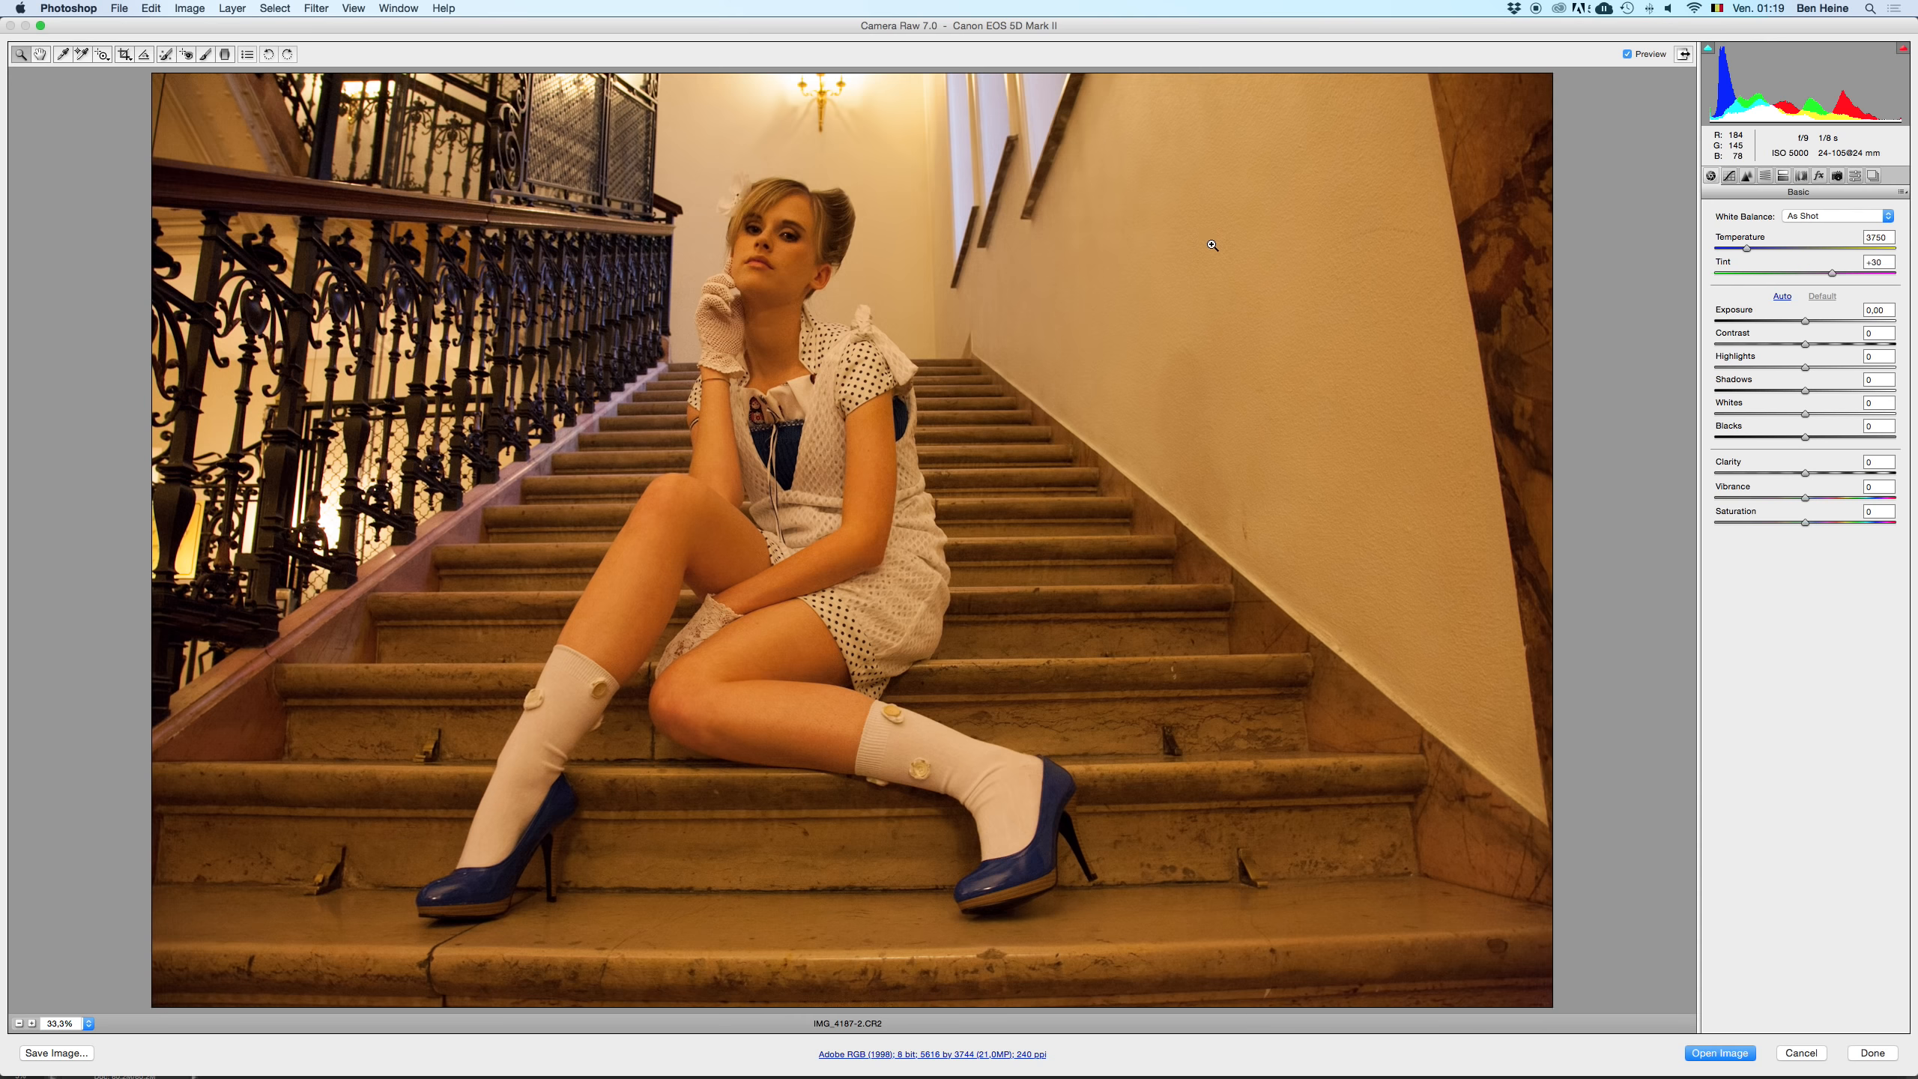
- Cool the photo's white balance by setting the temperature to 2900
{"action": "left_click_drag", "start_coordinate": [1747, 248], "coordinate": [1732, 250]}
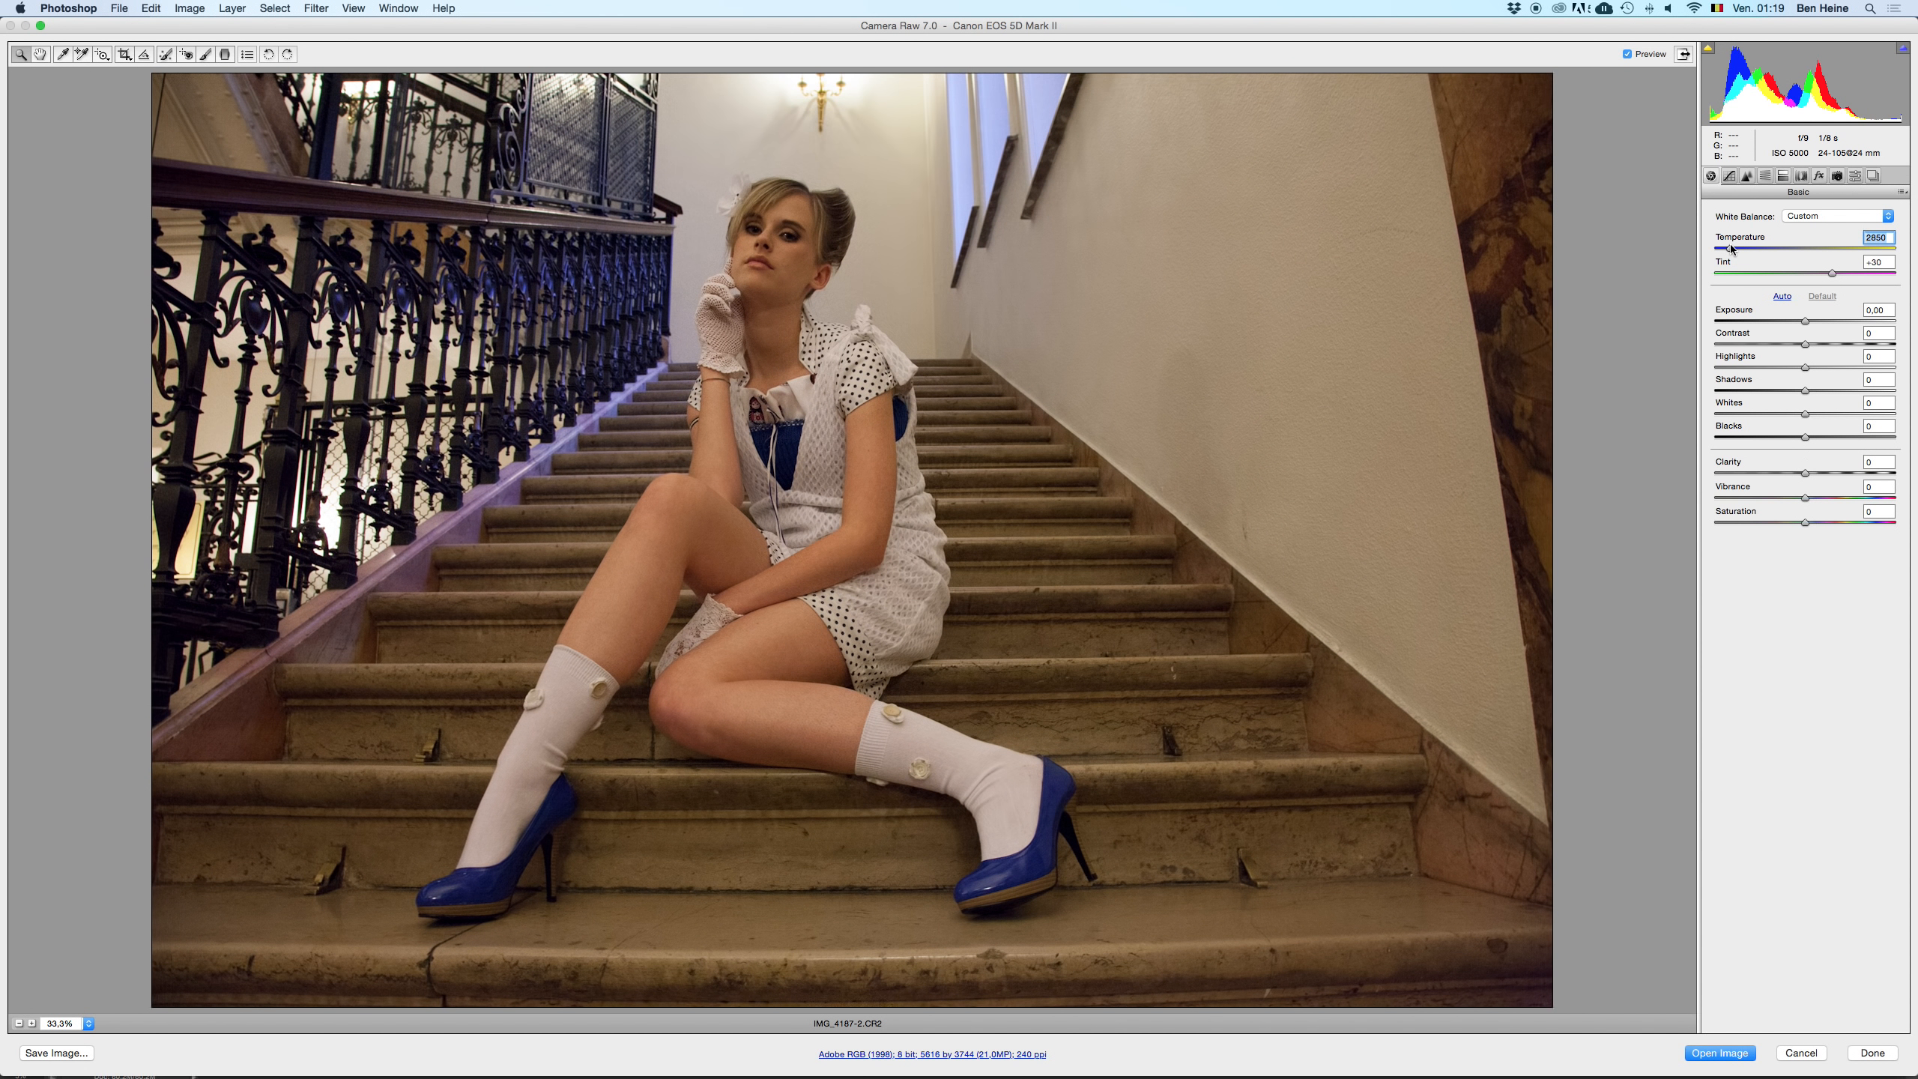
{"action": "left_click_drag", "start_coordinate": [1730, 247], "coordinate": [1729, 248]}
{"action": "key", "text": "Down"}
{"action": "left_click_drag", "start_coordinate": [1730, 249], "coordinate": [1731, 249]}
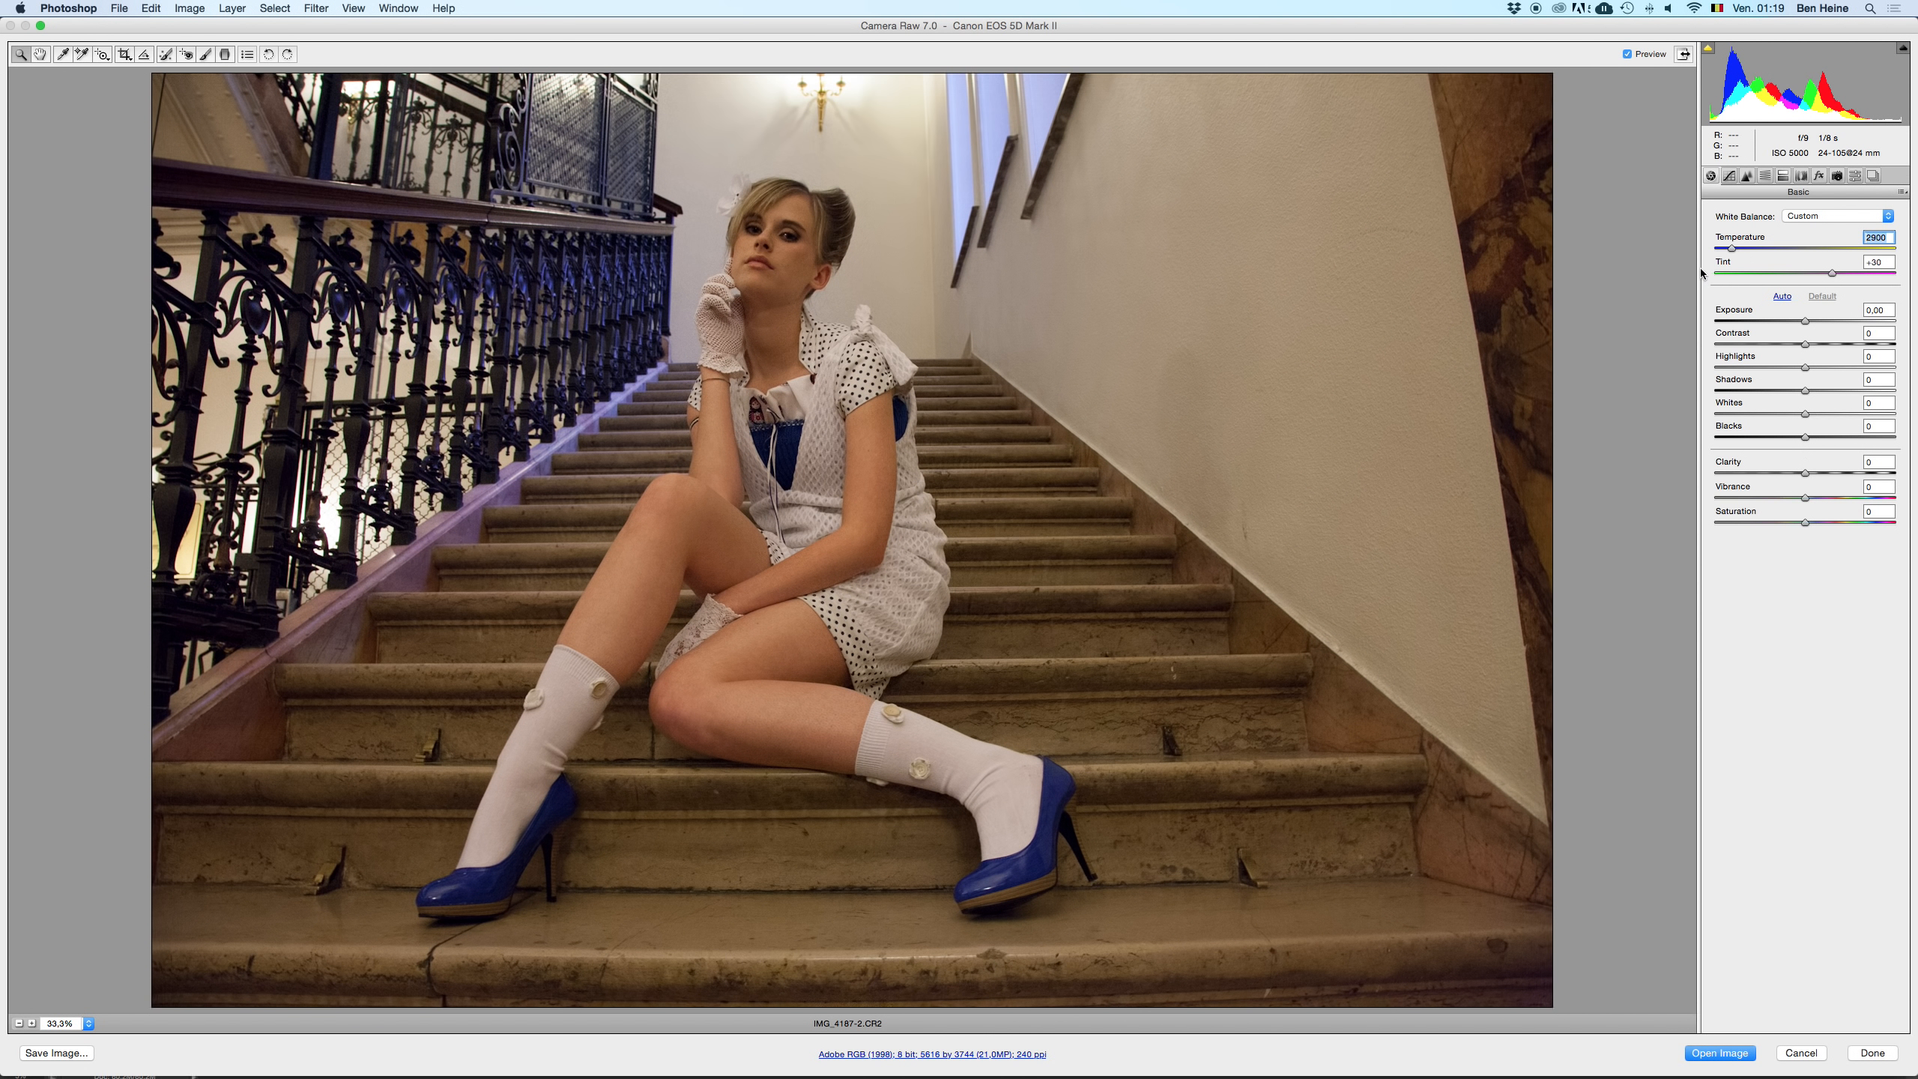
- Examine the grain on the model's skin, dress and legs at 100% magnification
{"action": "scroll", "coordinate": [264, 762], "scroll_direction": "up", "scroll_amount": 6}
{"action": "left_click", "coordinate": [18, 1023]}
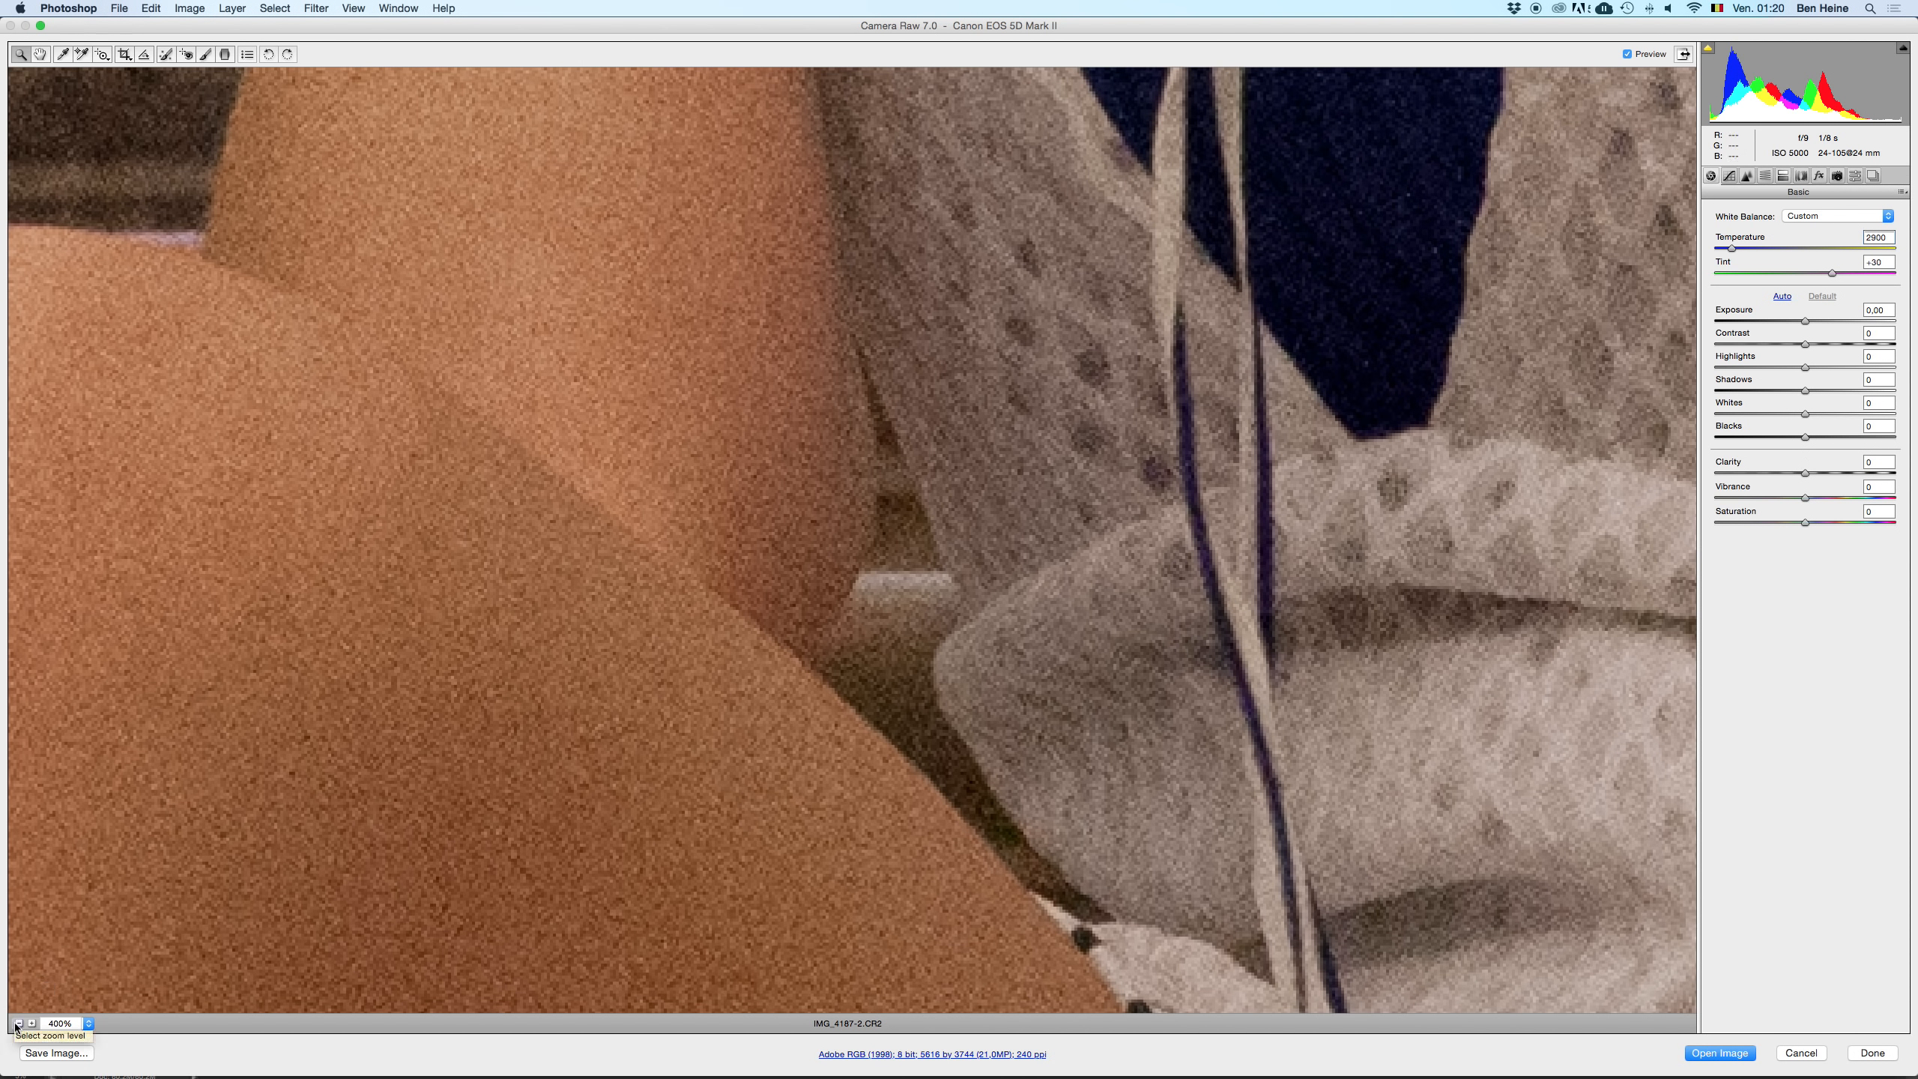
{"action": "left_click", "coordinate": [17, 1023]}
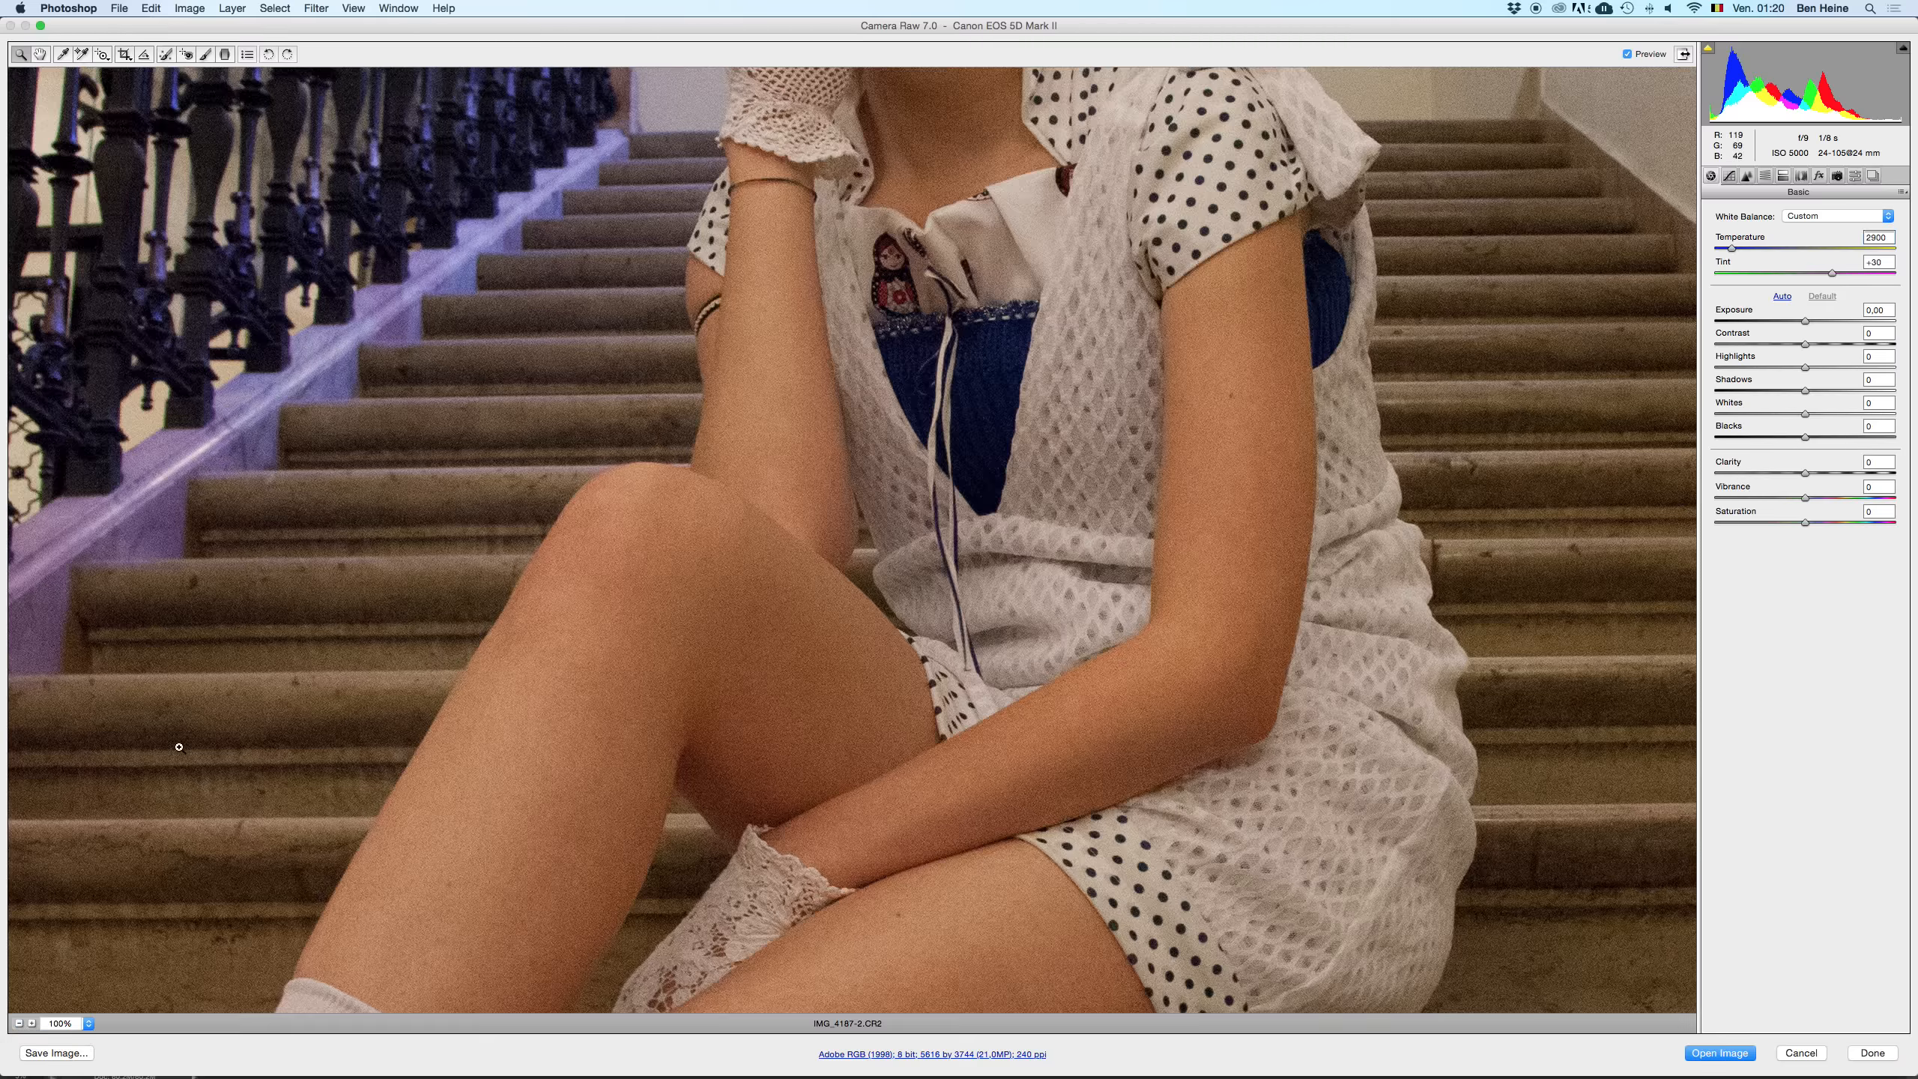
{"action": "left_click_drag", "start_coordinate": [894, 472], "coordinate": [983, 356]}
{"action": "left_click_drag", "start_coordinate": [878, 544], "coordinate": [946, 351]}
{"action": "left_click_drag", "start_coordinate": [910, 413], "coordinate": [860, 770]}
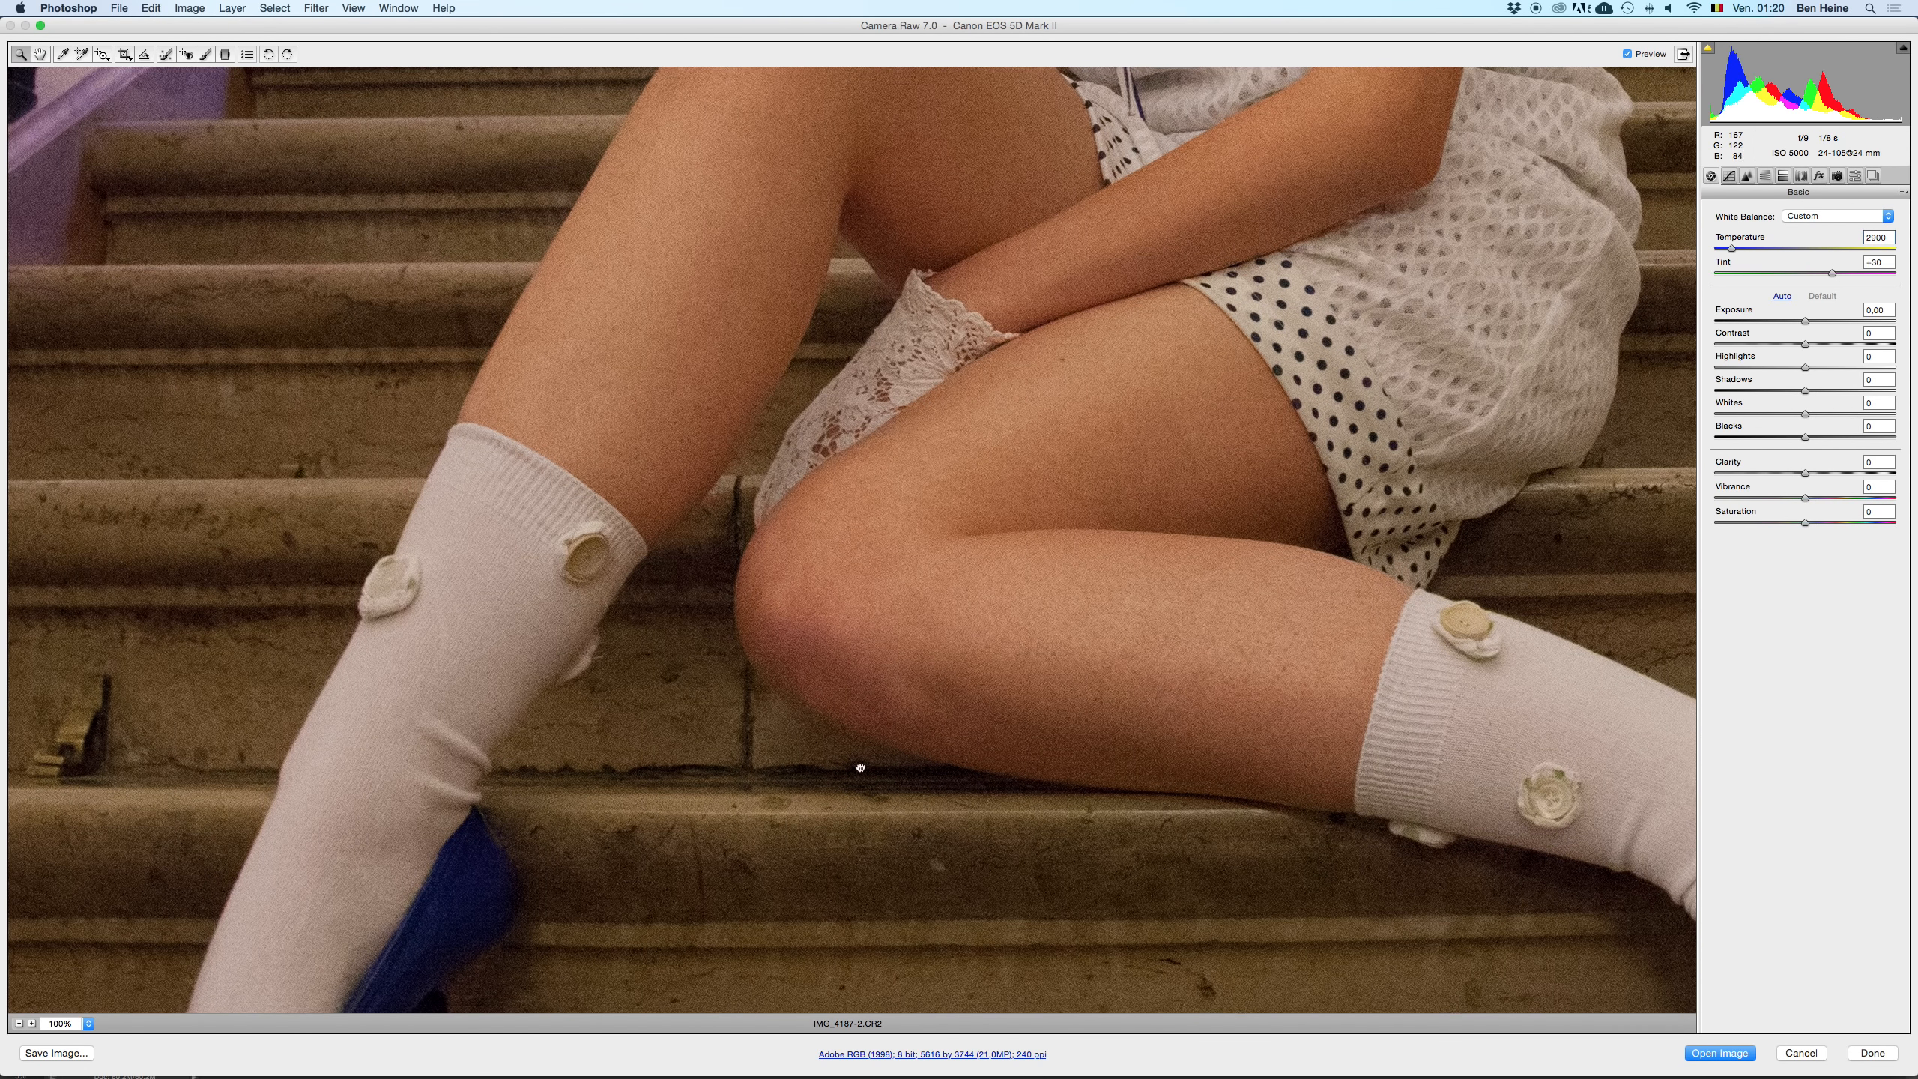
{"action": "left_click_drag", "start_coordinate": [890, 514], "coordinate": [678, 923]}
{"action": "left_click_drag", "start_coordinate": [968, 545], "coordinate": [810, 410]}
{"action": "left_click_drag", "start_coordinate": [675, 586], "coordinate": [807, 340]}
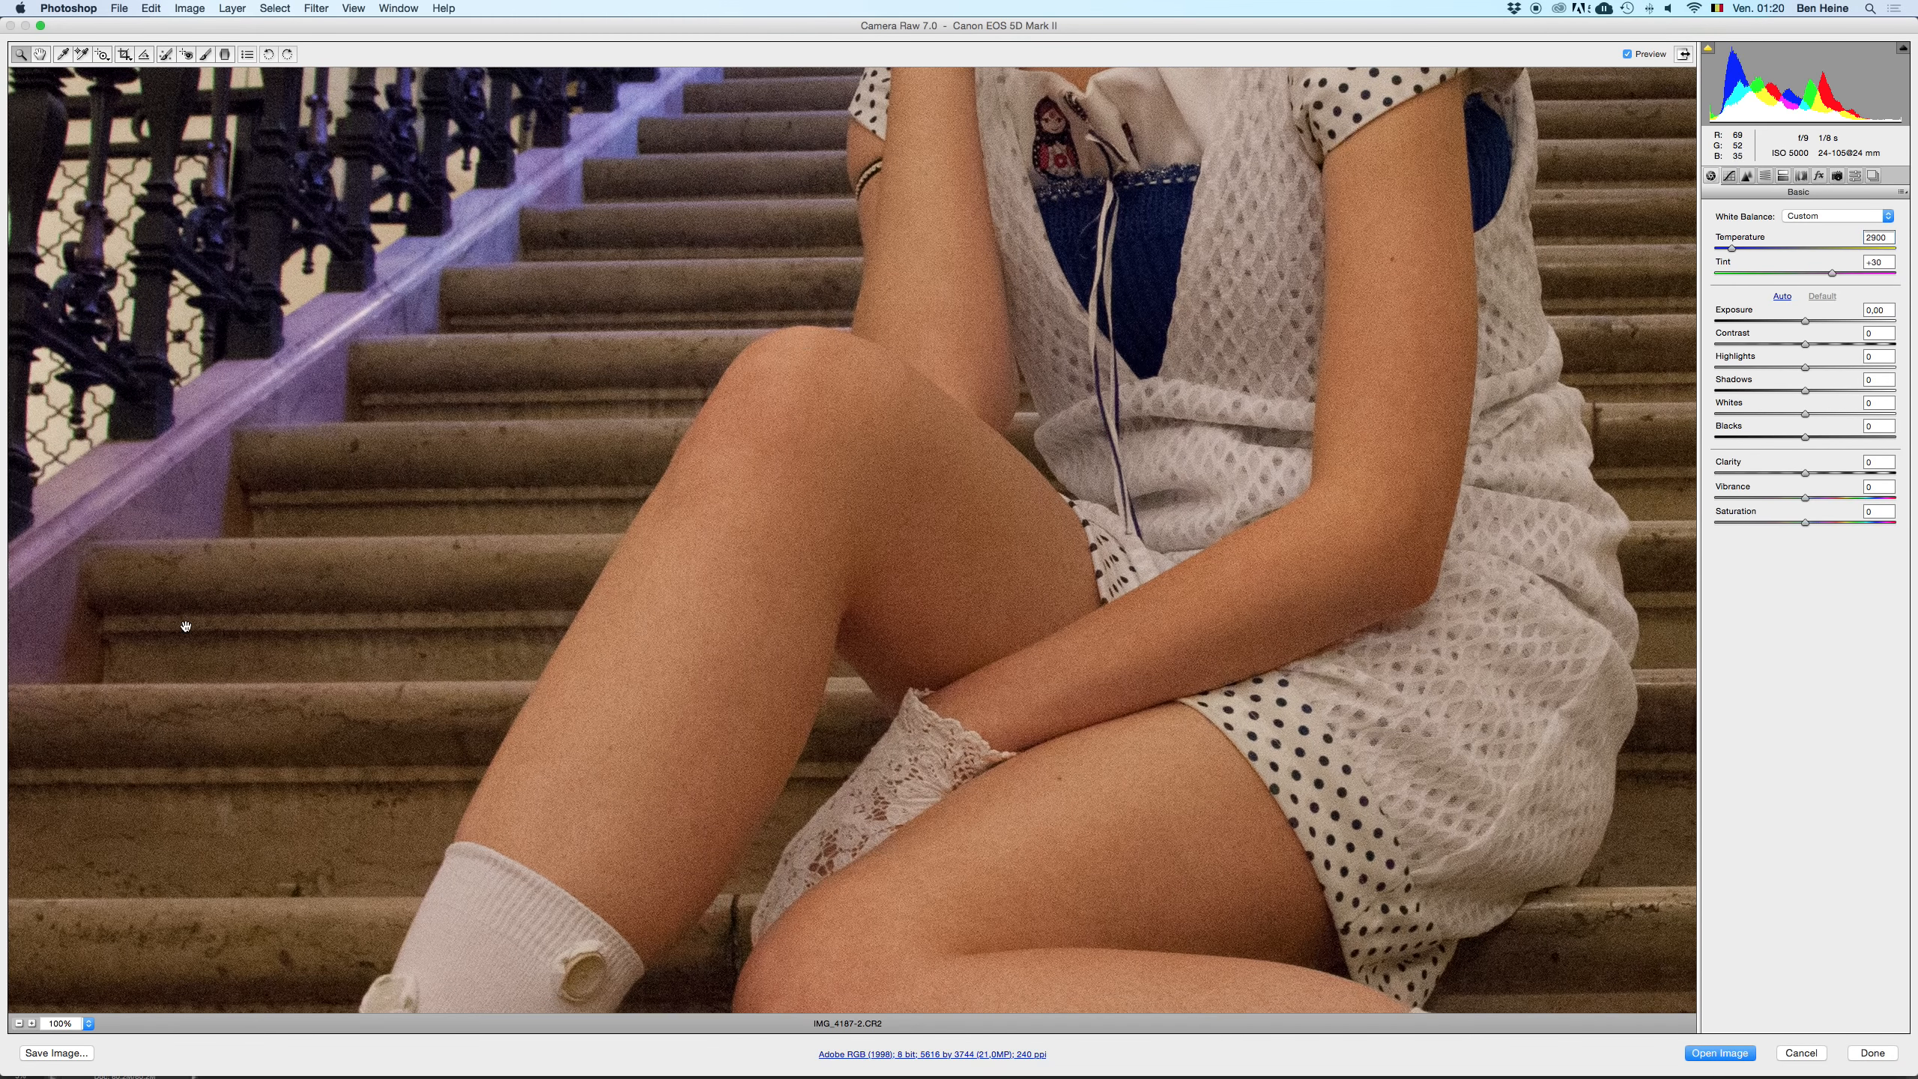
{"action": "left_click", "coordinate": [18, 1024]}
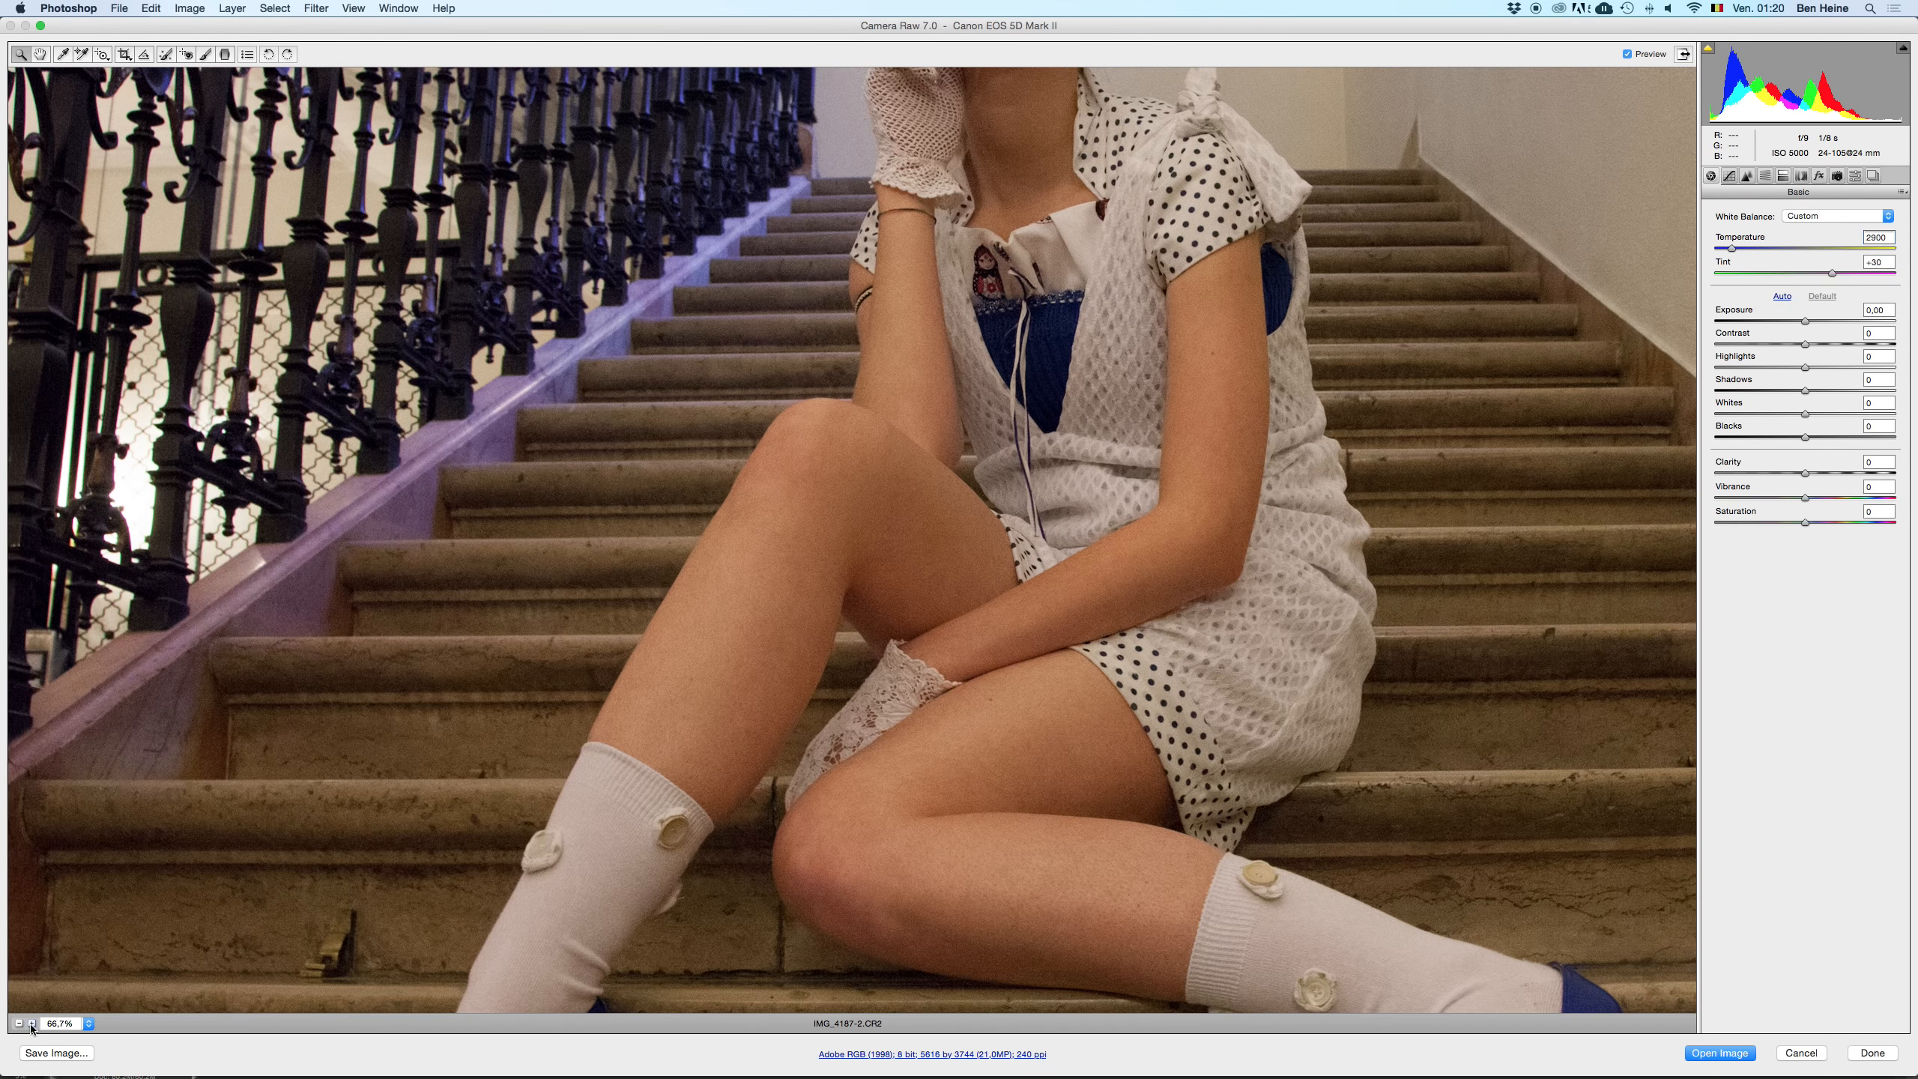
{"action": "left_click", "coordinate": [31, 1023]}
{"action": "left_click_drag", "start_coordinate": [1275, 509], "coordinate": [1030, 645]}
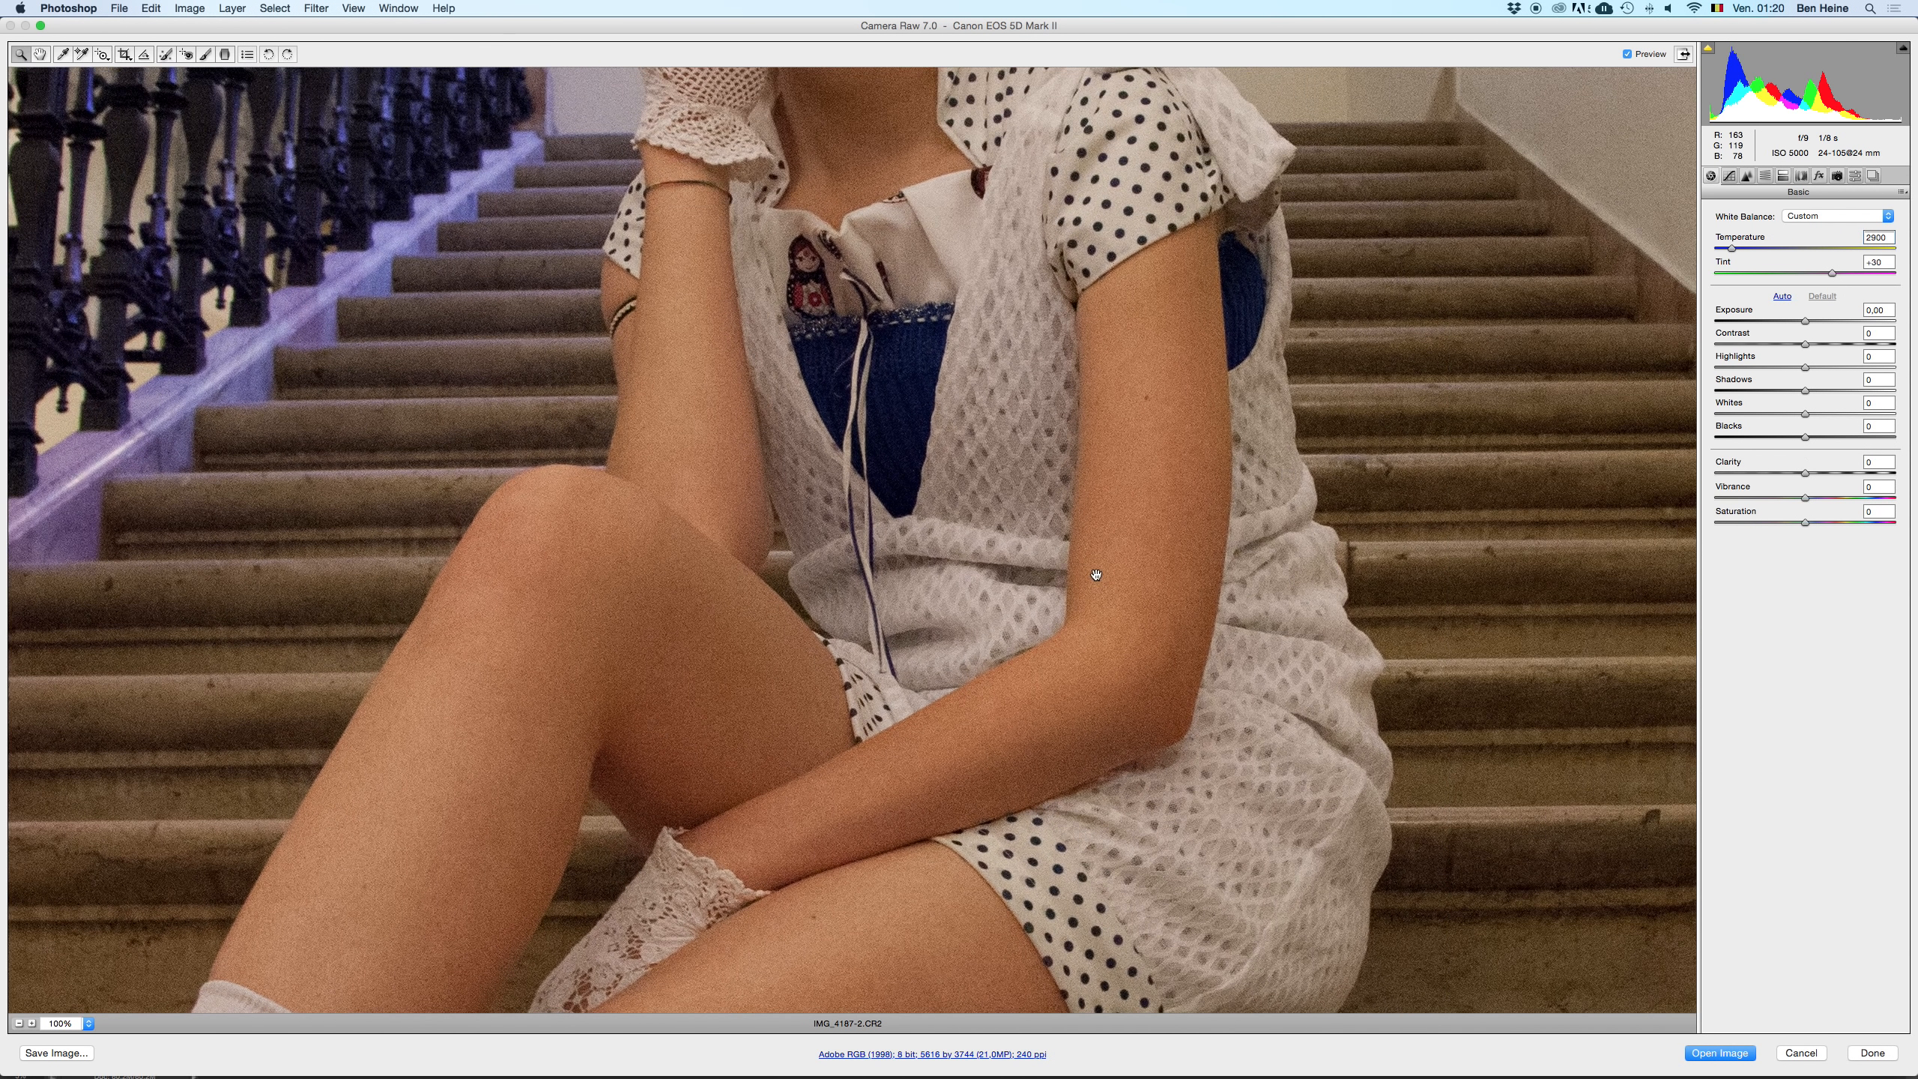
- Set the luminance noise reduction to 73, judging the model's arm and dress at 200% magnification
{"action": "left_click", "coordinate": [1747, 179]}
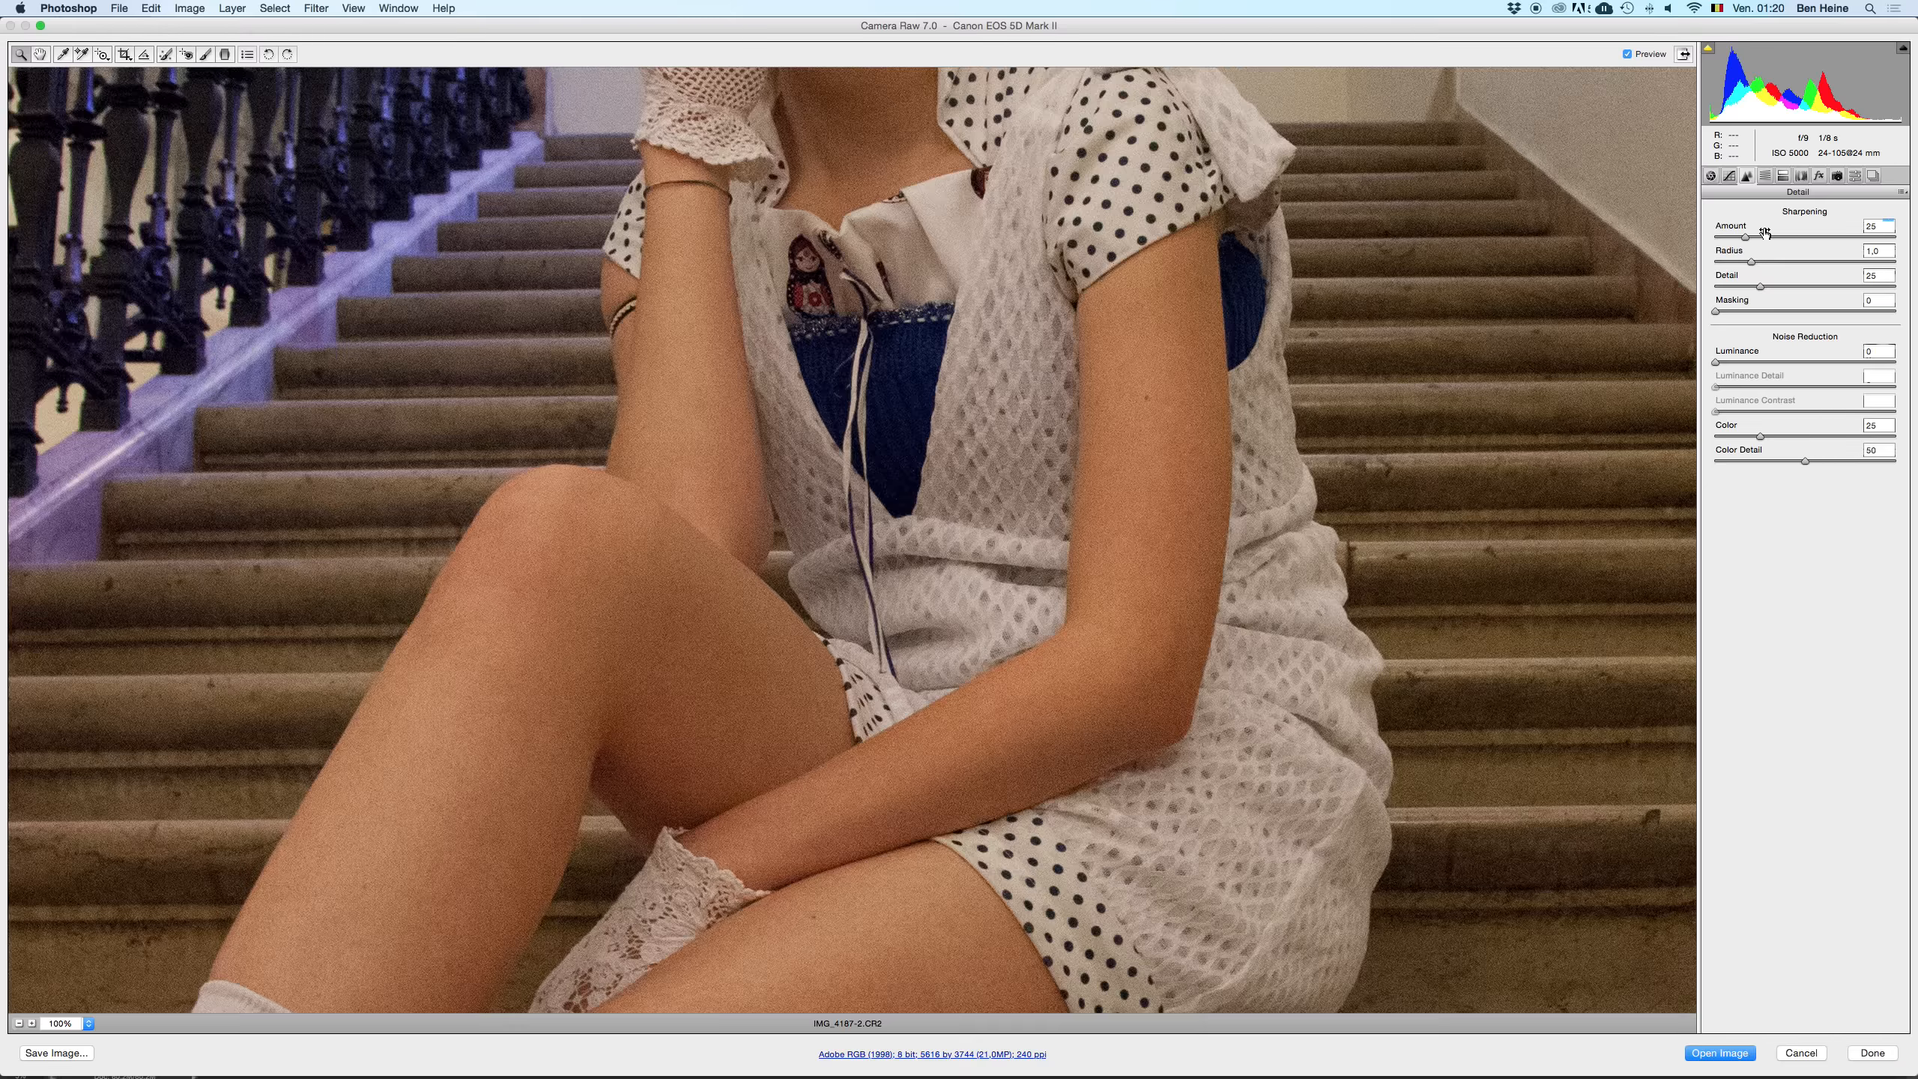
{"action": "left_click", "coordinate": [1877, 352]}
{"action": "left_click", "coordinate": [32, 1022]}
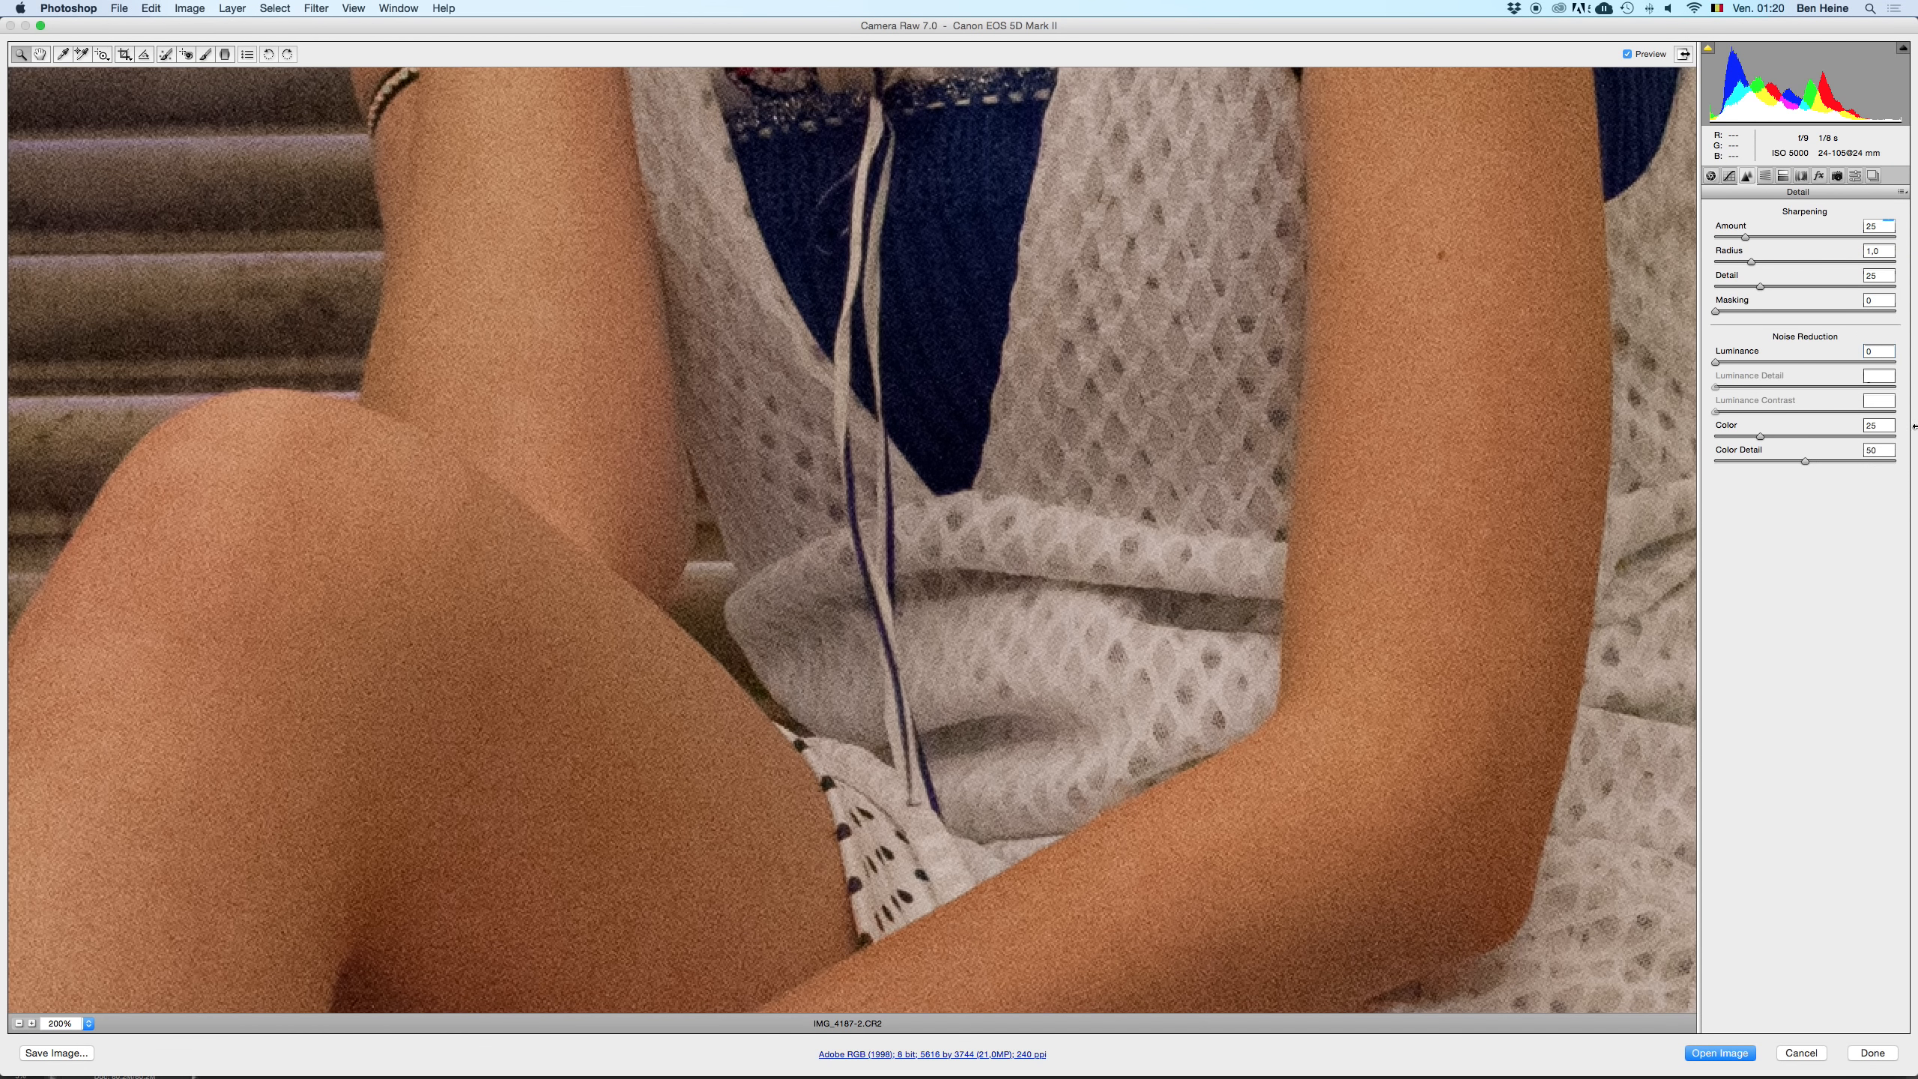
{"action": "left_click", "coordinate": [1846, 362]}
{"action": "key", "text": "super+z"}
{"action": "key", "text": "super+z"}
- Compare the model's arm, dress and face with and without the luminance noise reduction
{"action": "left_click_drag", "start_coordinate": [1292, 381], "coordinate": [699, 523]}
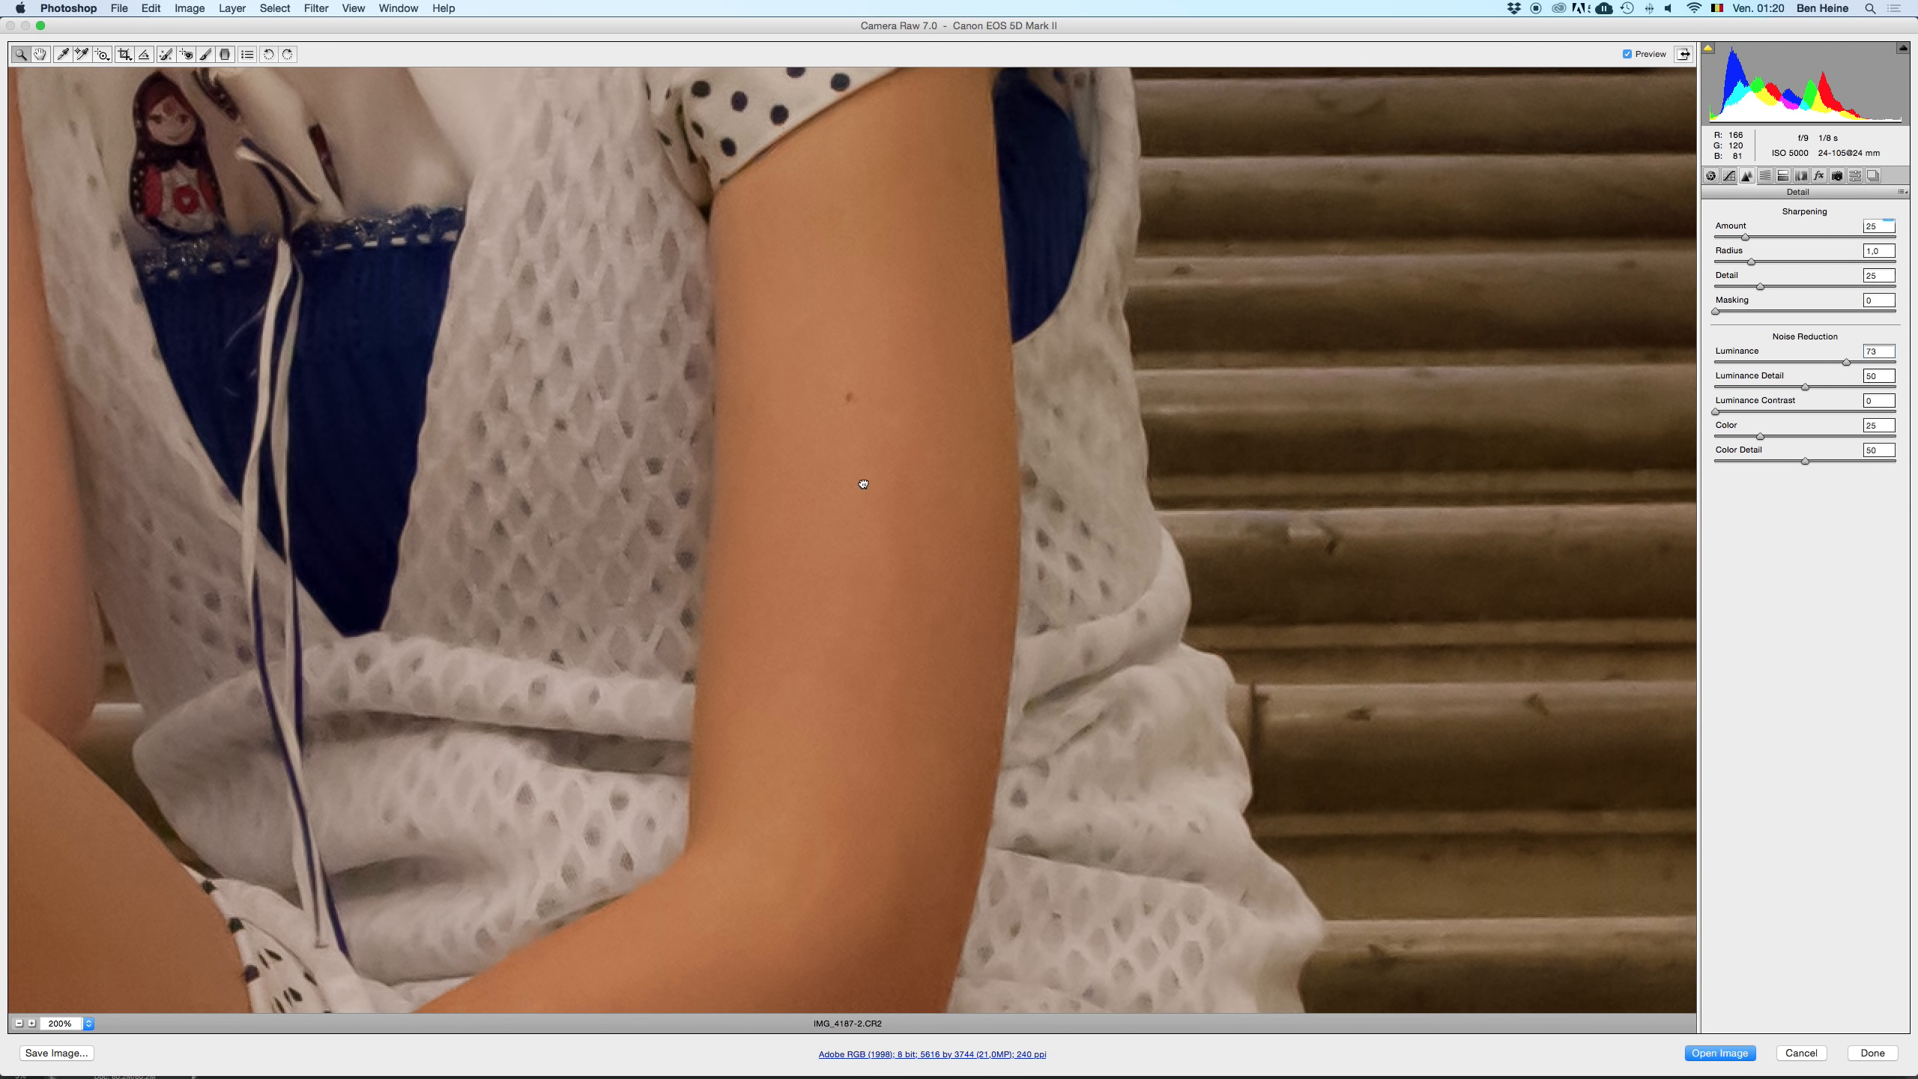
{"action": "key", "text": "super+z"}
{"action": "key", "text": "super+z"}
{"action": "key", "text": "super+z"}
{"action": "key", "text": "super+z"}
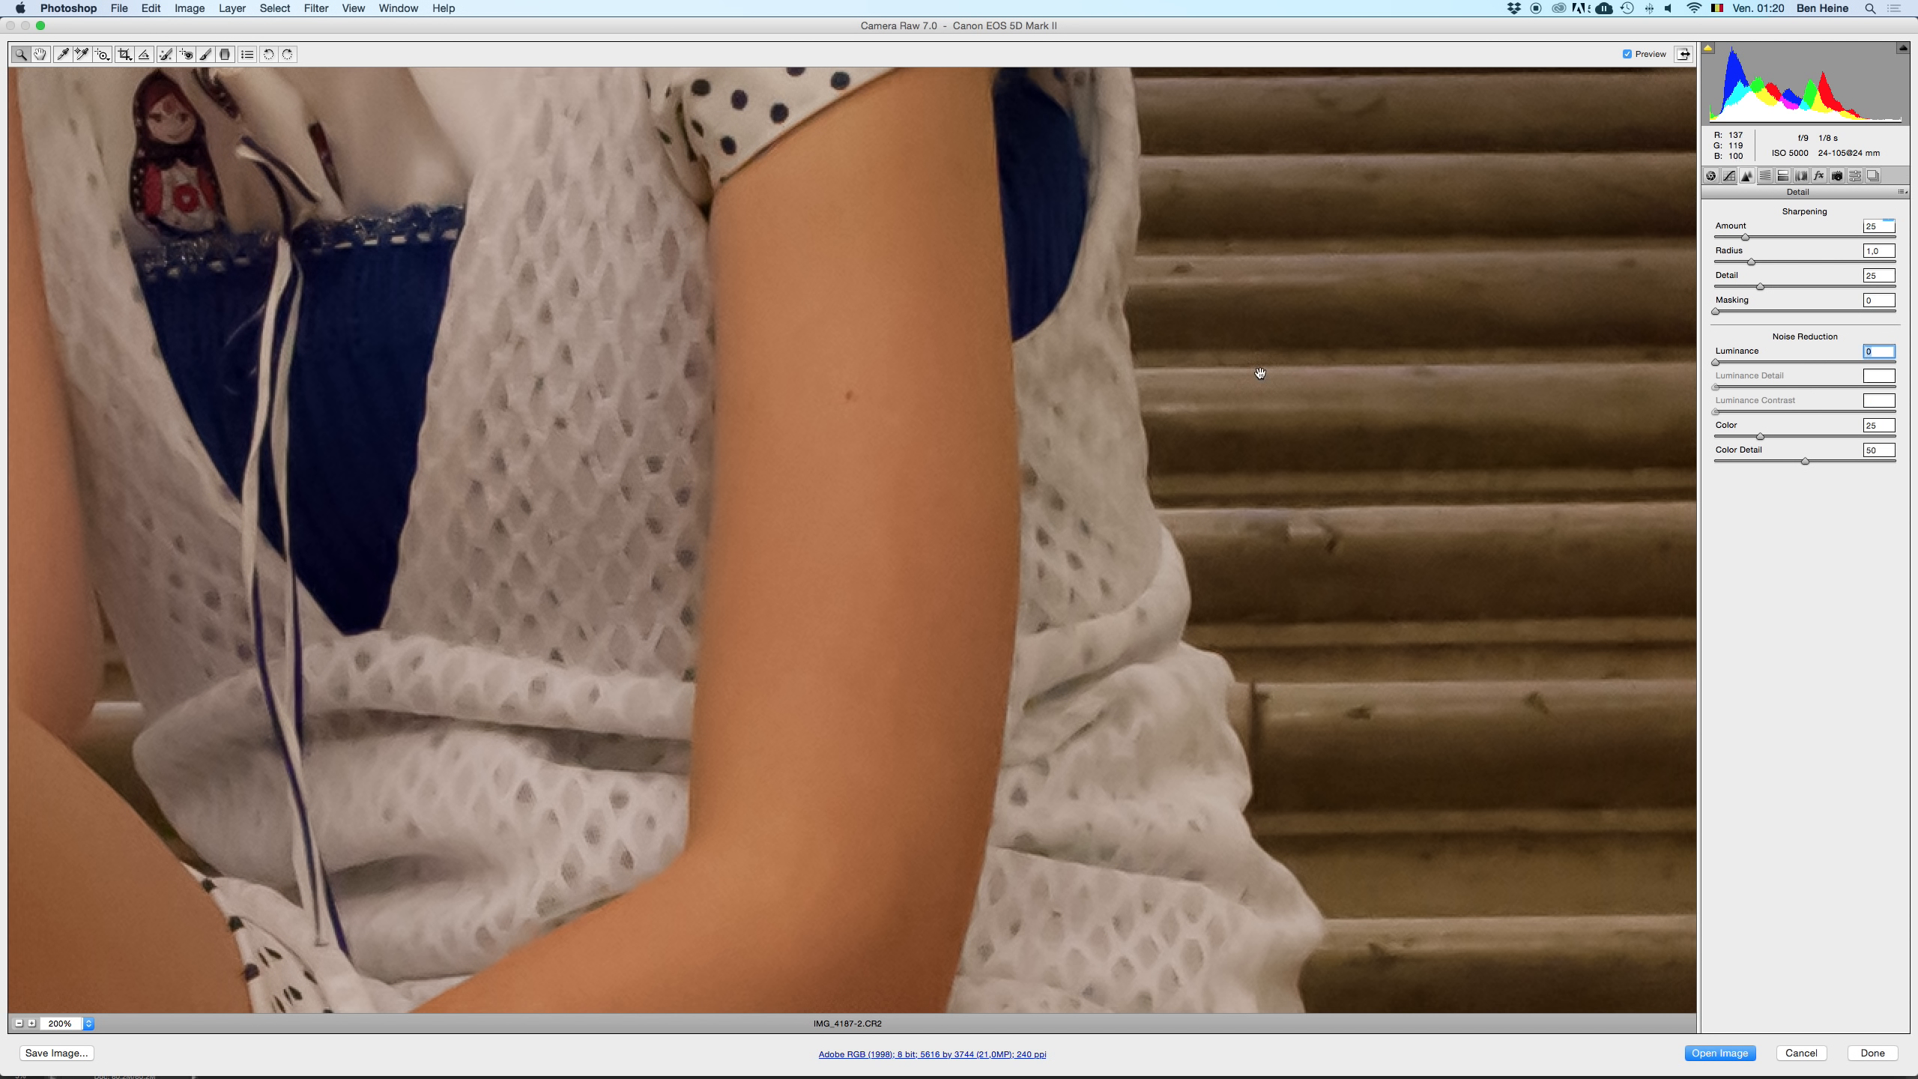
{"action": "key", "text": "super+z"}
{"action": "left_click_drag", "start_coordinate": [677, 516], "coordinate": [1371, 390]}
{"action": "left_click_drag", "start_coordinate": [1201, 158], "coordinate": [1012, 669]}
{"action": "left_click_drag", "start_coordinate": [1058, 166], "coordinate": [1125, 891]}
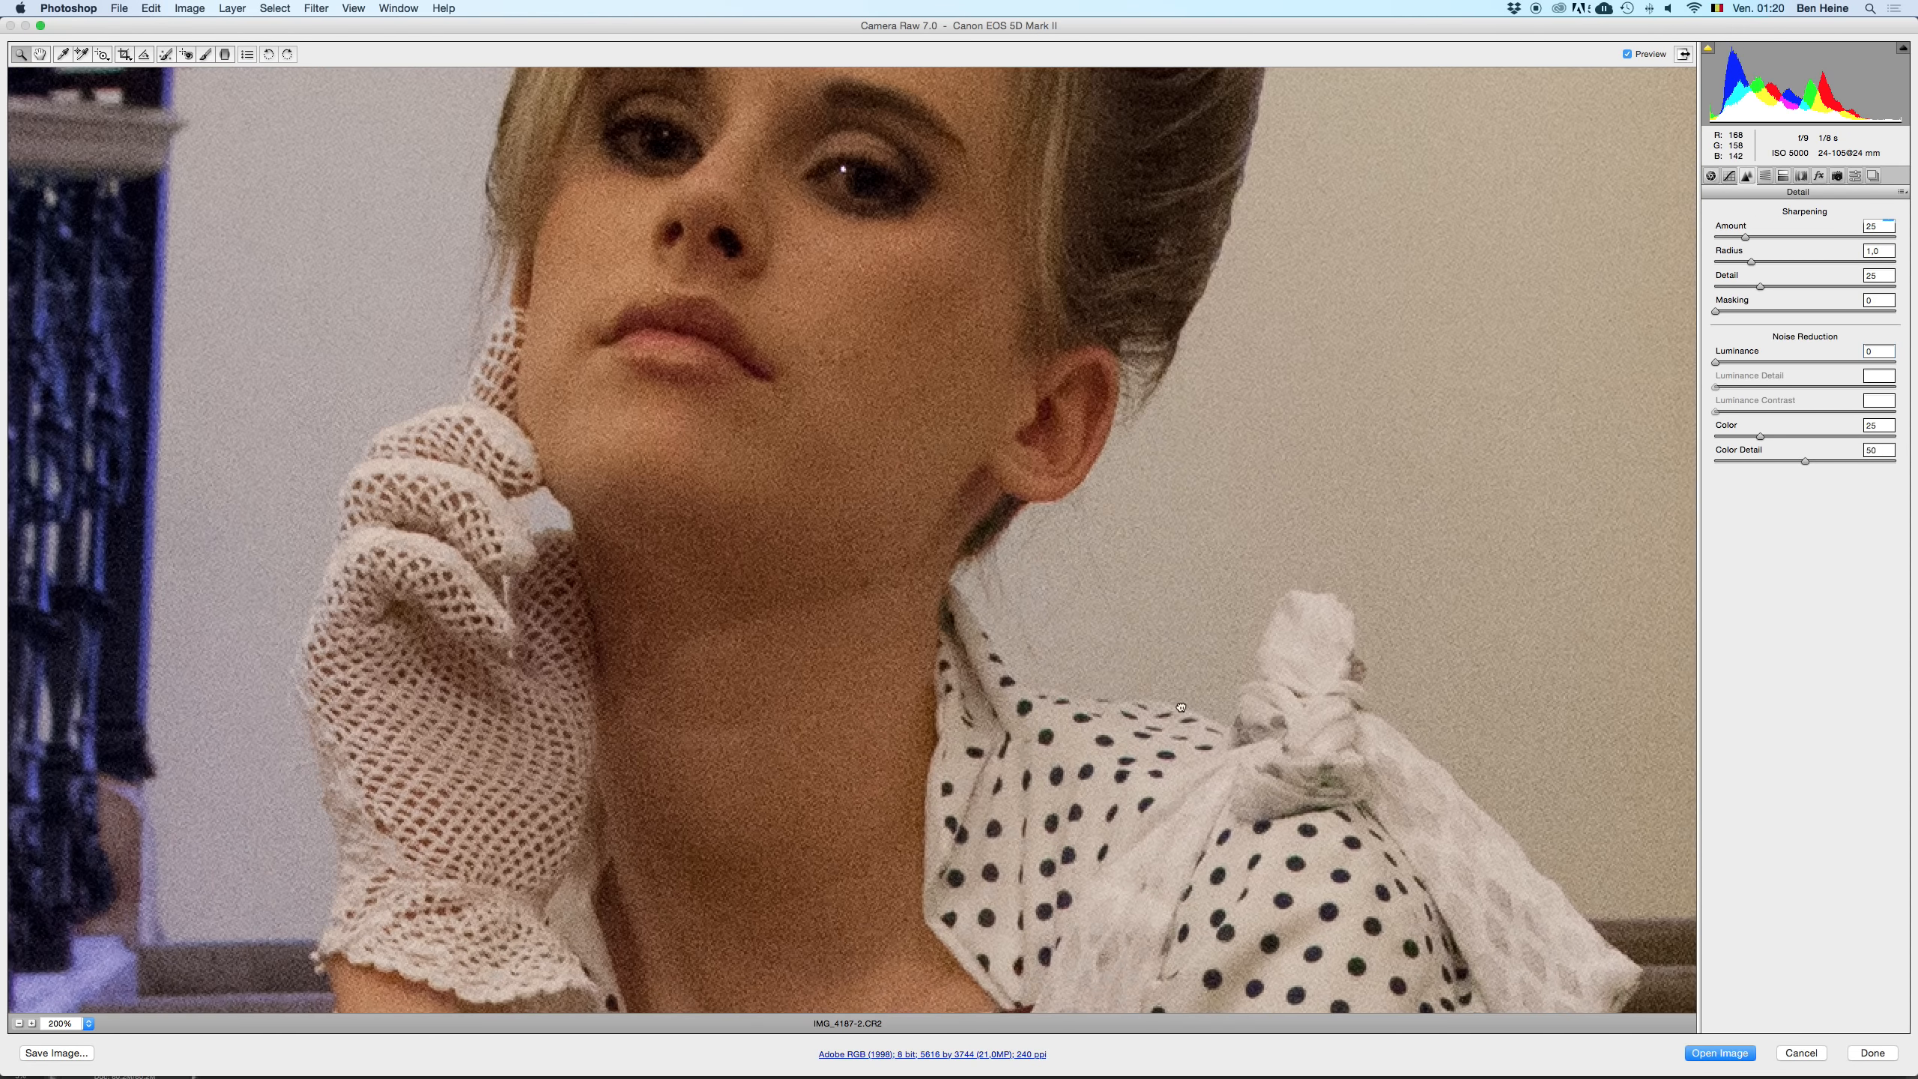
{"action": "left_click_drag", "start_coordinate": [1195, 346], "coordinate": [1263, 533]}
{"action": "key", "text": "super+shift+z"}
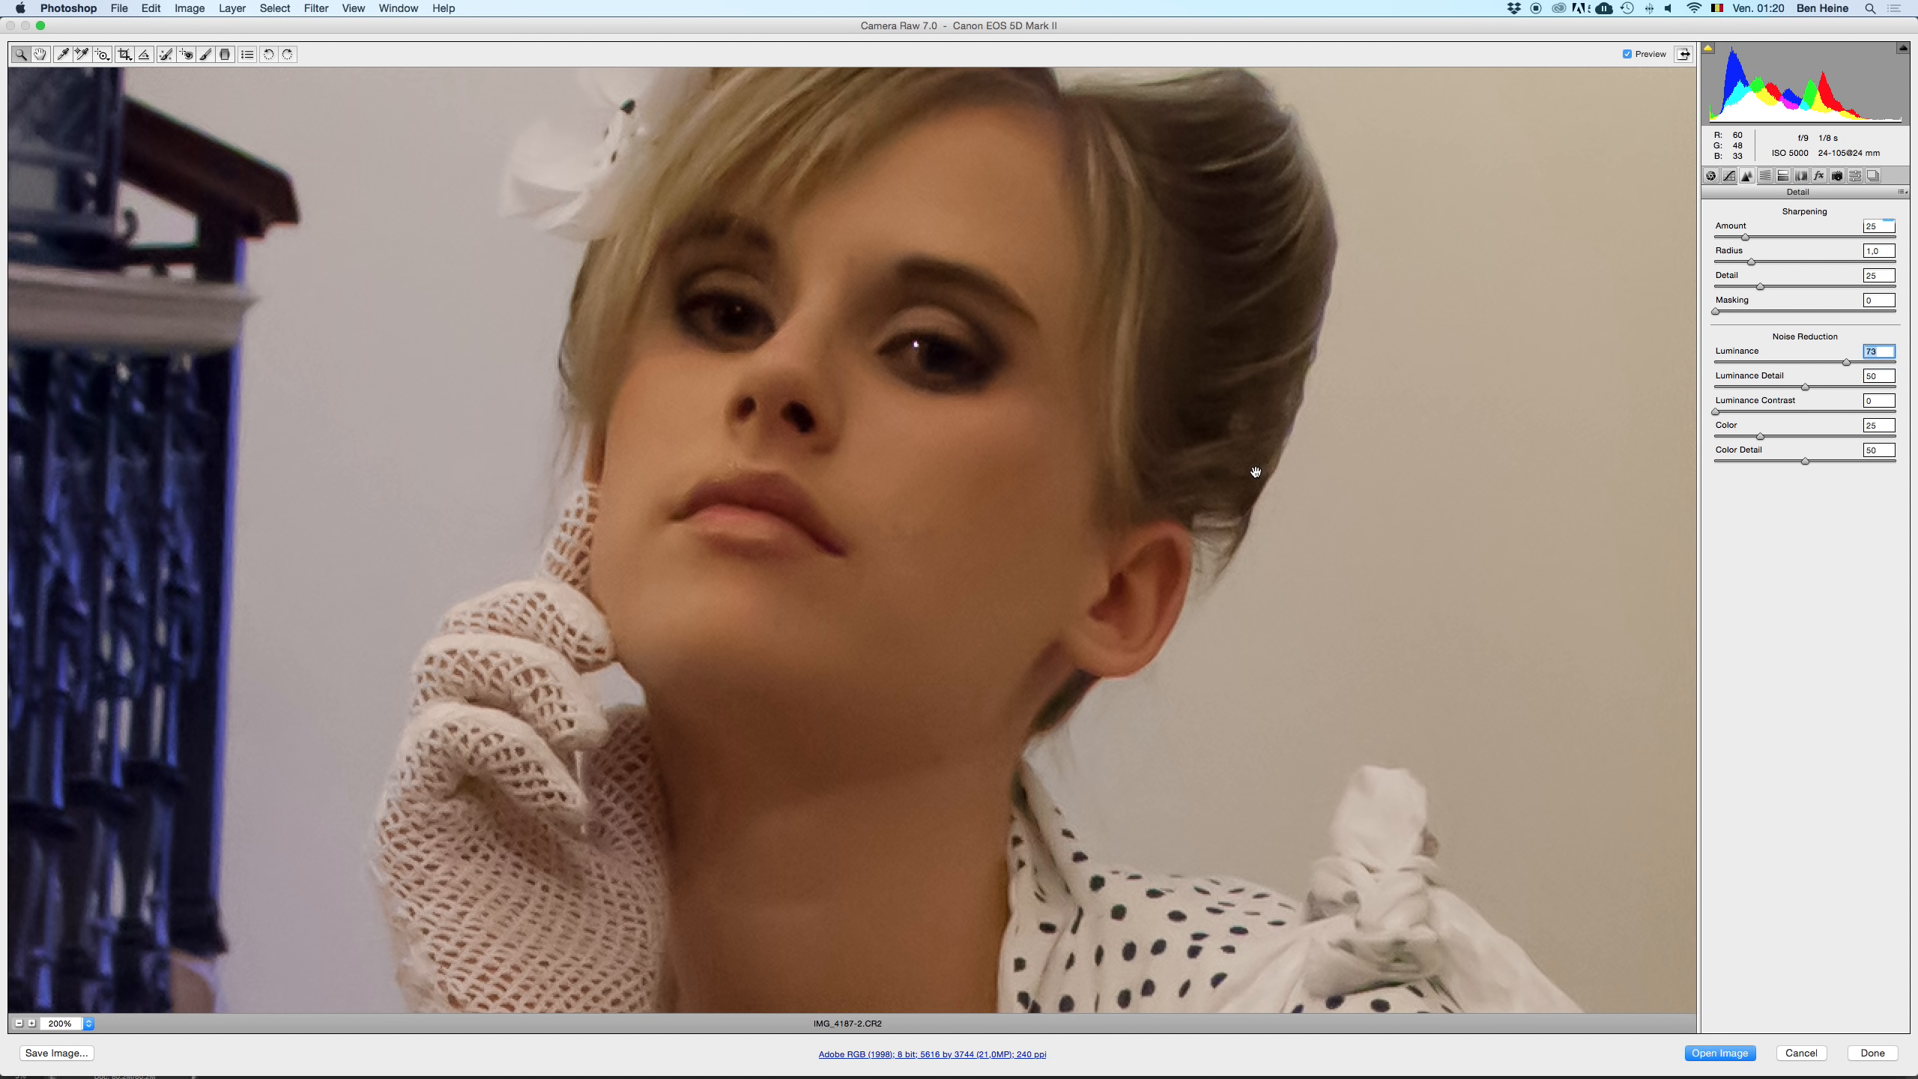
{"action": "key", "text": "super+z"}
{"action": "key", "text": "super+z"}
- Set the Luminance Detail of the noise reduction to 28
{"action": "key", "text": "Tab"}
{"action": "left_click", "coordinate": [1883, 388]}
{"action": "key", "text": "super+z"}
{"action": "left_click", "coordinate": [1765, 386]}
{"action": "scroll", "coordinate": [827, 245], "scroll_direction": "down", "scroll_amount": 10}
{"action": "scroll", "coordinate": [827, 245], "scroll_direction": "left", "scroll_amount": 5}
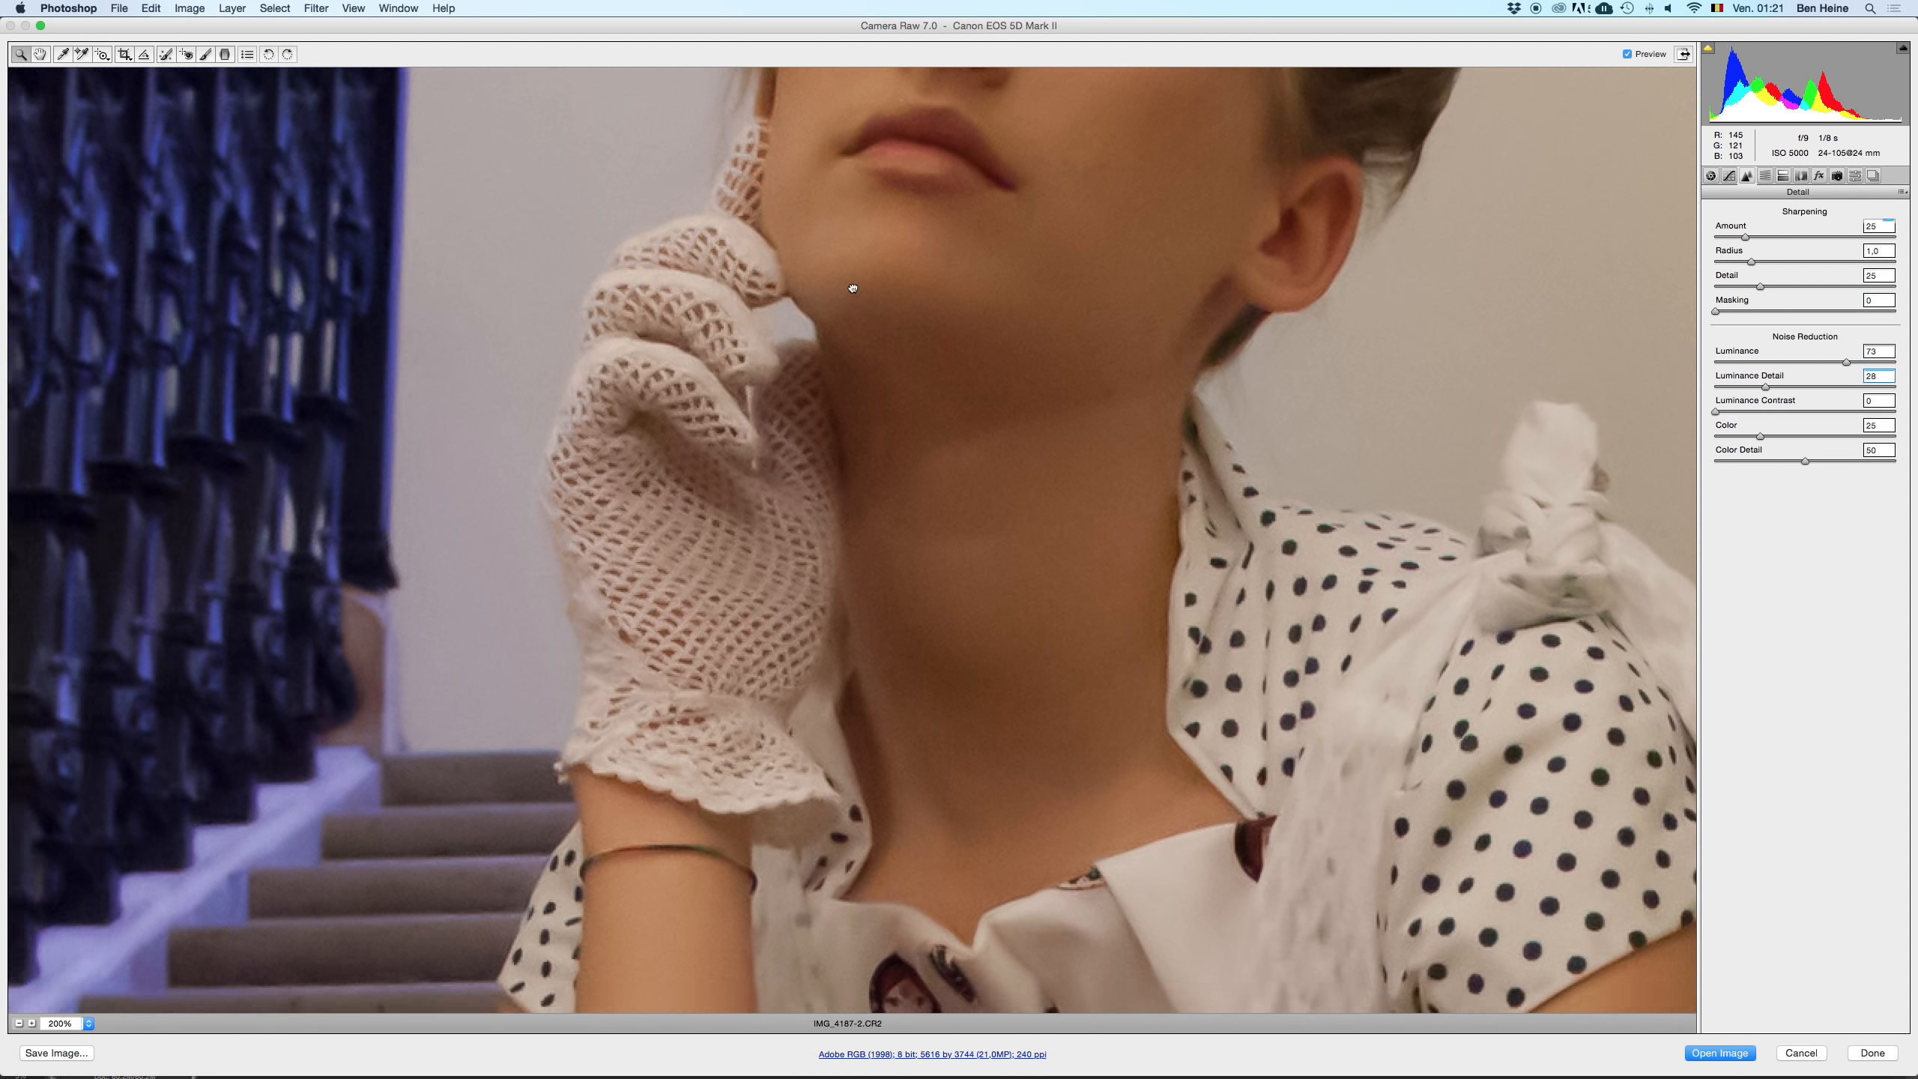
{"action": "scroll", "coordinate": [1281, 530], "scroll_direction": "down", "scroll_amount": 3}
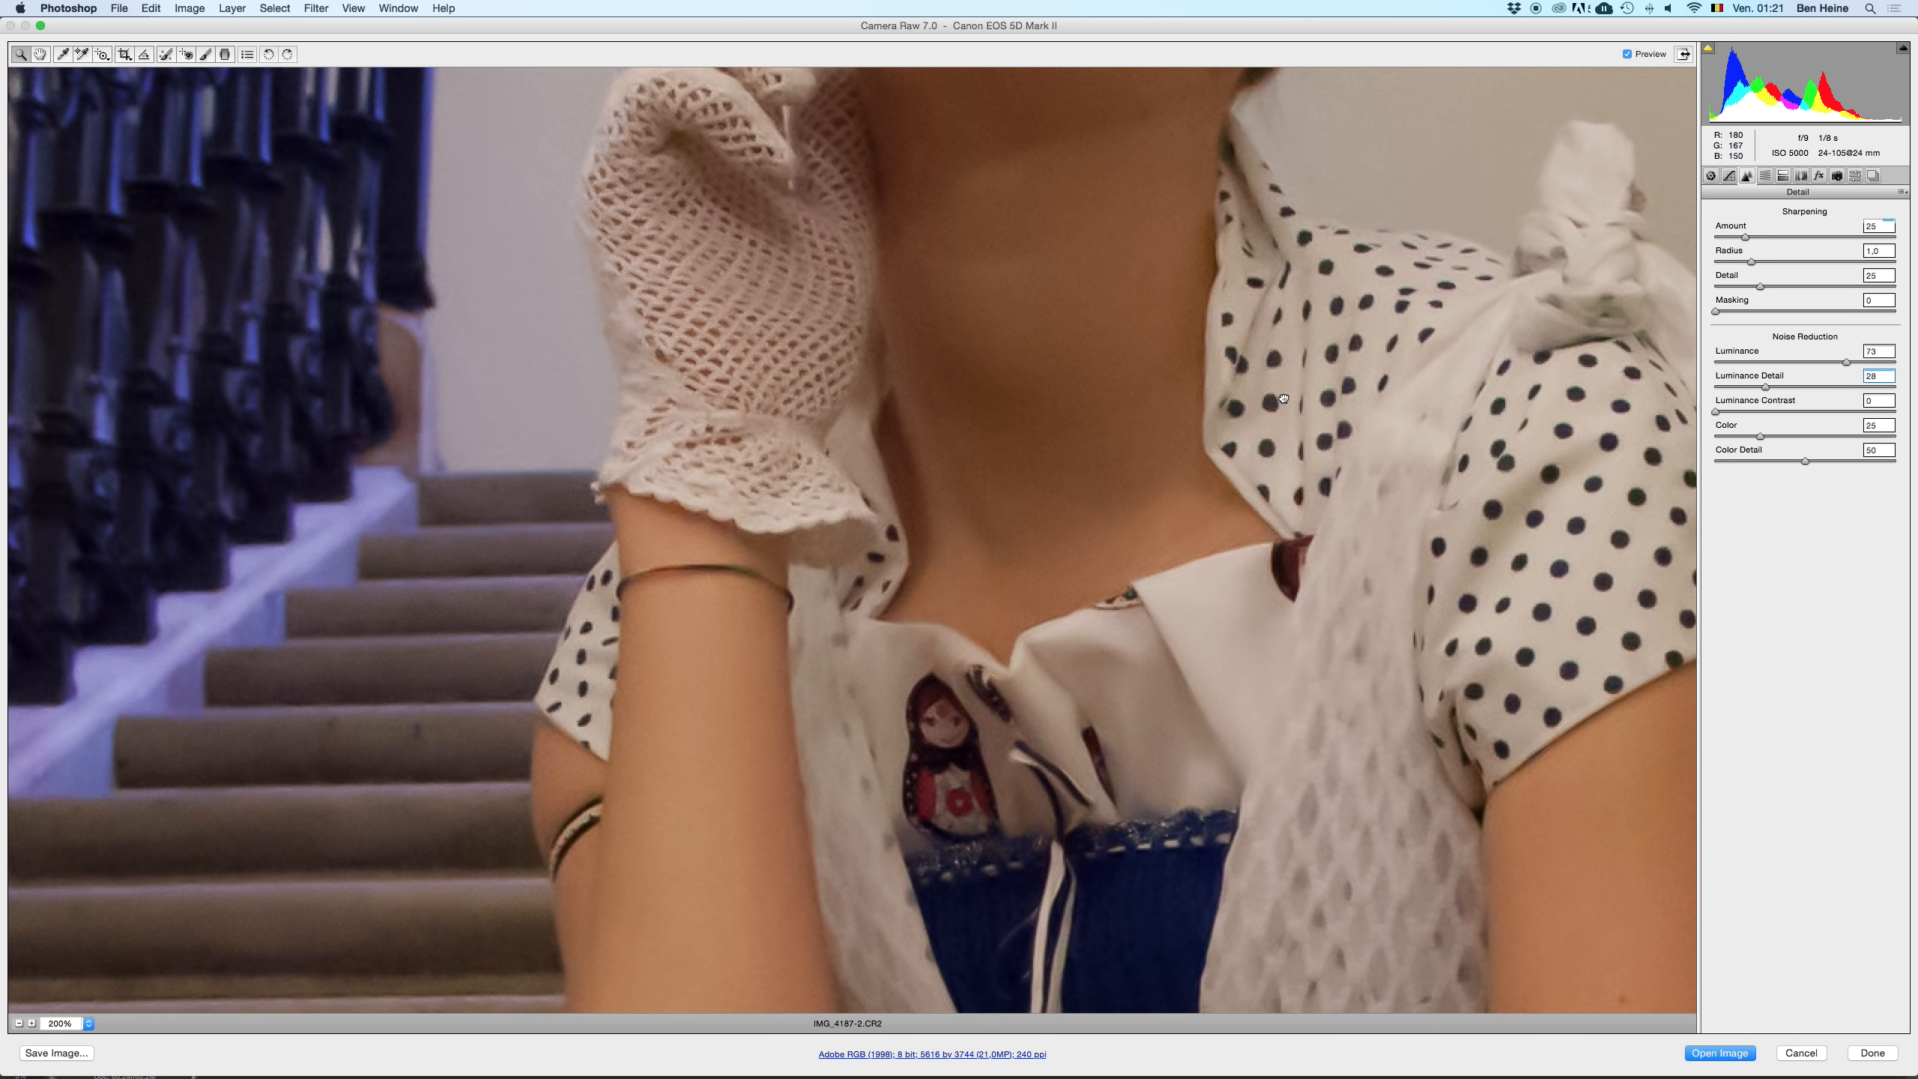
- Try a Luminance Detail of 0 and revert it
{"action": "left_click_drag", "start_coordinate": [1741, 386], "coordinate": [1695, 384]}
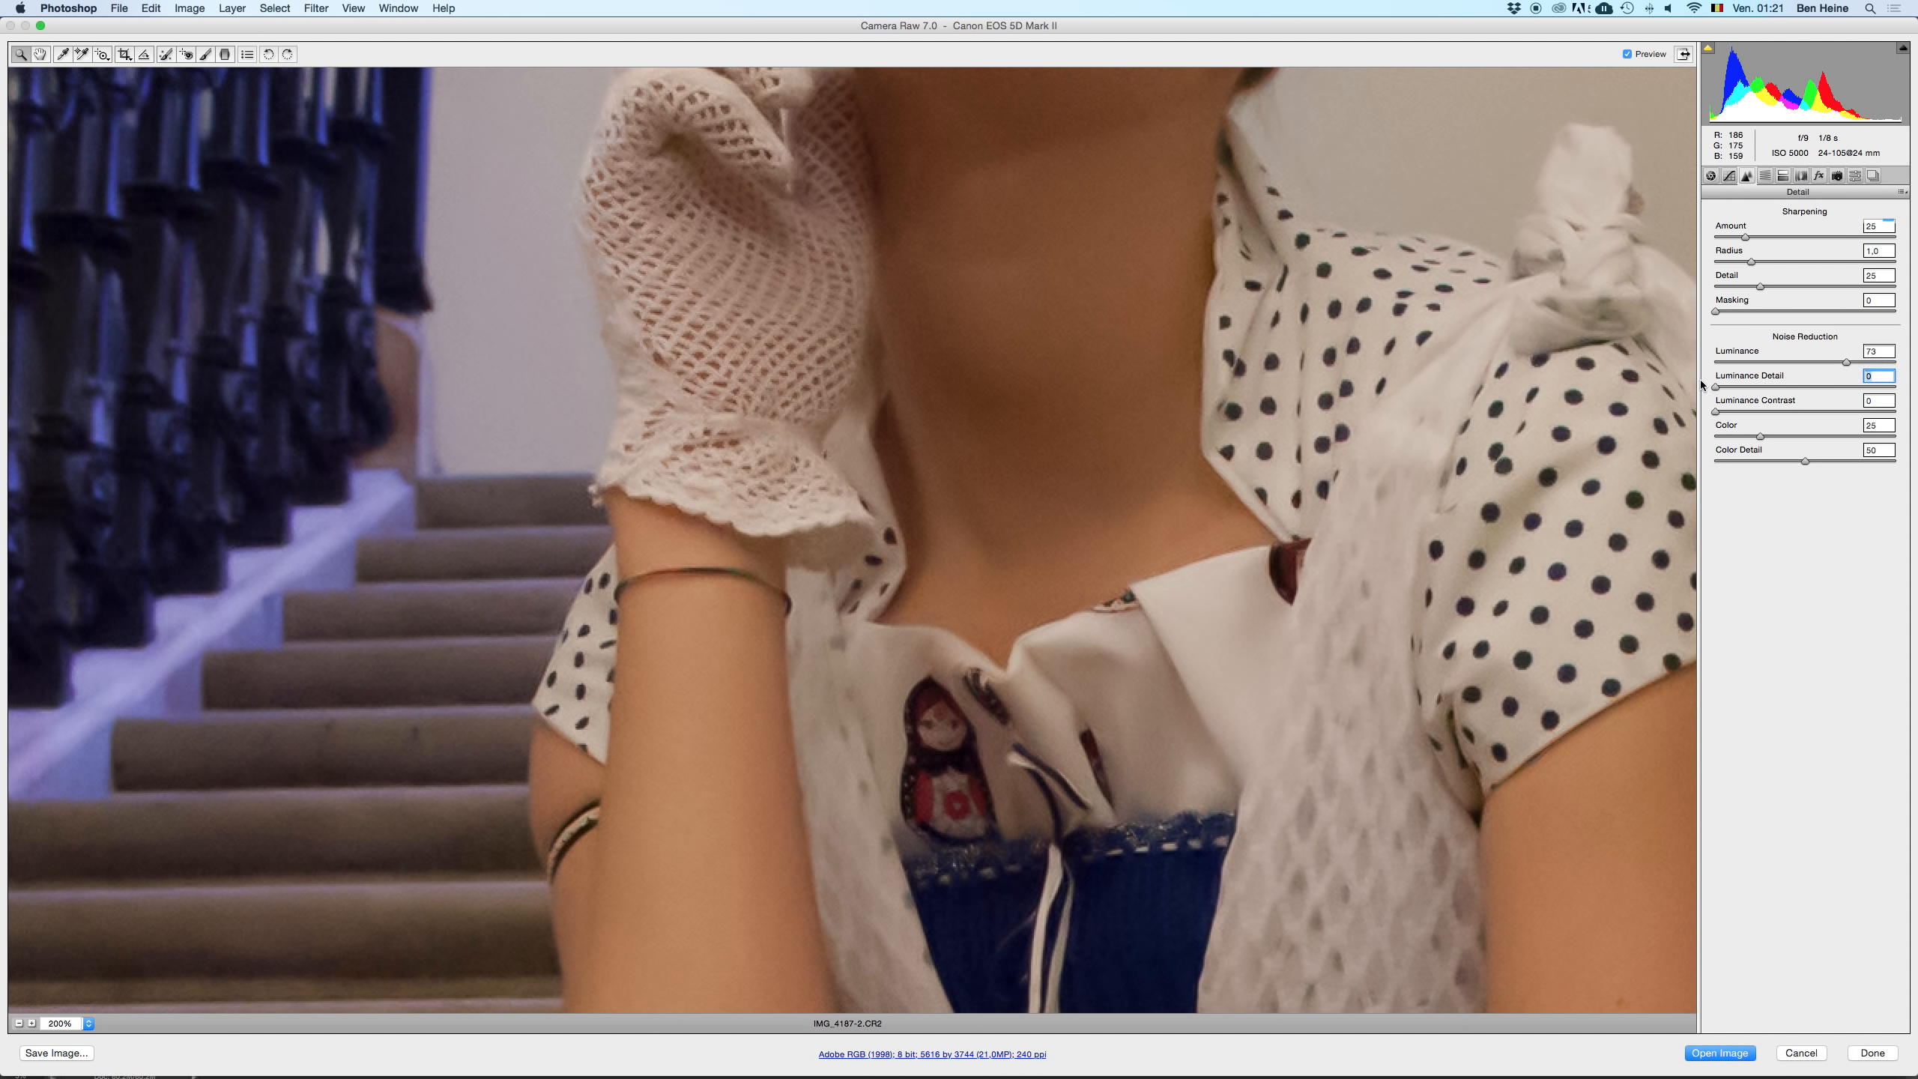
{"action": "left_click_drag", "start_coordinate": [1418, 532], "coordinate": [1371, 281]}
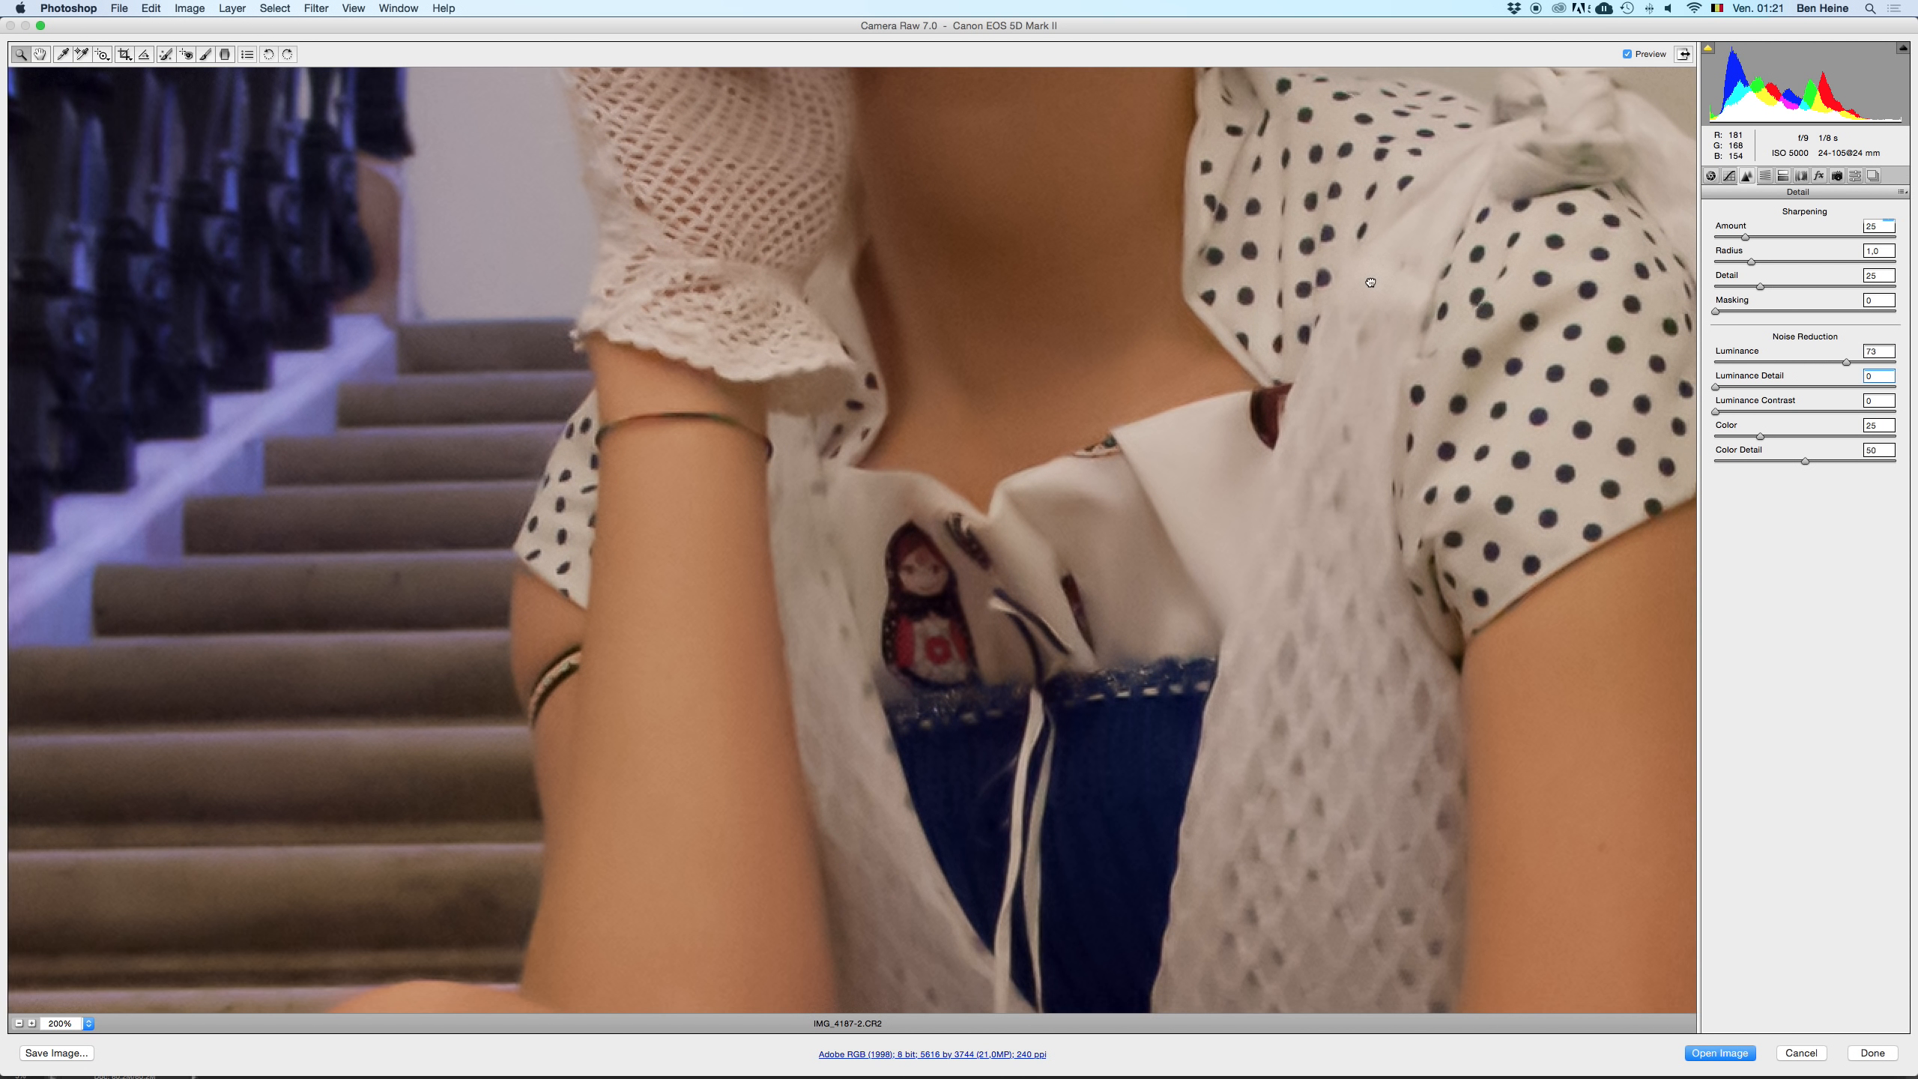
{"action": "key", "text": "super+z"}
- Try weaker luminance noise reduction at 43 and 55
{"action": "left_click_drag", "start_coordinate": [1750, 362], "coordinate": [1760, 362]}
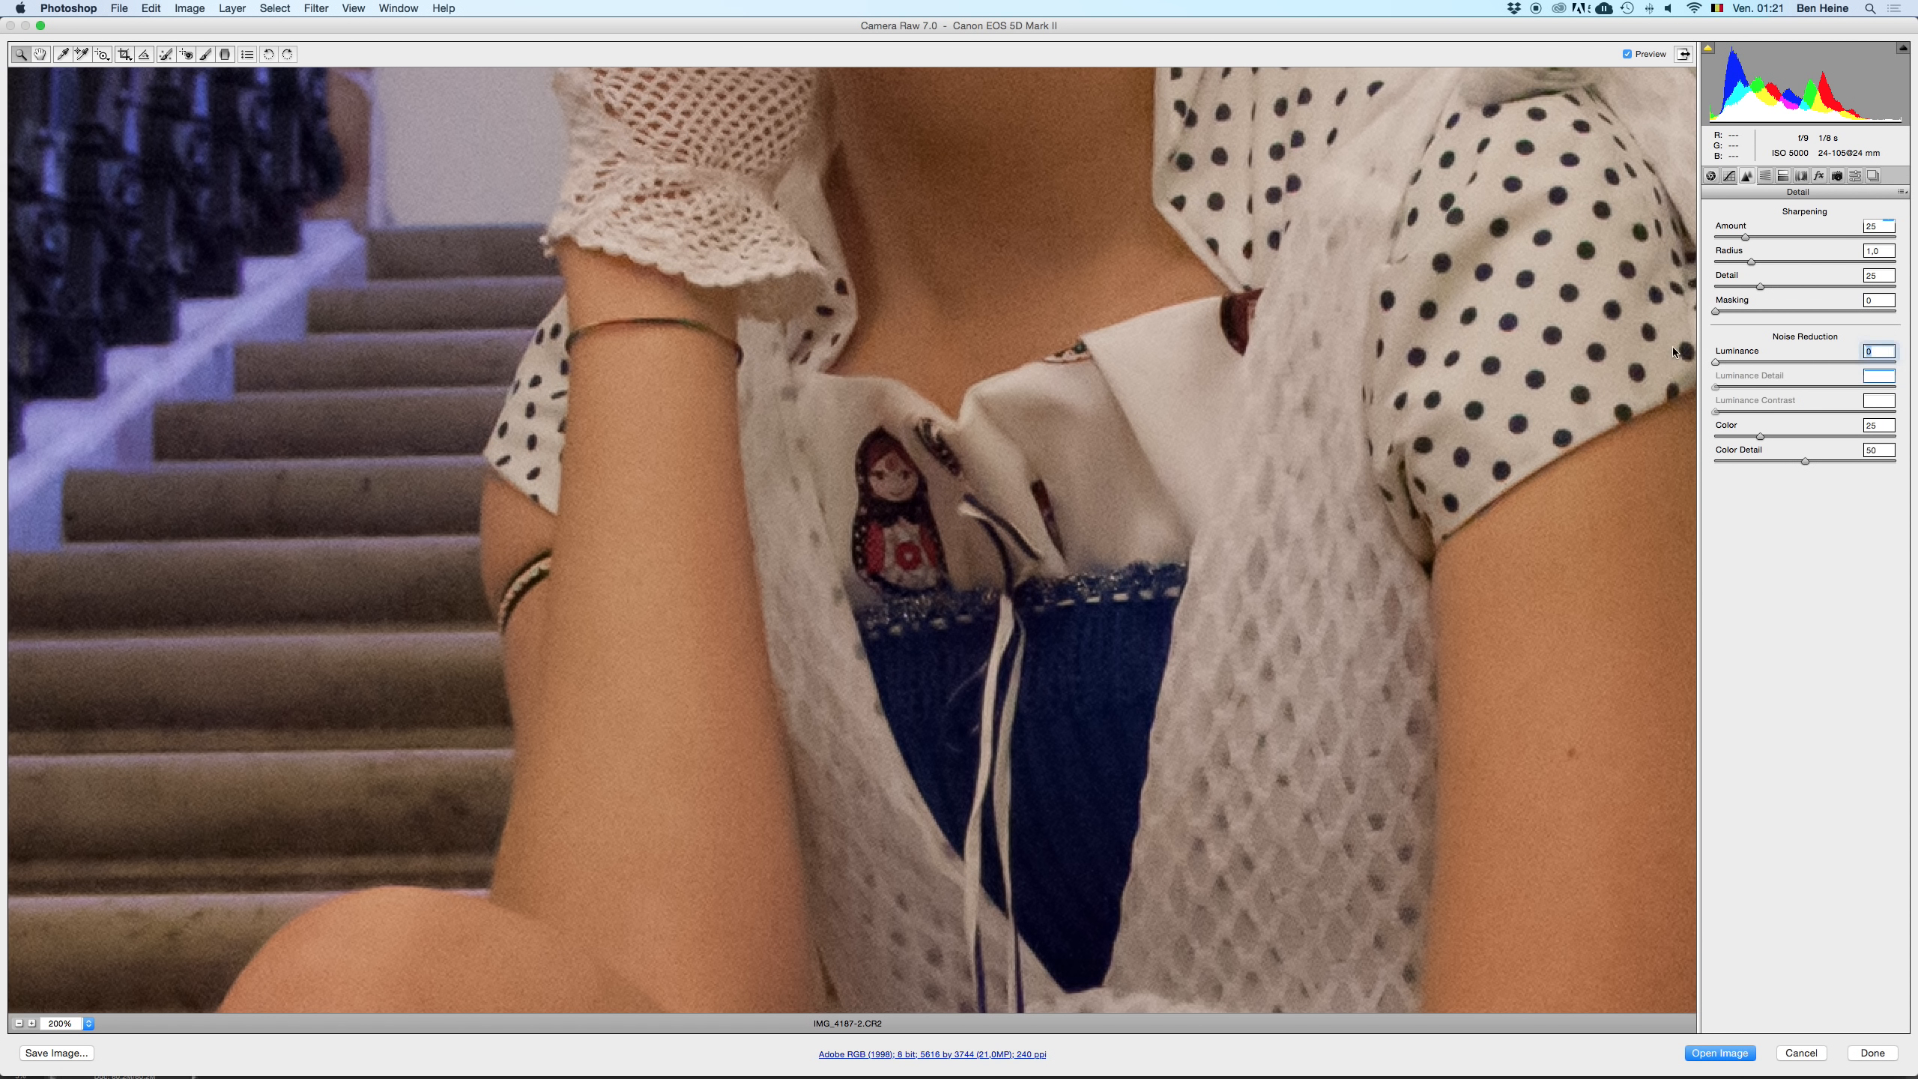
{"action": "left_click", "coordinate": [1777, 363]}
{"action": "left_click_drag", "start_coordinate": [1846, 365], "coordinate": [1808, 369]}
{"action": "left_click_drag", "start_coordinate": [1401, 346], "coordinate": [1271, 445]}
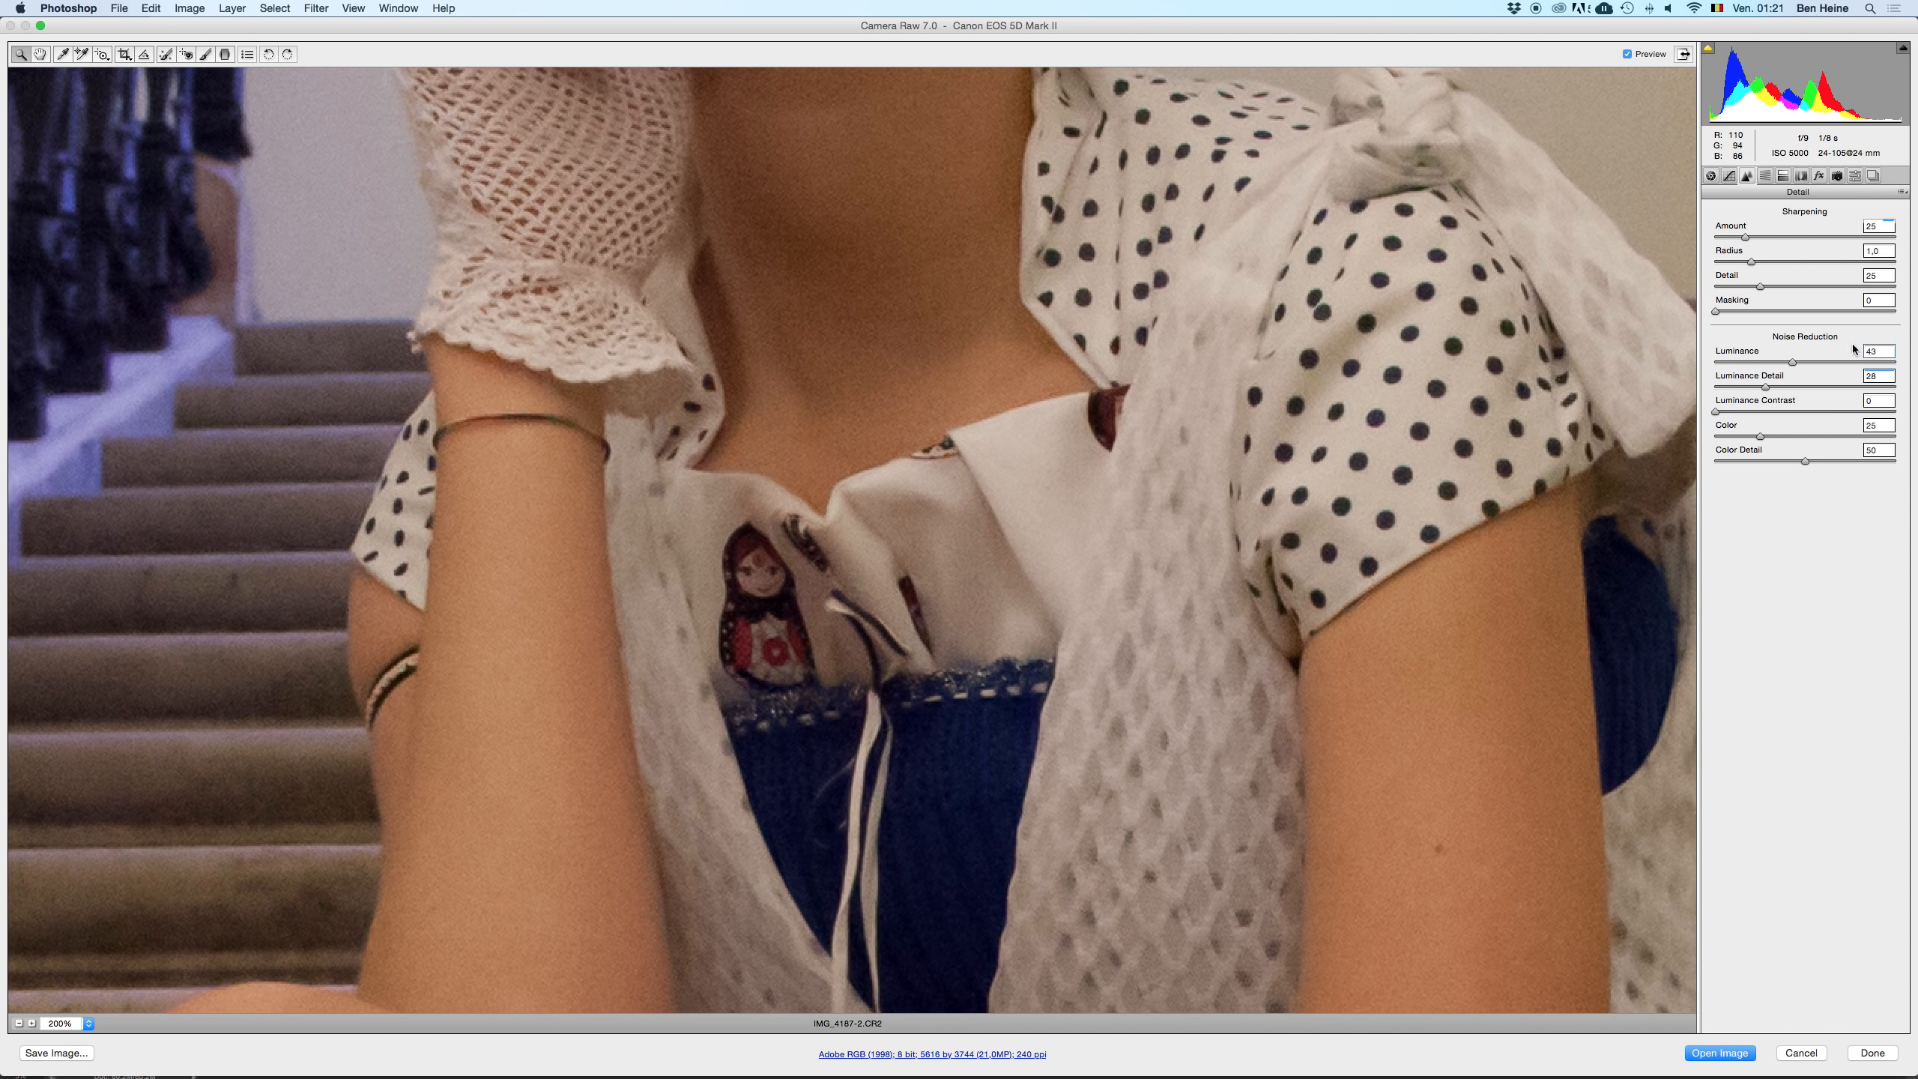
{"action": "left_click", "coordinate": [1812, 366]}
- Set the luminance noise reduction to 67 after checking the face and neck at 200% magnification
{"action": "left_click", "coordinate": [20, 1023]}
{"action": "left_click", "coordinate": [22, 1024]}
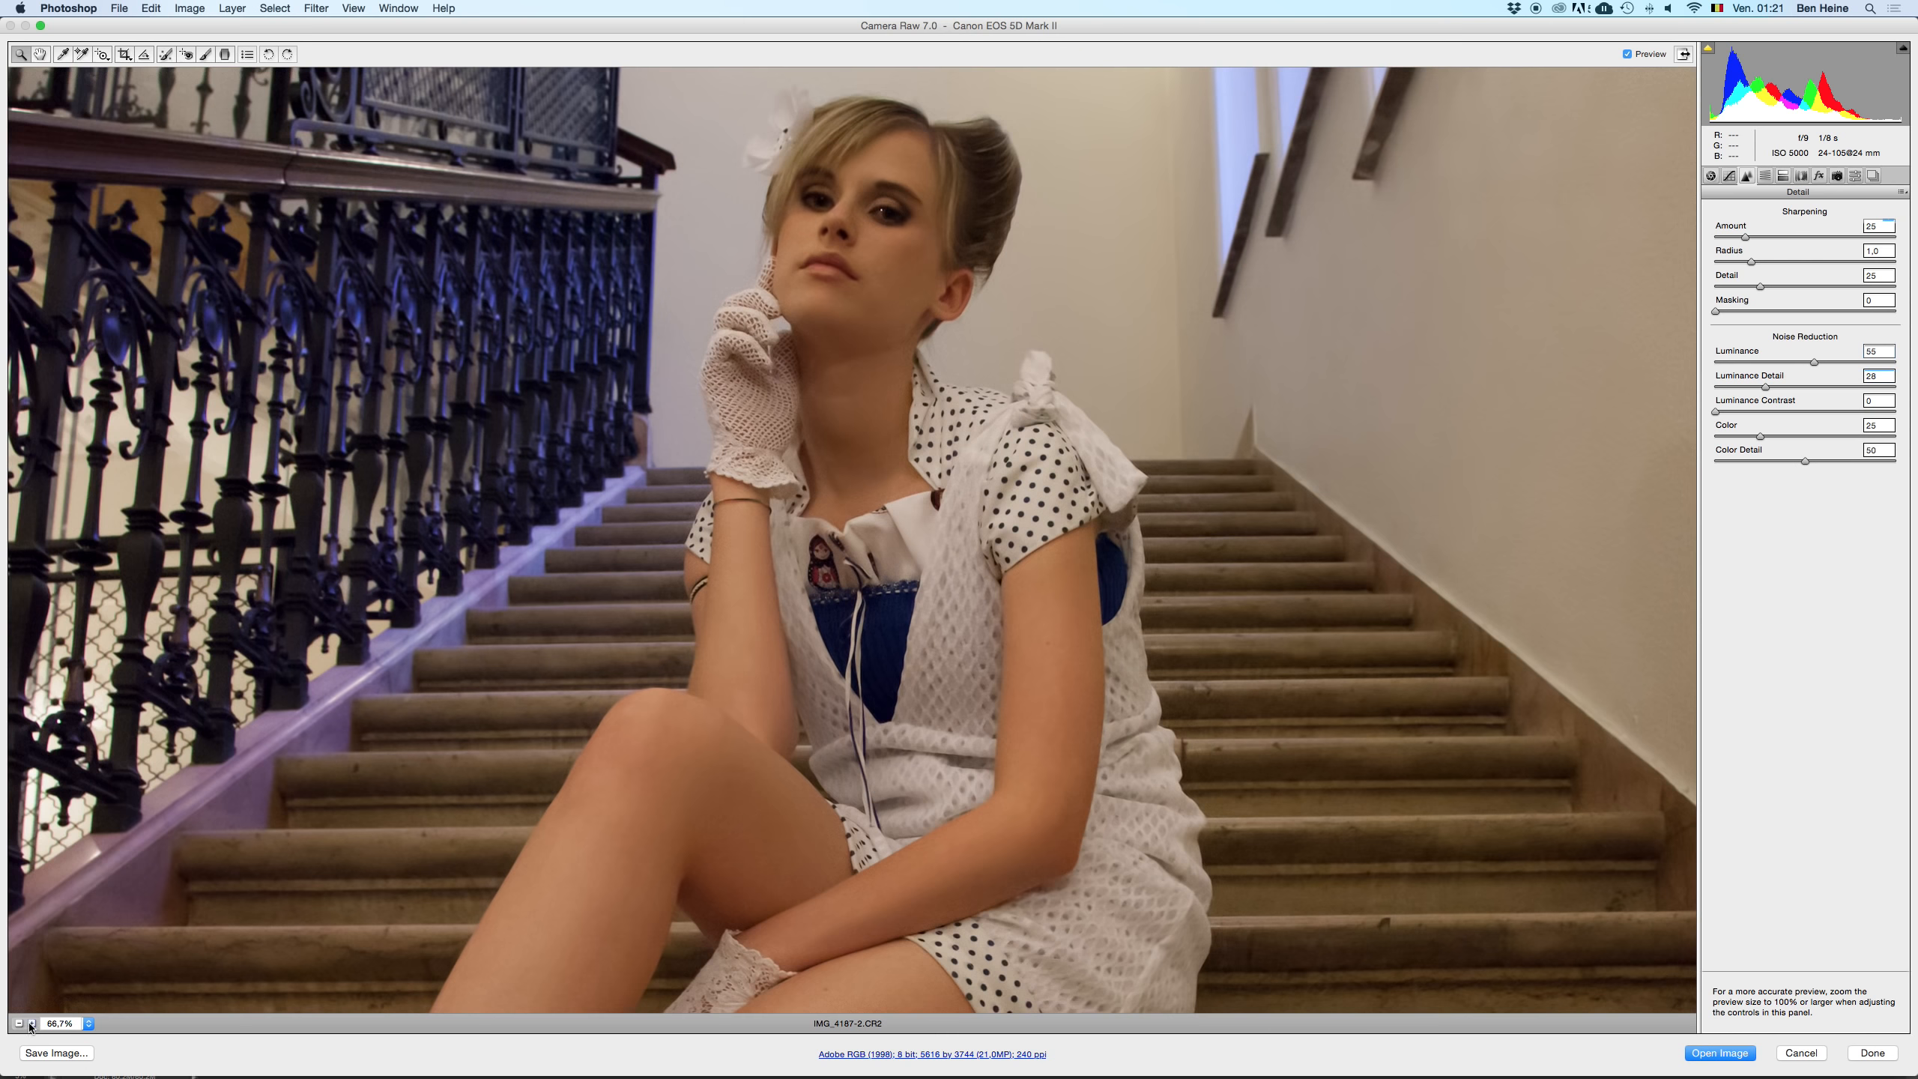
{"action": "left_click", "coordinate": [31, 1024]}
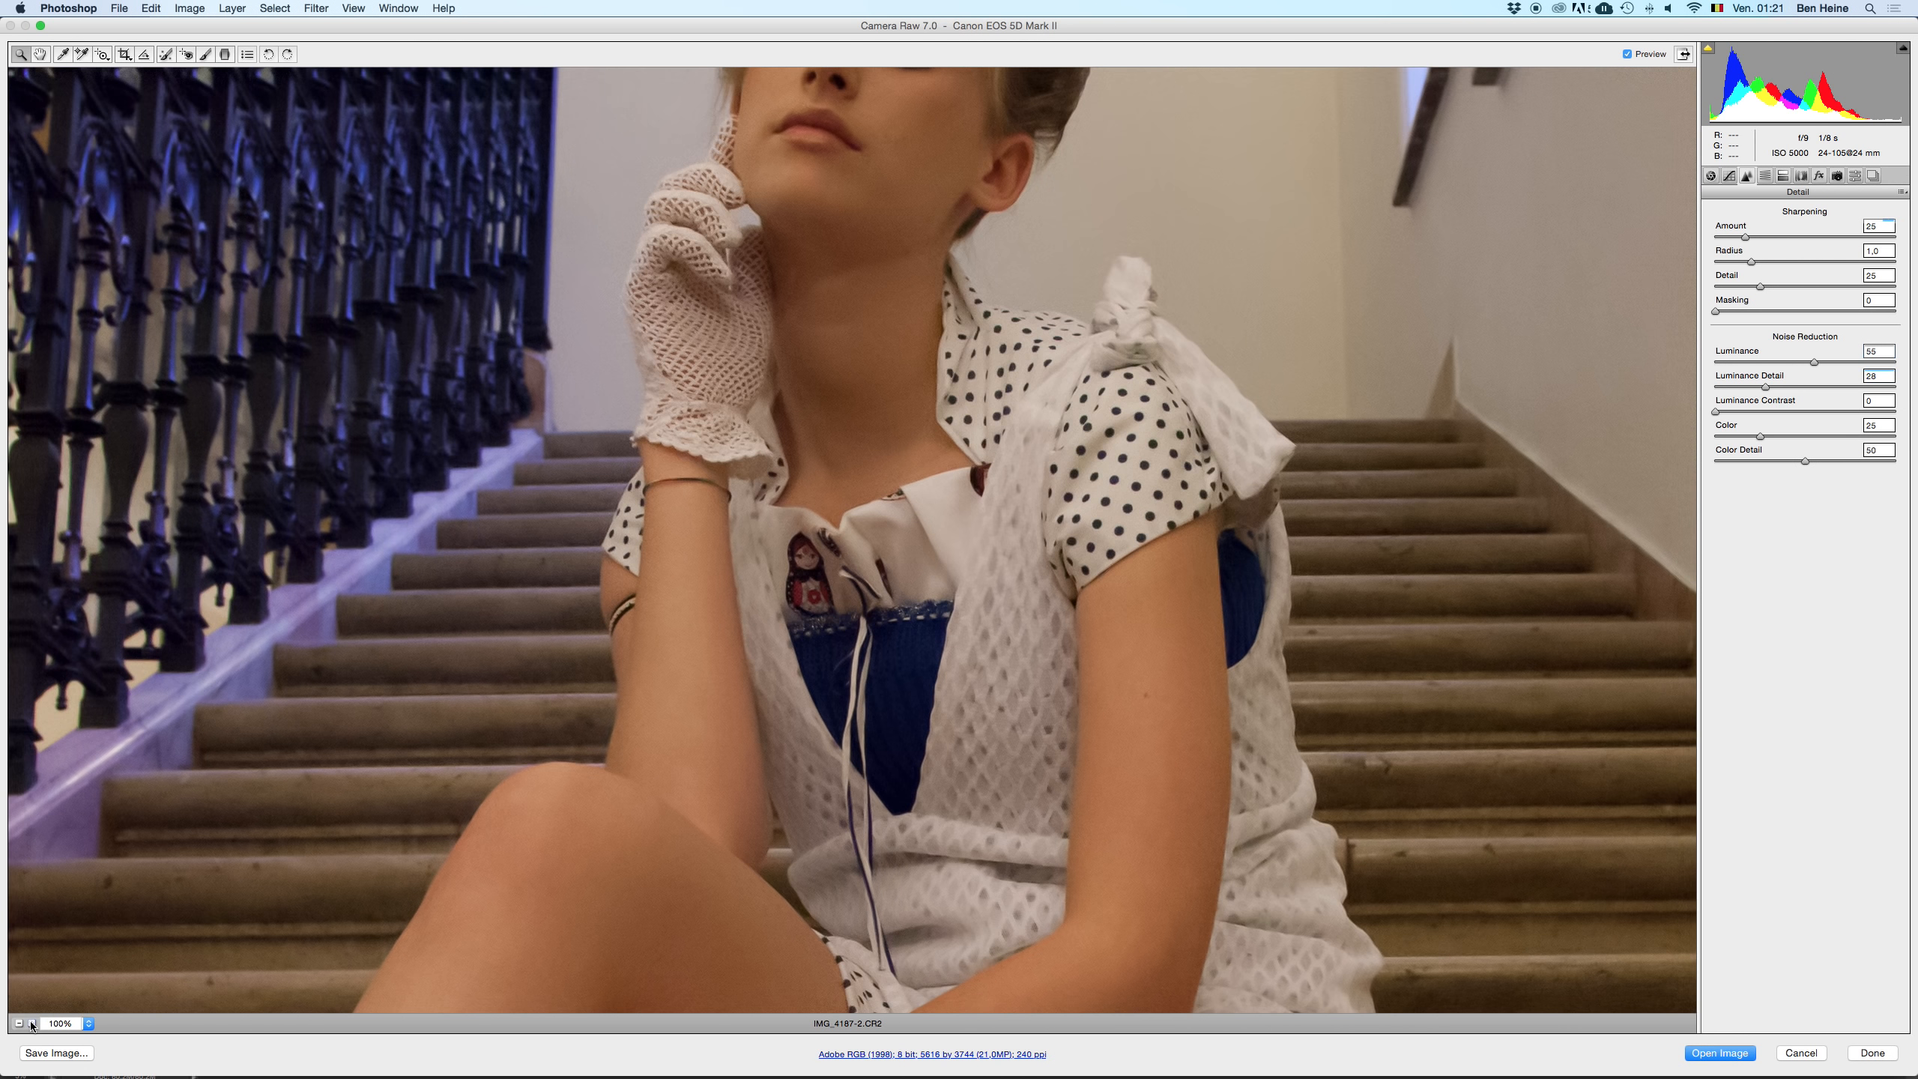
{"action": "left_click", "coordinate": [31, 1023]}
{"action": "left_click_drag", "start_coordinate": [962, 496], "coordinate": [1030, 836]}
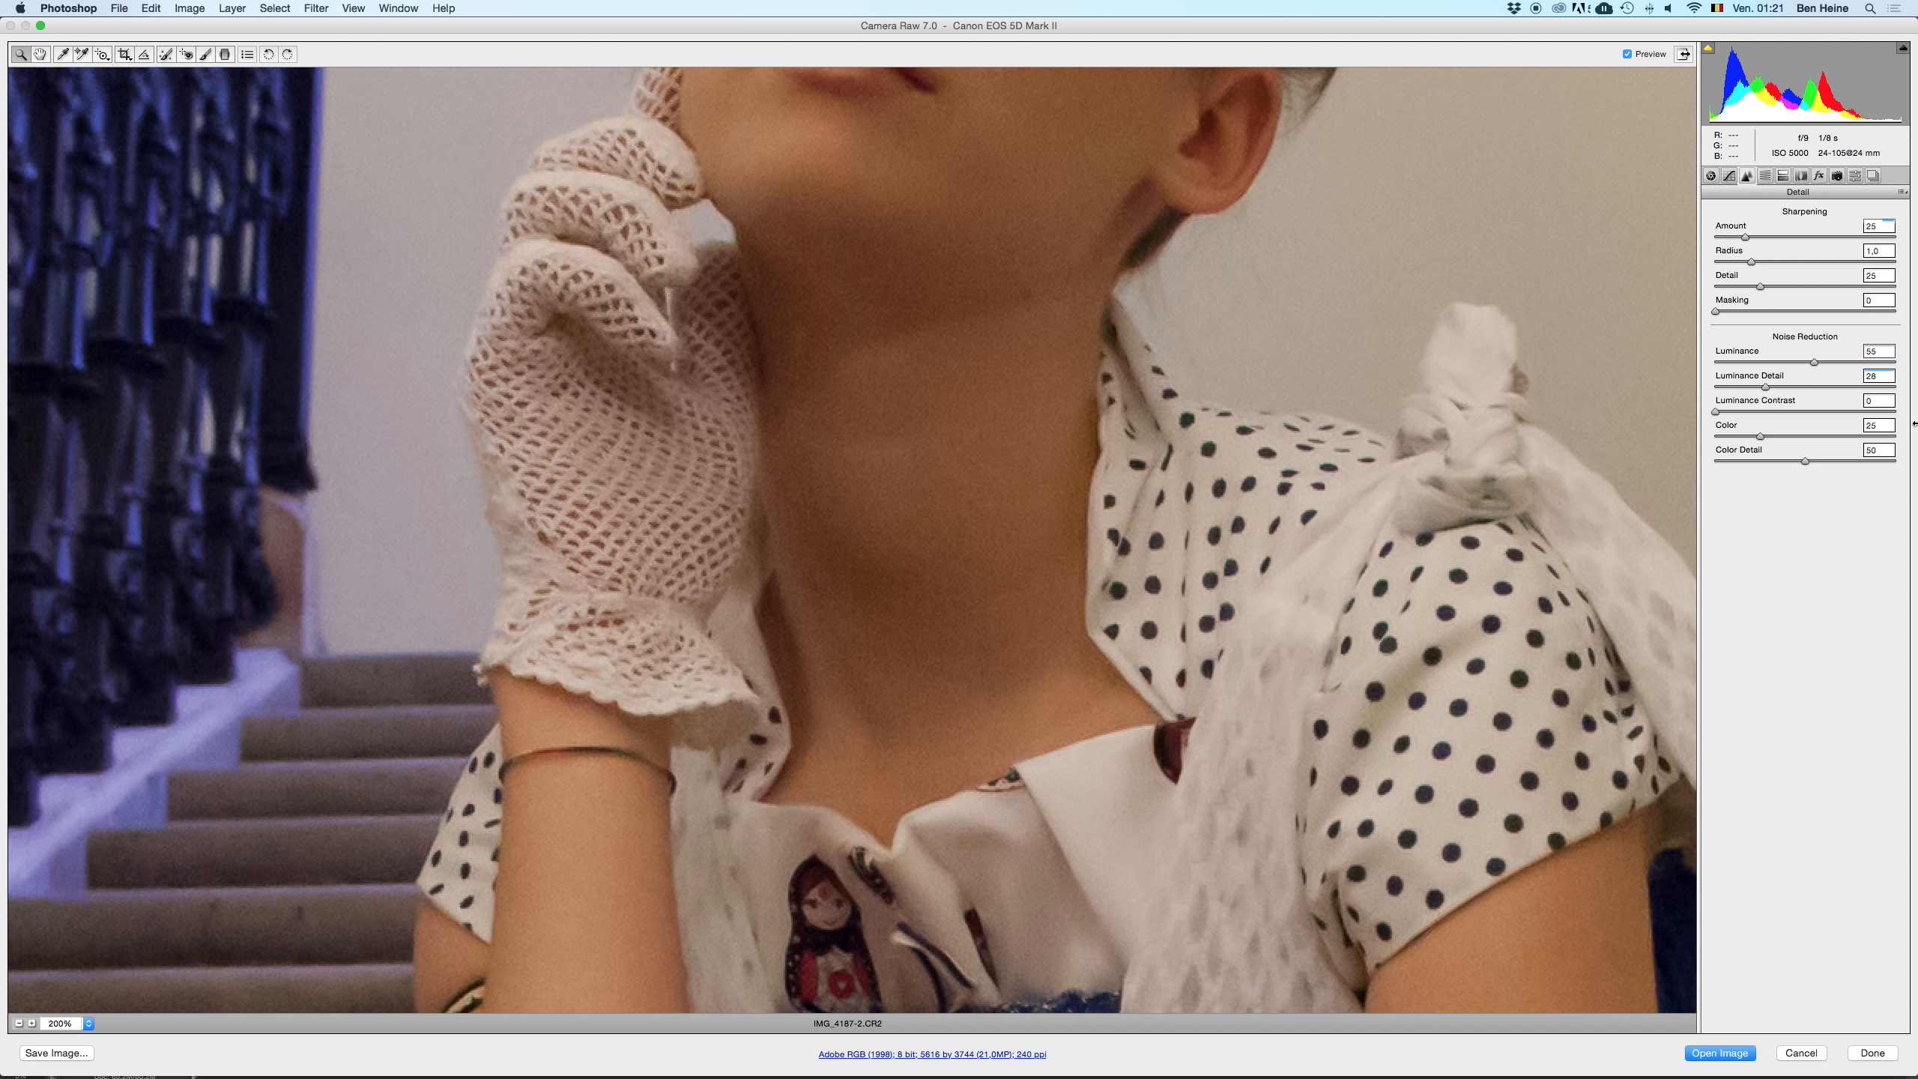
{"action": "double_click", "coordinate": [1871, 352]}
{"action": "left_click_drag", "start_coordinate": [1423, 380], "coordinate": [1284, 722]}
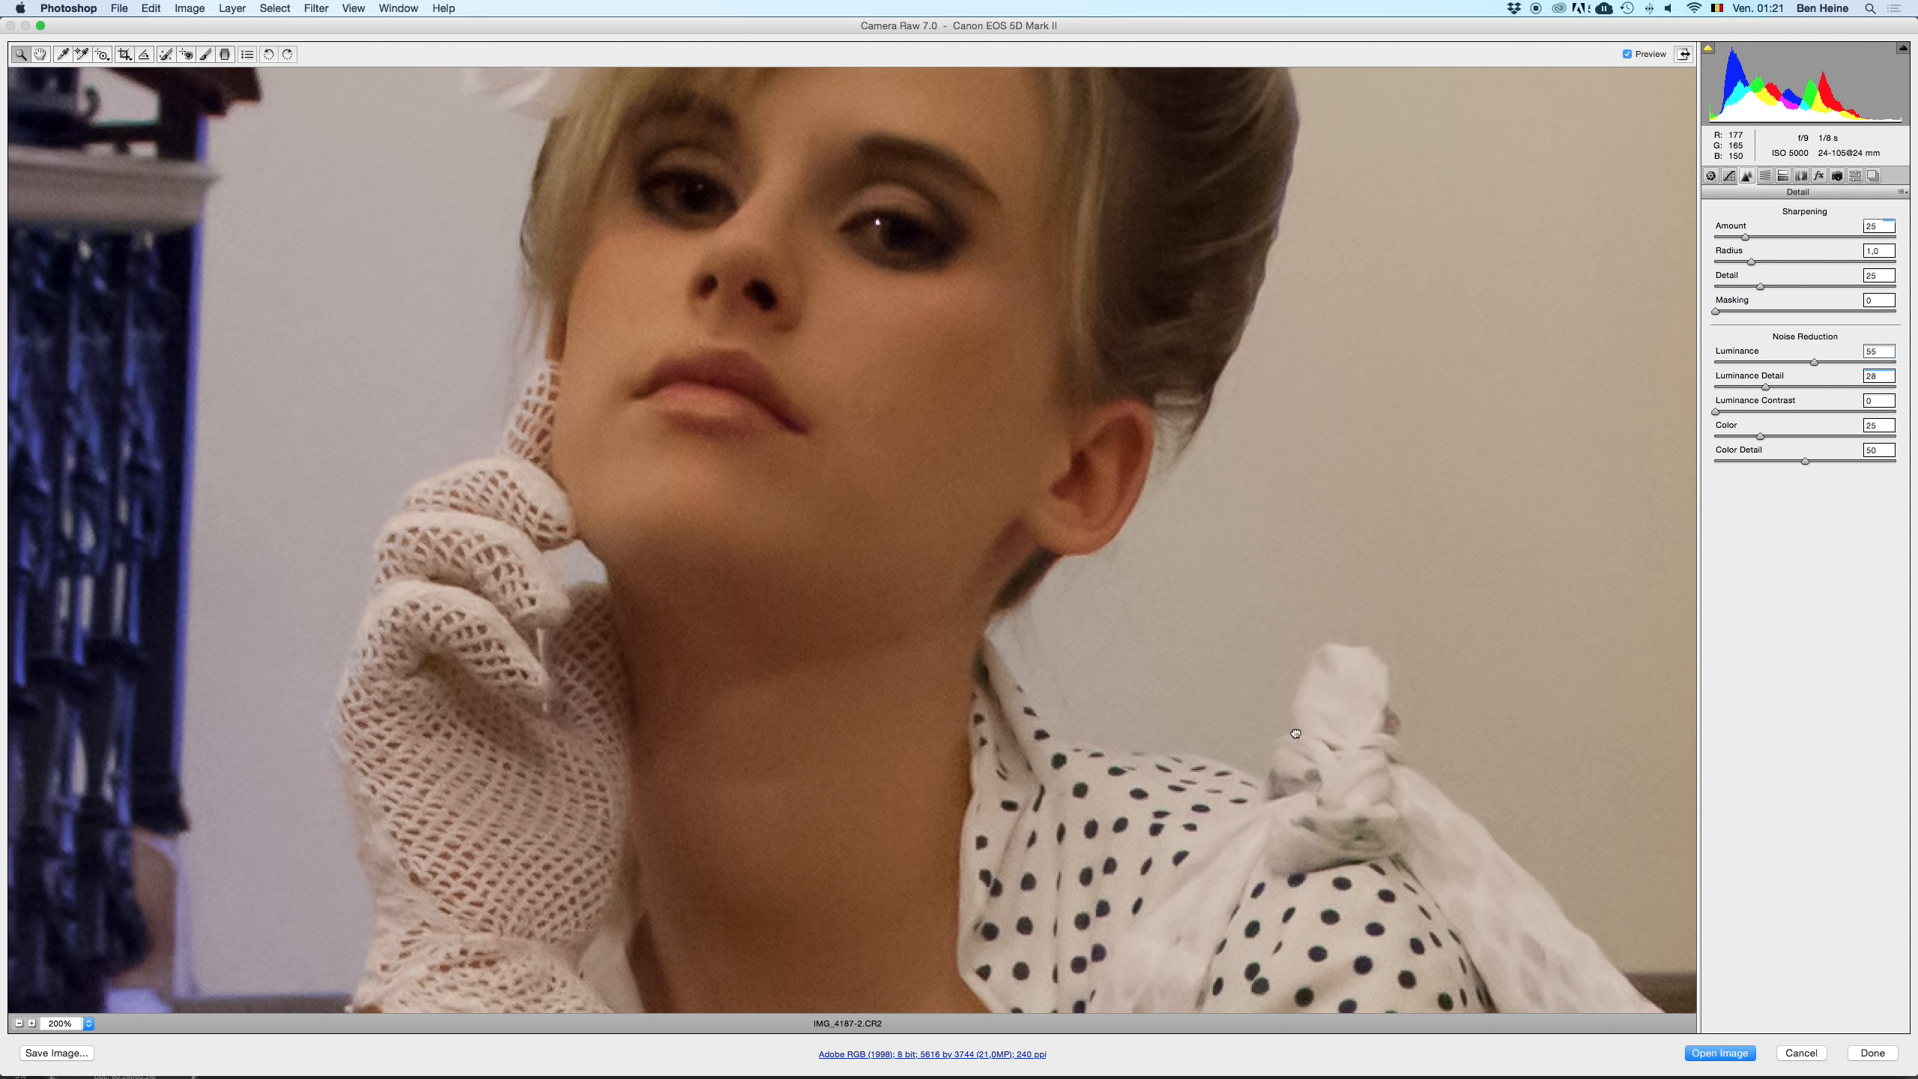
{"action": "left_click", "coordinate": [1835, 363]}
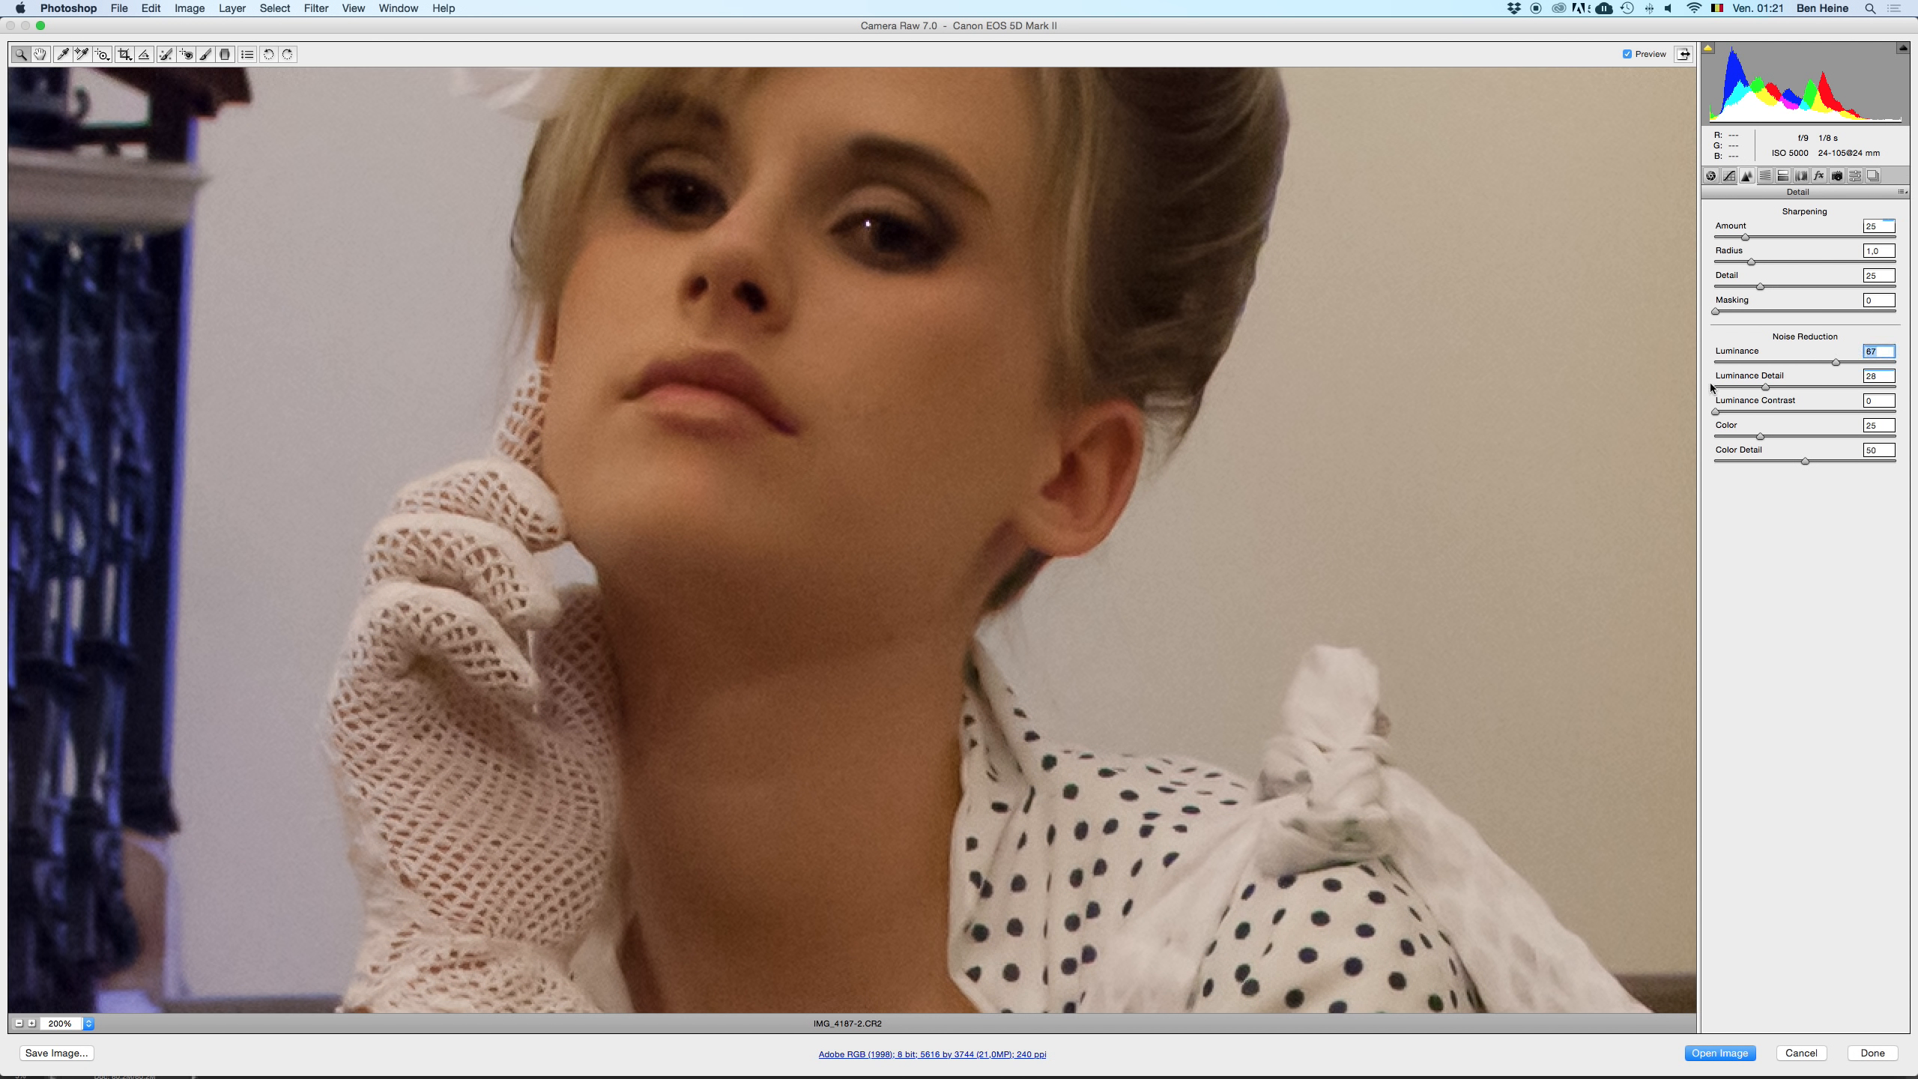
- Compare the whole photo with and without the luminance noise reduction, keeping the reduction applied
{"action": "left_click", "coordinate": [19, 1023]}
{"action": "left_click", "coordinate": [19, 1023]}
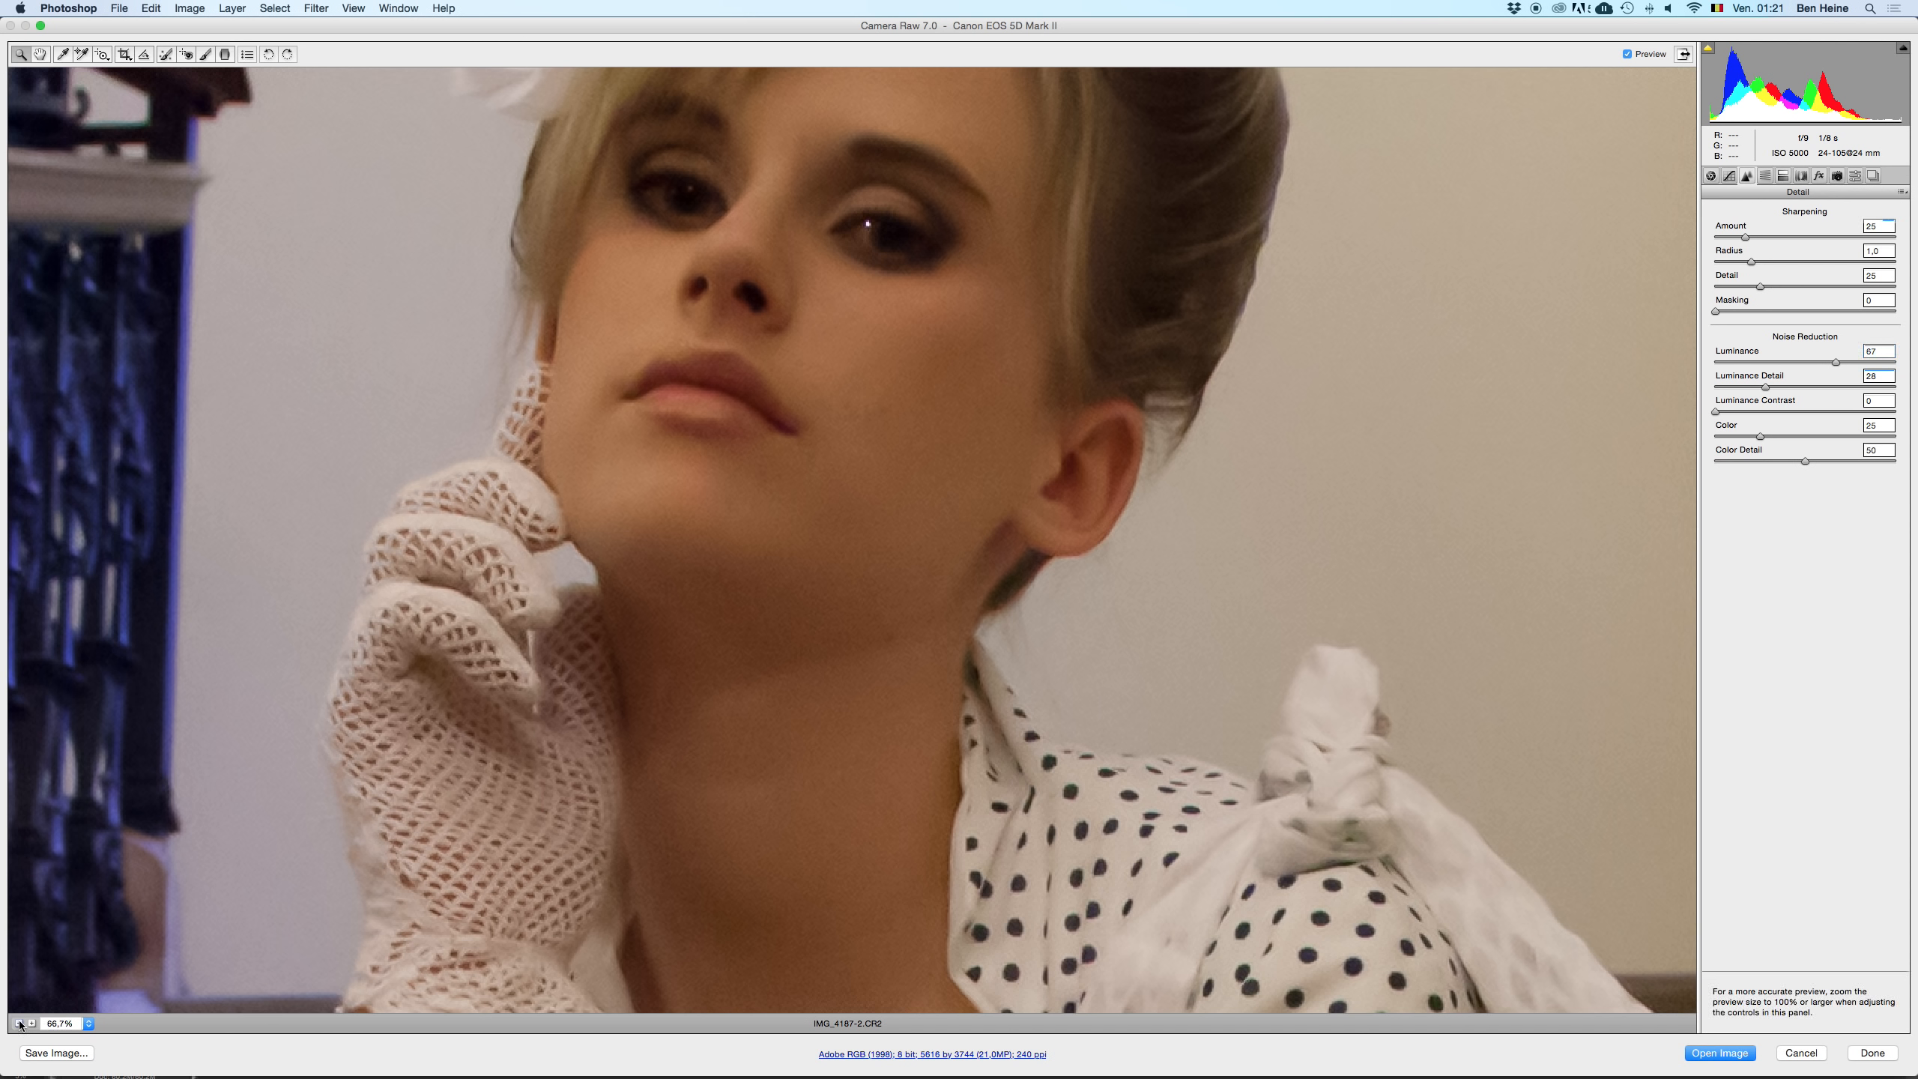
{"action": "left_click", "coordinate": [19, 1022]}
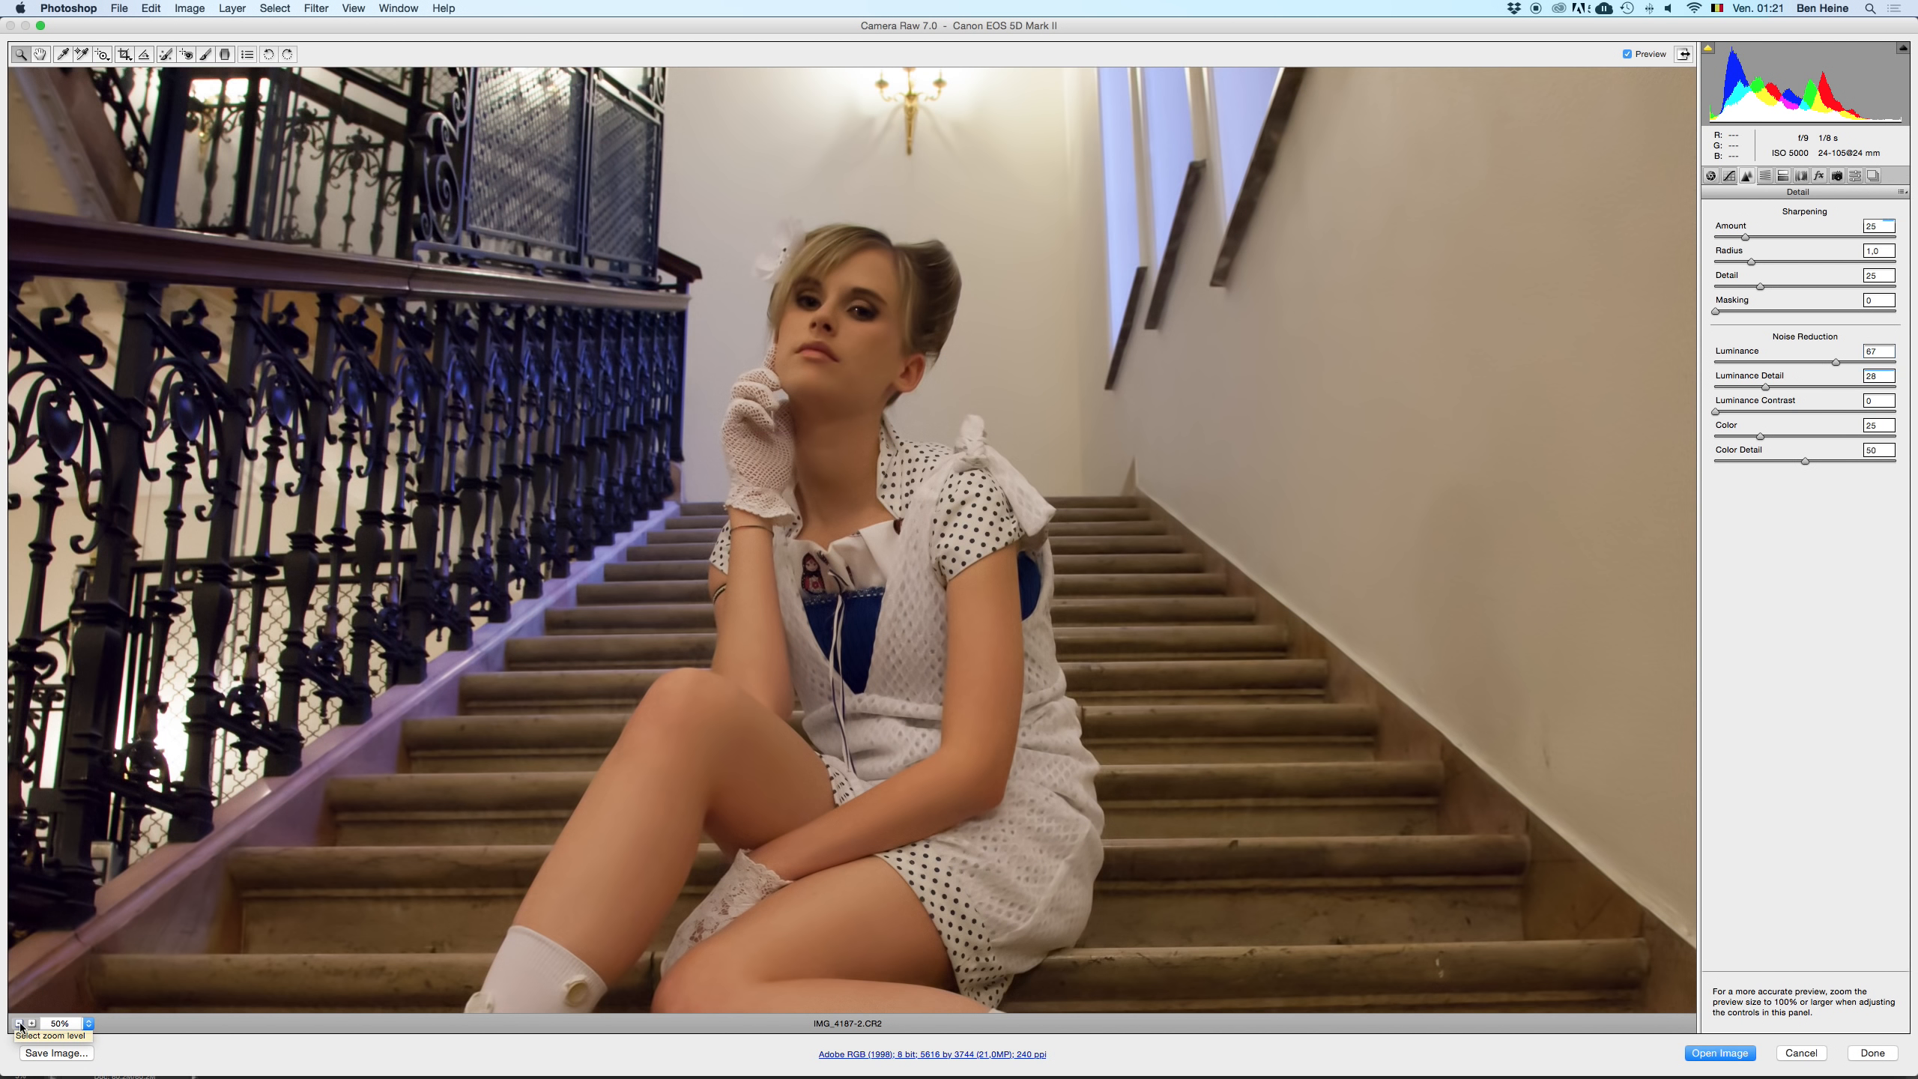
{"action": "left_click", "coordinate": [19, 1023]}
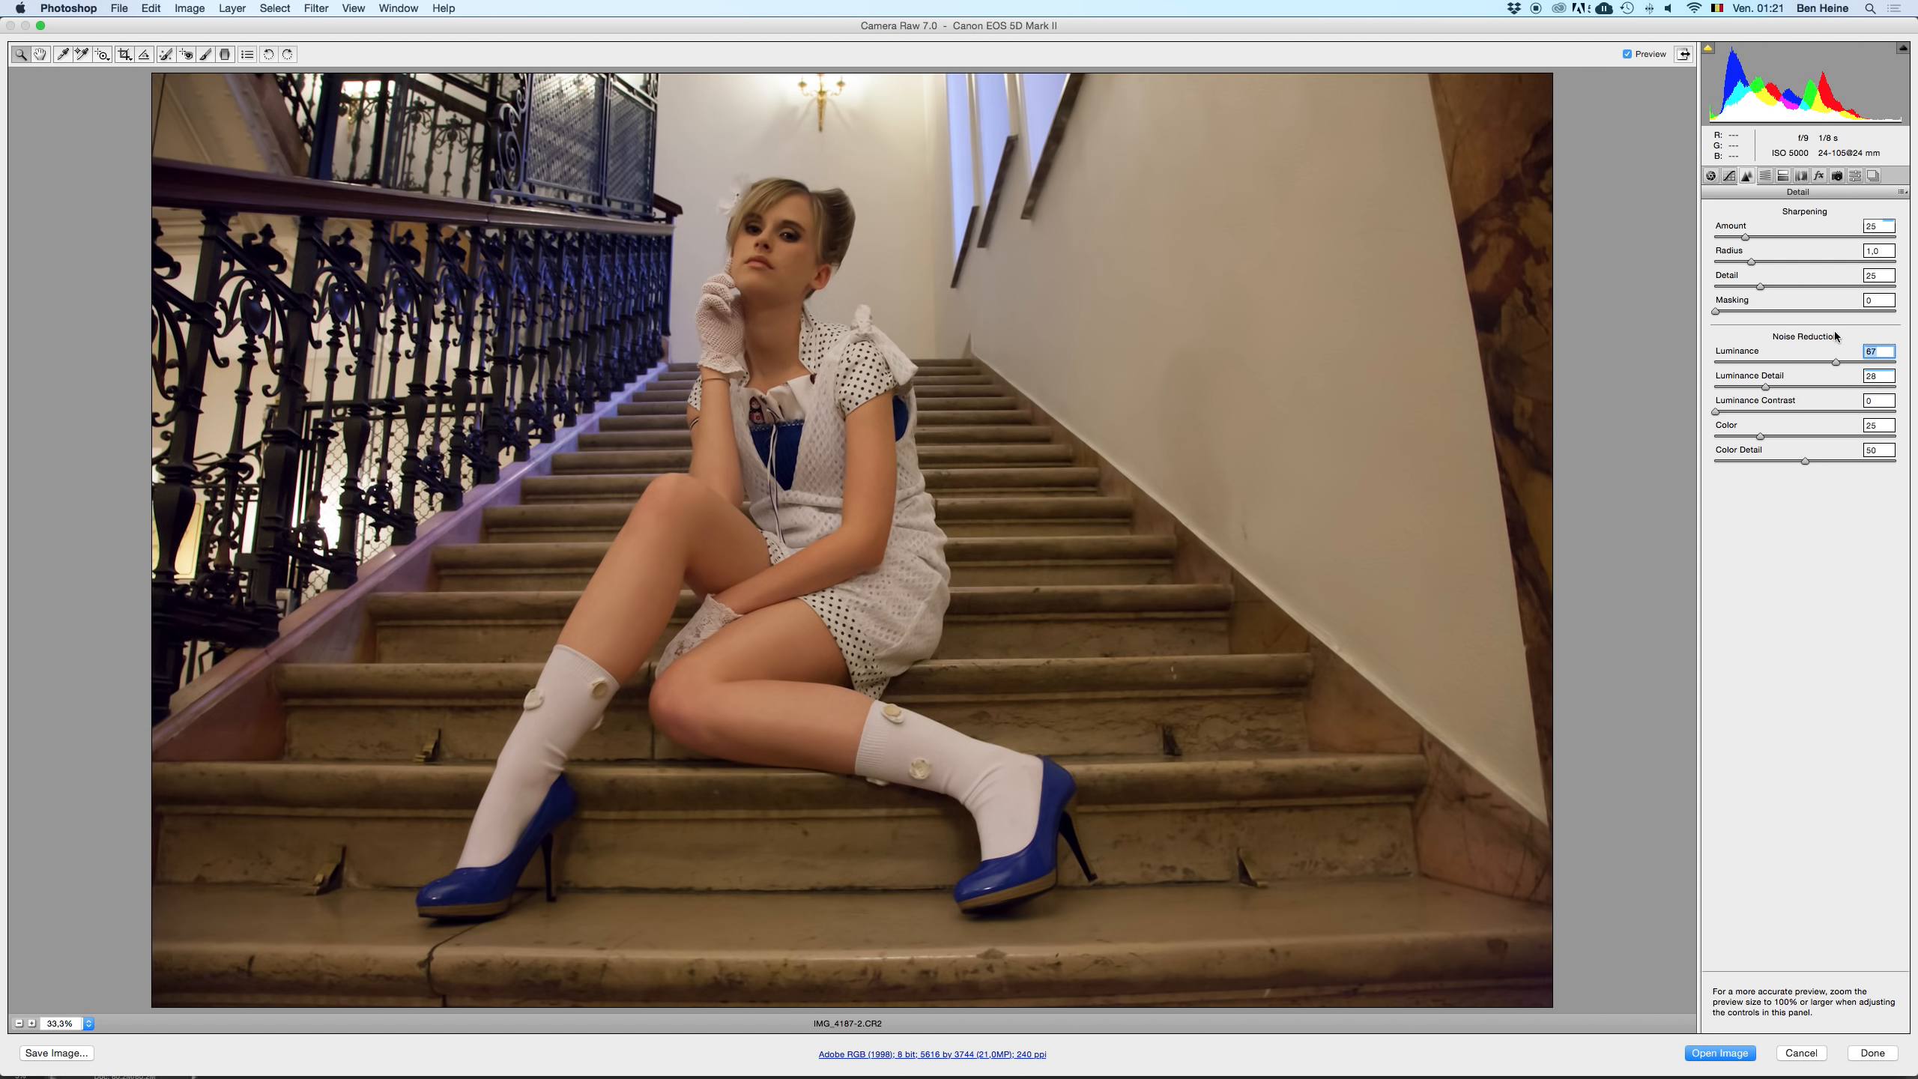
{"action": "left_click_drag", "start_coordinate": [1835, 363], "coordinate": [1837, 361]}
{"action": "left_click", "coordinate": [1716, 364]}
{"action": "key", "text": "super+z"}
{"action": "left_click", "coordinate": [19, 1024]}
- Try shifting the tint towards green and towards magenta, undoing both changes
{"action": "left_click", "coordinate": [1710, 178]}
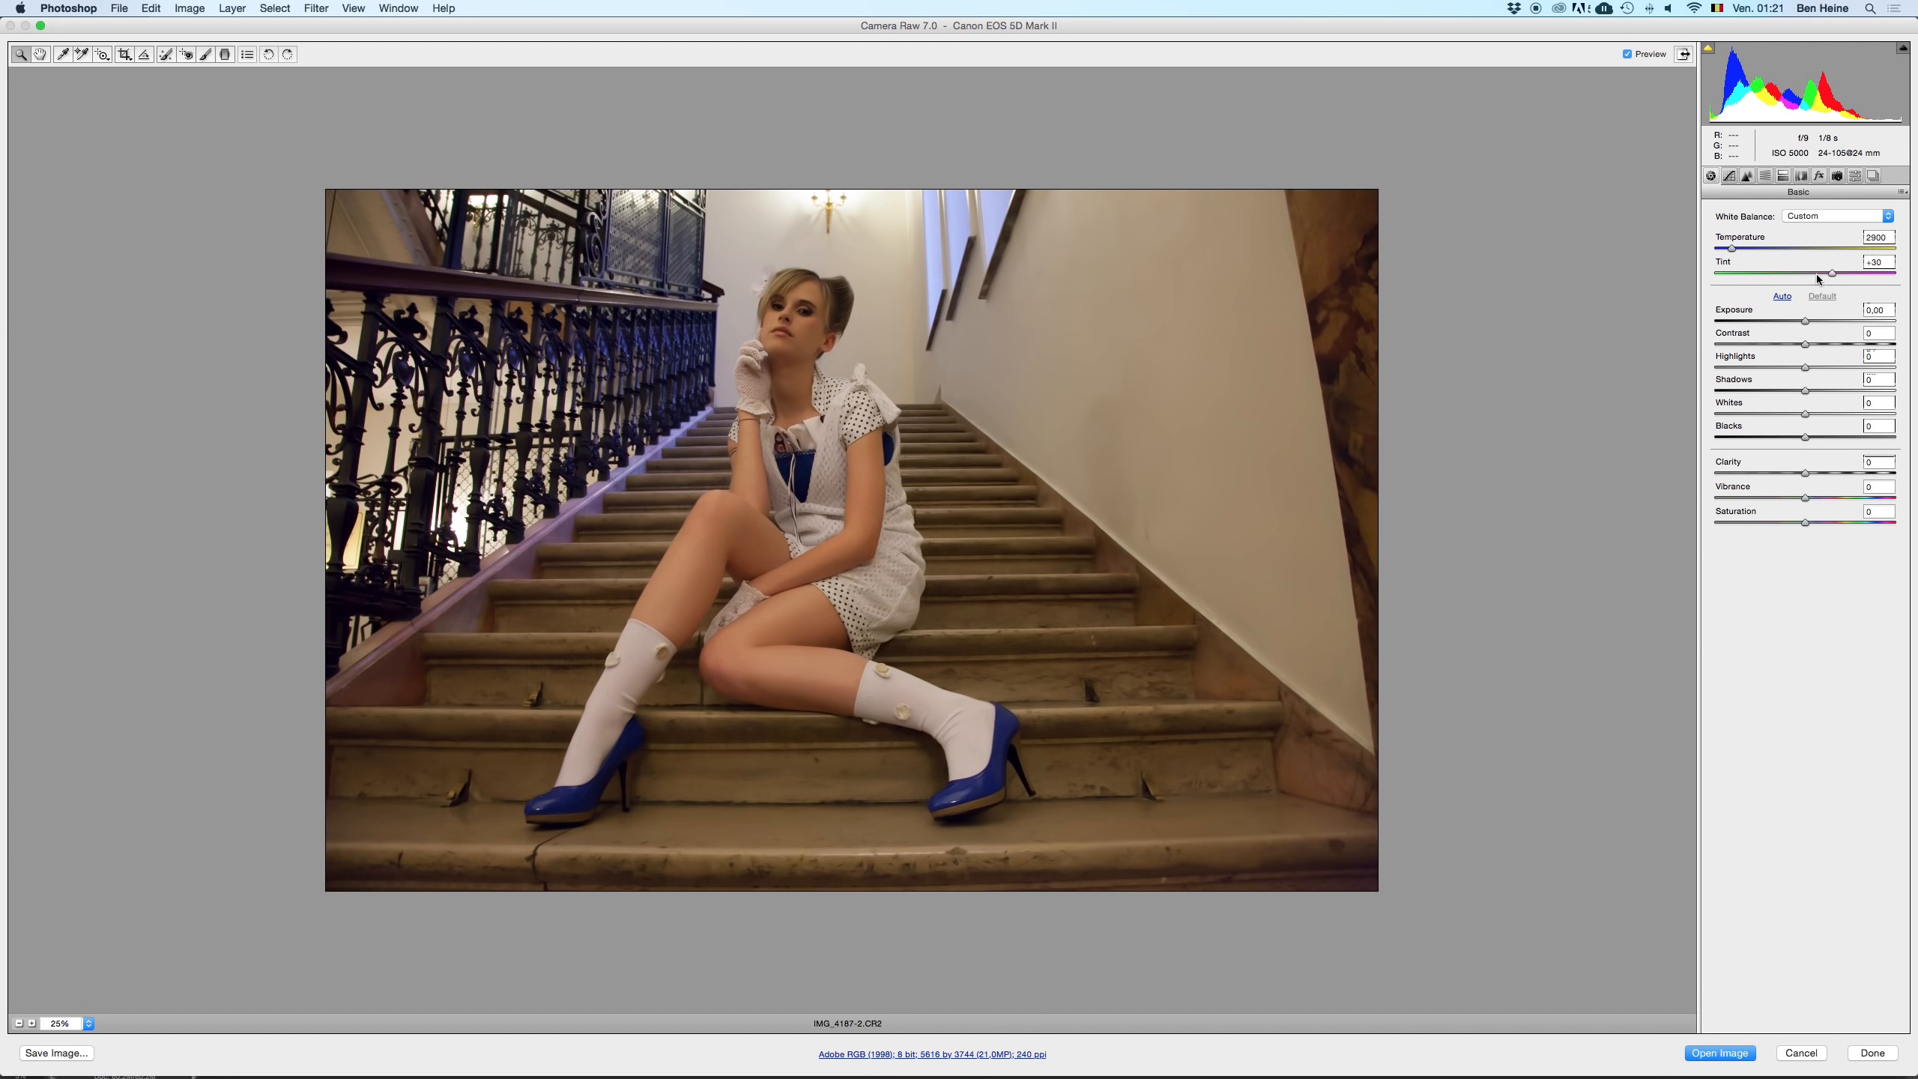
{"action": "left_click_drag", "start_coordinate": [1825, 274], "coordinate": [1816, 283]}
{"action": "key", "text": "super+z"}
{"action": "left_click", "coordinate": [1844, 275]}
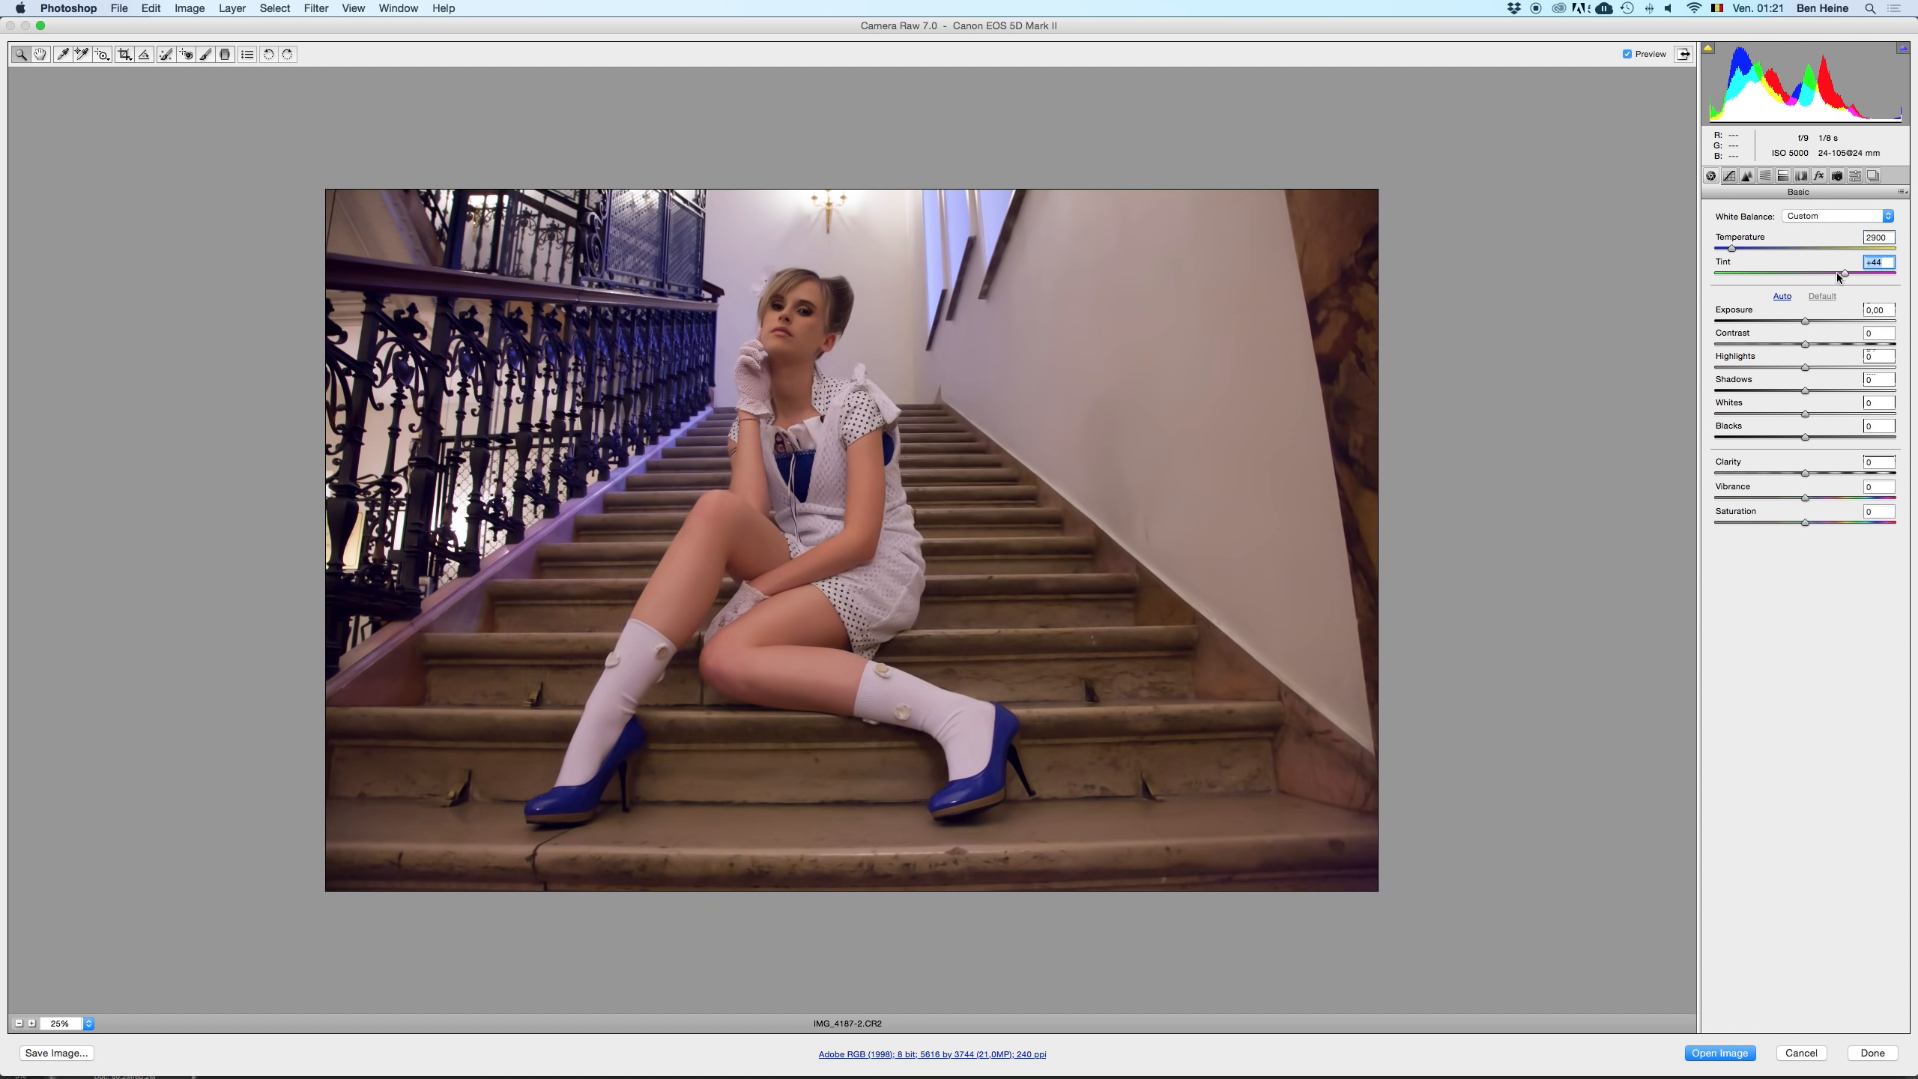
{"action": "key", "text": "super+z"}
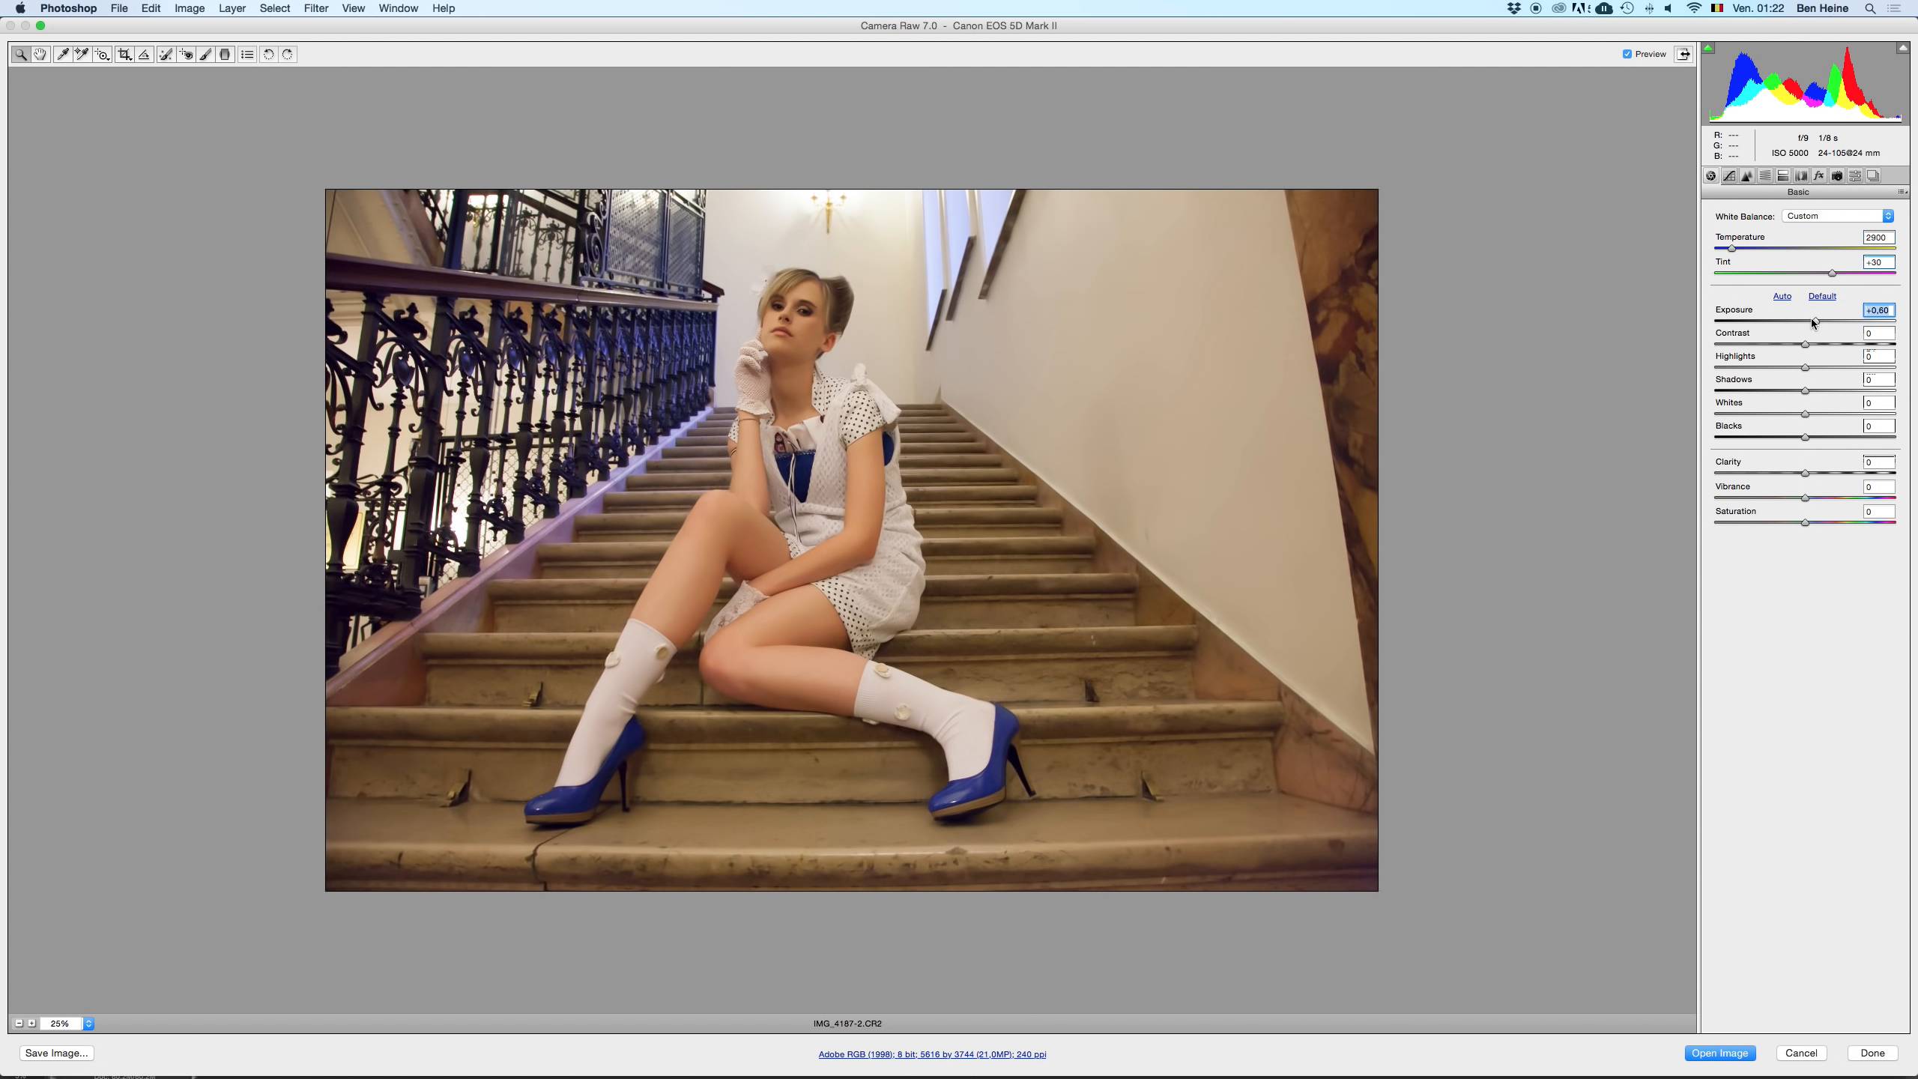
- Try exposure values of +0.60 and -0.40 and undo them
{"action": "left_click_drag", "start_coordinate": [1815, 324], "coordinate": [1792, 327]}
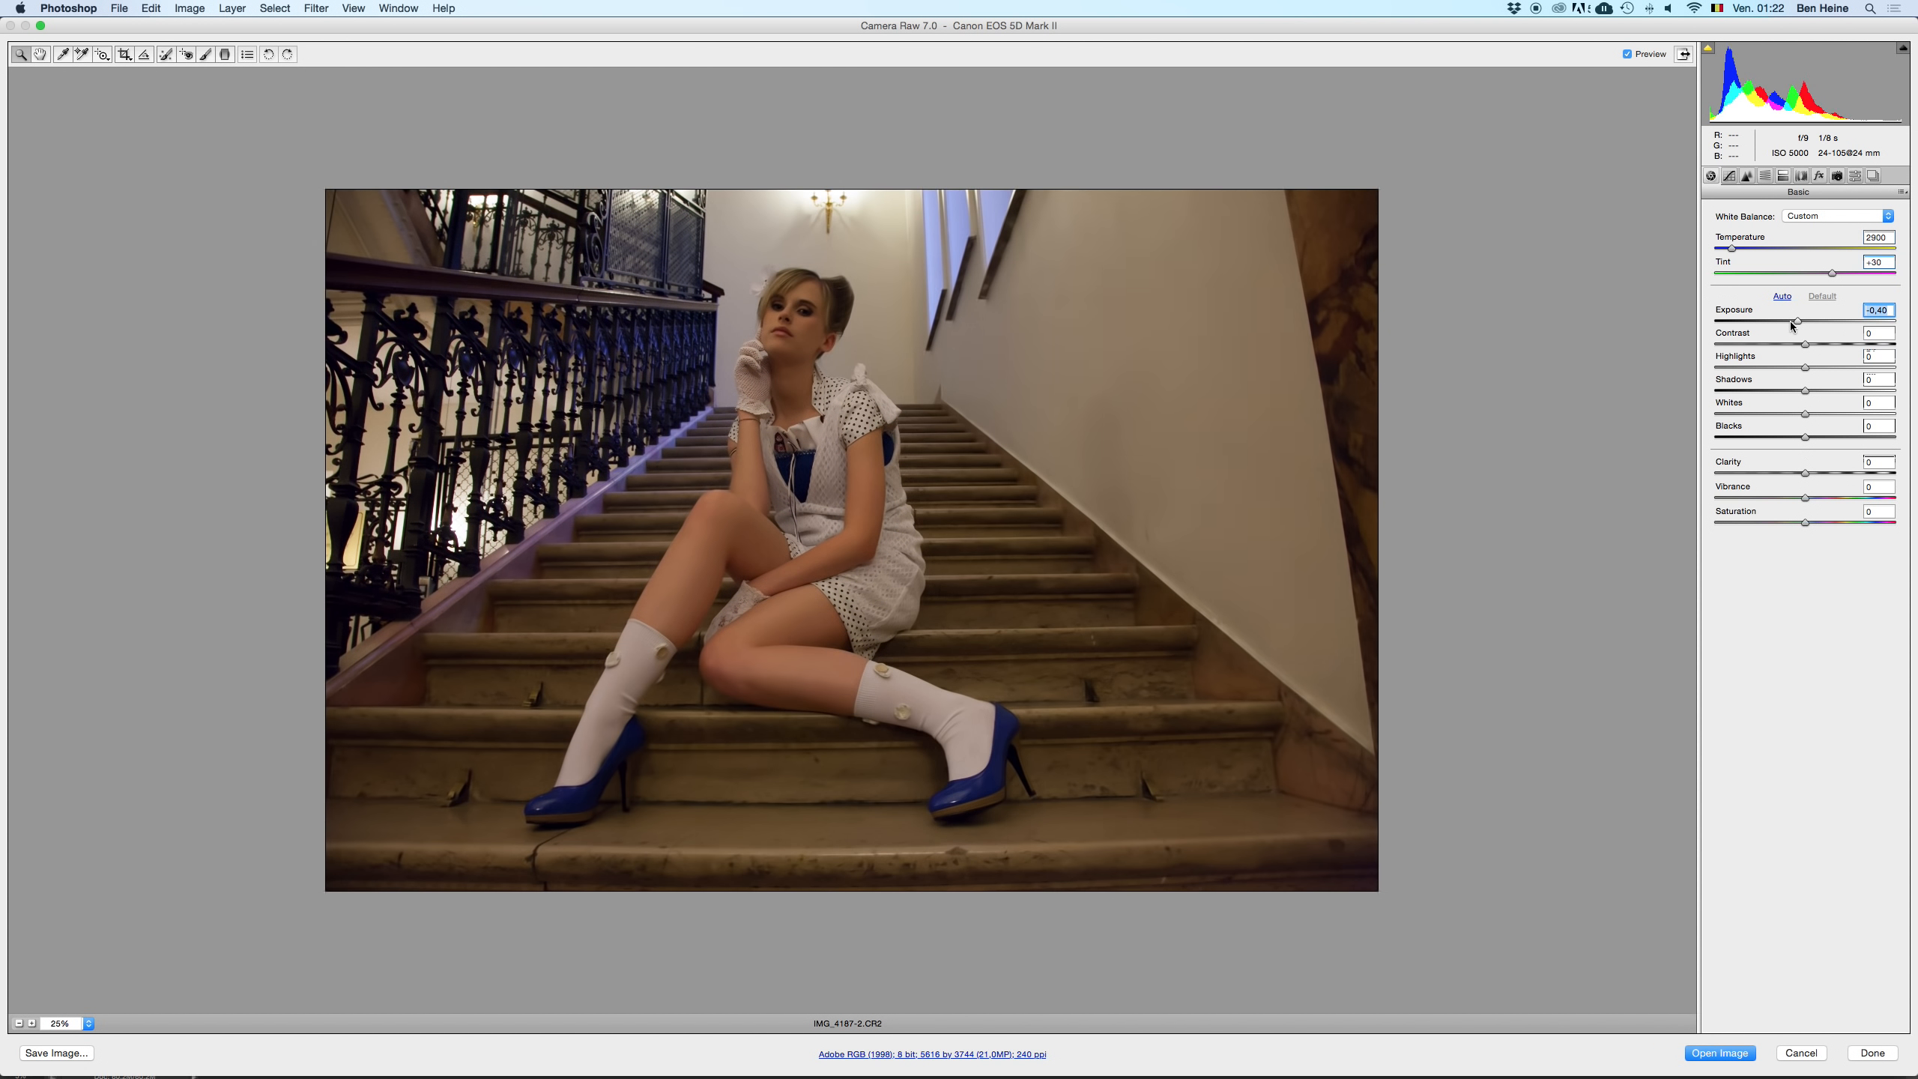
{"action": "key", "text": "super+z"}
{"action": "key", "text": "super+z"}
{"action": "key", "text": "super+z"}
- Try Highlights at -62 and lower, and reset the setting to its default
{"action": "left_click", "coordinate": [1750, 365]}
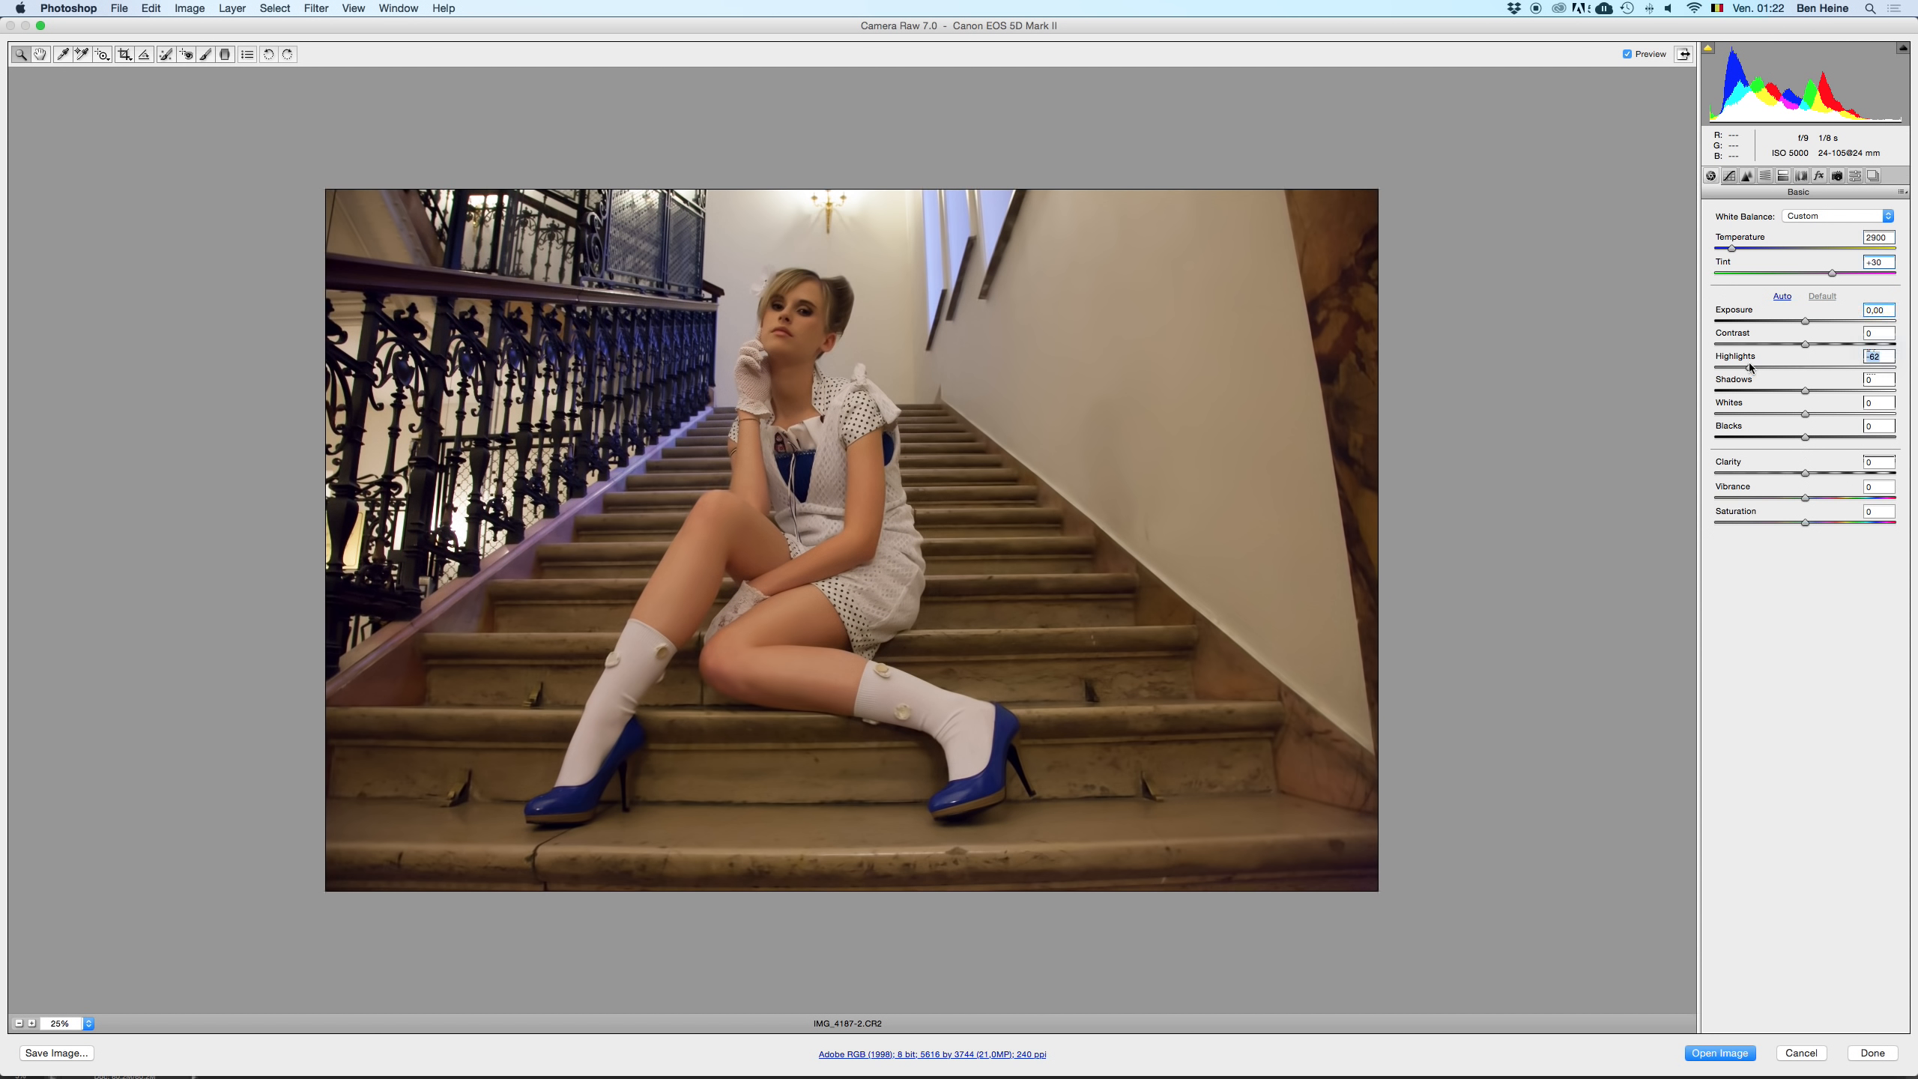
{"action": "double_click", "coordinate": [1752, 367]}
{"action": "left_click", "coordinate": [1730, 368]}
{"action": "double_click", "coordinate": [1731, 368]}
- Set Shadows to +14 and Clarity to +62
{"action": "left_click", "coordinate": [1868, 391]}
{"action": "key", "text": "super+z"}
{"action": "key", "text": "super+z"}
{"action": "double_click", "coordinate": [1792, 391]}
{"action": "left_click", "coordinate": [1747, 390]}
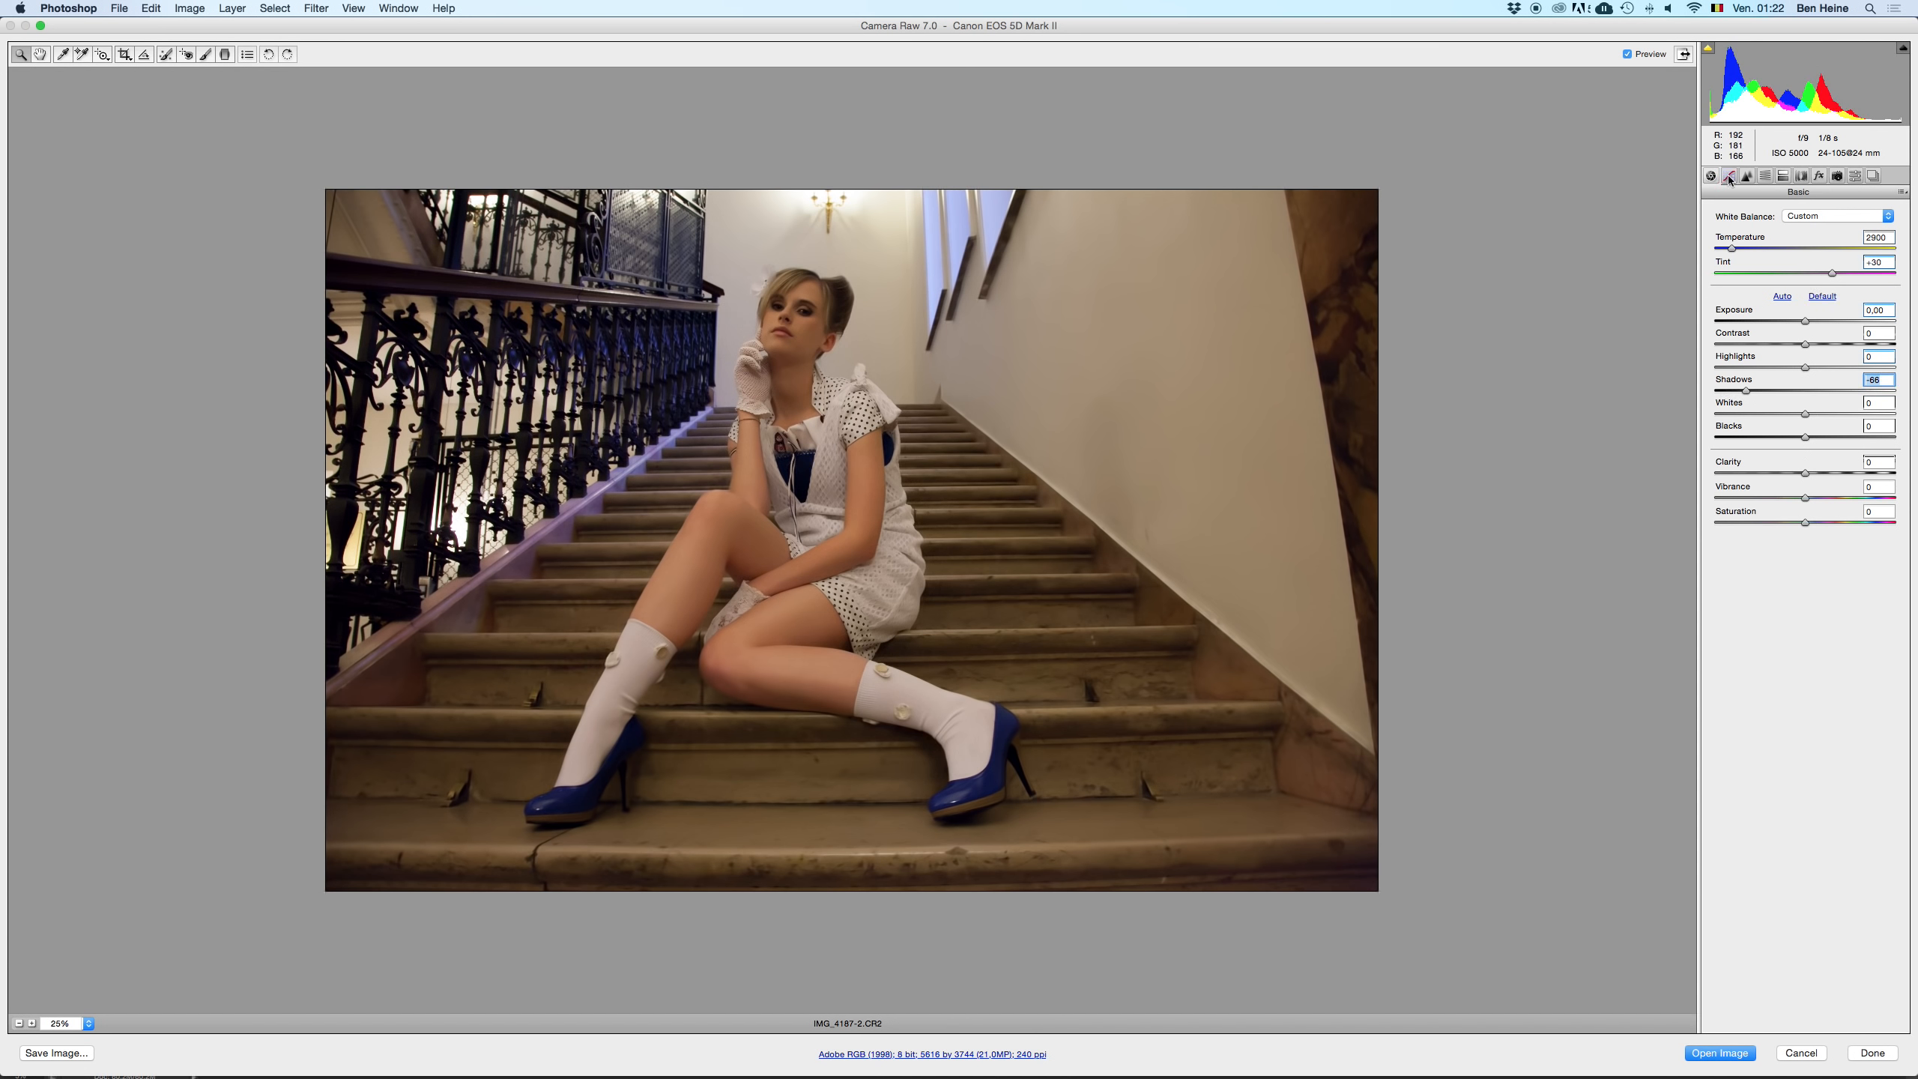
{"action": "mouse_move", "coordinate": [1813, 390]}
{"action": "left_mouse_down"}
{"action": "mouse_move", "coordinate": [1846, 391]}
{"action": "mouse_move", "coordinate": [1819, 389]}
{"action": "left_mouse_up"}
{"action": "left_click", "coordinate": [1854, 473]}
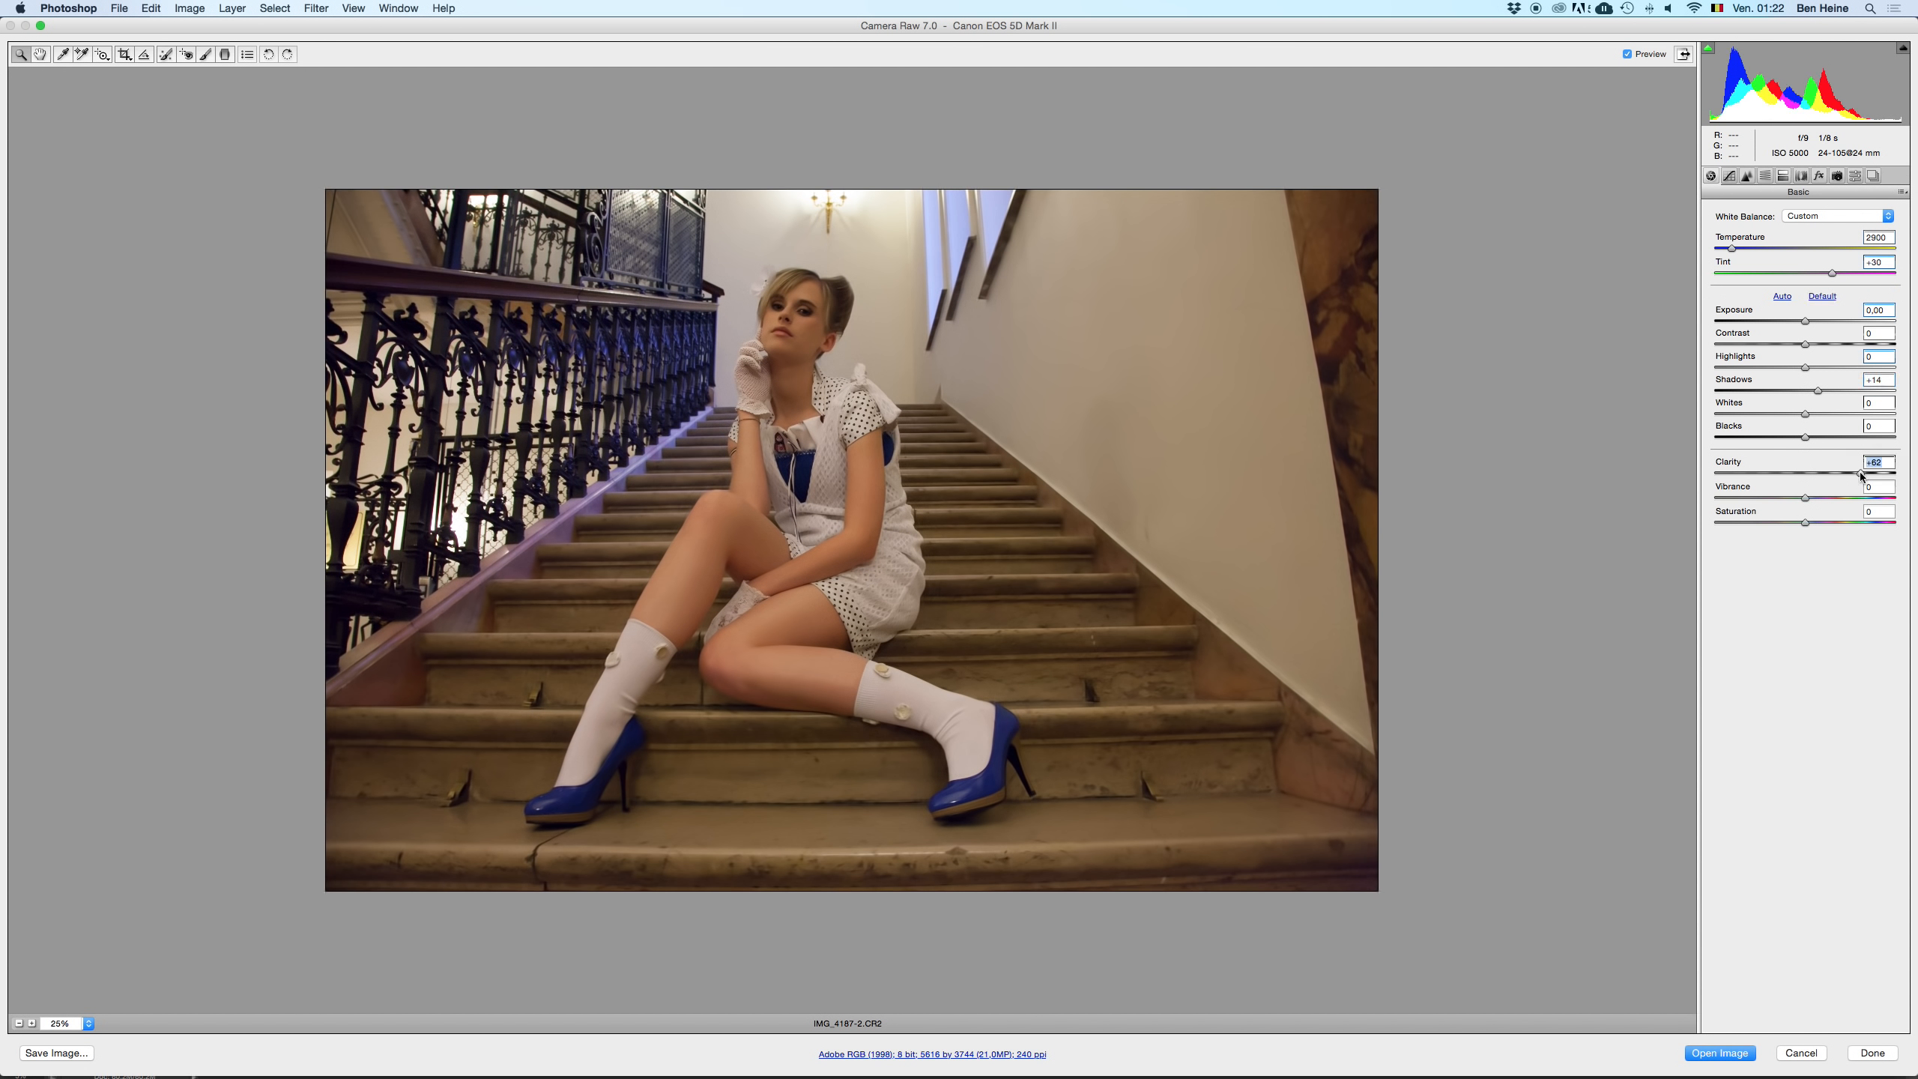
- Reset Clarity to 0
{"action": "double_click", "coordinate": [1847, 473]}
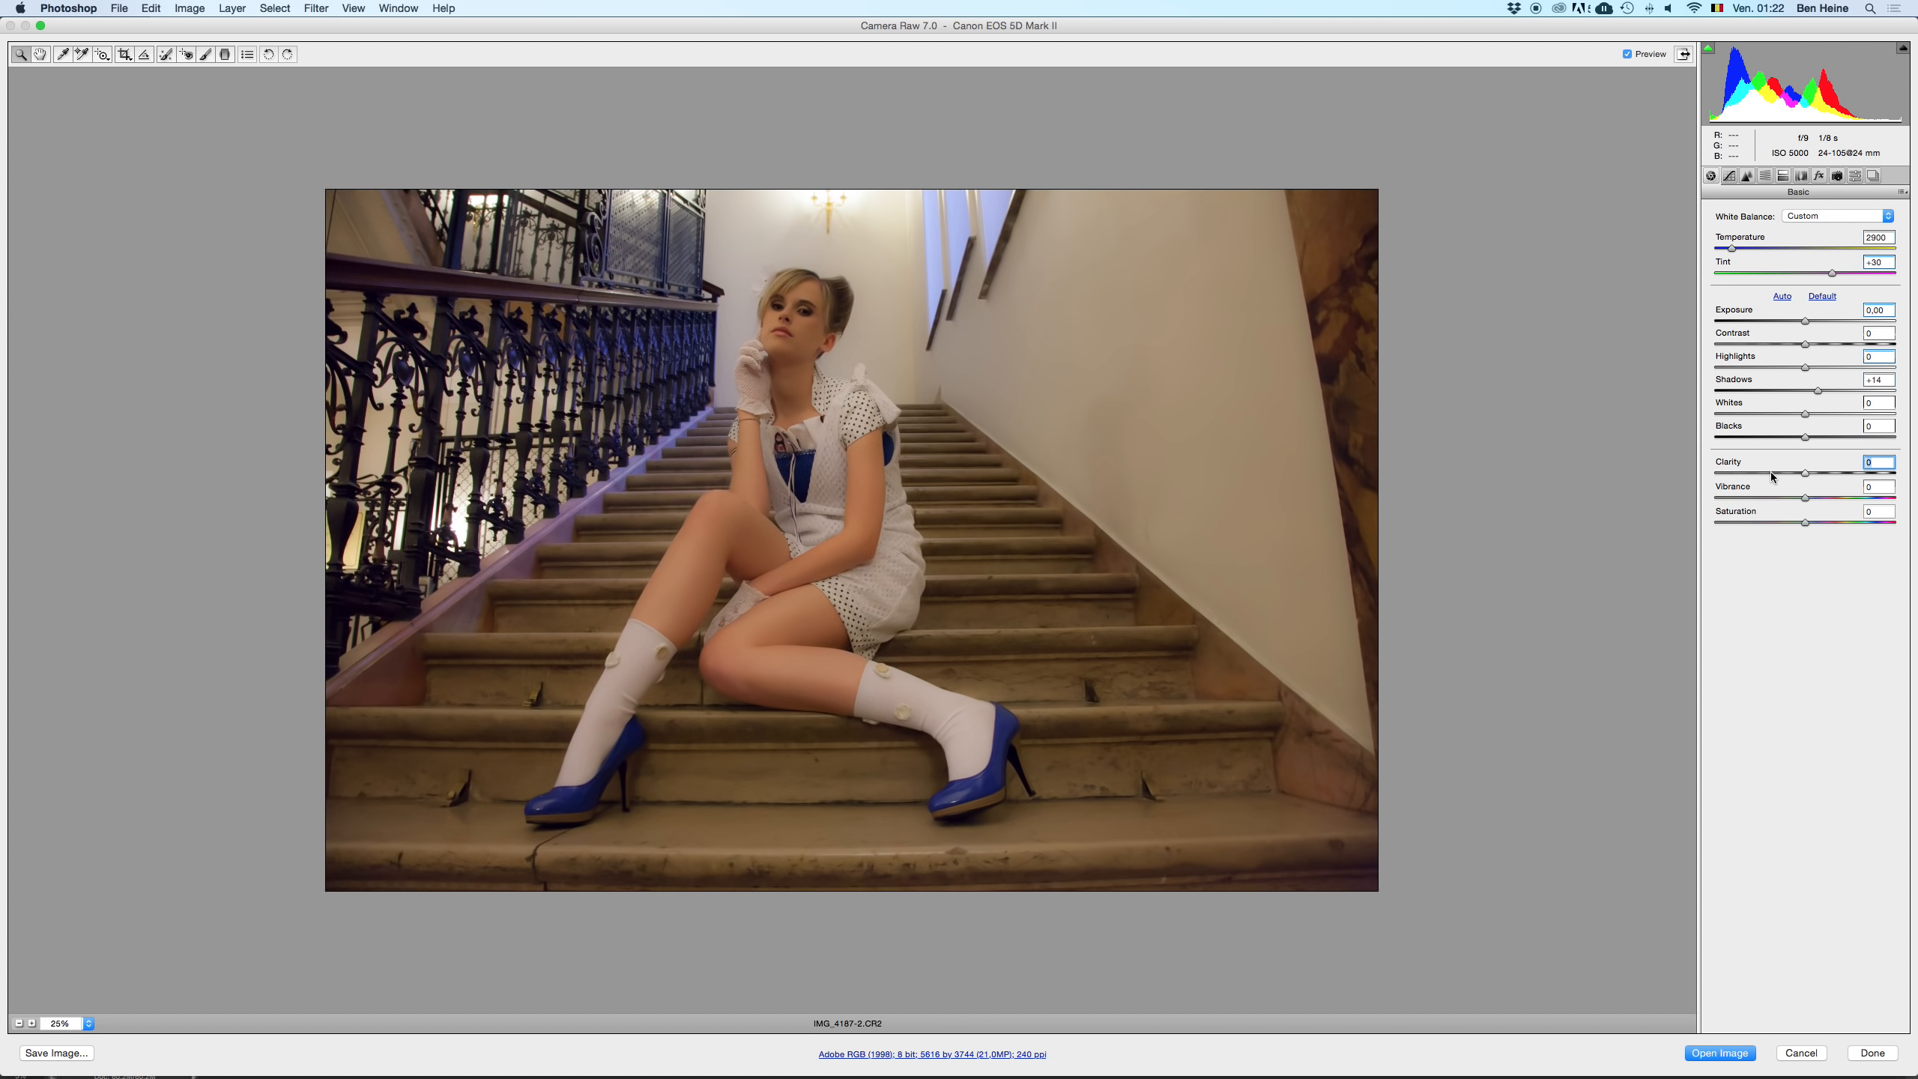
- Try tone curve Lights at +38 and +28 and other Highlights levels, resetting both settings to their defaults
{"action": "left_click", "coordinate": [1729, 176]}
{"action": "left_click", "coordinate": [1838, 471]}
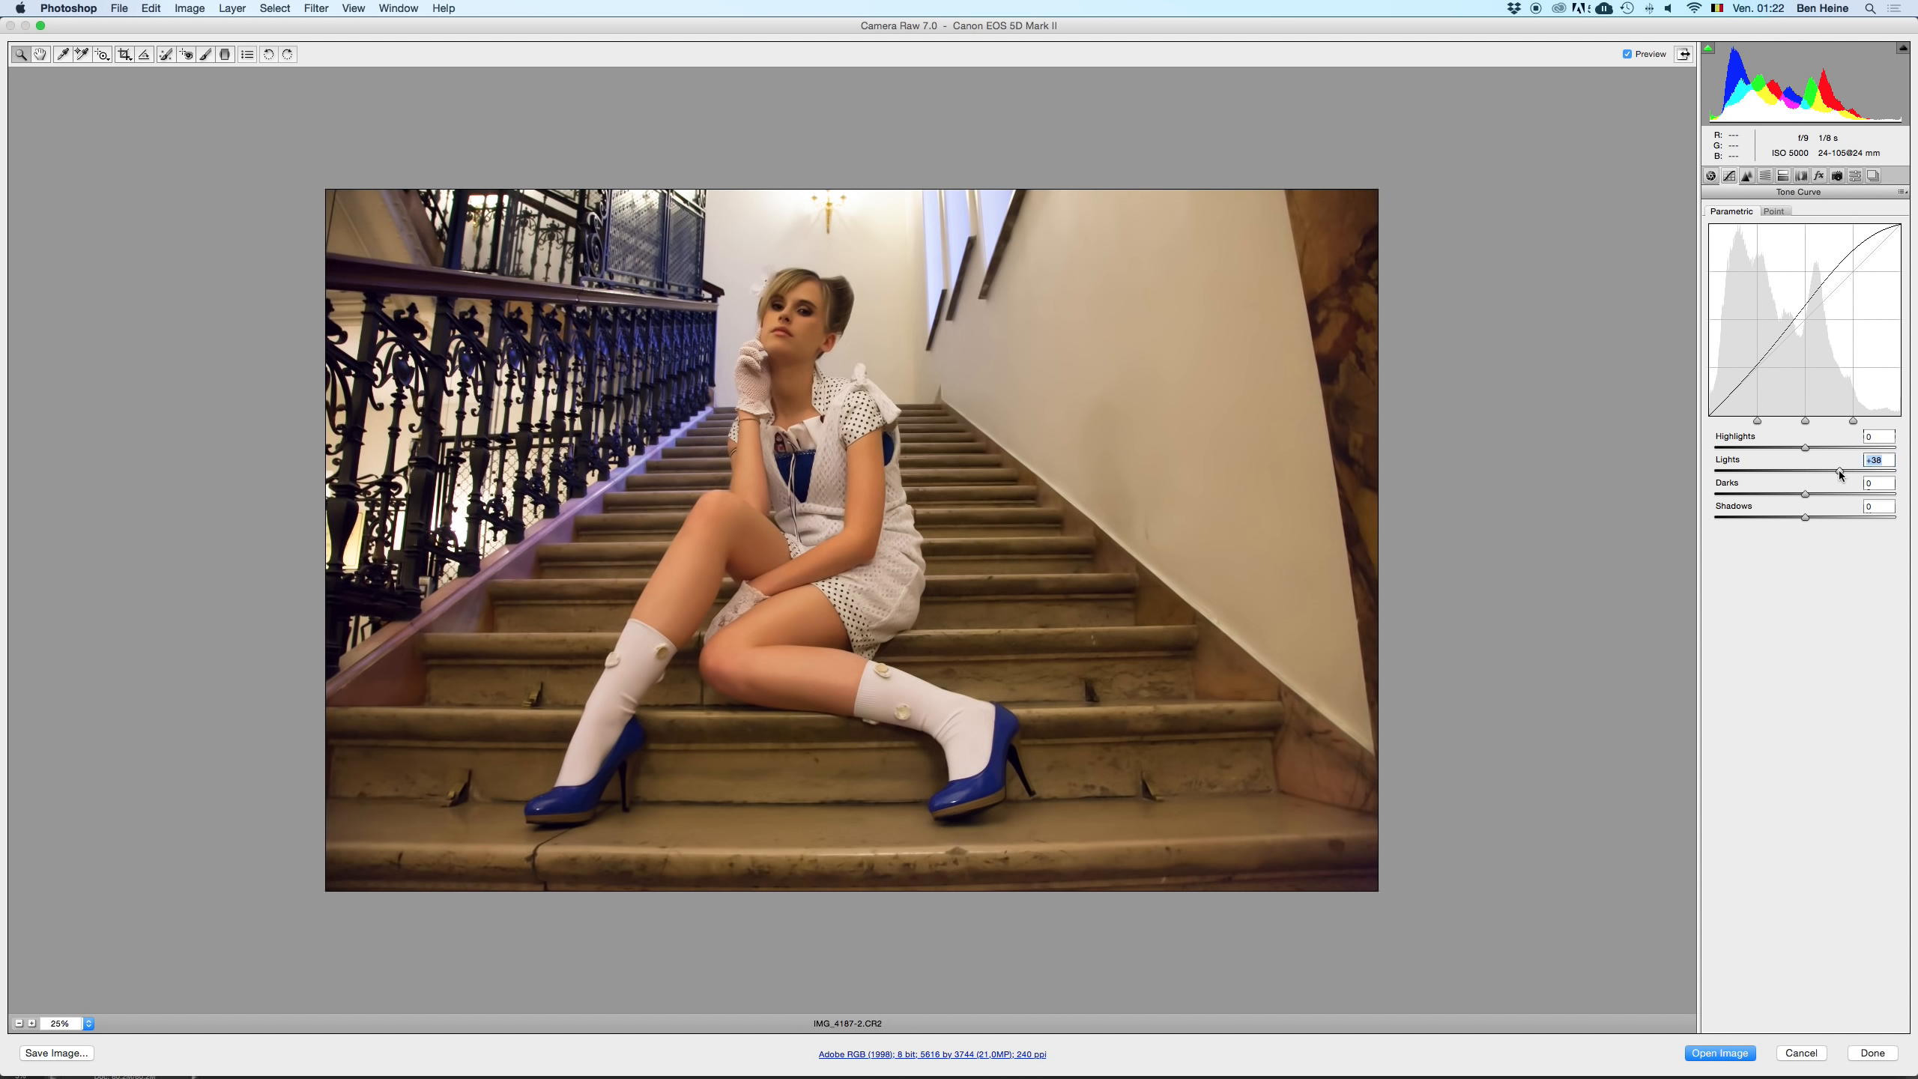
{"action": "double_click", "coordinate": [1834, 472]}
{"action": "double_click", "coordinate": [1821, 470]}
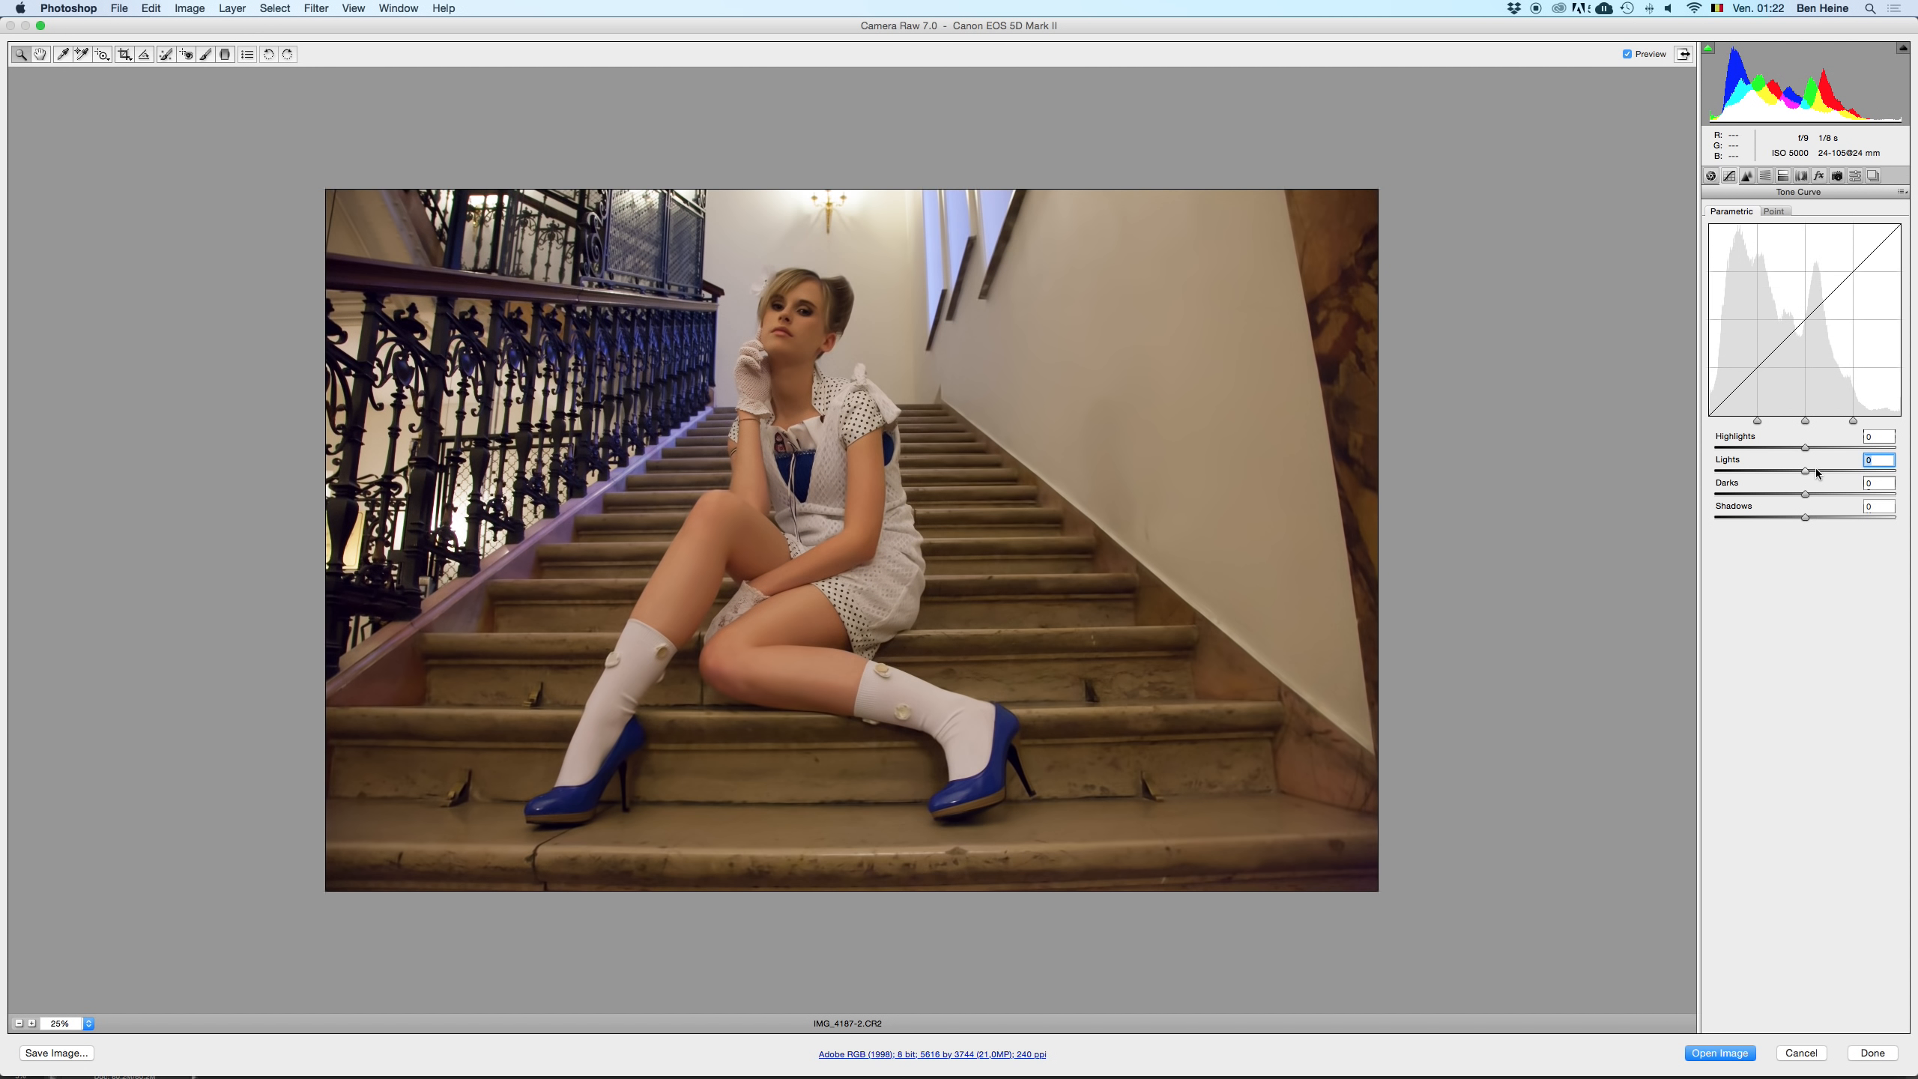
{"action": "double_click", "coordinate": [1759, 446]}
{"action": "left_click", "coordinate": [1759, 446]}
{"action": "double_click", "coordinate": [1757, 446]}
{"action": "left_click_drag", "start_coordinate": [1819, 470], "coordinate": [1823, 472]}
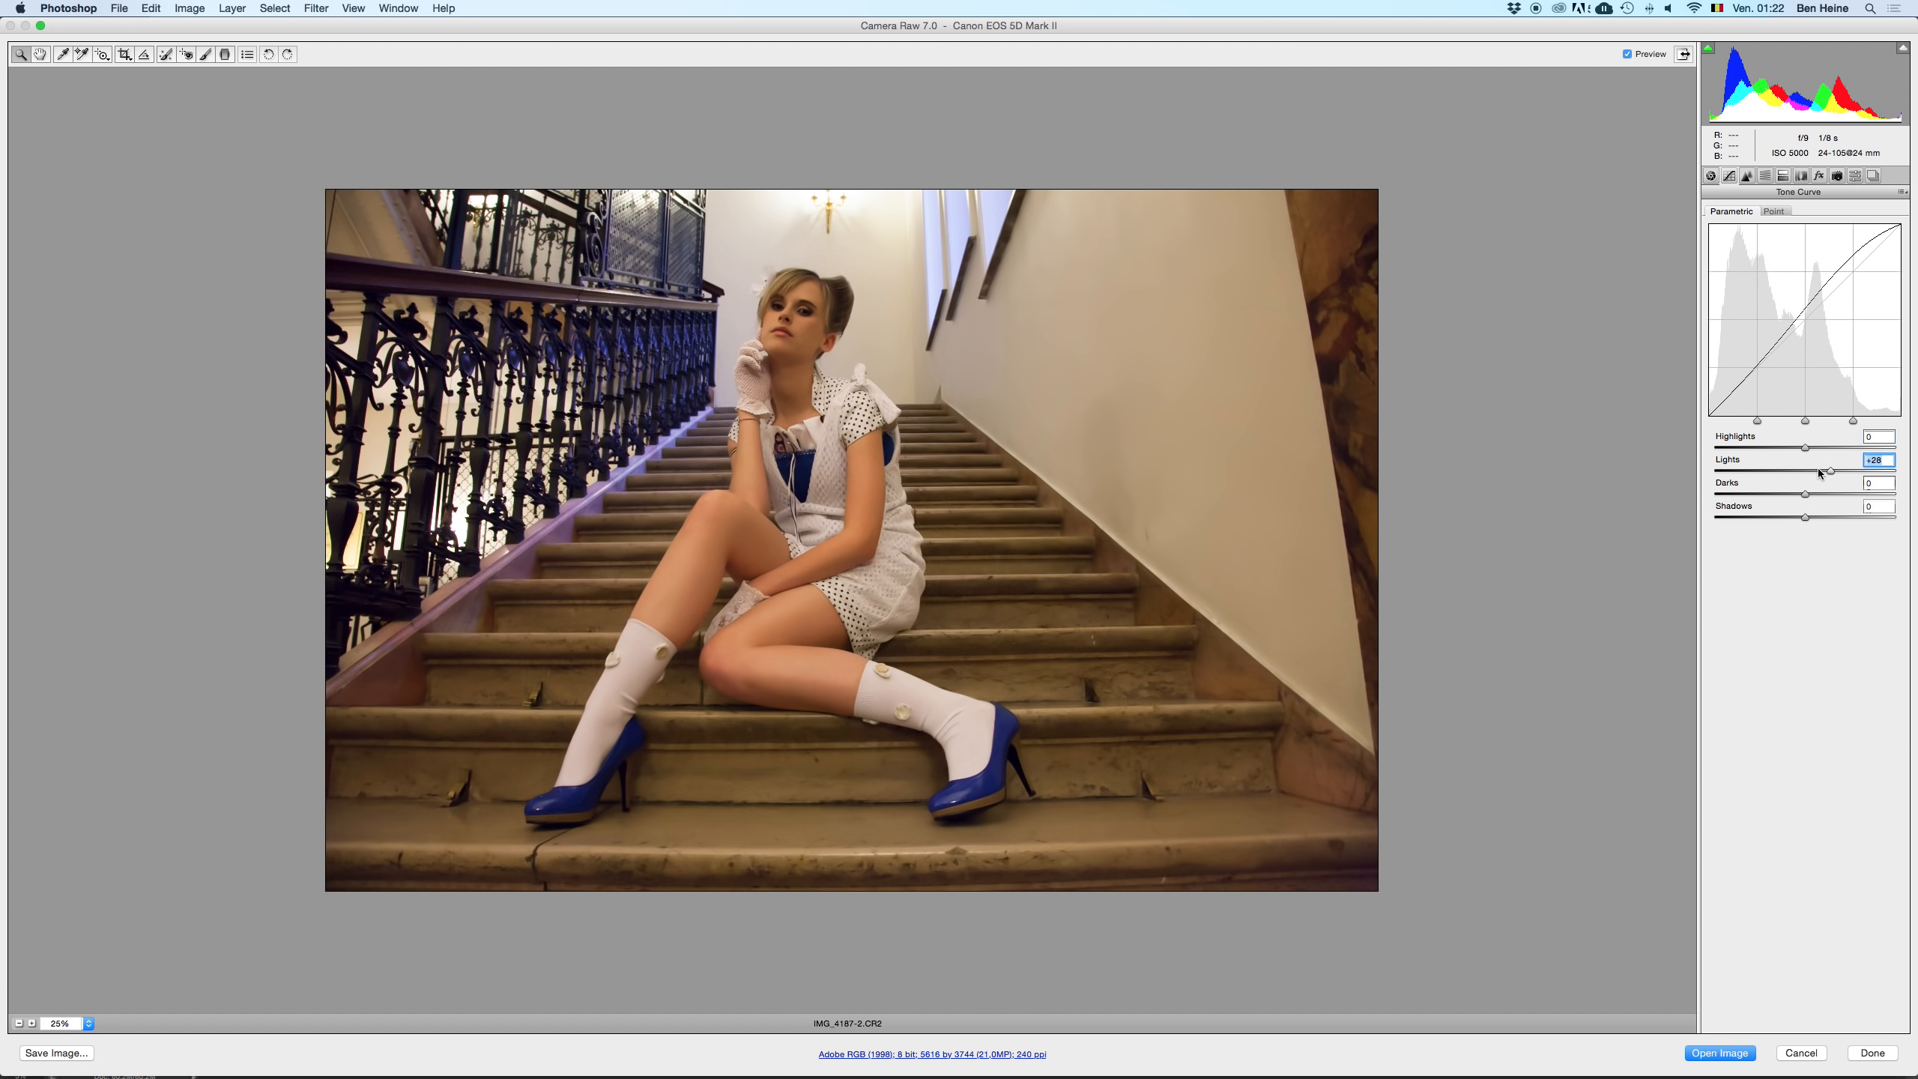
{"action": "double_click", "coordinate": [1819, 472]}
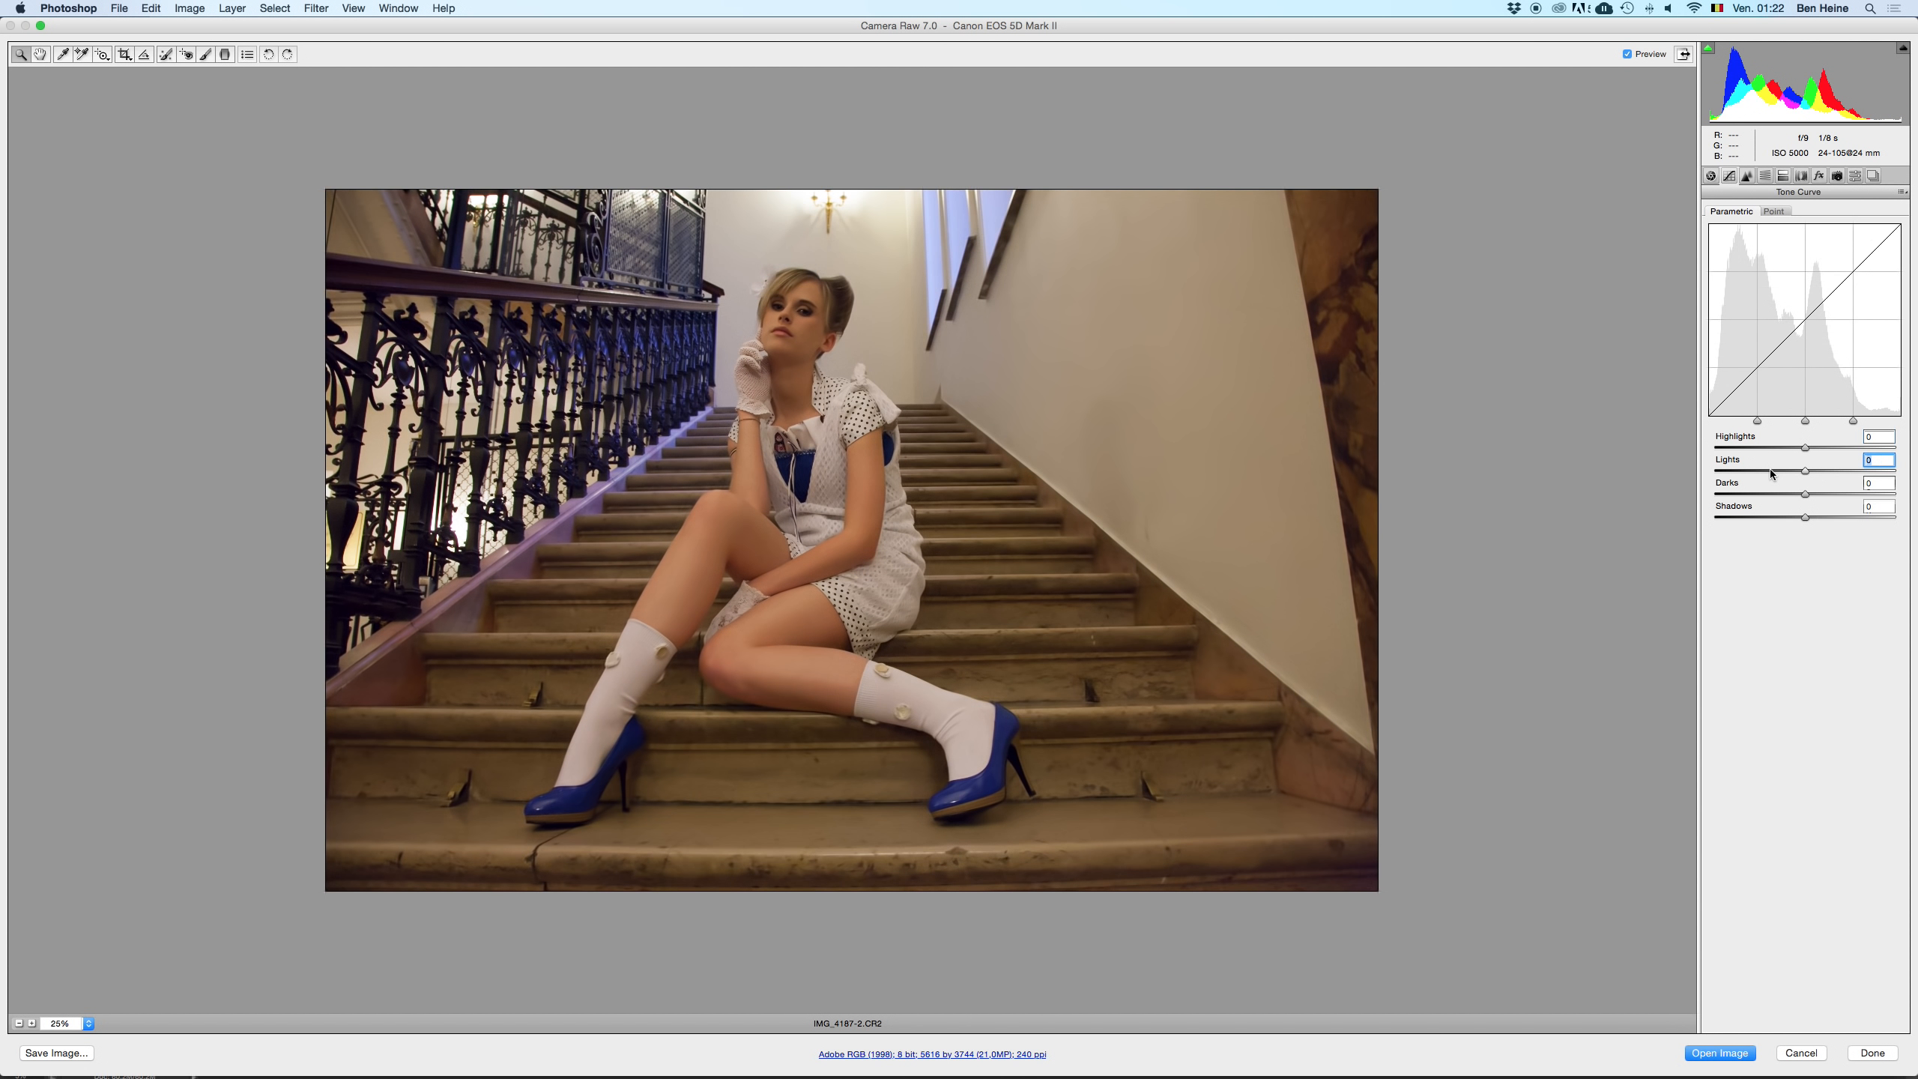
- Set the tone curve's Lights to +13 and compare the photo with and without the change
{"action": "left_click", "coordinate": [19, 1024]}
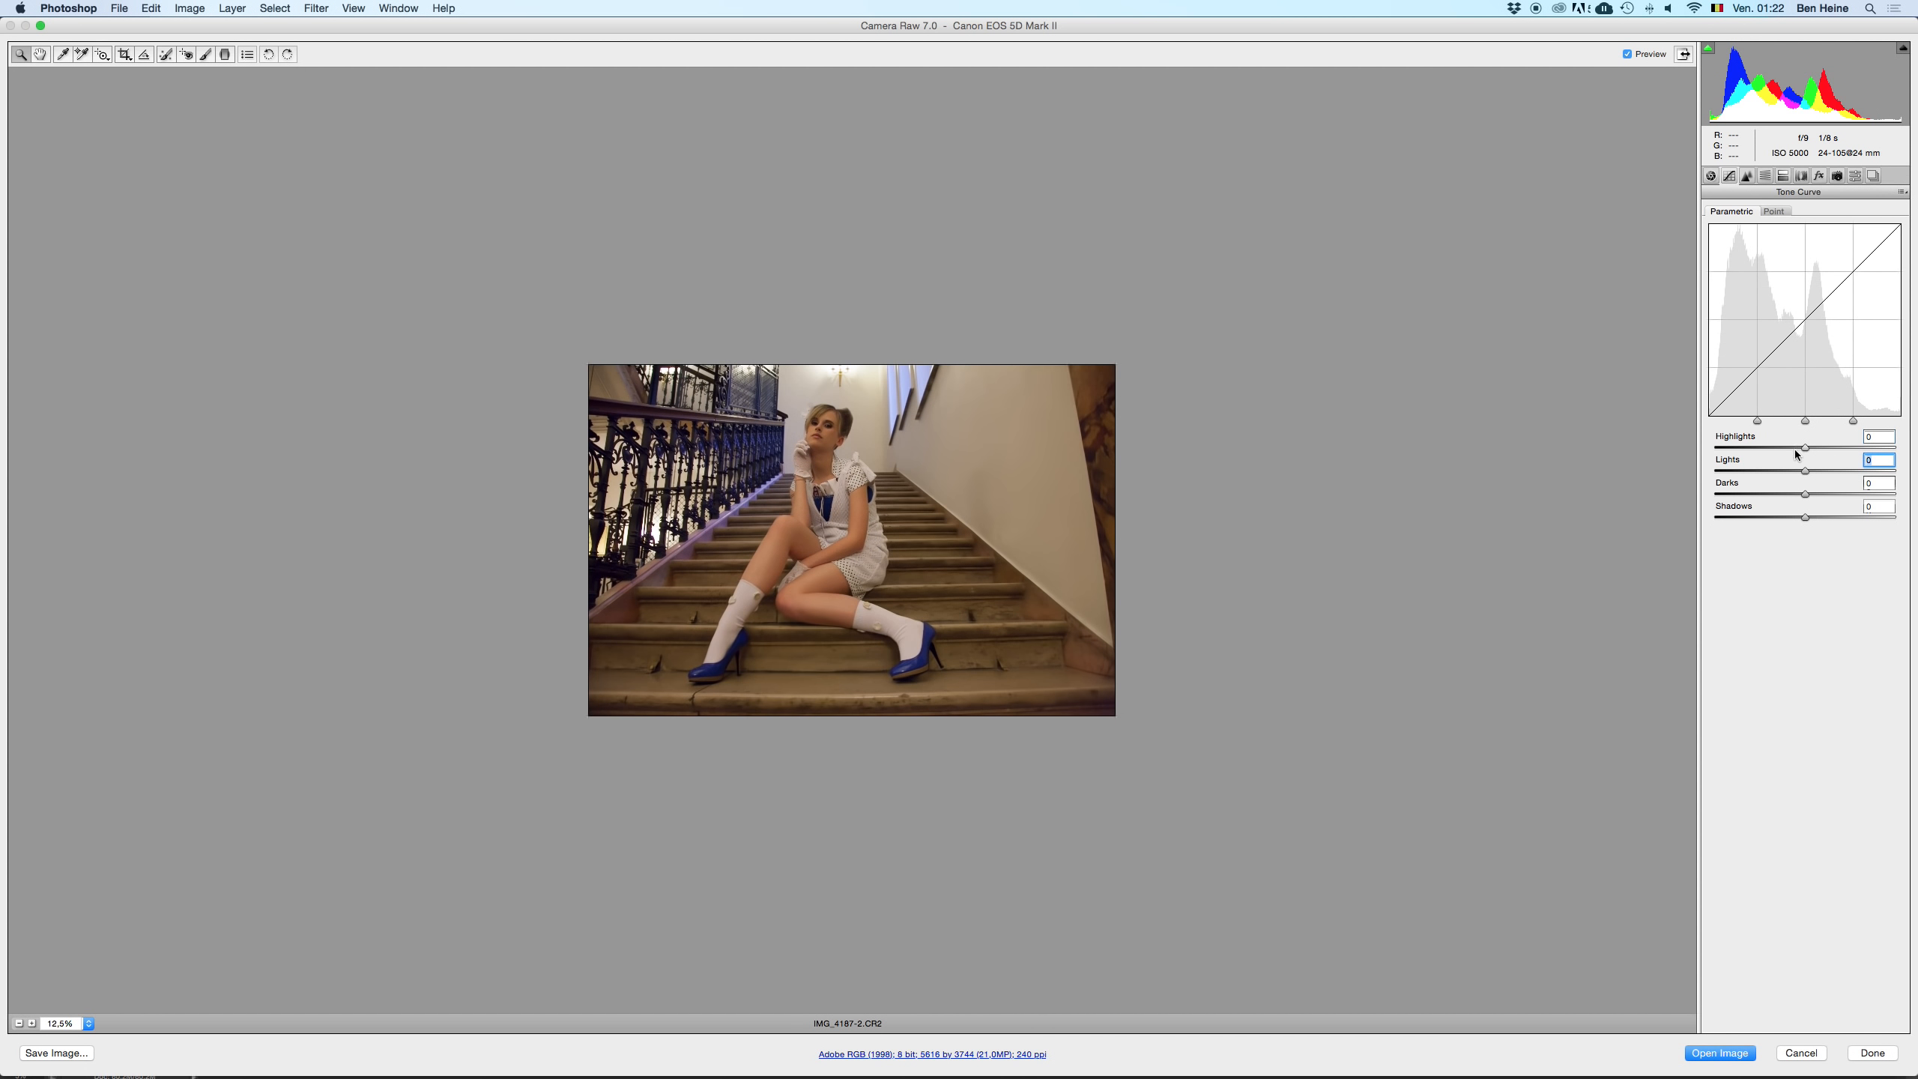
{"action": "left_click_drag", "start_coordinate": [1805, 472], "coordinate": [1814, 474]}
{"action": "key", "text": "super+z"}
{"action": "key", "text": "super+z"}
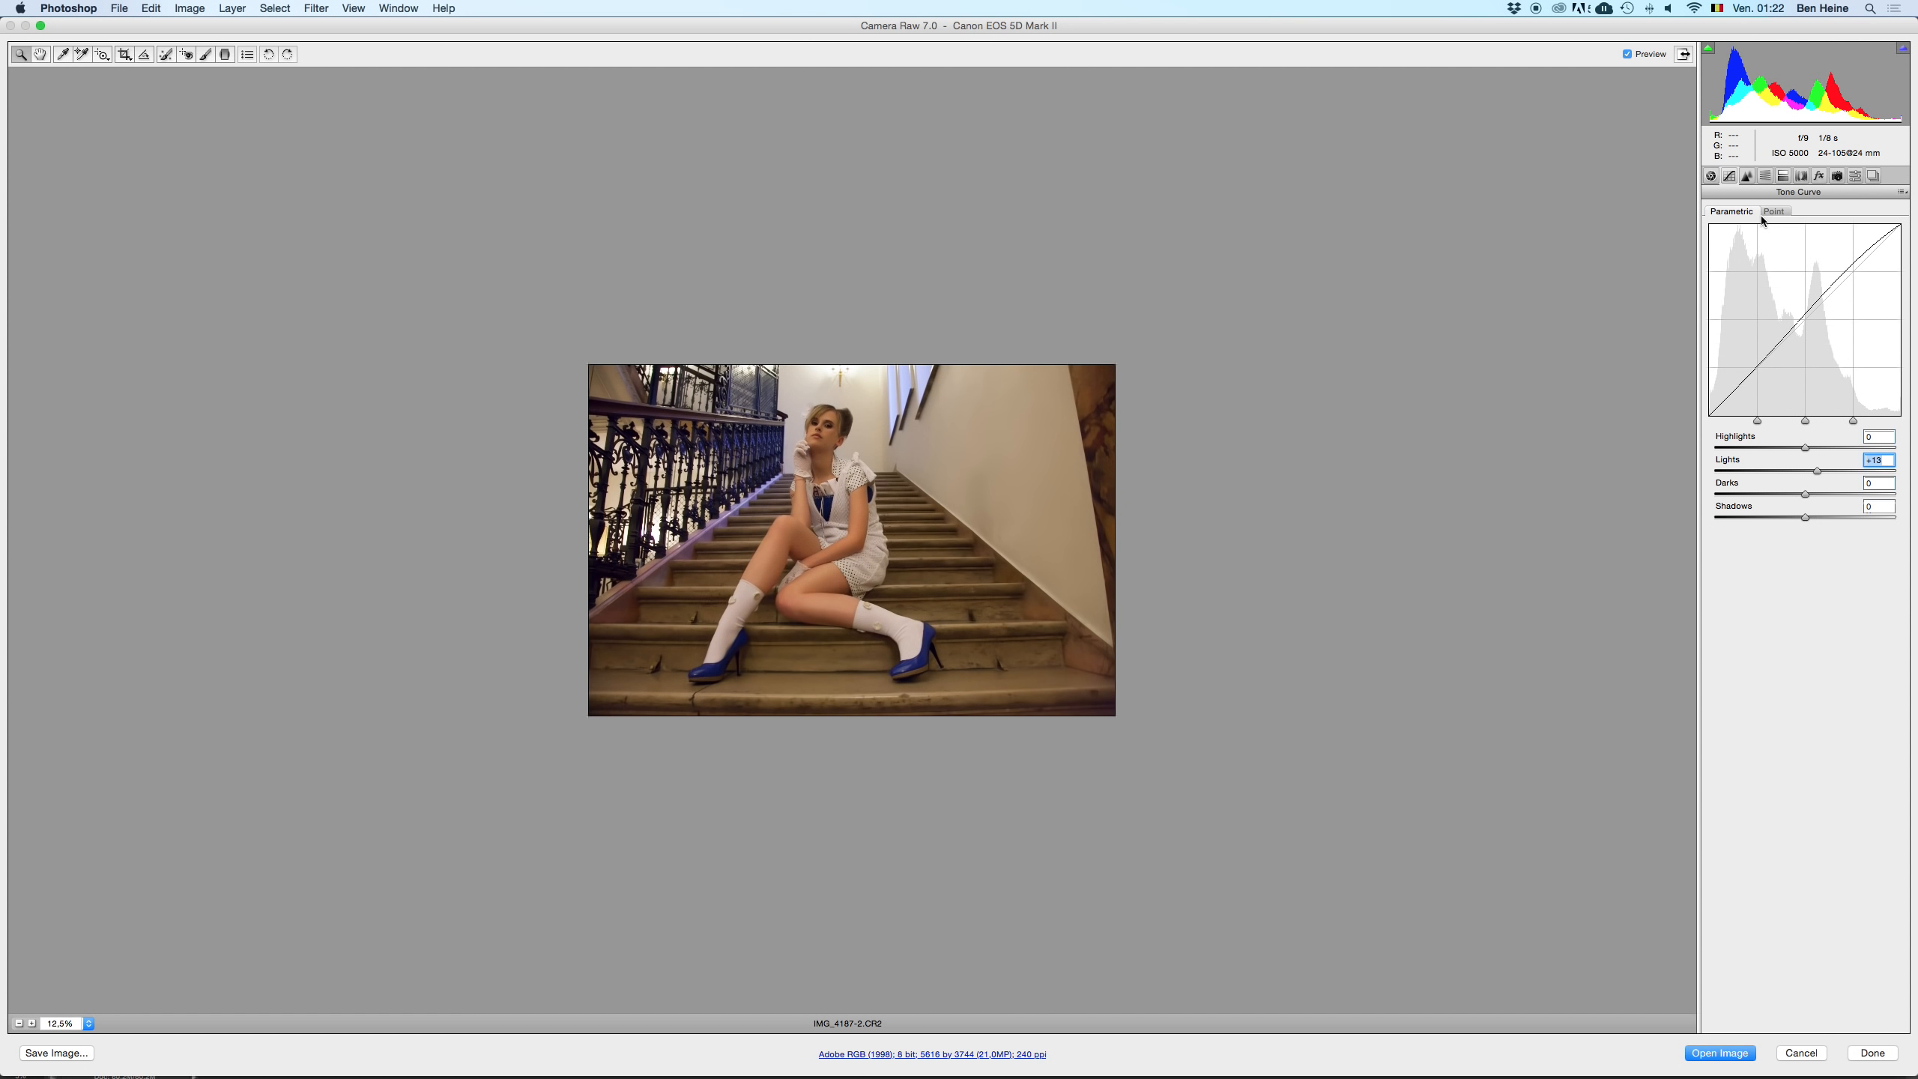
{"action": "left_click", "coordinate": [32, 1023]}
{"action": "left_click", "coordinate": [33, 1024]}
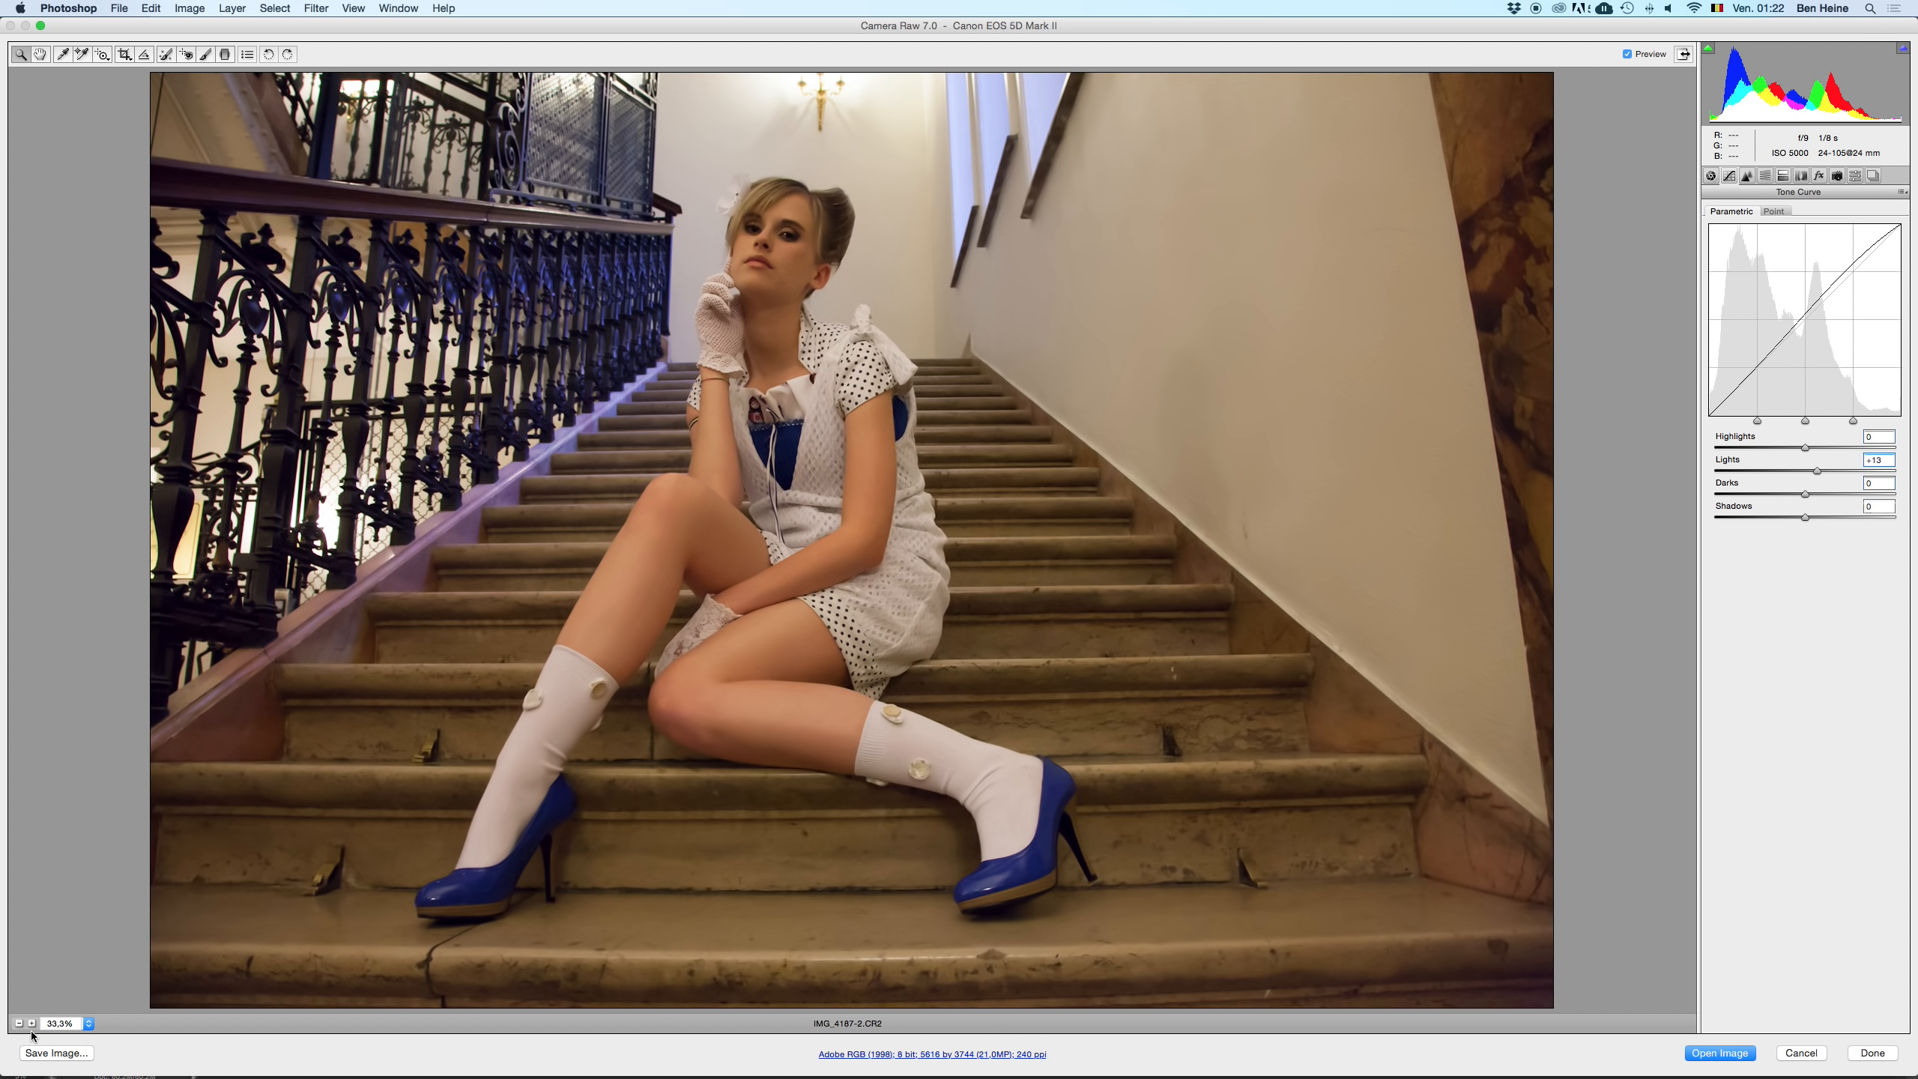
{"action": "key", "text": "super+z"}
{"action": "key", "text": "super+z"}
{"action": "key", "text": "super+z"}
{"action": "key", "text": "p"}
{"action": "key", "text": "p"}
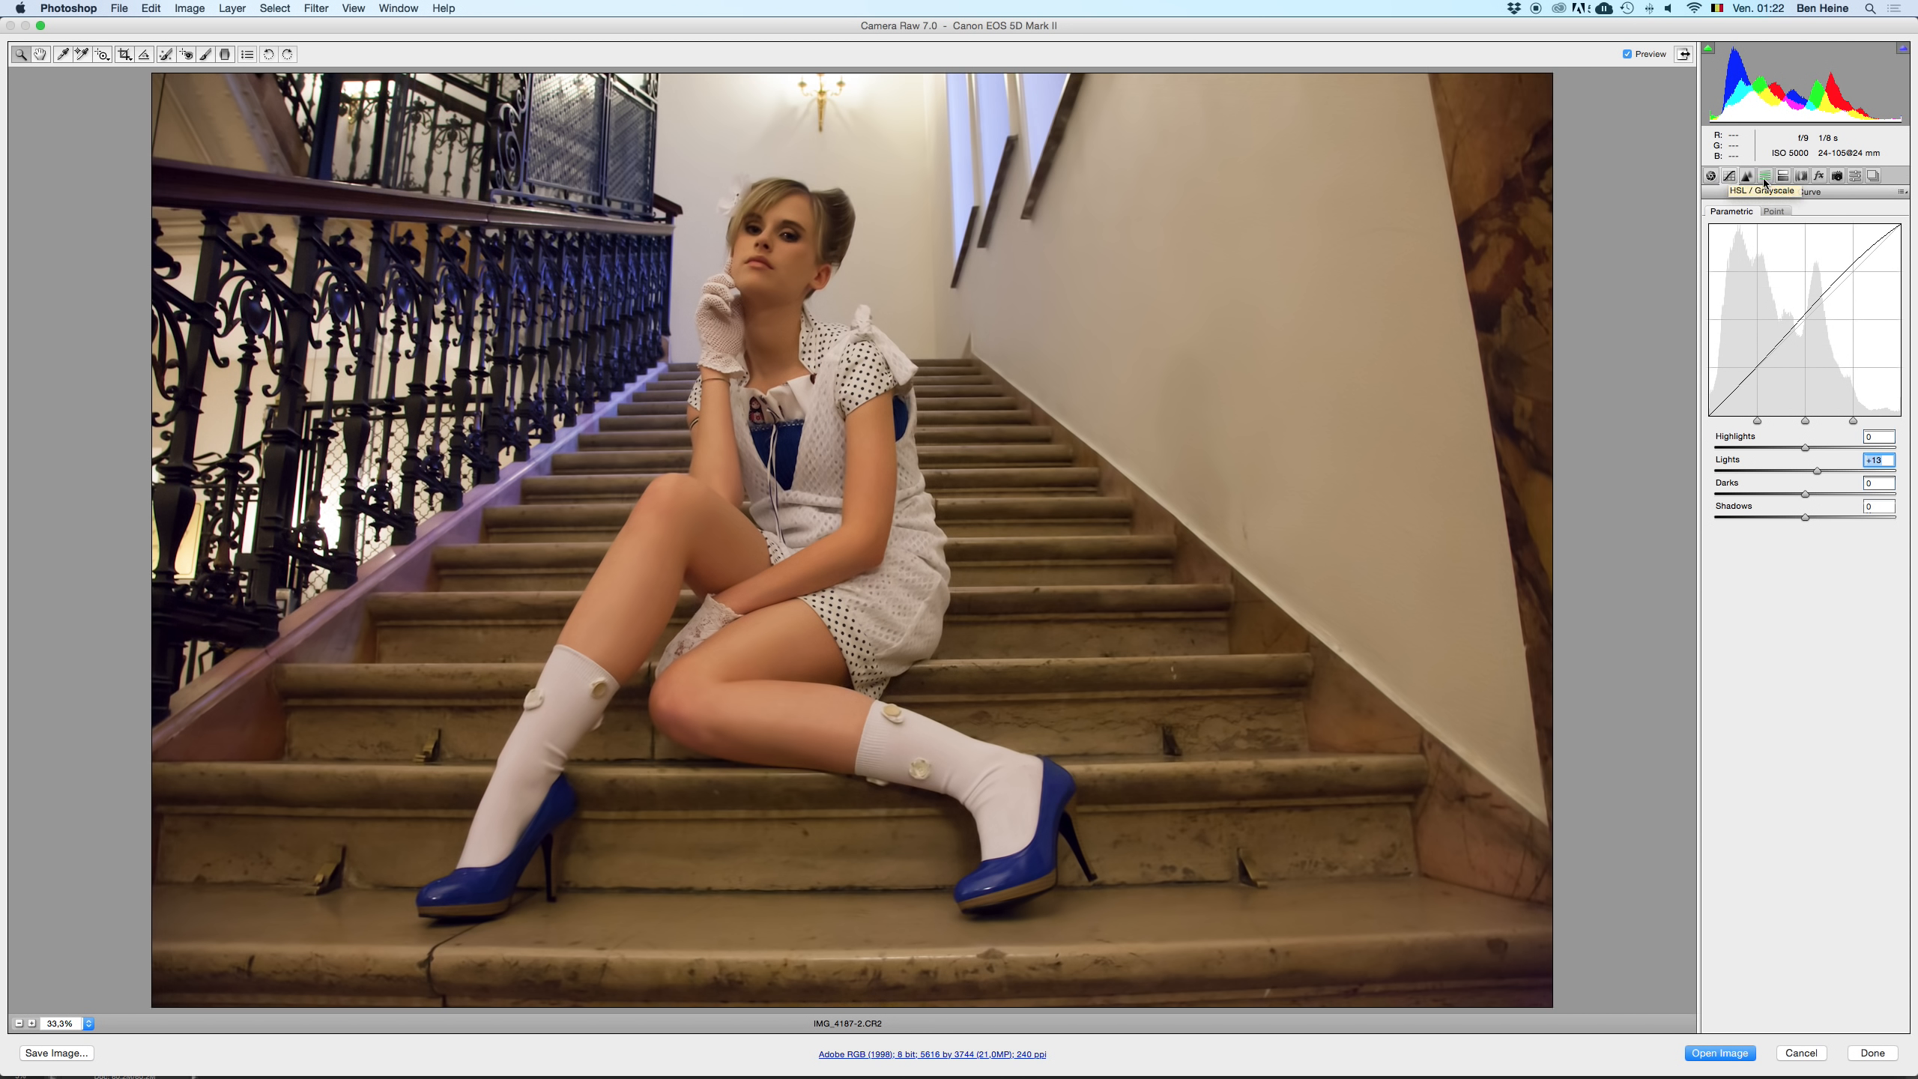
- Try shifting the Oranges hue in the HSL adjustments, including a value of +14, and undo the changes
{"action": "left_click", "coordinate": [1763, 178]}
{"action": "left_click", "coordinate": [18, 1023]}
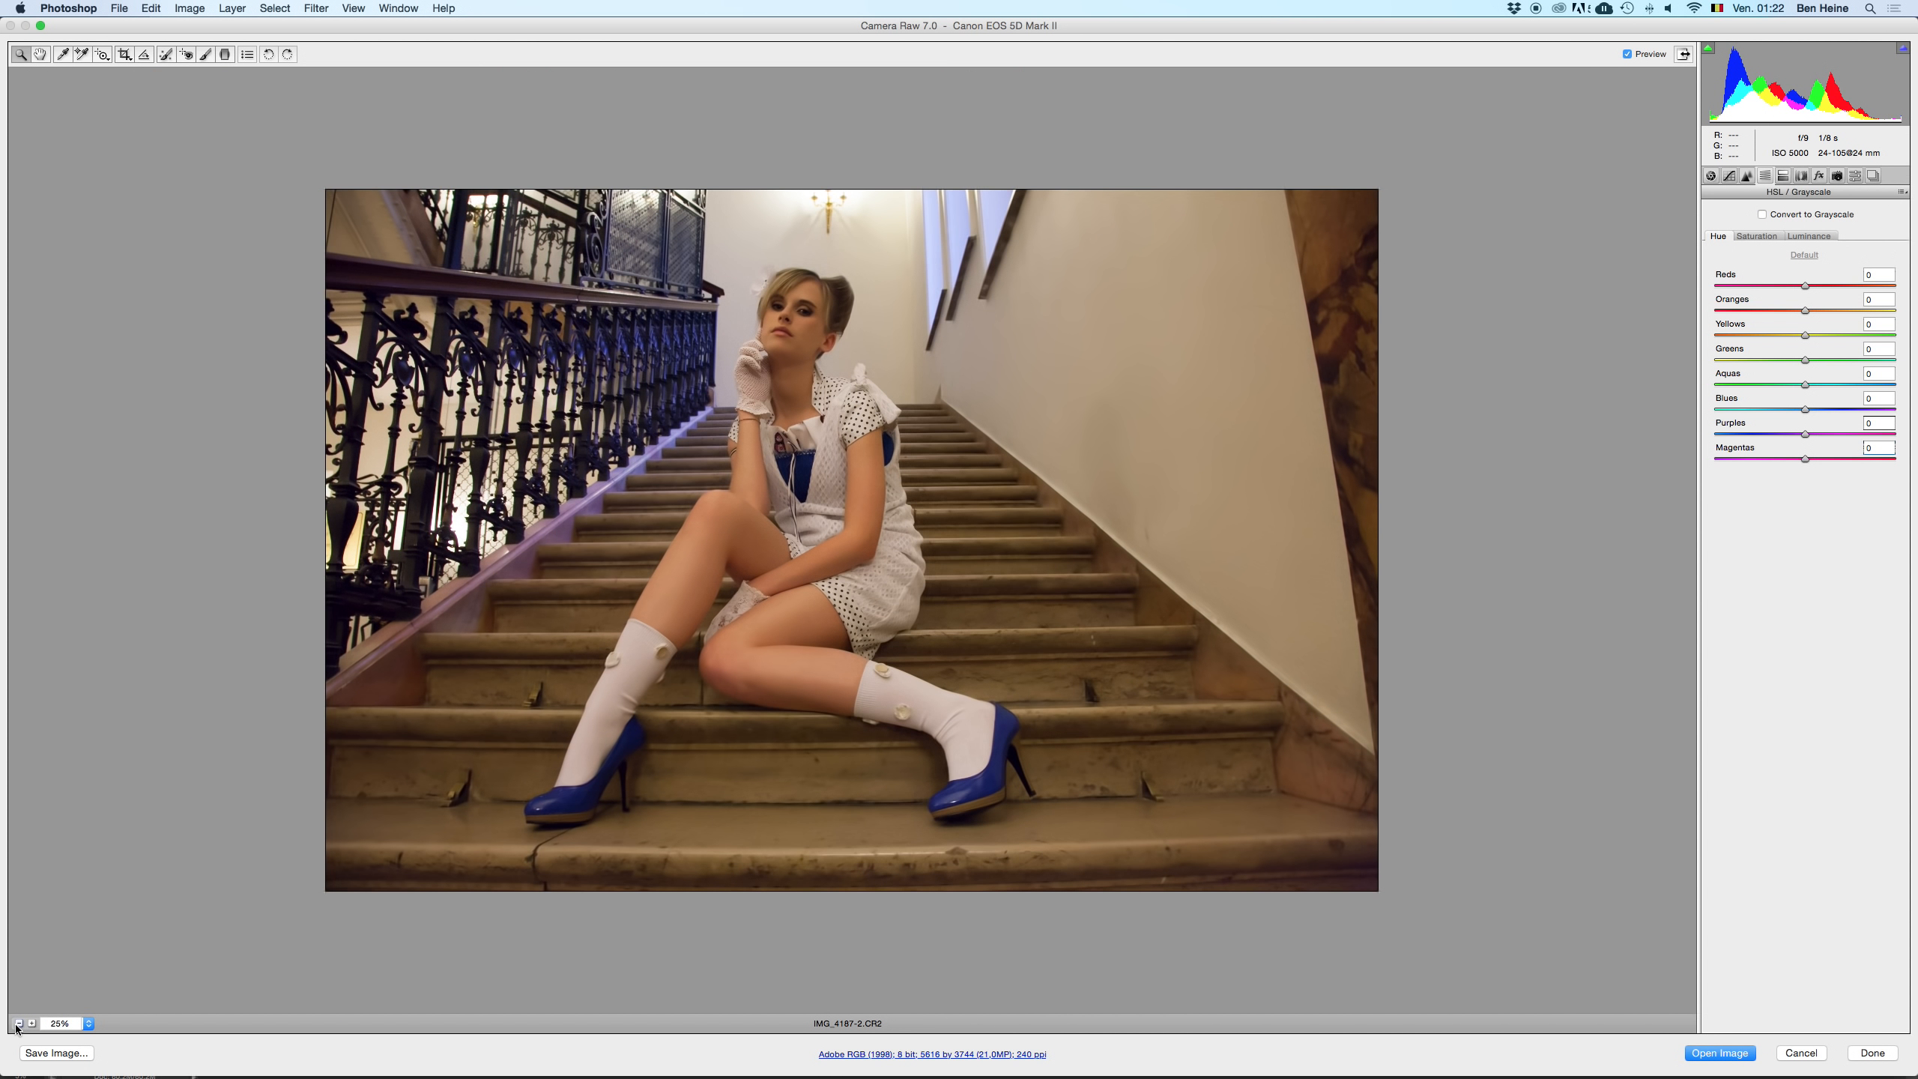
{"action": "left_click", "coordinate": [1845, 310]}
{"action": "key", "text": "super+z"}
{"action": "key", "text": "super+z"}
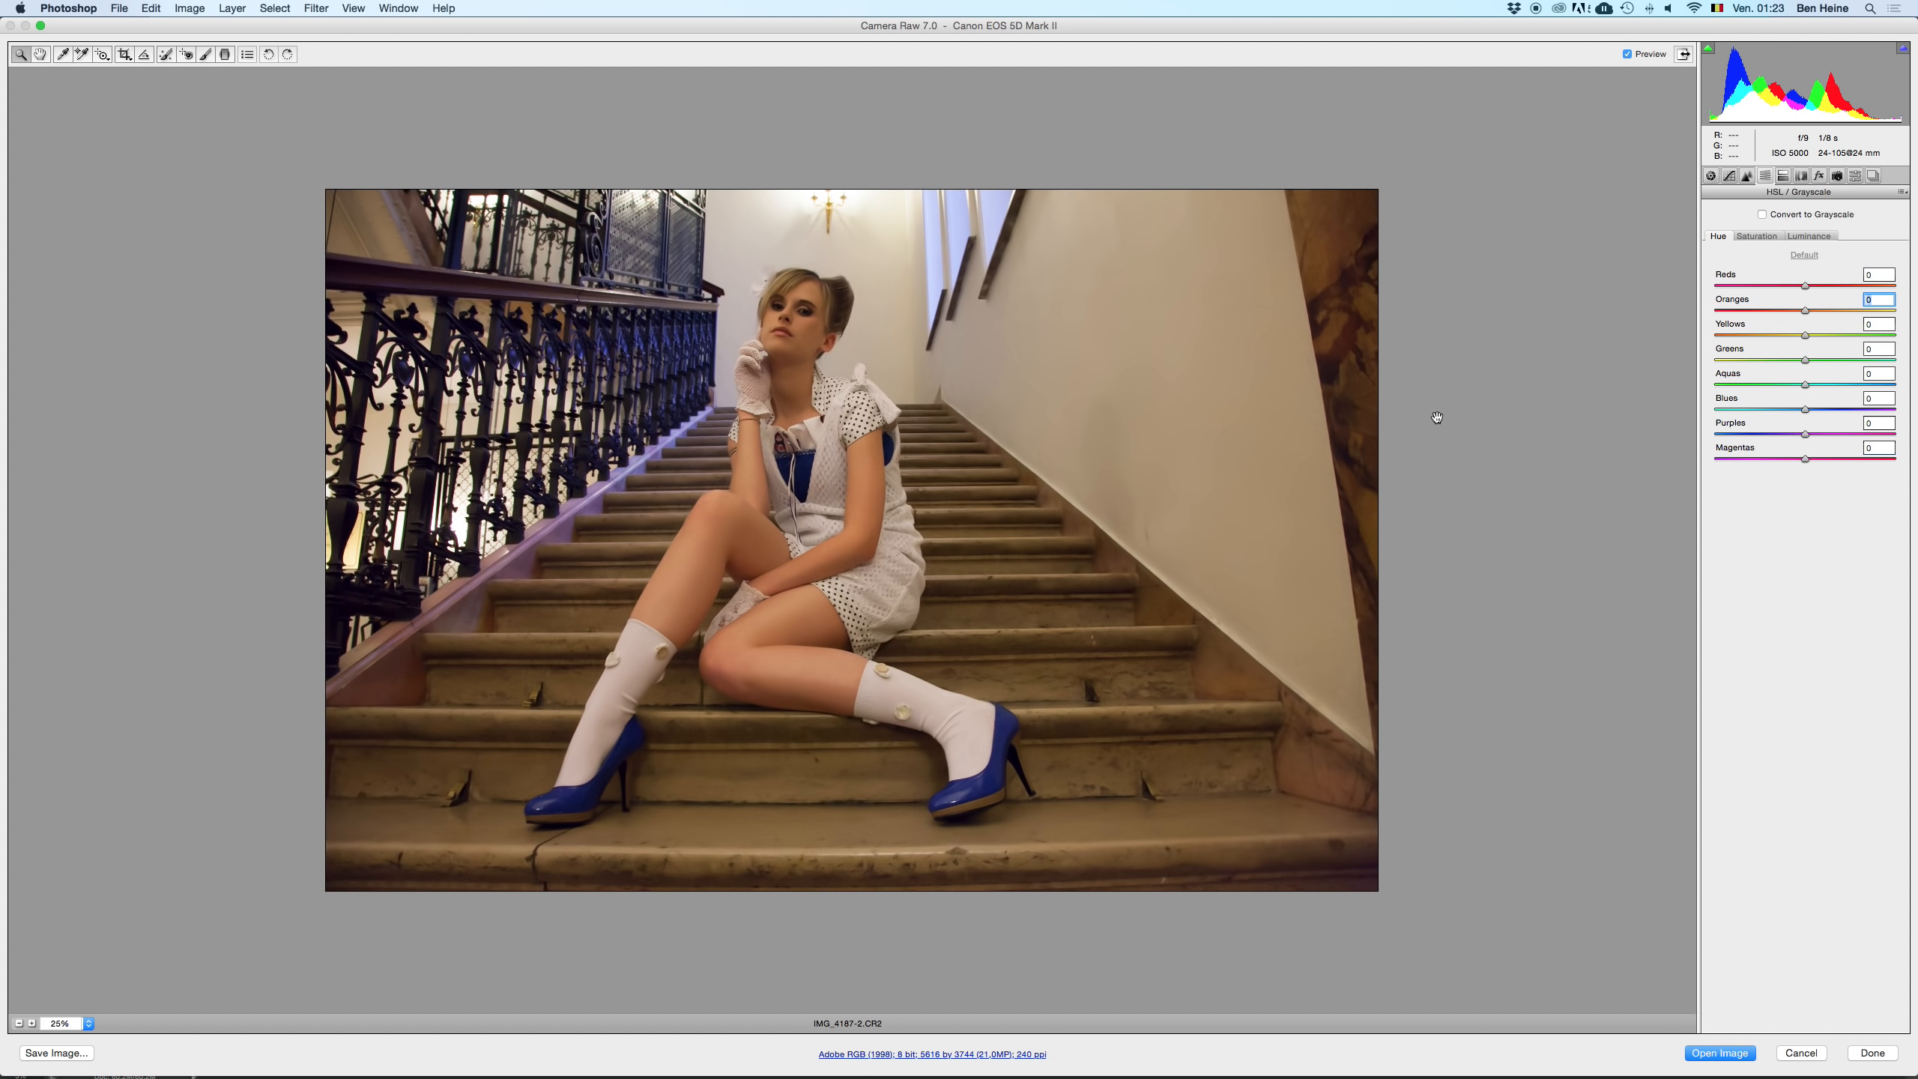
{"action": "left_click", "coordinate": [1817, 309]}
{"action": "left_click", "coordinate": [18, 1022]}
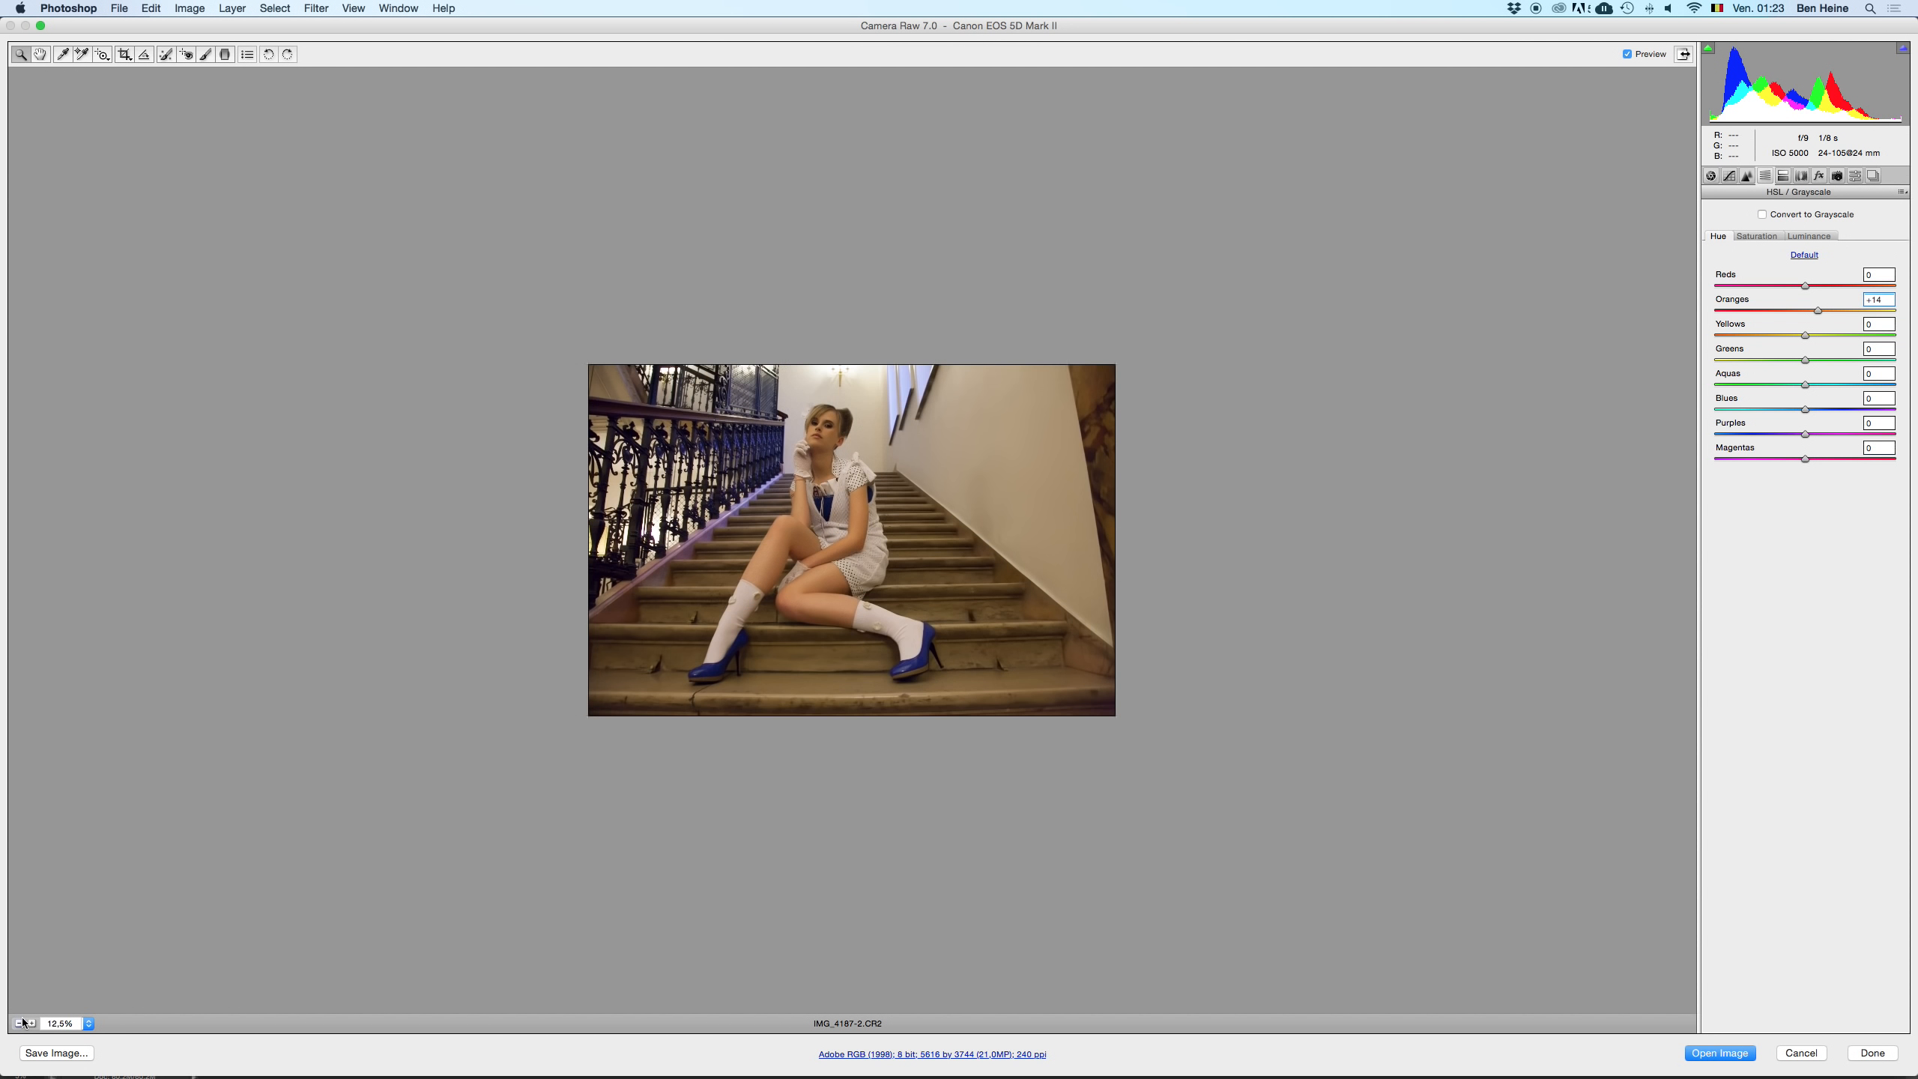
{"action": "key", "text": "super+z"}
{"action": "key", "text": "super+z"}
{"action": "key", "text": "super+z"}
- Try shifting the Reds hue in both directions and undo the change
{"action": "left_click_drag", "start_coordinate": [1820, 287], "coordinate": [1793, 287]}
{"action": "key", "text": "super+z"}
{"action": "left_click", "coordinate": [32, 1023]}
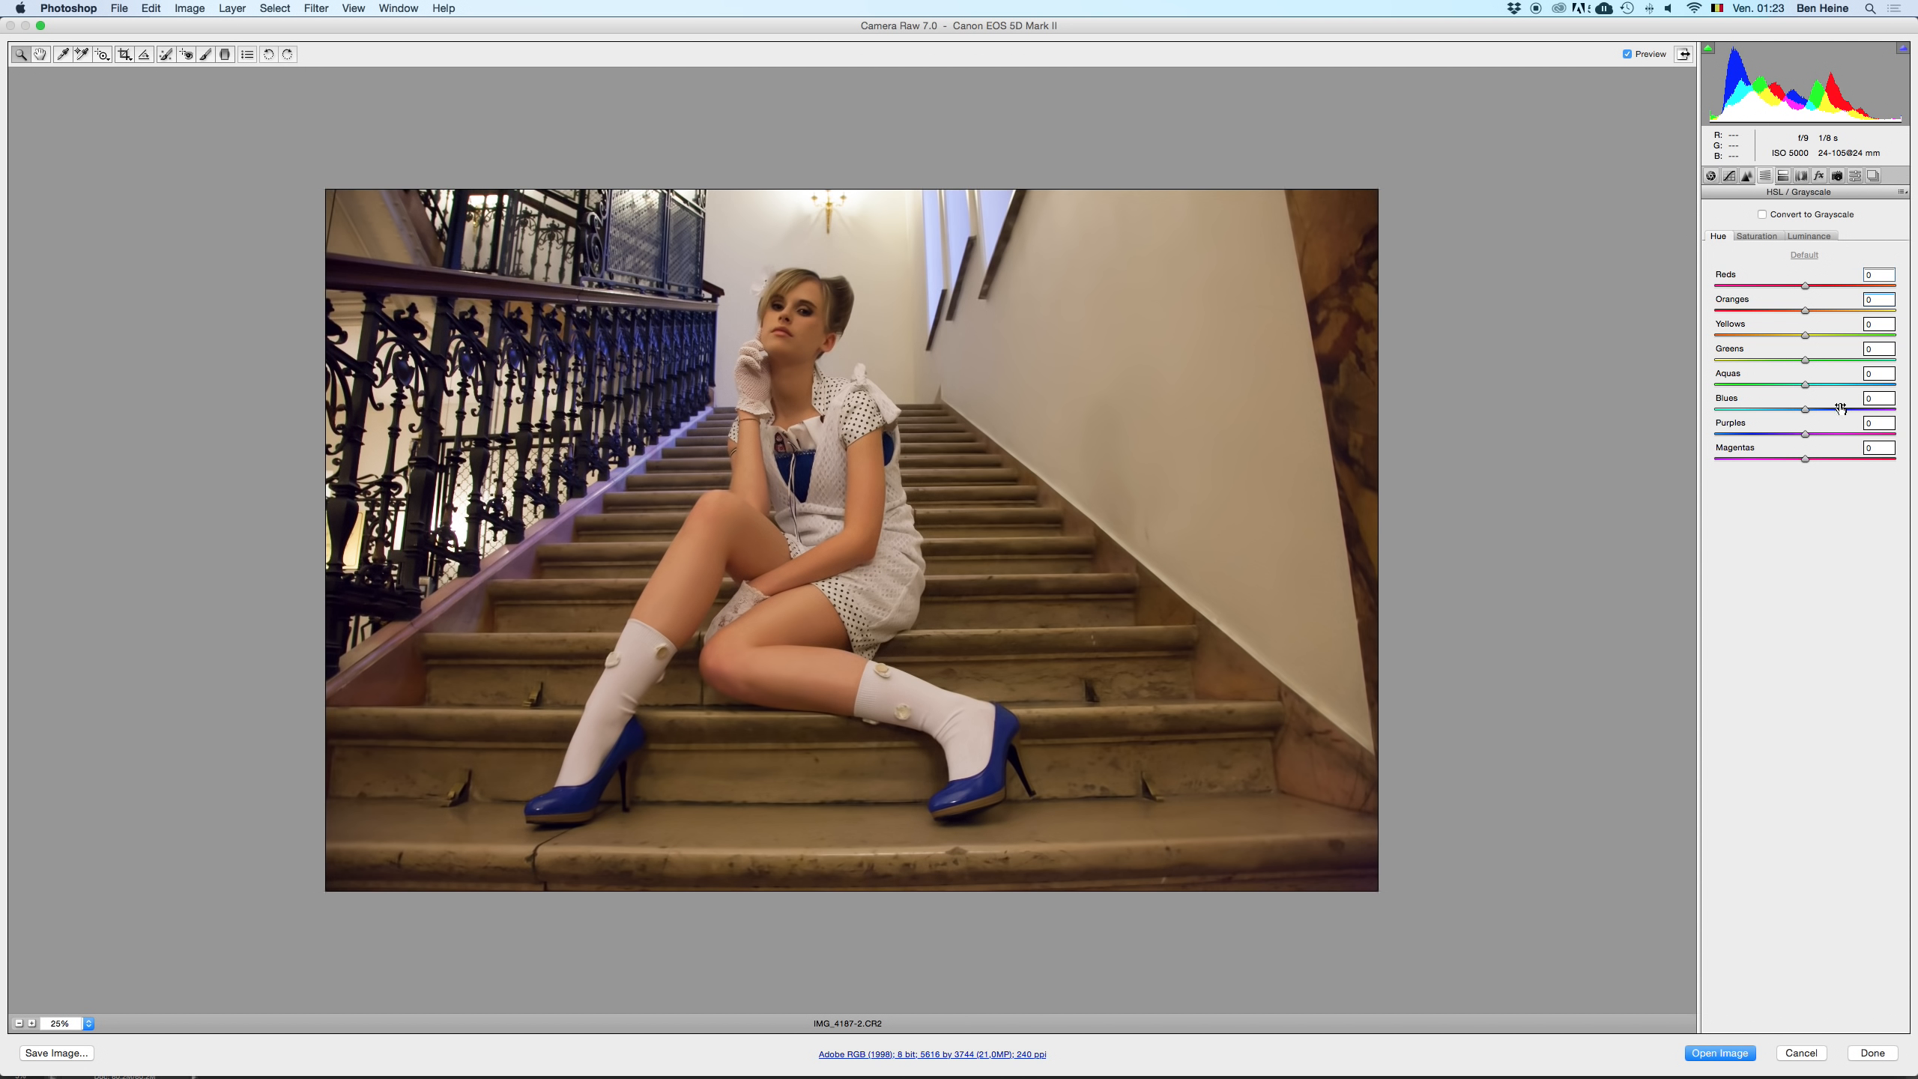
- Set the Blues hue to -18, comparing it with a value of 0
{"action": "left_click_drag", "start_coordinate": [1840, 407], "coordinate": [1788, 412]}
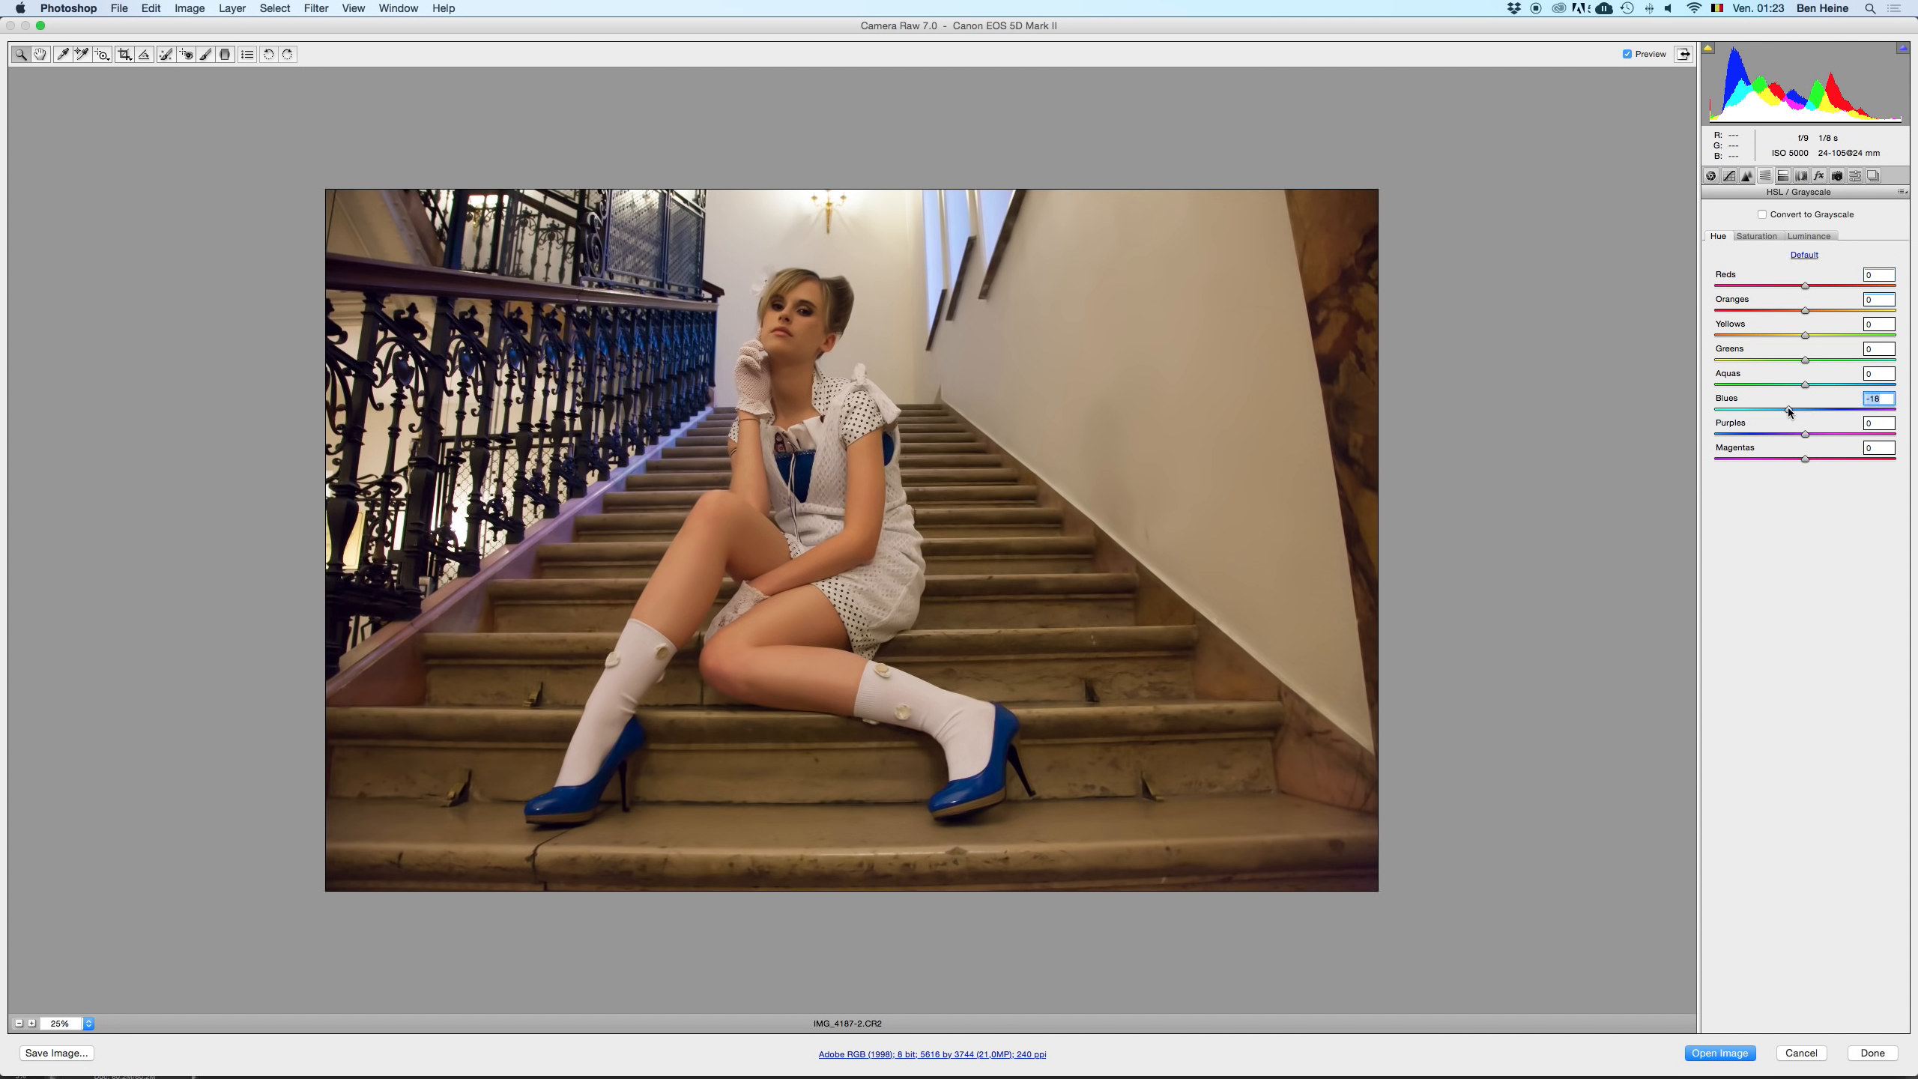
{"action": "type", "text": "0"}
{"action": "key", "text": "super+z"}
- Set the HSL saturation of Oranges to +20
{"action": "left_click", "coordinate": [1757, 238]}
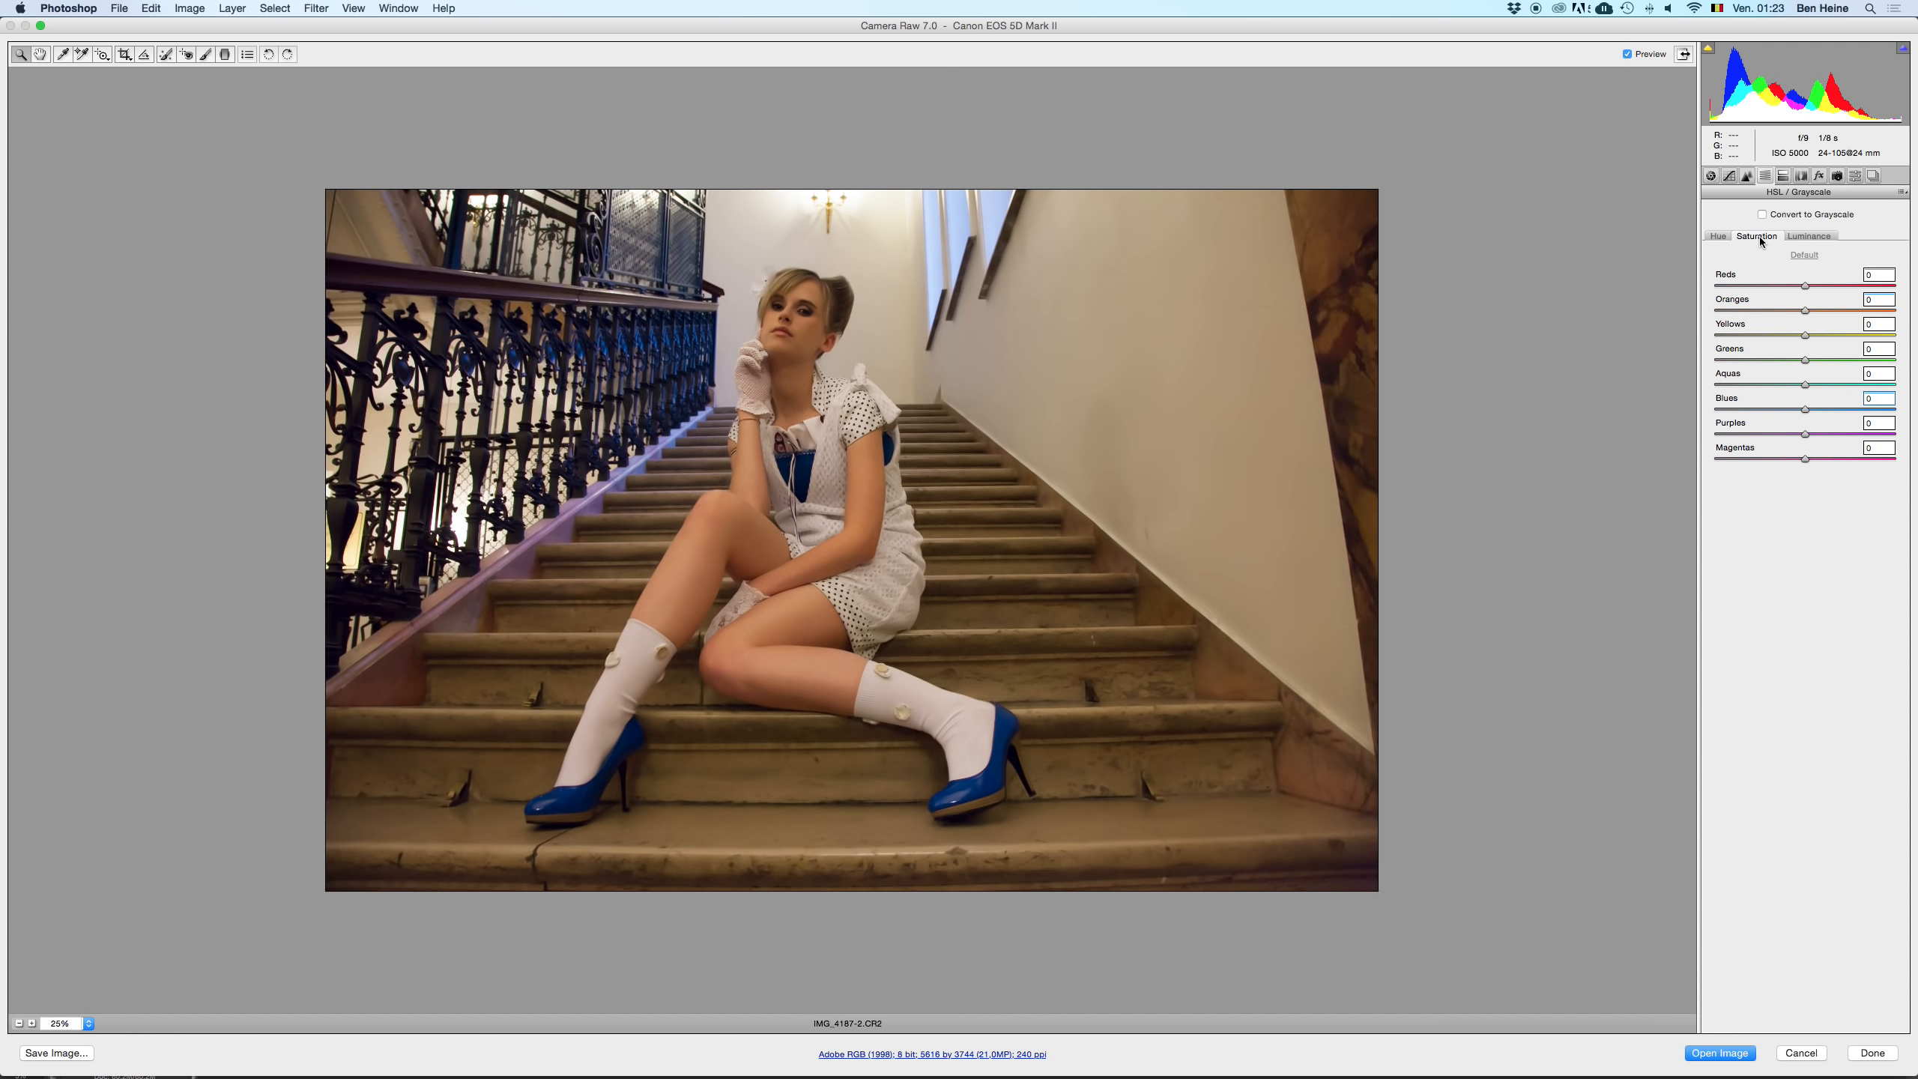
{"action": "left_click_drag", "start_coordinate": [1813, 311], "coordinate": [1822, 309]}
- Try the Yellows saturation at +38 and -68 and compare the photo with and without the reduction
{"action": "left_click", "coordinate": [1837, 334]}
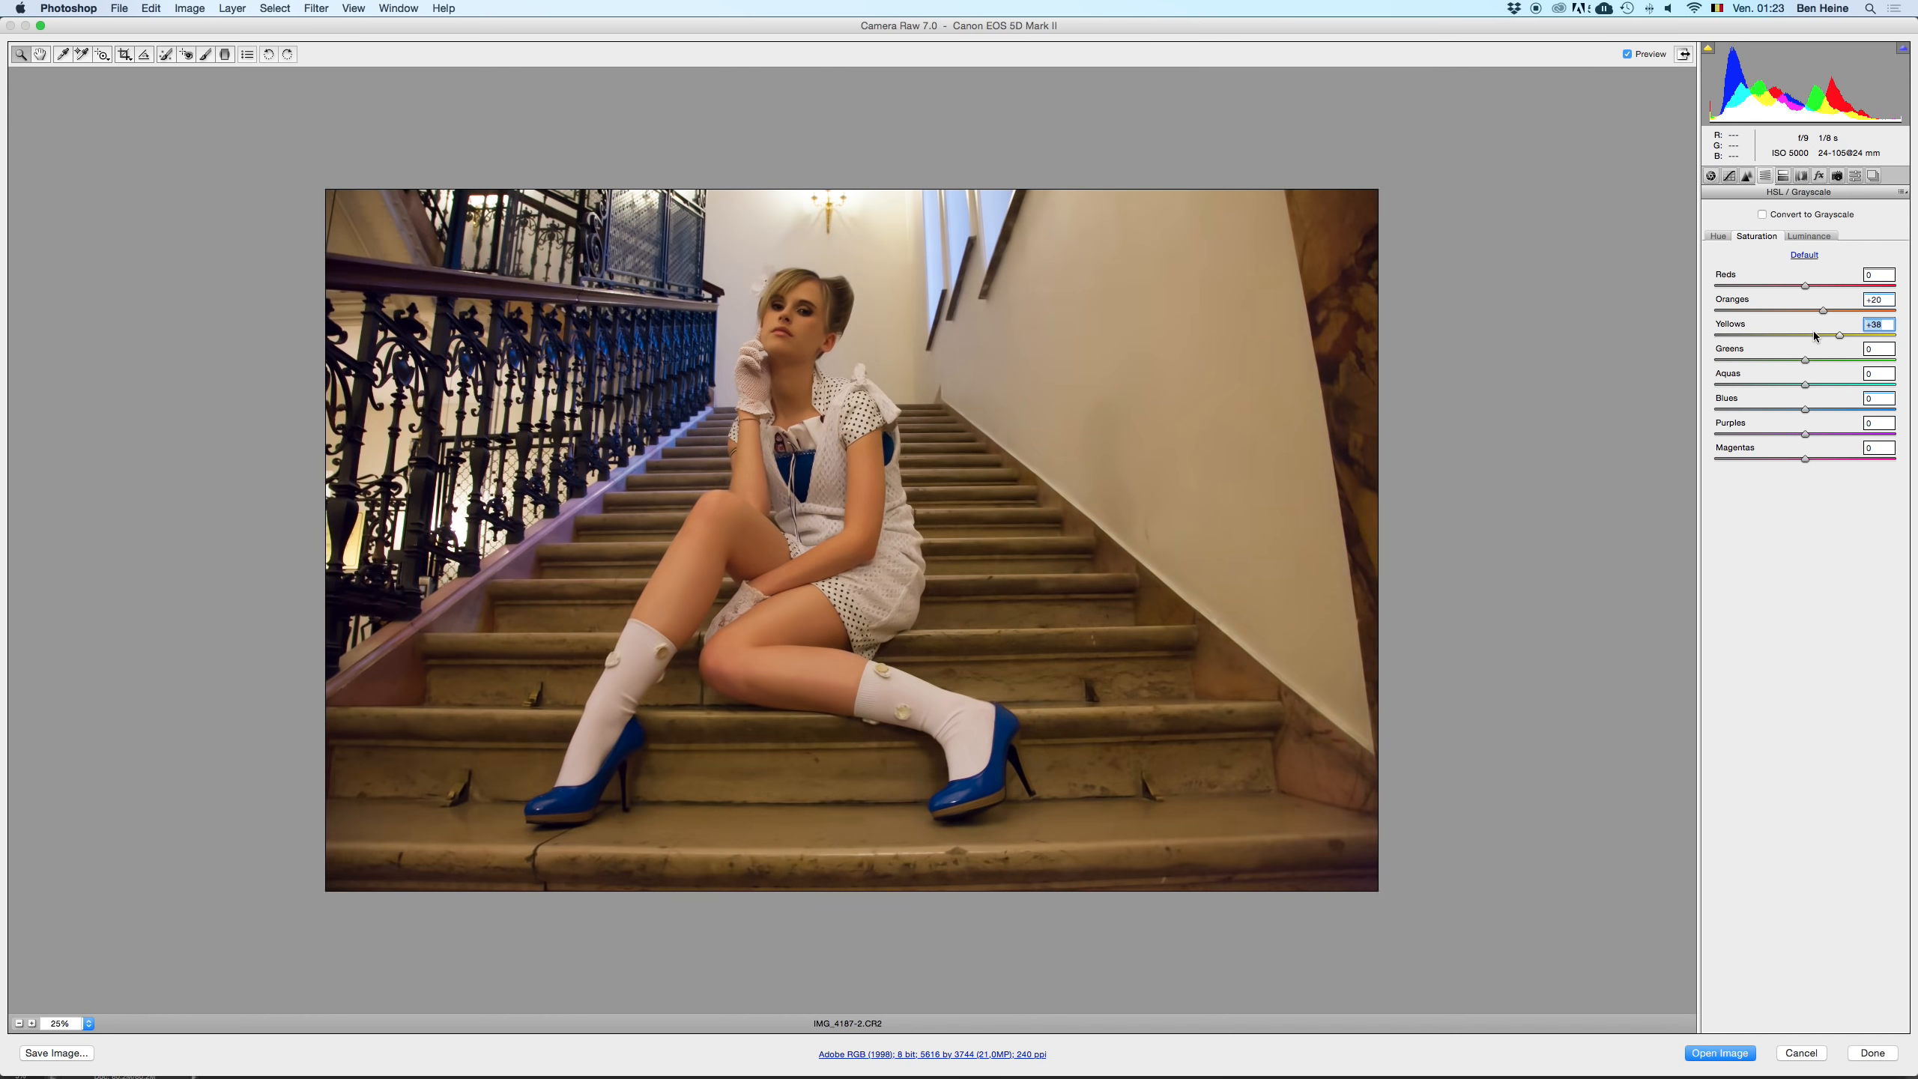
{"action": "left_click", "coordinate": [1745, 335]}
{"action": "type", "text": "0"}
{"action": "left_click", "coordinate": [18, 1024]}
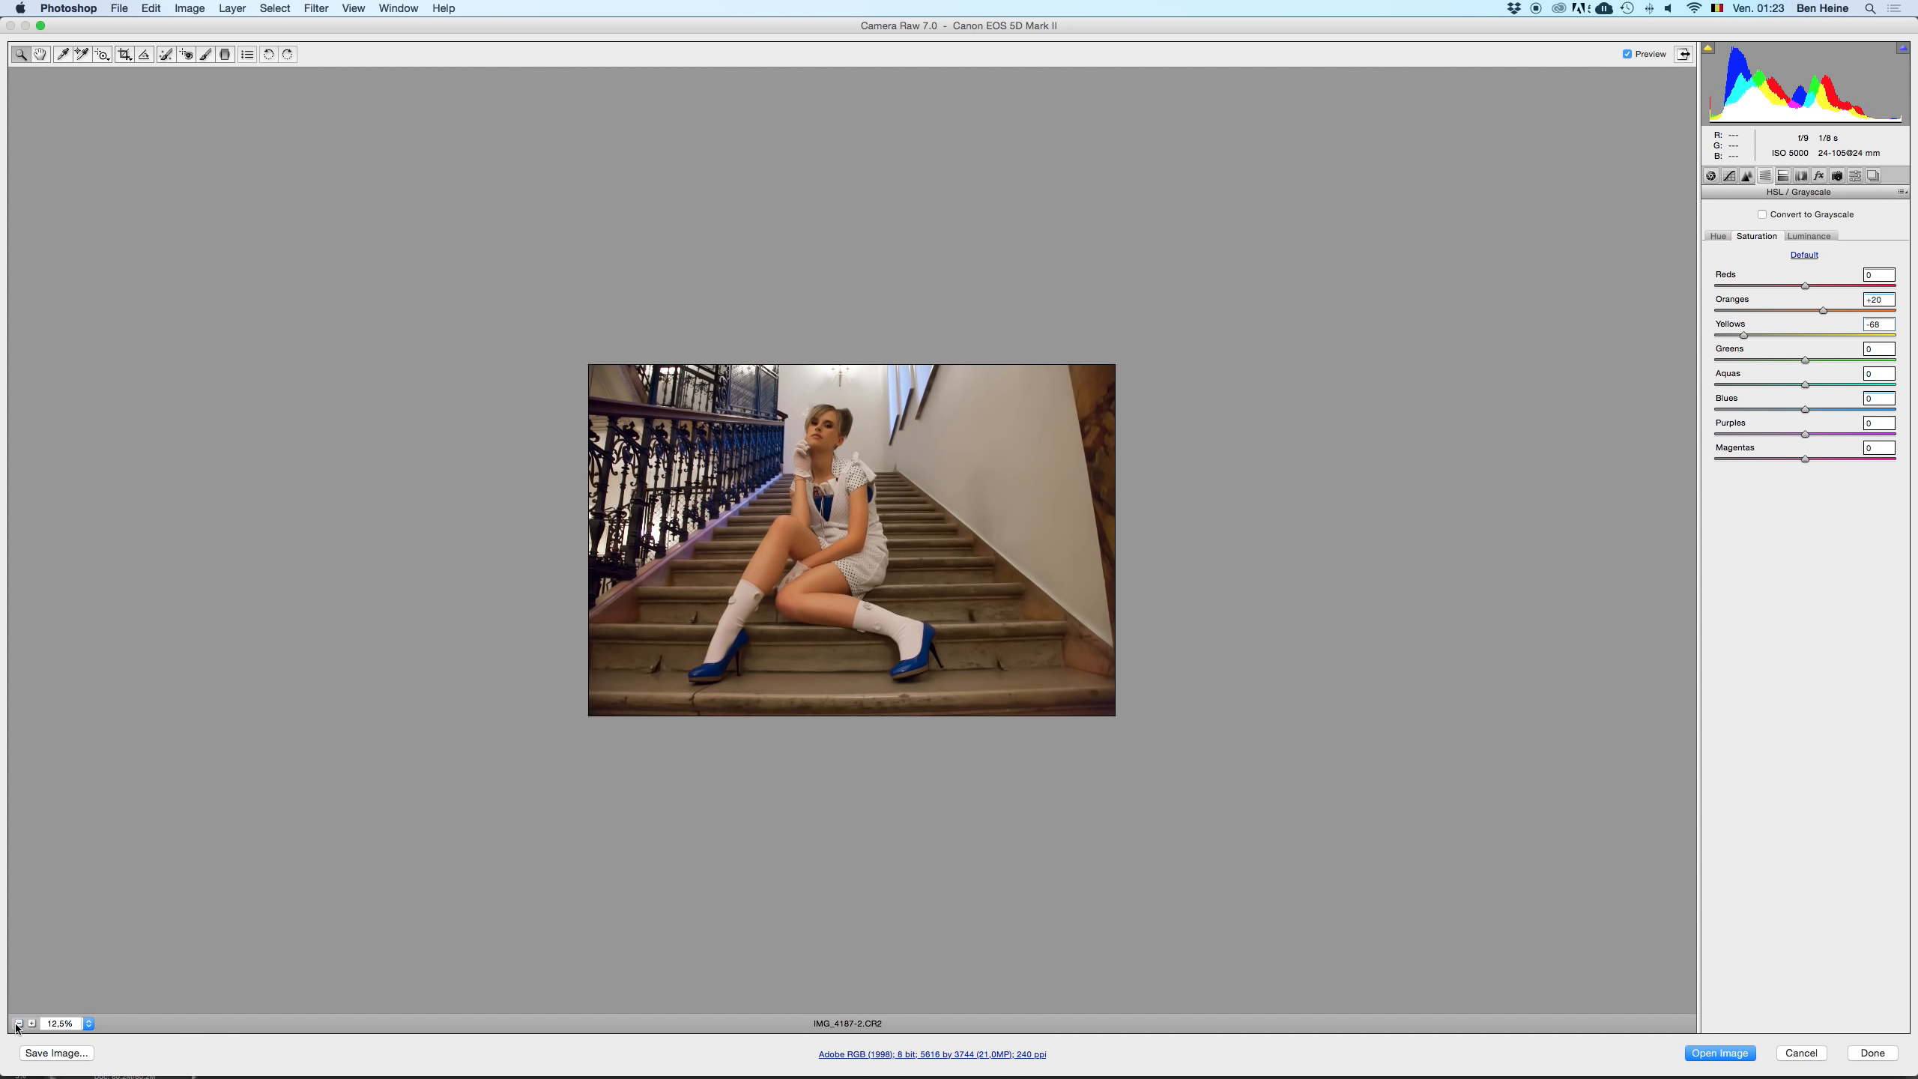
{"action": "key", "text": "super+z"}
{"action": "key", "text": "super+z"}
{"action": "key", "text": "super+z"}
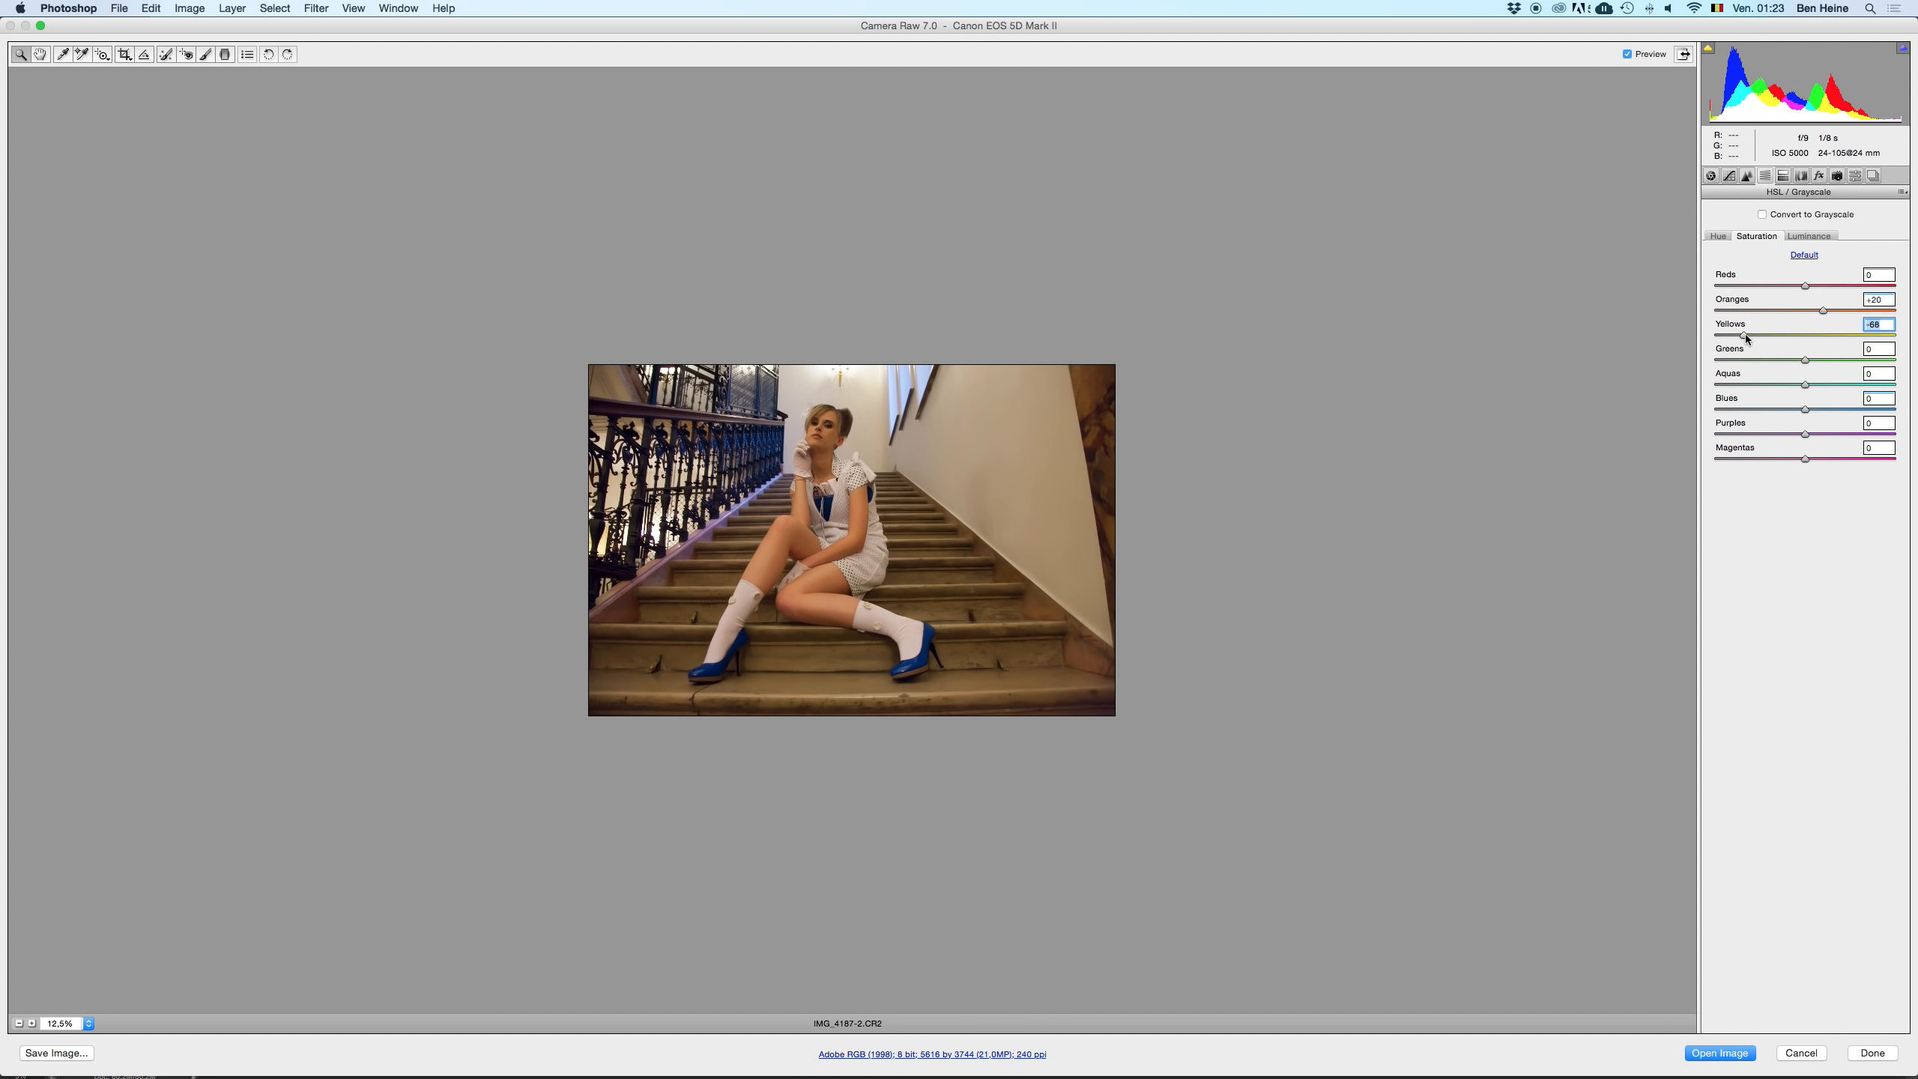
- Try the Yellows saturation at -100, toggling it off to compare
{"action": "left_click_drag", "start_coordinate": [1743, 343], "coordinate": [1716, 337]}
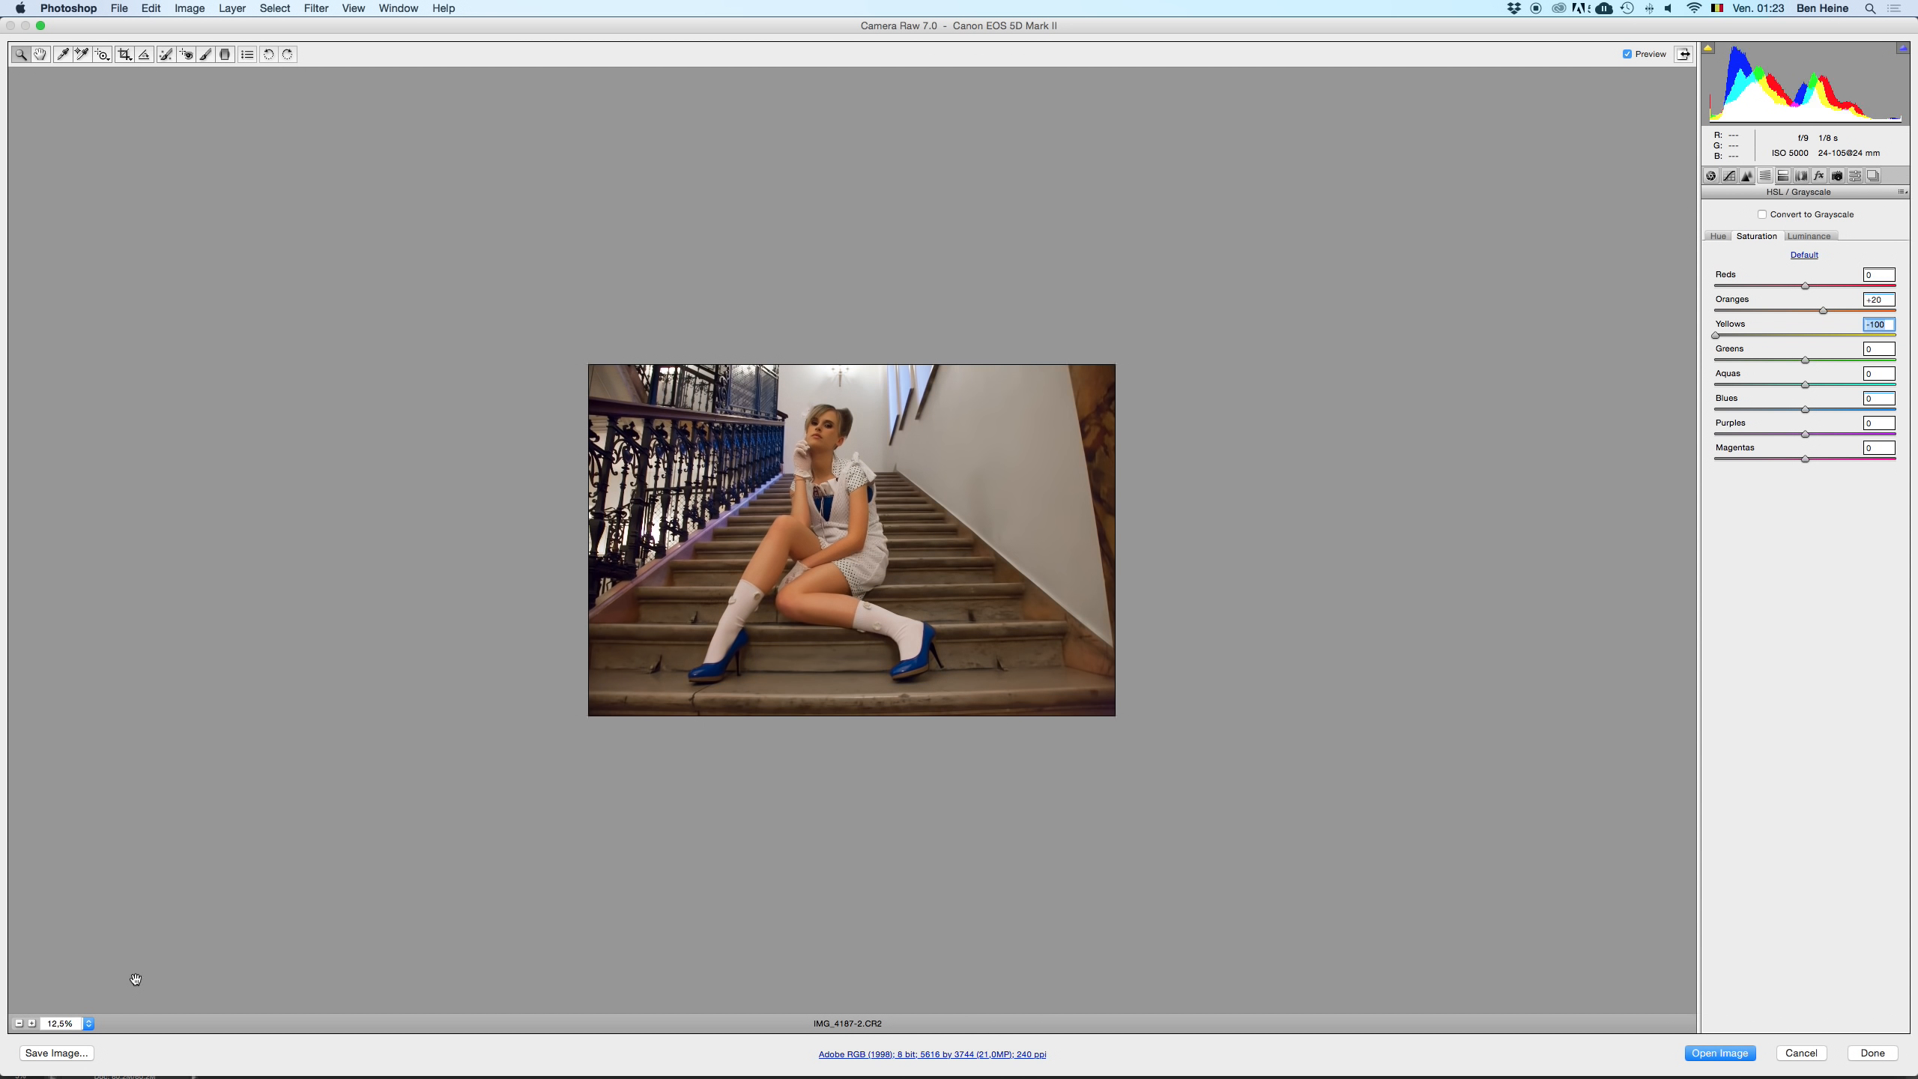
{"action": "key", "text": "super+z"}
{"action": "key", "text": "super+z"}
{"action": "key", "text": "super+z"}
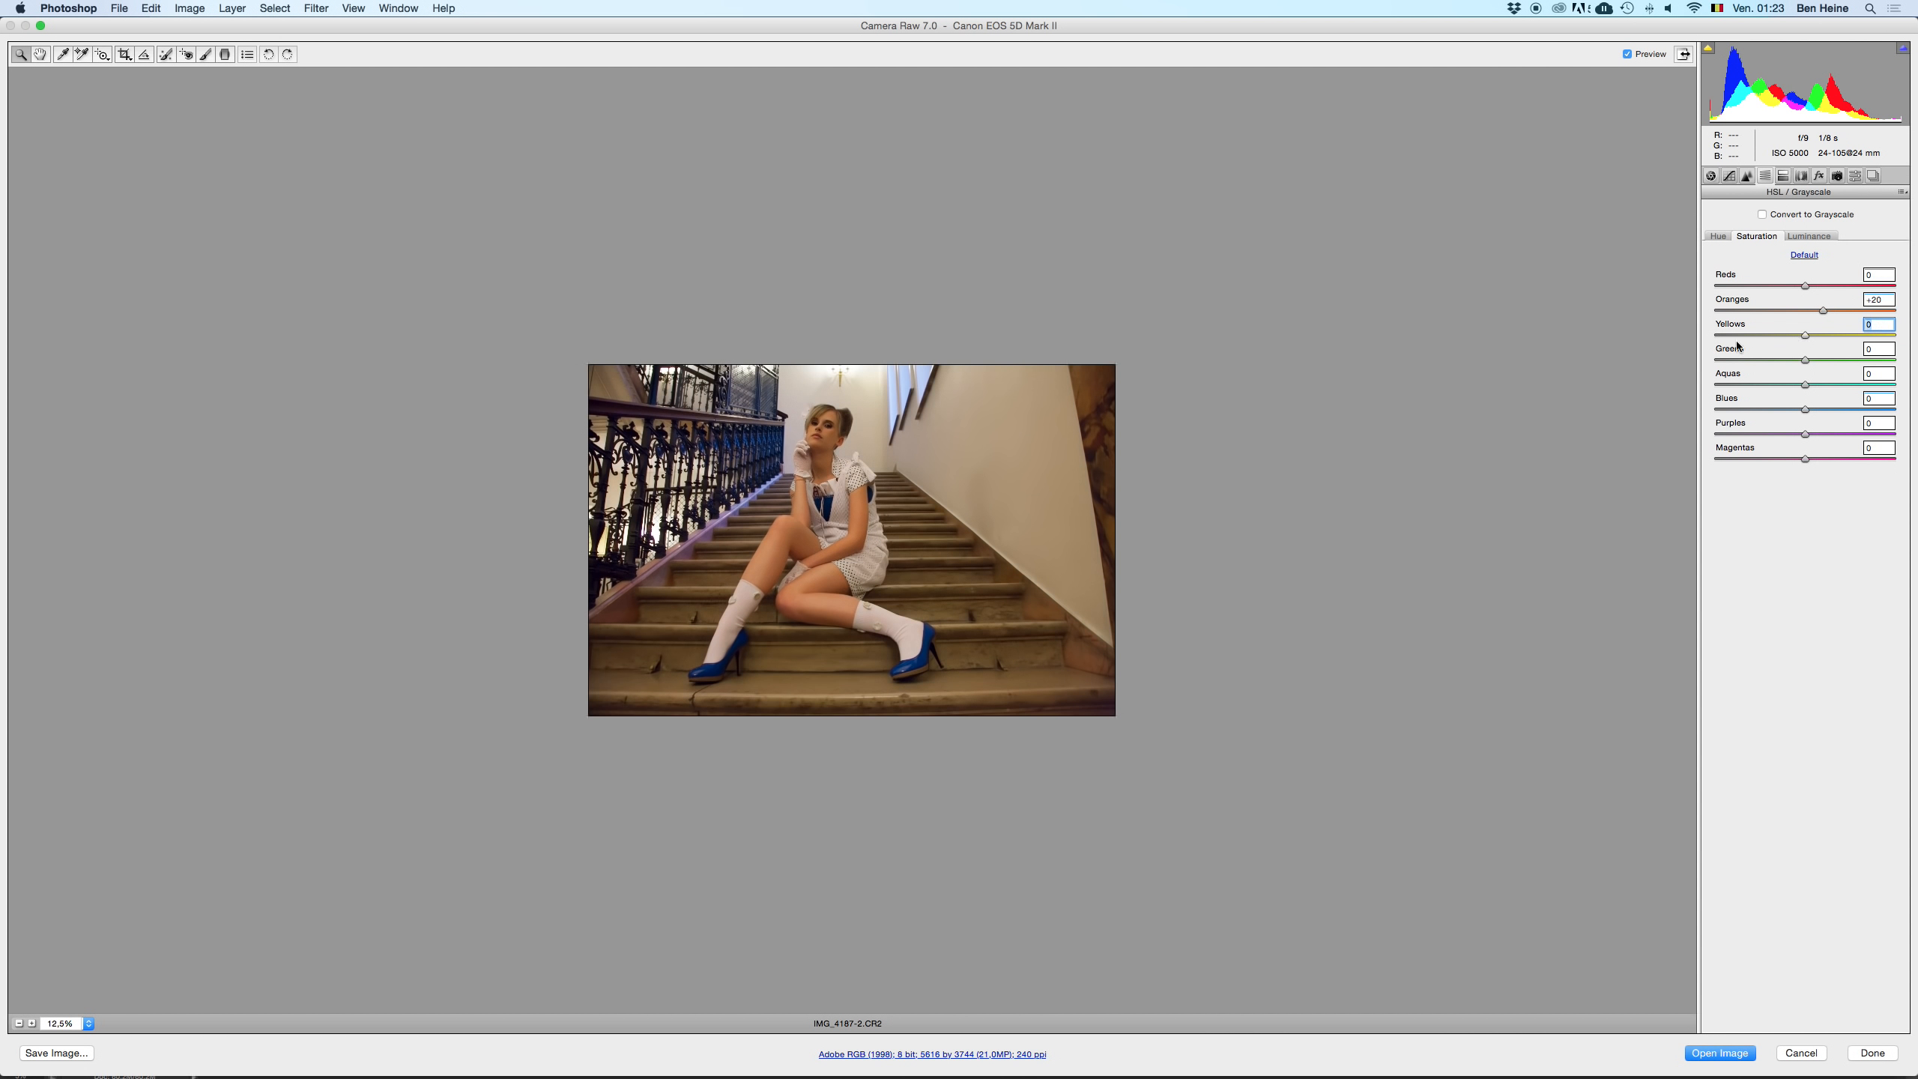
- Compare the wall, stairs and skin in the enlarged photo with Yellows saturation at -100 and at 0
{"action": "left_click", "coordinate": [32, 1022]}
{"action": "key", "text": "super+z"}
{"action": "key", "text": "super+z"}
{"action": "key", "text": "super+z"}
{"action": "key", "text": "super+z"}
{"action": "key", "text": "super+z"}
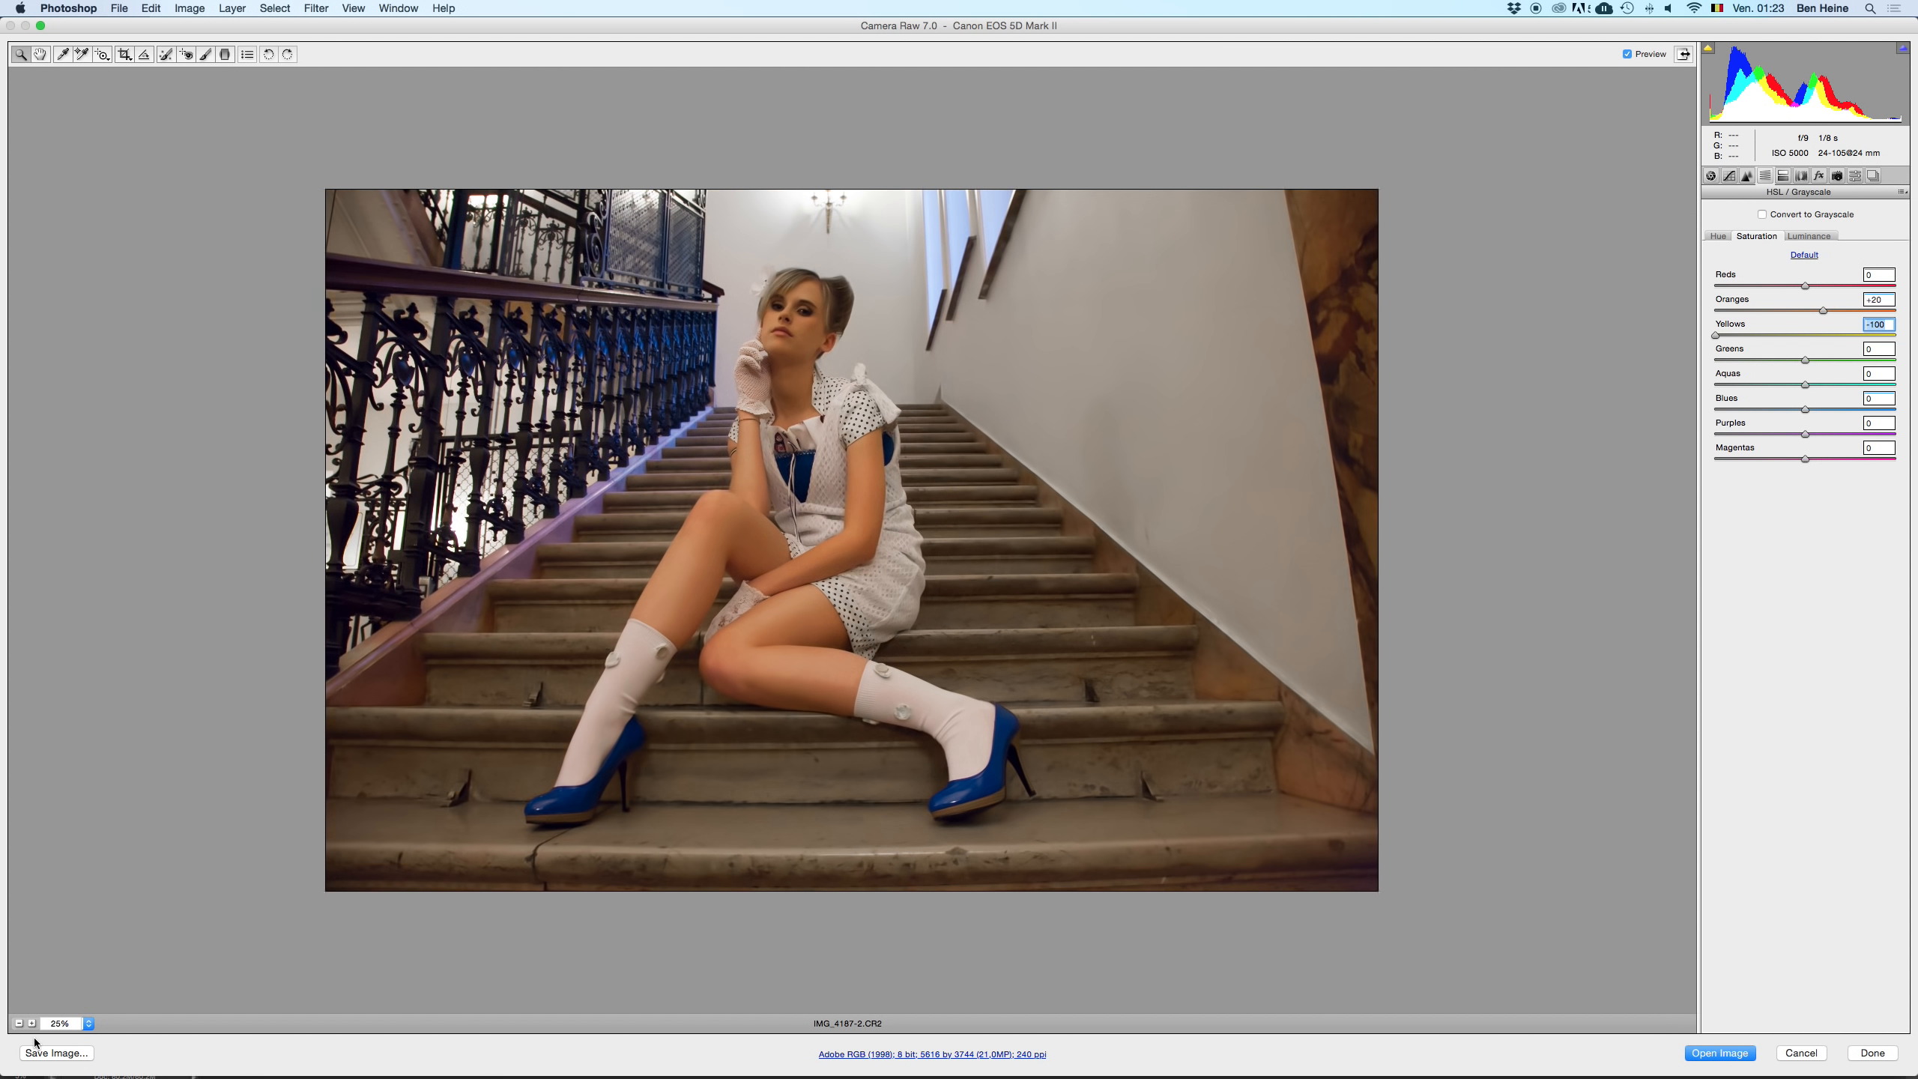
{"action": "key", "text": "super+z"}
{"action": "key", "text": "super+z"}
{"action": "key", "text": "super+z"}
{"action": "key", "text": "super+z"}
{"action": "key", "text": "super+z"}
{"action": "key", "text": "super+z"}
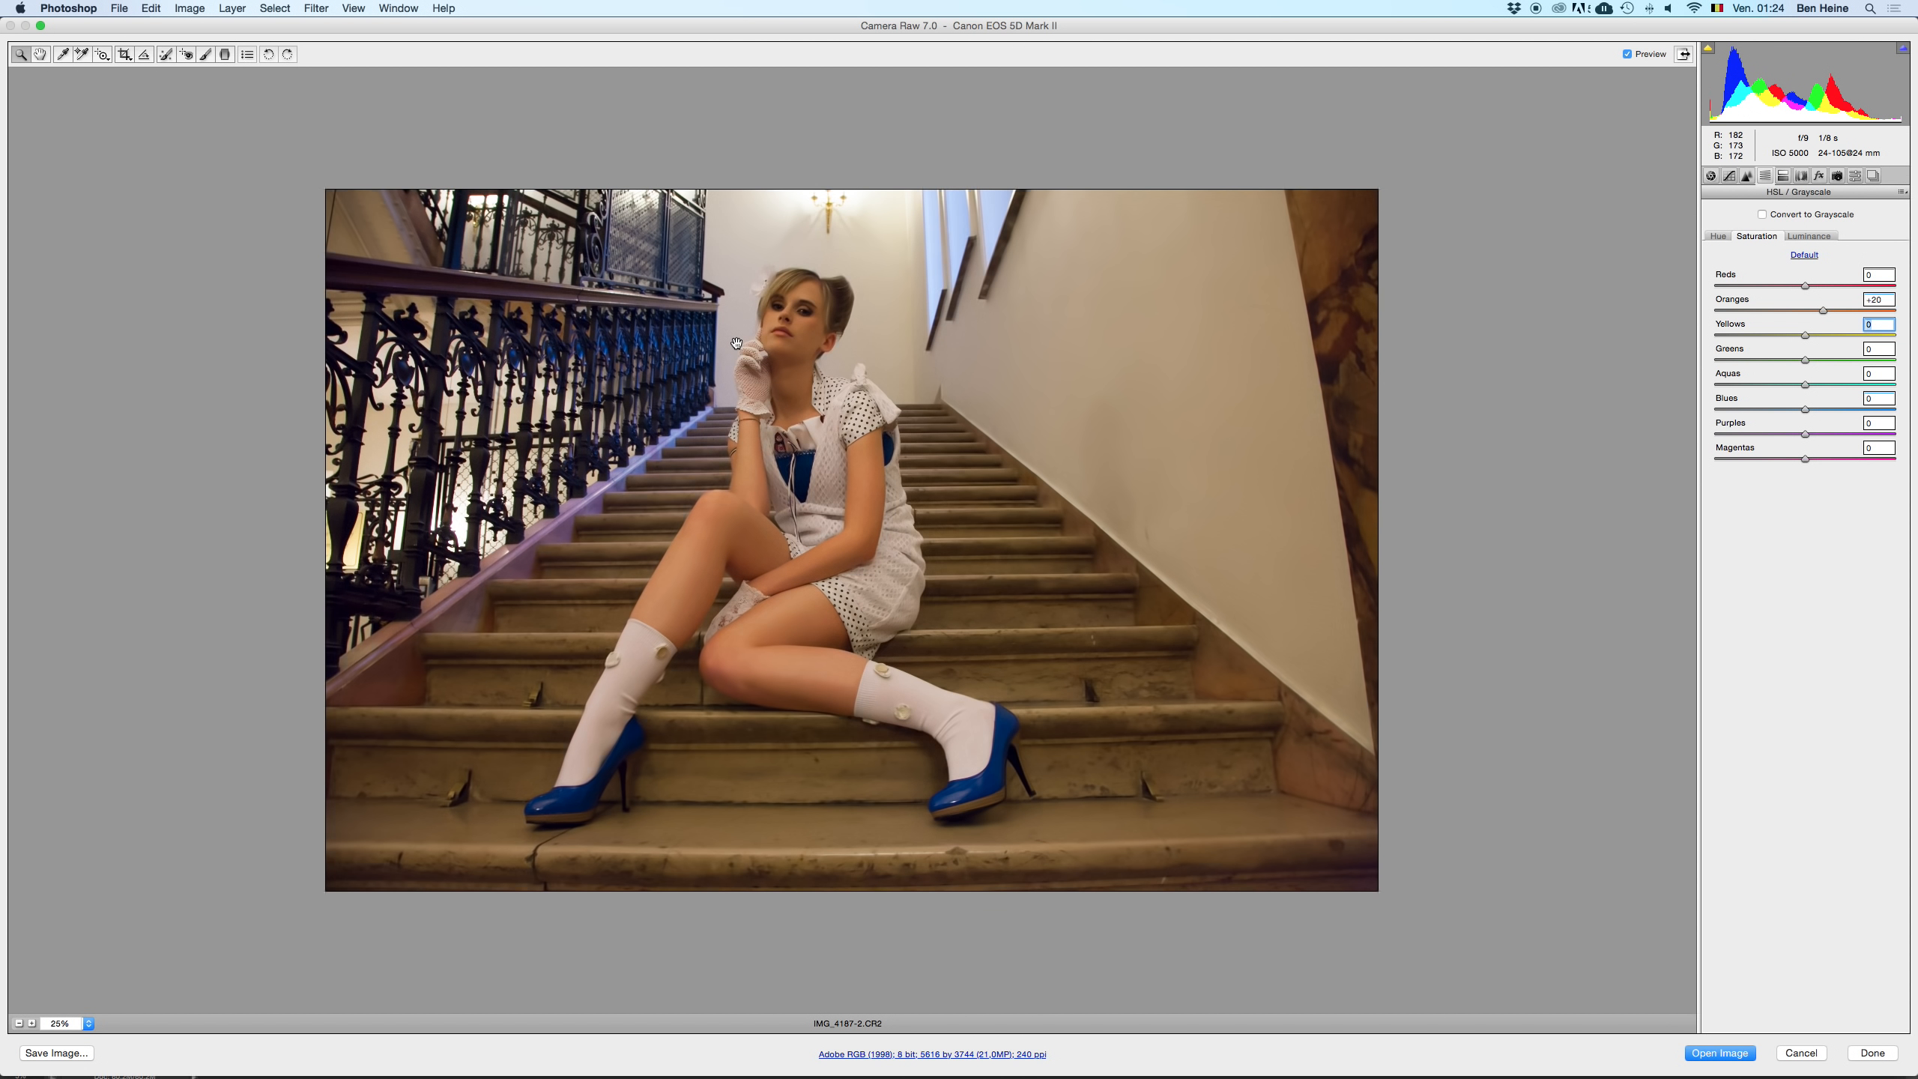
{"action": "key", "text": "super+z"}
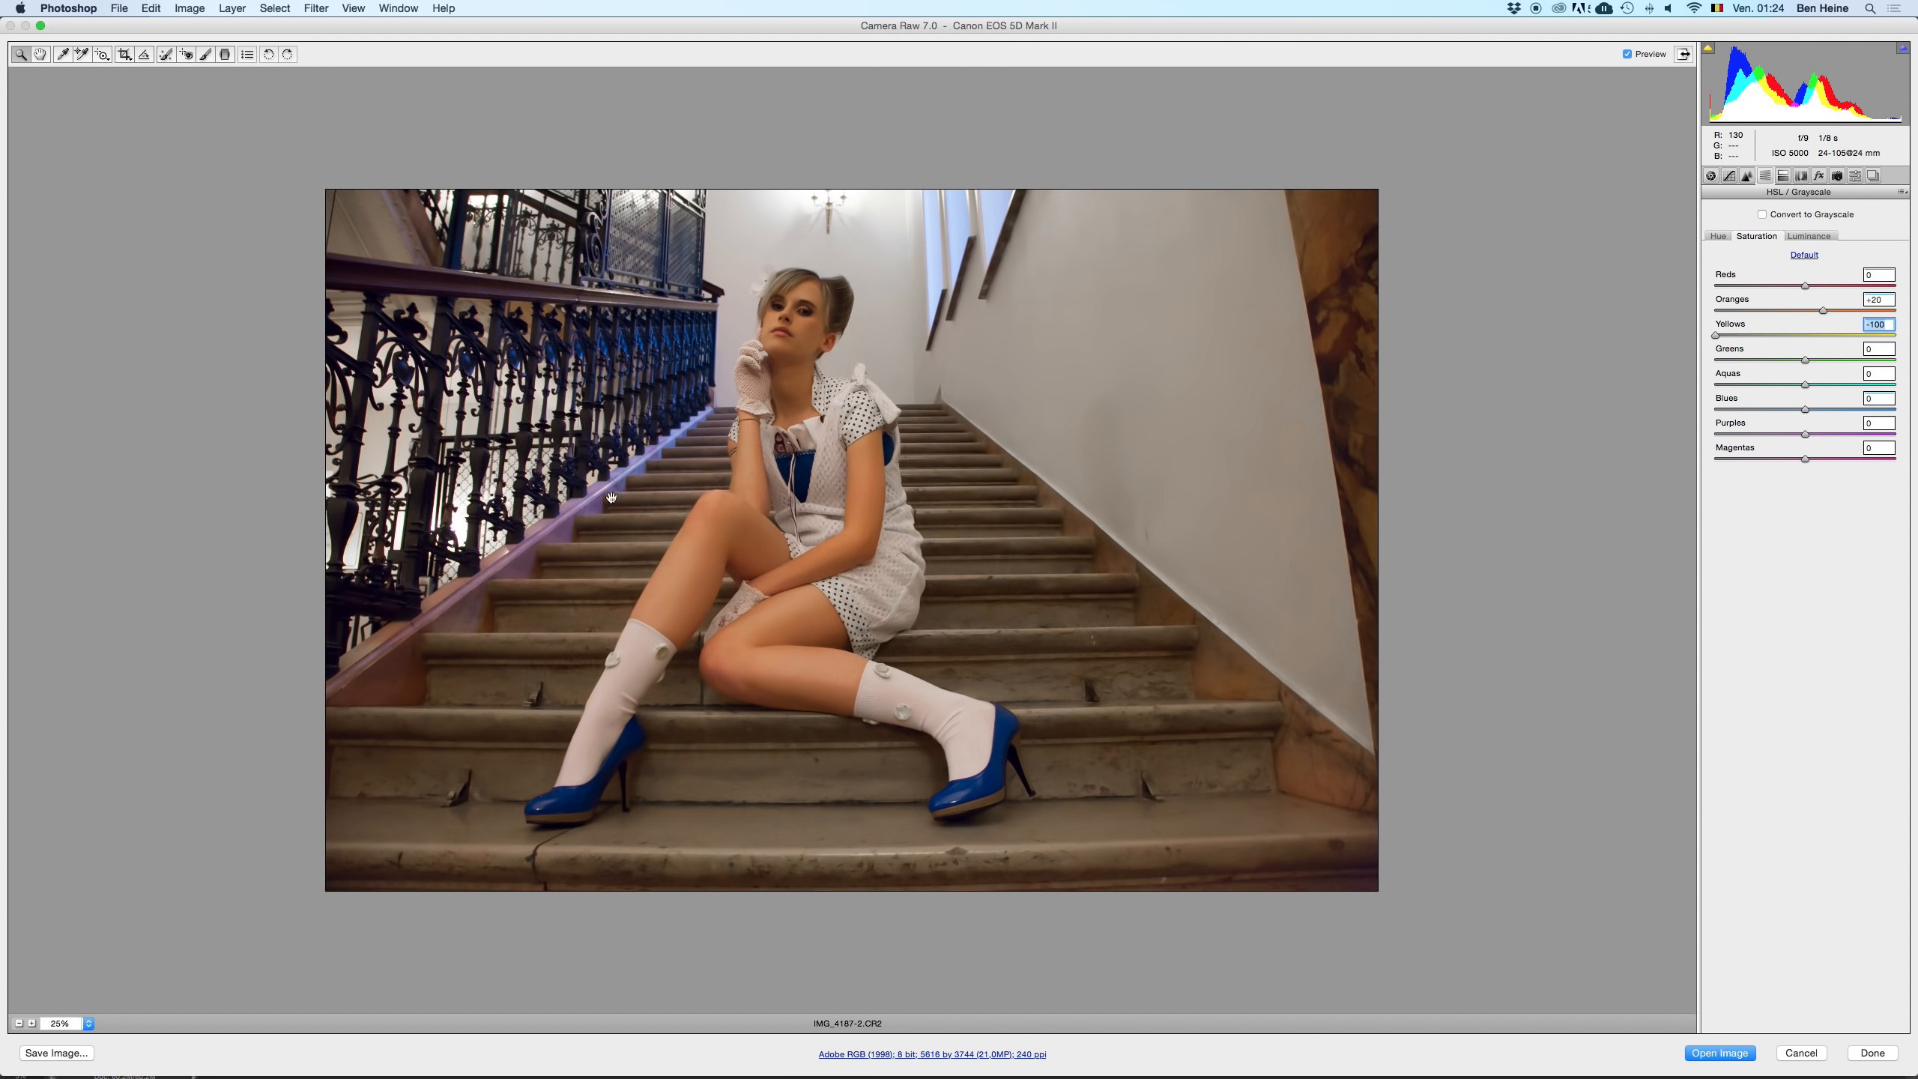
{"action": "key", "text": "super+z"}
{"action": "key", "text": "super+z"}
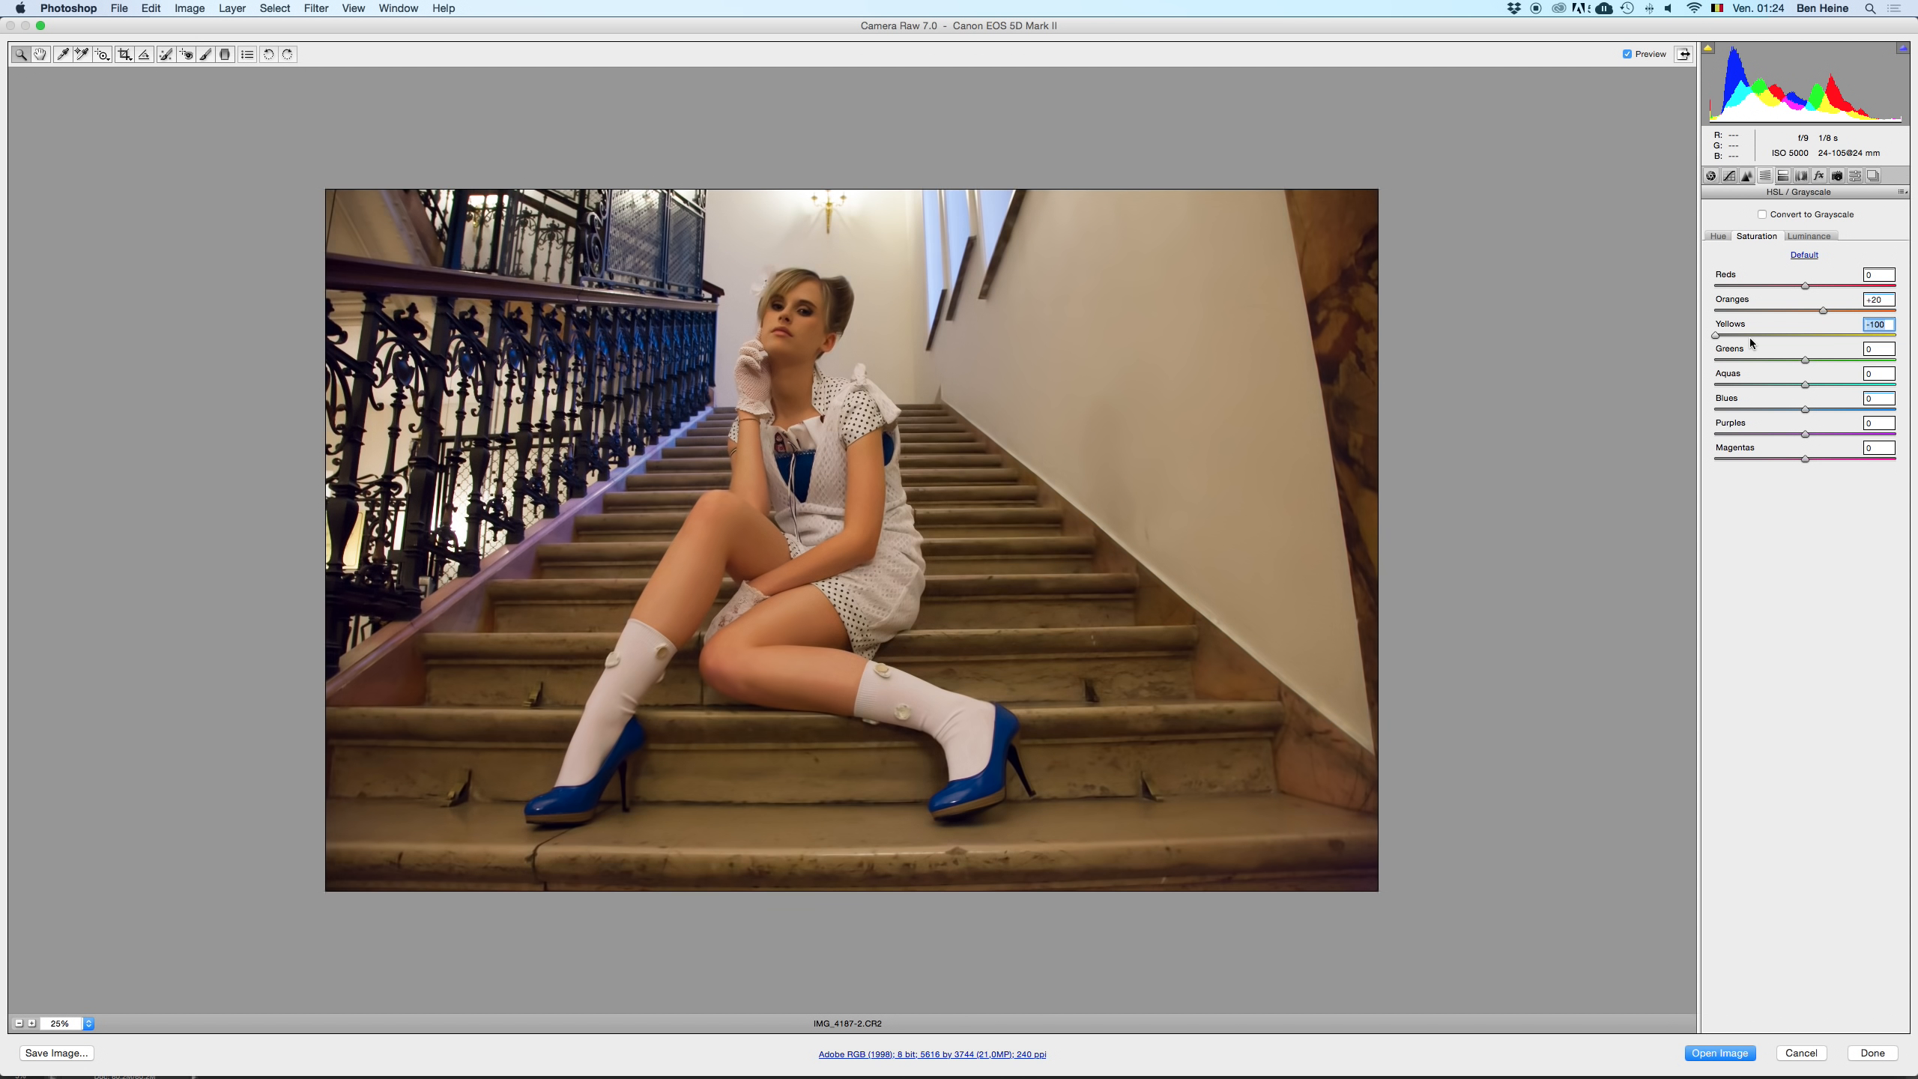
- Try several Yellows saturation levels, including -62, and set the value to -88
{"action": "left_click_drag", "start_coordinate": [1747, 335], "coordinate": [1750, 335]}
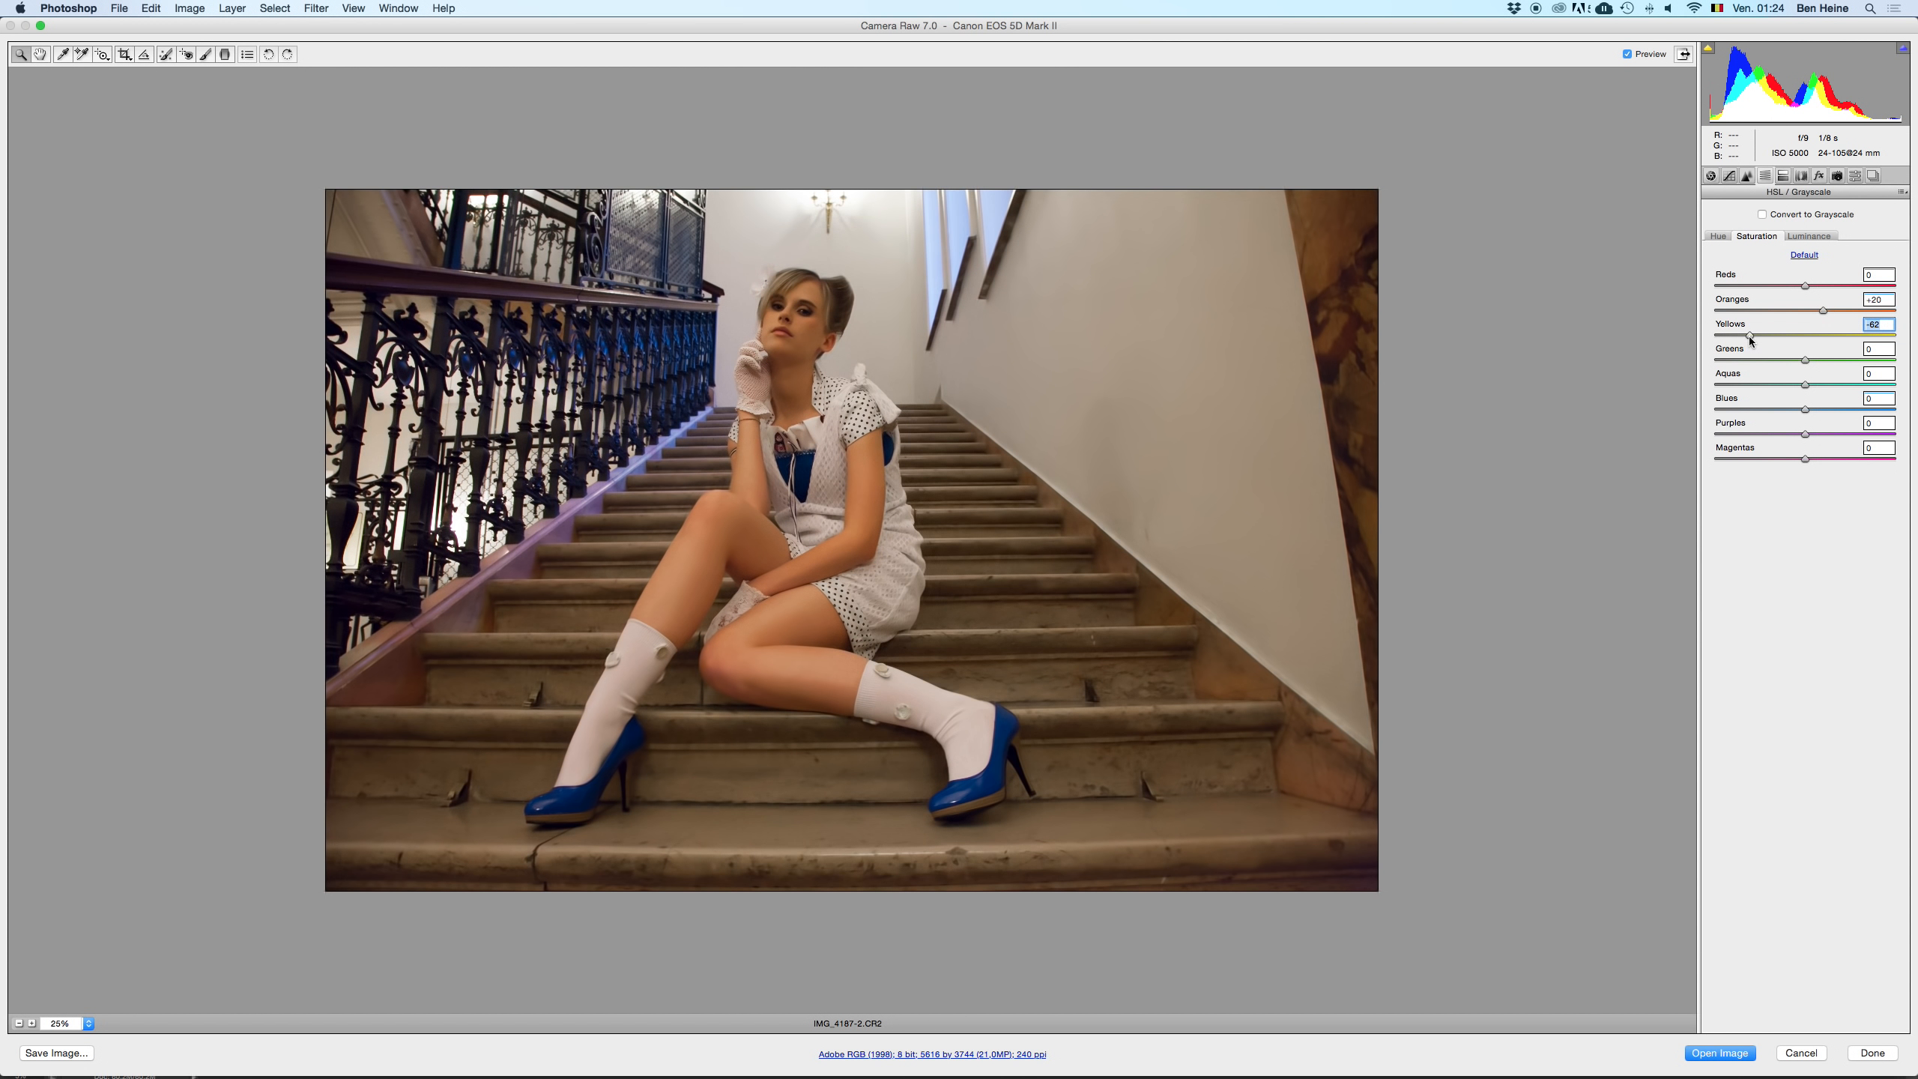
{"action": "left_click", "coordinate": [18, 1024]}
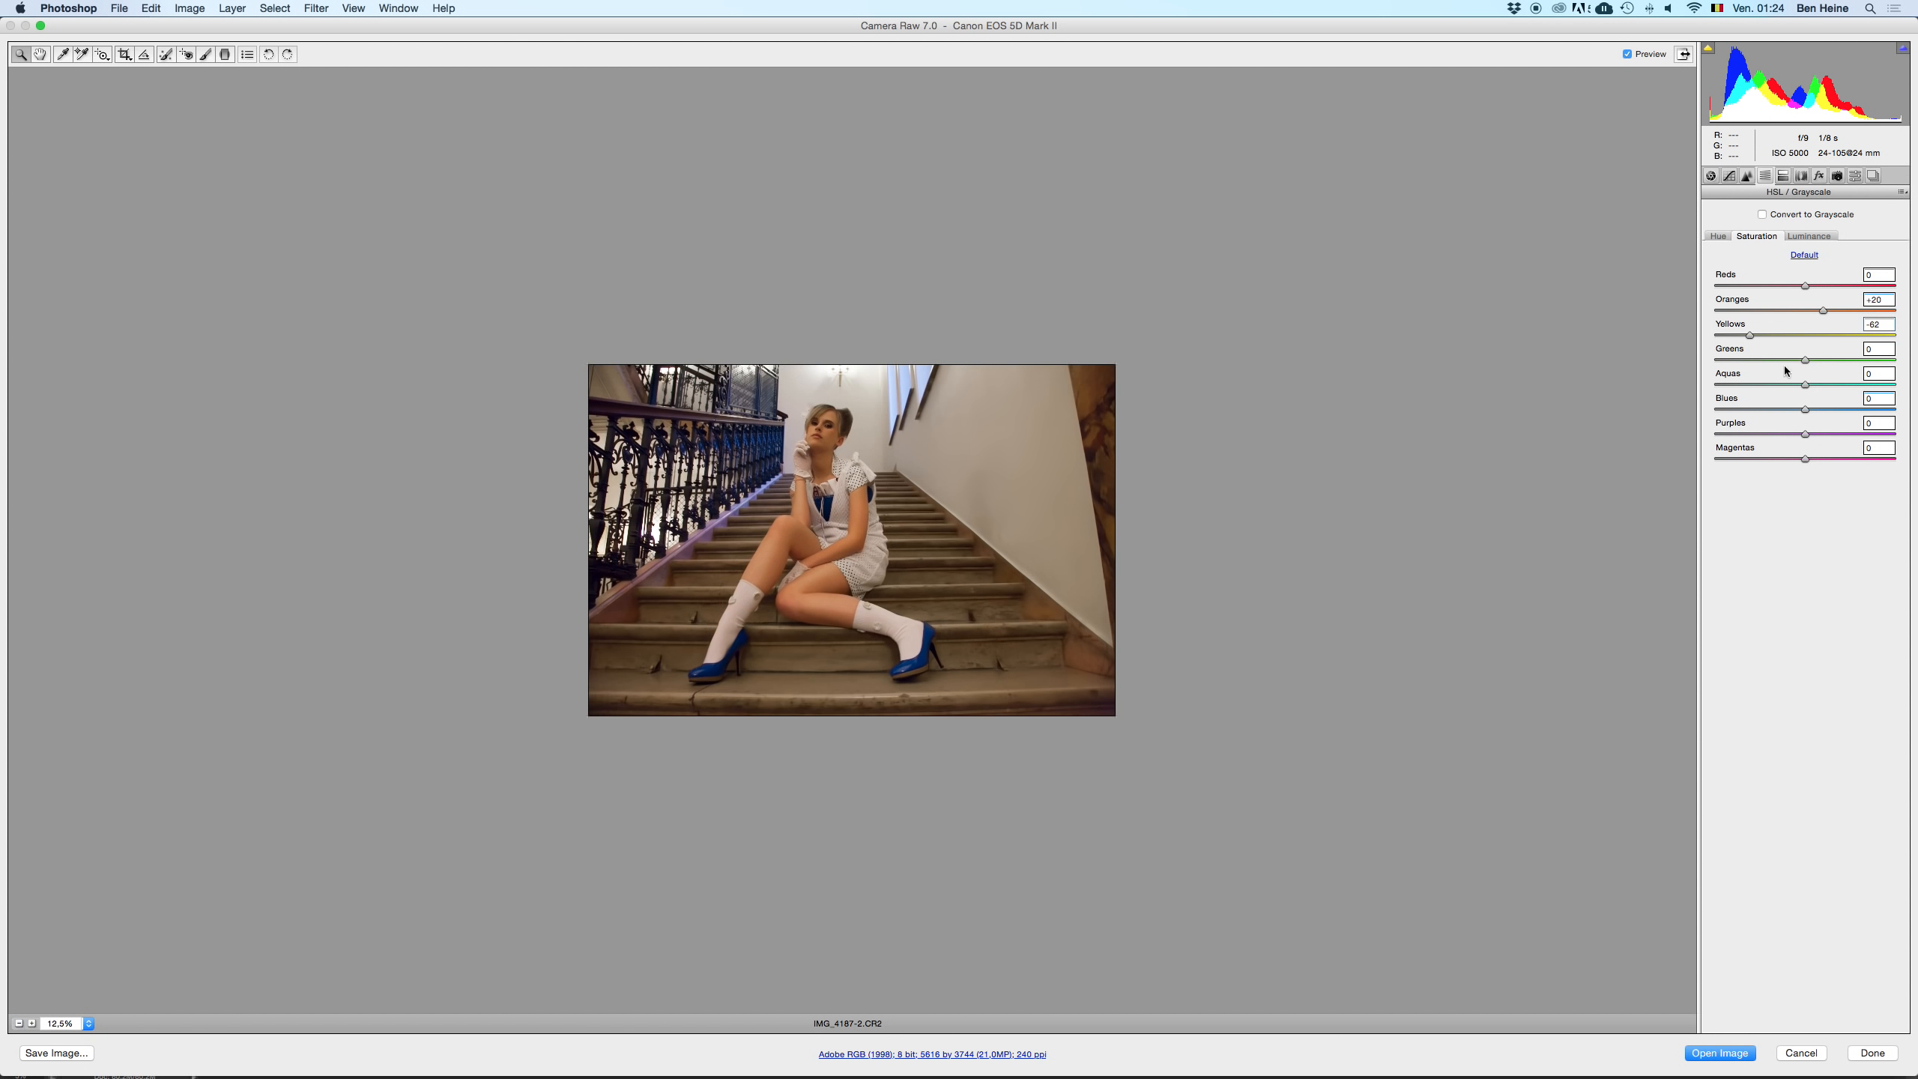
{"action": "left_click_drag", "start_coordinate": [1751, 334], "coordinate": [1692, 323]}
{"action": "left_click", "coordinate": [1777, 335]}
{"action": "key", "text": "super+z"}
{"action": "left_click", "coordinate": [1726, 336]}
{"action": "key", "text": "Tab"}
- Try other saturation levels for Oranges and Reds, resetting Reds to its default
{"action": "left_click", "coordinate": [31, 1023]}
{"action": "mouse_move", "coordinate": [1848, 311]}
{"action": "left_mouse_down"}
{"action": "mouse_move", "coordinate": [1746, 310]}
{"action": "mouse_move", "coordinate": [1827, 312]}
{"action": "left_mouse_up"}
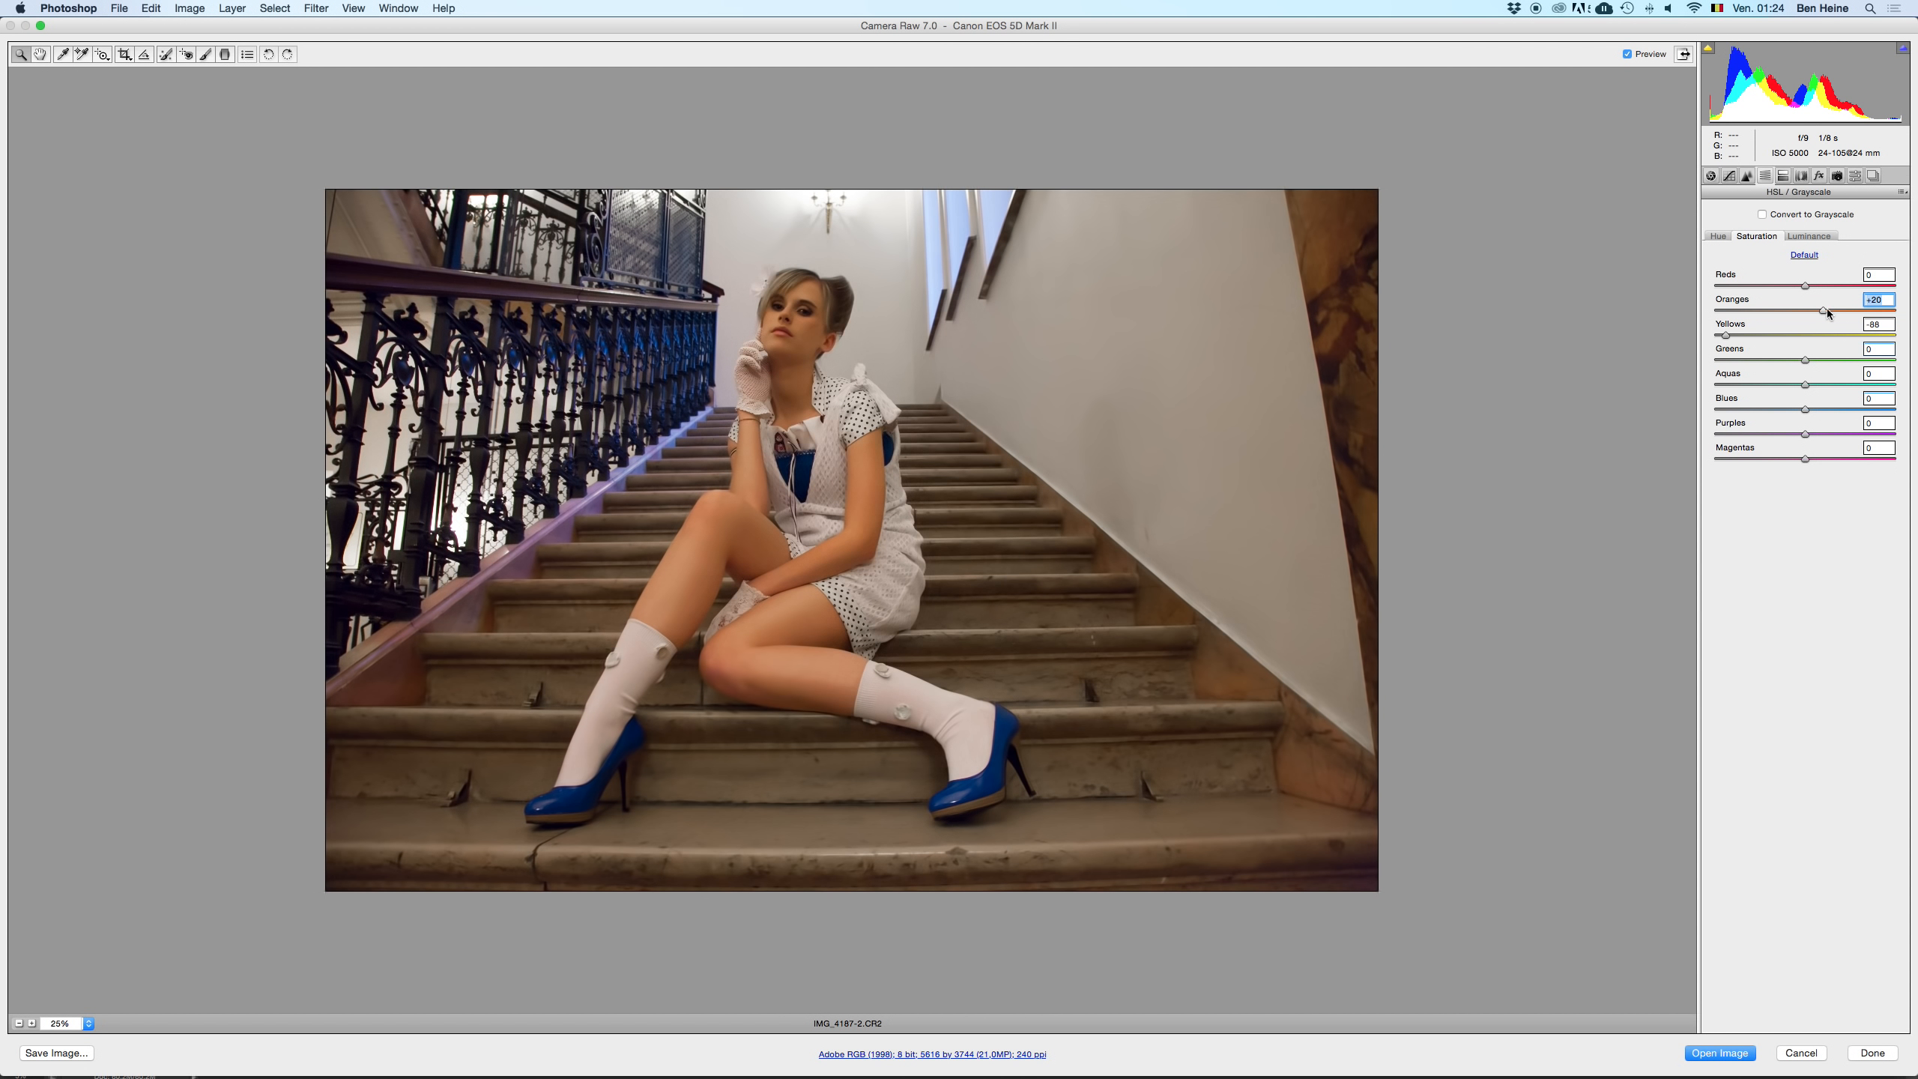
{"action": "left_click_drag", "start_coordinate": [1828, 309], "coordinate": [1789, 285]}
{"action": "double_click", "coordinate": [1784, 286]}
- Try the Oranges luminance at +42 and undo it
{"action": "left_click", "coordinate": [1809, 236]}
{"action": "left_click_drag", "start_coordinate": [1805, 309], "coordinate": [1843, 308]}
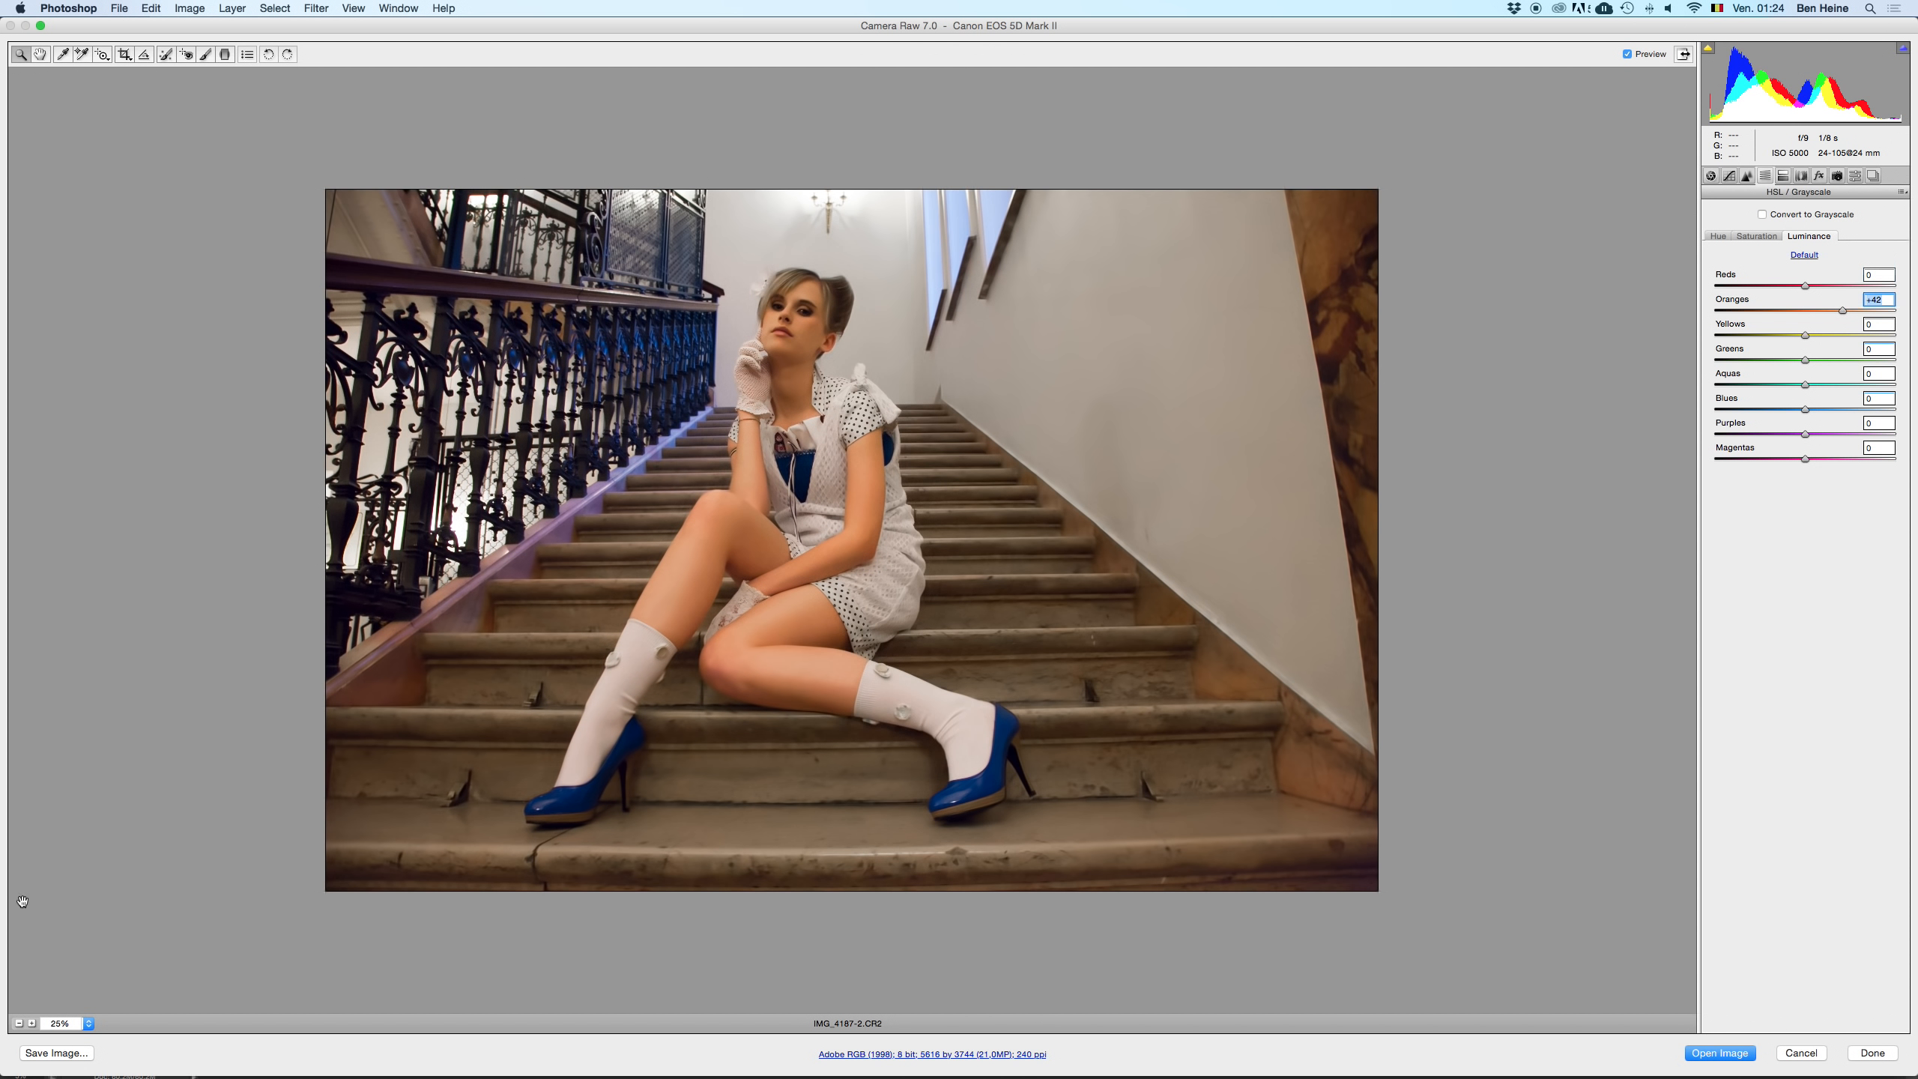
{"action": "left_click", "coordinate": [19, 1023]}
{"action": "key", "text": "super+z"}
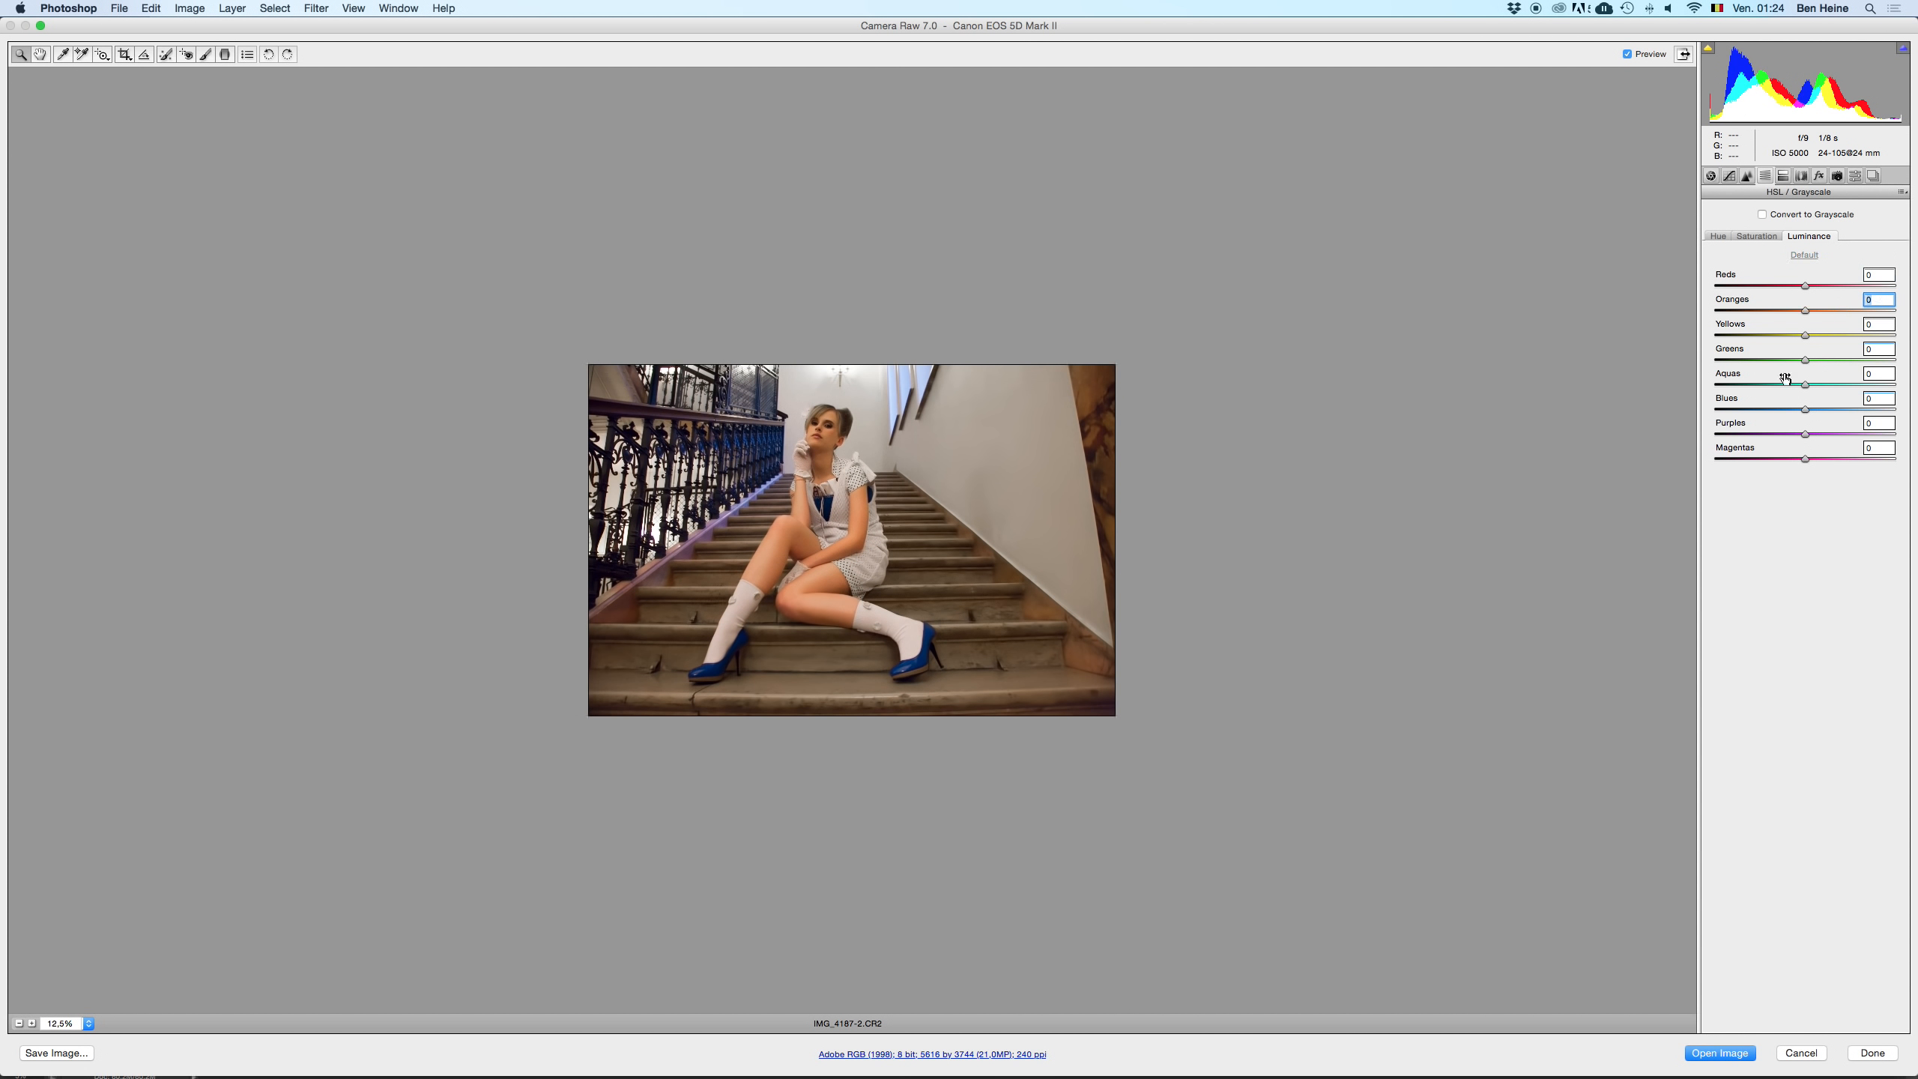
- Try raising and lowering the Yellows luminance, undoing both changes
{"action": "left_click", "coordinate": [1840, 335]}
{"action": "double_click", "coordinate": [1840, 335]}
{"action": "left_click", "coordinate": [1847, 339]}
{"action": "key", "text": "super+z"}
{"action": "left_click", "coordinate": [1758, 335]}
{"action": "key", "text": "super+z"}
- Set the Yellows luminance to +39
{"action": "left_click_drag", "start_coordinate": [1826, 335], "coordinate": [1855, 336]}
{"action": "double_click", "coordinate": [1854, 337]}
{"action": "left_click", "coordinate": [1853, 336]}
{"action": "double_click", "coordinate": [1853, 336]}
{"action": "left_click", "coordinate": [1854, 336]}
{"action": "double_click", "coordinate": [1852, 336]}
{"action": "left_click", "coordinate": [1840, 335]}
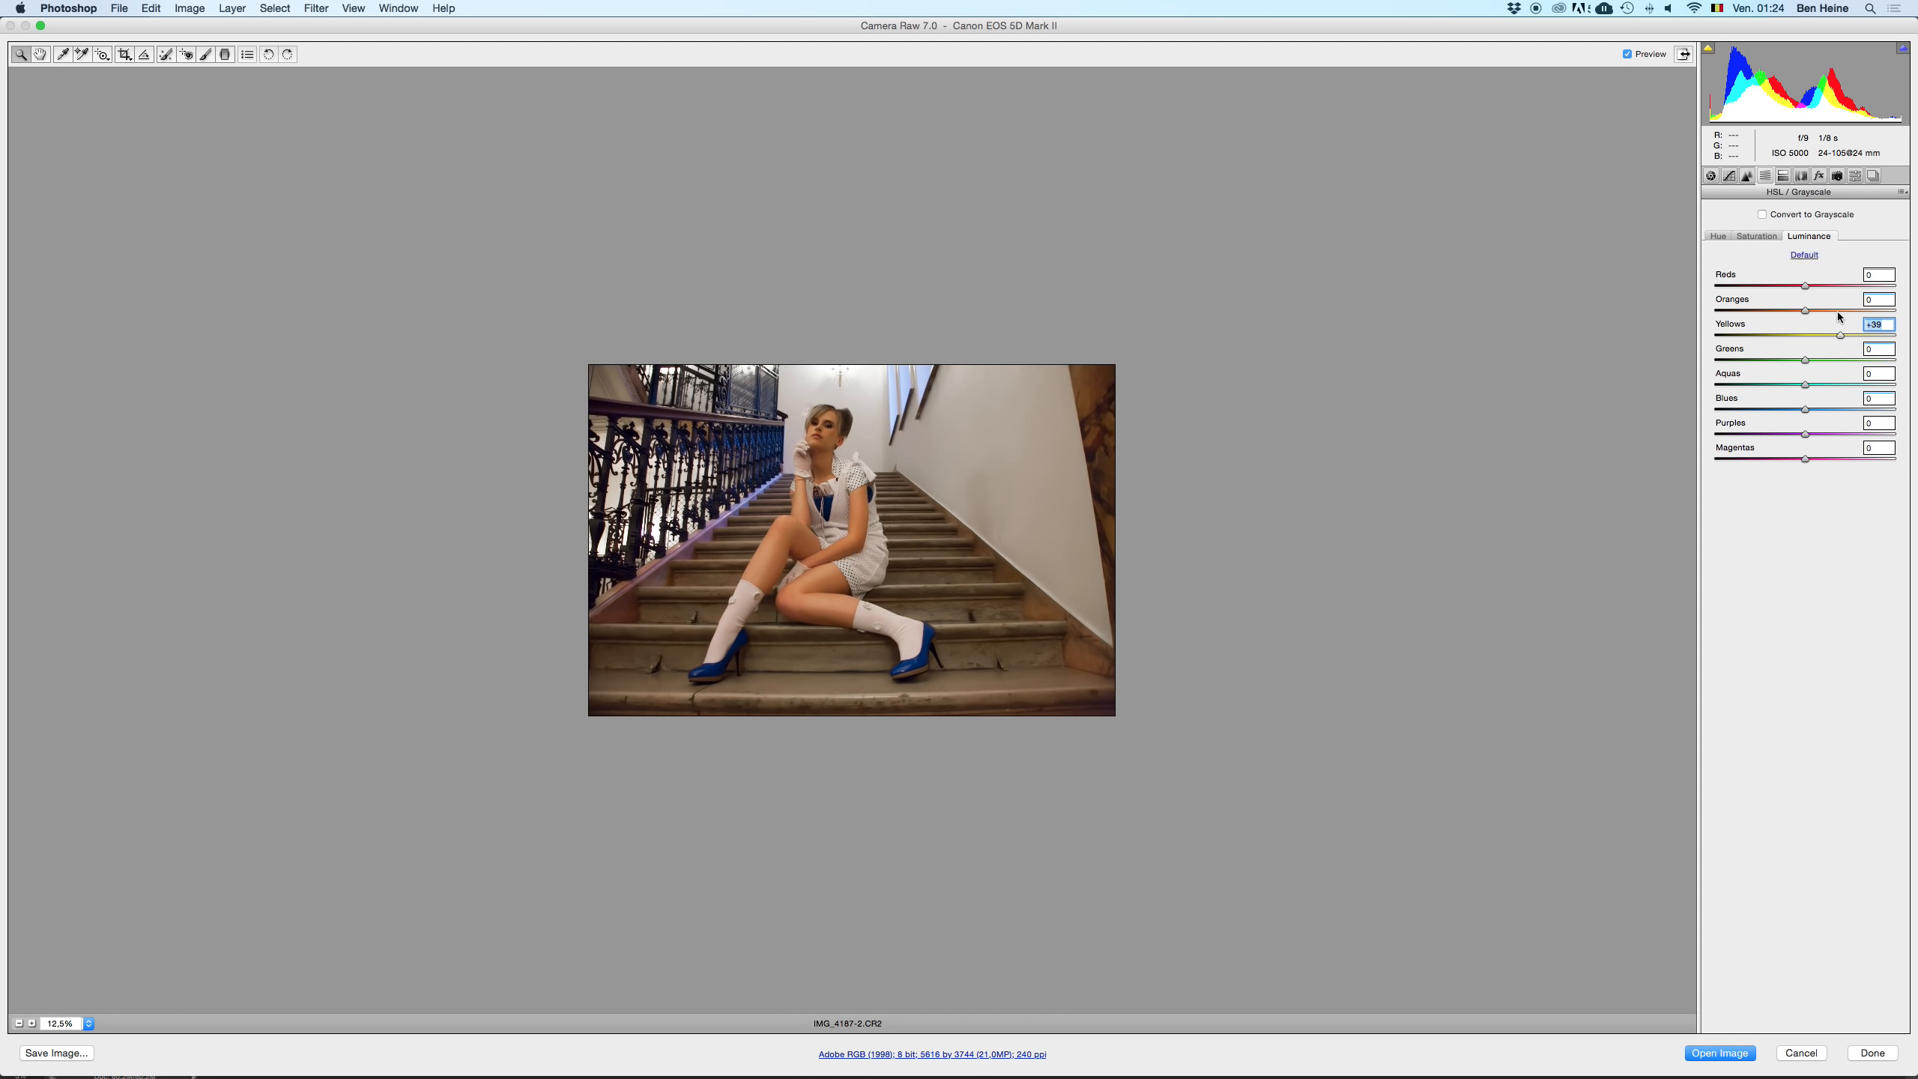
- Set the Oranges luminance to +19 and inspect the woman's face and skin at 50% zoom
{"action": "left_click", "coordinate": [1838, 310]}
{"action": "double_click", "coordinate": [1828, 311]}
{"action": "left_click", "coordinate": [1822, 311]}
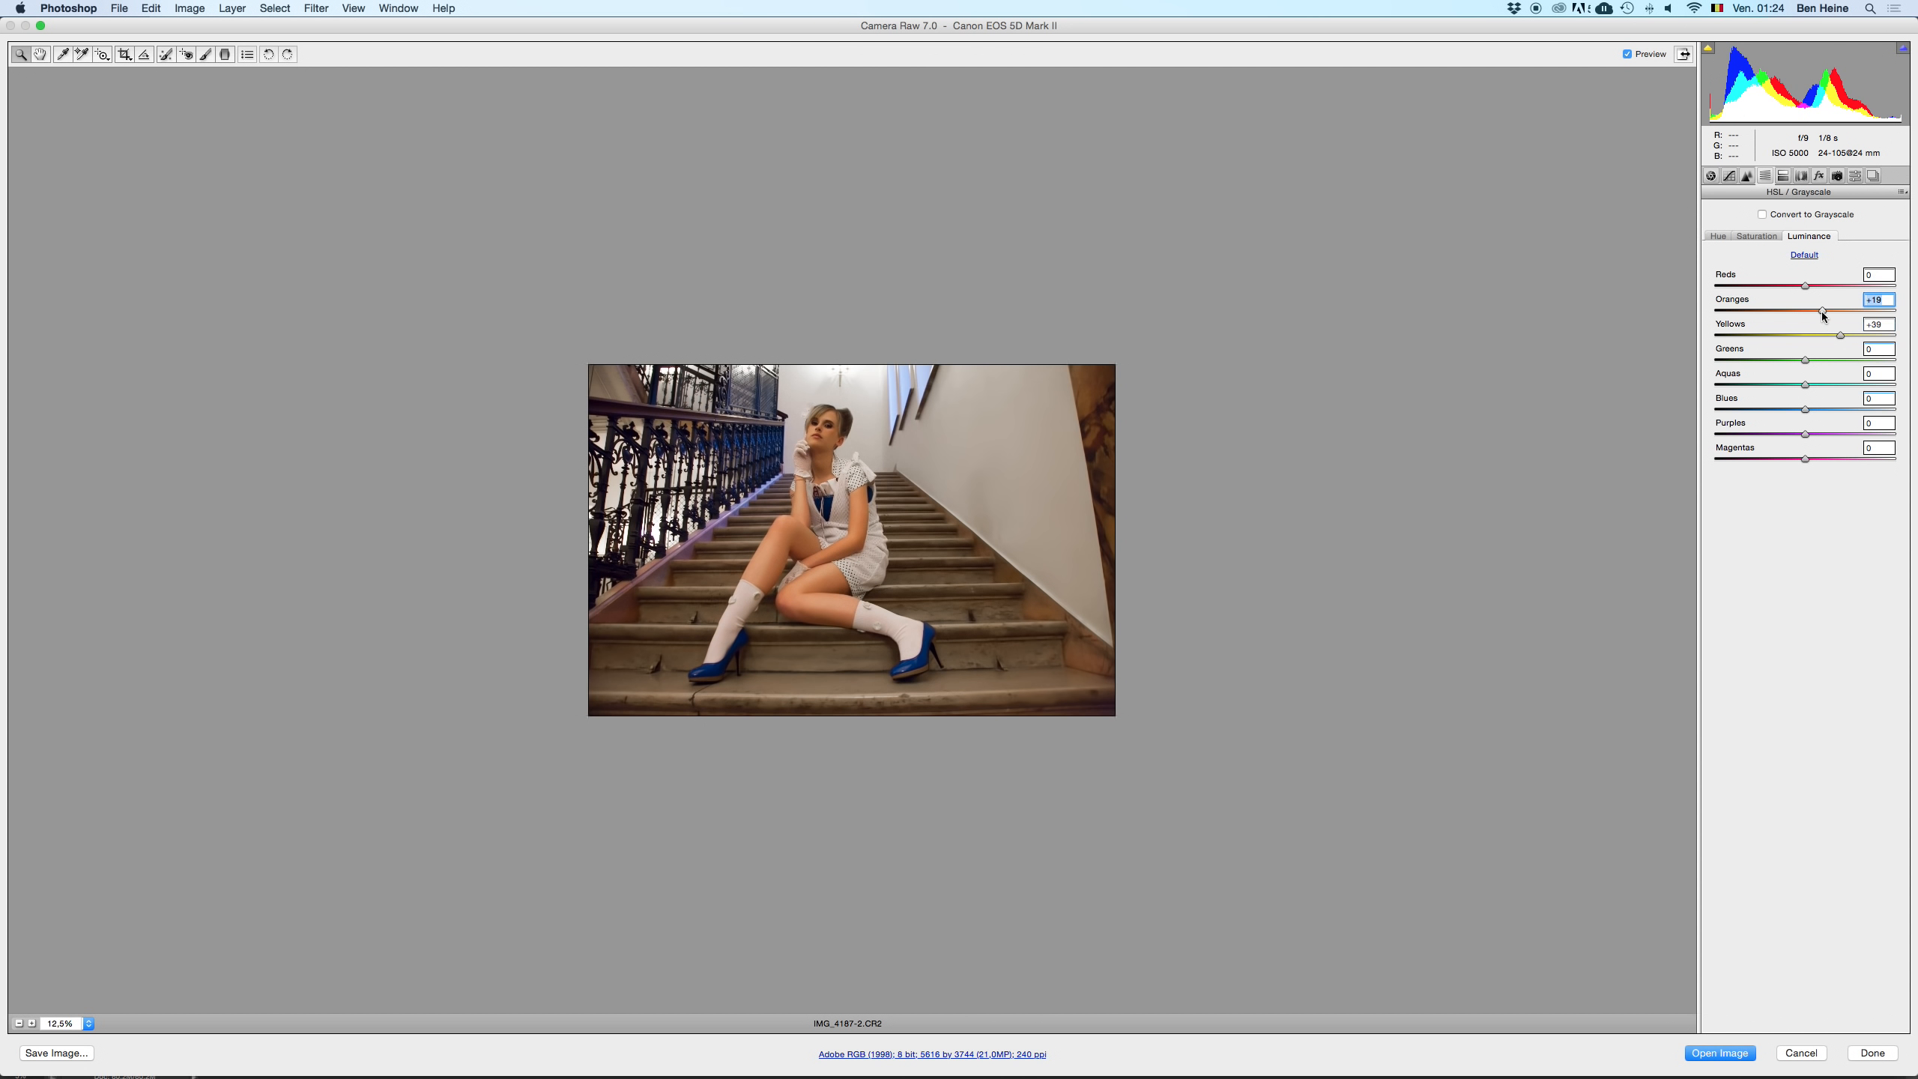
{"action": "double_click", "coordinate": [1822, 311]}
{"action": "left_click", "coordinate": [1822, 312]}
{"action": "left_click", "coordinate": [31, 1024]}
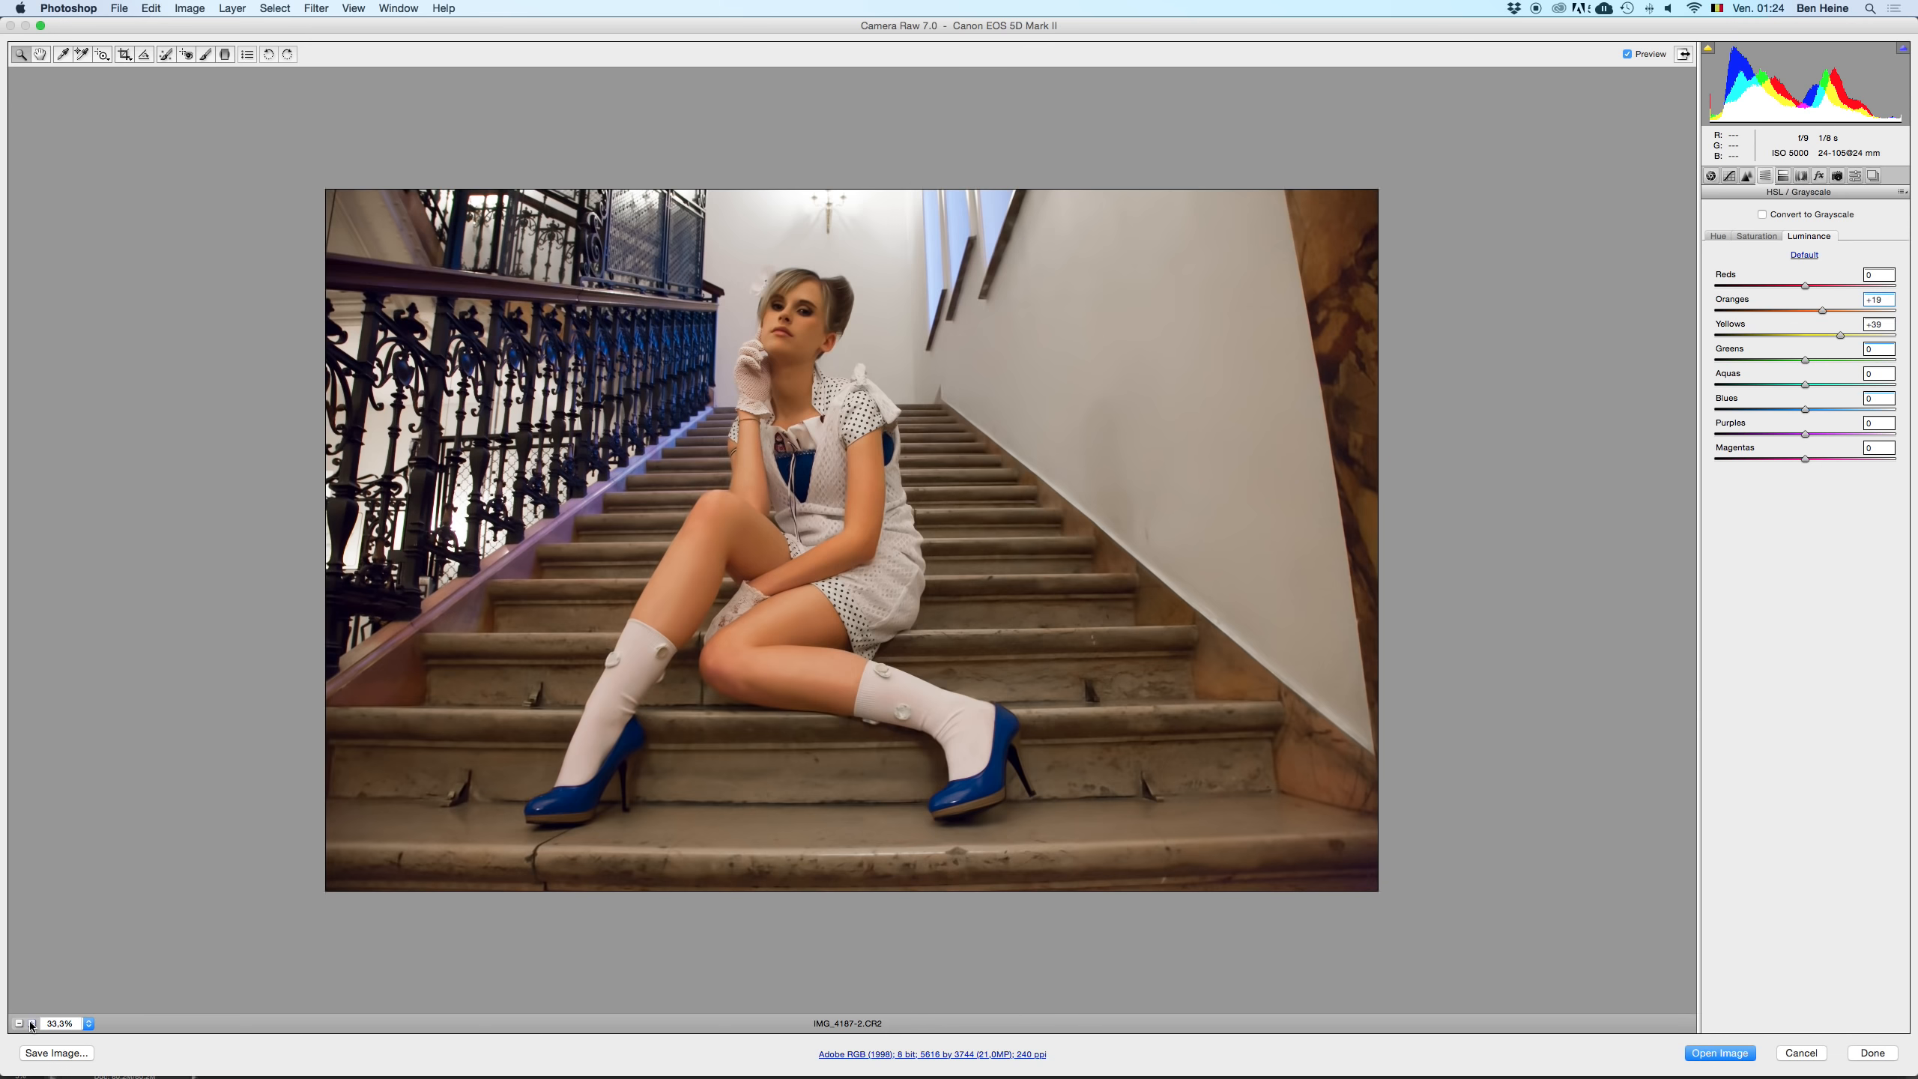
{"action": "left_click", "coordinate": [32, 1024]}
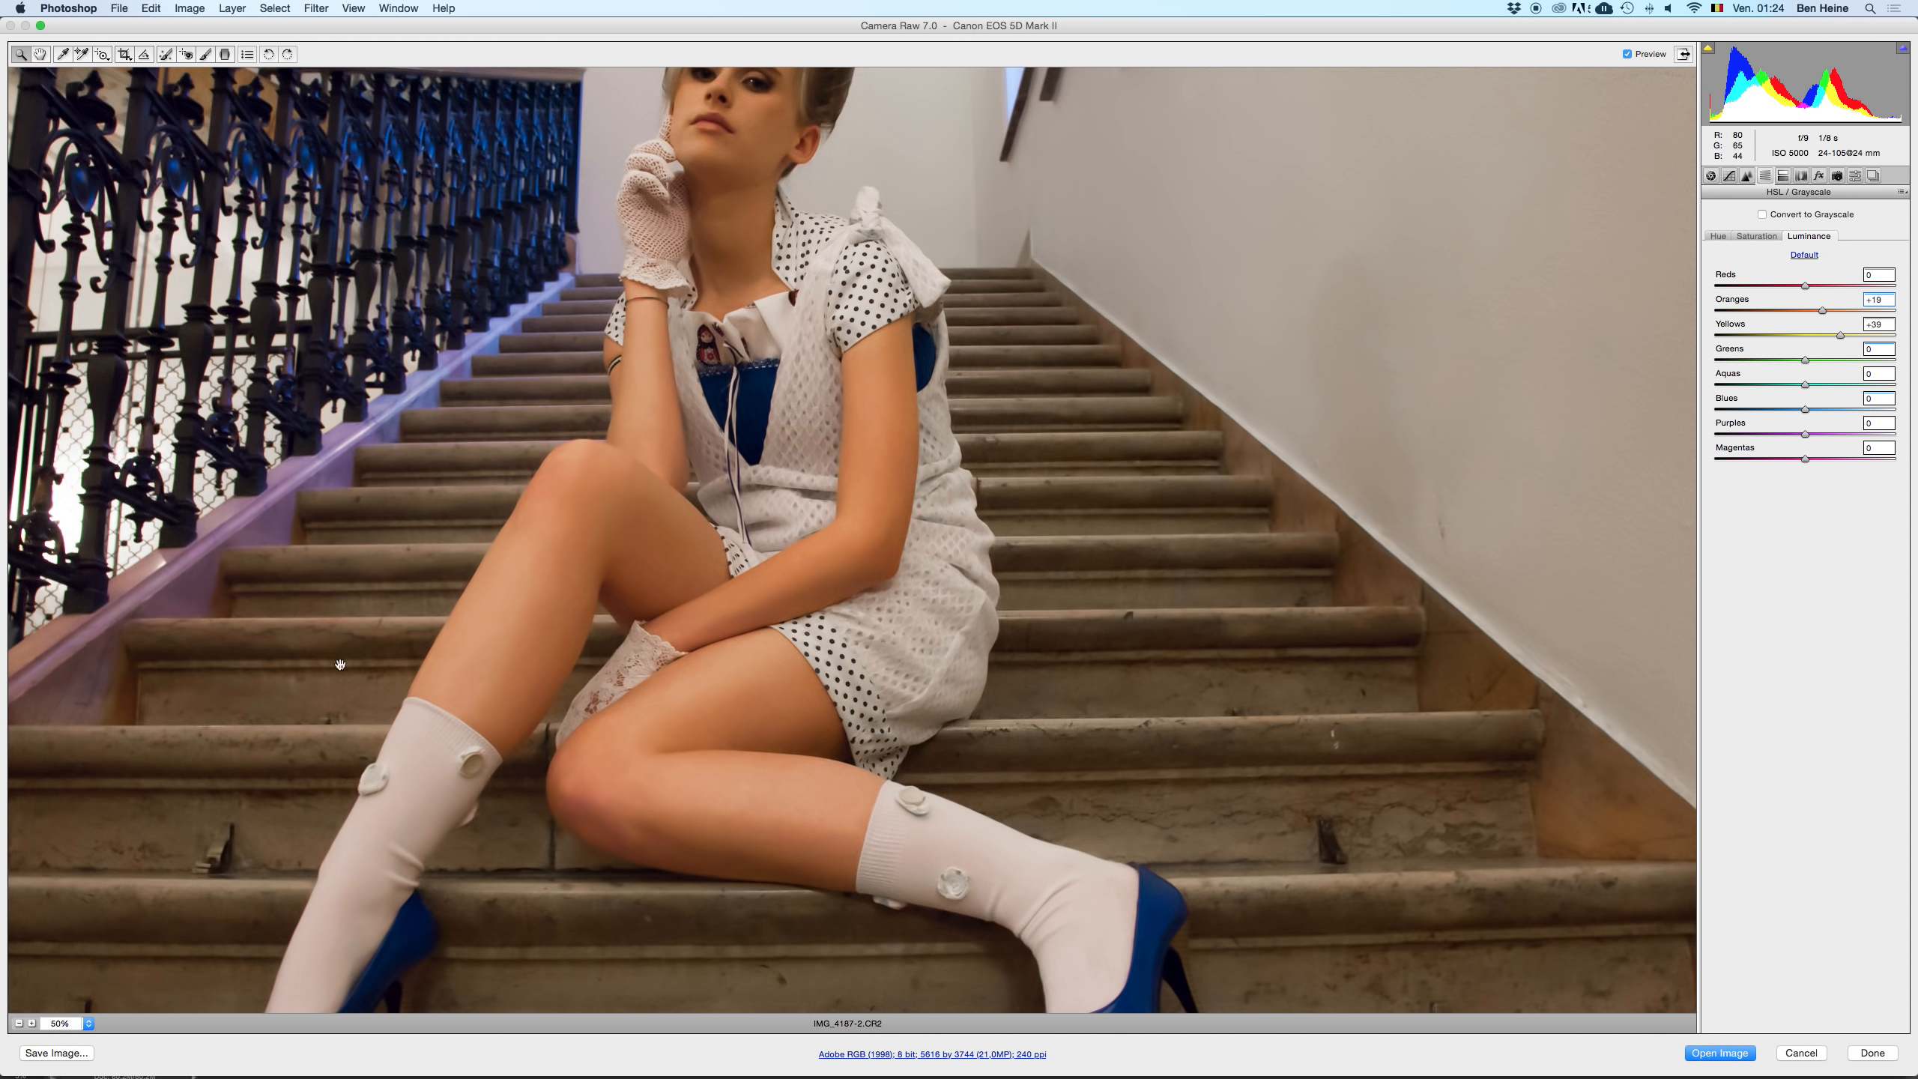
{"action": "left_click_drag", "start_coordinate": [426, 629], "coordinate": [616, 717]}
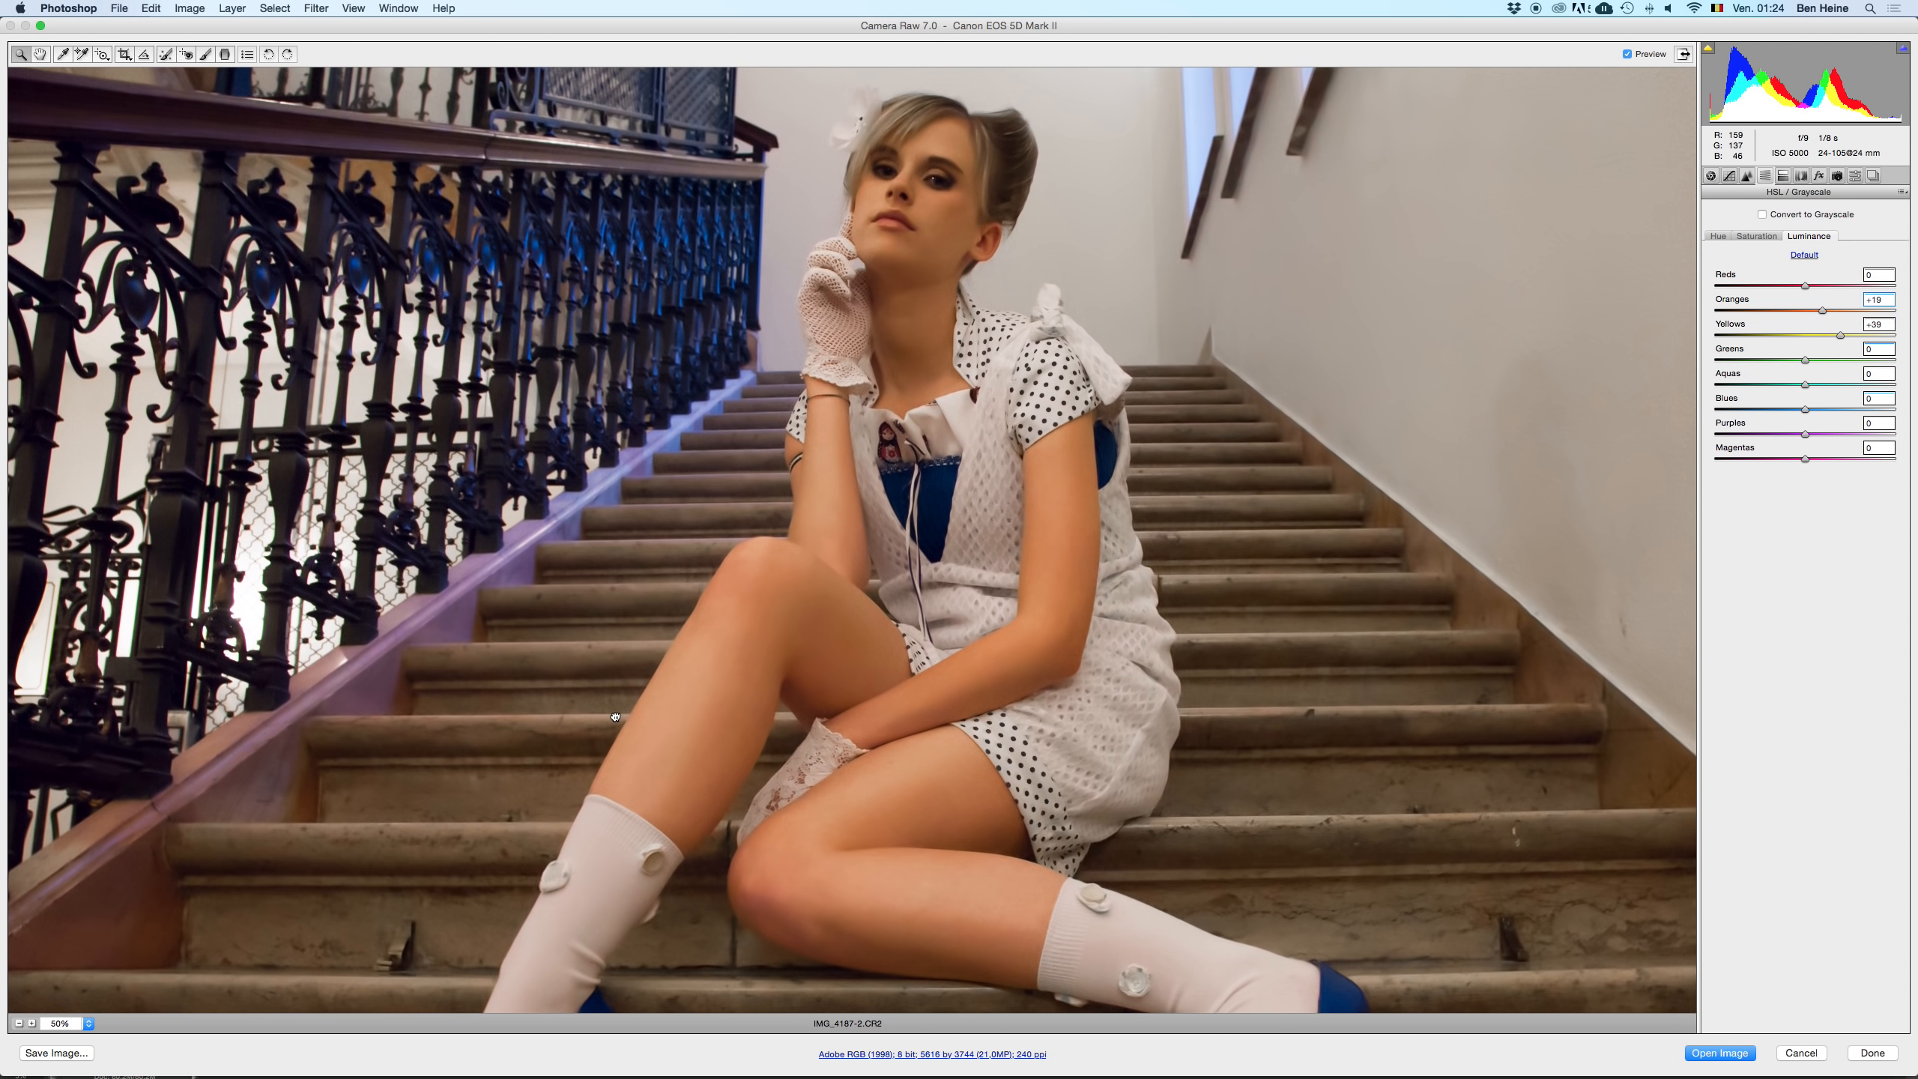
{"action": "left_click", "coordinate": [1822, 310]}
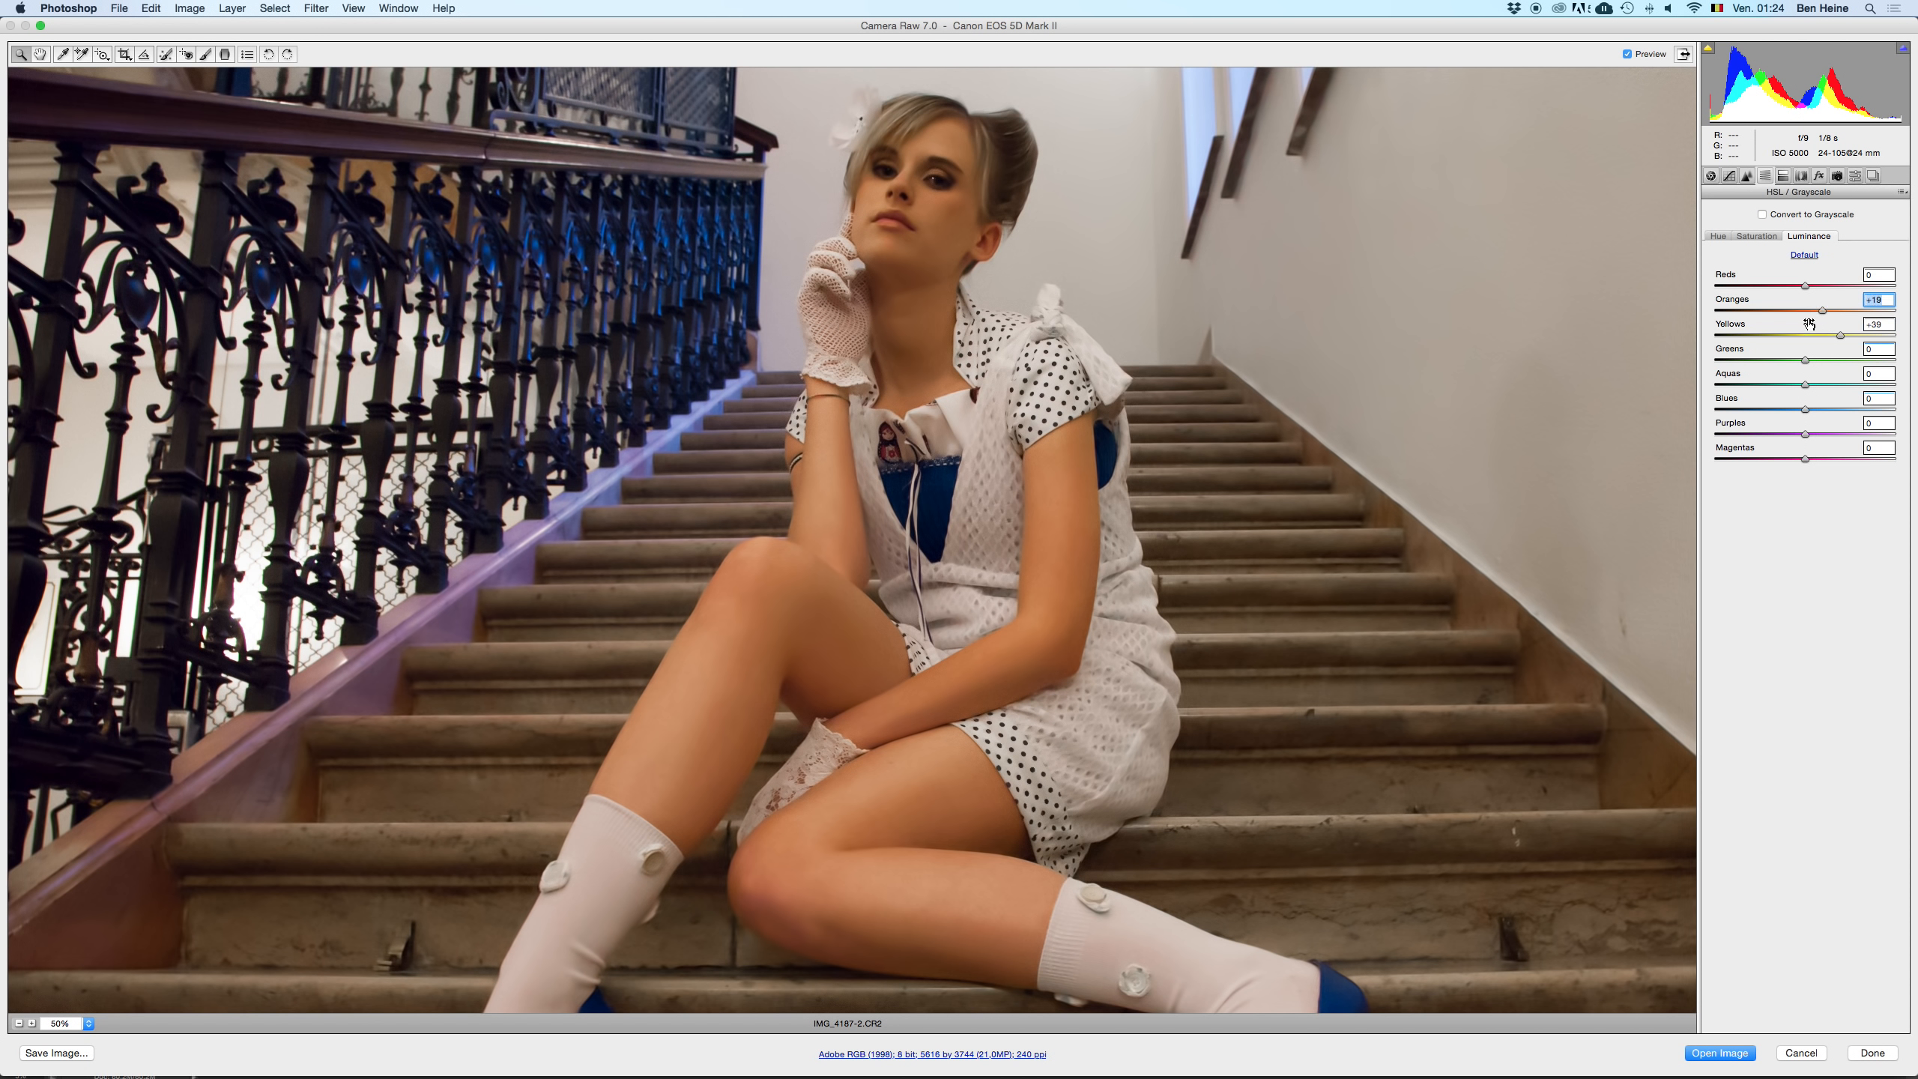
- Toggle the last Oranges luminance change off and on to compare its effect on the woman's skin
{"action": "key", "text": "super+z"}
{"action": "key", "text": "super+z"}
{"action": "key", "text": "super+z"}
{"action": "key", "text": "super+z"}
{"action": "key", "text": "super+z"}
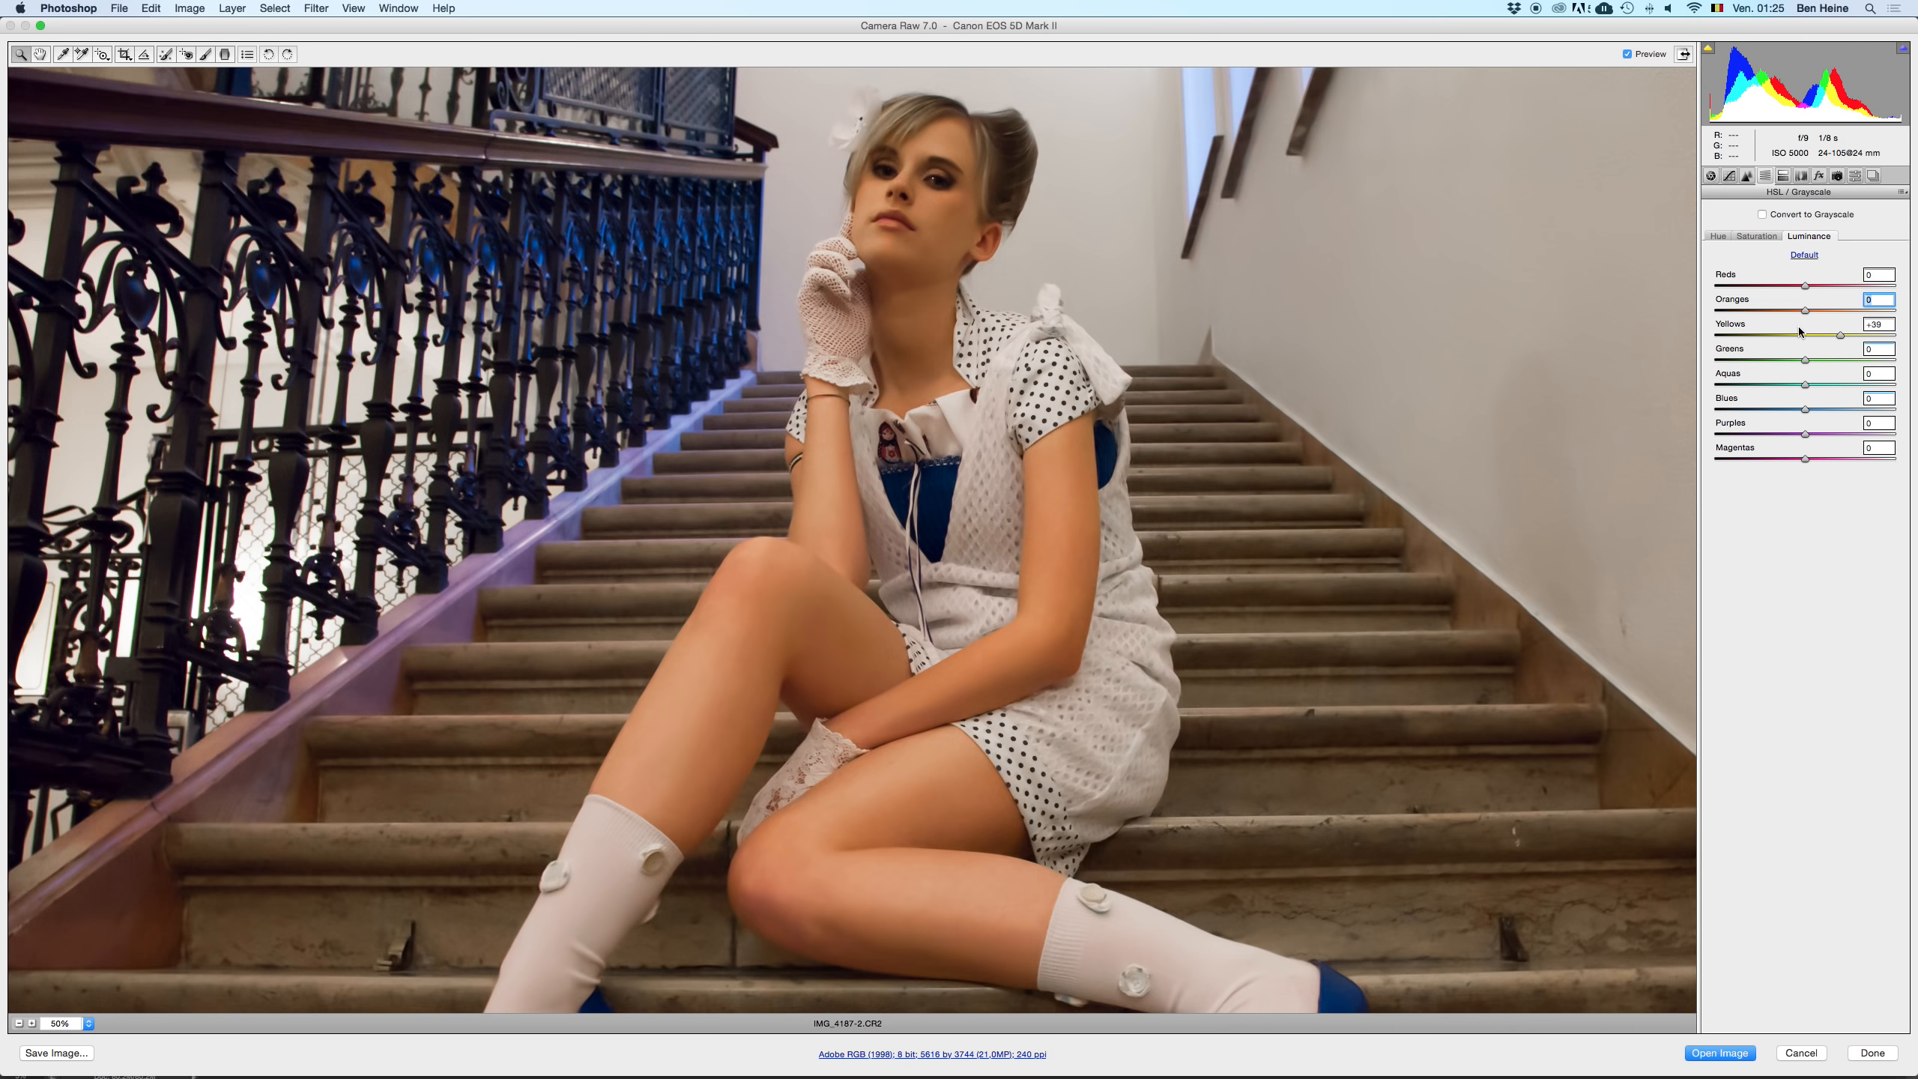
{"action": "key", "text": "super+z"}
{"action": "key", "text": "super+z"}
{"action": "key", "text": "super+z"}
- Set the Oranges luminance to +13 and open the developed raw photo in Photoshop
{"action": "left_click_drag", "start_coordinate": [1816, 314], "coordinate": [1815, 316]}
{"action": "left_click", "coordinate": [19, 1023]}
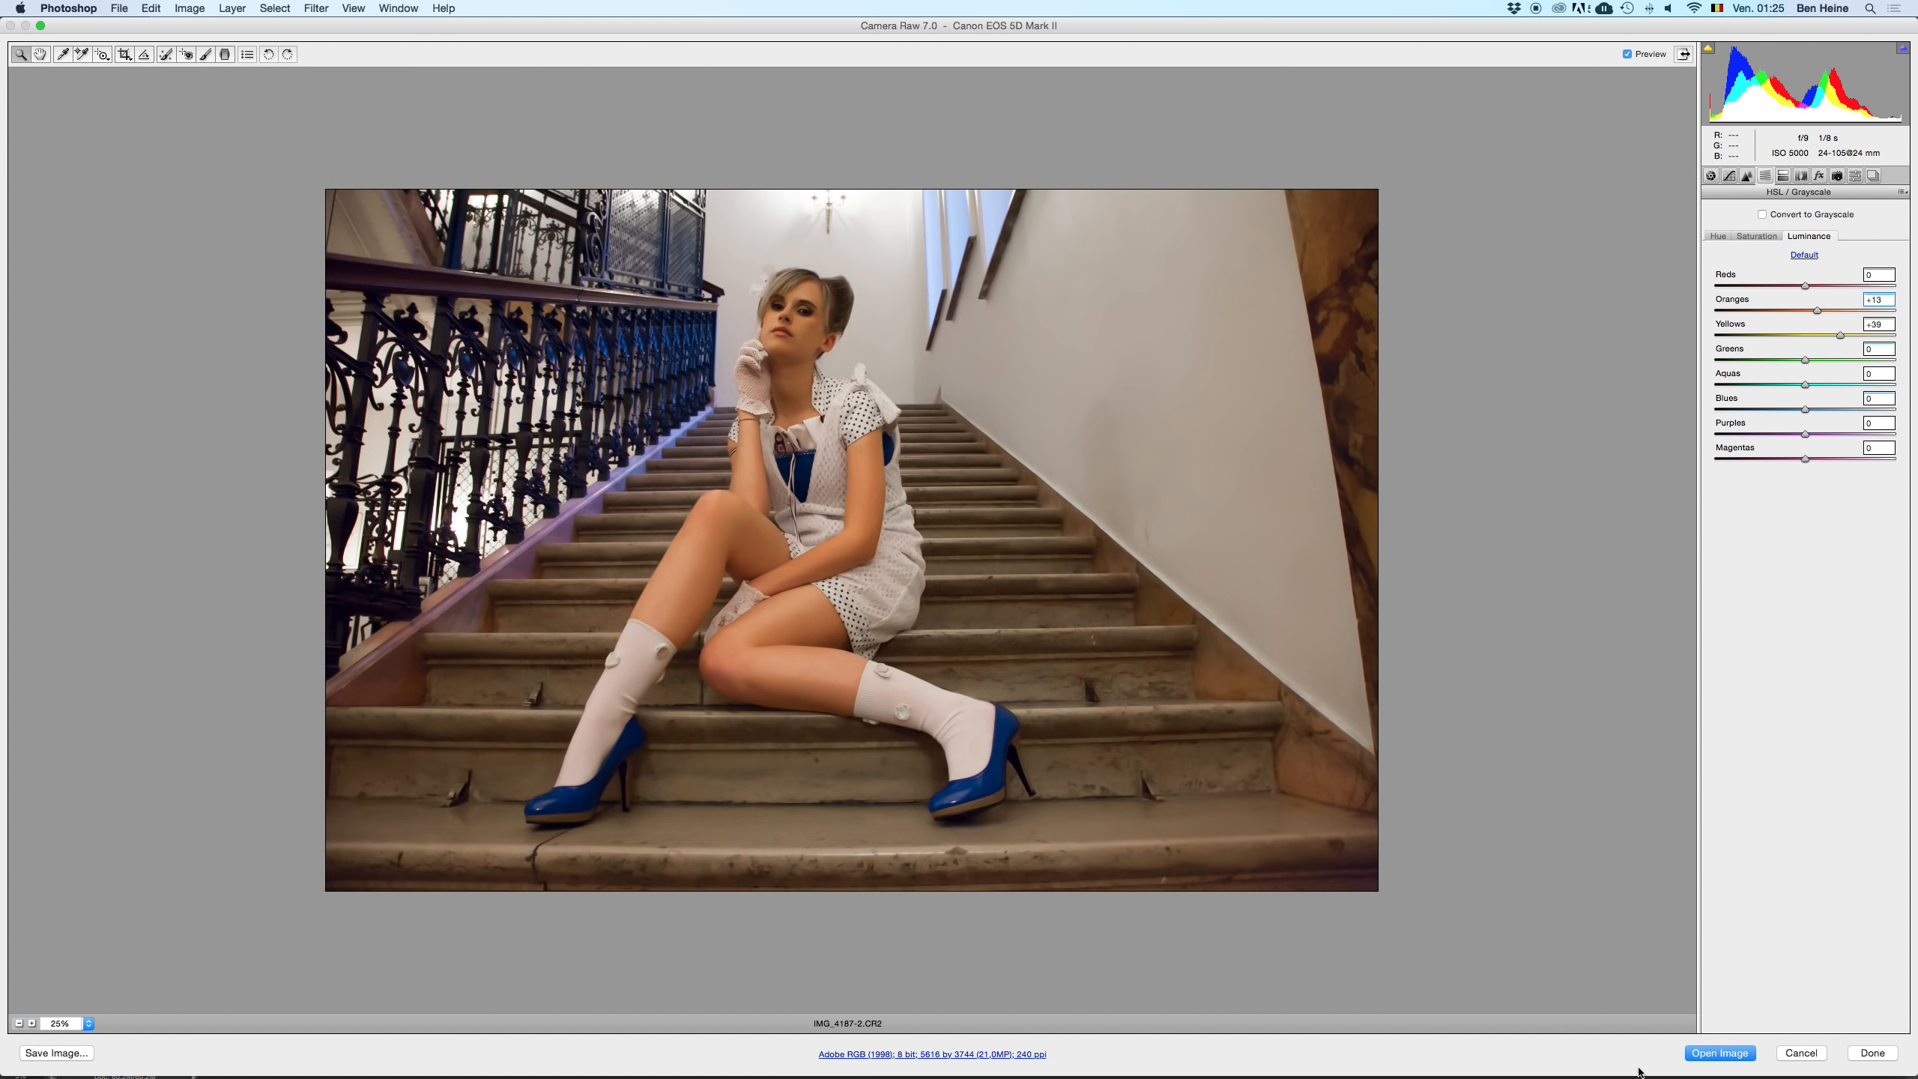
{"action": "left_click", "coordinate": [1721, 1052]}
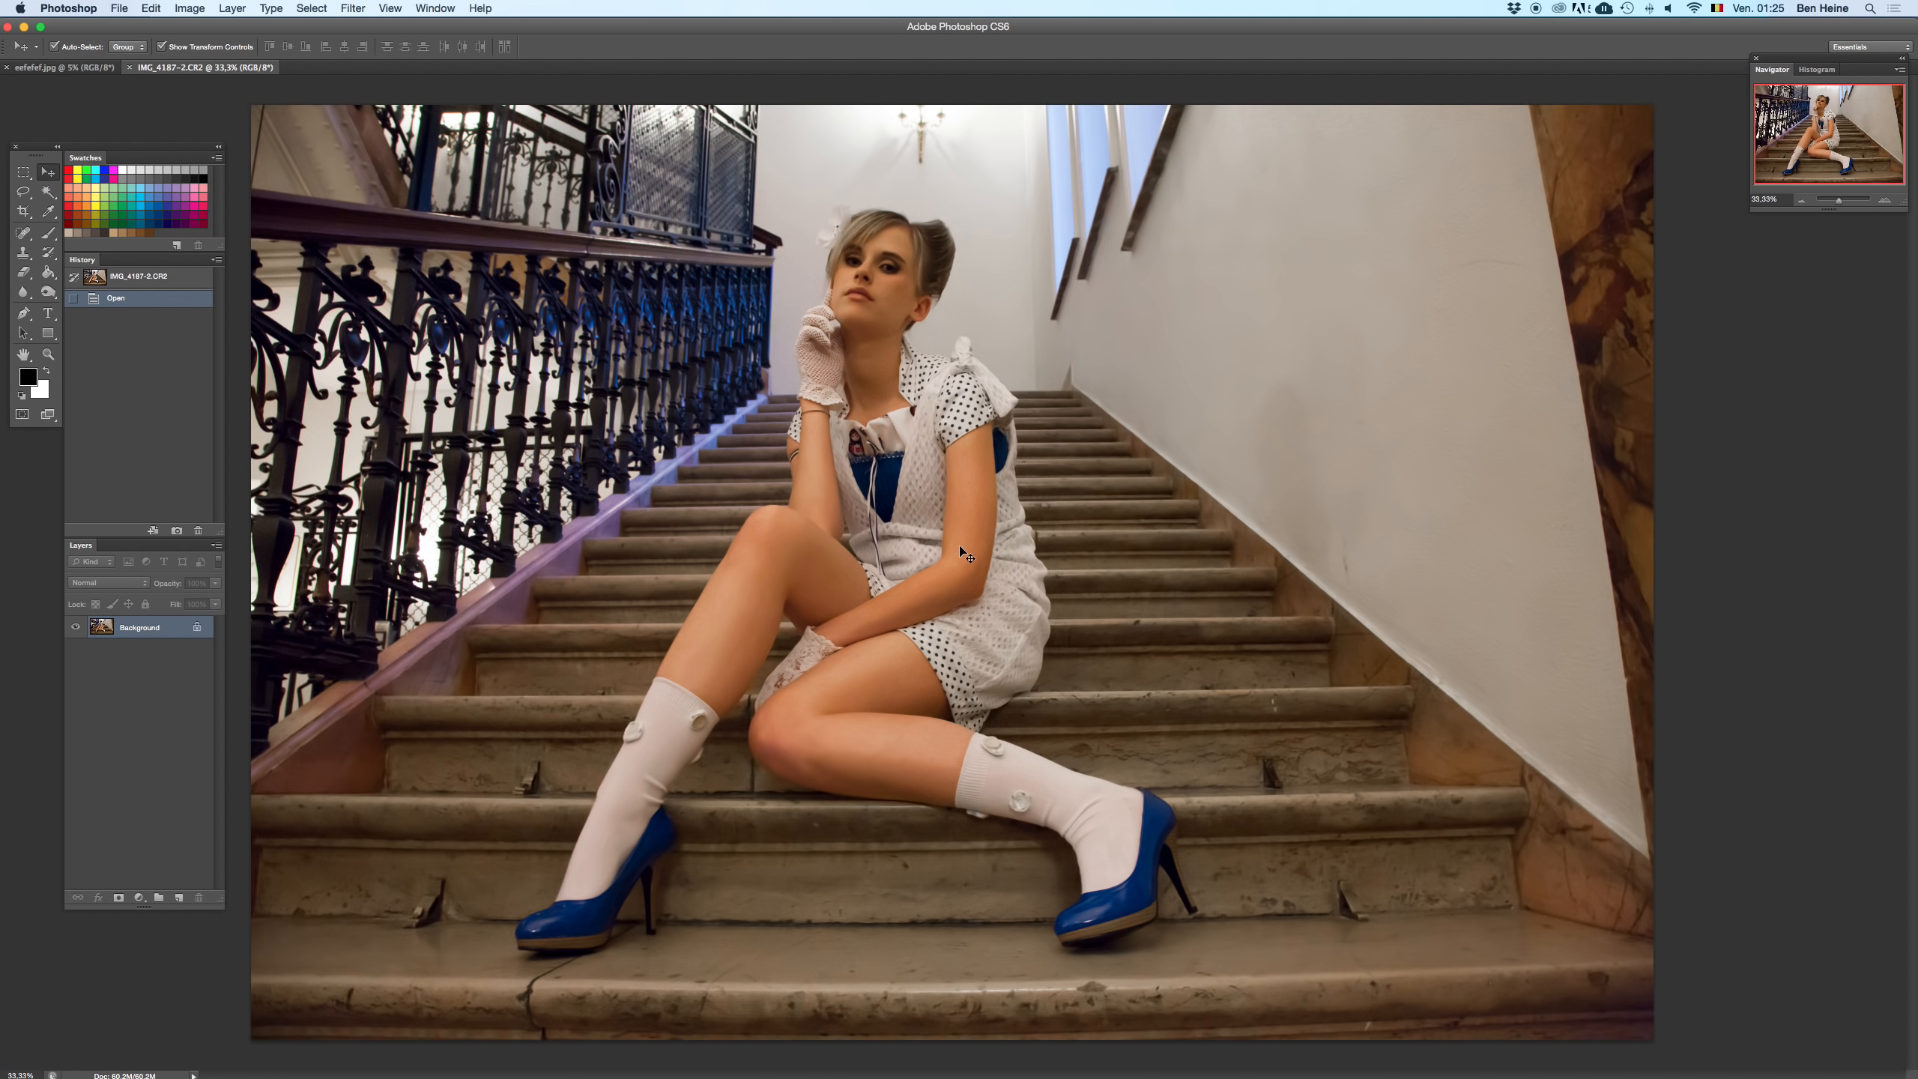
- Save a copy of the portrait in Photoshop format in the Téléchargements folder, under the sitter's first name
{"action": "left_click", "coordinate": [1801, 200]}
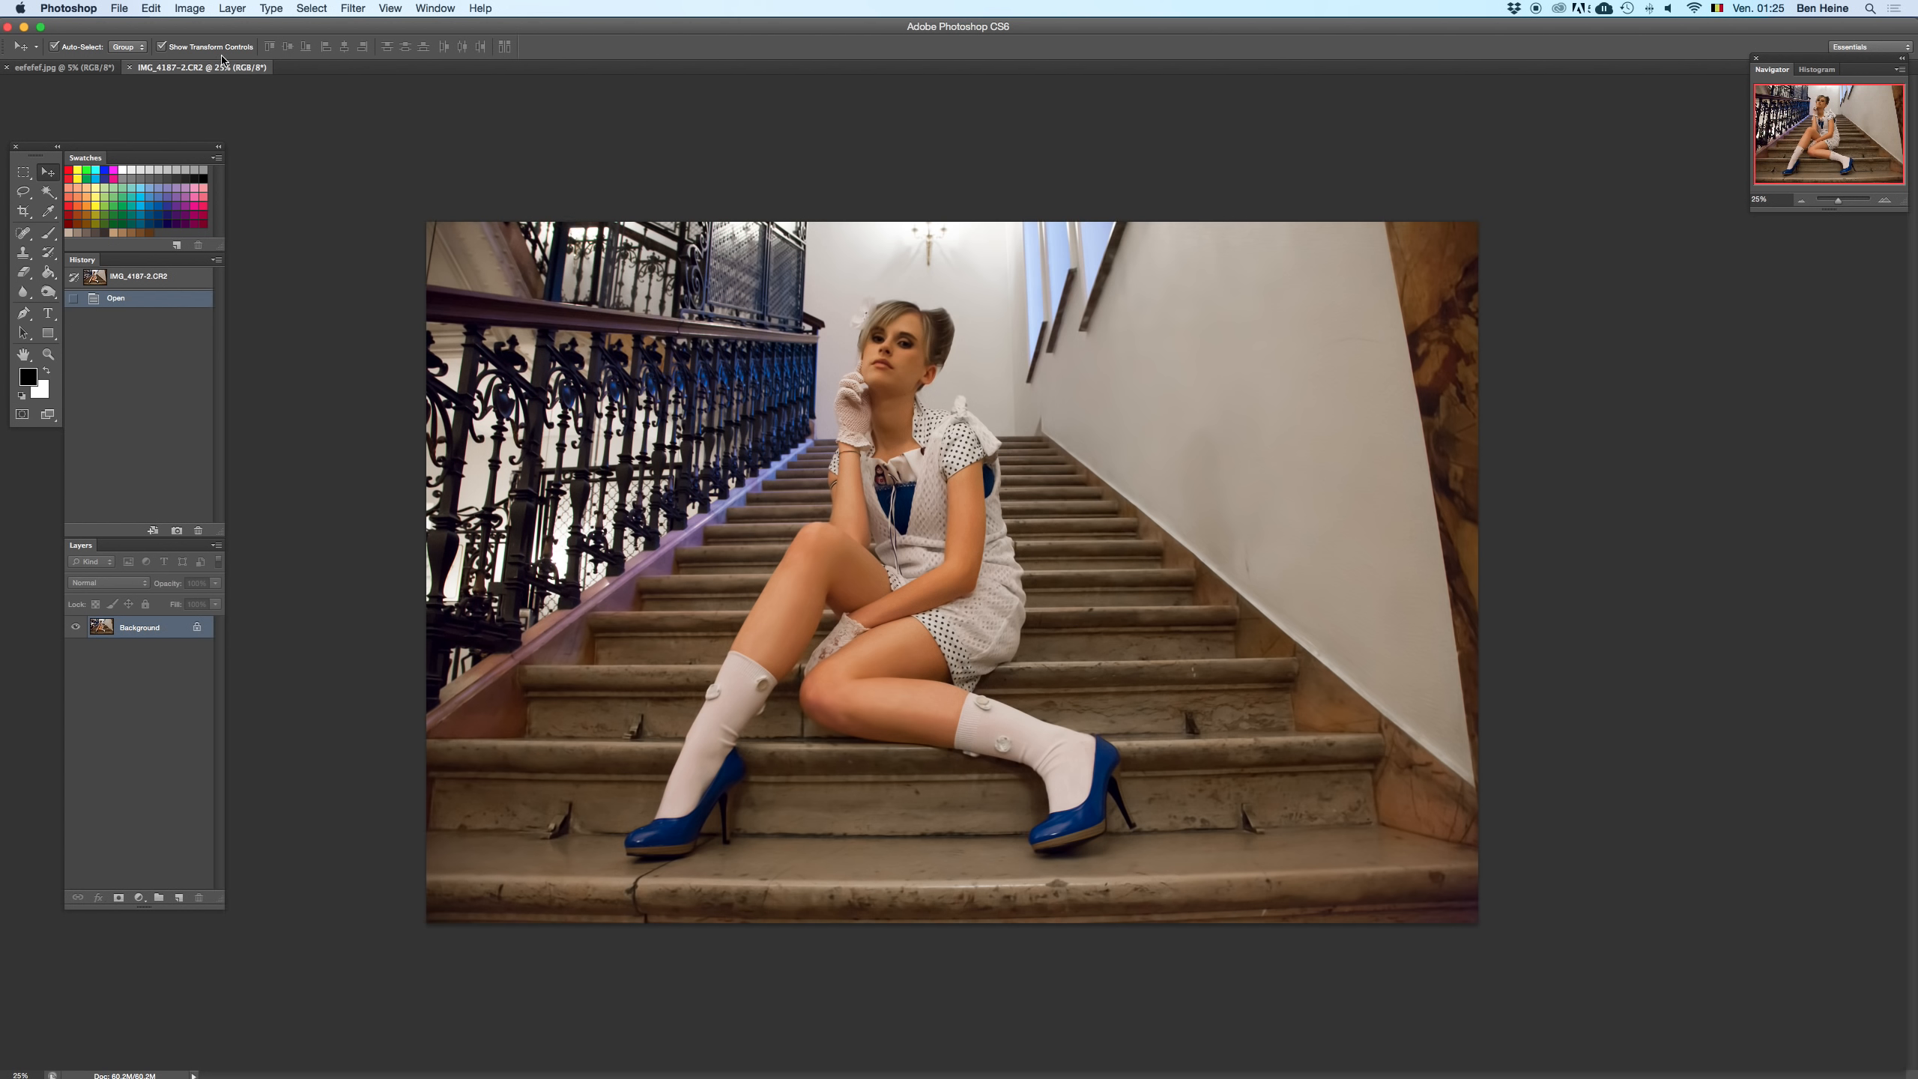
{"action": "key", "text": "super+shift+s"}
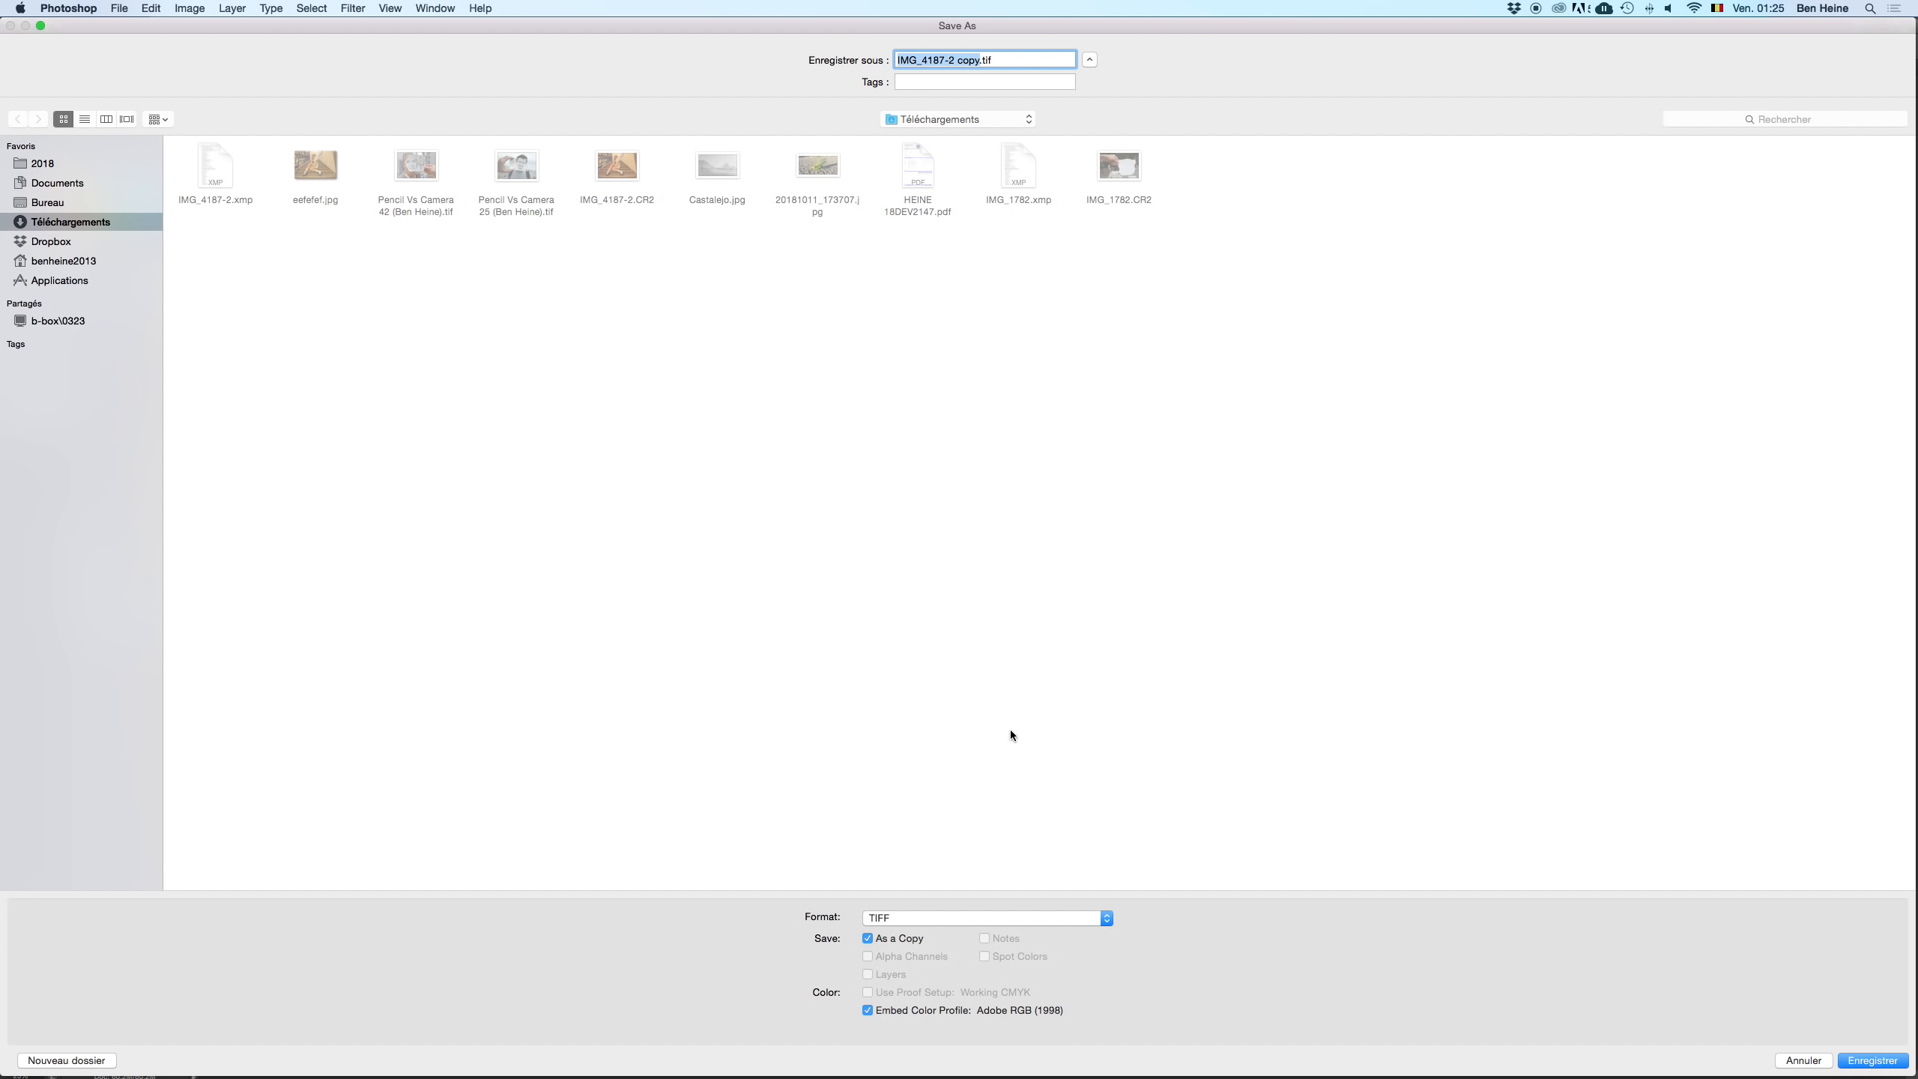
{"action": "type", "text": "Em"}
{"action": "left_click", "coordinate": [1003, 908]}
{"action": "left_click", "coordinate": [1025, 662]}
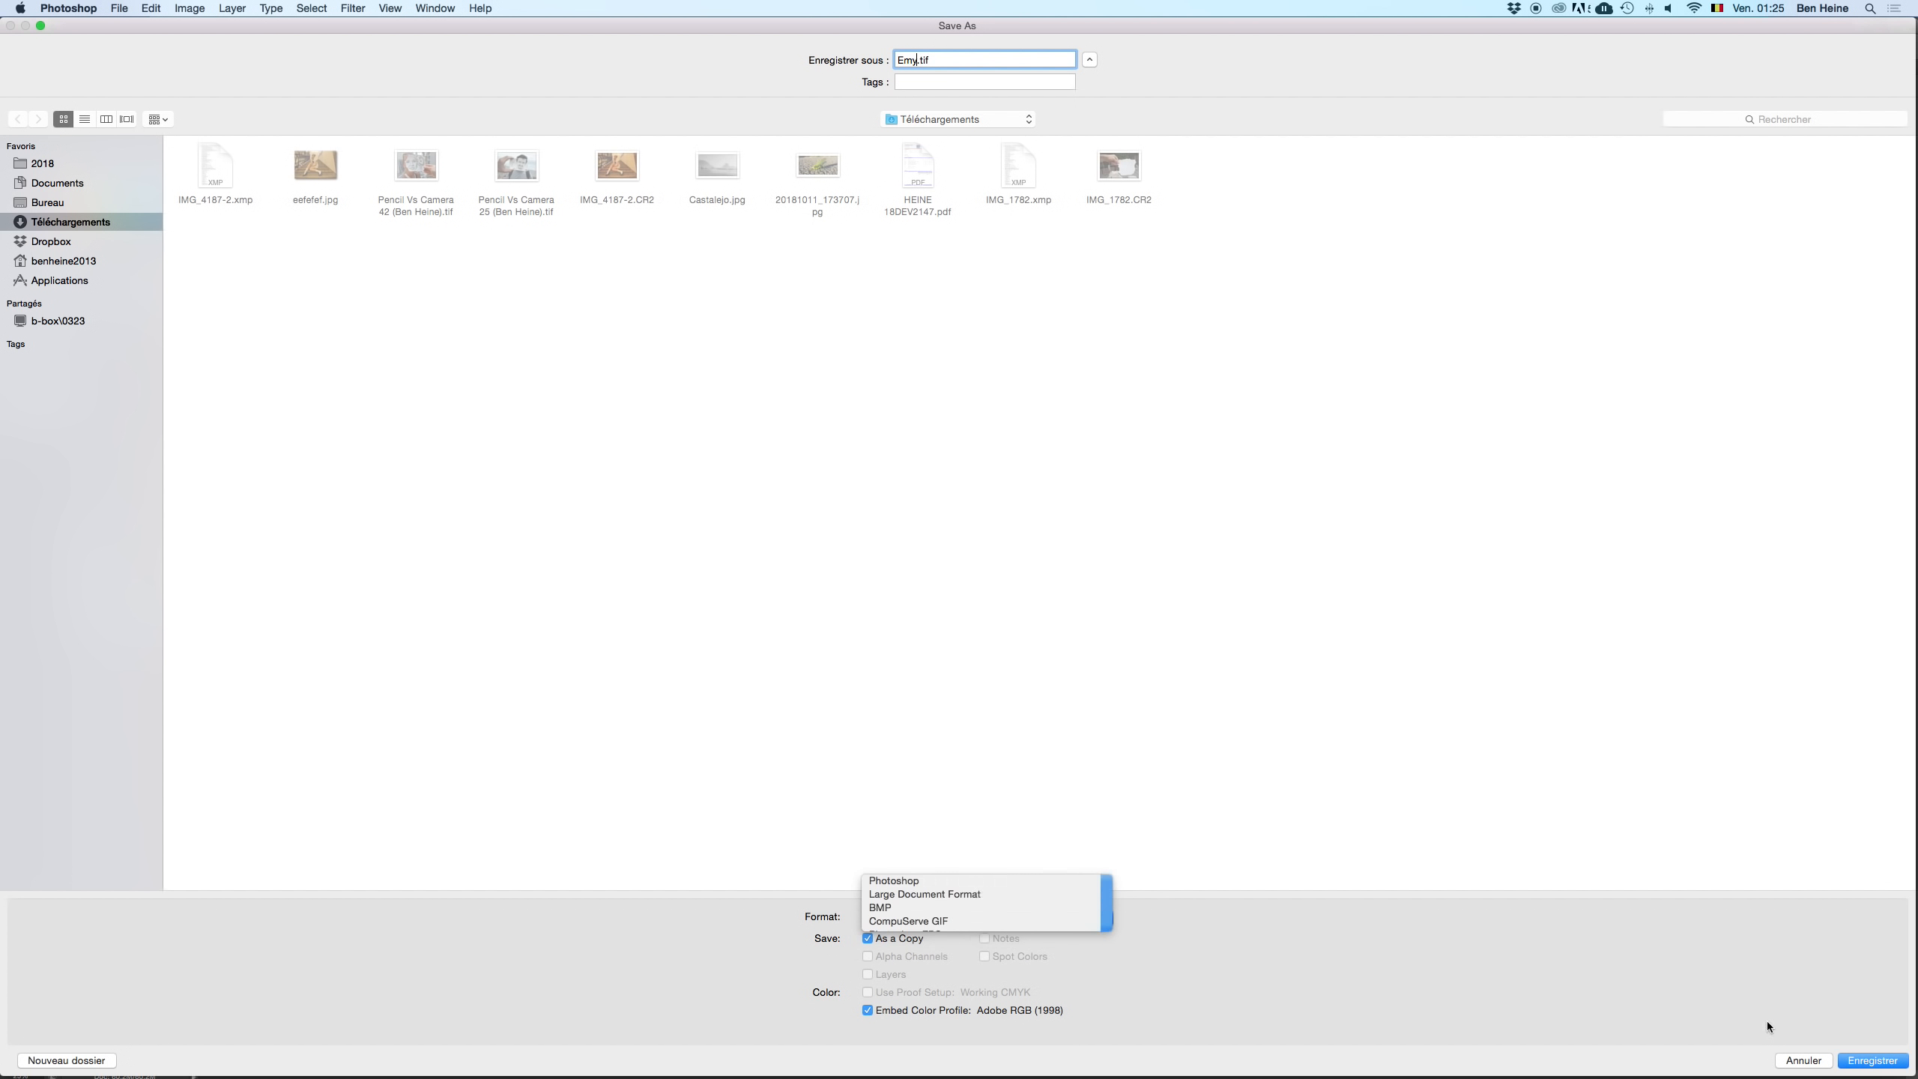
{"action": "left_click", "coordinate": [1872, 1061]}
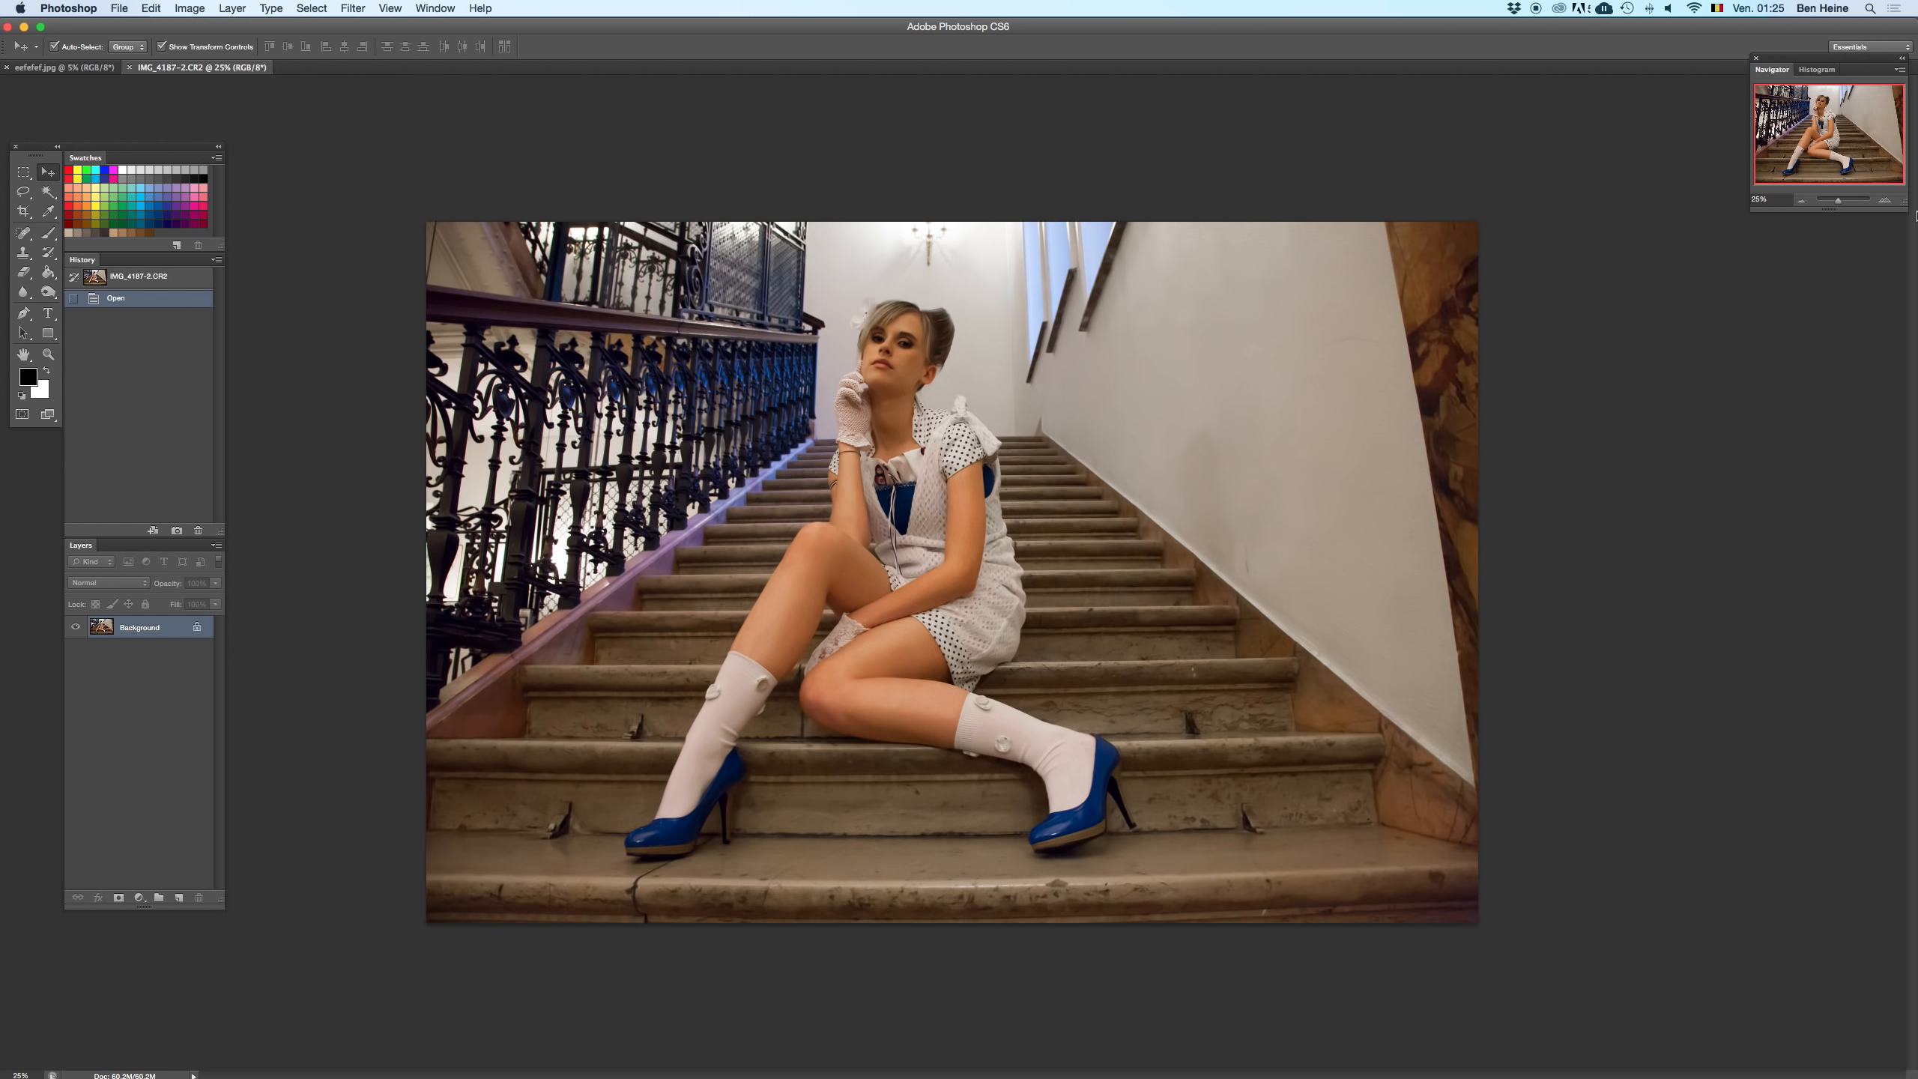
- Examine the legs, blue shoes and lower stone steps at 50% zoom for distracting details
{"action": "left_click", "coordinate": [1885, 201]}
{"action": "left_click", "coordinate": [1885, 201]}
{"action": "scroll", "coordinate": [1476, 312], "scroll_direction": "down", "scroll_amount": 5}
{"action": "scroll", "coordinate": [1477, 312], "scroll_direction": "left", "scroll_amount": 4}
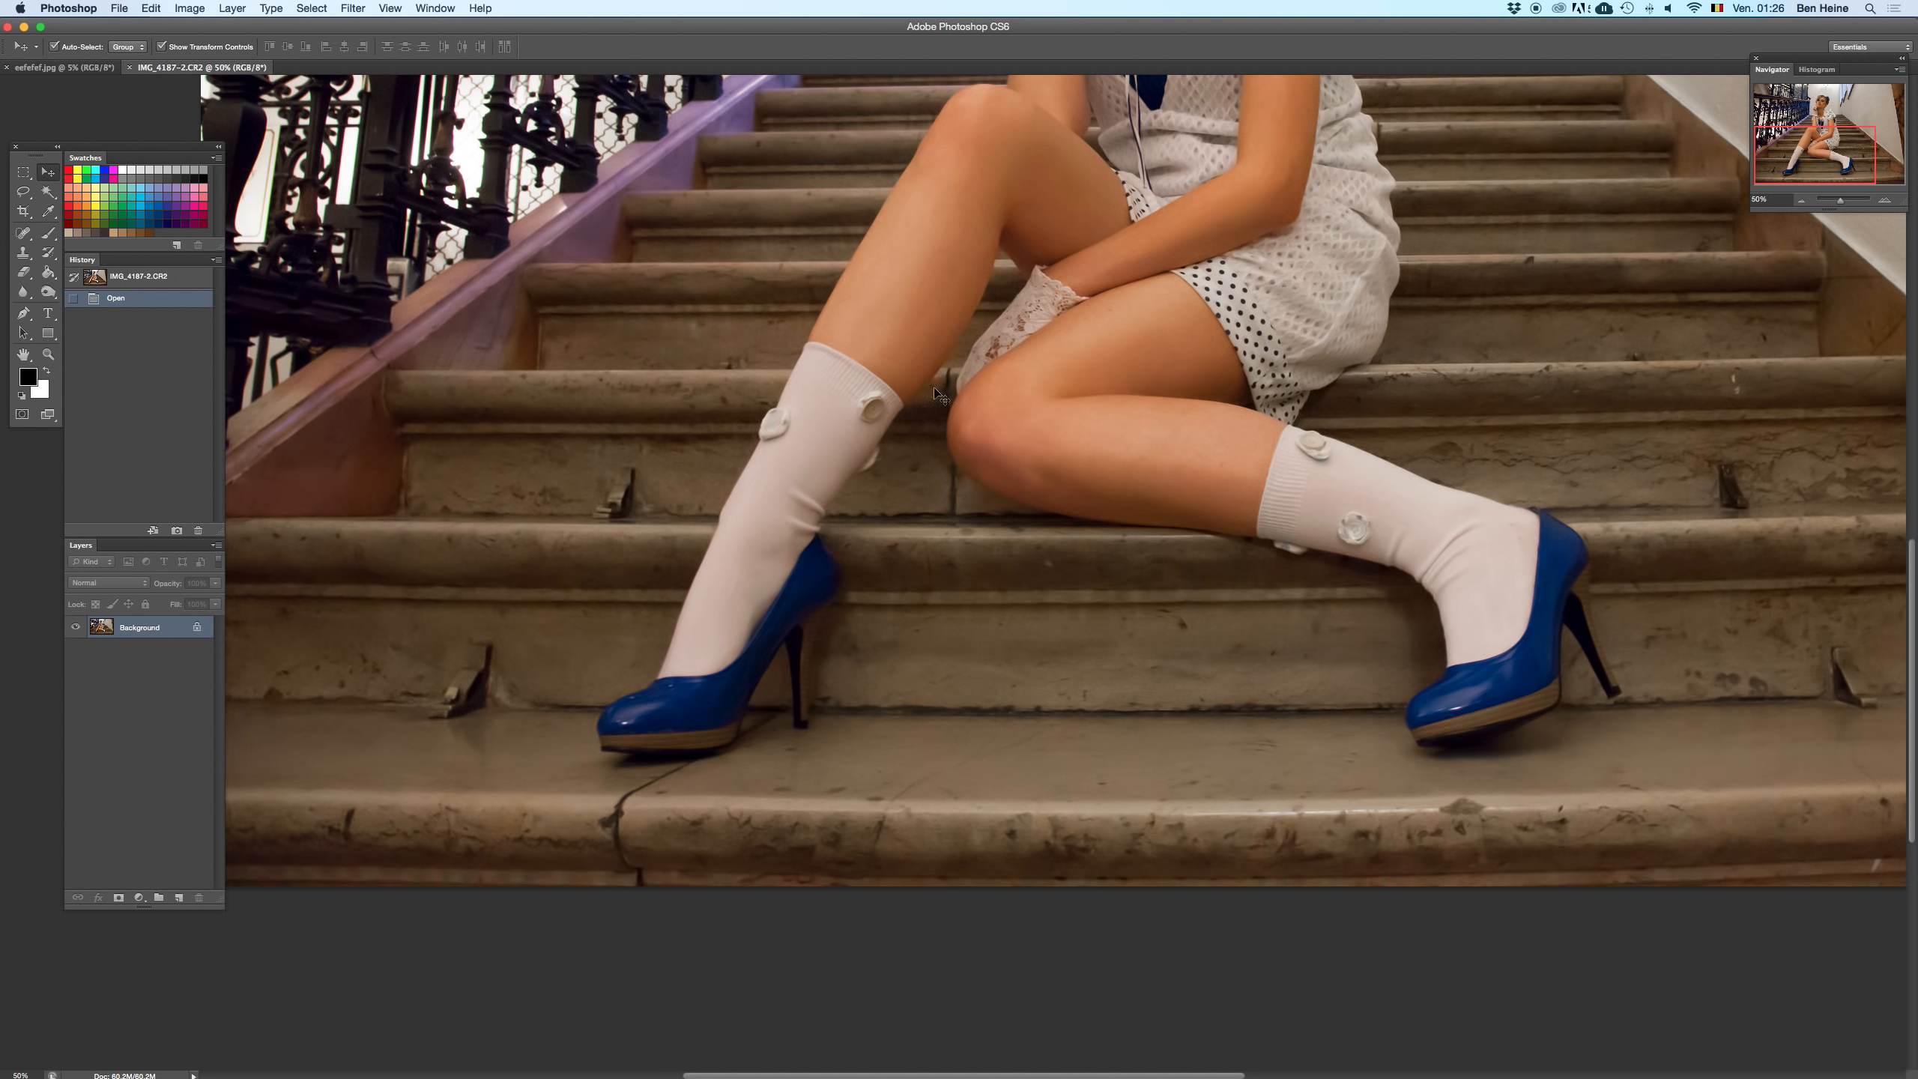
{"action": "left_click", "coordinate": [1801, 200]}
{"action": "left_click", "coordinate": [1802, 201]}
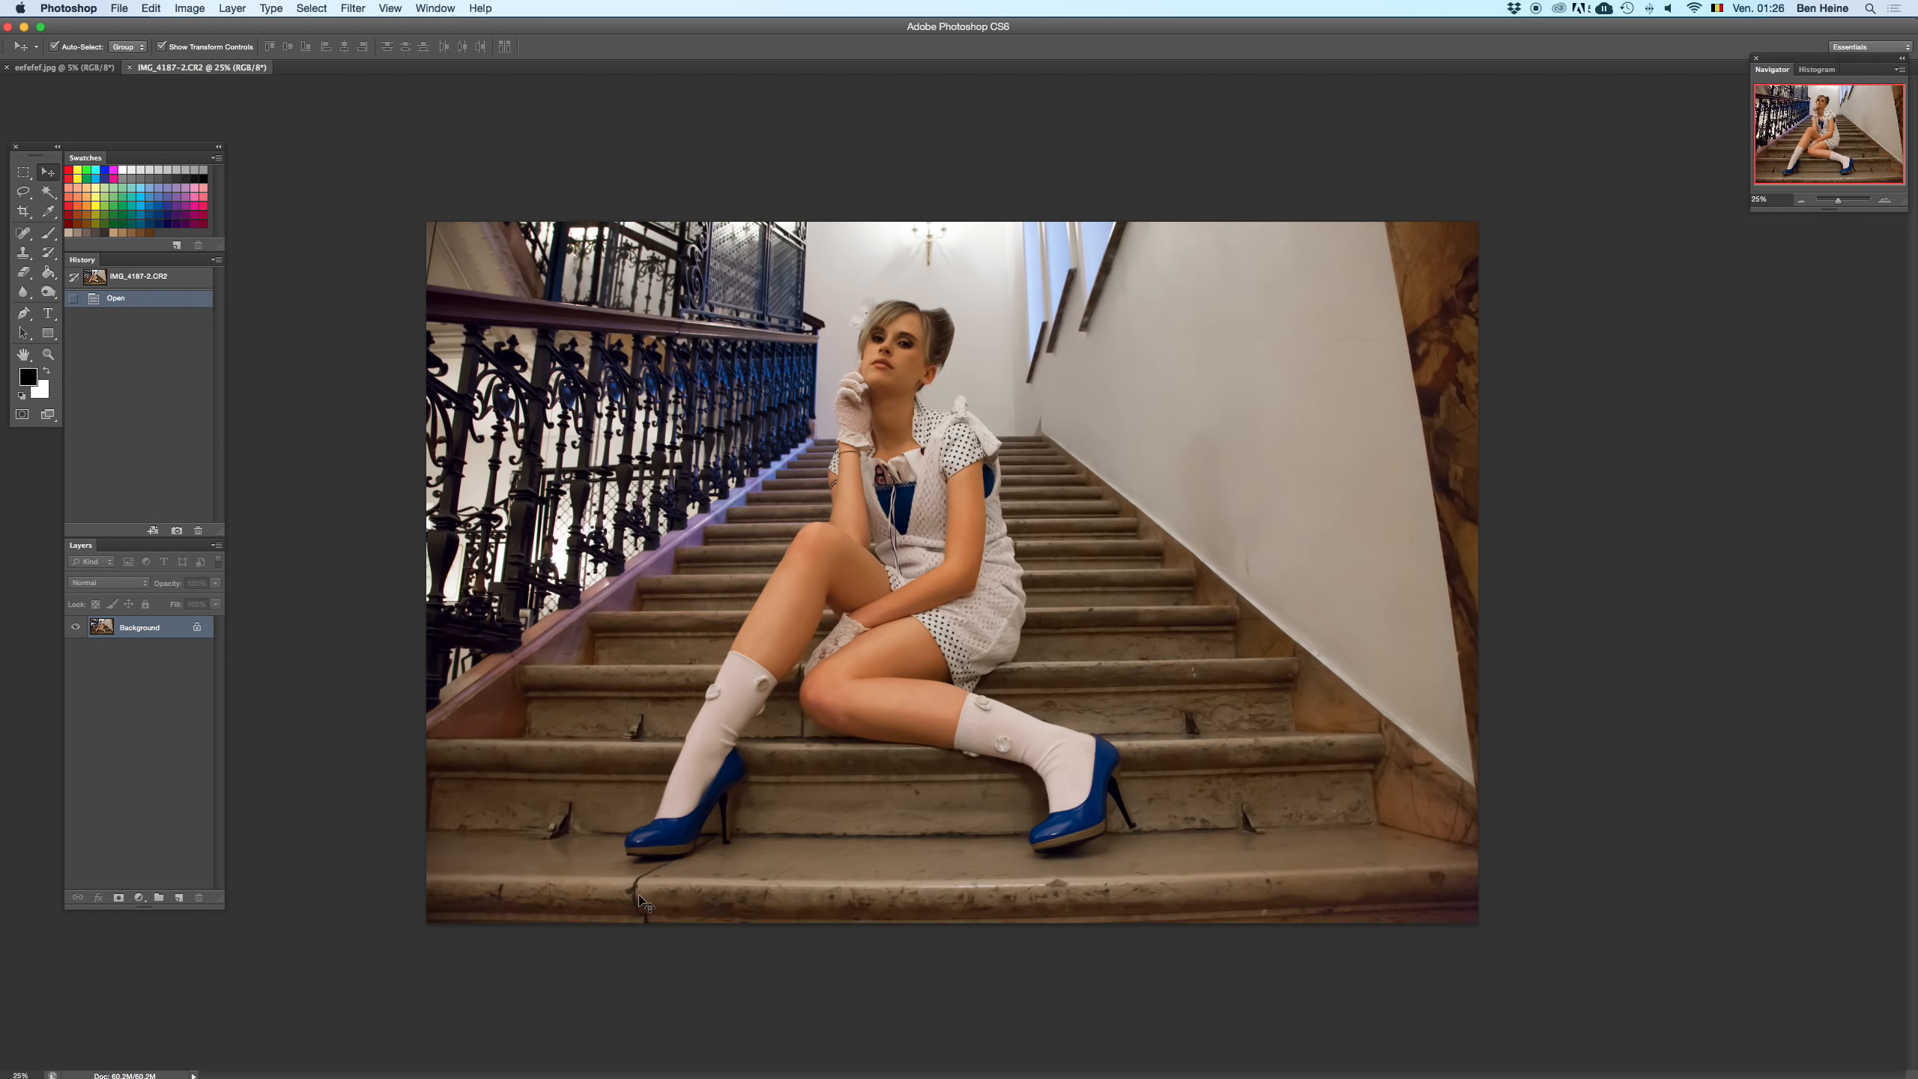
{"action": "left_click", "coordinate": [1886, 203]}
{"action": "left_click", "coordinate": [1887, 202]}
{"action": "scroll", "coordinate": [1164, 351], "scroll_direction": "down", "scroll_amount": 5}
{"action": "scroll", "coordinate": [1164, 351], "scroll_direction": "left", "scroll_amount": 5}
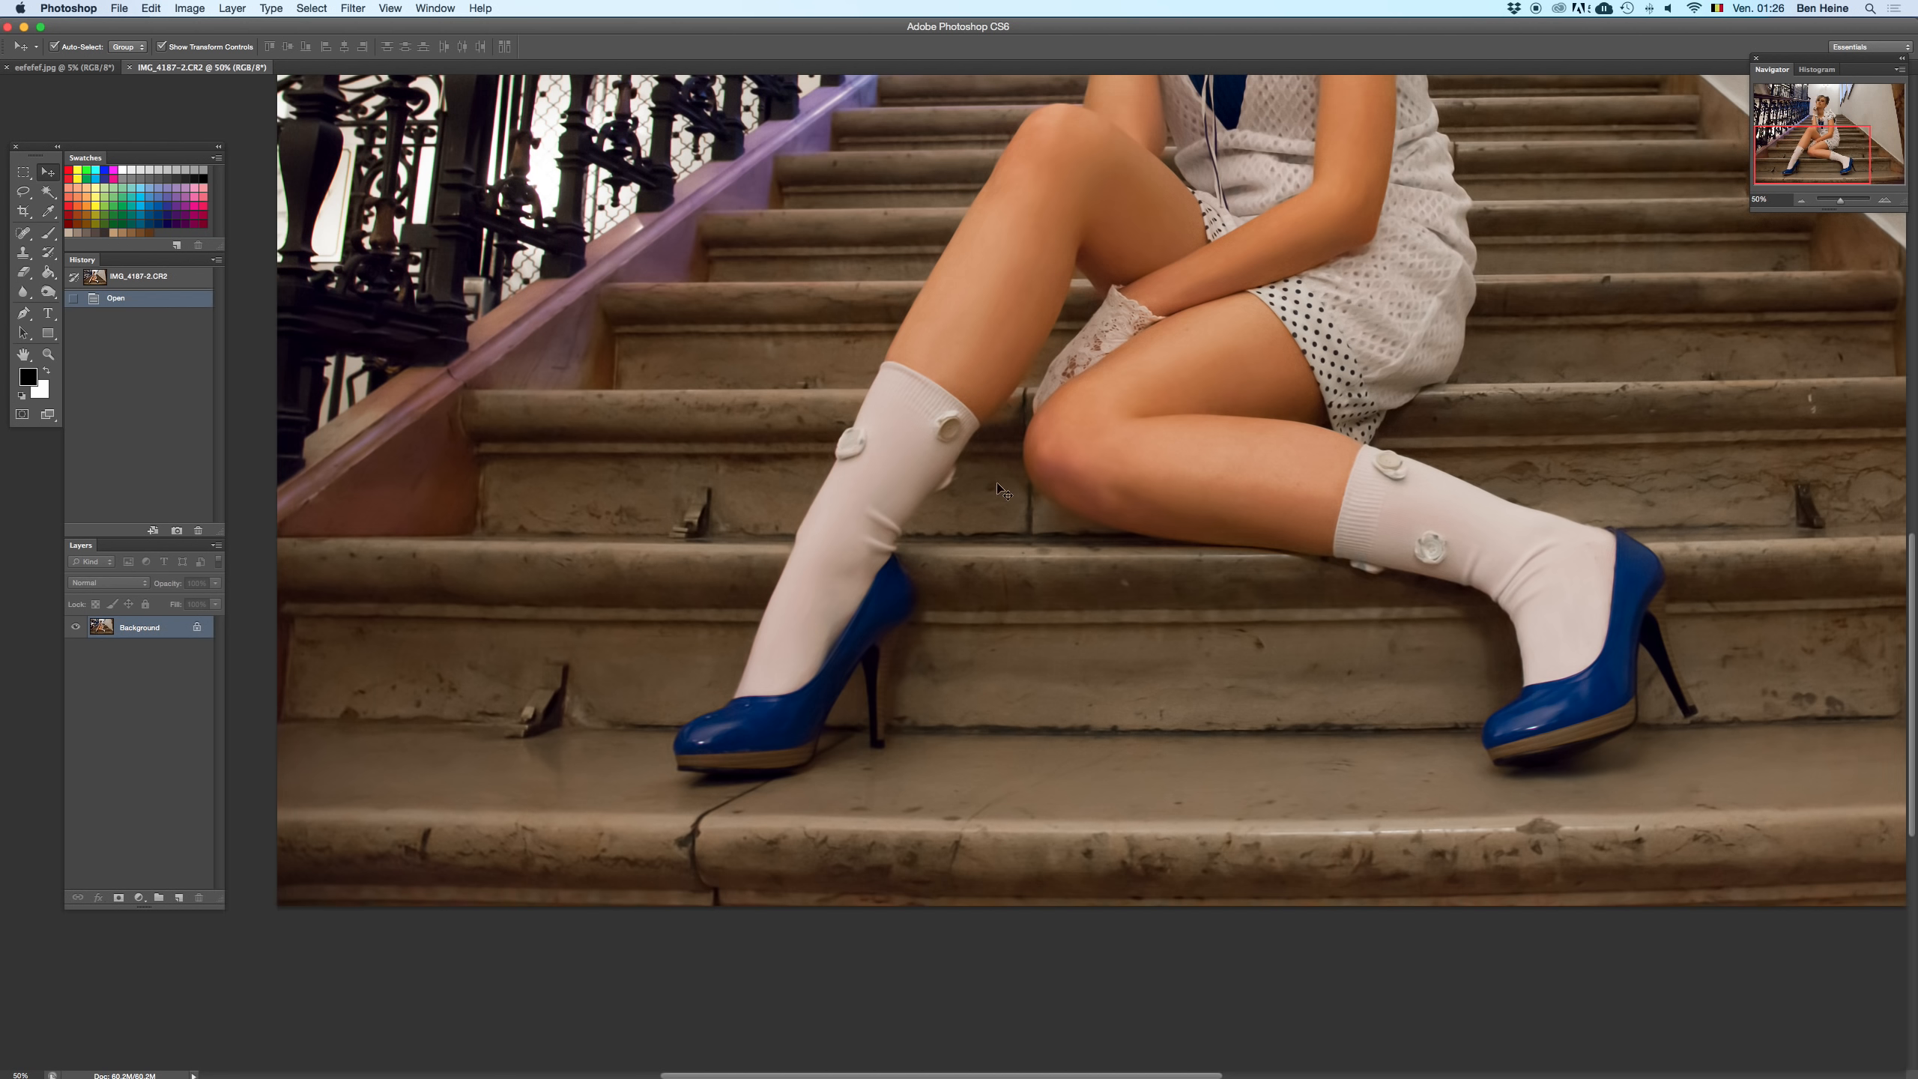
{"action": "scroll", "coordinate": [952, 518], "scroll_direction": "left", "scroll_amount": 3}
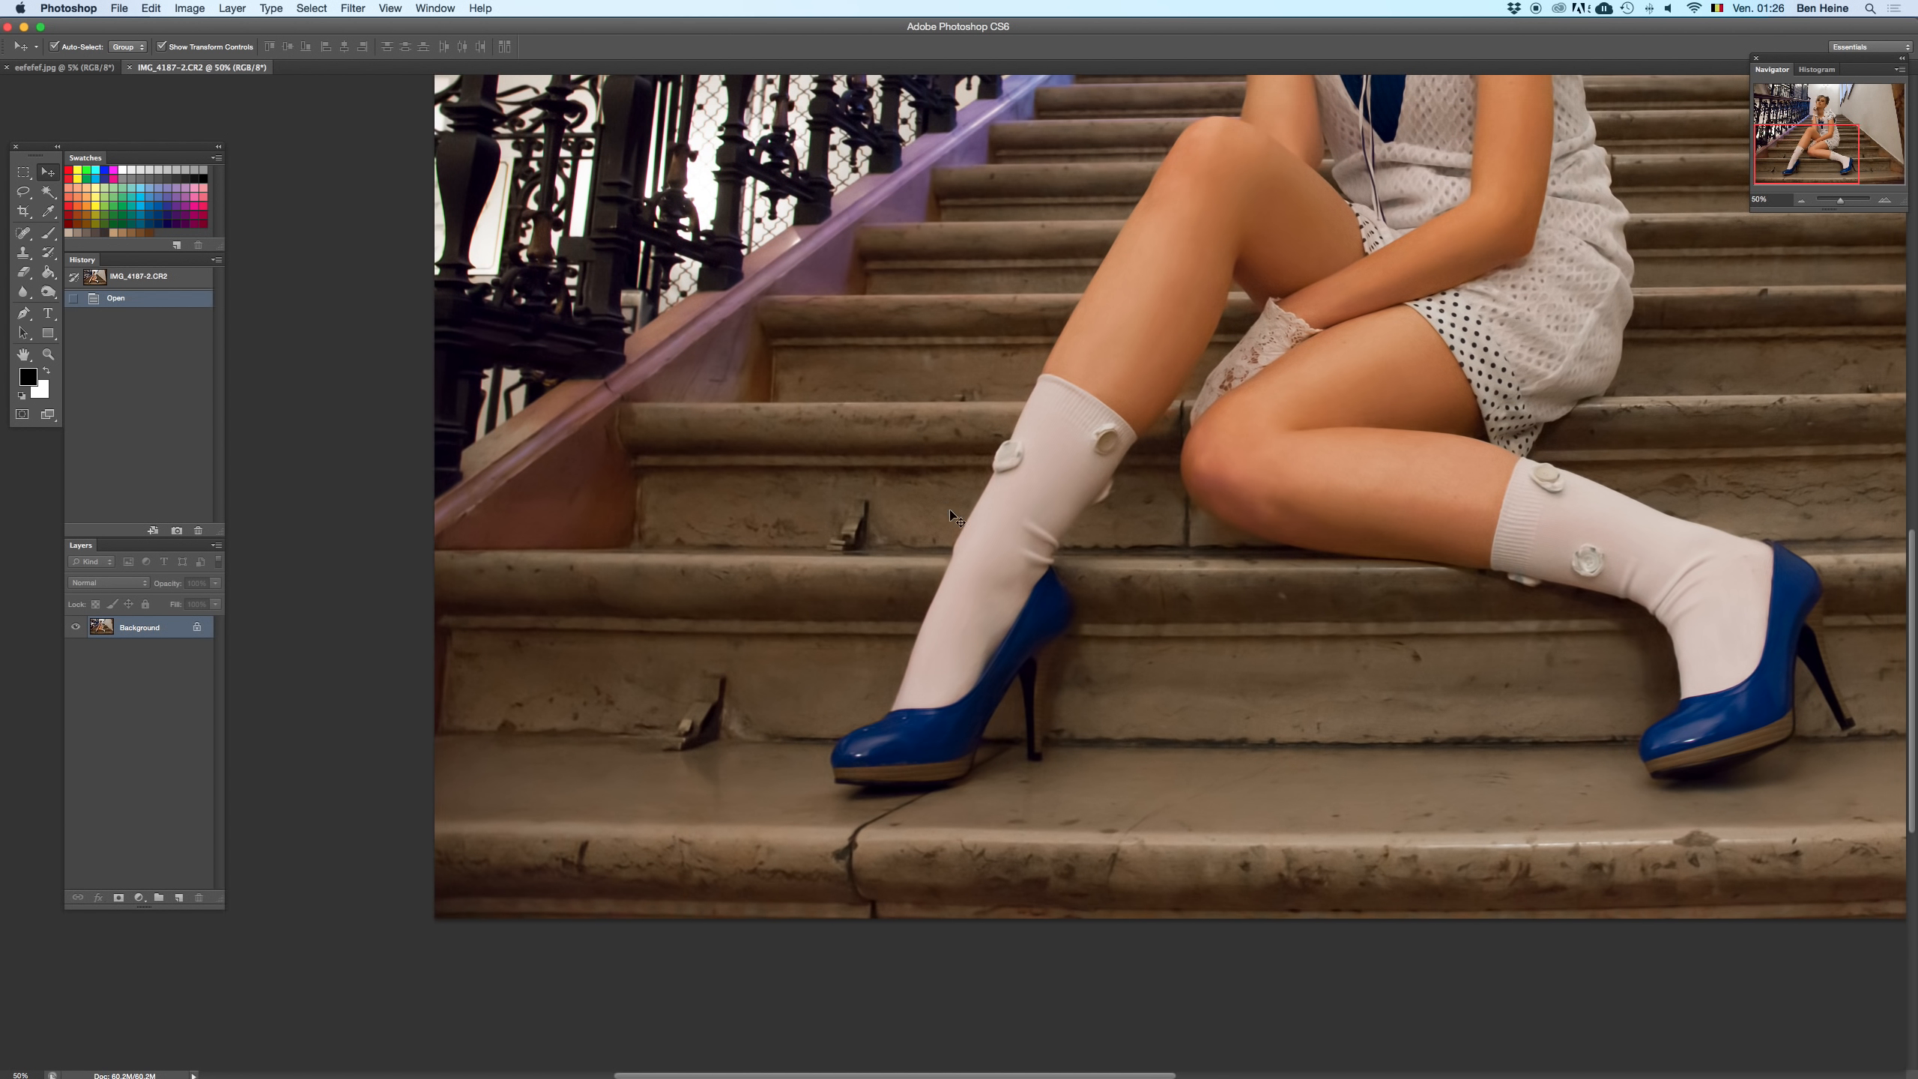
- Add an empty layer and resize the Swatches, History and Layers panels, keeping them stacked as separate groups
{"action": "left_click", "coordinate": [179, 897]}
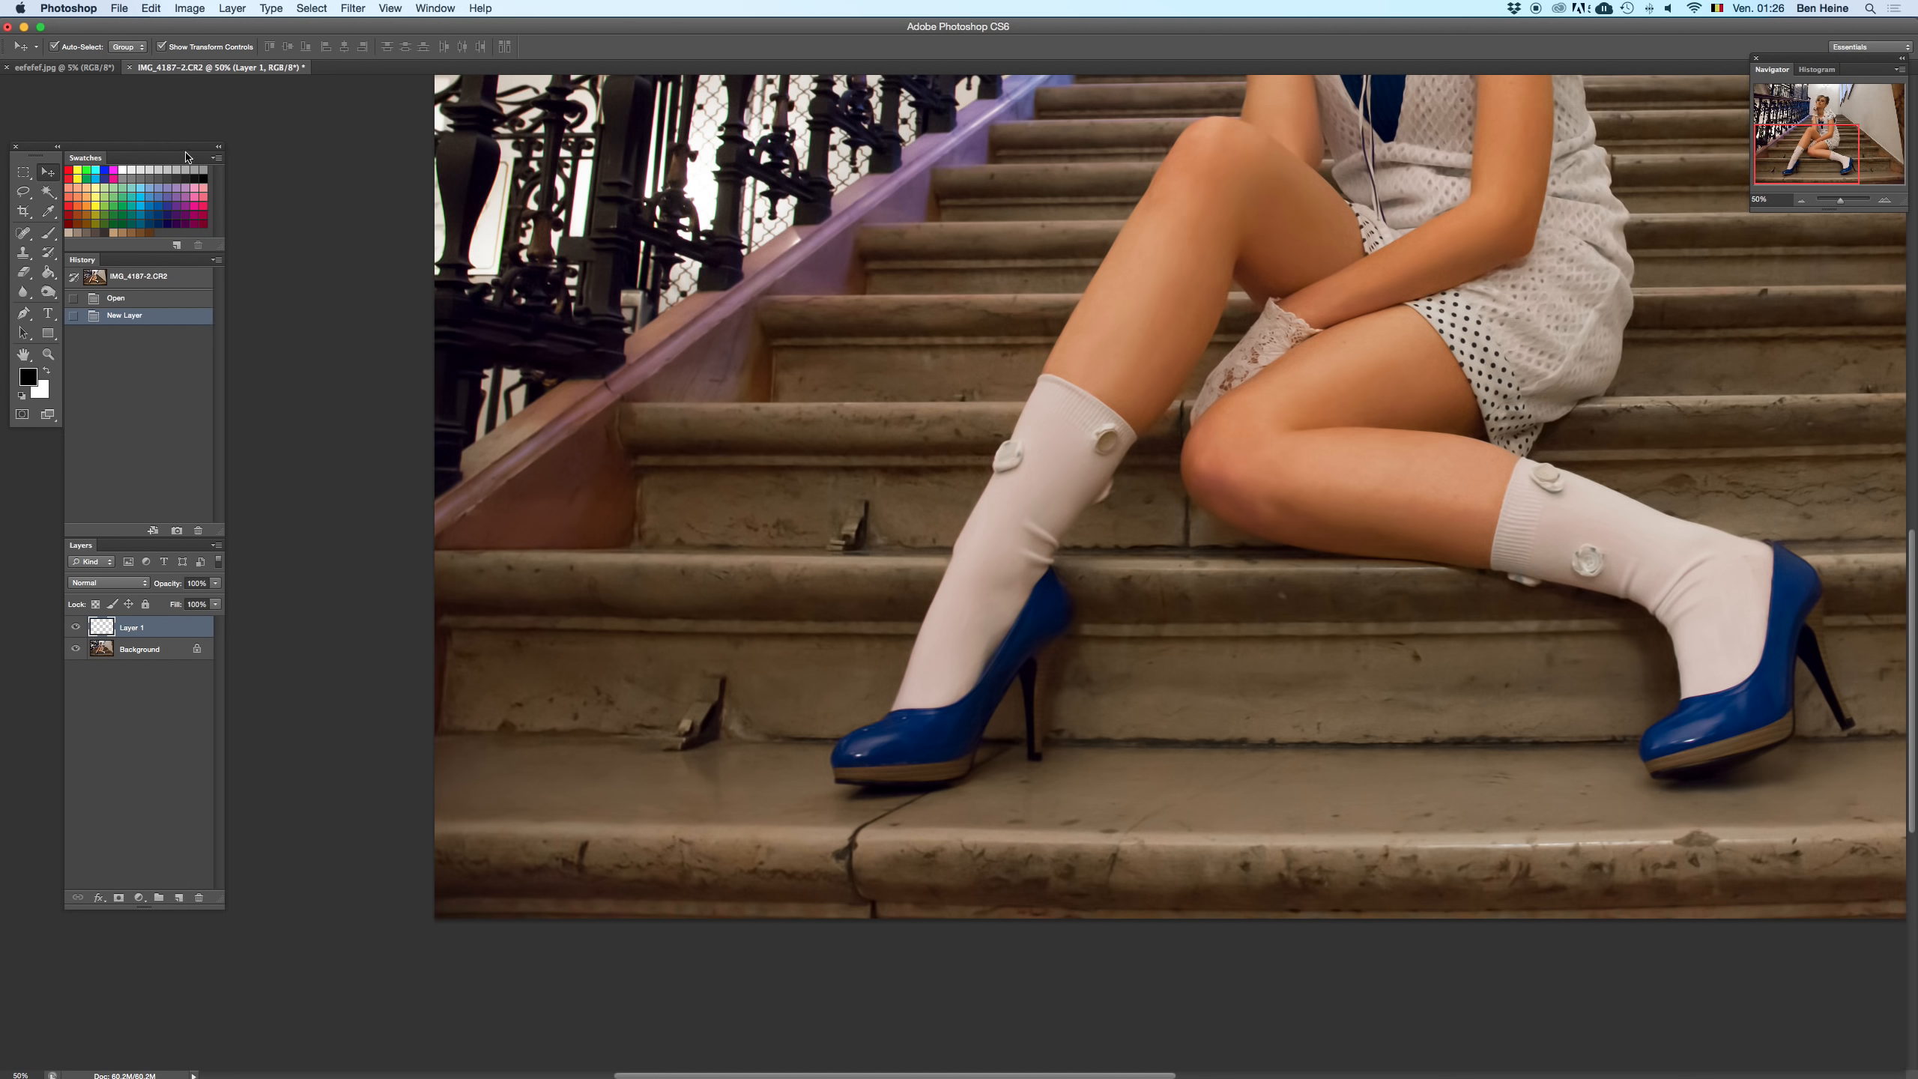
{"action": "left_click_drag", "start_coordinate": [183, 159], "coordinate": [159, 272]}
{"action": "left_click_drag", "start_coordinate": [202, 146], "coordinate": [155, 152]}
{"action": "right_click", "coordinate": [152, 153]}
{"action": "right_click", "coordinate": [123, 155]}
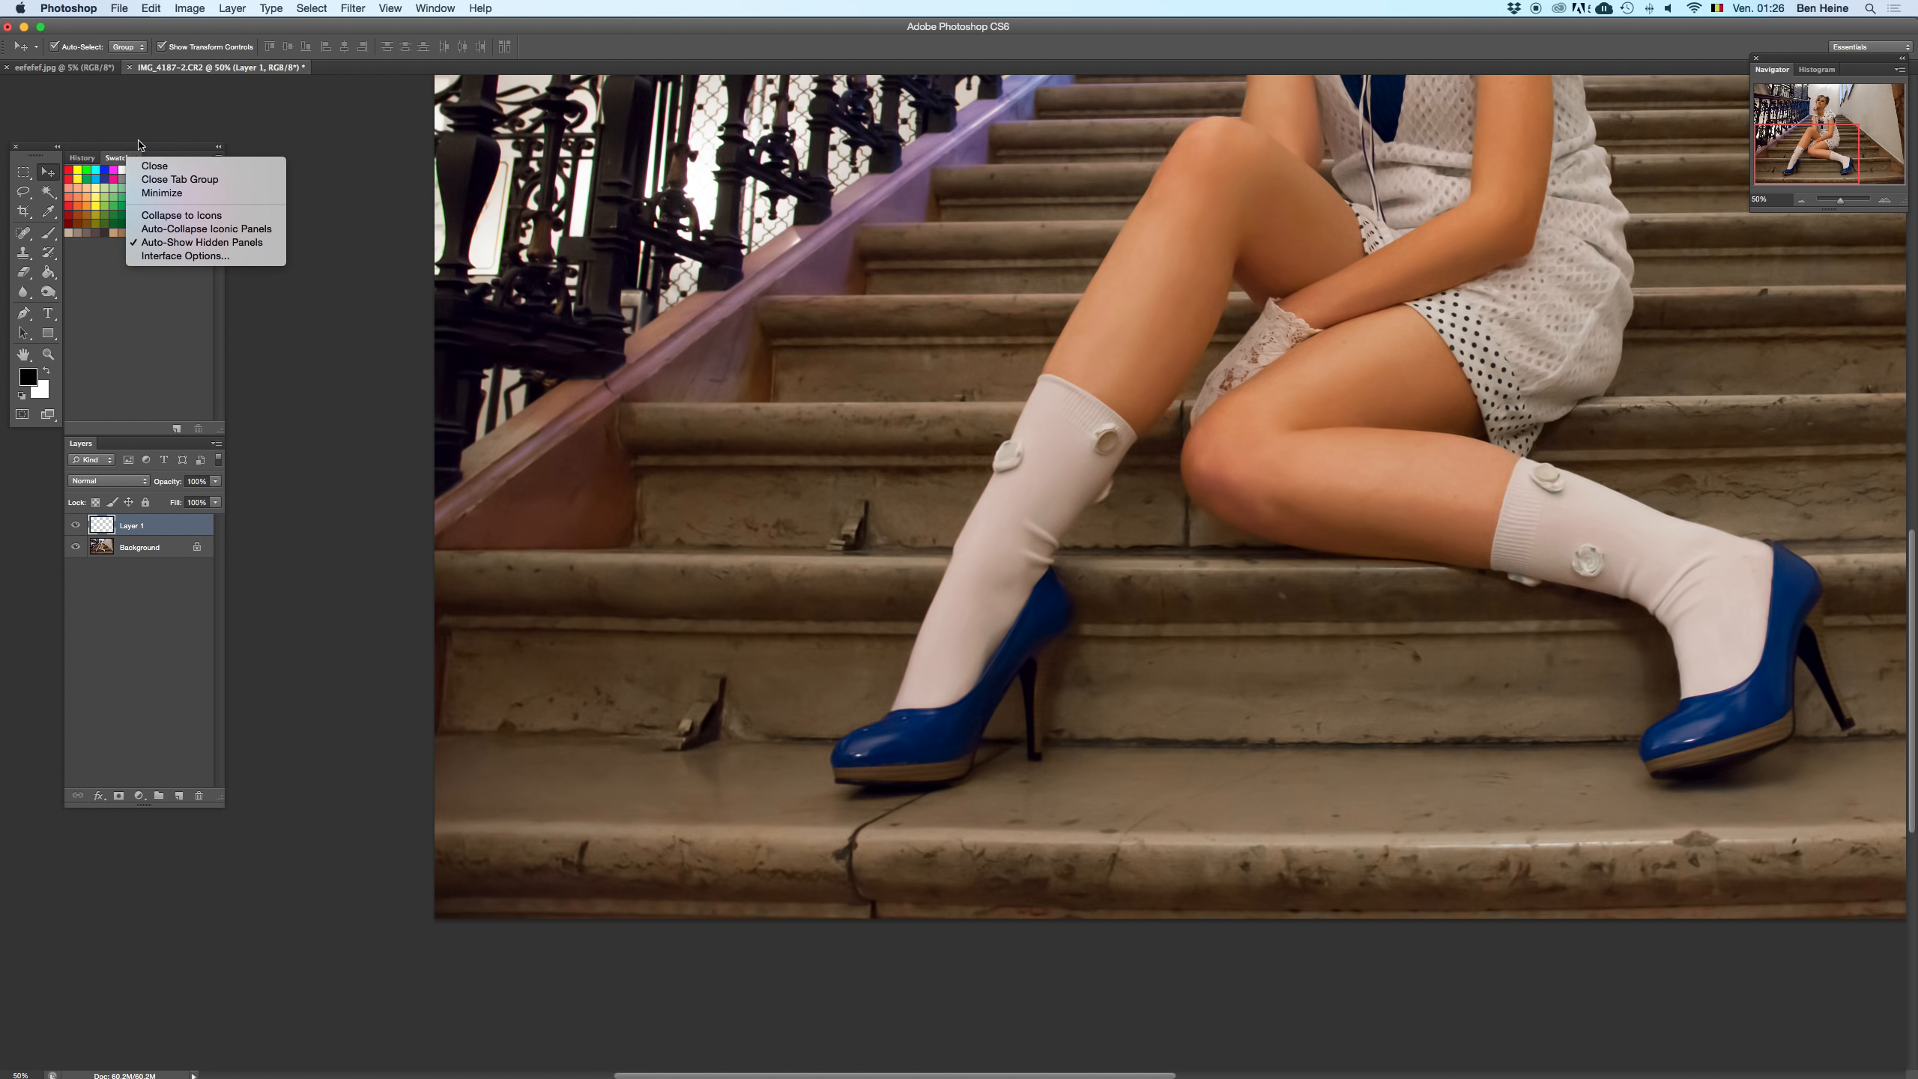
{"action": "right_click", "coordinate": [172, 150]}
{"action": "left_click", "coordinate": [121, 160]}
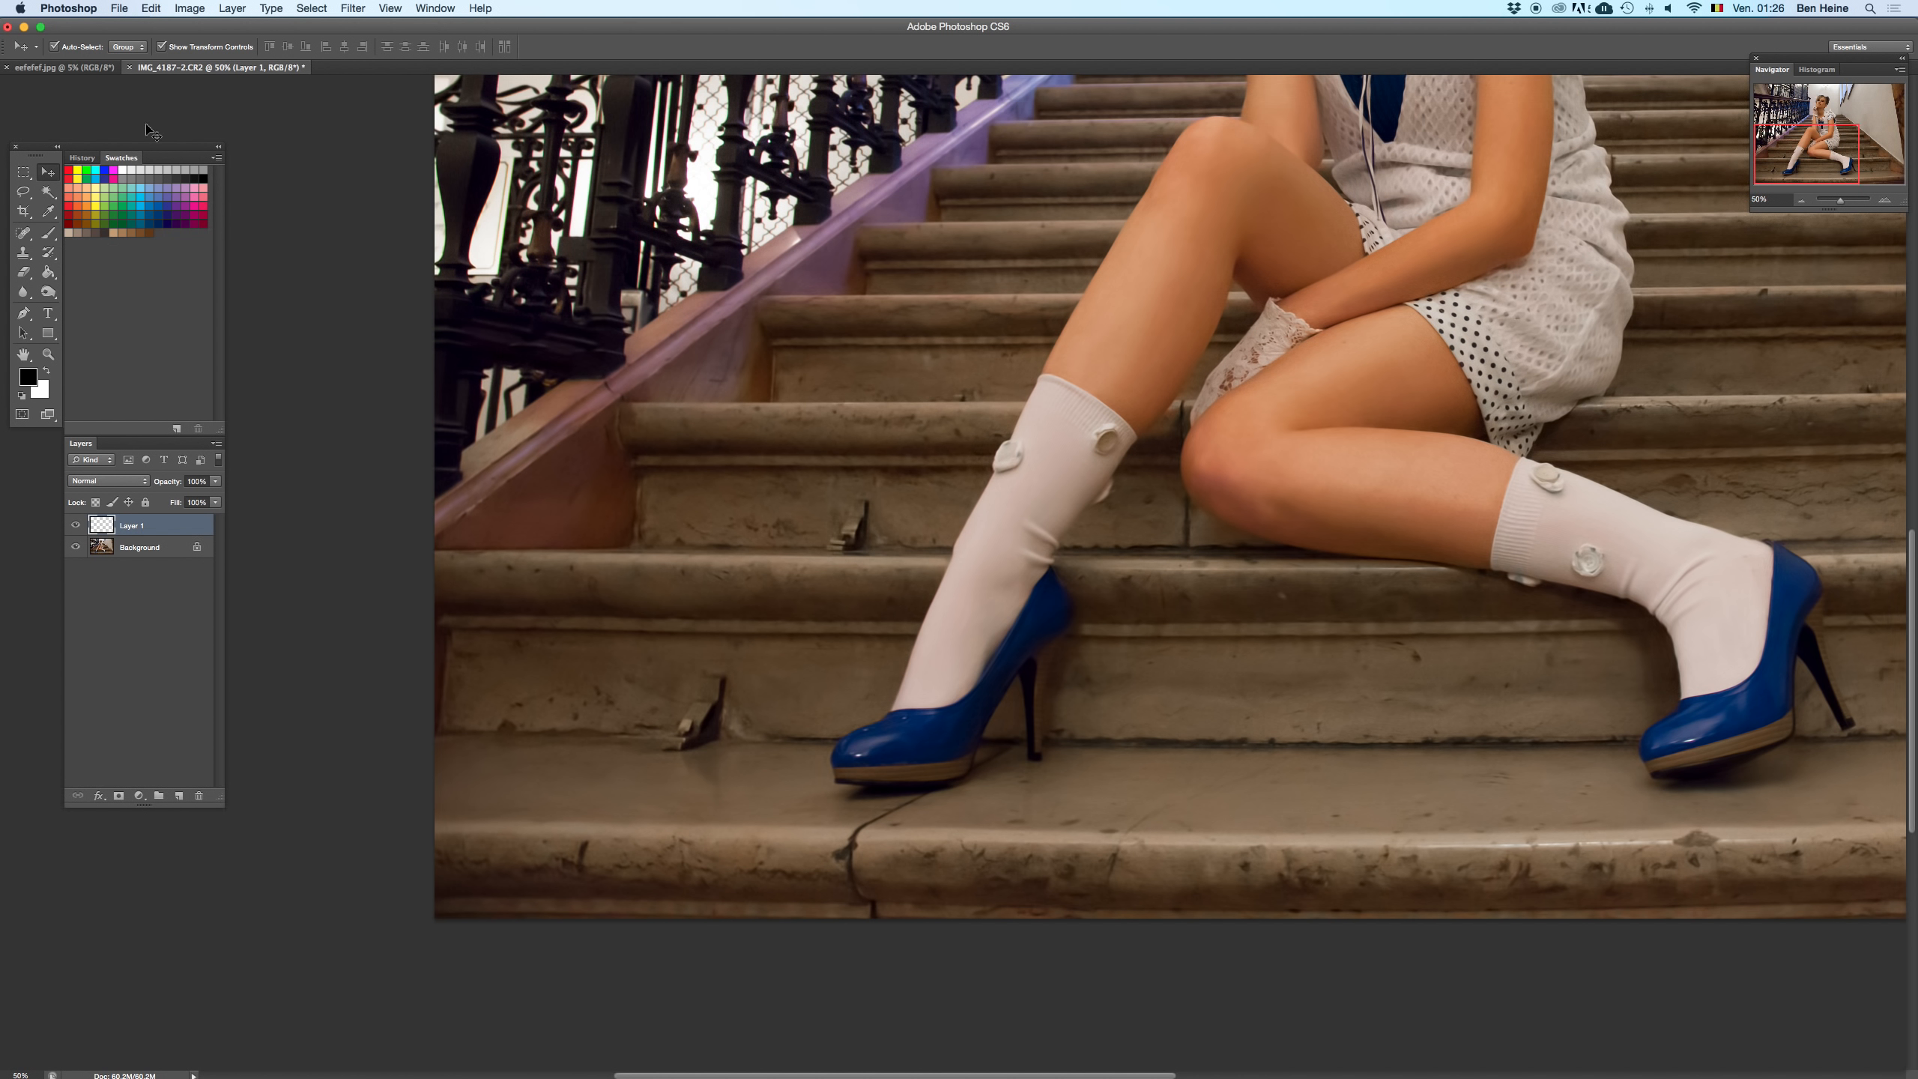
{"action": "left_click_drag", "start_coordinate": [132, 162], "coordinate": [211, 173]}
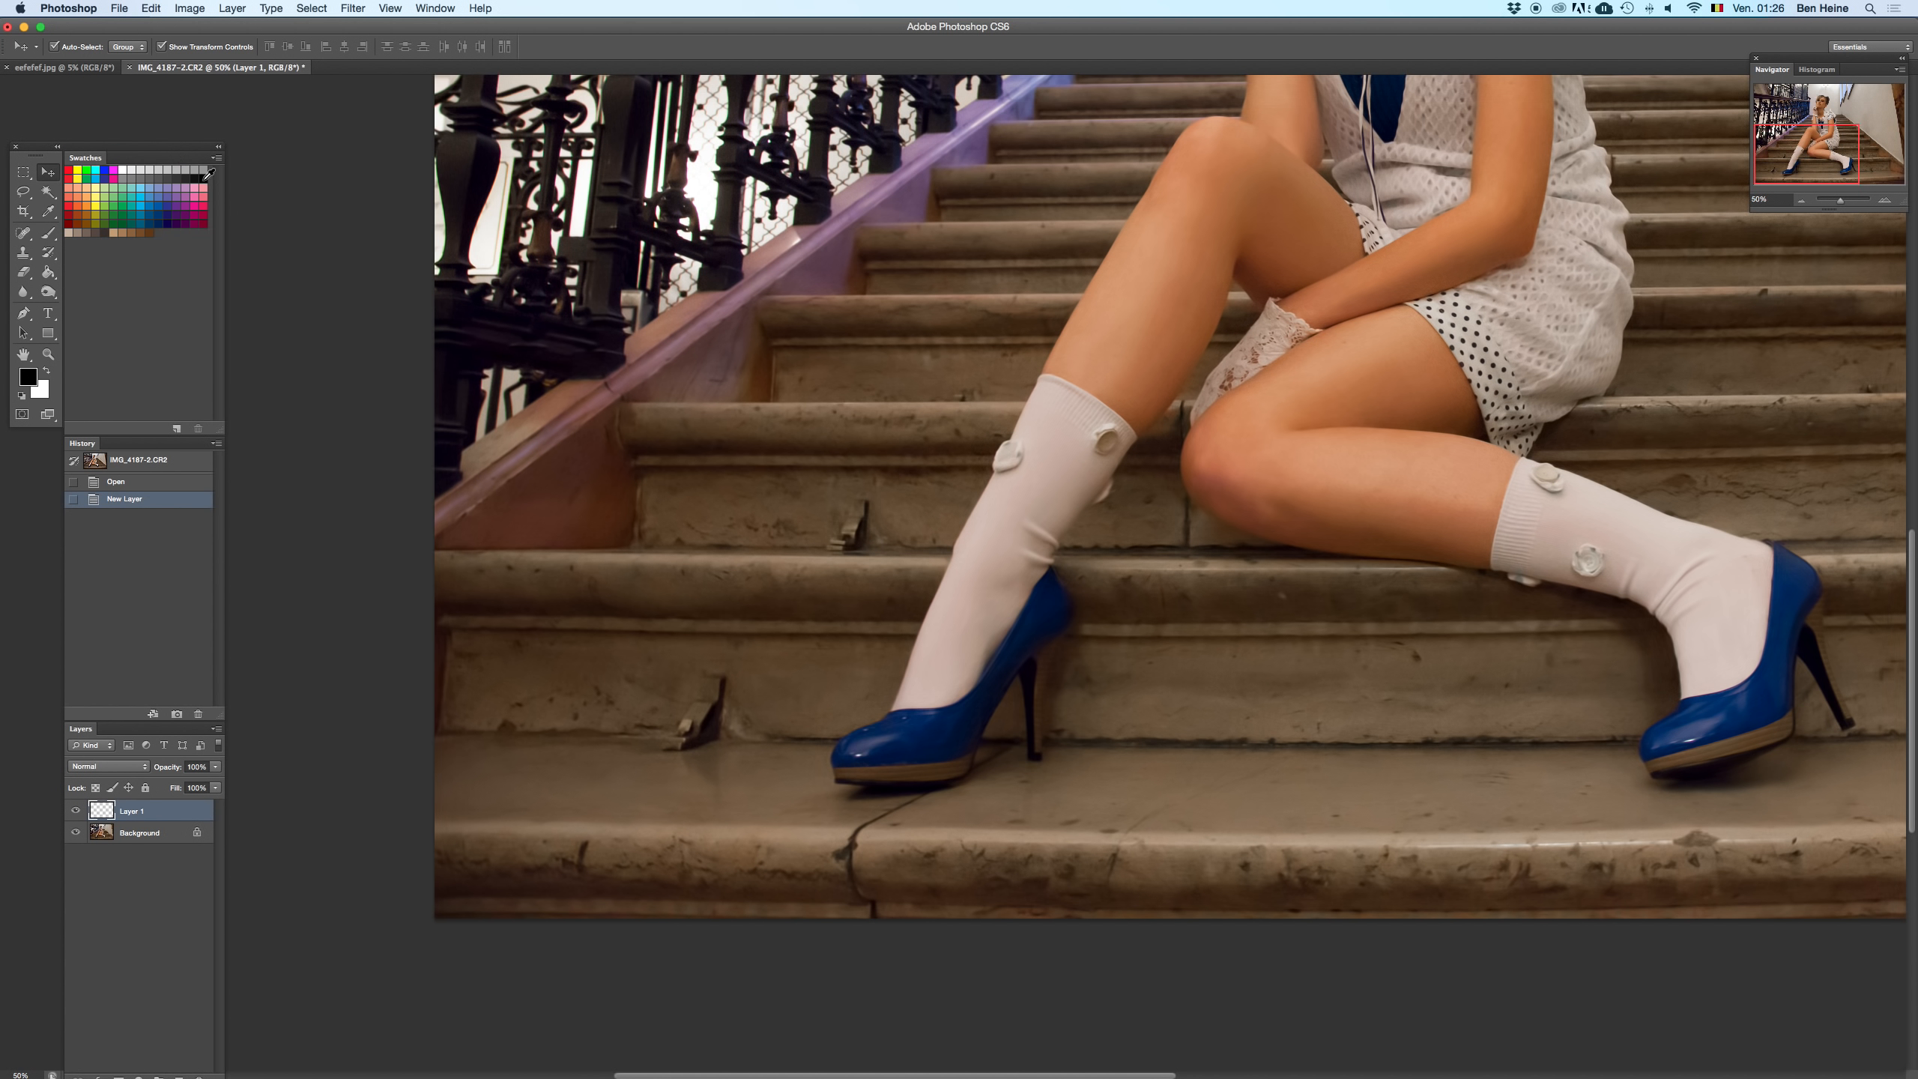
{"action": "left_click_drag", "start_coordinate": [174, 429], "coordinate": [162, 202]}
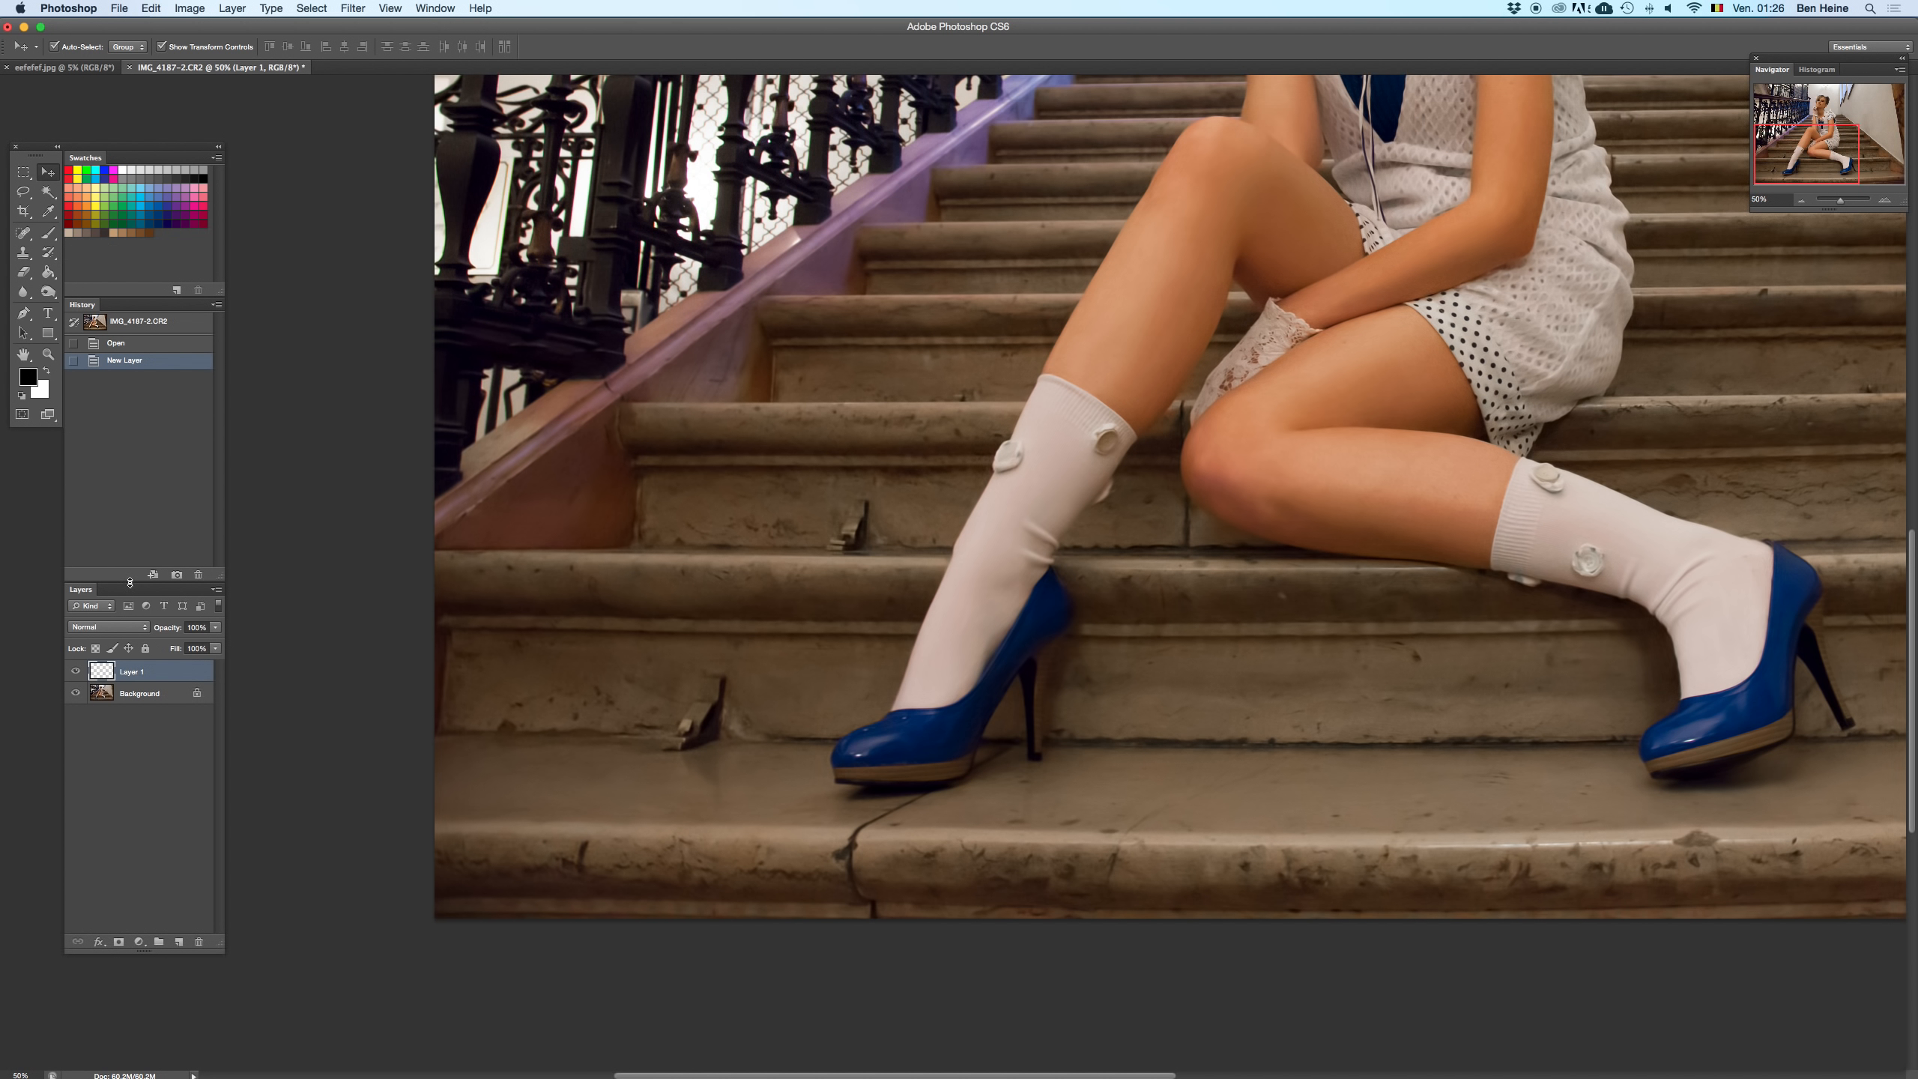
{"action": "left_click_drag", "start_coordinate": [129, 583], "coordinate": [136, 491]}
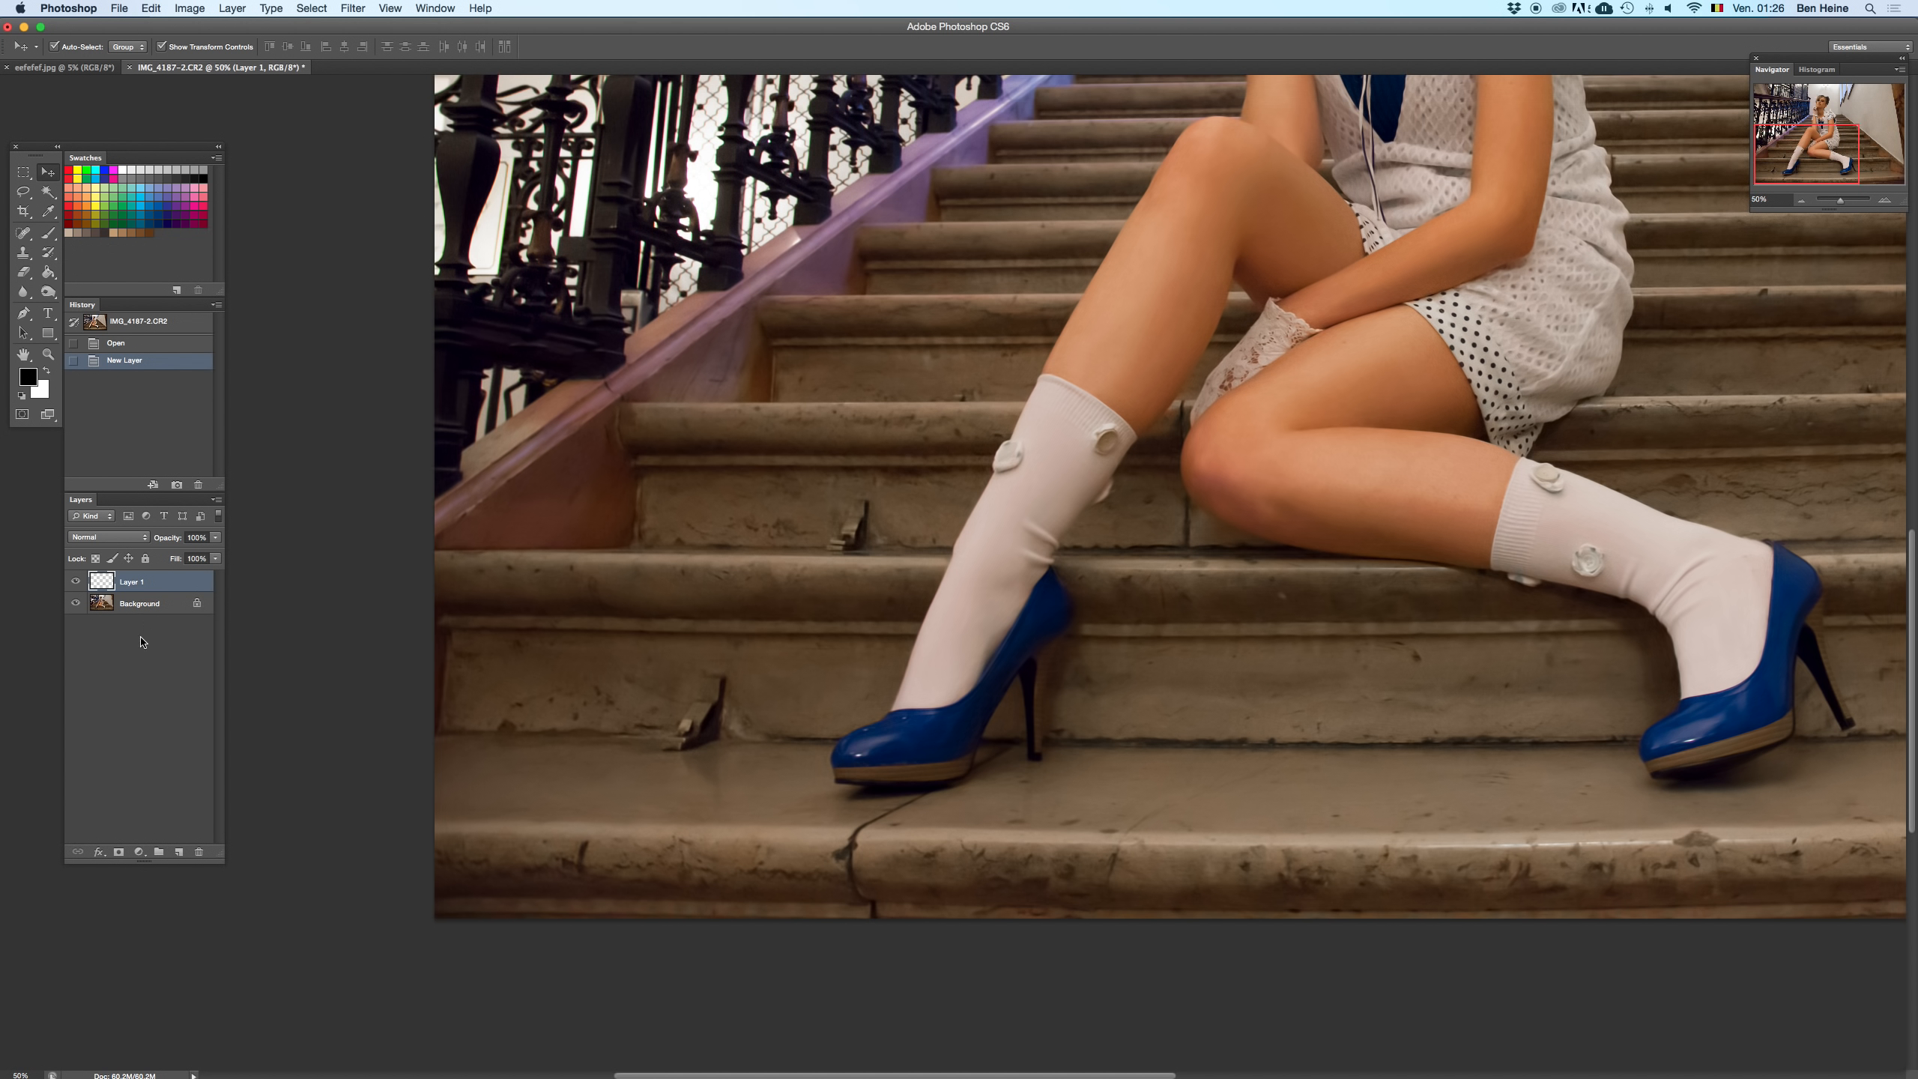
- Duplicate the Background layer, delete the empty Layer 1, and clear the trial selection around the metal bracket
{"action": "left_click_drag", "start_coordinate": [152, 606], "coordinate": [179, 852]}
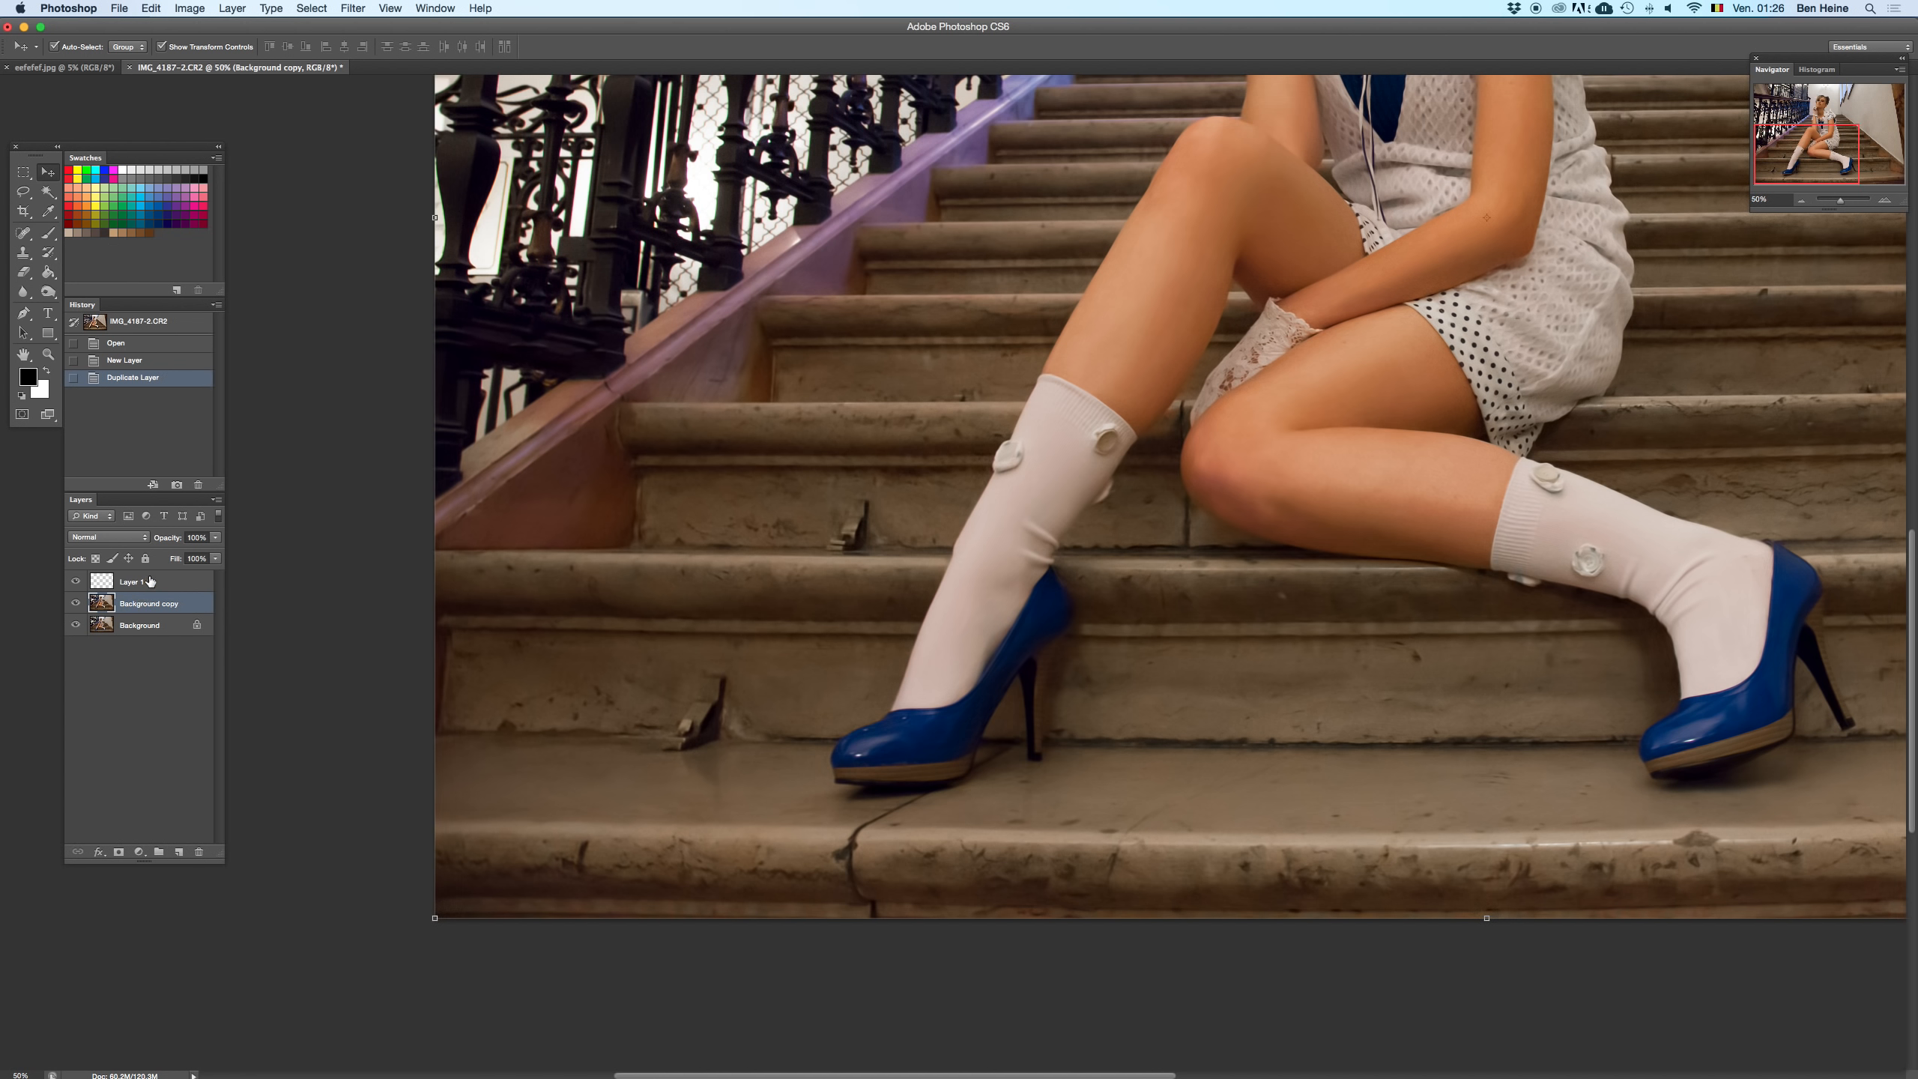
{"action": "left_click", "coordinate": [25, 174]}
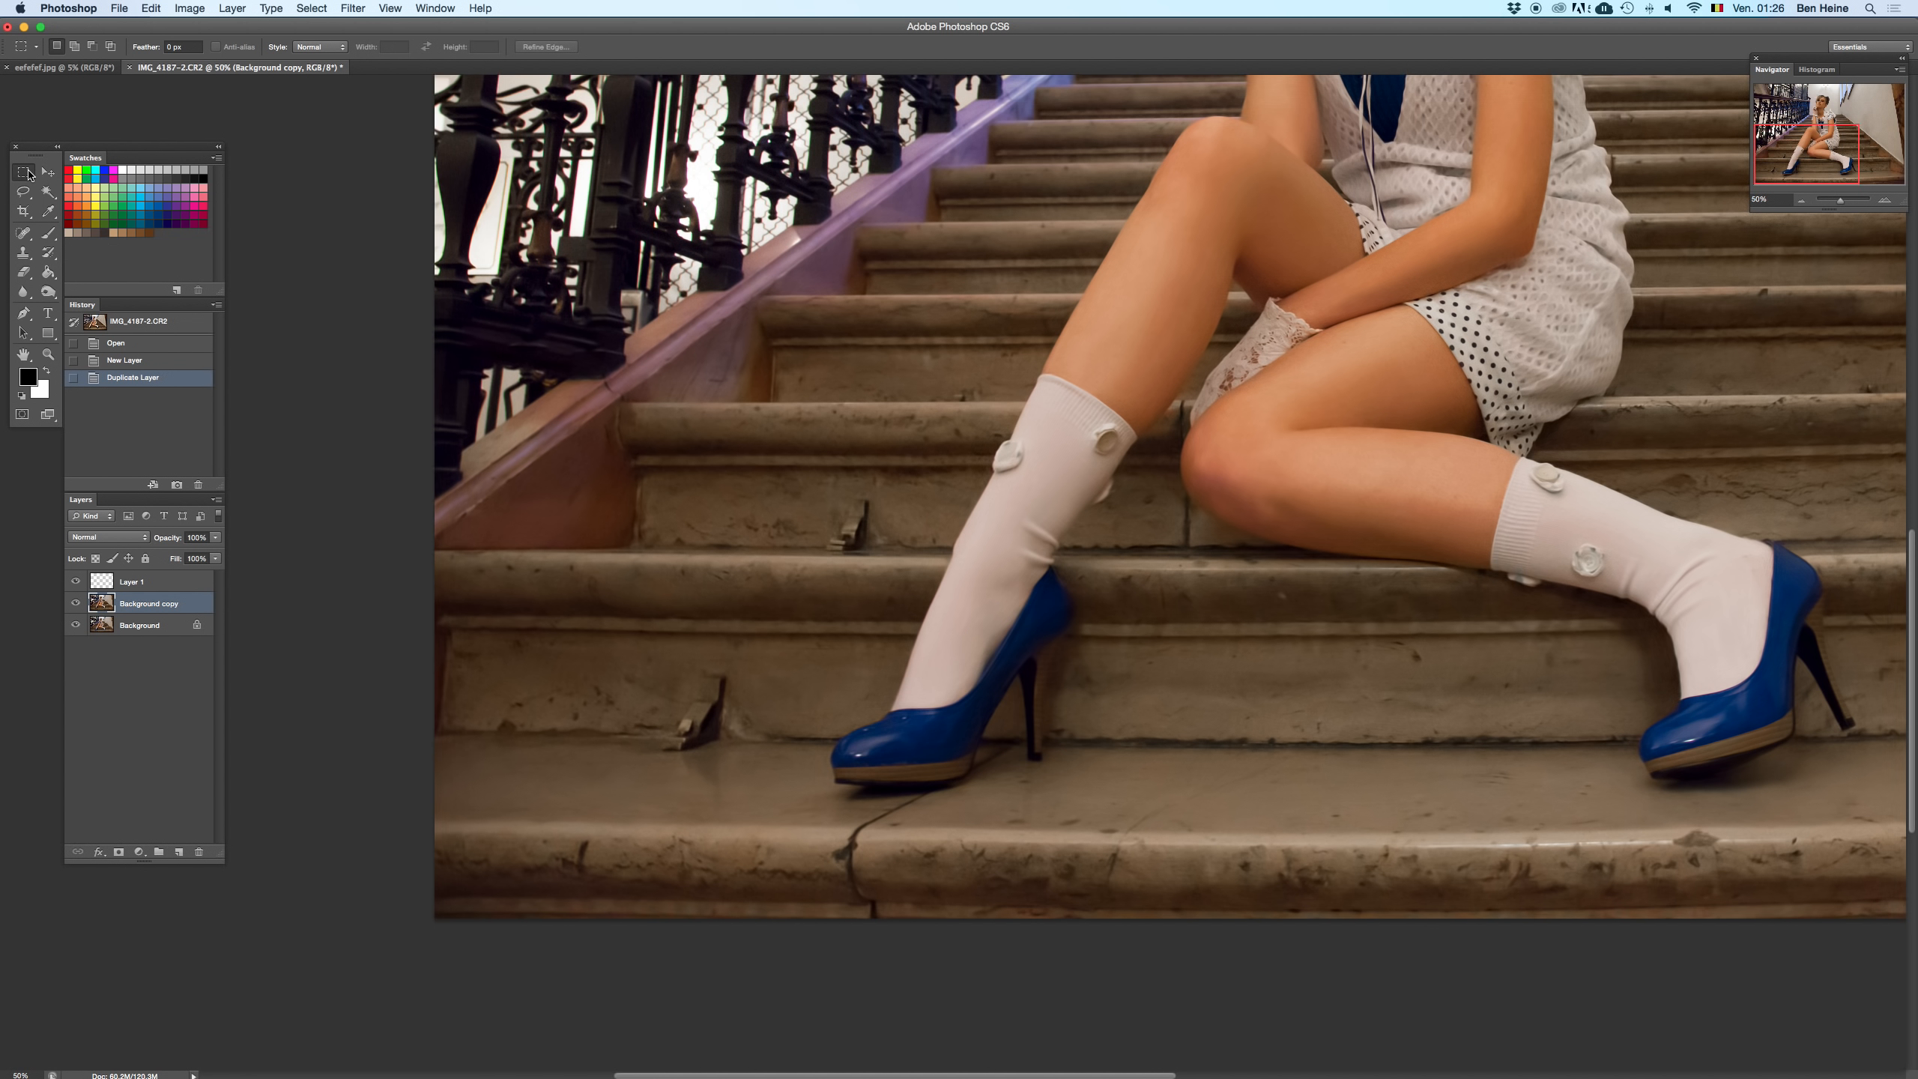
{"action": "left_click", "coordinate": [176, 583]}
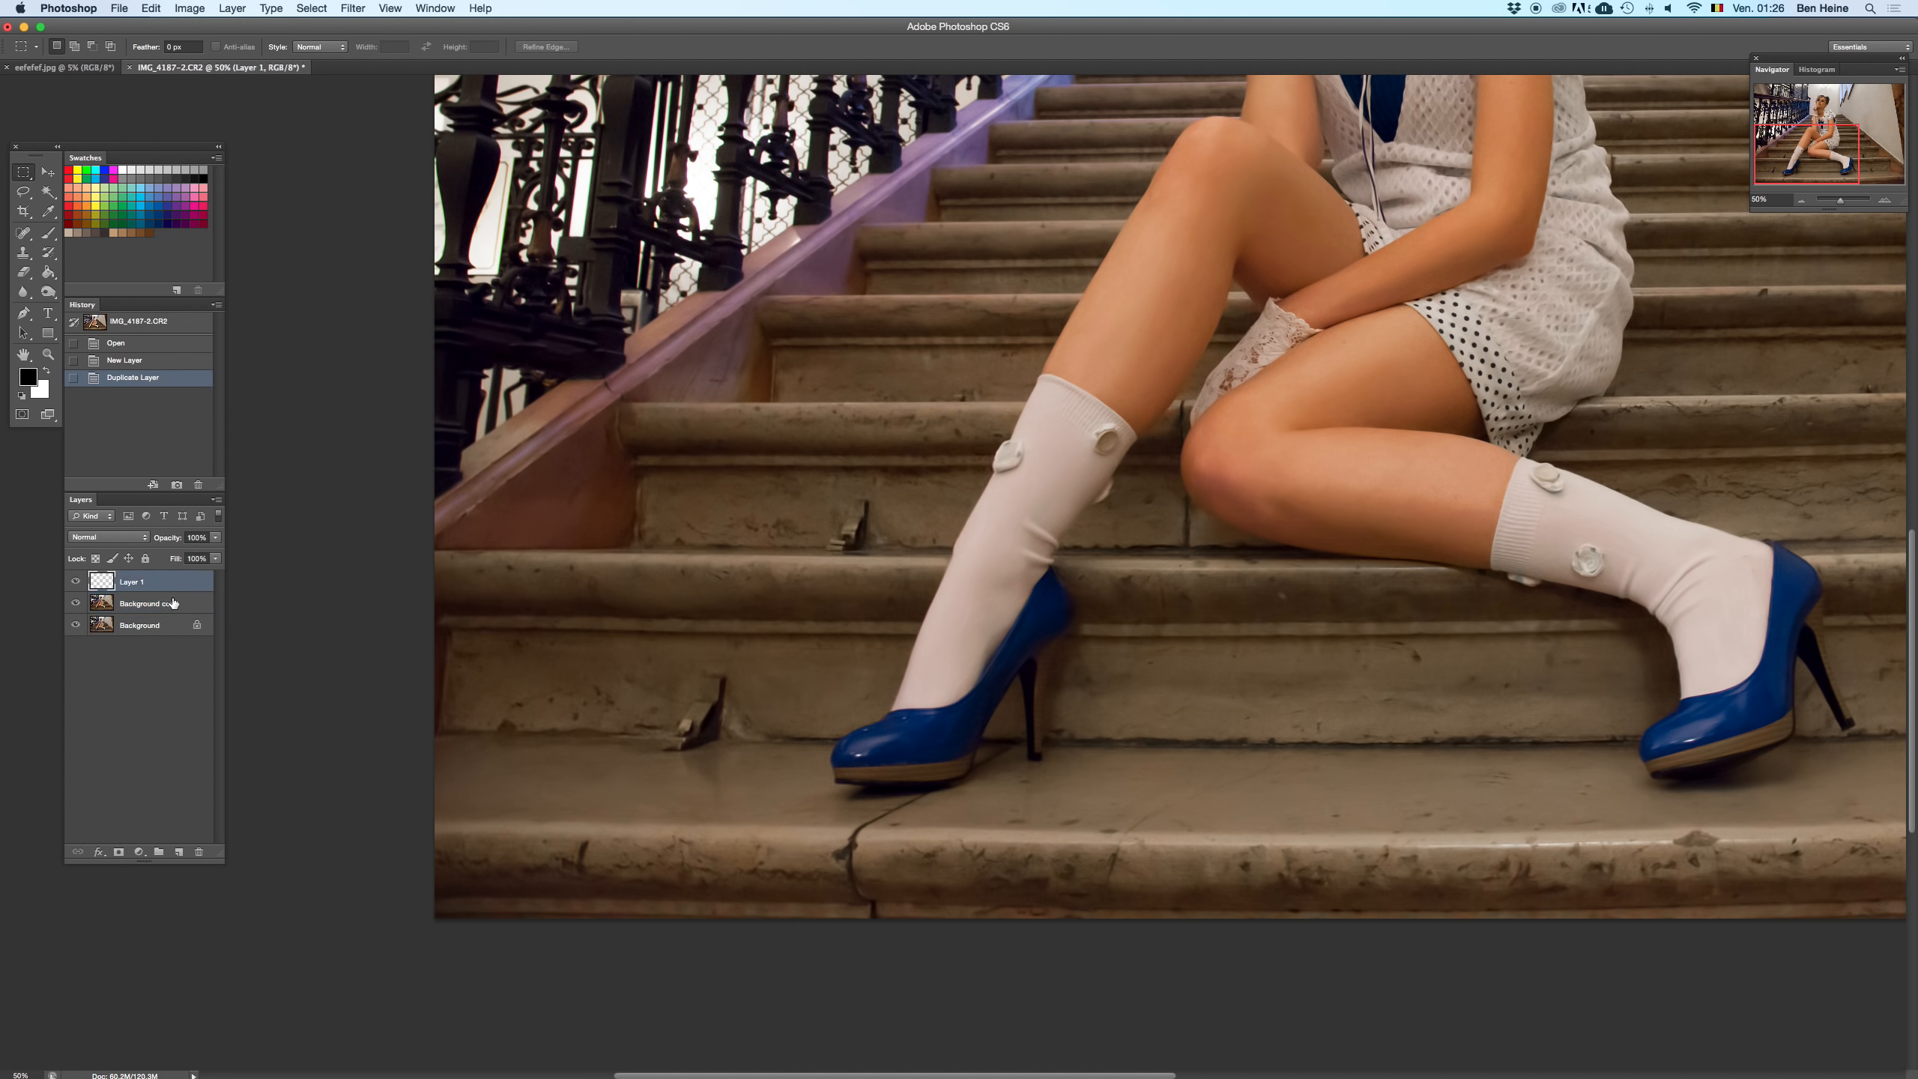
{"action": "key", "text": "Delete"}
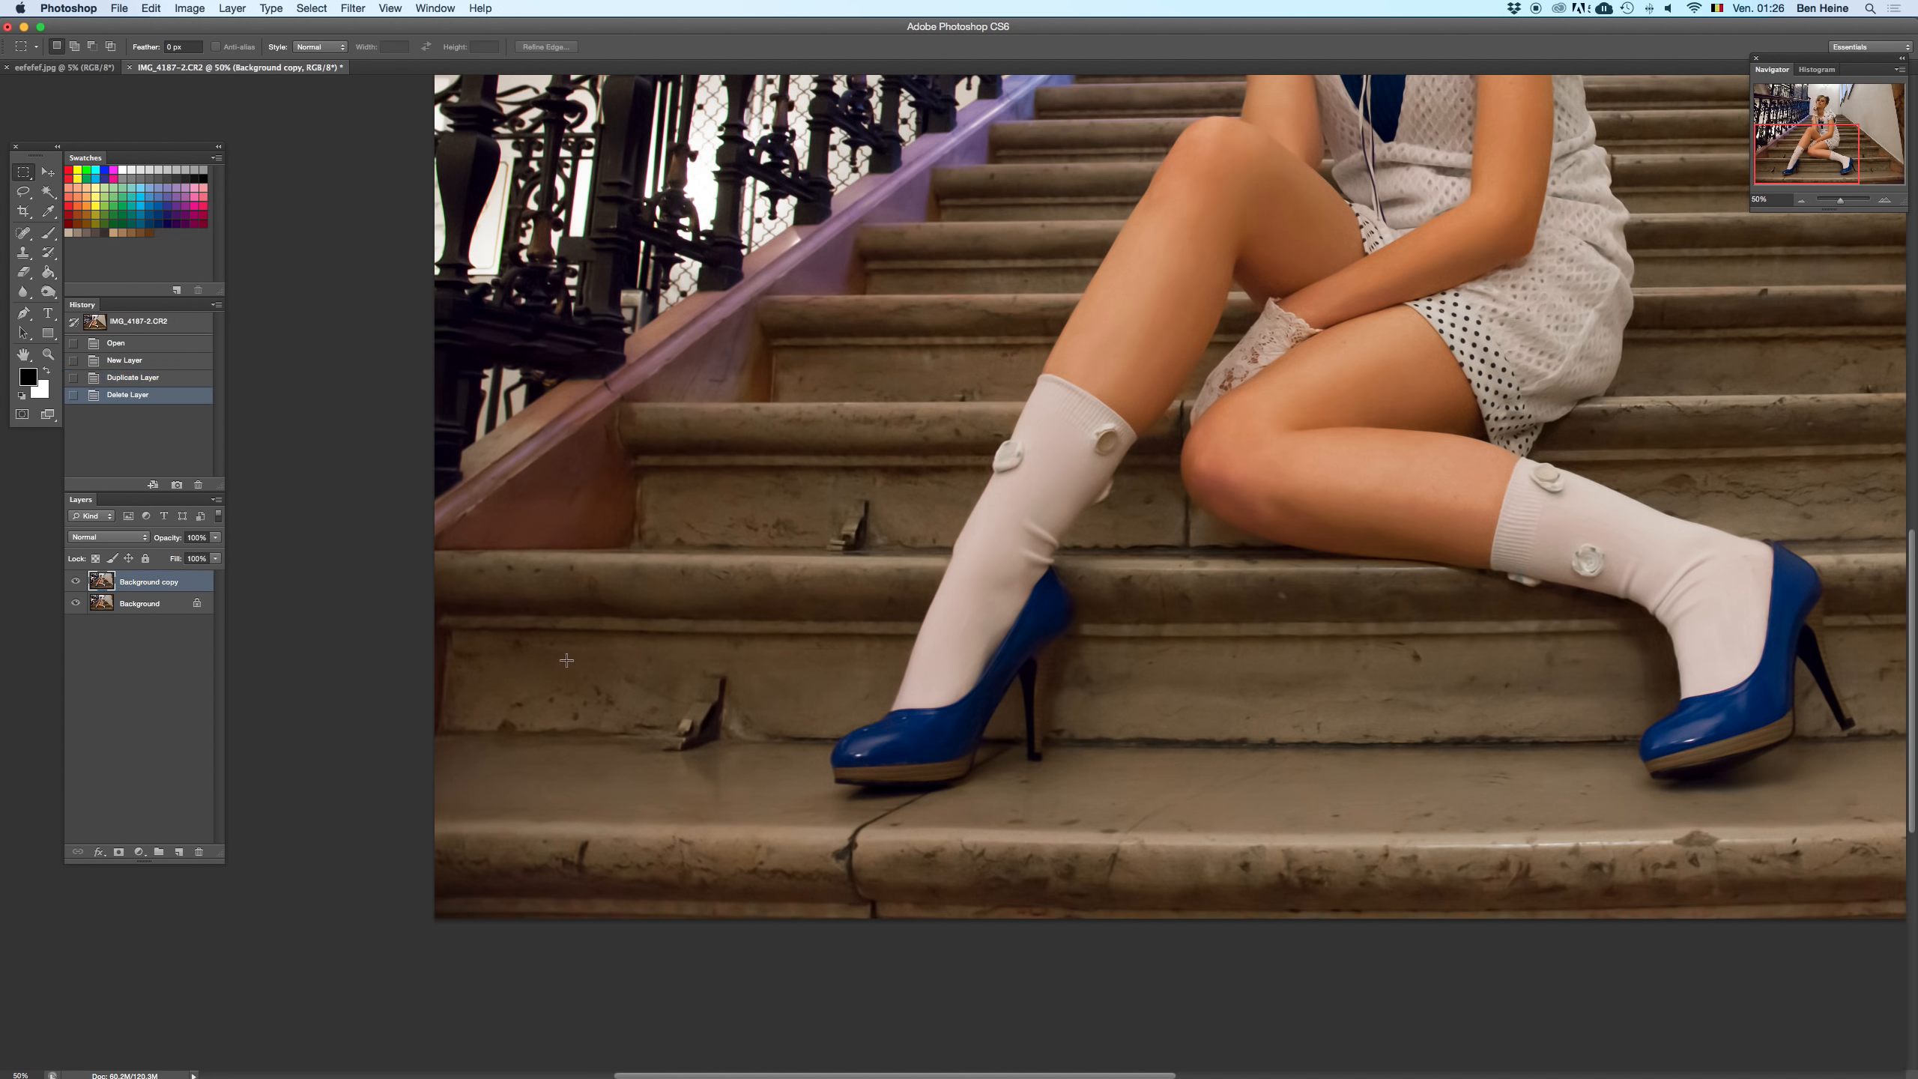
{"action": "left_click_drag", "start_coordinate": [576, 662], "coordinate": [672, 786]}
{"action": "left_click", "coordinate": [705, 675]}
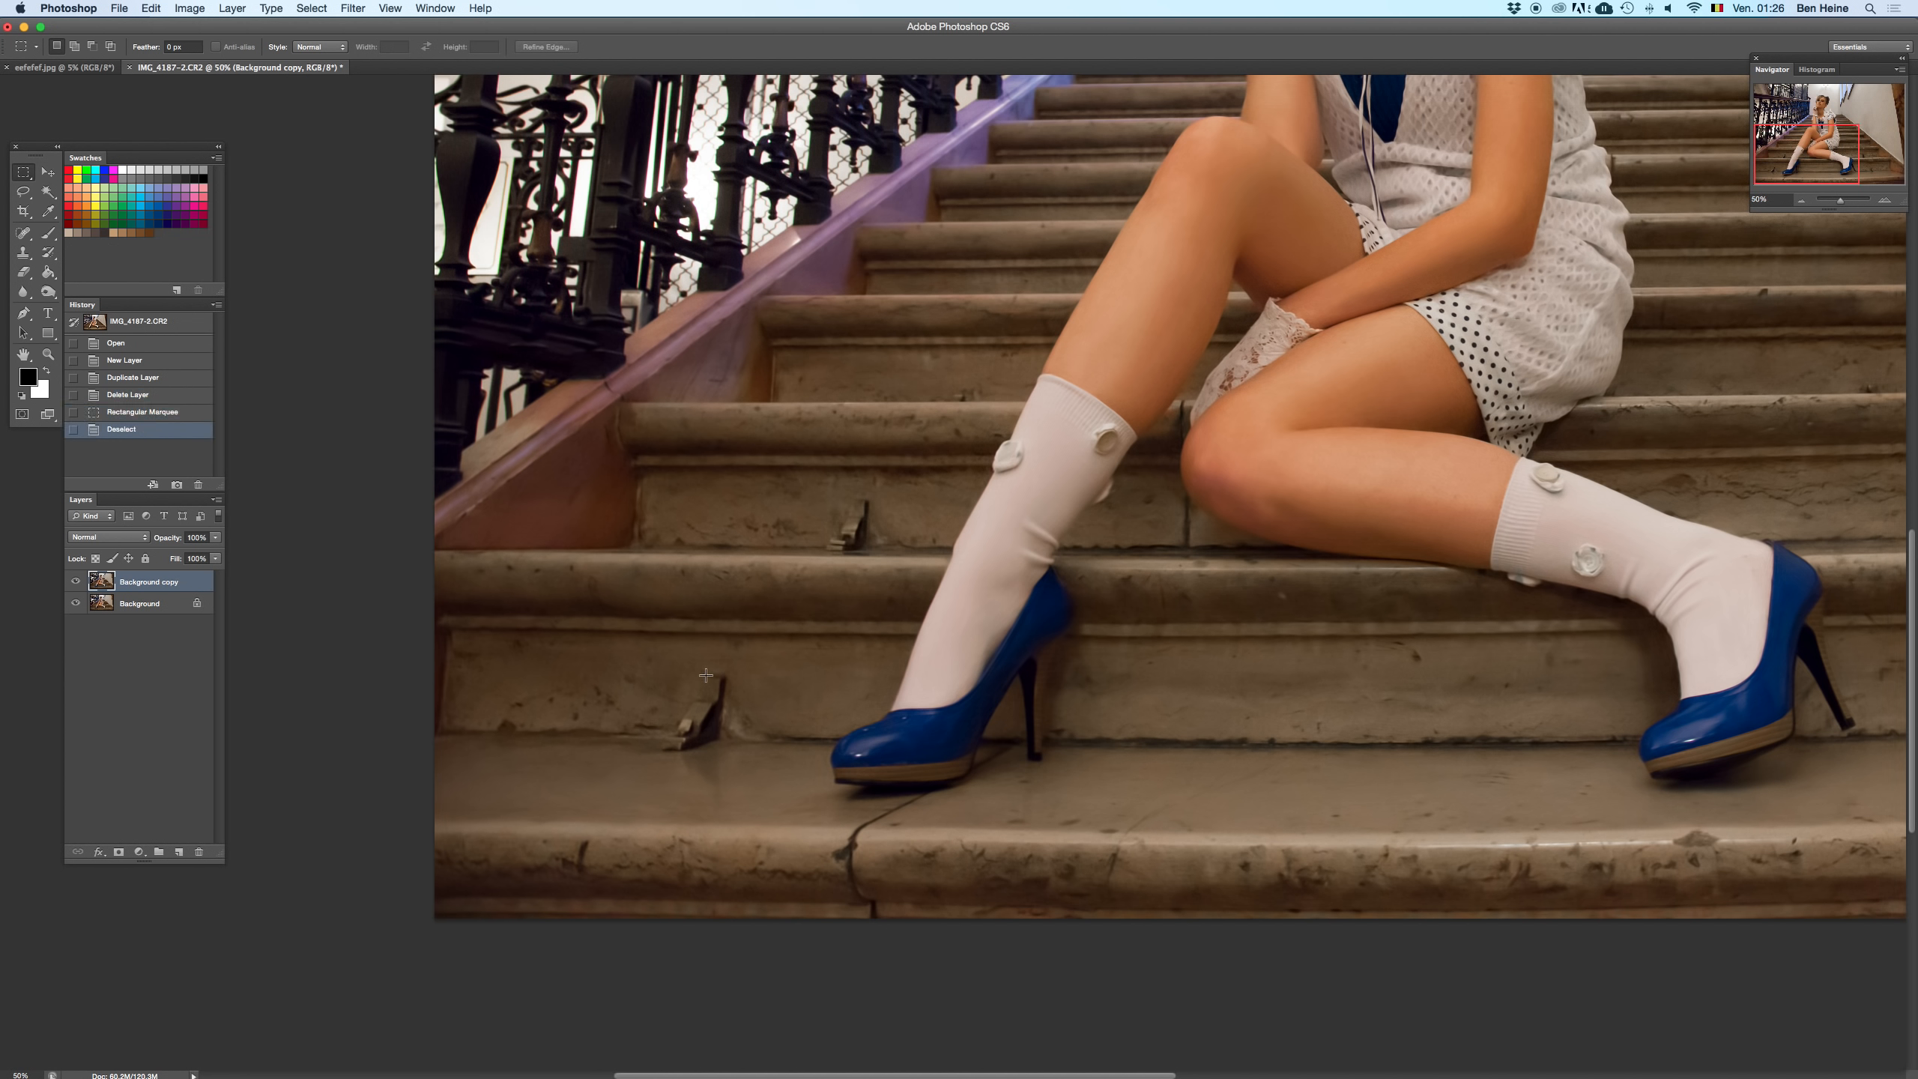
- Set the Clone Stamp opacity to 100% and clone clean stone over the metal bracket on the lowest riser, left of the shoes
{"action": "key", "text": "s"}
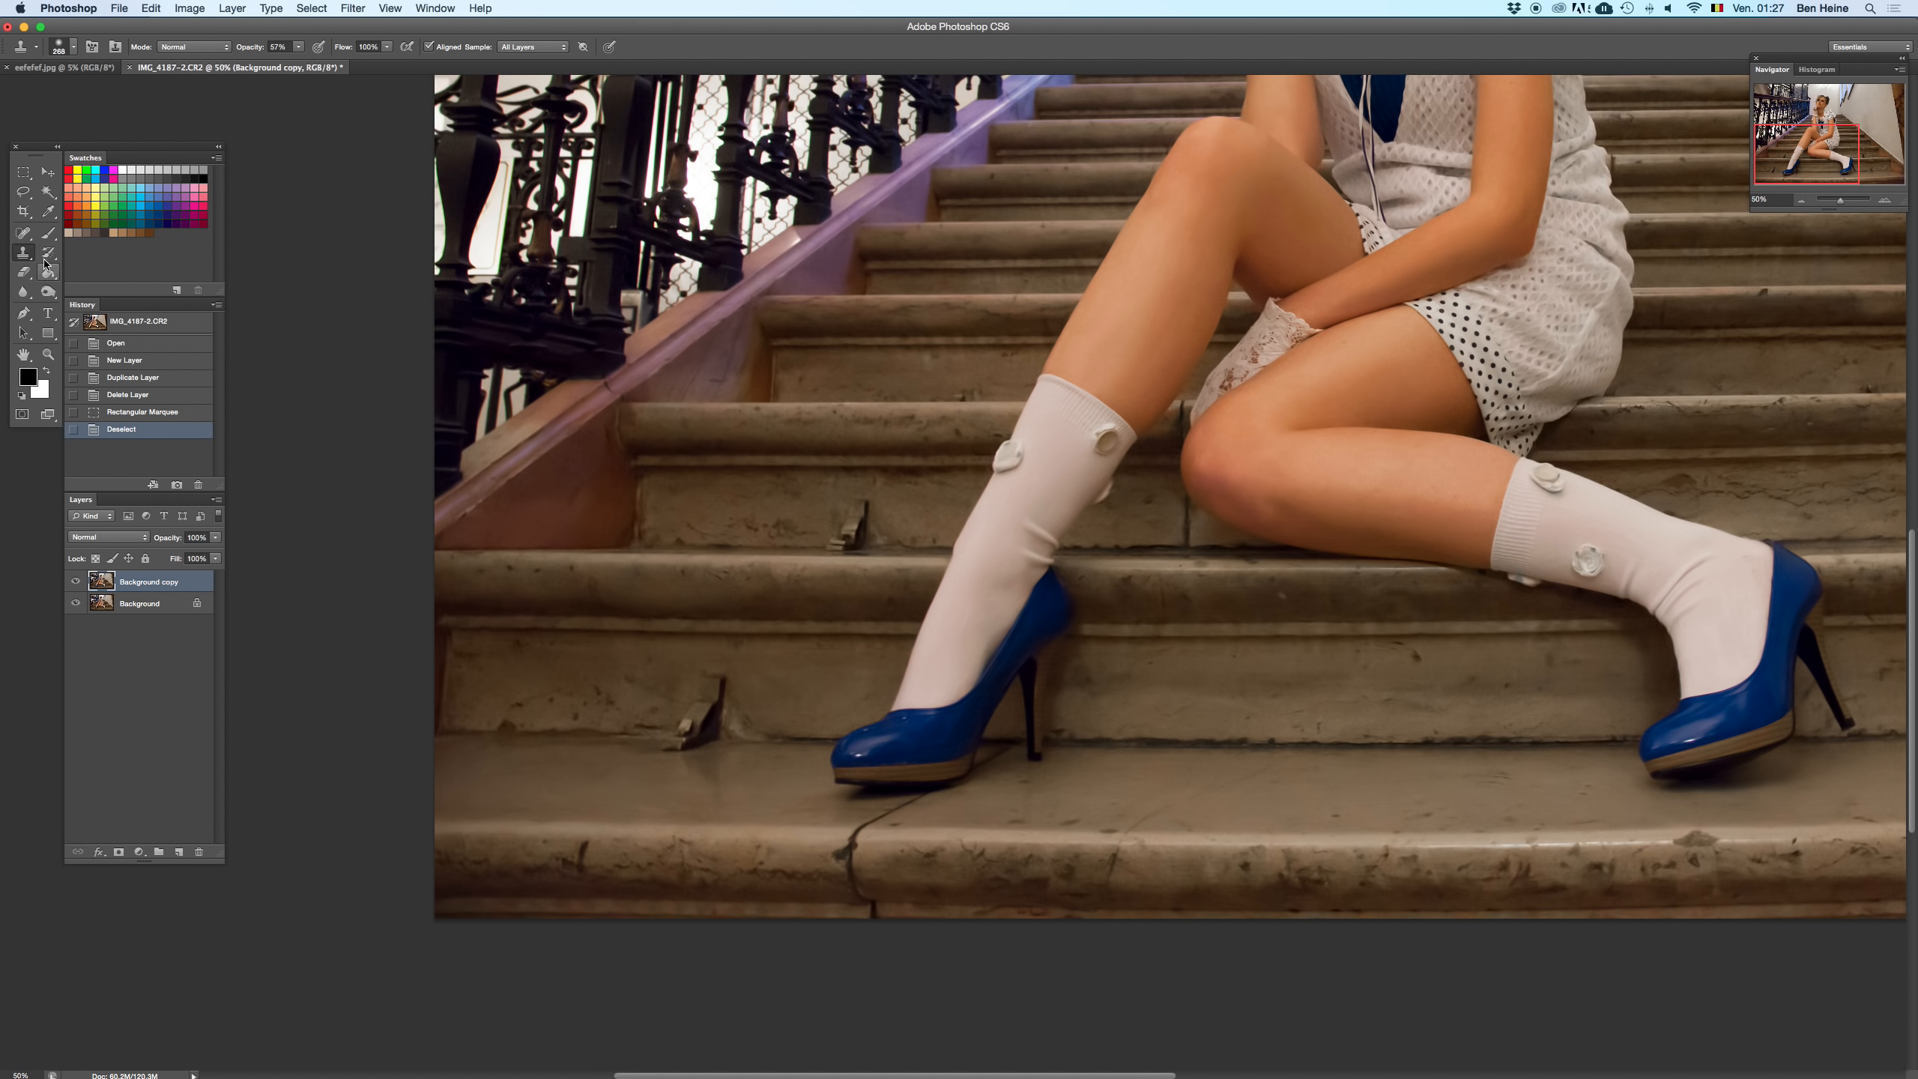
{"action": "left_click", "coordinate": [597, 727], "text": "alt"}
{"action": "left_click", "coordinate": [683, 735]}
{"action": "left_click", "coordinate": [583, 728], "text": "alt"}
{"action": "left_click_drag", "start_coordinate": [694, 737], "coordinate": [685, 710]}
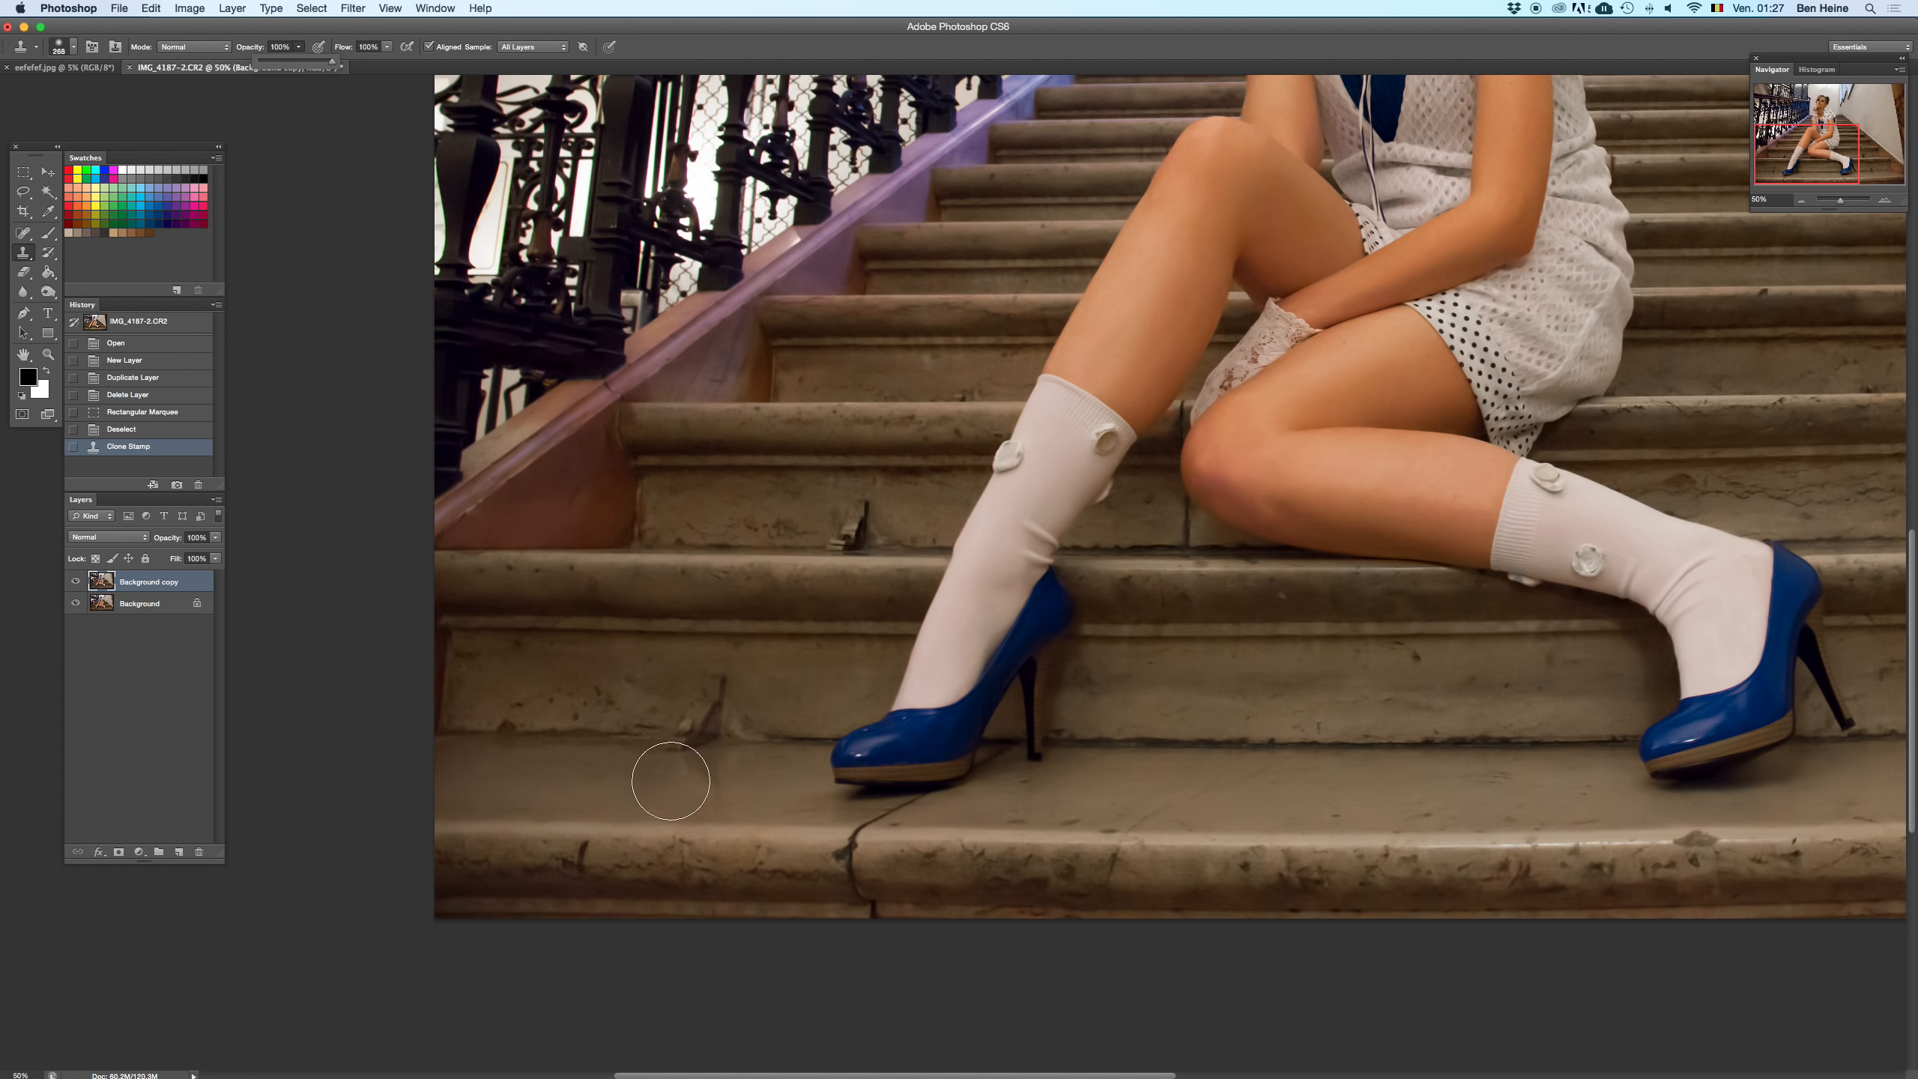
{"action": "left_click", "coordinate": [161, 430]}
{"action": "mouse_move", "coordinate": [695, 731]}
{"action": "left_mouse_down"}
{"action": "mouse_move", "coordinate": [717, 688]}
{"action": "mouse_move", "coordinate": [640, 749]}
{"action": "mouse_move", "coordinate": [679, 740]}
{"action": "left_mouse_up"}
- Clone away the remaining bracket traces and dark spots on that riser with a smaller soft brush
{"action": "right_click", "coordinate": [813, 666]}
{"action": "left_click", "coordinate": [907, 703]}
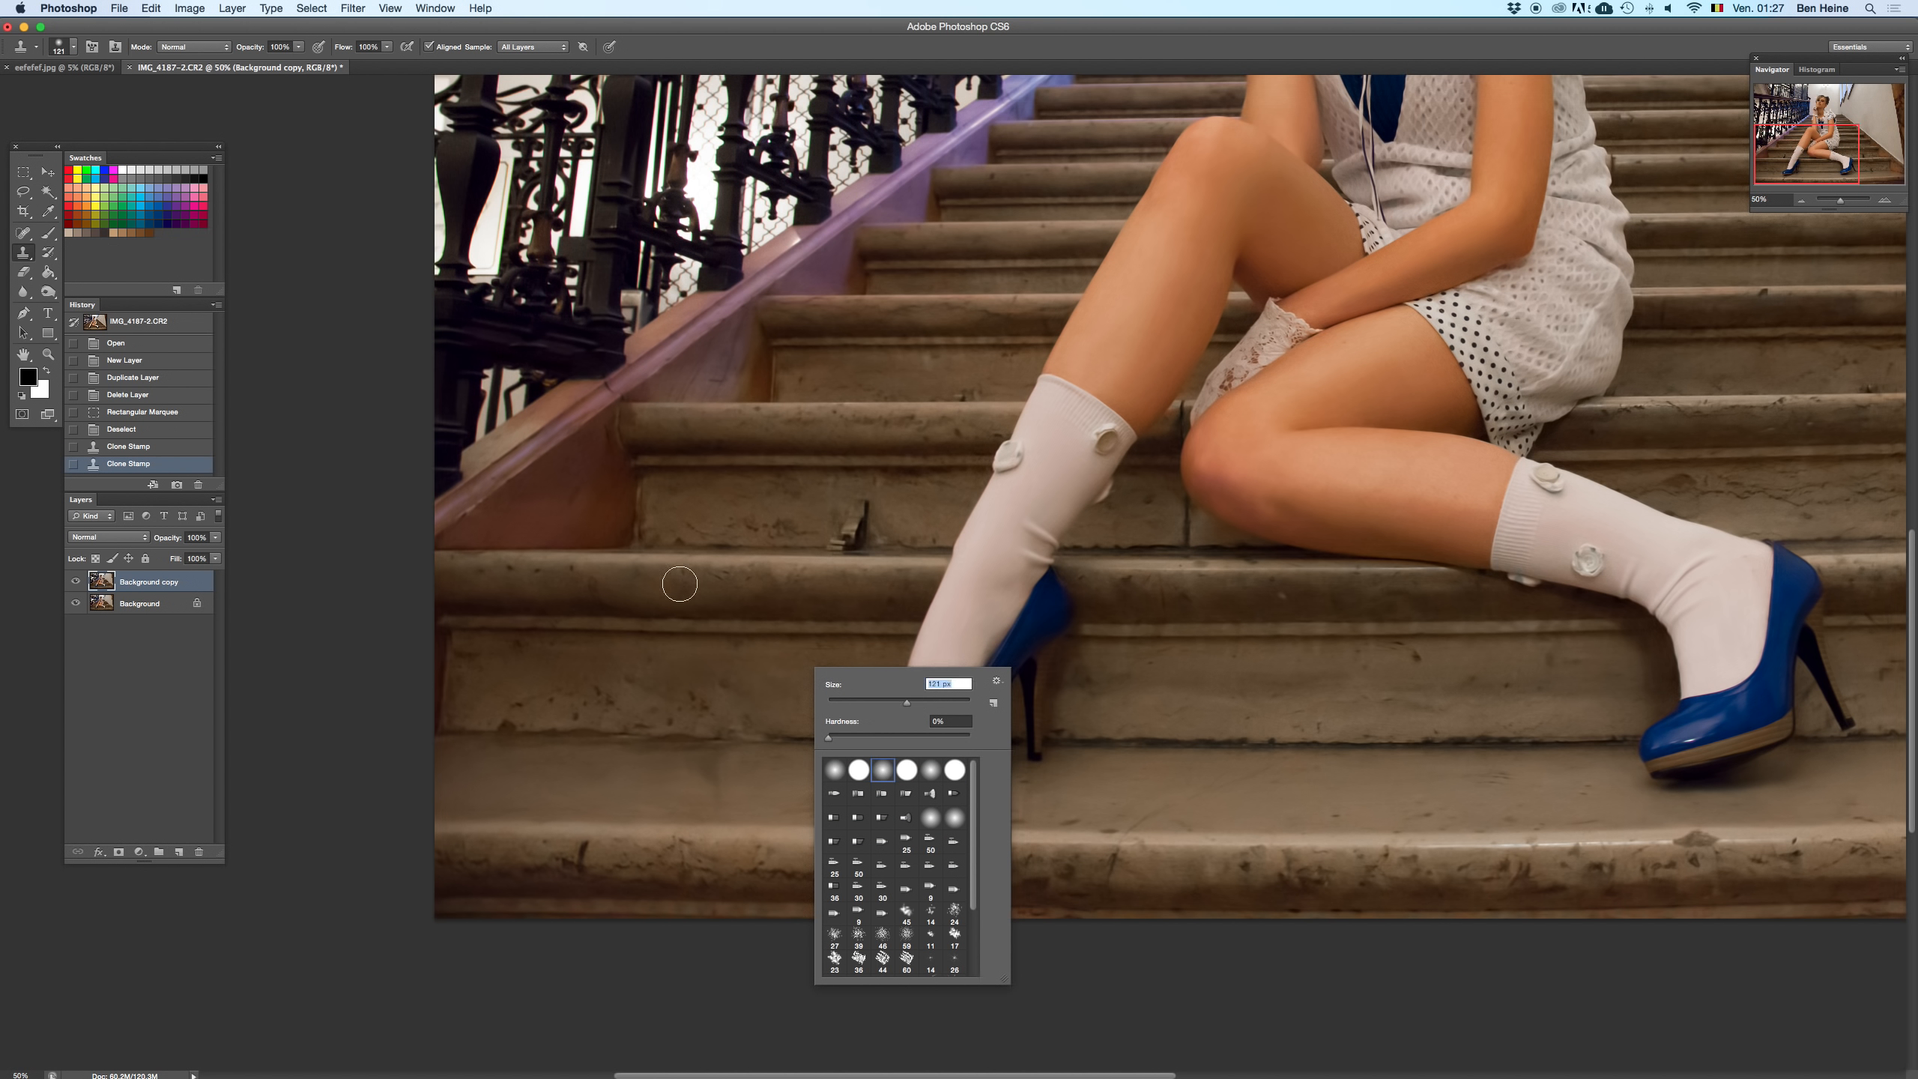
{"action": "key", "text": "Return"}
{"action": "left_click", "coordinate": [685, 739], "text": "alt"}
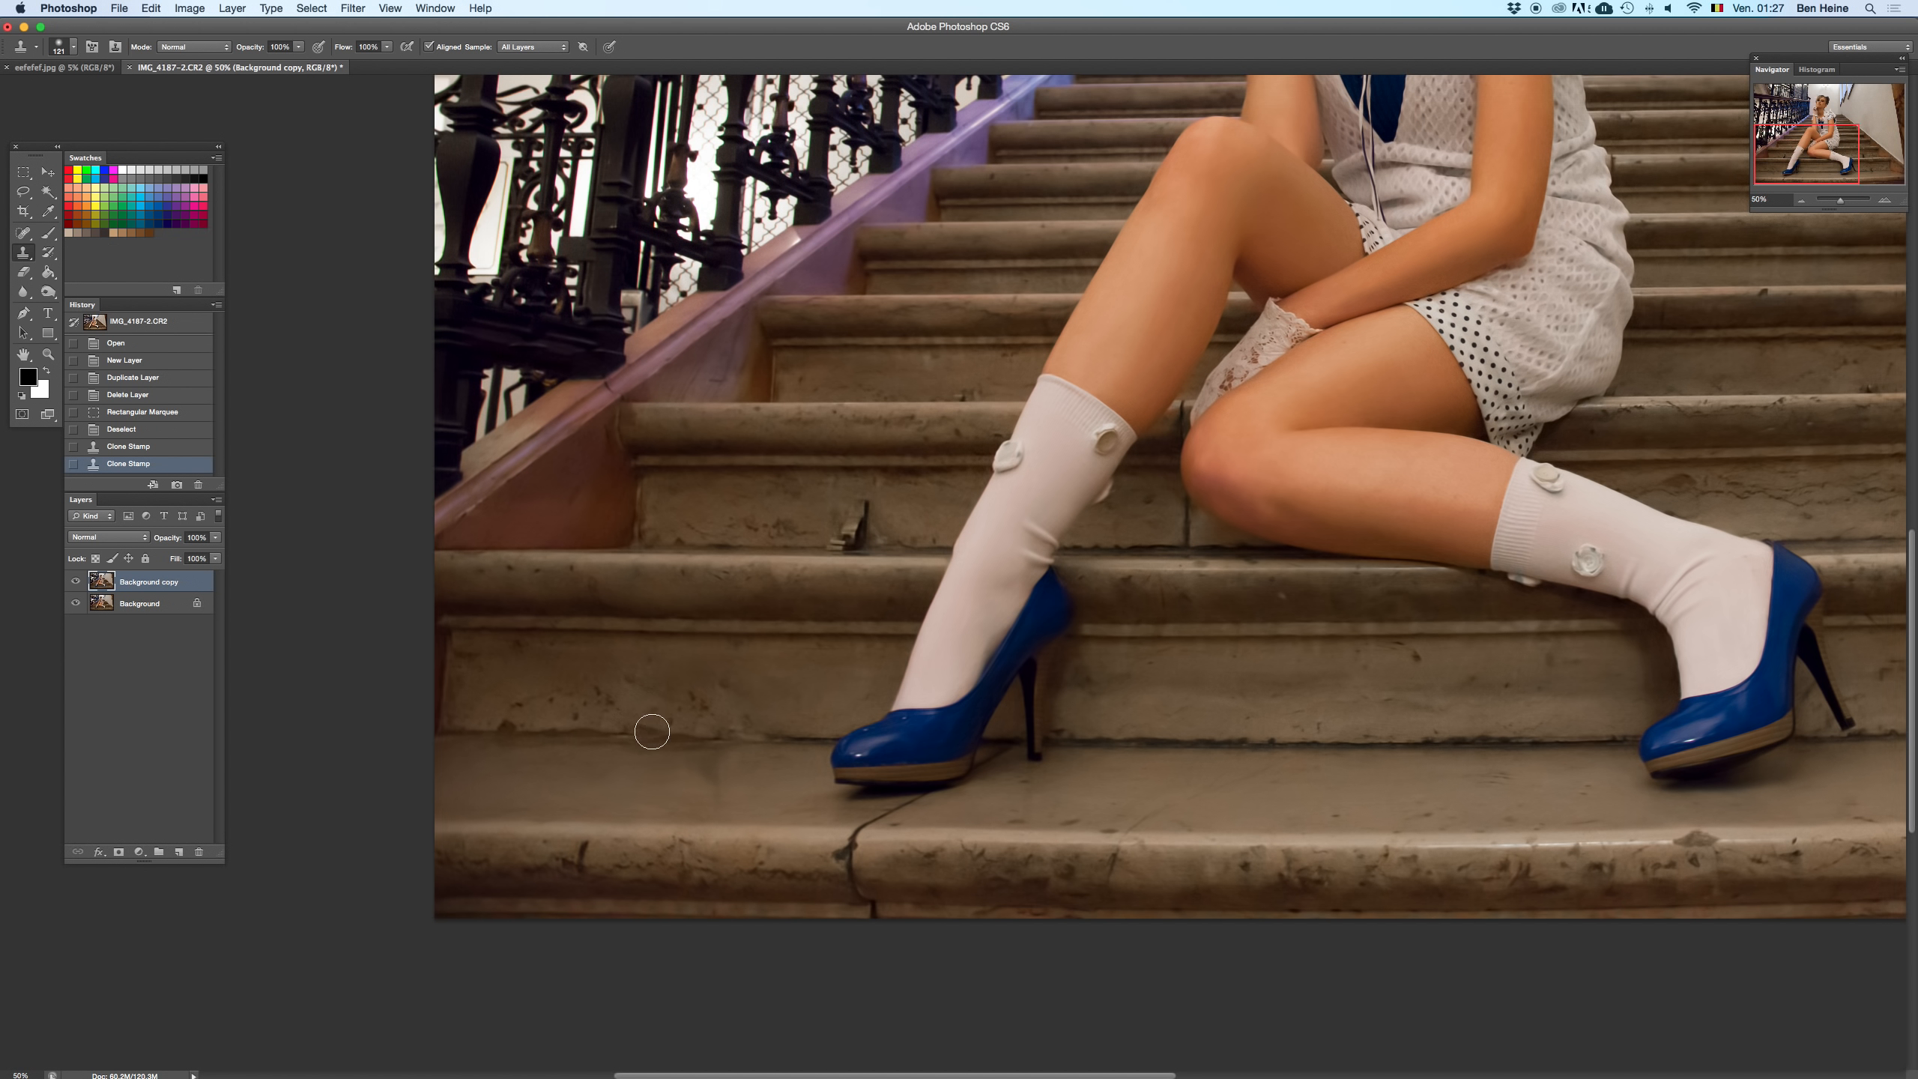
{"action": "left_click_drag", "start_coordinate": [653, 738], "coordinate": [618, 731]}
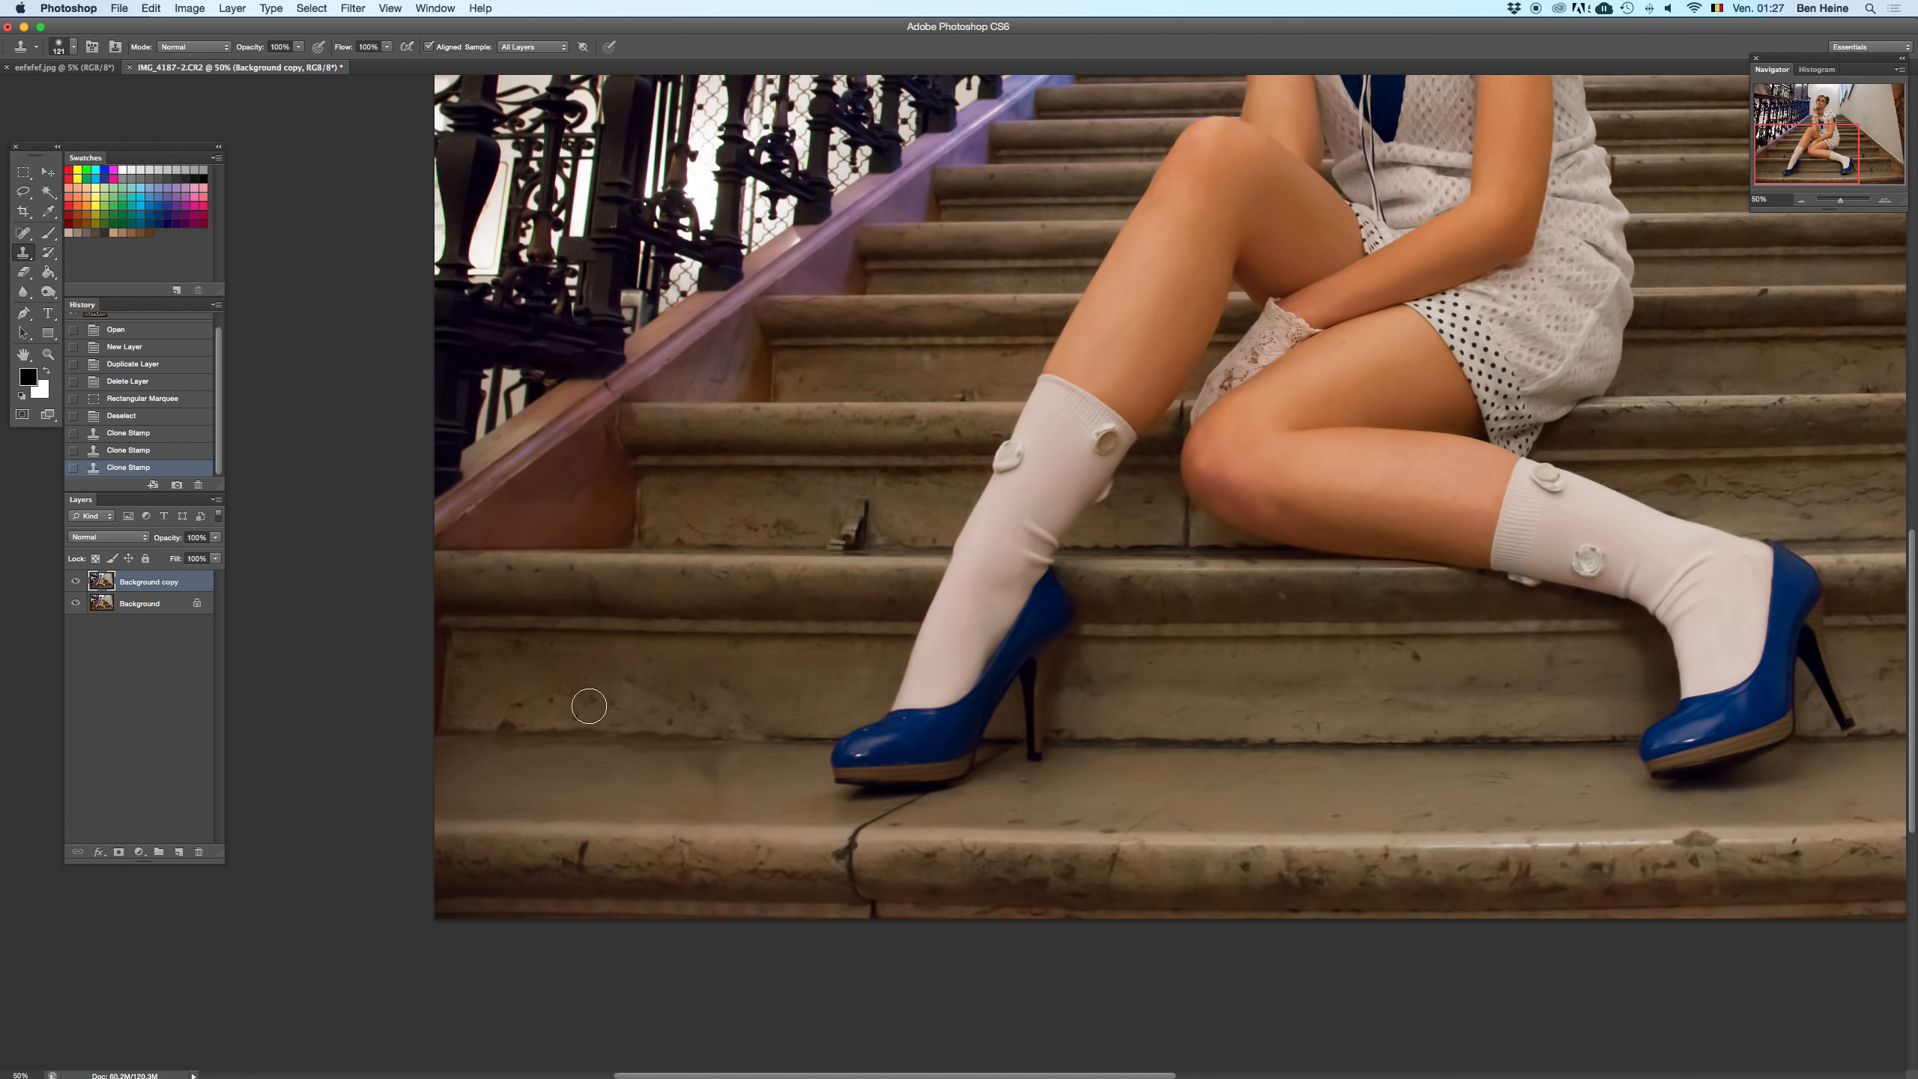
{"action": "left_click", "coordinate": [694, 697]}
{"action": "left_click", "coordinate": [689, 692]}
{"action": "left_click", "coordinate": [670, 714]}
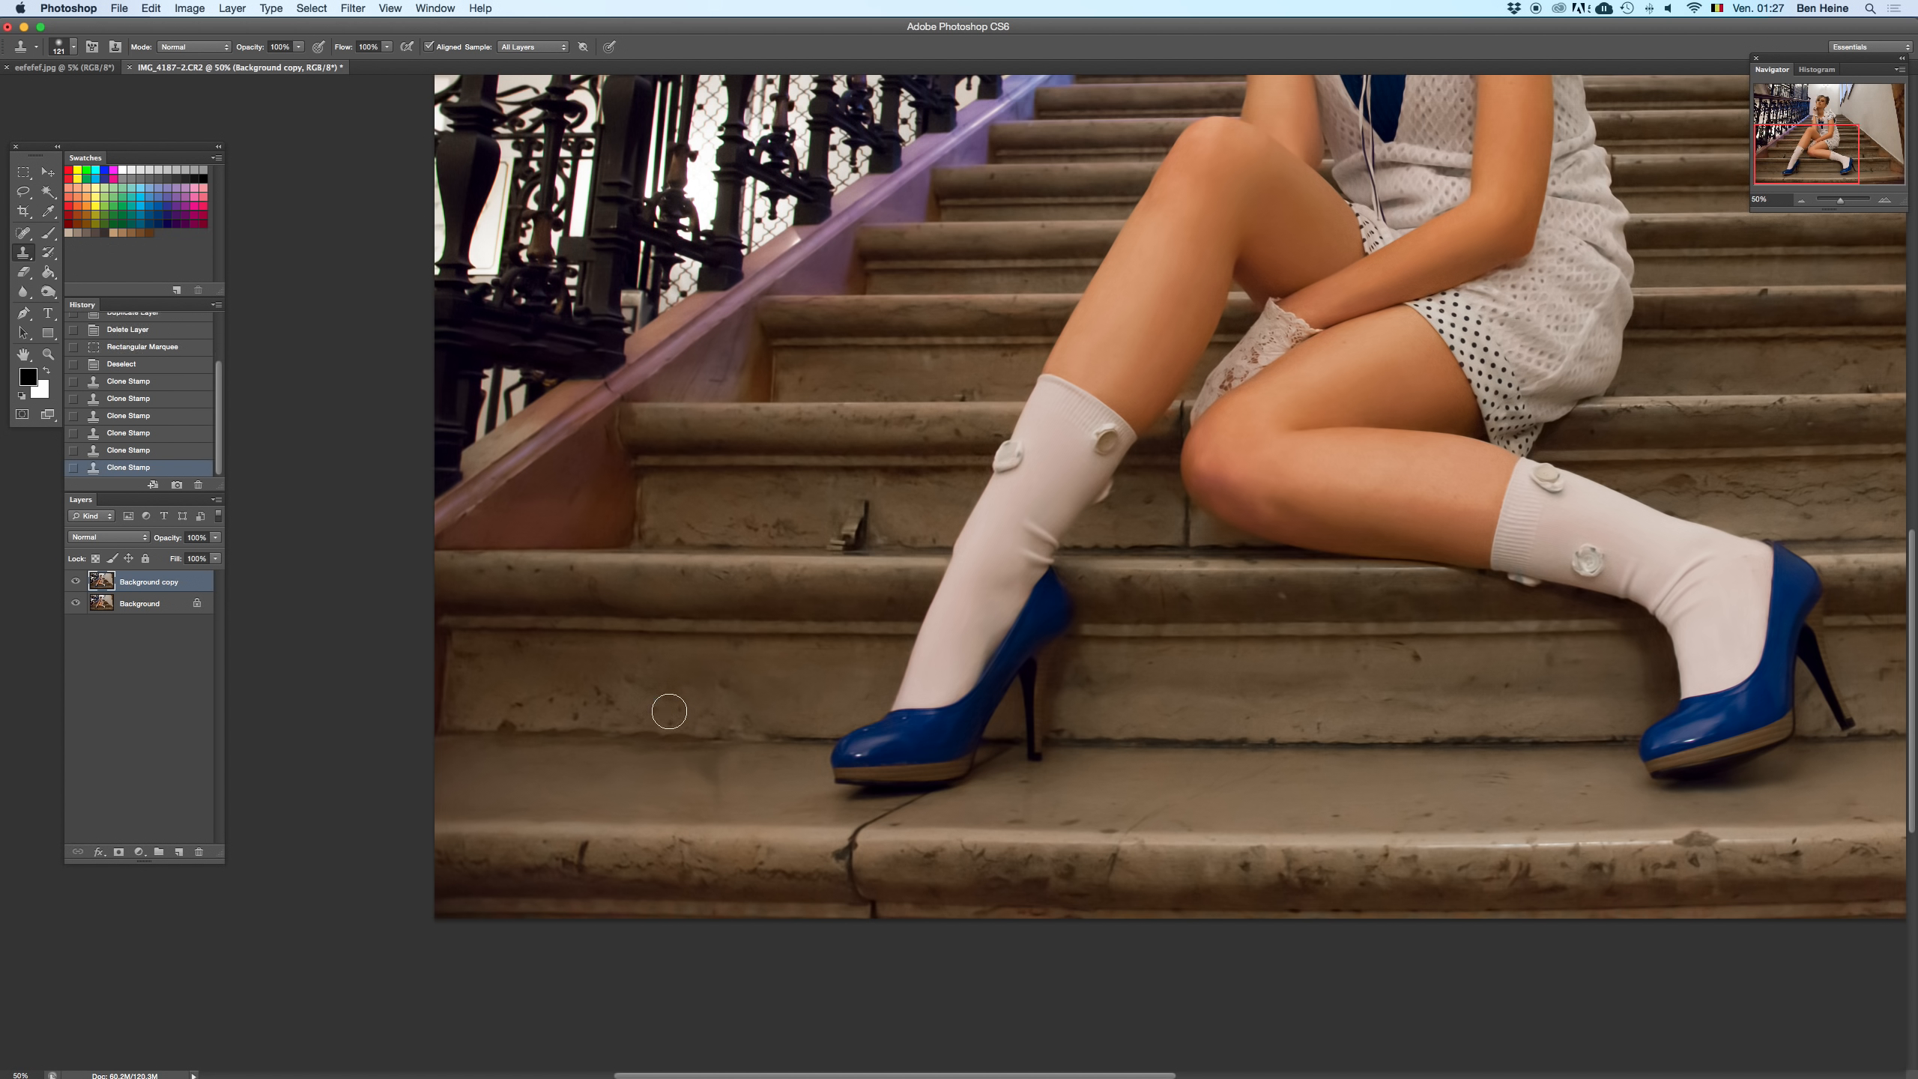
- Clone clean stone over the metal bracket on the lowest riser, right of the right-hand shoe's heel
{"action": "scroll", "coordinate": [1236, 702], "scroll_direction": "right", "scroll_amount": 10}
{"action": "scroll", "coordinate": [1236, 702], "scroll_direction": "down", "scroll_amount": 2}
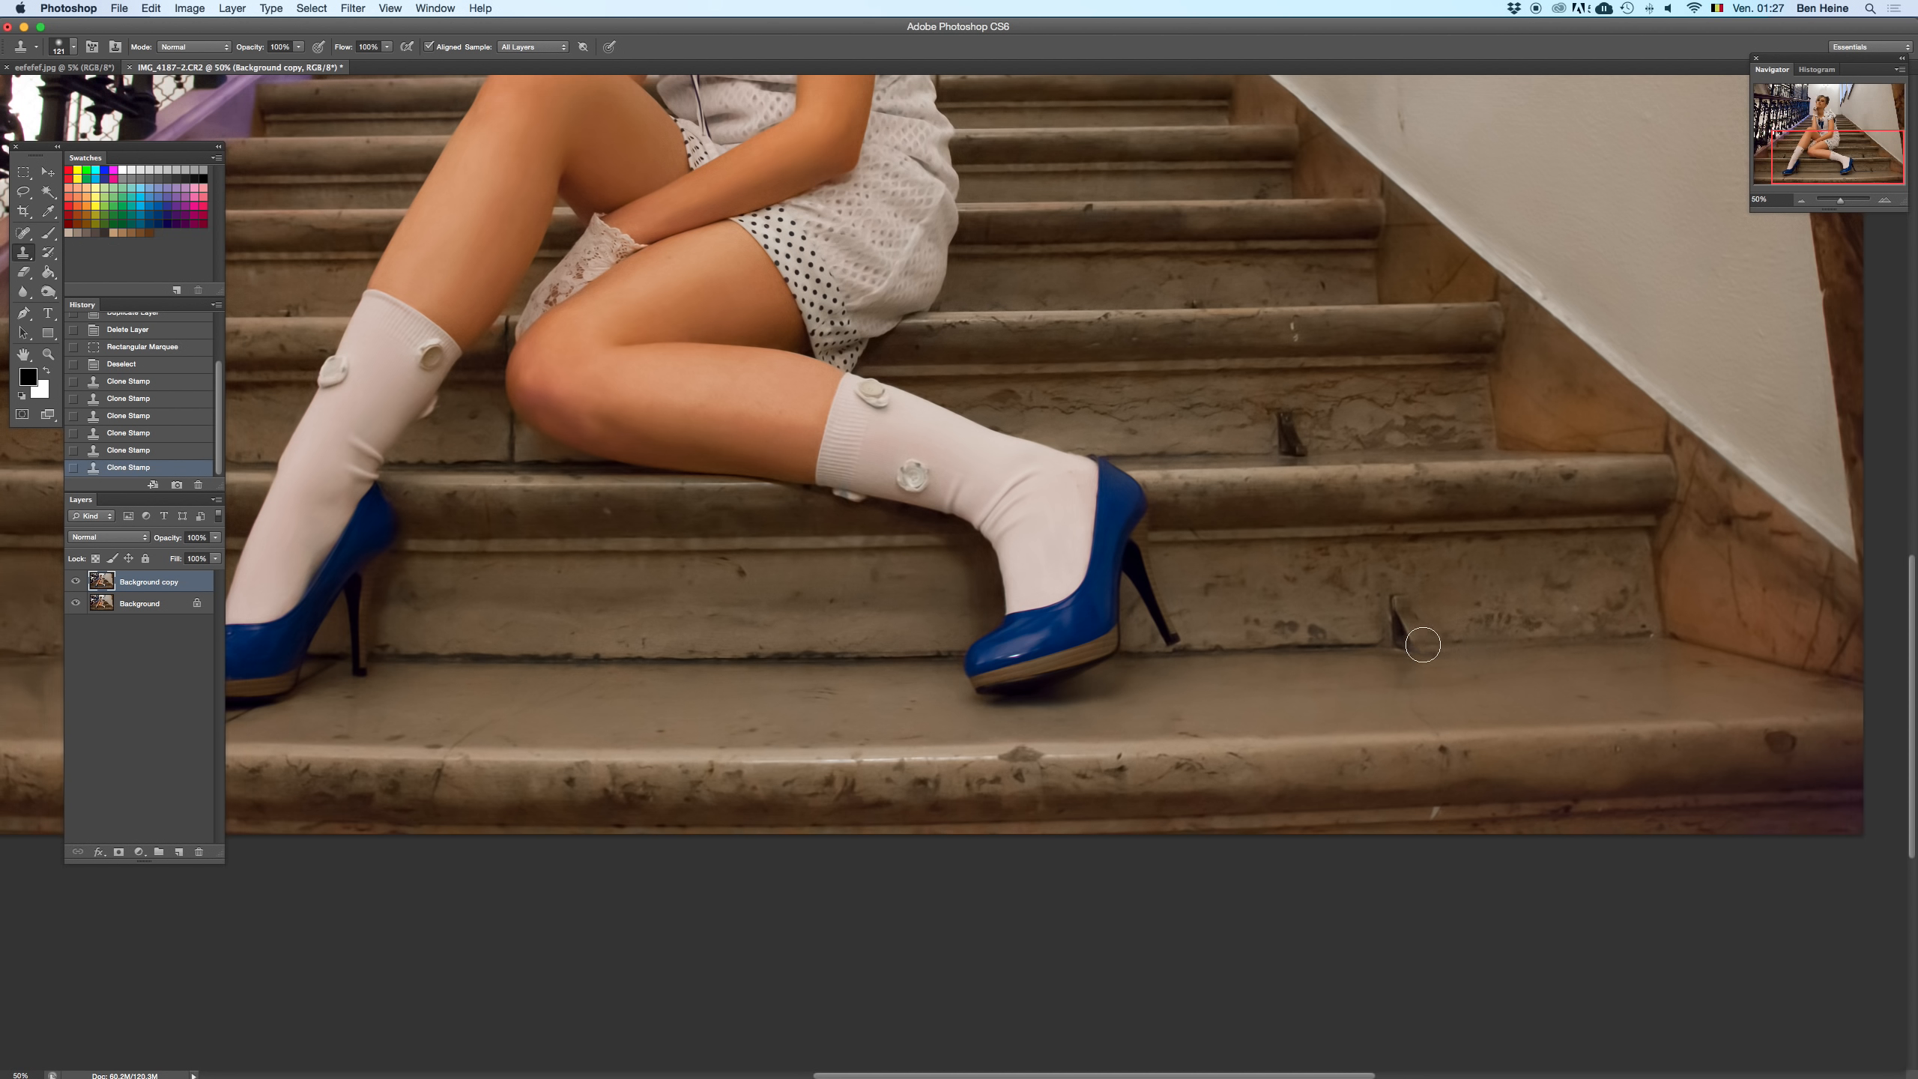
{"action": "mouse_move", "coordinate": [1415, 643]}
{"action": "left_mouse_down"}
{"action": "mouse_move", "coordinate": [1397, 605]}
{"action": "mouse_move", "coordinate": [1394, 619]}
{"action": "left_mouse_up"}
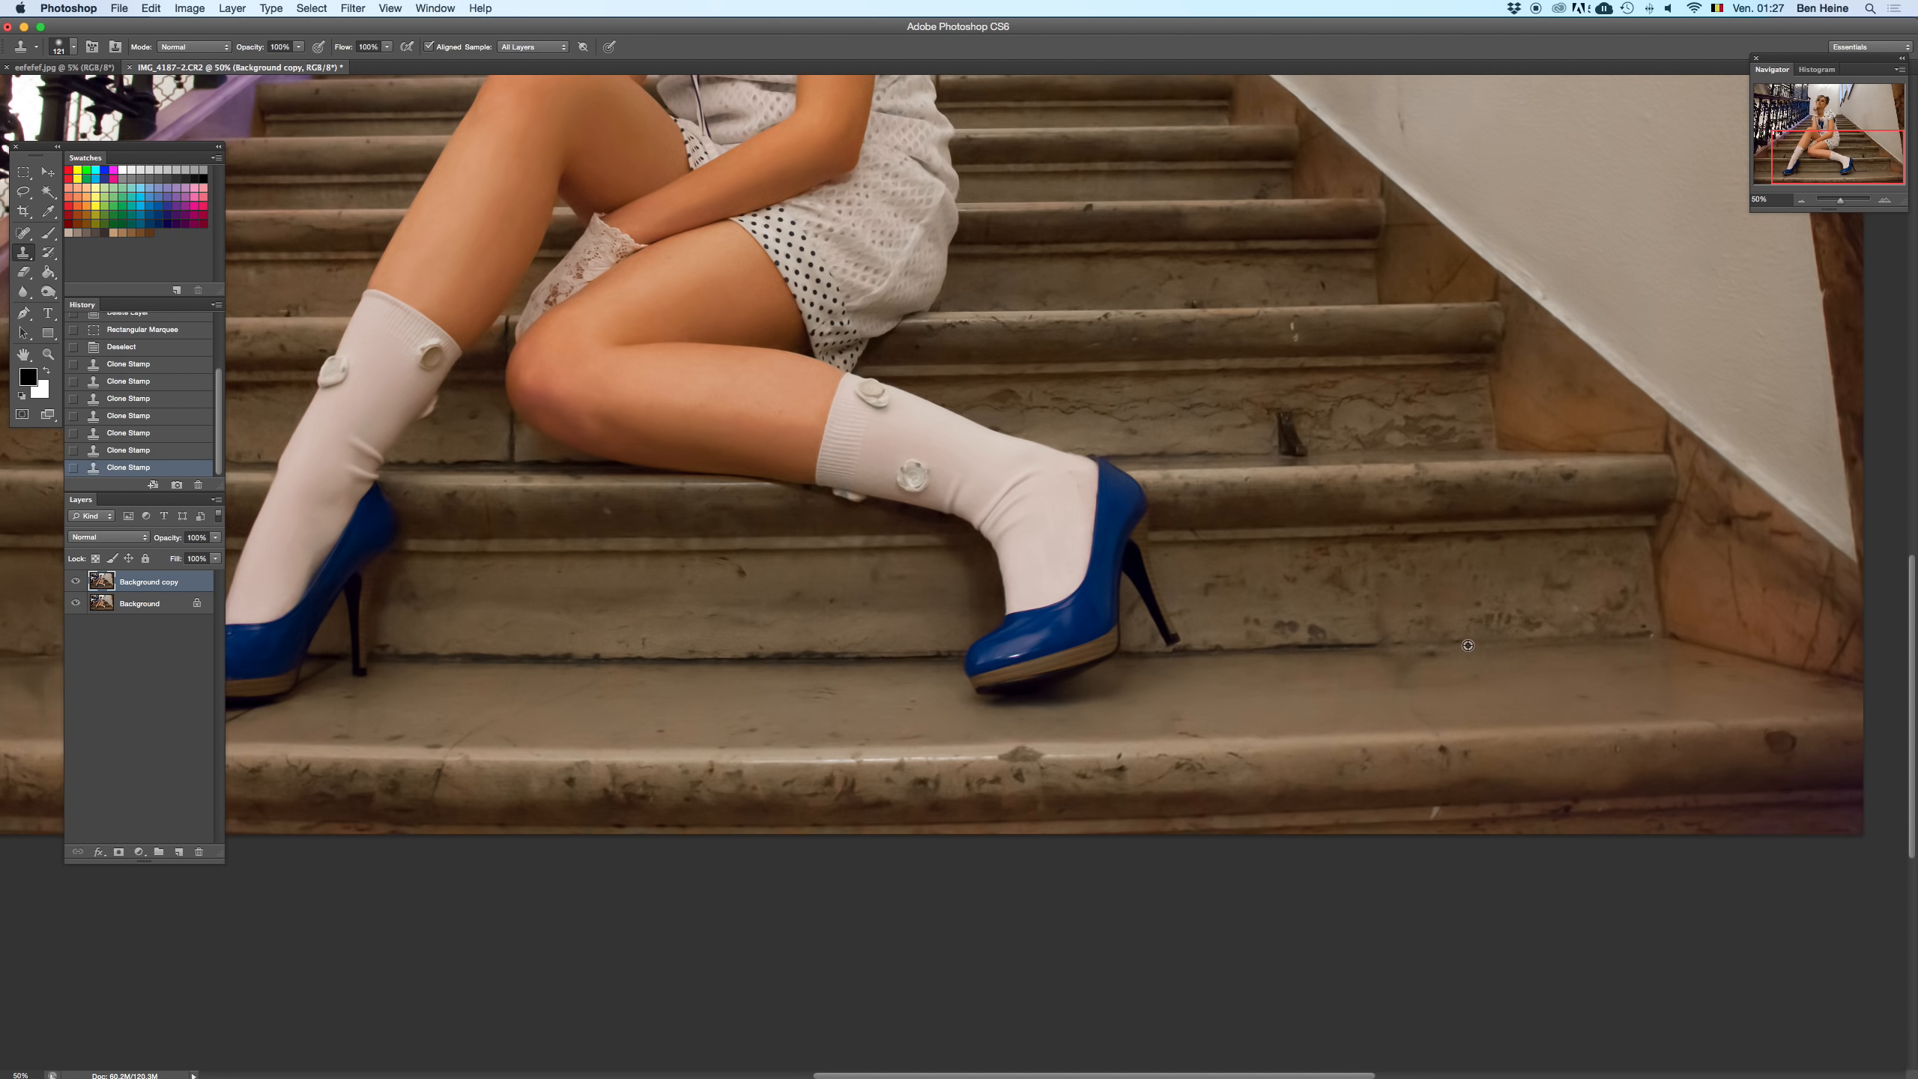
{"action": "left_click", "coordinate": [1423, 644]}
{"action": "left_click_drag", "start_coordinate": [1378, 643], "coordinate": [1378, 578]}
- Clone out the metal bracket on the next riser up, on the right side of the staircase, and blend the patch
{"action": "left_click", "coordinate": [1226, 454], "text": "alt"}
{"action": "left_click", "coordinate": [1287, 453]}
{"action": "left_click", "coordinate": [1229, 449], "text": "alt"}
{"action": "left_click_drag", "start_coordinate": [1291, 449], "coordinate": [1280, 424]}
{"action": "left_click", "coordinate": [1330, 417], "text": "alt"}
{"action": "left_click", "coordinate": [1288, 422]}
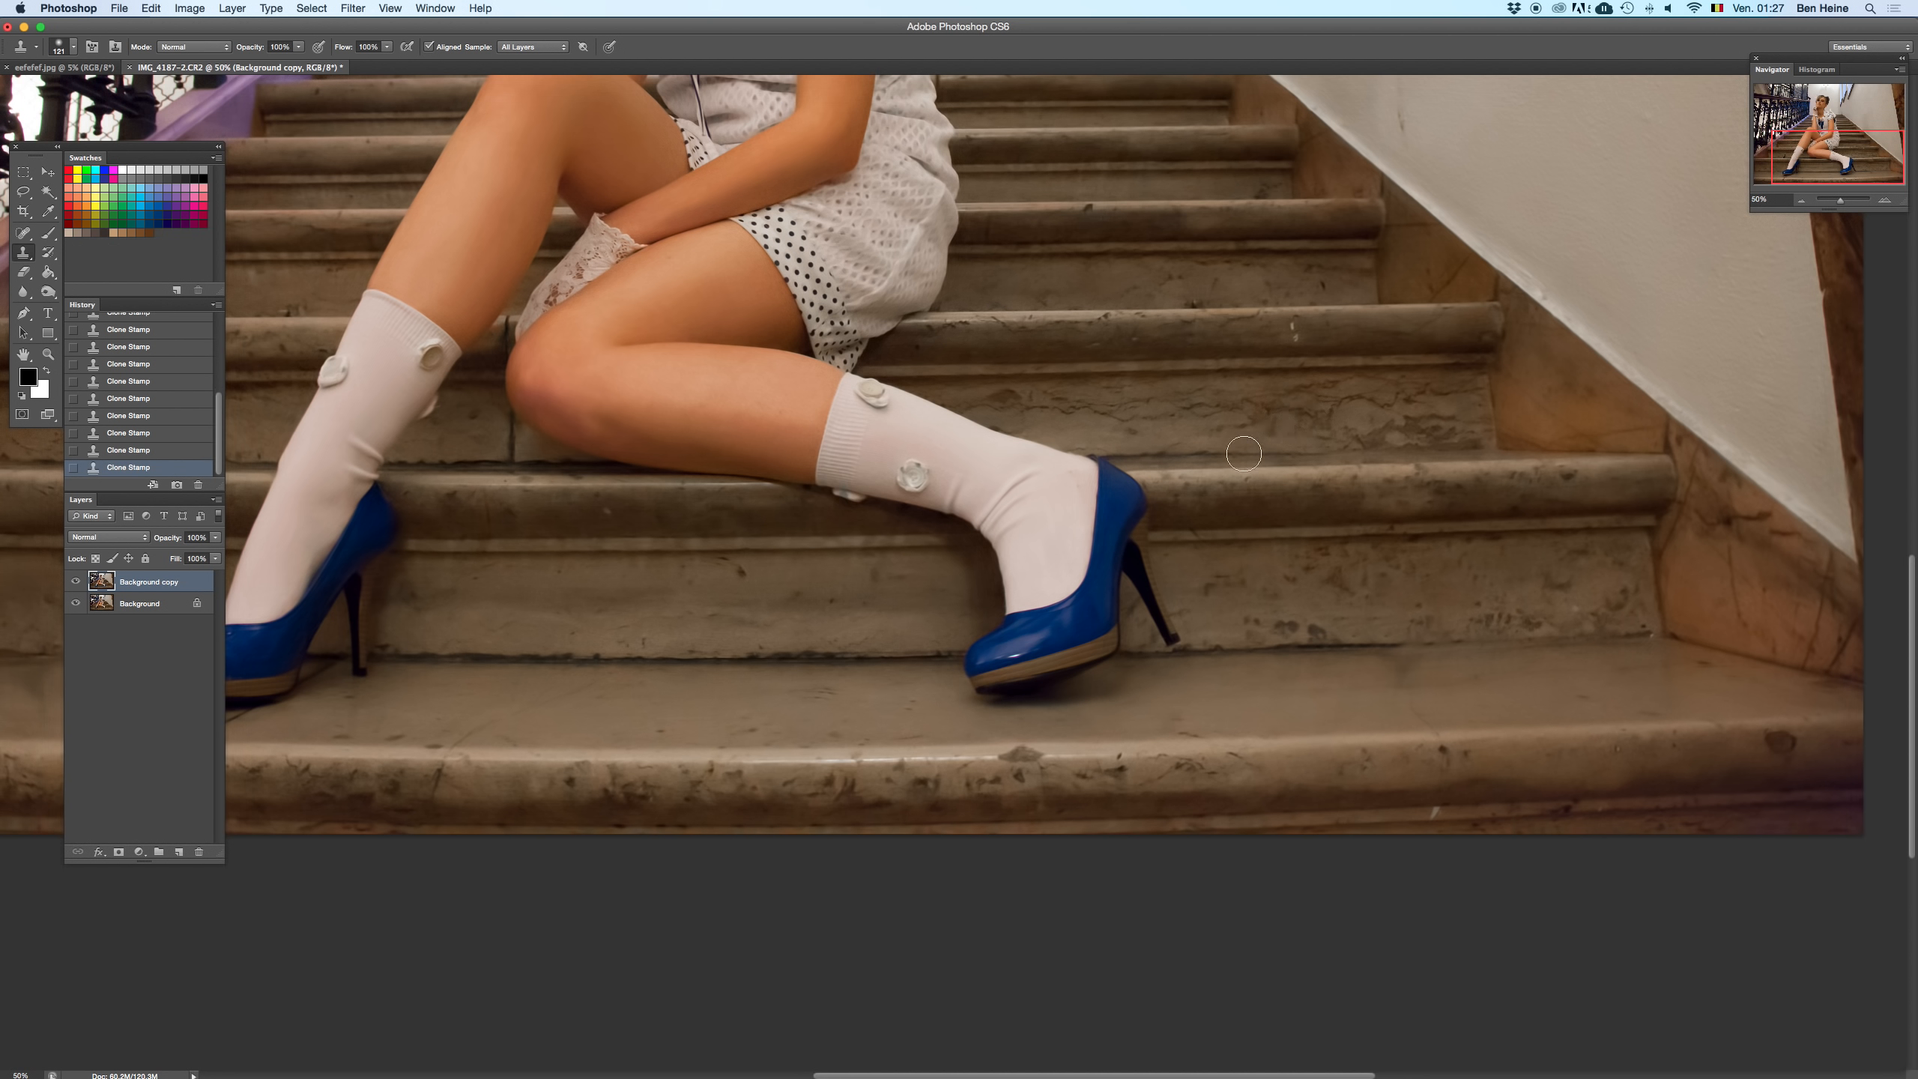
{"action": "left_click", "coordinate": [1251, 428], "text": "alt"}
{"action": "left_click_drag", "start_coordinate": [1274, 428], "coordinate": [1328, 437]}
{"action": "left_click", "coordinate": [1359, 419], "text": "alt"}
{"action": "left_click", "coordinate": [1360, 420], "text": "alt"}
- Reduce the brush size and clone out the metal bracket on the second riser, left of the white sock
{"action": "left_click_drag", "start_coordinate": [891, 597], "coordinate": [1322, 594]}
{"action": "left_click_drag", "start_coordinate": [857, 563], "coordinate": [988, 562]}
{"action": "left_click_drag", "start_coordinate": [1006, 638], "coordinate": [912, 622]}
{"action": "left_click_drag", "start_coordinate": [956, 414], "coordinate": [826, 575]}
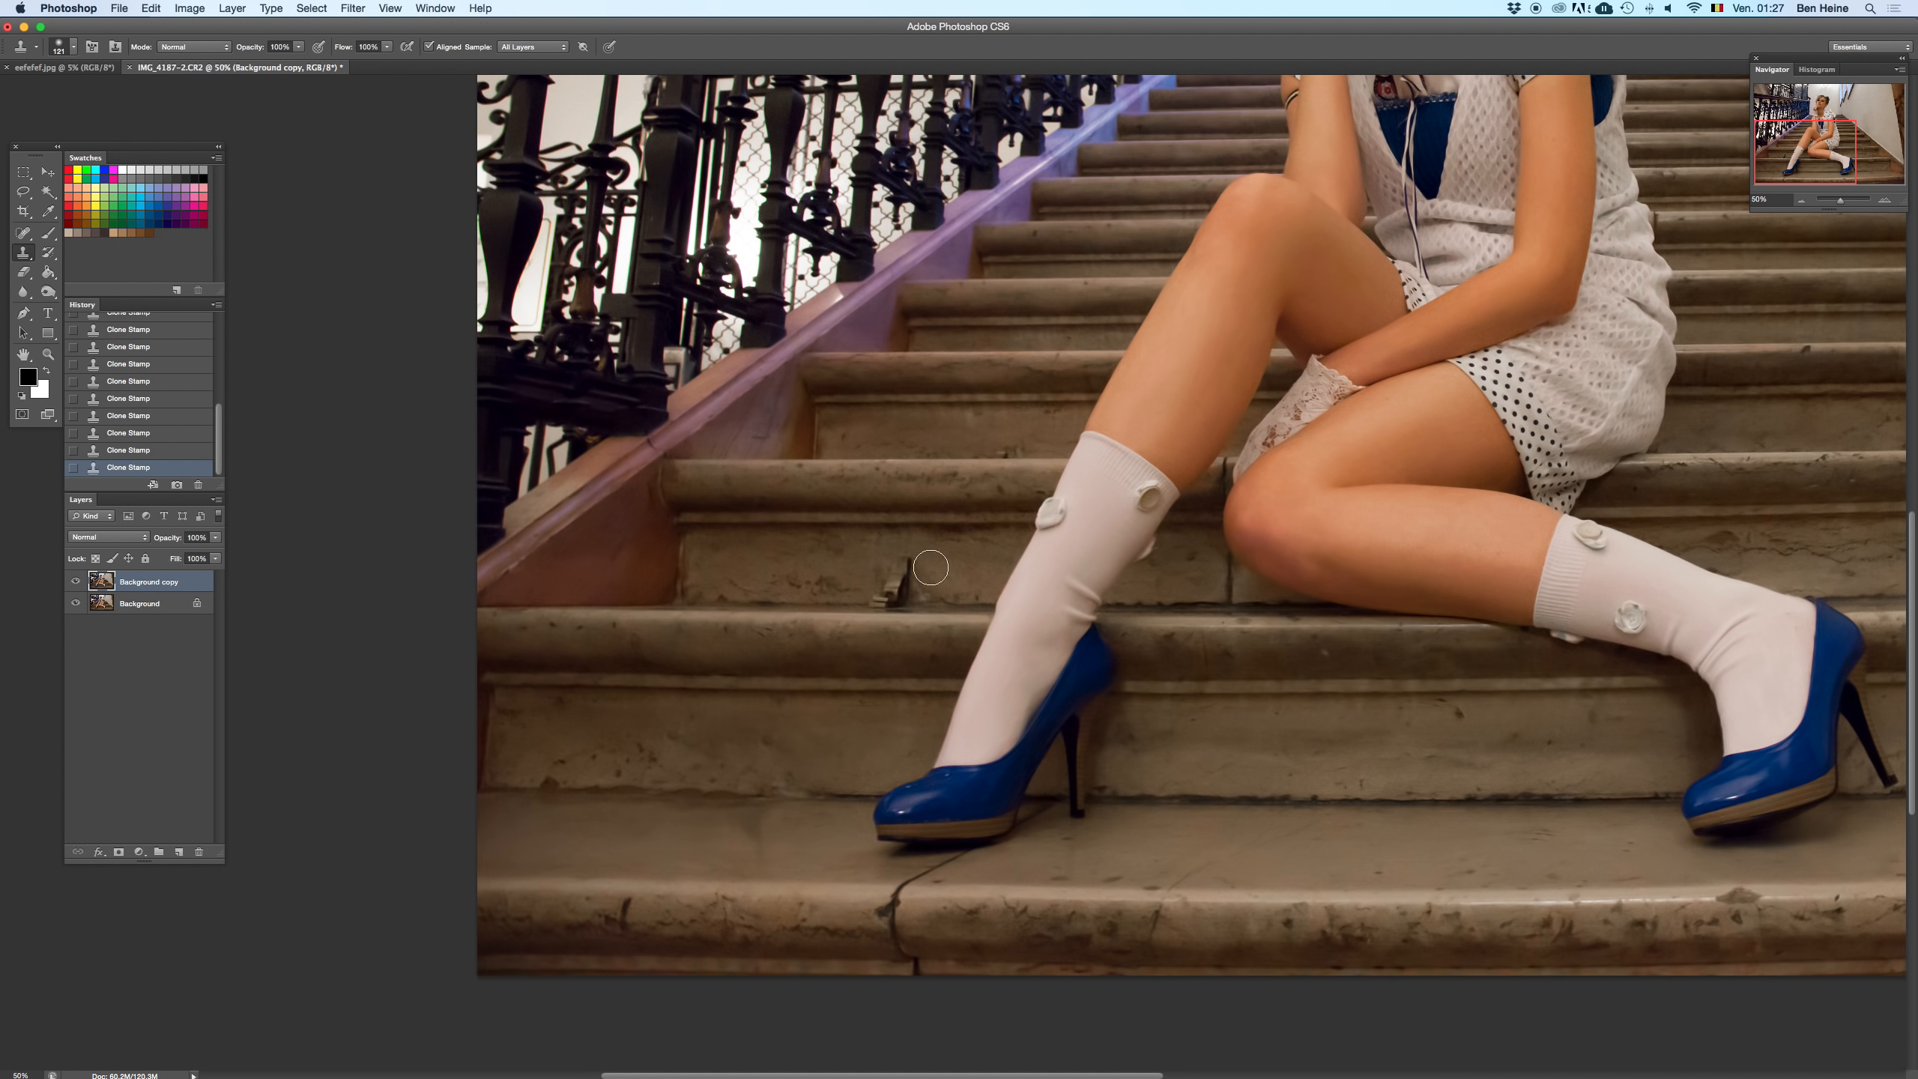
{"action": "left_click", "coordinate": [819, 600], "text": "alt"}
{"action": "right_click", "coordinate": [977, 566]}
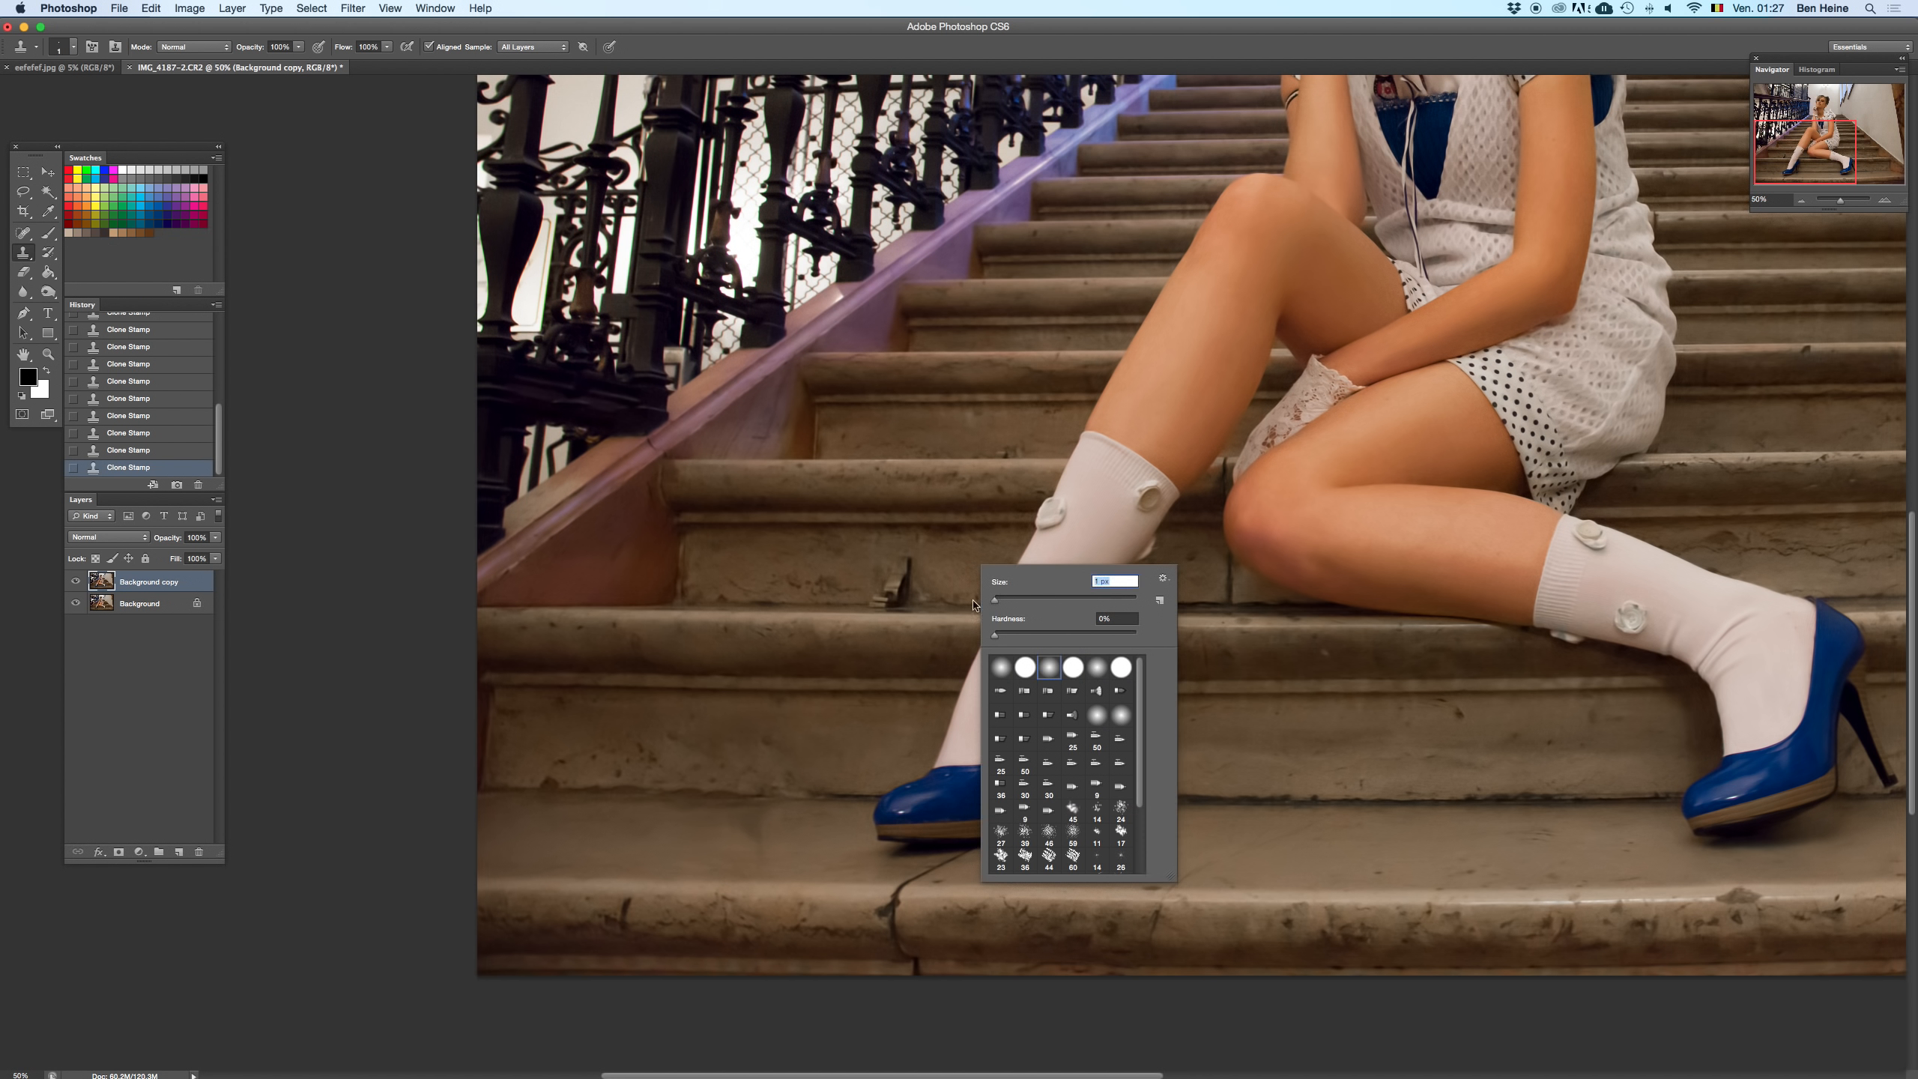
{"action": "key", "text": "Return"}
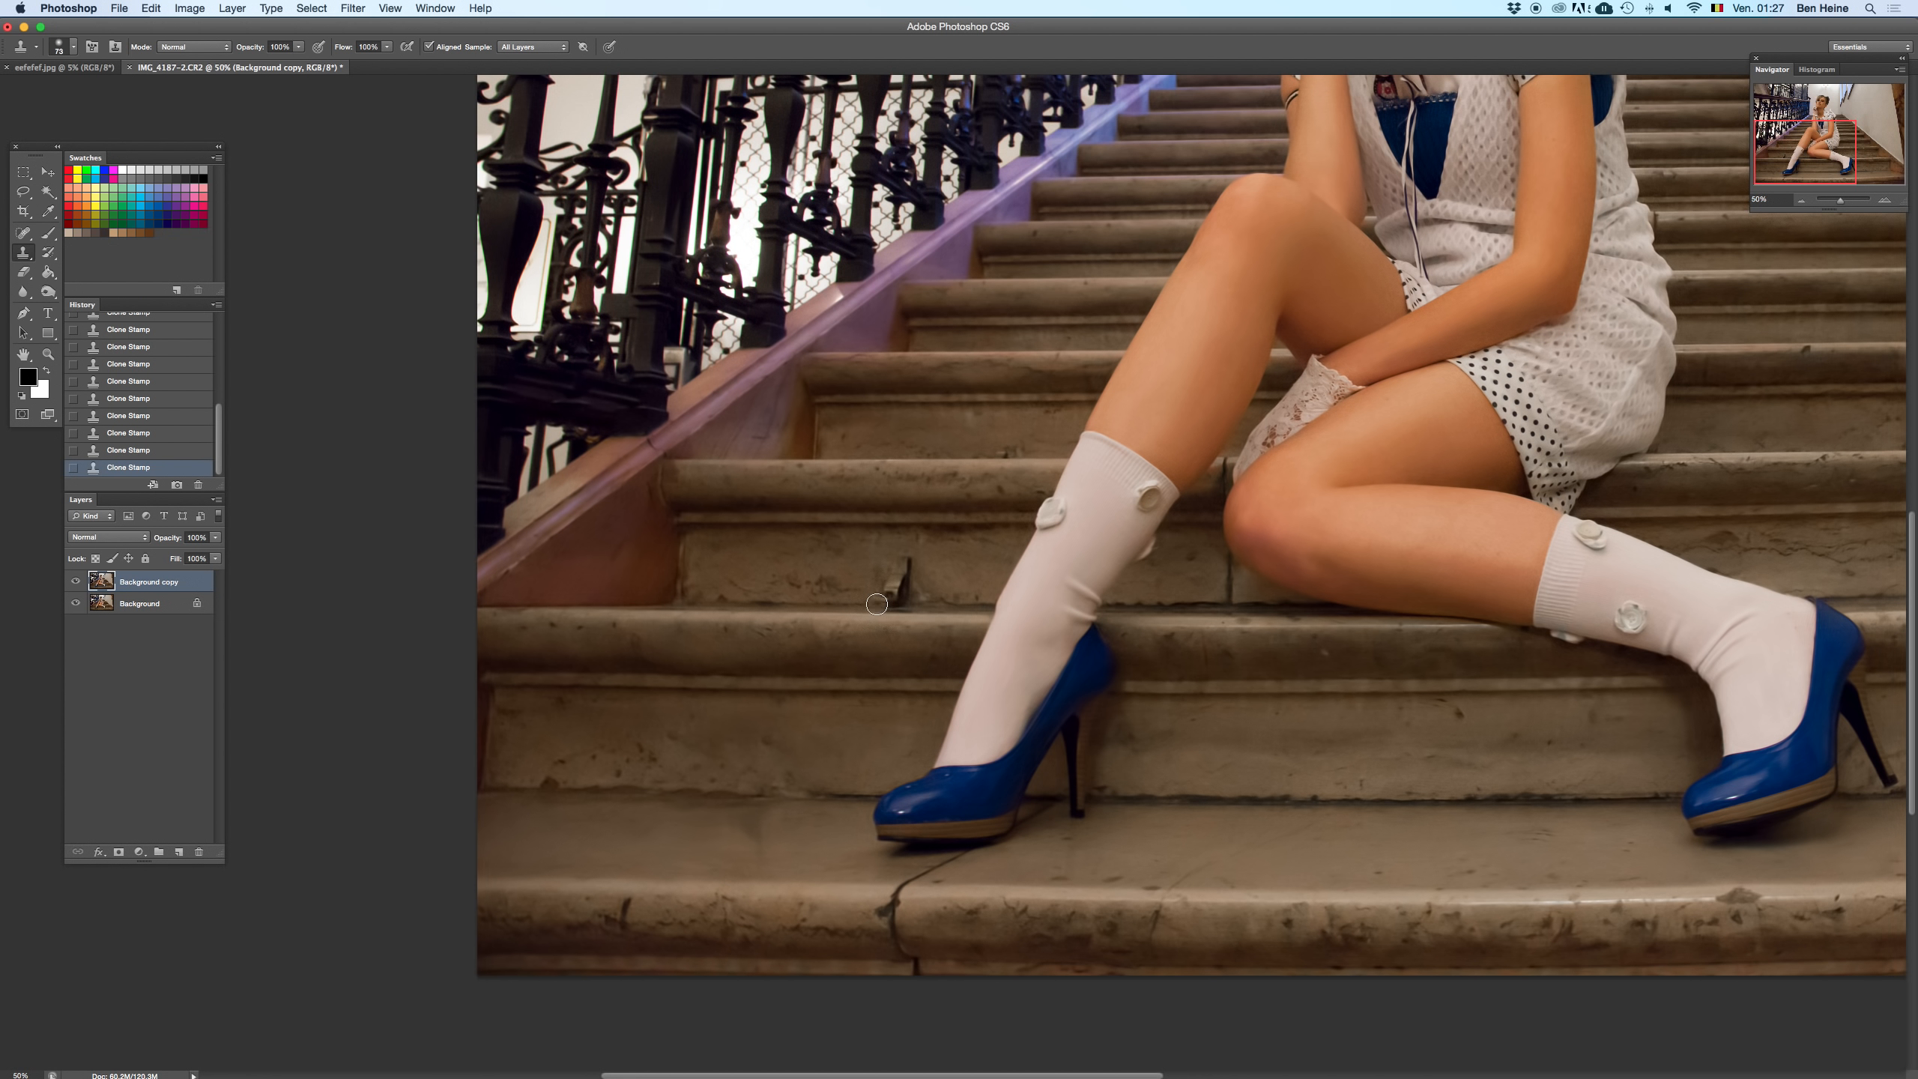
{"action": "left_click_drag", "start_coordinate": [894, 602], "coordinate": [923, 581]}
{"action": "left_click", "coordinate": [931, 568], "text": "alt"}
{"action": "left_click", "coordinate": [945, 571], "text": "alt"}
{"action": "left_click_drag", "start_coordinate": [929, 602], "coordinate": [893, 601]}
{"action": "scroll", "coordinate": [1477, 459], "scroll_direction": "down", "scroll_amount": 8}
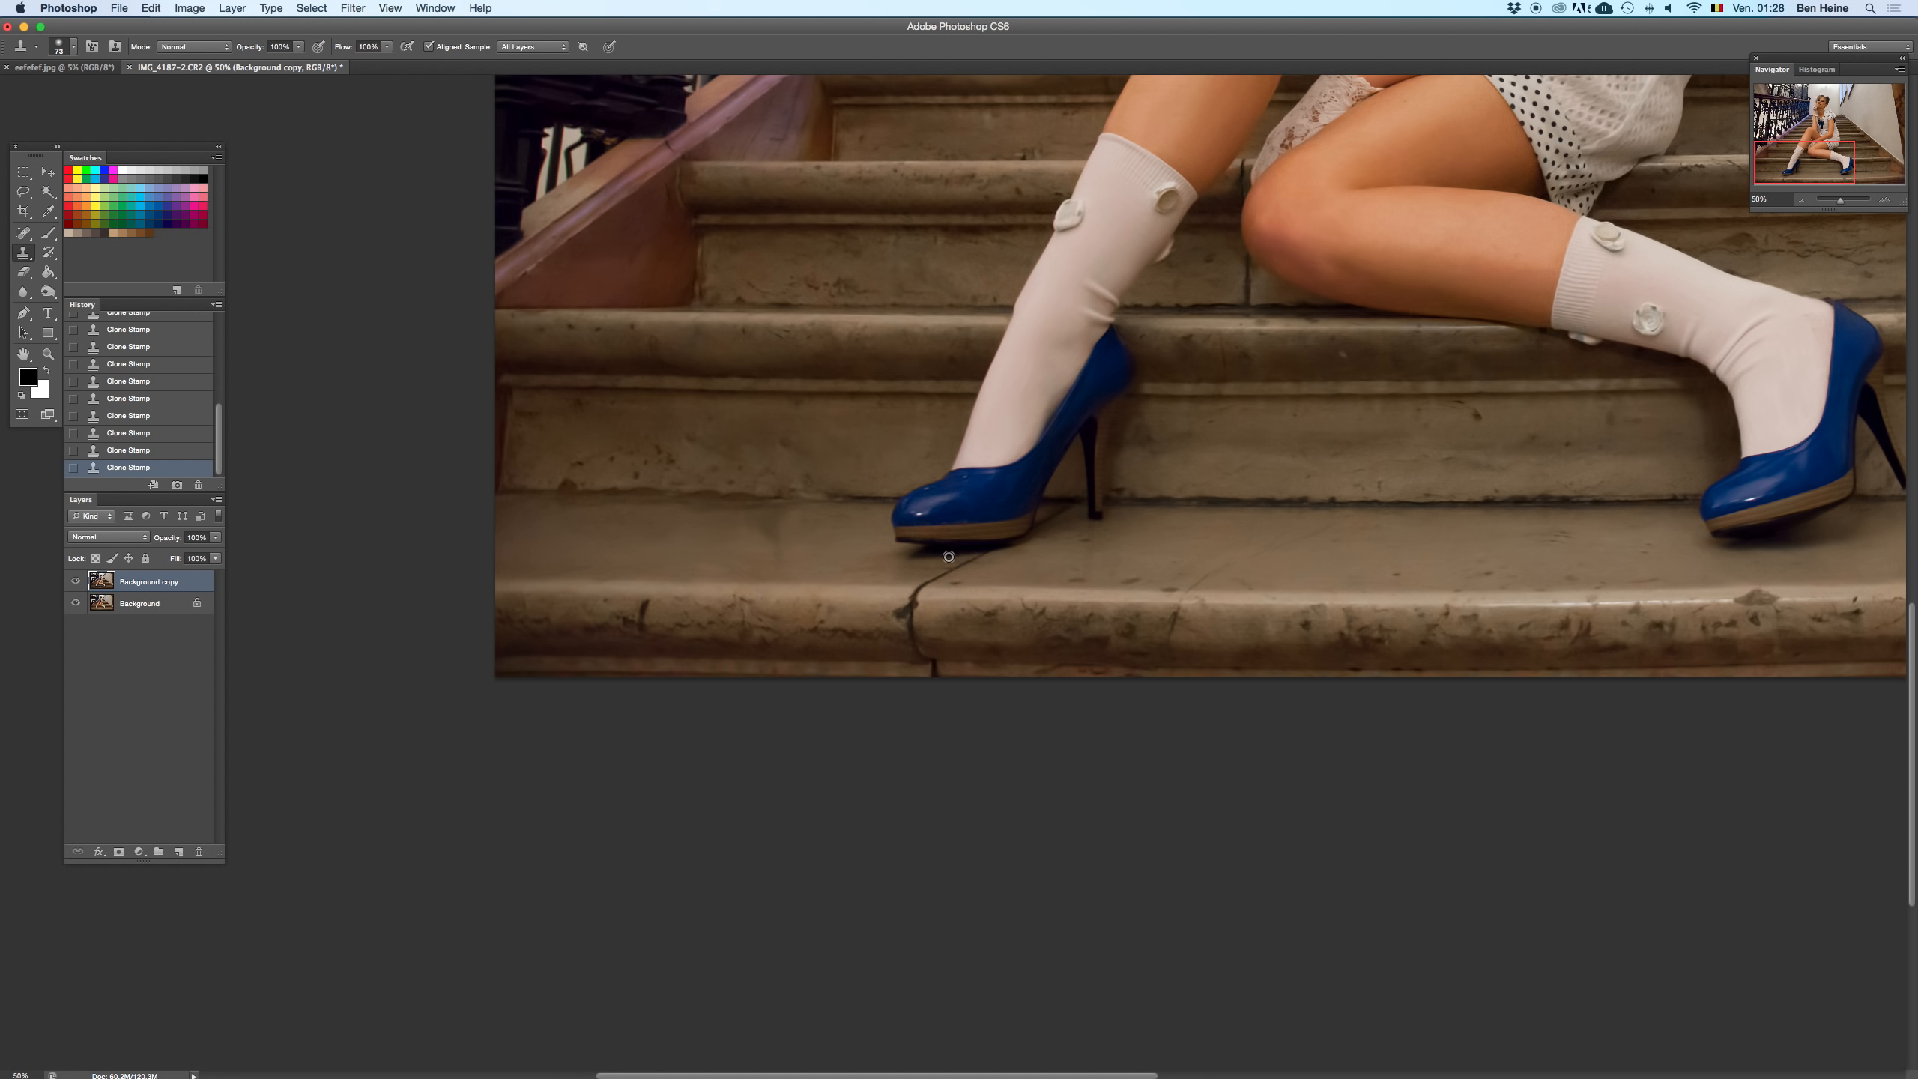
- Clone out the dark crack running from beneath the left-hand shoe across the lowest tread and down its front edge
{"action": "left_click_drag", "start_coordinate": [982, 556], "coordinate": [942, 572]}
{"action": "left_click_drag", "start_coordinate": [919, 585], "coordinate": [911, 592]}
{"action": "left_click_drag", "start_coordinate": [916, 598], "coordinate": [915, 649]}
{"action": "key", "text": "super+z"}
{"action": "left_click", "coordinate": [984, 638], "text": "alt"}
{"action": "left_click", "coordinate": [984, 496], "text": "alt"}
{"action": "left_click_drag", "start_coordinate": [933, 642], "coordinate": [920, 638]}
{"action": "key", "text": "super+z"}
{"action": "left_click", "coordinate": [865, 636], "text": "alt"}
{"action": "left_click_drag", "start_coordinate": [918, 635], "coordinate": [935, 675]}
{"action": "left_click", "coordinate": [901, 664], "text": "alt"}
- Clone out the dark vein near the left end of the lowest step's edge and the vertical joint in the riser beside the knee
{"action": "left_click", "coordinate": [667, 628], "text": "alt"}
{"action": "left_click_drag", "start_coordinate": [644, 628], "coordinate": [641, 613]}
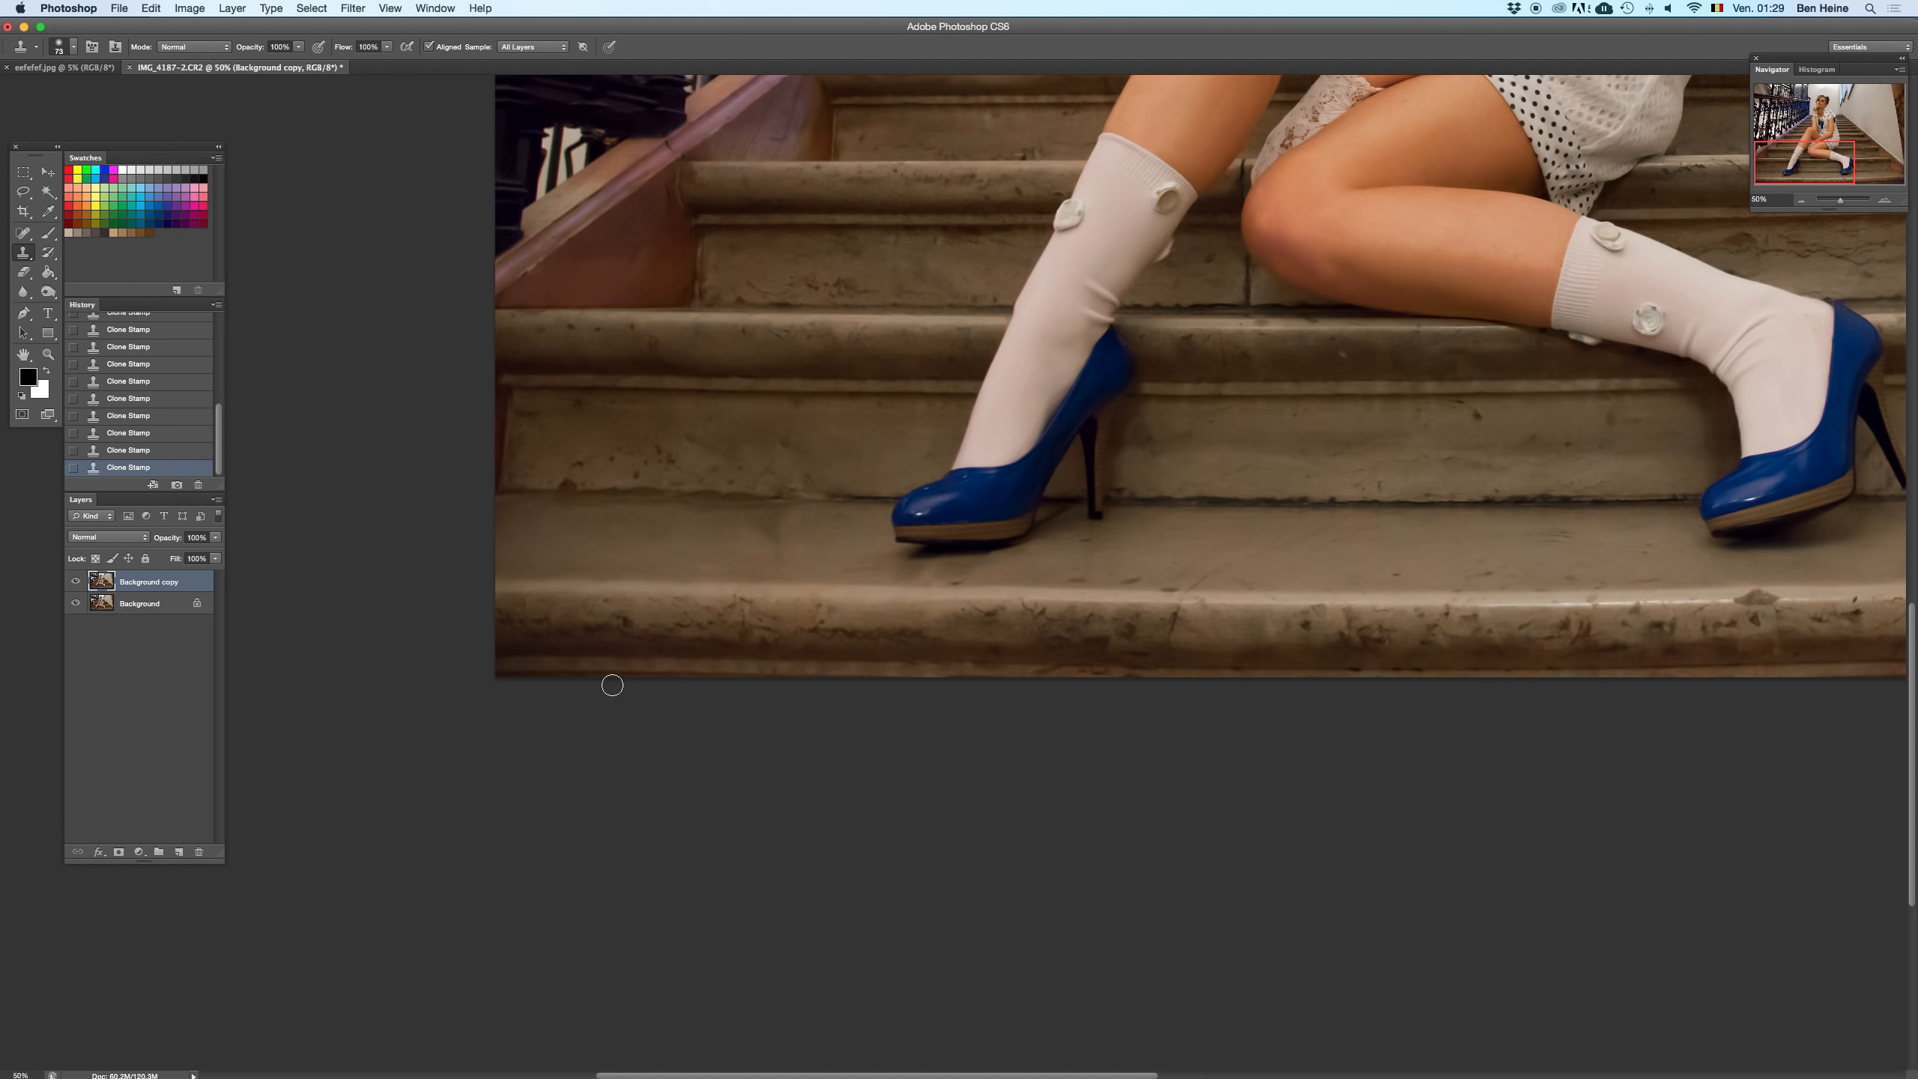
{"action": "scroll", "coordinate": [651, 625], "scroll_direction": "right", "scroll_amount": 5}
{"action": "scroll", "coordinate": [898, 629], "scroll_direction": "up", "scroll_amount": 3}
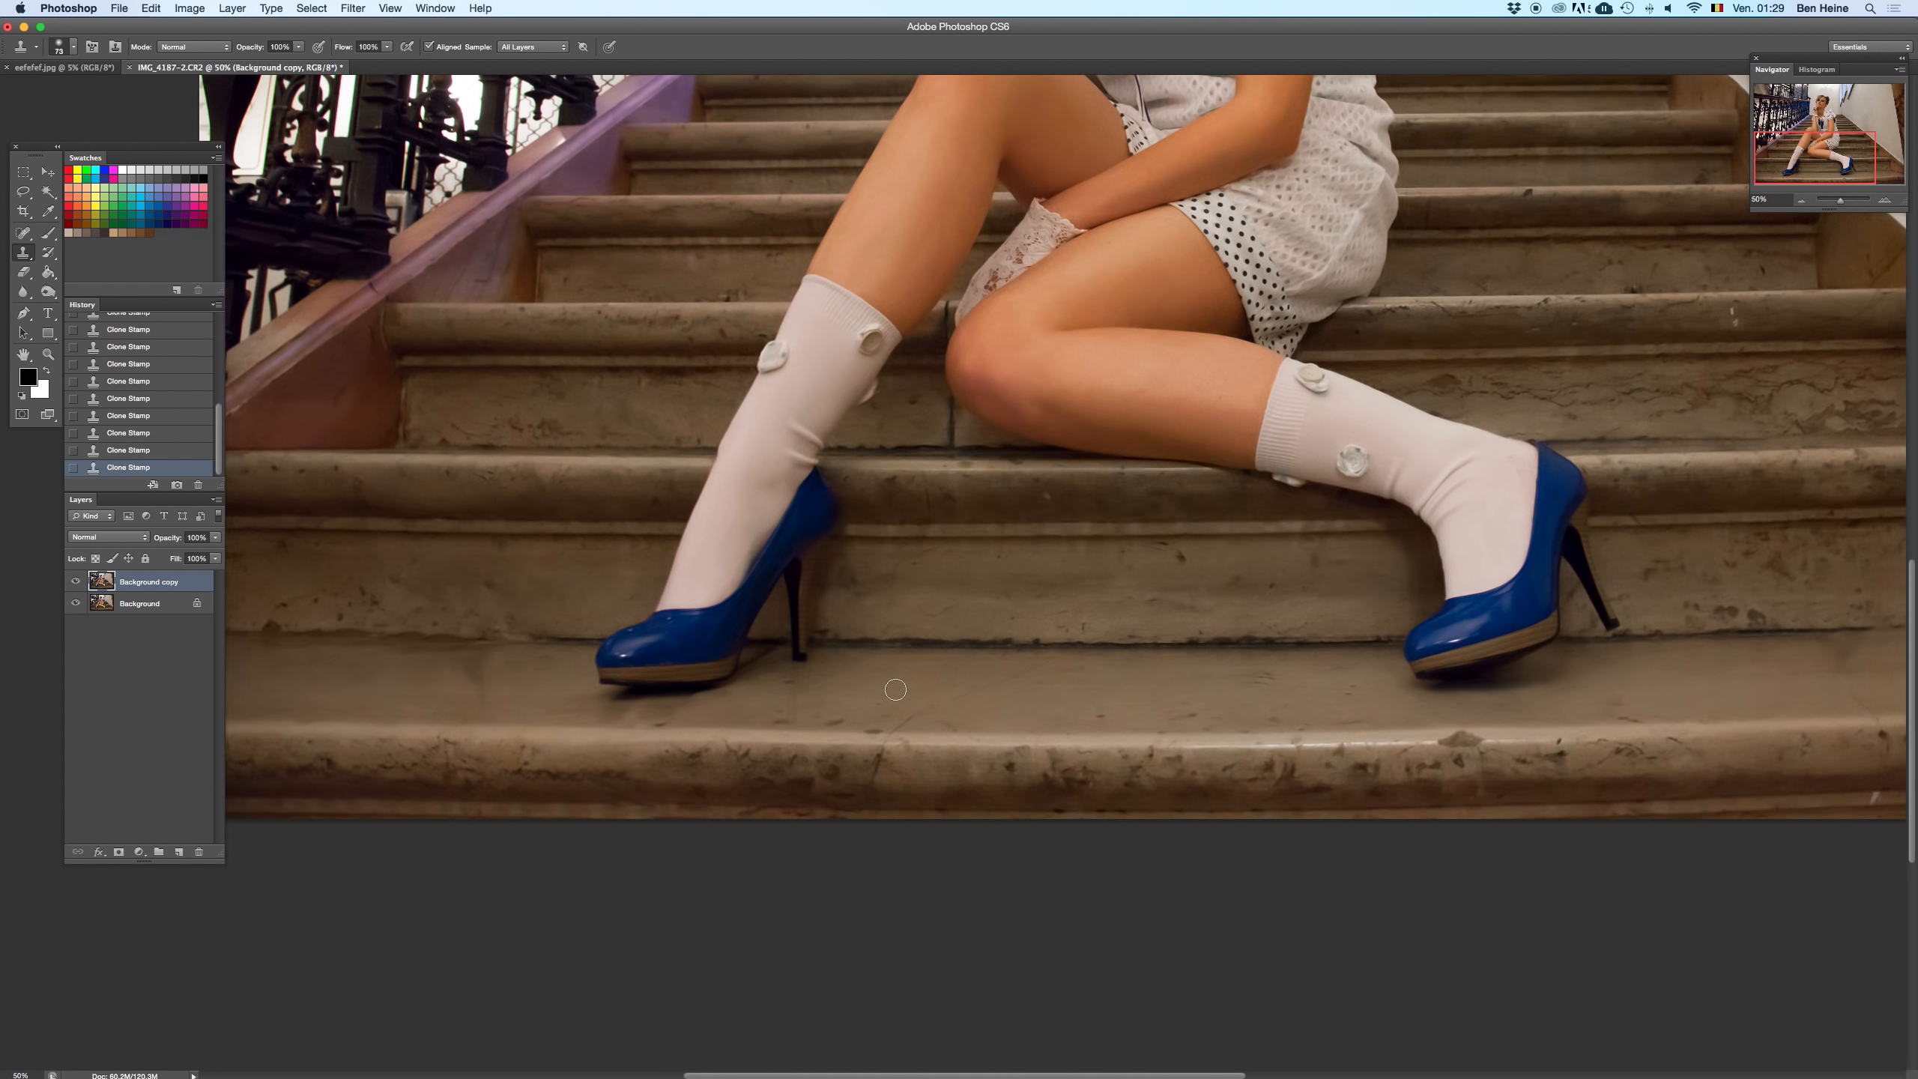
{"action": "left_click", "coordinate": [908, 453], "text": "alt"}
{"action": "left_click_drag", "start_coordinate": [943, 330], "coordinate": [950, 318]}
- Clone out the small white marks on the right side of the staircase, on an upper step's edge and on the lowest step's front edge
{"action": "mouse_move", "coordinate": [933, 527]}
{"action": "left_mouse_down"}
{"action": "mouse_move", "coordinate": [1023, 411]}
{"action": "mouse_move", "coordinate": [550, 570]}
{"action": "left_mouse_up"}
{"action": "left_click", "coordinate": [1155, 382], "text": "alt"}
{"action": "left_click", "coordinate": [1137, 380]}
{"action": "left_click", "coordinate": [1139, 391]}
{"action": "left_click_drag", "start_coordinate": [1545, 792], "coordinate": [1518, 632]}
{"action": "left_click_drag", "start_coordinate": [1245, 697], "coordinate": [1253, 709]}
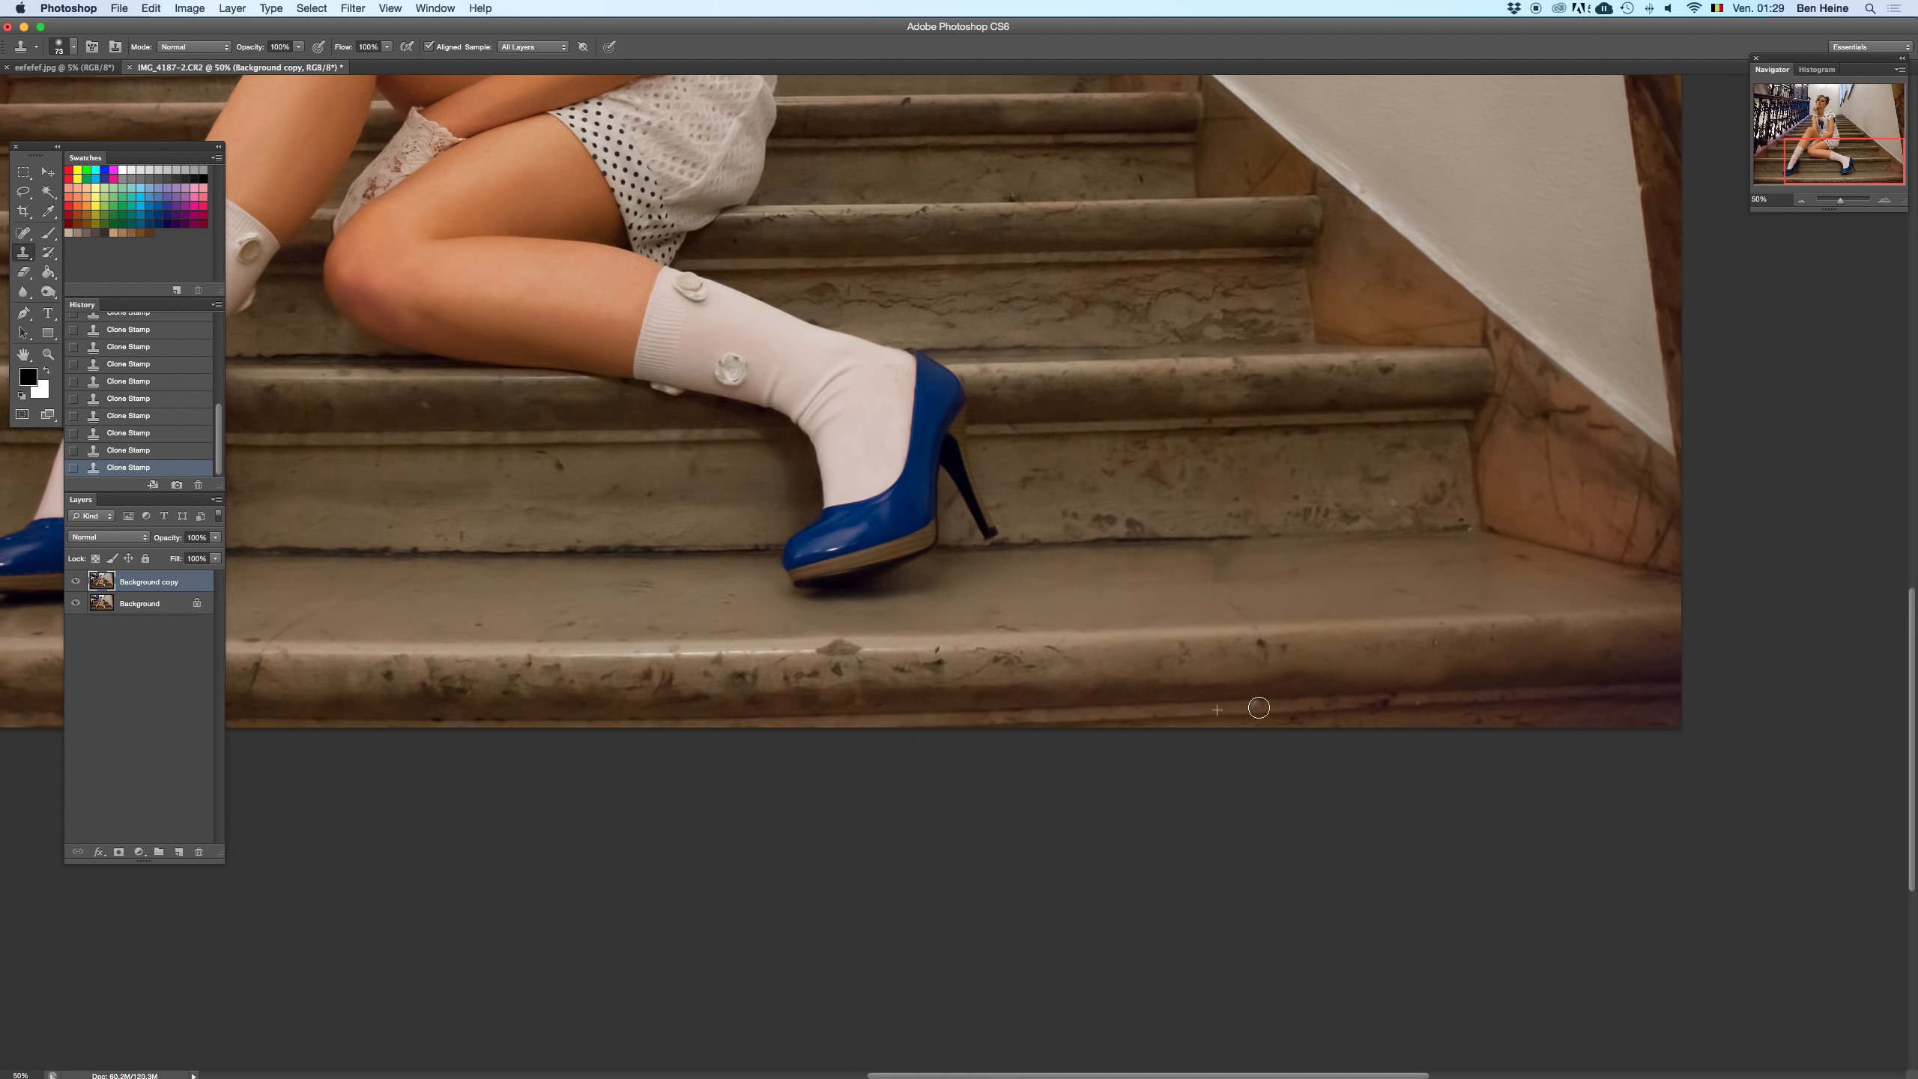
- Compare the whole portrait with and without the retouching by deleting the Background copy layer and toggling that deletion, then keep the layer
{"action": "scroll", "coordinate": [1159, 728], "scroll_direction": "left", "scroll_amount": 10}
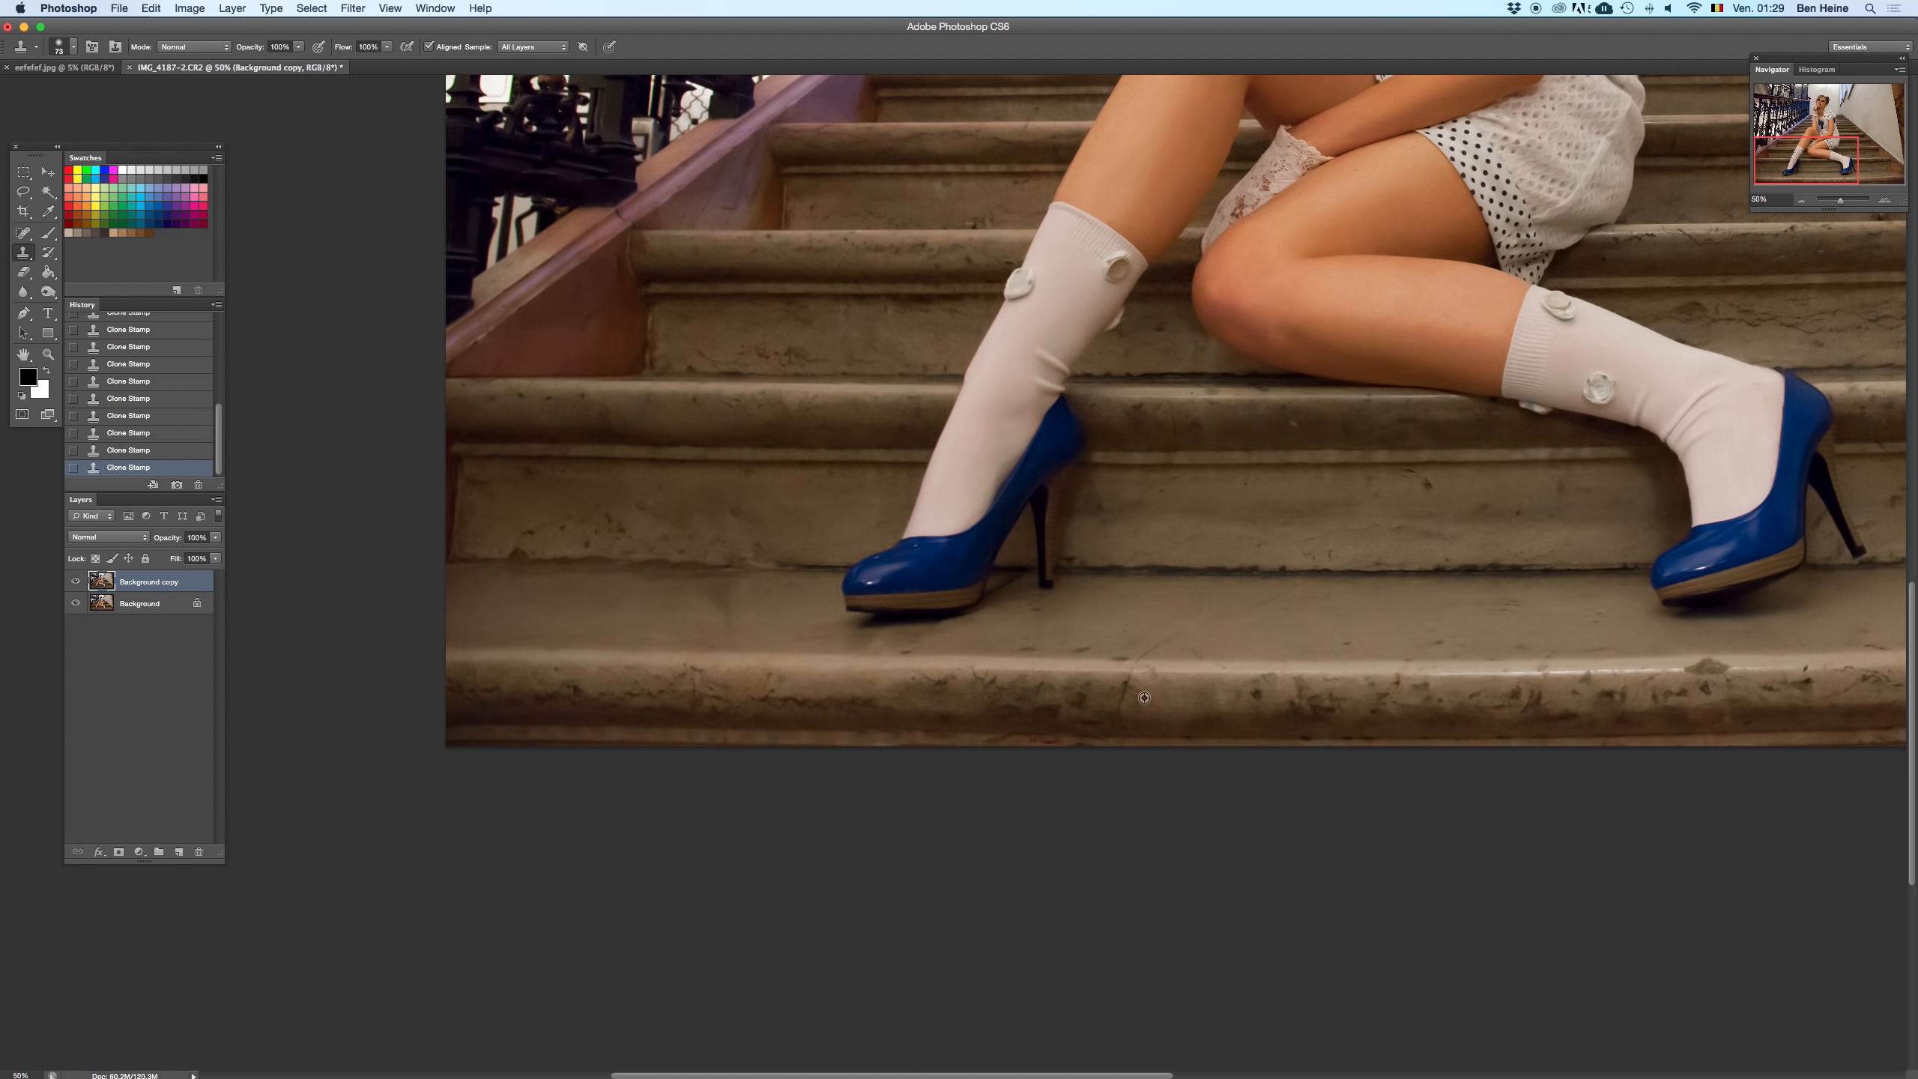
{"action": "left_click_drag", "start_coordinate": [1094, 704], "coordinate": [884, 840]}
{"action": "mouse_move", "coordinate": [1122, 638]}
{"action": "left_mouse_down"}
{"action": "mouse_move", "coordinate": [845, 780]}
{"action": "mouse_move", "coordinate": [1248, 566]}
{"action": "mouse_move", "coordinate": [1069, 757]}
{"action": "left_mouse_up"}
{"action": "left_click", "coordinate": [1804, 199]}
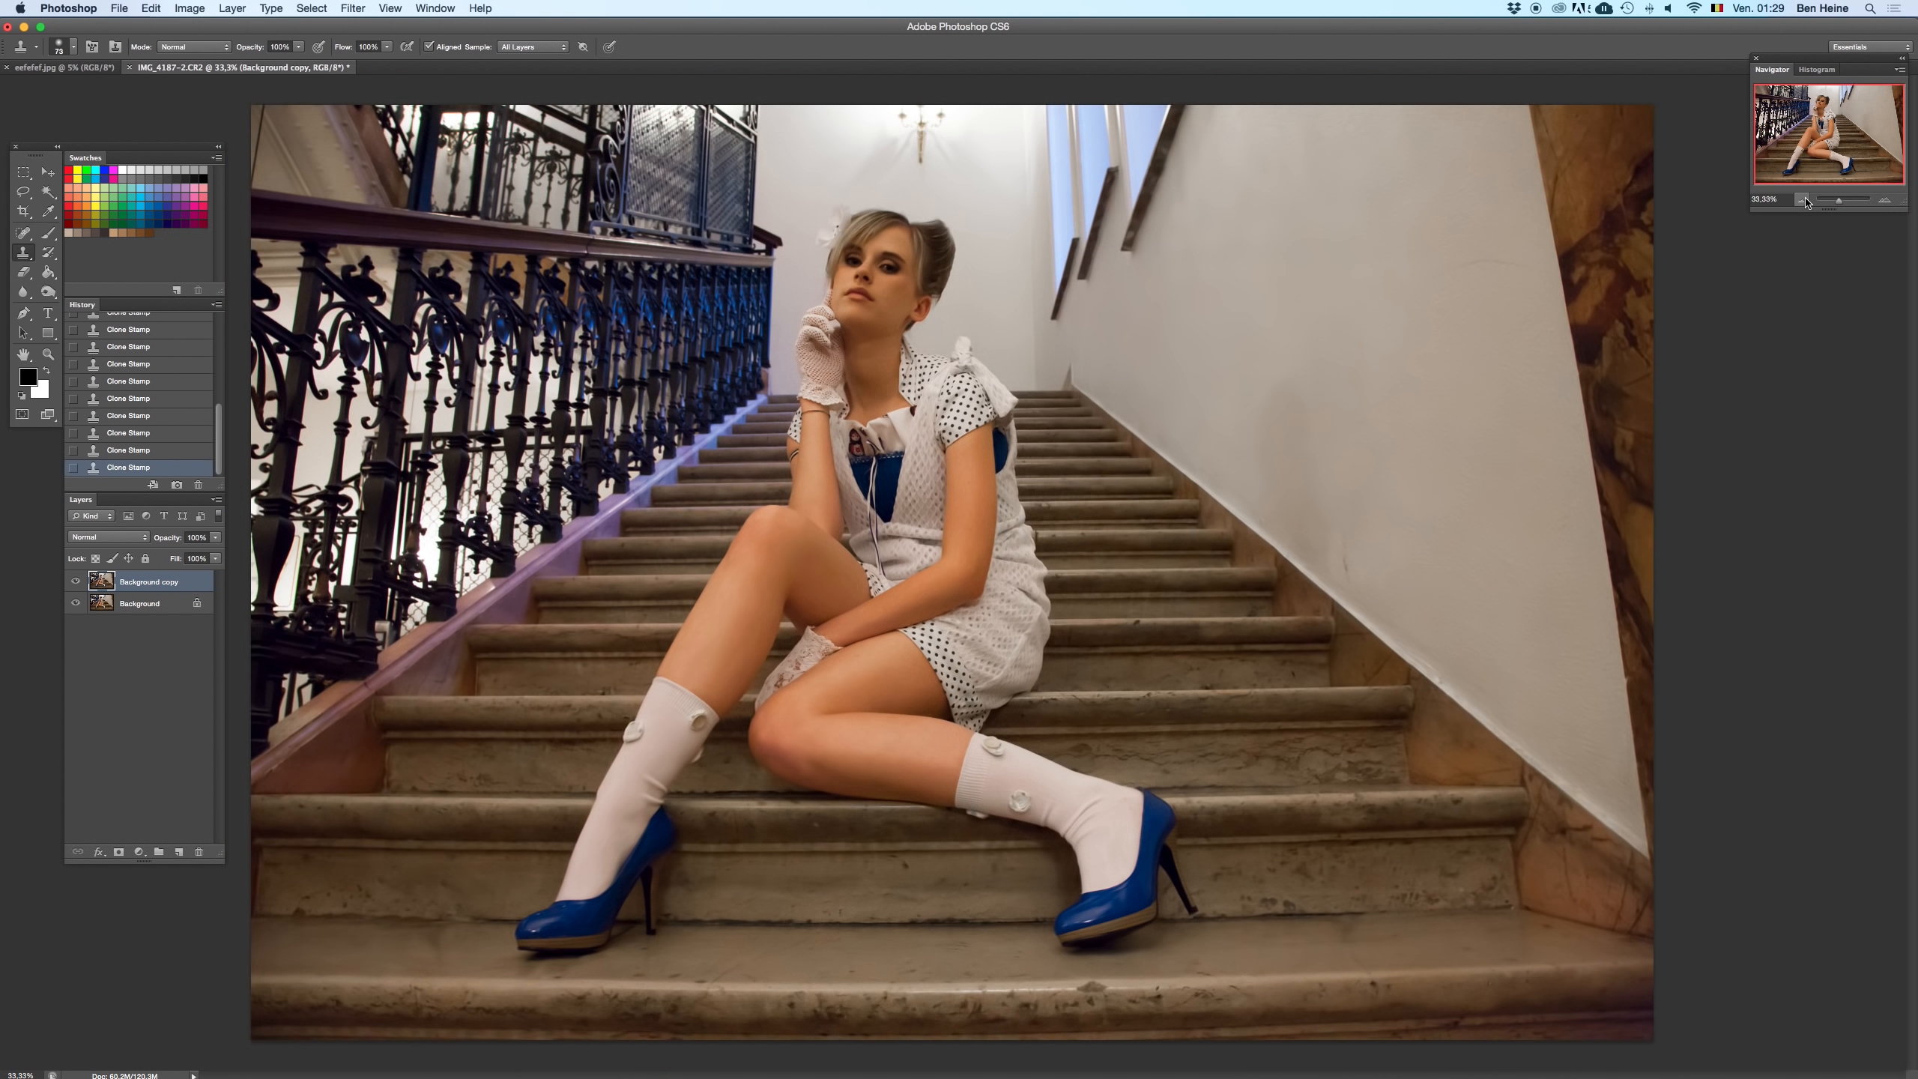
{"action": "left_click", "coordinate": [1803, 199]}
{"action": "left_click", "coordinate": [1803, 200]}
{"action": "key", "text": "Delete"}
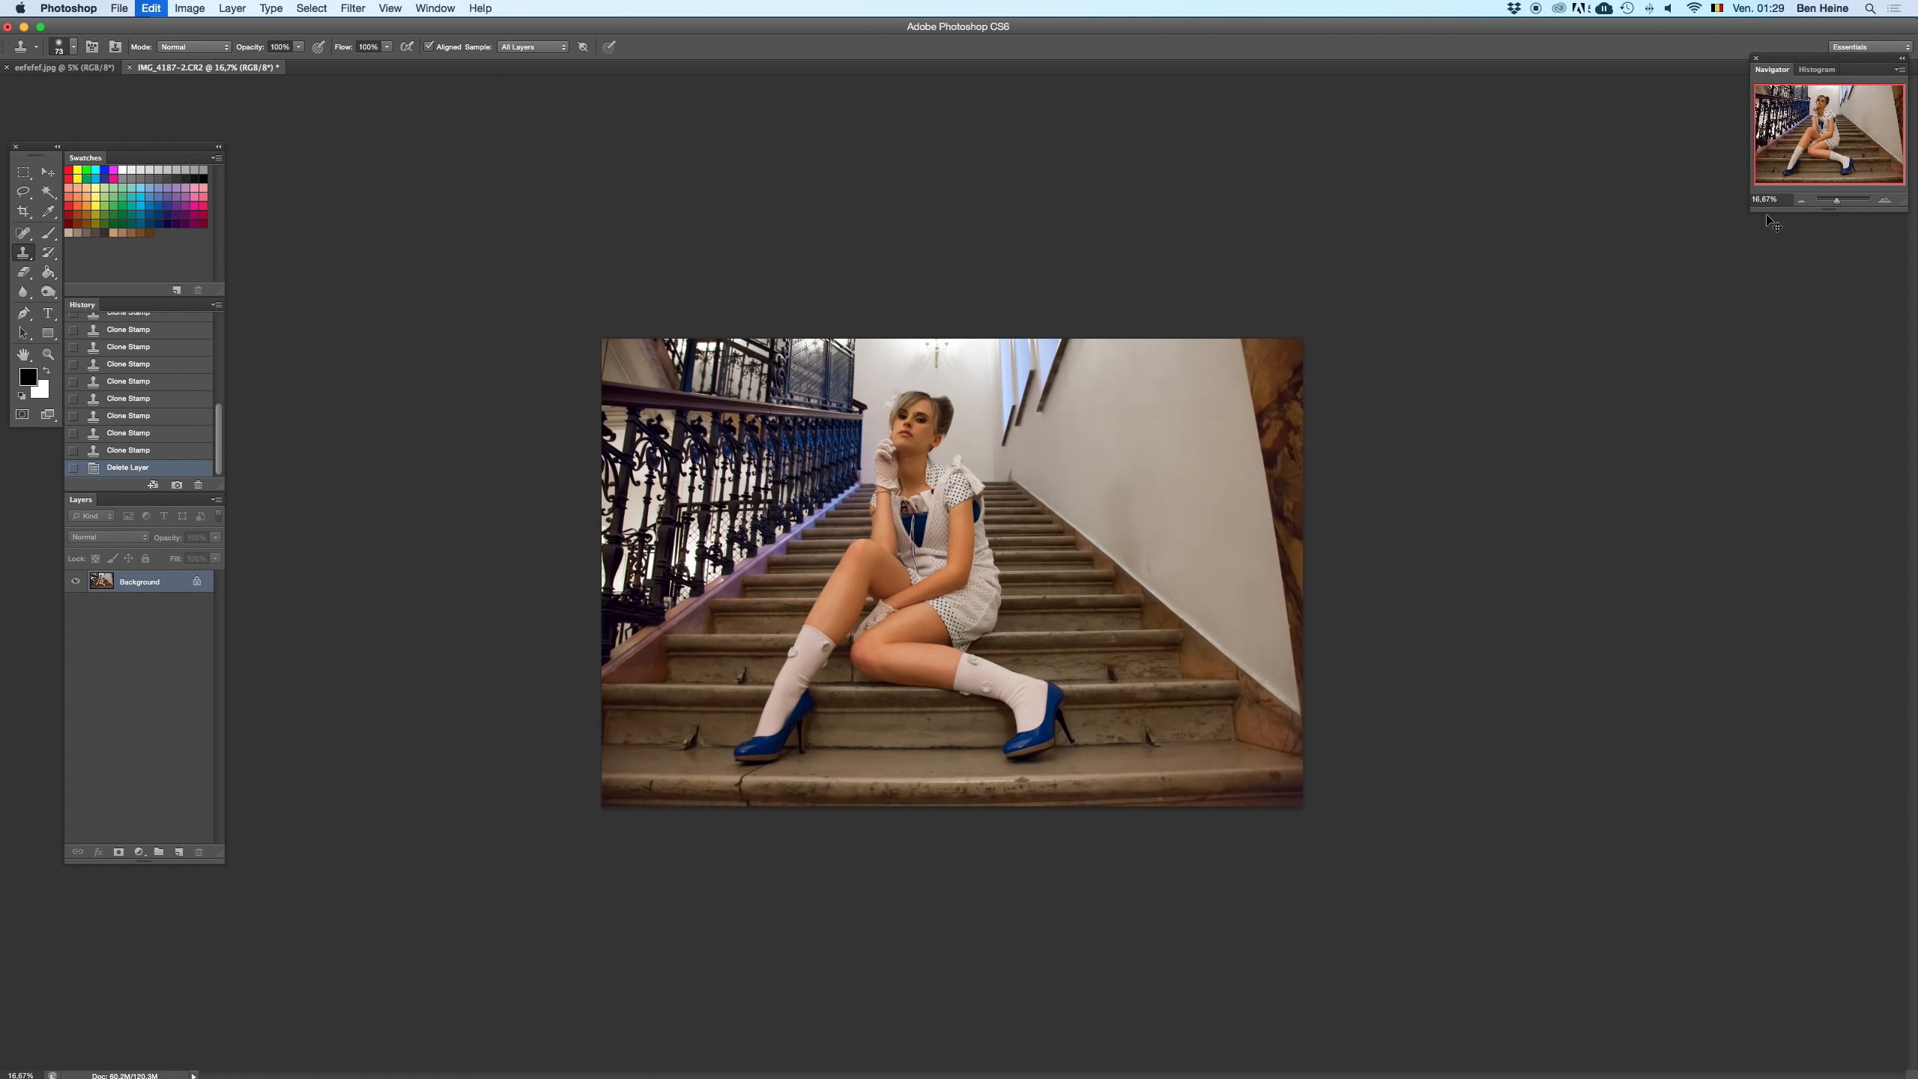
{"action": "key", "text": "super+z"}
{"action": "key", "text": "super+z"}
{"action": "key", "text": "super+z"}
{"action": "left_click", "coordinate": [1802, 201]}
{"action": "key", "text": "super+z"}
{"action": "key", "text": "super+z"}
{"action": "key", "text": "super+z"}
{"action": "key", "text": "super+z"}
{"action": "key", "text": "super+z"}
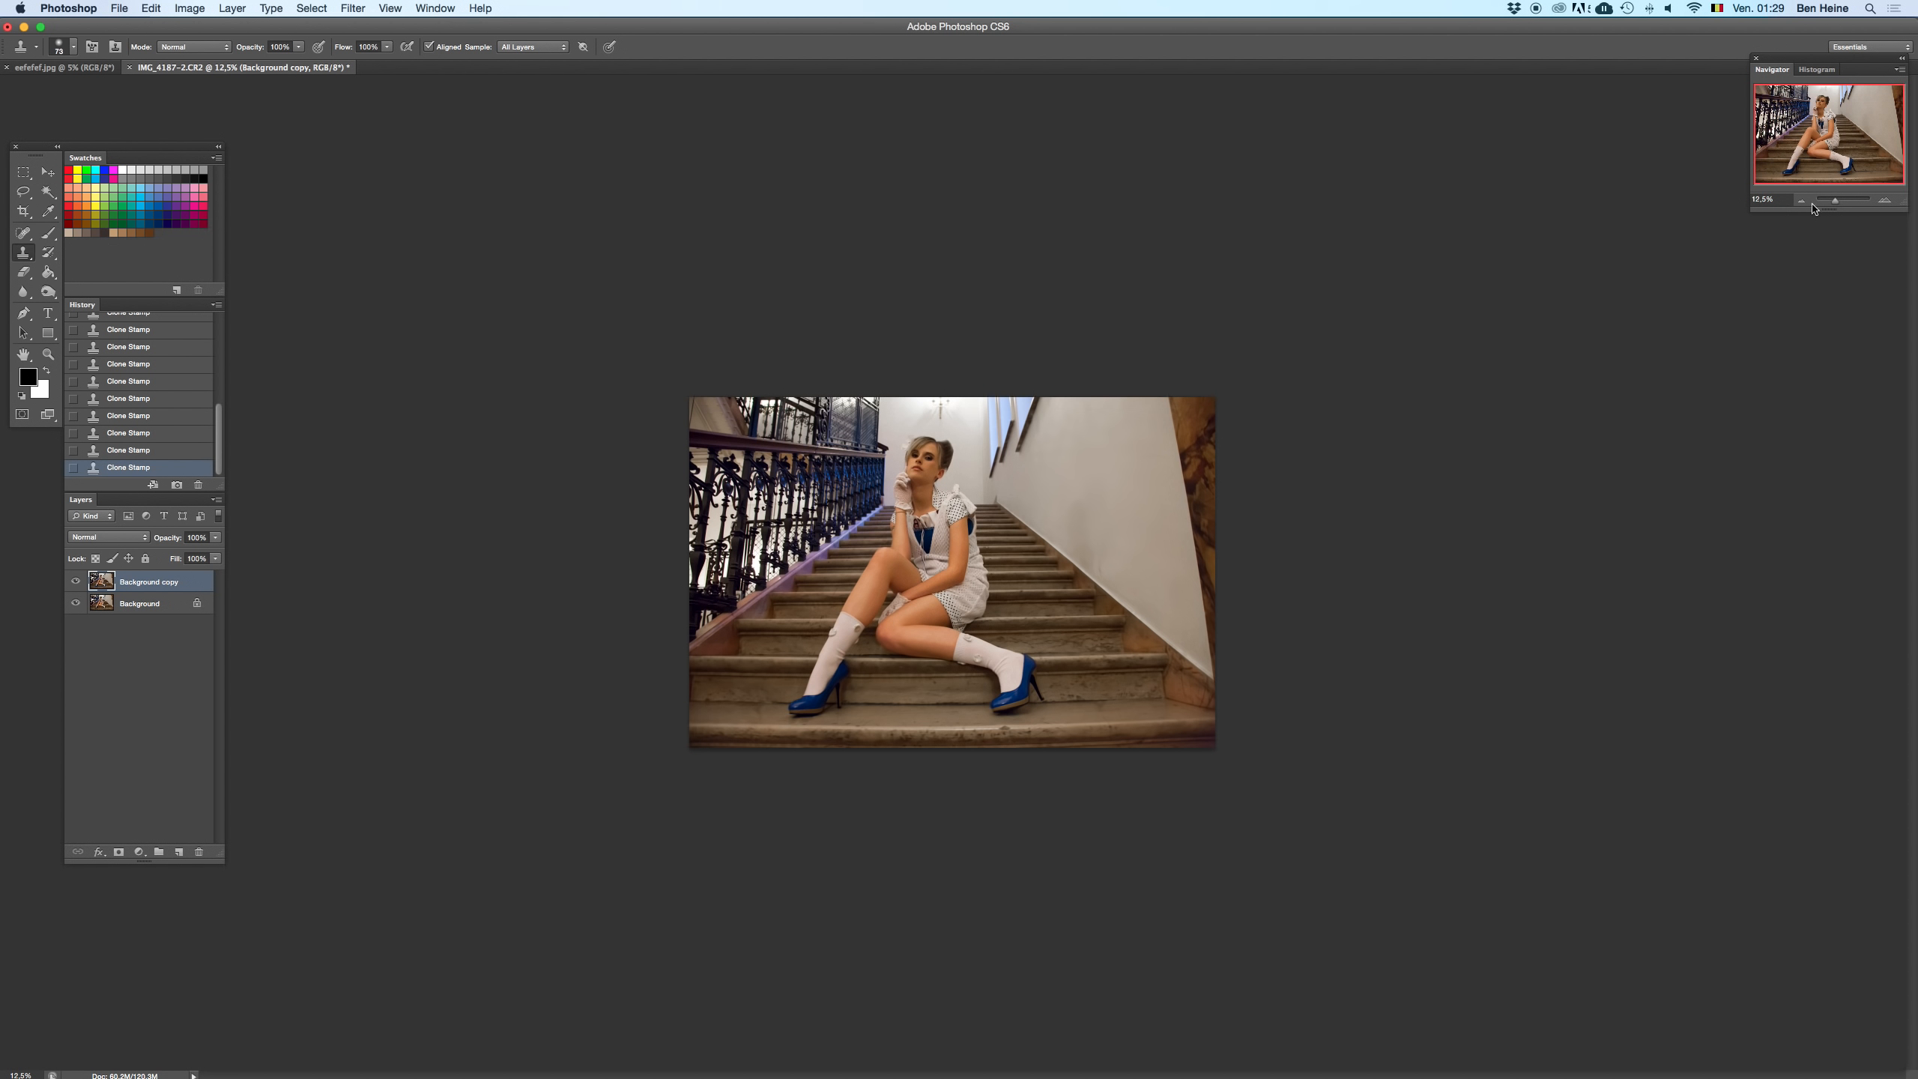
{"action": "left_click", "coordinate": [1885, 200]}
{"action": "left_click", "coordinate": [1885, 201]}
{"action": "key", "text": "super+z"}
{"action": "key", "text": "super+z"}
{"action": "key", "text": "super+z"}
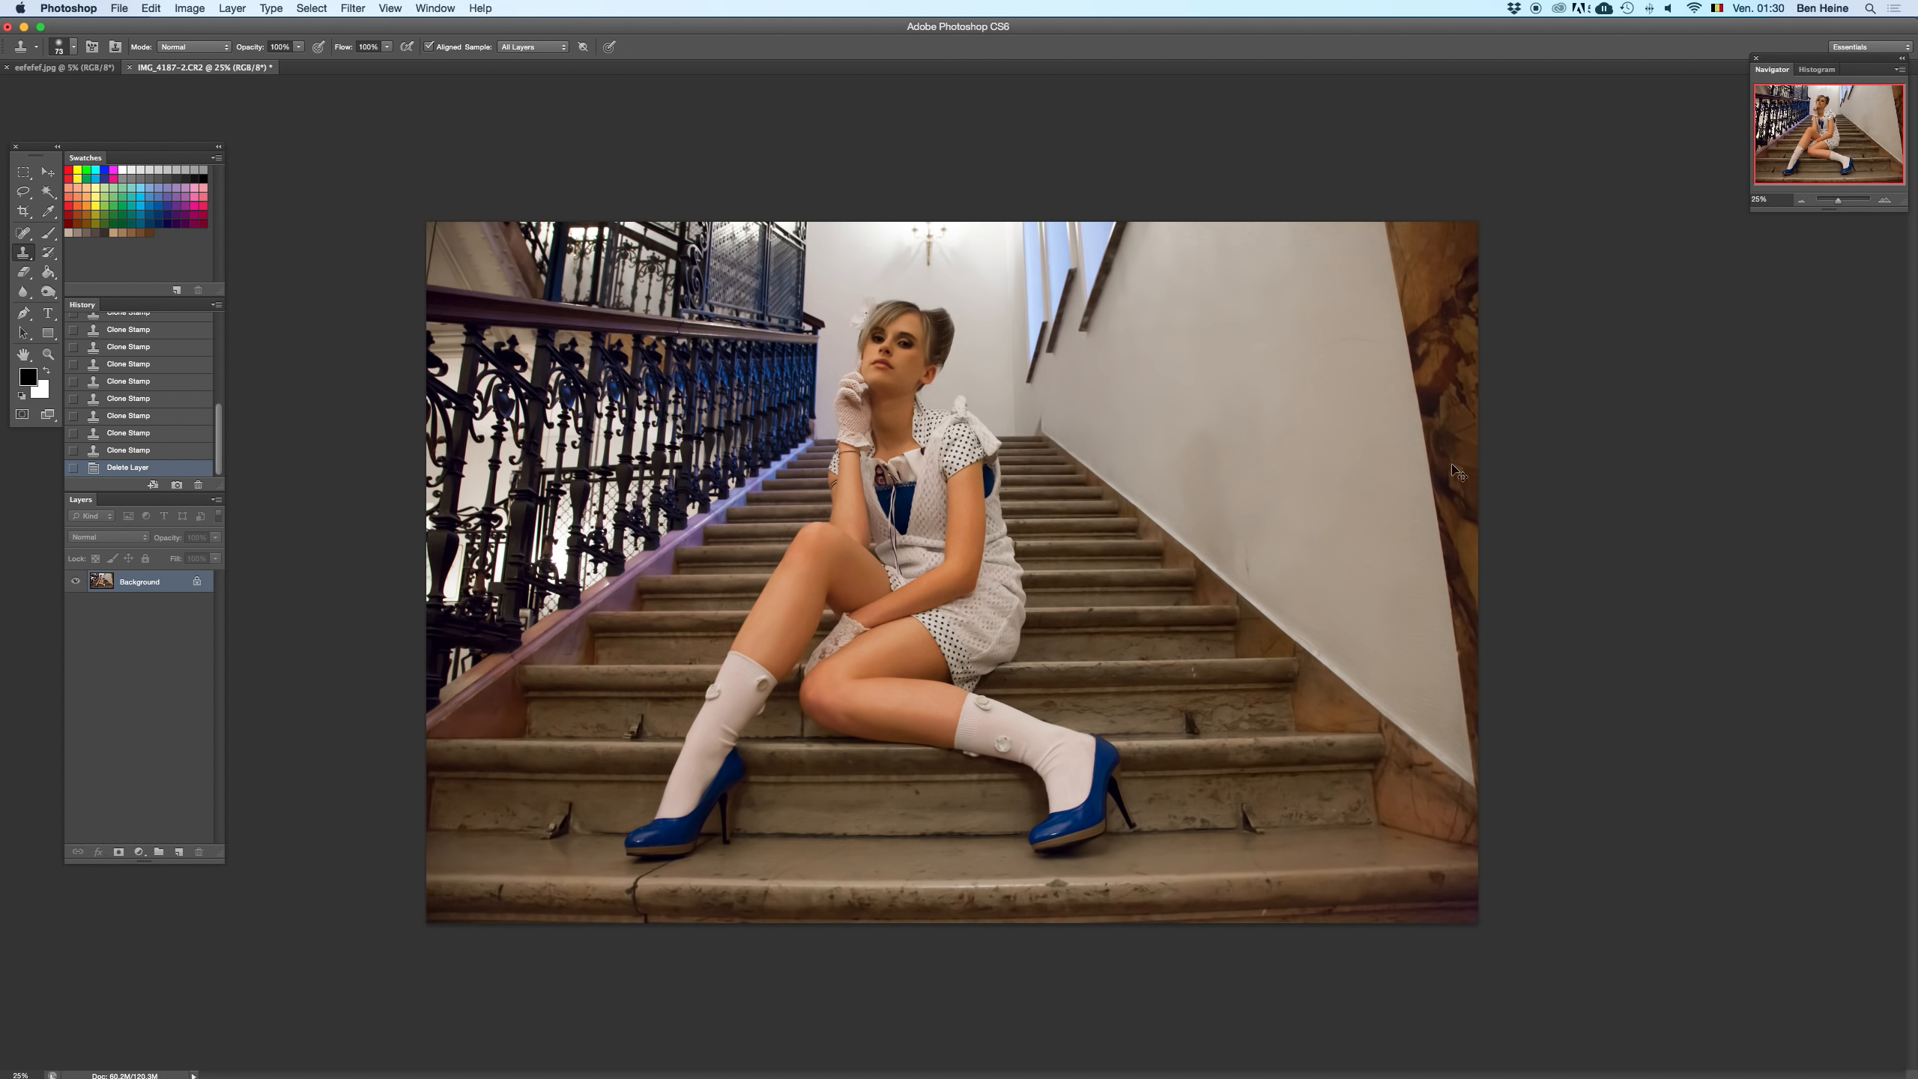
{"action": "key", "text": "super+z"}
{"action": "key", "text": "super+z"}
{"action": "key", "text": "super+z"}
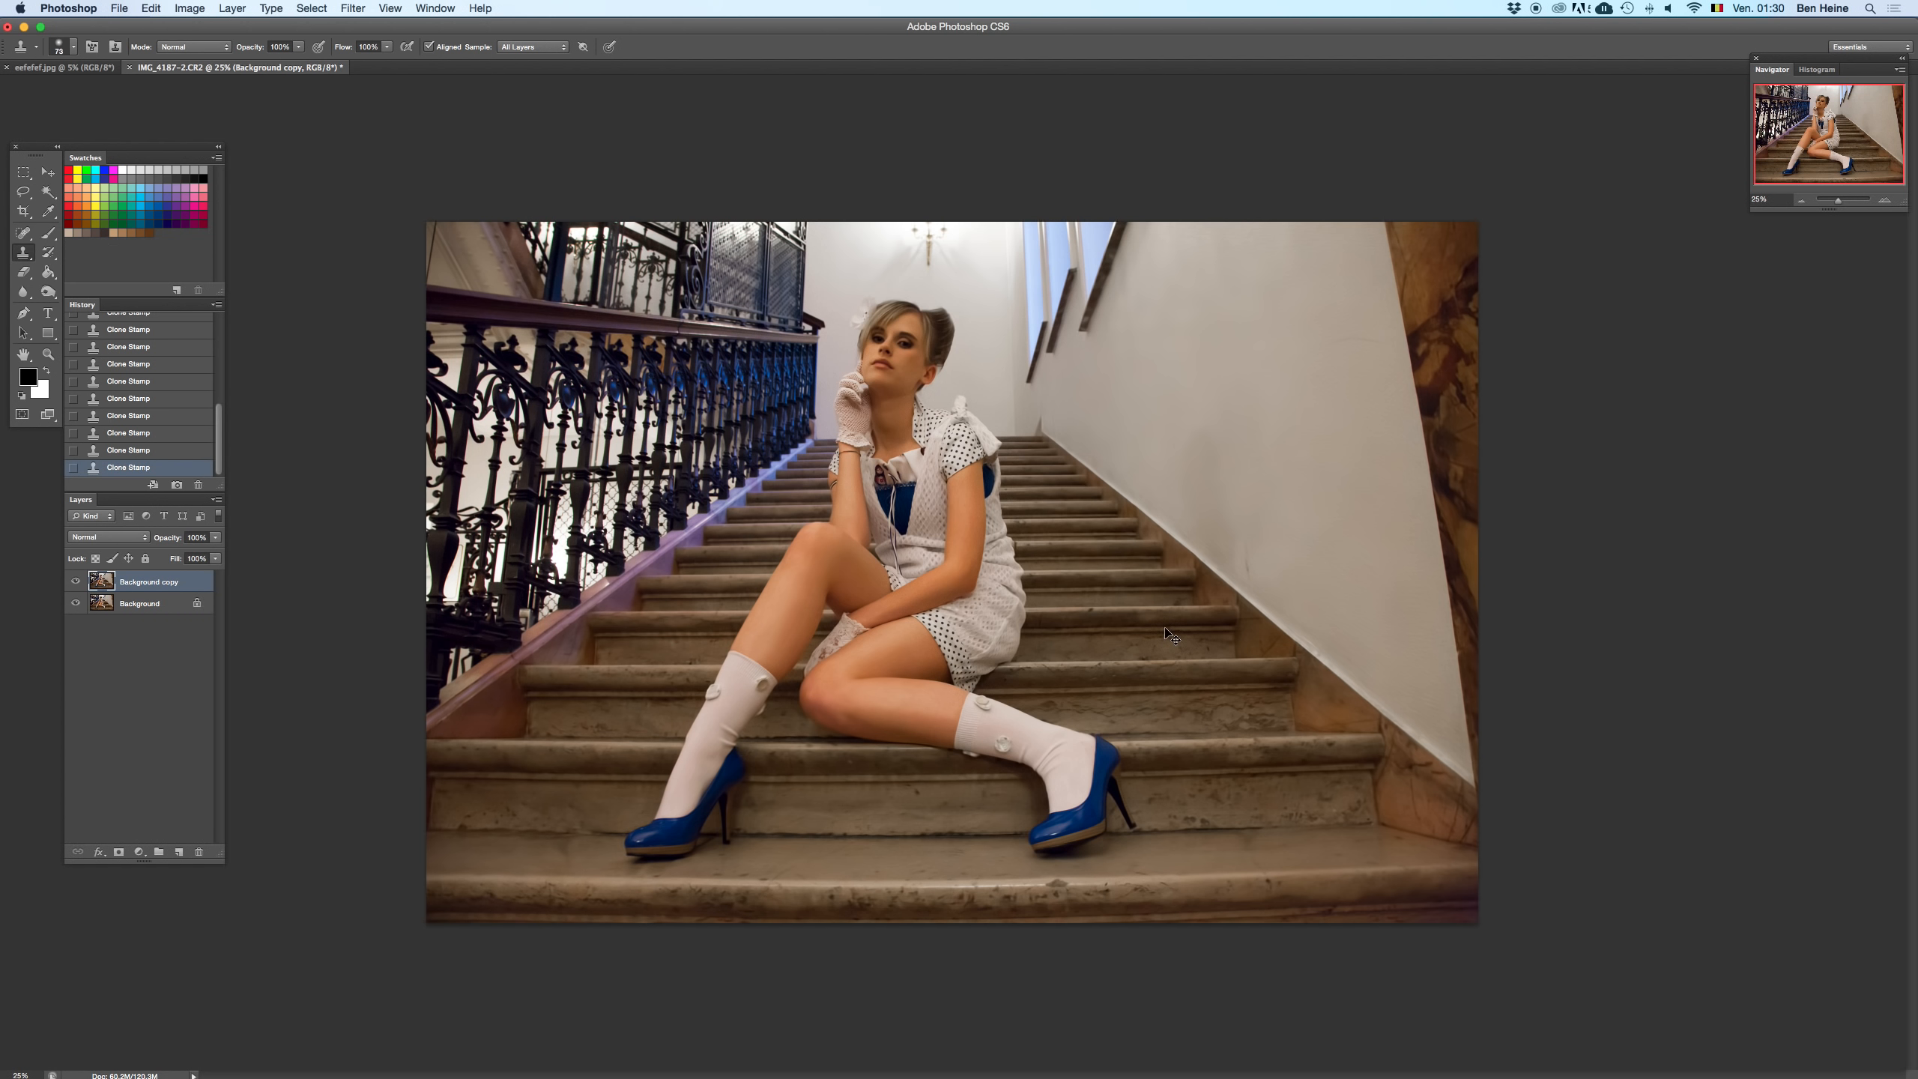
- Compare the lower steps around both shoes before and after retouching, ending with the Background copy layer in place
{"action": "left_click", "coordinate": [1885, 201]}
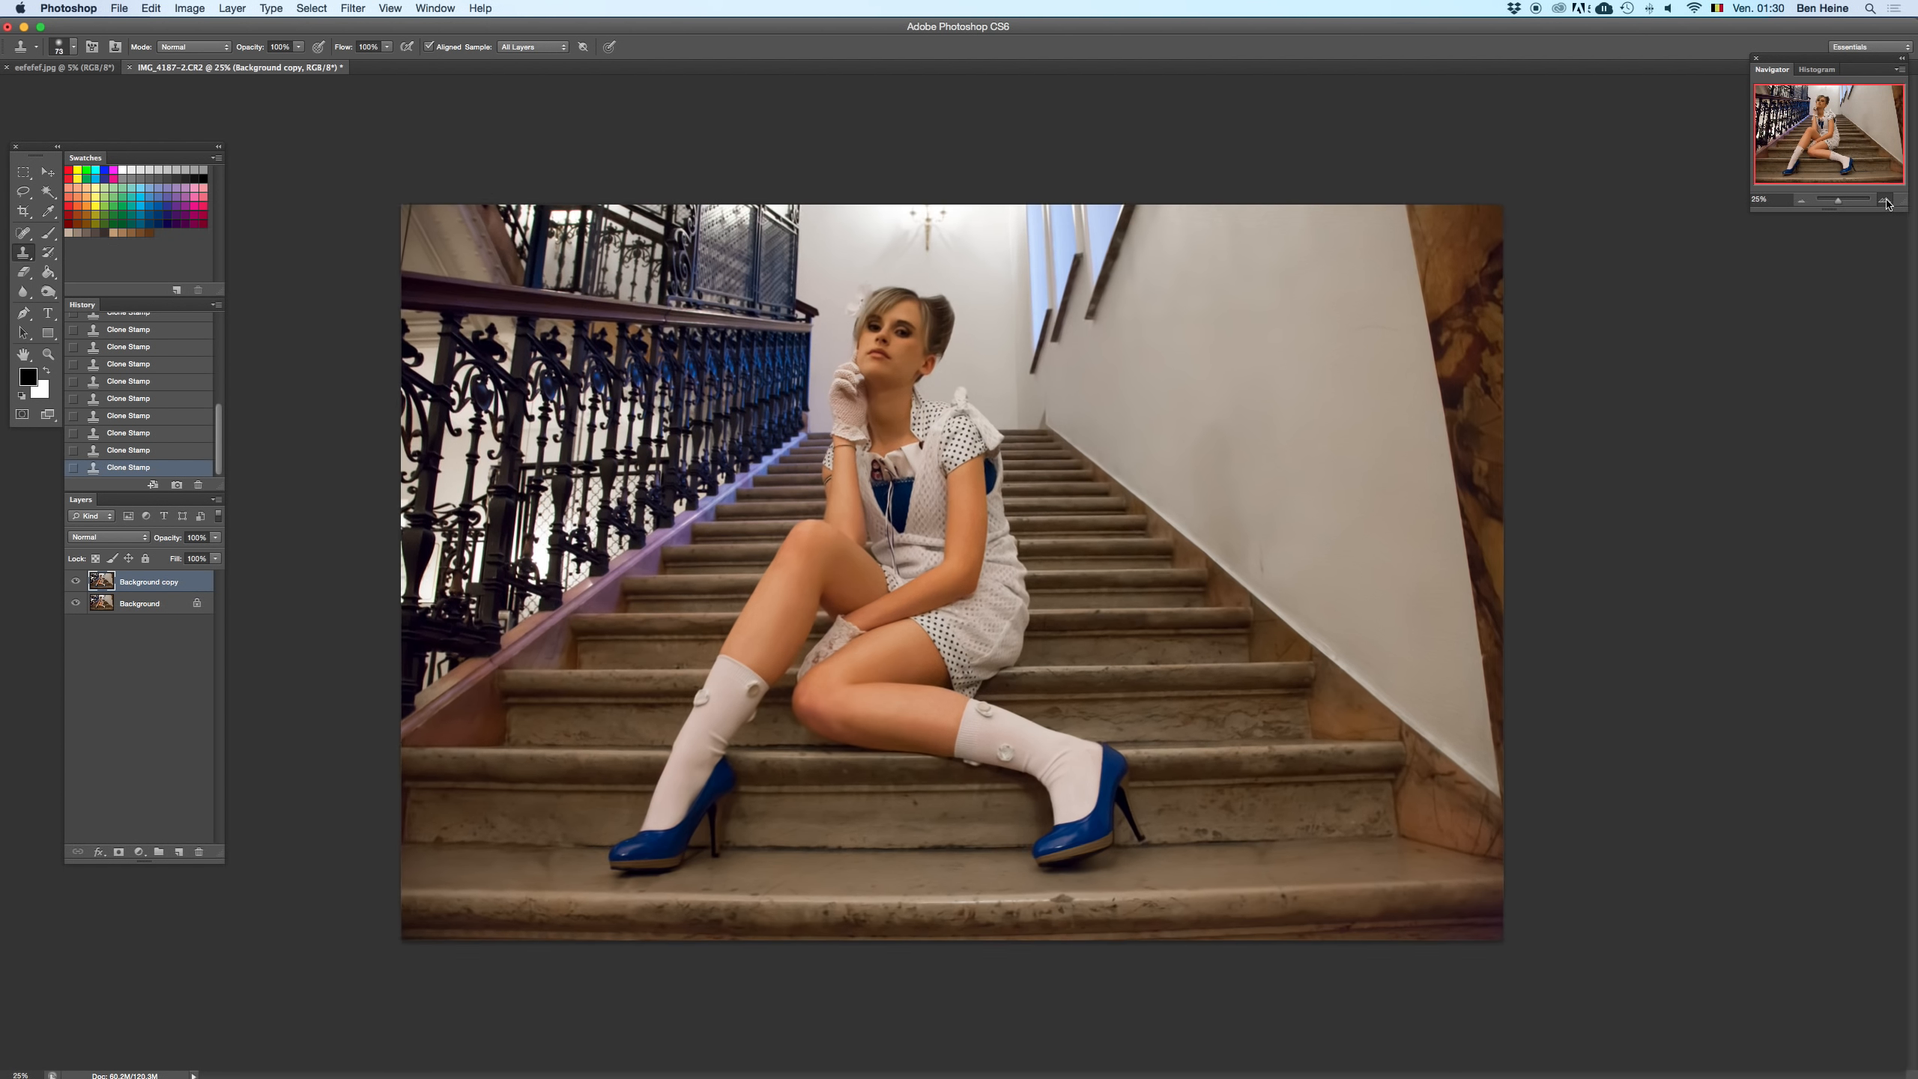
{"action": "left_click_drag", "start_coordinate": [1337, 627], "coordinate": [1096, 454]}
{"action": "key", "text": "super+z"}
{"action": "key", "text": "super+z"}
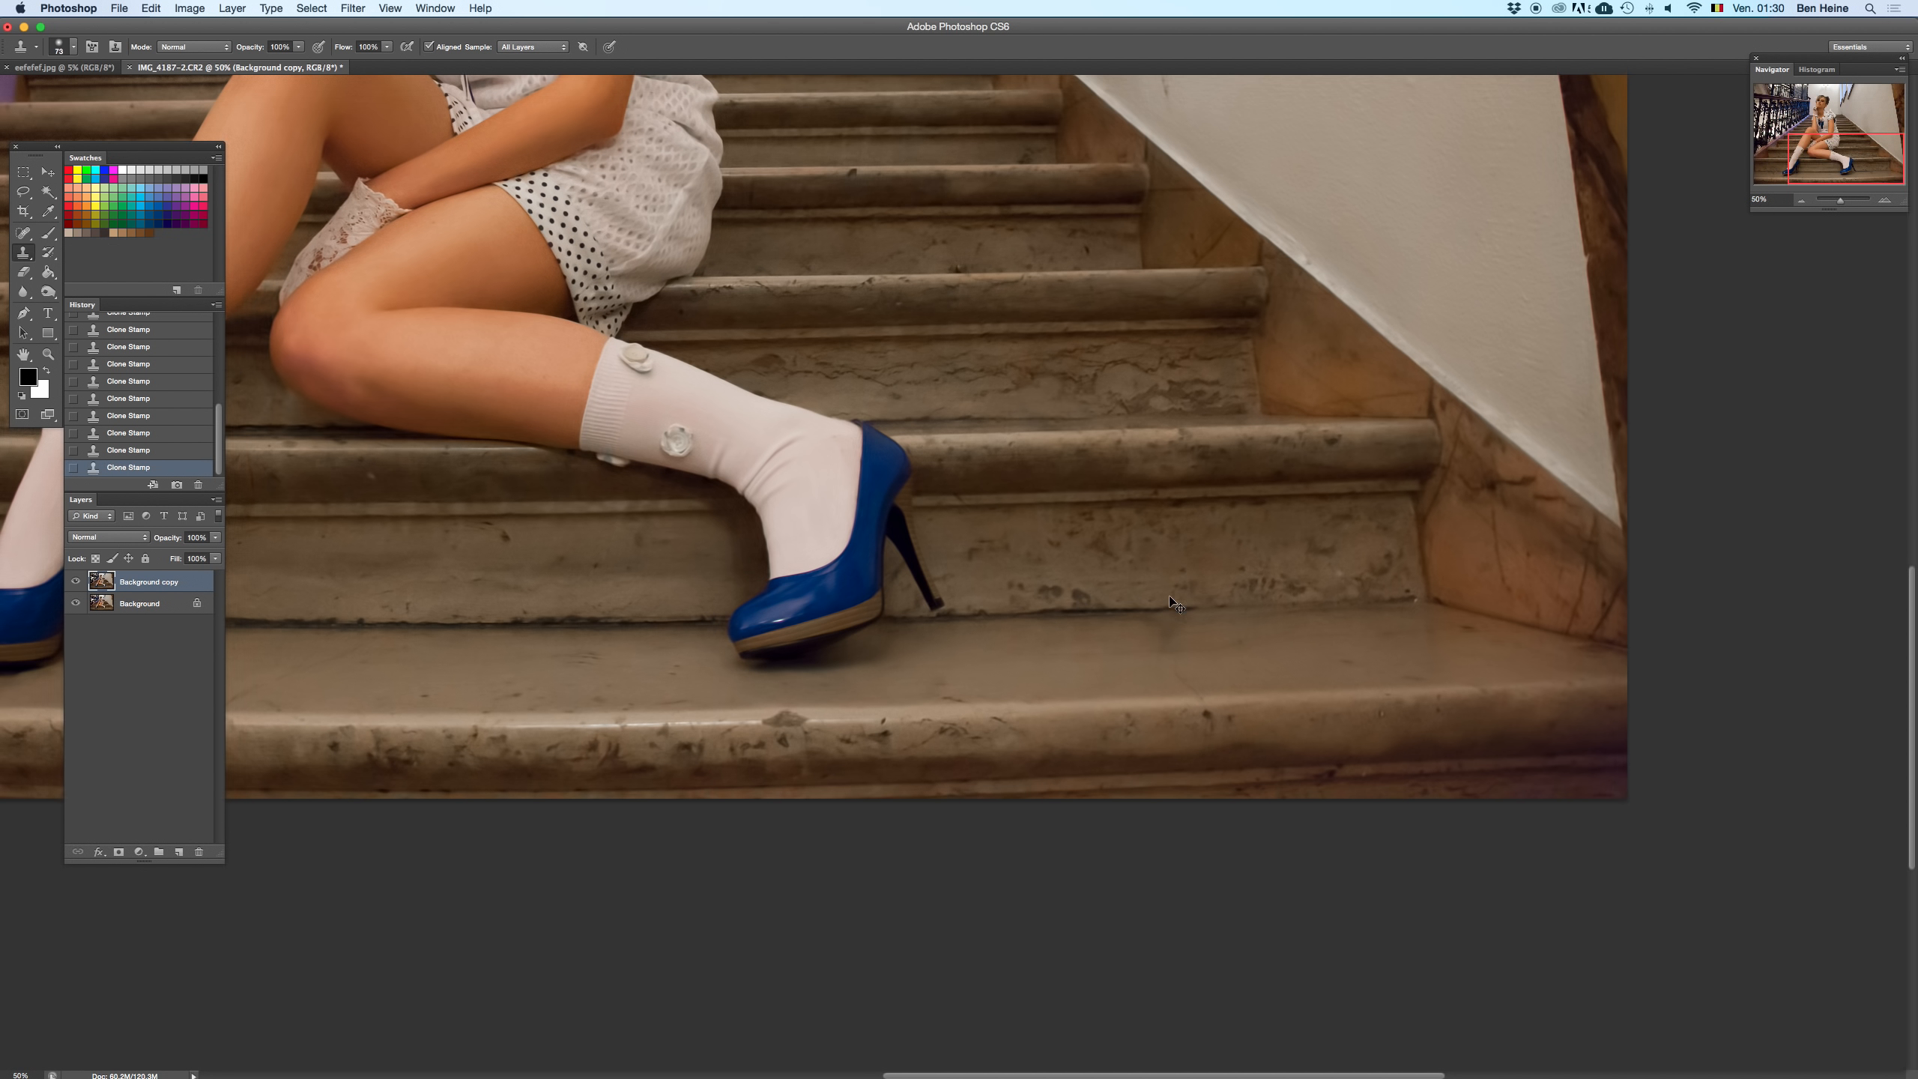
{"action": "key", "text": "super+z"}
{"action": "key", "text": "super+z"}
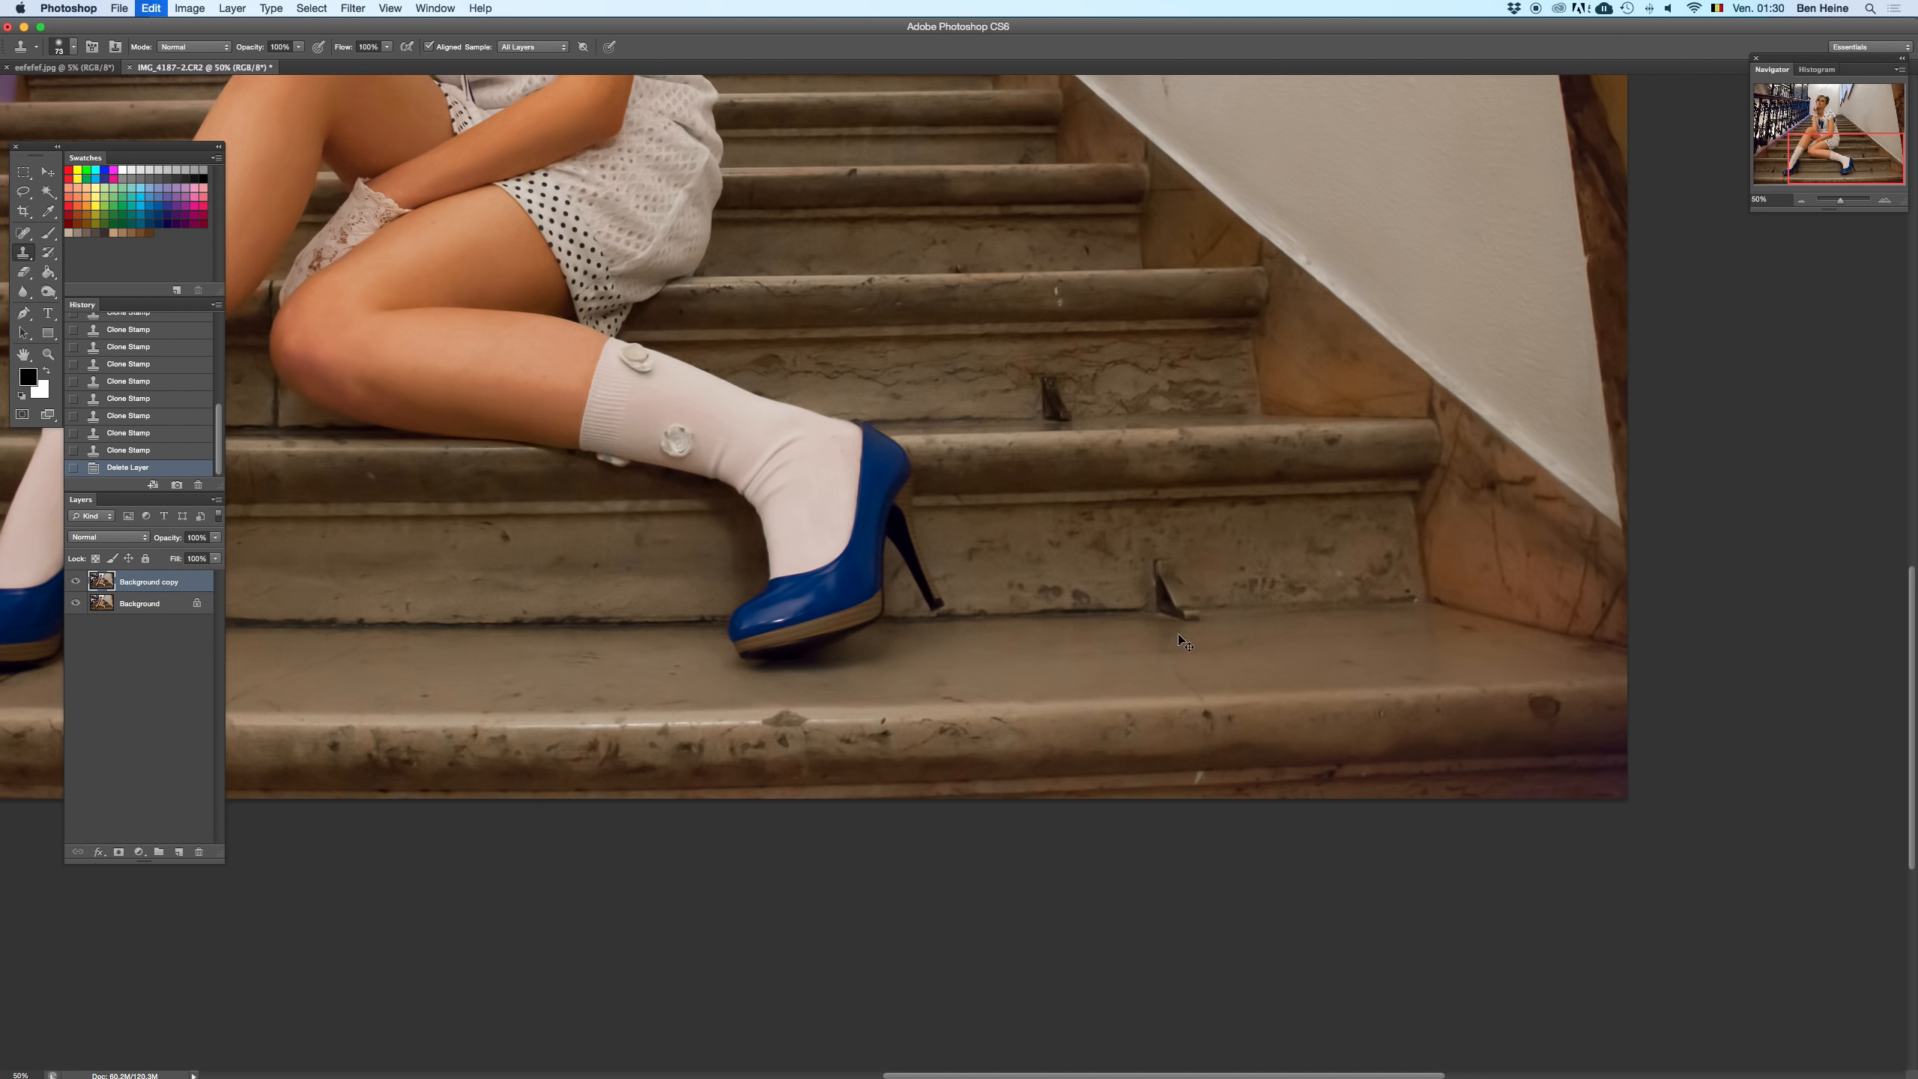
{"action": "left_click_drag", "start_coordinate": [1175, 635], "coordinate": [1458, 538]}
{"action": "scroll", "coordinate": [1359, 536], "scroll_direction": "left", "scroll_amount": 10}
{"action": "key", "text": "super+z"}
{"action": "key", "text": "super+z"}
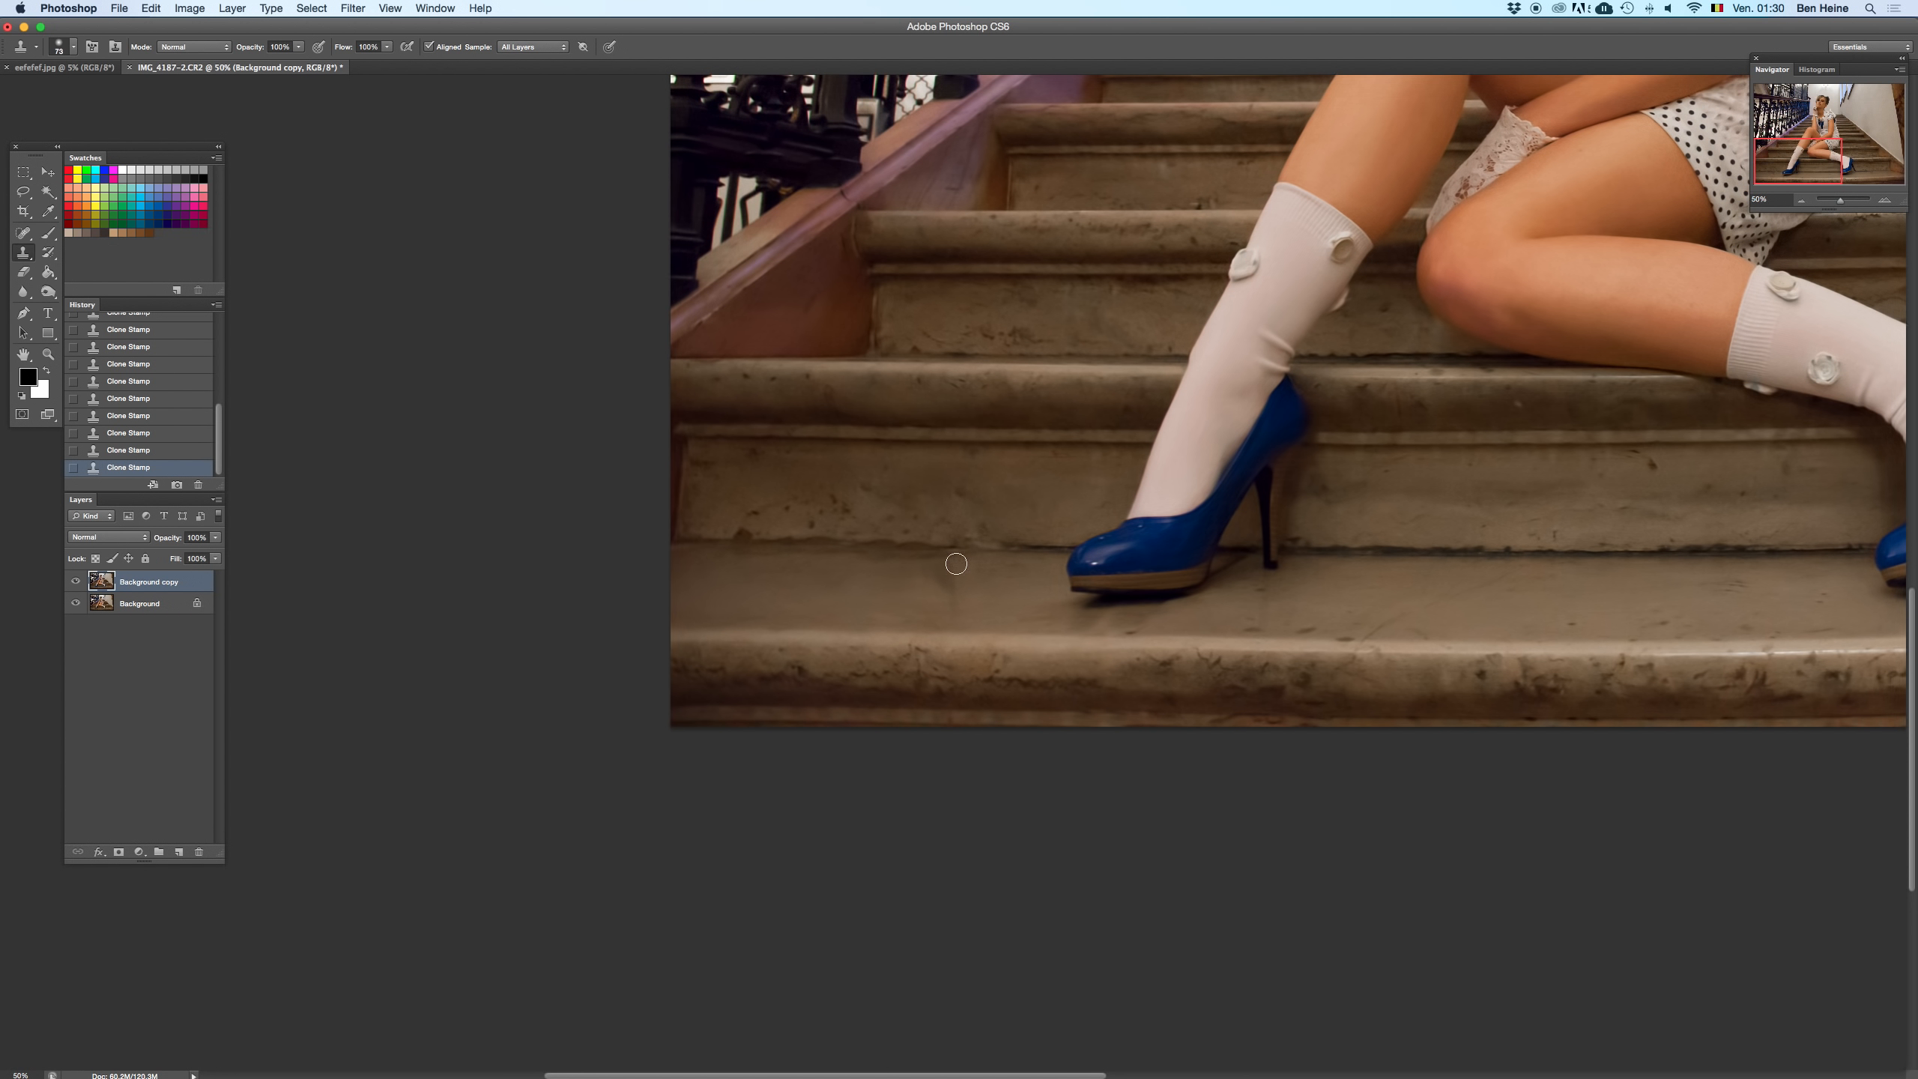
- Clone clean stone over the bracket remnant on the lowest tread, left of the left-hand shoe
{"action": "left_click_drag", "start_coordinate": [934, 569], "coordinate": [922, 563]}
{"action": "left_click", "coordinate": [925, 565], "text": "alt"}
{"action": "left_click", "coordinate": [921, 538], "text": "alt"}
{"action": "scroll", "coordinate": [1071, 603], "scroll_direction": "right", "scroll_amount": 5}
{"action": "scroll", "coordinate": [1071, 604], "scroll_direction": "right", "scroll_amount": 20}
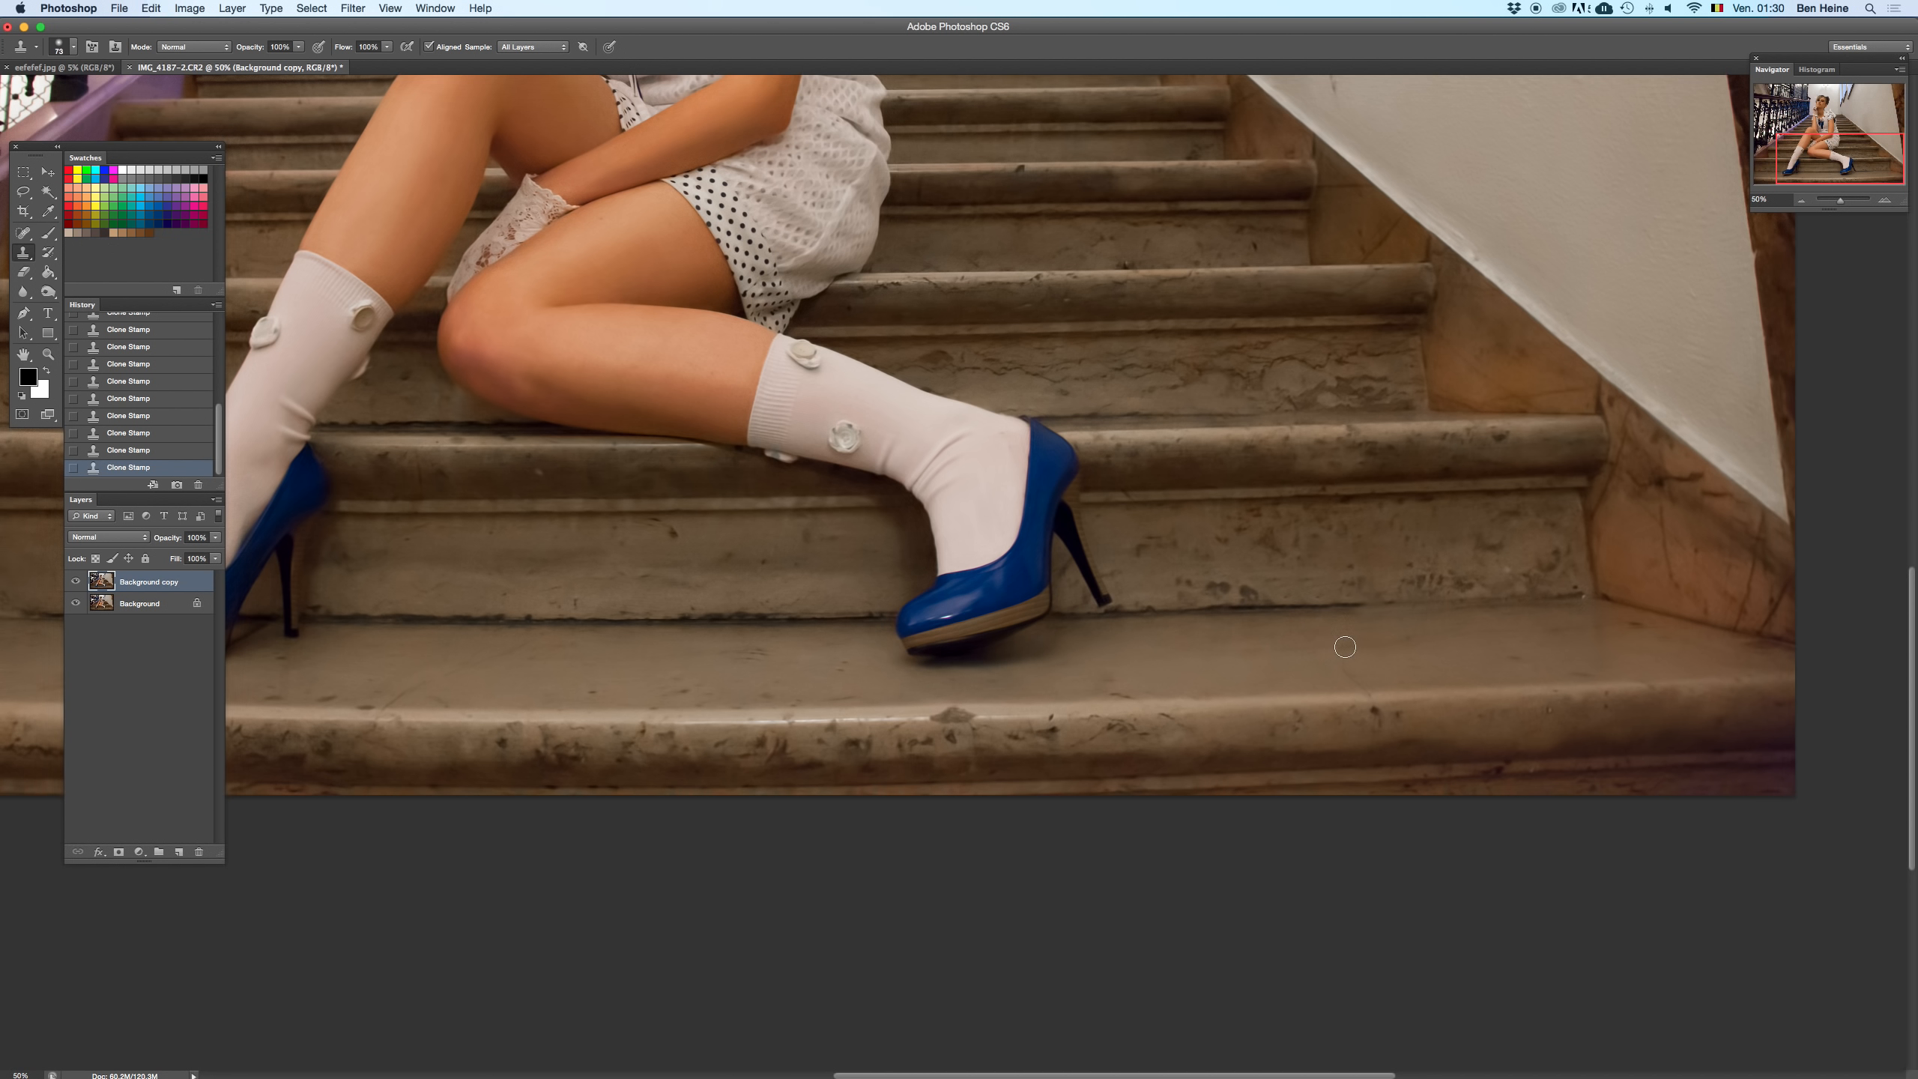
- Try to clone over the area between the left-hand shoe's sole and heel with a resized brush
{"action": "left_click_drag", "start_coordinate": [1205, 626], "coordinate": [1032, 639]}
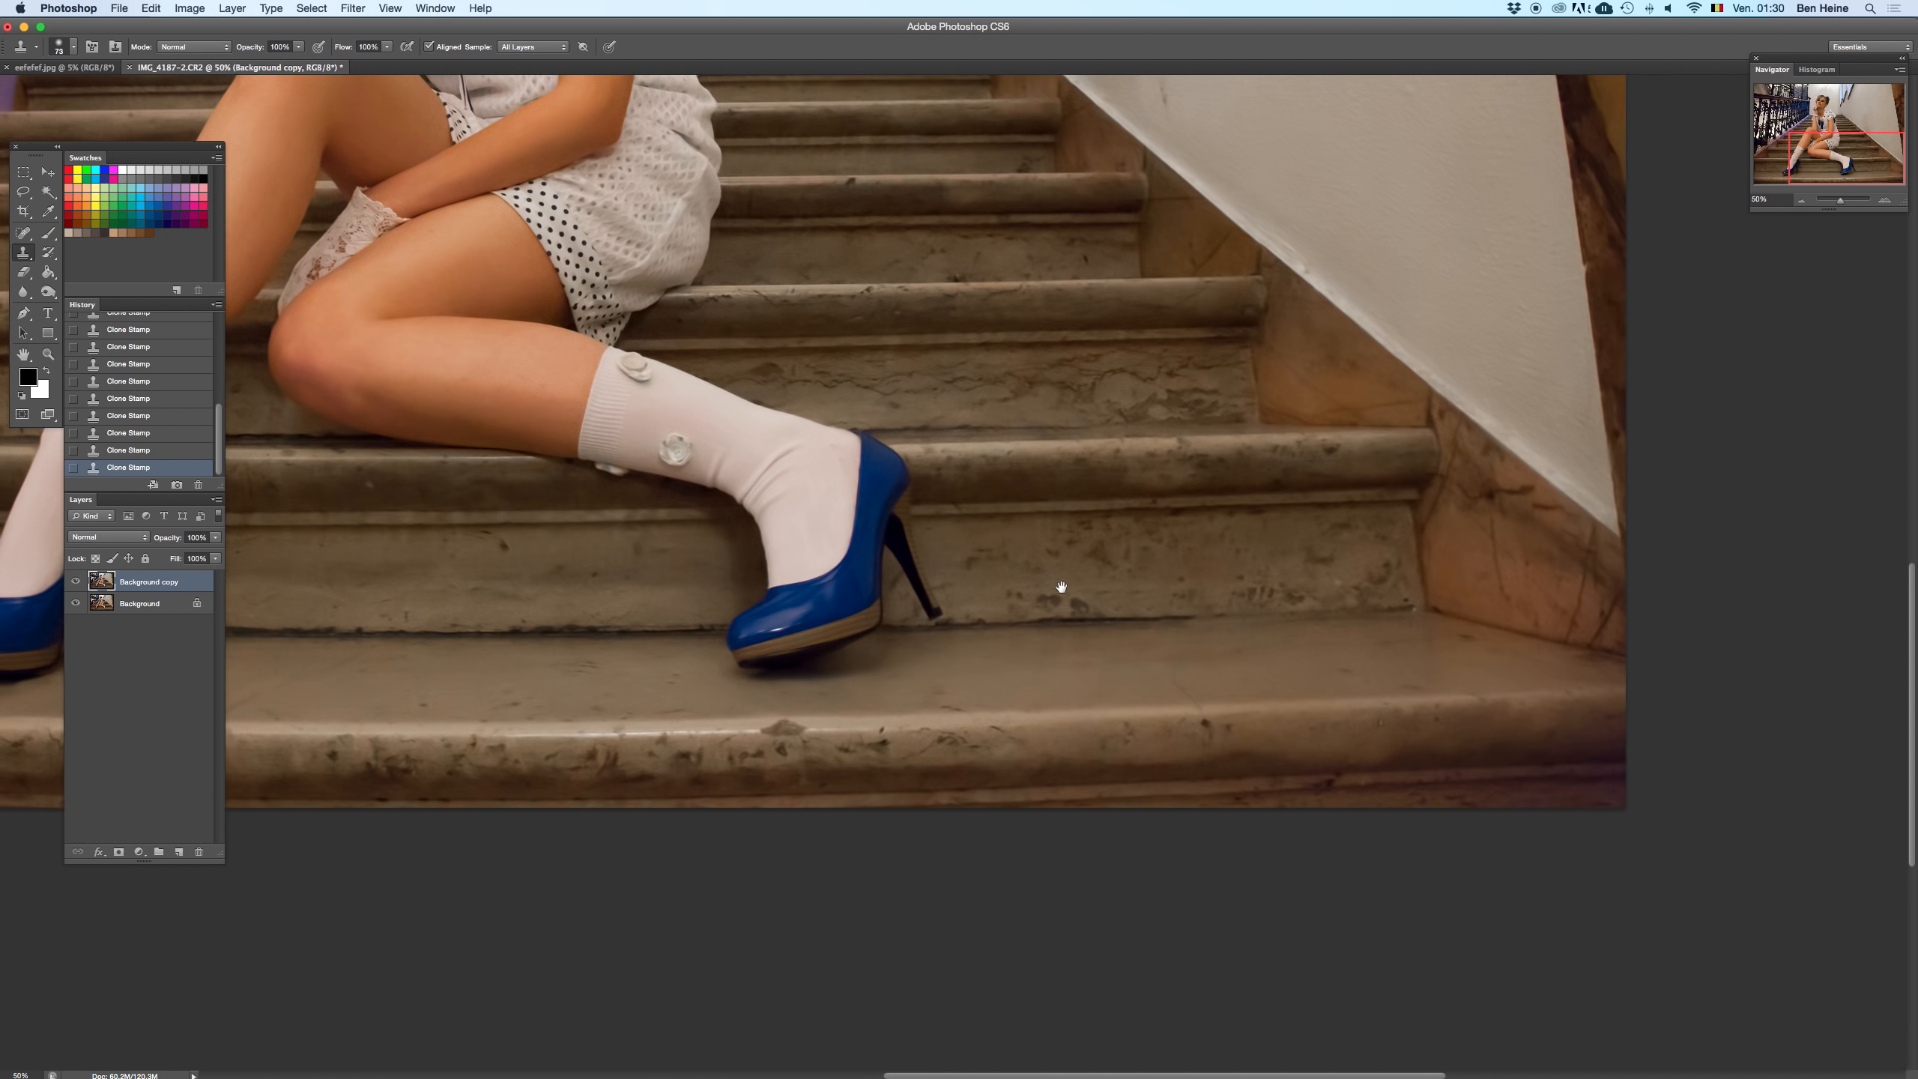
{"action": "left_click_drag", "start_coordinate": [1057, 592], "coordinate": [1160, 602]}
{"action": "left_click_drag", "start_coordinate": [857, 587], "coordinate": [1156, 591]}
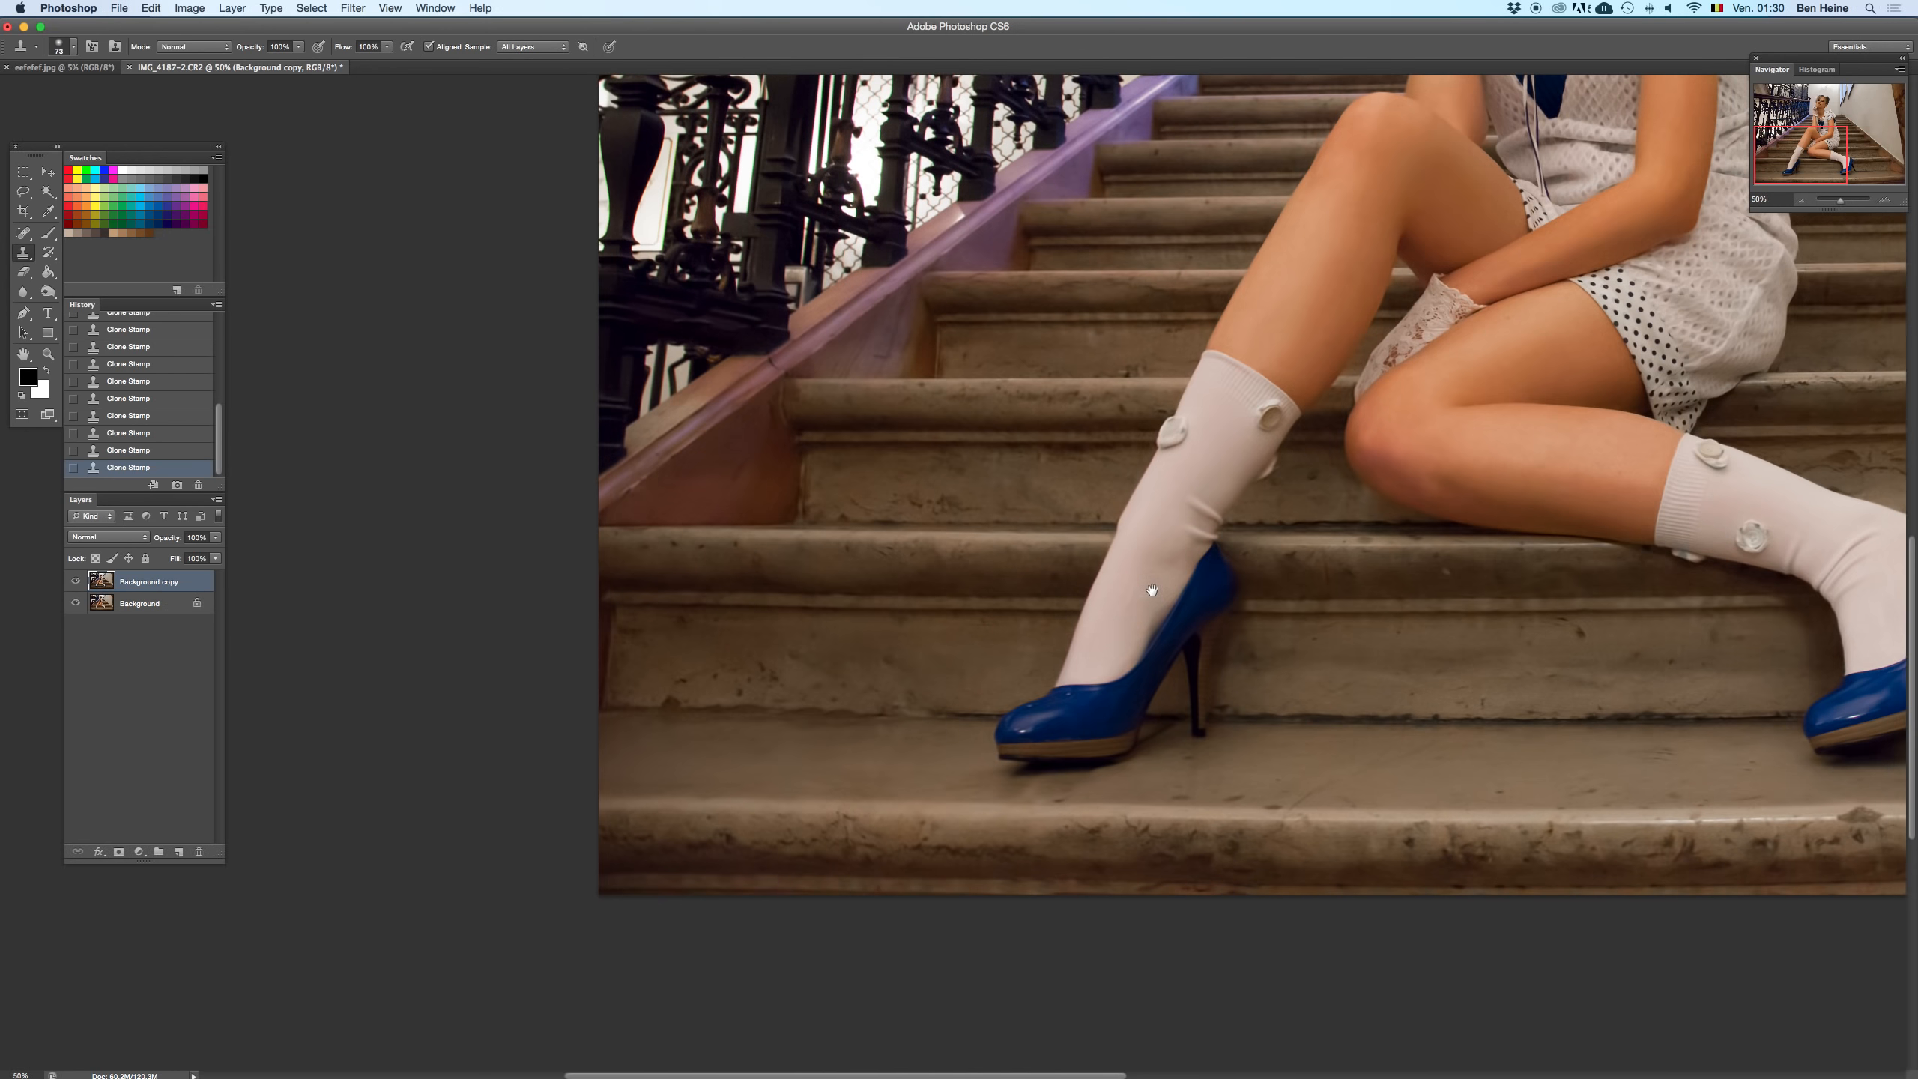
{"action": "left_click_drag", "start_coordinate": [1207, 672], "coordinate": [1147, 591]}
{"action": "left_click", "coordinate": [1885, 200]}
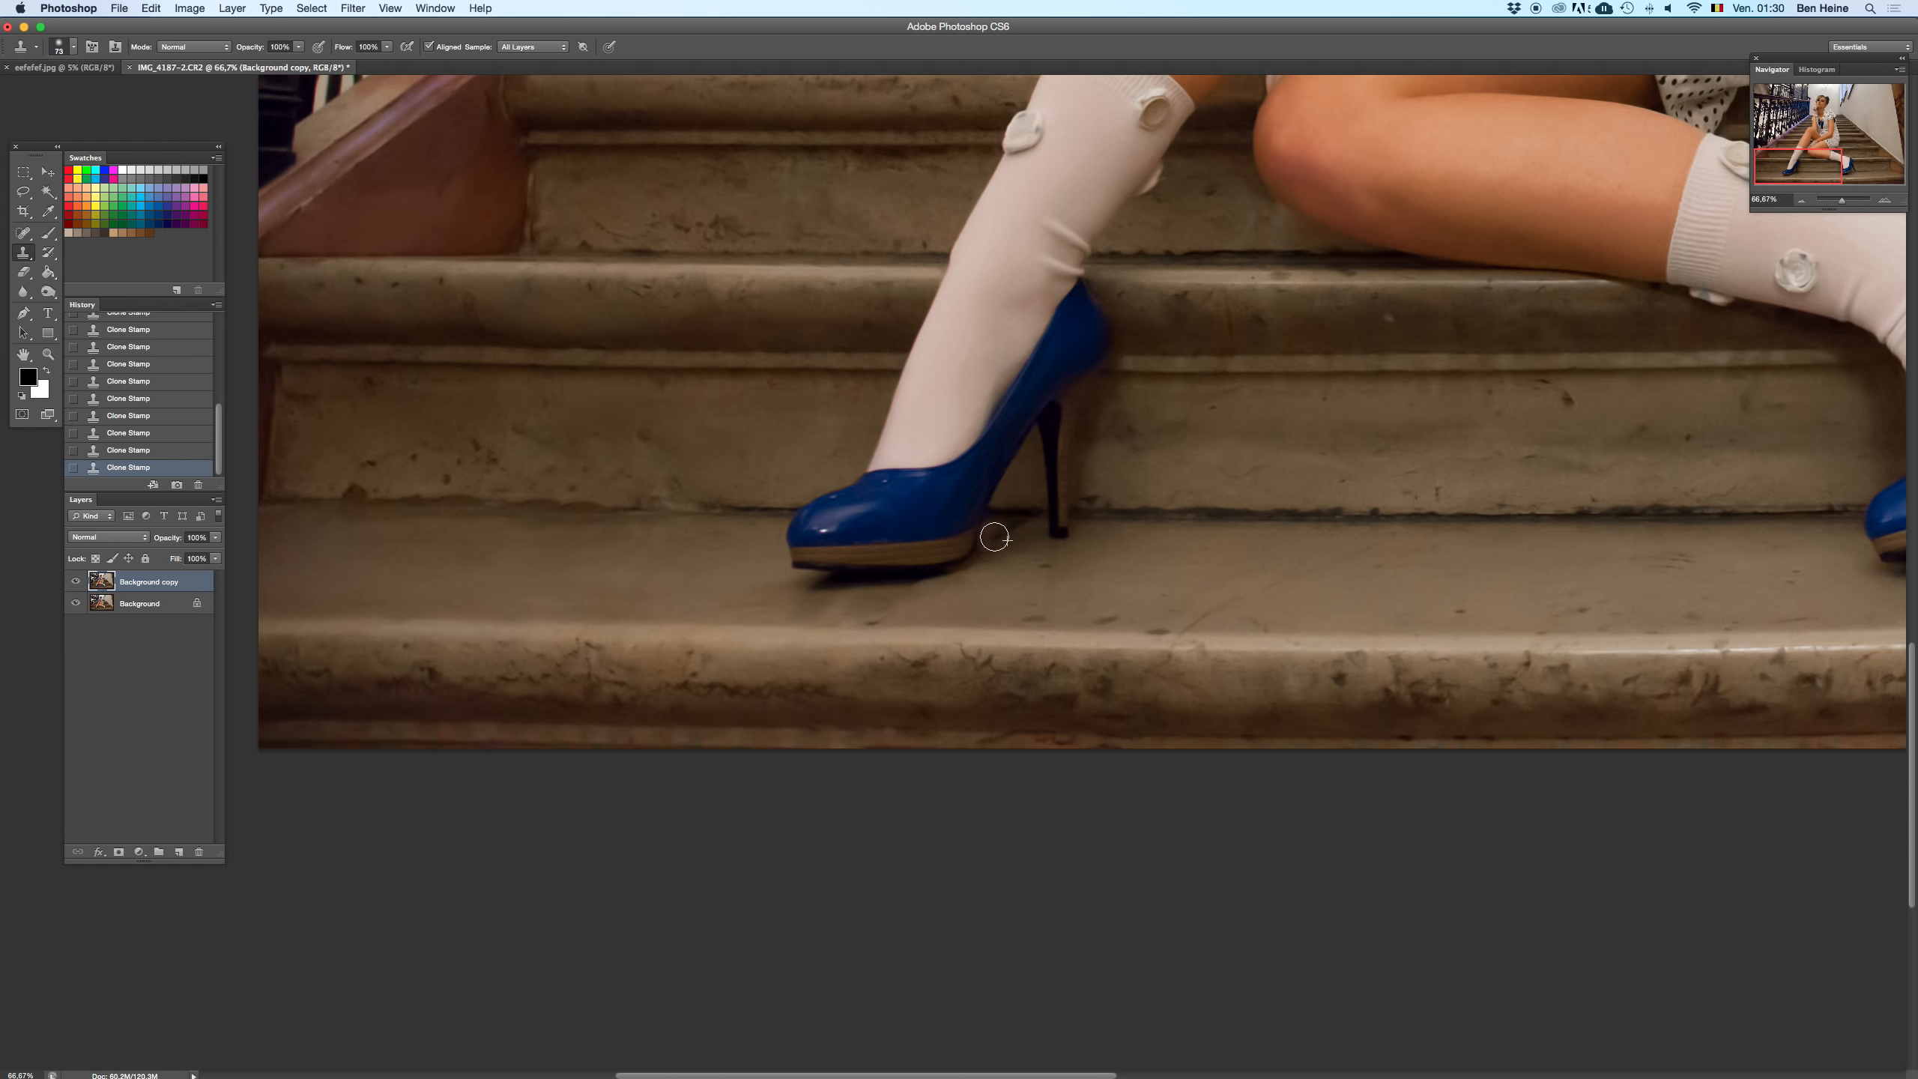
{"action": "right_click", "coordinate": [1016, 546]}
{"action": "left_click_drag", "start_coordinate": [1099, 545], "coordinate": [989, 544]}
{"action": "left_click", "coordinate": [998, 547]}
{"action": "key", "text": "super+z"}
{"action": "key", "text": "i"}
{"action": "left_click", "coordinate": [986, 546]}
{"action": "key", "text": "b"}
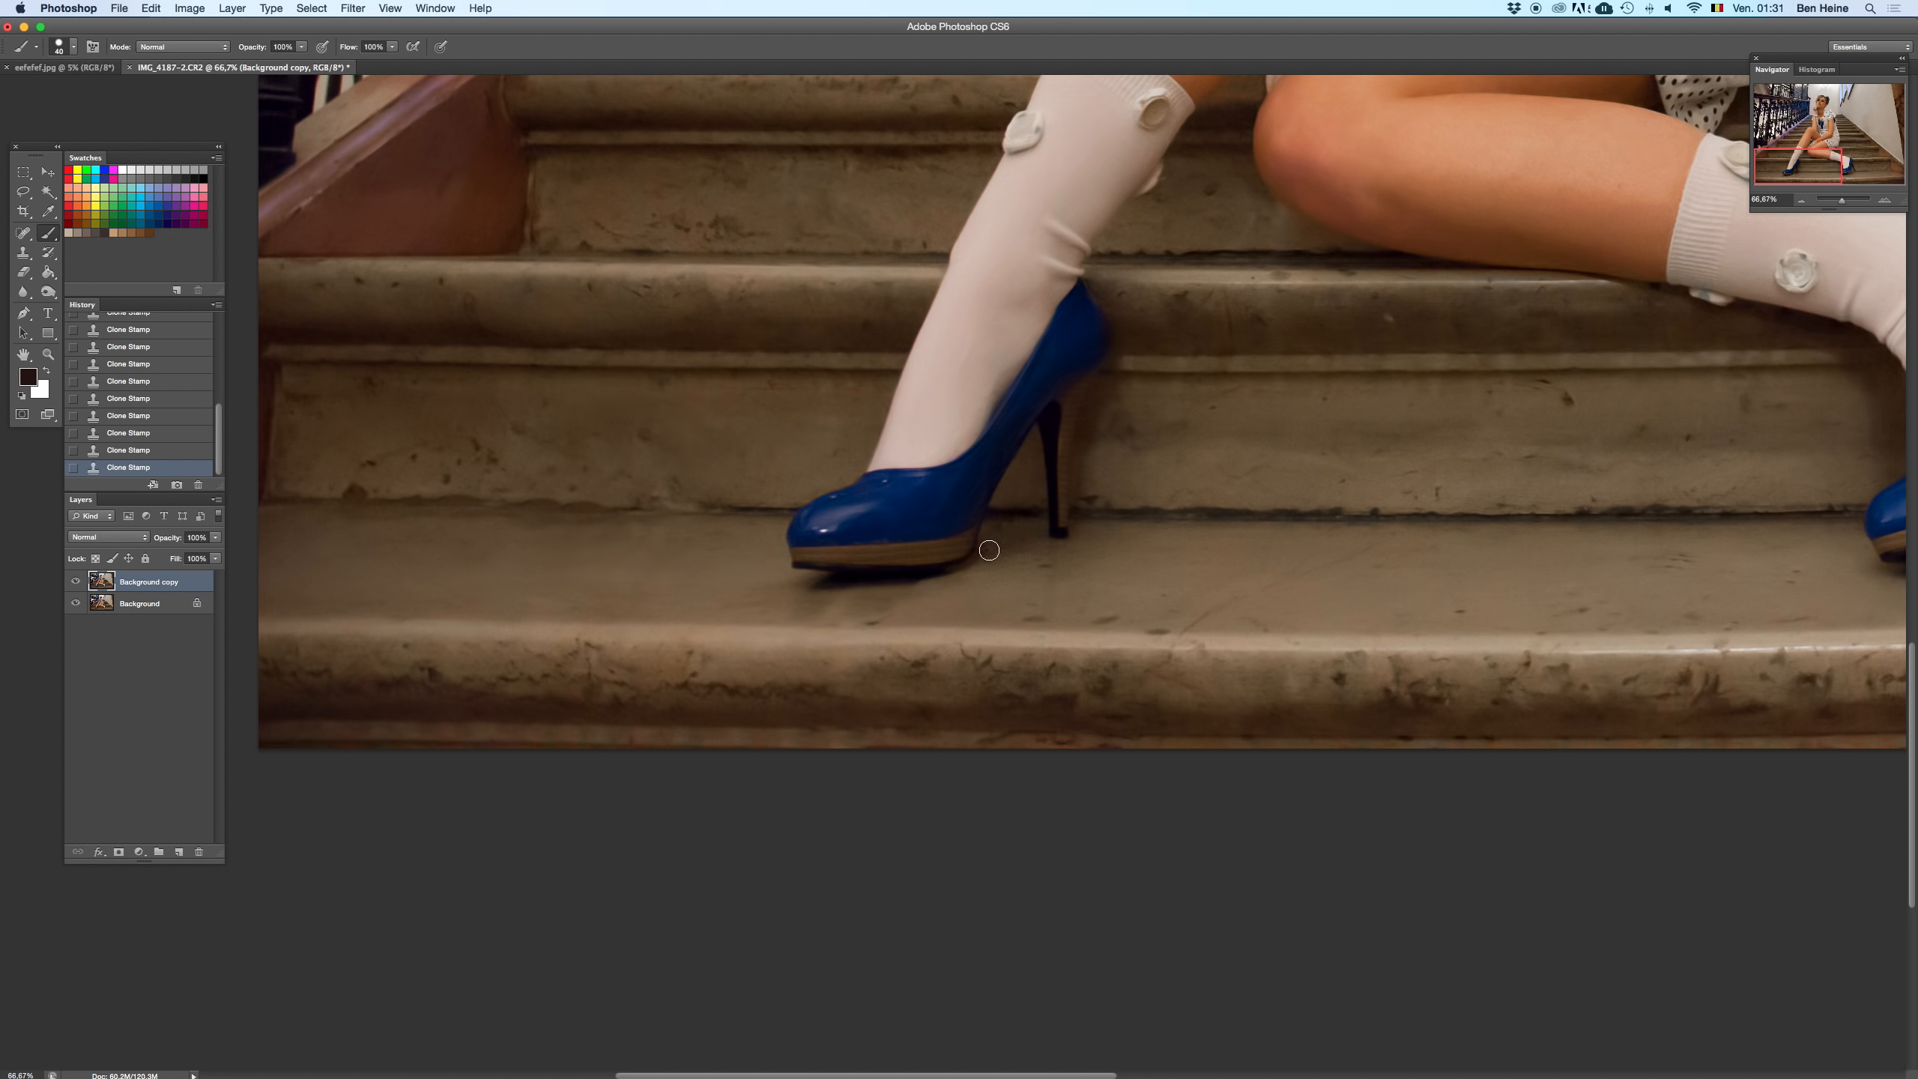
{"action": "left_click", "coordinate": [301, 46]}
- Try to lighten the tread behind the left-hand shoe's sole with a resized Dodge brush
{"action": "left_click", "coordinate": [50, 291]}
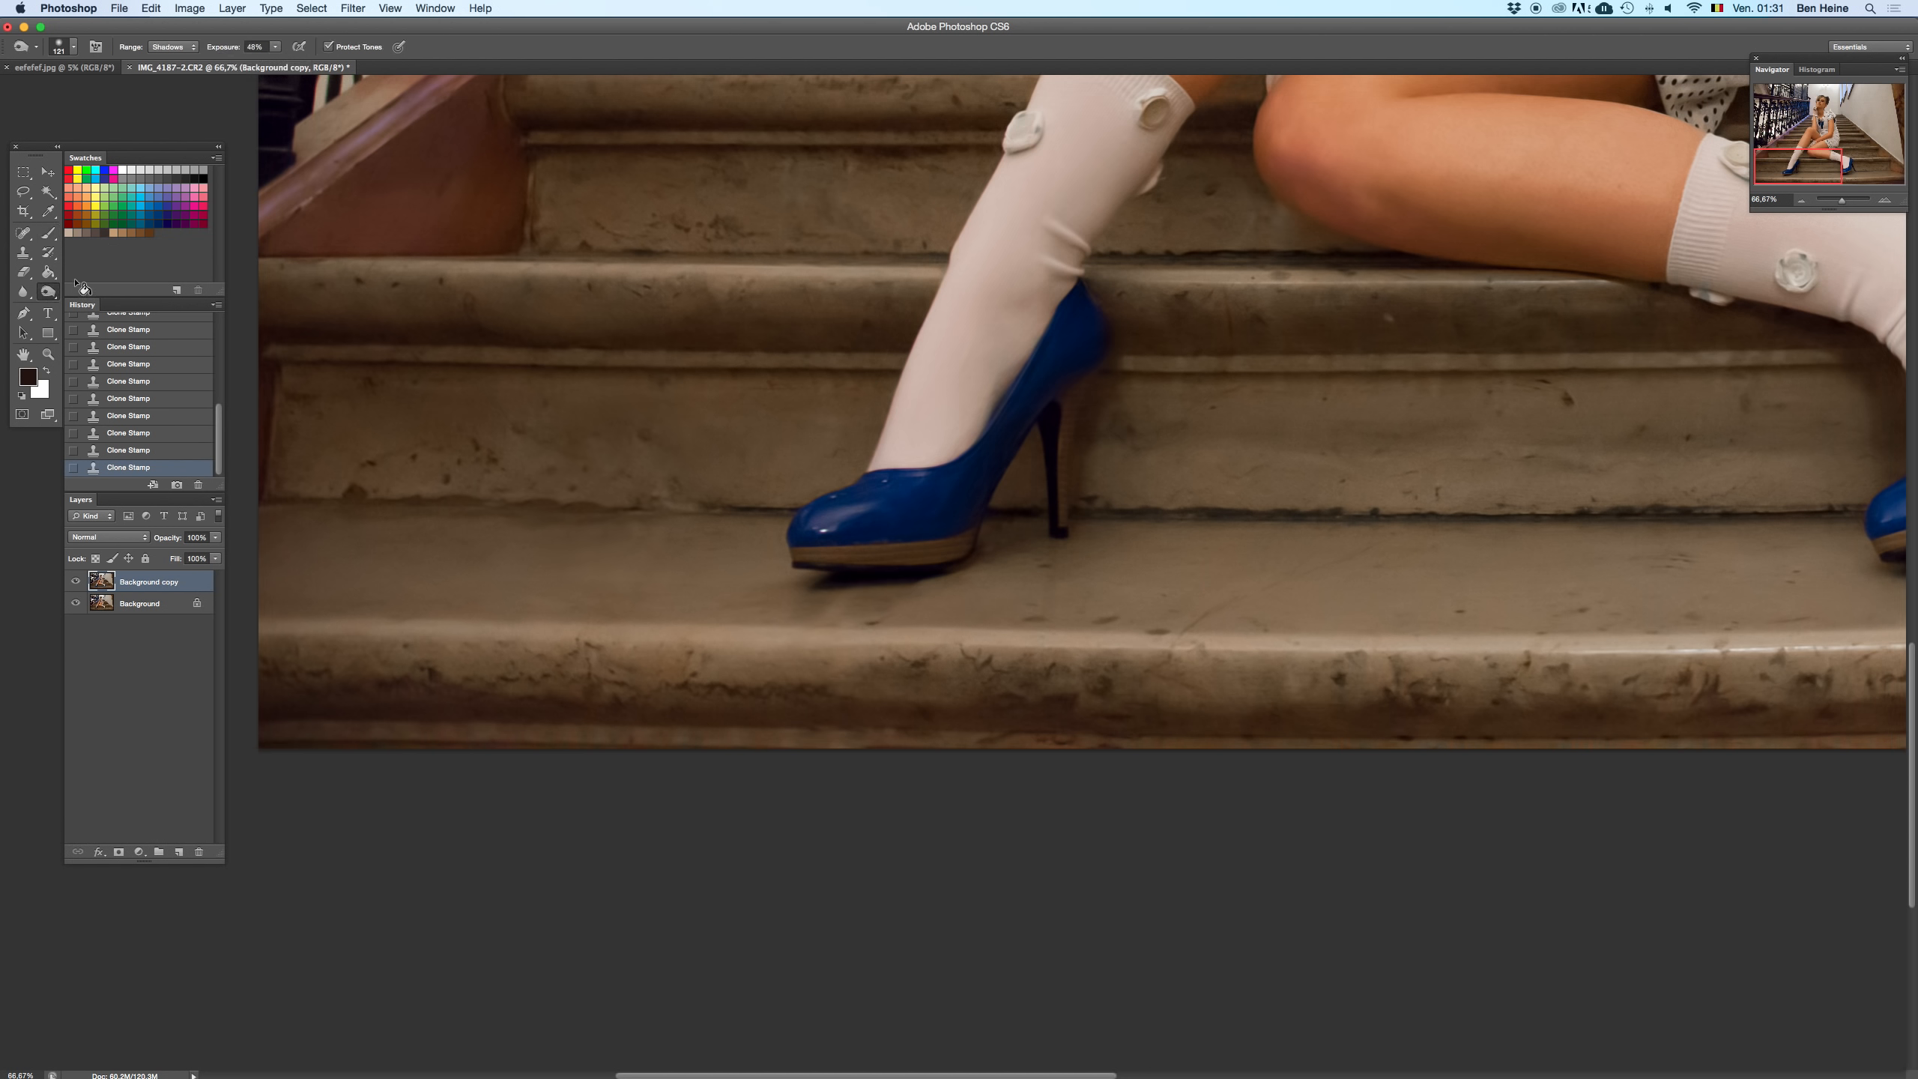
{"action": "right_click", "coordinate": [65, 293]}
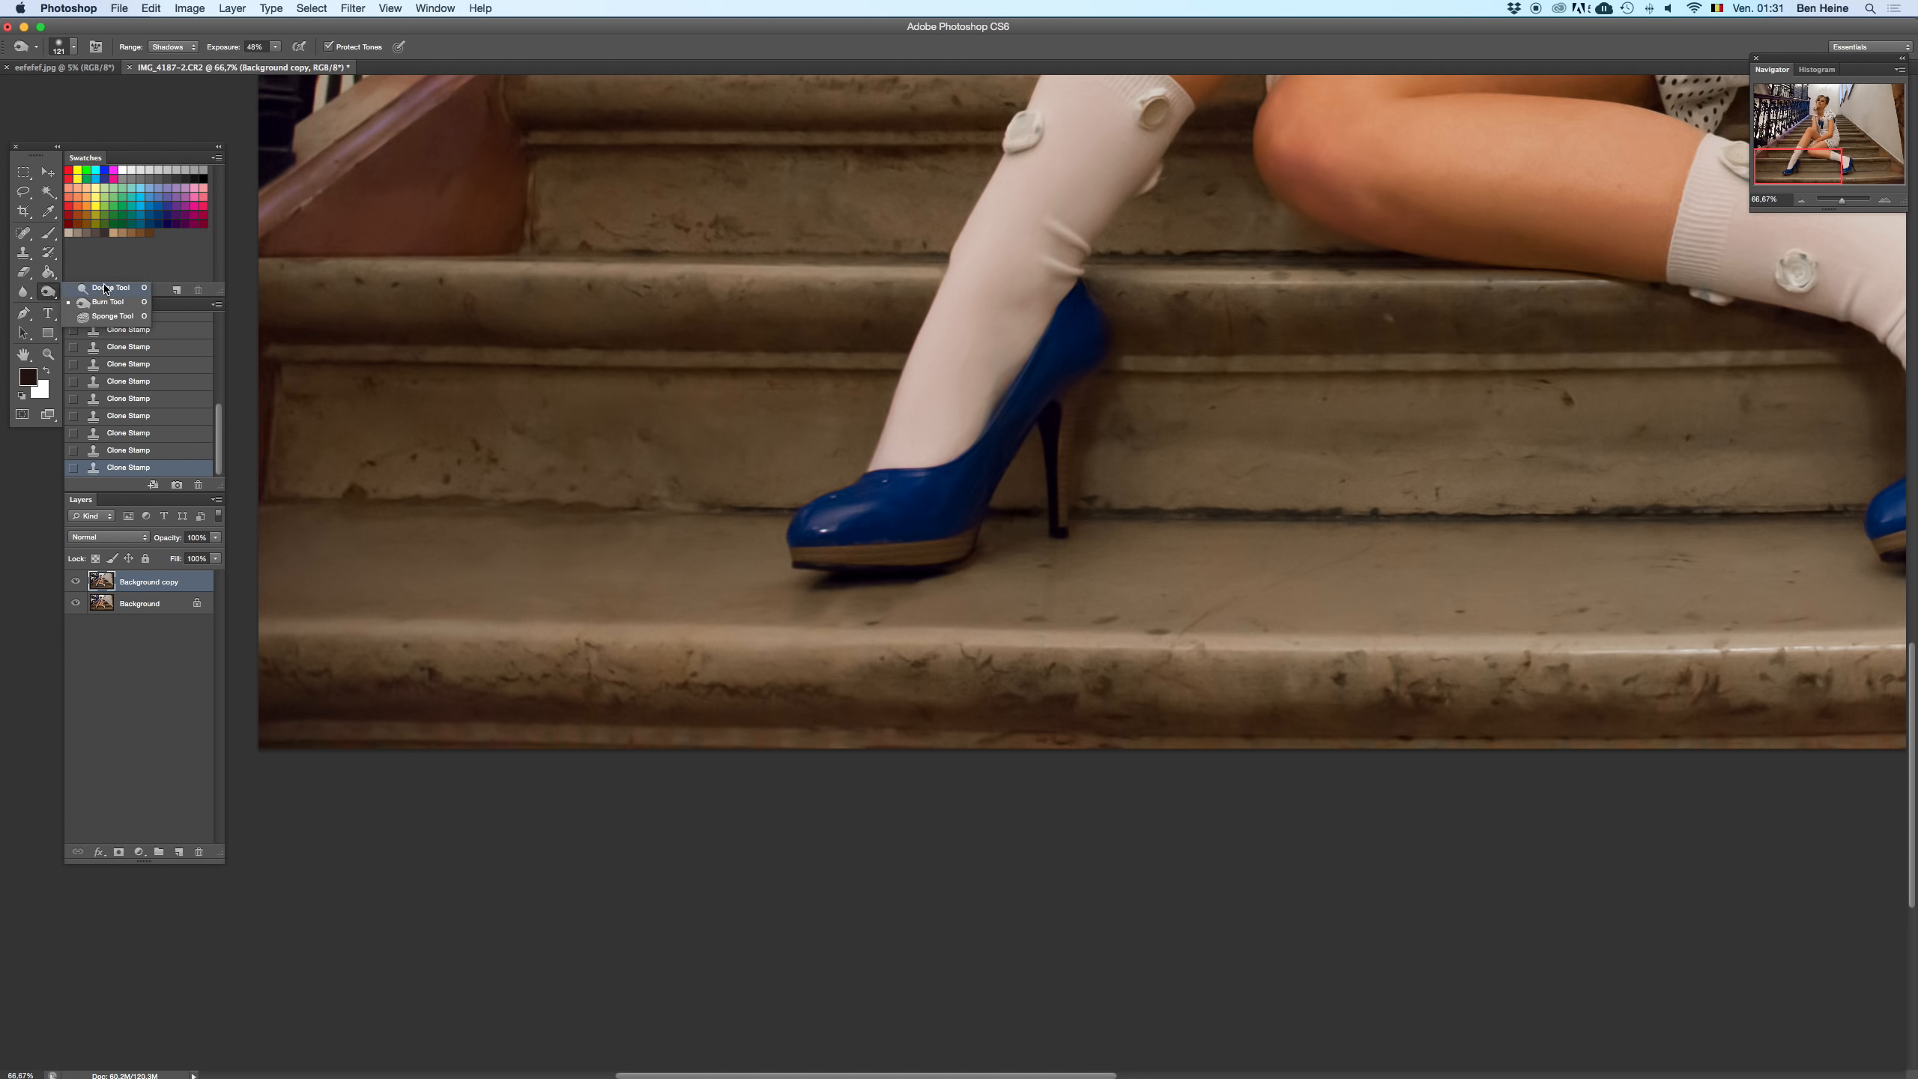
{"action": "left_click", "coordinate": [113, 288]}
{"action": "right_click", "coordinate": [1081, 521]}
{"action": "left_click_drag", "start_coordinate": [1196, 547], "coordinate": [1135, 538]}
{"action": "left_click", "coordinate": [986, 580]}
{"action": "key", "text": "super+z"}
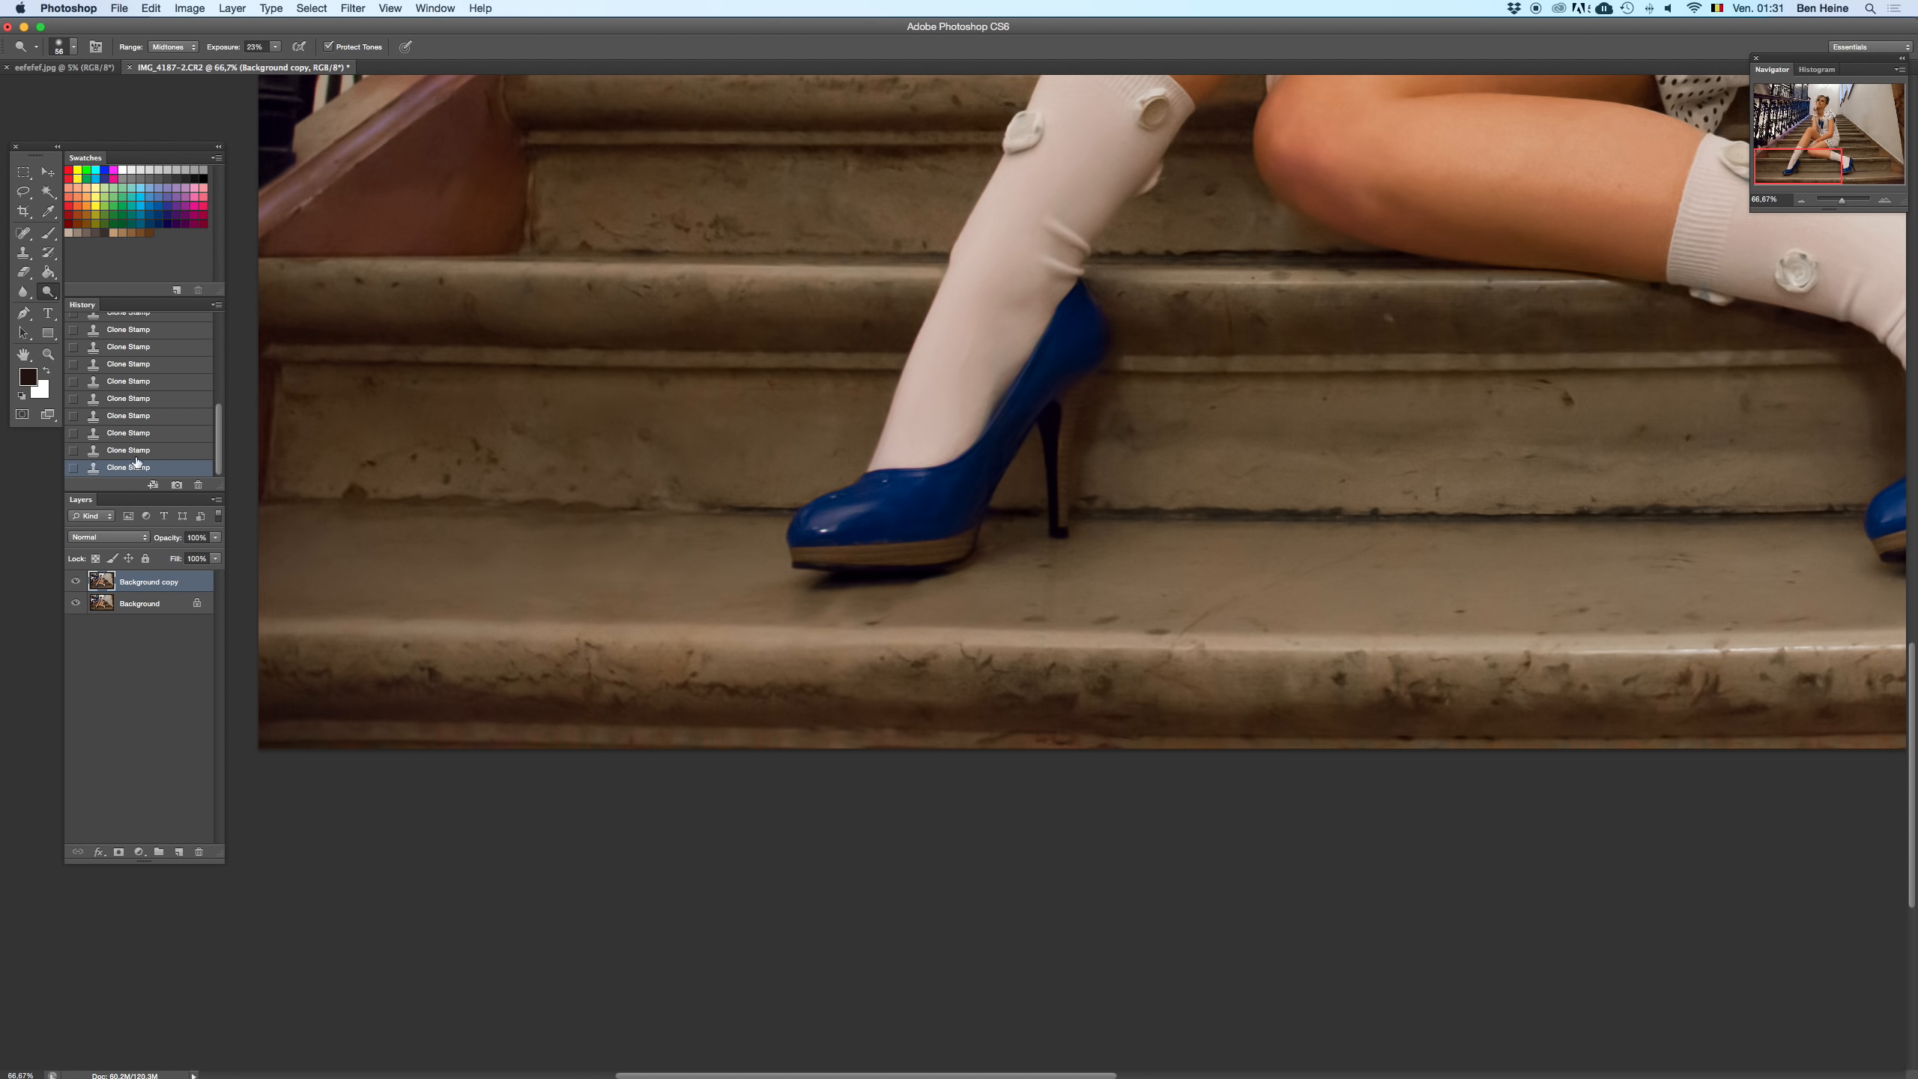
- Darken the rear of the left-hand shoe's sole with the Burn tool set to Midtones
{"action": "right_click", "coordinate": [48, 291]}
{"action": "left_click", "coordinate": [113, 306]}
{"action": "left_click", "coordinate": [170, 47]}
{"action": "left_click", "coordinate": [174, 61]}
{"action": "mouse_move", "coordinate": [925, 558]}
{"action": "left_mouse_down"}
{"action": "mouse_move", "coordinate": [1012, 542]}
{"action": "mouse_move", "coordinate": [982, 546]}
{"action": "left_mouse_up"}
{"action": "left_click_drag", "start_coordinate": [1630, 218], "coordinate": [1126, 359]}
{"action": "left_click", "coordinate": [1801, 200]}
{"action": "left_click", "coordinate": [1801, 200]}
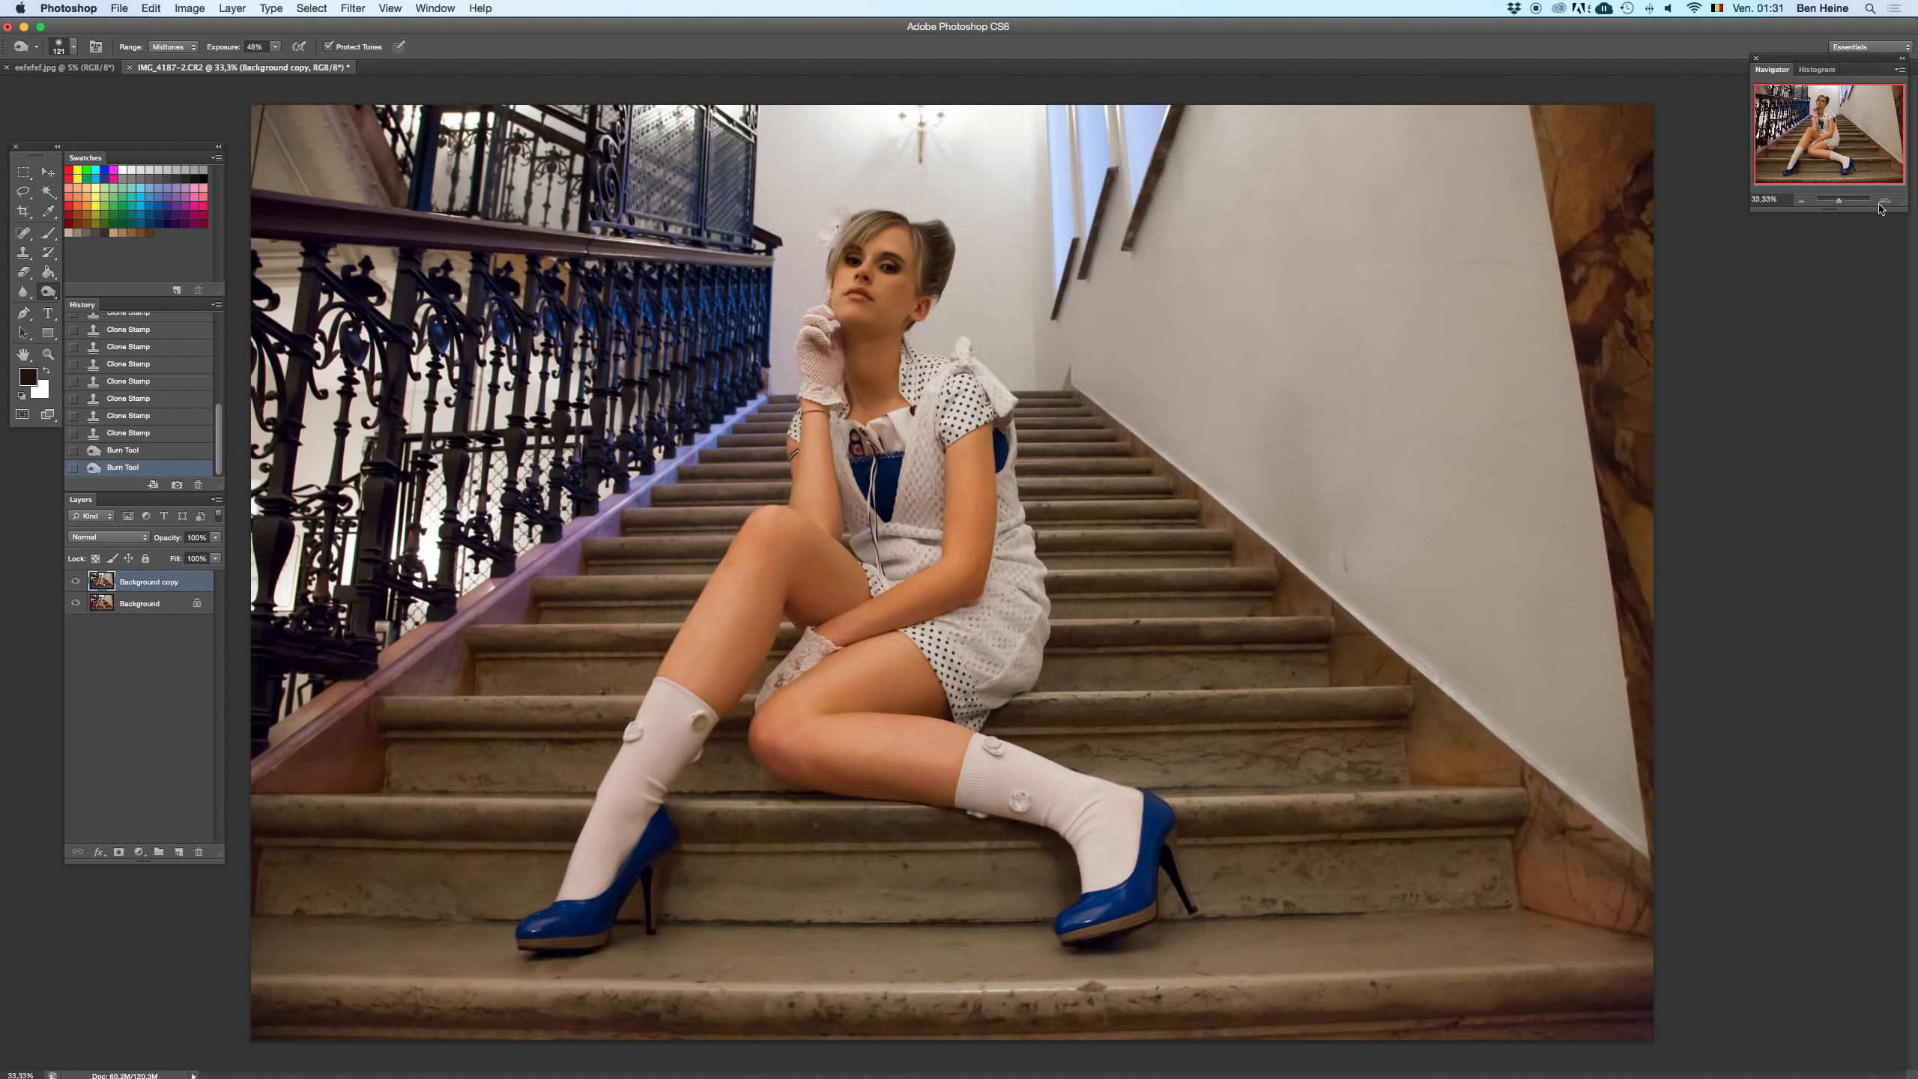
- Clone out the dark specks on the two step edges just right of the dress hem using the Clone Stamp
{"action": "left_click", "coordinate": [1888, 200]}
{"action": "left_click", "coordinate": [1888, 200]}
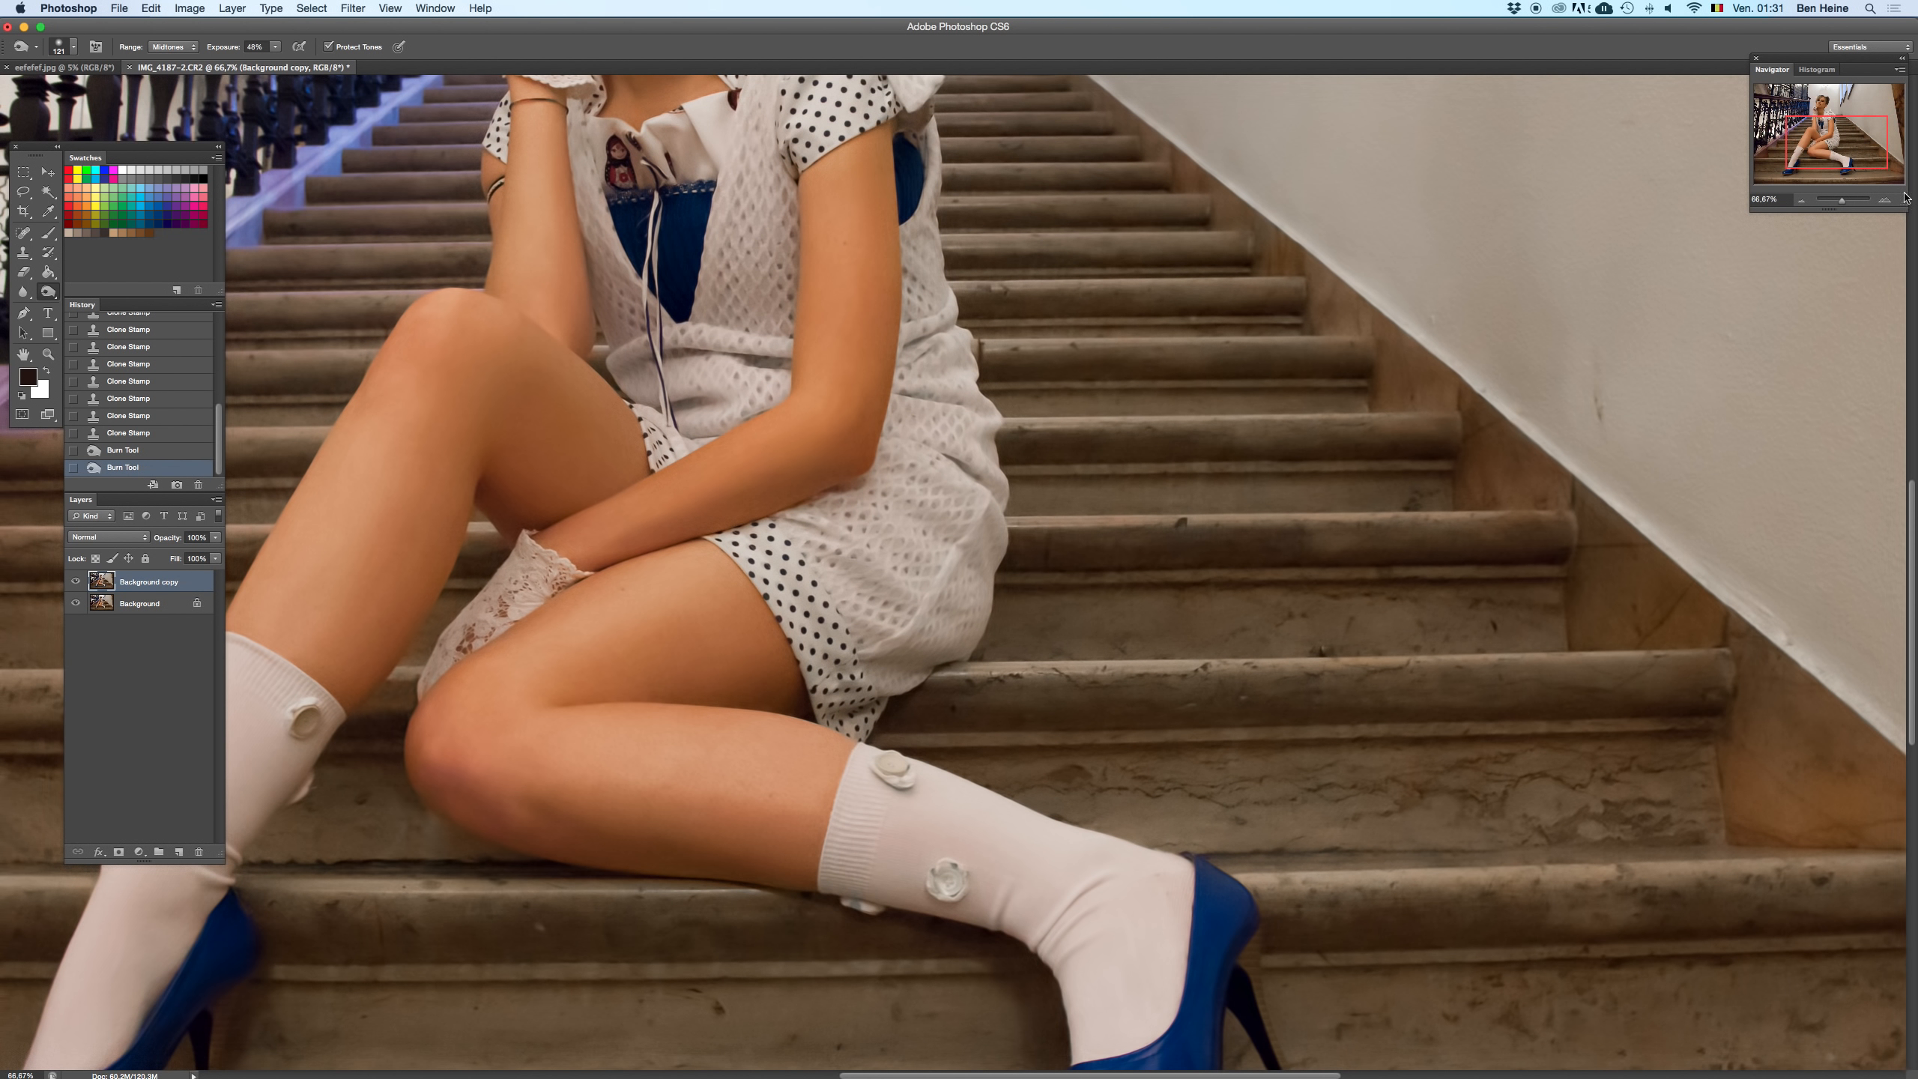
{"action": "left_click", "coordinate": [1888, 200]}
{"action": "scroll", "coordinate": [1283, 416], "scroll_direction": "down", "scroll_amount": 3}
{"action": "key", "text": "s"}
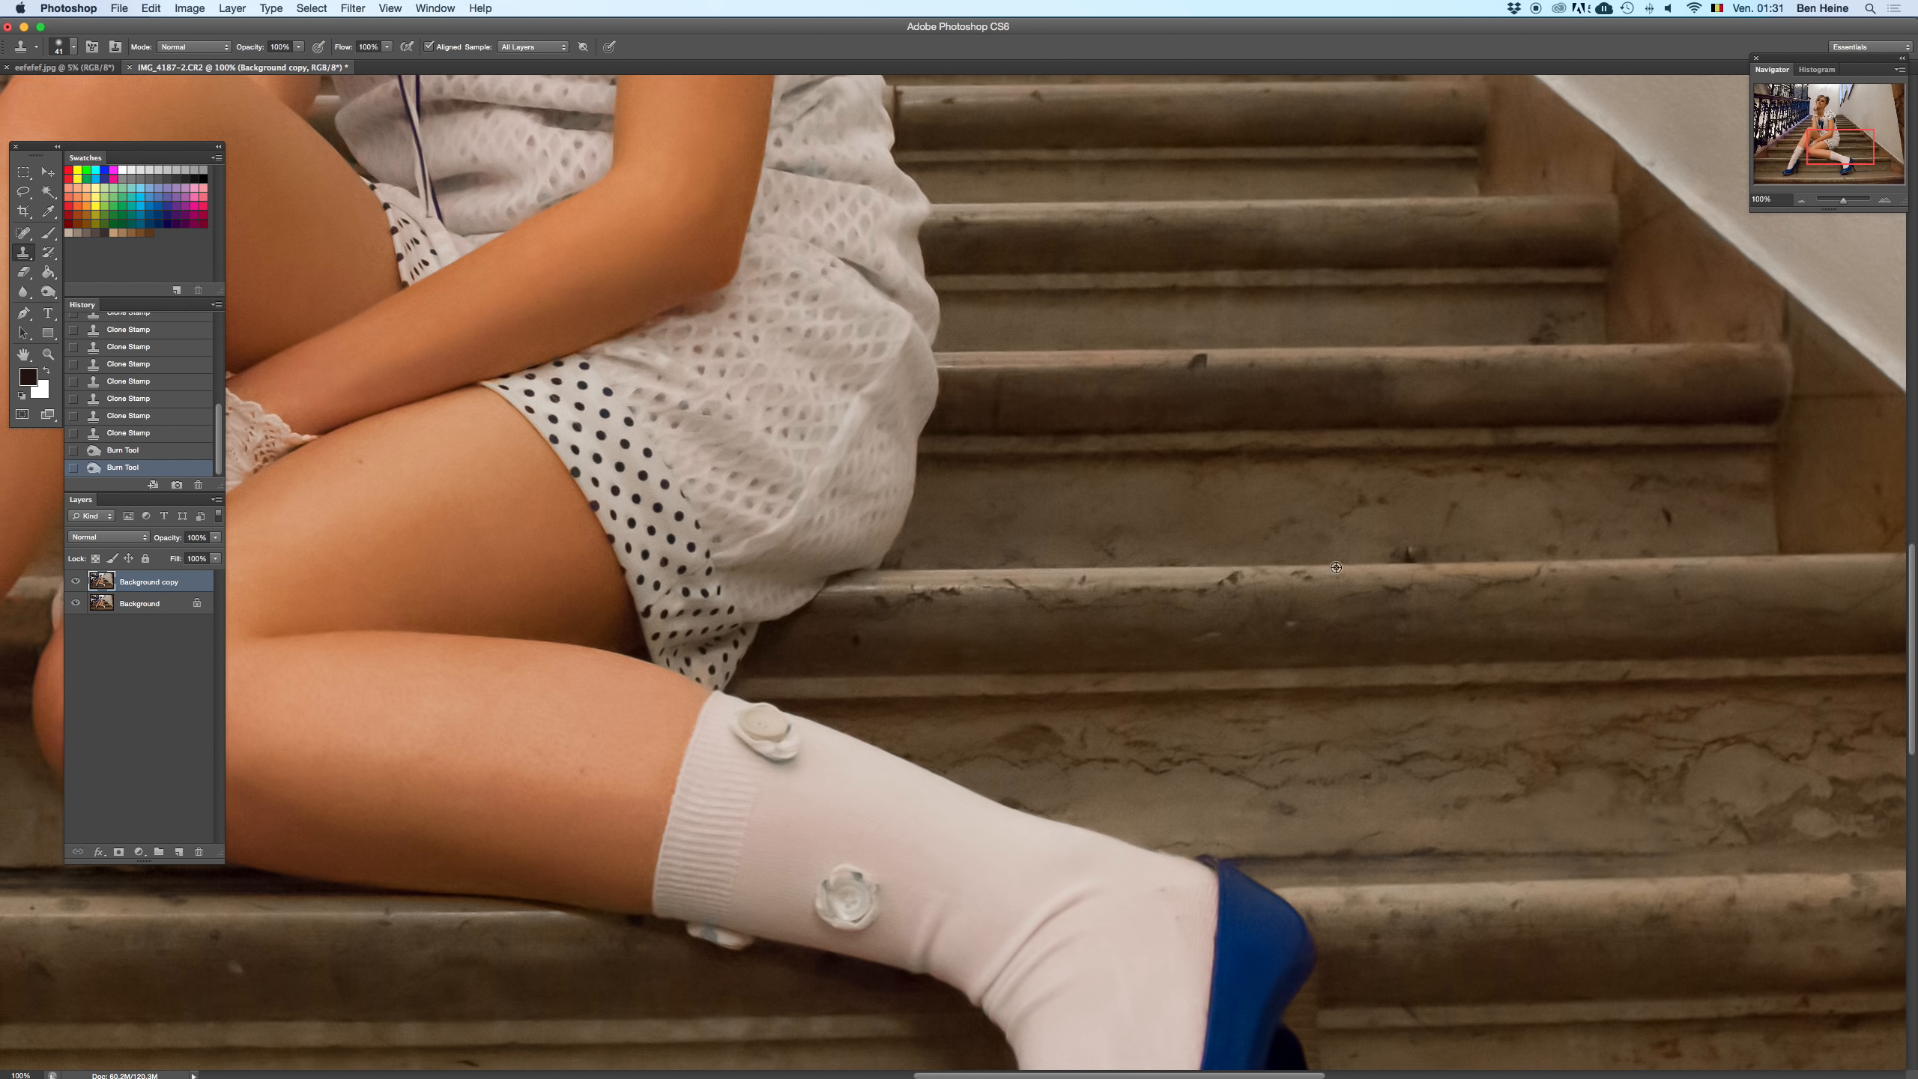
{"action": "left_click", "coordinate": [1411, 553]}
{"action": "left_click", "coordinate": [1355, 565], "text": "alt"}
{"action": "left_click", "coordinate": [1396, 565]}
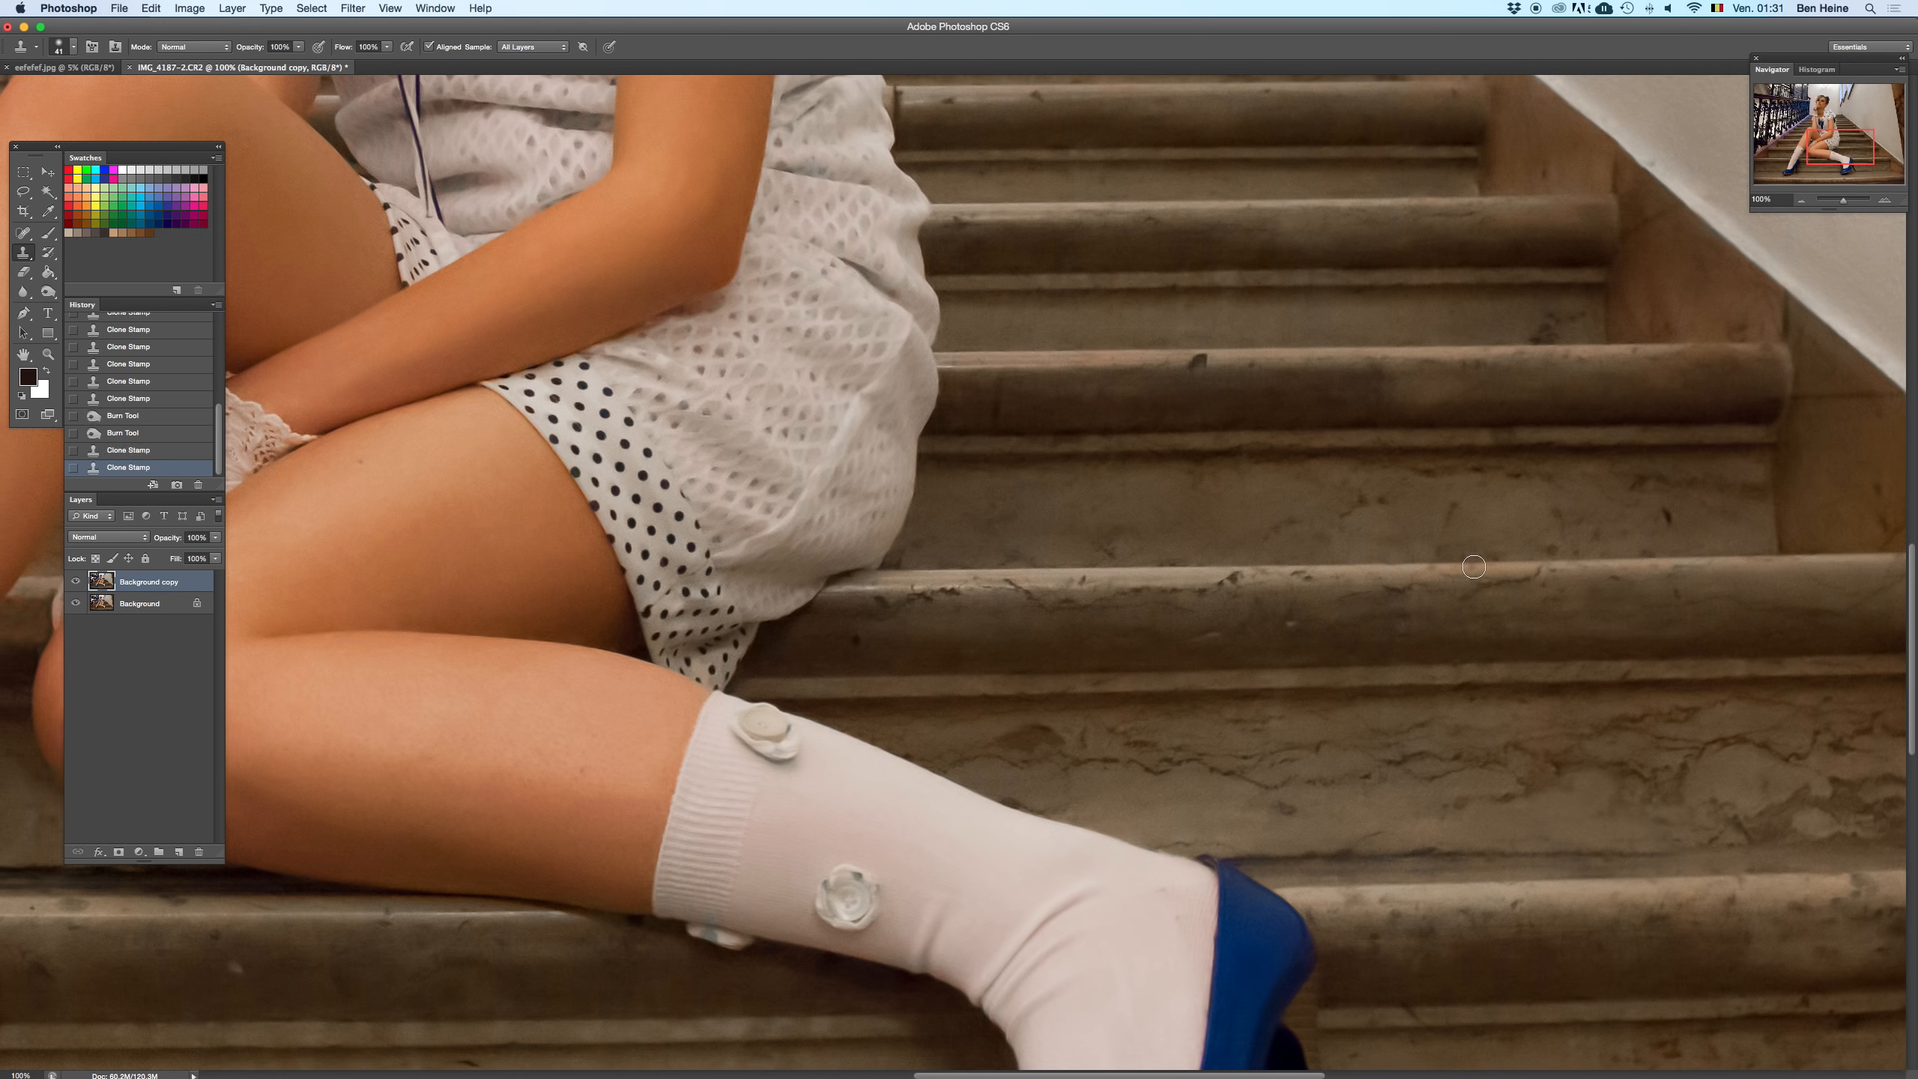
{"action": "left_click", "coordinate": [1439, 560]}
{"action": "left_click", "coordinate": [1418, 553]}
{"action": "left_click", "coordinate": [1201, 361]}
- Clone out the small marks on the higher step edges beside the right side of the dress at waist height
{"action": "mouse_move", "coordinate": [1250, 478]}
{"action": "left_mouse_down"}
{"action": "mouse_move", "coordinate": [1311, 505]}
{"action": "mouse_move", "coordinate": [1506, 797]}
{"action": "mouse_move", "coordinate": [1385, 870]}
{"action": "left_mouse_up"}
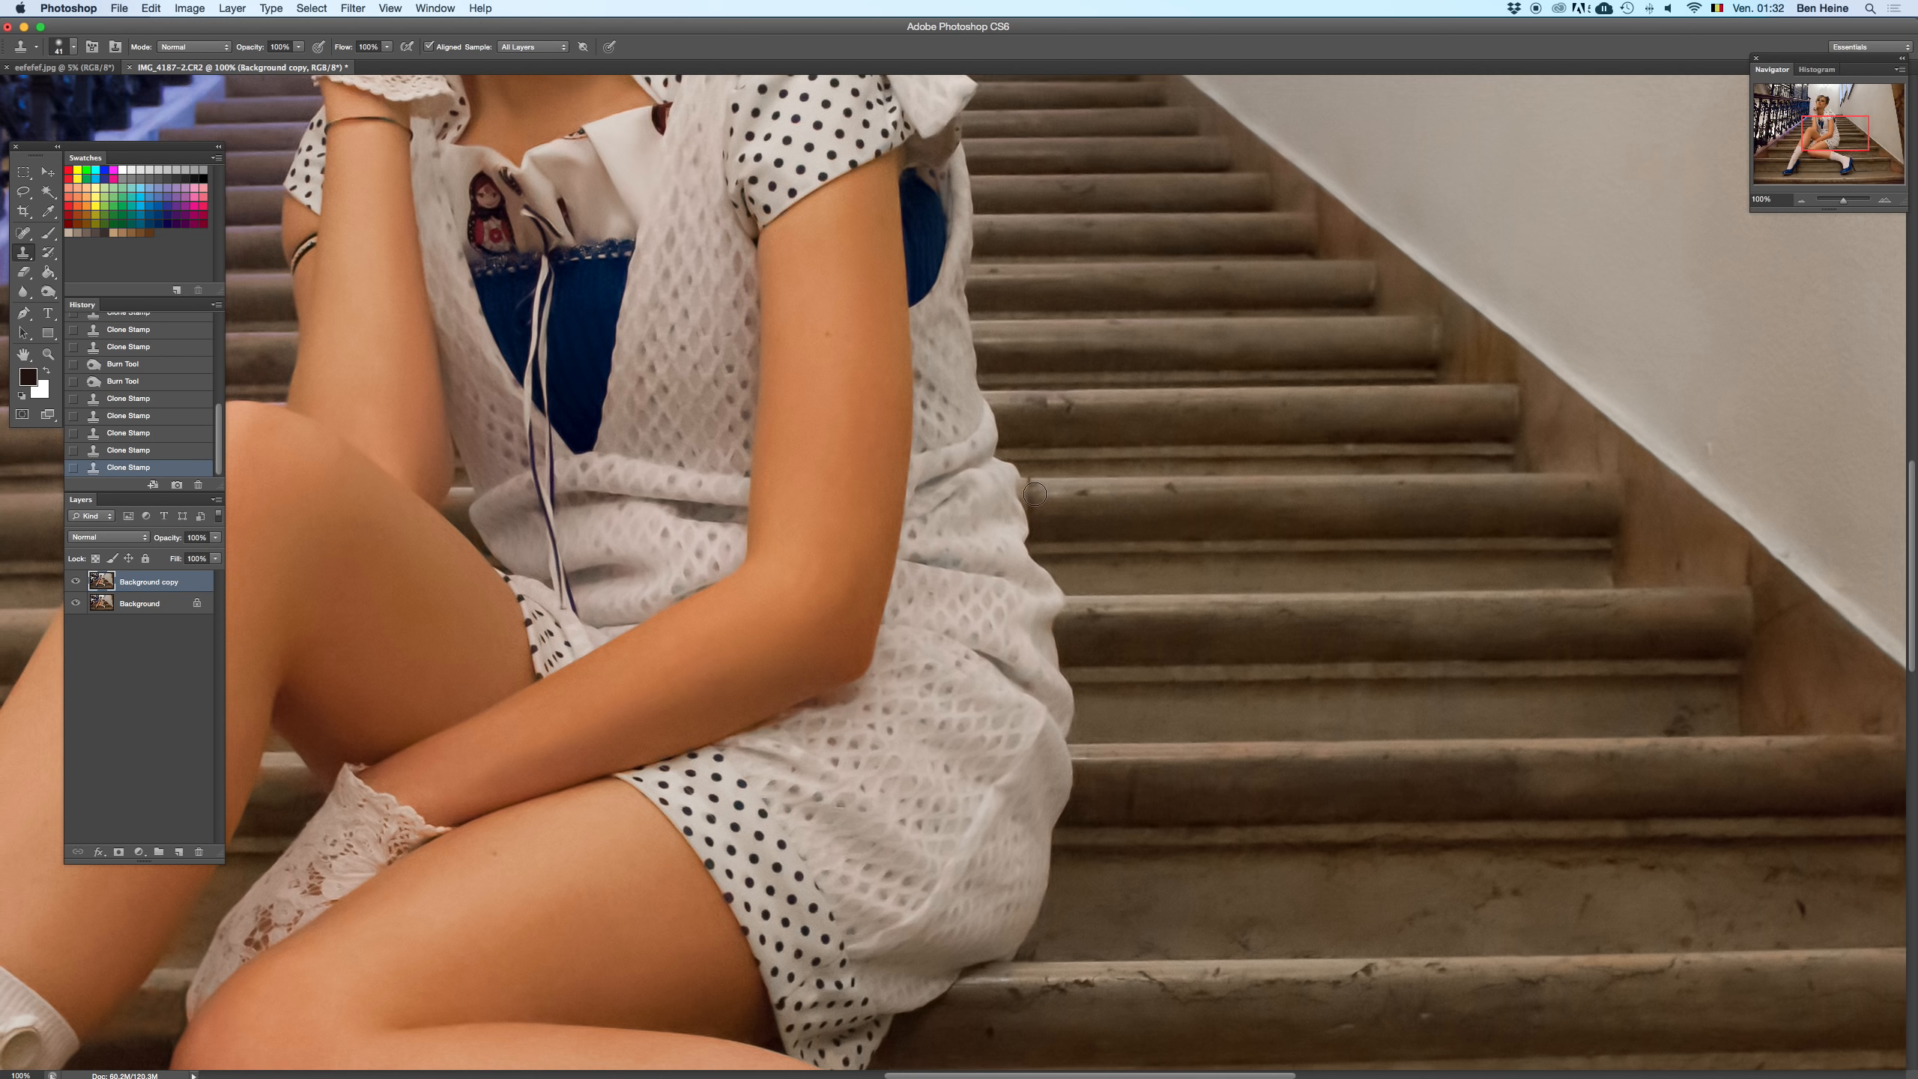
{"action": "left_click_drag", "start_coordinate": [1035, 487], "coordinate": [1046, 489]}
{"action": "left_click", "coordinate": [1032, 509]}
{"action": "scroll", "coordinate": [1032, 509], "scroll_direction": "up", "scroll_amount": 5}
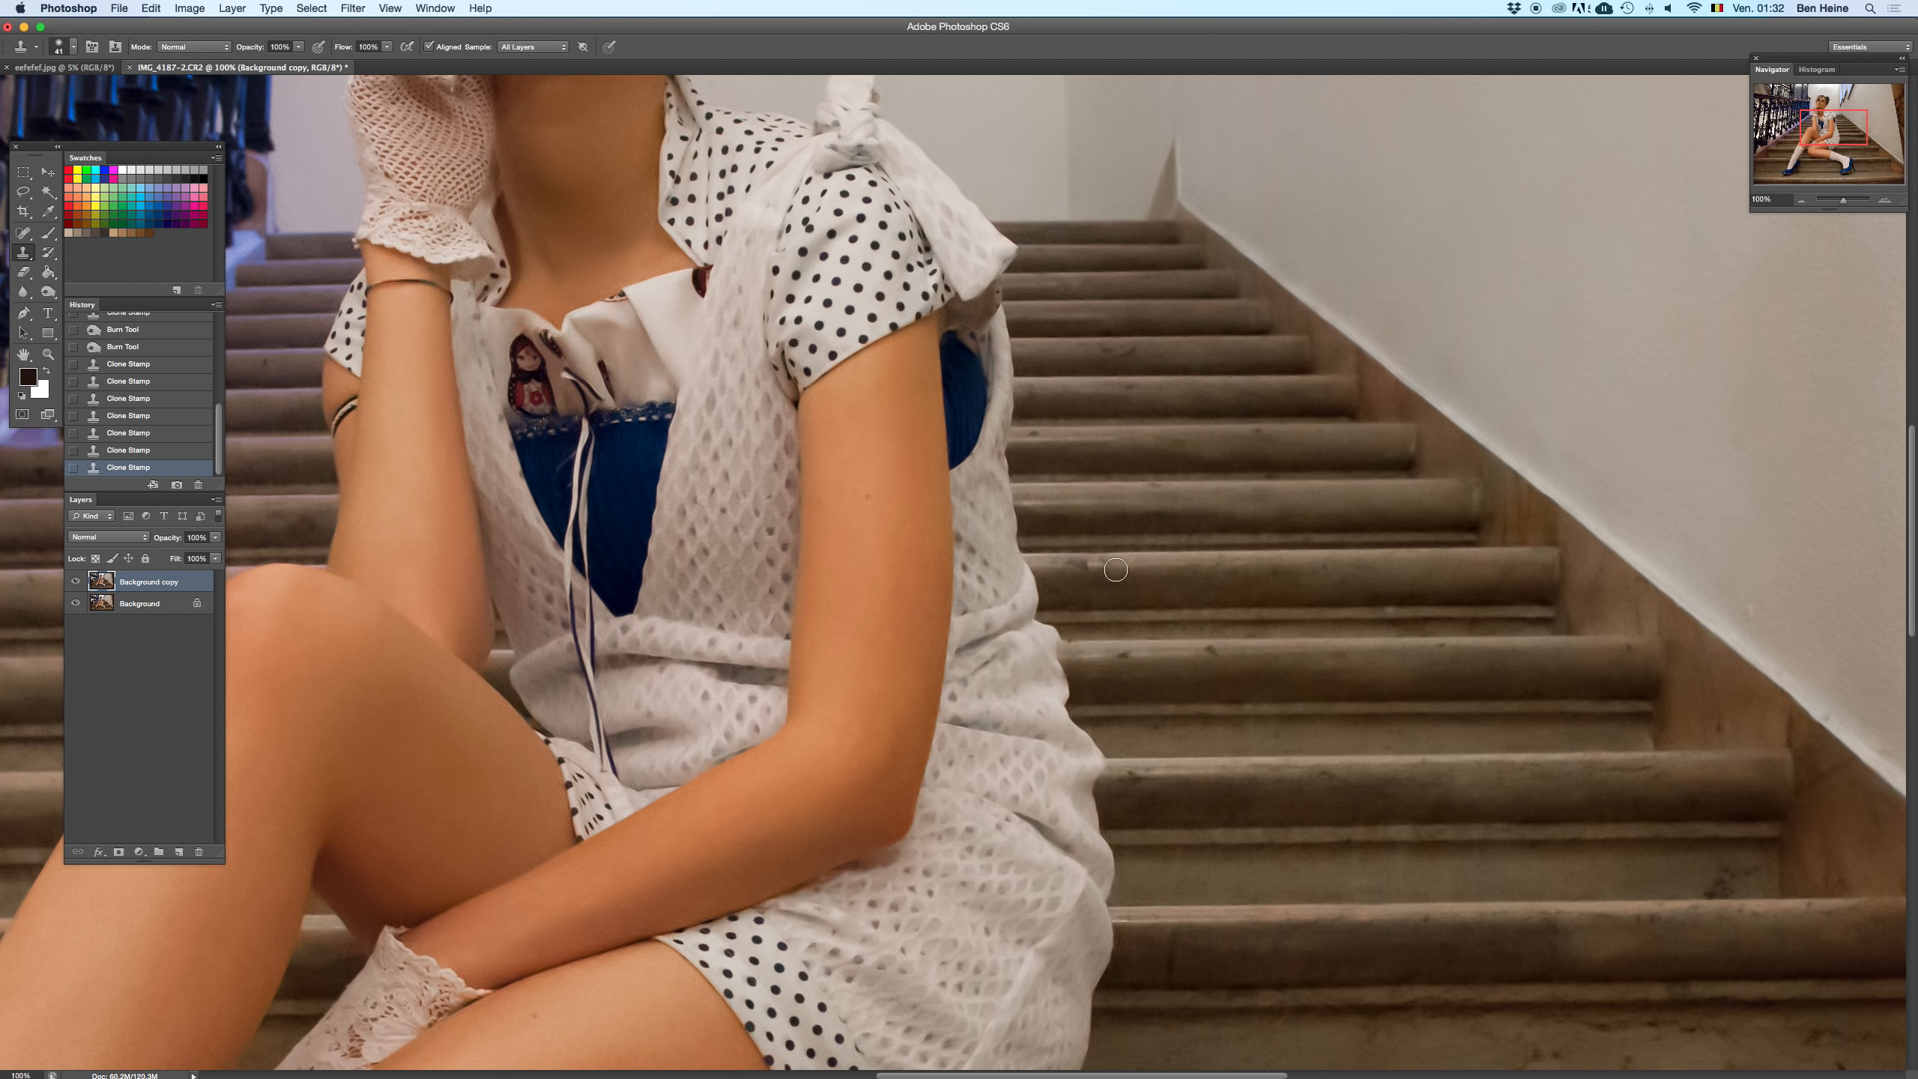
{"action": "left_click", "coordinate": [1116, 568]}
{"action": "left_click_drag", "start_coordinate": [1091, 571], "coordinate": [1106, 562]}
- Check the full image against the original by deleting the Background copy layer and toggling the deletion, finishing with the retouched layer kept
{"action": "scroll", "coordinate": [1106, 560], "scroll_direction": "left", "scroll_amount": 10}
{"action": "scroll", "coordinate": [1812, 219], "scroll_direction": "down", "scroll_amount": 2}
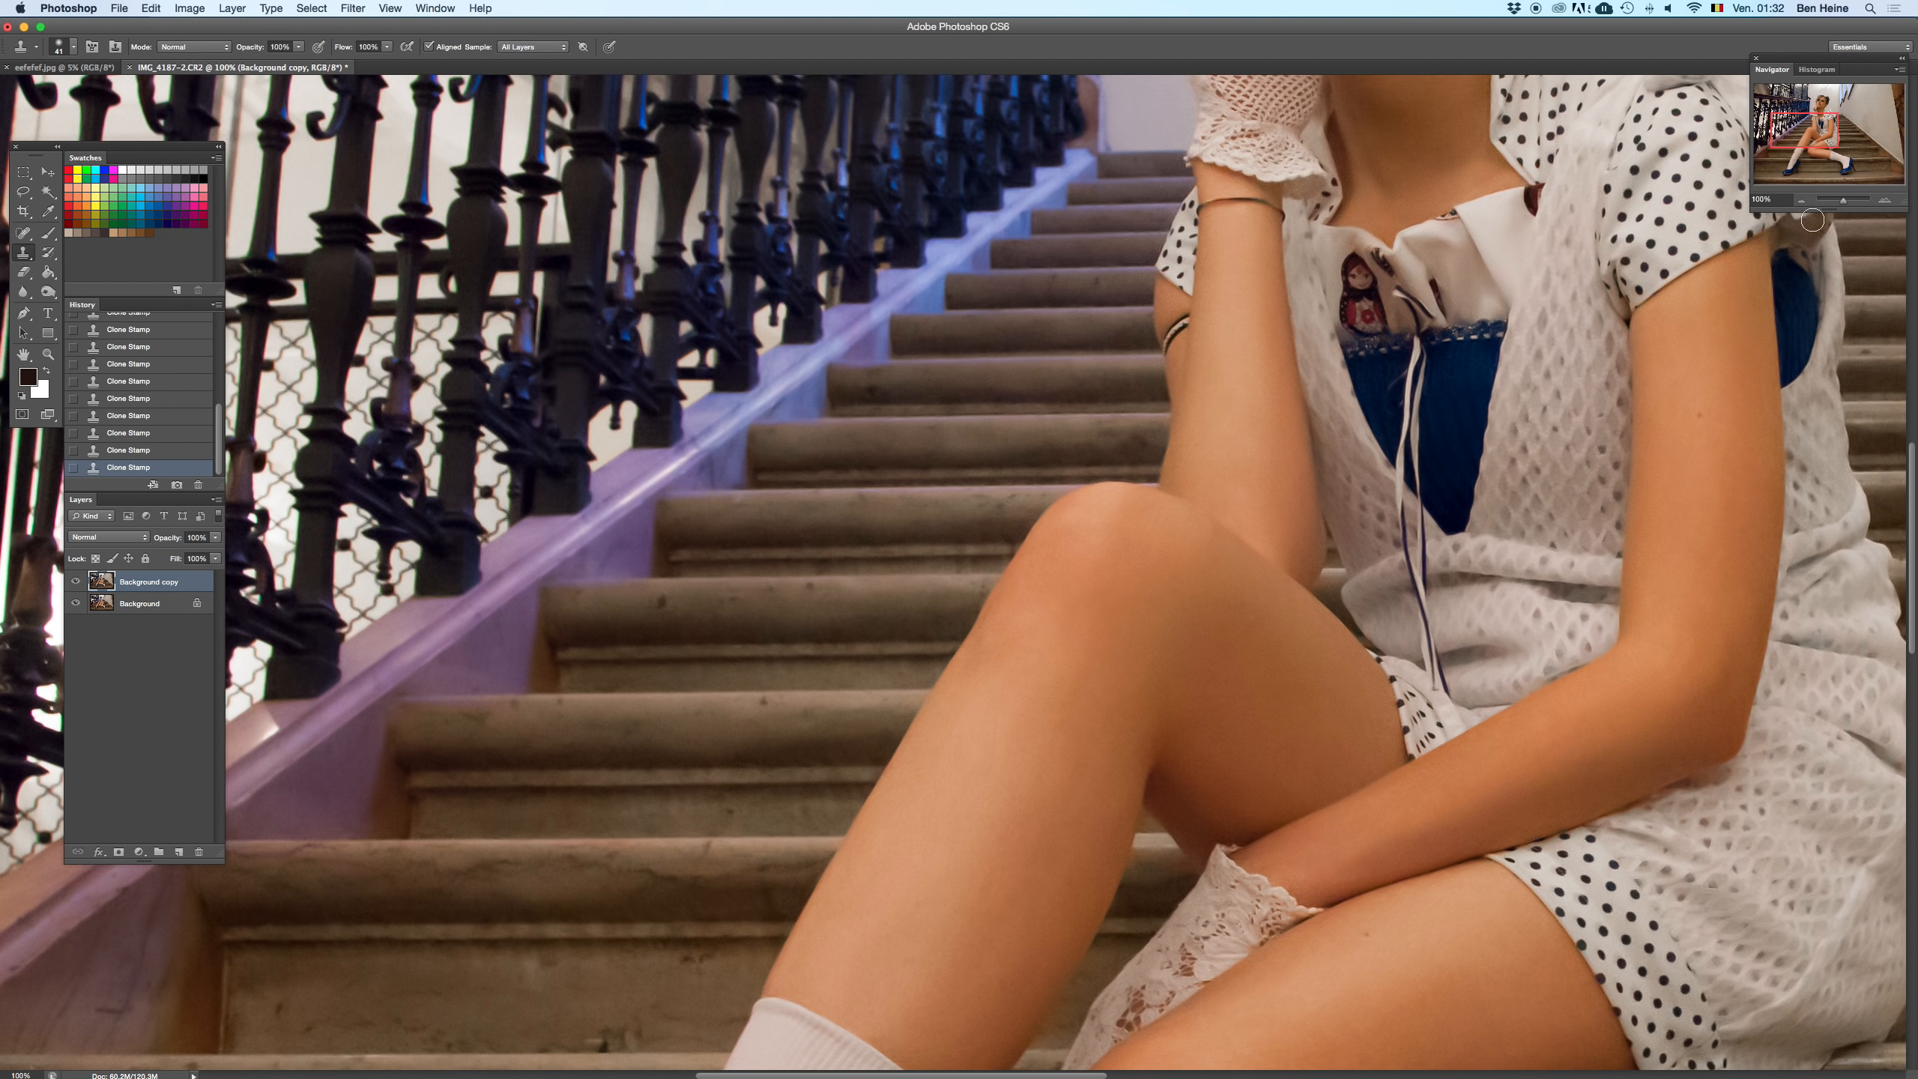
{"action": "left_click", "coordinate": [1802, 200]}
{"action": "left_click", "coordinate": [1802, 200]}
{"action": "left_click", "coordinate": [1802, 200]}
{"action": "left_click", "coordinate": [1802, 200]}
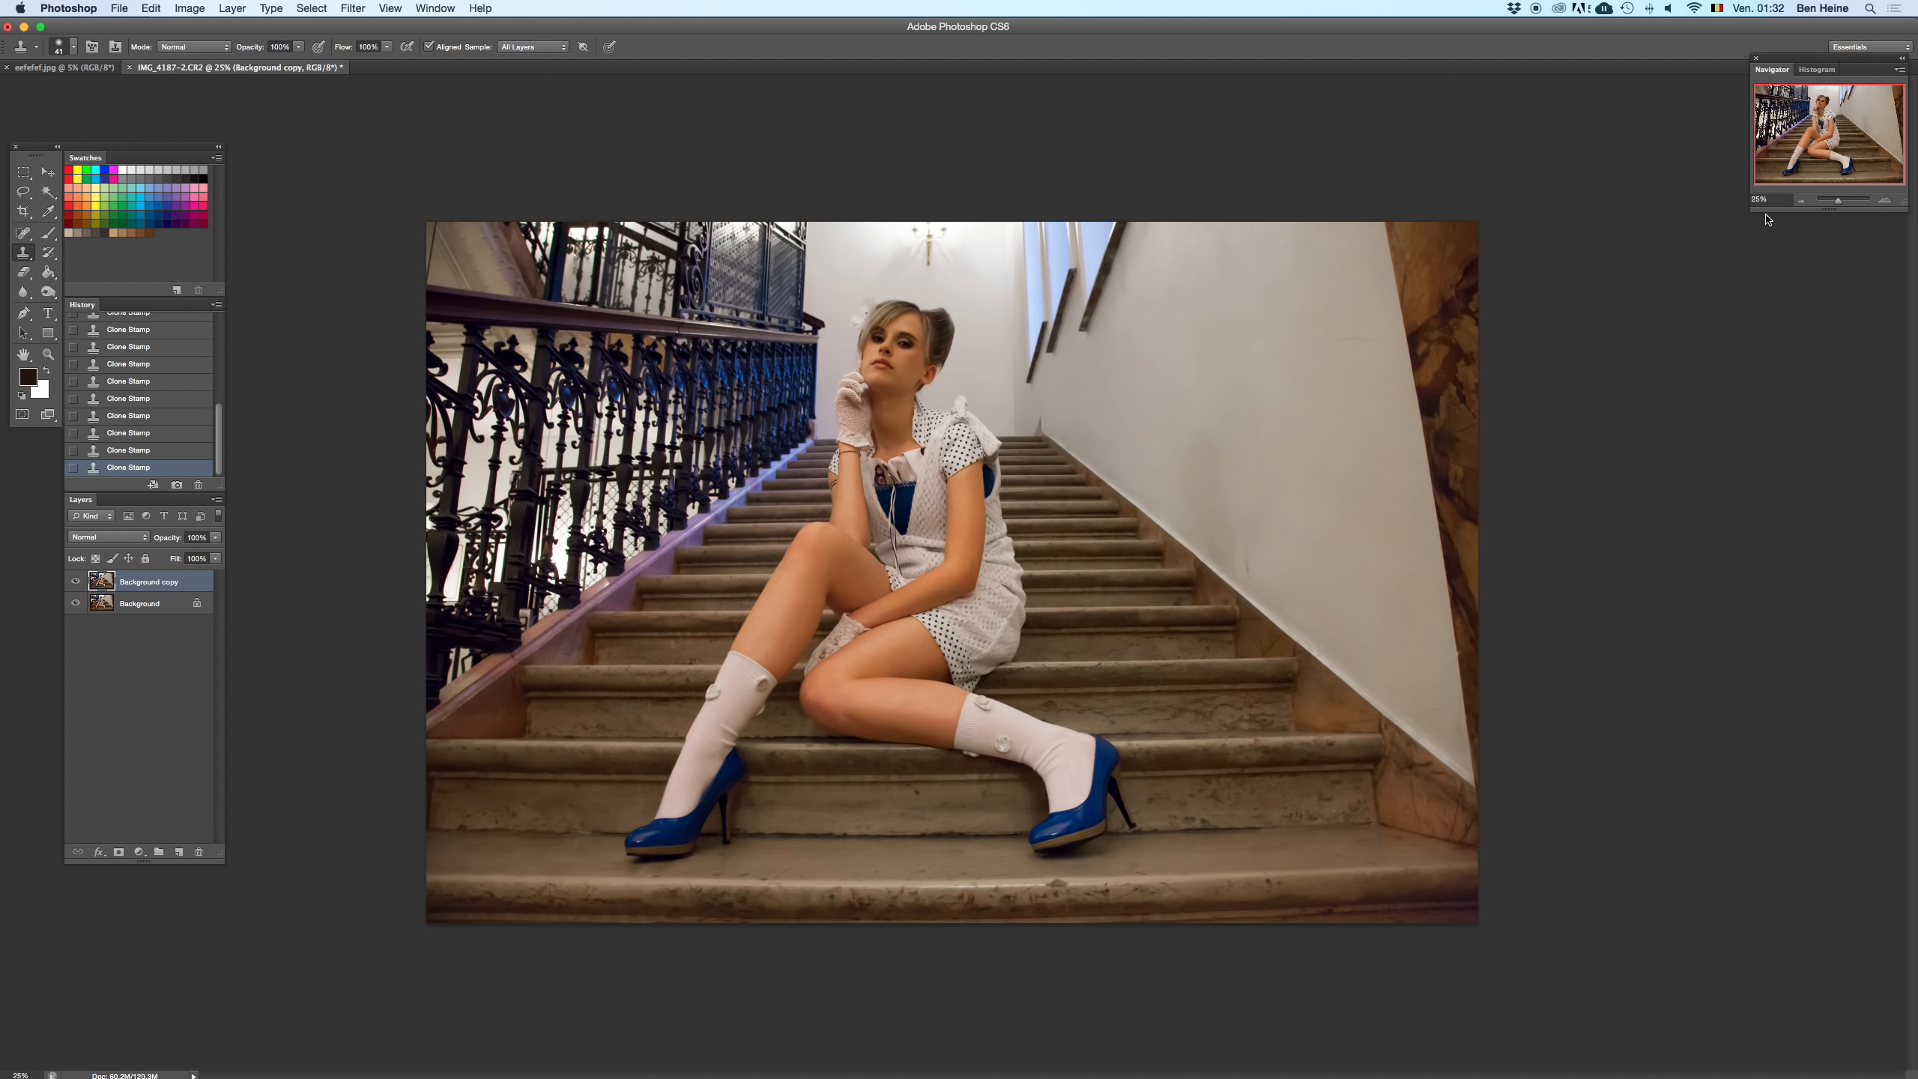
{"action": "key", "text": "Delete"}
{"action": "key", "text": "super+z"}
{"action": "key", "text": "super+z"}
{"action": "key", "text": "super+z"}
{"action": "key", "text": "super+z"}
{"action": "key", "text": "super+z"}
{"action": "key", "text": "super+z"}
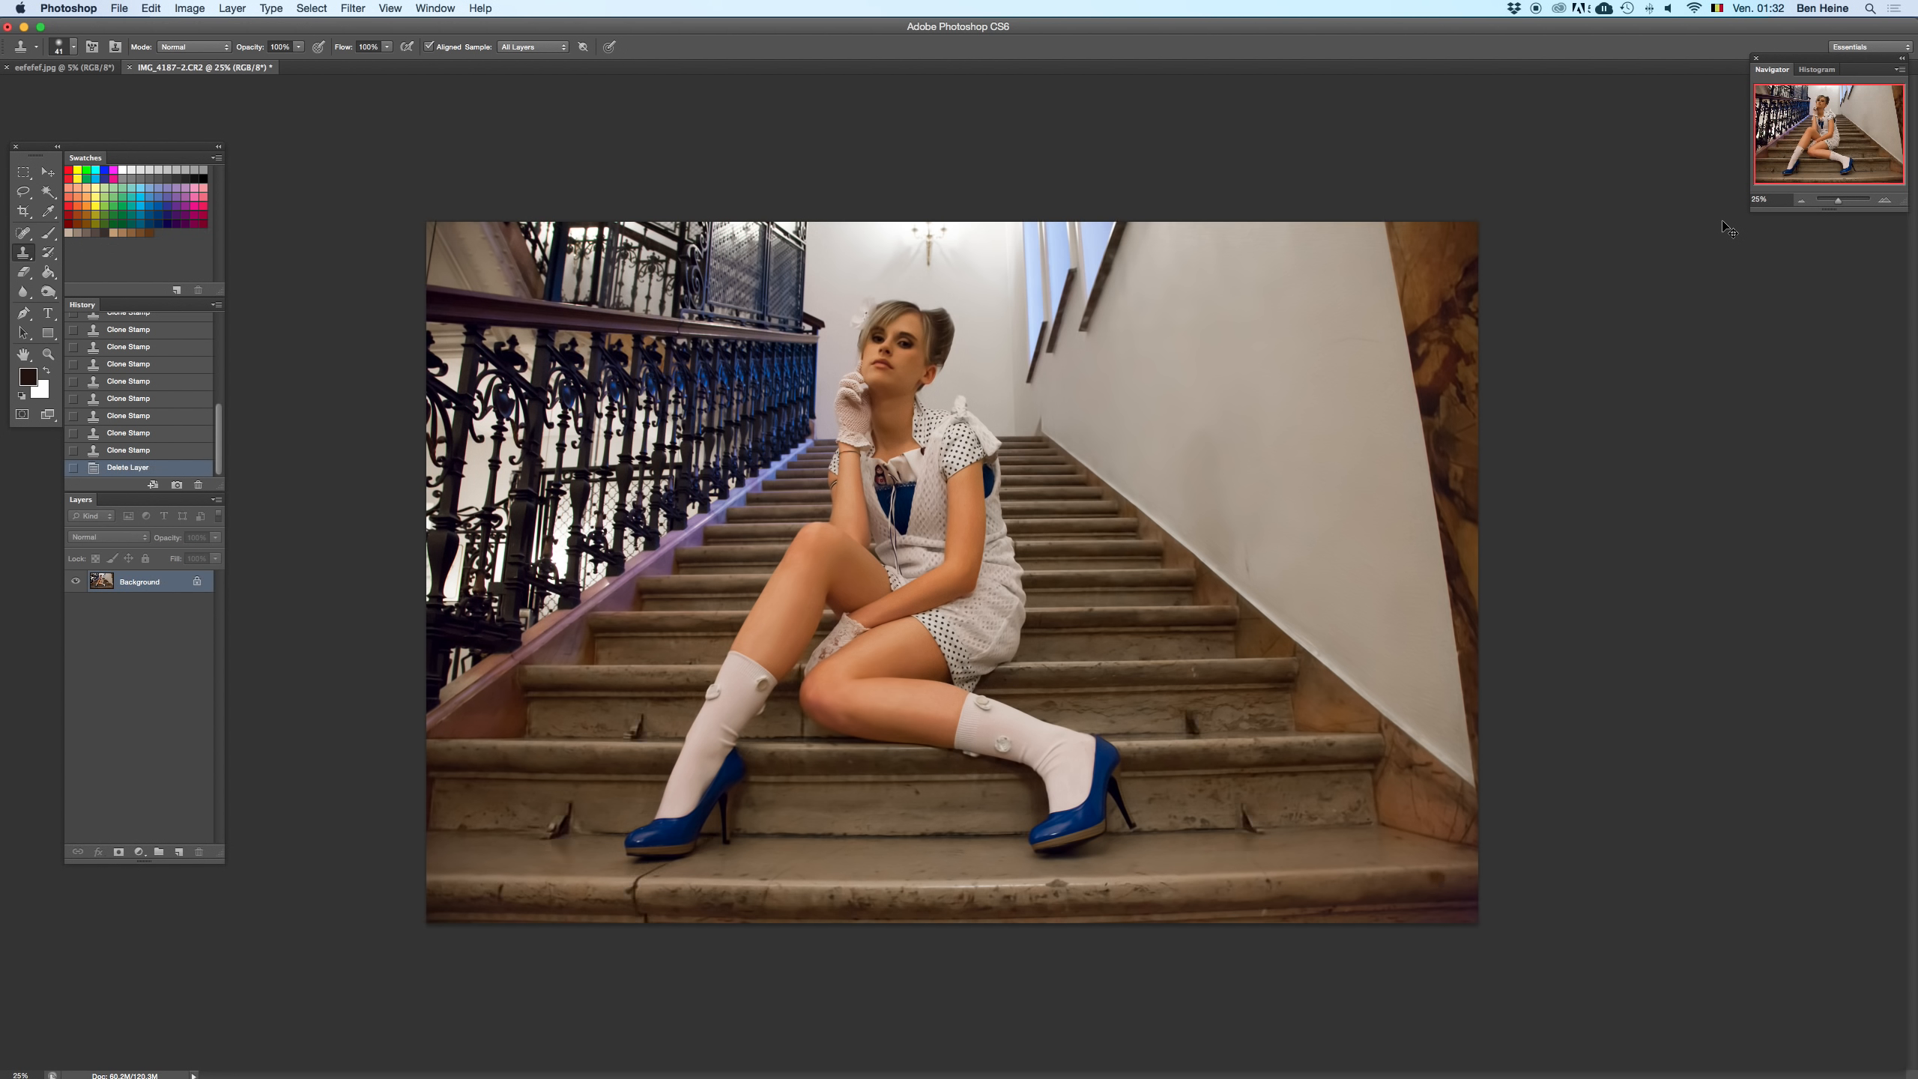
{"action": "key", "text": "super+z"}
{"action": "key", "text": "super+z"}
{"action": "key", "text": "super+z"}
{"action": "key", "text": "super+z"}
{"action": "key", "text": "super+z"}
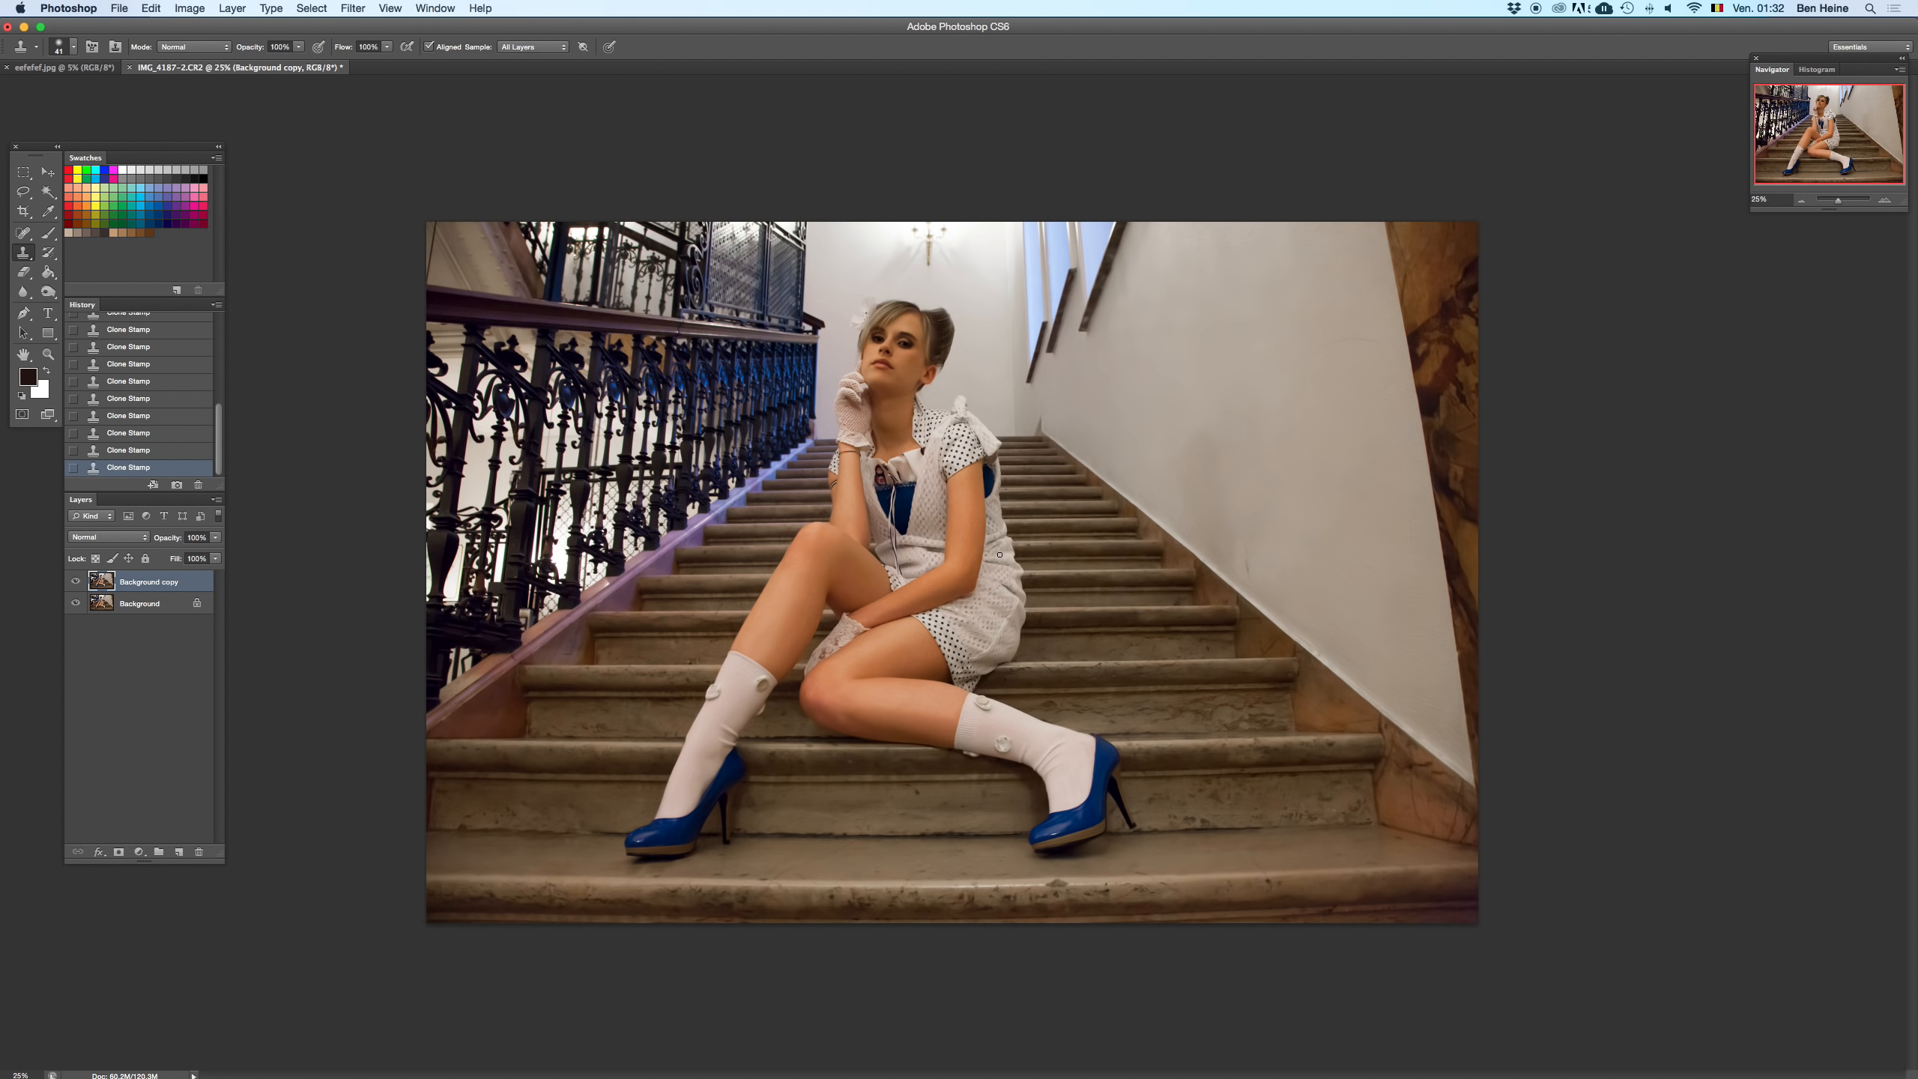
- Try to clone out the dark mark on the step edge left of the white sock's top with a resized soft brush
{"action": "left_click", "coordinate": [1880, 201]}
{"action": "left_click", "coordinate": [1880, 201]}
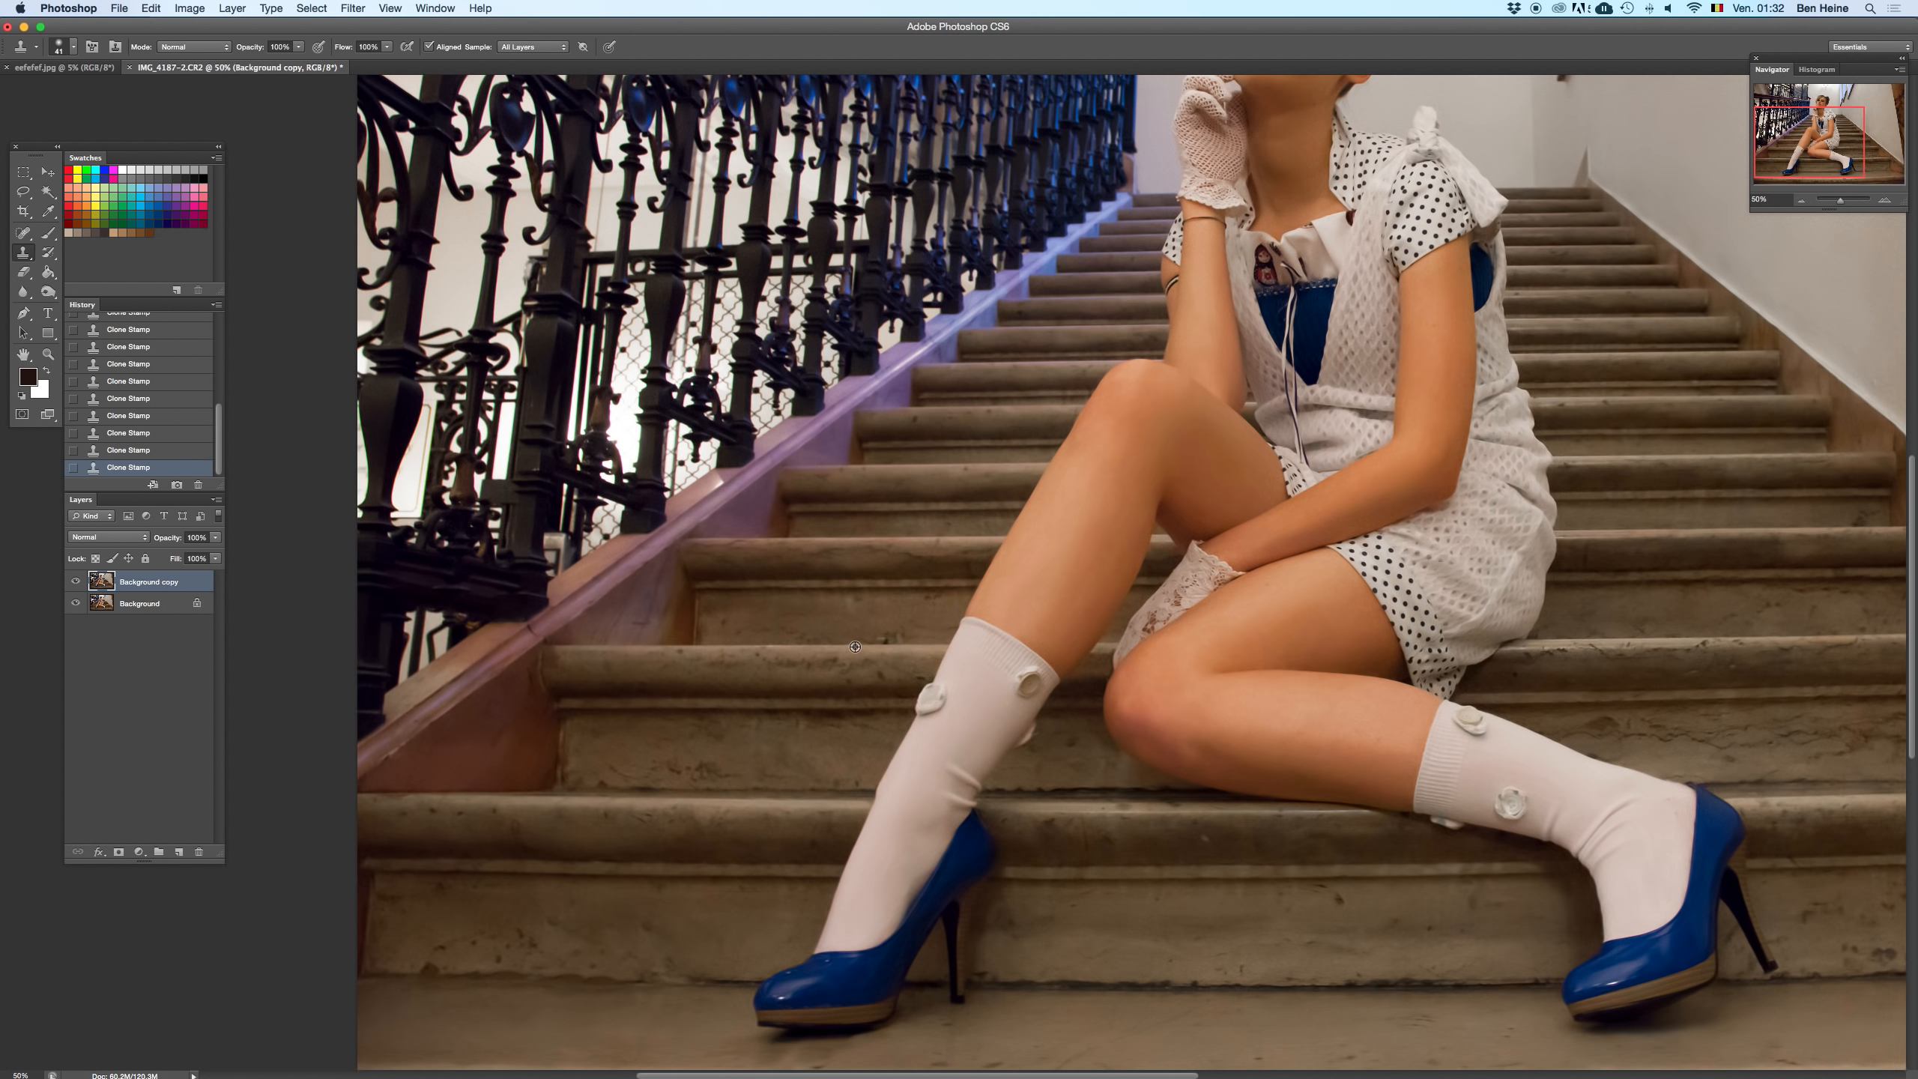
{"action": "right_click", "coordinate": [876, 610]}
{"action": "left_click_drag", "start_coordinate": [944, 609], "coordinate": [954, 614]}
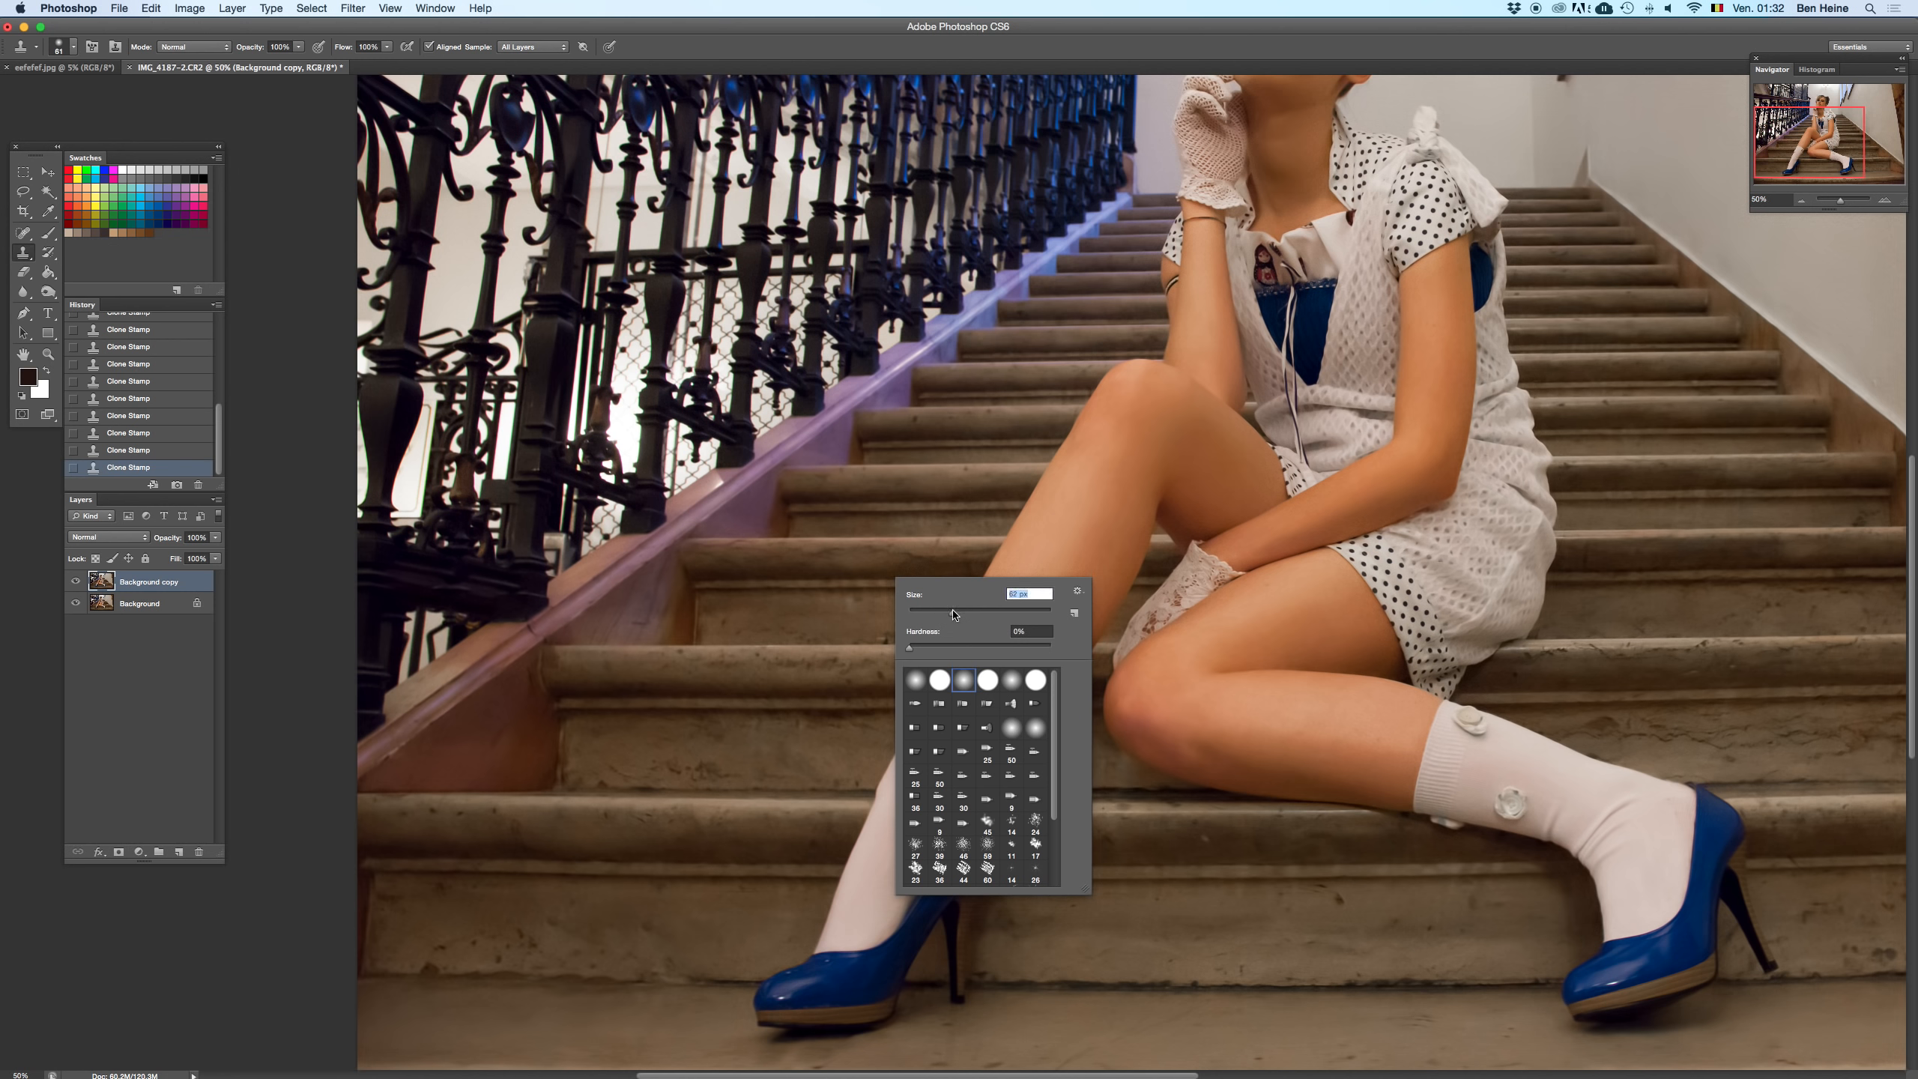
{"action": "left_click", "coordinate": [859, 644]}
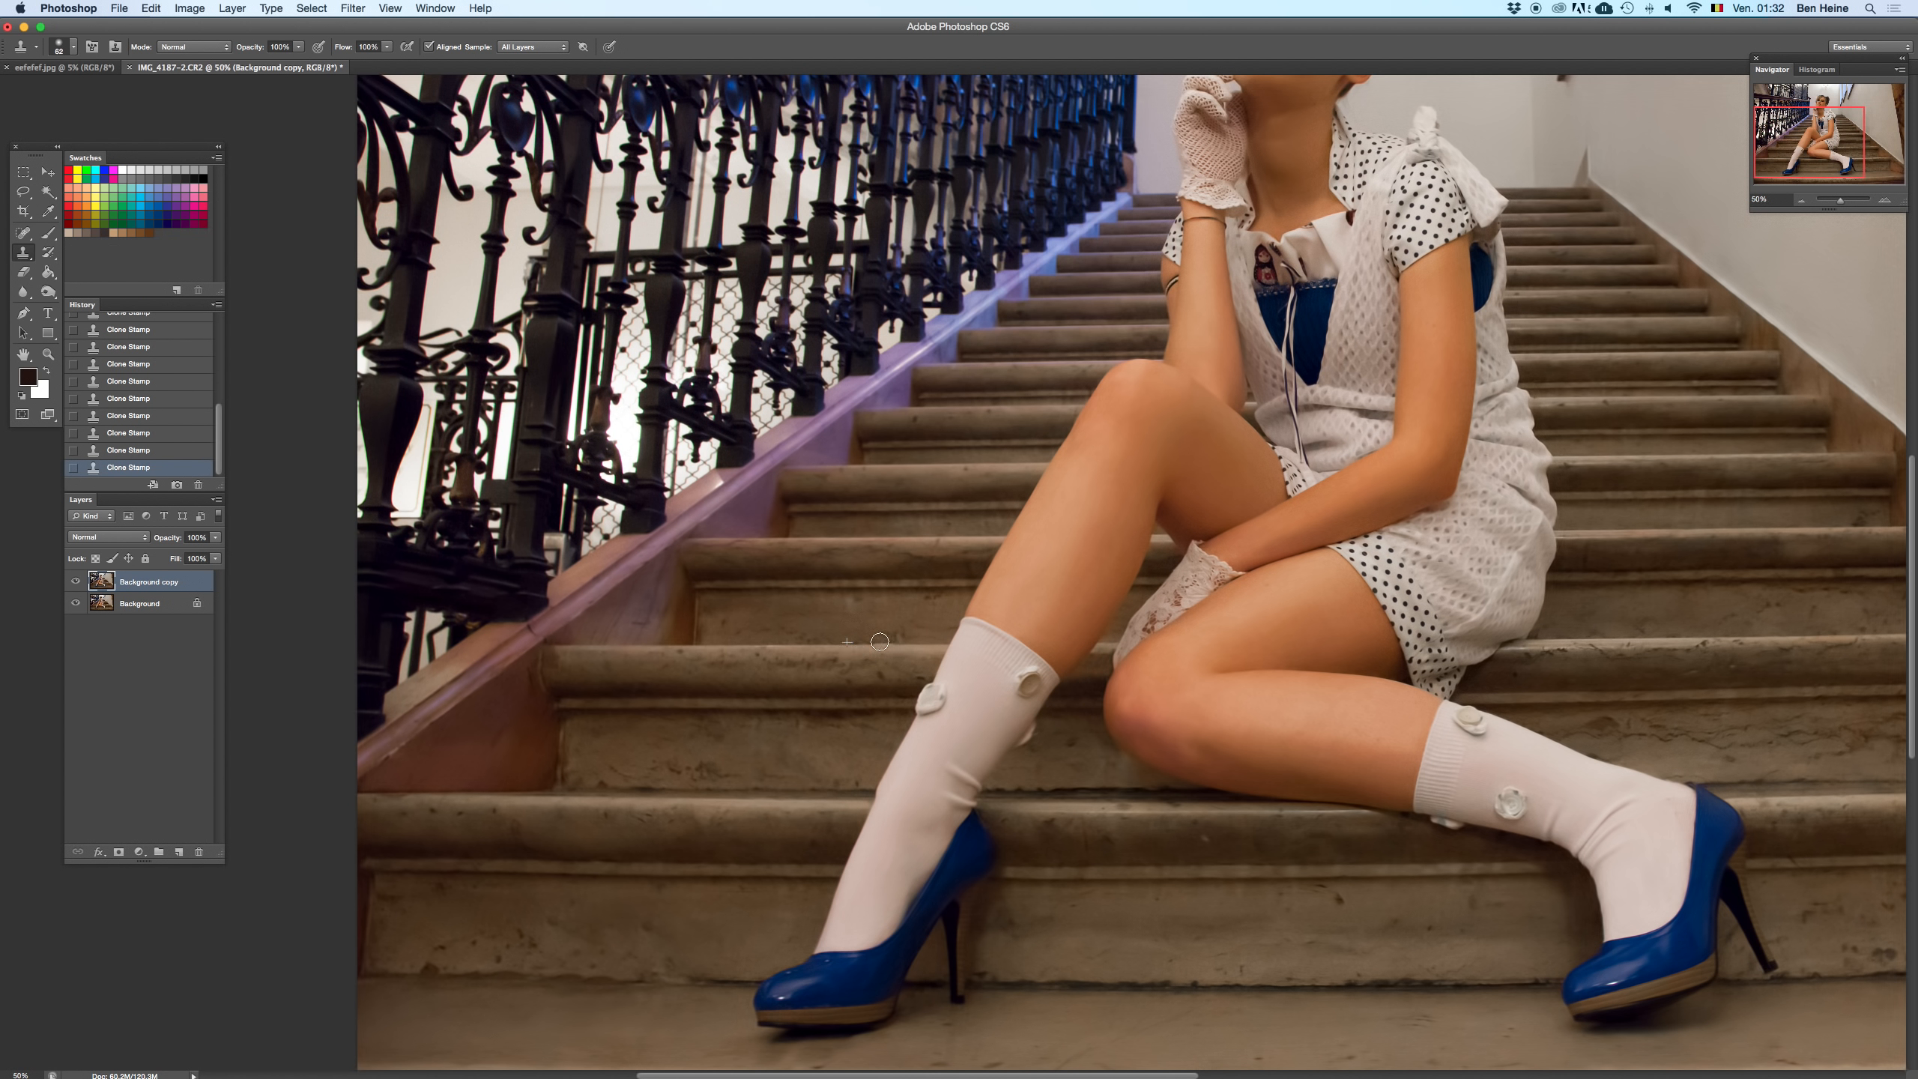
{"action": "key", "text": "super+z"}
- Inspect the step edges around the white sock at 100% zoom and the whole image, toggling the layer change to compare
{"action": "left_click", "coordinate": [854, 645], "text": "alt"}
{"action": "left_click", "coordinate": [1885, 200]}
{"action": "left_click", "coordinate": [1884, 200]}
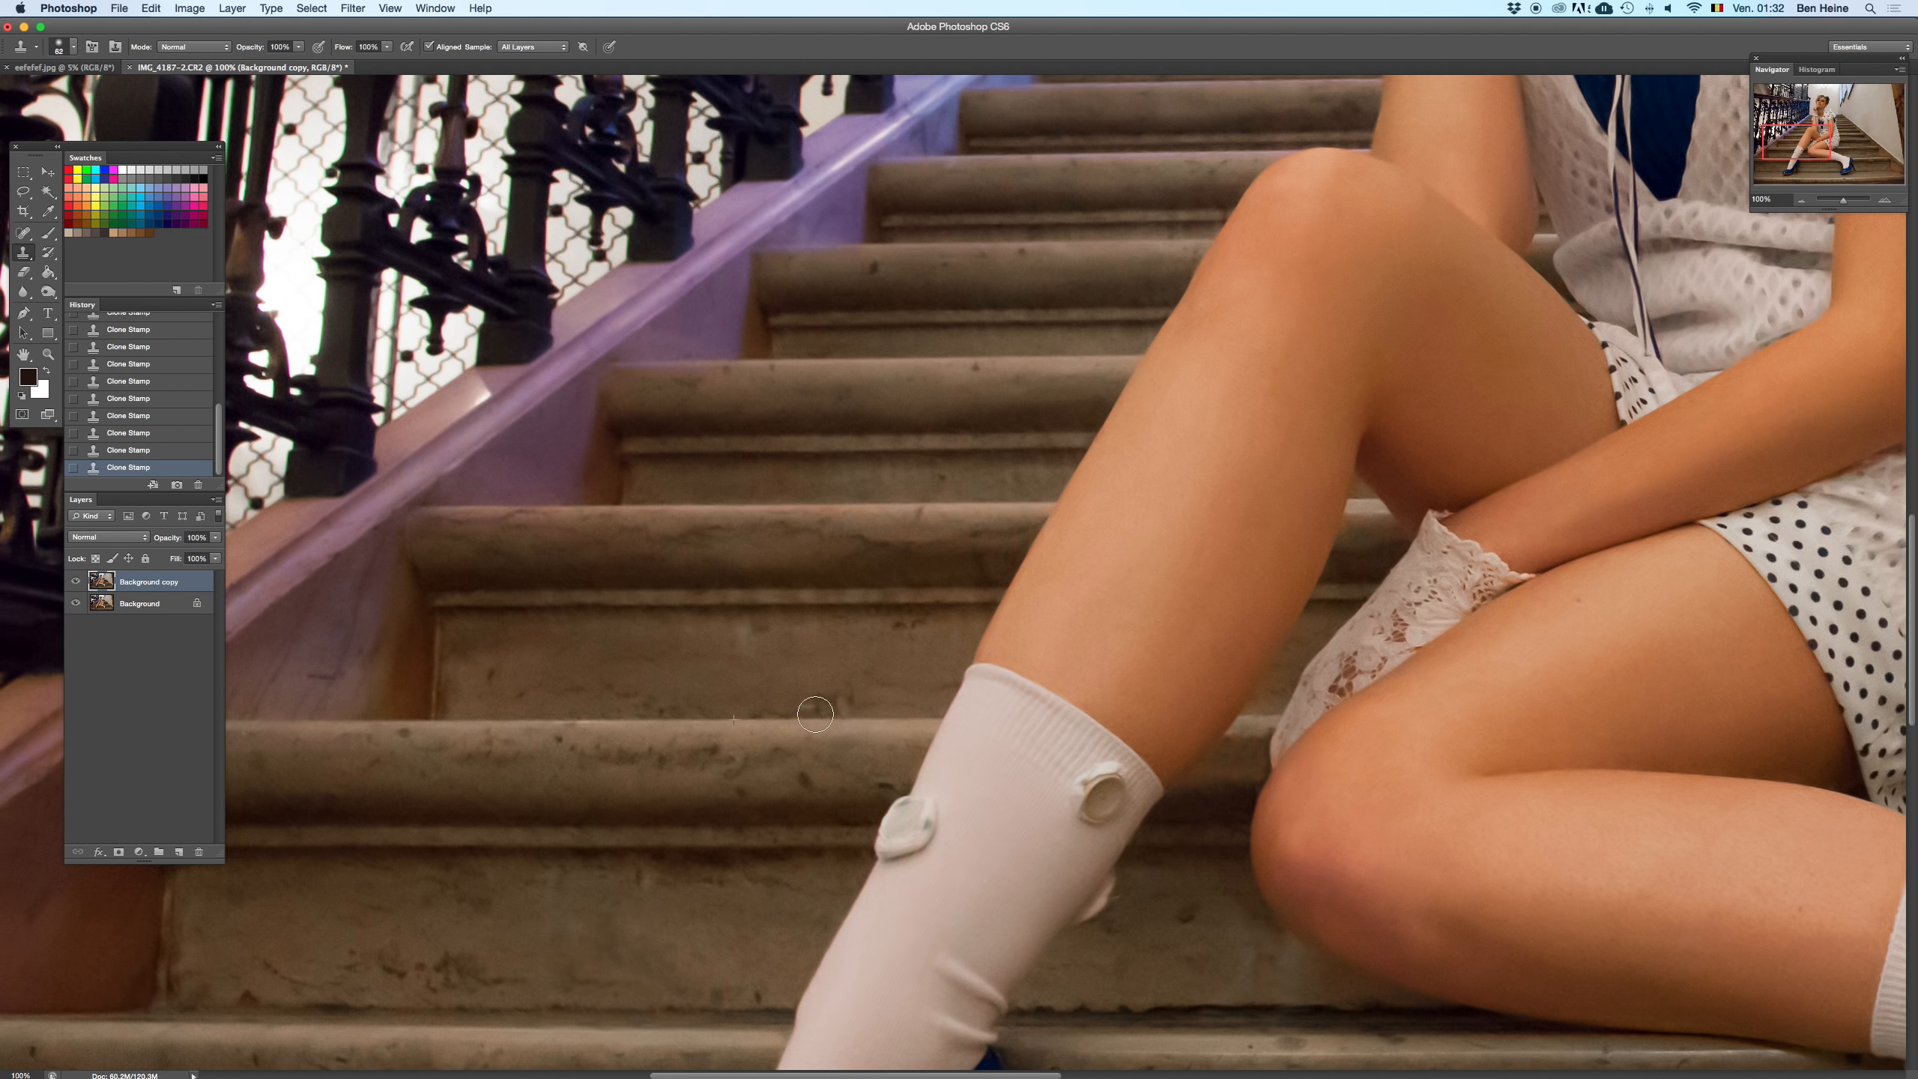
{"action": "left_click", "coordinate": [1811, 201]}
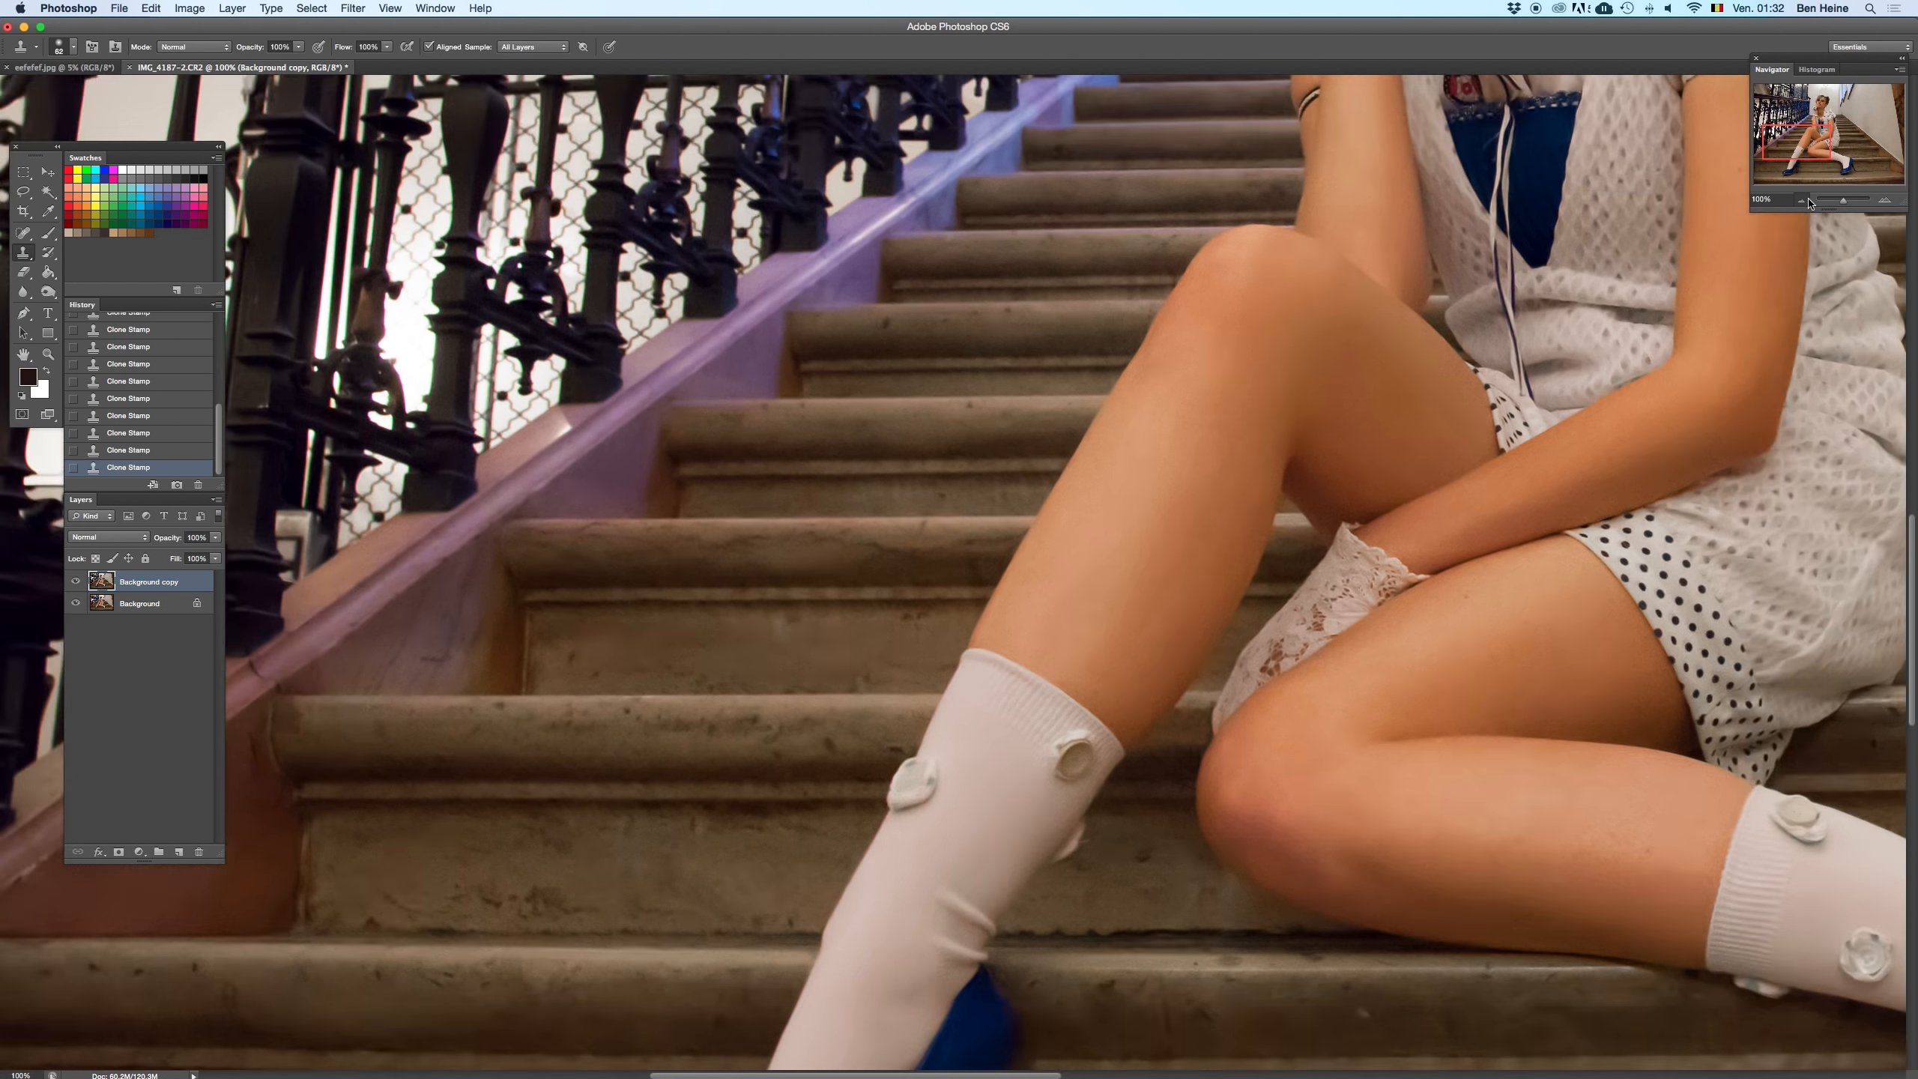
{"action": "left_click", "coordinate": [1837, 206]}
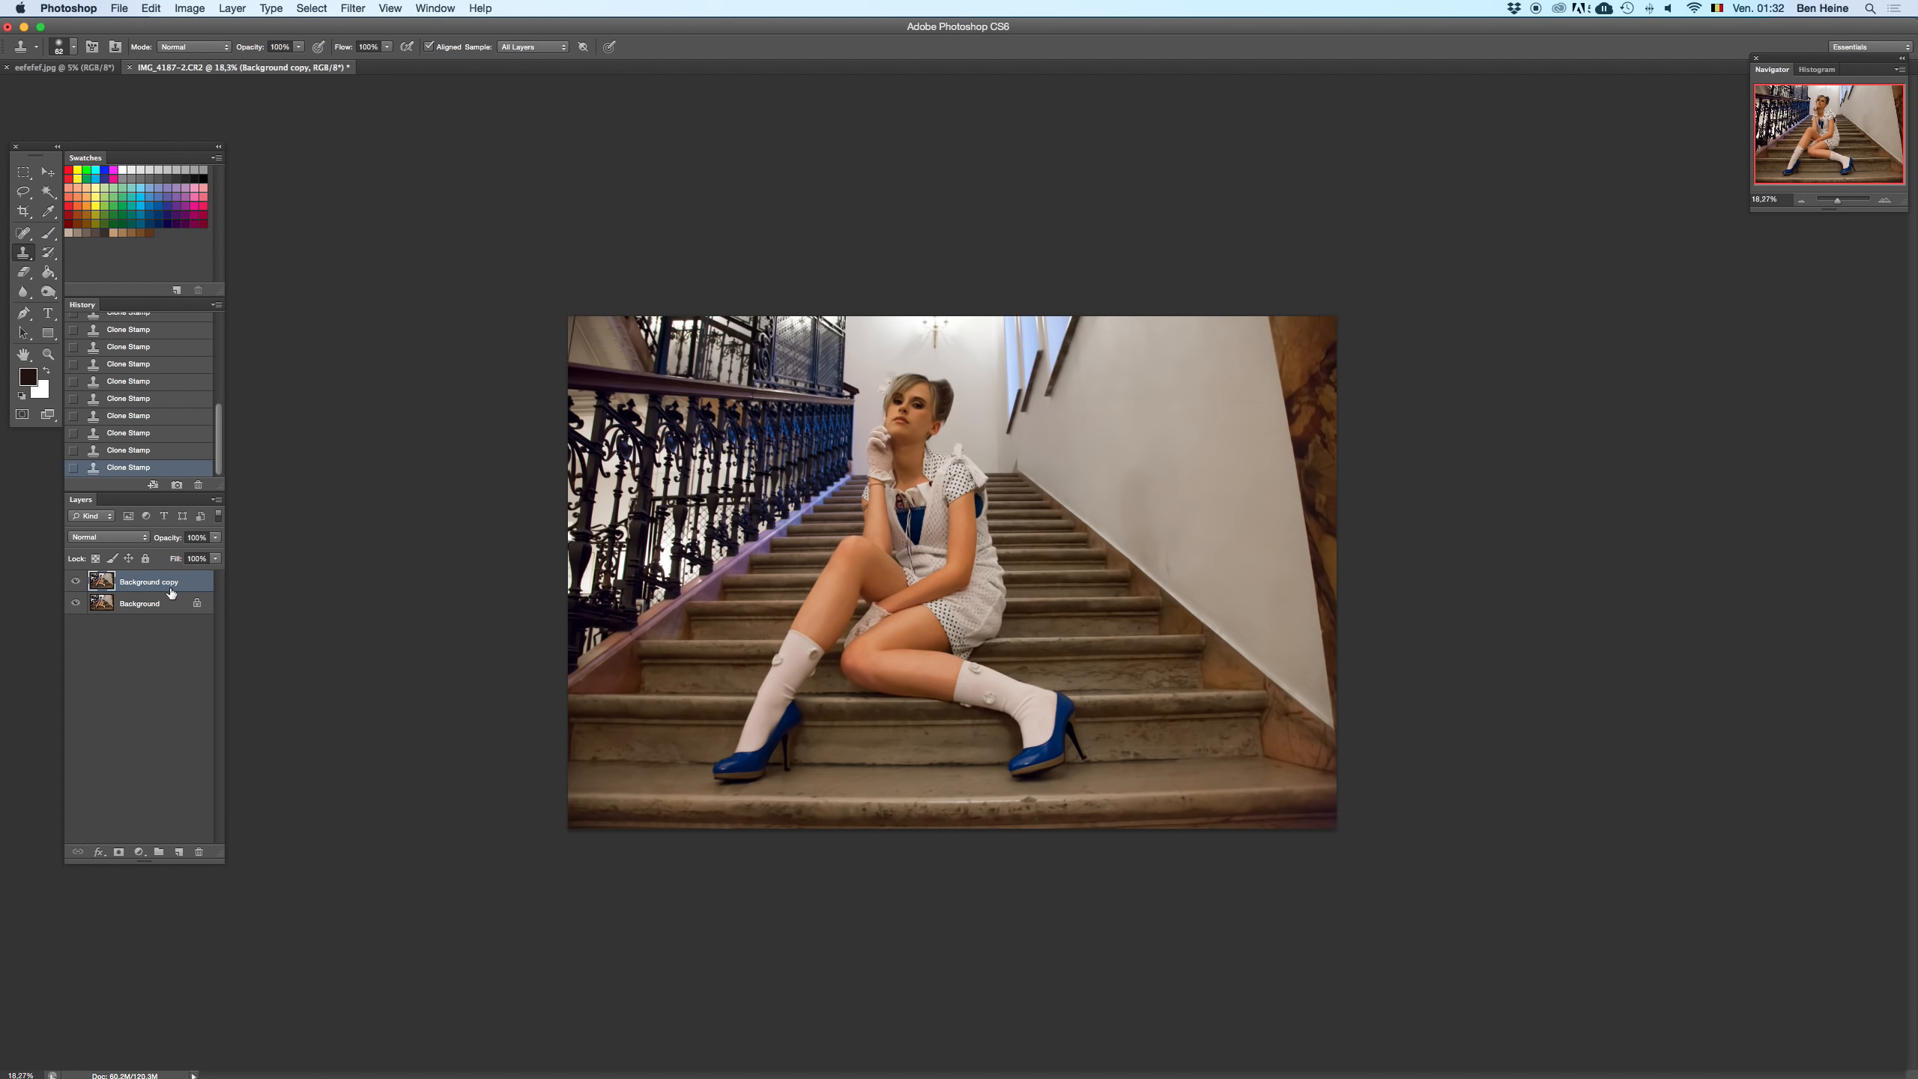
{"action": "key", "text": "super+e"}
{"action": "key", "text": "super+z"}
{"action": "key", "text": "super+z"}
{"action": "key", "text": "super+z"}
- Duplicate the Background layer and paste the original photo from the other open JPG document between the duplicate and the Background
{"action": "left_click", "coordinate": [117, 70]}
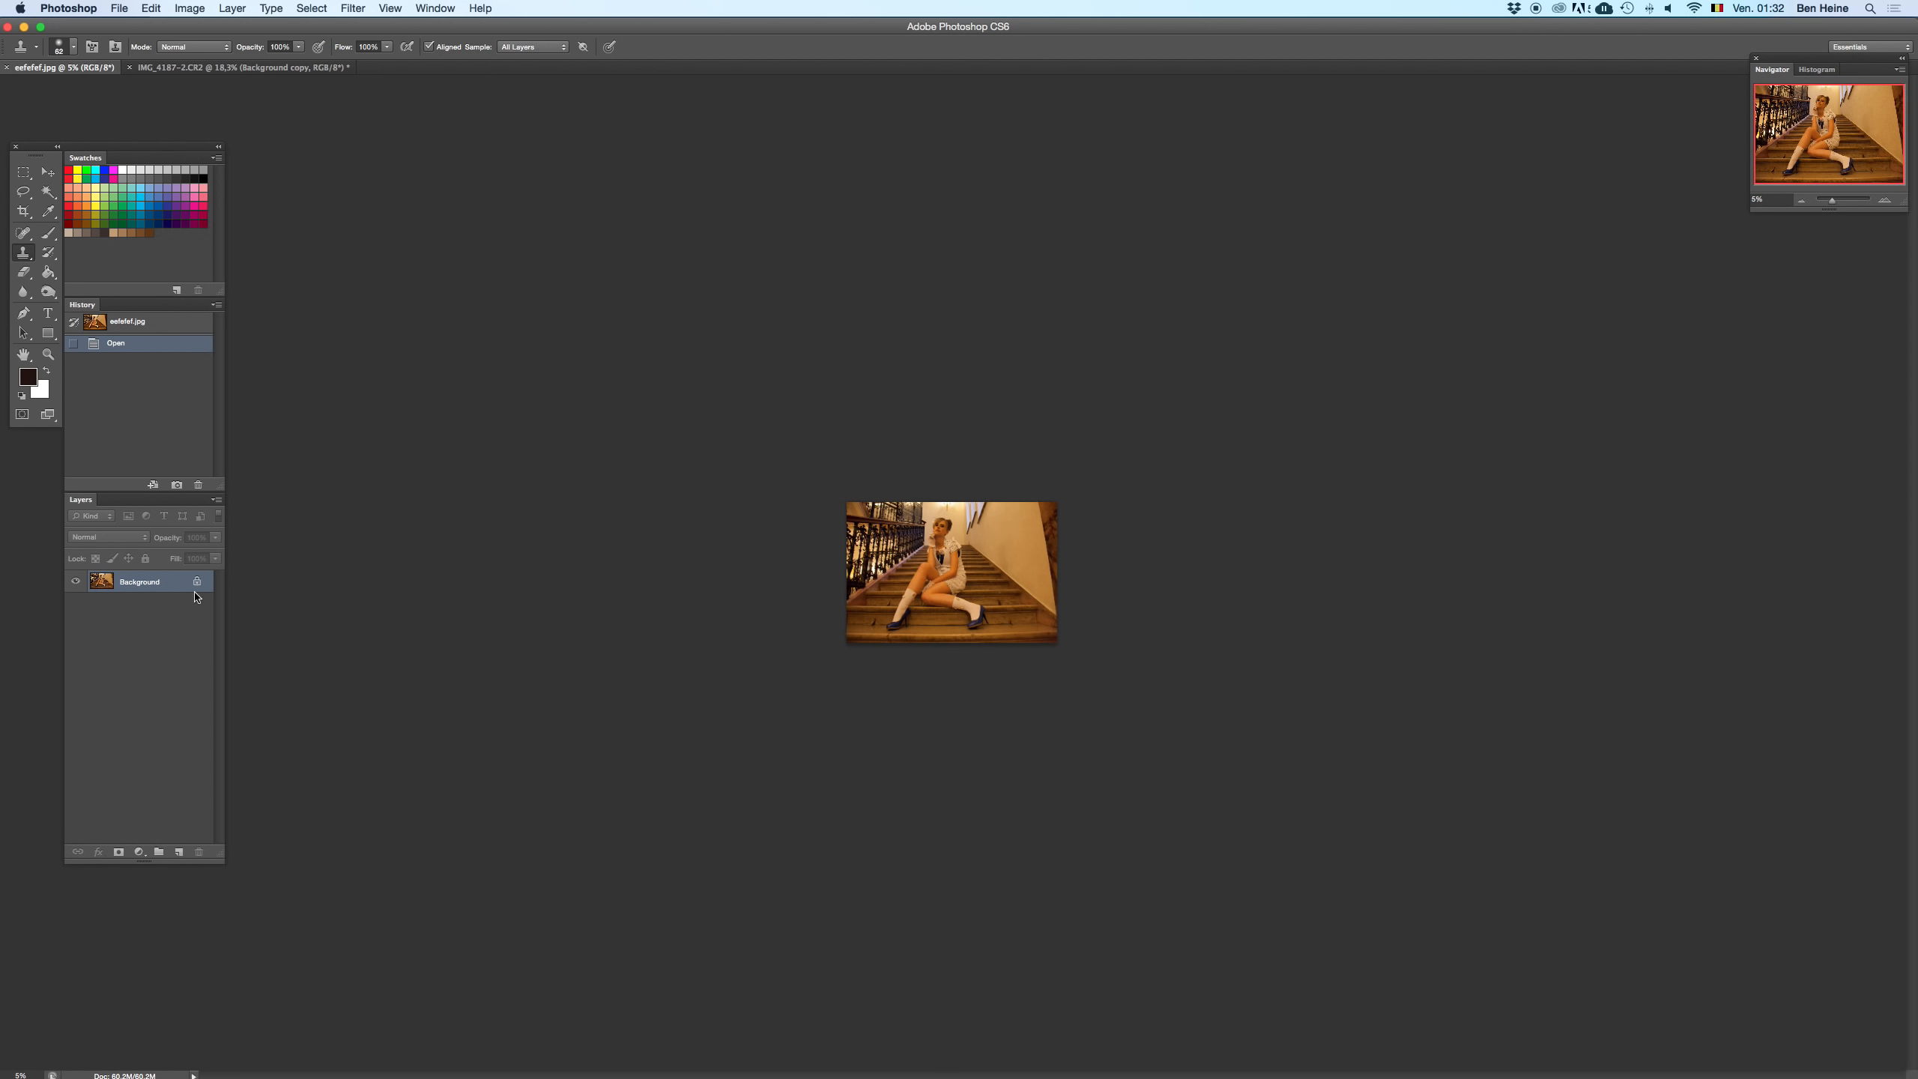
{"action": "left_click", "coordinate": [210, 69]}
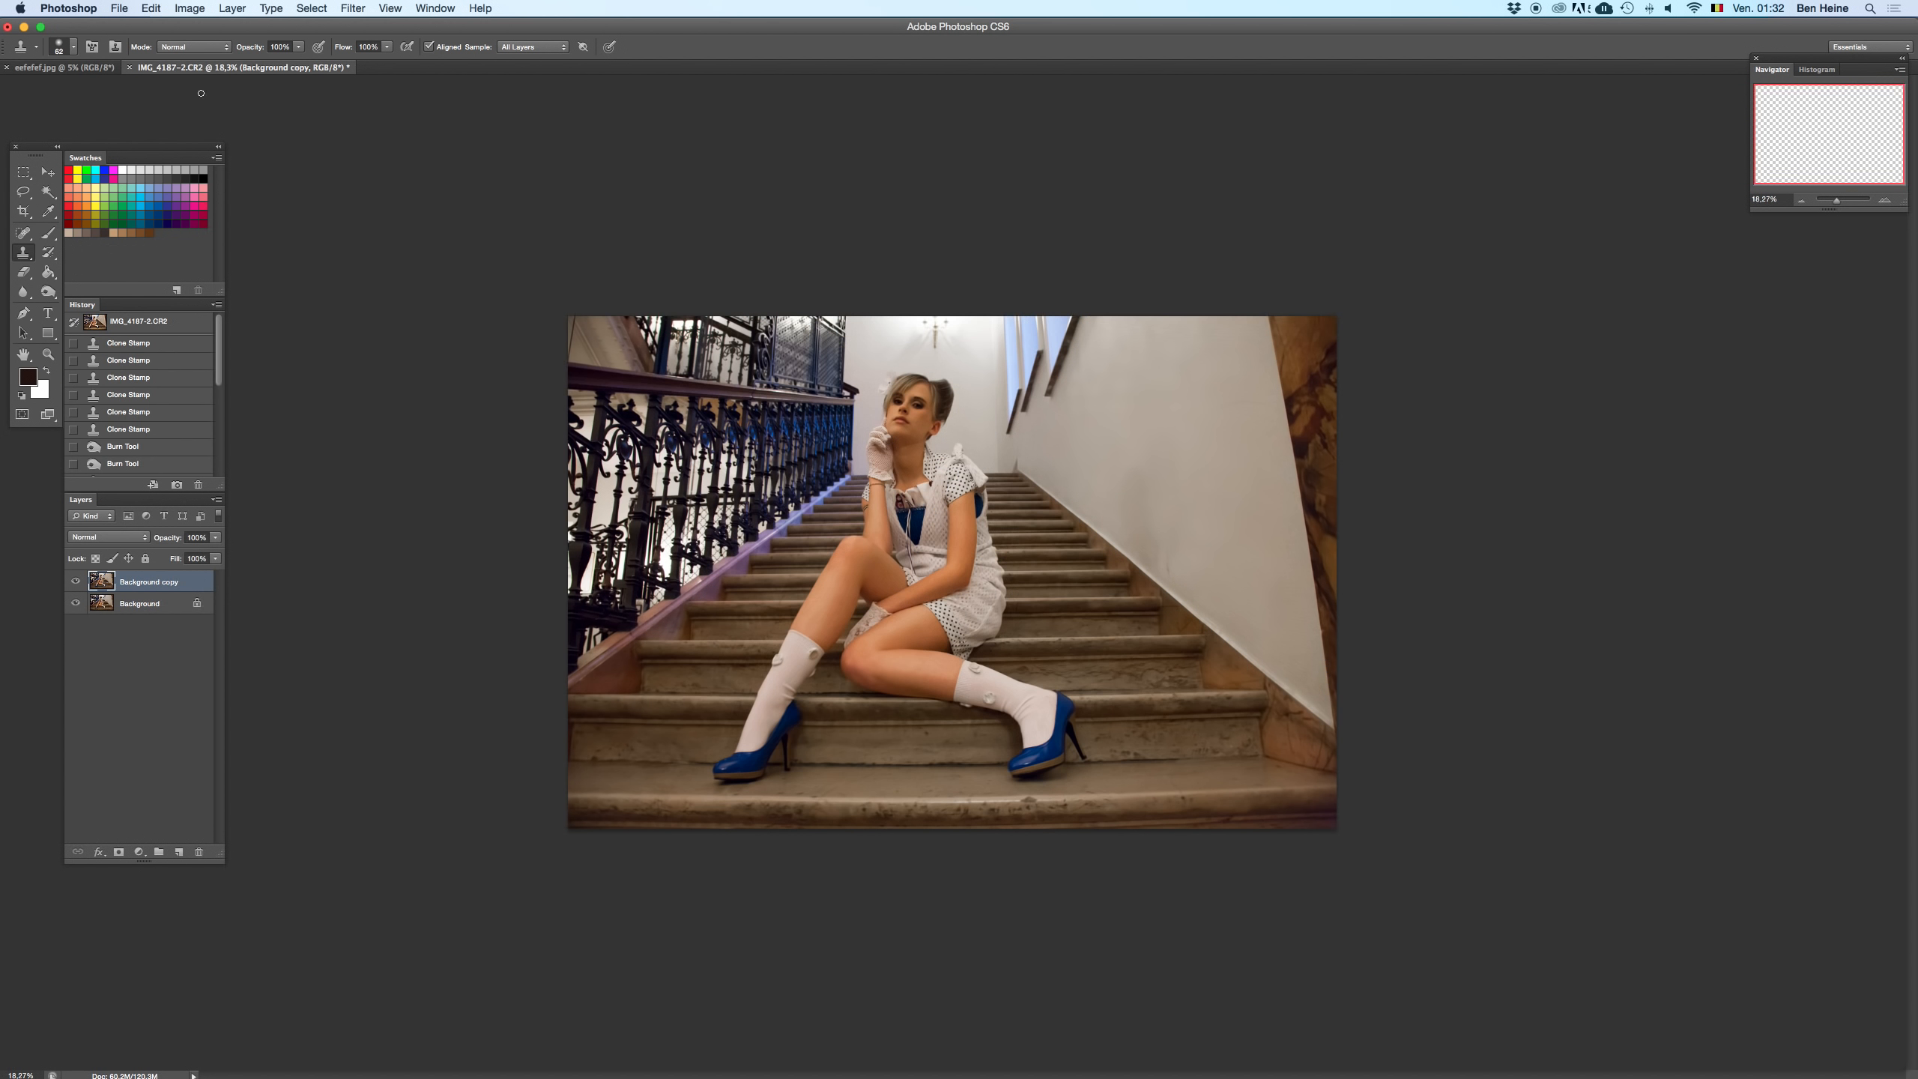
{"action": "left_click", "coordinate": [152, 603]}
{"action": "right_click", "coordinate": [152, 603]}
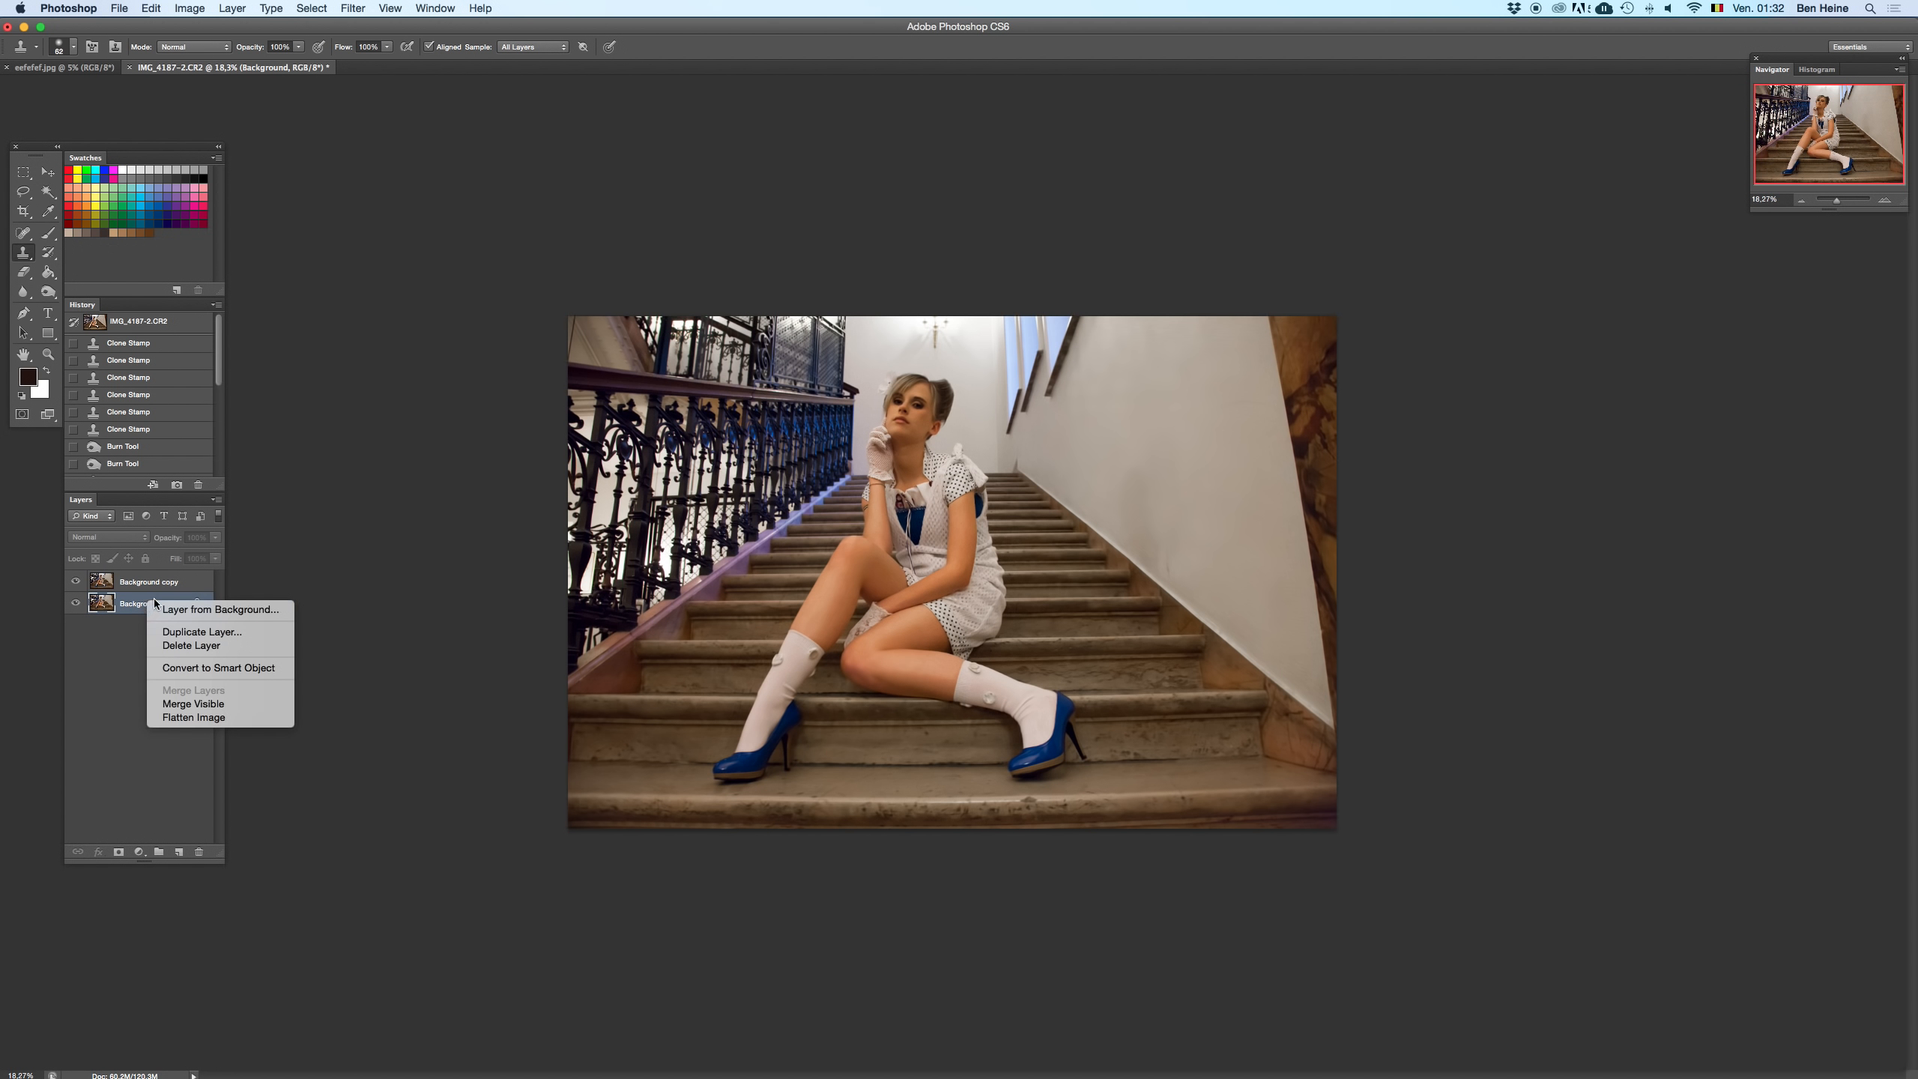
{"action": "left_click", "coordinate": [182, 633]}
{"action": "key", "text": "Return"}
{"action": "key", "text": "super+v"}
- Merge the pasted original photo layer with the Background layer
{"action": "left_click", "coordinate": [174, 647], "text": "shift"}
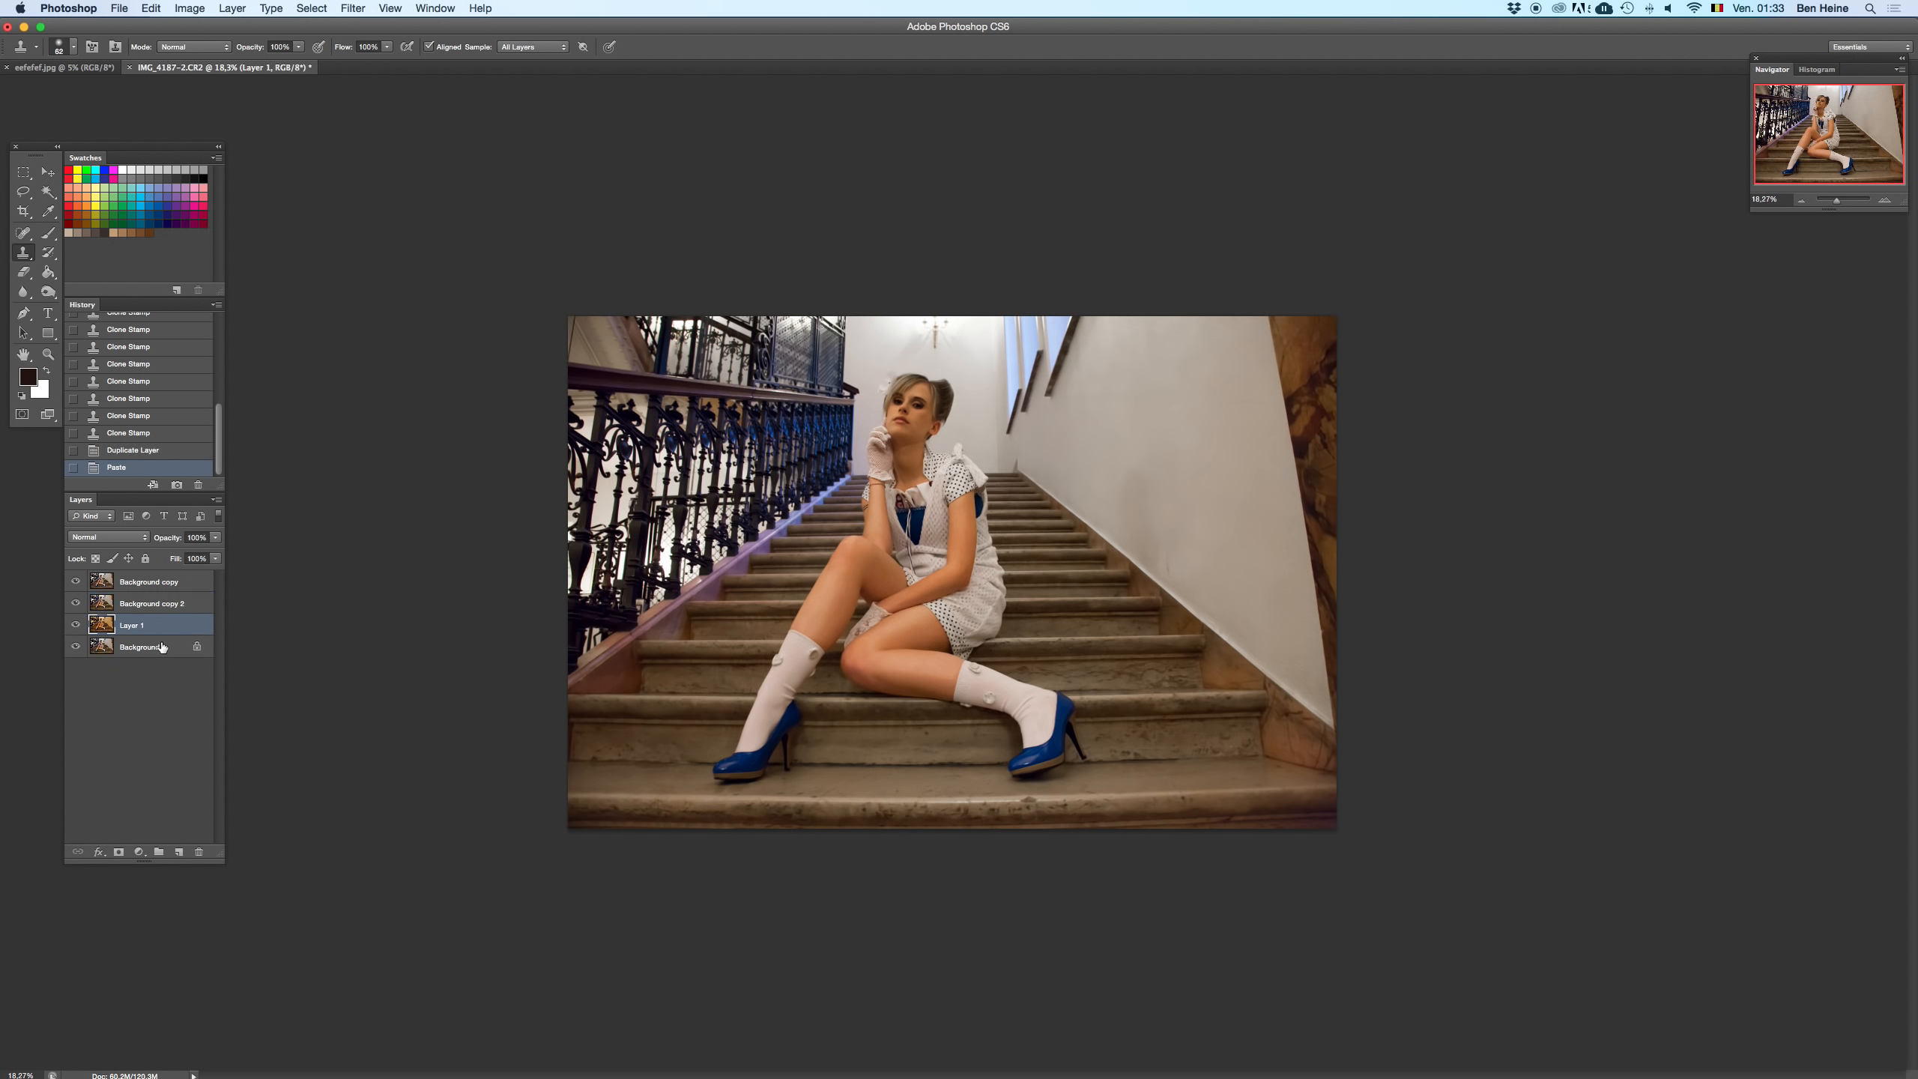
{"action": "right_click", "coordinate": [175, 648]}
{"action": "left_click", "coordinate": [211, 732]}
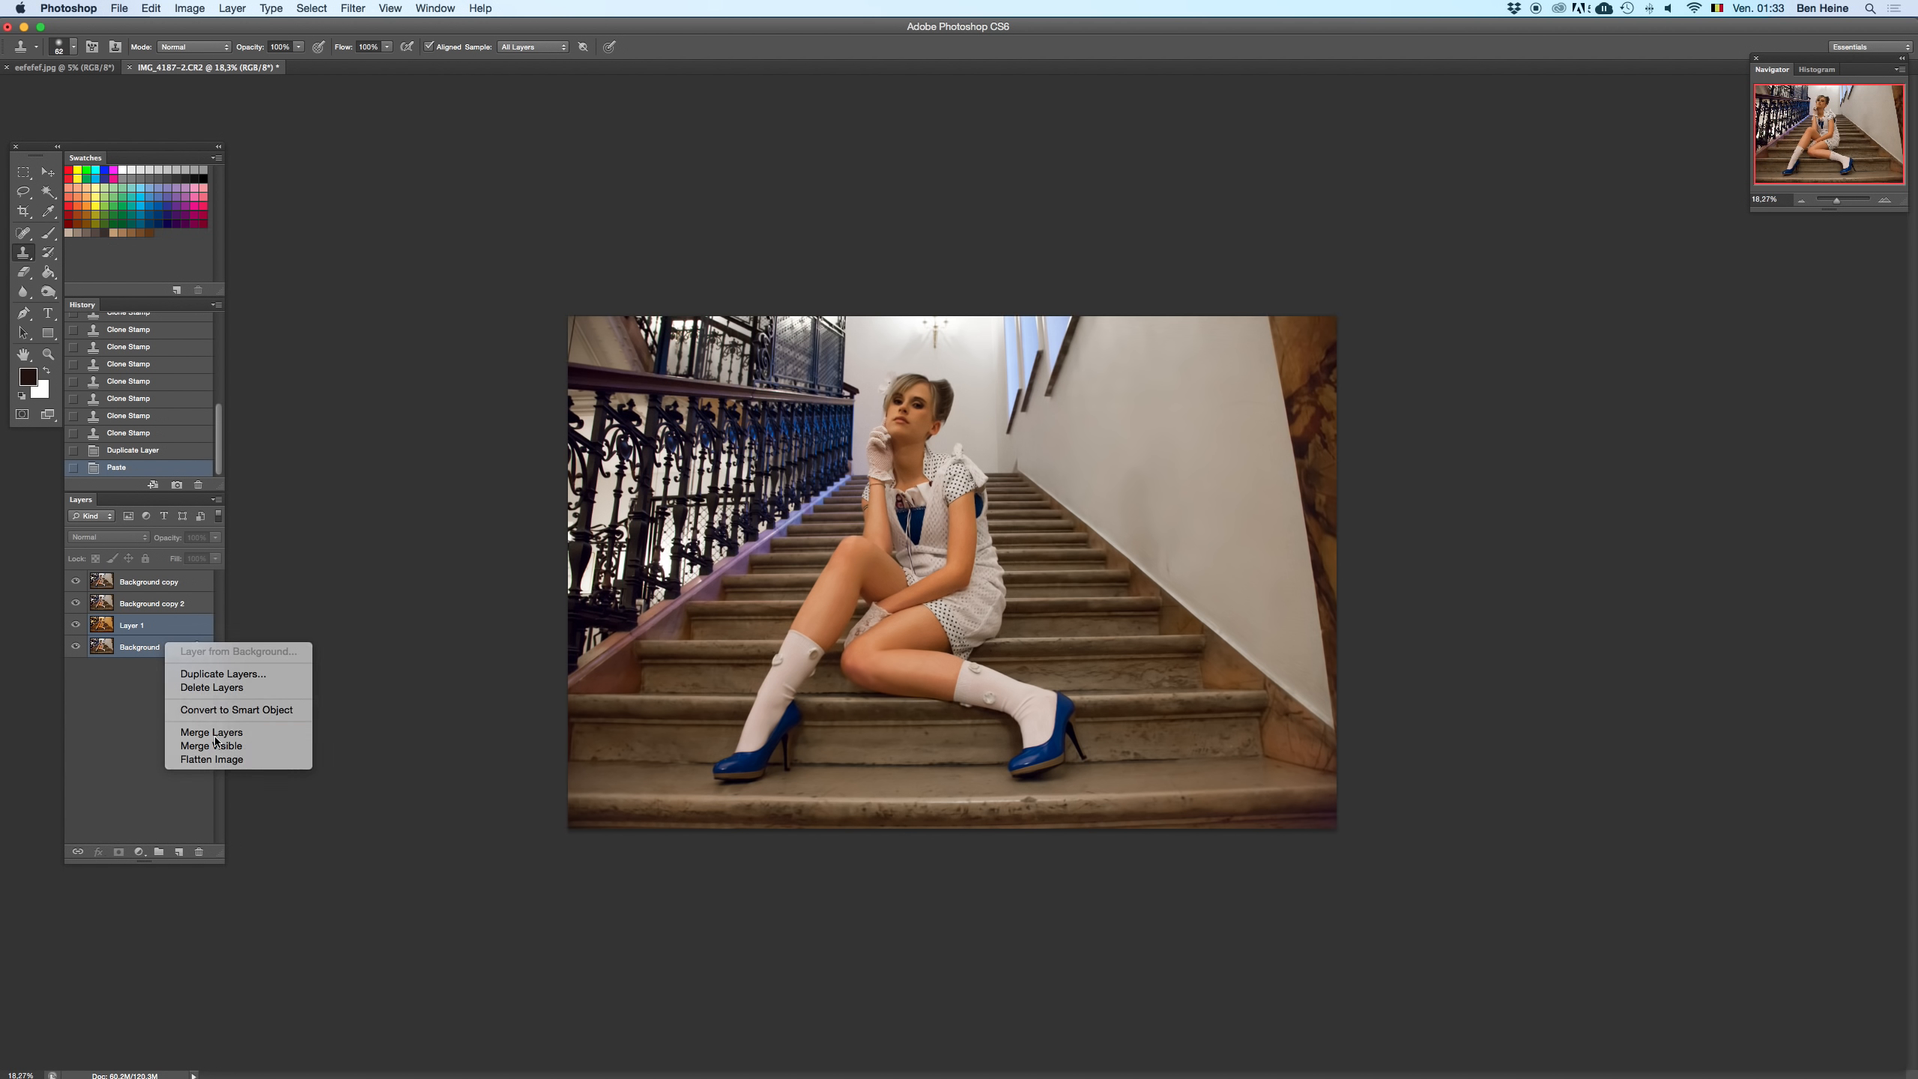
- Compare the retouched image with the original by deleting both Background copy layers and toggling the deletion, finishing with both layers kept
{"action": "left_click", "coordinate": [165, 601]}
{"action": "left_click", "coordinate": [151, 581], "text": "shift"}
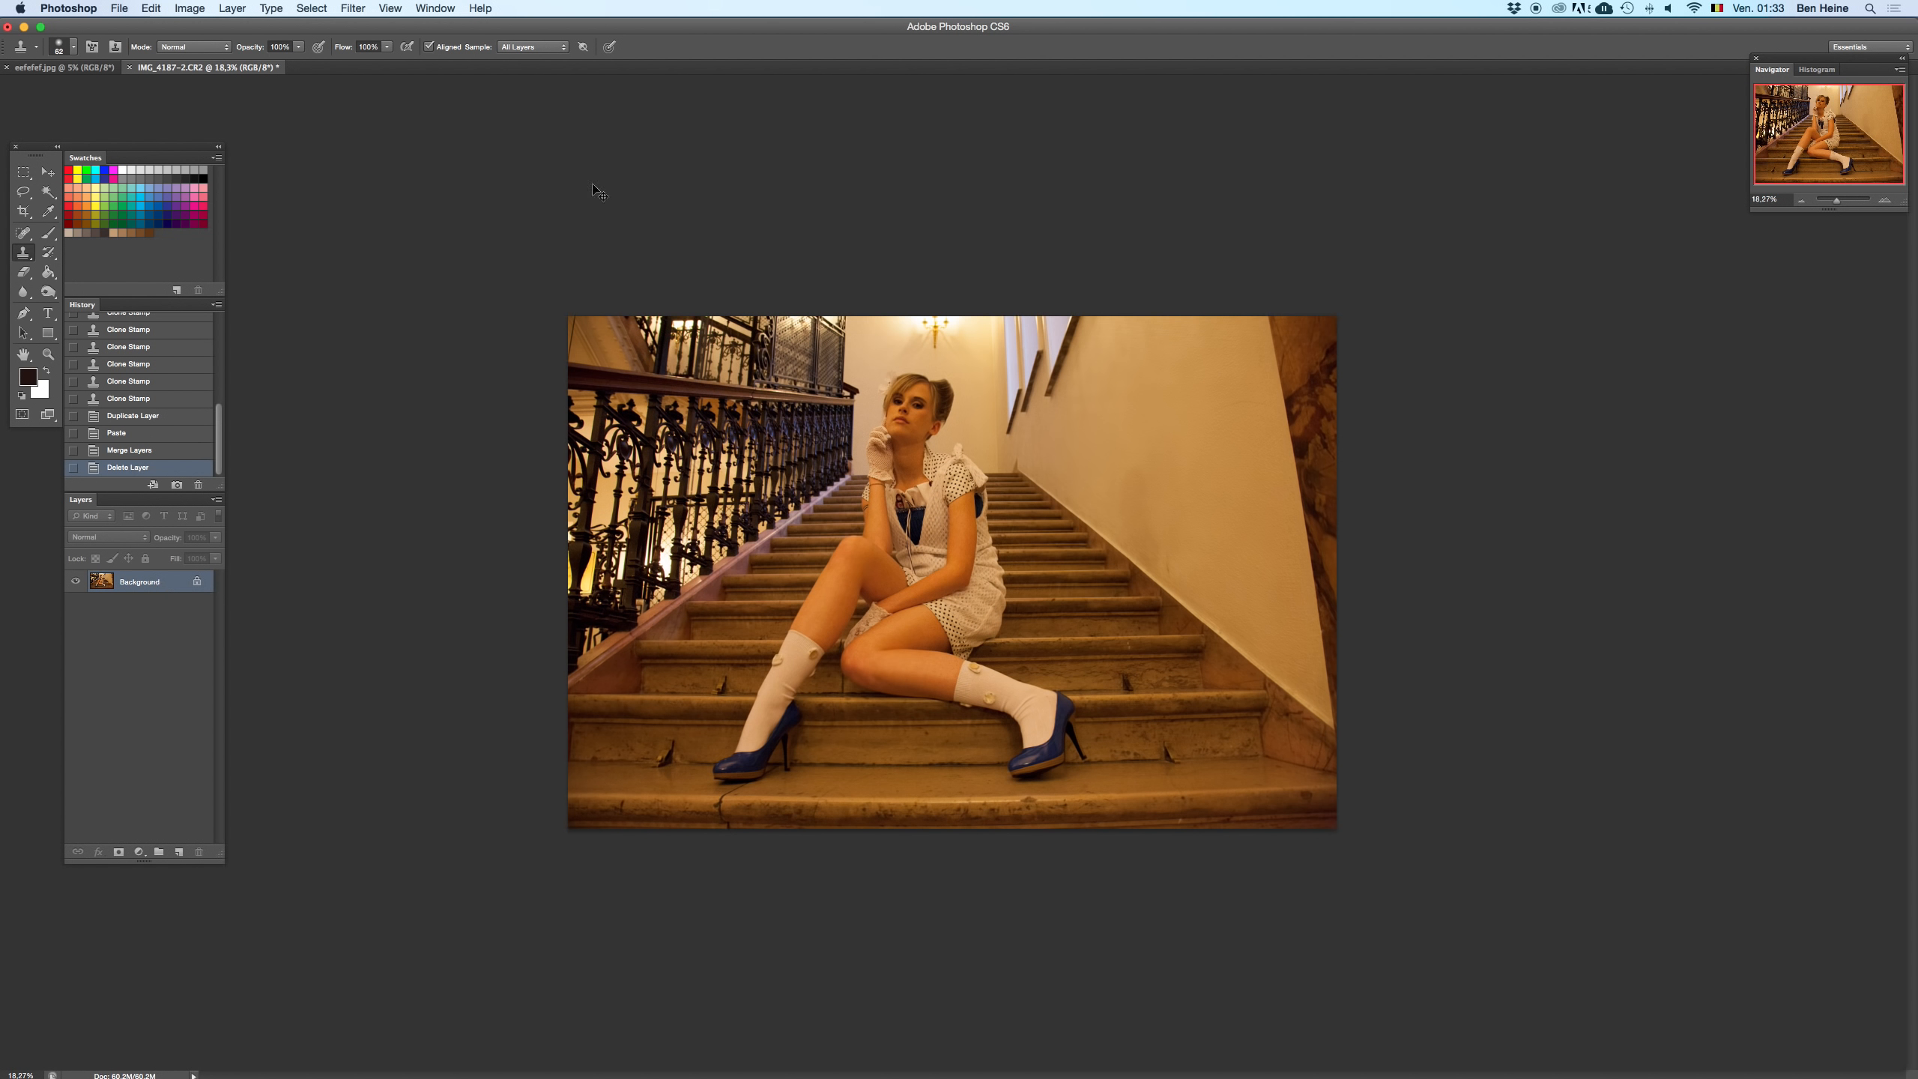
{"action": "key", "text": "Delete"}
{"action": "key", "text": "ctrl+z"}
{"action": "left_click", "coordinate": [1885, 201]}
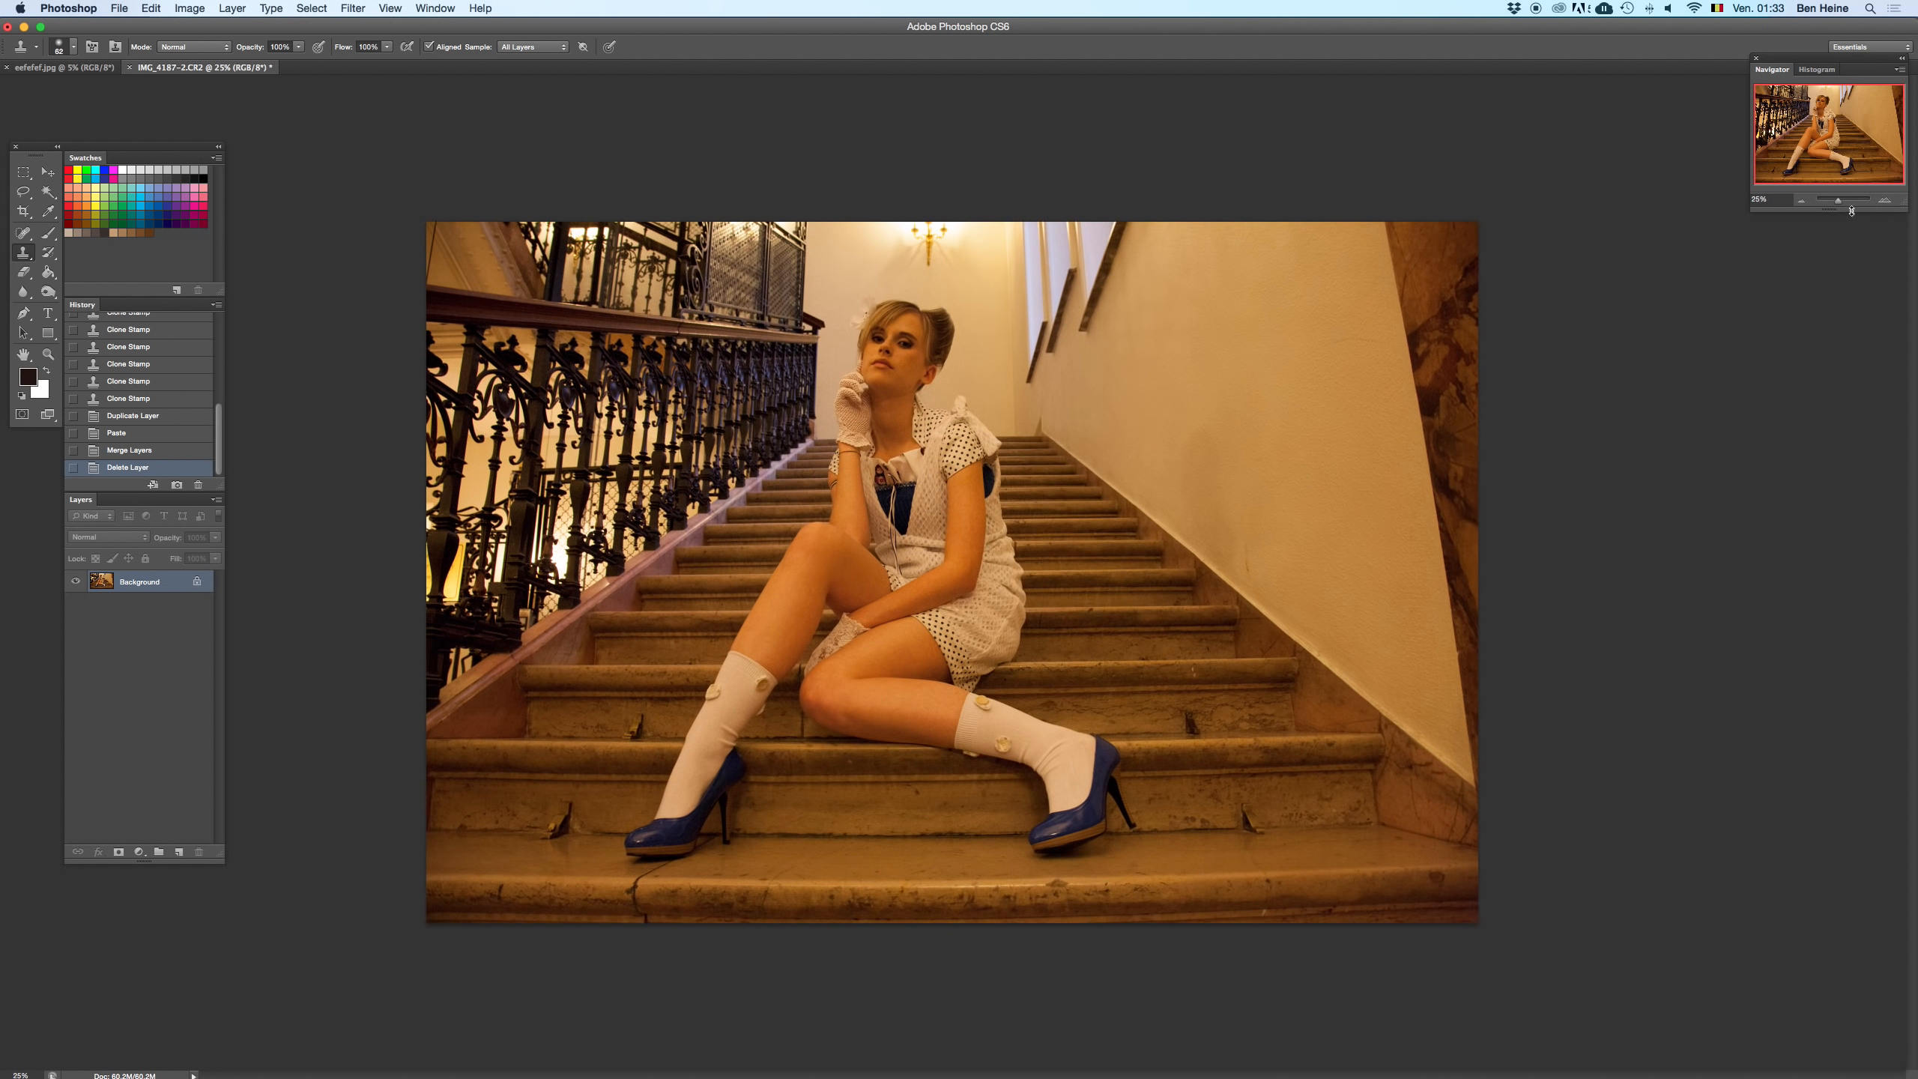
{"action": "left_click", "coordinate": [1801, 201]}
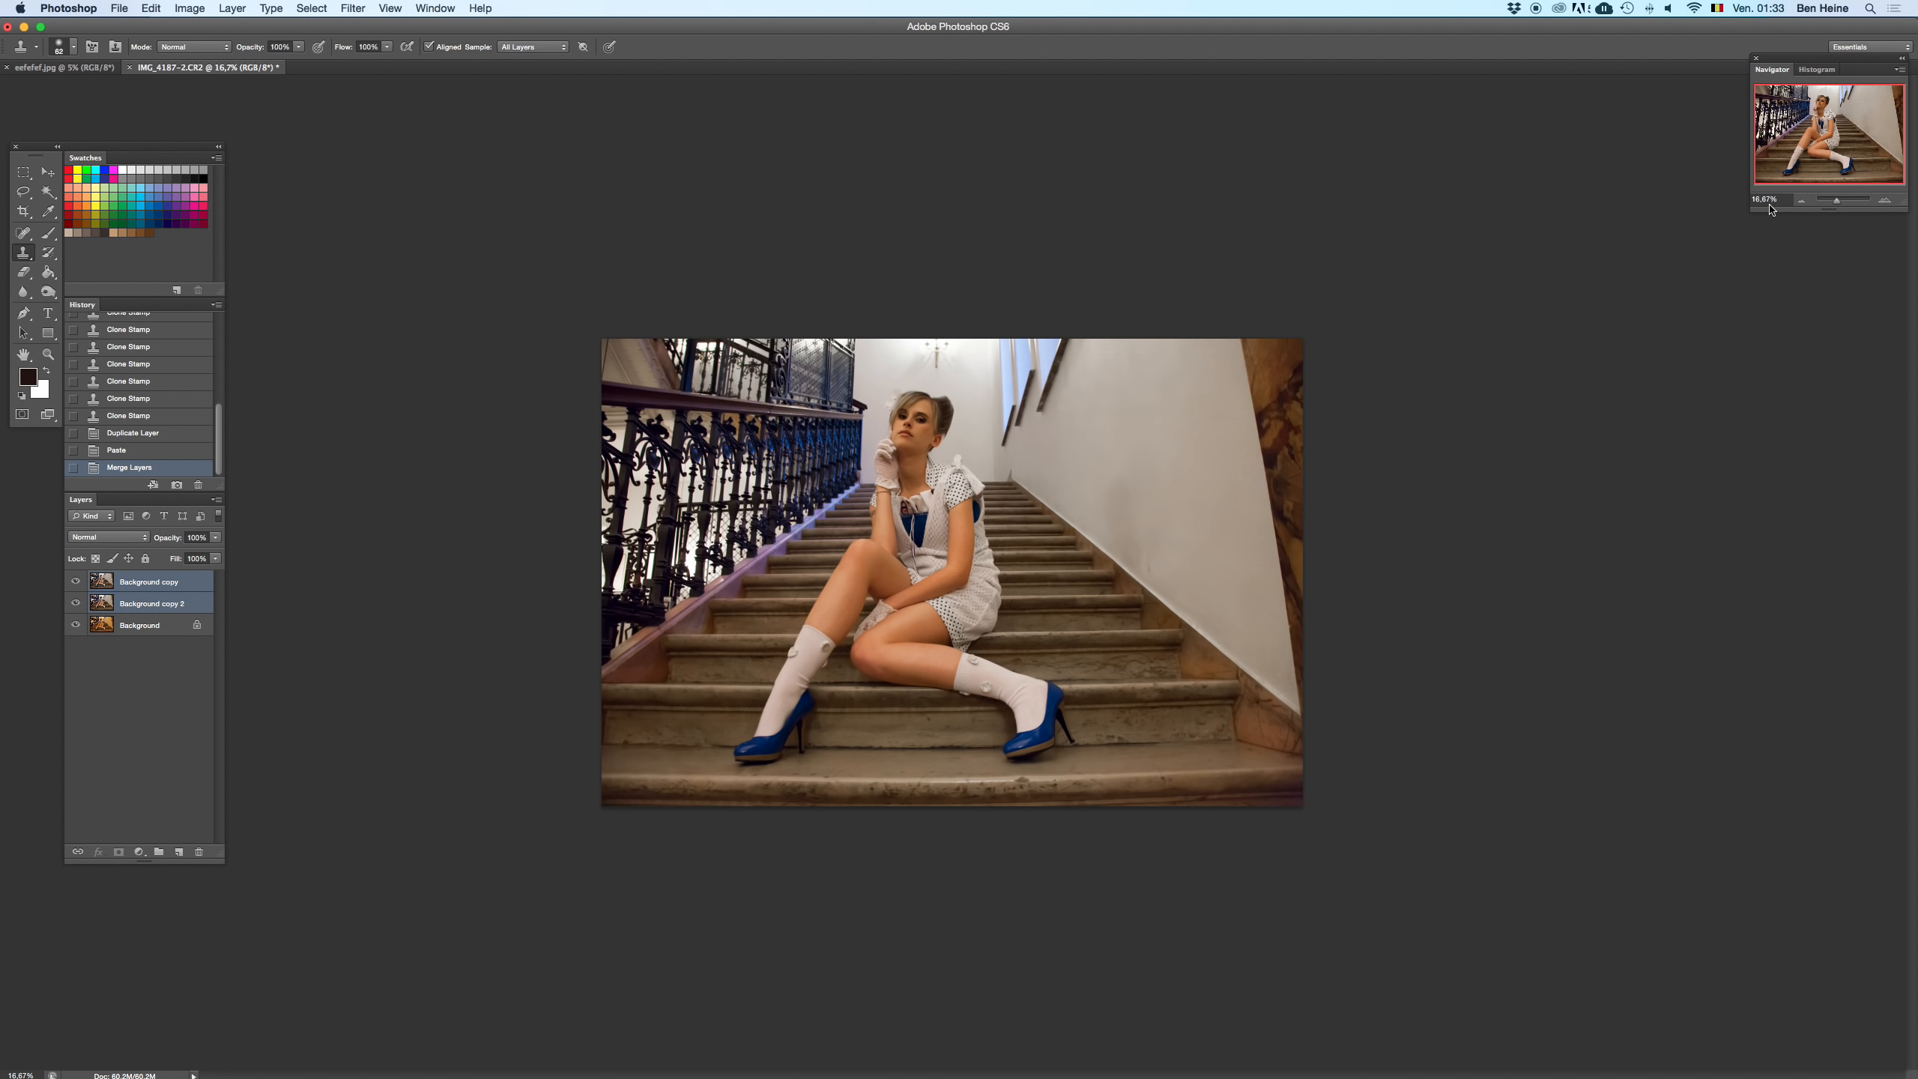
{"action": "key", "text": "ctrl+z"}
{"action": "key", "text": "ctrl+z"}
- Save a layered copy in Photoshop format with Maximize Compatibility, replacing the existing PSD file in the Téléchargements folder
{"action": "left_click", "coordinate": [23, 172]}
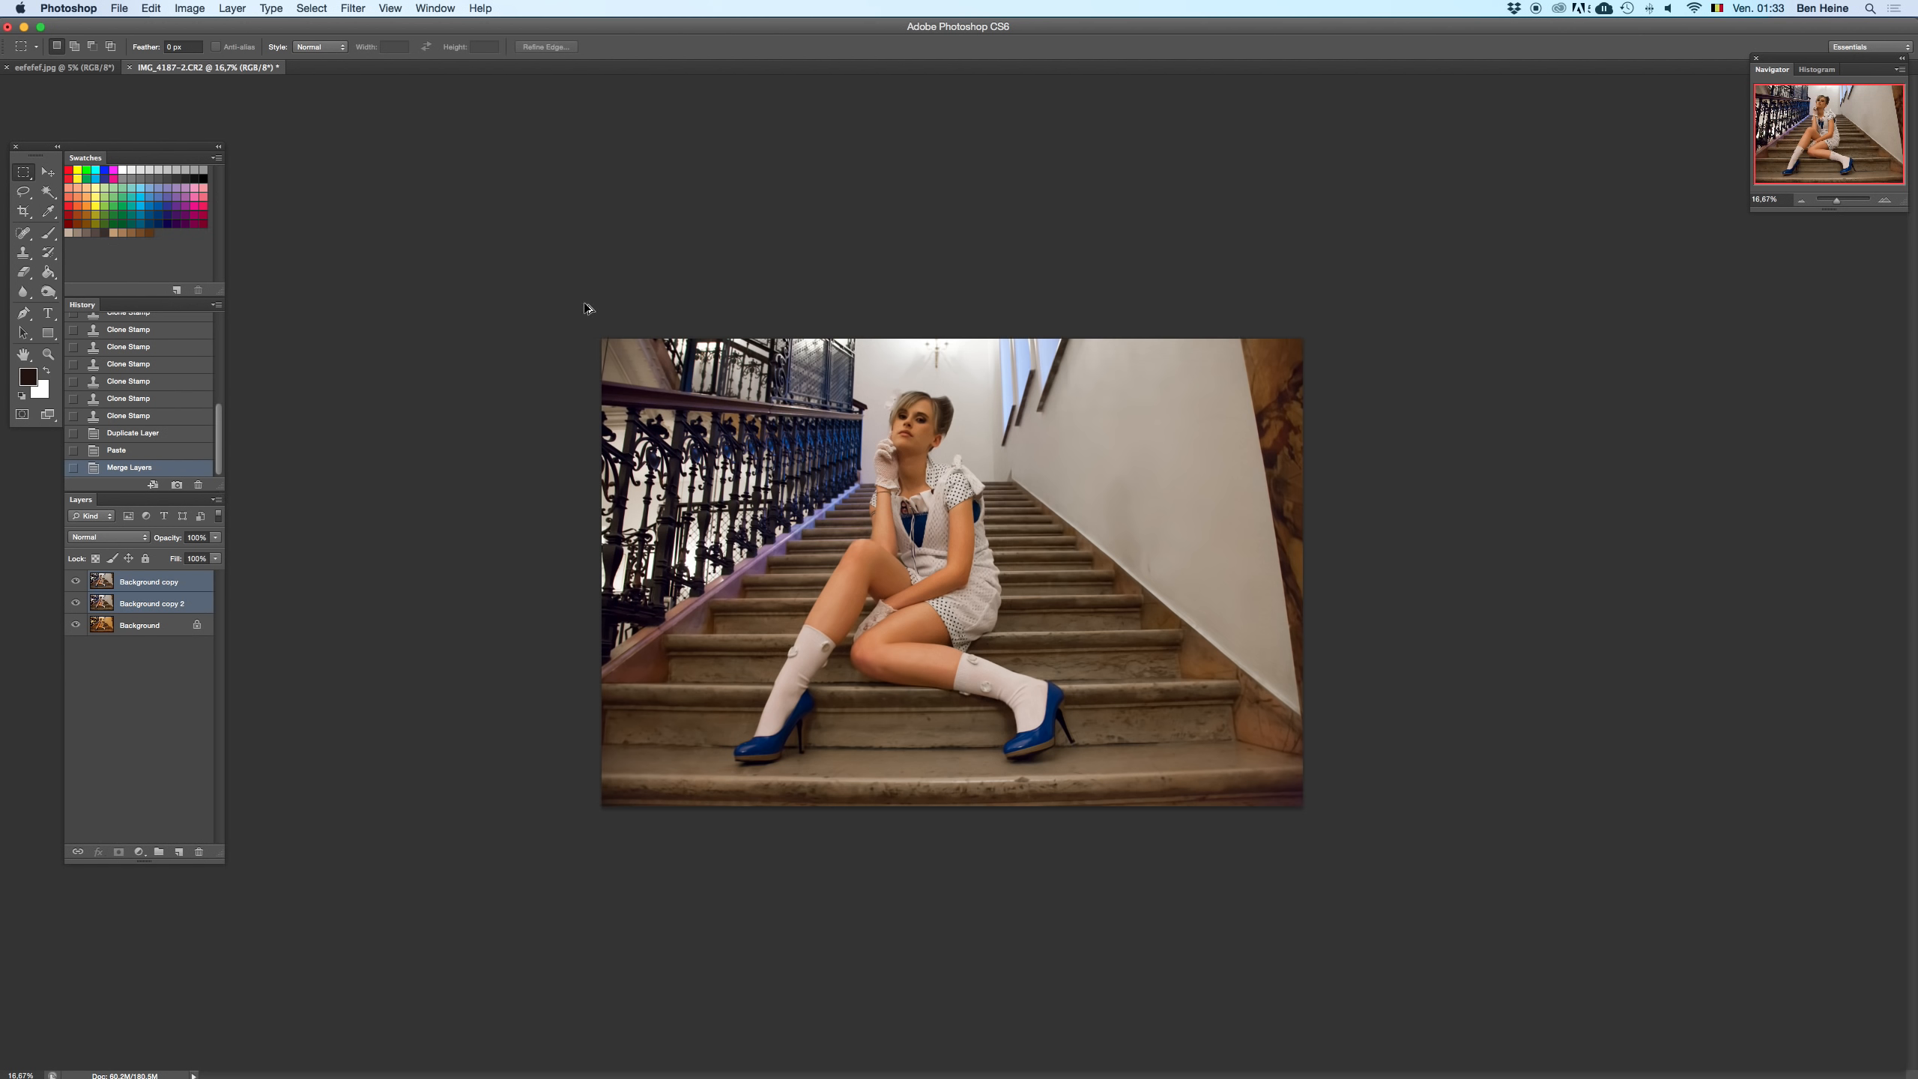
{"action": "key", "text": "super+shift+s"}
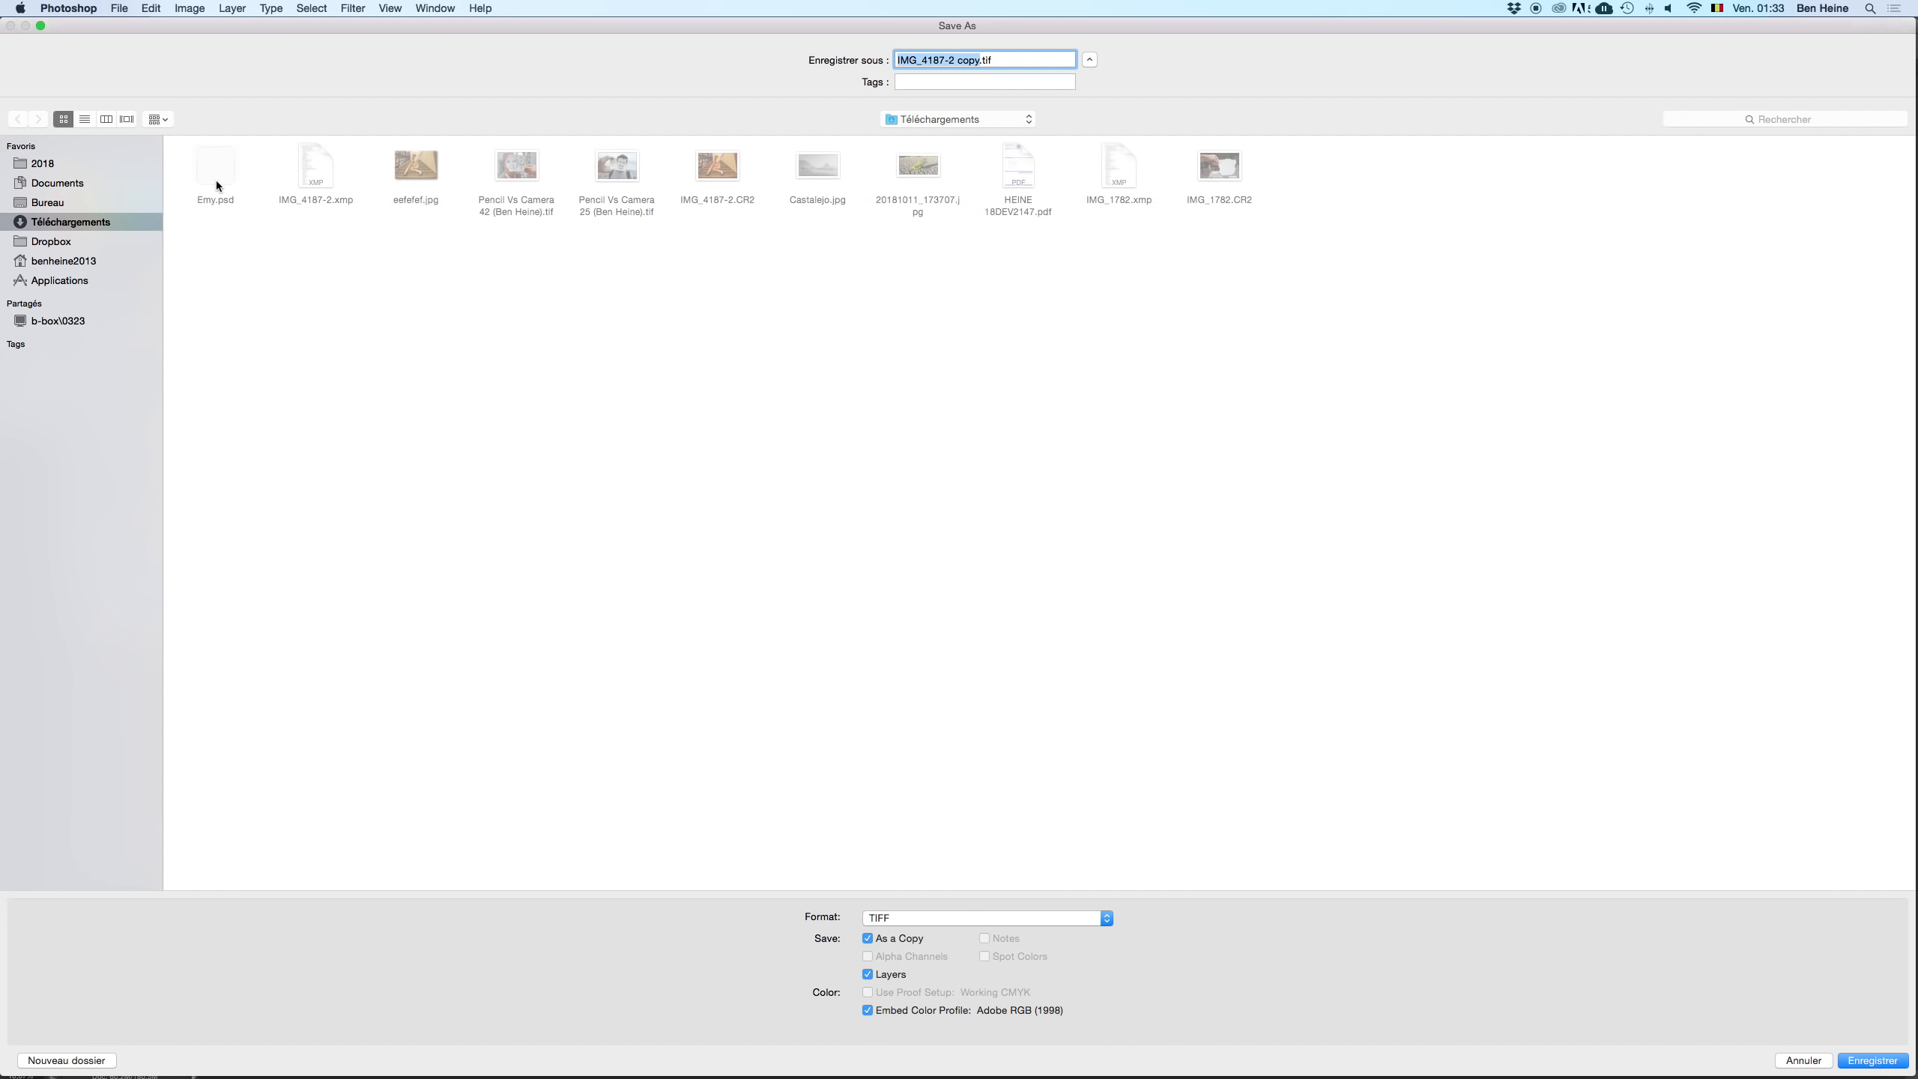
{"action": "left_click", "coordinate": [83, 184]}
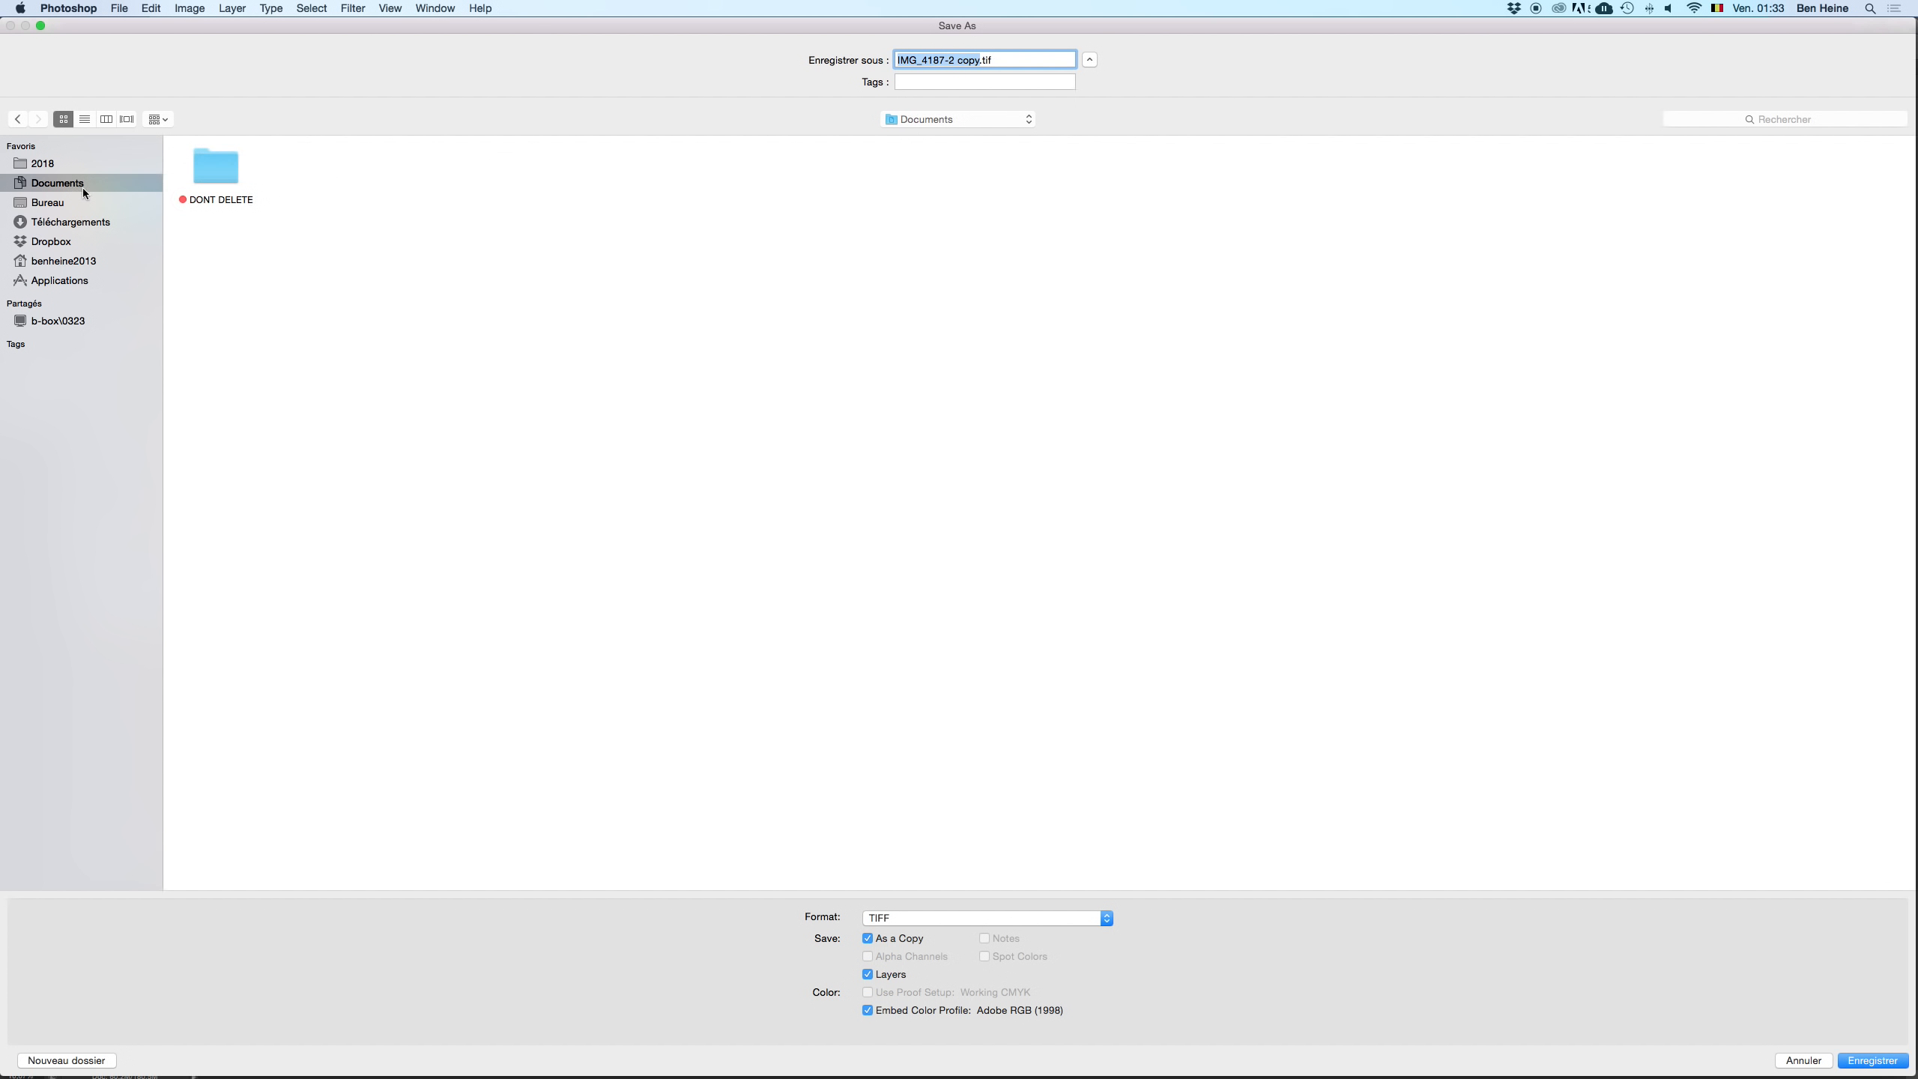
{"action": "left_click", "coordinate": [17, 119]}
{"action": "left_click", "coordinate": [223, 176]}
{"action": "left_click", "coordinate": [957, 922]}
{"action": "left_click", "coordinate": [964, 687]}
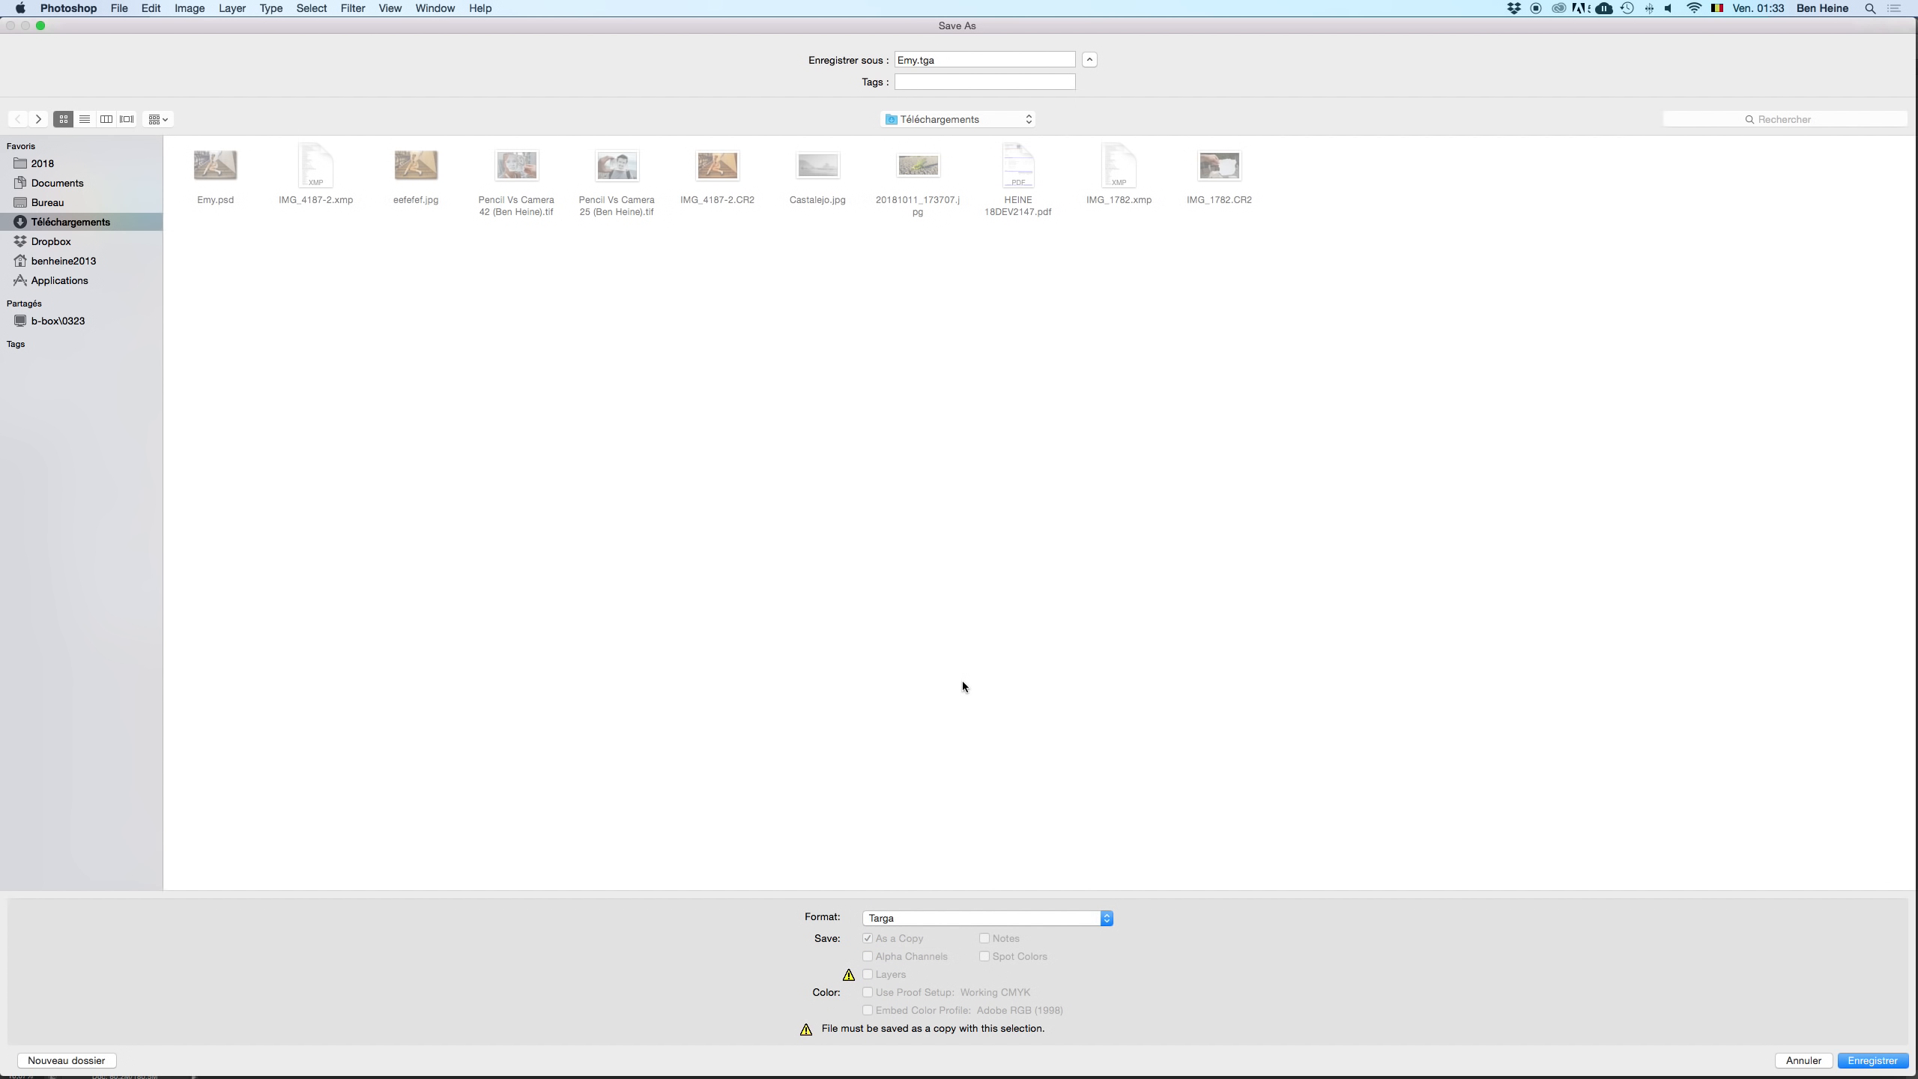
{"action": "left_click", "coordinate": [916, 918]}
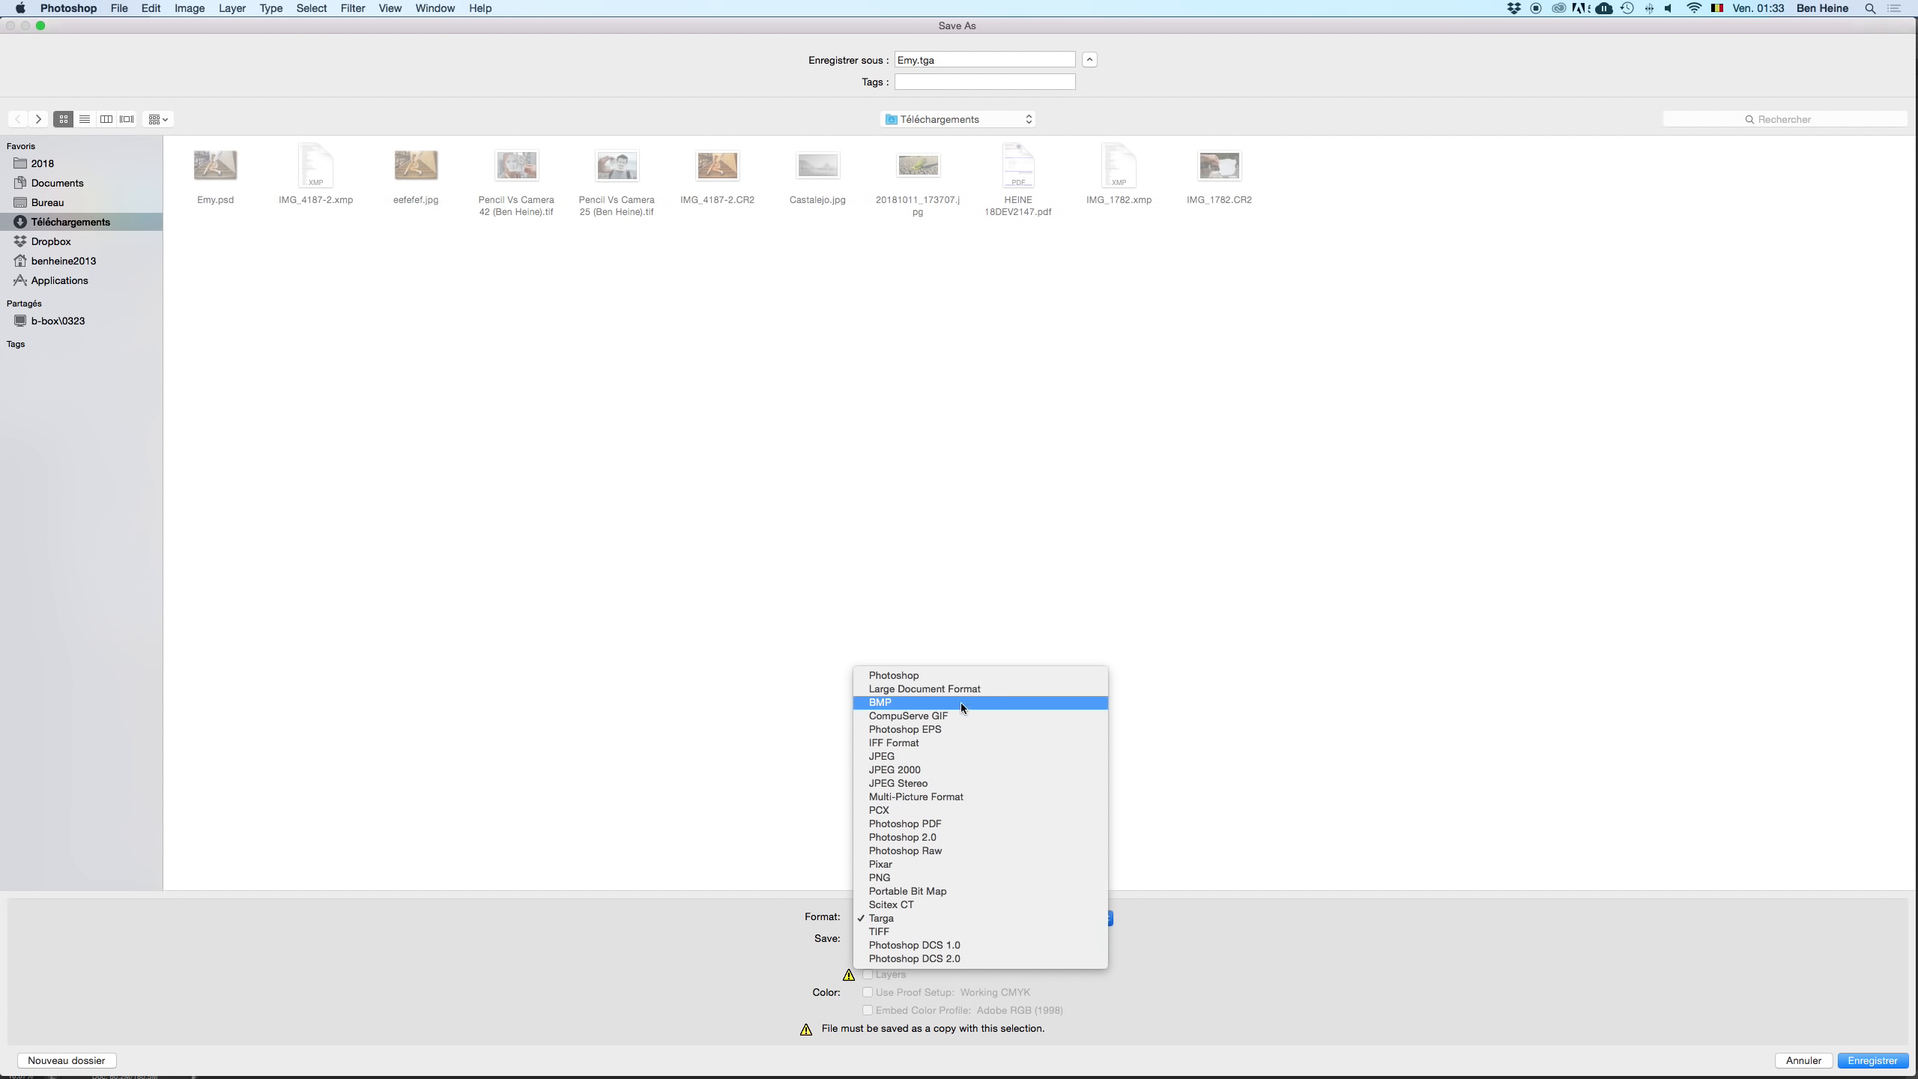
{"action": "left_click", "coordinate": [965, 678]}
{"action": "left_click", "coordinate": [1882, 1060]}
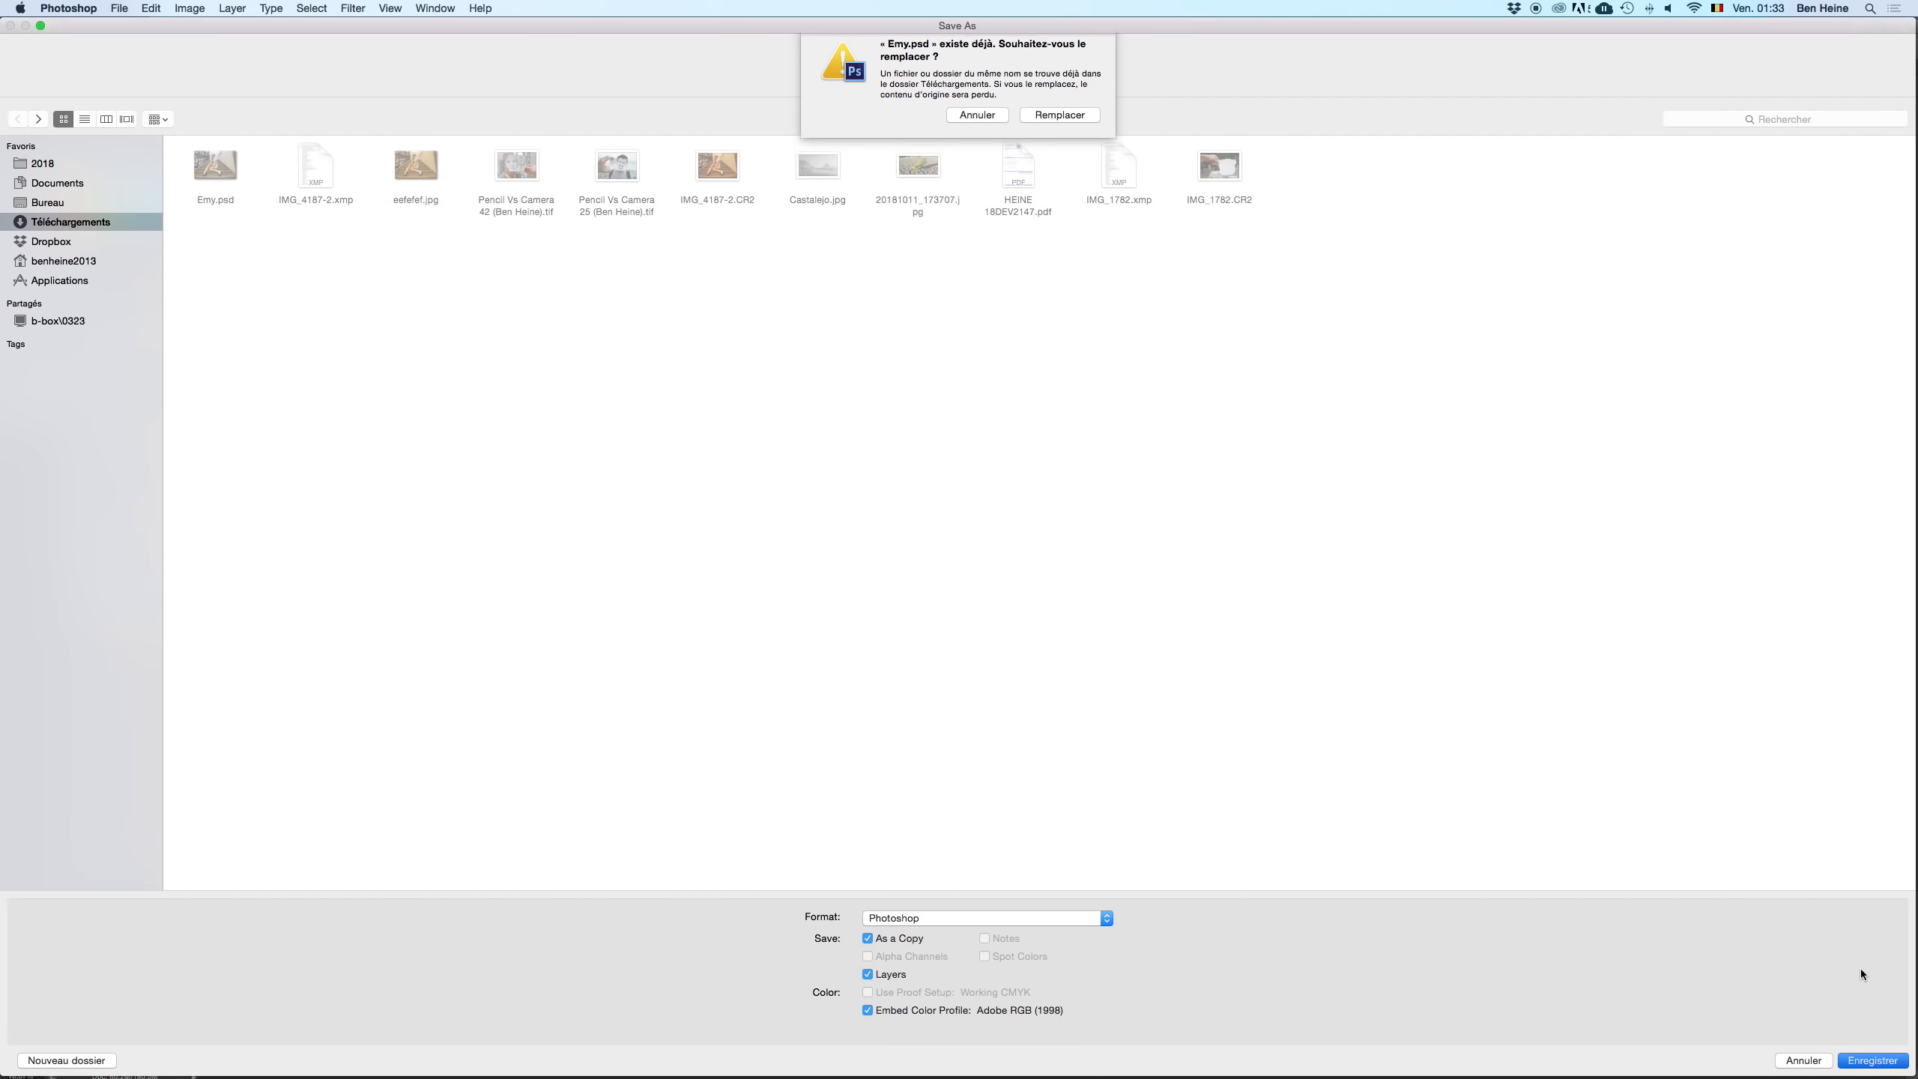
{"action": "left_click", "coordinate": [1077, 126]}
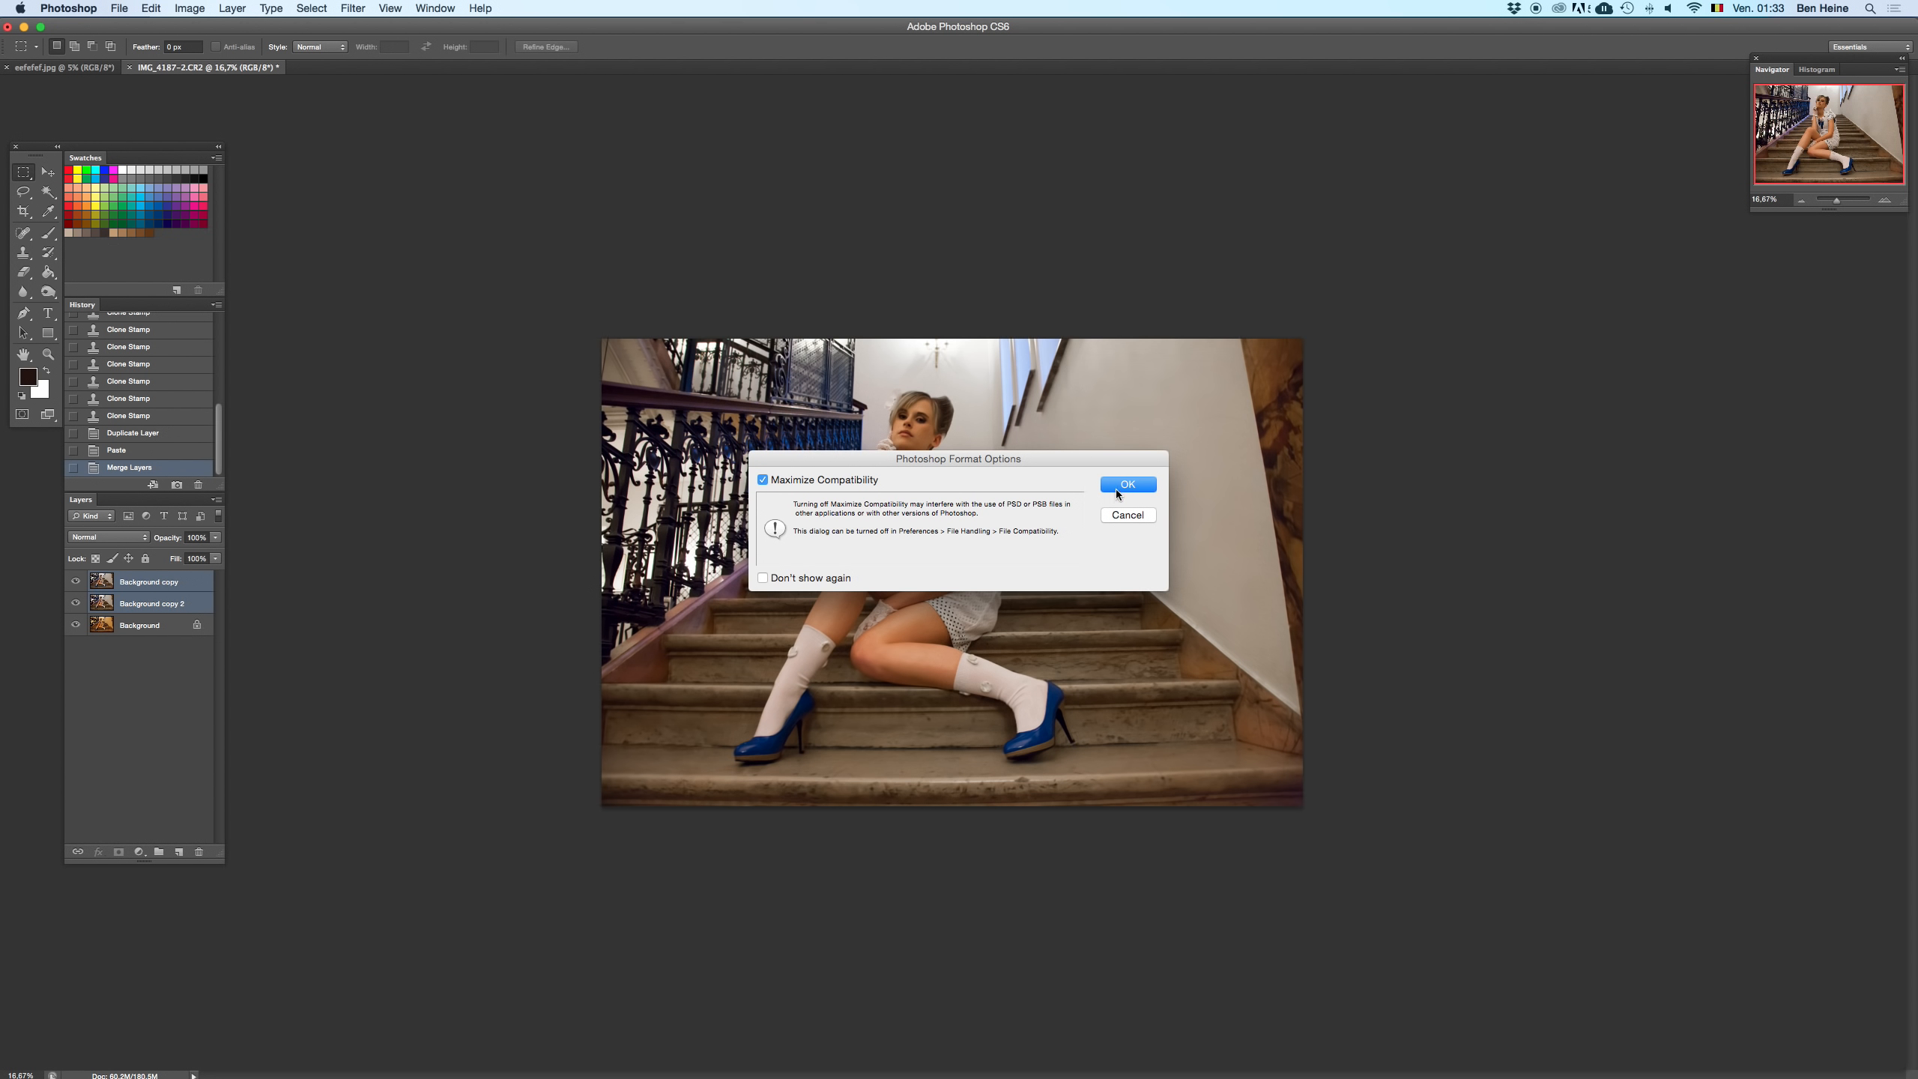
{"action": "left_click", "coordinate": [1114, 491]}
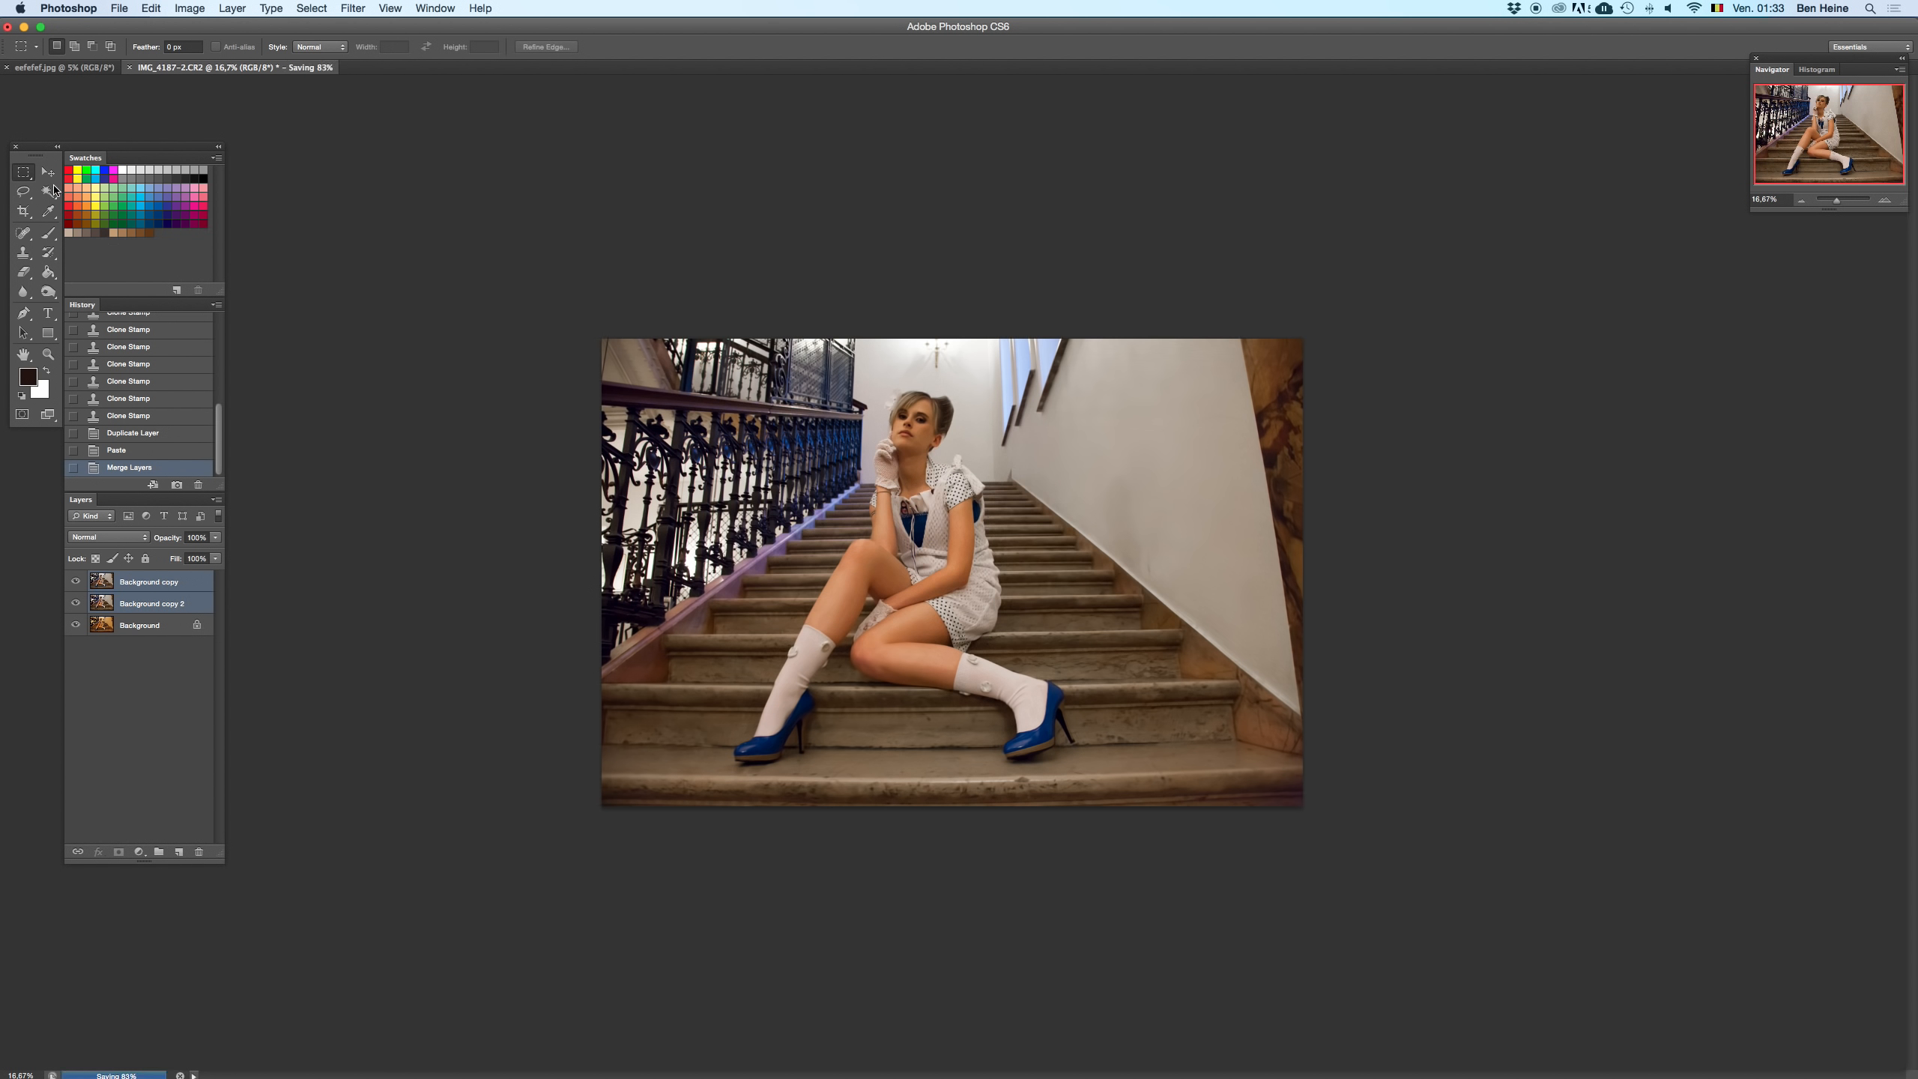
- Try selecting the left half of the image and flipping the canvas horizontally, and return to the unflipped state
{"action": "left_click", "coordinate": [1884, 201]}
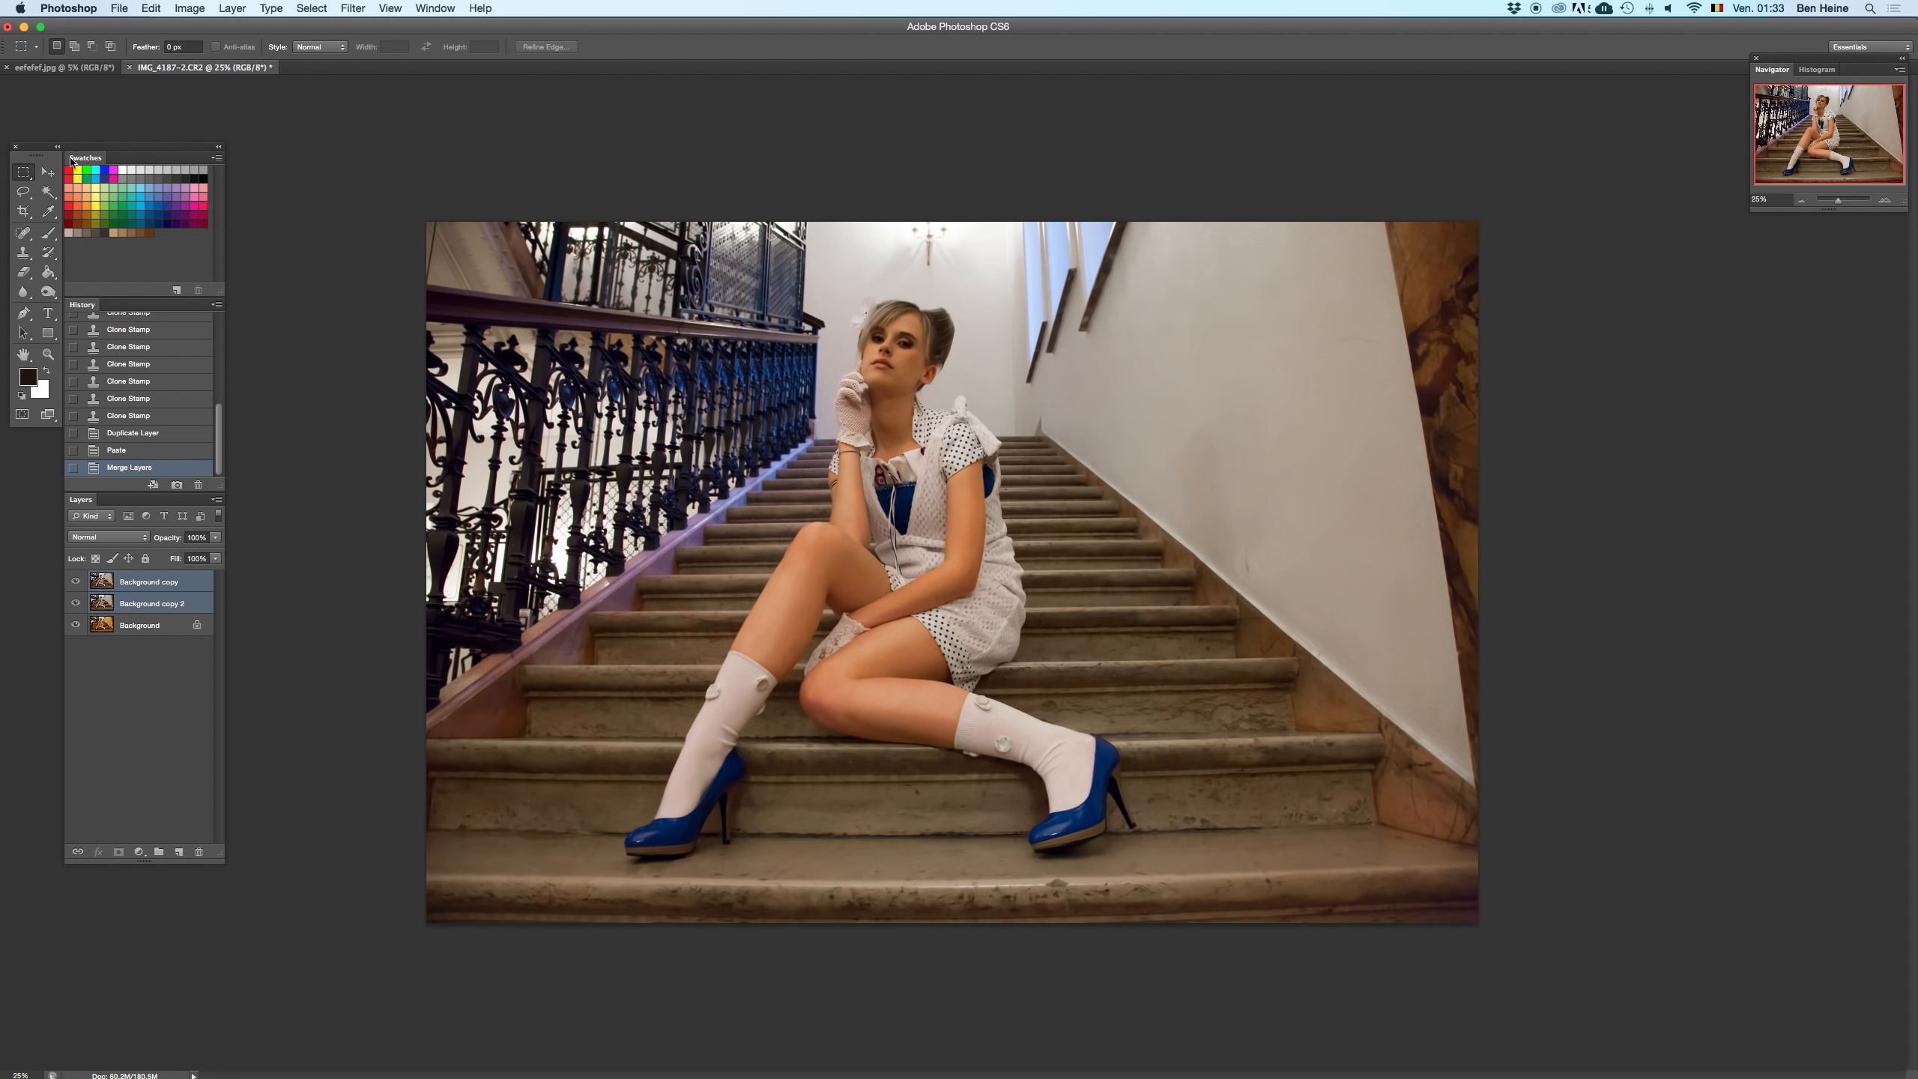
{"action": "left_click_drag", "start_coordinate": [437, 209], "coordinate": [925, 957]}
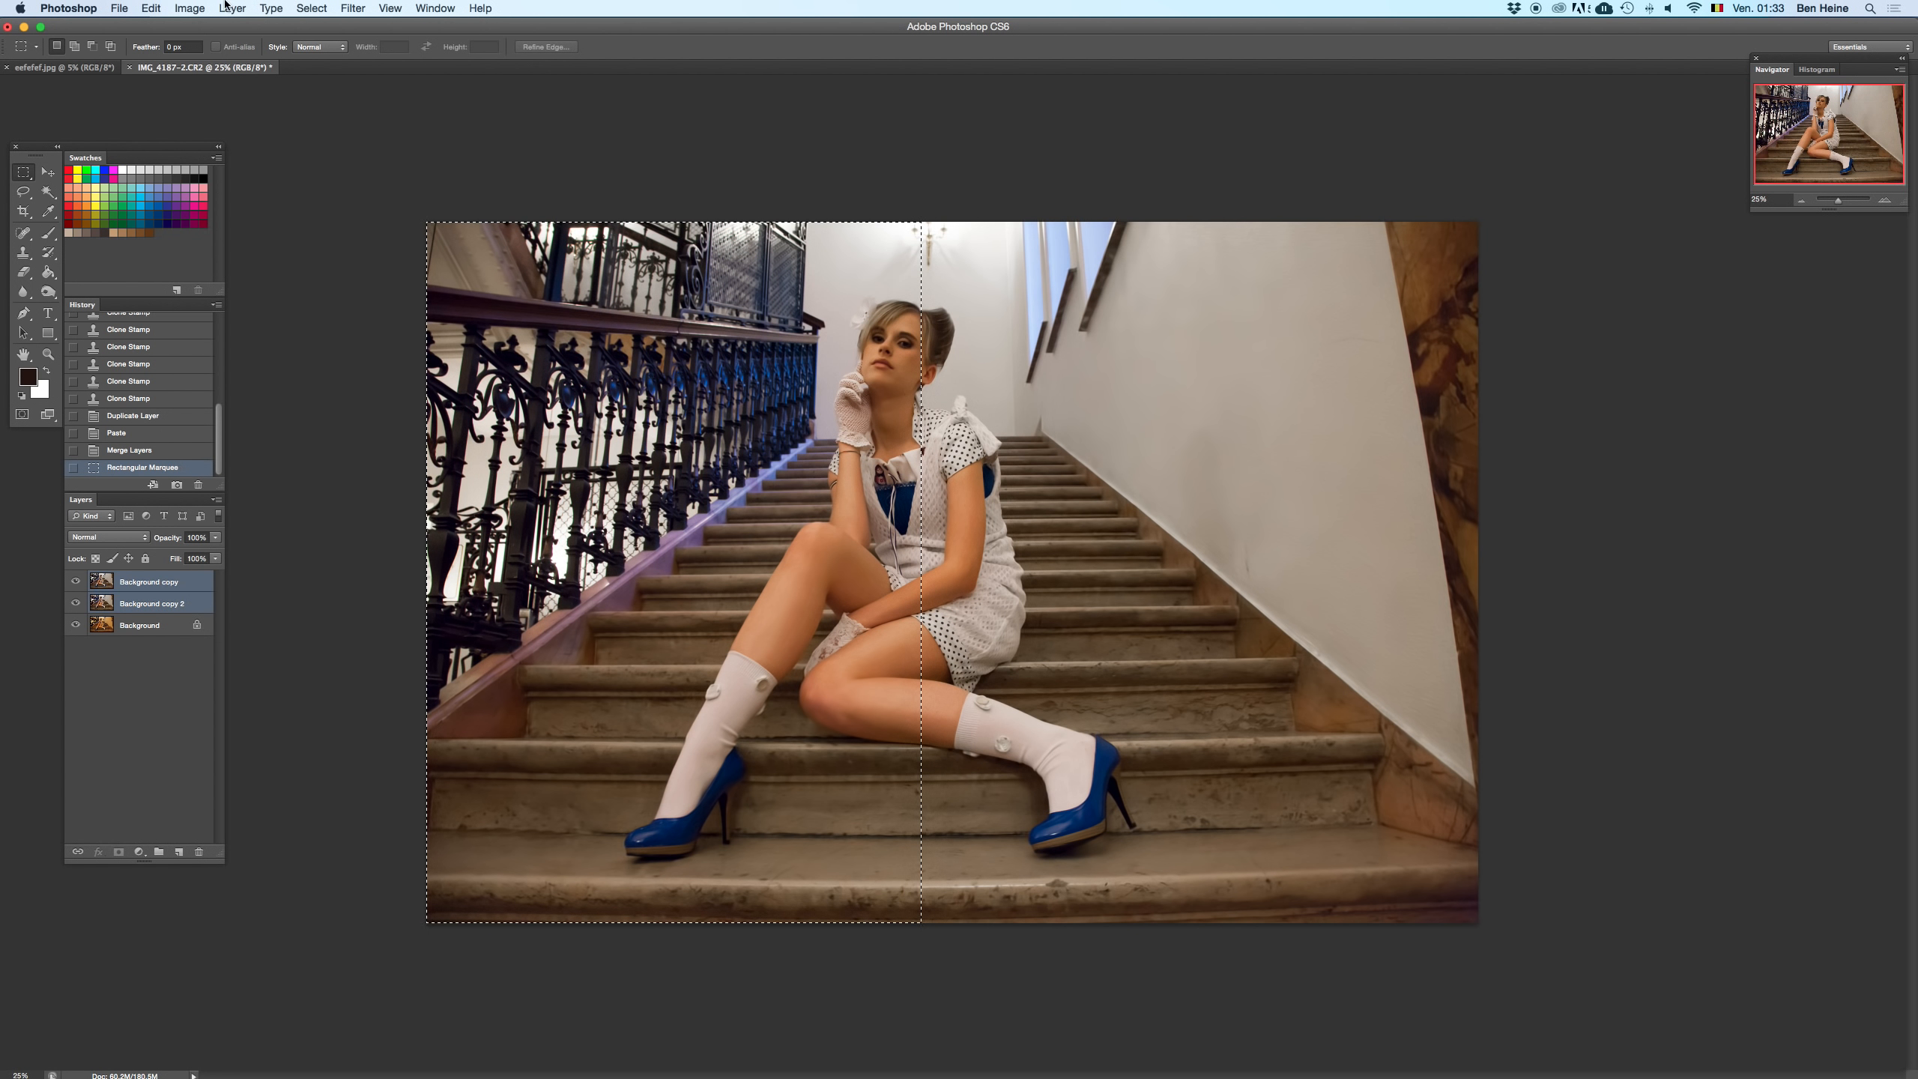
{"action": "left_click", "coordinate": [189, 7]}
{"action": "mouse_move", "coordinate": [226, 169]}
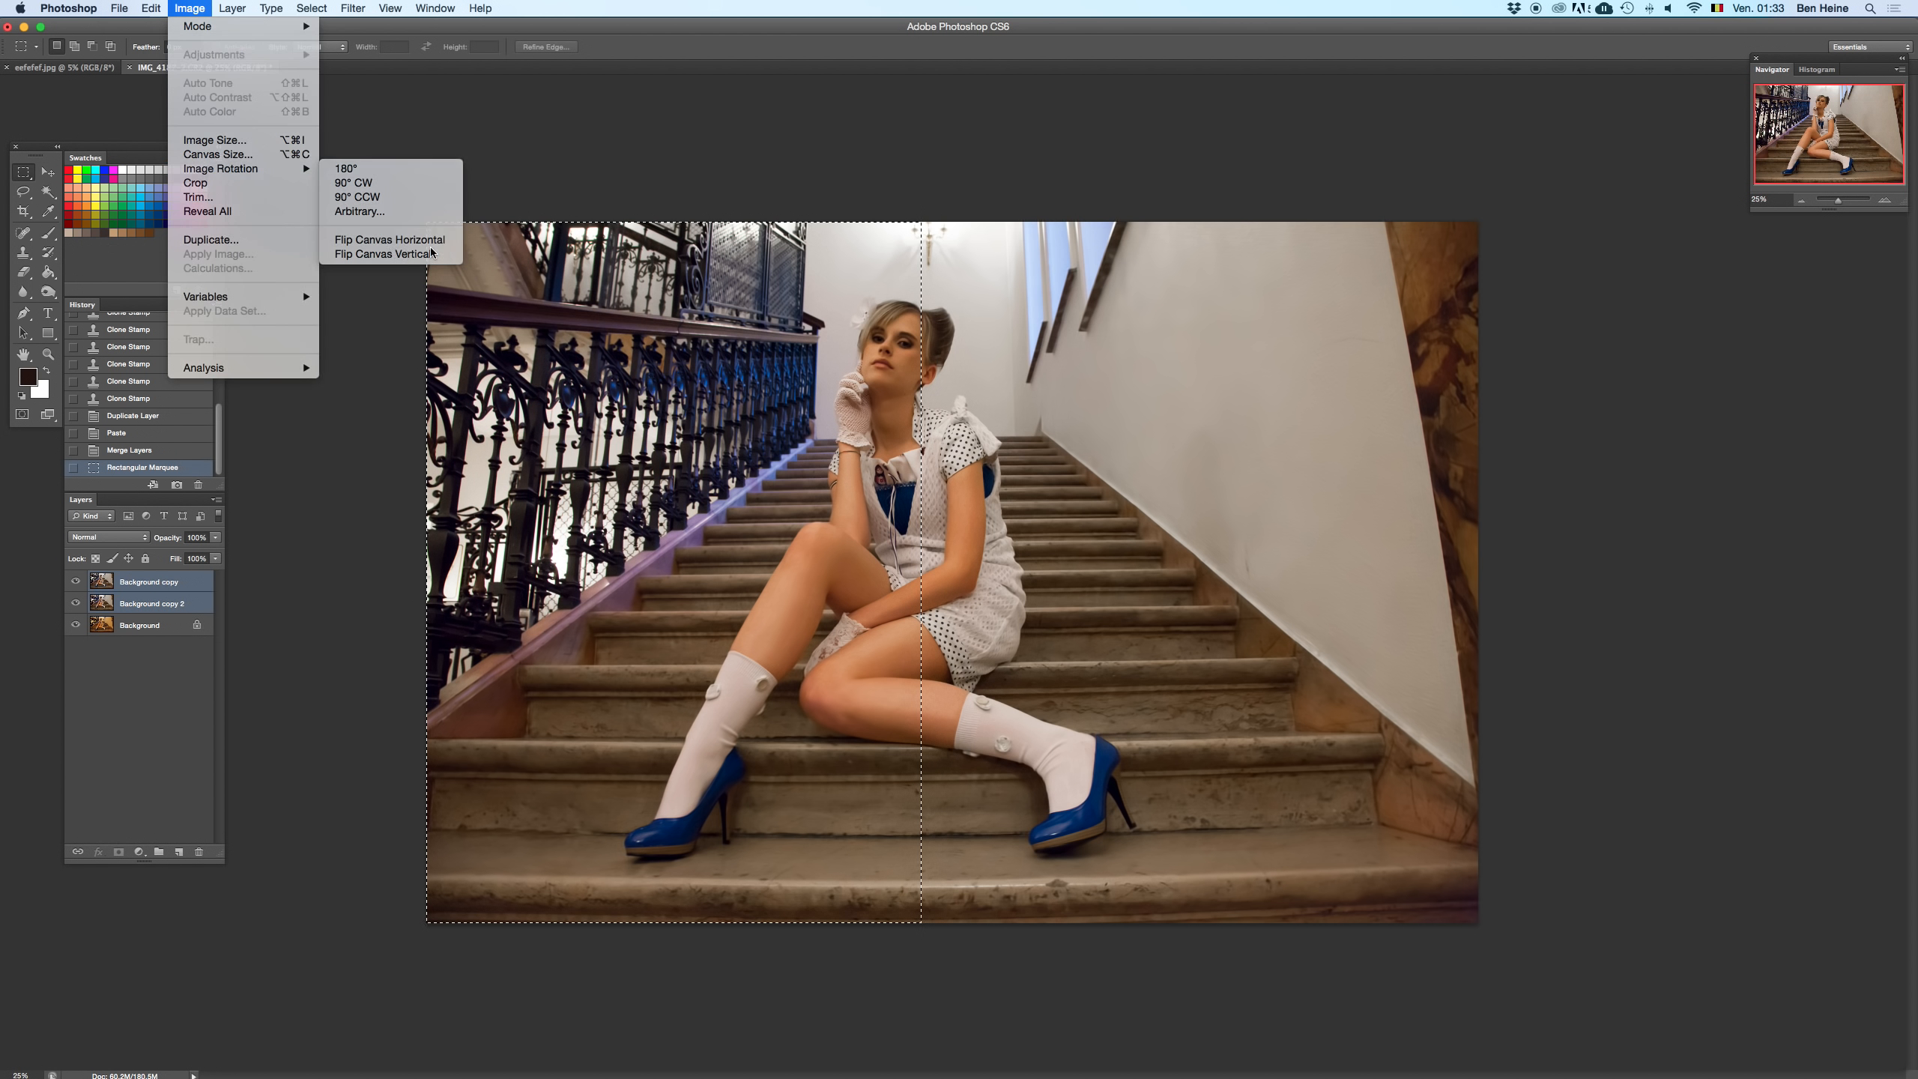
{"action": "left_click", "coordinate": [390, 240]}
{"action": "left_click_drag", "start_coordinate": [1501, 1077], "coordinate": [960, 198]}
{"action": "left_click", "coordinate": [167, 451]}
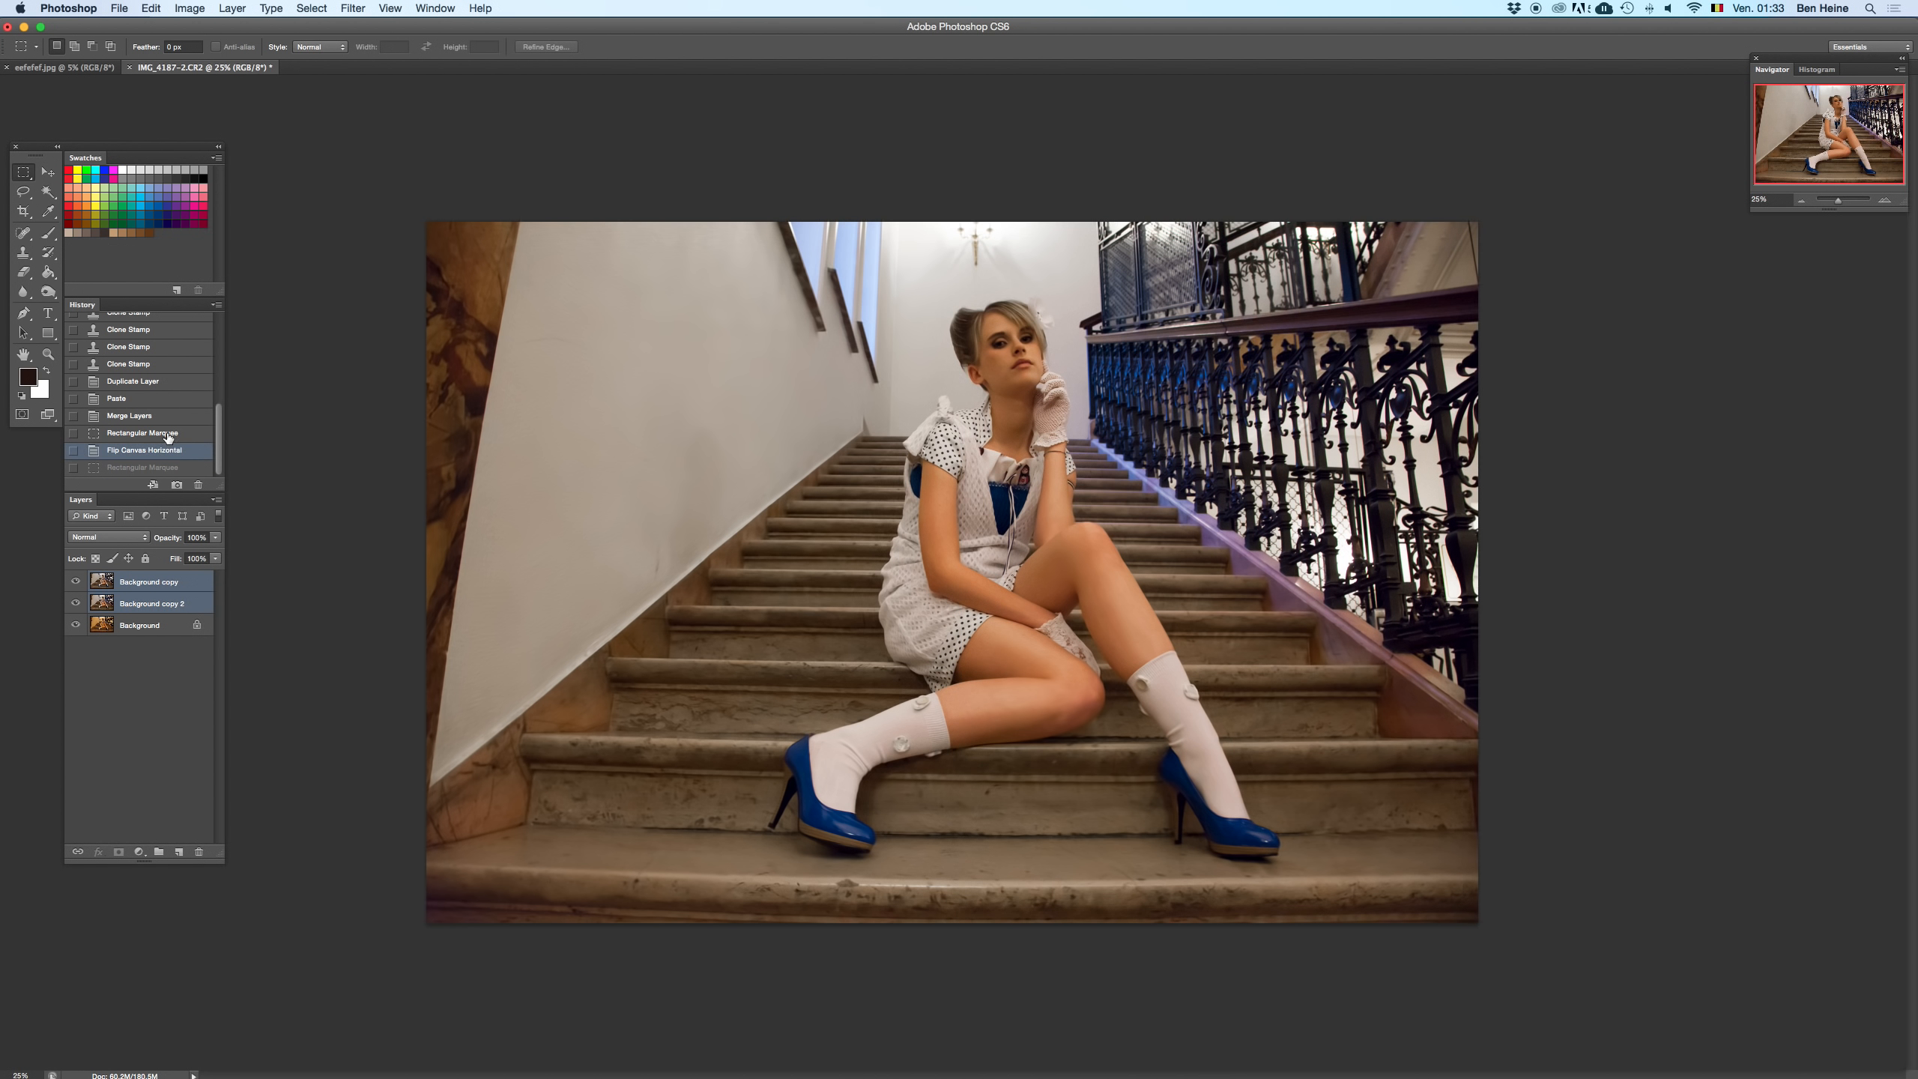
{"action": "left_click", "coordinate": [168, 435]}
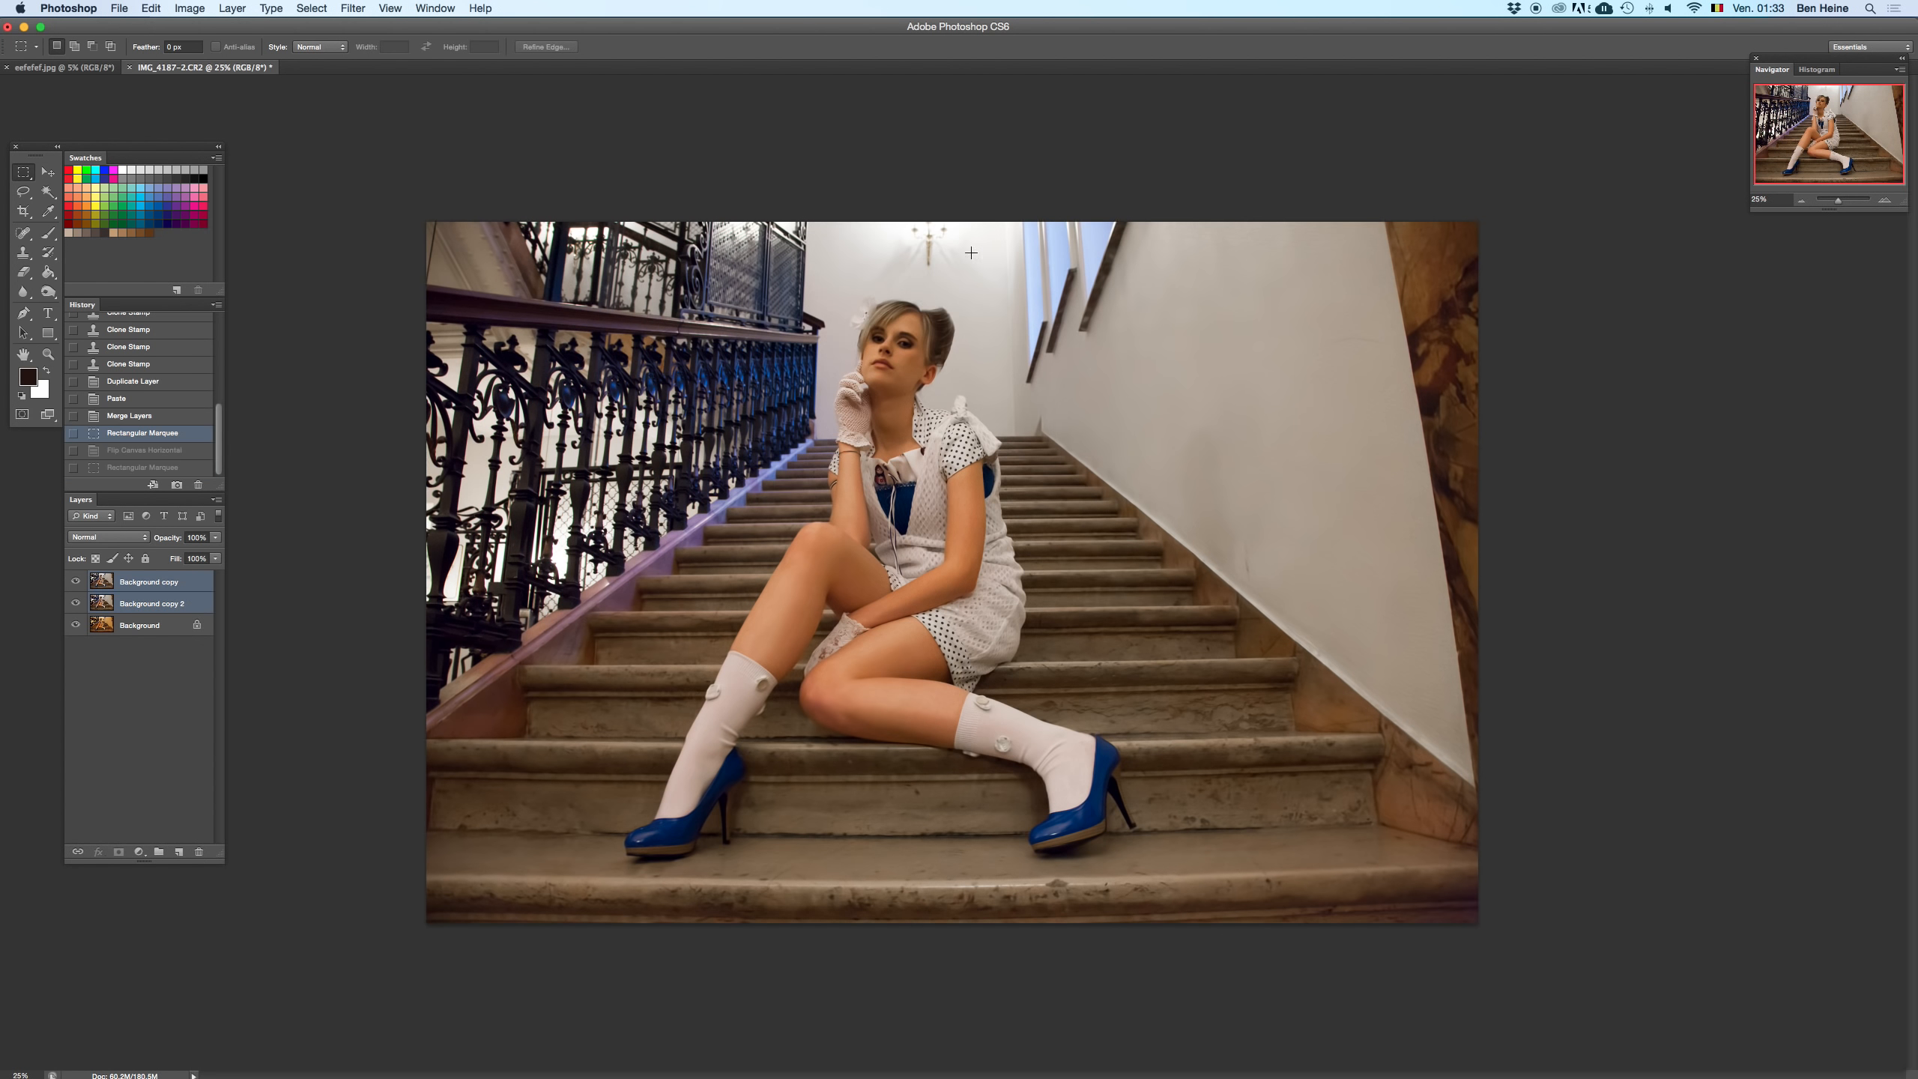
- Clear the selection, try pasting the copied image as a new layer, and undo the paste
{"action": "left_click", "coordinate": [949, 326]}
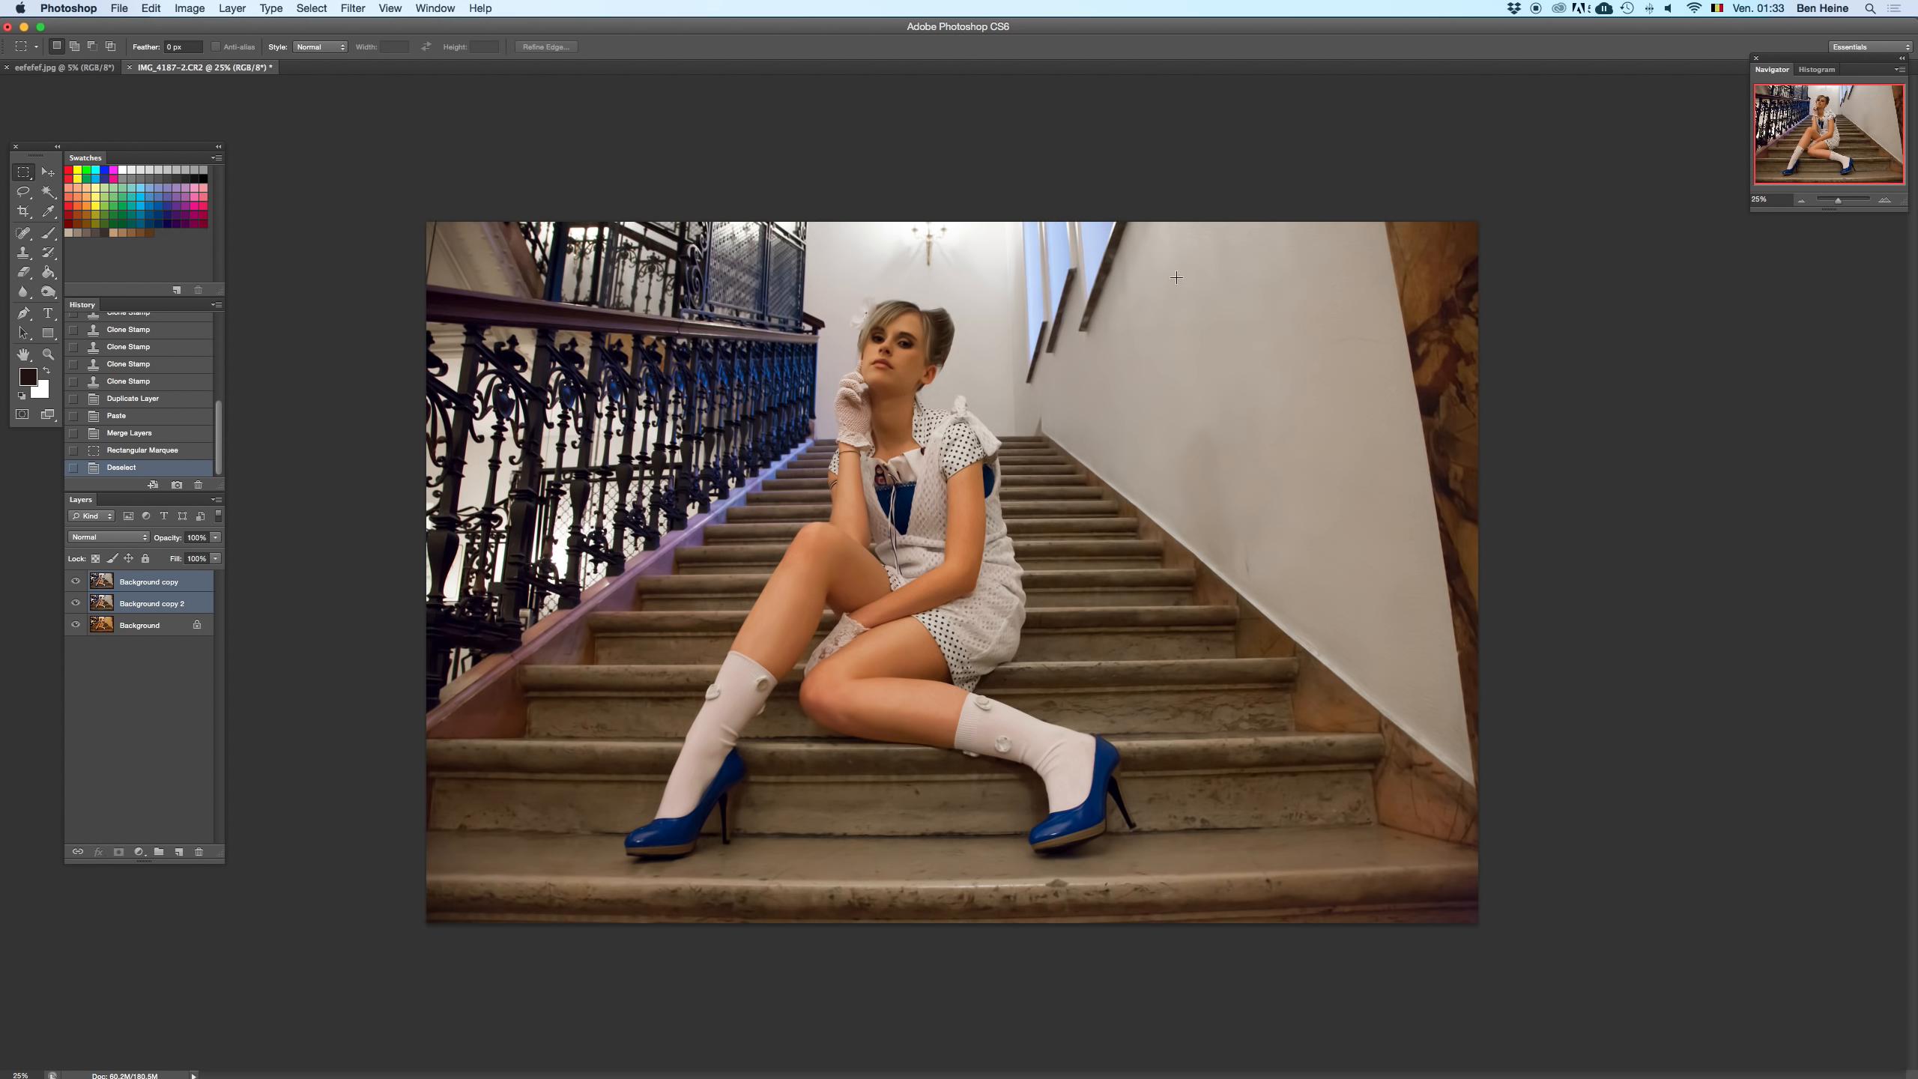
{"action": "key", "text": "super+v"}
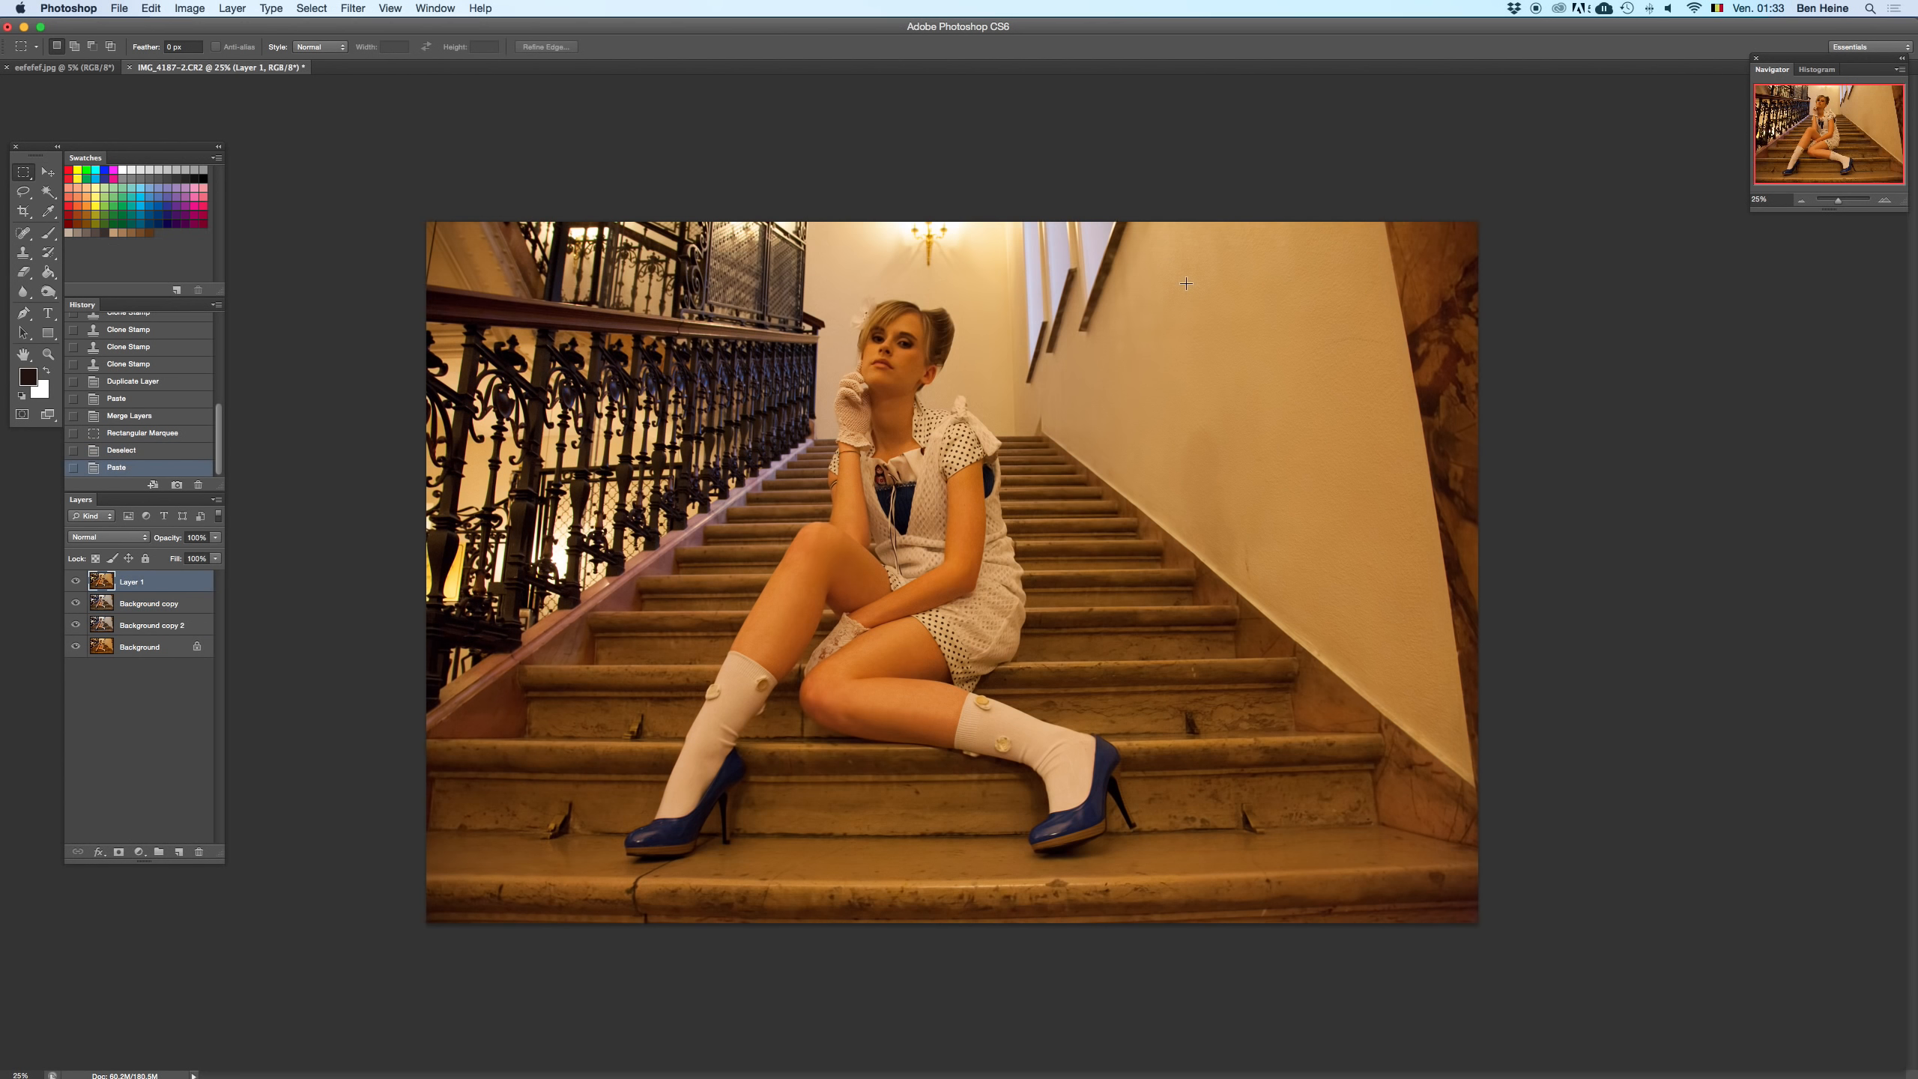
{"action": "key", "text": "super+z"}
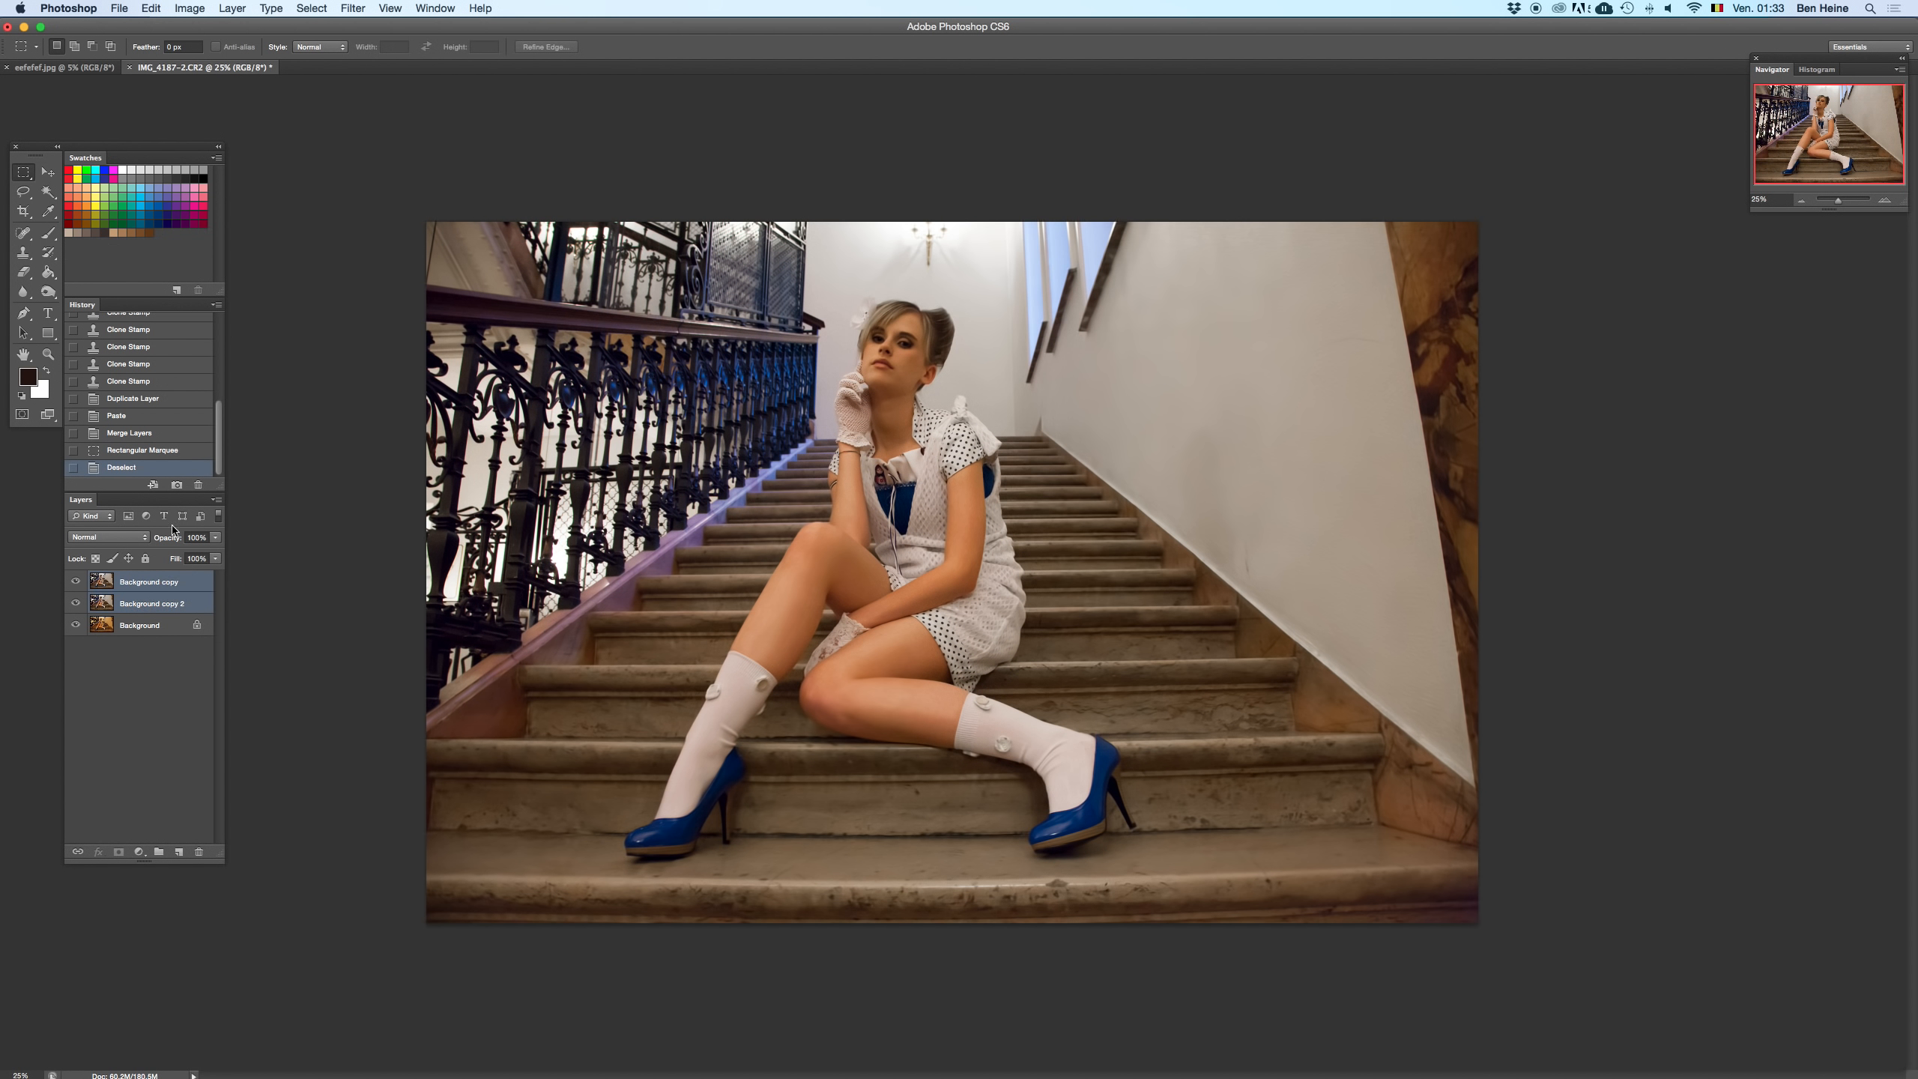
- Flip the canvas horizontally and marquee the mirrored railing half on the Background copy layer, from beside the woman's face to the image edge
{"action": "left_click", "coordinate": [171, 586]}
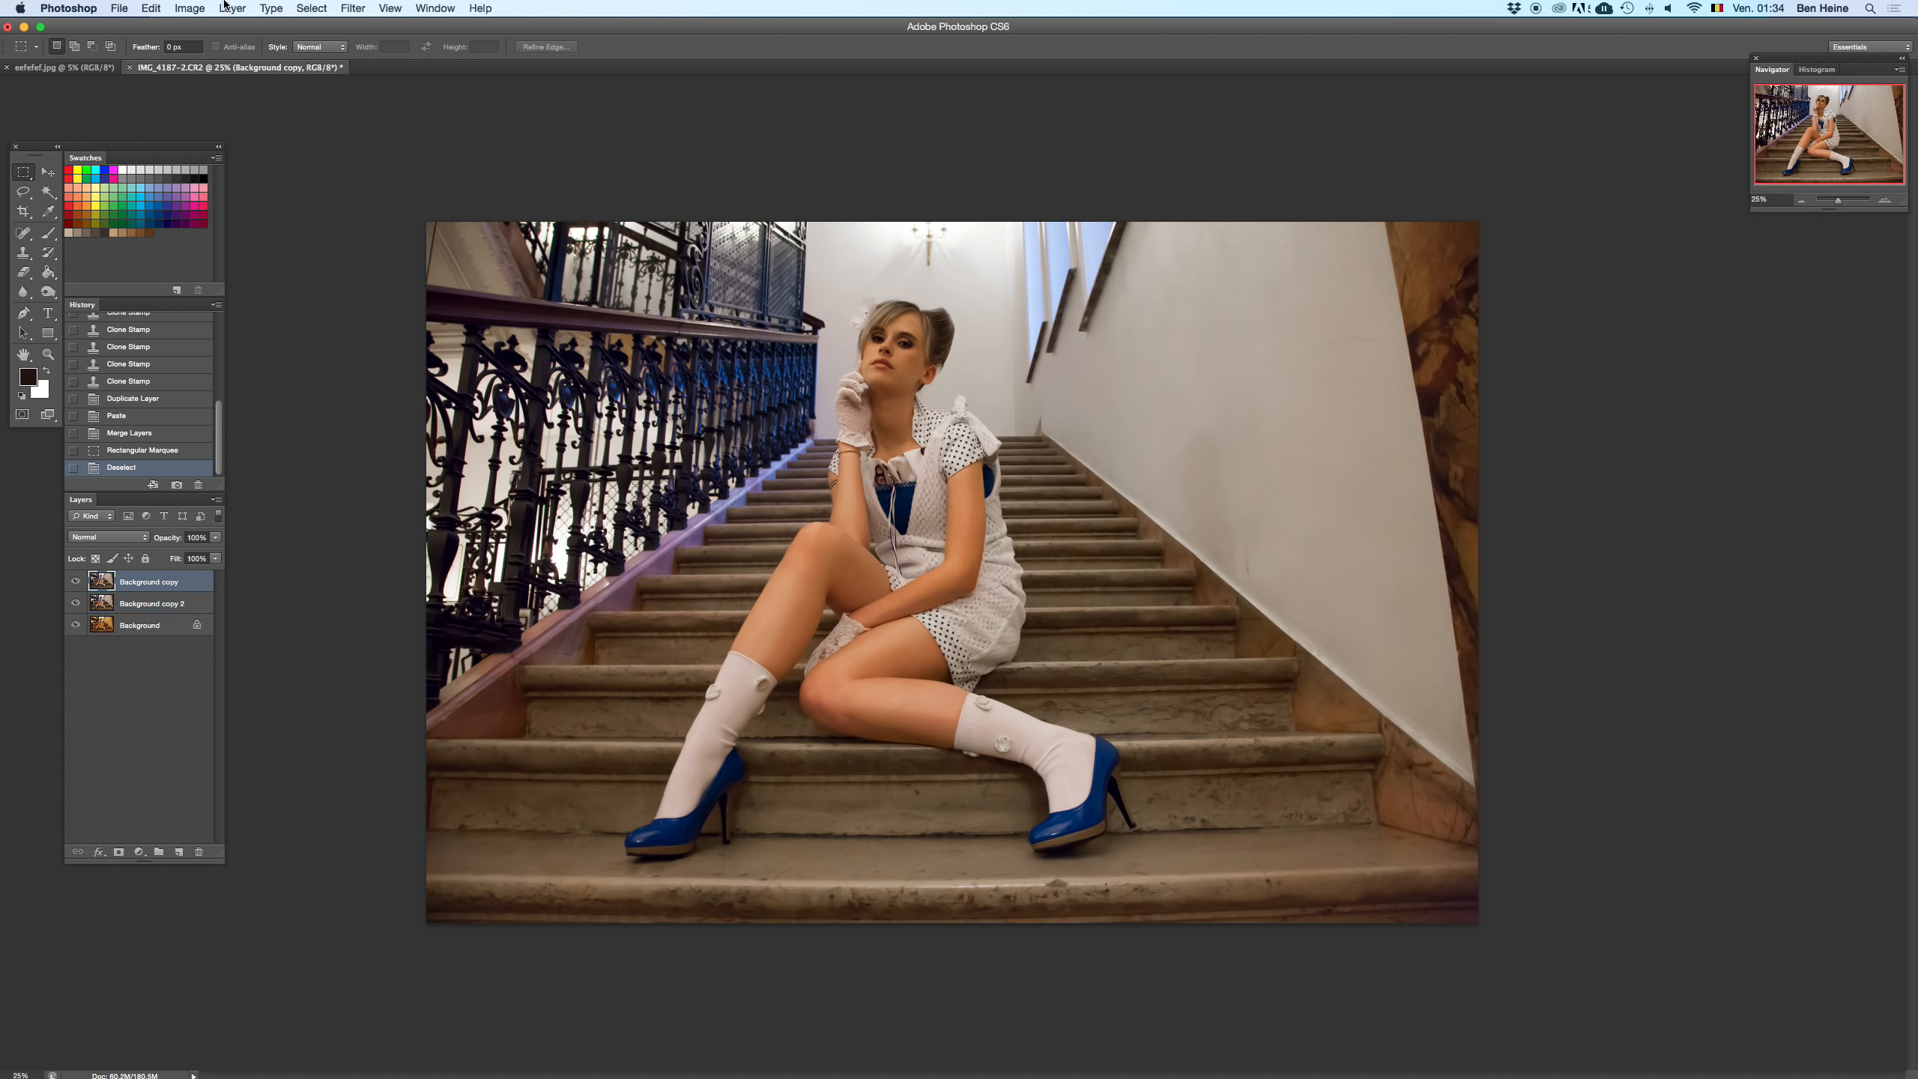
{"action": "left_click", "coordinate": [190, 8]}
{"action": "mouse_move", "coordinate": [243, 171]}
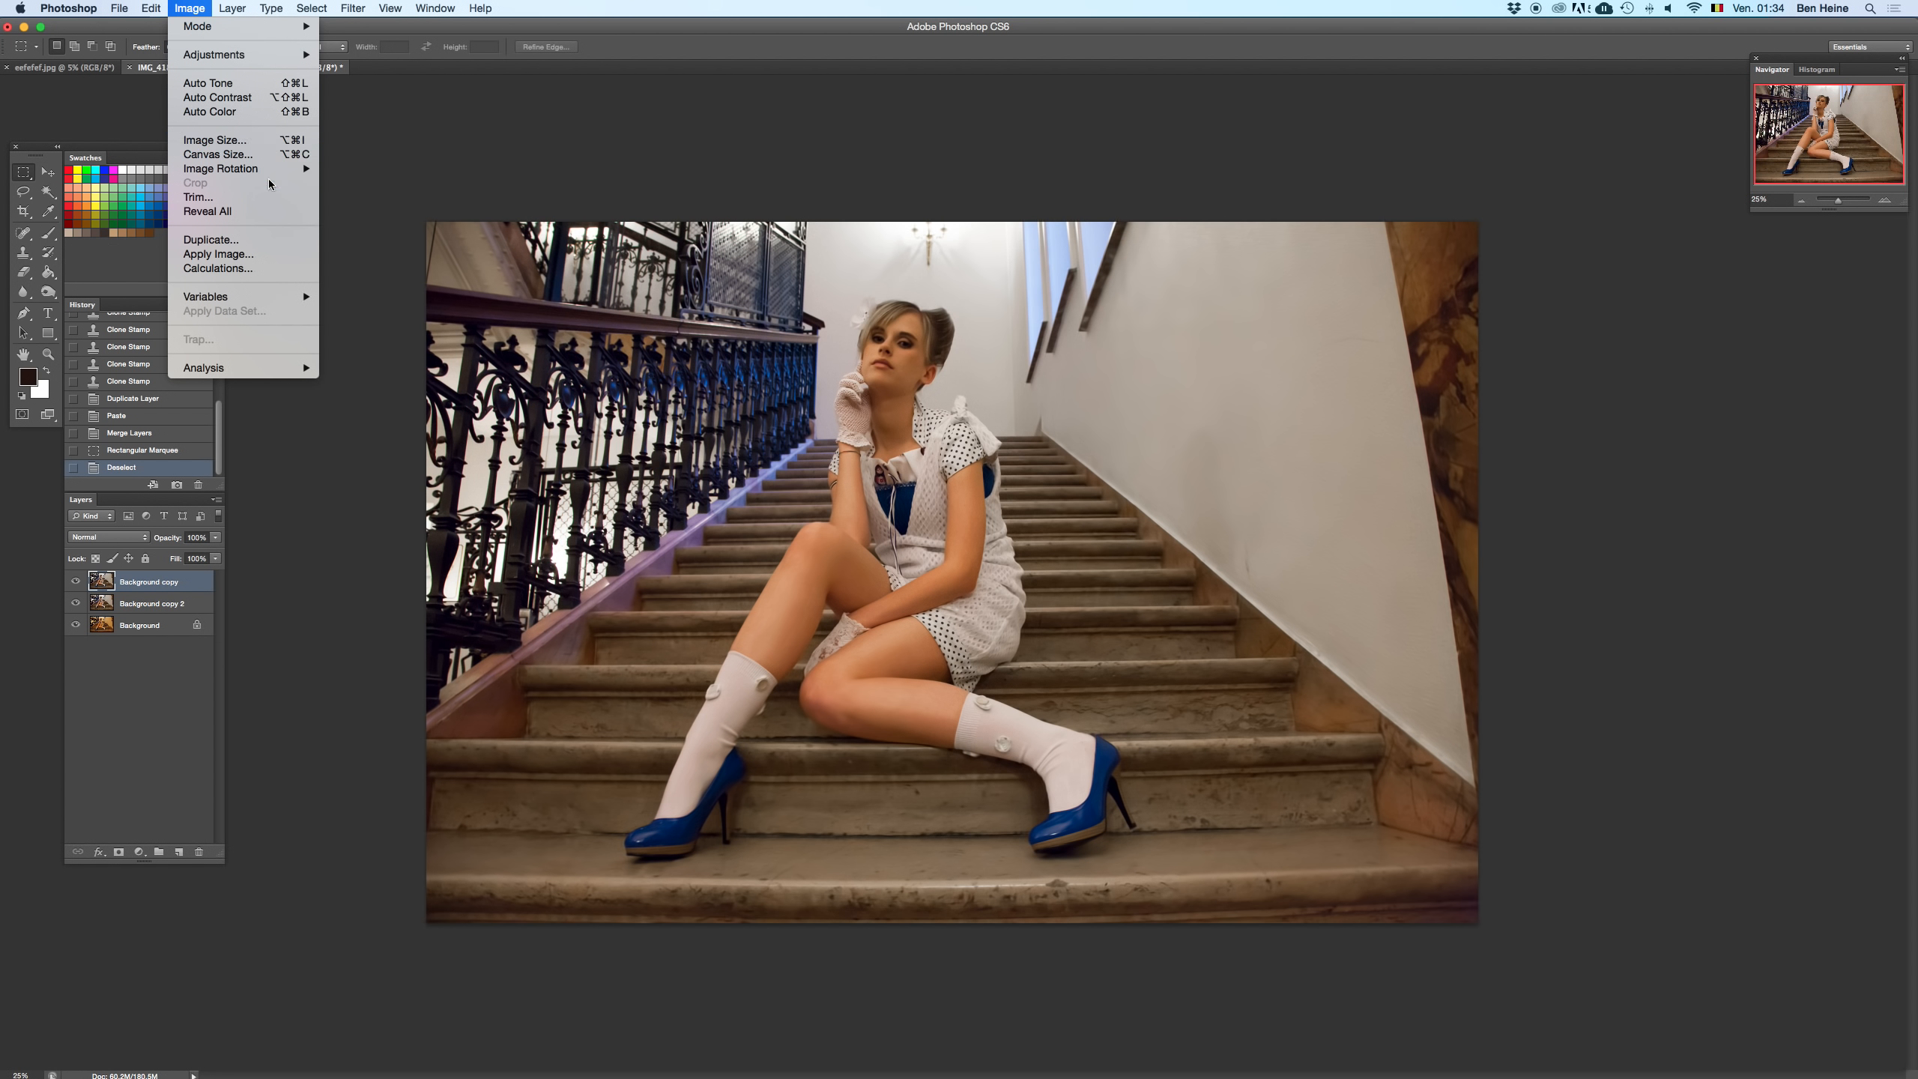
{"action": "left_click", "coordinate": [382, 242]}
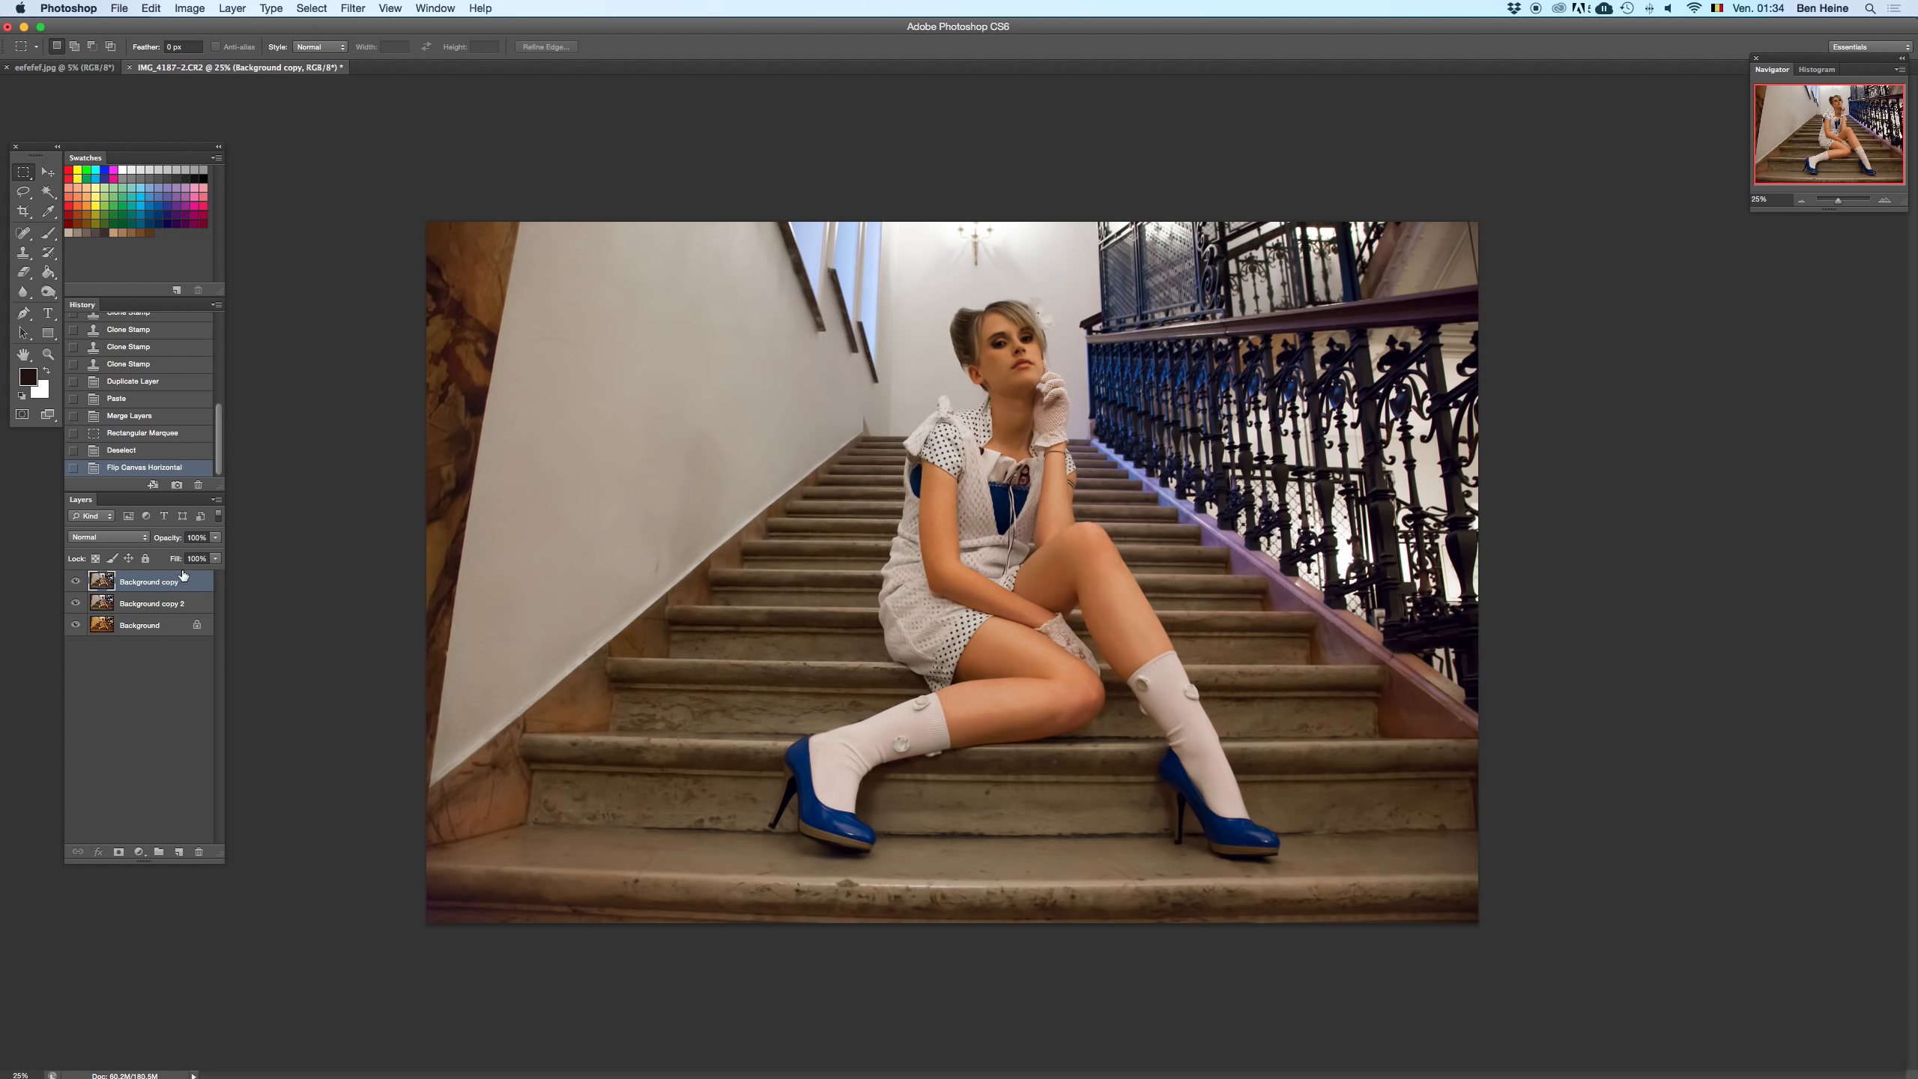
{"action": "left_click_drag", "start_coordinate": [998, 201], "coordinate": [1480, 929]}
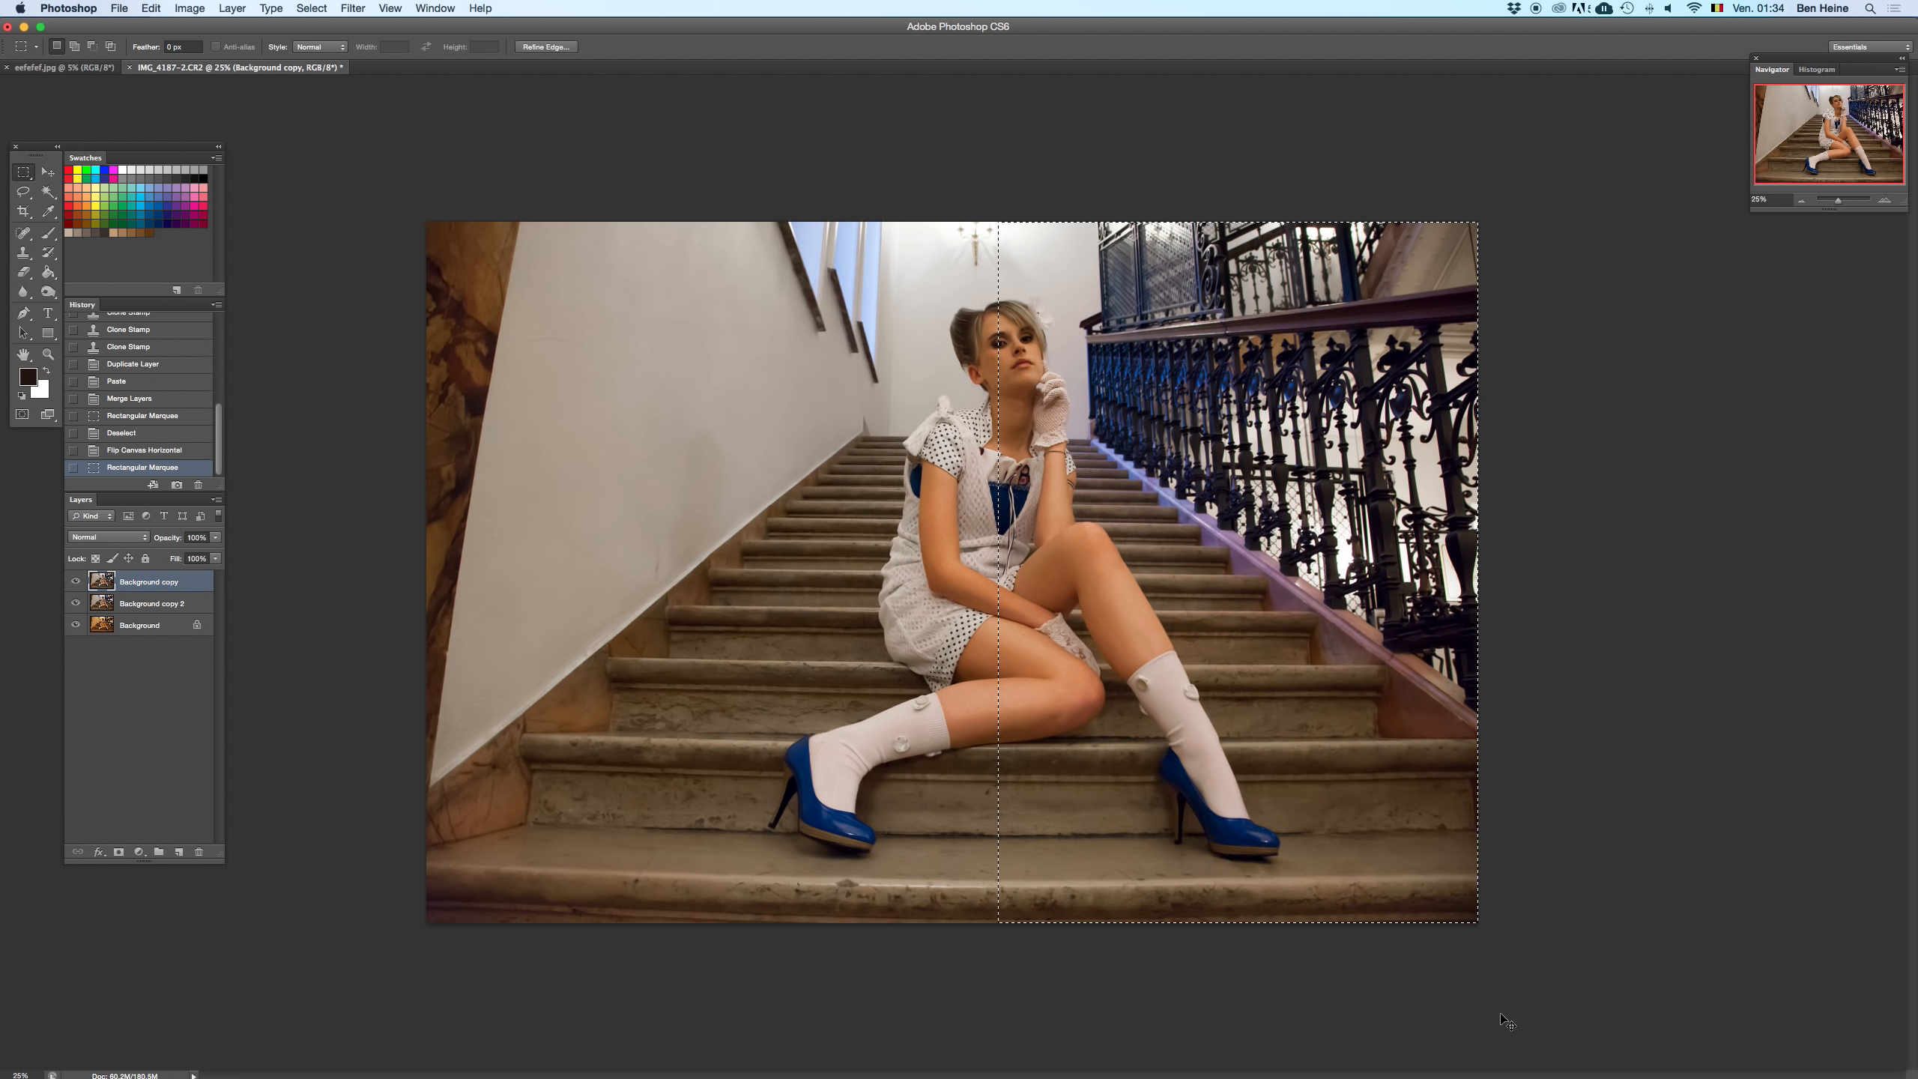
{"action": "left_click_drag", "start_coordinate": [979, 190], "coordinate": [1544, 1027]}
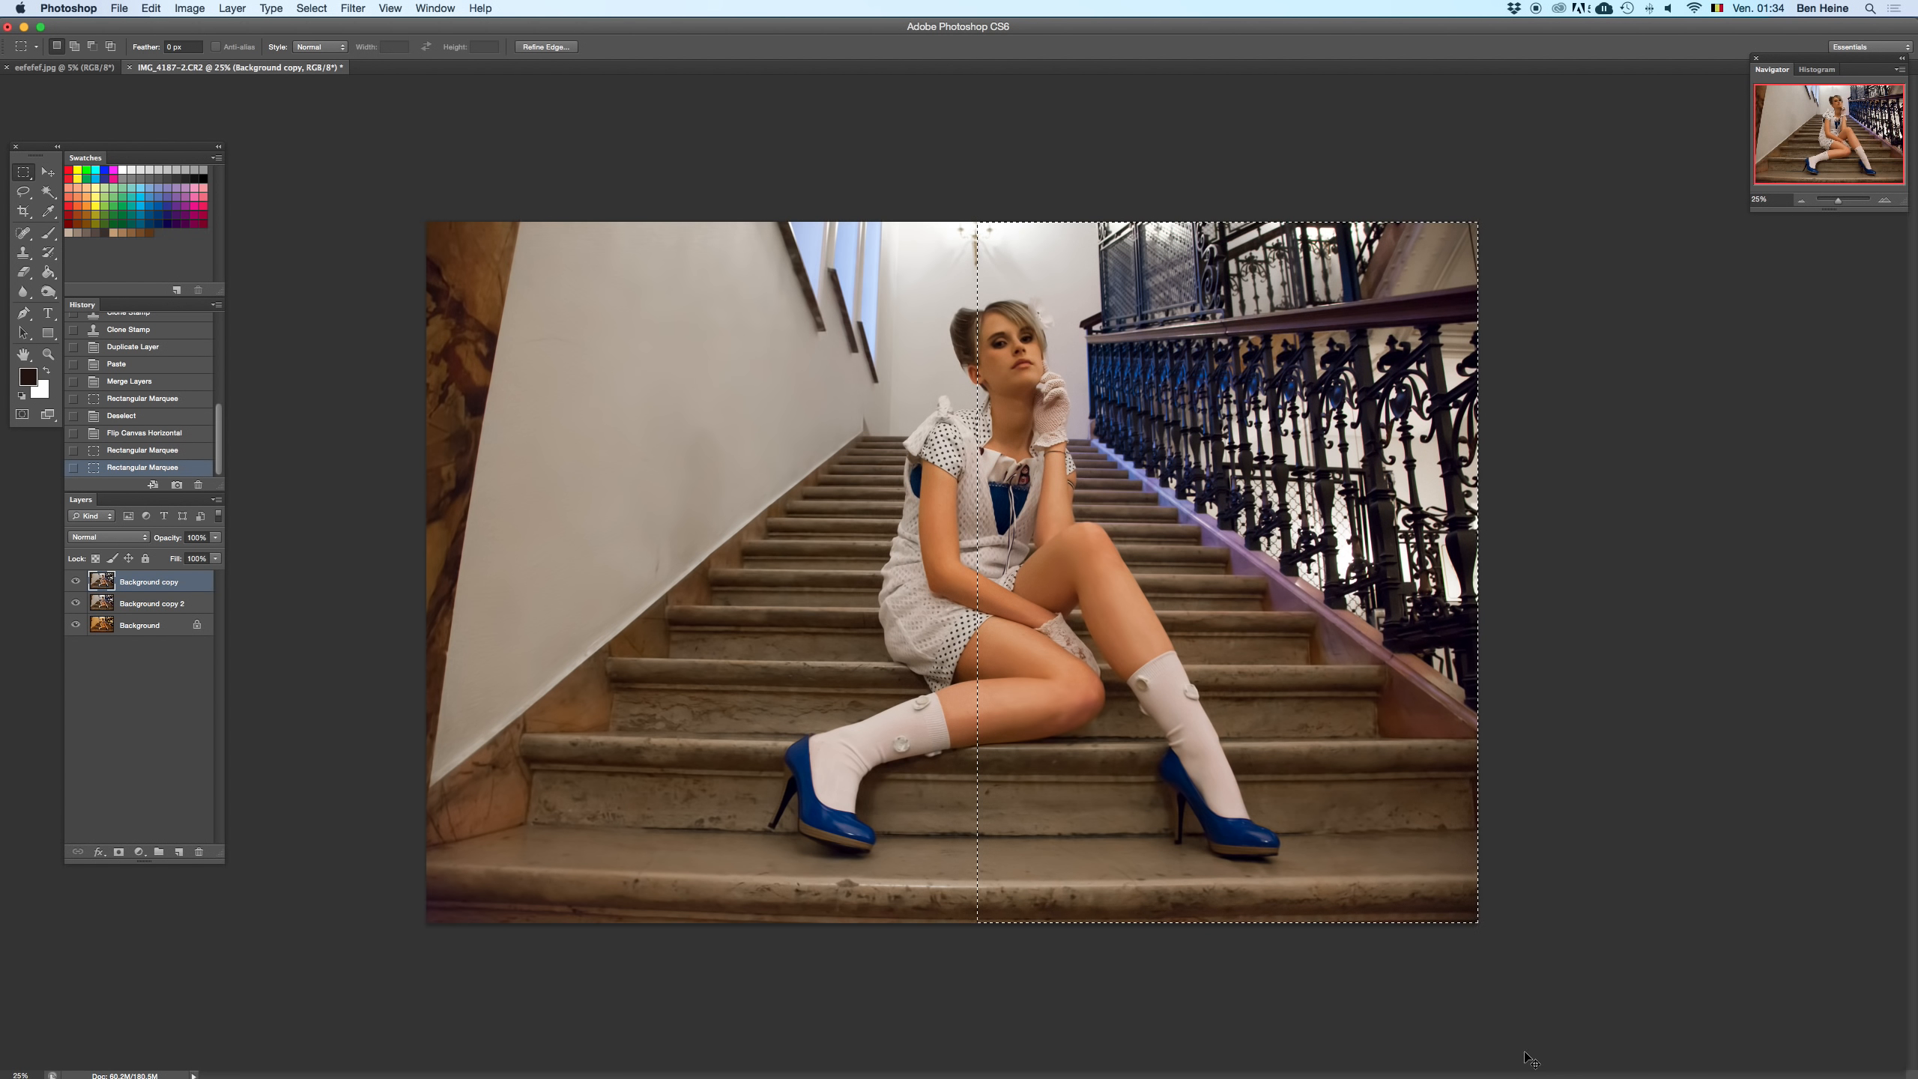
- Restore the unflipped canvas from the history and paste the copied mirrored half as a new layer
{"action": "left_click", "coordinate": [171, 450]}
{"action": "left_click", "coordinate": [175, 434]}
{"action": "left_click", "coordinate": [175, 418]}
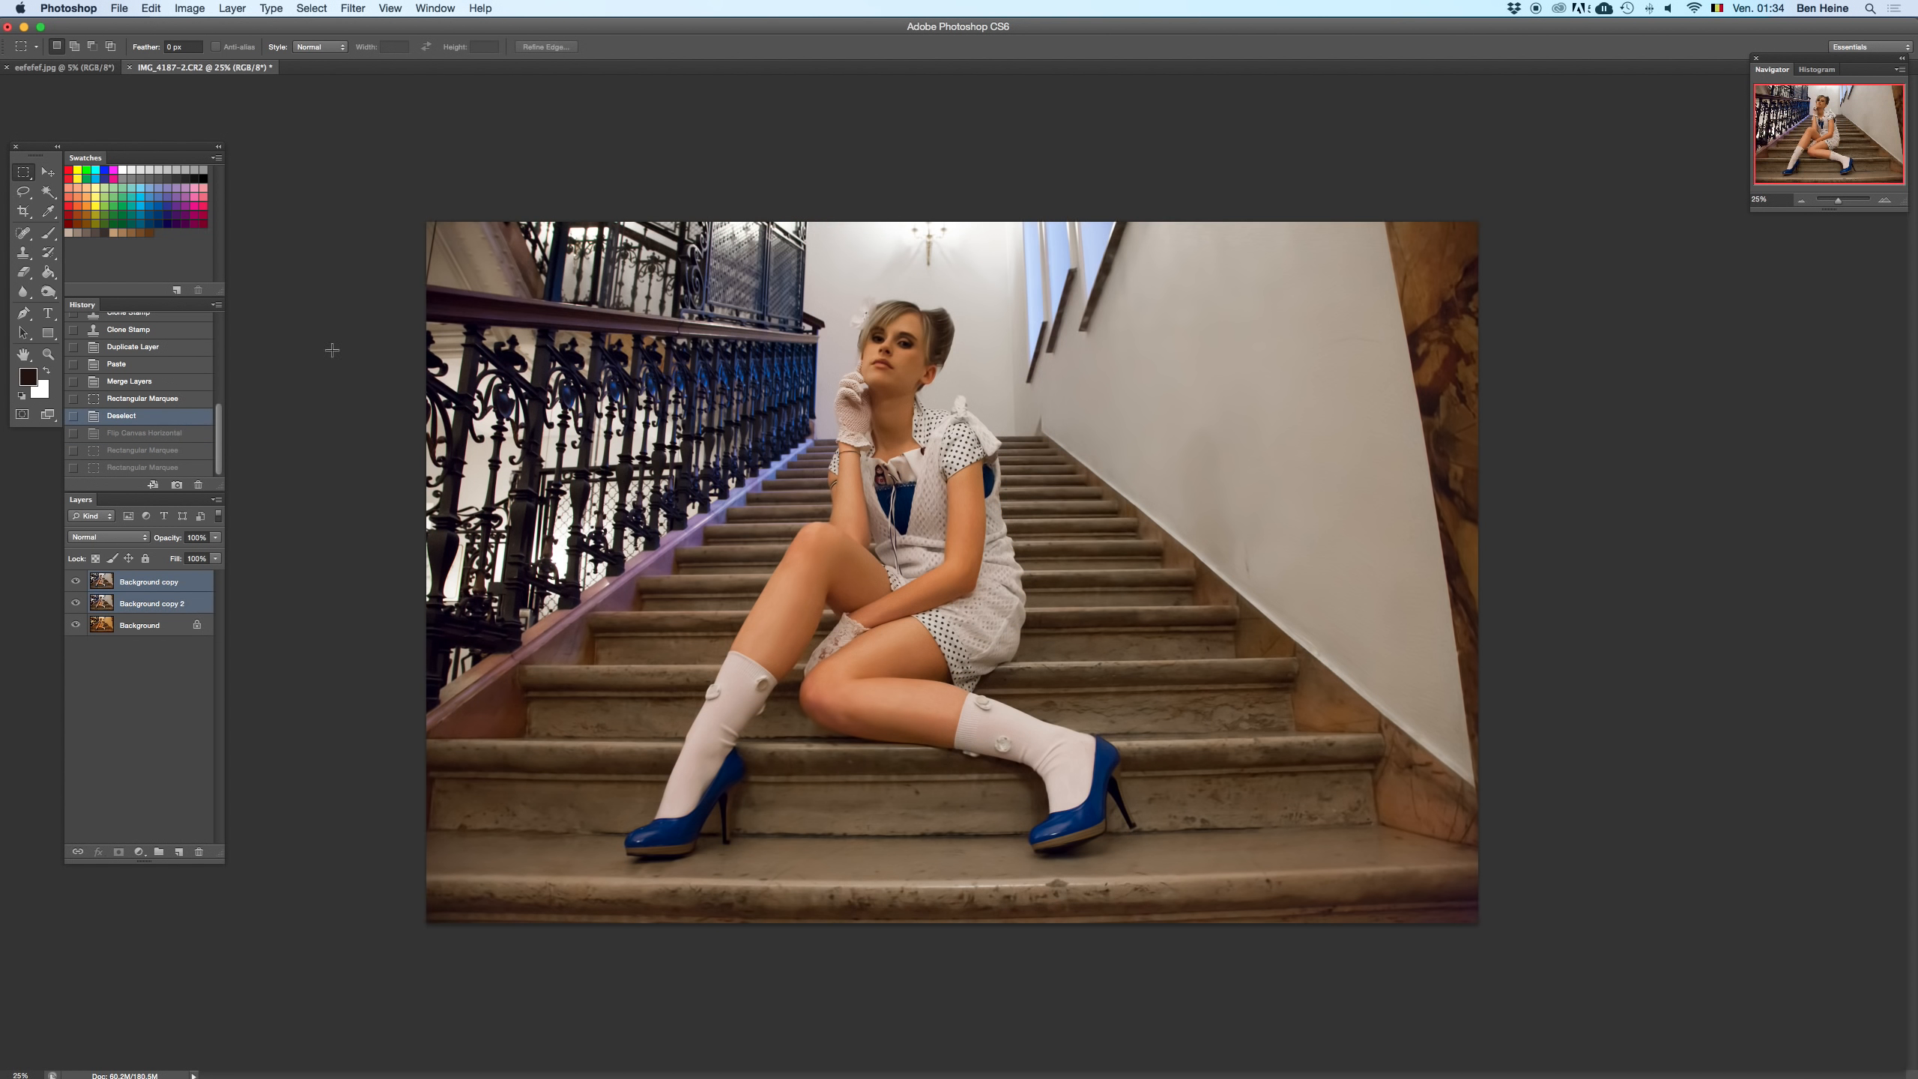
{"action": "key", "text": "super+v"}
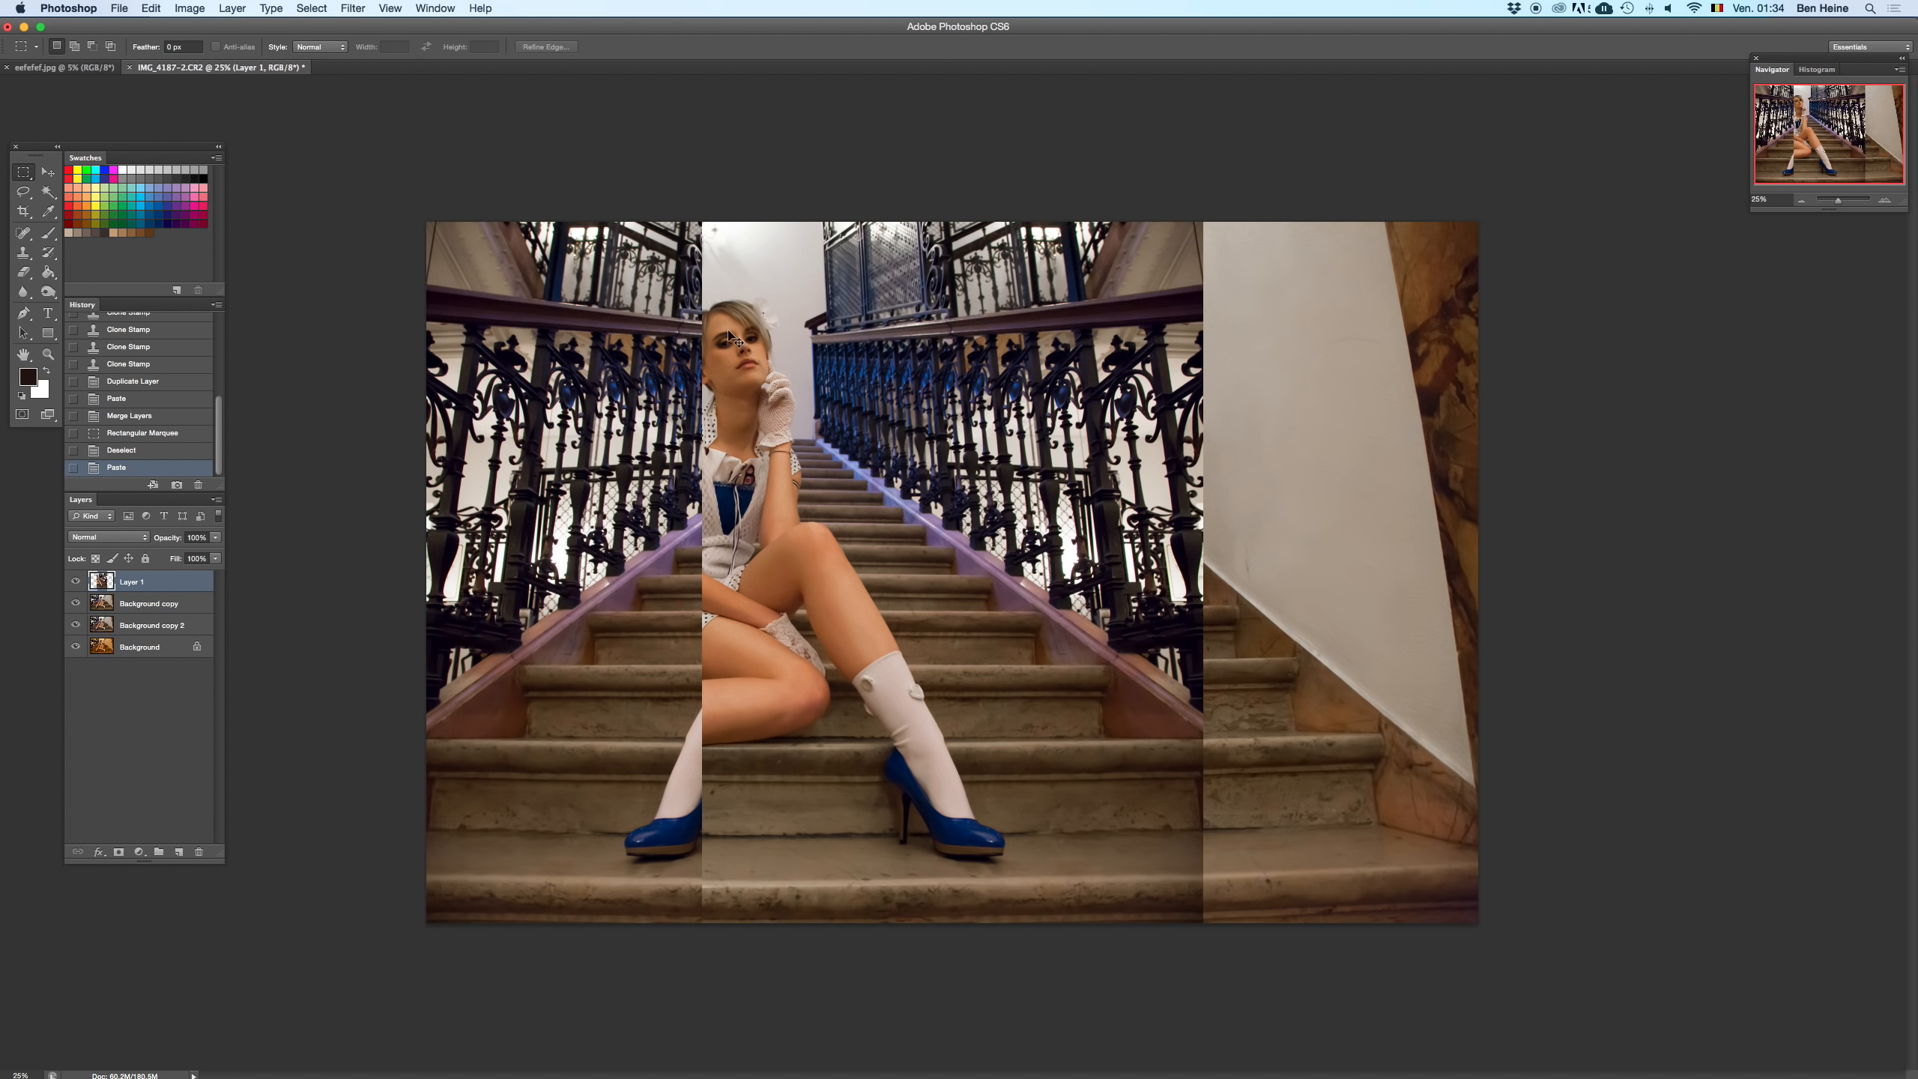
- Move the pasted mirrored half over the wall side until it joins the original half symmetrically at the woman's body
{"action": "left_click", "coordinate": [47, 172]}
{"action": "left_click_drag", "start_coordinate": [934, 371], "coordinate": [1230, 447]}
{"action": "left_click_drag", "start_coordinate": [1231, 365], "coordinate": [1191, 363]}
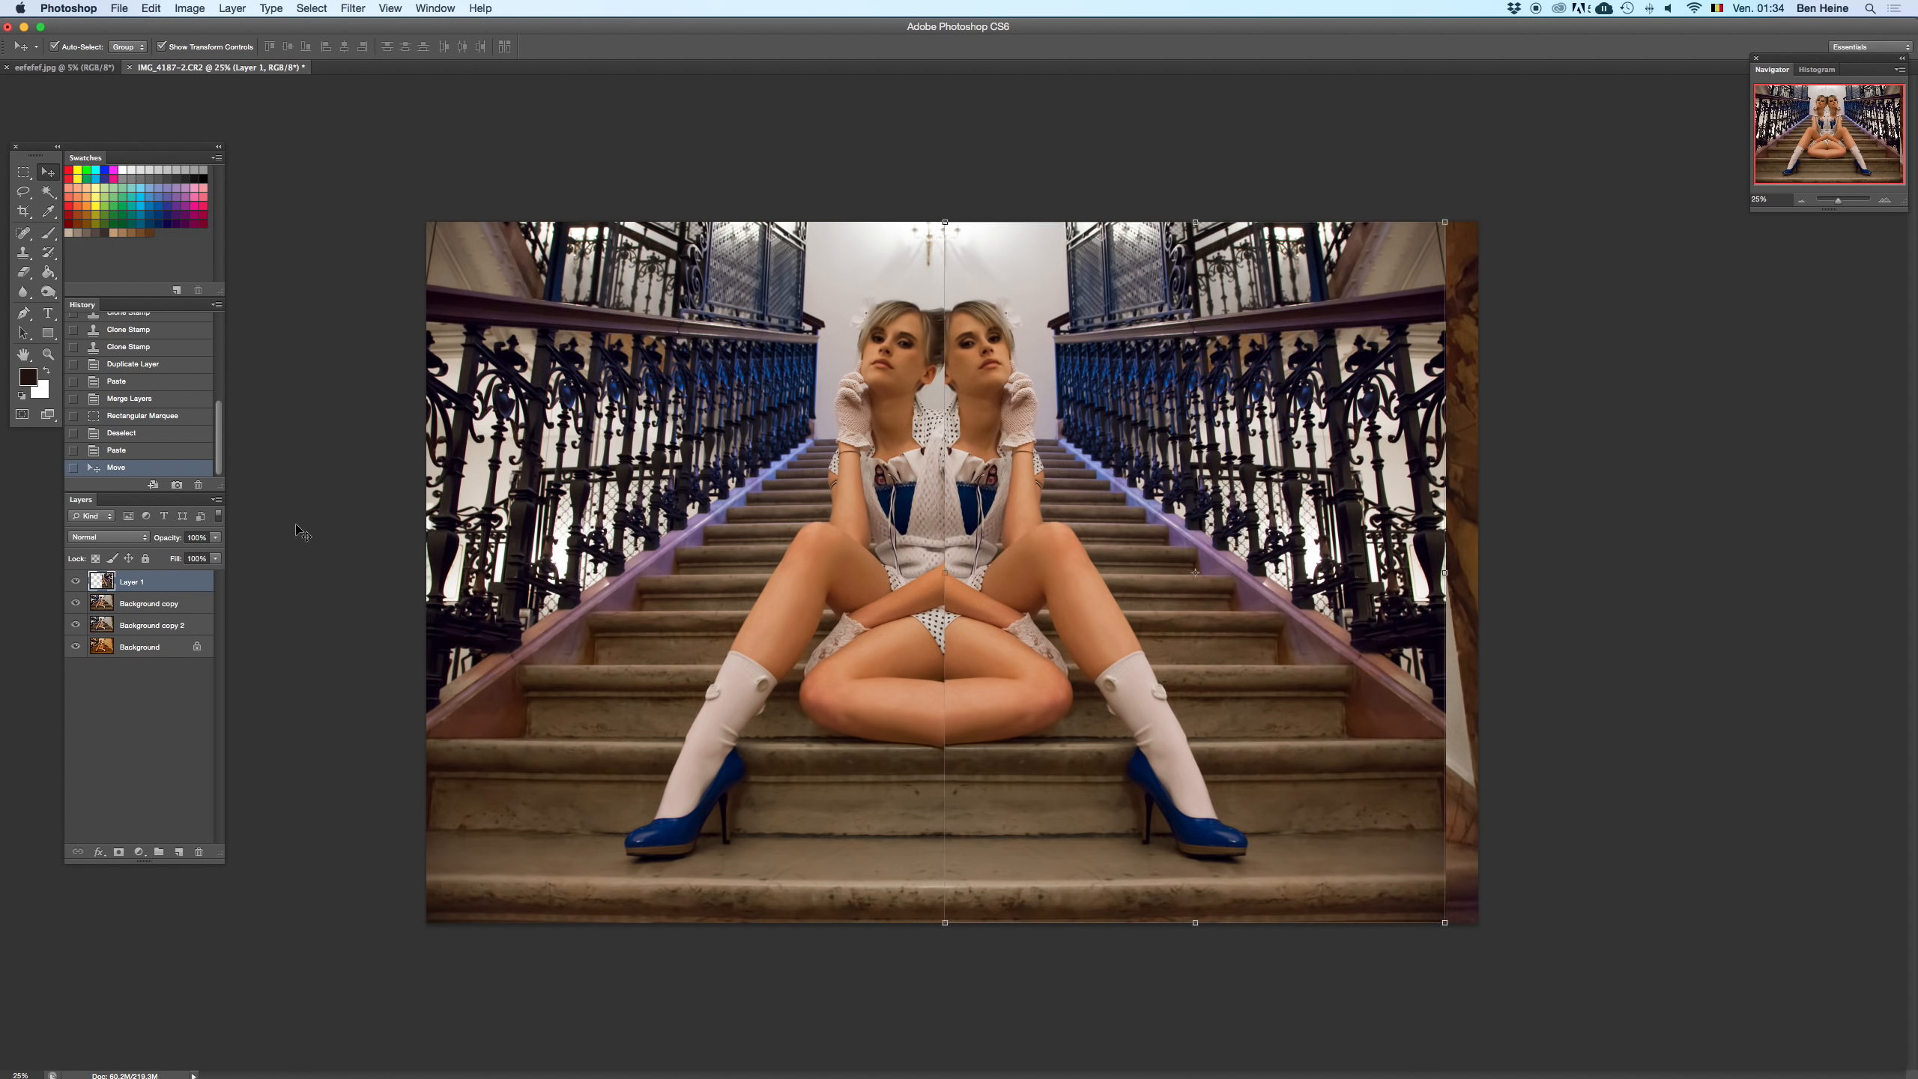
- Lower Layer 1's opacity to 51%, change the screen mode, and undo the trial moves of the mirrored half
{"action": "left_click_drag", "start_coordinate": [216, 541], "coordinate": [182, 556]}
{"action": "left_click_drag", "start_coordinate": [1238, 395], "coordinate": [1214, 381]}
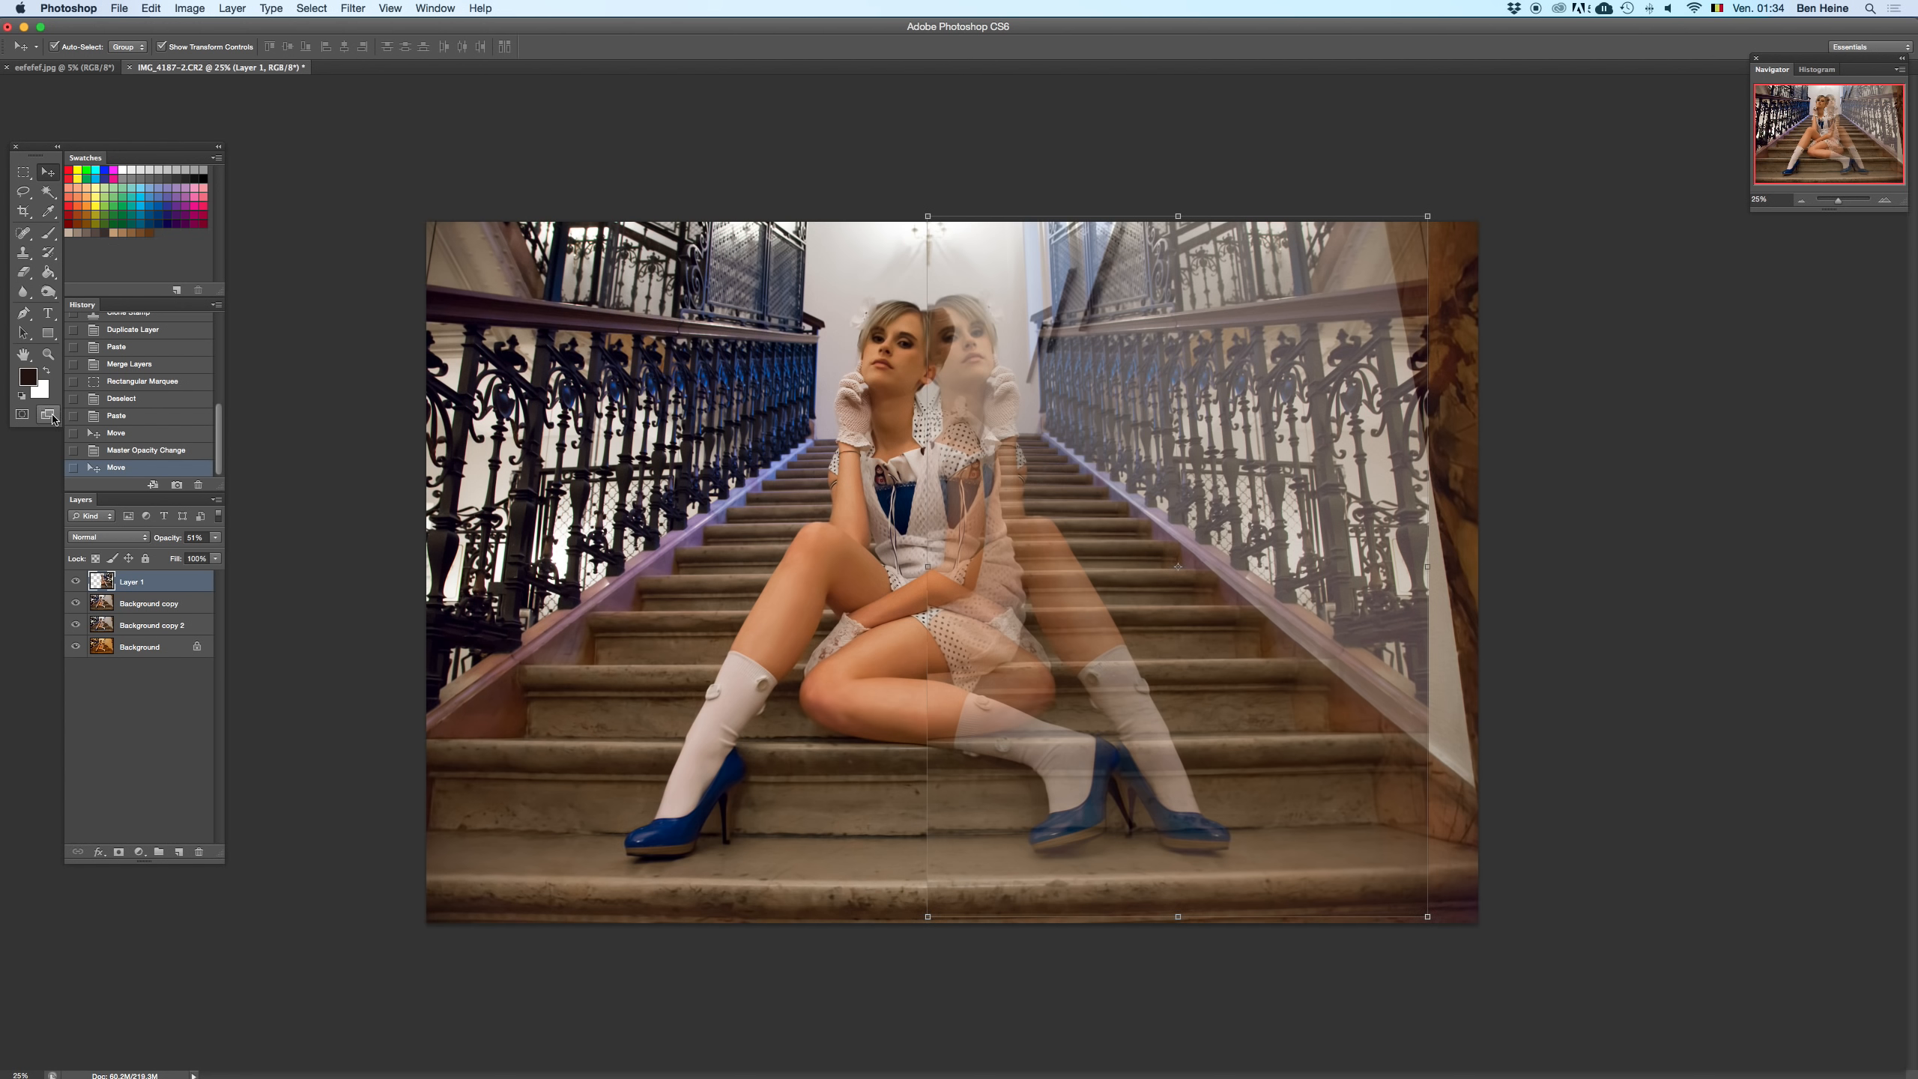
{"action": "left_click", "coordinate": [92, 428]}
{"action": "left_click_drag", "start_coordinate": [1086, 480], "coordinate": [1031, 451]}
{"action": "left_click_drag", "start_coordinate": [1299, 505], "coordinate": [624, 457]}
{"action": "key", "text": "alt+super+z"}
{"action": "key", "text": "alt+super+z"}
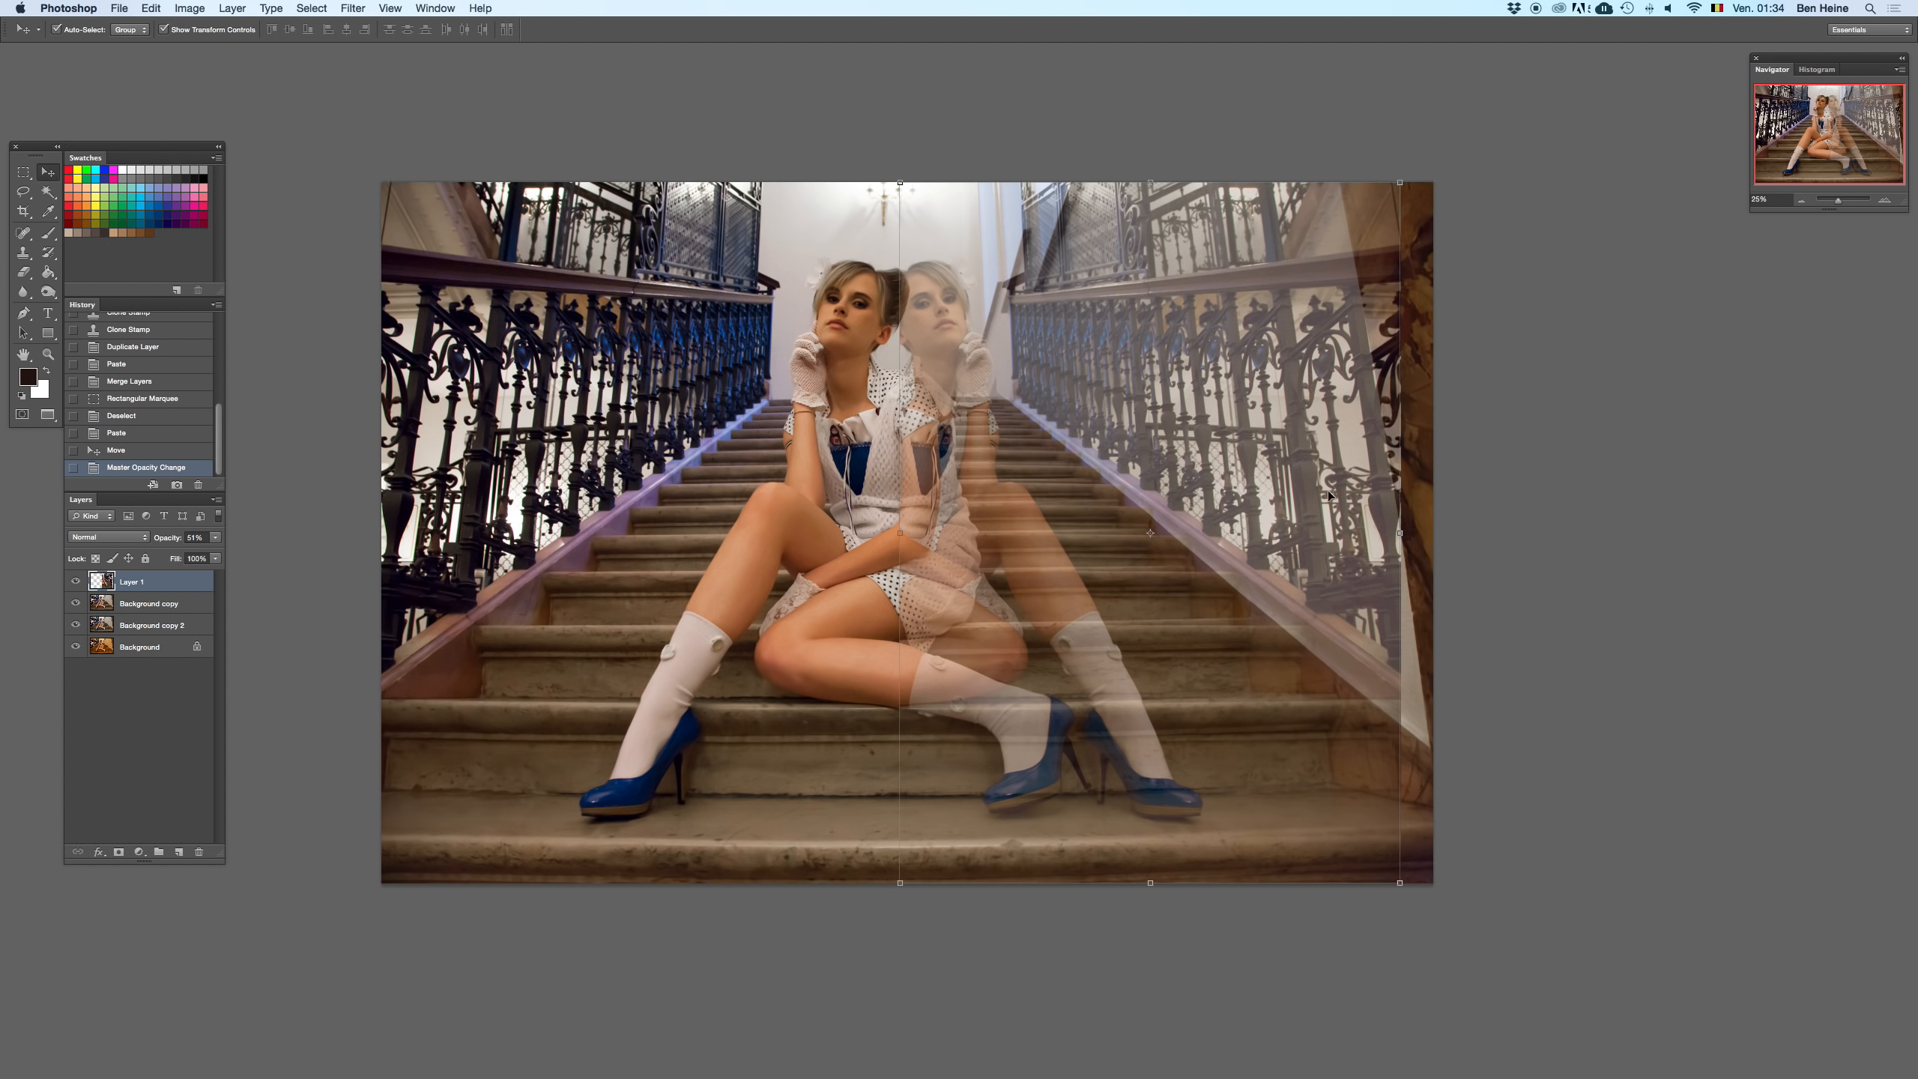
{"action": "left_click_drag", "start_coordinate": [1406, 541], "coordinate": [1393, 548]}
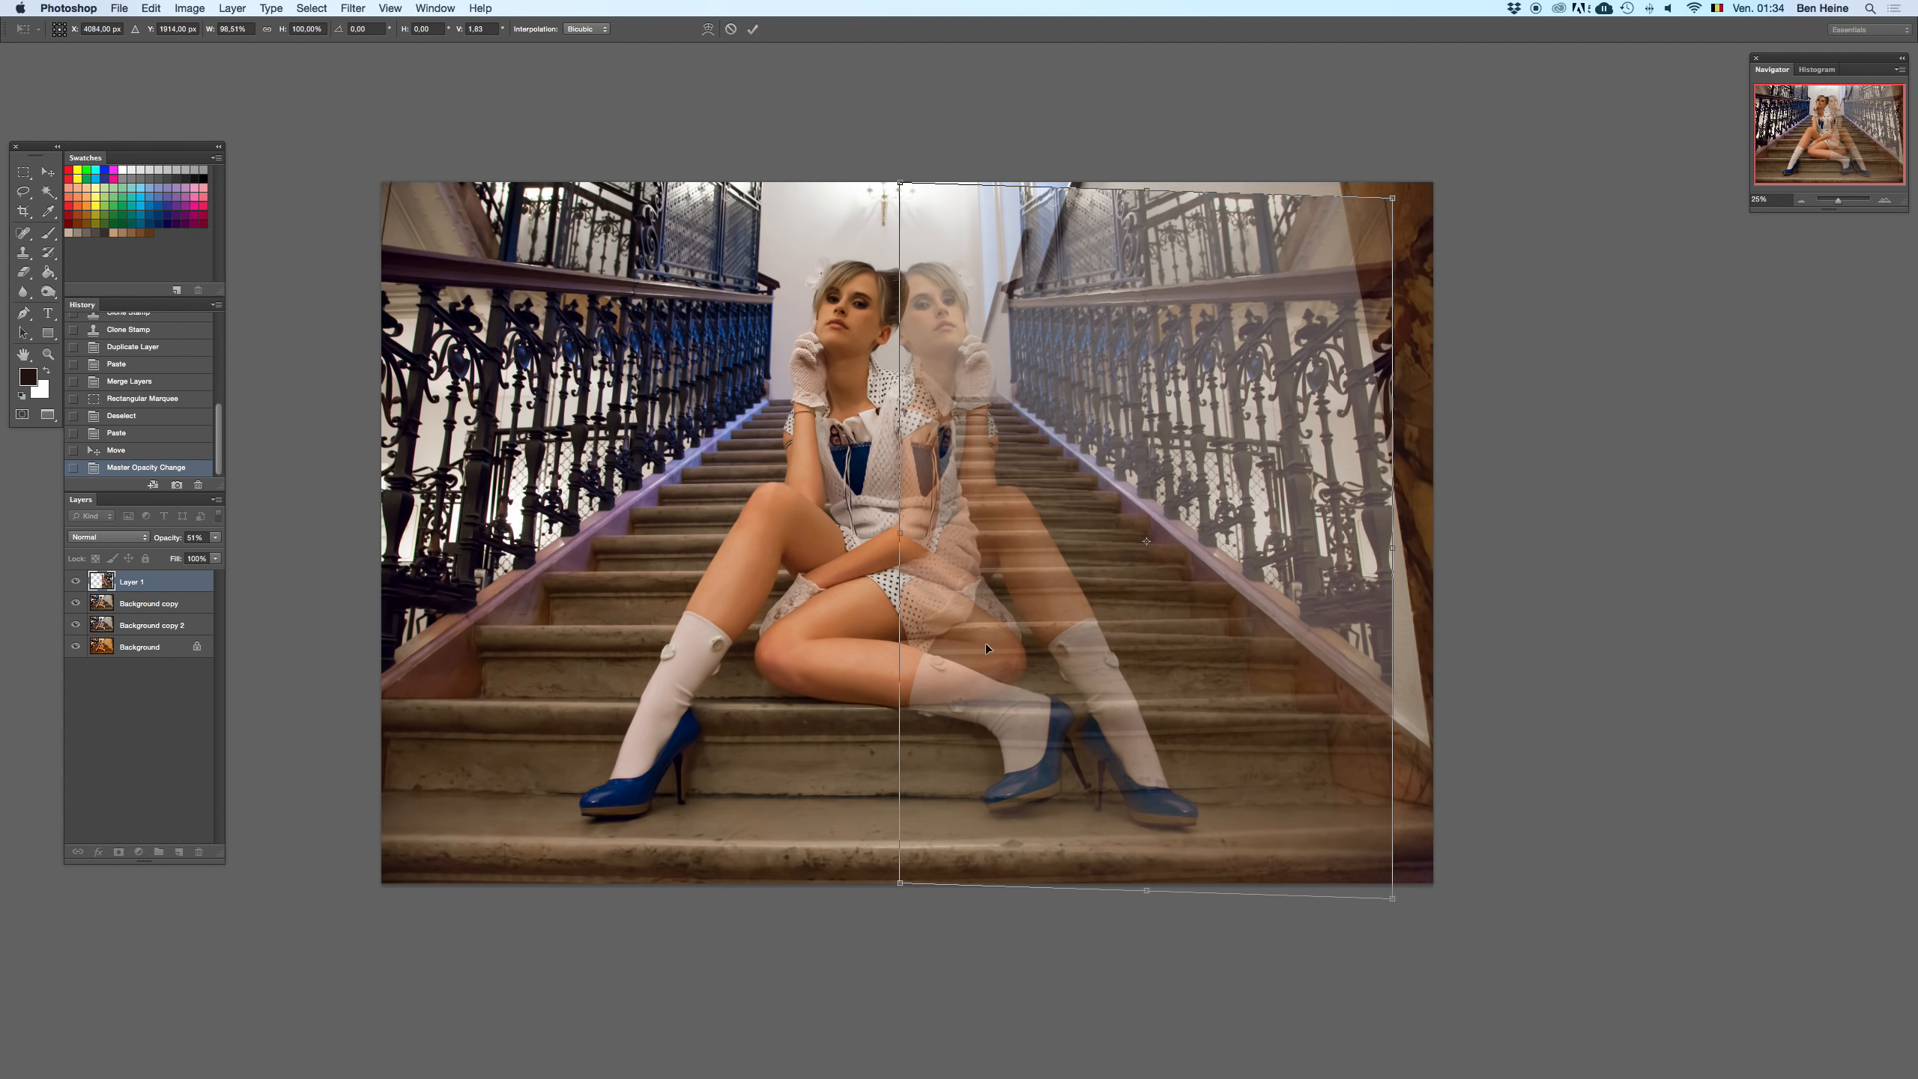
{"action": "key", "text": "super+z"}
{"action": "left_click_drag", "start_coordinate": [1204, 581], "coordinate": [1206, 543]}
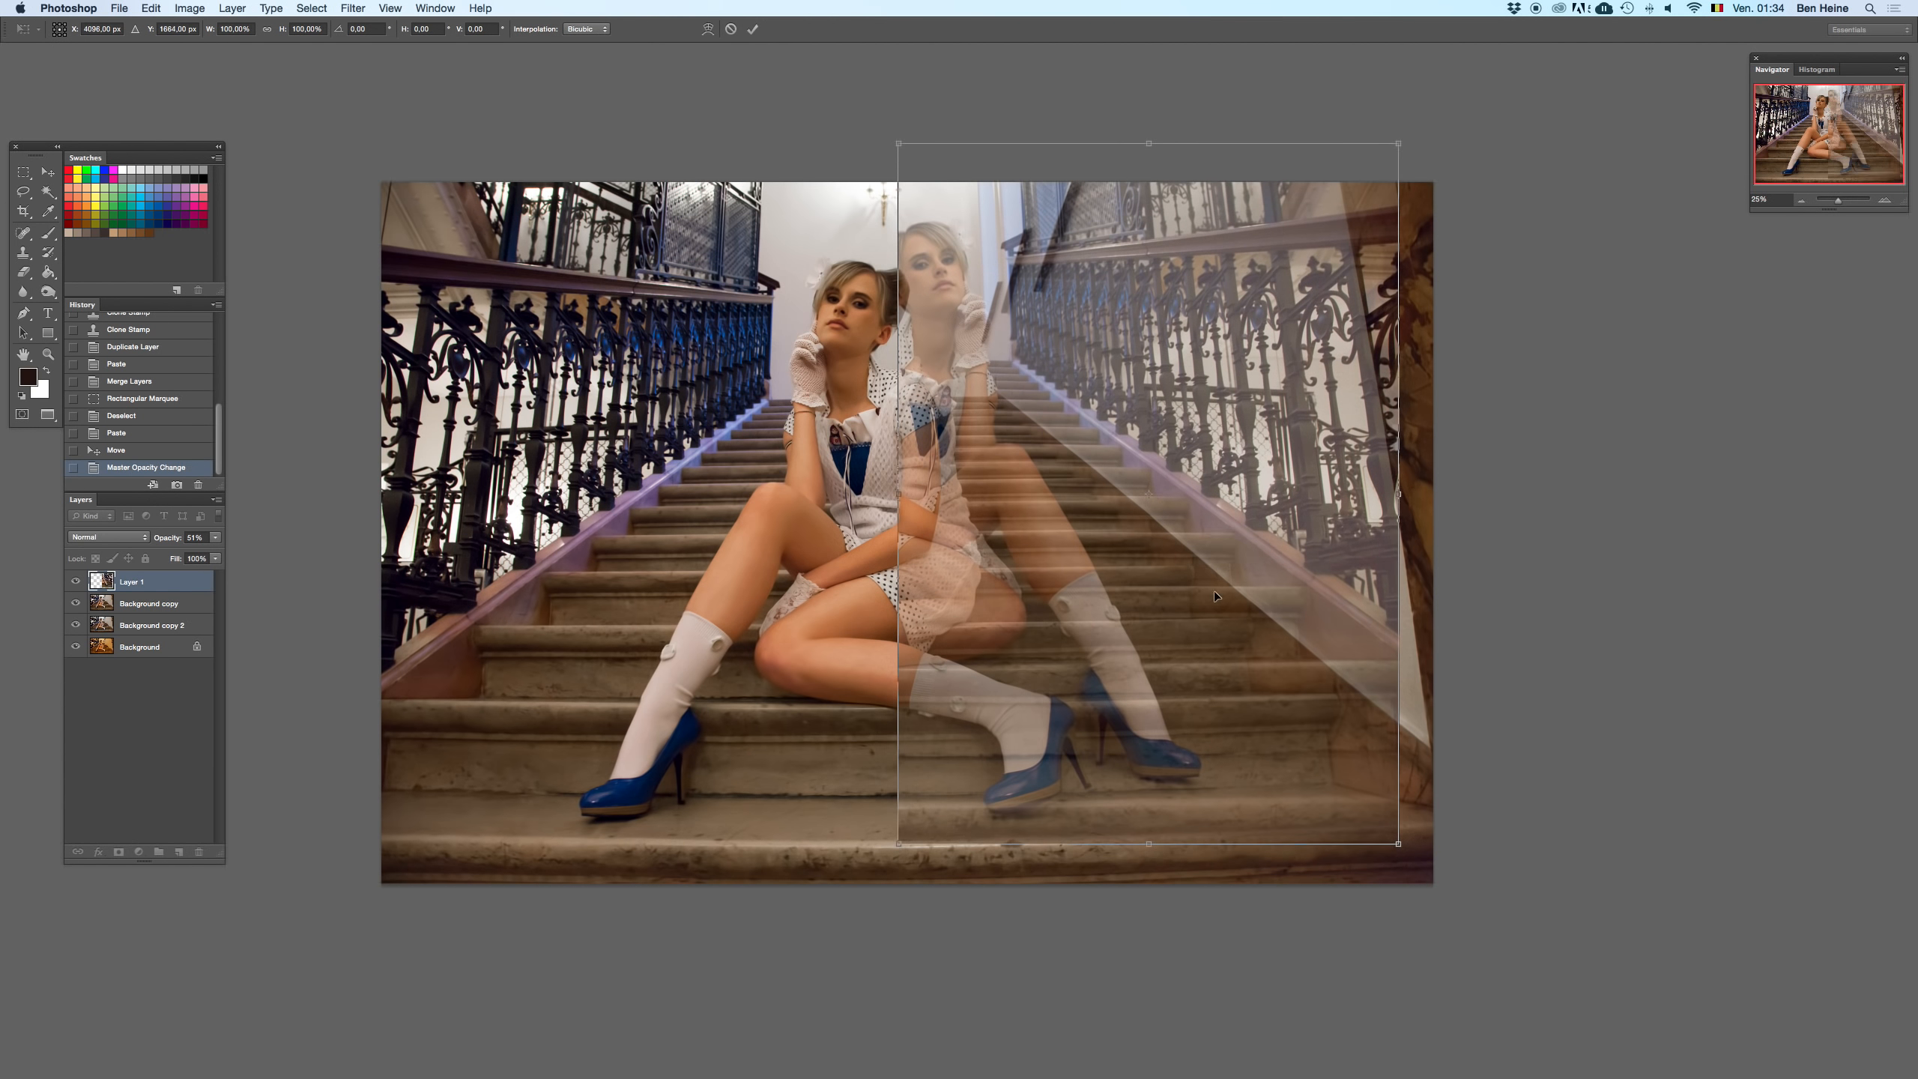
{"action": "key", "text": "super+z"}
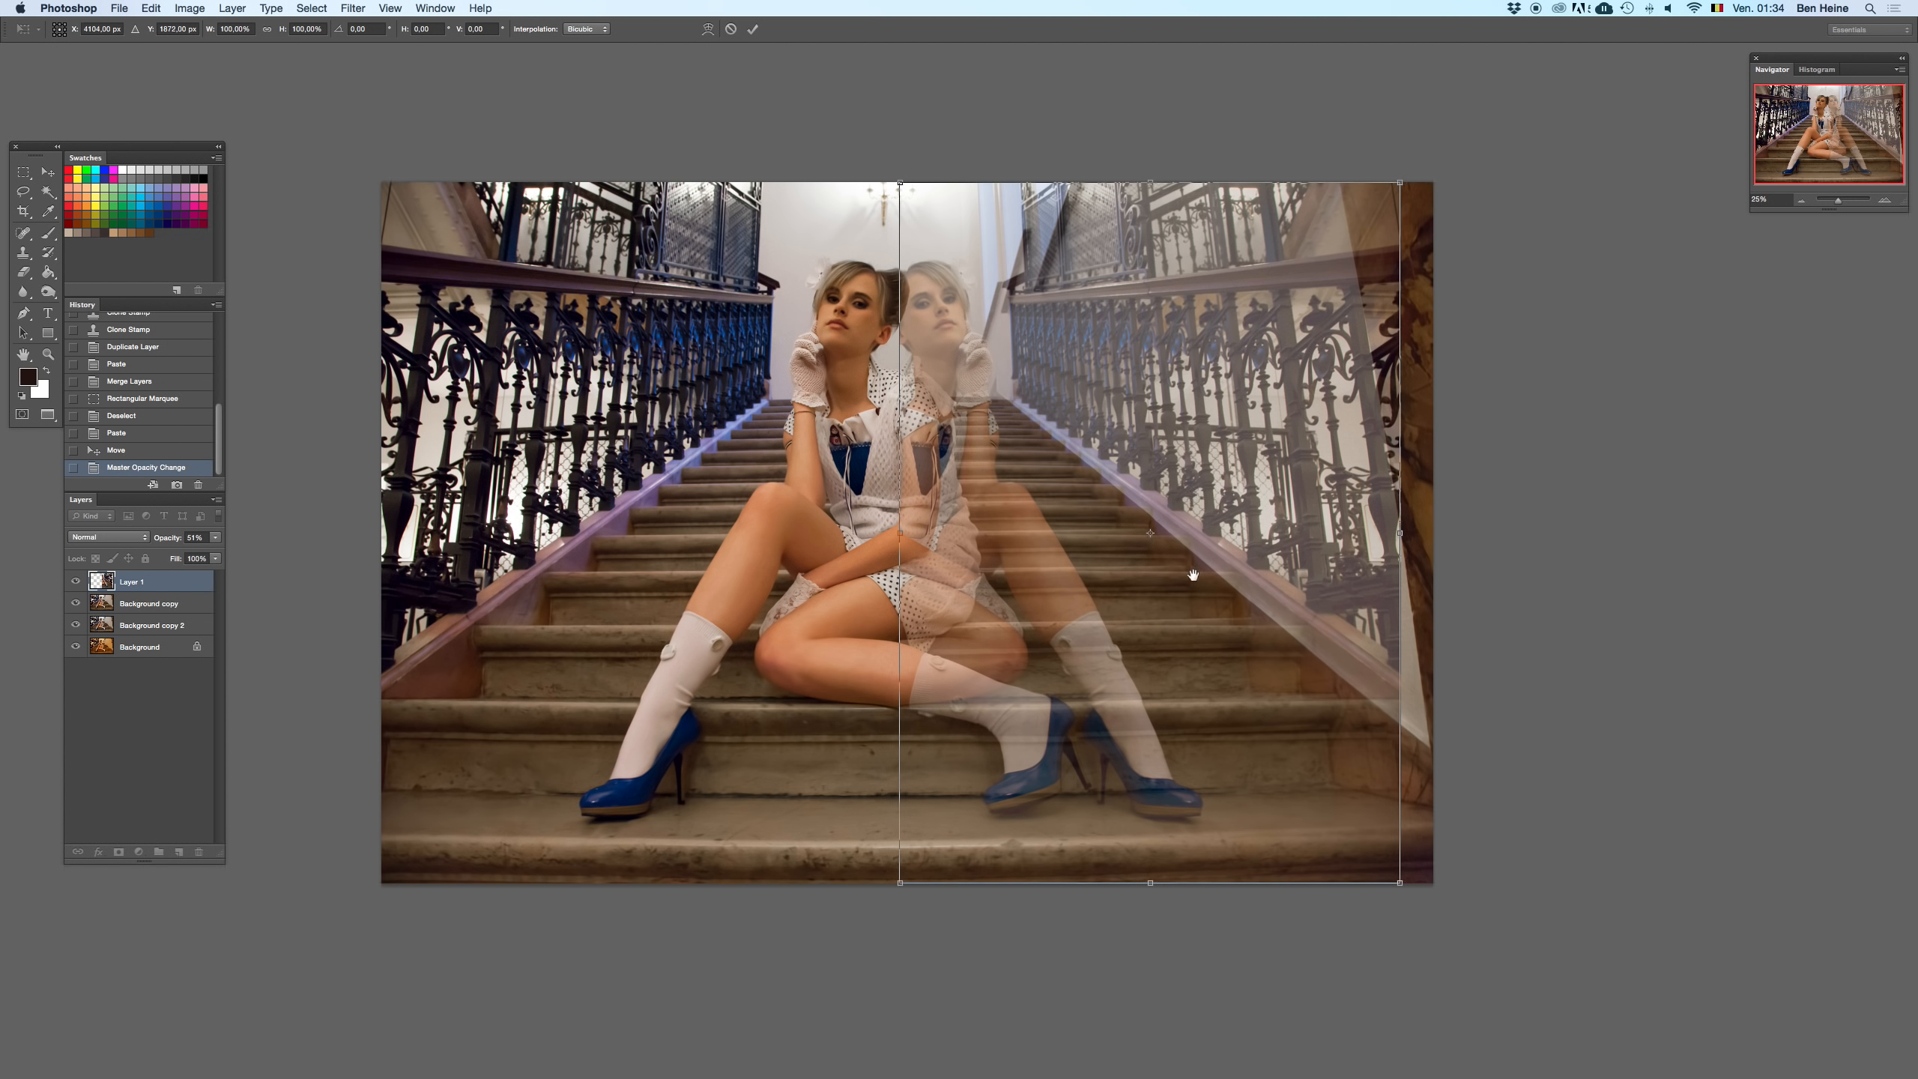
- Shift the half-transparent mirrored half over the wall side so its stair edges line up with the original steps
{"action": "left_click_drag", "start_coordinate": [1193, 575], "coordinate": [1175, 565]}
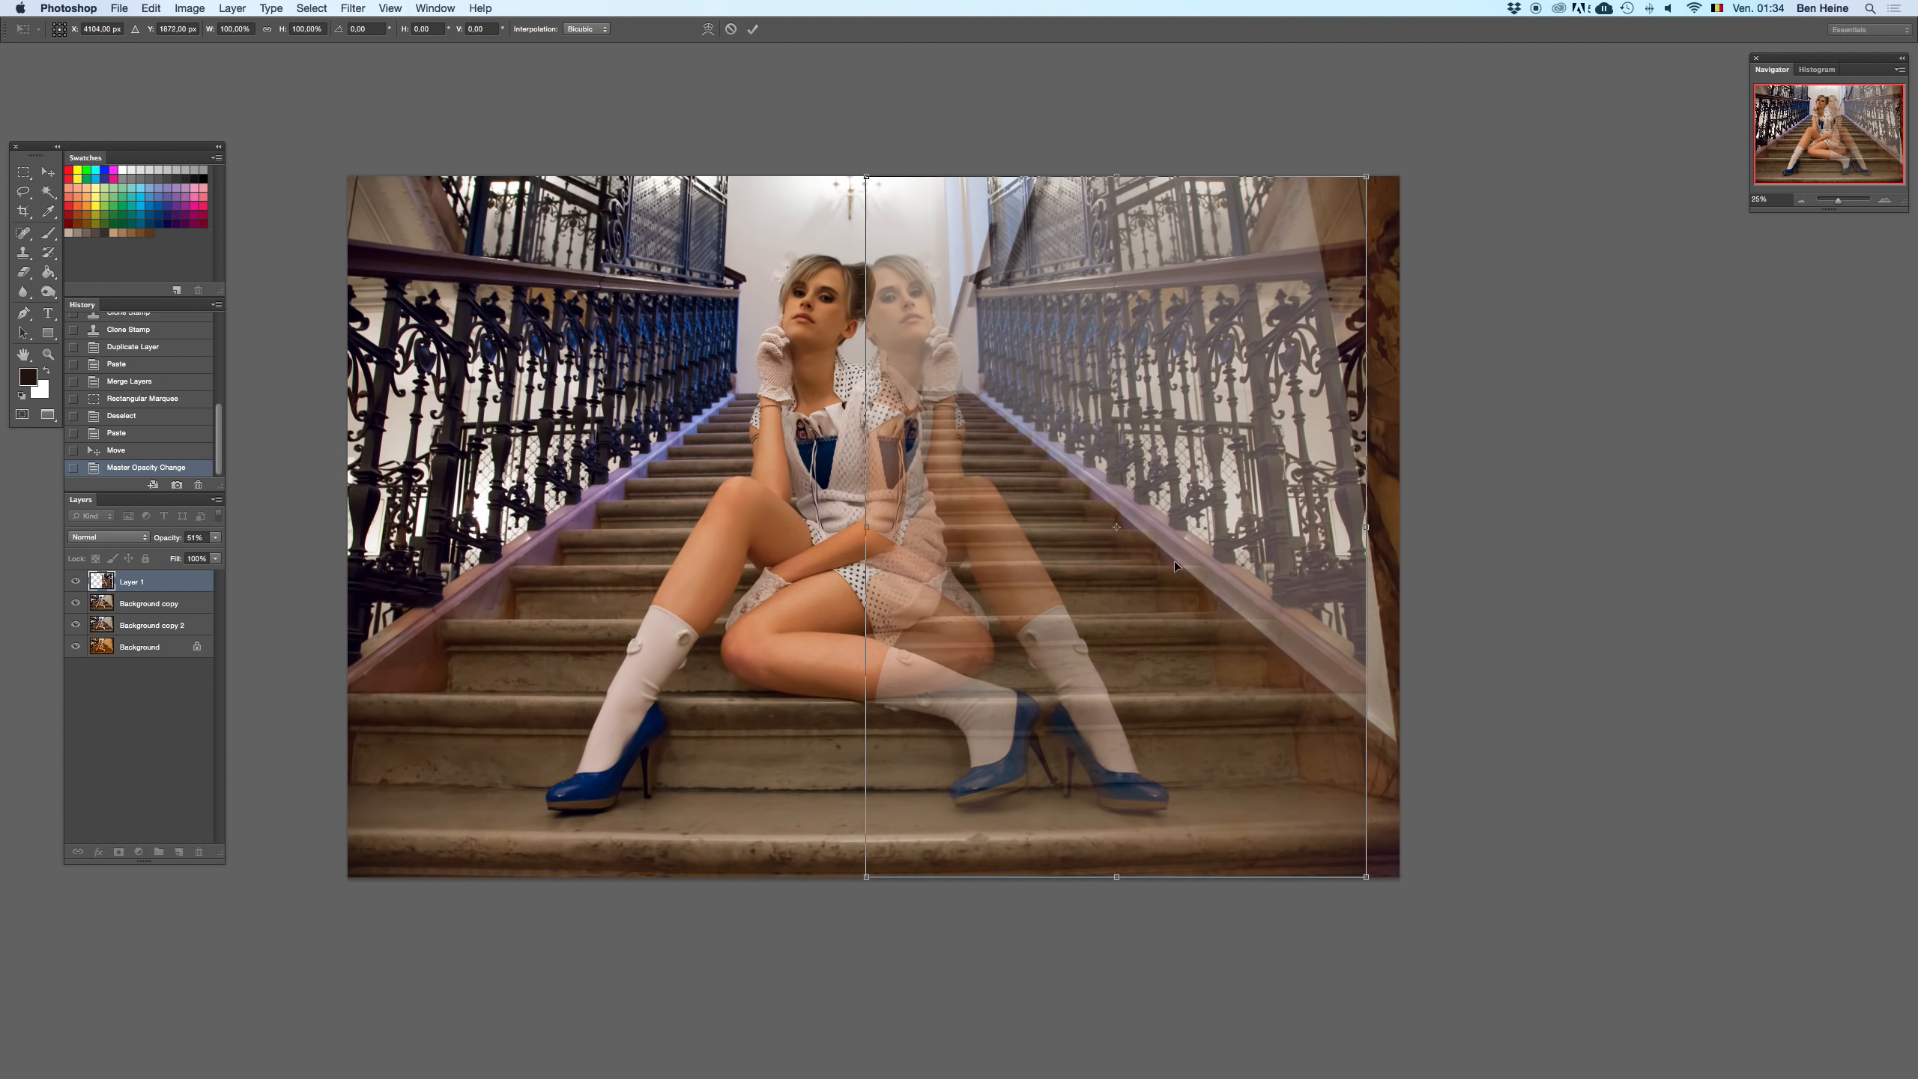
{"action": "mouse_move", "coordinate": [1208, 462]}
{"action": "left_mouse_down"}
{"action": "mouse_move", "coordinate": [1431, 489]}
{"action": "mouse_move", "coordinate": [1177, 461]}
{"action": "mouse_move", "coordinate": [1638, 487]}
{"action": "mouse_move", "coordinate": [1192, 462]}
{"action": "left_mouse_up"}
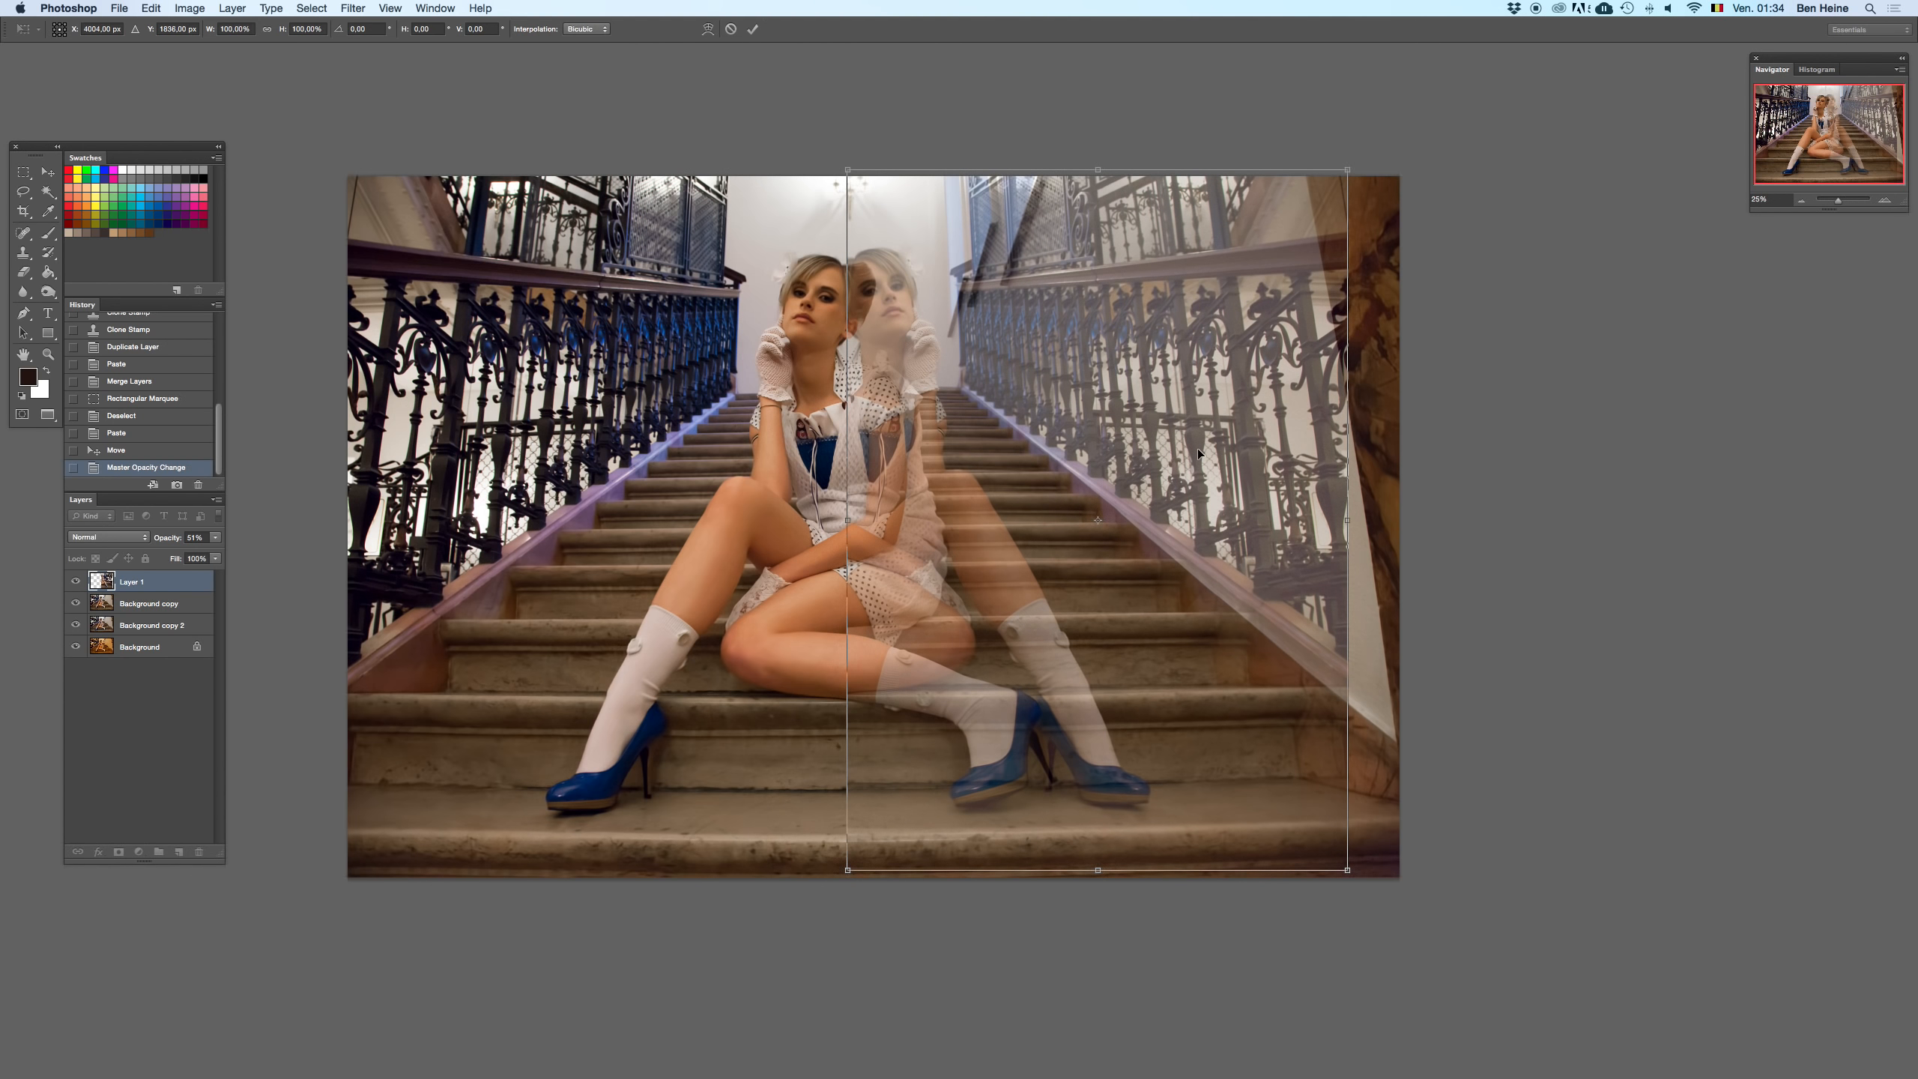
{"action": "left_click_drag", "start_coordinate": [1027, 390], "coordinate": [1024, 389]}
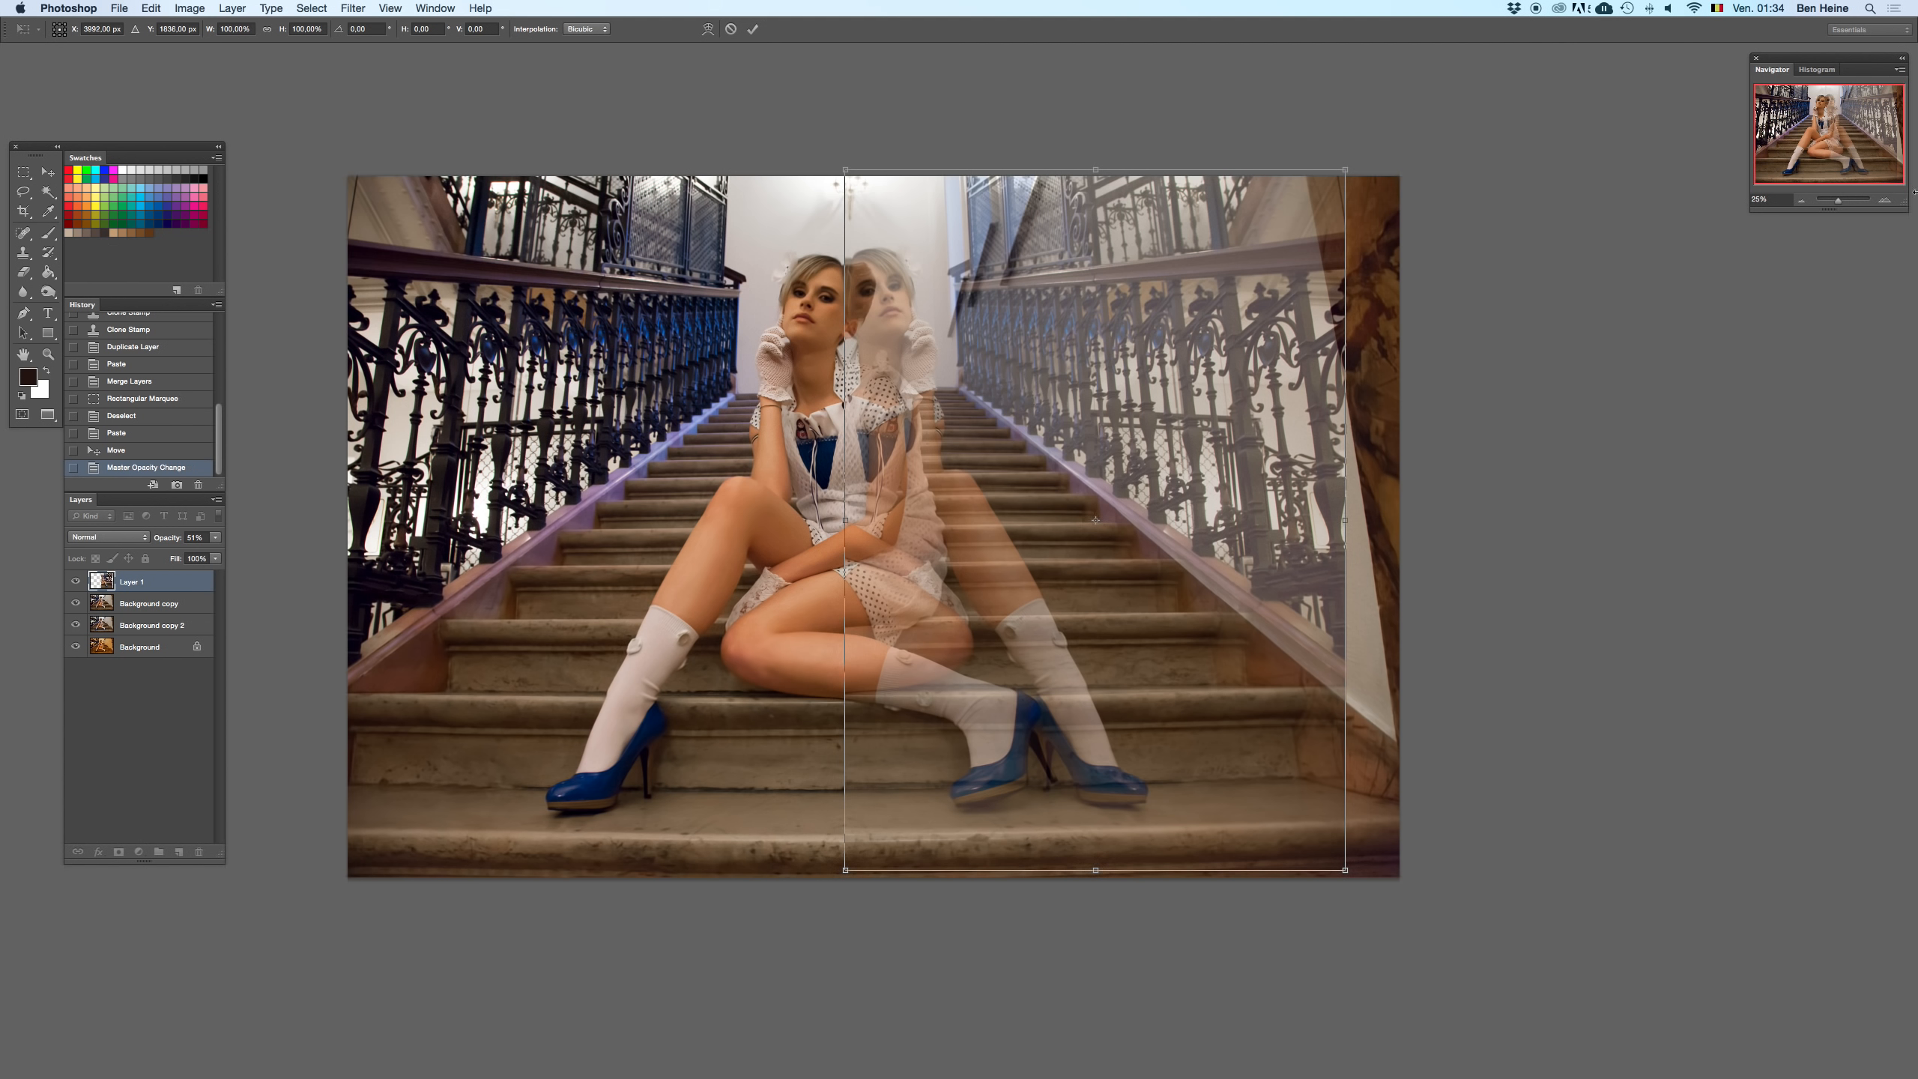
{"action": "left_click", "coordinate": [1883, 201]}
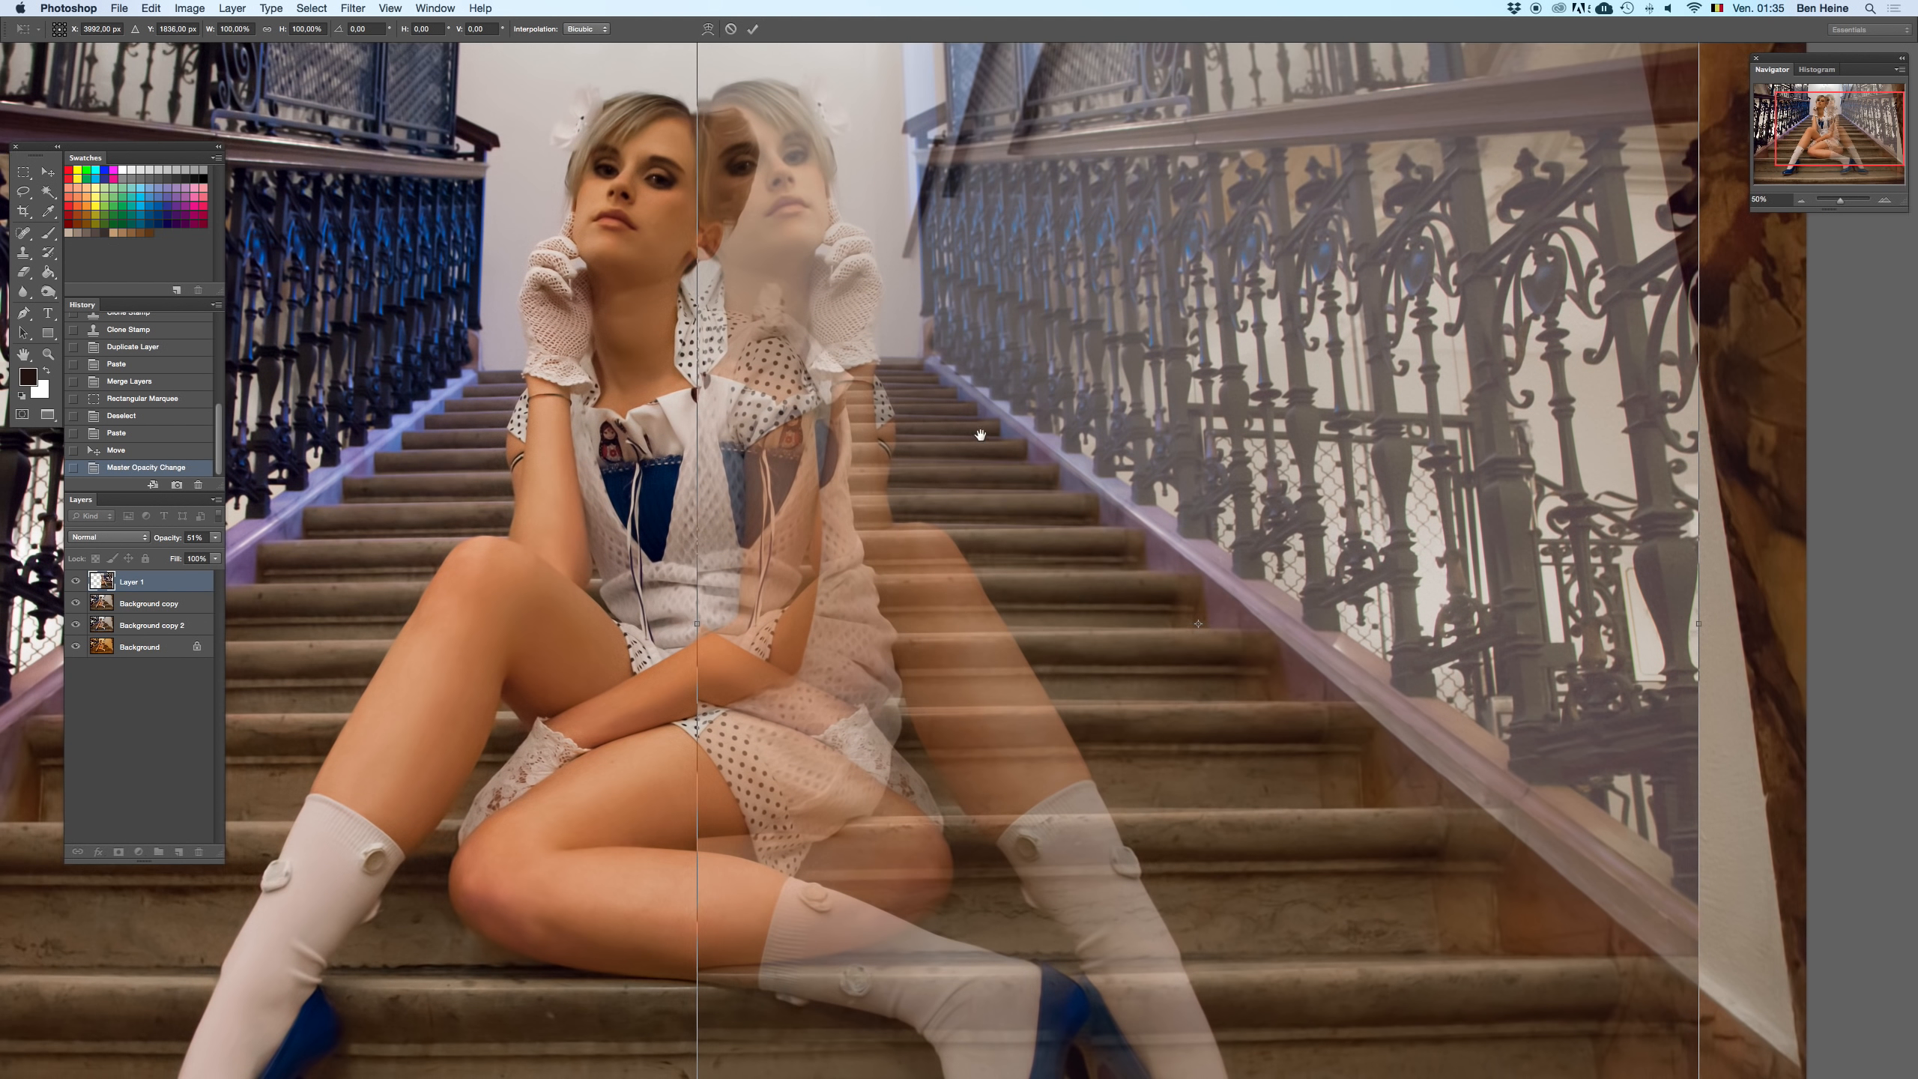
{"action": "left_click_drag", "start_coordinate": [1013, 356], "coordinate": [1026, 361]}
{"action": "scroll", "coordinate": [1076, 368], "scroll_direction": "down", "scroll_amount": 10}
{"action": "scroll", "coordinate": [1076, 369], "scroll_direction": "right", "scroll_amount": 5}
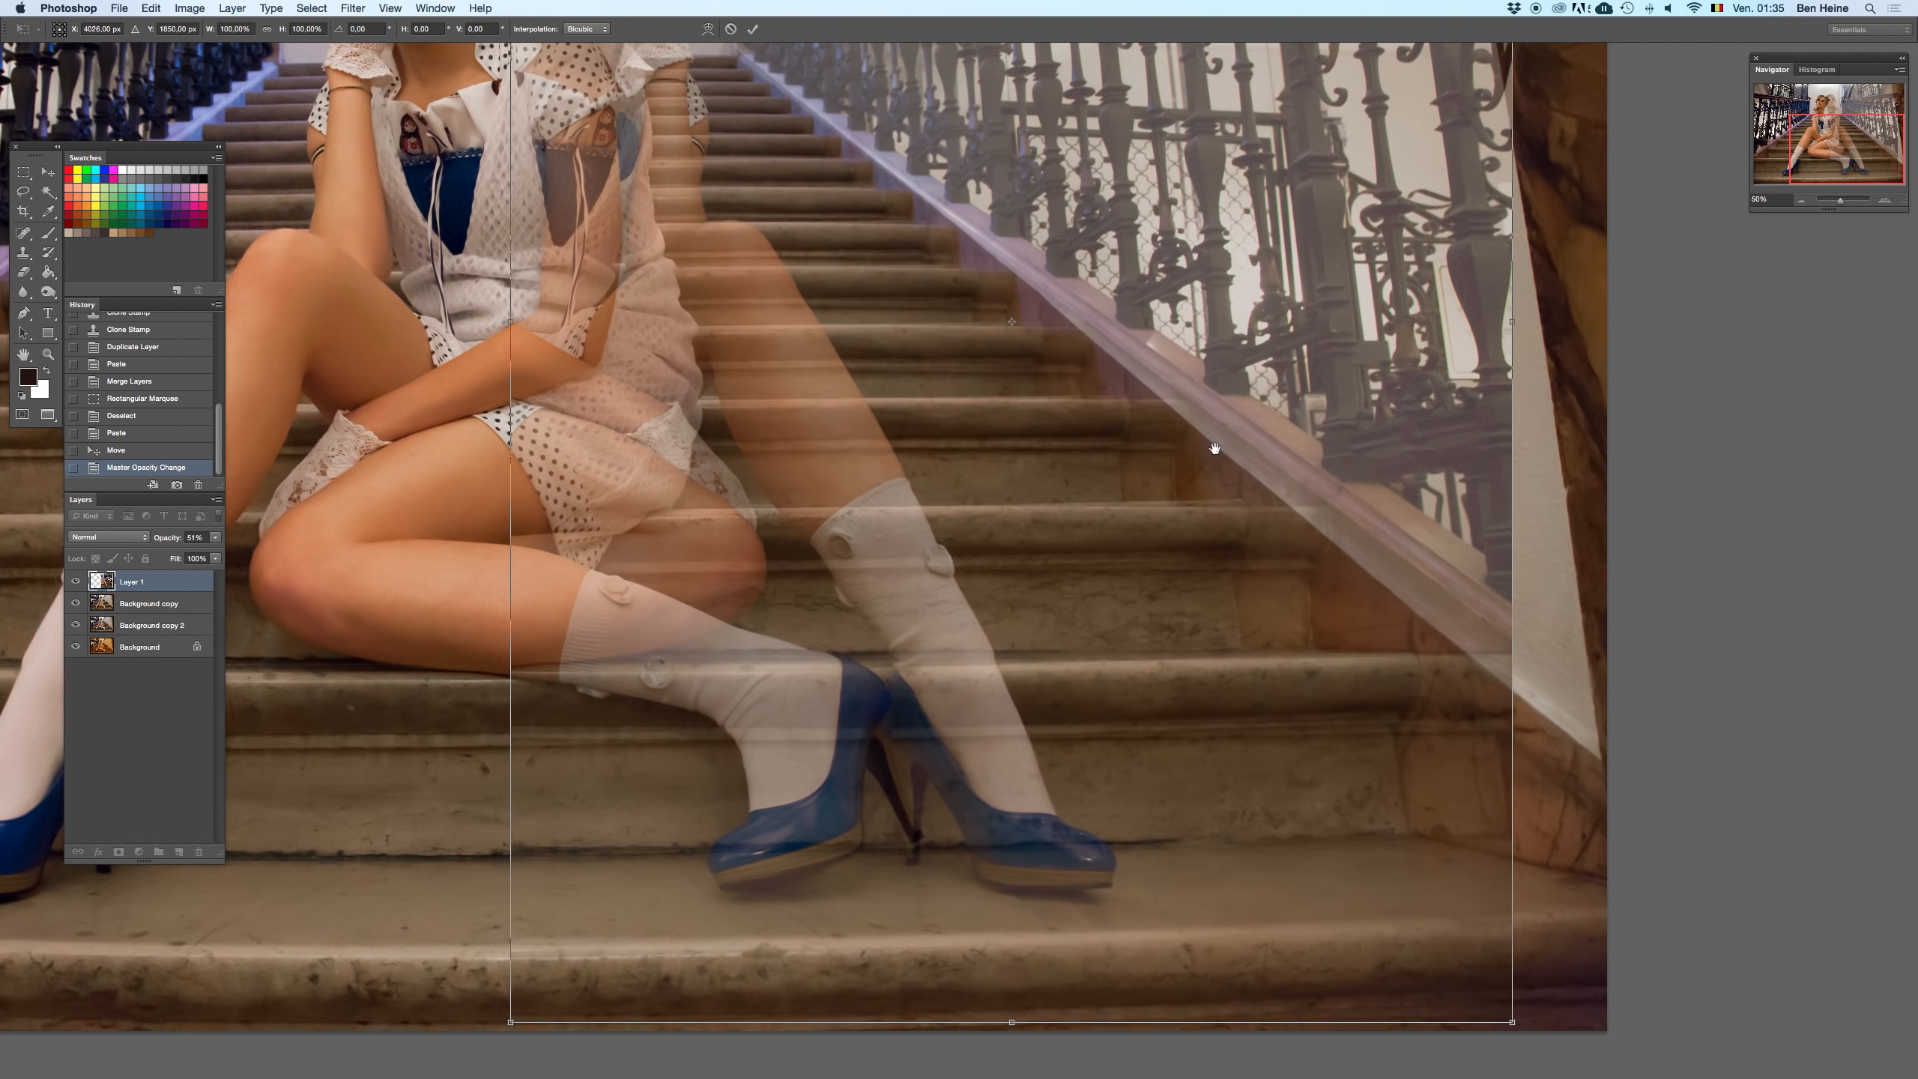
{"action": "scroll", "coordinate": [1197, 398], "scroll_direction": "up", "scroll_amount": 13}
{"action": "scroll", "coordinate": [1246, 483], "scroll_direction": "left", "scroll_amount": 7}
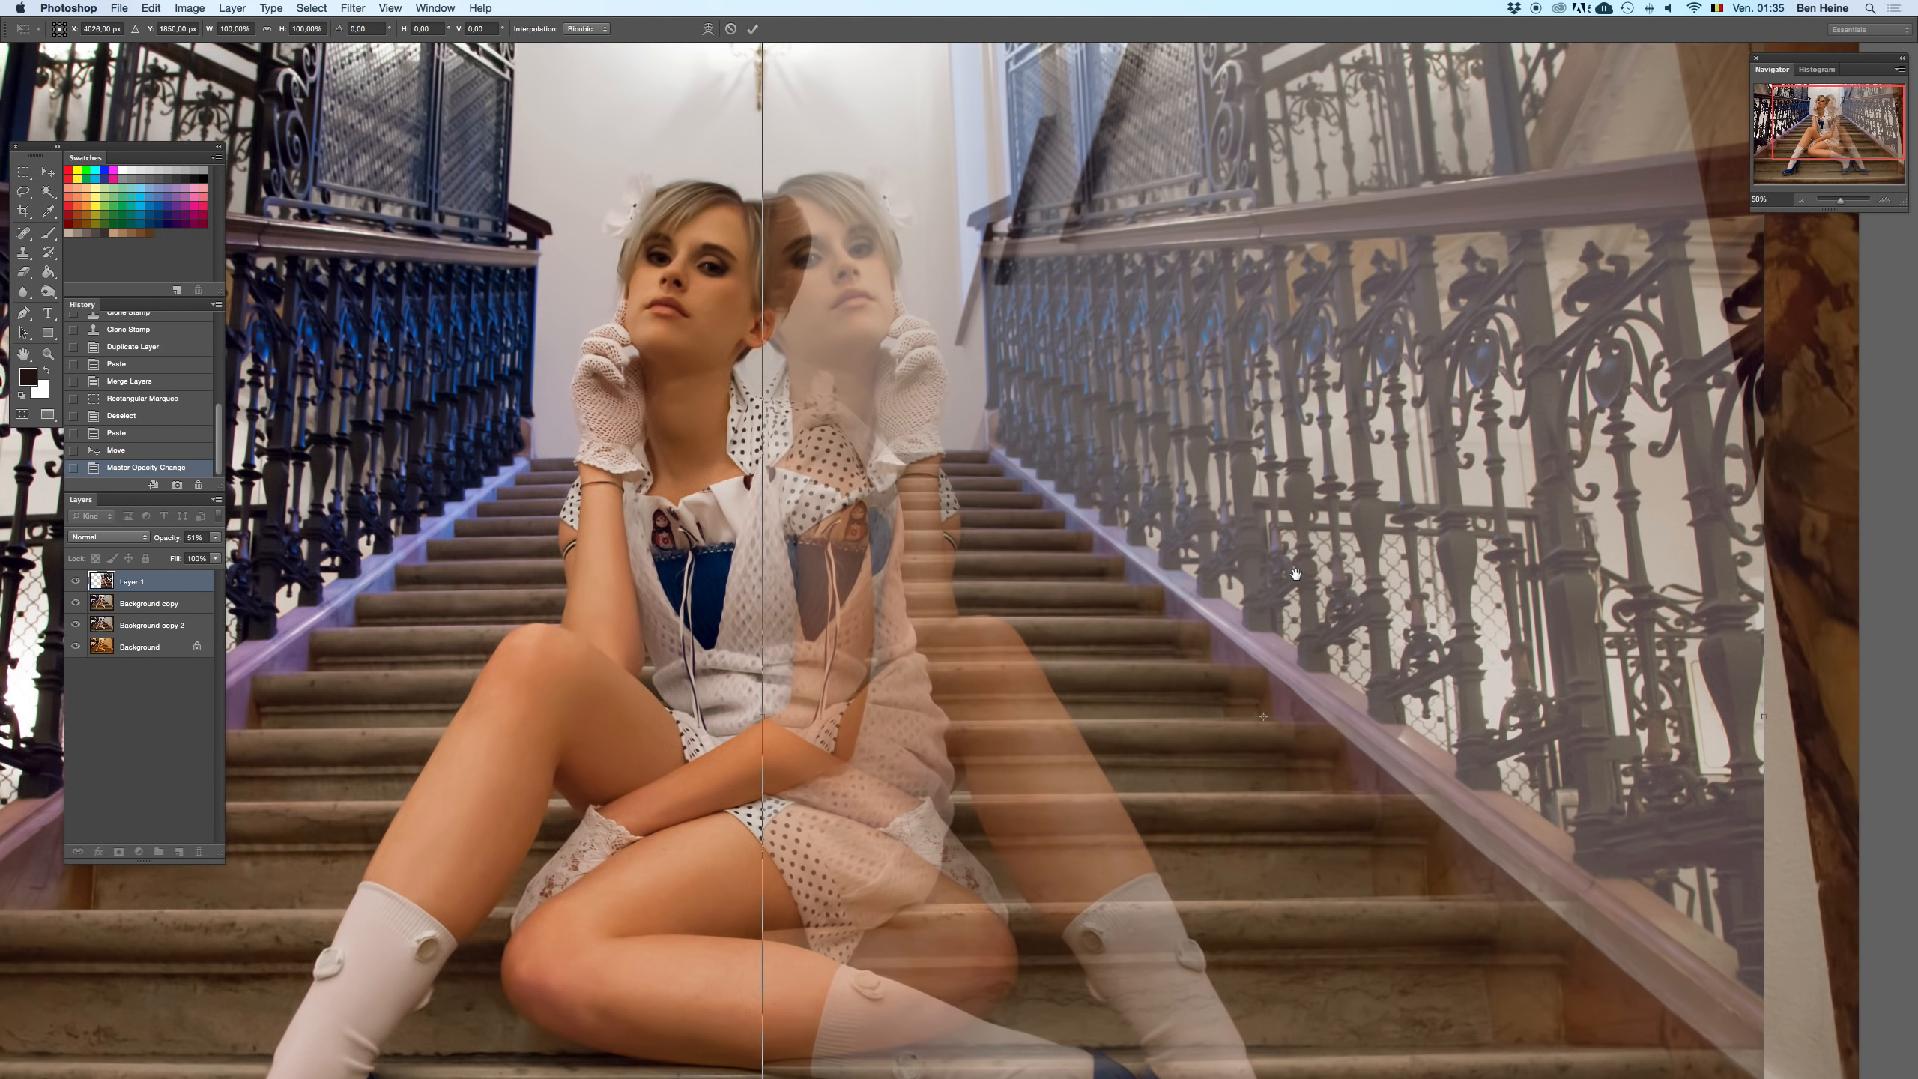
- Nudge the mirrored half down until its lower edge meets the bottom edge of the image
{"action": "key", "text": "Down"}
{"action": "key", "text": "Down"}
{"action": "key", "text": "Down"}
{"action": "key", "text": "Down"}
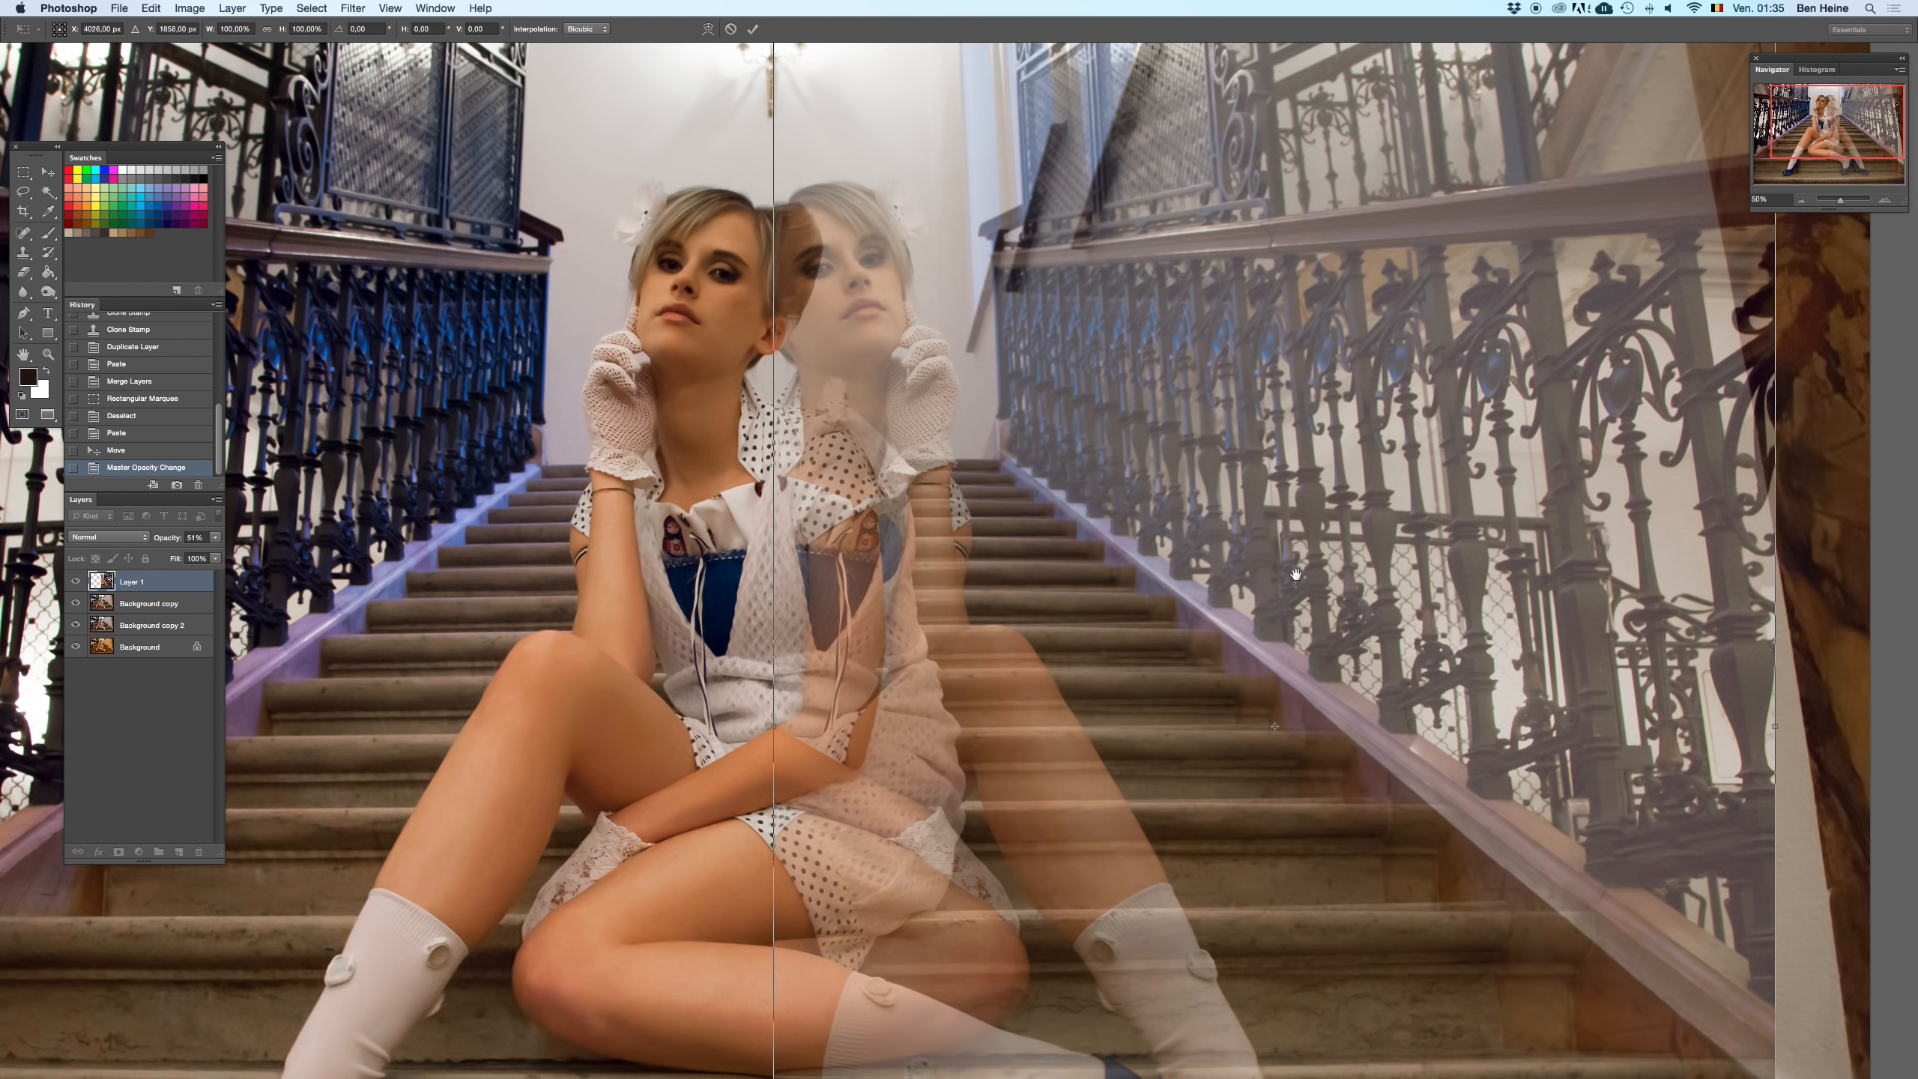
{"action": "scroll", "coordinate": [1296, 574], "scroll_direction": "down", "scroll_amount": 18}
{"action": "key", "text": "Down"}
{"action": "key", "text": "Down"}
{"action": "key", "text": "Down"}
{"action": "key", "text": "Down"}
{"action": "key", "text": "Down"}
{"action": "key", "text": "Down"}
{"action": "key", "text": "Down"}
{"action": "key", "text": "Down"}
{"action": "key", "text": "Down"}
{"action": "key", "text": "Down"}
{"action": "key", "text": "Down"}
{"action": "key", "text": "Down"}
{"action": "key", "text": "Down"}
{"action": "key", "text": "Down"}
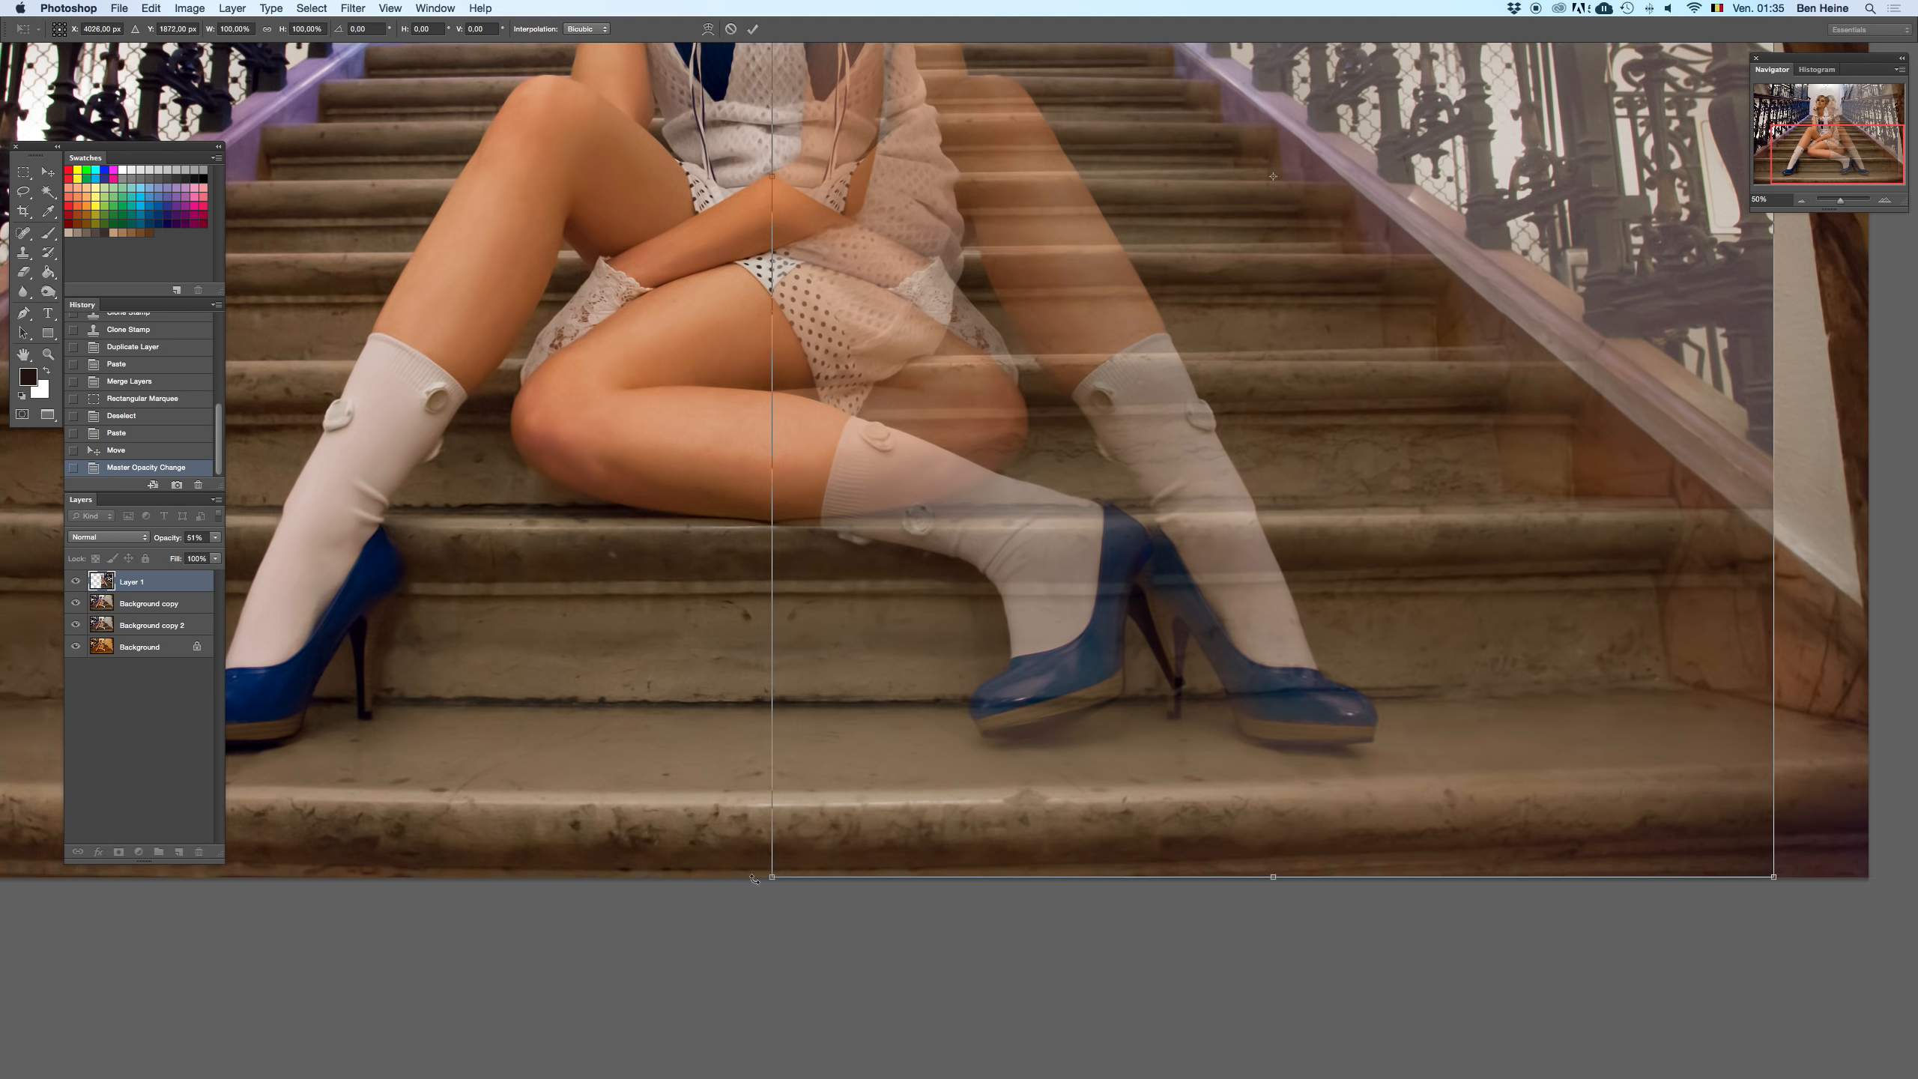
{"action": "scroll", "coordinate": [953, 525], "scroll_direction": "up", "scroll_amount": 14}
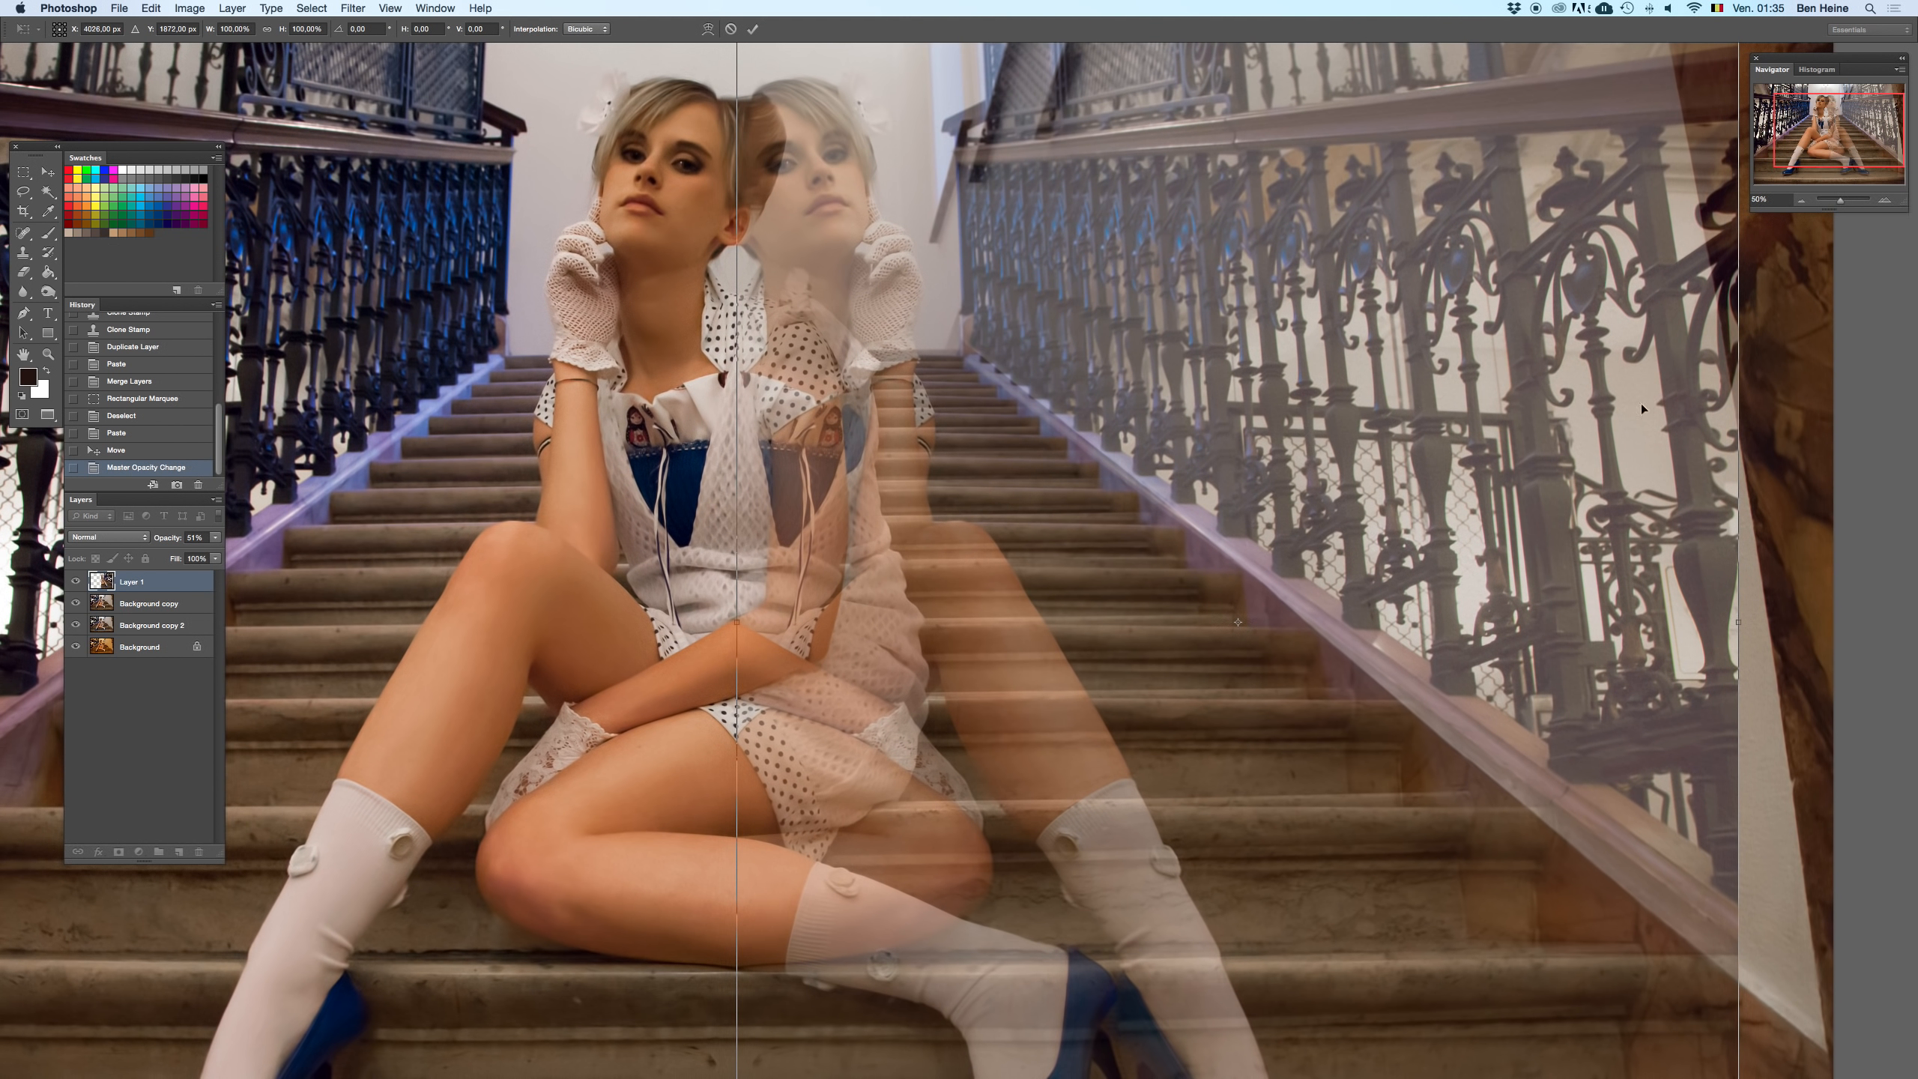
{"action": "left_click_drag", "start_coordinate": [1671, 615], "coordinate": [1029, 529]}
{"action": "key", "text": "super+z"}
{"action": "left_click_drag", "start_coordinate": [1489, 390], "coordinate": [1644, 65]}
{"action": "left_click", "coordinate": [1804, 200]}
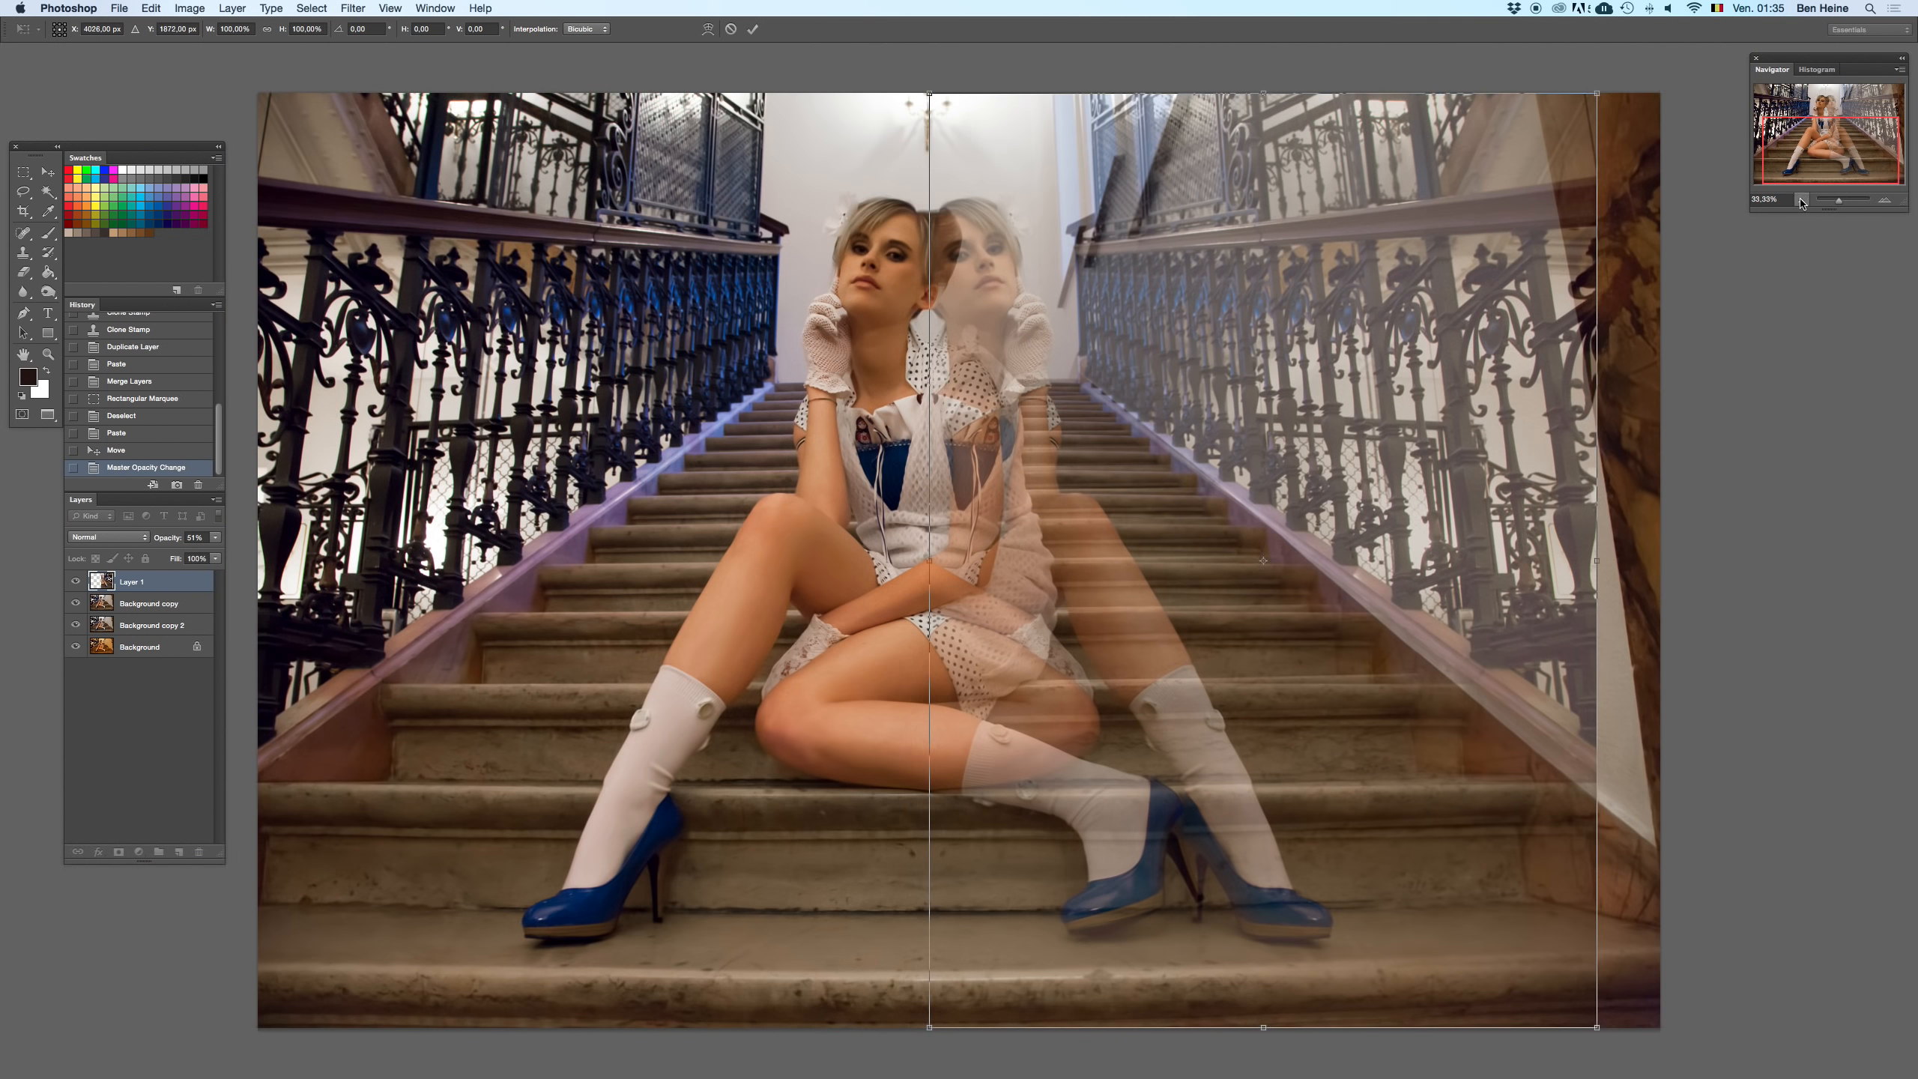
{"action": "left_click", "coordinate": [1796, 198]}
{"action": "left_click_drag", "start_coordinate": [1121, 436], "coordinate": [410, 365]}
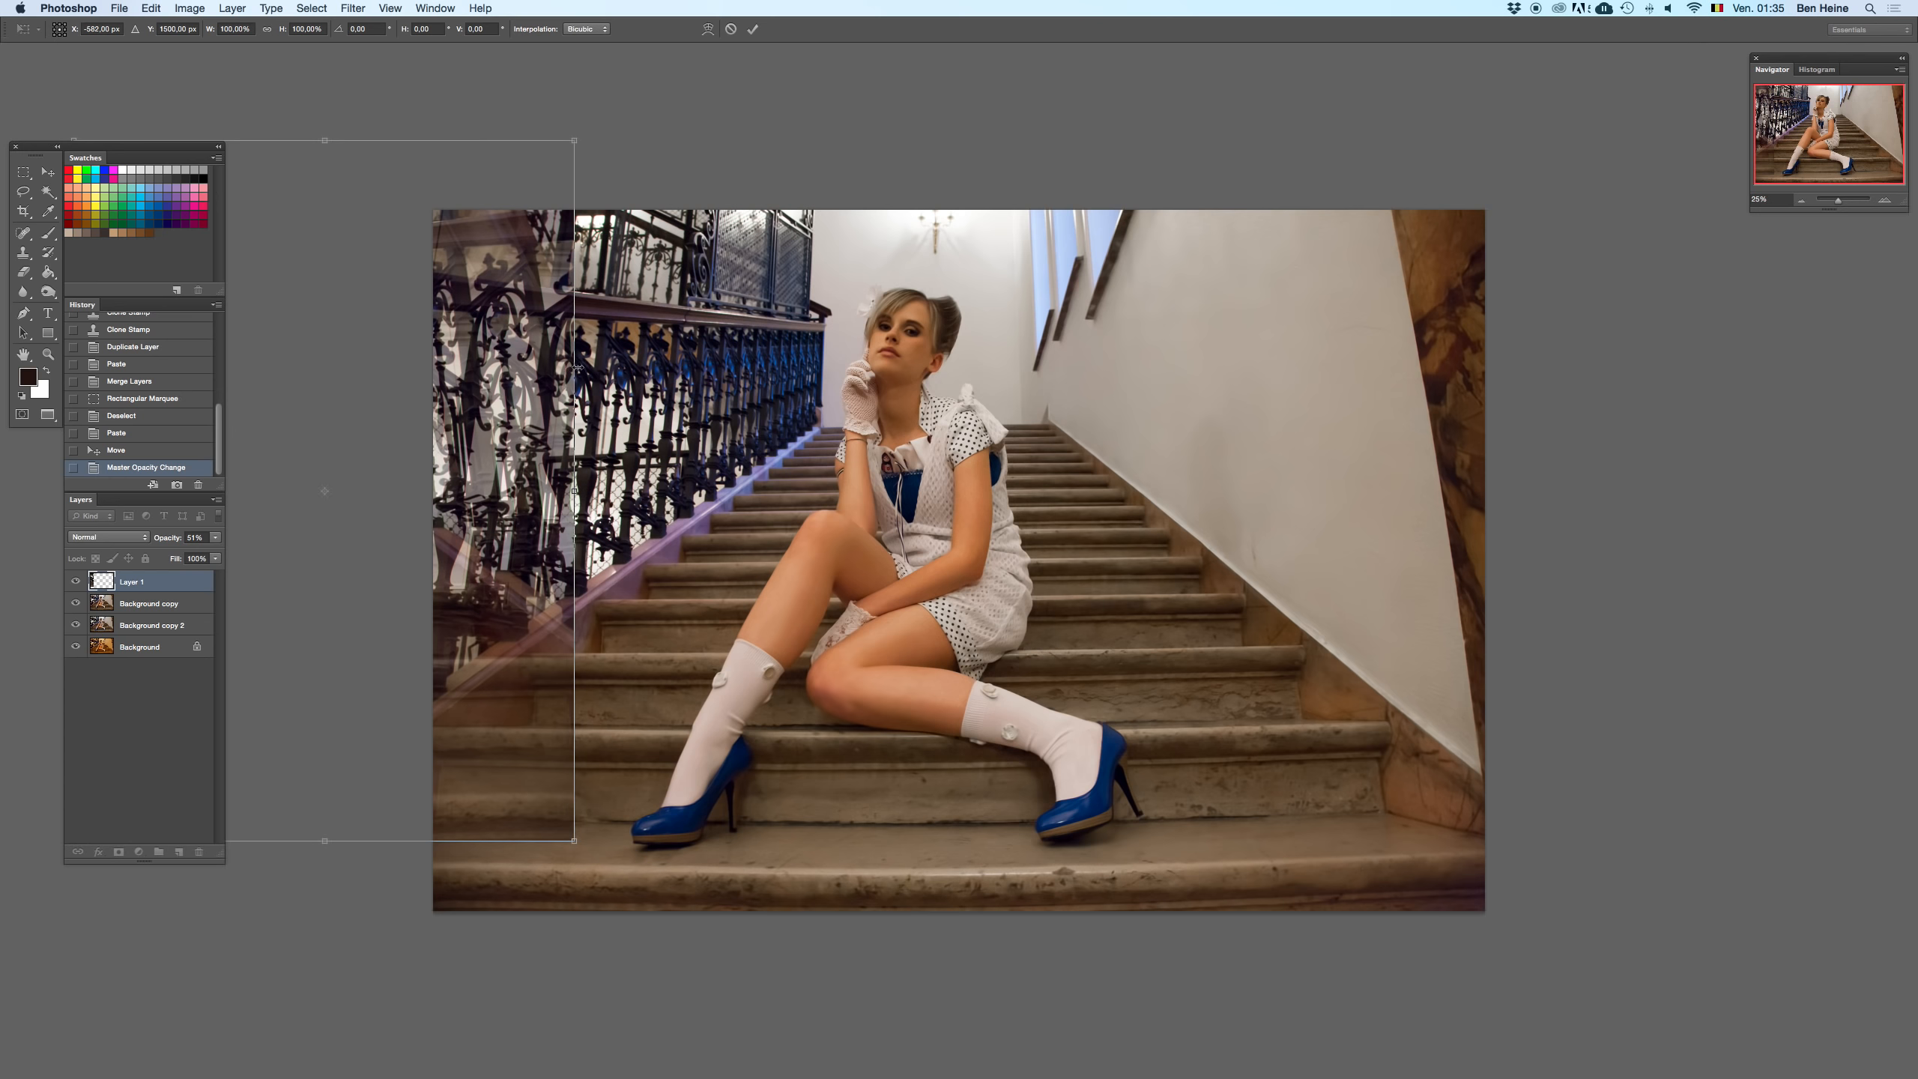
{"action": "key", "text": "super+z"}
- Shift the mirrored half slightly toward the original half, apply the transform, and set Layer 1's opacity to 100%
{"action": "left_click_drag", "start_coordinate": [1116, 493], "coordinate": [1105, 532]}
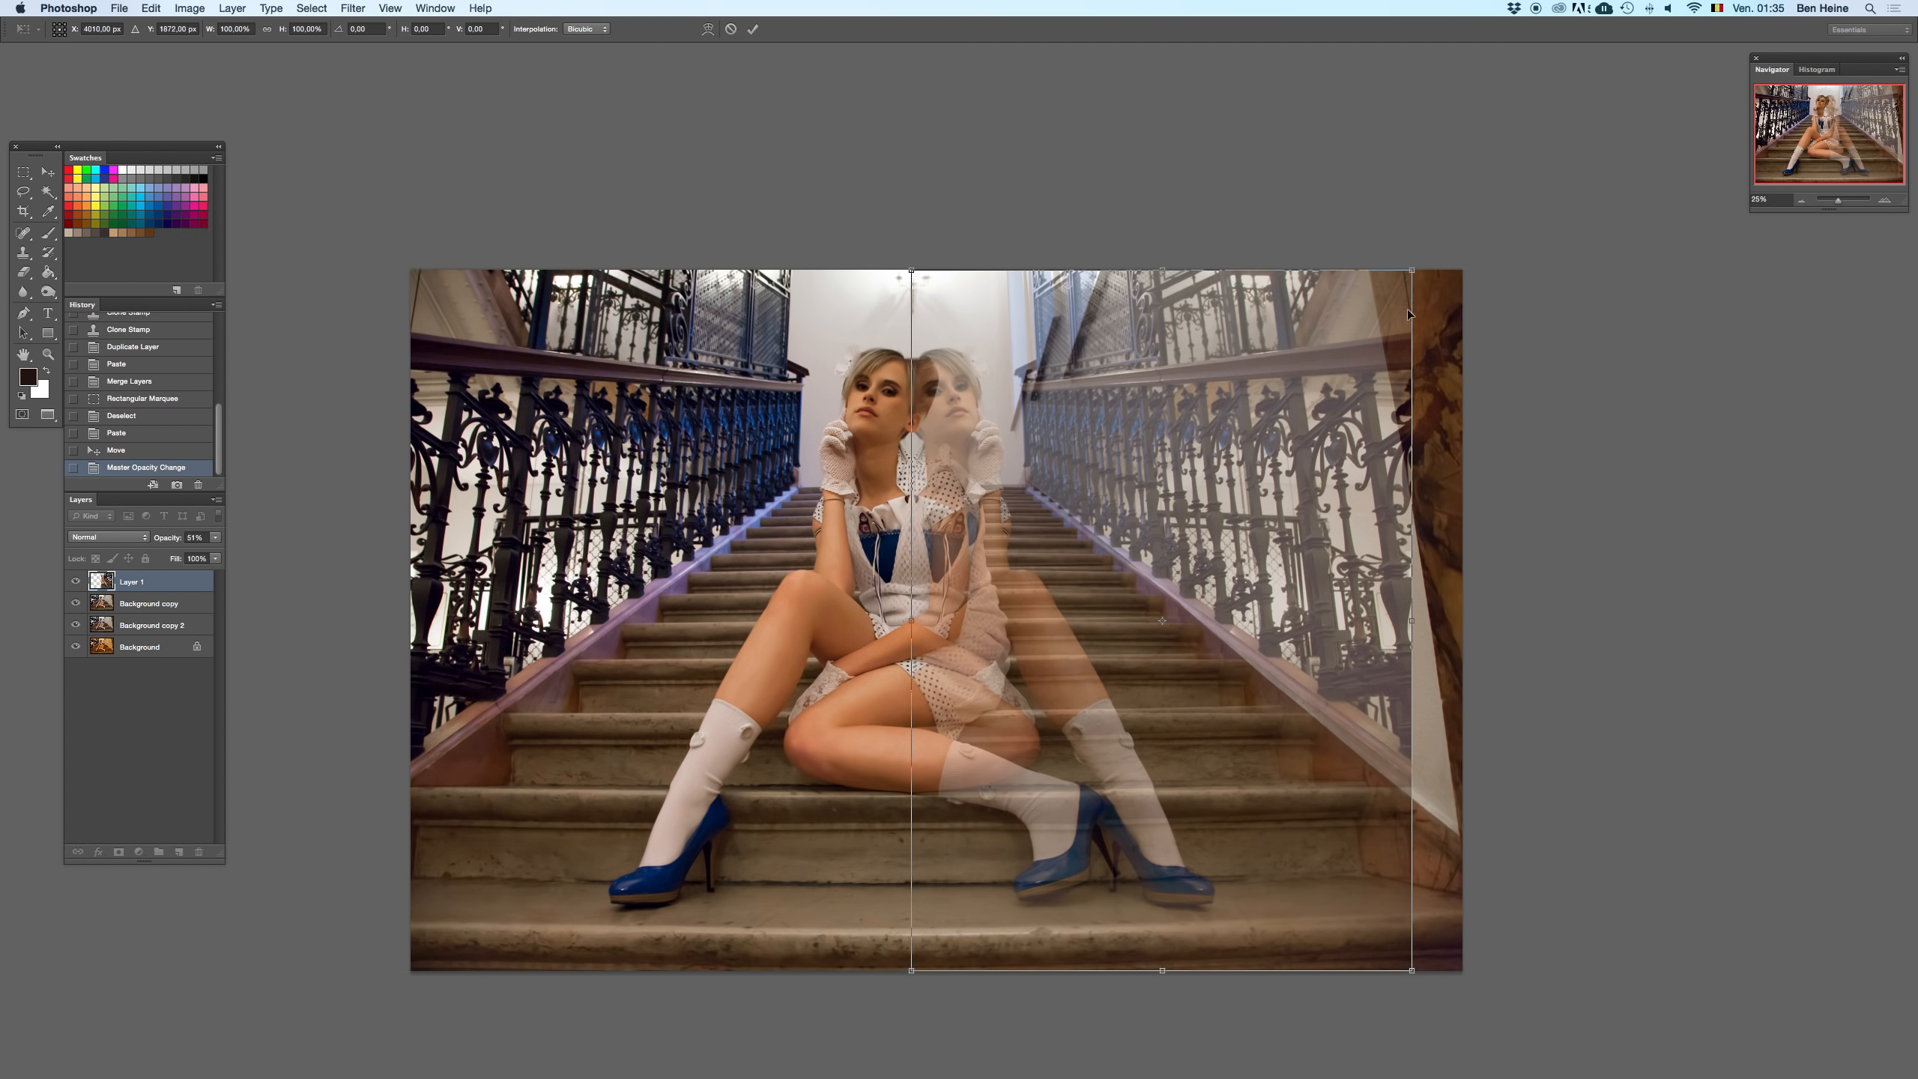
{"action": "key", "text": "Return"}
{"action": "key", "text": "e"}
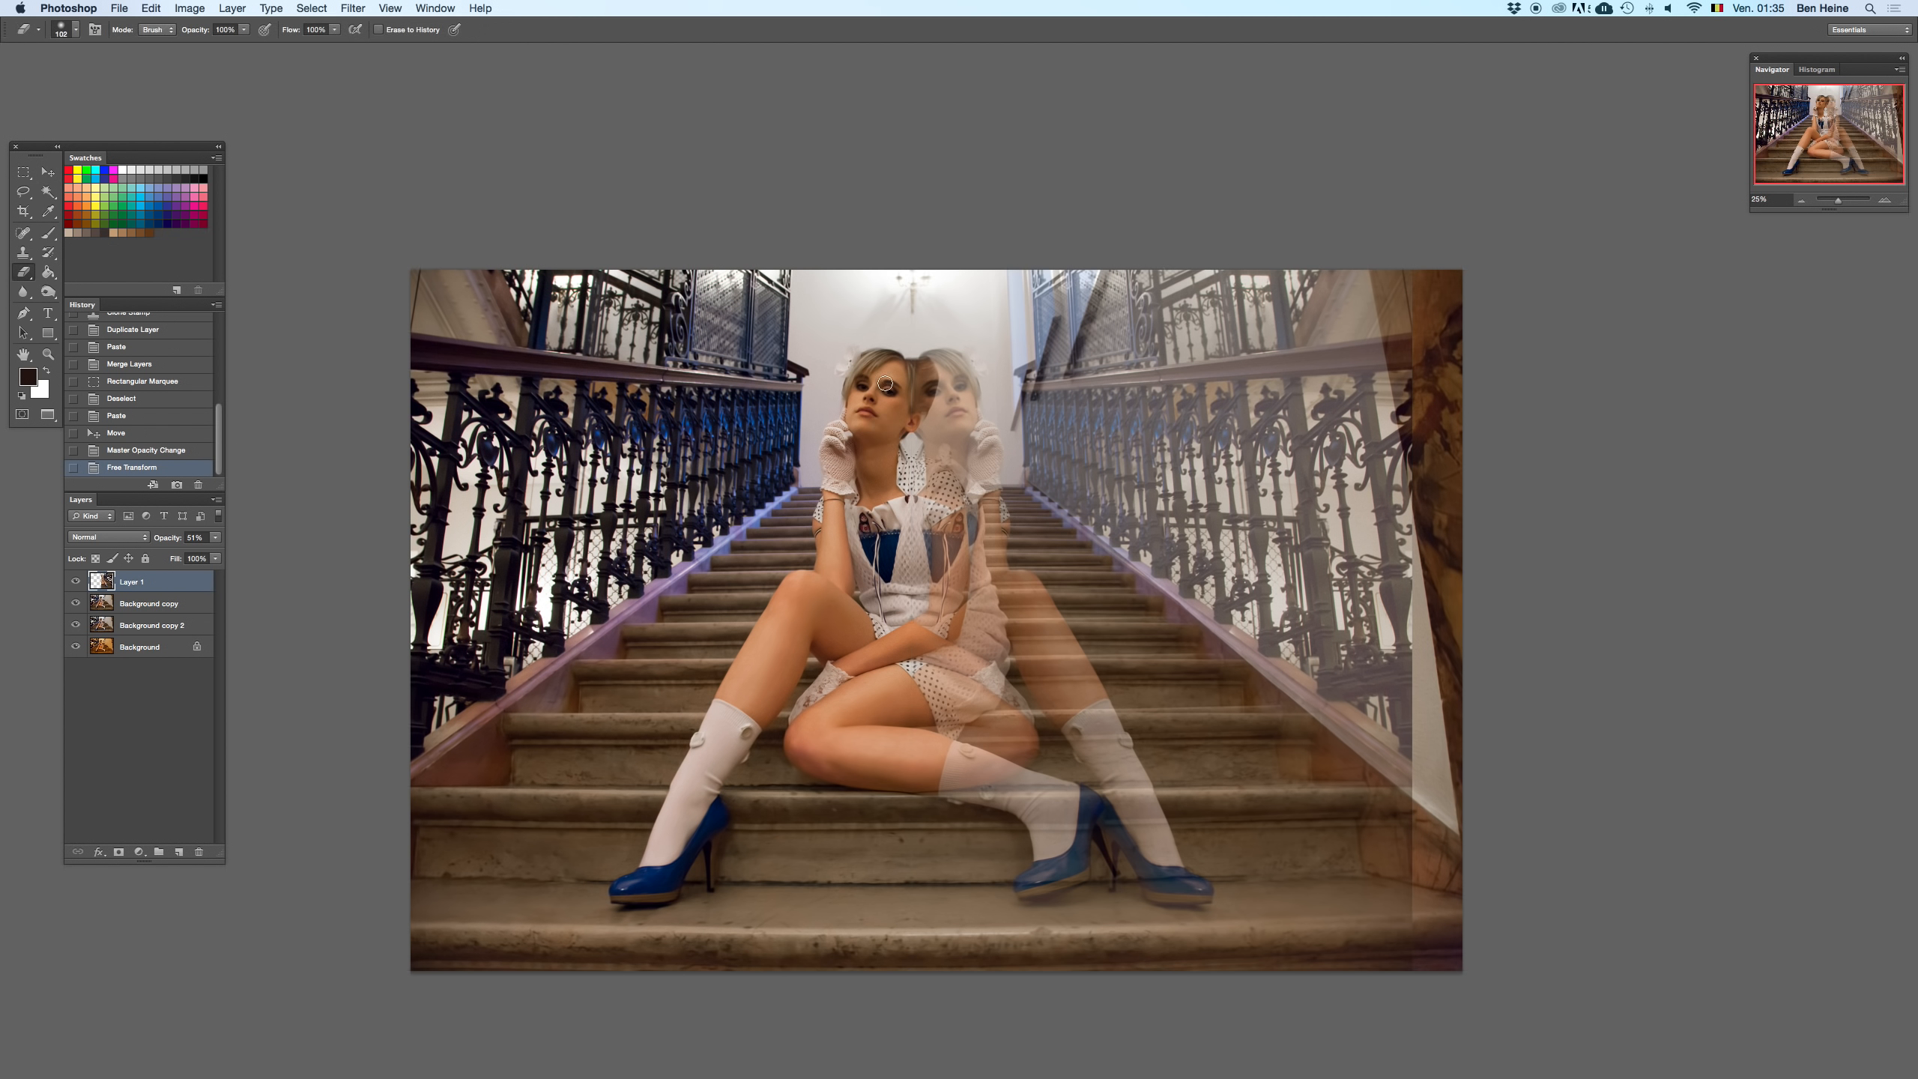
{"action": "left_click", "coordinate": [216, 537]}
{"action": "left_click", "coordinate": [213, 556]}
{"action": "left_click", "coordinate": [371, 497]}
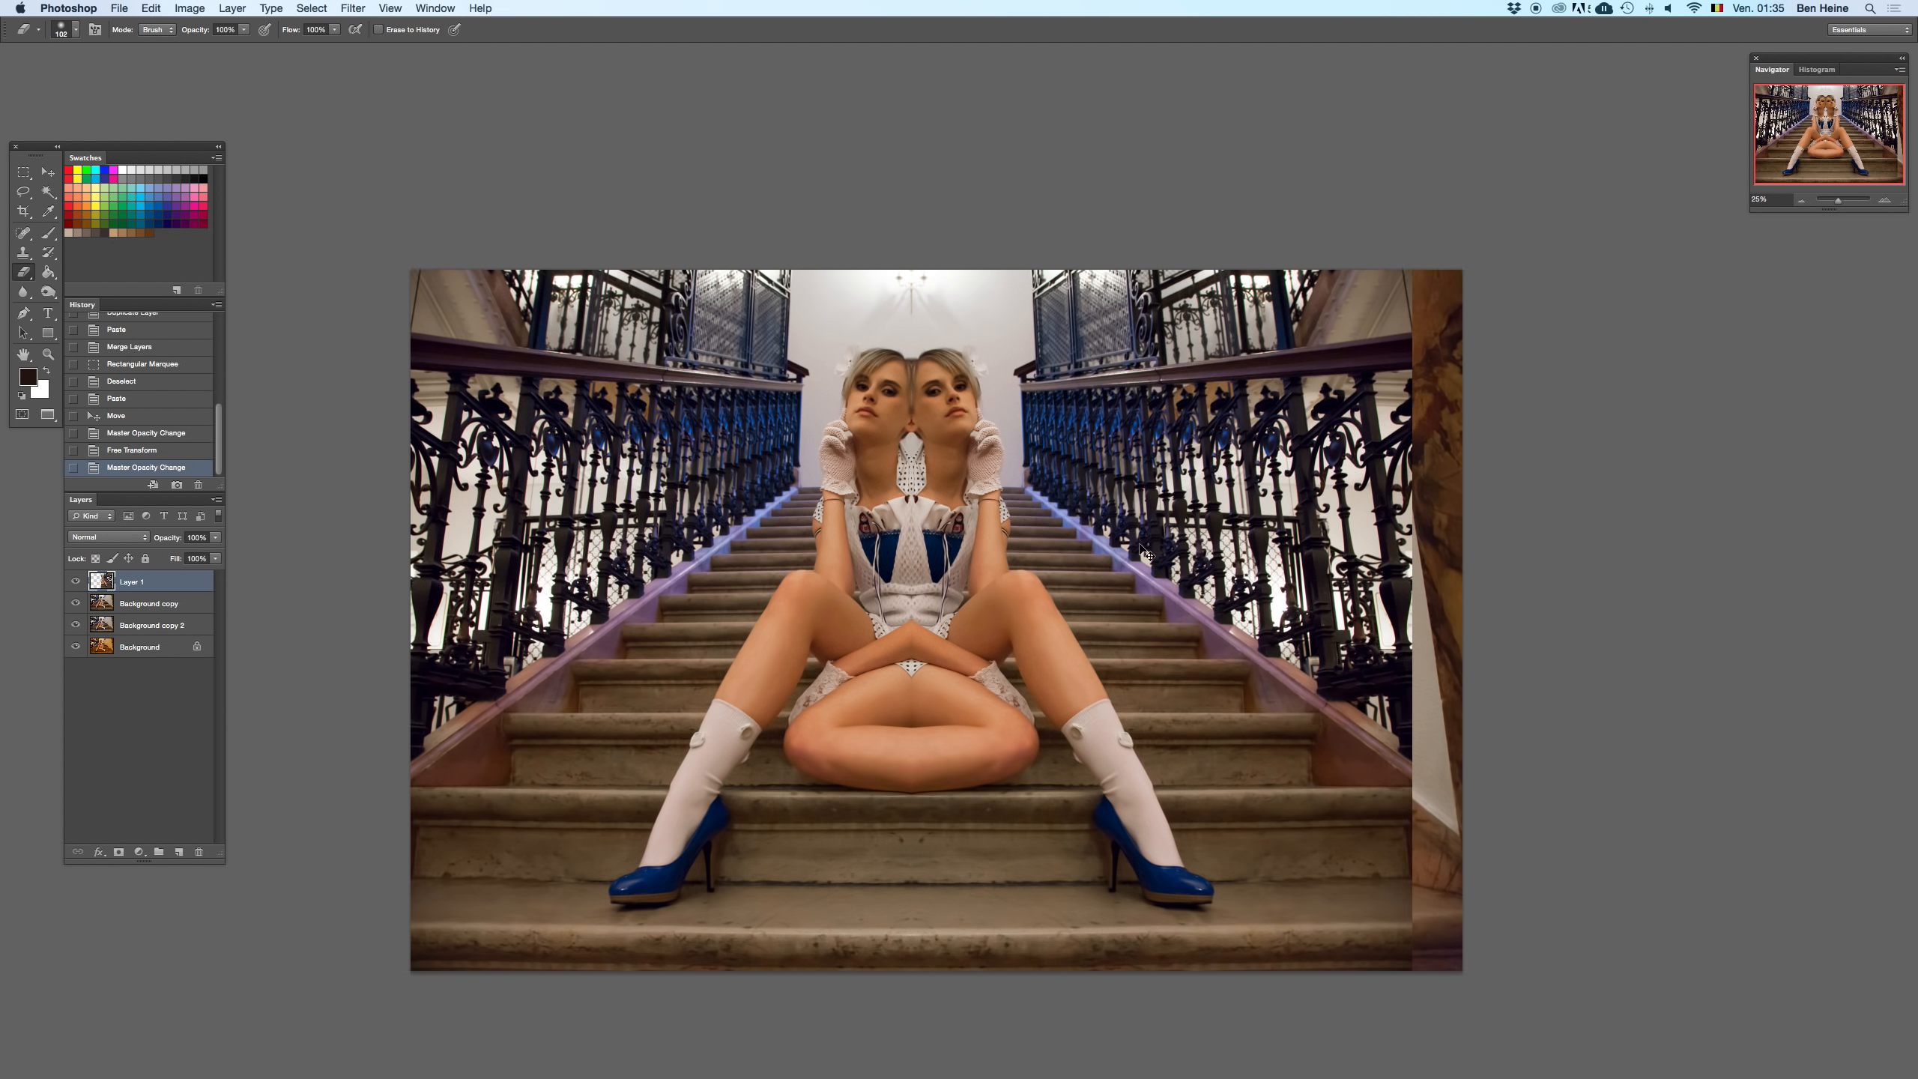
{"action": "left_click", "coordinate": [1801, 200]}
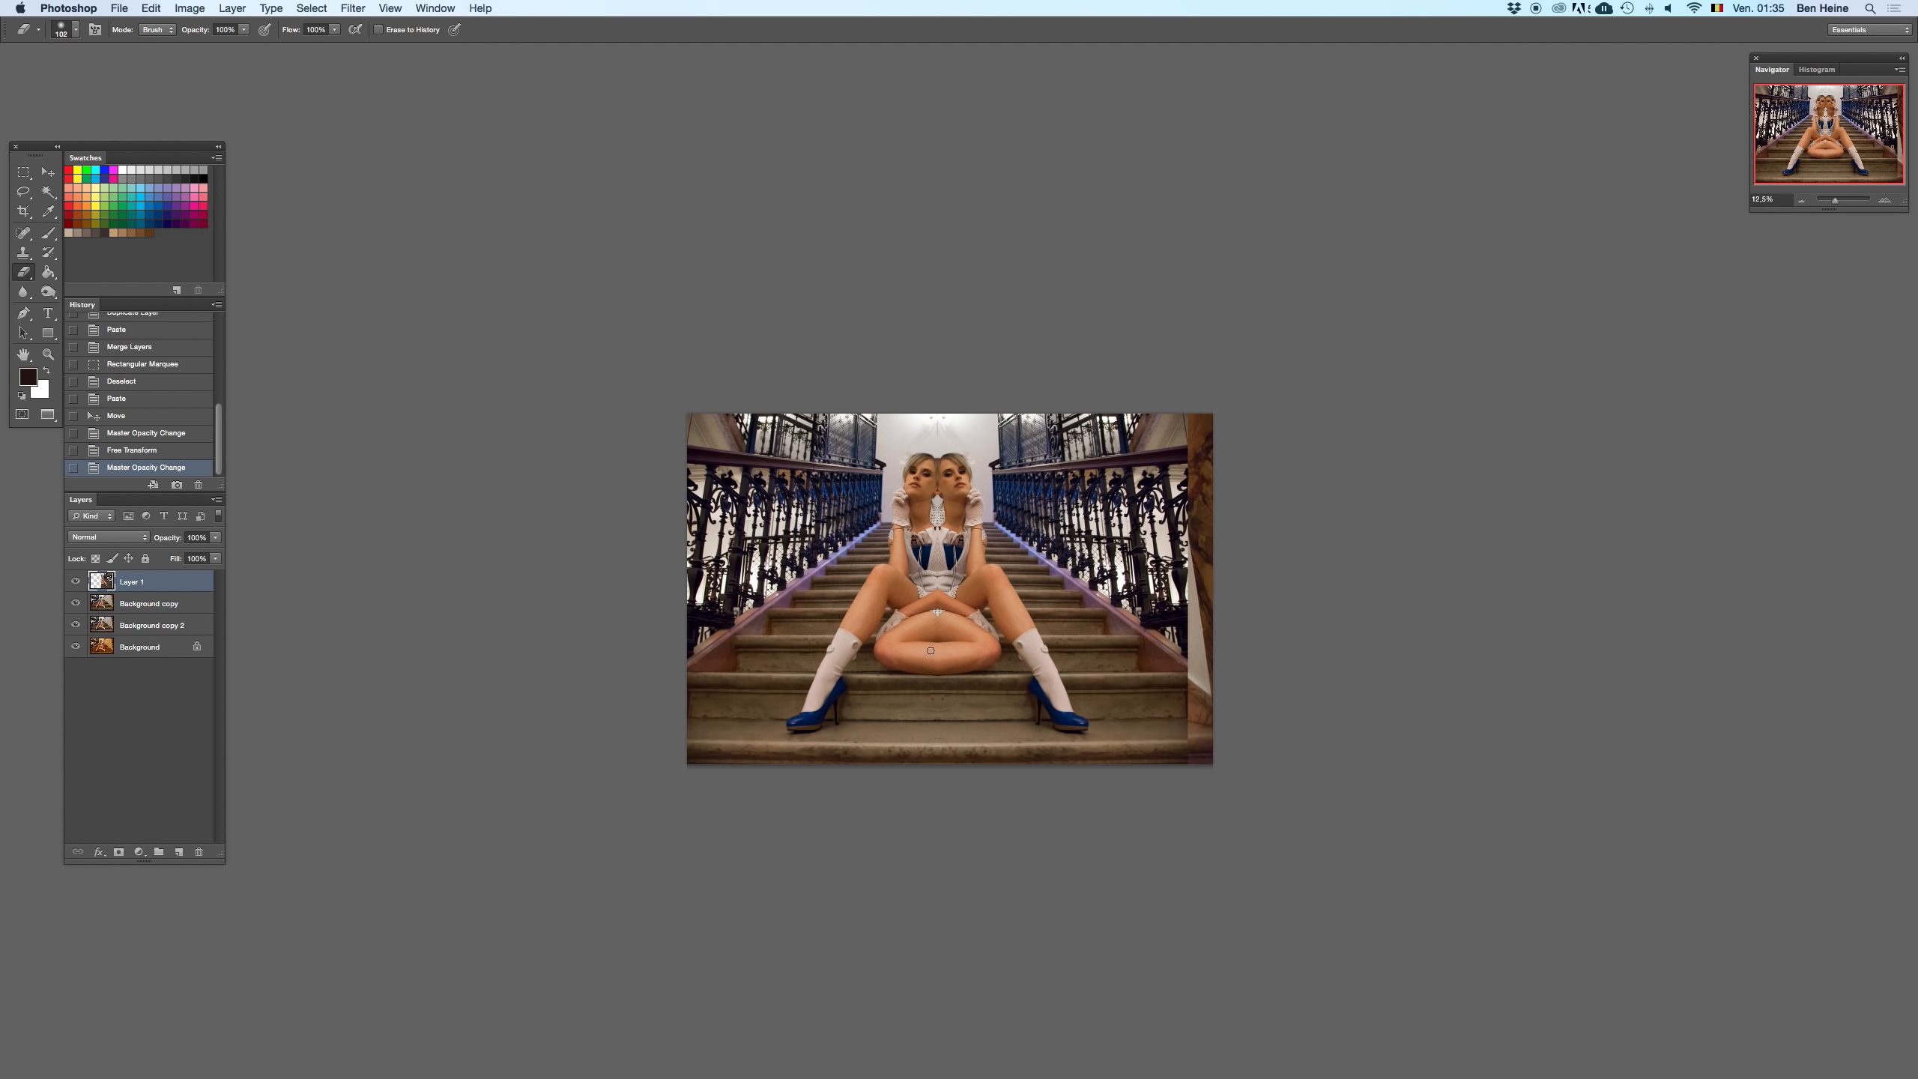
{"action": "key", "text": "super+z"}
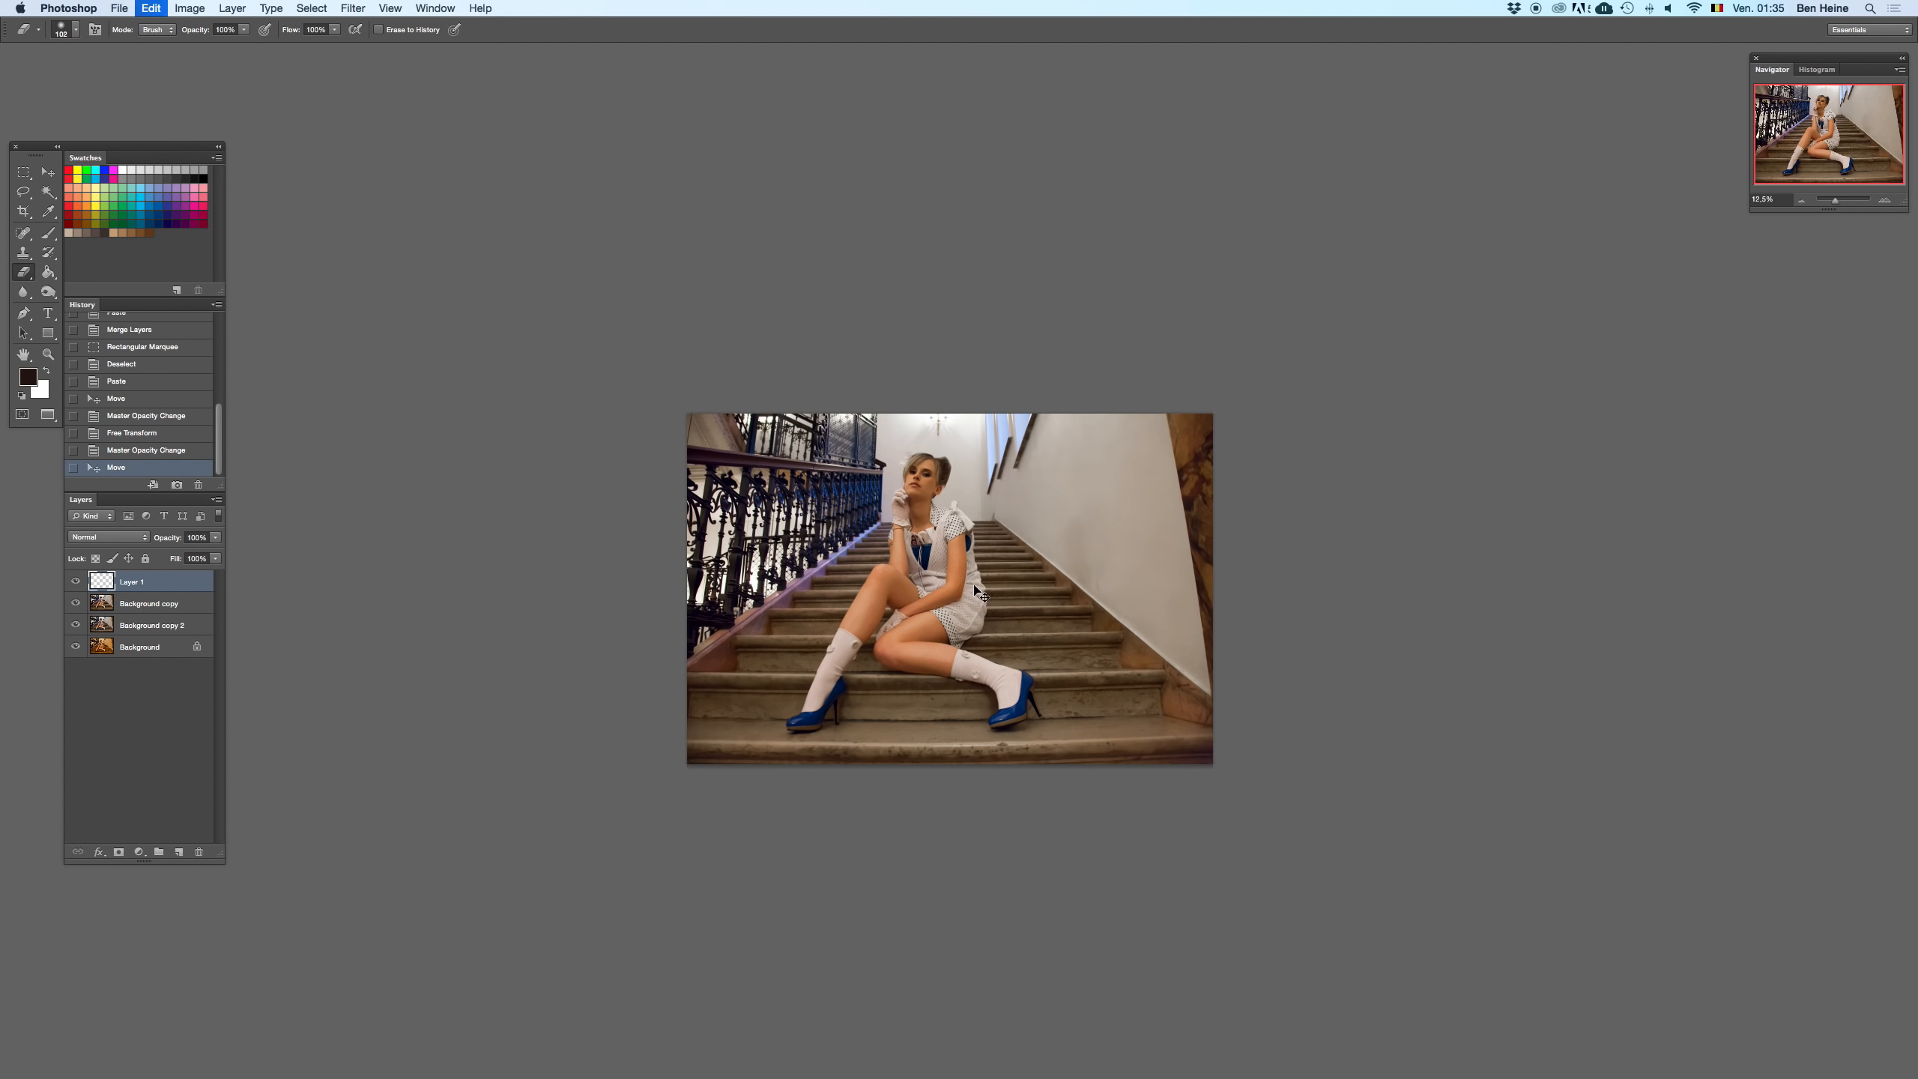
{"action": "key", "text": "super+z"}
{"action": "key", "text": "super+z"}
{"action": "key", "text": "super+z"}
{"action": "left_click_drag", "start_coordinate": [1050, 587], "coordinate": [1340, 618]}
{"action": "key", "text": "super+z"}
{"action": "key", "text": "super+z"}
- Try erasing the mirrored figure over the woman's body on Layer 1 with different soft brush sizes
{"action": "right_click", "coordinate": [1128, 622]}
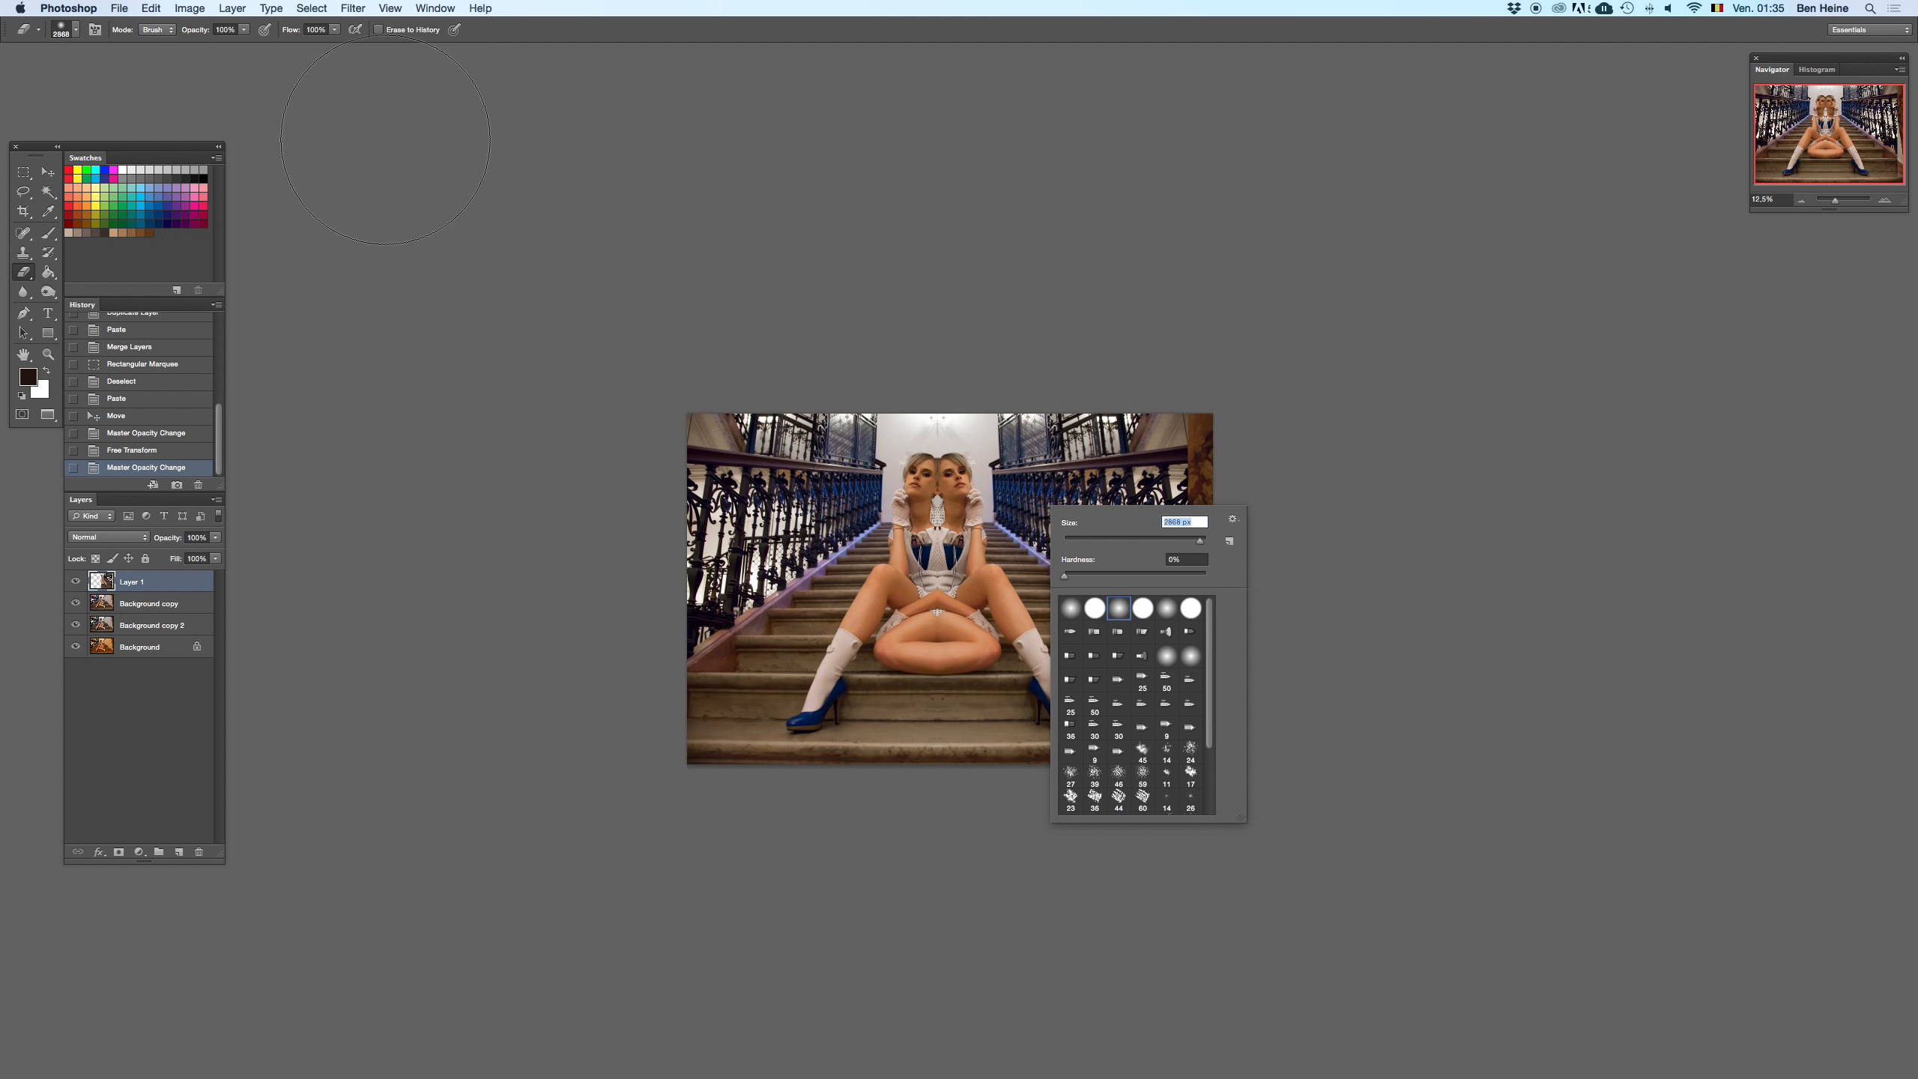
{"action": "left_click", "coordinate": [236, 24]}
{"action": "right_click", "coordinate": [1016, 615]}
{"action": "left_click", "coordinate": [1148, 652]}
{"action": "left_click_drag", "start_coordinate": [1146, 624], "coordinate": [1148, 621]}
{"action": "mouse_move", "coordinate": [972, 479]}
{"action": "left_mouse_down"}
{"action": "mouse_move", "coordinate": [936, 529]}
{"action": "mouse_move", "coordinate": [961, 584]}
{"action": "mouse_move", "coordinate": [978, 579]}
{"action": "mouse_move", "coordinate": [983, 638]}
{"action": "left_mouse_up"}
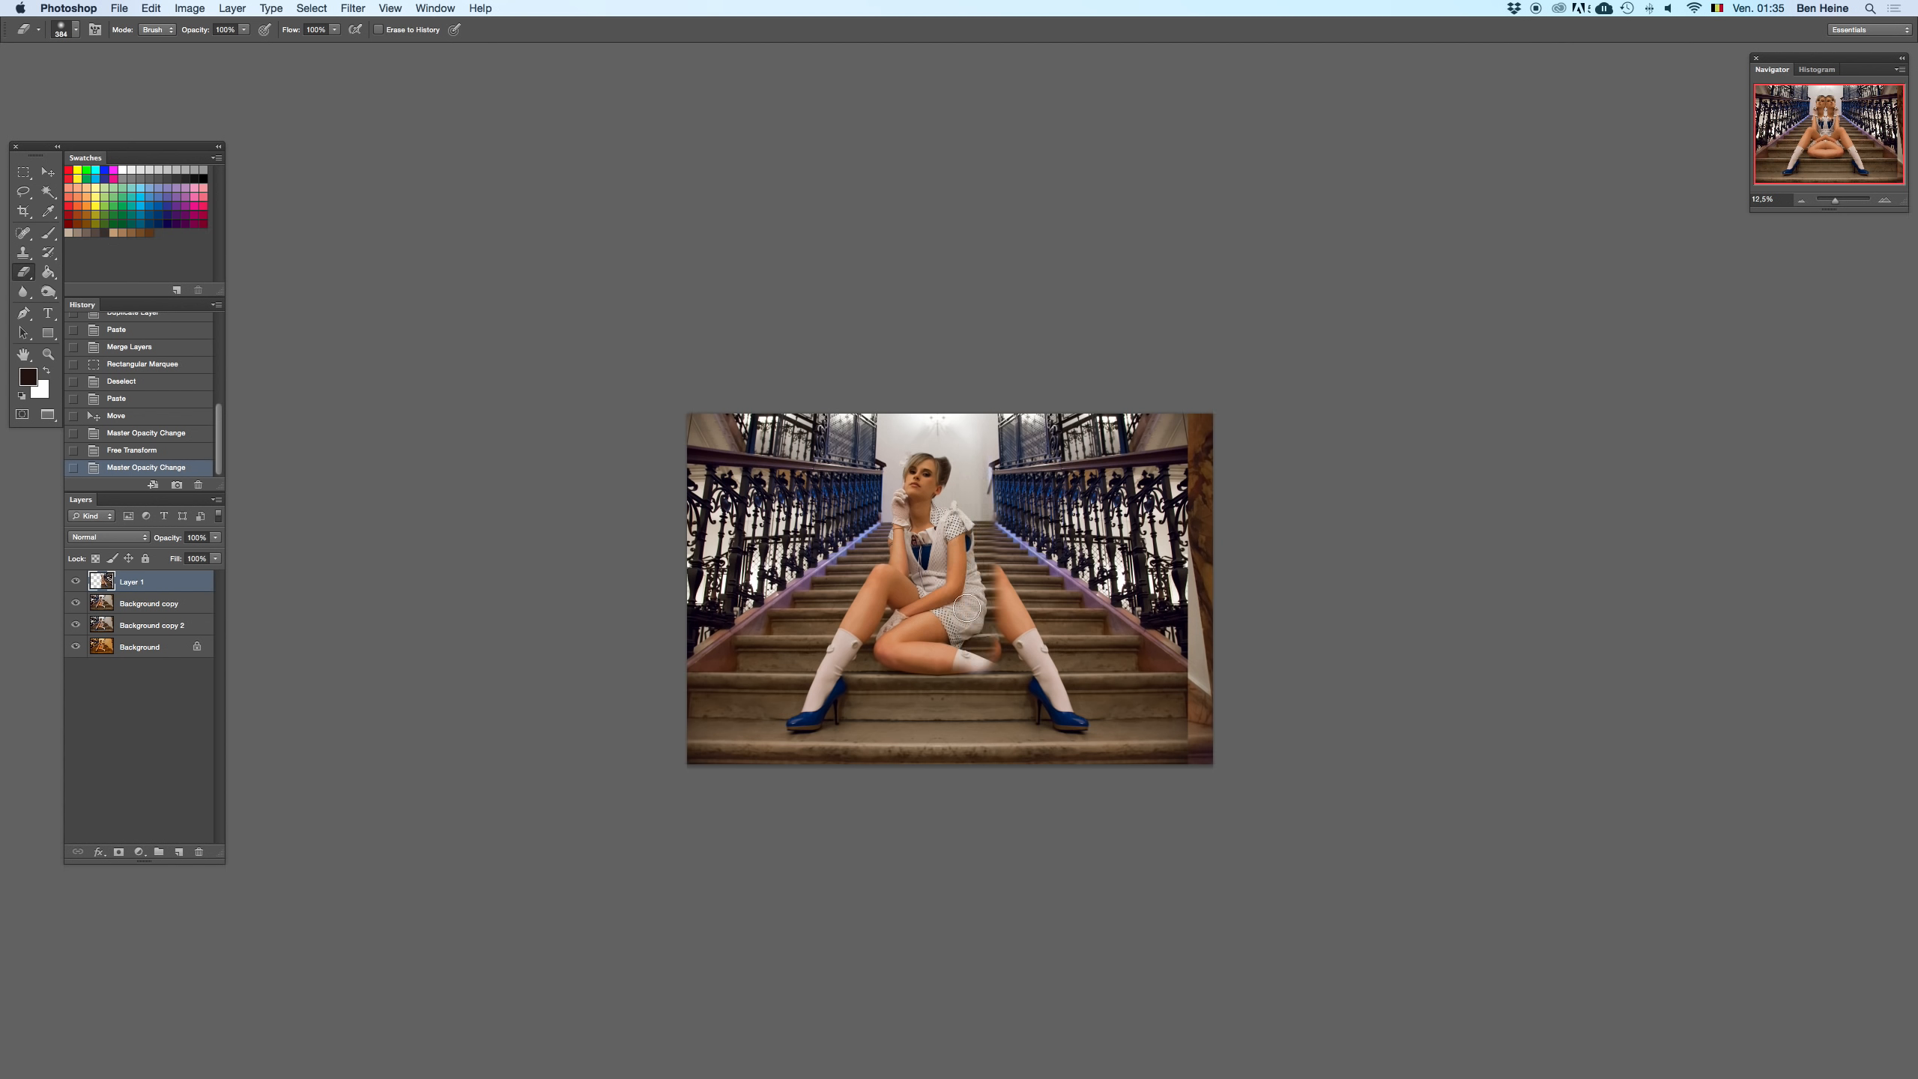
{"action": "left_click", "coordinate": [1883, 202]}
{"action": "key", "text": "super+z"}
{"action": "left_click_drag", "start_coordinate": [987, 529], "coordinate": [991, 545]}
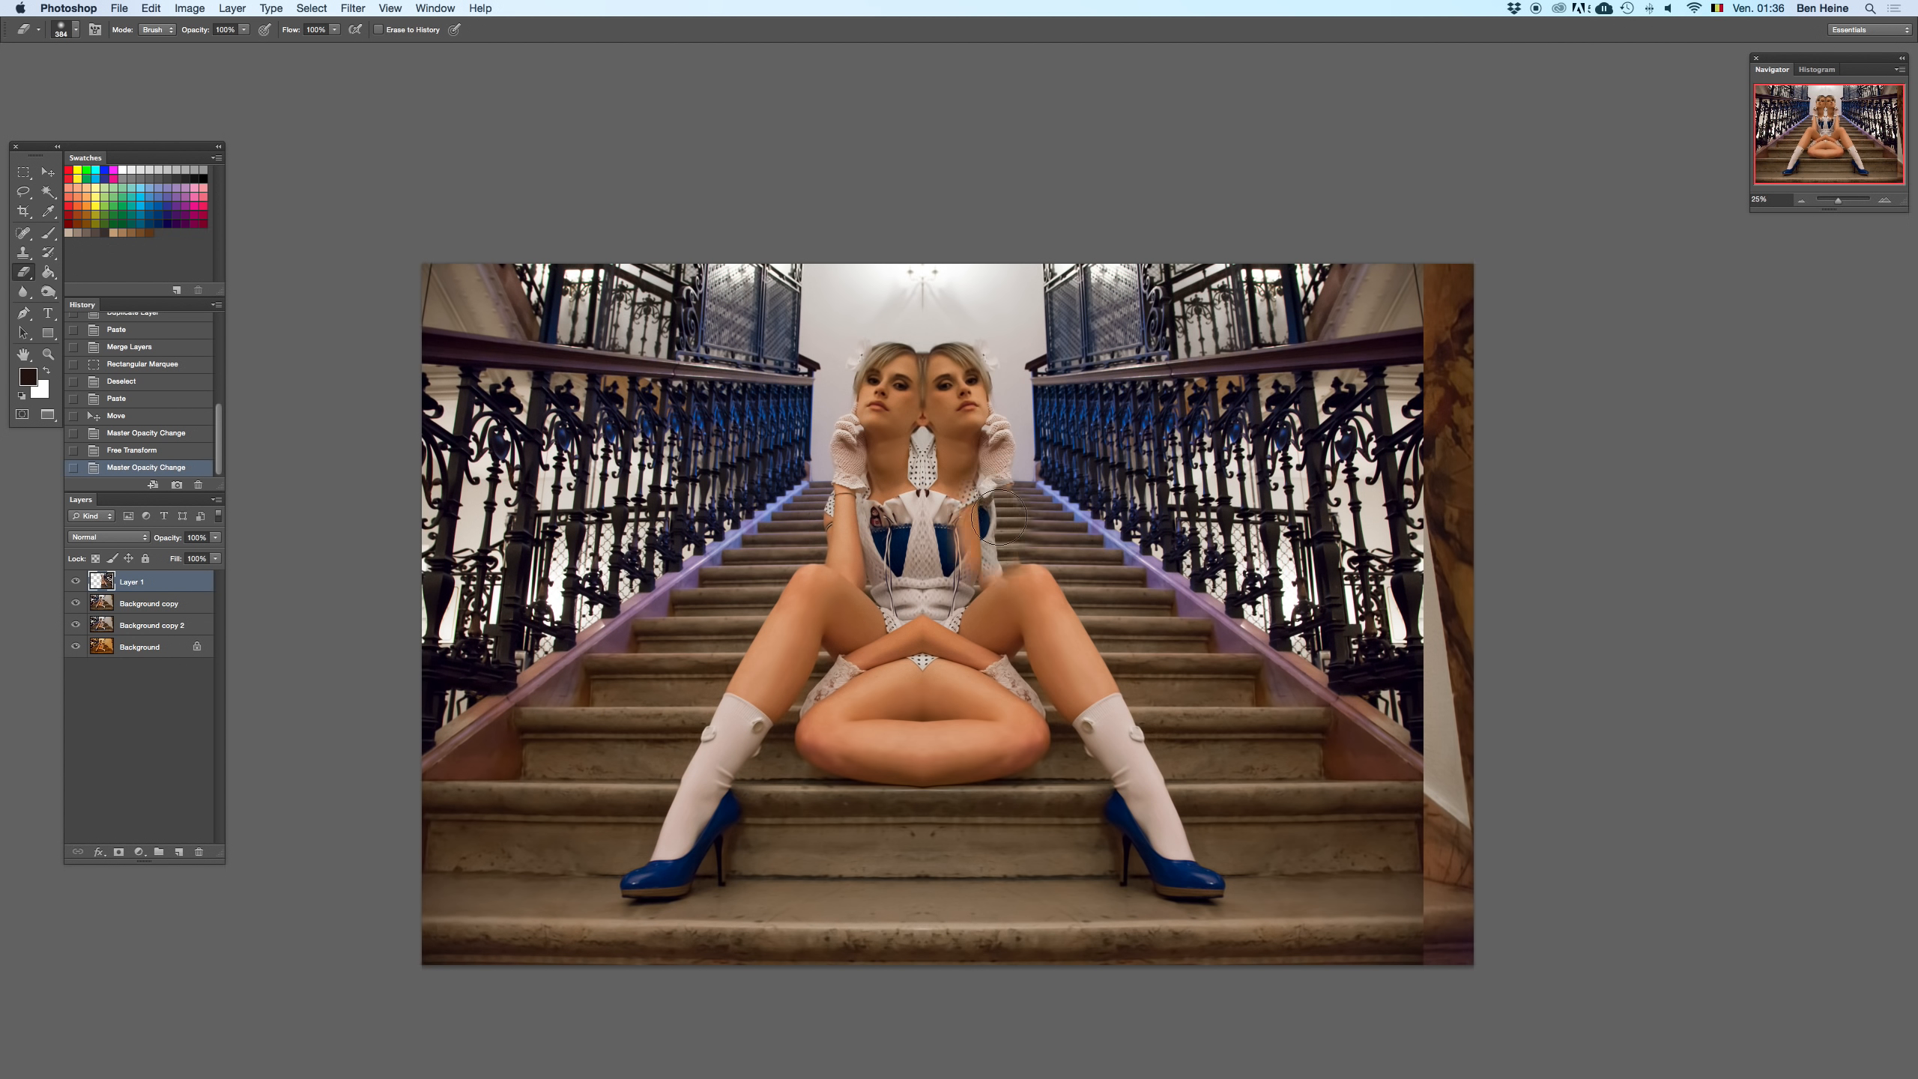
{"action": "right_click", "coordinate": [1107, 474]}
{"action": "left_click", "coordinate": [1203, 501]}
{"action": "left_click", "coordinate": [1489, 6]}
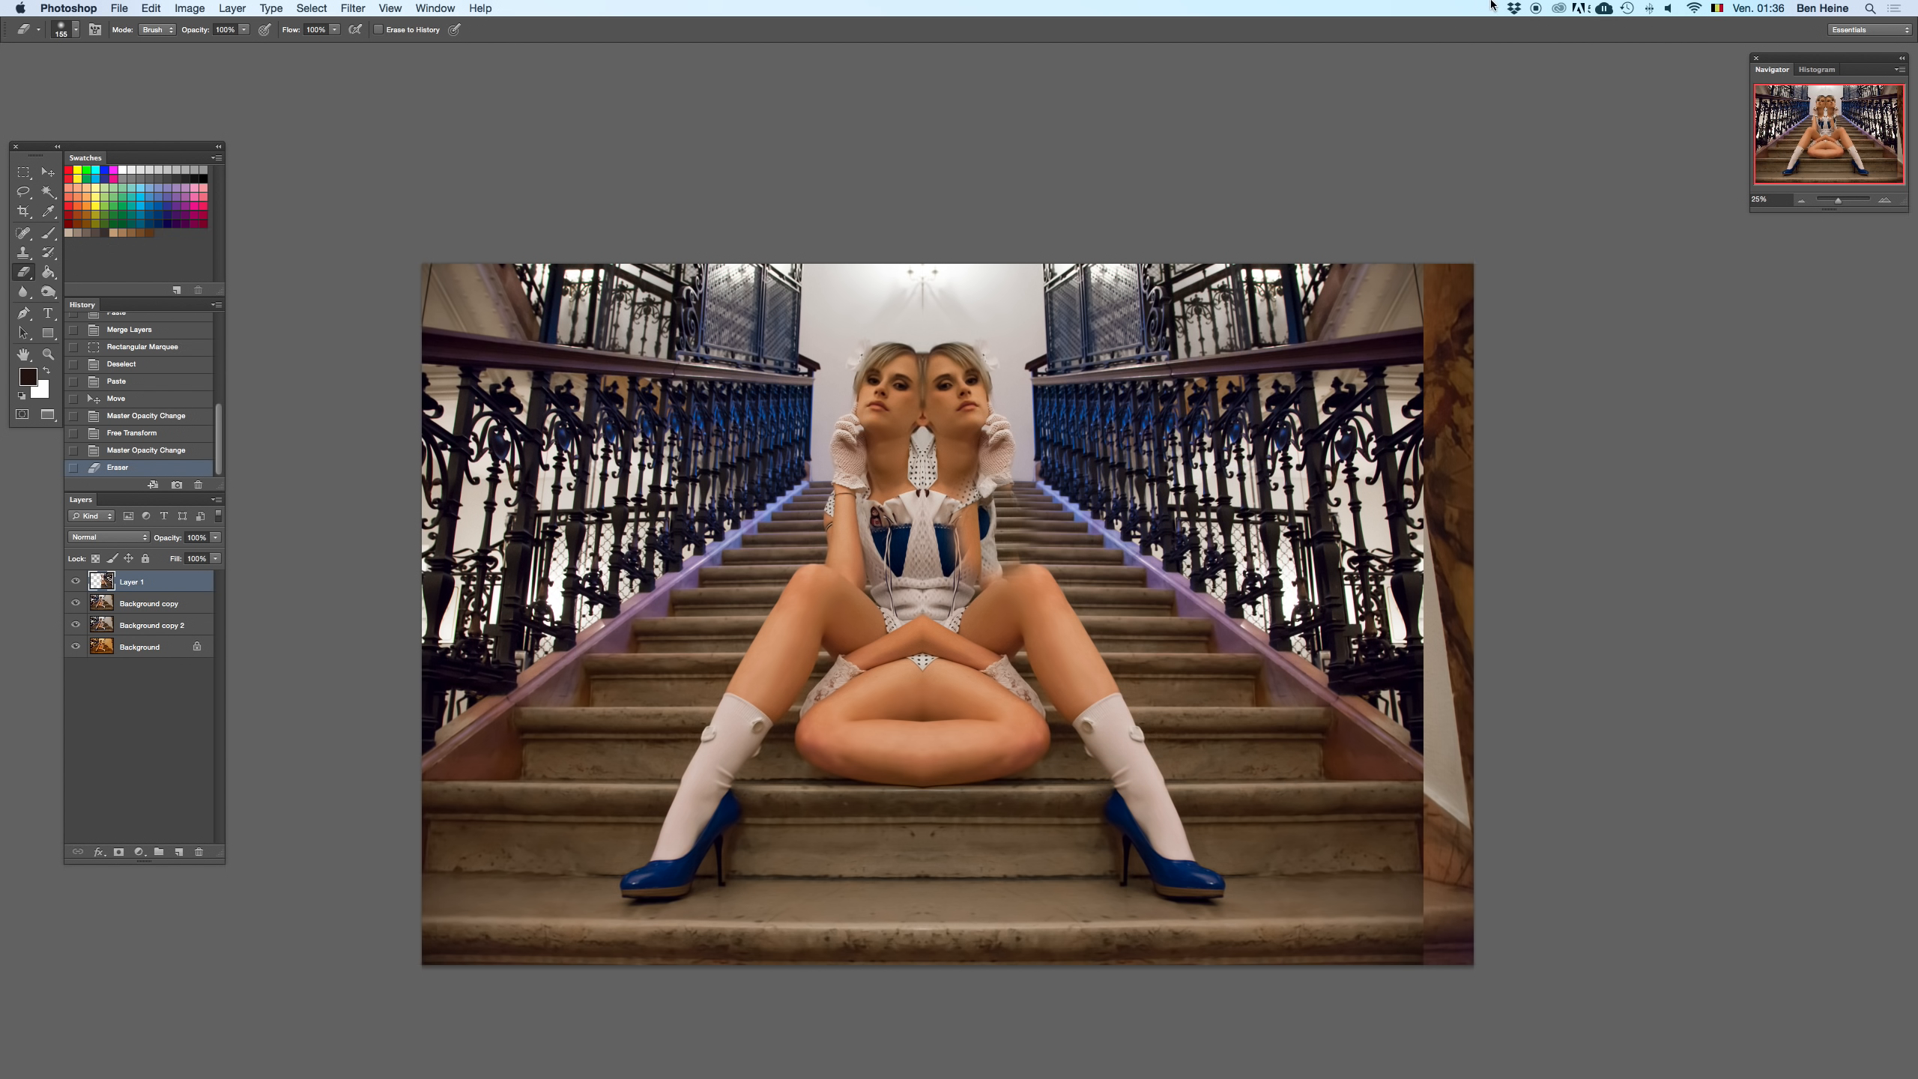
- Erase along the outer contour of the mirrored arm and leg on Layer 1 with a small soft brush
{"action": "left_click", "coordinate": [1882, 200]}
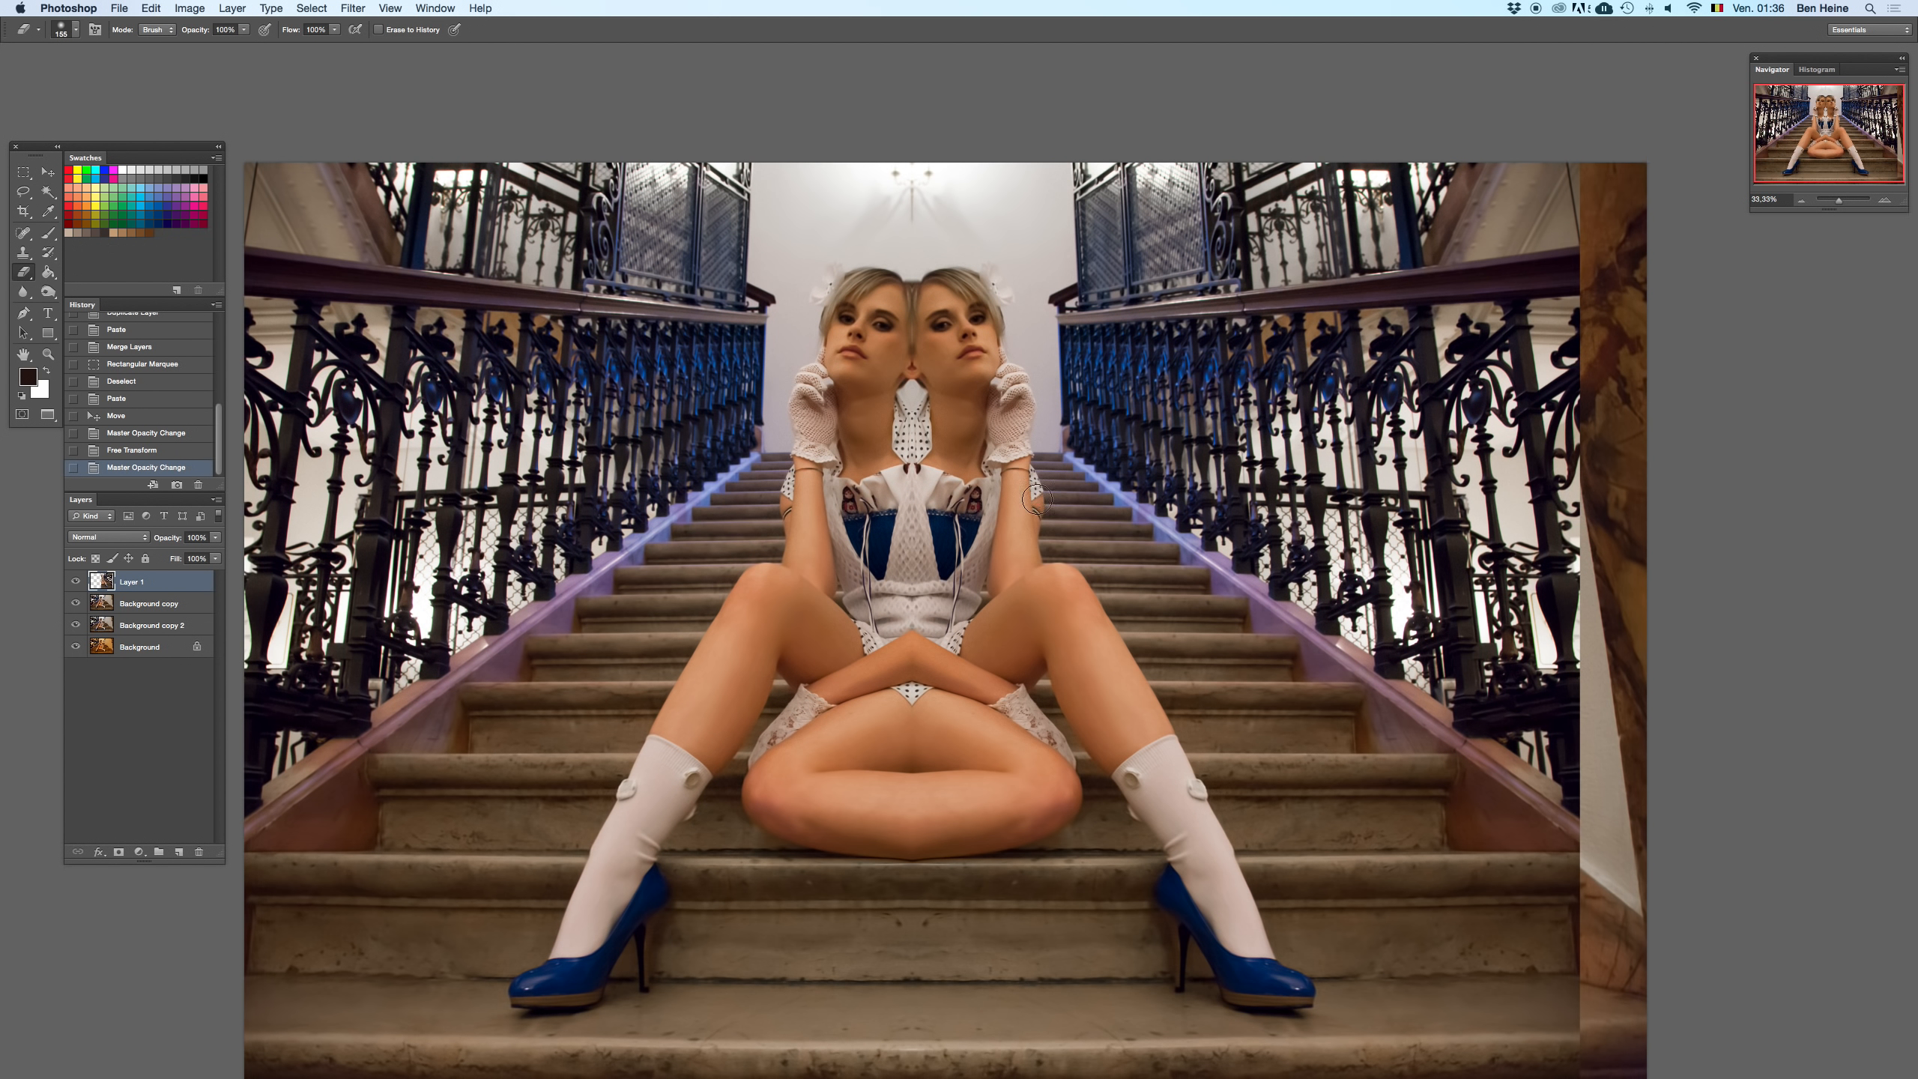
{"action": "right_click", "coordinate": [1074, 463]}
{"action": "left_click", "coordinate": [1140, 491]}
{"action": "mouse_move", "coordinate": [1032, 492]}
{"action": "left_mouse_down"}
{"action": "mouse_move", "coordinate": [1039, 570]}
{"action": "mouse_move", "coordinate": [1073, 575]}
{"action": "mouse_move", "coordinate": [1123, 630]}
{"action": "mouse_move", "coordinate": [1104, 608]}
{"action": "mouse_move", "coordinate": [1190, 783]}
{"action": "mouse_move", "coordinate": [1145, 710]}
{"action": "mouse_move", "coordinate": [1208, 839]}
{"action": "left_mouse_up"}
{"action": "left_click", "coordinate": [1032, 479]}
{"action": "key", "text": "super+z"}
{"action": "key", "text": "super+z"}
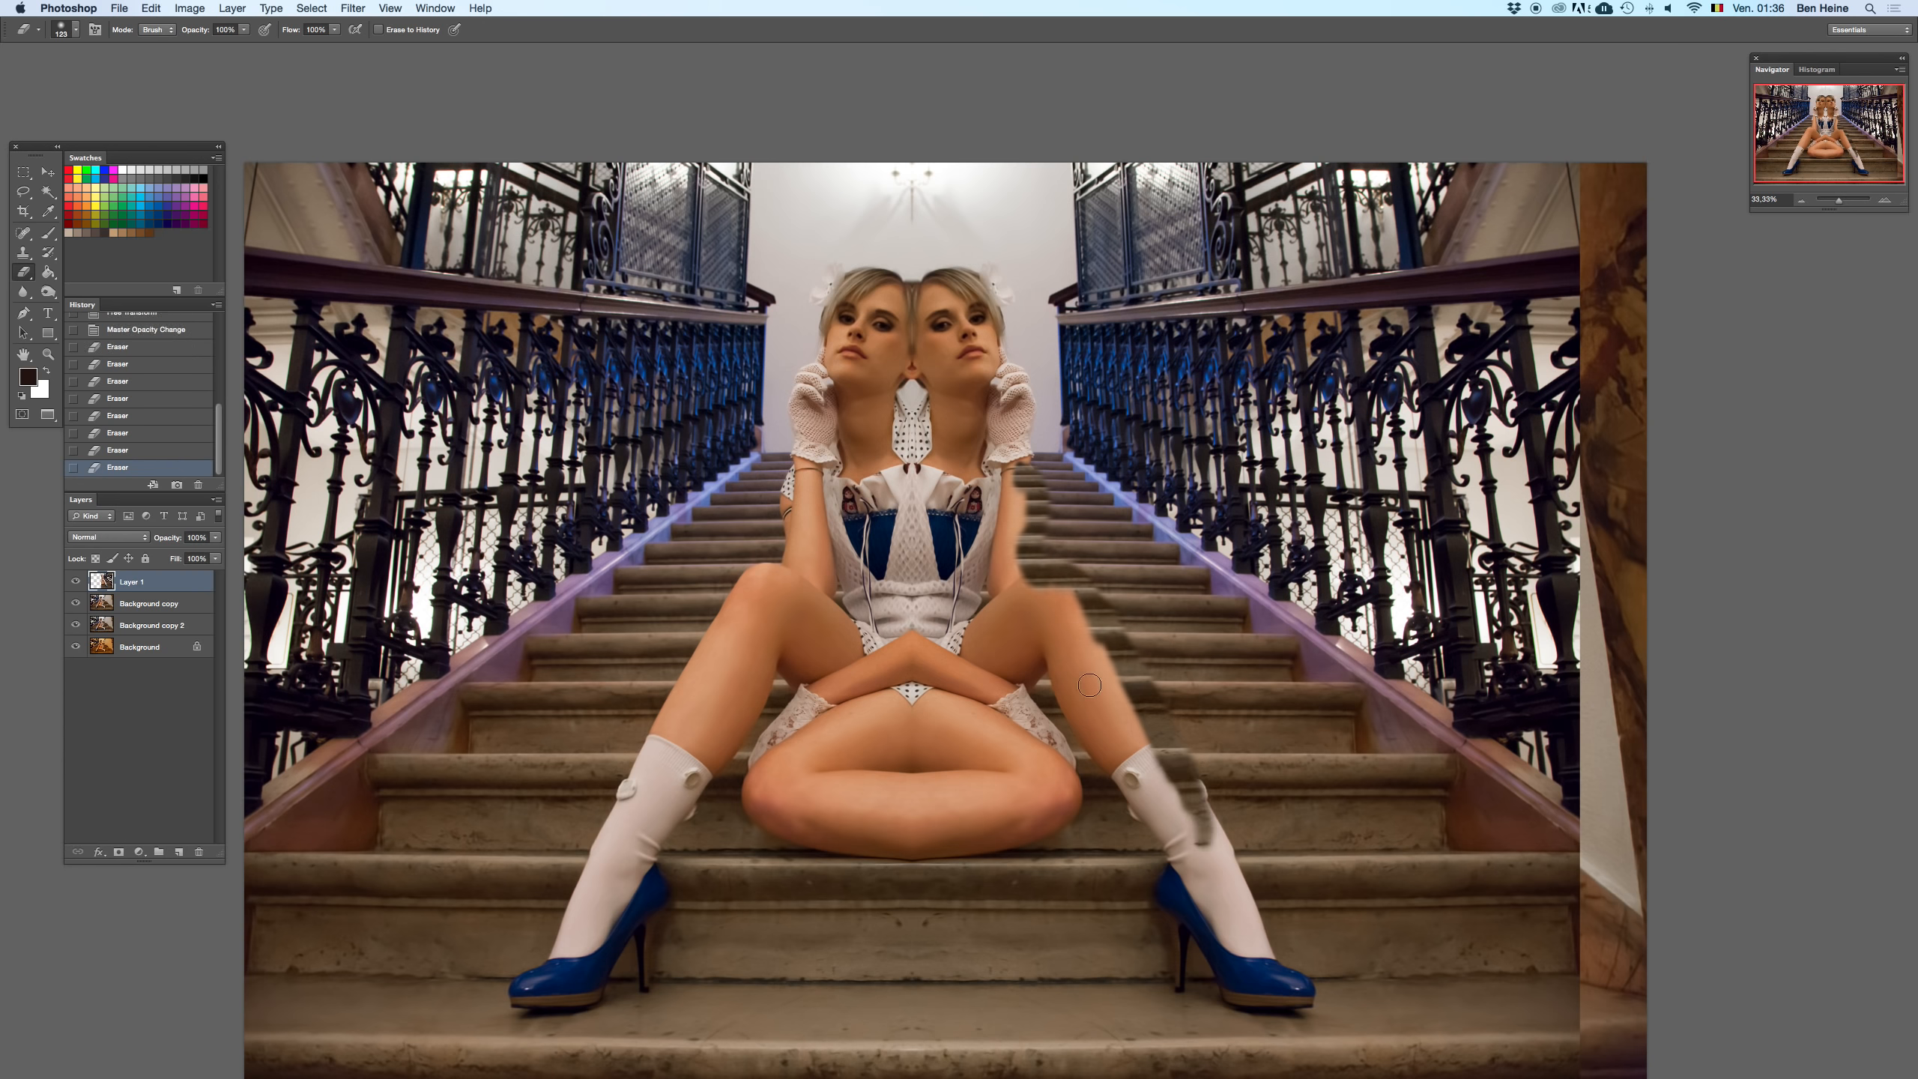
- Erase the outer edge of the mirrored sock and the front of the mirrored blue shoe on Layer 1
{"action": "mouse_move", "coordinate": [1167, 771]}
{"action": "left_mouse_down"}
{"action": "mouse_move", "coordinate": [1206, 851]}
{"action": "mouse_move", "coordinate": [1175, 786]}
{"action": "left_mouse_up"}
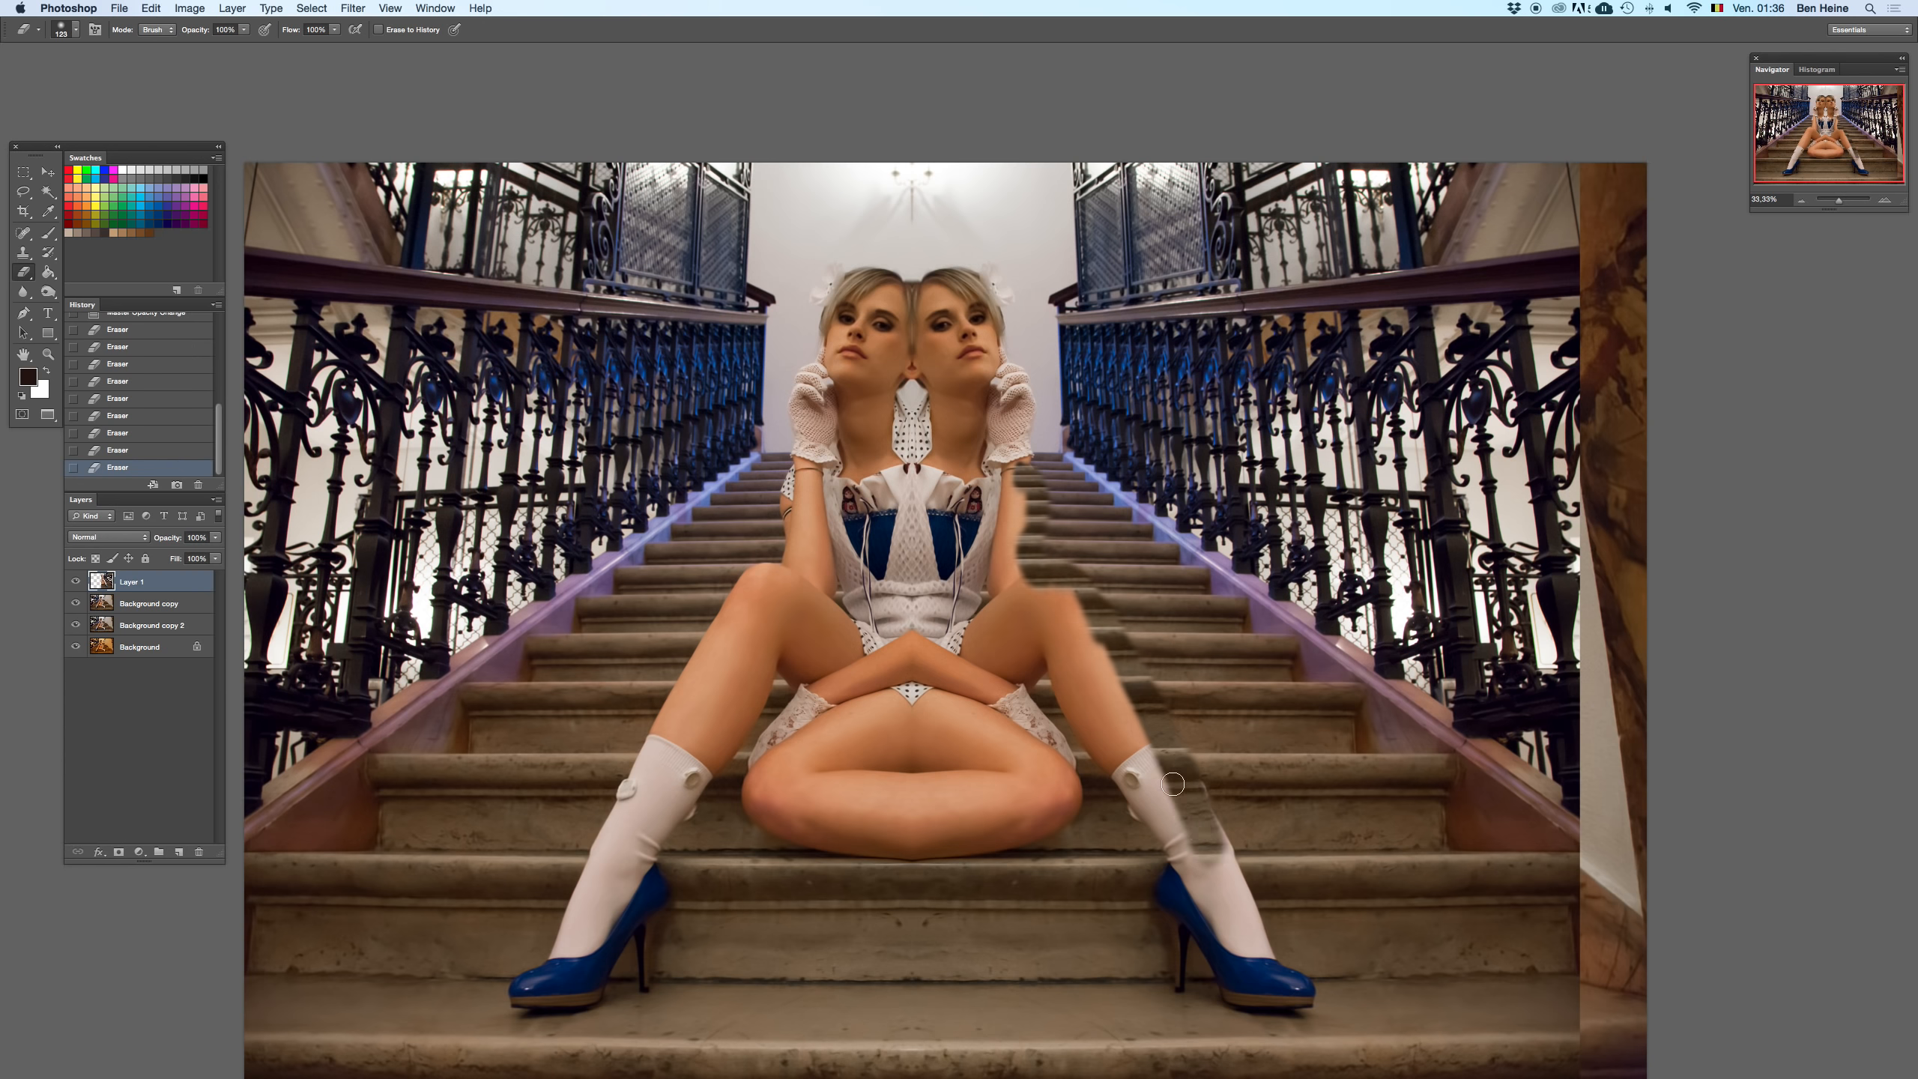
{"action": "key", "text": "BackSpace"}
{"action": "key", "text": "super+z"}
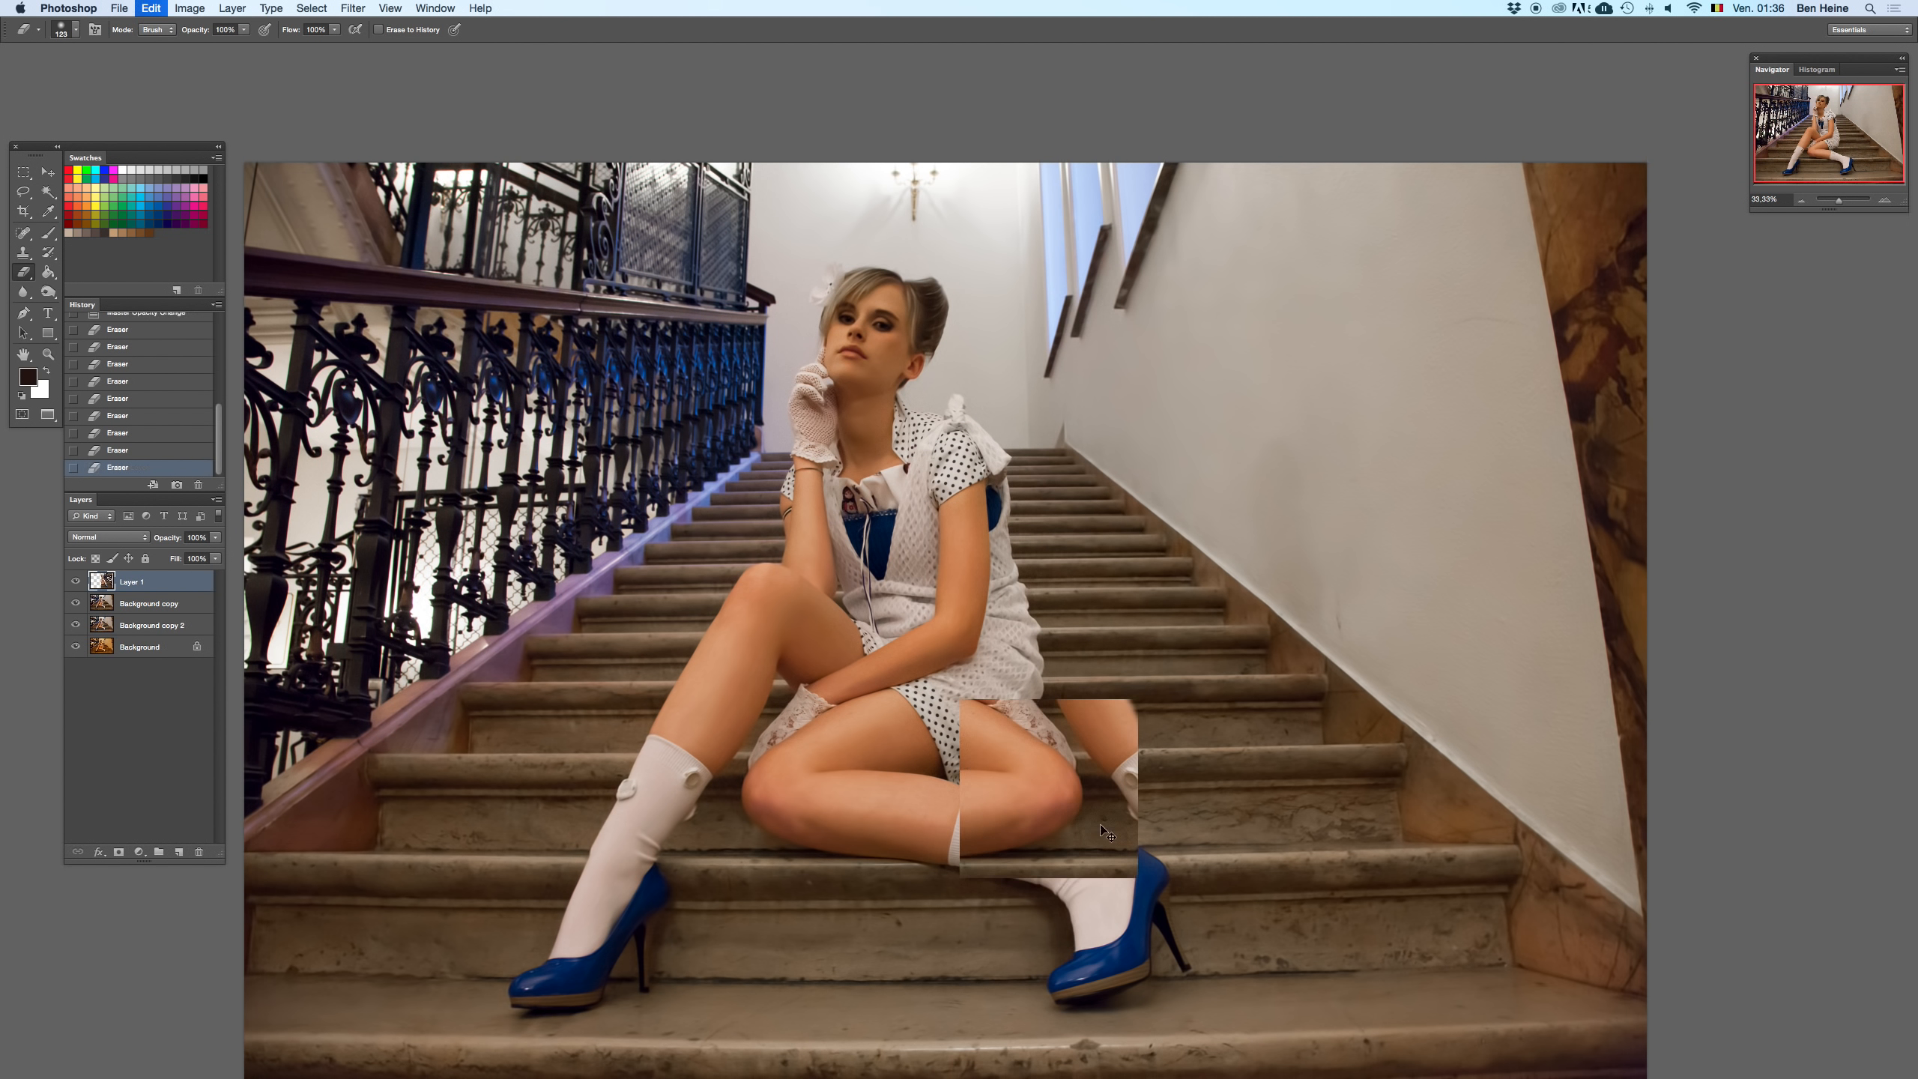
{"action": "mouse_move", "coordinate": [1181, 811]}
{"action": "left_mouse_down"}
{"action": "mouse_move", "coordinate": [1305, 1005]}
{"action": "mouse_move", "coordinate": [1278, 1004]}
{"action": "mouse_move", "coordinate": [1253, 964]}
{"action": "mouse_move", "coordinate": [1248, 999]}
{"action": "mouse_move", "coordinate": [1206, 987]}
{"action": "mouse_move", "coordinate": [1191, 927]}
{"action": "mouse_move", "coordinate": [1195, 979]}
{"action": "left_mouse_up"}
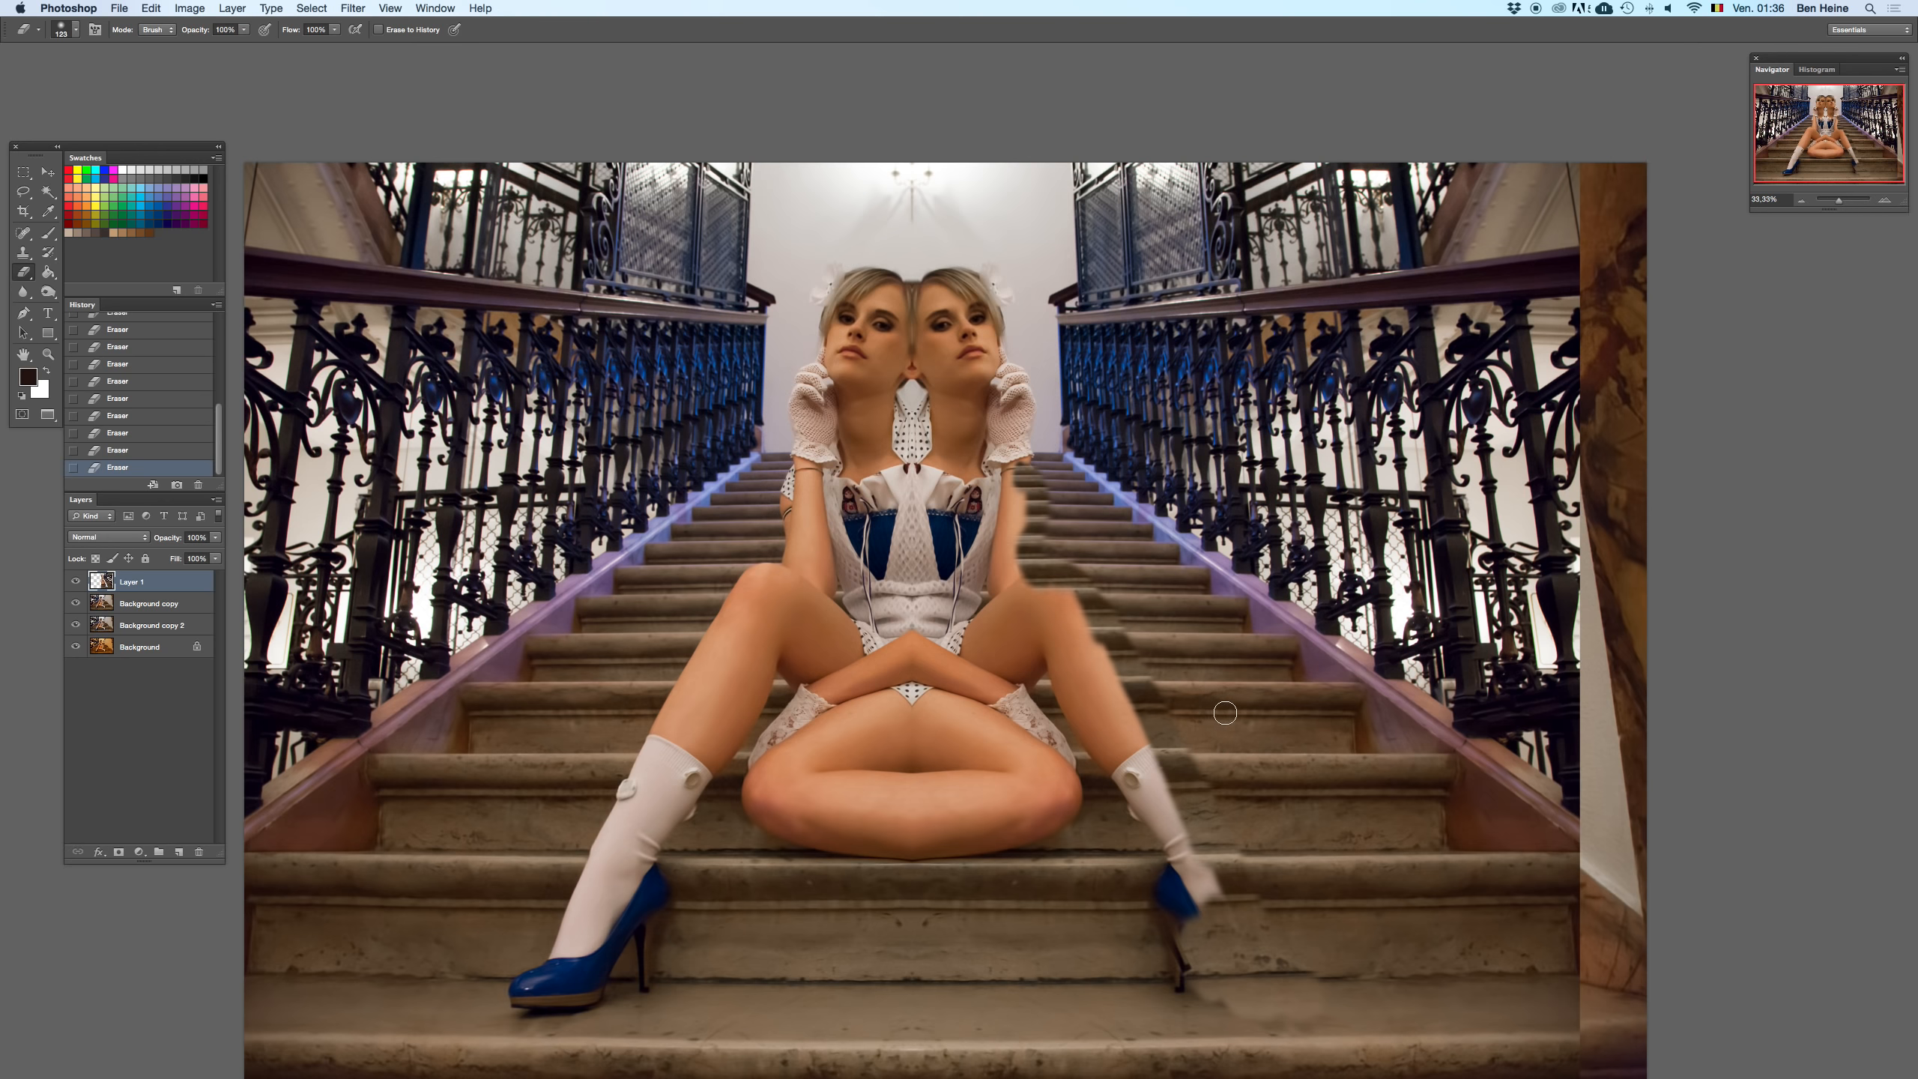
- Enlarge the eraser and erase the mirrored lower leg and shoe to reveal the woman's original leg
{"action": "right_click", "coordinate": [1225, 714]}
{"action": "left_click_drag", "start_coordinate": [1339, 748], "coordinate": [1345, 747]}
{"action": "mouse_move", "coordinate": [1186, 988]}
{"action": "left_mouse_down"}
{"action": "mouse_move", "coordinate": [1179, 854]}
{"action": "mouse_move", "coordinate": [1212, 924]}
{"action": "mouse_move", "coordinate": [1218, 885]}
{"action": "mouse_move", "coordinate": [1216, 910]}
{"action": "mouse_move", "coordinate": [1146, 777]}
{"action": "mouse_move", "coordinate": [1171, 807]}
{"action": "mouse_move", "coordinate": [1122, 786]}
{"action": "mouse_move", "coordinate": [1099, 671]}
{"action": "left_mouse_up"}
{"action": "right_click", "coordinate": [1169, 650]}
{"action": "left_click", "coordinate": [1270, 700]}
{"action": "mouse_move", "coordinate": [1032, 755]}
{"action": "left_mouse_down"}
{"action": "mouse_move", "coordinate": [1019, 799]}
{"action": "mouse_move", "coordinate": [1064, 750]}
{"action": "mouse_move", "coordinate": [1114, 918]}
{"action": "mouse_move", "coordinate": [1179, 950]}
{"action": "mouse_move", "coordinate": [965, 878]}
{"action": "mouse_move", "coordinate": [937, 886]}
{"action": "mouse_move", "coordinate": [959, 758]}
{"action": "mouse_move", "coordinate": [760, 857]}
{"action": "mouse_move", "coordinate": [924, 744]}
{"action": "mouse_move", "coordinate": [1008, 914]}
{"action": "mouse_move", "coordinate": [1095, 944]}
{"action": "left_mouse_up"}
{"action": "scroll", "coordinate": [1096, 944], "scroll_direction": "down", "scroll_amount": 5}
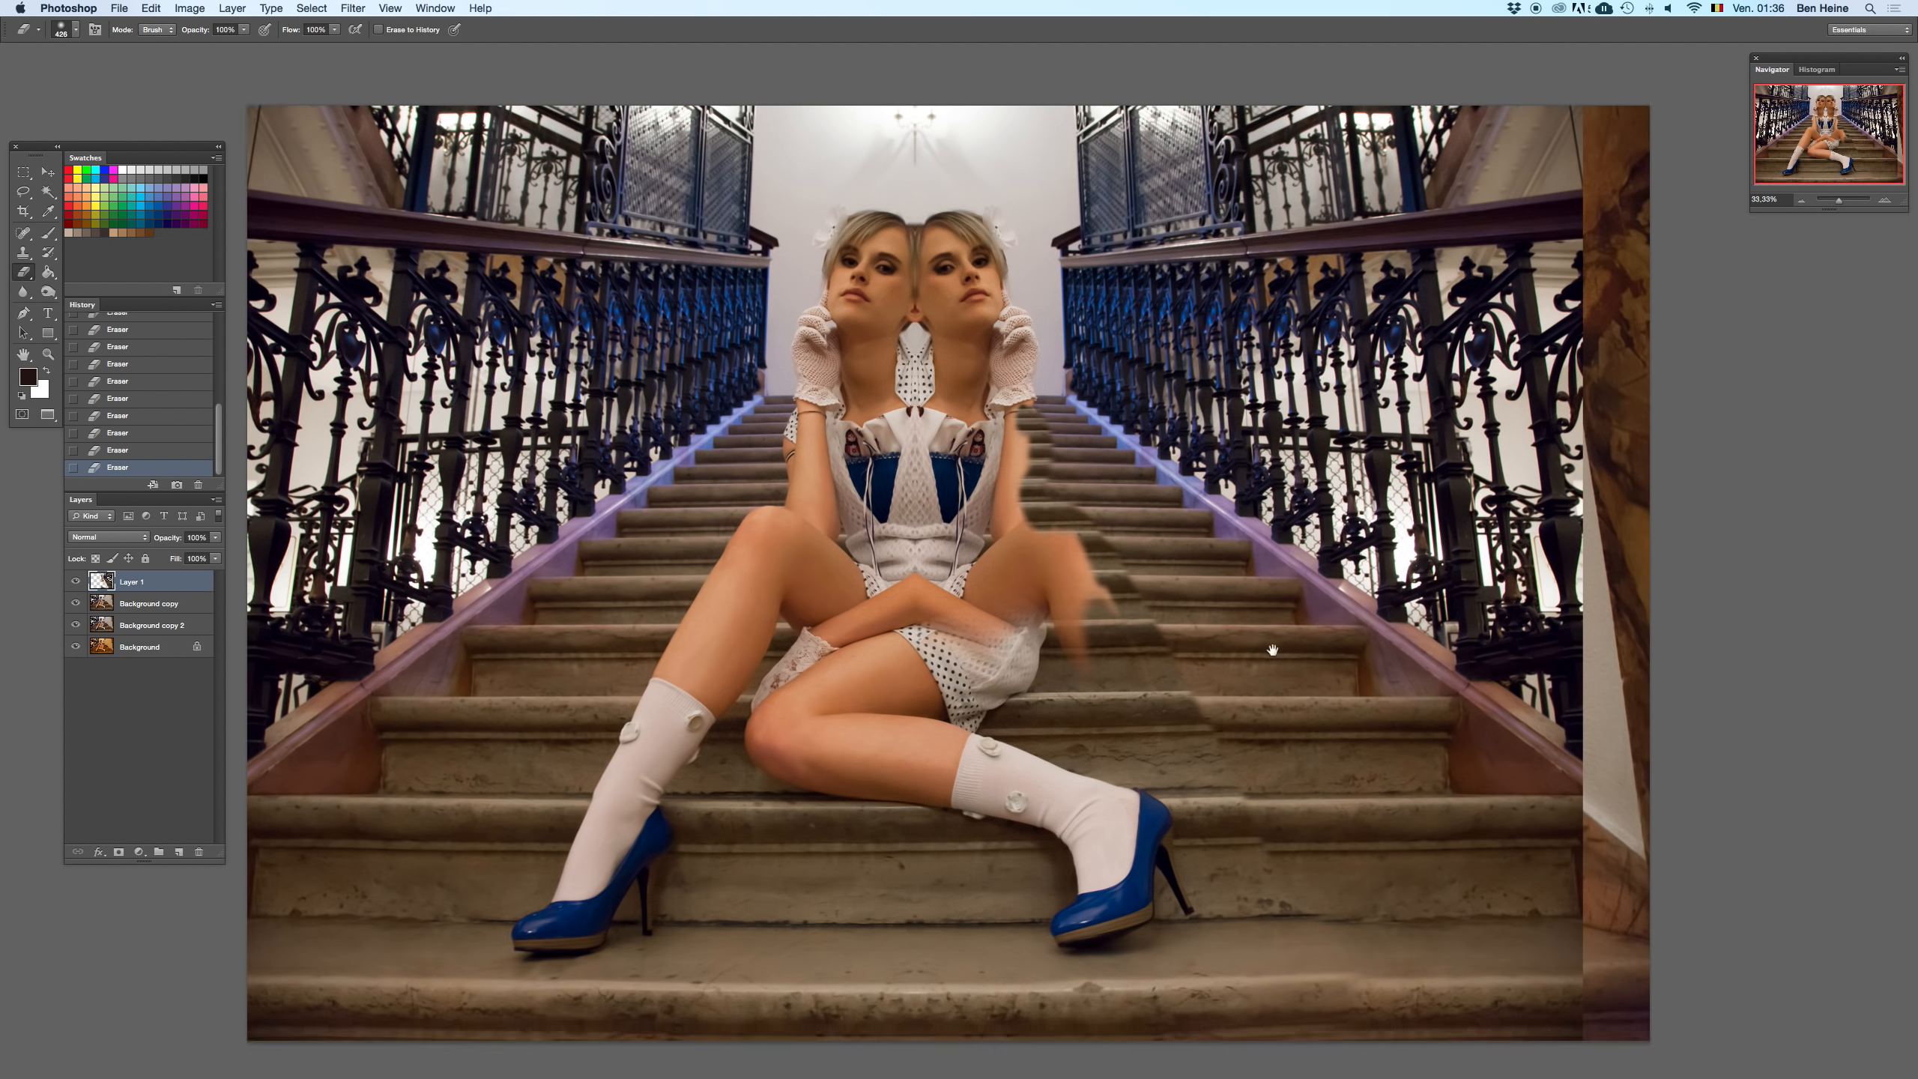
{"action": "left_click_drag", "start_coordinate": [1272, 872], "coordinate": [1124, 870]}
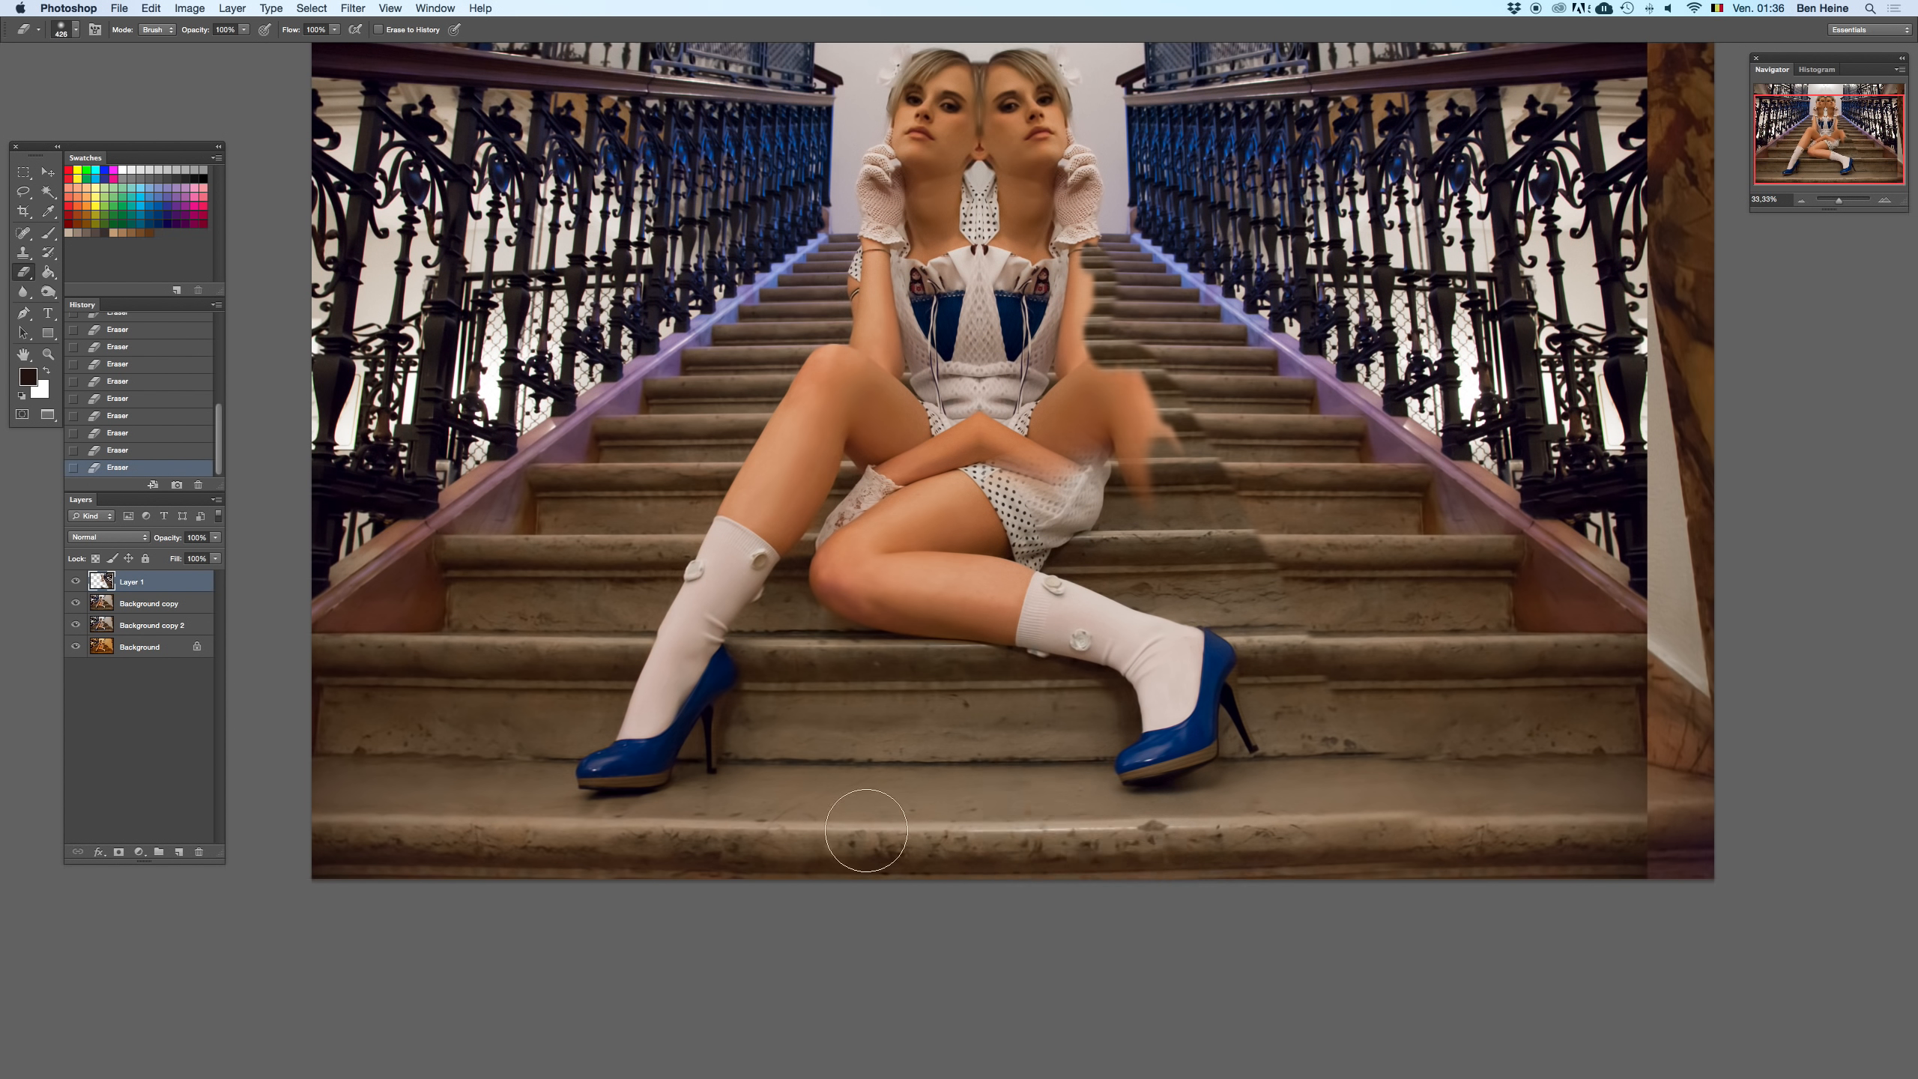
- Erase the remaining mirrored knee, arm, torso and face on Layer 1 to reveal the woman's original figure
{"action": "mouse_move", "coordinate": [1069, 525]}
{"action": "left_mouse_down"}
{"action": "mouse_move", "coordinate": [1094, 526]}
{"action": "mouse_move", "coordinate": [1021, 455]}
{"action": "left_mouse_up"}
{"action": "scroll", "coordinate": [932, 434], "scroll_direction": "up", "scroll_amount": 5}
{"action": "mouse_move", "coordinate": [1031, 521]}
{"action": "left_mouse_down"}
{"action": "mouse_move", "coordinate": [1004, 351]}
{"action": "mouse_move", "coordinate": [1023, 351]}
{"action": "mouse_move", "coordinate": [981, 368]}
{"action": "mouse_move", "coordinate": [1035, 380]}
{"action": "mouse_move", "coordinate": [1065, 335]}
{"action": "mouse_move", "coordinate": [1091, 454]}
{"action": "left_mouse_up"}
{"action": "left_click_drag", "start_coordinate": [1118, 475], "coordinate": [1068, 476]}
{"action": "mouse_move", "coordinate": [1058, 469]}
{"action": "left_mouse_down"}
{"action": "mouse_move", "coordinate": [1101, 499]}
{"action": "mouse_move", "coordinate": [1072, 478]}
{"action": "mouse_move", "coordinate": [1021, 580]}
{"action": "mouse_move", "coordinate": [1111, 504]}
{"action": "mouse_move", "coordinate": [1101, 627]}
{"action": "mouse_move", "coordinate": [1045, 690]}
{"action": "mouse_move", "coordinate": [1066, 699]}
{"action": "left_mouse_up"}
{"action": "right_click", "coordinate": [1129, 526]}
{"action": "left_click_drag", "start_coordinate": [1215, 577], "coordinate": [1240, 577]}
{"action": "key", "text": "Return"}
{"action": "left_click_drag", "start_coordinate": [1366, 638], "coordinate": [1427, 638]}
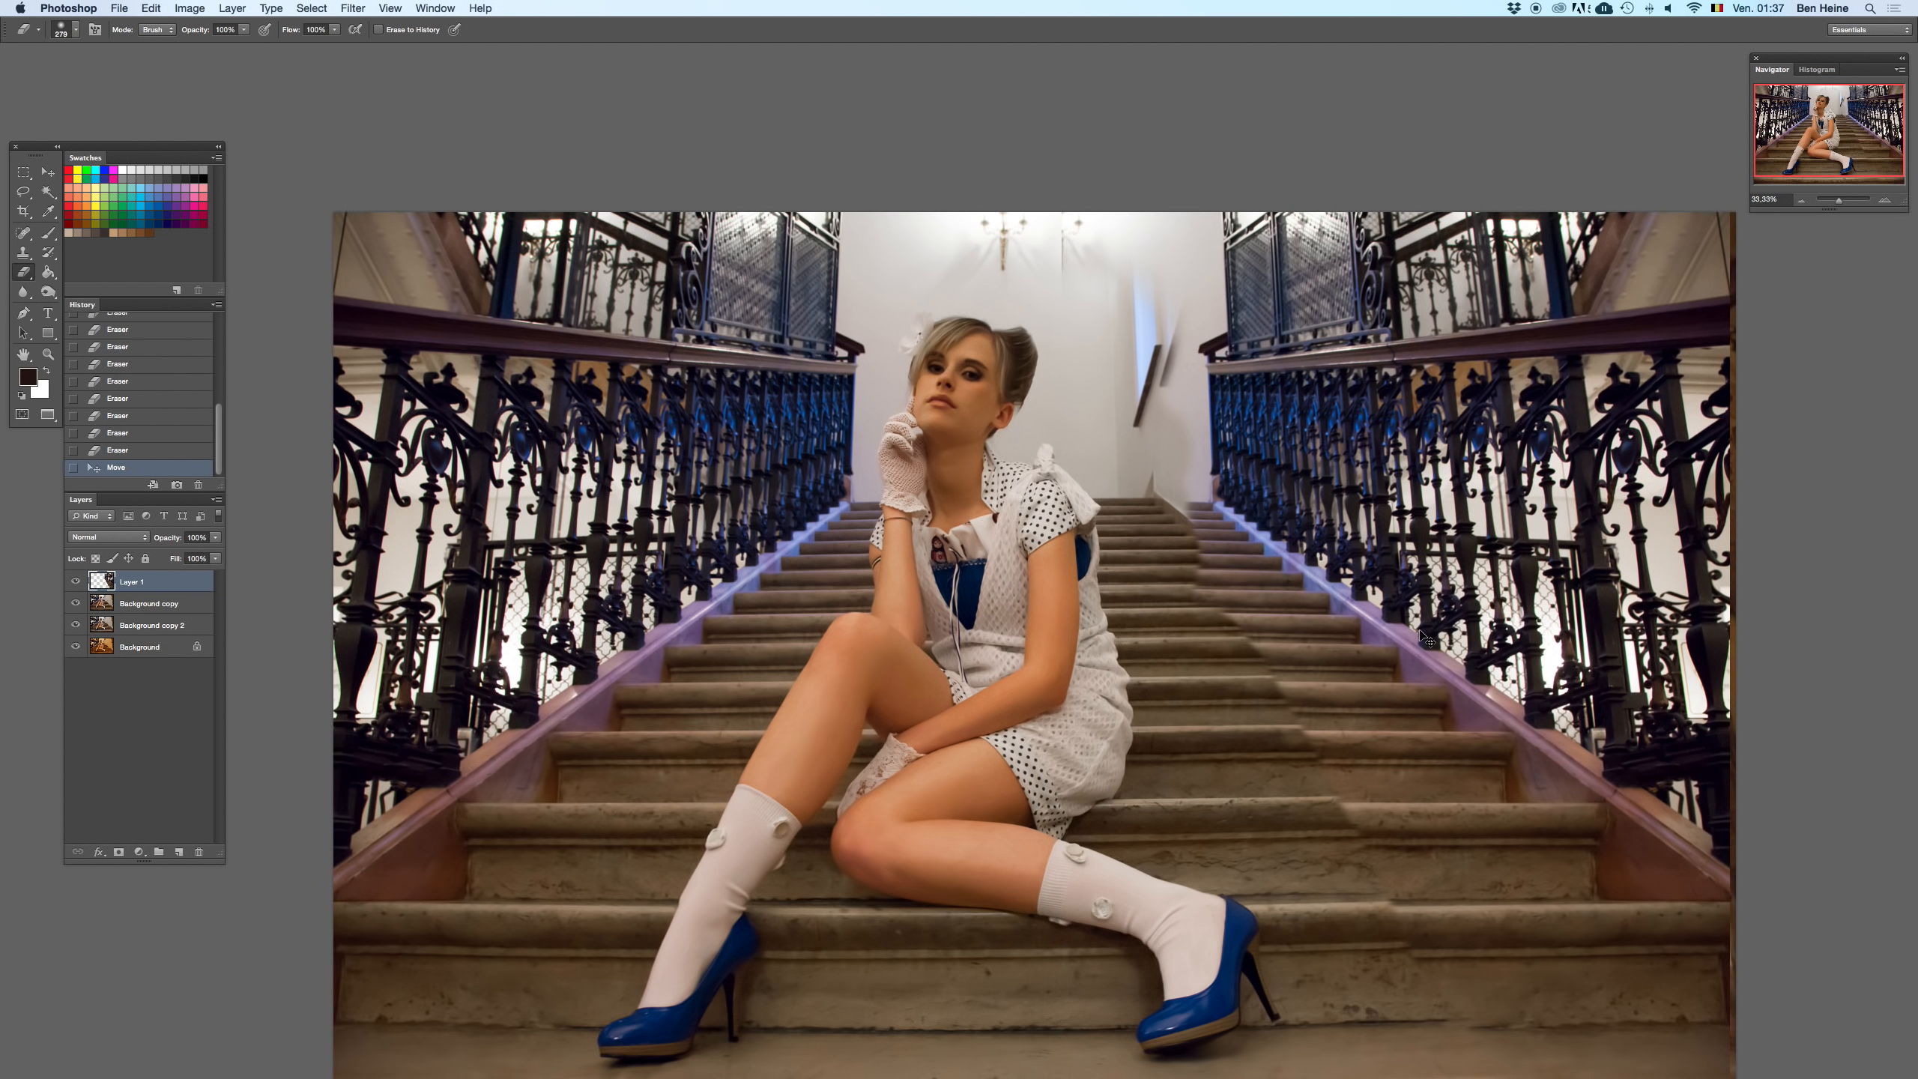
- Undo the accidental layer moves, erase the leftover traces around the woman's head, and resize the eraser brush
{"action": "key", "text": "super+z"}
{"action": "left_click_drag", "start_coordinate": [1018, 308], "coordinate": [997, 303]}
{"action": "left_click_drag", "start_coordinate": [1141, 568], "coordinate": [1146, 452]}
{"action": "left_click_drag", "start_coordinate": [1289, 508], "coordinate": [1316, 509]}
{"action": "key", "text": "super+z"}
{"action": "right_click", "coordinate": [972, 694]}
{"action": "left_click_drag", "start_coordinate": [1132, 659], "coordinate": [1141, 660]}
{"action": "key", "text": "Return"}
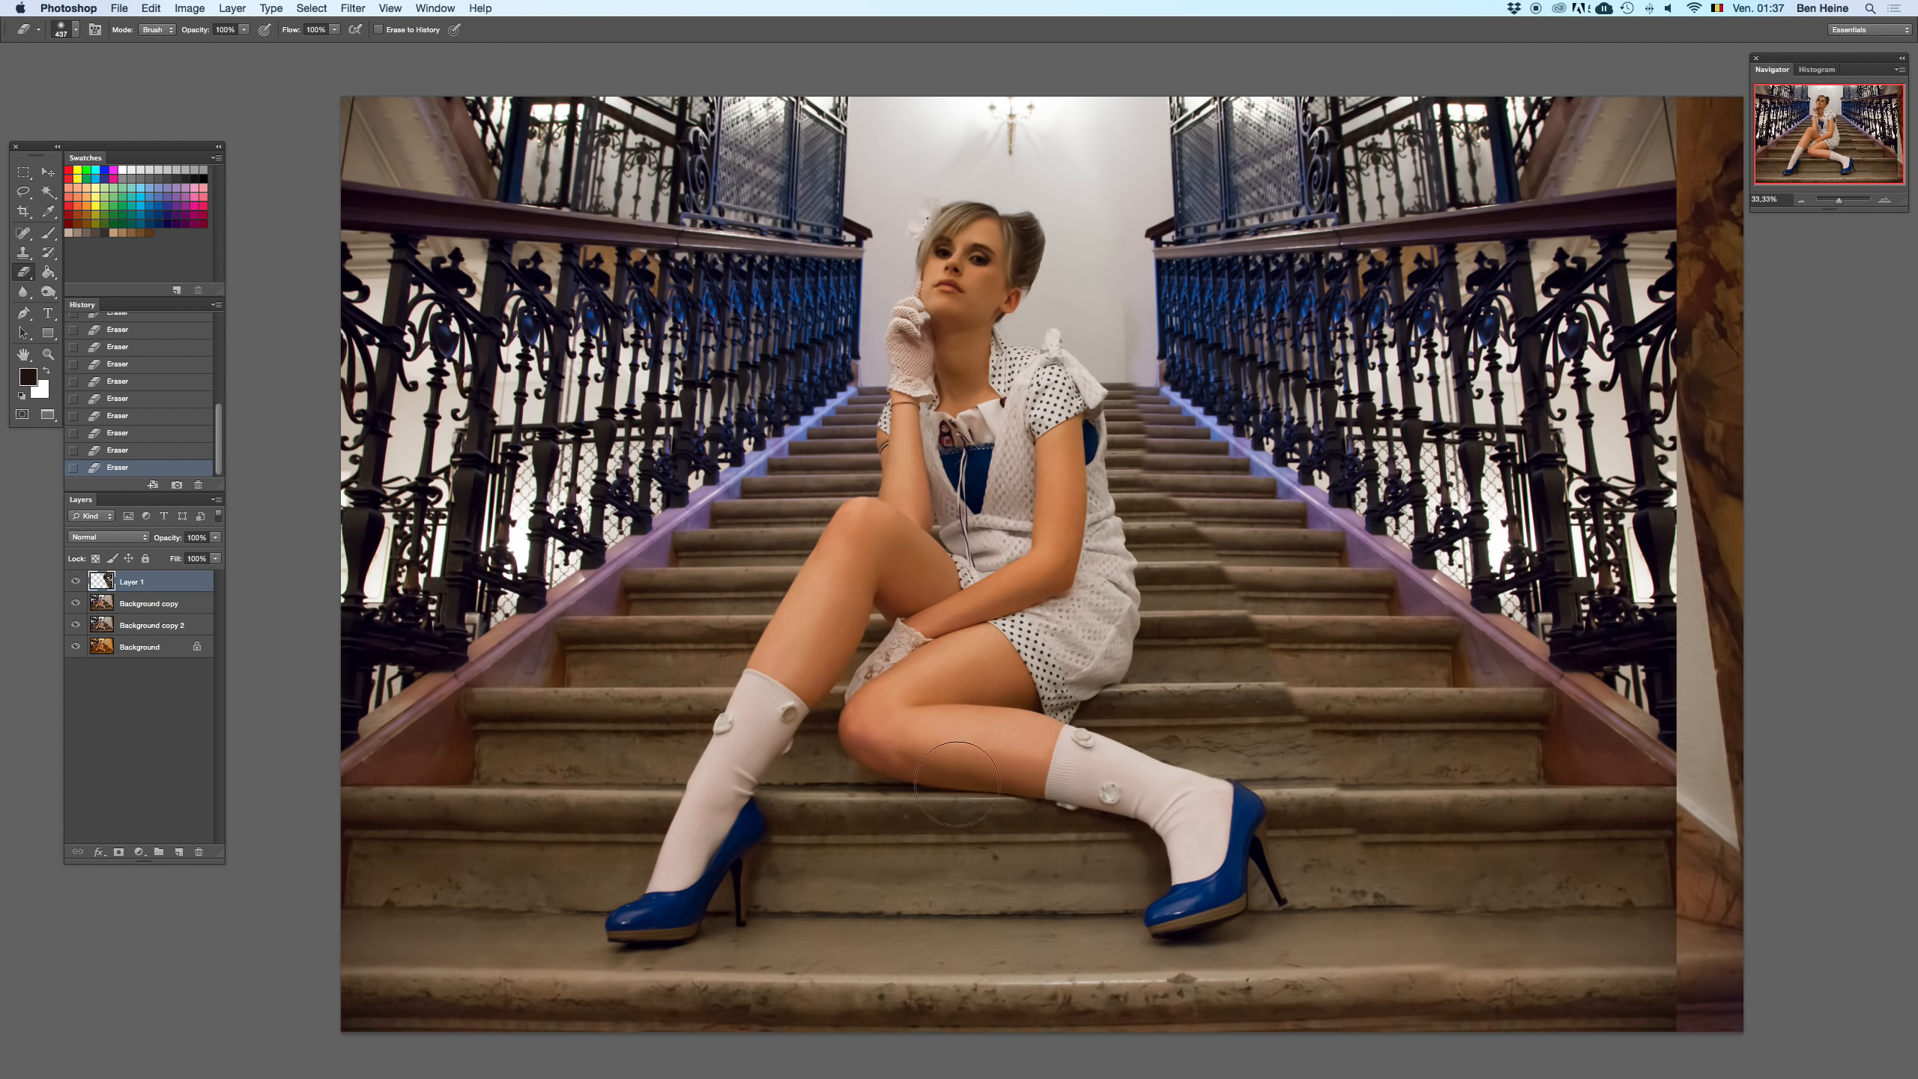
- Select Layer 1 together with the Background copy layer and merge them into one layer
{"action": "left_click", "coordinate": [177, 608], "text": "shift"}
{"action": "right_click", "coordinate": [184, 599]}
{"action": "left_click", "coordinate": [264, 907]}
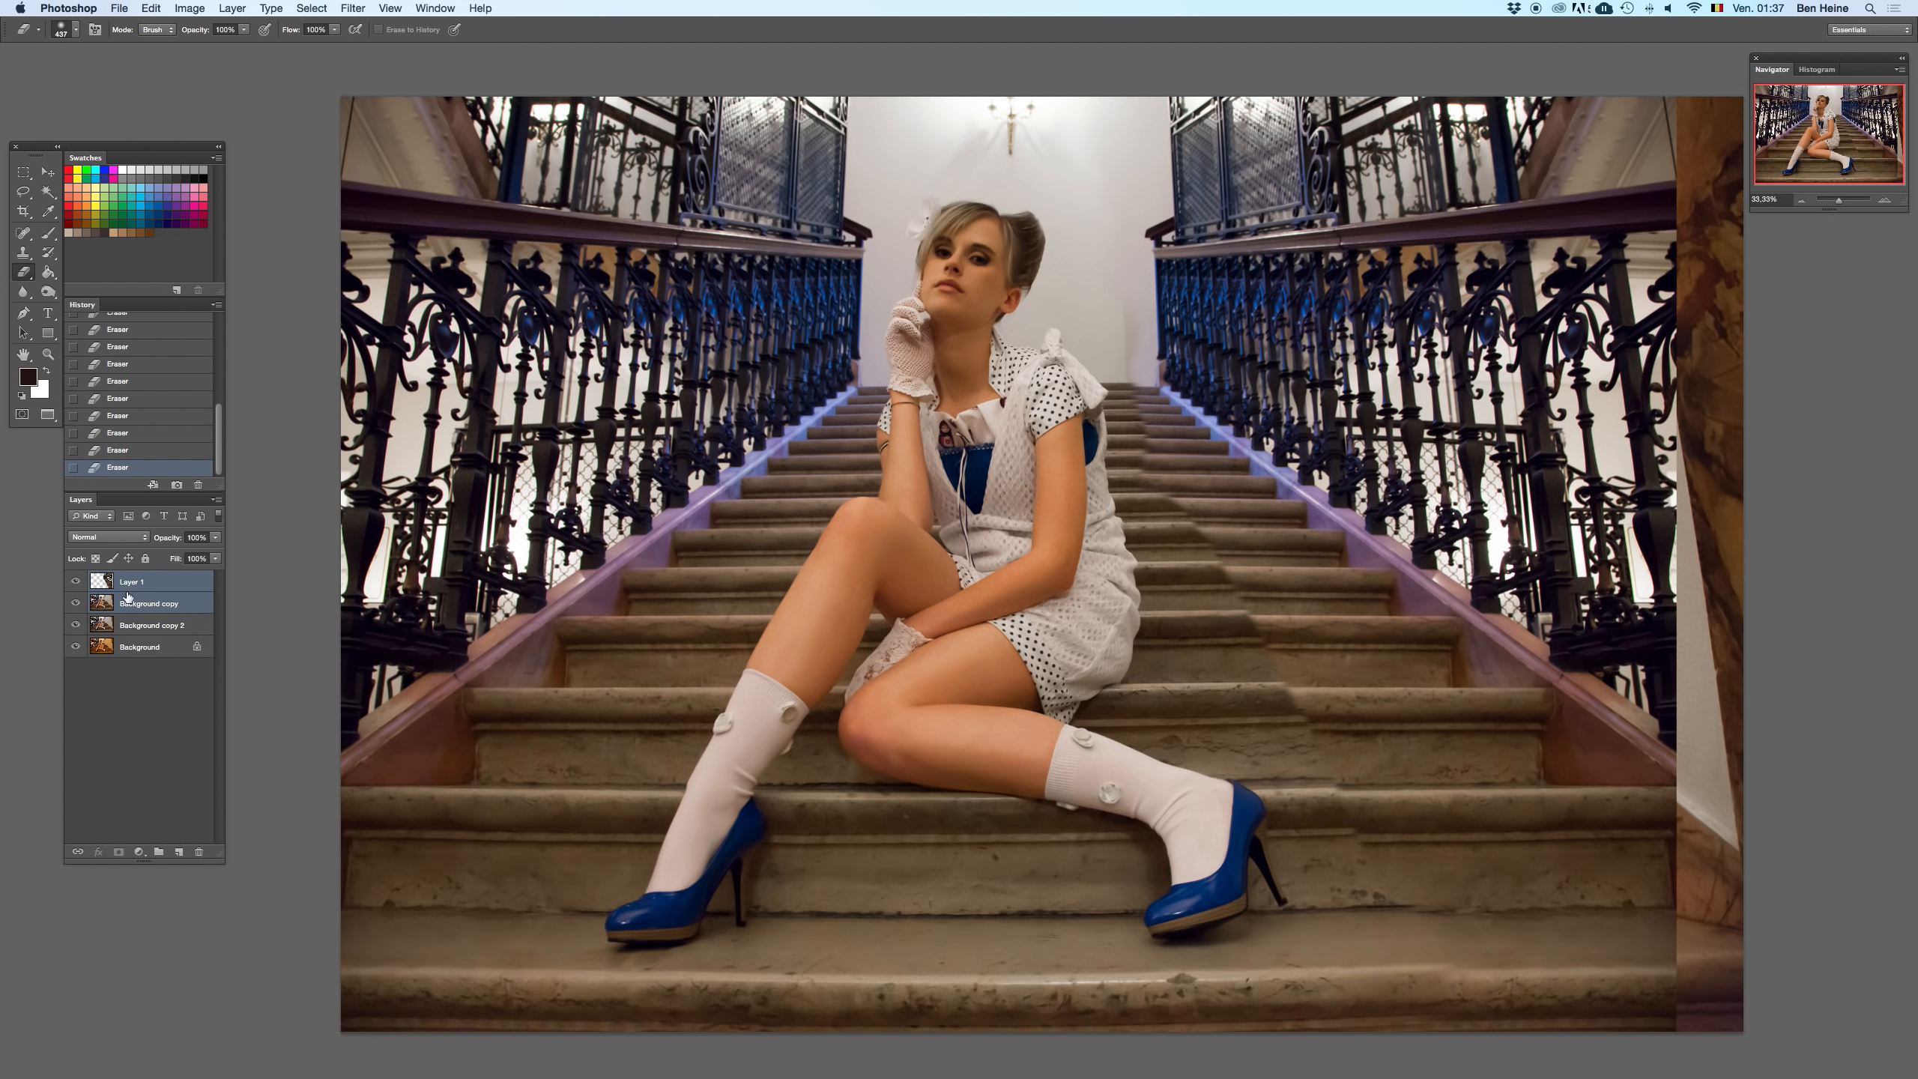
- Delete Layer 1 and restore it to compare the photo with and without the mirrored railing
{"action": "left_click", "coordinate": [128, 599]}
{"action": "left_click", "coordinate": [160, 583]}
{"action": "key", "text": "BackSpace"}
{"action": "key", "text": "super+z"}
{"action": "left_click_drag", "start_coordinate": [1839, 200], "coordinate": [1835, 200]}
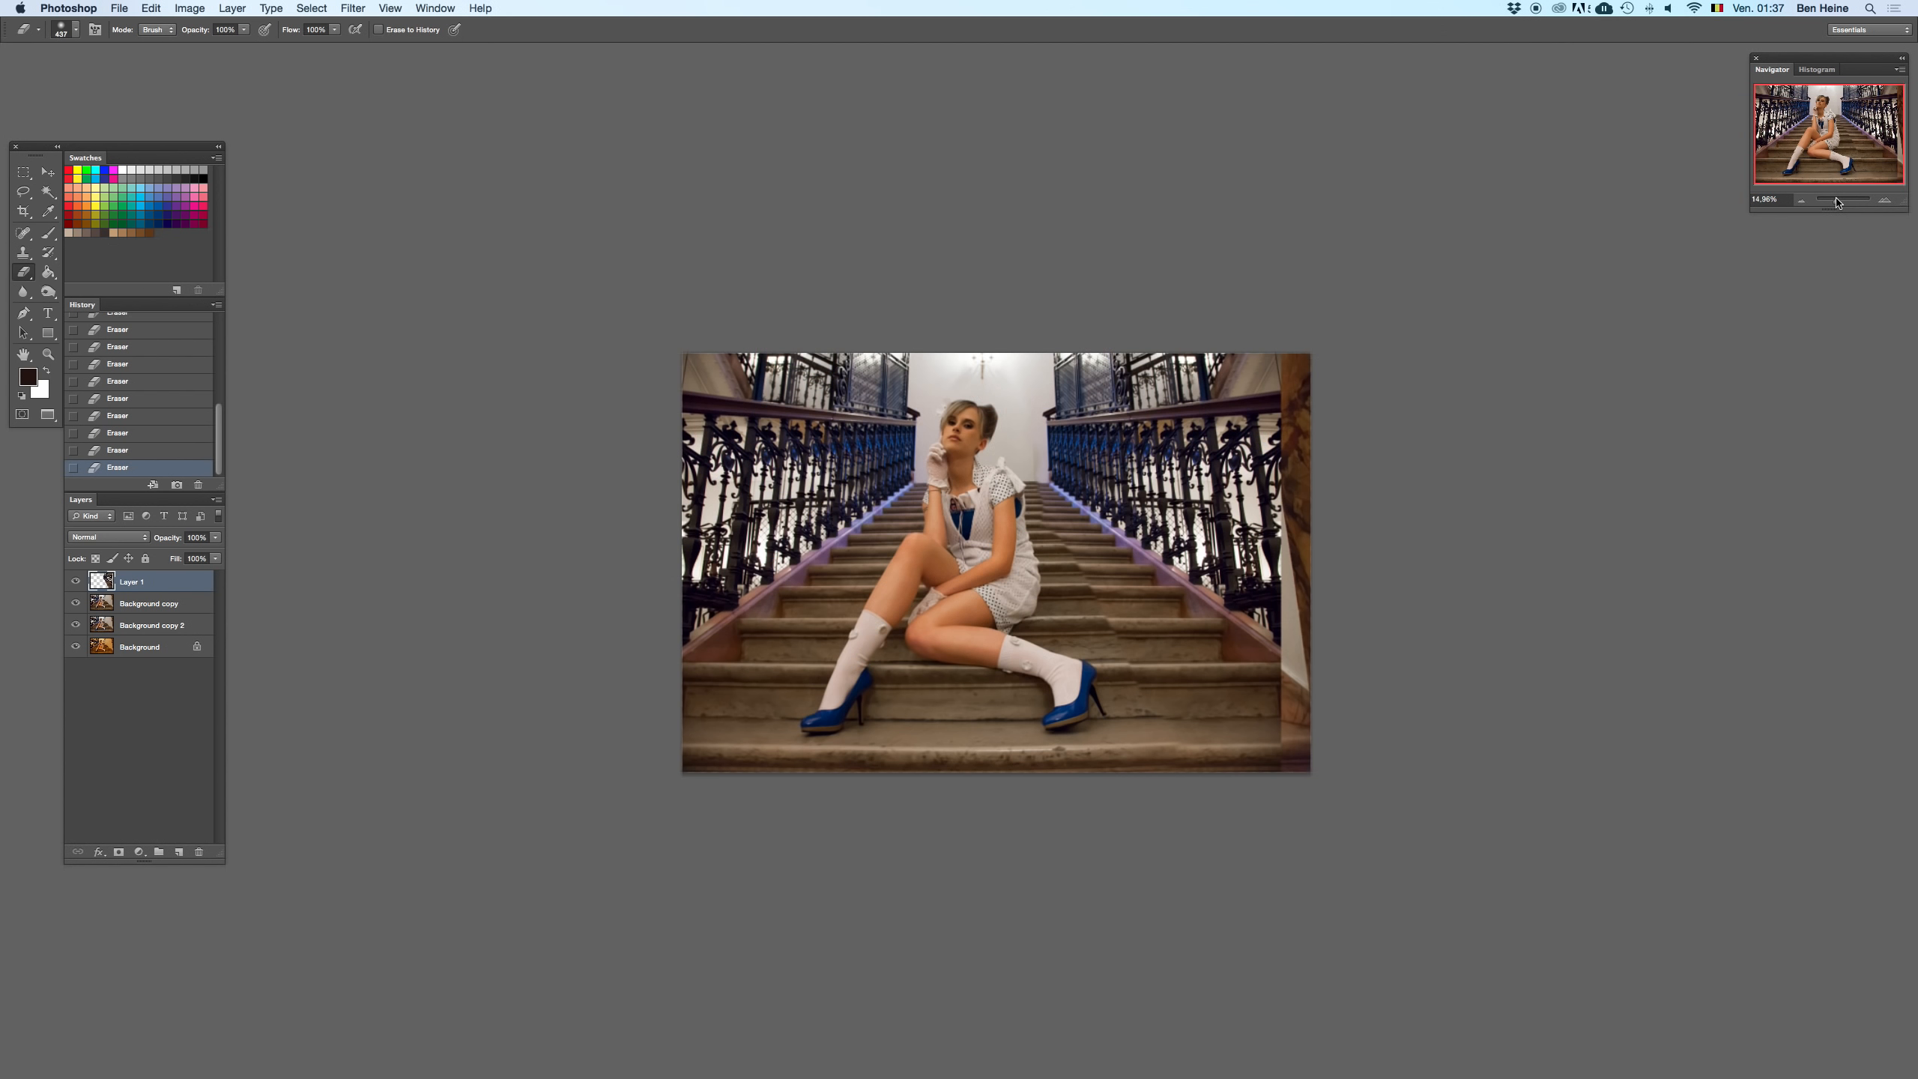
{"action": "key", "text": "super+z"}
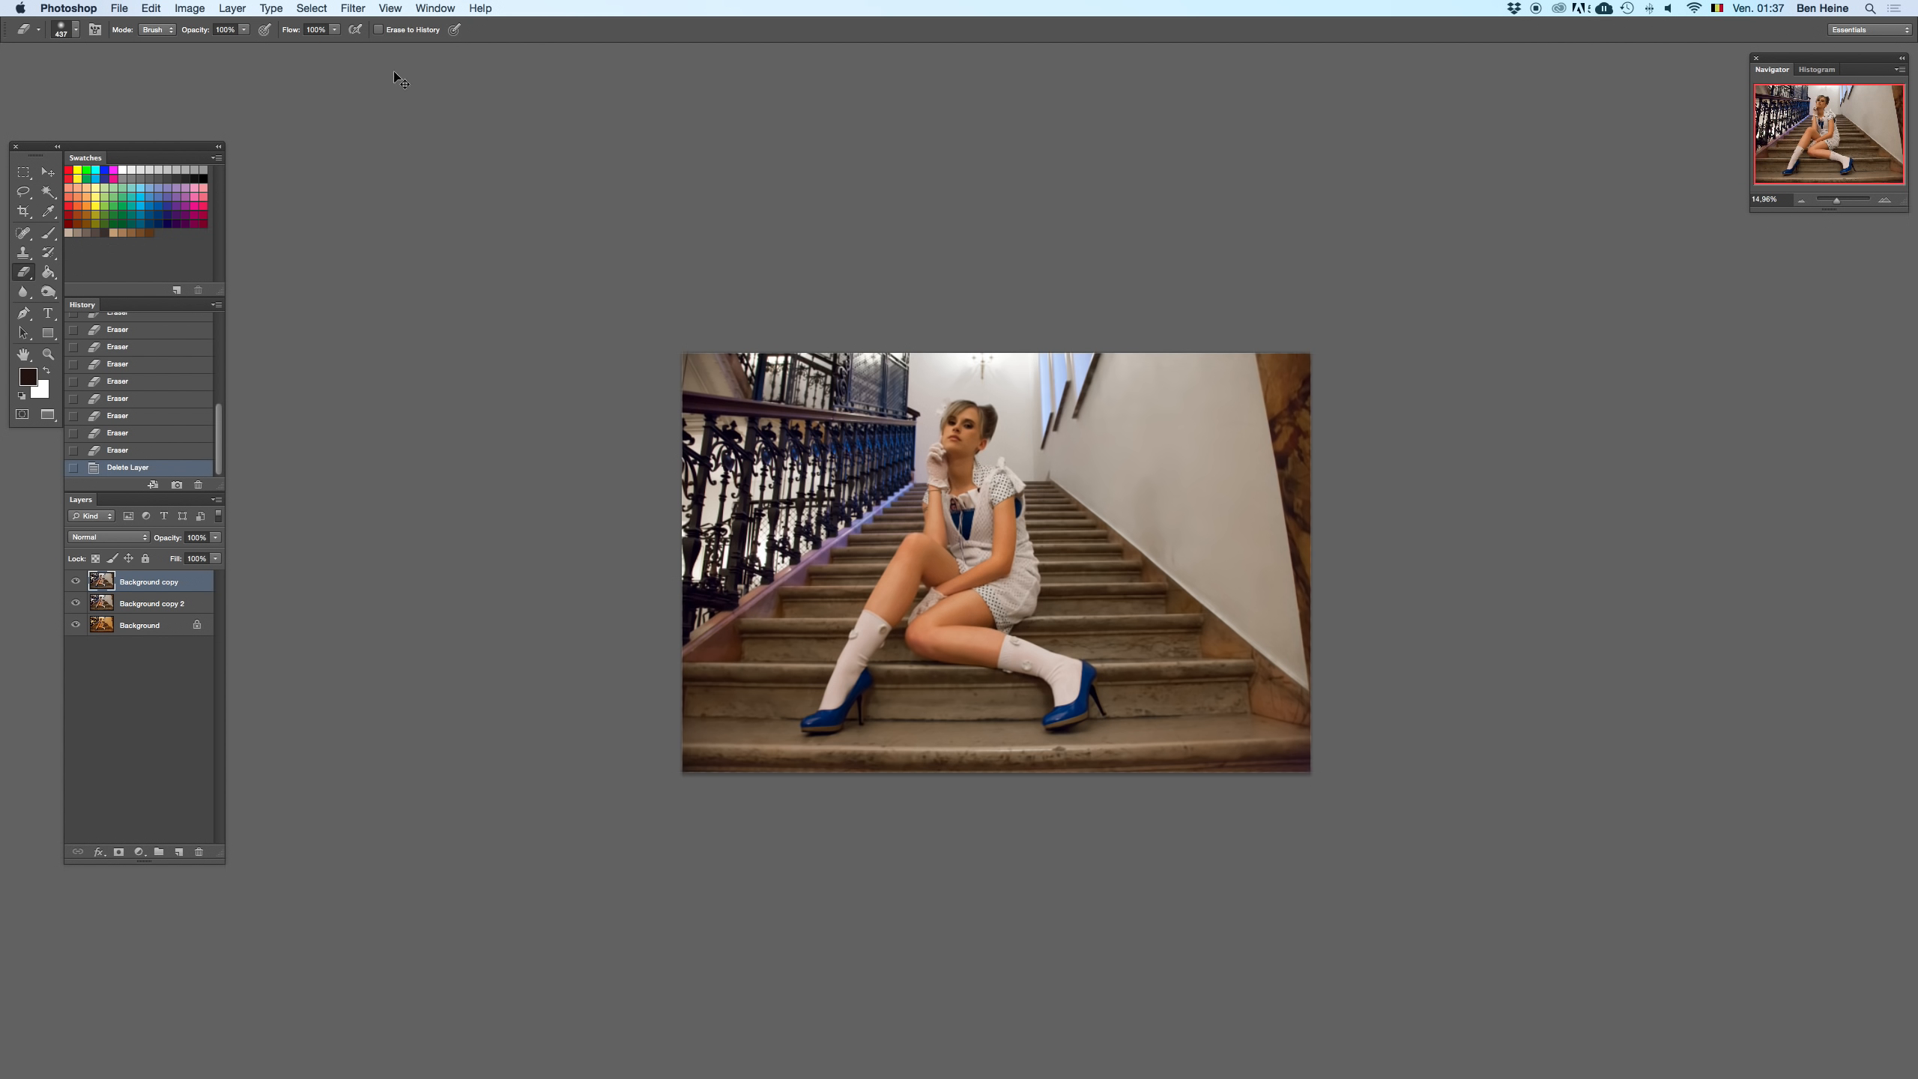
{"action": "key", "text": "super+z"}
- Crop away the leftover wall strip beyond the mirrored railing so the picture ends at the railing's outer edge
{"action": "left_click", "coordinate": [49, 173]}
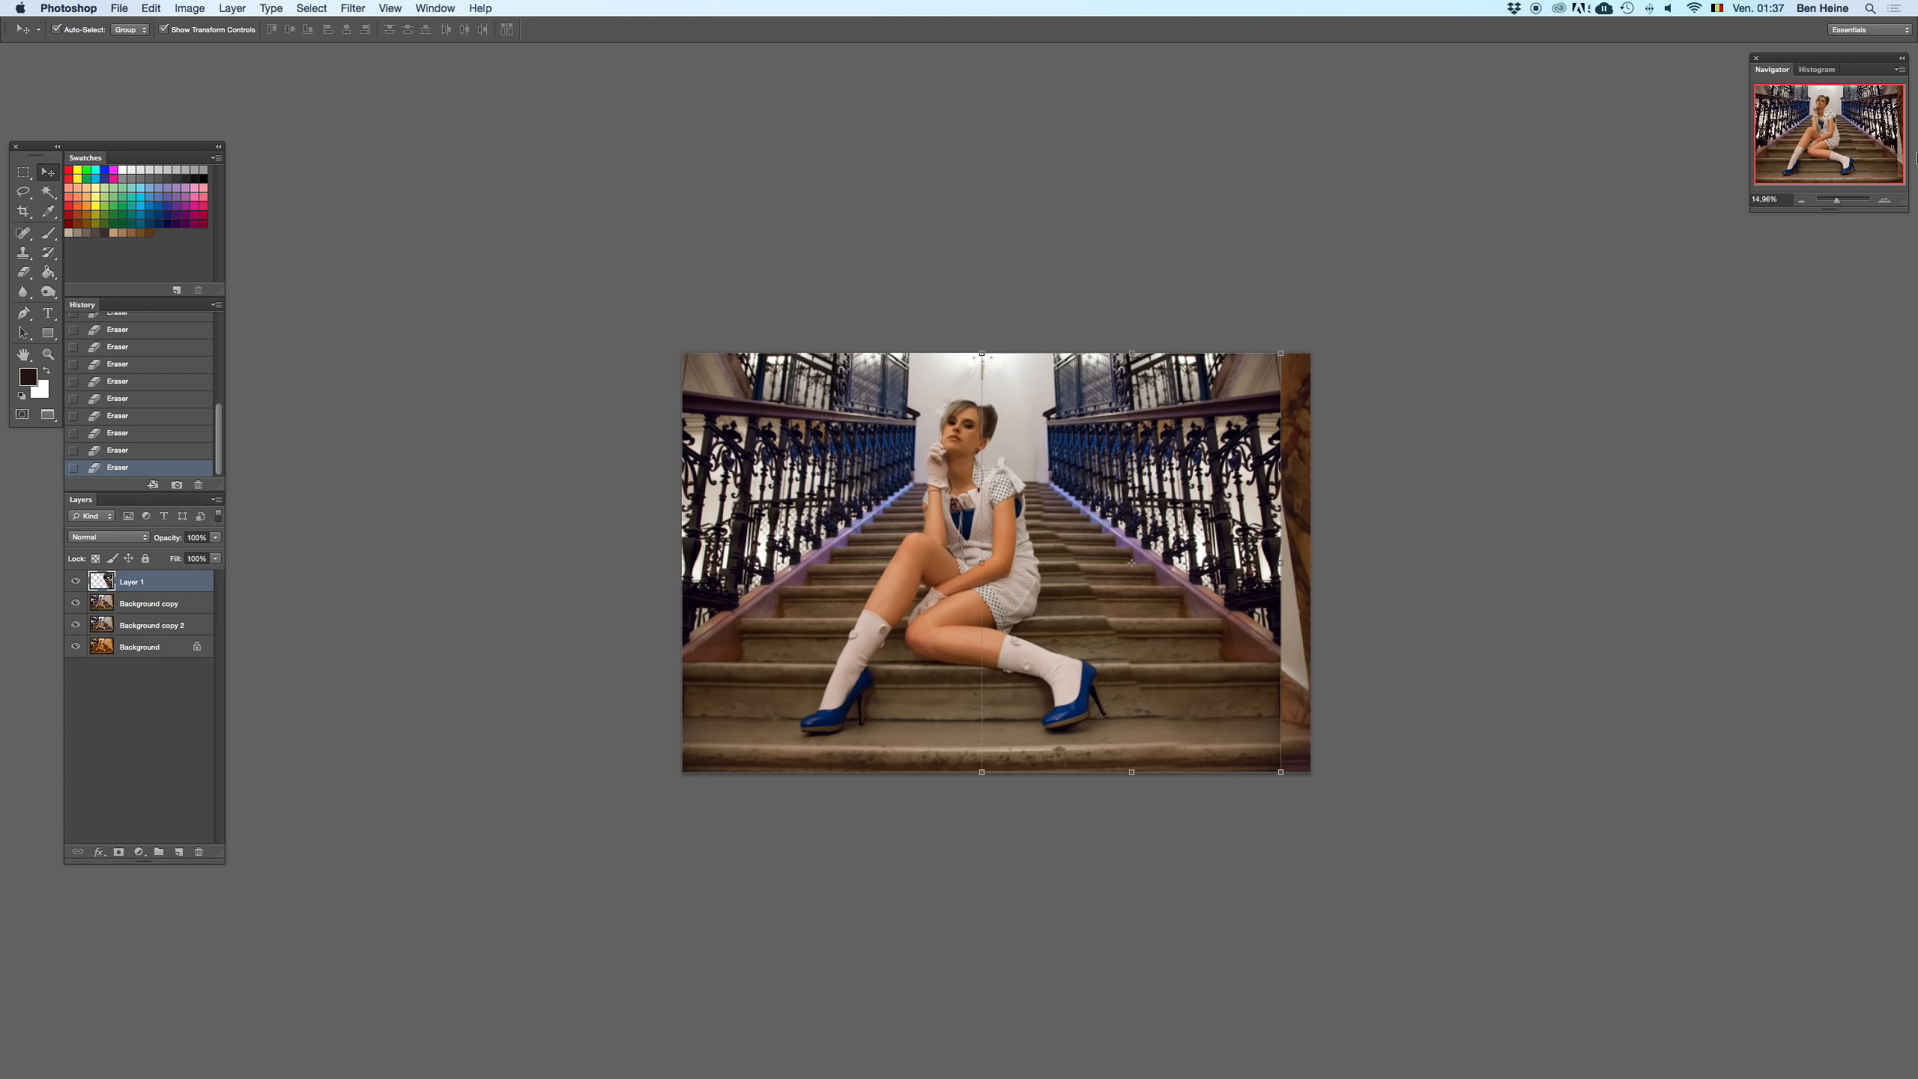
{"action": "left_click", "coordinate": [1885, 200]}
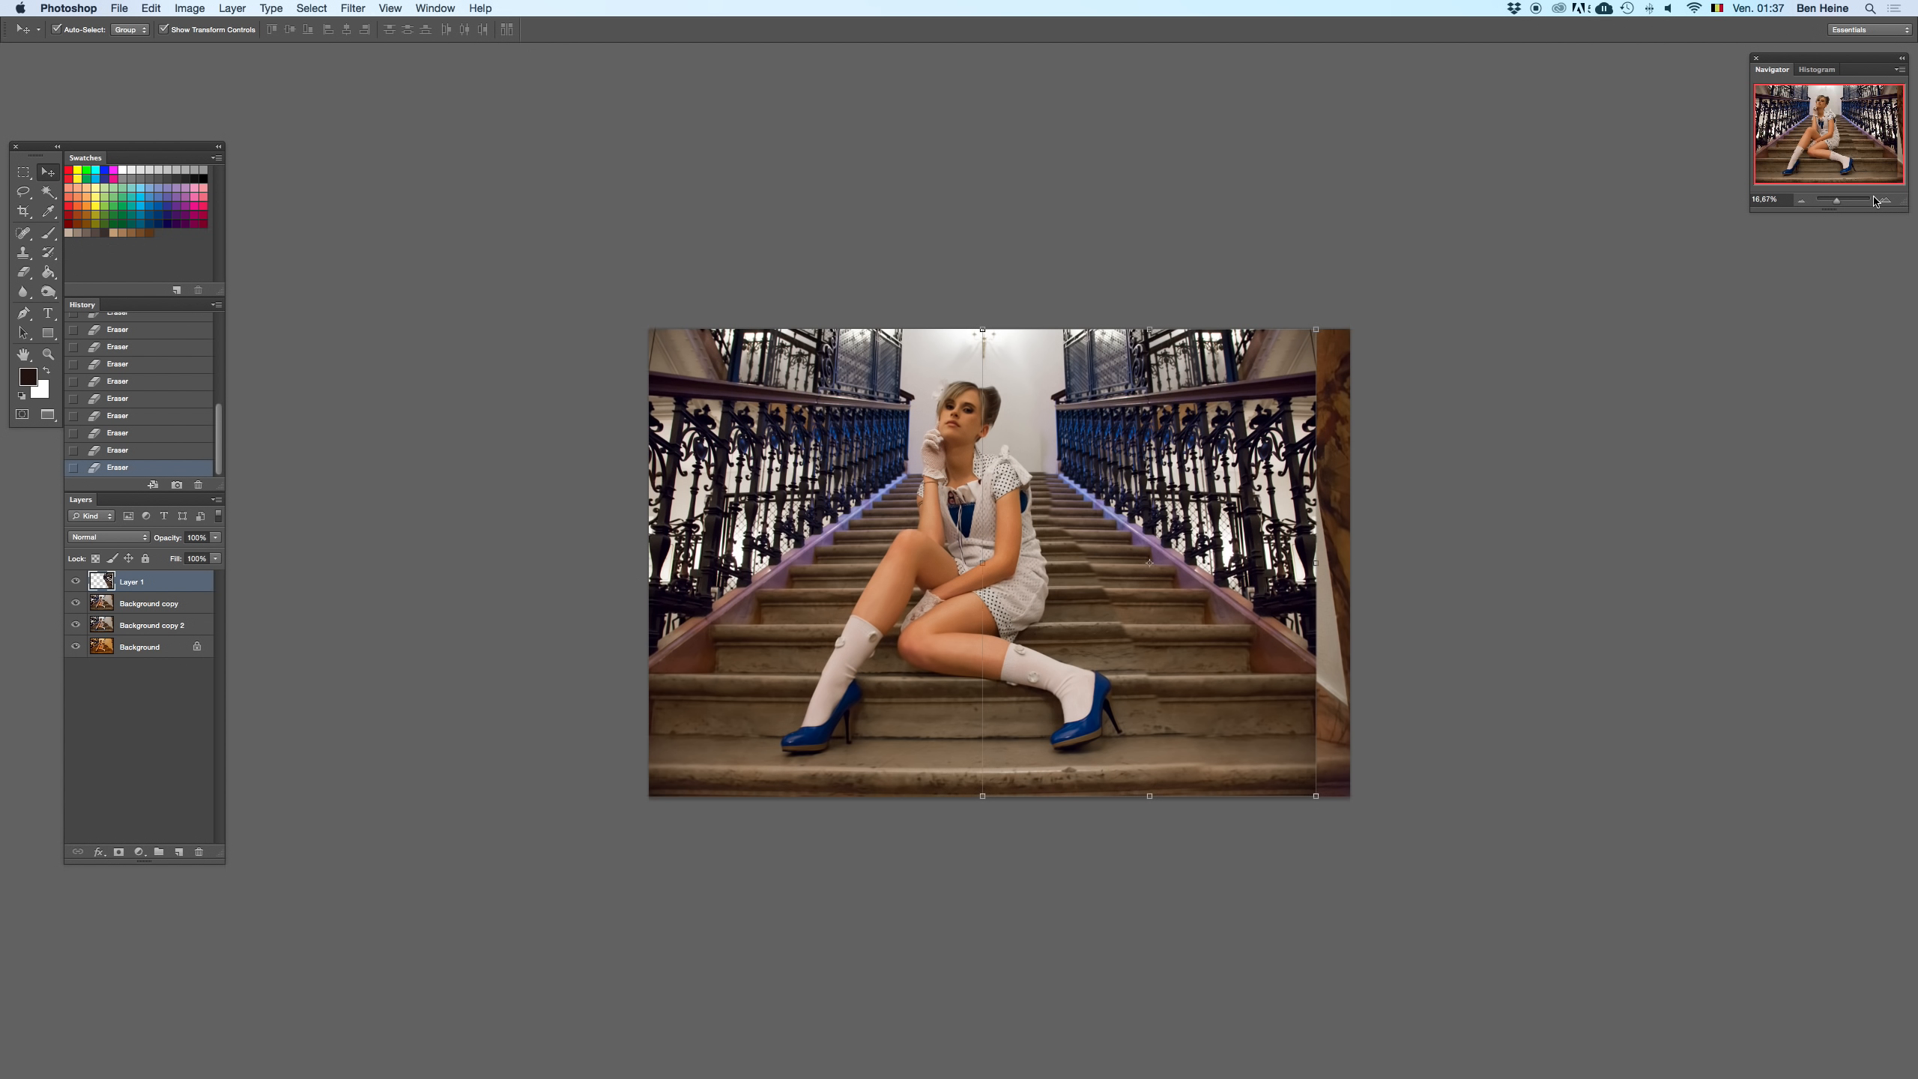
{"action": "left_click", "coordinate": [1884, 201]}
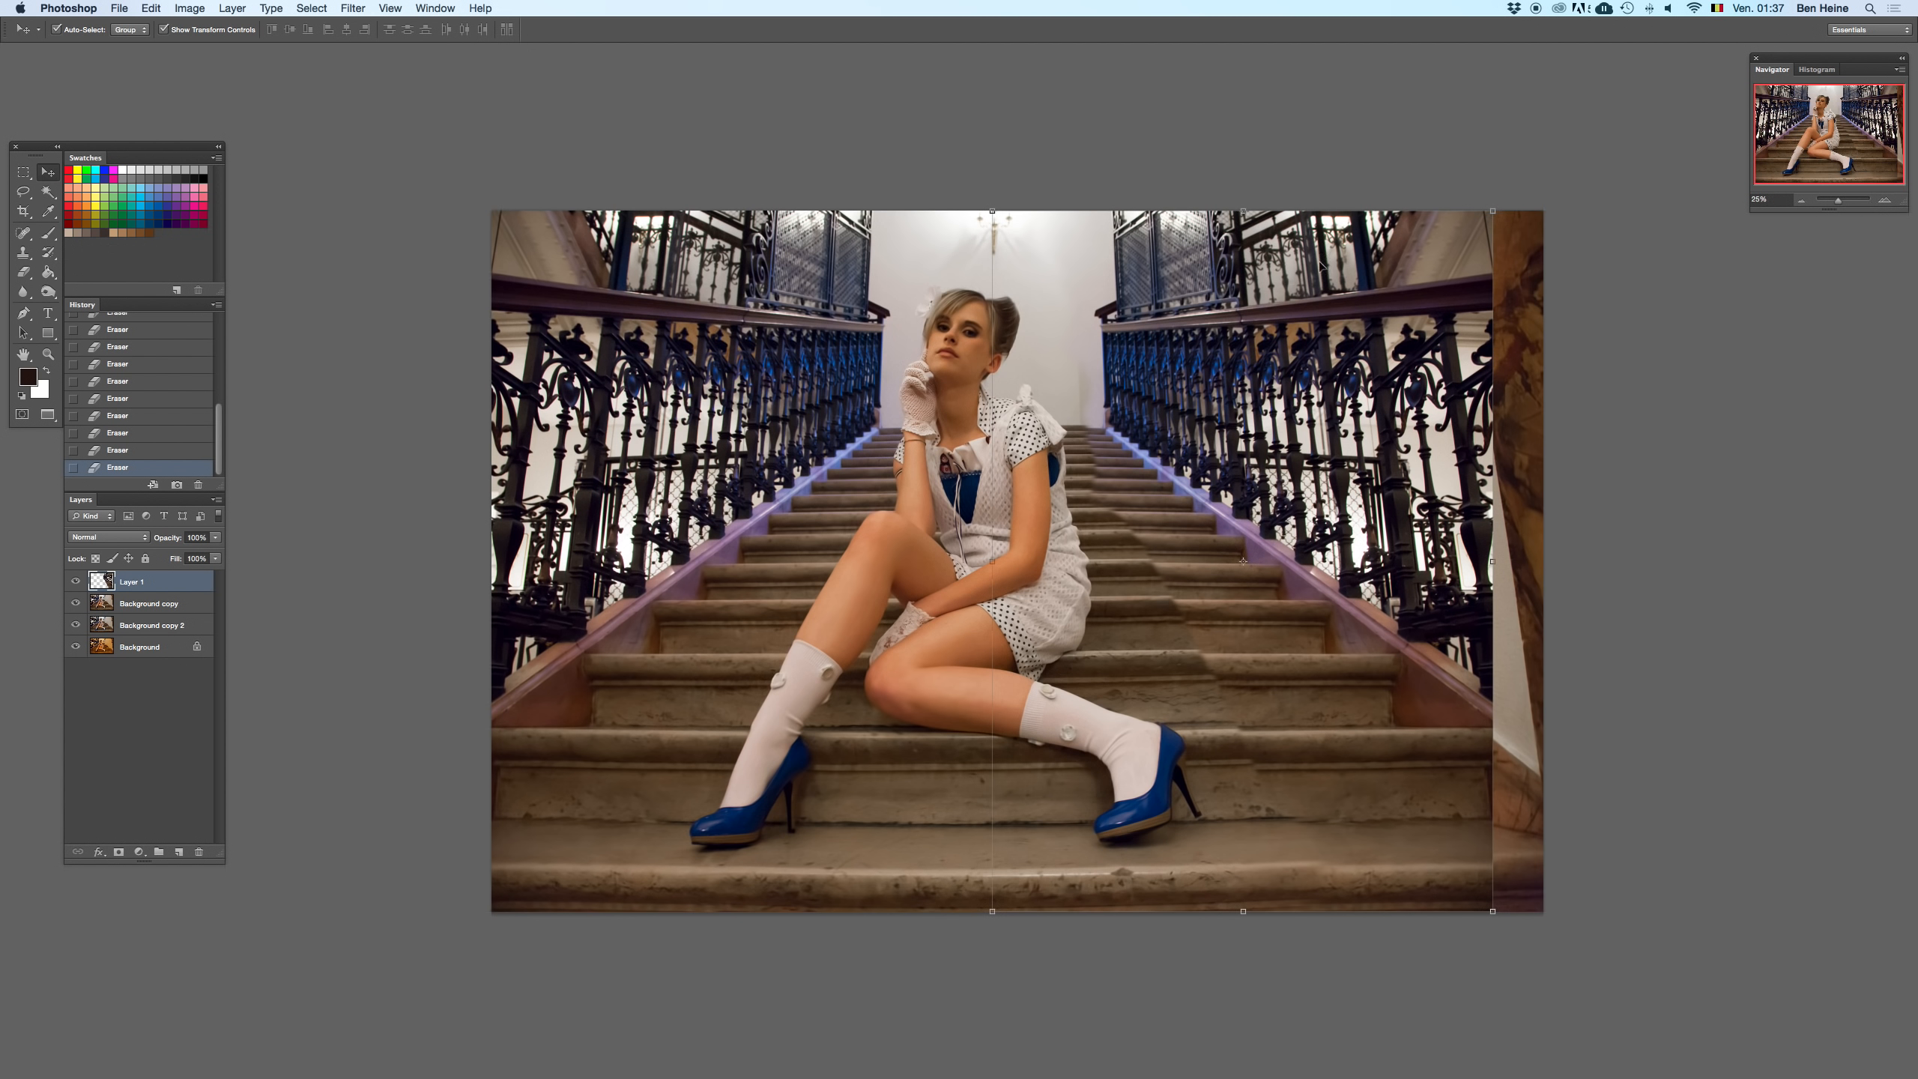
{"action": "left_click", "coordinate": [23, 211]}
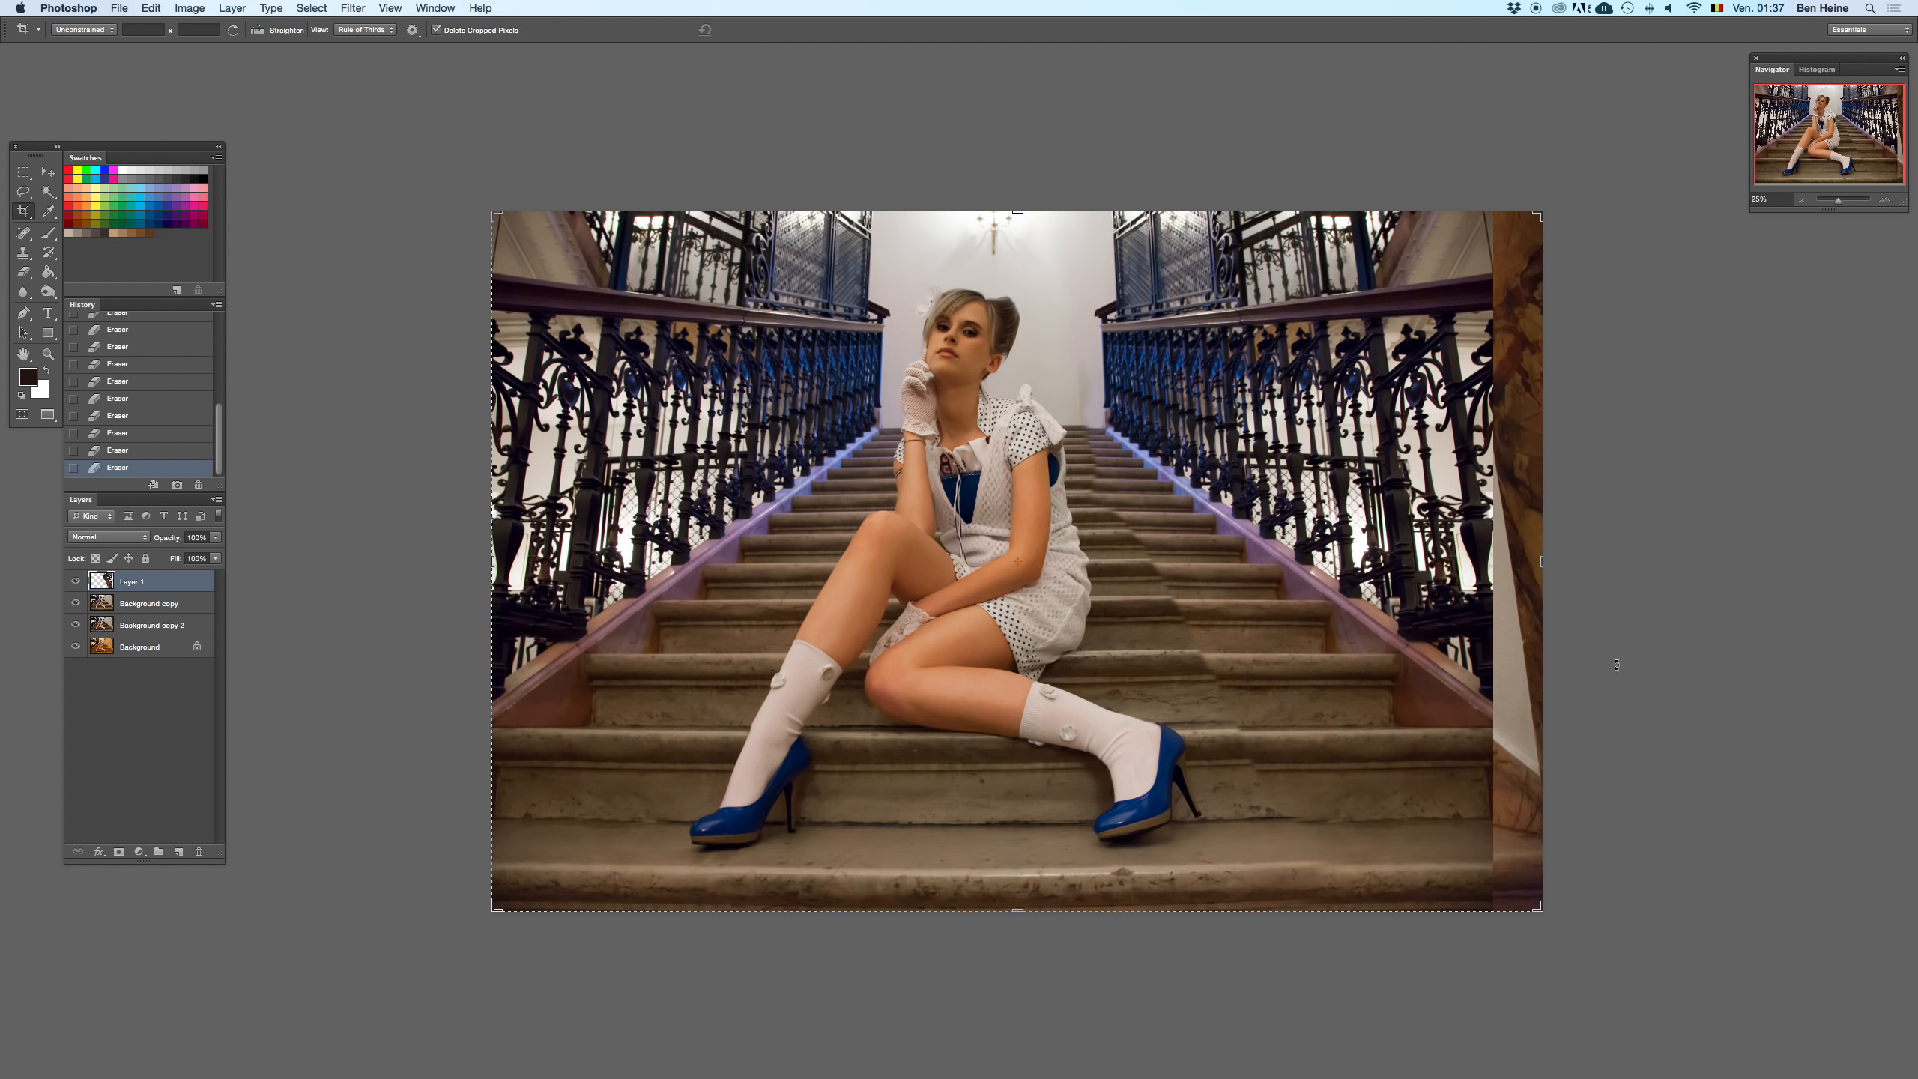
{"action": "left_click_drag", "start_coordinate": [1547, 563], "coordinate": [1567, 562]}
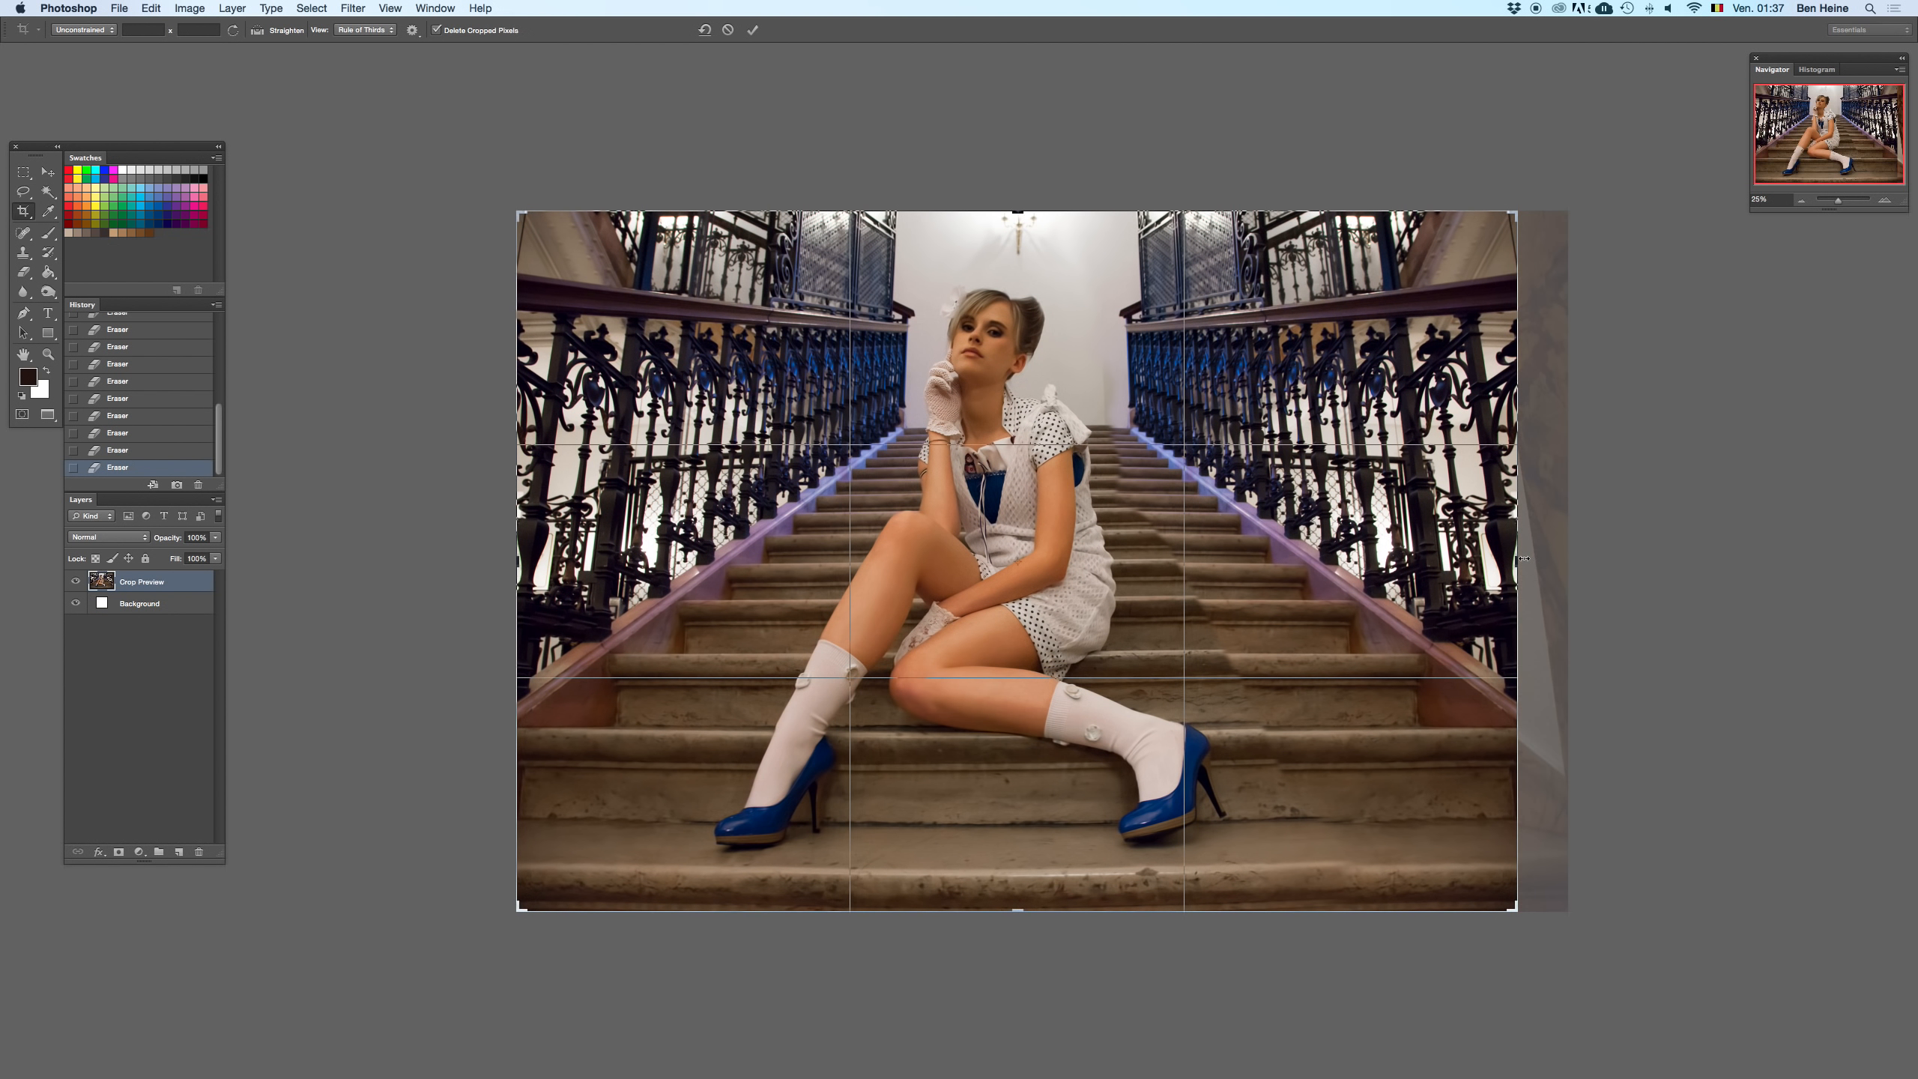
{"action": "key", "text": "Return"}
- Nudge Layer 1 slightly upward to line up the mirrored steps with the original ones
{"action": "key", "text": "e"}
{"action": "left_click", "coordinate": [47, 172]}
{"action": "key", "text": "e"}
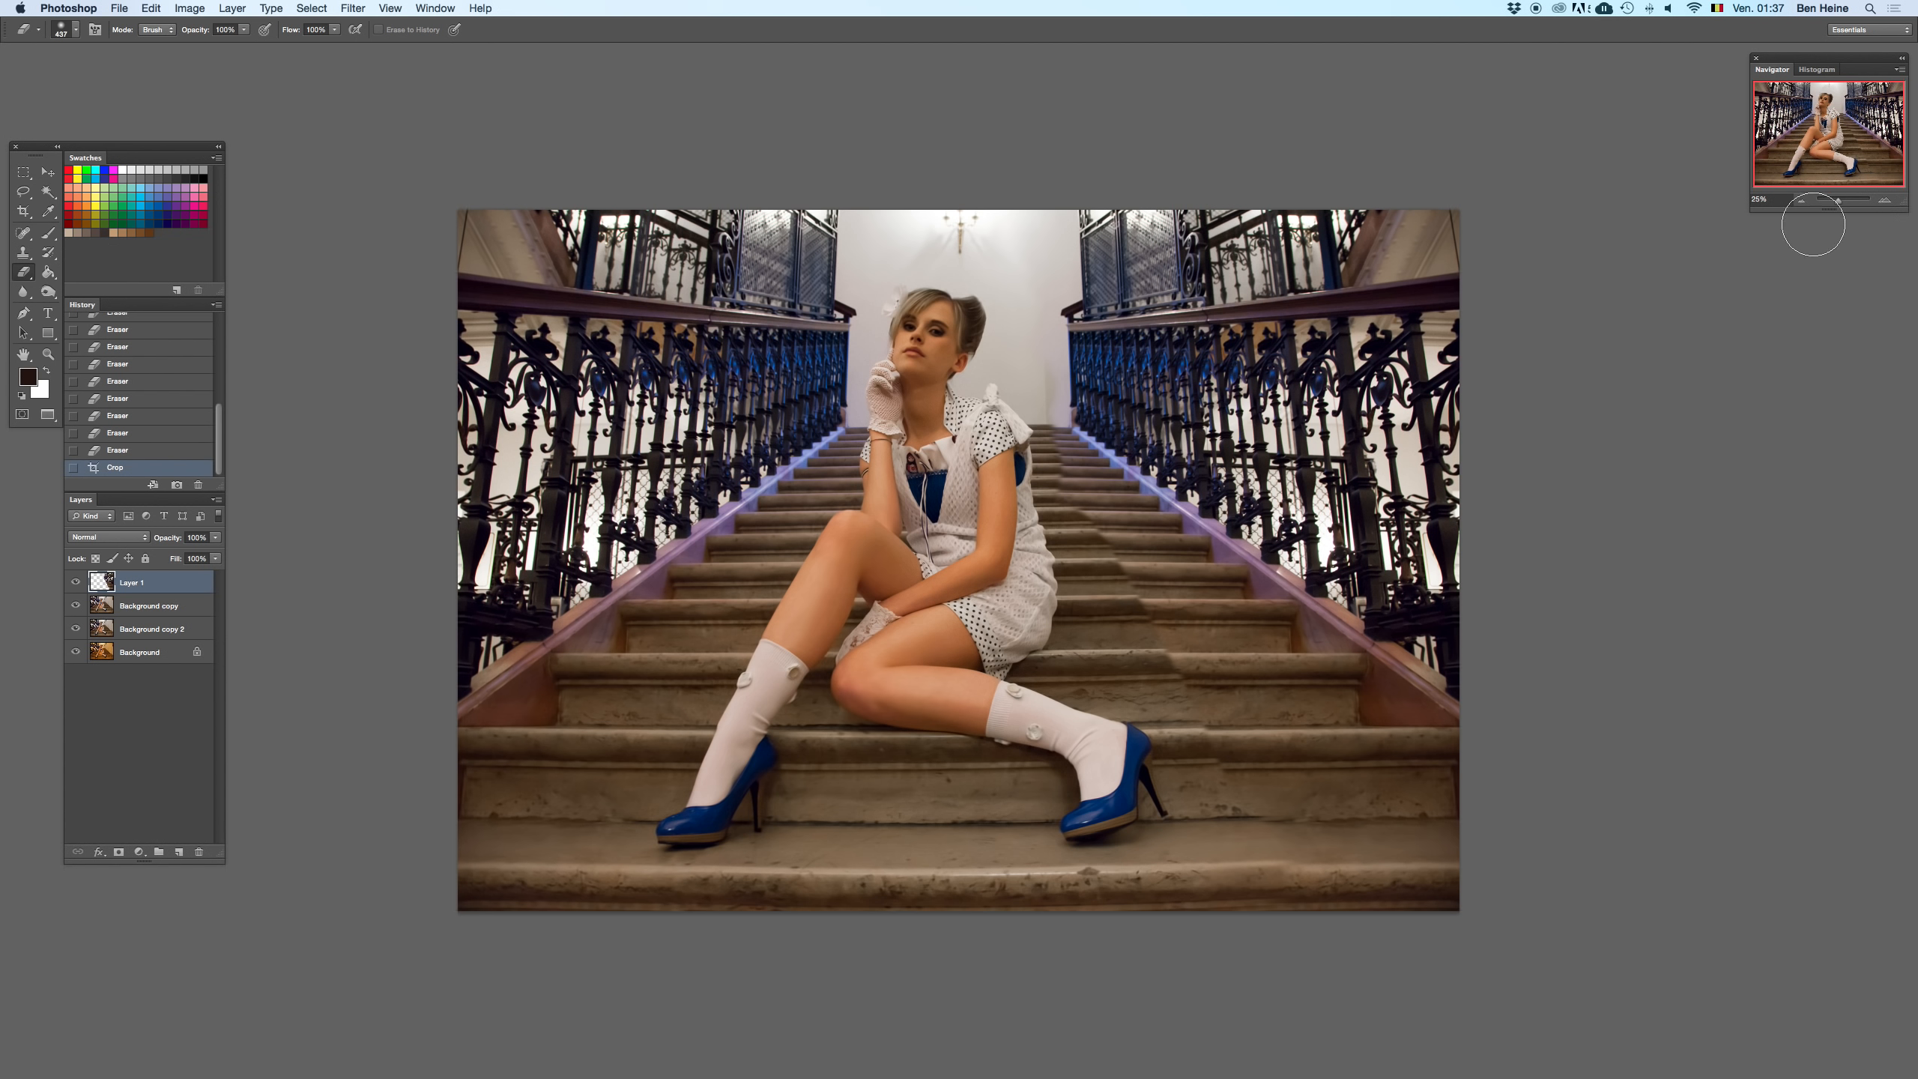
{"action": "left_click", "coordinate": [1885, 201]}
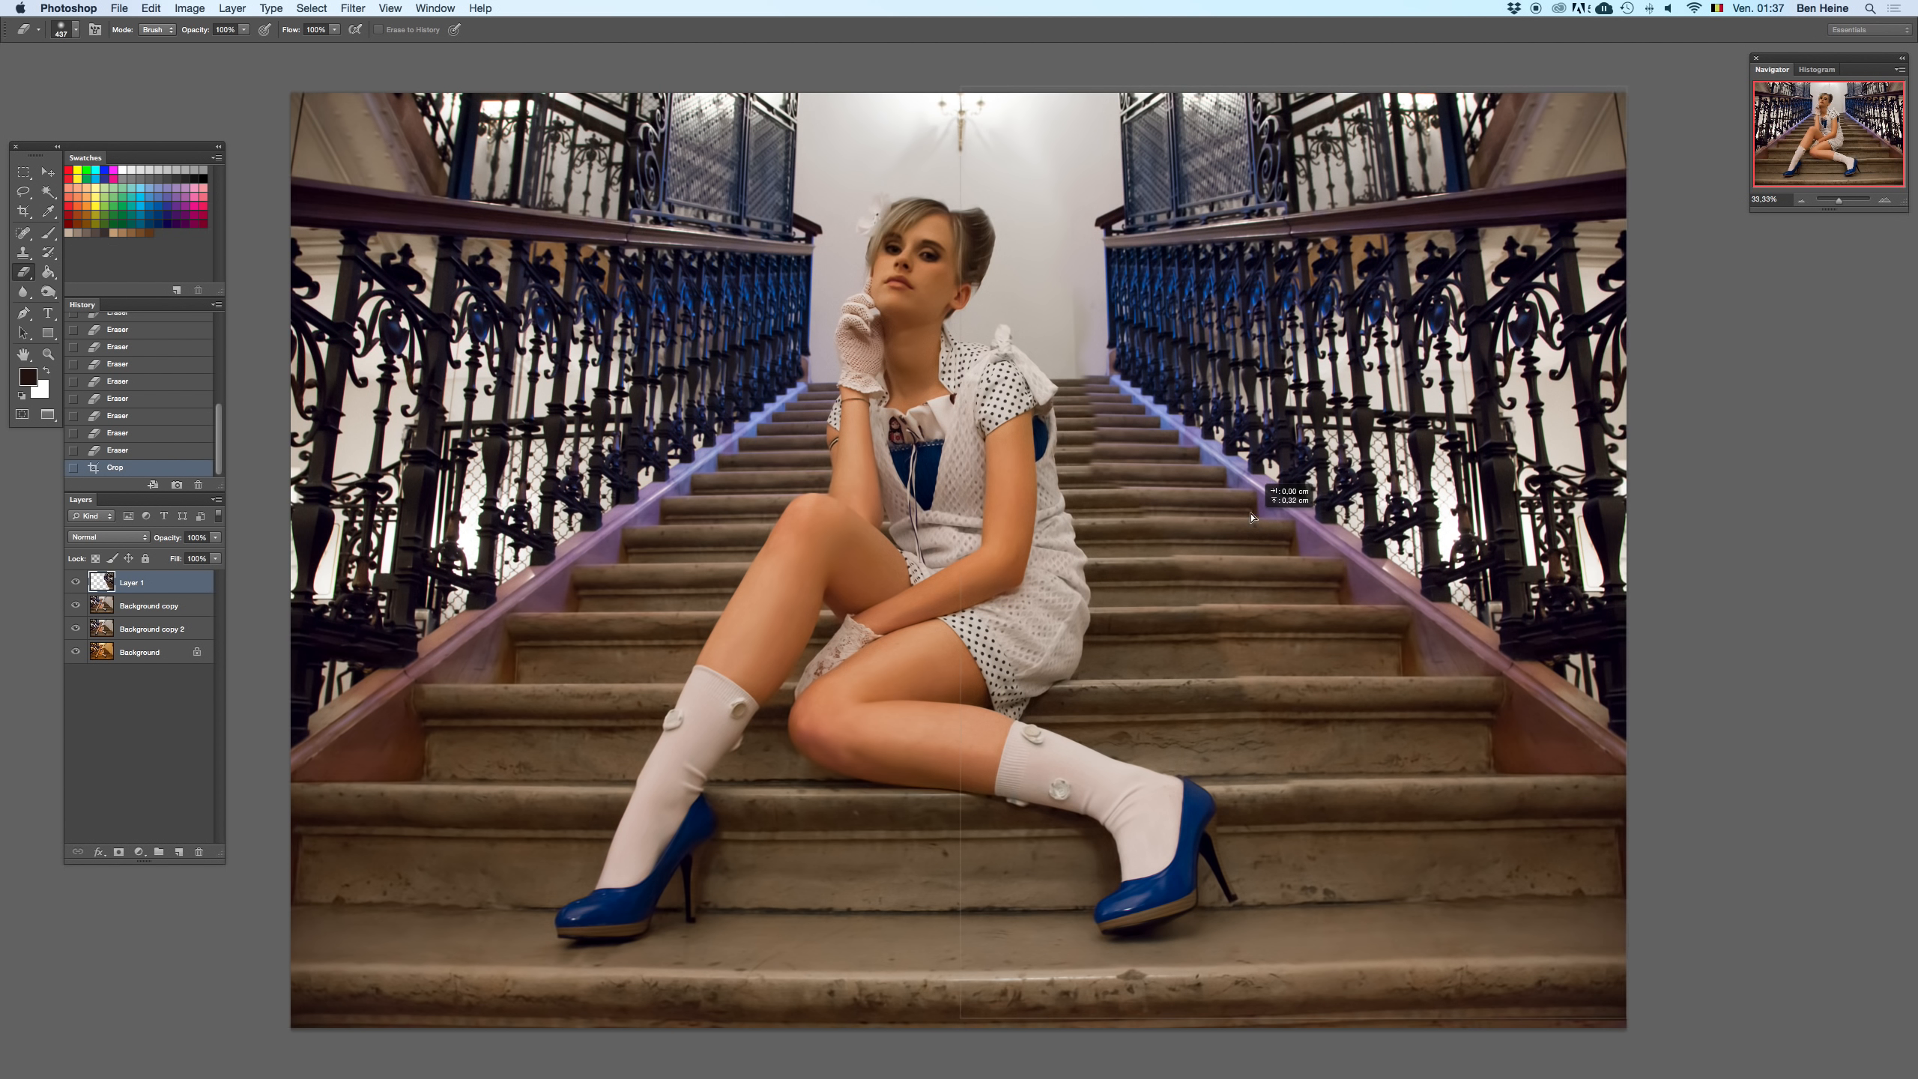
{"action": "key", "text": "super+Up"}
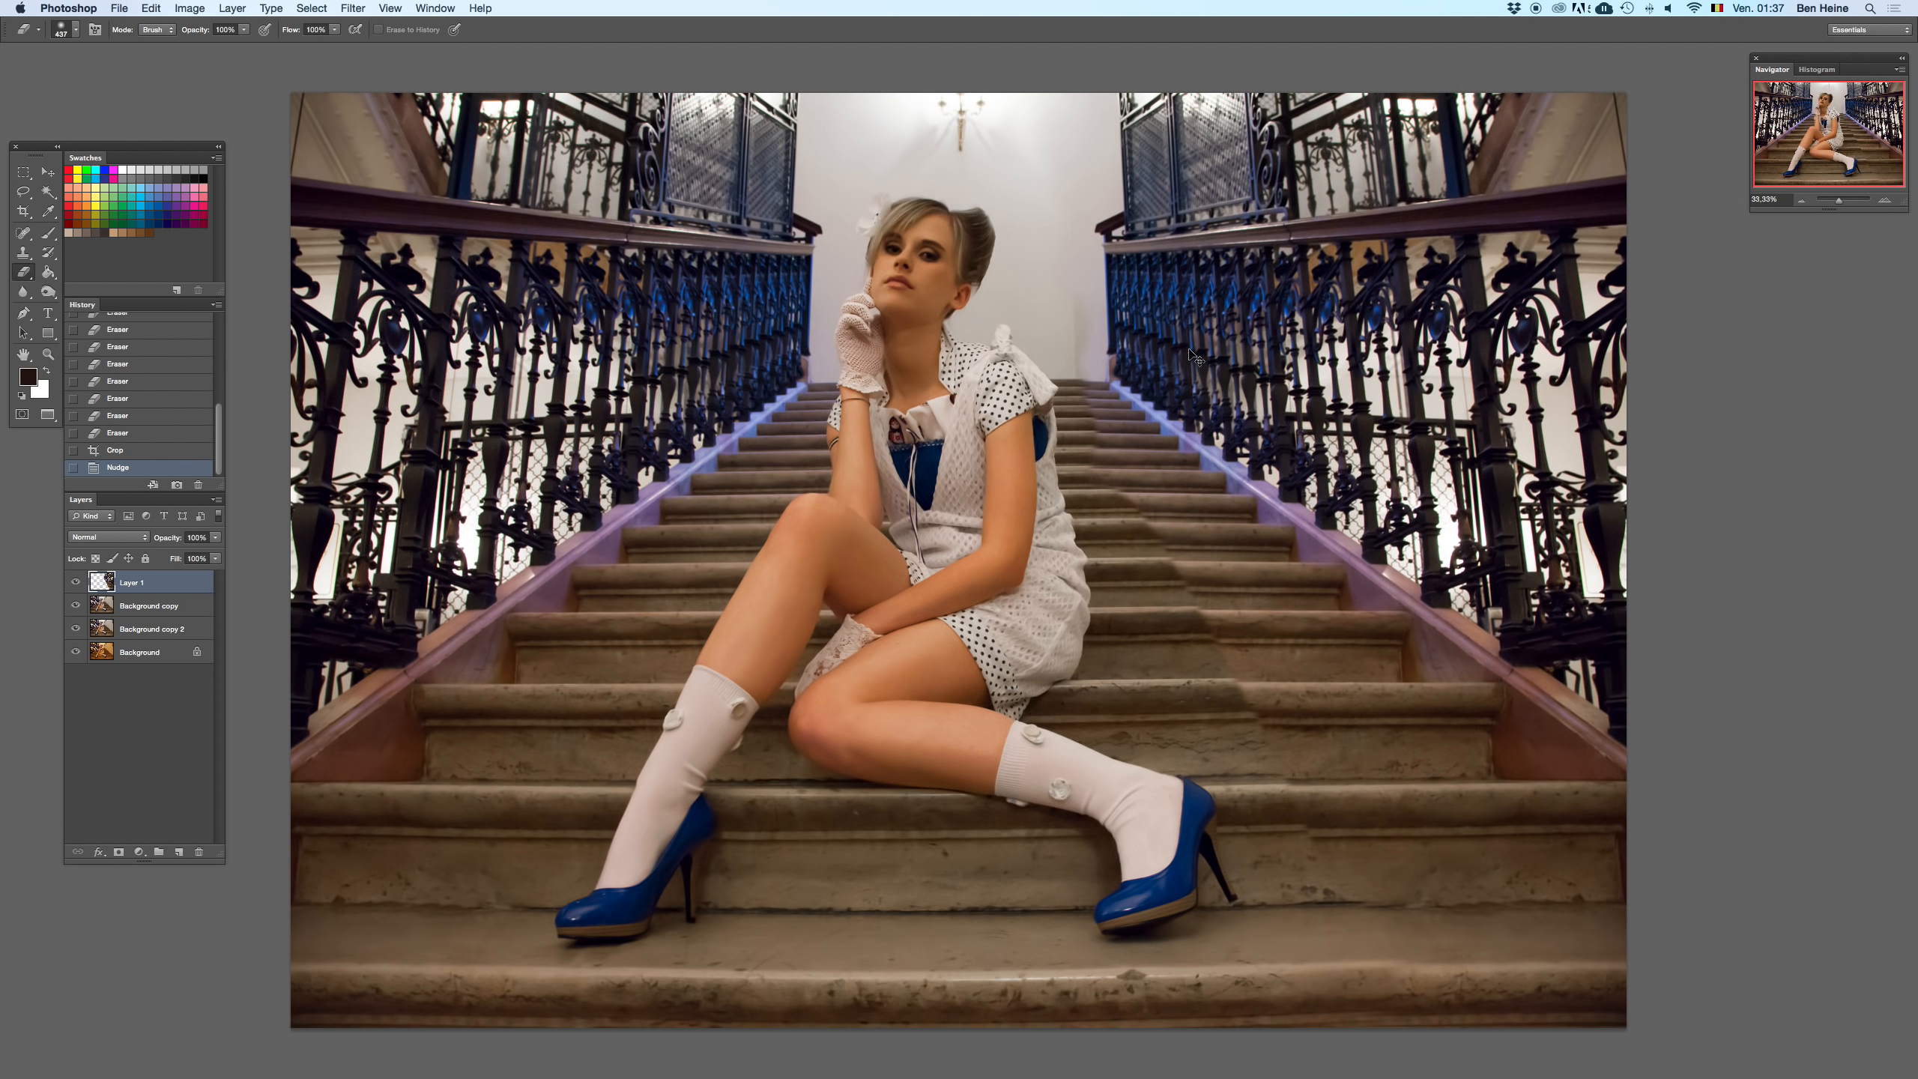
- Erase along the lowest step on Layer 1 to blend the mirrored half into the original staircase
{"action": "key", "text": "v"}
{"action": "left_click_drag", "start_coordinate": [1209, 409], "coordinate": [1189, 352]}
{"action": "left_click_drag", "start_coordinate": [1388, 640], "coordinate": [1418, 622]}
{"action": "key", "text": "super+z"}
{"action": "left_click_drag", "start_coordinate": [890, 643], "coordinate": [902, 570]}
{"action": "key", "text": "e"}
{"action": "mouse_move", "coordinate": [1619, 897]}
{"action": "left_mouse_down"}
{"action": "mouse_move", "coordinate": [1087, 894]}
{"action": "mouse_move", "coordinate": [1238, 875]}
{"action": "mouse_move", "coordinate": [1177, 879]}
{"action": "left_mouse_up"}
{"action": "key", "text": "super+z"}
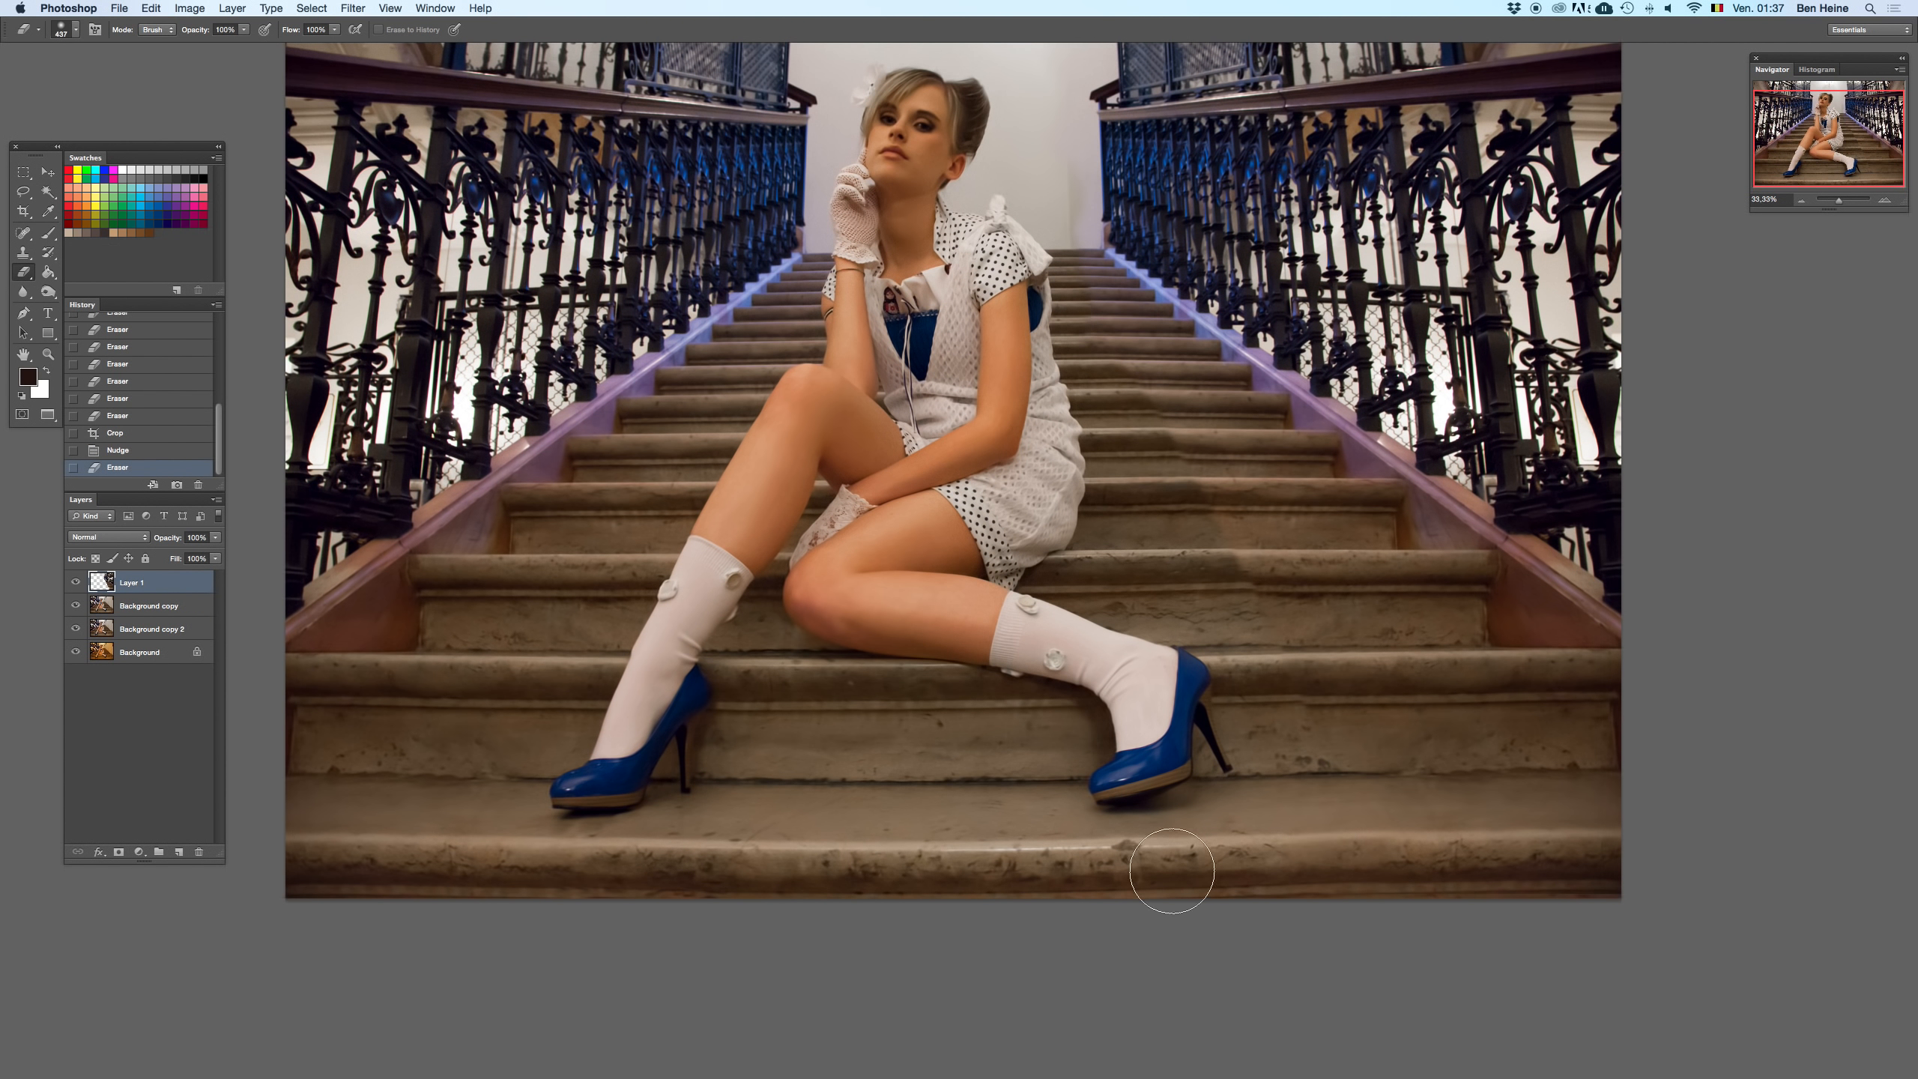
- Copy a rectangular area of the steps beside the woman from the Background copy layer and paste it as a new layer
{"action": "left_click", "coordinate": [24, 172]}
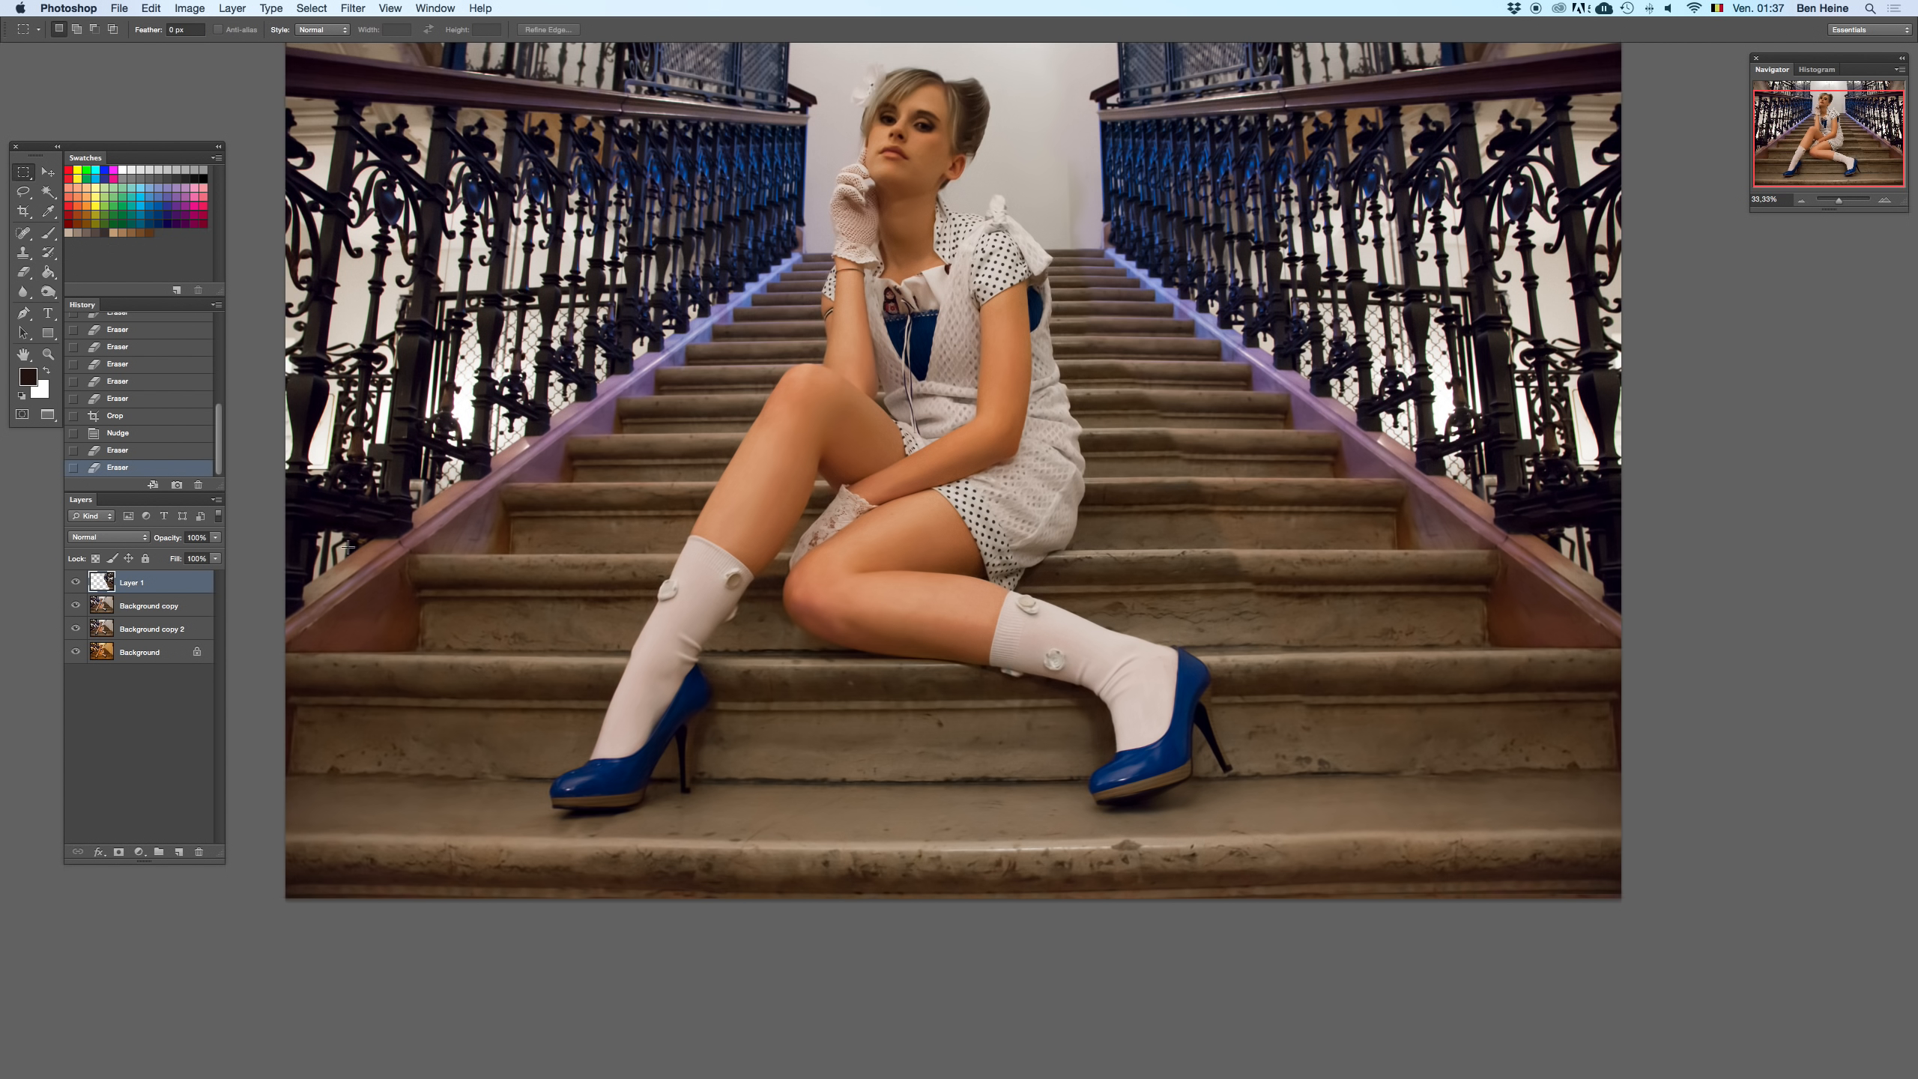
{"action": "left_click", "coordinate": [149, 606]}
{"action": "left_click_drag", "start_coordinate": [990, 214], "coordinate": [1330, 858]}
{"action": "key", "text": "super+d"}
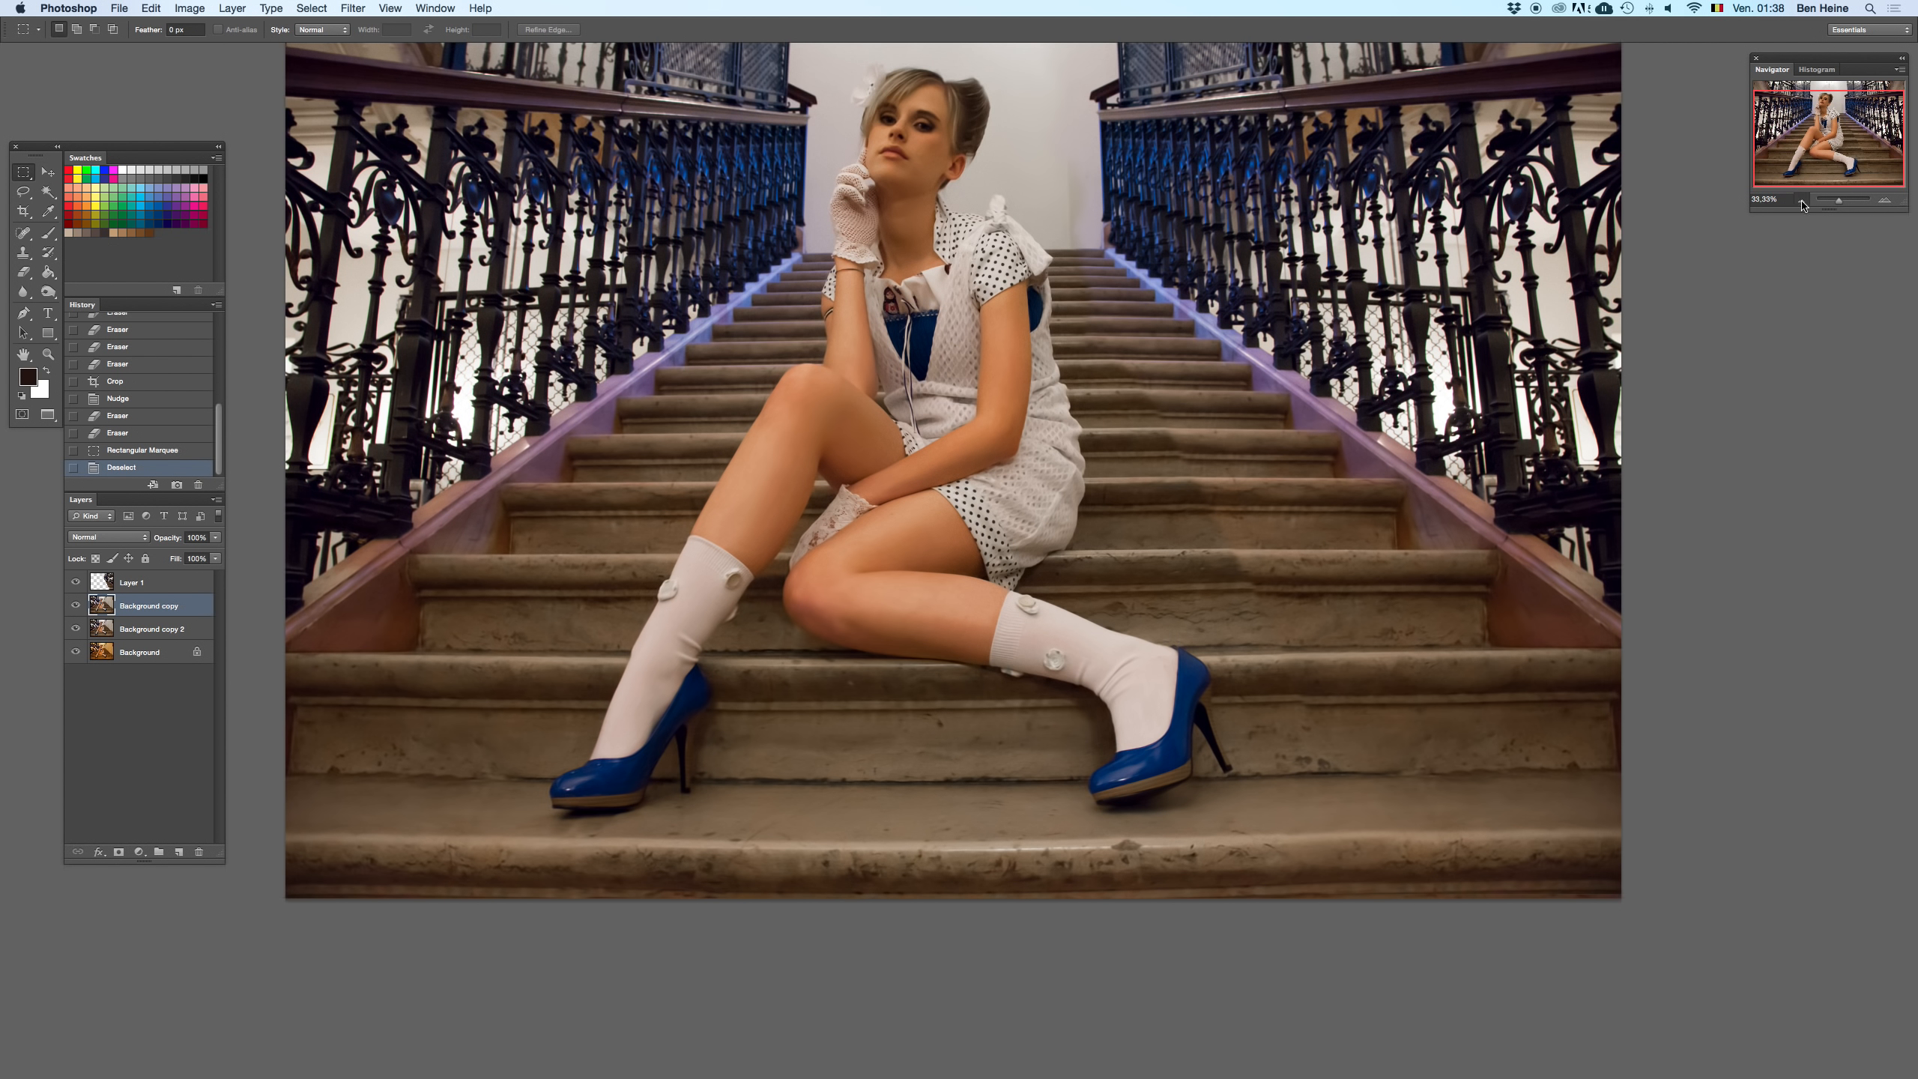
{"action": "left_click", "coordinate": [1802, 201]}
{"action": "left_click", "coordinate": [1802, 200]}
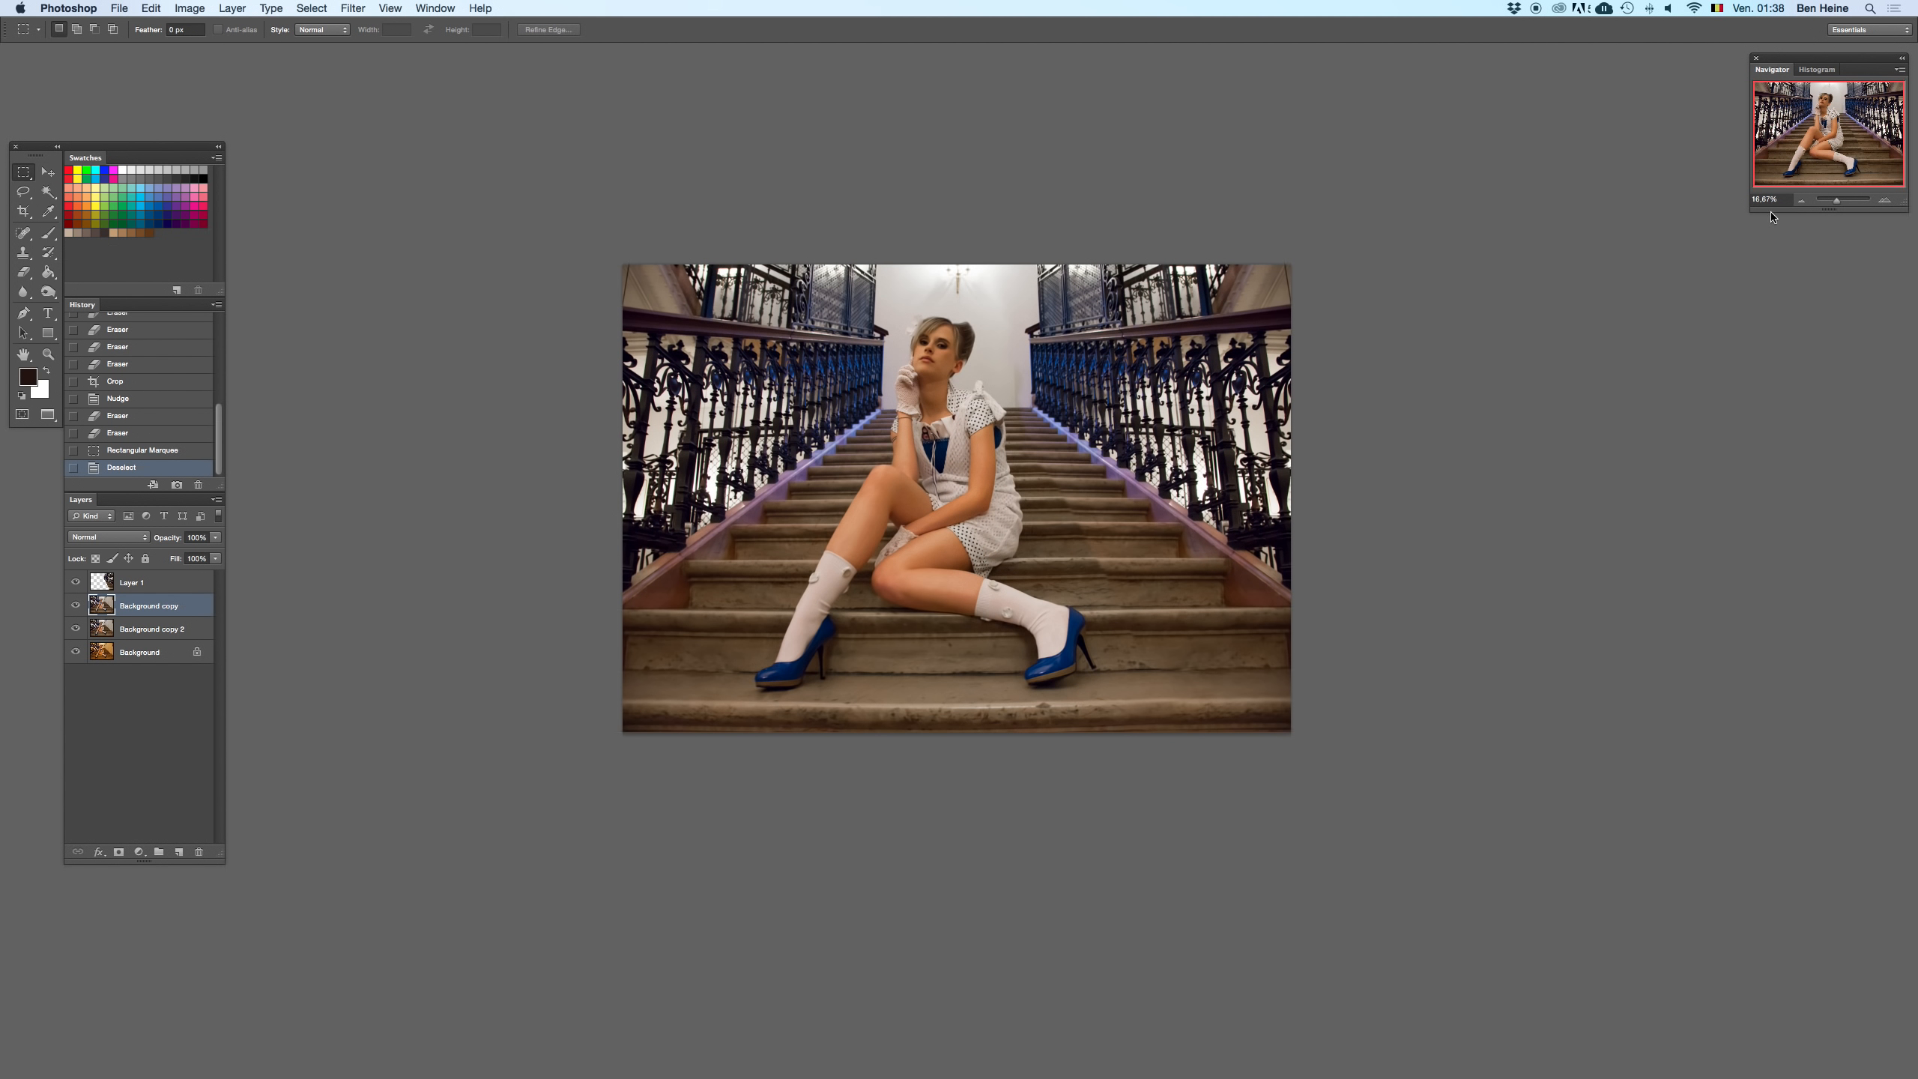
{"action": "left_click", "coordinate": [1884, 201]}
{"action": "left_click", "coordinate": [1884, 200]}
{"action": "left_click_drag", "start_coordinate": [1033, 239], "coordinate": [1294, 684]}
{"action": "key", "text": "super+c"}
{"action": "key", "text": "super+v"}
- Start a Warp transform on the pasted steps of Layer 2 and pull the middle of the mesh slightly downward
{"action": "left_click", "coordinate": [55, 172]}
{"action": "left_click", "coordinate": [1163, 239]}
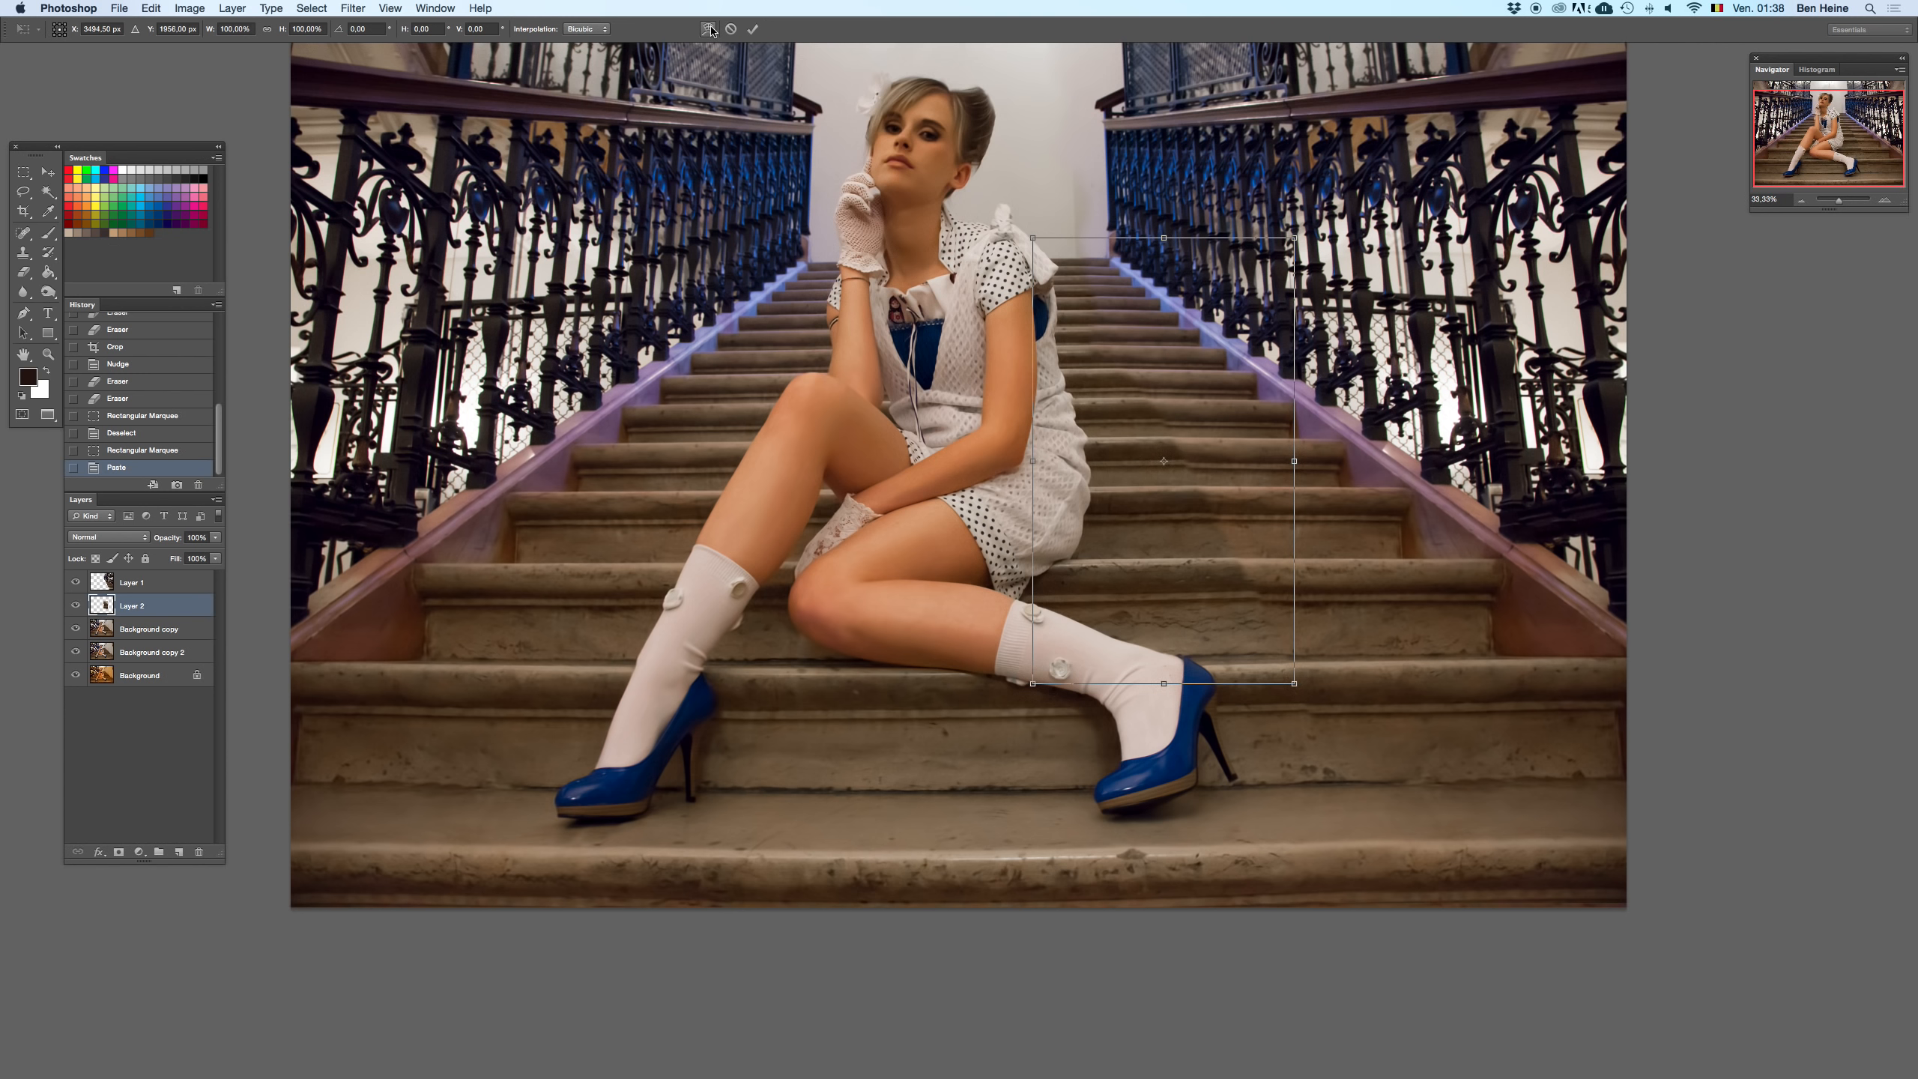
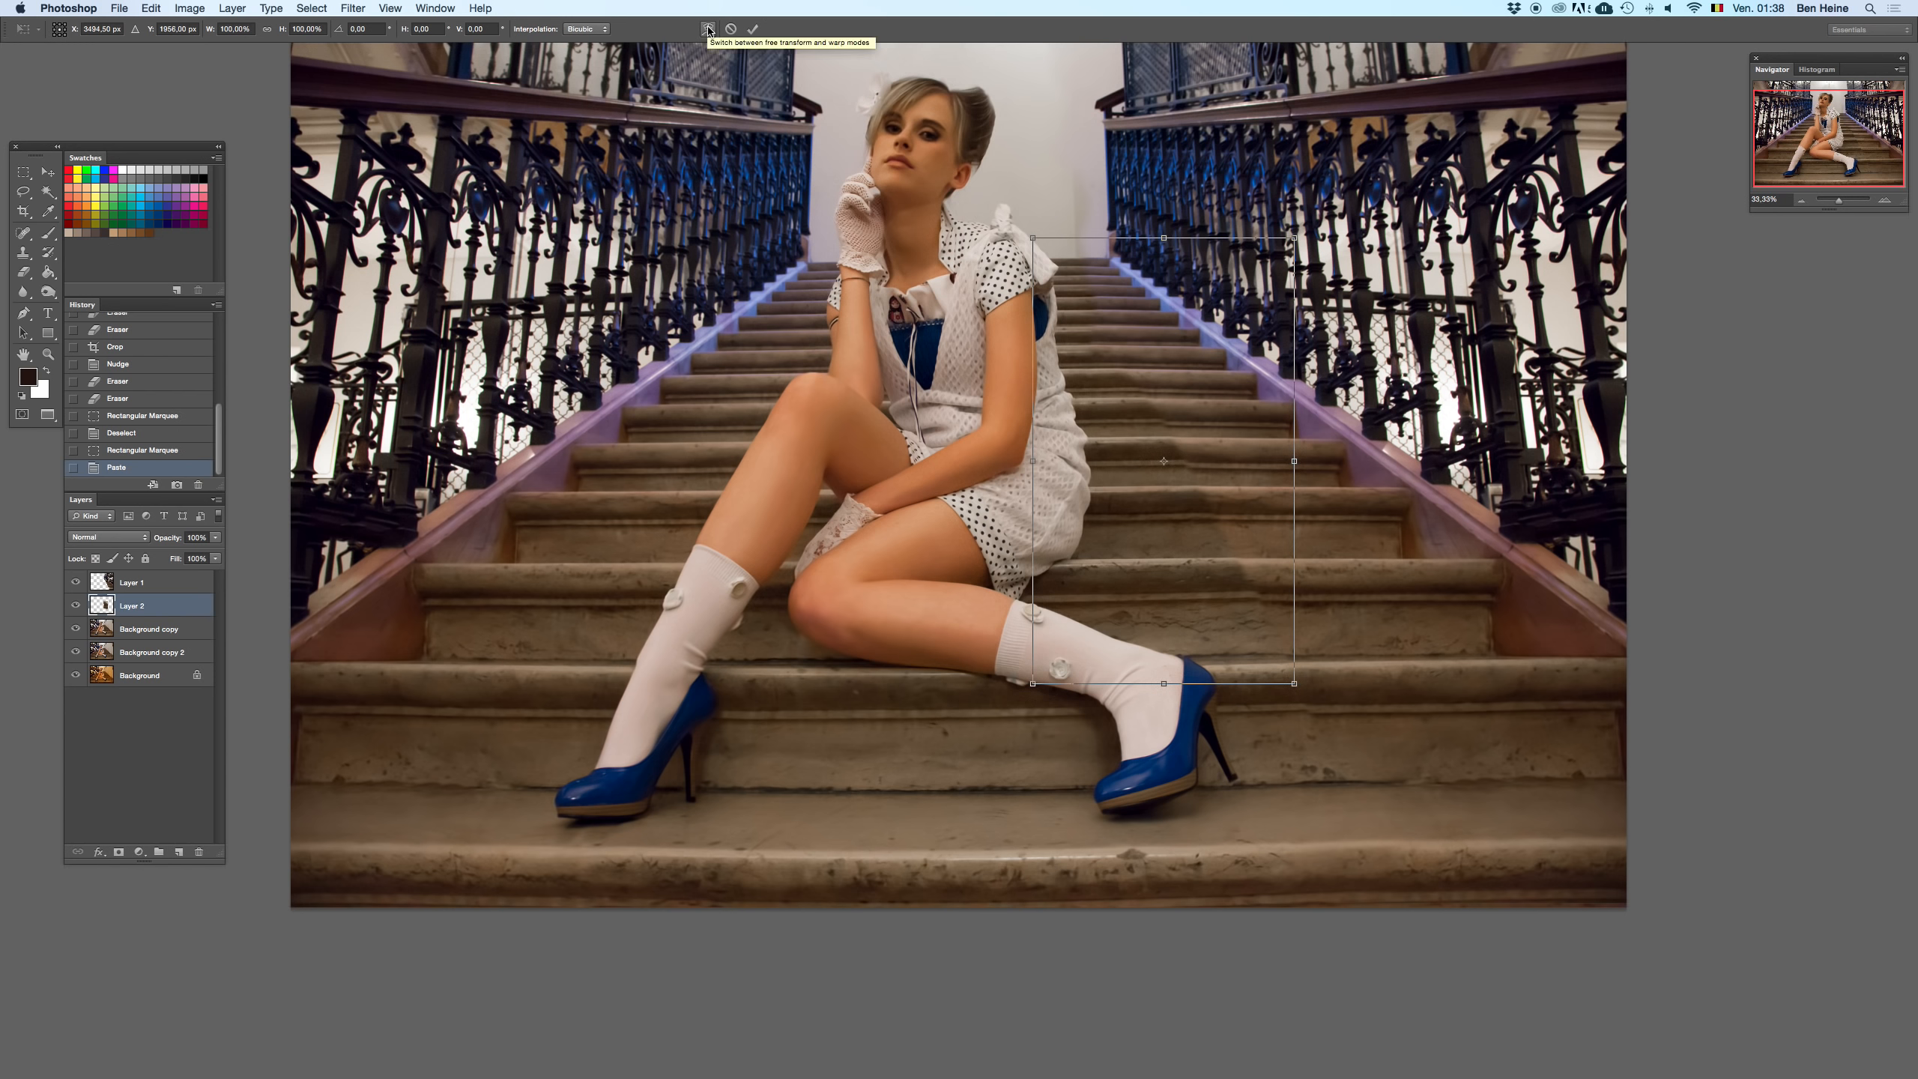
{"action": "left_click", "coordinate": [708, 30]}
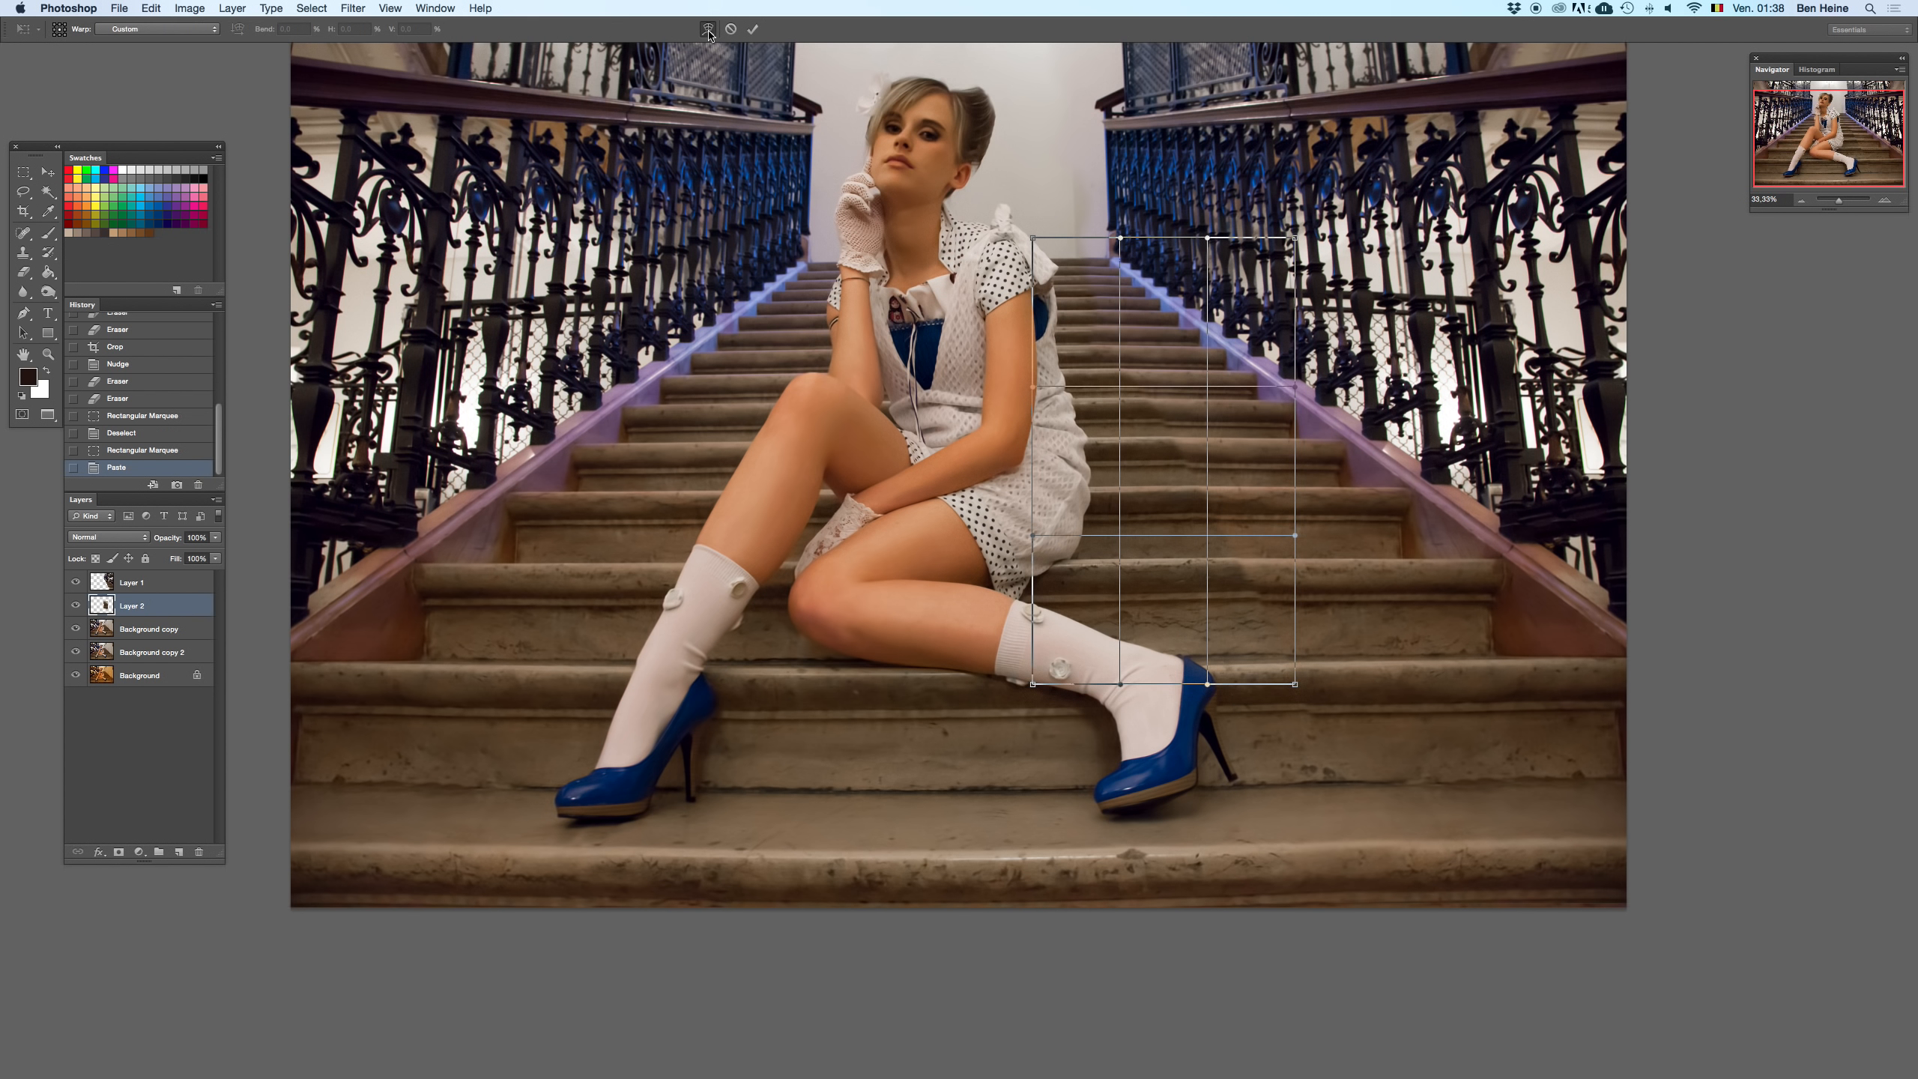
{"action": "left_click_drag", "start_coordinate": [1184, 460], "coordinate": [1141, 475]}
{"action": "key", "text": "super+z"}
{"action": "left_click_drag", "start_coordinate": [1186, 519], "coordinate": [1186, 522]}
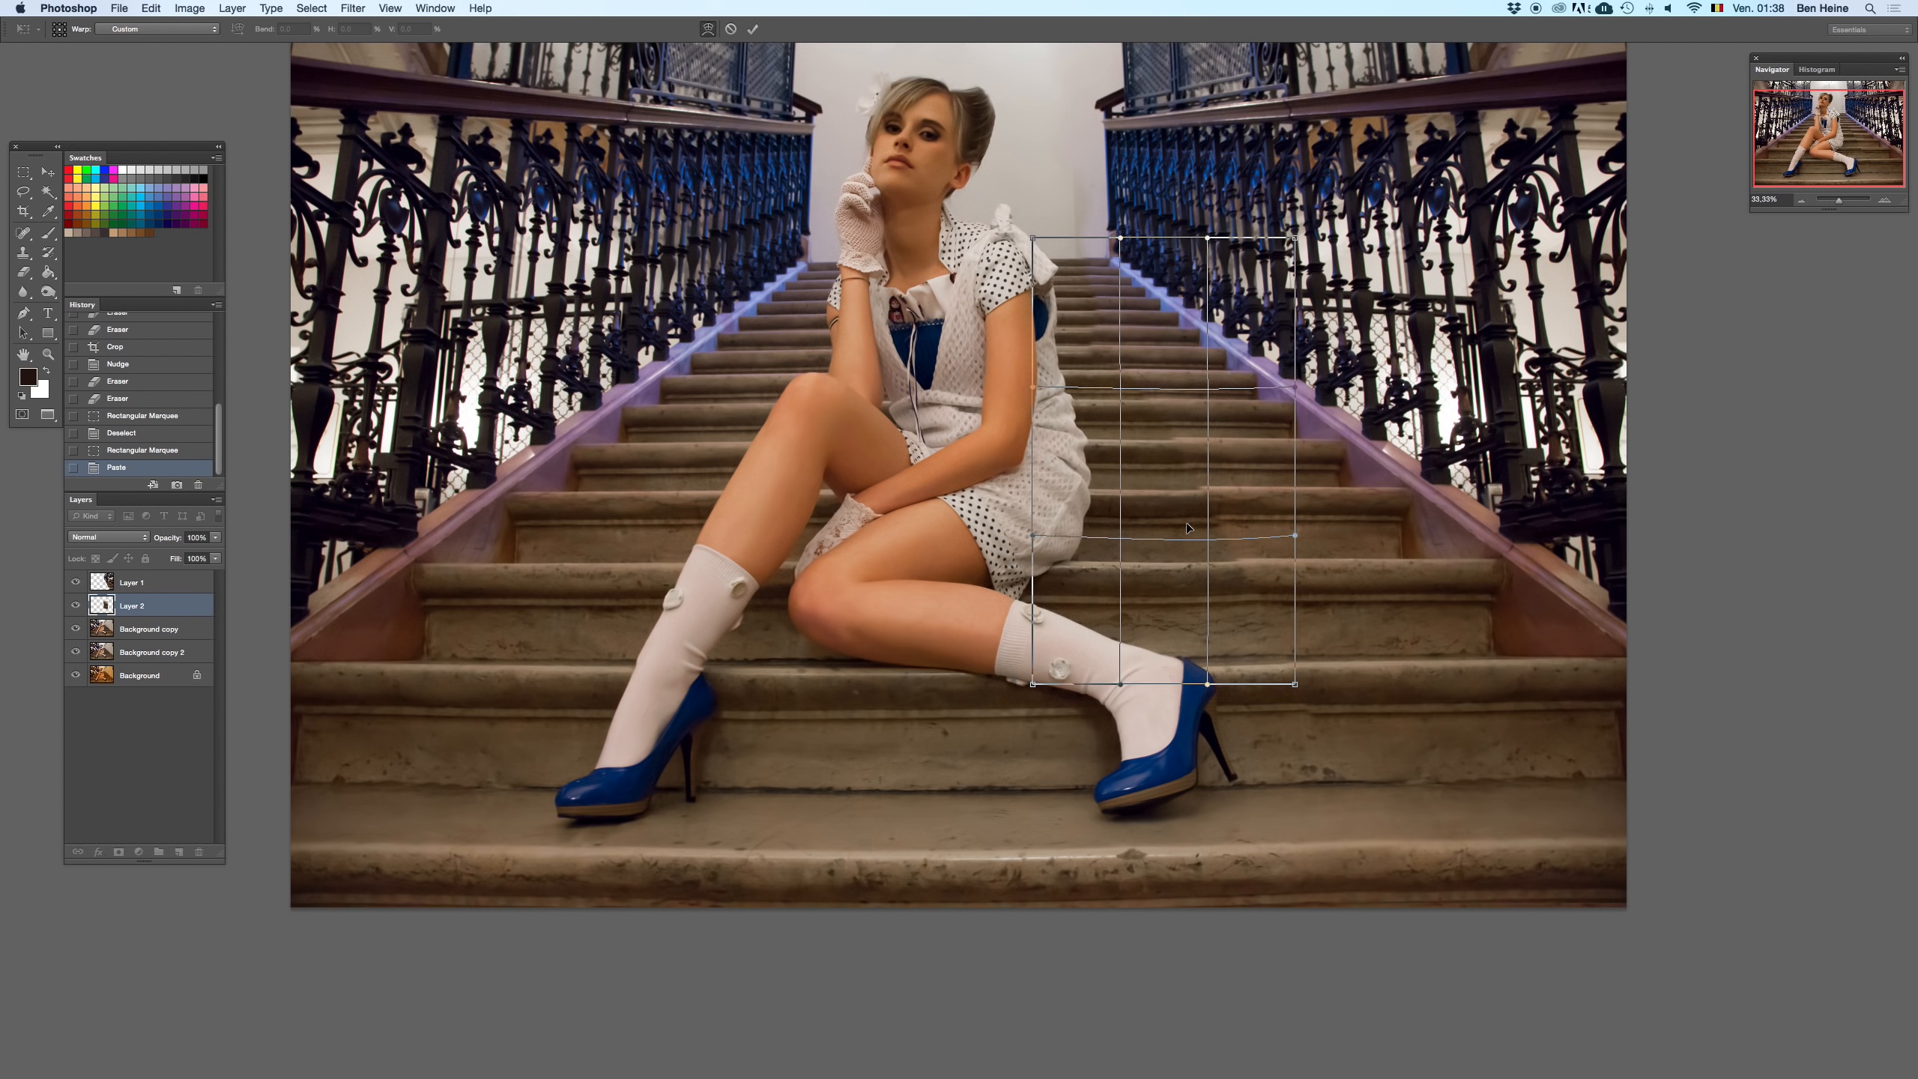
- Undo the last warp pull and bend the mesh slightly downward around the middle steps beside the dress
{"action": "left_click", "coordinate": [1885, 200]}
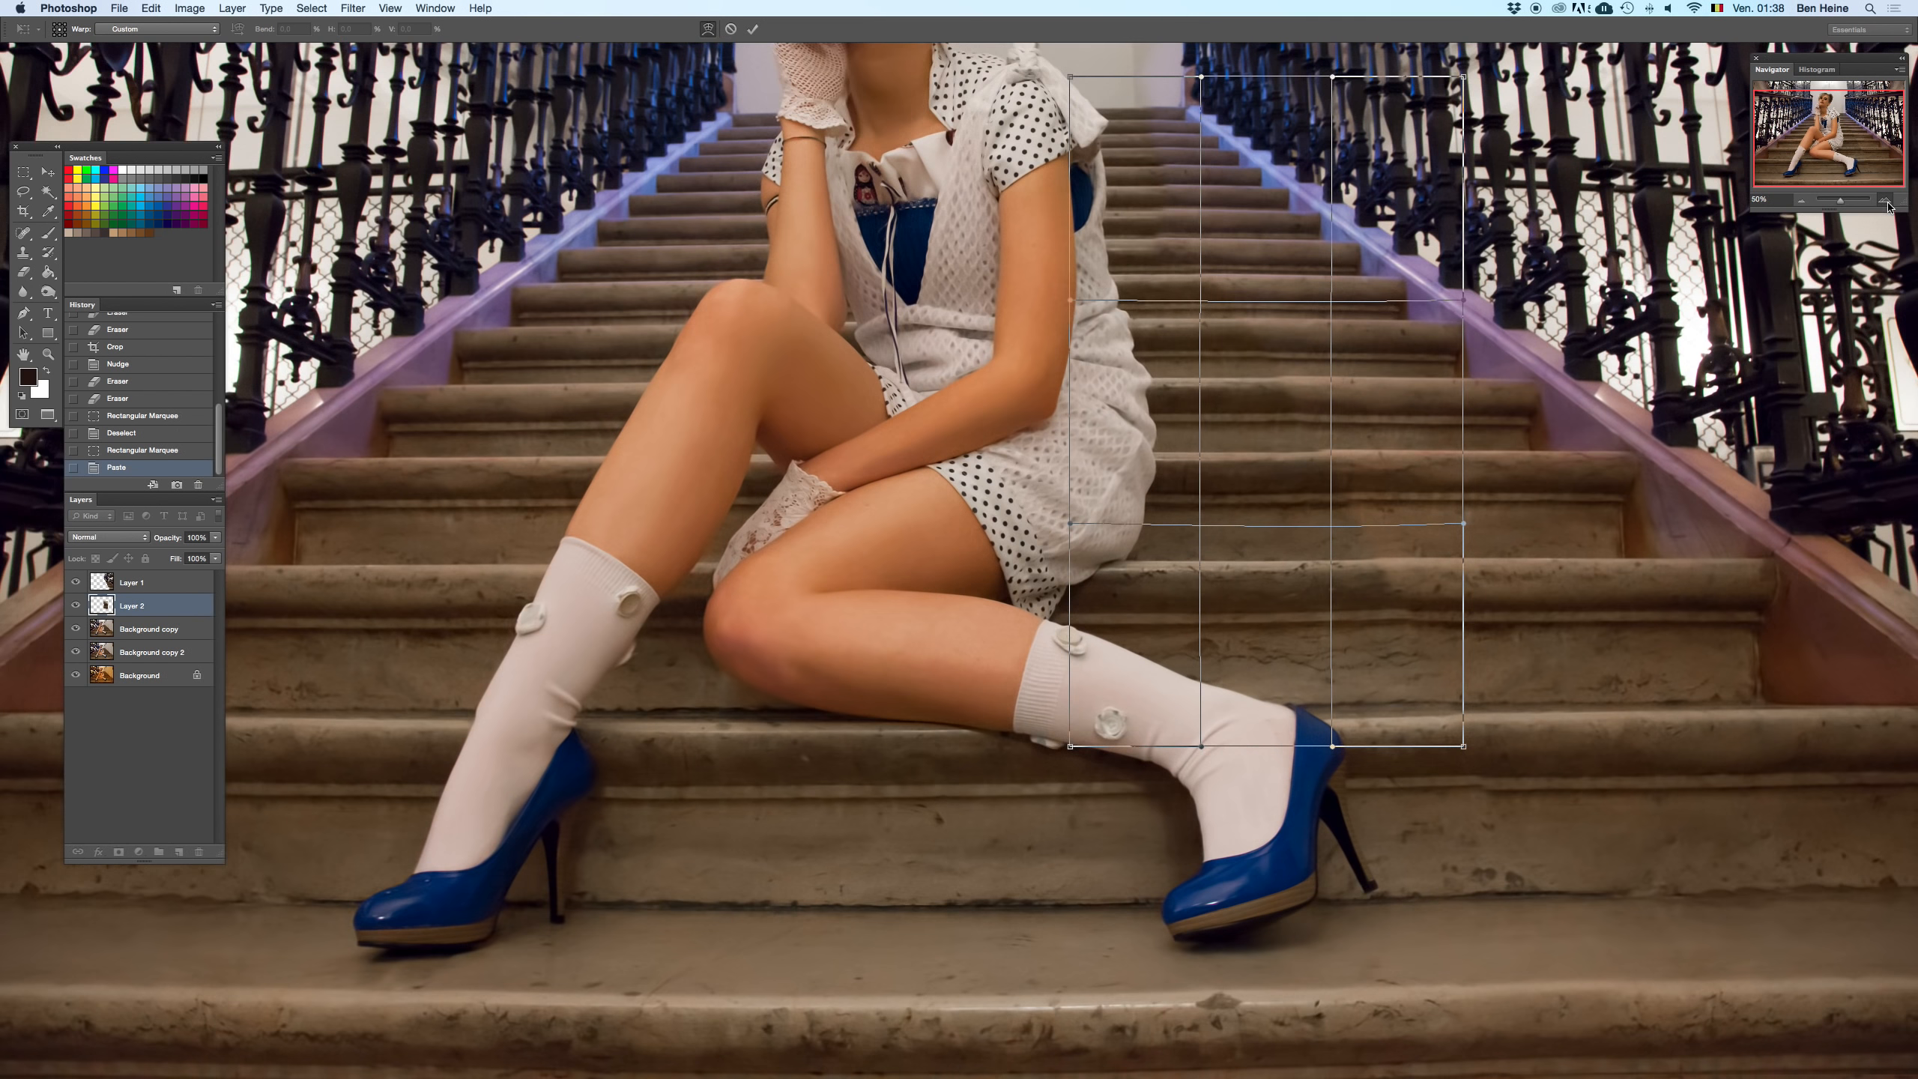
{"action": "left_click", "coordinate": [1885, 200]}
{"action": "left_click_drag", "start_coordinate": [1247, 386], "coordinate": [1037, 471]}
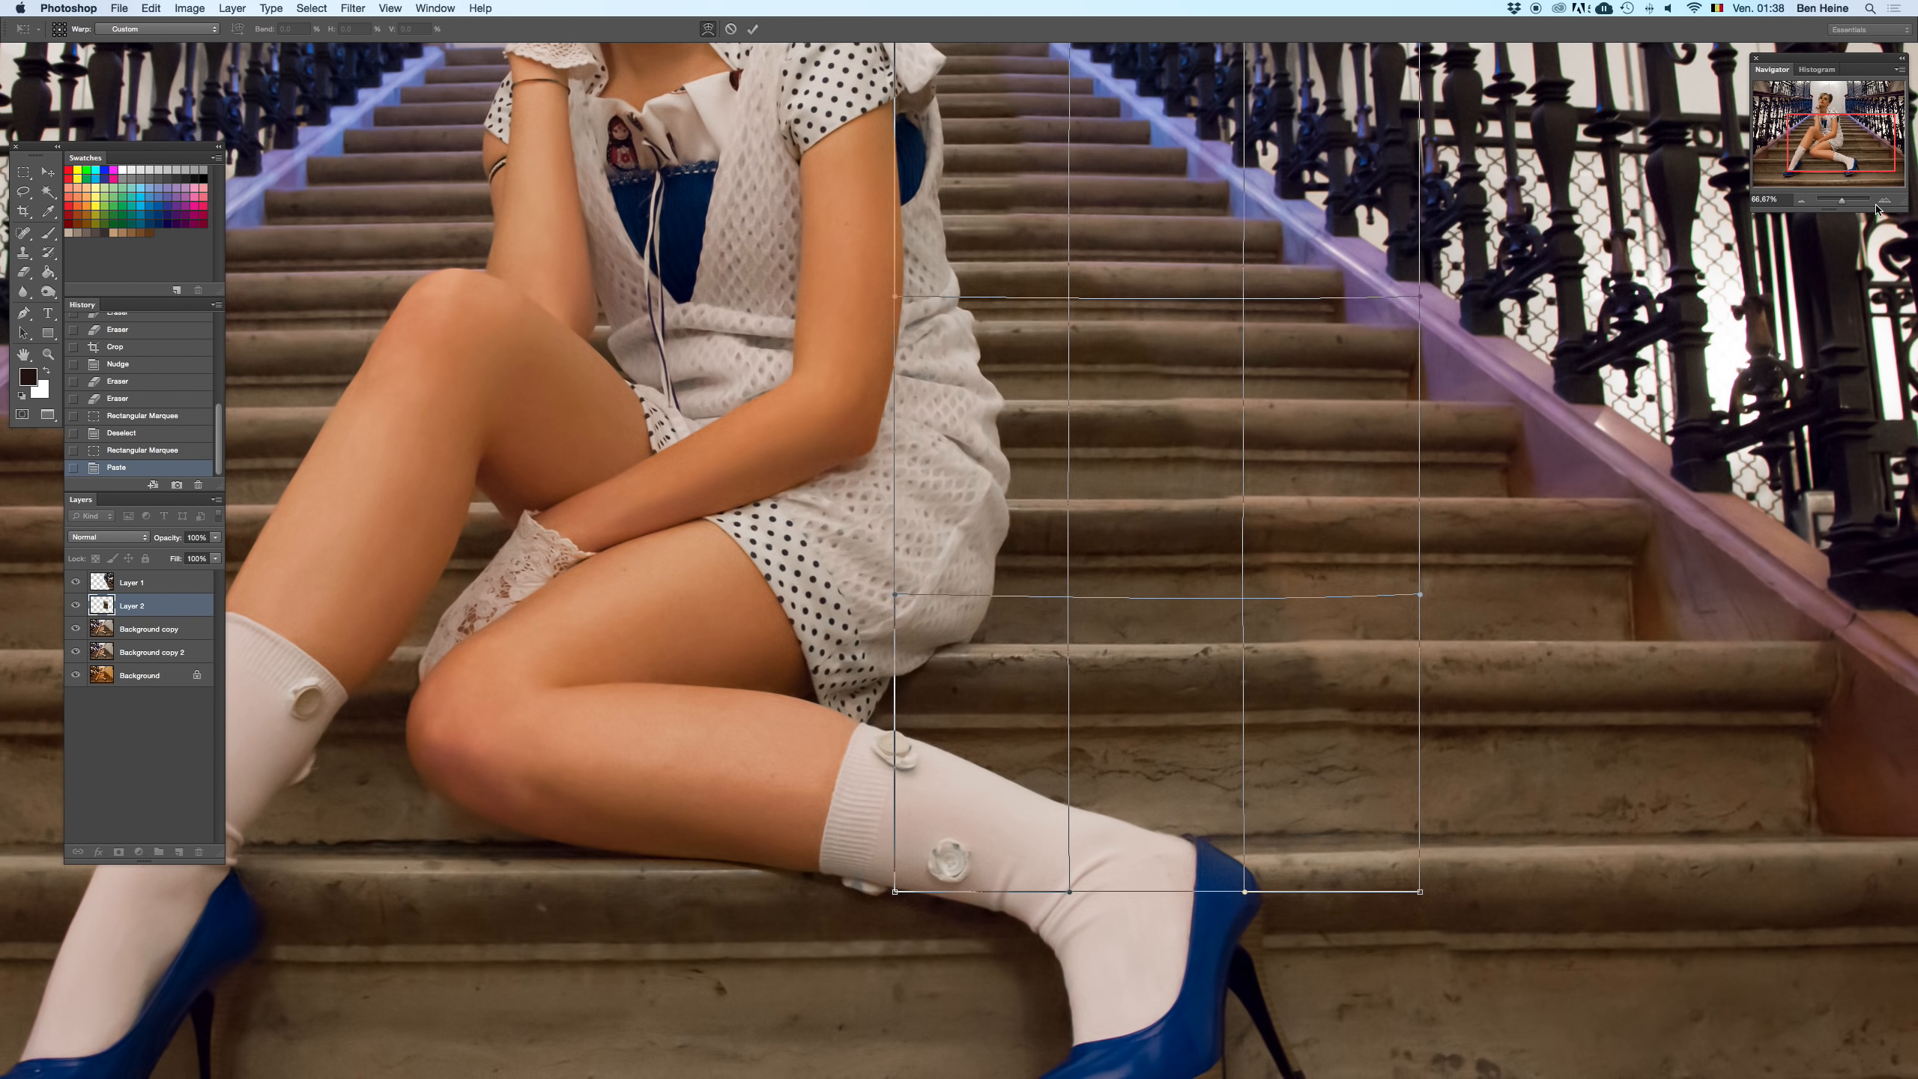
{"action": "left_click", "coordinate": [1885, 200]}
{"action": "left_click_drag", "start_coordinate": [1224, 362], "coordinate": [1062, 471]}
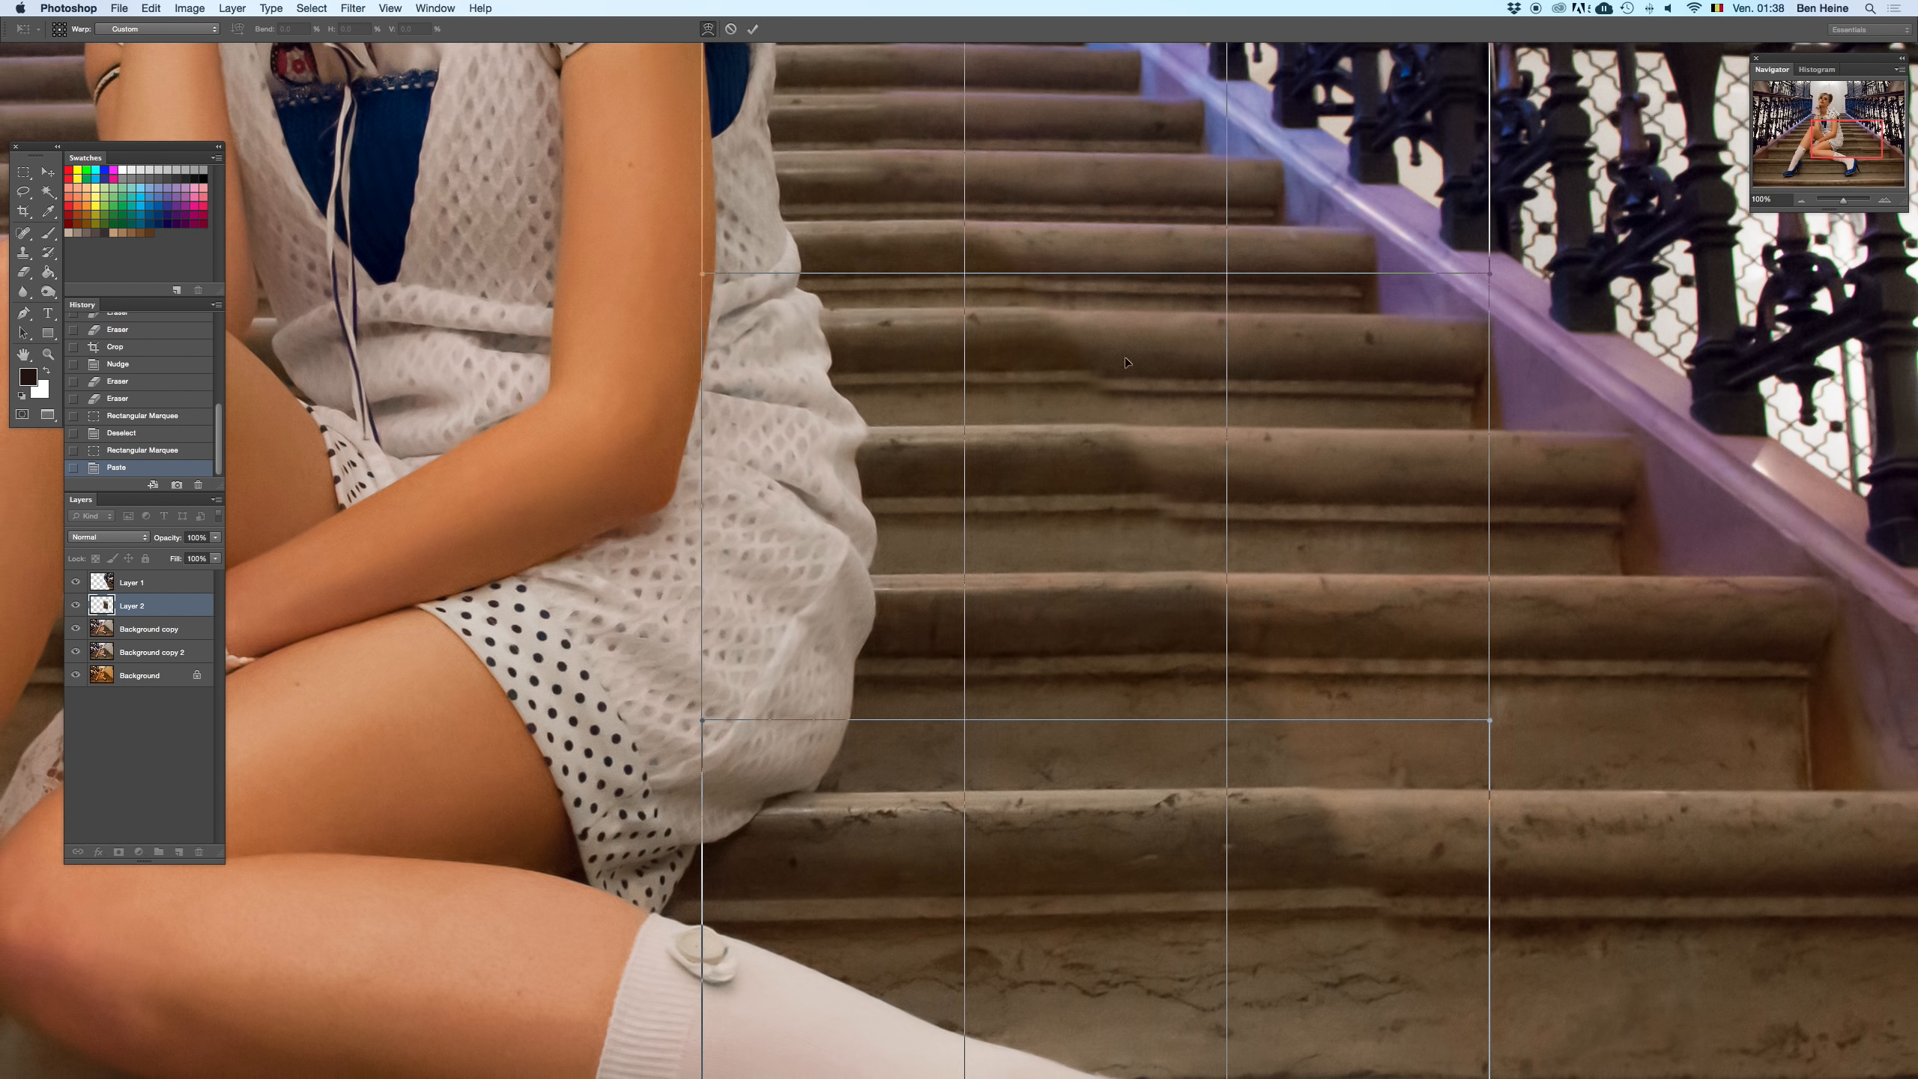
{"action": "key", "text": "super+z"}
{"action": "left_click_drag", "start_coordinate": [1101, 403], "coordinate": [1101, 407]}
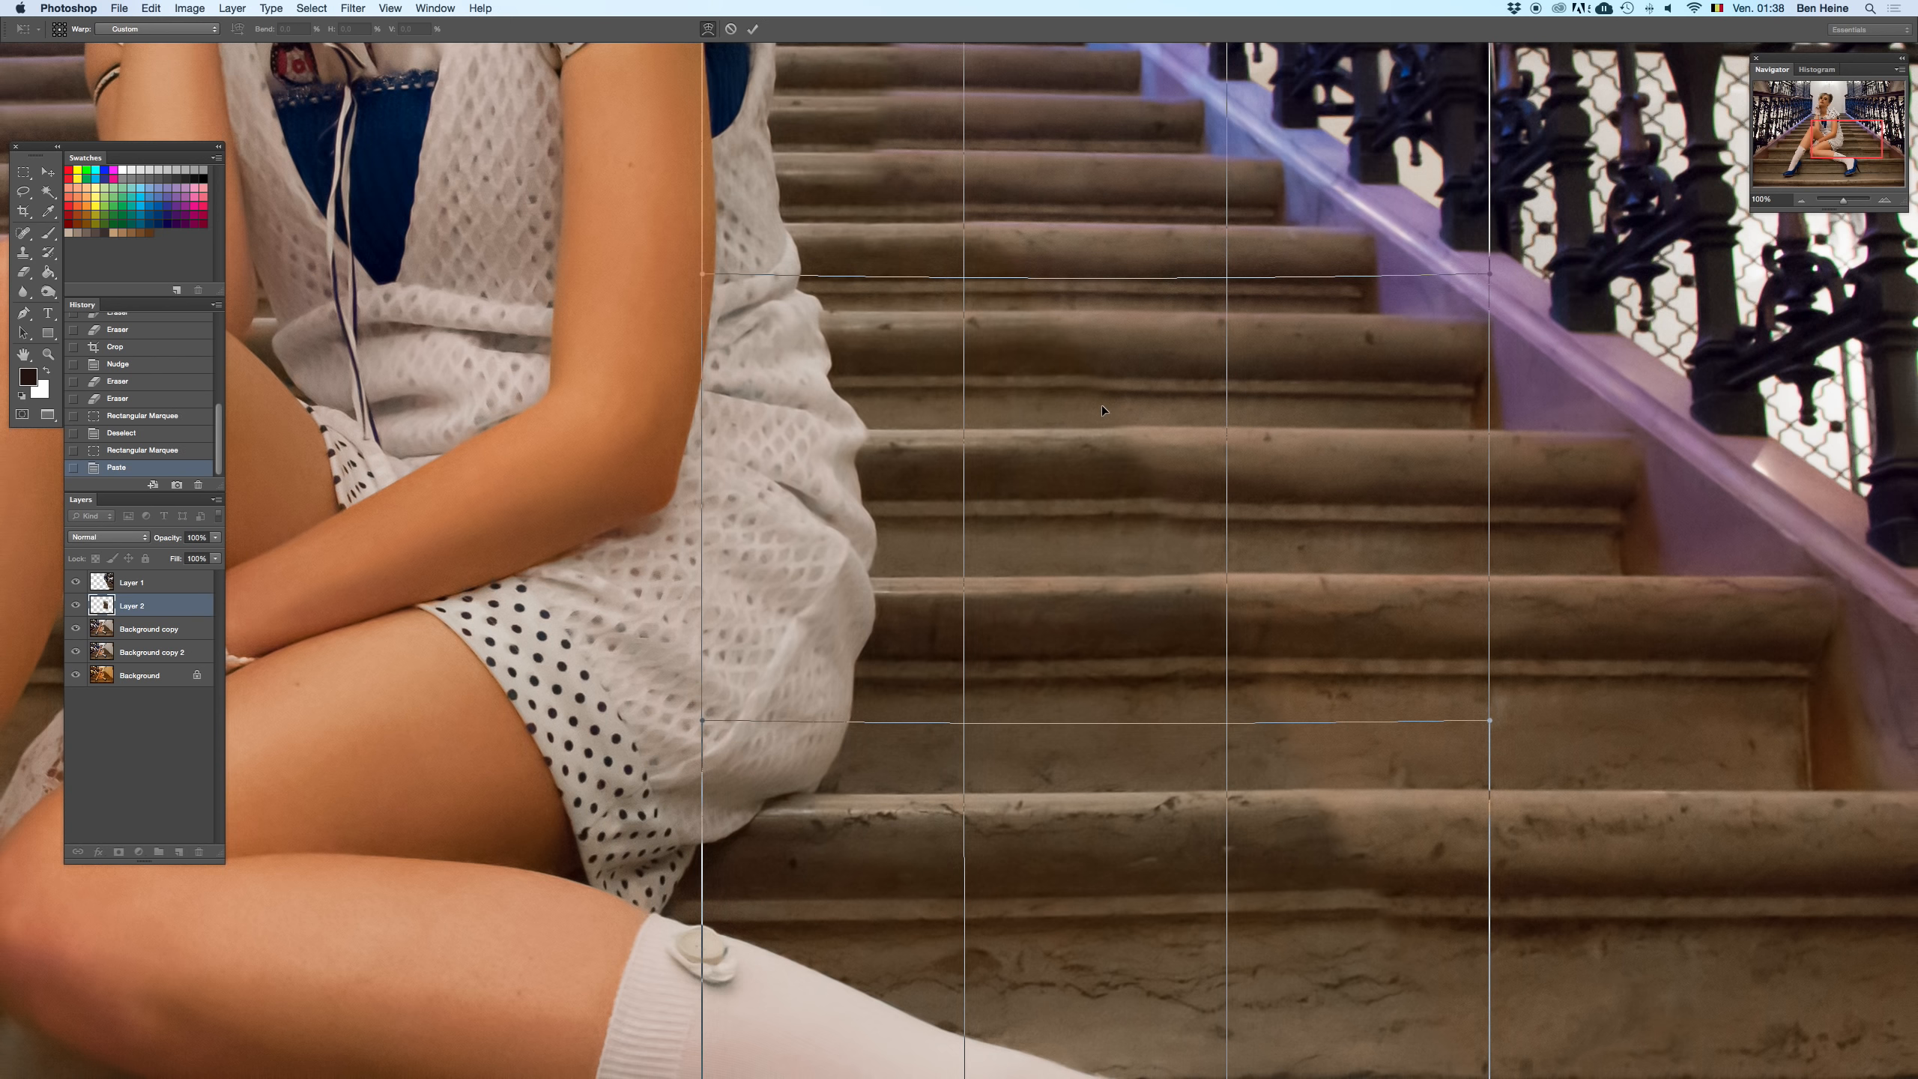
- Undo the previous warp pull and shift the mesh slightly downward near its outer edge beside the railing
{"action": "scroll", "coordinate": [1102, 423], "scroll_direction": "down", "scroll_amount": 5}
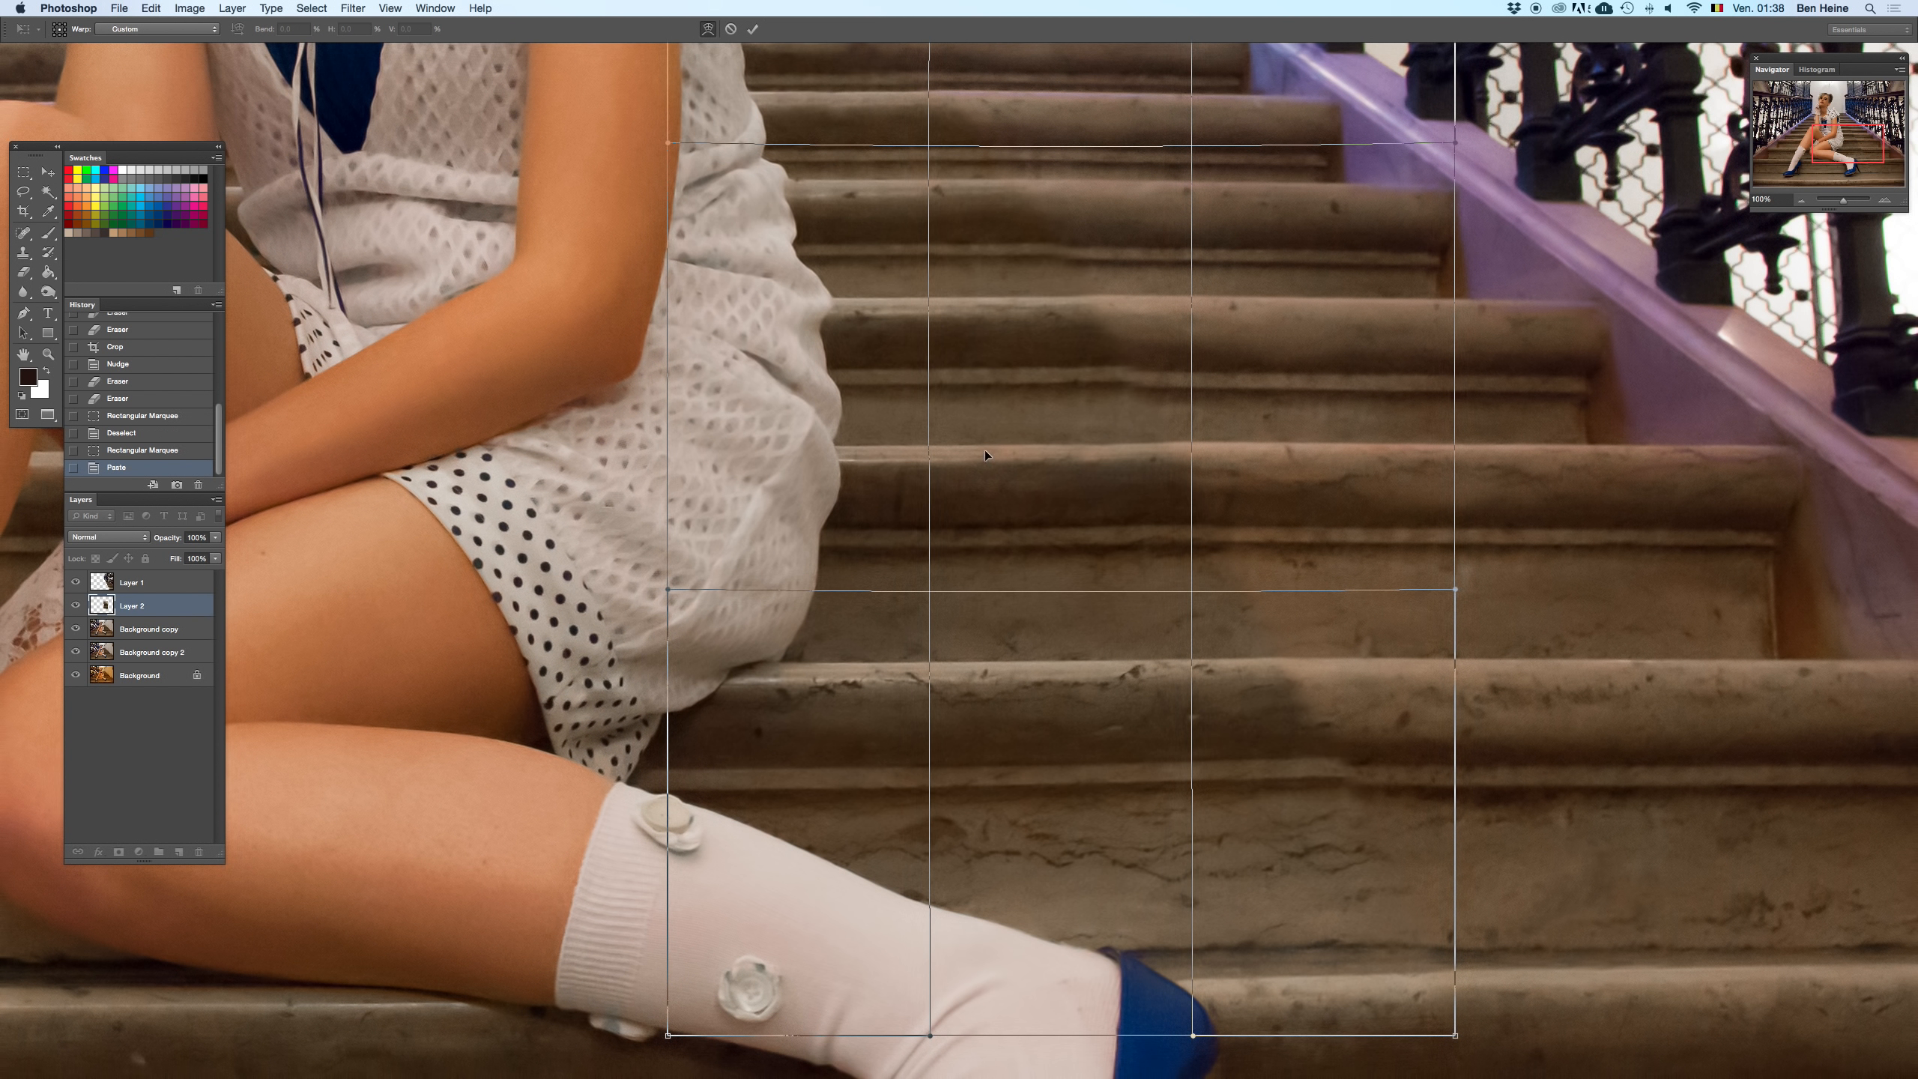
{"action": "key", "text": "super+z"}
{"action": "left_click_drag", "start_coordinate": [1054, 444], "coordinate": [1046, 384]}
{"action": "left_click_drag", "start_coordinate": [1387, 454], "coordinate": [1387, 459]}
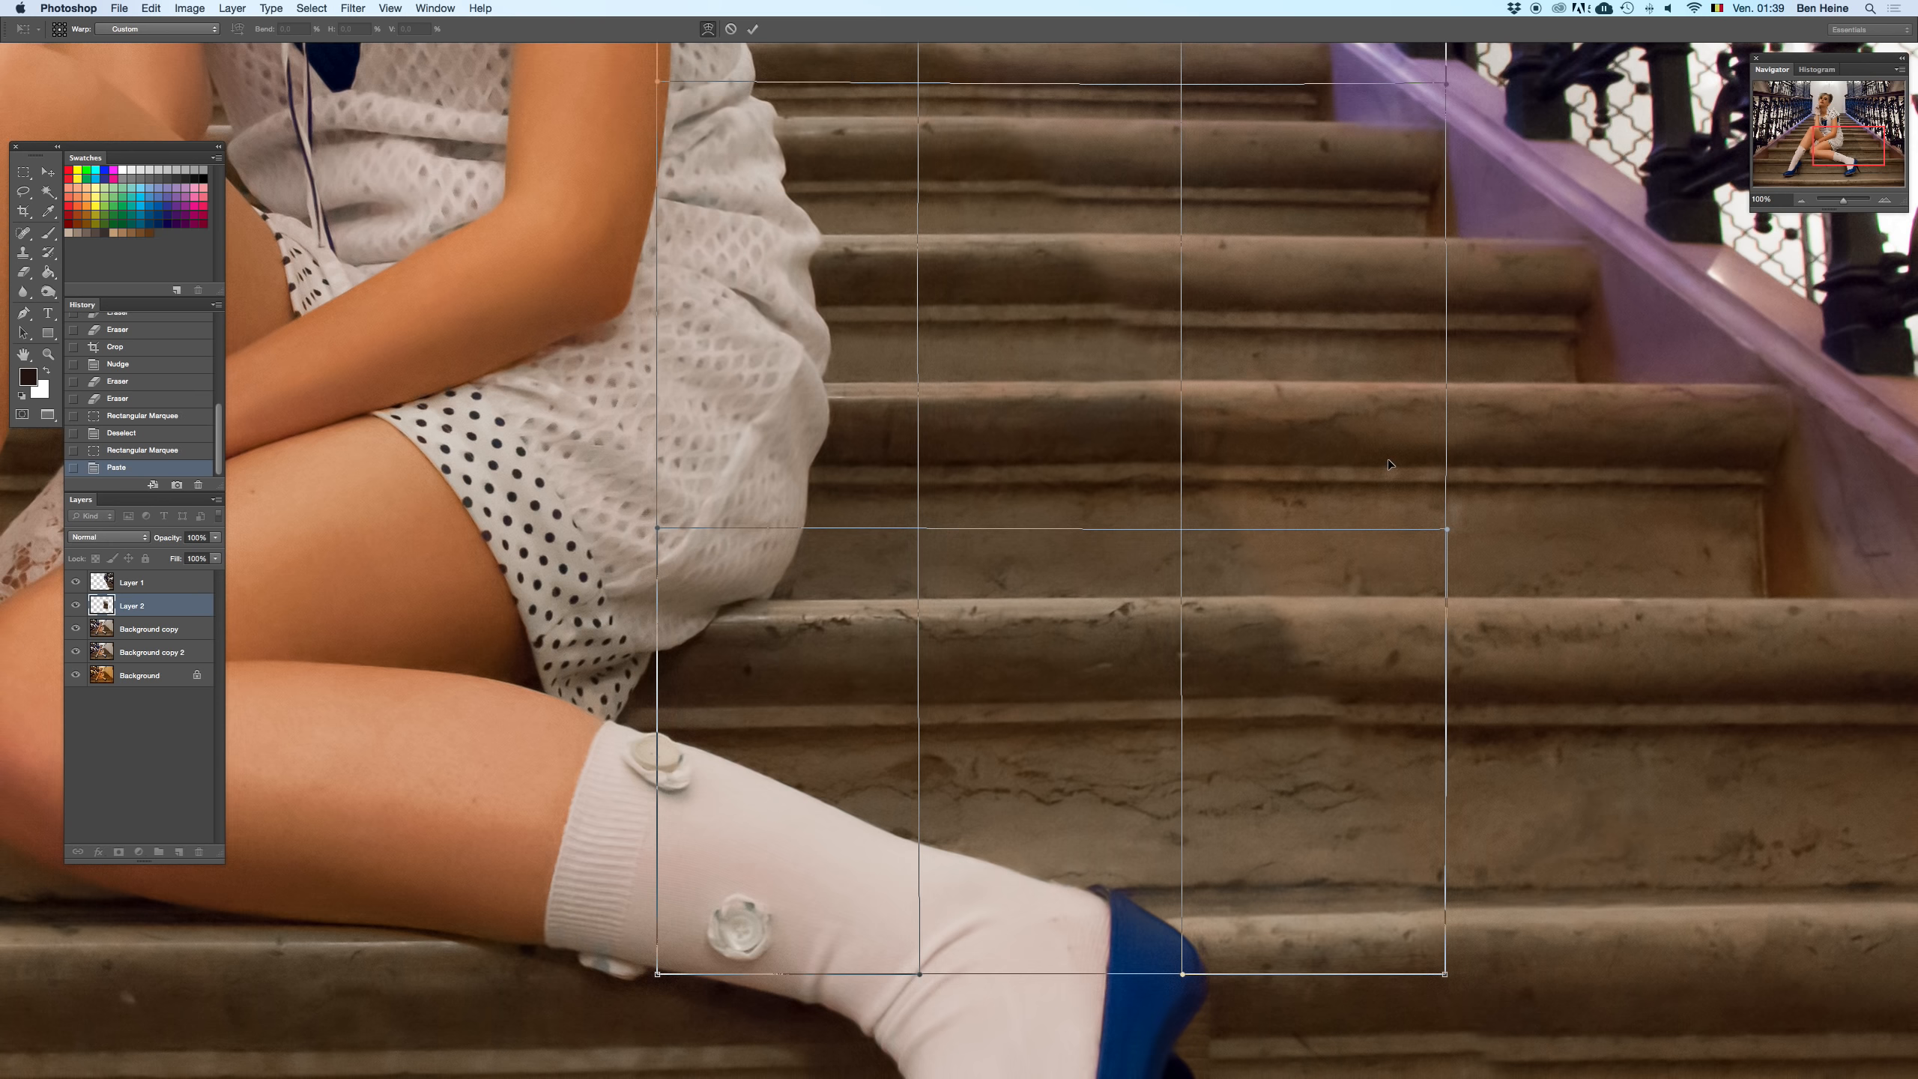
{"action": "left_click_drag", "start_coordinate": [1263, 513], "coordinate": [1292, 749]}
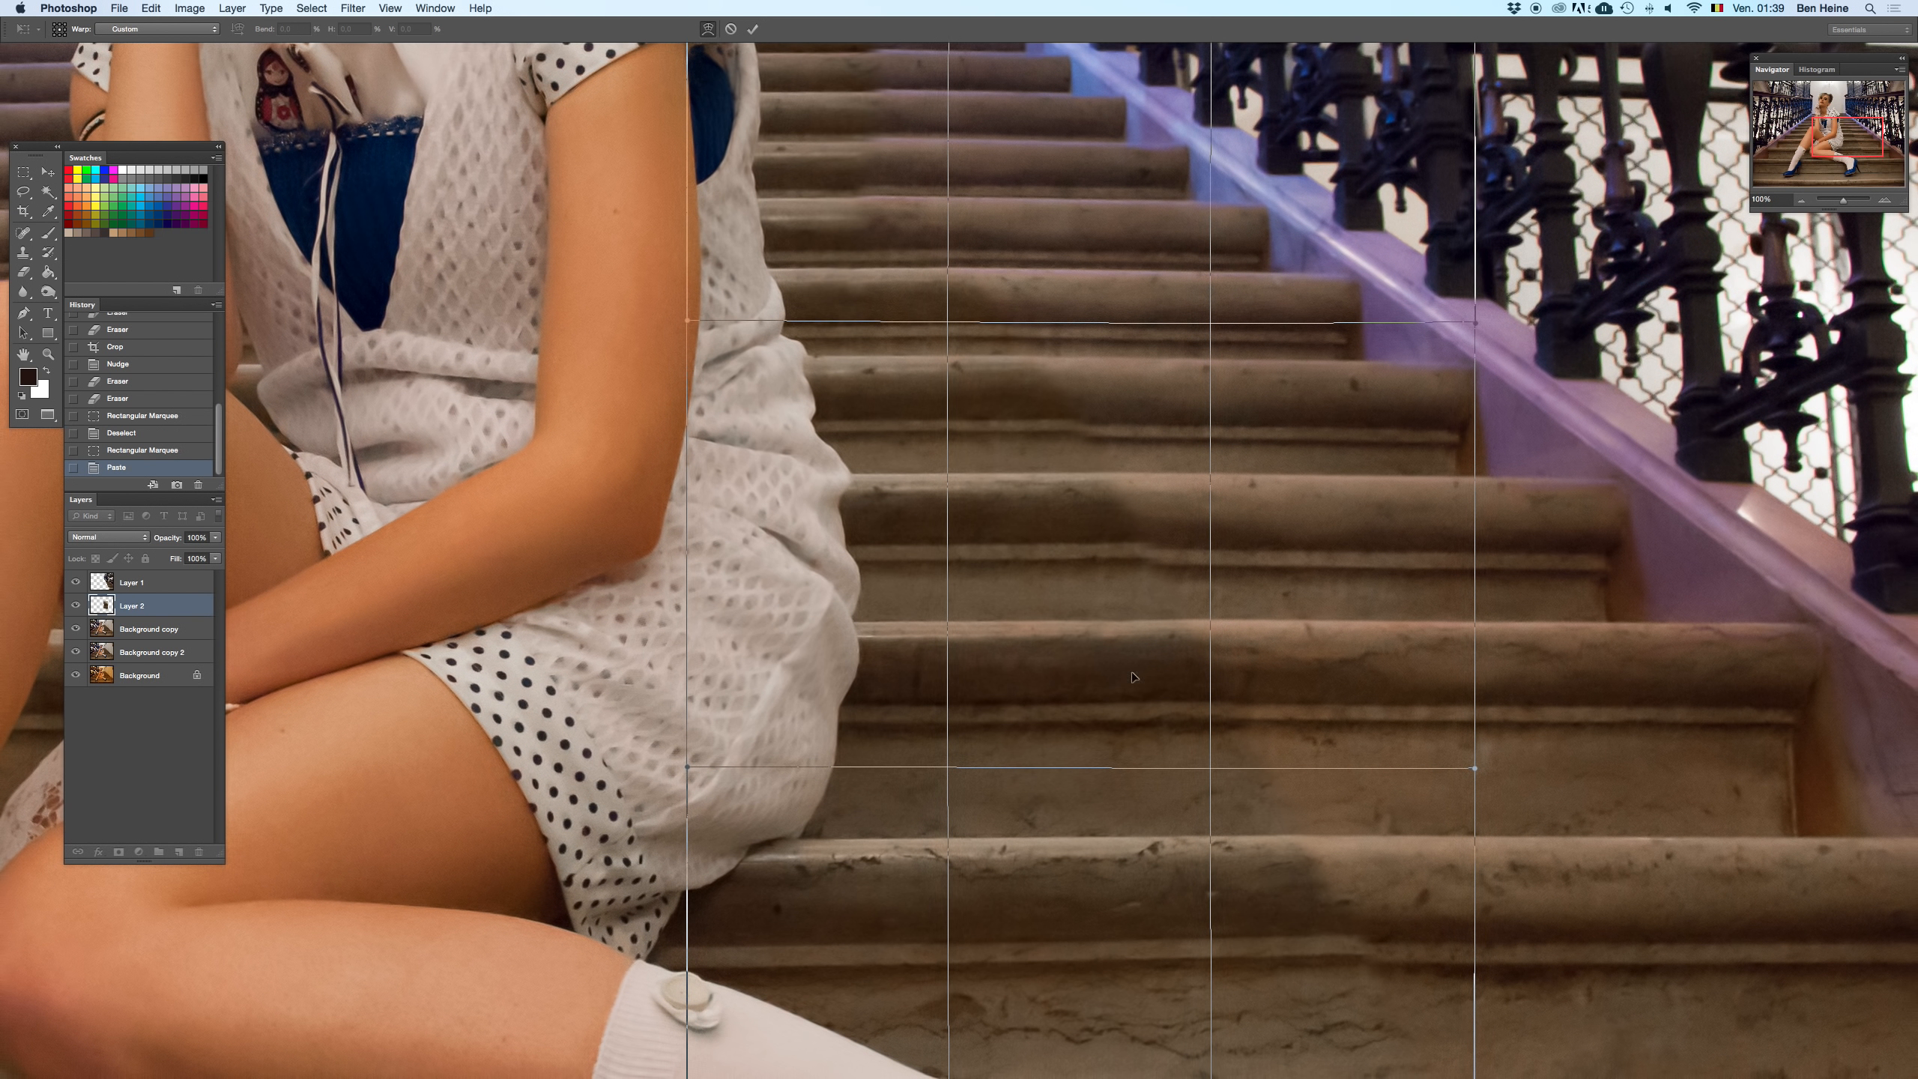
{"action": "scroll", "coordinate": [1151, 825], "scroll_direction": "down", "scroll_amount": 5}
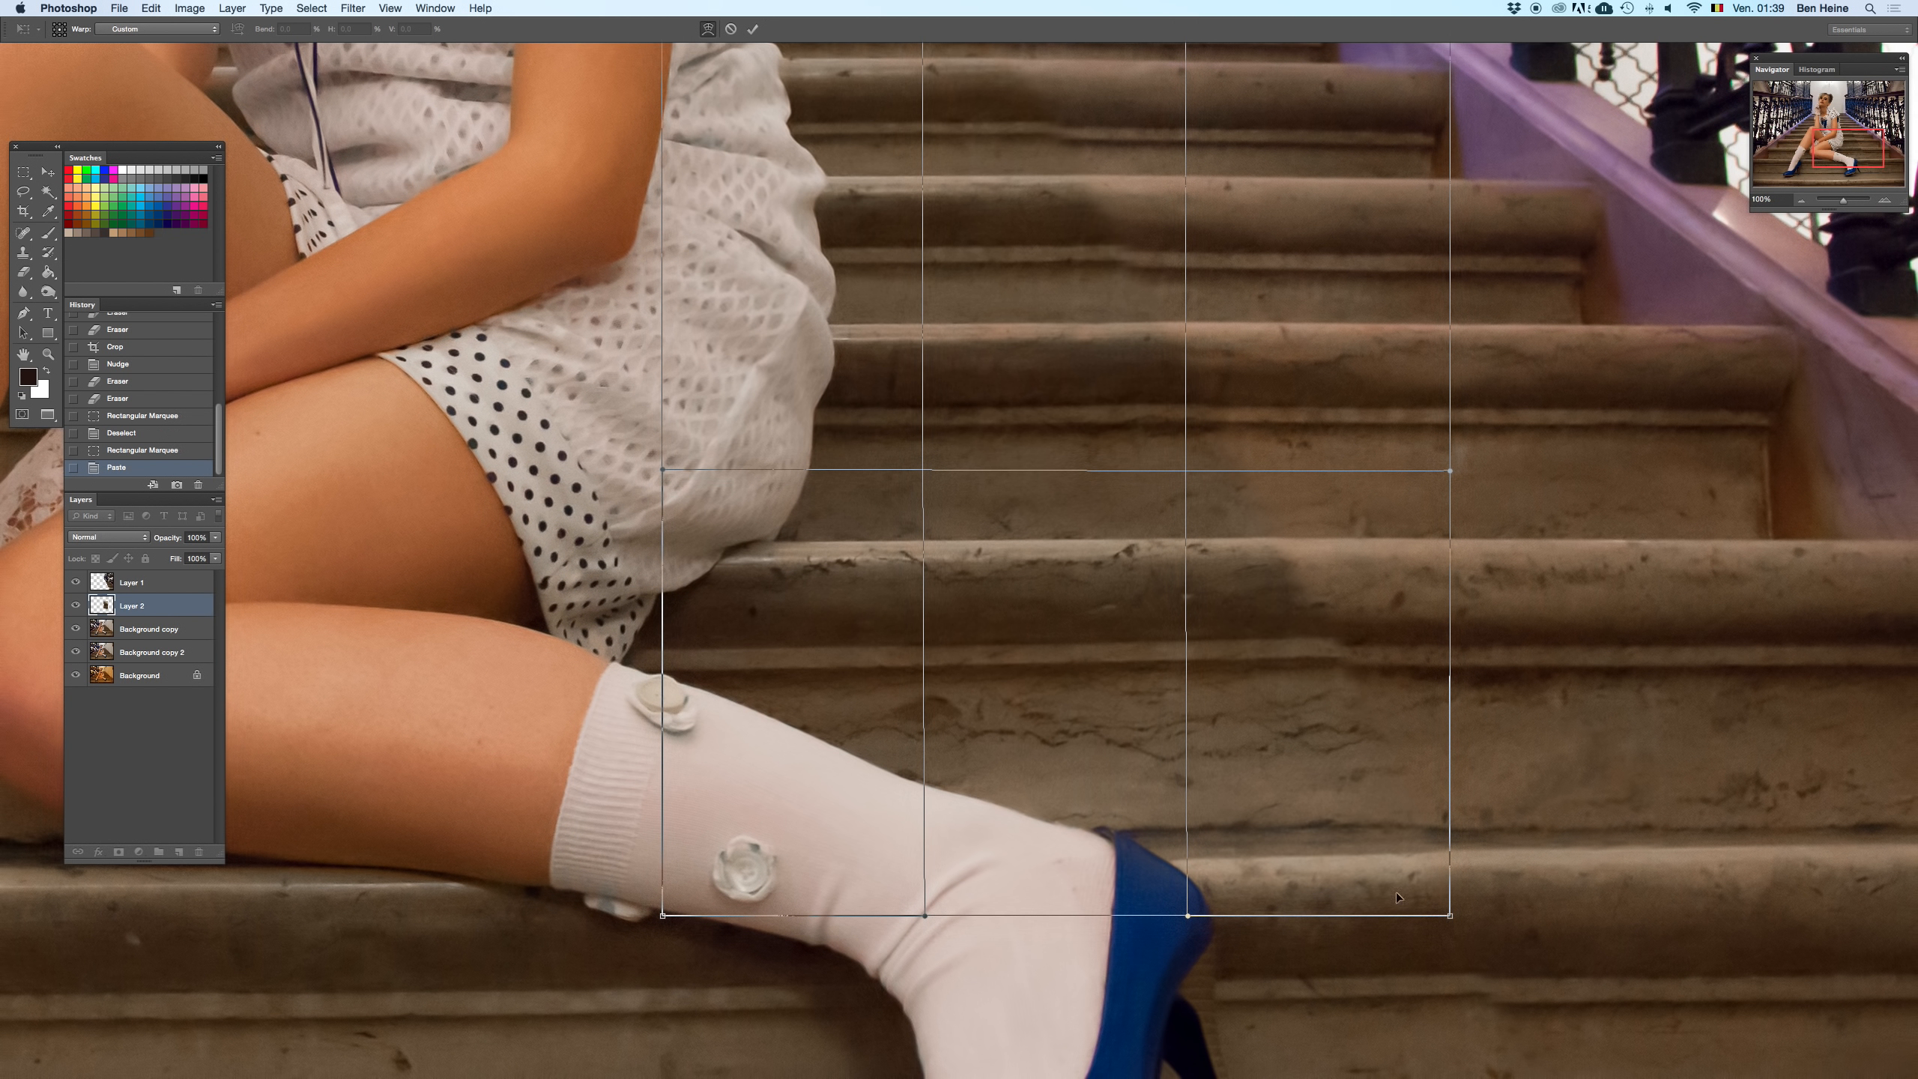
- Undo the last warp pull and lower the mesh's bottom outer corner slightly near the shoe
{"action": "scroll", "coordinate": [1395, 897], "scroll_direction": "down", "scroll_amount": 3}
{"action": "scroll", "coordinate": [1395, 896], "scroll_direction": "right", "scroll_amount": 2}
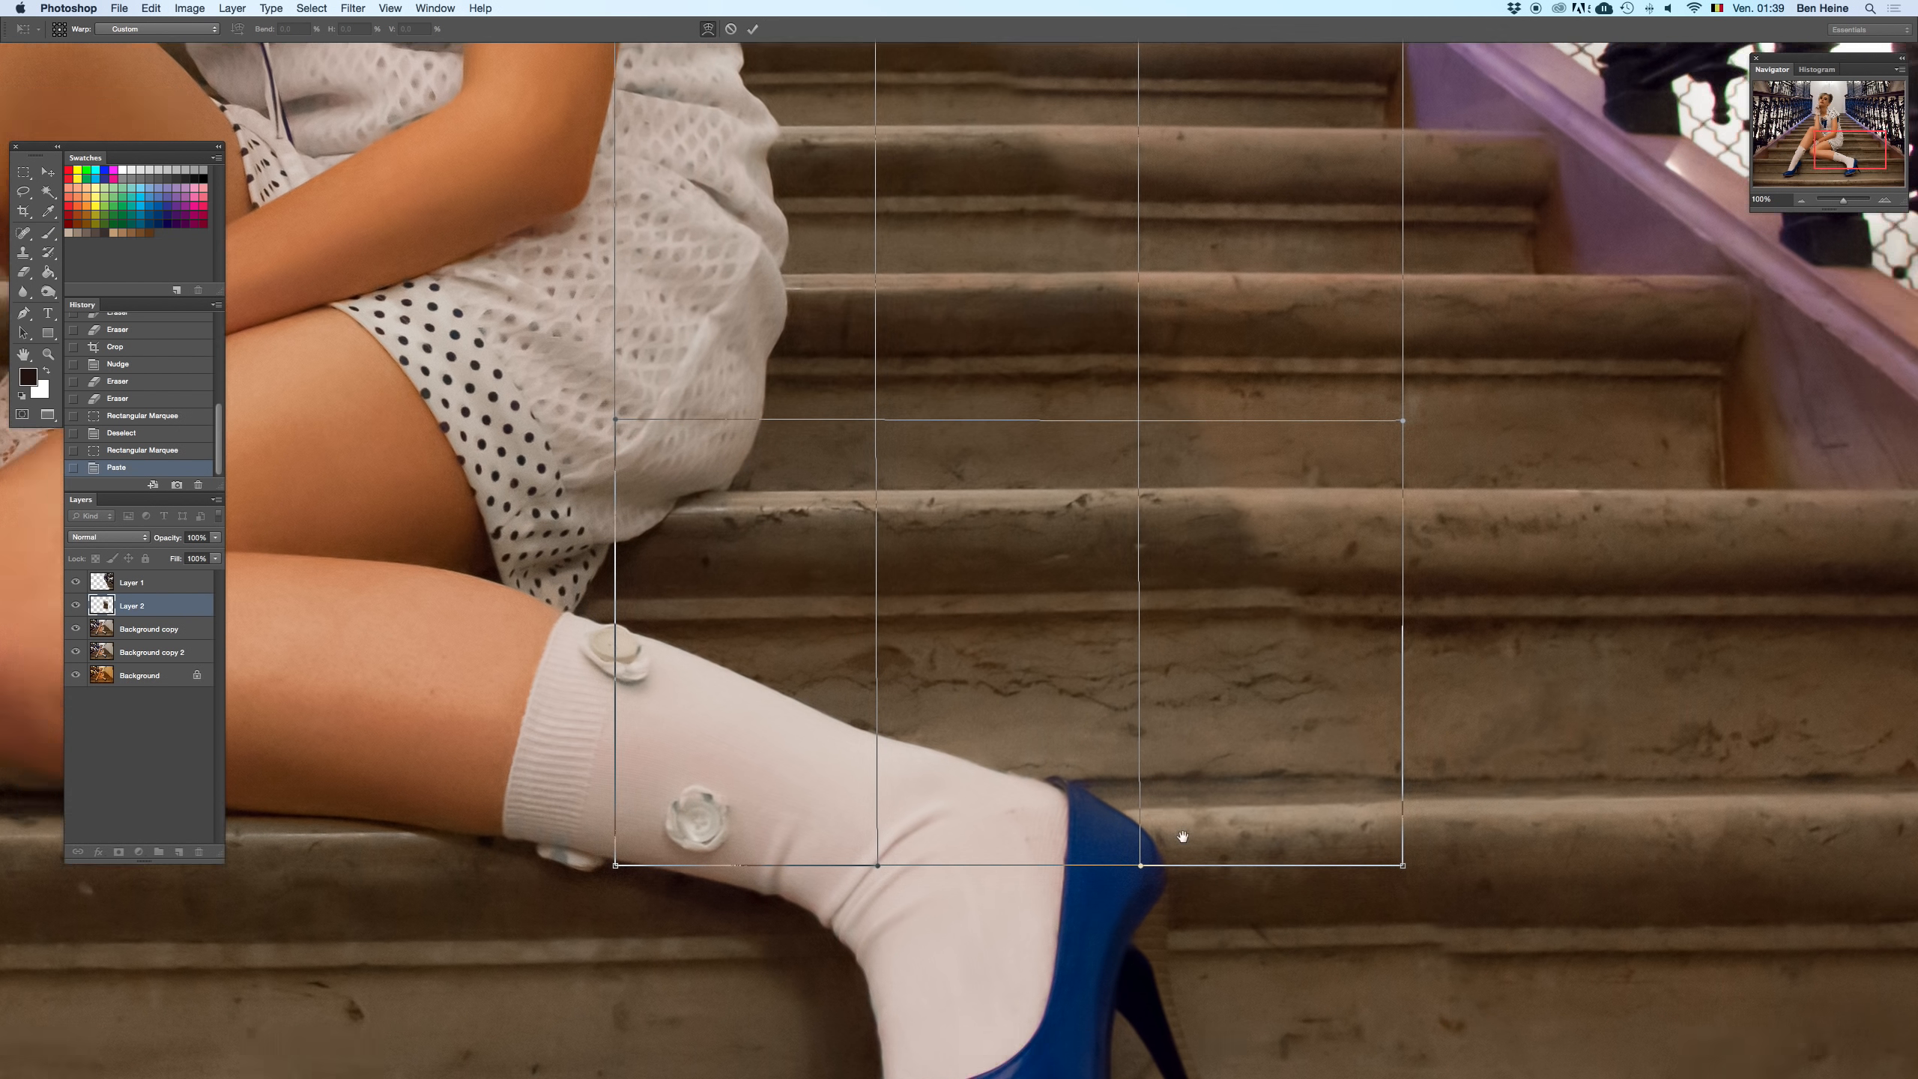
{"action": "left_click_drag", "start_coordinate": [1267, 725], "coordinate": [1154, 479]}
{"action": "key", "text": "super+z"}
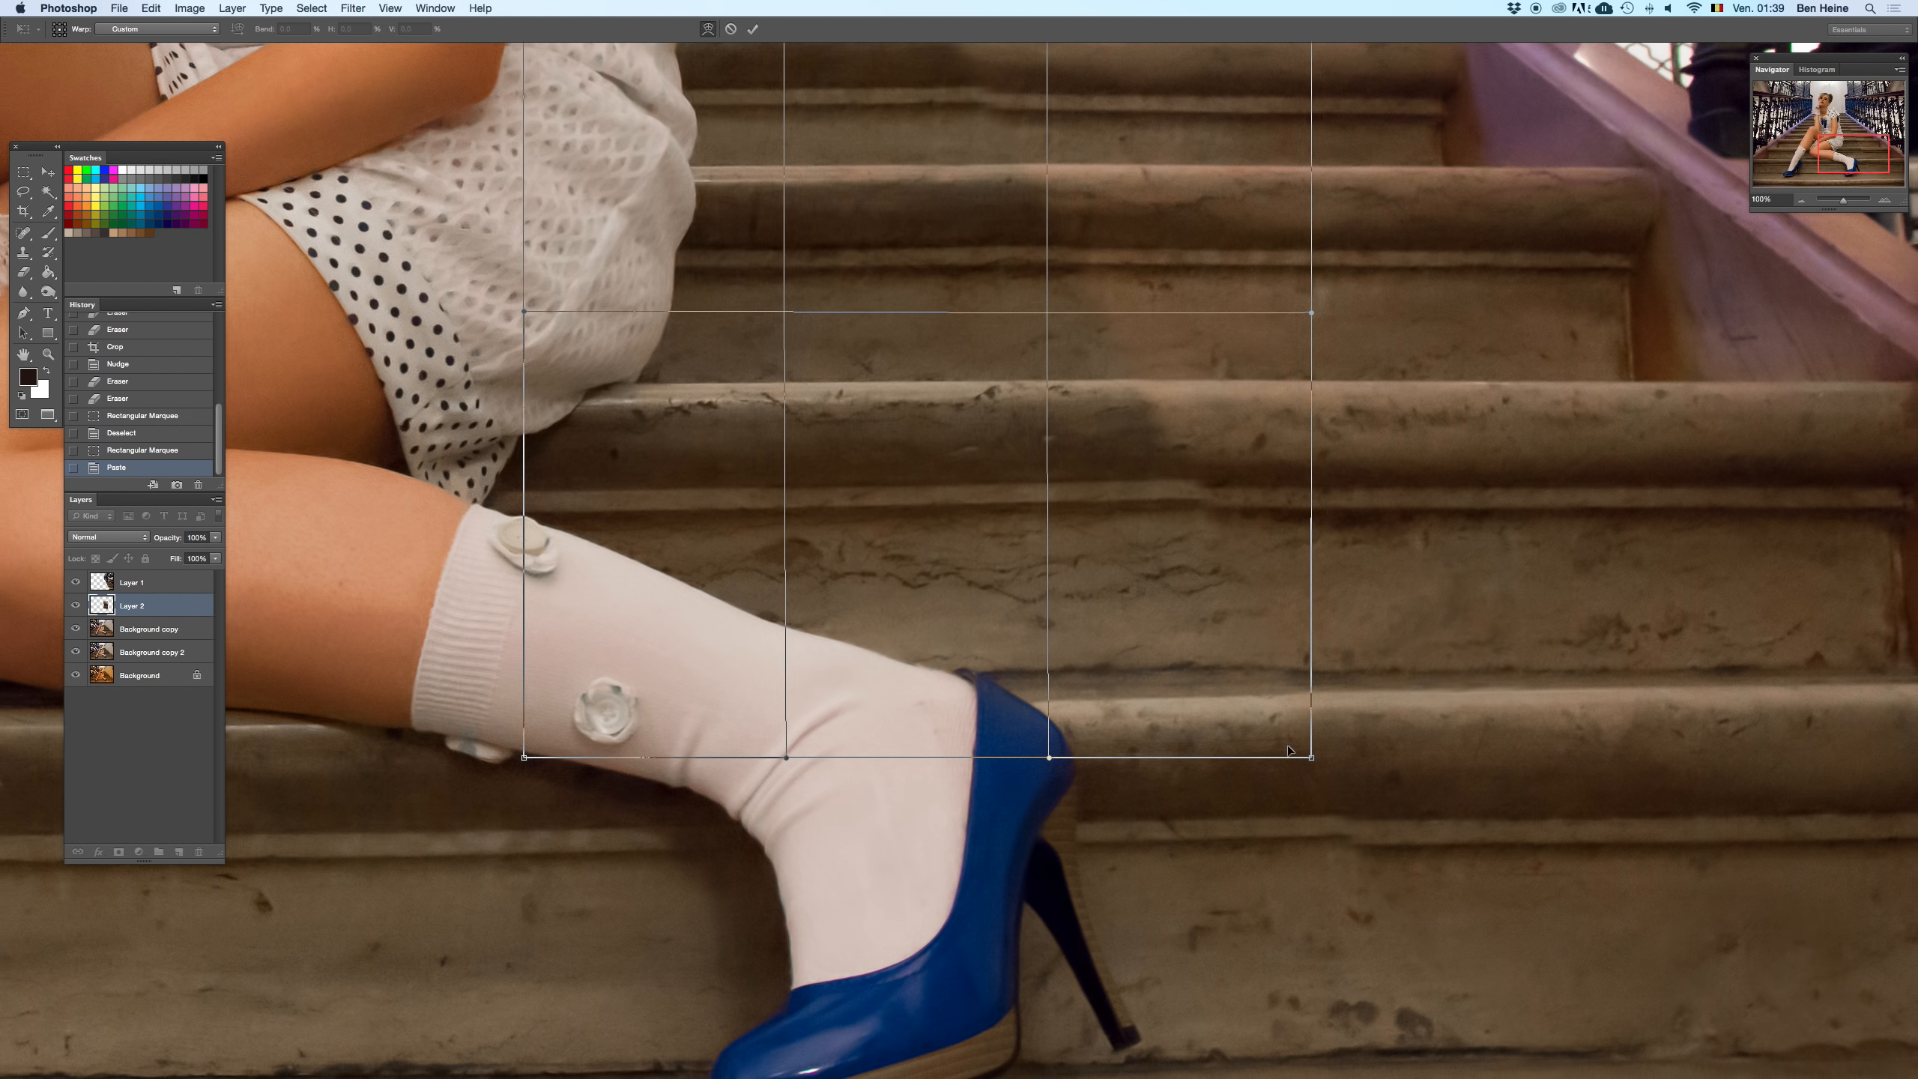
{"action": "left_click_drag", "start_coordinate": [1290, 738], "coordinate": [1290, 749]}
- Lower the warp mesh's top edge and its corner by the woman's shoulder to align the upper steps
{"action": "scroll", "coordinate": [1145, 489], "scroll_direction": "up", "scroll_amount": 5}
{"action": "scroll", "coordinate": [1145, 488], "scroll_direction": "left", "scroll_amount": 3}
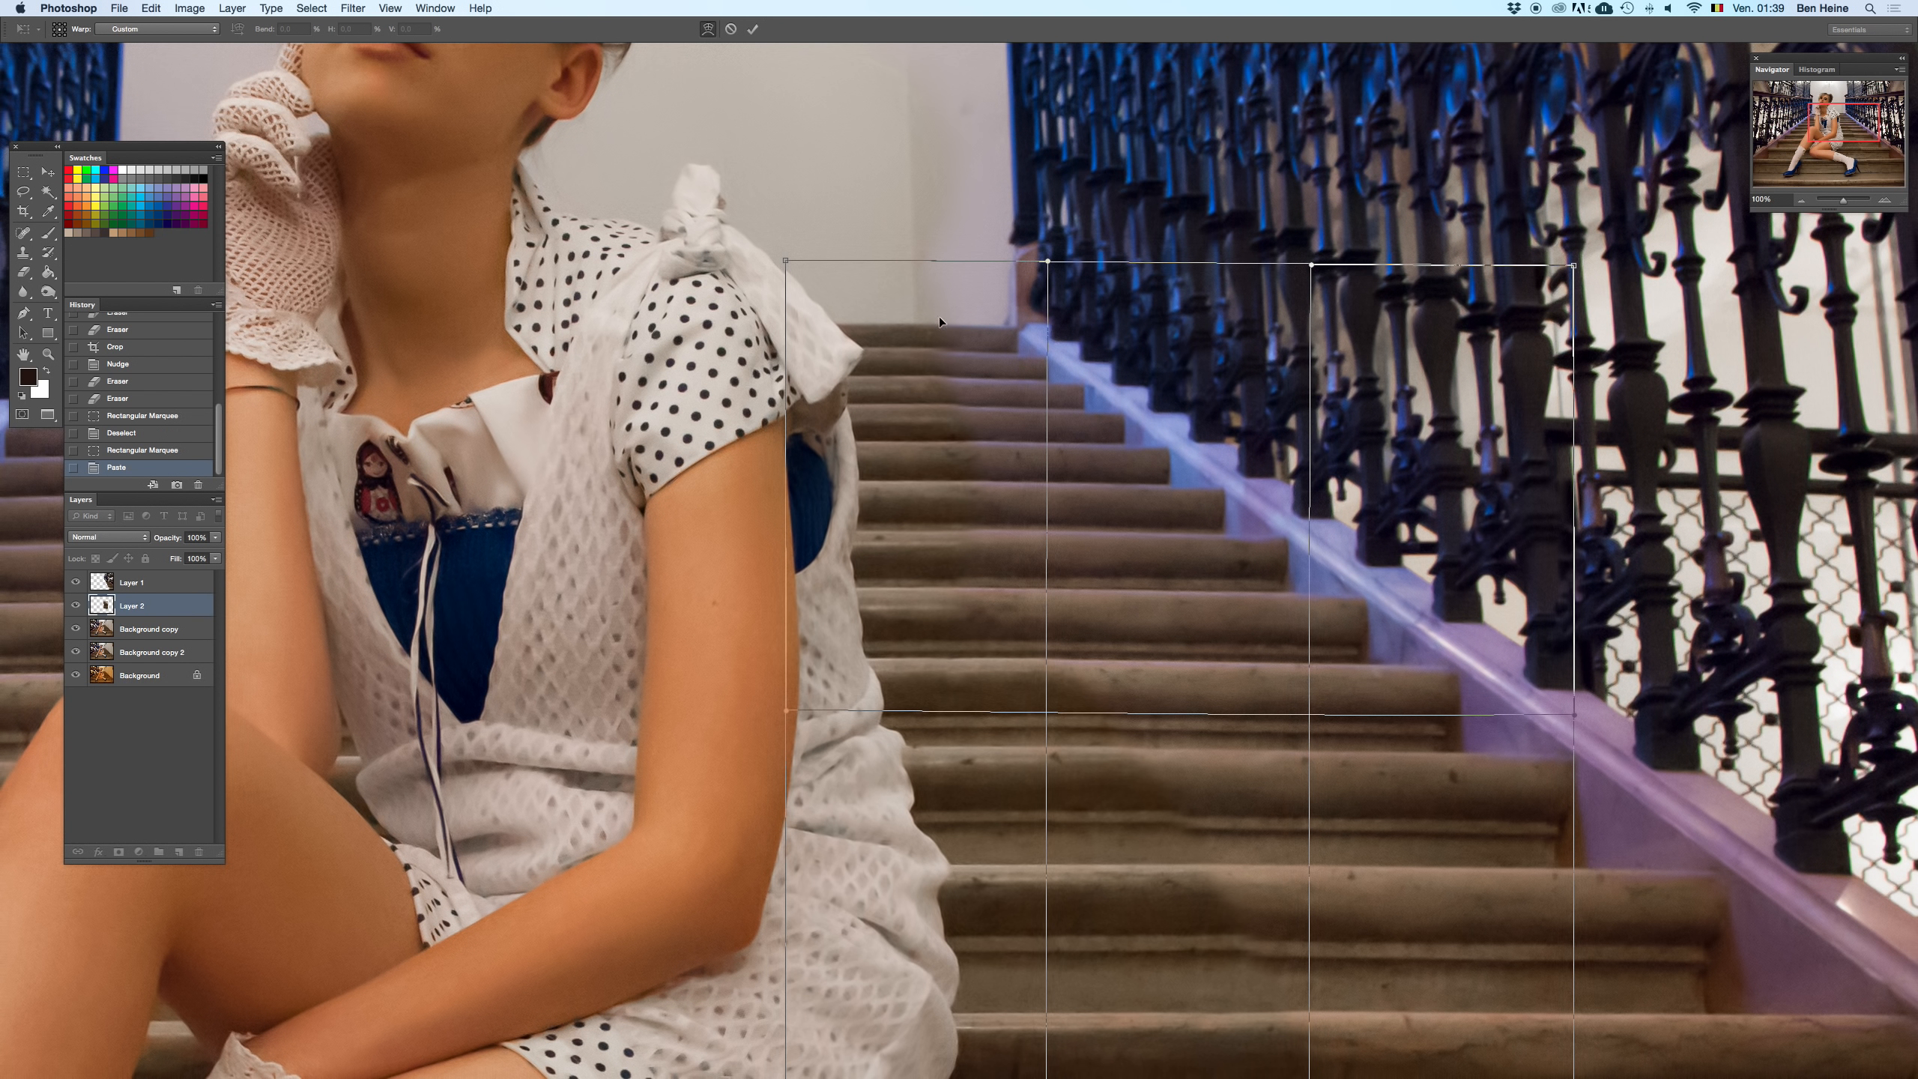
{"action": "left_click_drag", "start_coordinate": [1047, 261], "coordinate": [1042, 270]}
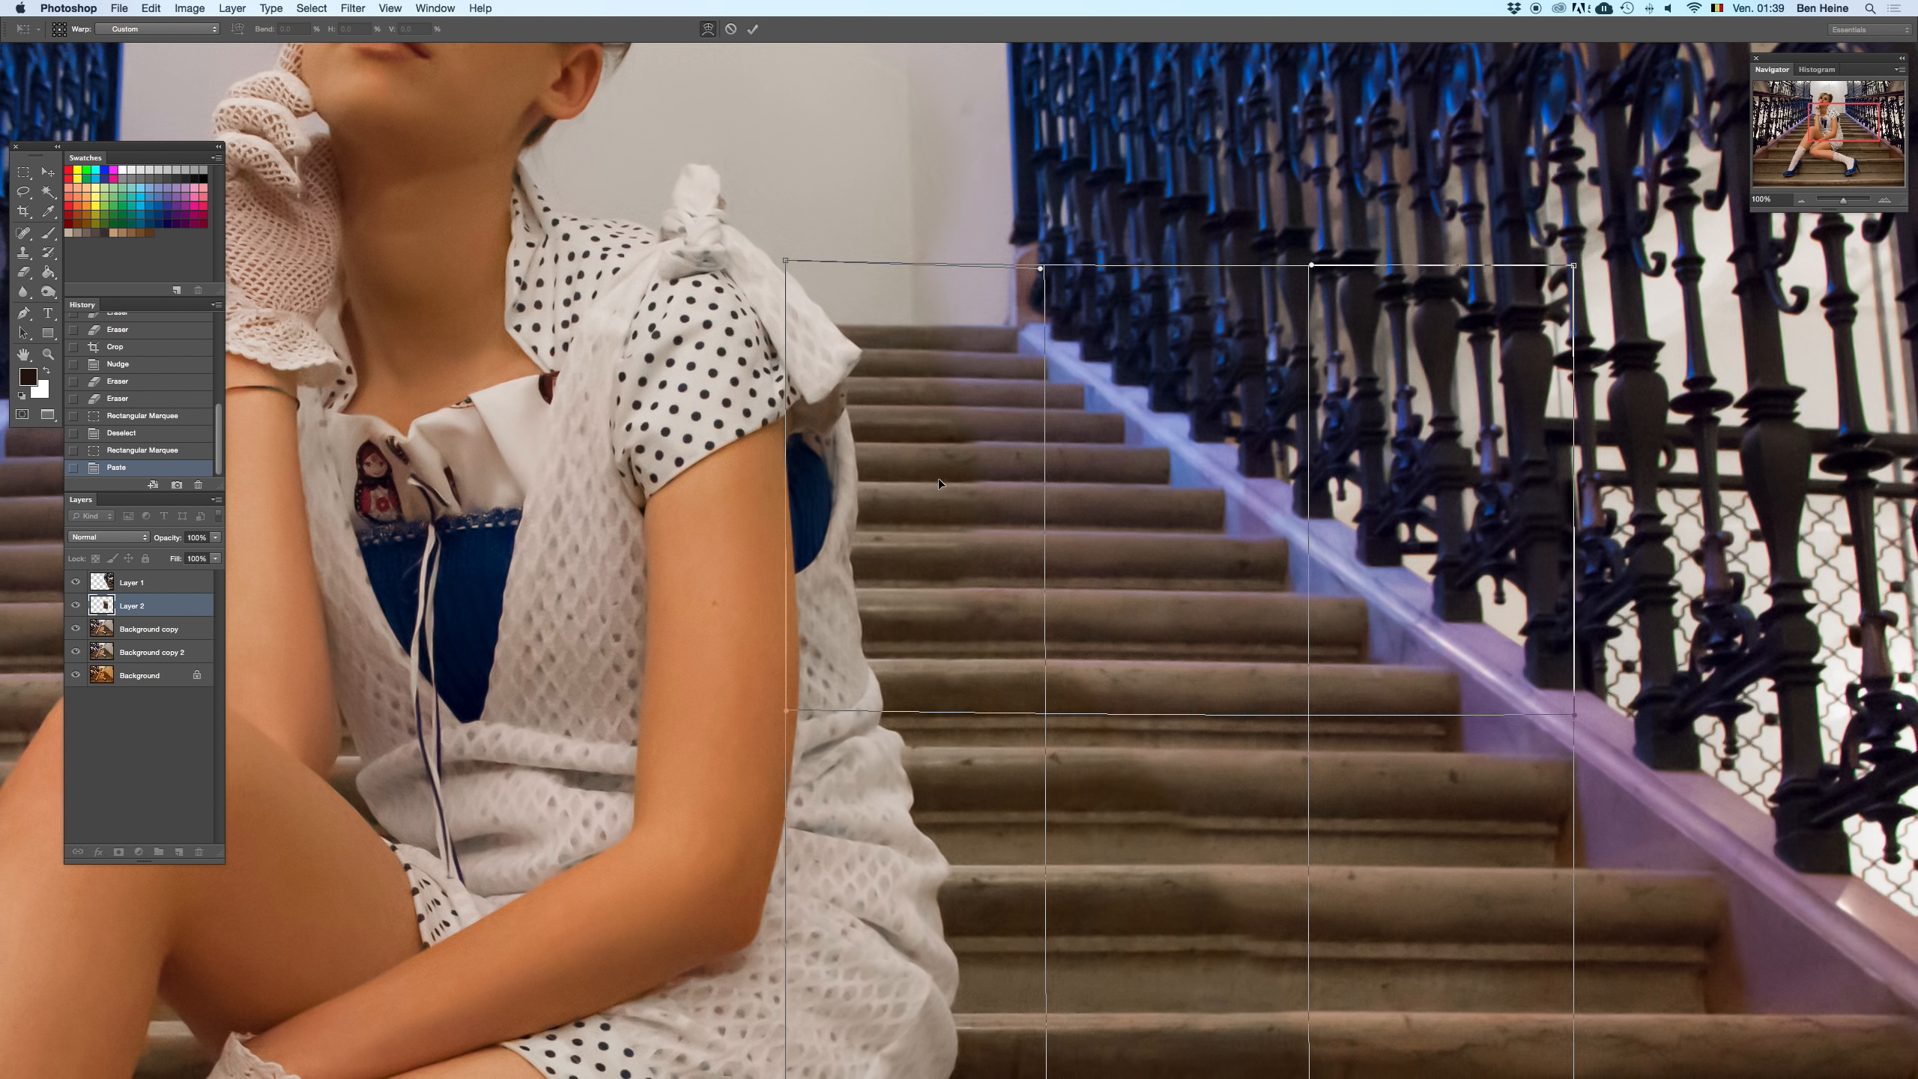
{"action": "left_click_drag", "start_coordinate": [937, 476], "coordinate": [940, 473]}
{"action": "key", "text": "super+z"}
{"action": "key", "text": "super+z"}
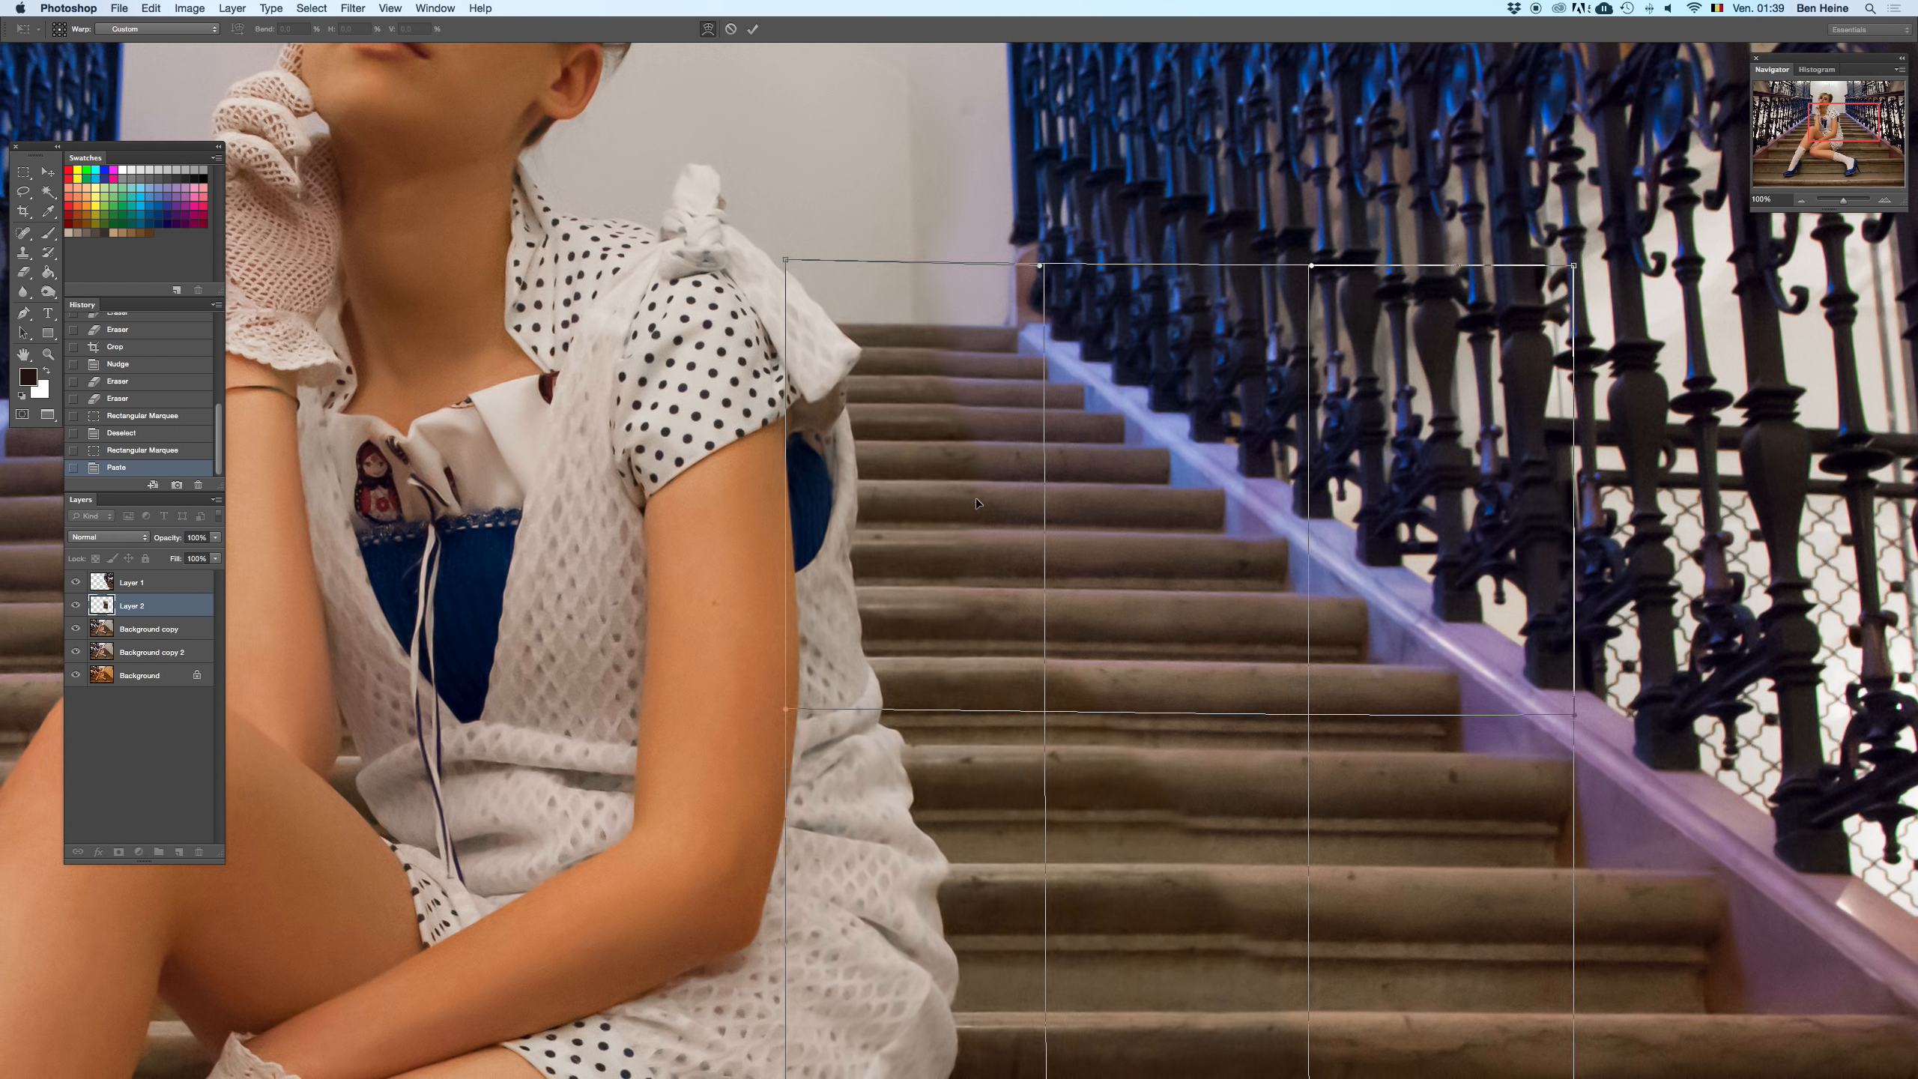
{"action": "left_click_drag", "start_coordinate": [798, 259], "coordinate": [797, 263]}
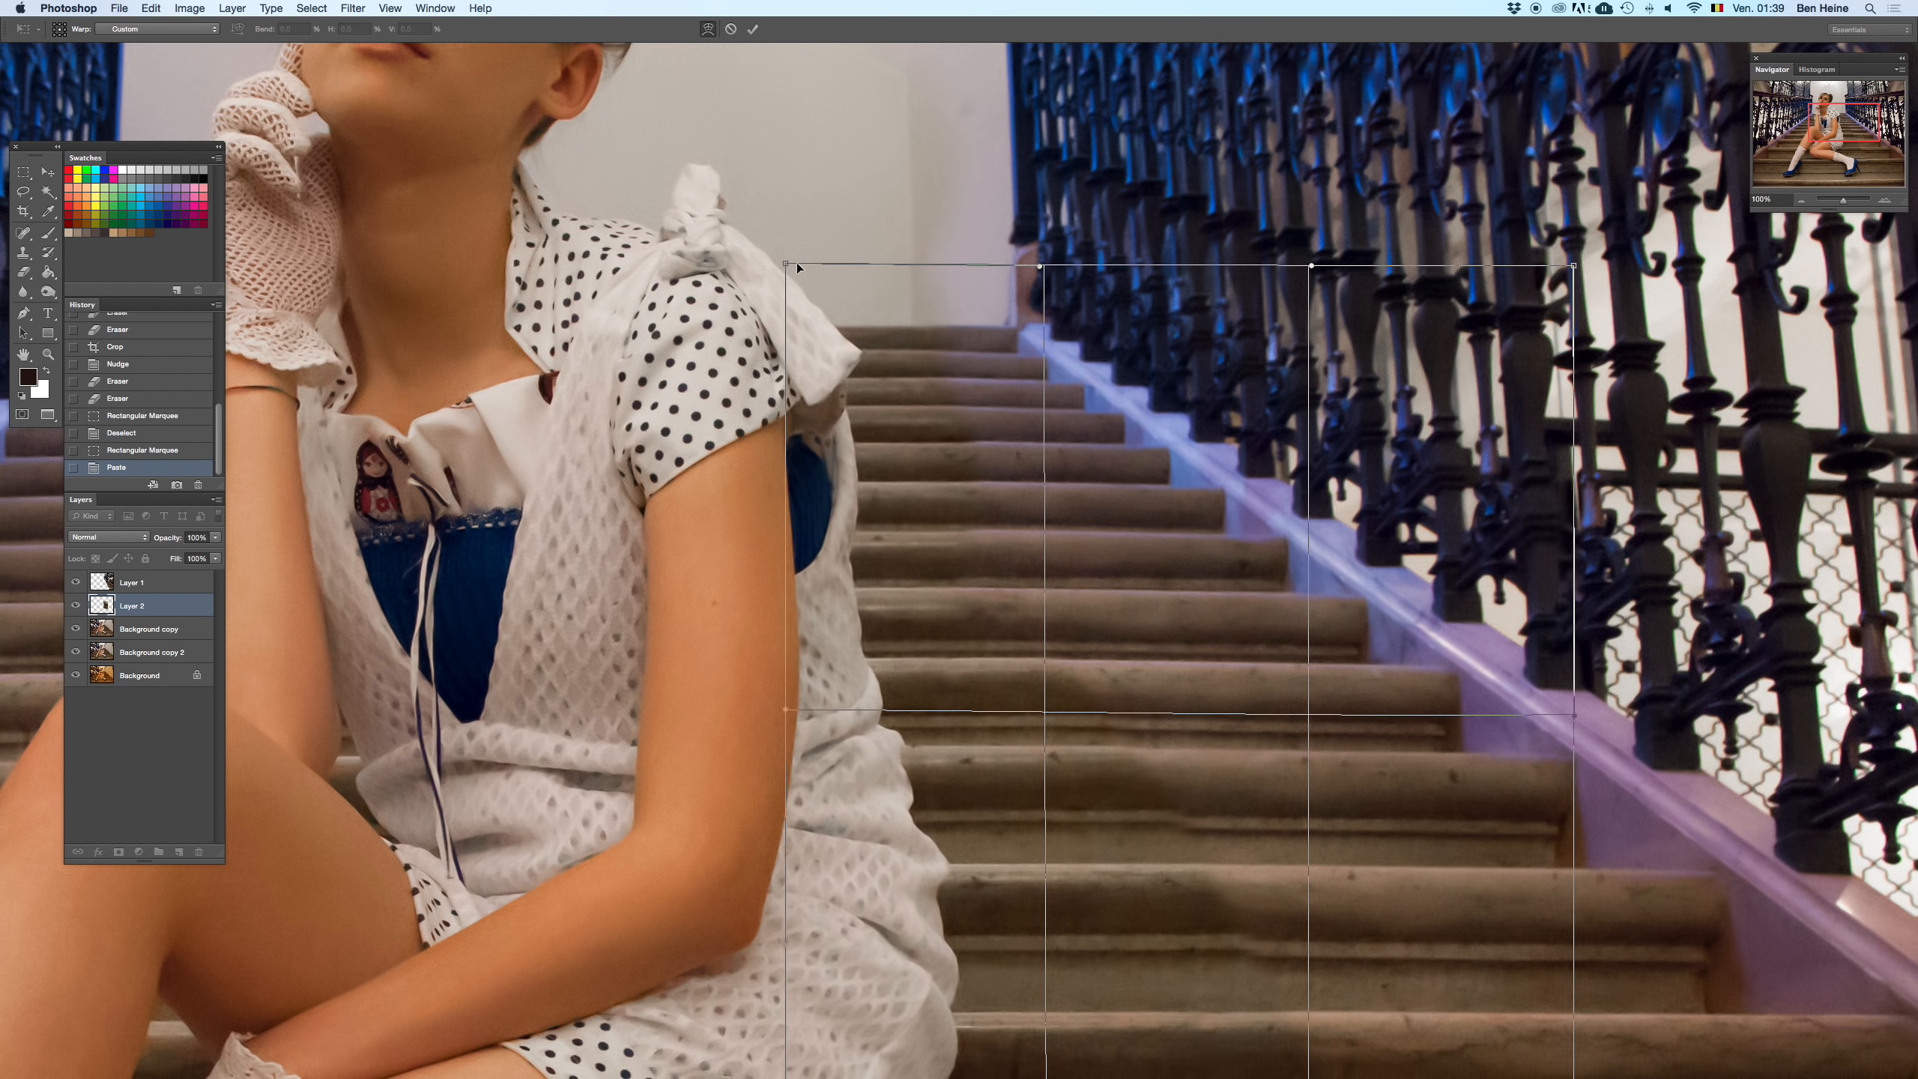
- Inspect the warped steps from the dress down to the shoe and apply the warp
{"action": "left_click_drag", "start_coordinate": [1167, 689], "coordinate": [1138, 445]}
{"action": "left_click_drag", "start_coordinate": [1130, 566], "coordinate": [1137, 428]}
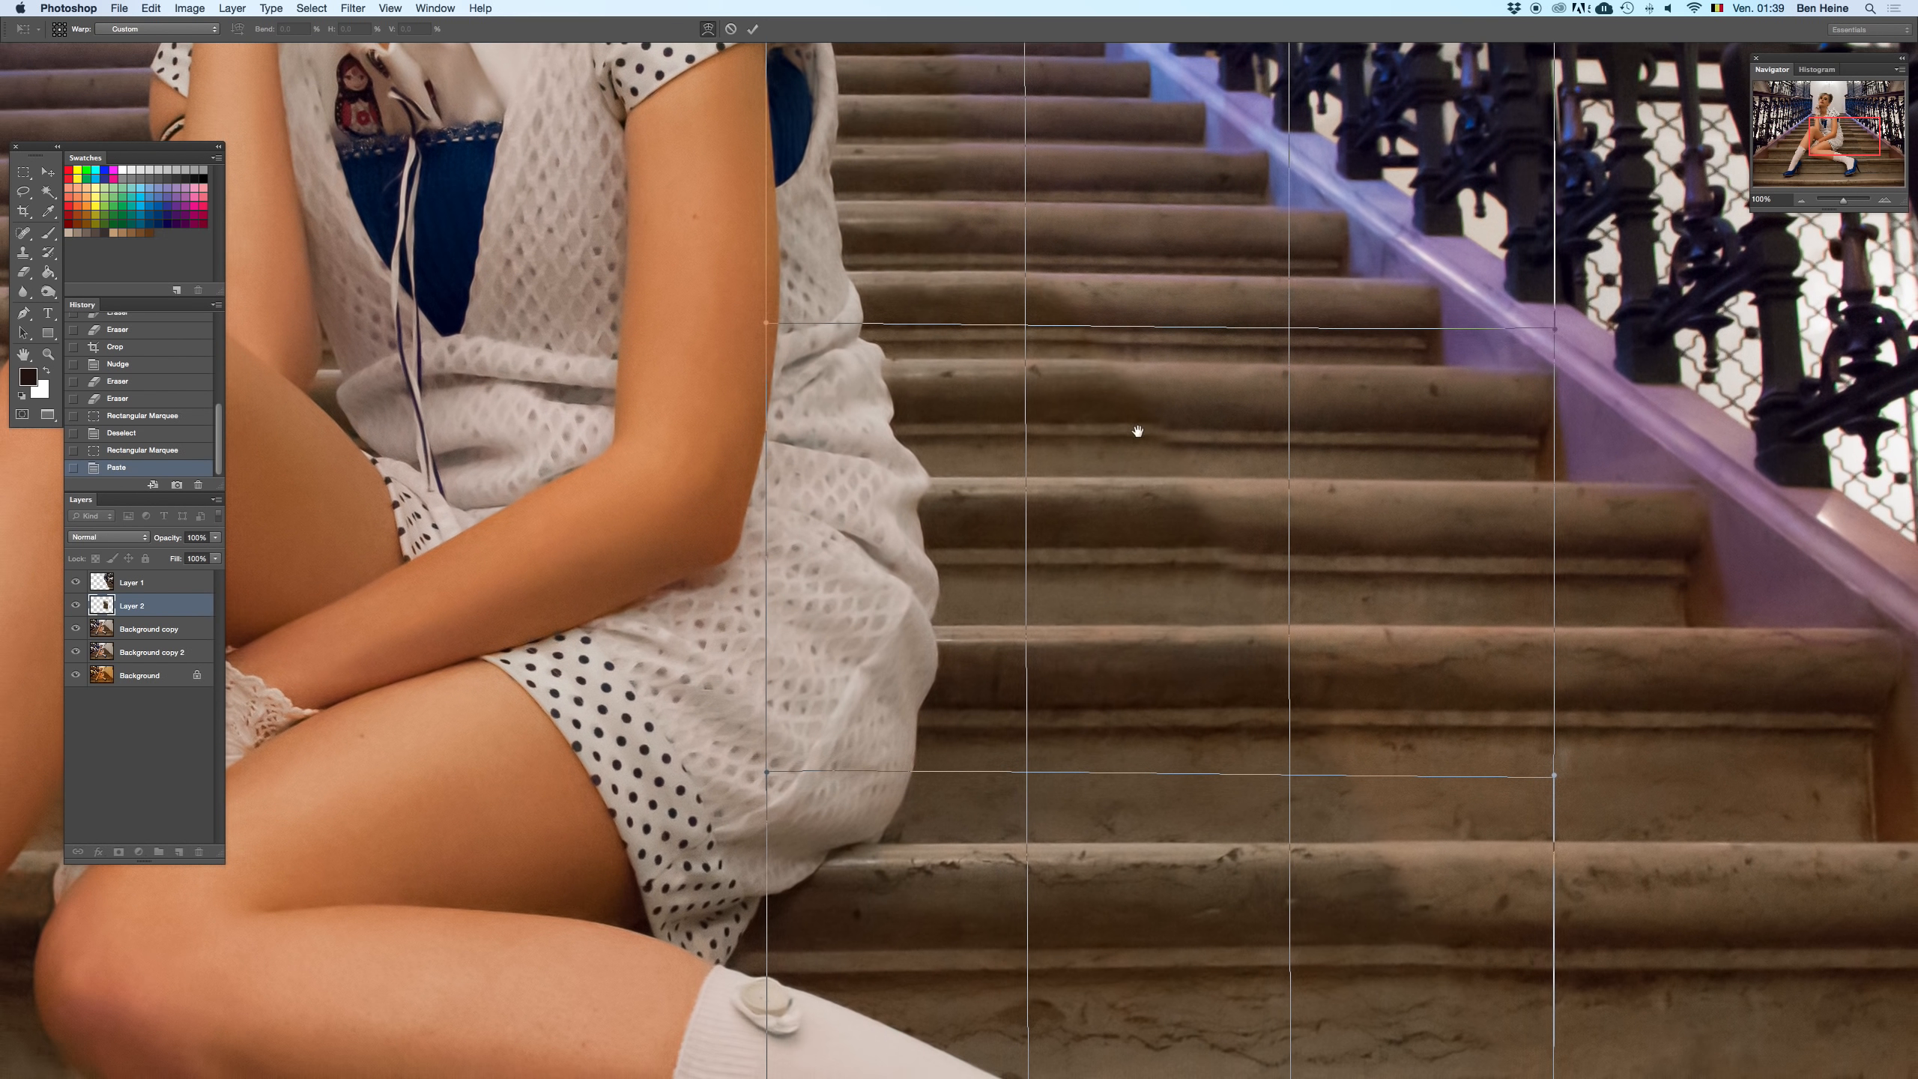
{"action": "scroll", "coordinate": [1138, 429], "scroll_direction": "down", "scroll_amount": 10}
{"action": "scroll", "coordinate": [1126, 427], "scroll_direction": "down", "scroll_amount": 2}
{"action": "scroll", "coordinate": [1109, 385], "scroll_direction": "up", "scroll_amount": 5}
{"action": "scroll", "coordinate": [1109, 385], "scroll_direction": "right", "scroll_amount": 3}
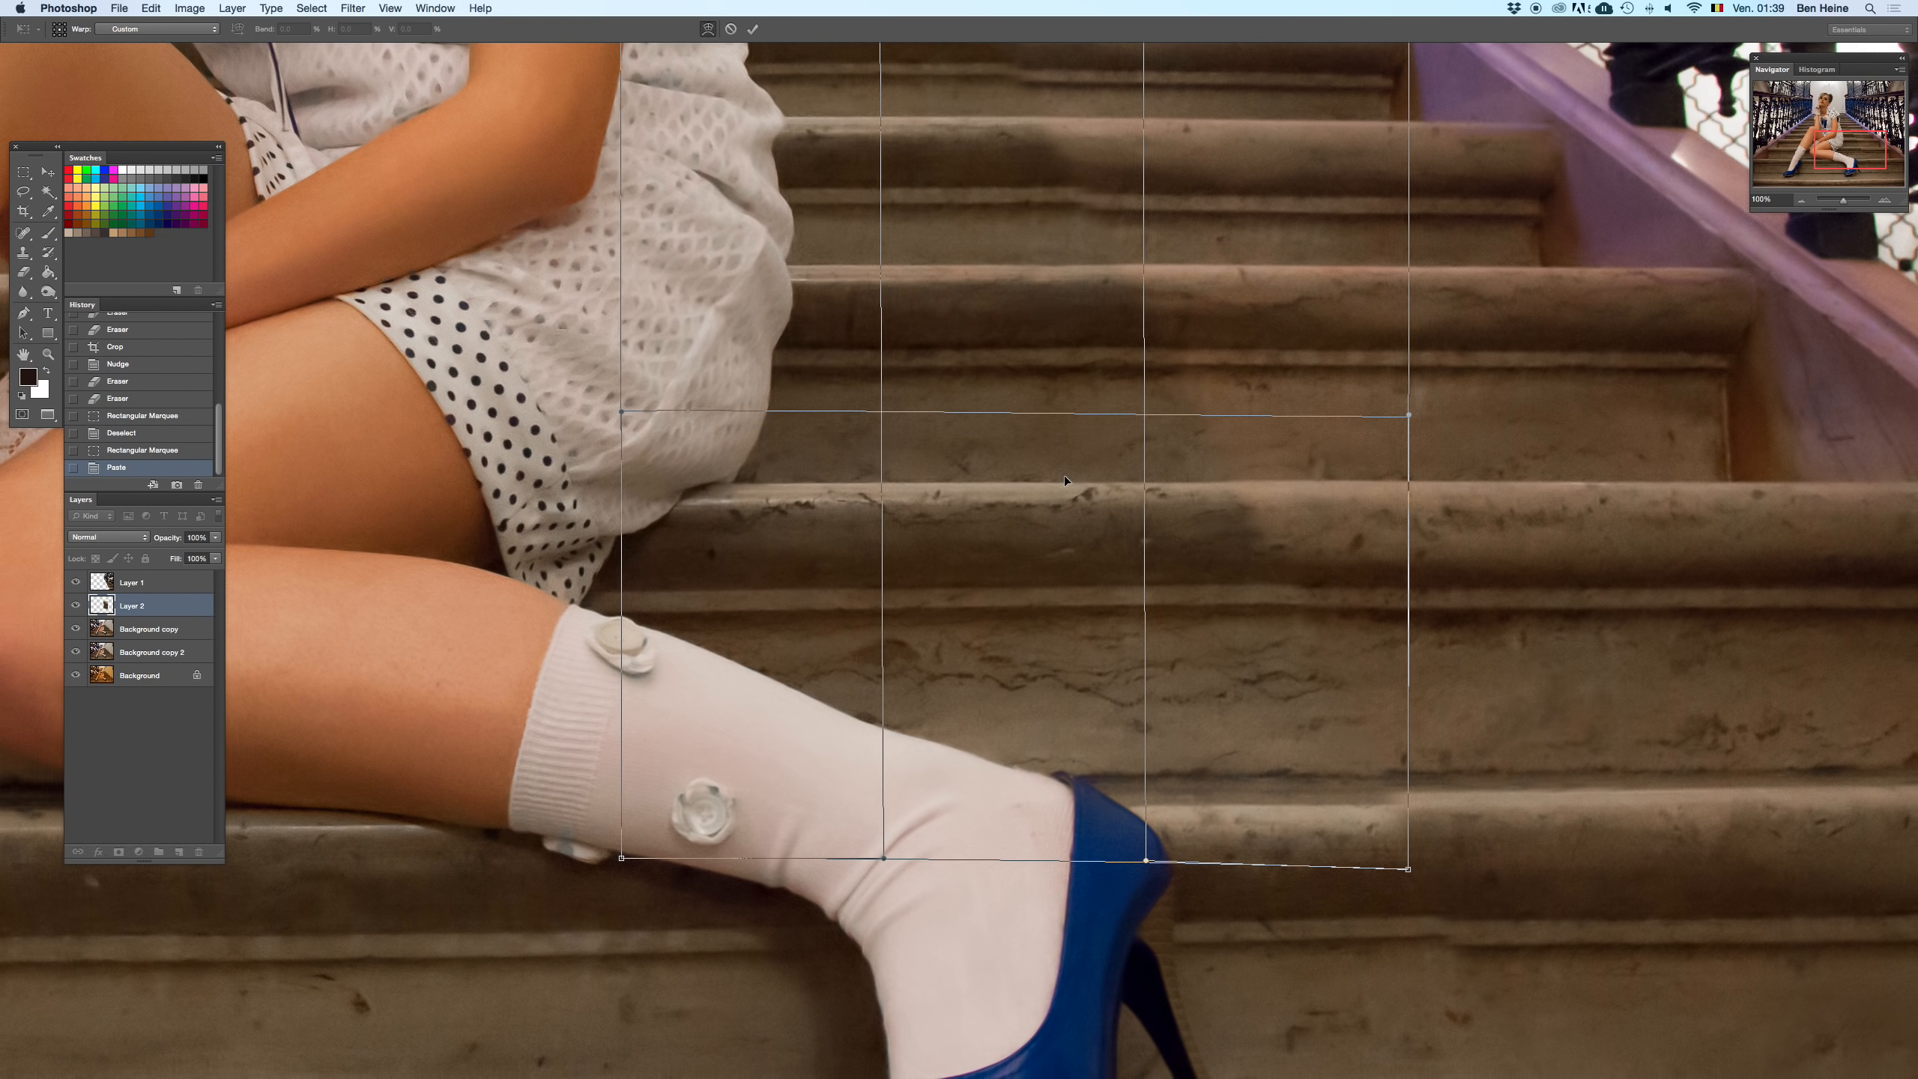
{"action": "key", "text": "Return"}
- Compare the whole staircase with and without the latest changes, undoing the trial edits
{"action": "key", "text": "super+minus"}
{"action": "key", "text": "super+minus"}
{"action": "key", "text": "super+minus"}
{"action": "key", "text": "super+minus"}
{"action": "key", "text": "super+z"}
{"action": "mouse_move", "coordinate": [1015, 476]}
{"action": "left_mouse_down"}
{"action": "mouse_move", "coordinate": [776, 438]}
{"action": "mouse_move", "coordinate": [1067, 470]}
{"action": "mouse_move", "coordinate": [1016, 473]}
{"action": "left_mouse_up"}
{"action": "key", "text": "super+z"}
{"action": "left_click_drag", "start_coordinate": [794, 367], "coordinate": [1137, 363]}
{"action": "key", "text": "super+z"}
{"action": "key", "text": "super+z"}
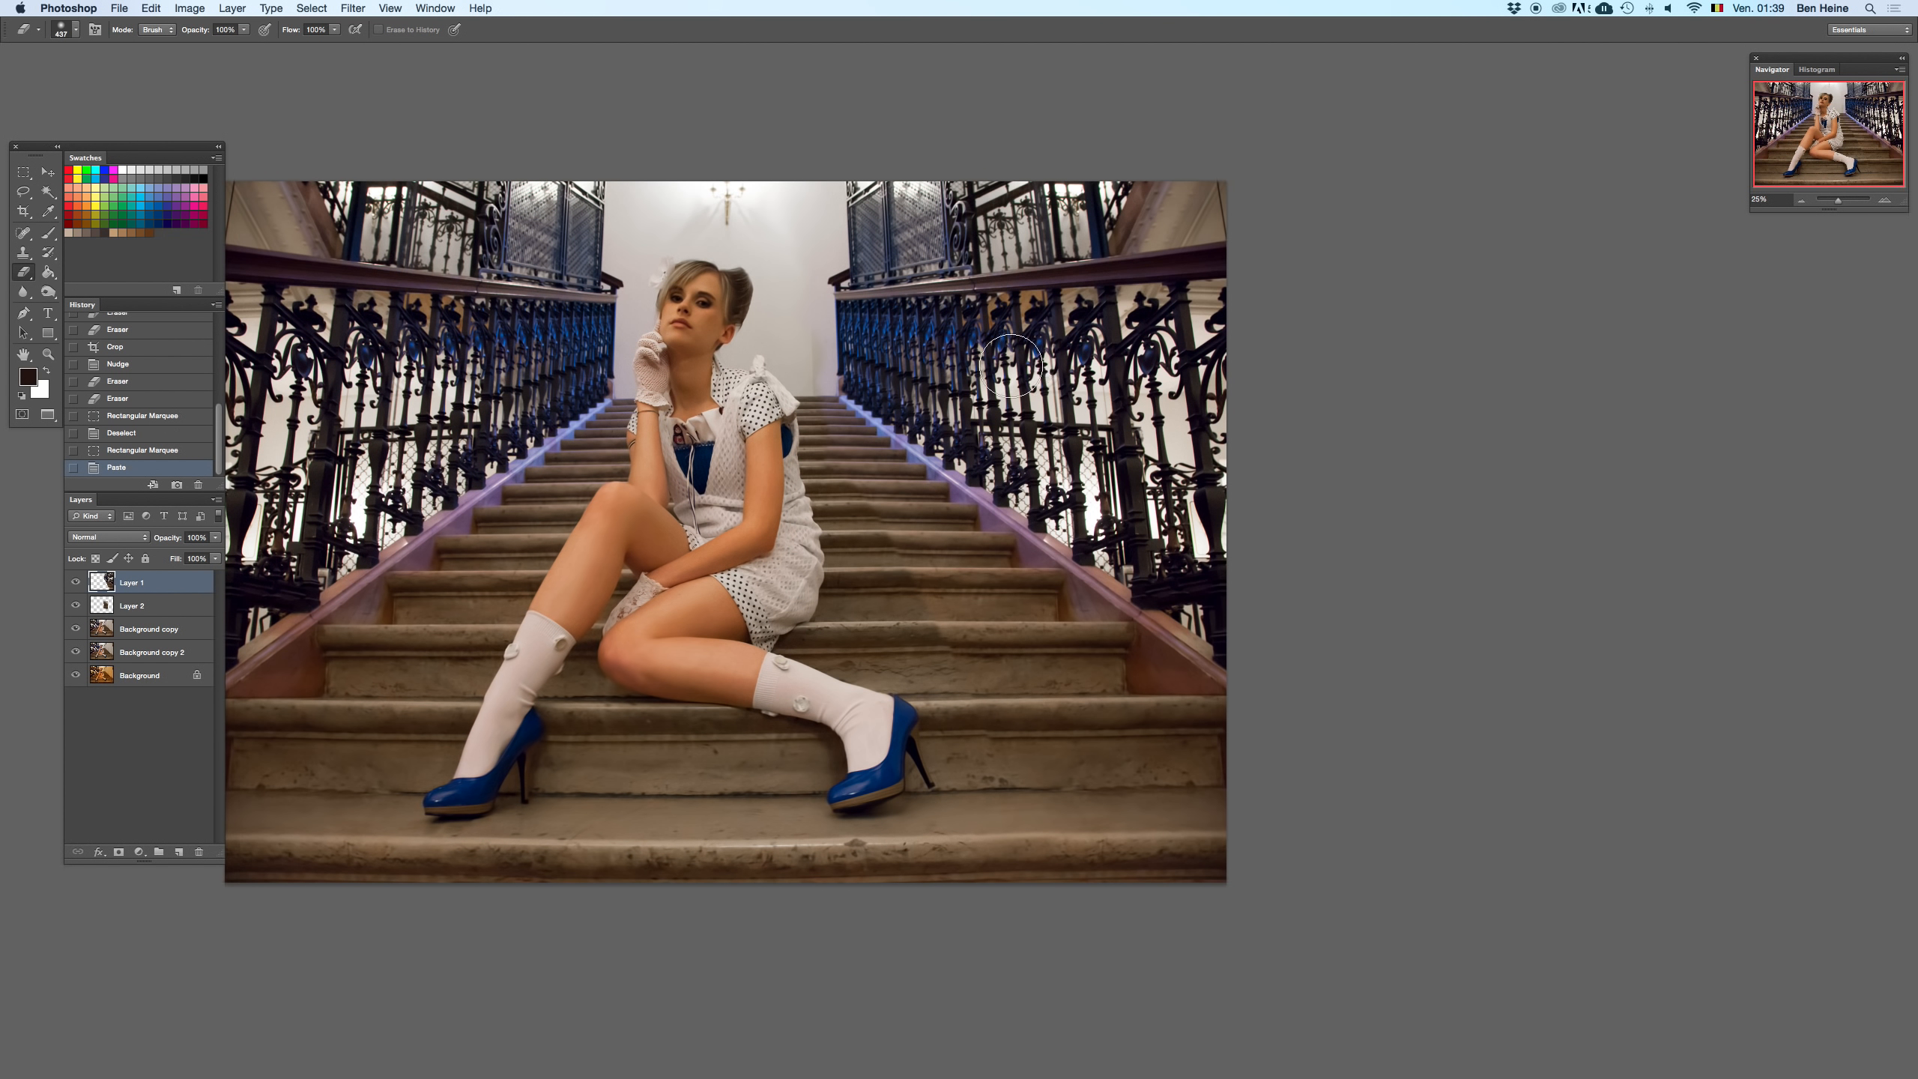
- Erase the edge of Layer 1 over the upper steps to blend it beside the woman's shoulder, adjusting the soft eraser size
{"action": "left_click_drag", "start_coordinate": [918, 399], "coordinate": [967, 423]}
{"action": "key", "text": "super+plus"}
{"action": "key", "text": "super+plus"}
{"action": "key", "text": "super+plus"}
{"action": "left_click_drag", "start_coordinate": [846, 363], "coordinate": [839, 468]}
{"action": "left_click_drag", "start_coordinate": [853, 454], "coordinate": [868, 573]}
{"action": "mouse_move", "coordinate": [856, 300]}
{"action": "left_mouse_down"}
{"action": "mouse_move", "coordinate": [900, 404]}
{"action": "mouse_move", "coordinate": [818, 376]}
{"action": "left_mouse_up"}
{"action": "key", "text": "super+z"}
{"action": "right_click", "coordinate": [996, 330]}
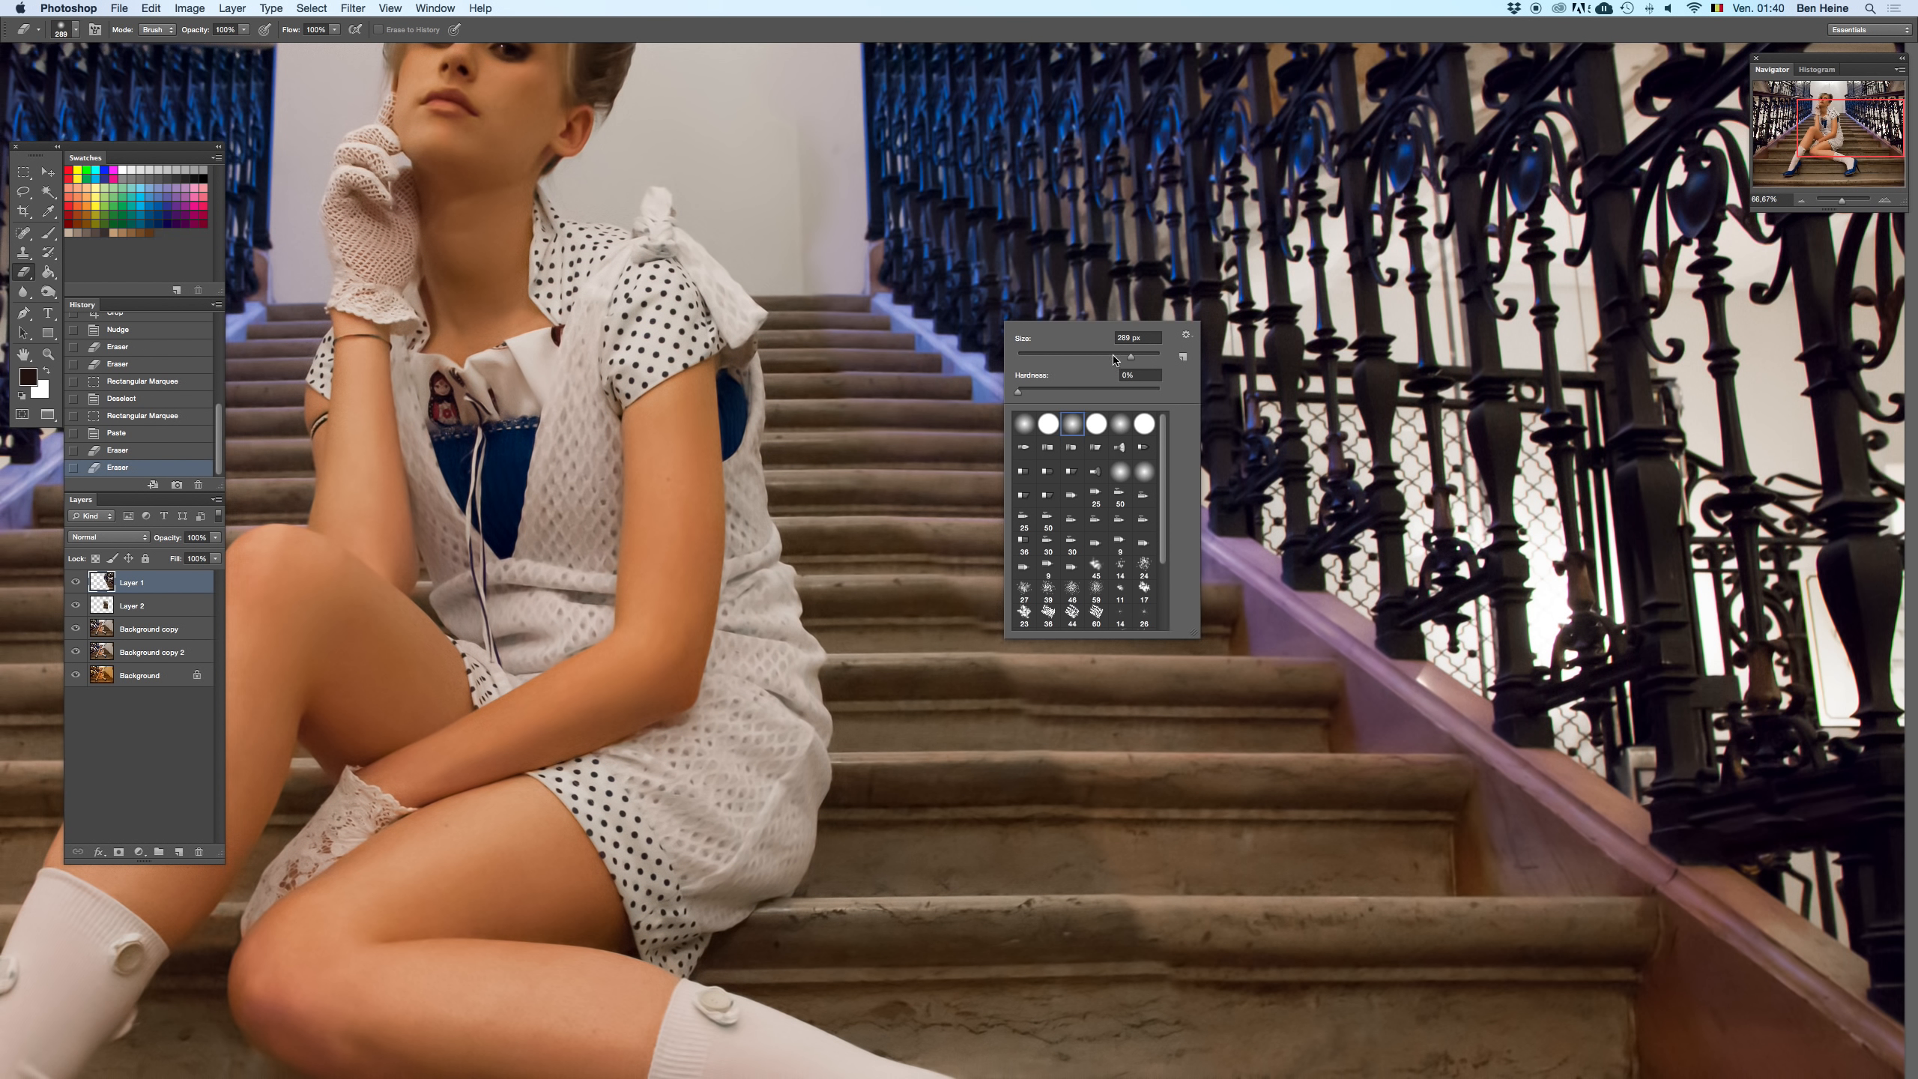
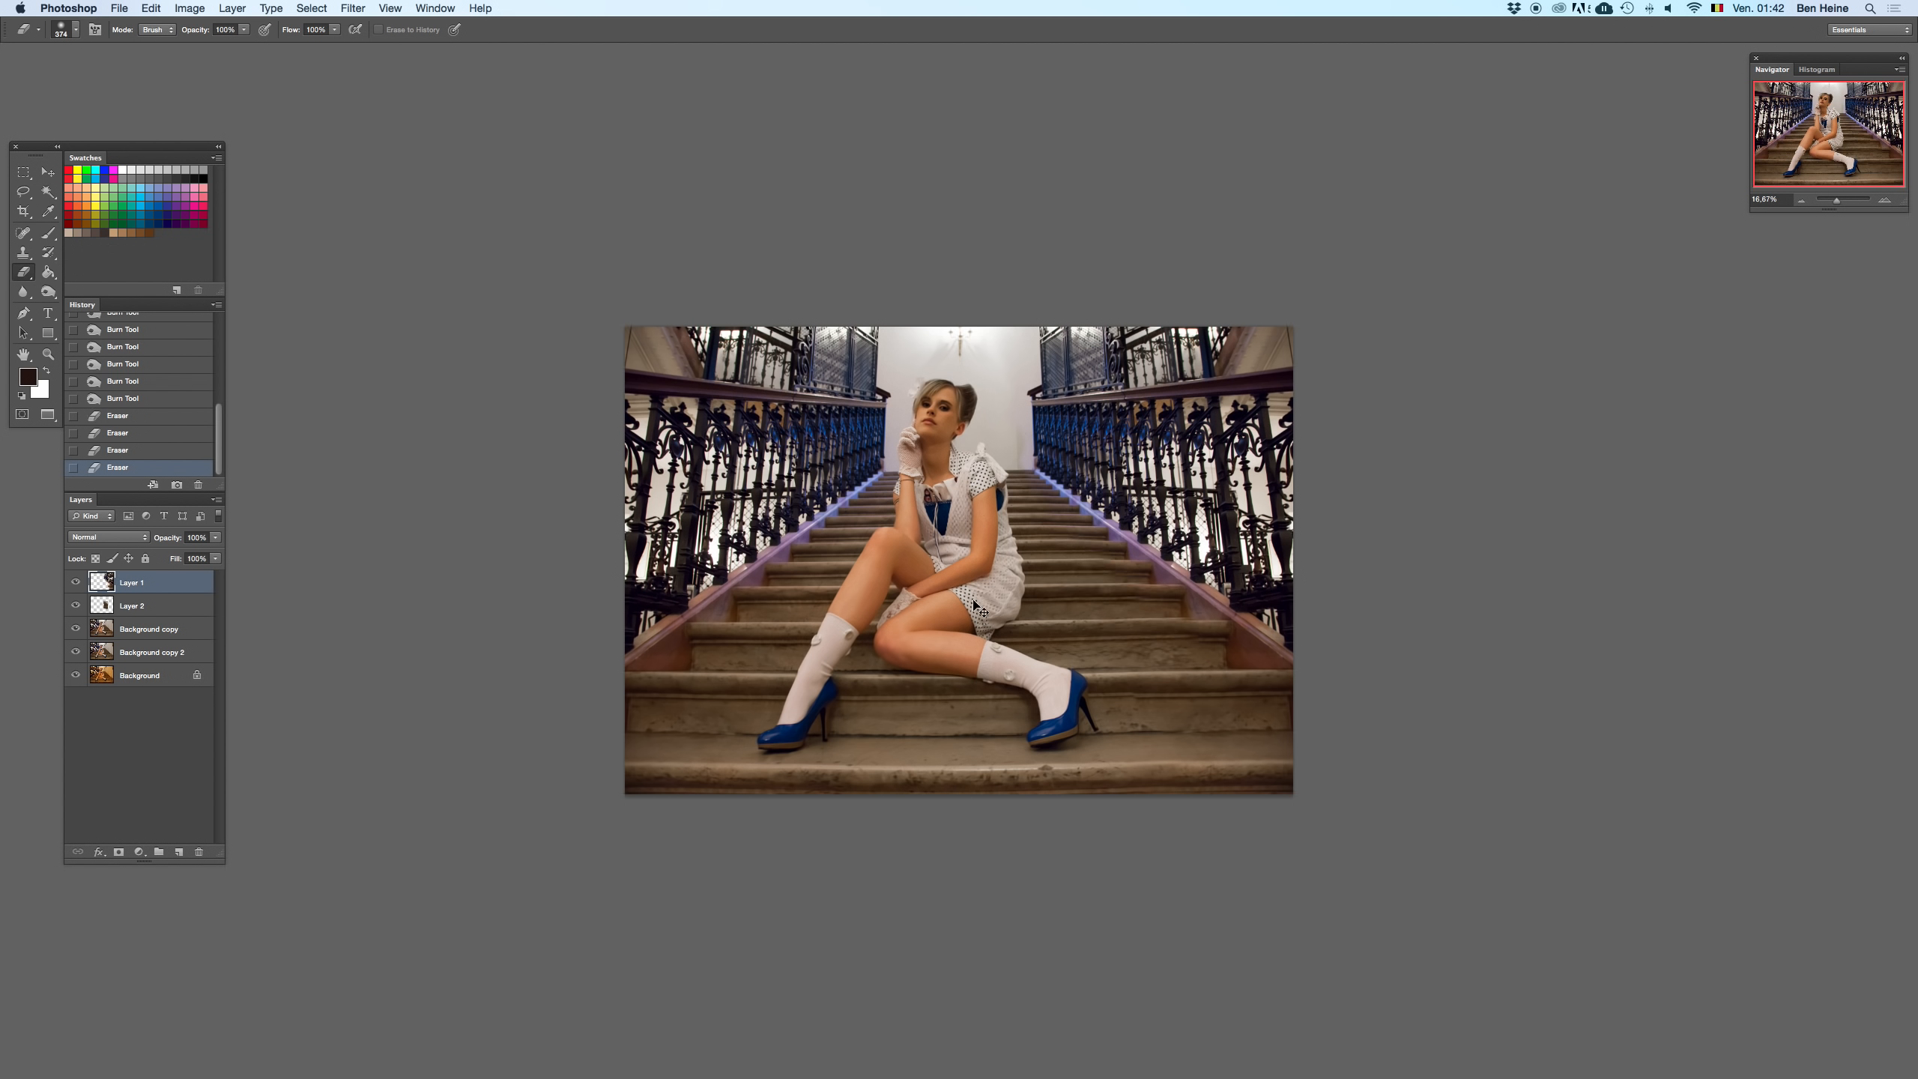
- Undo the last eraser stroke on Layer 1
{"action": "key", "text": "super+z"}
{"action": "key", "text": "super+z"}
{"action": "key", "text": "super+z"}
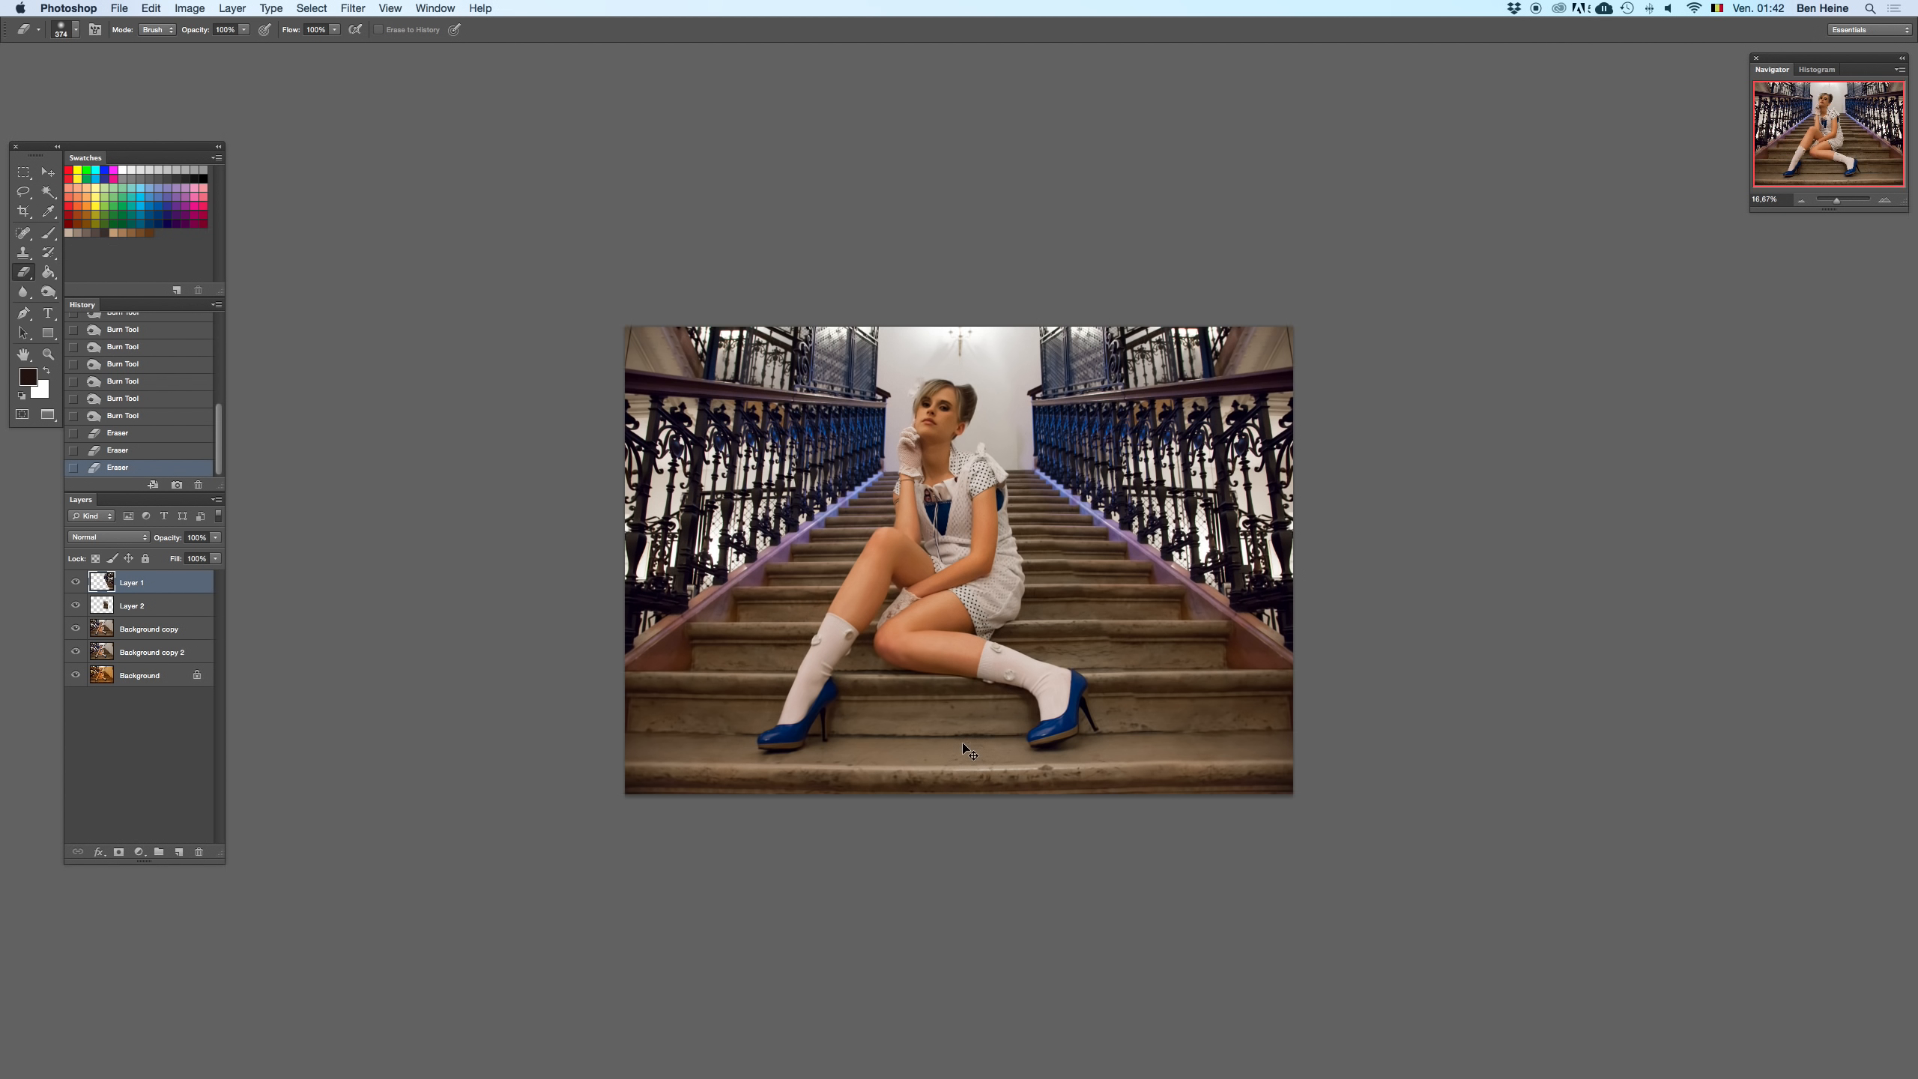
- Try moving the Background copy layer relative to the blended steps
{"action": "left_click_drag", "start_coordinate": [1092, 683], "coordinate": [990, 679]}
{"action": "left_click_drag", "start_coordinate": [959, 609], "coordinate": [1271, 655]}
{"action": "key", "text": "super+z"}
{"action": "key", "text": "super+z"}
{"action": "left_click_drag", "start_coordinate": [970, 602], "coordinate": [1258, 678]}
{"action": "key", "text": "super+z"}
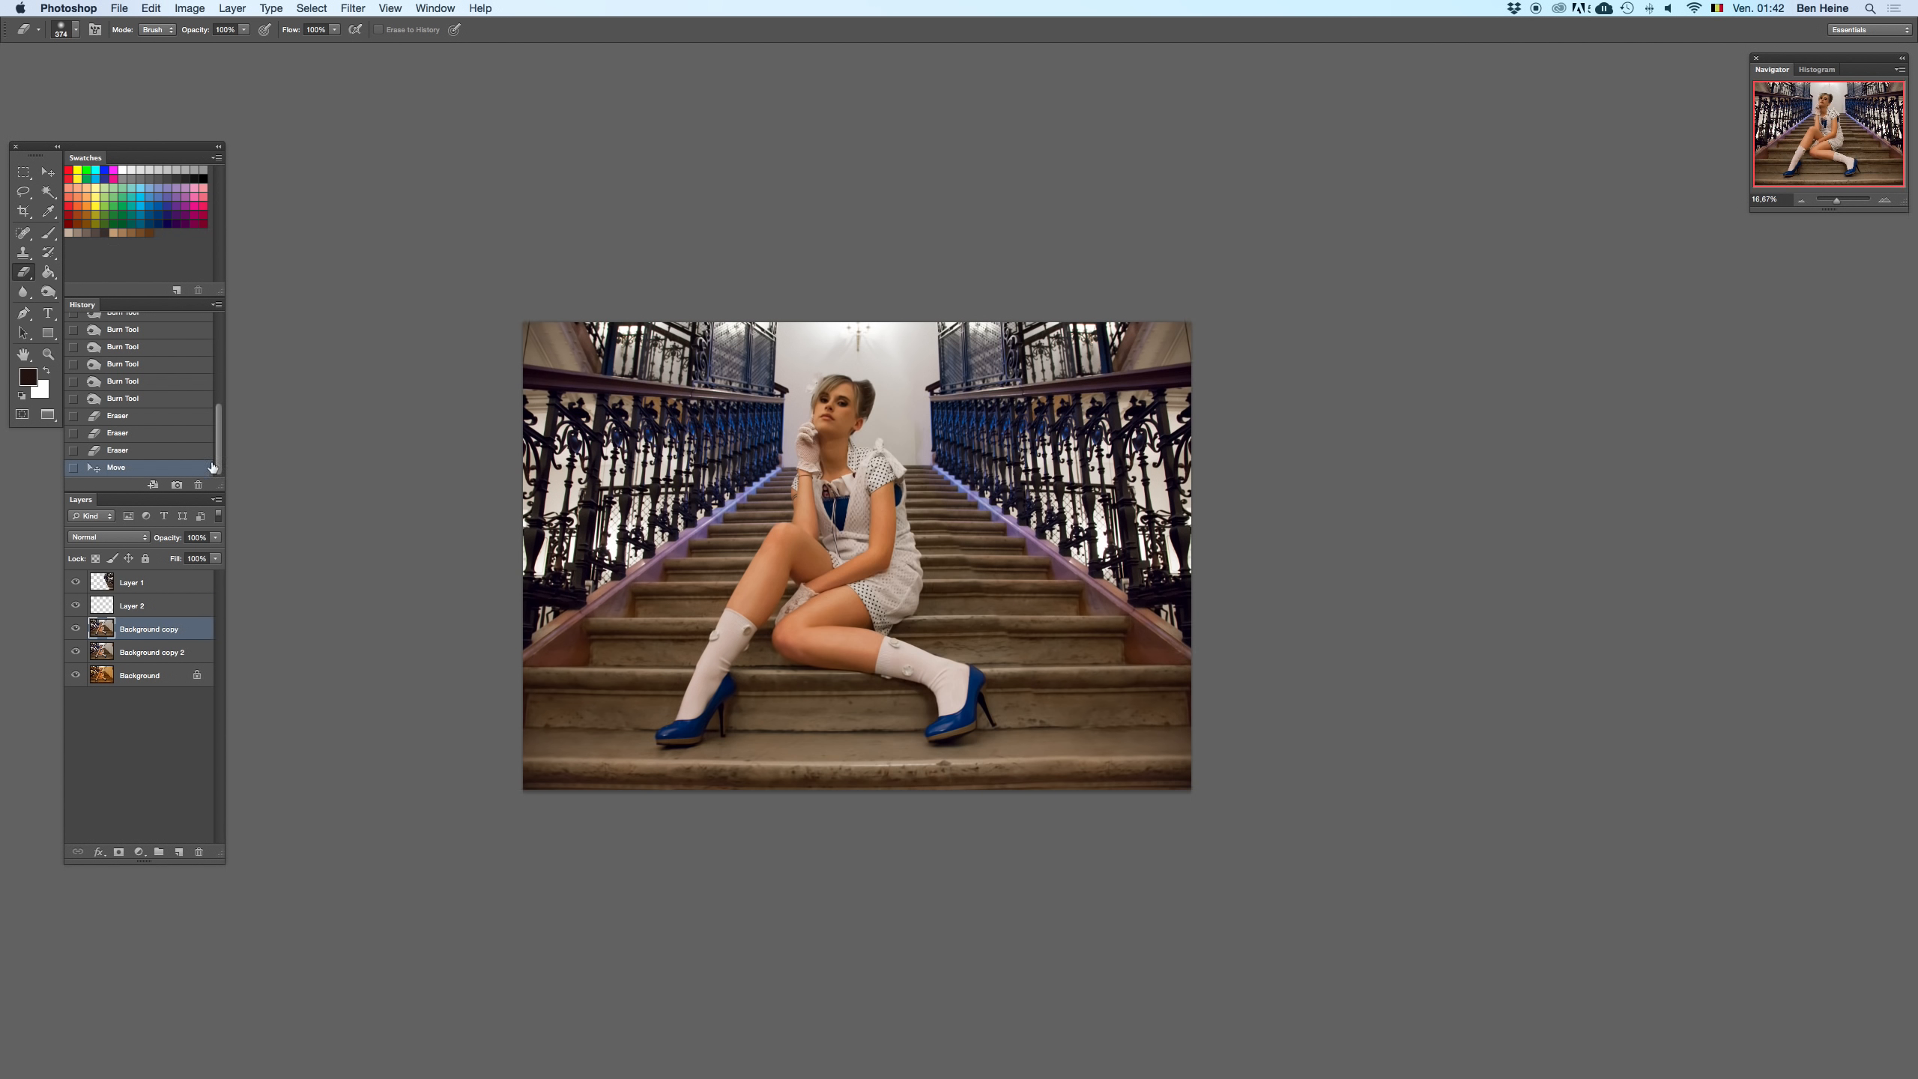
{"action": "left_click", "coordinate": [154, 451]}
- Return to the last eraser state in the history, cancelling the Background copy move
{"action": "mouse_move", "coordinate": [989, 637]}
{"action": "left_mouse_down"}
{"action": "mouse_move", "coordinate": [899, 621]}
{"action": "mouse_move", "coordinate": [667, 659]}
{"action": "mouse_move", "coordinate": [987, 637]}
{"action": "left_mouse_up"}
{"action": "key", "text": "super+plus"}
{"action": "key", "text": "super+plus"}
{"action": "key", "text": "super+plus"}
{"action": "key", "text": "super+plus"}
{"action": "left_click_drag", "start_coordinate": [909, 309], "coordinate": [906, 282]}
{"action": "left_click", "coordinate": [56, 176]}
{"action": "left_click", "coordinate": [863, 518]}
{"action": "left_click_drag", "start_coordinate": [879, 465], "coordinate": [874, 402]}
{"action": "key", "text": "super+z"}
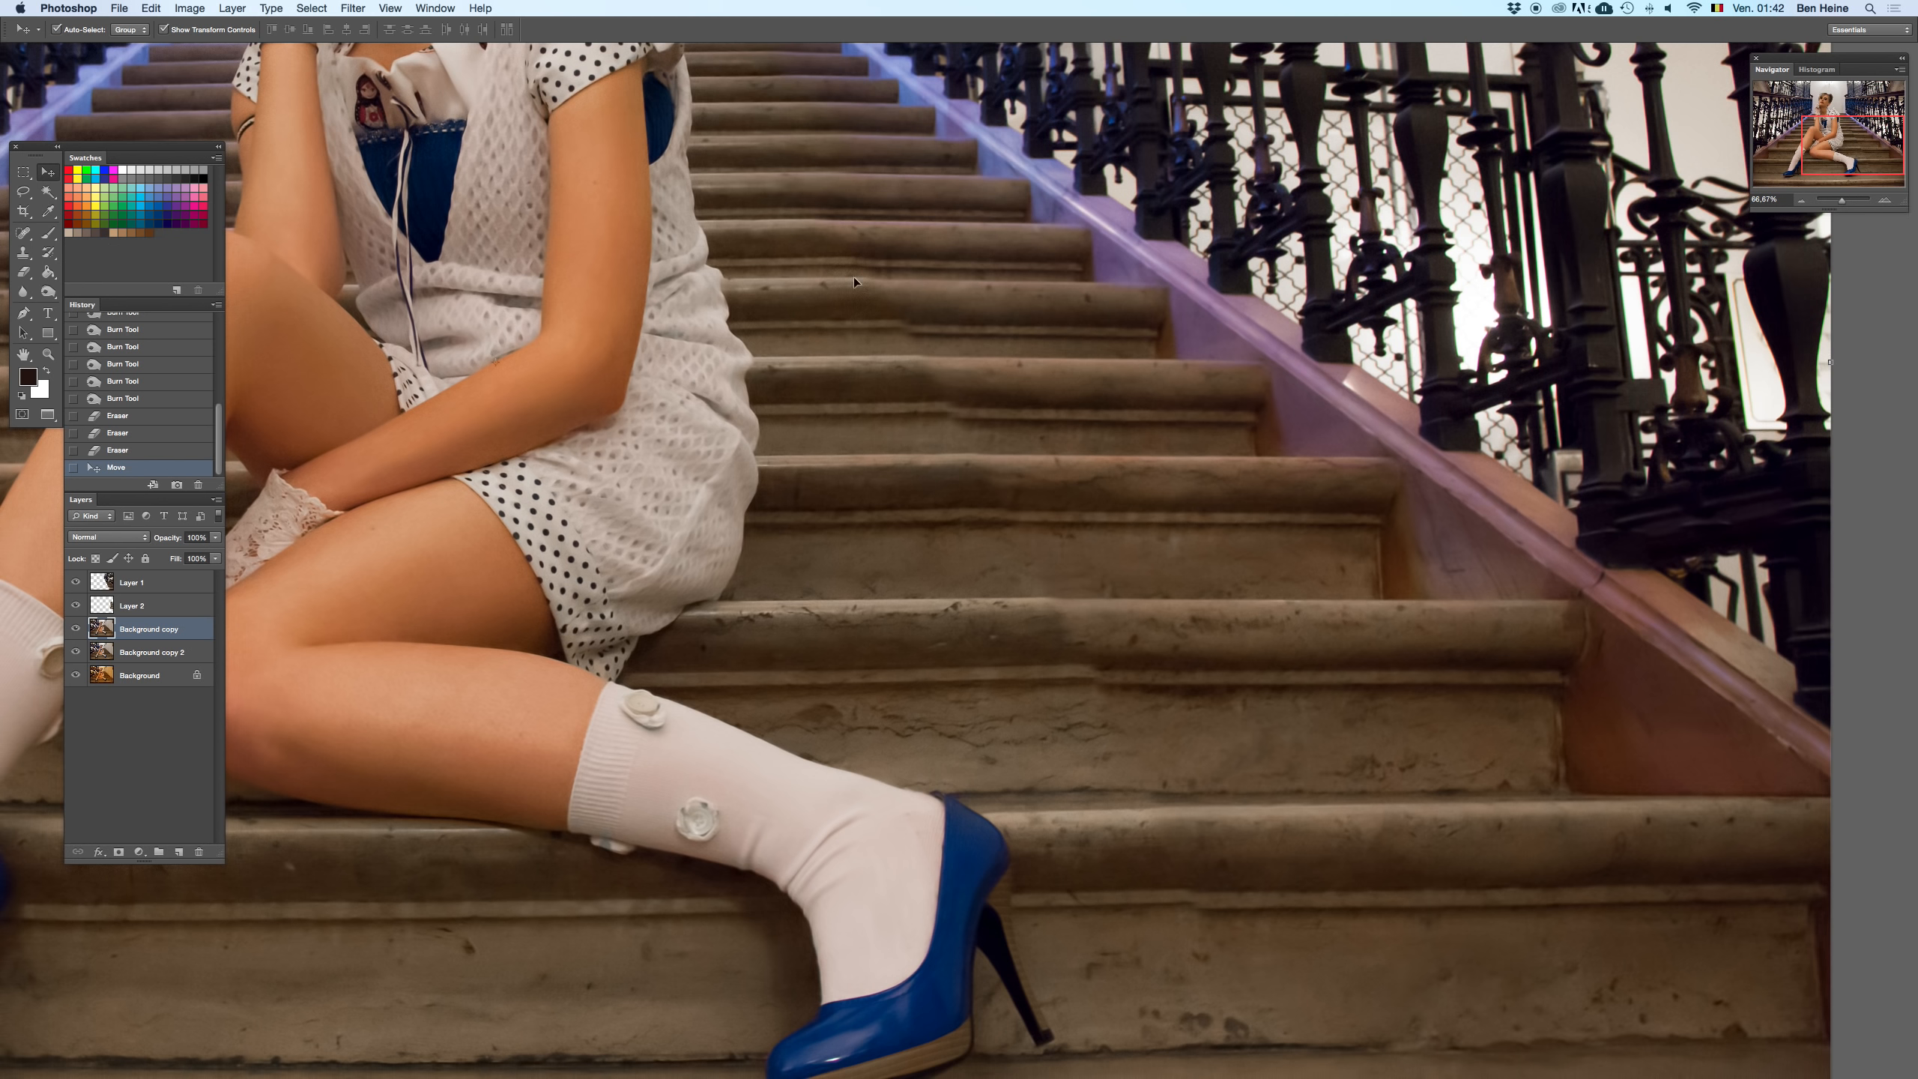
{"action": "left_click", "coordinate": [175, 449]}
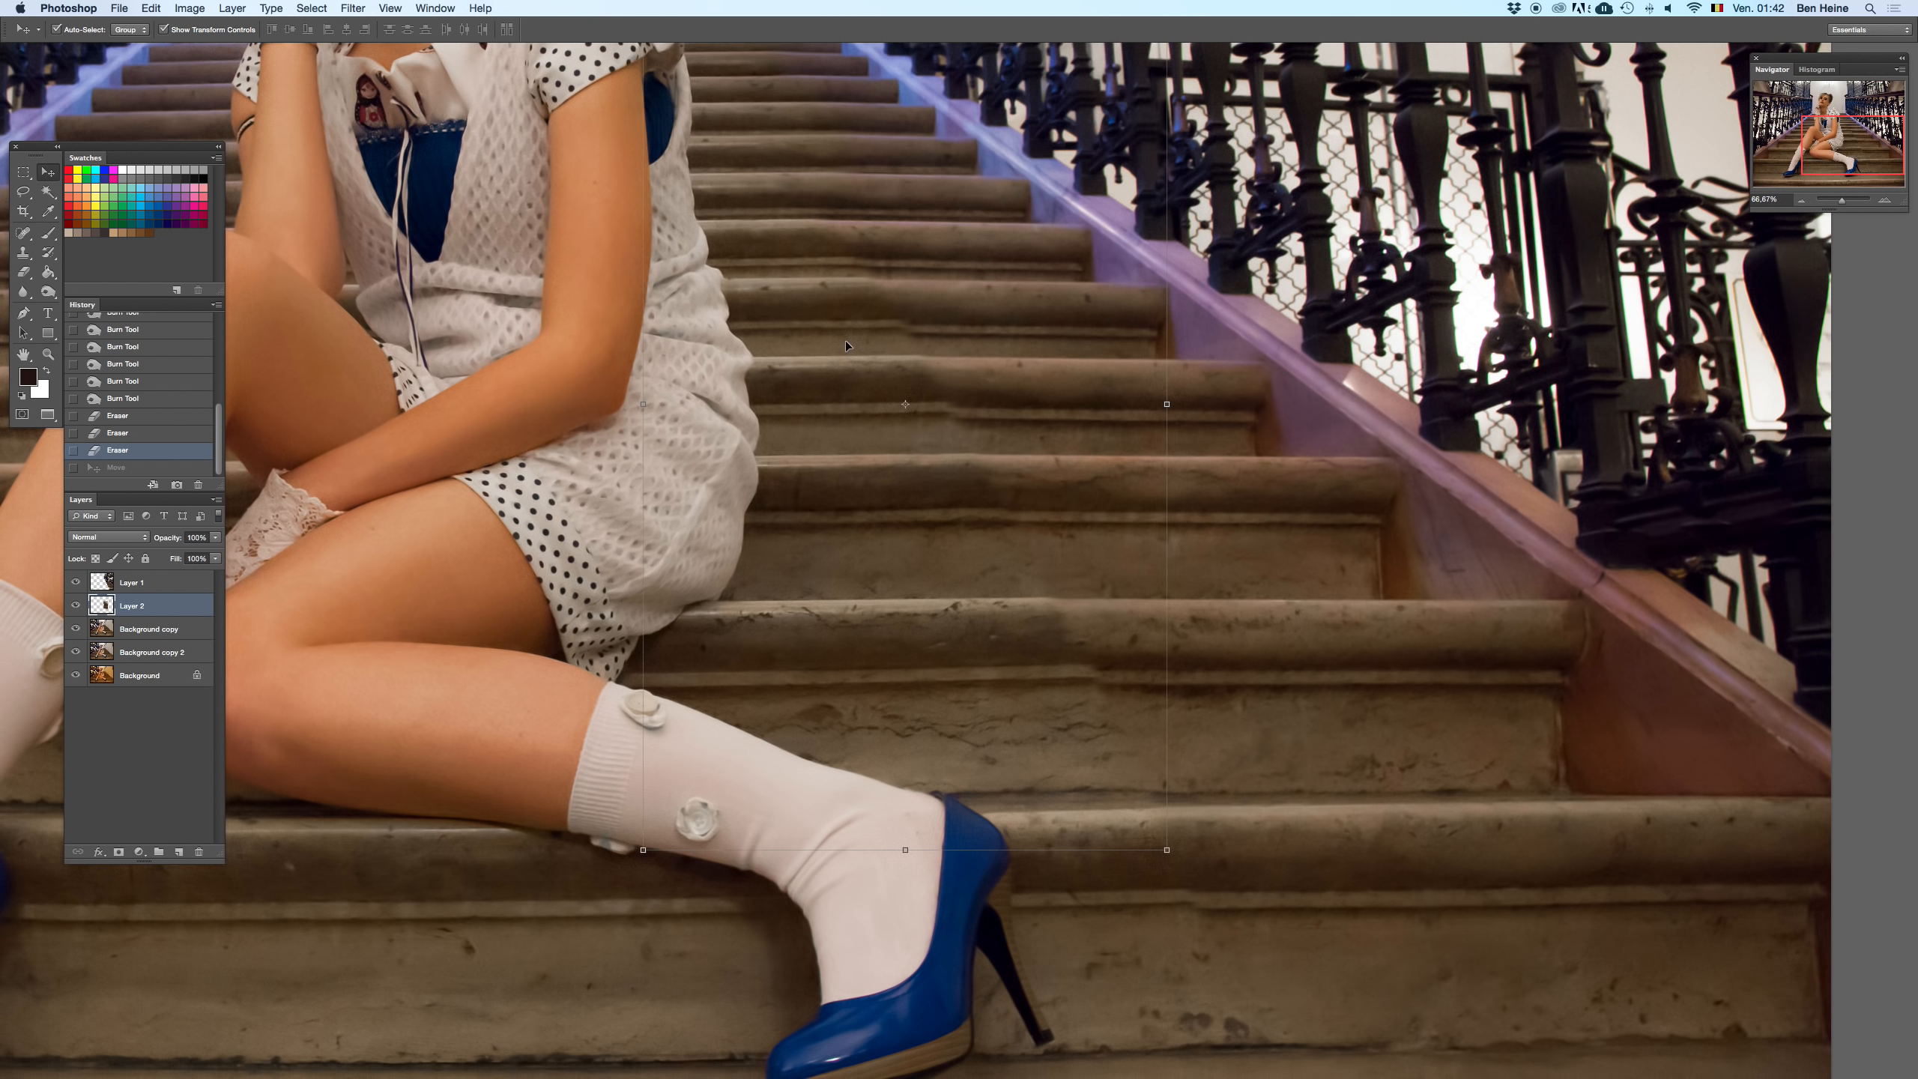
- Start warping Layer 2 and nudge the inner mesh slightly to line up the steps beside the dress
{"action": "left_click", "coordinate": [1168, 406]}
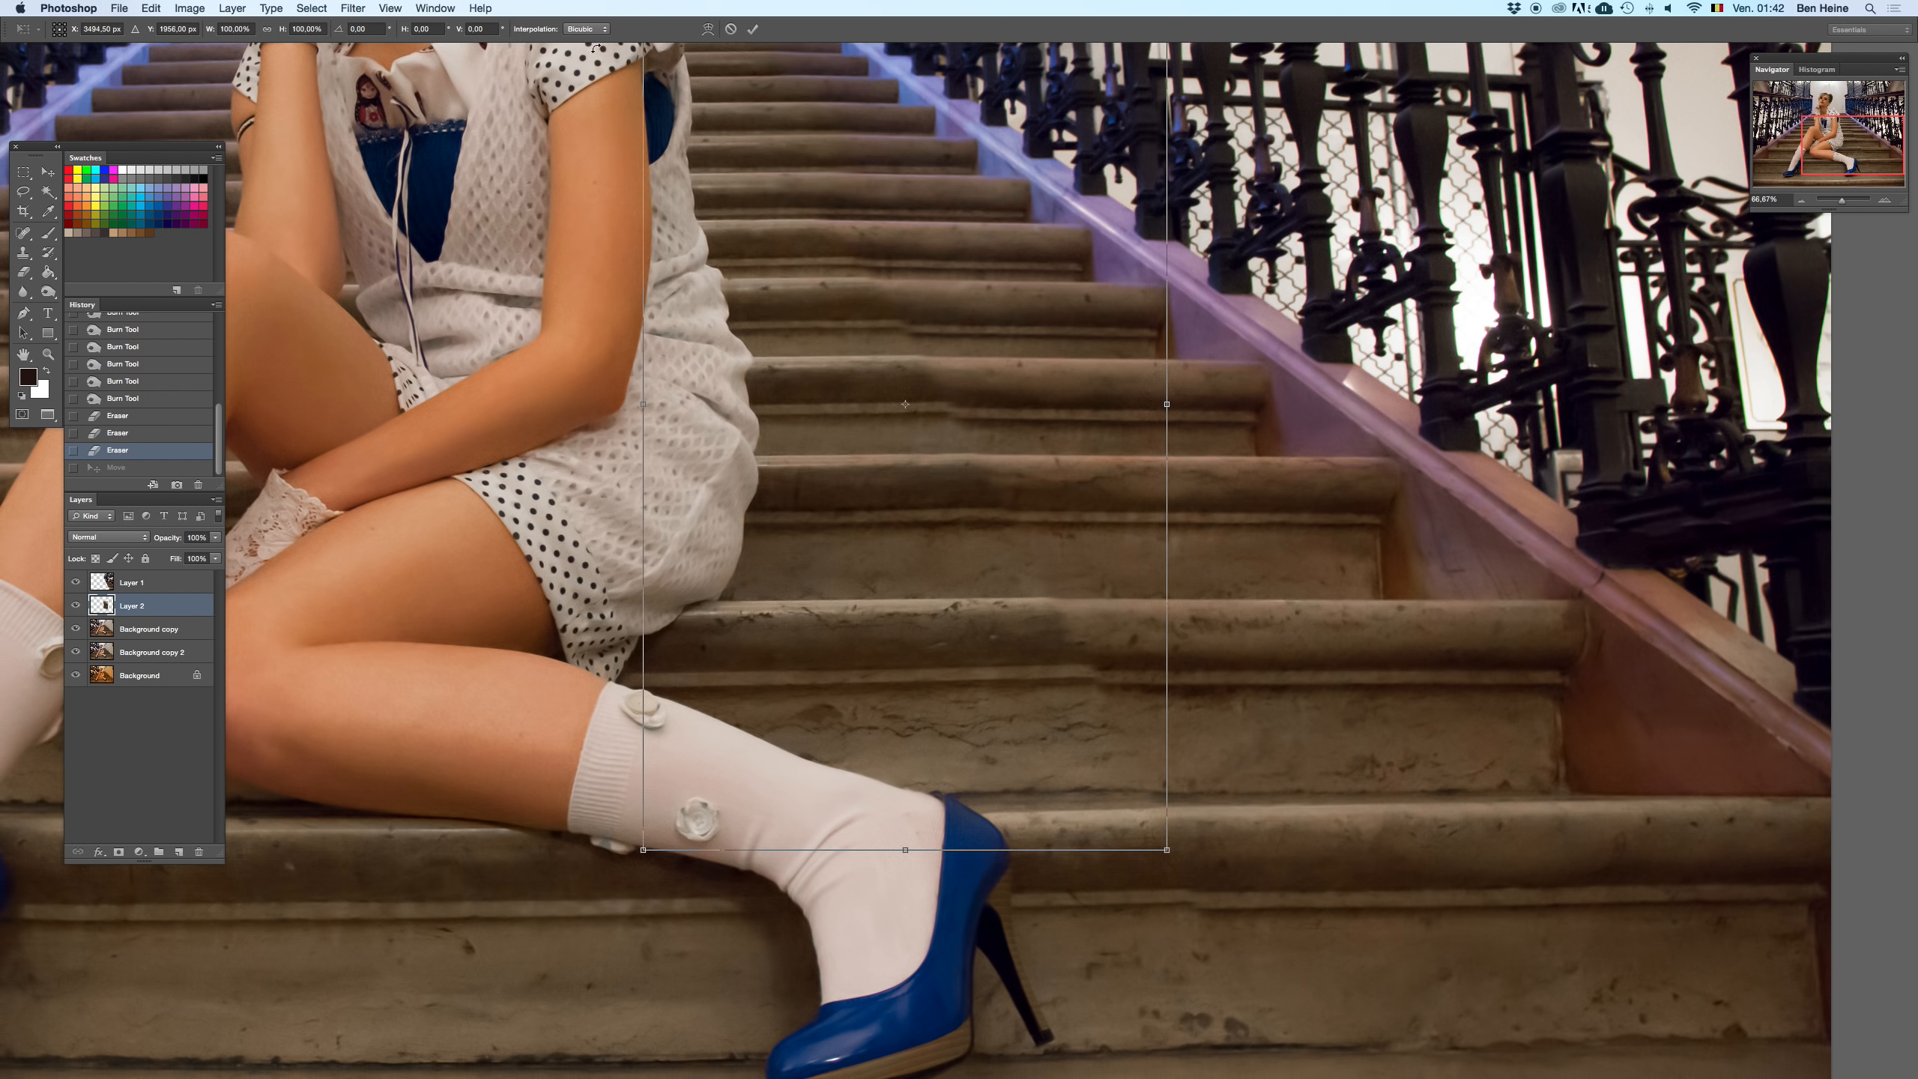
{"action": "left_click", "coordinate": [708, 29]}
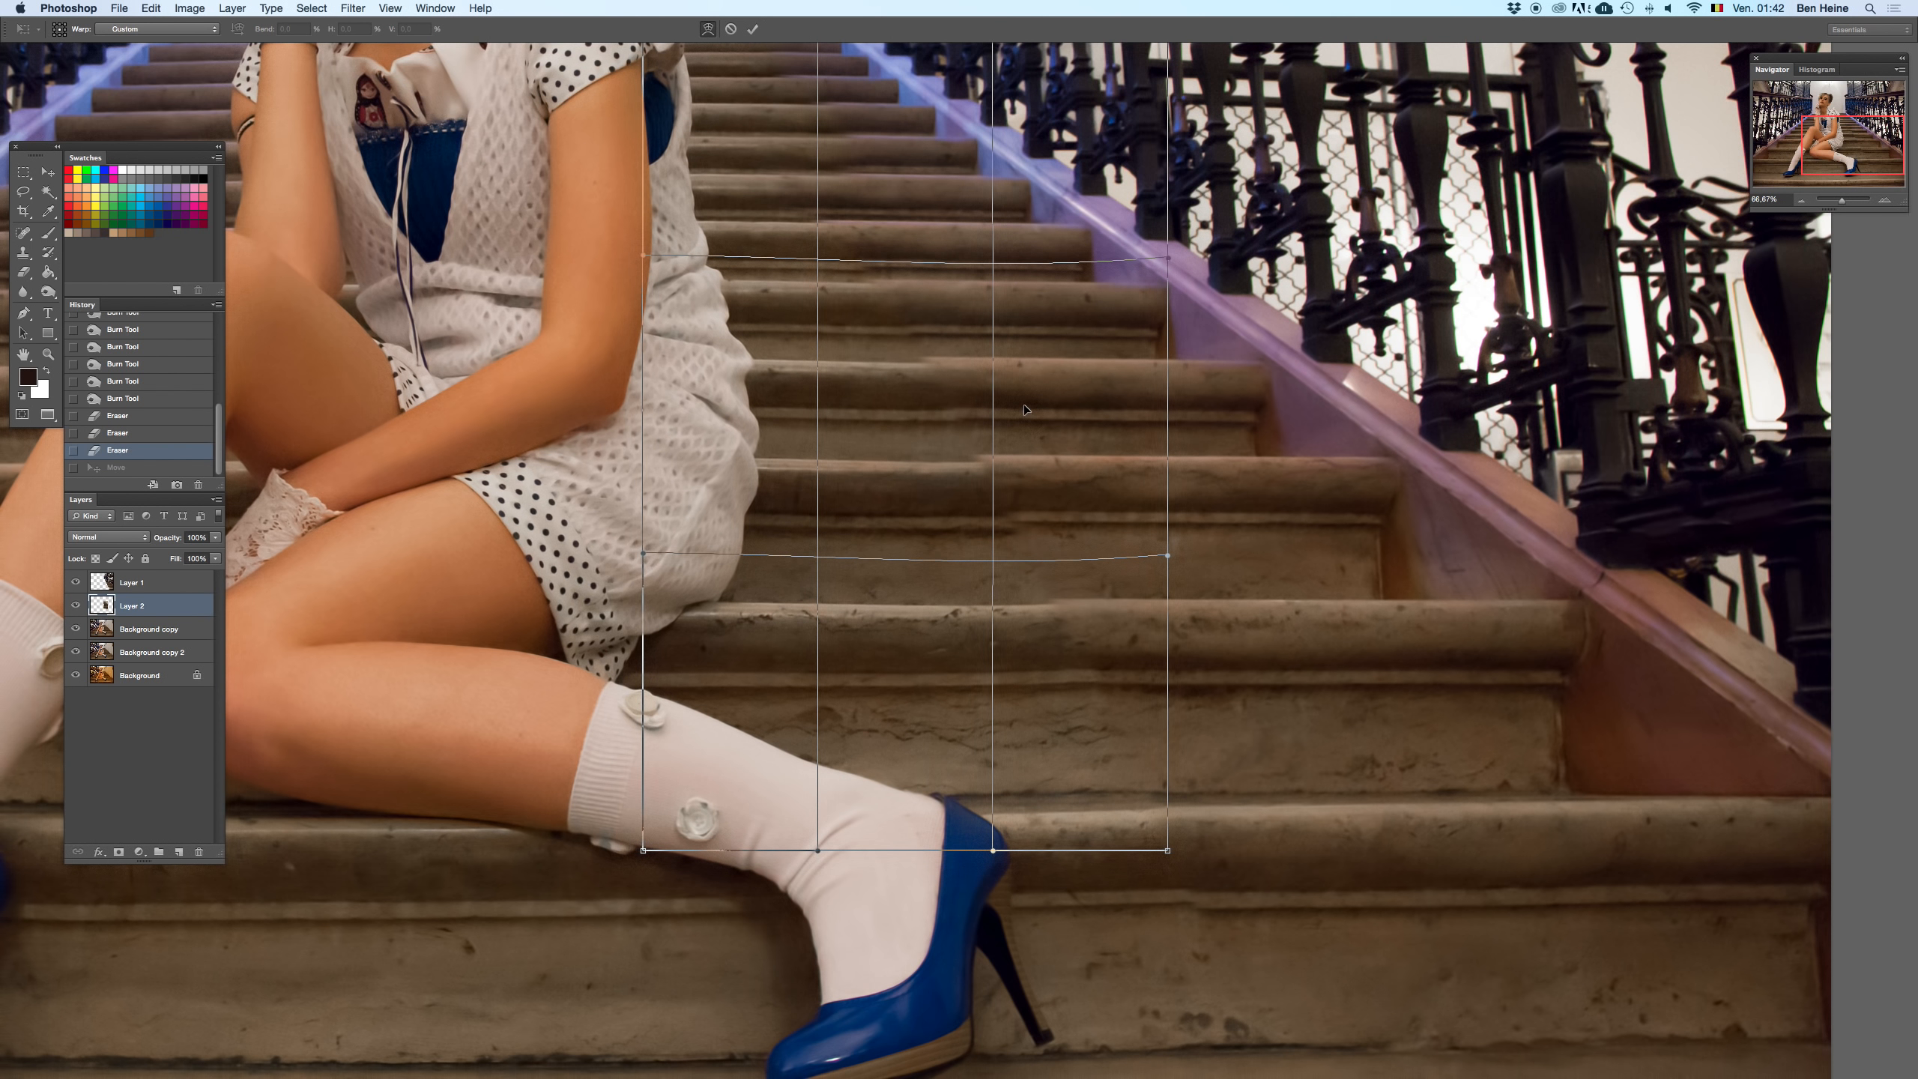
{"action": "scroll", "coordinate": [1077, 266], "scroll_direction": "up", "scroll_amount": 3}
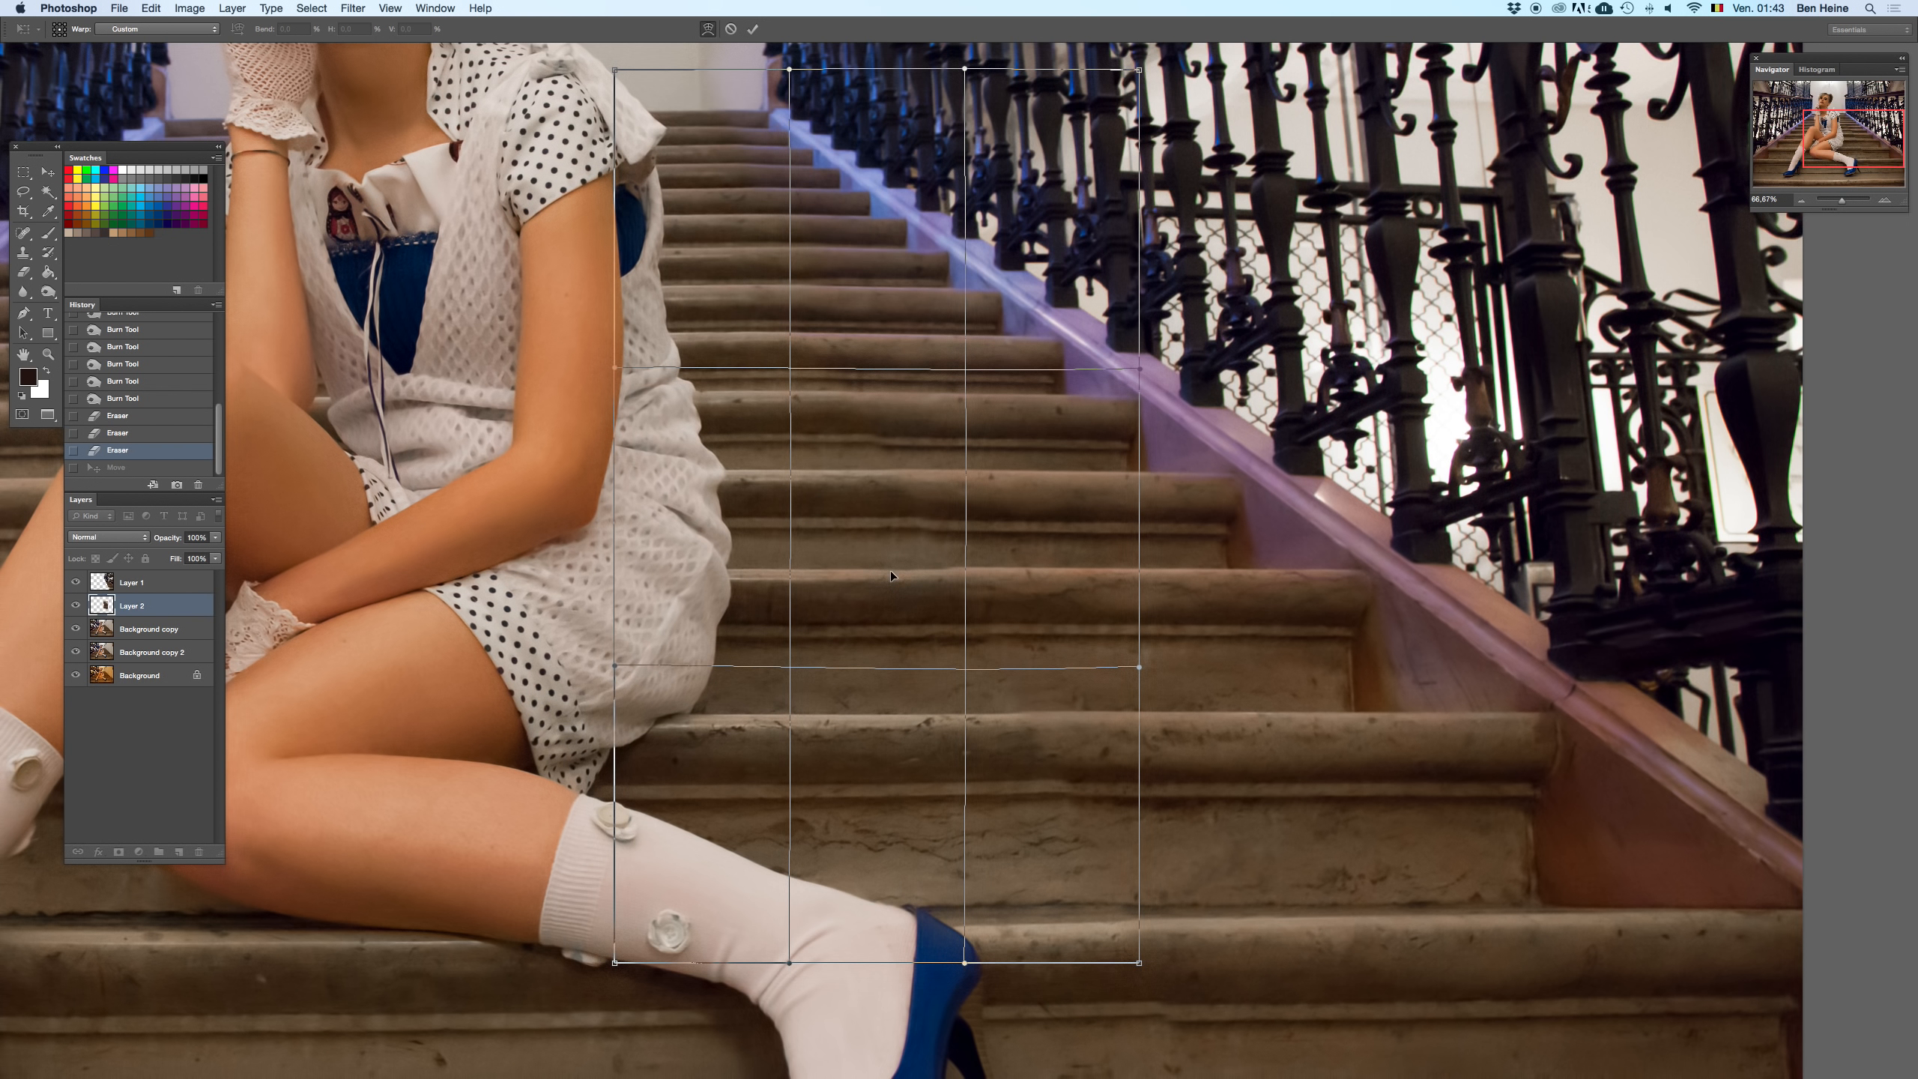
{"action": "left_click_drag", "start_coordinate": [857, 452], "coordinate": [938, 465]}
{"action": "scroll", "coordinate": [860, 448], "scroll_direction": "down", "scroll_amount": 2}
{"action": "left_click_drag", "start_coordinate": [900, 579], "coordinate": [899, 588]}
{"action": "left_click_drag", "start_coordinate": [915, 340], "coordinate": [916, 334]}
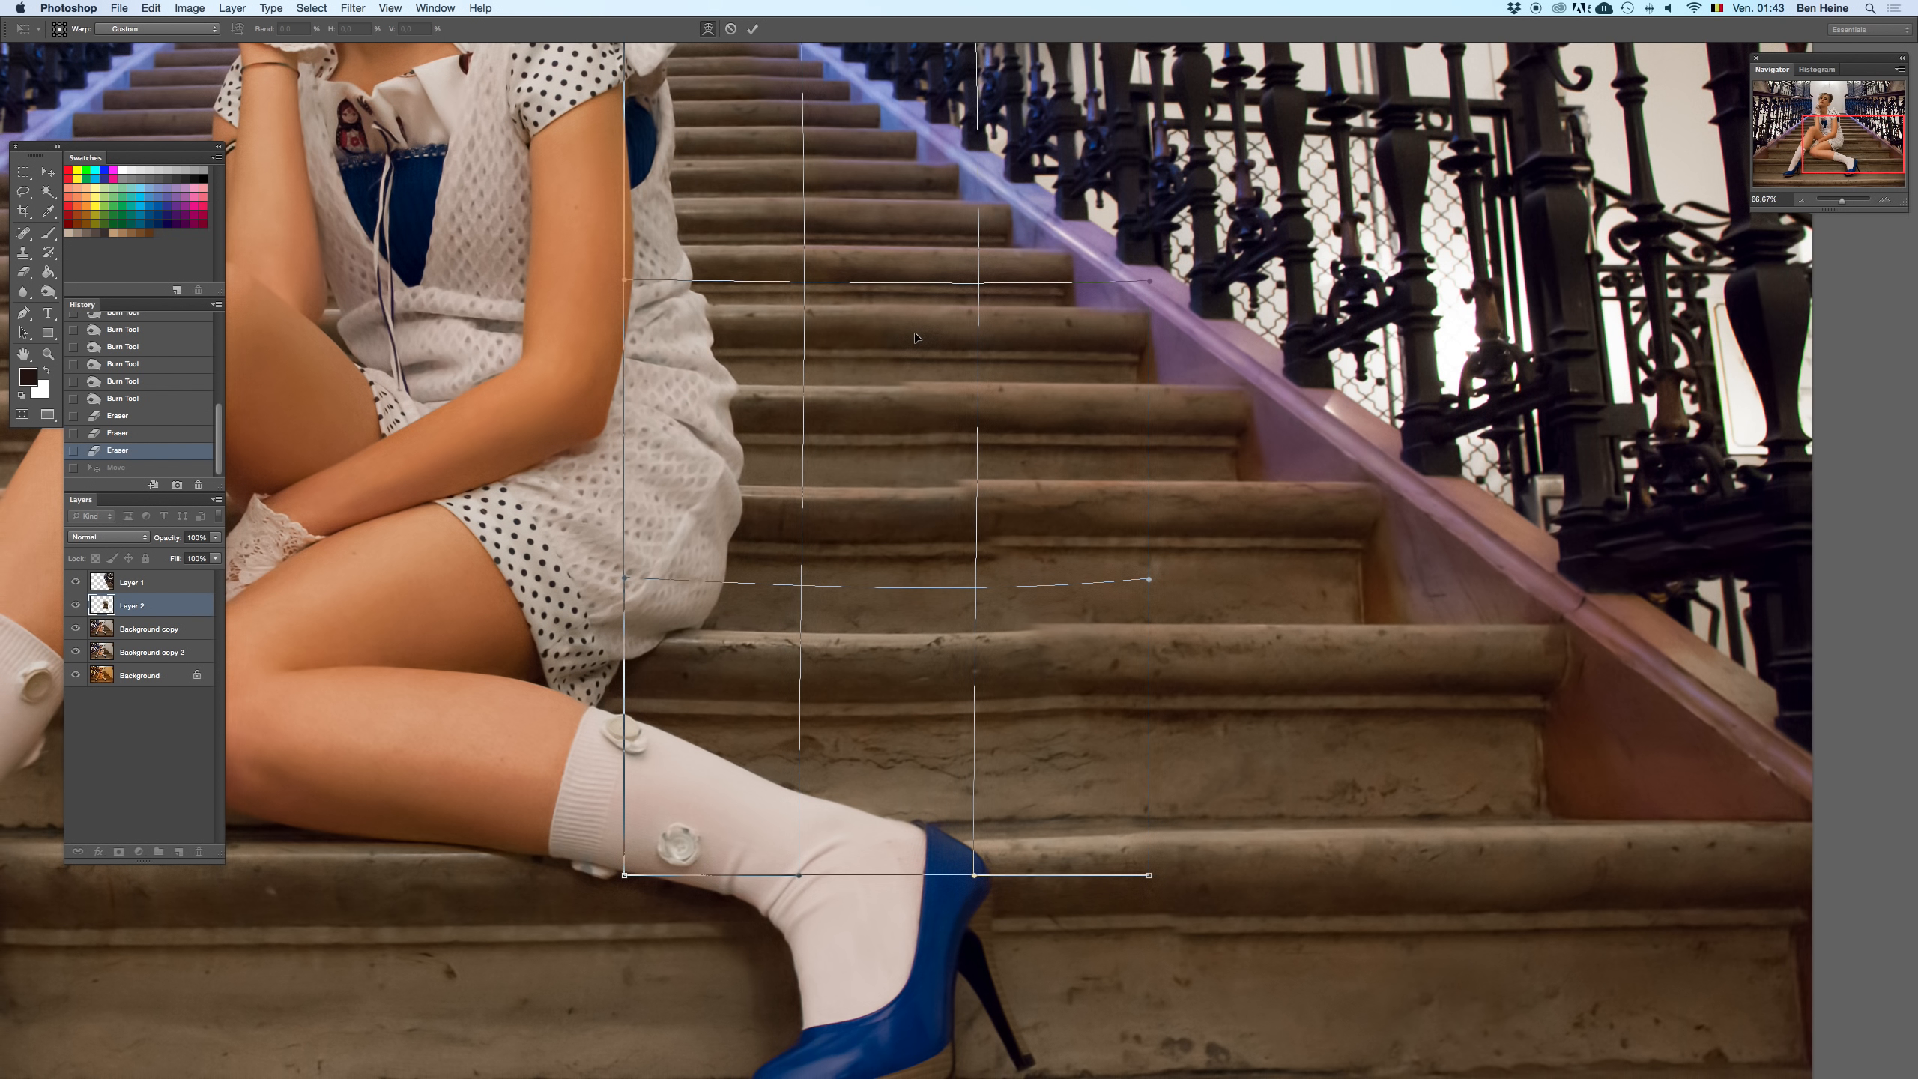
- Lower the upper part of Layer 2's warp mesh slightly, apply the warp, and undo the trial stroke on Layer 1
{"action": "left_click_drag", "start_coordinate": [909, 464], "coordinate": [920, 576]}
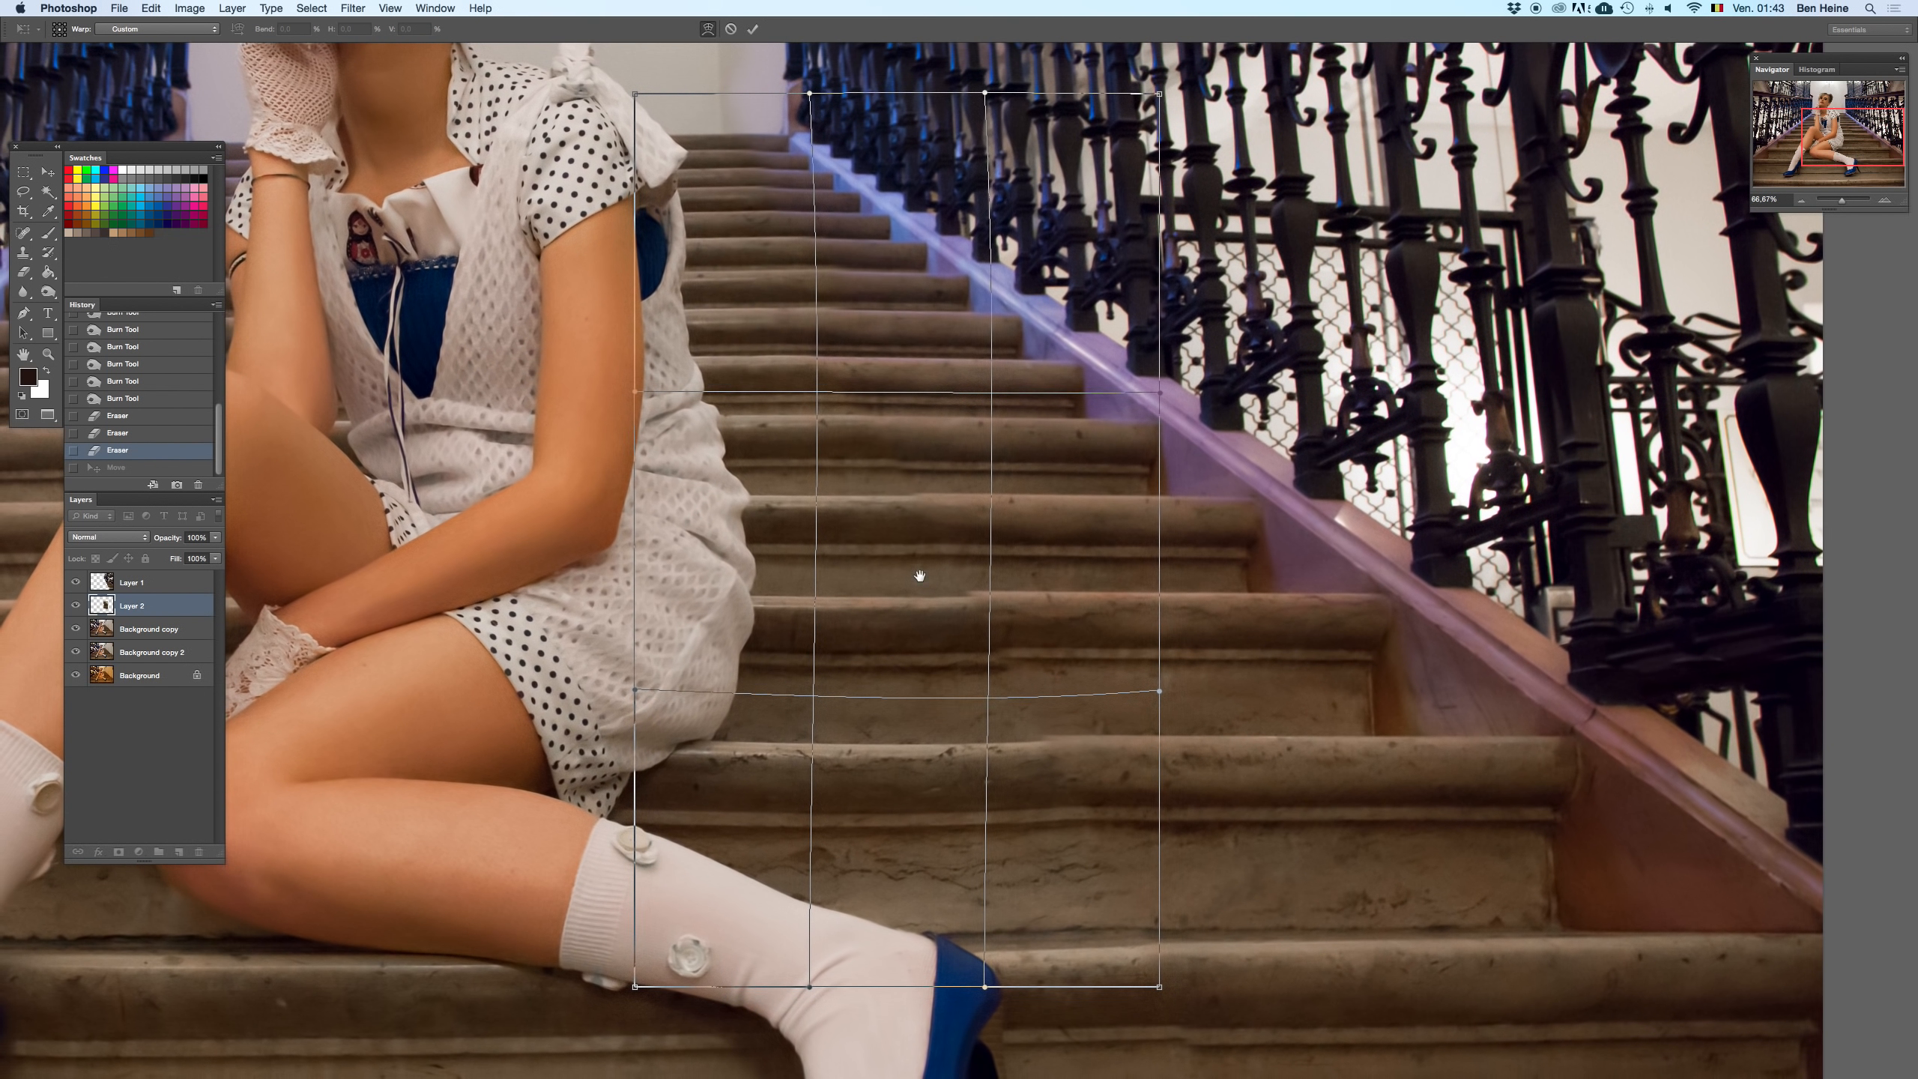
{"action": "left_click_drag", "start_coordinate": [873, 335], "coordinate": [879, 355]}
{"action": "left_click_drag", "start_coordinate": [895, 491], "coordinate": [902, 340]}
{"action": "left_click_drag", "start_coordinate": [900, 450], "coordinate": [914, 531]}
{"action": "left_click_drag", "start_coordinate": [1042, 469], "coordinate": [1265, 491]}
{"action": "key", "text": "super+z"}
{"action": "key", "text": "super+z"}
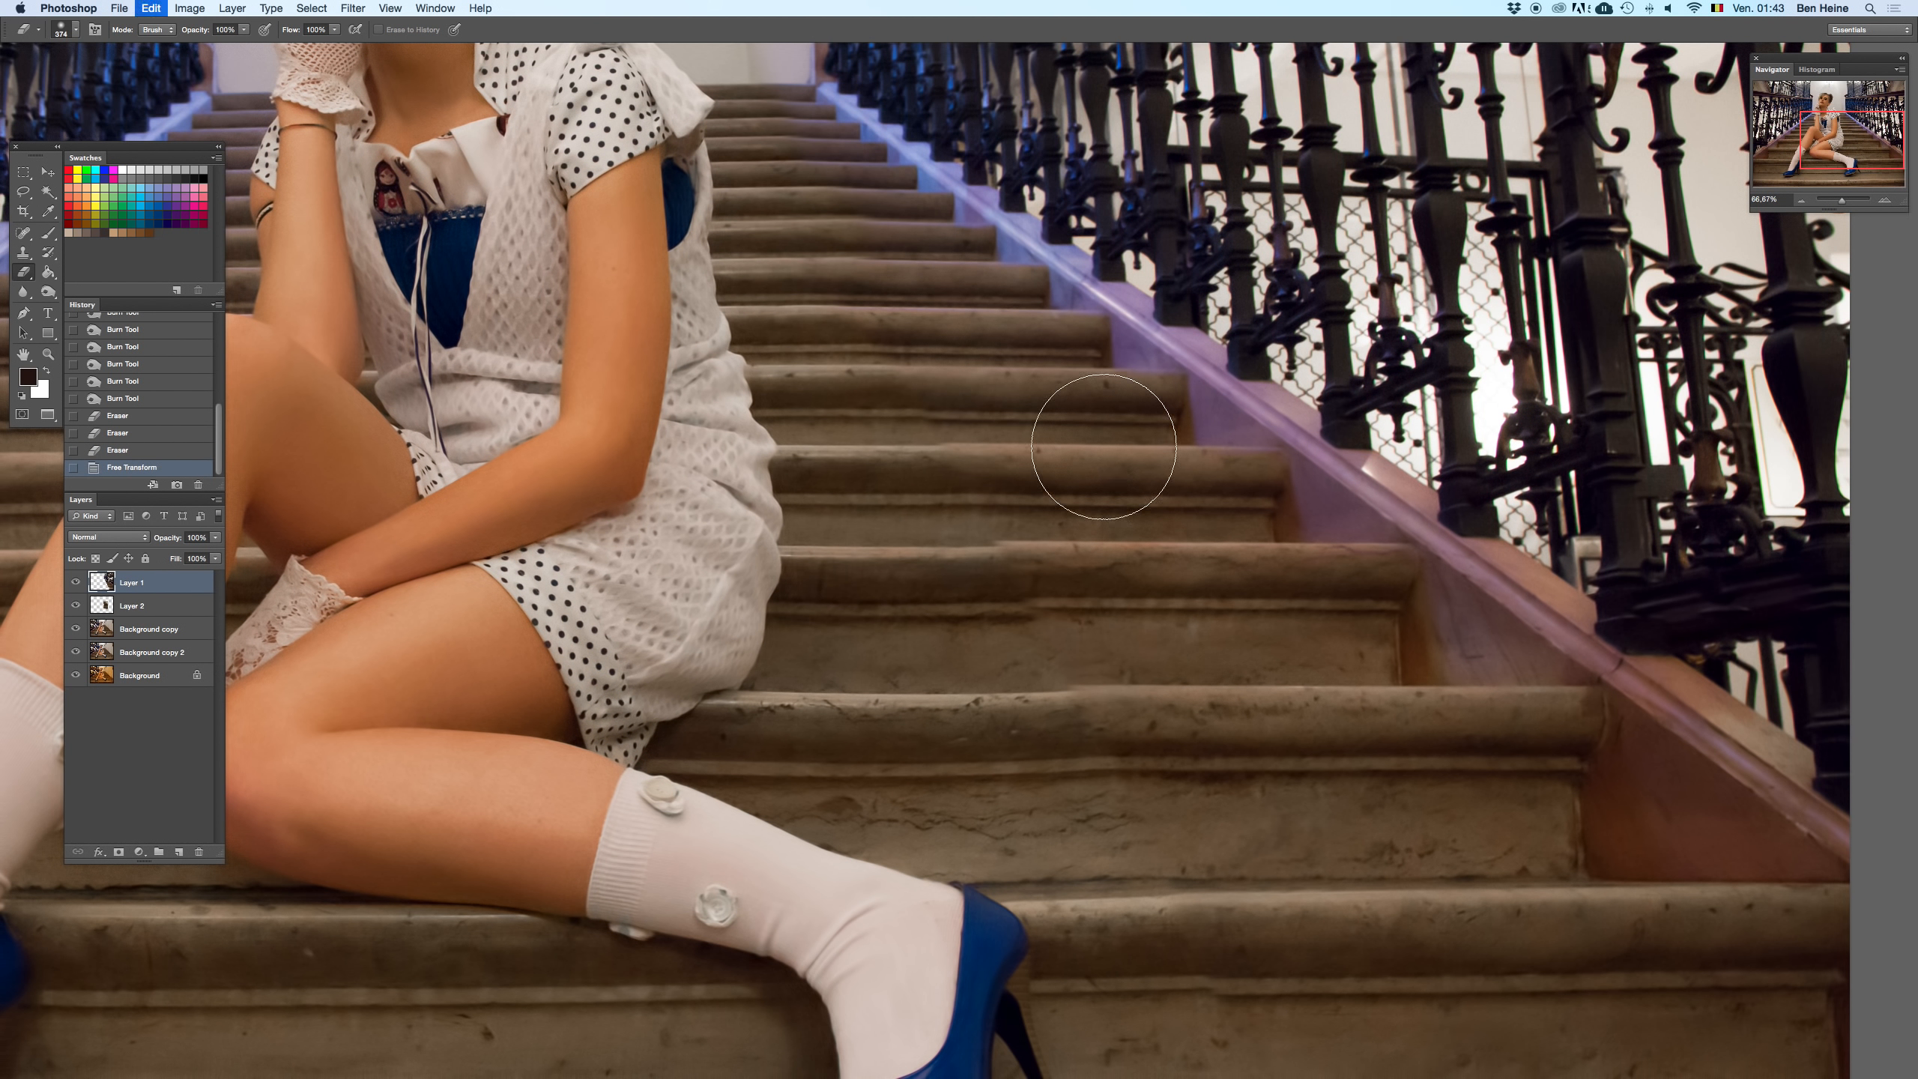
- Try erasing the edge of Layer 1 across the step beside the dress with a smaller soft brush
{"action": "right_click", "coordinate": [1106, 447]}
{"action": "left_click", "coordinate": [1227, 468]}
{"action": "left_click", "coordinate": [891, 448]}
{"action": "mouse_move", "coordinate": [1080, 462]}
{"action": "left_mouse_down"}
{"action": "mouse_move", "coordinate": [1131, 467]}
{"action": "mouse_move", "coordinate": [1057, 470]}
{"action": "mouse_move", "coordinate": [964, 435]}
{"action": "left_mouse_up"}
{"action": "key", "text": "super+z"}
{"action": "key", "text": "super+z"}
{"action": "right_click", "coordinate": [1107, 439]}
{"action": "left_click_drag", "start_coordinate": [1181, 456], "coordinate": [1161, 451]}
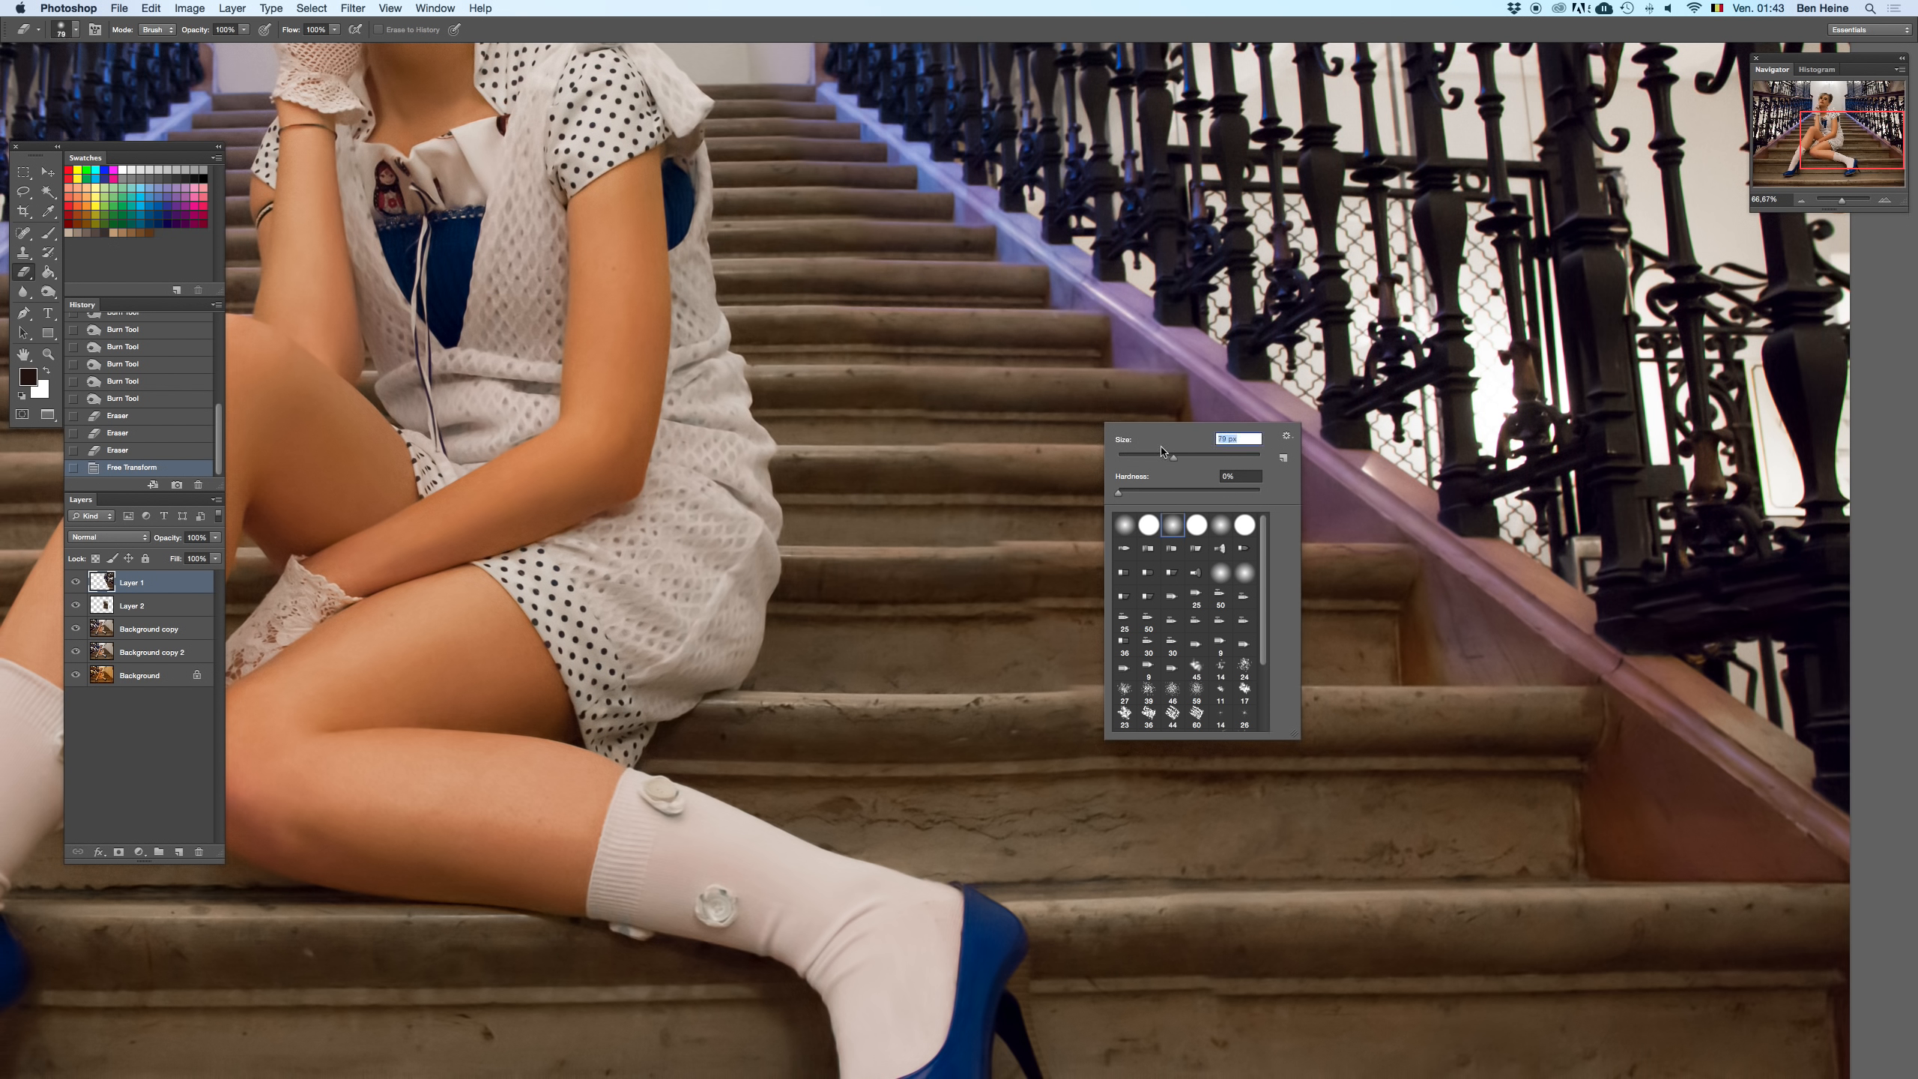
{"action": "key", "text": "Return"}
- Clone stone texture along the step riser beside the dress on Layer 1 to hide the seam, comparing before and after
{"action": "key", "text": "s"}
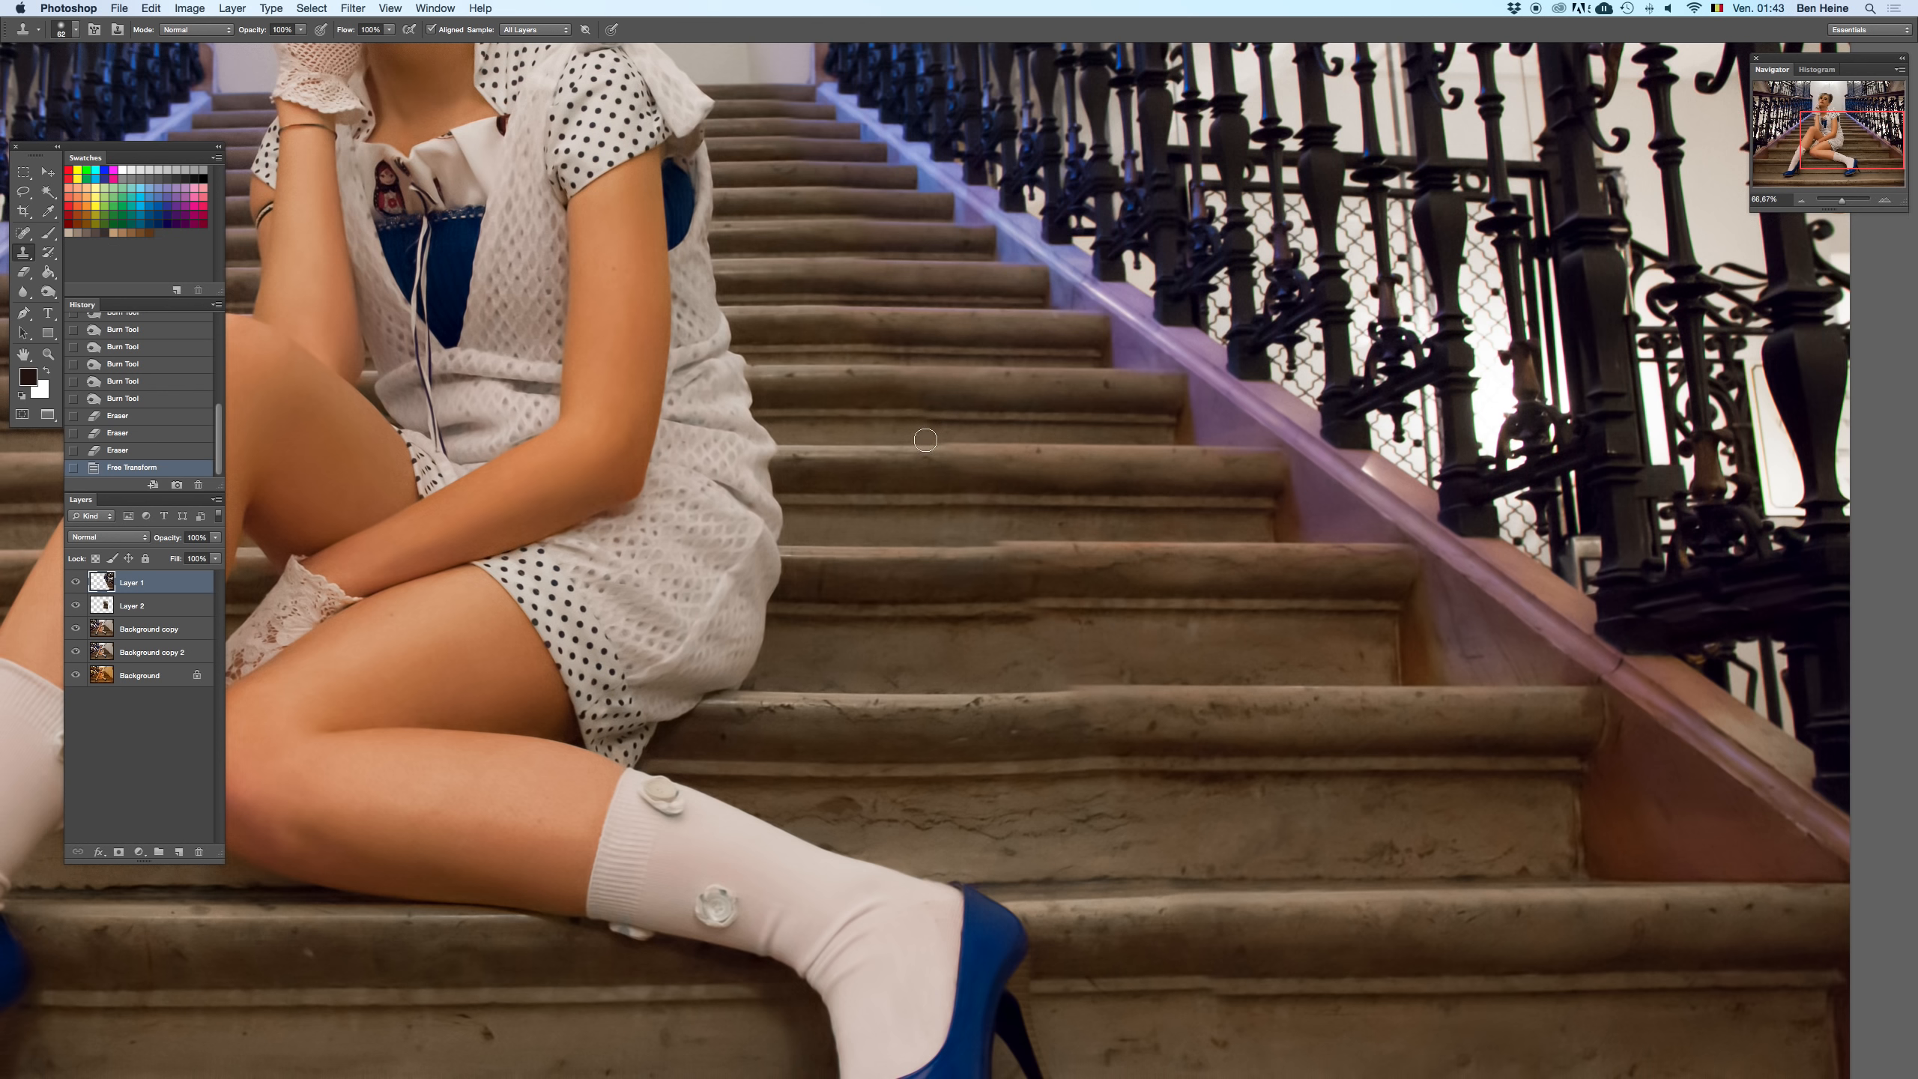
{"action": "right_click", "coordinate": [1041, 438]}
{"action": "key", "text": "Return"}
{"action": "left_click_drag", "start_coordinate": [925, 442], "coordinate": [1101, 442]}
{"action": "key", "text": "super+z"}
{"action": "key", "text": "super+z"}
{"action": "key", "text": "super+z"}
{"action": "key", "text": "super+z"}
{"action": "key", "text": "super+z"}
{"action": "key", "text": "super+z"}
{"action": "mouse_move", "coordinate": [1094, 443]}
{"action": "left_mouse_down"}
{"action": "mouse_move", "coordinate": [1023, 460]}
{"action": "mouse_move", "coordinate": [938, 442]}
{"action": "left_mouse_up"}
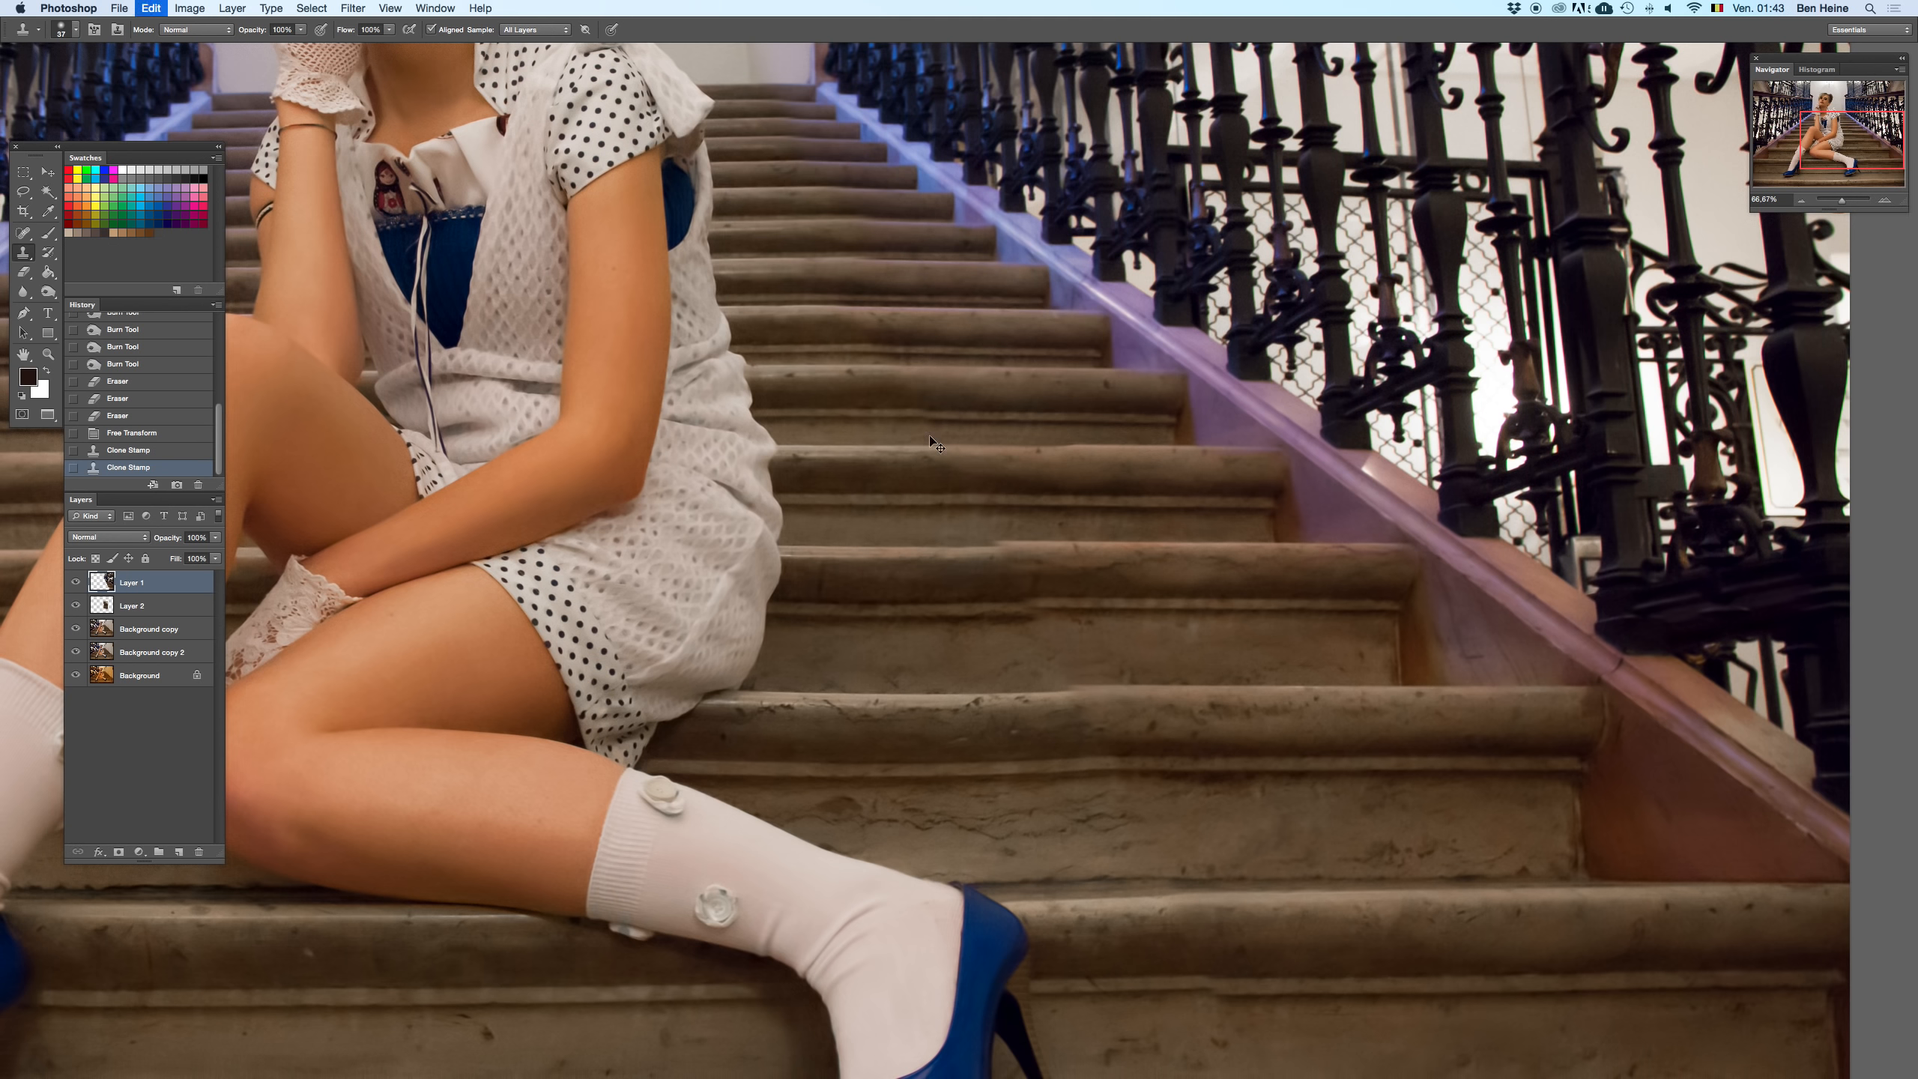
{"action": "key", "text": "super+z"}
{"action": "key", "text": "super+z"}
- Delete Layer 1 temporarily to check the cloned step, and restore the layer
{"action": "left_click_drag", "start_coordinate": [906, 420], "coordinate": [935, 475]}
{"action": "key", "text": "Delete"}
{"action": "key", "text": "super+z"}
{"action": "key", "text": "super+z"}
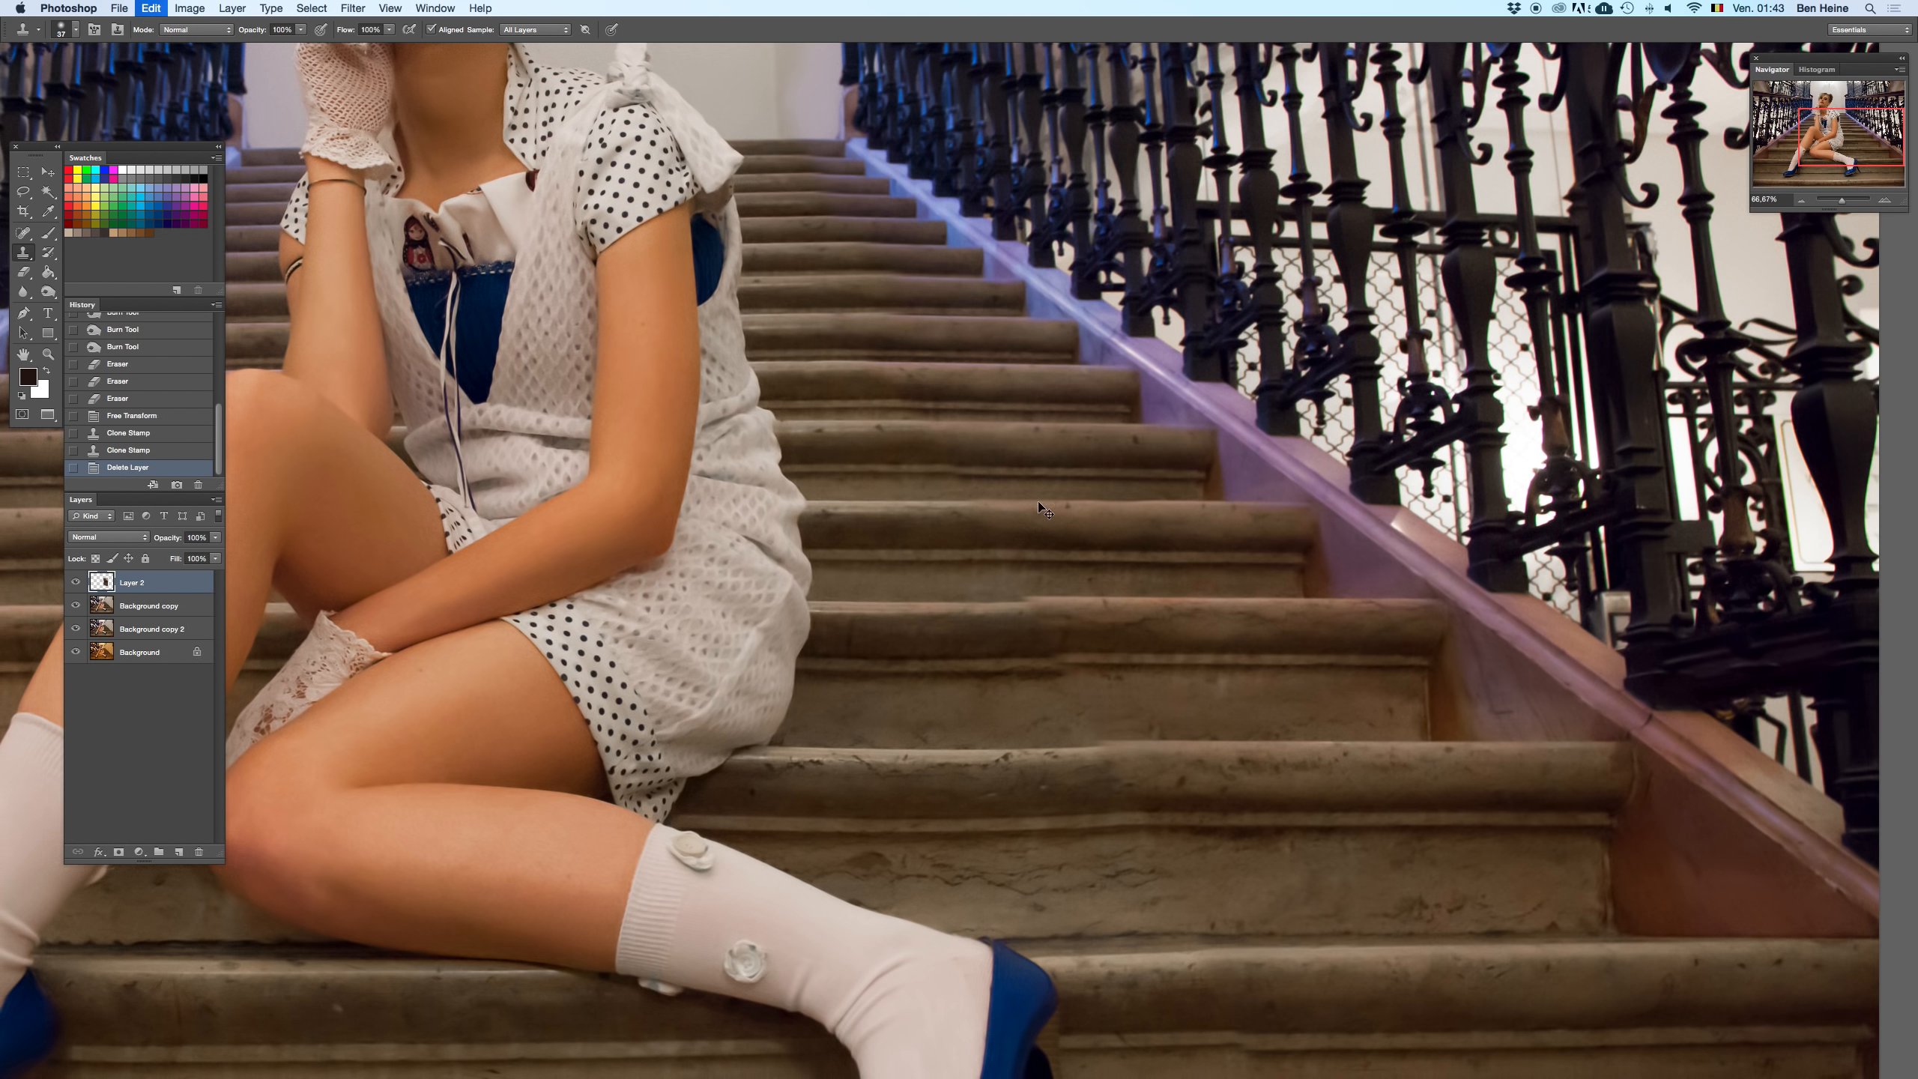
{"action": "key", "text": "super+z"}
- Try erasing a short stretch of Layer 1 along the cloned riser
{"action": "key", "text": "e"}
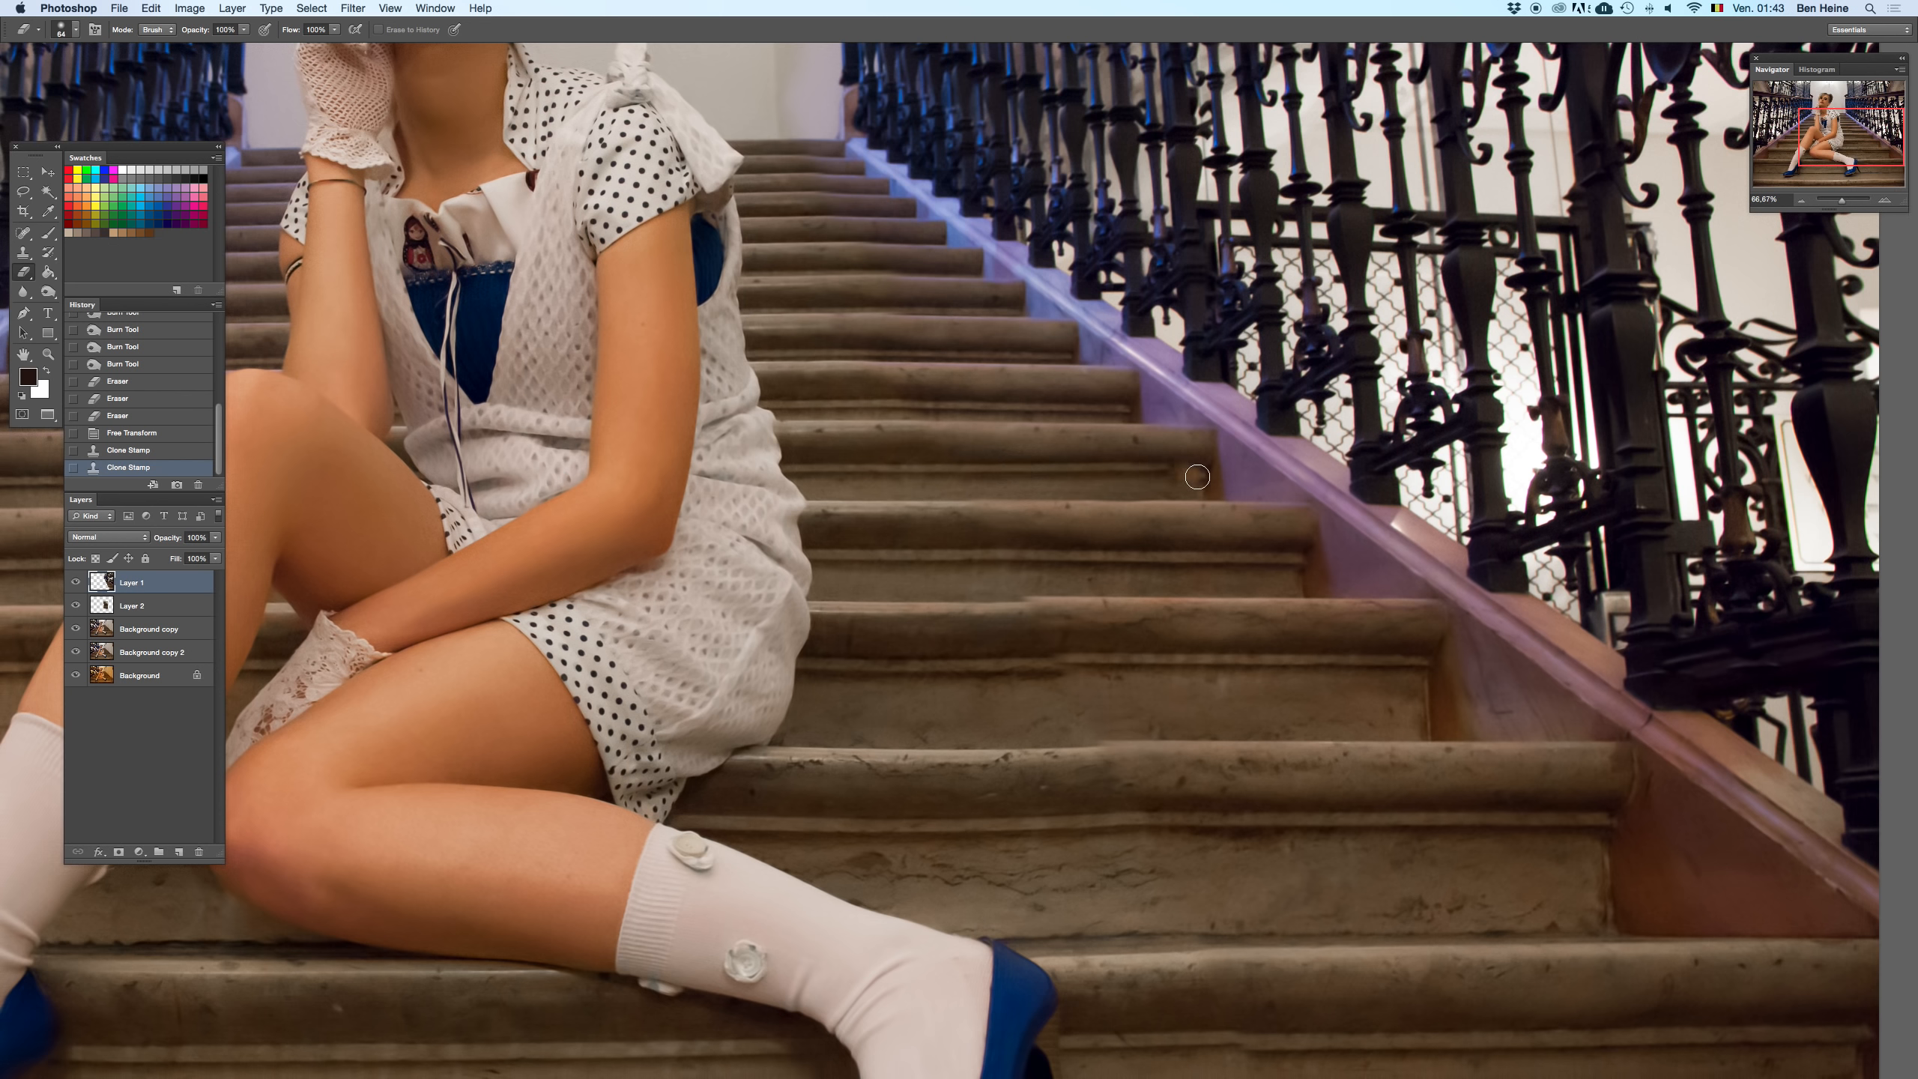
{"action": "mouse_move", "coordinate": [944, 476]}
{"action": "left_mouse_down"}
{"action": "mouse_move", "coordinate": [1184, 477]}
{"action": "mouse_move", "coordinate": [888, 475]}
{"action": "left_mouse_up"}
{"action": "key", "text": "super+z"}
{"action": "left_click_drag", "start_coordinate": [1020, 393], "coordinate": [1011, 433]}
{"action": "key", "text": "super+z"}
- Compare the mirrored railing side with the original wall side by removing and restoring Layer 1
{"action": "key", "text": "BackSpace"}
{"action": "key", "text": "super+z"}
{"action": "key", "text": "super+z"}
{"action": "key", "text": "super+z"}
{"action": "key", "text": "super+z"}
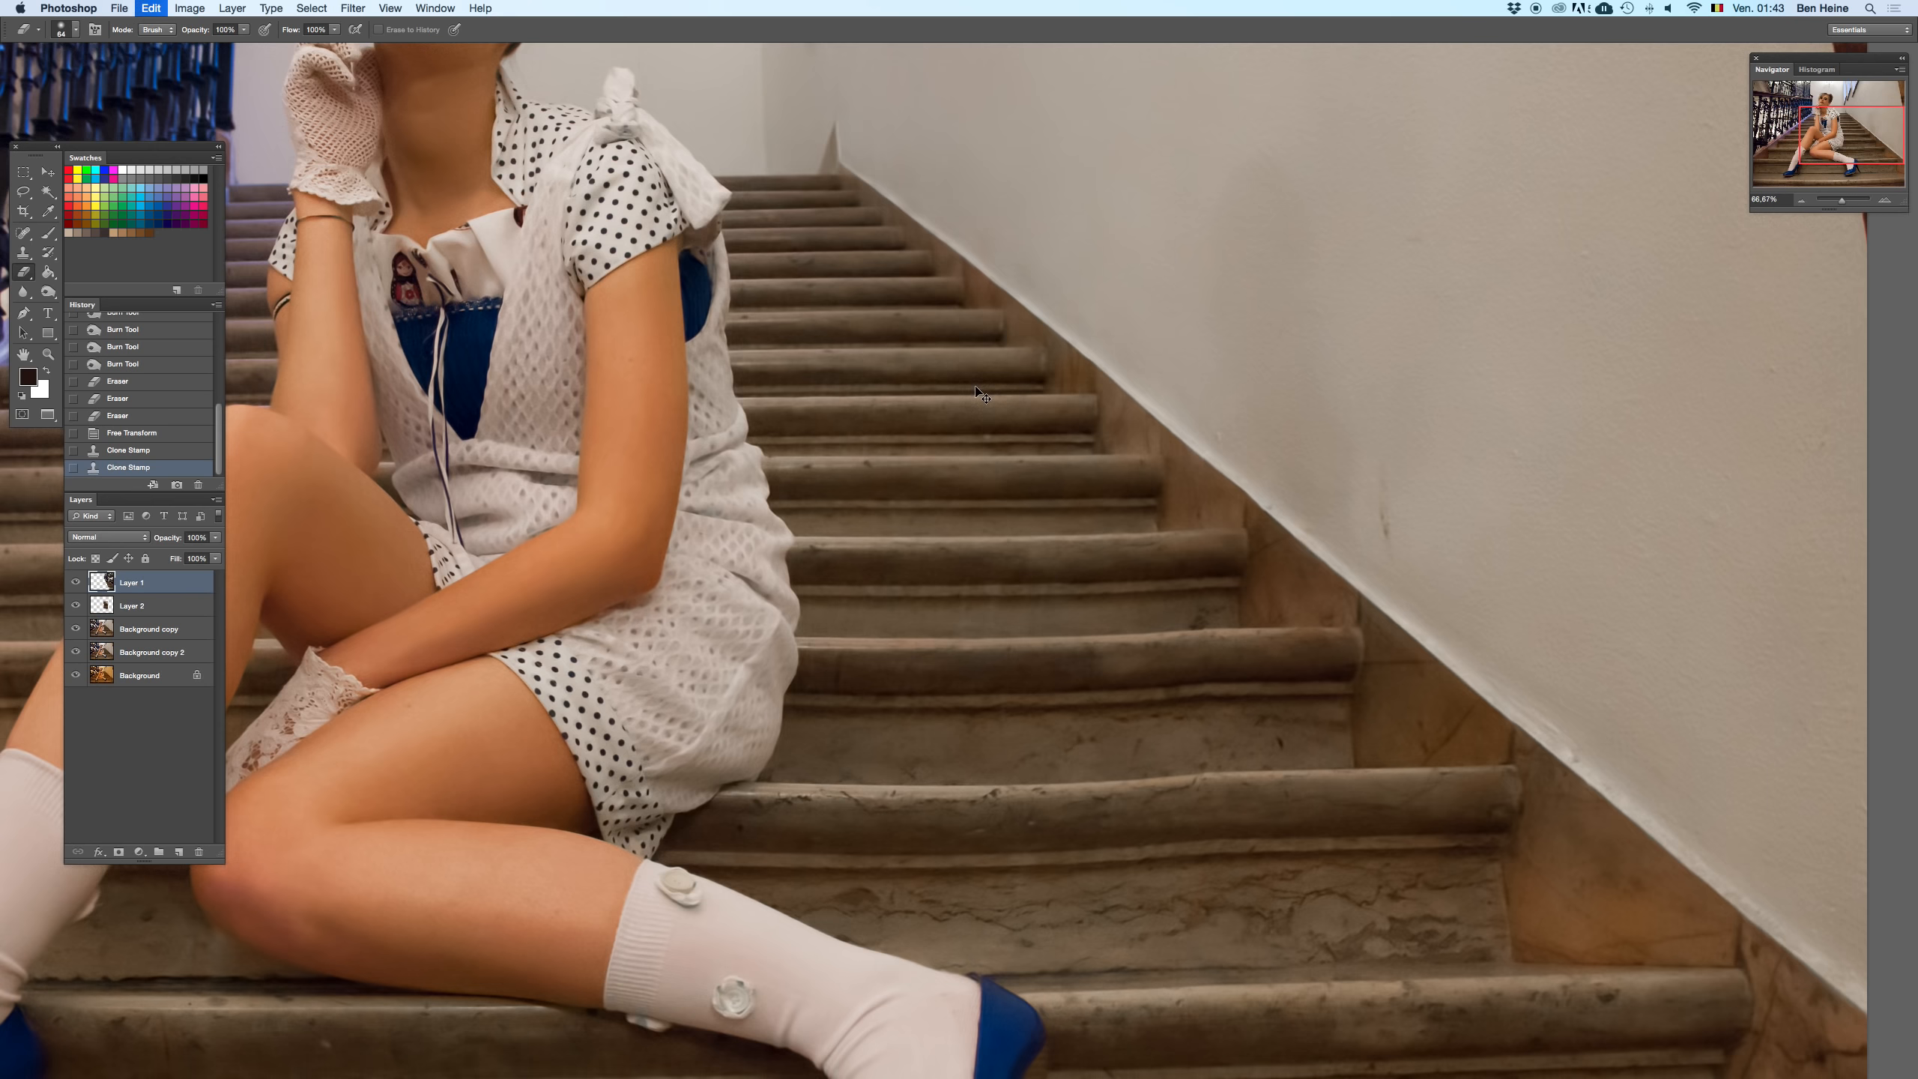
{"action": "key", "text": "super+z"}
{"action": "key", "text": "super+z"}
{"action": "key", "text": "super+z"}
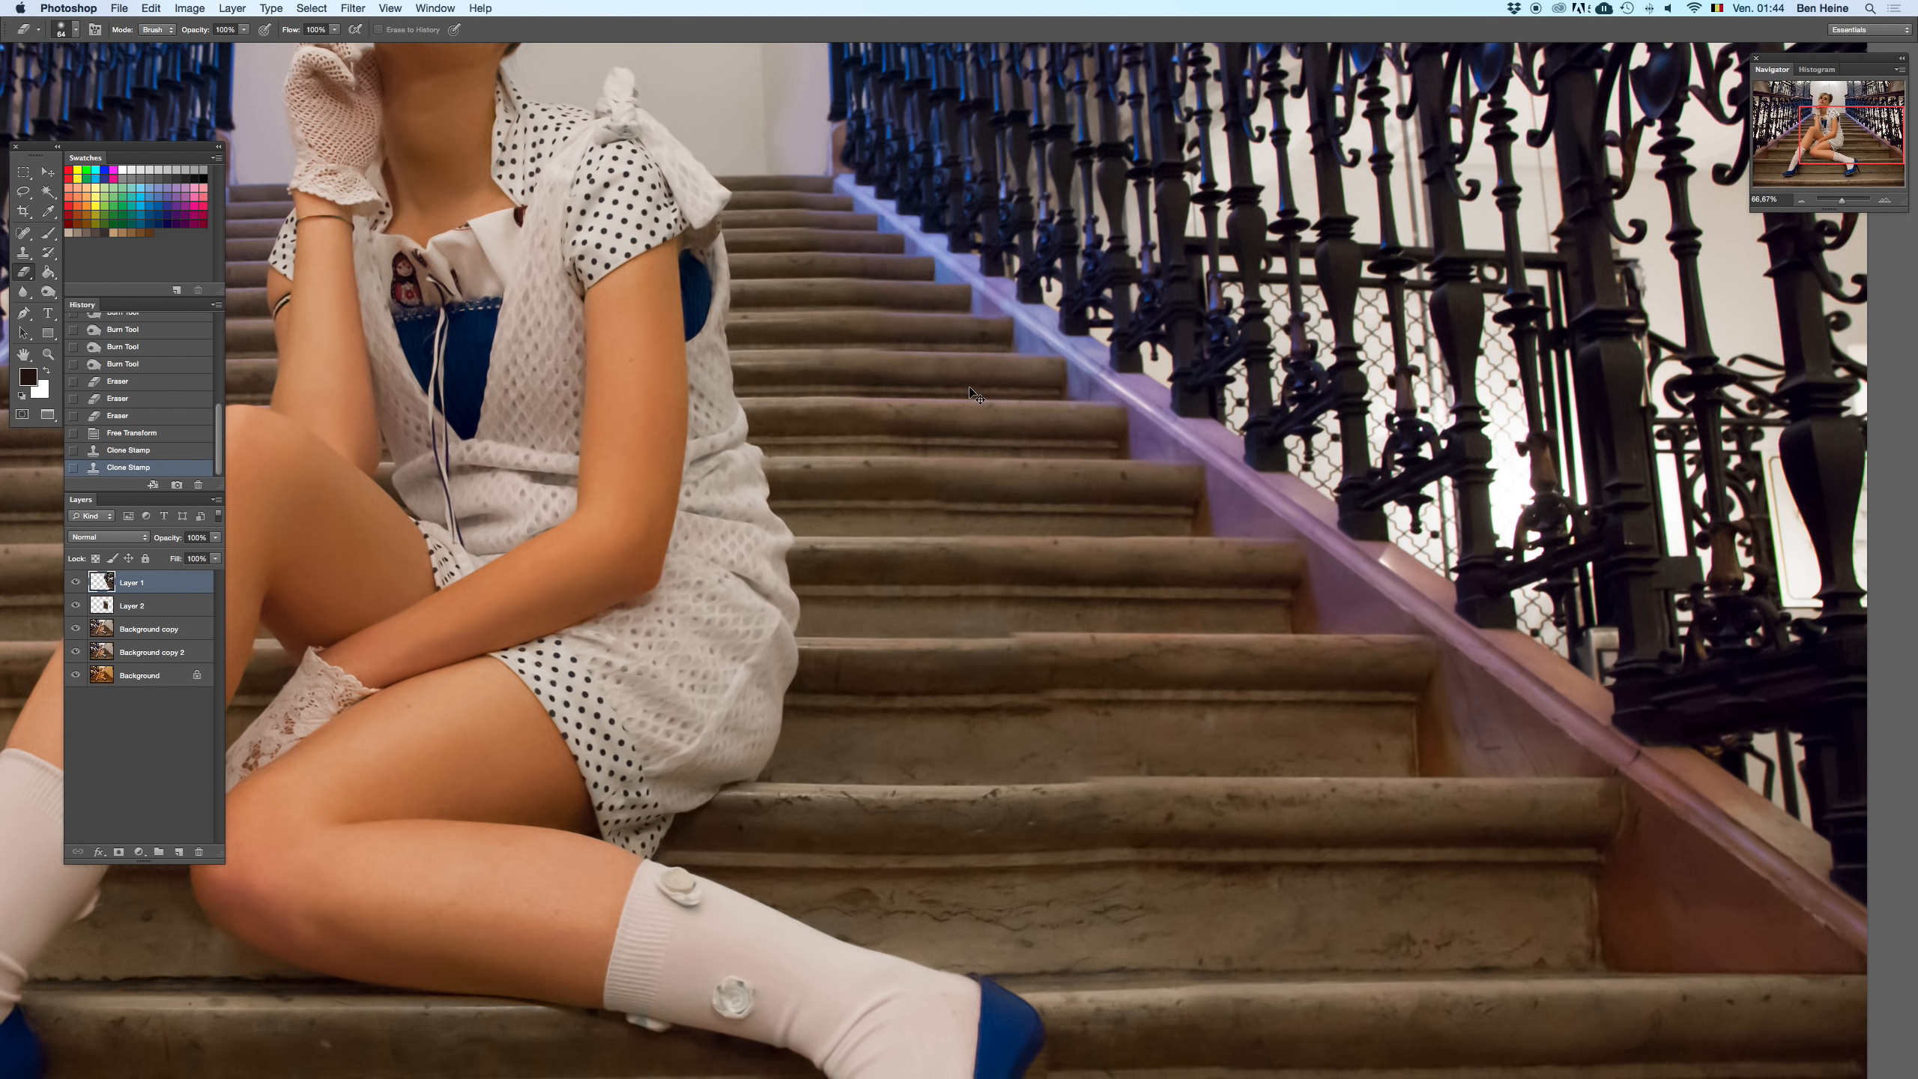
{"action": "key", "text": "super+z"}
{"action": "key", "text": "super+z"}
- Try short eraser strokes on the steps near the dress and check the image with the layer removed
{"action": "left_click_drag", "start_coordinate": [1105, 592], "coordinate": [958, 443]}
{"action": "left_click_drag", "start_coordinate": [1016, 505], "coordinate": [1084, 517]}
{"action": "key", "text": "super+z"}
{"action": "mouse_move", "coordinate": [866, 528]}
{"action": "left_mouse_down"}
{"action": "mouse_move", "coordinate": [743, 539]}
{"action": "mouse_move", "coordinate": [853, 523]}
{"action": "left_mouse_up"}
{"action": "key", "text": "super+z"}
{"action": "key", "text": "BackSpace"}
{"action": "key", "text": "super+z"}
- Erase the seam on the steps next to the dress with a resized soft eraser, undoing the stray strokes
{"action": "right_click", "coordinate": [811, 492]}
{"action": "left_click_drag", "start_coordinate": [702, 514], "coordinate": [680, 520]}
{"action": "left_click_drag", "start_coordinate": [725, 488], "coordinate": [870, 511]}
{"action": "left_click_drag", "start_coordinate": [827, 495], "coordinate": [782, 474]}
{"action": "key", "text": "super+z"}
{"action": "right_click", "coordinate": [884, 483]}
{"action": "mouse_move", "coordinate": [798, 484]}
{"action": "left_mouse_down"}
{"action": "mouse_move", "coordinate": [788, 463]}
{"action": "mouse_move", "coordinate": [801, 505]}
{"action": "left_mouse_up"}
{"action": "key", "text": "super+z"}
- Erase more of the overlapping layer edges across the middle steps, readjusting the eraser size between strokes
{"action": "right_click", "coordinate": [871, 462]}
{"action": "right_click", "coordinate": [946, 481]}
{"action": "left_click_drag", "start_coordinate": [1022, 515], "coordinate": [1040, 515]}
{"action": "mouse_move", "coordinate": [821, 519]}
{"action": "left_mouse_down"}
{"action": "mouse_move", "coordinate": [869, 553]}
{"action": "mouse_move", "coordinate": [786, 594]}
{"action": "left_mouse_up"}
{"action": "left_click_drag", "start_coordinate": [952, 542], "coordinate": [945, 499]}
{"action": "right_click", "coordinate": [980, 500]}
{"action": "mouse_move", "coordinate": [1064, 536]}
{"action": "left_mouse_down"}
{"action": "mouse_move", "coordinate": [1021, 600]}
{"action": "mouse_move", "coordinate": [1066, 669]}
{"action": "mouse_move", "coordinate": [798, 693]}
{"action": "mouse_move", "coordinate": [1100, 820]}
{"action": "mouse_move", "coordinate": [1077, 821]}
{"action": "left_mouse_up"}
{"action": "left_click", "coordinate": [797, 536]}
- Compare the steps beside the dress with and without Layer 2, and restore the layer
{"action": "key", "text": "Delete"}
{"action": "scroll", "coordinate": [891, 718], "scroll_direction": "right", "scroll_amount": 3}
{"action": "scroll", "coordinate": [891, 717], "scroll_direction": "up", "scroll_amount": 2}
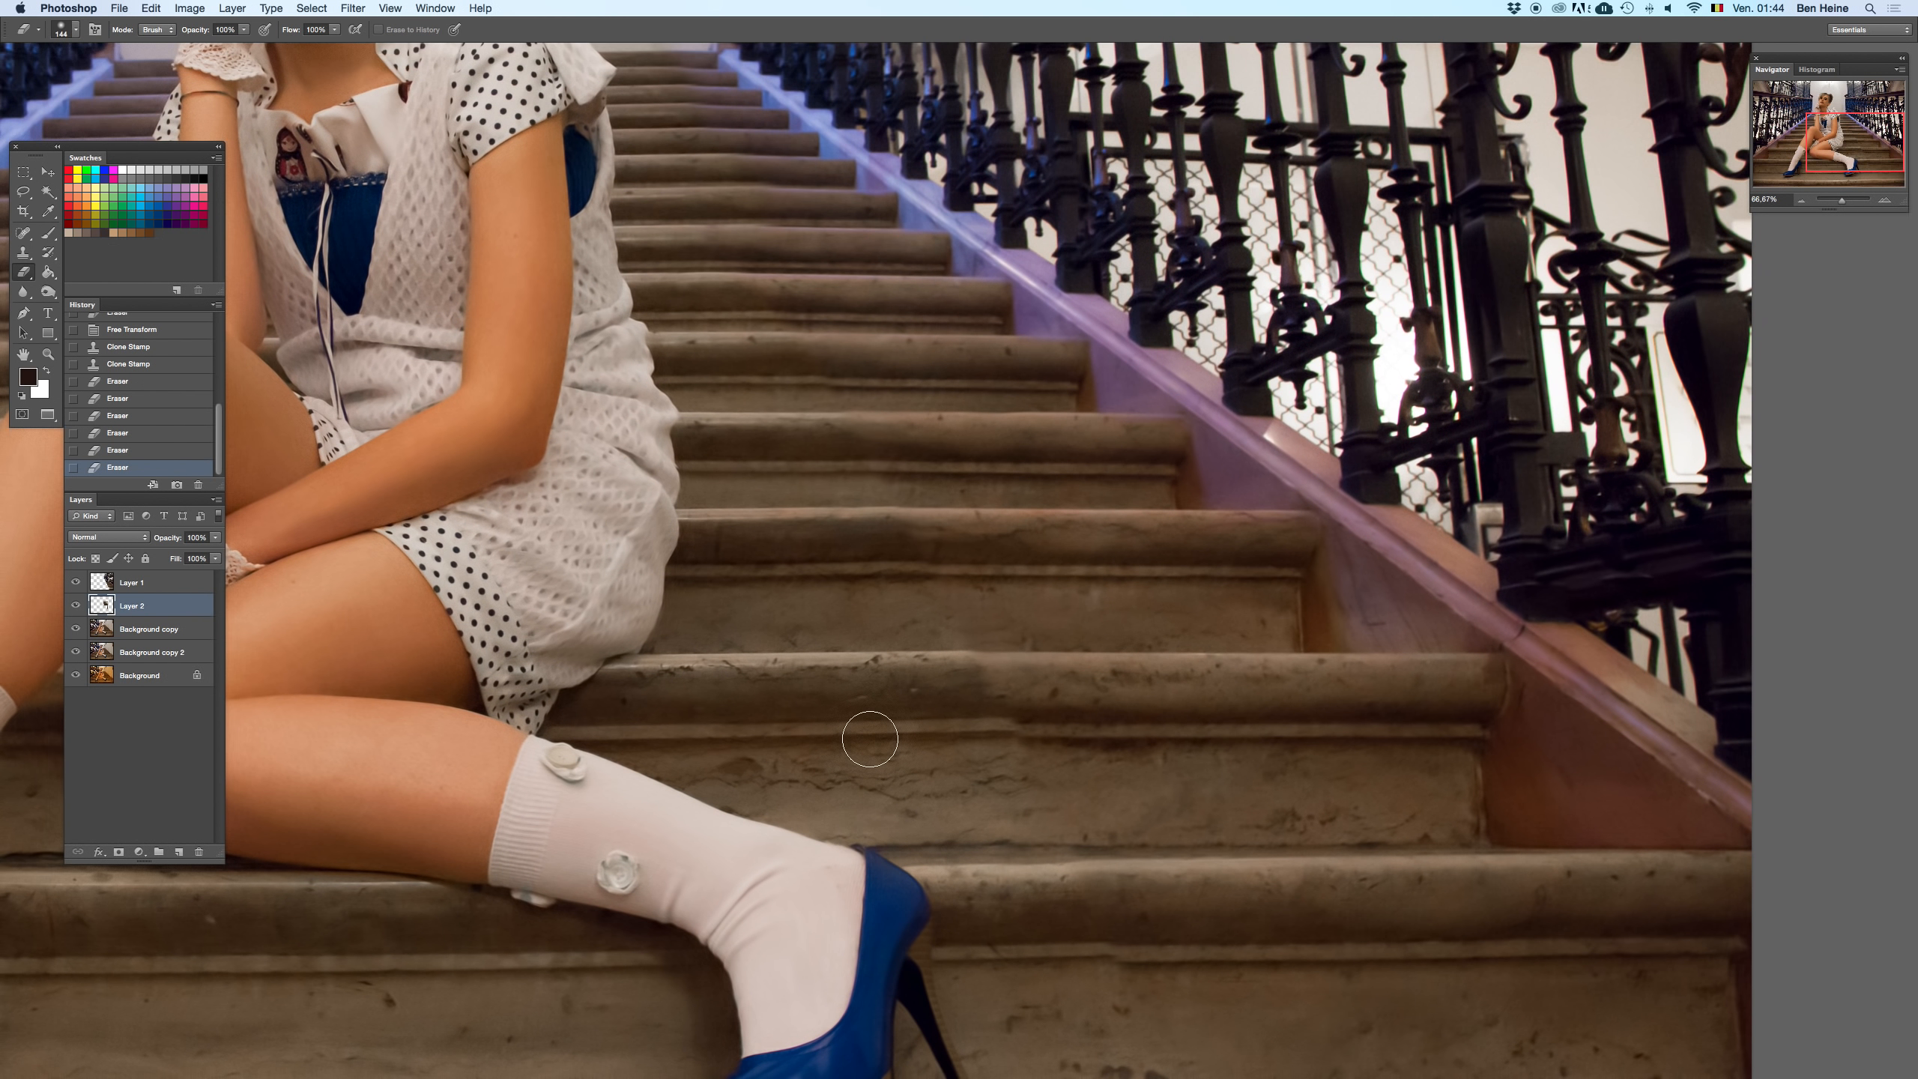
{"action": "key", "text": "super+z"}
{"action": "left_click_drag", "start_coordinate": [803, 304], "coordinate": [854, 448]}
{"action": "key", "text": "super+z"}
{"action": "key", "text": "super+z"}
{"action": "left_click", "coordinate": [747, 616]}
- Clone Stamp the seam where the steps meet the dress on Layer 2, using a small brush, and compare the result
{"action": "key", "text": "s"}
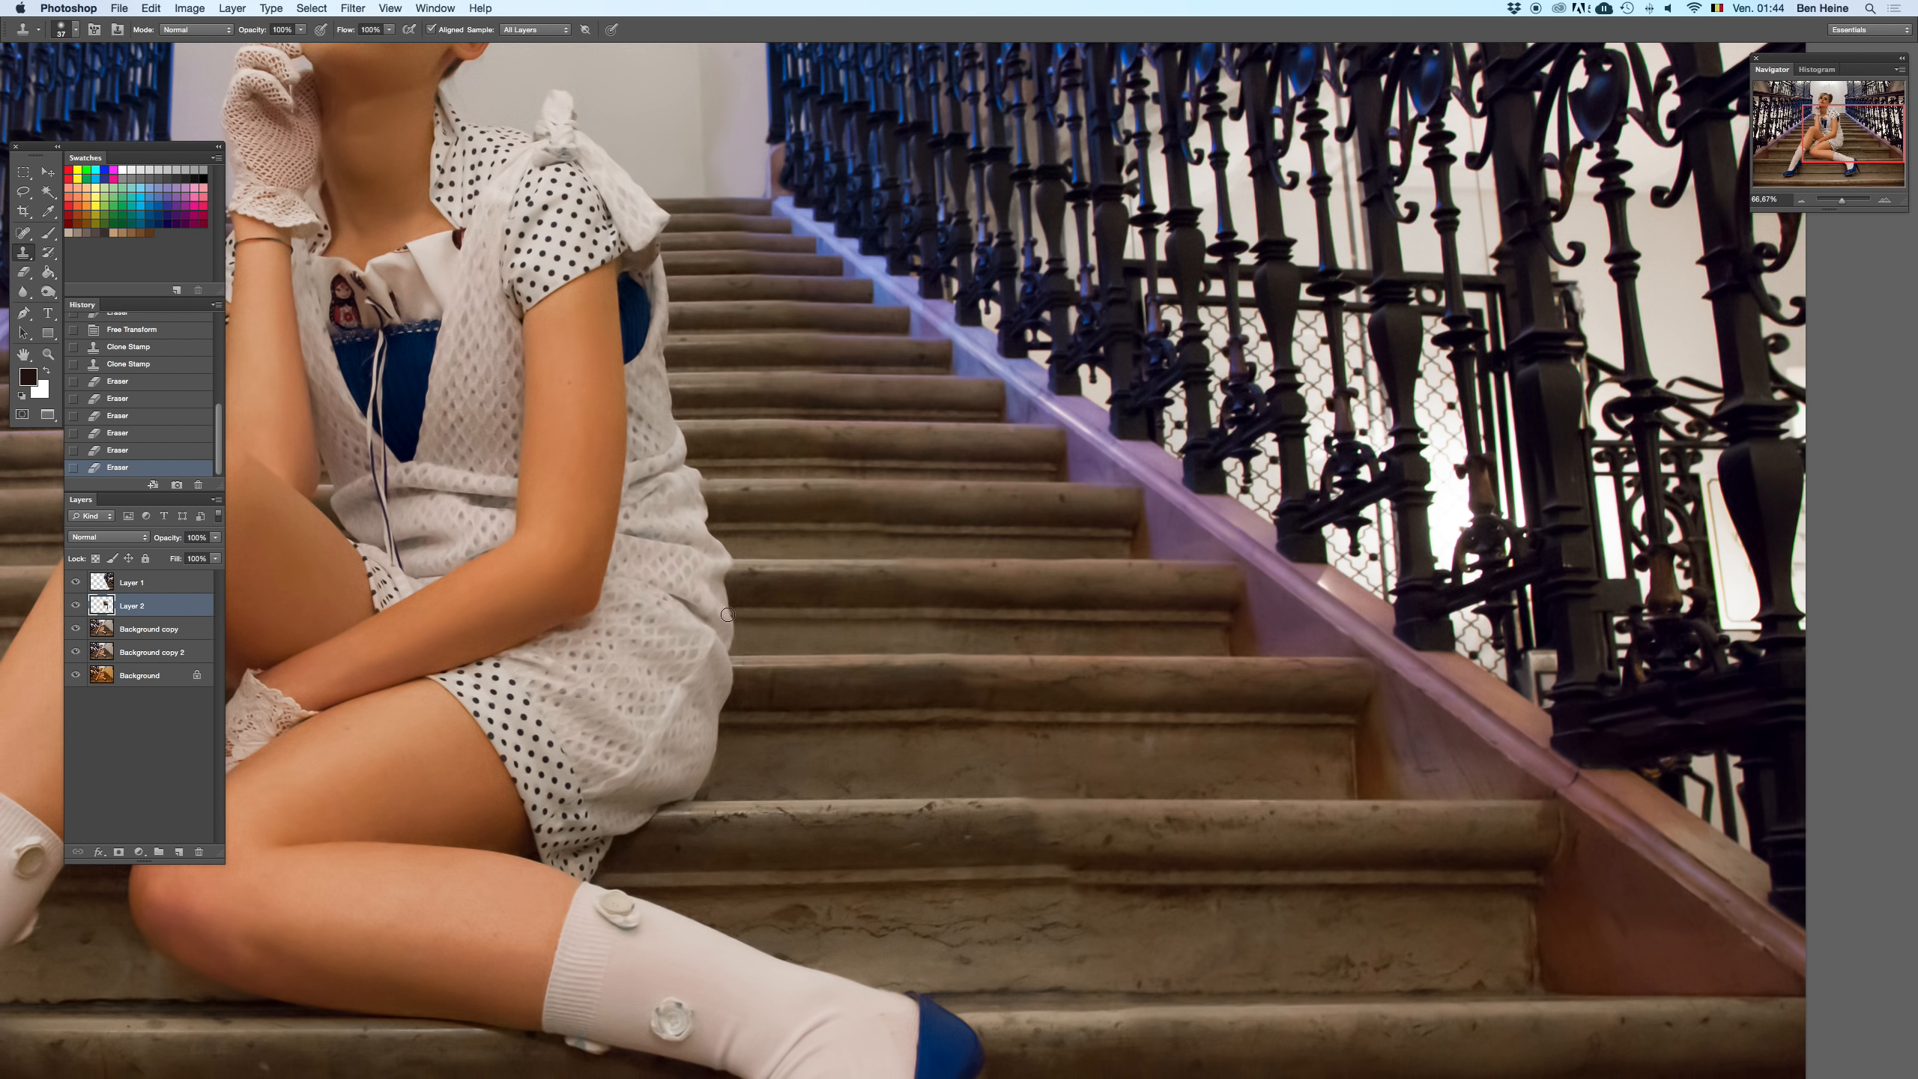
{"action": "right_click", "coordinate": [730, 594]}
{"action": "left_click_drag", "start_coordinate": [779, 601], "coordinate": [730, 618]}
{"action": "key", "text": "super+z"}
{"action": "key", "text": "super+z"}
{"action": "left_click_drag", "start_coordinate": [939, 517], "coordinate": [938, 408]}
{"action": "key", "text": "BackSpace"}
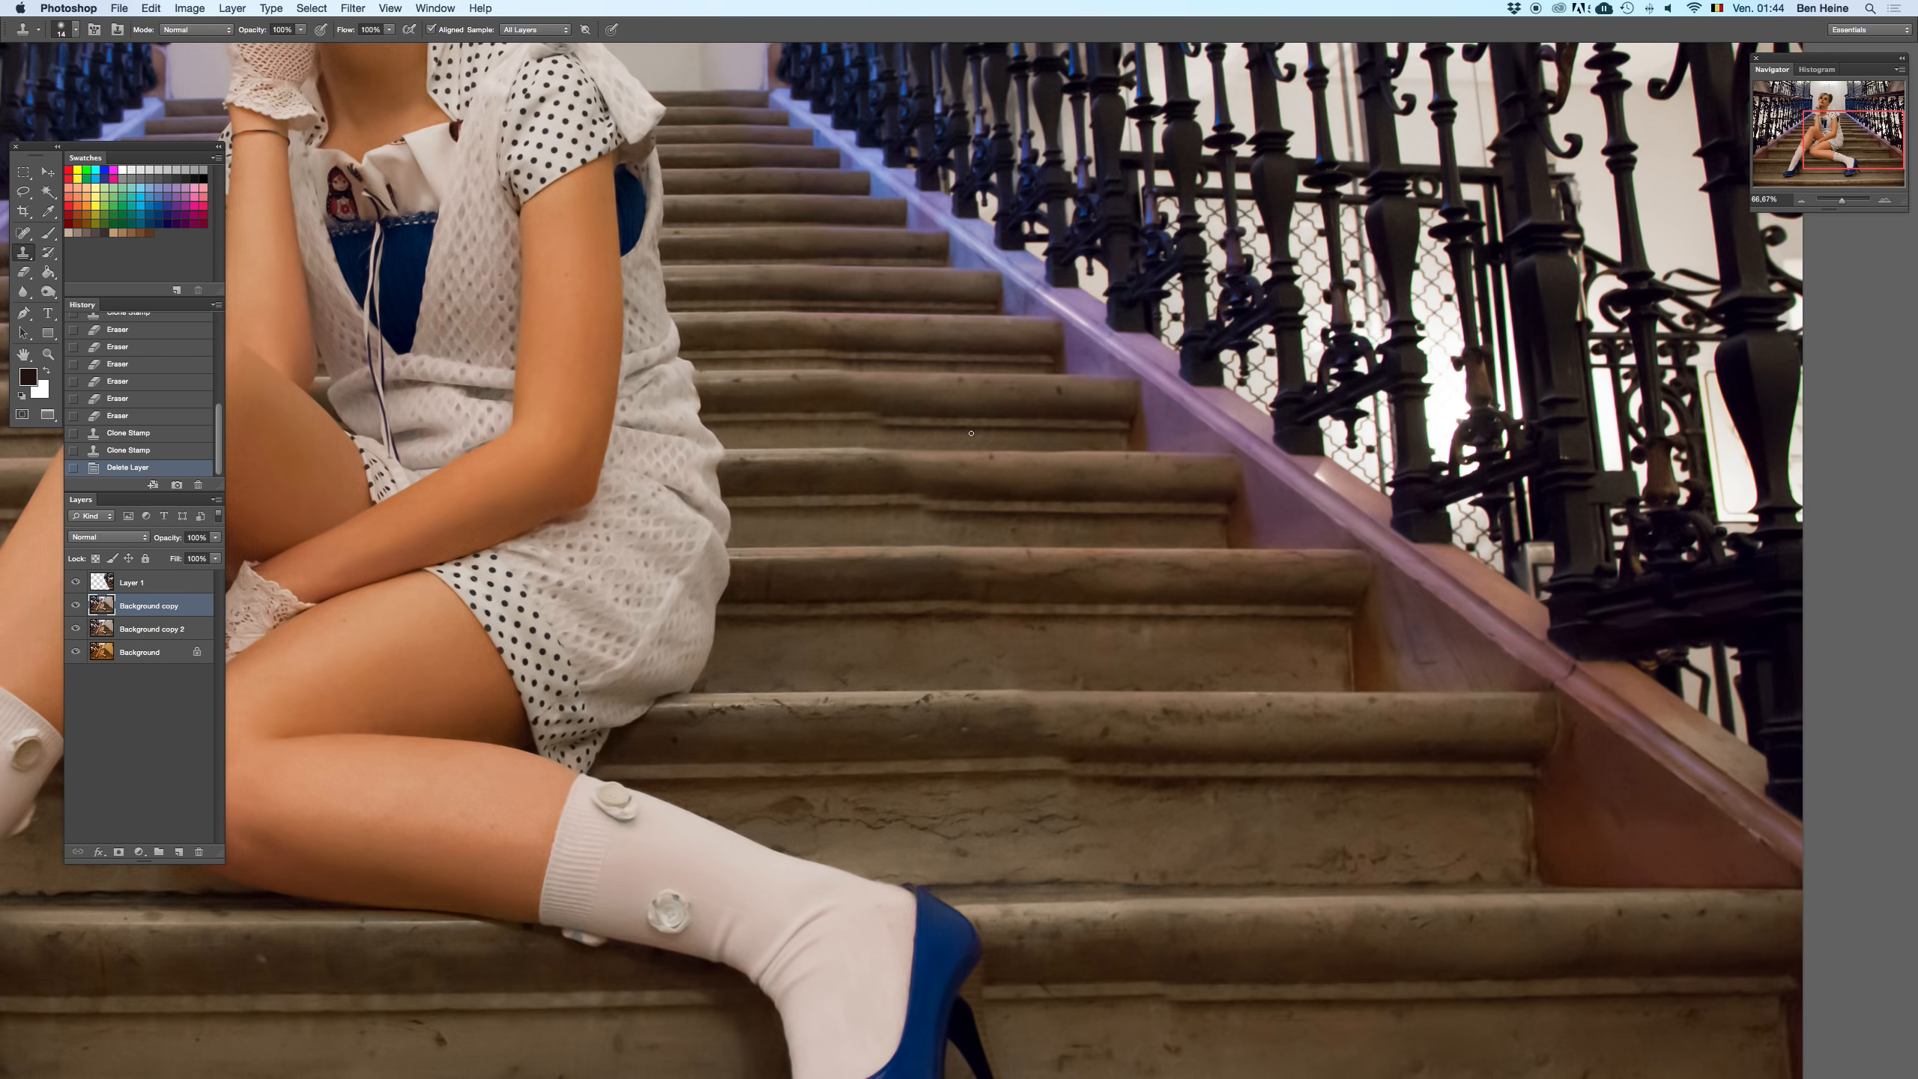
{"action": "key", "text": "super+z"}
{"action": "scroll", "coordinate": [825, 437], "scroll_direction": "up", "scroll_amount": 5}
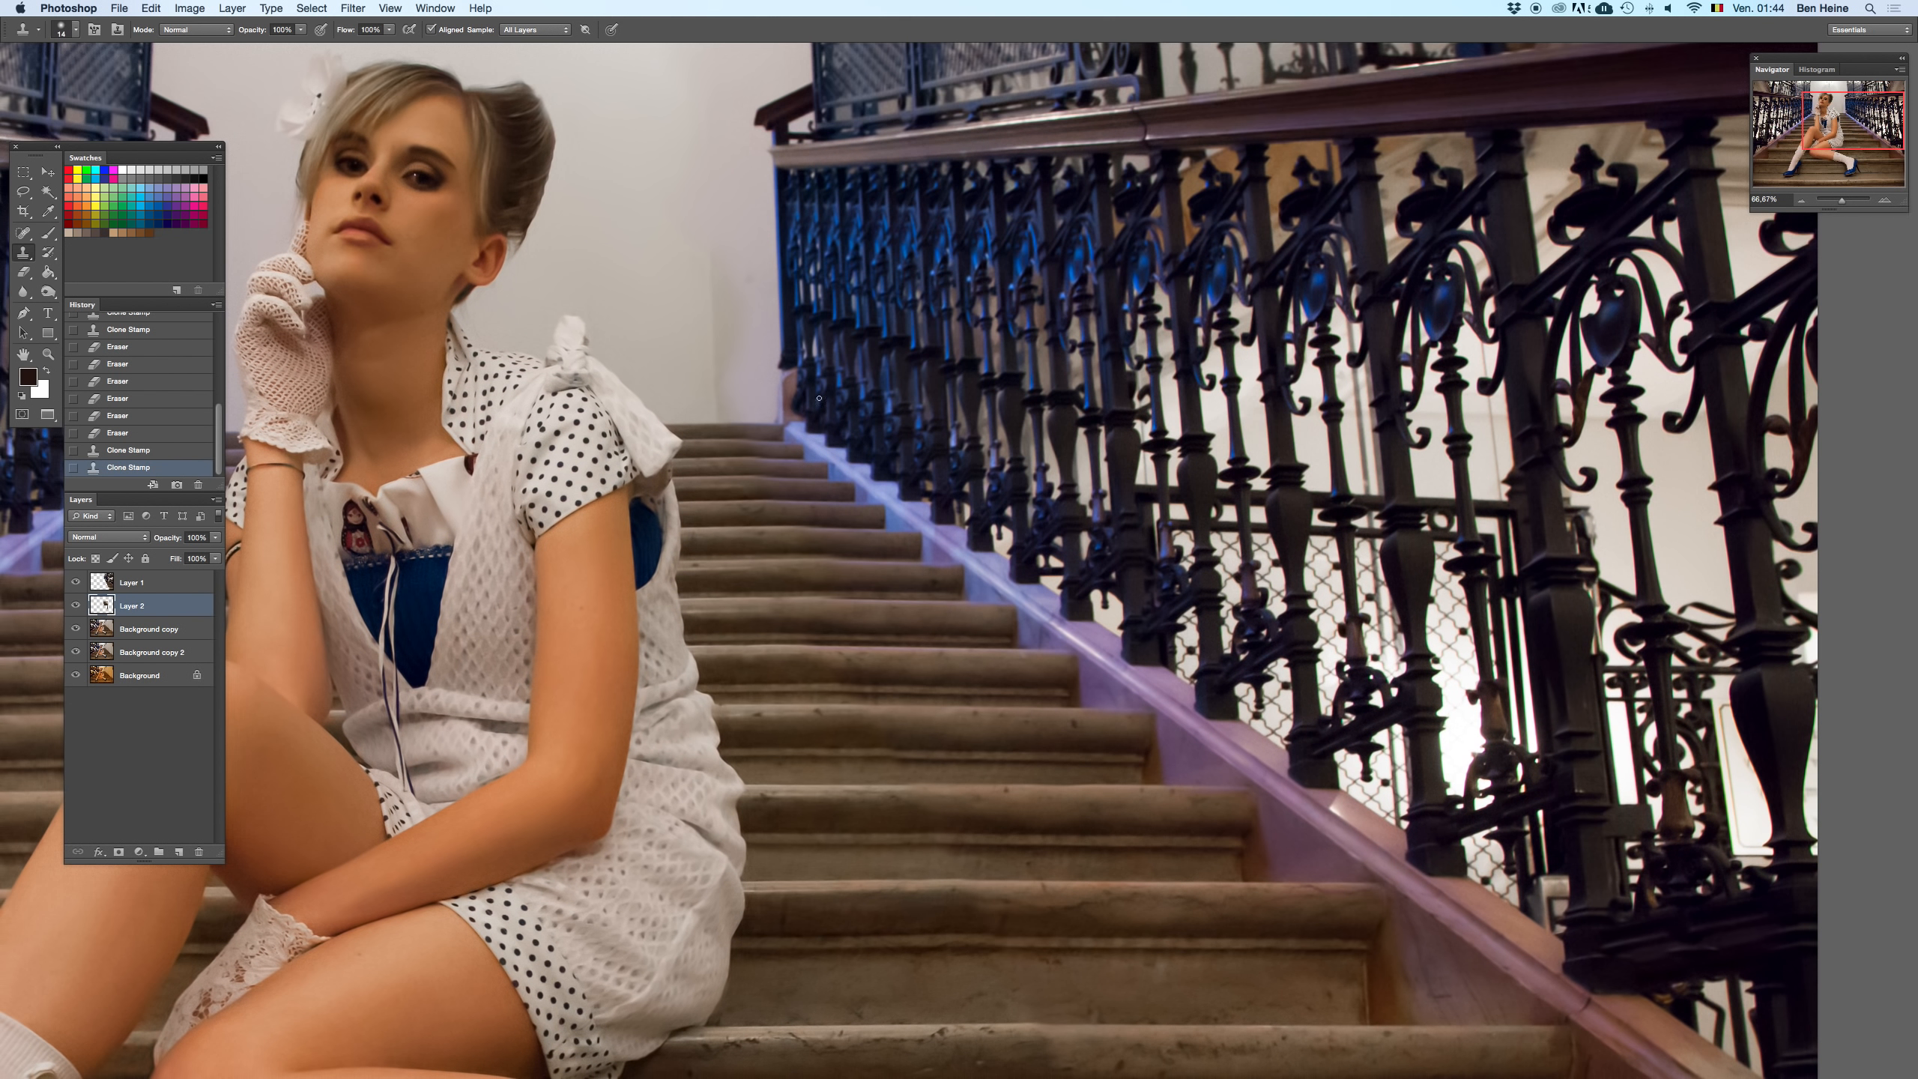
- Try small Clone Stamp touch-ups where the railing base meets the topmost steps
{"action": "left_click_drag", "start_coordinate": [788, 463], "coordinate": [791, 450]}
{"action": "key", "text": "super+z"}
{"action": "key", "text": "BackSpace"}
{"action": "key", "text": "super+z"}
{"action": "right_click", "coordinate": [783, 463]}
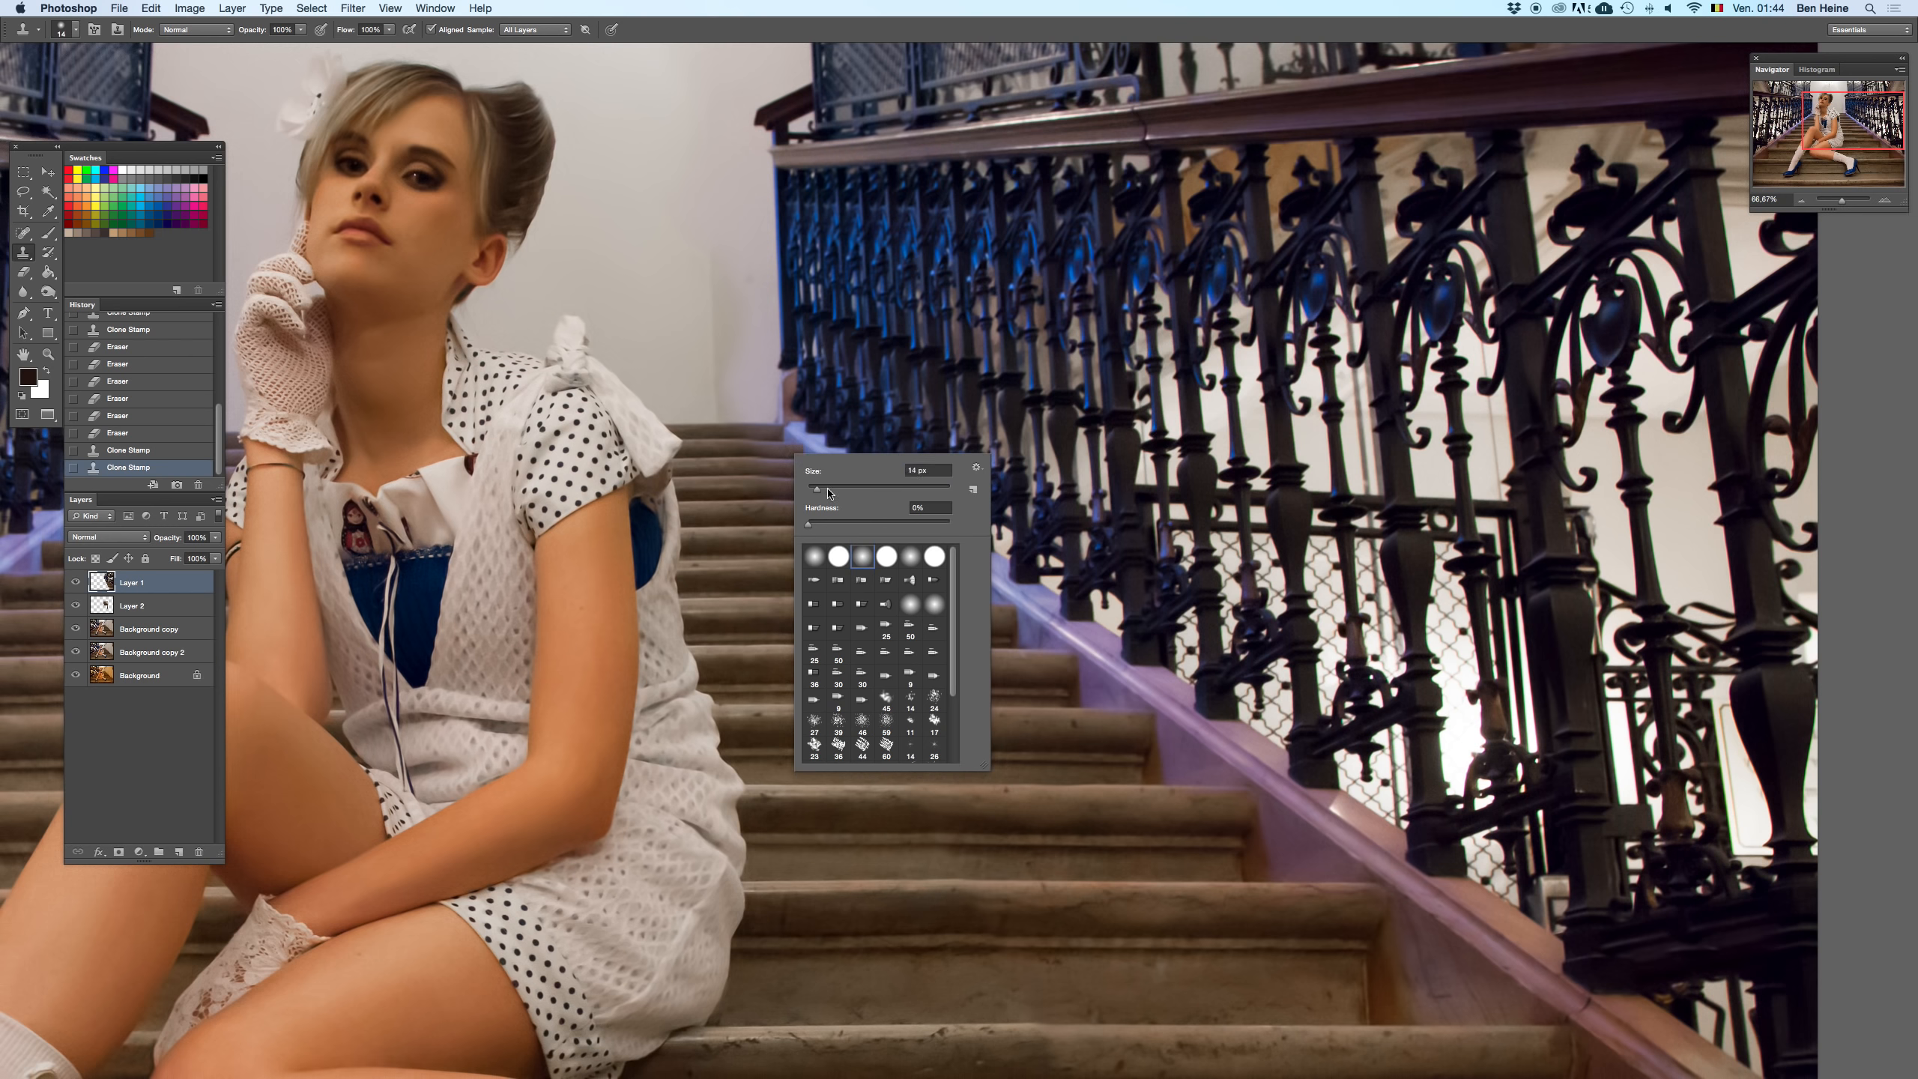
{"action": "left_click", "coordinate": [793, 450]}
{"action": "key", "text": "super+z"}
{"action": "key", "text": "super+z"}
- Try cloning over the upper steps beside the woman's shoulder on Layer 1 with a larger brush
{"action": "mouse_move", "coordinate": [790, 446]}
{"action": "left_mouse_down"}
{"action": "mouse_move", "coordinate": [707, 459]}
{"action": "mouse_move", "coordinate": [911, 455]}
{"action": "left_mouse_up"}
{"action": "key", "text": "super+z"}
{"action": "key", "text": "super+z"}
{"action": "key", "text": "super+z"}
{"action": "key", "text": "alt+bracketright"}
{"action": "right_click", "coordinate": [799, 429]}
{"action": "left_click_drag", "start_coordinate": [703, 462], "coordinate": [742, 566]}
{"action": "key", "text": "super+z"}
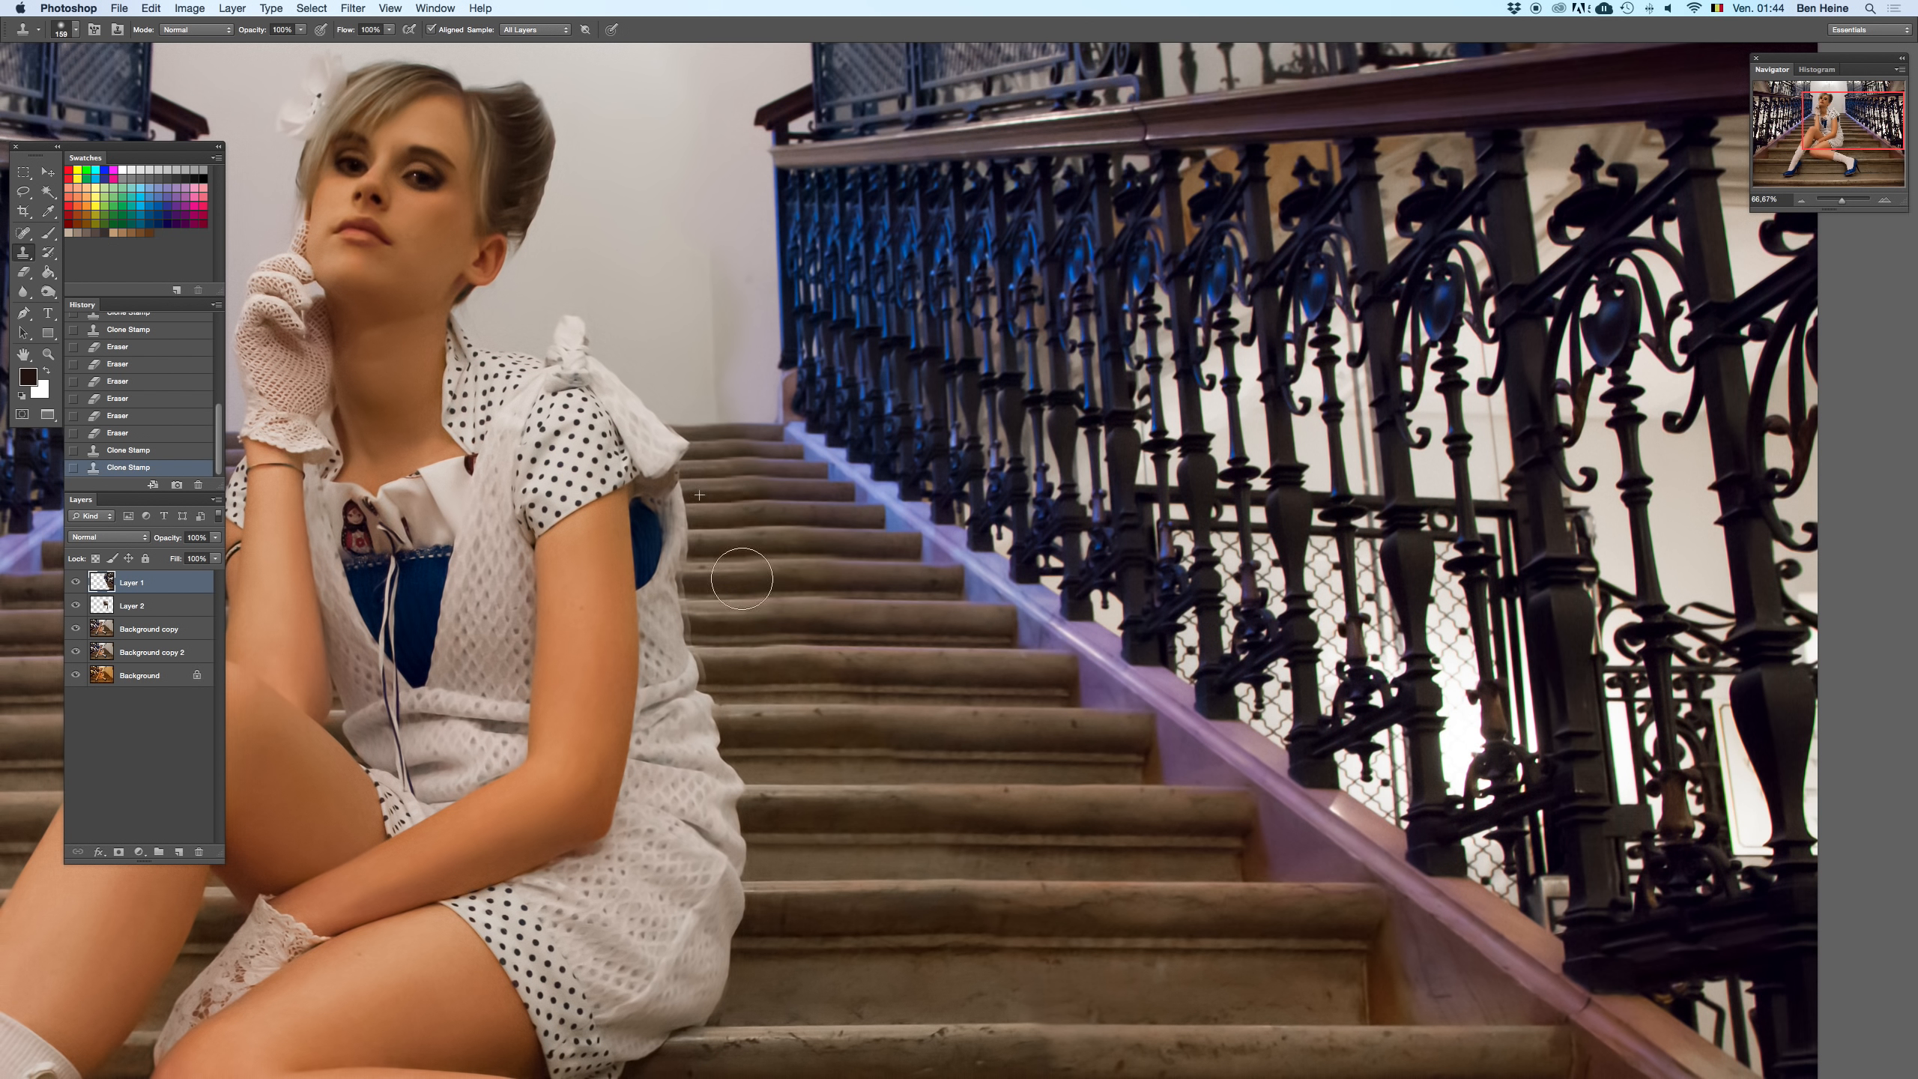
{"action": "left_click_drag", "start_coordinate": [797, 533], "coordinate": [830, 516]}
{"action": "key", "text": "super+z"}
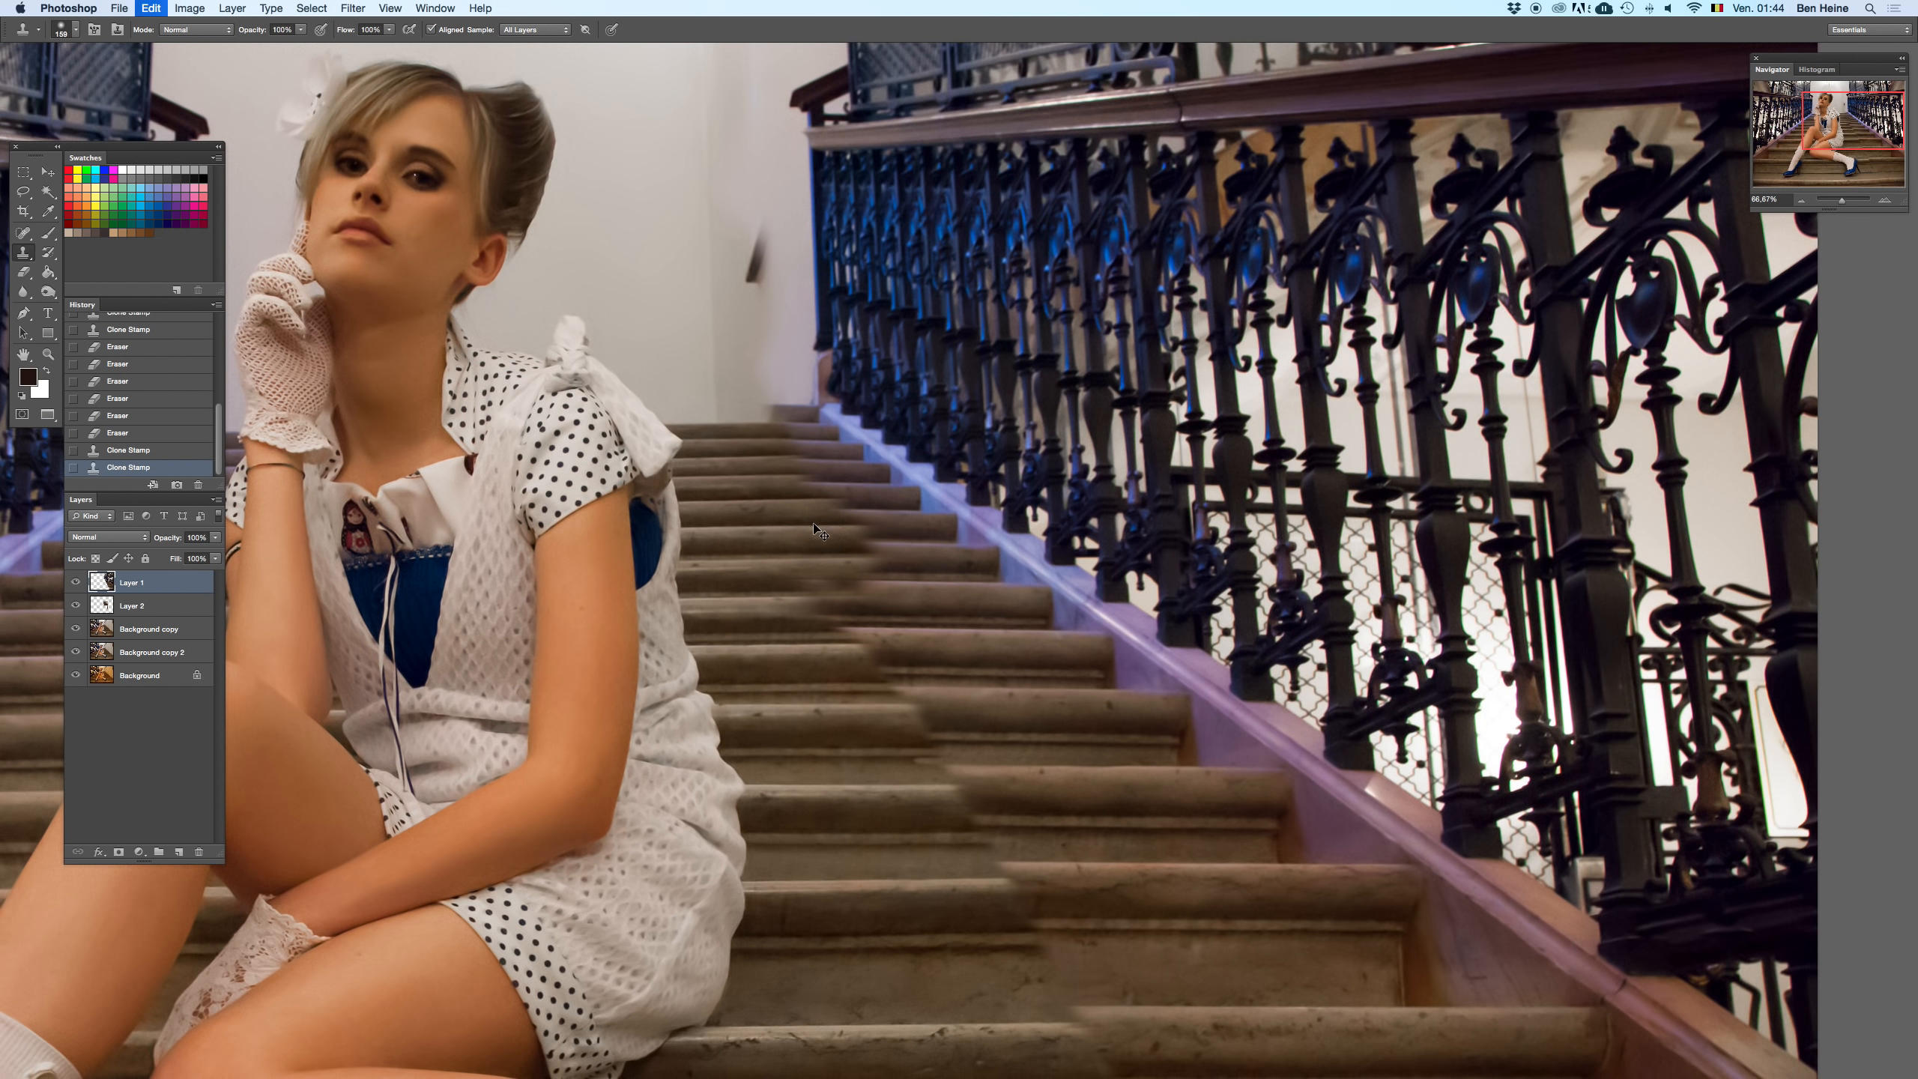
- Erase a spot of Layer 1 on the middle steps beside the dress, toggling the stroke to check it
{"action": "key", "text": "e"}
{"action": "left_click", "coordinate": [802, 713]}
{"action": "key", "text": "super+z"}
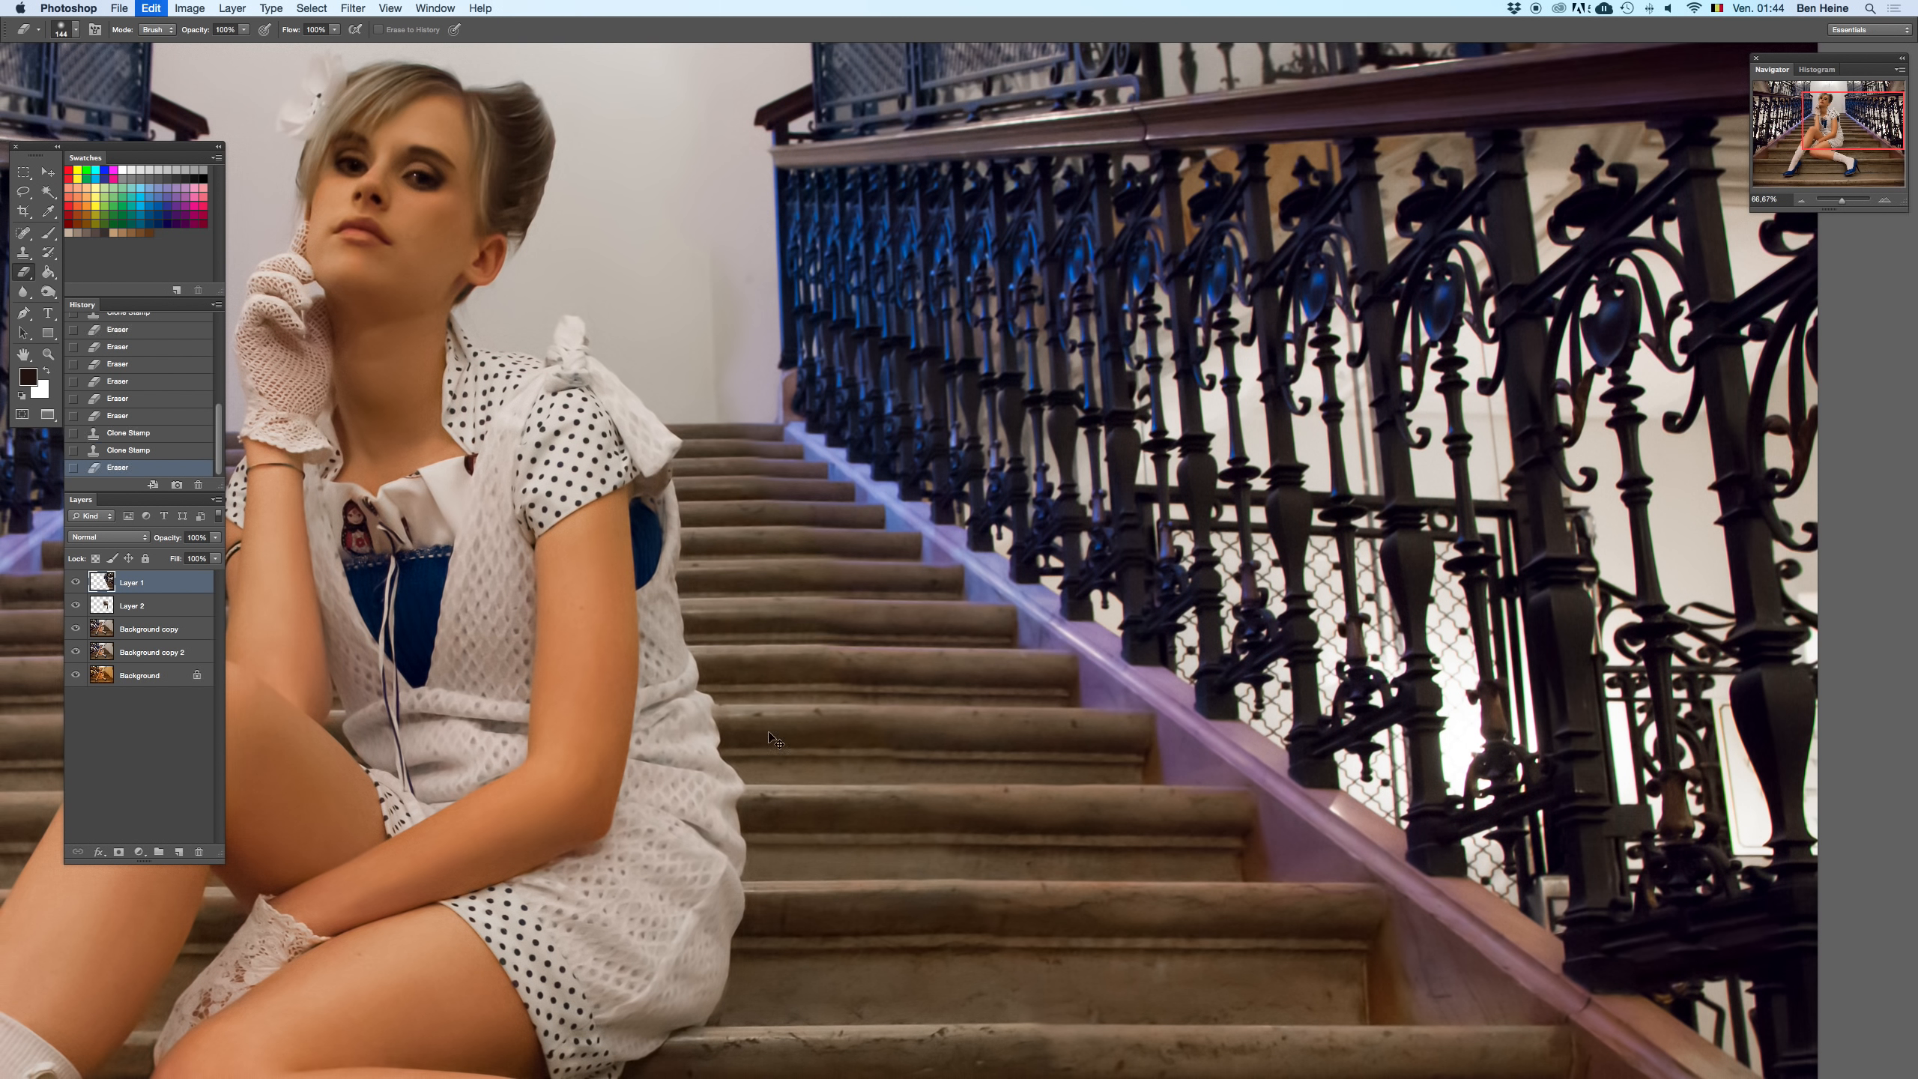
{"action": "left_click_drag", "start_coordinate": [928, 618], "coordinate": [930, 452]}
{"action": "key", "text": "super+z"}
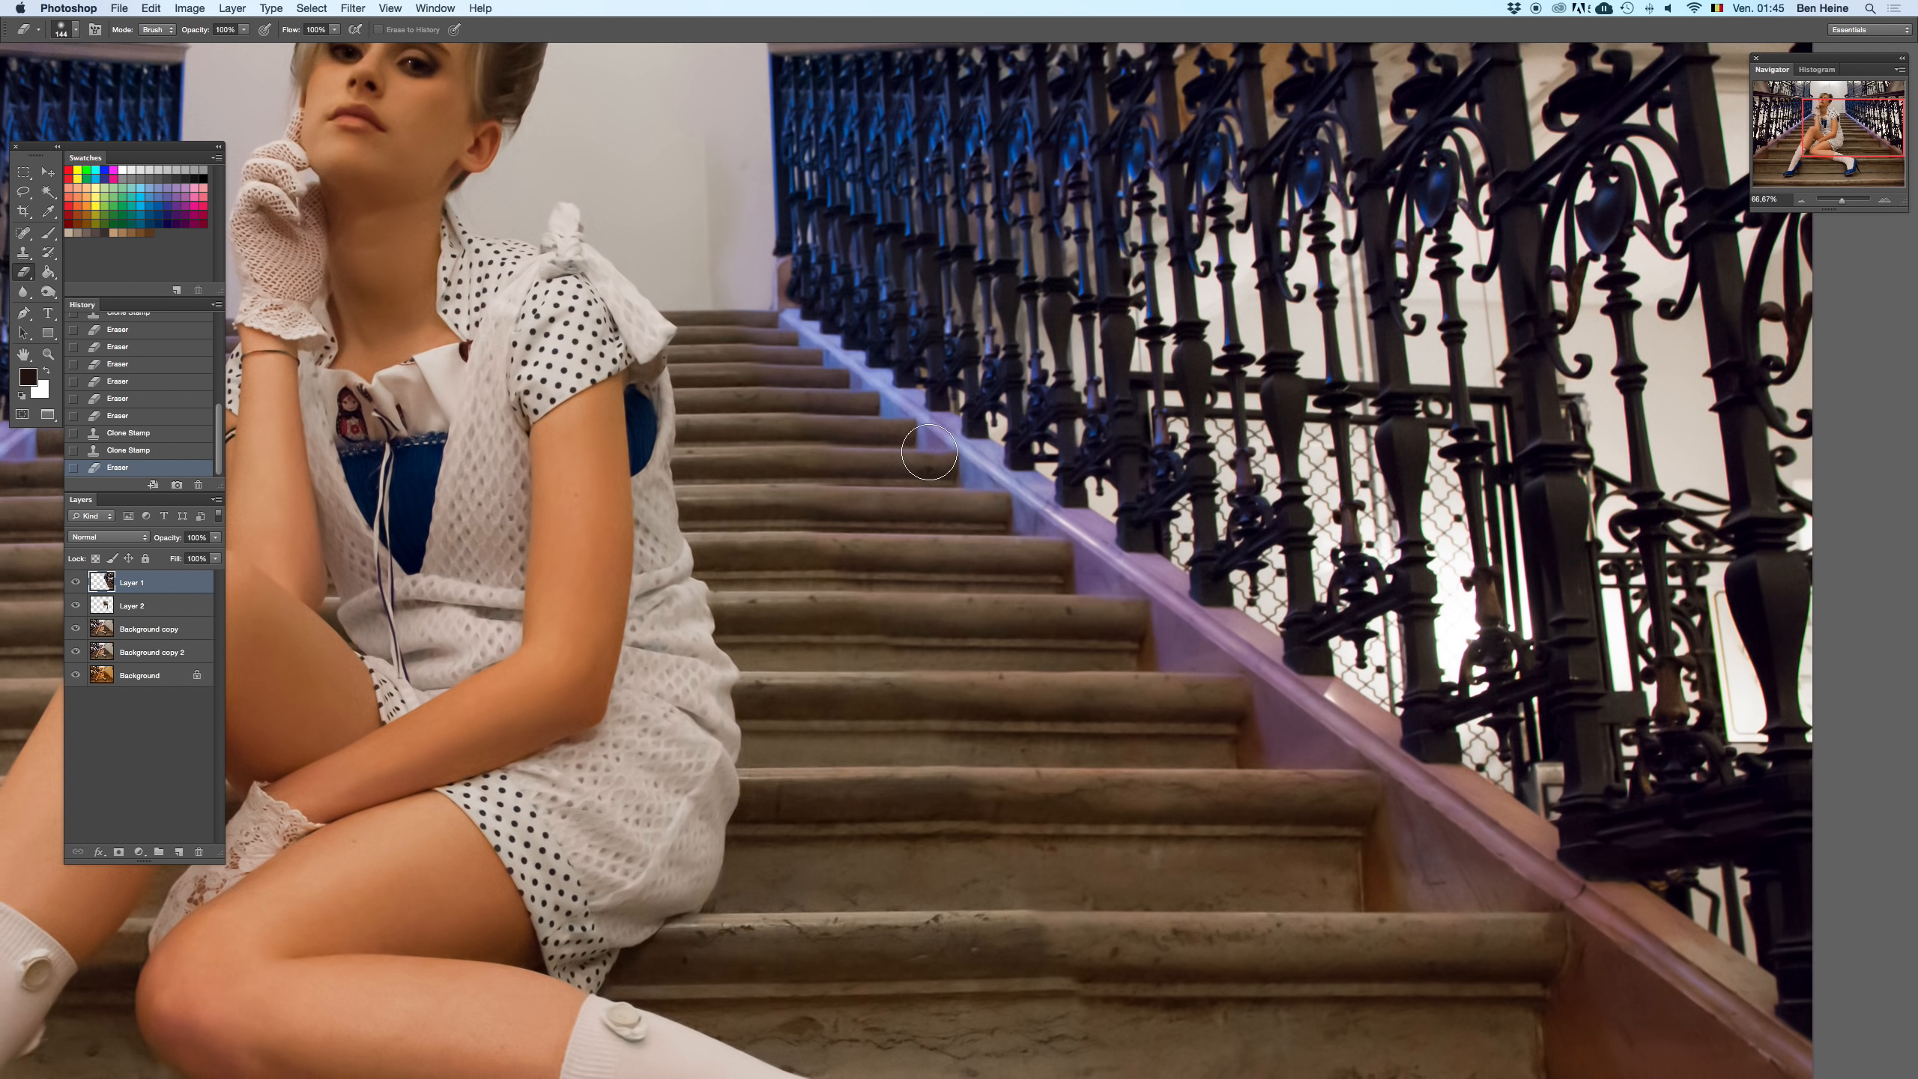
- Check the blended staircase with Layer 1 removed and restored again
{"action": "key", "text": "BackSpace"}
{"action": "key", "text": "super+z"}
{"action": "key", "text": "super+z"}
{"action": "key", "text": "super+z"}
{"action": "key", "text": "super+z"}
{"action": "key", "text": "super+z"}
- Apply Auto Contrast and Auto Color to Layer 1
{"action": "left_click", "coordinate": [183, 7]}
{"action": "left_click", "coordinate": [221, 94]}
{"action": "left_click", "coordinate": [189, 8]}
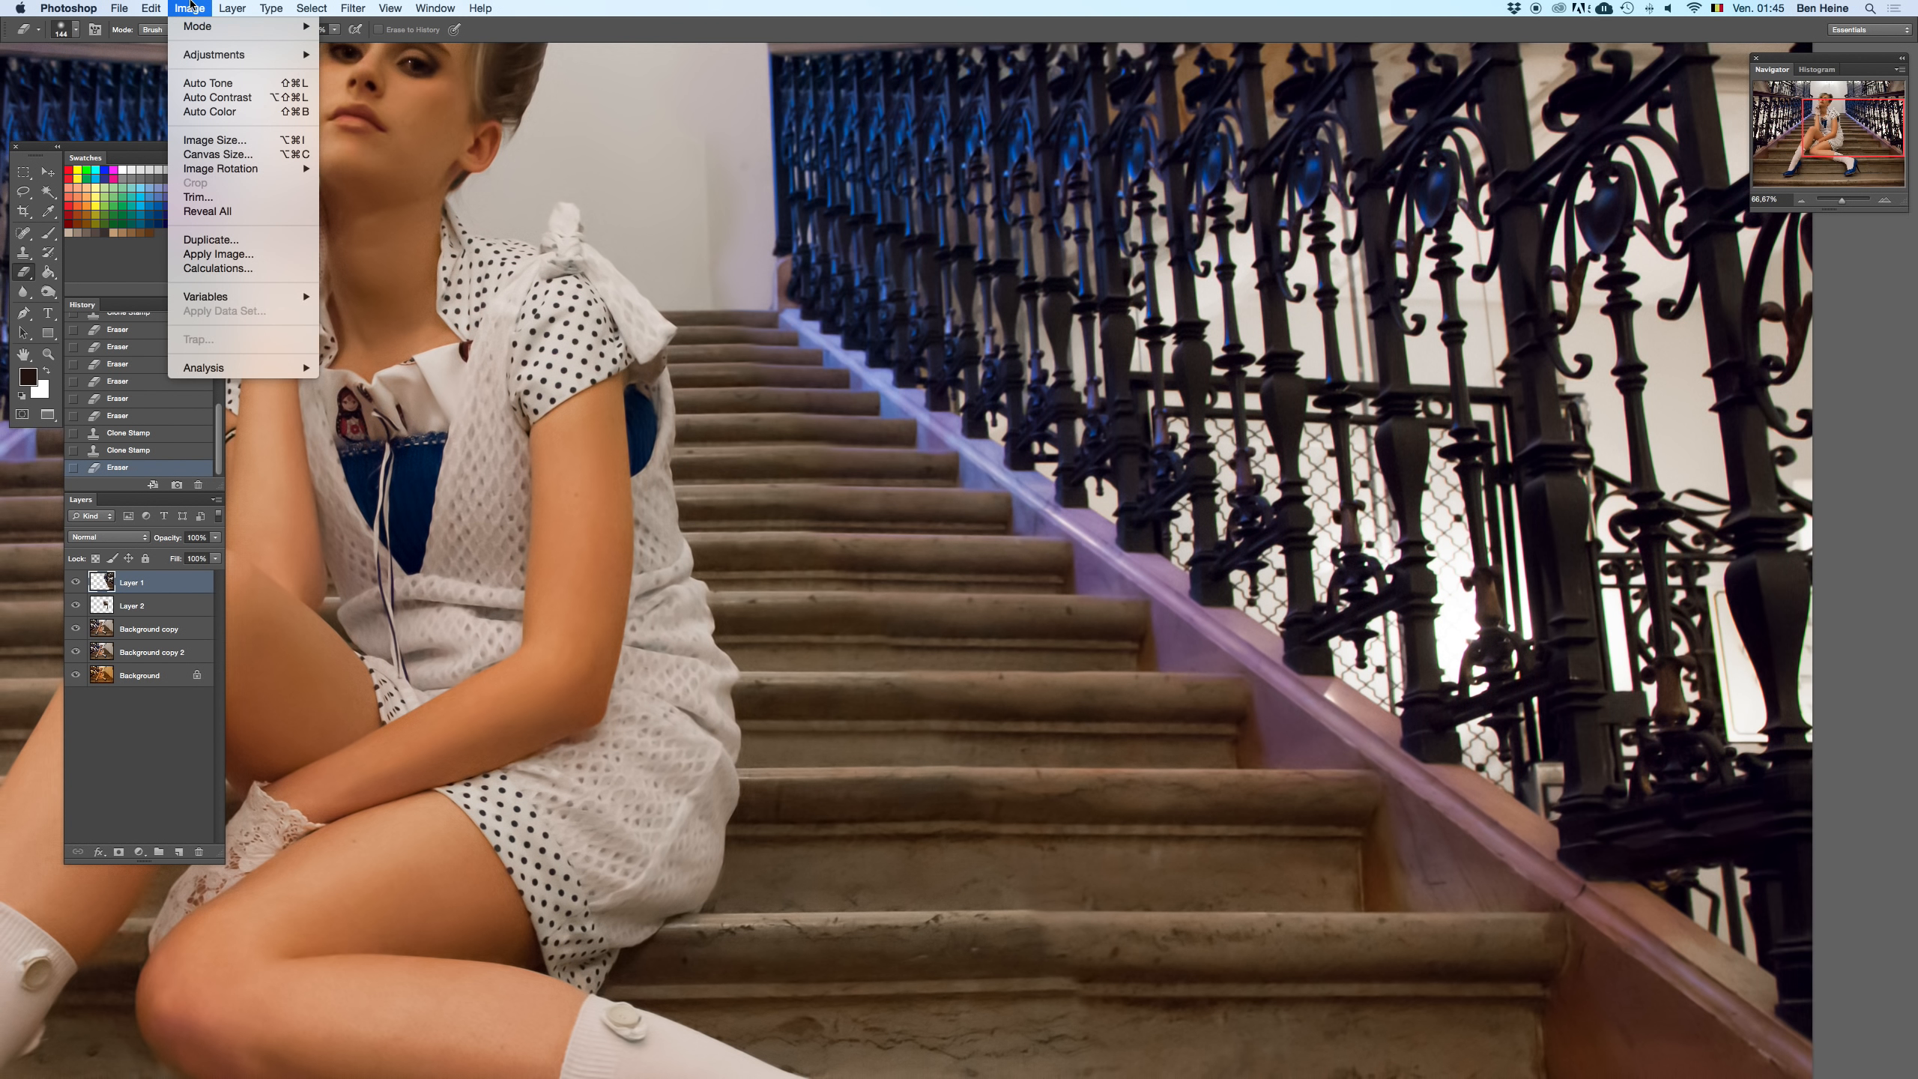
{"action": "left_click", "coordinate": [219, 113]}
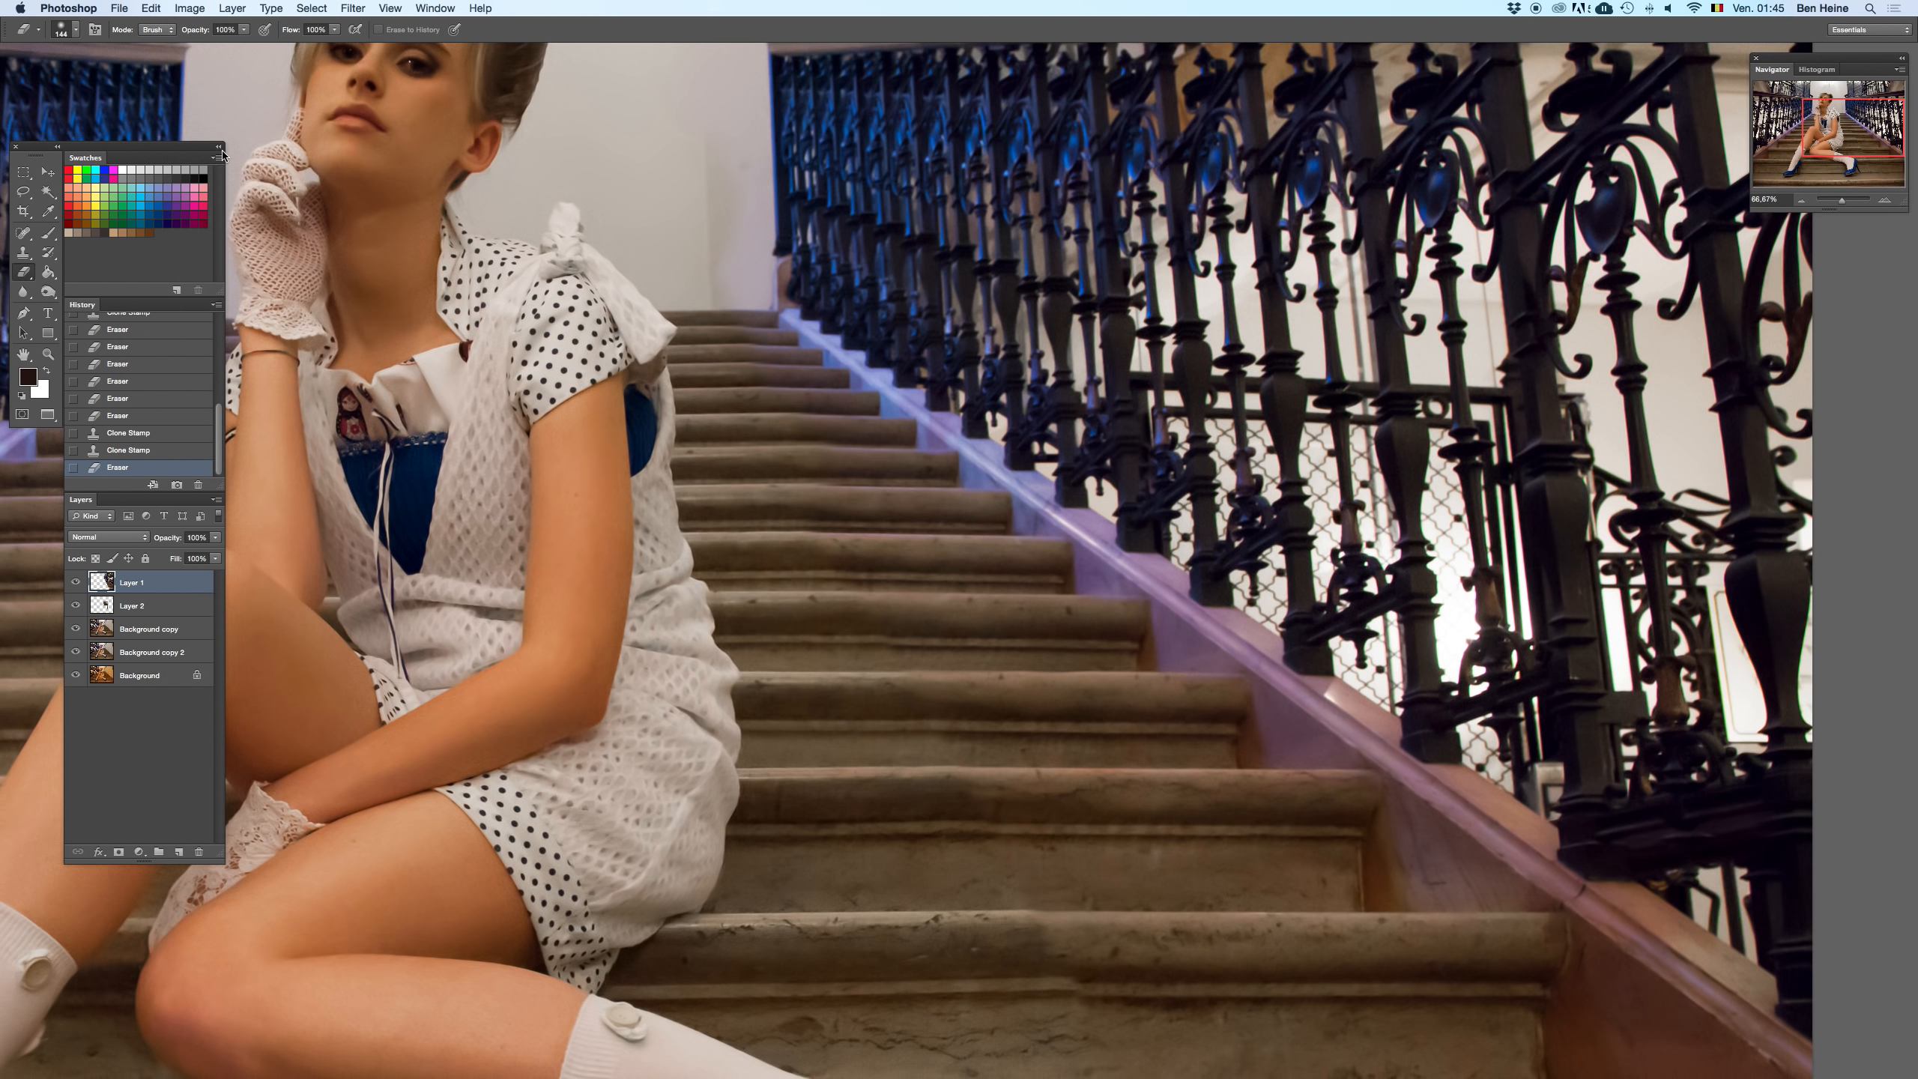
- Try squashing Layer 1 from its lower edge to 99.47% height so the mirrored steps line up
{"action": "left_click", "coordinate": [1803, 201]}
{"action": "left_click", "coordinate": [1804, 201]}
{"action": "left_click", "coordinate": [1804, 201]}
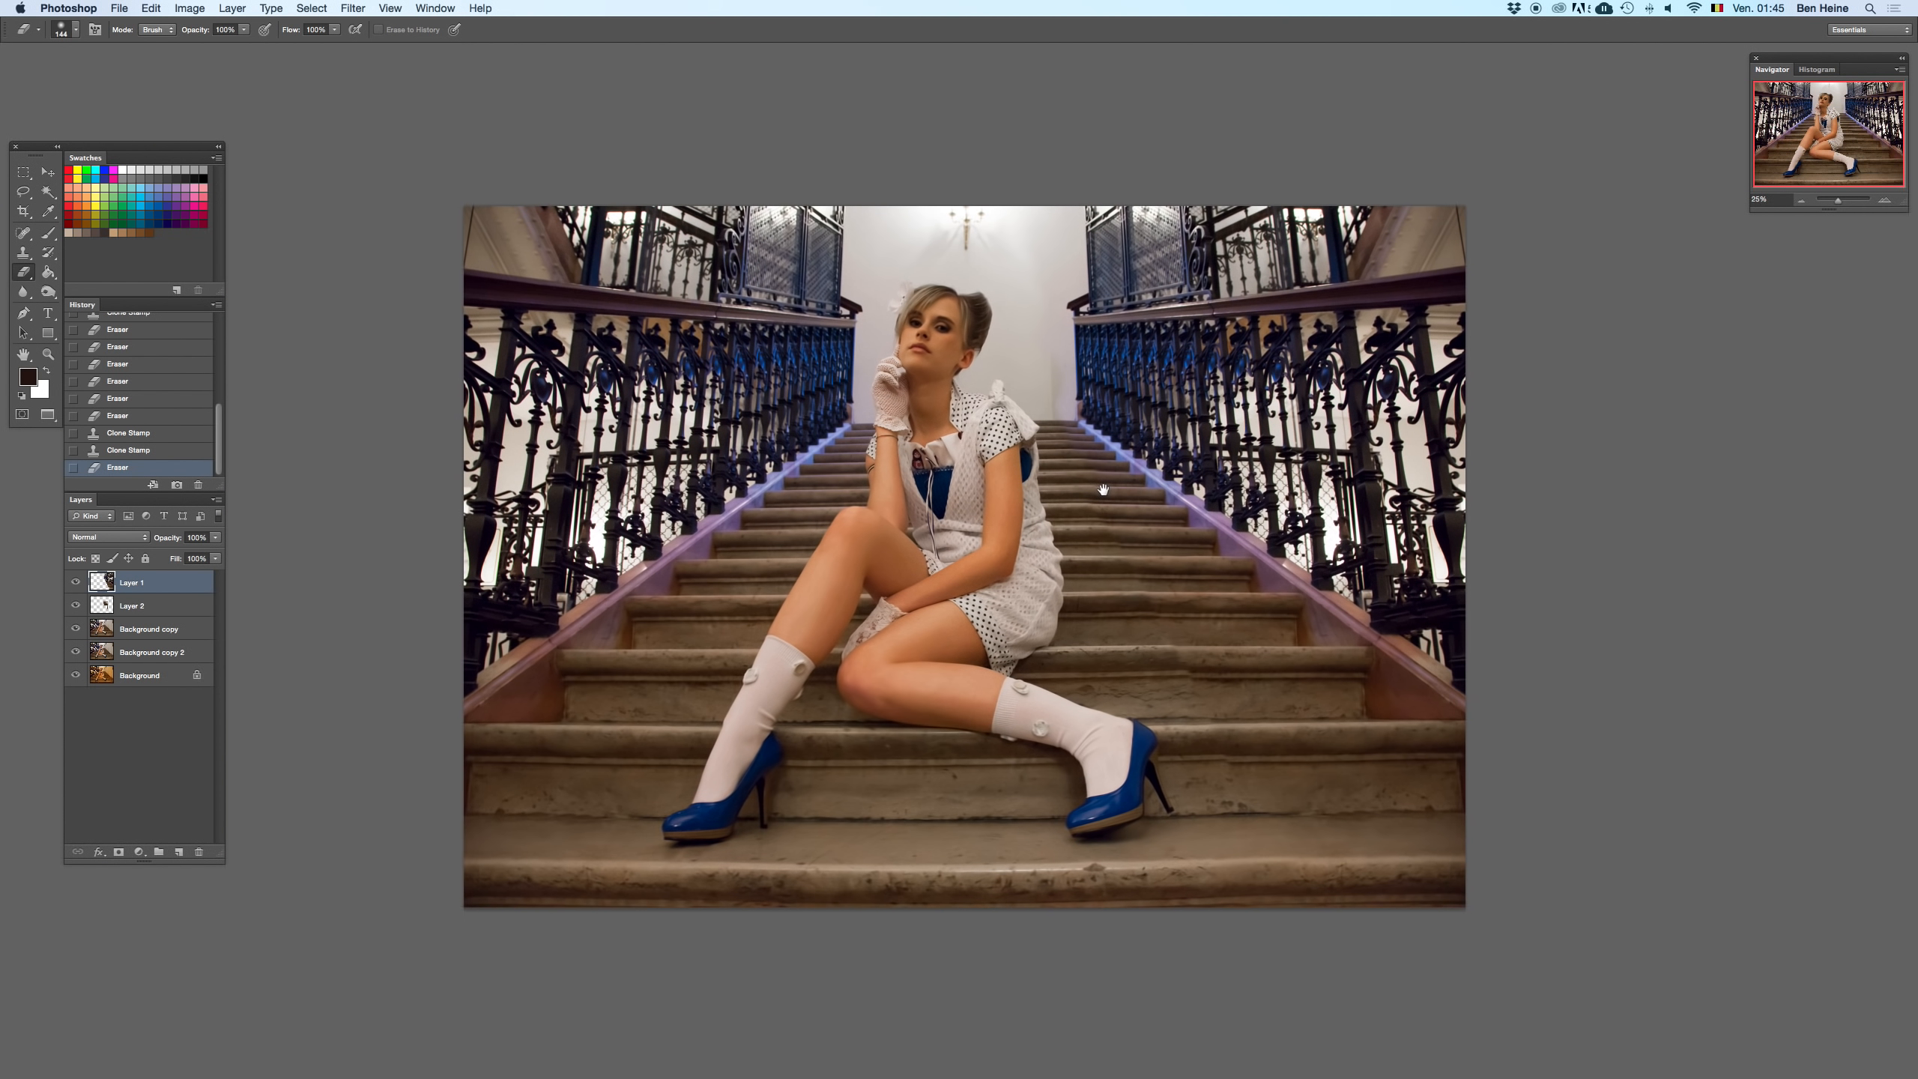
{"action": "left_click_drag", "start_coordinate": [1069, 468], "coordinate": [1024, 403]}
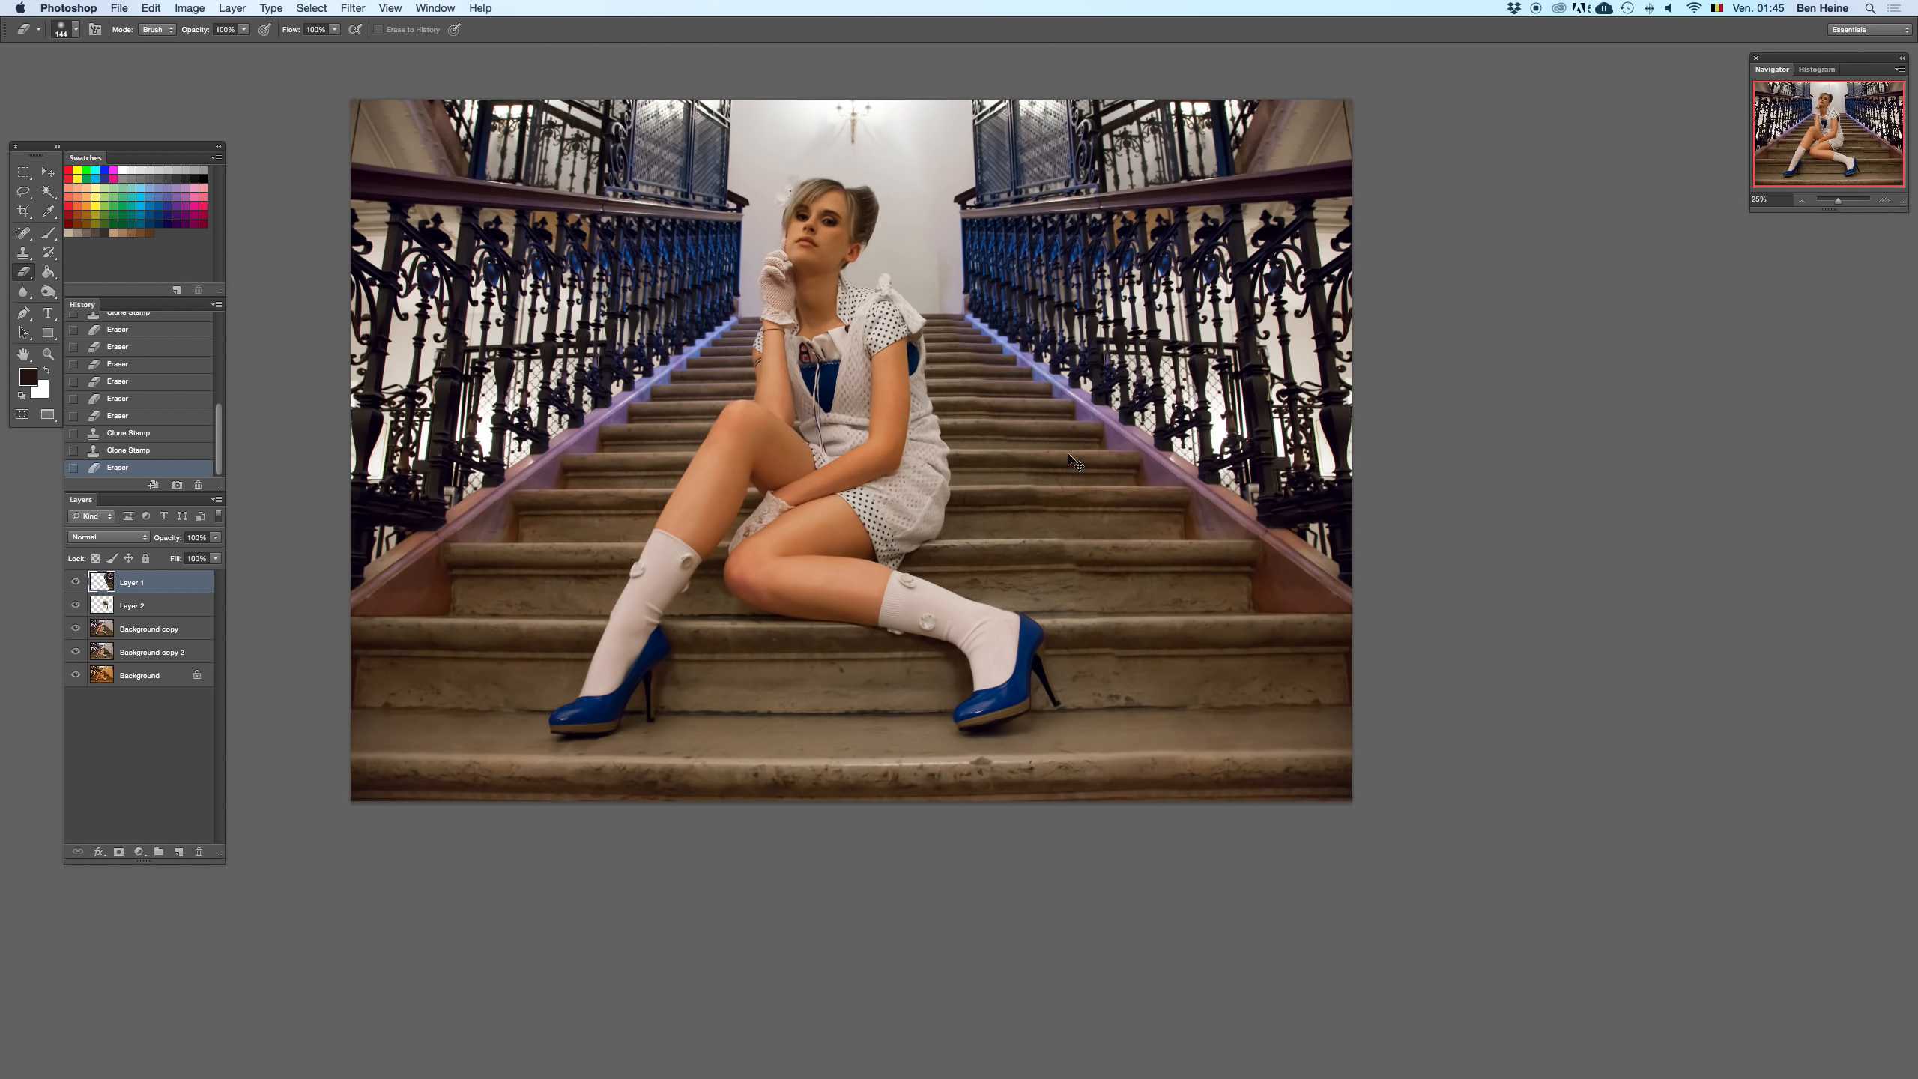
{"action": "left_click", "coordinate": [49, 173]}
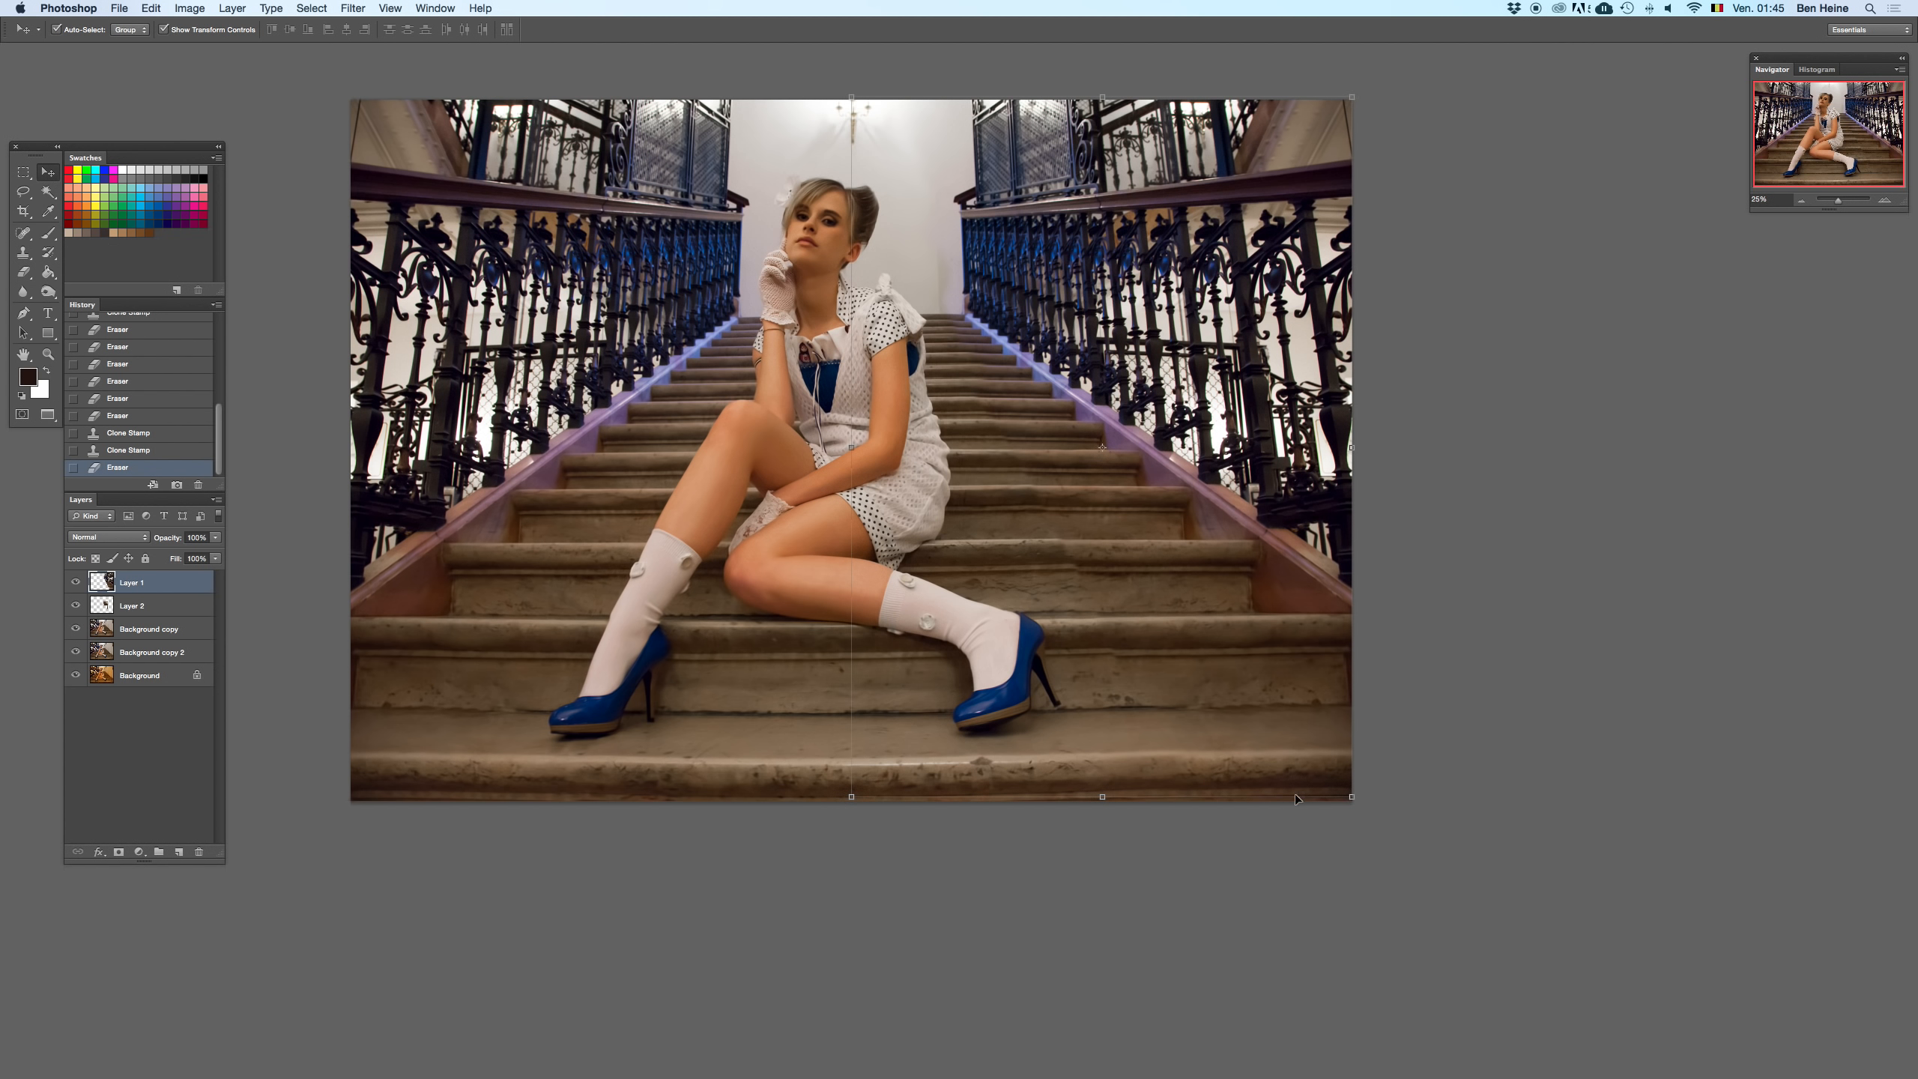
{"action": "left_click_drag", "start_coordinate": [1107, 792], "coordinate": [1101, 793]}
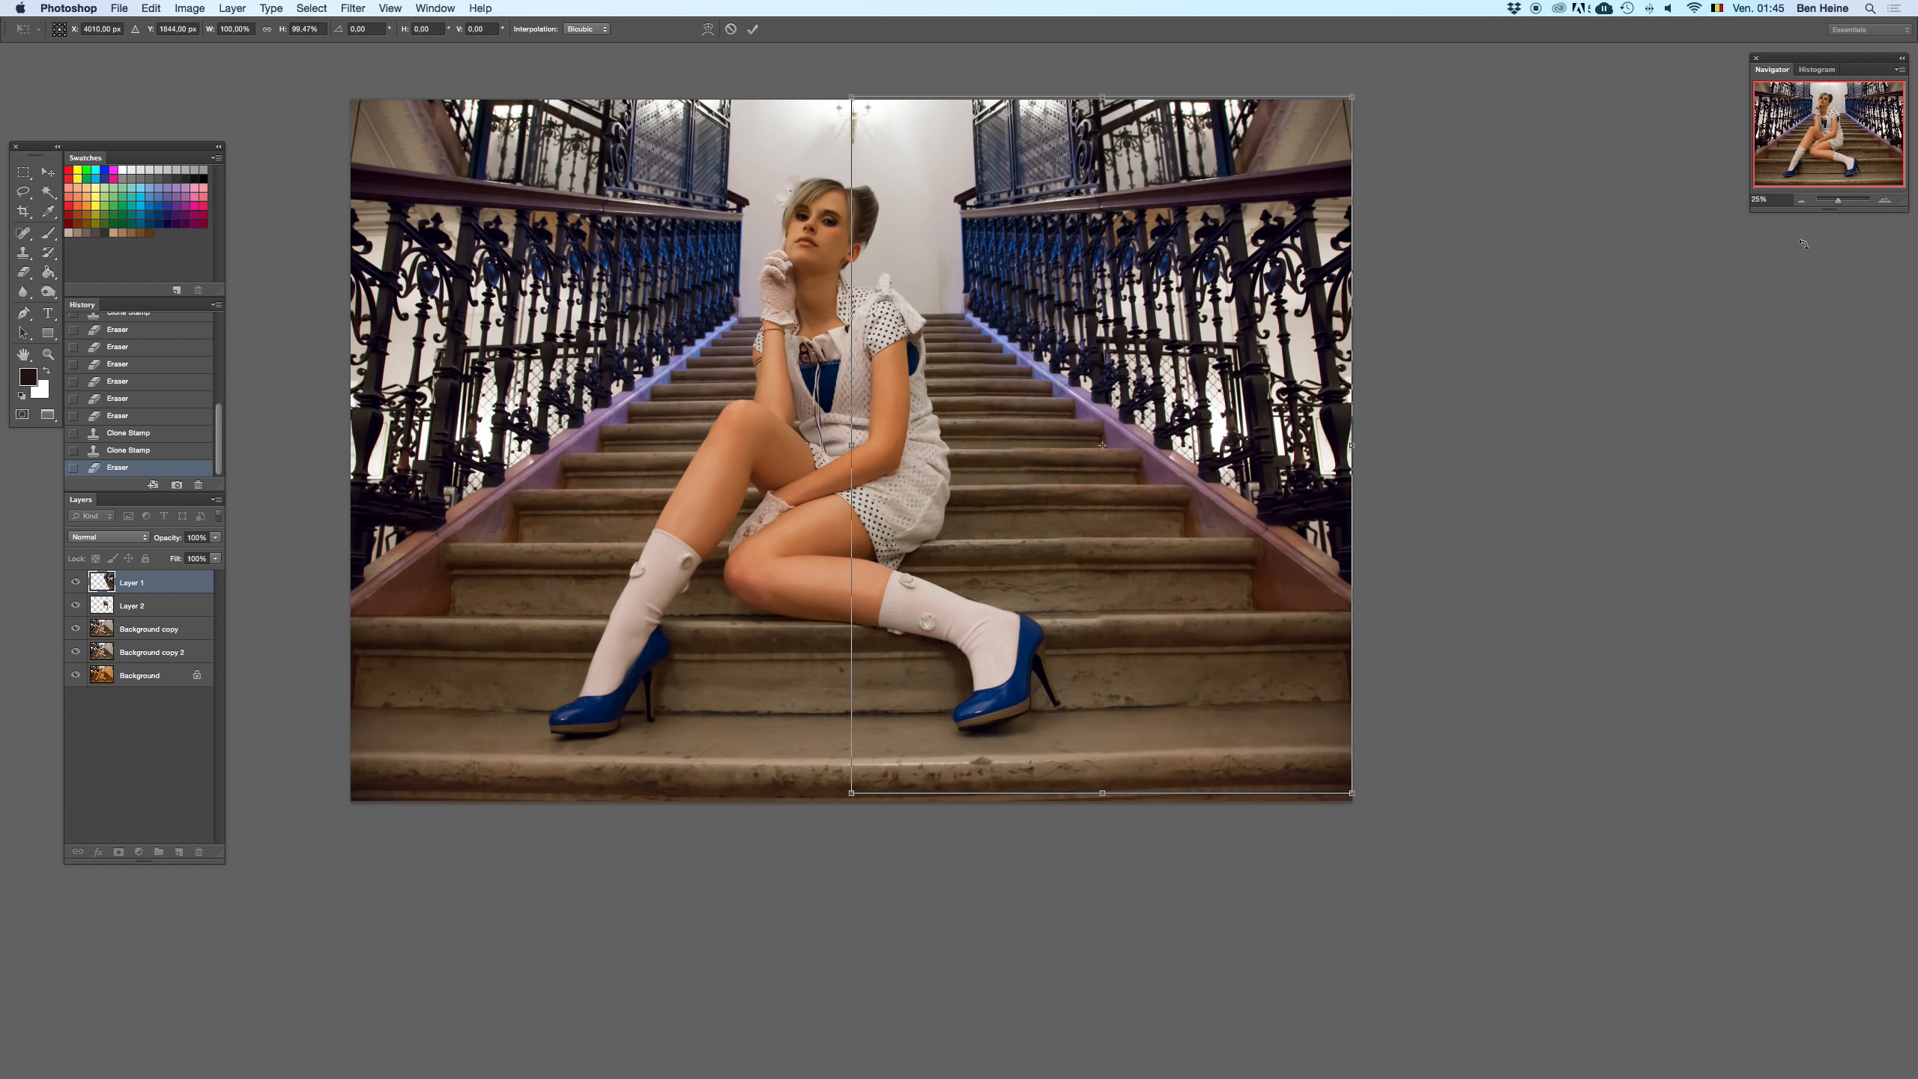
- Compare the alignment of the lower steps beside the shoe with the Layer 1 height change switched on and off
{"action": "left_click", "coordinate": [1884, 200]}
{"action": "left_click", "coordinate": [1885, 200]}
{"action": "left_click_drag", "start_coordinate": [1203, 479], "coordinate": [885, 448]}
{"action": "key", "text": "super+z"}
{"action": "key", "text": "super+z"}
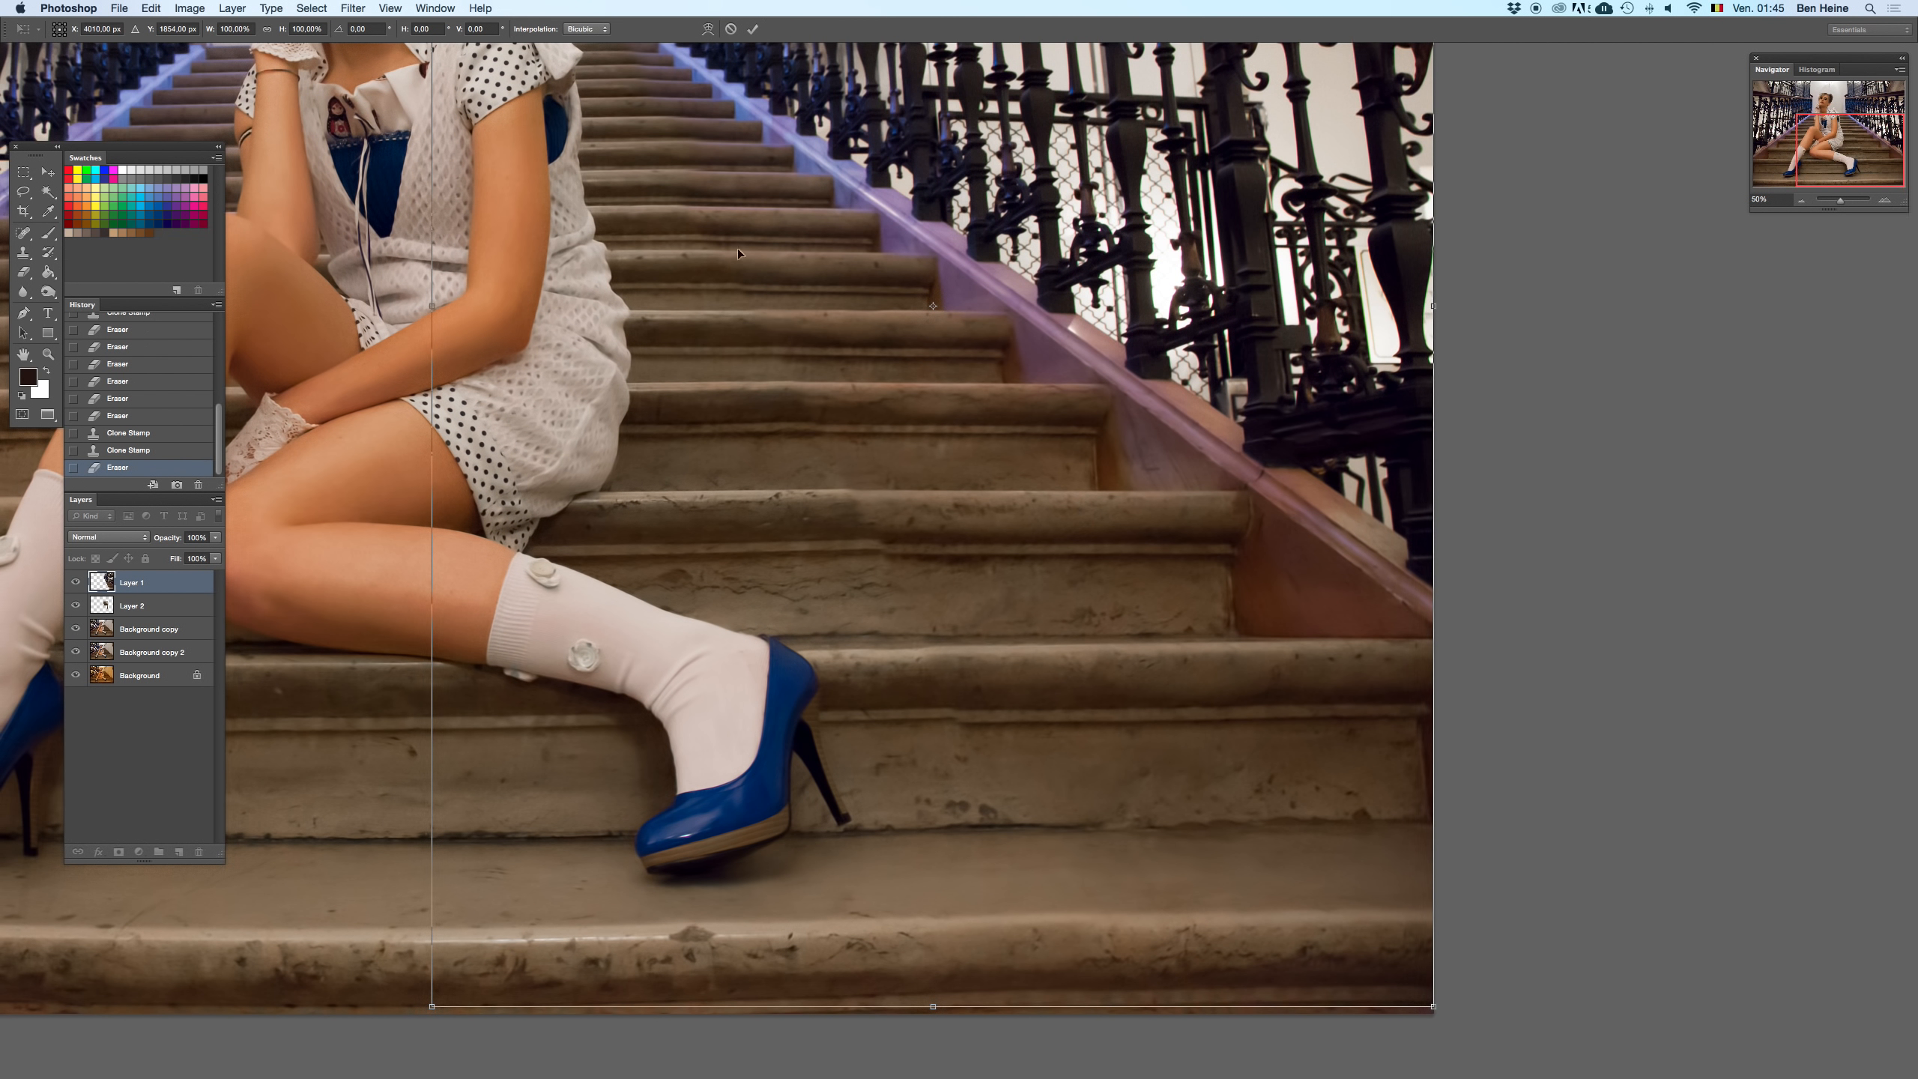
{"action": "scroll", "coordinate": [685, 268], "scroll_direction": "down", "scroll_amount": 2}
{"action": "scroll", "coordinate": [685, 268], "scroll_direction": "right", "scroll_amount": 1}
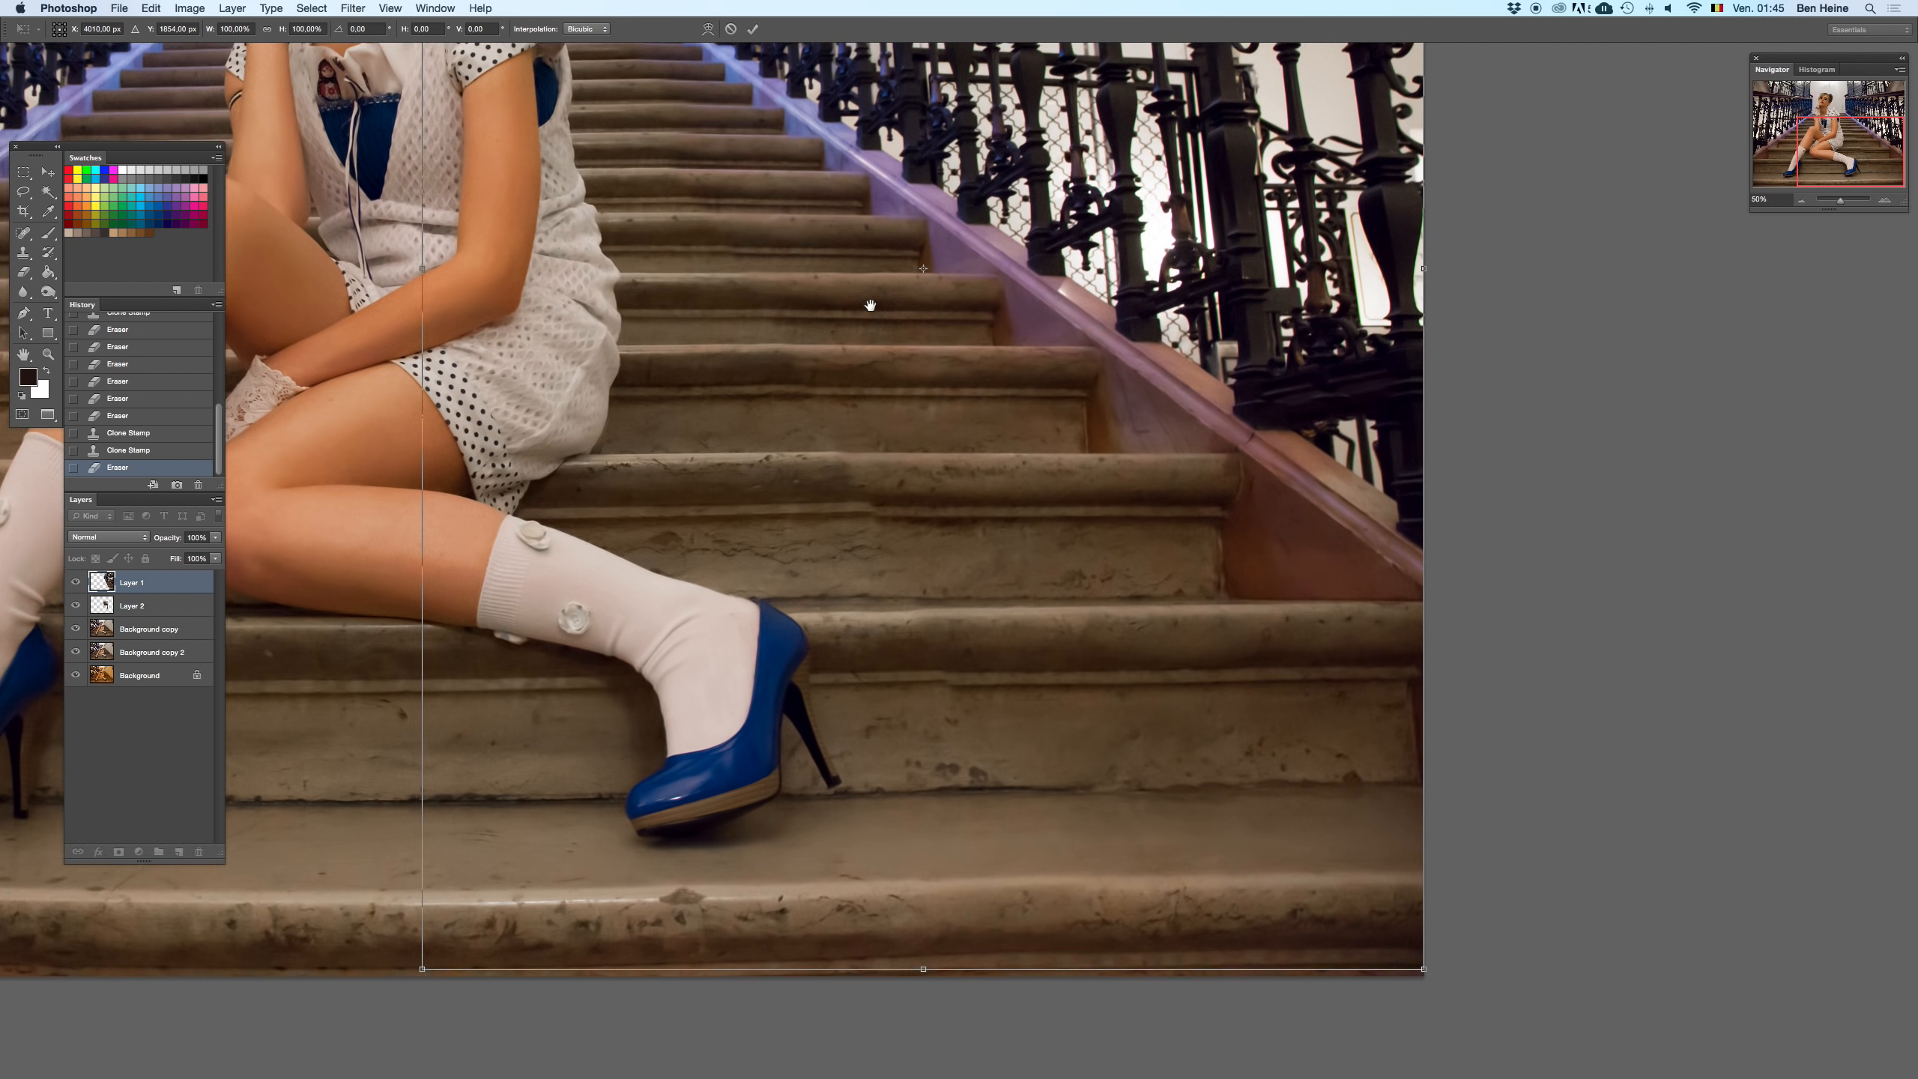
{"action": "key", "text": "super+z"}
{"action": "key", "text": "super+z"}
{"action": "key", "text": "super+z"}
{"action": "left_click_drag", "start_coordinate": [1005, 743], "coordinate": [989, 602]}
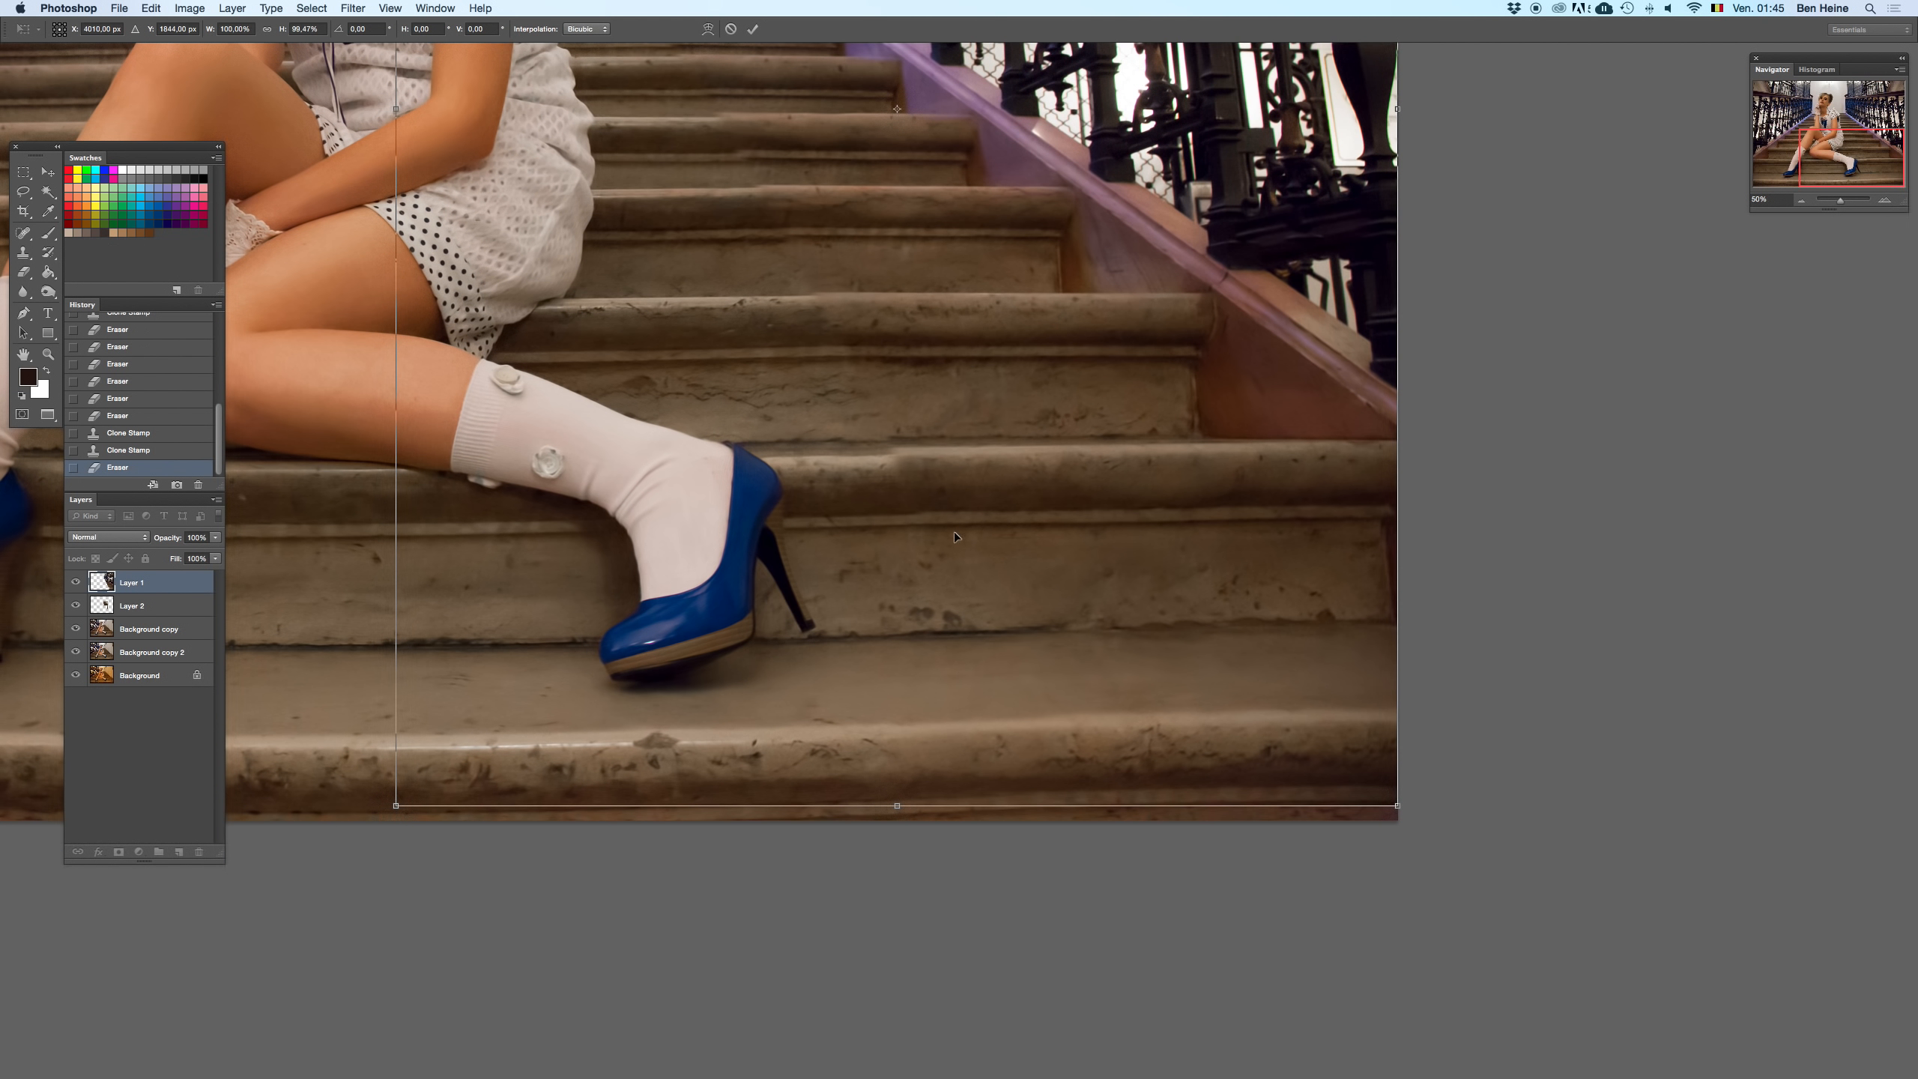
{"action": "key", "text": "super+z"}
{"action": "key", "text": "super+z"}
{"action": "key", "text": "super+z"}
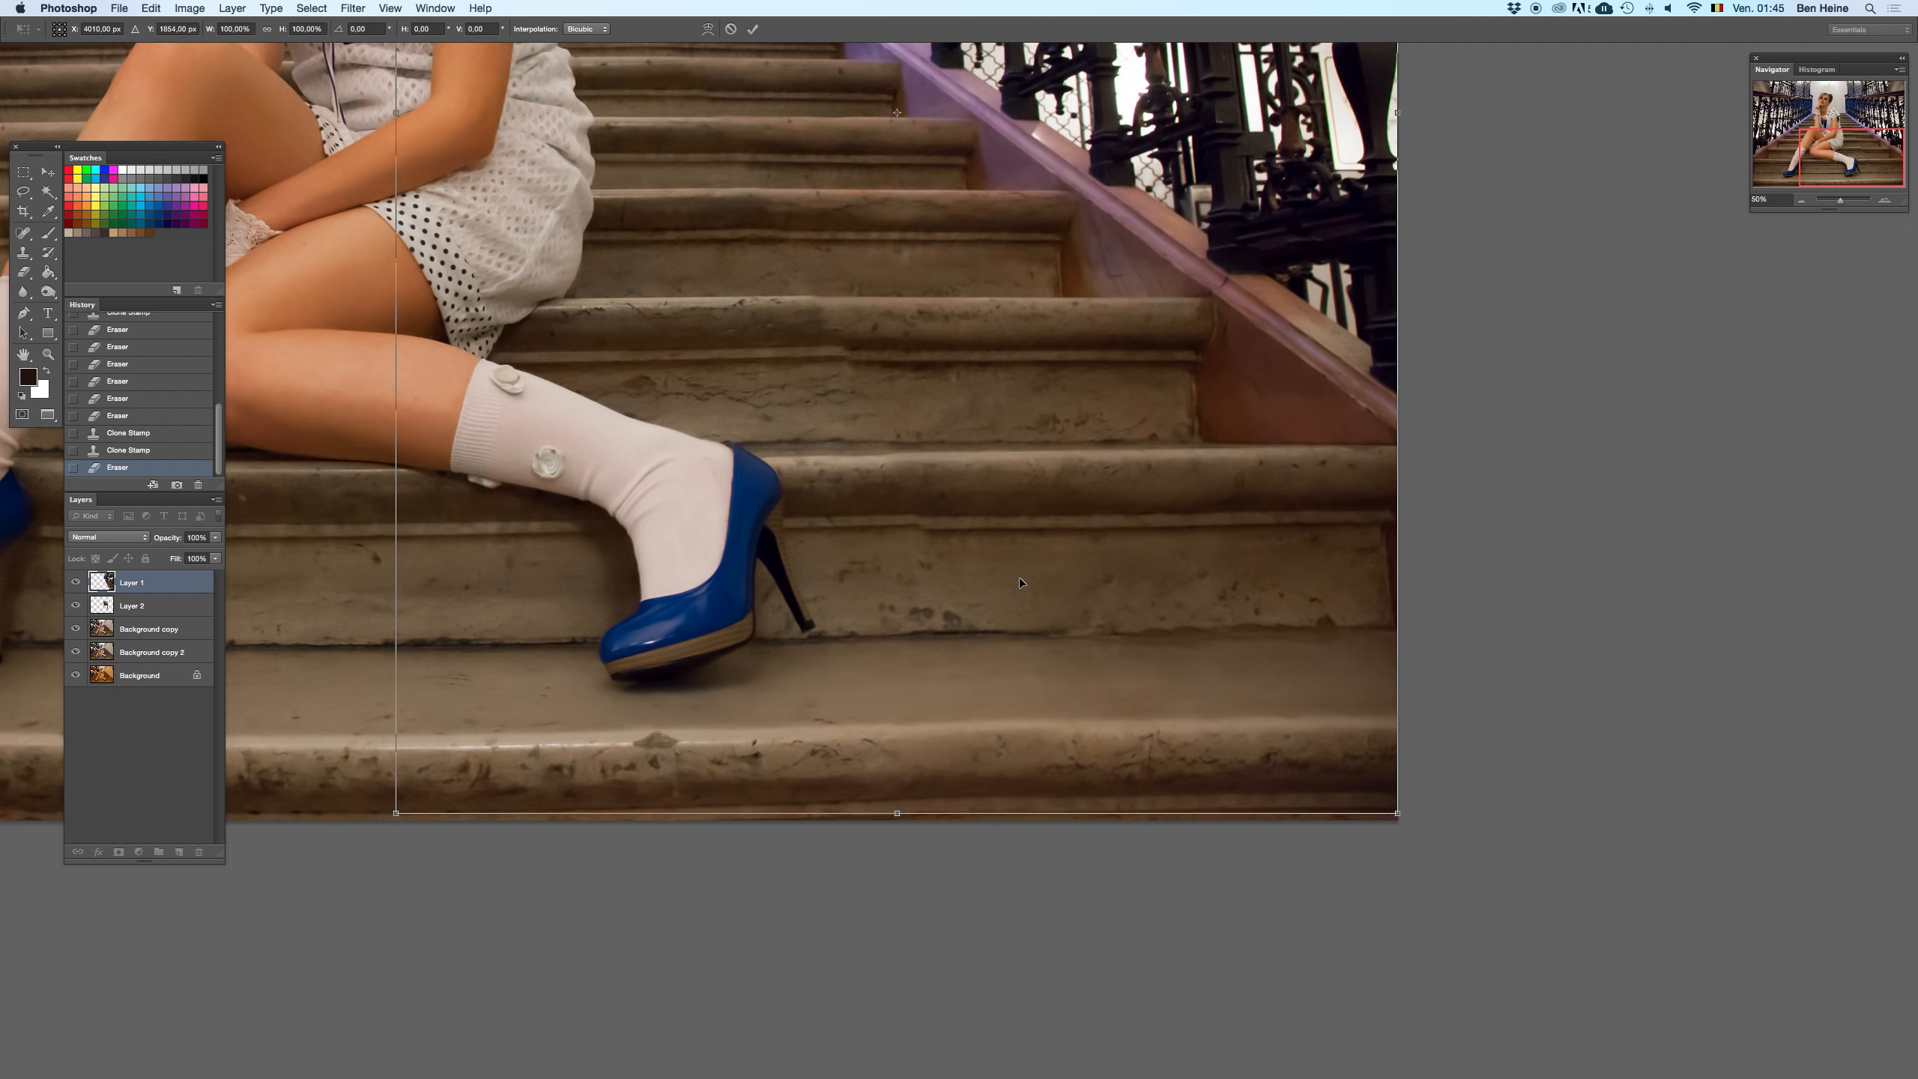
{"action": "left_click_drag", "start_coordinate": [1020, 569], "coordinate": [1040, 679]}
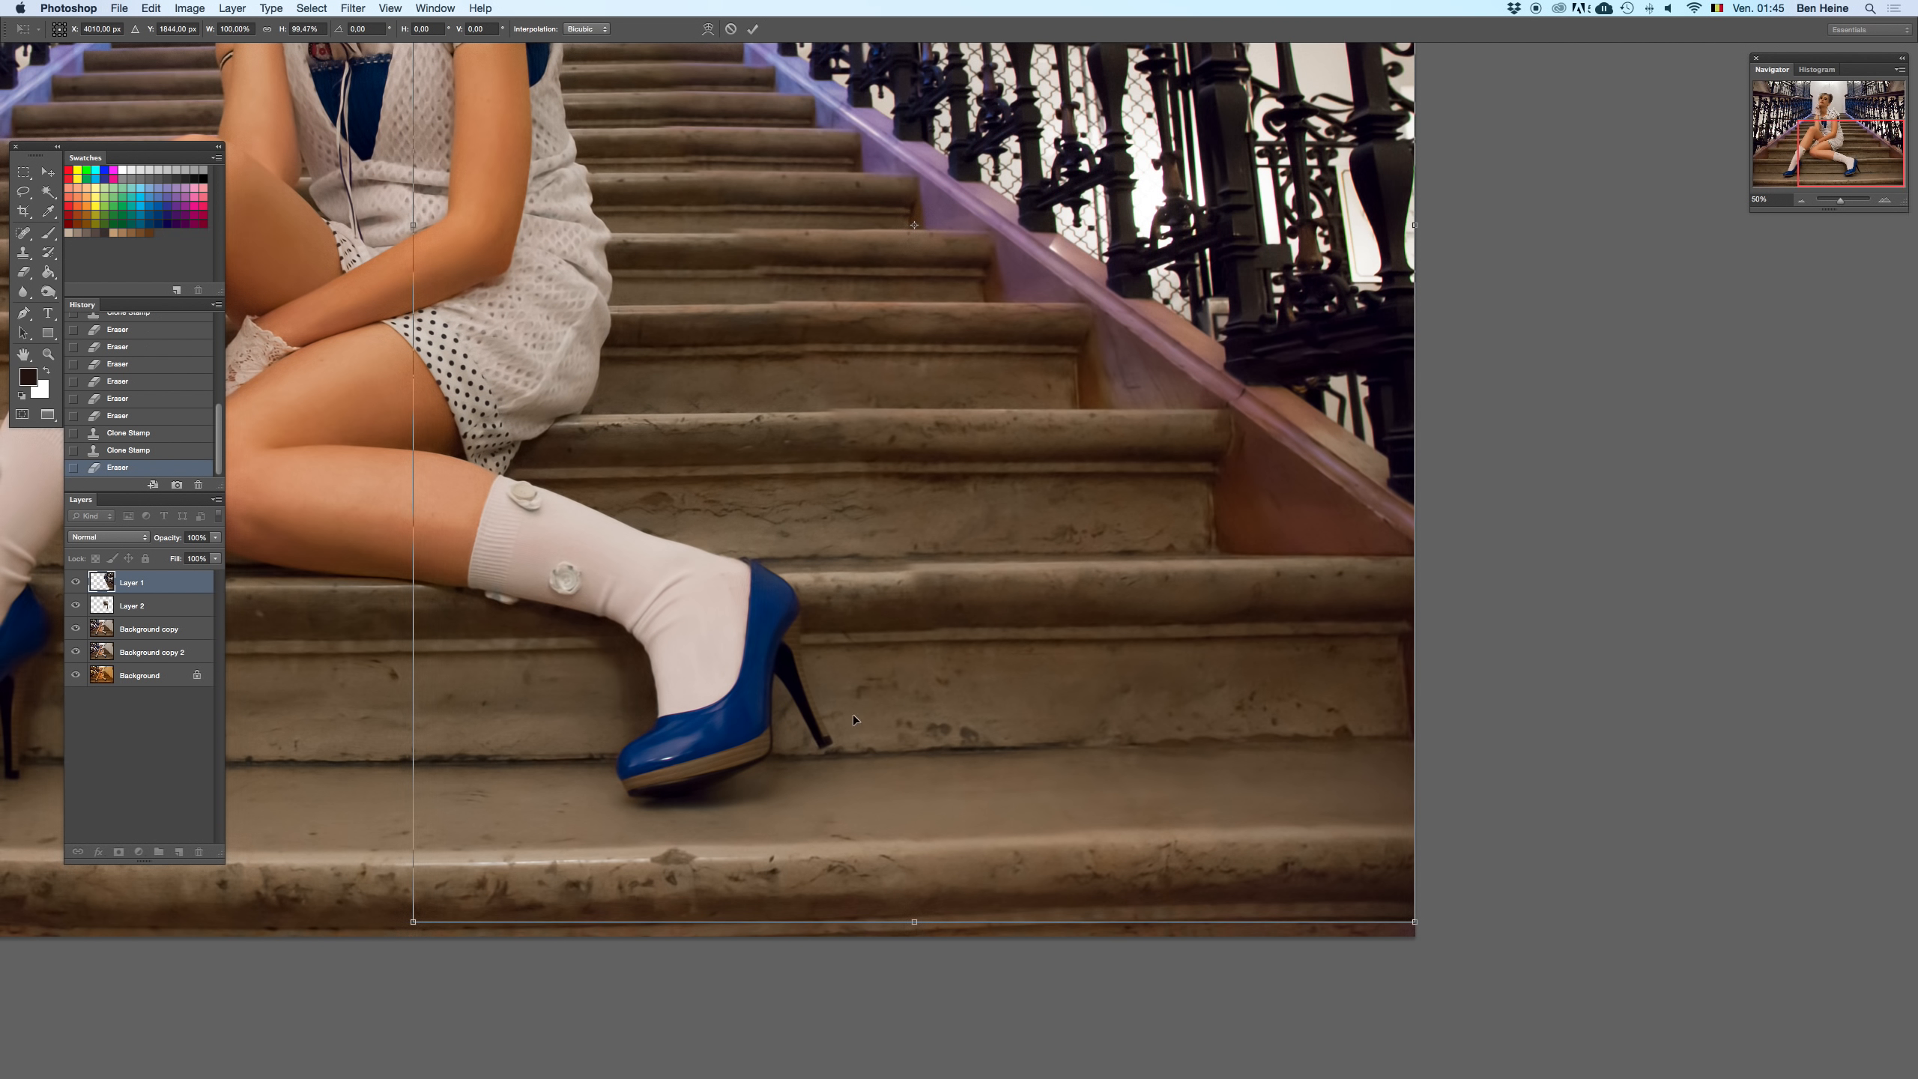
{"action": "key", "text": "Return"}
- Duplicate Layer 1
{"action": "right_click", "coordinate": [139, 582]}
{"action": "left_click", "coordinate": [175, 620]}
{"action": "key", "text": "Return"}
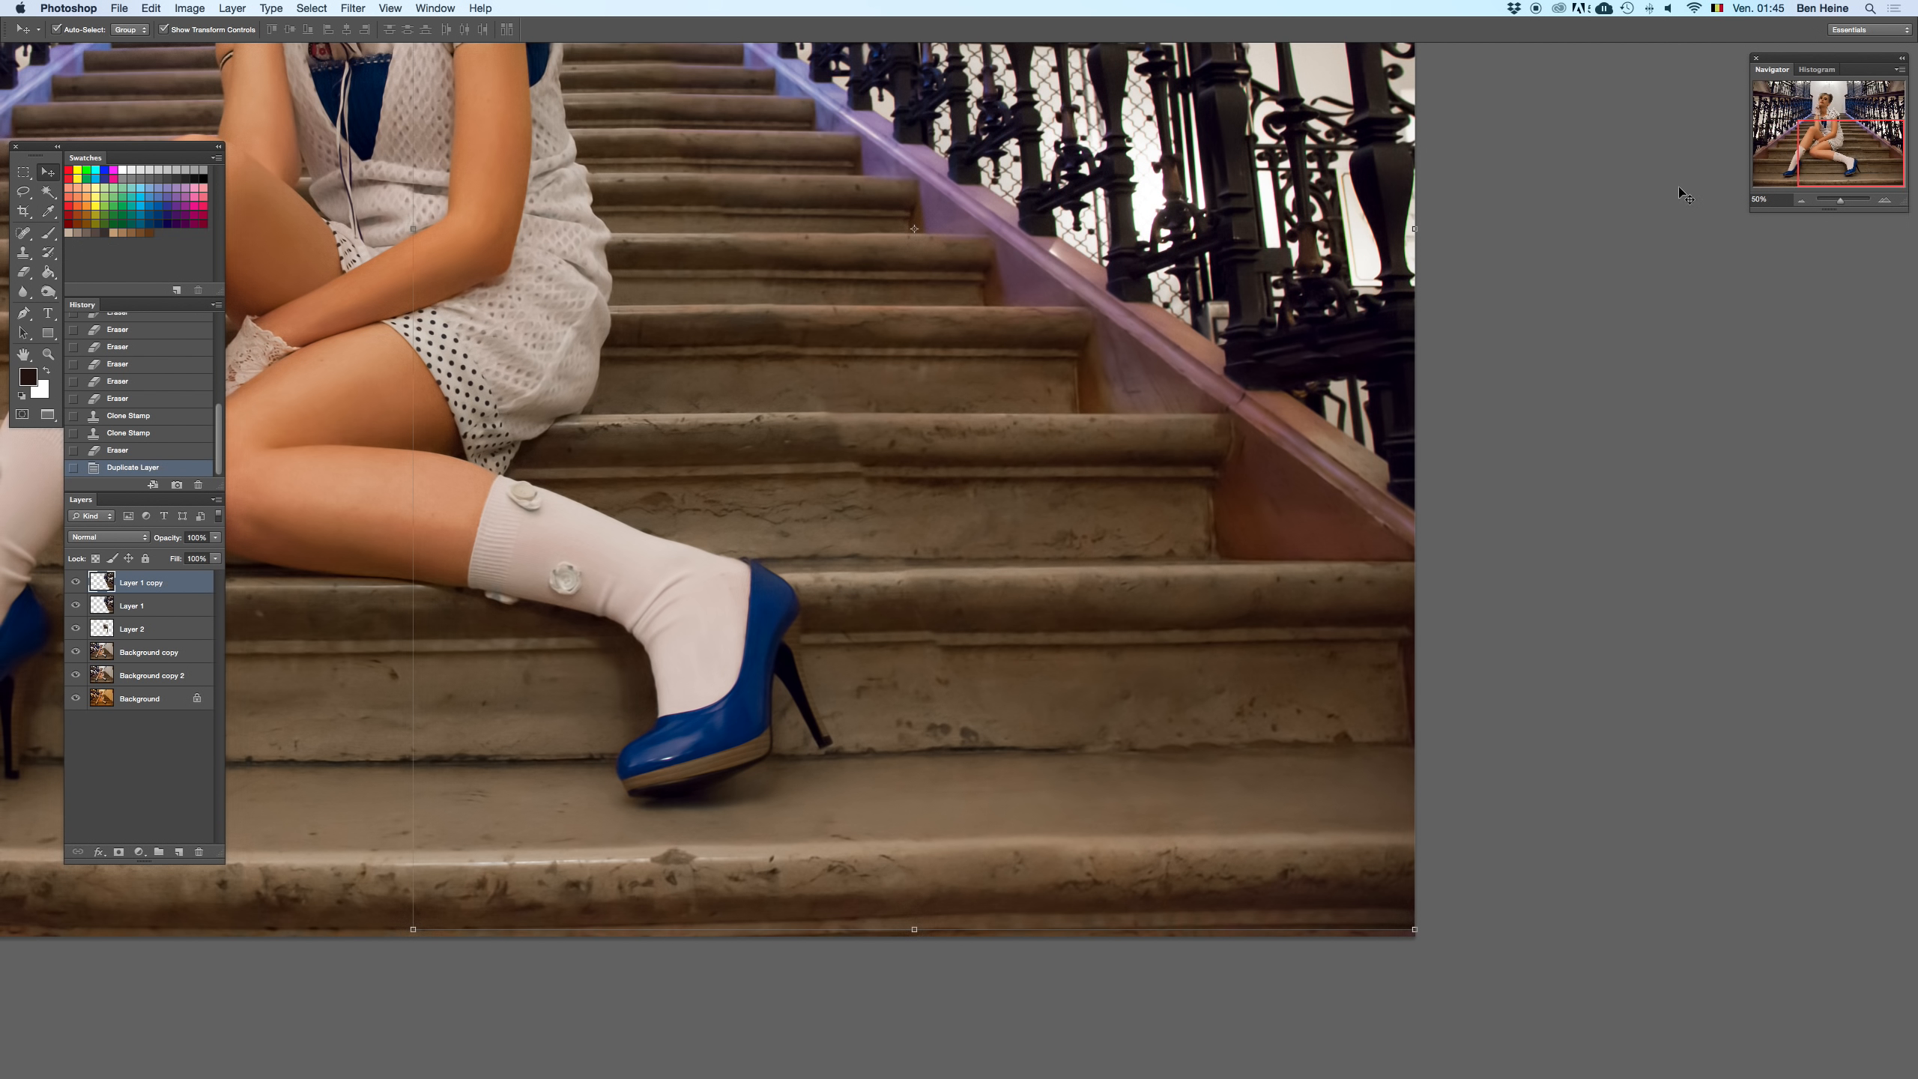
- Try erasing spots of the Layer 1 copy on the upper, middle and lowest steps with an enlarged soft eraser
{"action": "left_click", "coordinate": [1801, 201]}
{"action": "key", "text": "e"}
{"action": "right_click", "coordinate": [1189, 498]}
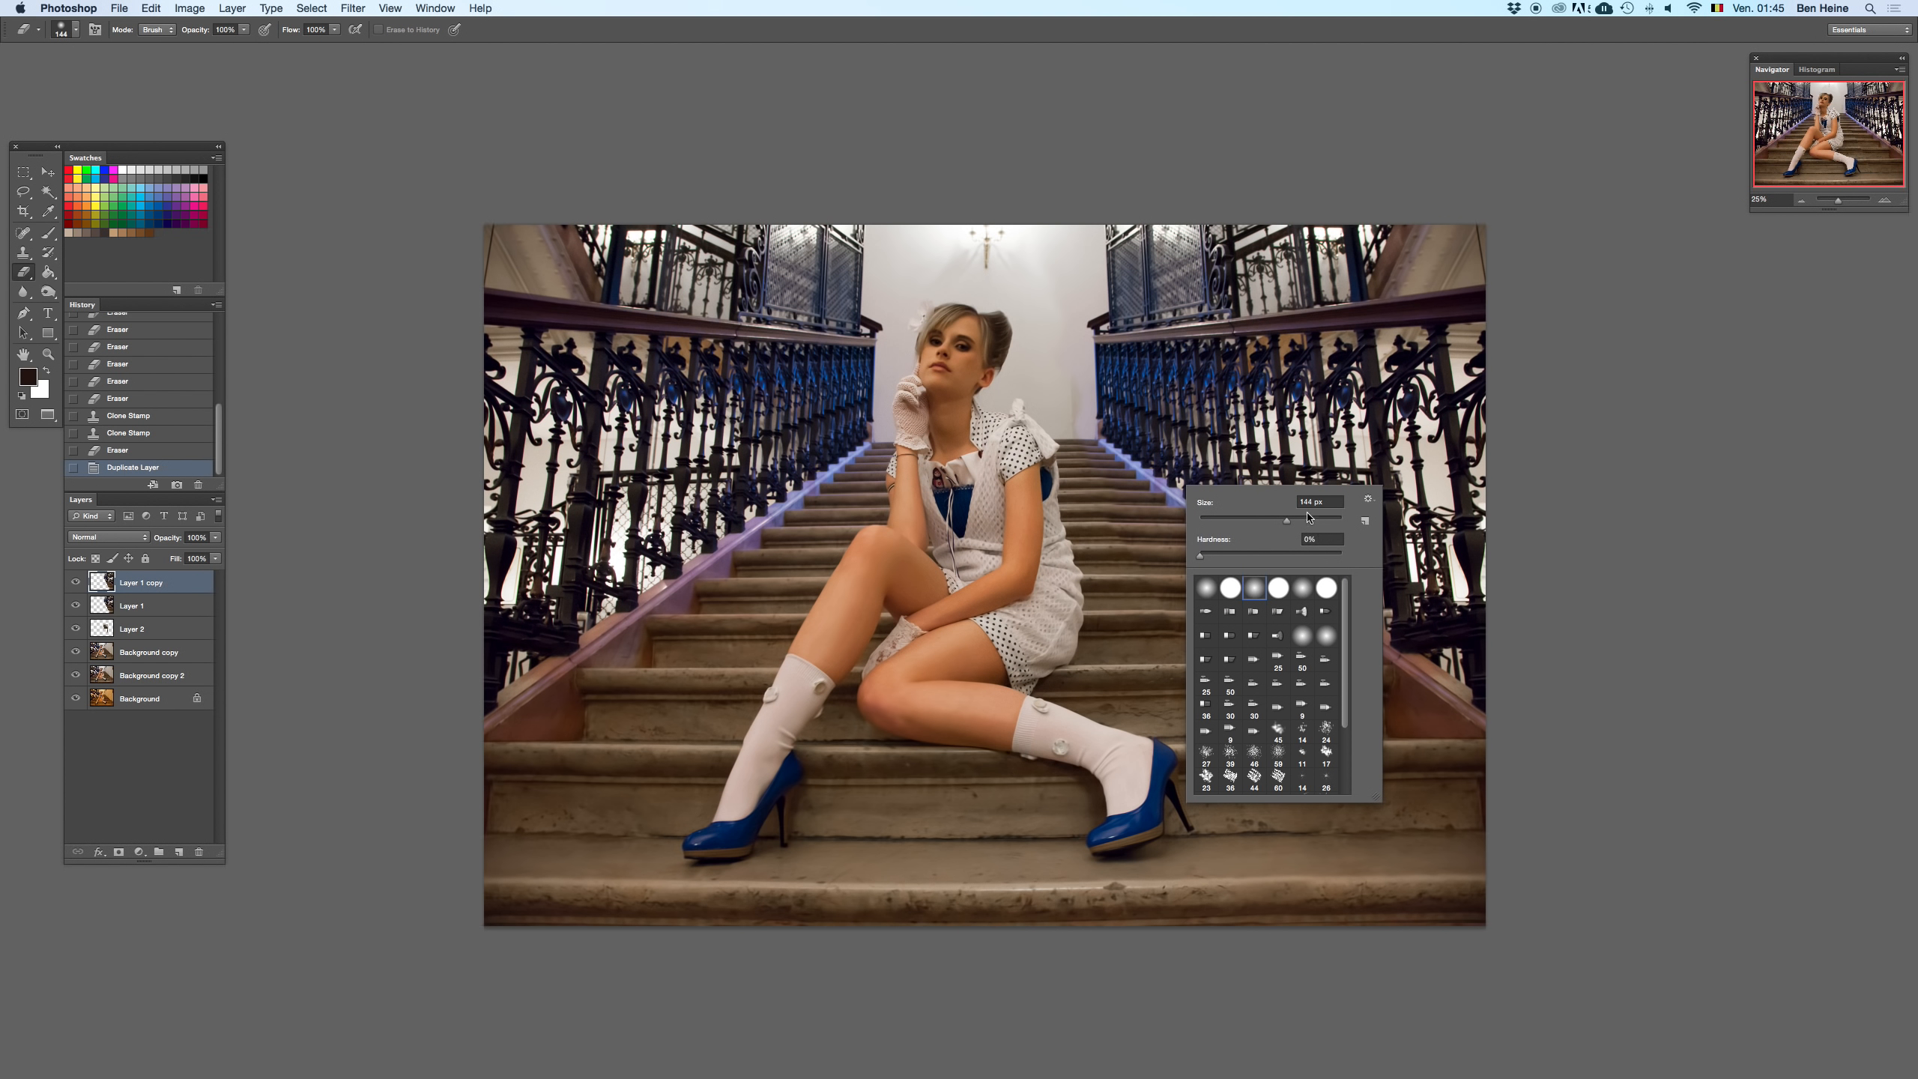
{"action": "left_click", "coordinate": [1092, 457]}
{"action": "right_click", "coordinate": [1222, 506]}
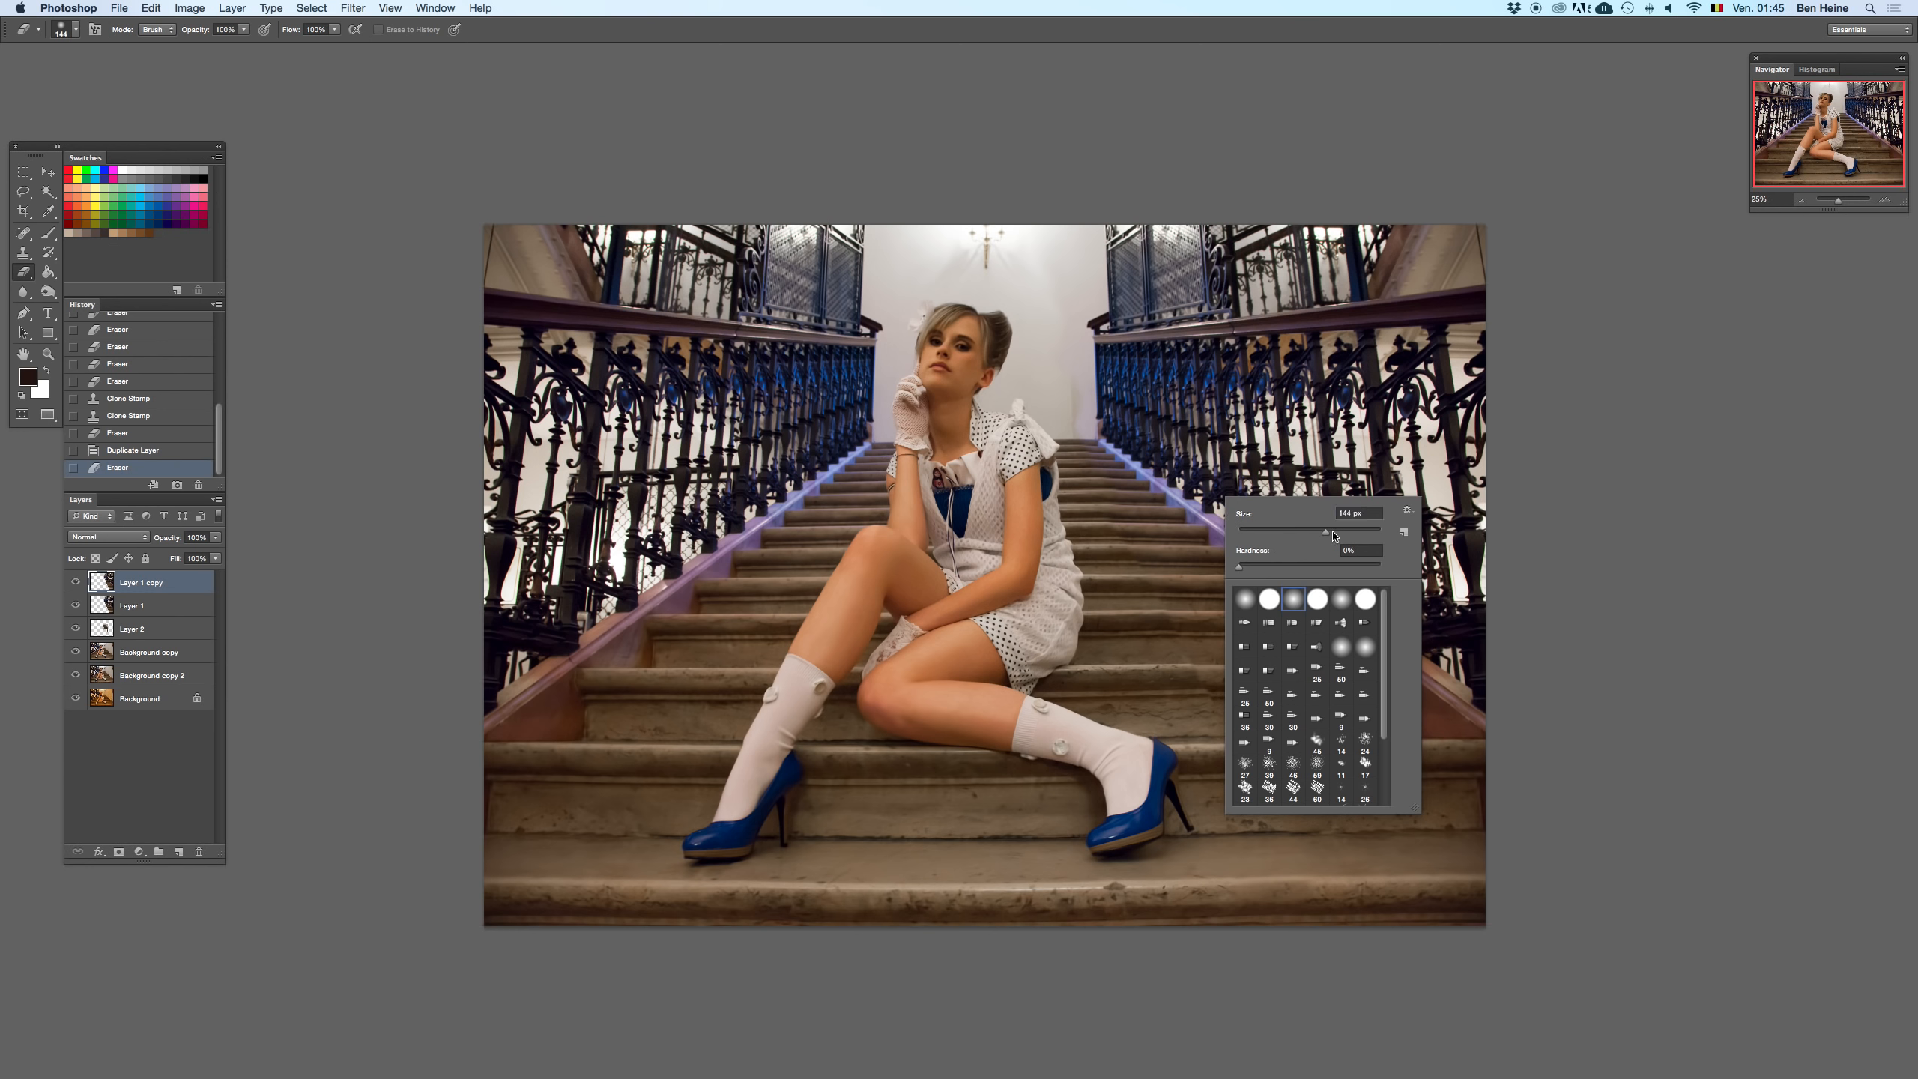
{"action": "left_click_drag", "start_coordinate": [1332, 536], "coordinate": [1344, 536]}
{"action": "left_click", "coordinate": [1109, 545]}
{"action": "left_click", "coordinate": [1222, 887]}
{"action": "left_click_drag", "start_coordinate": [1168, 657], "coordinate": [820, 605]}
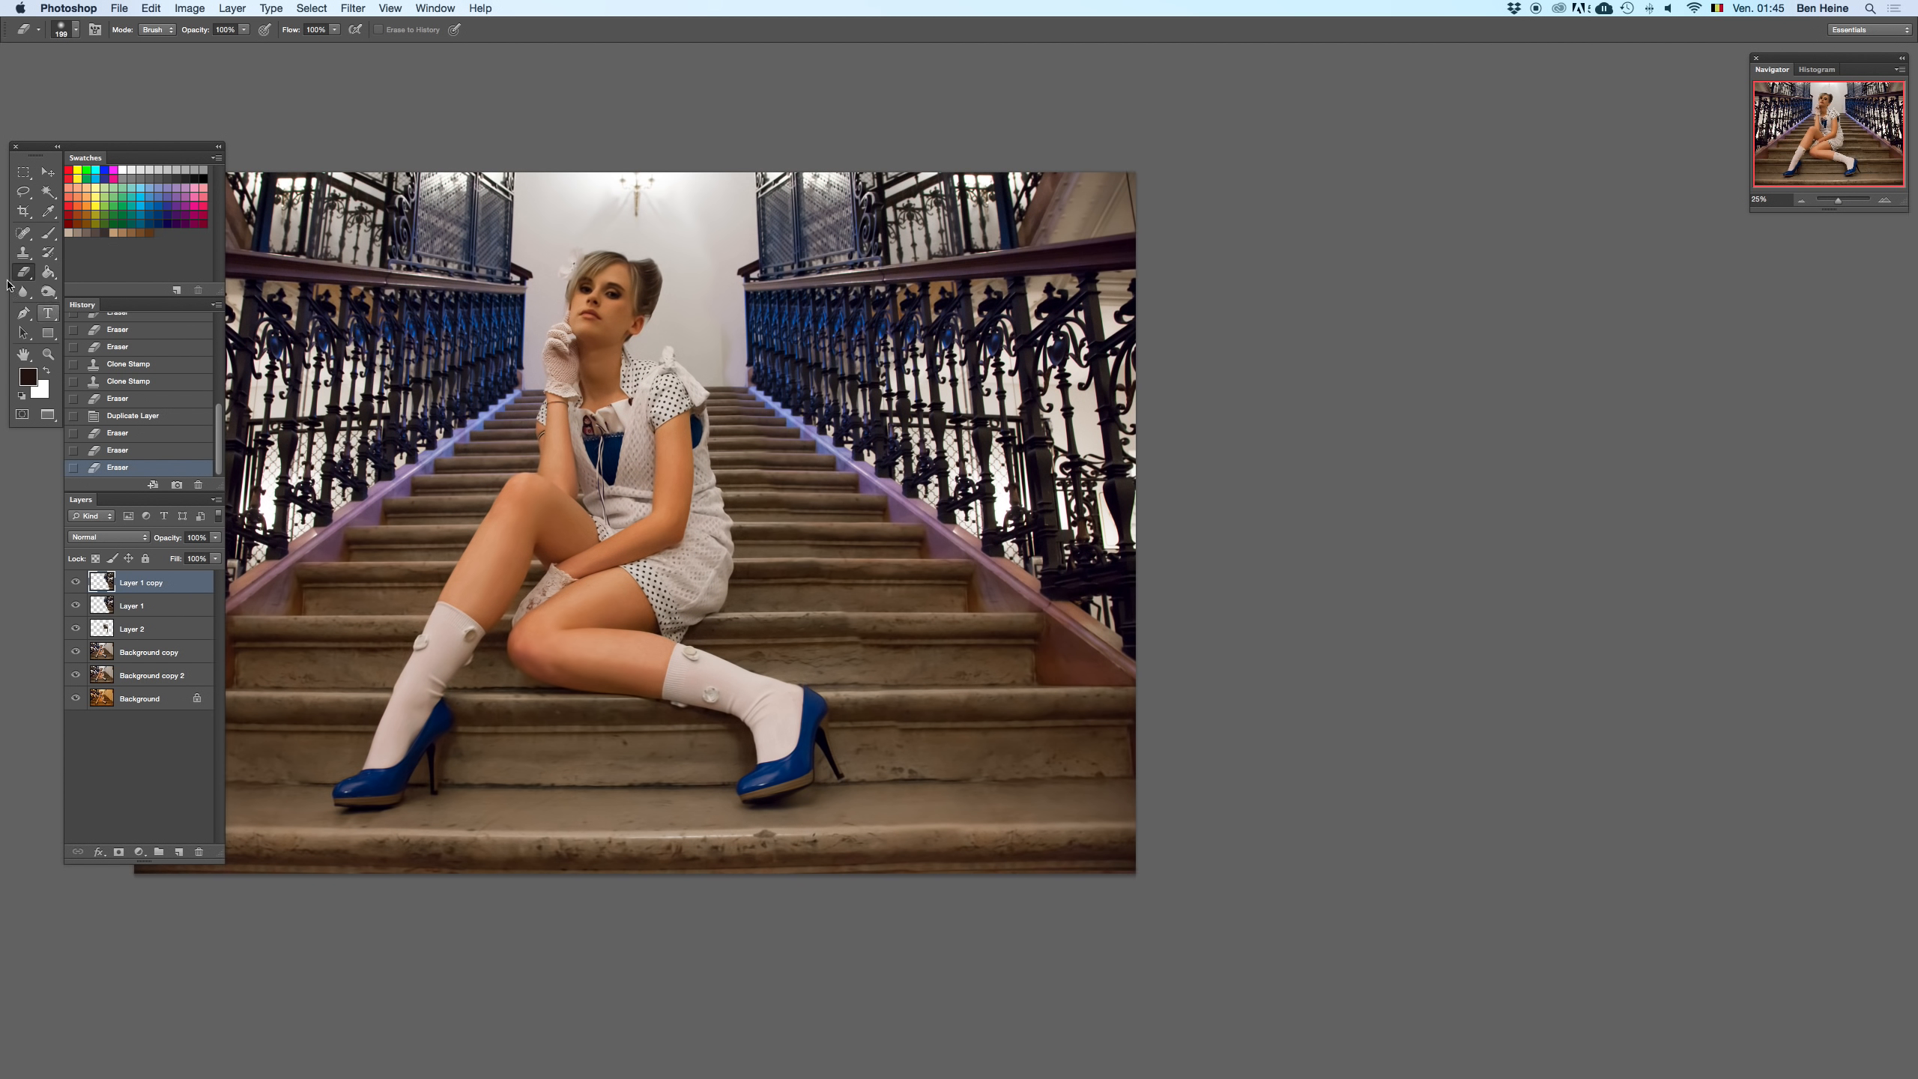
- Try a slight vertical transform of the Layer 1 copy from its lower edge, comparing the result on the lower steps
{"action": "left_click", "coordinate": [47, 172]}
{"action": "left_click", "coordinate": [1884, 198]}
{"action": "left_click", "coordinate": [1883, 199]}
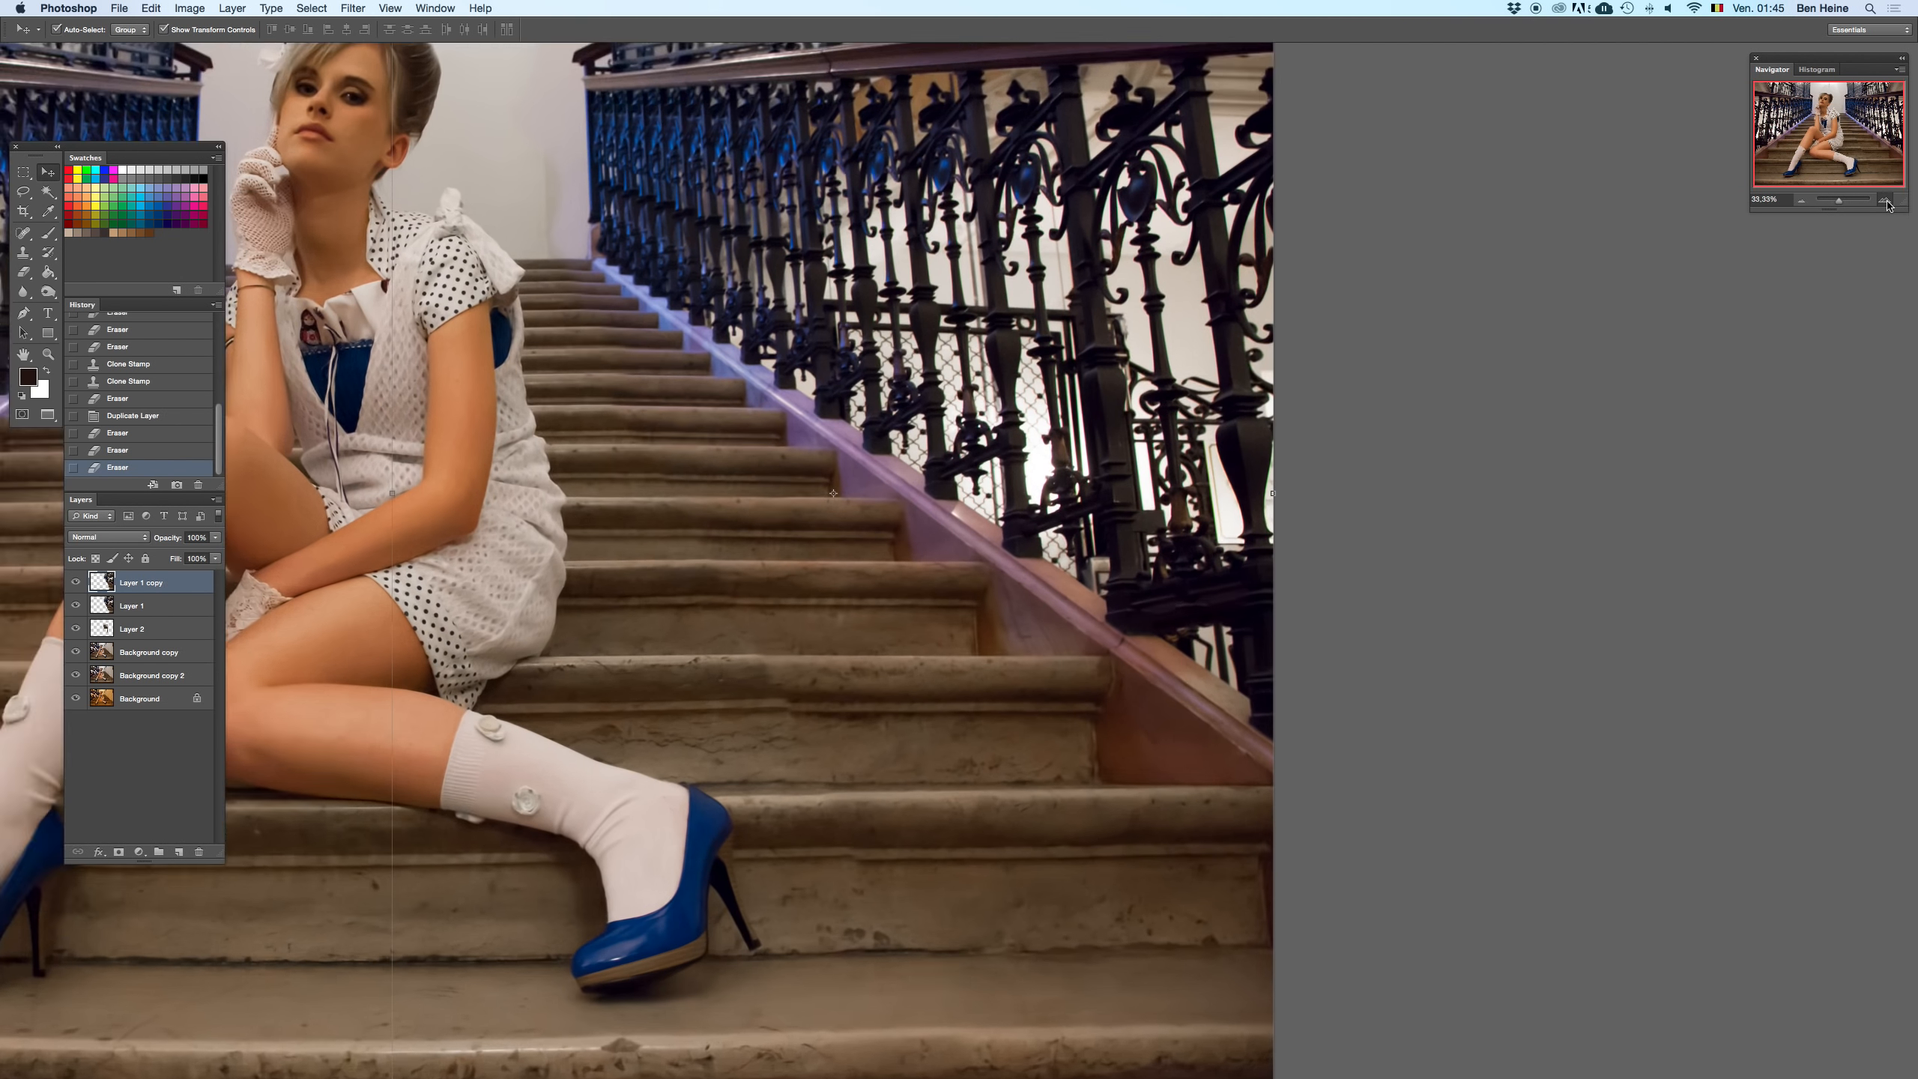
{"action": "left_click", "coordinate": [1883, 199]}
{"action": "left_click_drag", "start_coordinate": [919, 625], "coordinate": [1003, 310]}
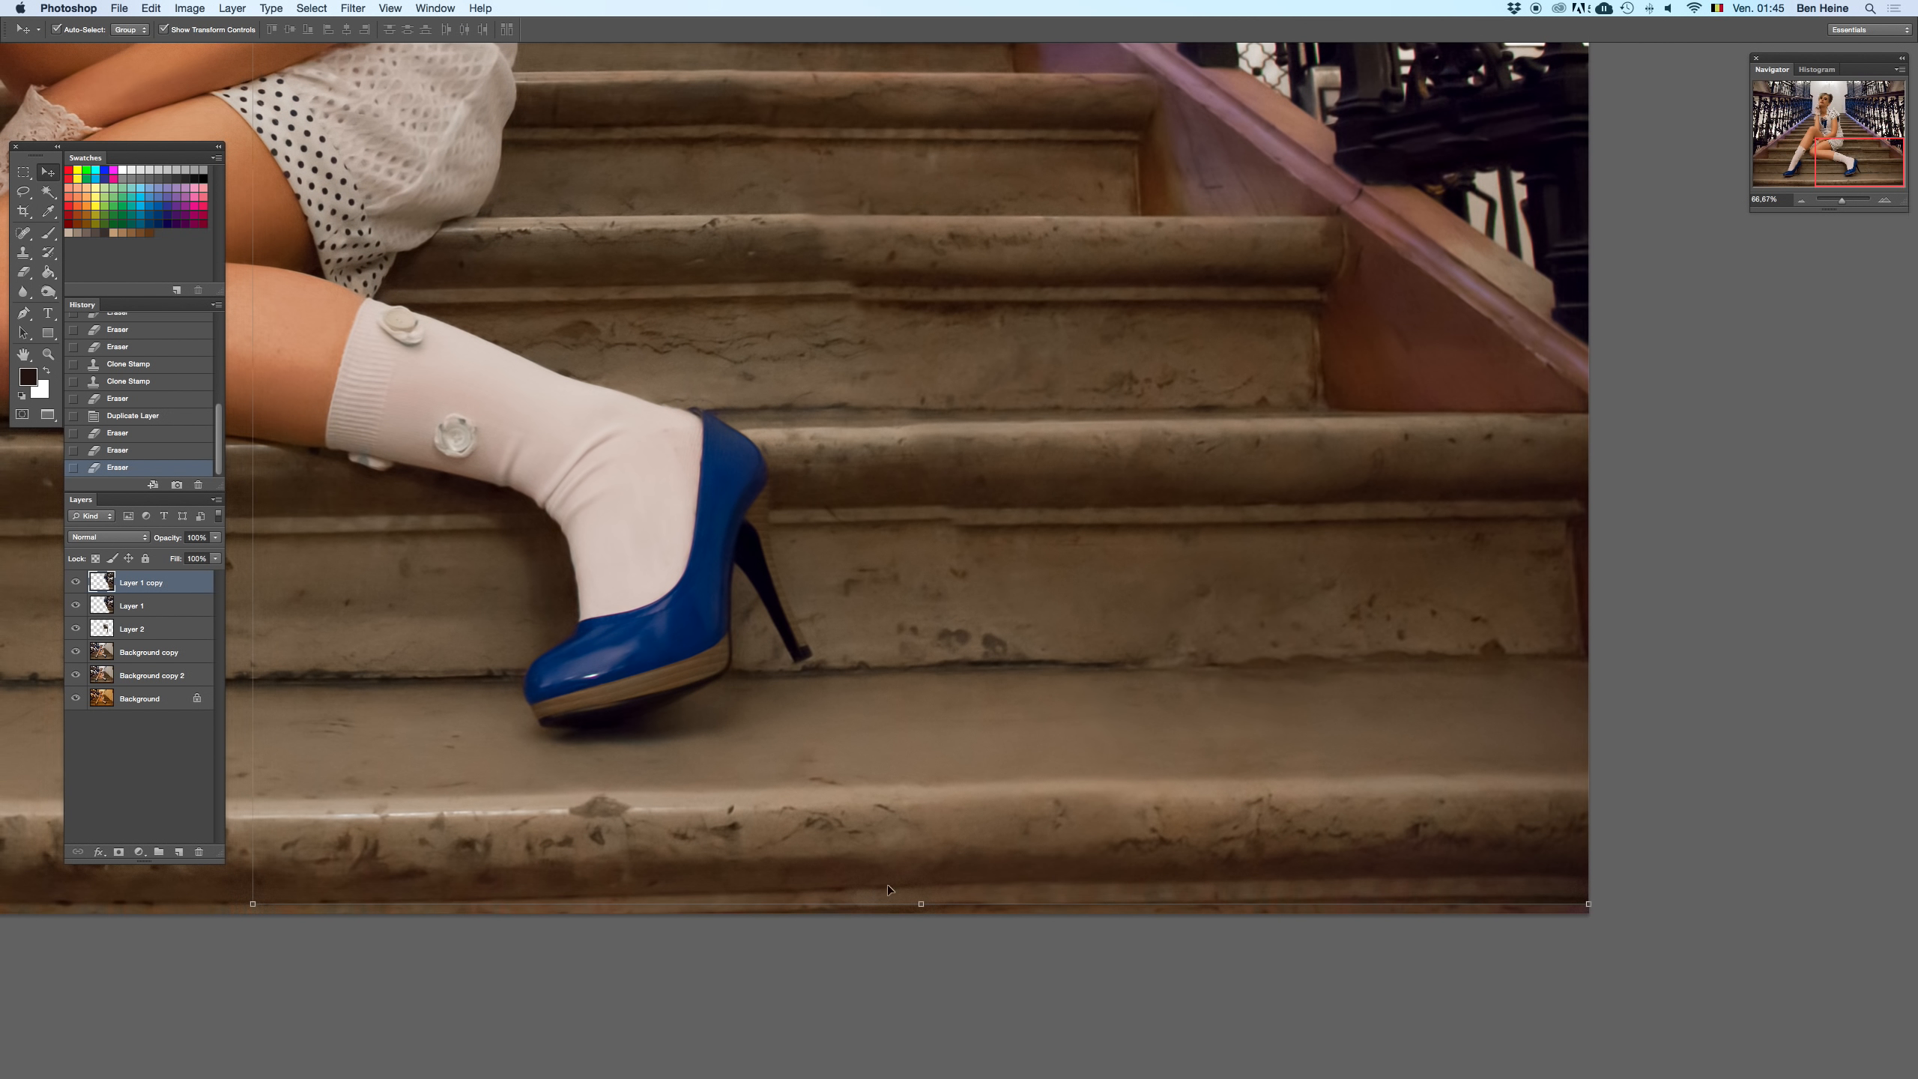
{"action": "left_click_drag", "start_coordinate": [926, 910], "coordinate": [925, 902]}
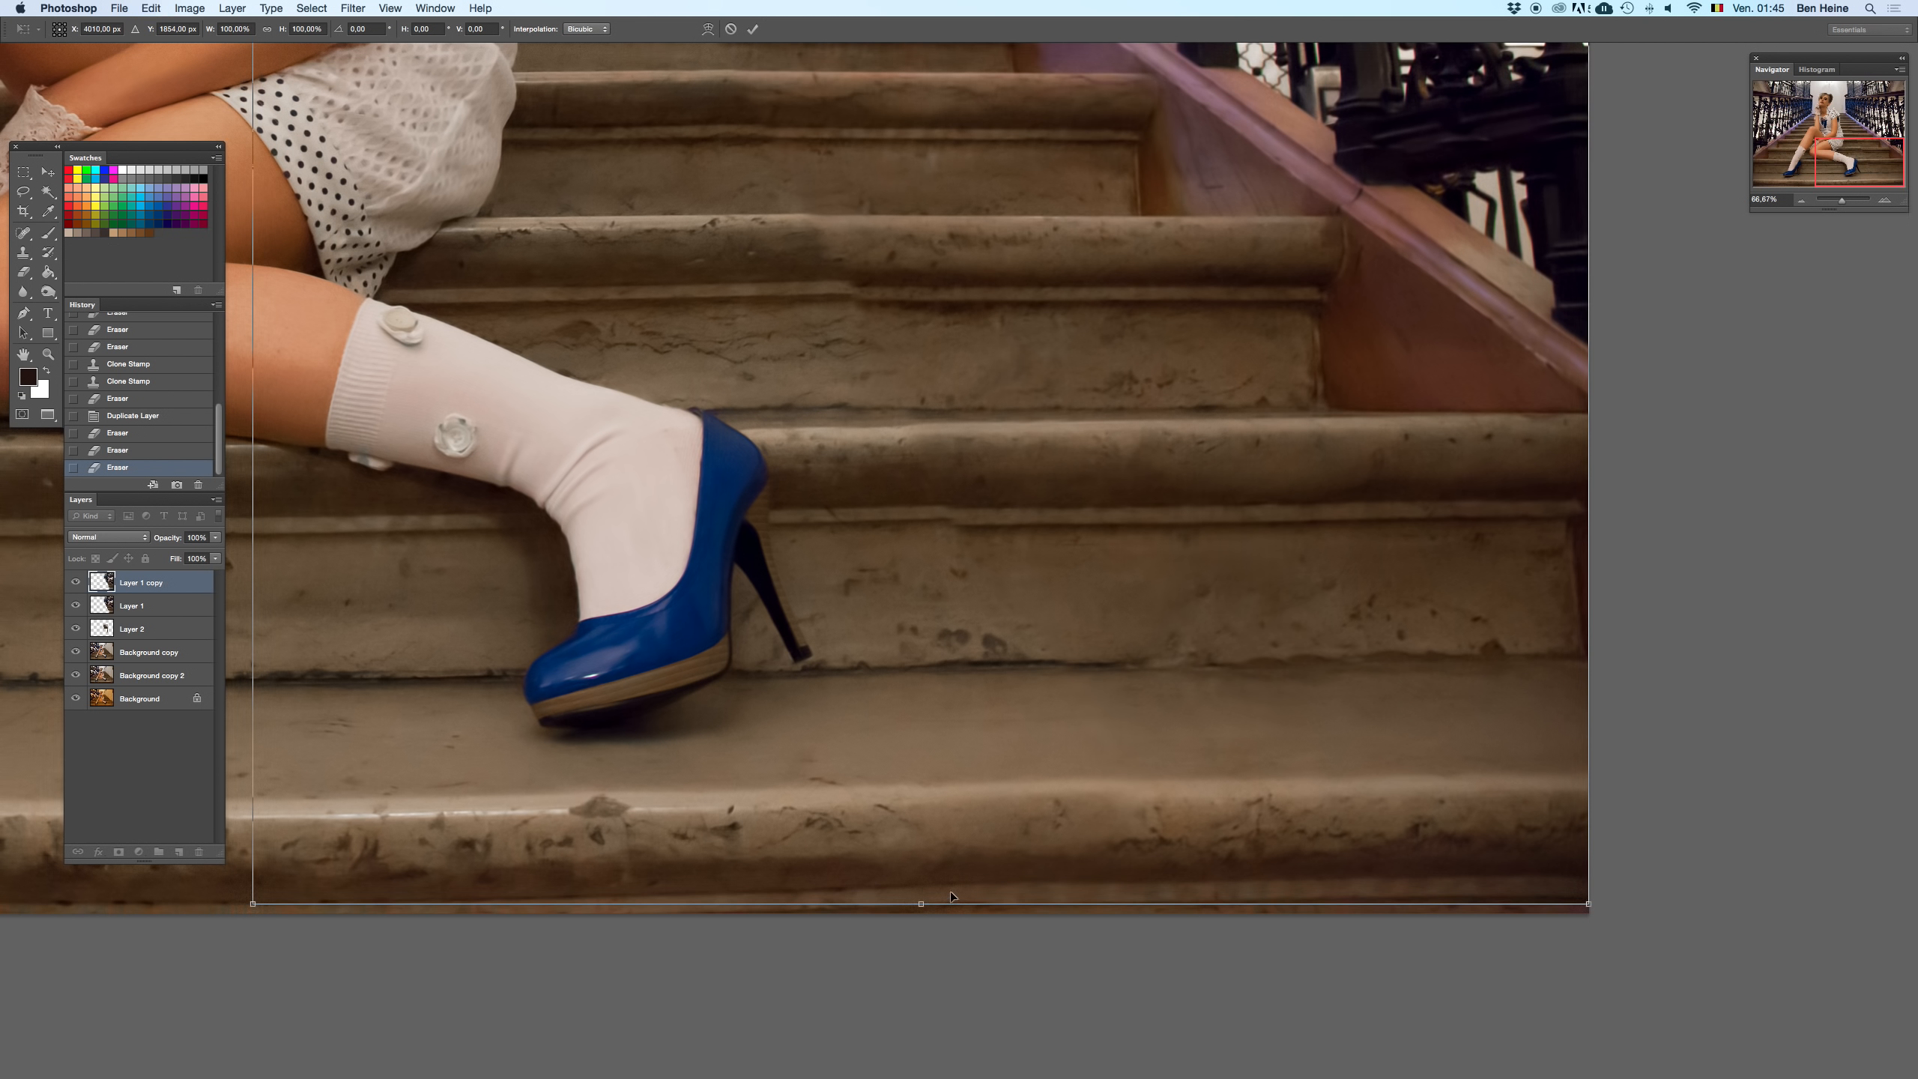
{"action": "key", "text": "Return"}
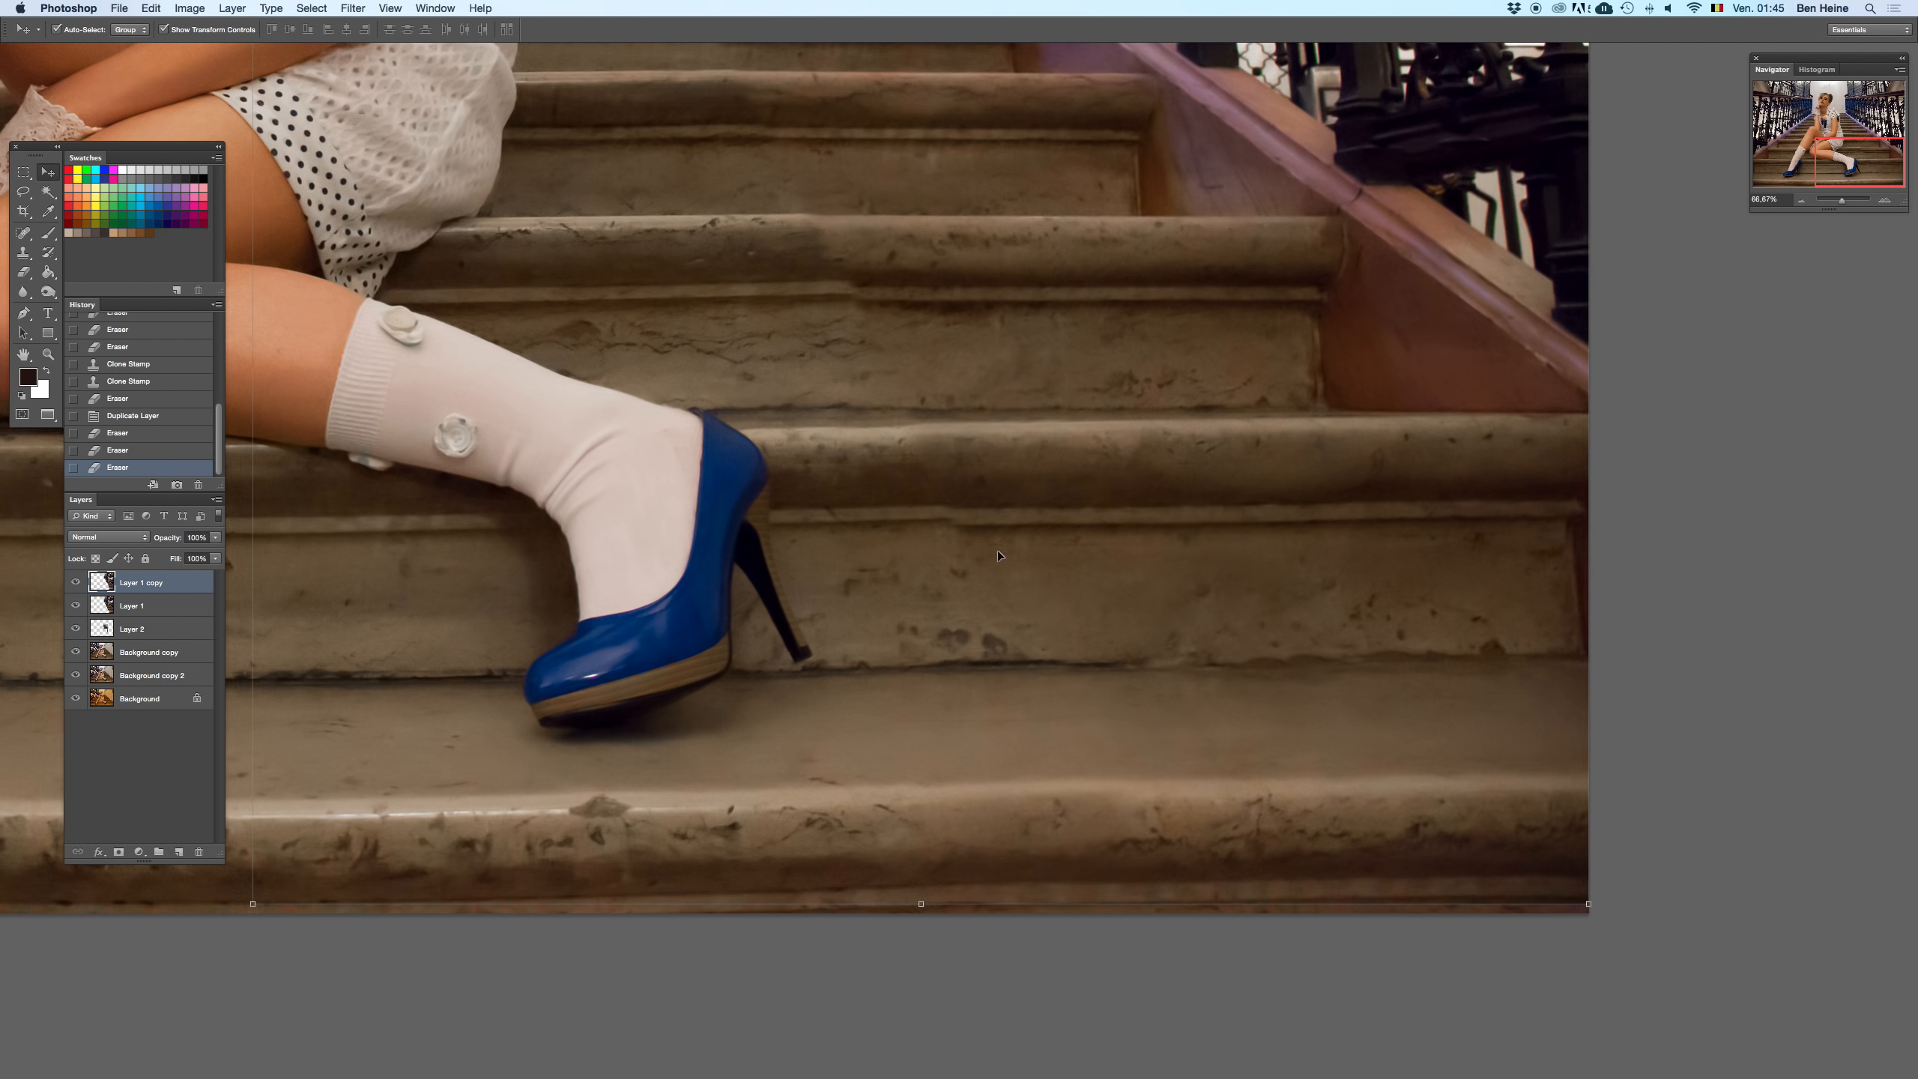
{"action": "key", "text": "super+z"}
{"action": "key", "text": "super+z"}
- Try erasing parts of the duplicated stair layers on the steps above and beside the blue shoe
{"action": "key", "text": "e"}
{"action": "left_click_drag", "start_coordinate": [956, 492], "coordinate": [937, 499]}
{"action": "key", "text": "super+z"}
{"action": "left_click_drag", "start_coordinate": [883, 287], "coordinate": [786, 257]}
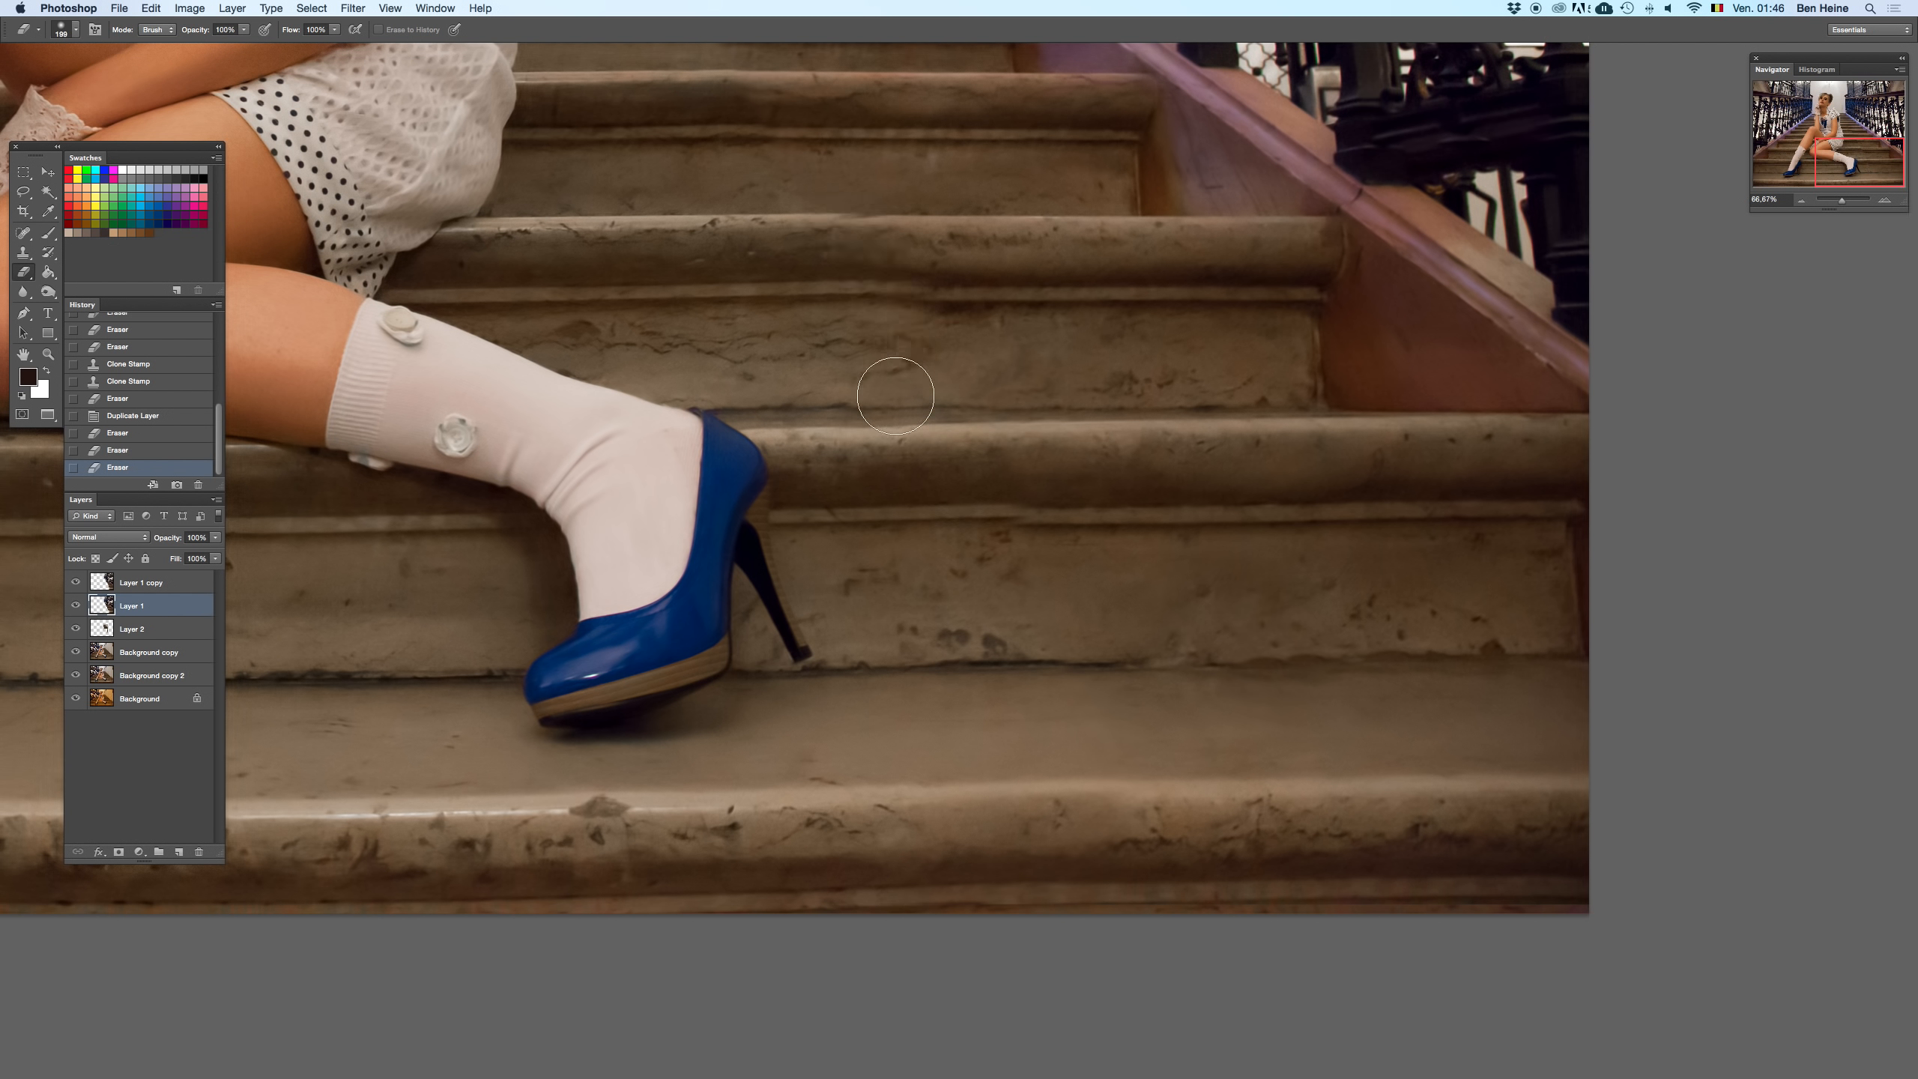
{"action": "left_click", "coordinate": [1803, 201]}
{"action": "left_click", "coordinate": [1803, 201]}
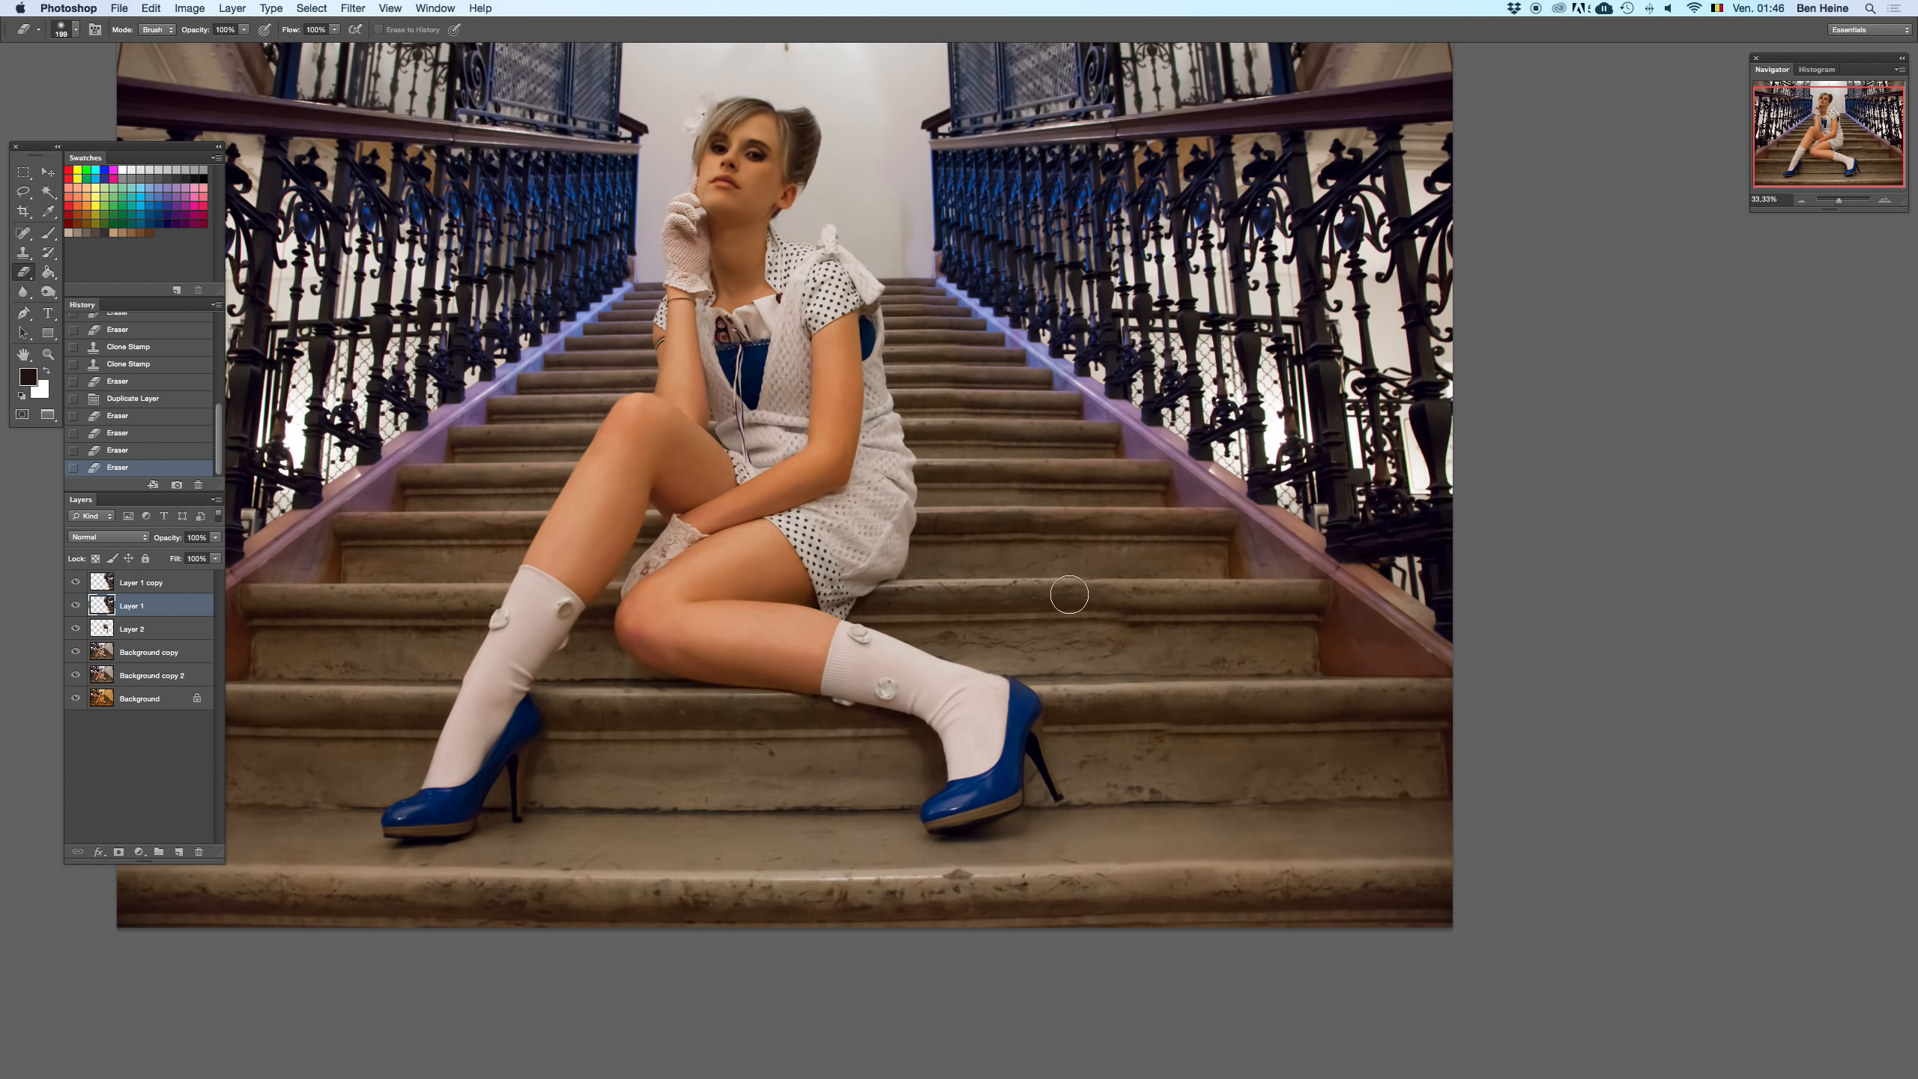
{"action": "left_click", "coordinate": [1134, 765]}
- Revert the eraser strokes back to the state just after Layer 1 was duplicated
{"action": "left_click", "coordinate": [175, 435]}
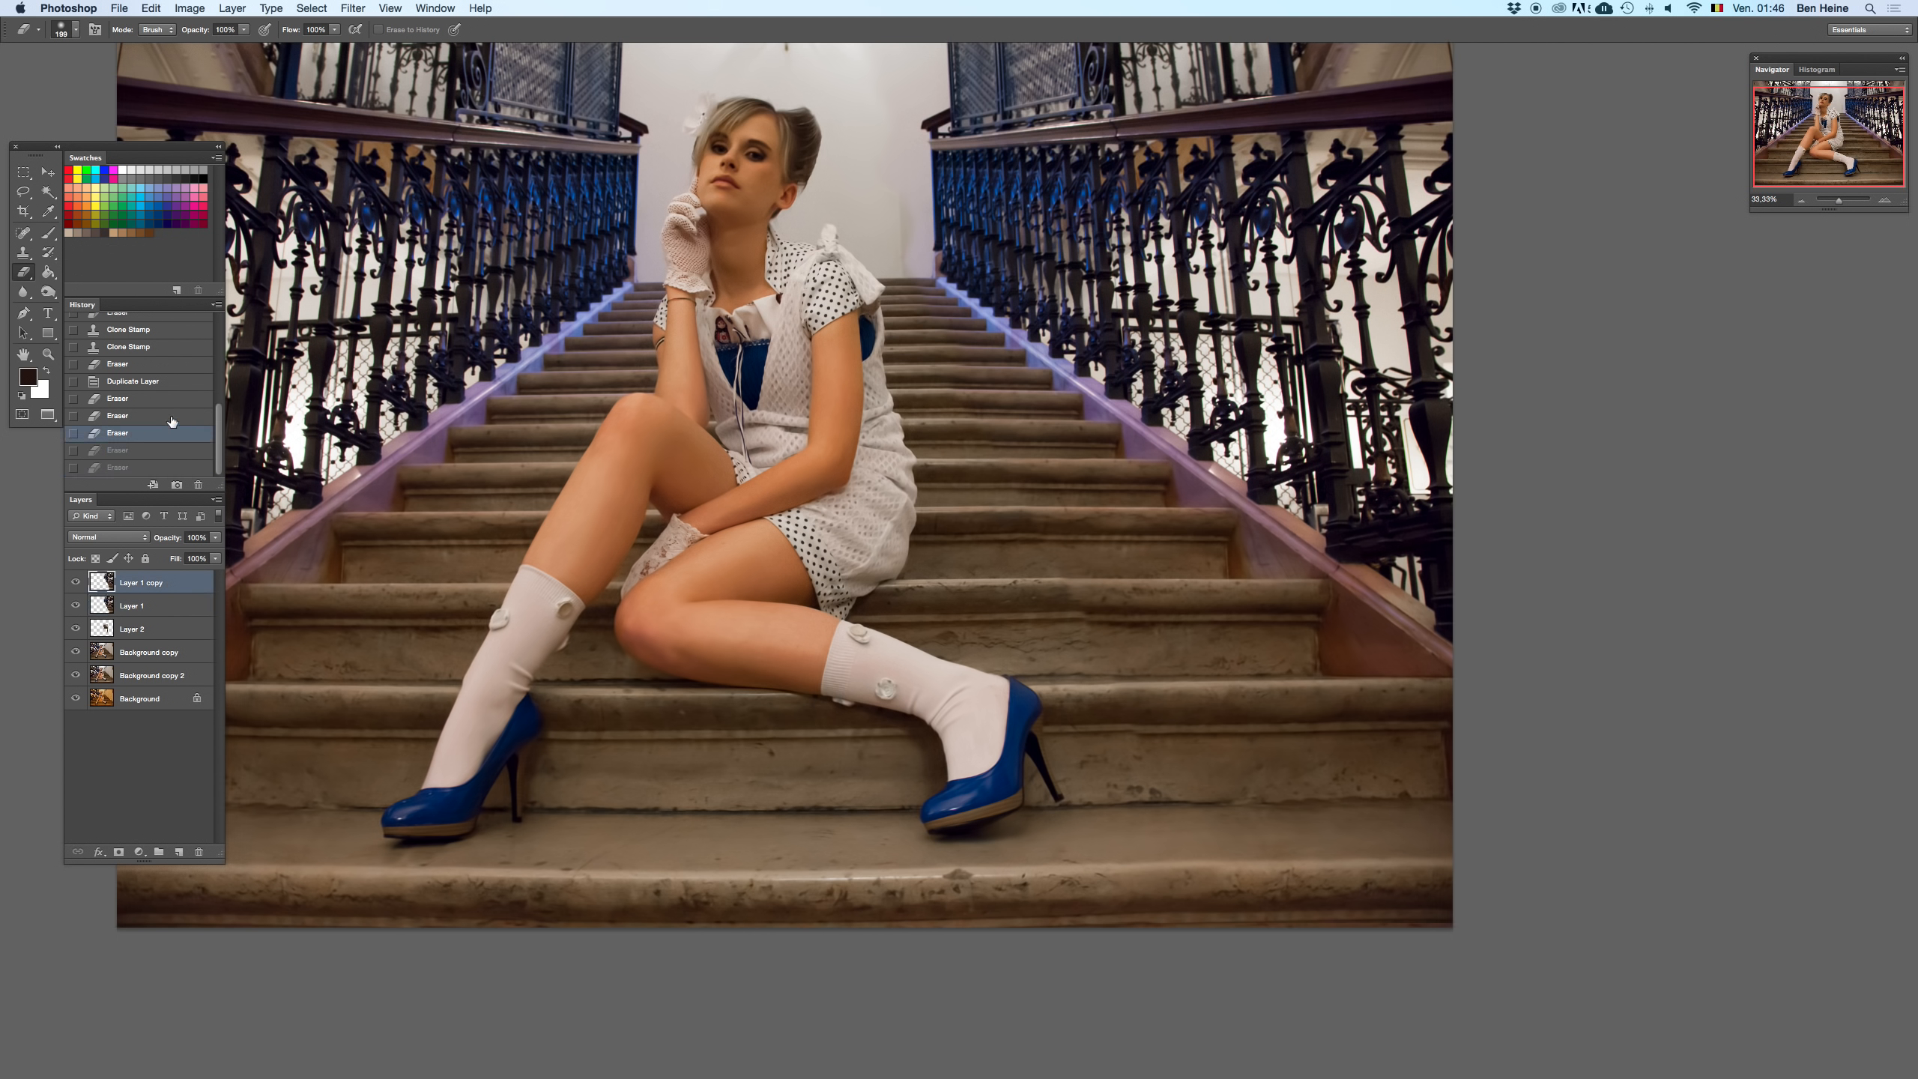
{"action": "left_click", "coordinate": [48, 175]}
{"action": "left_click_drag", "start_coordinate": [1171, 611], "coordinate": [1049, 490]}
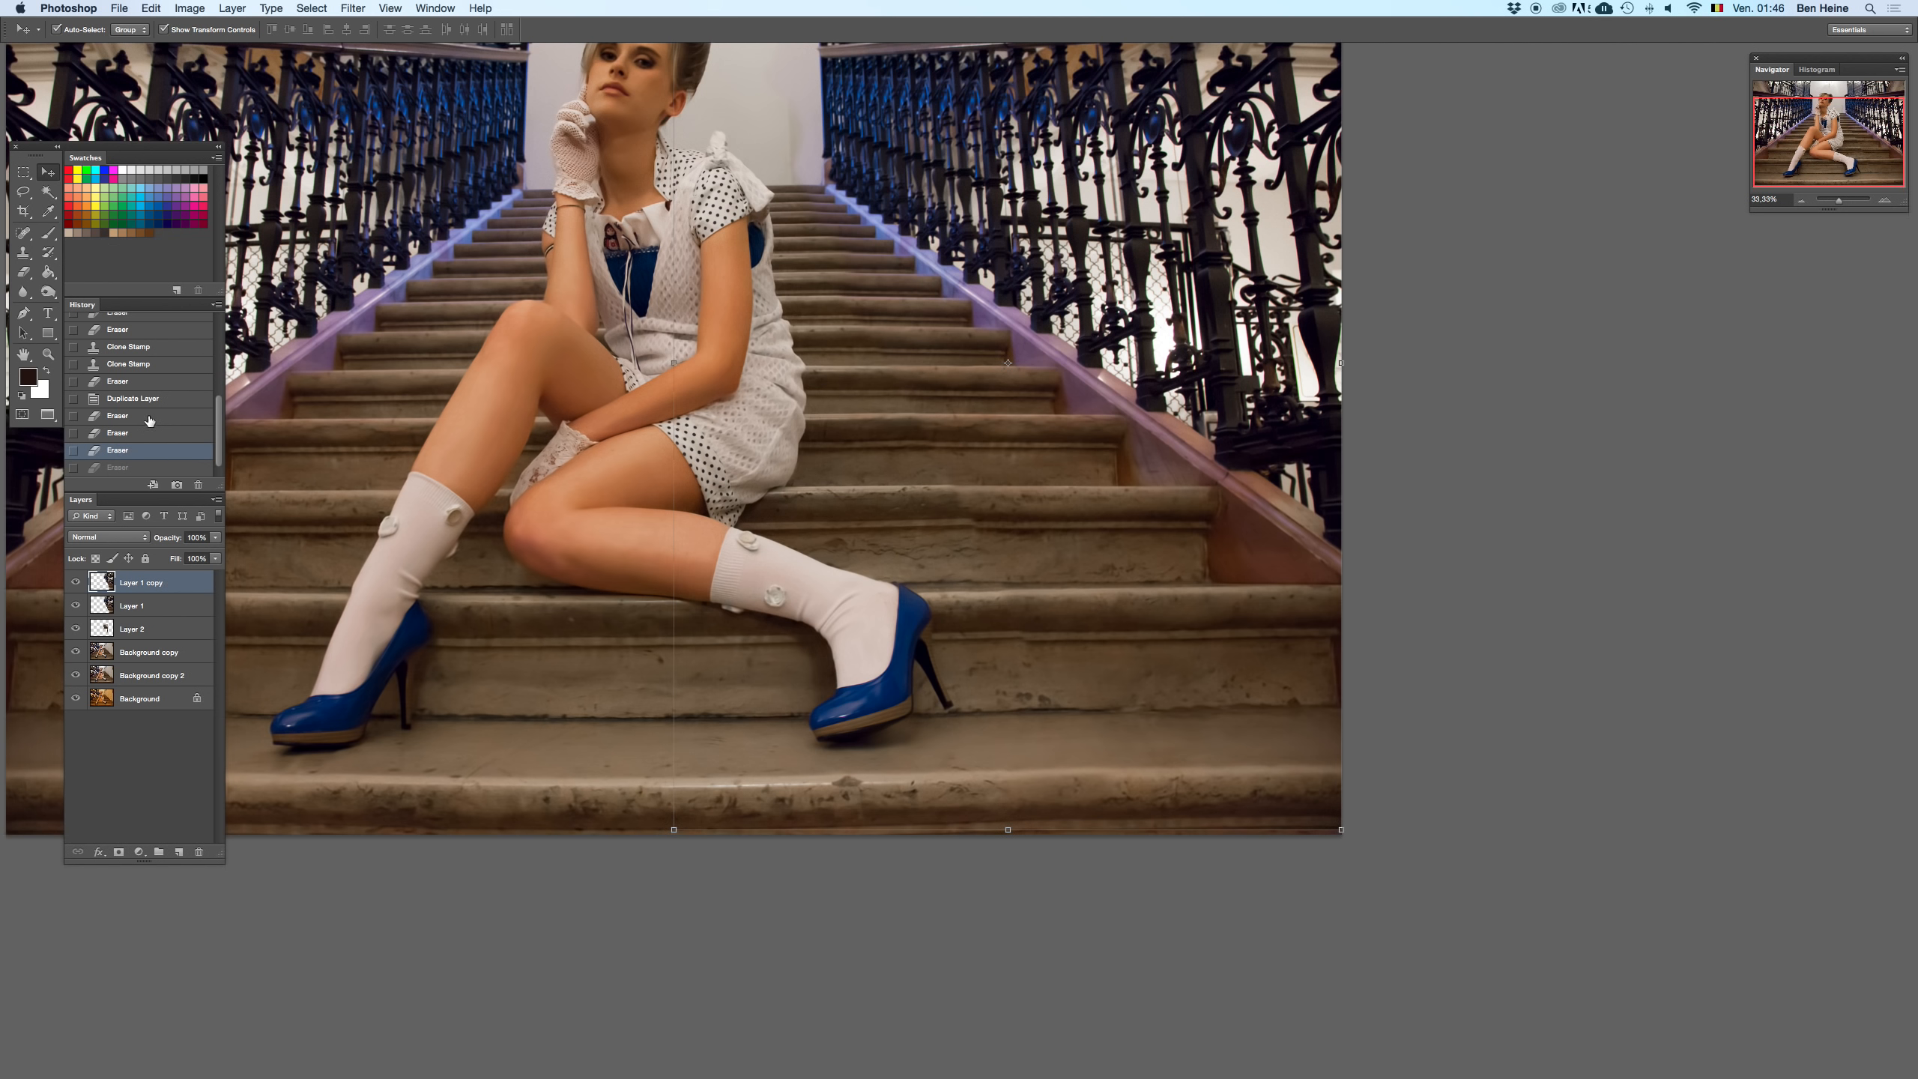
{"action": "left_click", "coordinate": [172, 402]}
- Erase the Layer 1 copy over the upper steps beside the woman's shoulder with a larger soft eraser
{"action": "key", "text": "d"}
{"action": "key", "text": "e"}
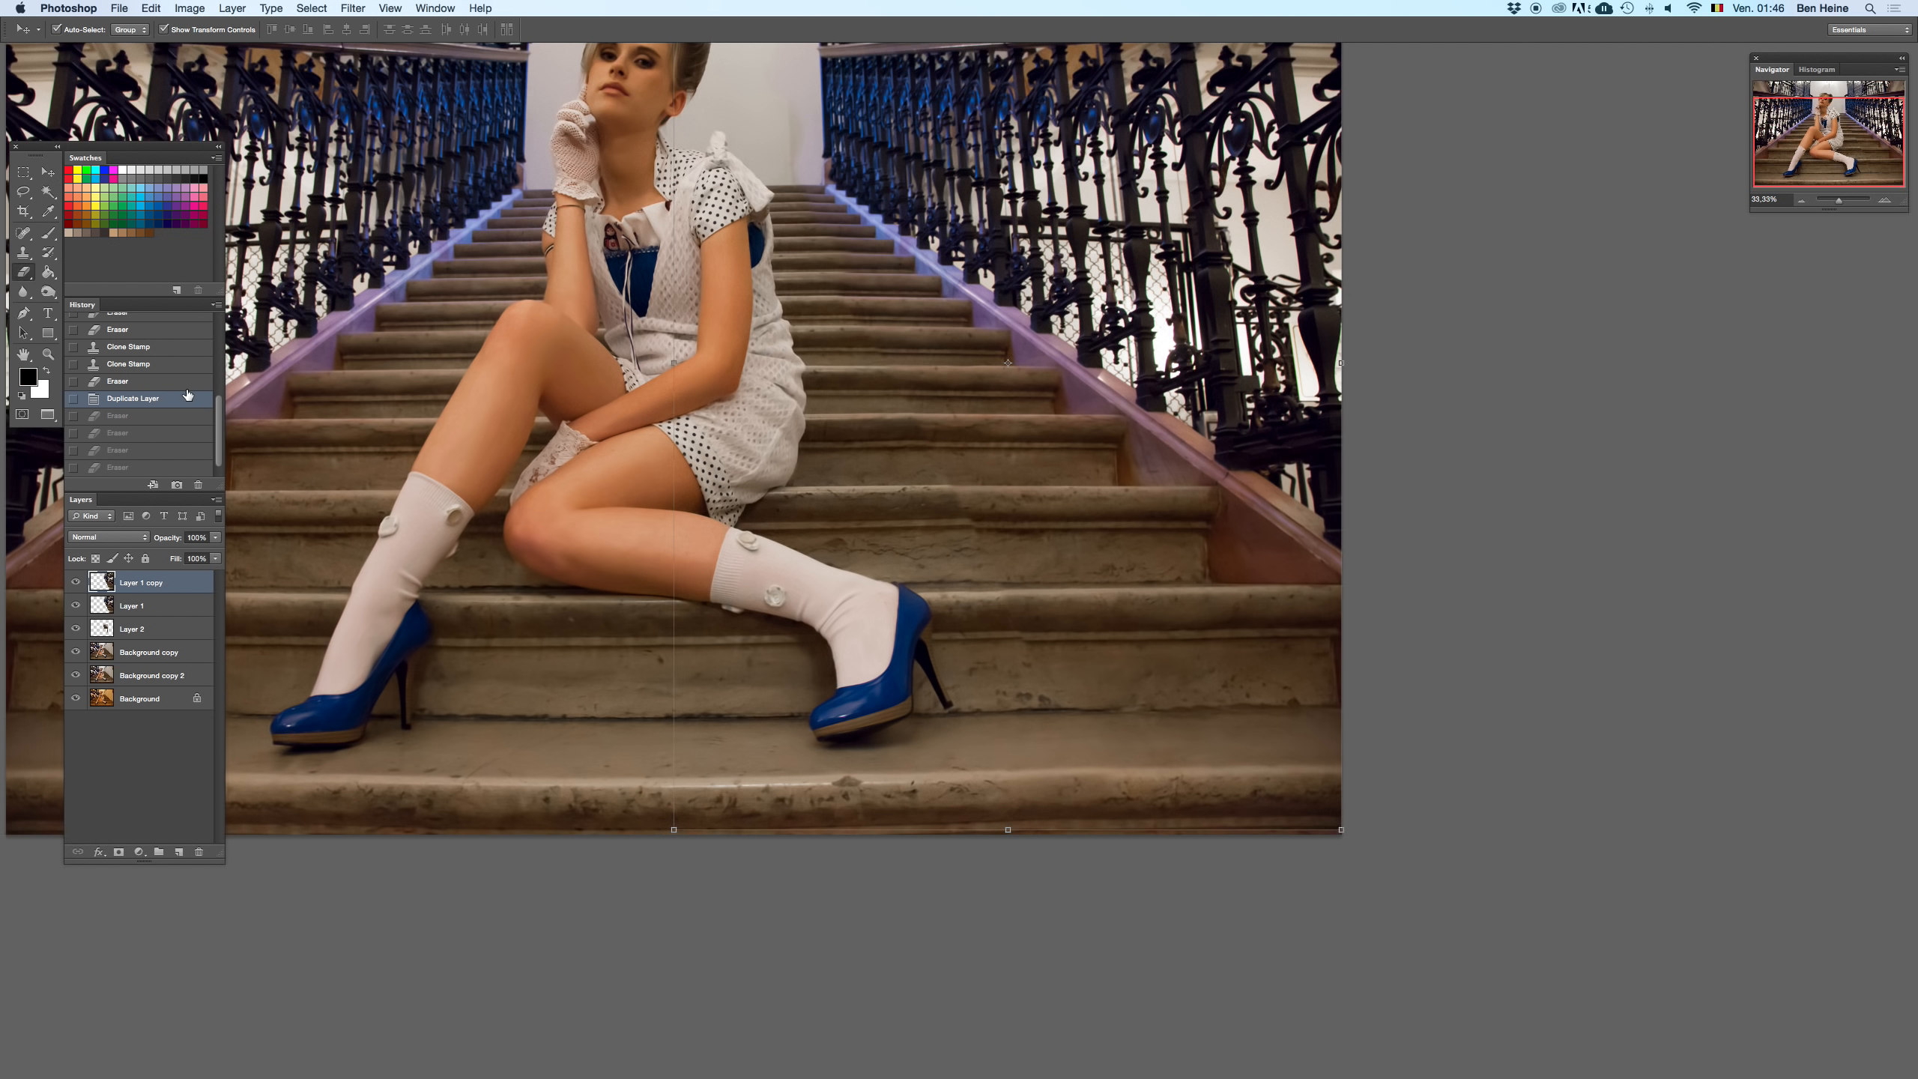
{"action": "right_click", "coordinate": [851, 279]}
{"action": "left_click", "coordinate": [821, 208]}
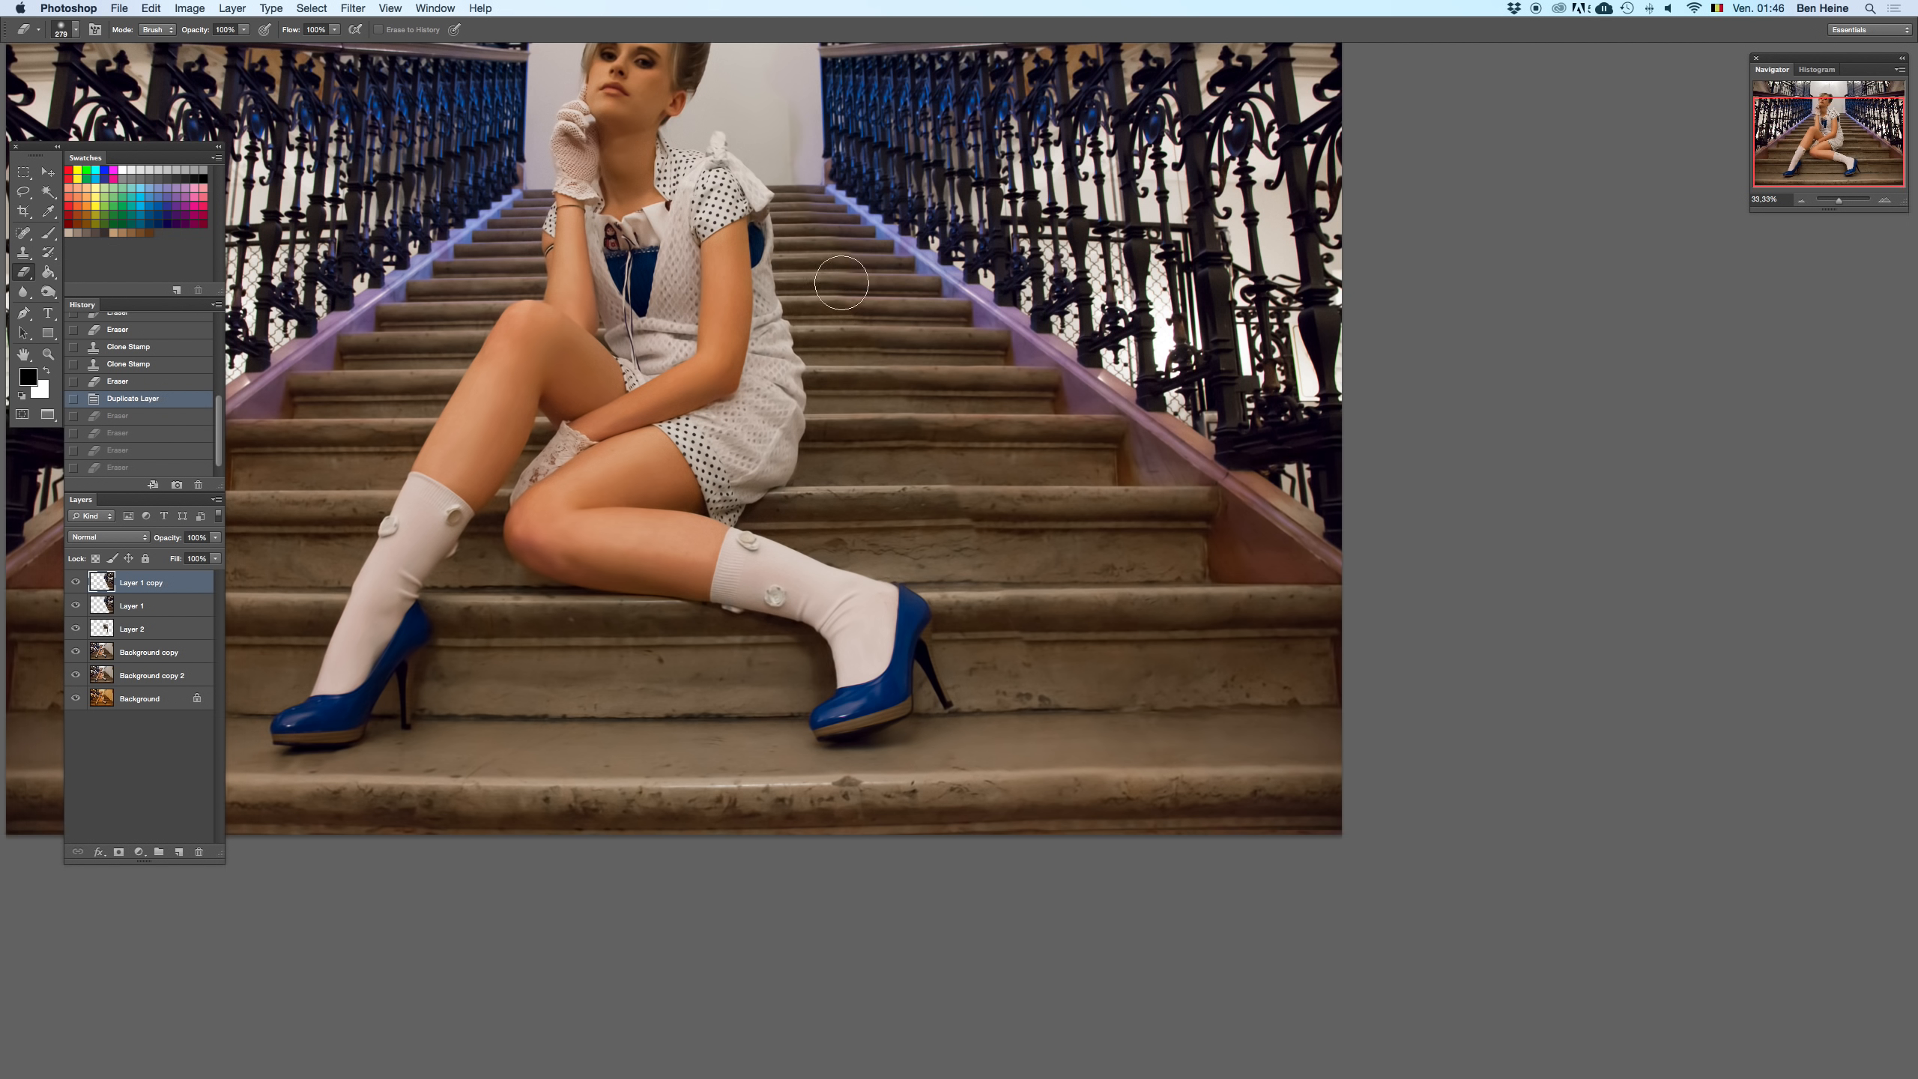
{"action": "left_click_drag", "start_coordinate": [935, 292], "coordinate": [943, 370]}
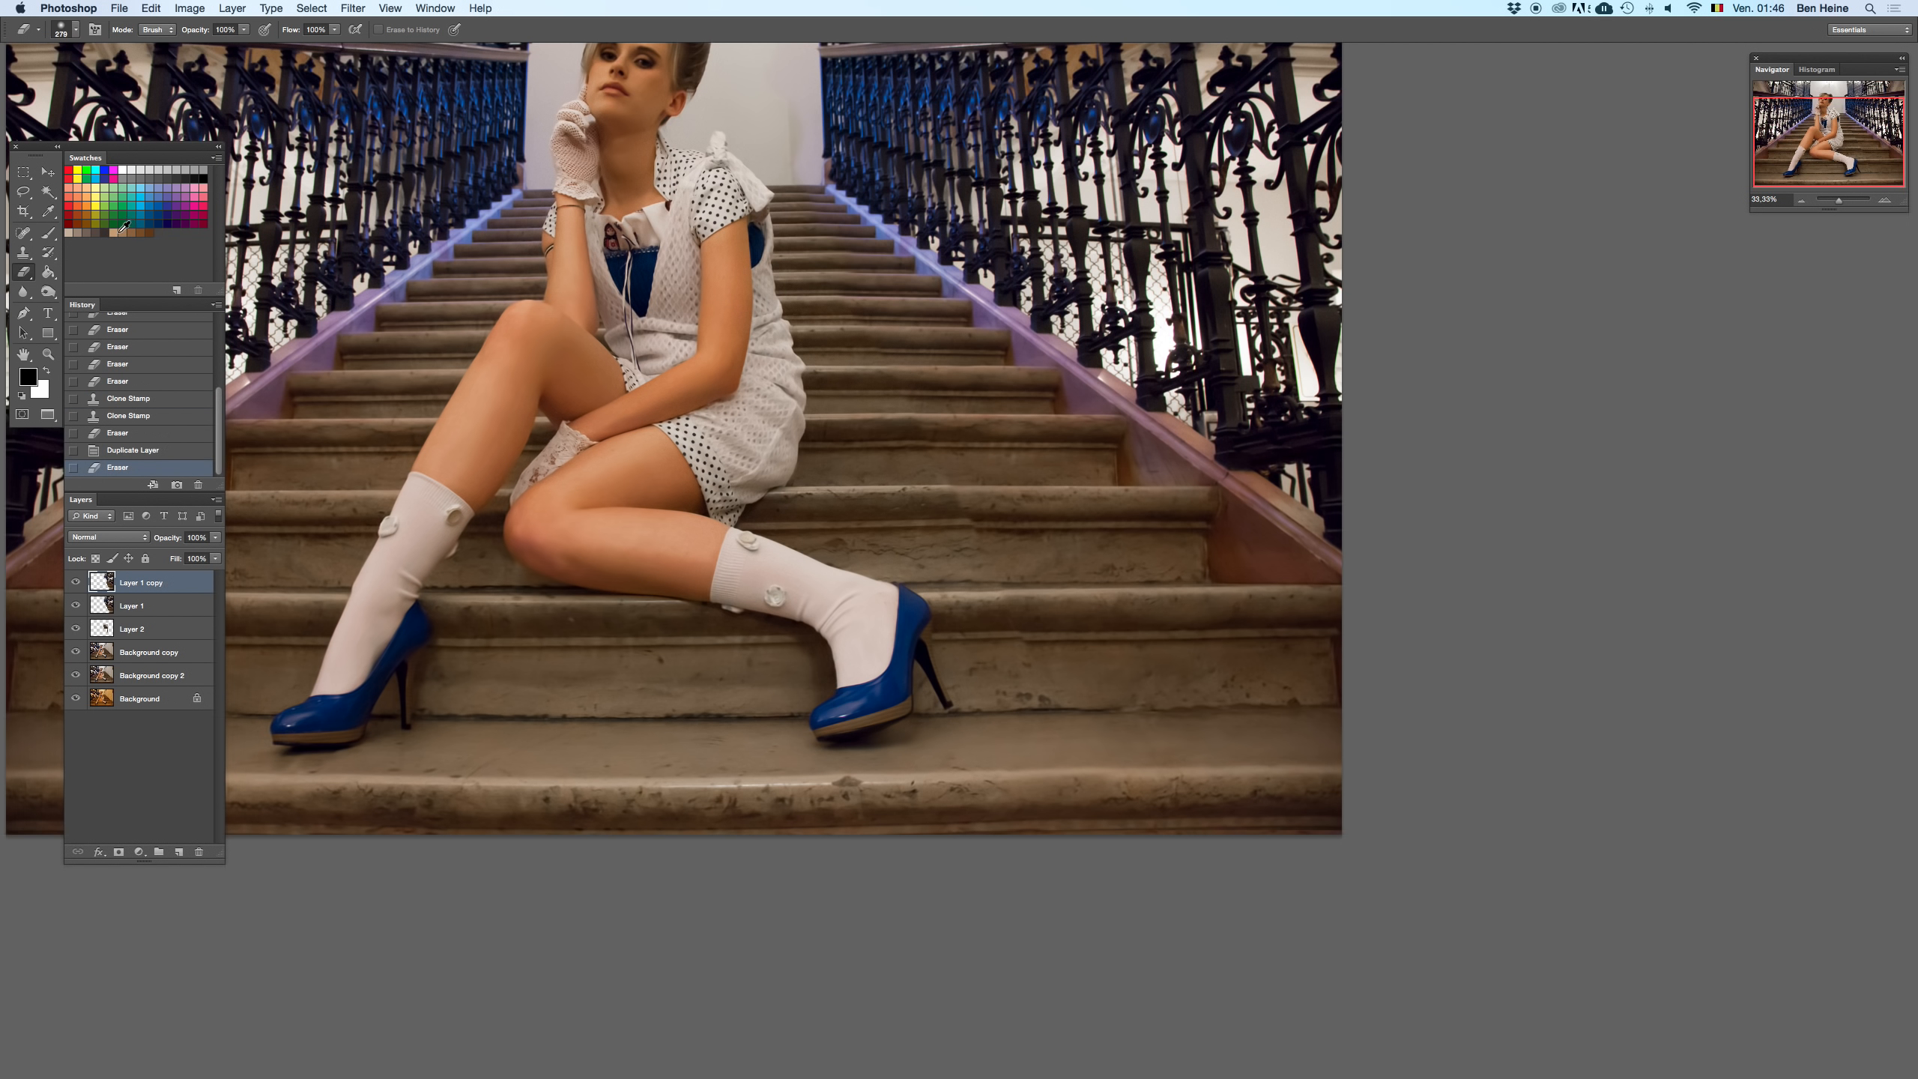
- Squash the Layer 1 copy from its lower edge to 99.47% height, comparing the change before applying it
{"action": "left_click", "coordinate": [46, 176]}
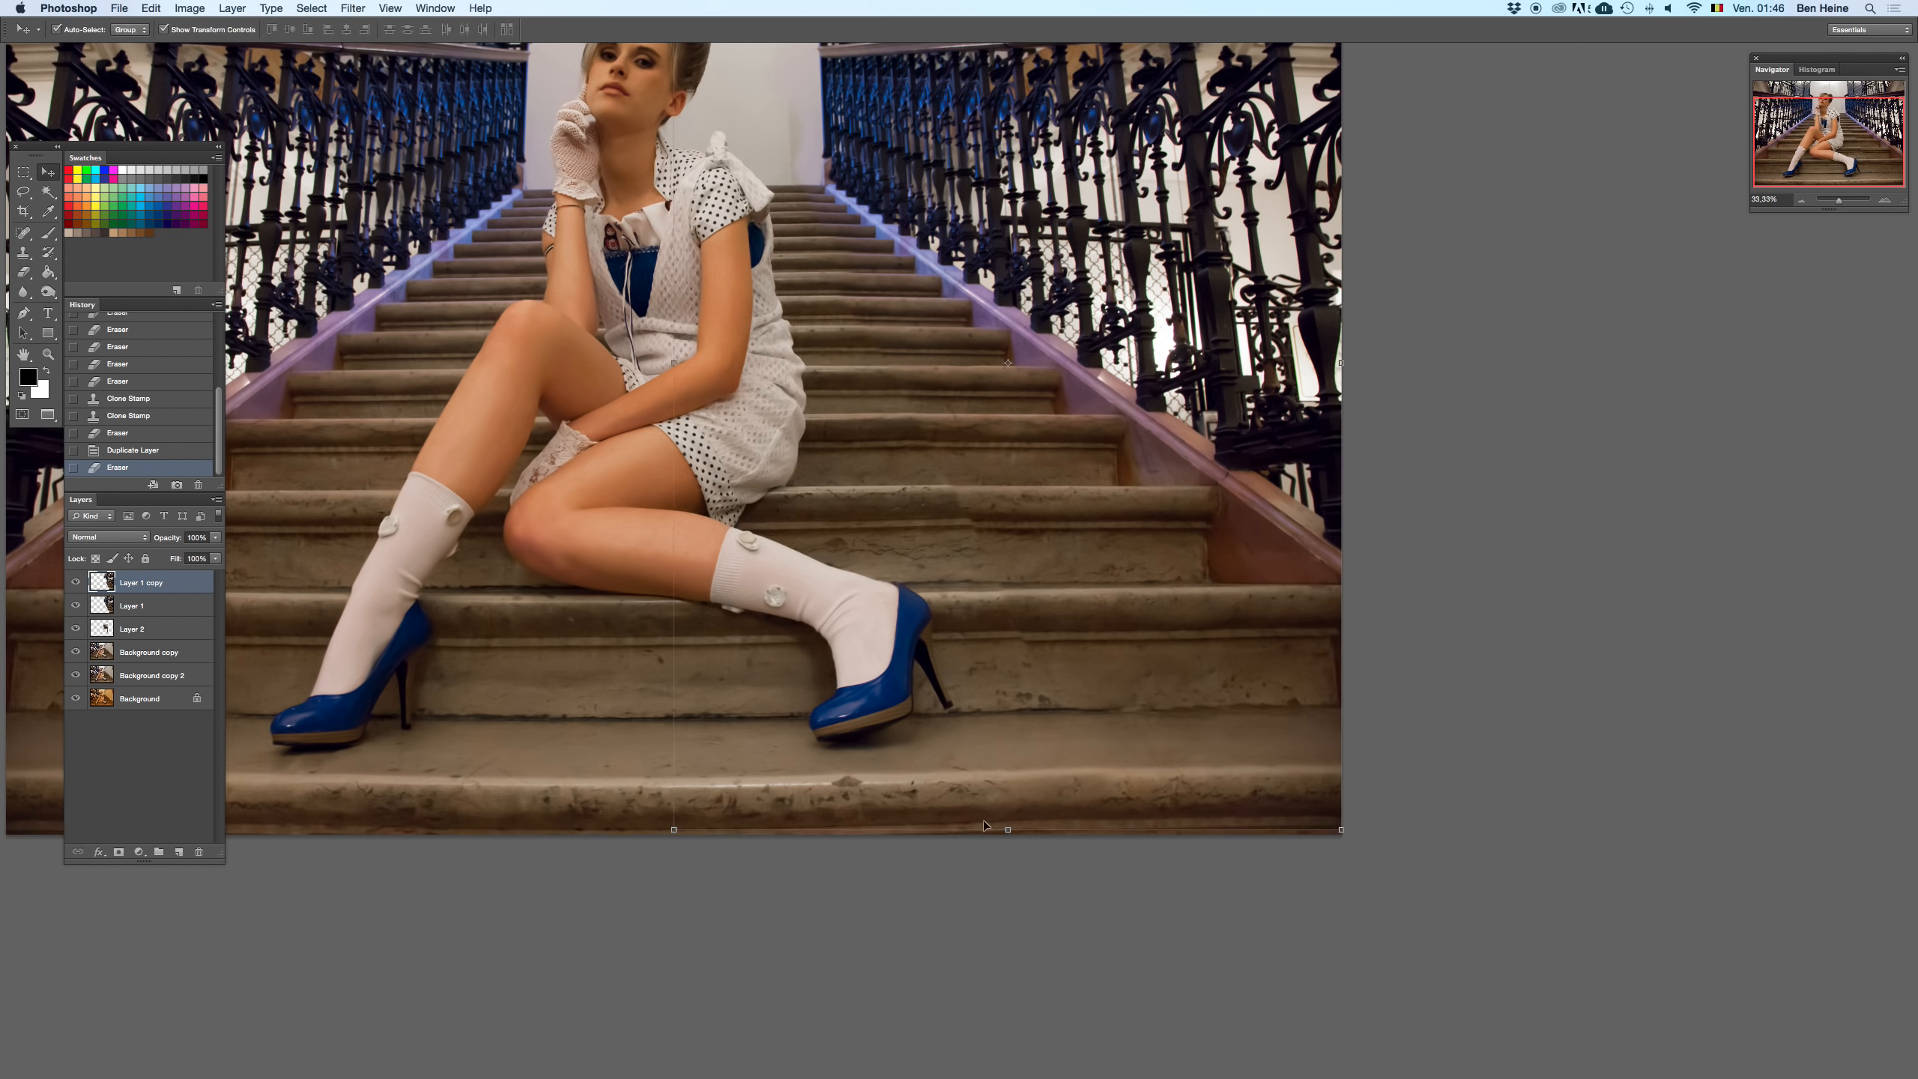
{"action": "left_click_drag", "start_coordinate": [1010, 831], "coordinate": [1016, 828]}
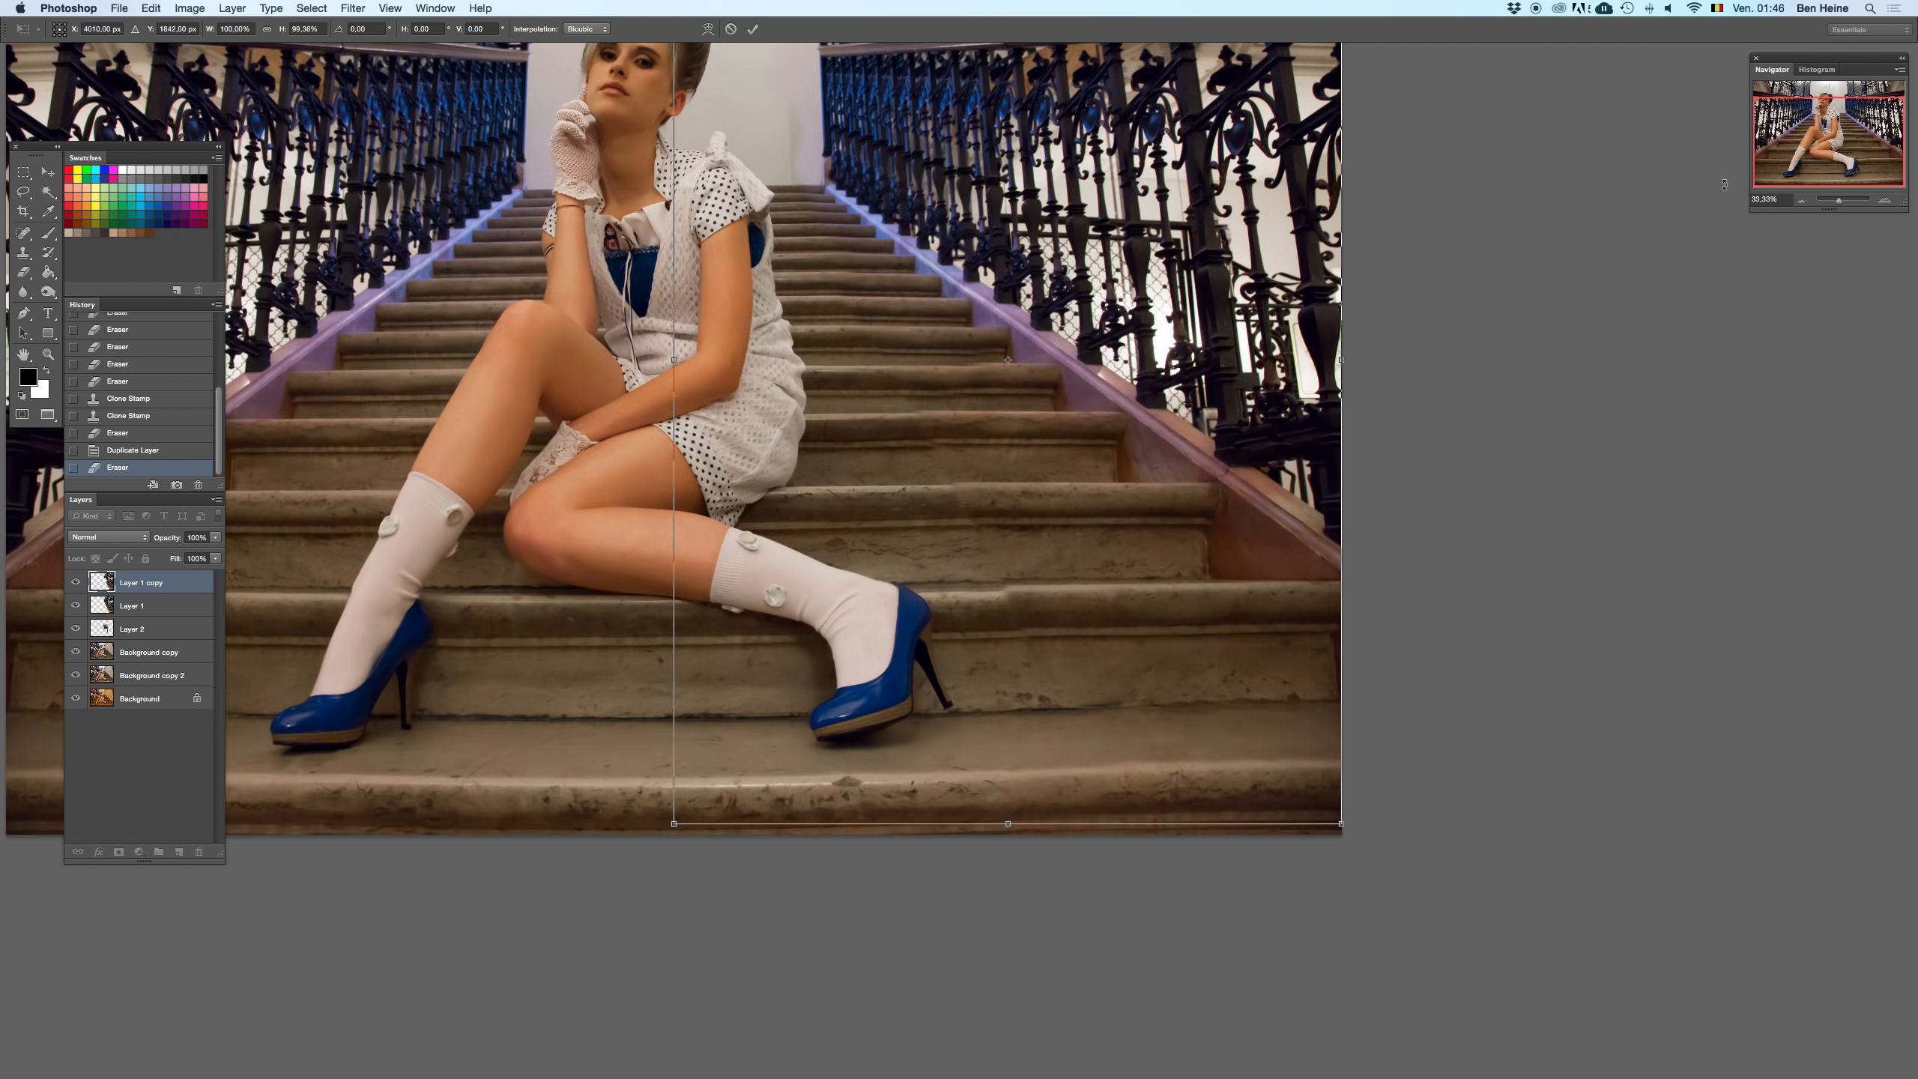
{"action": "left_click", "coordinate": [1888, 202]}
{"action": "mouse_move", "coordinate": [1038, 962]}
{"action": "left_mouse_down"}
{"action": "mouse_move", "coordinate": [1033, 945]}
{"action": "mouse_move", "coordinate": [1036, 960]}
{"action": "left_mouse_up"}
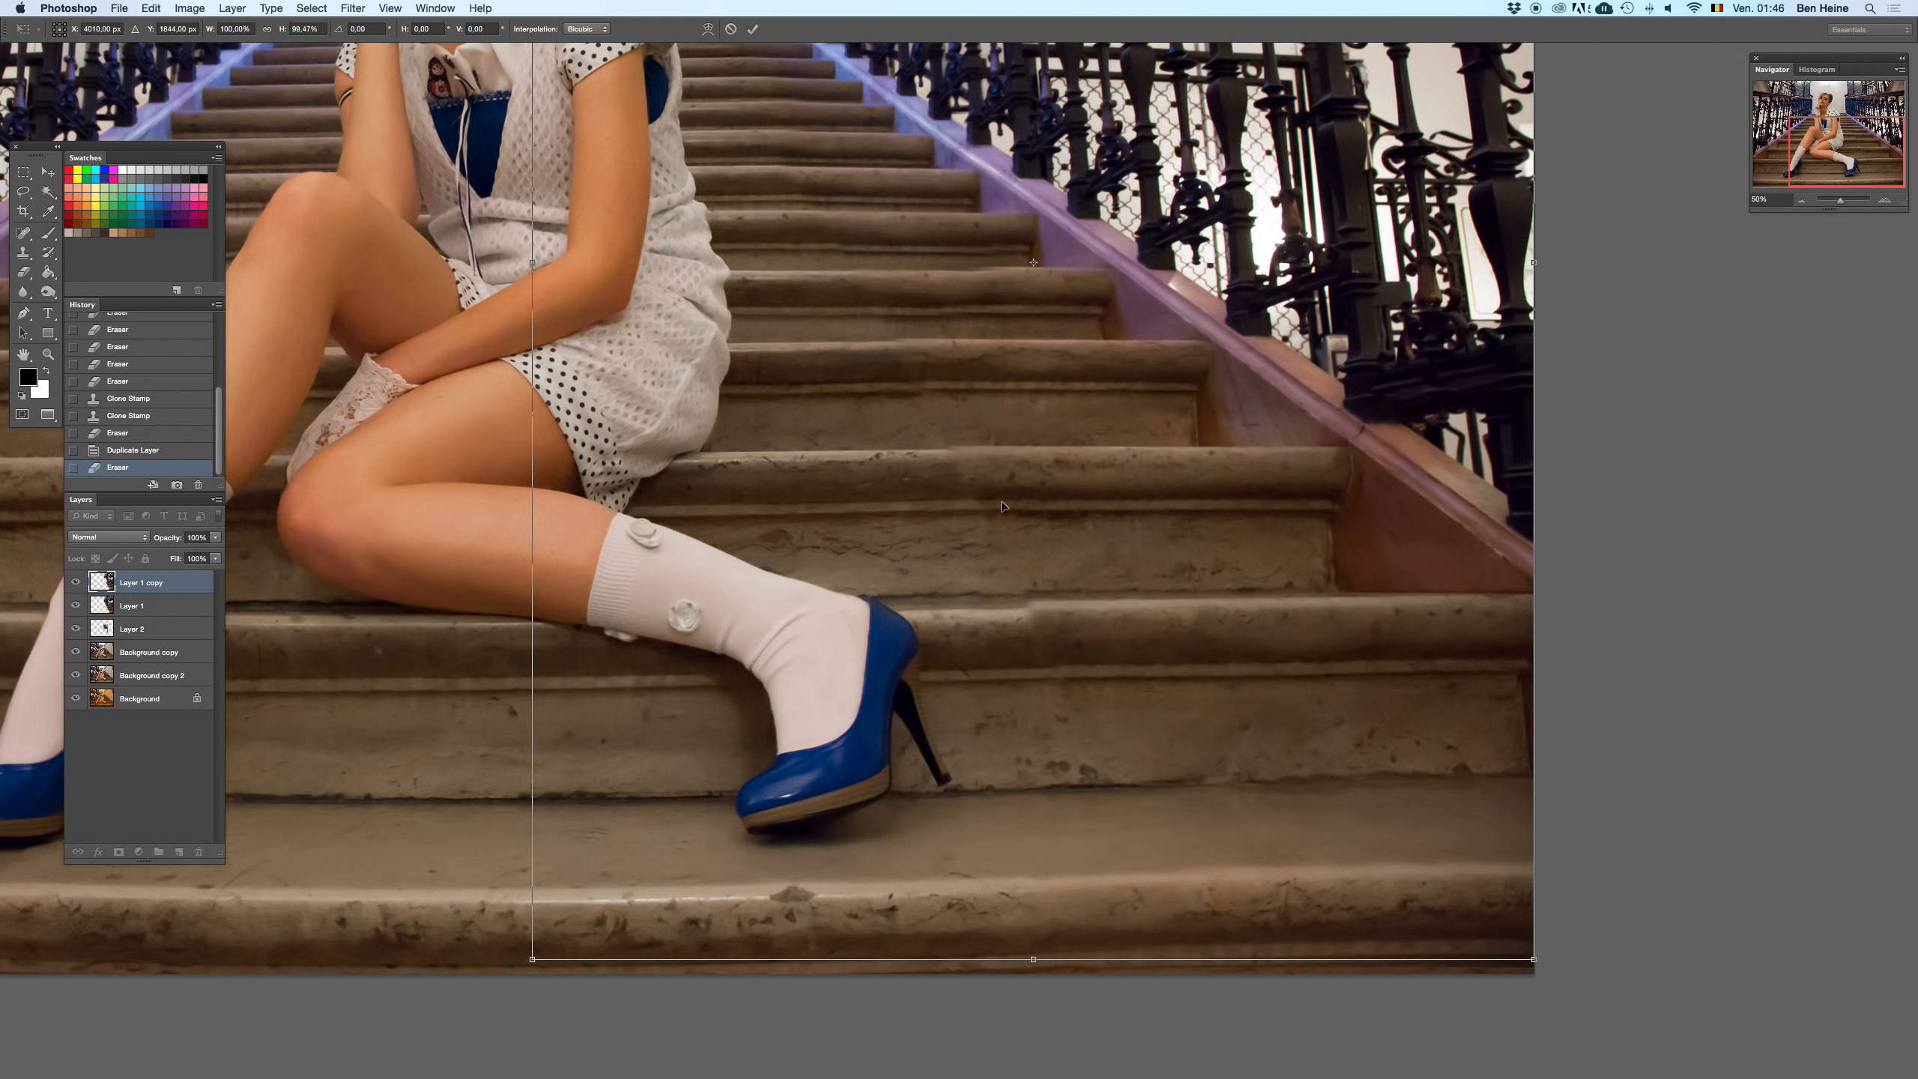
{"action": "key", "text": "ctrl+z"}
{"action": "key", "text": "ctrl+z"}
{"action": "key", "text": "Return"}
- Erase the Layer 1 copy over the upper and middle steps between the dress and the railing
{"action": "key", "text": "e"}
{"action": "mouse_move", "coordinate": [823, 357]}
{"action": "left_mouse_down"}
{"action": "mouse_move", "coordinate": [846, 243]}
{"action": "mouse_move", "coordinate": [731, 144]}
{"action": "mouse_move", "coordinate": [818, 168]}
{"action": "left_mouse_up"}
{"action": "left_click_drag", "start_coordinate": [947, 271], "coordinate": [915, 419]}
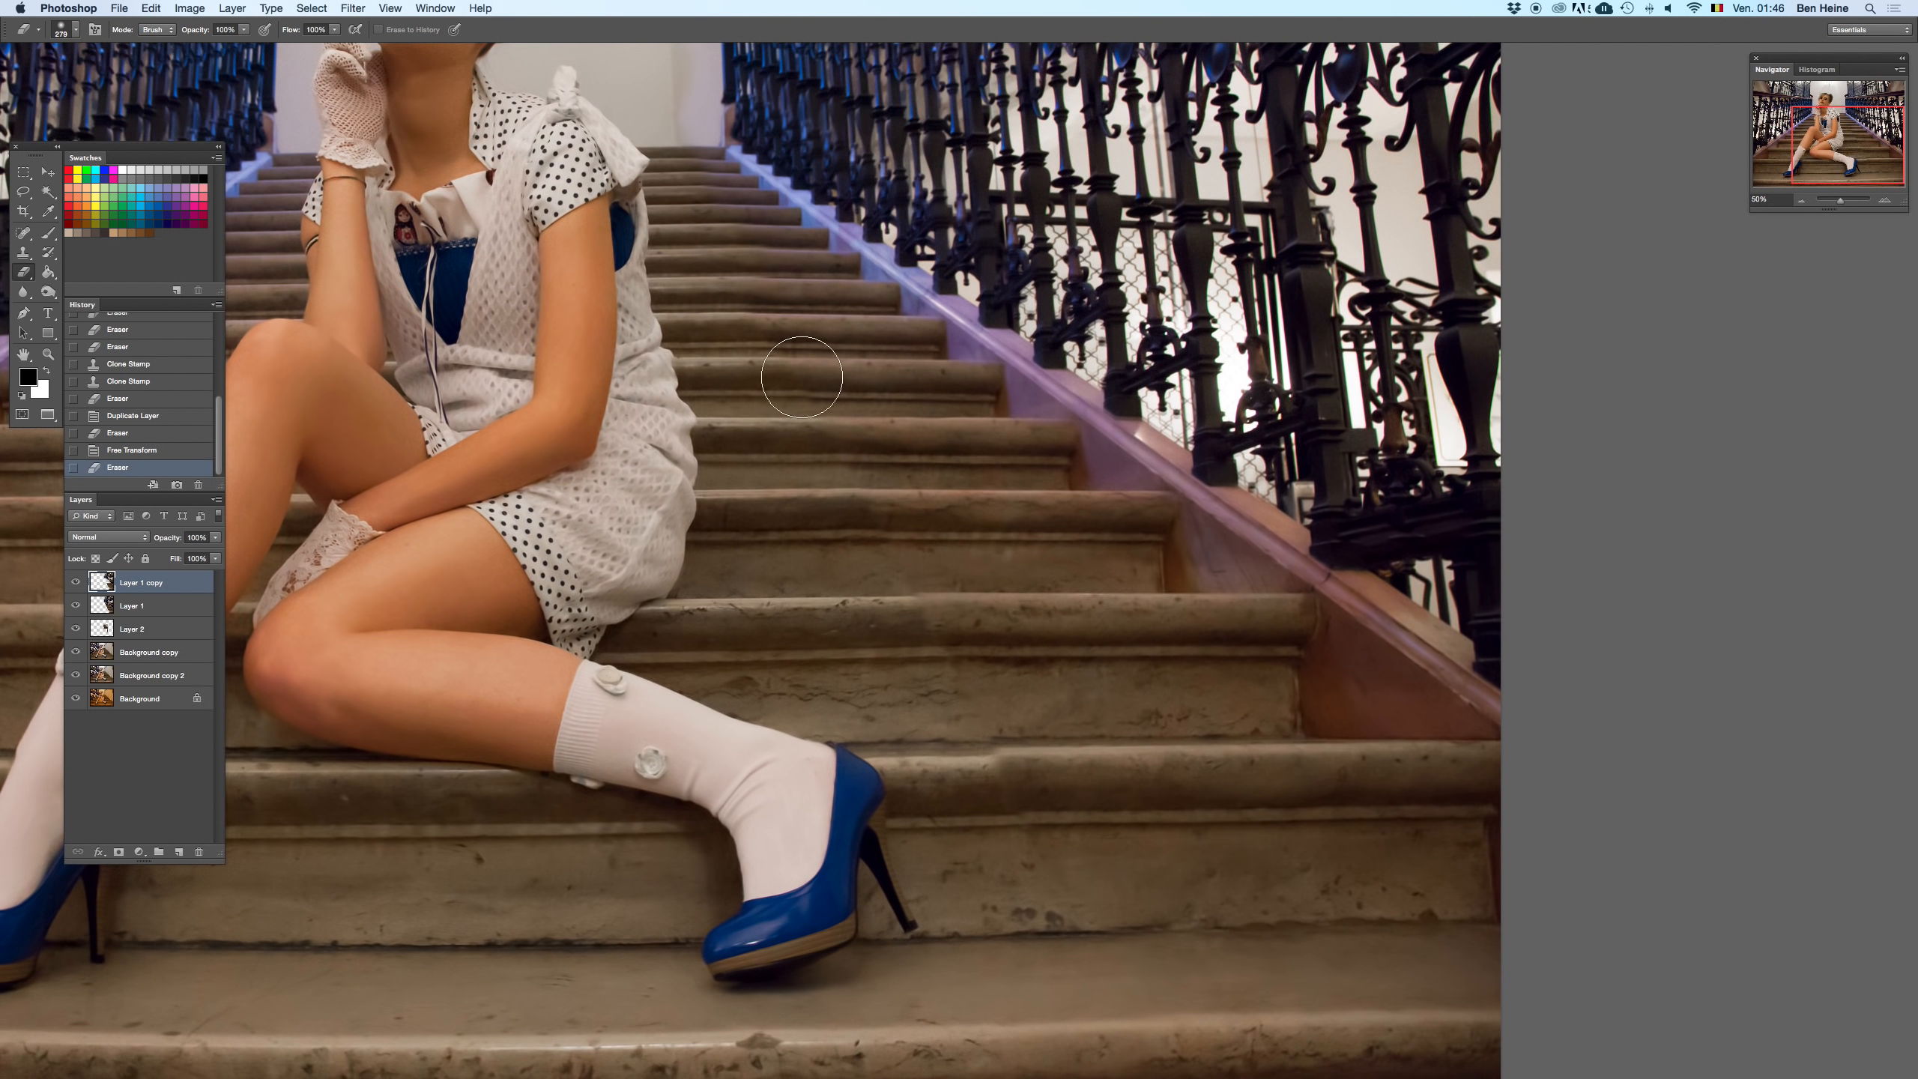
{"action": "left_click", "coordinate": [1802, 201]}
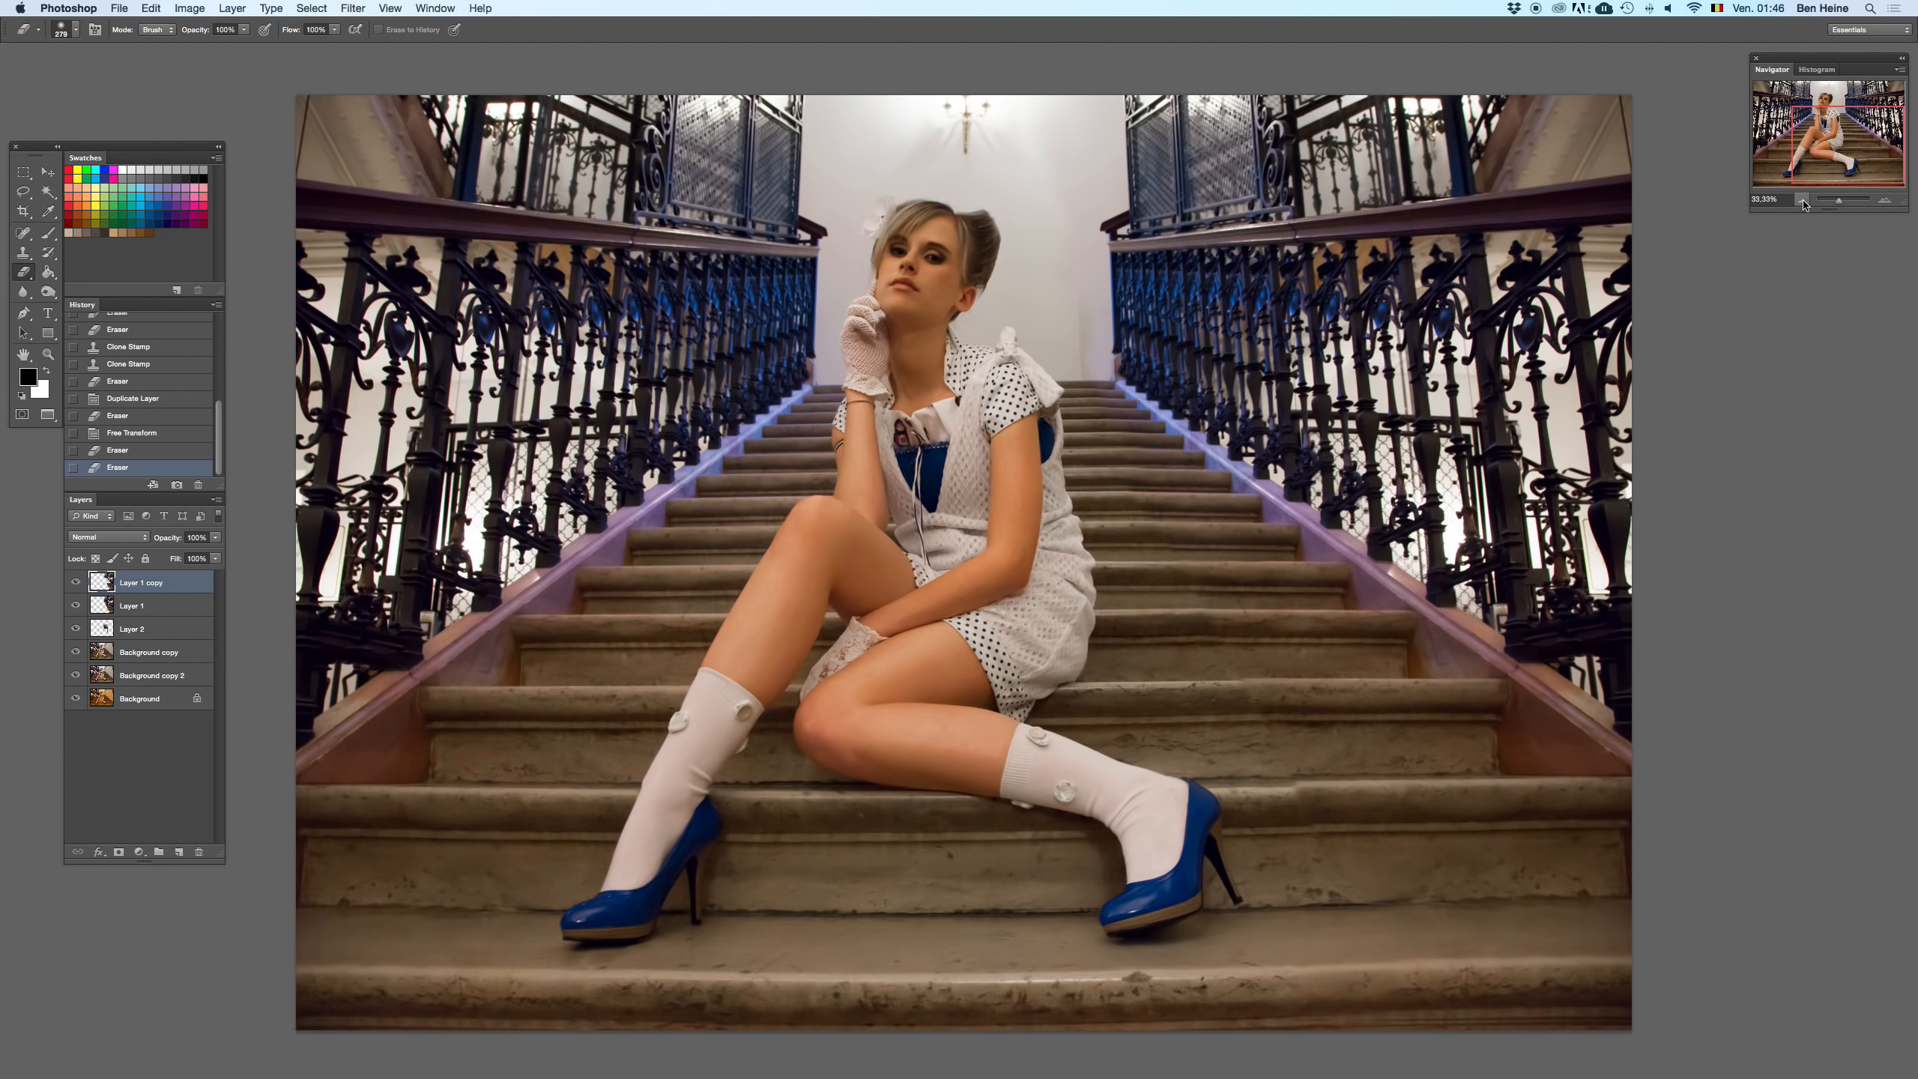
- Erase the railing area of the Layer 1 copy with a large eraser at 100% hardness
{"action": "left_click", "coordinate": [1802, 201]}
{"action": "right_click", "coordinate": [1242, 480]}
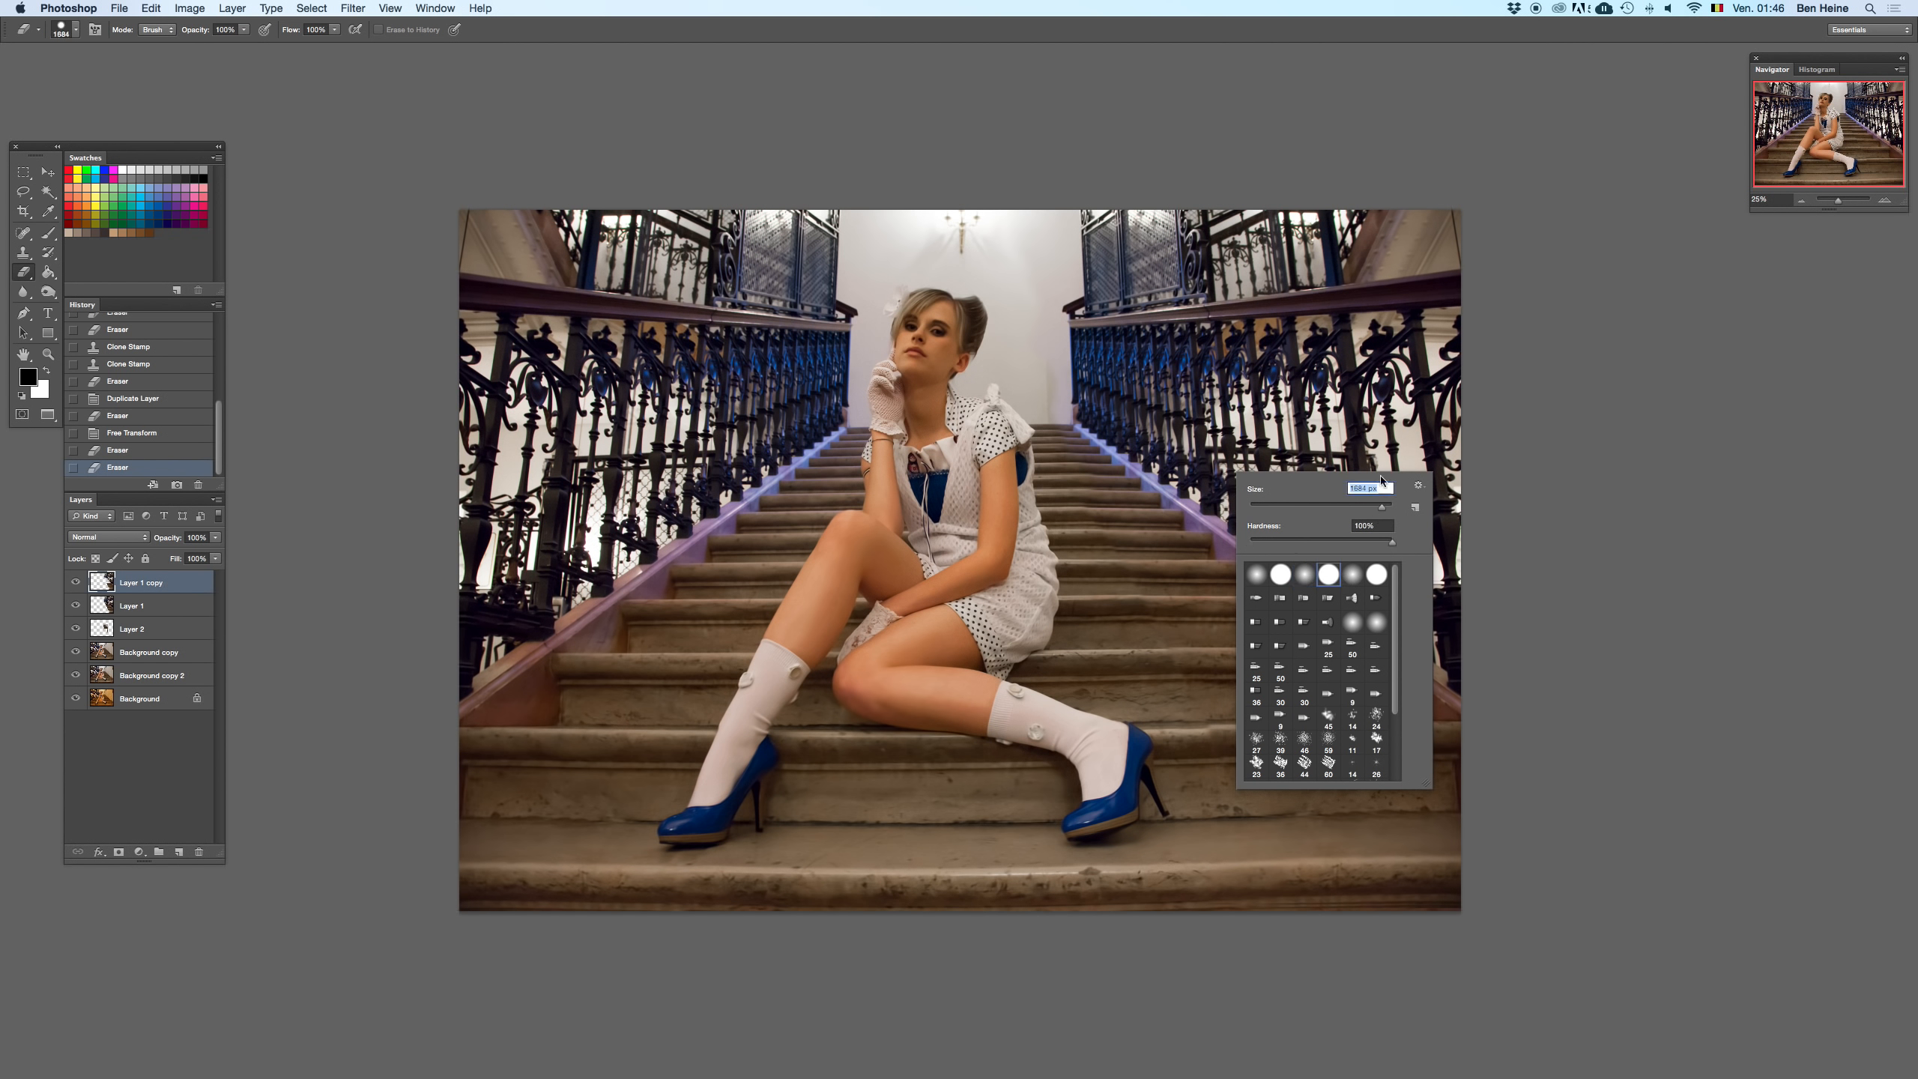
{"action": "key", "text": "Return"}
{"action": "right_click", "coordinate": [1335, 497]}
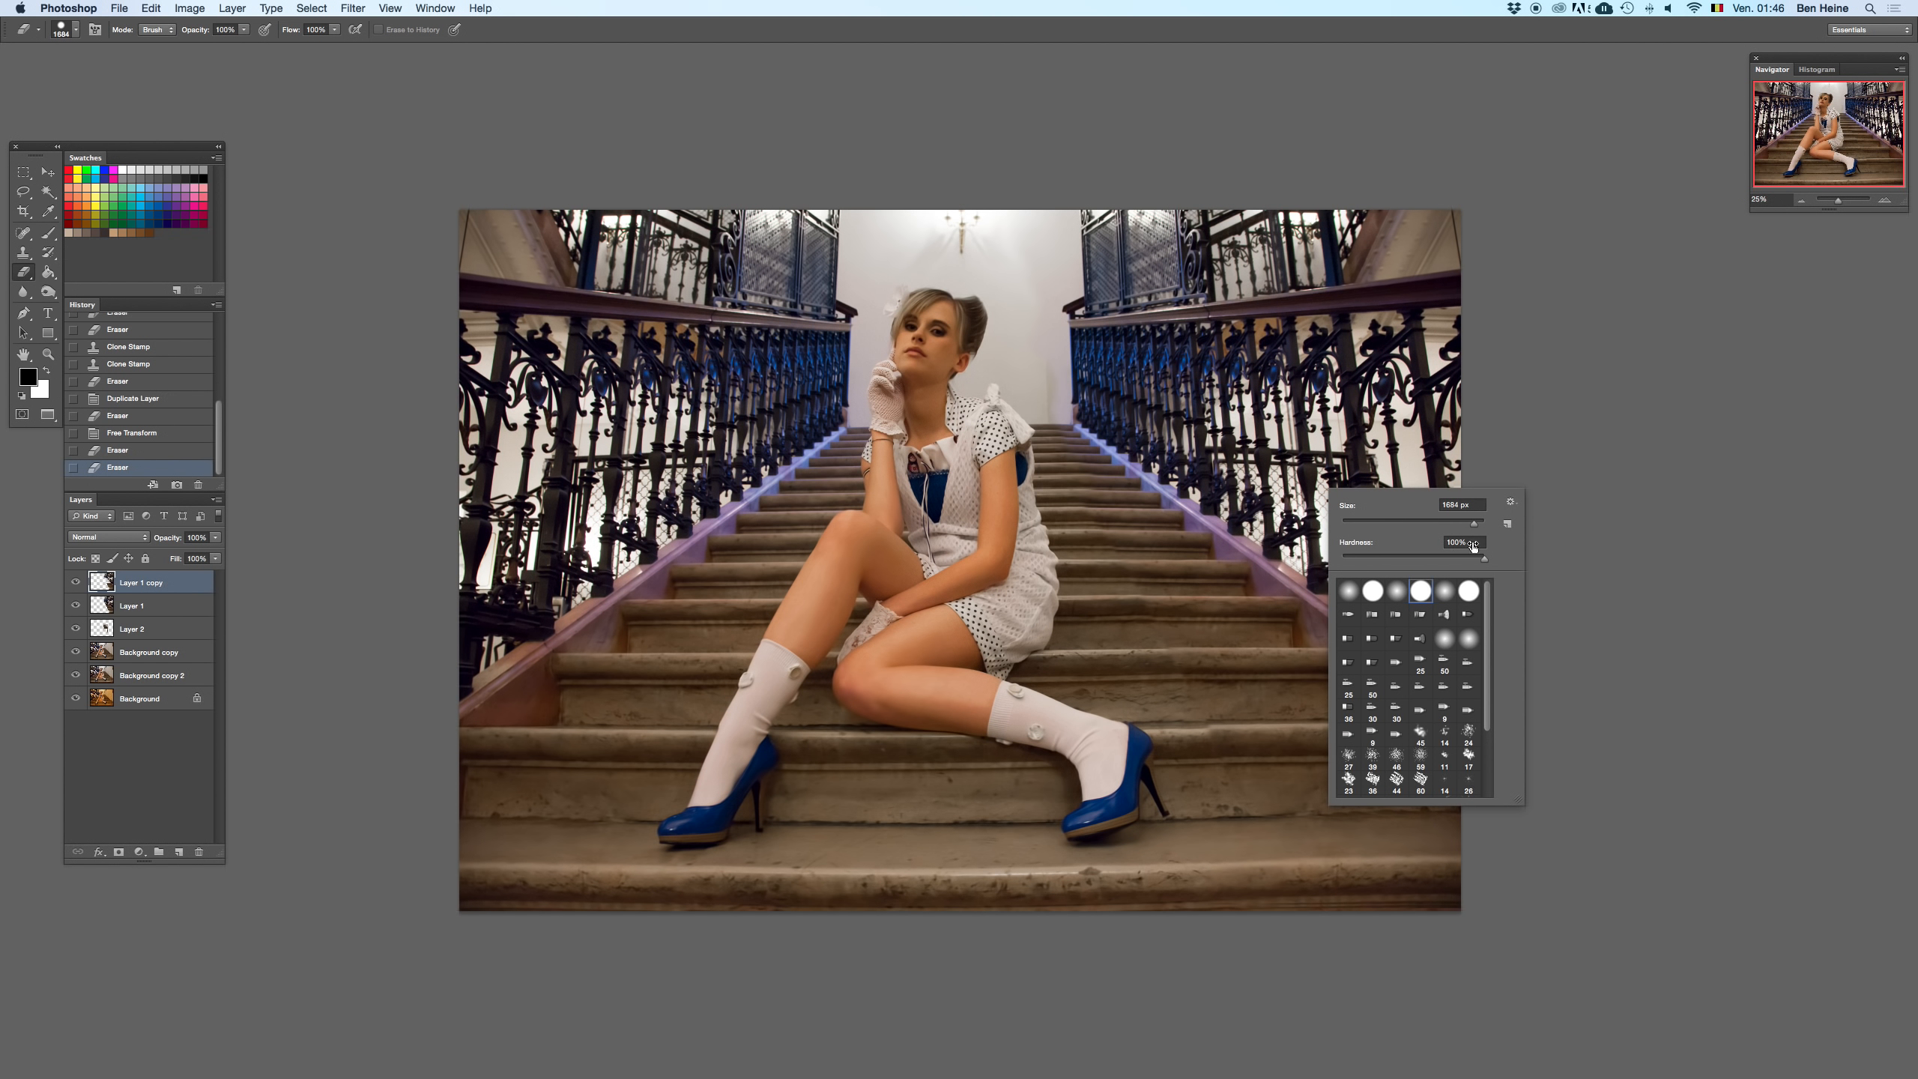
{"action": "left_click_drag", "start_coordinate": [1472, 529], "coordinate": [1463, 529]}
{"action": "key", "text": "Return"}
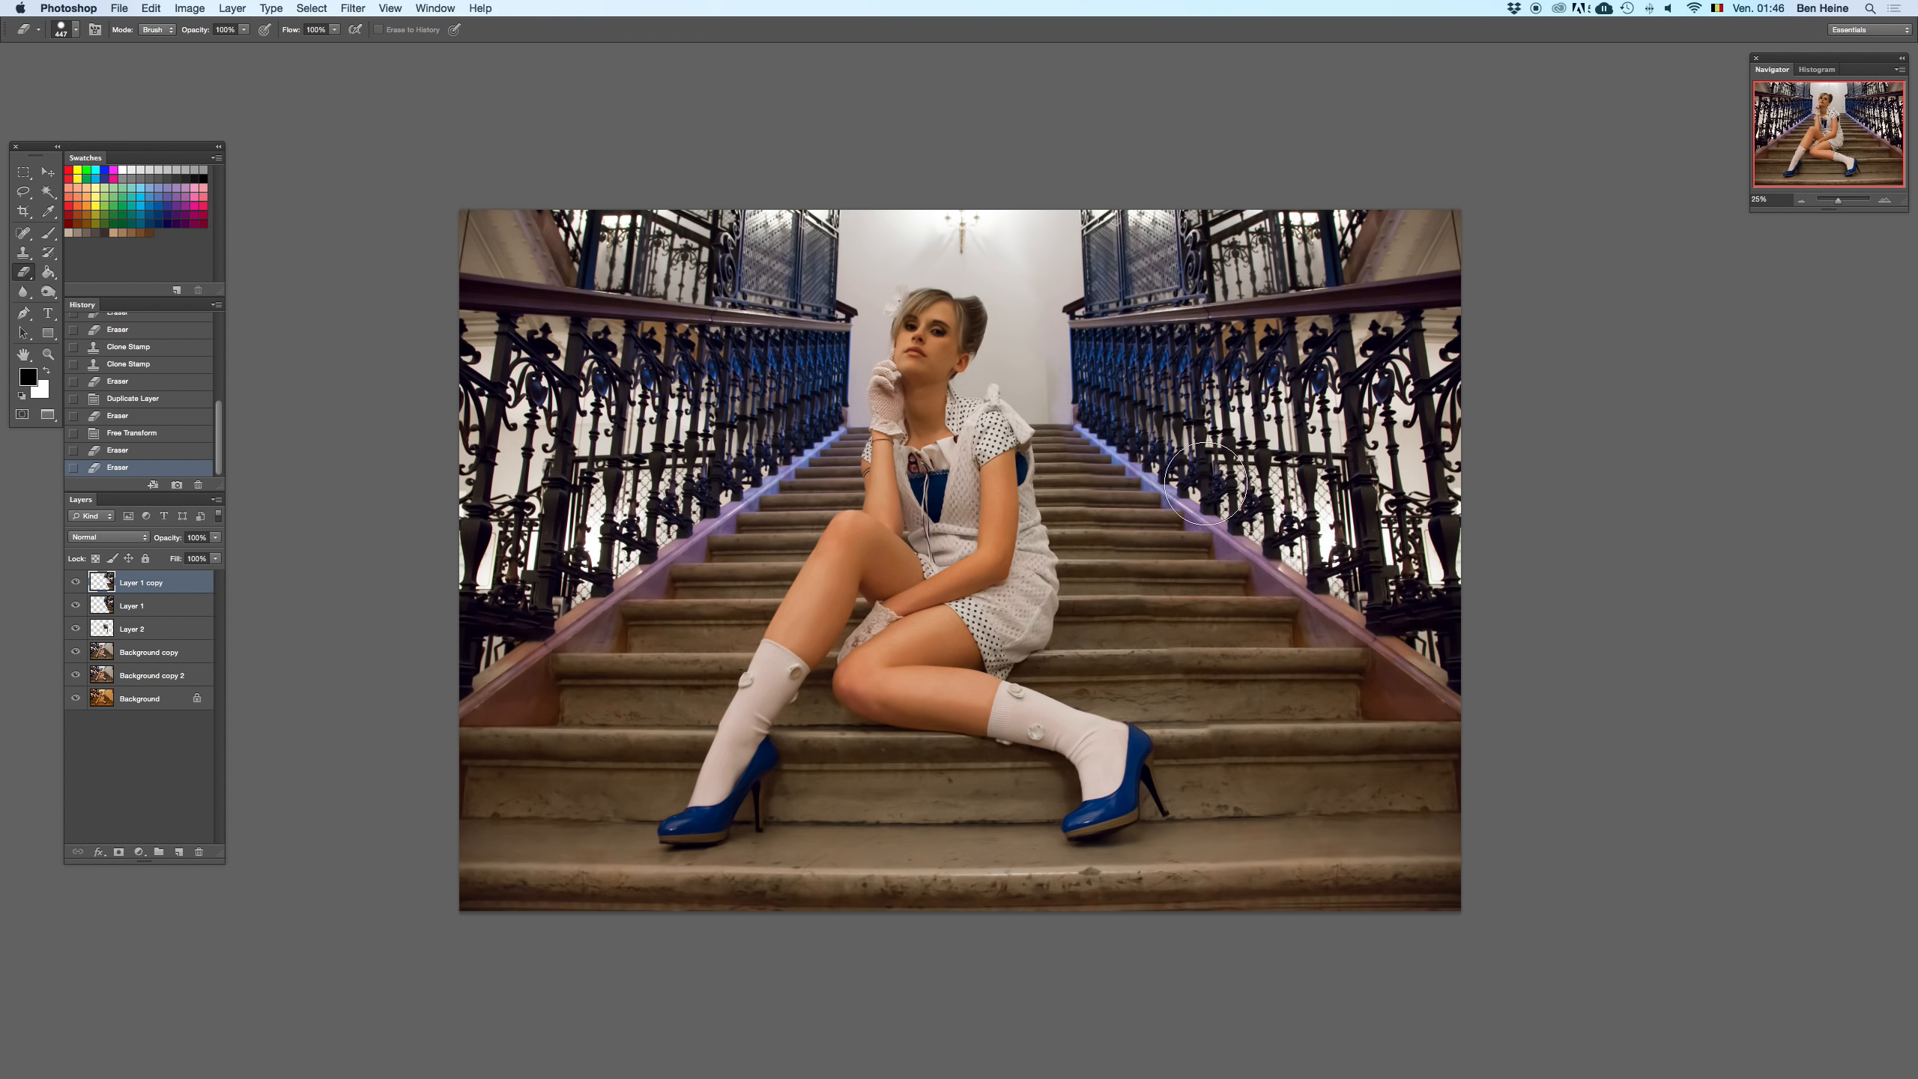
{"action": "left_click_drag", "start_coordinate": [1292, 497], "coordinate": [1351, 505]}
- Erase the Layer 1 copy around the railing base and adjoining step ends with a smaller soft eraser
{"action": "right_click", "coordinate": [1363, 463]}
{"action": "left_click", "coordinate": [1428, 567]}
{"action": "key", "text": "Return"}
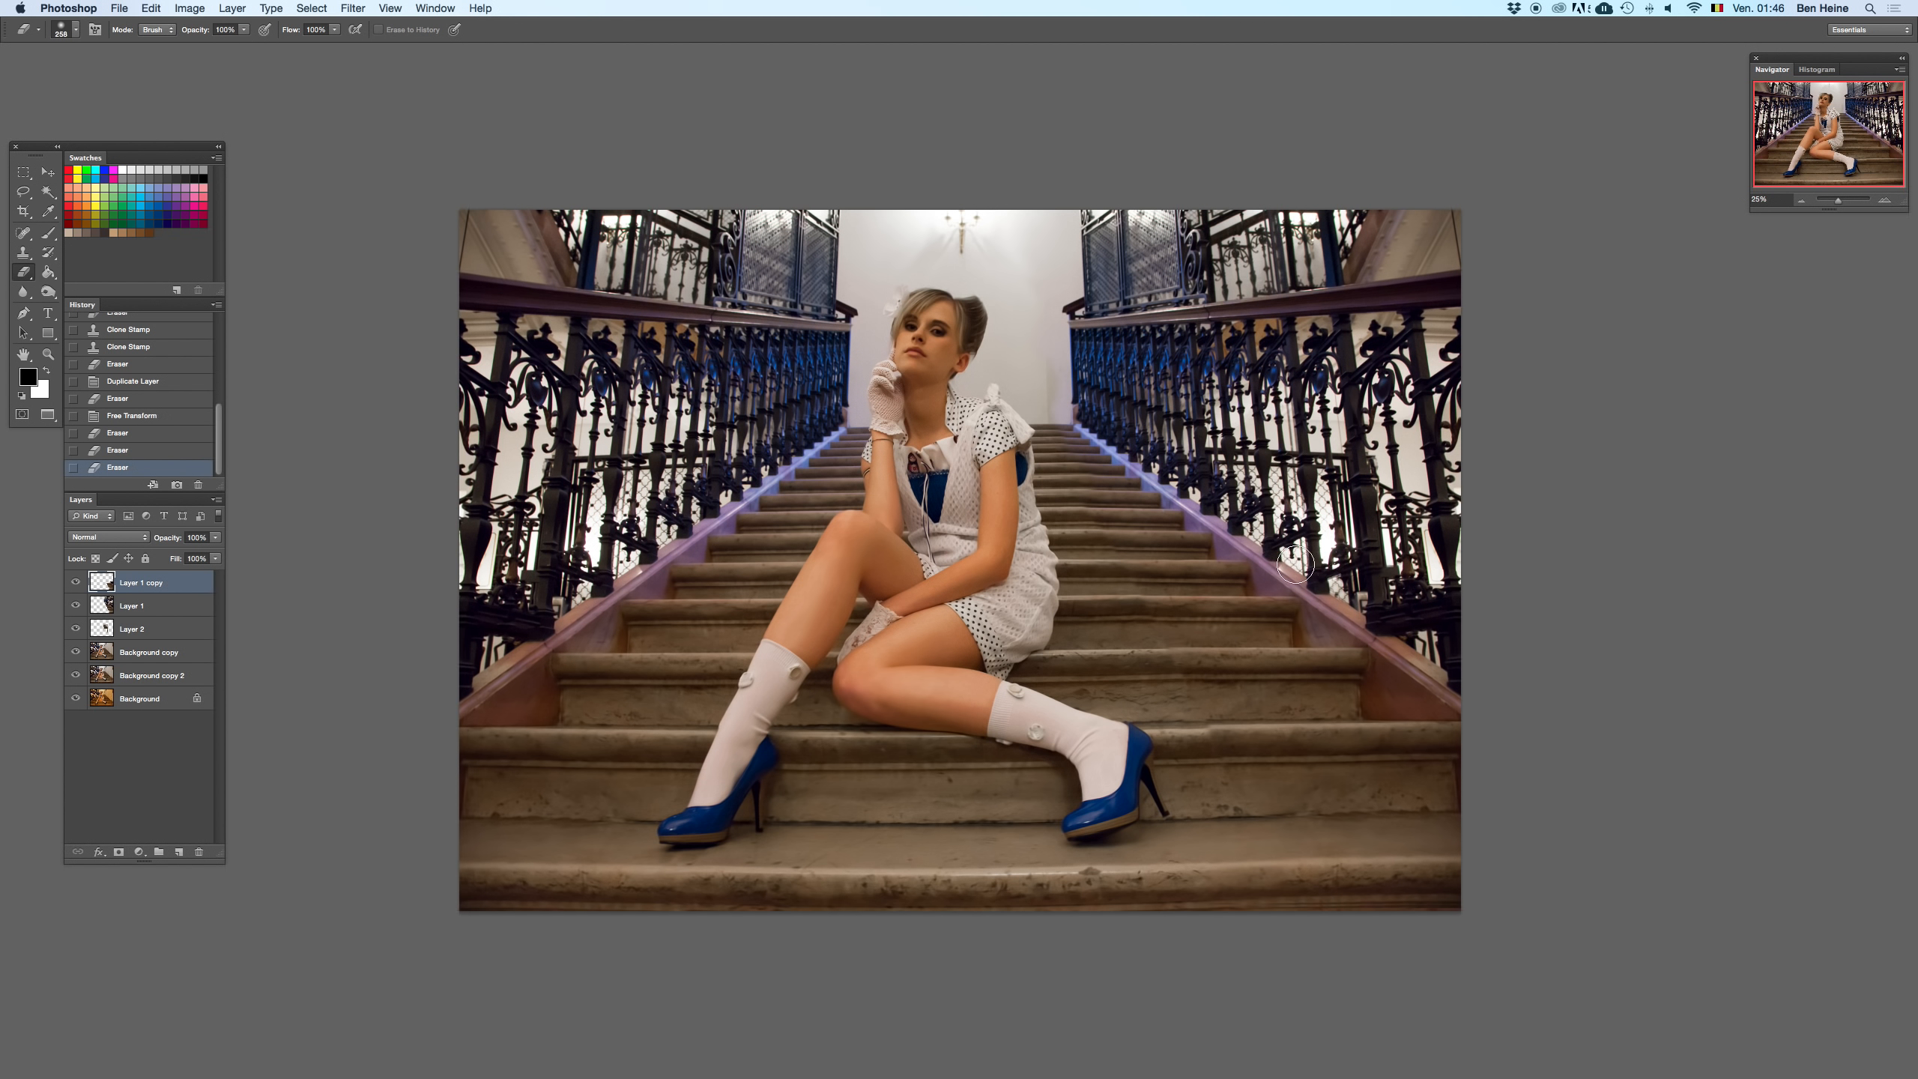
{"action": "left_click_drag", "start_coordinate": [1387, 644], "coordinate": [1461, 701]}
{"action": "left_click_drag", "start_coordinate": [1405, 590], "coordinate": [1502, 626]}
{"action": "left_click_drag", "start_coordinate": [1333, 676], "coordinate": [1265, 707]}
{"action": "key", "text": "super+z"}
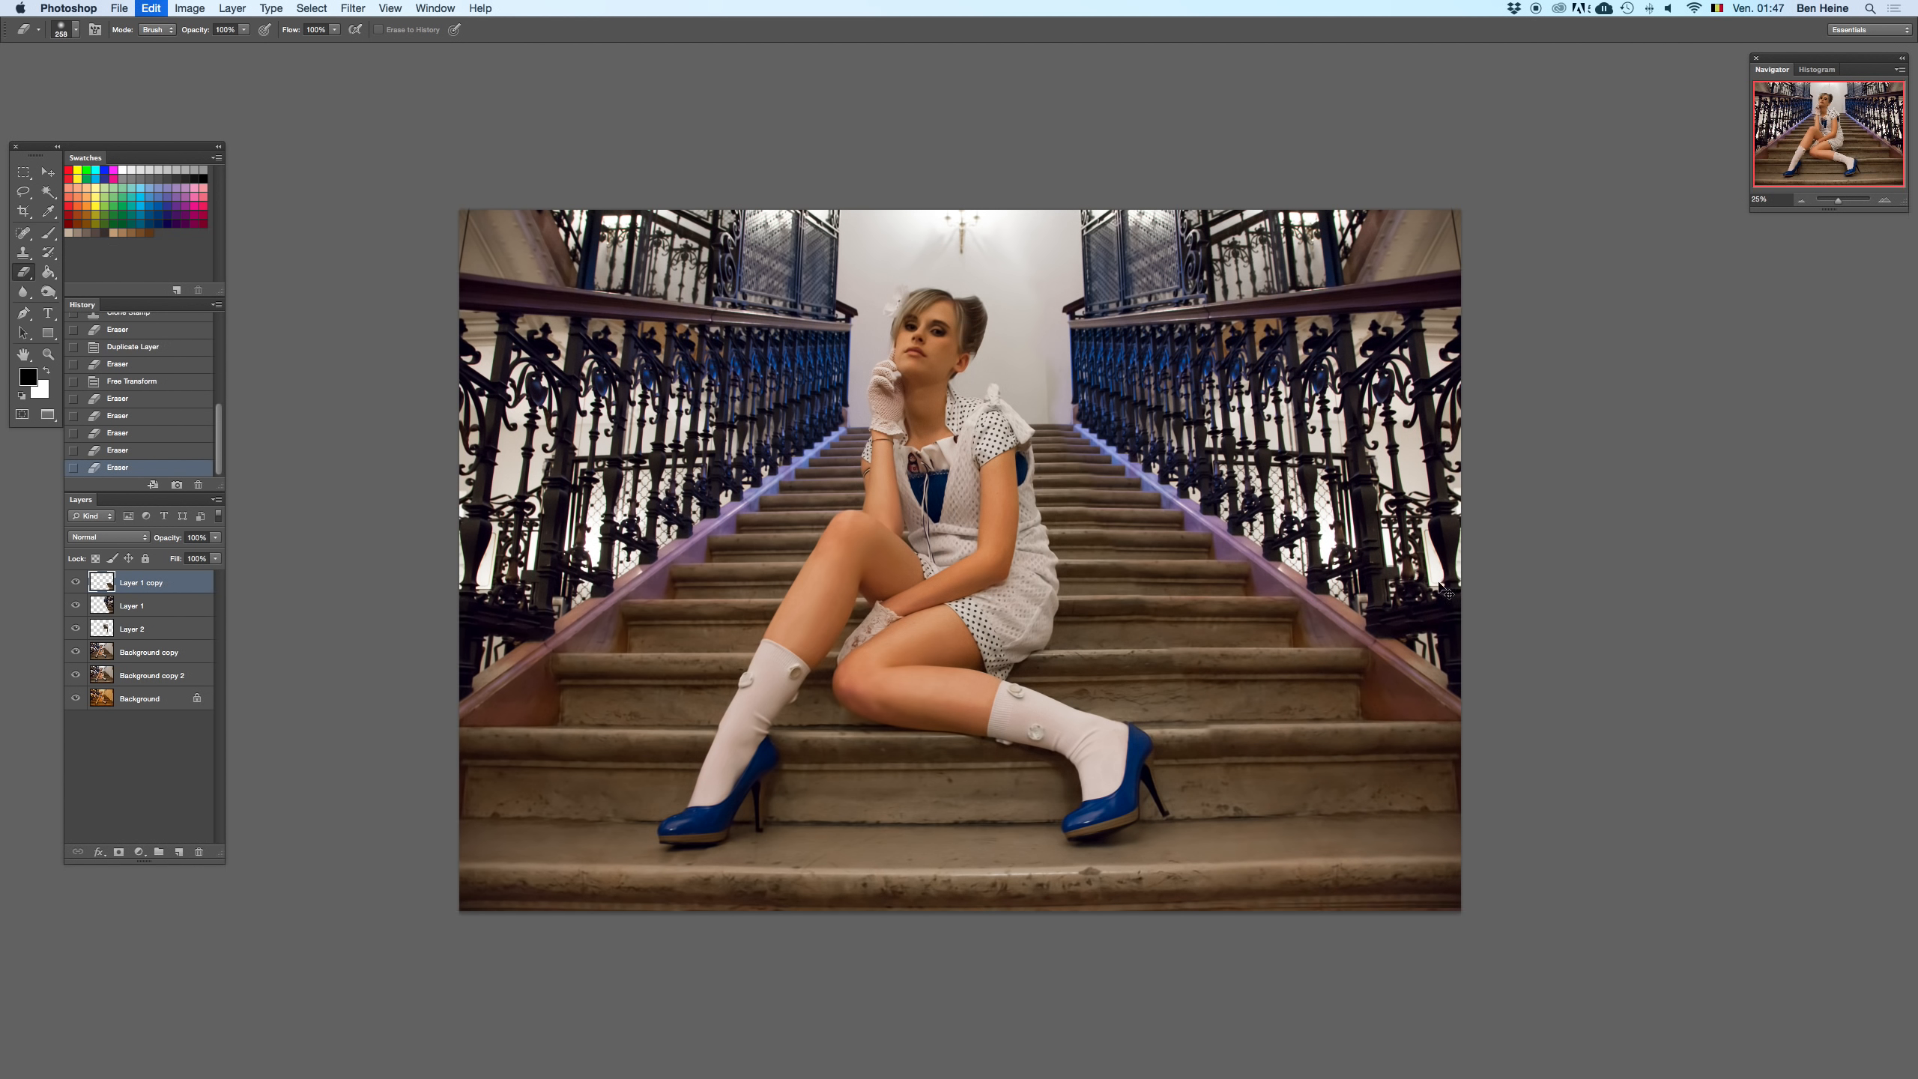
{"action": "left_click_drag", "start_coordinate": [1310, 537], "coordinate": [1309, 559]}
- Try shifting the Layer 1 copy across the lower steps toward the woman's legs, comparing before and after, and undo the move
{"action": "left_click_drag", "start_coordinate": [1275, 717], "coordinate": [813, 757]}
{"action": "key", "text": "super+z"}
{"action": "key", "text": "super+z"}
{"action": "key", "text": "super+z"}
{"action": "key", "text": "super+z"}
{"action": "key", "text": "super+z"}
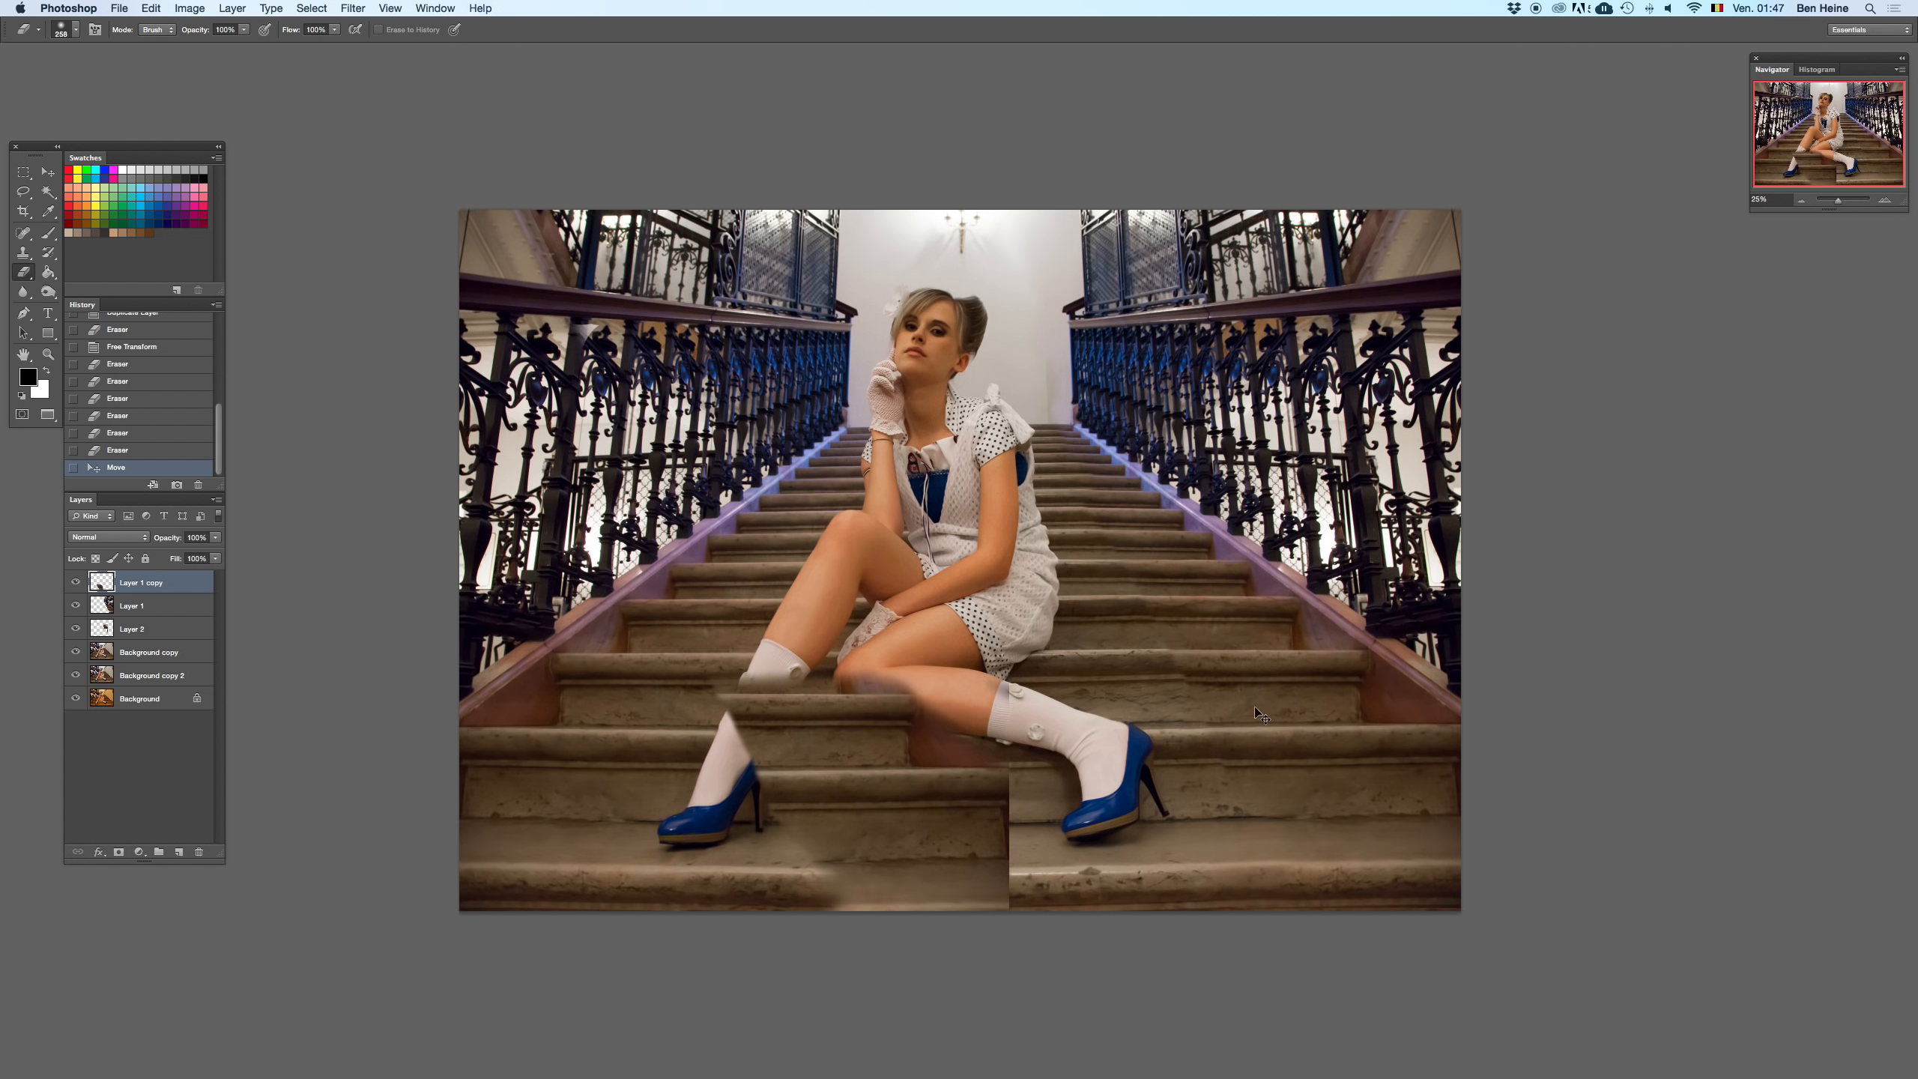
{"action": "key", "text": "super+z"}
{"action": "key", "text": "super+z"}
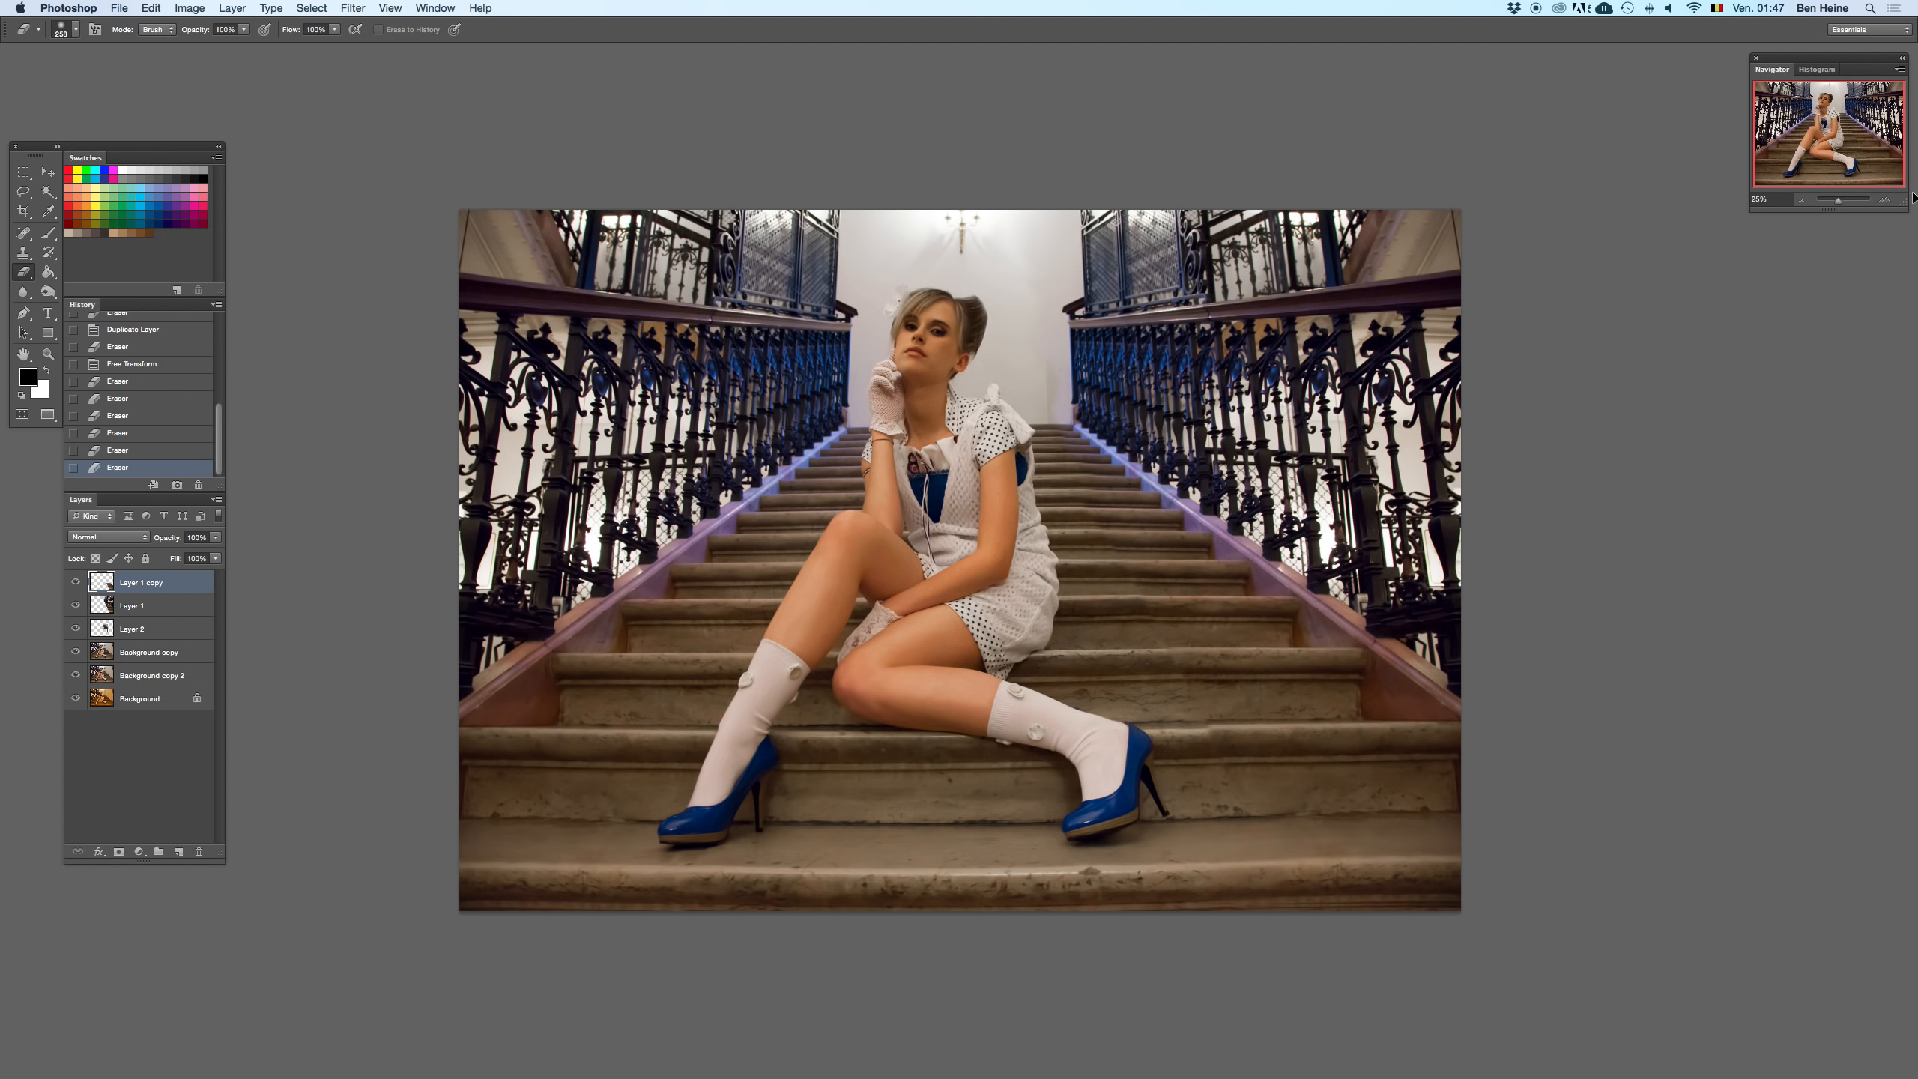
- Erase the Layer 1 copy along the step edge just below the railing base with a resized soft eraser
{"action": "left_click", "coordinate": [1885, 200]}
{"action": "left_click", "coordinate": [1885, 201]}
{"action": "left_click_drag", "start_coordinate": [1298, 677], "coordinate": [794, 323]}
{"action": "right_click", "coordinate": [985, 519]}
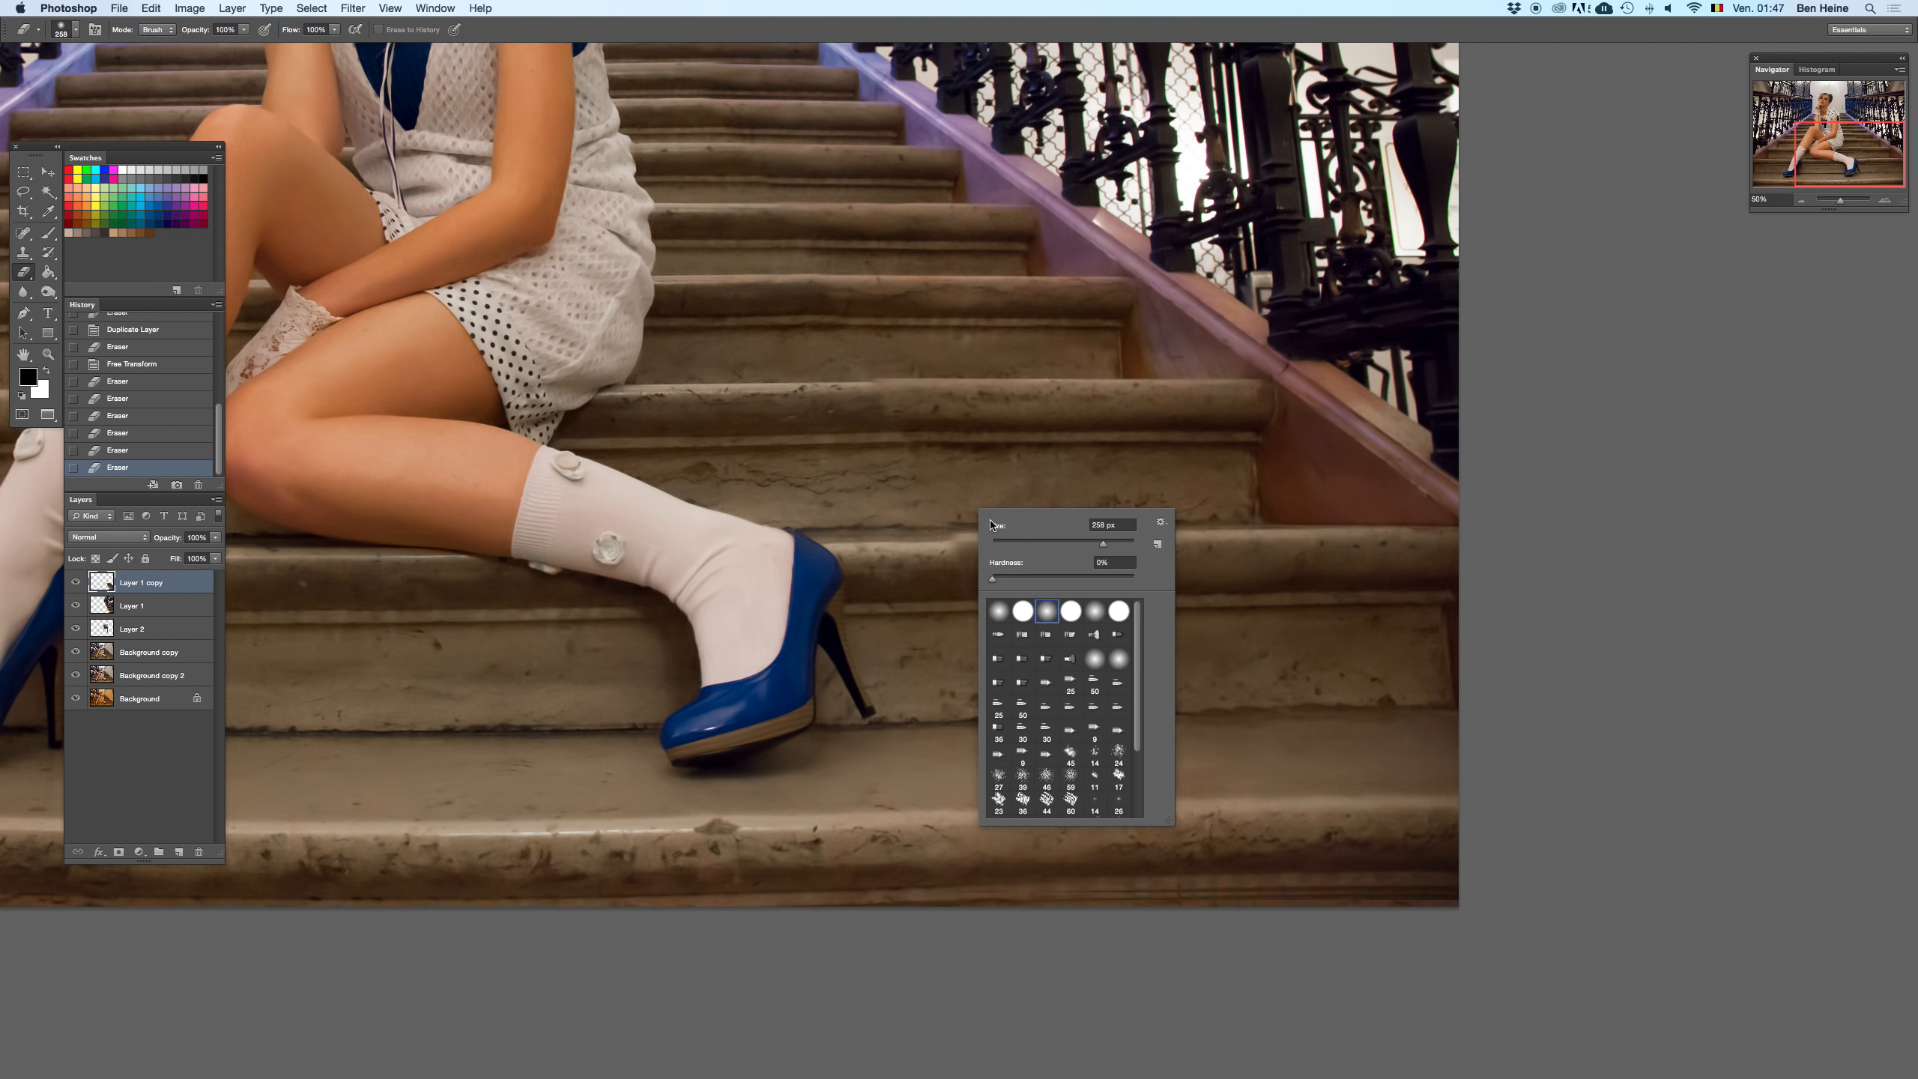
{"action": "left_click", "coordinate": [933, 525]}
{"action": "mouse_move", "coordinate": [1027, 542]}
{"action": "left_mouse_down"}
{"action": "mouse_move", "coordinate": [1005, 542]}
{"action": "mouse_move", "coordinate": [1079, 540]}
{"action": "left_mouse_up"}
{"action": "key", "text": "super+z"}
{"action": "left_click_drag", "start_coordinate": [959, 530], "coordinate": [1283, 534]}
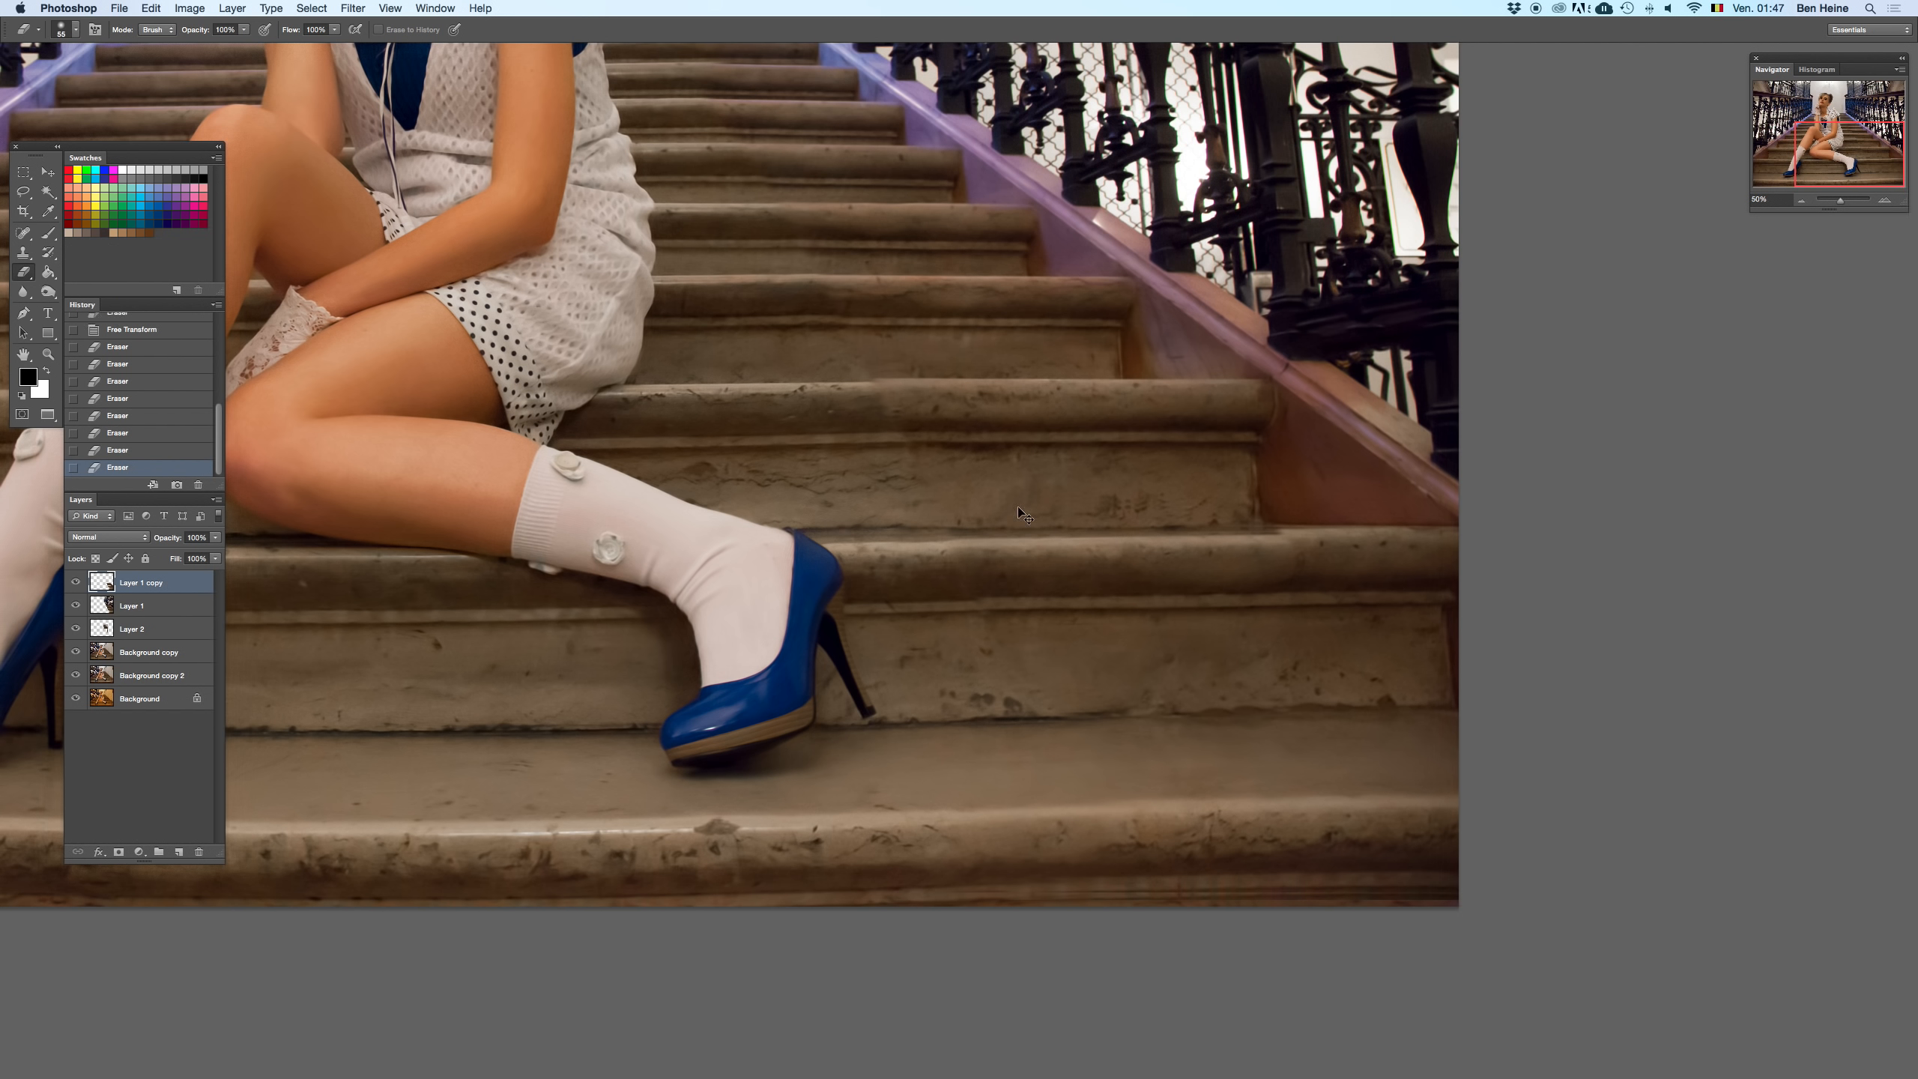
{"action": "left_click_drag", "start_coordinate": [1287, 541], "coordinate": [1379, 537]}
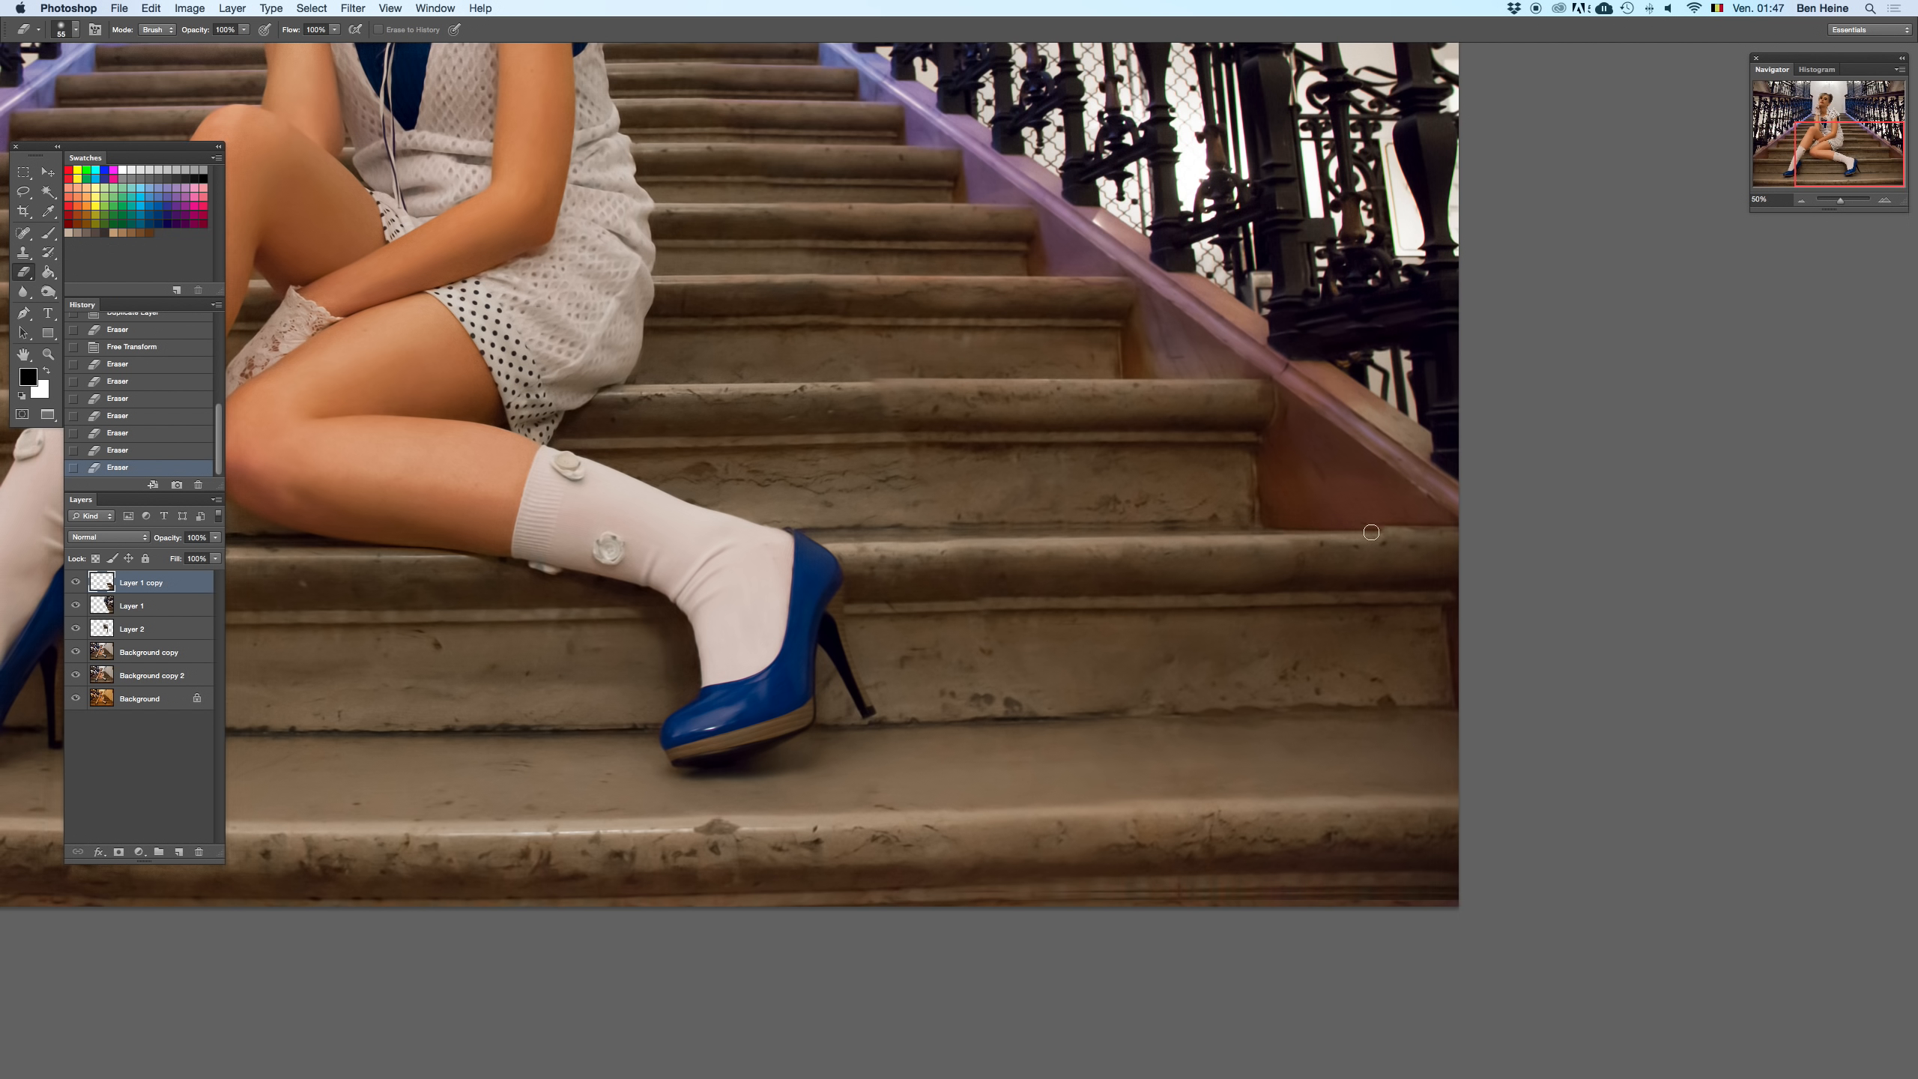
{"action": "key", "text": "super+z"}
{"action": "left_click_drag", "start_coordinate": [1250, 538], "coordinate": [1293, 534]}
{"action": "left_click_drag", "start_coordinate": [1304, 543], "coordinate": [1299, 542]}
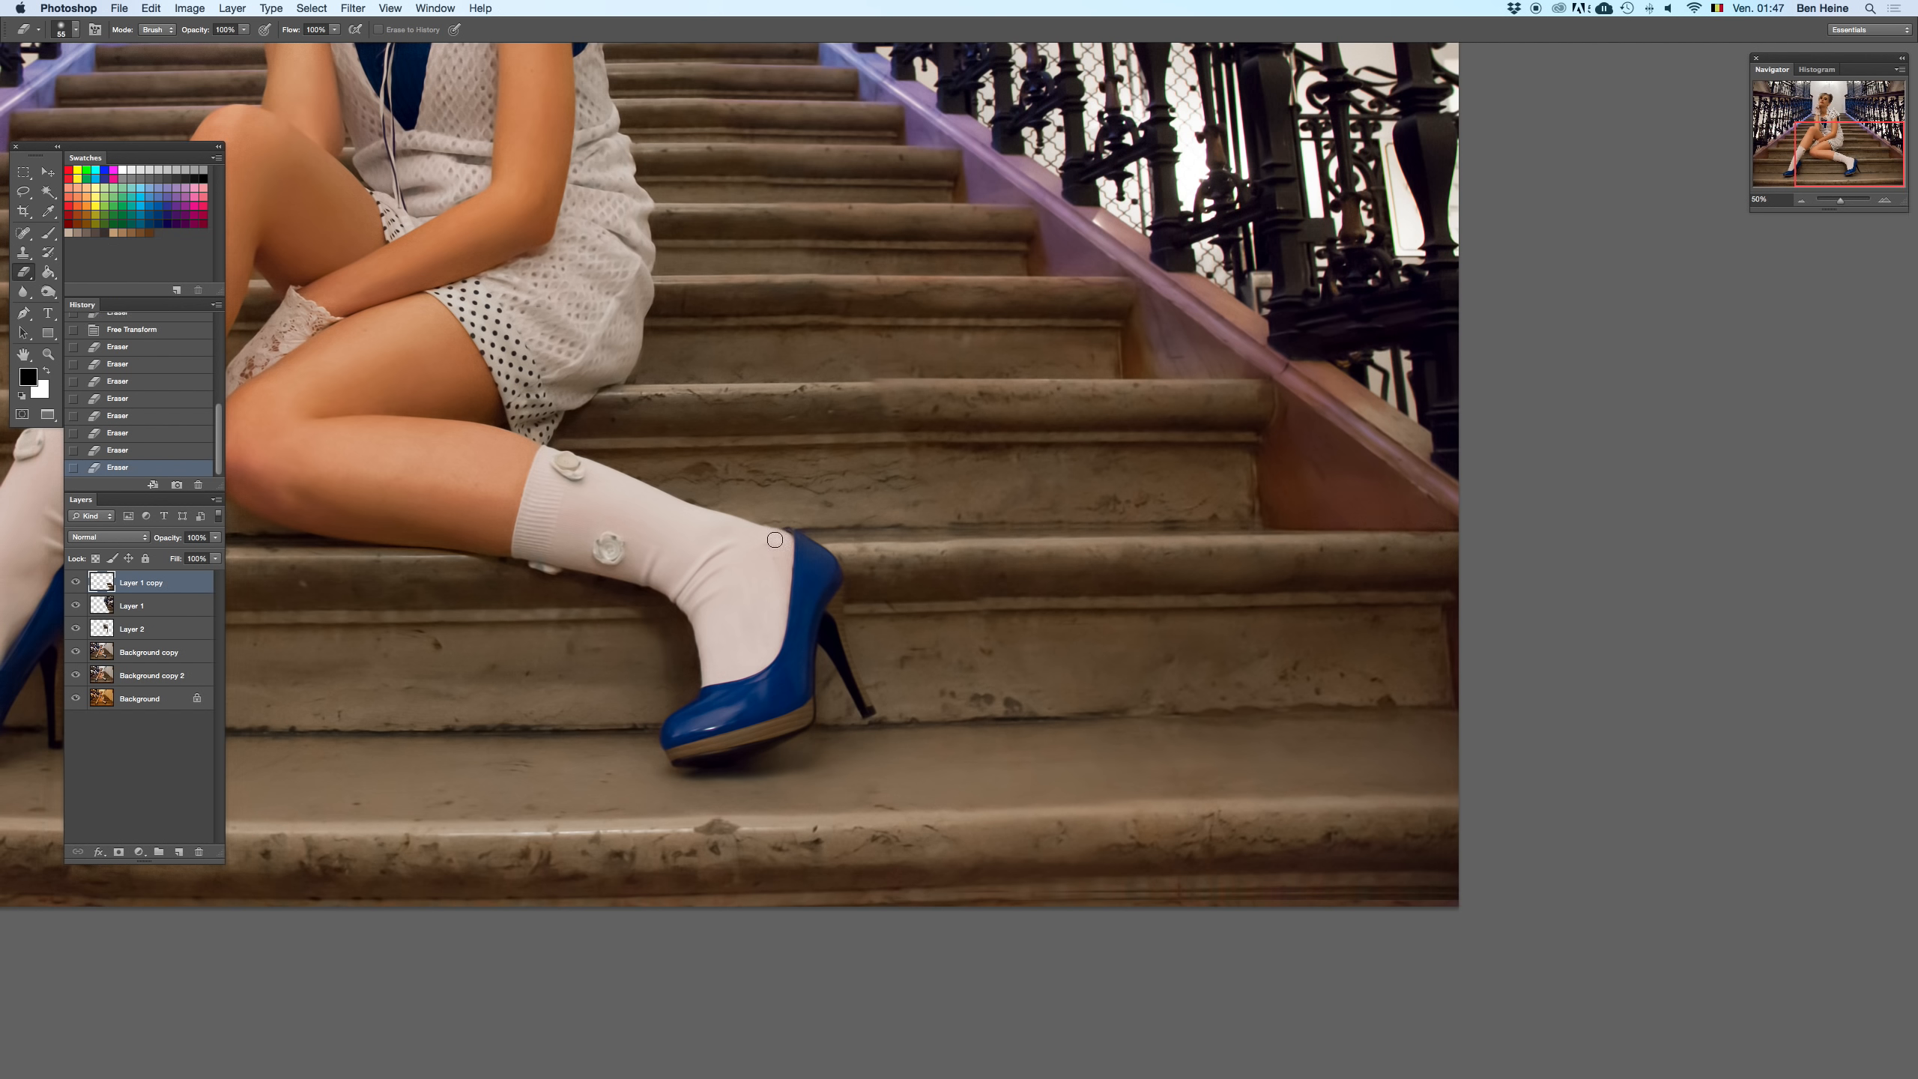
- Erase the Layer 1 copy seam along the same step edge between the blue heel and the railing base, undoing unwanted strokes
{"action": "left_click_drag", "start_coordinate": [962, 522], "coordinate": [1179, 522]}
{"action": "key", "text": "super+z"}
{"action": "mouse_move", "coordinate": [893, 522]}
{"action": "left_mouse_down"}
{"action": "mouse_move", "coordinate": [1139, 507]}
{"action": "mouse_move", "coordinate": [1122, 534]}
{"action": "left_mouse_up"}
{"action": "key", "text": "super+z"}
{"action": "right_click", "coordinate": [1076, 502]}
{"action": "left_click", "coordinate": [1025, 520]}
{"action": "key", "text": "super+z"}
{"action": "left_click_drag", "start_coordinate": [954, 522], "coordinate": [1055, 522]}
- Clone-stamp the seam along the step edge above the blue heel with a small soft brush
{"action": "key", "text": "s"}
{"action": "right_click", "coordinate": [1057, 505]}
{"action": "left_click_drag", "start_coordinate": [1079, 534], "coordinate": [1043, 525]}
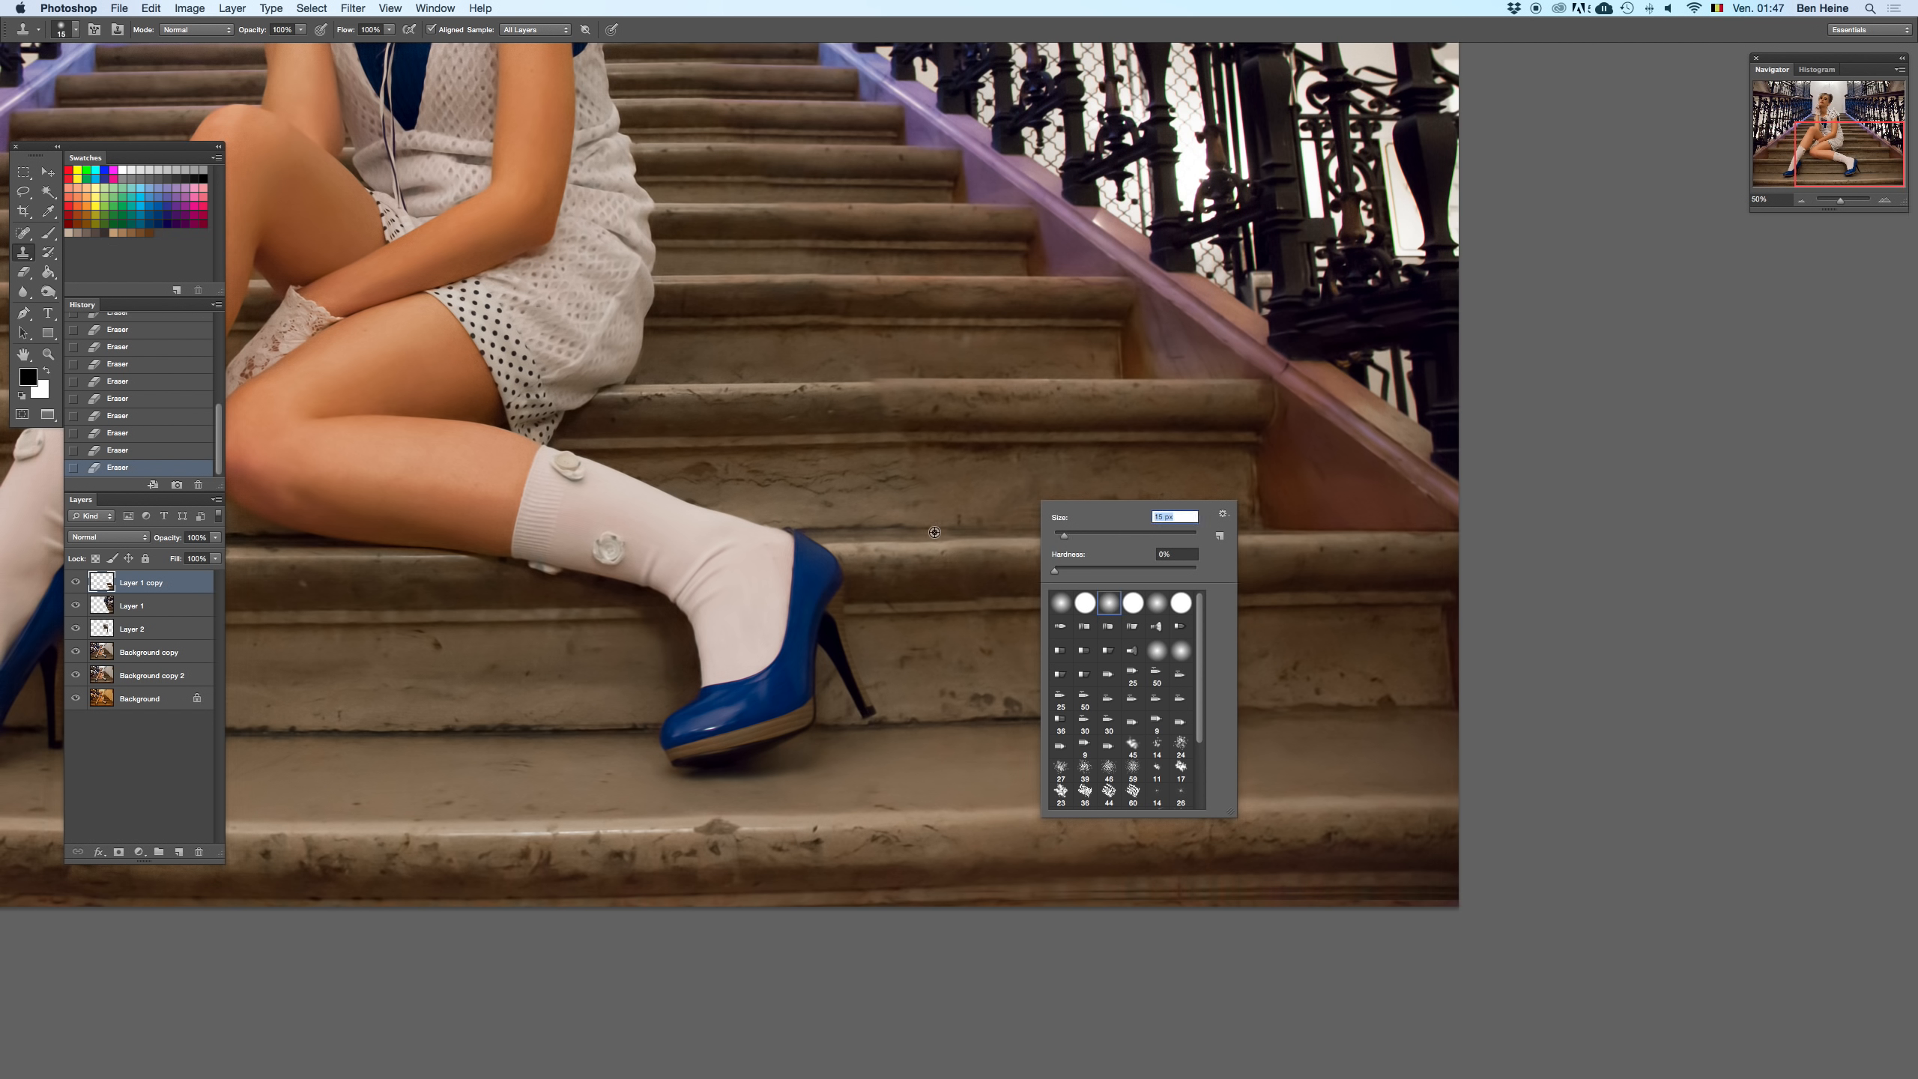
{"action": "key", "text": "Return"}
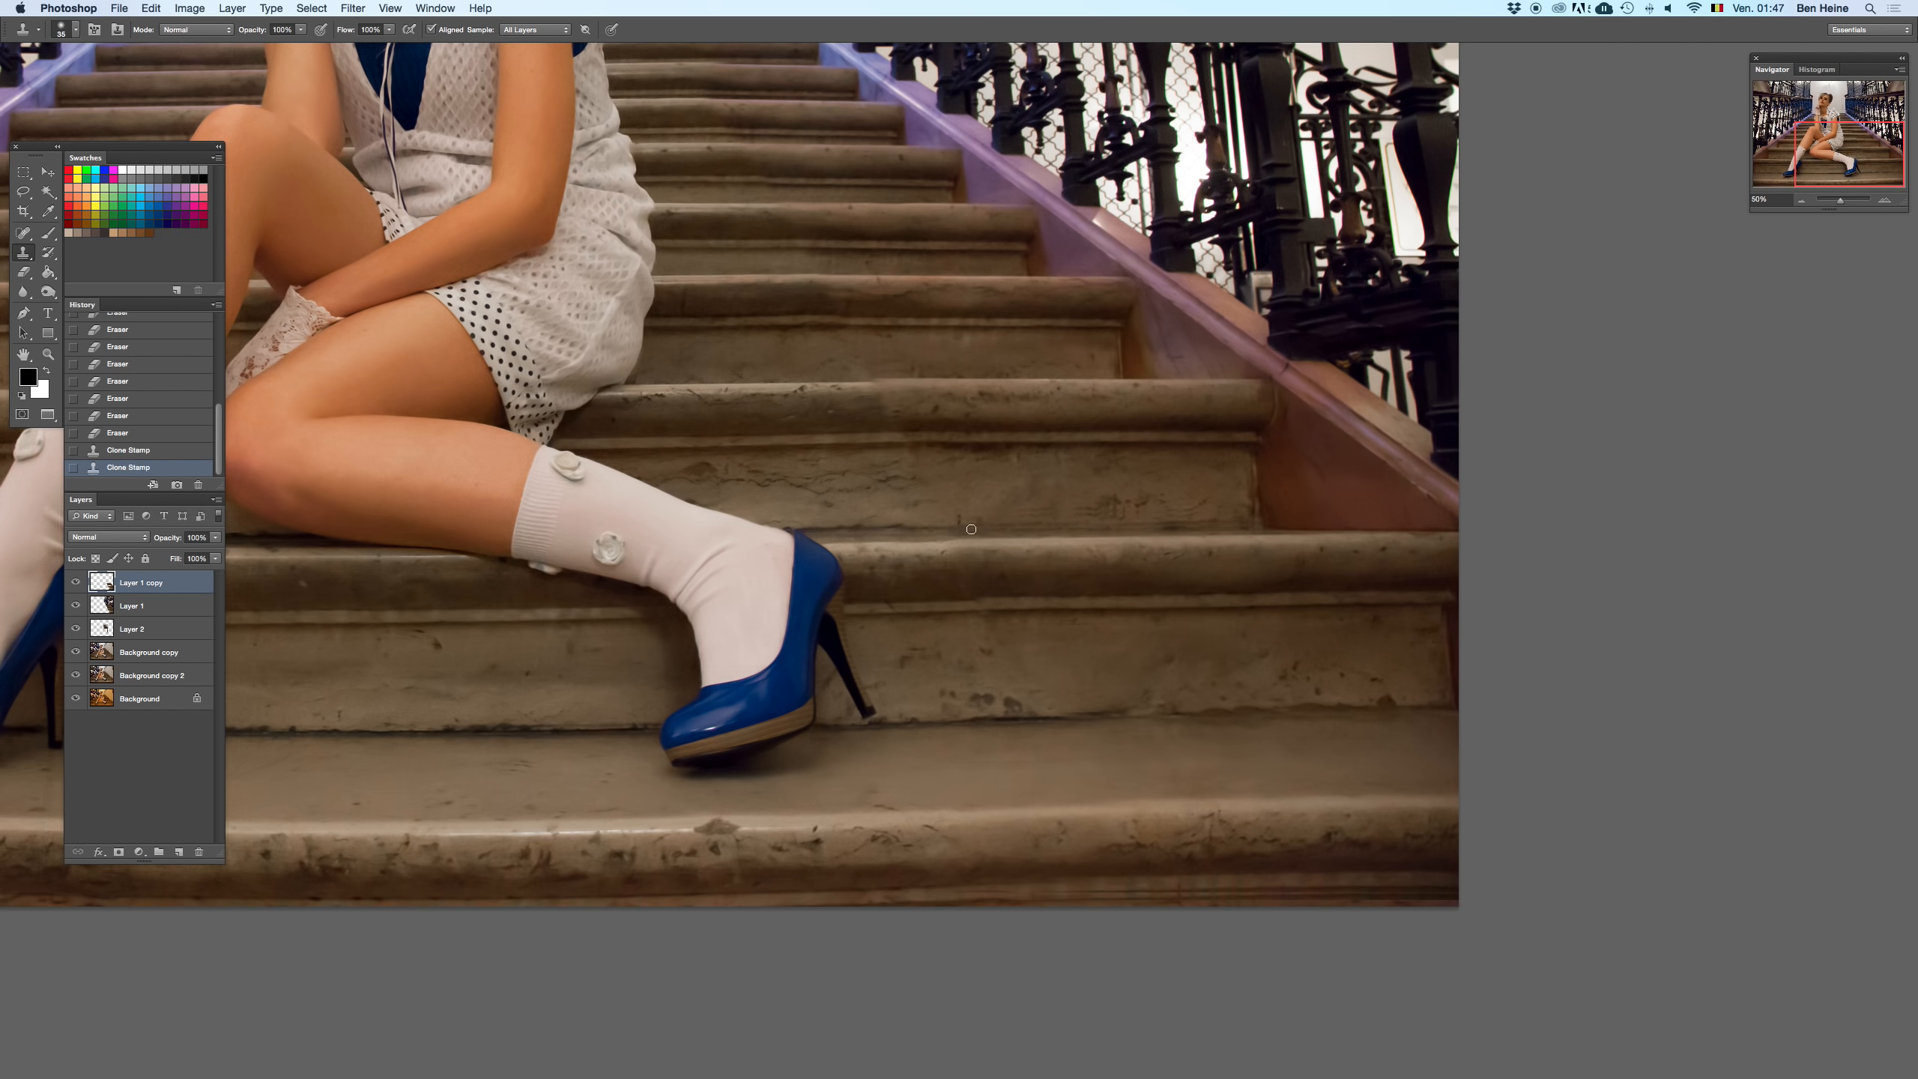
- Clone-stamp the seam where the riser meets the next step up, beside the dress hem, adjusting the brush size
{"action": "scroll", "coordinate": [1148, 524], "scroll_direction": "up", "scroll_amount": 3}
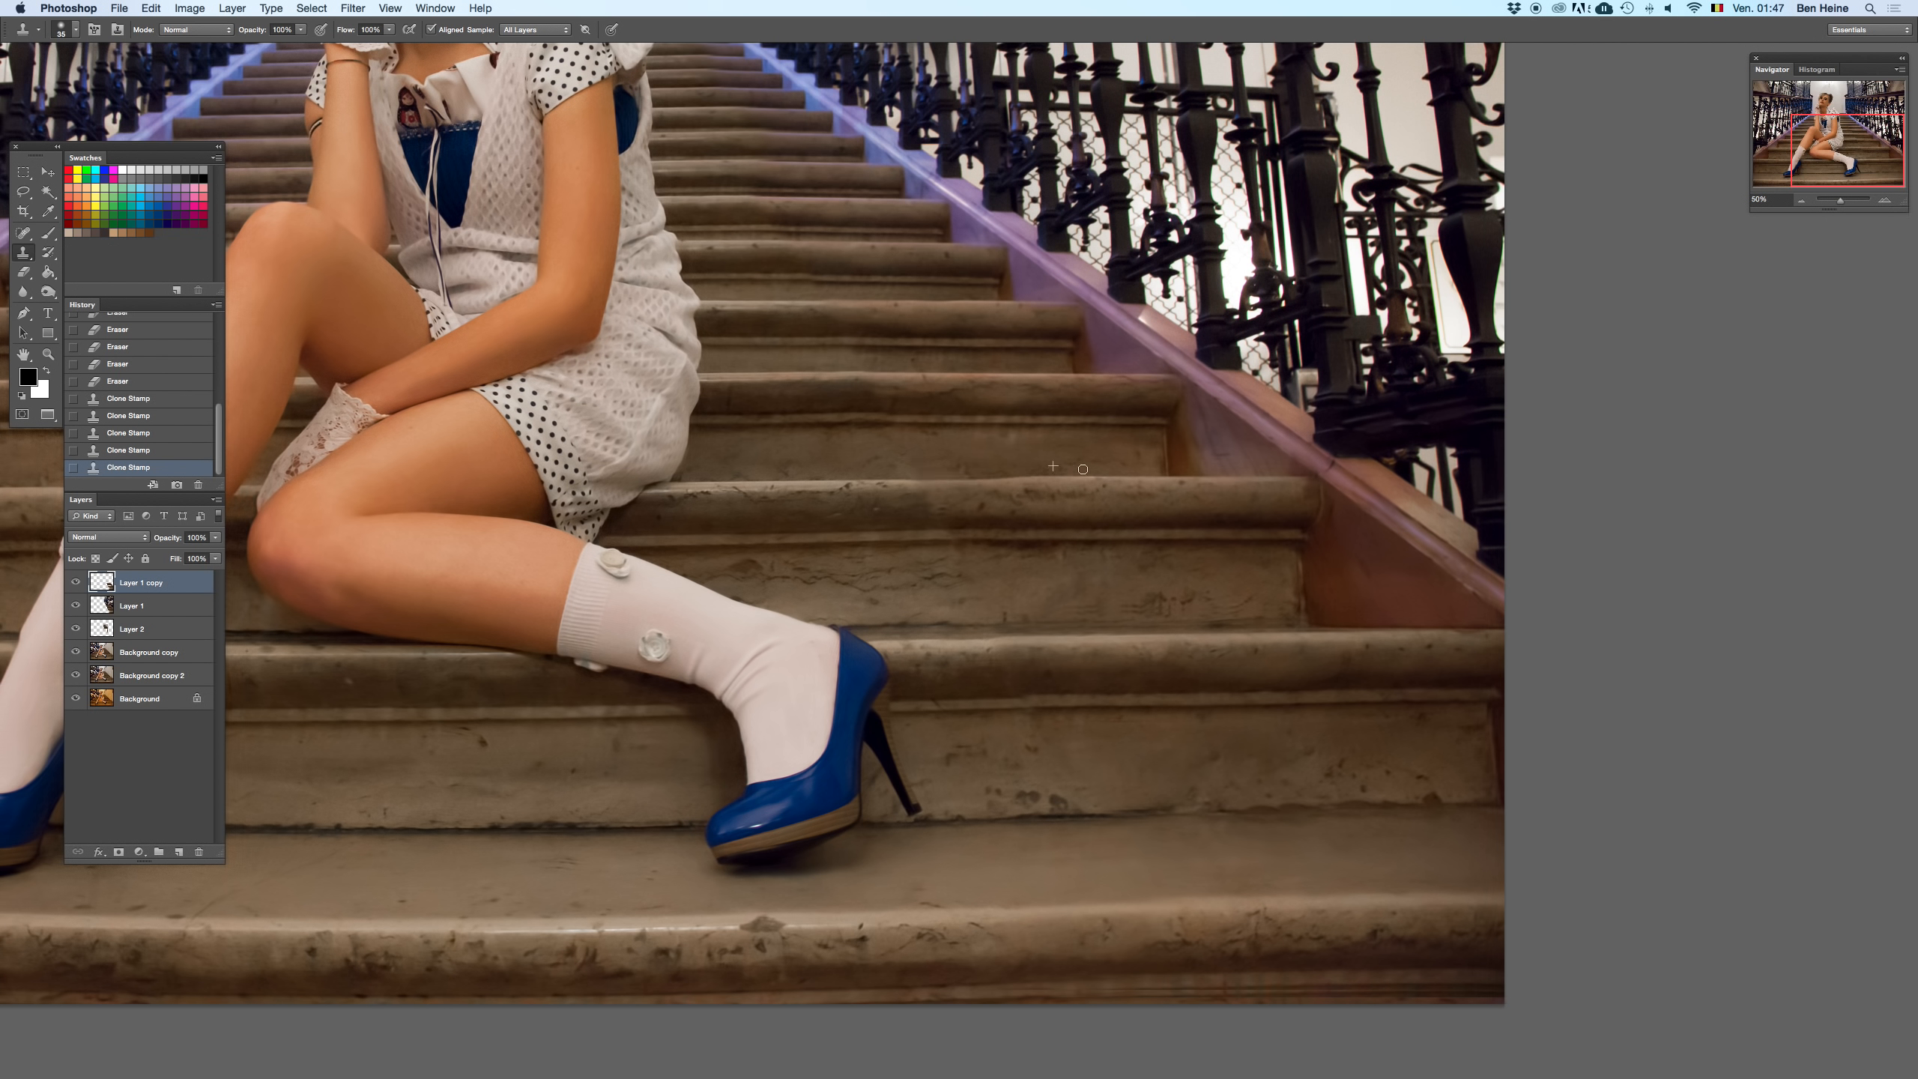
{"action": "mouse_move", "coordinate": [922, 475]}
{"action": "left_mouse_down"}
{"action": "mouse_move", "coordinate": [1087, 475]}
{"action": "mouse_move", "coordinate": [1040, 473]}
{"action": "left_mouse_up"}
{"action": "key", "text": "super+z"}
{"action": "mouse_move", "coordinate": [910, 483]}
{"action": "left_mouse_down"}
{"action": "mouse_move", "coordinate": [1067, 469]}
{"action": "mouse_move", "coordinate": [1002, 490]}
{"action": "left_mouse_up"}
{"action": "key", "text": "super+z"}
{"action": "right_click", "coordinate": [957, 472]}
{"action": "left_click", "coordinate": [1063, 557]}
{"action": "left_click", "coordinate": [904, 462]}
{"action": "left_click_drag", "start_coordinate": [1030, 476], "coordinate": [1029, 477]}
- Clone clean stone over the face of the following higher step beside the dress with a resized soft brush
{"action": "scroll", "coordinate": [1012, 490], "scroll_direction": "up", "scroll_amount": 3}
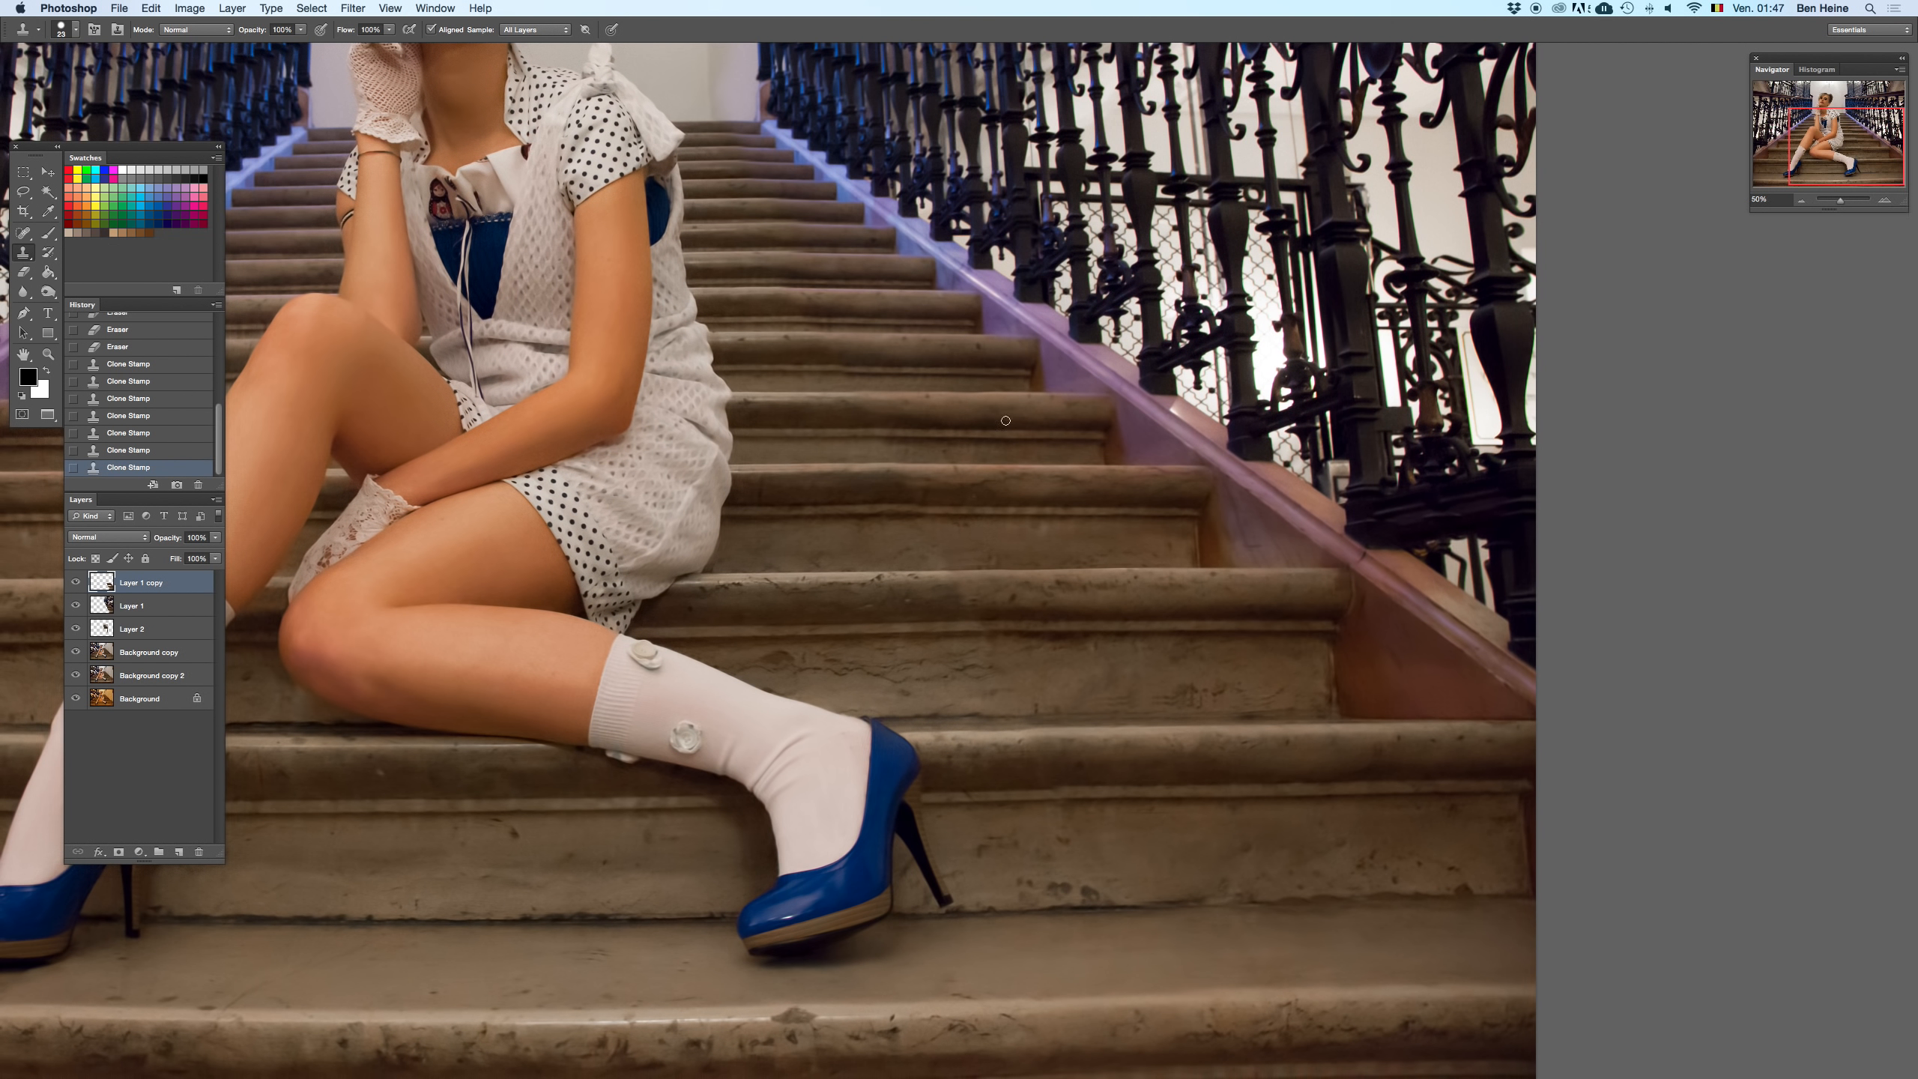
{"action": "right_click", "coordinate": [974, 505]}
{"action": "left_click_drag", "start_coordinate": [999, 522], "coordinate": [1006, 521]}
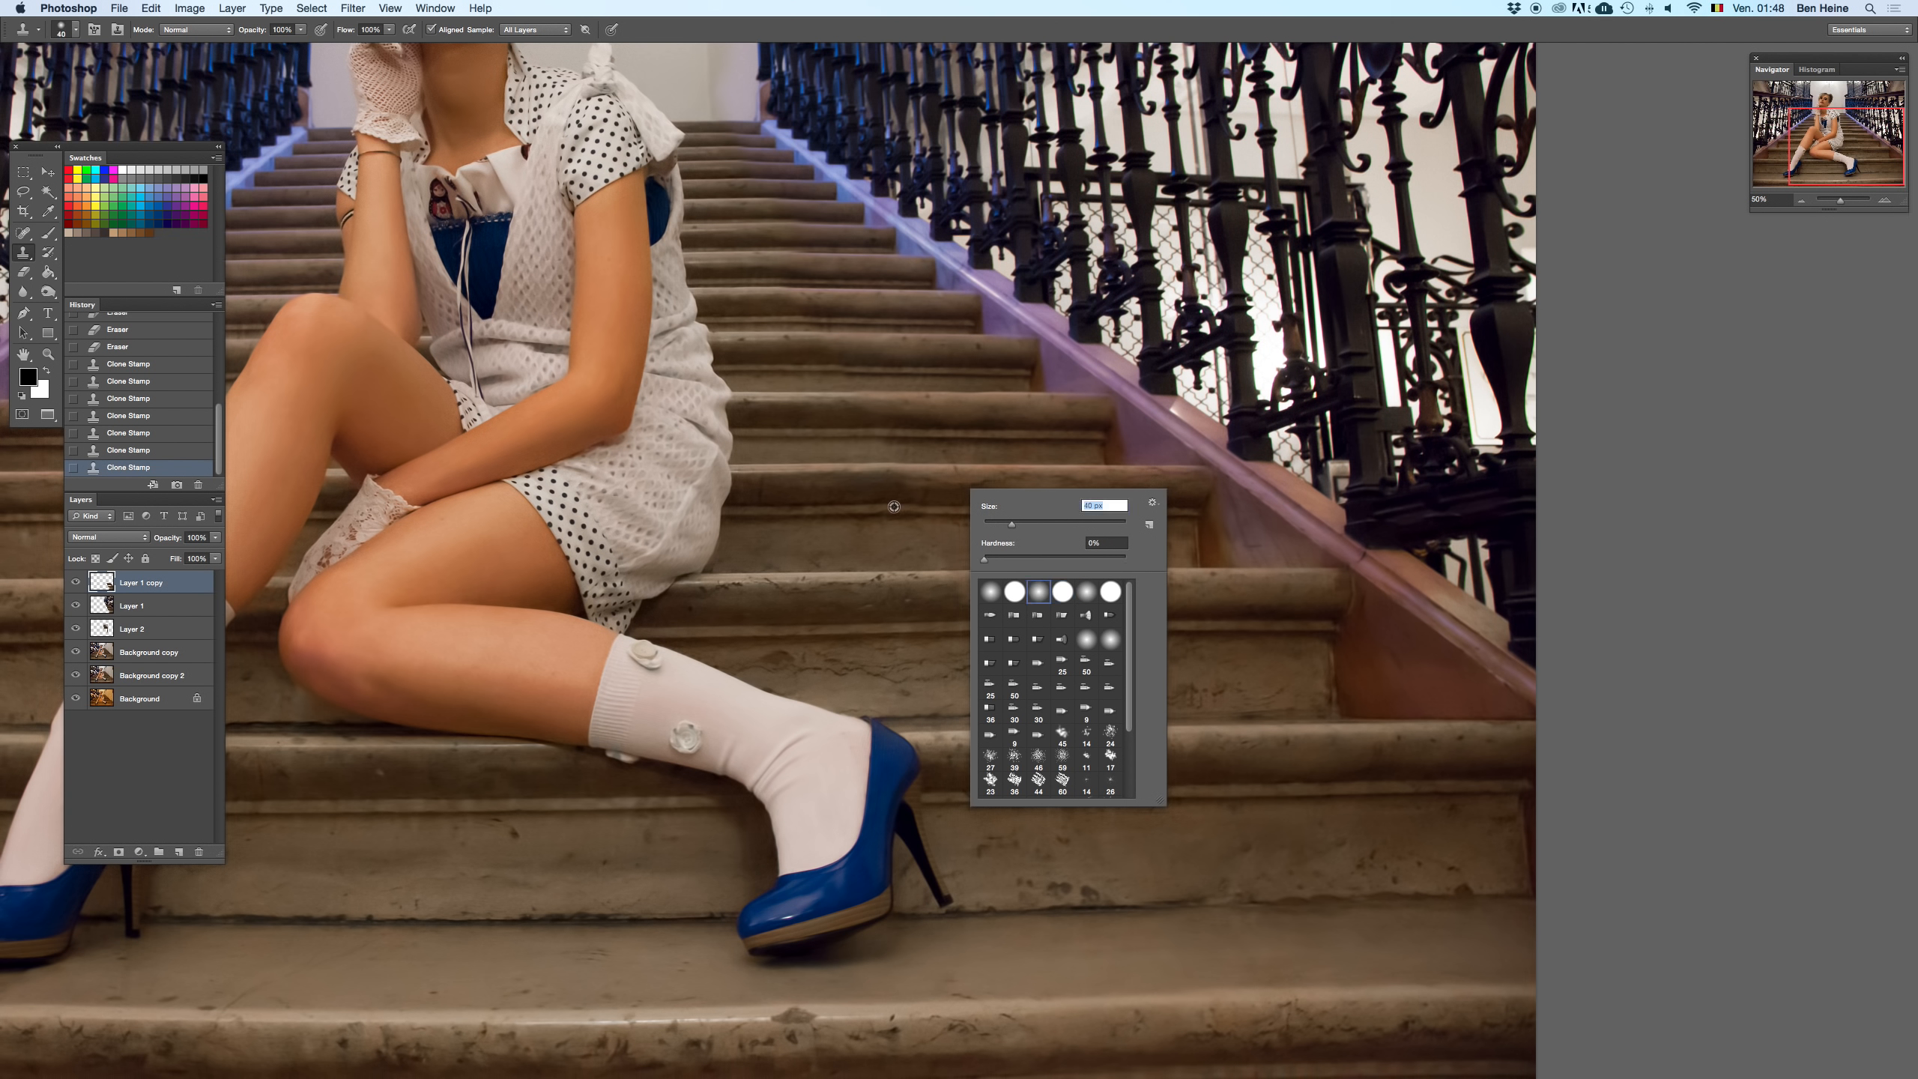
{"action": "left_click", "coordinate": [868, 503], "text": "alt"}
{"action": "mouse_move", "coordinate": [925, 502]}
{"action": "left_mouse_down"}
{"action": "mouse_move", "coordinate": [1110, 501]}
{"action": "mouse_move", "coordinate": [967, 506]}
{"action": "left_mouse_up"}
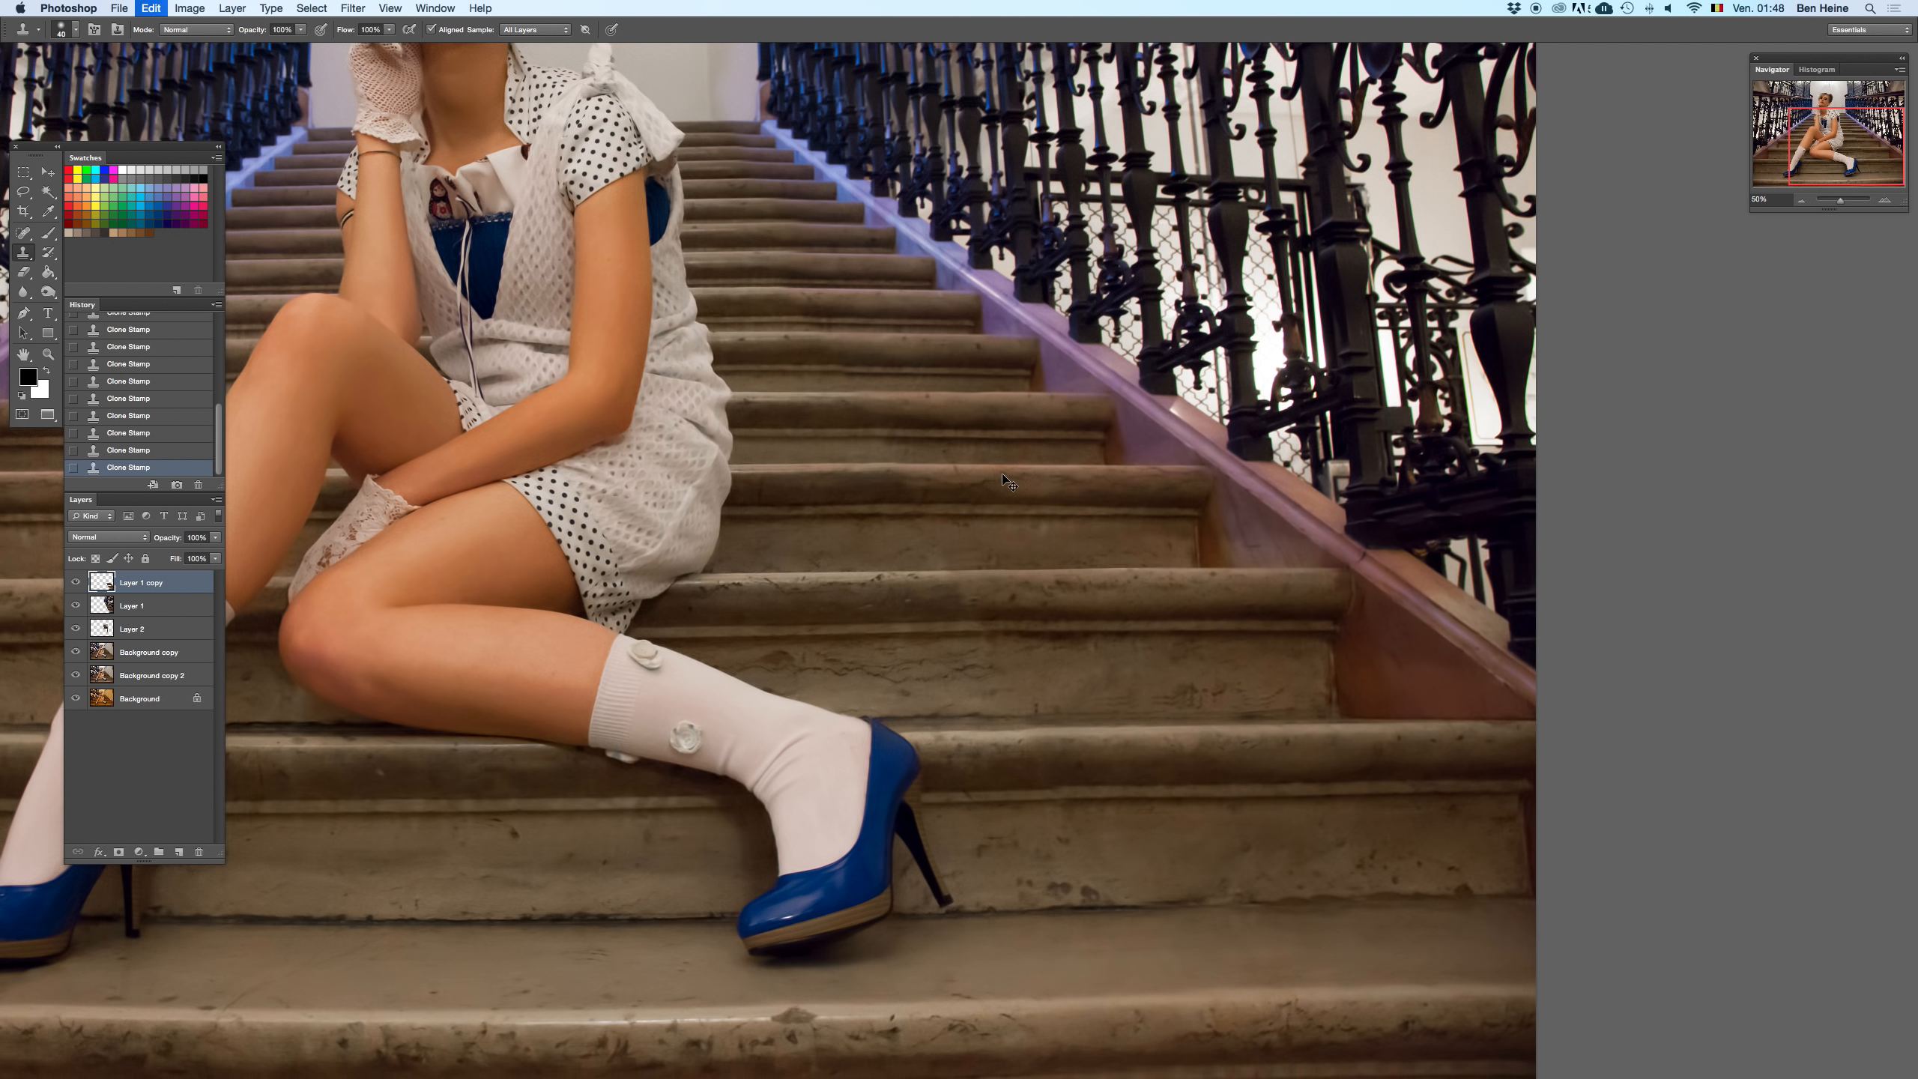
- Burn the shadows of the steps beside the dress at 11% exposure and merge Layer 1 with Layer 1 copy
{"action": "mouse_move", "coordinate": [985, 538]}
{"action": "left_mouse_down"}
{"action": "mouse_move", "coordinate": [874, 479]}
{"action": "mouse_move", "coordinate": [878, 531]}
{"action": "mouse_move", "coordinate": [854, 538]}
{"action": "left_mouse_up"}
{"action": "left_click", "coordinate": [49, 294]}
{"action": "left_click", "coordinate": [161, 609], "text": "shift"}
{"action": "right_click", "coordinate": [161, 606]}
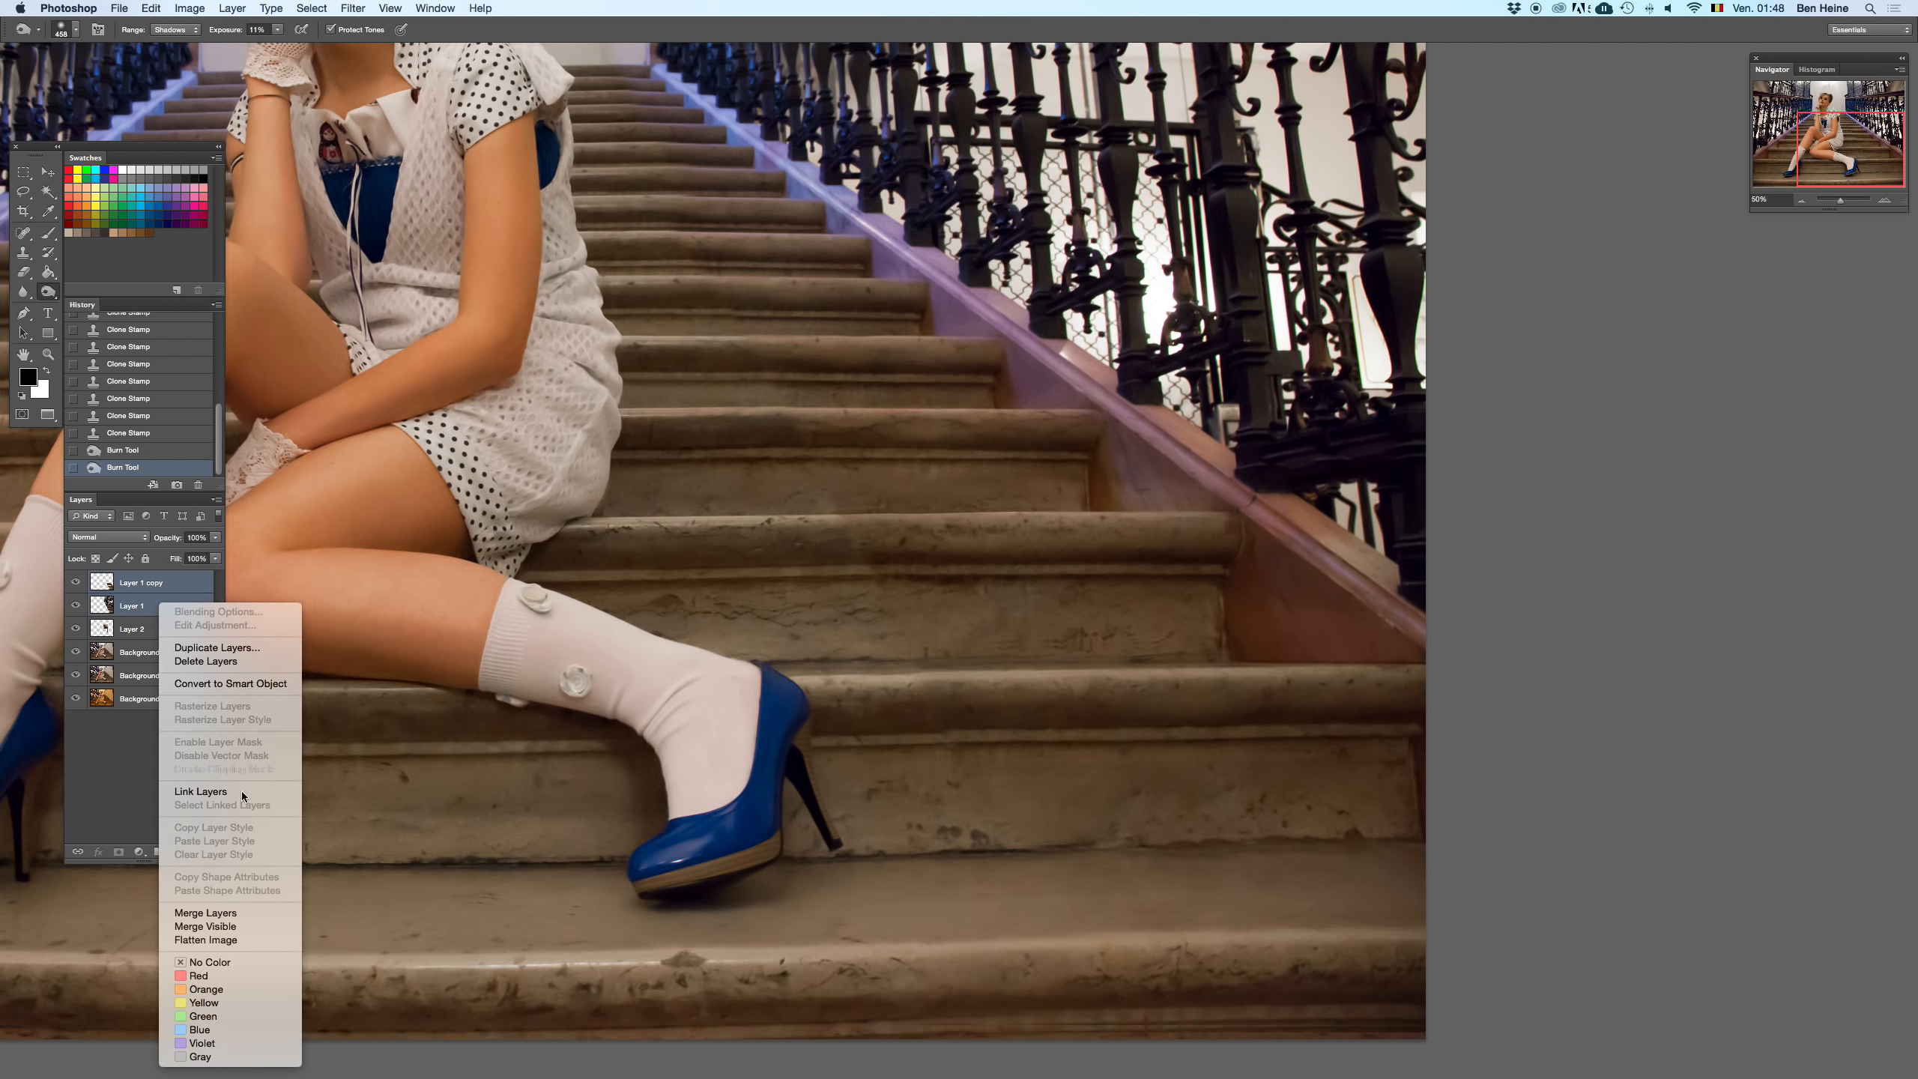
{"action": "left_click", "coordinate": [258, 914]}
{"action": "key", "text": "super+z"}
{"action": "key", "text": "super+e"}
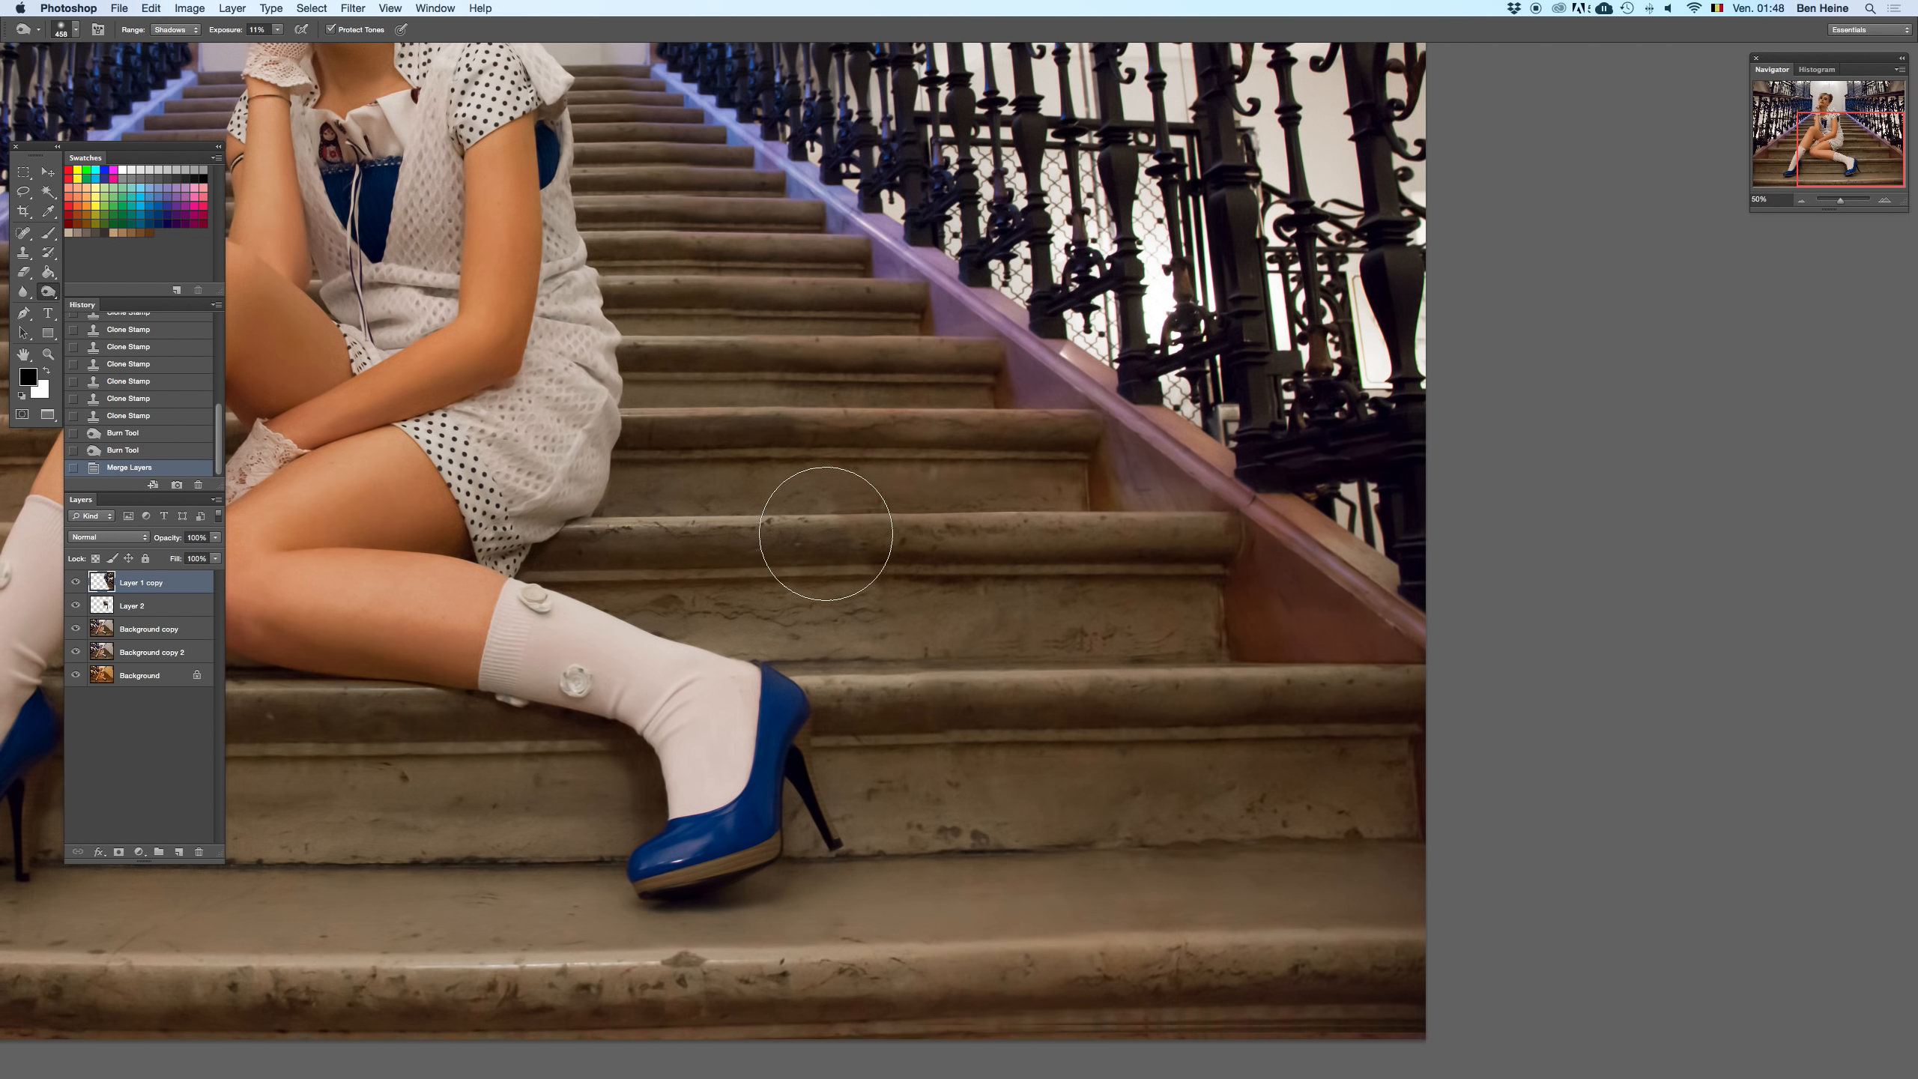
- Change the Burn tool's tonal range and darken the steps between the white sock and the railing
{"action": "left_click", "coordinate": [180, 34]}
{"action": "left_click", "coordinate": [183, 54]}
{"action": "mouse_move", "coordinate": [801, 567]}
{"action": "left_mouse_down"}
{"action": "mouse_move", "coordinate": [817, 507]}
{"action": "mouse_move", "coordinate": [824, 573]}
{"action": "left_mouse_up"}
{"action": "left_click_drag", "start_coordinate": [968, 661], "coordinate": [919, 713]}
- Dodge the edges of the steps beside the dress and sock on the merged layer, undoing unwanted strokes
{"action": "left_click_drag", "start_coordinate": [54, 288], "coordinate": [98, 290]}
{"action": "left_click_drag", "start_coordinate": [820, 516], "coordinate": [1052, 516]}
{"action": "key", "text": "super+z"}
{"action": "key", "text": "super+z"}
{"action": "mouse_move", "coordinate": [813, 518]}
{"action": "left_mouse_down"}
{"action": "mouse_move", "coordinate": [1030, 525]}
{"action": "mouse_move", "coordinate": [936, 522]}
{"action": "left_mouse_up"}
{"action": "left_click_drag", "start_coordinate": [1136, 522], "coordinate": [1049, 521]}
{"action": "left_click_drag", "start_coordinate": [1011, 413], "coordinate": [1035, 413]}
{"action": "key", "text": "super+z"}
{"action": "left_click_drag", "start_coordinate": [921, 675], "coordinate": [1321, 676]}
{"action": "left_click_drag", "start_coordinate": [823, 664], "coordinate": [1576, 669]}
{"action": "mouse_move", "coordinate": [647, 652]}
{"action": "left_mouse_down"}
{"action": "mouse_move", "coordinate": [1019, 600]}
{"action": "mouse_move", "coordinate": [609, 624]}
{"action": "left_mouse_up"}
{"action": "key", "text": "super+z"}
- Select the Background copy layer, compare it hidden and shown, and retouch the step beside the dress with Dodge and Clone Stamp
{"action": "left_click", "coordinate": [149, 629]}
{"action": "mouse_move", "coordinate": [1057, 640]}
{"action": "left_mouse_down"}
{"action": "mouse_move", "coordinate": [679, 633]}
{"action": "mouse_move", "coordinate": [1057, 631]}
{"action": "left_mouse_up"}
{"action": "left_click", "coordinate": [76, 628]}
{"action": "left_click", "coordinate": [76, 628]}
{"action": "left_click_drag", "start_coordinate": [1455, 597], "coordinate": [613, 653]}
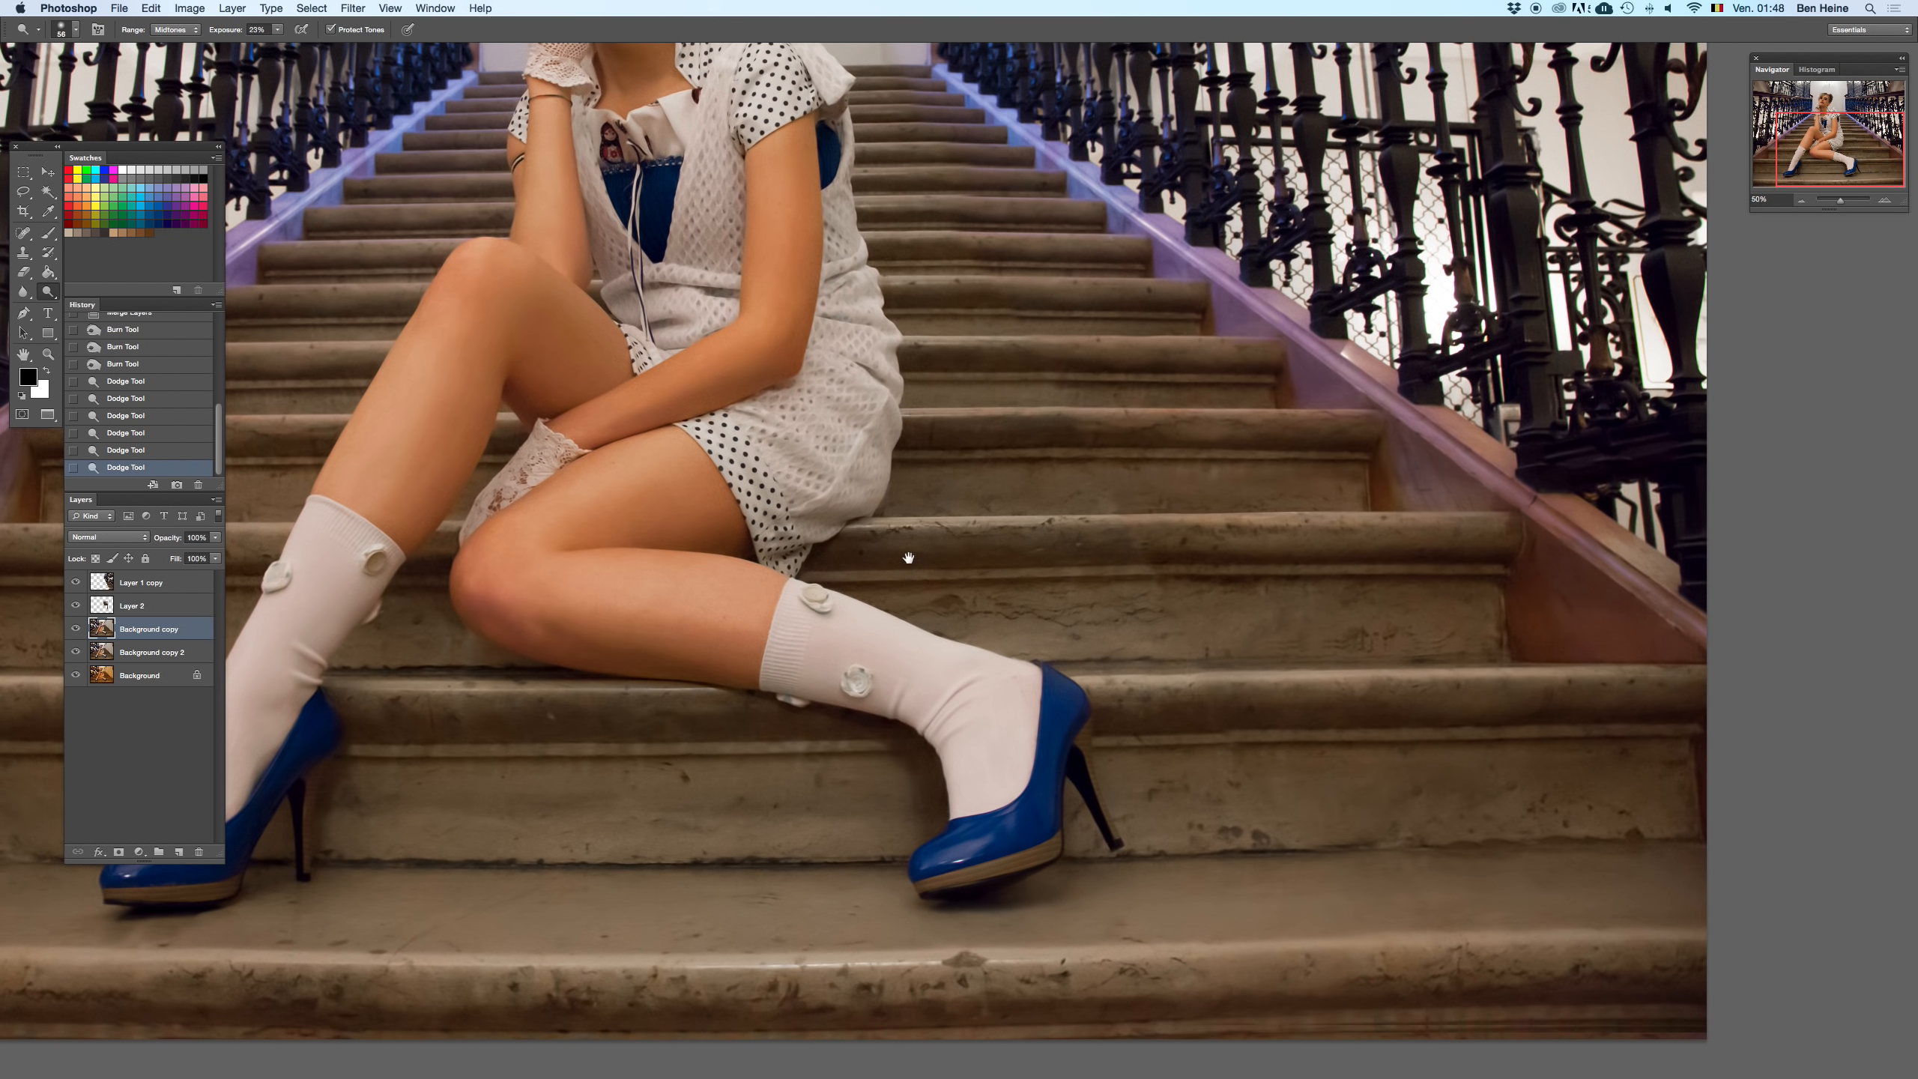
{"action": "left_click_drag", "start_coordinate": [933, 491], "coordinate": [845, 612]}
{"action": "scroll", "coordinate": [1126, 582], "scroll_direction": "down", "scroll_amount": 3}
{"action": "key", "text": "s"}
{"action": "left_click", "coordinate": [1065, 554]}
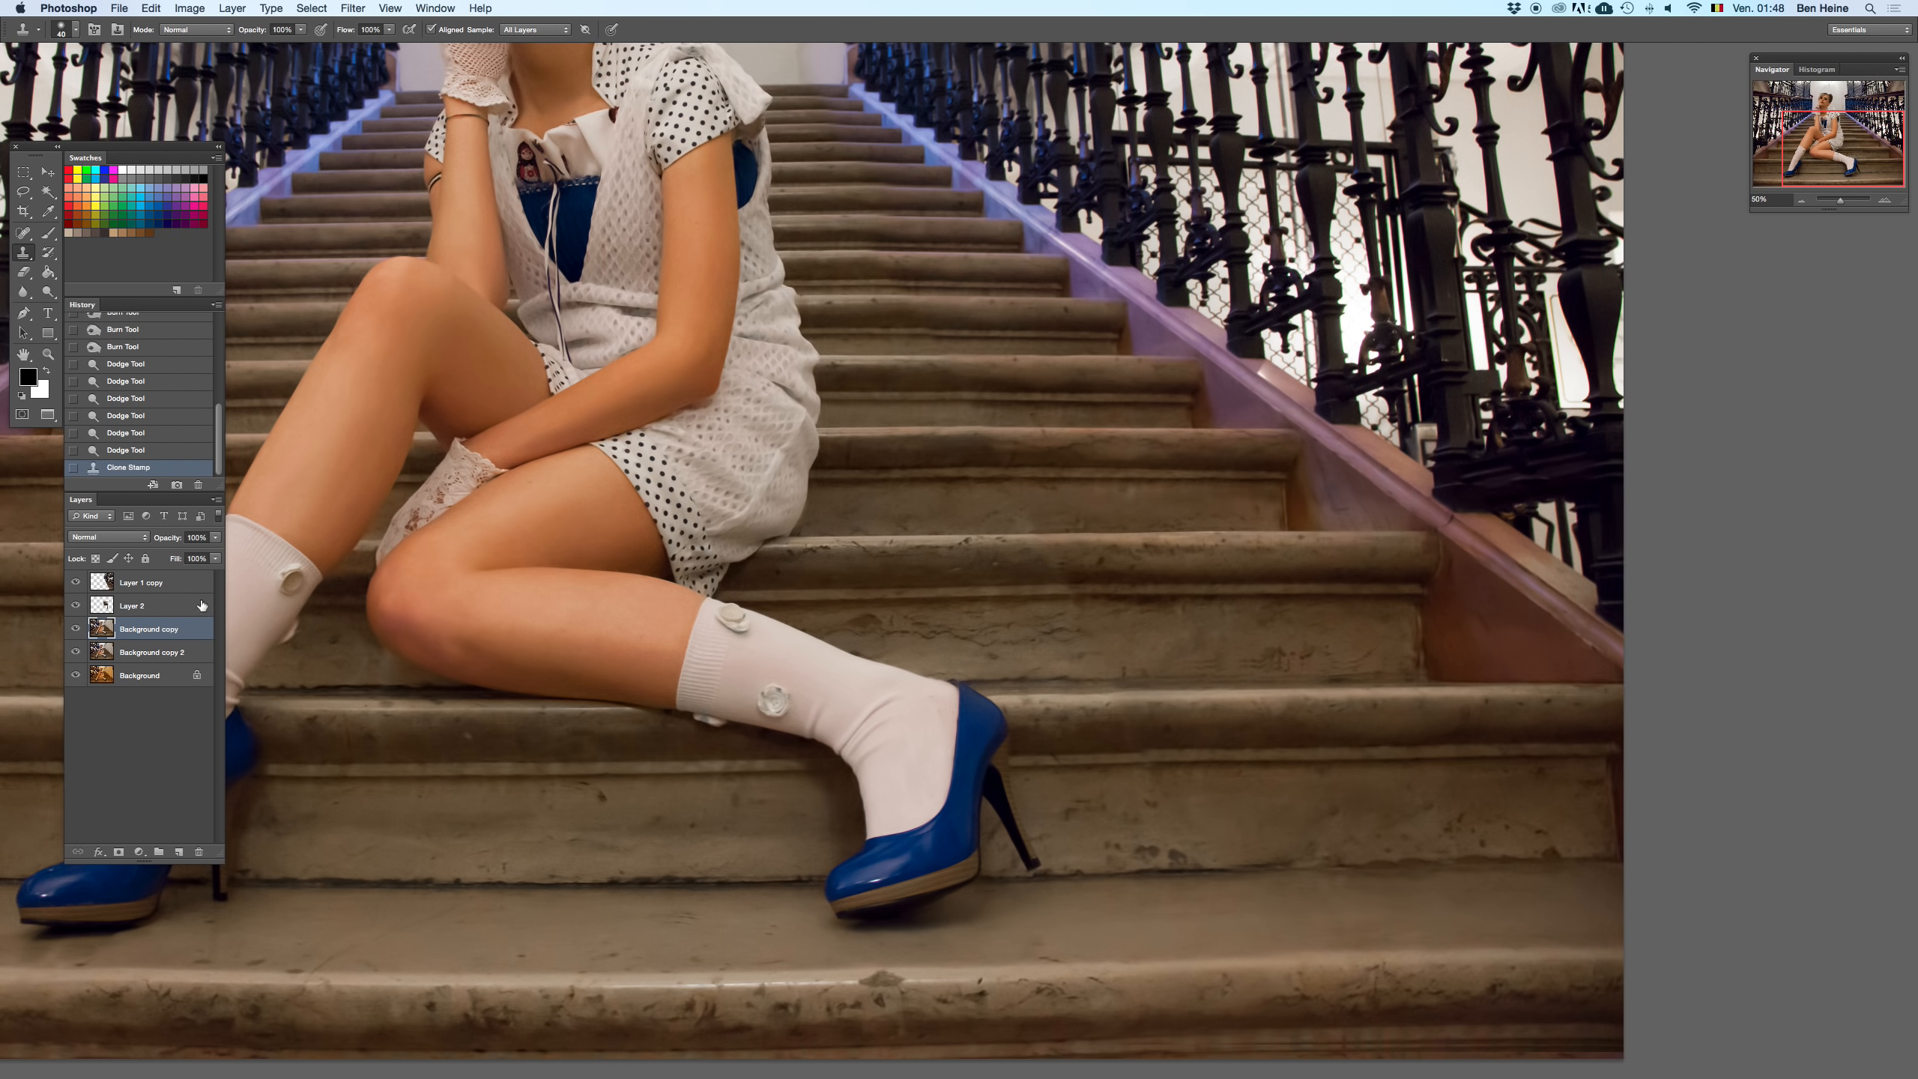
- Add a new empty layer above Layer 1 copy
{"action": "left_click", "coordinate": [148, 608]}
{"action": "left_click", "coordinate": [158, 580]}
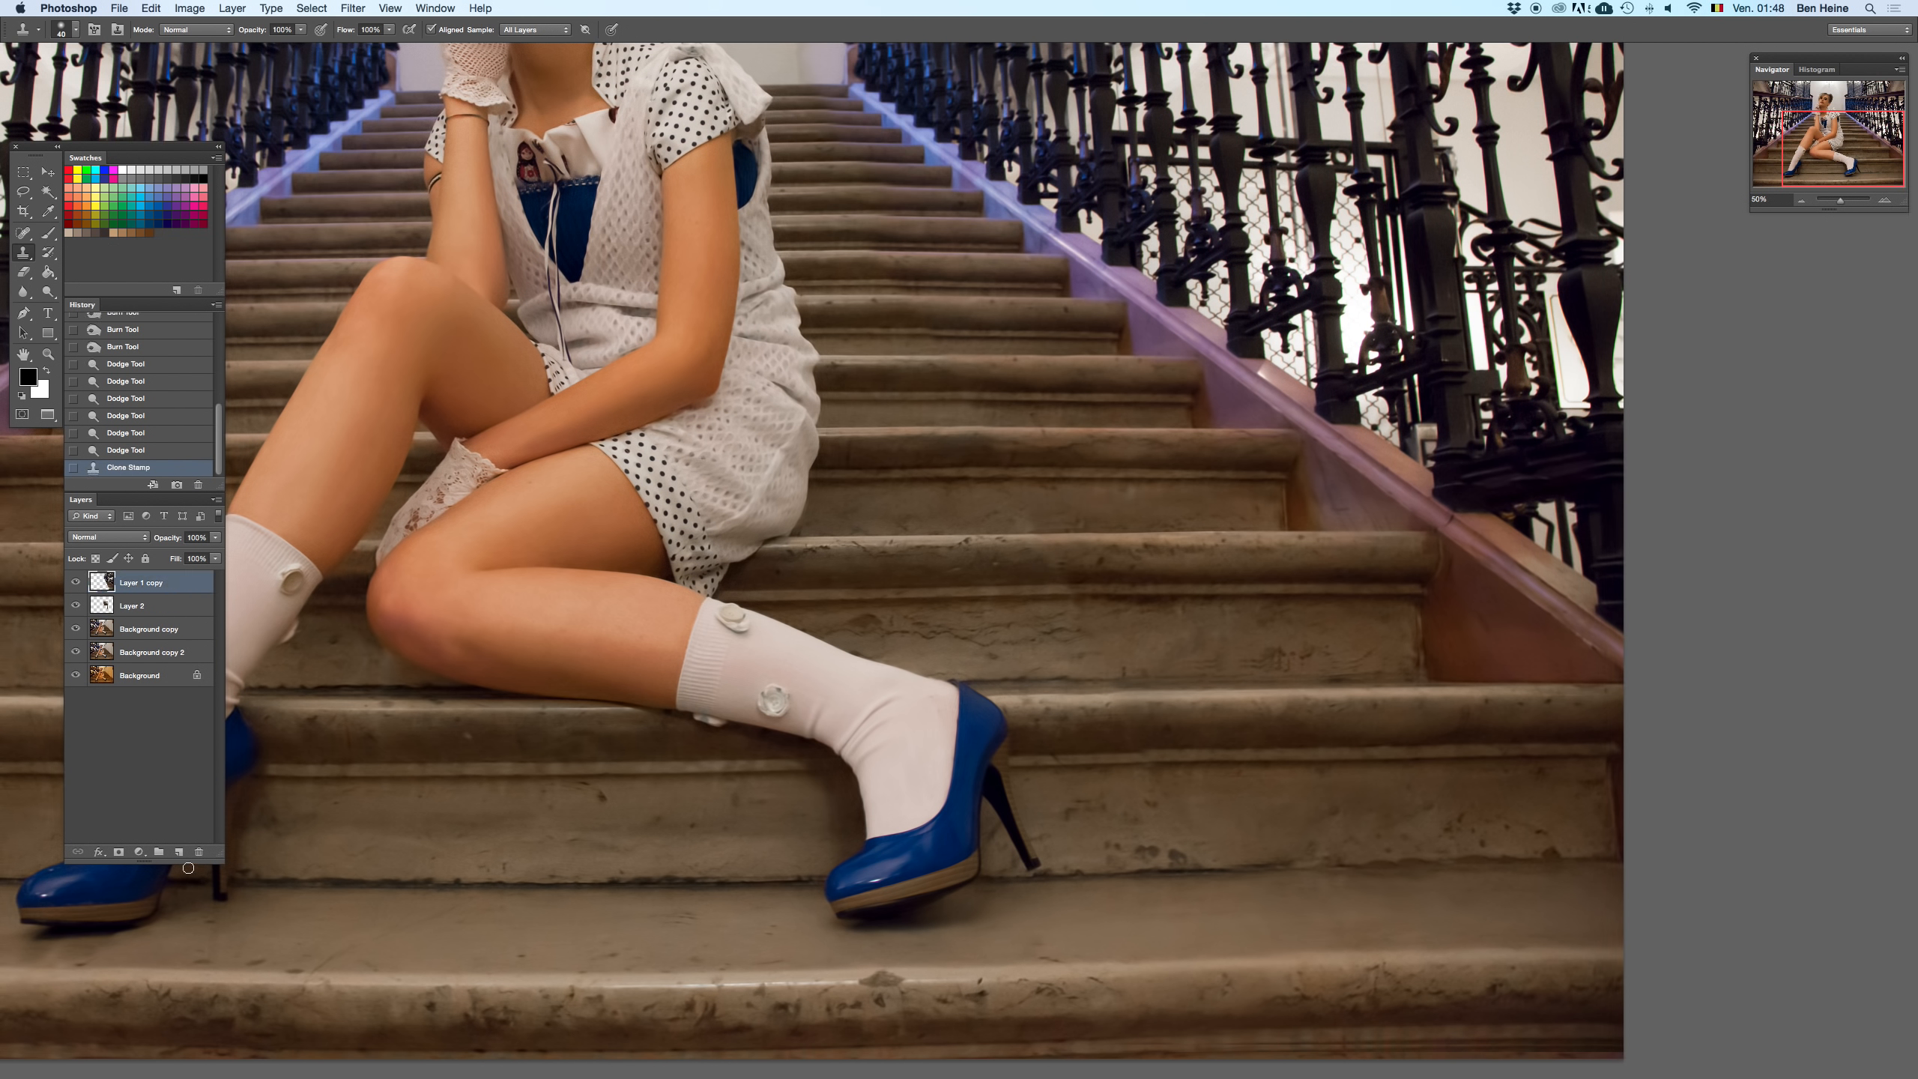
{"action": "left_click", "coordinate": [180, 851]}
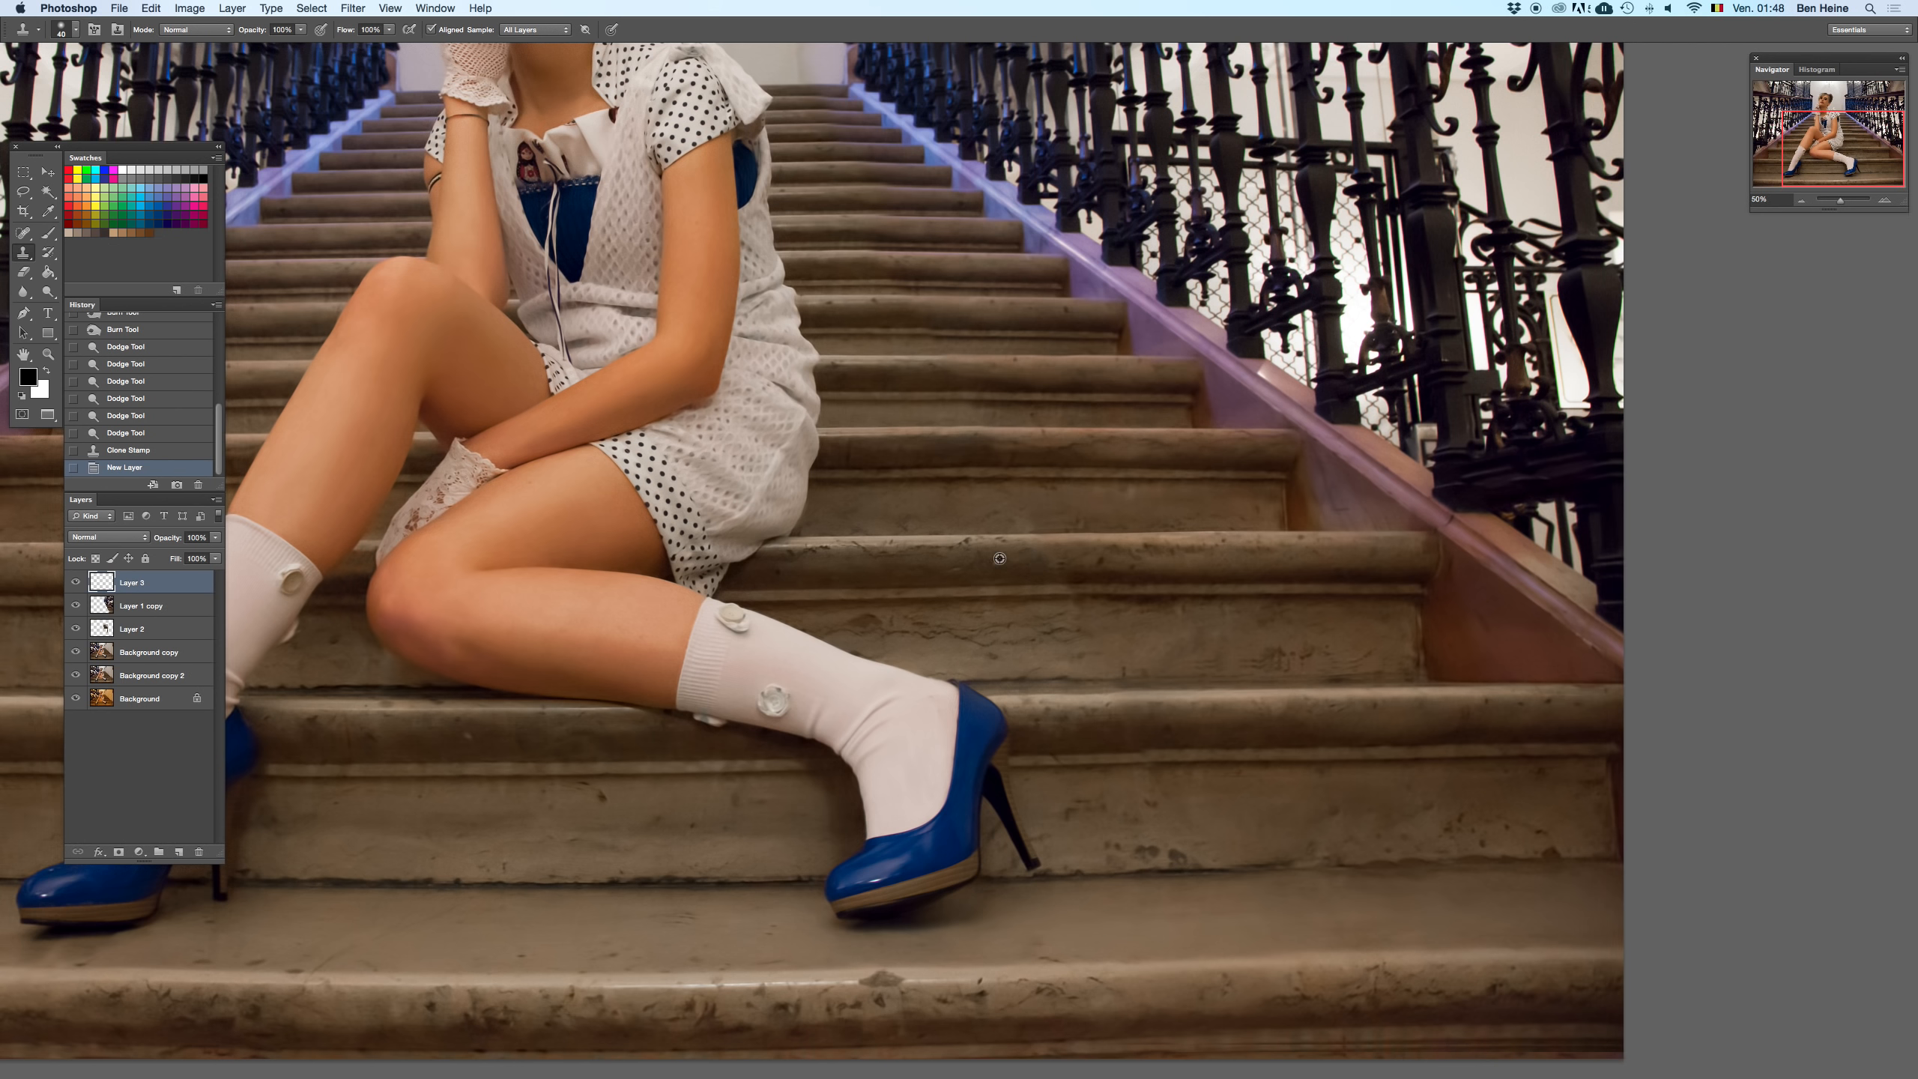
- Clone-stamp the ledge line of the step between the dress hem and the railing on the new layer
{"action": "right_click", "coordinate": [1074, 543]}
{"action": "left_click_drag", "start_coordinate": [1130, 576], "coordinate": [1138, 576]}
{"action": "left_click", "coordinate": [1886, 203]}
{"action": "left_click", "coordinate": [1886, 202]}
{"action": "left_click", "coordinate": [1059, 578]}
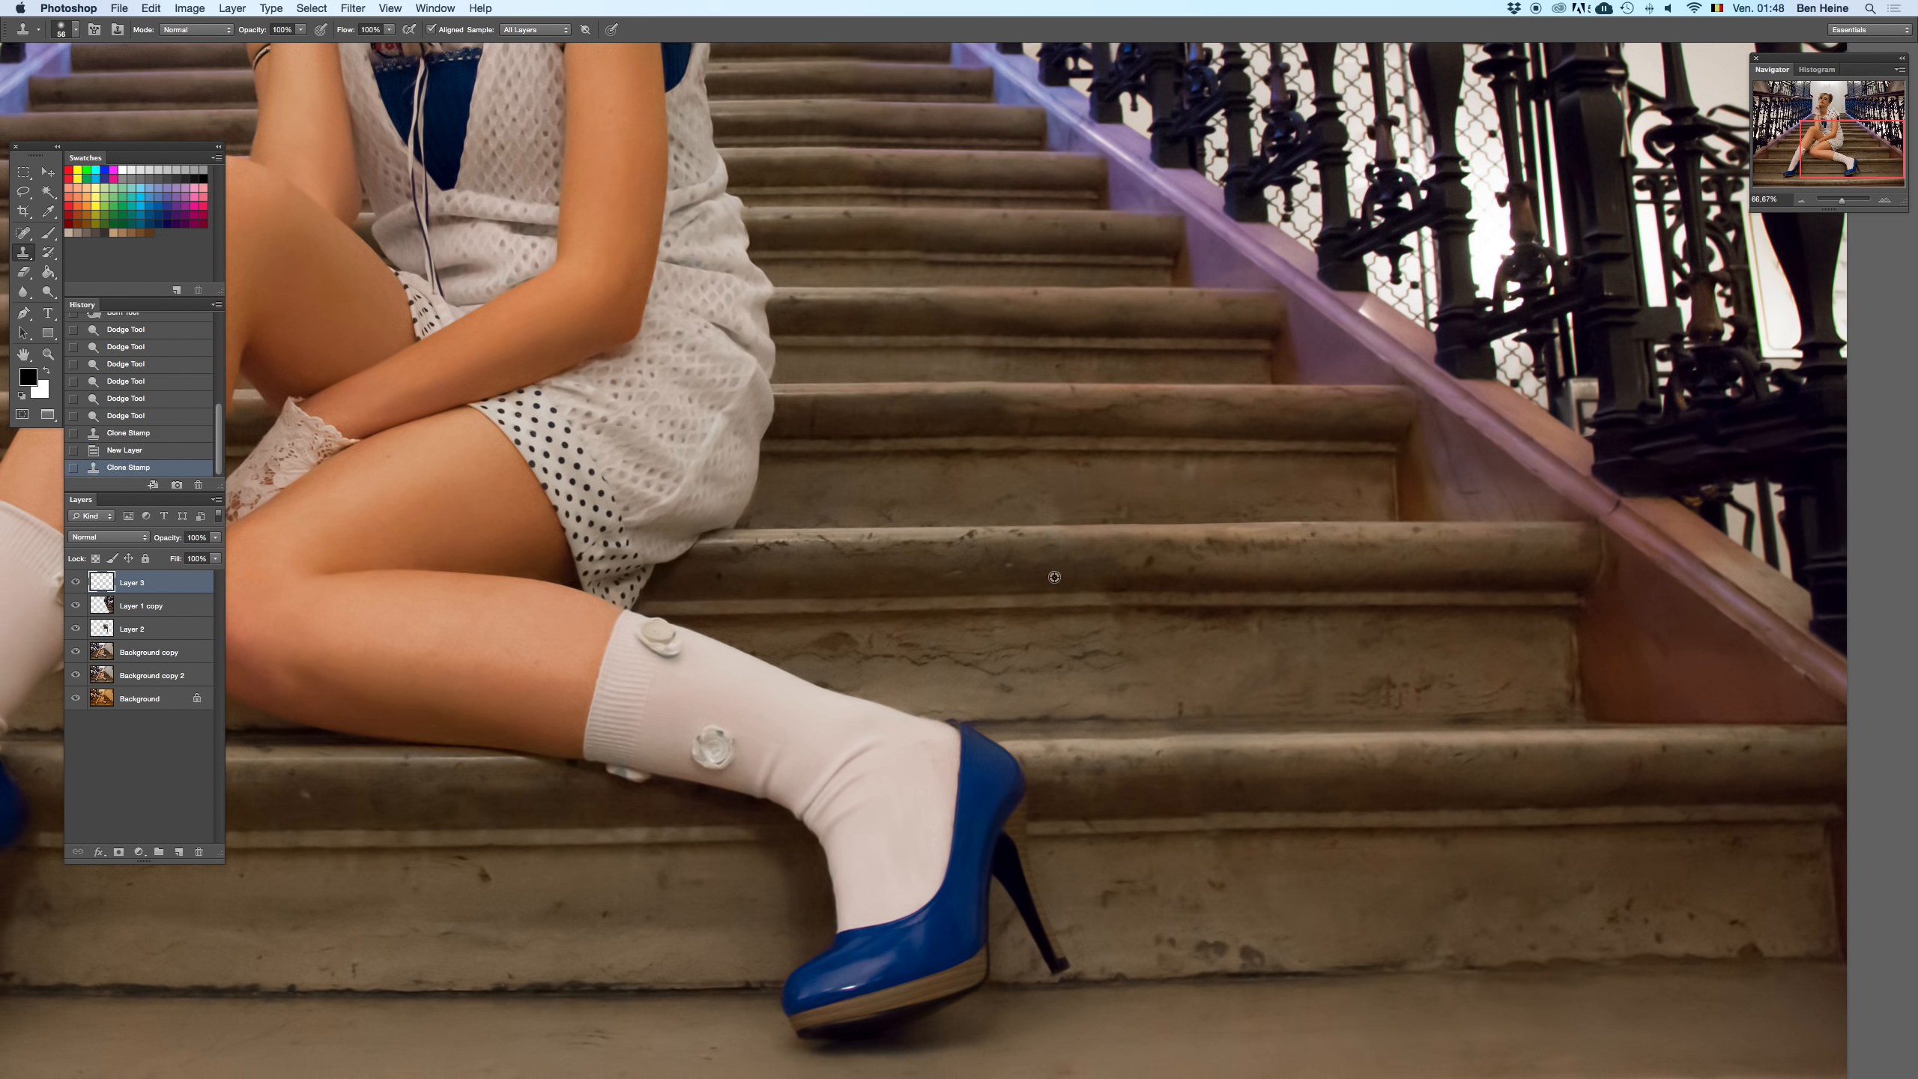
{"action": "left_click", "coordinate": [1112, 575]}
{"action": "left_click", "coordinate": [1117, 591]}
{"action": "left_click", "coordinate": [1084, 610], "text": "alt"}
{"action": "left_click", "coordinate": [1196, 595]}
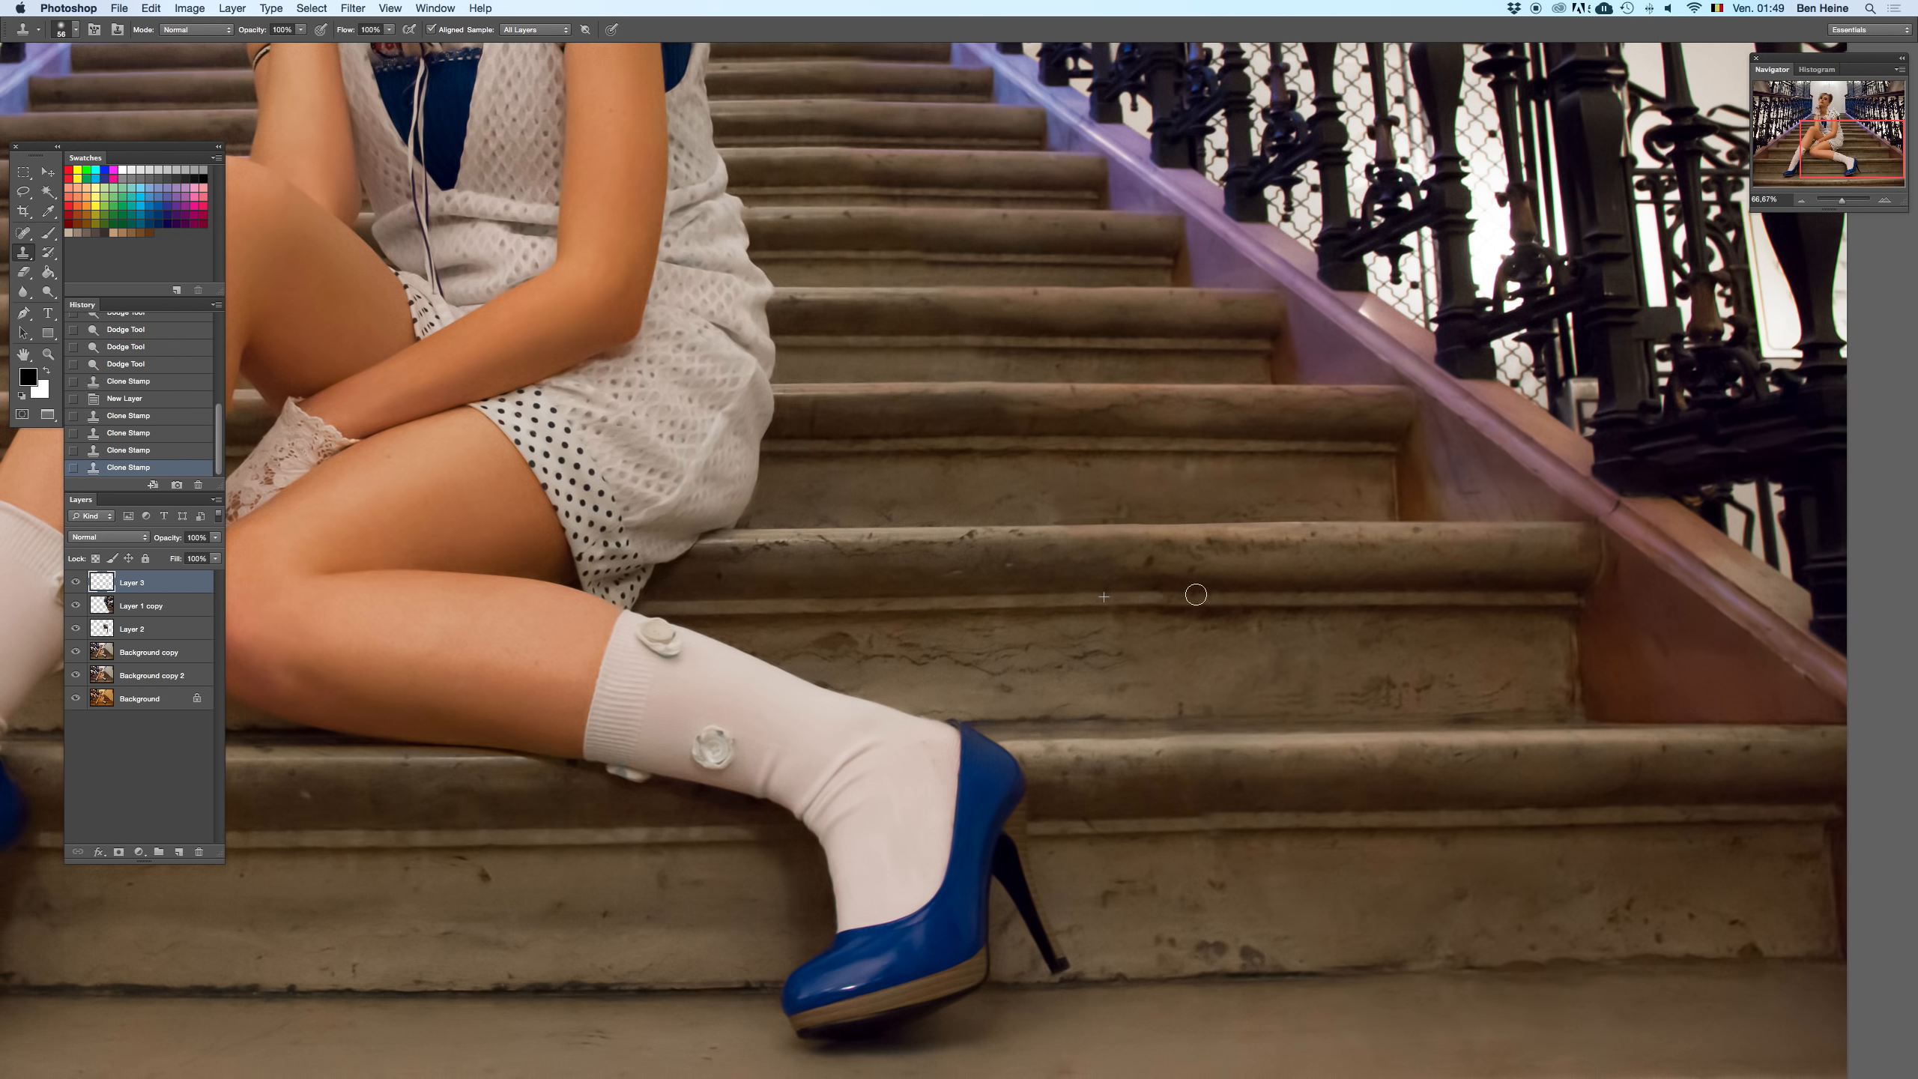
{"action": "left_click", "coordinate": [1105, 601], "text": "alt"}
{"action": "left_click", "coordinate": [1157, 600]}
{"action": "left_click", "coordinate": [1197, 595]}
{"action": "left_click", "coordinate": [1209, 597], "text": "alt"}
{"action": "left_click", "coordinate": [1435, 594]}
- Clone-stamp the front edge of the step above the blue heel, resampling the source and undoing unwanted strokes
{"action": "left_click_drag", "start_coordinate": [1296, 662], "coordinate": [1232, 641]}
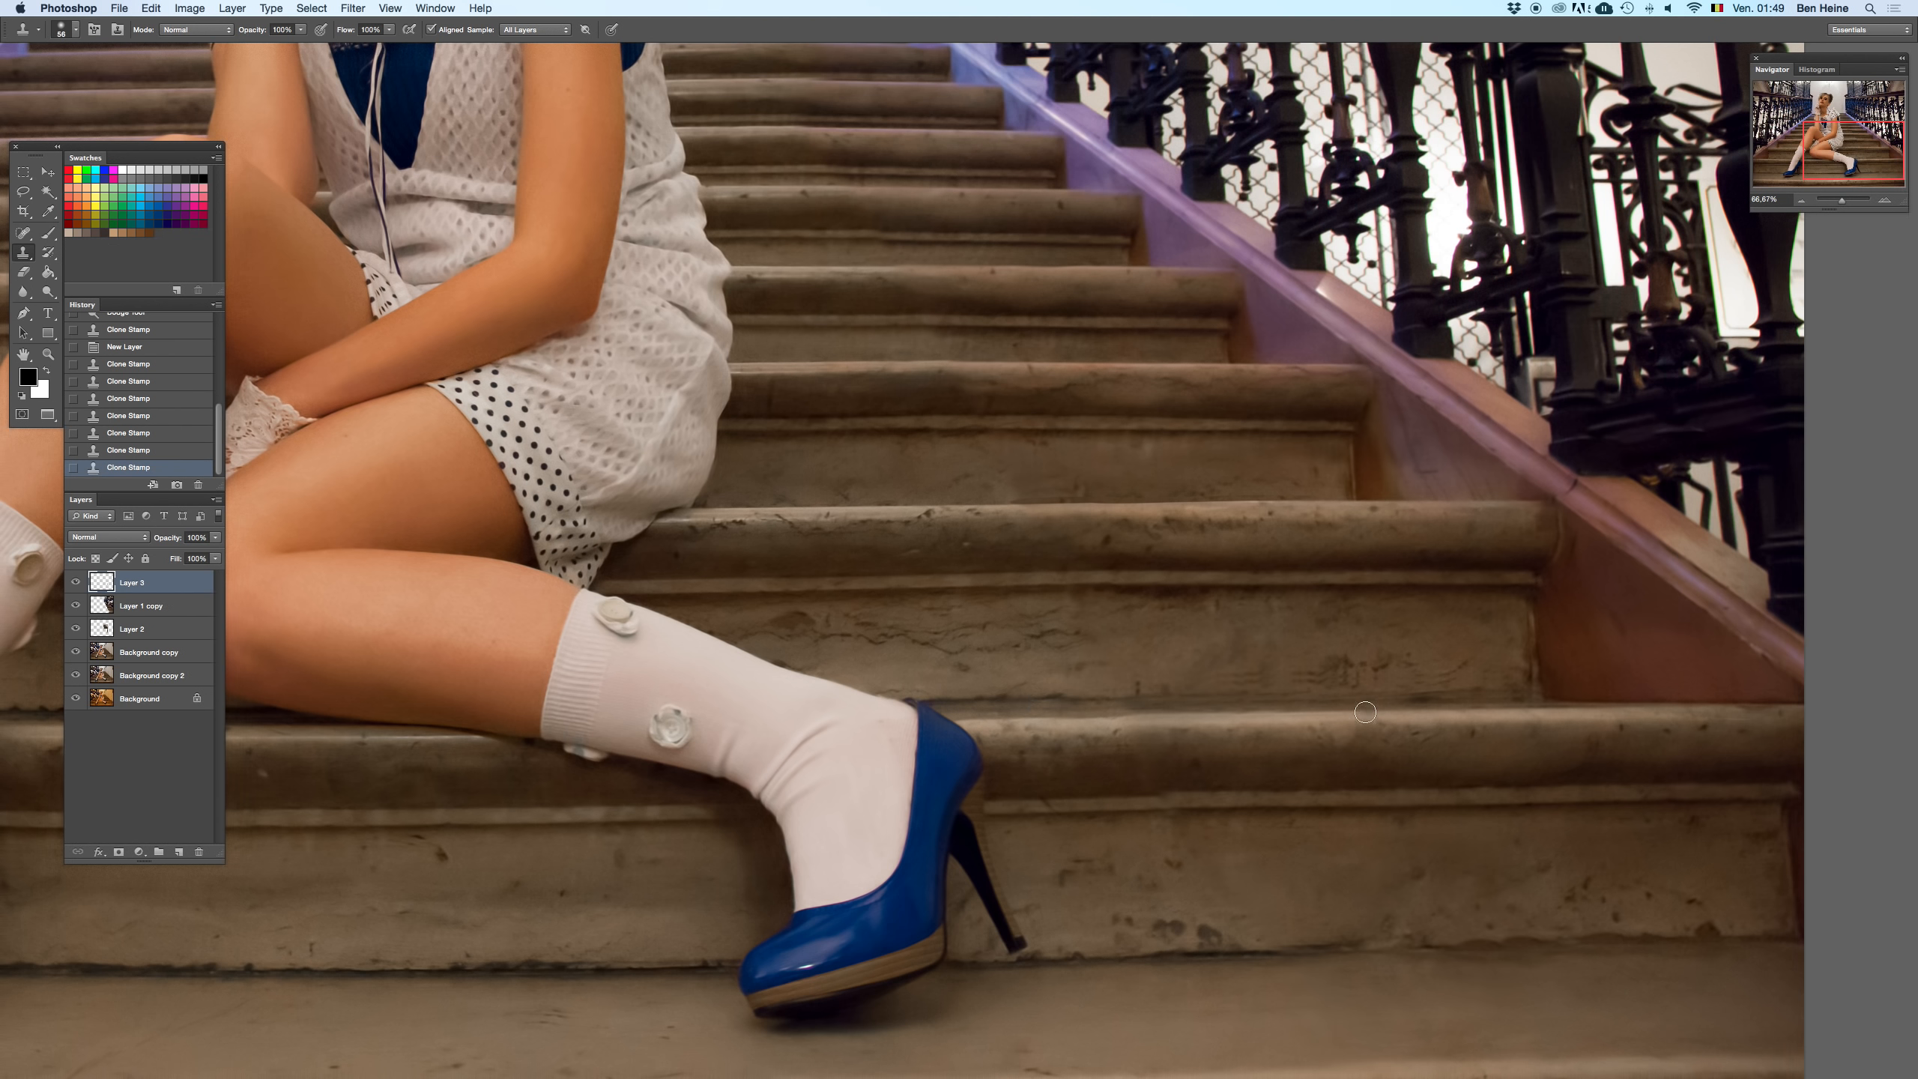
{"action": "left_click", "coordinate": [1398, 798], "text": "alt"}
{"action": "left_click_drag", "start_coordinate": [1307, 705], "coordinate": [1435, 706]}
{"action": "key", "text": "super+z"}
{"action": "left_click", "coordinate": [1238, 745], "text": "alt"}
{"action": "left_click_drag", "start_coordinate": [1249, 706], "coordinate": [1457, 705]}
{"action": "key", "text": "super+z"}
{"action": "left_click_drag", "start_coordinate": [1246, 700], "coordinate": [1454, 703]}
{"action": "key", "text": "super+z"}
{"action": "left_click_drag", "start_coordinate": [1351, 699], "coordinate": [1513, 696]}
{"action": "left_click", "coordinate": [1298, 727], "text": "alt"}
{"action": "left_click_drag", "start_coordinate": [1298, 705], "coordinate": [1390, 702]}
{"action": "key", "text": "super+z"}
- Resize the Clone Stamp brush and retouch the edge of a higher step beside the dress, comparing before and after
{"action": "left_click_drag", "start_coordinate": [1056, 491], "coordinate": [1100, 642]}
{"action": "left_click_drag", "start_coordinate": [968, 484], "coordinate": [1030, 534]}
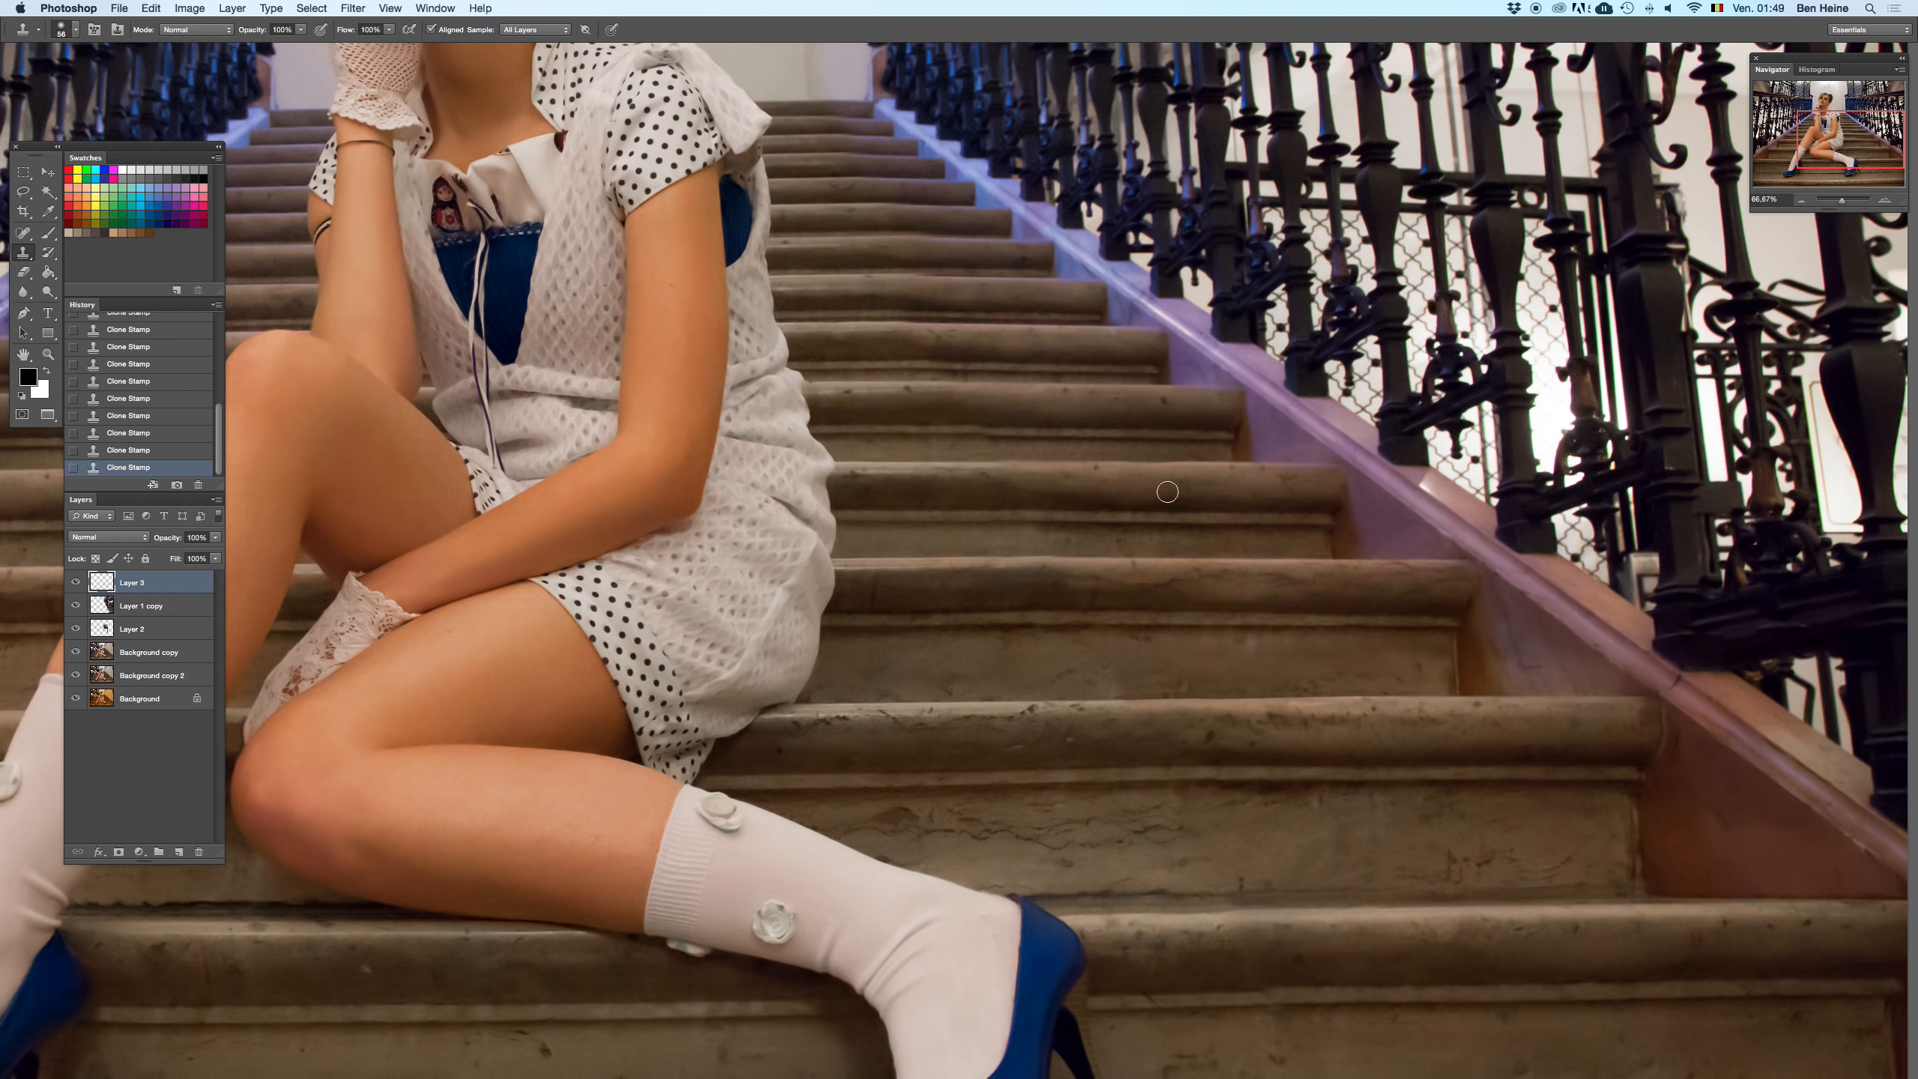
{"action": "right_click", "coordinate": [1169, 491]}
{"action": "left_click_drag", "start_coordinate": [1211, 561], "coordinate": [1206, 562]}
{"action": "left_click", "coordinate": [1003, 550], "text": "alt"}
{"action": "key", "text": "super+z"}
{"action": "key", "text": "super+z"}
- Sample the stone colour from a step edge beside the woman's arm and paint it along that edge at 27% opacity
{"action": "left_click_drag", "start_coordinate": [1035, 553], "coordinate": [1031, 630]}
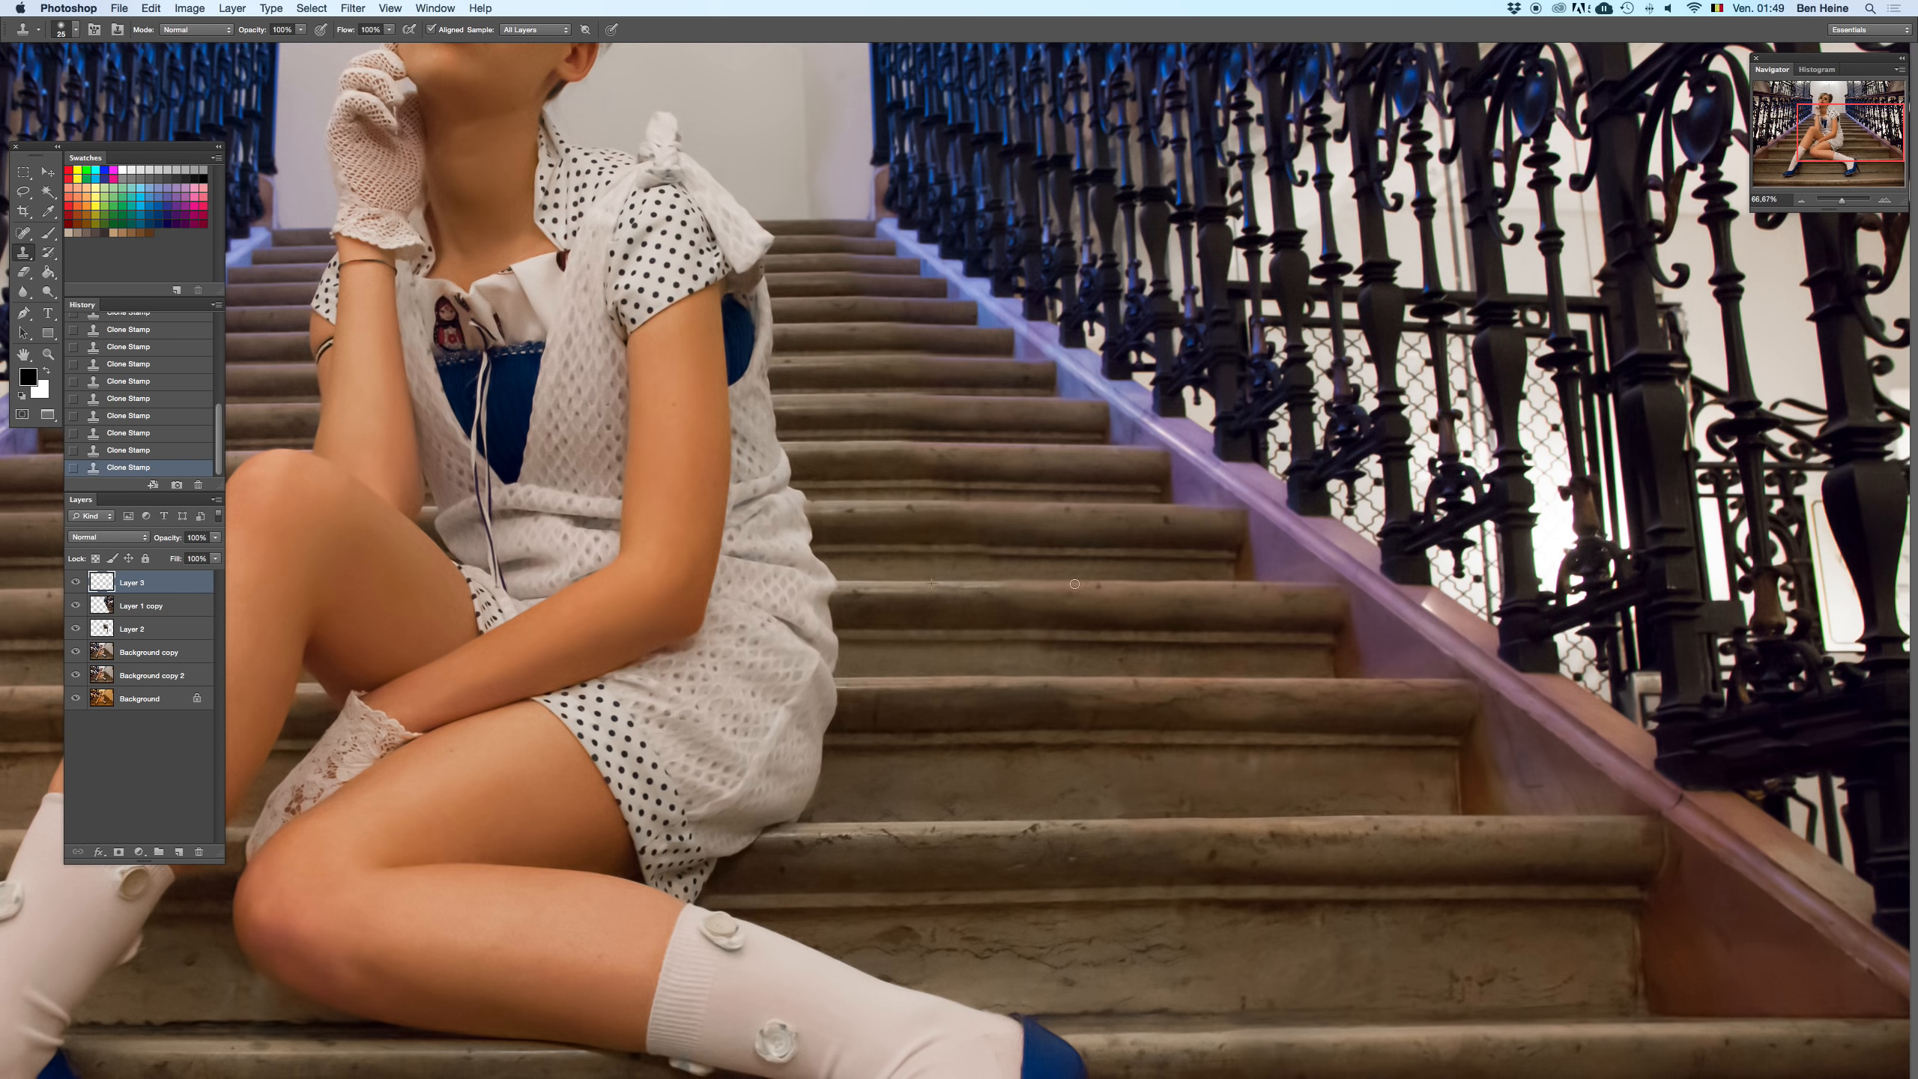
{"action": "key", "text": "i"}
{"action": "left_click", "coordinate": [912, 576]}
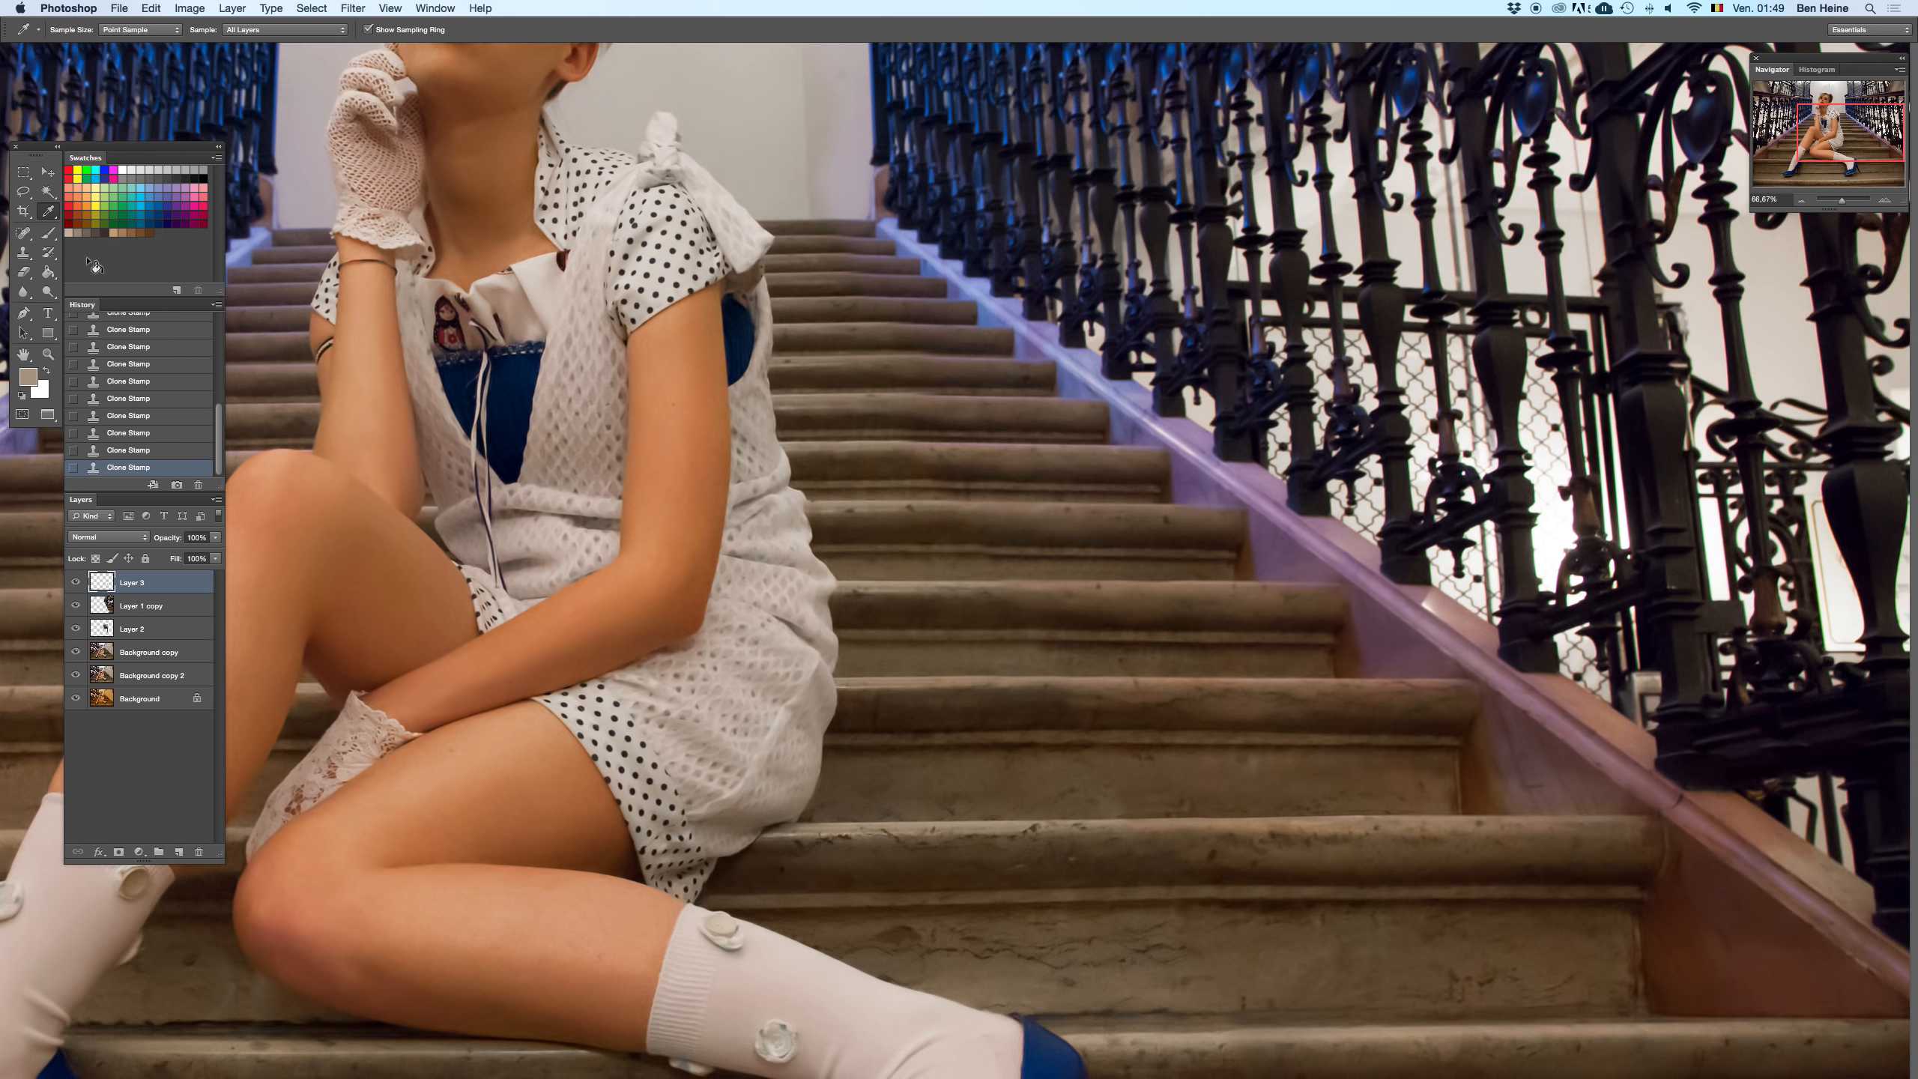
{"action": "left_click", "coordinate": [49, 234]}
{"action": "right_click", "coordinate": [1091, 565]}
{"action": "left_click_drag", "start_coordinate": [1123, 592], "coordinate": [1110, 580]}
{"action": "left_click", "coordinate": [959, 585]}
{"action": "key", "text": "super+z"}
{"action": "right_click", "coordinate": [1081, 547]}
{"action": "left_click", "coordinate": [961, 586]}
{"action": "left_click_drag", "start_coordinate": [987, 582], "coordinate": [1139, 581]}
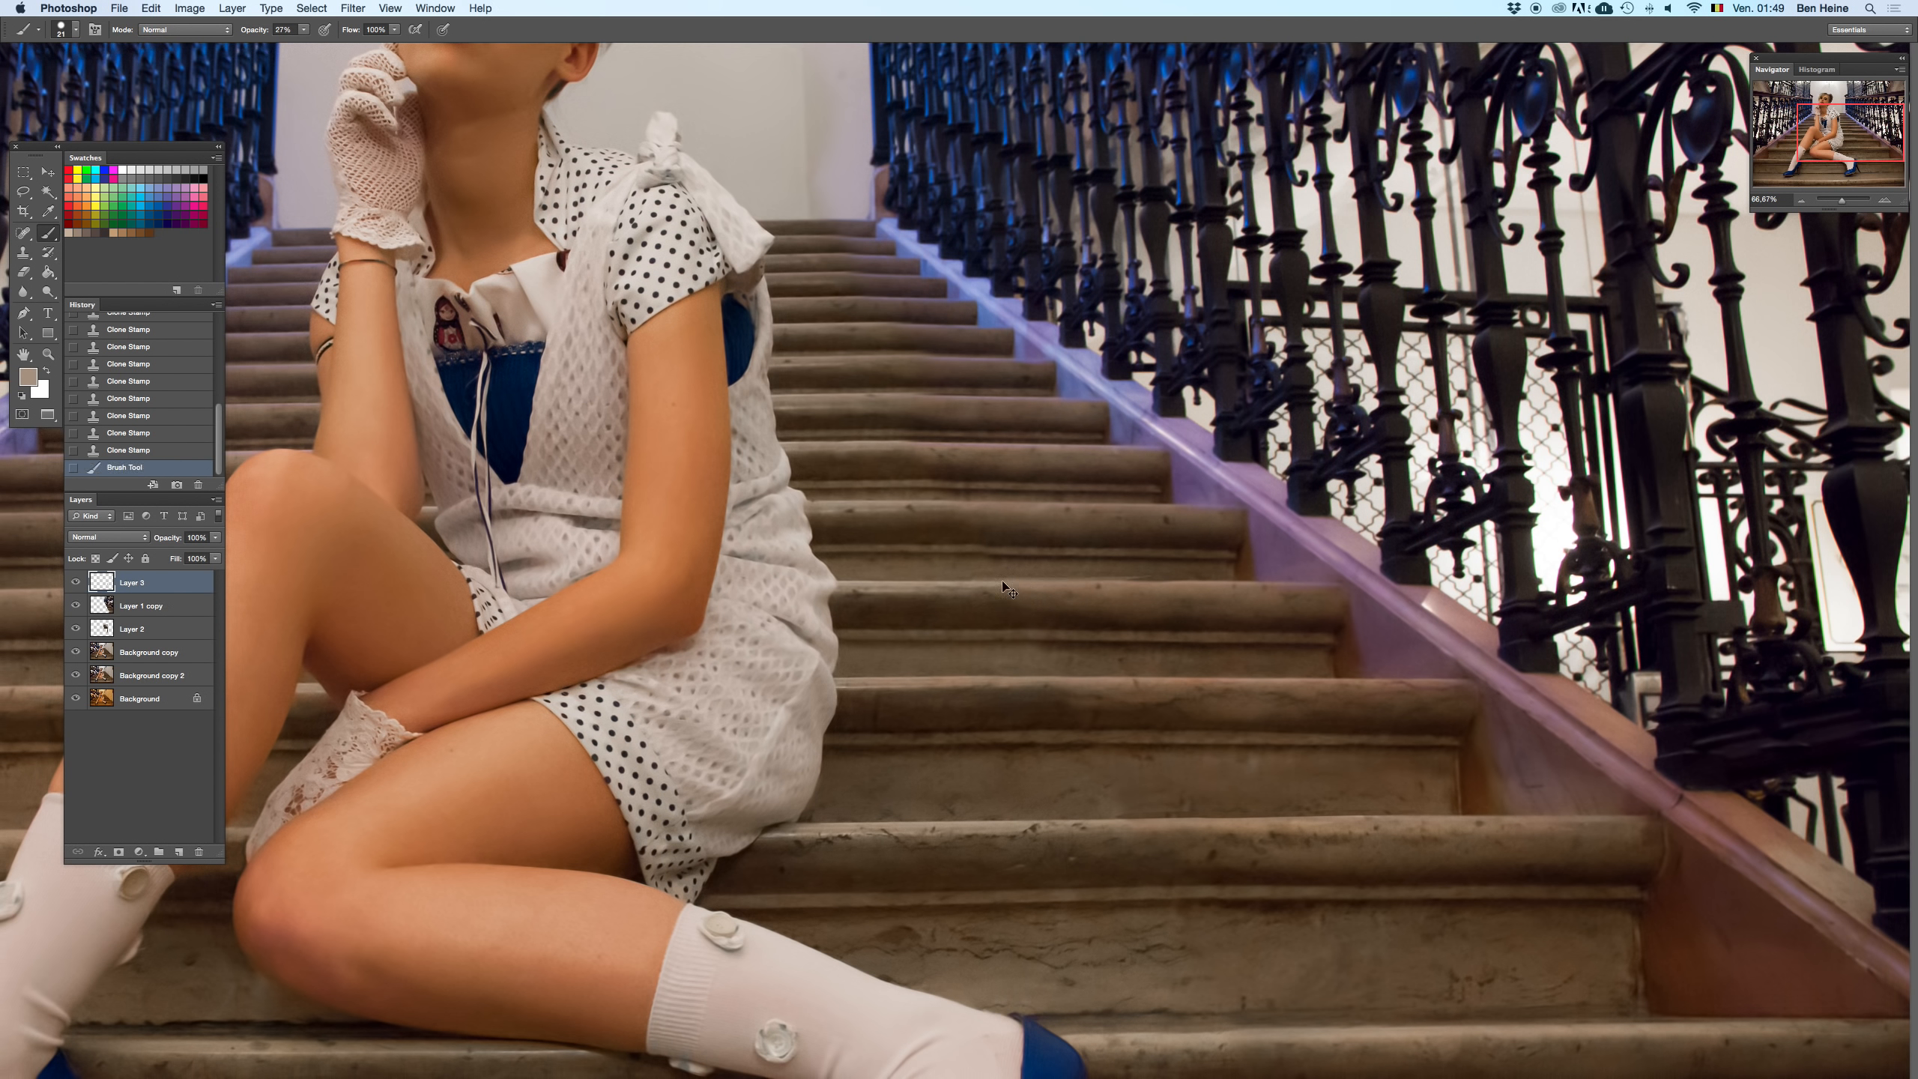
- Extend the painted stone colour along the same step edge toward the railing, undoing uneven strokes
{"action": "left_click_drag", "start_coordinate": [957, 583], "coordinate": [1170, 581]}
{"action": "key", "text": "super+z"}
{"action": "left_click_drag", "start_coordinate": [981, 582], "coordinate": [1183, 588]}
{"action": "key", "text": "super+z"}
{"action": "left_click_drag", "start_coordinate": [1060, 580], "coordinate": [1274, 580]}
{"action": "key", "text": "super+z"}
{"action": "left_click_drag", "start_coordinate": [1013, 591], "coordinate": [1262, 588]}
{"action": "key", "text": "super+z"}
{"action": "left_click_drag", "start_coordinate": [1126, 589], "coordinate": [1296, 589]}
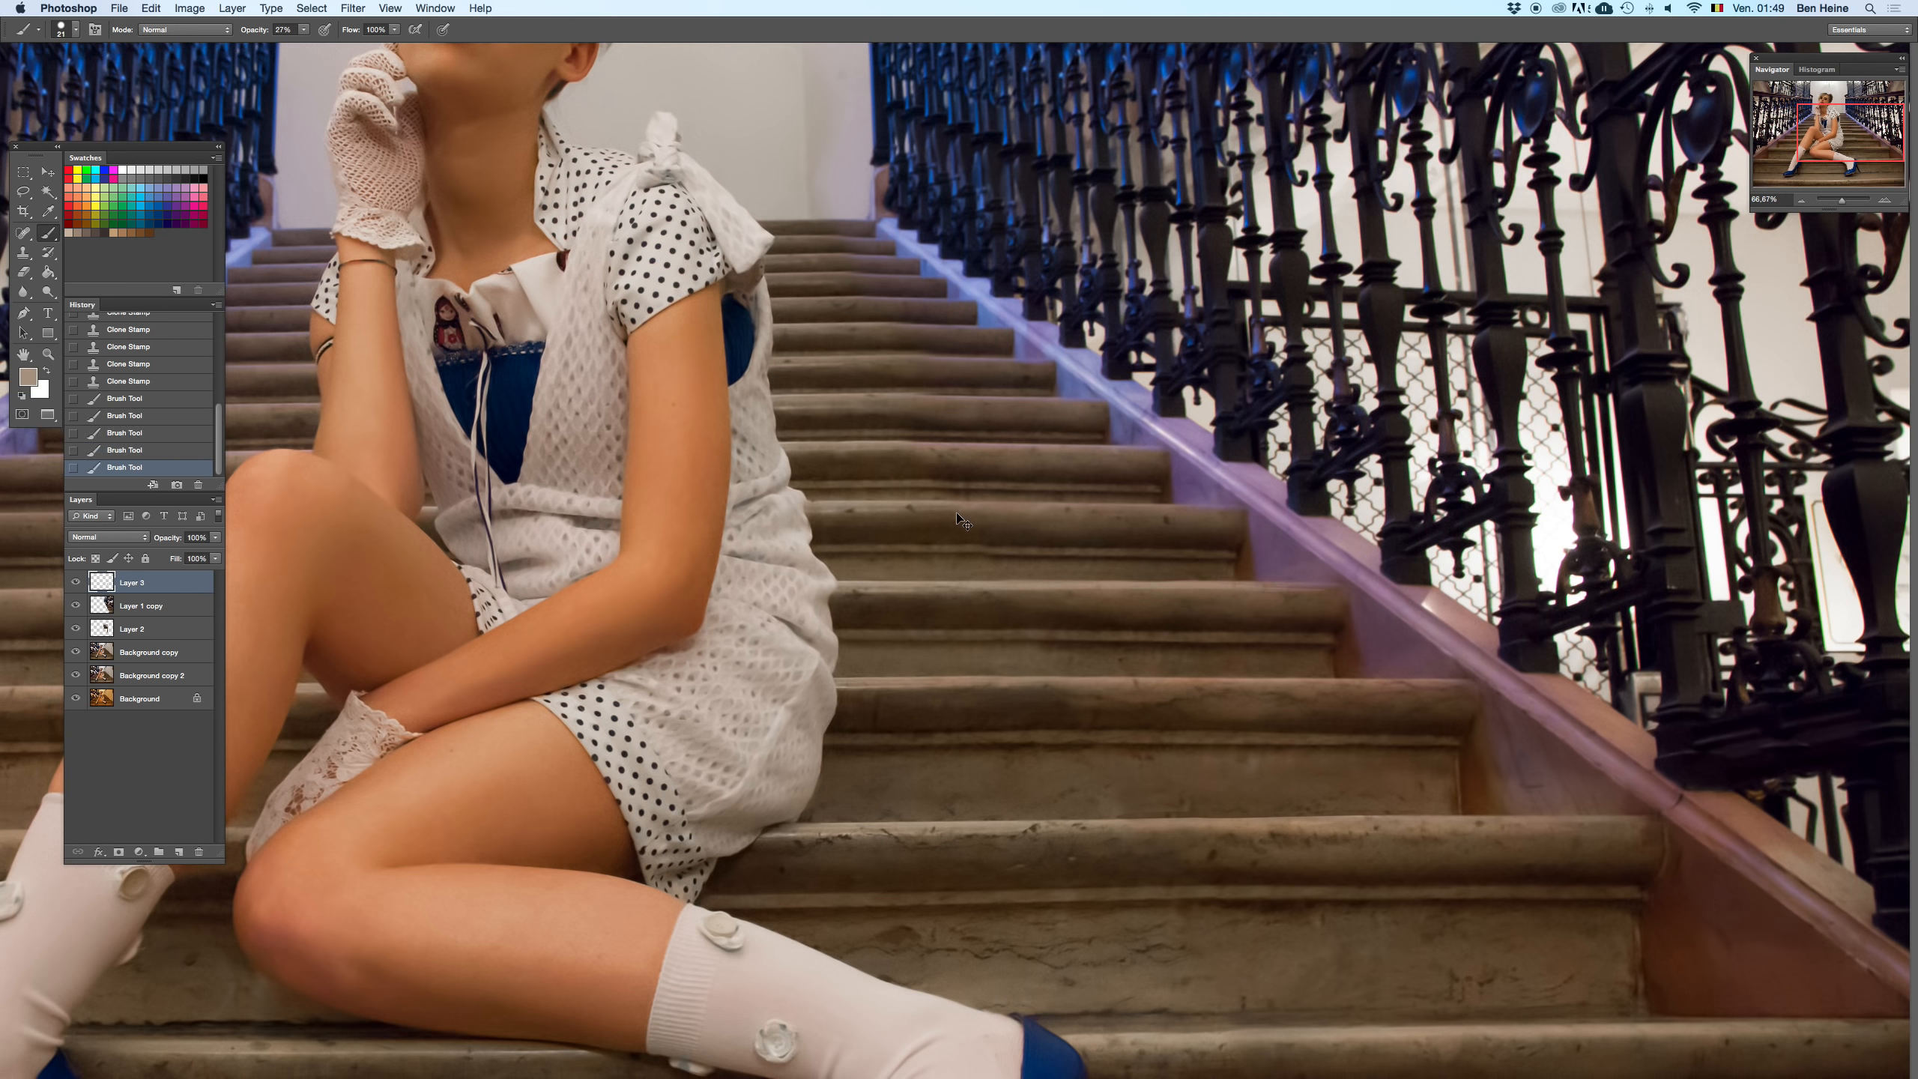
- Paint the sampled stone colour along the edge of the next higher step, repeating the stroke until it is even
{"action": "left_click_drag", "start_coordinate": [904, 506], "coordinate": [1152, 502]}
{"action": "key", "text": "super+z"}
{"action": "left_click_drag", "start_coordinate": [913, 506], "coordinate": [1089, 508]}
{"action": "left_click_drag", "start_coordinate": [914, 505], "coordinate": [1133, 504]}
{"action": "key", "text": "super+z"}
{"action": "key", "text": "super+z"}
{"action": "left_click_drag", "start_coordinate": [929, 505], "coordinate": [1201, 499]}
{"action": "key", "text": "super+z"}
{"action": "left_click_drag", "start_coordinate": [901, 510], "coordinate": [1110, 509]}
{"action": "key", "text": "super+z"}
{"action": "left_click_drag", "start_coordinate": [904, 503], "coordinate": [1110, 505]}
{"action": "key", "text": "super+z"}
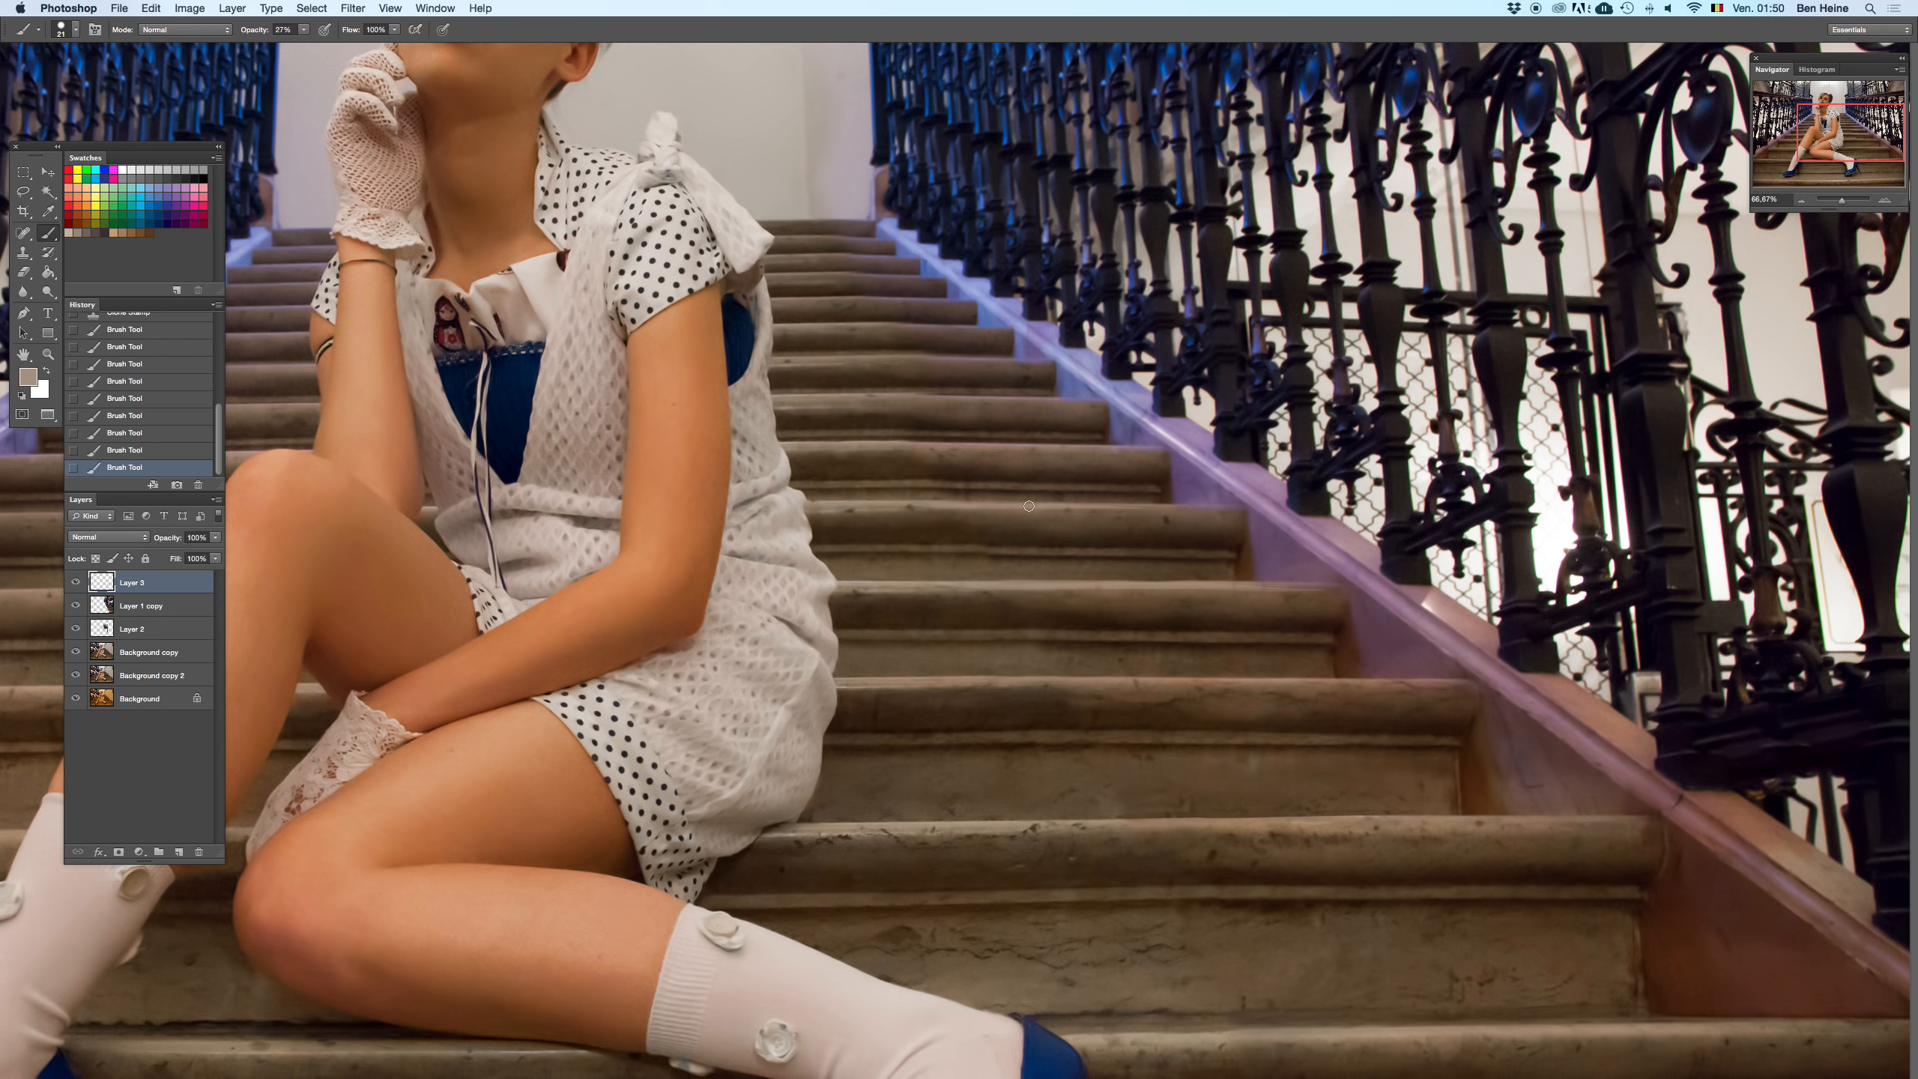
{"action": "left_click_drag", "start_coordinate": [949, 506], "coordinate": [1209, 513]}
{"action": "mouse_move", "coordinate": [1002, 495]}
{"action": "left_mouse_down"}
{"action": "mouse_move", "coordinate": [1012, 510]}
{"action": "mouse_move", "coordinate": [1050, 463]}
{"action": "left_mouse_up"}
{"action": "key", "text": "super+z"}
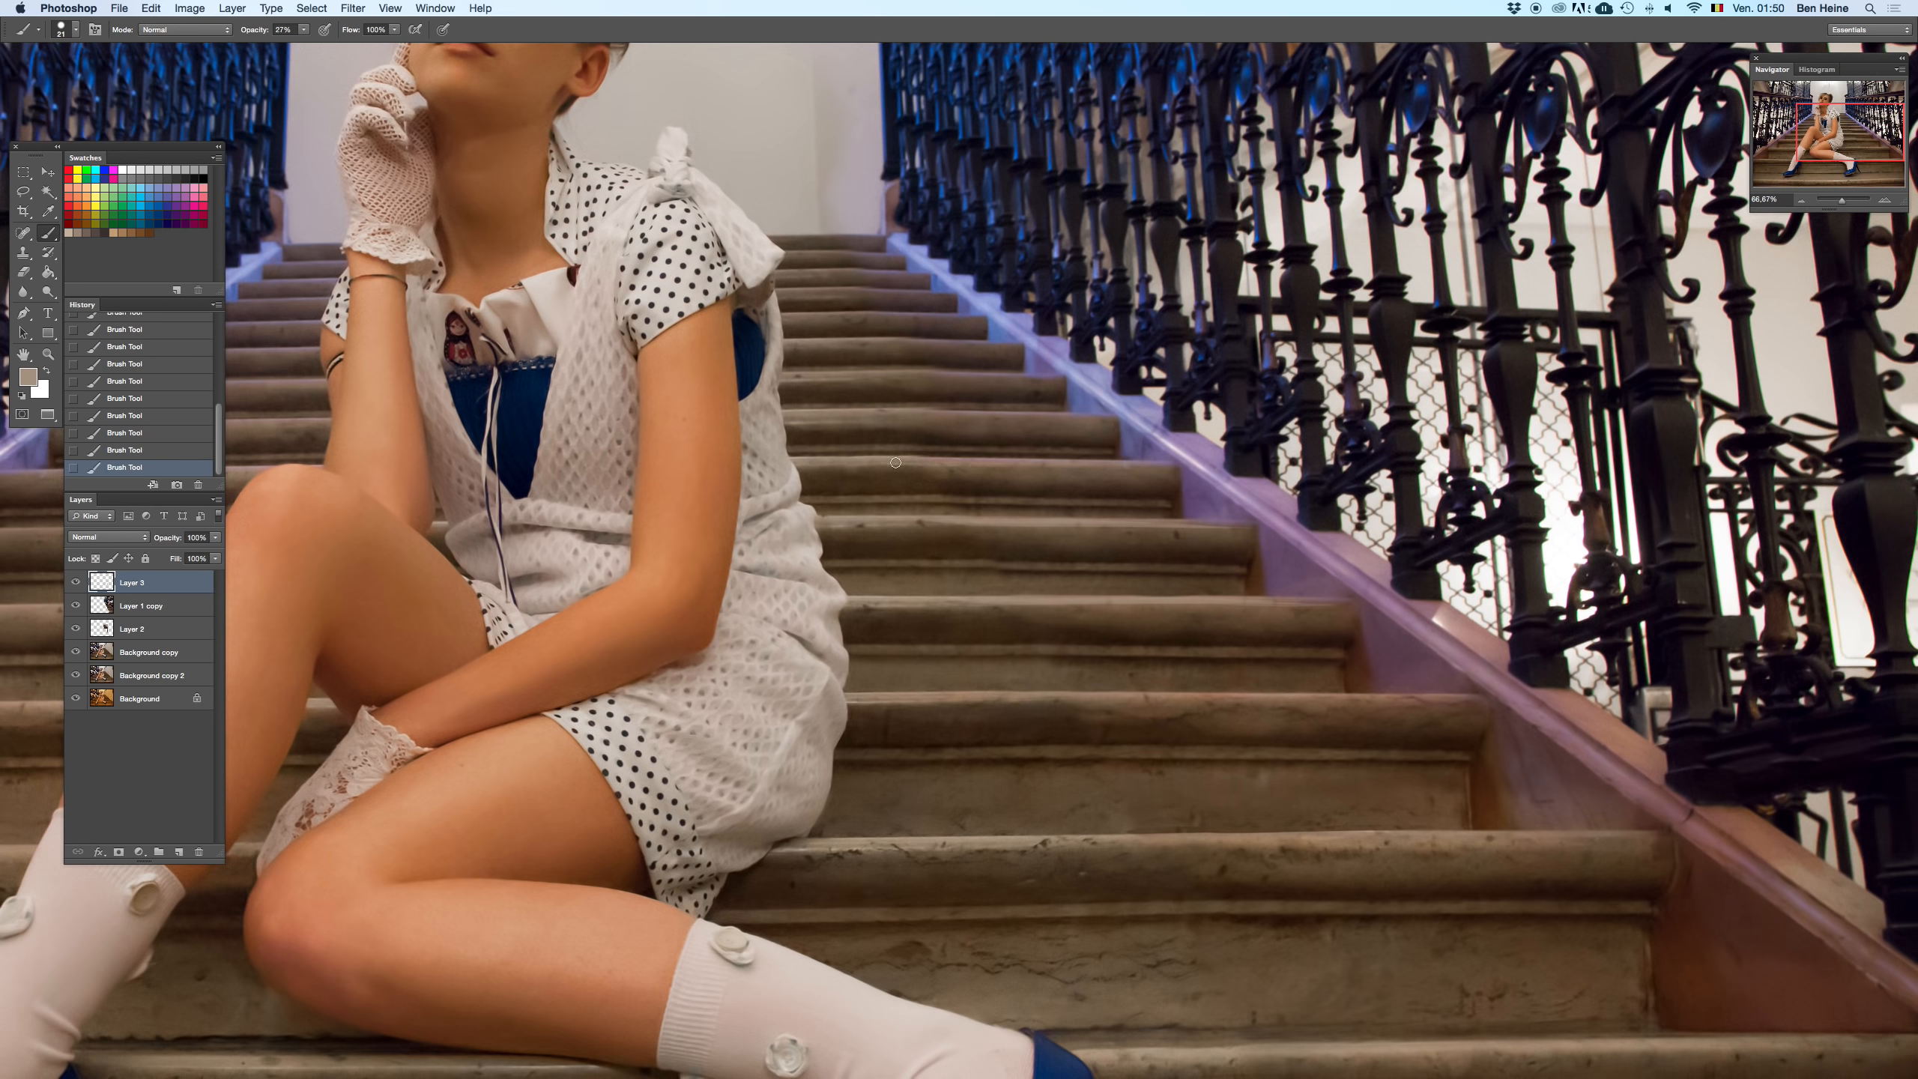
{"action": "left_click_drag", "start_coordinate": [873, 424], "coordinate": [908, 514]}
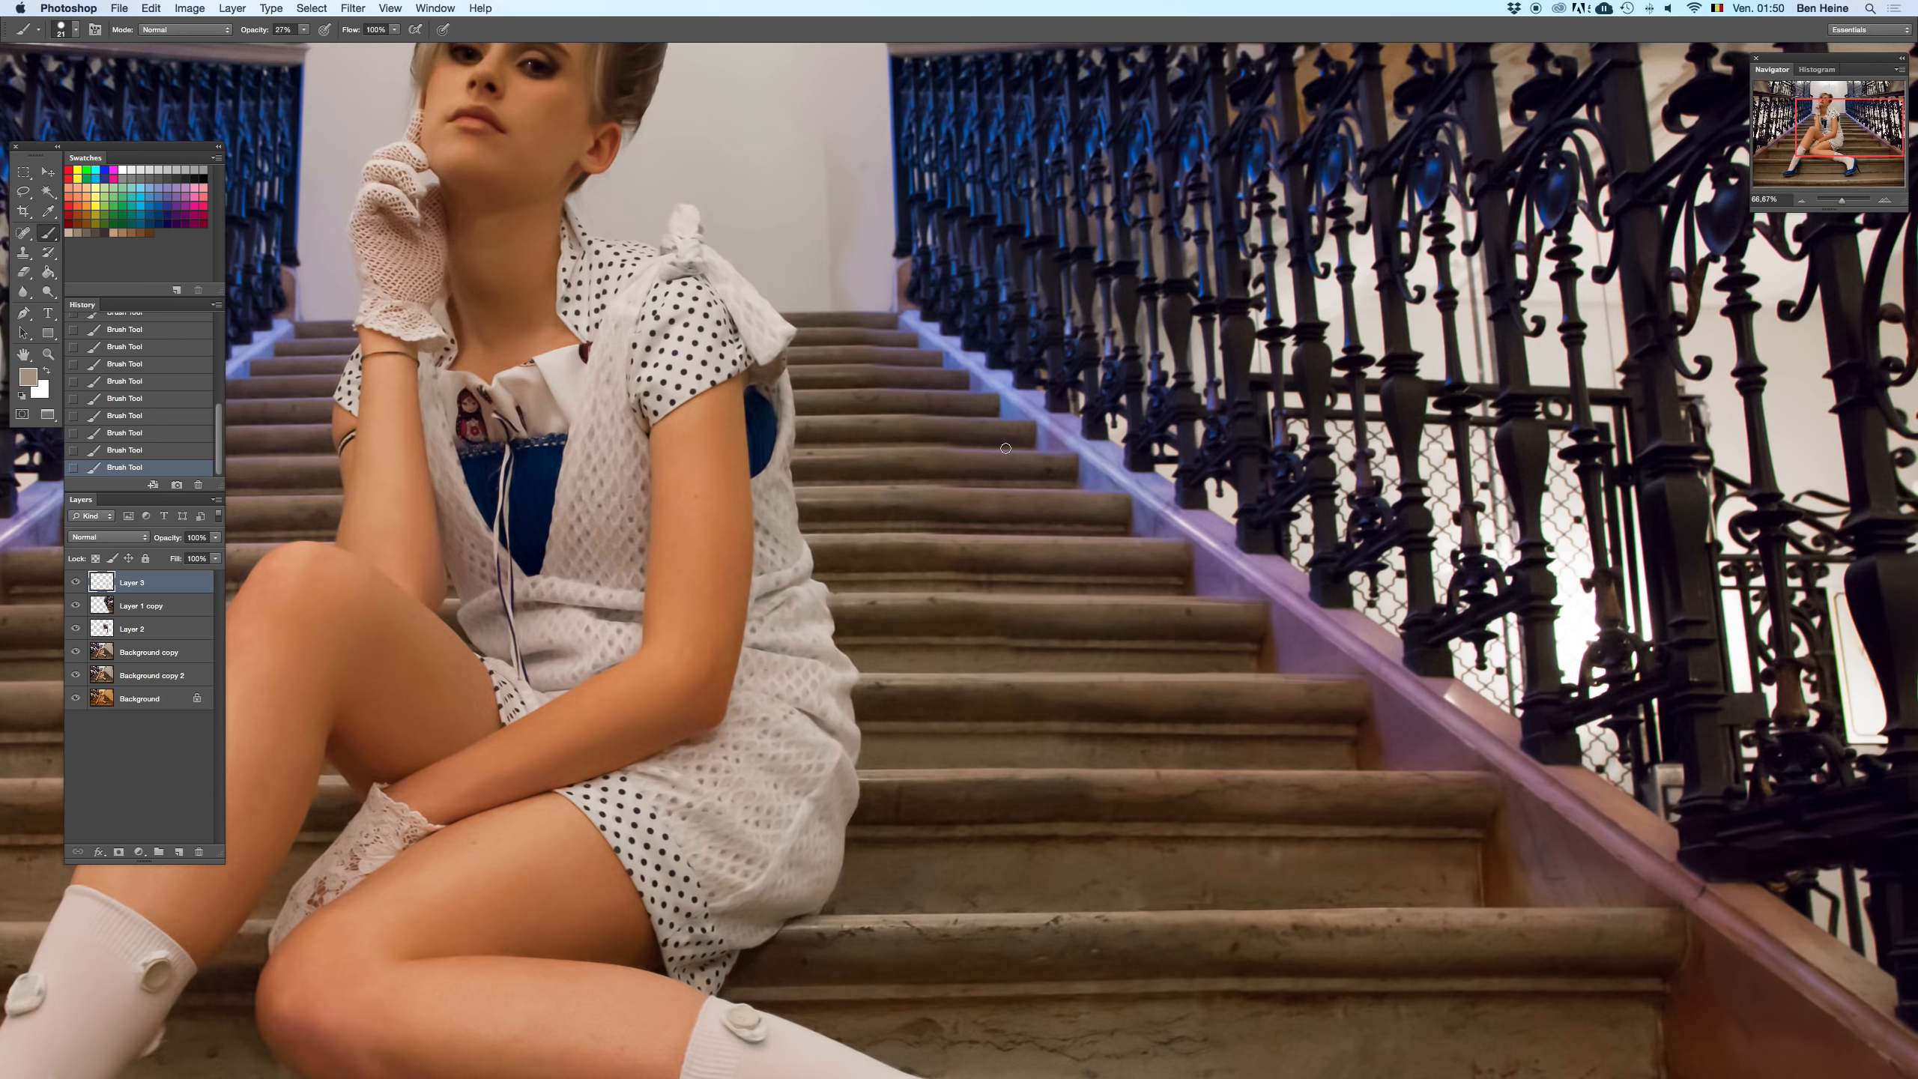
{"action": "left_click_drag", "start_coordinate": [1019, 396], "coordinate": [1086, 427]}
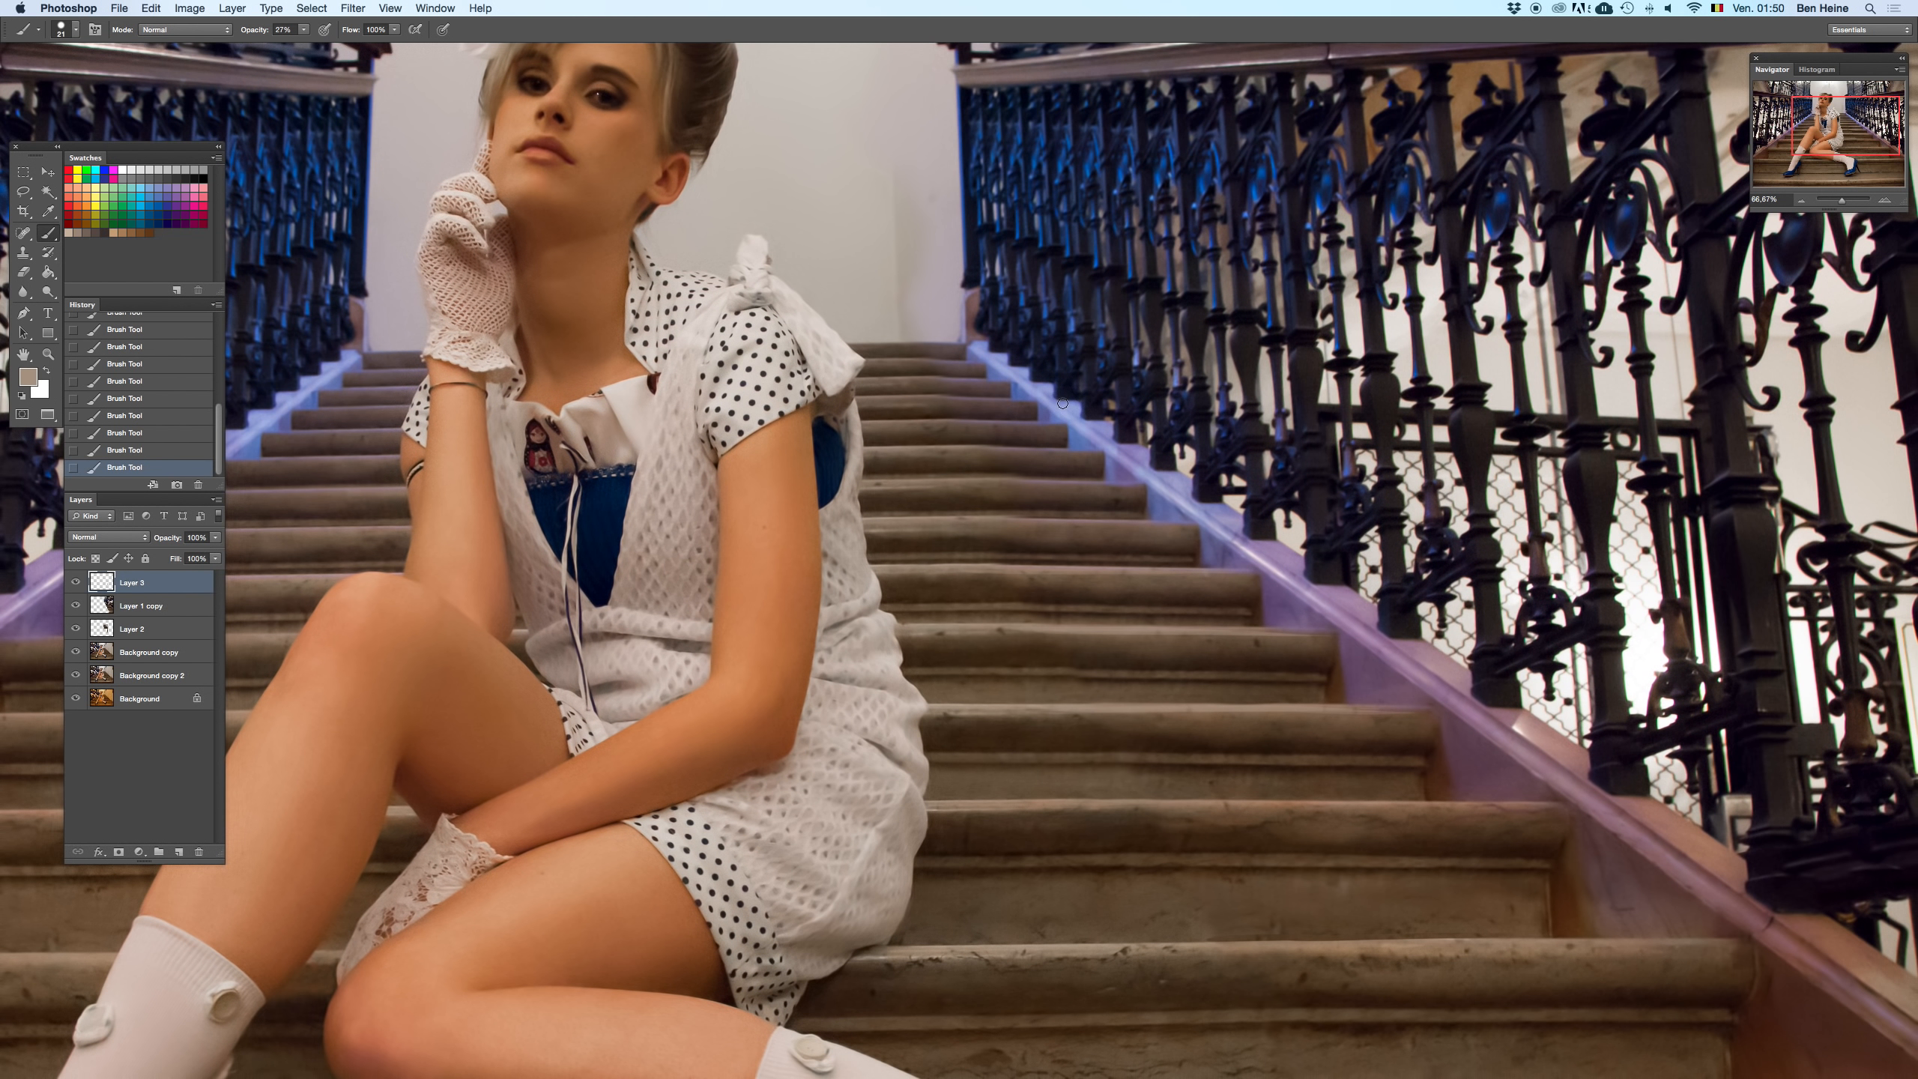
- Clone clean stone over the uneven spots on the riser of a middle step beside the dress
{"action": "key", "text": "m"}
{"action": "key", "text": "super+plus"}
{"action": "left_click_drag", "start_coordinate": [1087, 543], "coordinate": [1055, 363]}
{"action": "mouse_move", "coordinate": [1051, 457]}
{"action": "left_mouse_down"}
{"action": "mouse_move", "coordinate": [1057, 417]}
{"action": "mouse_move", "coordinate": [1054, 480]}
{"action": "left_mouse_up"}
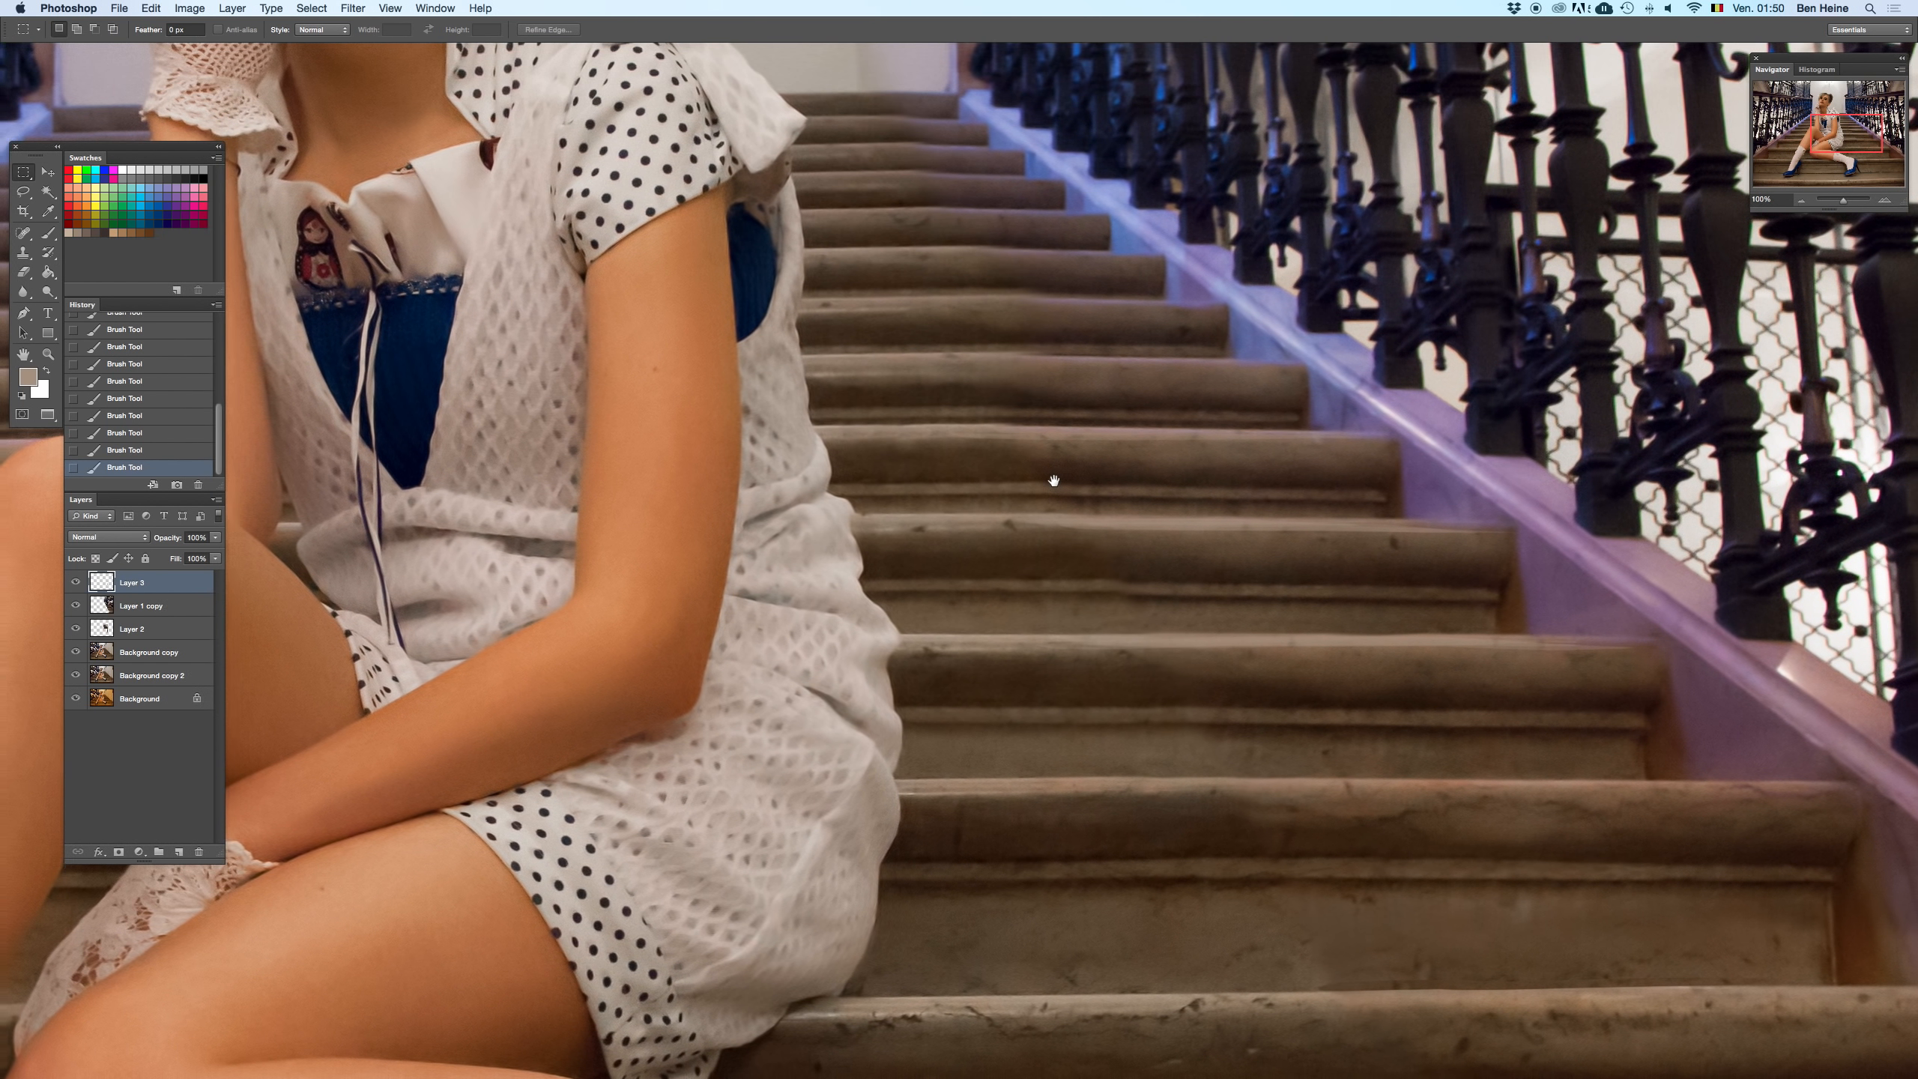
{"action": "key", "text": "s"}
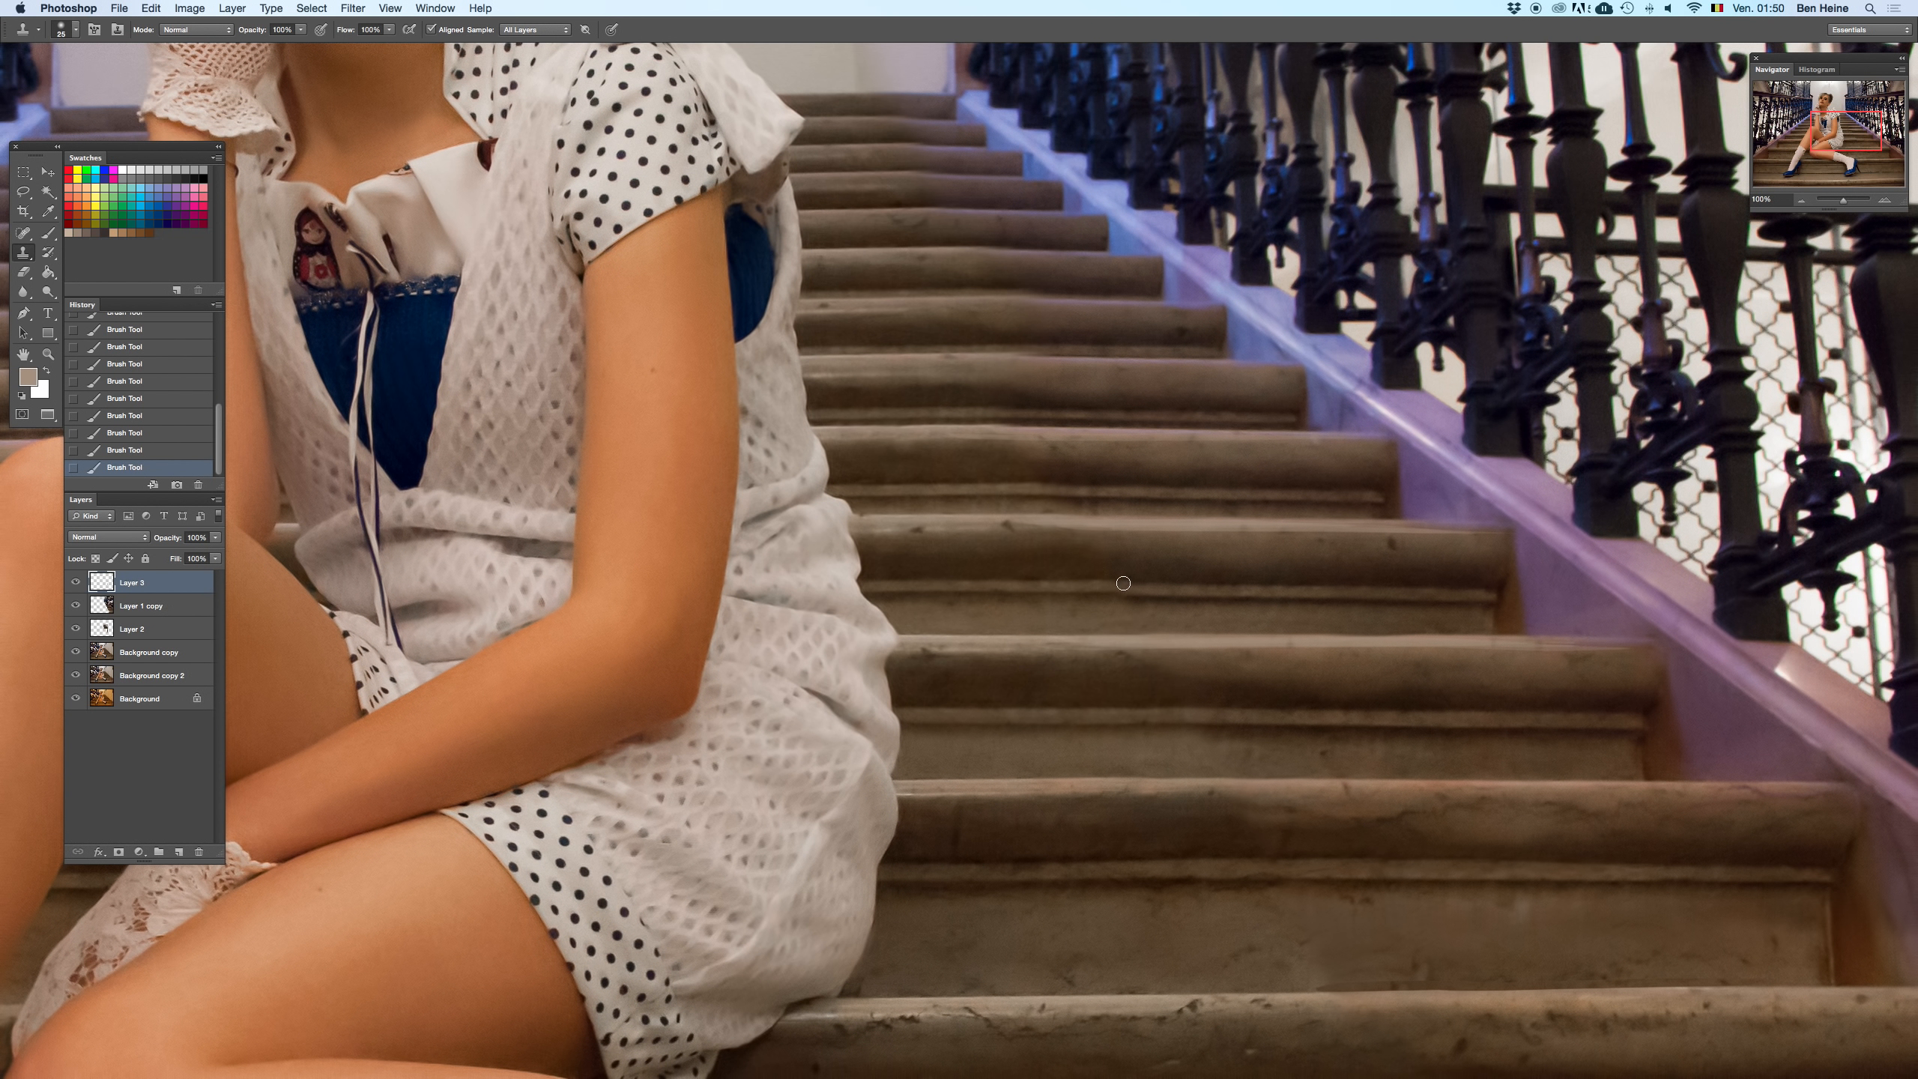
{"action": "mouse_move", "coordinate": [1130, 583]}
{"action": "left_mouse_down"}
{"action": "mouse_move", "coordinate": [1149, 590]}
{"action": "mouse_move", "coordinate": [1118, 587]}
{"action": "left_mouse_up"}
{"action": "left_click_drag", "start_coordinate": [1102, 566], "coordinate": [1079, 567]}
{"action": "left_click_drag", "start_coordinate": [1057, 563], "coordinate": [1035, 562]}
- Clone-stamp the base of the next higher step's riser, resampling a clean source area along the way
{"action": "left_click_drag", "start_coordinate": [1087, 514], "coordinate": [1068, 661]}
{"action": "left_click_drag", "start_coordinate": [1094, 646], "coordinate": [1073, 645]}
{"action": "left_click_drag", "start_coordinate": [1254, 665], "coordinate": [1236, 665]}
{"action": "left_click", "coordinate": [1035, 649], "text": "alt"}
{"action": "left_click_drag", "start_coordinate": [1075, 639], "coordinate": [1204, 653]}
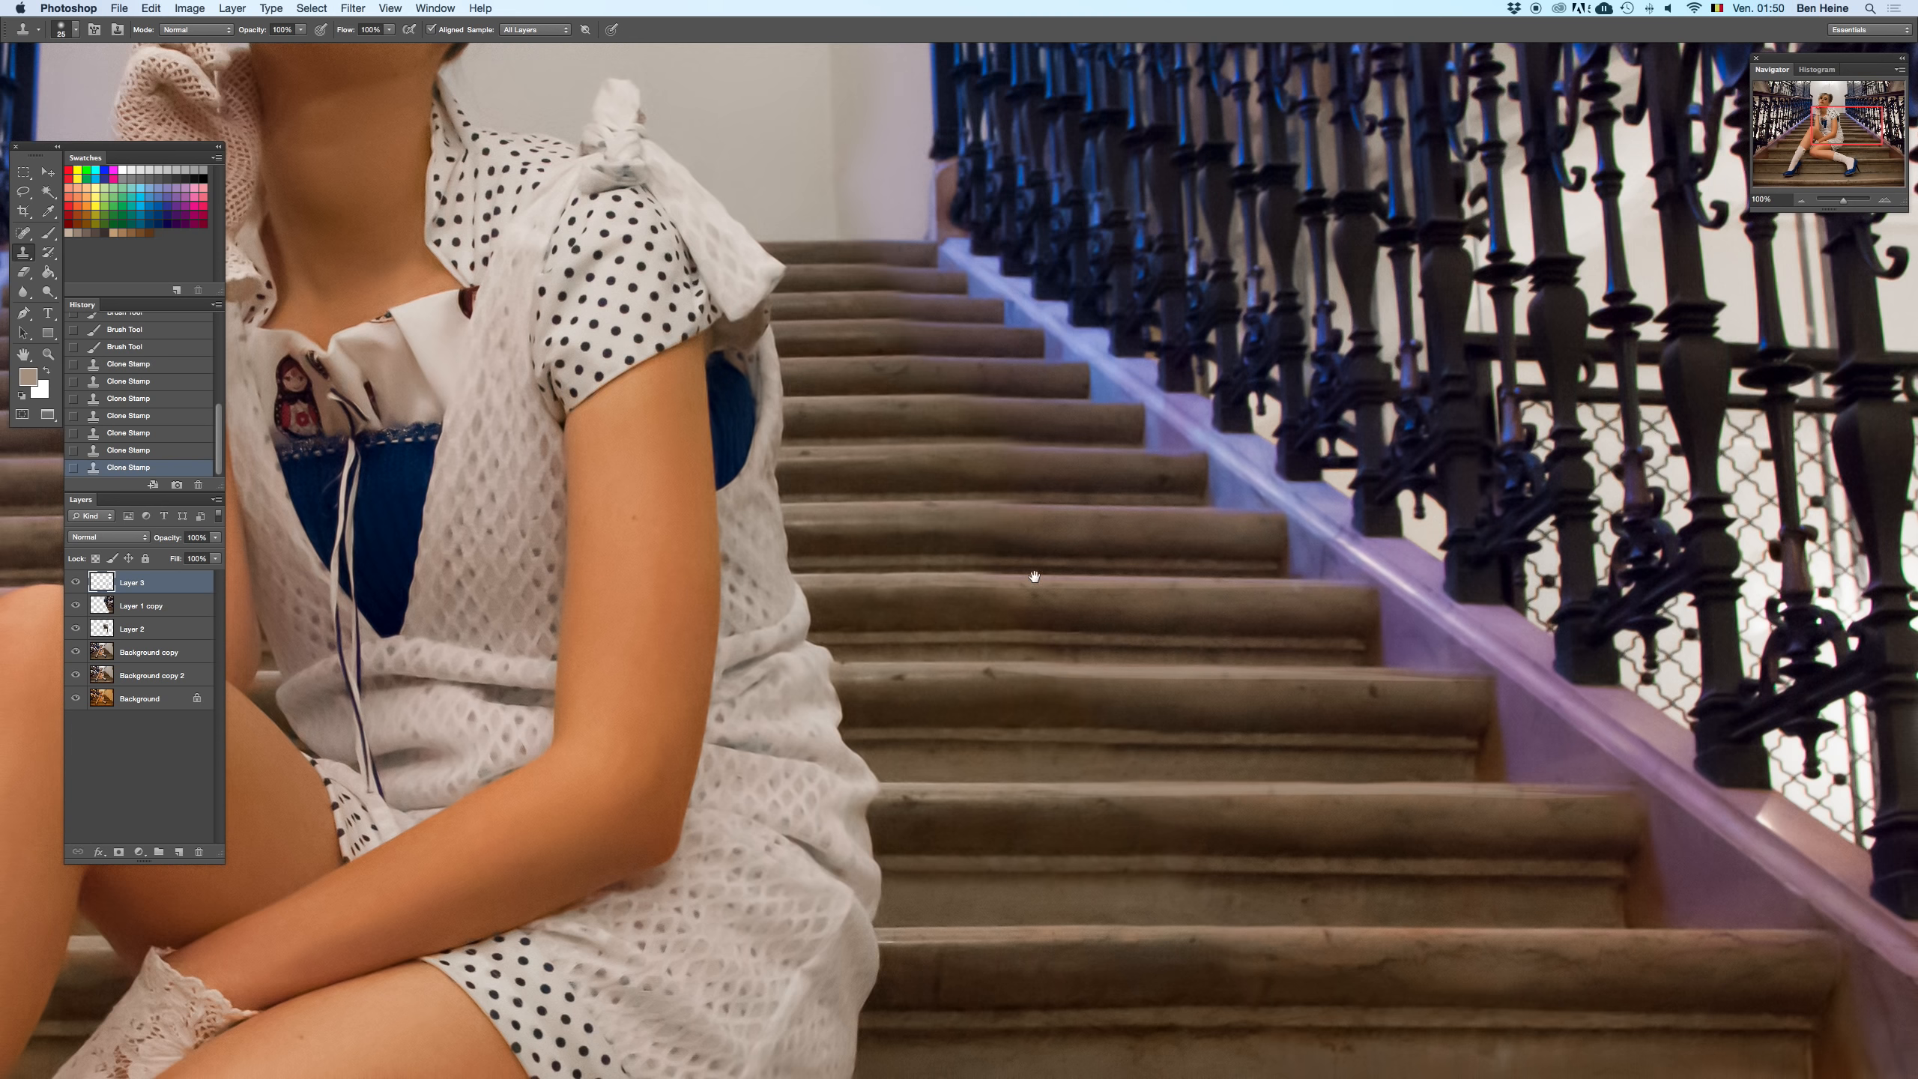
- Clone a short stretch of step edge beside the woman's sleeve on a higher step, comparing before and after
{"action": "left_click_drag", "start_coordinate": [1025, 578], "coordinate": [1056, 625]}
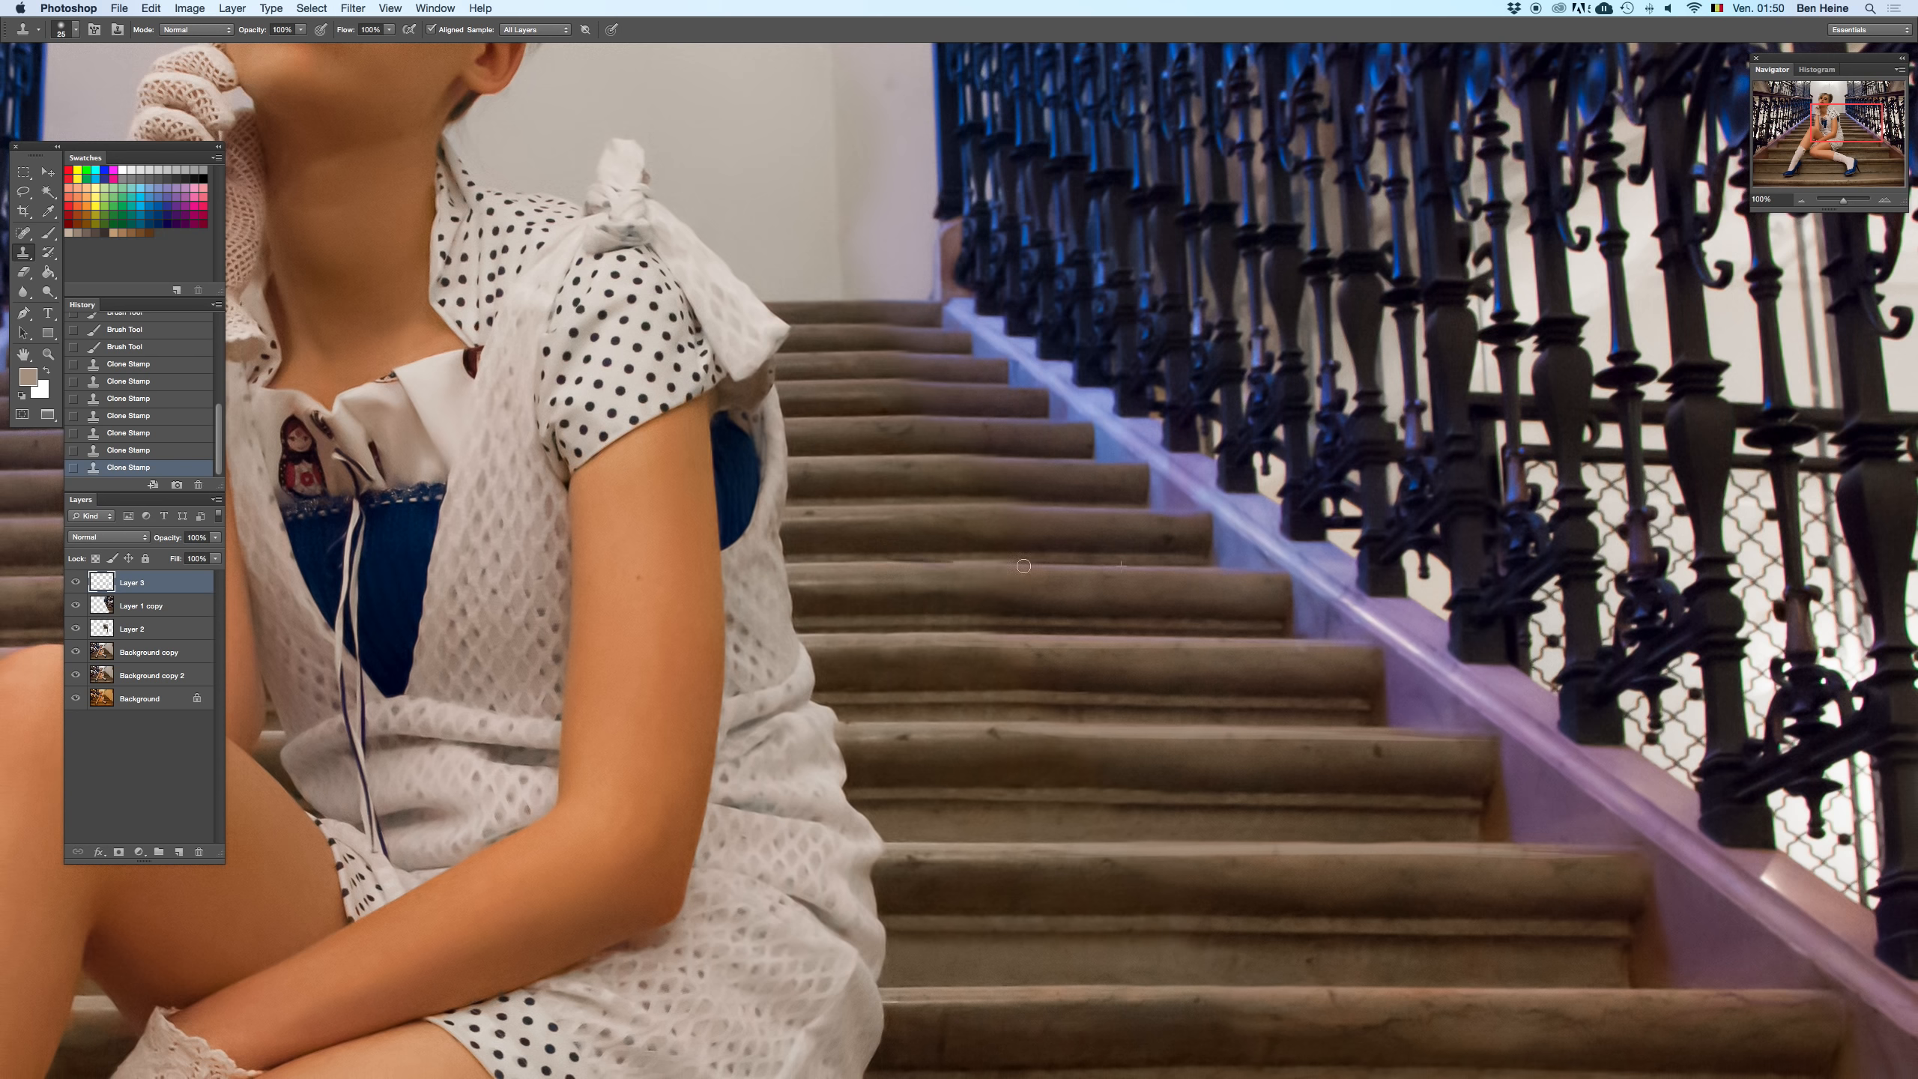
{"action": "mouse_move", "coordinate": [903, 562]}
{"action": "left_mouse_down"}
{"action": "mouse_move", "coordinate": [1036, 565]}
{"action": "mouse_move", "coordinate": [865, 562]}
{"action": "mouse_move", "coordinate": [951, 561]}
{"action": "left_mouse_up"}
{"action": "key", "text": "super+z"}
{"action": "key", "text": "super+z"}
{"action": "scroll", "coordinate": [959, 578], "scroll_direction": "down", "scroll_amount": 2}
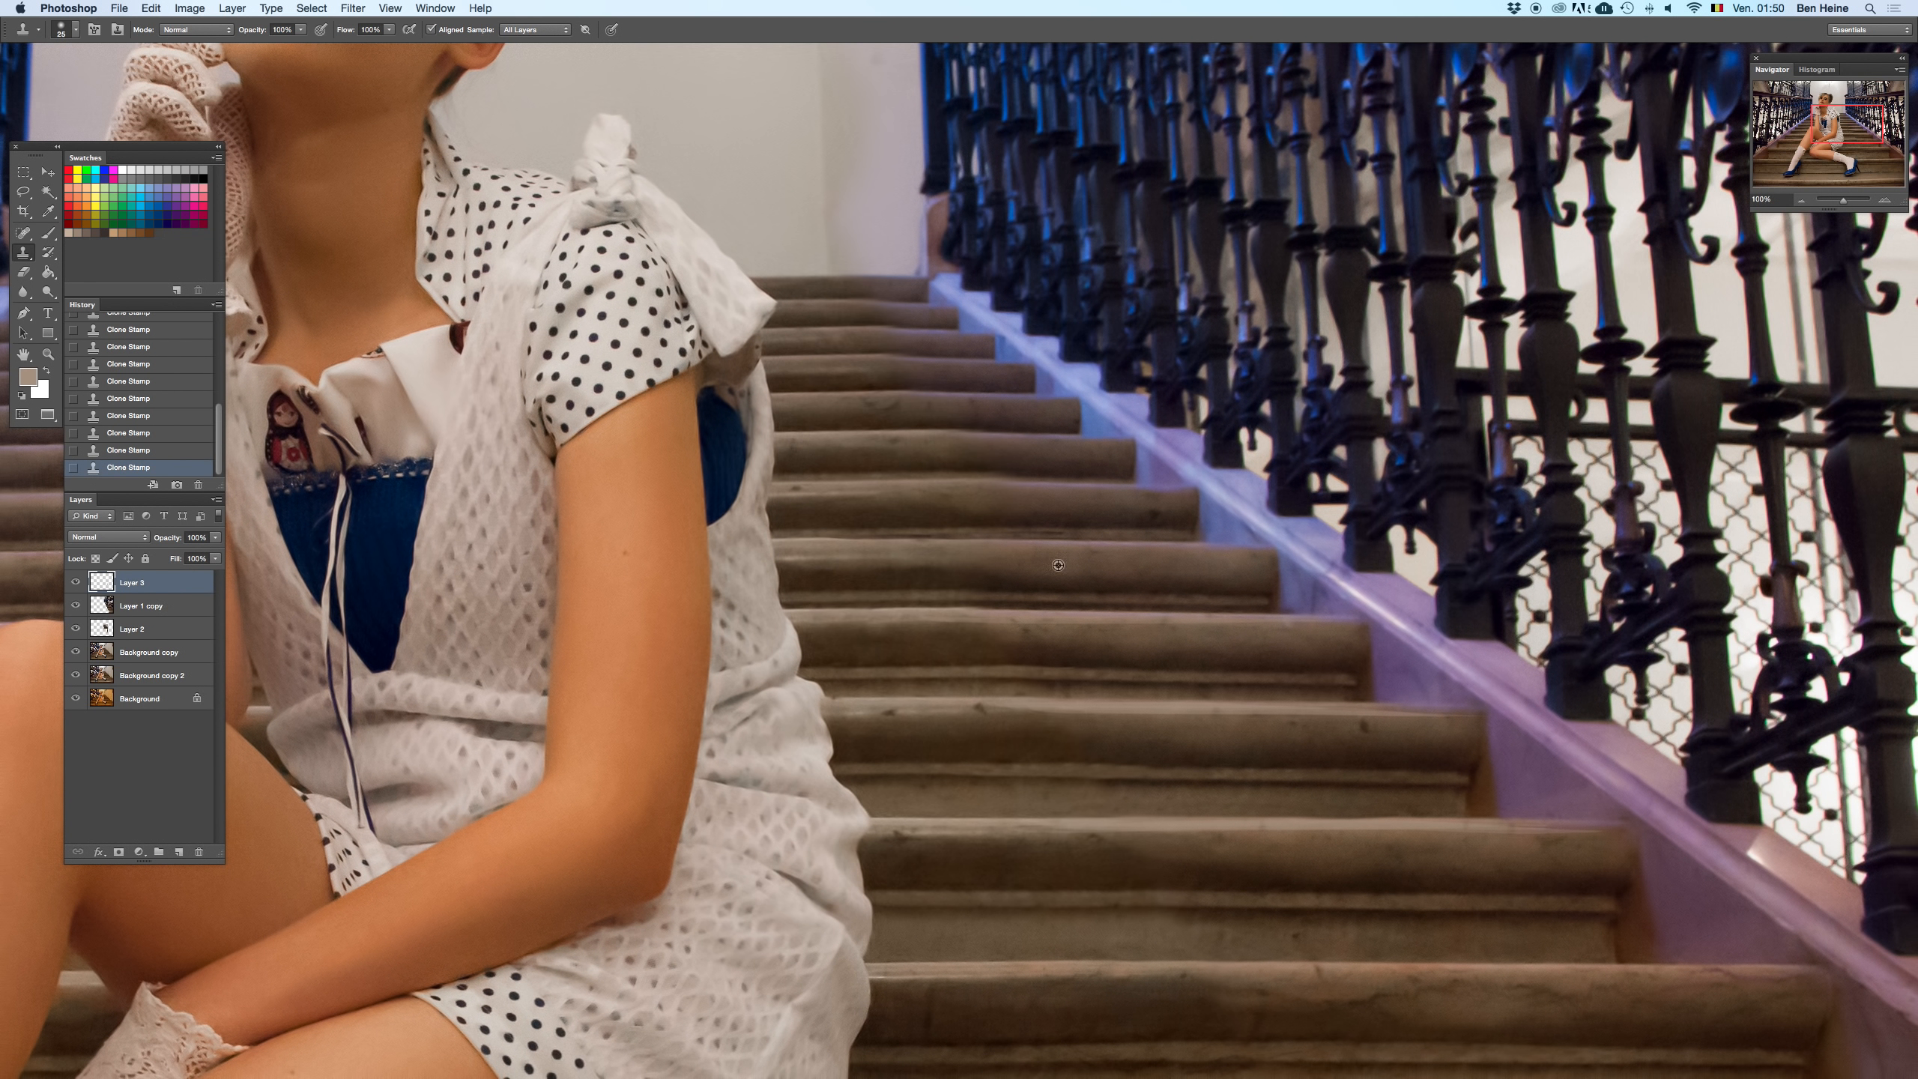
- Clone-stamp a long stretch of an upper step's edge toward the railing, redoing the stroke until it is even
{"action": "mouse_move", "coordinate": [971, 565]}
{"action": "left_mouse_down"}
{"action": "mouse_move", "coordinate": [804, 570]}
{"action": "mouse_move", "coordinate": [950, 570]}
{"action": "mouse_move", "coordinate": [974, 635]}
{"action": "left_mouse_up"}
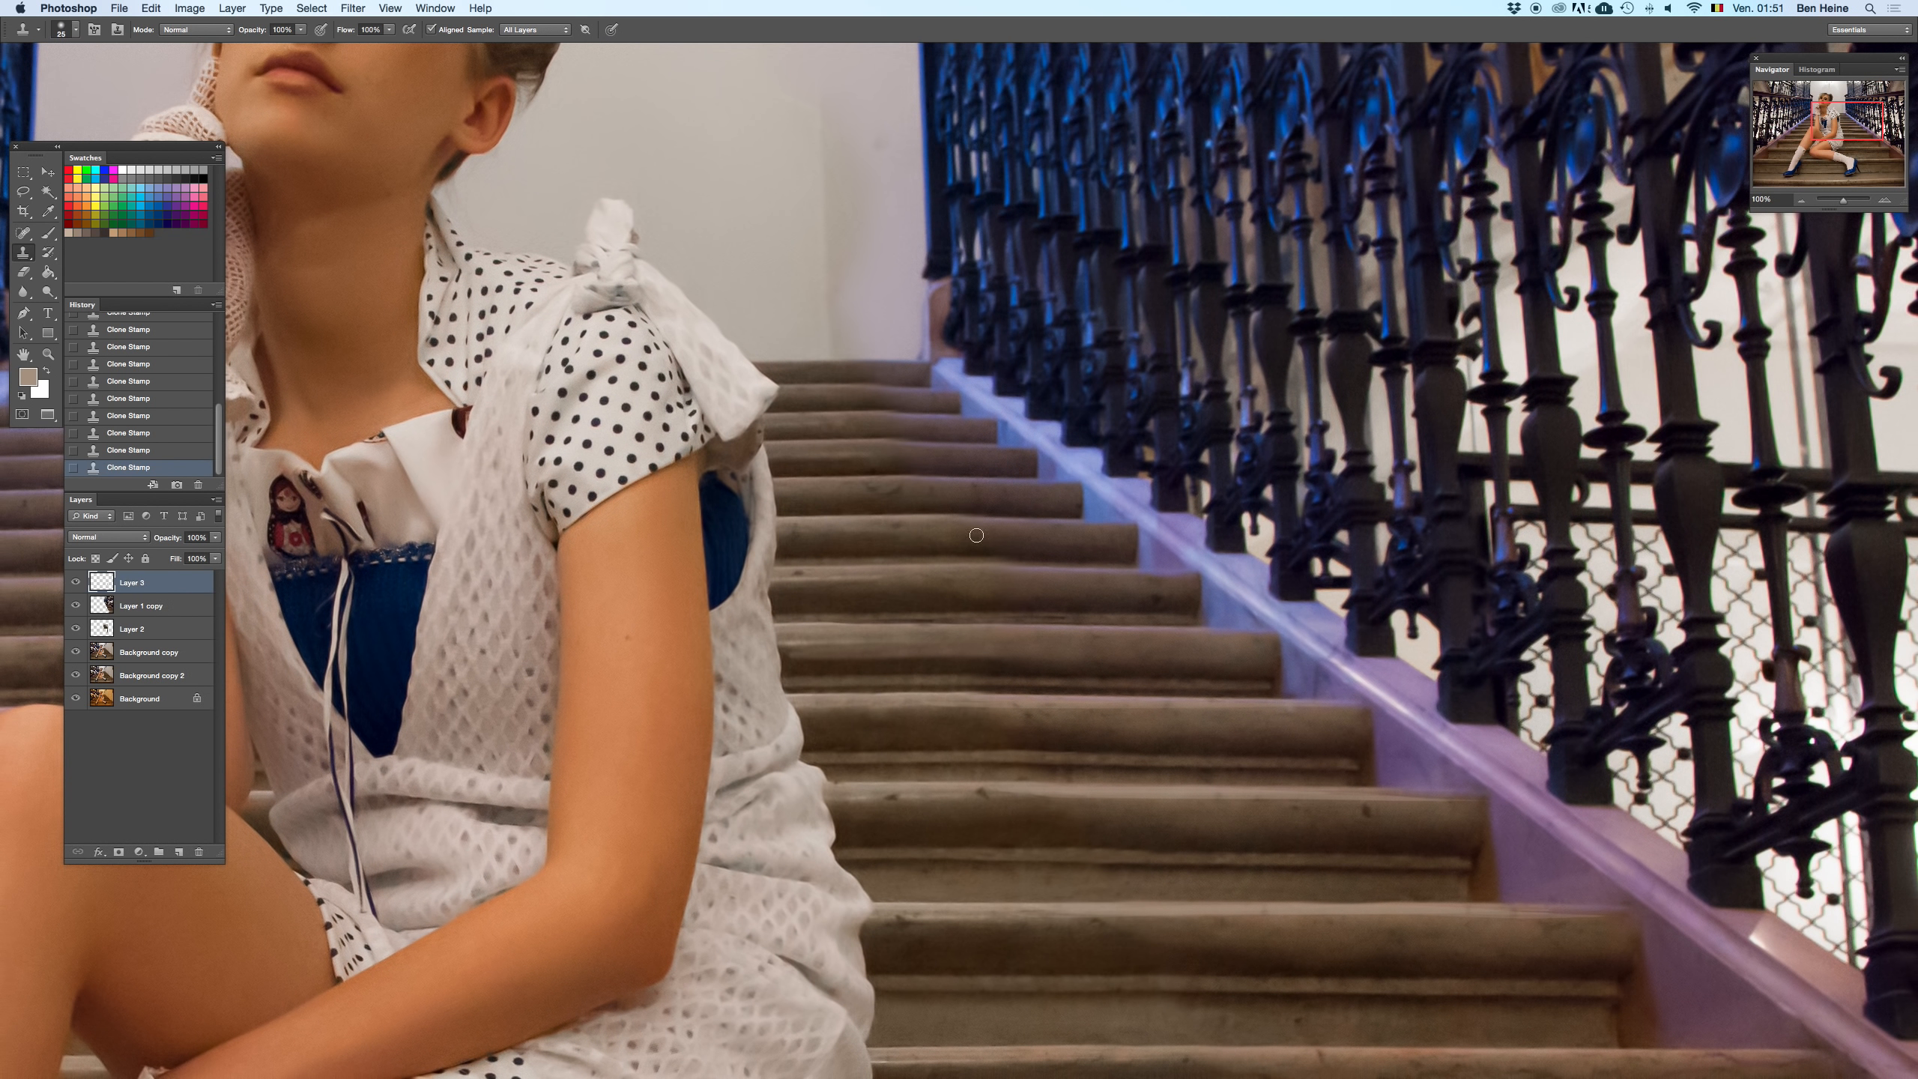
{"action": "left_click_drag", "start_coordinate": [885, 564], "coordinate": [1070, 565]}
{"action": "key", "text": "super+z"}
{"action": "left_click_drag", "start_coordinate": [886, 561], "coordinate": [1070, 557]}
{"action": "left_click_drag", "start_coordinate": [835, 559], "coordinate": [1080, 561]}
{"action": "key", "text": "super+z"}
{"action": "left_click_drag", "start_coordinate": [835, 561], "coordinate": [1080, 564]}
- Clone over the edge of the next step above beside the sleeve, retrying the stroke and comparing before and after
{"action": "left_click_drag", "start_coordinate": [876, 516], "coordinate": [1002, 518]}
{"action": "key", "text": "super+z"}
{"action": "mouse_move", "coordinate": [839, 515]}
{"action": "left_mouse_down"}
{"action": "mouse_move", "coordinate": [1014, 514]}
{"action": "mouse_move", "coordinate": [918, 517]}
{"action": "mouse_move", "coordinate": [974, 516]}
{"action": "left_mouse_up"}
{"action": "key", "text": "super+z"}
{"action": "key", "text": "super+z"}
{"action": "key", "text": "super+z"}
{"action": "left_click_drag", "start_coordinate": [829, 517], "coordinate": [970, 516]}
{"action": "key", "text": "super+z"}
{"action": "key", "text": "super+z"}
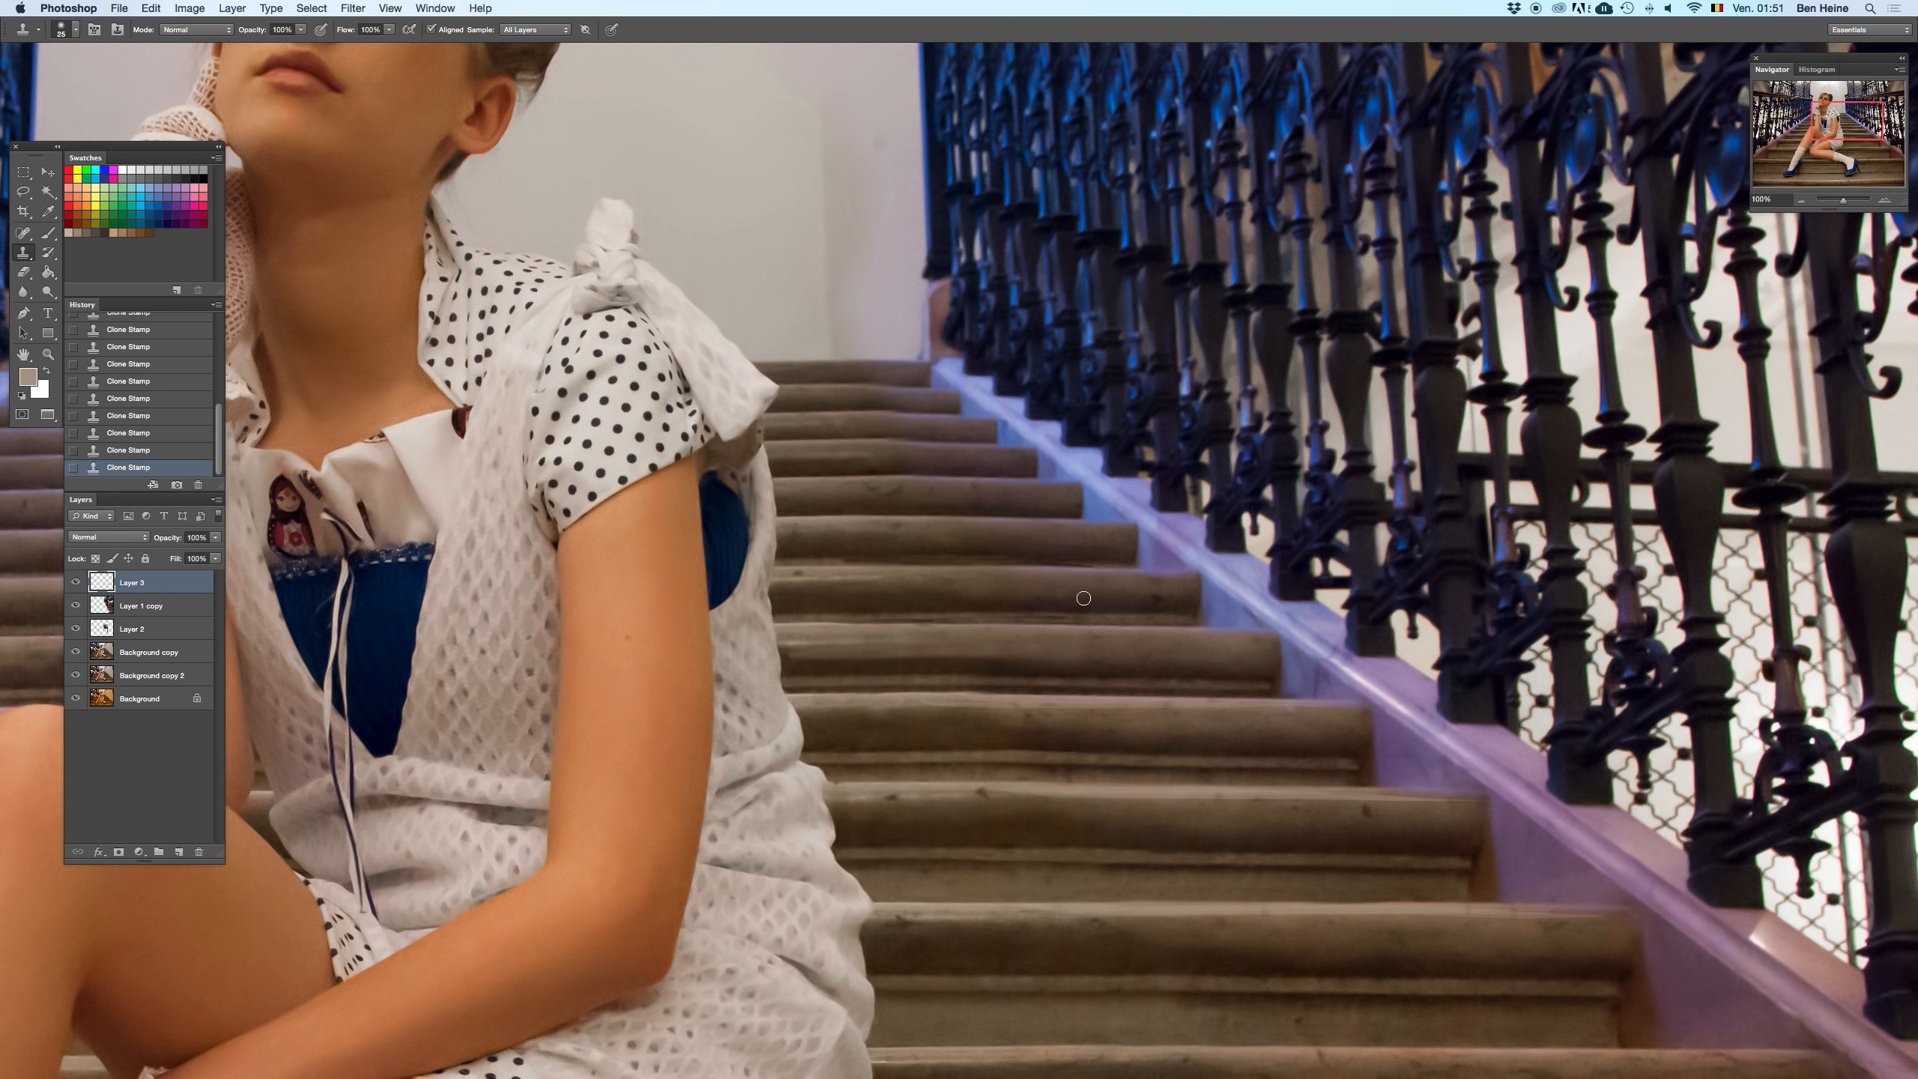
- Try cloning along a step edge near the top of the stairs and touch up a lower edge close to the railing
{"action": "left_click_drag", "start_coordinate": [831, 439], "coordinate": [948, 445]}
{"action": "key", "text": "super+z"}
{"action": "left_click_drag", "start_coordinate": [829, 440], "coordinate": [961, 438]}
{"action": "key", "text": "super+z"}
{"action": "key", "text": "super+z"}
{"action": "key", "text": "super+z"}
{"action": "key", "text": "super+z"}
{"action": "key", "text": "super+z"}
{"action": "key", "text": "super+z"}
{"action": "key", "text": "super+z"}
{"action": "scroll", "coordinate": [1107, 465], "scroll_direction": "right", "scroll_amount": 3}
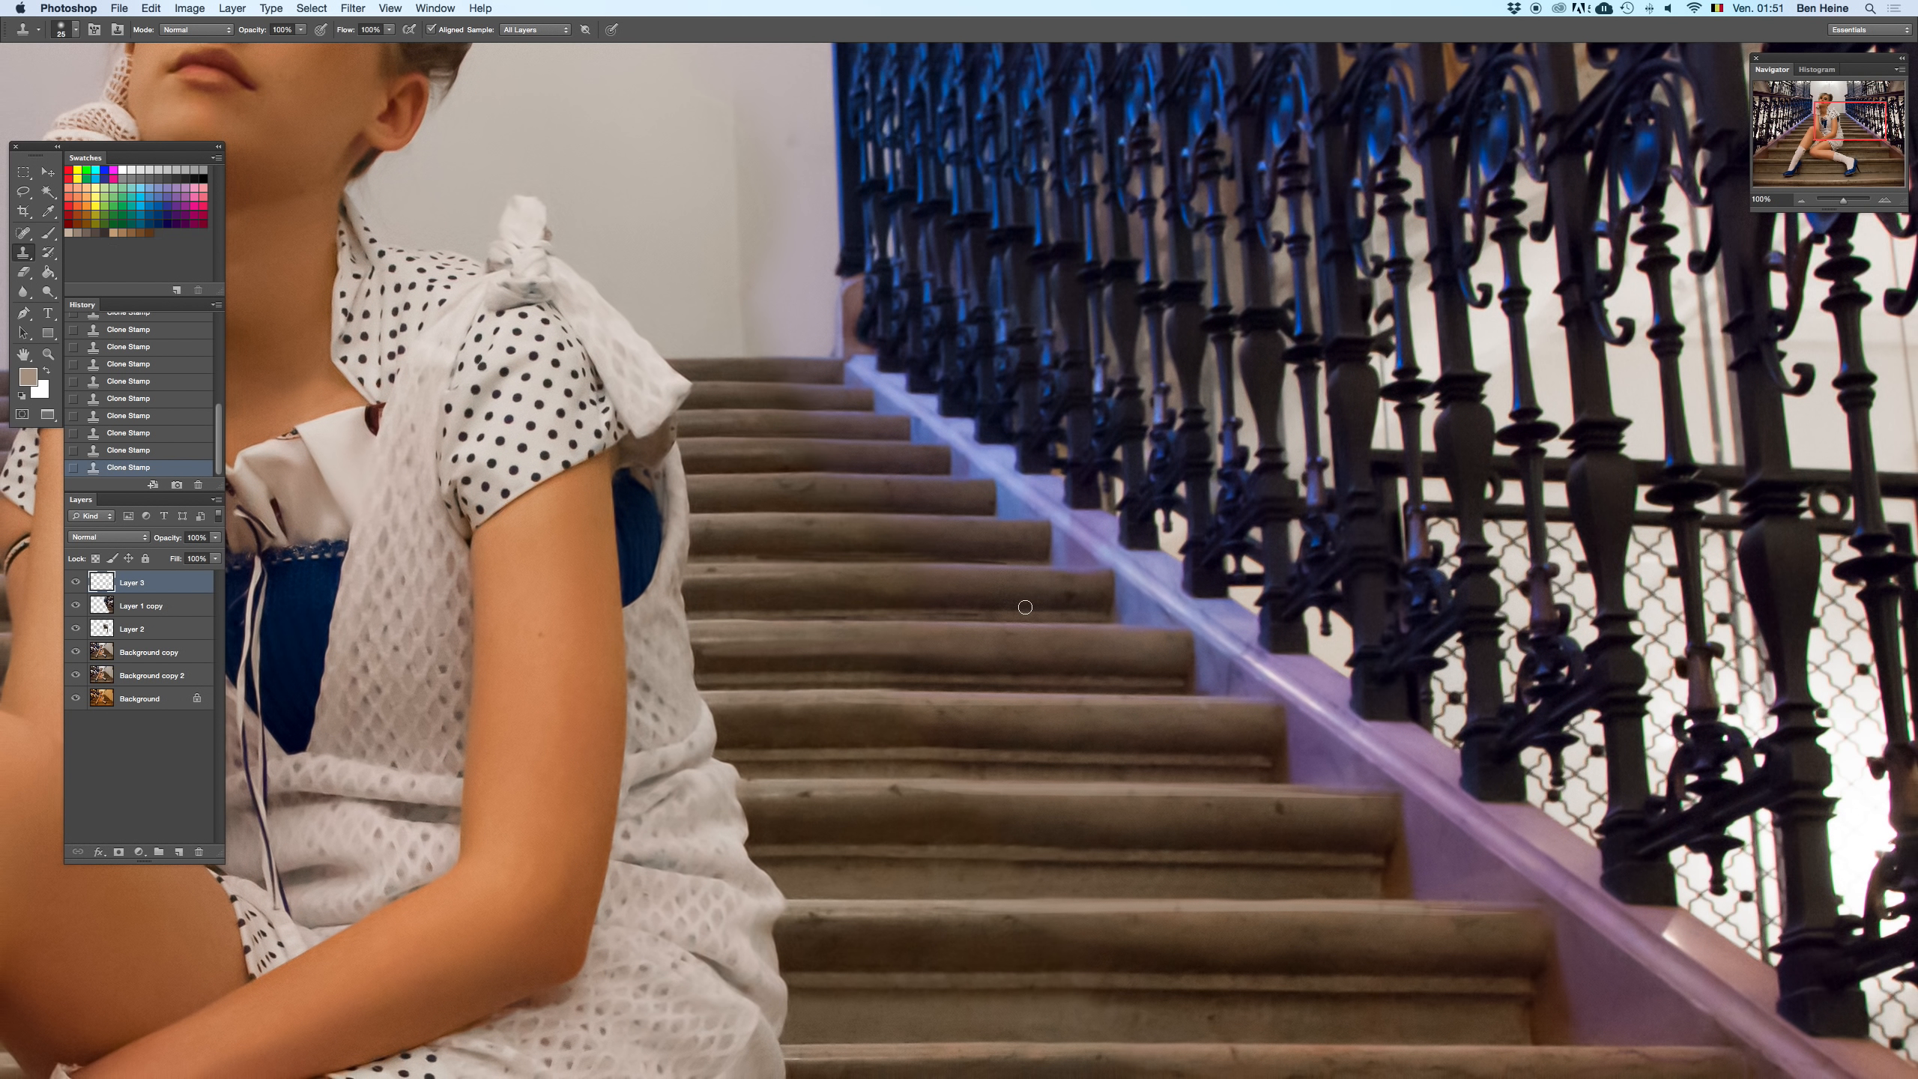
{"action": "left_click_drag", "start_coordinate": [984, 560], "coordinate": [1015, 561]}
- Examine the lower steps and the whole picture, checking the effect of removing the top retouch layer
{"action": "scroll", "coordinate": [978, 618], "scroll_direction": "down", "scroll_amount": 10}
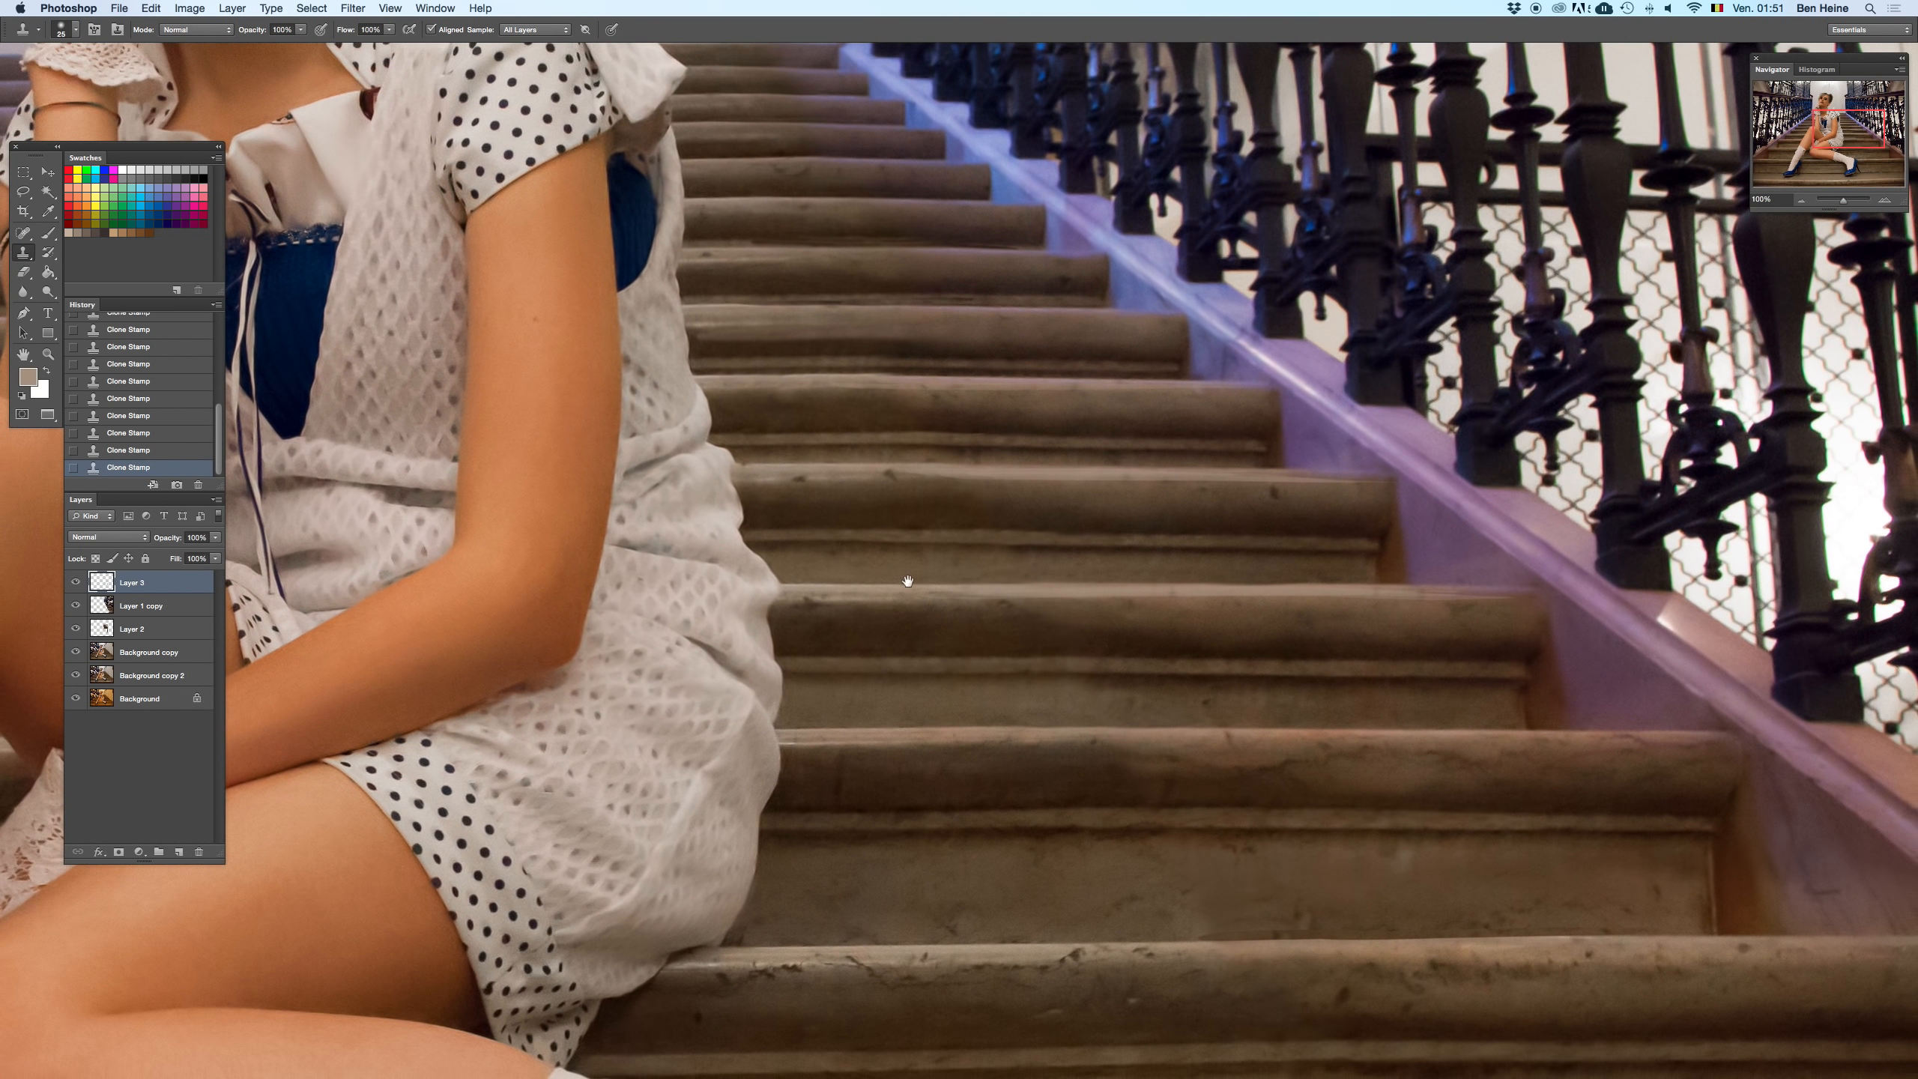
{"action": "scroll", "coordinate": [907, 580], "scroll_direction": "down", "scroll_amount": 15}
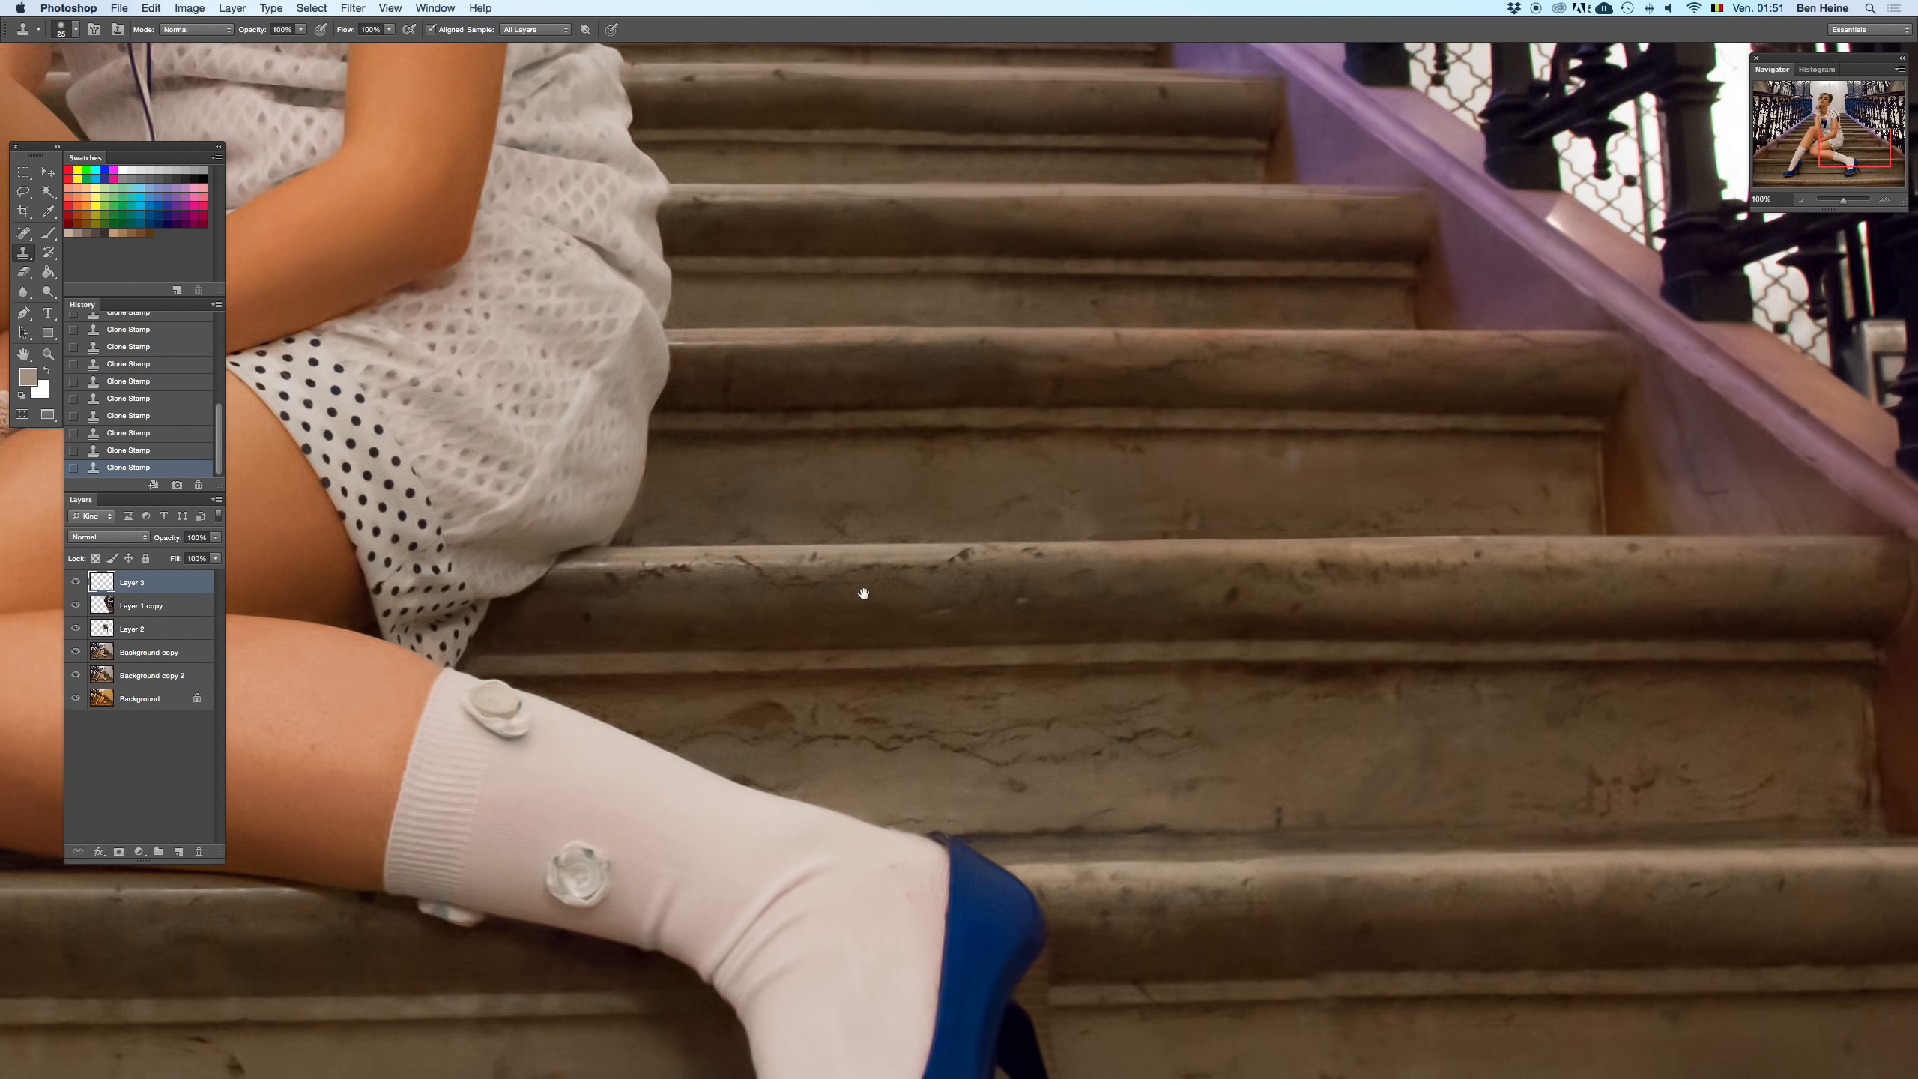
{"action": "scroll", "coordinate": [863, 594], "scroll_direction": "down", "scroll_amount": 15}
{"action": "scroll", "coordinate": [863, 594], "scroll_direction": "right", "scroll_amount": 10}
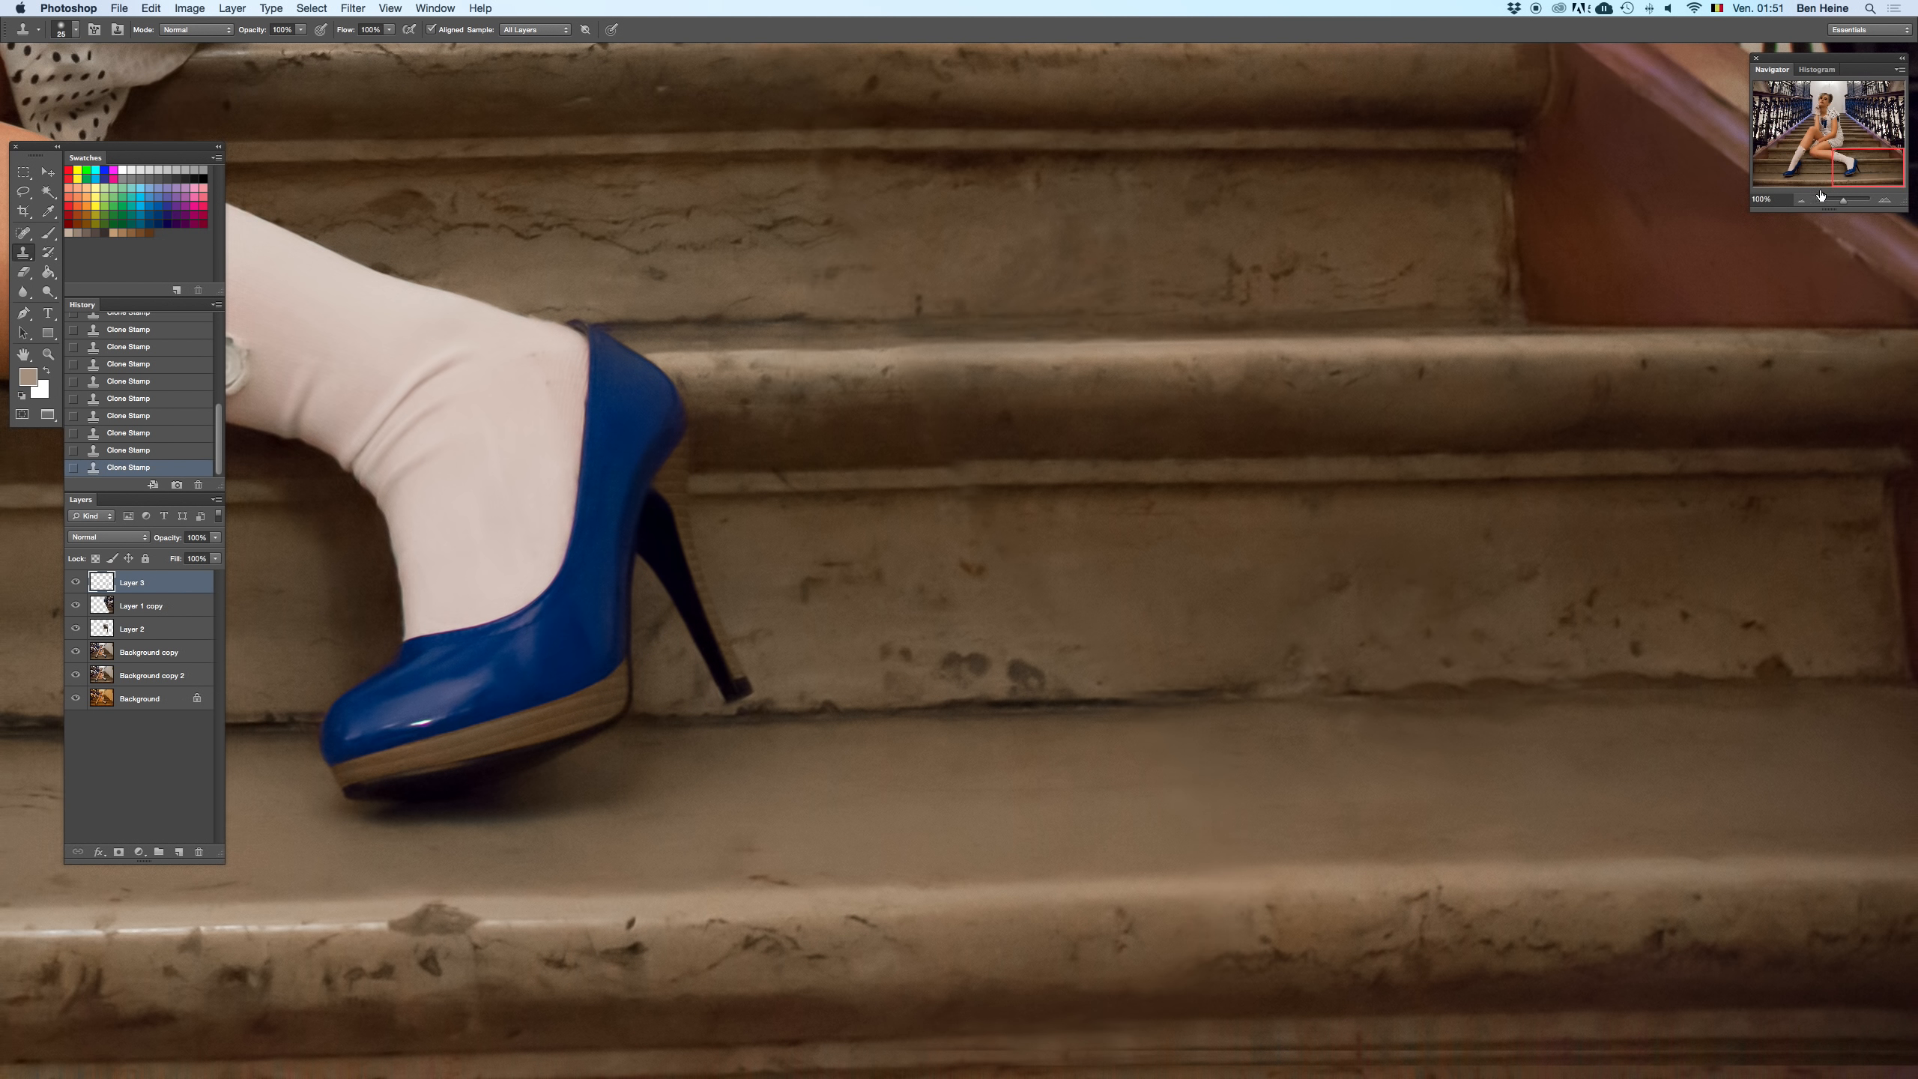
{"action": "mouse_move", "coordinate": [1843, 200]}
{"action": "left_mouse_down"}
{"action": "mouse_move", "coordinate": [1822, 198]}
{"action": "mouse_move", "coordinate": [1838, 199]}
{"action": "left_mouse_up"}
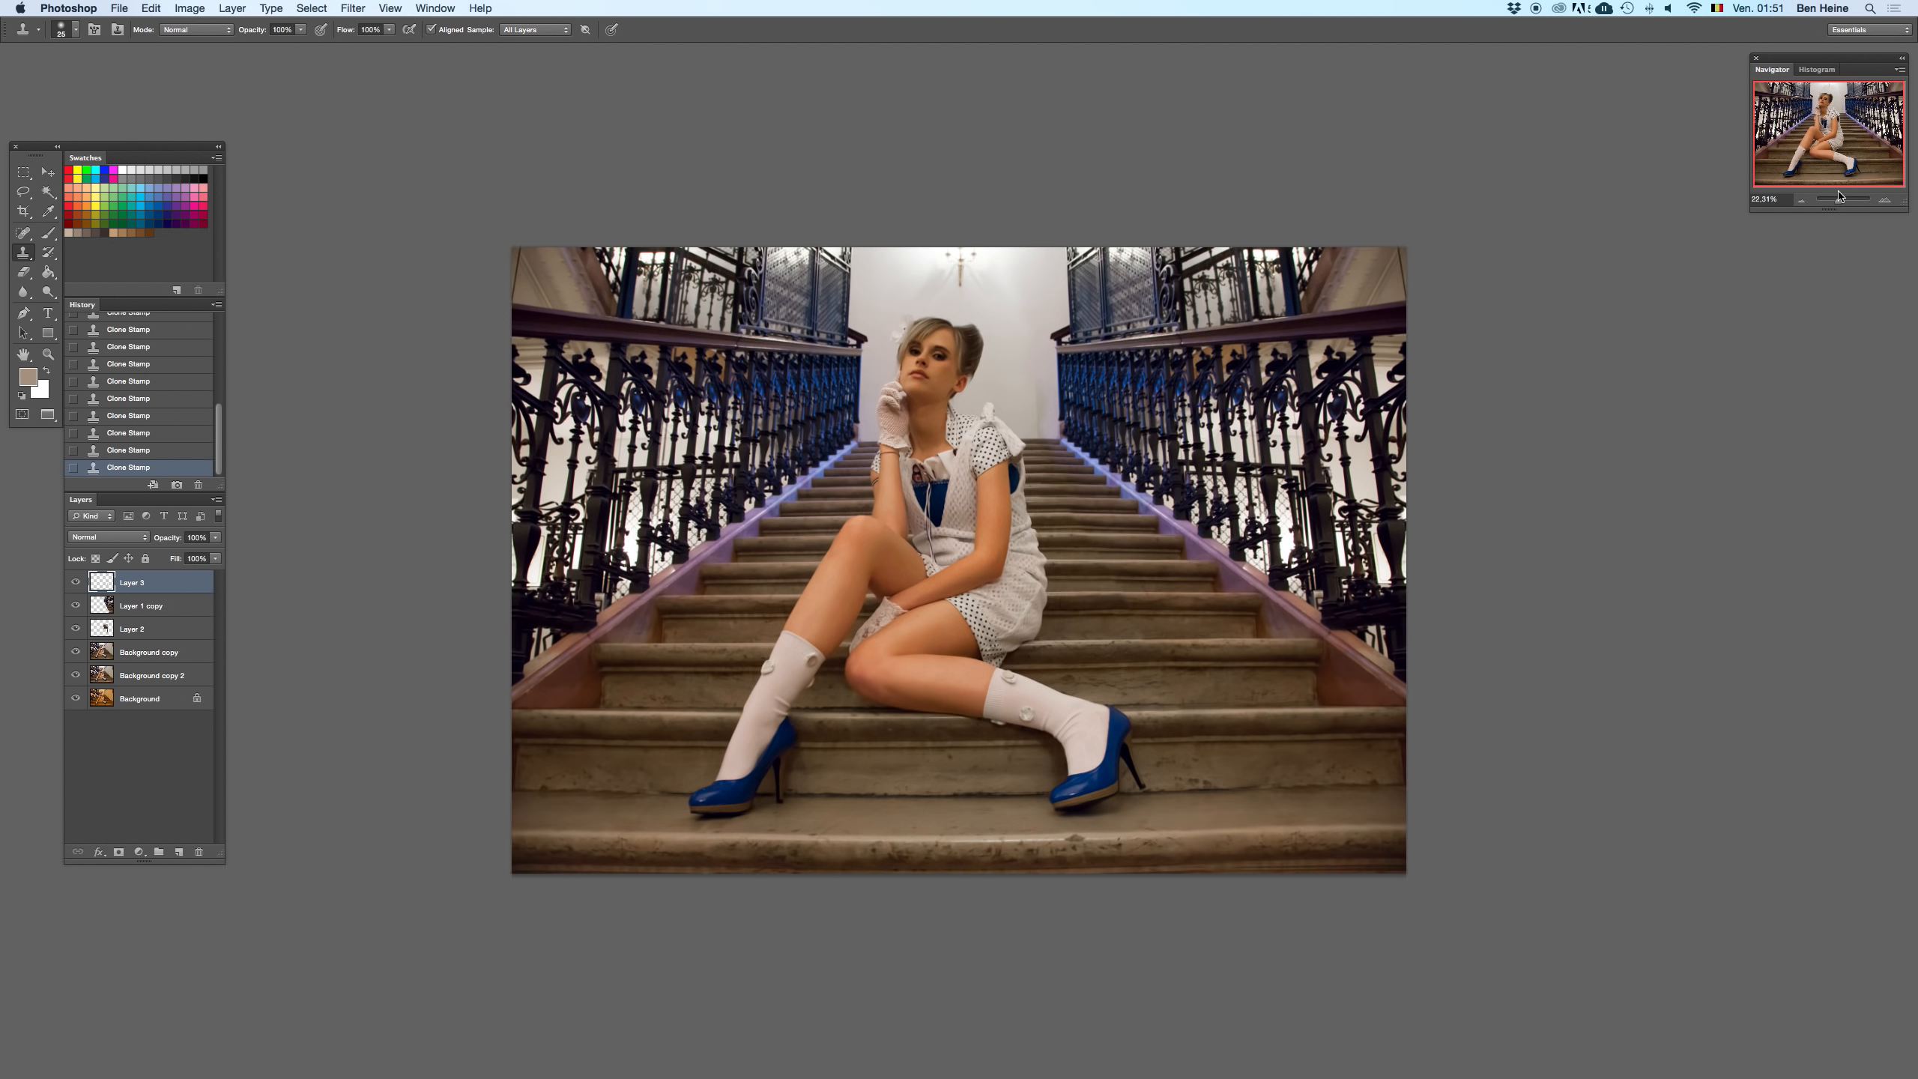
{"action": "key", "text": "Delete"}
{"action": "key", "text": "super+z"}
{"action": "scroll", "coordinate": [959, 559], "scroll_direction": "down", "scroll_amount": 3}
{"action": "scroll", "coordinate": [959, 559], "scroll_direction": "right", "scroll_amount": 3}
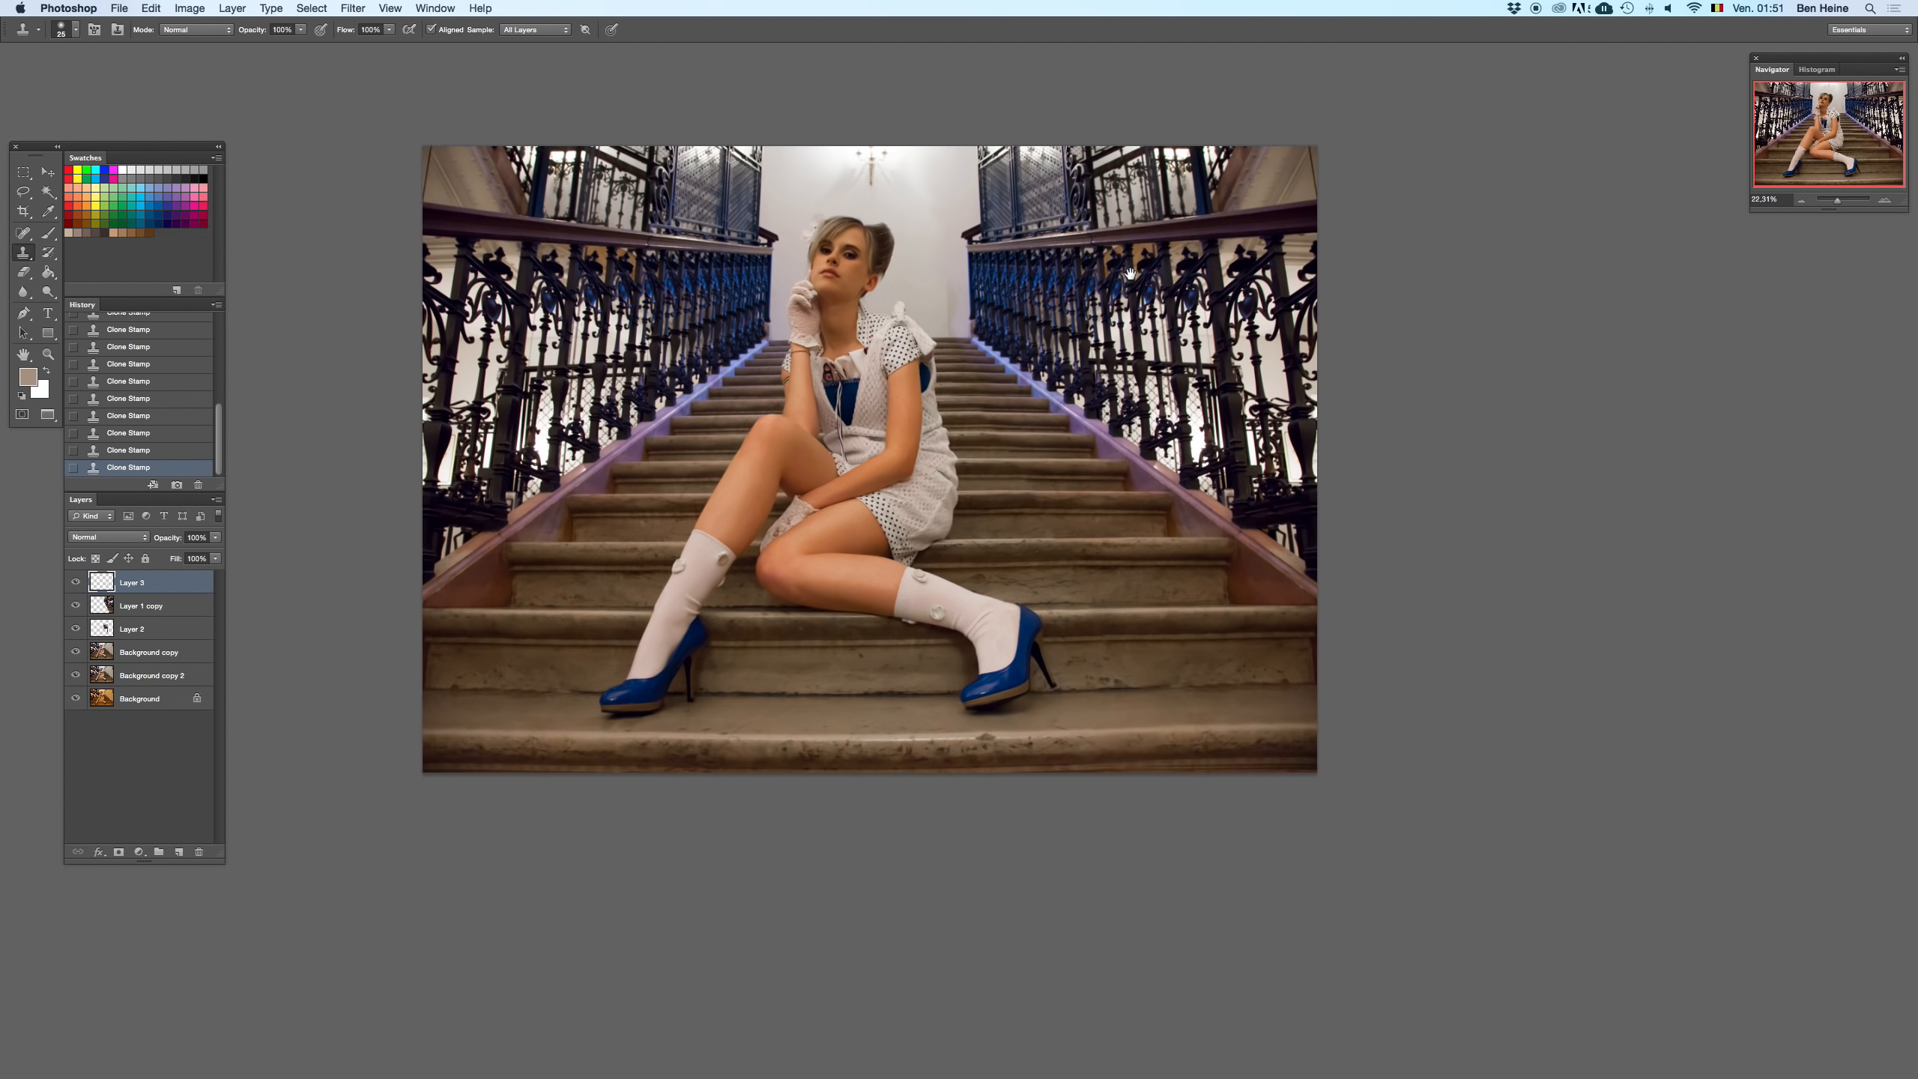
- Select Layer 3, Layer 1 copy, Layer 2 and Background copy together
{"action": "left_click", "coordinate": [134, 608], "text": "shift"}
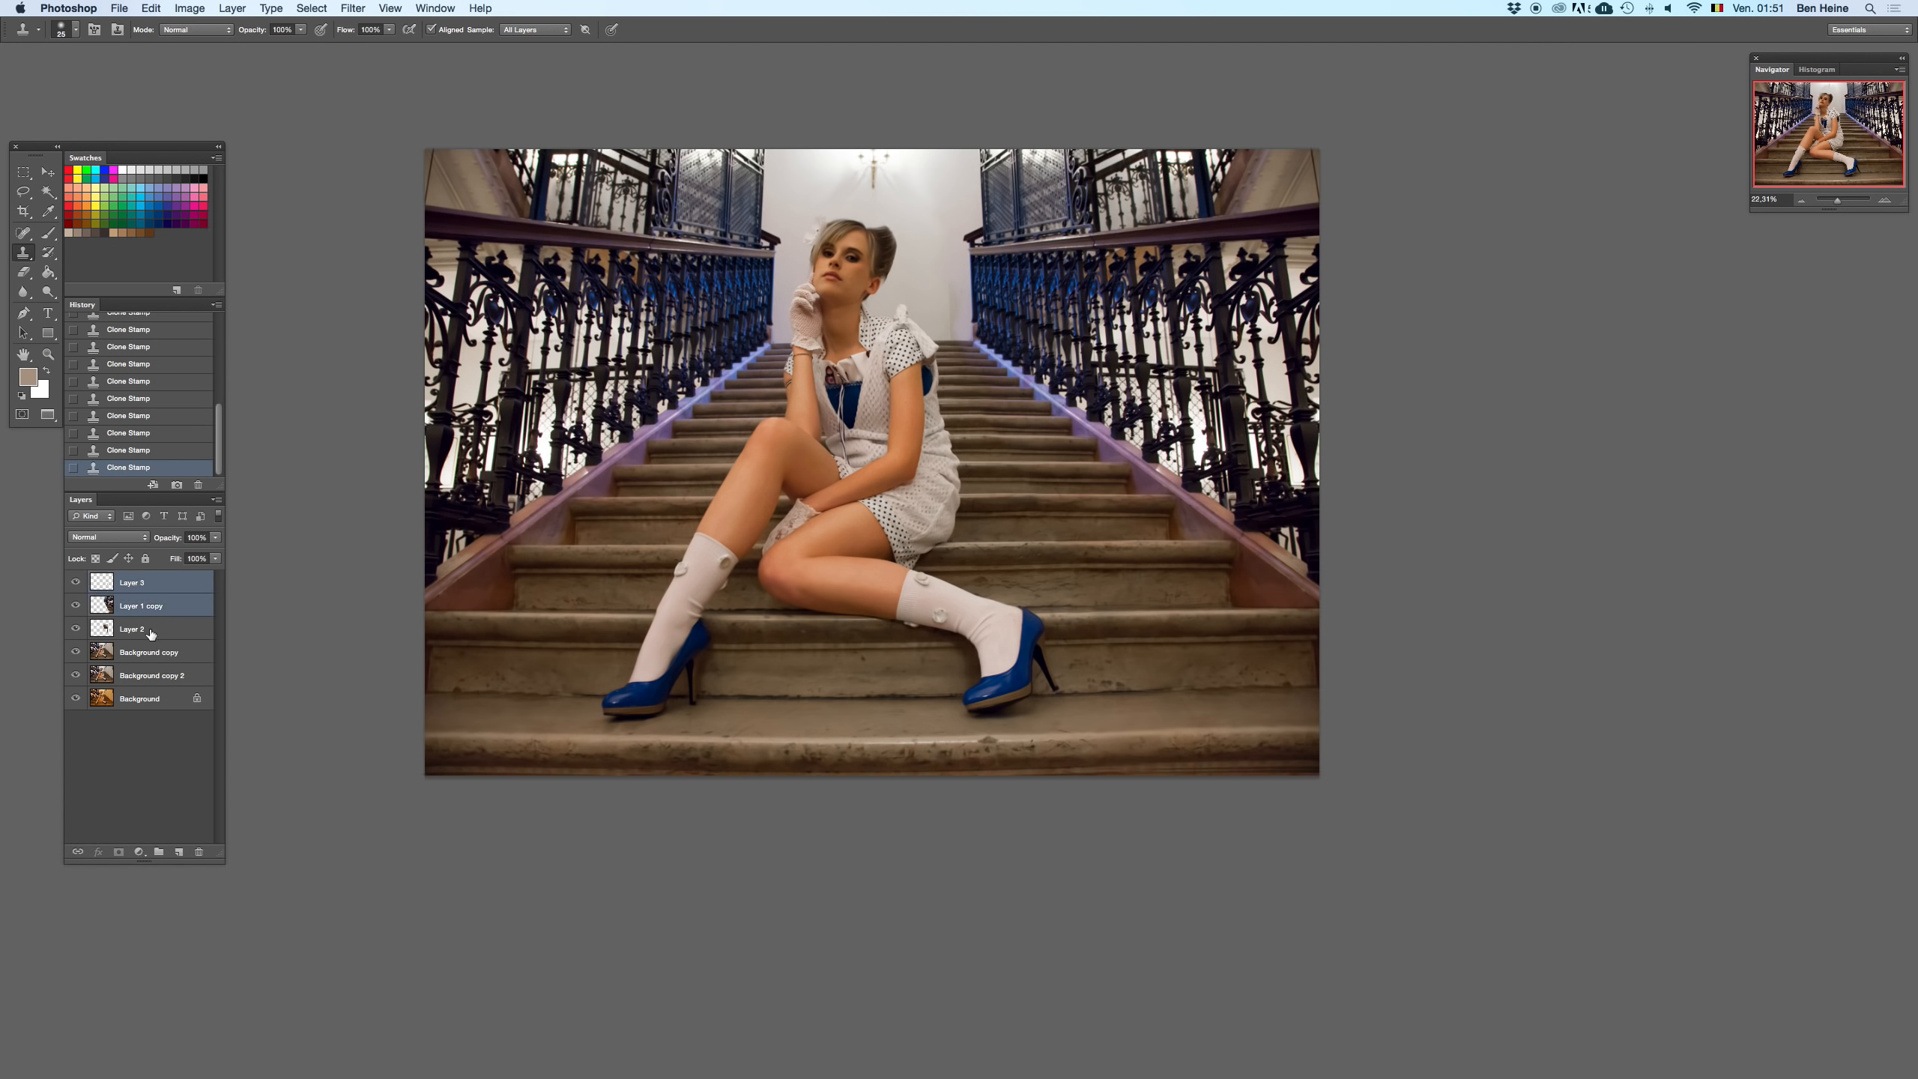
{"action": "left_click", "coordinate": [141, 629], "text": "shift"}
{"action": "left_click", "coordinate": [151, 652], "text": "shift"}
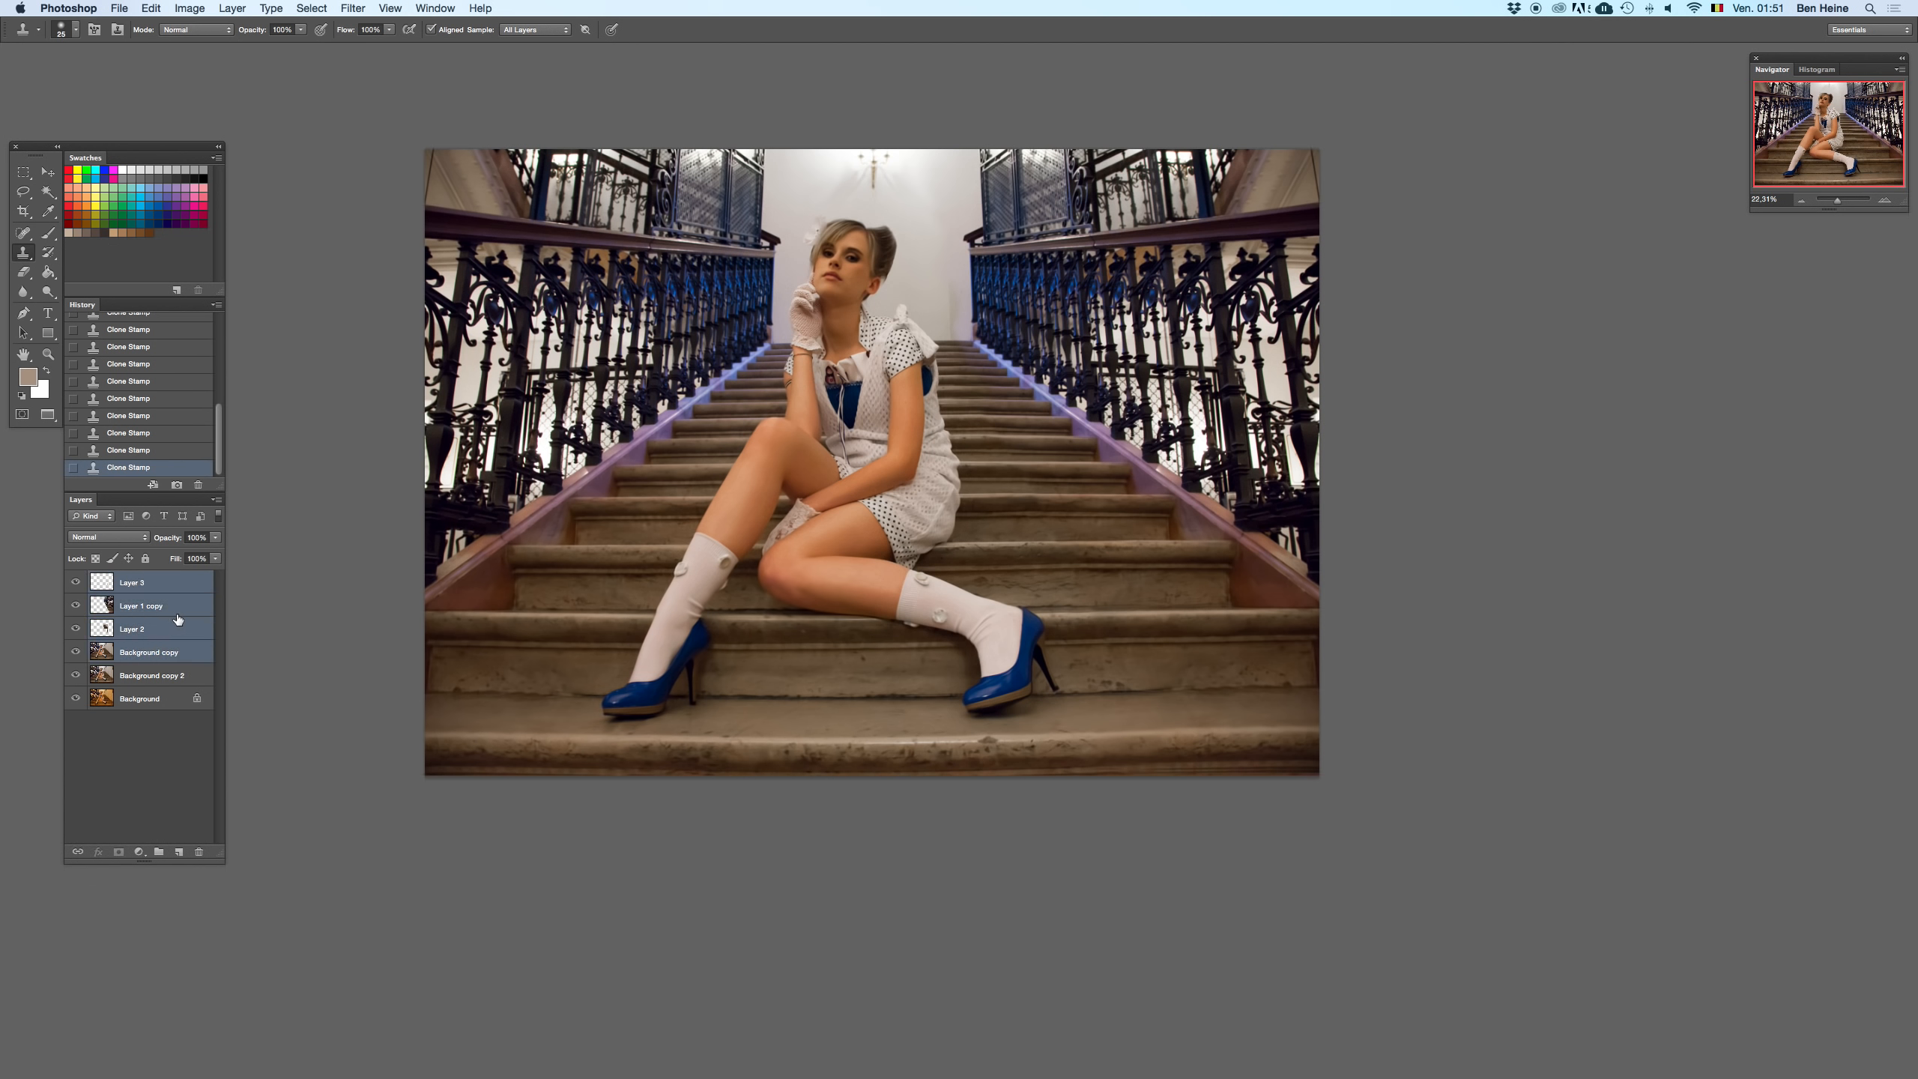
- Compare the whole picture with and without the four selected layers by repeatedly deleting and restoring them
{"action": "key", "text": "BackSpace"}
{"action": "key", "text": "super+z"}
{"action": "key", "text": "super+z"}
{"action": "key", "text": "super+z"}
{"action": "key", "text": "super+z"}
{"action": "key", "text": "super+z"}
{"action": "key", "text": "super+z"}
{"action": "key", "text": "super+z"}
{"action": "left_click", "coordinate": [1802, 200]}
{"action": "key", "text": "super+z"}
{"action": "key", "text": "super+z"}
{"action": "key", "text": "super+z"}
{"action": "key", "text": "super+z"}
{"action": "key", "text": "super+z"}
{"action": "key", "text": "super+z"}
{"action": "key", "text": "super+z"}
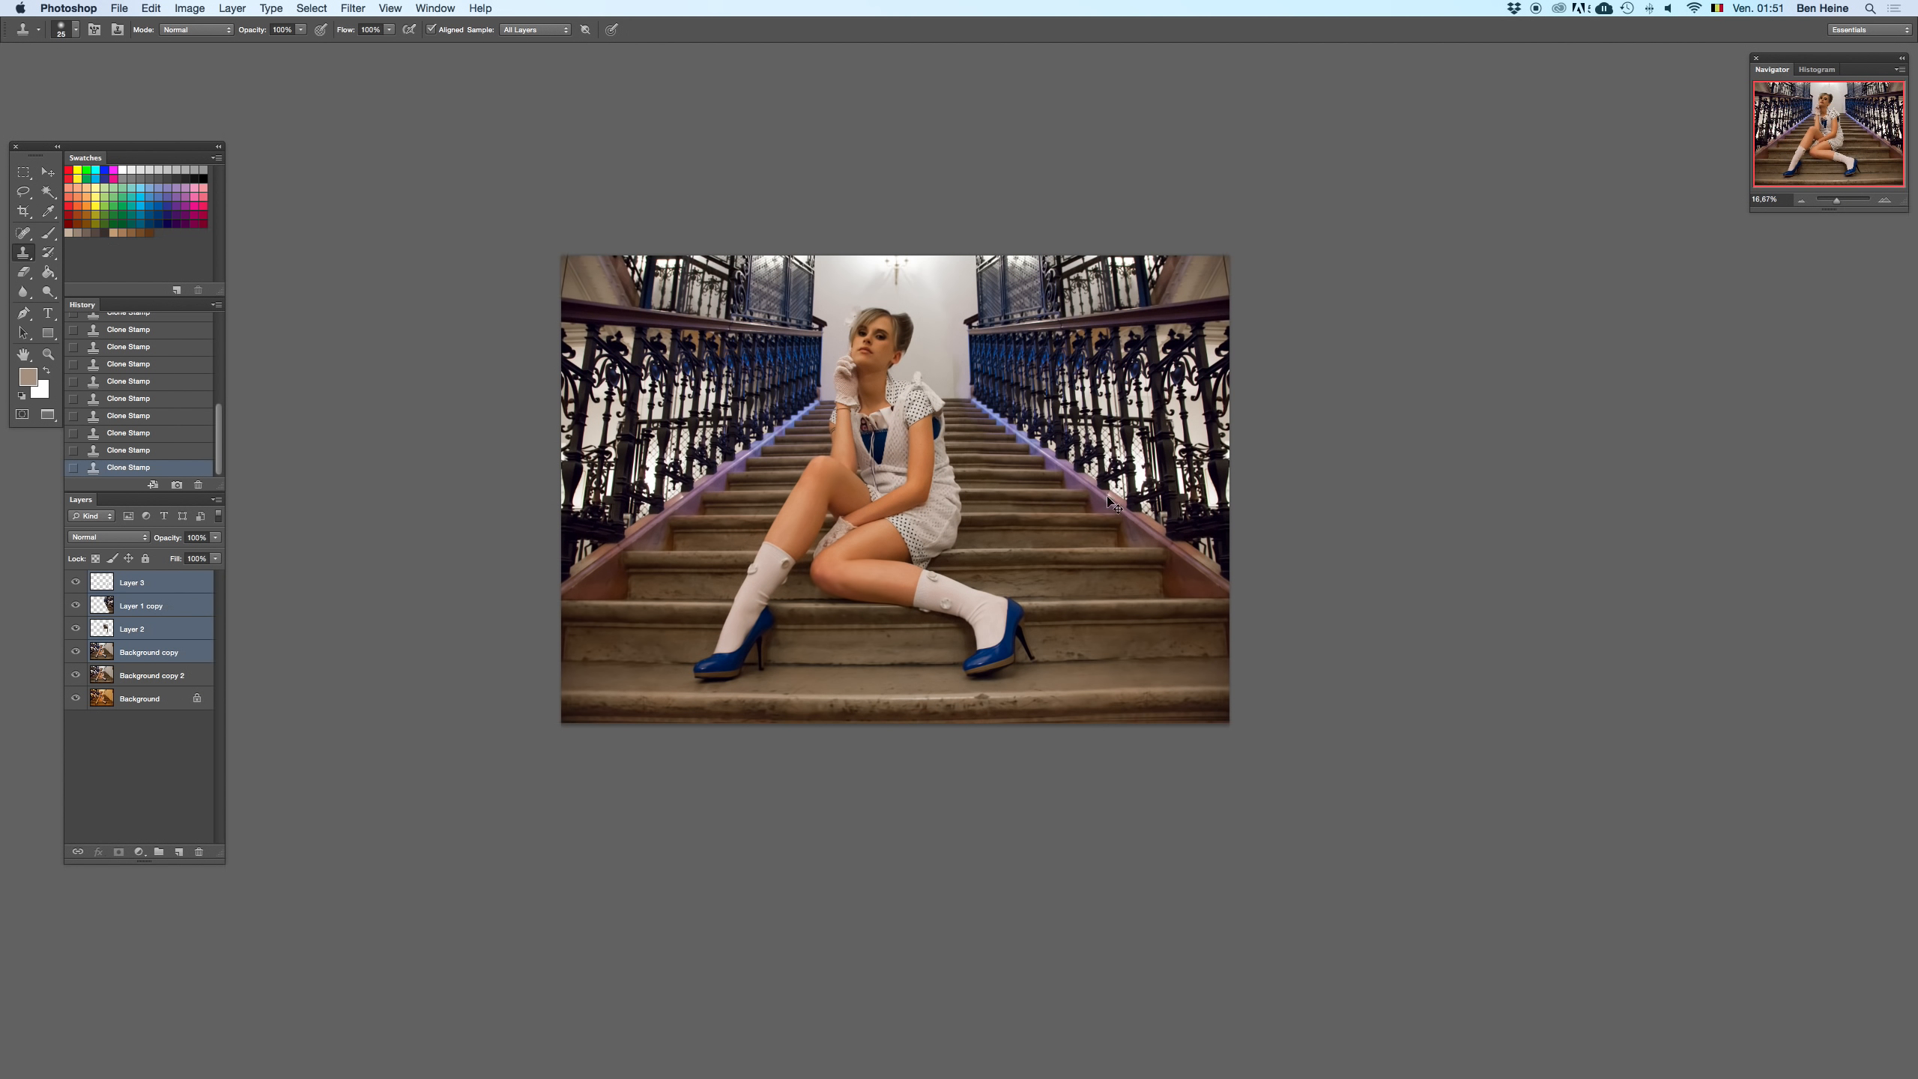
{"action": "left_click", "coordinate": [1802, 200]}
{"action": "key", "text": "super+z"}
{"action": "key", "text": "super+z"}
{"action": "key", "text": "super+z"}
{"action": "key", "text": "super+z"}
{"action": "key", "text": "super+z"}
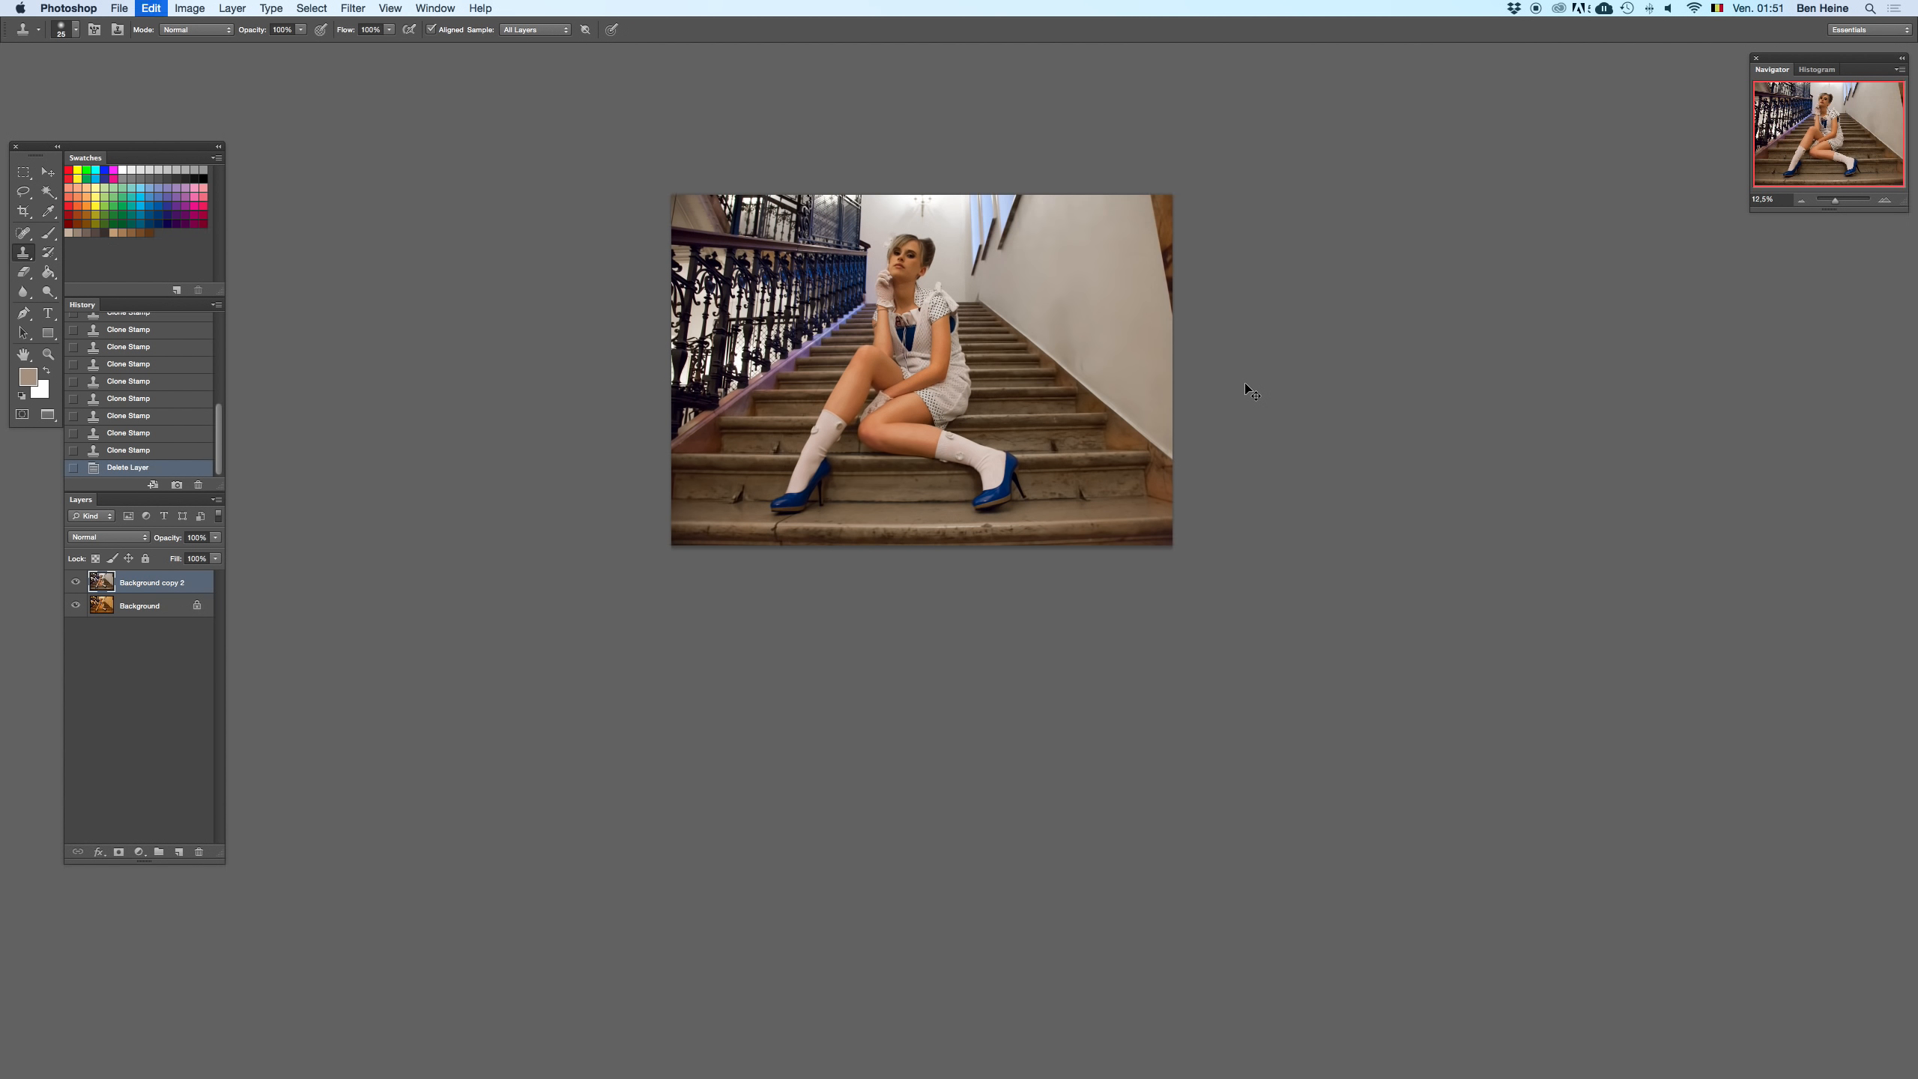
{"action": "key", "text": "super+z"}
{"action": "key", "text": "super+z"}
{"action": "key", "text": "super+z"}
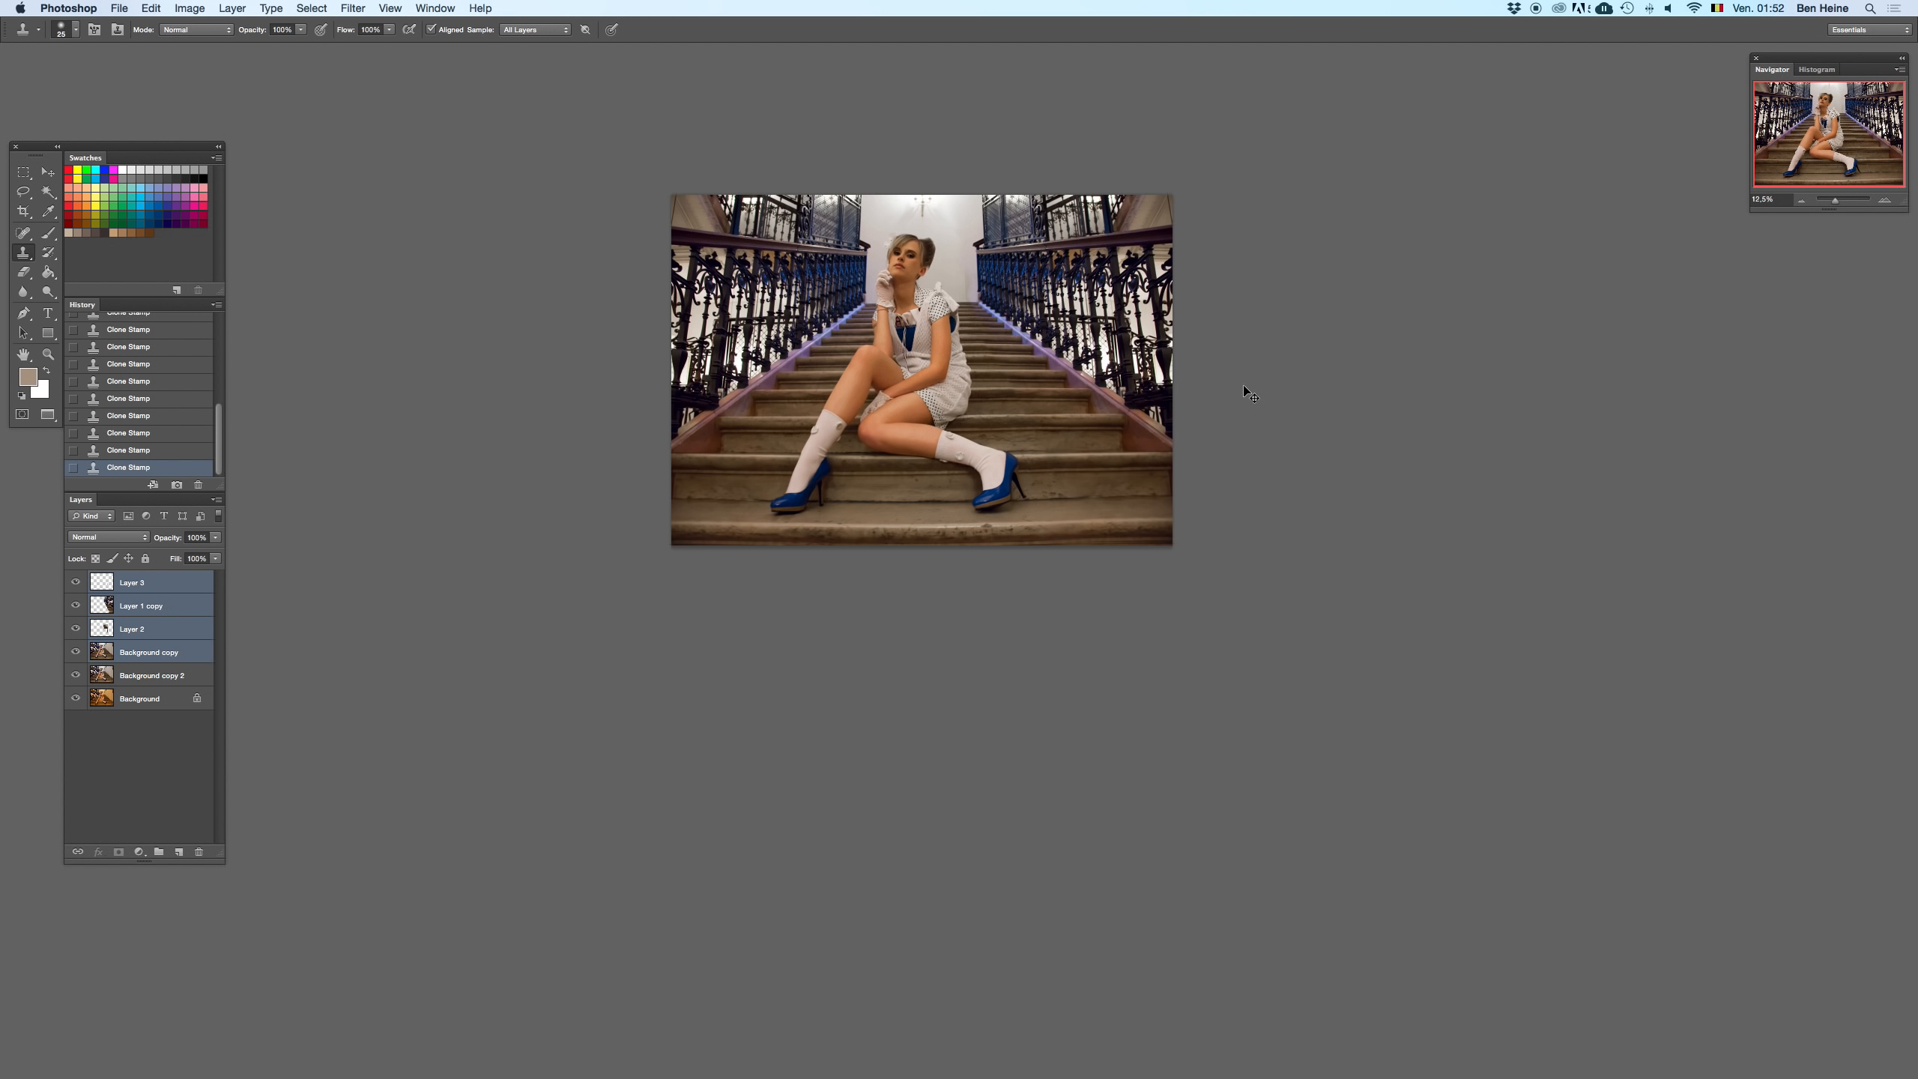
{"action": "key", "text": "super+z"}
{"action": "key", "text": "super+z"}
{"action": "key", "text": "super+z"}
{"action": "key", "text": "super+z"}
{"action": "key", "text": "super+z"}
{"action": "key", "text": "super+z"}
{"action": "key", "text": "super+z"}
{"action": "key", "text": "super+z"}
{"action": "key", "text": "super+z"}
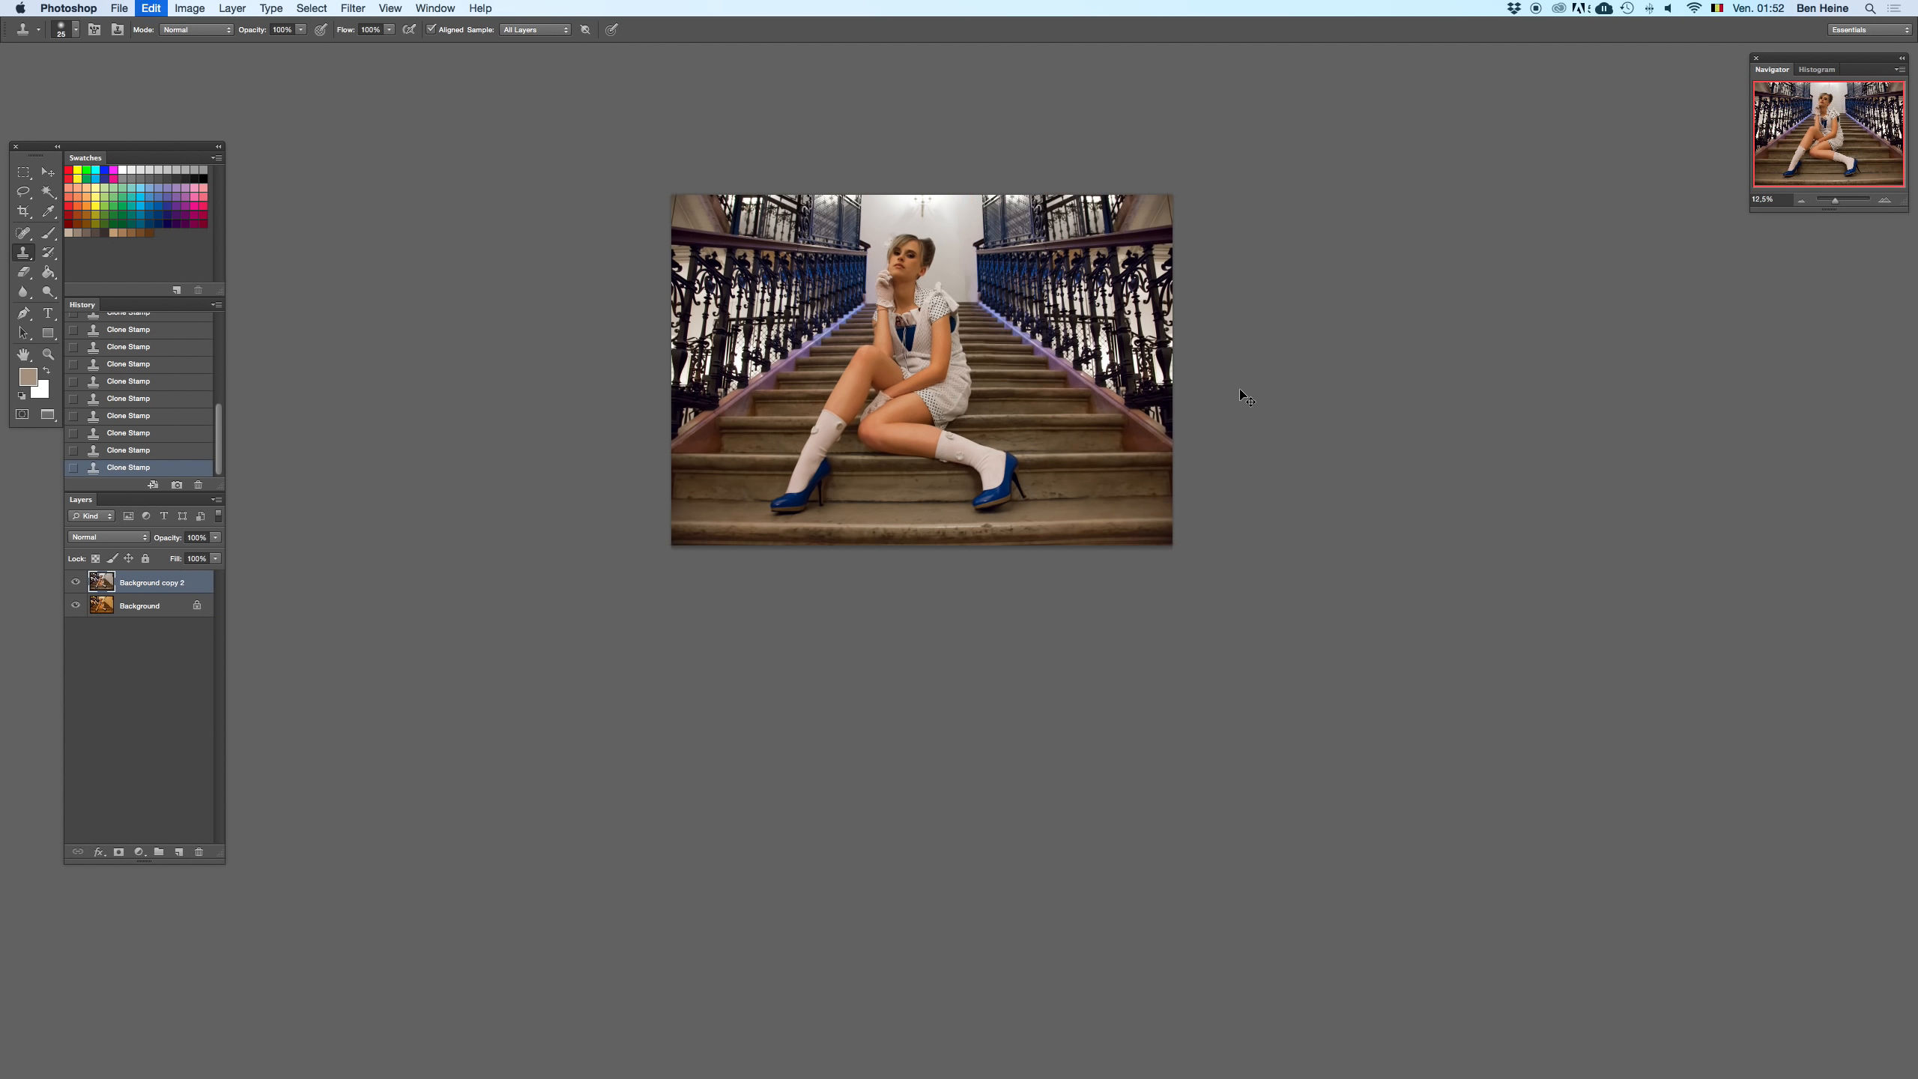
{"action": "key", "text": "super+z"}
{"action": "key", "text": "super+z"}
{"action": "key", "text": "super+z"}
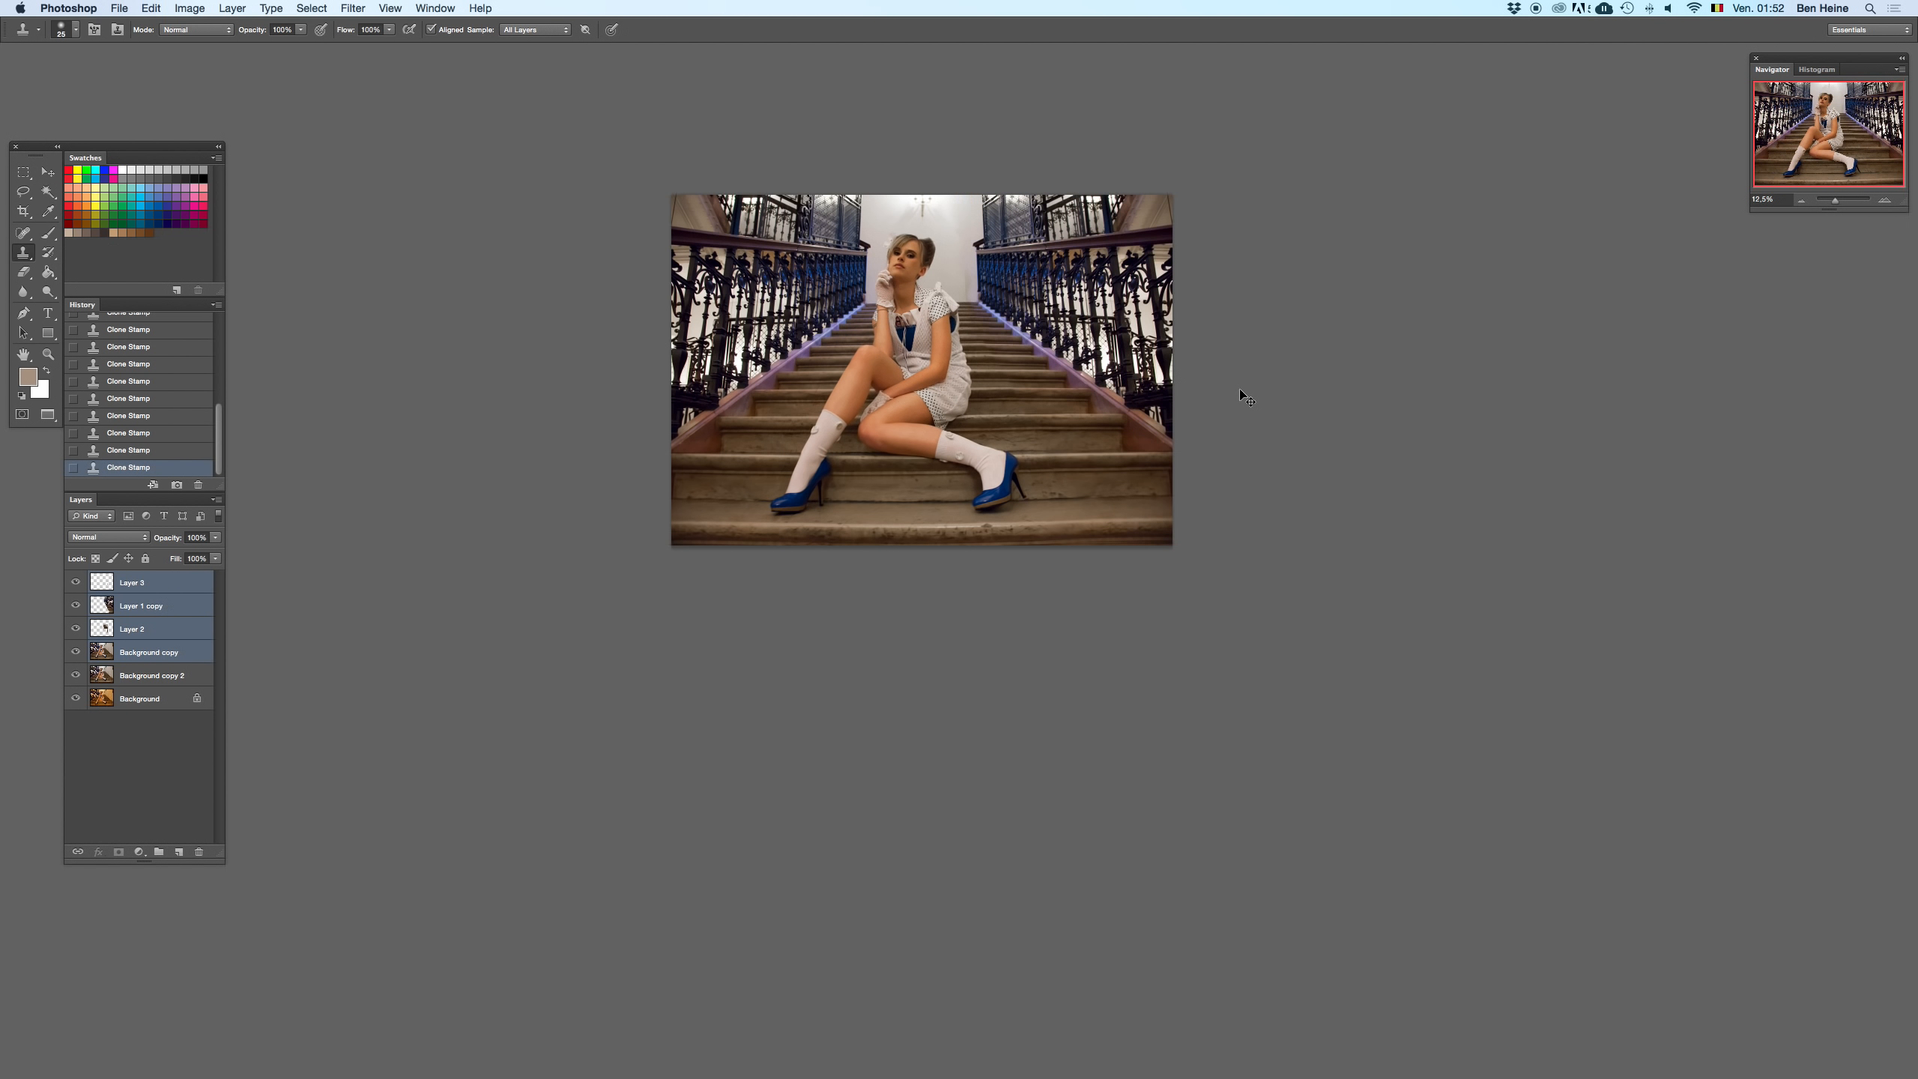
- Compare the railing and steps at larger magnifications with and without the four selected layers
{"action": "left_click", "coordinate": [1885, 204]}
{"action": "left_click_drag", "start_coordinate": [1138, 288], "coordinate": [1071, 432]}
{"action": "key", "text": "super+z"}
{"action": "key", "text": "super+z"}
{"action": "key", "text": "super+z"}
{"action": "key", "text": "super+z"}
{"action": "key", "text": "super+z"}
{"action": "key", "text": "super+z"}
{"action": "key", "text": "super+z"}
{"action": "key", "text": "super+z"}
{"action": "key", "text": "super+z"}
{"action": "key", "text": "super+z"}
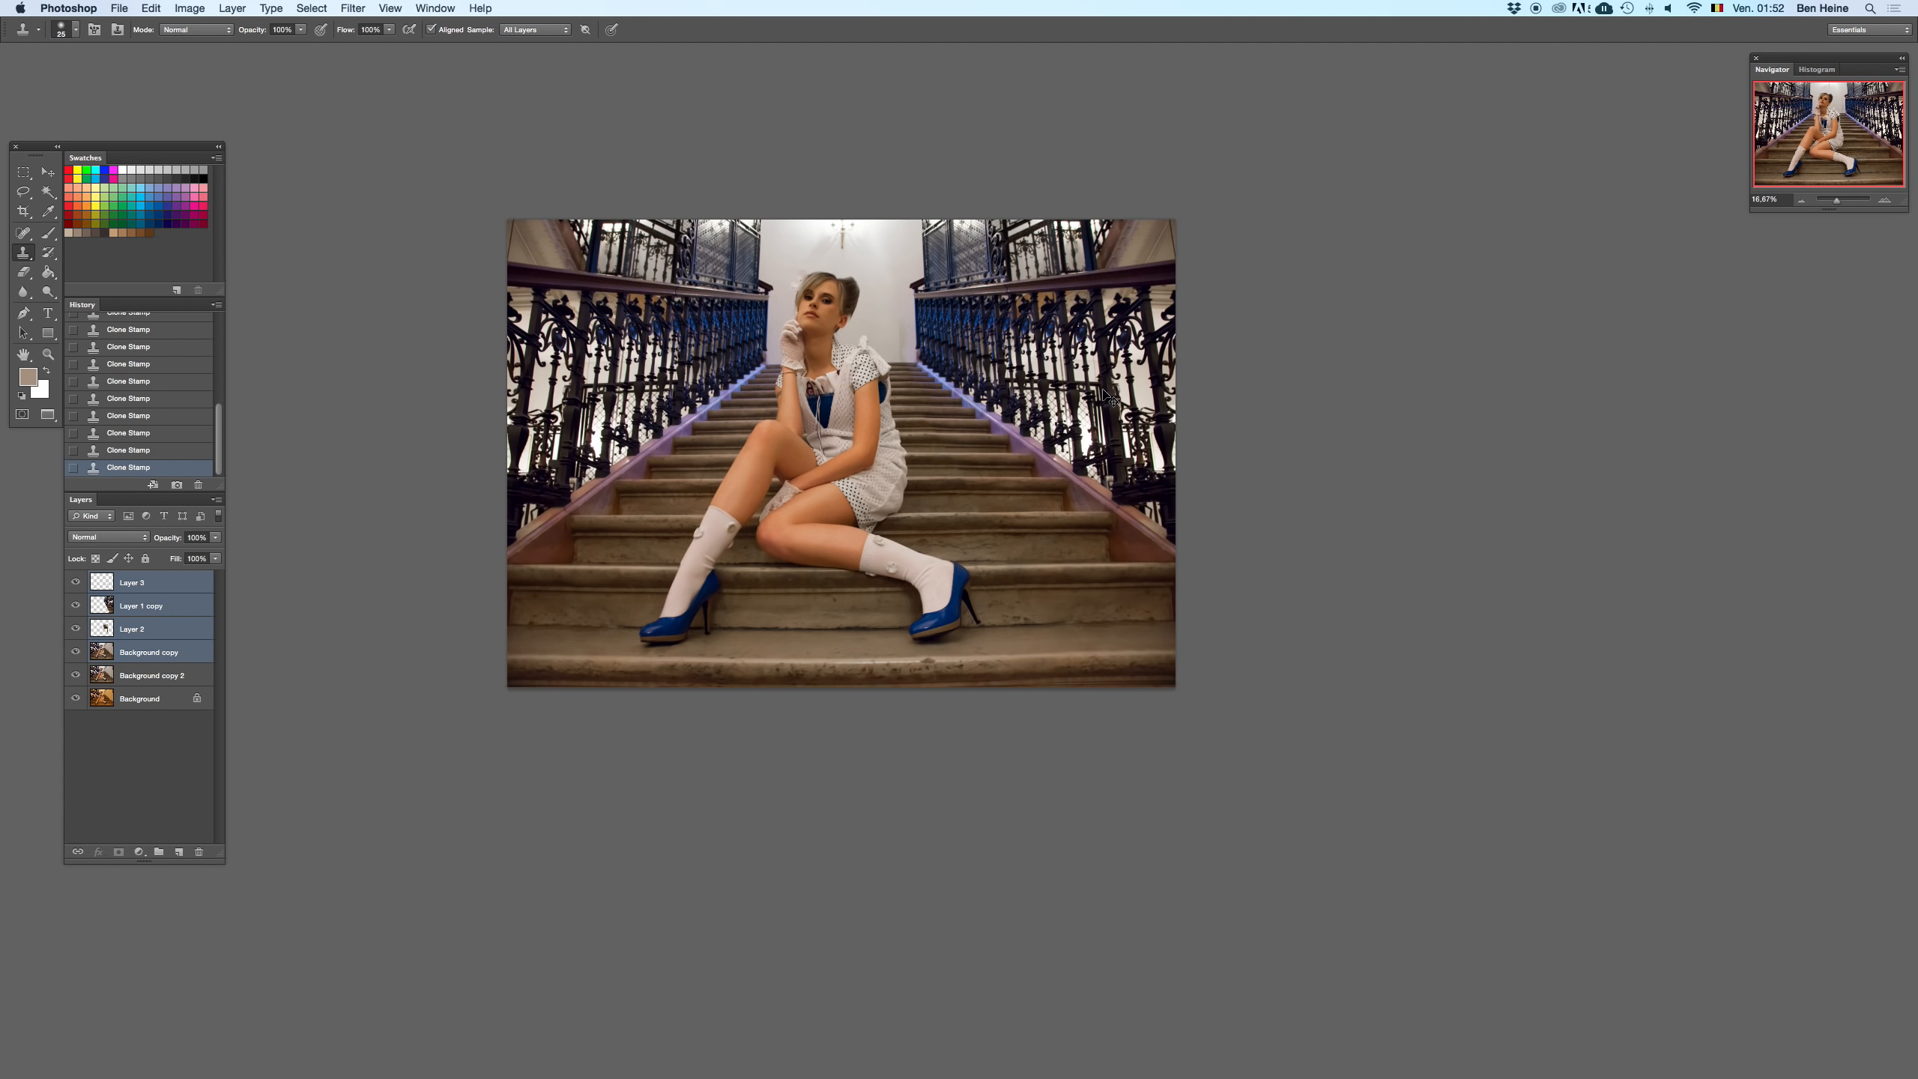
{"action": "left_click", "coordinate": [1888, 202]}
{"action": "left_click", "coordinate": [1888, 203]}
{"action": "left_click", "coordinate": [1888, 202]}
{"action": "left_click", "coordinate": [1888, 202]}
{"action": "left_click_drag", "start_coordinate": [1046, 236], "coordinate": [988, 482]}
{"action": "key", "text": "super+z"}
{"action": "key", "text": "super+z"}
{"action": "left_click_drag", "start_coordinate": [993, 201], "coordinate": [1057, 333]}
{"action": "key", "text": "BackSpace"}
{"action": "key", "text": "super+z"}
{"action": "key", "text": "super+z"}
{"action": "key", "text": "super+z"}
{"action": "key", "text": "super+z"}
{"action": "key", "text": "super+z"}
{"action": "key", "text": "super+z"}
{"action": "key", "text": "super+z"}
{"action": "key", "text": "super+z"}
{"action": "left_click_drag", "start_coordinate": [873, 486], "coordinate": [956, 303]}
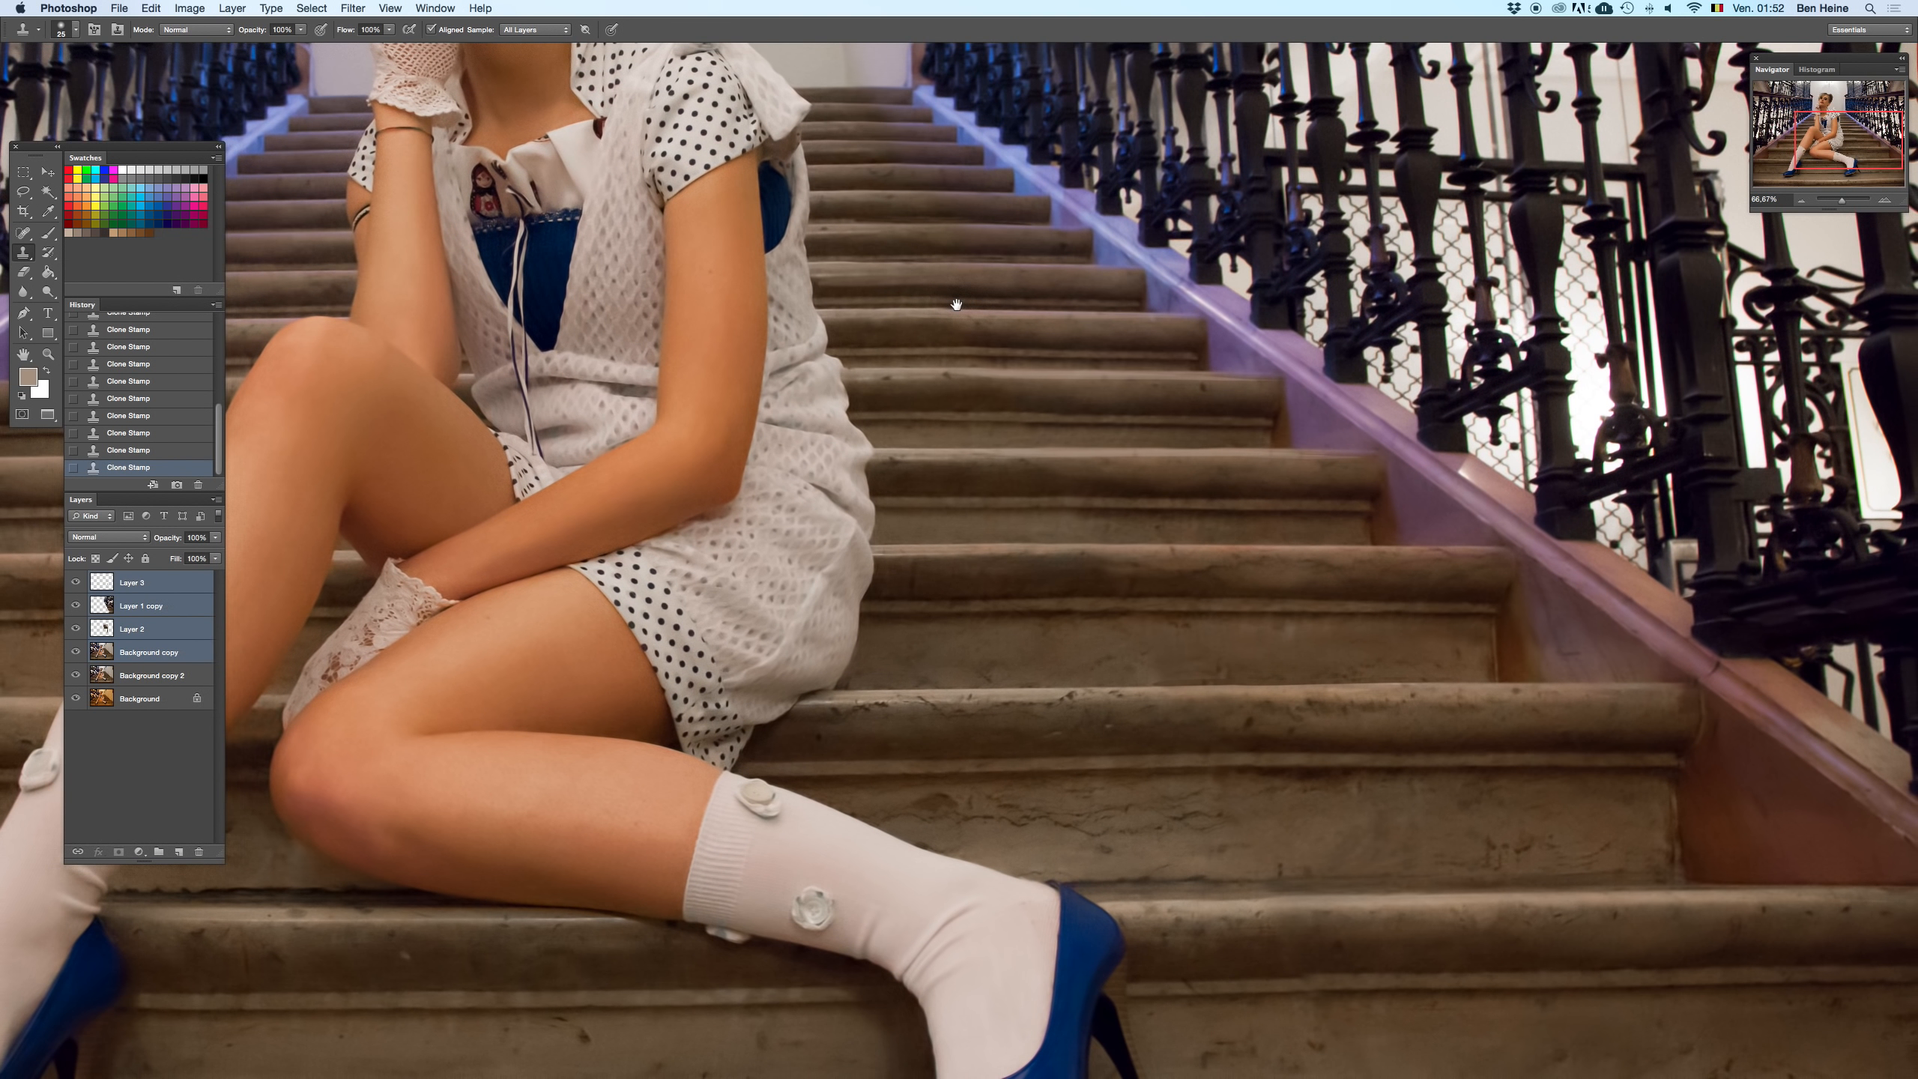
- Merge the four selected layers into a single layer
{"action": "right_click", "coordinate": [155, 653]}
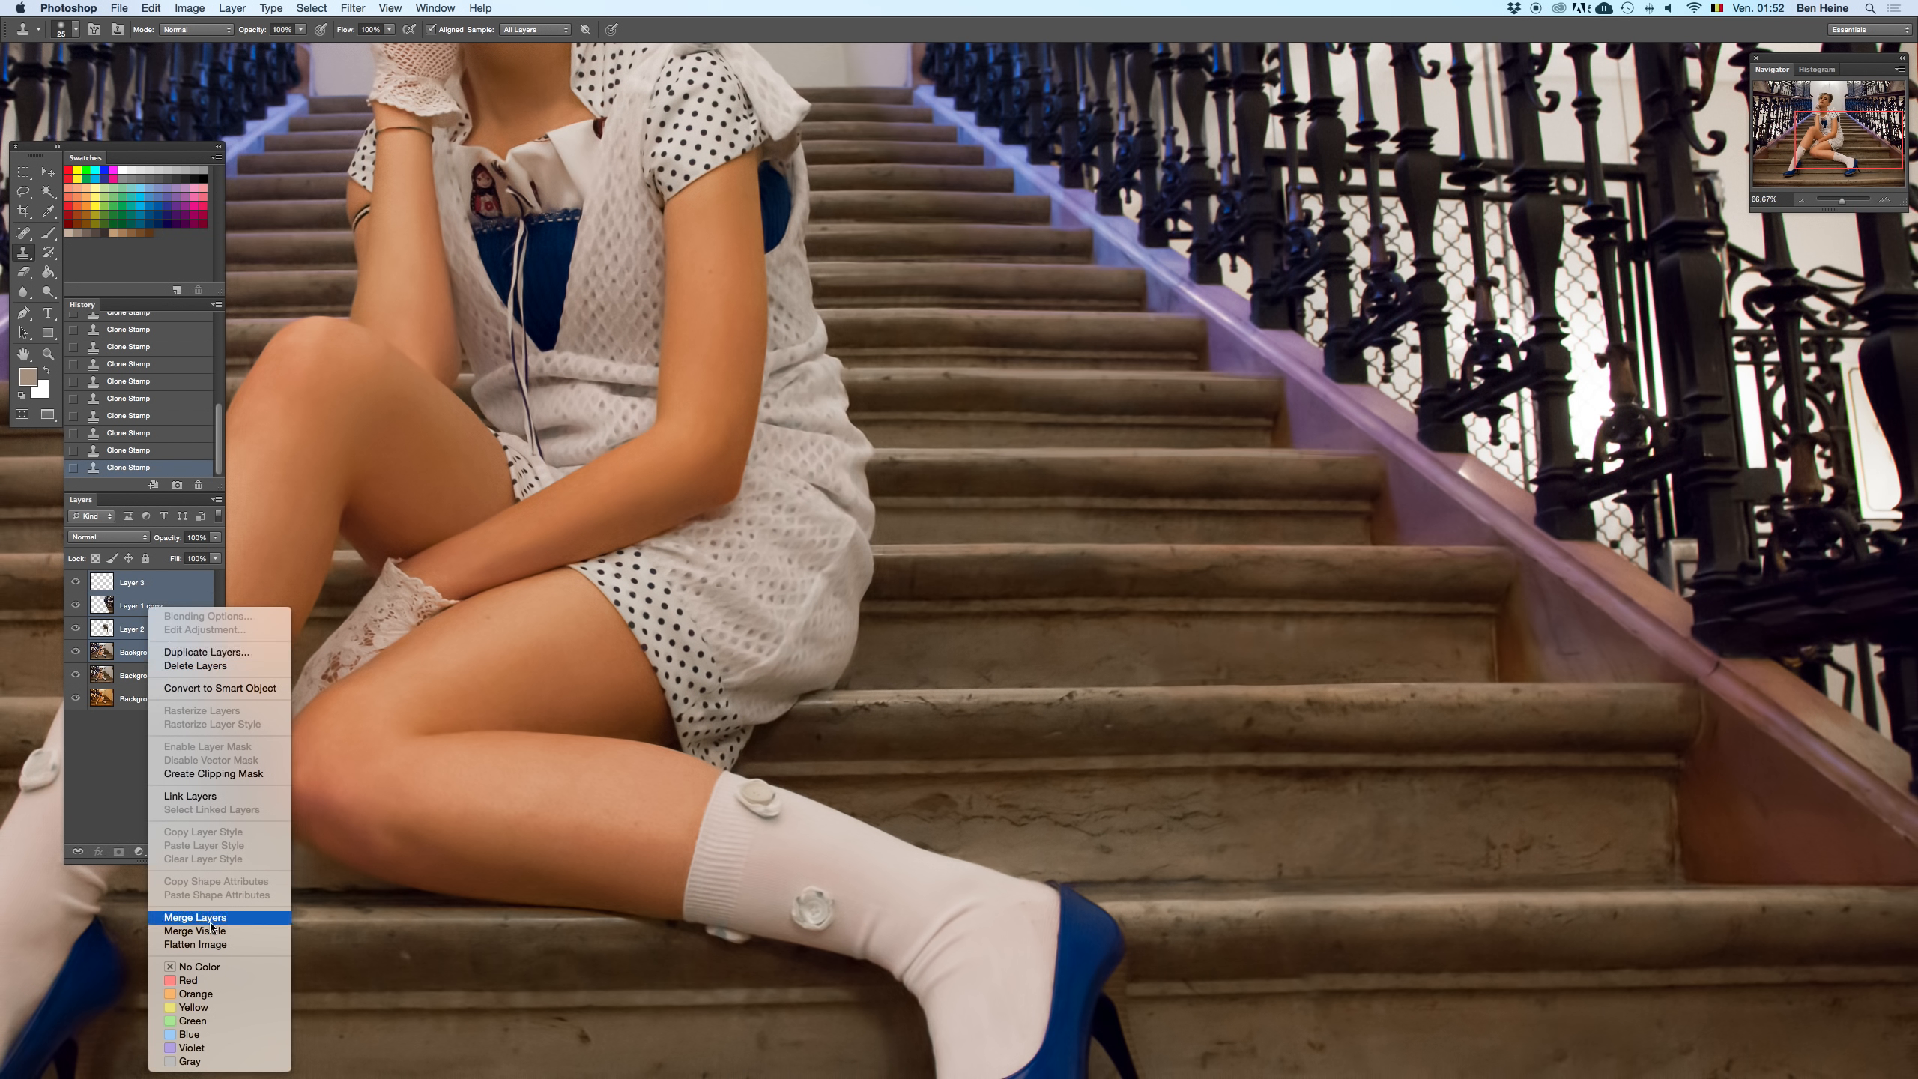
{"action": "left_click", "coordinate": [214, 923]}
- Resize the soft Eraser brush and erase small areas of the merged layer over the lower part of the dress
{"action": "key", "text": "e"}
{"action": "right_click", "coordinate": [814, 628]}
{"action": "left_click", "coordinate": [890, 663]}
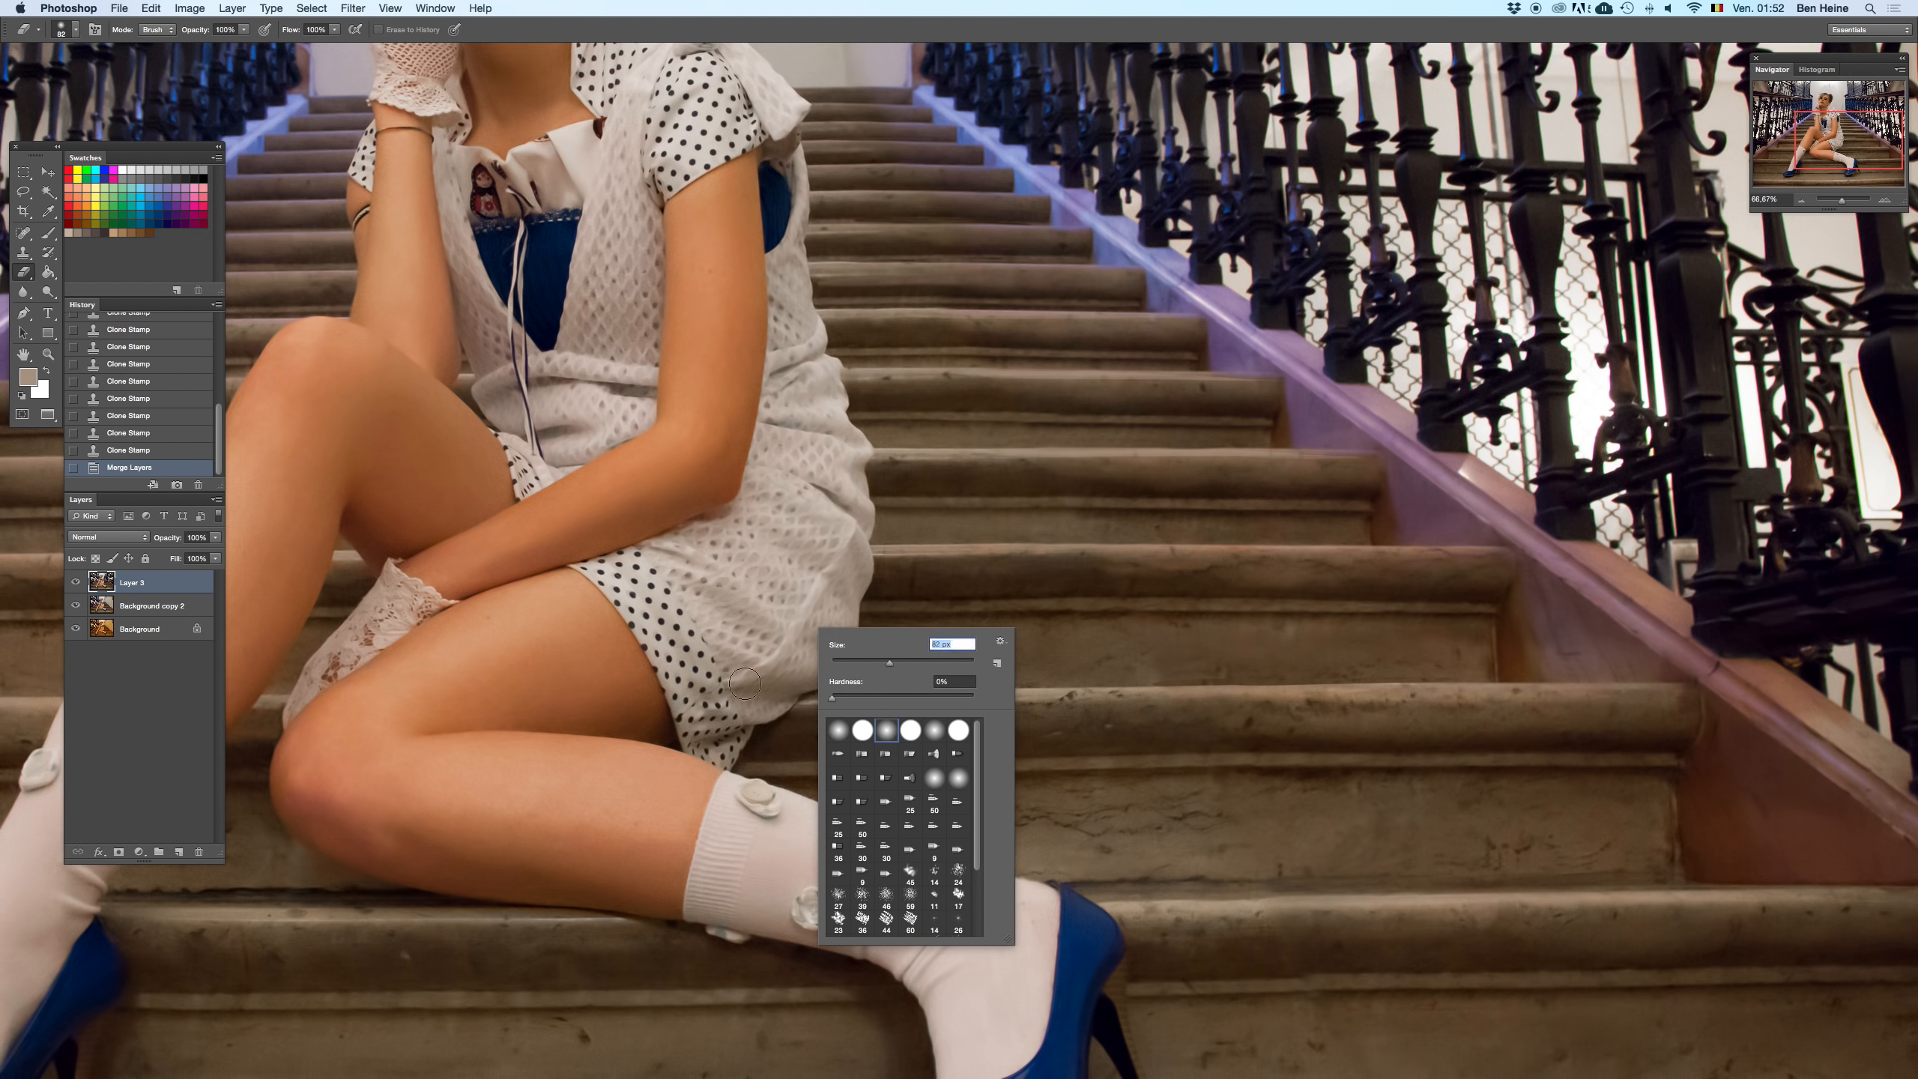
{"action": "left_click", "coordinate": [702, 627]}
{"action": "key", "text": "BackSpace"}
{"action": "key", "text": "super+z"}
{"action": "left_click_drag", "start_coordinate": [795, 690], "coordinate": [762, 669]}
- Compare the merged retouch layer with the original staircase beneath it by repeatedly deleting and restoring the layer
{"action": "key", "text": "BackSpace"}
{"action": "scroll", "coordinate": [925, 535], "scroll_direction": "up", "scroll_amount": 5}
{"action": "key", "text": "super+z"}
{"action": "key", "text": "super+z"}
{"action": "key", "text": "super+z"}
{"action": "key", "text": "super+z"}
{"action": "key", "text": "super+z"}
{"action": "key", "text": "super+z"}
{"action": "key", "text": "super+z"}
{"action": "scroll", "coordinate": [926, 483], "scroll_direction": "right", "scroll_amount": 2}
{"action": "scroll", "coordinate": [926, 483], "scroll_direction": "up", "scroll_amount": 1}
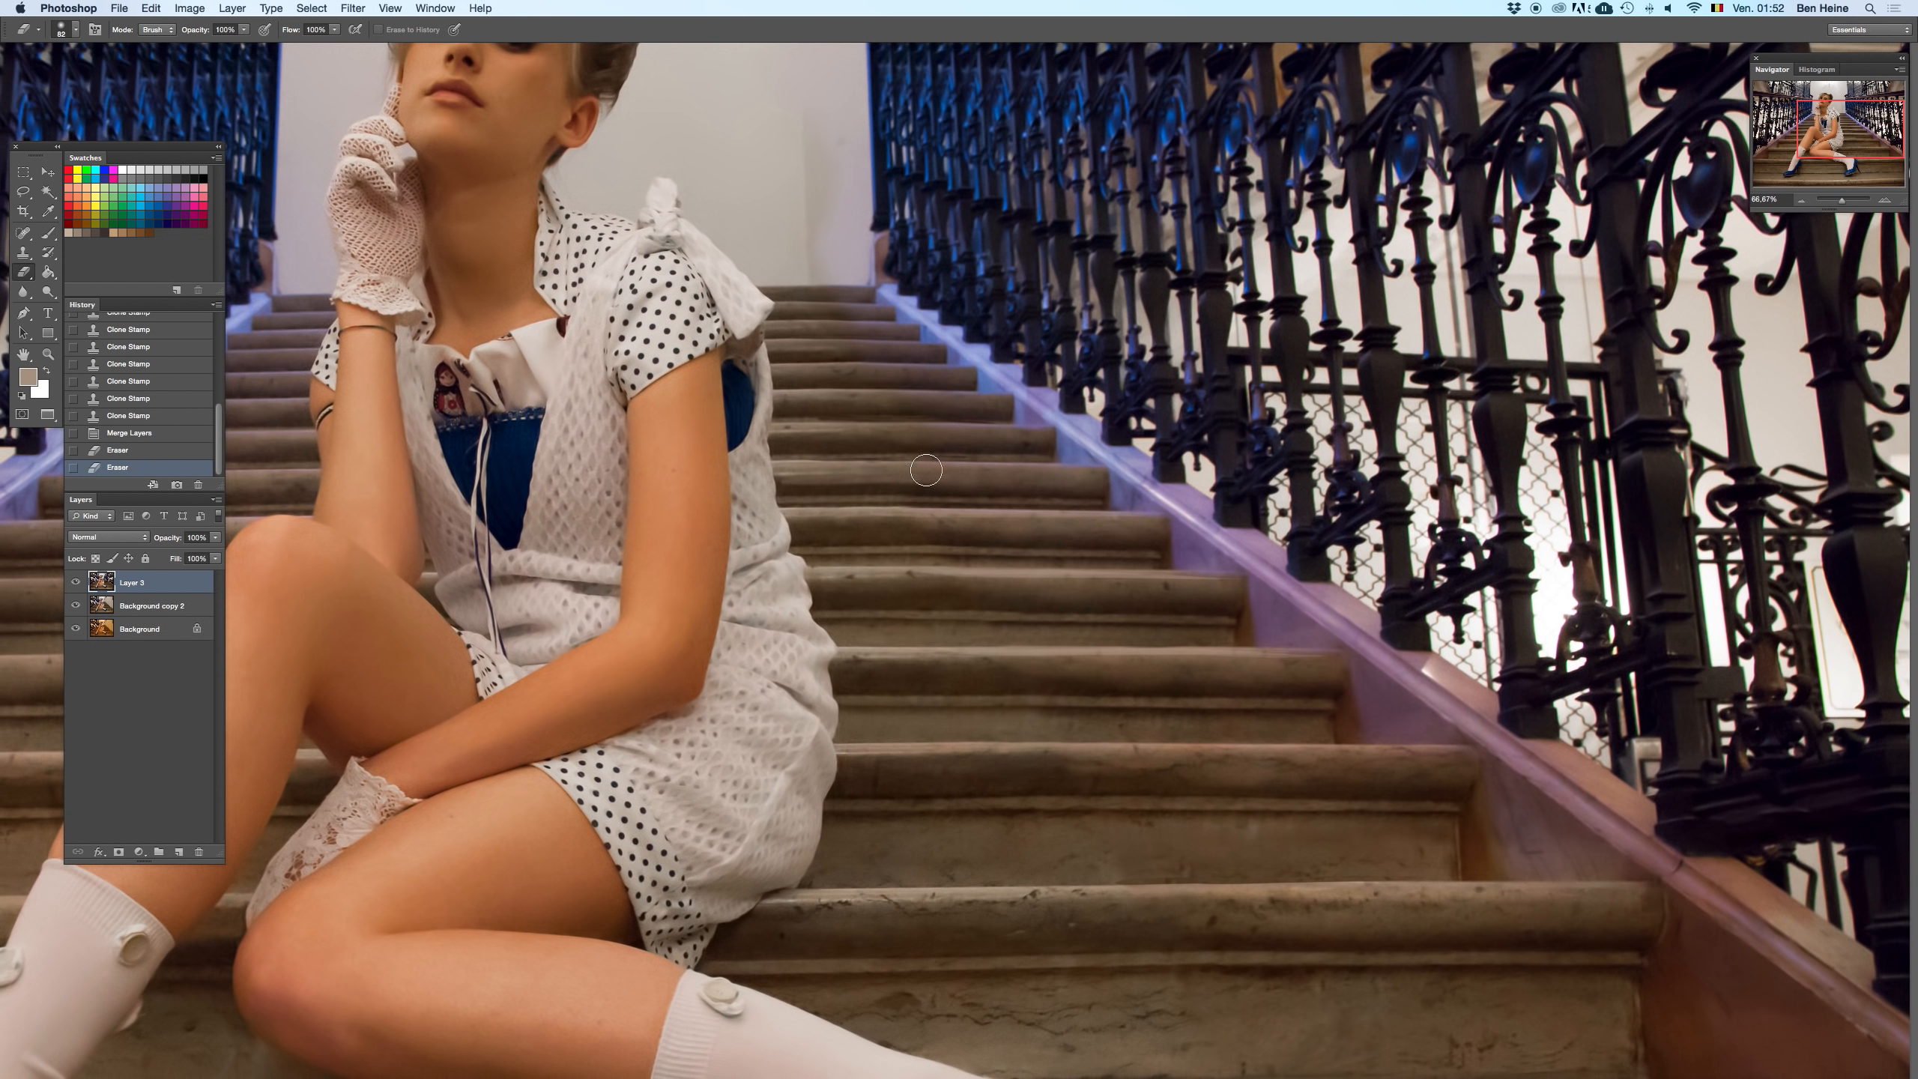
{"action": "key", "text": "super+z"}
{"action": "key", "text": "super+z"}
{"action": "key", "text": "super+z"}
{"action": "key", "text": "super+z"}
{"action": "left_click", "coordinate": [1801, 199]}
{"action": "key", "text": "super+z"}
{"action": "key", "text": "super+z"}
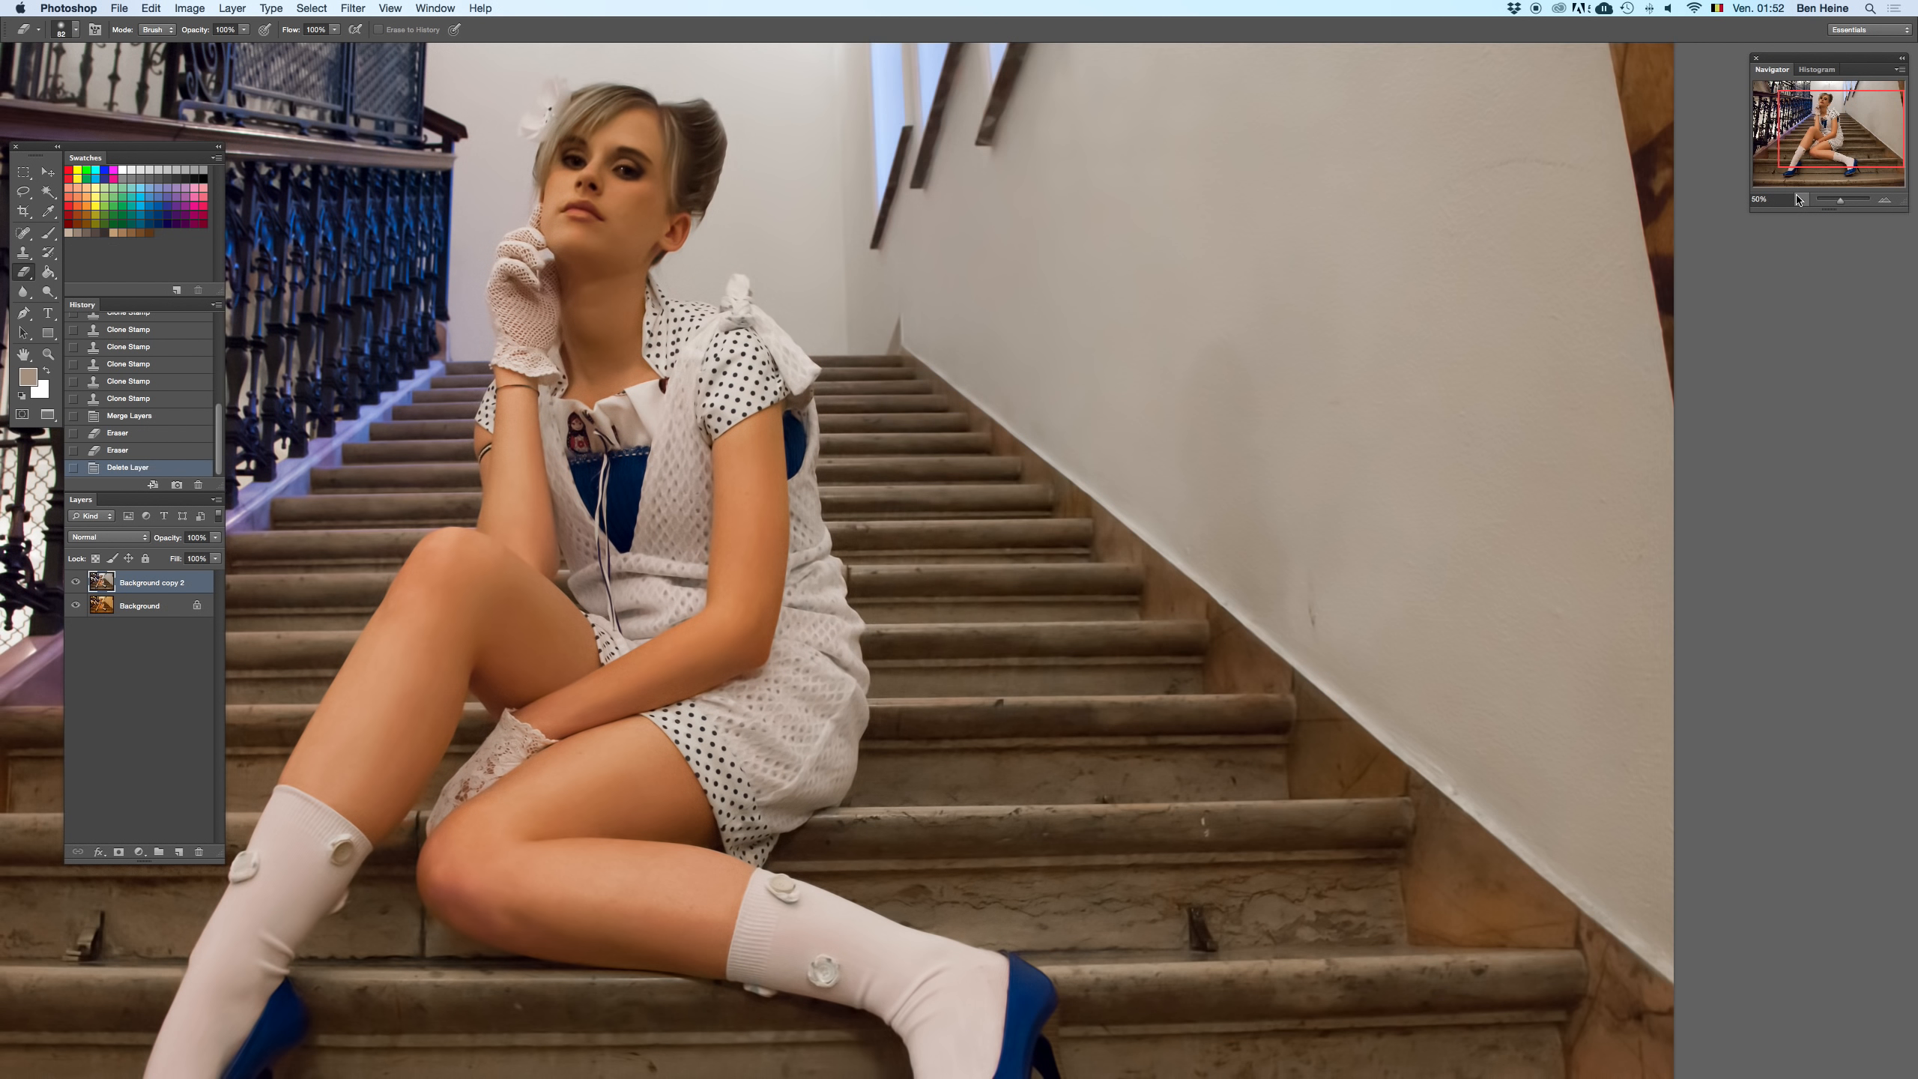
{"action": "key", "text": "super+z"}
{"action": "key", "text": "super+z"}
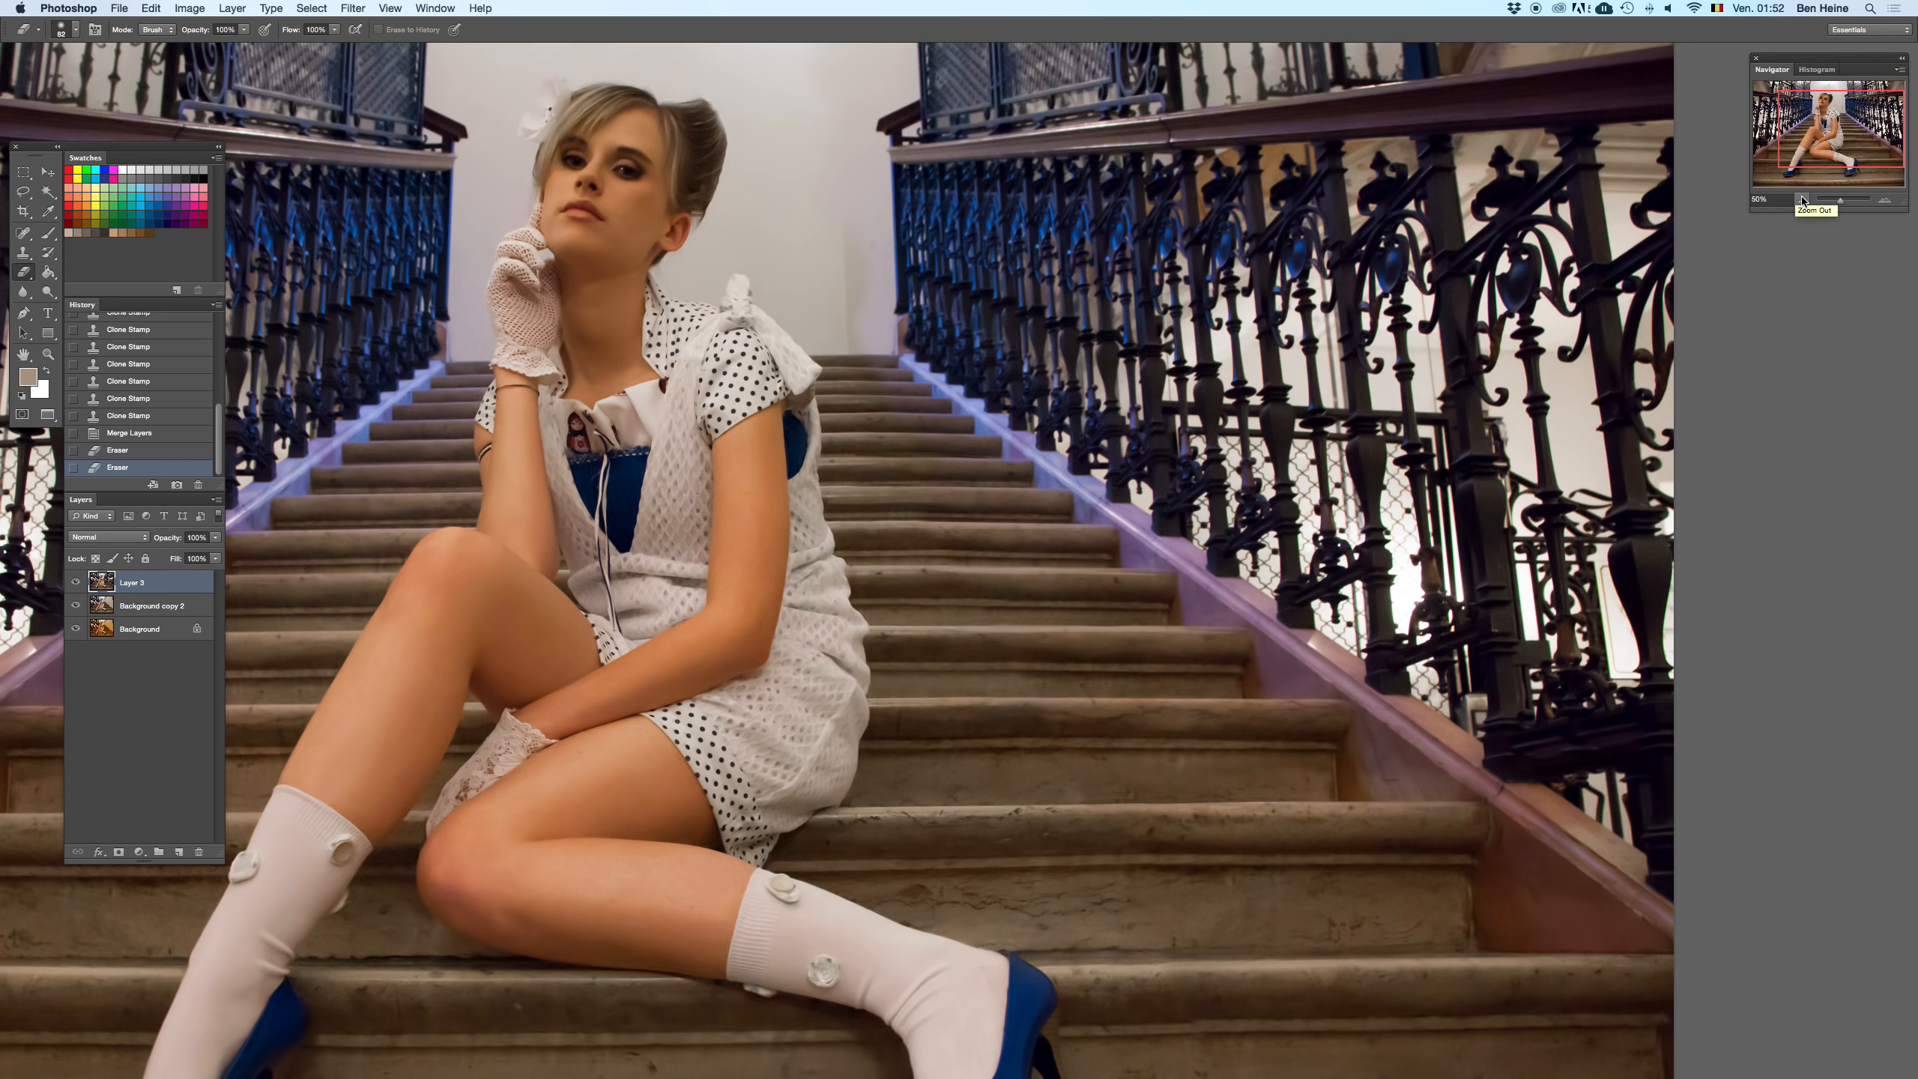
- Compare the whole picture before and after the last retouch at reduced magnification
{"action": "left_click", "coordinate": [1801, 198]}
{"action": "left_click", "coordinate": [1801, 199]}
{"action": "key", "text": "super+z"}
{"action": "key", "text": "super+z"}
{"action": "key", "text": "super+z"}
{"action": "key", "text": "super+z"}
{"action": "key", "text": "super+z"}
{"action": "key", "text": "super+z"}
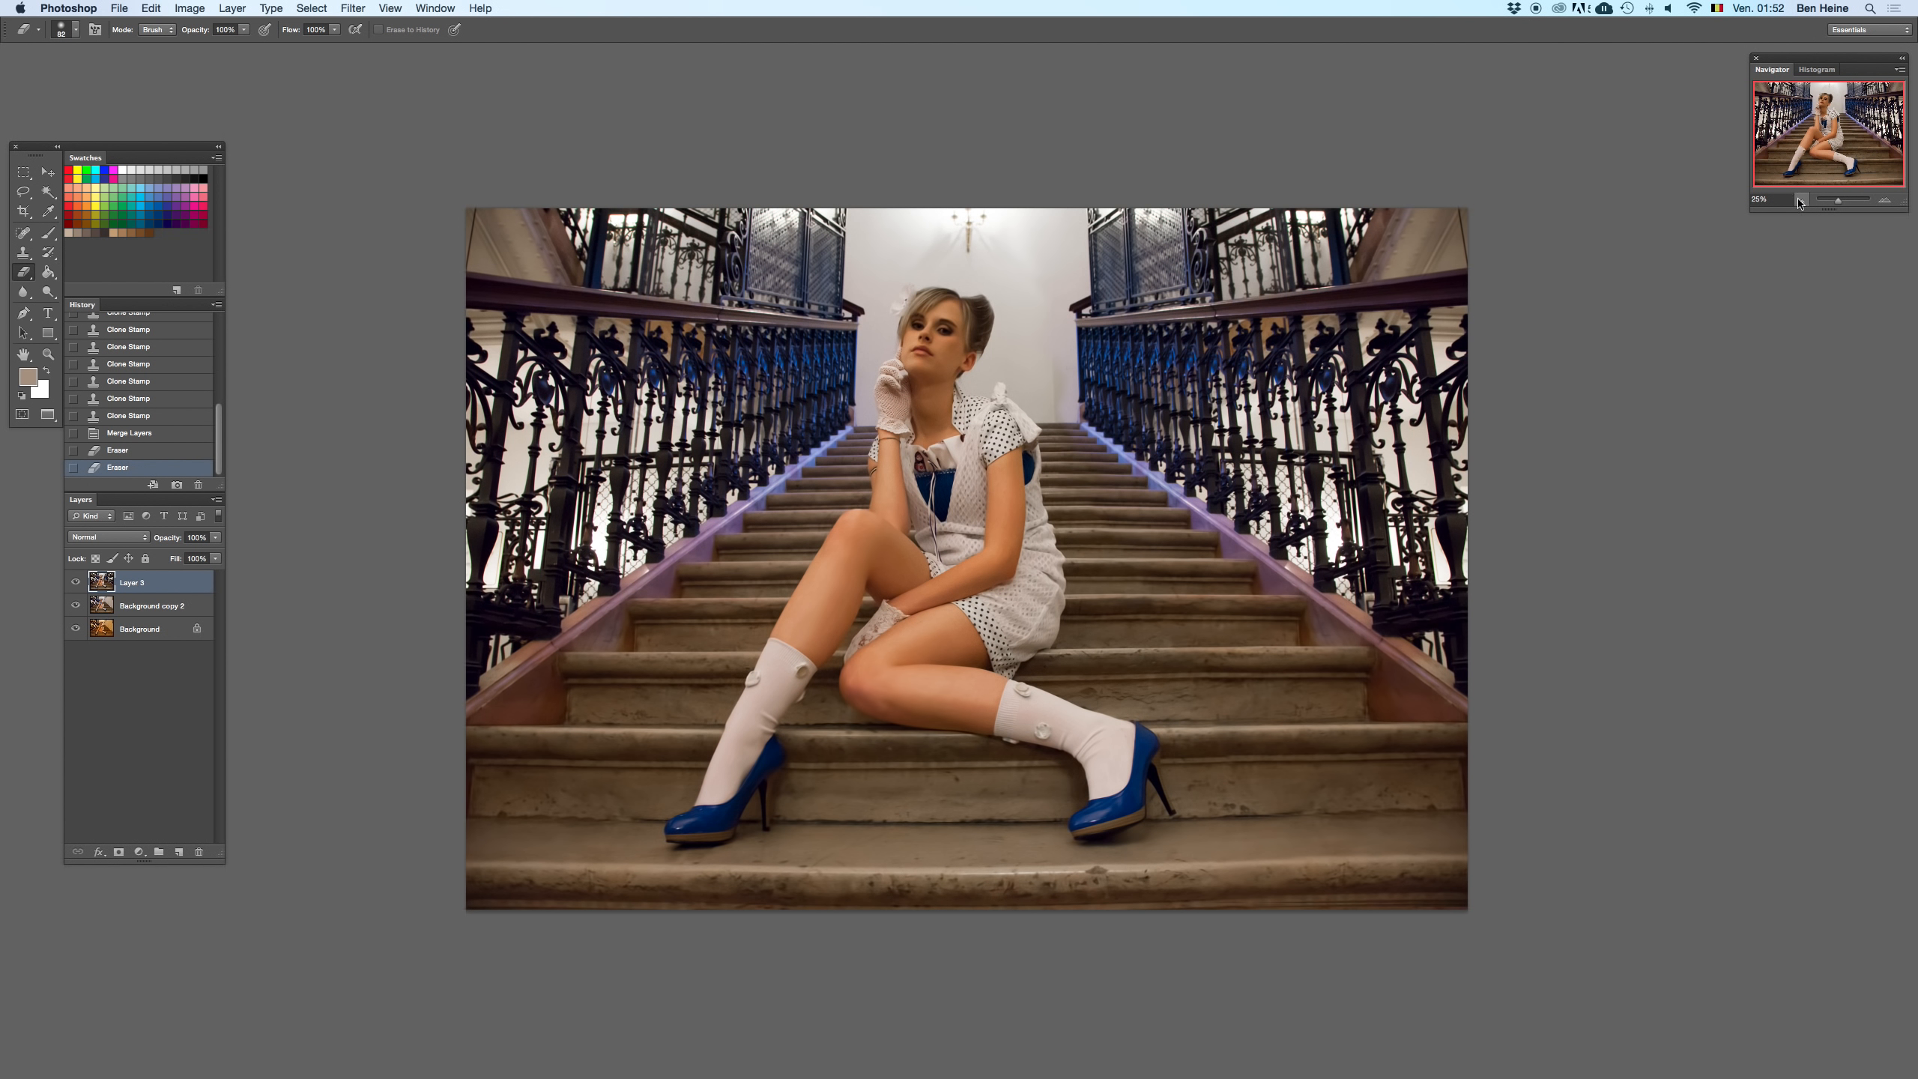
- Retouch the riser and edge of the step beside the dress's waist with the Clone Stamp
{"action": "left_click", "coordinate": [1883, 202]}
{"action": "left_click", "coordinate": [1884, 202]}
{"action": "left_click", "coordinate": [1884, 203]}
{"action": "left_click", "coordinate": [1884, 202]}
{"action": "left_click_drag", "start_coordinate": [1318, 268], "coordinate": [978, 229]}
{"action": "left_click_drag", "start_coordinate": [1045, 489], "coordinate": [995, 539]}
{"action": "key", "text": "s"}
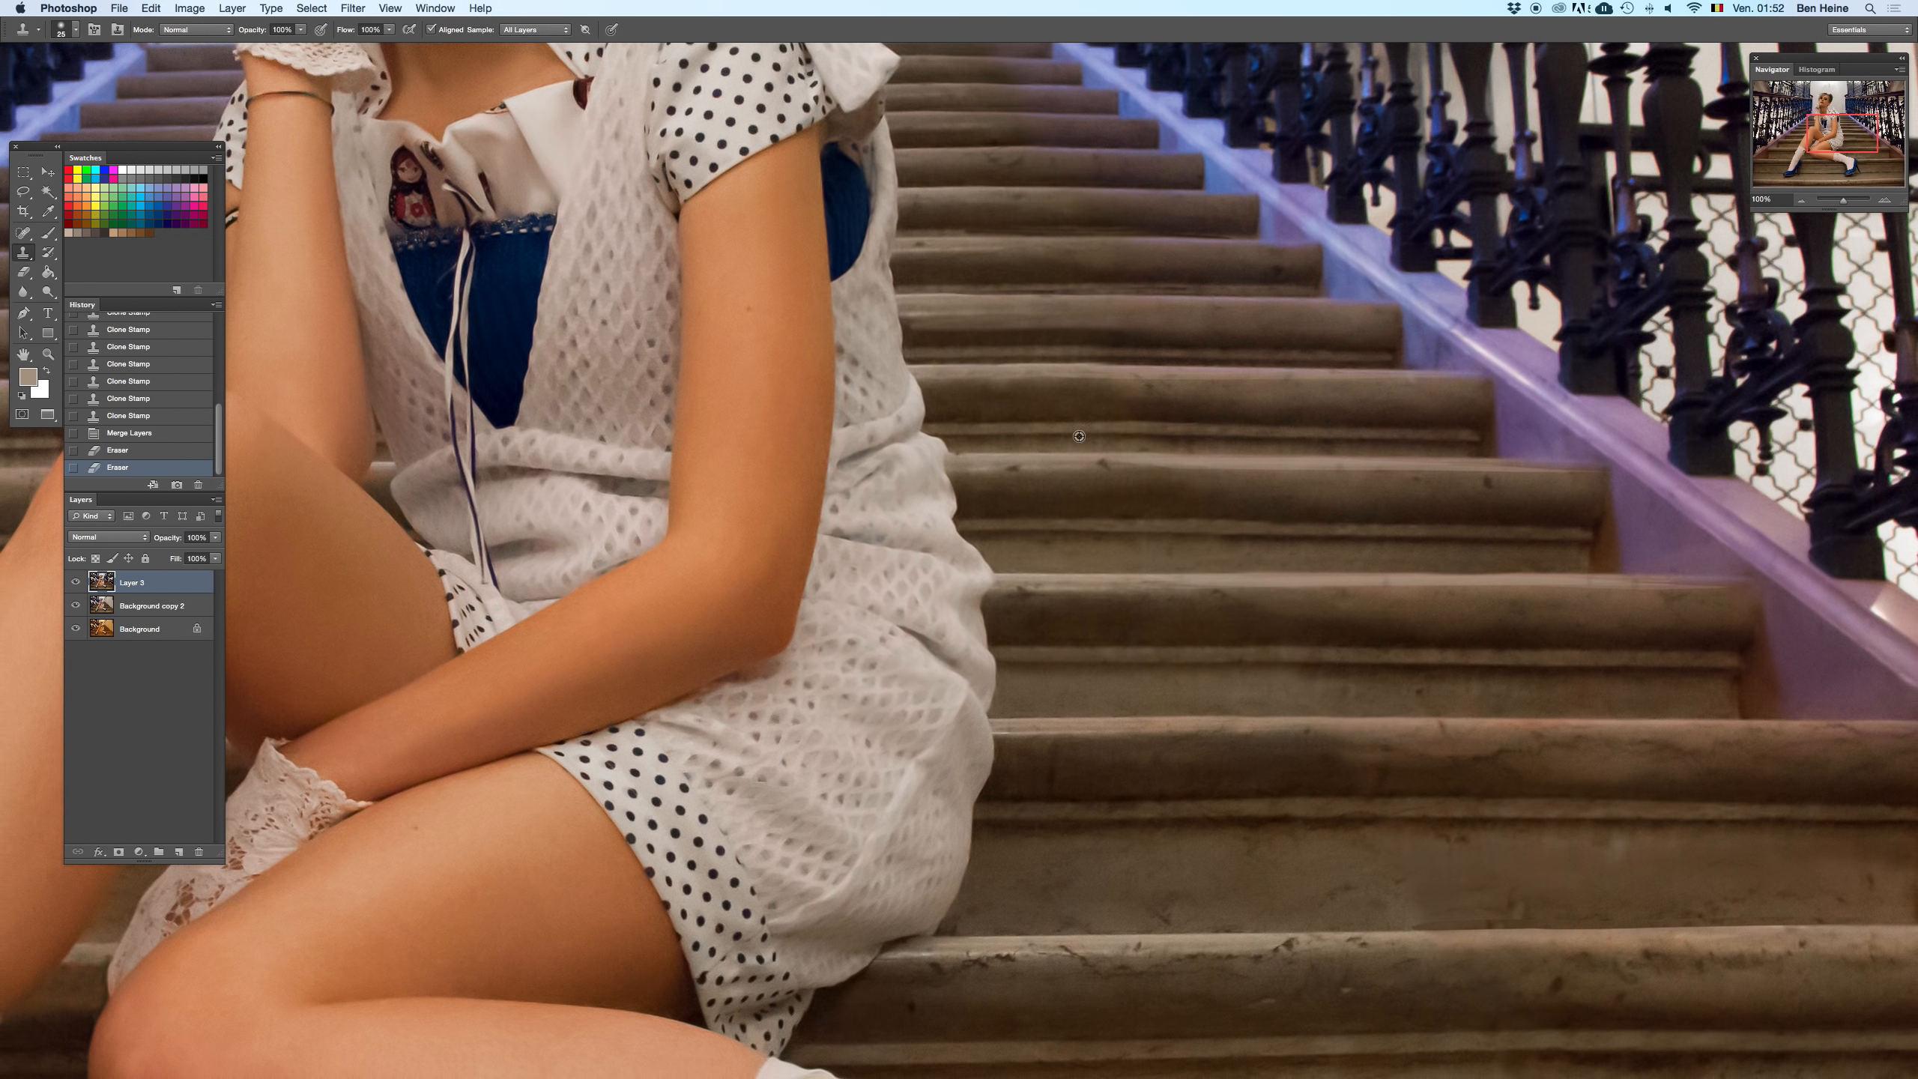
{"action": "left_click_drag", "start_coordinate": [1174, 420], "coordinate": [1166, 422]}
{"action": "left_click_drag", "start_coordinate": [1143, 433], "coordinate": [1155, 431]}
{"action": "left_click", "coordinate": [1204, 425]}
{"action": "left_click", "coordinate": [1191, 429]}
{"action": "left_click", "coordinate": [1153, 427]}
{"action": "key", "text": "super+z"}
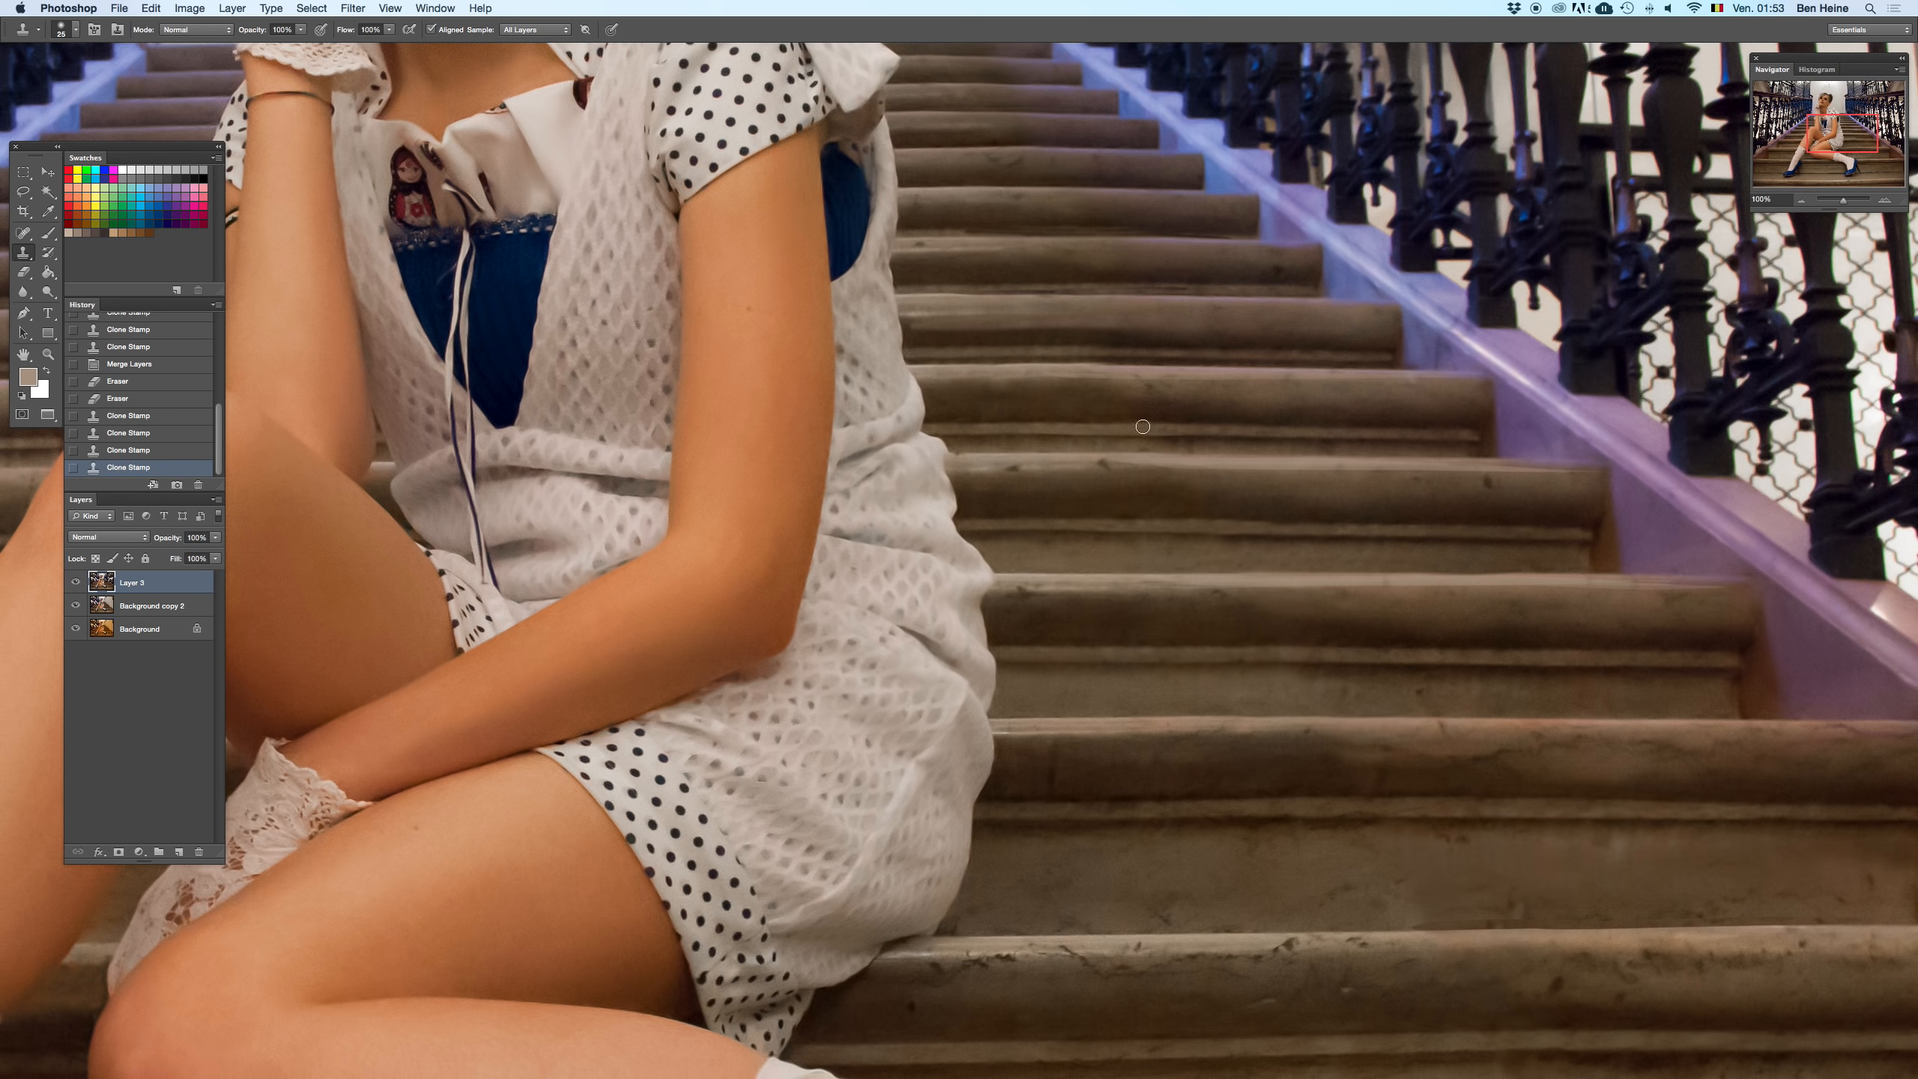
{"action": "left_click_drag", "start_coordinate": [1130, 418], "coordinate": [1218, 423]}
{"action": "key", "text": "super+z"}
- Check the staircase as a whole and clone clean stone over the step edge beside the dress below the sleeve
{"action": "left_click", "coordinate": [1800, 201]}
{"action": "left_click", "coordinate": [1798, 200]}
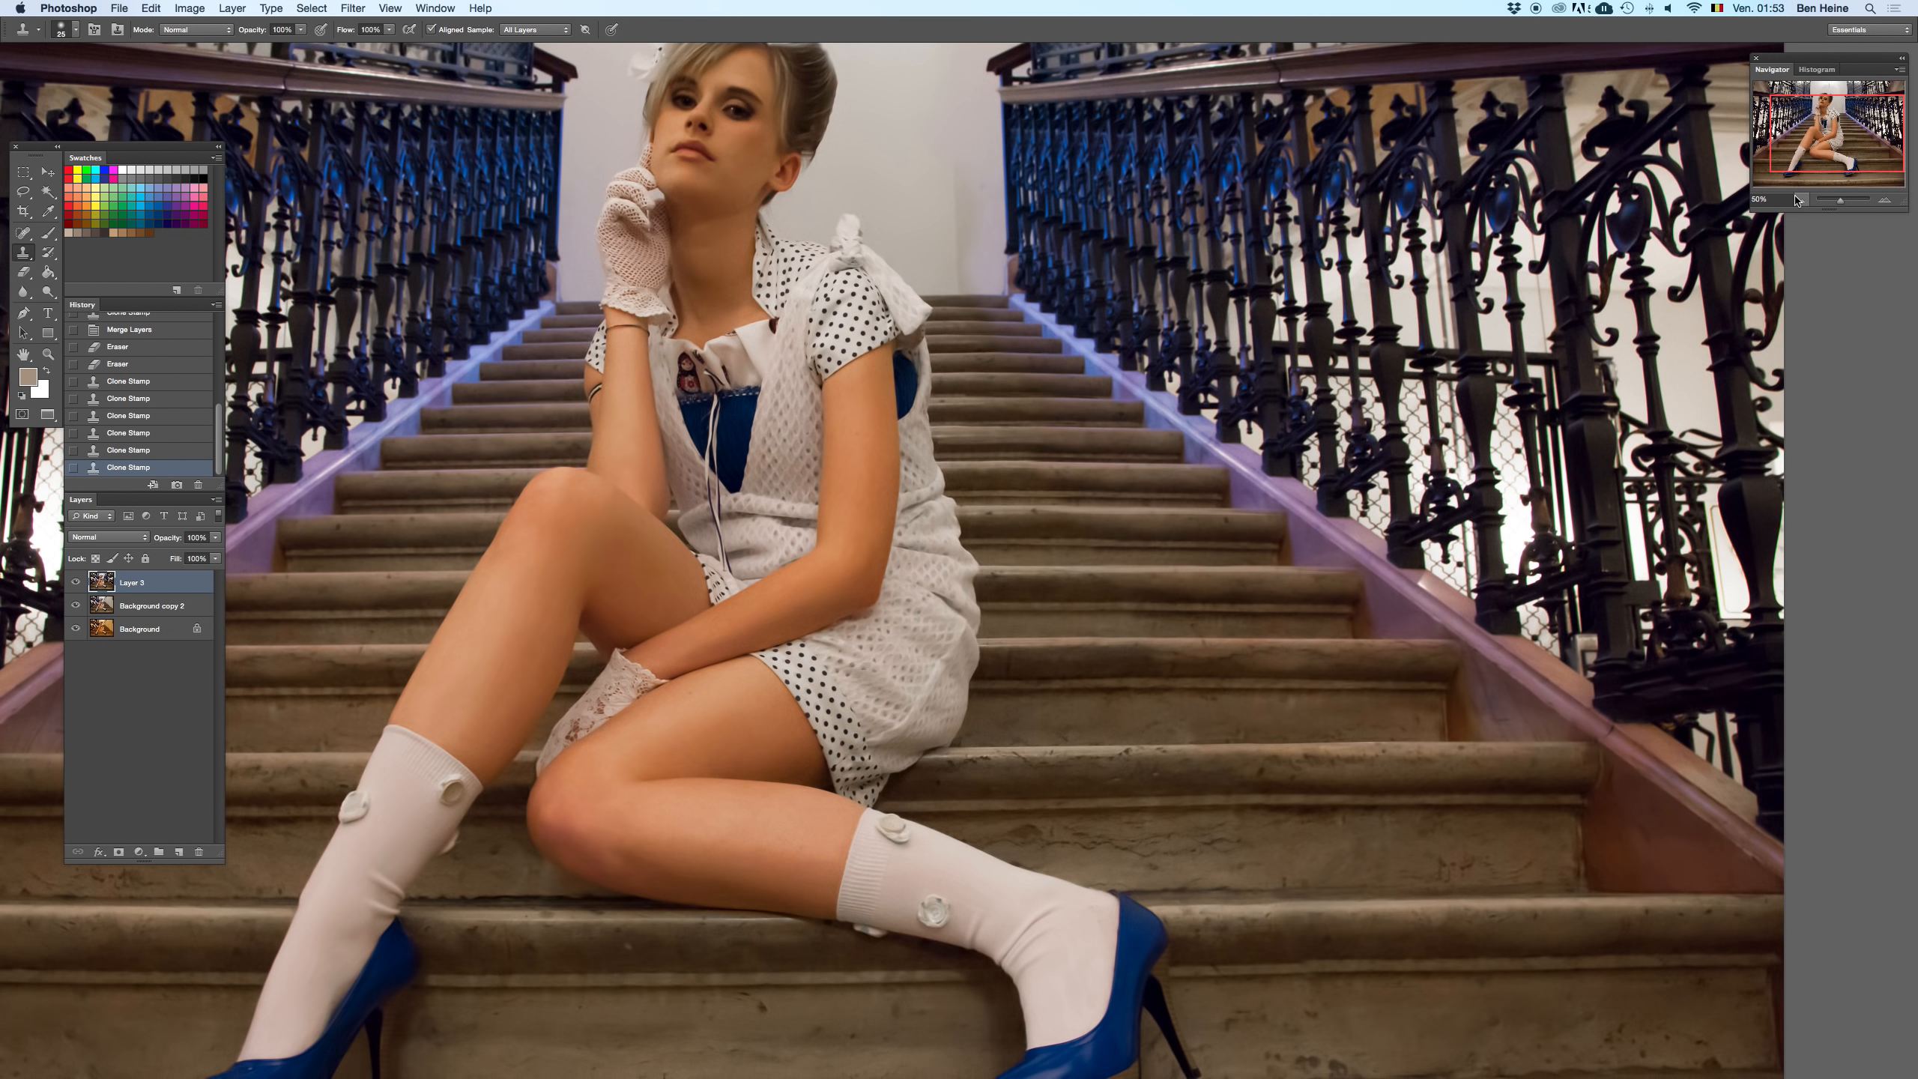
{"action": "left_click", "coordinate": [1800, 200]}
{"action": "left_click", "coordinate": [1800, 200]}
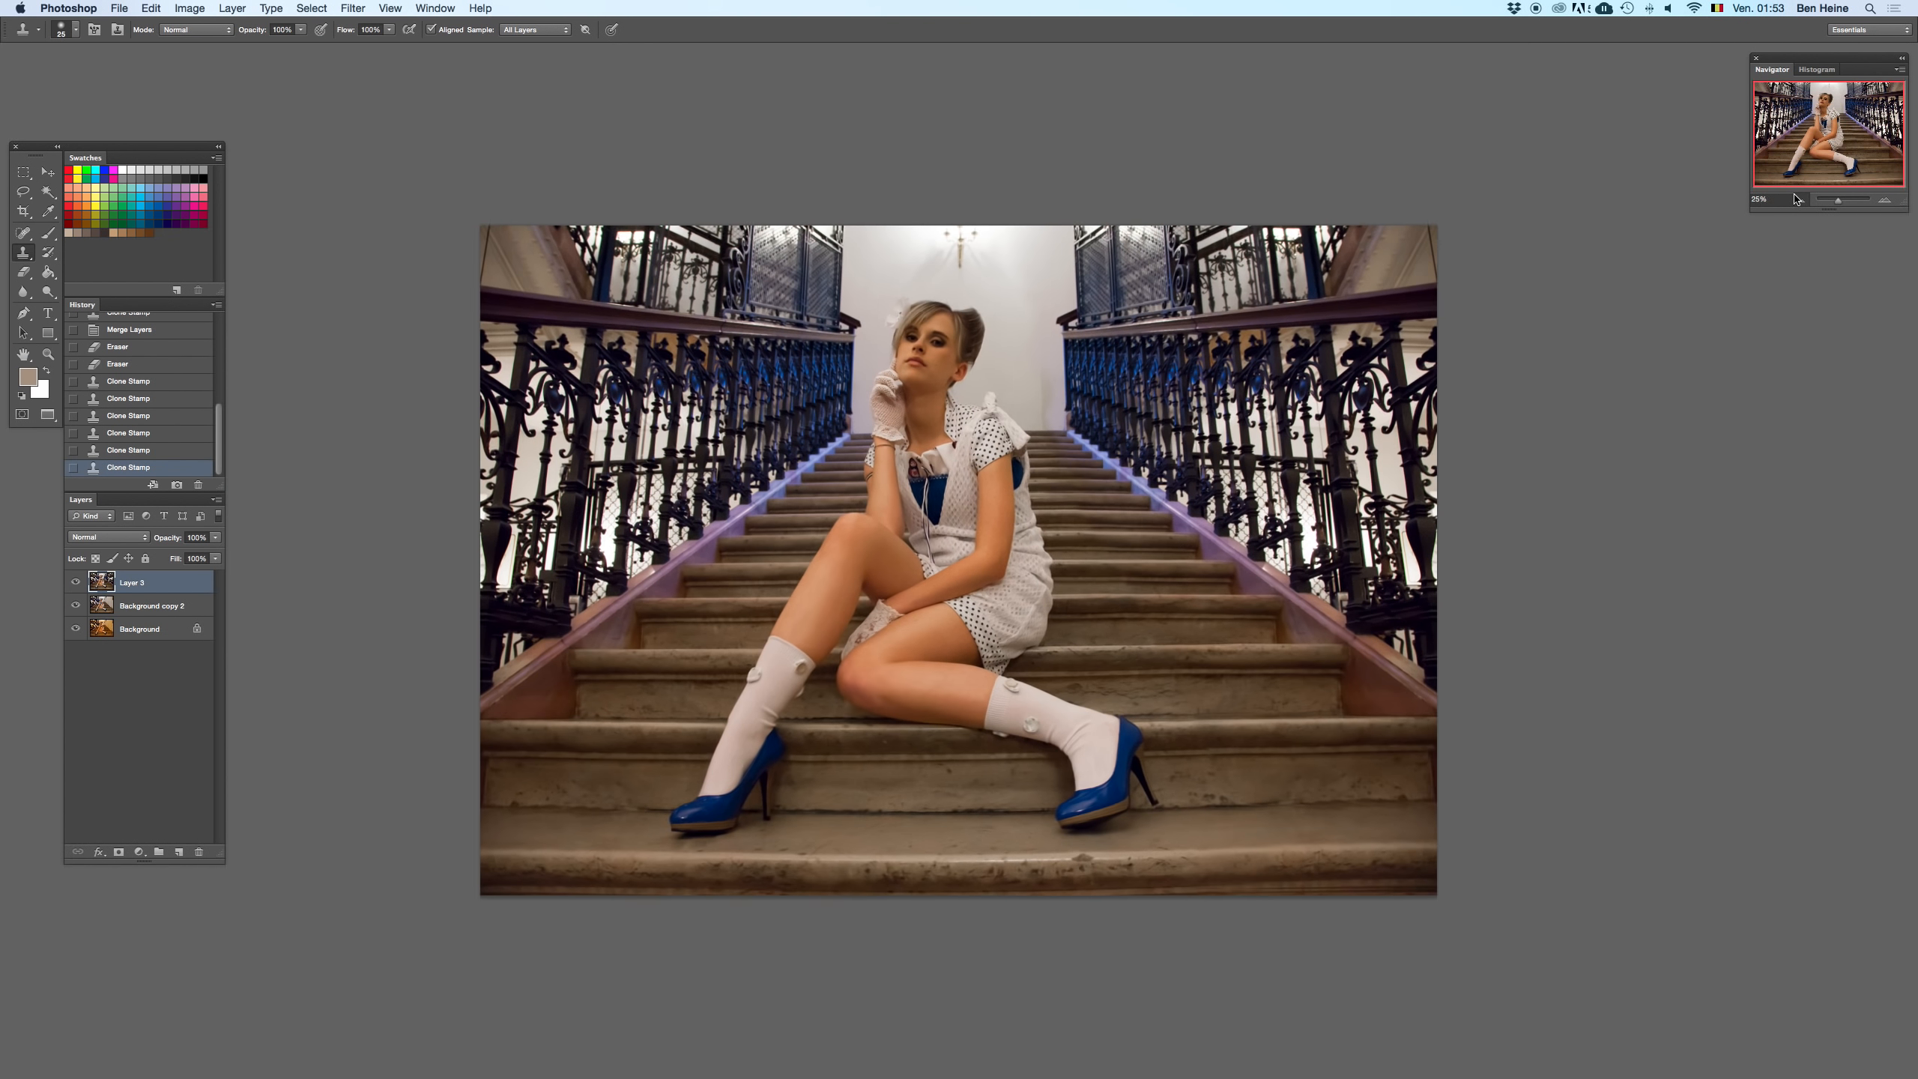
{"action": "left_click", "coordinate": [1799, 200]}
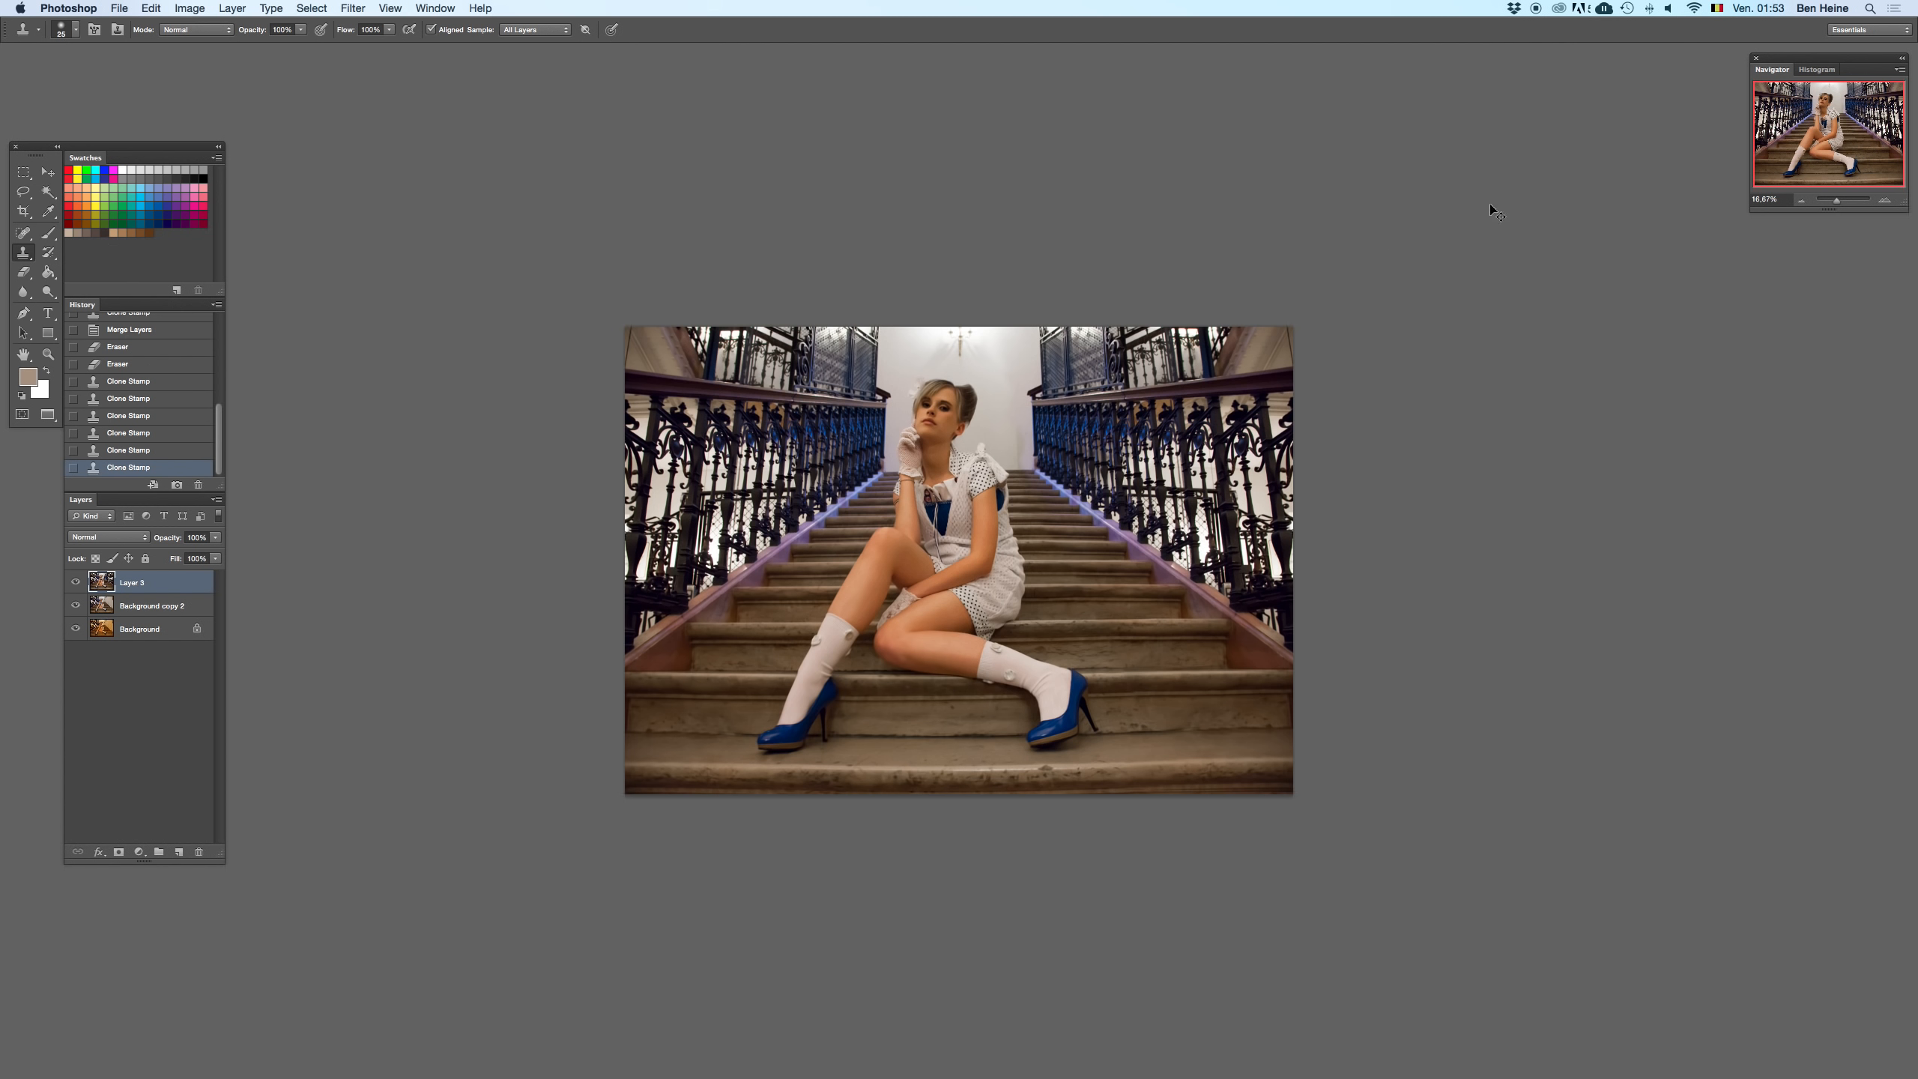
{"action": "left_click", "coordinate": [1889, 199]}
{"action": "left_click", "coordinate": [1889, 199]}
{"action": "left_click", "coordinate": [1890, 199]}
{"action": "left_click", "coordinate": [1889, 200]}
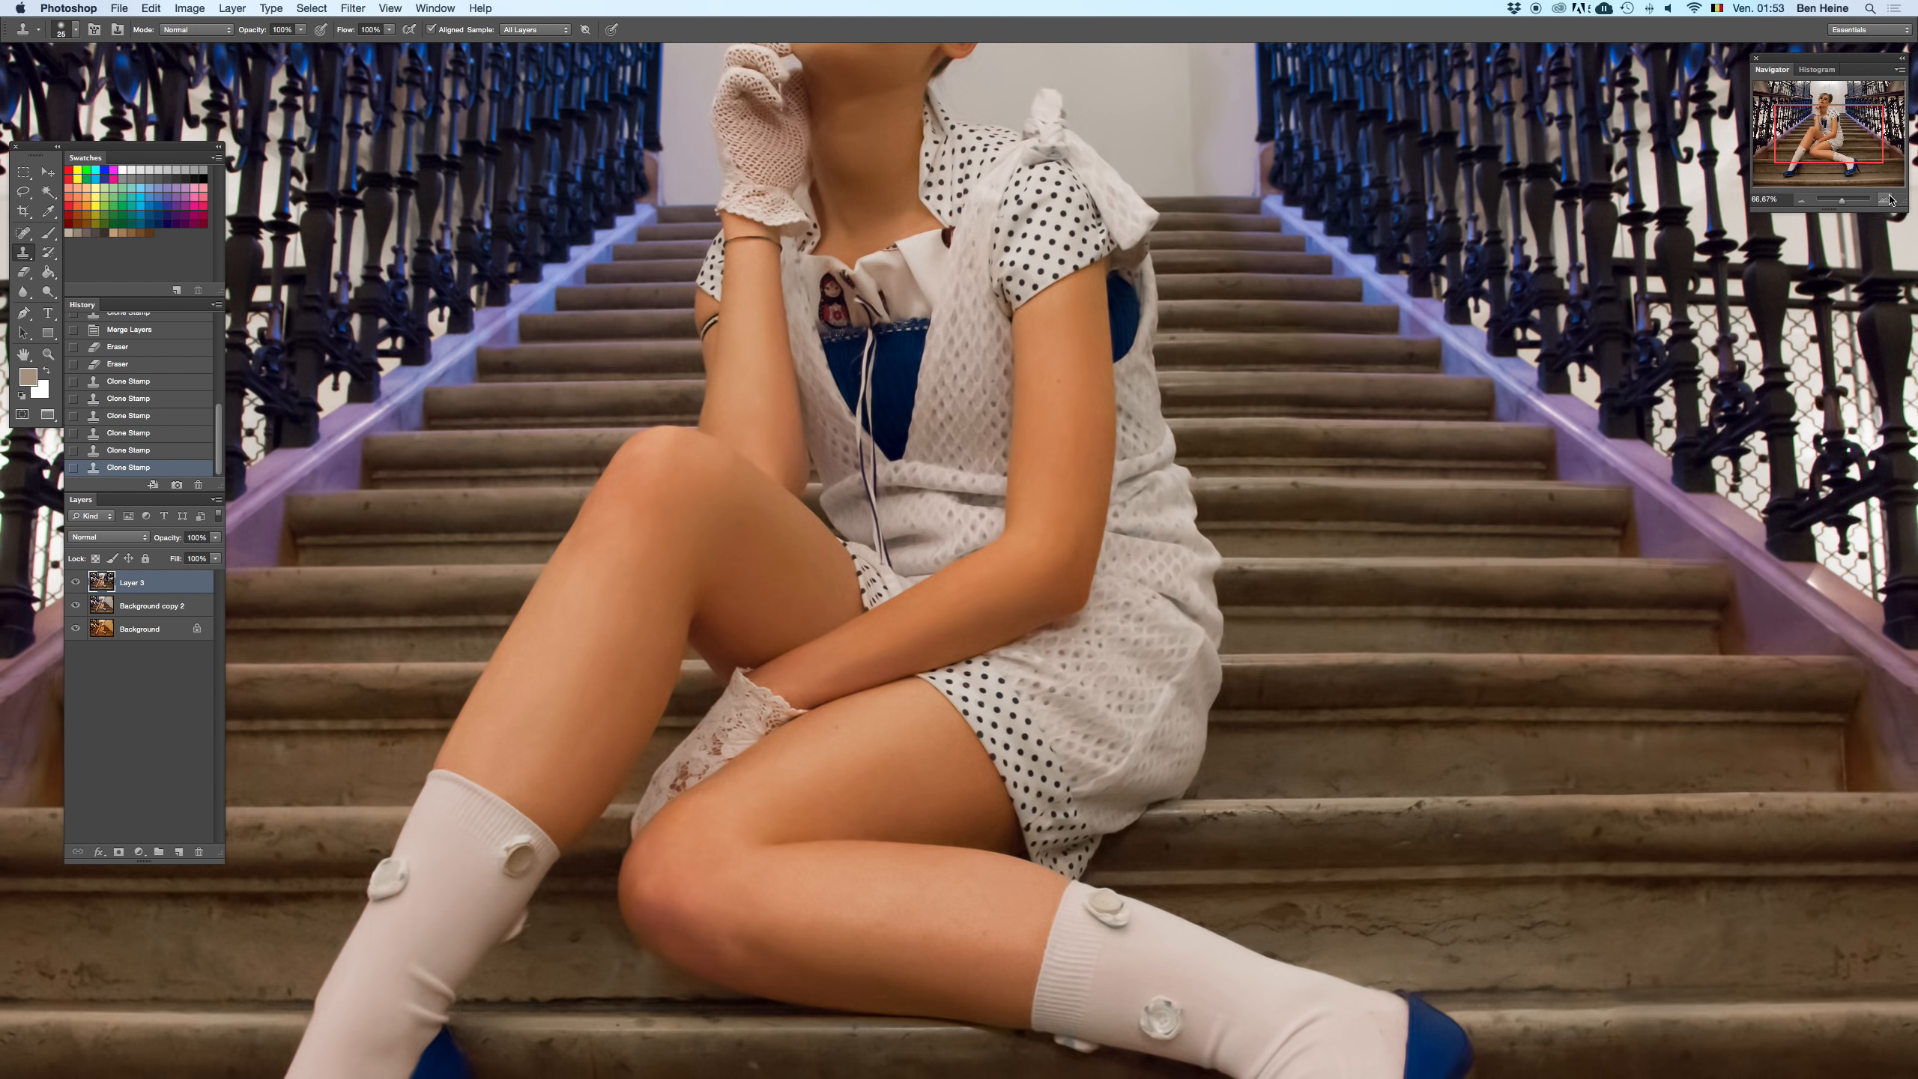
{"action": "left_click", "coordinate": [1889, 199]}
{"action": "left_click_drag", "start_coordinate": [1153, 371], "coordinate": [1060, 383]}
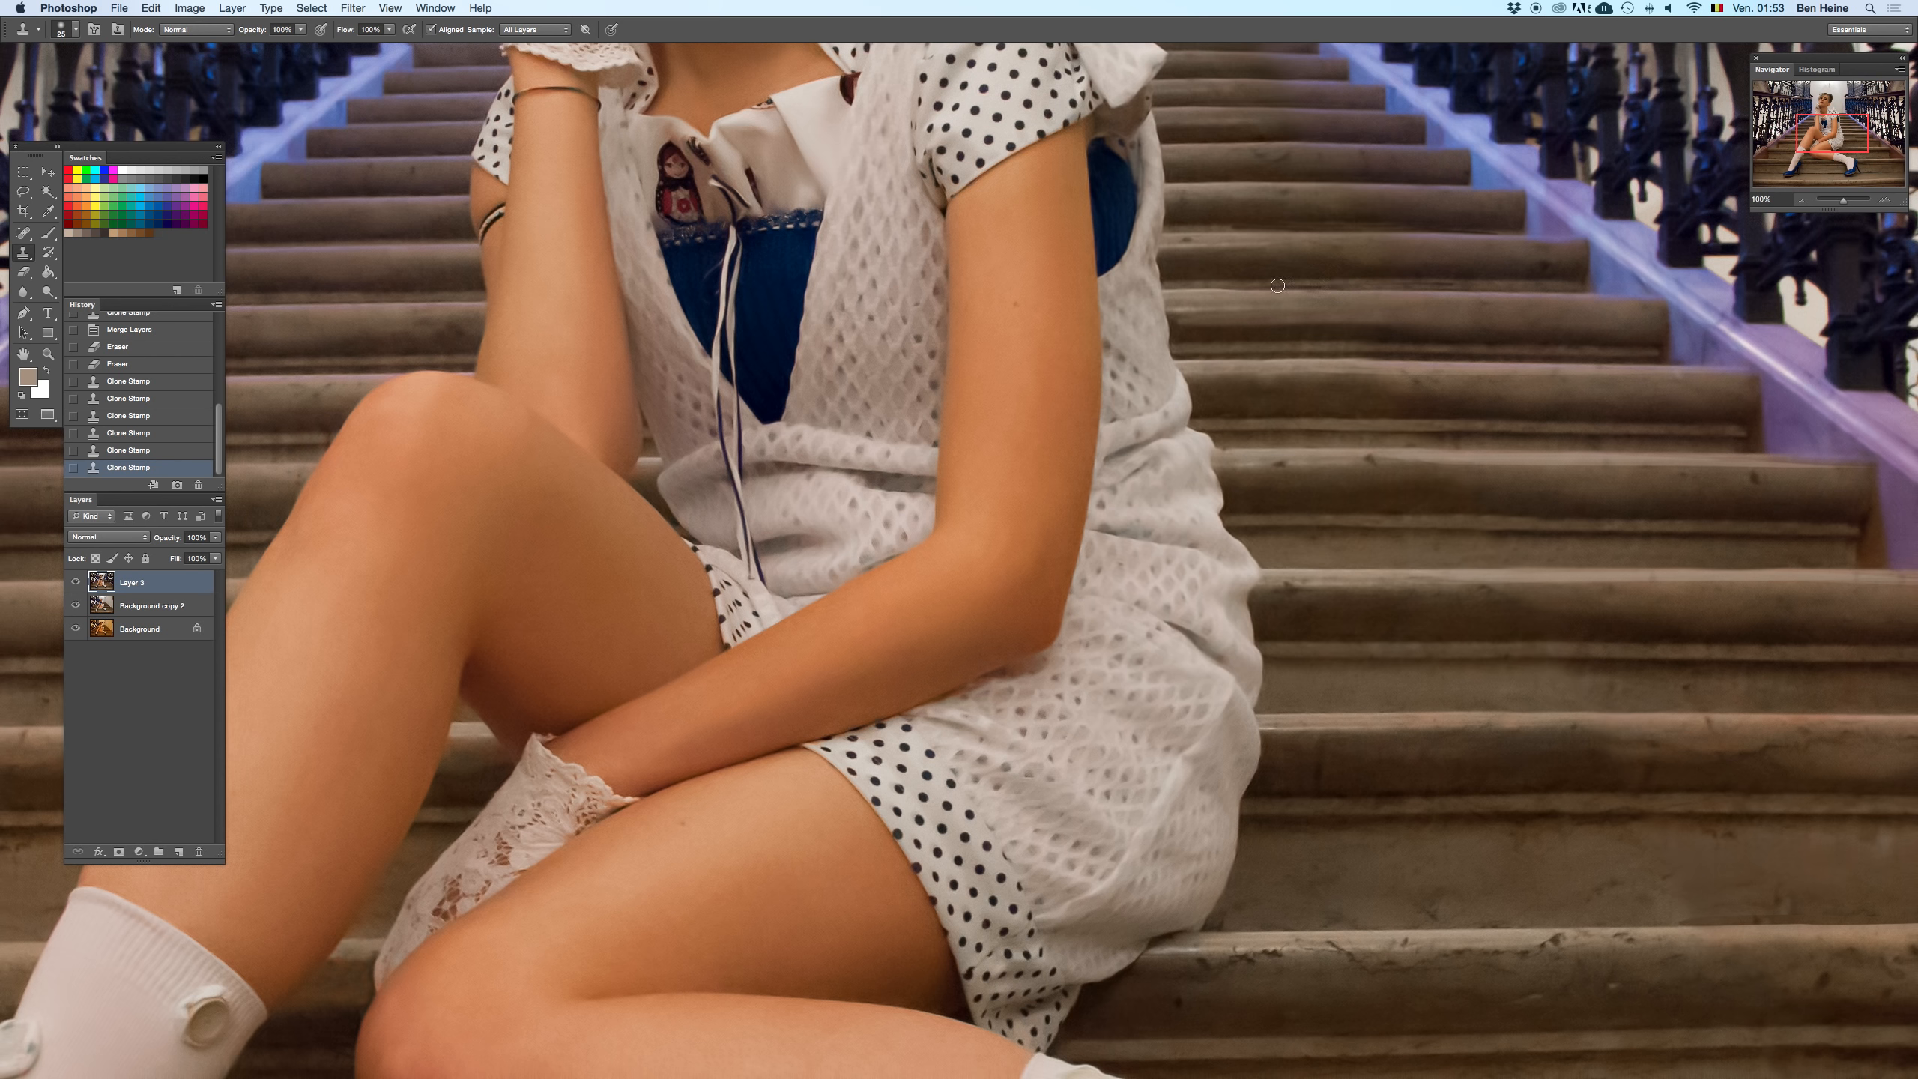
{"action": "mouse_move", "coordinate": [1223, 290]}
{"action": "left_mouse_down"}
{"action": "mouse_move", "coordinate": [1177, 291]}
{"action": "mouse_move", "coordinate": [1234, 290]}
{"action": "mouse_move", "coordinate": [1153, 333]}
{"action": "left_mouse_up"}
{"action": "key", "text": "super+z"}
{"action": "left_click", "coordinate": [1166, 288]}
- Sample the brown of the stairs and add a new layer above Layer 3 in Color blending mode
{"action": "left_click", "coordinate": [1801, 199]}
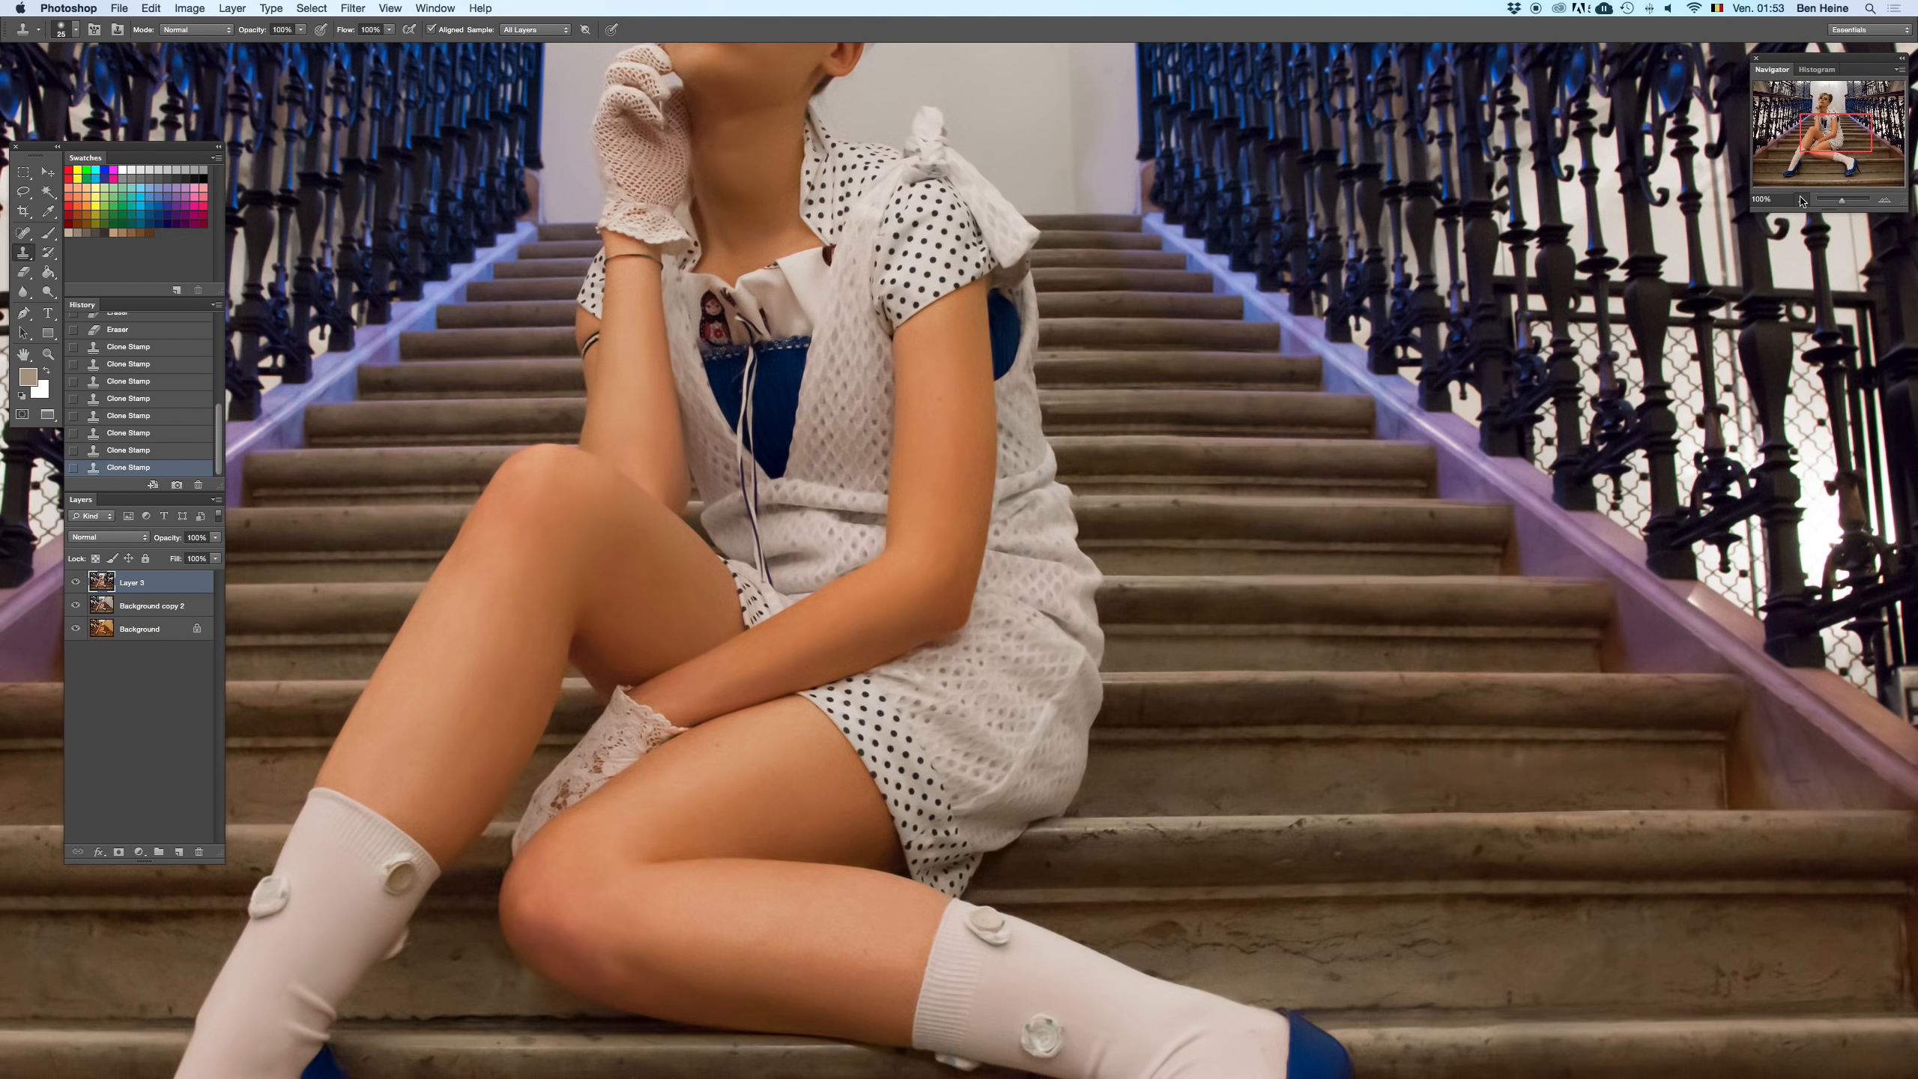
{"action": "left_click", "coordinate": [1802, 200]}
{"action": "key", "text": "i"}
{"action": "left_click", "coordinate": [1046, 333]}
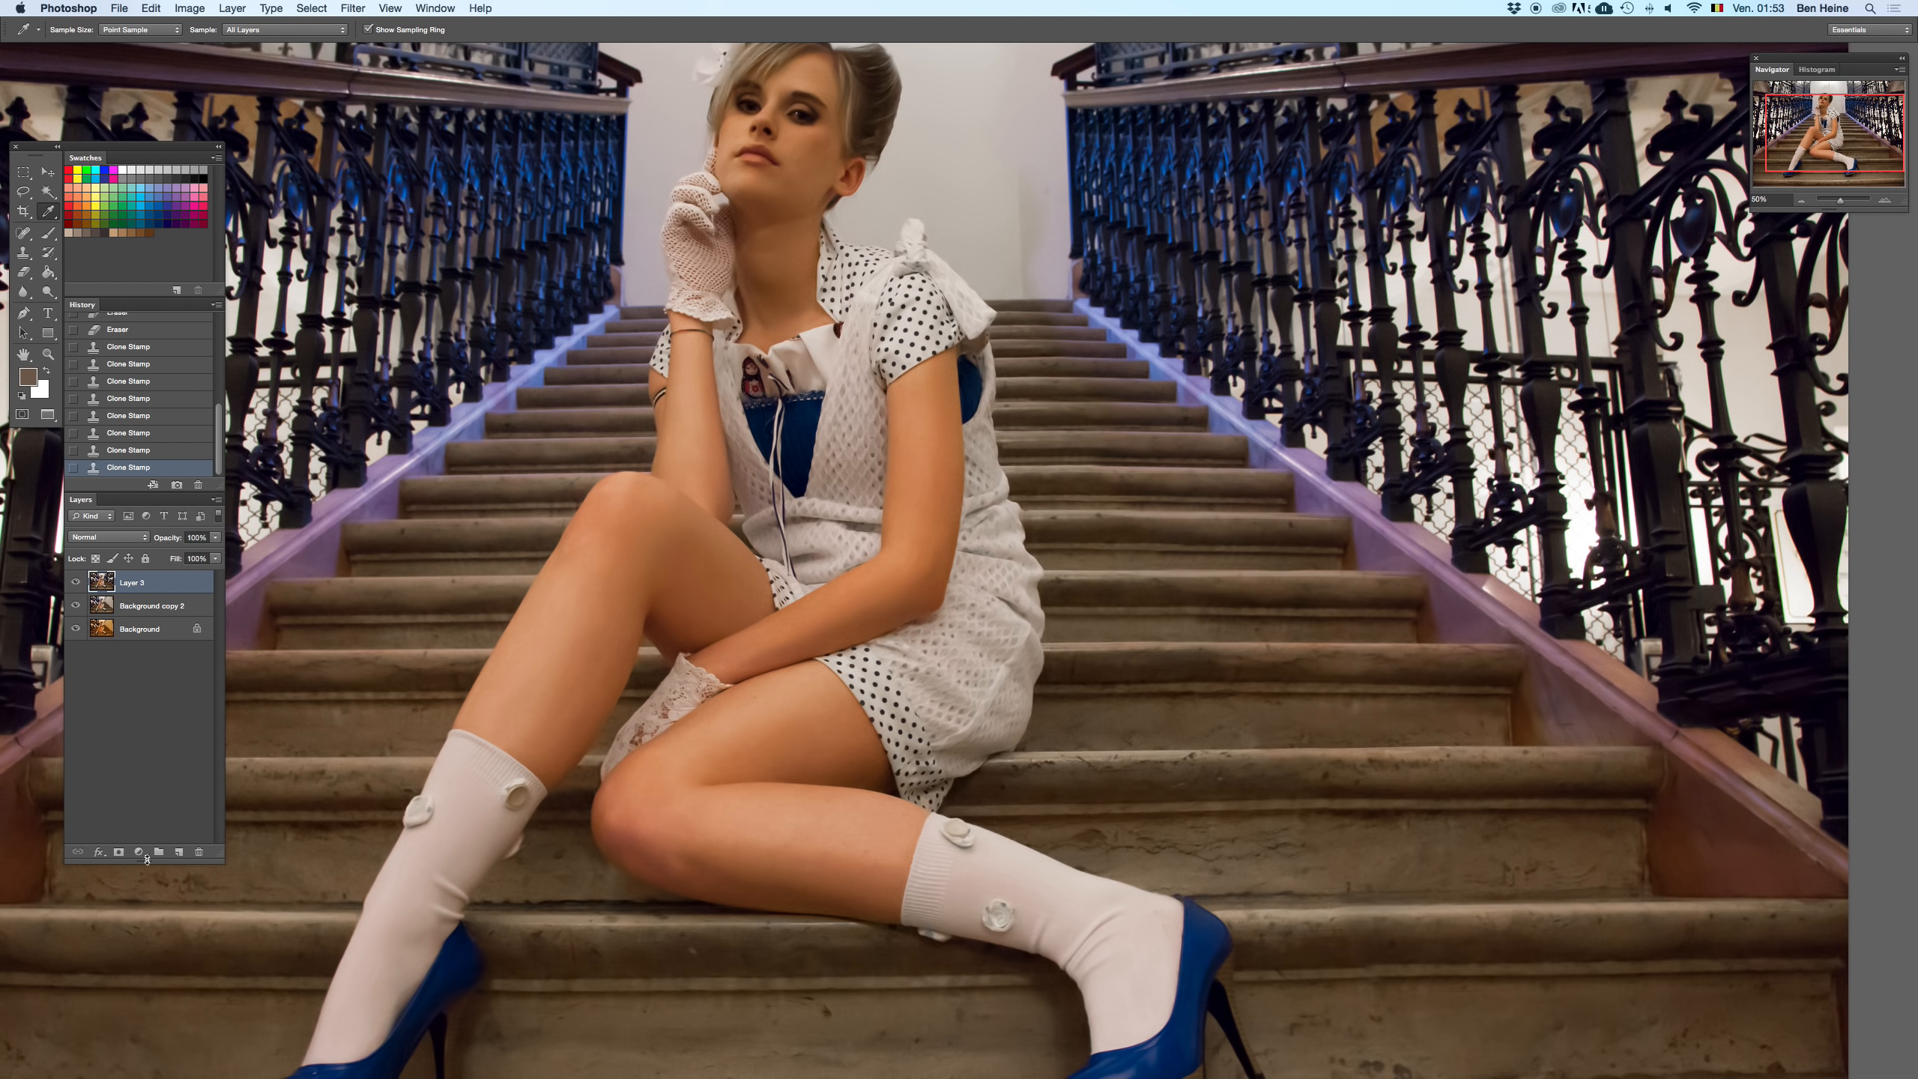
{"action": "left_click", "coordinate": [179, 851]}
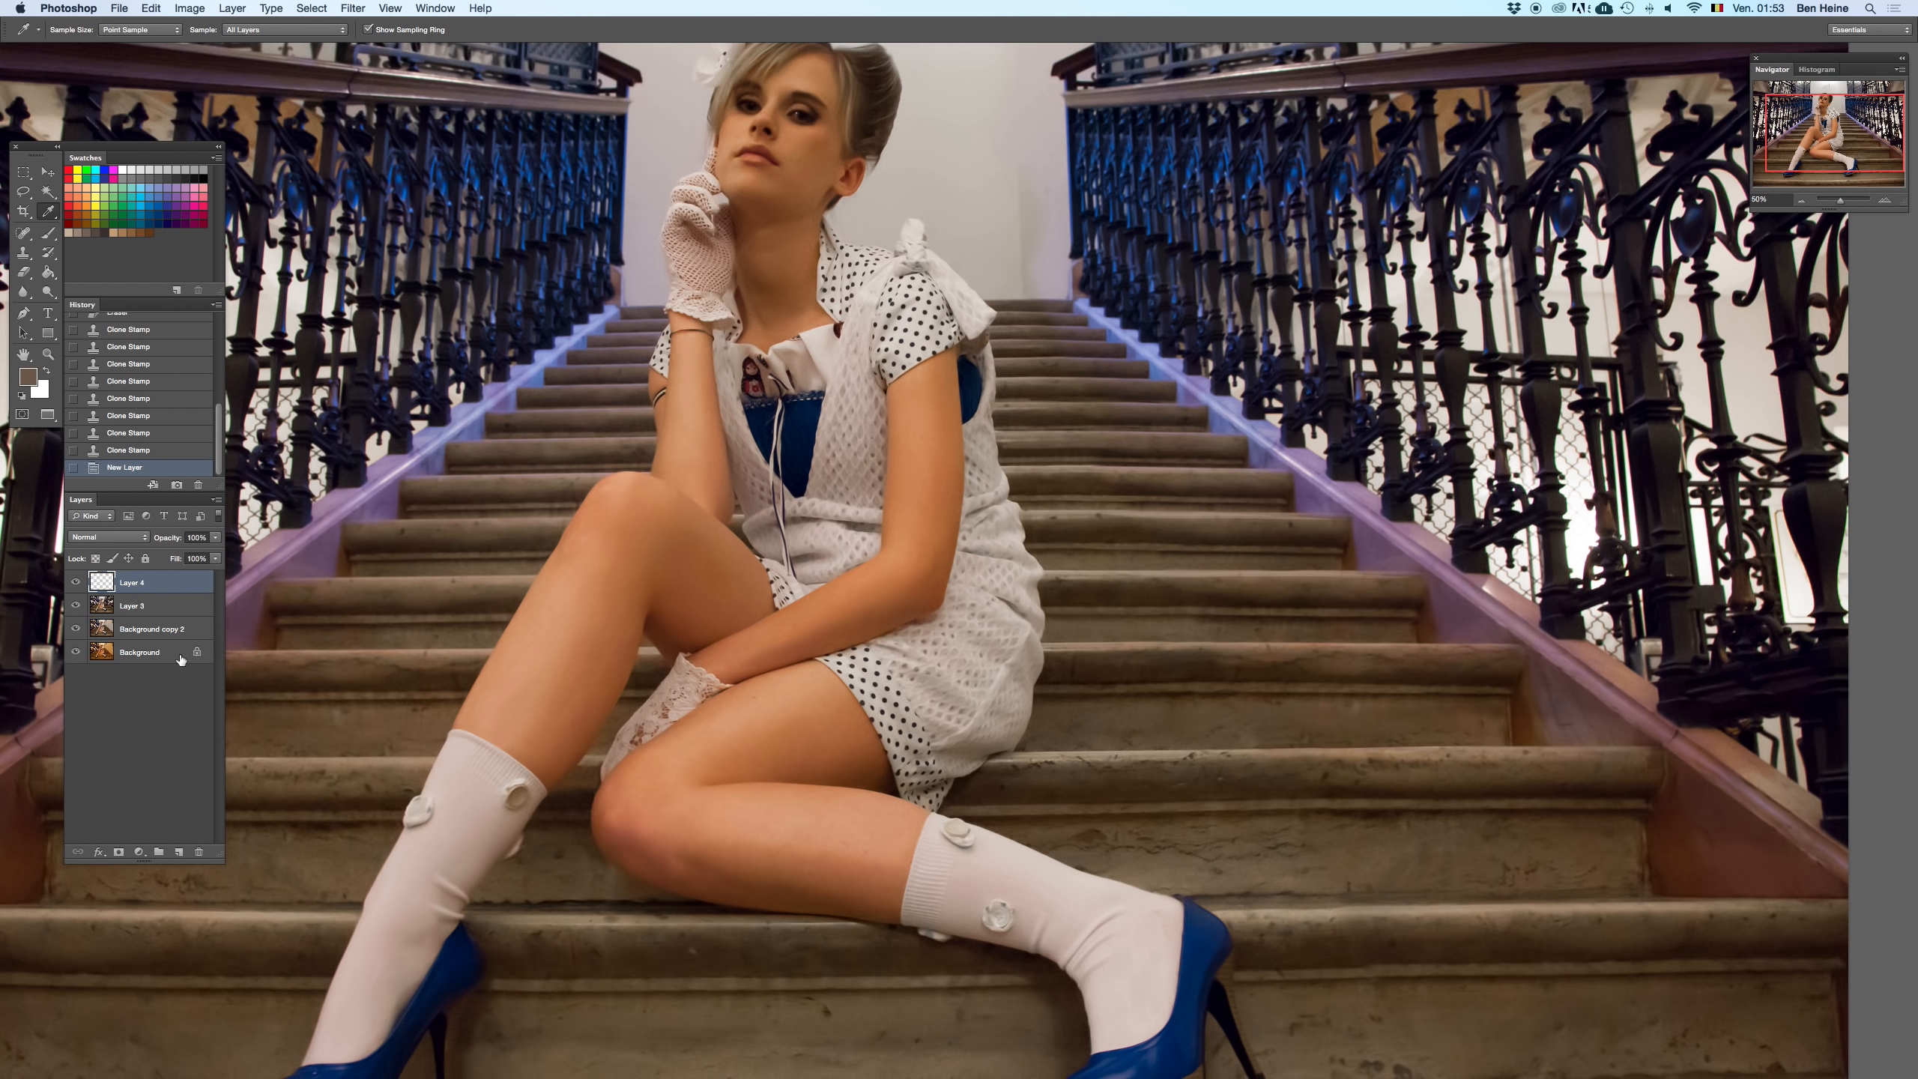
{"action": "left_click", "coordinate": [120, 538]}
{"action": "left_click", "coordinate": [116, 828]}
- Pick a pale yellow swatch, resize the Brush and try tinting the woman's fringe on the Color layer
{"action": "scroll", "coordinate": [741, 242], "scroll_direction": "up", "scroll_amount": 8}
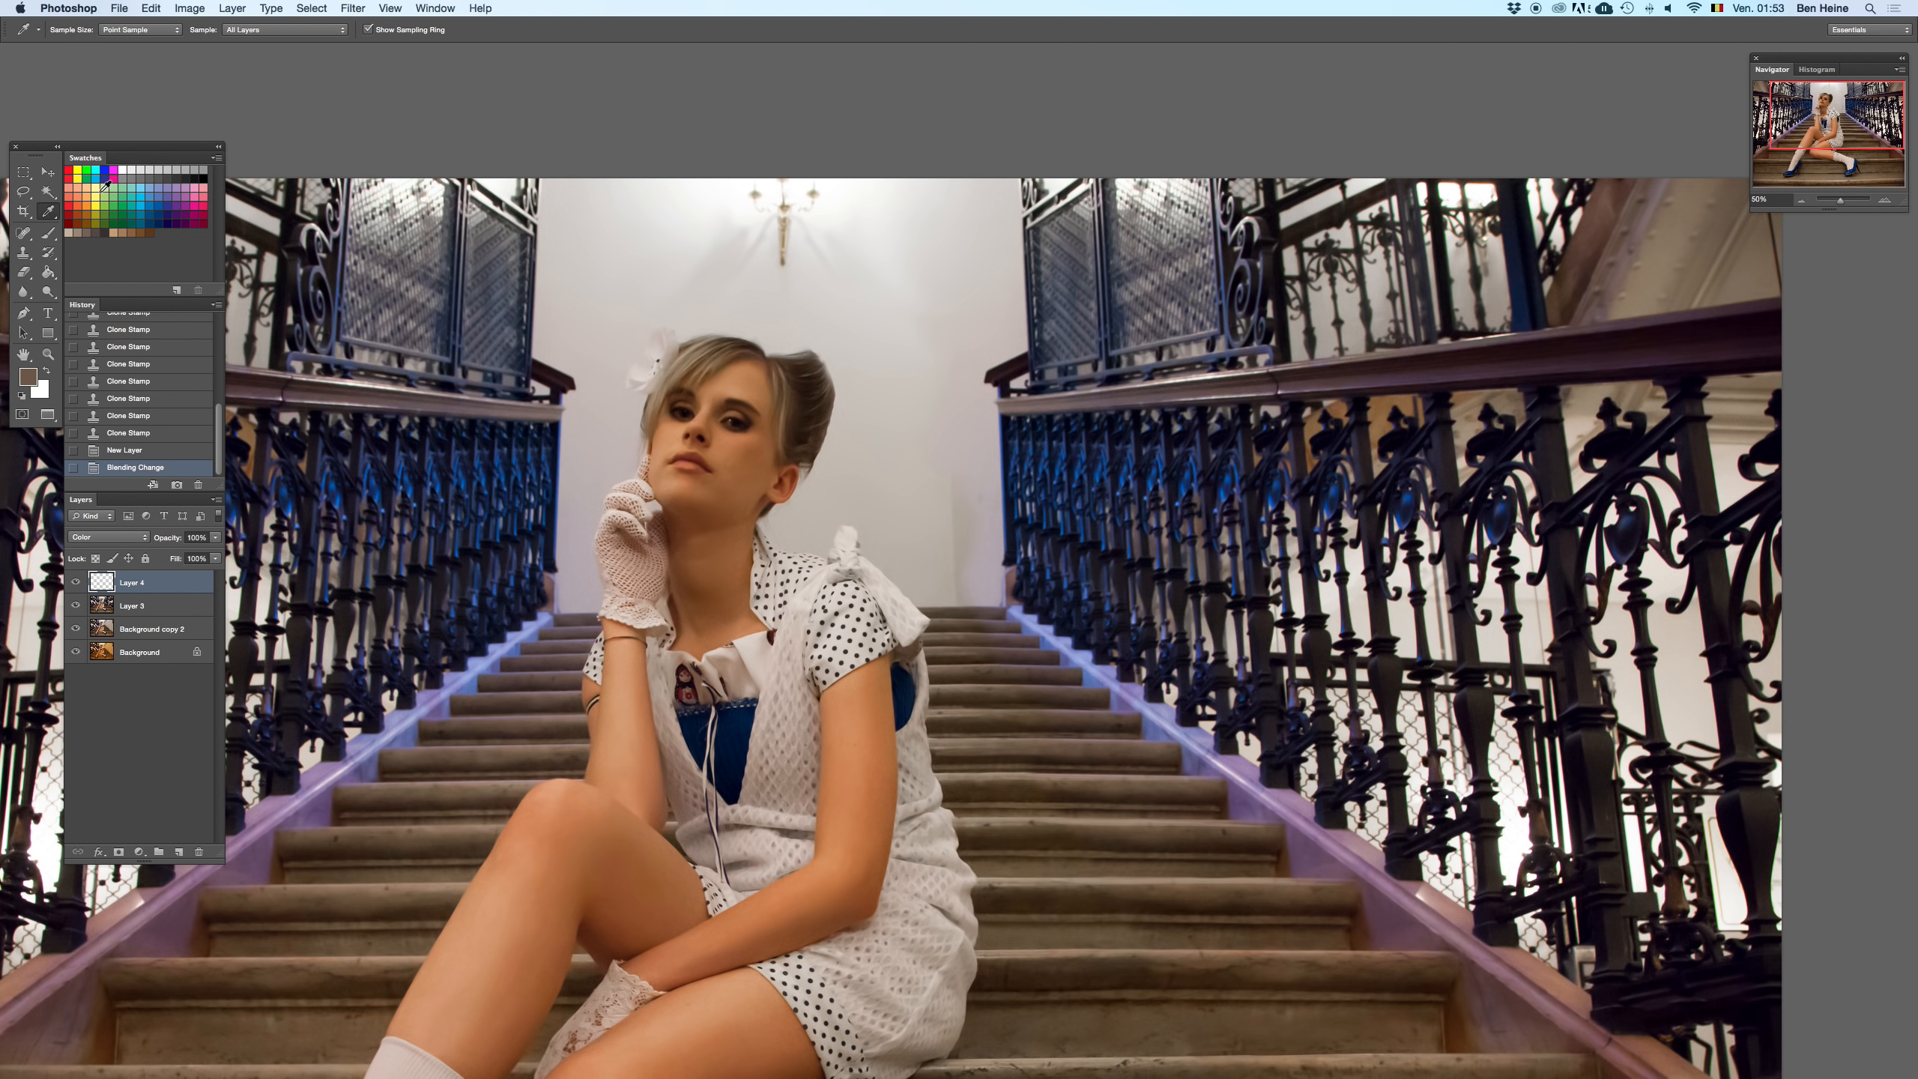
{"action": "left_click", "coordinate": [98, 196]}
{"action": "key", "text": "b"}
{"action": "right_click", "coordinate": [682, 415]}
{"action": "left_click_drag", "start_coordinate": [728, 448], "coordinate": [743, 448]}
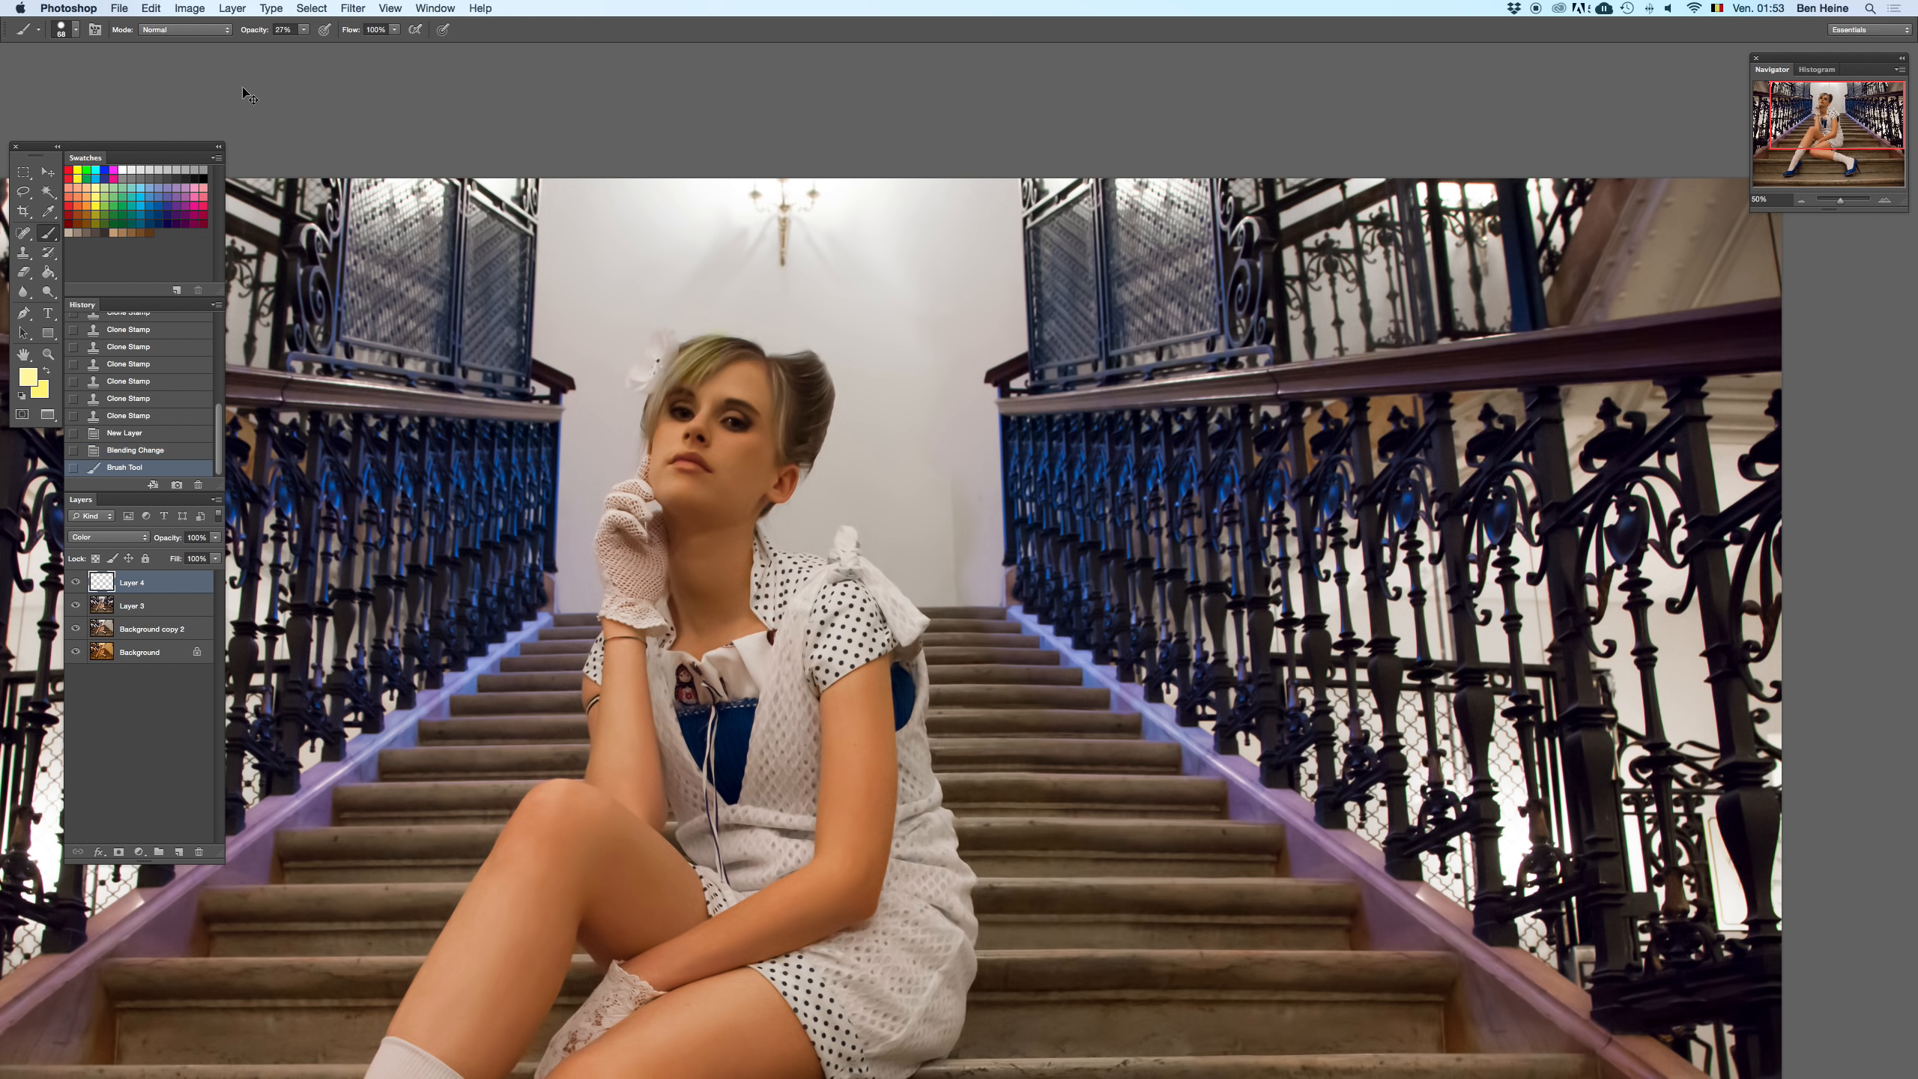
- Lower the Brush opacity to 15% and set the foreground colour to the warm yellow ffdc72
{"action": "left_click_drag", "start_coordinate": [304, 29], "coordinate": [299, 47]}
{"action": "left_click", "coordinate": [33, 379]}
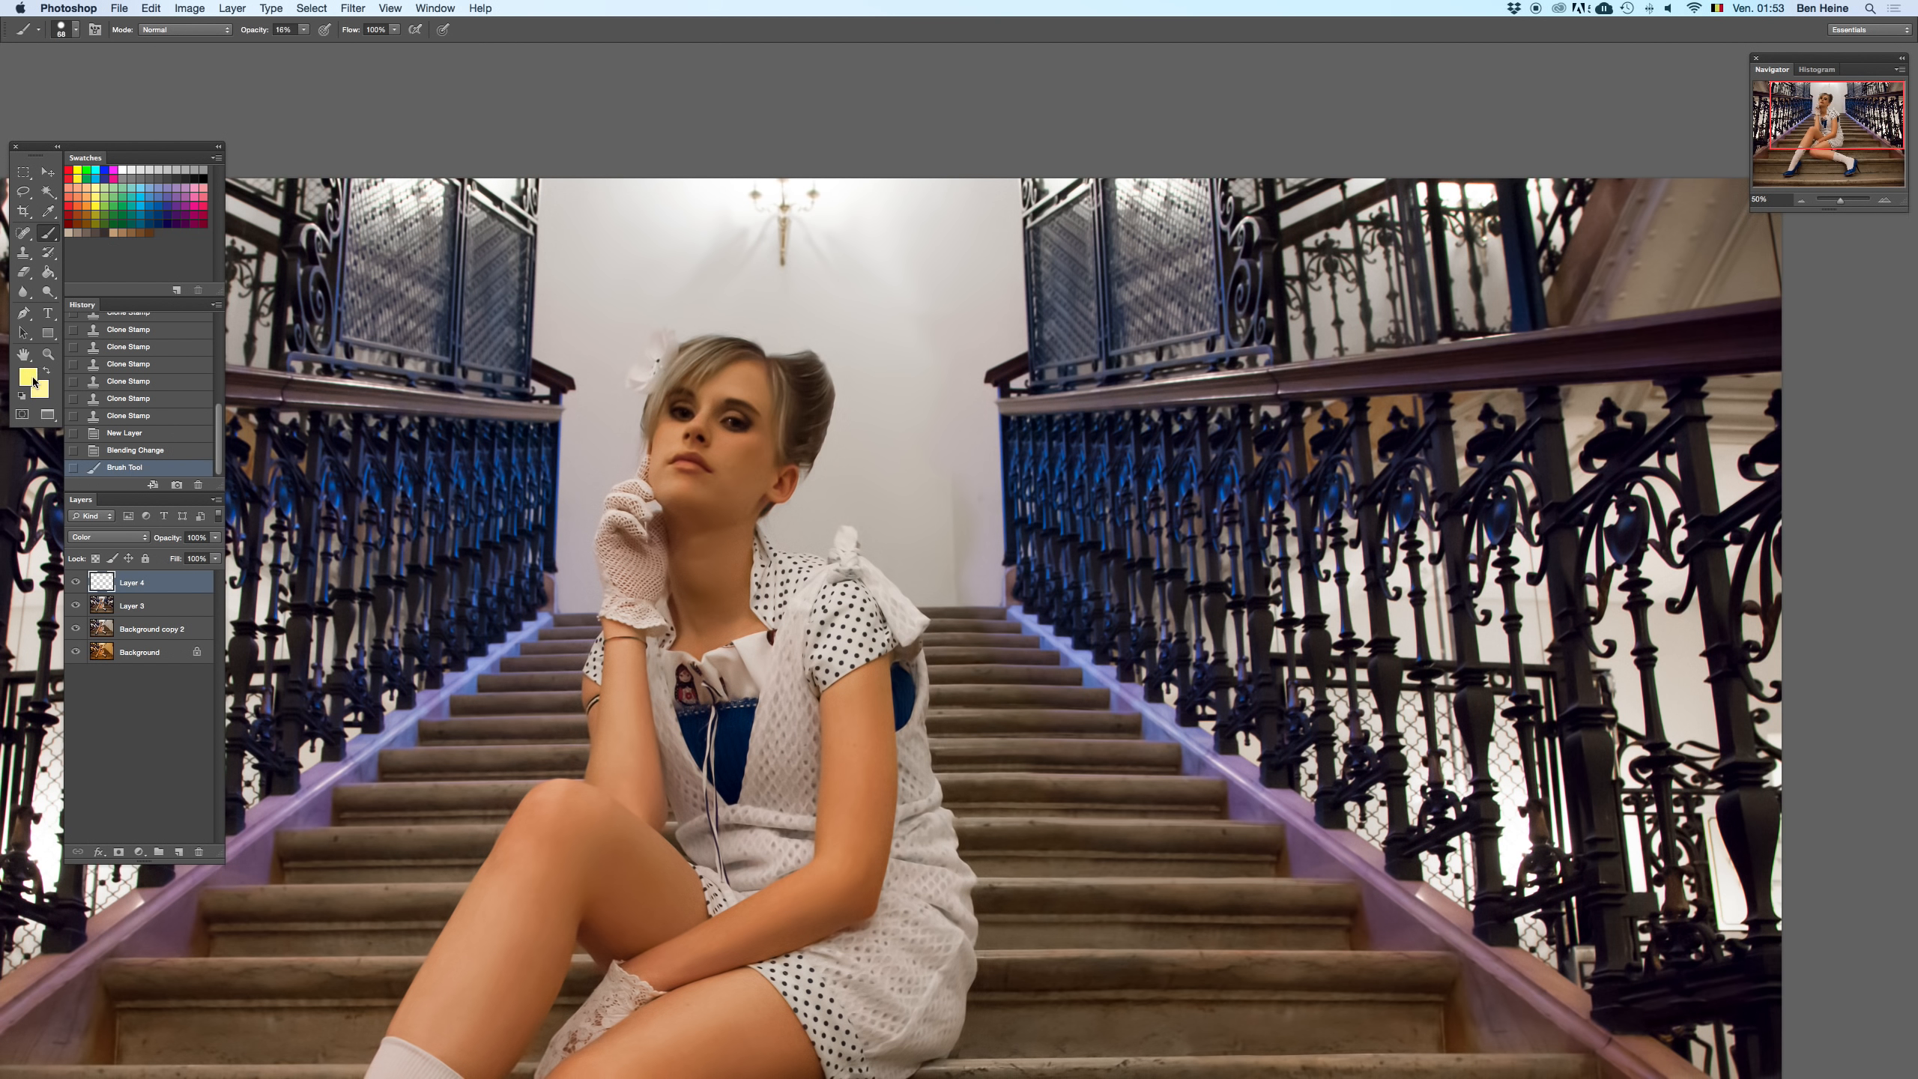
{"action": "left_click", "coordinate": [39, 370]}
{"action": "left_click_drag", "start_coordinate": [954, 574], "coordinate": [953, 576]}
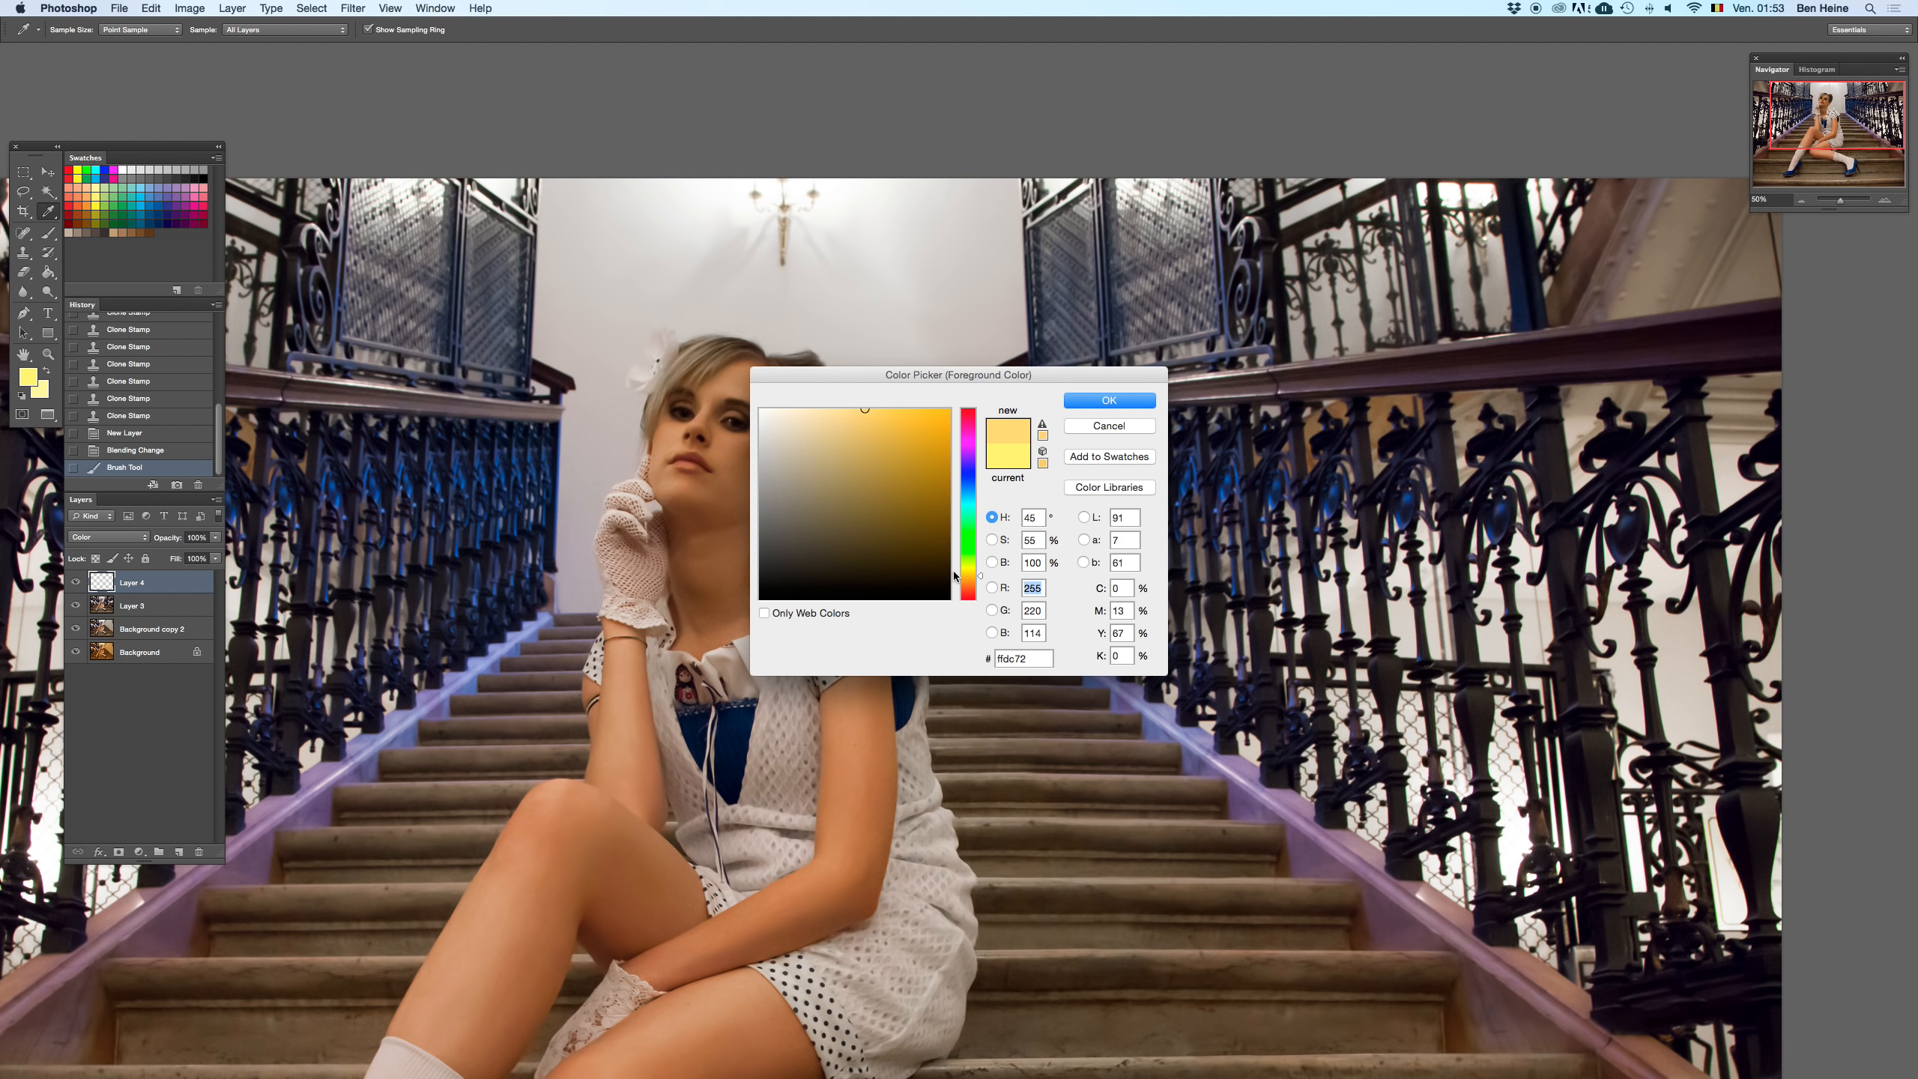
{"action": "left_click", "coordinate": [1073, 398]}
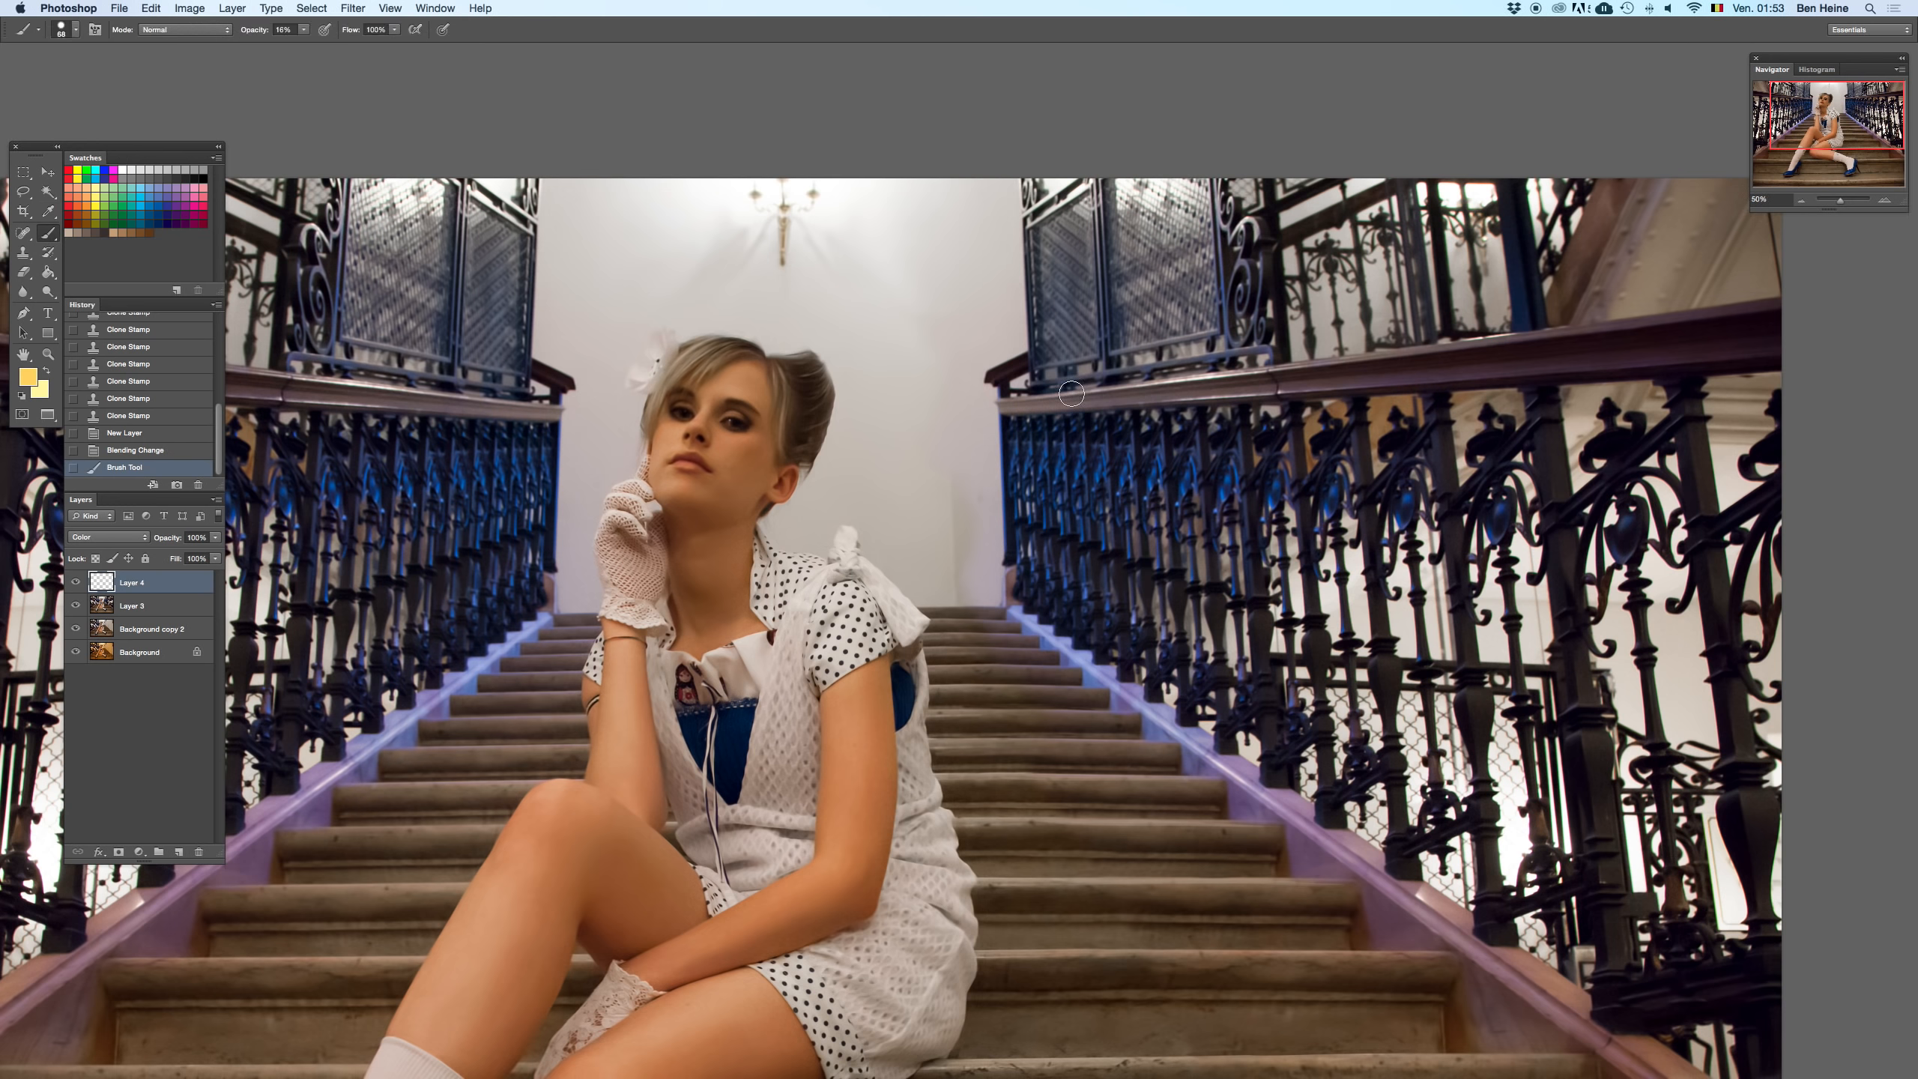
- Tint the woman's fringe and the rolled hair at the back warm yellow, adjusting the brush size as needed
{"action": "right_click", "coordinate": [706, 355]}
{"action": "key", "text": "Escape"}
{"action": "mouse_move", "coordinate": [713, 343]}
{"action": "left_mouse_down"}
{"action": "mouse_move", "coordinate": [745, 353]}
{"action": "mouse_move", "coordinate": [655, 397]}
{"action": "mouse_move", "coordinate": [648, 423]}
{"action": "left_mouse_up"}
{"action": "mouse_move", "coordinate": [806, 395]}
{"action": "left_mouse_down"}
{"action": "mouse_move", "coordinate": [811, 367]}
{"action": "mouse_move", "coordinate": [890, 384]}
{"action": "left_mouse_up"}
{"action": "right_click", "coordinate": [831, 367]}
{"action": "left_click", "coordinate": [778, 361]}
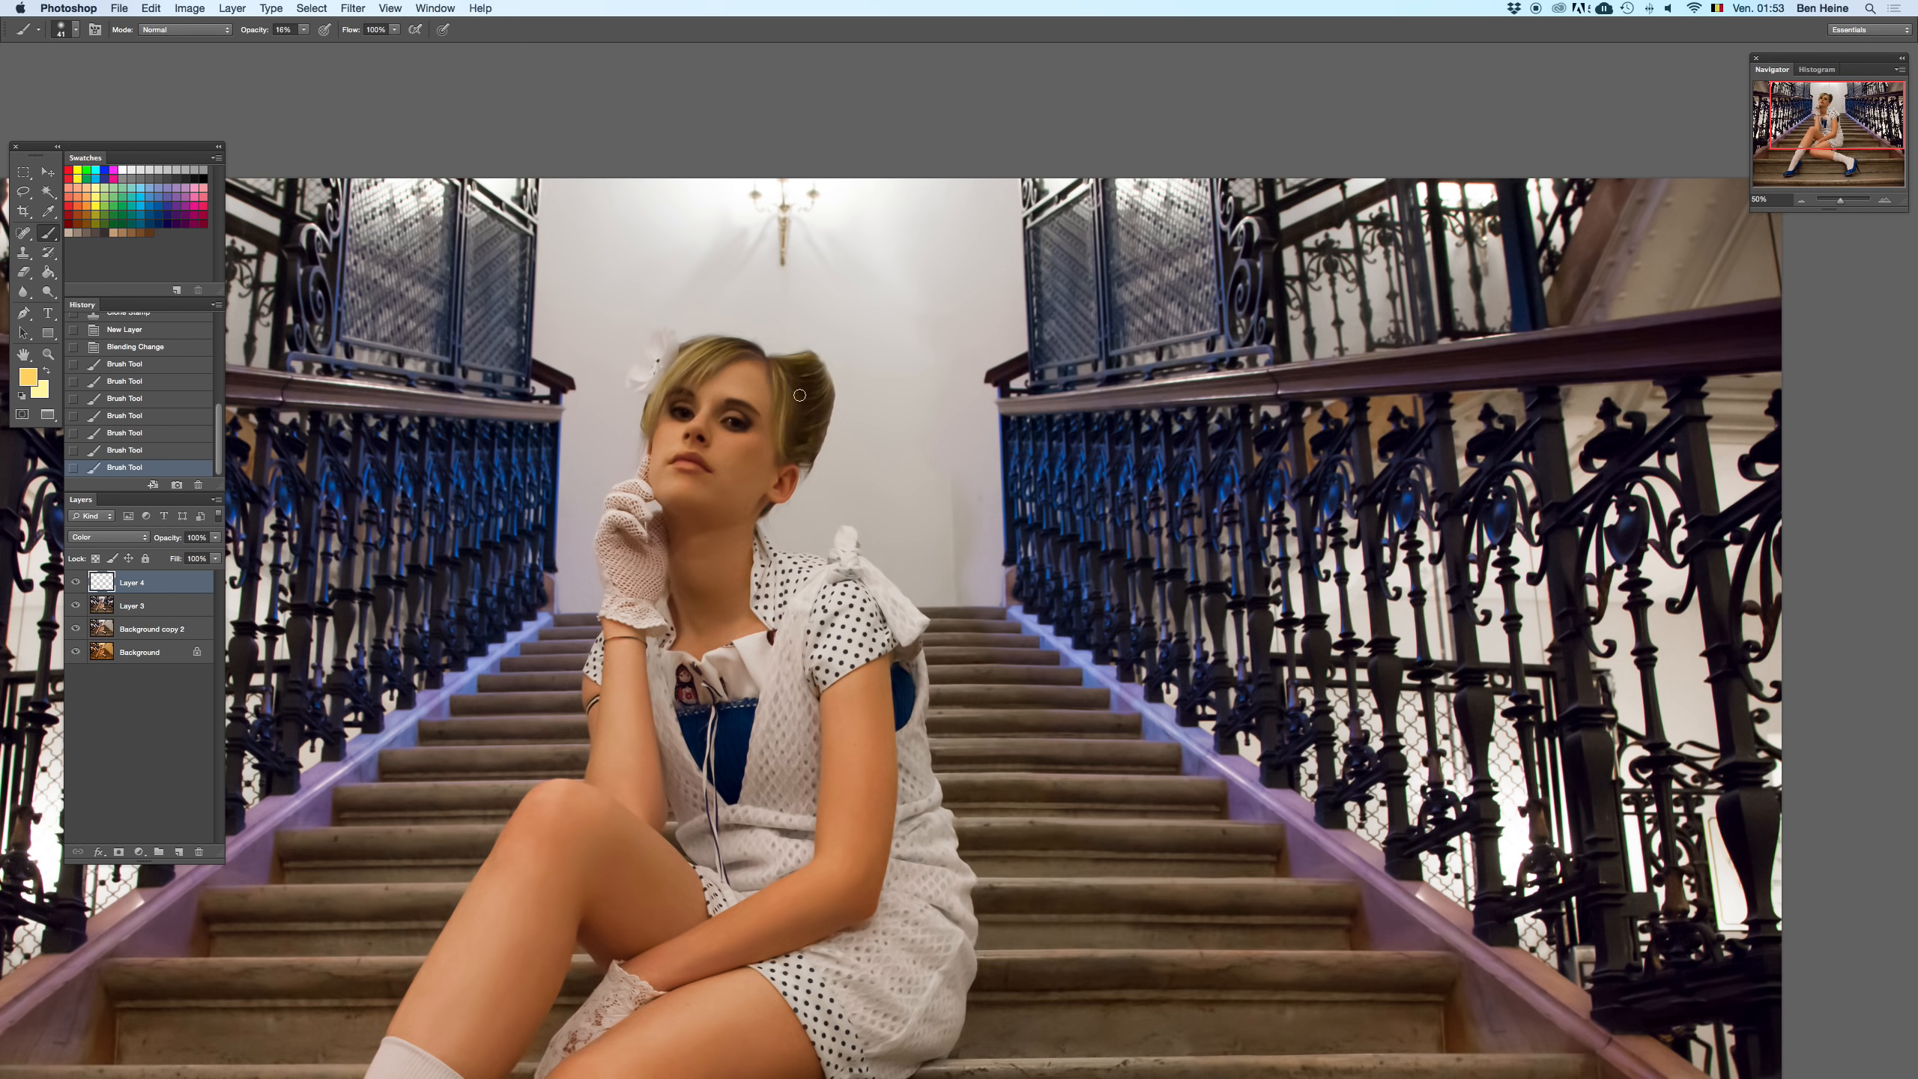
{"action": "left_click_drag", "start_coordinate": [826, 395], "coordinate": [825, 378]}
- Compare the hair with and without the tint layer and add another yellow stroke to the fringe
{"action": "key", "text": "Delete"}
{"action": "key", "text": "super+z"}
{"action": "key", "text": "super+z"}
{"action": "key", "text": "super+z"}
{"action": "left_click", "coordinate": [691, 368]}
{"action": "left_click", "coordinate": [1803, 201]}
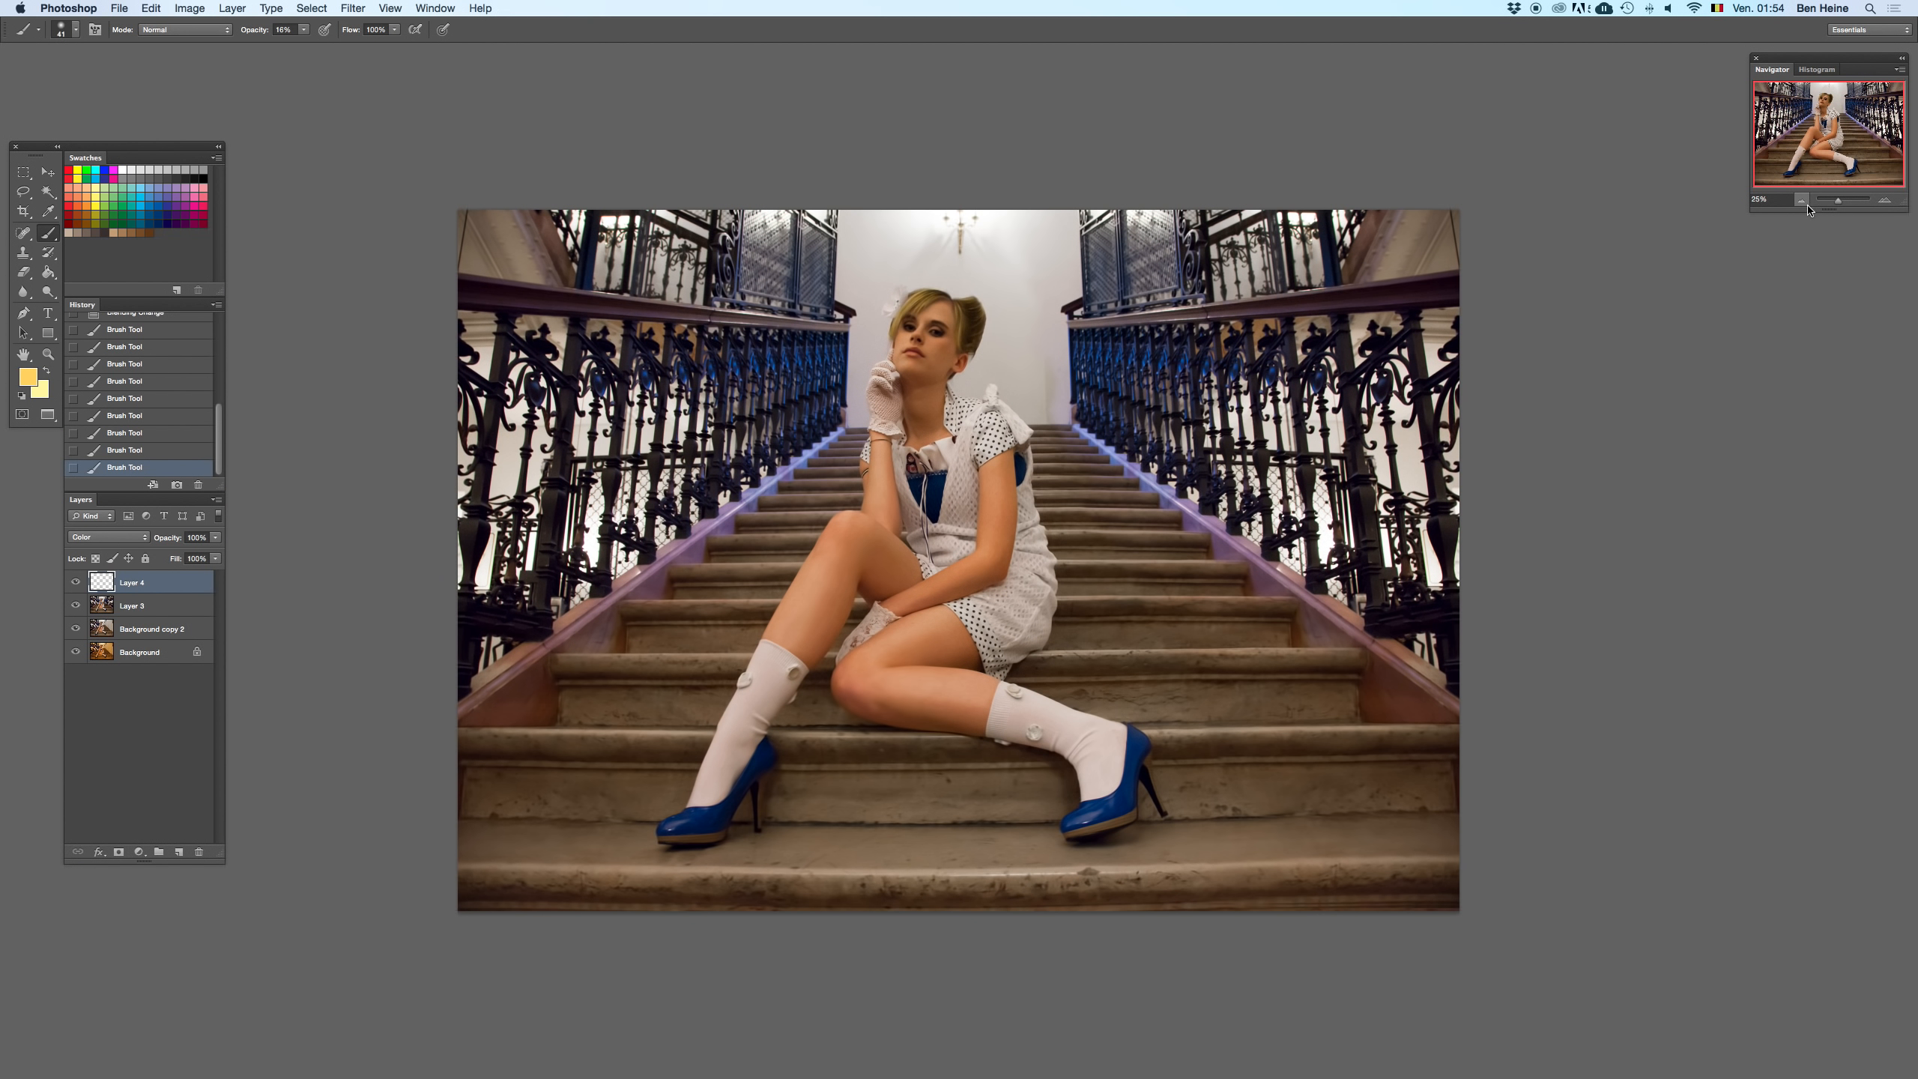
{"action": "left_click_drag", "start_coordinate": [1169, 496], "coordinate": [1053, 466]}
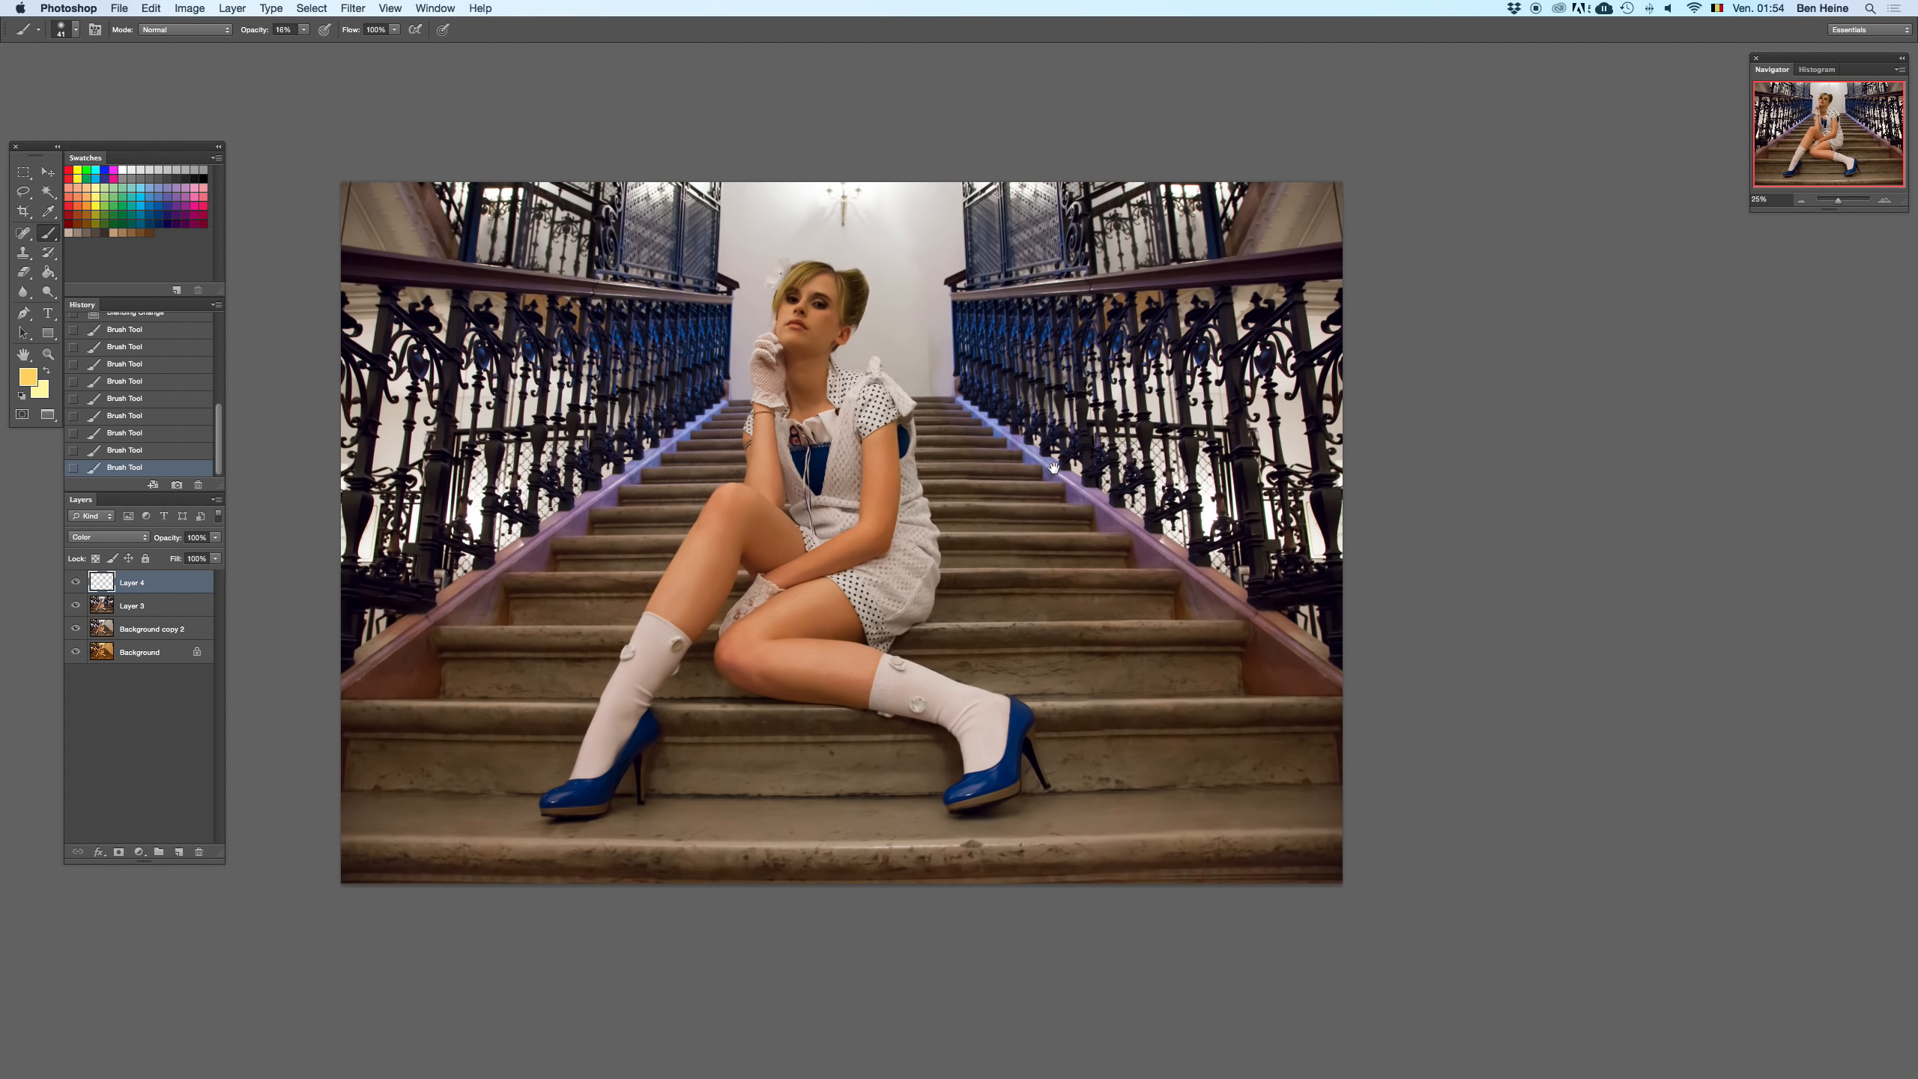
- Sample the brown of the upper steps and brush it over their ends beside the railing on the Color layer
{"action": "left_click", "coordinate": [1886, 201]}
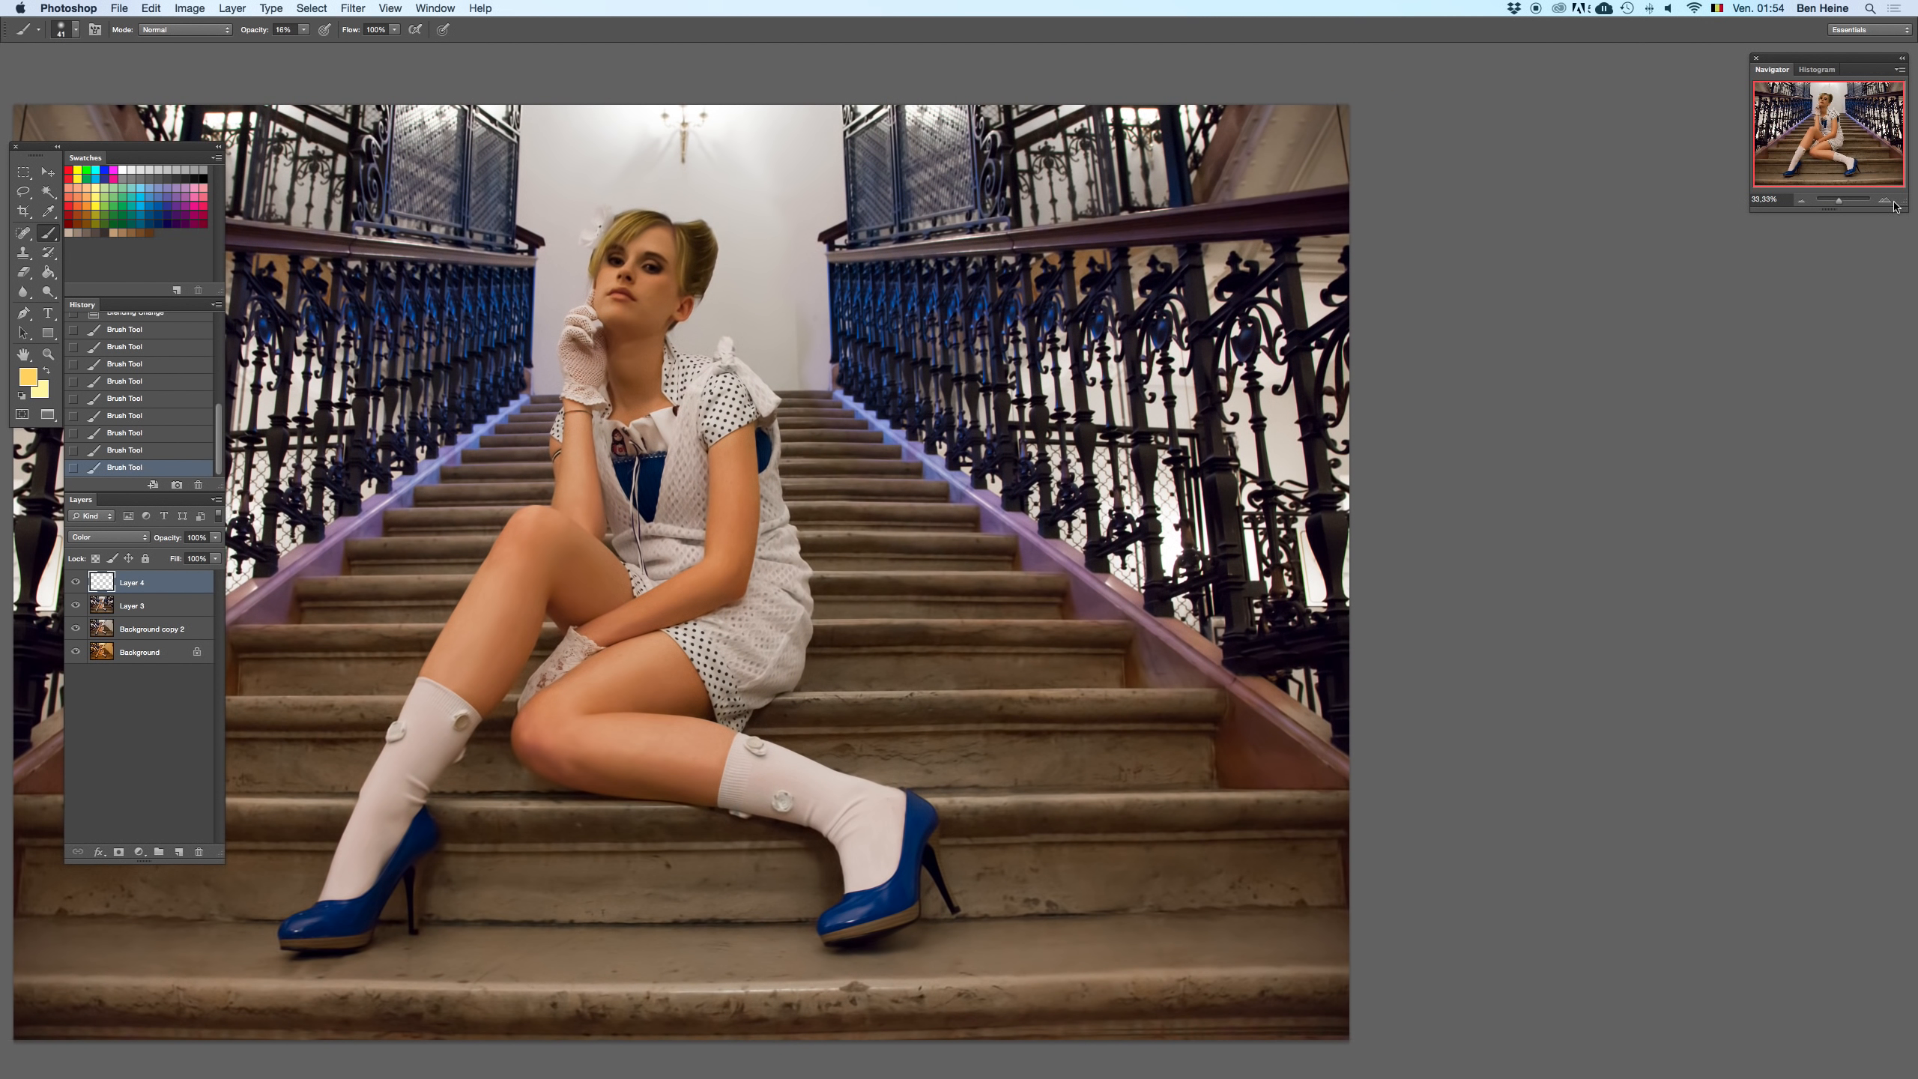
{"action": "left_click", "coordinate": [1888, 201]}
{"action": "key", "text": "i"}
{"action": "left_click", "coordinate": [772, 350]}
{"action": "key", "text": "x"}
{"action": "key", "text": "b"}
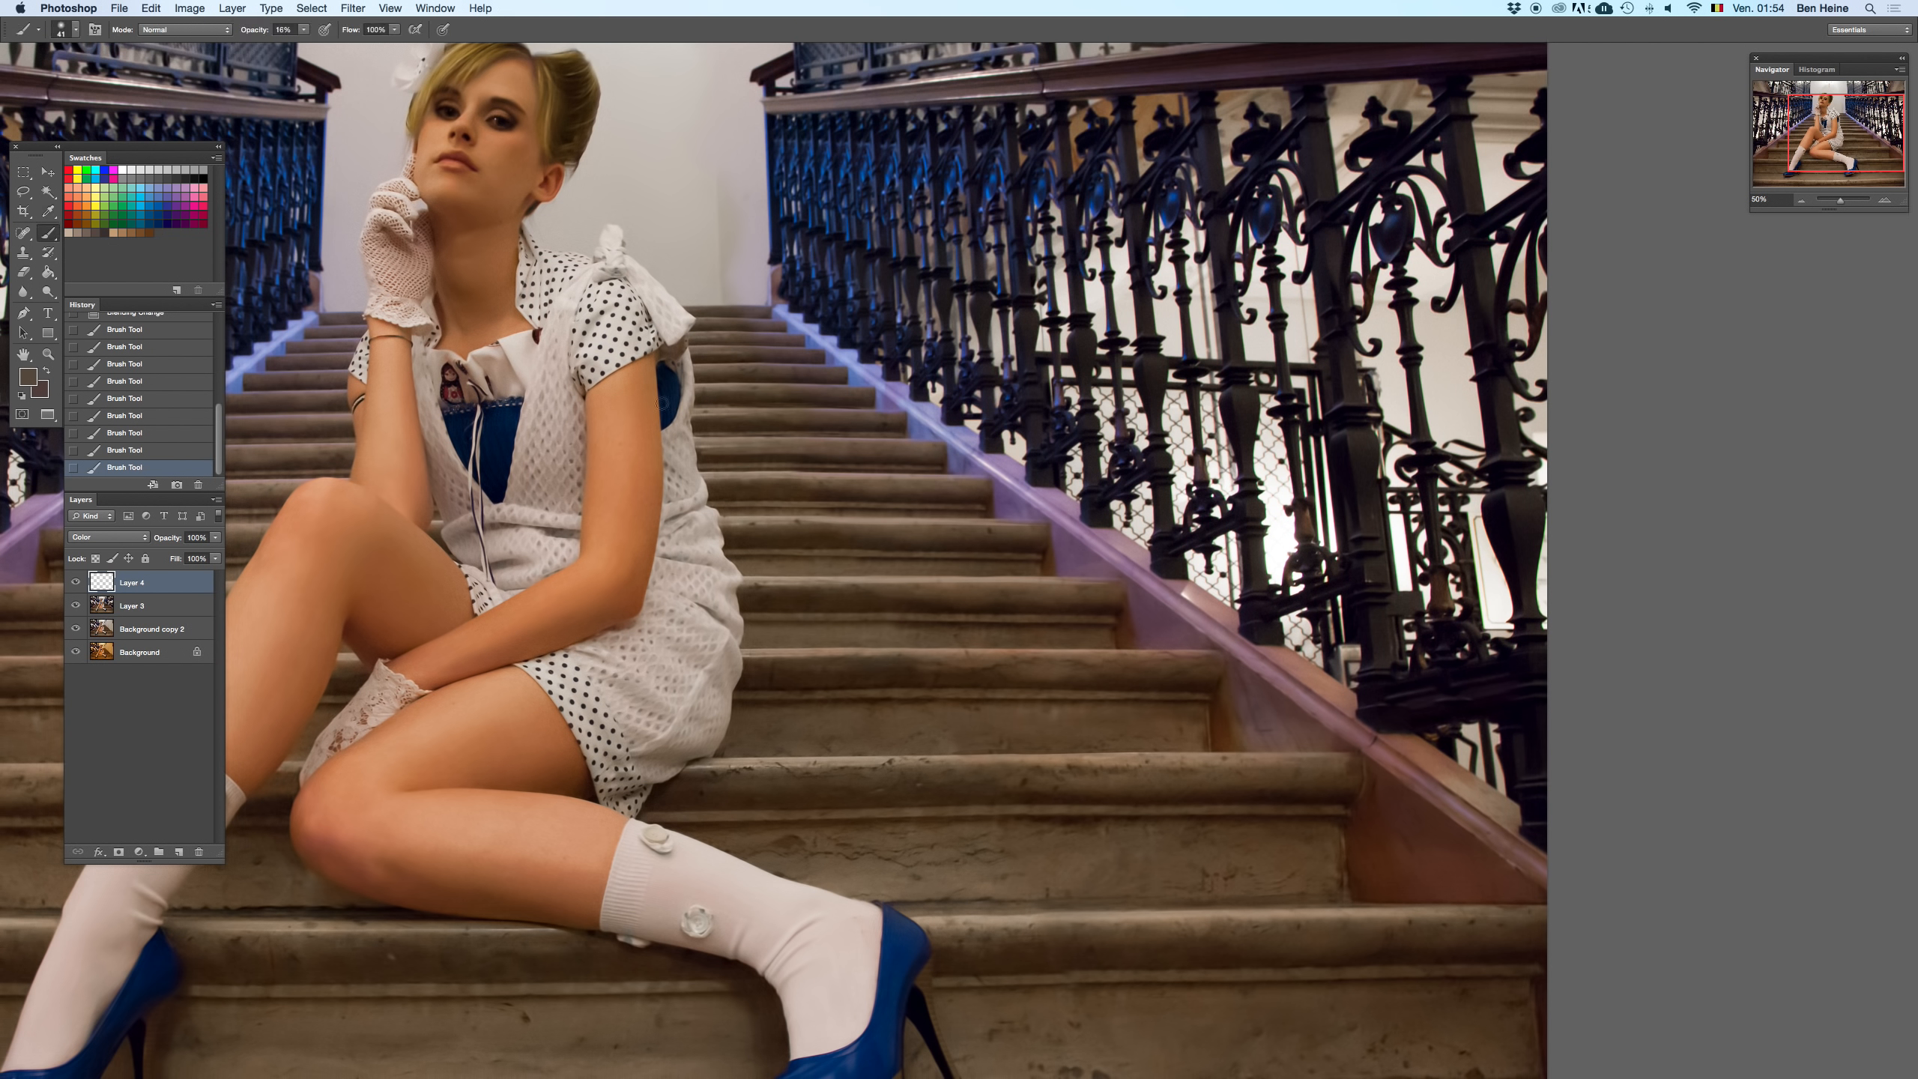
{"action": "right_click", "coordinate": [791, 373]}
{"action": "left_click", "coordinate": [769, 352]}
- Brush stair brown over the upper steps beside the woman's shoulder with a resized brush, and set its opacity to 21%
{"action": "left_click", "coordinate": [303, 29]}
{"action": "left_click", "coordinate": [773, 350]}
{"action": "key", "text": "x"}
{"action": "mouse_move", "coordinate": [727, 322]}
{"action": "left_mouse_down"}
{"action": "mouse_move", "coordinate": [751, 356]}
{"action": "mouse_move", "coordinate": [724, 379]}
{"action": "left_mouse_up"}
{"action": "key", "text": "super+z"}
{"action": "right_click", "coordinate": [869, 334]}
{"action": "left_click_drag", "start_coordinate": [981, 365], "coordinate": [988, 362]}
{"action": "left_click", "coordinate": [737, 341]}
{"action": "left_click_drag", "start_coordinate": [304, 36], "coordinate": [286, 50]}
- Compare the upper steps with and without the Color layer by deleting and restoring it at 100% magnification
{"action": "key", "text": "Delete"}
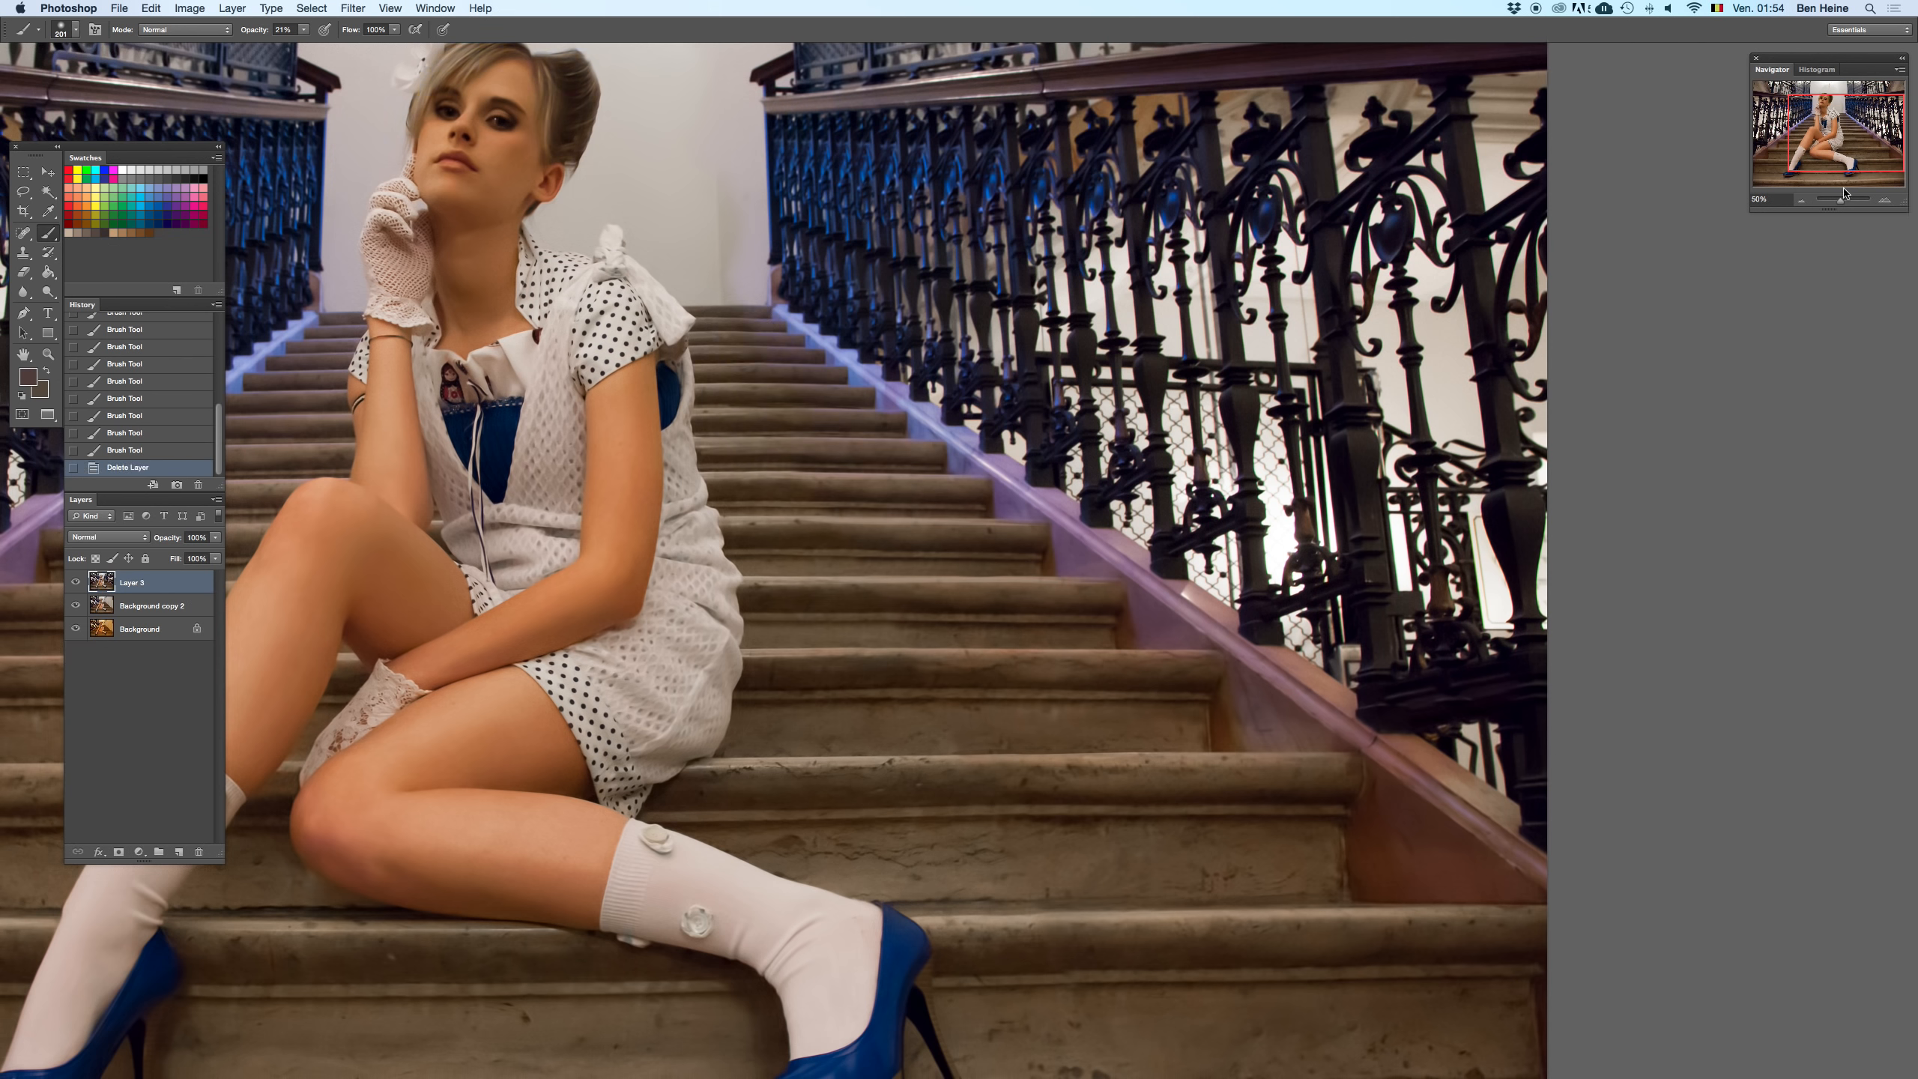
{"action": "left_click", "coordinate": [1885, 202]}
{"action": "left_click", "coordinate": [1884, 201]}
{"action": "mouse_move", "coordinate": [782, 229]}
{"action": "left_mouse_down"}
{"action": "mouse_move", "coordinate": [1001, 582]}
{"action": "mouse_move", "coordinate": [1038, 603]}
{"action": "left_mouse_up"}
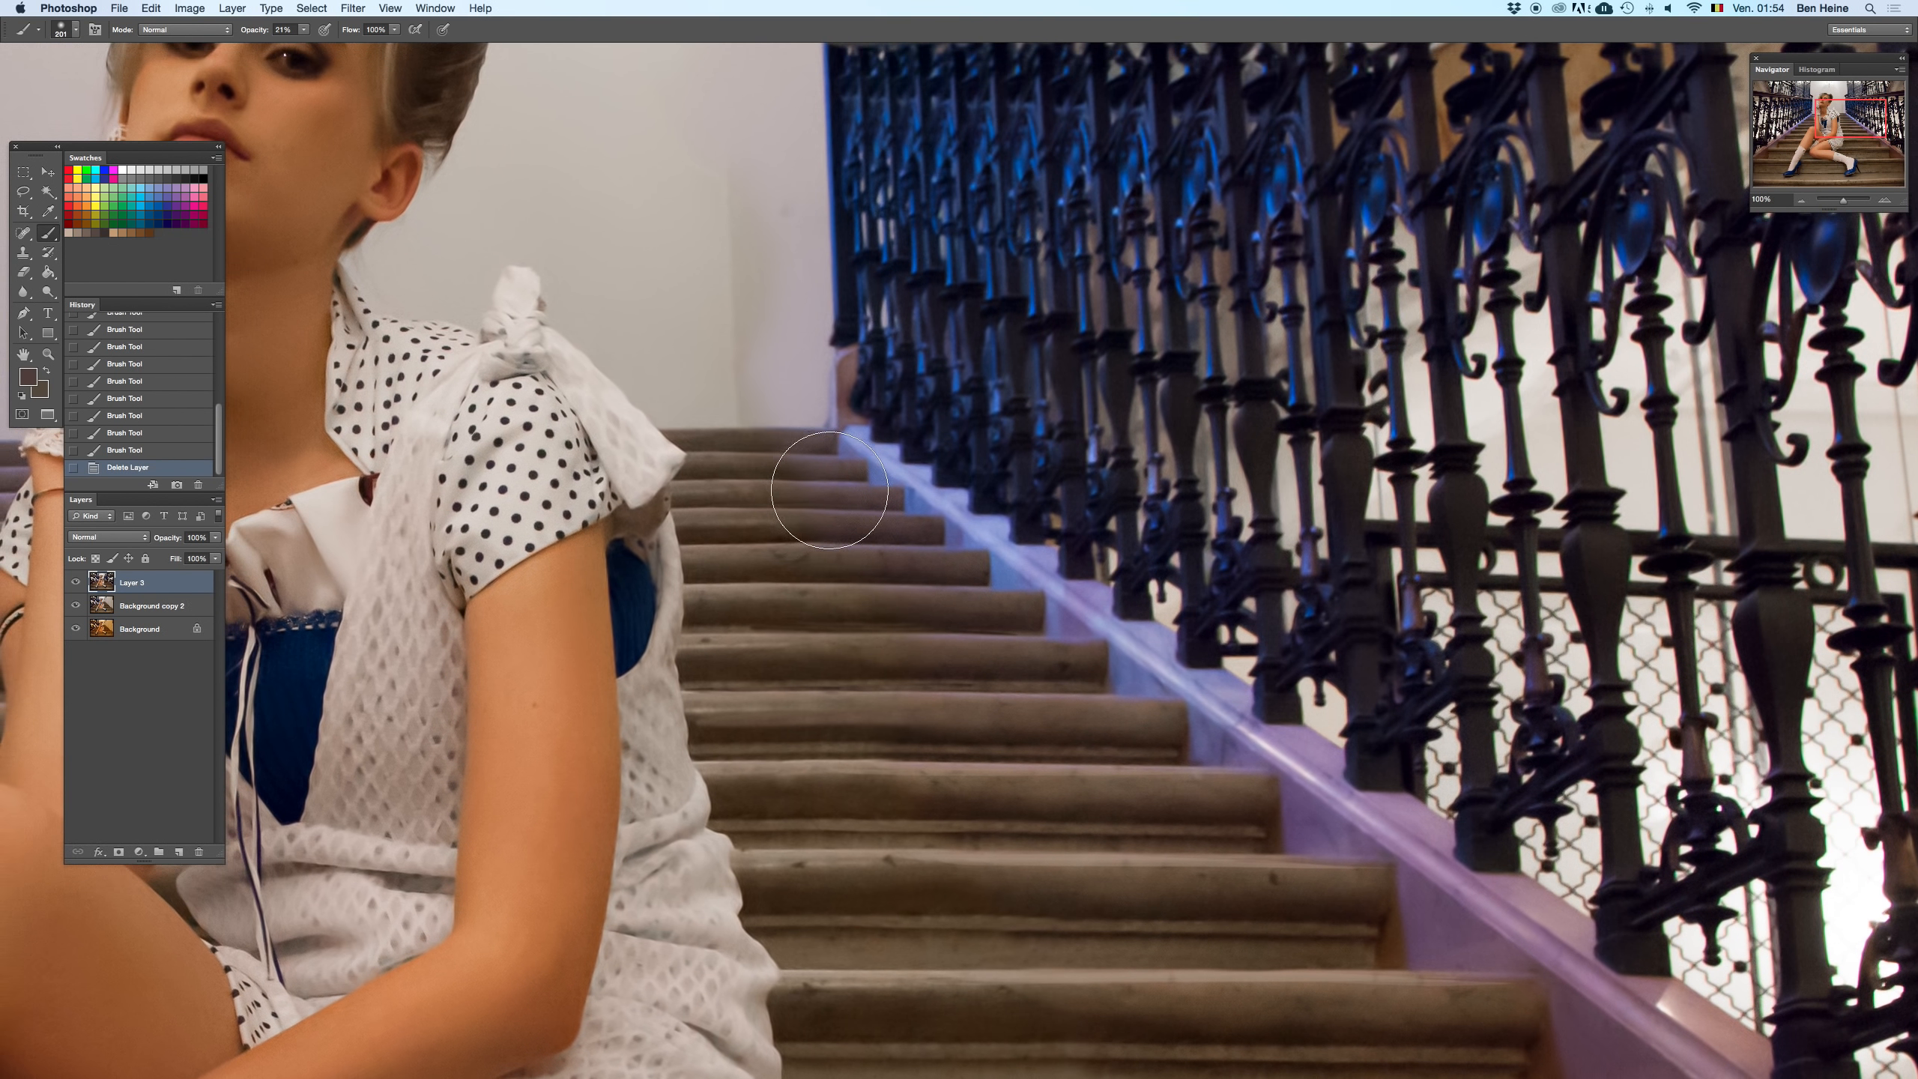
{"action": "key", "text": "ctrl+z"}
{"action": "key", "text": "ctrl+z"}
{"action": "key", "text": "ctrl+z"}
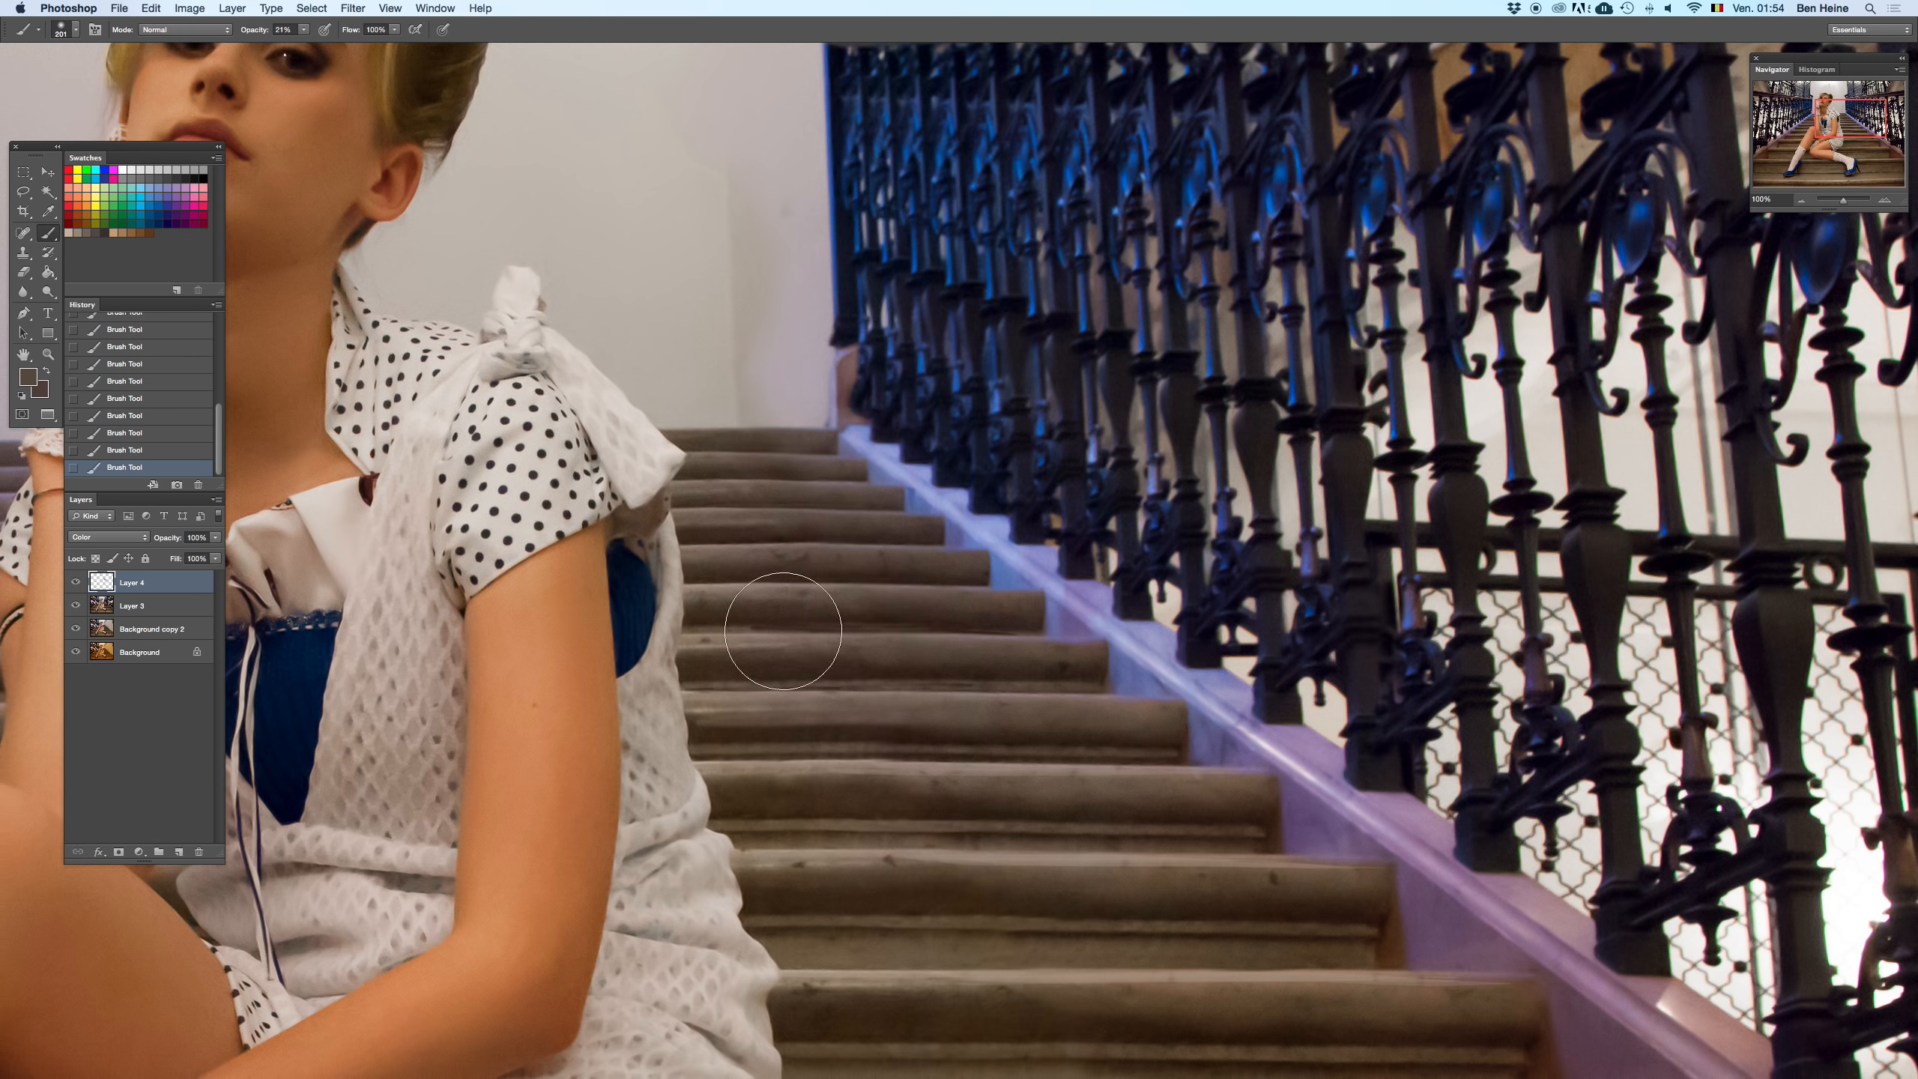
- Set the Dodge tool's range to Shadows and adjust its exposure for work on Layer 3
{"action": "left_click_drag", "start_coordinate": [985, 561], "coordinate": [920, 332]}
{"action": "left_click_drag", "start_coordinate": [1821, 141], "coordinate": [1839, 208]}
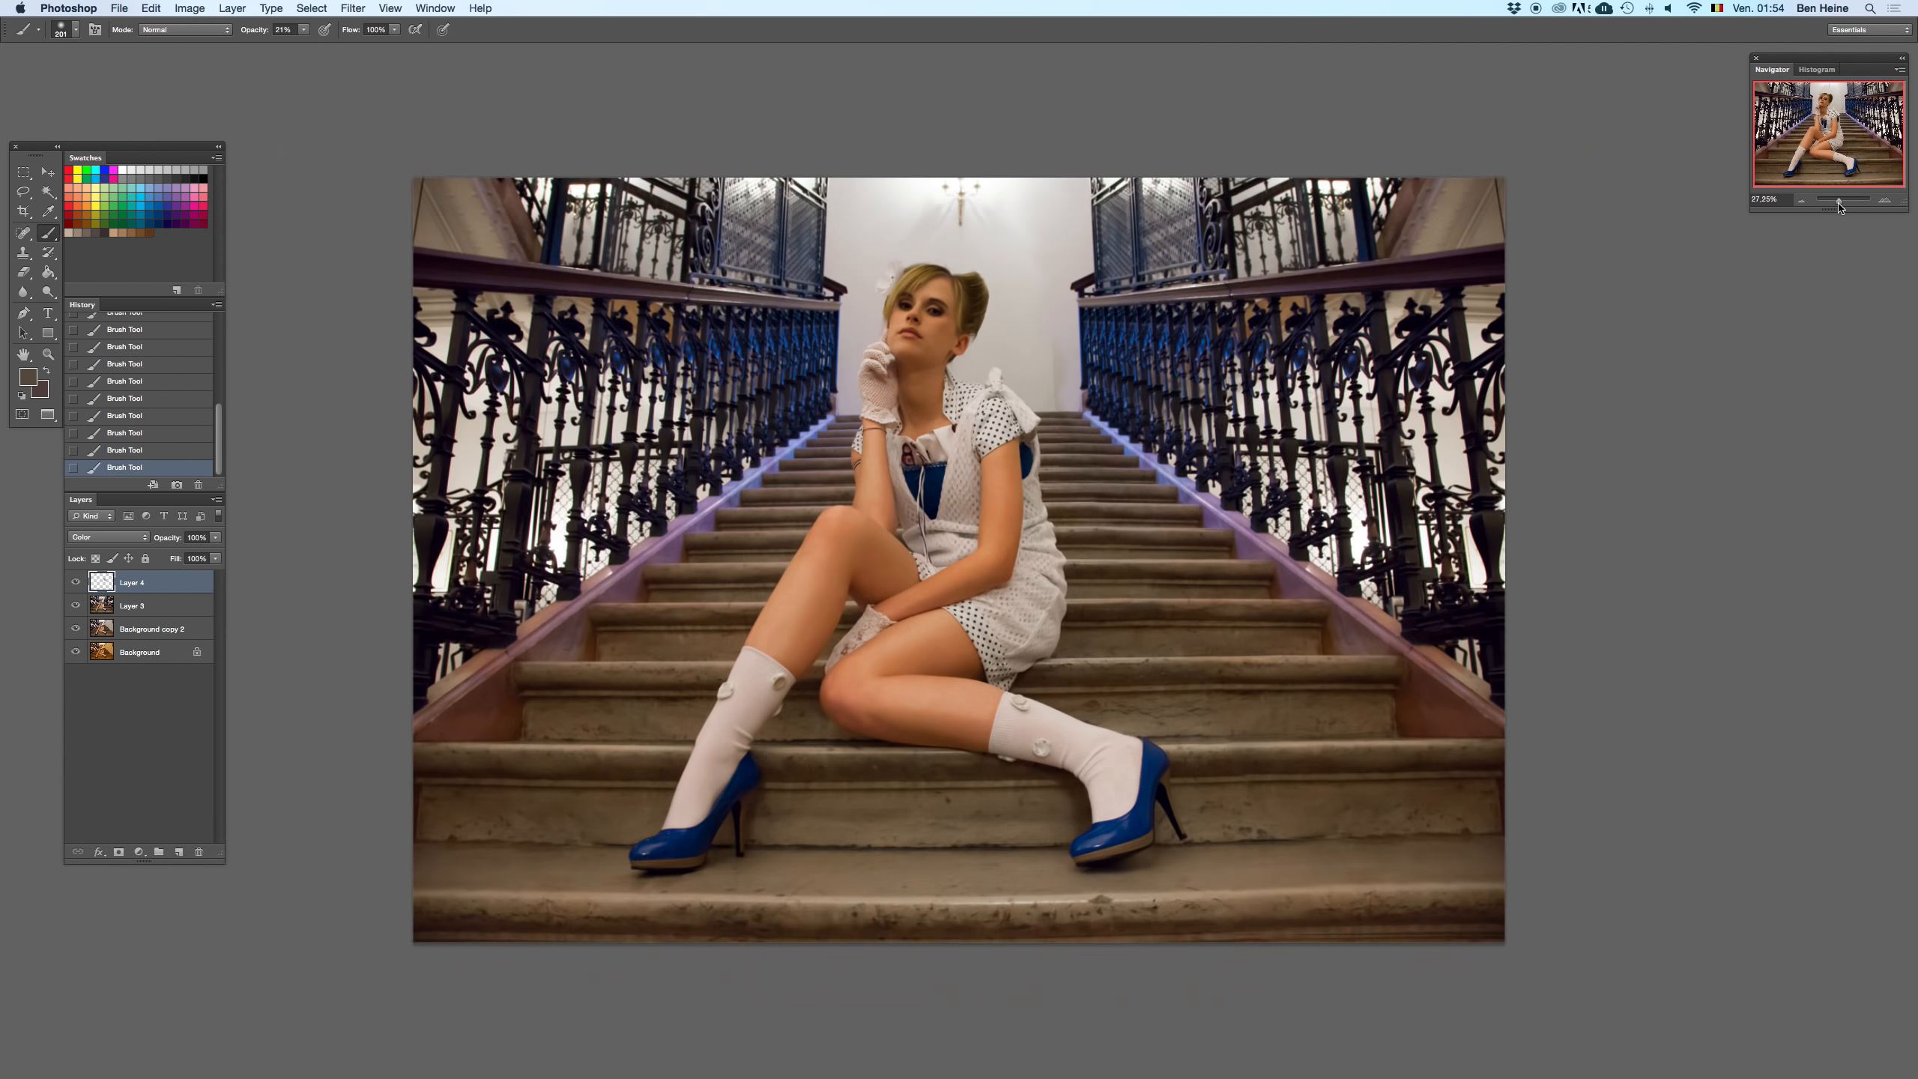
{"action": "double_click", "coordinate": [1886, 202]}
{"action": "left_click_drag", "start_coordinate": [1223, 389], "coordinate": [1057, 304]}
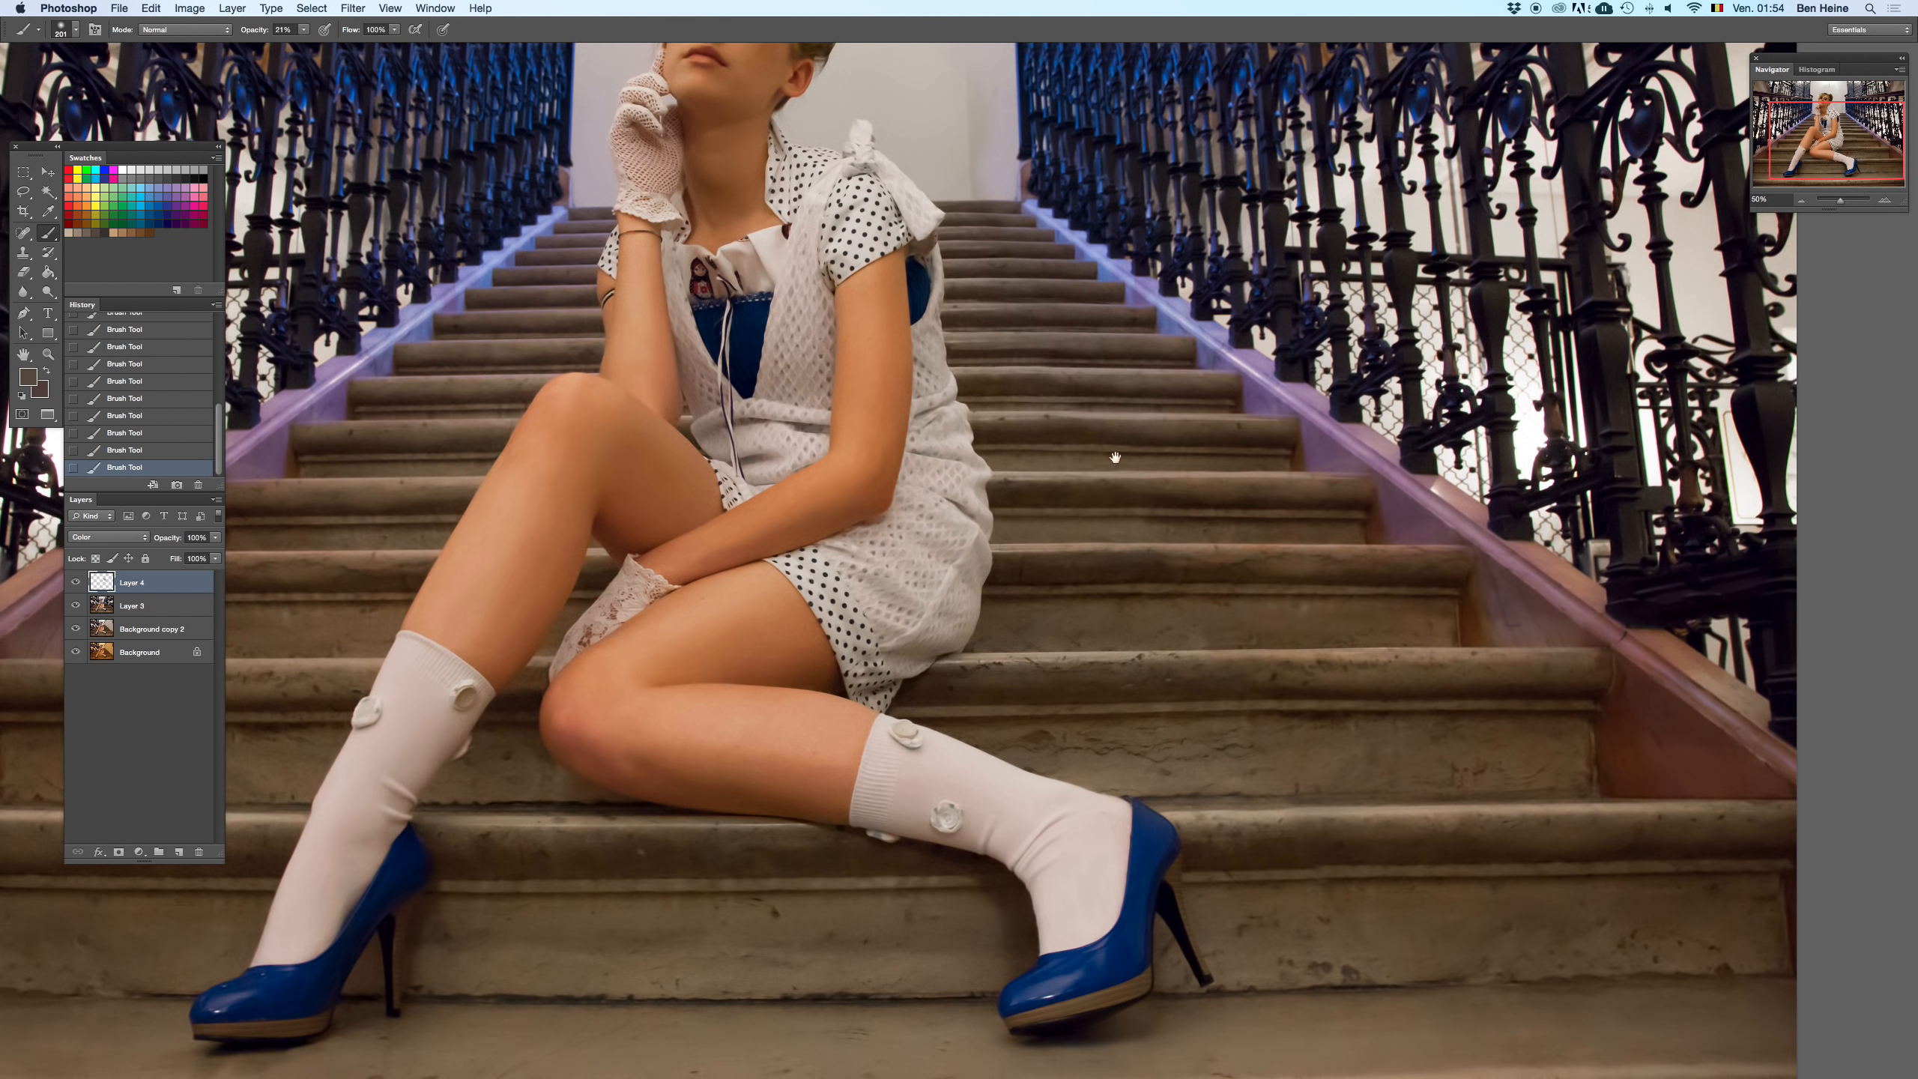
{"action": "key", "text": "o"}
{"action": "left_click", "coordinate": [185, 600]}
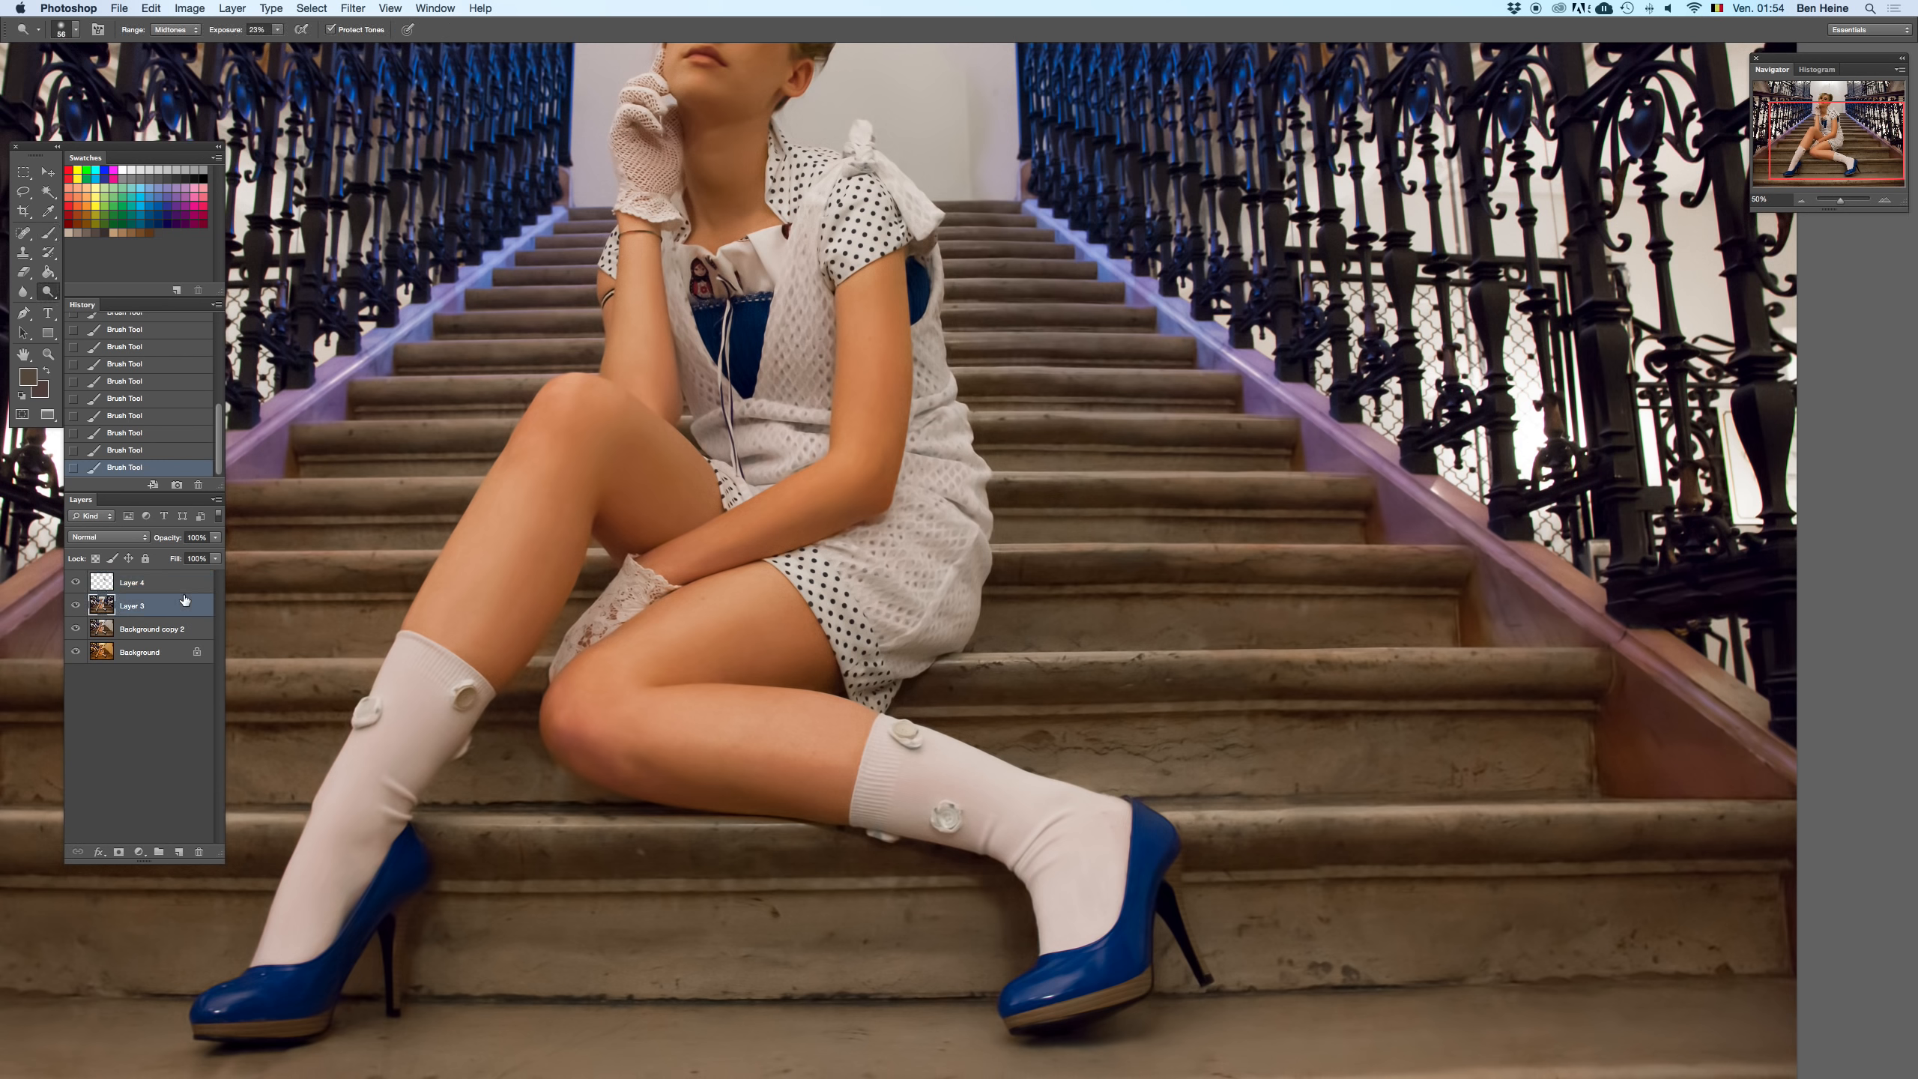
{"action": "left_click", "coordinate": [175, 29]}
{"action": "left_click", "coordinate": [176, 17]}
{"action": "left_click_drag", "start_coordinate": [277, 29], "coordinate": [295, 47]}
- Dodge the shadows of the steps beside the dress's waist, resizing the brush and stepping back through the strokes
{"action": "left_click_drag", "start_coordinate": [1127, 496], "coordinate": [1214, 499]}
{"action": "left_click_drag", "start_coordinate": [1040, 496], "coordinate": [1003, 495]}
{"action": "mouse_move", "coordinate": [986, 429]}
{"action": "left_mouse_down"}
{"action": "mouse_move", "coordinate": [1116, 425]}
{"action": "mouse_move", "coordinate": [1077, 428]}
{"action": "left_mouse_up"}
{"action": "key", "text": "super+z"}
{"action": "right_click", "coordinate": [1103, 419]}
{"action": "left_click", "coordinate": [1175, 451]}
{"action": "key", "text": "super+alt+z"}
- Adjust the exposure and dodge the steps from beside the dress up to the top of the staircase
{"action": "left_click", "coordinate": [277, 29]}
{"action": "mouse_move", "coordinate": [1089, 427]}
{"action": "left_mouse_down"}
{"action": "mouse_move", "coordinate": [987, 419]}
{"action": "mouse_move", "coordinate": [1056, 322]}
{"action": "mouse_move", "coordinate": [1032, 245]}
{"action": "left_mouse_up"}
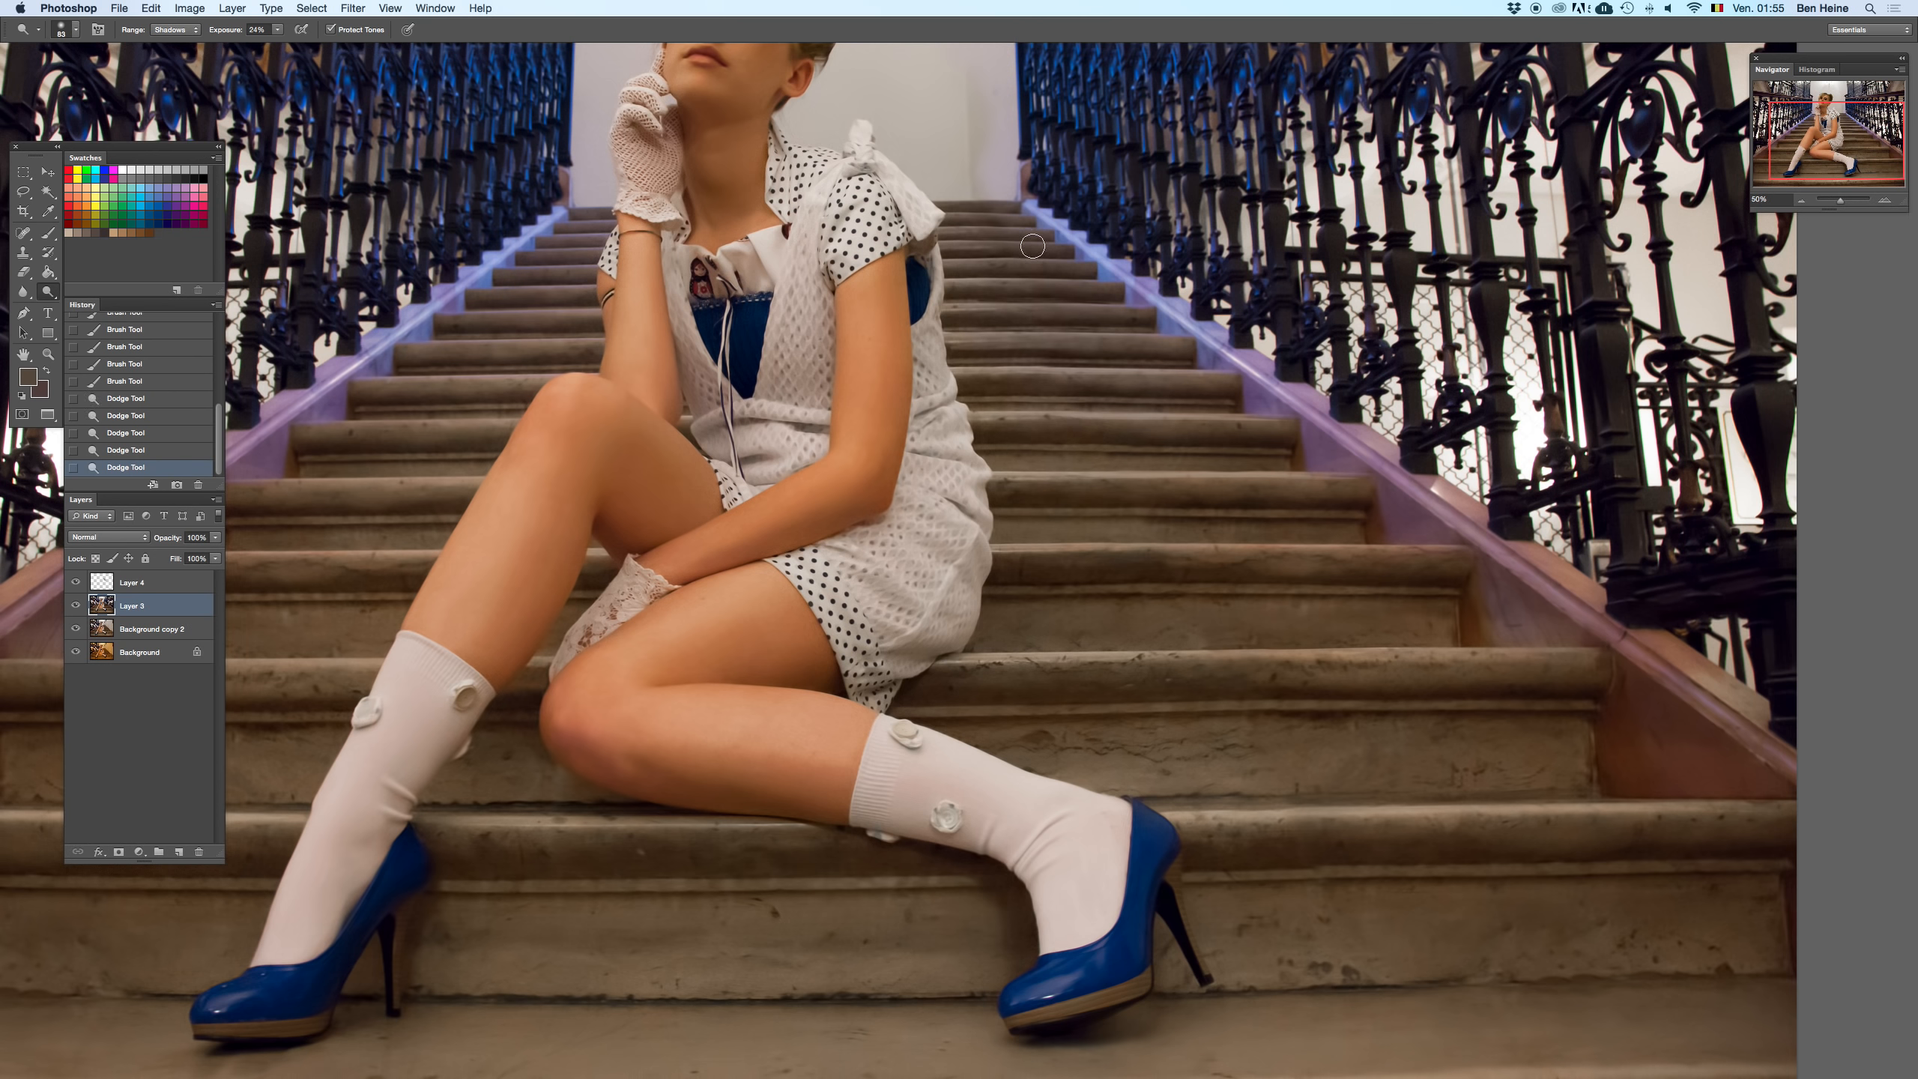
{"action": "left_click_drag", "start_coordinate": [1159, 562], "coordinate": [1006, 565]}
- Compare the steps with and without the dodging, and dodge the wide step beside the dress's hem
{"action": "left_click", "coordinate": [156, 348]}
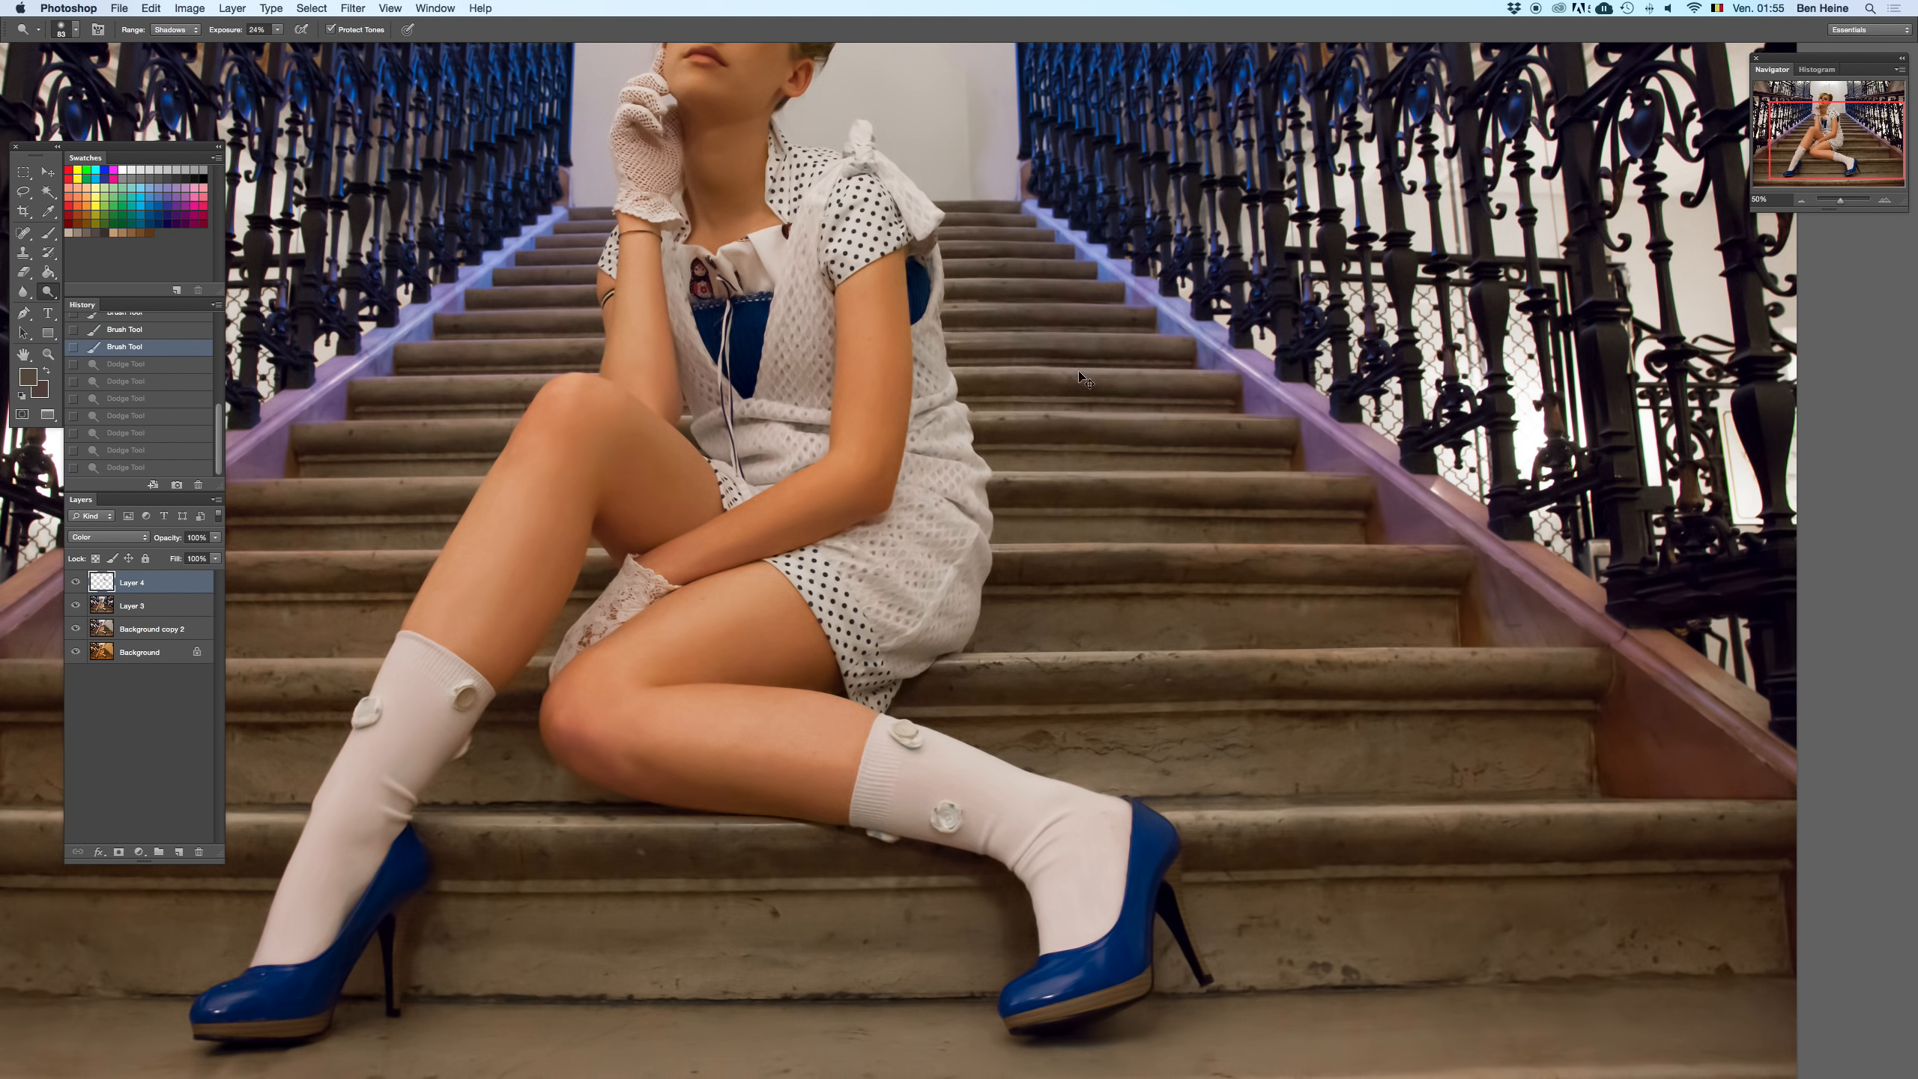
{"action": "key", "text": "super+z"}
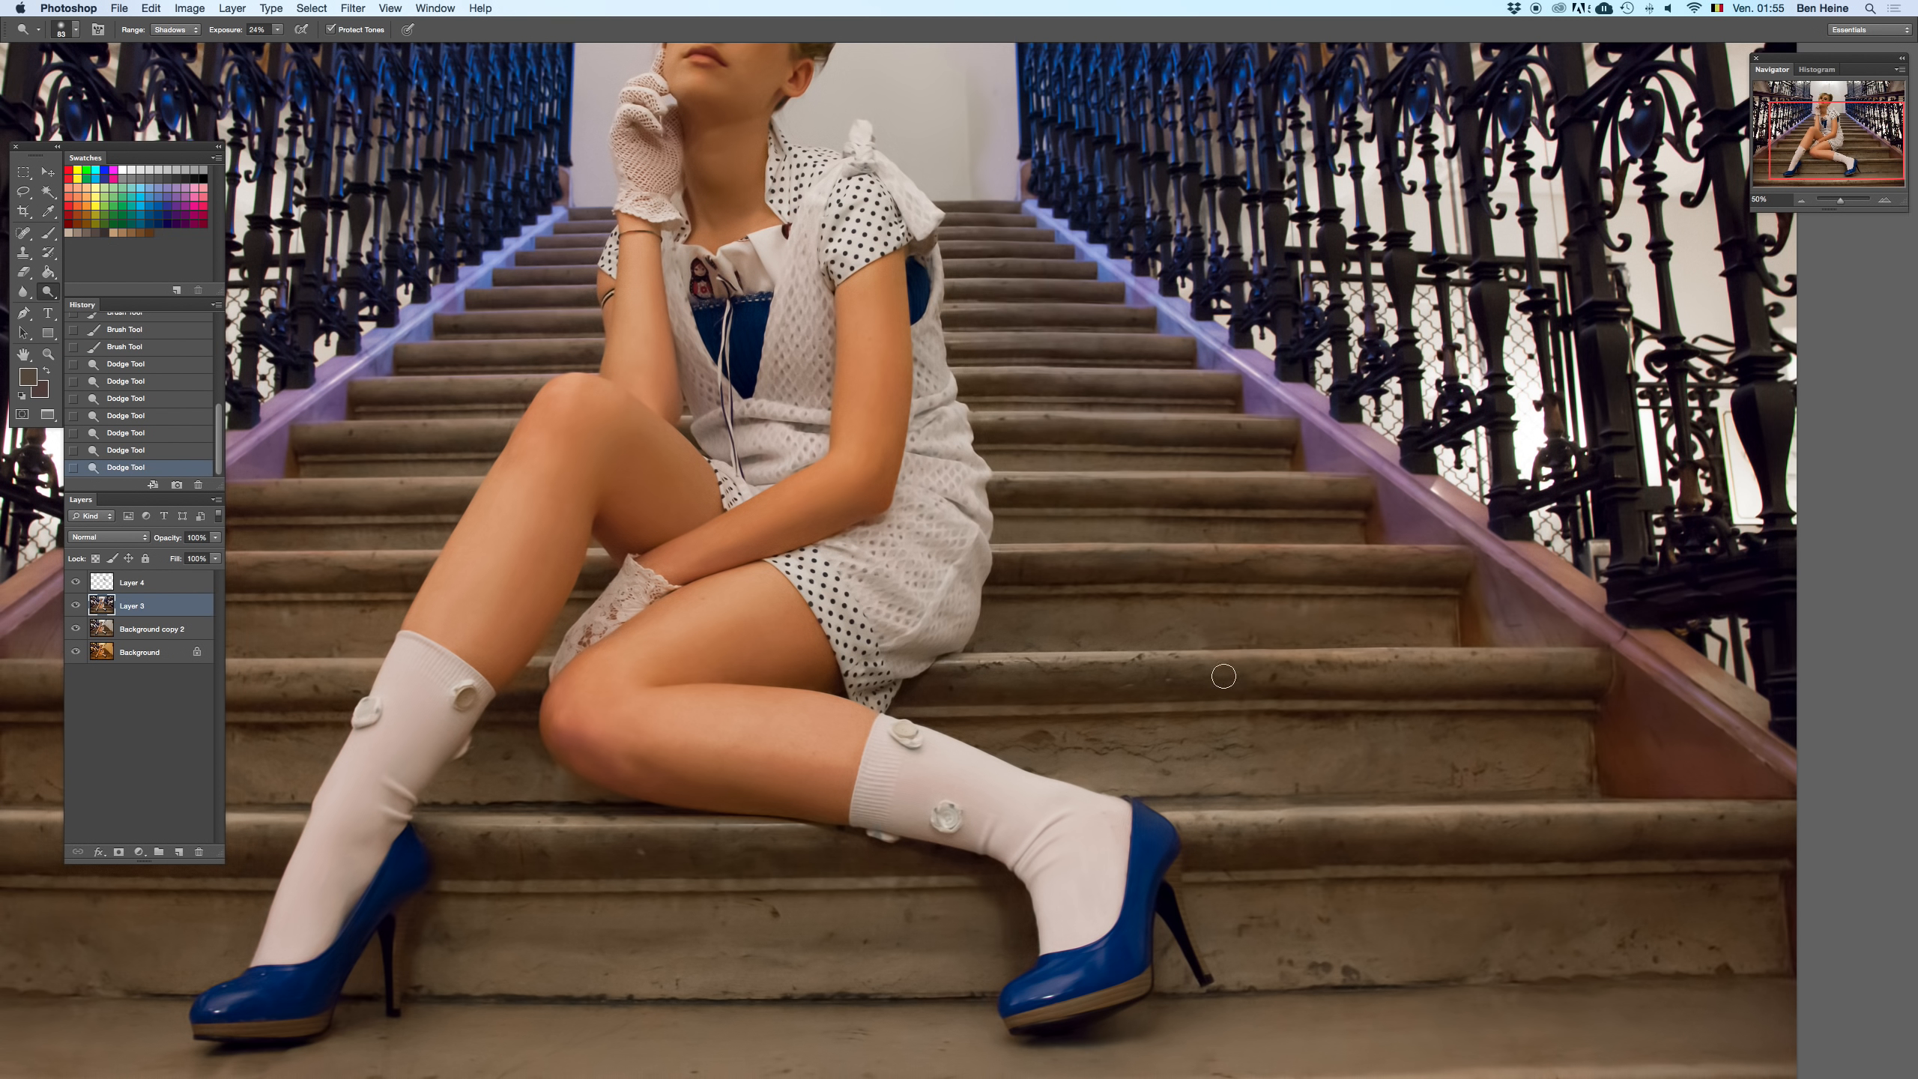
{"action": "left_click_drag", "start_coordinate": [1246, 680], "coordinate": [1018, 665]}
{"action": "left_click", "coordinate": [1259, 667]}
{"action": "key", "text": "i"}
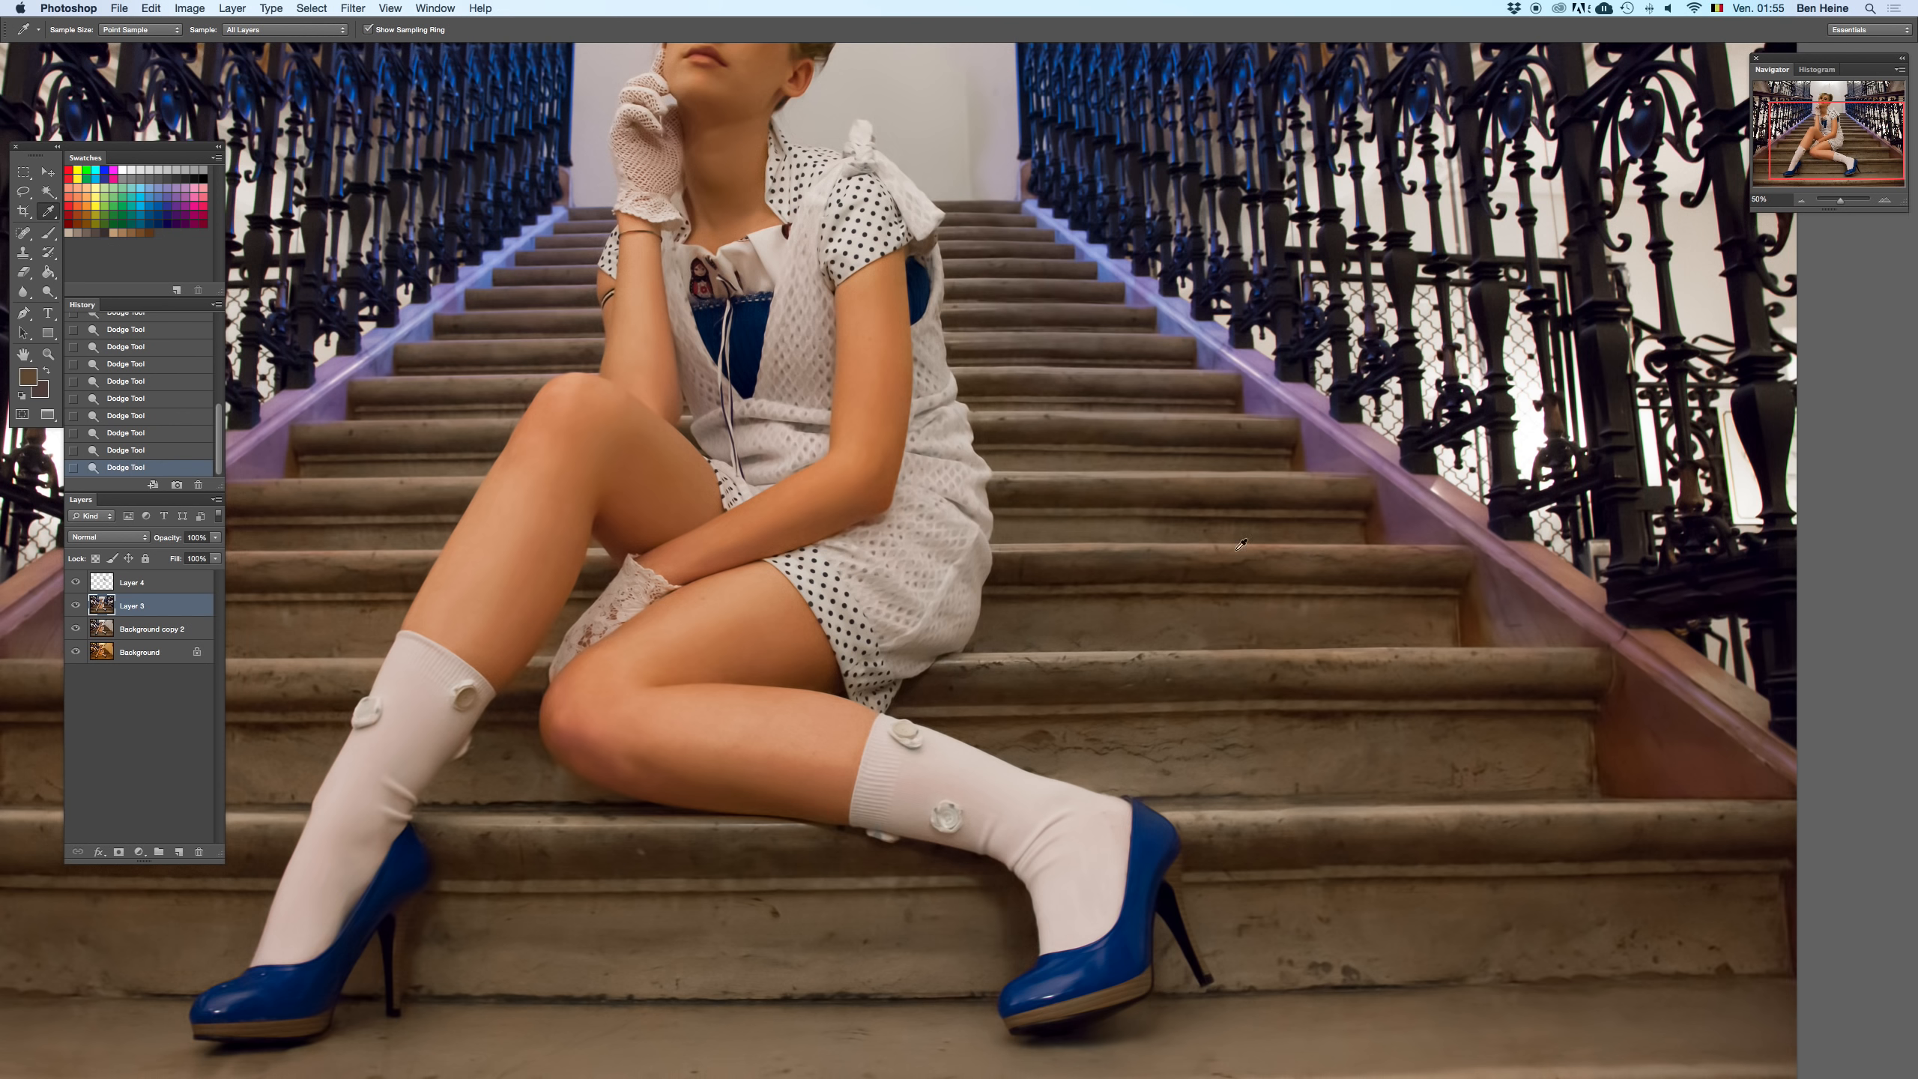
- Sample a brown from the stairs and brush it over the steps beside the woman on Layer 4 at 8% opacity
{"action": "left_click", "coordinate": [158, 589]}
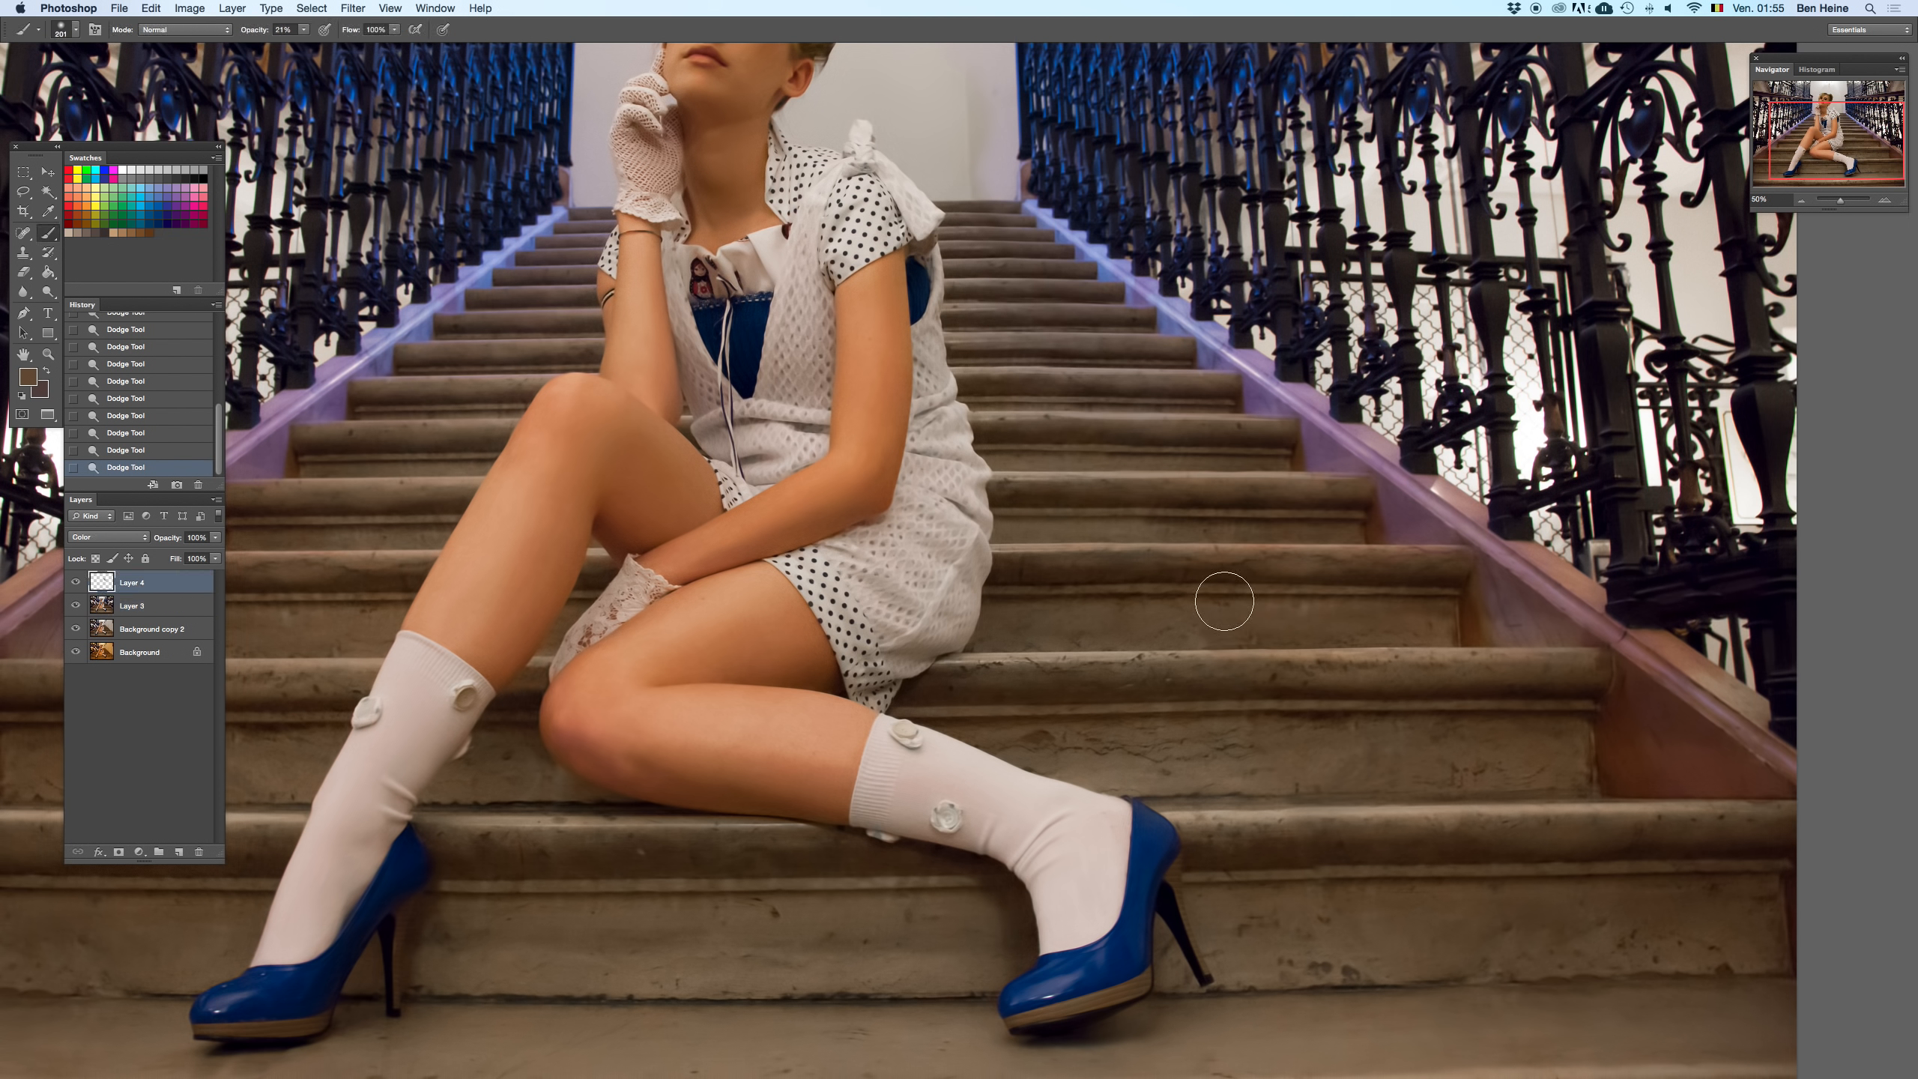
{"action": "left_click", "coordinate": [1251, 545]}
{"action": "key", "text": "b"}
{"action": "left_click", "coordinate": [304, 30]}
{"action": "mouse_move", "coordinate": [1106, 580]}
{"action": "left_mouse_down"}
{"action": "mouse_move", "coordinate": [1116, 555]}
{"action": "mouse_move", "coordinate": [1048, 609]}
{"action": "left_mouse_up"}
{"action": "key", "text": "super+z"}
{"action": "key", "text": "super+z"}
- Continue tinting the stair risers on Layer 4 with short brush strokes and sample further browns from the lower steps
{"action": "left_click_drag", "start_coordinate": [1167, 686], "coordinate": [1200, 672]}
{"action": "left_click_drag", "start_coordinate": [1208, 669], "coordinate": [1241, 655]}
{"action": "left_click_drag", "start_coordinate": [1091, 670], "coordinate": [1085, 661]}
{"action": "left_click_drag", "start_coordinate": [1084, 659], "coordinate": [1078, 650]}
{"action": "left_click", "coordinate": [1326, 664], "text": "alt"}
{"action": "key", "text": "x"}
{"action": "left_click", "coordinate": [1338, 754], "text": "alt"}
{"action": "left_click", "coordinate": [994, 219]}
{"action": "left_click_drag", "start_coordinate": [1819, 188], "coordinate": [1803, 190]}
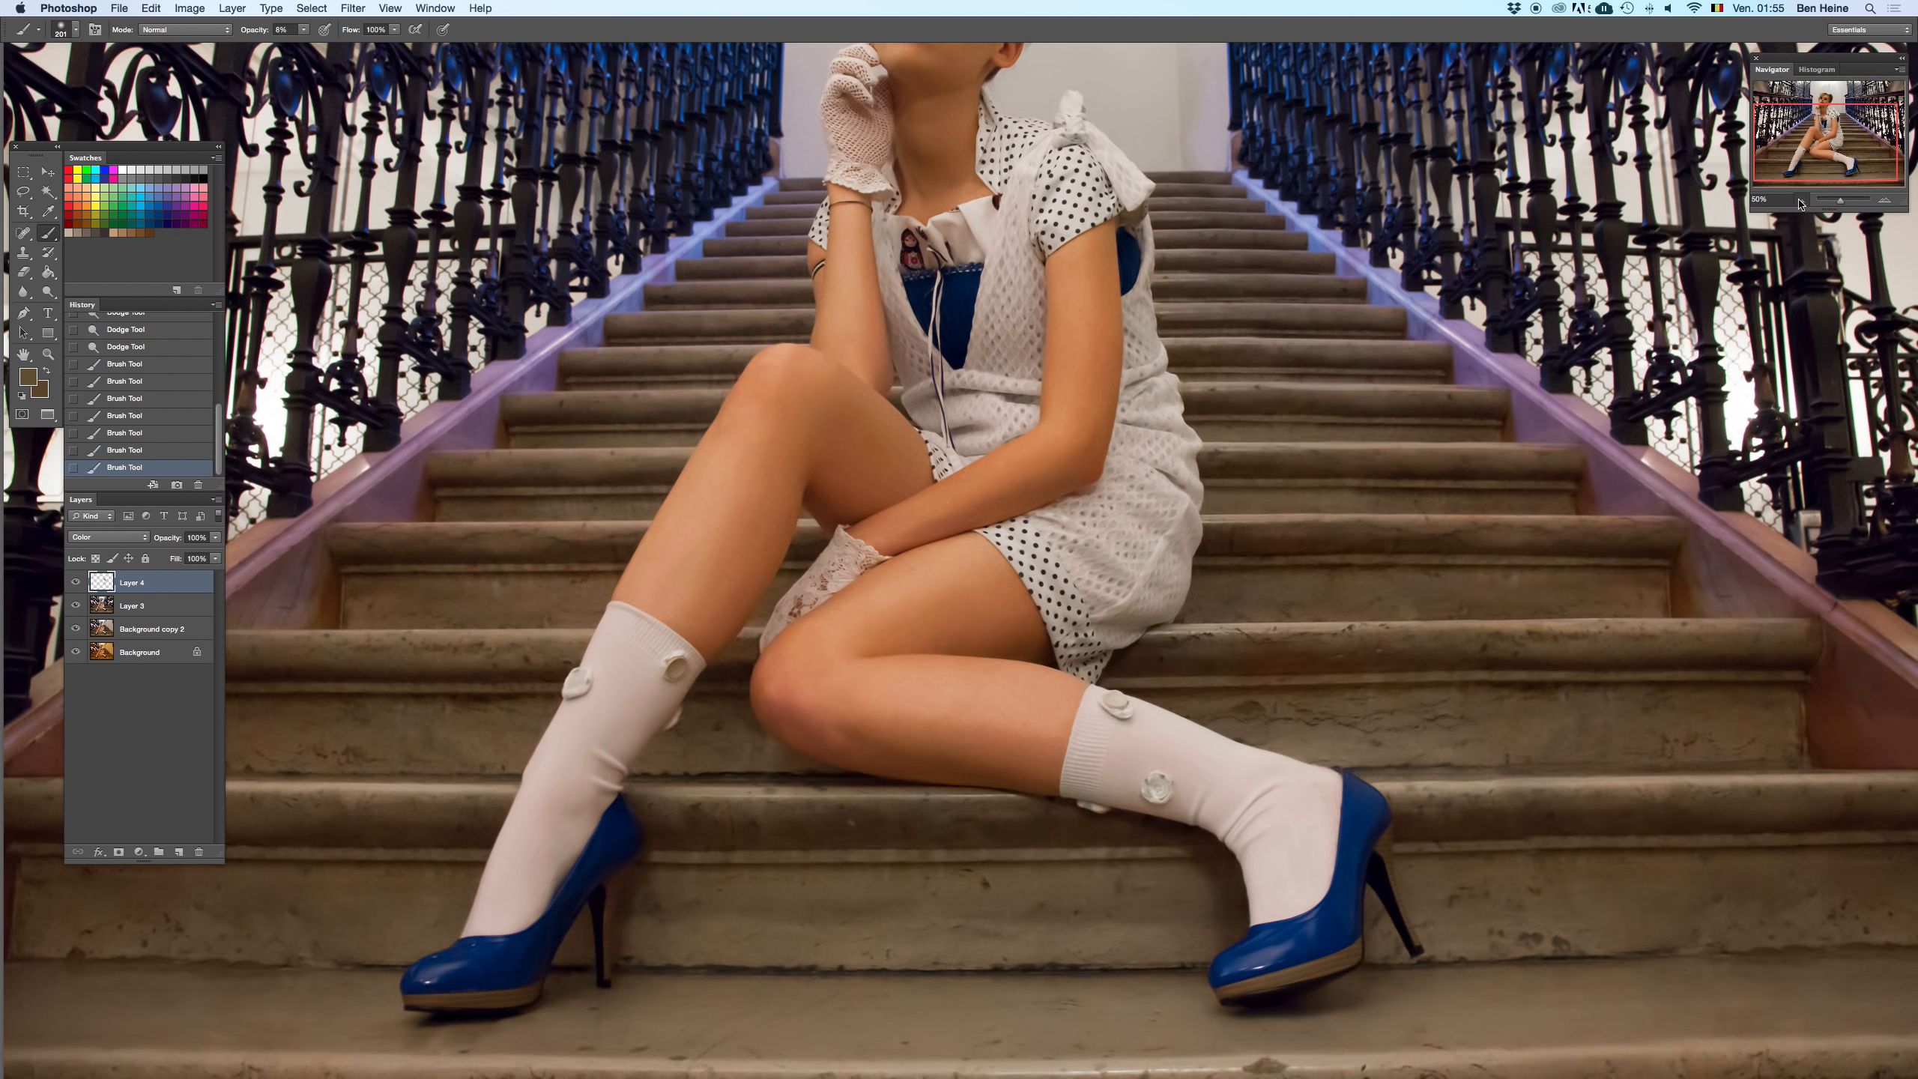
- Select Layer 4, Layer 3 and Background copy 2 together
{"action": "left_click", "coordinate": [1801, 200]}
{"action": "left_click", "coordinate": [1800, 200]}
{"action": "left_click", "coordinate": [1800, 200]}
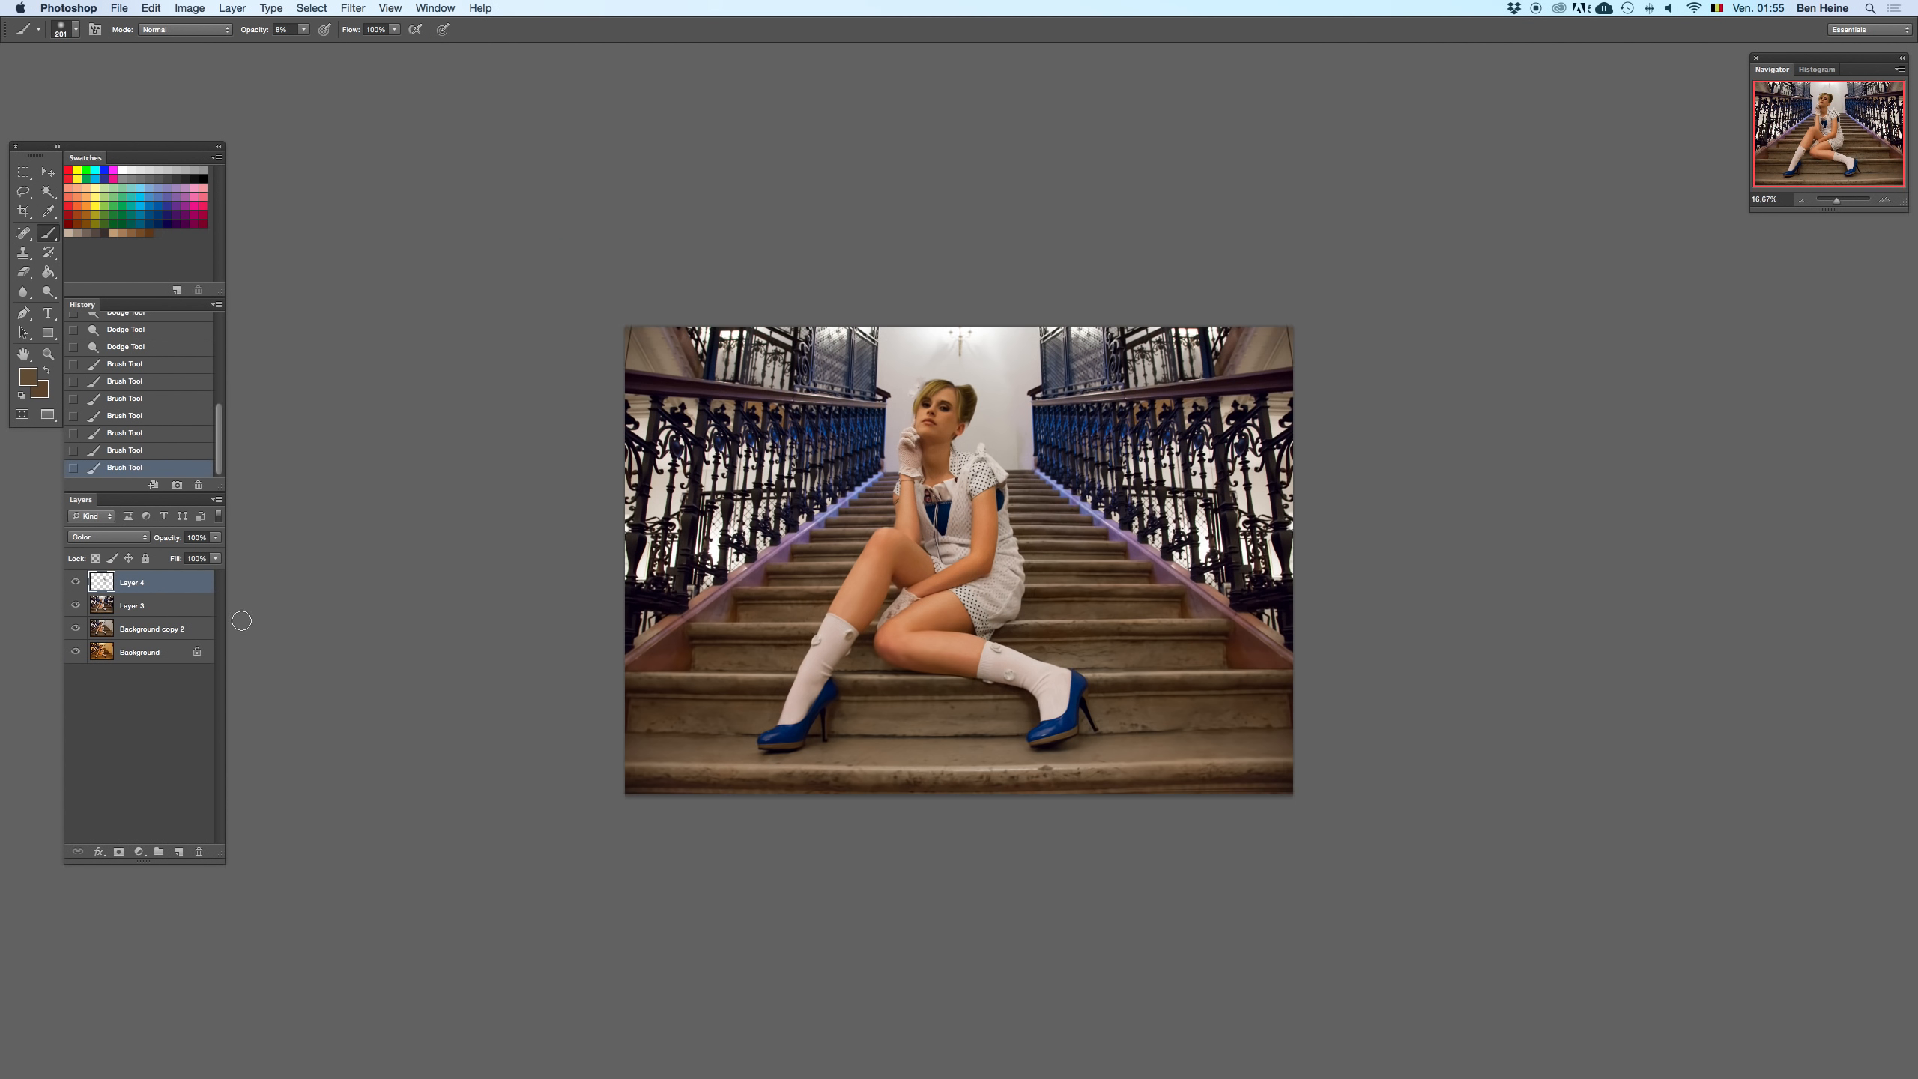
{"action": "left_click", "coordinate": [173, 632], "text": "shift"}
- Compare the retouched photo with the original by repeatedly deleting and restoring the selected layers
{"action": "key", "text": "Delete"}
{"action": "key", "text": "super+z"}
{"action": "key", "text": "super+z"}
{"action": "key", "text": "super+z"}
{"action": "key", "text": "super+z"}
{"action": "key", "text": "super+z"}
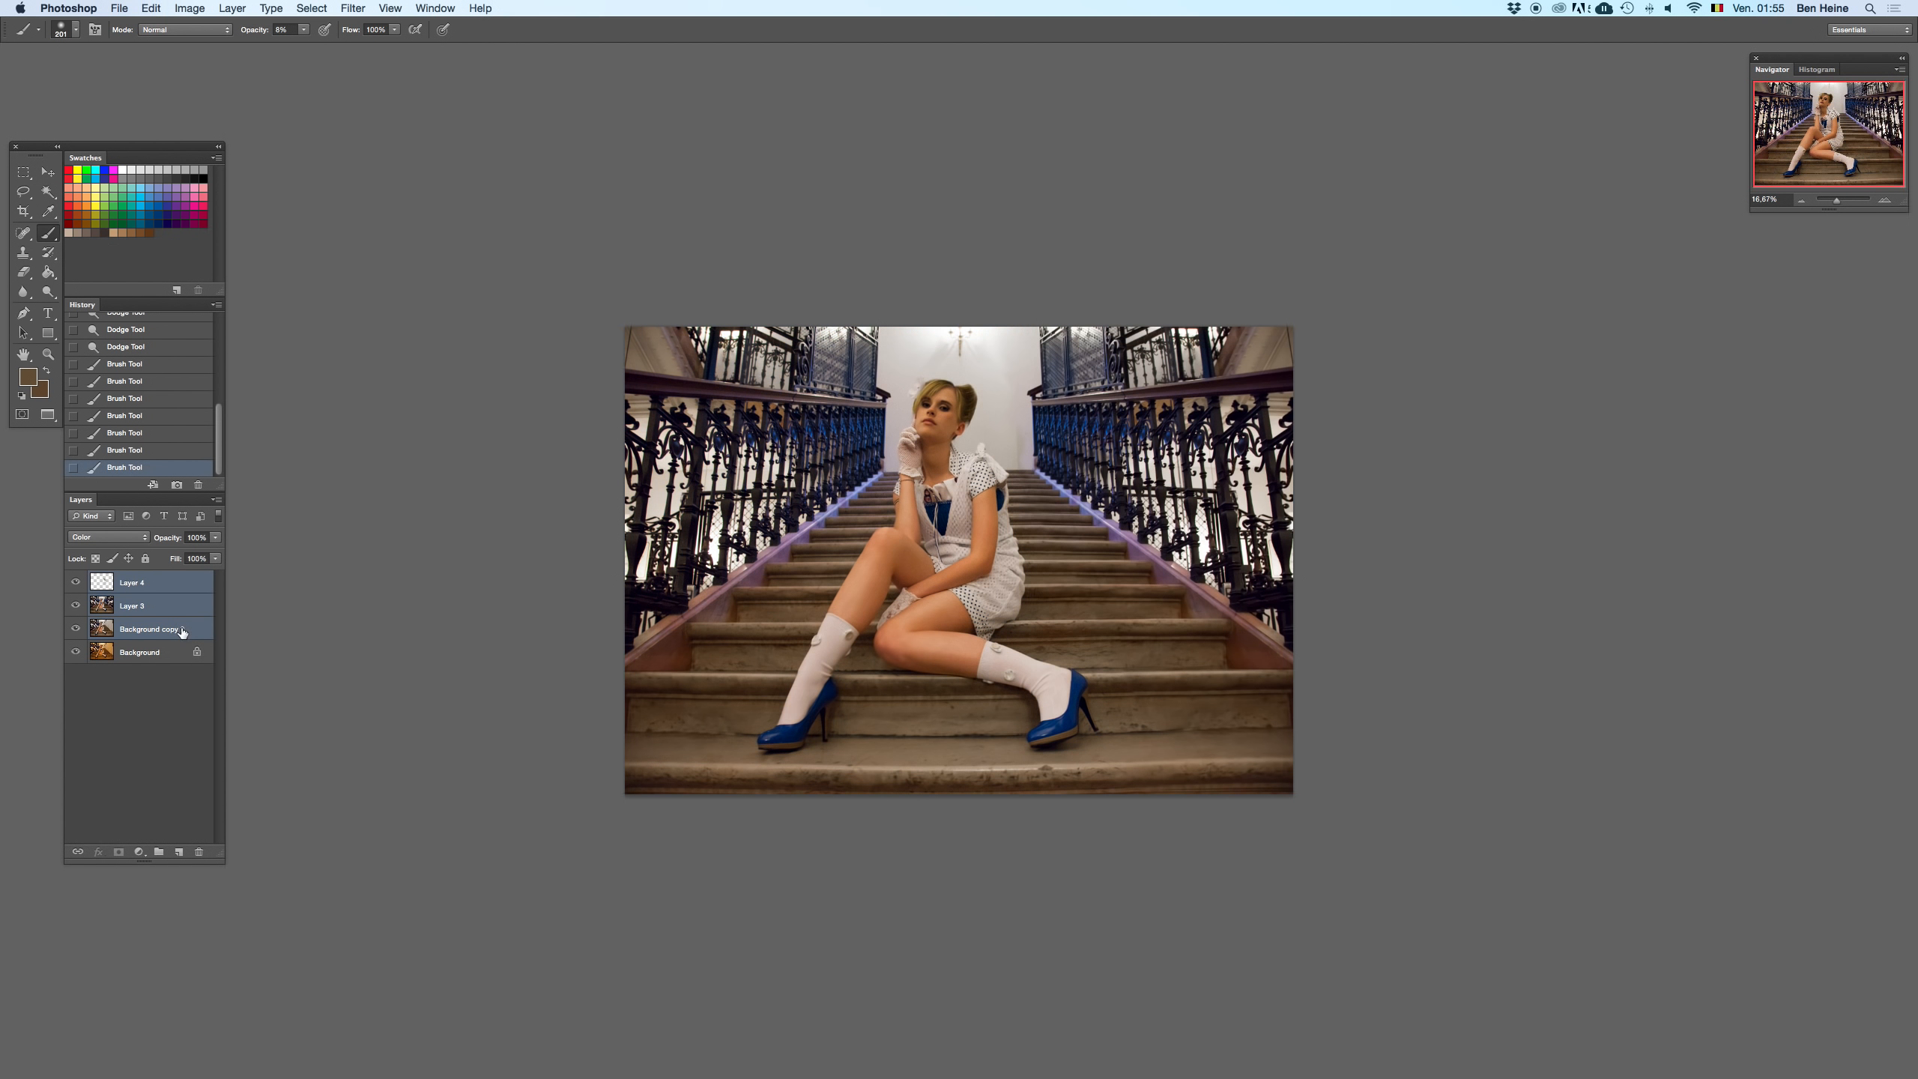
{"action": "left_click", "coordinate": [1799, 201]}
{"action": "key", "text": "super+z"}
{"action": "key", "text": "super+z"}
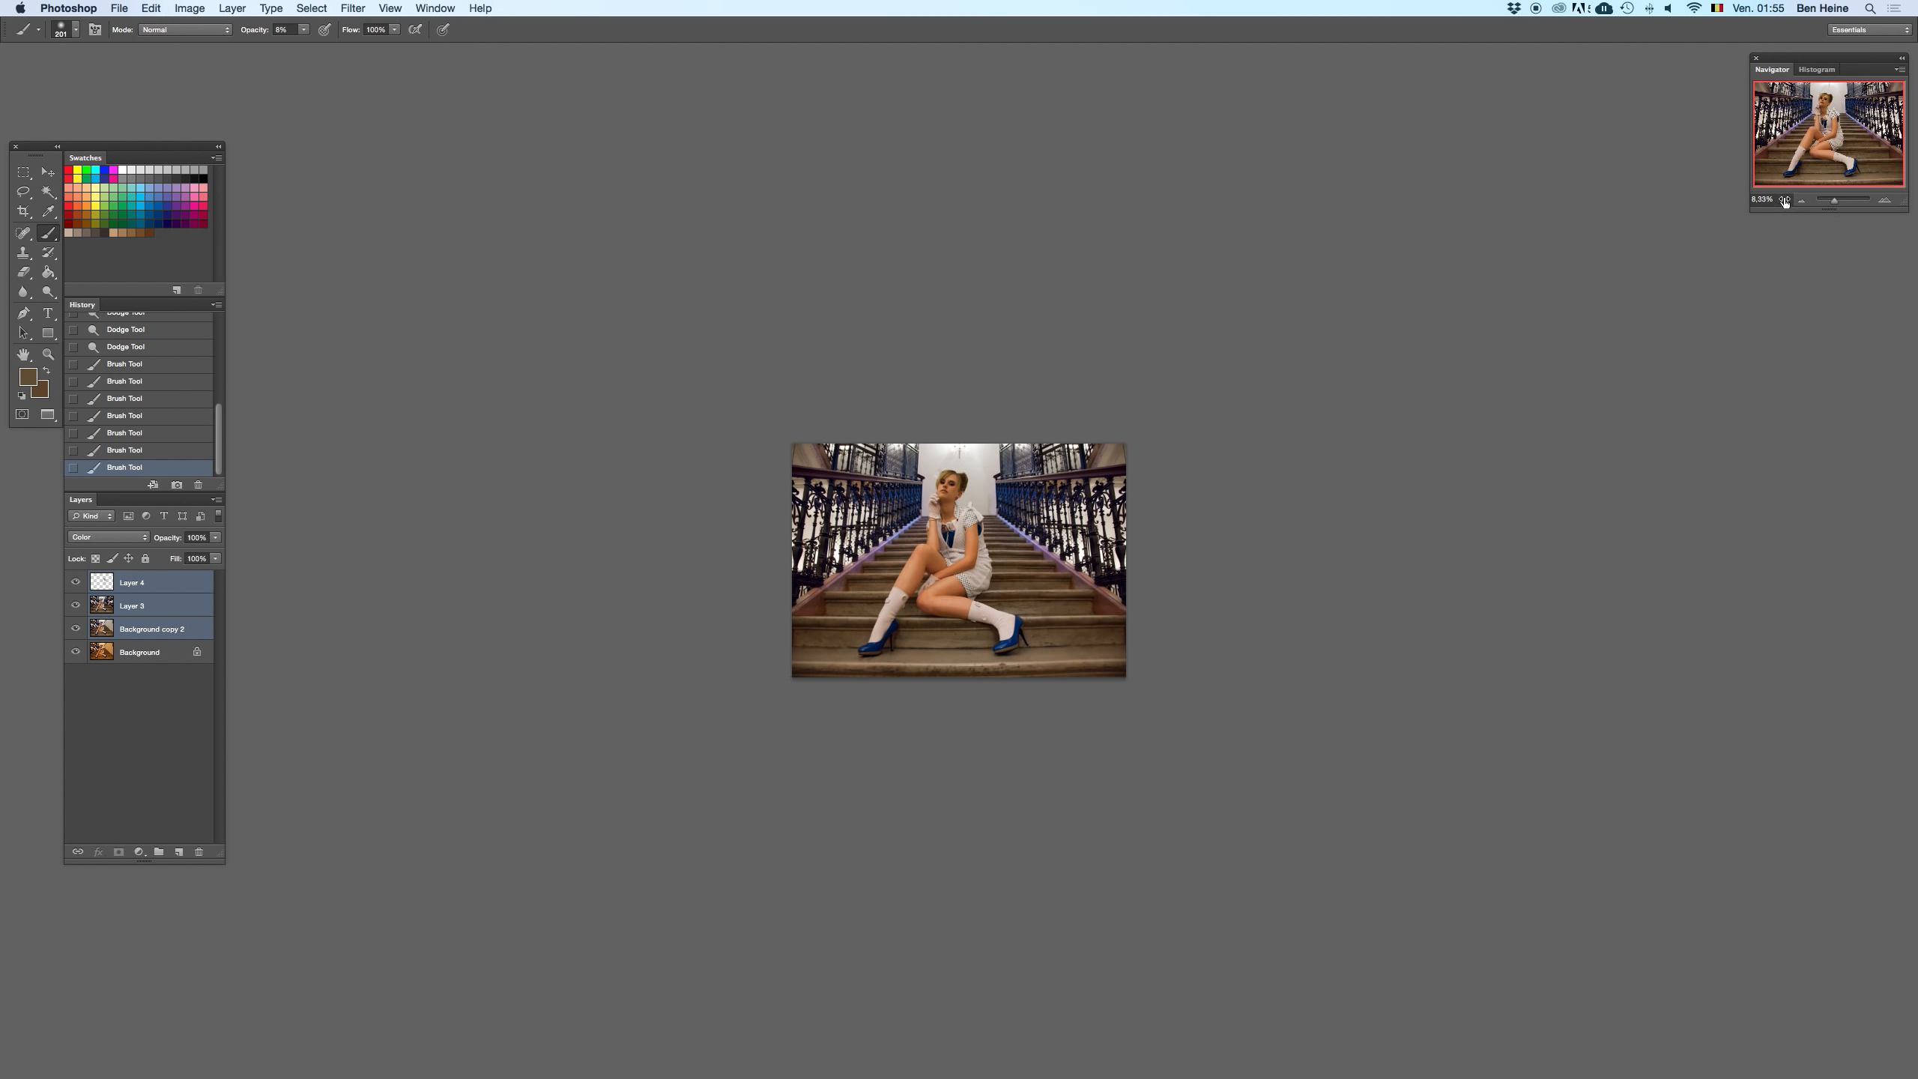
{"action": "key", "text": "super+z"}
{"action": "key", "text": "super+z"}
- Merge the three selected layers into one and duplicate the merged layer
{"action": "right_click", "coordinate": [176, 643]}
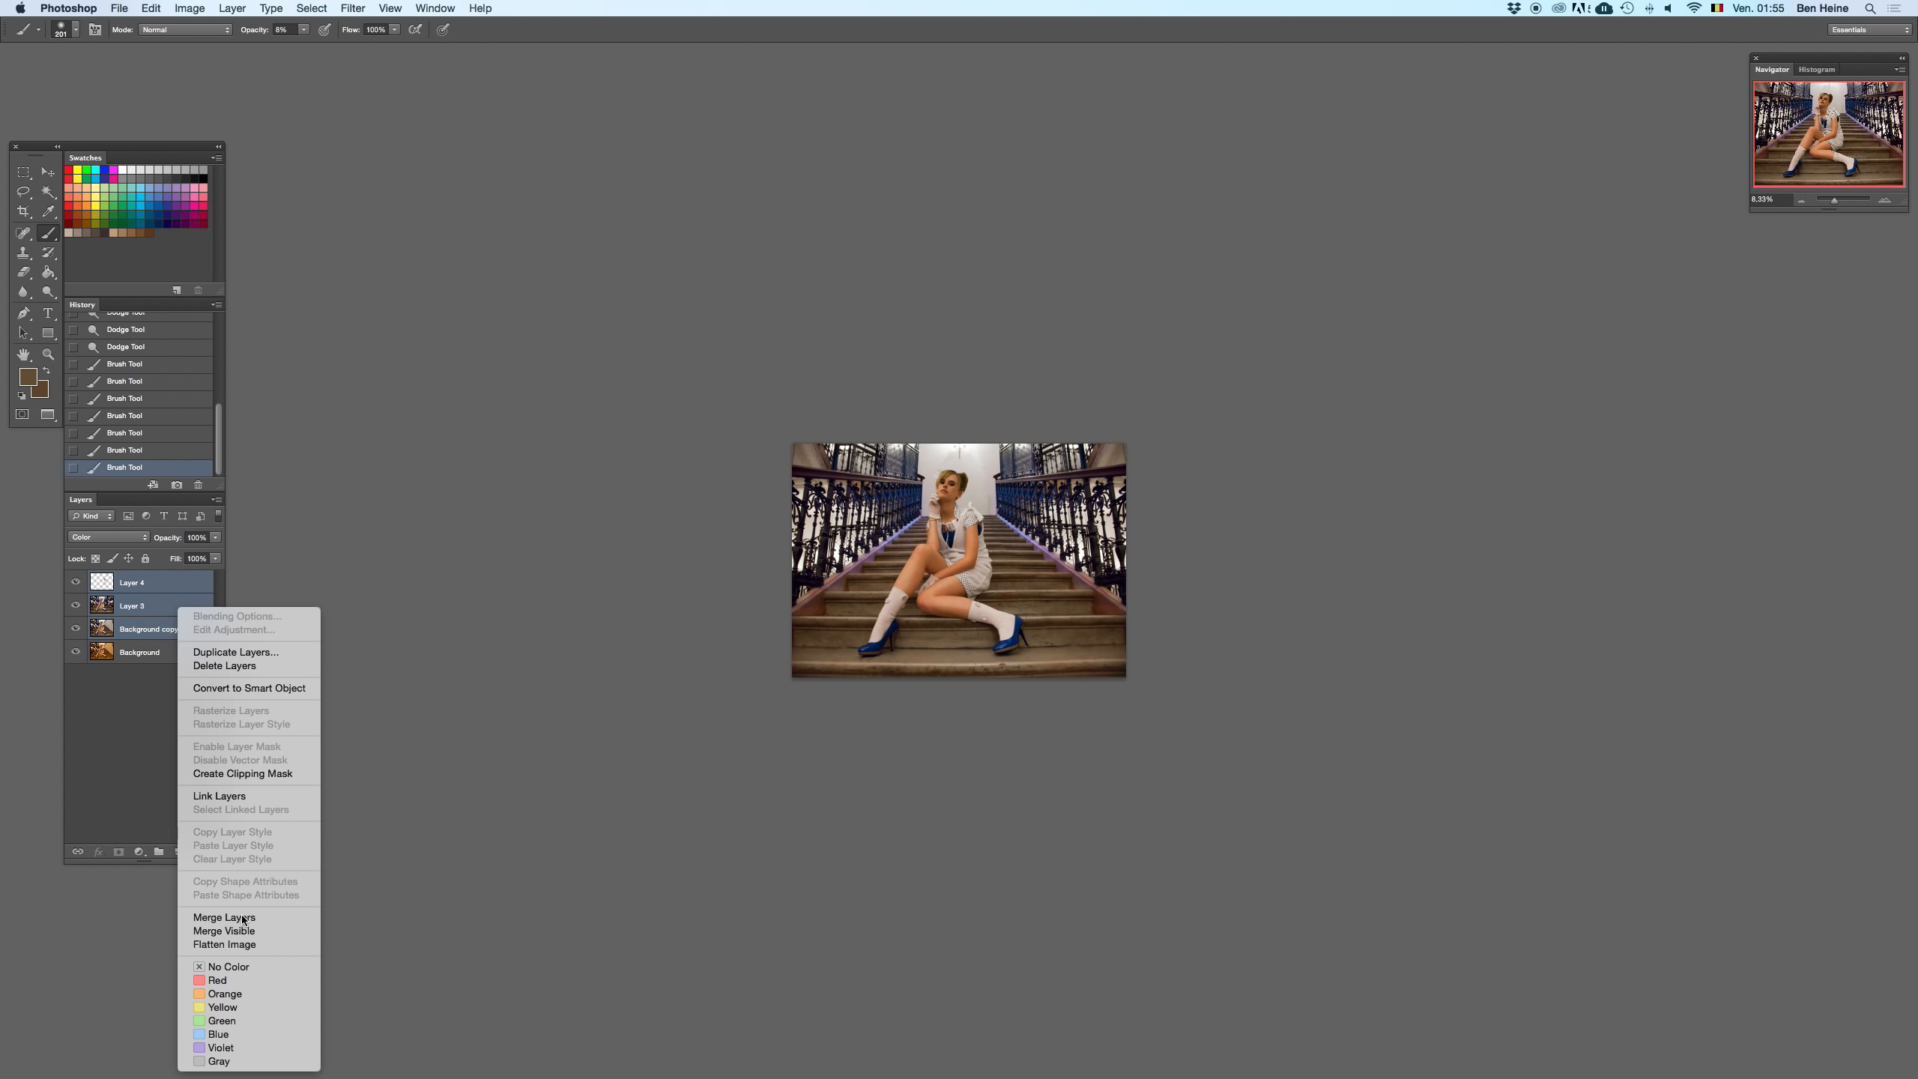
{"action": "left_click", "coordinate": [243, 917]}
{"action": "key", "text": "Delete"}
{"action": "key", "text": "super+z"}
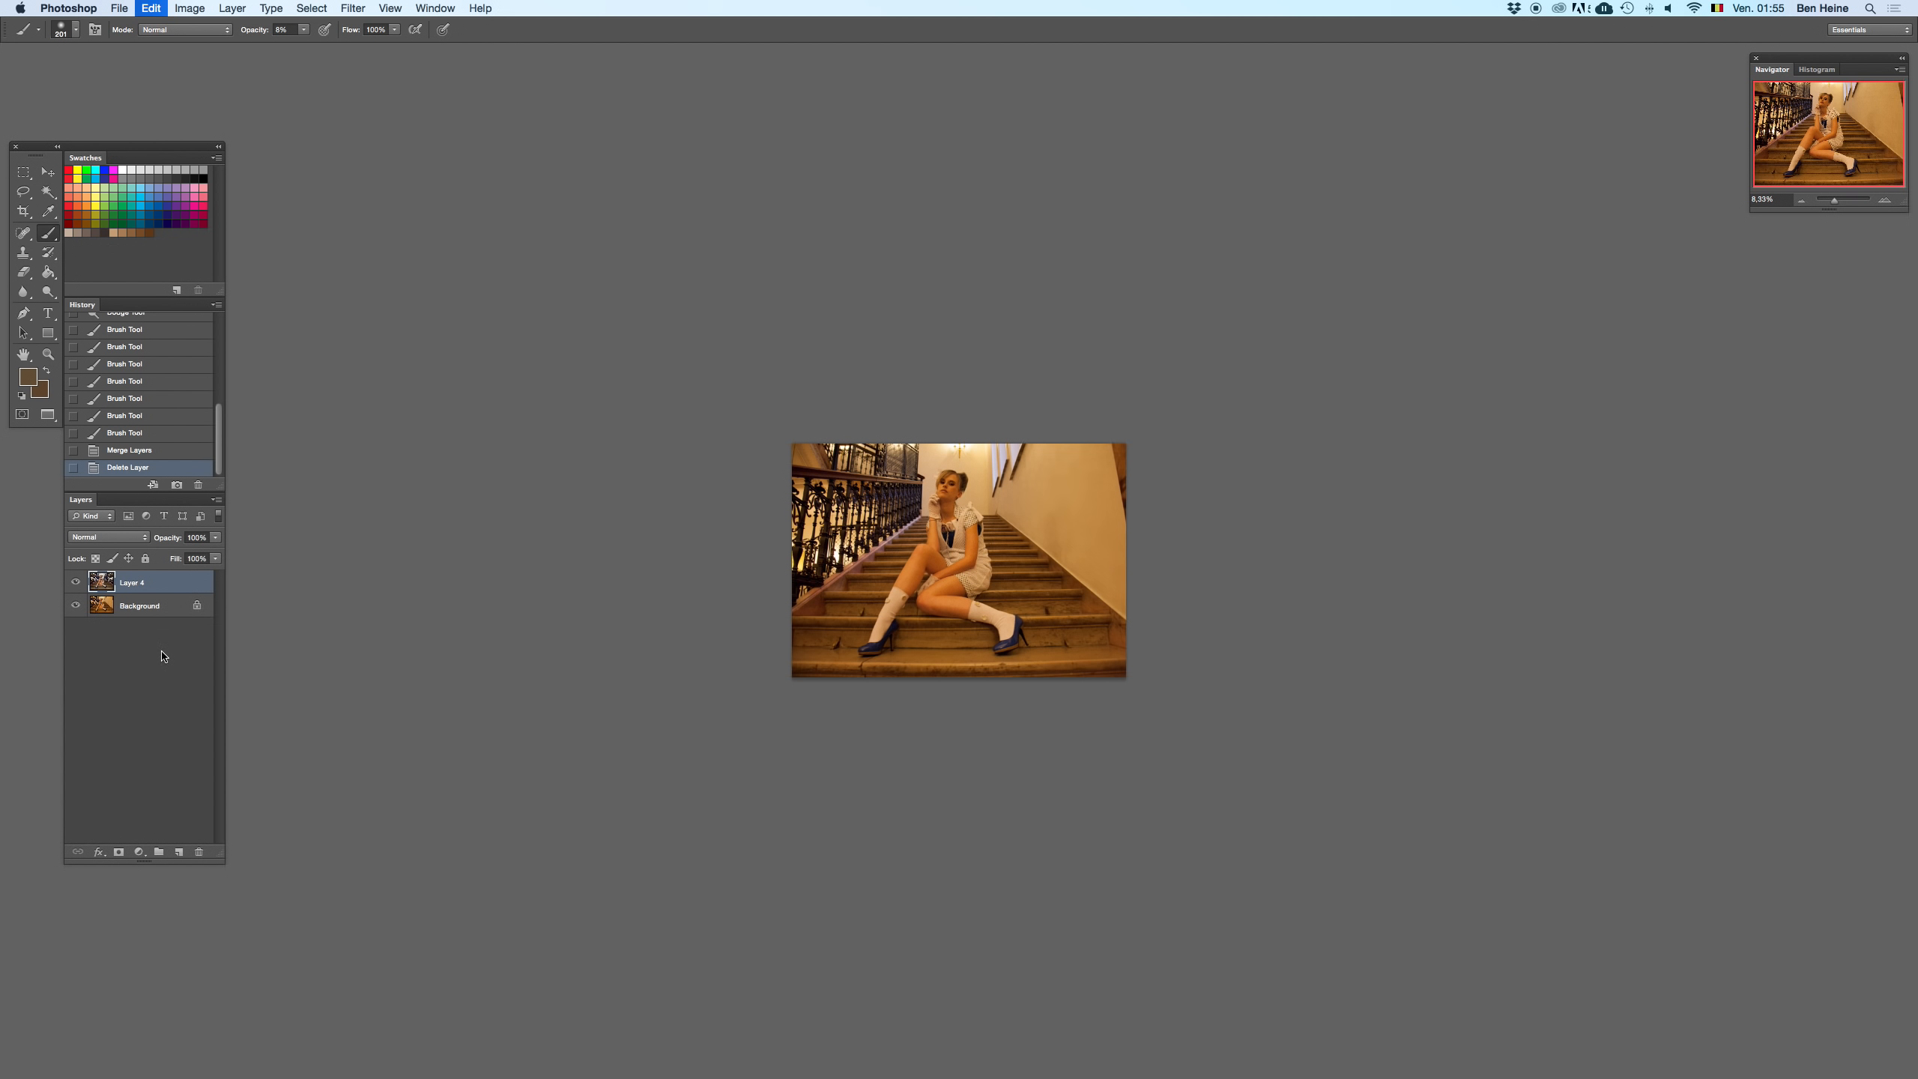
{"action": "left_click_drag", "start_coordinate": [183, 581], "coordinate": [179, 851]}
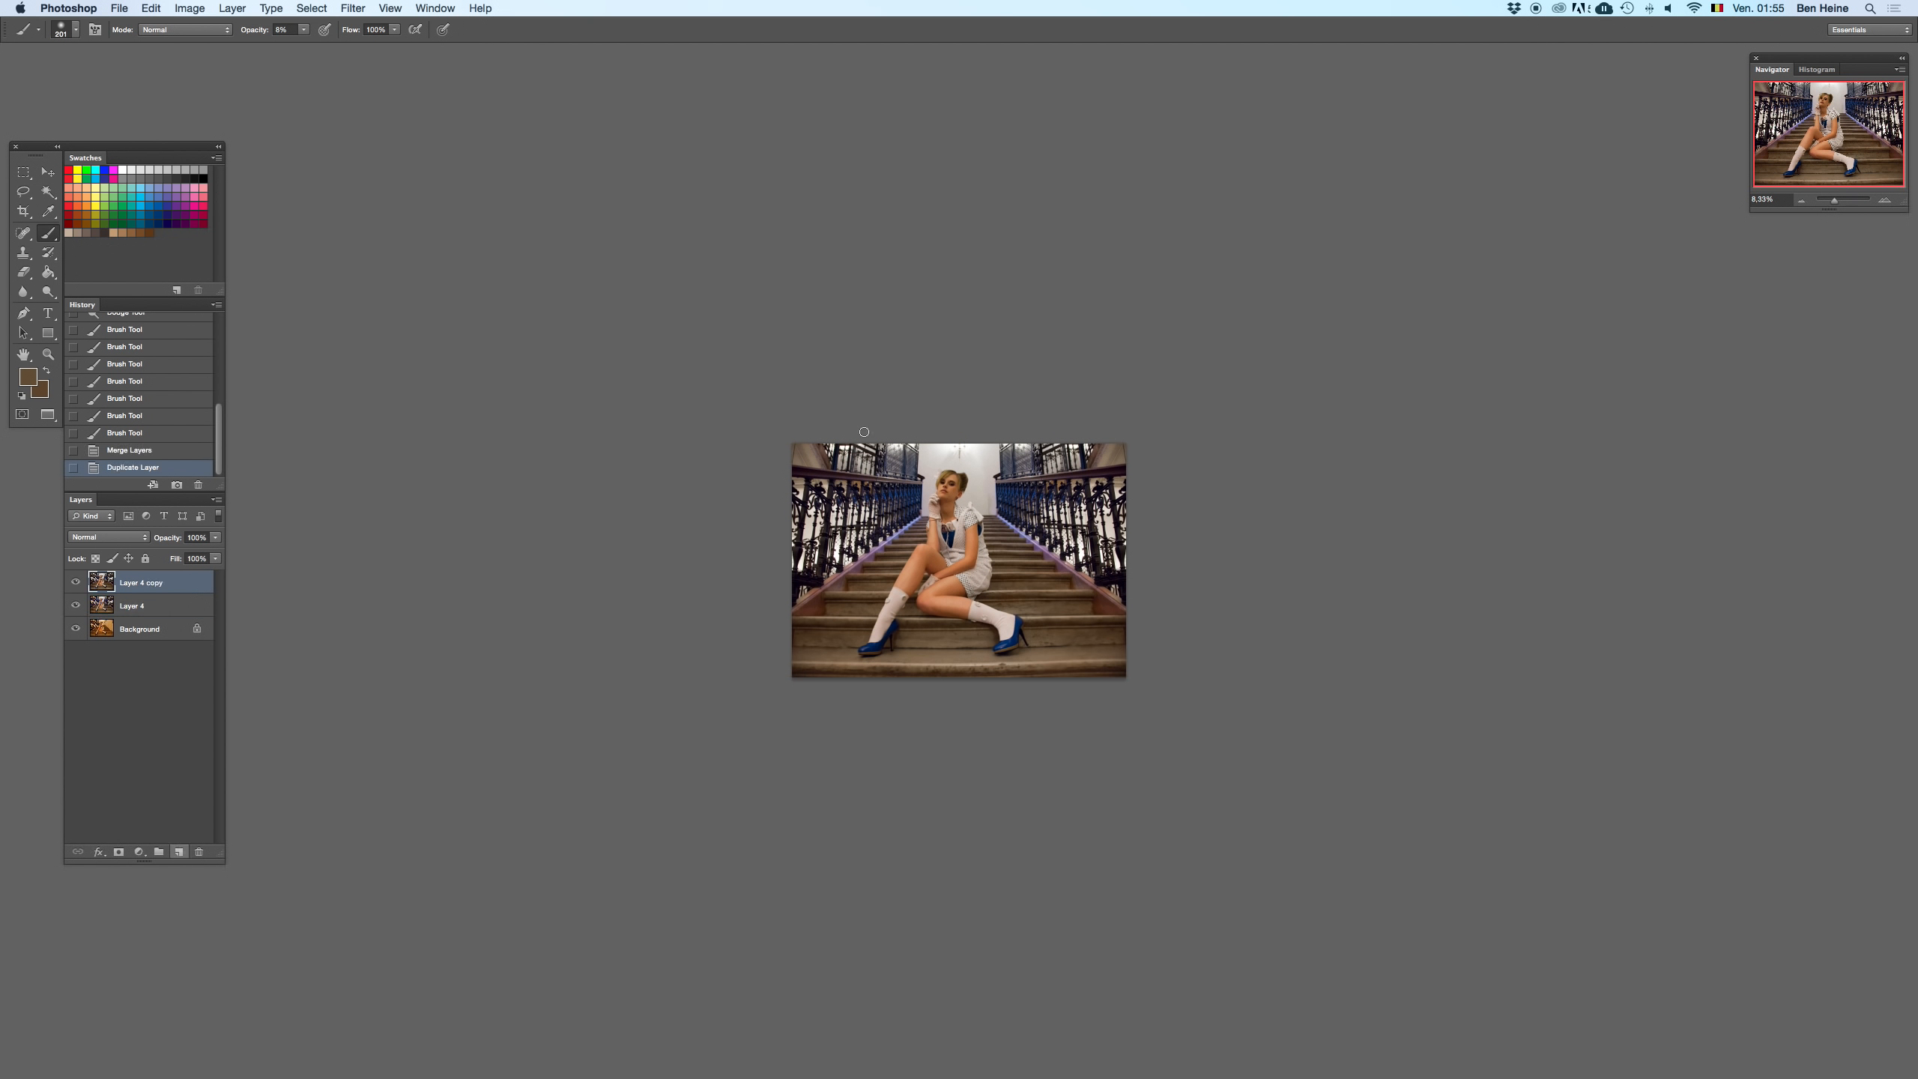
- Remove the chandelier's hanging stem by Clone Stamping clean wall over it on Layer 4 copy
{"action": "left_click", "coordinate": [1887, 200]}
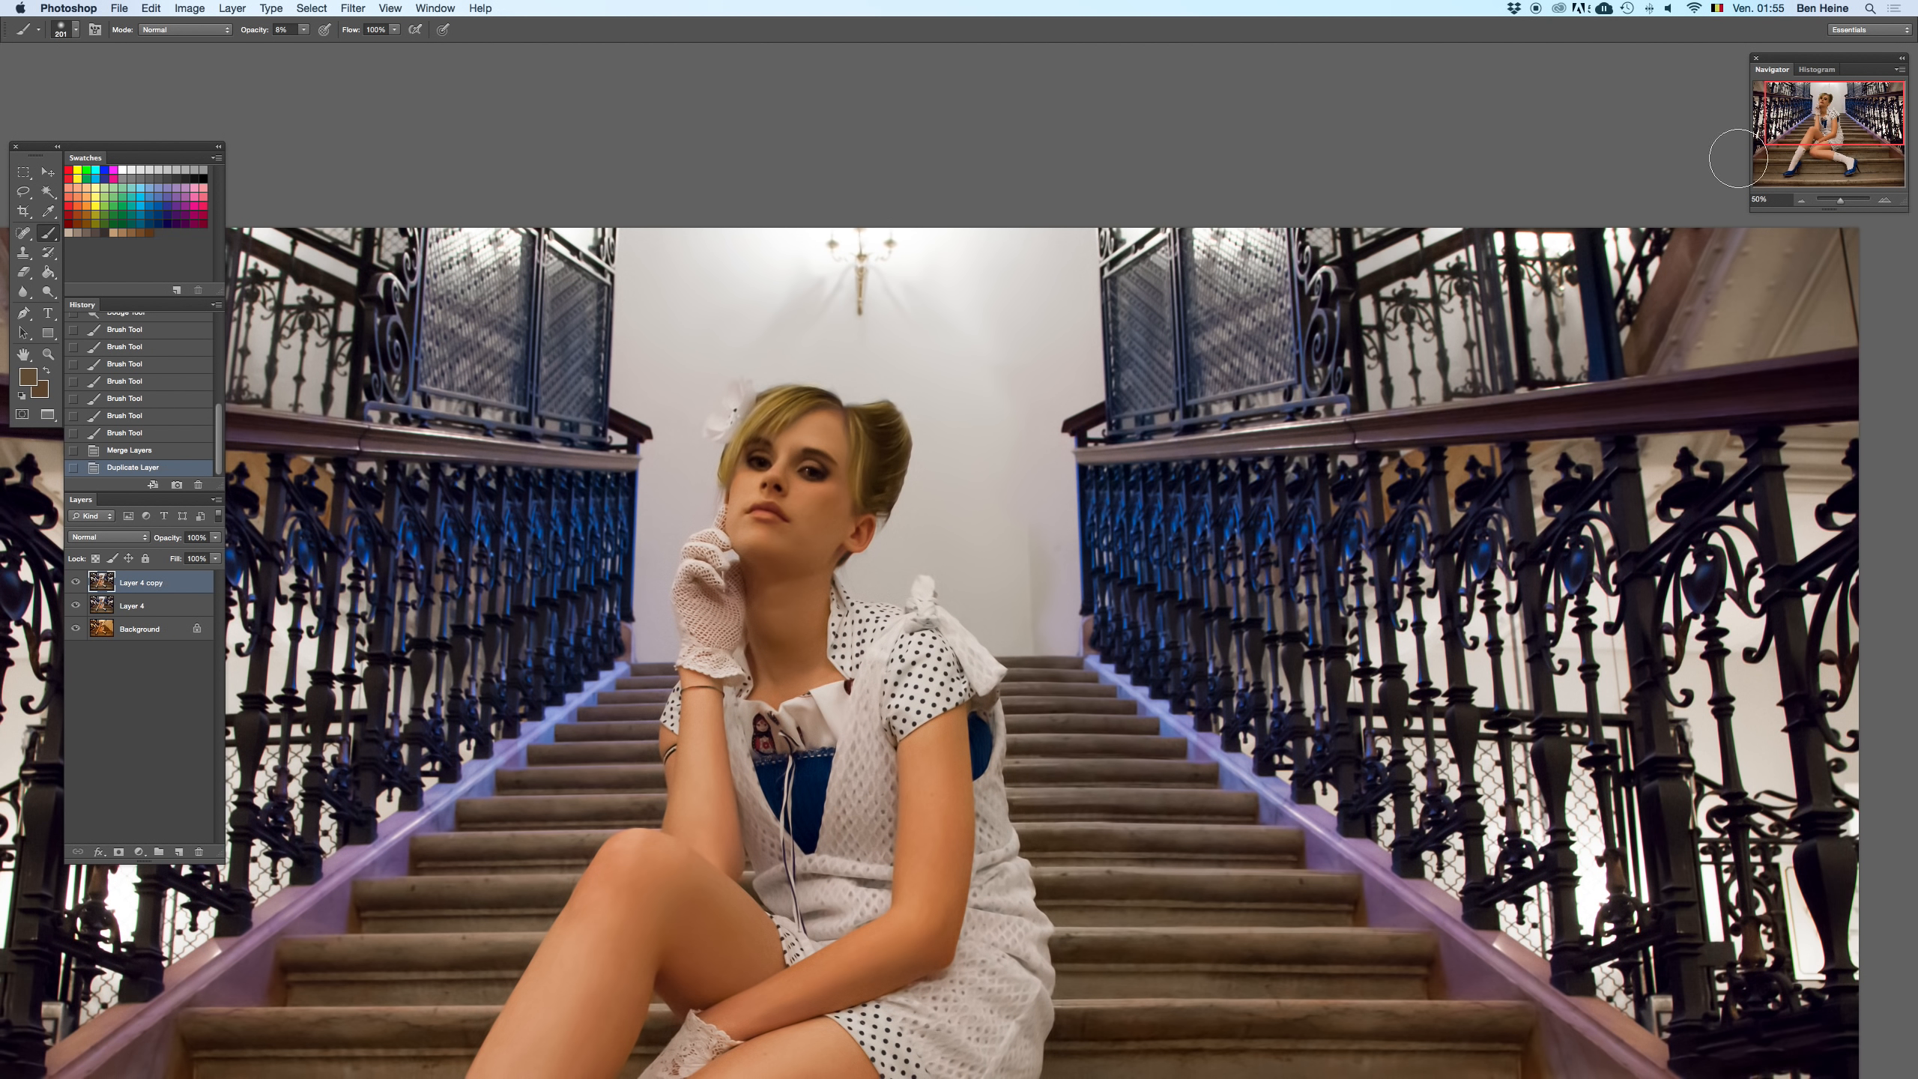
{"action": "key", "text": "s"}
{"action": "right_click", "coordinate": [933, 316]}
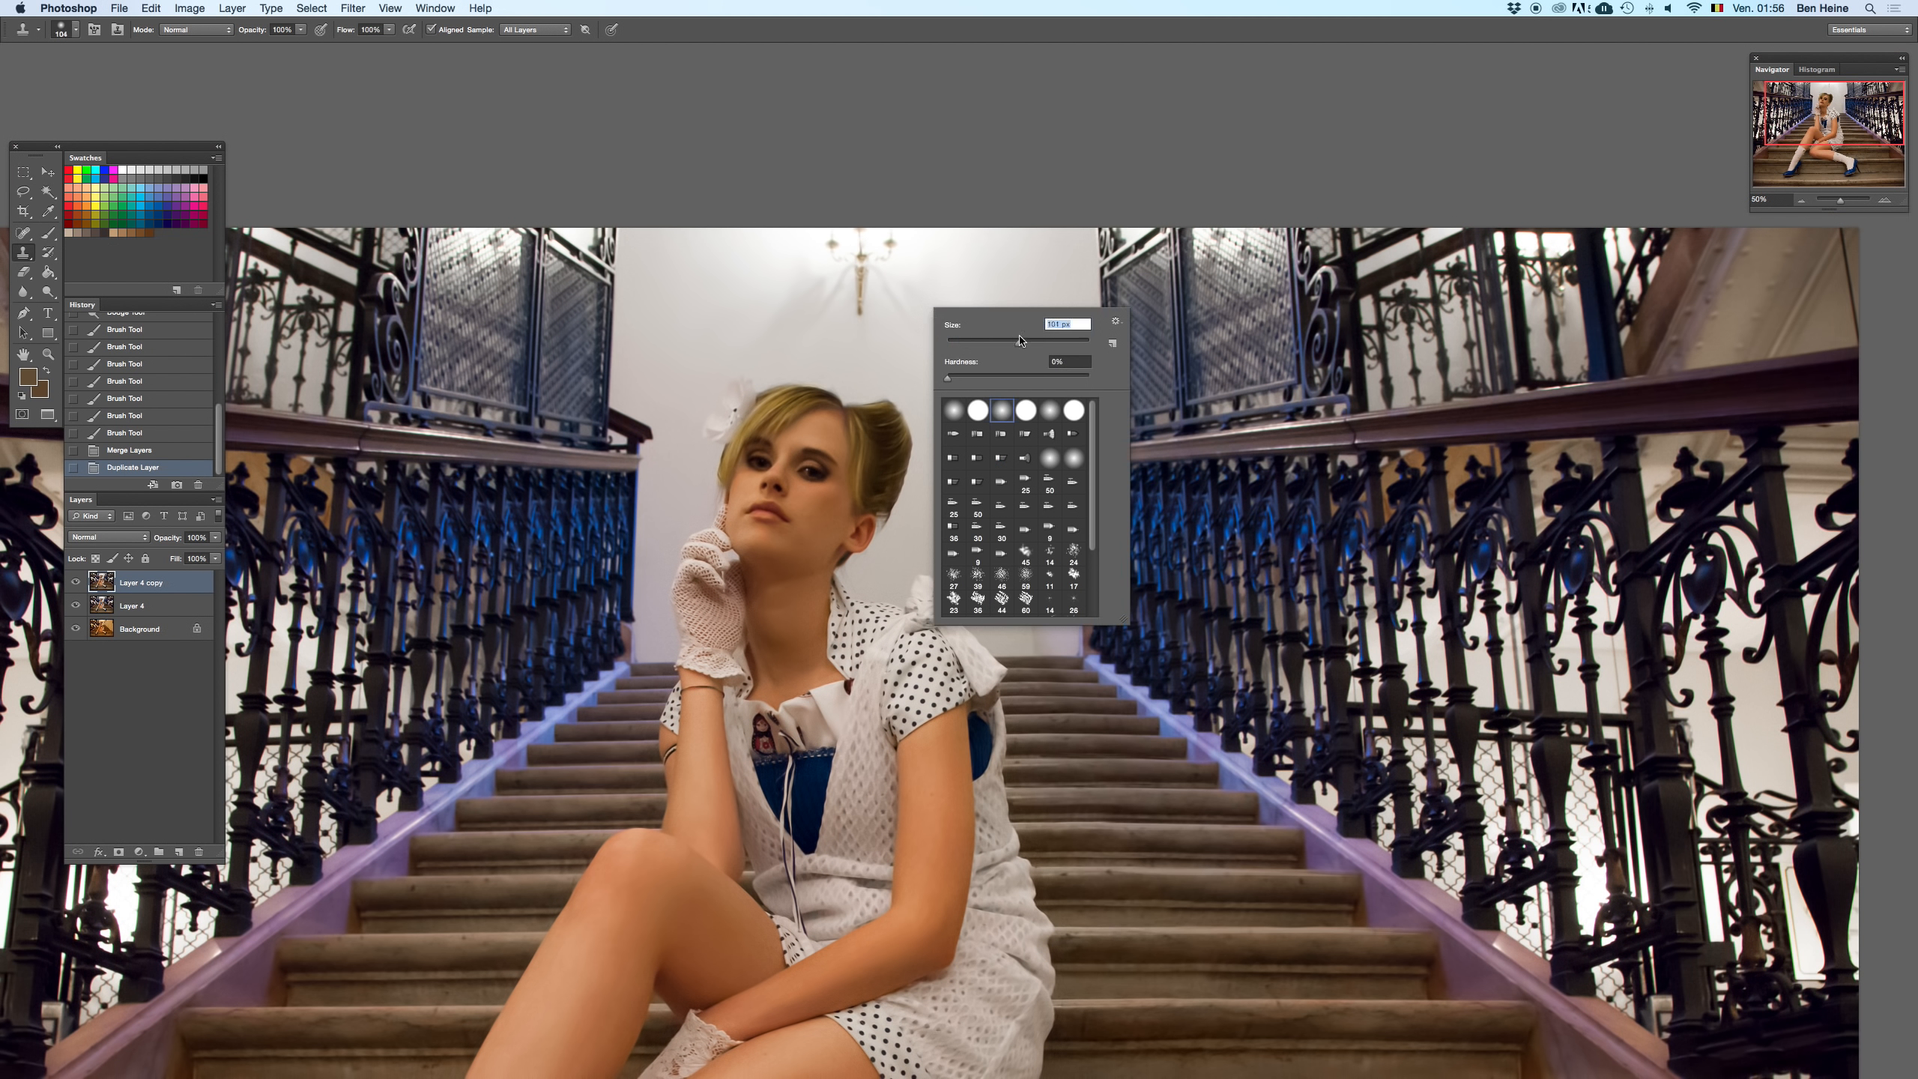
{"action": "left_click", "coordinate": [302, 30]}
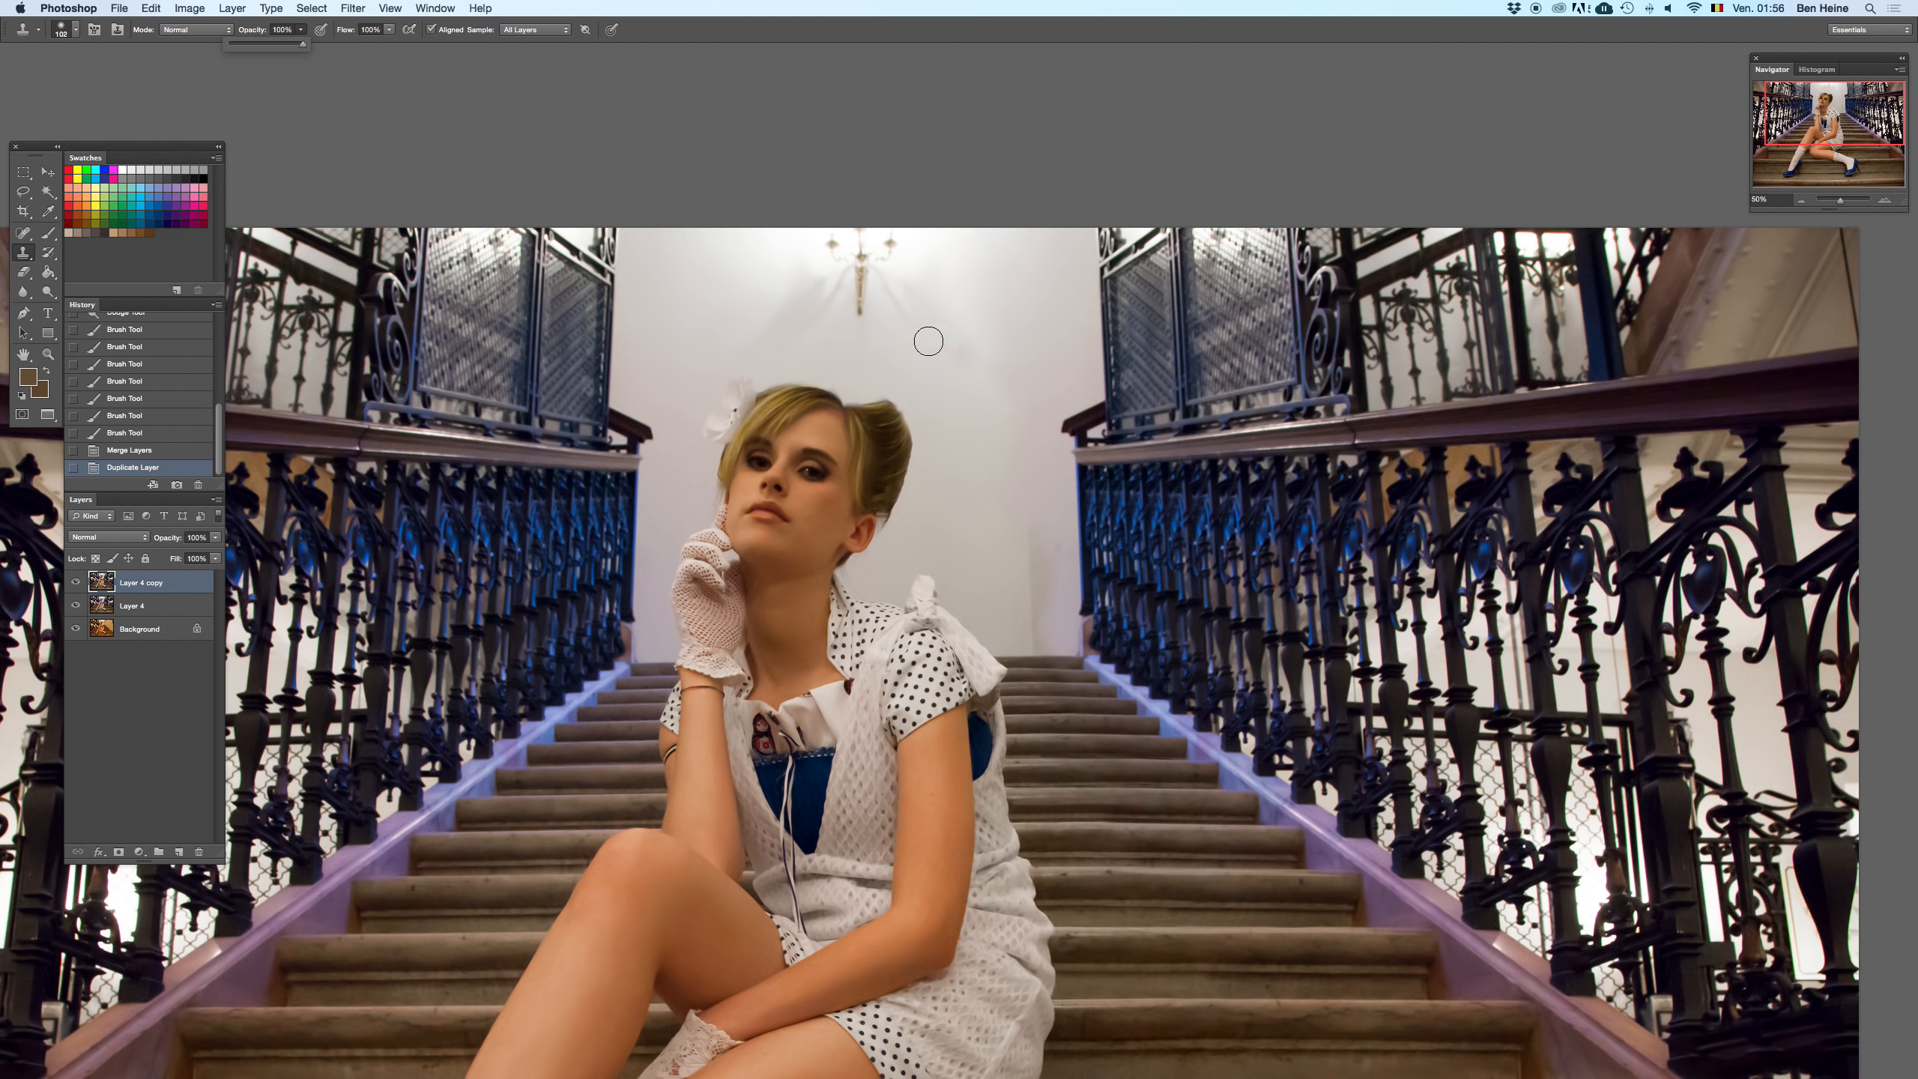
{"action": "right_click", "coordinate": [913, 323]}
{"action": "left_click", "coordinate": [892, 333], "text": "alt"}
{"action": "left_click_drag", "start_coordinate": [863, 311], "coordinate": [860, 280]}
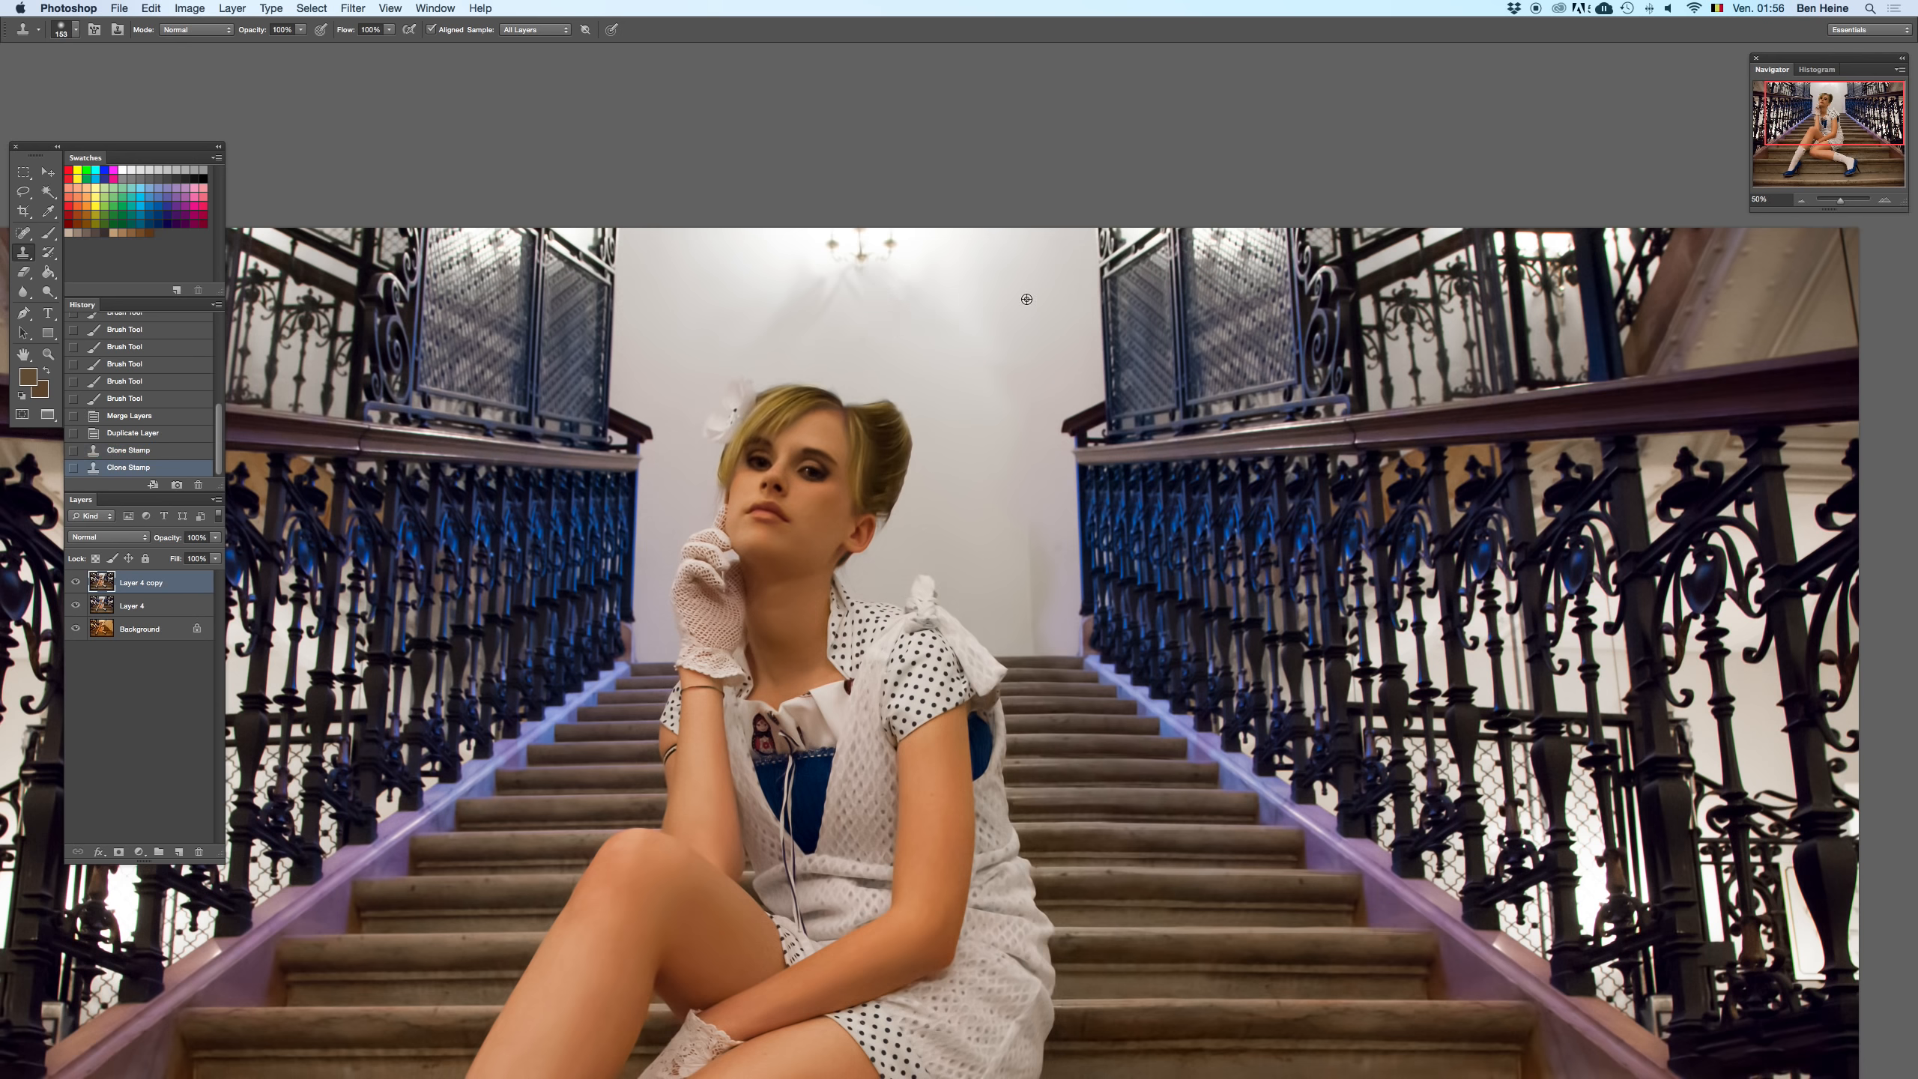
- Undo the accidental layer move and revert to the first Clone Stamp stroke
{"action": "left_click_drag", "start_coordinate": [835, 296], "coordinate": [820, 283]}
{"action": "left_click_drag", "start_coordinate": [762, 293], "coordinate": [751, 294]}
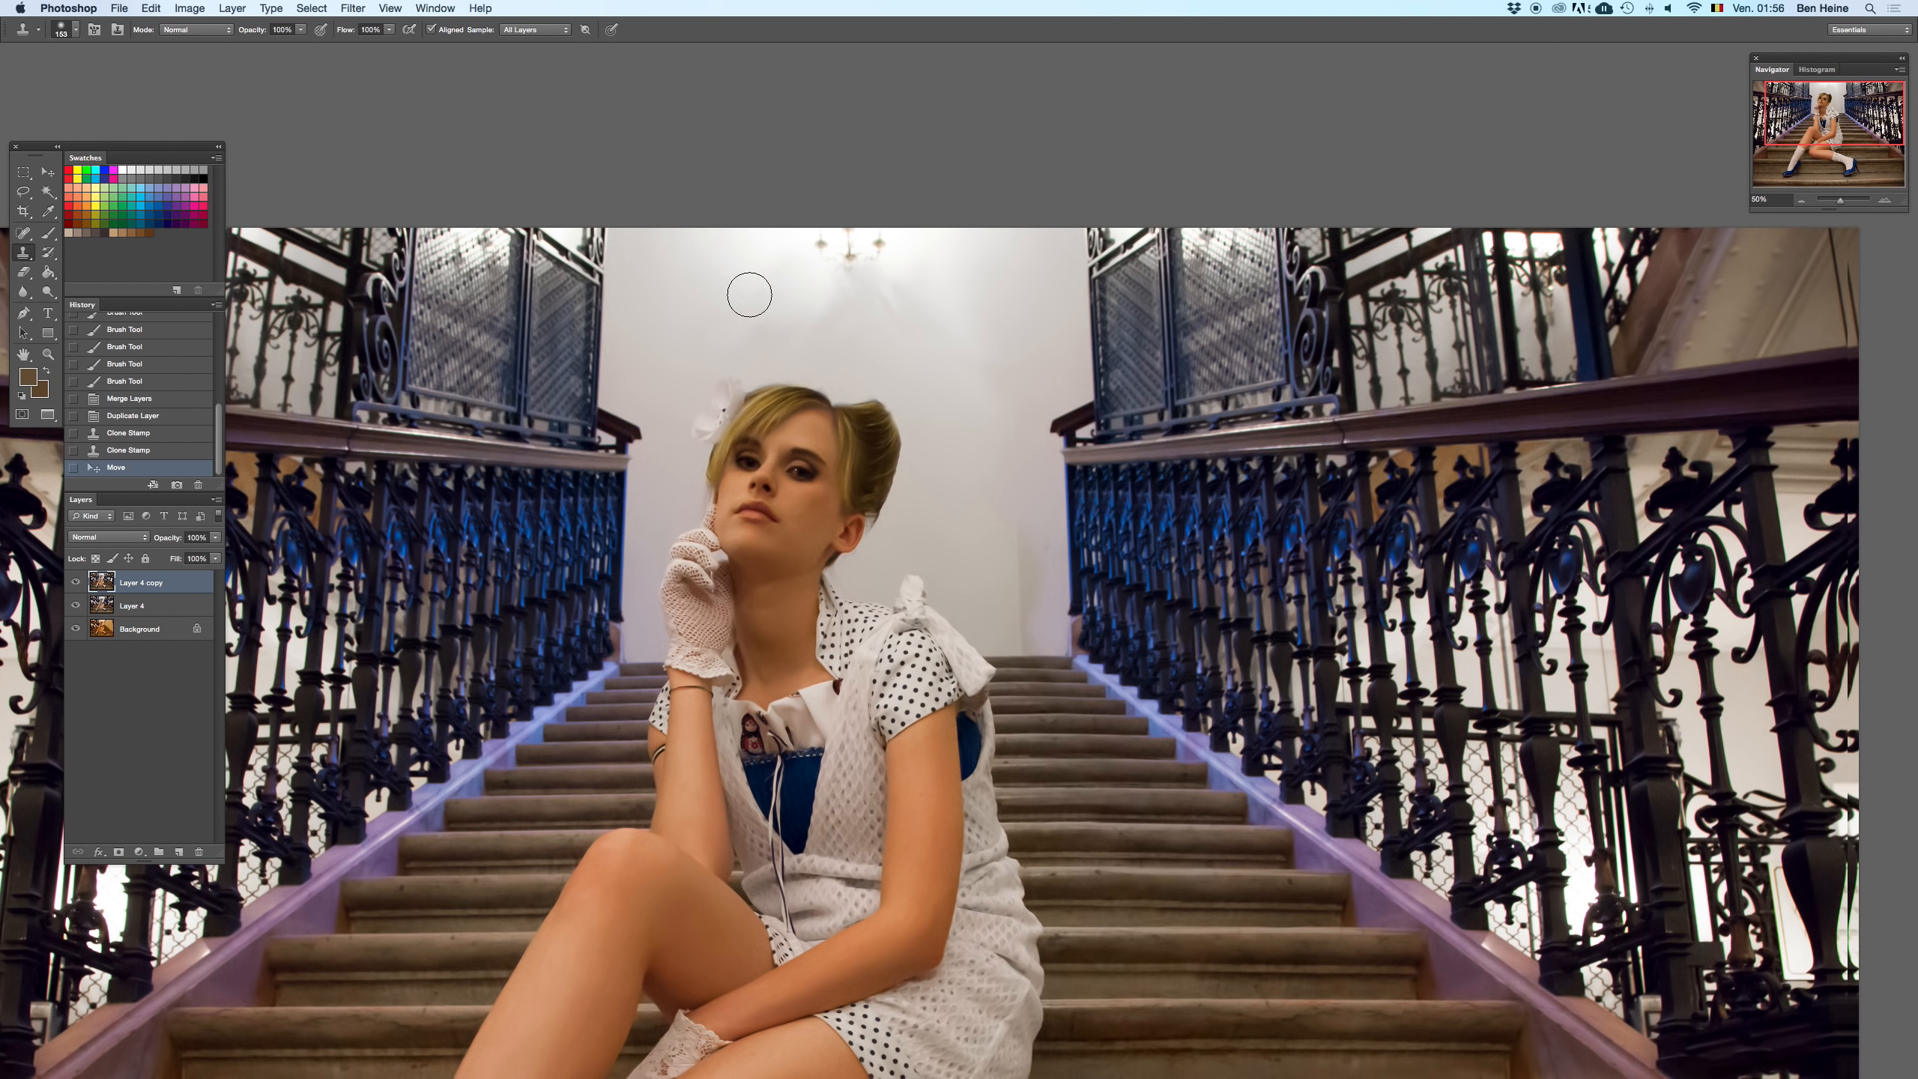
{"action": "key", "text": "super+z"}
{"action": "left_click", "coordinate": [154, 451]}
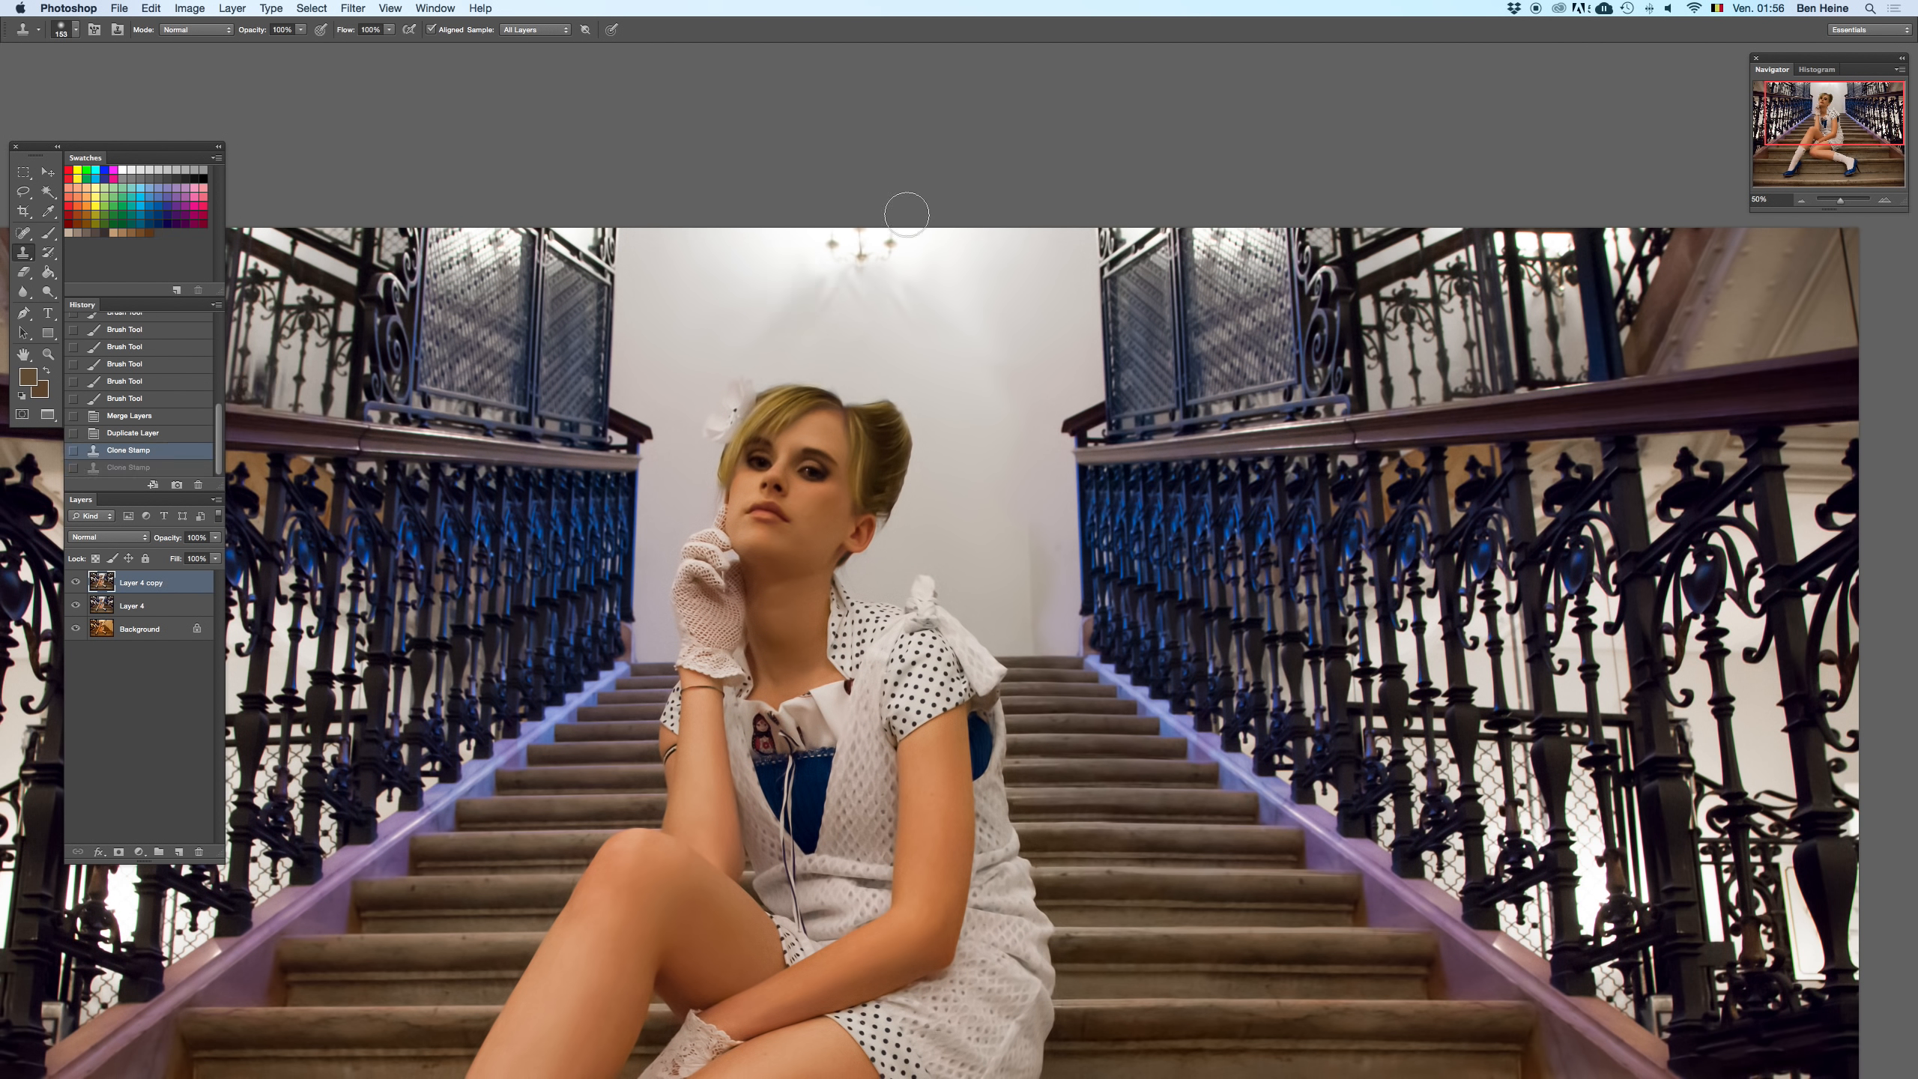
- Sample light tones from the wall and set up a large, soft brush for painting beside the chandelier
{"action": "left_click", "coordinate": [1888, 203]}
{"action": "left_click", "coordinate": [1887, 202]}
{"action": "left_click_drag", "start_coordinate": [1032, 137], "coordinate": [997, 429]}
{"action": "key", "text": "i"}
{"action": "left_click", "coordinate": [702, 388]}
{"action": "left_click", "coordinate": [941, 270]}
{"action": "key", "text": "b"}
{"action": "right_click", "coordinate": [903, 277]}
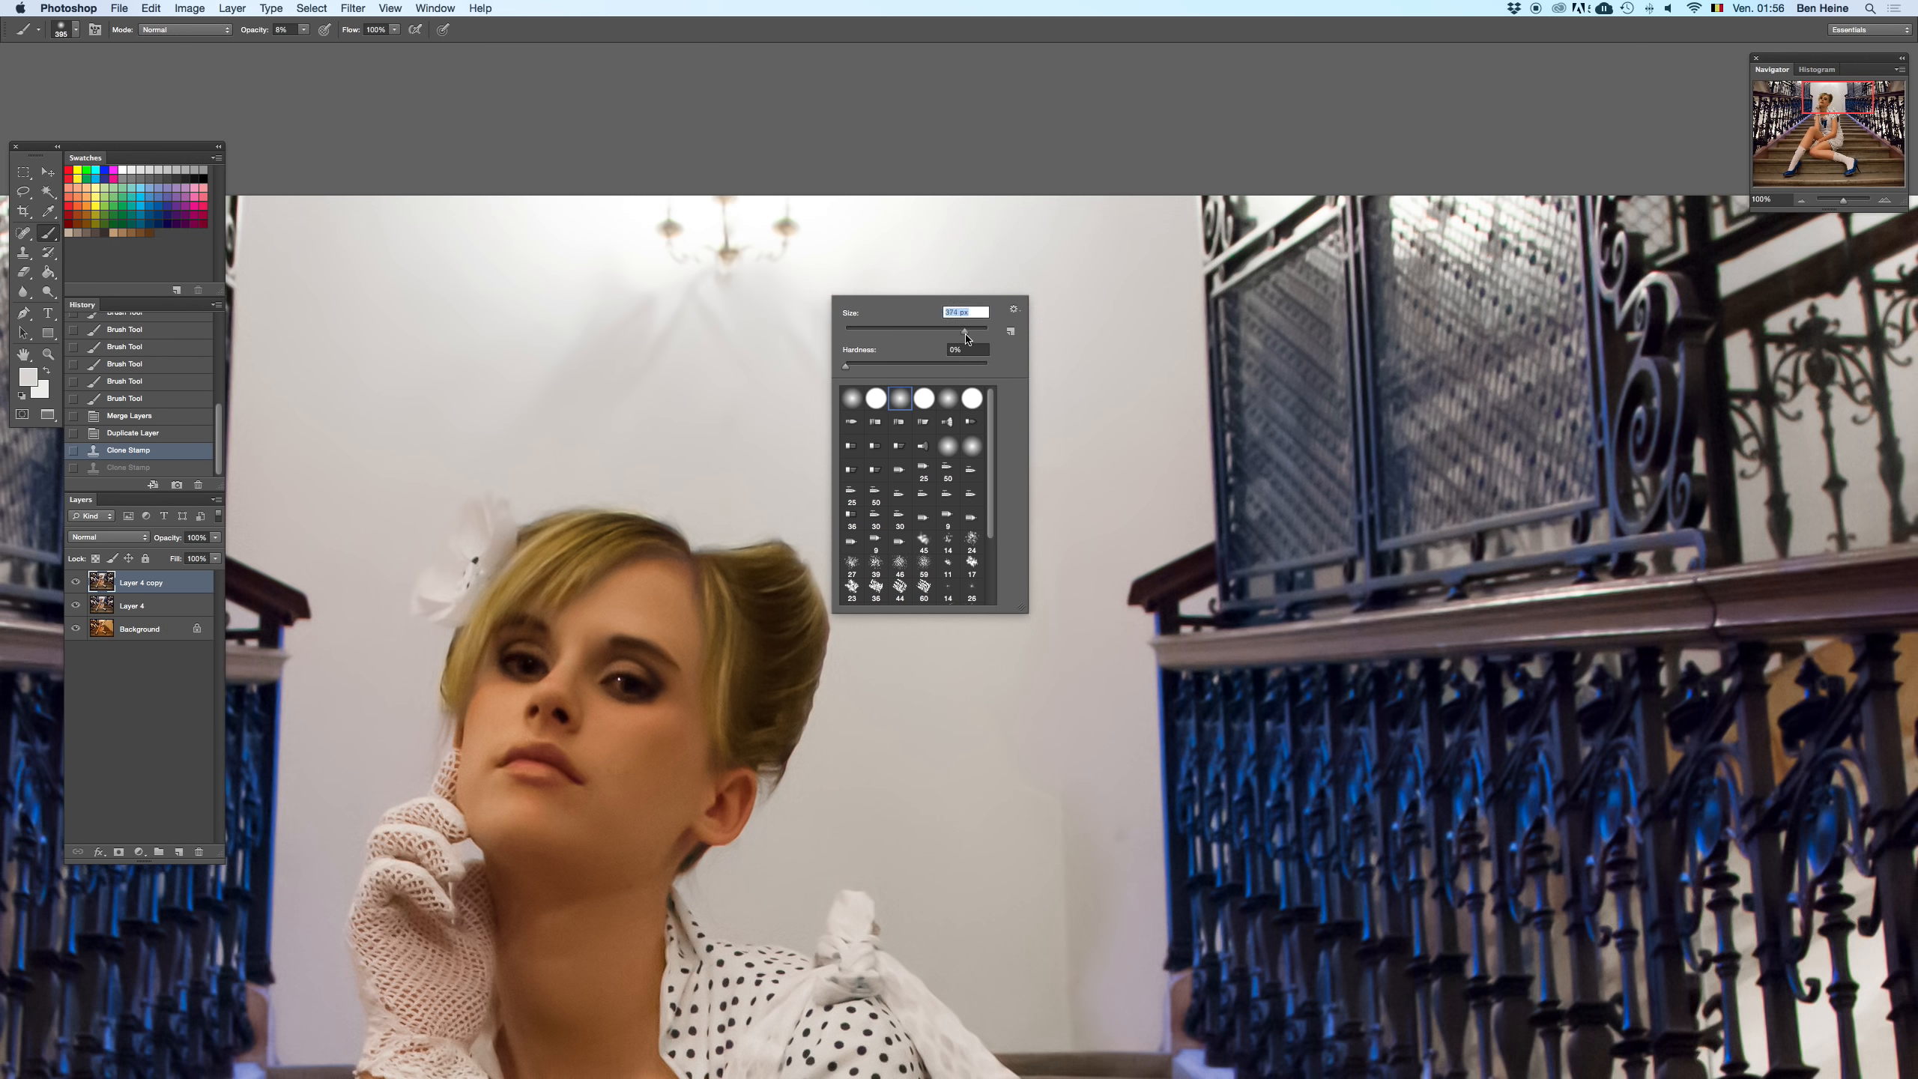
{"action": "left_click", "coordinate": [957, 330]}
{"action": "key", "text": "Return"}
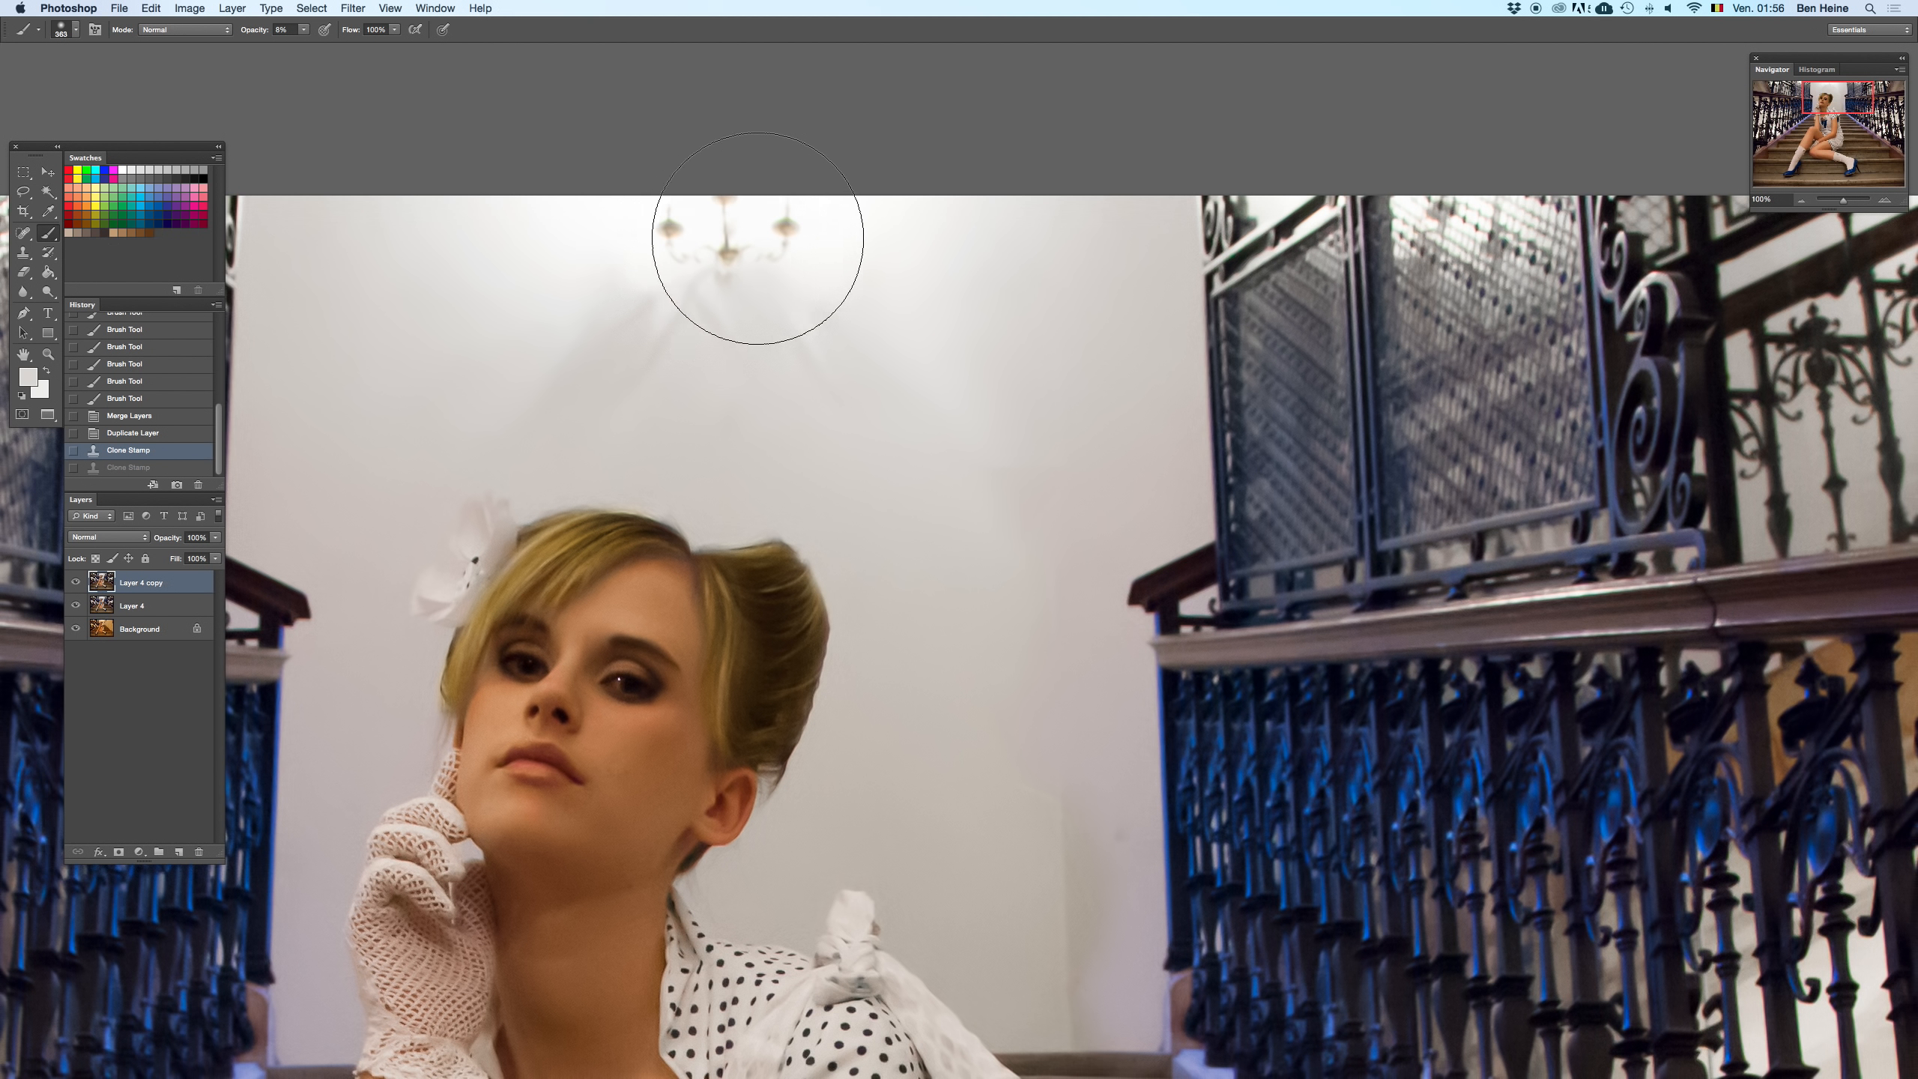
- Raise the brush opacity and paint the sampled wall colour over the chandelier
{"action": "left_click", "coordinate": [304, 29]}
{"action": "left_click", "coordinate": [331, 46]}
{"action": "left_click_drag", "start_coordinate": [714, 240], "coordinate": [732, 238]}
{"action": "left_click", "coordinate": [1802, 200]}
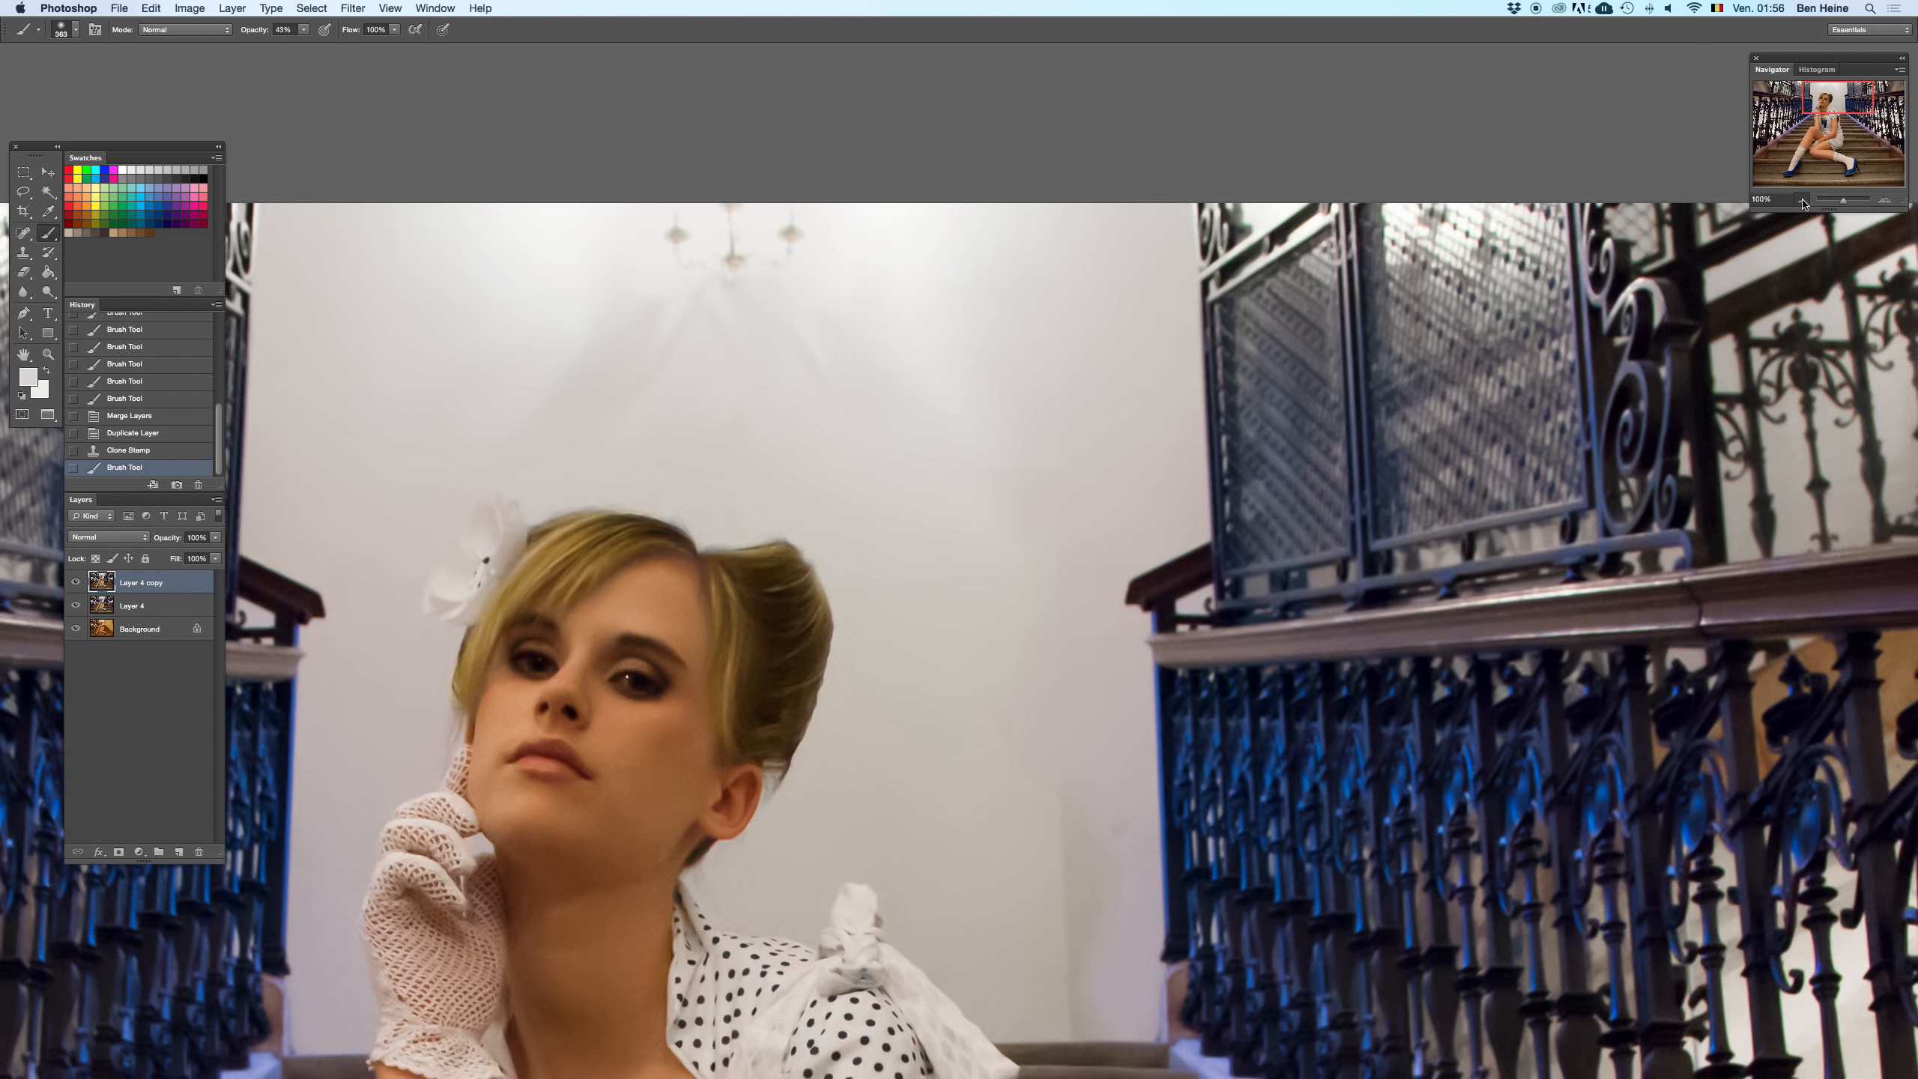
{"action": "left_click", "coordinate": [1802, 200]}
{"action": "left_click", "coordinate": [1803, 200]}
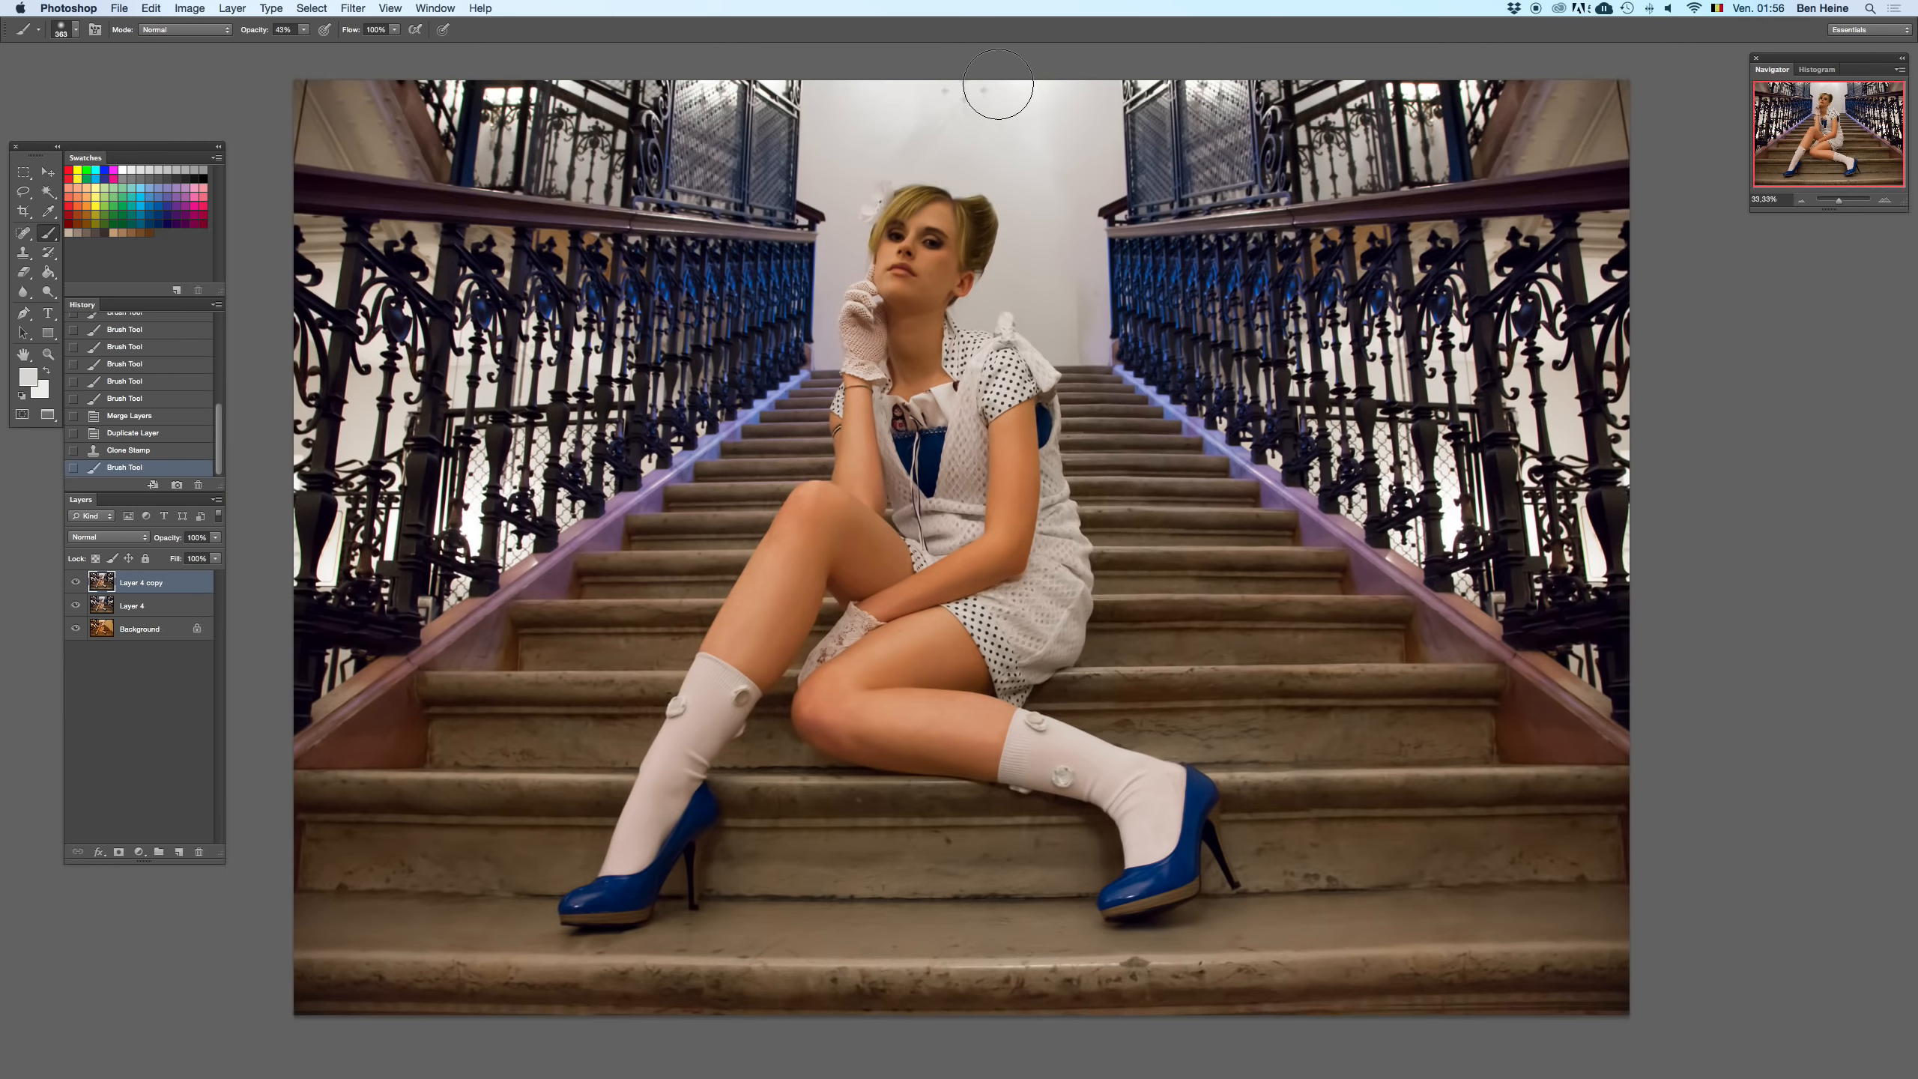
- Paint over the remaining chandelier traces at the top of the wall, alternating the two sampled light colours
{"action": "left_click", "coordinate": [945, 94]}
{"action": "left_click", "coordinate": [985, 92]}
{"action": "left_click", "coordinate": [989, 76]}
{"action": "key", "text": "x"}
{"action": "left_click_drag", "start_coordinate": [909, 111], "coordinate": [954, 97]}
{"action": "key", "text": "super+z"}
{"action": "key", "text": "super+z"}
{"action": "key", "text": "super+z"}
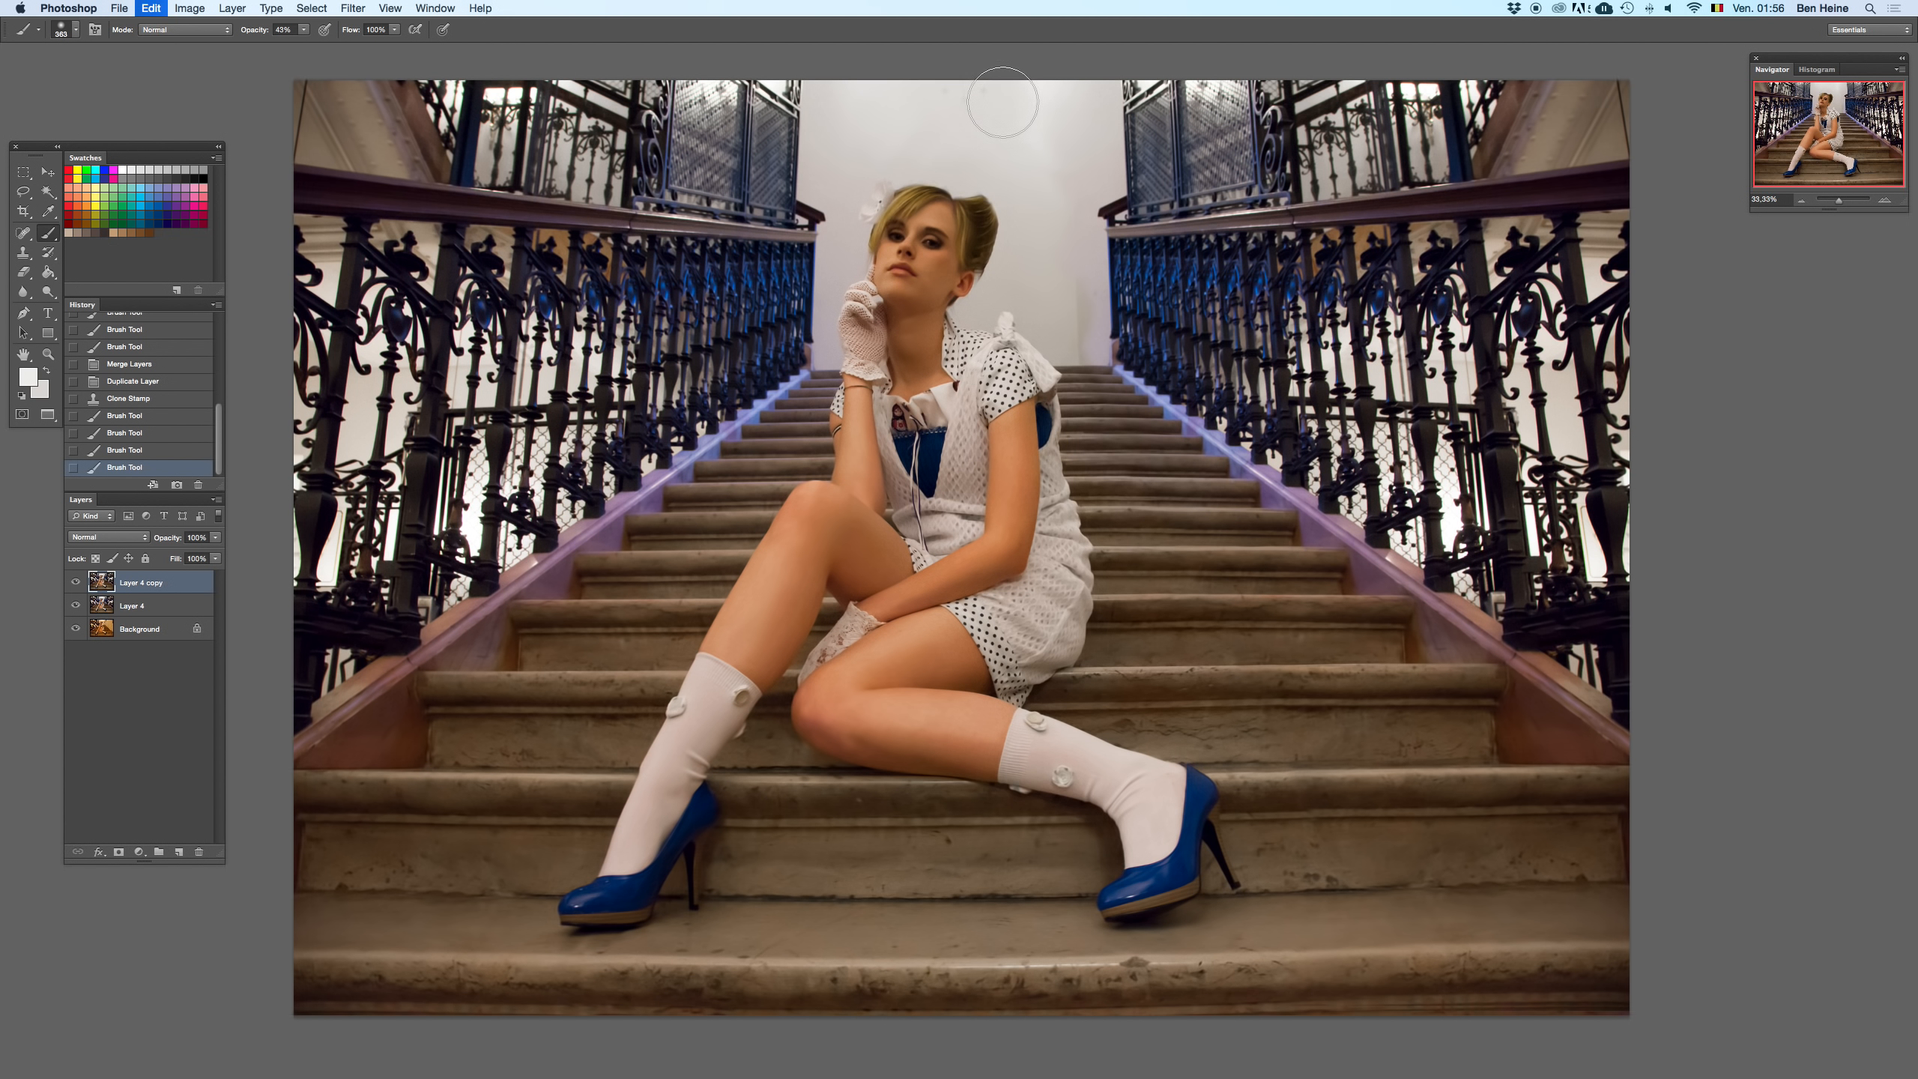
- Sample the wall colour above the woman's head and even out the upper wall with broad soft strokes
{"action": "left_click", "coordinate": [998, 148], "text": "alt"}
{"action": "left_click", "coordinate": [876, 100]}
{"action": "left_click", "coordinate": [920, 136]}
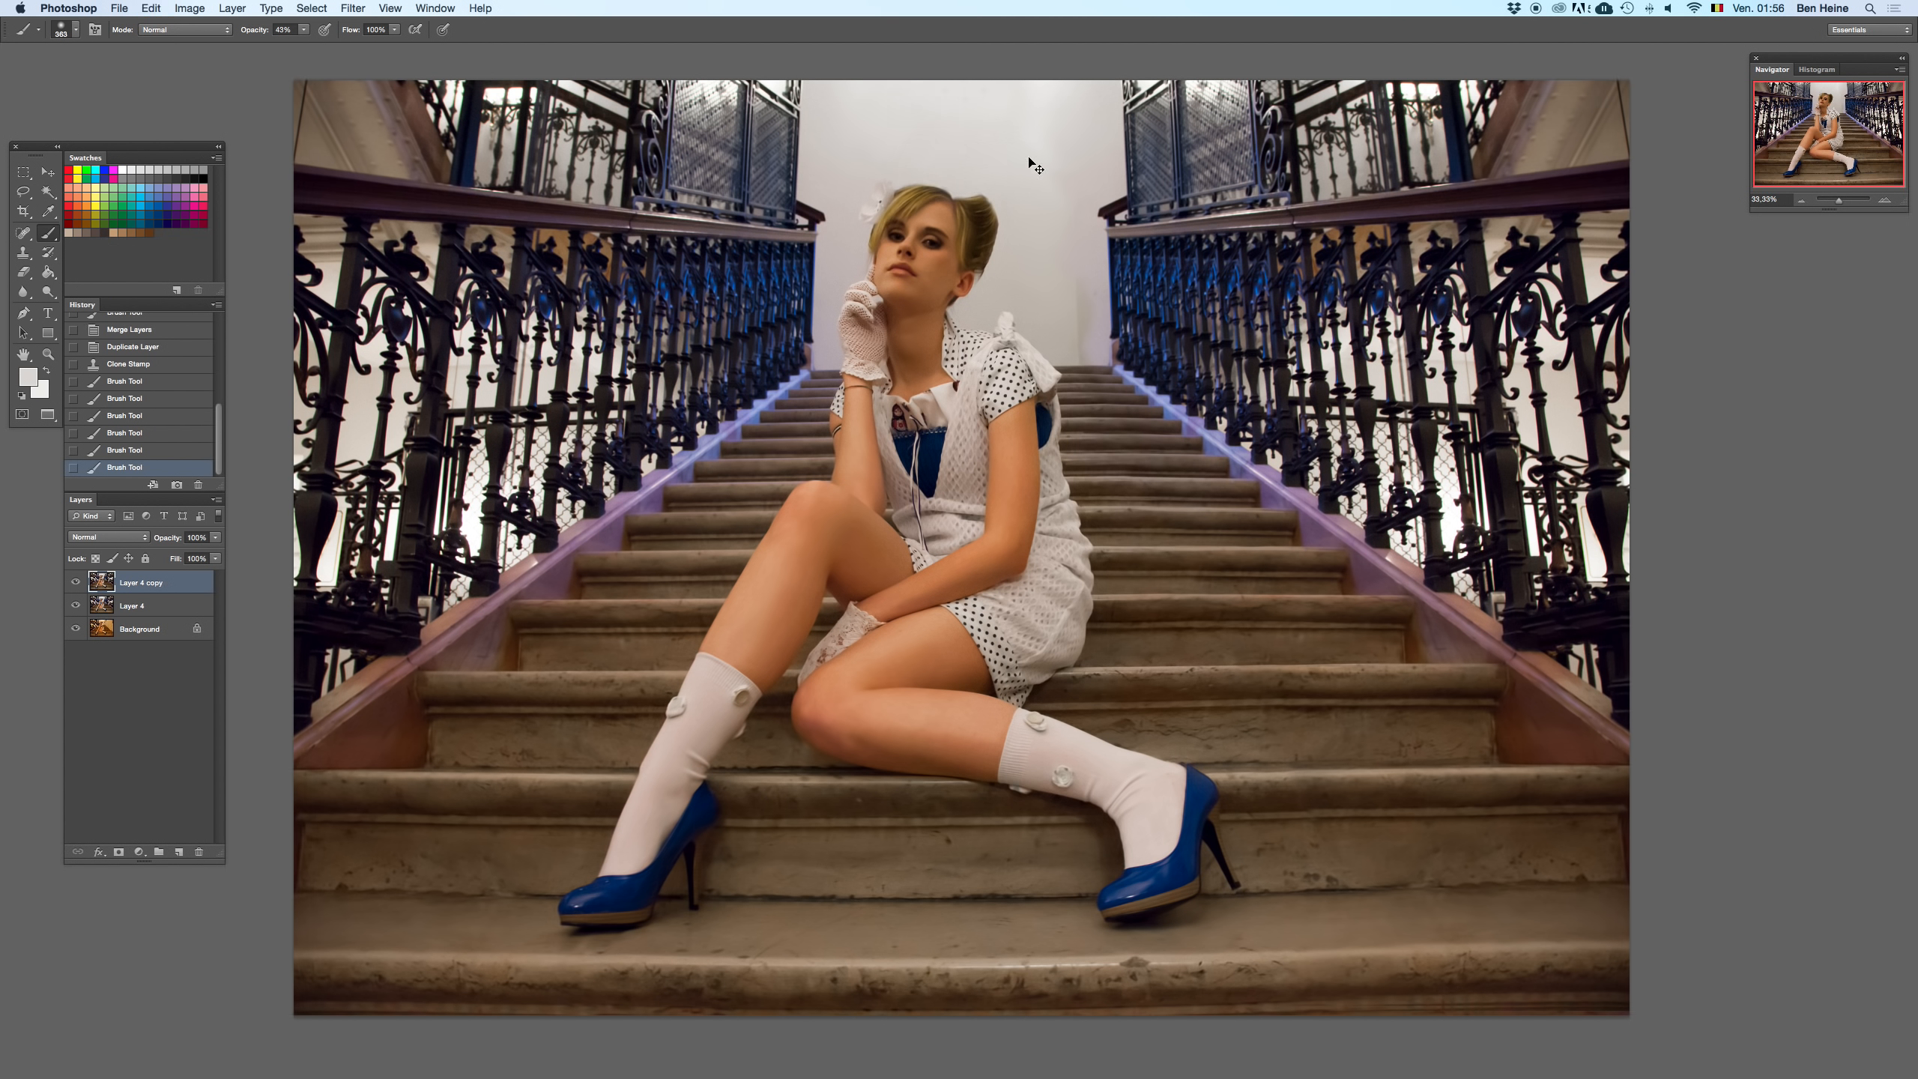
{"action": "right_click", "coordinate": [1030, 160]}
{"action": "mouse_move", "coordinate": [975, 105]}
{"action": "left_mouse_down"}
{"action": "mouse_move", "coordinate": [882, 129]}
{"action": "mouse_move", "coordinate": [871, 107]}
{"action": "left_mouse_up"}
{"action": "key", "text": "super+z"}
{"action": "key", "text": "super+z"}
{"action": "left_click", "coordinate": [1043, 166]}
{"action": "key", "text": "super+z"}
- Sample a grey from the lower wall and paint out the vertical crease between the woman and the blue railing
{"action": "key", "text": "i"}
{"action": "left_click", "coordinate": [1022, 288]}
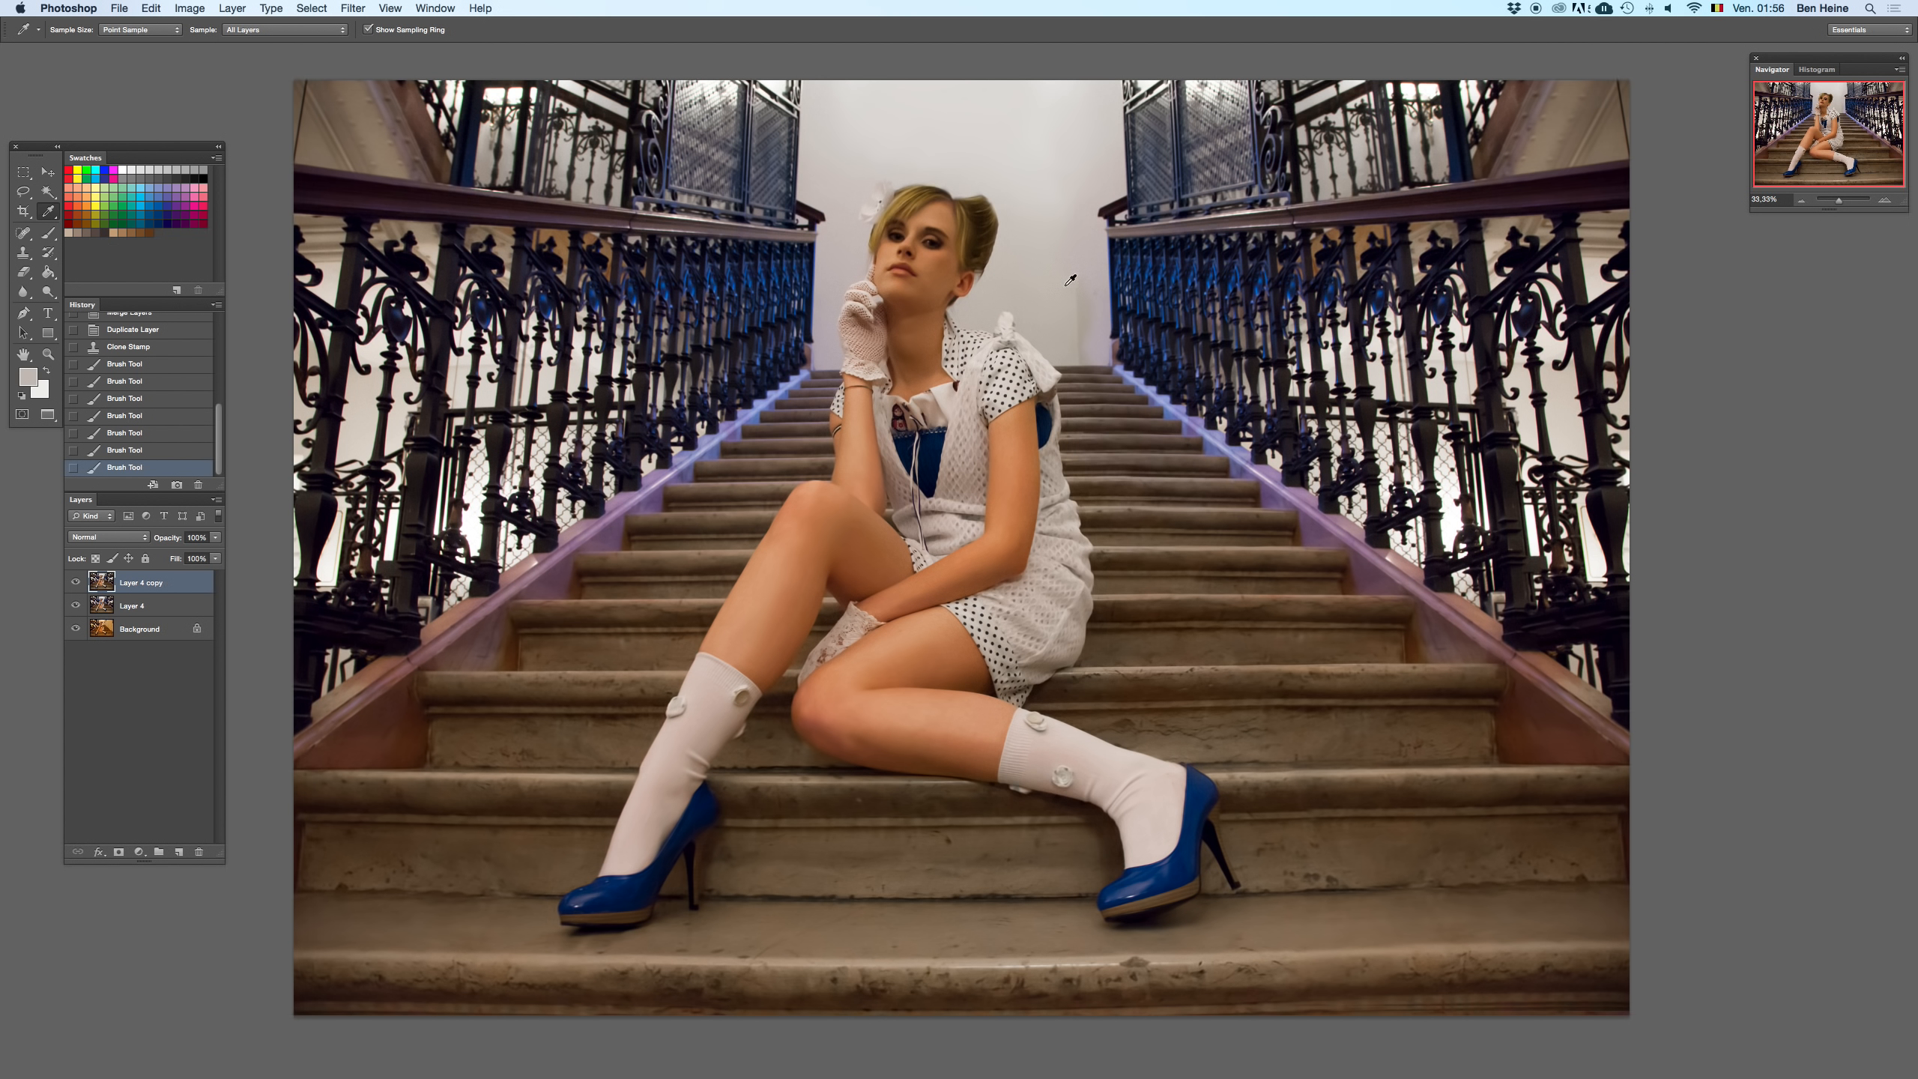
{"action": "left_click", "coordinate": [1885, 200]}
{"action": "key", "text": "b"}
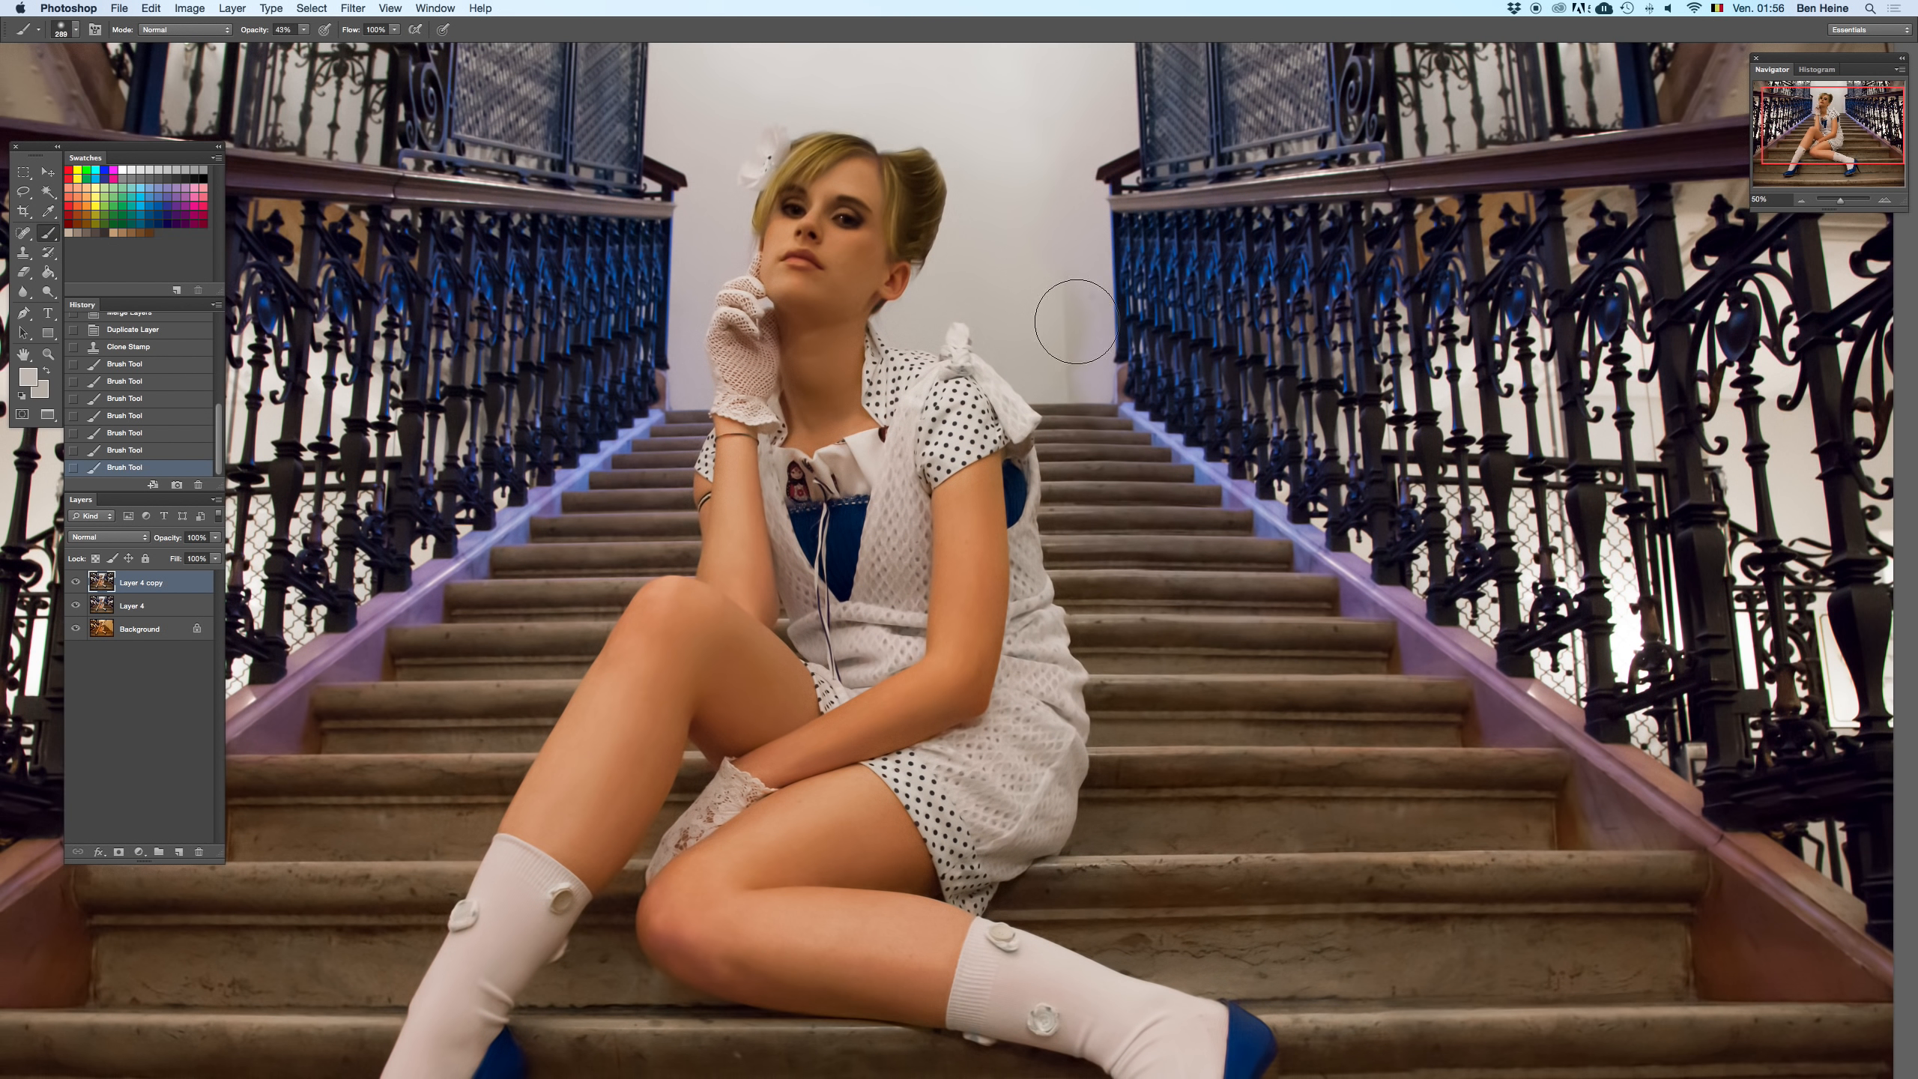
{"action": "left_click_drag", "start_coordinate": [1076, 322], "coordinate": [1087, 247]}
{"action": "key", "text": "super+z"}
{"action": "mouse_move", "coordinate": [1084, 360]}
{"action": "left_mouse_down"}
{"action": "mouse_move", "coordinate": [1056, 180]}
{"action": "mouse_move", "coordinate": [1046, 242]}
{"action": "mouse_move", "coordinate": [996, 308]}
{"action": "mouse_move", "coordinate": [1049, 137]}
{"action": "mouse_move", "coordinate": [1068, 180]}
{"action": "mouse_move", "coordinate": [1188, 103]}
{"action": "left_mouse_up"}
{"action": "key", "text": "x"}
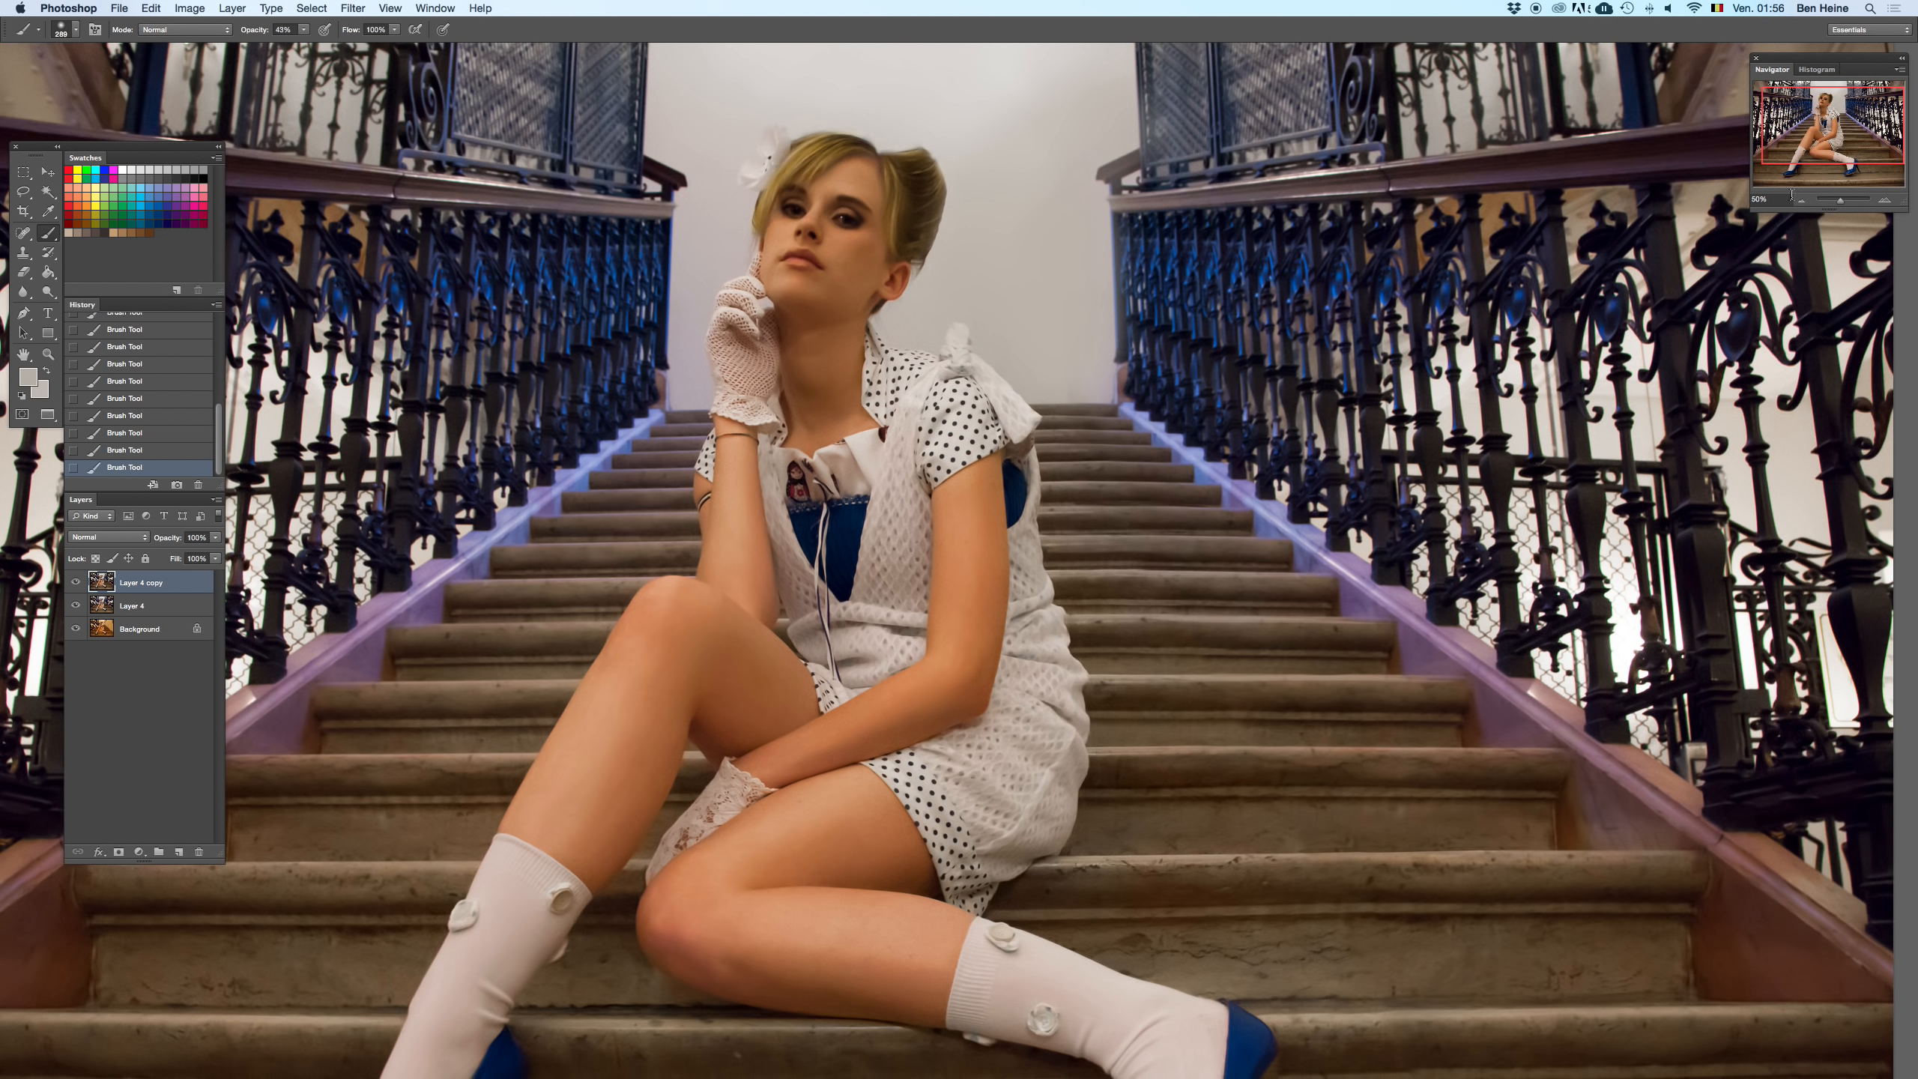
- Enlarge the brush, lower its opacity and softly darken the wall behind the woman with the sampled grey
{"action": "left_click", "coordinate": [1801, 200]}
{"action": "left_click", "coordinate": [1801, 200]}
{"action": "right_click", "coordinate": [1155, 333]}
{"action": "left_click_drag", "start_coordinate": [1241, 344], "coordinate": [1235, 344]}
{"action": "left_click", "coordinate": [1027, 274]}
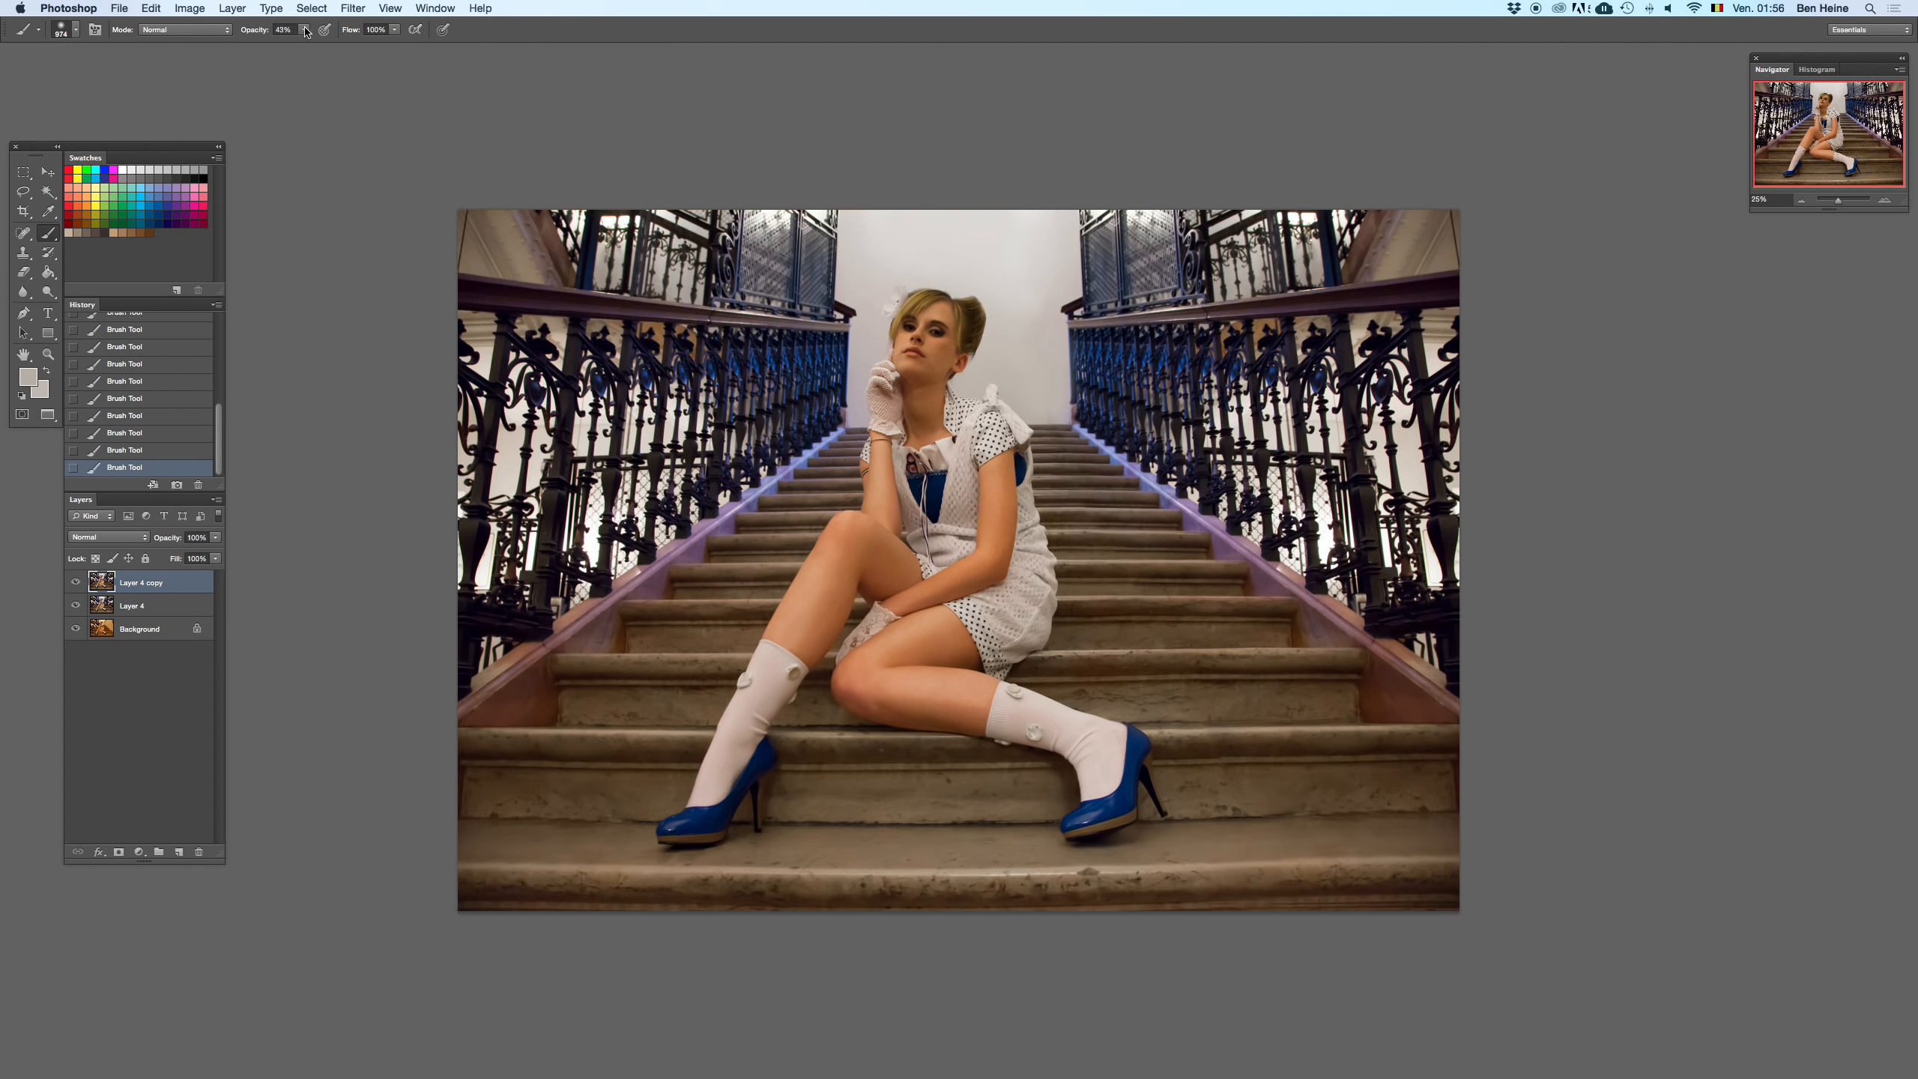
{"action": "mouse_move", "coordinate": [1035, 328]}
{"action": "left_mouse_down"}
{"action": "mouse_move", "coordinate": [1012, 238]}
{"action": "mouse_move", "coordinate": [882, 253]}
{"action": "mouse_move", "coordinate": [998, 255]}
{"action": "mouse_move", "coordinate": [1029, 304]}
{"action": "mouse_move", "coordinate": [997, 206]}
{"action": "mouse_move", "coordinate": [1029, 316]}
{"action": "left_mouse_up"}
{"action": "key", "text": "super+z"}
{"action": "key", "text": "x"}
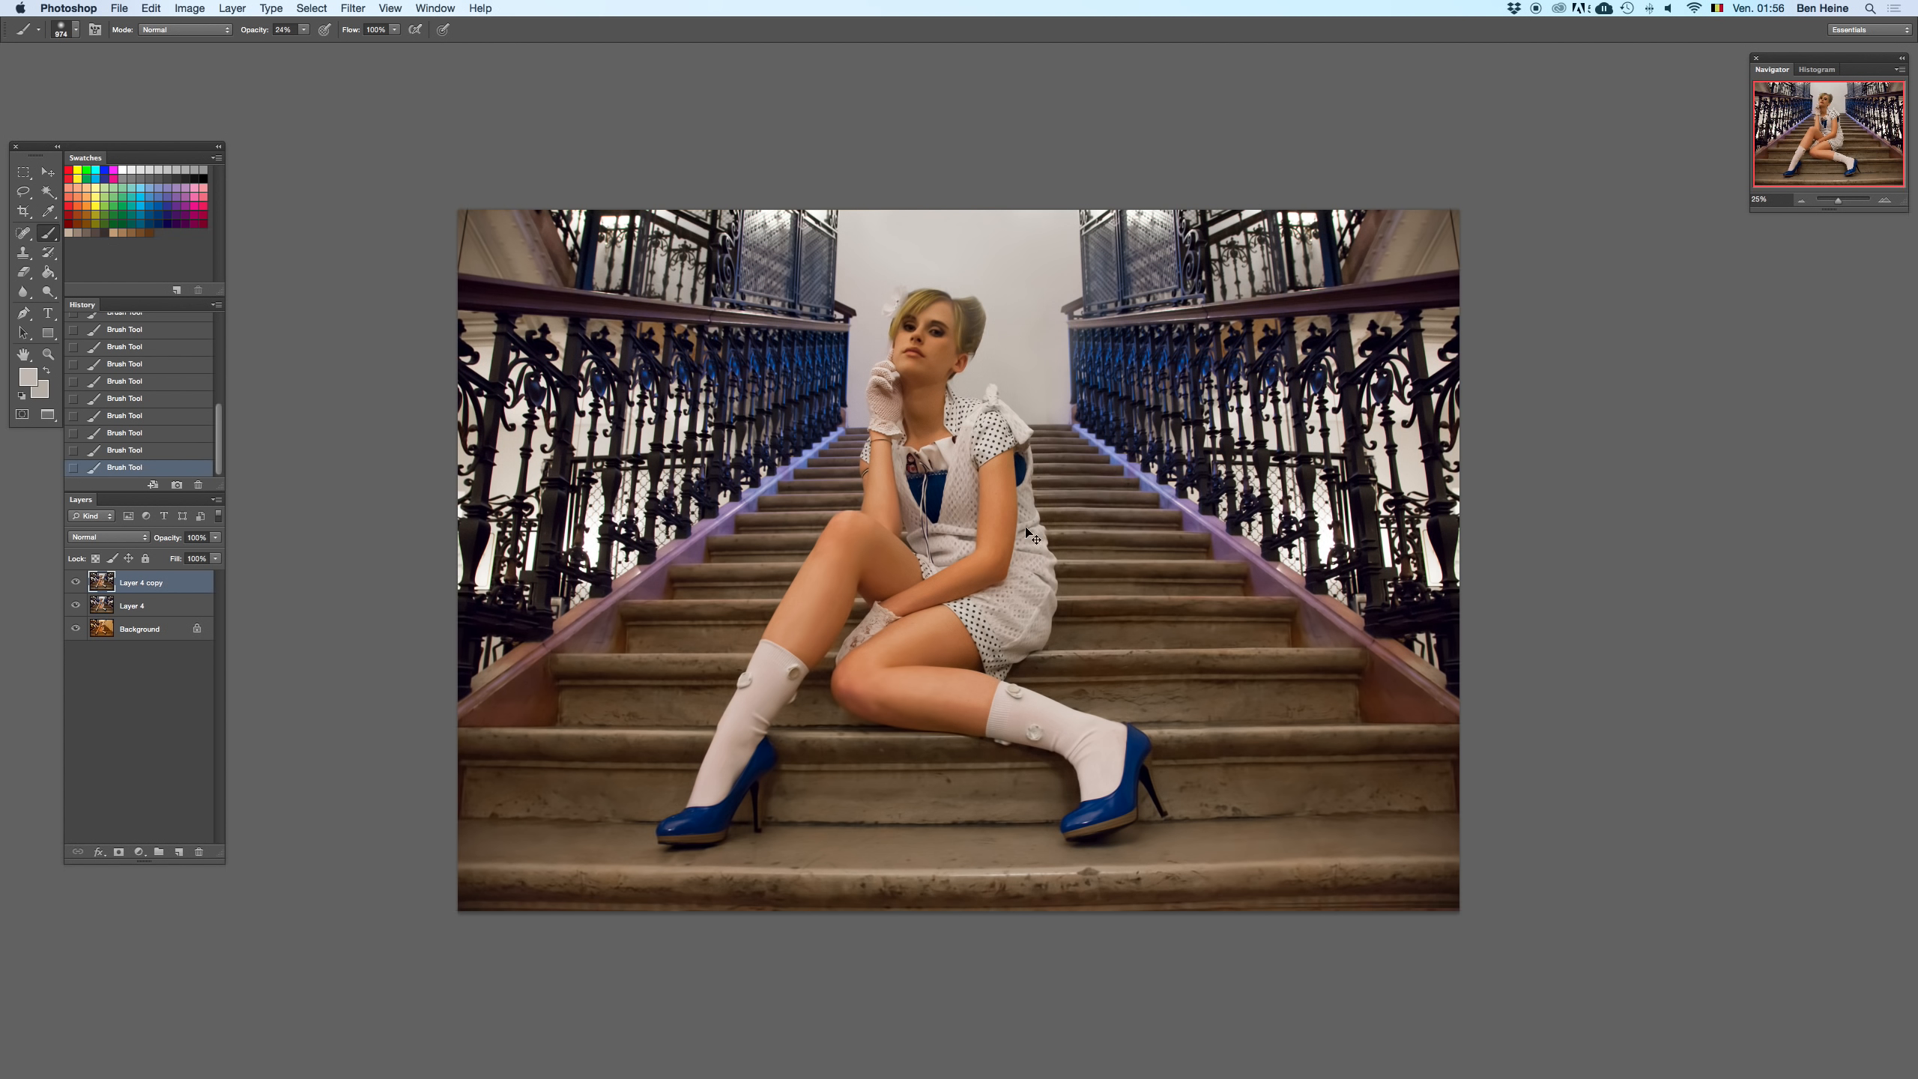
- Crop a narrow strip off the top of the photo
{"action": "left_click", "coordinate": [1801, 201]}
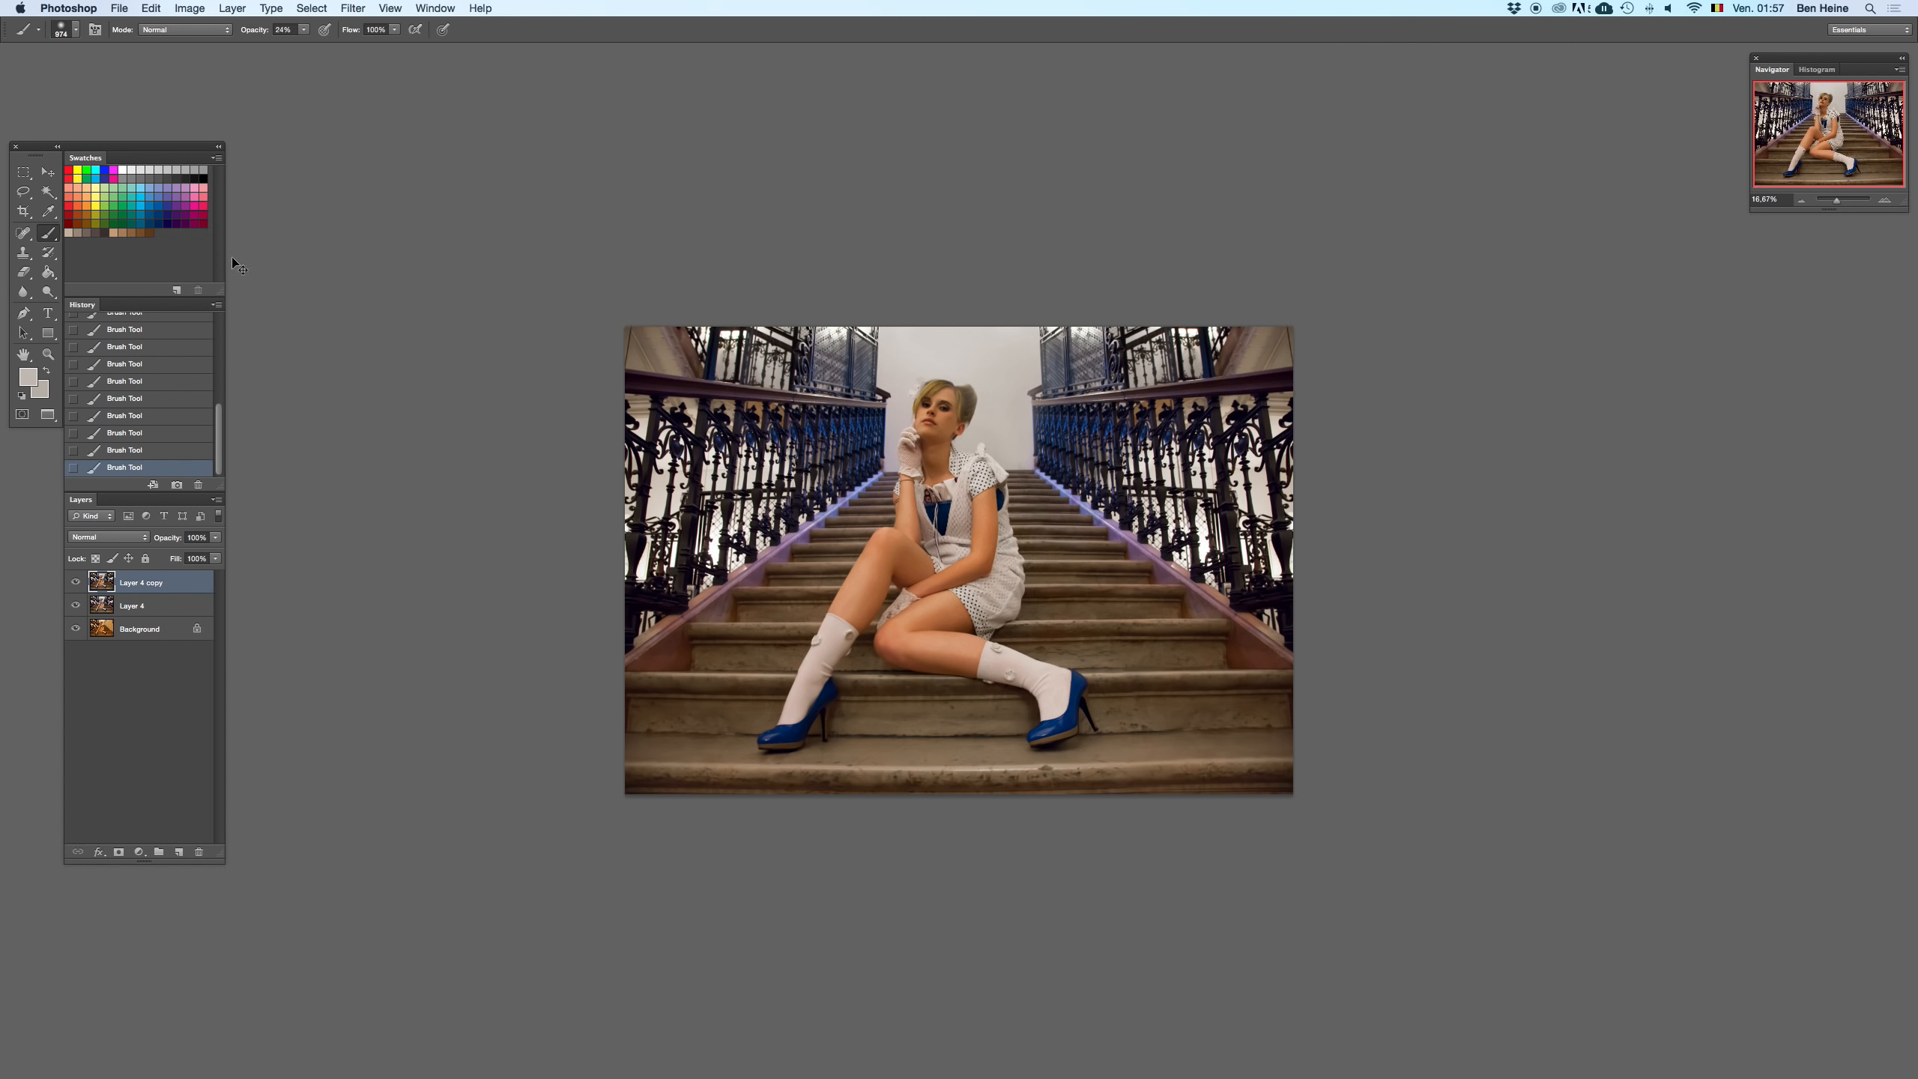
{"action": "left_click", "coordinate": [29, 208]}
{"action": "left_click_drag", "start_coordinate": [953, 320], "coordinate": [959, 330]}
{"action": "key", "text": "Return"}
{"action": "key", "text": "e"}
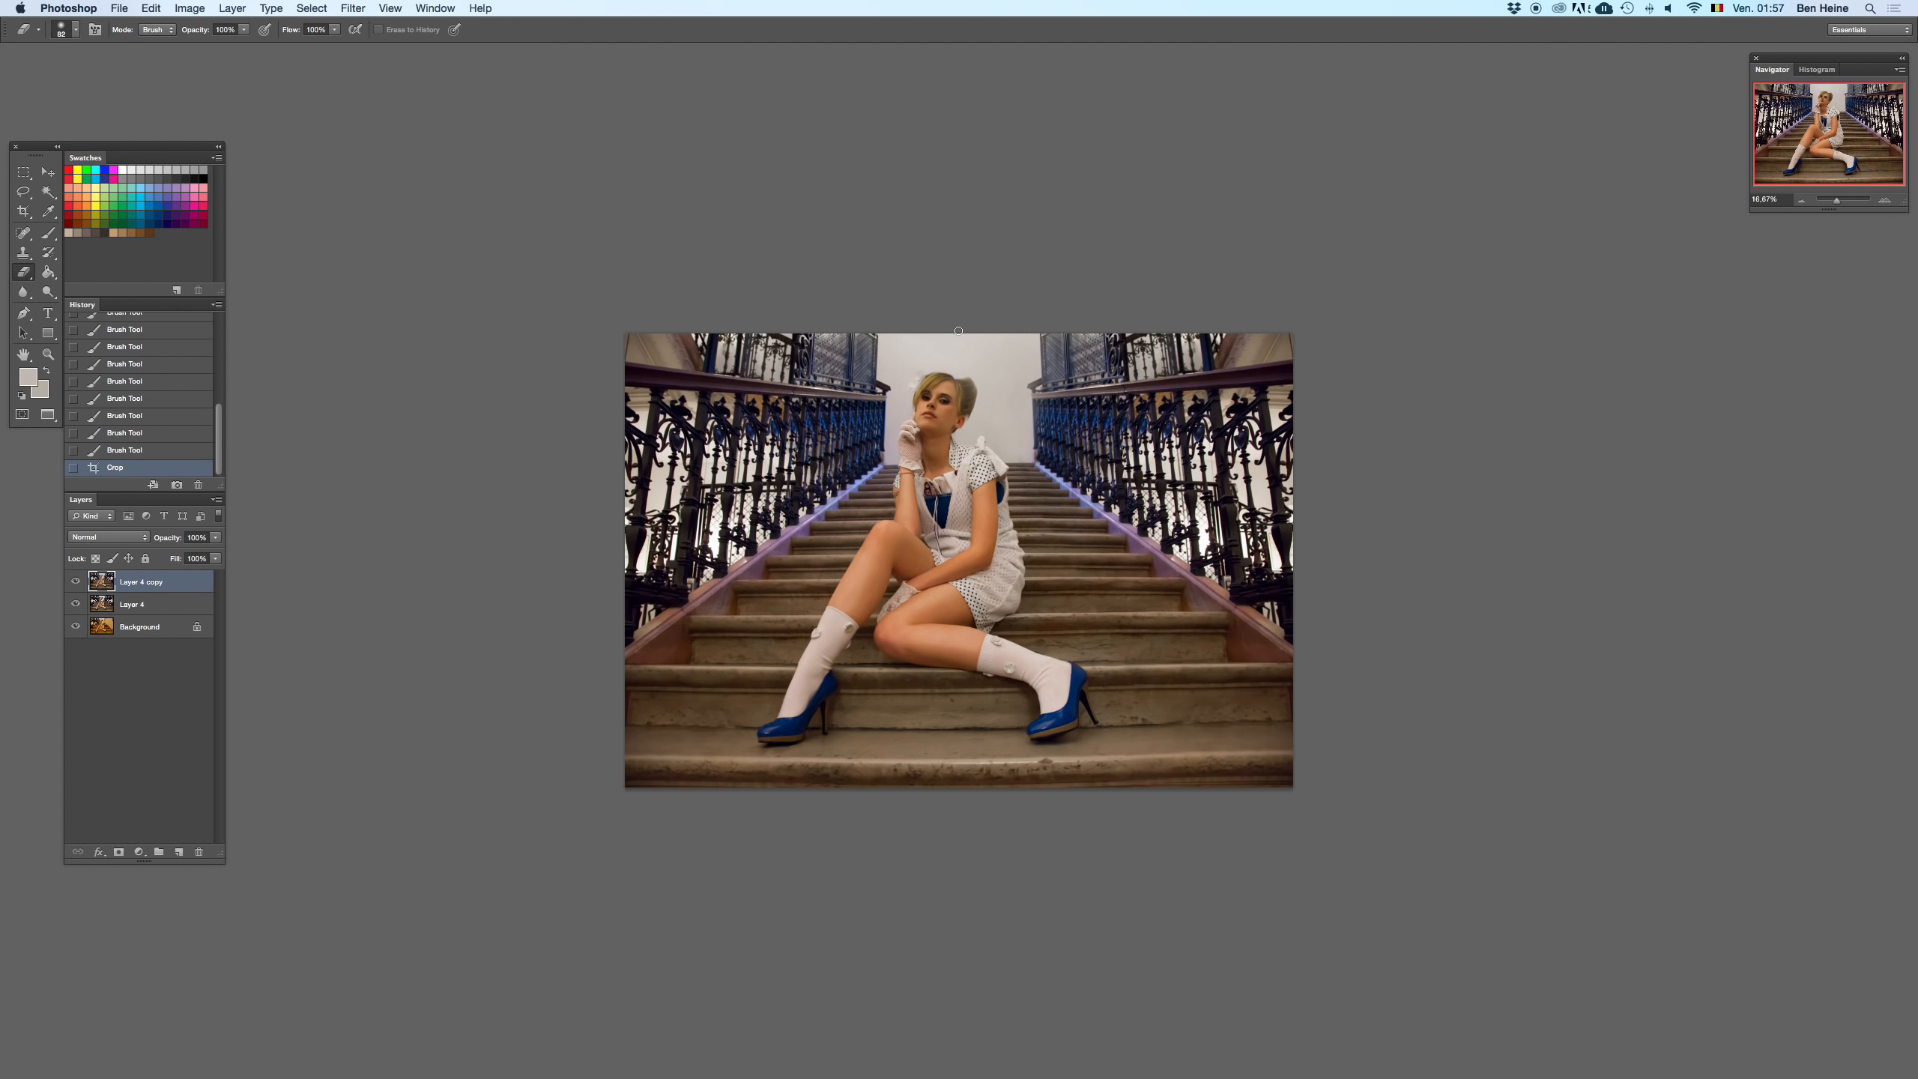
- Compare the photo before and after the crop at a reduced view size
{"action": "left_click", "coordinate": [1803, 200]}
{"action": "left_click", "coordinate": [1802, 200]}
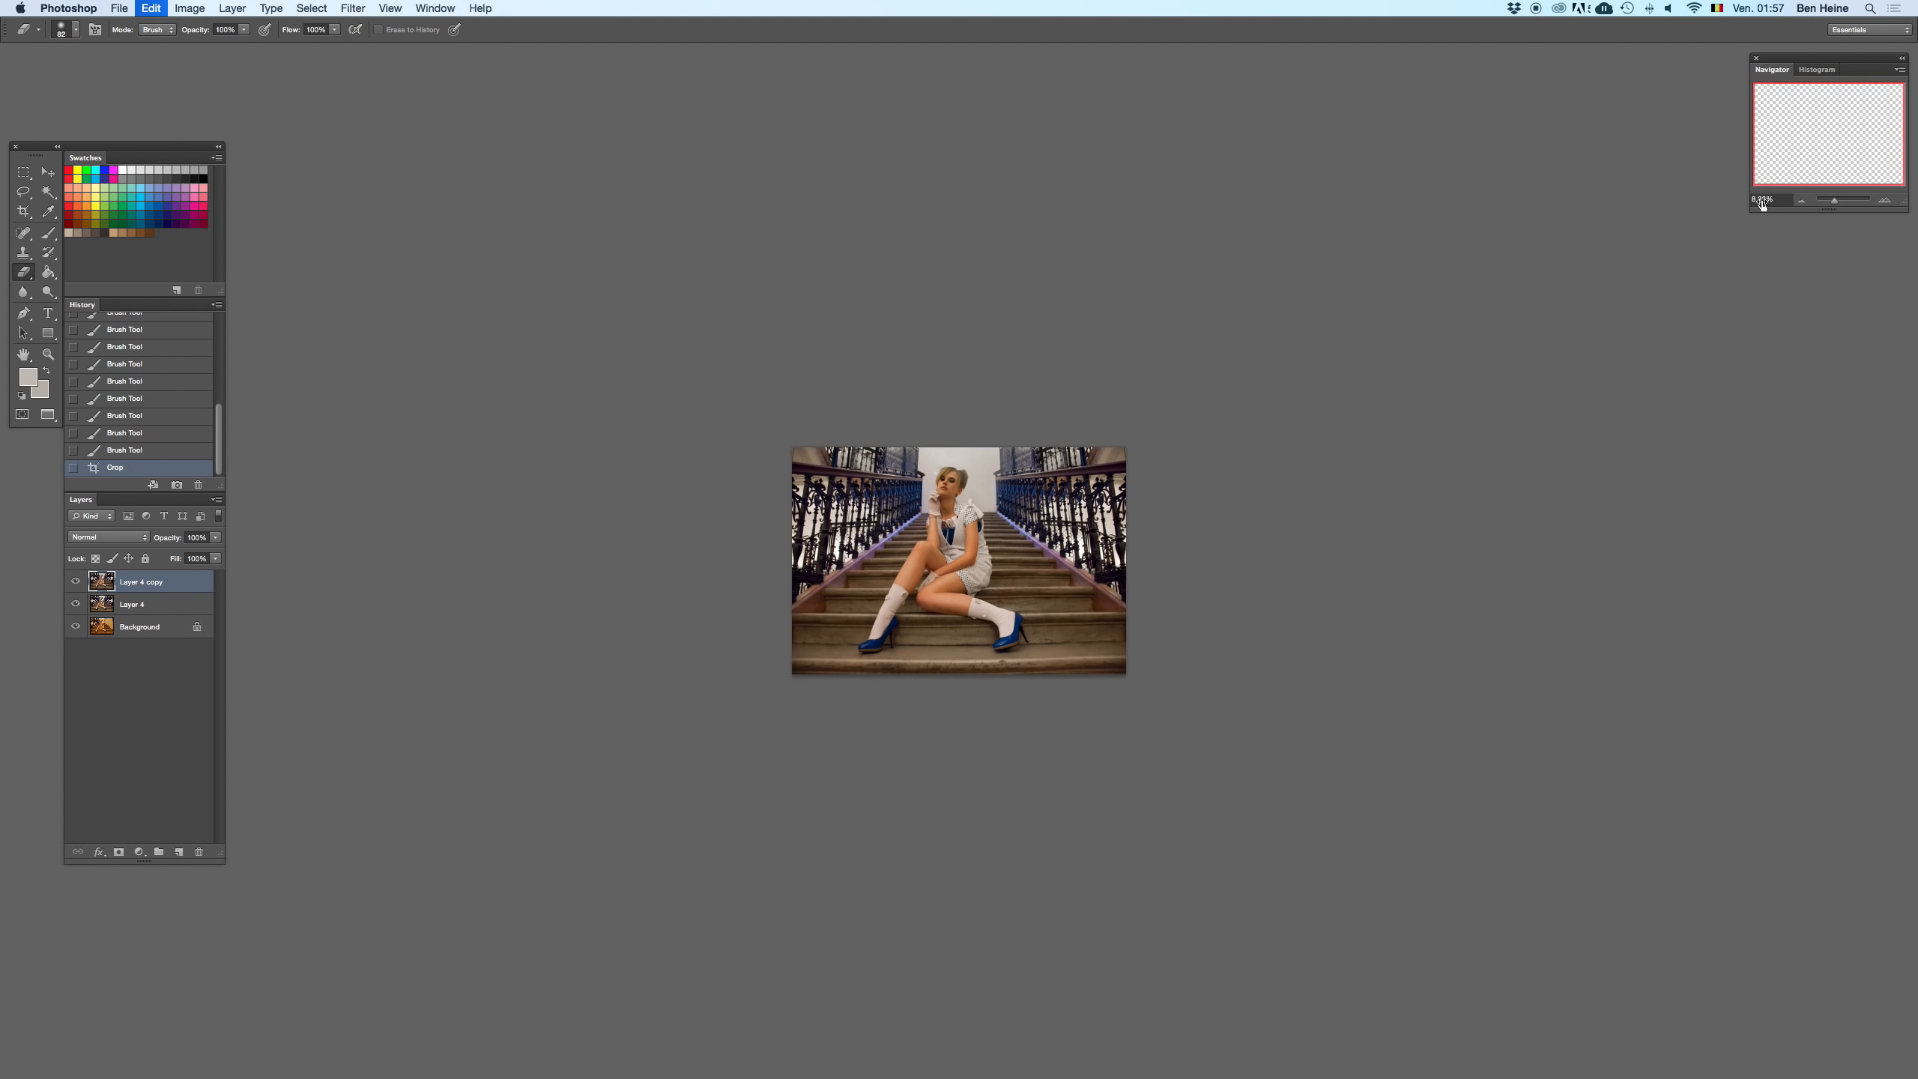
{"action": "key", "text": "super+z"}
{"action": "key", "text": "super+z"}
{"action": "key", "text": "super+z"}
{"action": "key", "text": "super+z"}
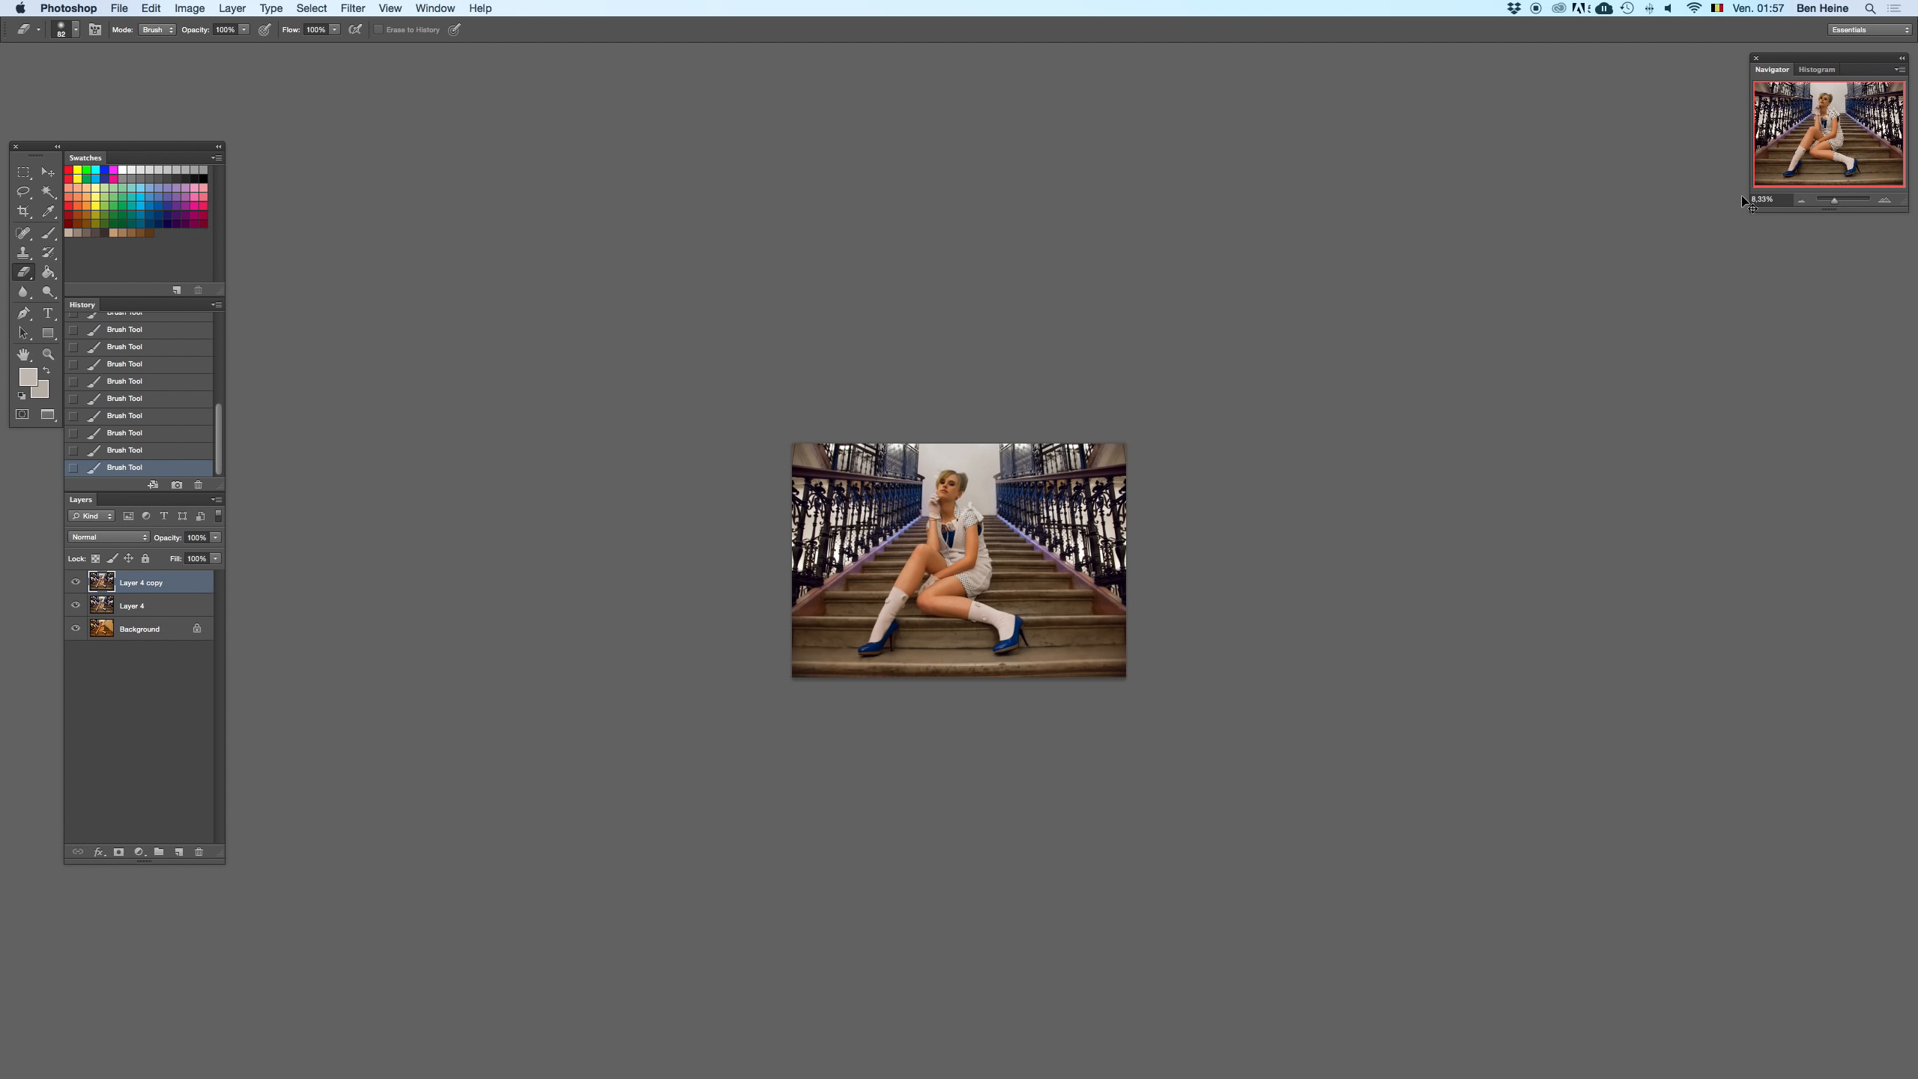
{"action": "key", "text": "super+z"}
{"action": "key", "text": "super+z"}
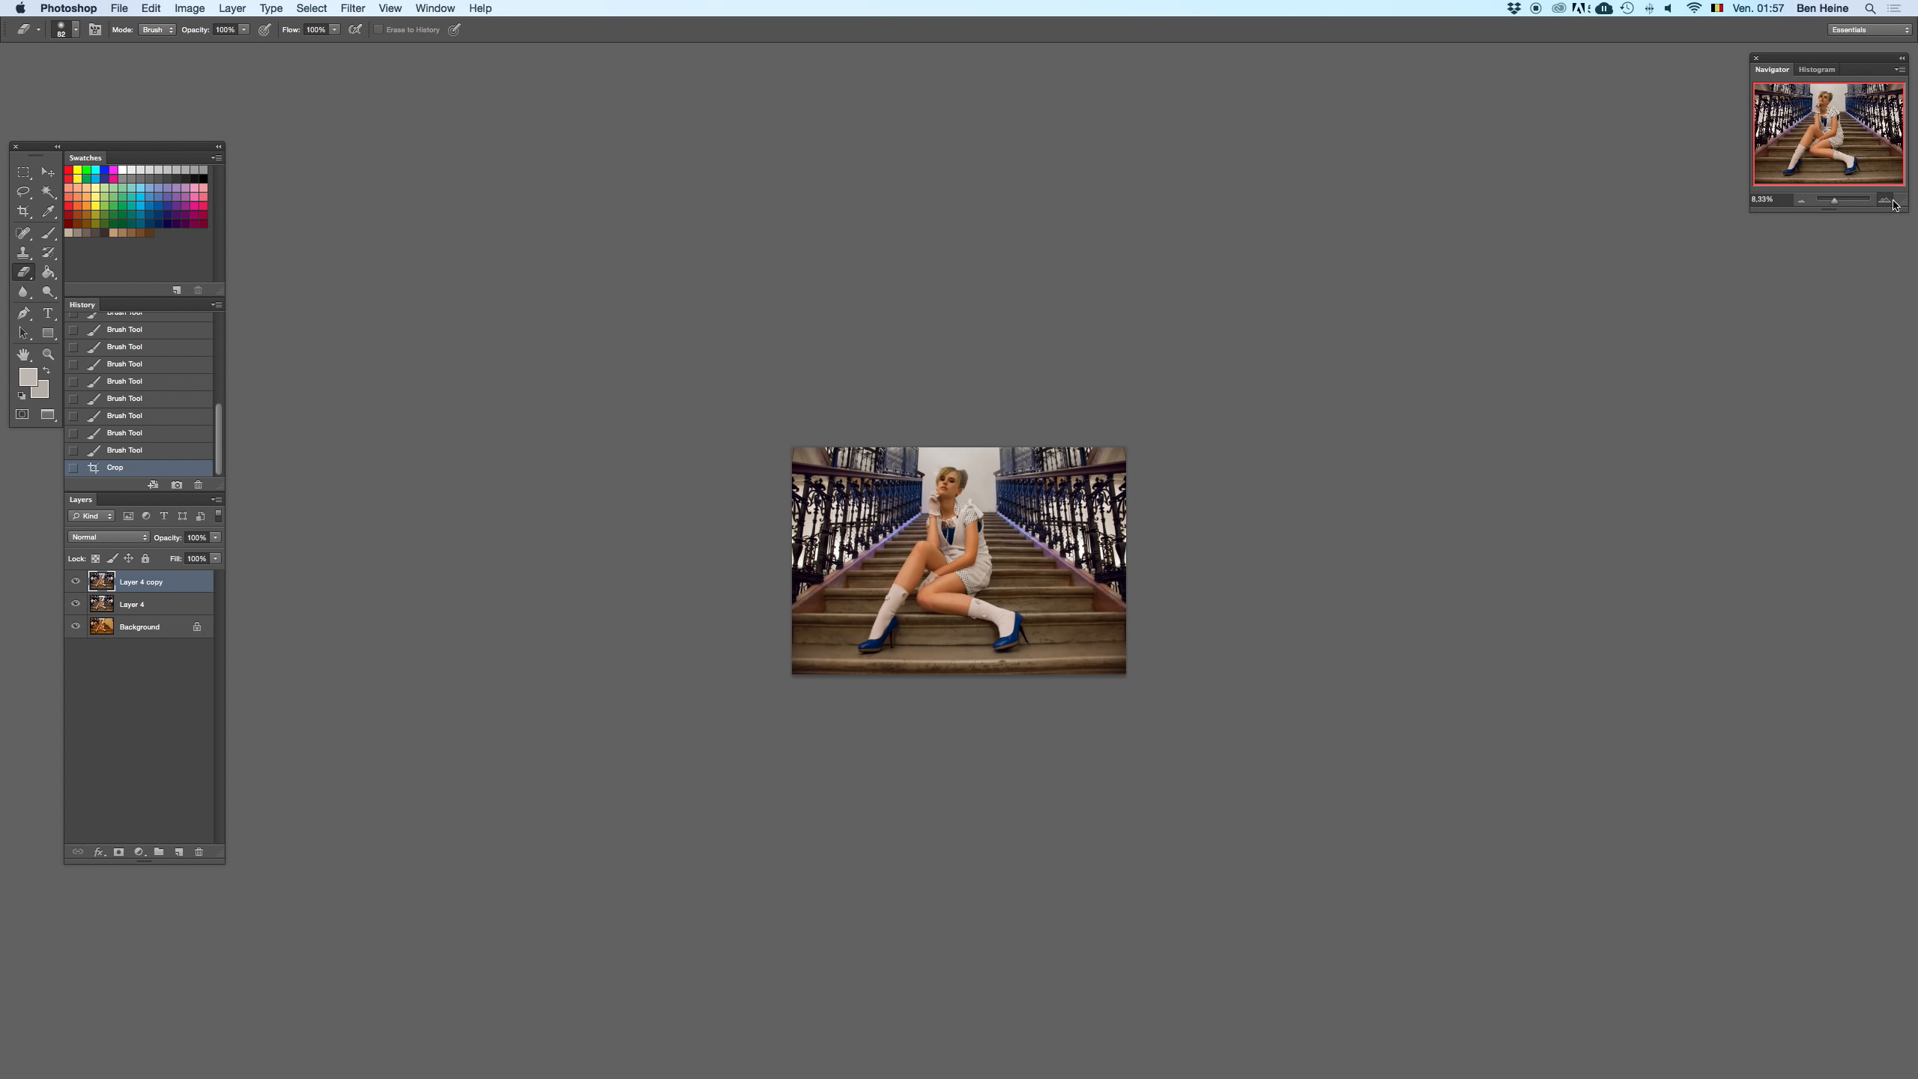
- Toggle the visibility of Layer 4 and Layer 4 copy to compare the retouched and original versions
{"action": "left_click", "coordinate": [172, 630]}
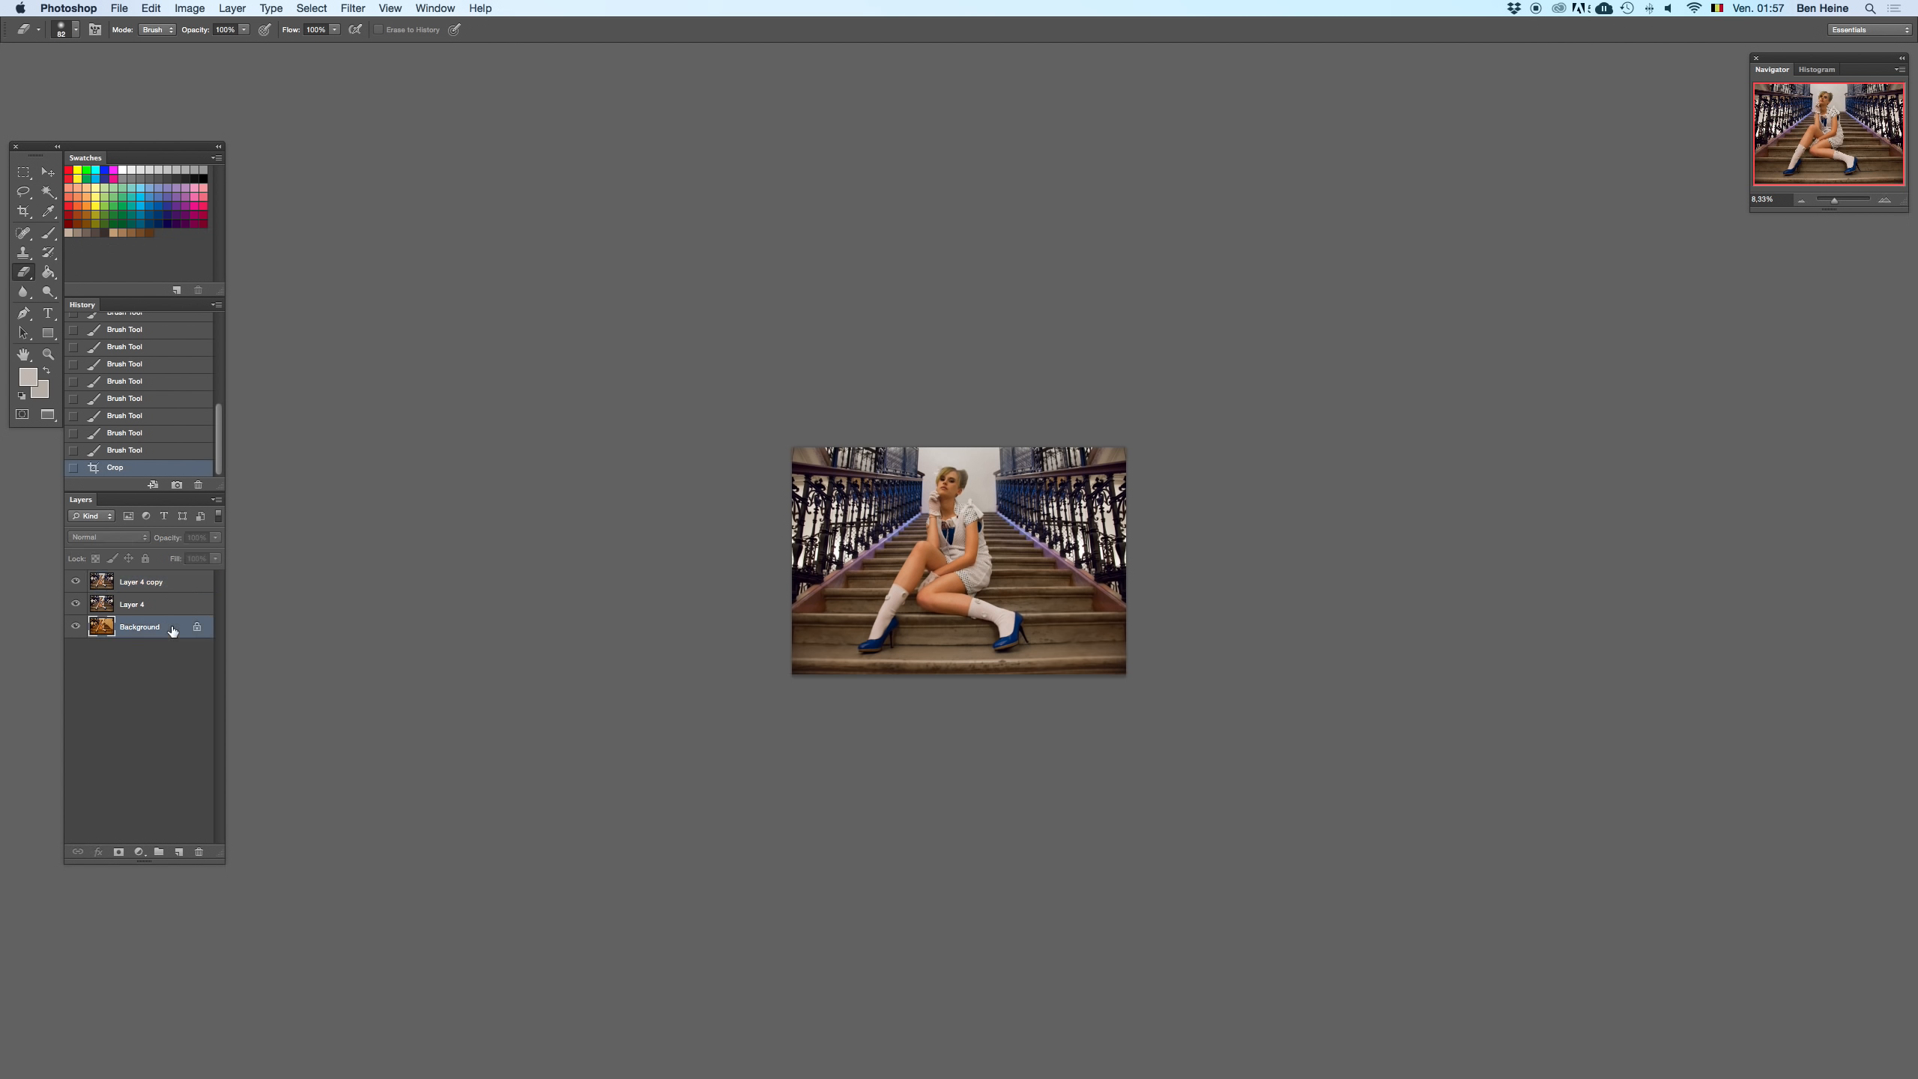
{"action": "left_click", "coordinate": [76, 603]}
{"action": "left_click", "coordinate": [79, 603]}
{"action": "left_click", "coordinate": [77, 582]}
{"action": "key", "text": "super+z"}
{"action": "key", "text": "super+z"}
{"action": "key", "text": "super+z"}
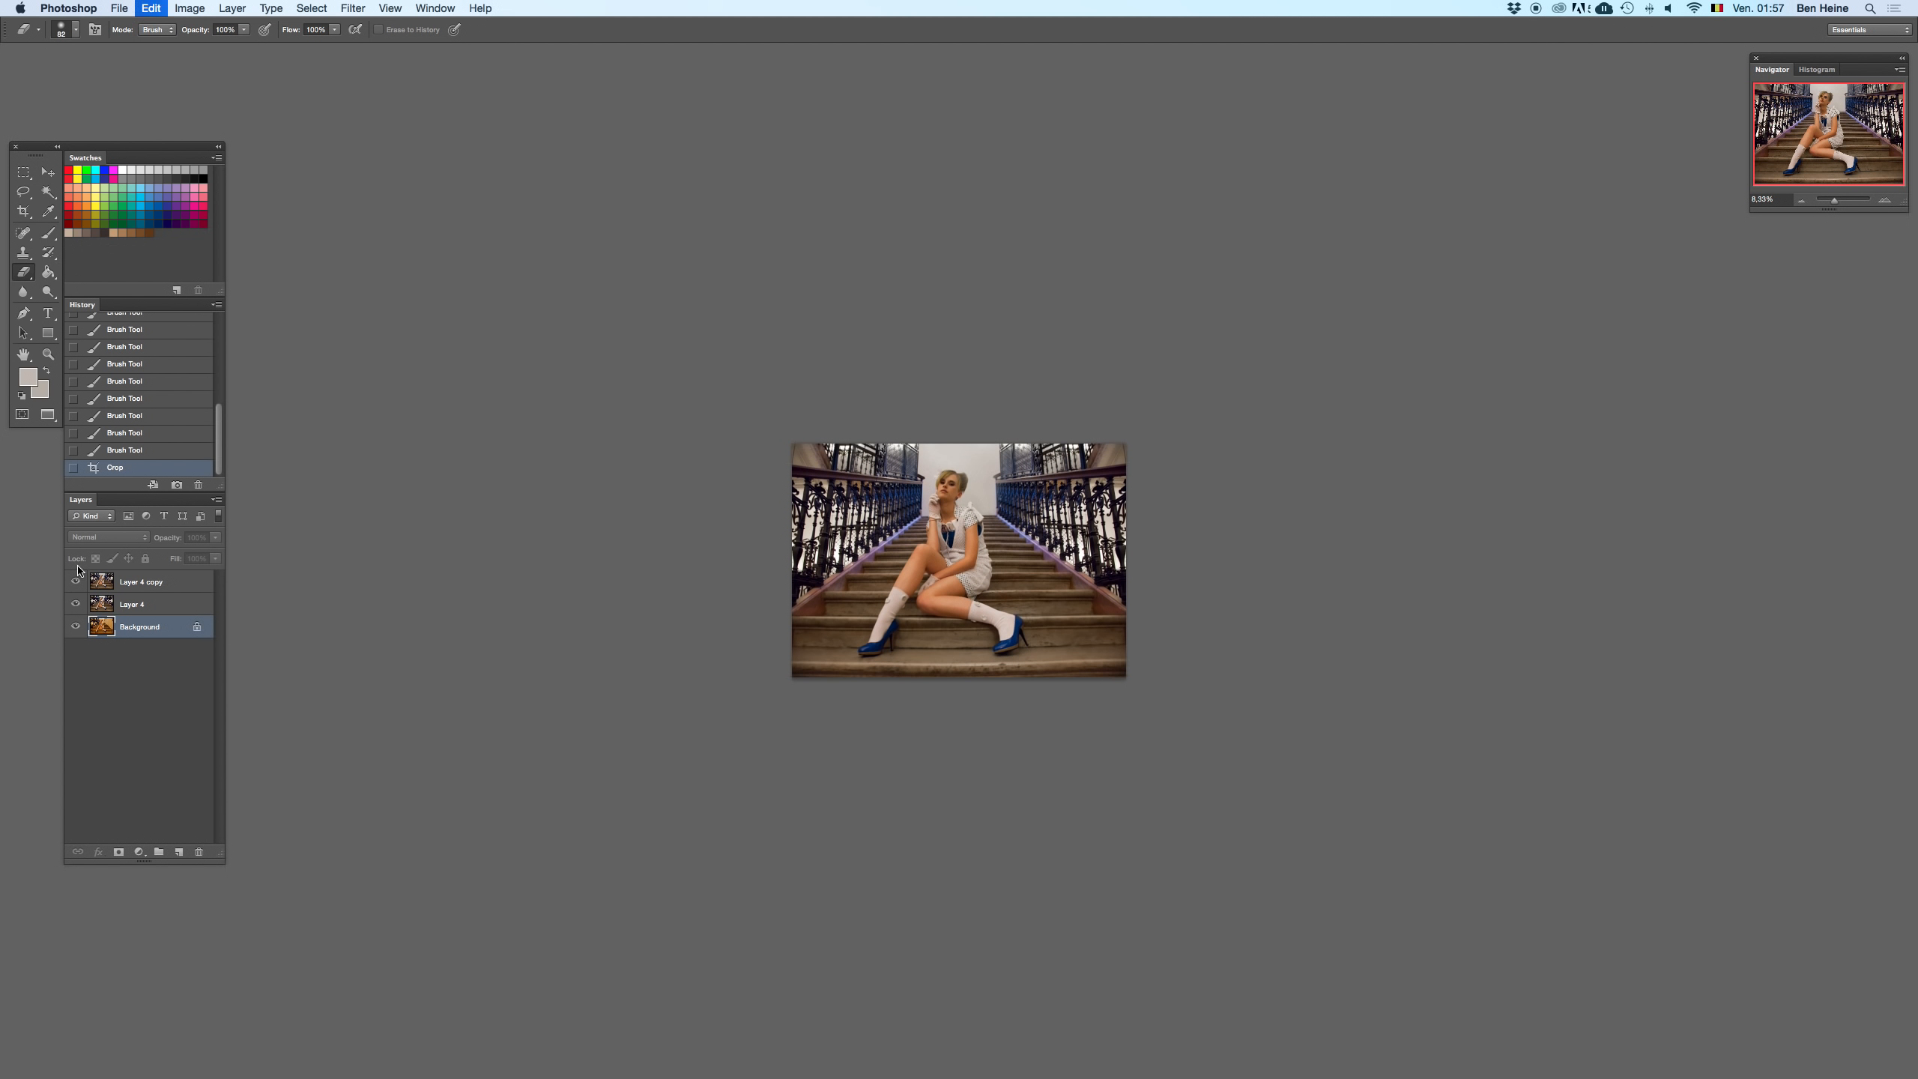
{"action": "key", "text": "super+z"}
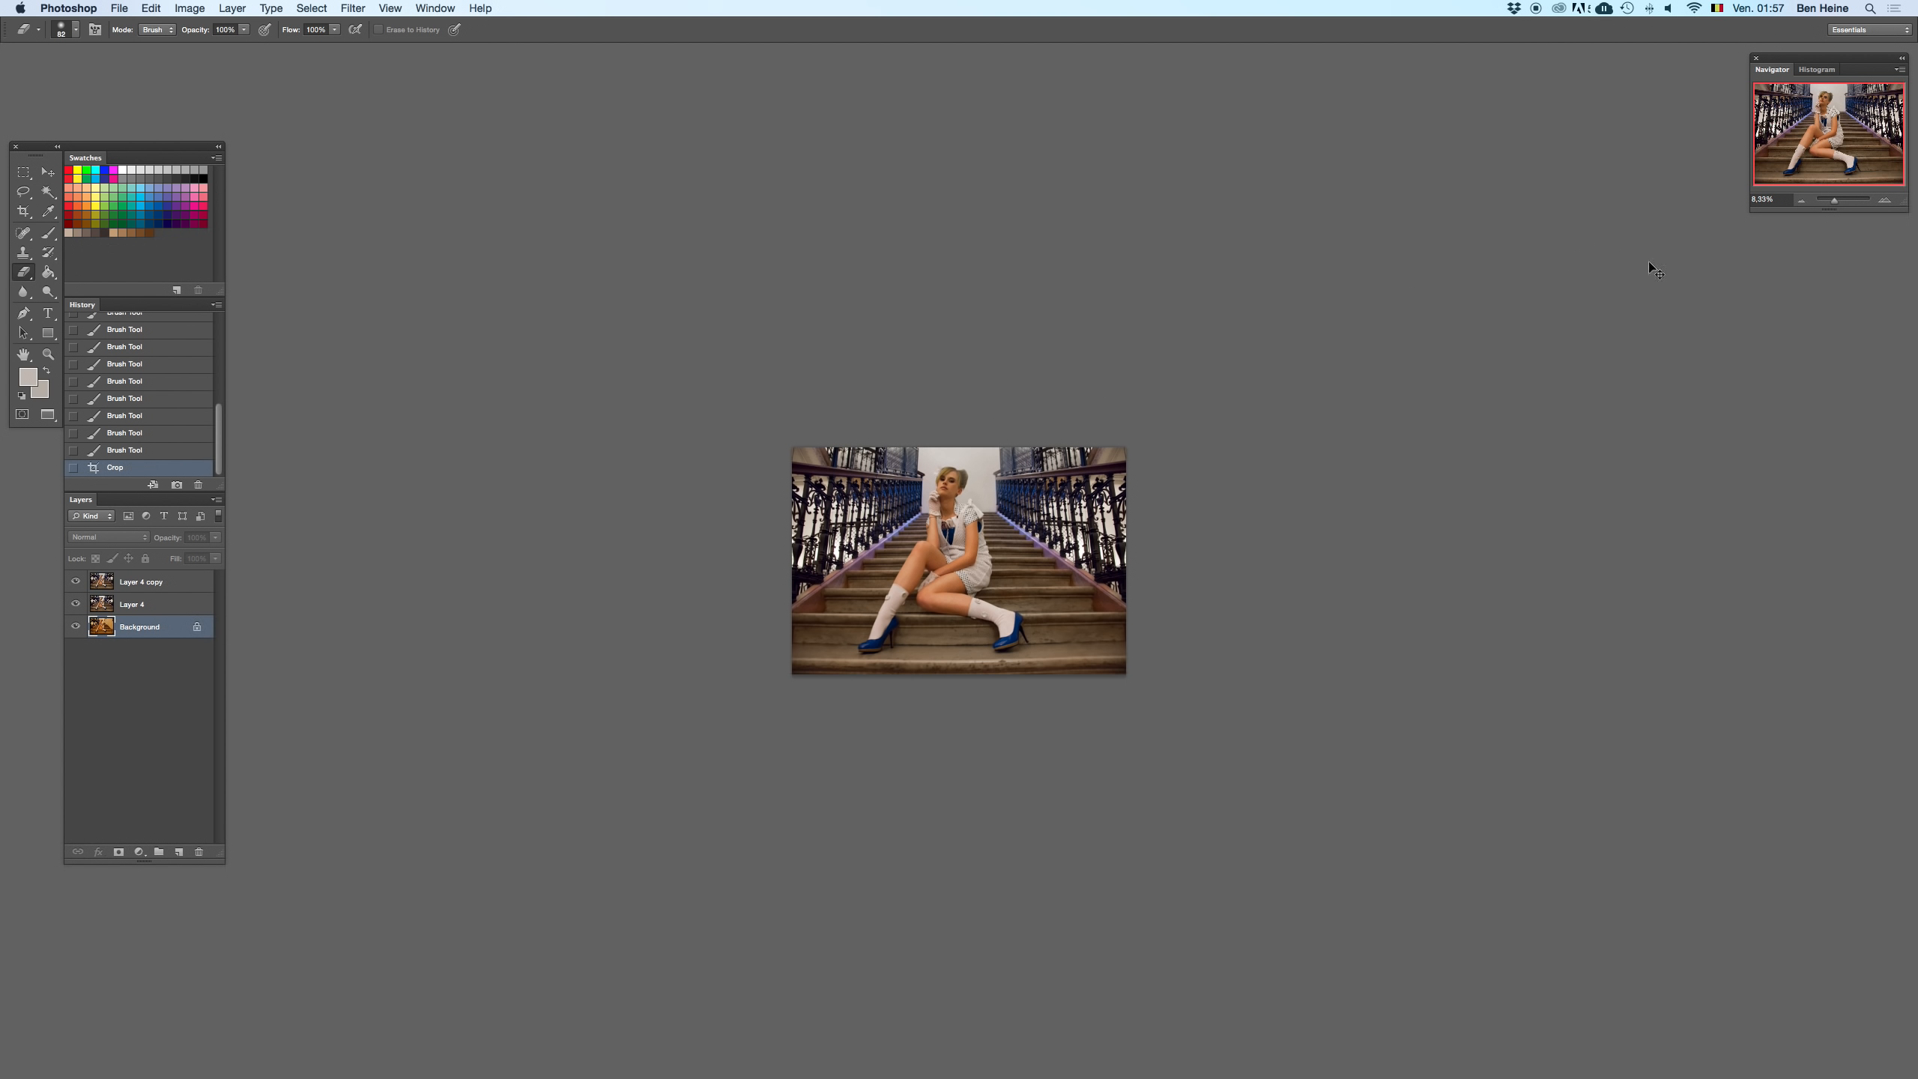
- Check the cropped composition against the uncropped one at a larger view size
{"action": "left_click", "coordinate": [1886, 201]}
{"action": "key", "text": "super+z"}
{"action": "key", "text": "super+z"}
{"action": "key", "text": "super+z"}
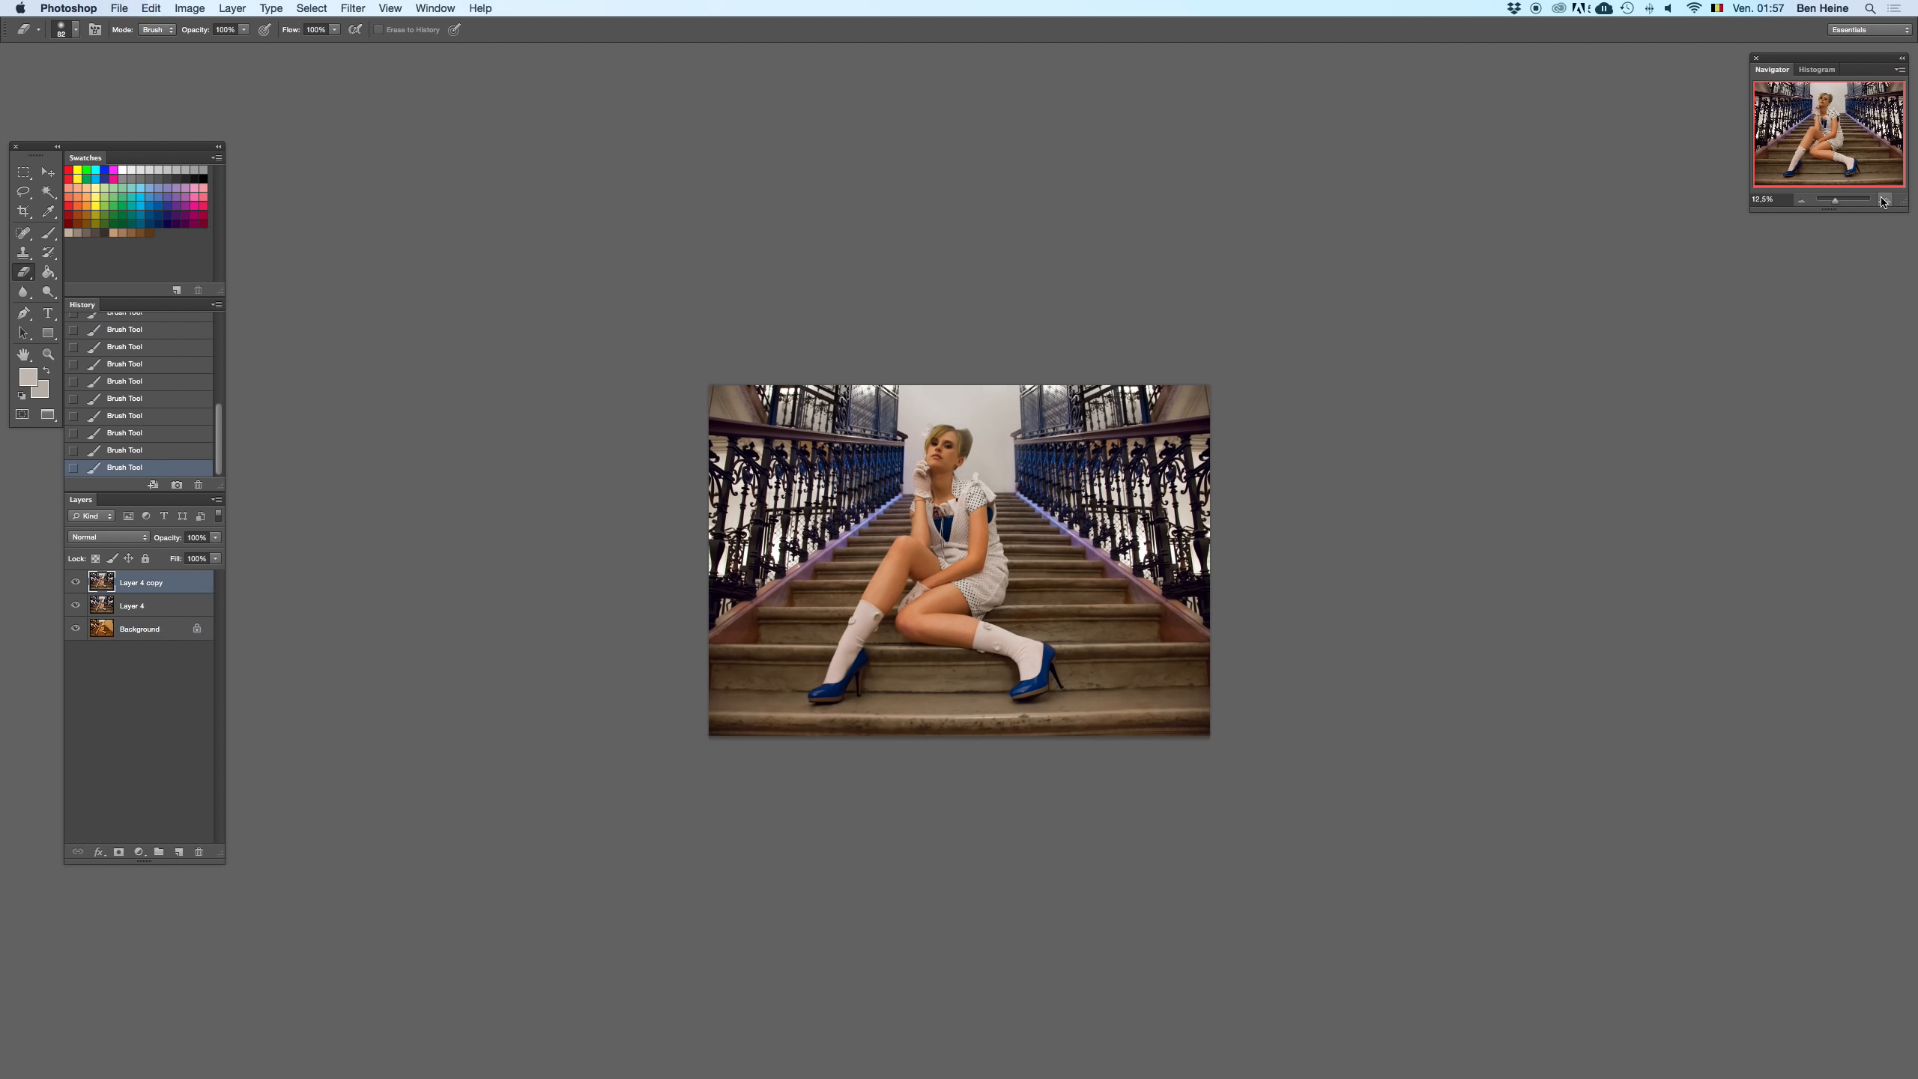
{"action": "left_click", "coordinate": [1885, 201]}
{"action": "key", "text": "super+z"}
{"action": "key", "text": "super+z"}
{"action": "key", "text": "super+z"}
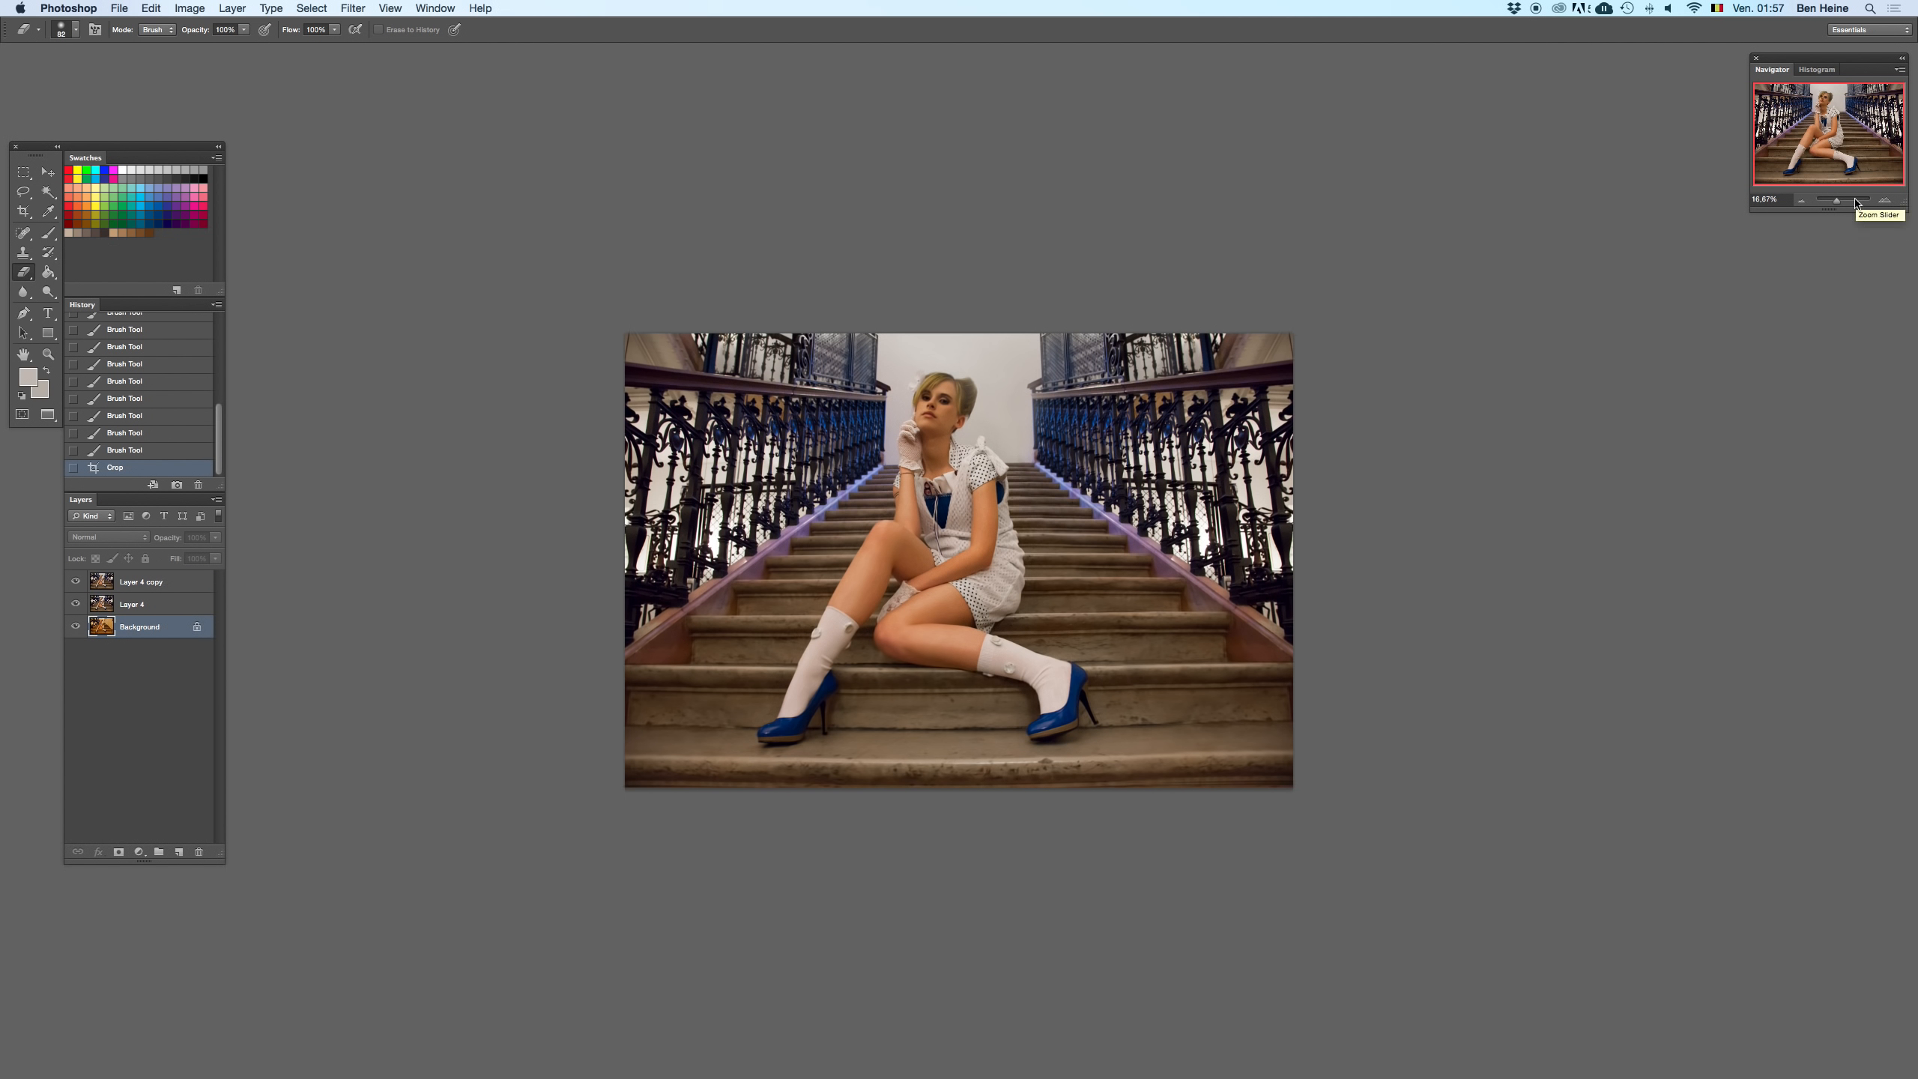
- Compare the cropped photo with its uncropped version at several view sizes
{"action": "key", "text": "super+z"}
{"action": "key", "text": "super+z"}
{"action": "left_click", "coordinate": [1884, 201]}
{"action": "left_click", "coordinate": [1884, 201]}
{"action": "left_click", "coordinate": [1884, 201]}
{"action": "key", "text": "super+z"}
{"action": "left_click_drag", "start_coordinate": [1854, 198], "coordinate": [1849, 205]}
{"action": "key", "text": "super+z"}
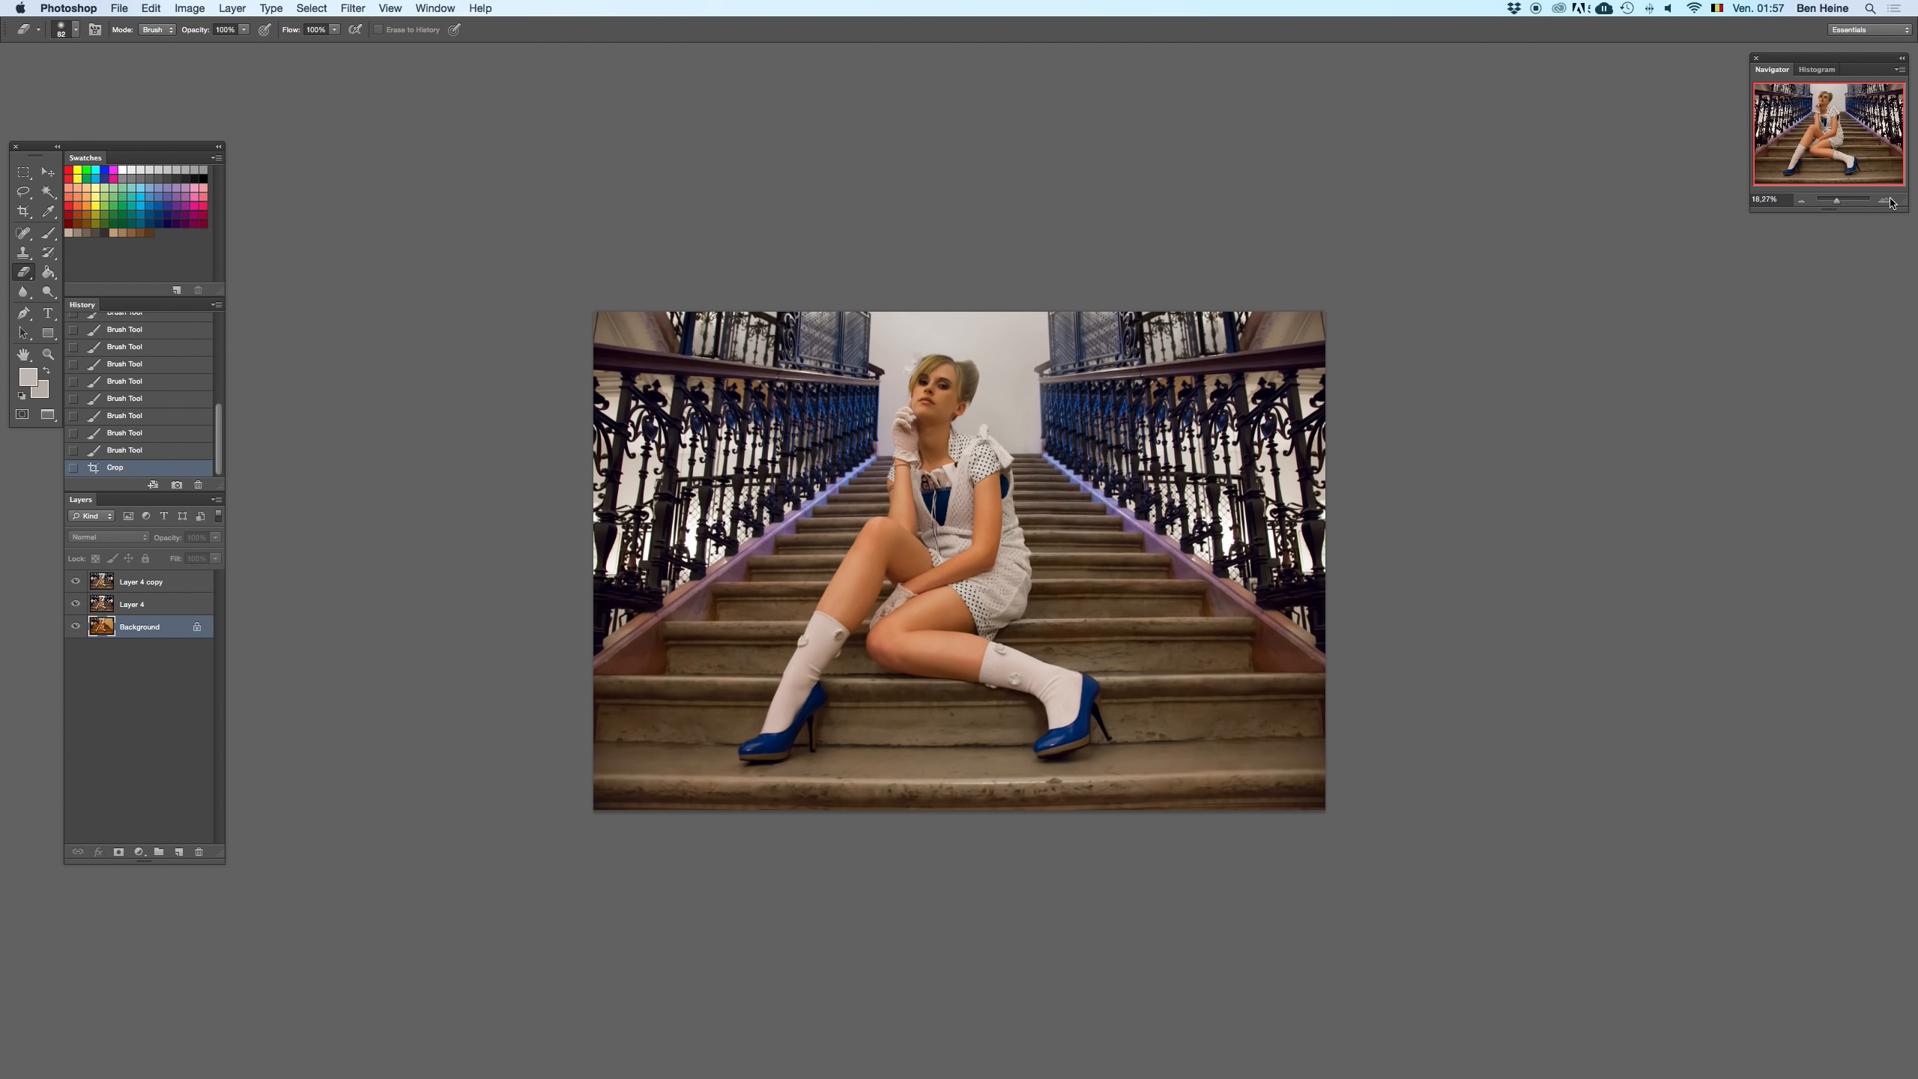
- Enlarge the soft eraser and make Layer 4 copy the active layer for retouching around the woman's head
{"action": "key", "text": "super+plus"}
{"action": "key", "text": "super+plus"}
{"action": "key", "text": "super+plus"}
{"action": "key", "text": "super+plus"}
{"action": "left_click_drag", "start_coordinate": [913, 71], "coordinate": [872, 514]}
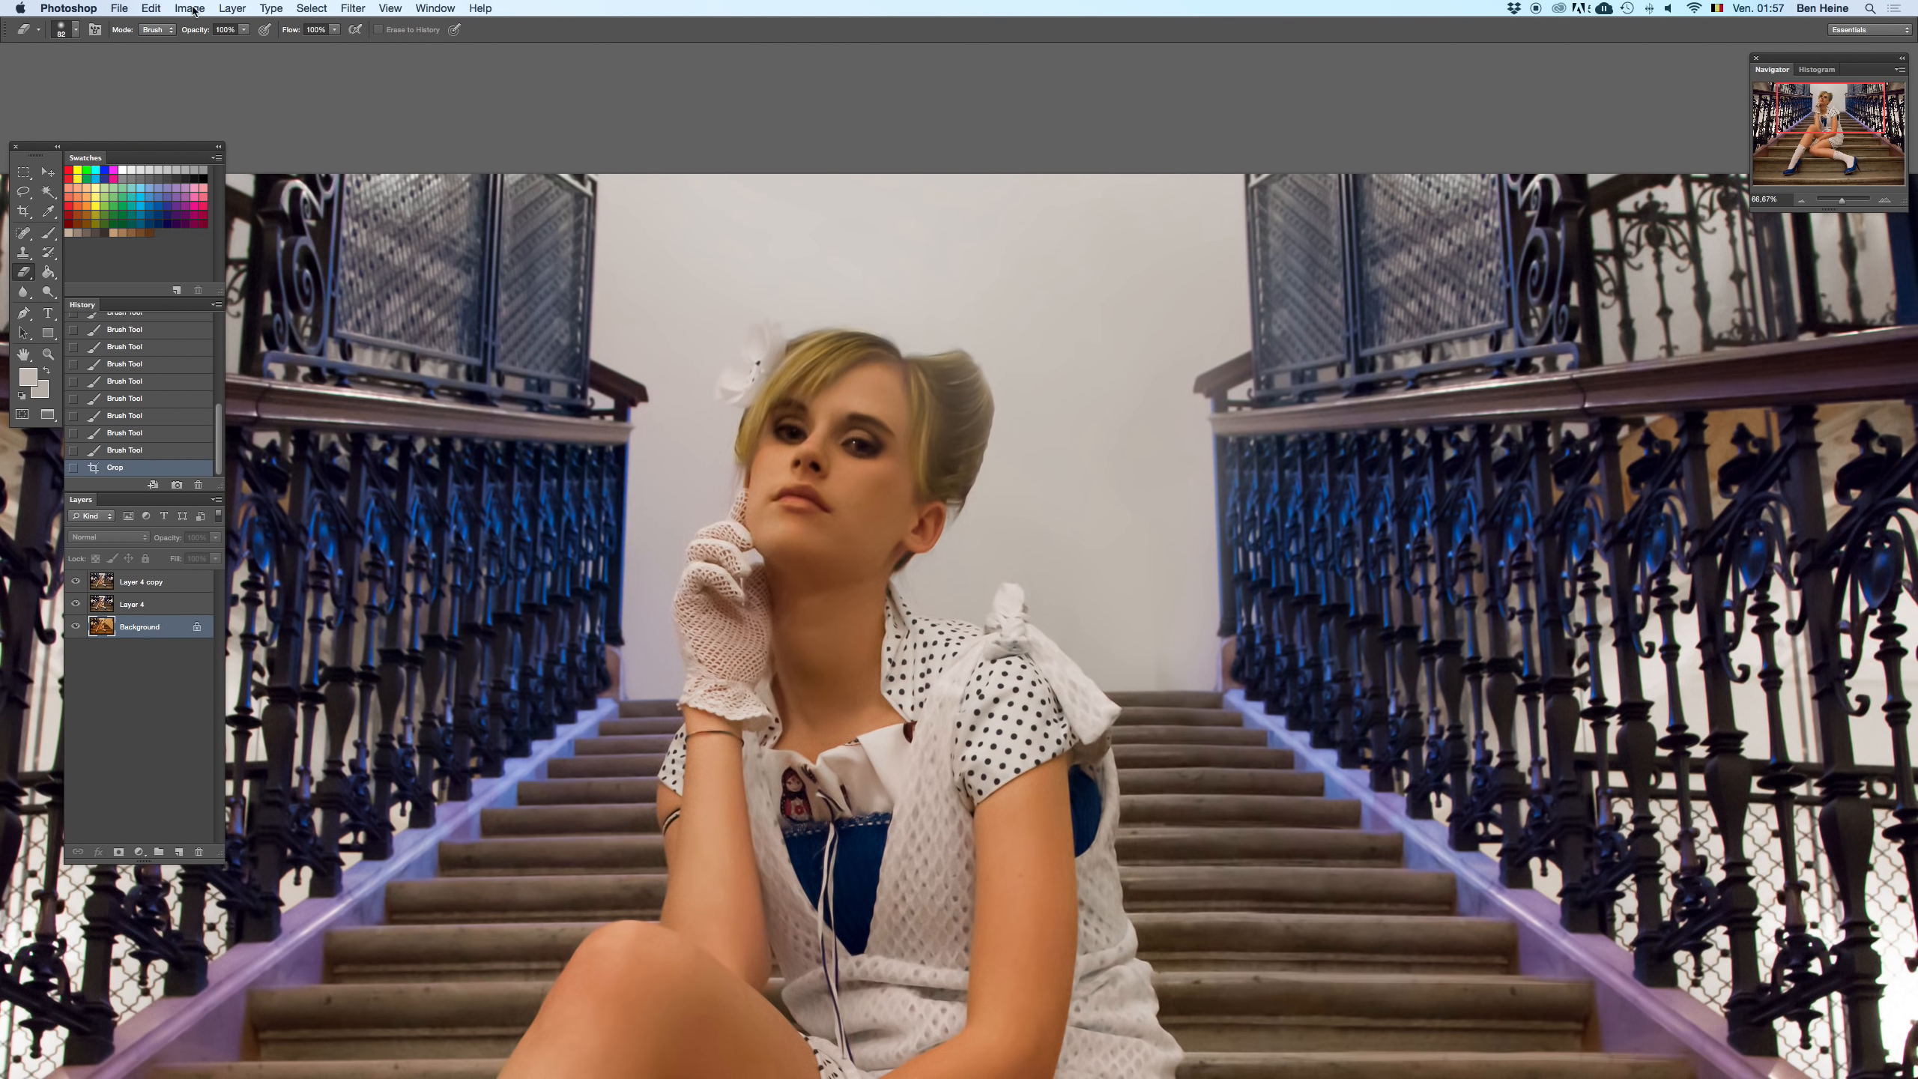
{"action": "left_click", "coordinate": [1886, 200]}
{"action": "right_click", "coordinate": [703, 330]}
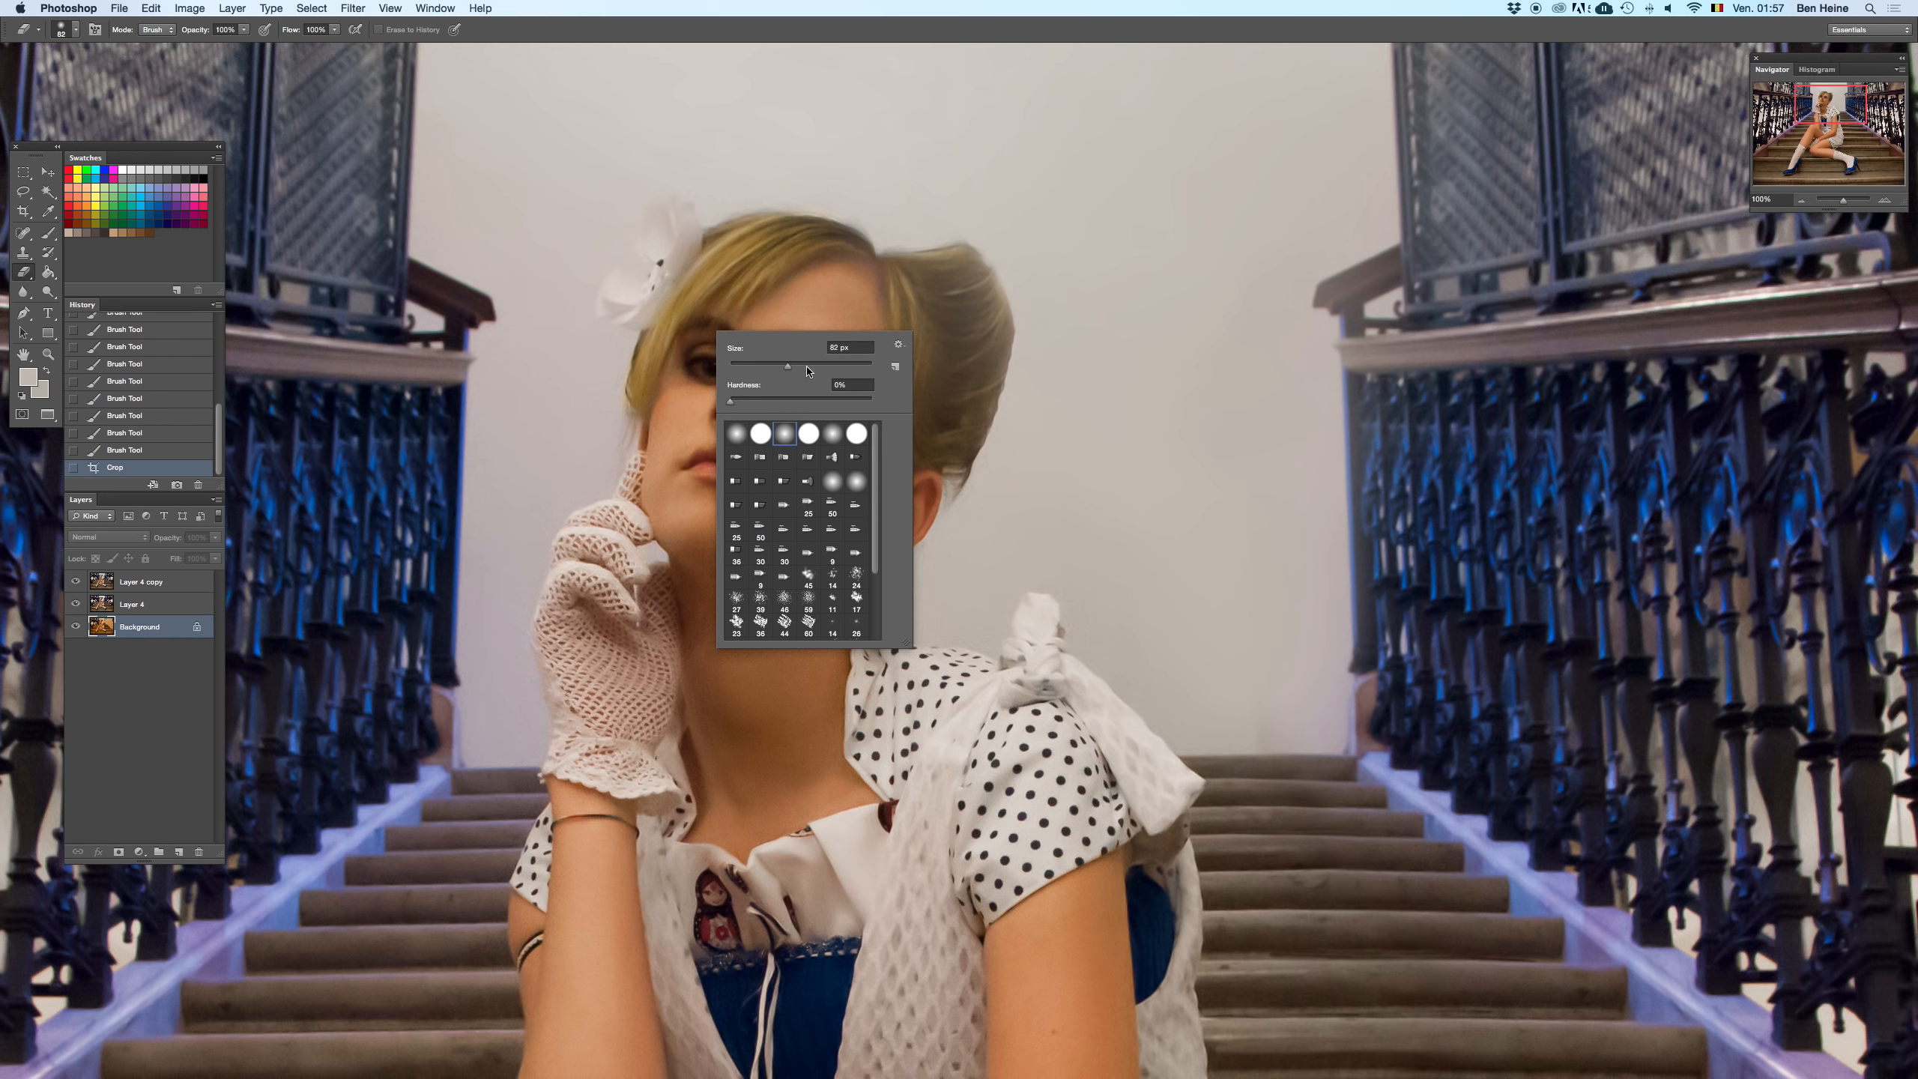
{"action": "key", "text": "Return"}
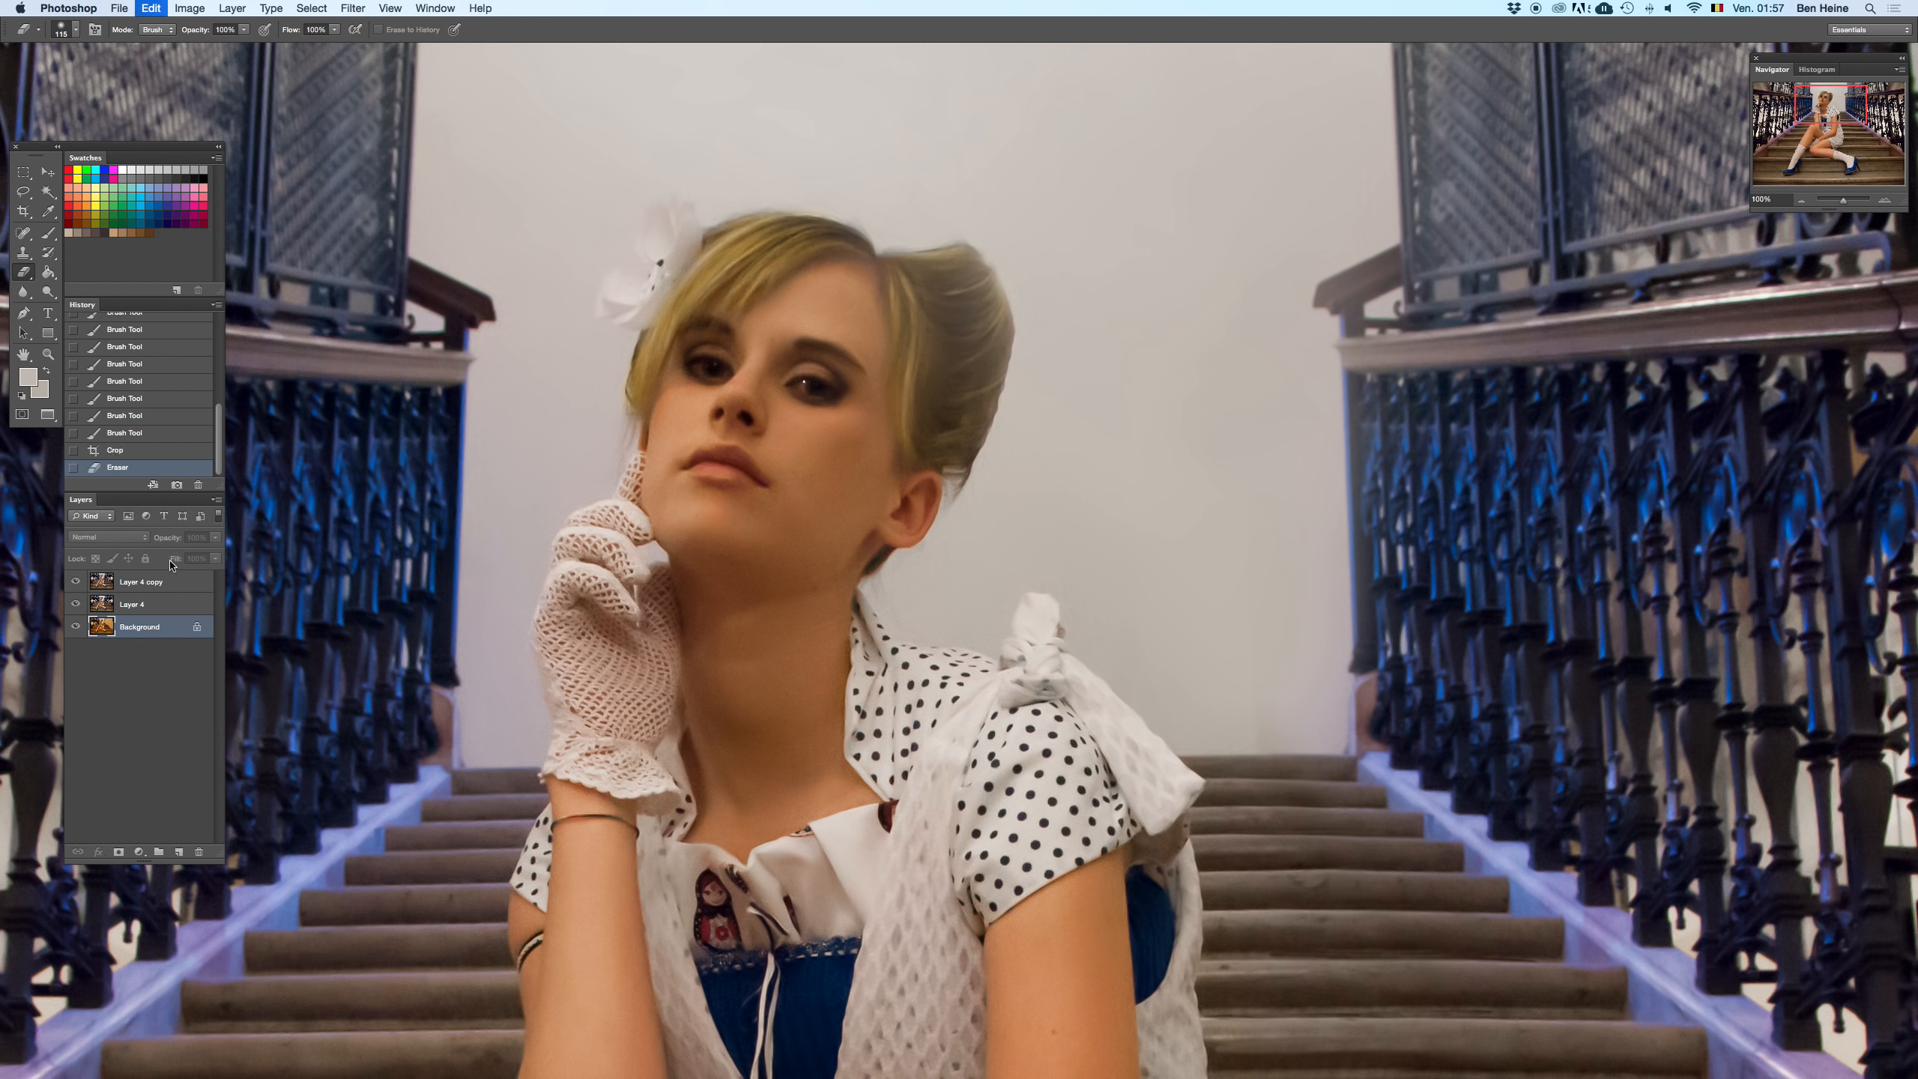
{"action": "left_click", "coordinate": [174, 575]}
- Erase parts of Layer 4 copy over the woman's hair, neck, glove and collar
{"action": "mouse_move", "coordinate": [917, 336]}
{"action": "left_mouse_down"}
{"action": "mouse_move", "coordinate": [882, 308]}
{"action": "mouse_move", "coordinate": [942, 285]}
{"action": "mouse_move", "coordinate": [931, 324]}
{"action": "mouse_move", "coordinate": [982, 354]}
{"action": "mouse_move", "coordinate": [950, 291]}
{"action": "mouse_move", "coordinate": [929, 461]}
{"action": "left_mouse_up"}
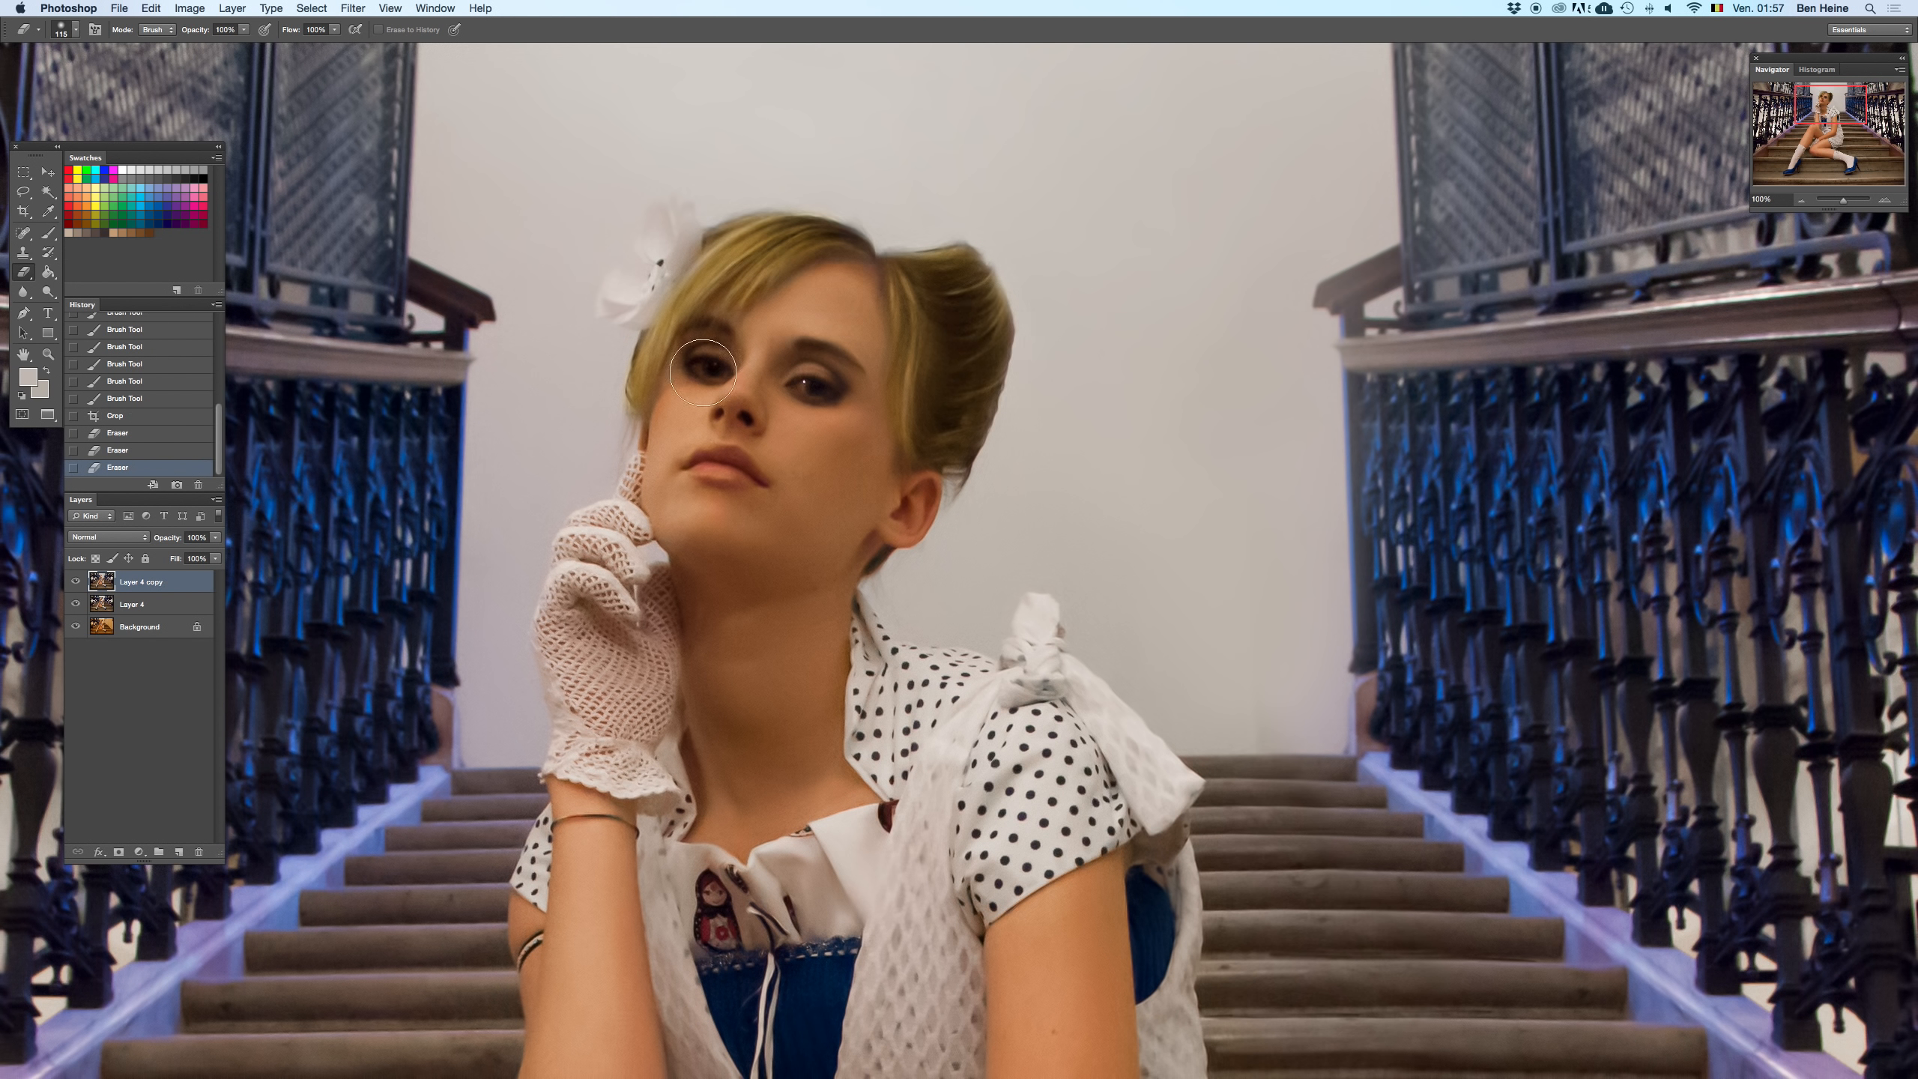
{"action": "left_click_drag", "start_coordinate": [864, 406], "coordinate": [831, 521]}
{"action": "left_click_drag", "start_coordinate": [868, 563], "coordinate": [694, 250]}
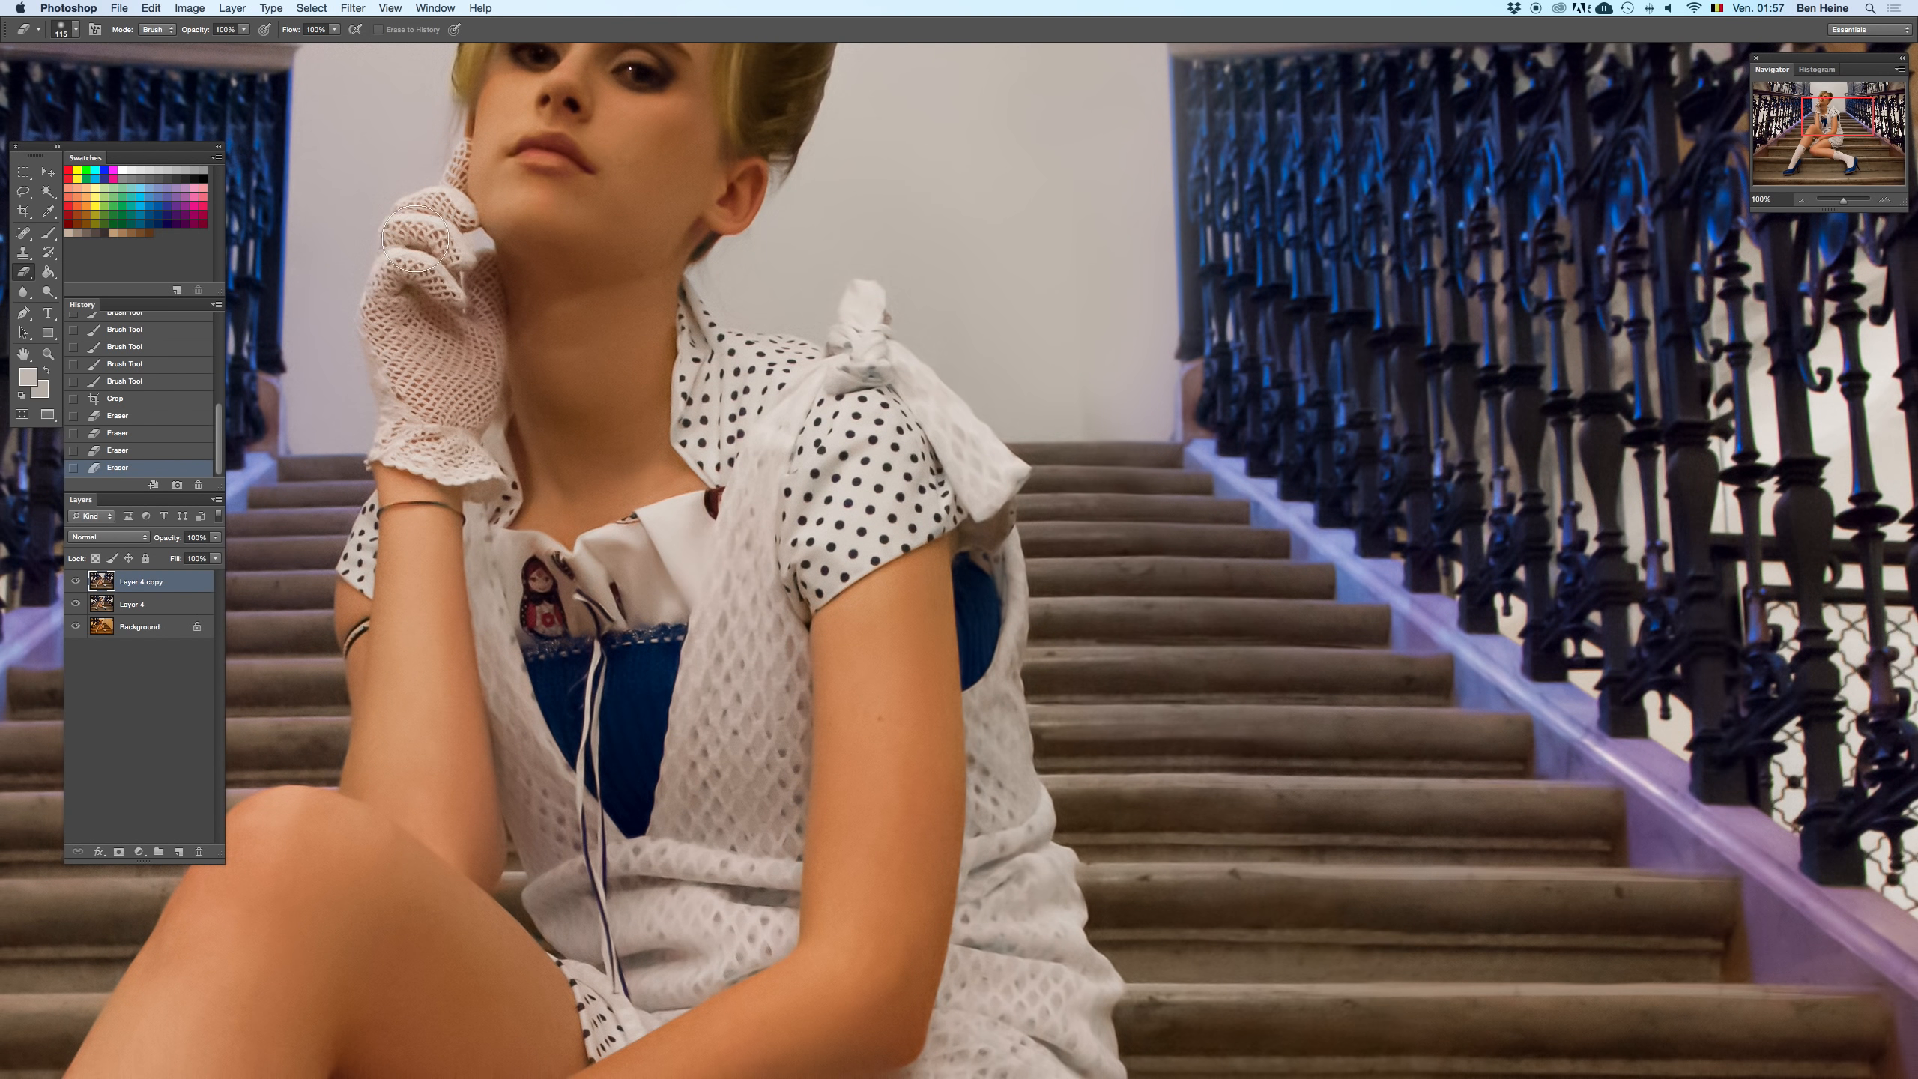
{"action": "left_click", "coordinate": [451, 399]}
{"action": "scroll", "coordinate": [567, 370], "scroll_direction": "right", "scroll_amount": 2}
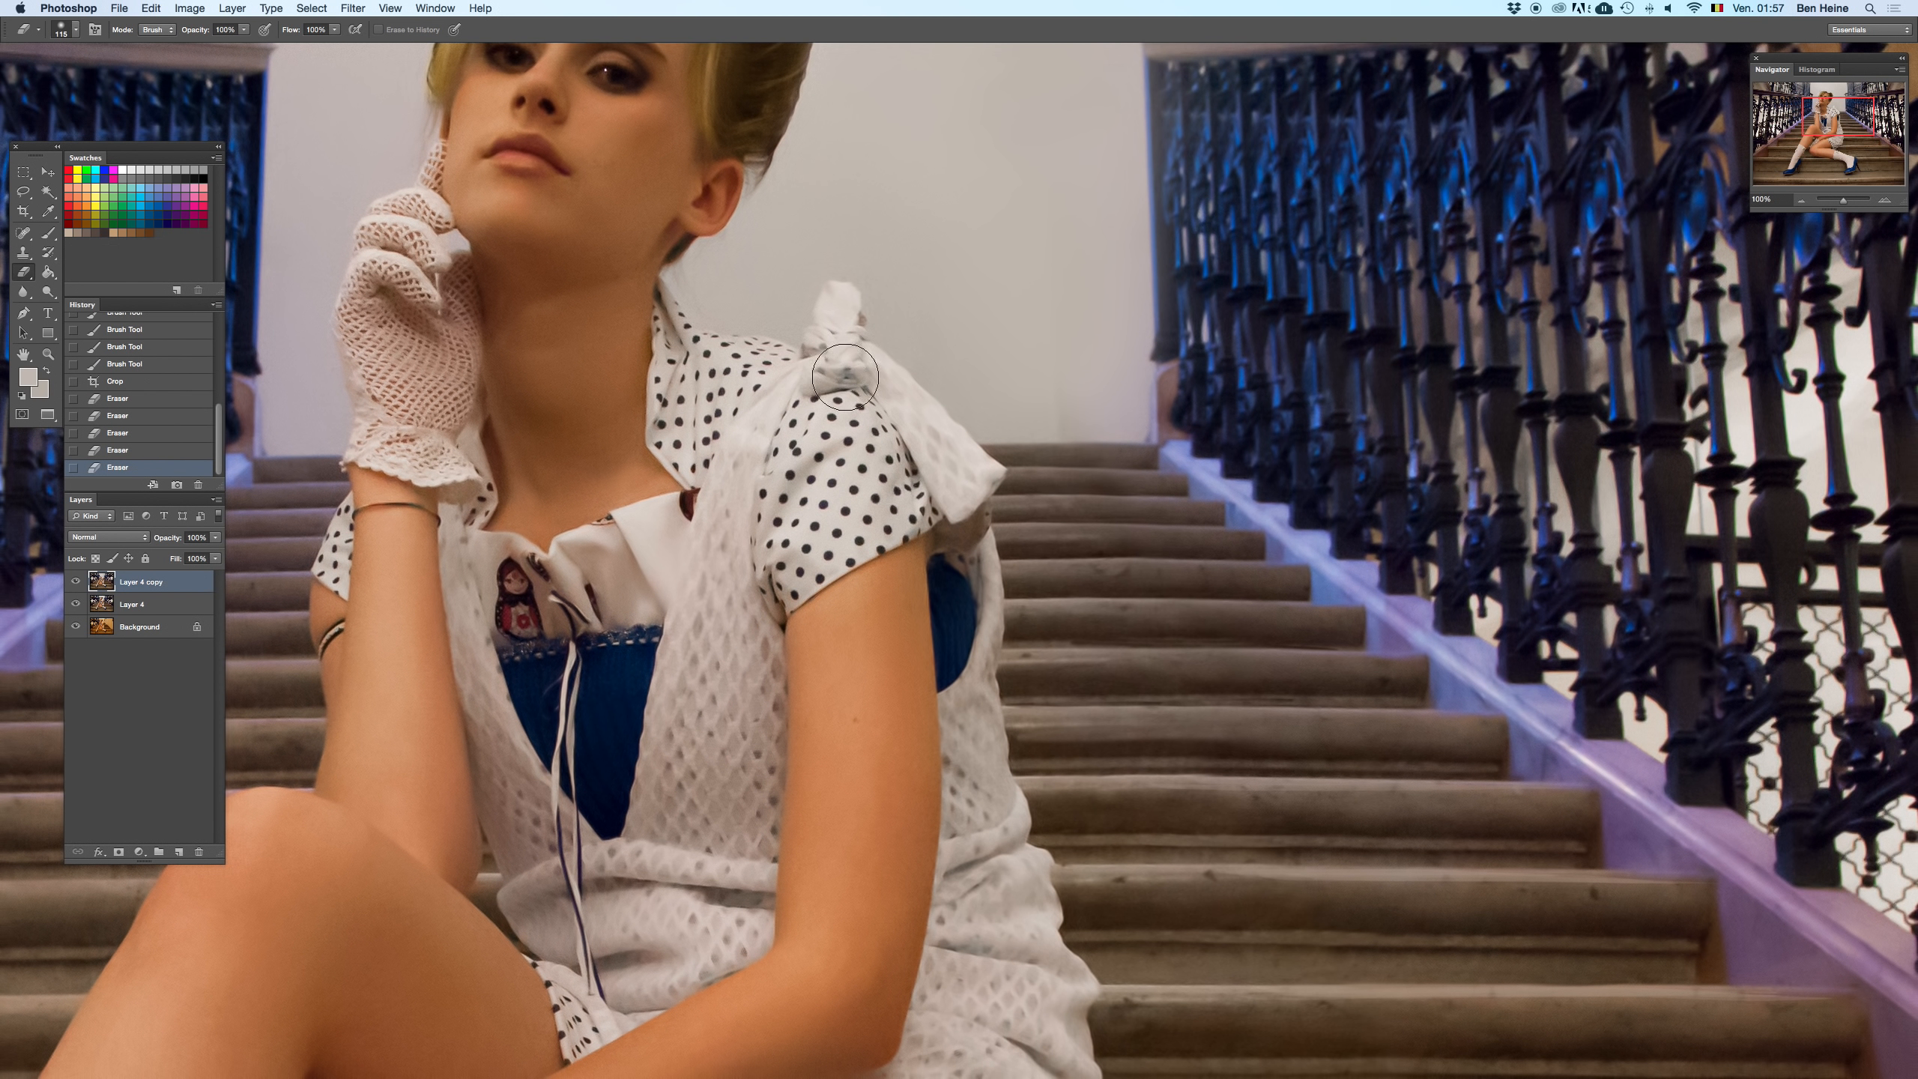
{"action": "left_click_drag", "start_coordinate": [701, 340], "coordinate": [704, 565]}
{"action": "left_click", "coordinate": [603, 333]}
- Erase Layer 4 copy along the near edge of the right staircase railing, undoing a misplaced stroke
{"action": "mouse_move", "coordinate": [1184, 290]}
{"action": "left_mouse_down"}
{"action": "mouse_move", "coordinate": [1191, 498]}
{"action": "mouse_move", "coordinate": [1282, 288]}
{"action": "left_mouse_up"}
{"action": "key", "text": "super+z"}
{"action": "left_click_drag", "start_coordinate": [1100, 386], "coordinate": [870, 485]}
{"action": "mouse_move", "coordinate": [915, 302]}
{"action": "left_mouse_down"}
{"action": "mouse_move", "coordinate": [989, 289]}
{"action": "mouse_move", "coordinate": [891, 483]}
{"action": "left_mouse_up"}
{"action": "scroll", "coordinate": [888, 311], "scroll_direction": "up", "scroll_amount": 6}
{"action": "scroll", "coordinate": [888, 311], "scroll_direction": "right", "scroll_amount": 3}
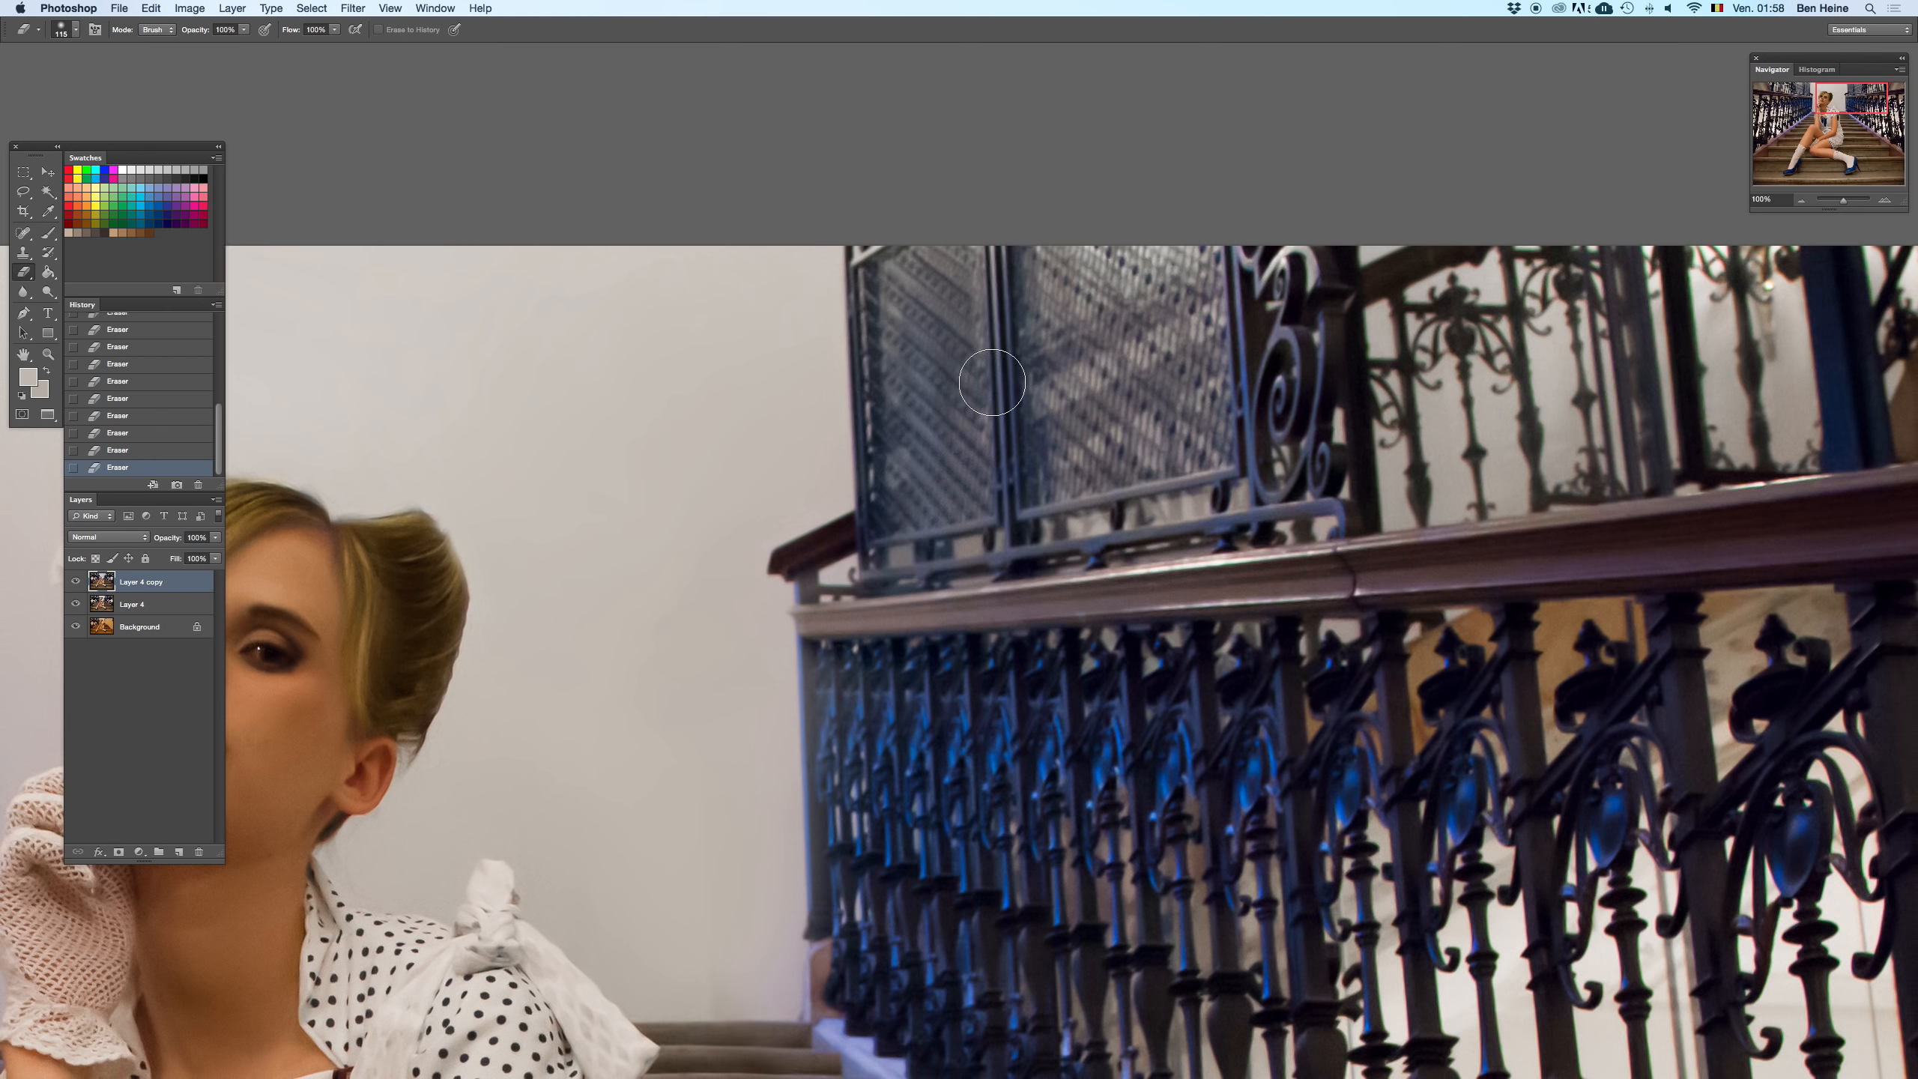
{"action": "scroll", "coordinate": [854, 603], "scroll_direction": "down", "scroll_amount": 5}
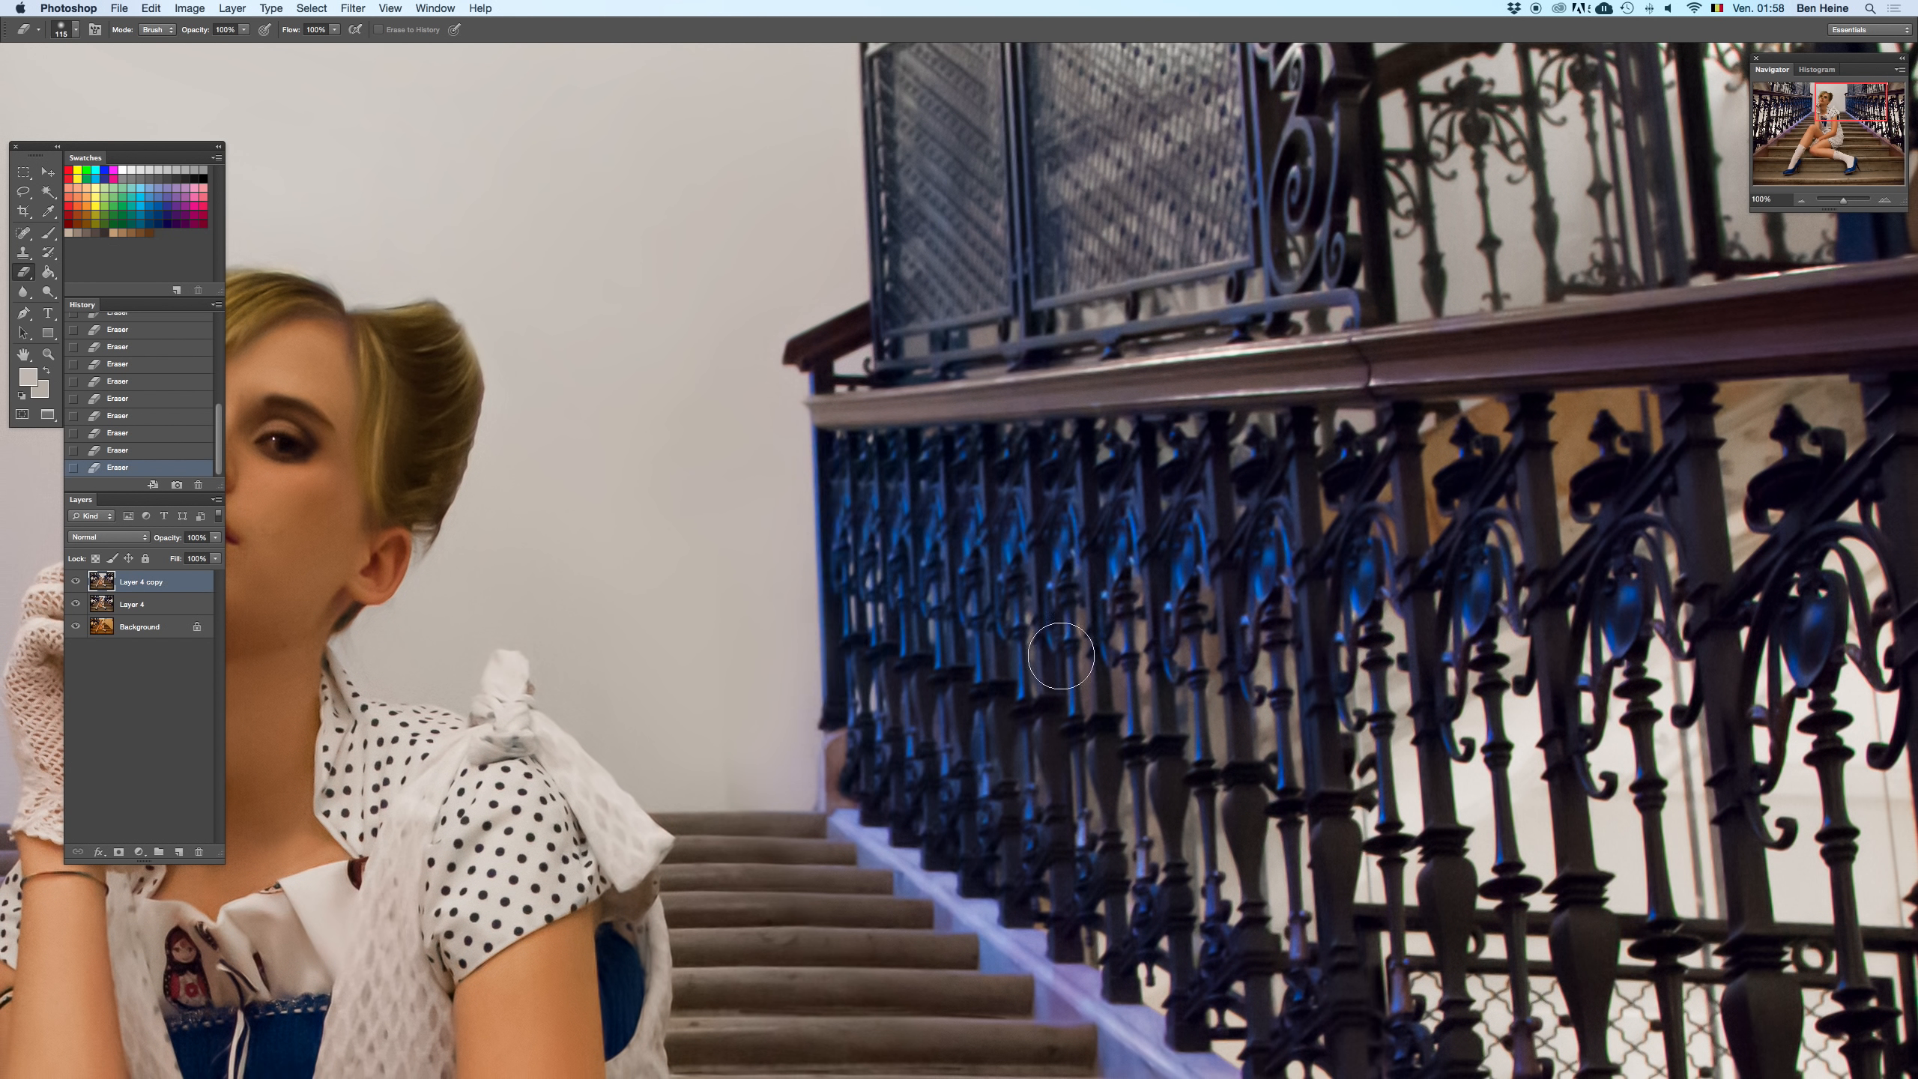
{"action": "left_click_drag", "start_coordinate": [822, 567], "coordinate": [891, 376]}
{"action": "scroll", "coordinate": [890, 375], "scroll_direction": "up", "scroll_amount": 5}
{"action": "scroll", "coordinate": [890, 376], "scroll_direction": "right", "scroll_amount": 3}
- Change the soft eraser's size and erase Layer 4 copy over the metal grille above the right railing
{"action": "right_click", "coordinate": [1064, 377]}
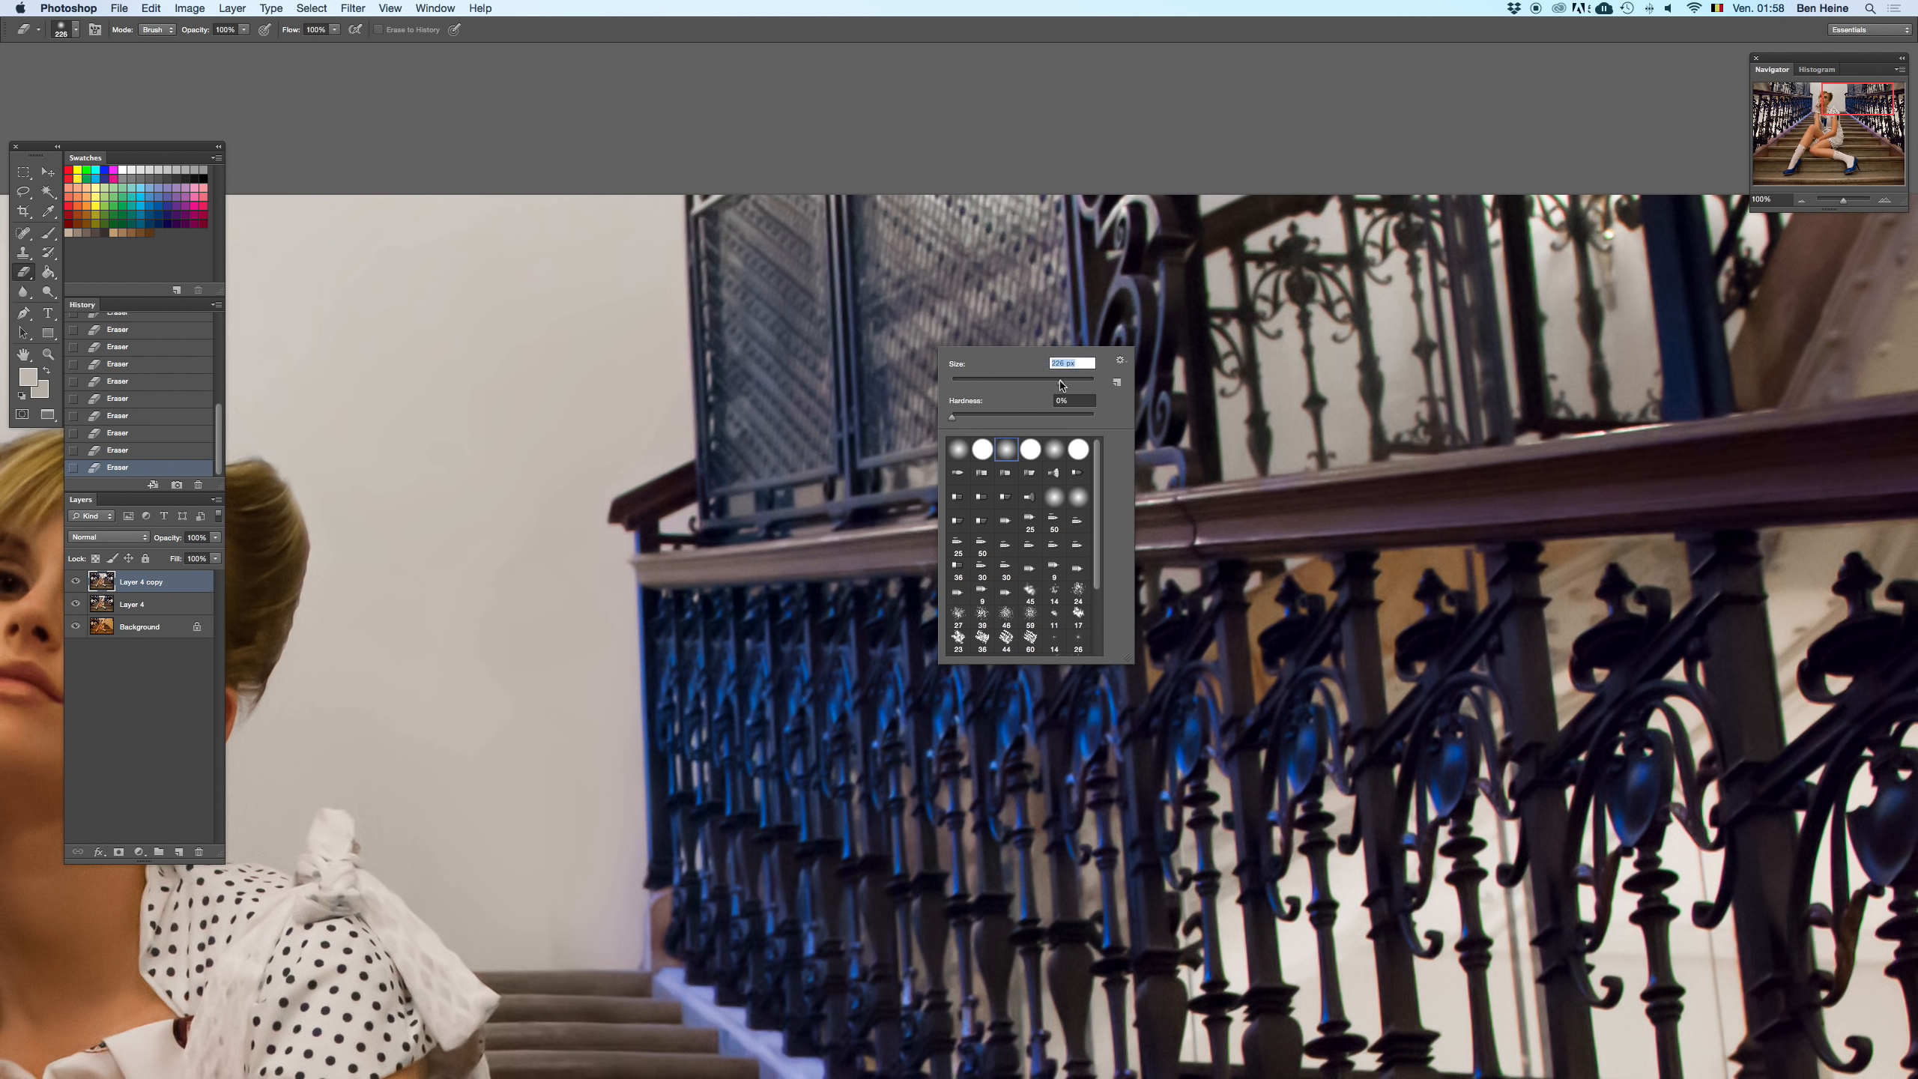
{"action": "left_click_drag", "start_coordinate": [1060, 381], "coordinate": [1056, 381]}
{"action": "left_click", "coordinate": [895, 260]}
{"action": "left_click_drag", "start_coordinate": [938, 506], "coordinate": [1168, 251]}
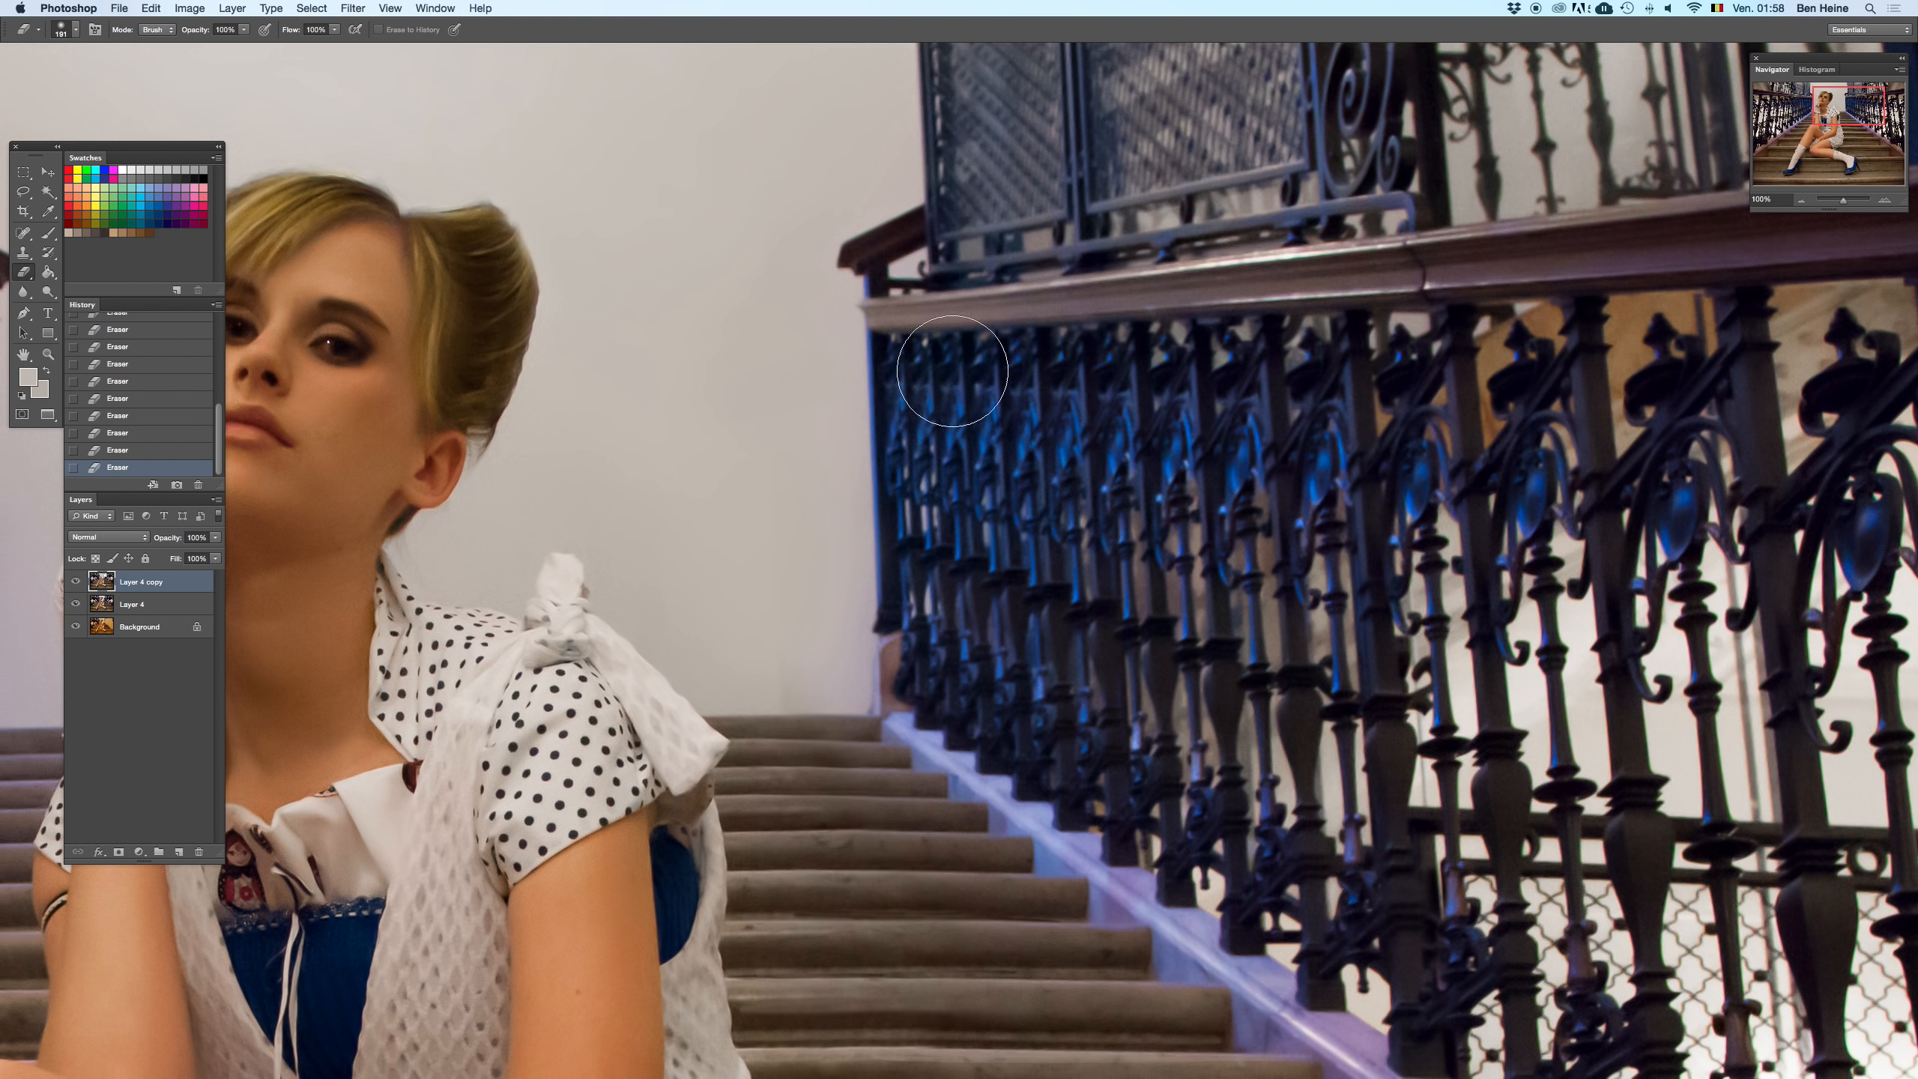
{"action": "scroll", "coordinate": [1031, 689], "scroll_direction": "down", "scroll_amount": 6}
{"action": "scroll", "coordinate": [1031, 689], "scroll_direction": "left", "scroll_amount": 2}
- Clone clean wall texture over the wall between the woman and the right railing at reduced opacity
{"action": "key", "text": "s"}
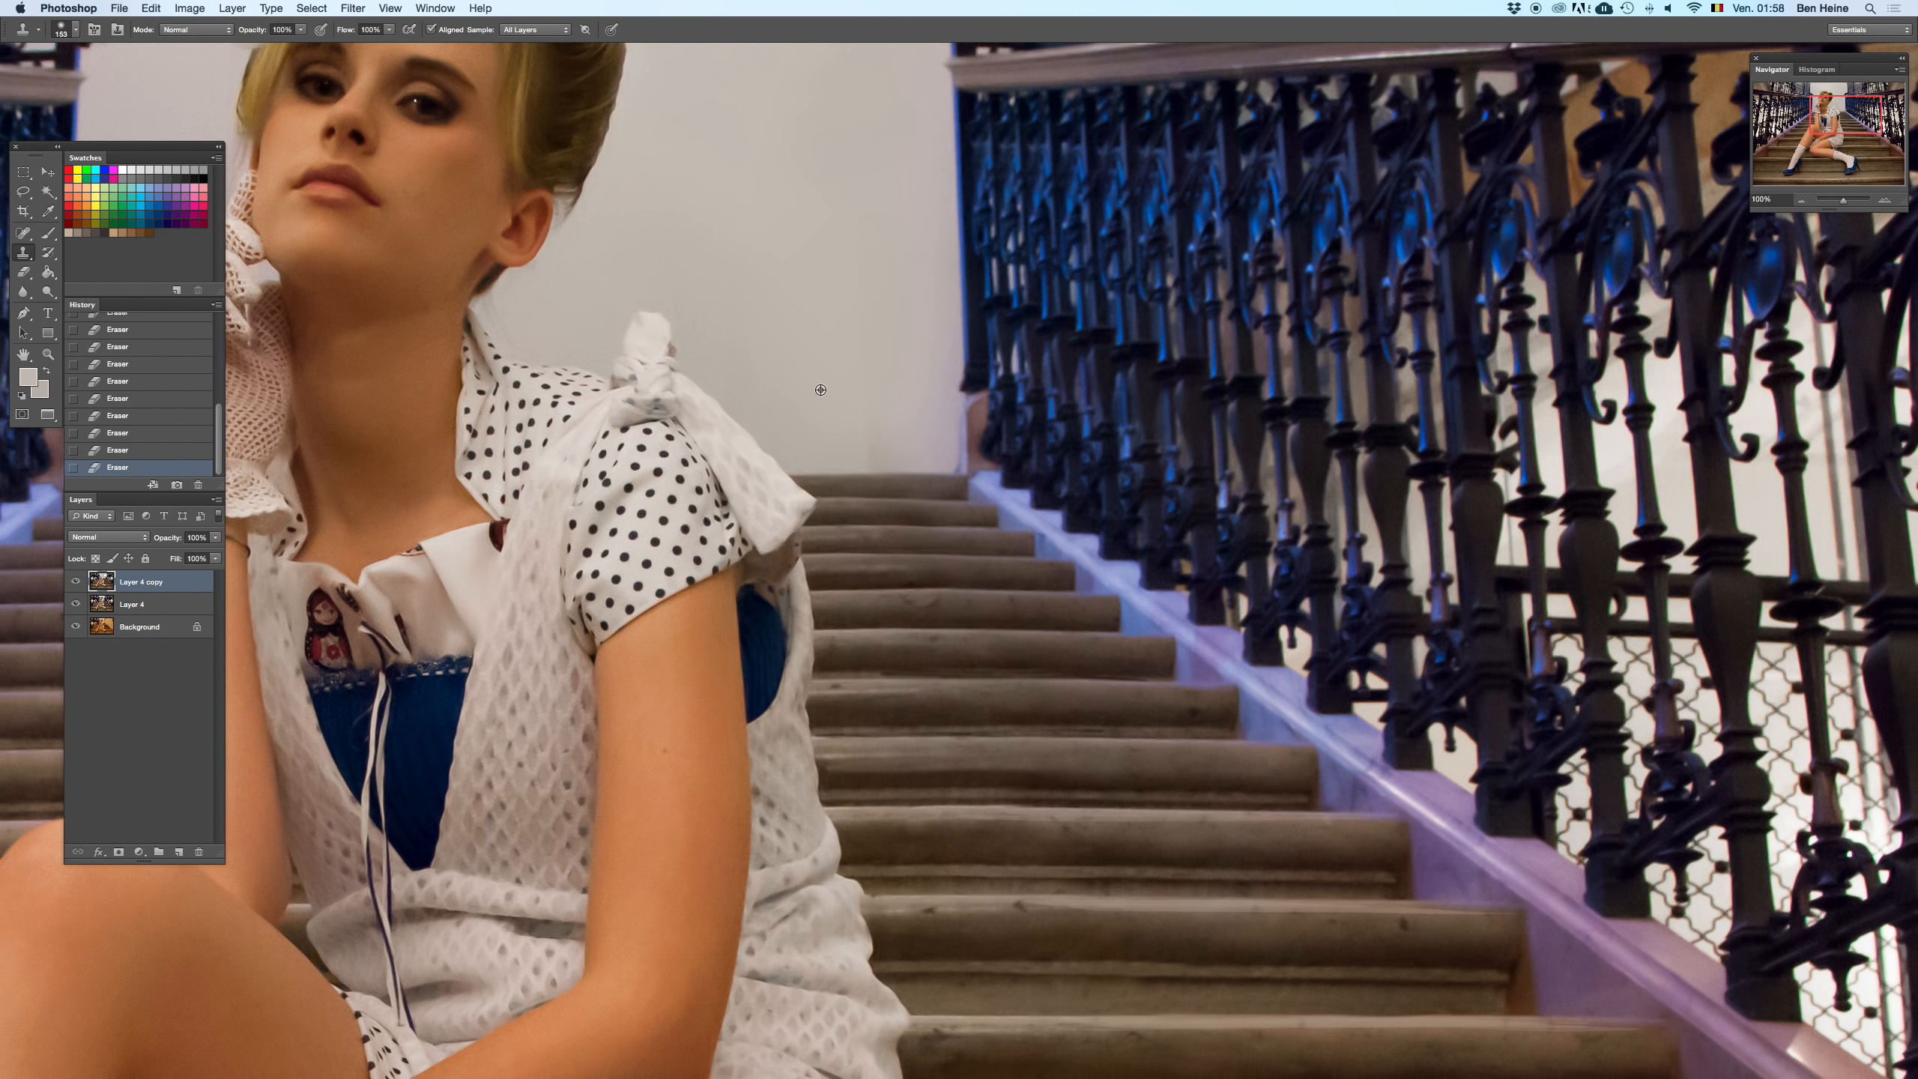
{"action": "right_click", "coordinate": [939, 355]}
{"action": "left_click_drag", "start_coordinate": [1008, 384], "coordinate": [998, 382]}
{"action": "left_click", "coordinate": [865, 372]}
{"action": "left_click", "coordinate": [873, 428]}
{"action": "left_click", "coordinate": [300, 30]}
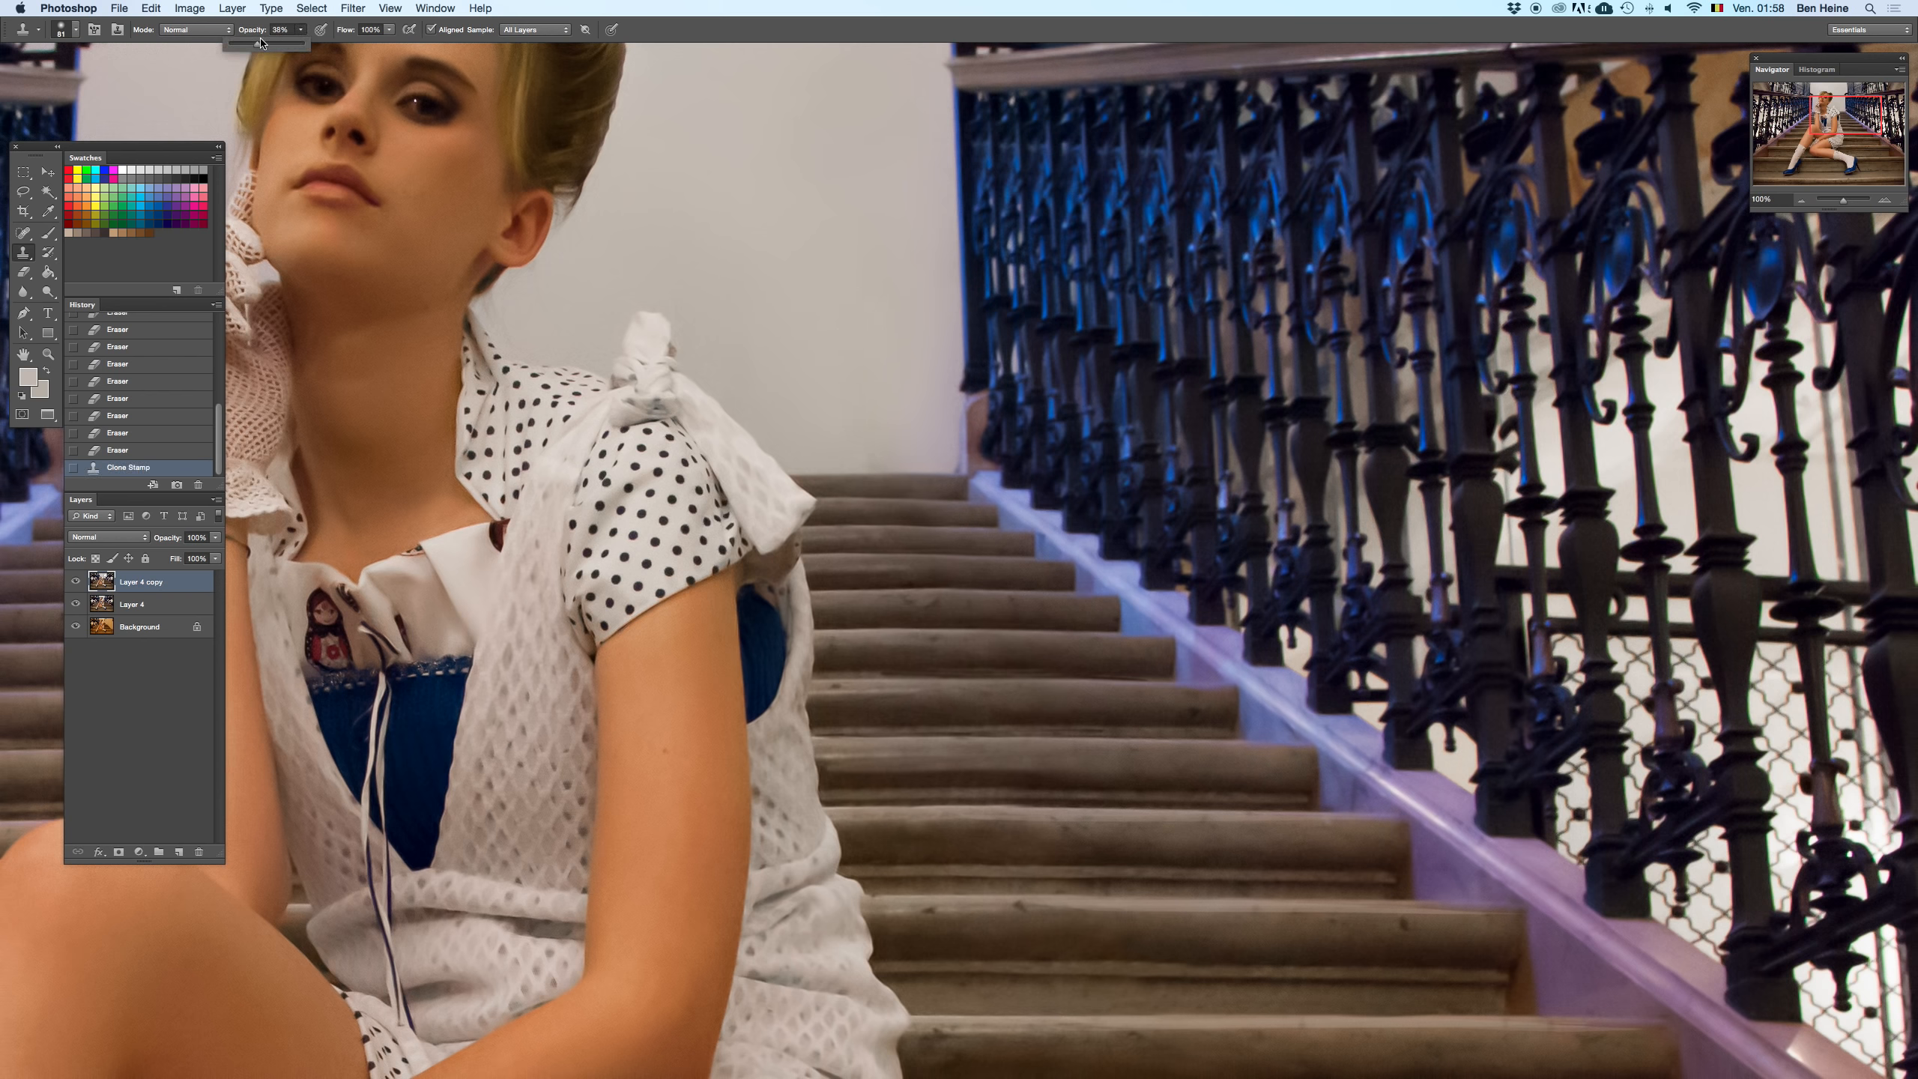
{"action": "left_click", "coordinate": [925, 311], "text": "alt"}
{"action": "key", "text": "super+z"}
- Resize the eraser and clean the wall retouching off the edge of the white shoulder bow
{"action": "key", "text": "e"}
{"action": "right_click", "coordinate": [946, 429]}
{"action": "left_click", "coordinate": [987, 454]}
{"action": "left_click", "coordinate": [889, 493]}
{"action": "left_click_drag", "start_coordinate": [854, 478], "coordinate": [825, 477]}
{"action": "left_click_drag", "start_coordinate": [723, 278], "coordinate": [877, 458]}
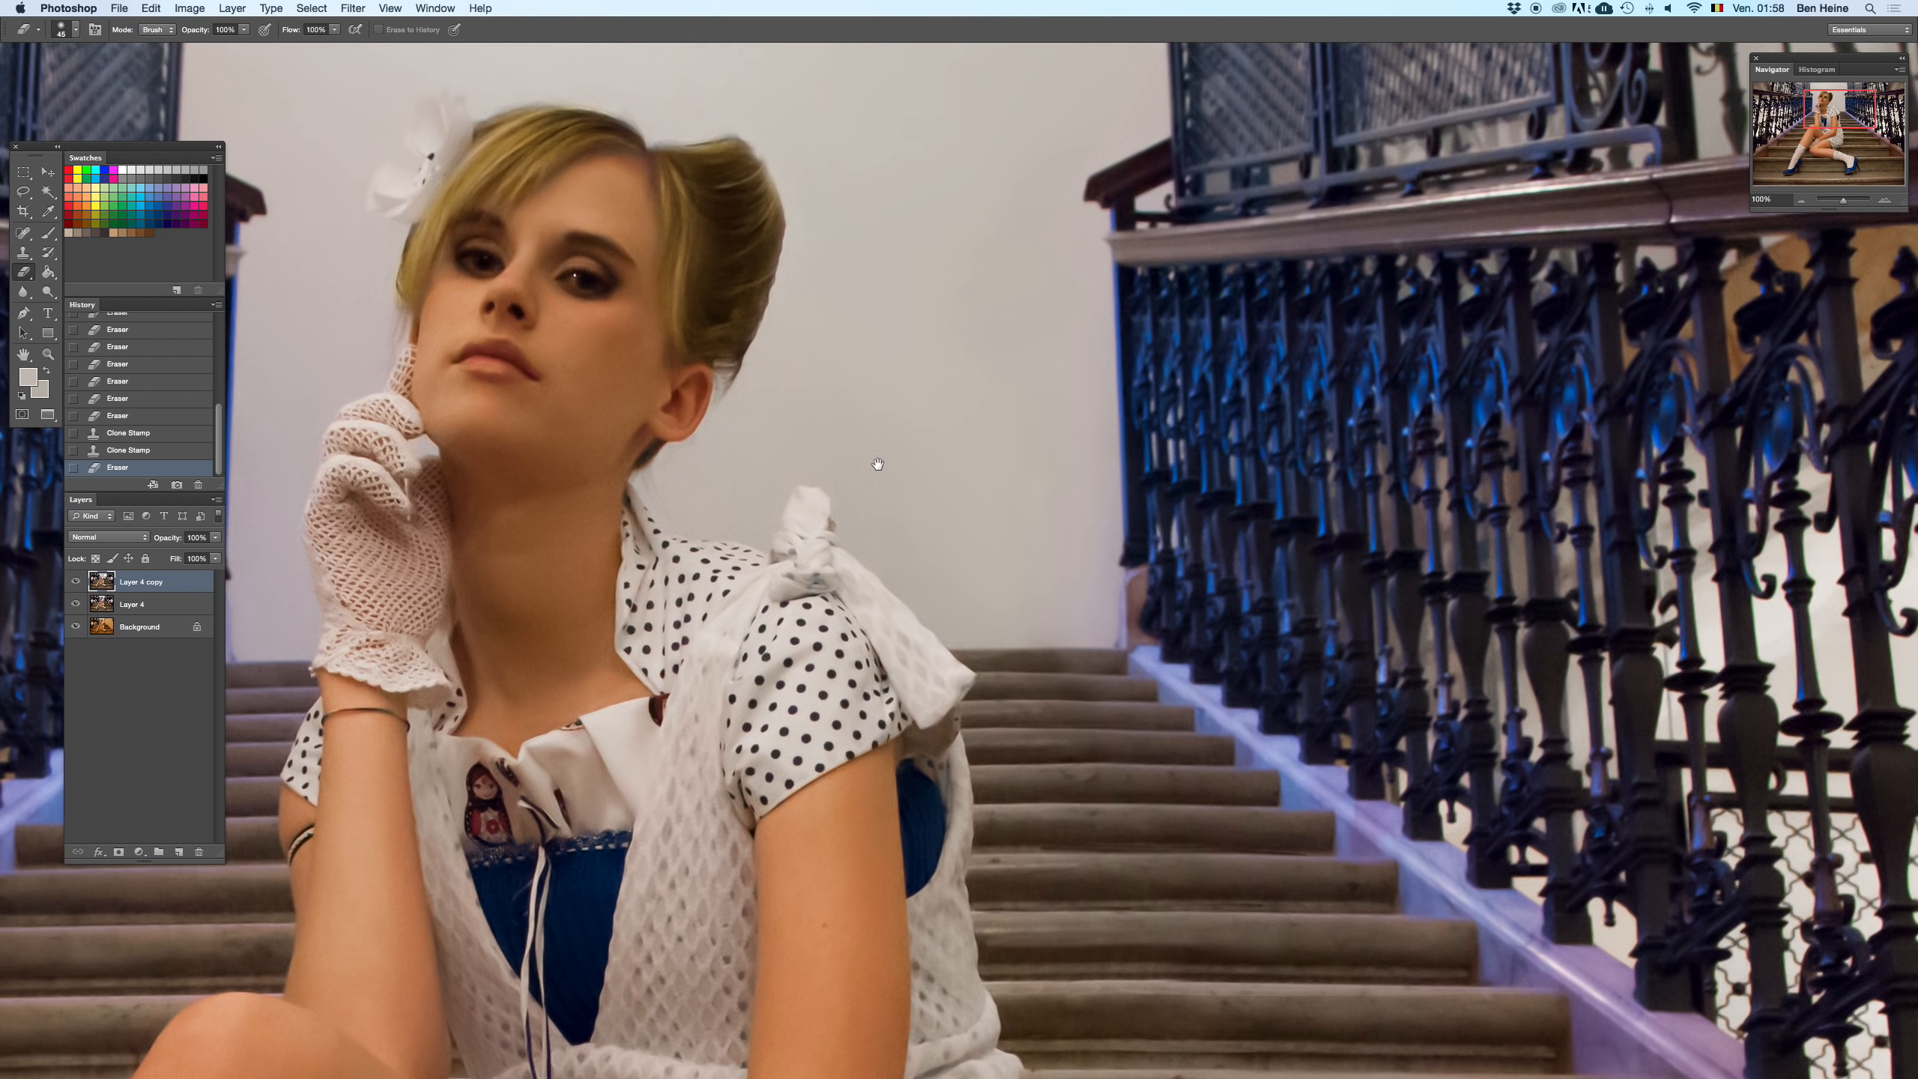
- Compare the retouched wall with the version underneath by temporarily removing and restoring Layer 4 copy
{"action": "key", "text": "i"}
{"action": "scroll", "coordinate": [823, 370], "scroll_direction": "left", "scroll_amount": 5}
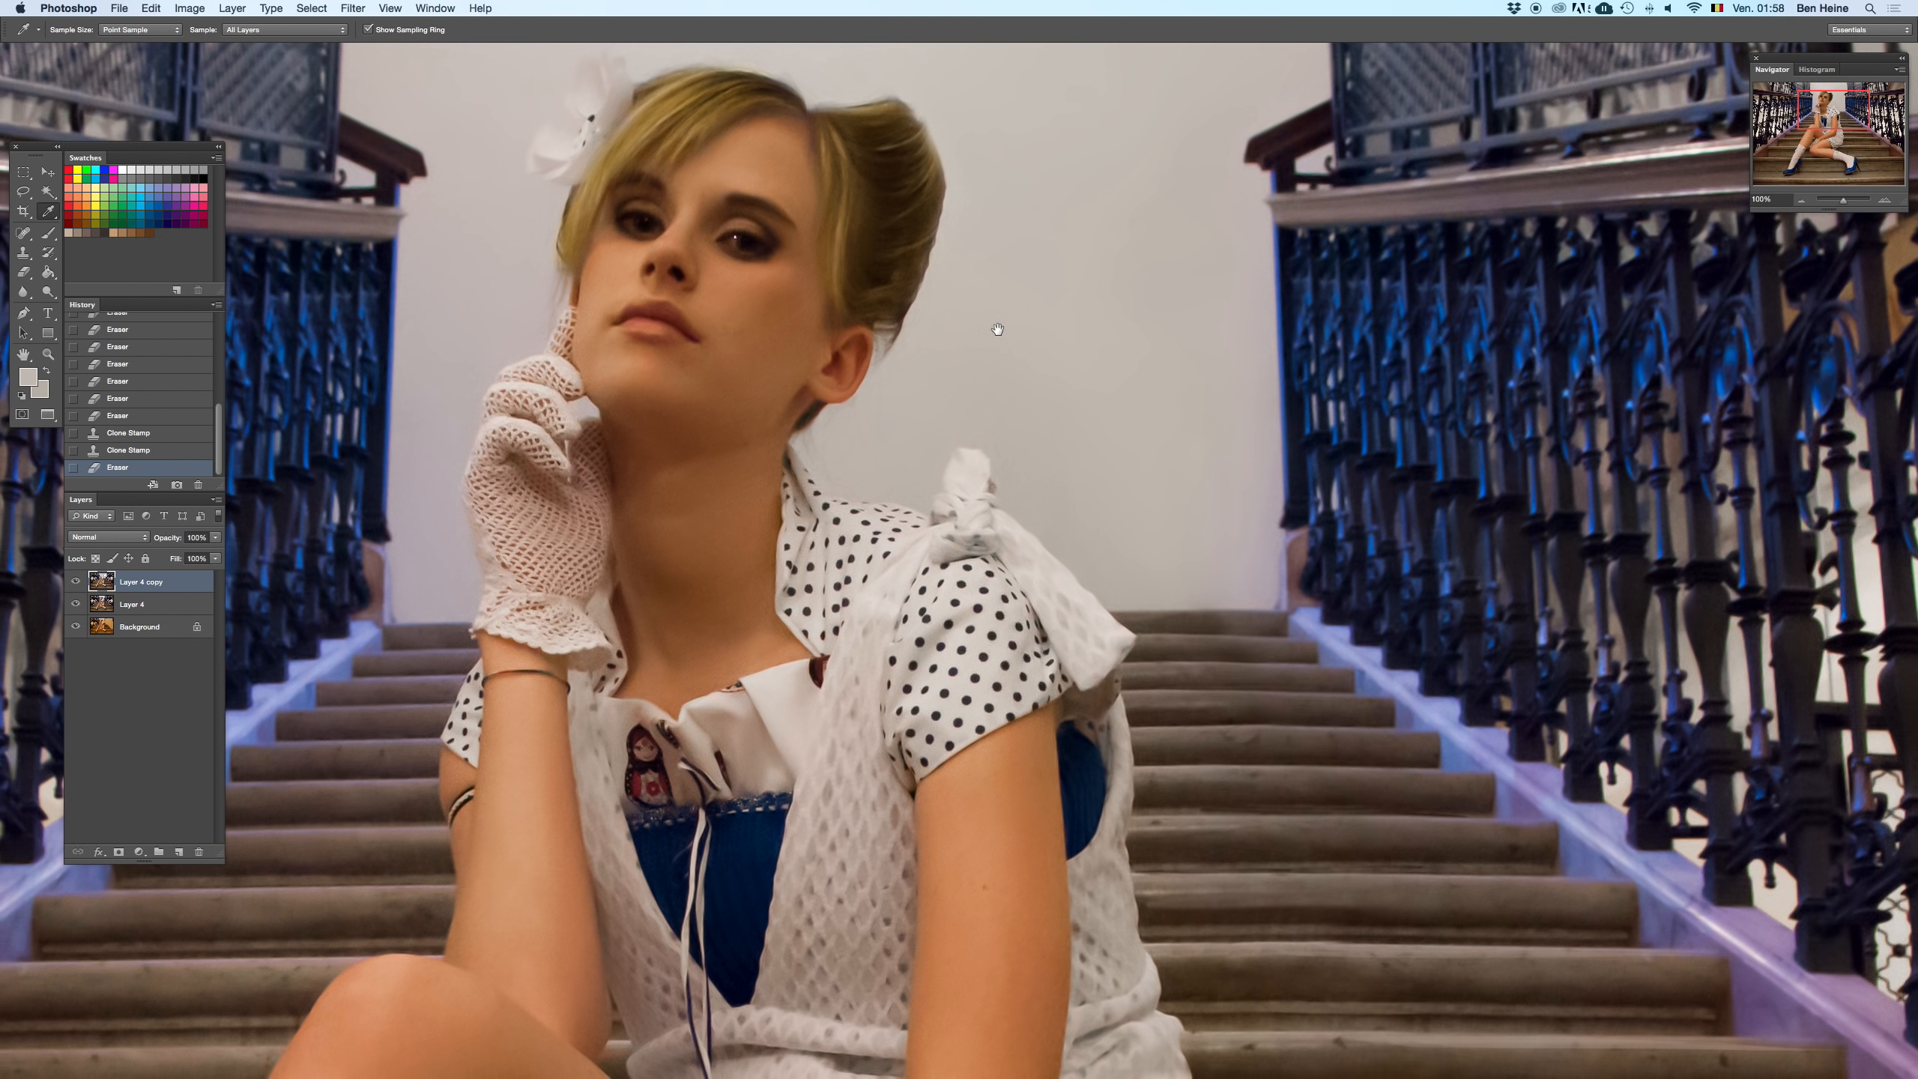
{"action": "scroll", "coordinate": [831, 416], "scroll_direction": "up", "scroll_amount": 5}
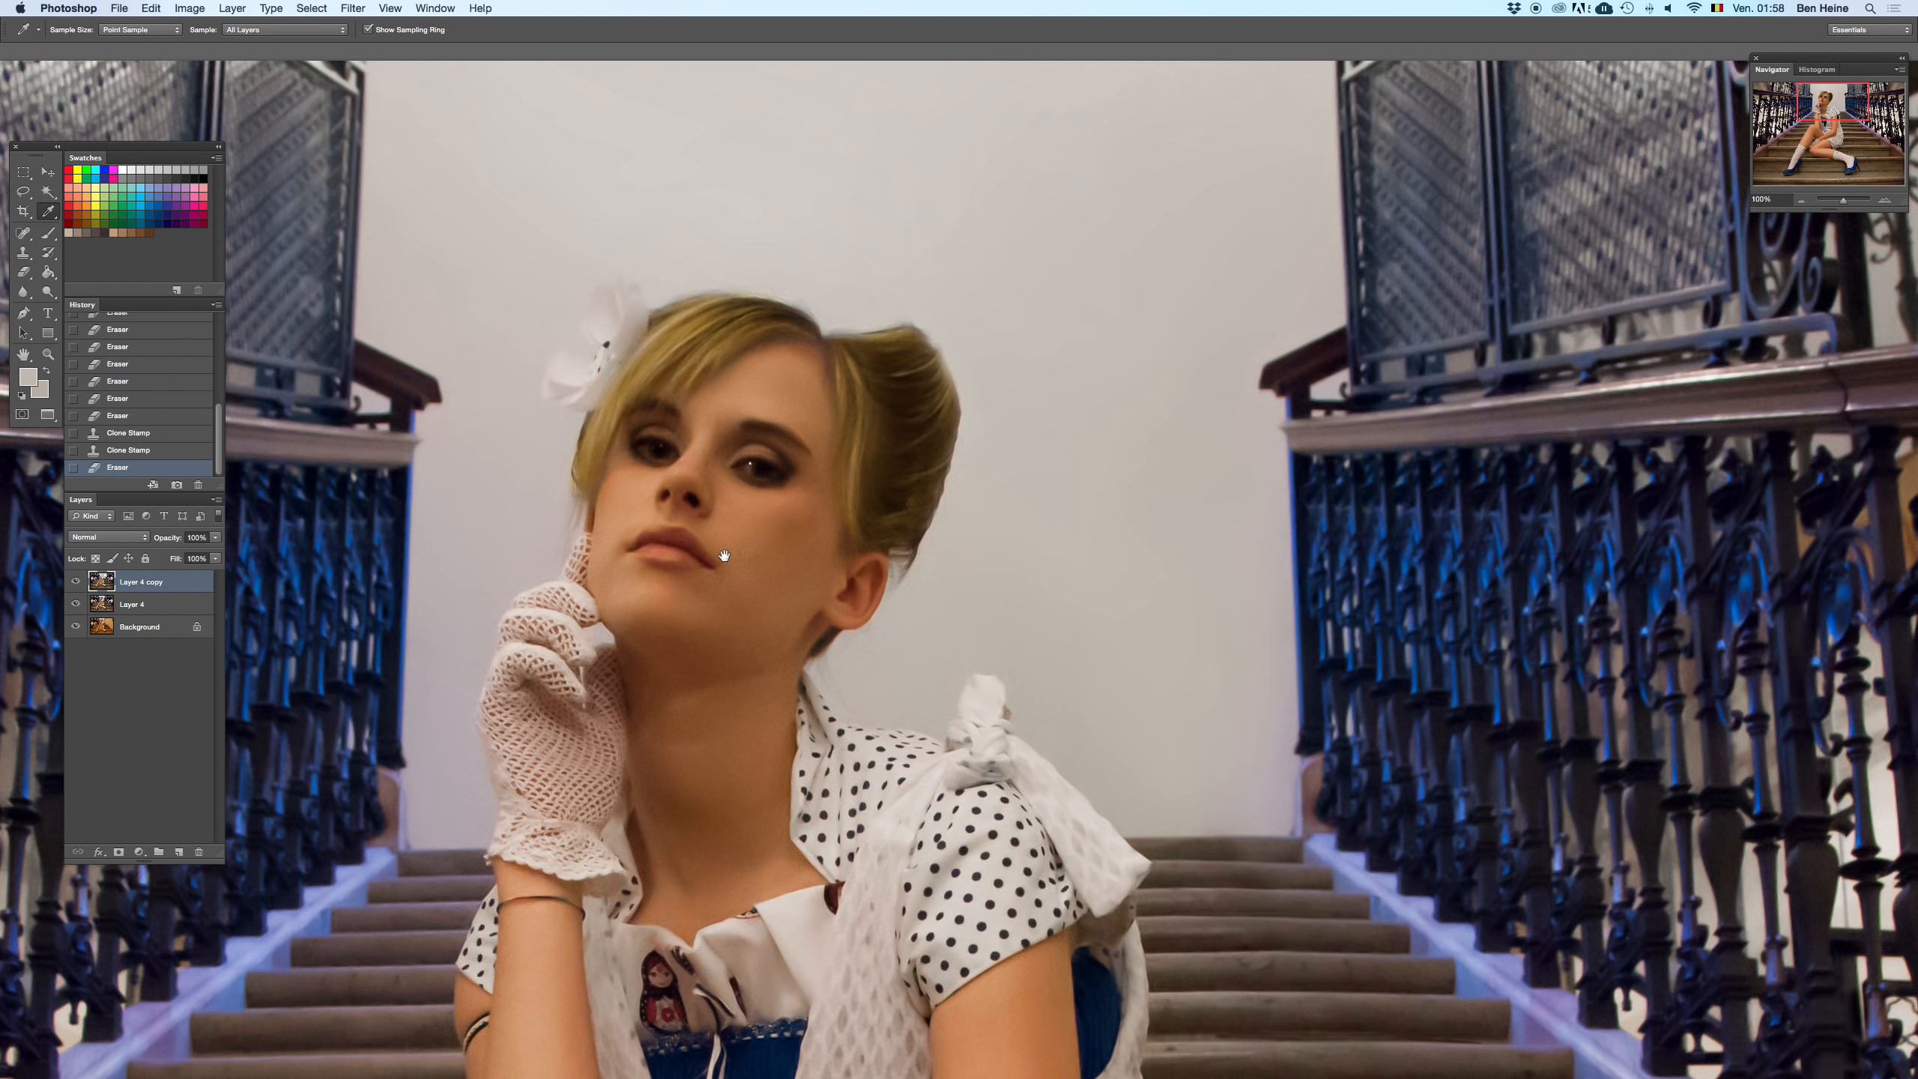
{"action": "key", "text": "BackSpace"}
{"action": "key", "text": "super+z"}
{"action": "key", "text": "super+z"}
{"action": "key", "text": "super+z"}
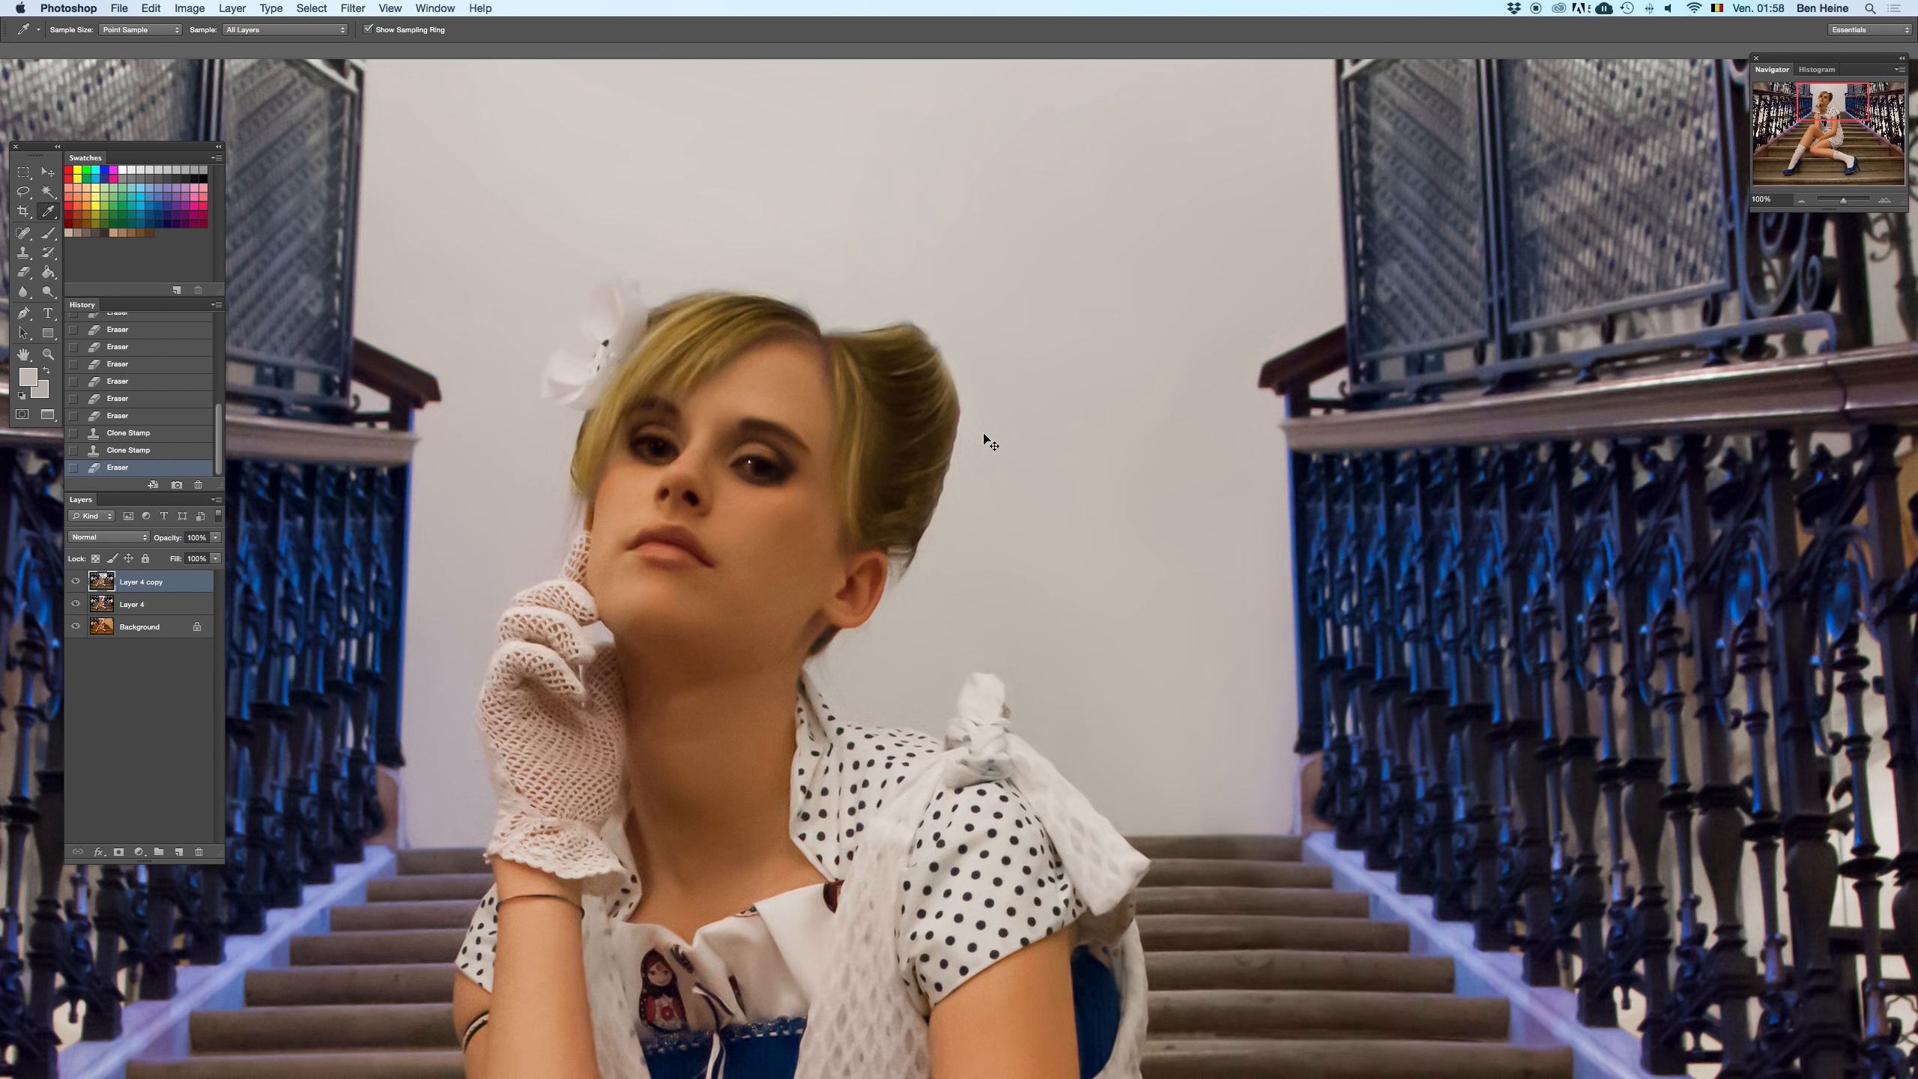
- Resize the soft brush and paint wall colour over the uneven wall between the woman and the right railing
{"action": "scroll", "coordinate": [1134, 634], "scroll_direction": "down", "scroll_amount": 5}
{"action": "scroll", "coordinate": [1134, 634], "scroll_direction": "right", "scroll_amount": 3}
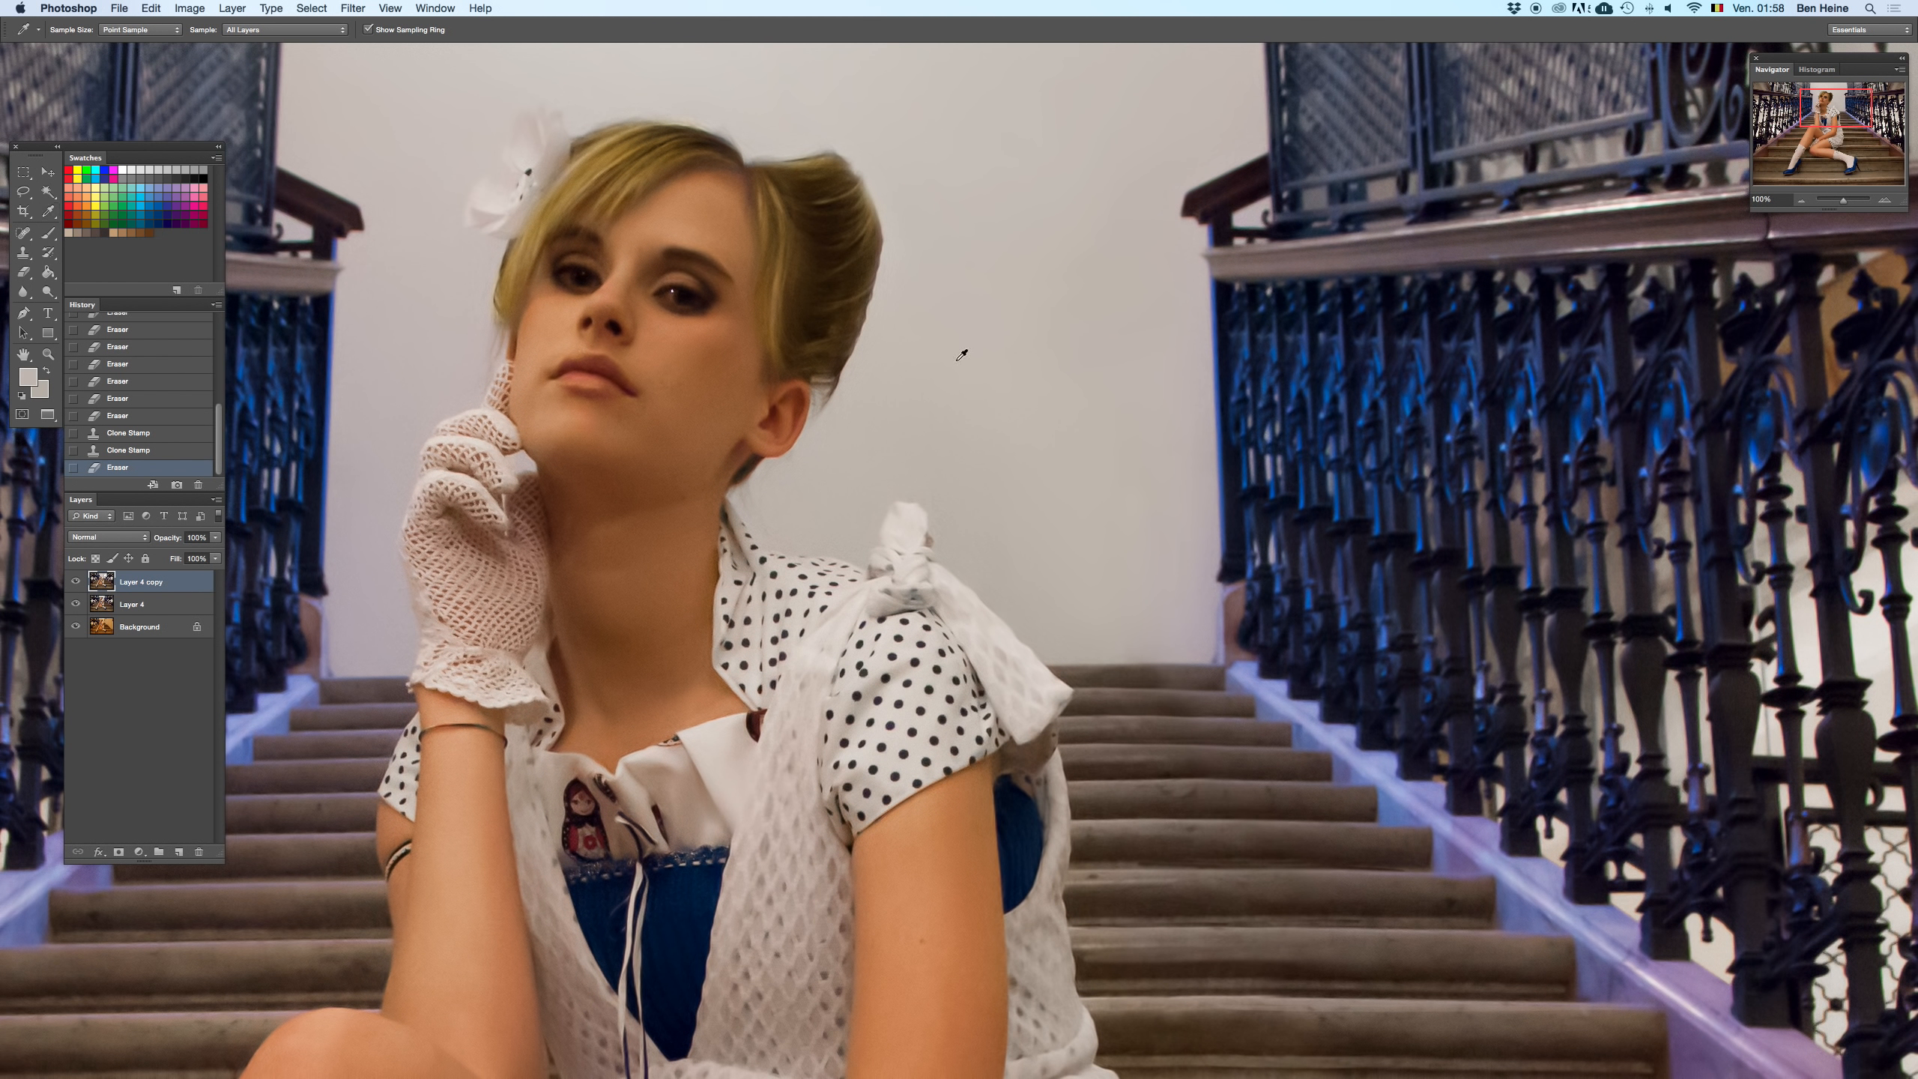
{"action": "right_click", "coordinate": [975, 432]}
{"action": "left_click", "coordinate": [1050, 458]}
{"action": "left_click", "coordinate": [906, 420]}
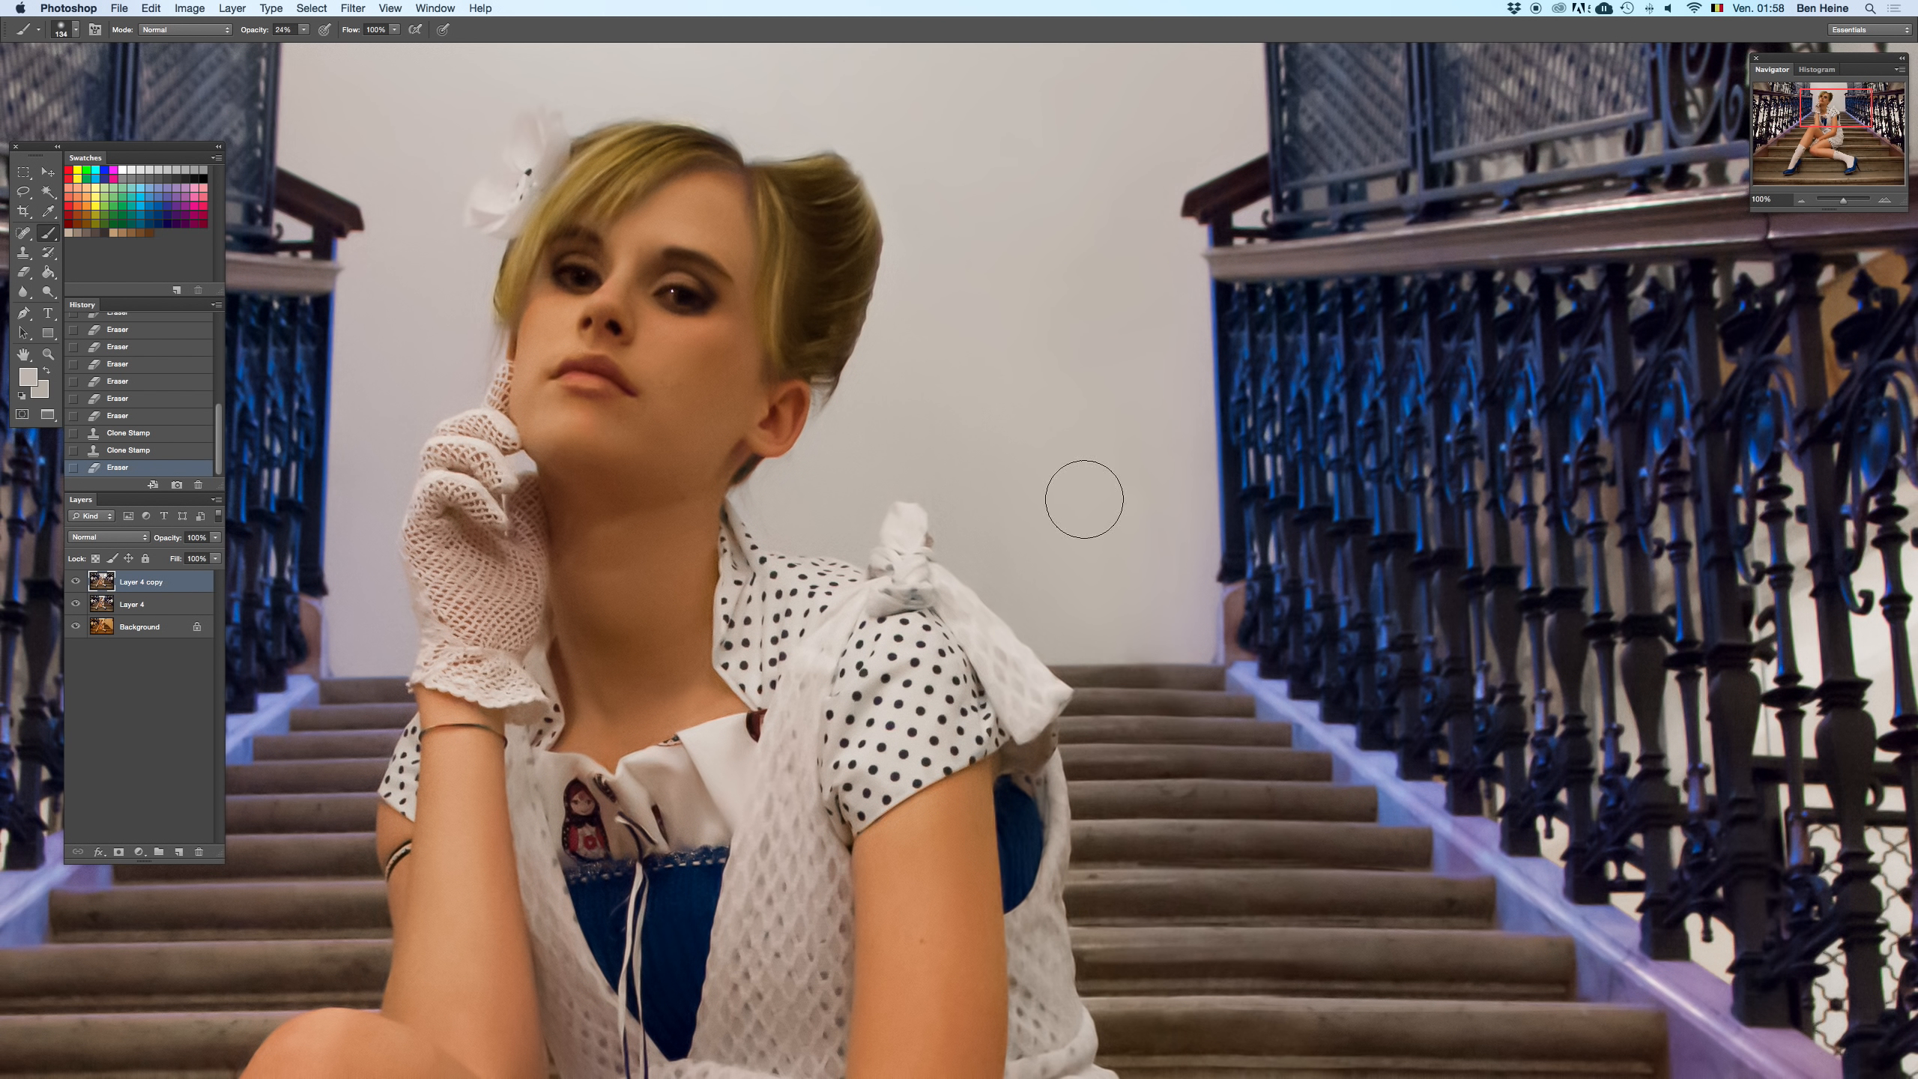
{"action": "mouse_move", "coordinate": [1084, 500]}
{"action": "left_mouse_down"}
{"action": "mouse_move", "coordinate": [1061, 396]}
{"action": "mouse_move", "coordinate": [933, 418]}
{"action": "mouse_move", "coordinate": [1152, 292]}
{"action": "left_mouse_up"}
{"action": "key", "text": "super+z"}
{"action": "left_click_drag", "start_coordinate": [1029, 391], "coordinate": [975, 418]}
{"action": "mouse_move", "coordinate": [1147, 364]}
{"action": "left_mouse_down"}
{"action": "mouse_move", "coordinate": [746, 517]}
{"action": "mouse_move", "coordinate": [859, 332]}
{"action": "left_mouse_up"}
- Set the brush opacity to 41% and even out the wall beside the woman's neck and shoulder
{"action": "left_click", "coordinate": [304, 30]}
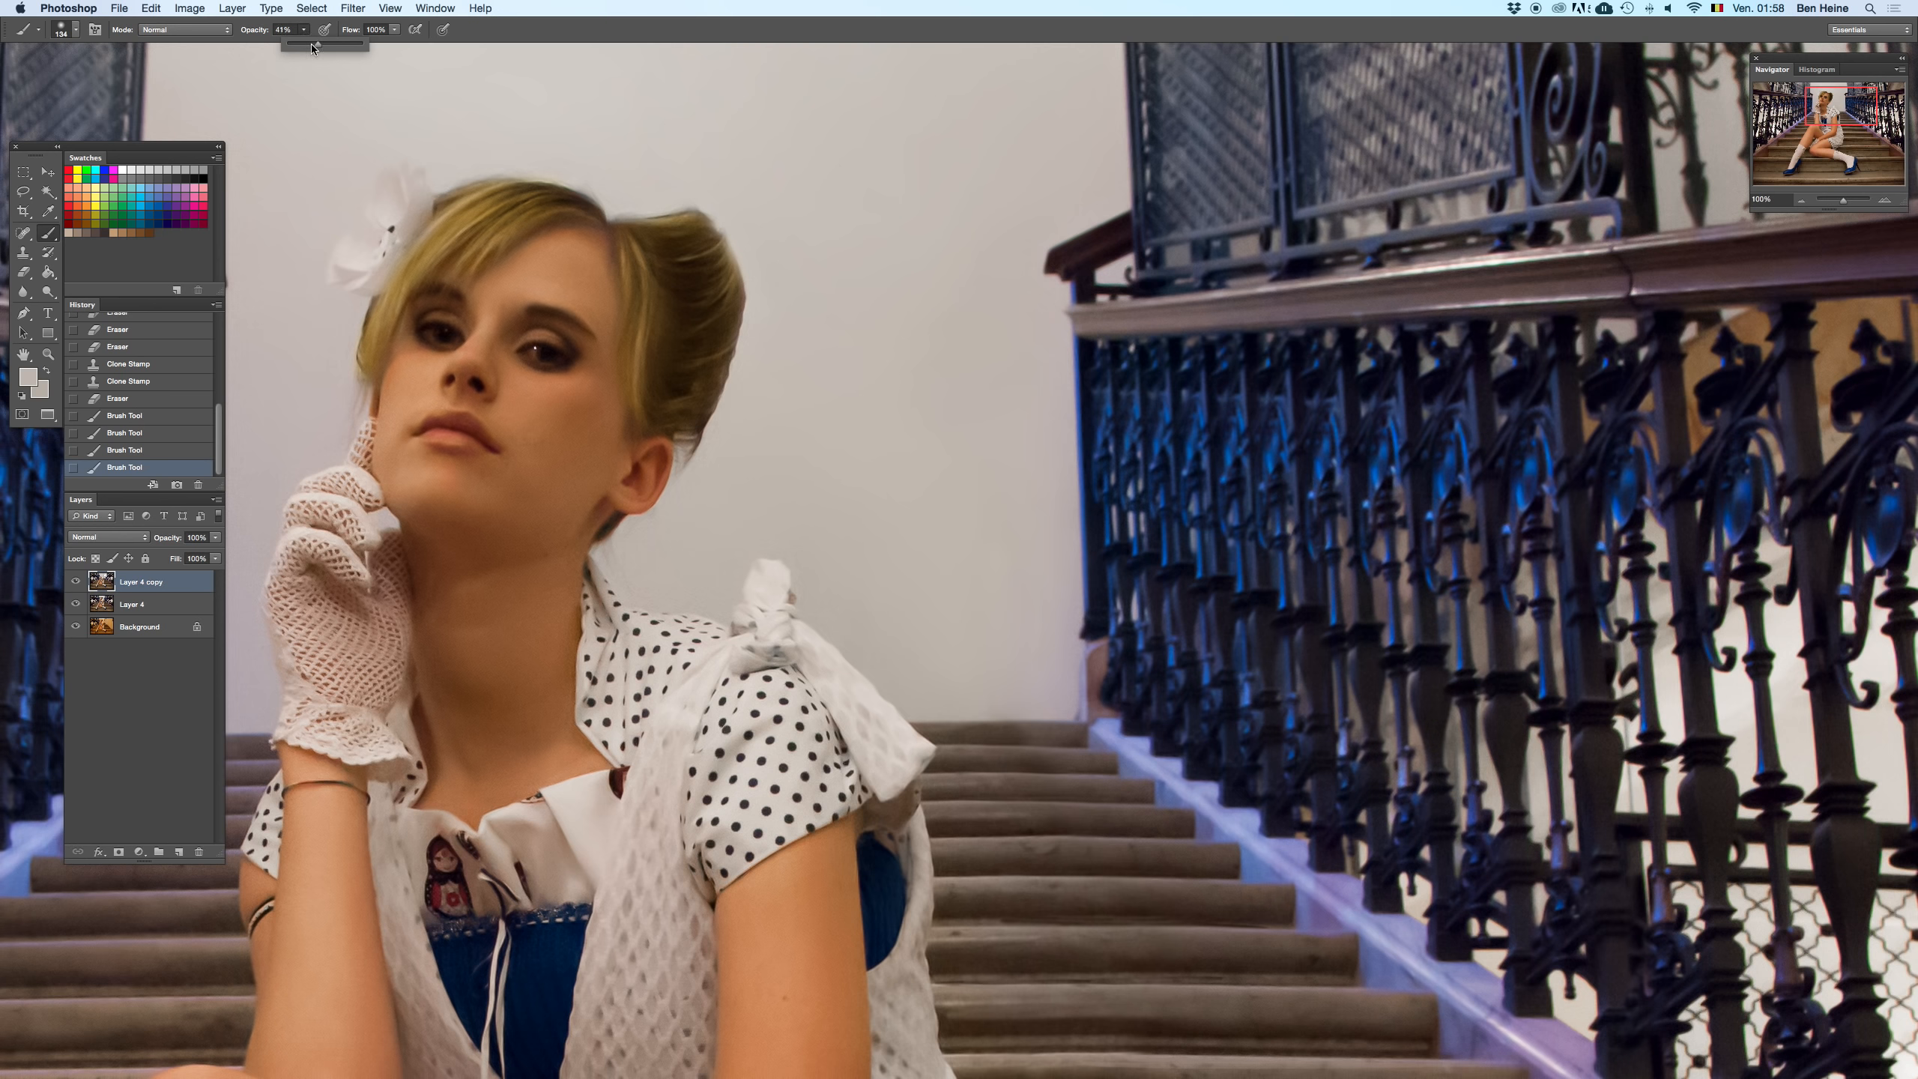
{"action": "mouse_move", "coordinate": [708, 505]}
{"action": "left_mouse_down"}
{"action": "mouse_move", "coordinate": [710, 523]}
{"action": "mouse_move", "coordinate": [753, 475]}
{"action": "mouse_move", "coordinate": [875, 601]}
{"action": "mouse_move", "coordinate": [918, 555]}
{"action": "left_mouse_up"}
{"action": "scroll", "coordinate": [826, 544], "scroll_direction": "left", "scroll_amount": 5}
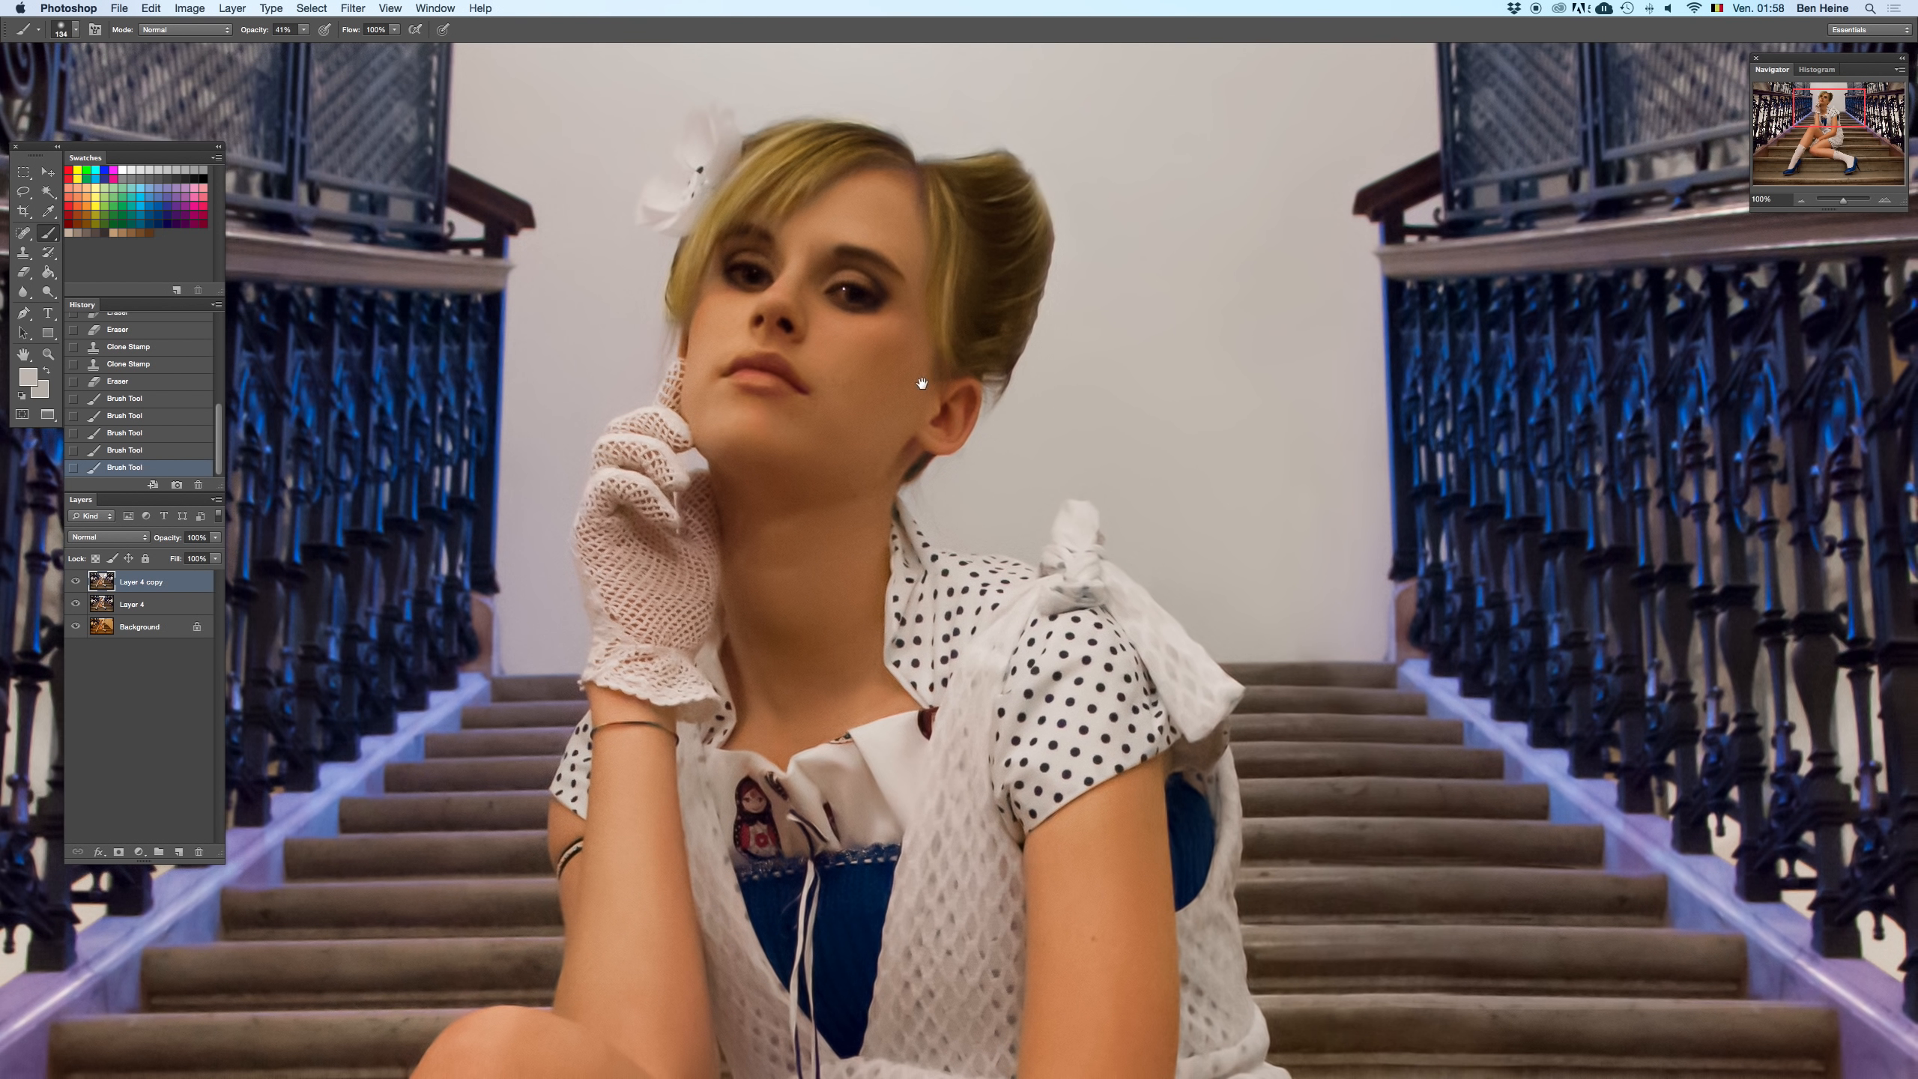
{"action": "left_click", "coordinate": [987, 510]}
- Paint wall colour over the strip of wall between the left railing and the woman's glove
{"action": "key", "text": "i"}
{"action": "key", "text": "b"}
{"action": "left_click_drag", "start_coordinate": [574, 337], "coordinate": [547, 616]}
{"action": "left_click_drag", "start_coordinate": [568, 271], "coordinate": [559, 626]}
- Erase the paint overlapping the left railing's edge and the end of the top step
{"action": "key", "text": "e"}
{"action": "left_click_drag", "start_coordinate": [491, 298], "coordinate": [484, 608]}
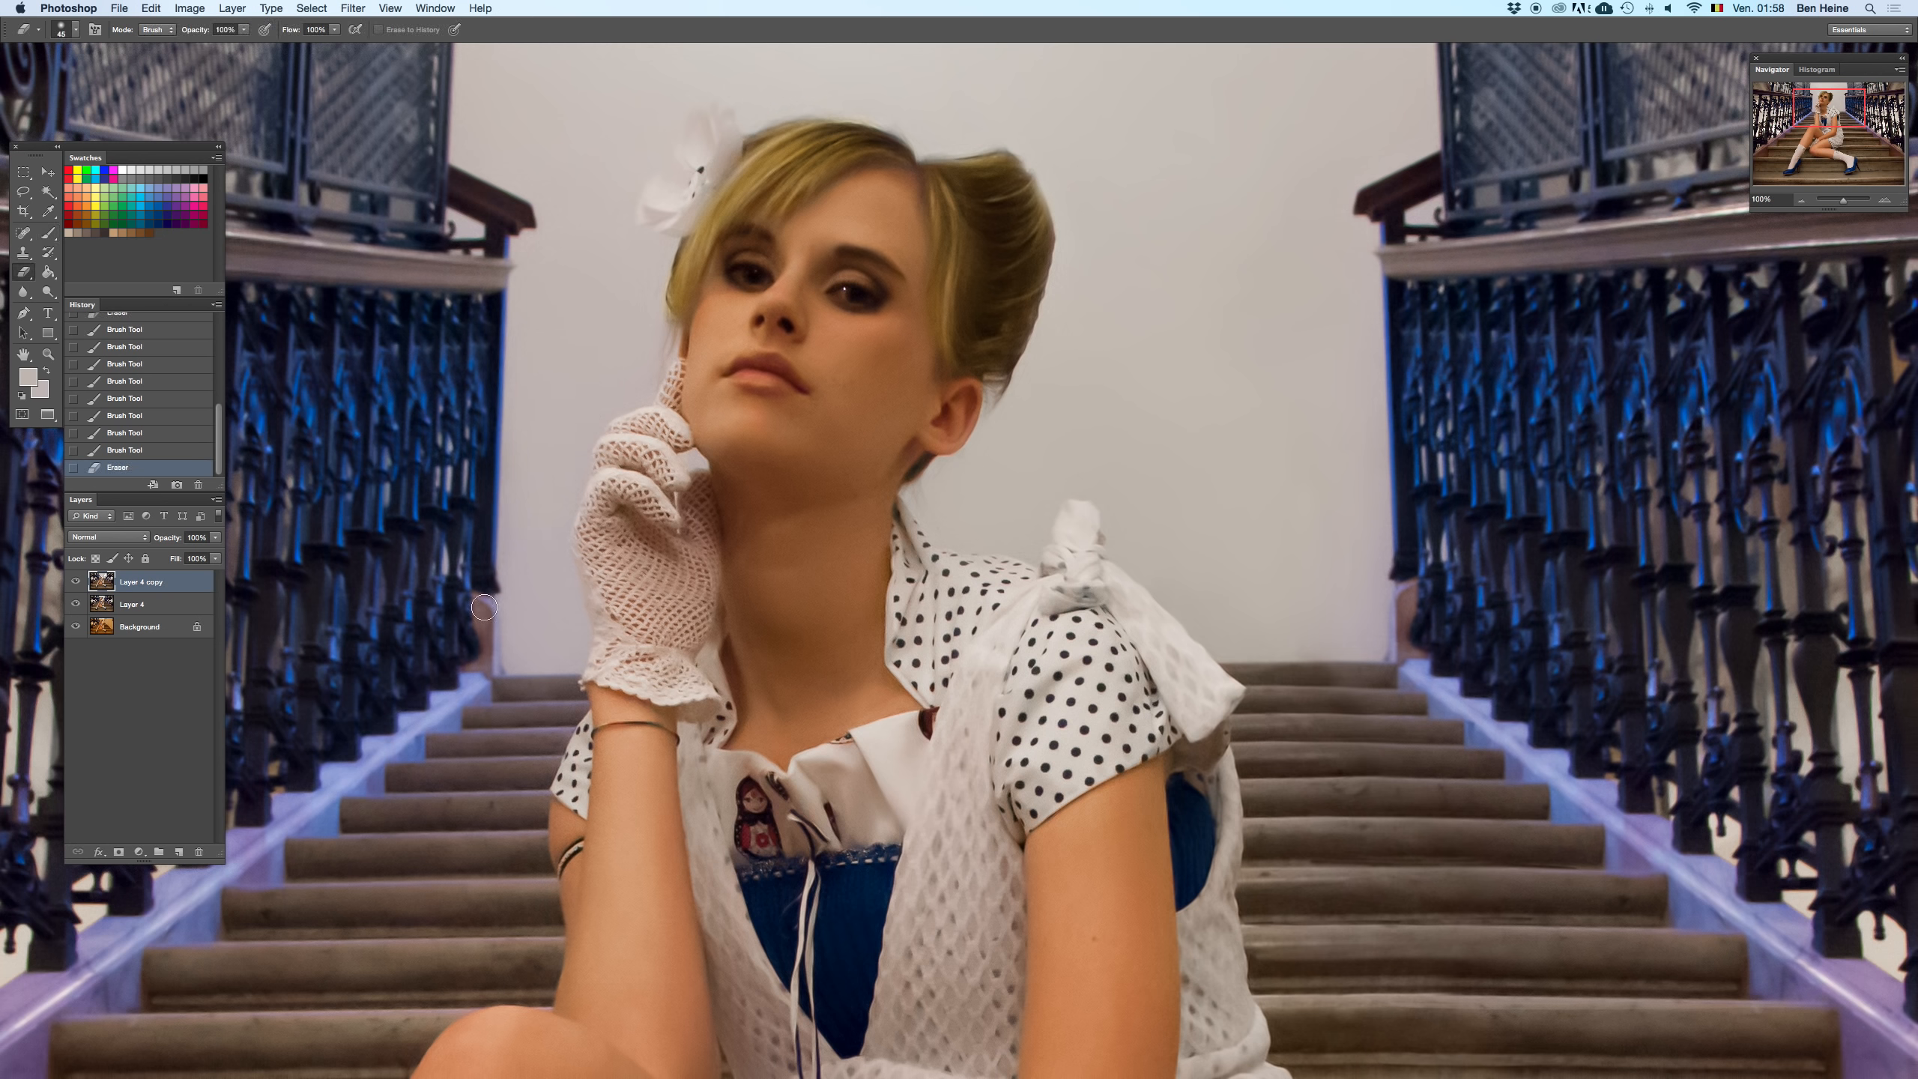
{"action": "mouse_move", "coordinate": [477, 683]}
{"action": "left_mouse_down"}
{"action": "mouse_move", "coordinate": [627, 686]}
{"action": "mouse_move", "coordinate": [547, 682]}
{"action": "left_mouse_up"}
- Adjust the eraser size and erase the paint overlapping the woman's collar and shoulder bow
{"action": "right_click", "coordinate": [1011, 351]}
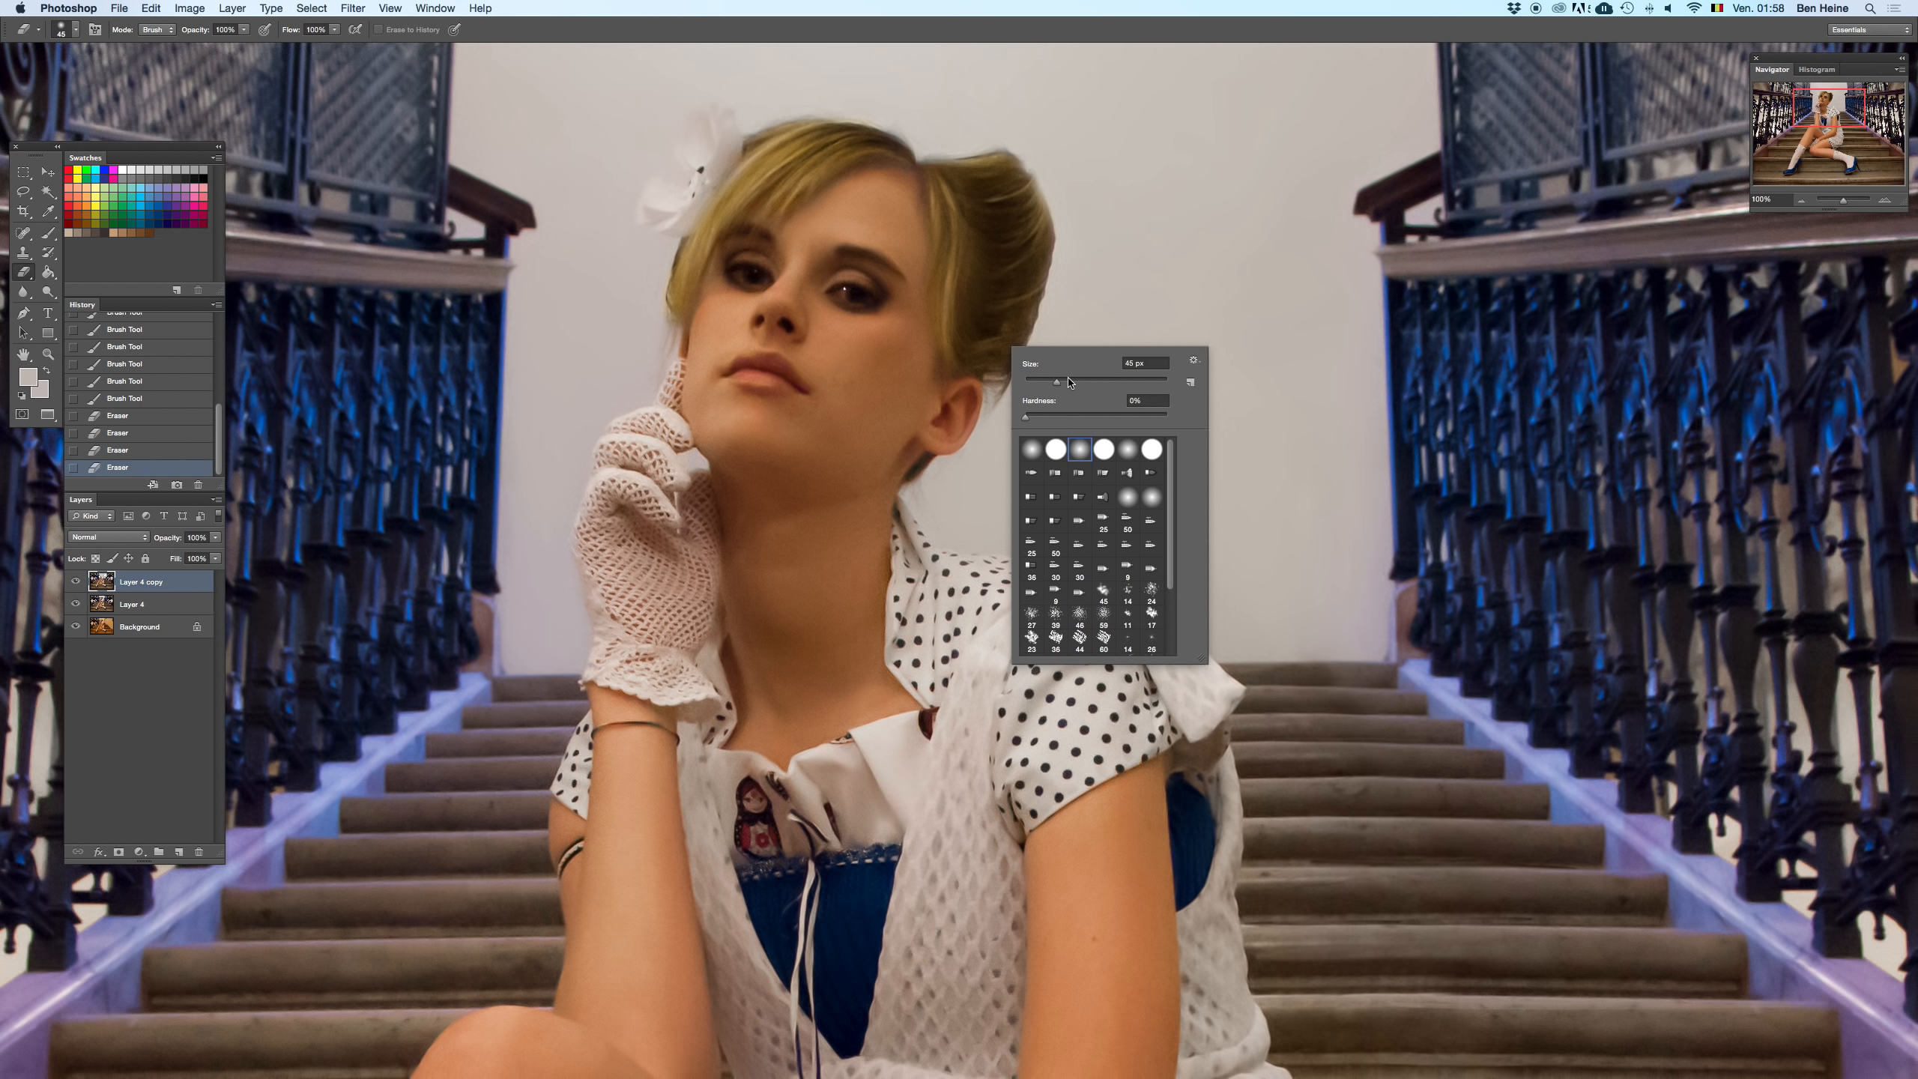
{"action": "key", "text": "Return"}
{"action": "left_click", "coordinate": [925, 644]}
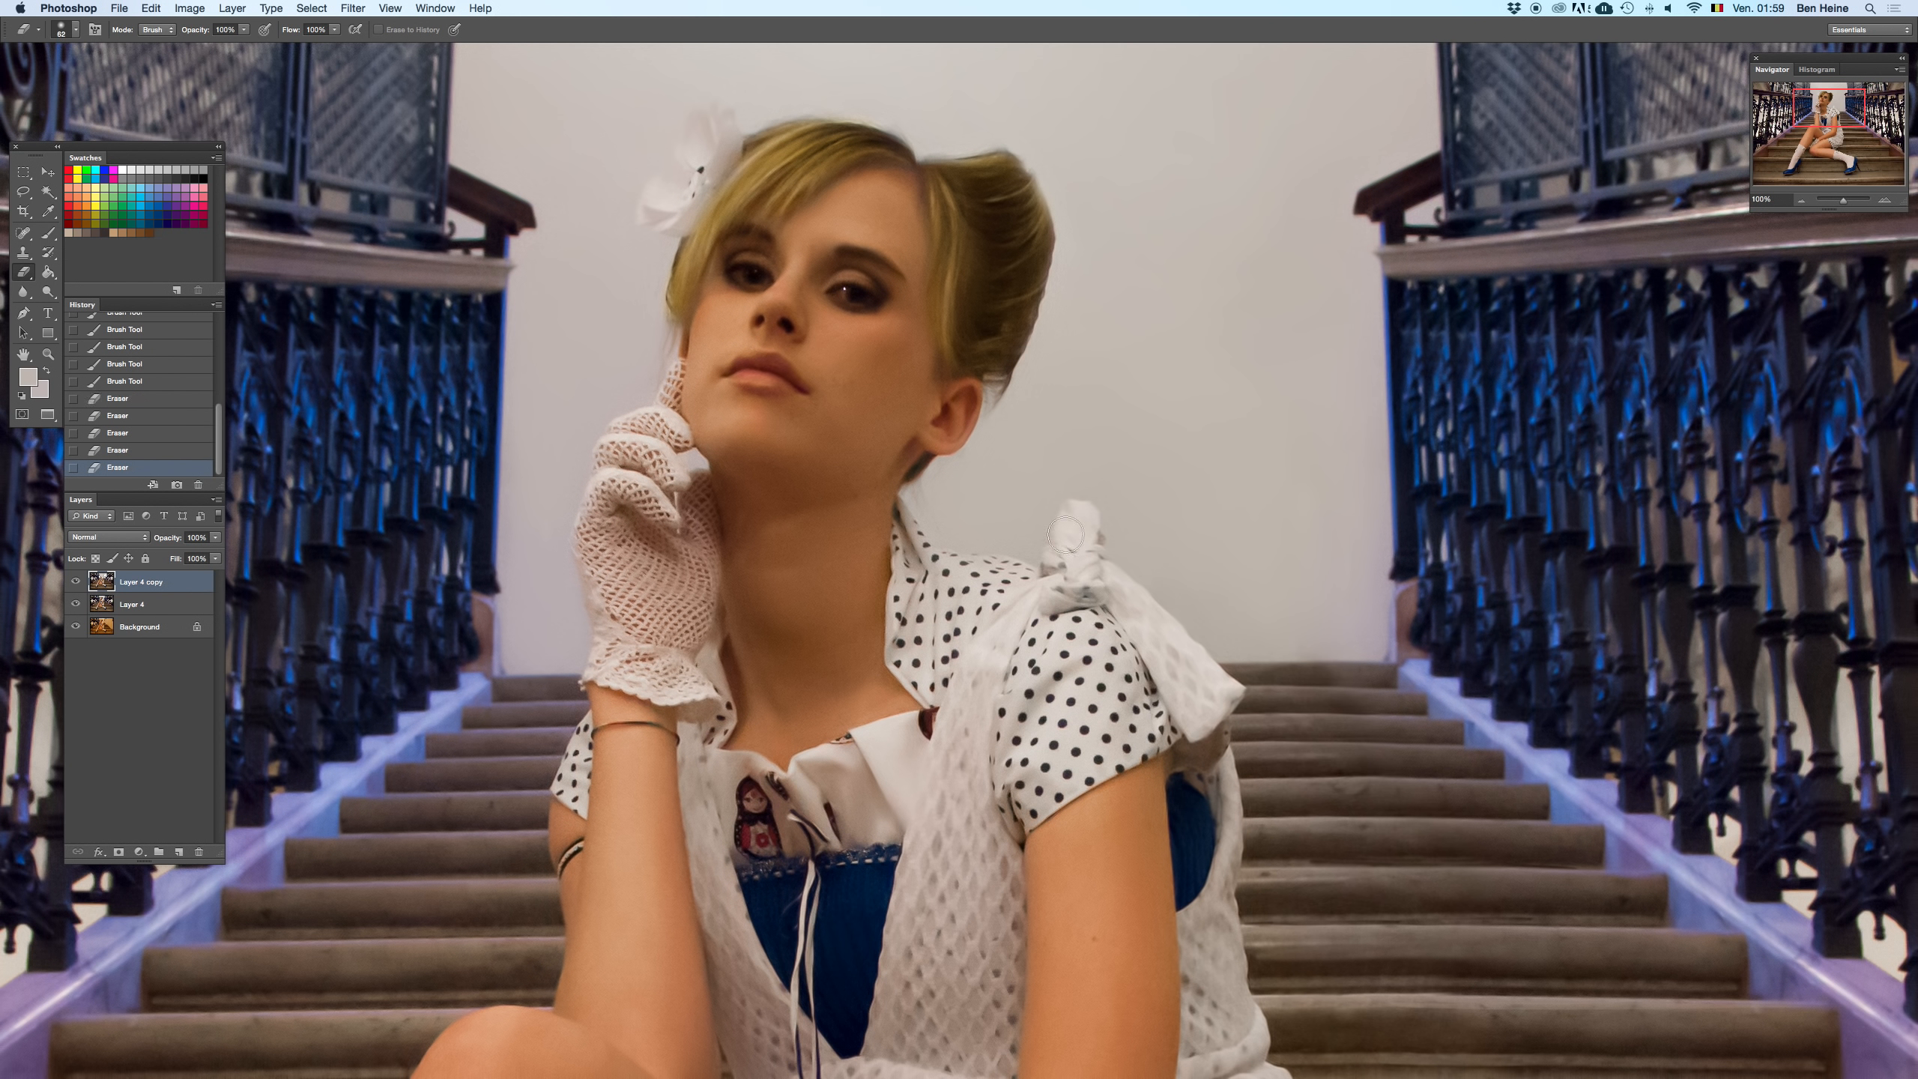
{"action": "left_click_drag", "start_coordinate": [1141, 622], "coordinate": [1132, 612]}
{"action": "left_click", "coordinate": [864, 563]}
- Check the whole photo with and without the Layer 4 copy retouching at reduced view sizes
{"action": "left_click_drag", "start_coordinate": [1842, 210], "coordinate": [1836, 206]}
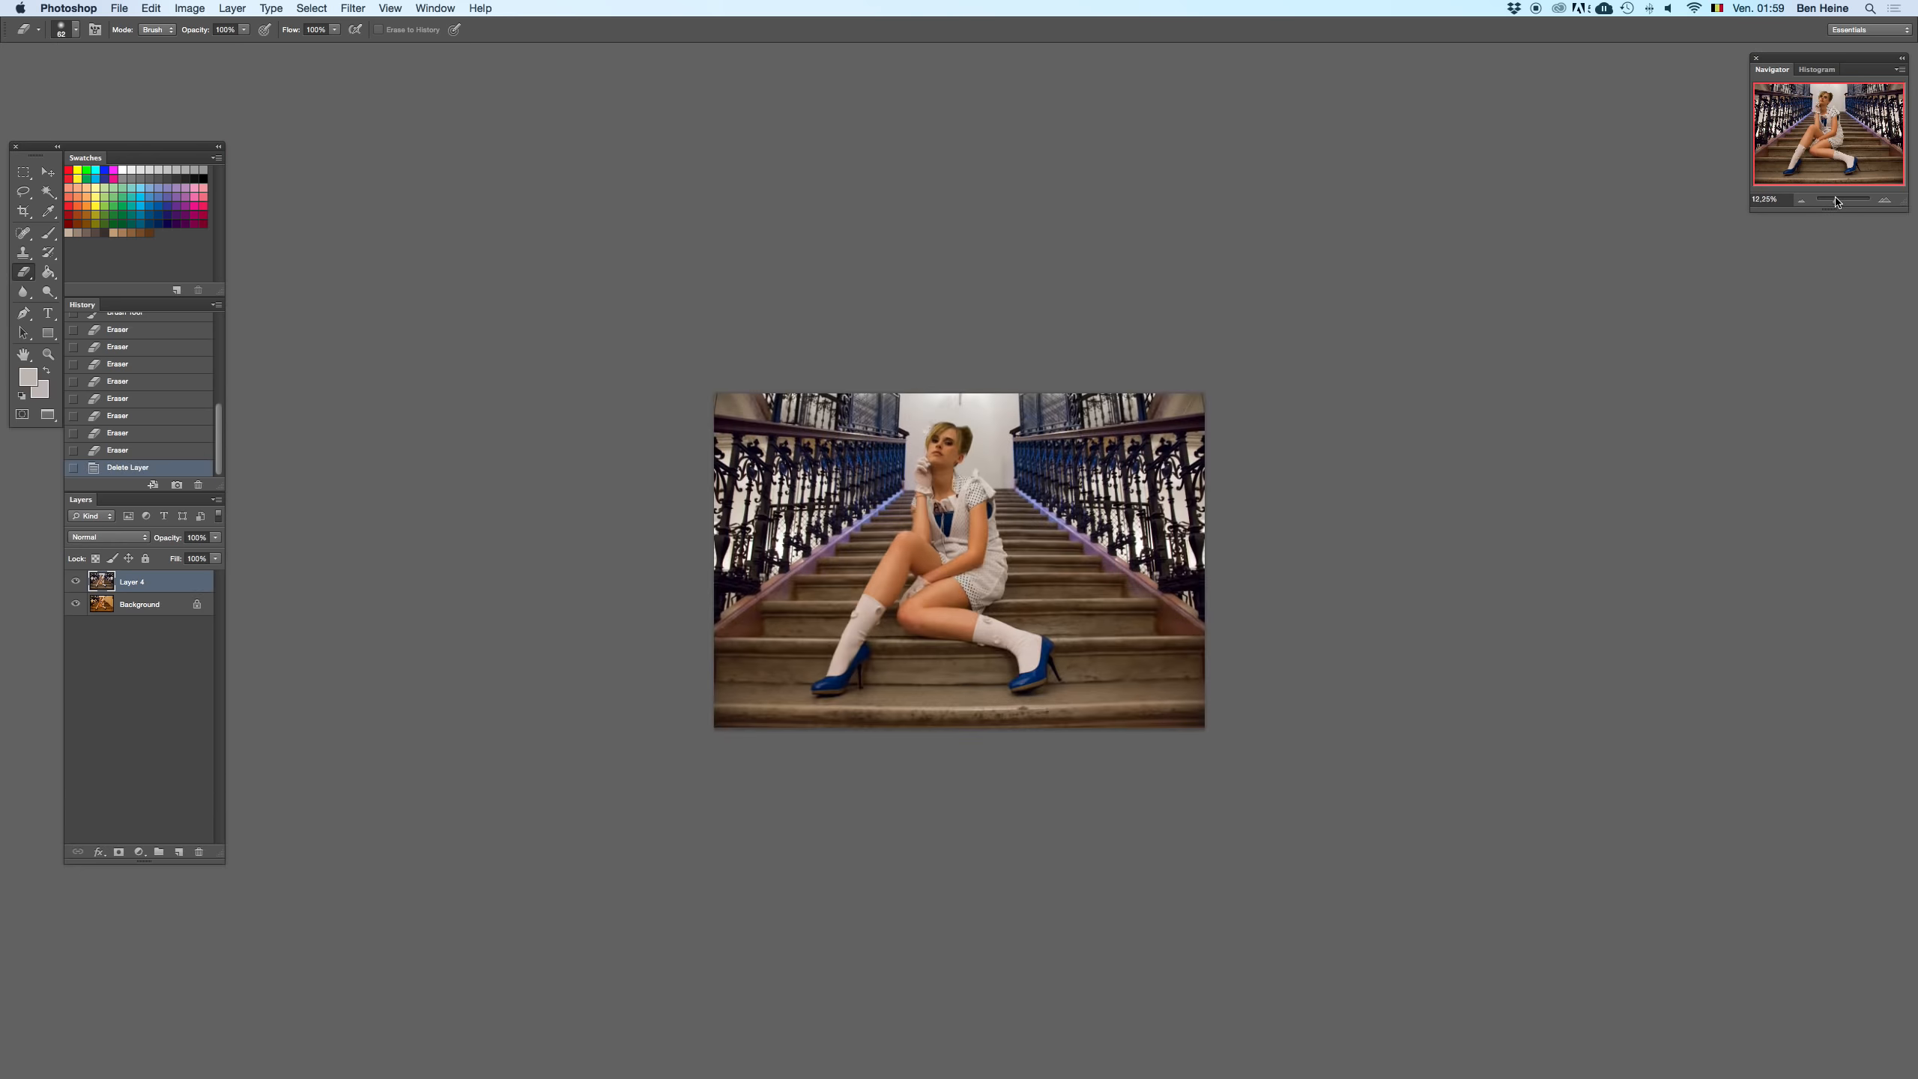
{"action": "left_click", "coordinate": [1885, 200]}
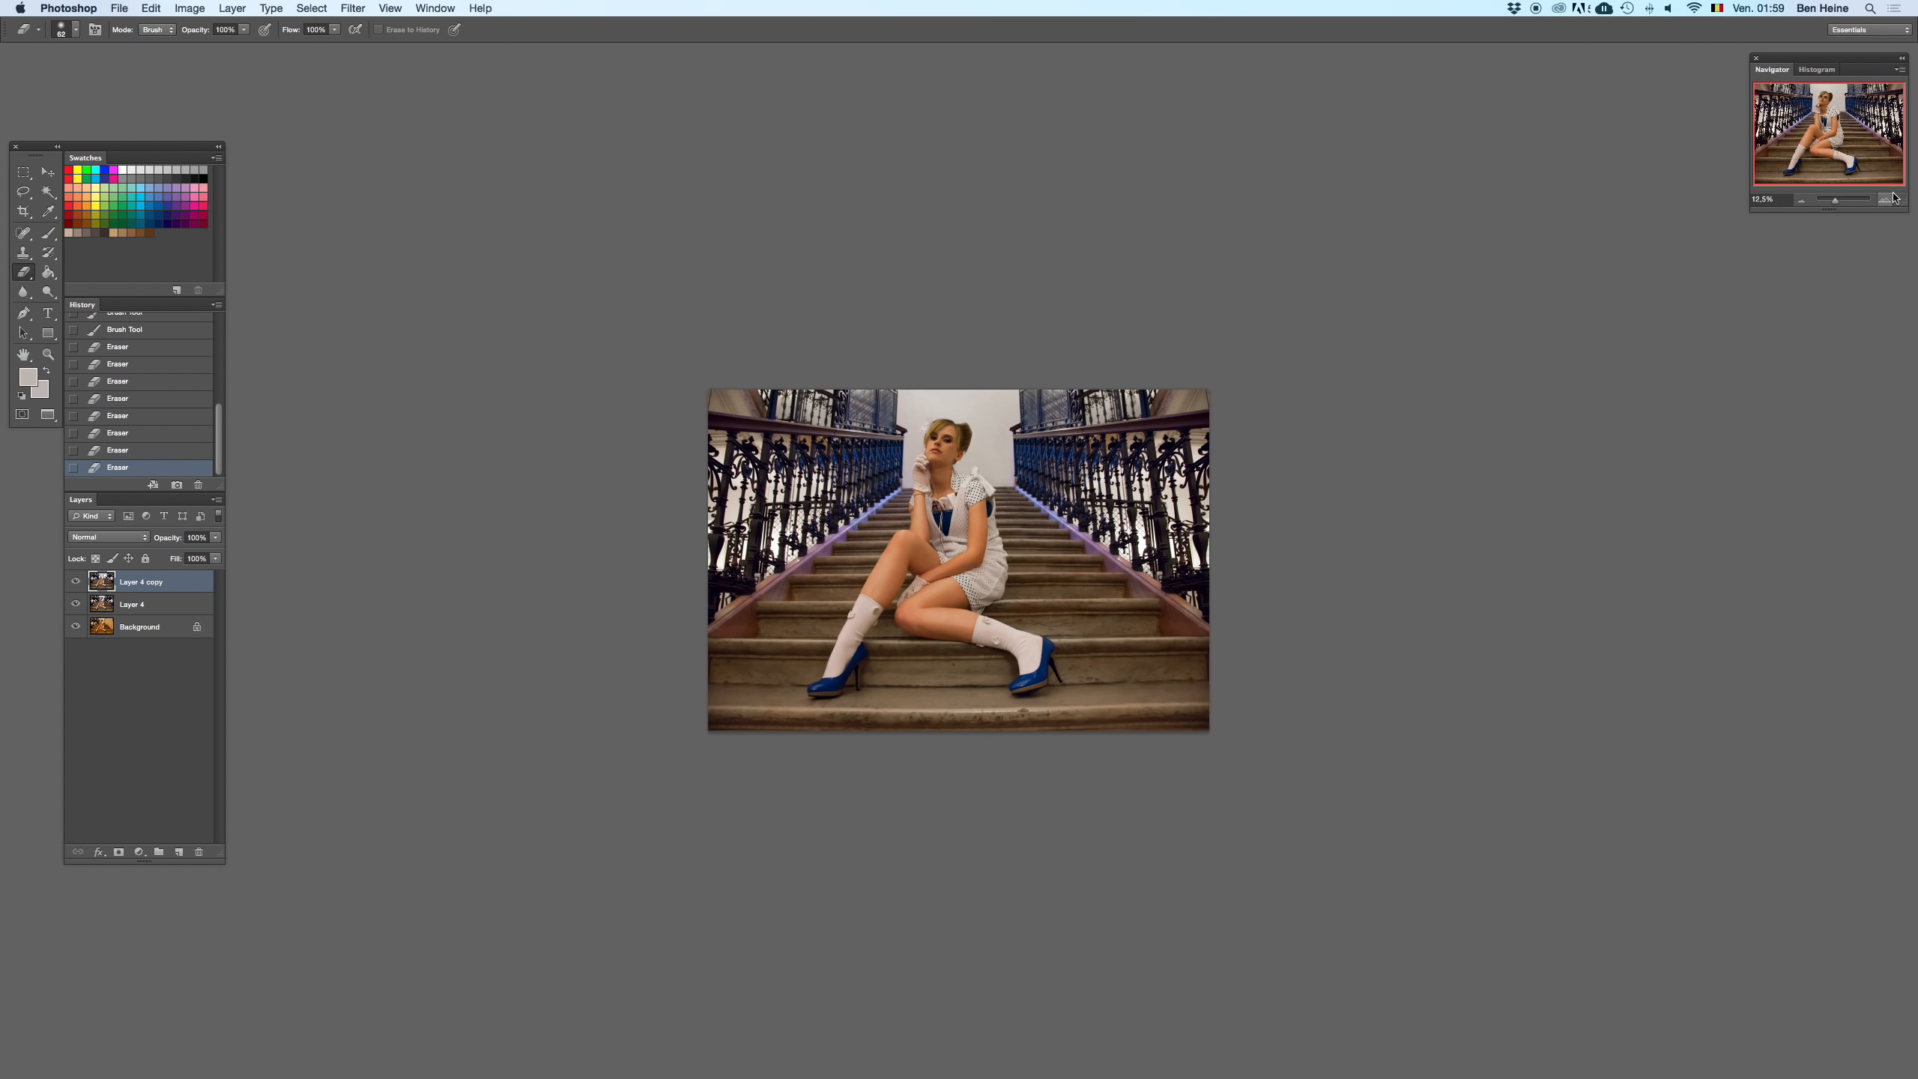
{"action": "key", "text": "super+z"}
{"action": "key", "text": "super+z"}
{"action": "key", "text": "super+z"}
{"action": "key", "text": "super+z"}
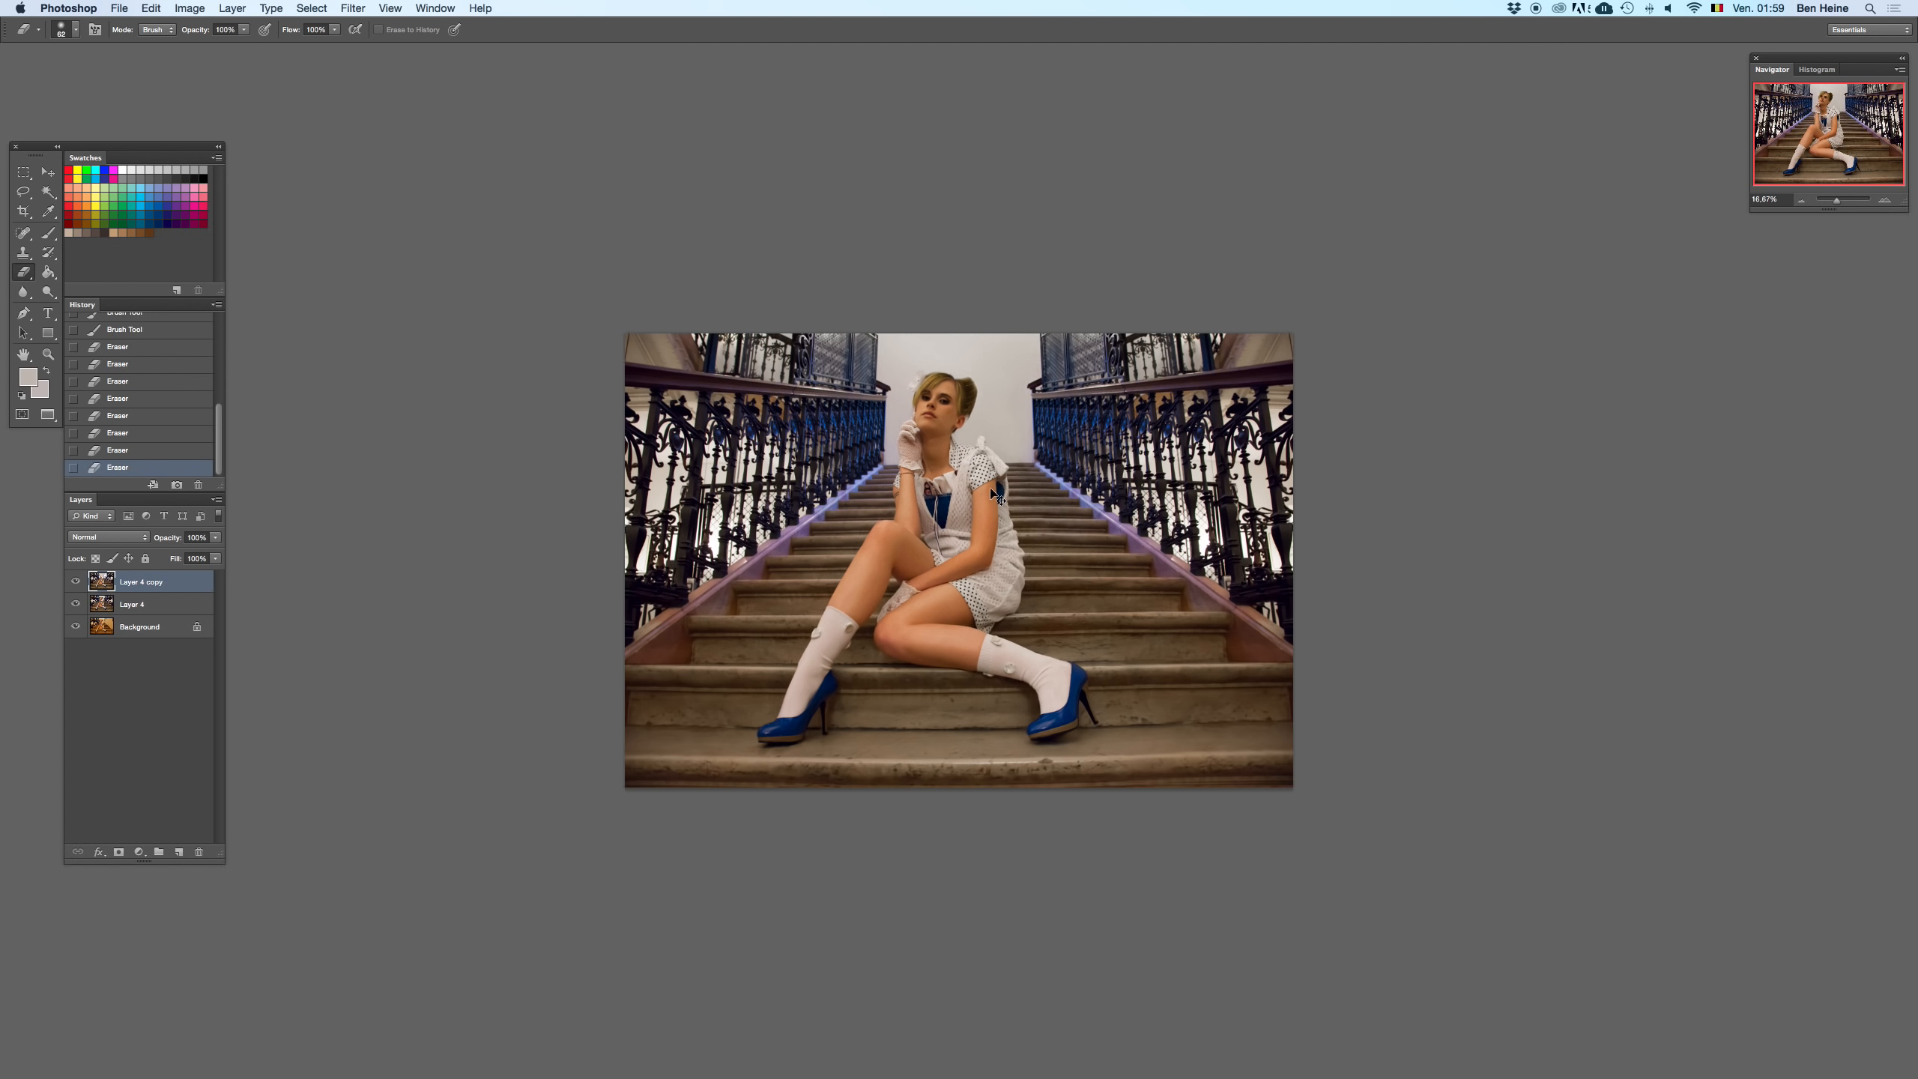
{"action": "key", "text": "super+z"}
{"action": "key", "text": "super+z"}
{"action": "key", "text": "super+z"}
{"action": "key", "text": "super+z"}
{"action": "key", "text": "super+z"}
{"action": "scroll", "coordinate": [996, 491], "scroll_direction": "right", "scroll_amount": 3}
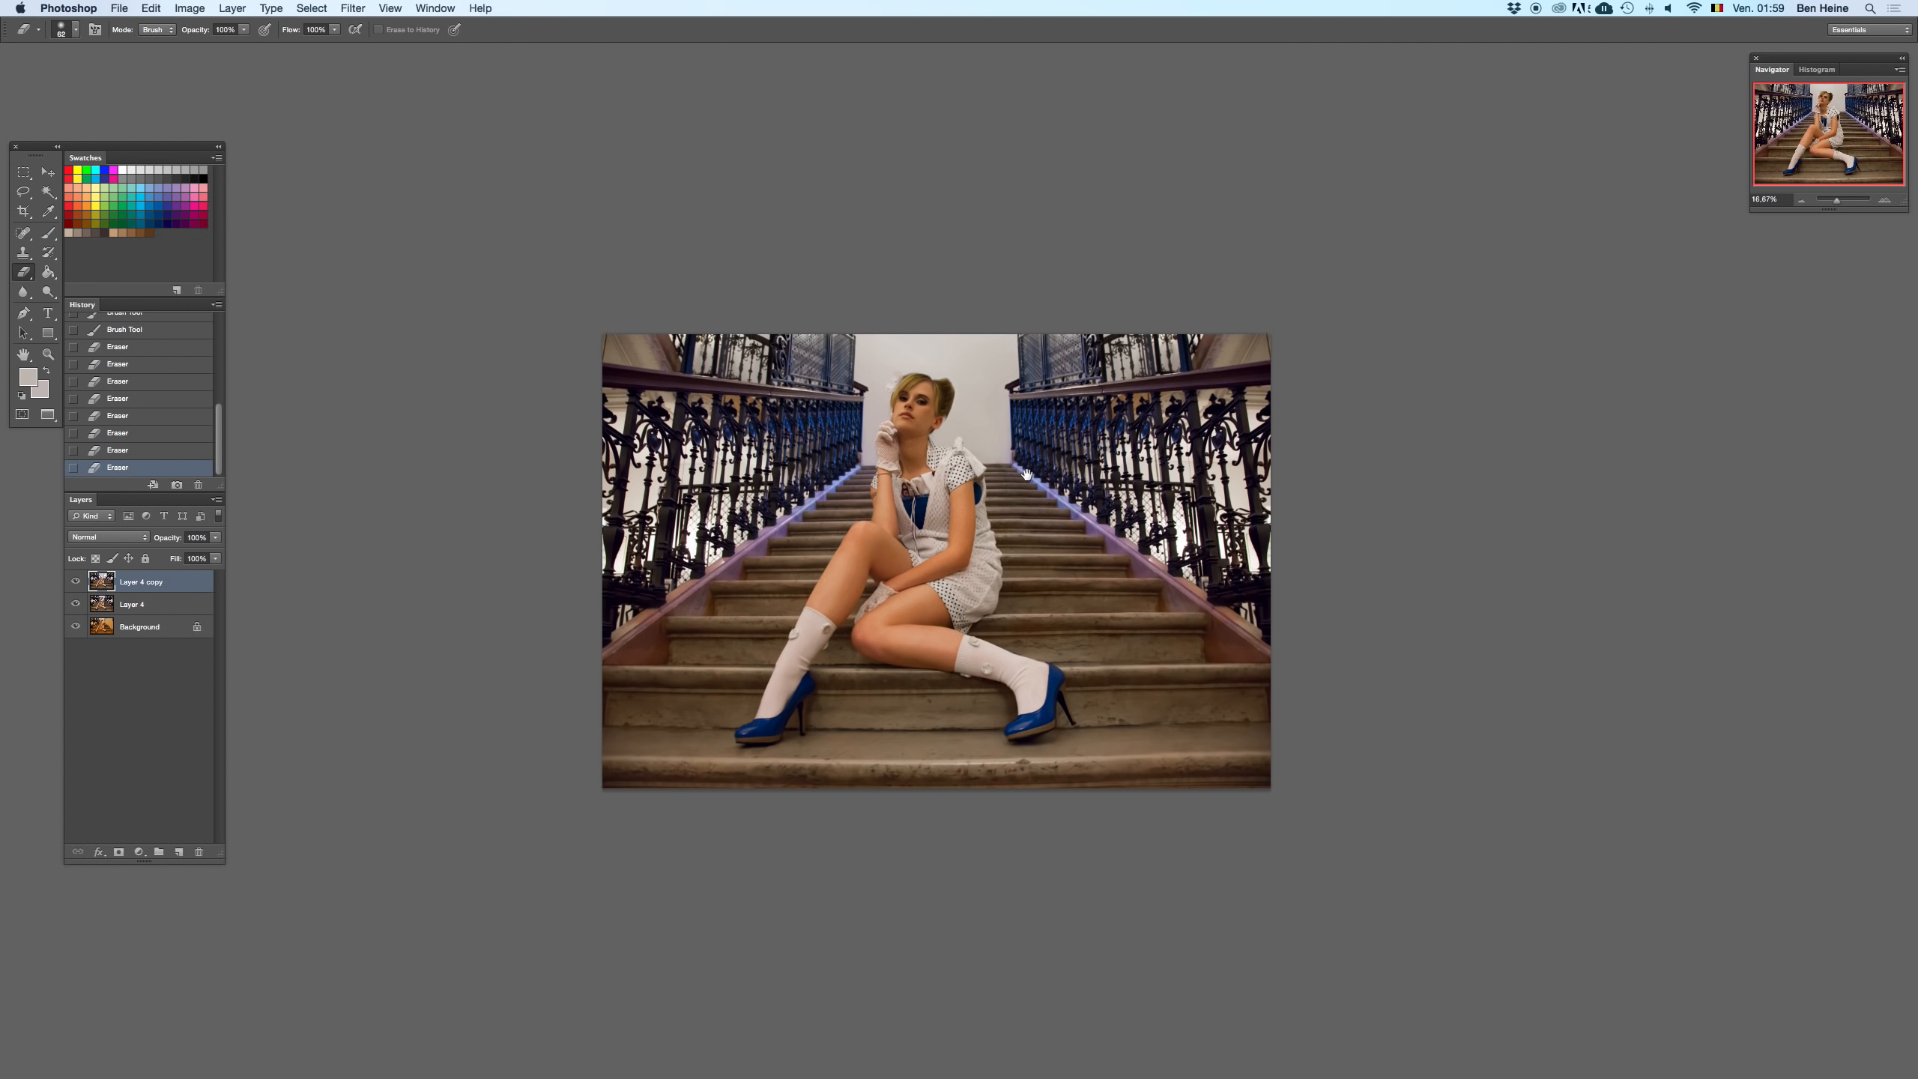
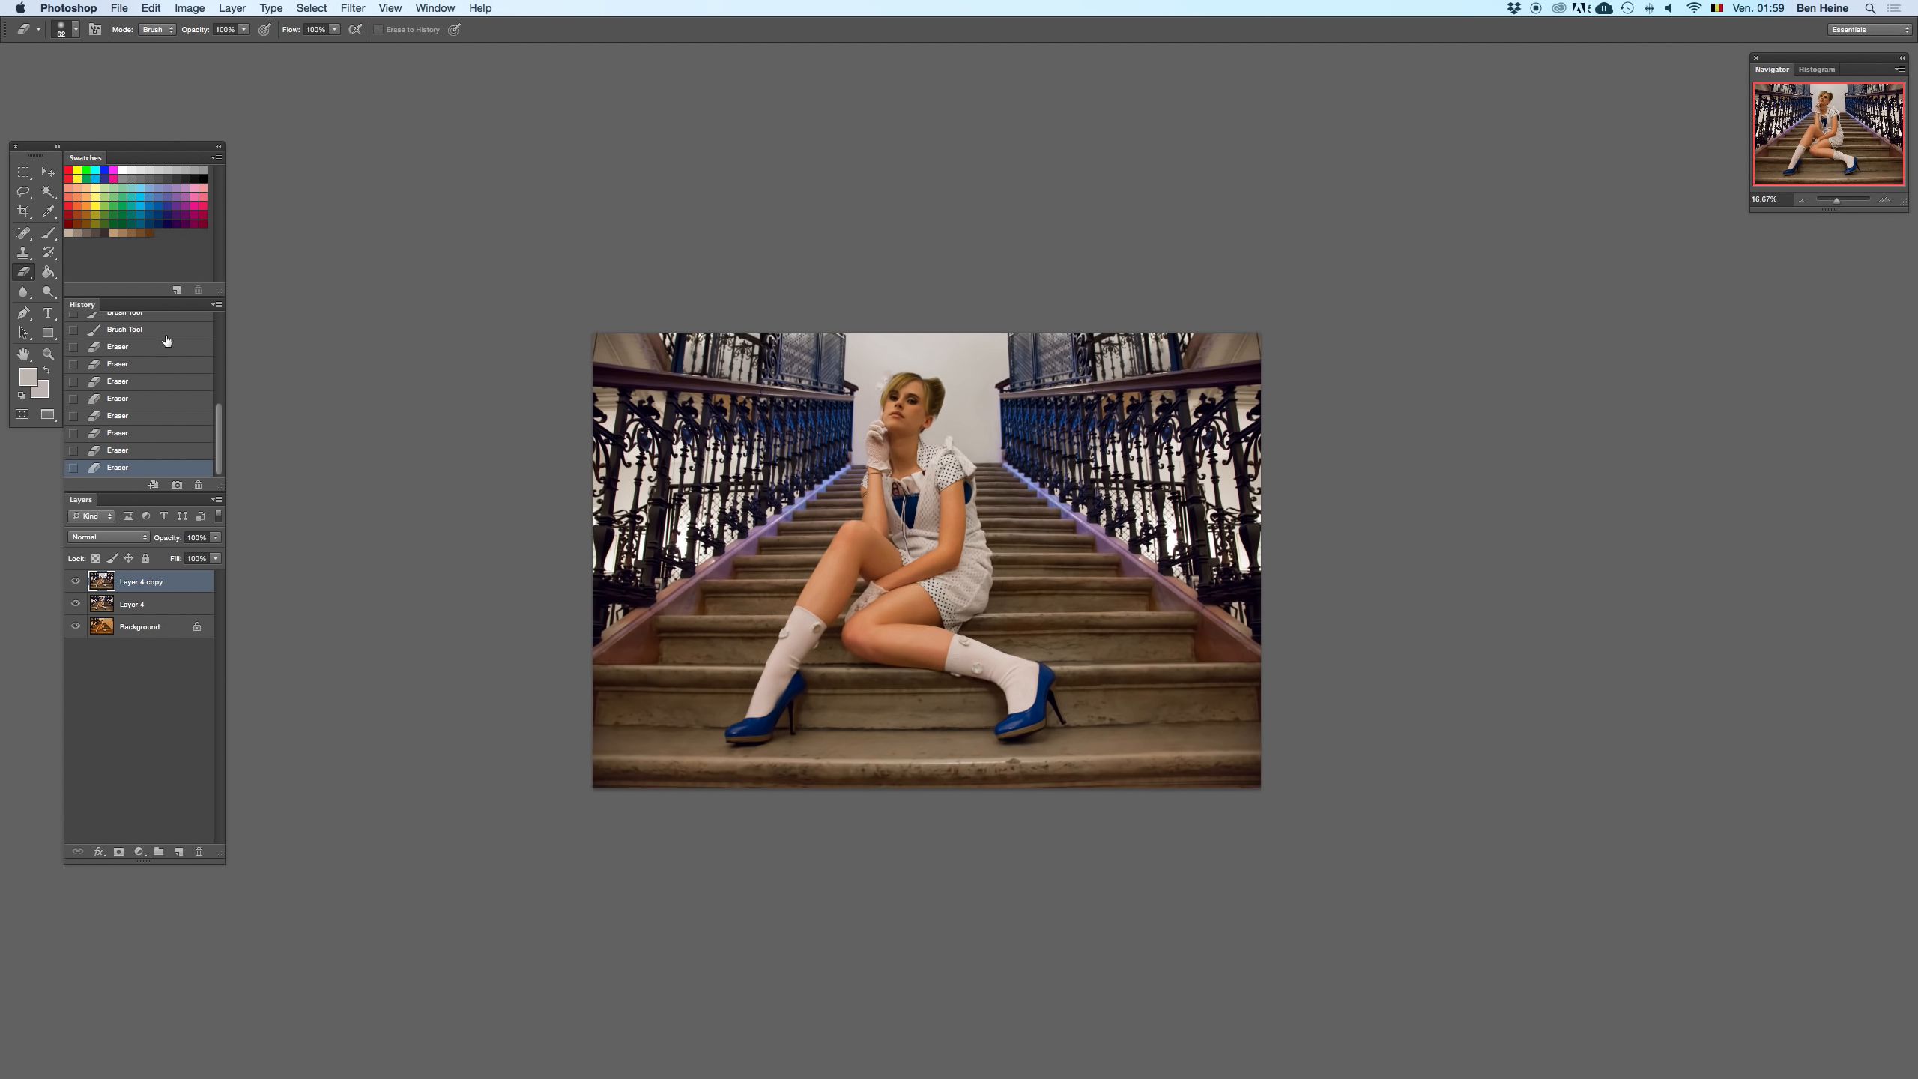
- Merge Layer 4 and Layer 4 copy into a single layer
{"action": "left_click", "coordinate": [181, 608], "text": "shift"}
{"action": "right_click", "coordinate": [176, 602]}
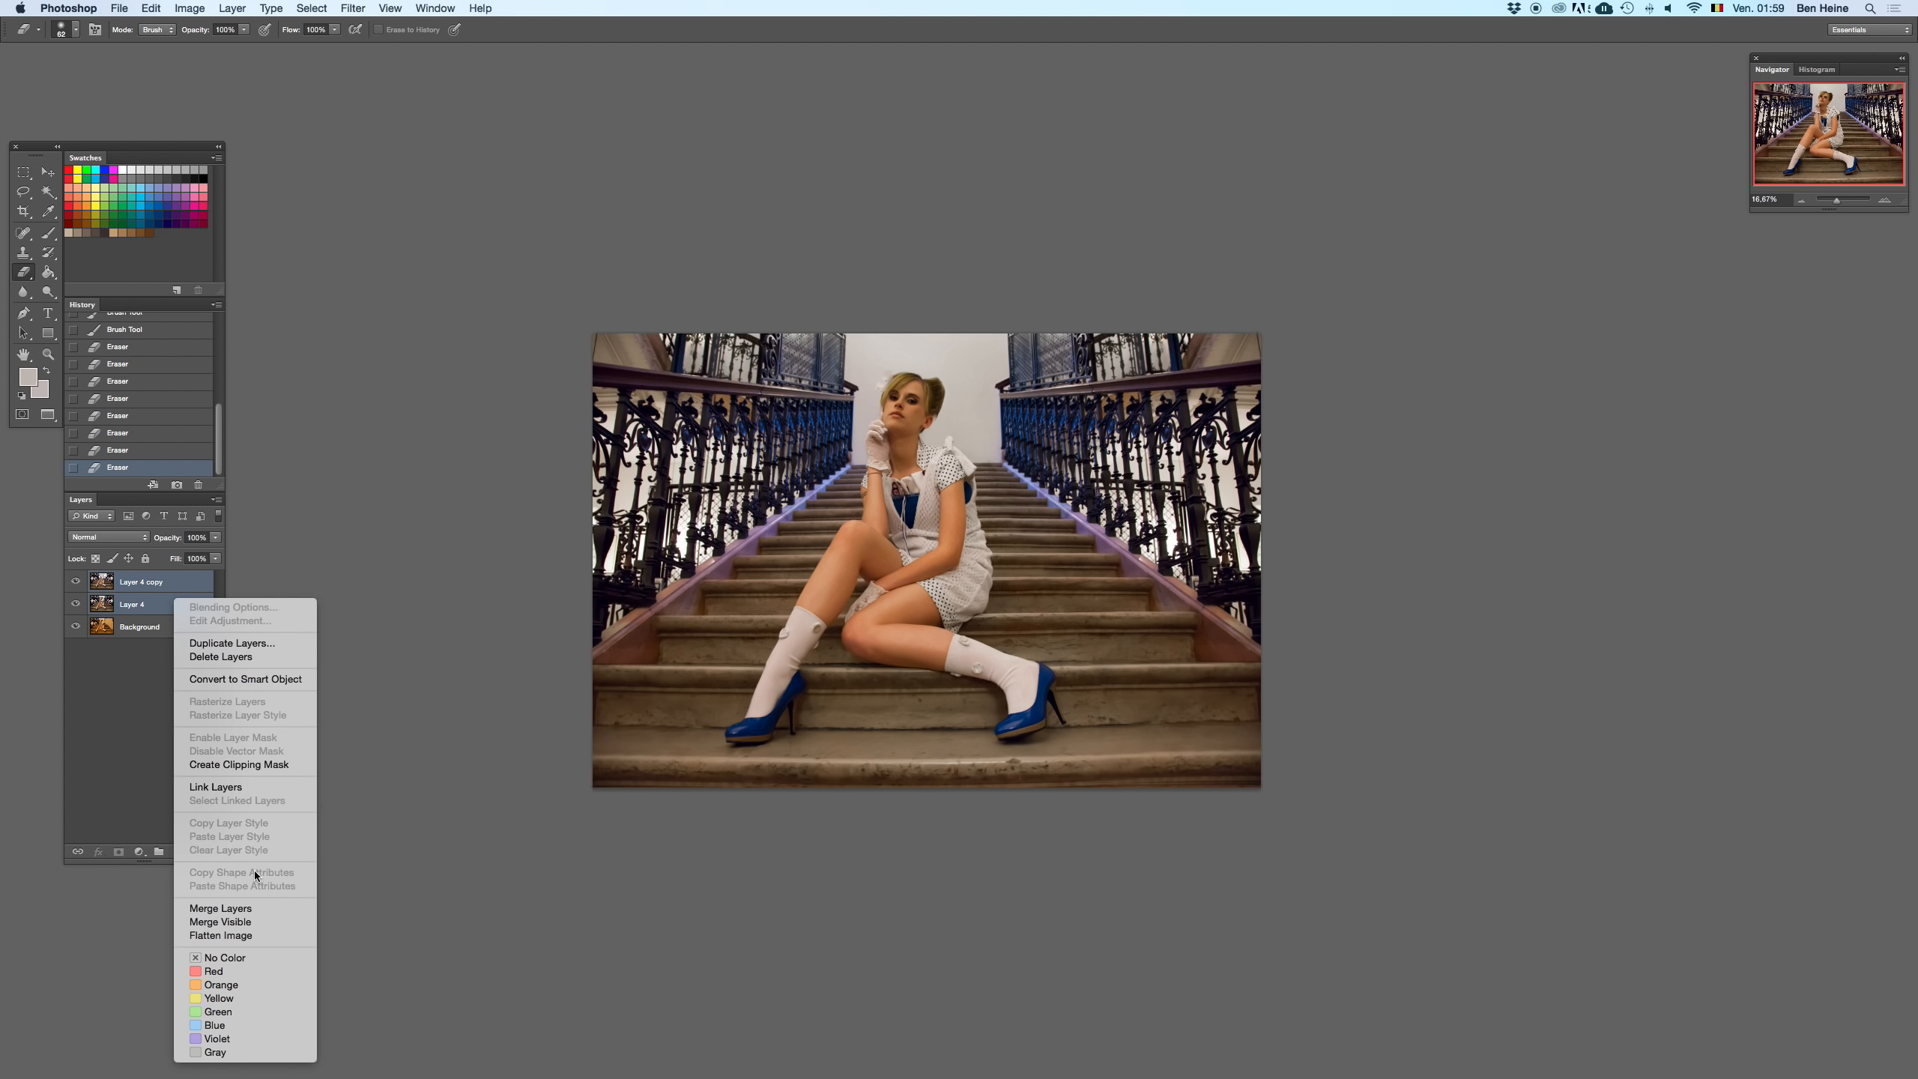
{"action": "left_click", "coordinate": [261, 909]}
- Duplicate the part of the photo right of the woman's torso onto a new layer and nudge it slightly left
{"action": "key", "text": "m"}
{"action": "left_click_drag", "start_coordinate": [1003, 330], "coordinate": [1543, 988]}
{"action": "key", "text": "super+v"}
{"action": "key", "text": "Left"}
{"action": "key", "text": "Left"}
{"action": "key", "text": "Left"}
{"action": "key", "text": "Left"}
{"action": "key", "text": "Left"}
{"action": "key", "text": "Left"}
{"action": "key", "text": "Left"}
{"action": "key", "text": "Left"}
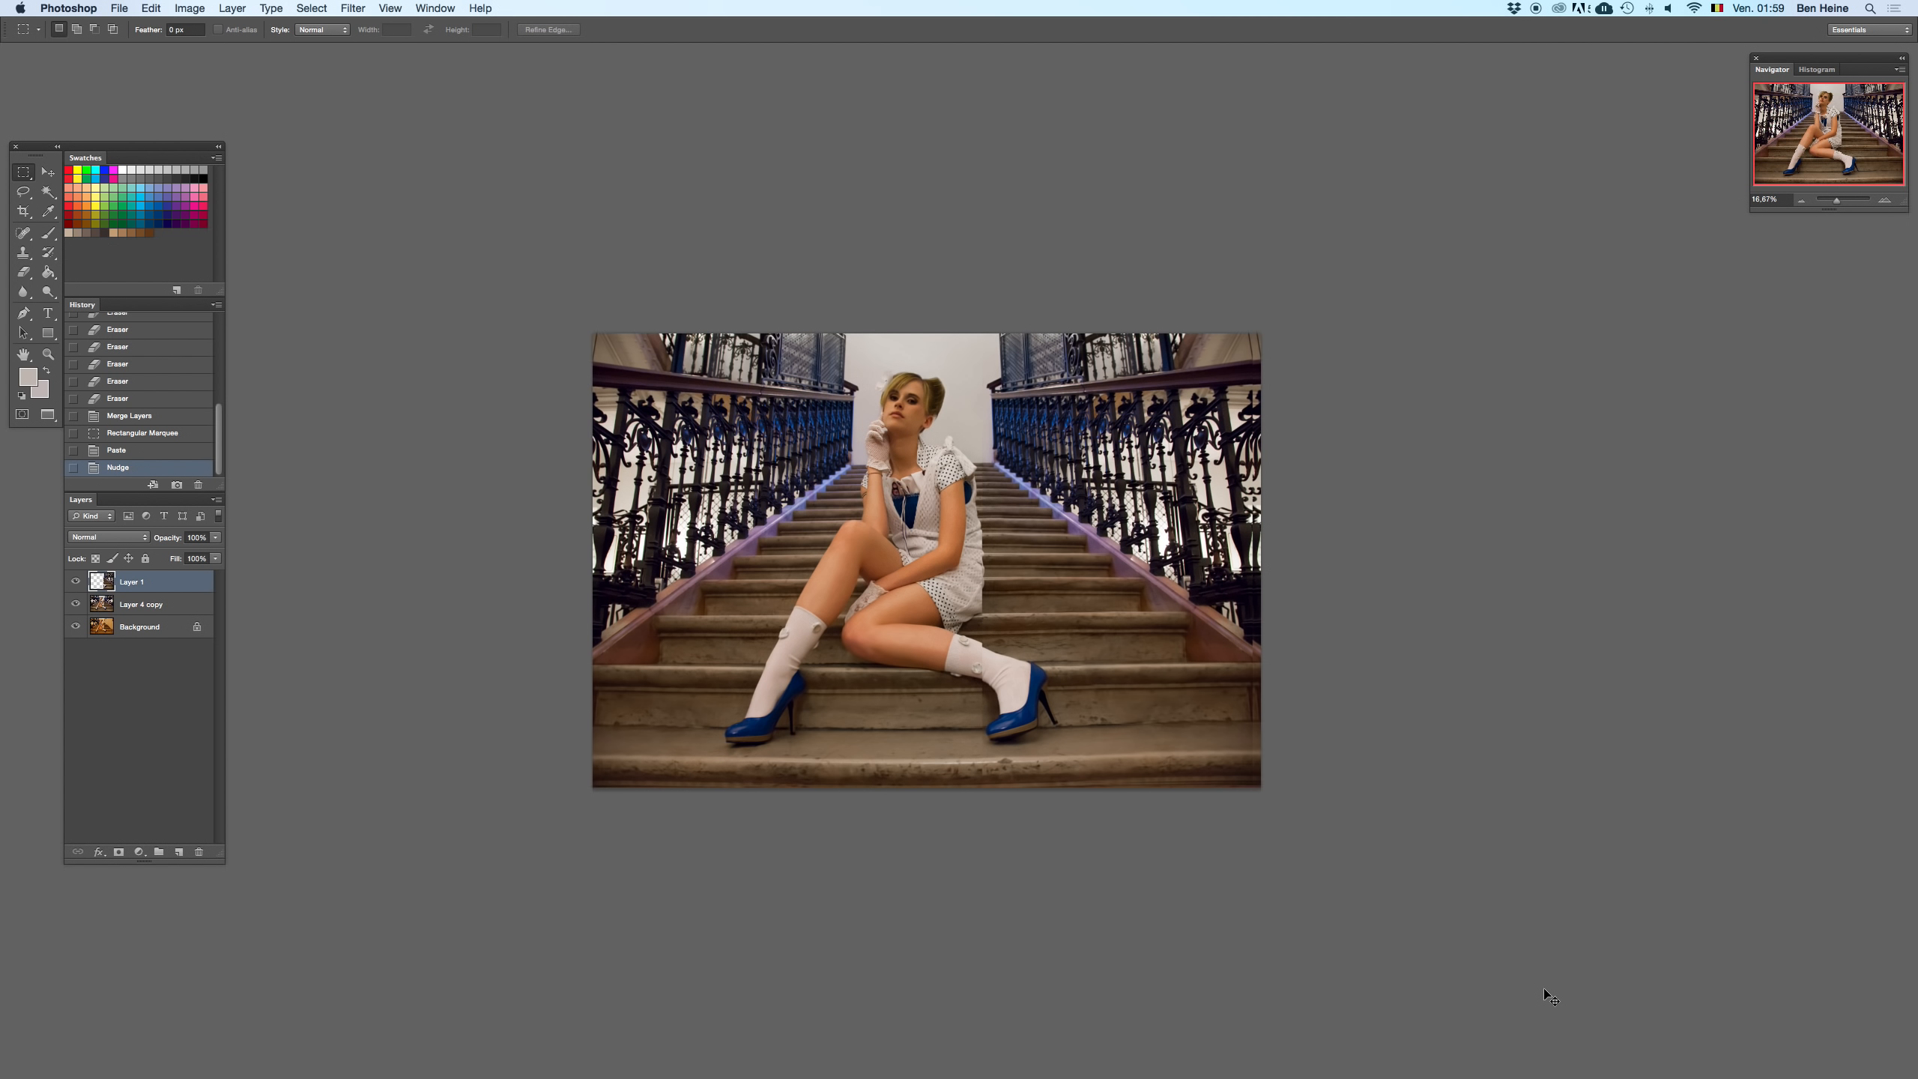
- Blend the nudged piece's seam along the dress, sock and steps with a larger soft eraser
{"action": "key", "text": "e"}
{"action": "right_click", "coordinate": [985, 530]}
{"action": "left_click_drag", "start_coordinate": [1078, 565], "coordinate": [1089, 561]}
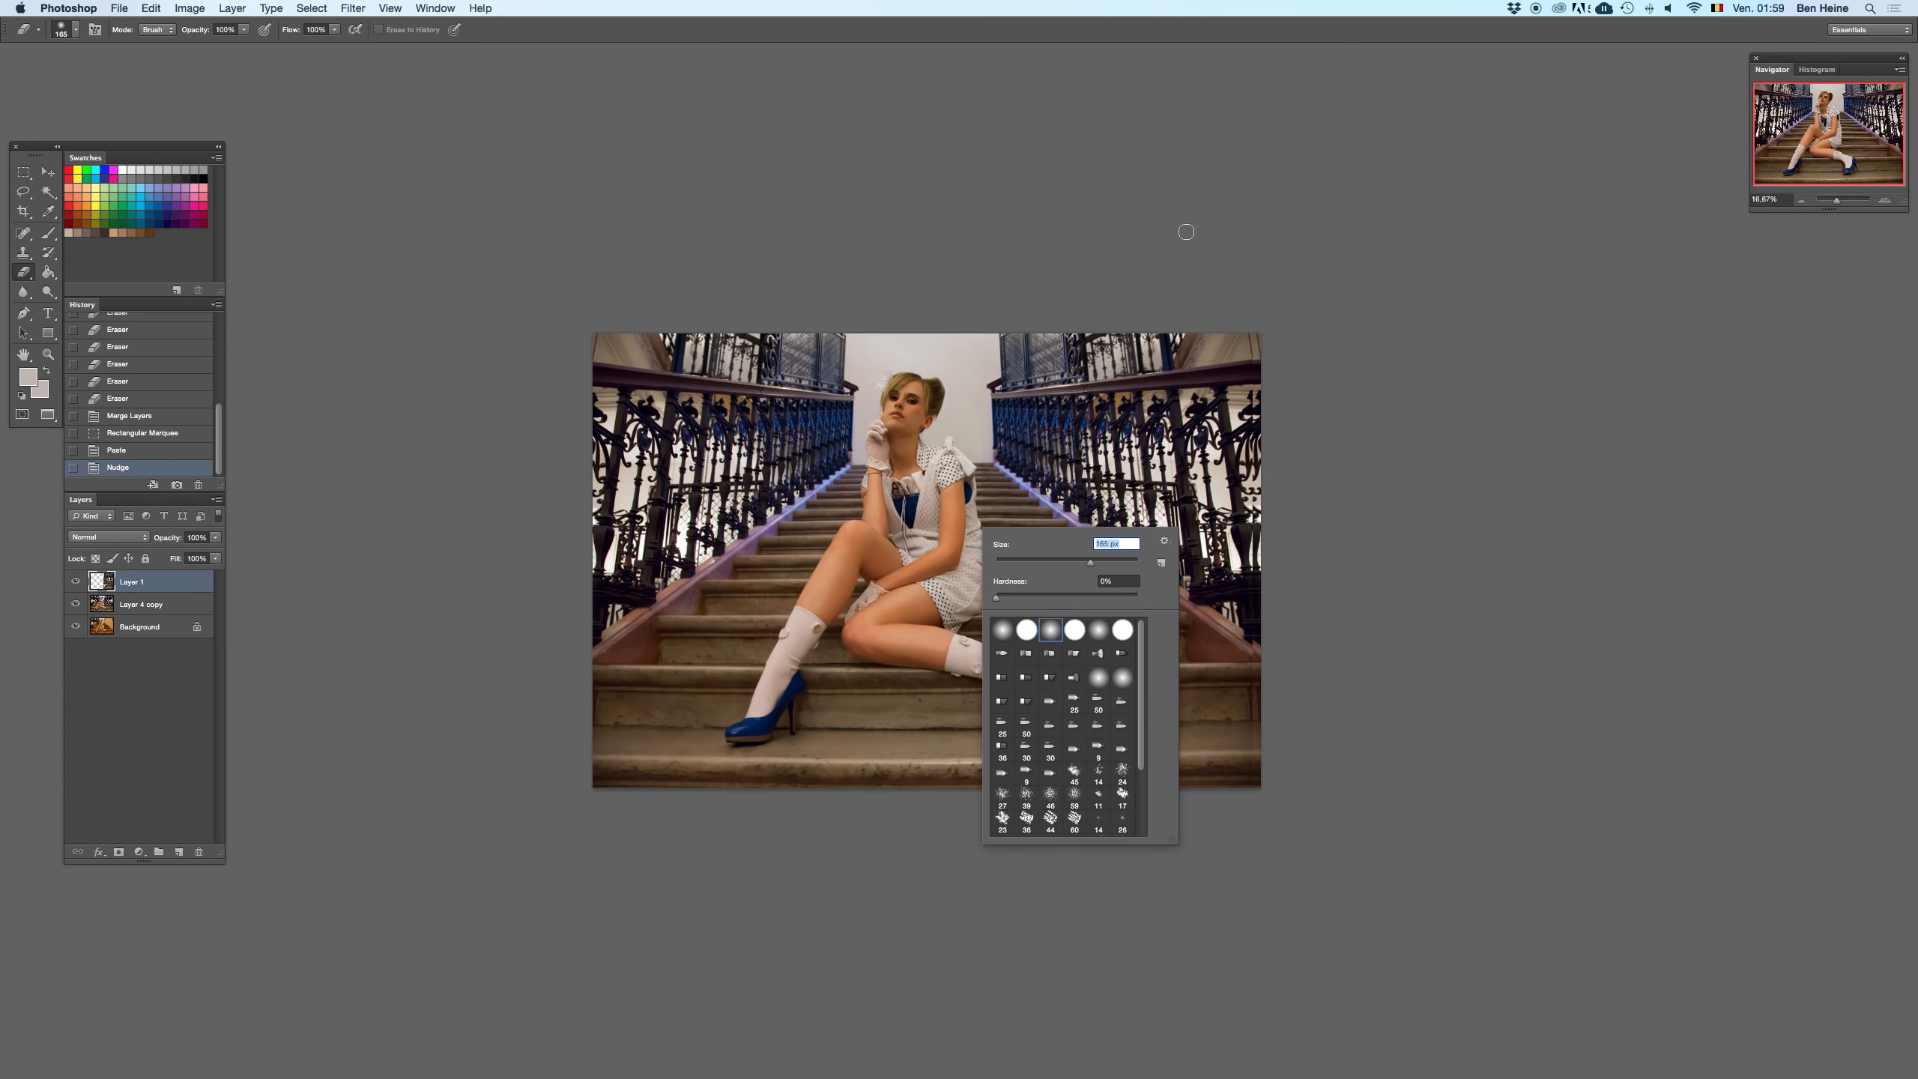
{"action": "left_click", "coordinate": [1142, 220]}
{"action": "left_click", "coordinate": [1886, 200]}
{"action": "left_click", "coordinate": [1885, 201]}
{"action": "left_click", "coordinate": [1886, 200]}
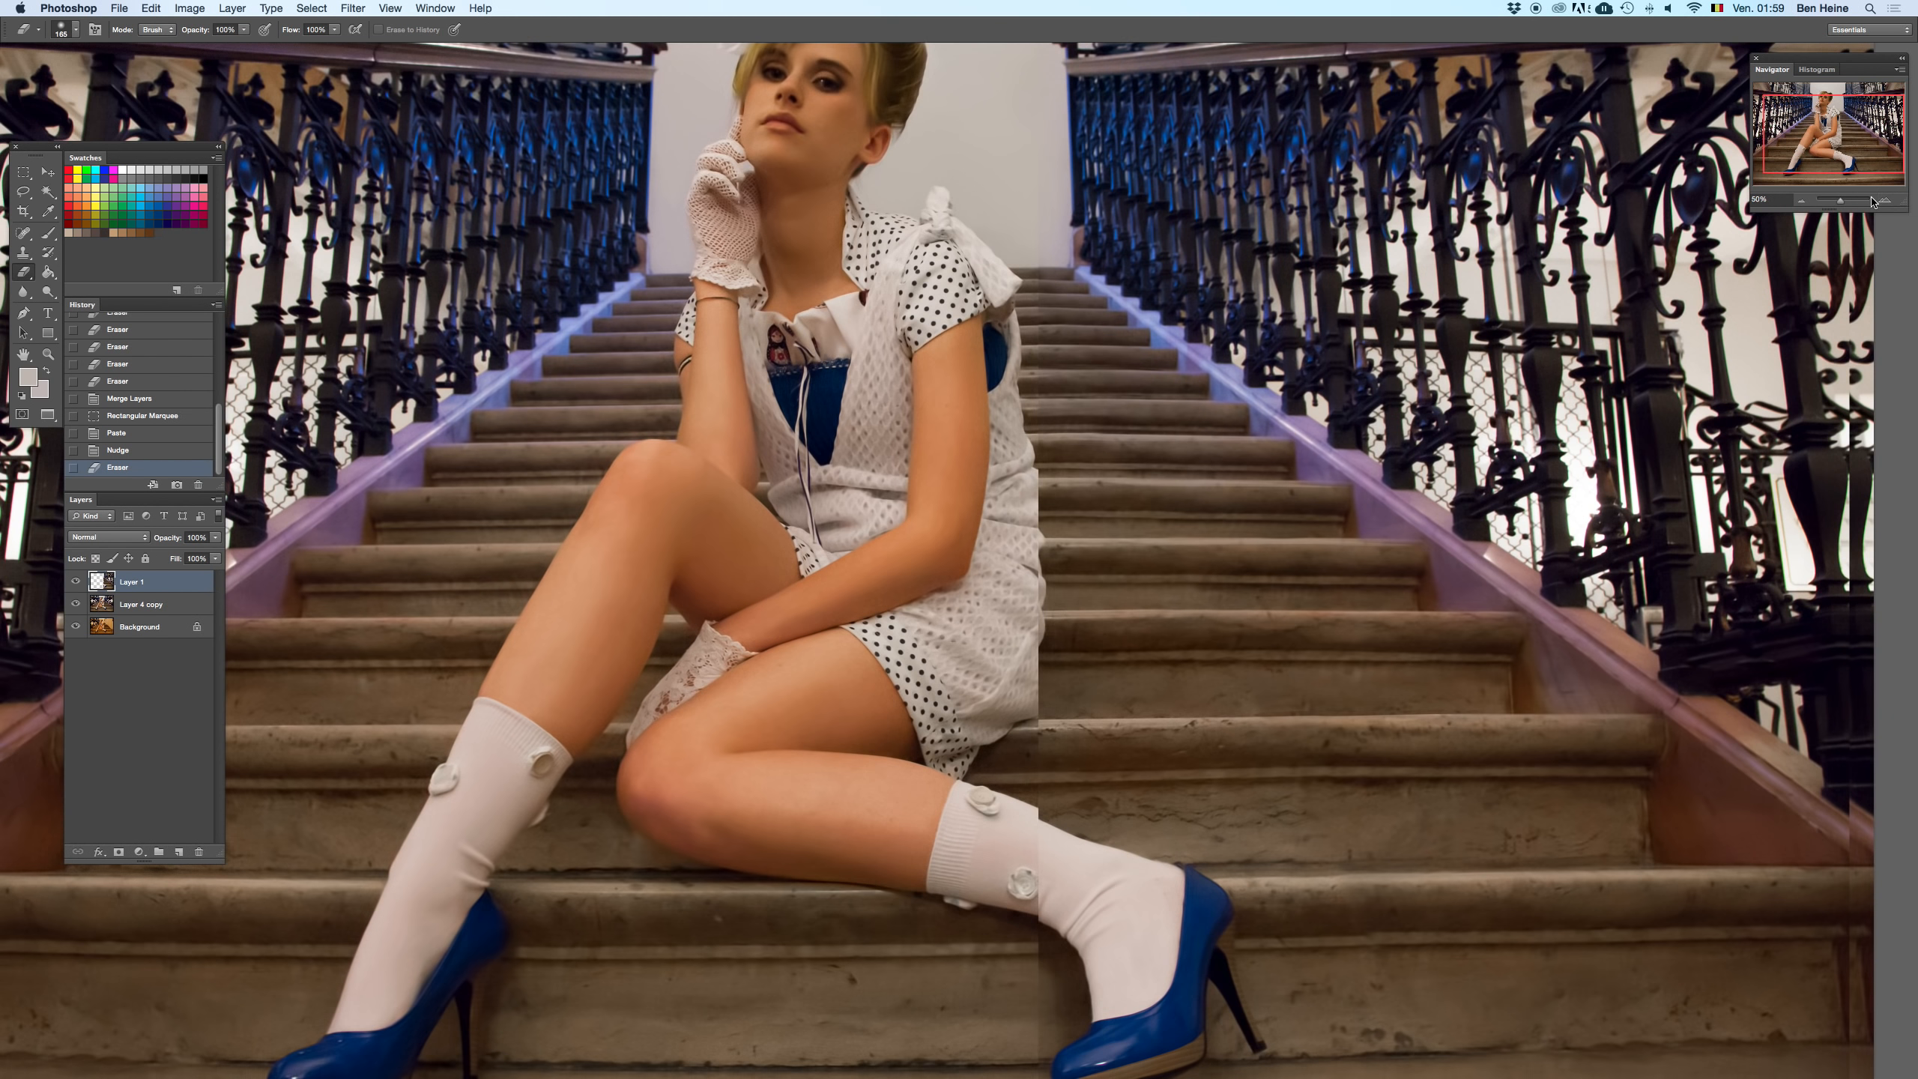
{"action": "mouse_move", "coordinate": [1008, 381]}
{"action": "left_mouse_down"}
{"action": "mouse_move", "coordinate": [1016, 545]}
{"action": "mouse_move", "coordinate": [1007, 472]}
{"action": "mouse_move", "coordinate": [1035, 387]}
{"action": "mouse_move", "coordinate": [1039, 628]}
{"action": "mouse_move", "coordinate": [1033, 588]}
{"action": "mouse_move", "coordinate": [1055, 622]}
{"action": "mouse_move", "coordinate": [1040, 547]}
{"action": "mouse_move", "coordinate": [1062, 636]}
{"action": "mouse_move", "coordinate": [1051, 755]}
{"action": "left_mouse_up"}
{"action": "mouse_move", "coordinate": [1053, 799]}
{"action": "left_mouse_down"}
{"action": "mouse_move", "coordinate": [1077, 819]}
{"action": "mouse_move", "coordinate": [1054, 875]}
{"action": "left_mouse_up"}
{"action": "mouse_move", "coordinate": [1062, 741]}
{"action": "left_mouse_down"}
{"action": "mouse_move", "coordinate": [1002, 483]}
{"action": "mouse_move", "coordinate": [1172, 649]}
{"action": "mouse_move", "coordinate": [1170, 674]}
{"action": "mouse_move", "coordinate": [1117, 649]}
{"action": "mouse_move", "coordinate": [1218, 660]}
{"action": "mouse_move", "coordinate": [1153, 696]}
{"action": "mouse_move", "coordinate": [1189, 731]}
{"action": "mouse_move", "coordinate": [1189, 797]}
{"action": "mouse_move", "coordinate": [1227, 806]}
{"action": "mouse_move", "coordinate": [988, 690]}
{"action": "mouse_move", "coordinate": [993, 641]}
{"action": "mouse_move", "coordinate": [1096, 701]}
{"action": "mouse_move", "coordinate": [968, 814]}
{"action": "mouse_move", "coordinate": [1038, 784]}
{"action": "mouse_move", "coordinate": [1155, 838]}
{"action": "left_mouse_up"}
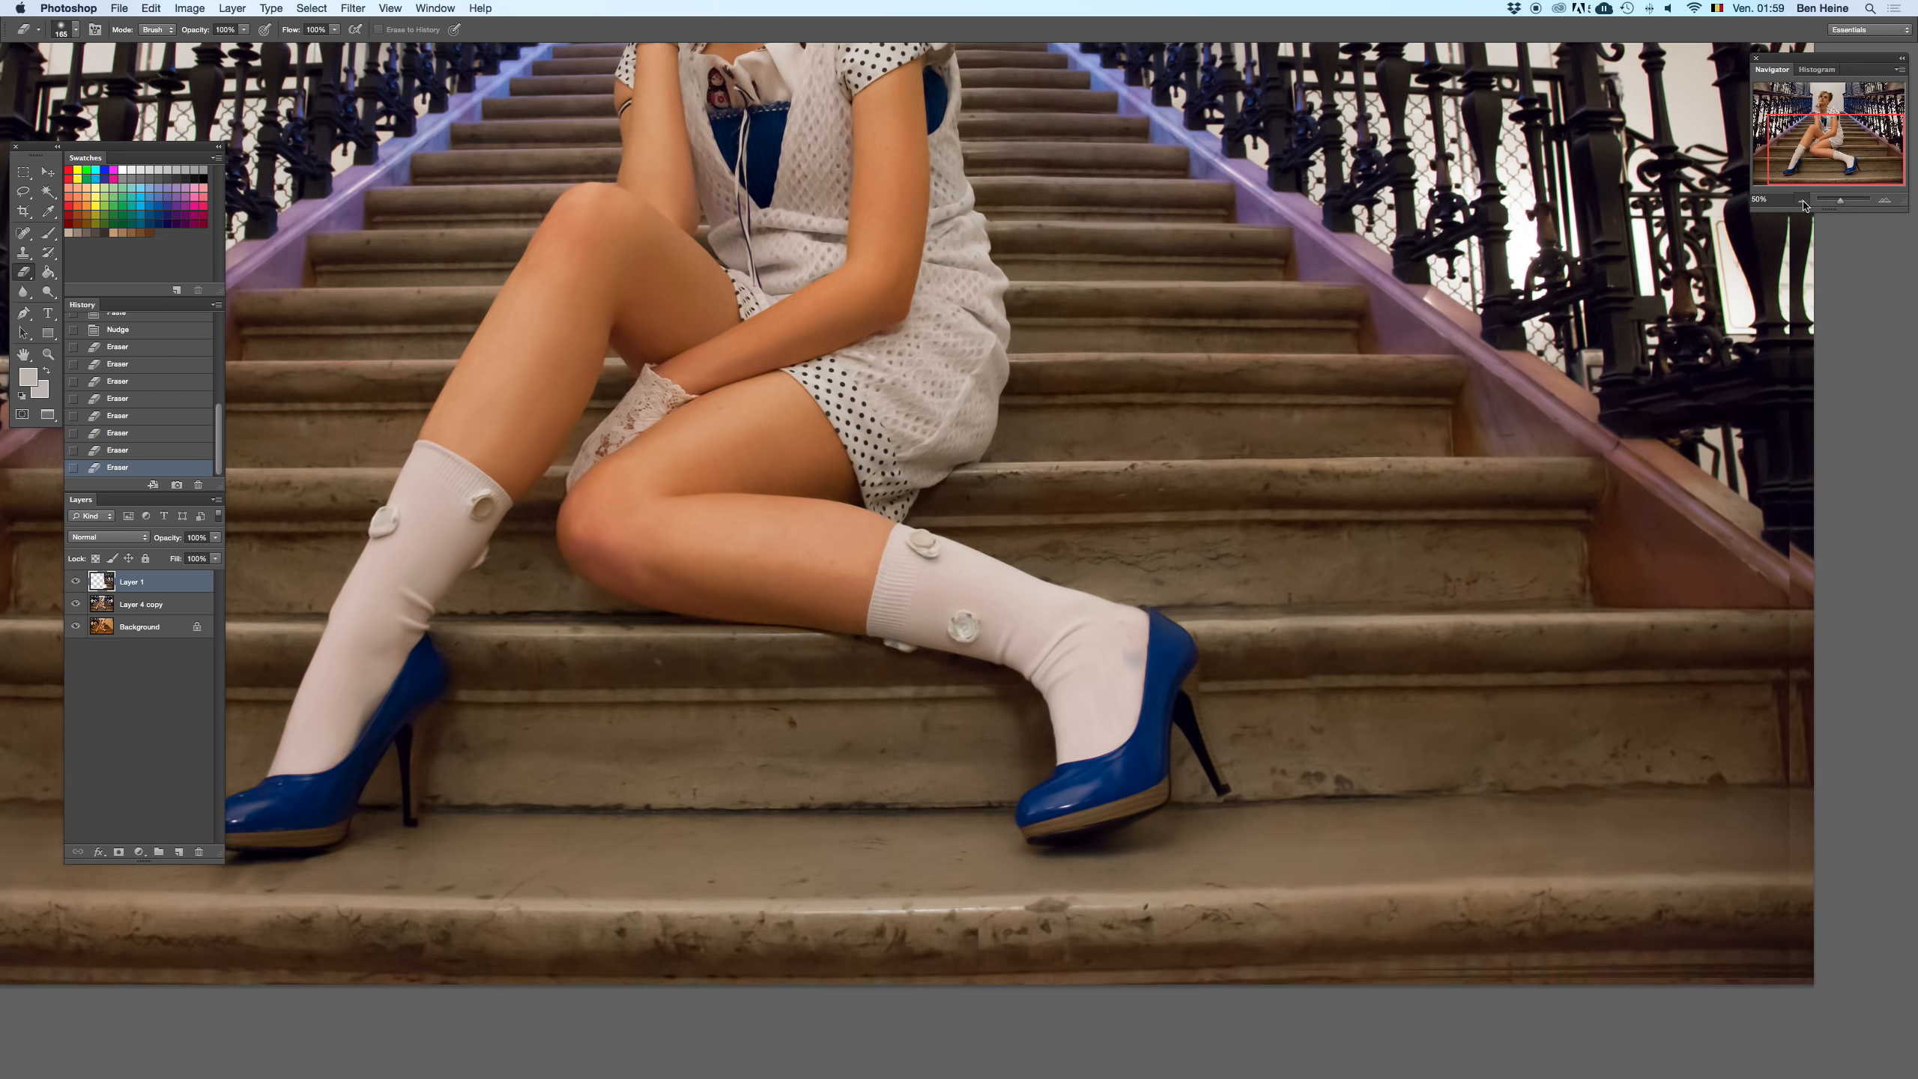
- Crop a narrow strip off the right edge of the photo
{"action": "left_click", "coordinate": [1803, 201]}
{"action": "left_click", "coordinate": [1803, 202]}
{"action": "key", "text": "Delete"}
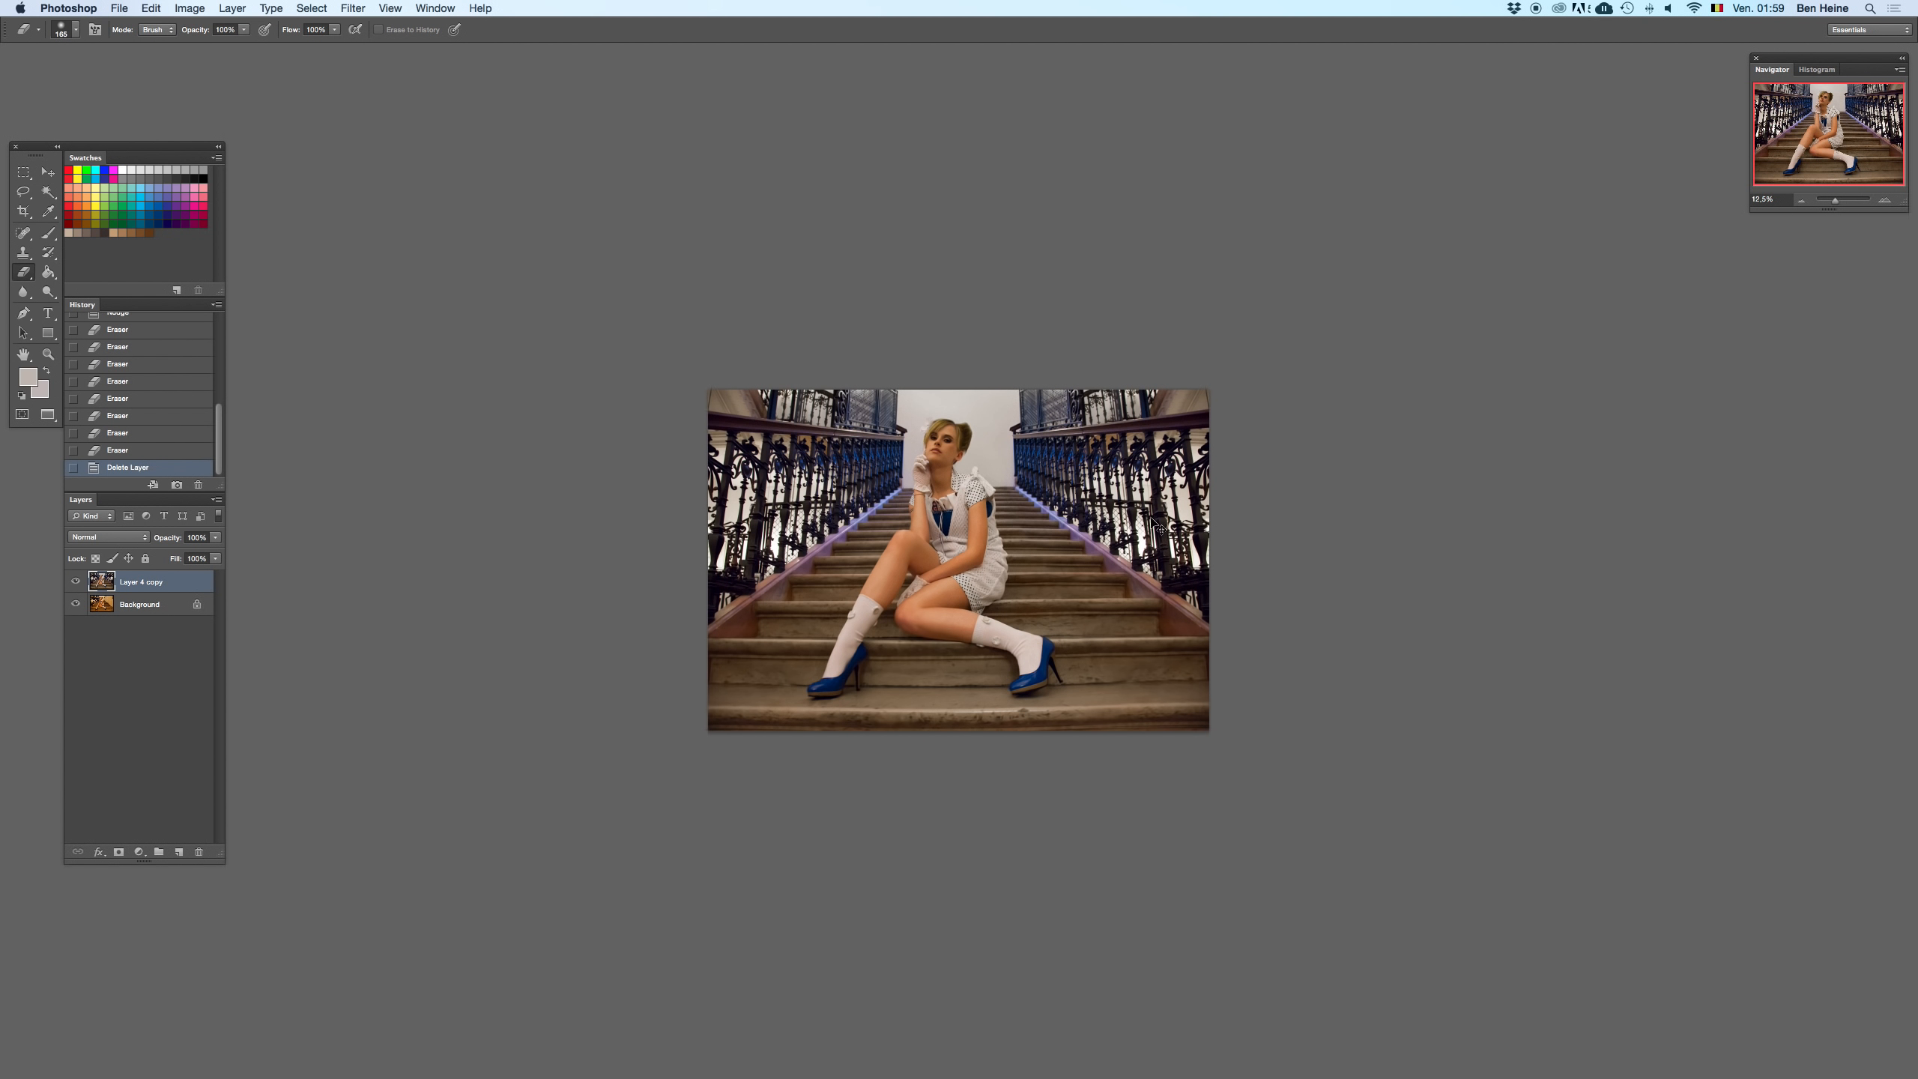
{"action": "key", "text": "super+z"}
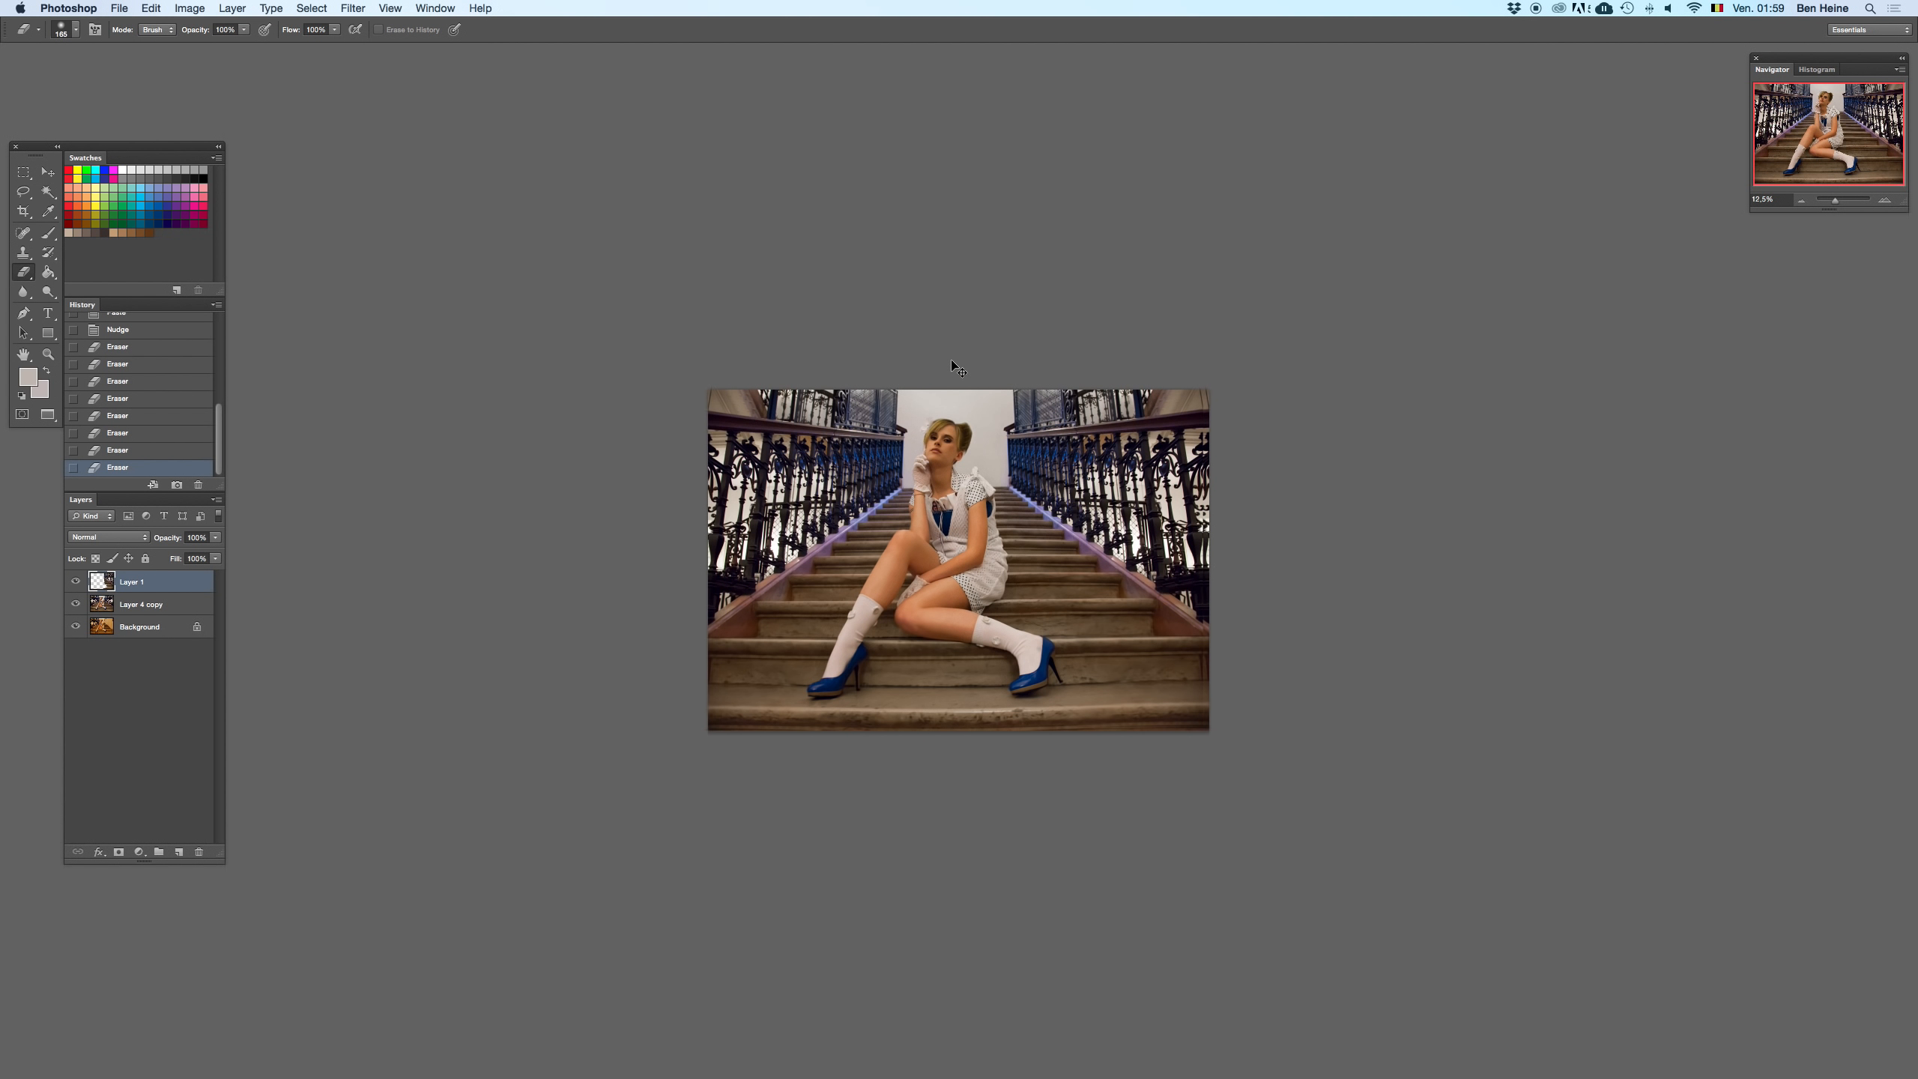
{"action": "left_click", "coordinate": [34, 212]}
{"action": "left_click_drag", "start_coordinate": [1213, 530], "coordinate": [1207, 522]}
{"action": "key", "text": "Return"}
{"action": "key", "text": "e"}
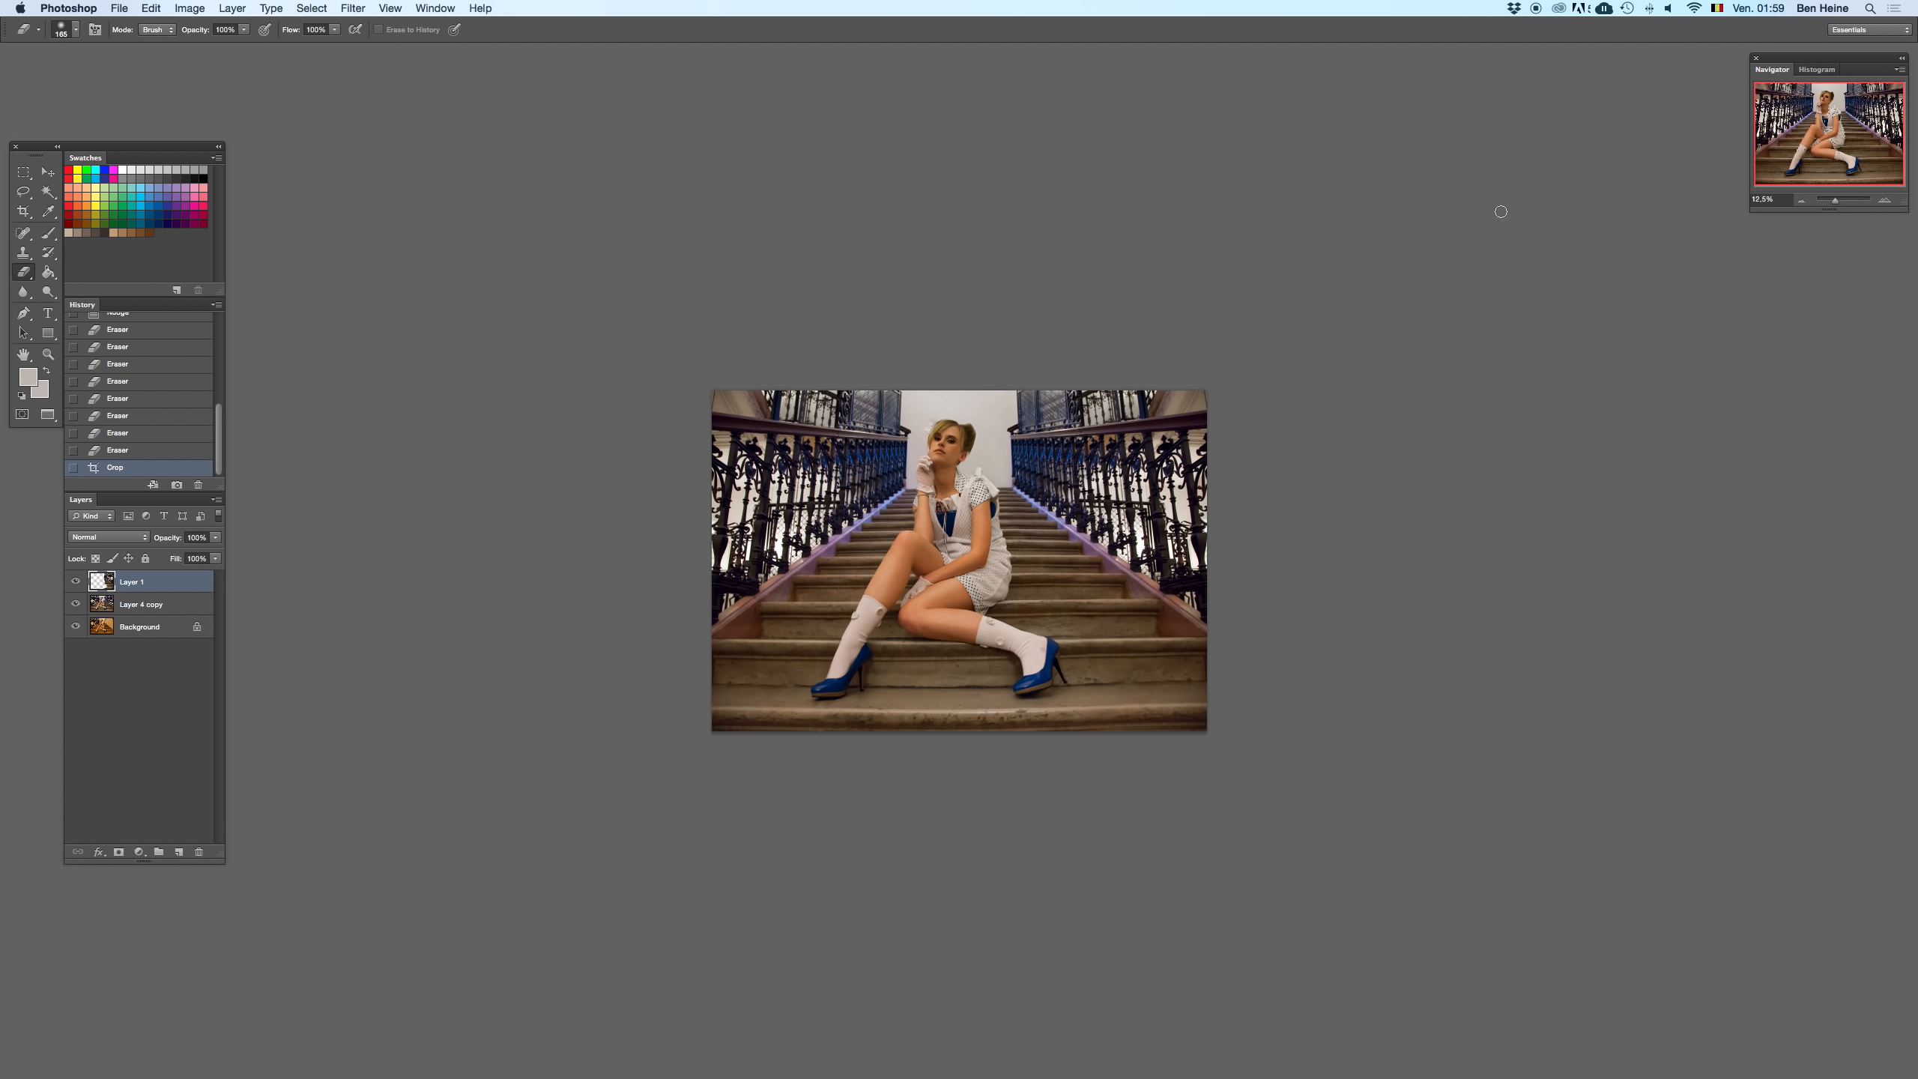
- Step back through the history to the layer merge and forward to the crop, comparing the photo before and after the right-side shift
{"action": "left_click", "coordinate": [166, 347]}
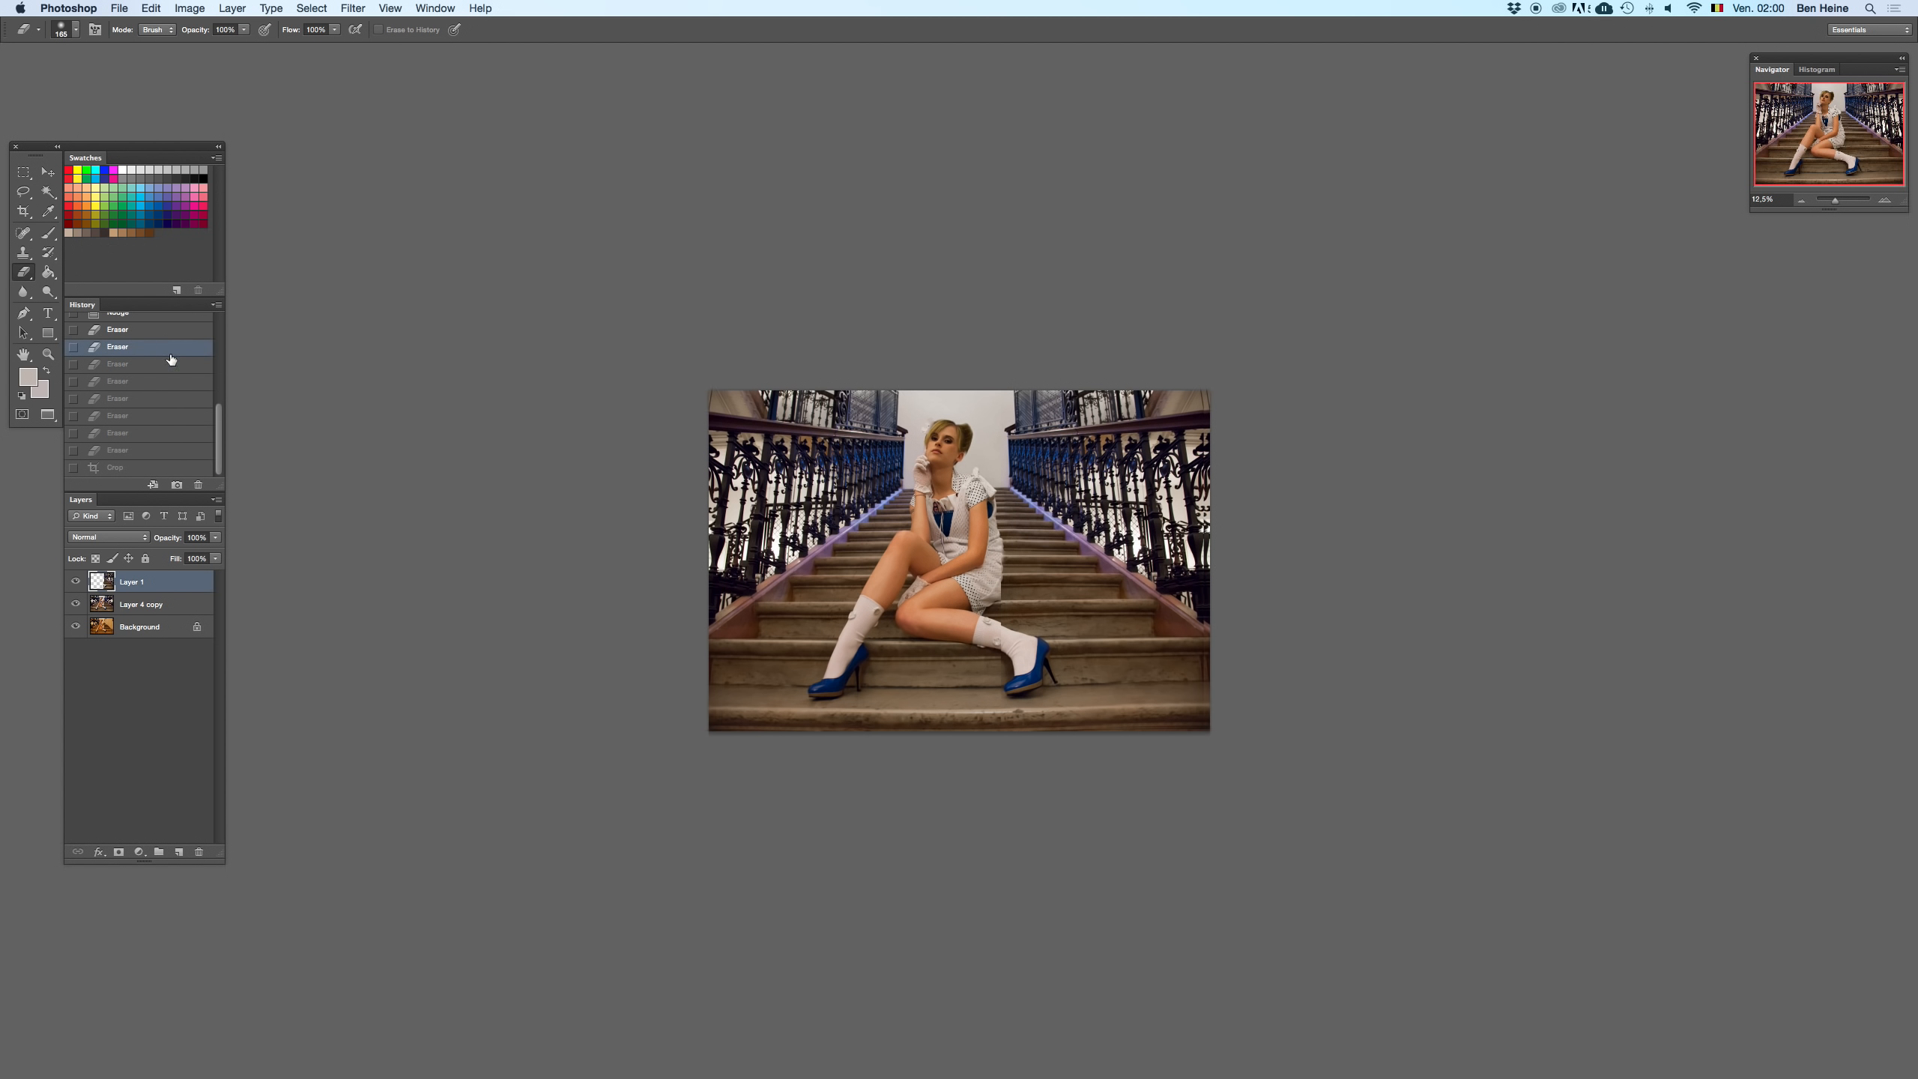
{"action": "scroll", "coordinate": [203, 377], "scroll_direction": "up", "scroll_amount": 3}
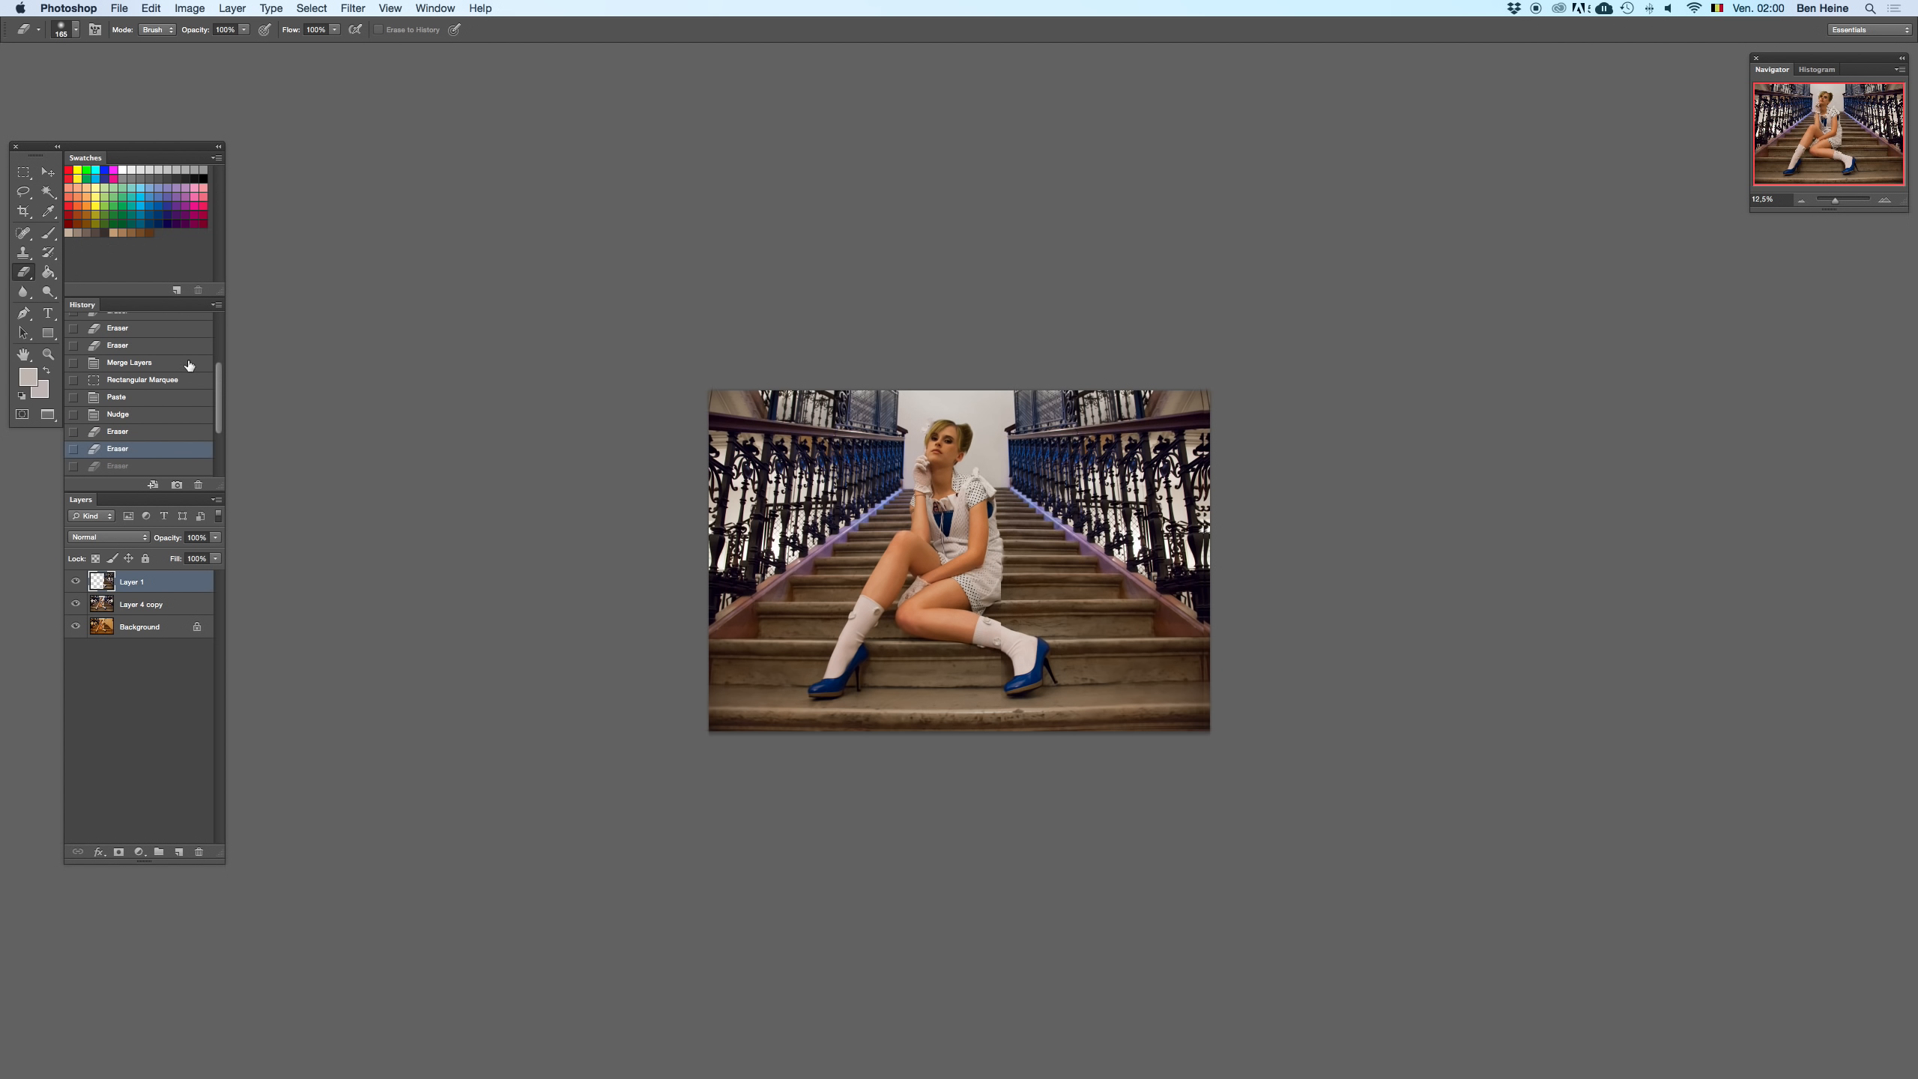
{"action": "left_click", "coordinate": [165, 362]}
{"action": "key", "text": "super+shift+z"}
{"action": "key", "text": "super+shift+z"}
{"action": "key", "text": "super+shift+z"}
{"action": "key", "text": "super+shift+z"}
{"action": "key", "text": "super+shift+z"}
{"action": "key", "text": "super+shift+z"}
{"action": "key", "text": "super+shift+z"}
{"action": "key", "text": "super+shift+z"}
{"action": "key", "text": "super+shift+z"}
{"action": "key", "text": "super+shift+z"}
{"action": "key", "text": "super+shift+z"}
{"action": "key", "text": "super+shift+z"}
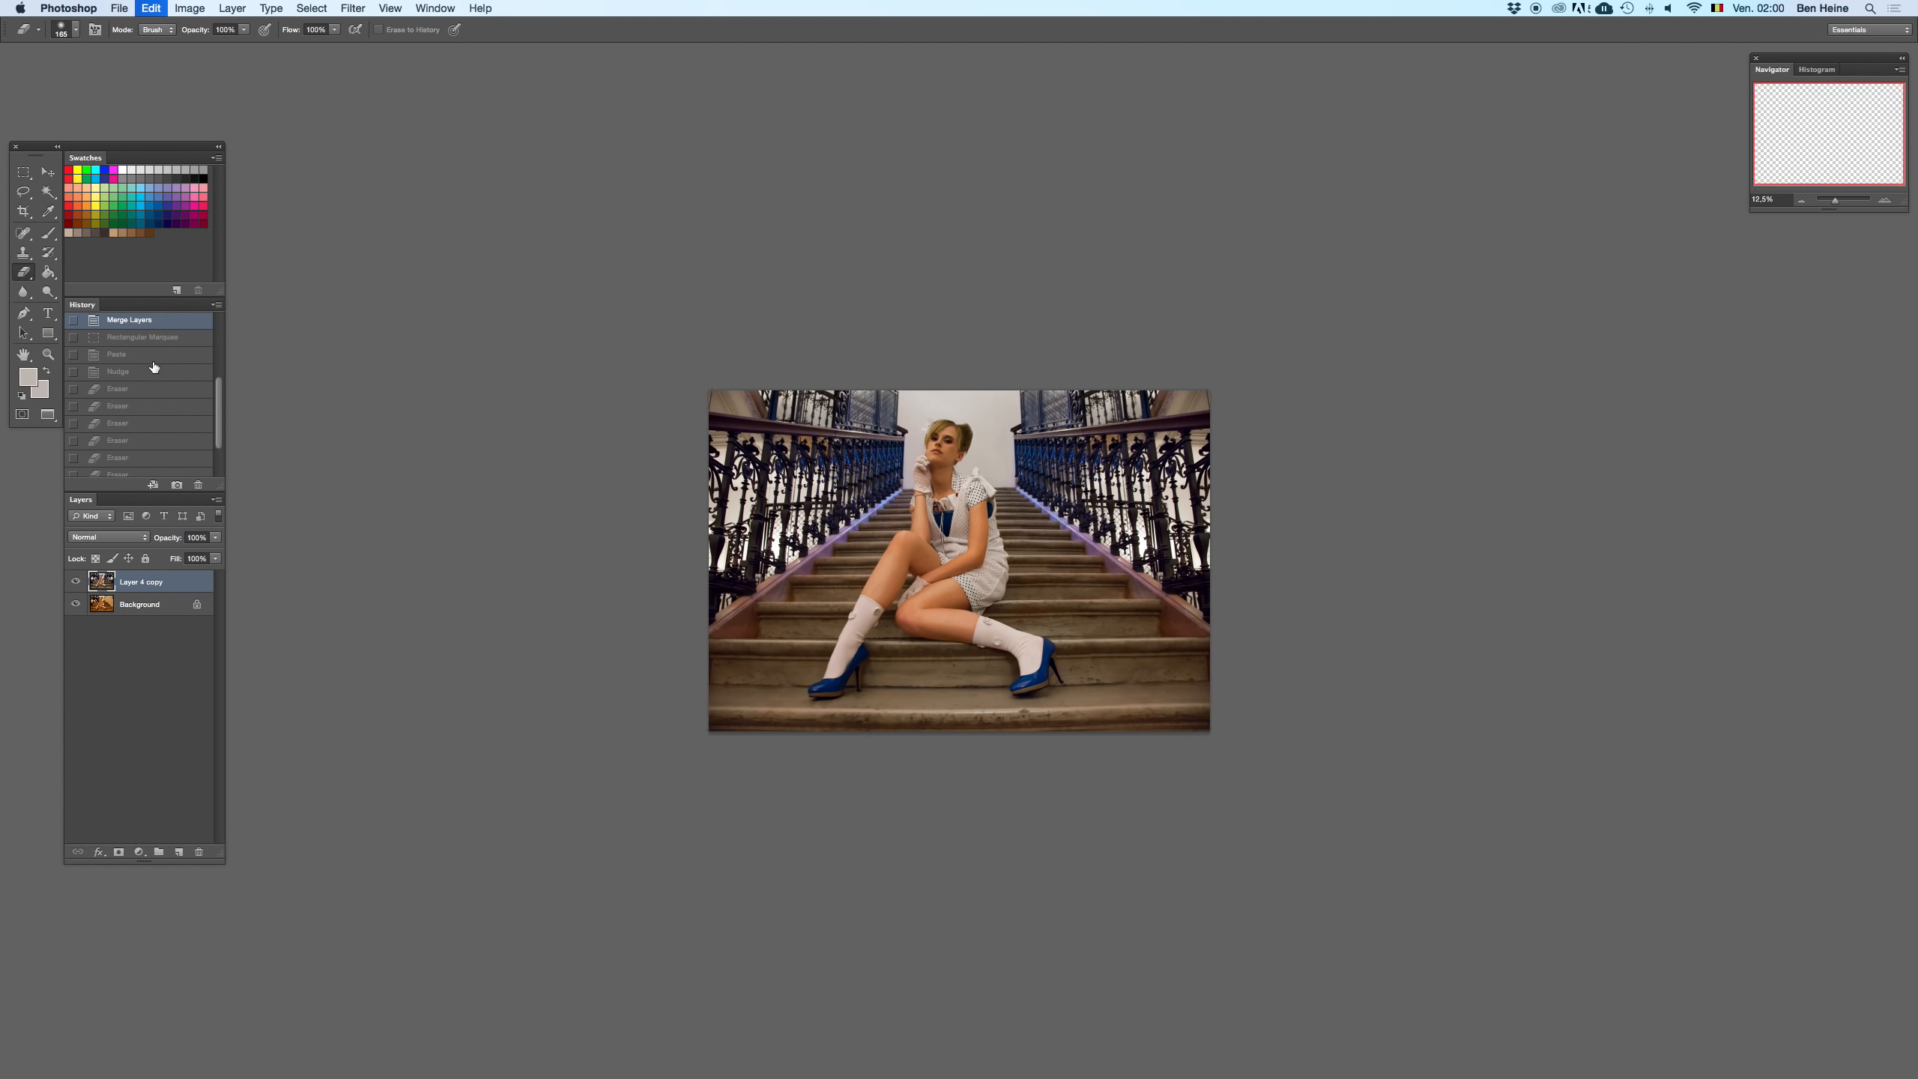
{"action": "key", "text": "super+shift+z"}
{"action": "key", "text": "super+shift+z"}
{"action": "key", "text": "super+shift+z"}
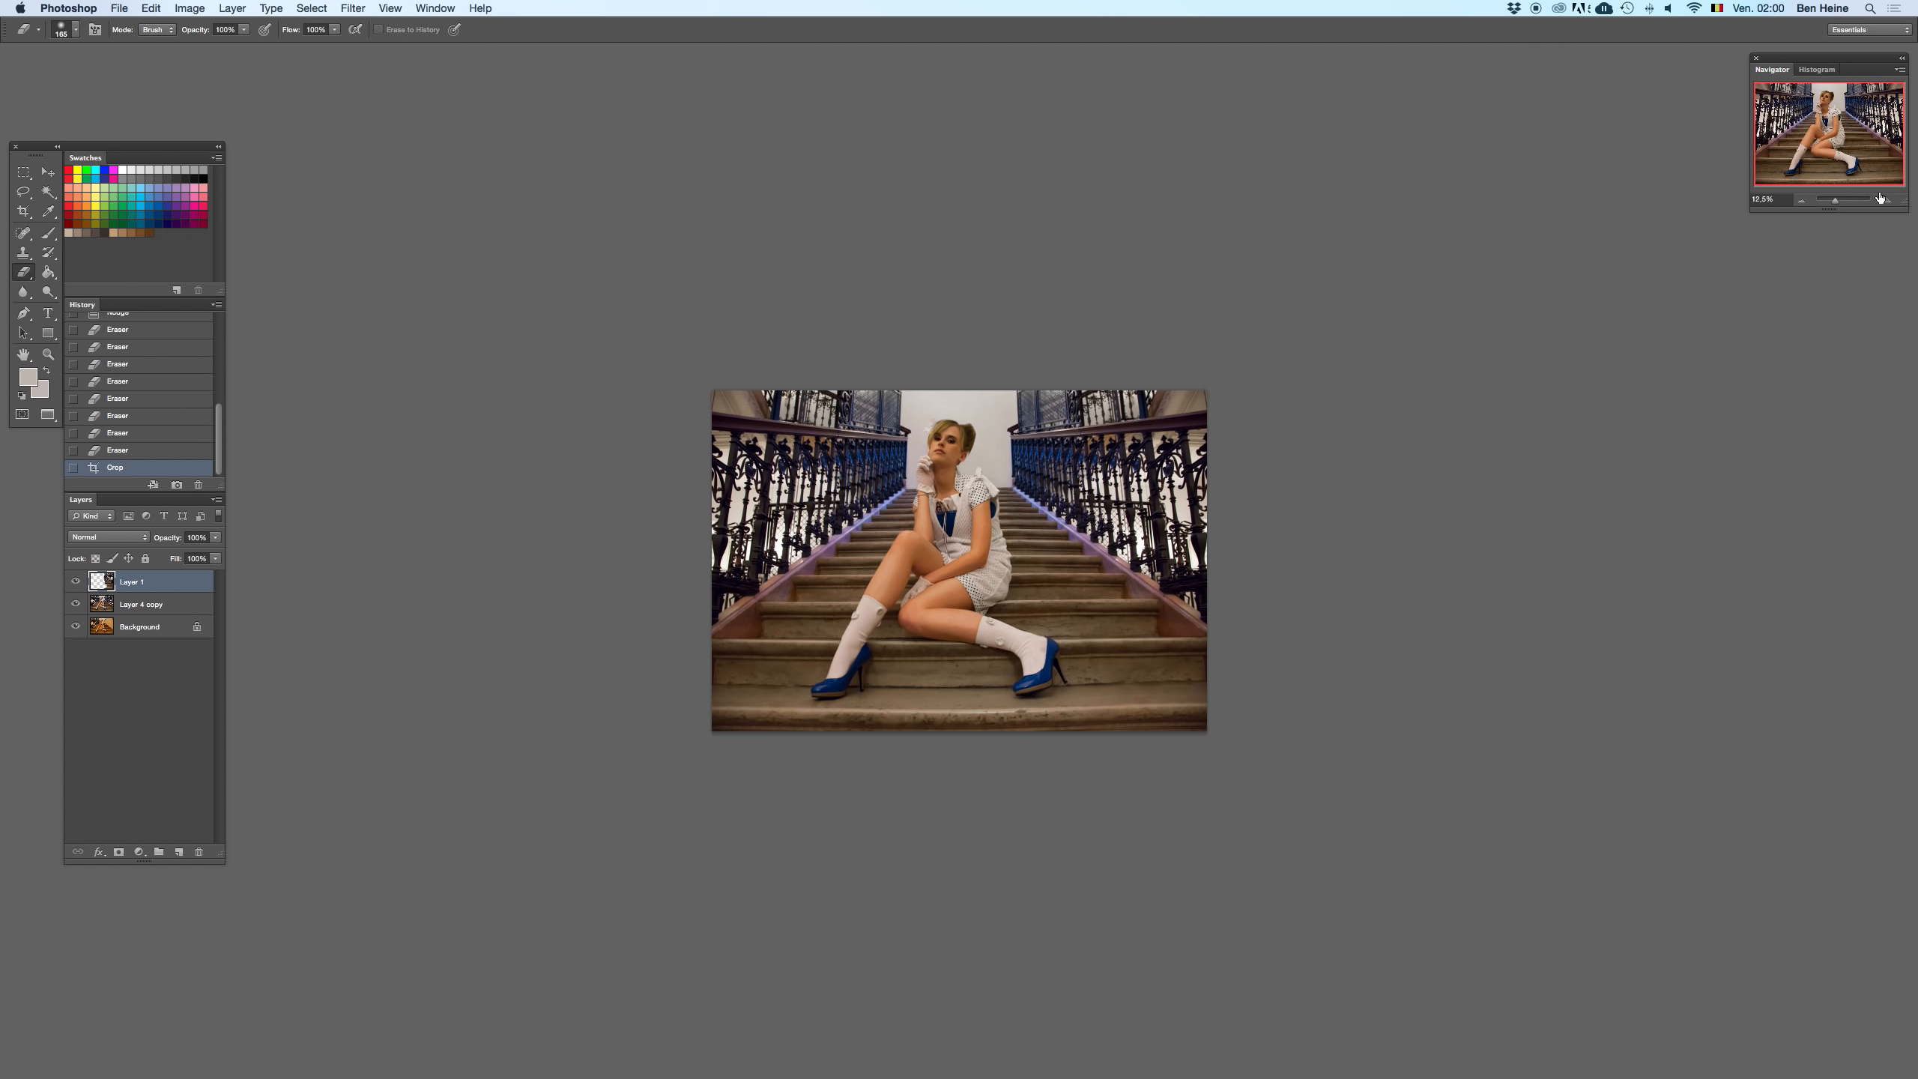
{"action": "key", "text": "super+z"}
{"action": "key", "text": "super+z"}
{"action": "key", "text": "super+z"}
{"action": "key", "text": "super+z"}
- Compare the steps and railing beside the woman's arm with and without the Layer 1 piece, at closer view sizes
{"action": "left_click", "coordinate": [1884, 202]}
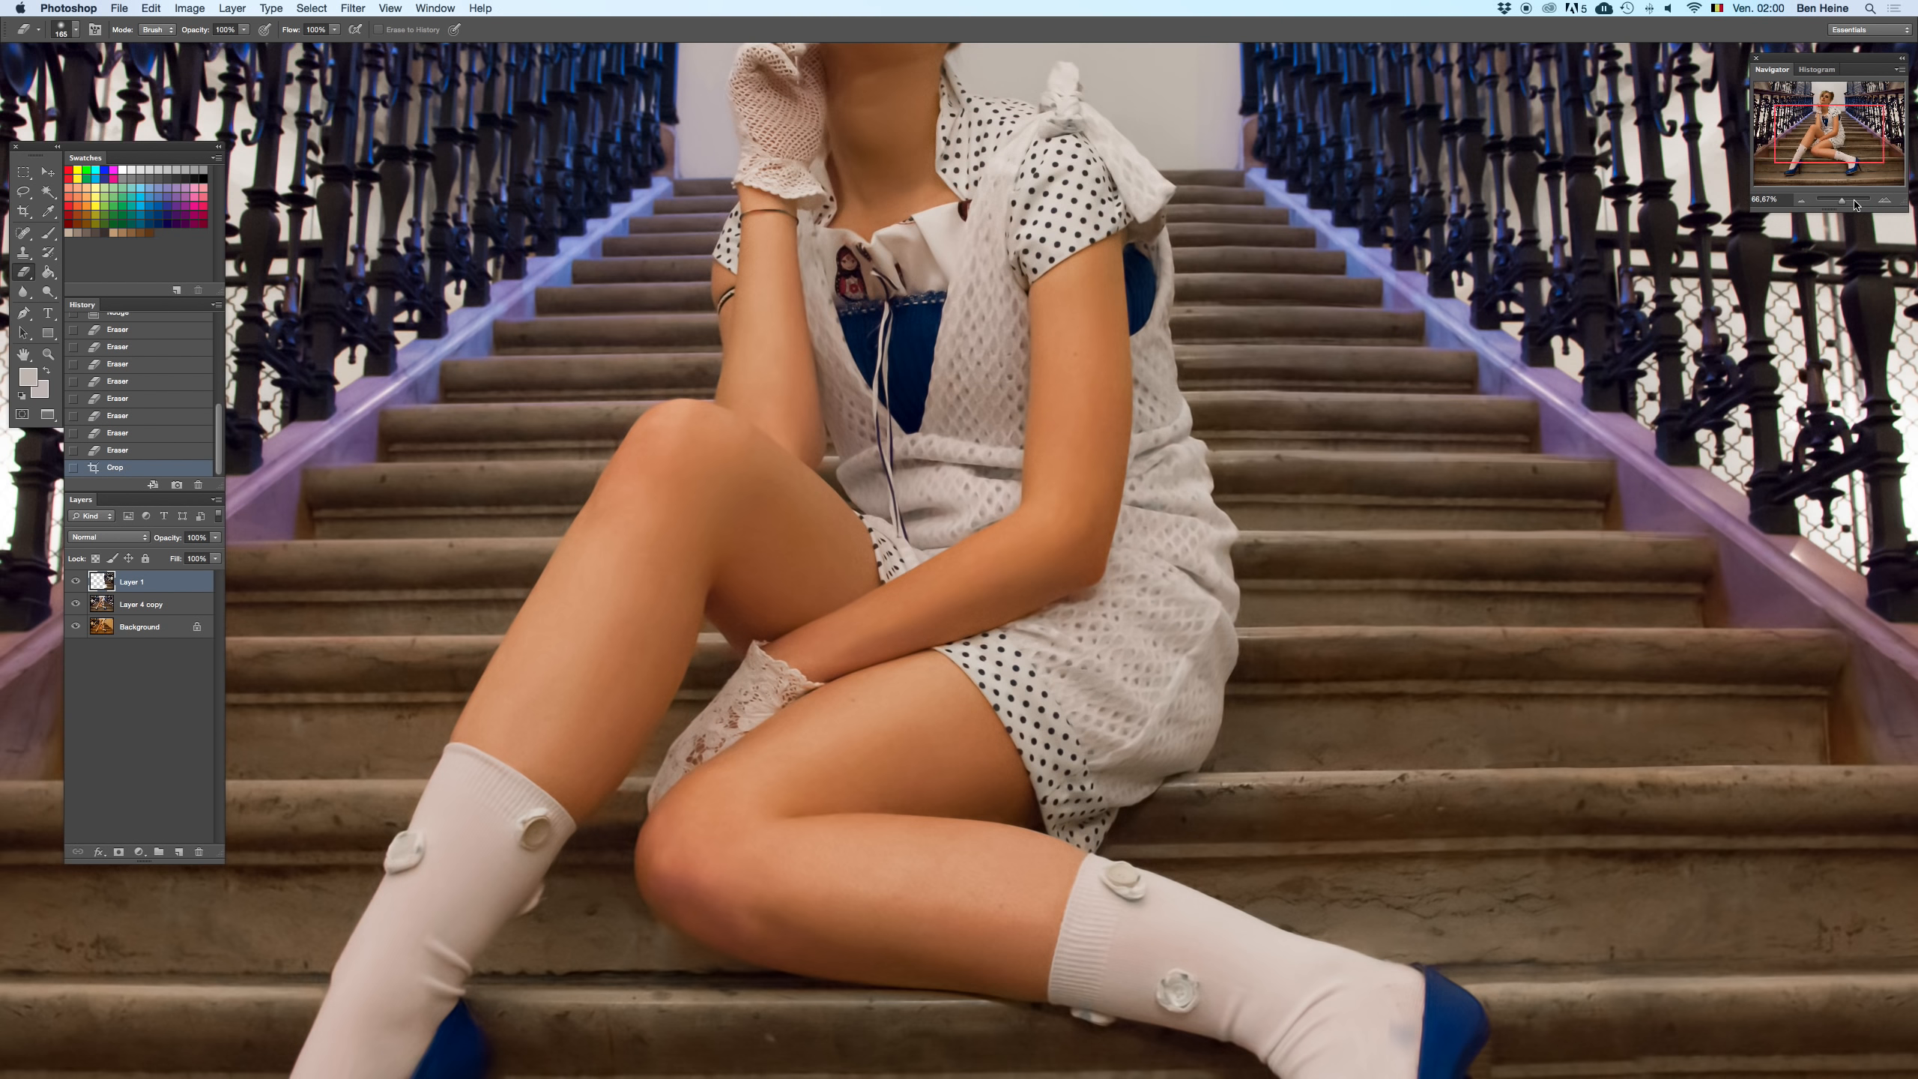
{"action": "left_click_drag", "start_coordinate": [1839, 140], "coordinate": [1862, 138]}
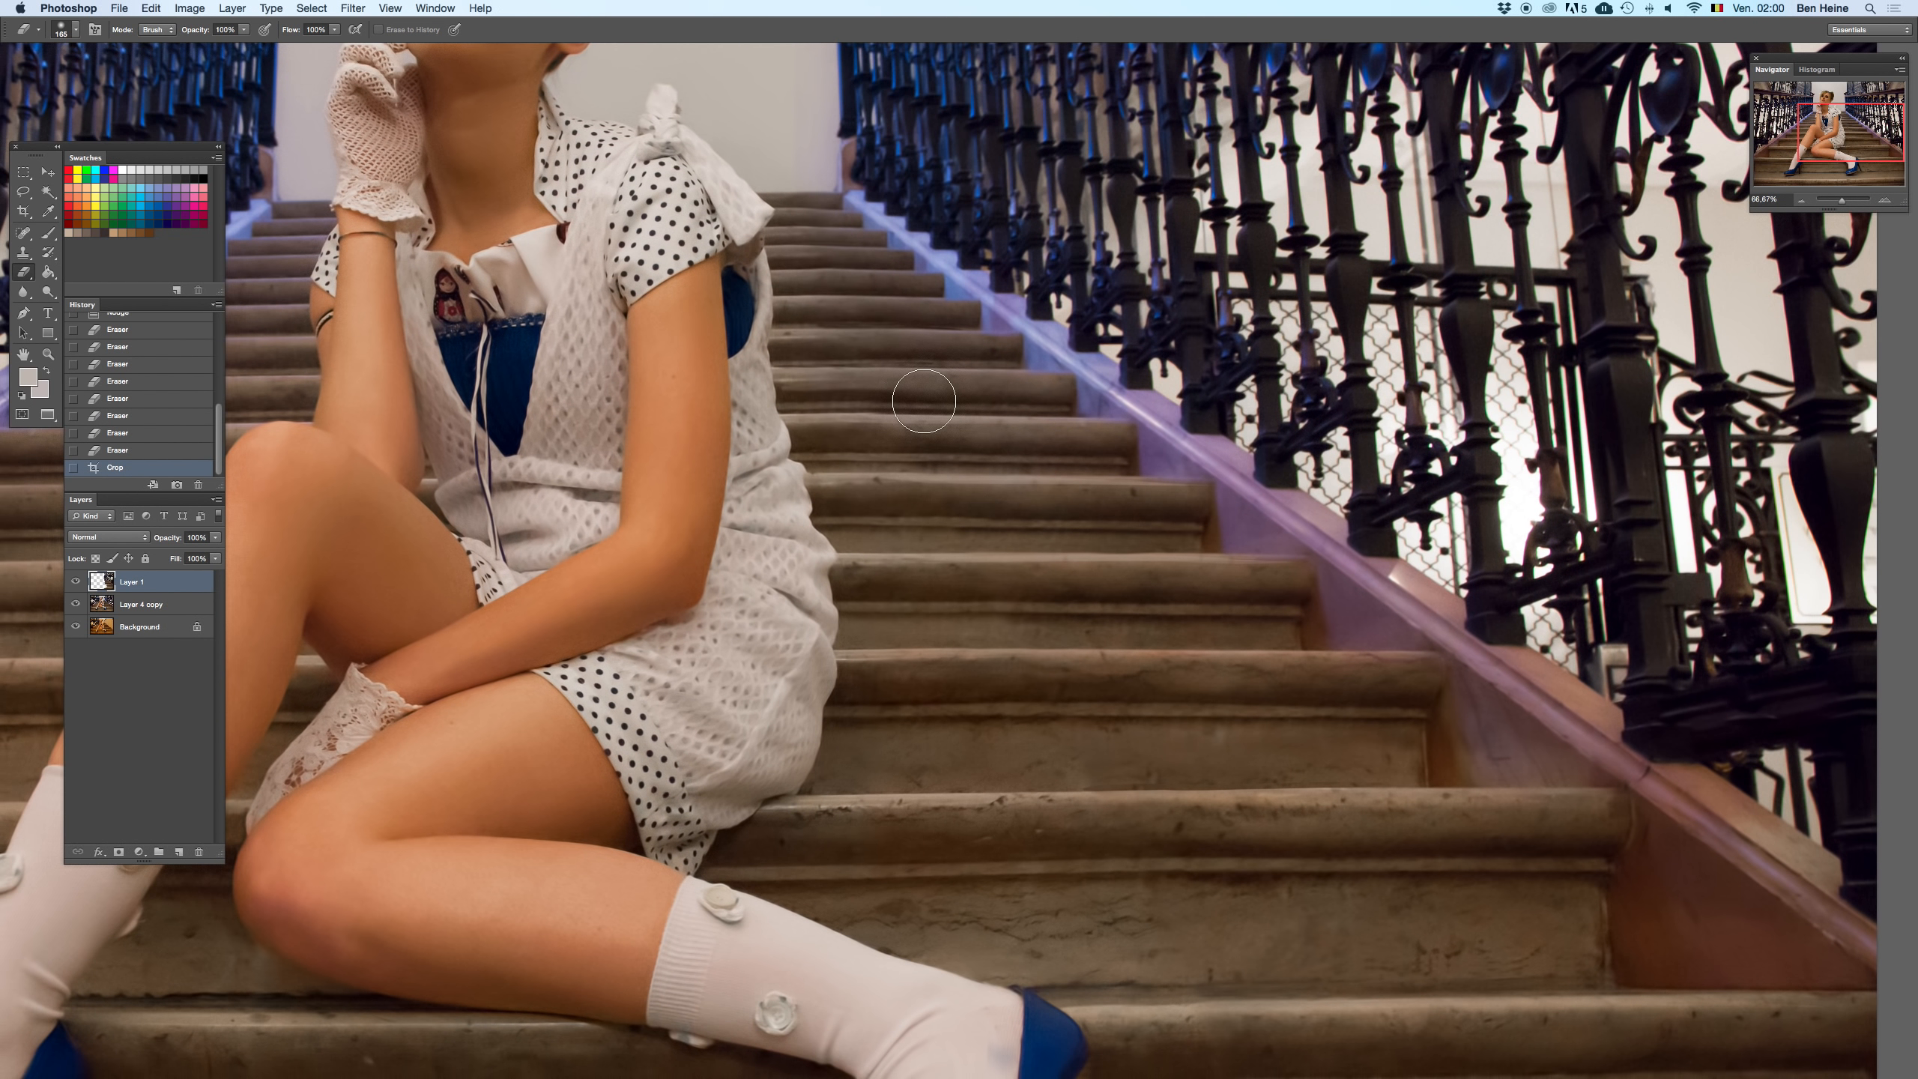
{"action": "key", "text": "Delete"}
{"action": "key", "text": "super+z"}
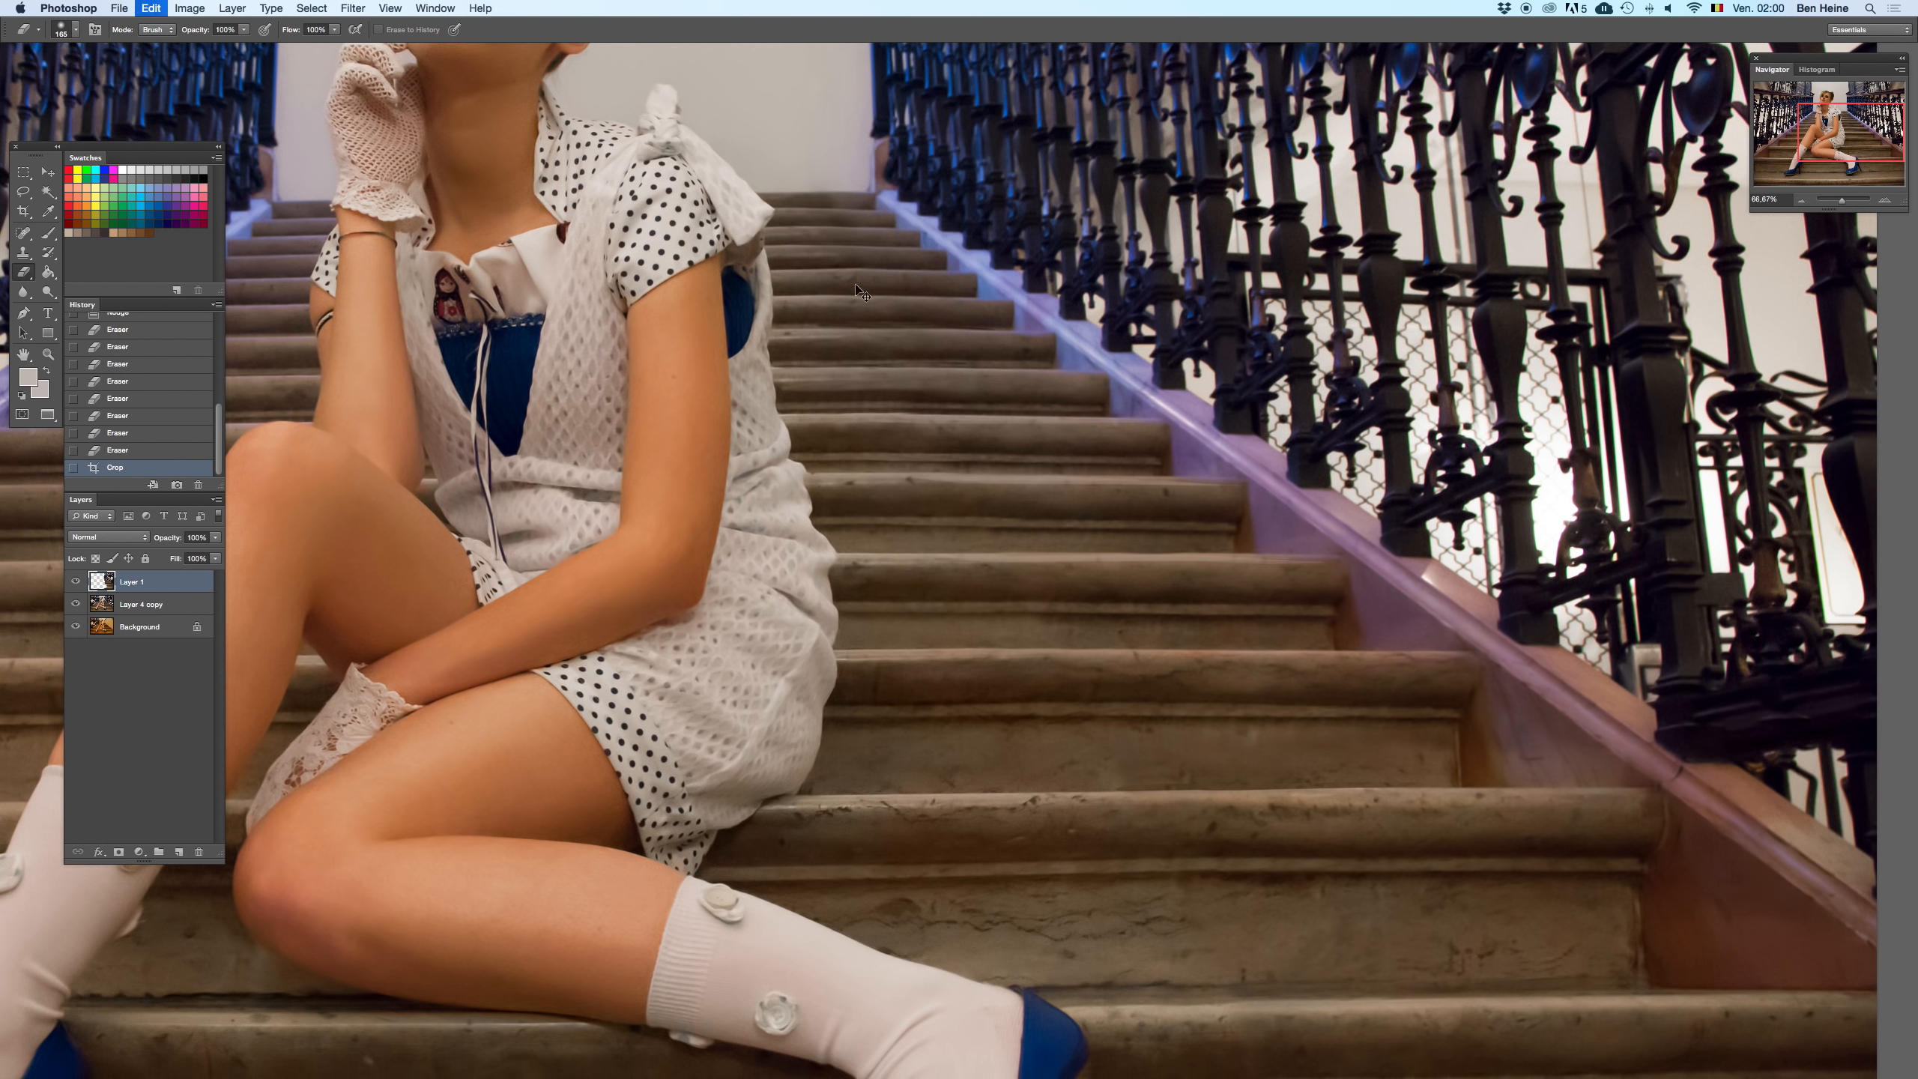
{"action": "left_click", "coordinate": [1888, 204]}
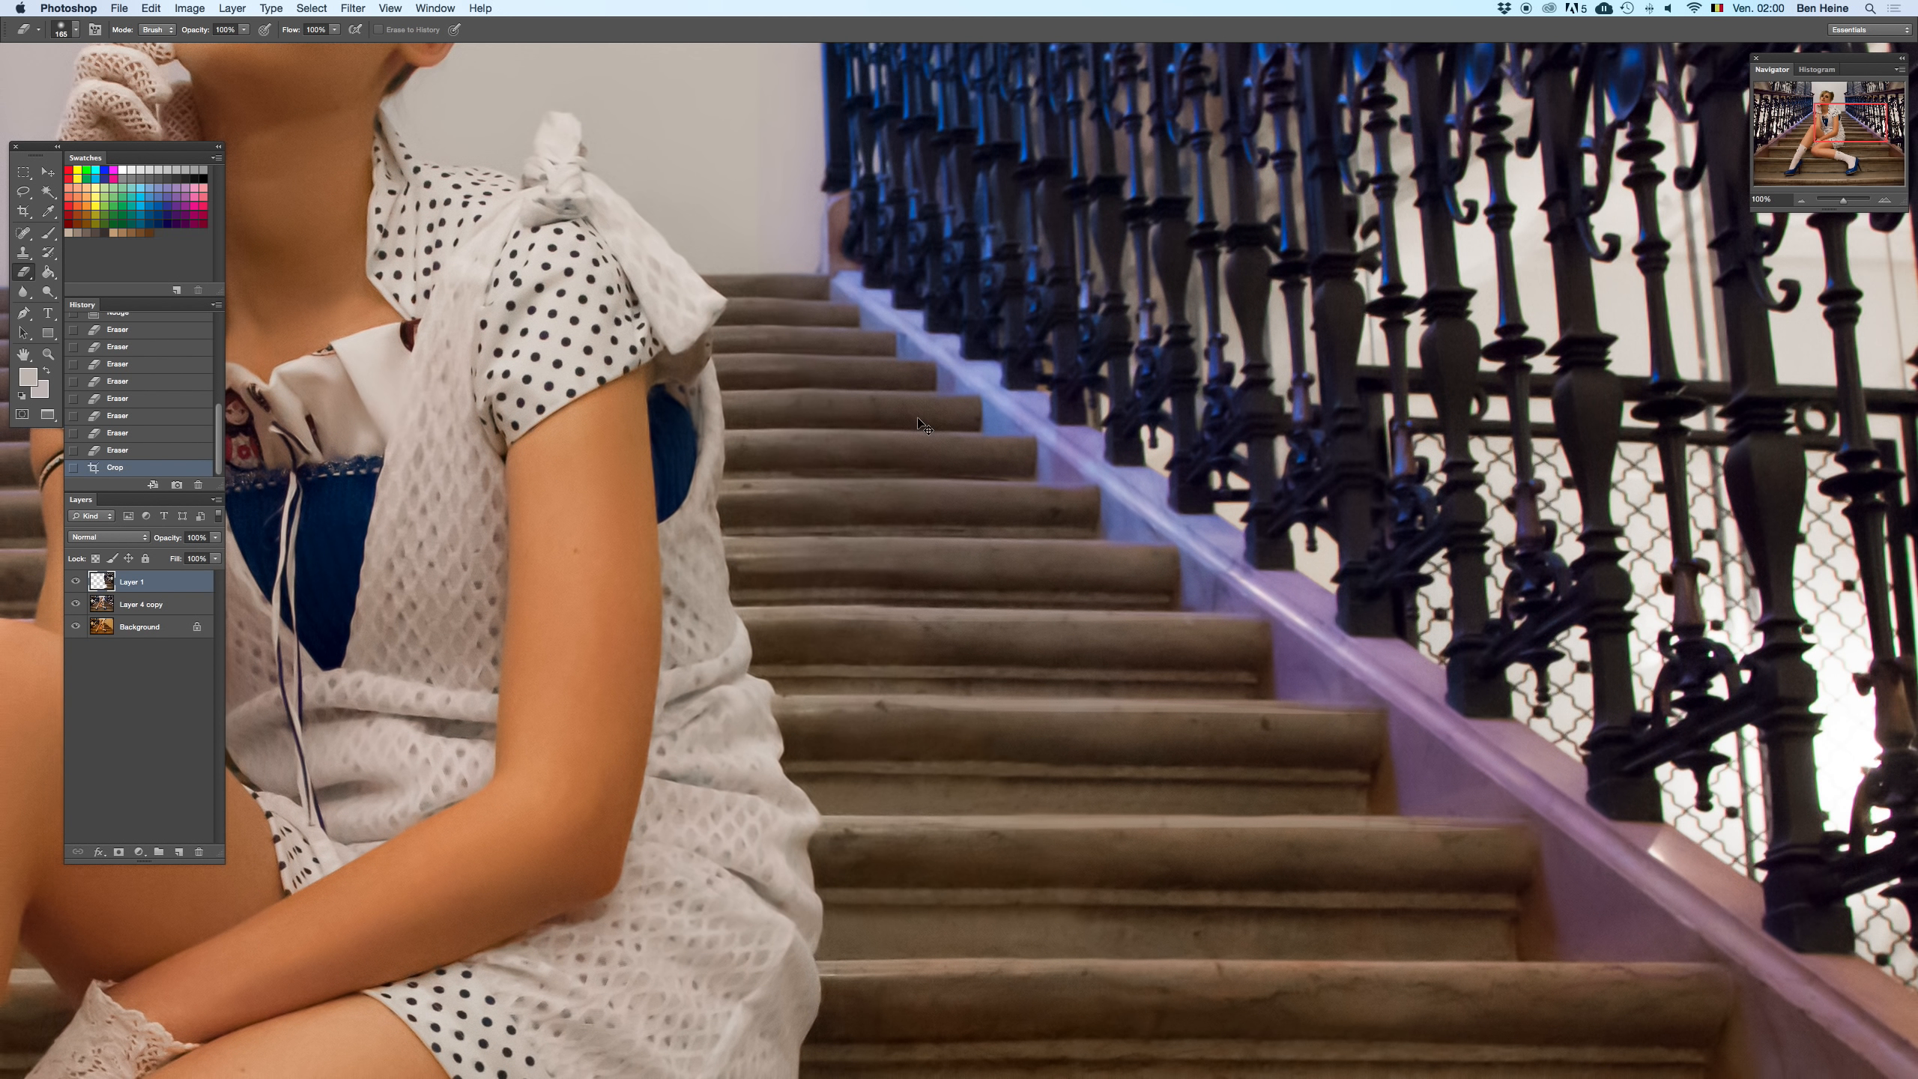
{"action": "right_click", "coordinate": [972, 397]}
{"action": "left_click", "coordinate": [972, 398]}
{"action": "key", "text": "Return"}
{"action": "key", "text": "super+z"}
{"action": "key", "text": "super+z"}
{"action": "key", "text": "super+z"}
{"action": "key", "text": "super+z"}
{"action": "key", "text": "super+z"}
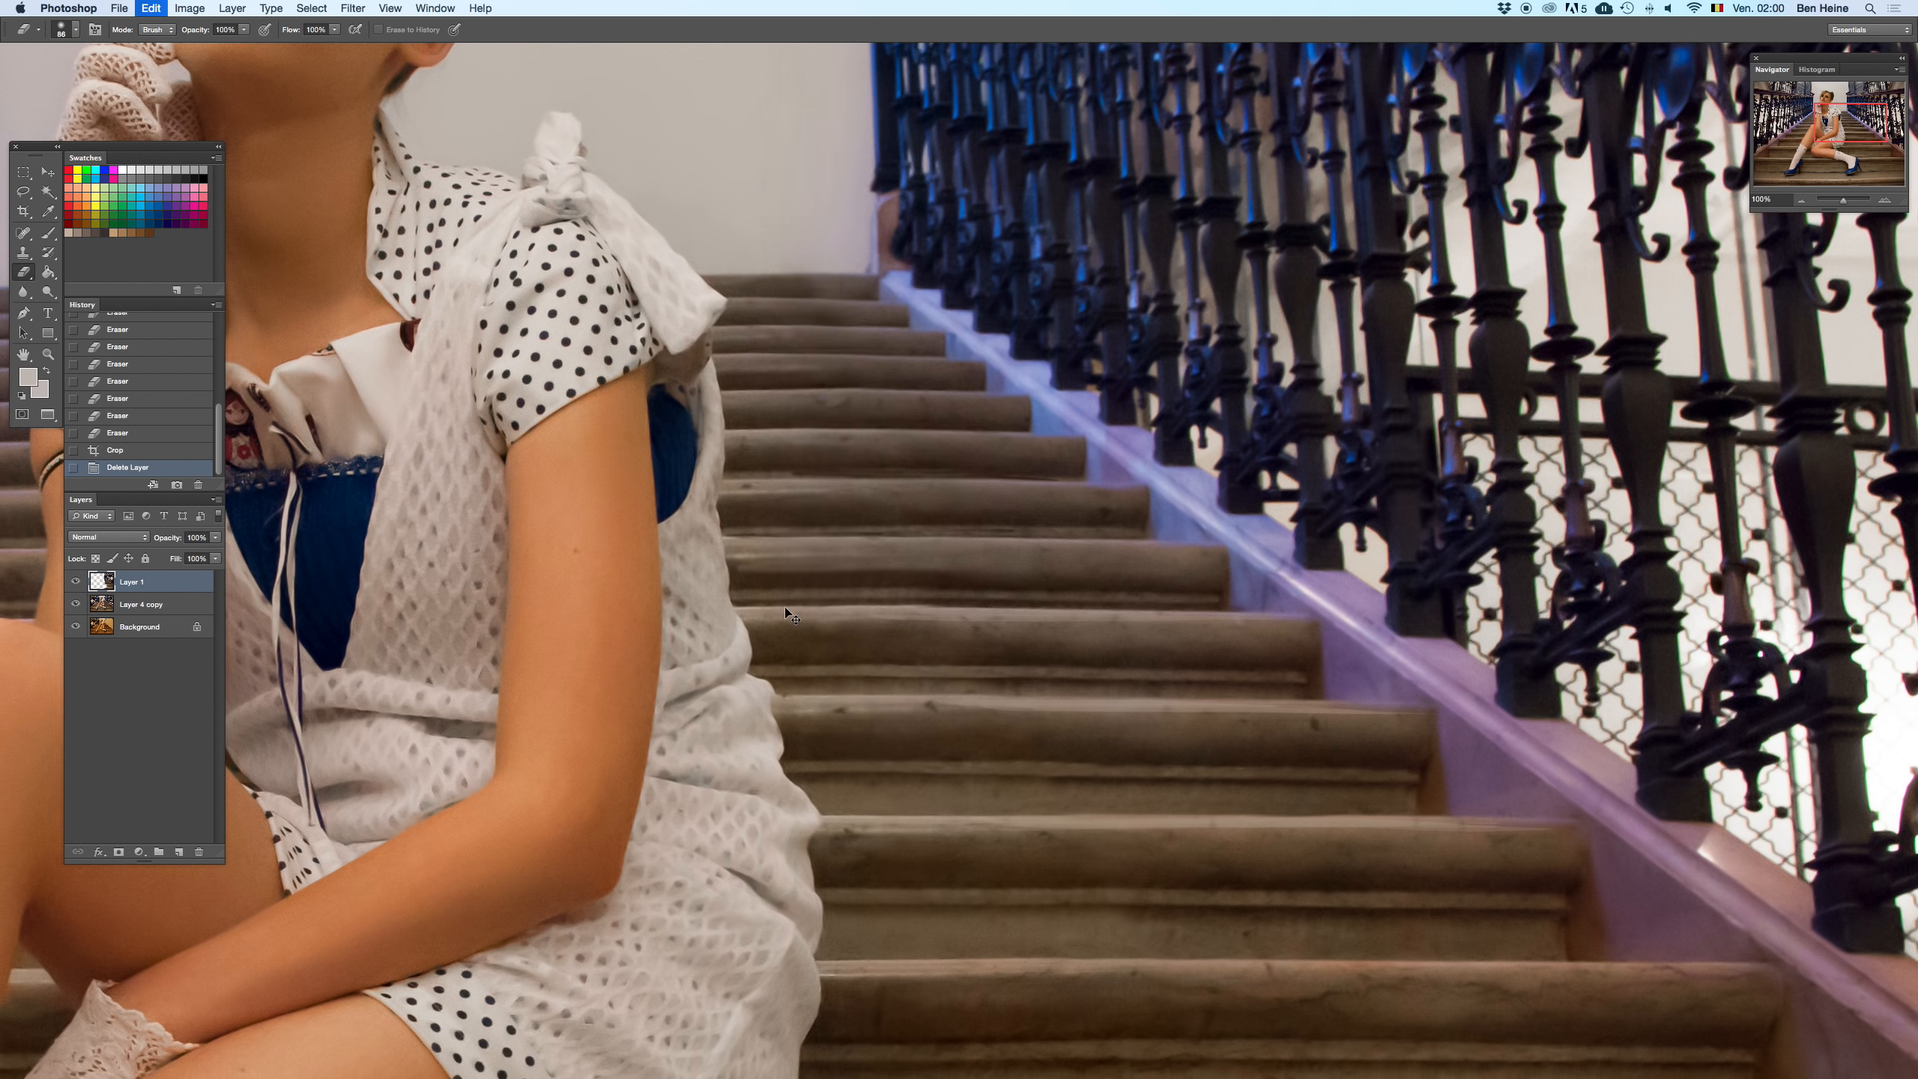
{"action": "key", "text": "super+z"}
{"action": "key", "text": "super+z"}
- Erase the remaining Layer 1 seam on the steps along the dress with a soft eraser
{"action": "left_click", "coordinate": [790, 649]}
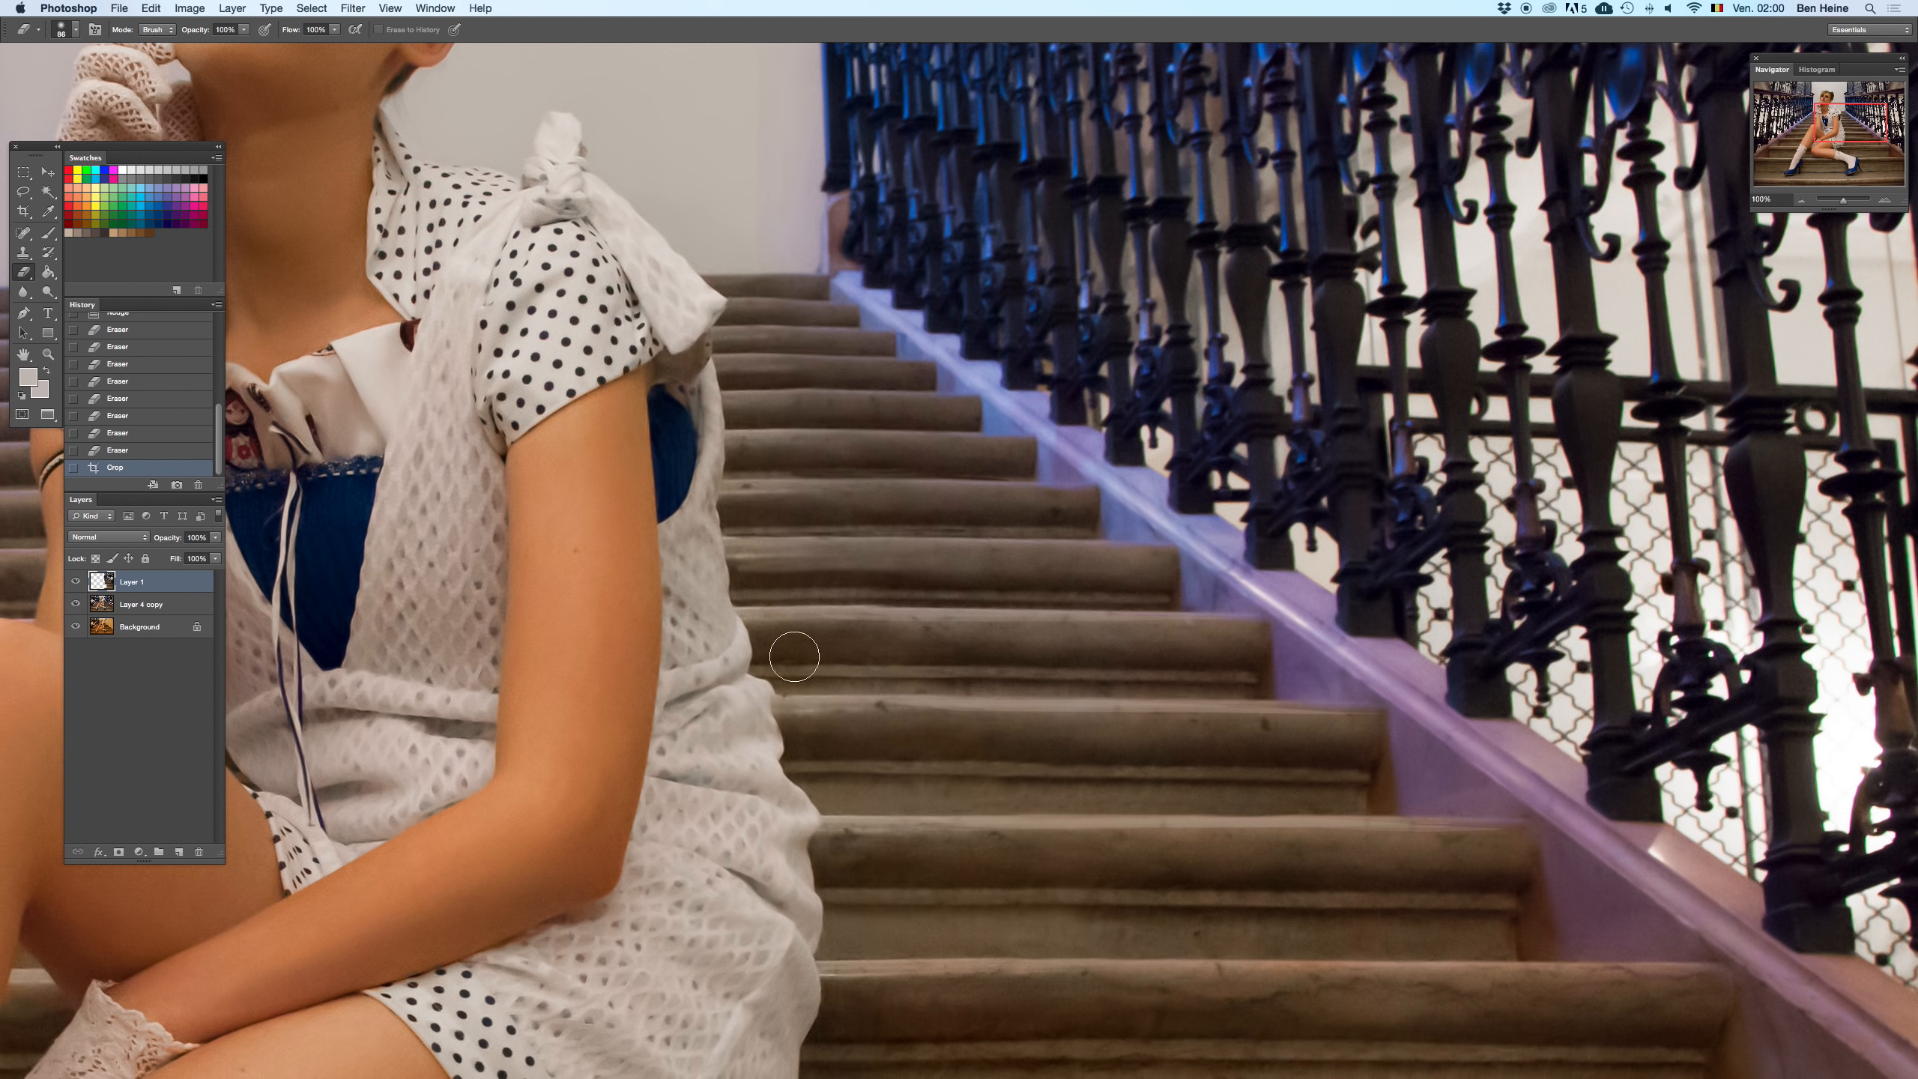
{"action": "left_click_drag", "start_coordinate": [805, 634], "coordinate": [801, 321]}
{"action": "left_click_drag", "start_coordinate": [882, 666], "coordinate": [905, 668]}
{"action": "key", "text": "Delete"}
{"action": "key", "text": "super+z"}
{"action": "mouse_move", "coordinate": [868, 733]}
{"action": "left_mouse_down"}
{"action": "mouse_move", "coordinate": [845, 428]}
{"action": "mouse_move", "coordinate": [850, 736]}
{"action": "mouse_move", "coordinate": [788, 765]}
{"action": "left_mouse_up"}
{"action": "key", "text": "Delete"}
{"action": "key", "text": "super+z"}
{"action": "left_click_drag", "start_coordinate": [899, 580], "coordinate": [913, 337]}
- Enlarge the soft eraser slightly and remove the bluish patch on the sock beside the blue shoe
{"action": "right_click", "coordinate": [929, 338]}
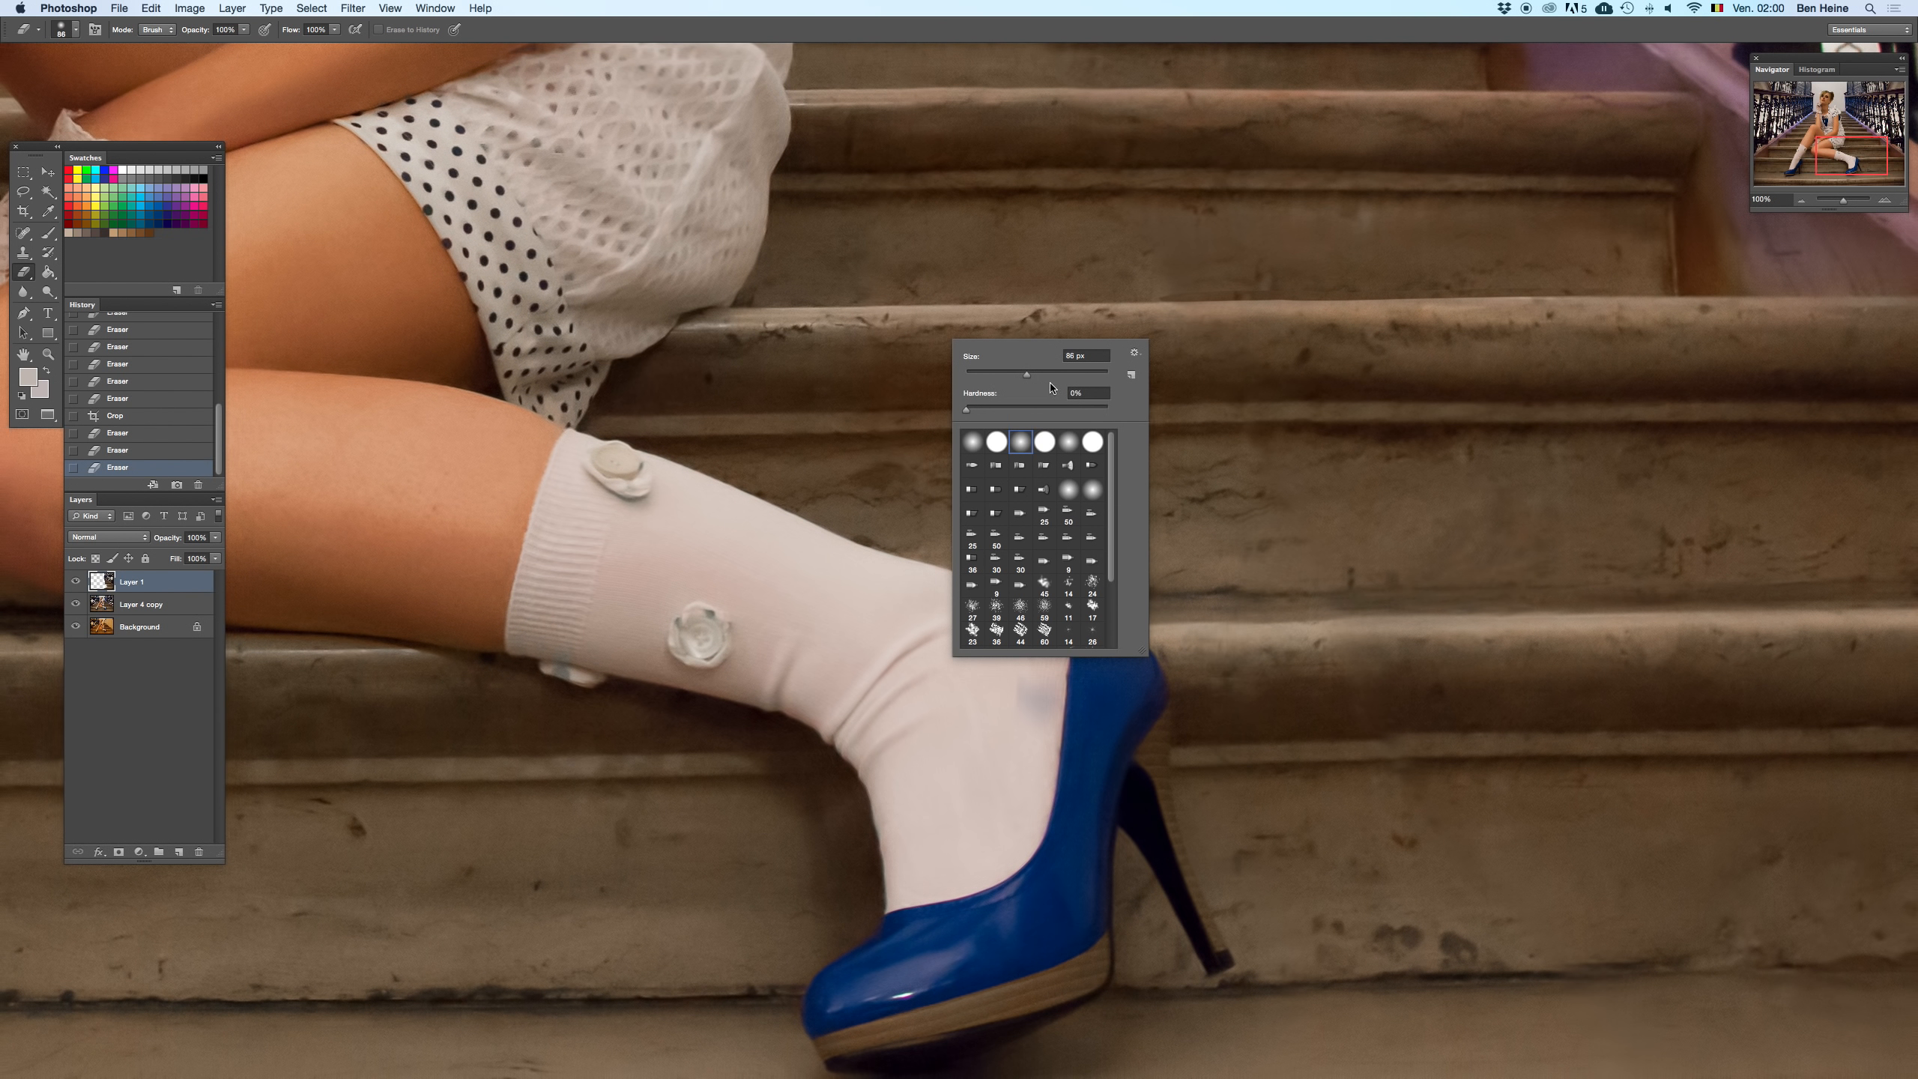
{"action": "left_click_drag", "start_coordinate": [1046, 376], "coordinate": [1053, 376]}
{"action": "left_click", "coordinate": [740, 644]}
{"action": "left_click_drag", "start_coordinate": [1028, 710], "coordinate": [1009, 724]}
{"action": "left_click", "coordinate": [1008, 724]}
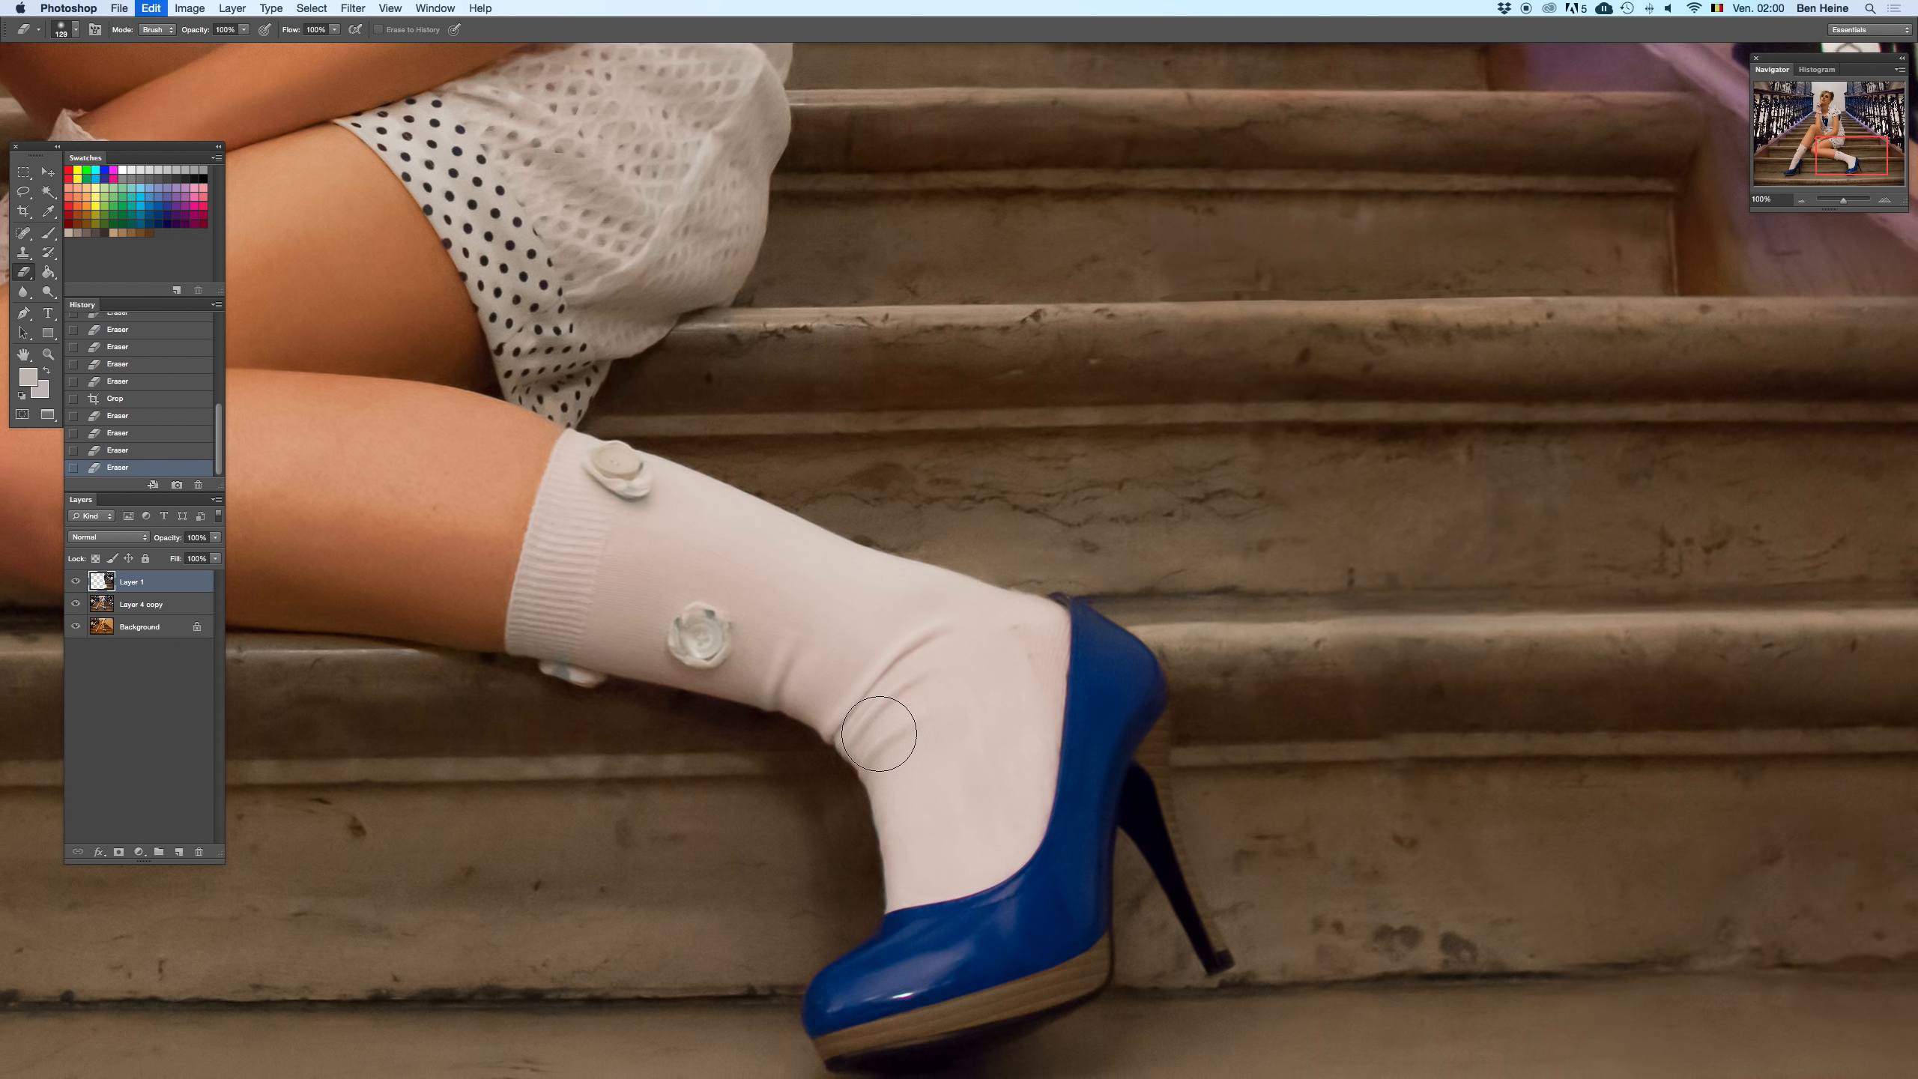
{"action": "left_click", "coordinate": [926, 752]}
- Check the blended sock, dress and steps with and without the Layer 1 piece
{"action": "key", "text": "BackSpace"}
{"action": "key", "text": "super+z"}
{"action": "key", "text": "super+z"}
{"action": "key", "text": "super+z"}
{"action": "key", "text": "super+z"}
{"action": "key", "text": "super+z"}
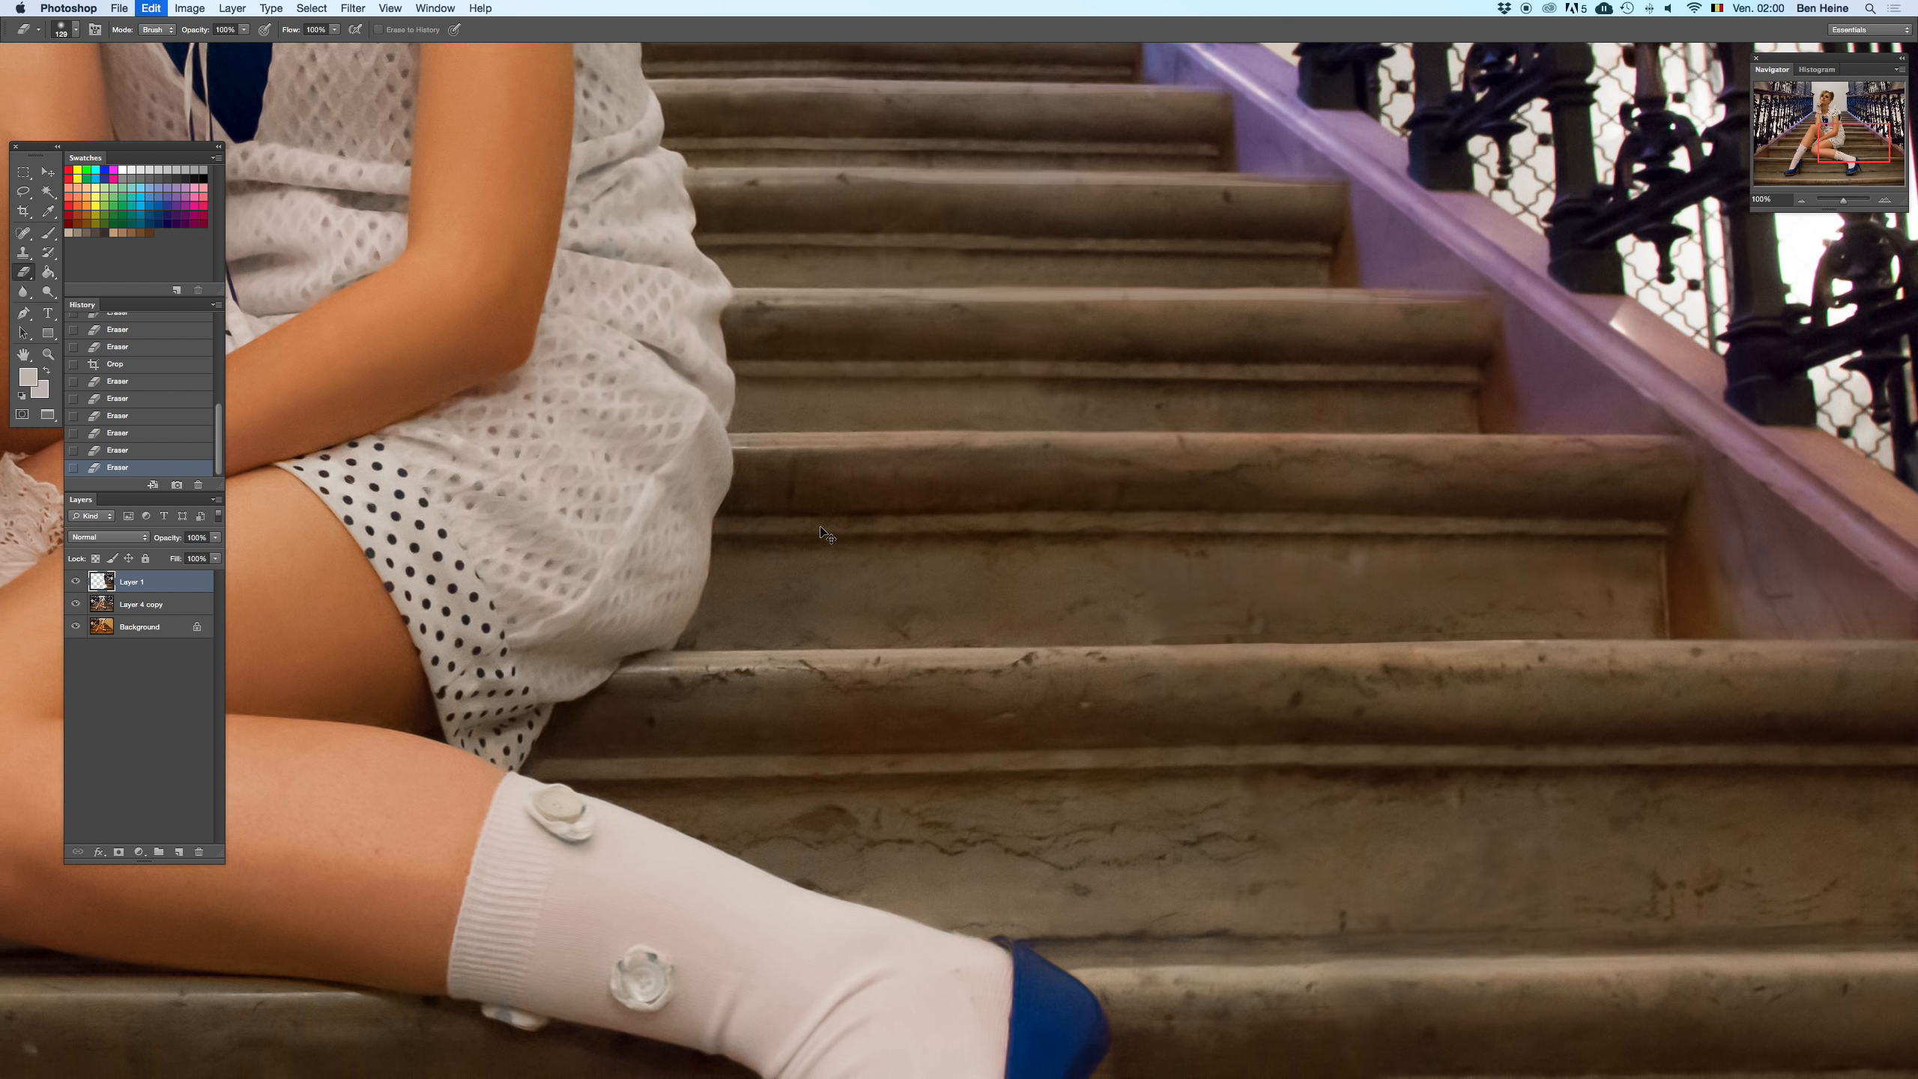
{"action": "scroll", "coordinate": [989, 427], "scroll_direction": "up", "scroll_amount": 10}
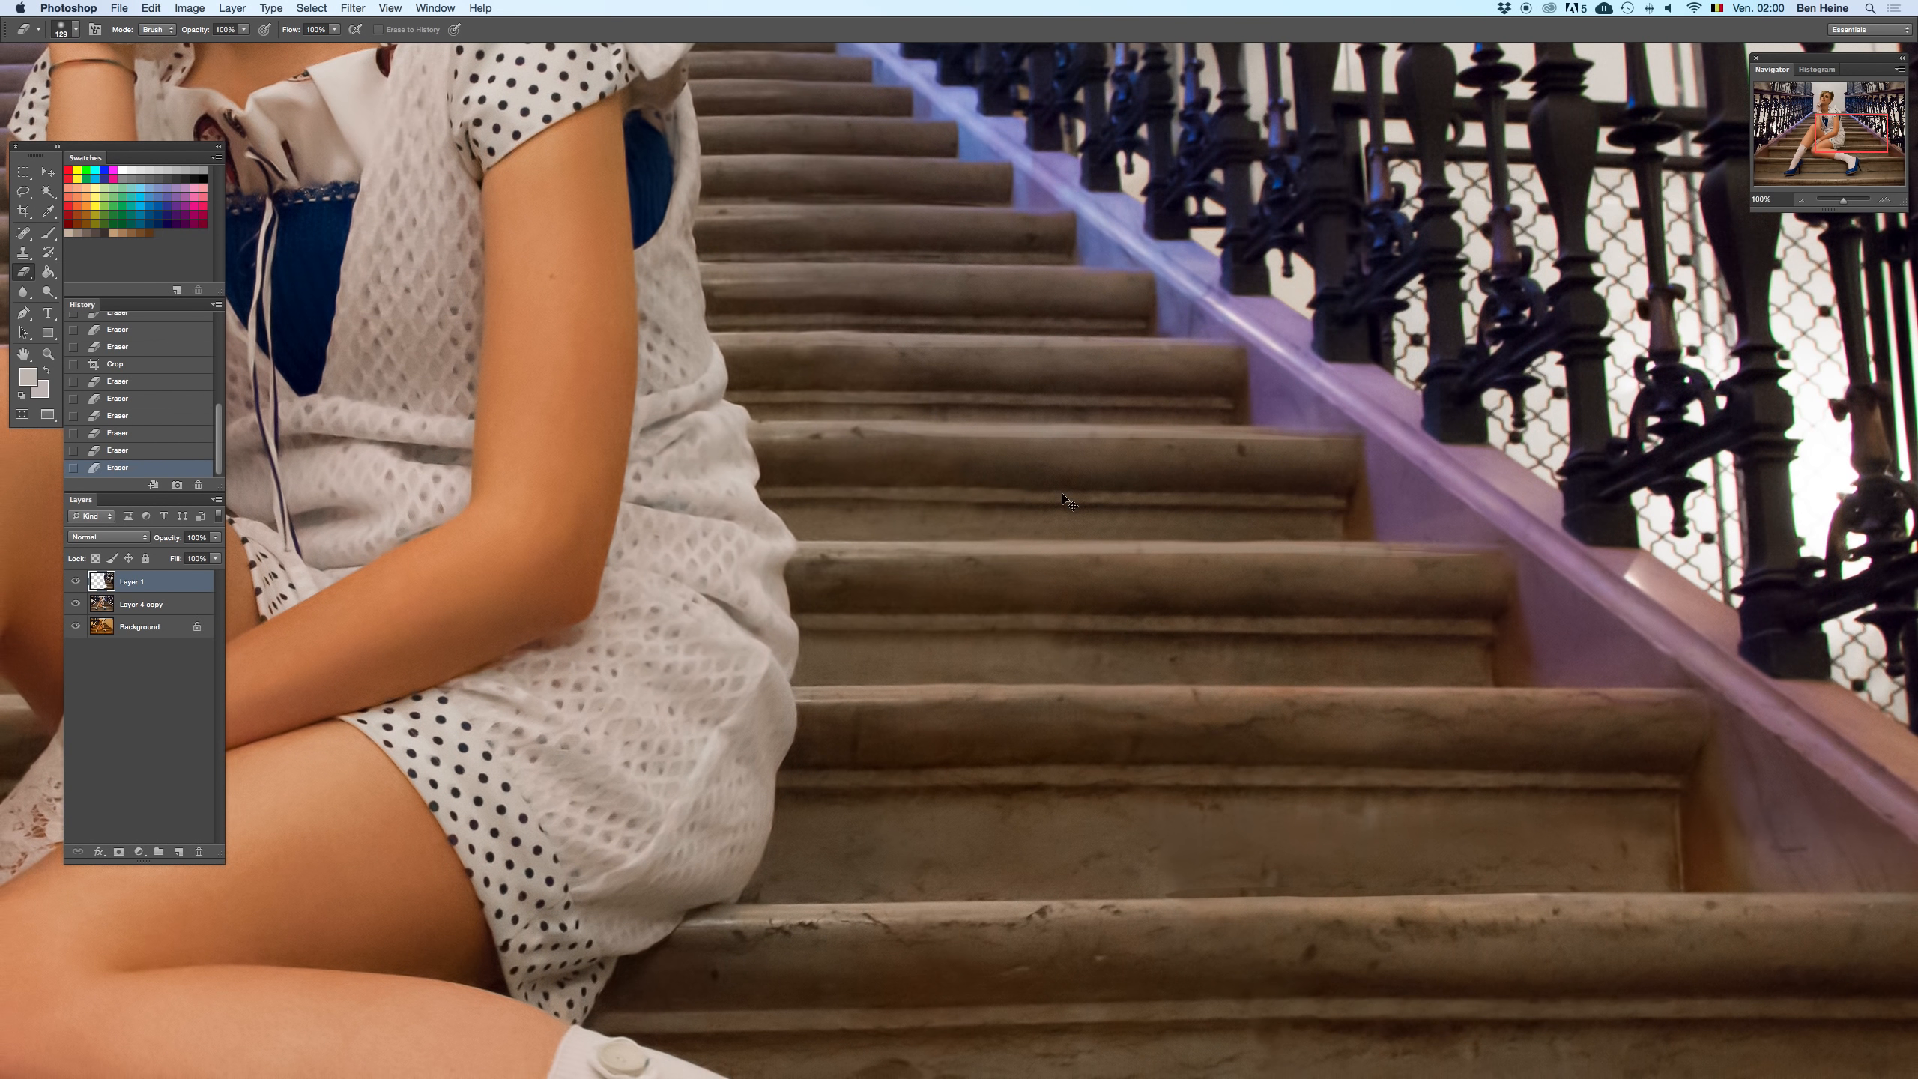
- Smooth the front edge of the step beside the woman's elbow using the Clone Stamp with a small soft brush at 100% opacity
{"action": "right_click", "coordinate": [918, 294]}
{"action": "key", "text": "Return"}
{"action": "key", "text": "s"}
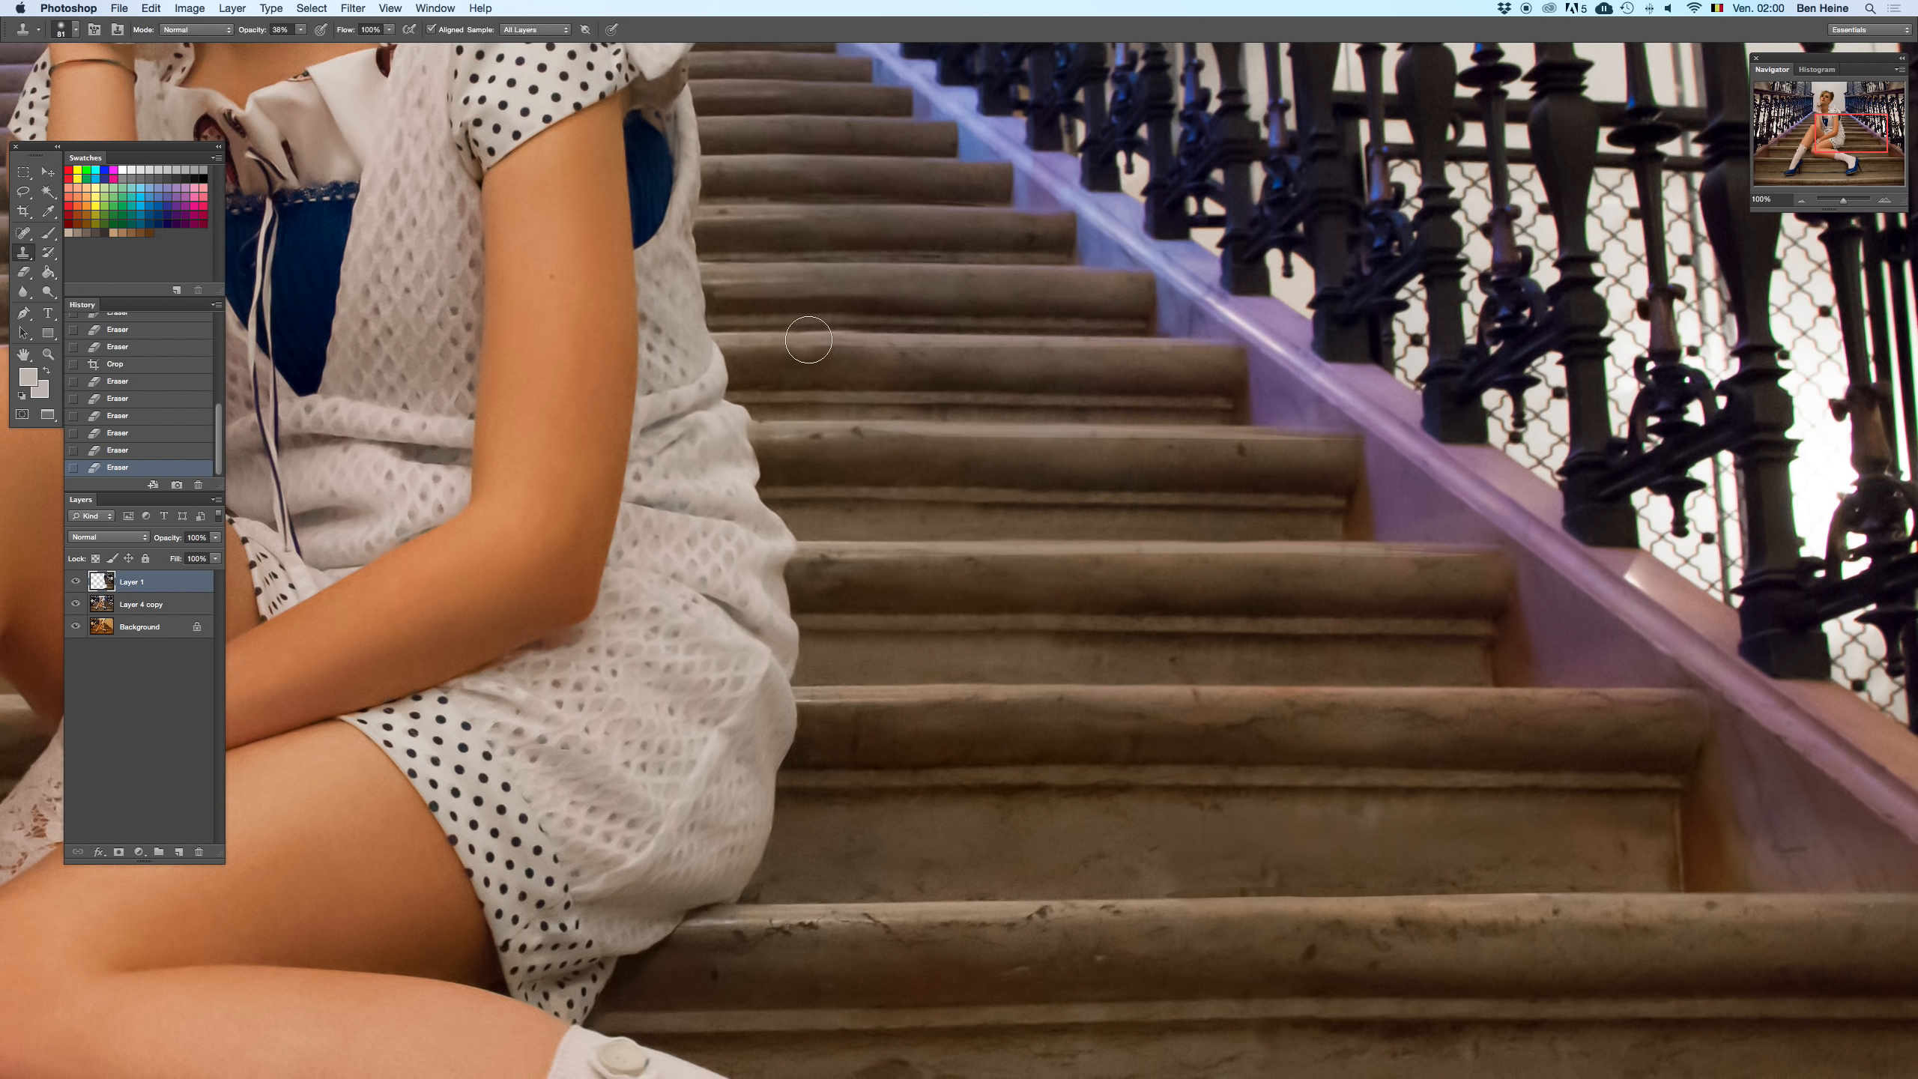
{"action": "right_click", "coordinate": [916, 326]}
{"action": "left_click", "coordinate": [943, 351]}
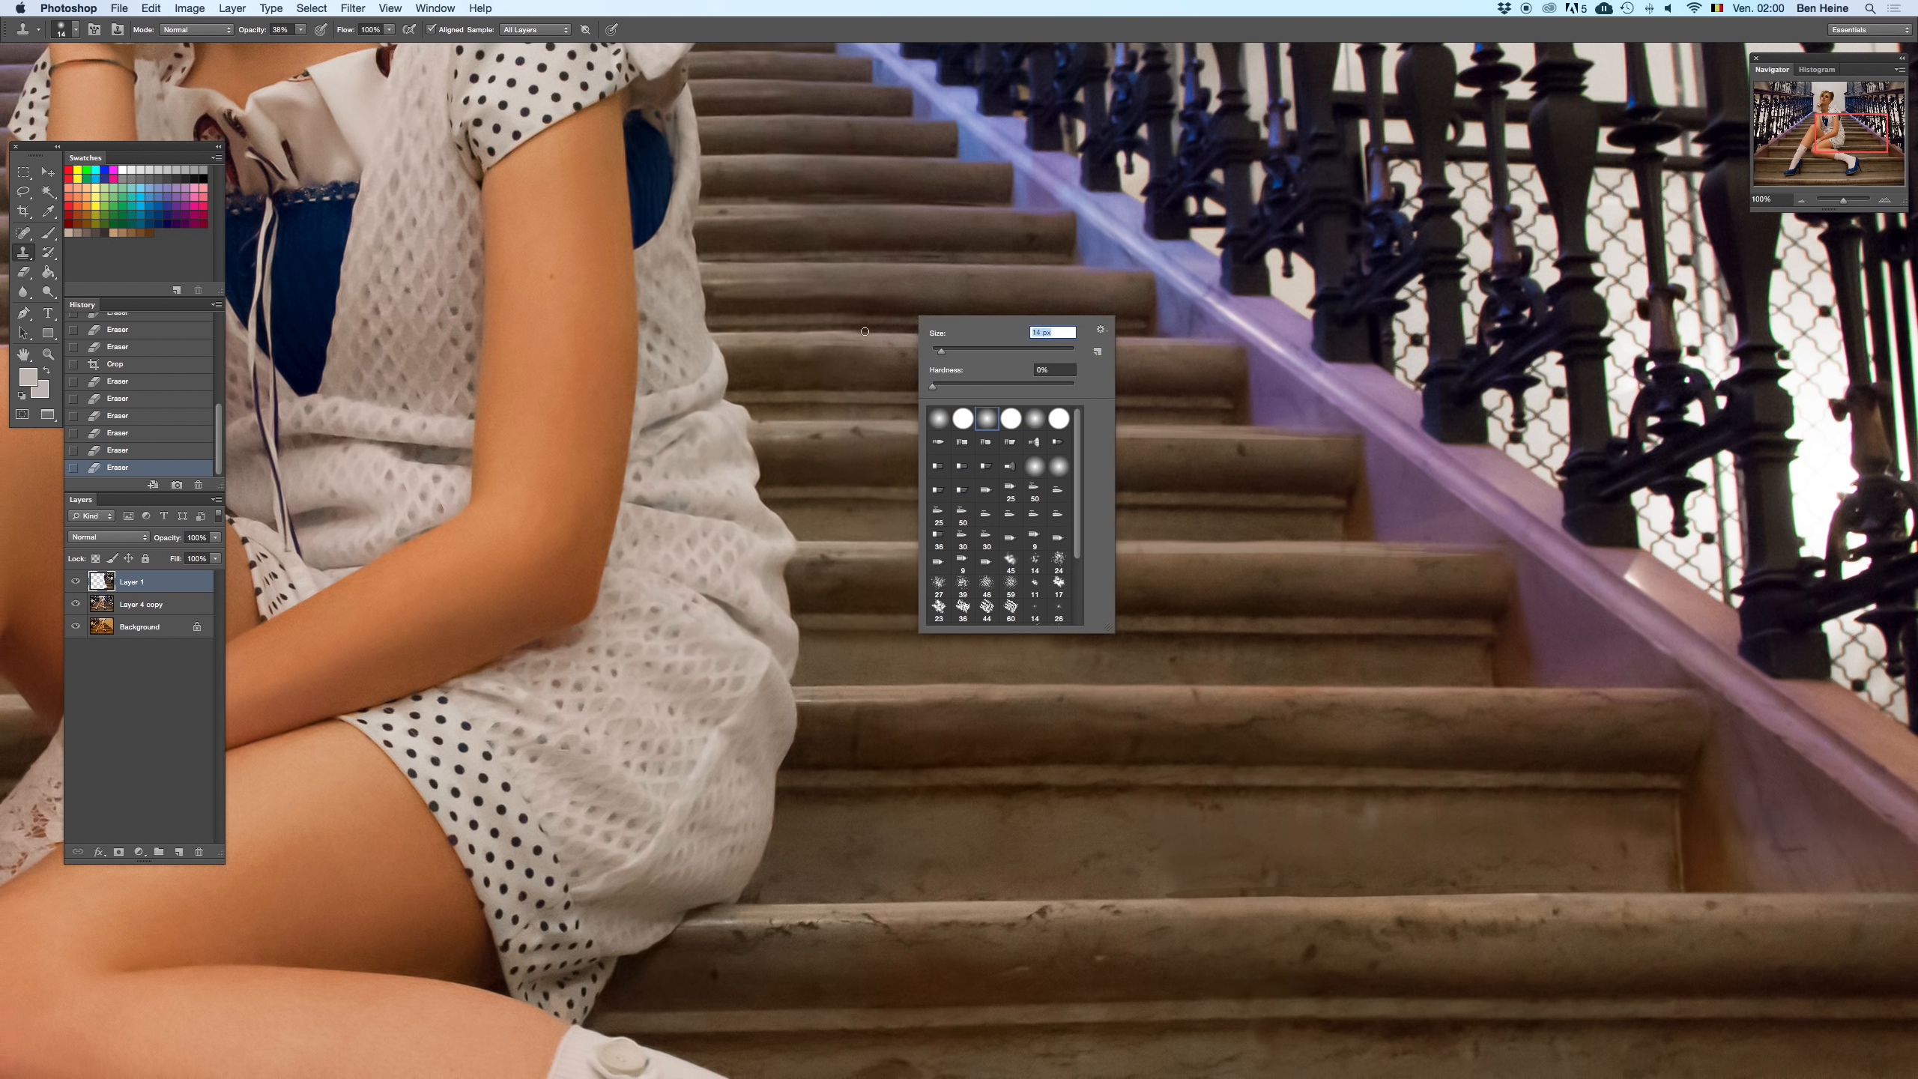
{"action": "key", "text": "Return"}
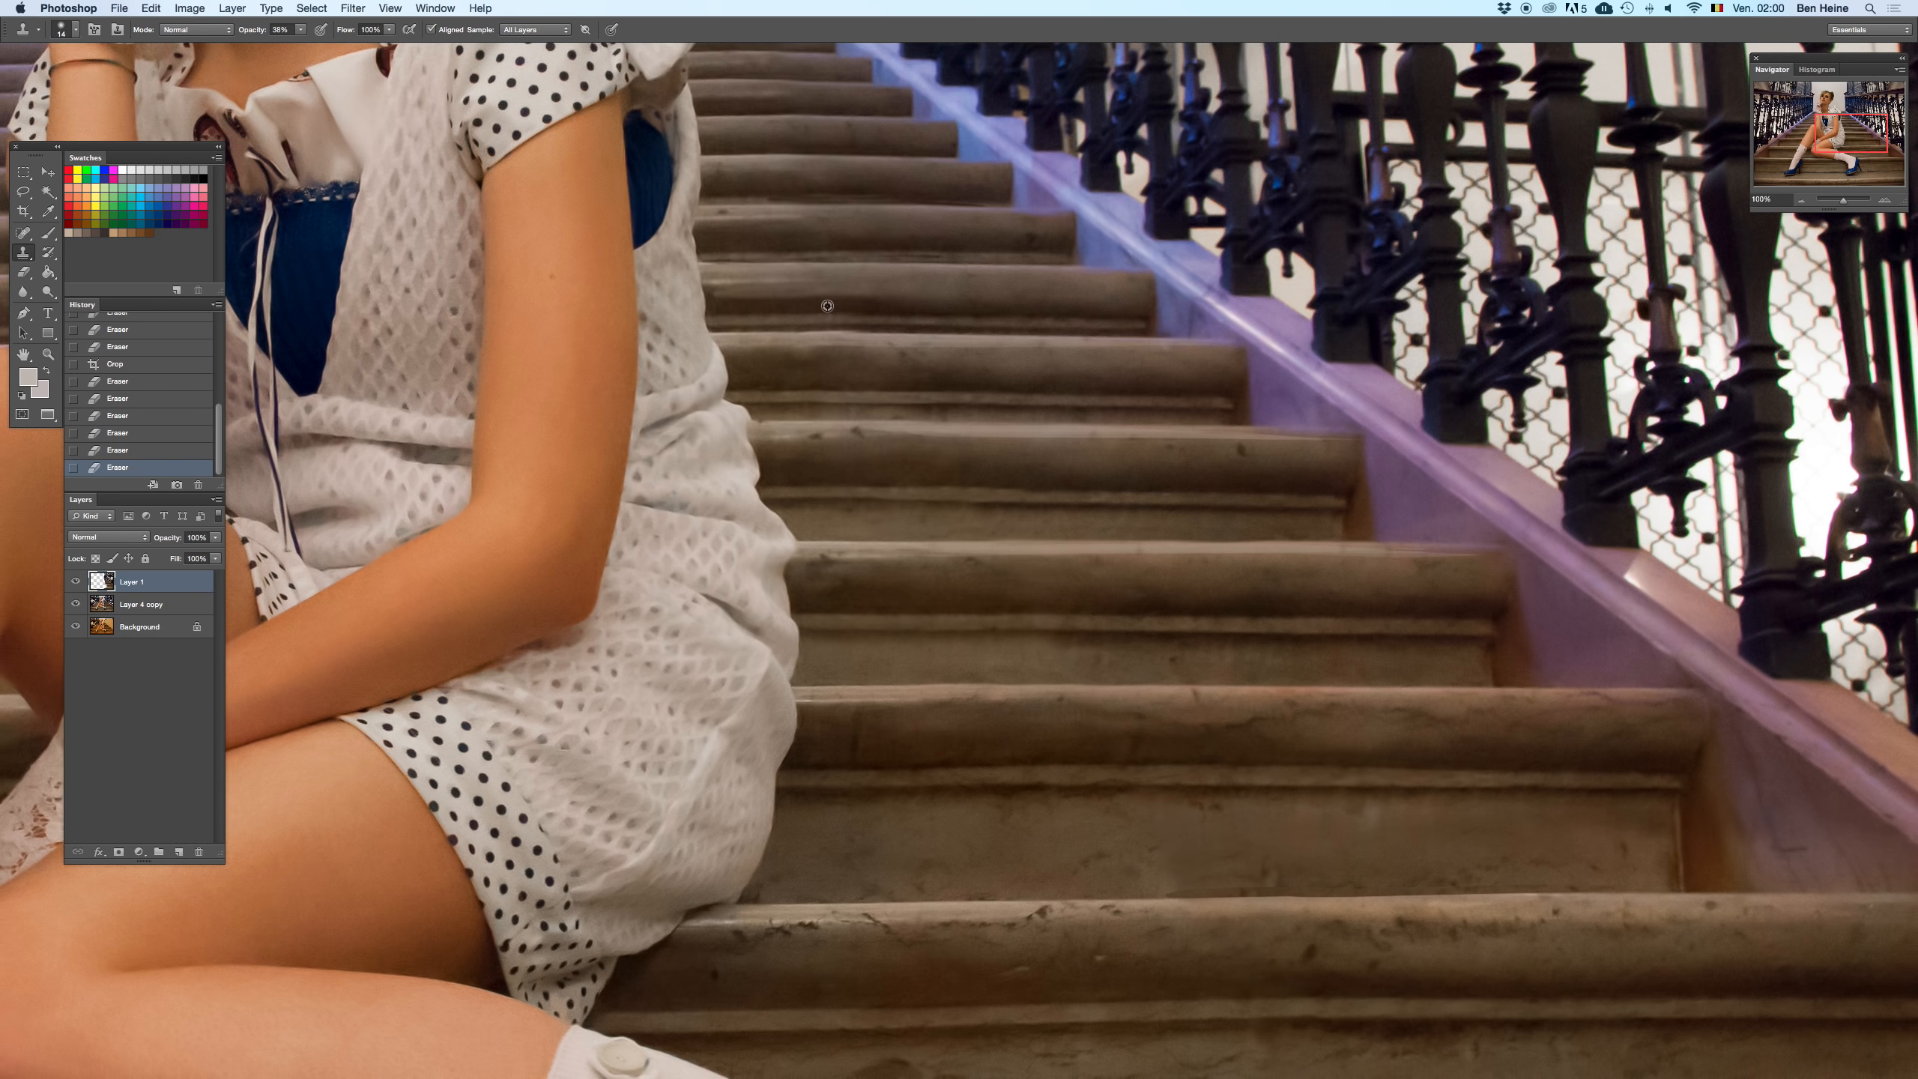
{"action": "left_click", "coordinate": [301, 29]}
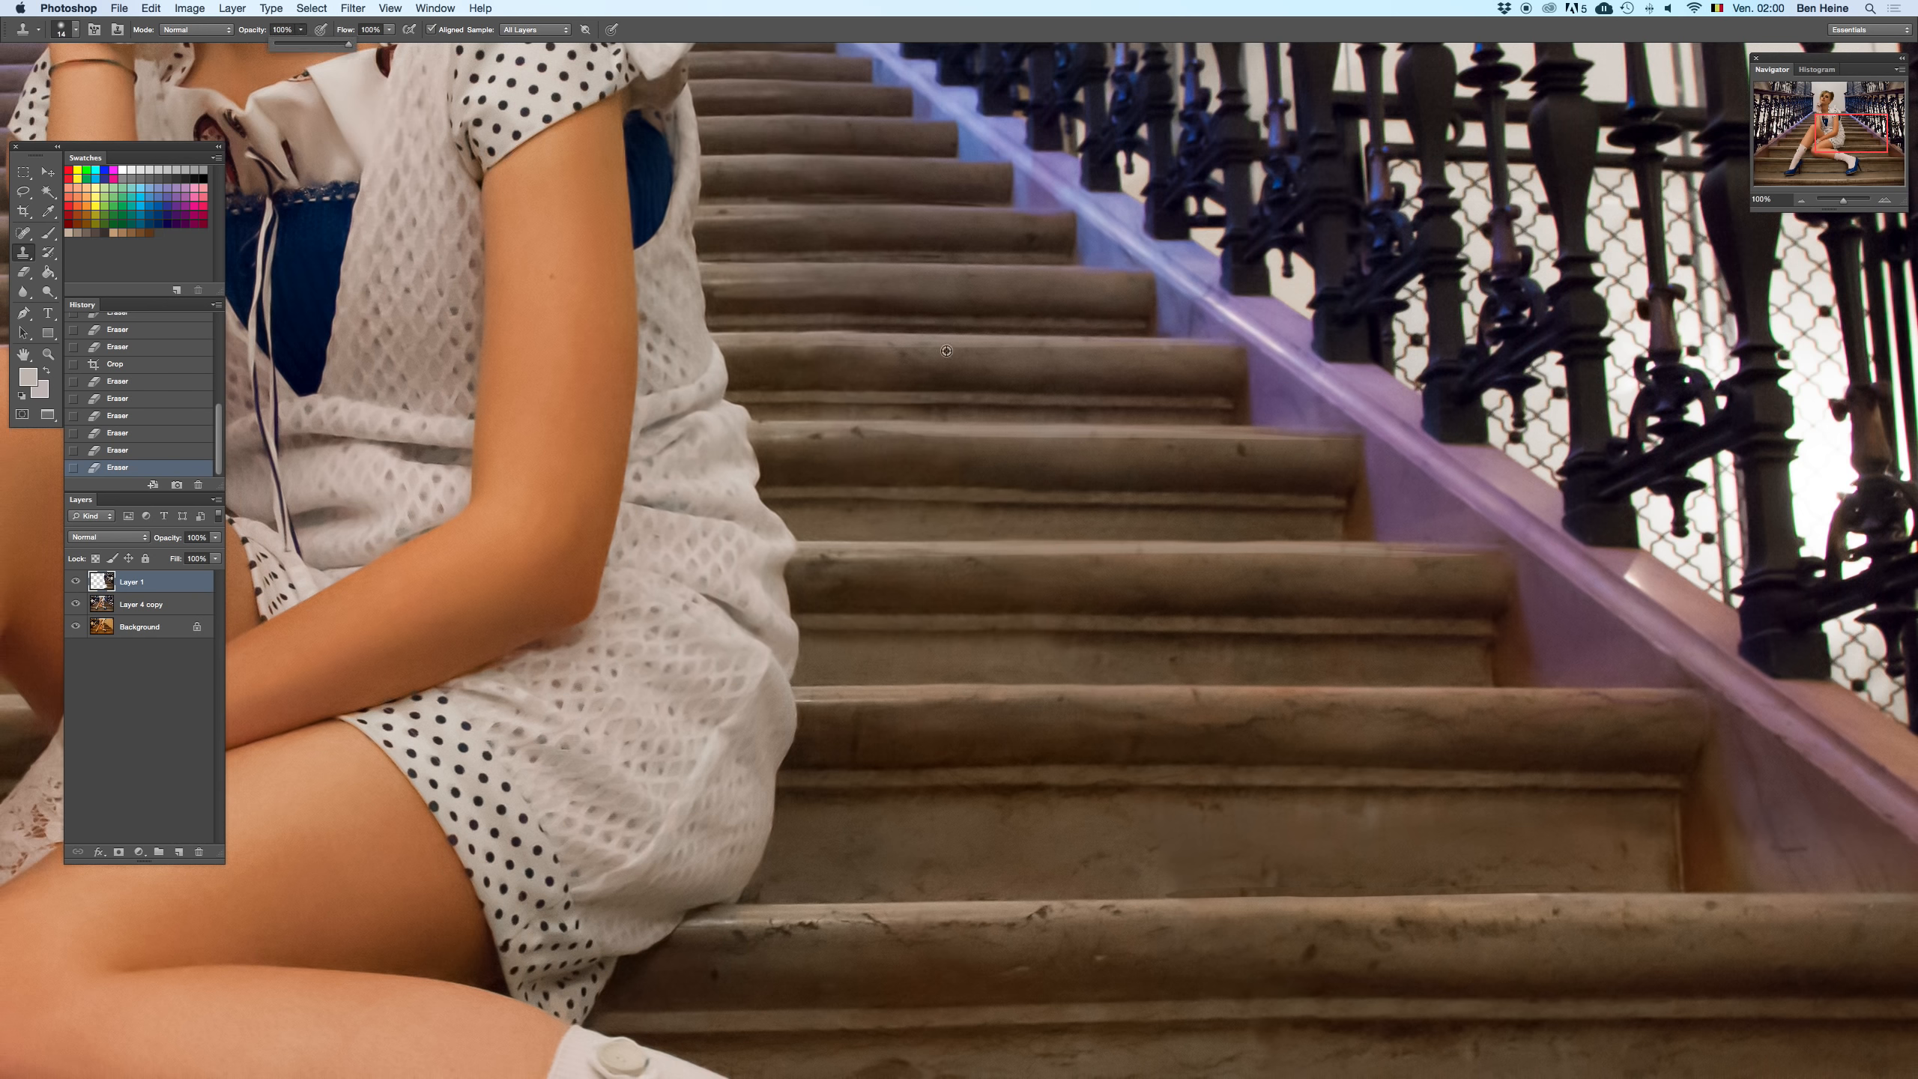
{"action": "left_click", "coordinate": [874, 310], "text": "alt"}
{"action": "left_click_drag", "start_coordinate": [812, 330], "coordinate": [899, 333]}
{"action": "key", "text": "super+z"}
{"action": "left_click", "coordinate": [812, 331]}
{"action": "key", "text": "super+z"}
{"action": "key", "text": "super+z"}
{"action": "key", "text": "super+z"}
{"action": "key", "text": "super+z"}
{"action": "key", "text": "super+z"}
{"action": "key", "text": "super+z"}
{"action": "key", "text": "super+z"}
{"action": "key", "text": "super+z"}
{"action": "key", "text": "super+z"}
{"action": "key", "text": "super+z"}
{"action": "left_click_drag", "start_coordinate": [789, 333], "coordinate": [862, 333]}
{"action": "key", "text": "super+z"}
{"action": "key", "text": "super+z"}
{"action": "key", "text": "super+z"}
{"action": "key", "text": "super+z"}
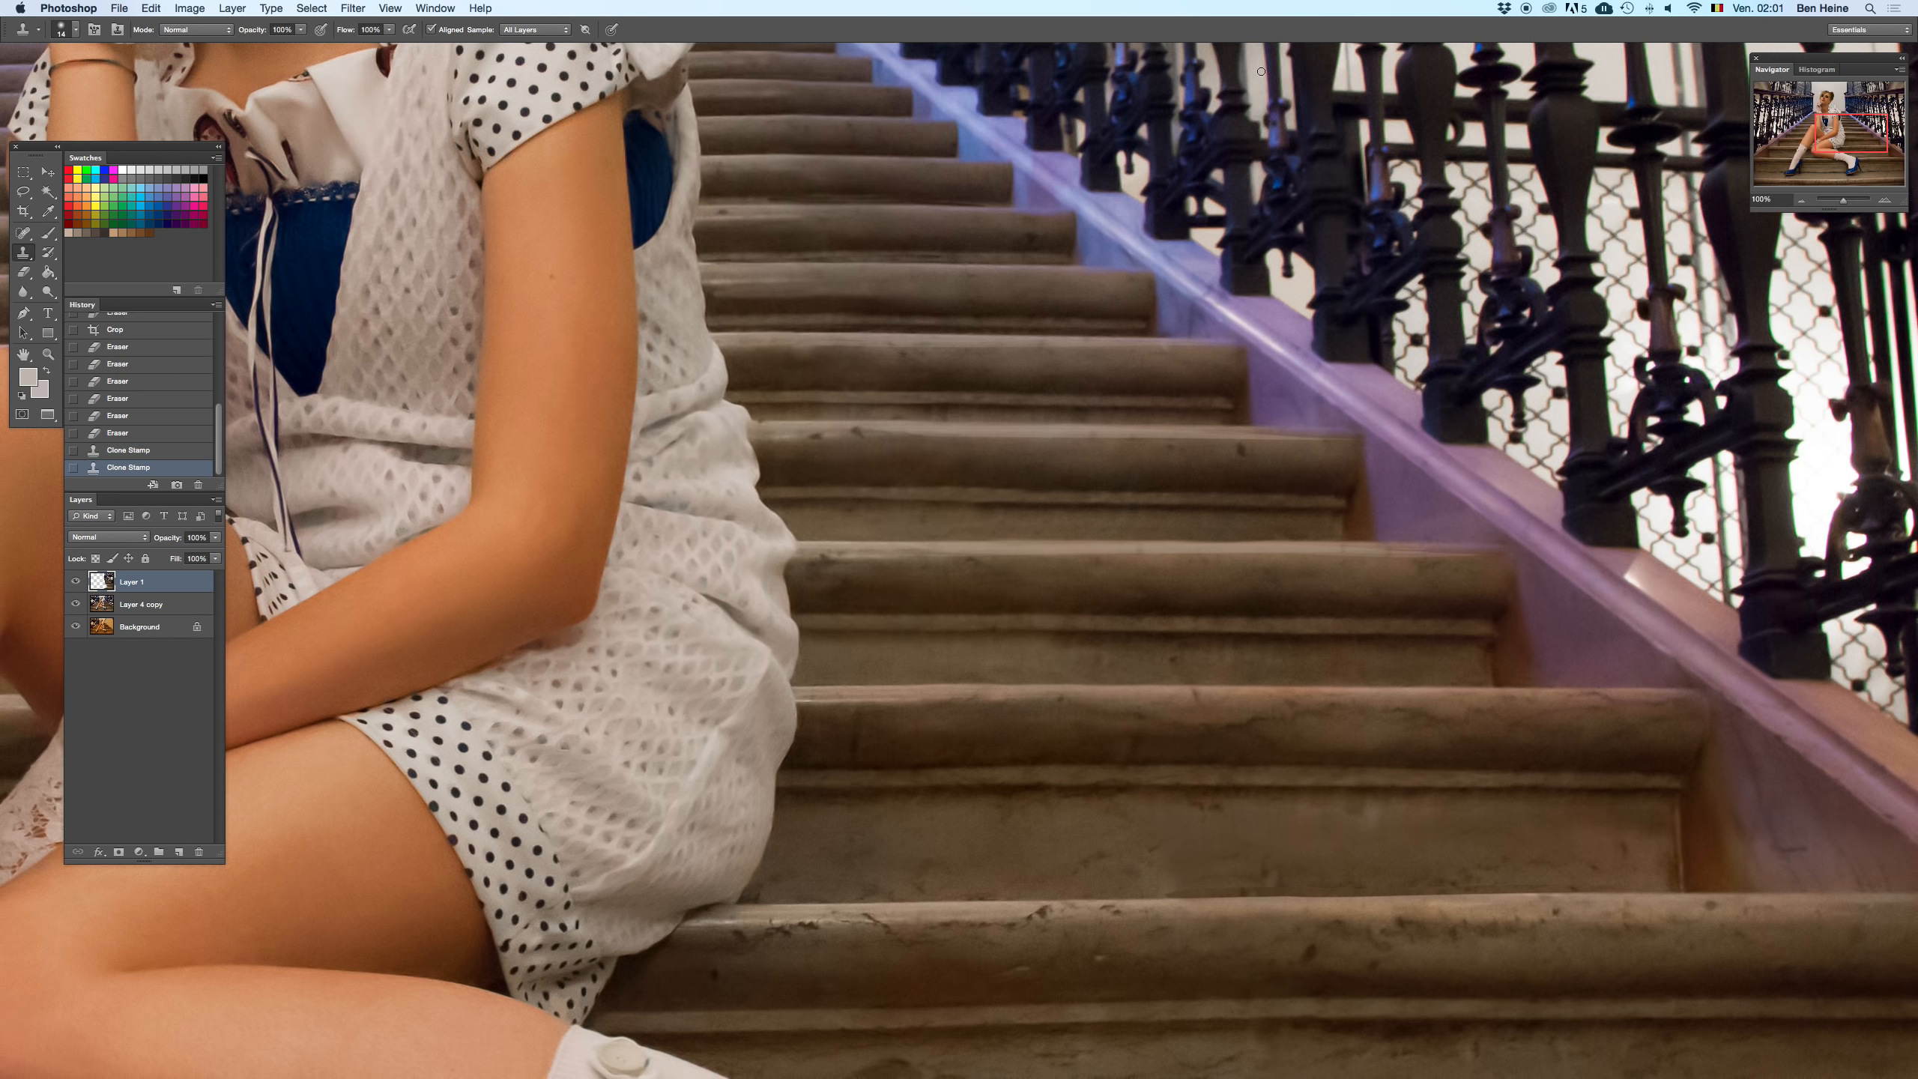
- Hide the Background layer and merge Layer 1 with Layer 4 copy into a single layer
{"action": "left_click", "coordinate": [1801, 200]}
{"action": "left_click", "coordinate": [1801, 200]}
{"action": "left_click", "coordinate": [1801, 200]}
{"action": "key", "text": "Delete"}
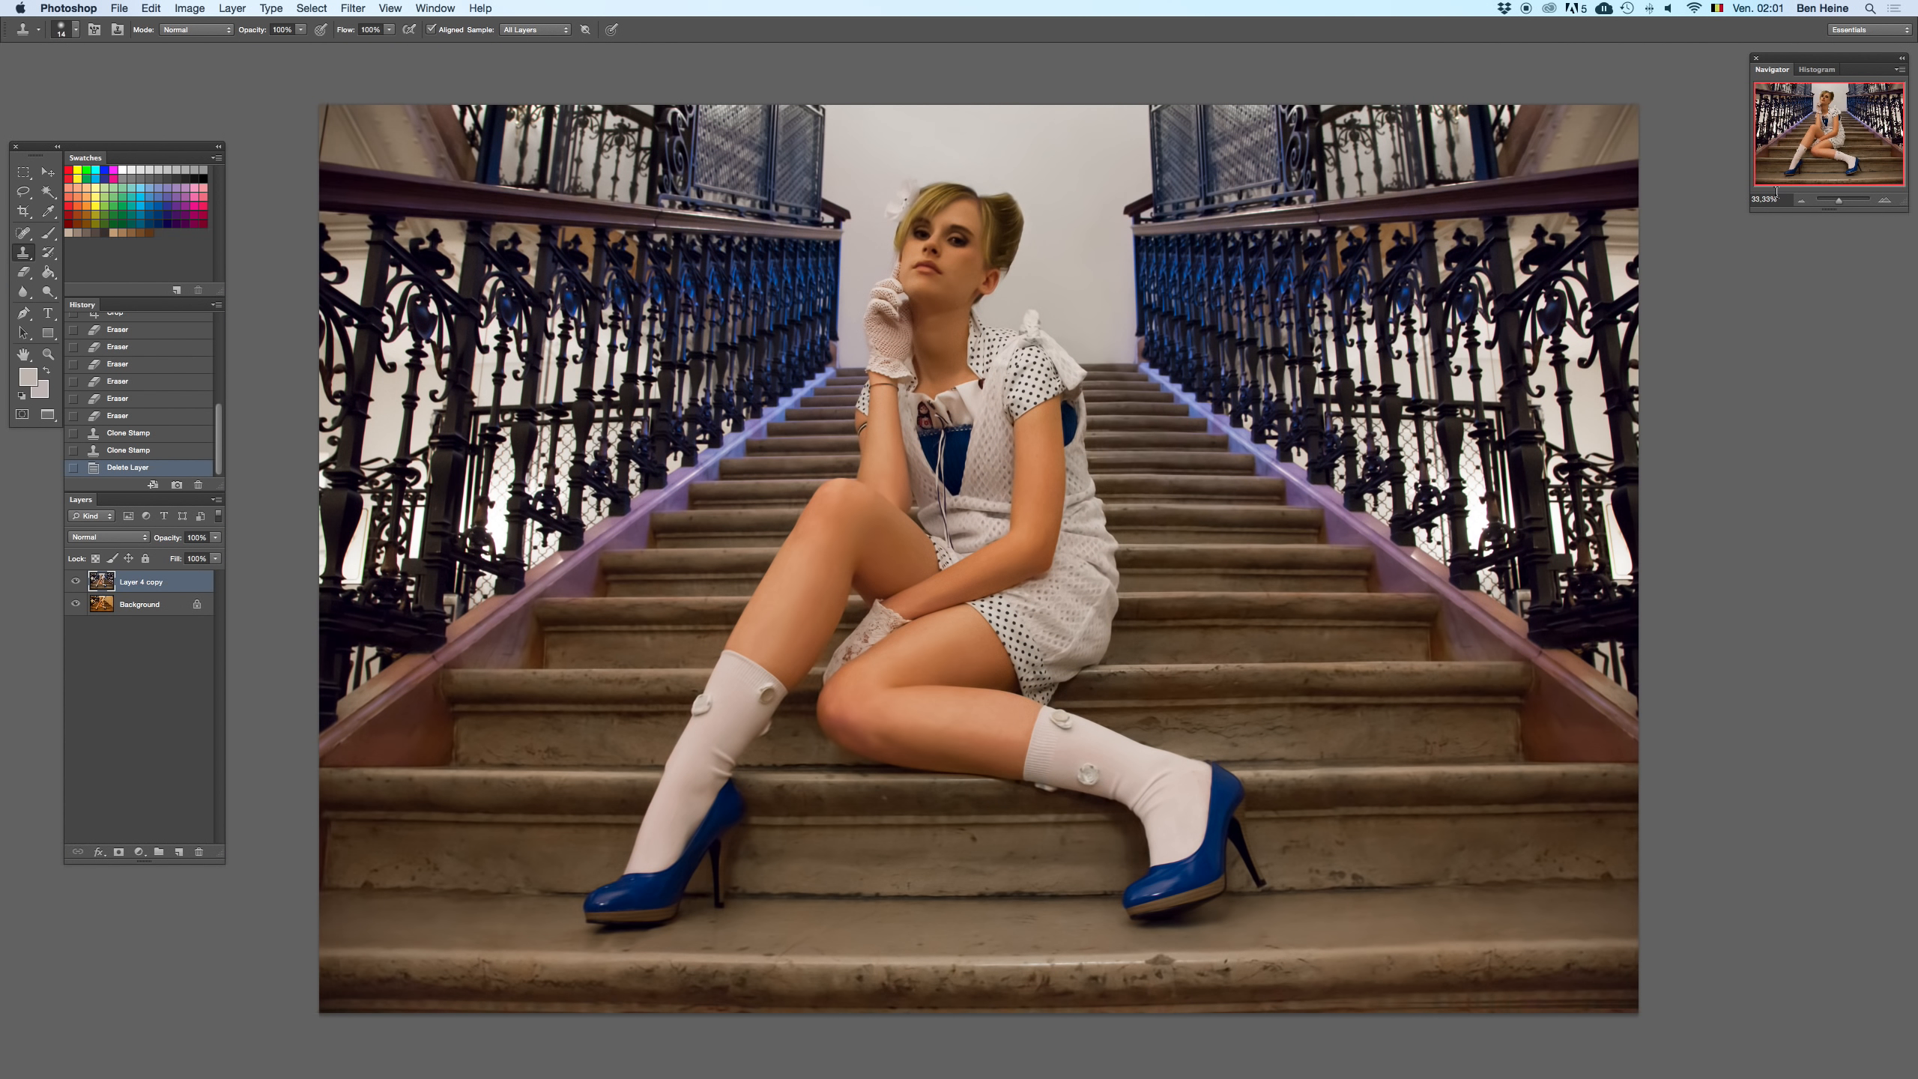
{"action": "key", "text": "super+z"}
{"action": "right_click", "coordinate": [147, 597]}
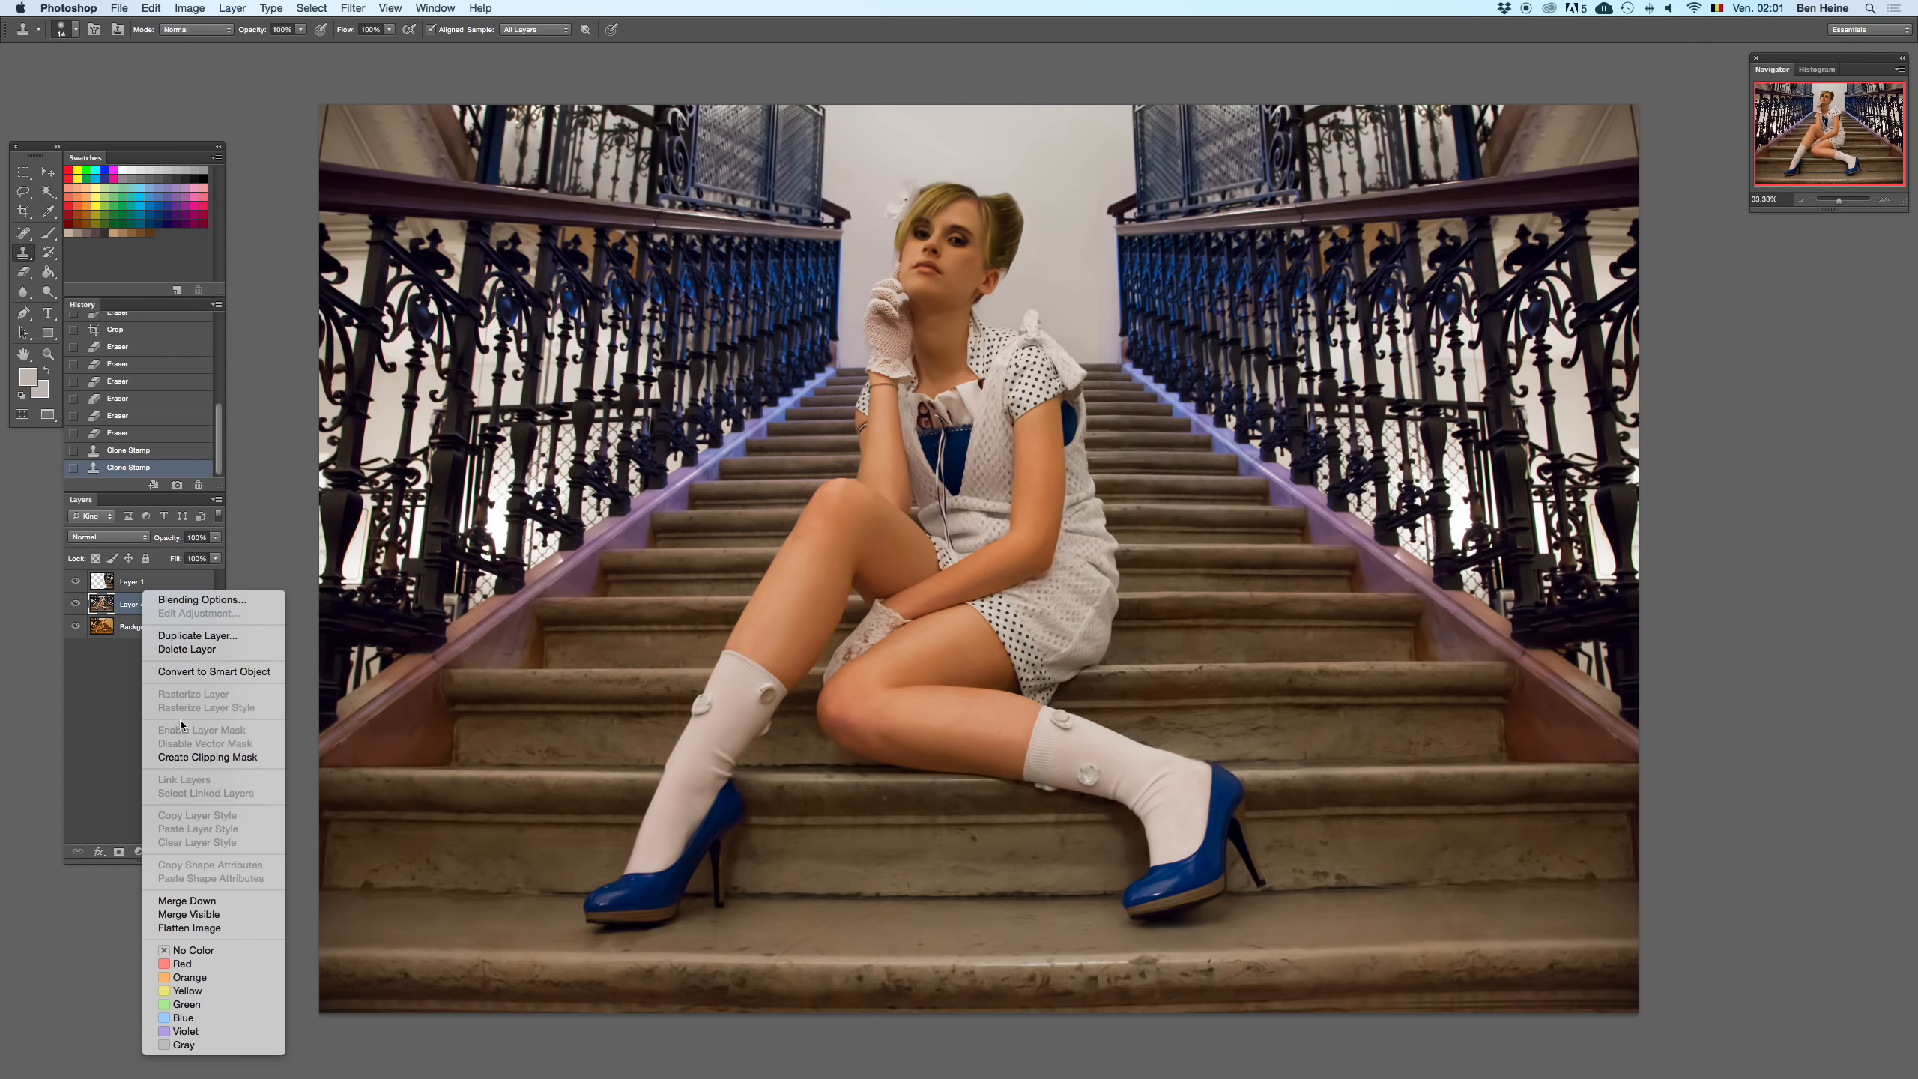
{"action": "left_click", "coordinate": [67, 641]}
{"action": "left_click", "coordinate": [75, 626]}
{"action": "right_click", "coordinate": [133, 582]}
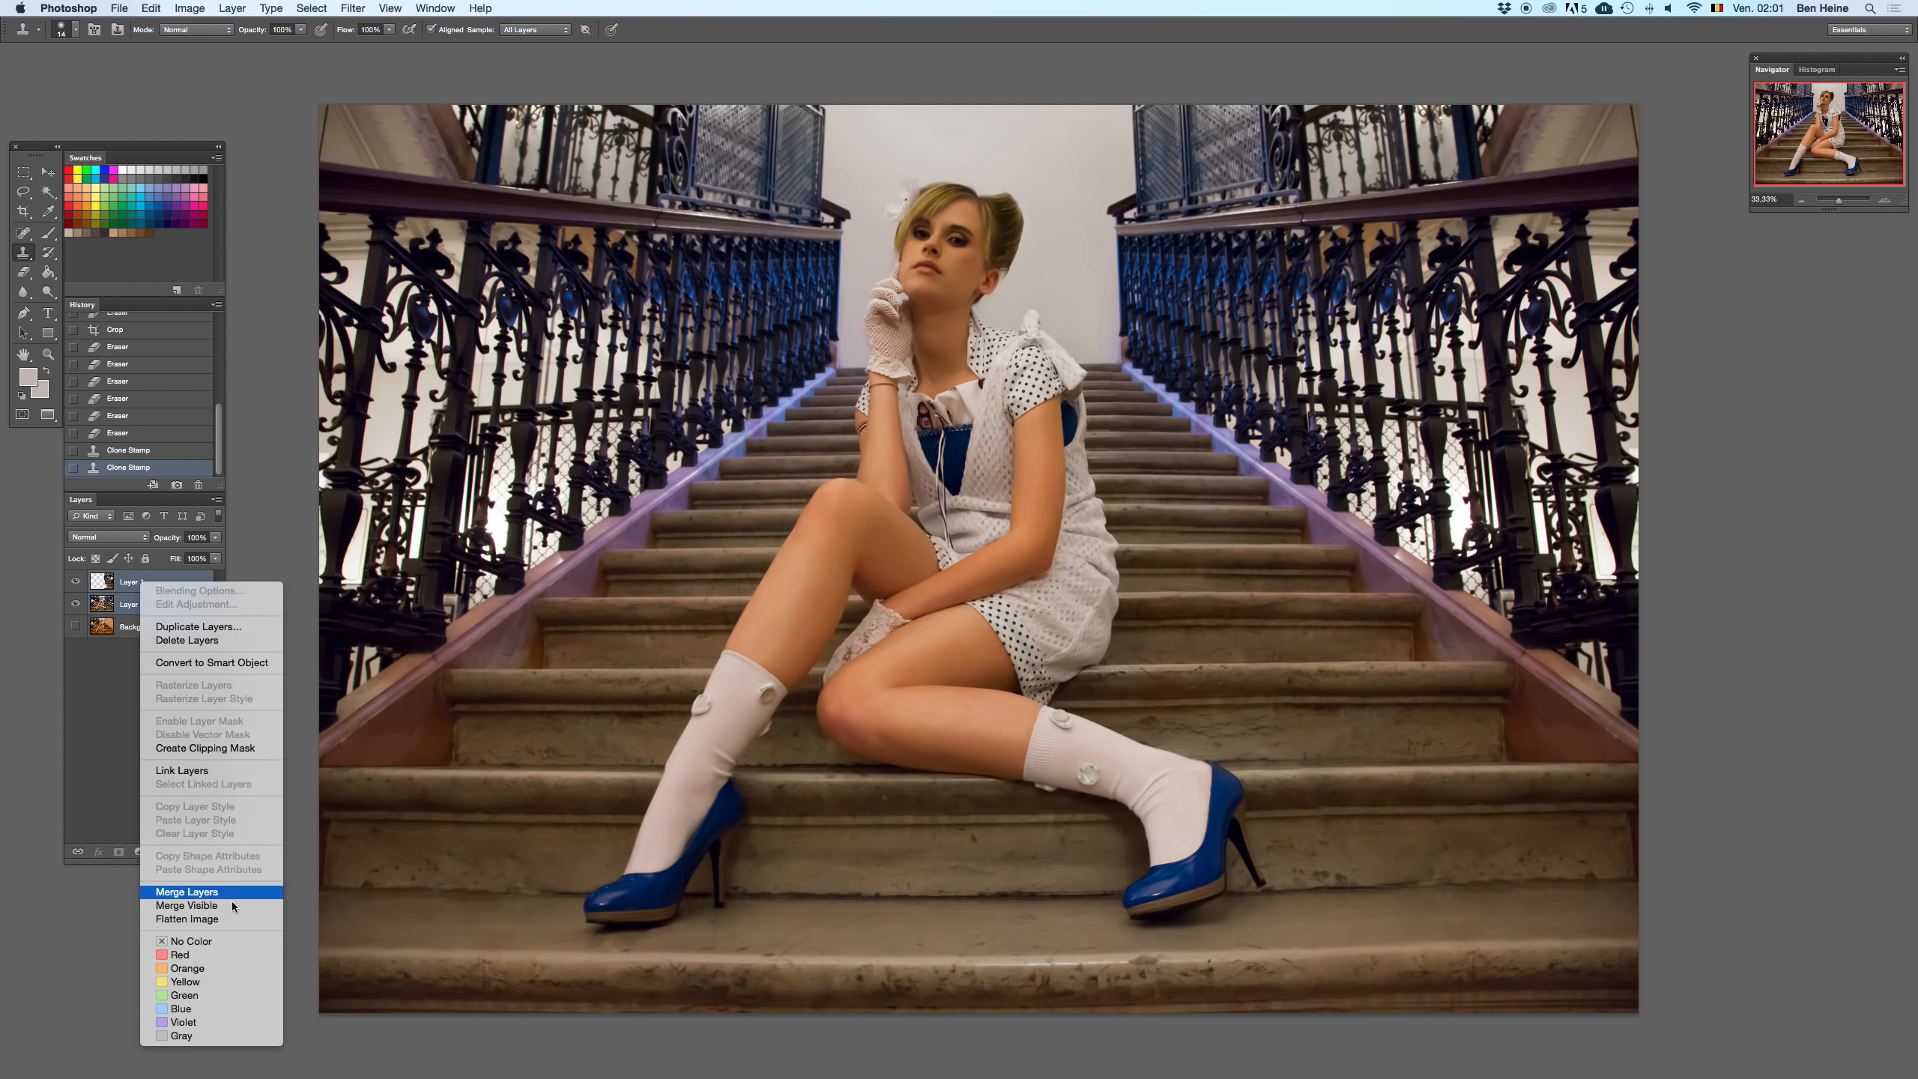
{"action": "left_click", "coordinate": [174, 893]}
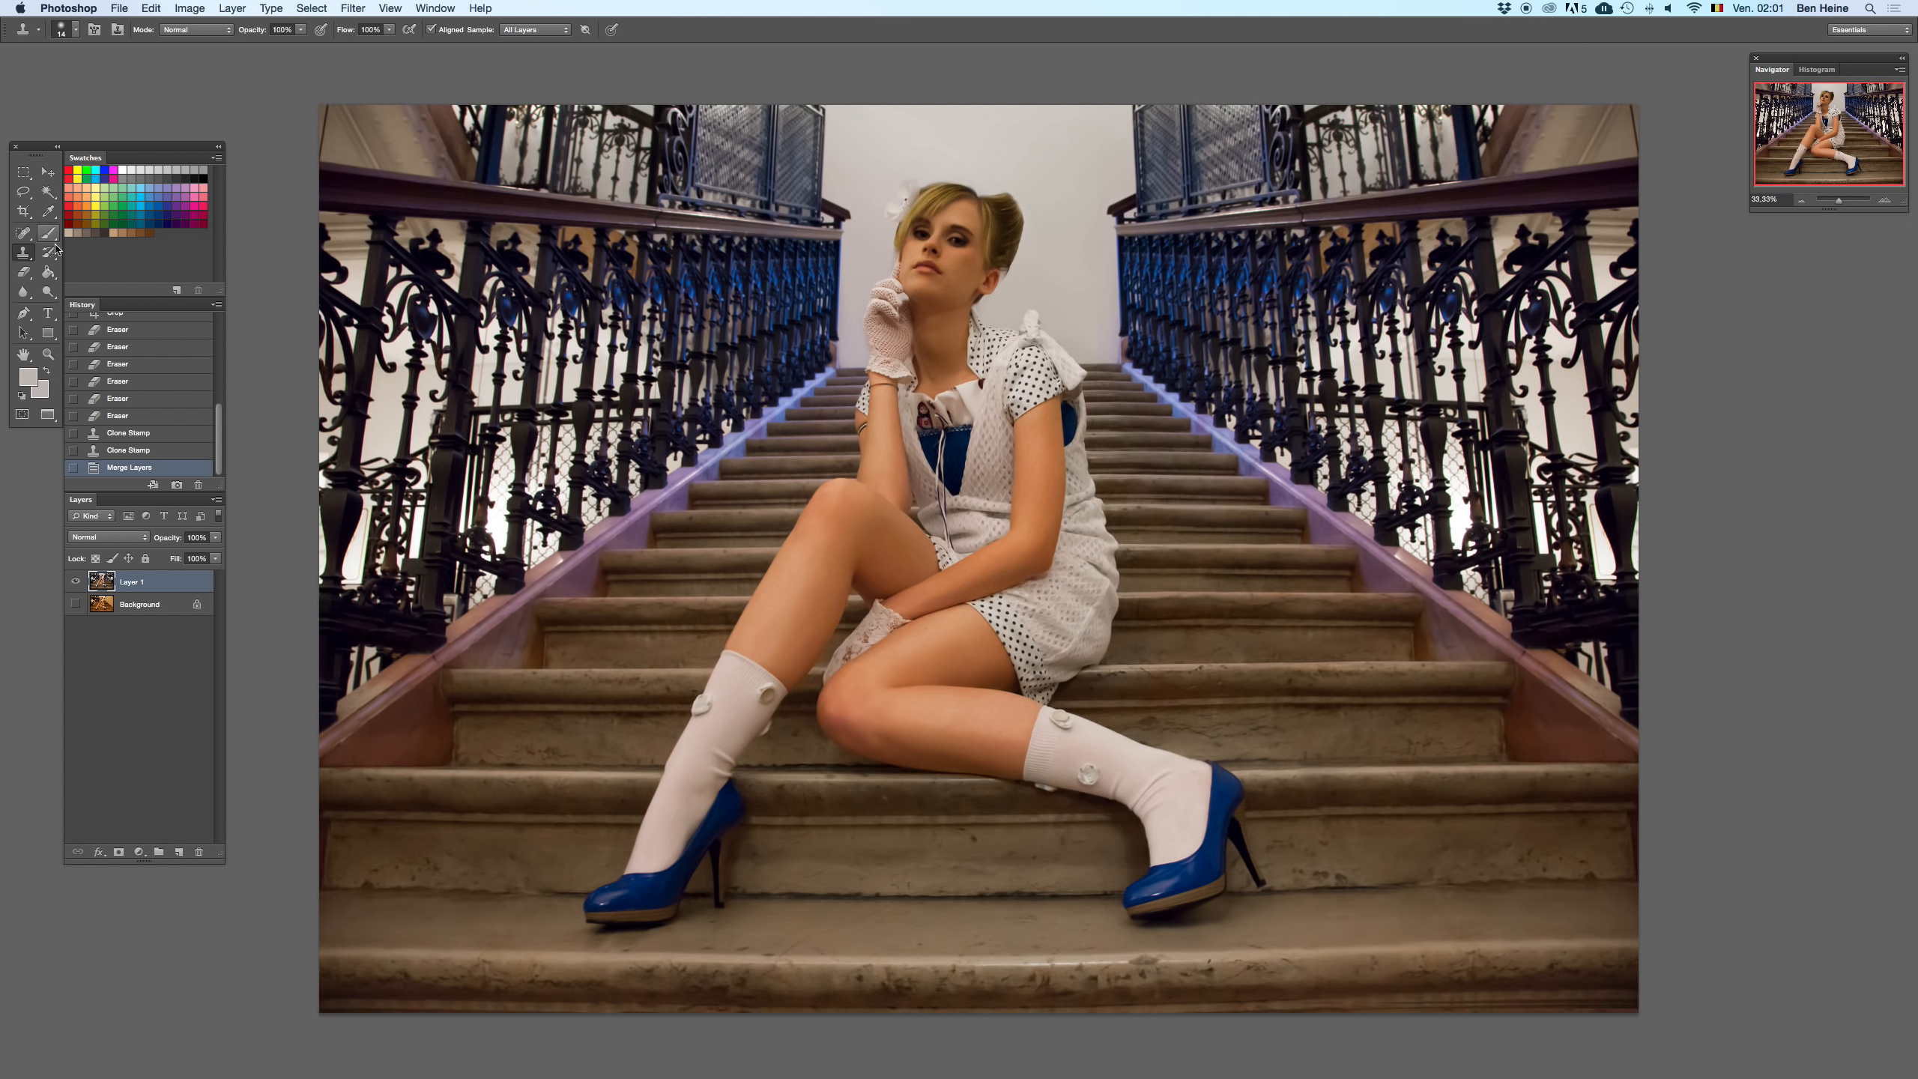
- Lighten the upper steps beside the woman's arm with the Dodge tool set to the Midtones range
{"action": "left_click", "coordinate": [1883, 202]}
{"action": "left_click", "coordinate": [47, 292]}
{"action": "scroll", "coordinate": [1182, 381], "scroll_direction": "right", "scroll_amount": 3}
{"action": "left_click", "coordinate": [1081, 363]}
{"action": "key", "text": "super+z"}
{"action": "left_click", "coordinate": [171, 30]}
{"action": "left_click", "coordinate": [171, 44]}
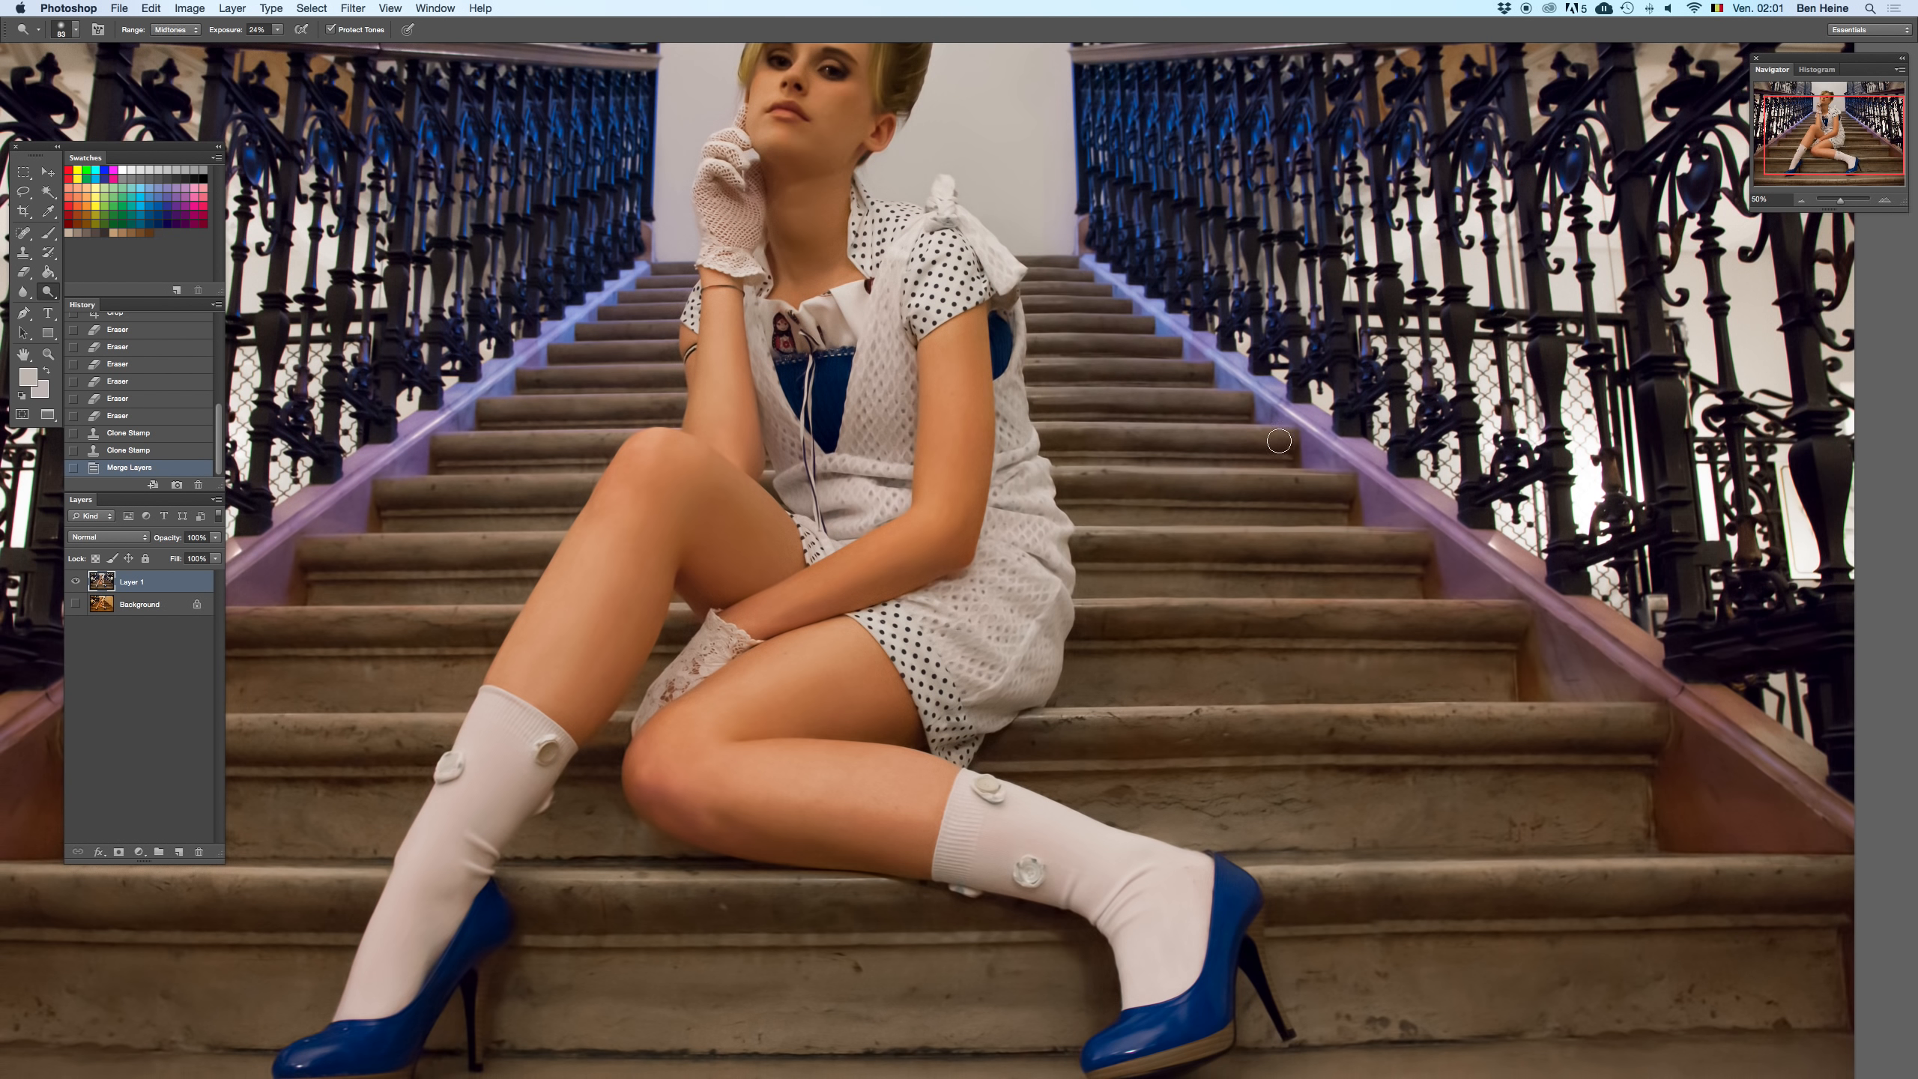
{"action": "right_click", "coordinate": [1283, 442]}
{"action": "left_click_drag", "start_coordinate": [1086, 392], "coordinate": [1215, 394]}
{"action": "key", "text": "super+z"}
{"action": "key", "text": "super+z"}
{"action": "left_click_drag", "start_coordinate": [1069, 429], "coordinate": [1243, 427]}
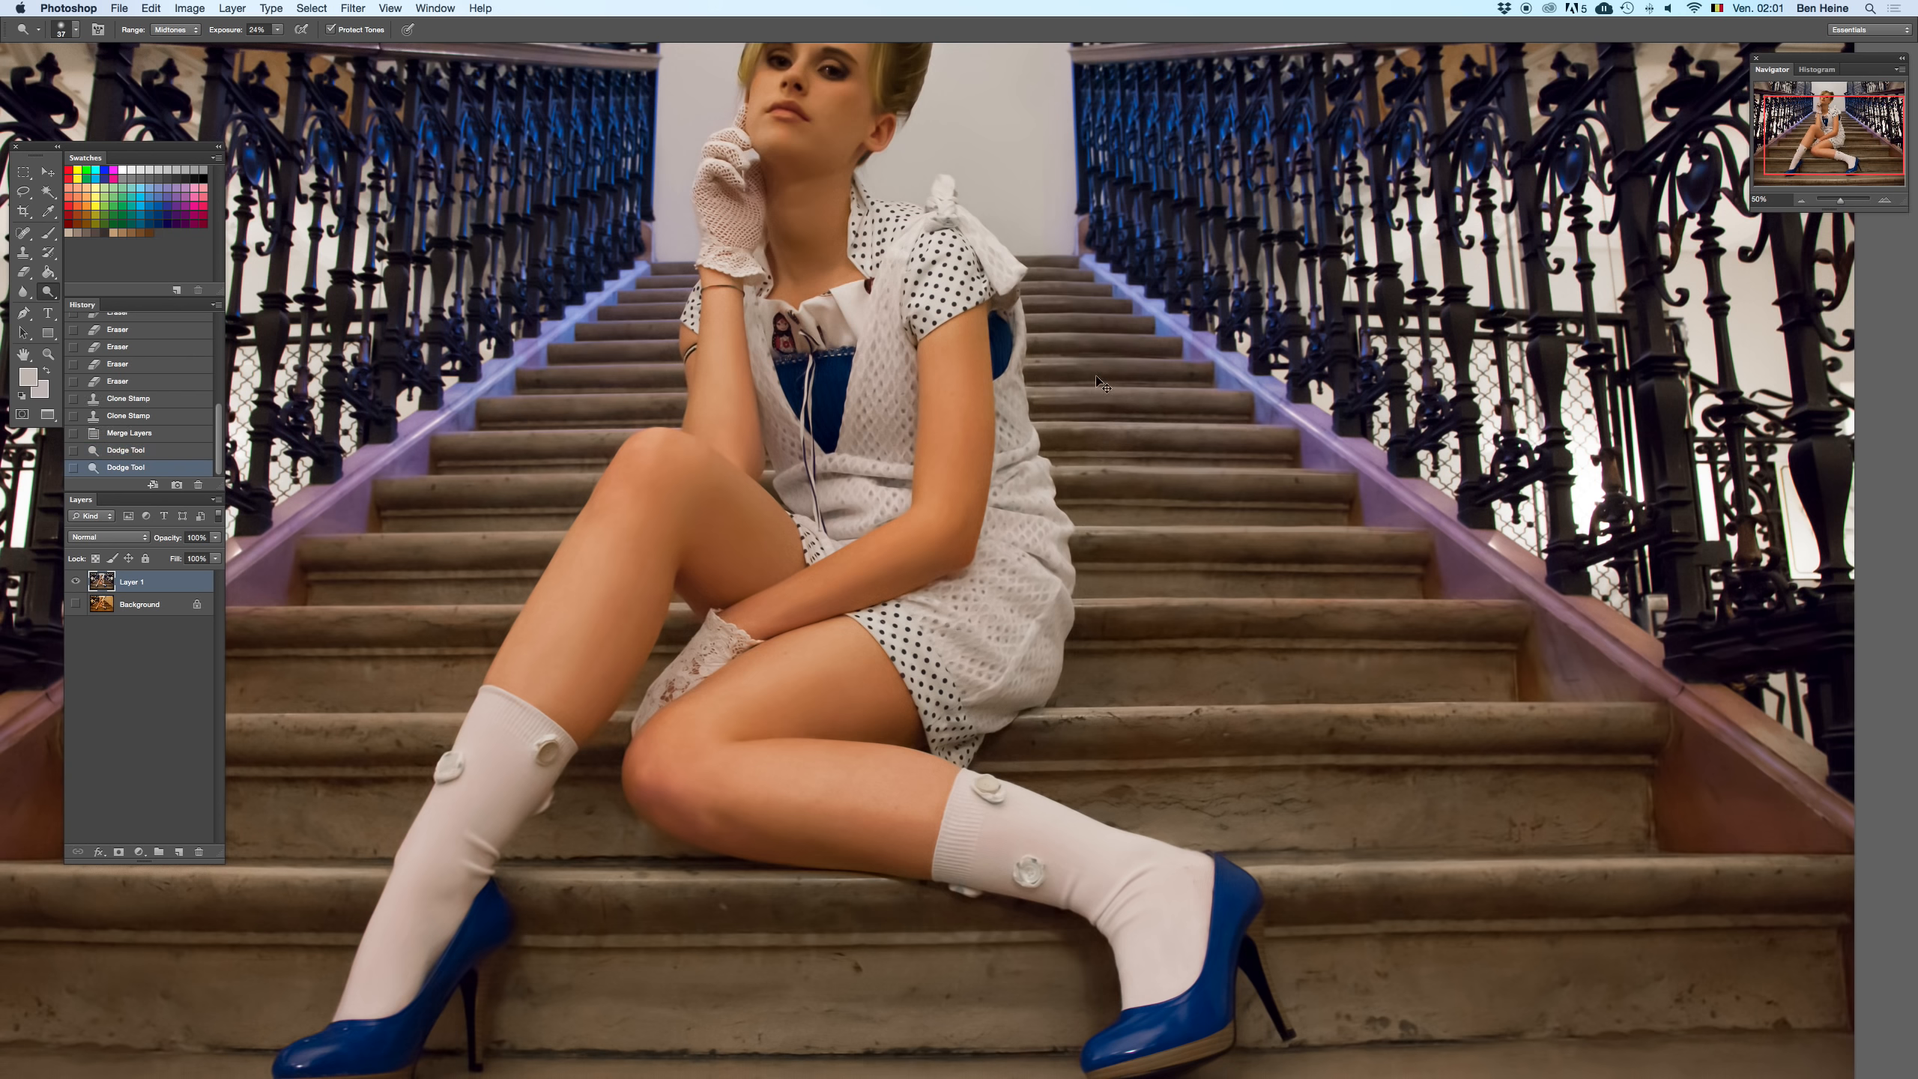
- Dodge further along the stair treads between the woman's sleeve and the railing base
{"action": "mouse_move", "coordinate": [1066, 362]}
{"action": "left_mouse_down"}
{"action": "mouse_move", "coordinate": [1190, 364]}
{"action": "mouse_move", "coordinate": [1175, 341]}
{"action": "mouse_move", "coordinate": [1070, 336]}
{"action": "mouse_move", "coordinate": [1144, 319]}
{"action": "mouse_move", "coordinate": [1071, 319]}
{"action": "mouse_move", "coordinate": [1136, 287]}
{"action": "left_mouse_up"}
{"action": "key", "text": "super+z"}
{"action": "key", "text": "super+z"}
{"action": "key", "text": "super+z"}
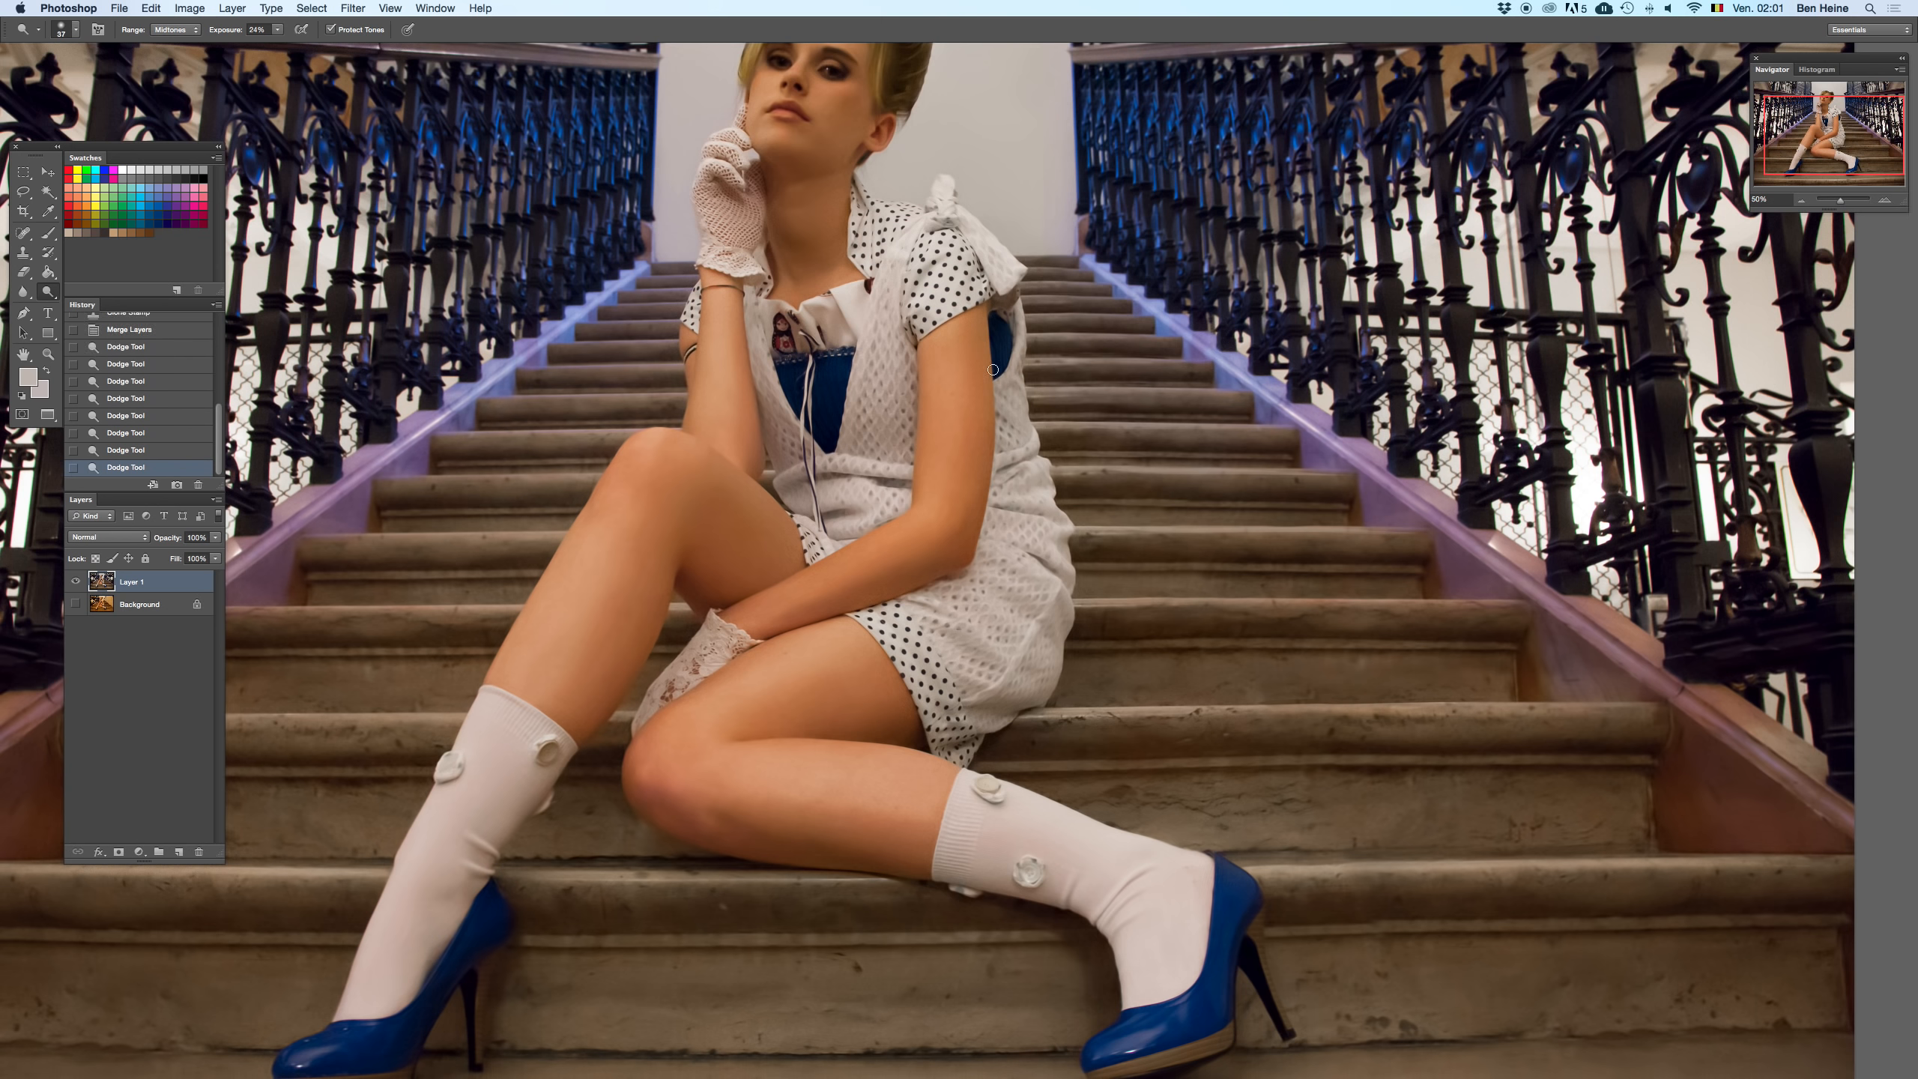
{"action": "key", "text": "super+z"}
- Lighten the steps beside the woman's upper arm and switch the Dodge tool's range to Shadows
{"action": "scroll", "coordinate": [1159, 460], "scroll_direction": "down", "scroll_amount": 2}
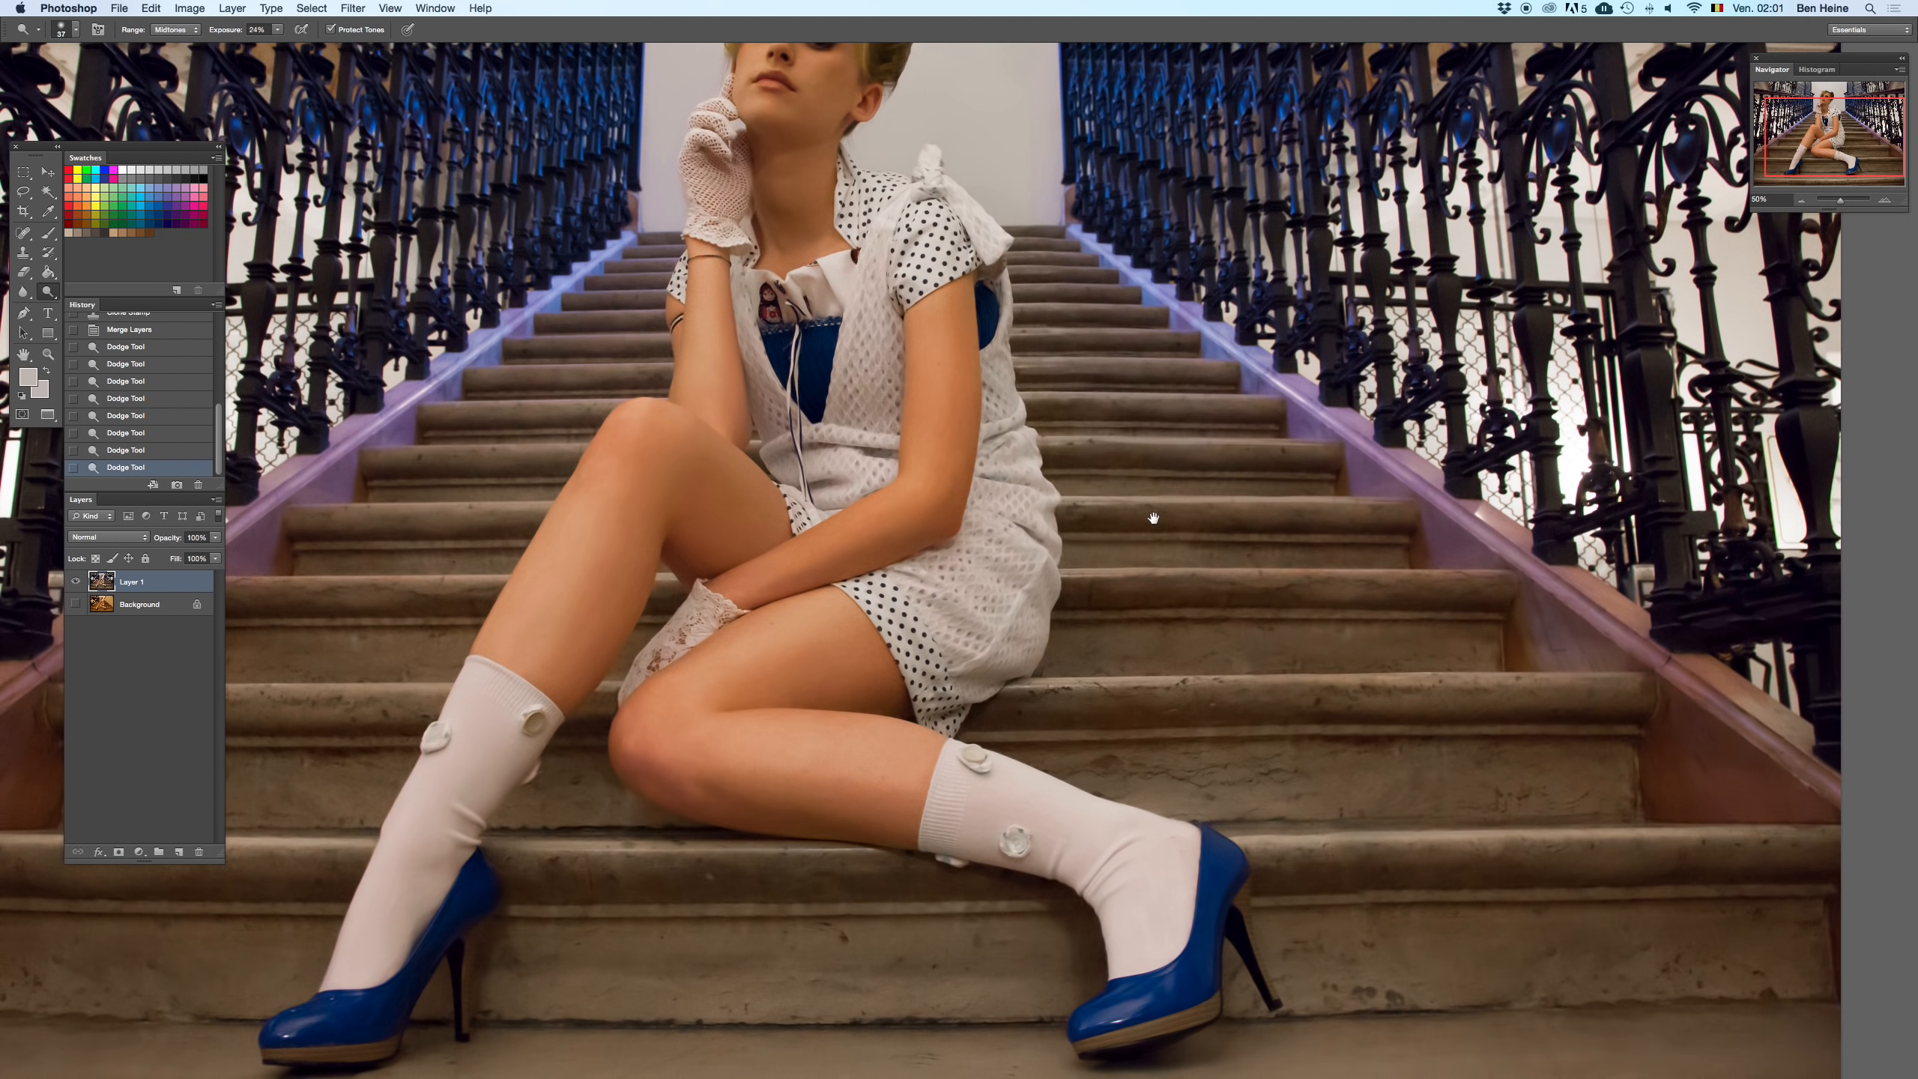
{"action": "right_click", "coordinate": [1379, 518]}
{"action": "left_click_drag", "start_coordinate": [1081, 412], "coordinate": [1108, 414]}
{"action": "key", "text": "super+z"}
{"action": "key", "text": "super+z"}
{"action": "left_click", "coordinate": [175, 29]}
{"action": "left_click", "coordinate": [172, 17]}
{"action": "left_click", "coordinate": [1800, 202]}
{"action": "left_click", "coordinate": [1800, 201]}
{"action": "left_click", "coordinate": [1800, 202]}
{"action": "left_click", "coordinate": [1801, 201]}
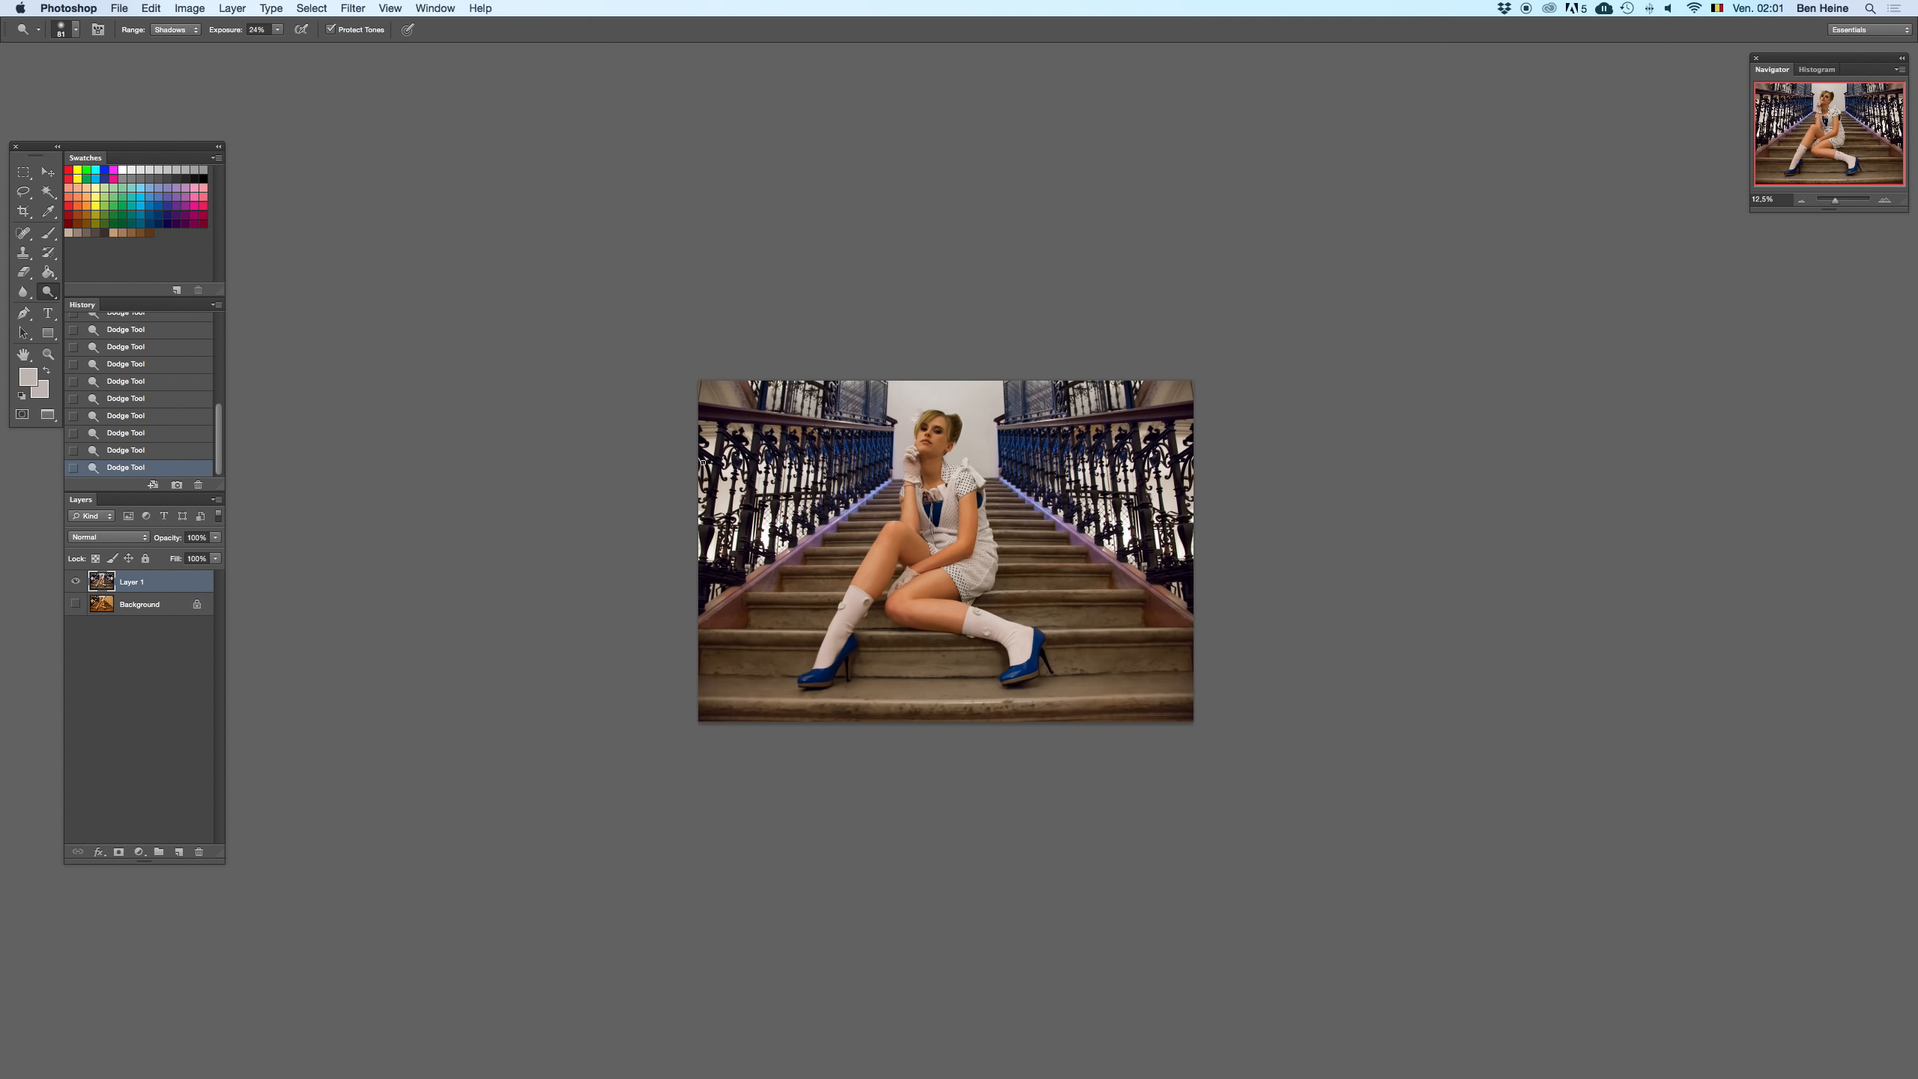
- Copy a rectangular area covering the woman's forearm, the dress side and adjoining steps onto a new layer
{"action": "left_click", "coordinate": [20, 176]}
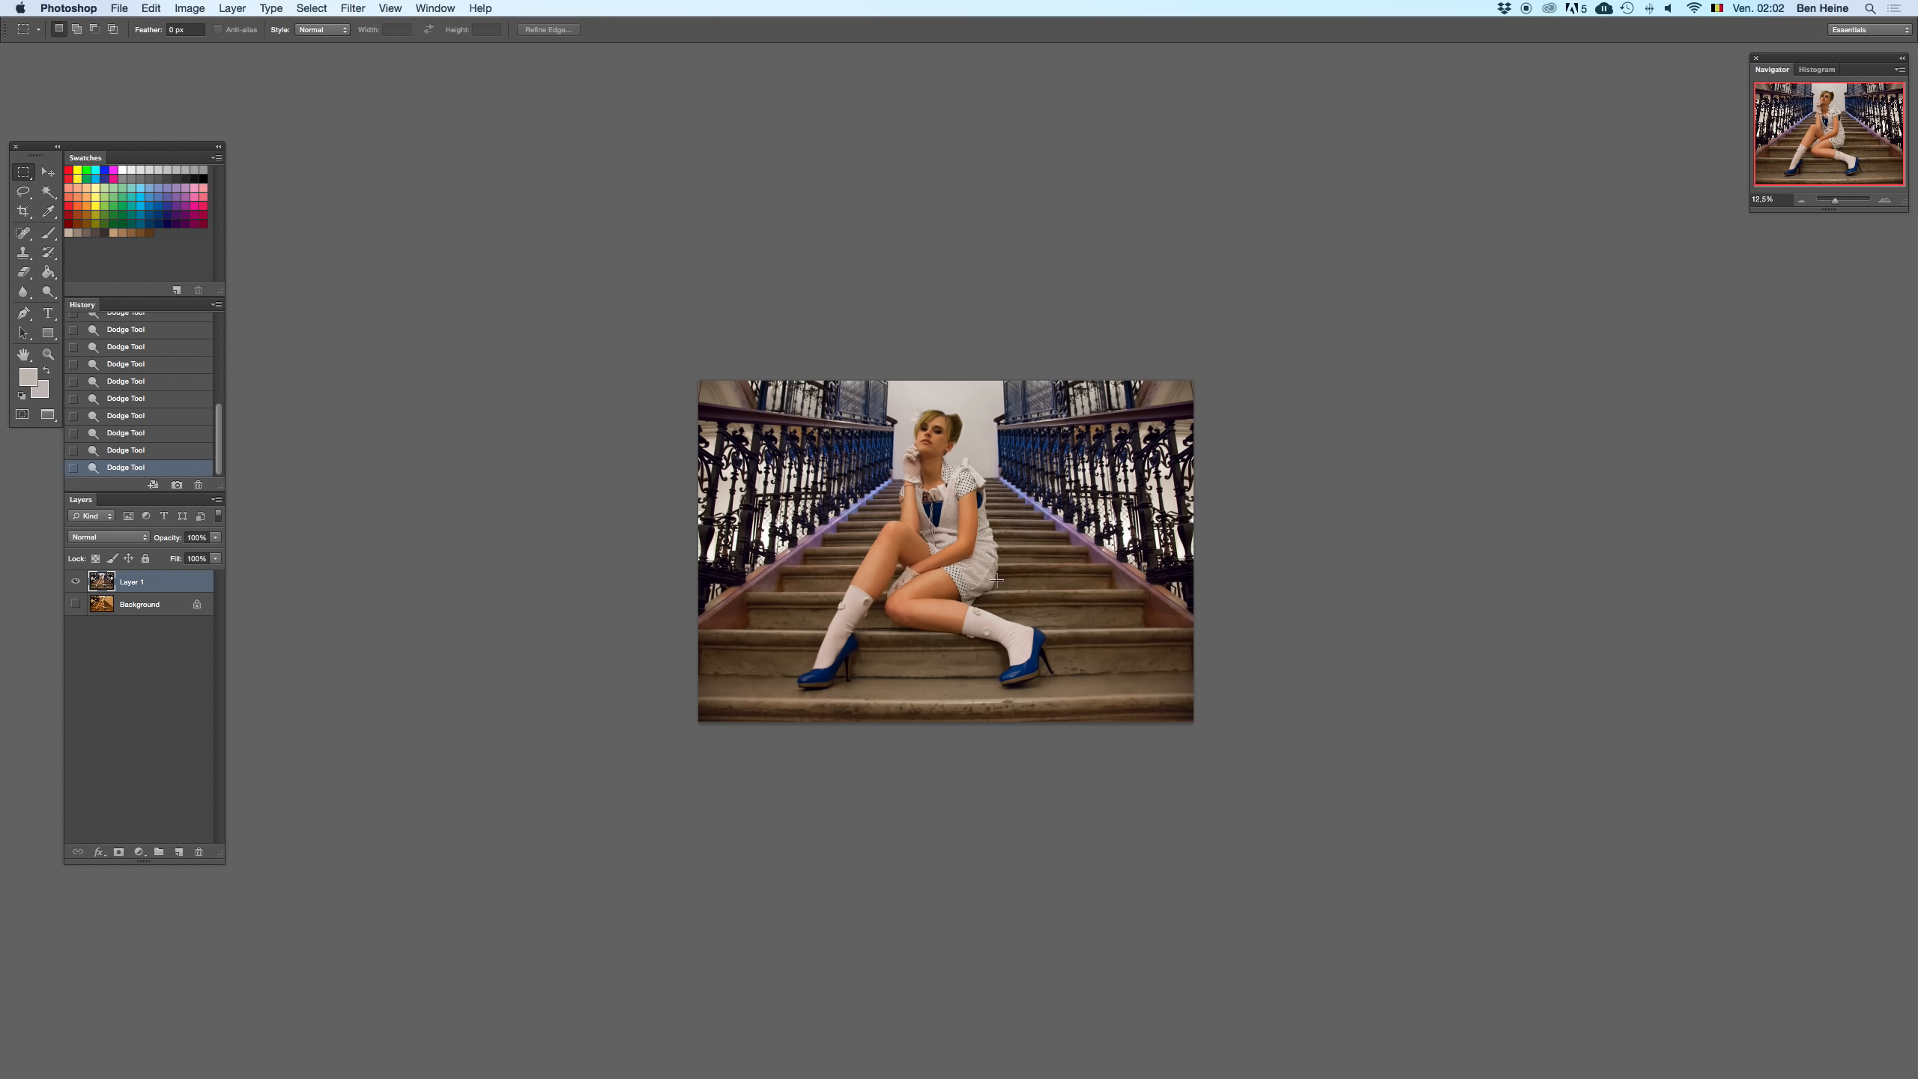
{"action": "left_click", "coordinate": [1888, 200]}
{"action": "left_click", "coordinate": [1888, 201]}
{"action": "left_click", "coordinate": [1888, 201]}
{"action": "left_click", "coordinate": [1888, 200]}
{"action": "left_click", "coordinate": [1888, 201]}
{"action": "left_click_drag", "start_coordinate": [1168, 487], "coordinate": [1136, 487]}
{"action": "left_click_drag", "start_coordinate": [1011, 297], "coordinate": [1250, 582]}
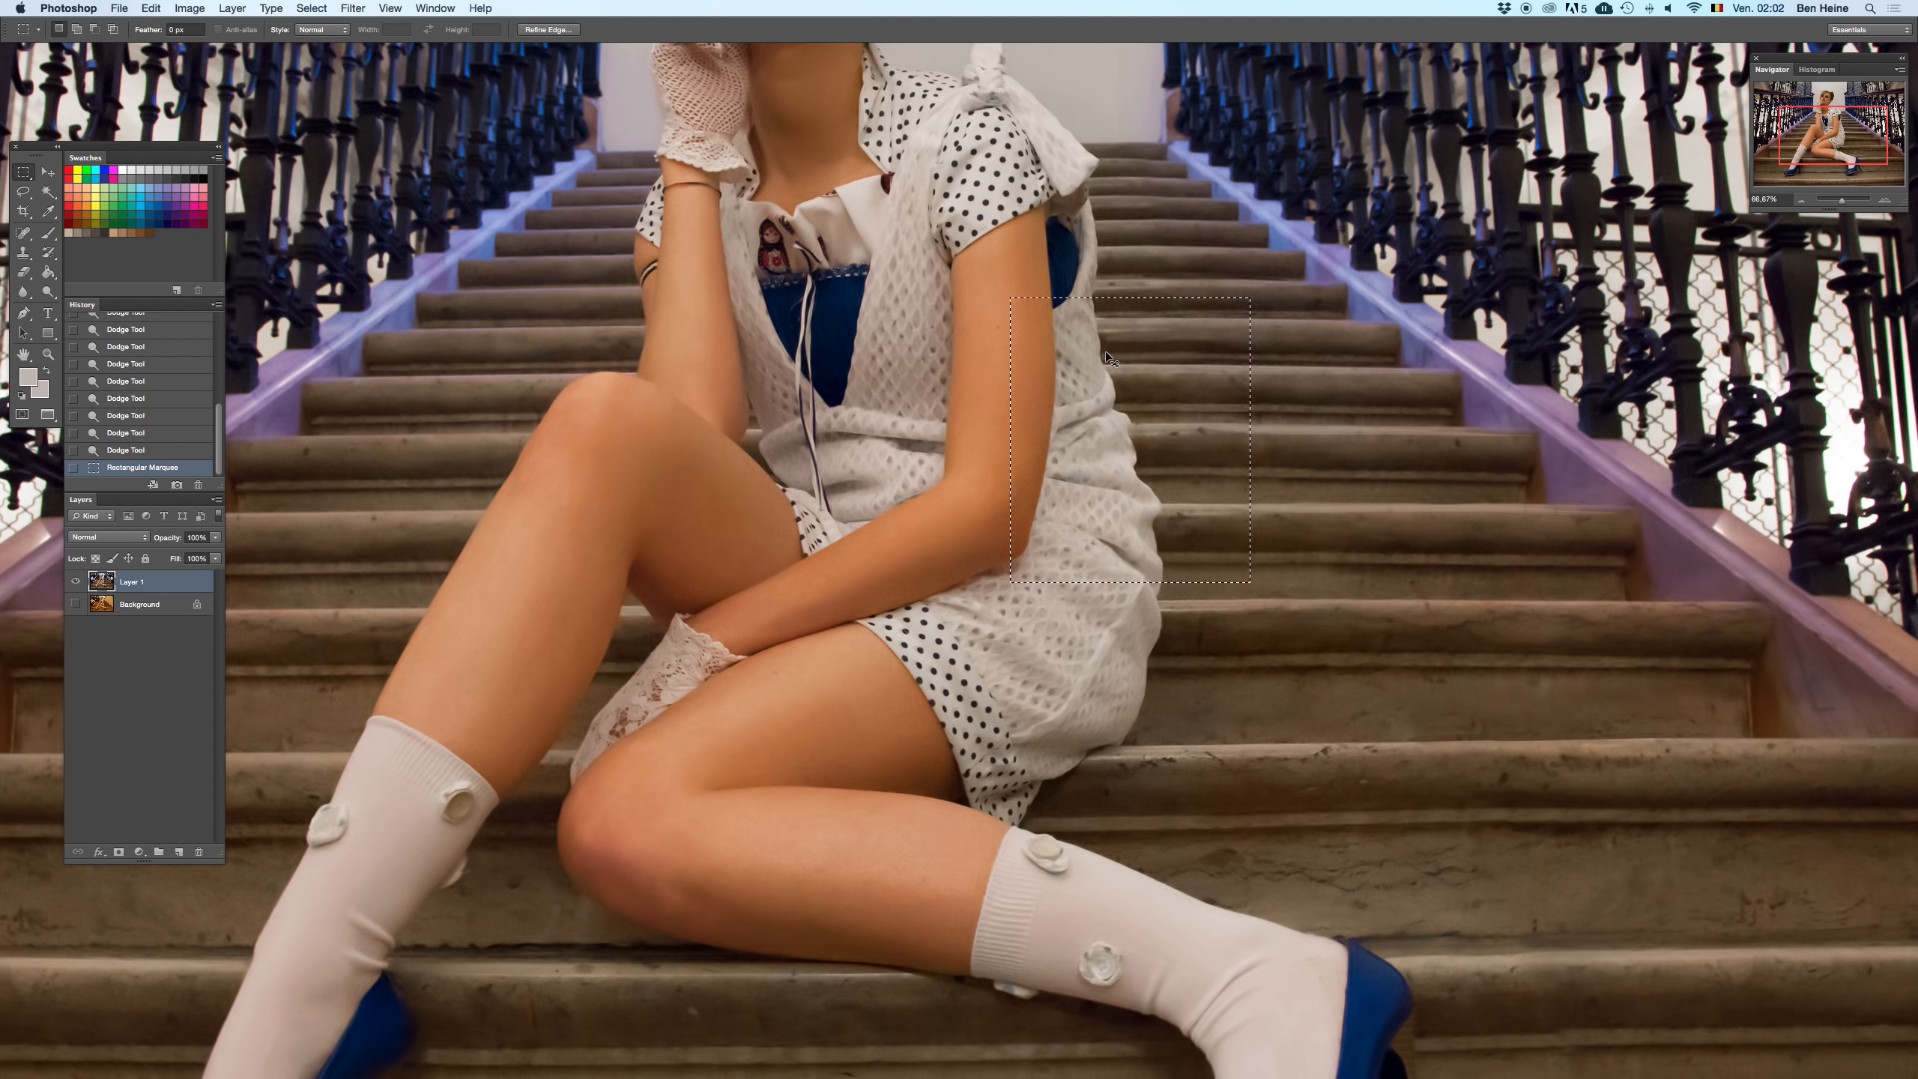
{"action": "left_click_drag", "start_coordinate": [1107, 354], "coordinate": [1098, 356]}
{"action": "key", "text": "super+c"}
{"action": "left_click", "coordinate": [348, 61]}
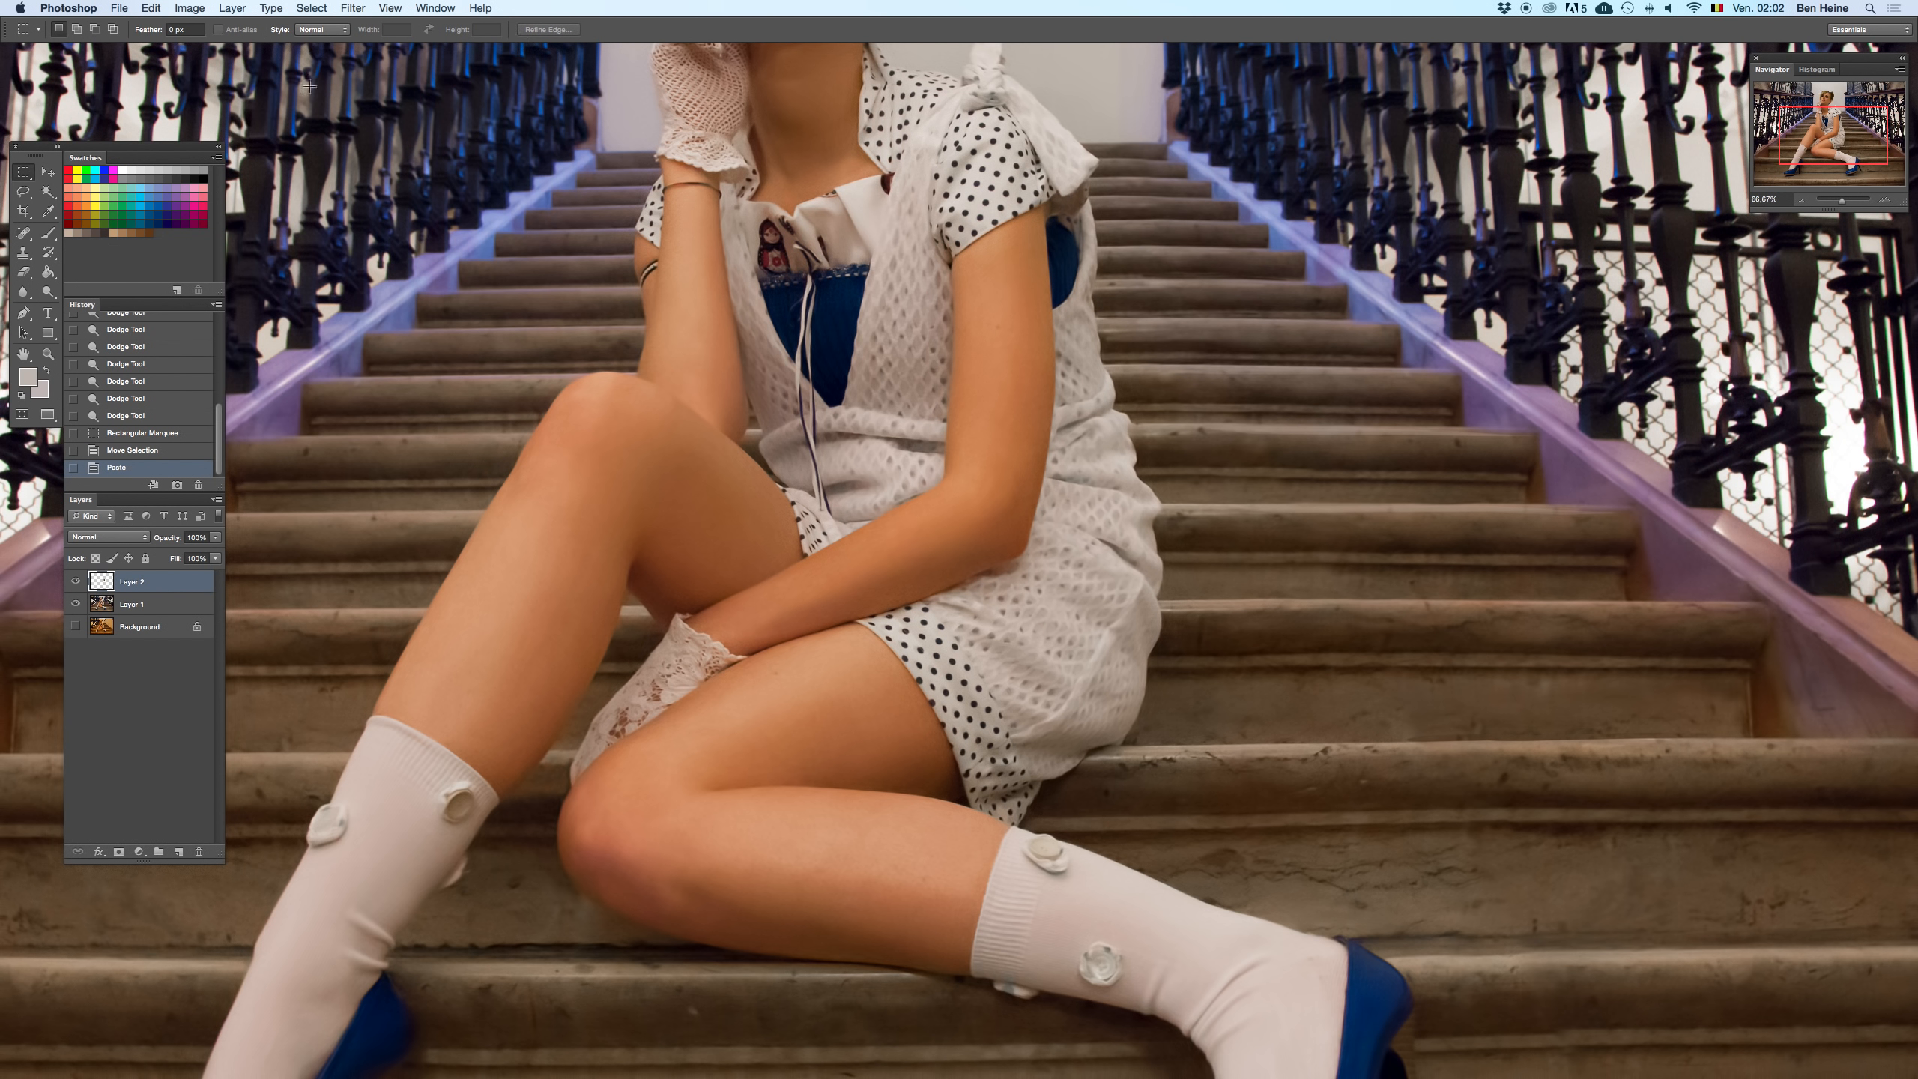
- Warp the pasted layer by pulling its dress side inward at the waist
{"action": "left_click", "coordinate": [47, 173]}
{"action": "left_click_drag", "start_coordinate": [1119, 392], "coordinate": [1069, 343]}
{"action": "key", "text": "super+z"}
{"action": "left_click", "coordinate": [1125, 294]}
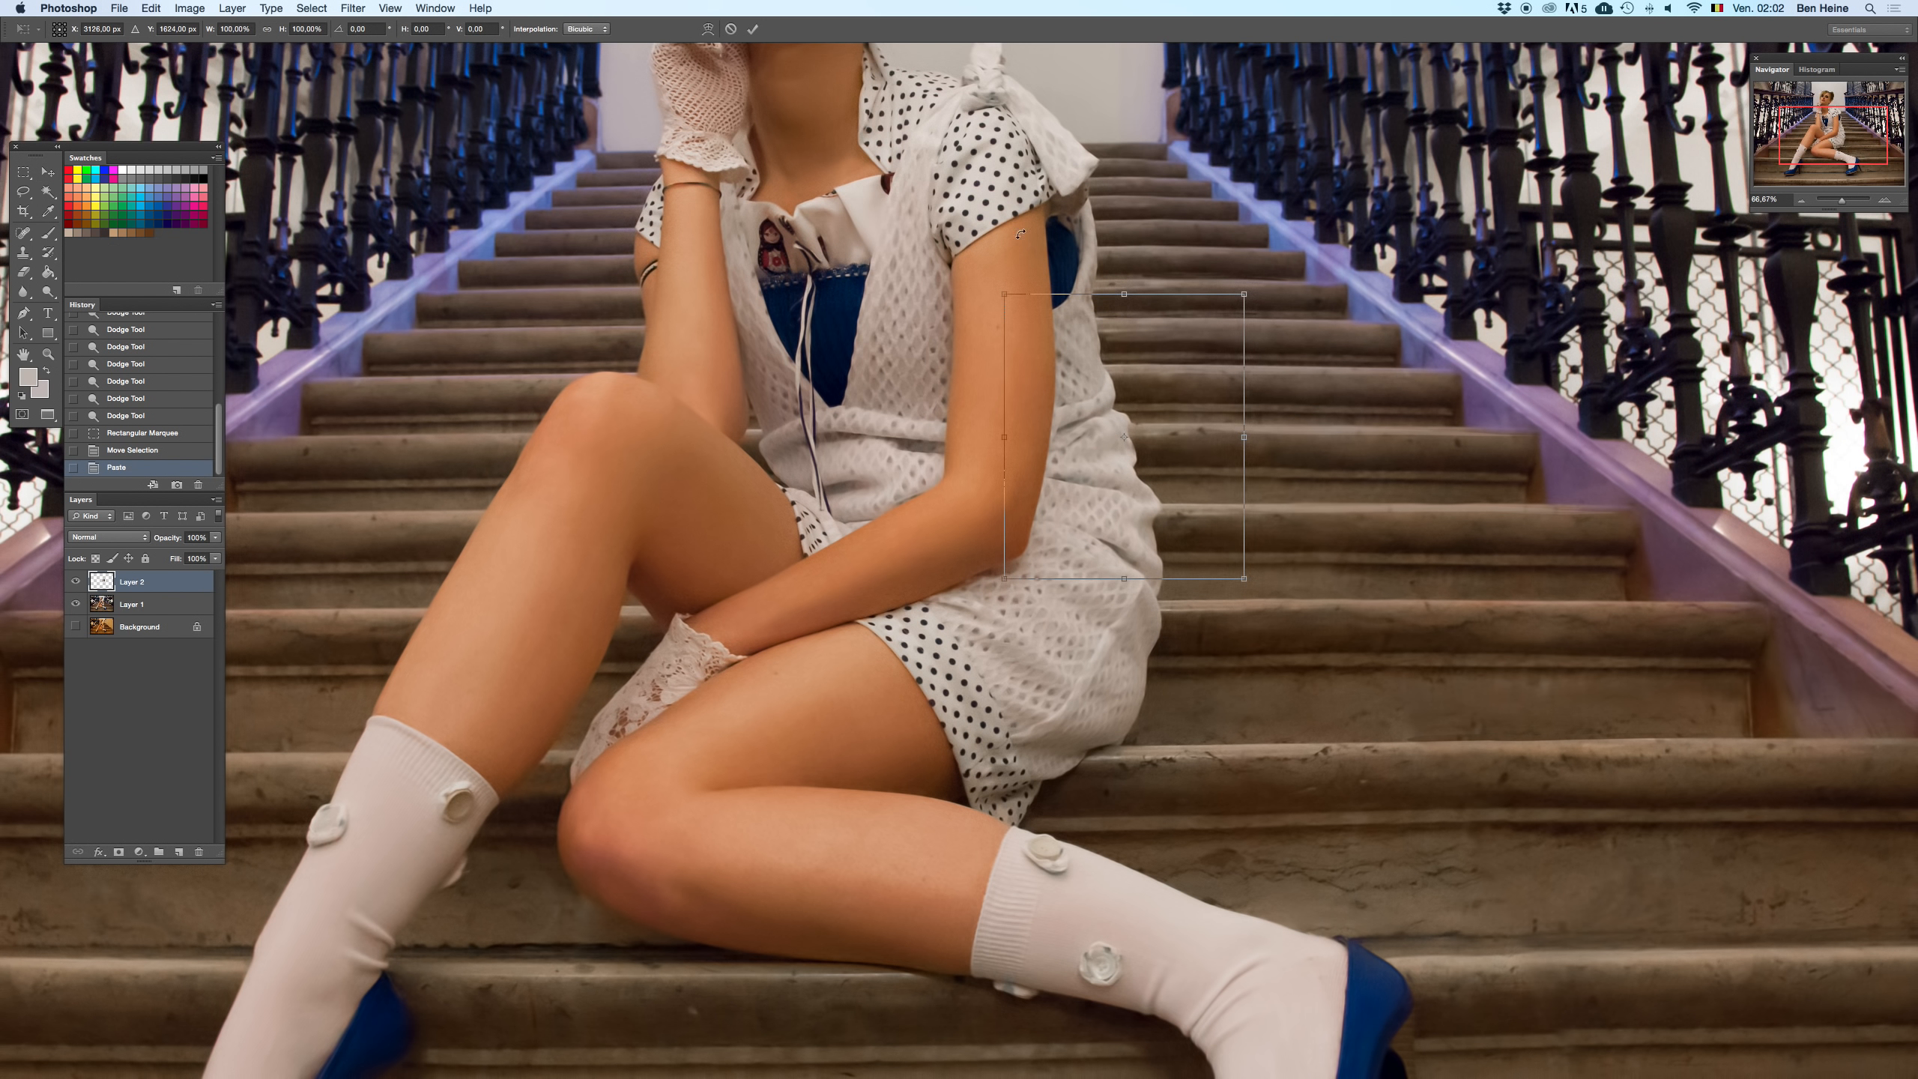
{"action": "left_click", "coordinate": [710, 29]}
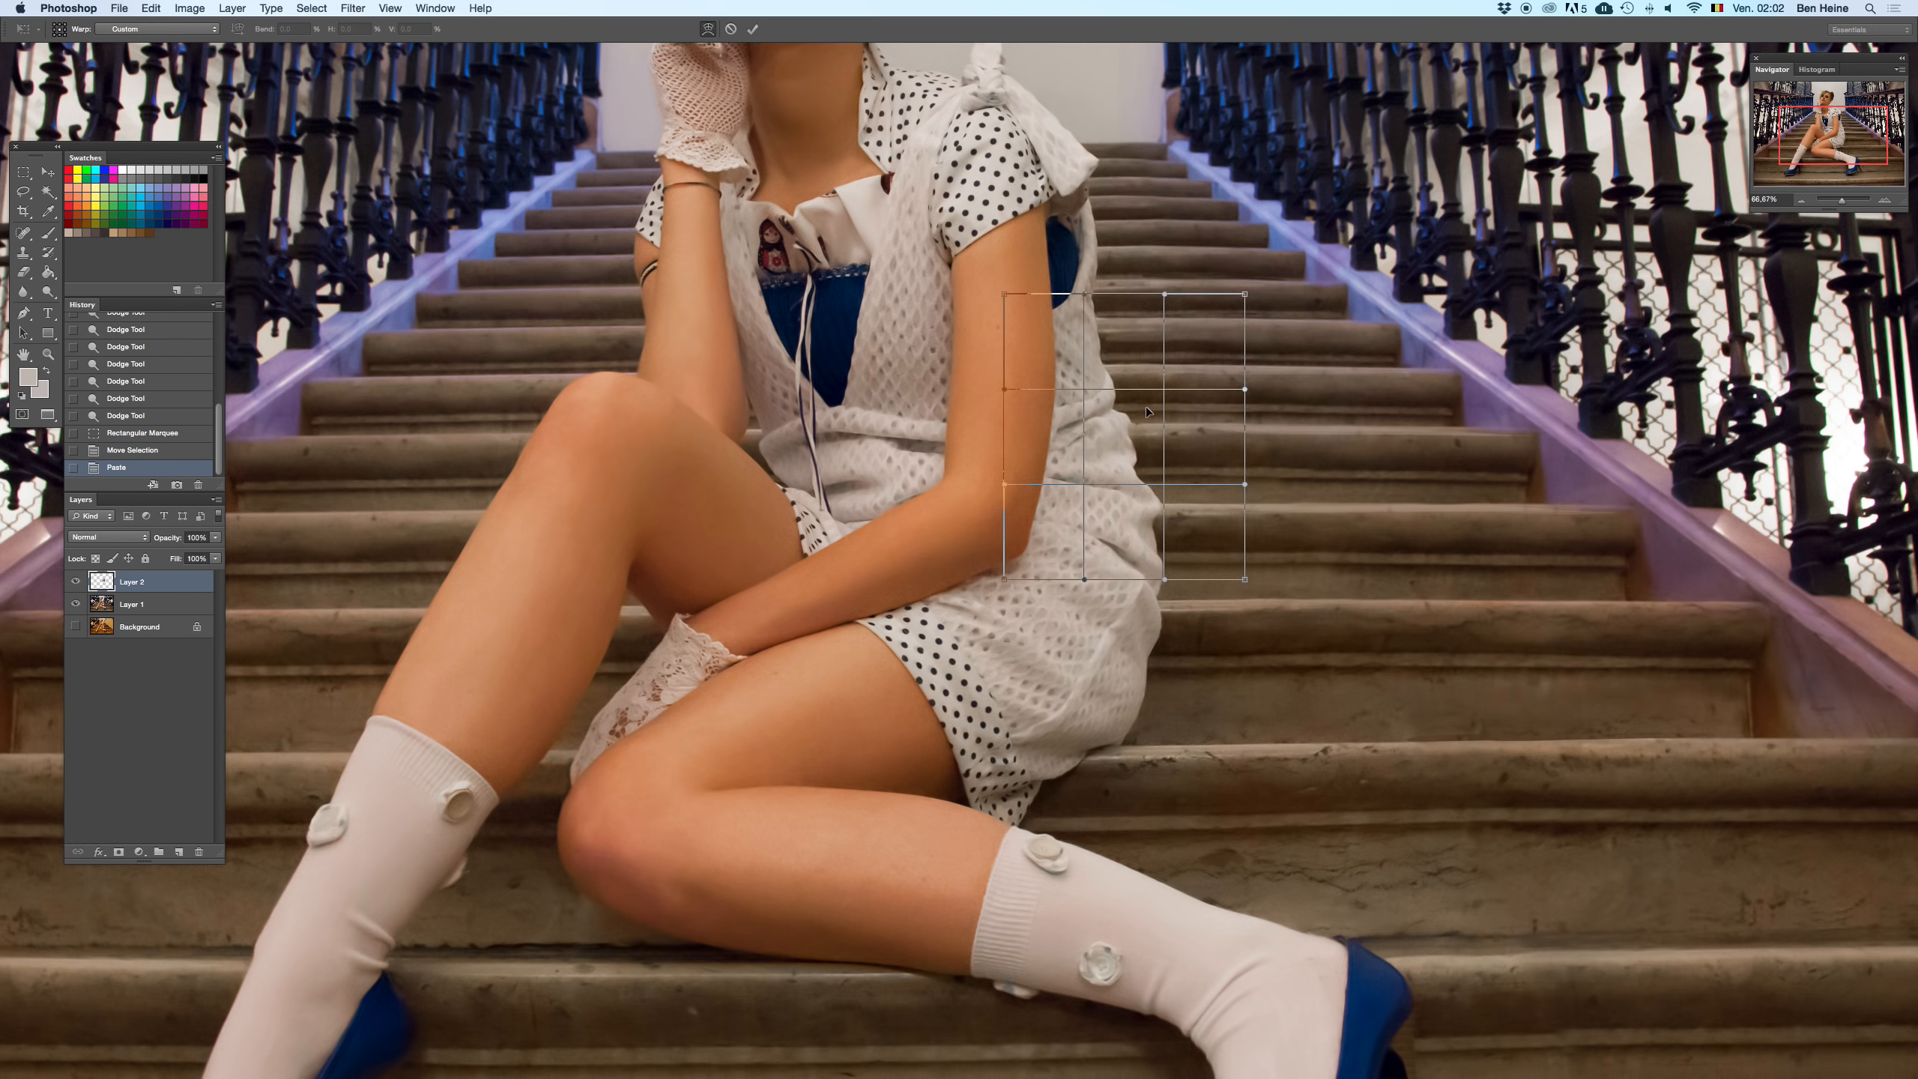
{"action": "left_click_drag", "start_coordinate": [1183, 431], "coordinate": [1167, 425]}
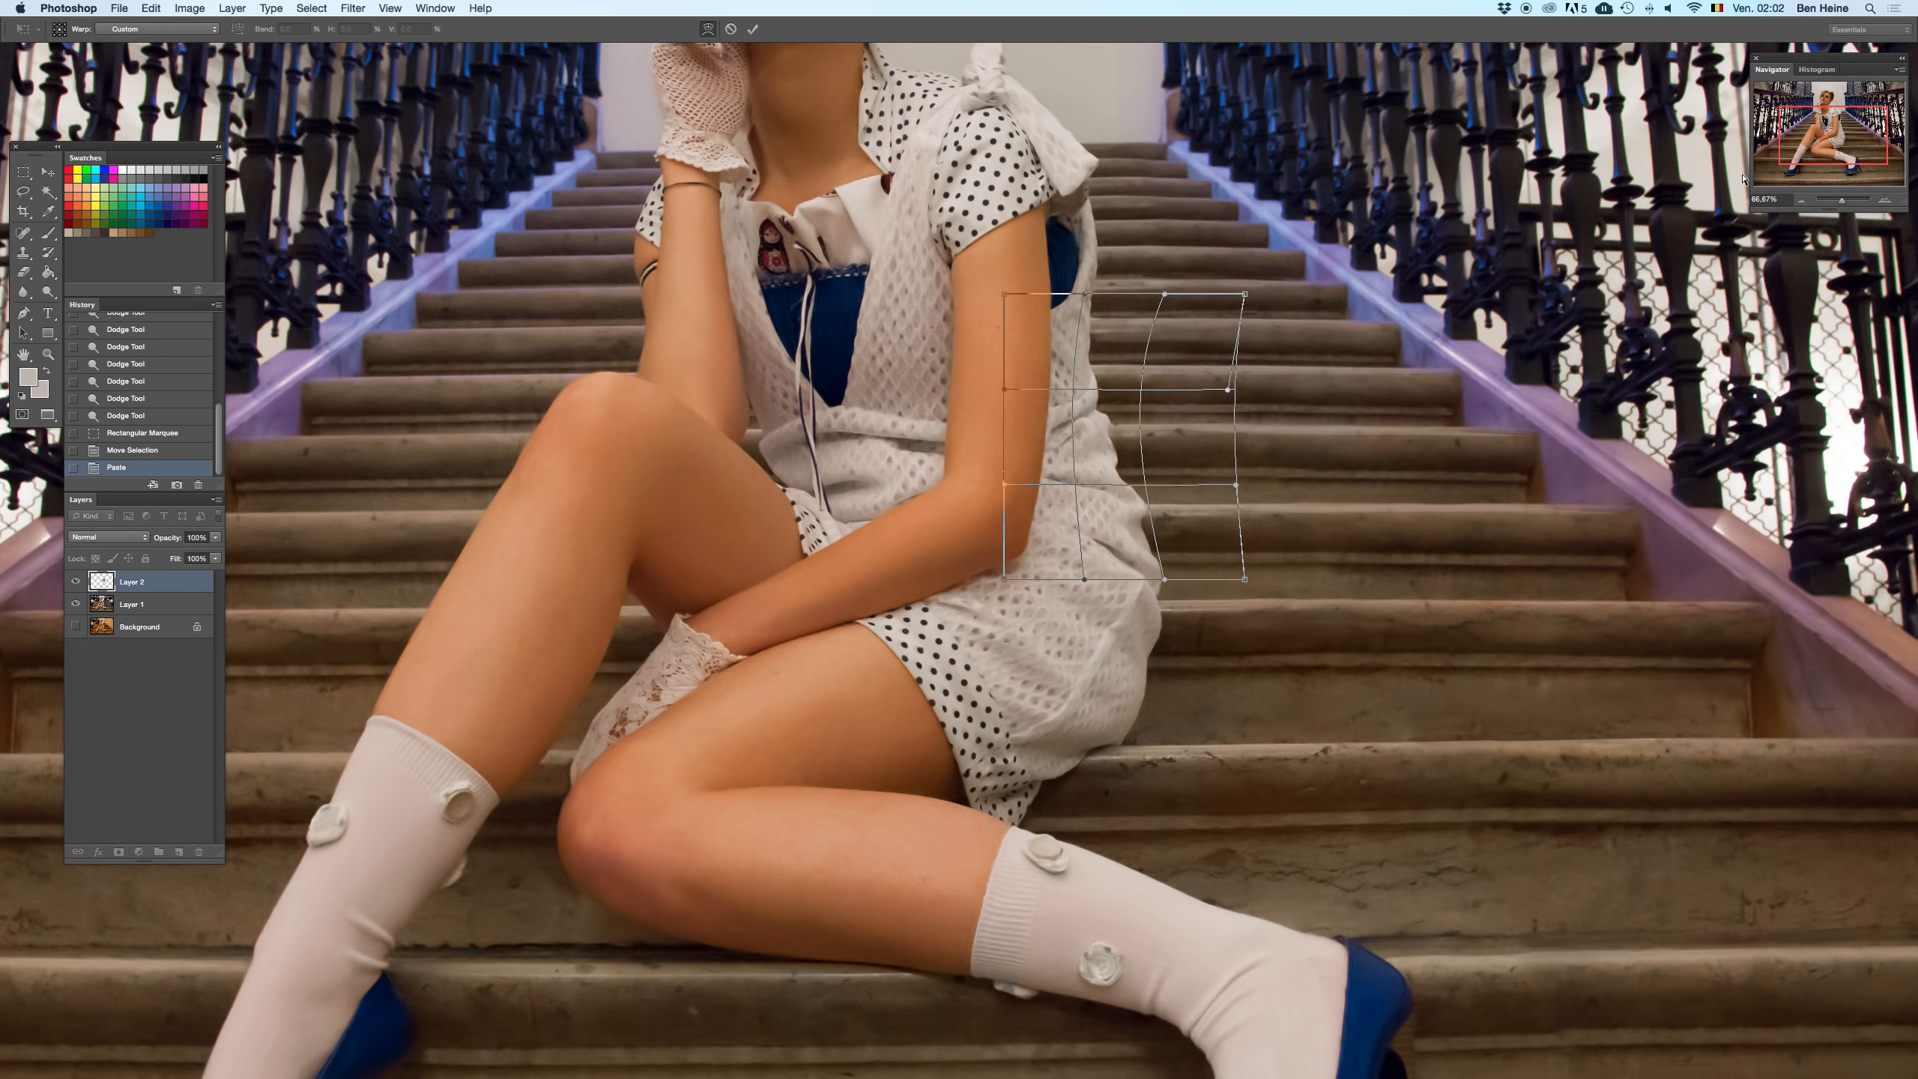
- Pull the warp mesh further inward along the dress side and its outer edge to narrow the waist
{"action": "left_click", "coordinate": [1801, 200]}
{"action": "left_click", "coordinate": [1801, 200]}
{"action": "left_click", "coordinate": [1801, 200]}
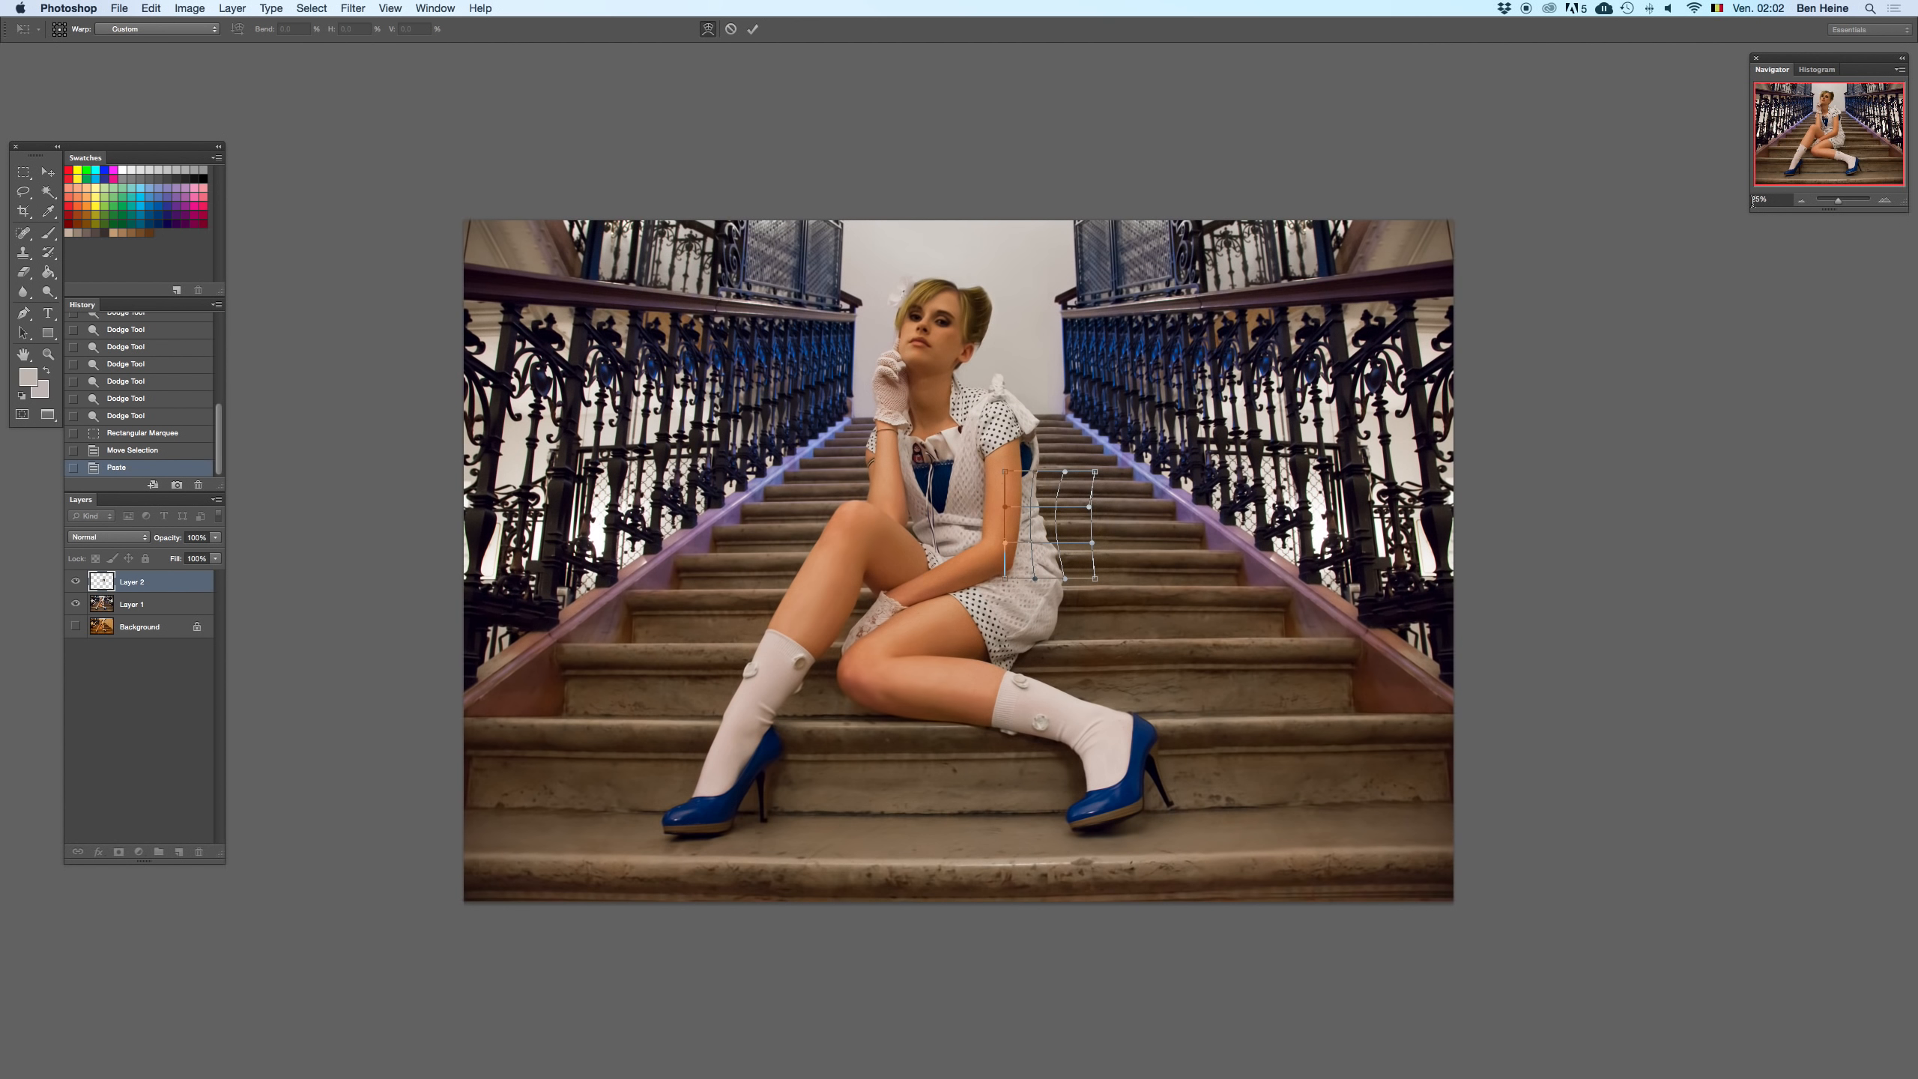
{"action": "left_click_drag", "start_coordinate": [1065, 522], "coordinate": [1061, 524]}
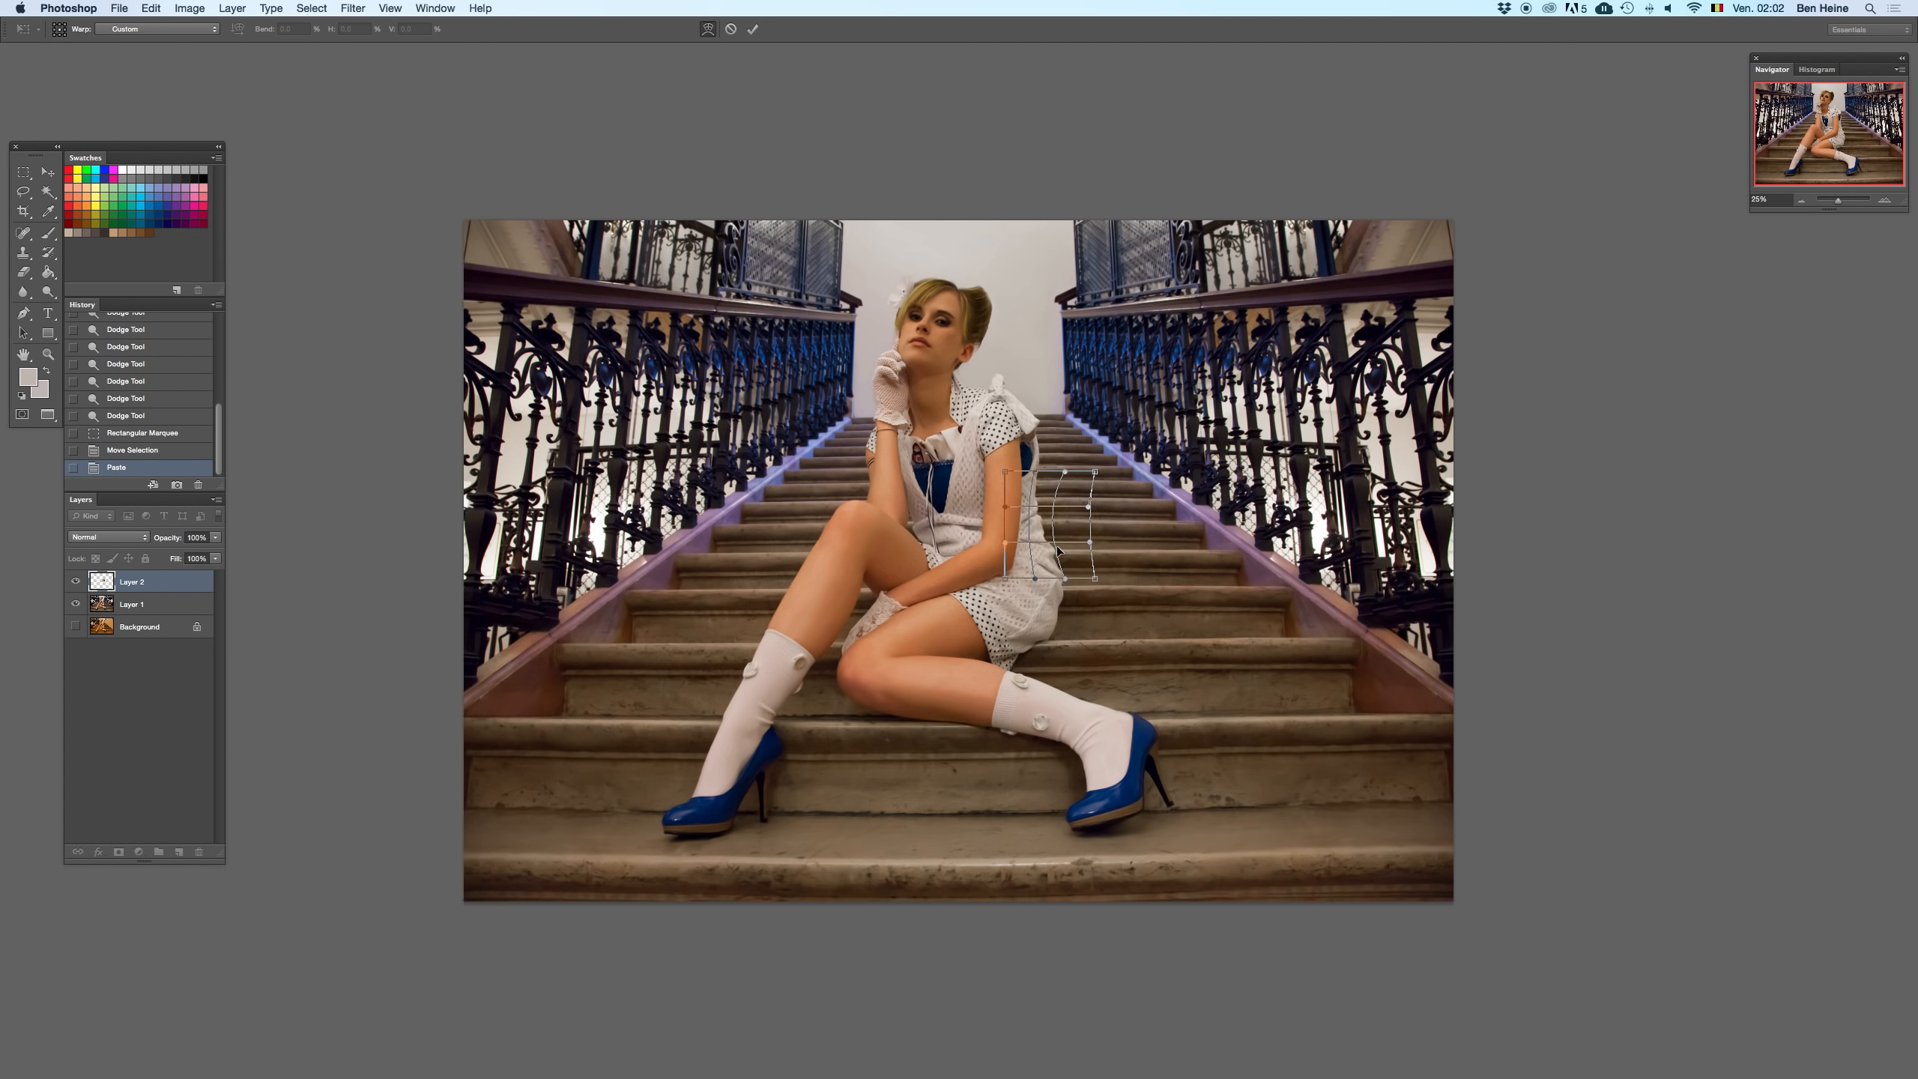
{"action": "left_click_drag", "start_coordinate": [1056, 520], "coordinate": [1049, 525]}
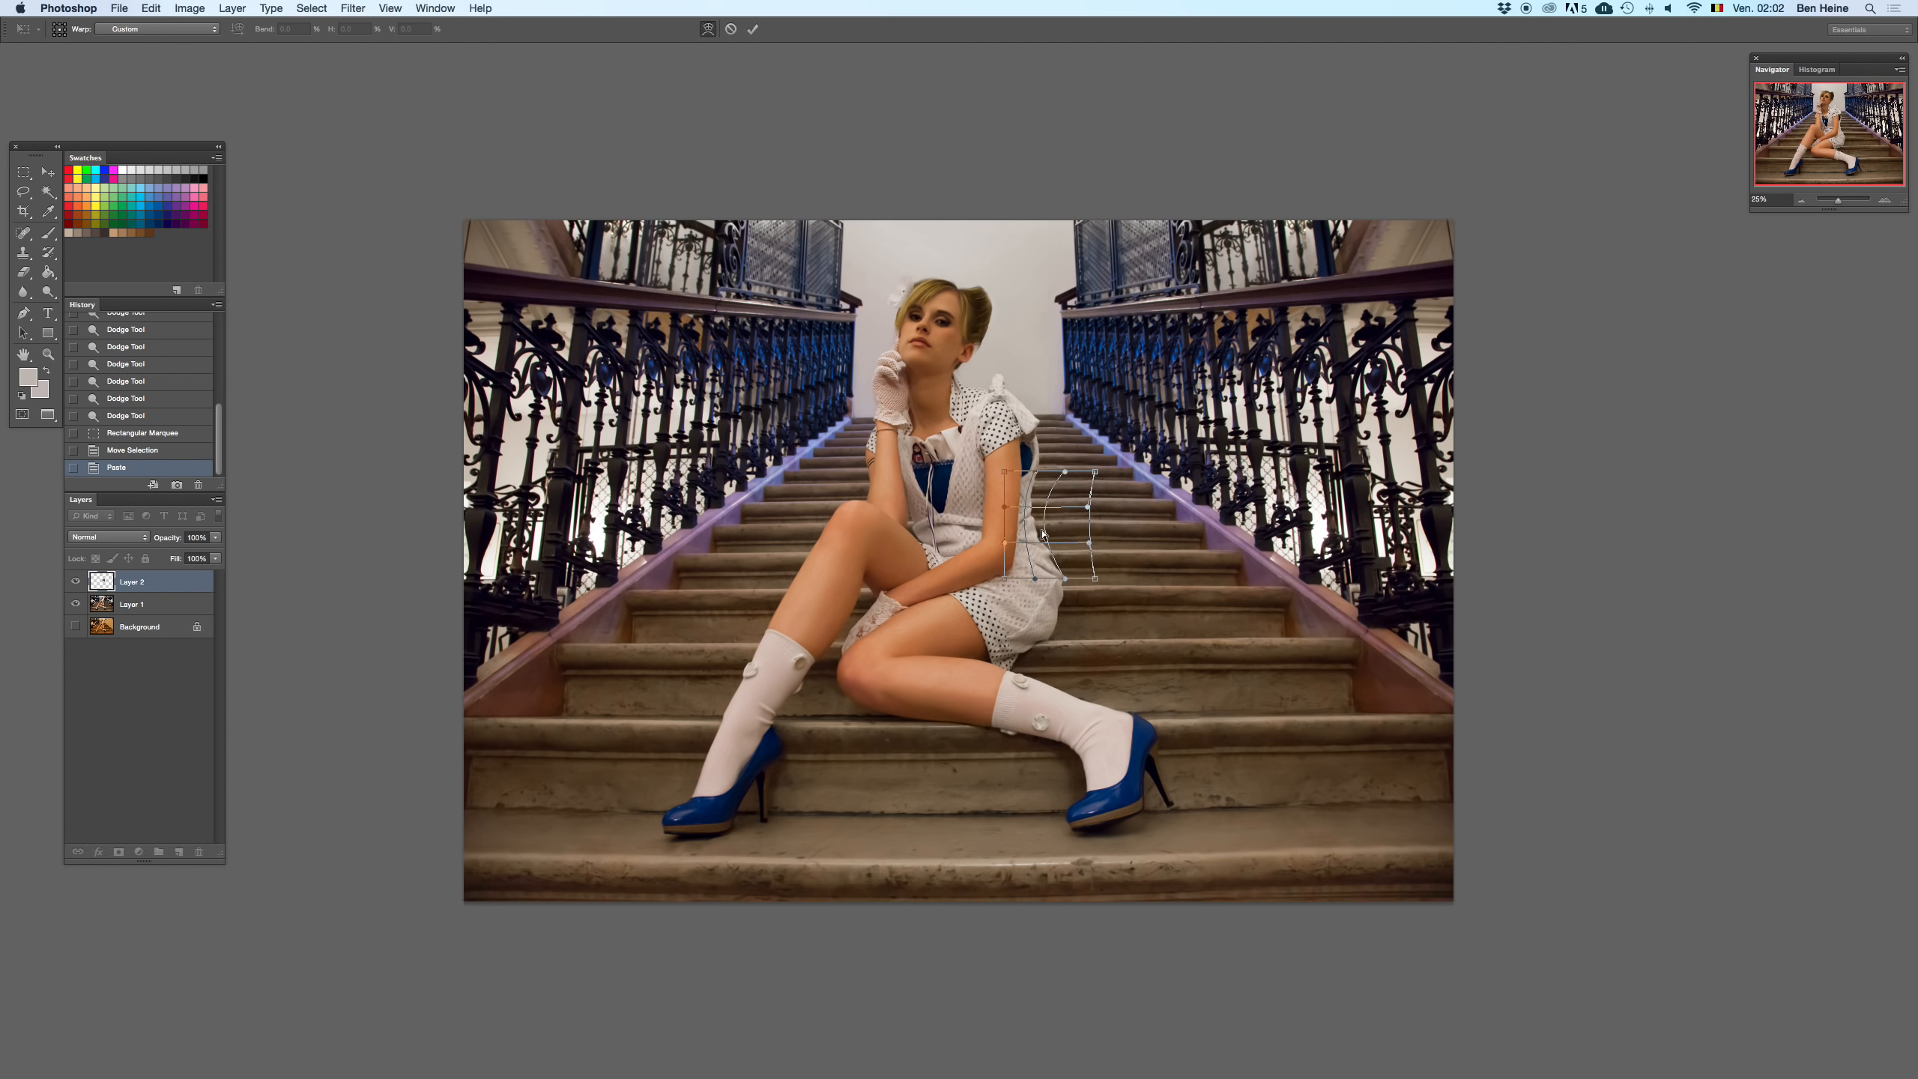
{"action": "left_click_drag", "start_coordinate": [1052, 529], "coordinate": [1046, 530]}
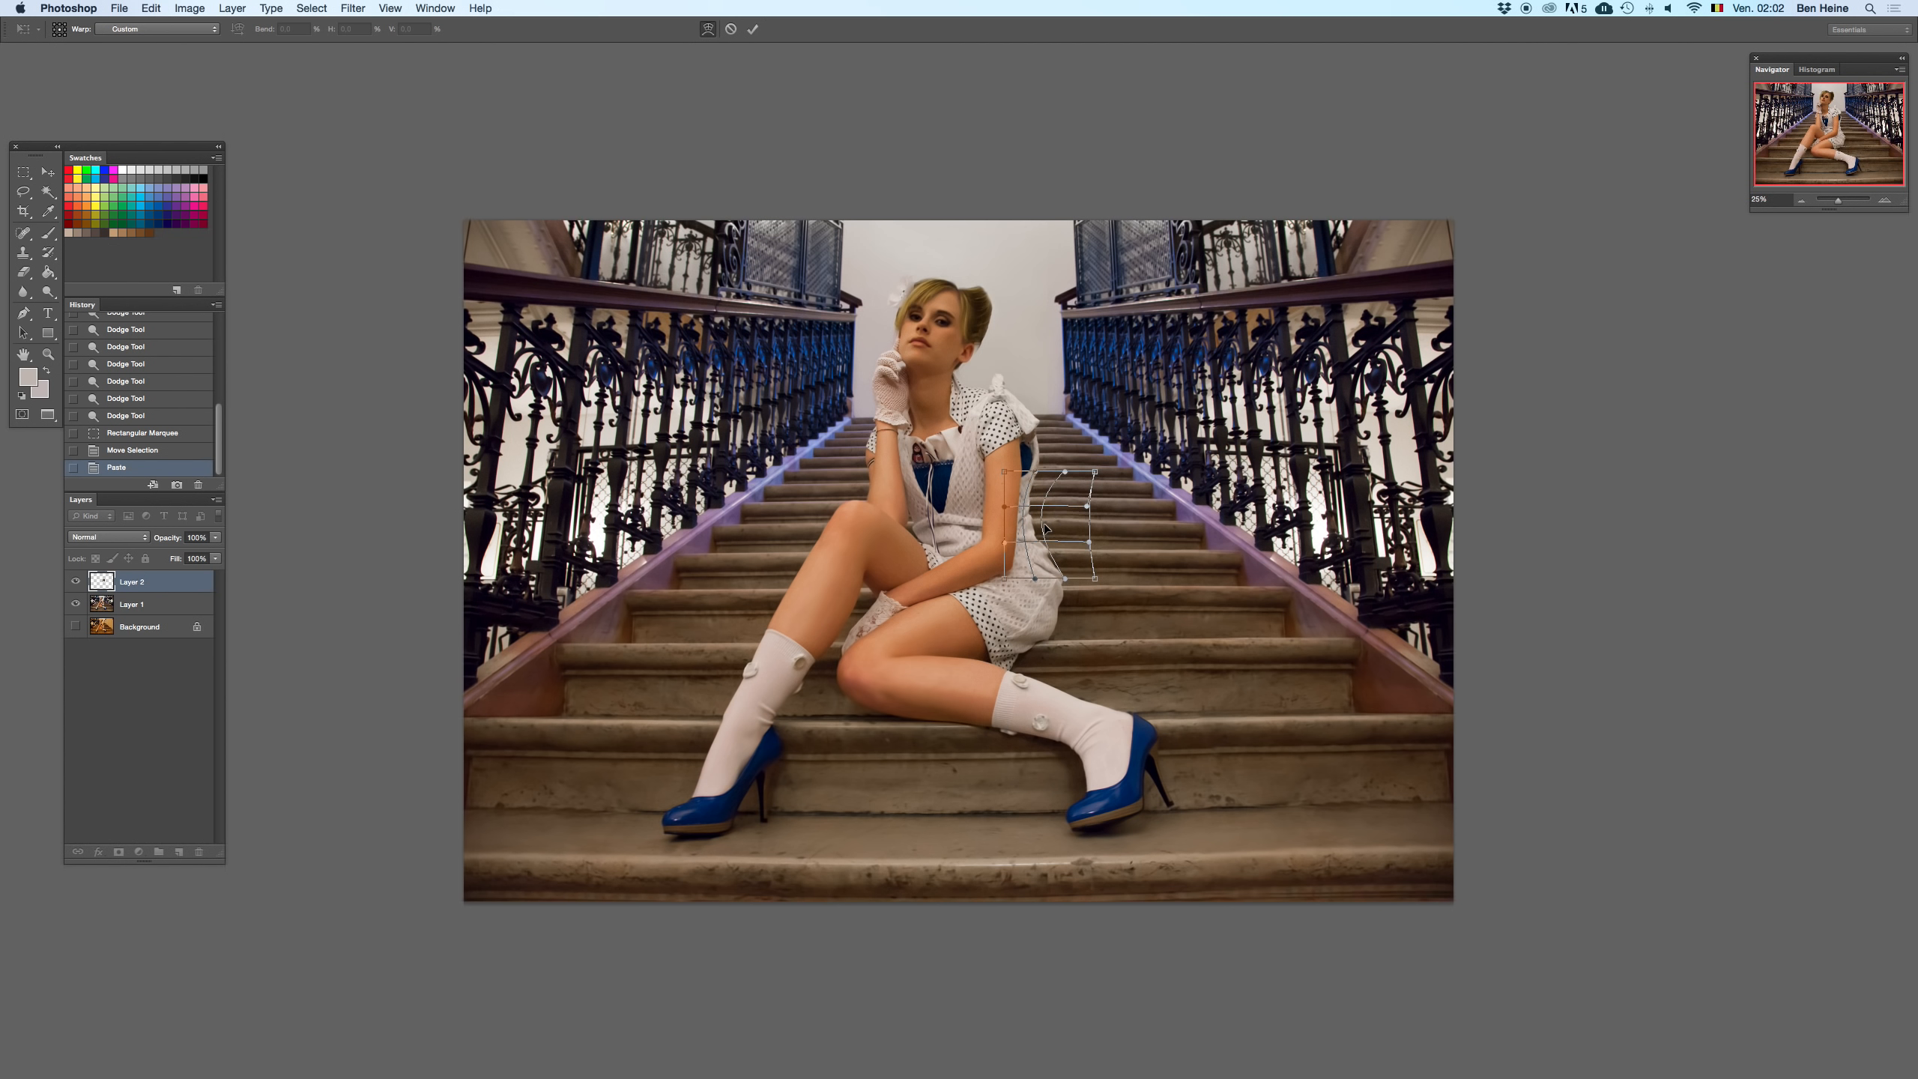
{"action": "left_click_drag", "start_coordinate": [1092, 522], "coordinate": [1085, 523]}
- Check the narrowed waist at several magnifications and apply the warp
{"action": "left_click_drag", "start_coordinate": [1840, 202], "coordinate": [1836, 202]}
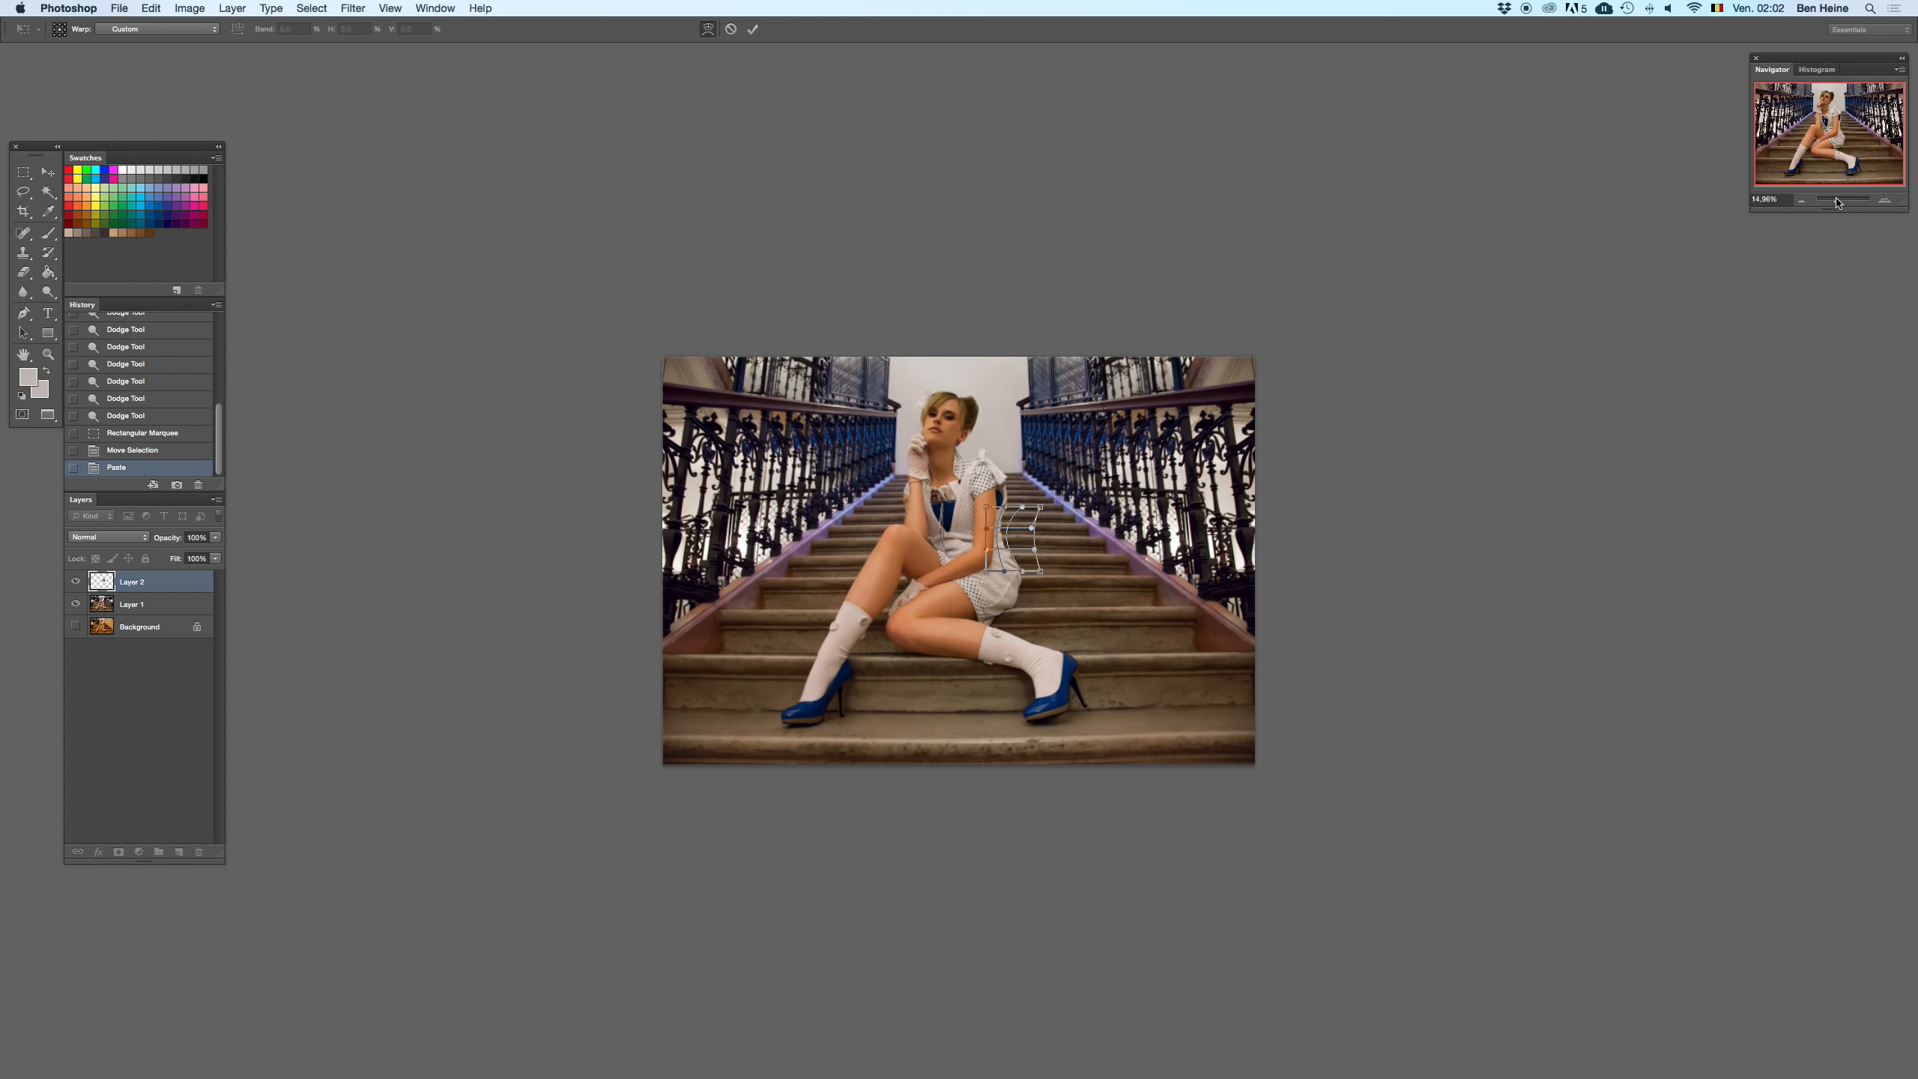
{"action": "left_click_drag", "start_coordinate": [1839, 203], "coordinate": [1842, 202]}
{"action": "scroll", "coordinate": [1251, 505], "scroll_direction": "right", "scroll_amount": 1}
{"action": "left_click", "coordinate": [1886, 201]}
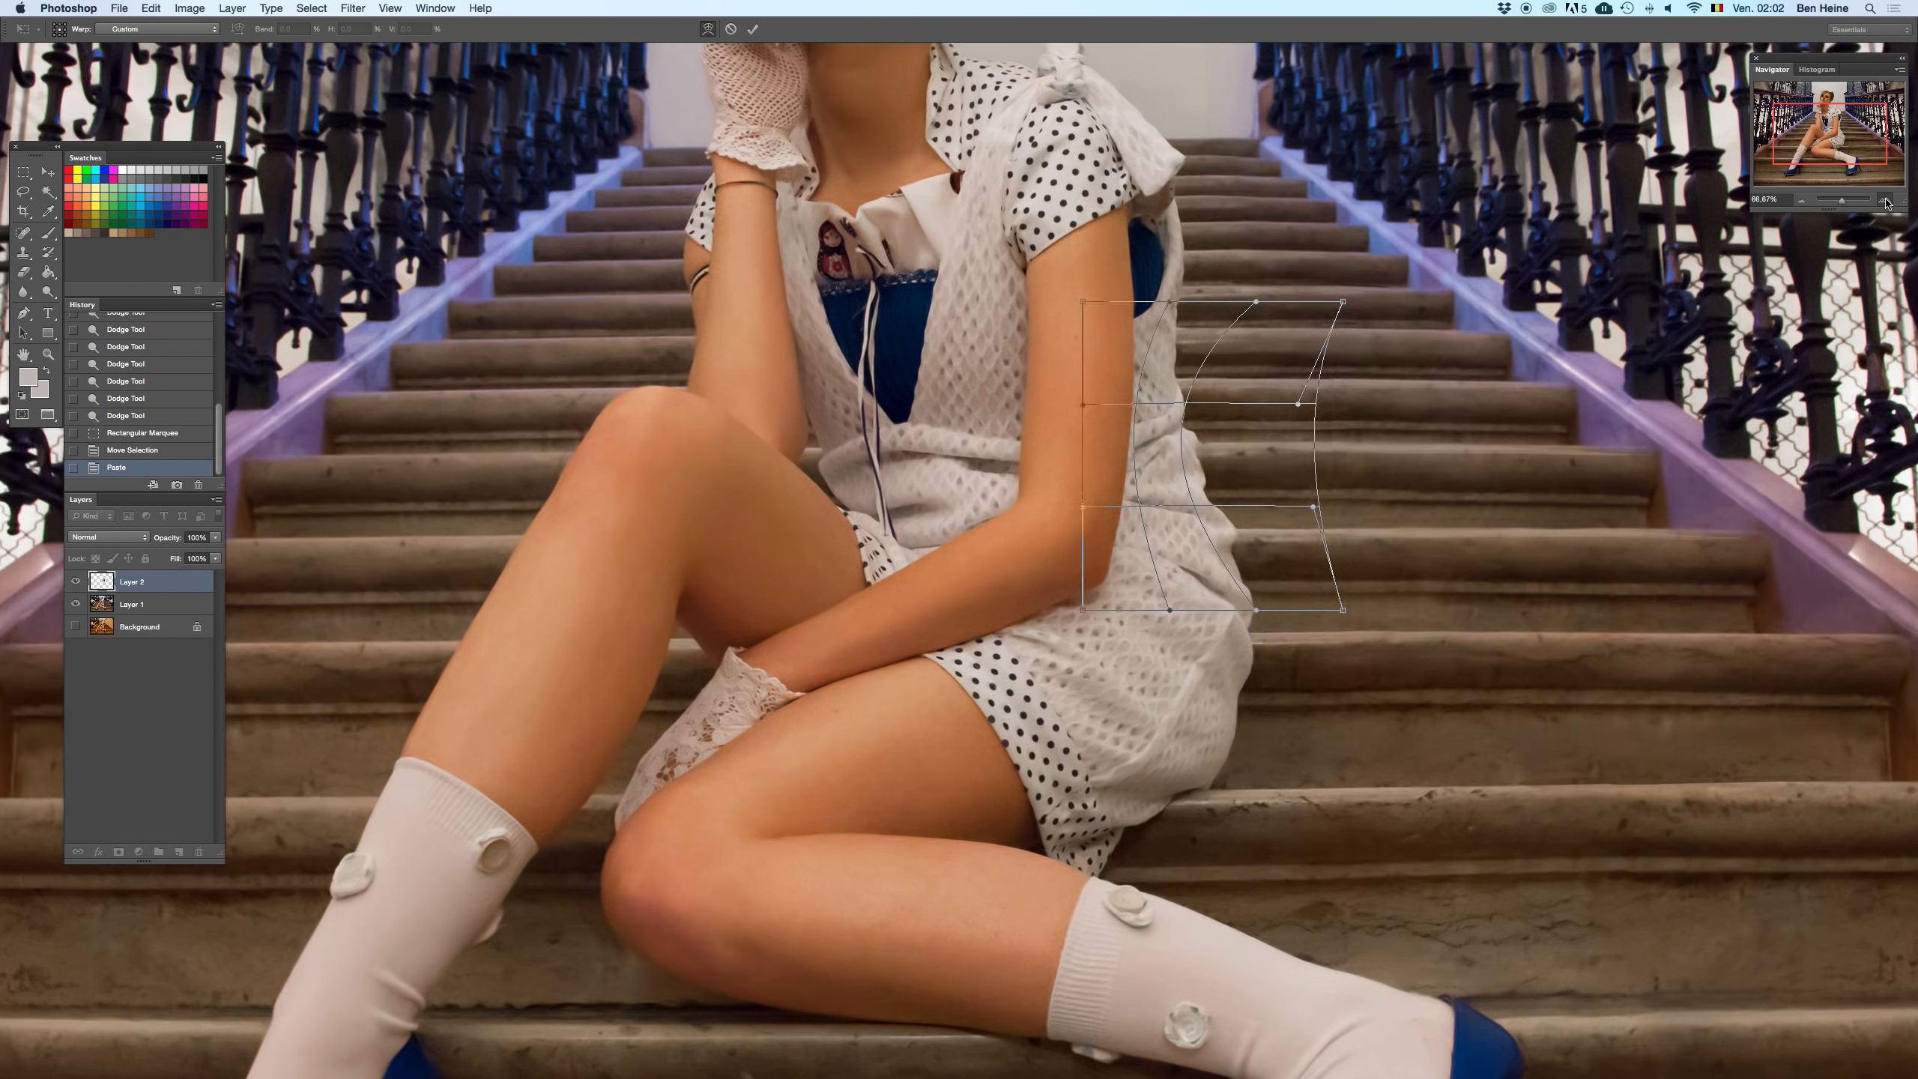
{"action": "left_click", "coordinate": [1886, 201]}
{"action": "scroll", "coordinate": [1143, 492], "scroll_direction": "right", "scroll_amount": 4}
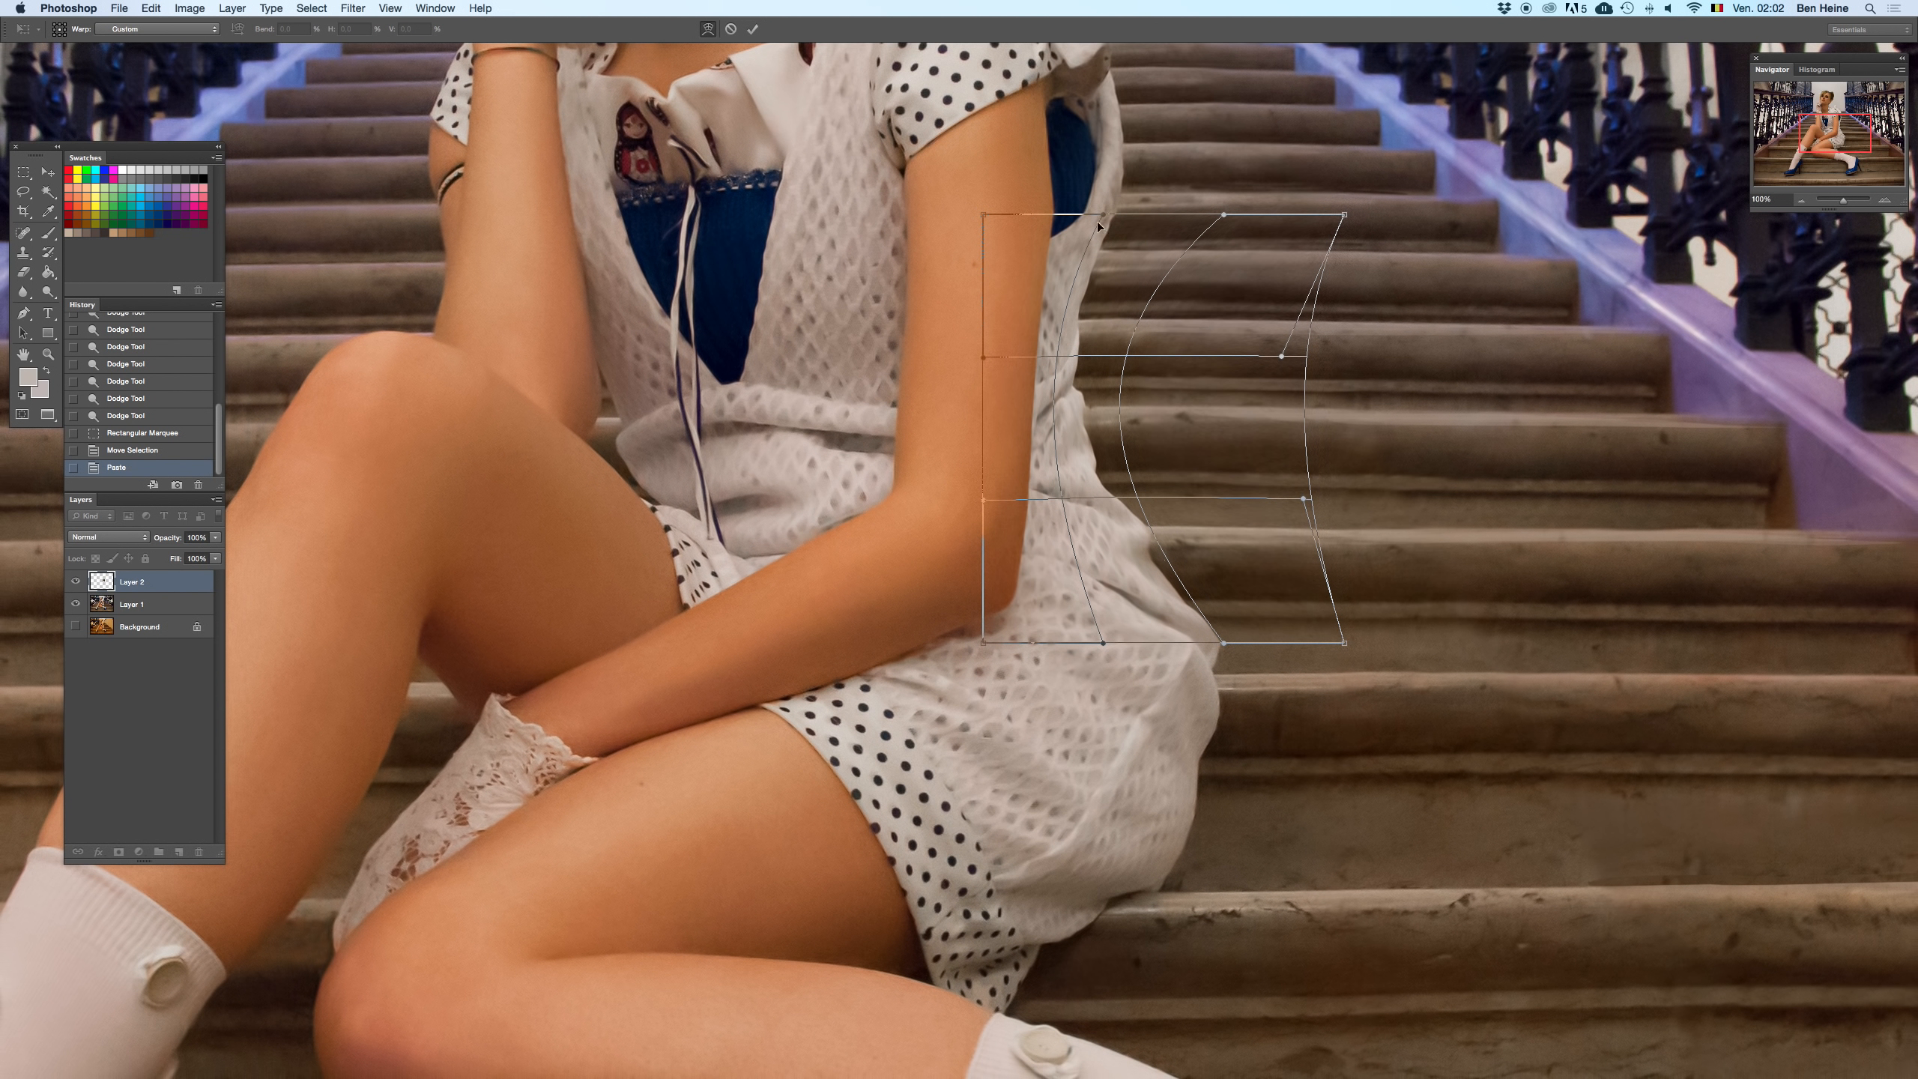
{"action": "left_click_drag", "start_coordinate": [1111, 474], "coordinate": [924, 521]}
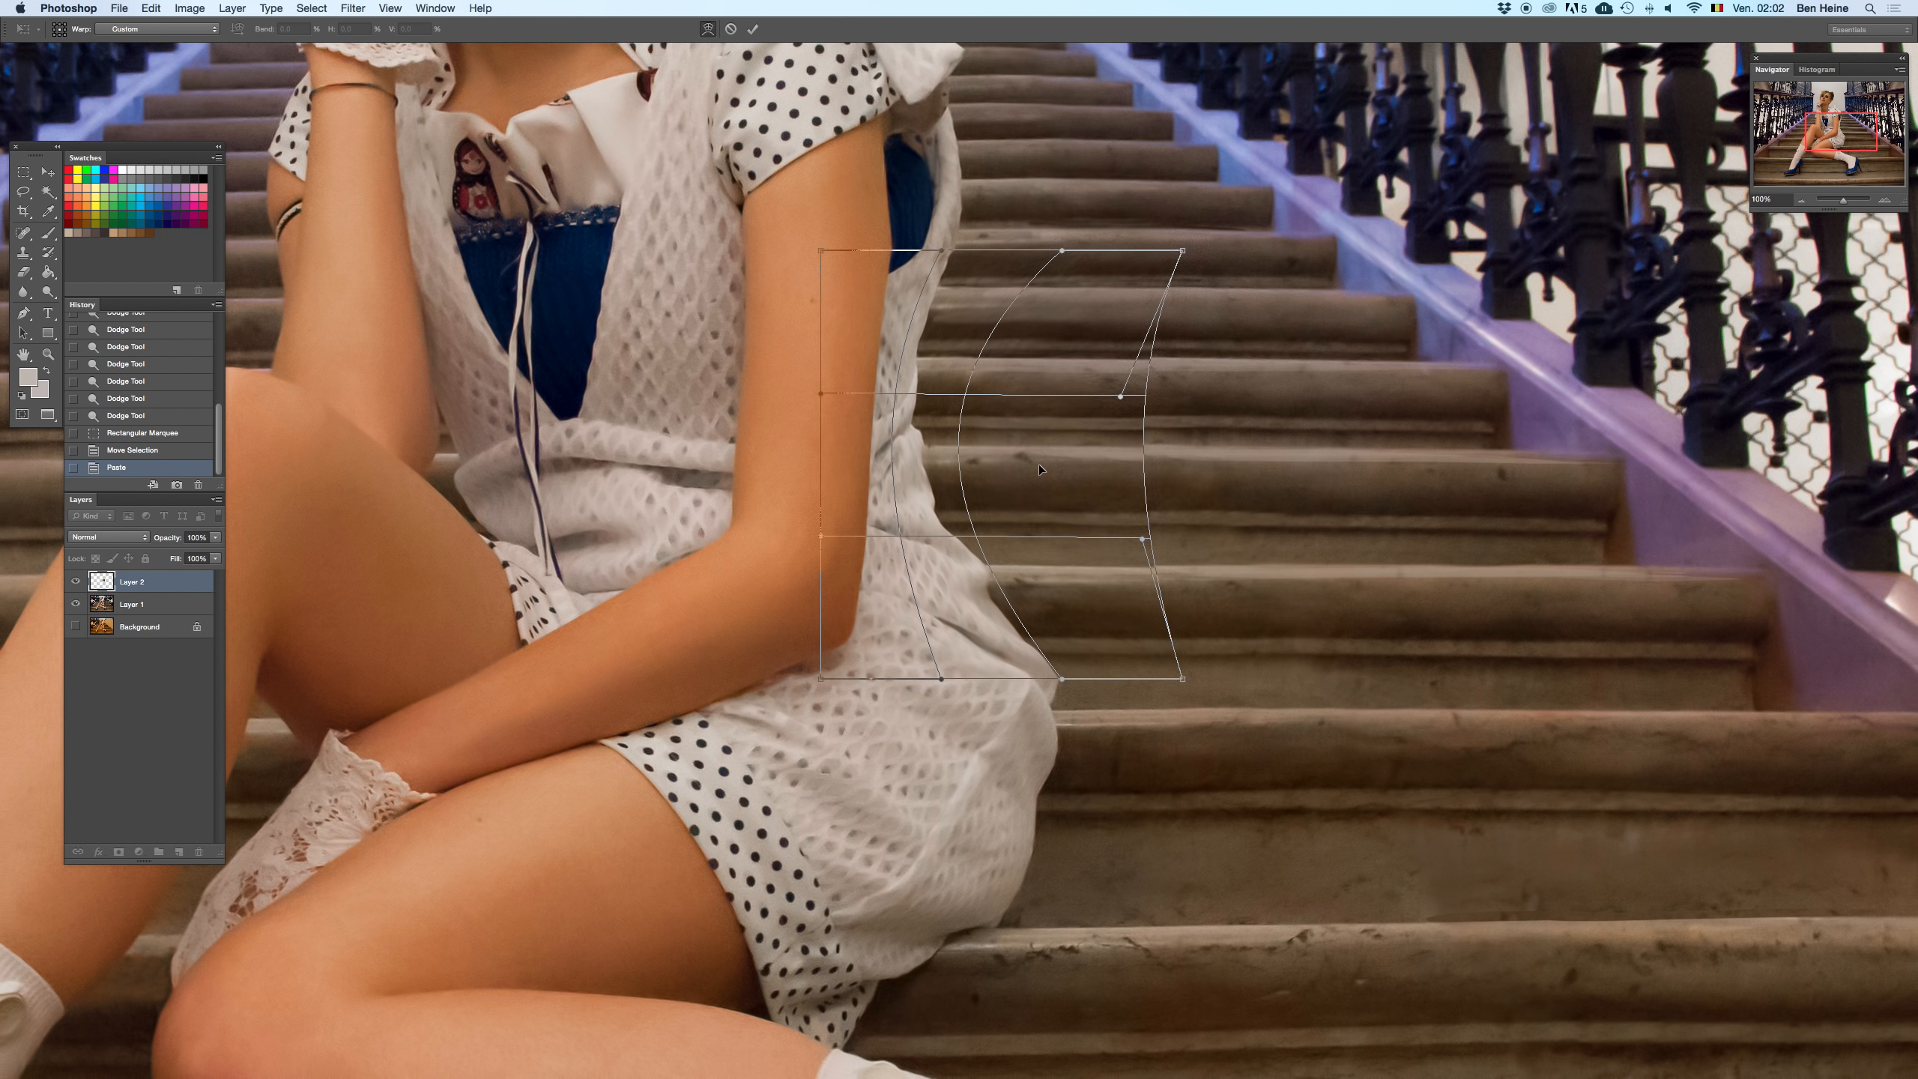
{"action": "key", "text": "super+z"}
{"action": "key", "text": "Return"}
- Erase the warped layer's outer edge over the steps with a resized Eraser brush
{"action": "key", "text": "e"}
{"action": "right_click", "coordinate": [1151, 407]}
{"action": "left_click_drag", "start_coordinate": [1178, 445], "coordinate": [1191, 444]}
{"action": "mouse_move", "coordinate": [1133, 432]}
{"action": "left_mouse_down"}
{"action": "mouse_move", "coordinate": [1155, 511]}
{"action": "mouse_move", "coordinate": [1152, 383]}
{"action": "mouse_move", "coordinate": [1207, 721]}
{"action": "left_mouse_up"}
{"action": "key", "text": "super+z"}
{"action": "key", "text": "super+e"}
{"action": "key", "text": "super+z"}
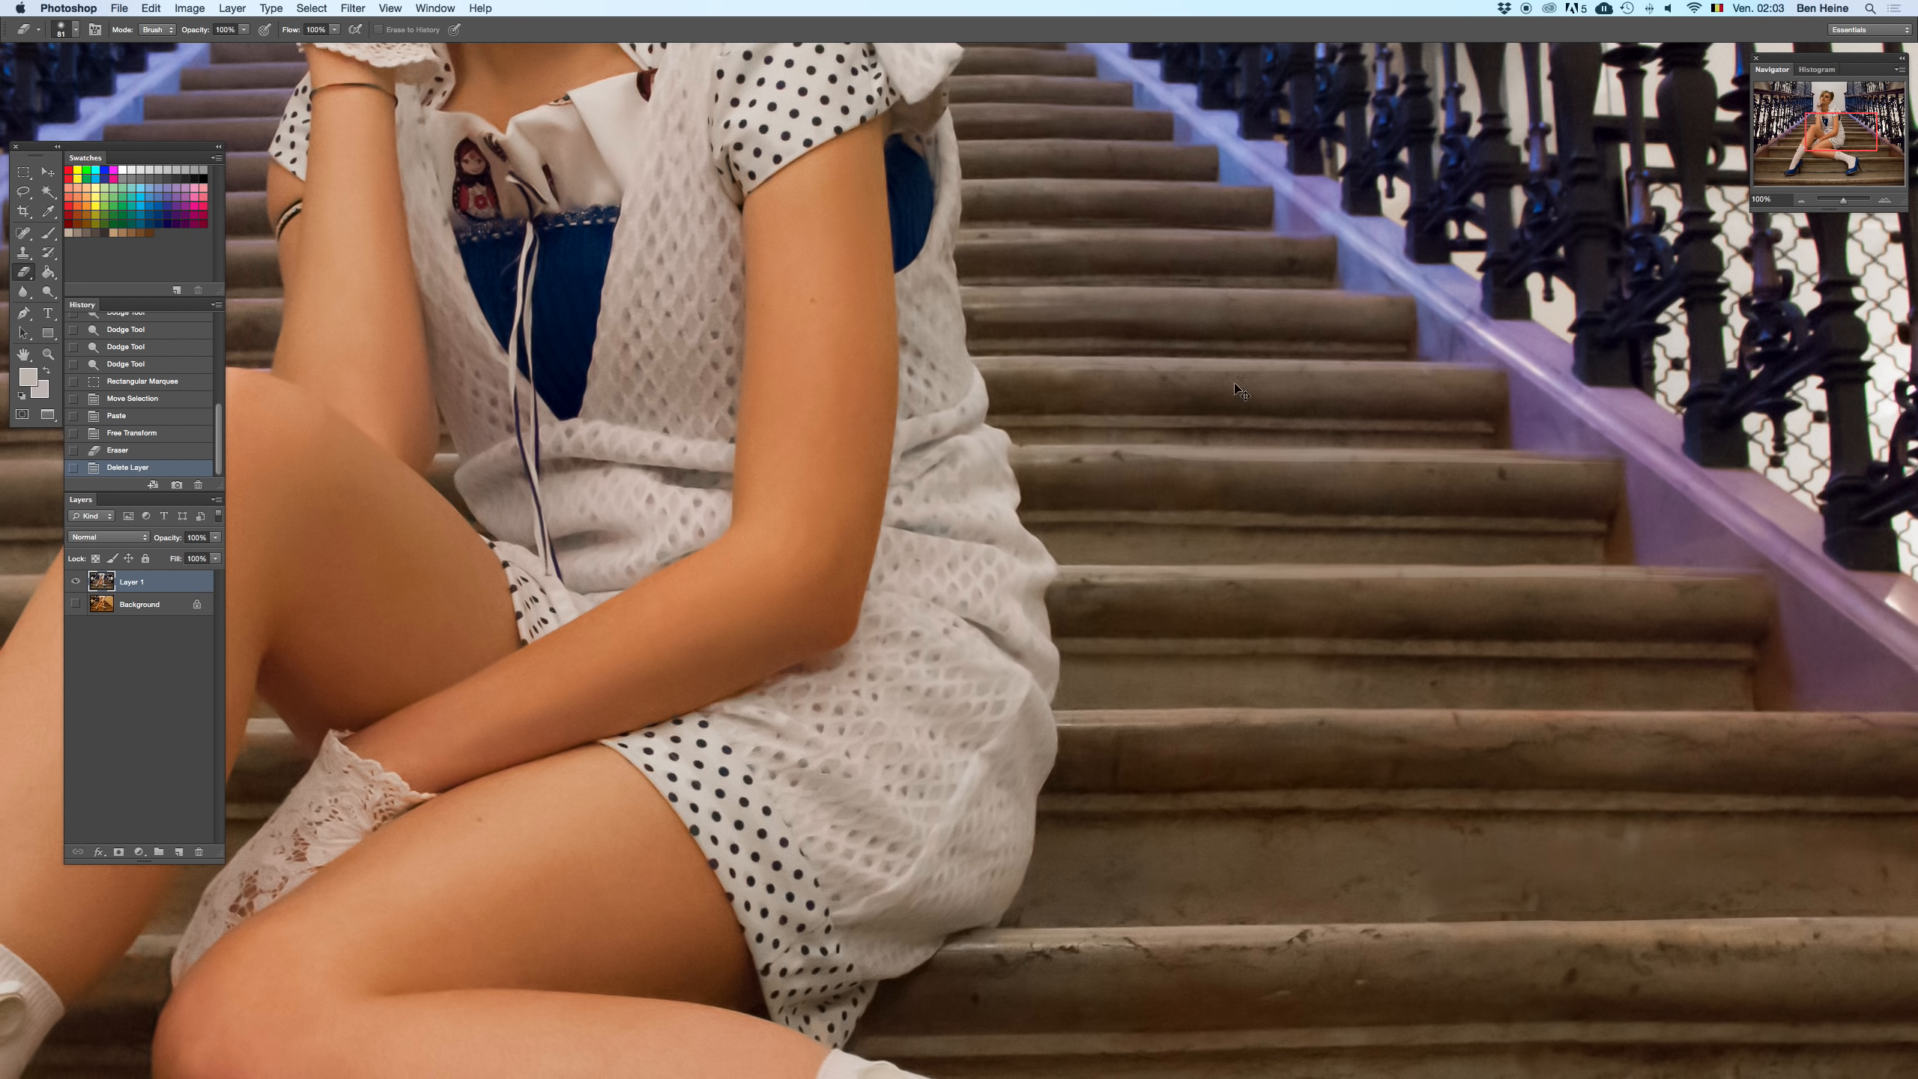
- Compare the whole picture with and without the warped dress layer, then examine the waist and arm up close
{"action": "left_click_drag", "start_coordinate": [1843, 200], "coordinate": [1839, 197]}
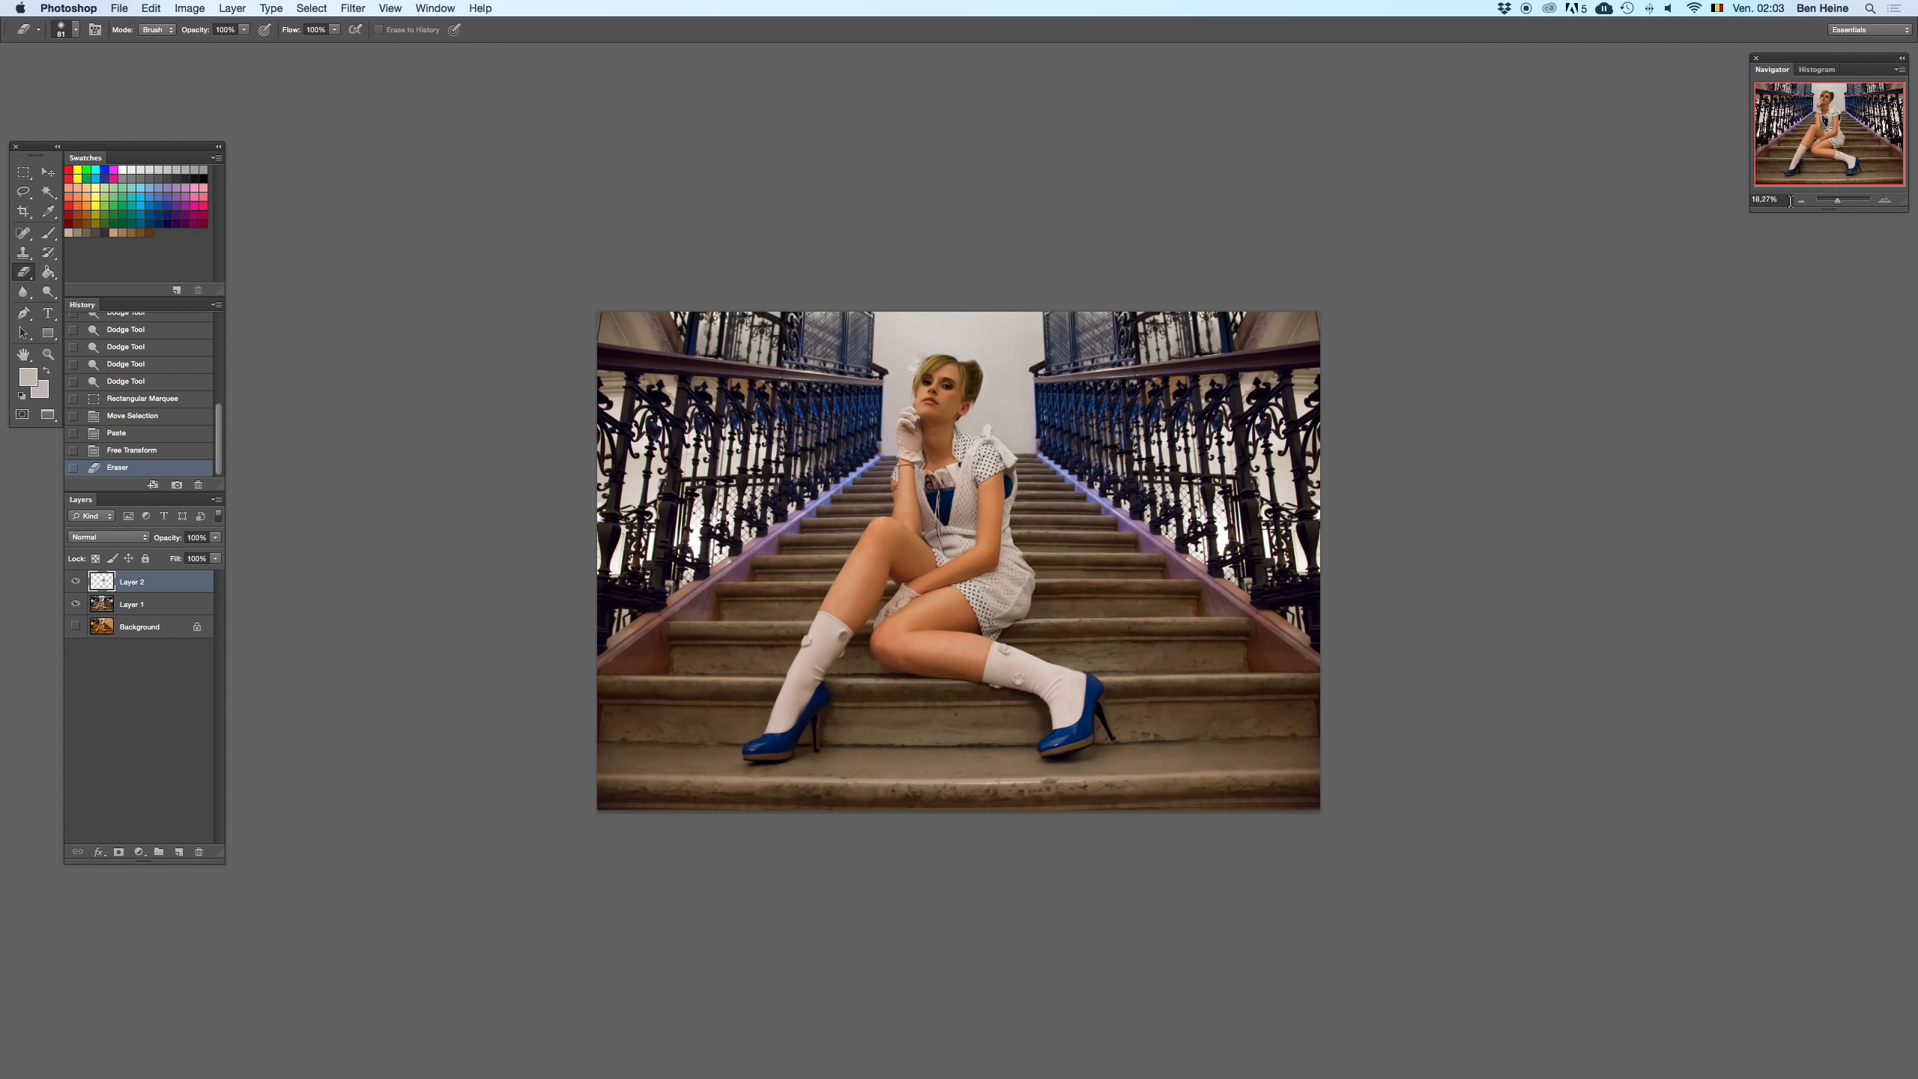
{"action": "left_click", "coordinate": [1813, 200]}
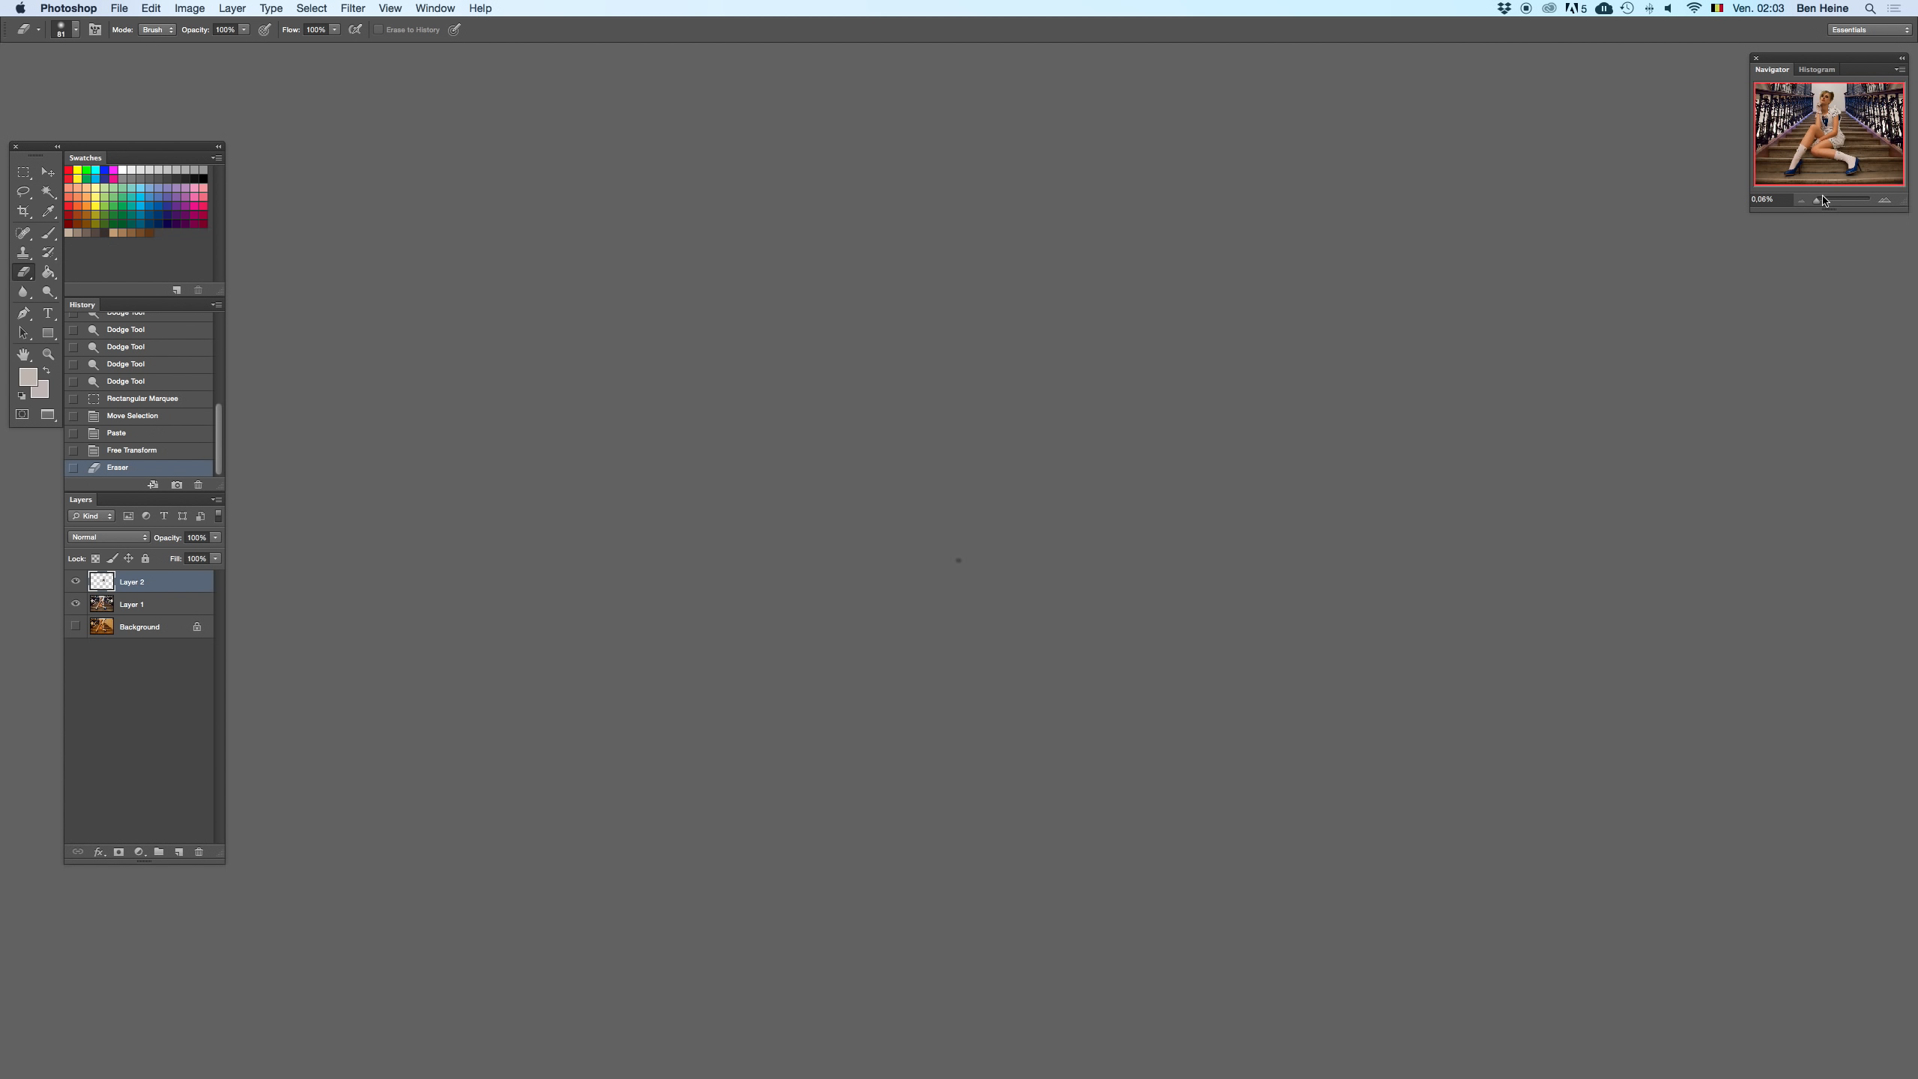
{"action": "left_click_drag", "start_coordinate": [1824, 200], "coordinate": [1834, 195]}
{"action": "key", "text": "BackSpace"}
{"action": "key", "text": "super+z"}
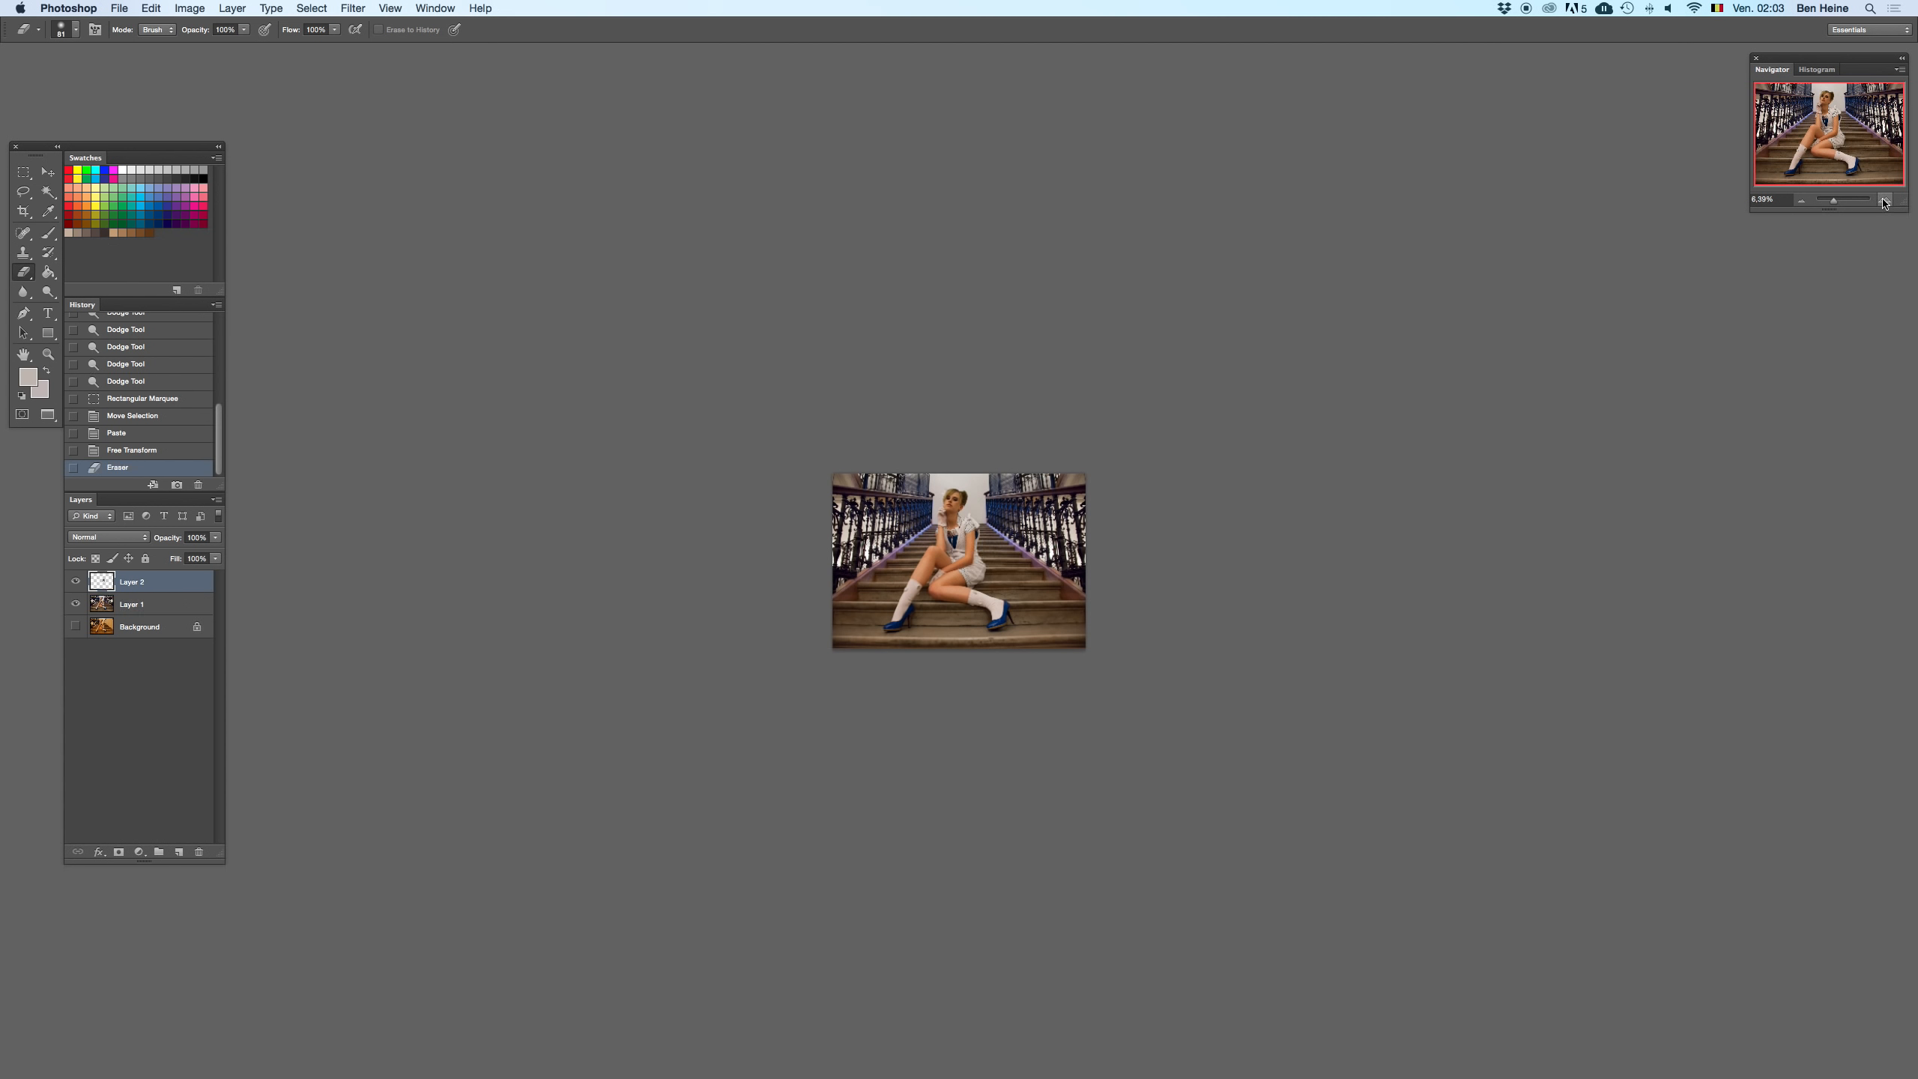
{"action": "left_click", "coordinate": [1883, 202]}
{"action": "left_click", "coordinate": [1883, 203]}
{"action": "left_click", "coordinate": [1884, 201]}
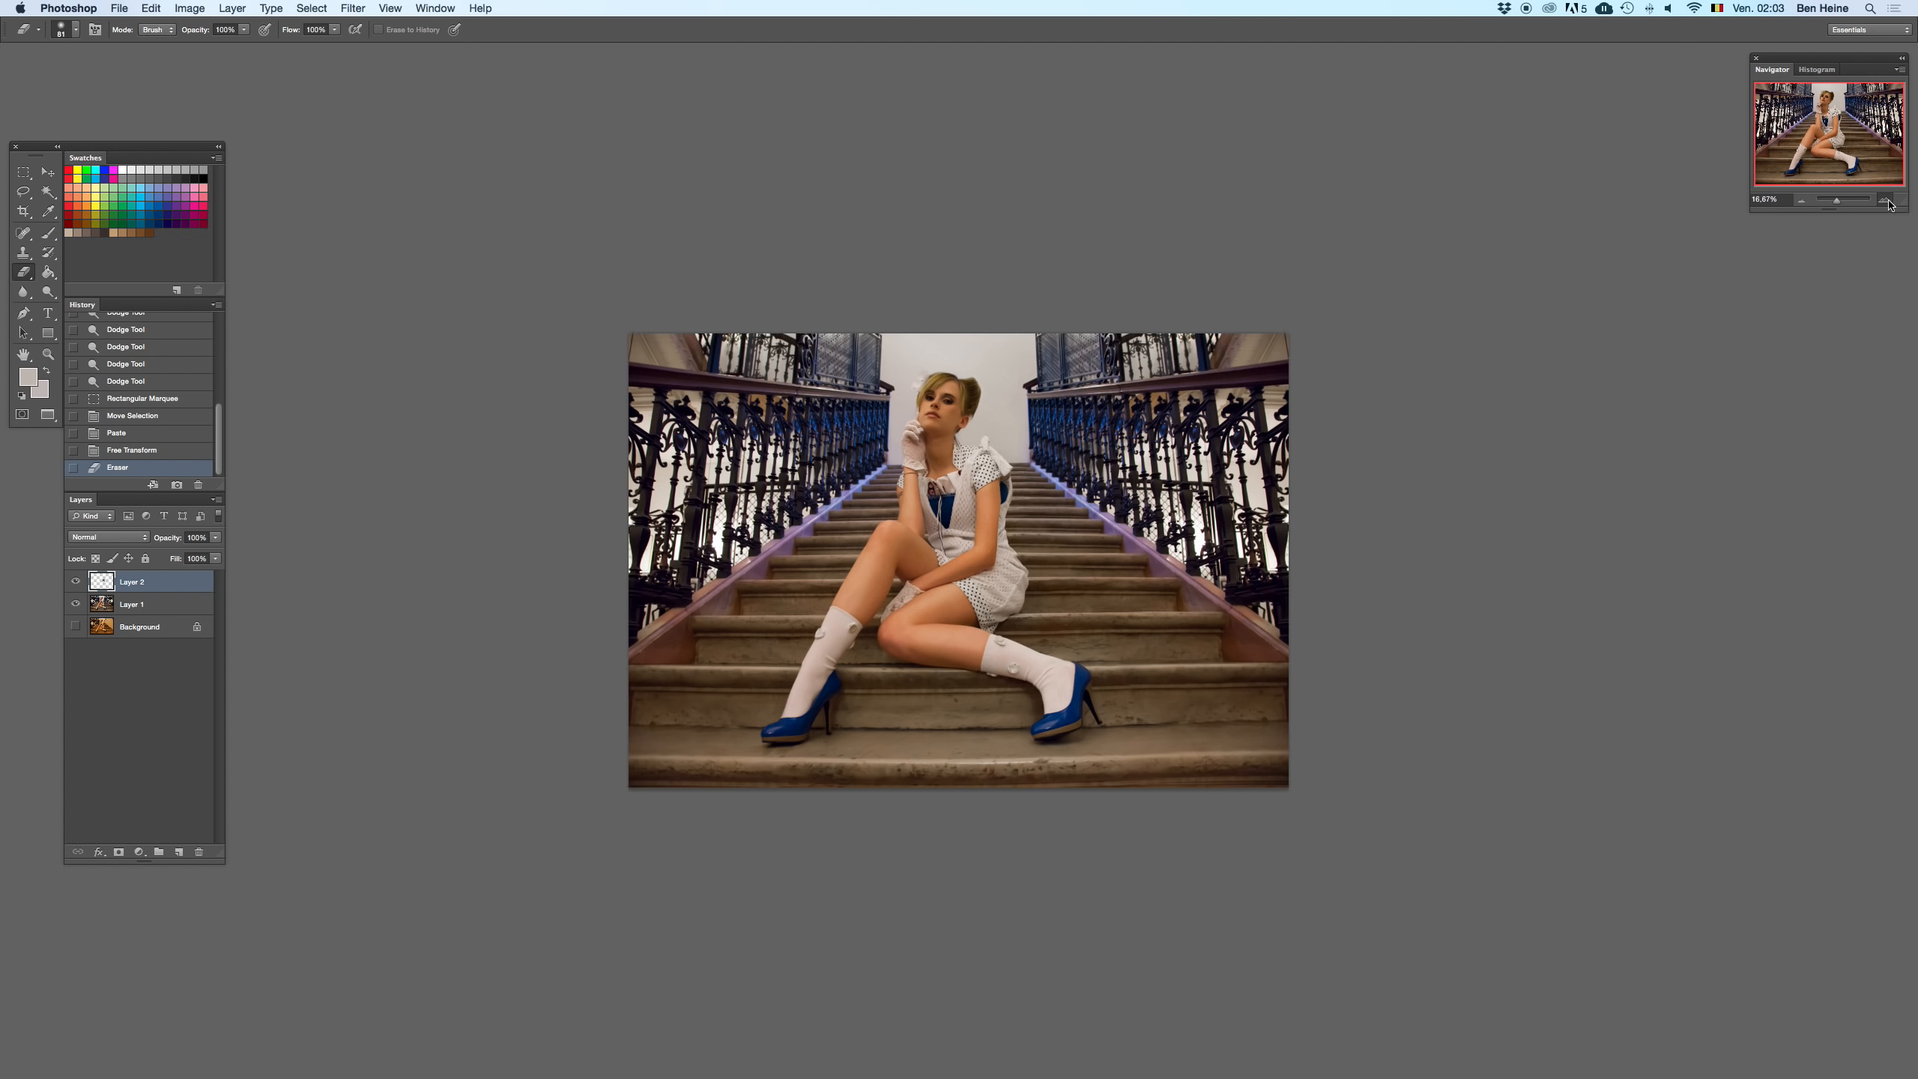
{"action": "left_click", "coordinate": [1886, 202]}
{"action": "left_click", "coordinate": [1884, 203]}
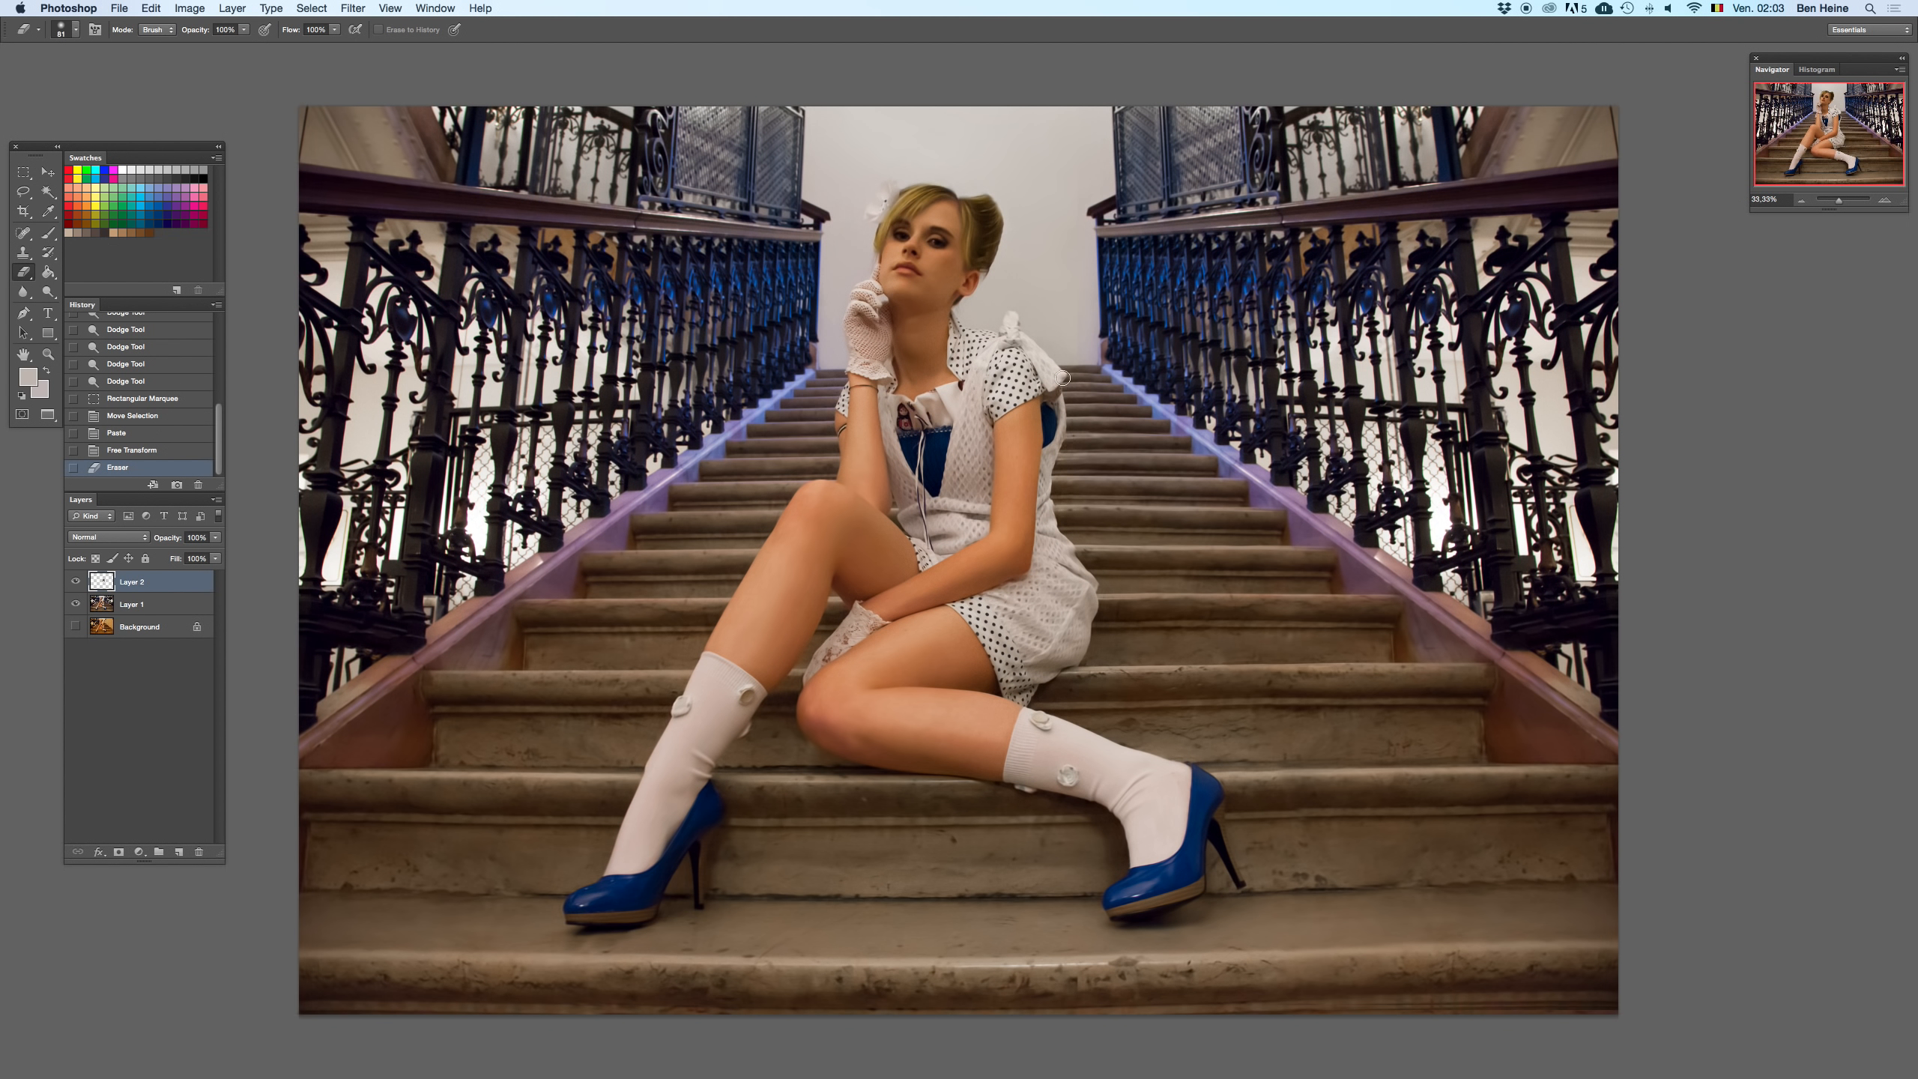
{"action": "left_click", "coordinate": [1887, 201]}
{"action": "left_click", "coordinate": [1886, 201]}
{"action": "left_click", "coordinate": [1886, 201]}
{"action": "left_click", "coordinate": [1886, 201]}
{"action": "left_click_drag", "start_coordinate": [1464, 354], "coordinate": [939, 461]}
{"action": "key", "text": "super+minus"}
{"action": "key", "text": "super+minus"}
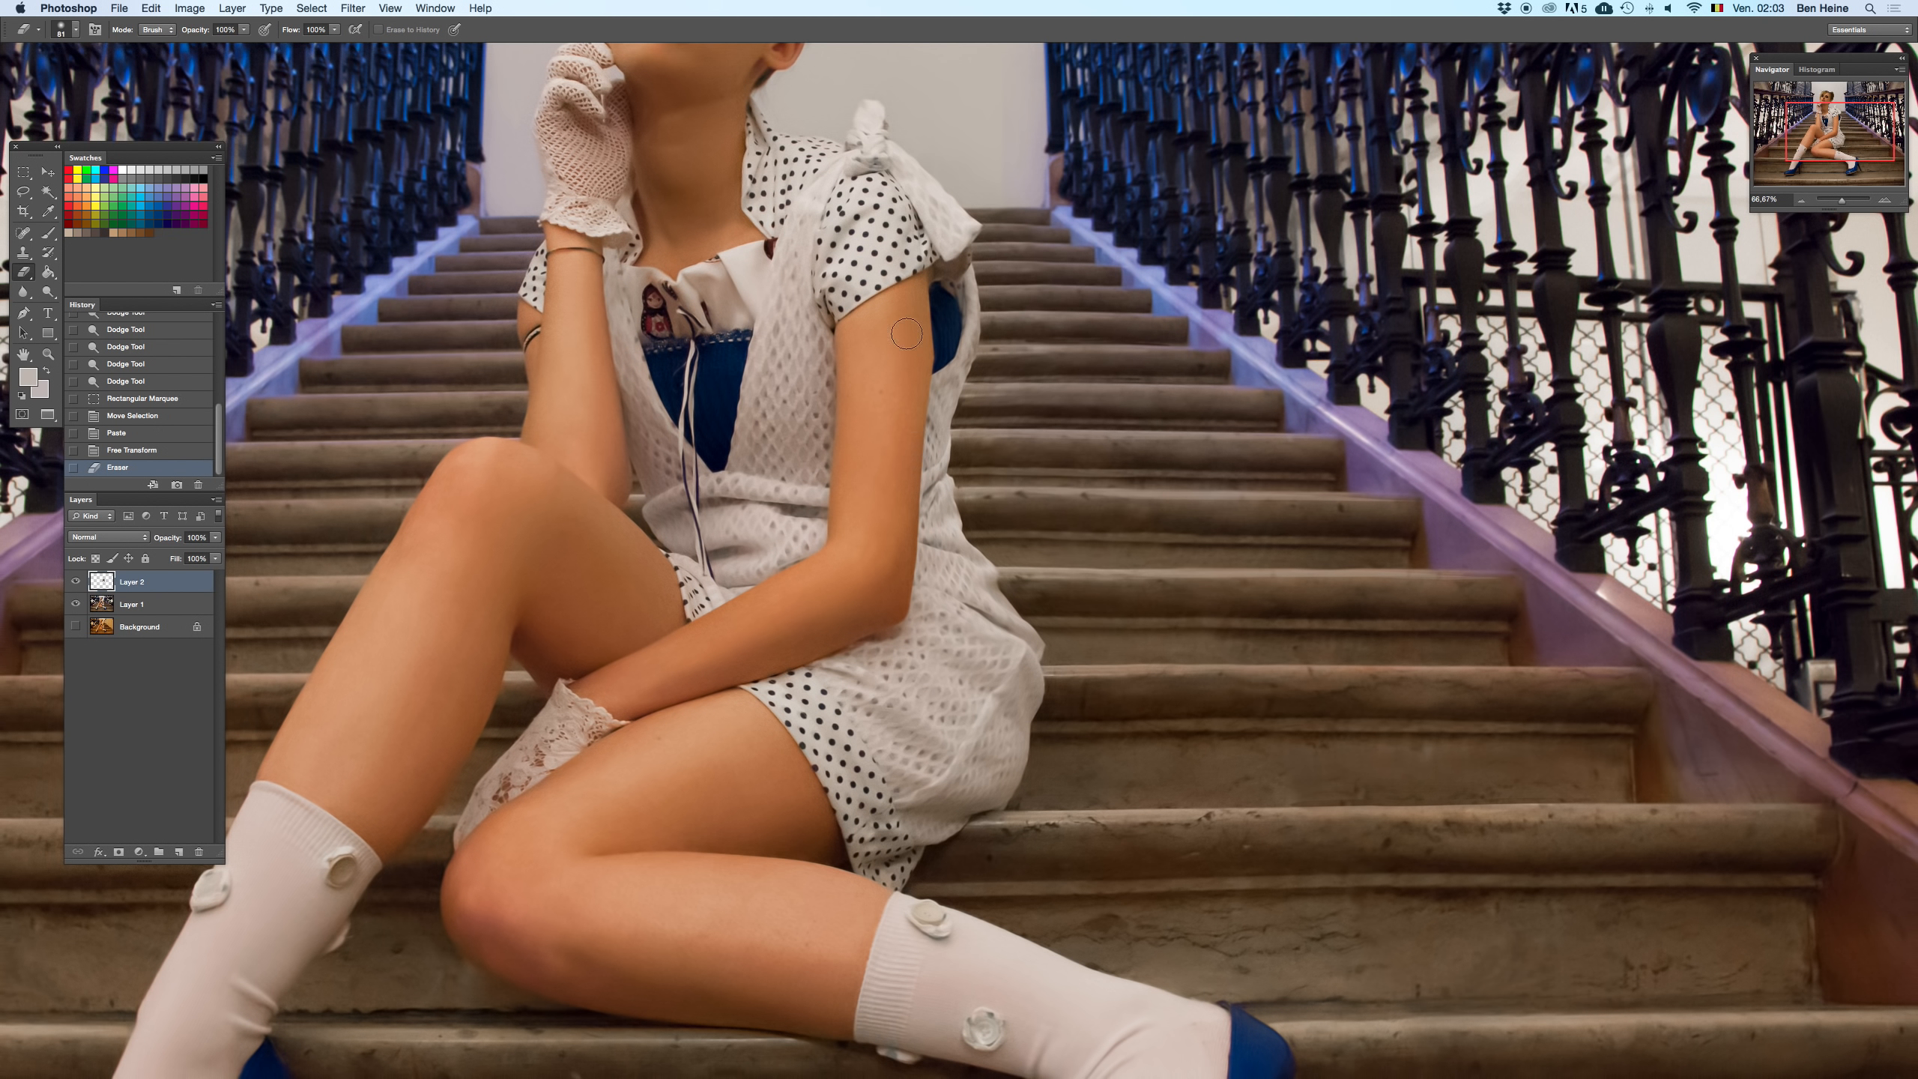
- Erase the warped layer where it overlaps the outer edge of the woman's upper arm, down to the elbow
{"action": "right_click", "coordinate": [974, 393]}
{"action": "left_click_drag", "start_coordinate": [1025, 428], "coordinate": [1019, 428]}
{"action": "mouse_move", "coordinate": [937, 370]}
{"action": "left_mouse_down"}
{"action": "mouse_move", "coordinate": [919, 582]}
{"action": "mouse_move", "coordinate": [923, 505]}
{"action": "left_mouse_up"}
{"action": "key", "text": "super+z"}
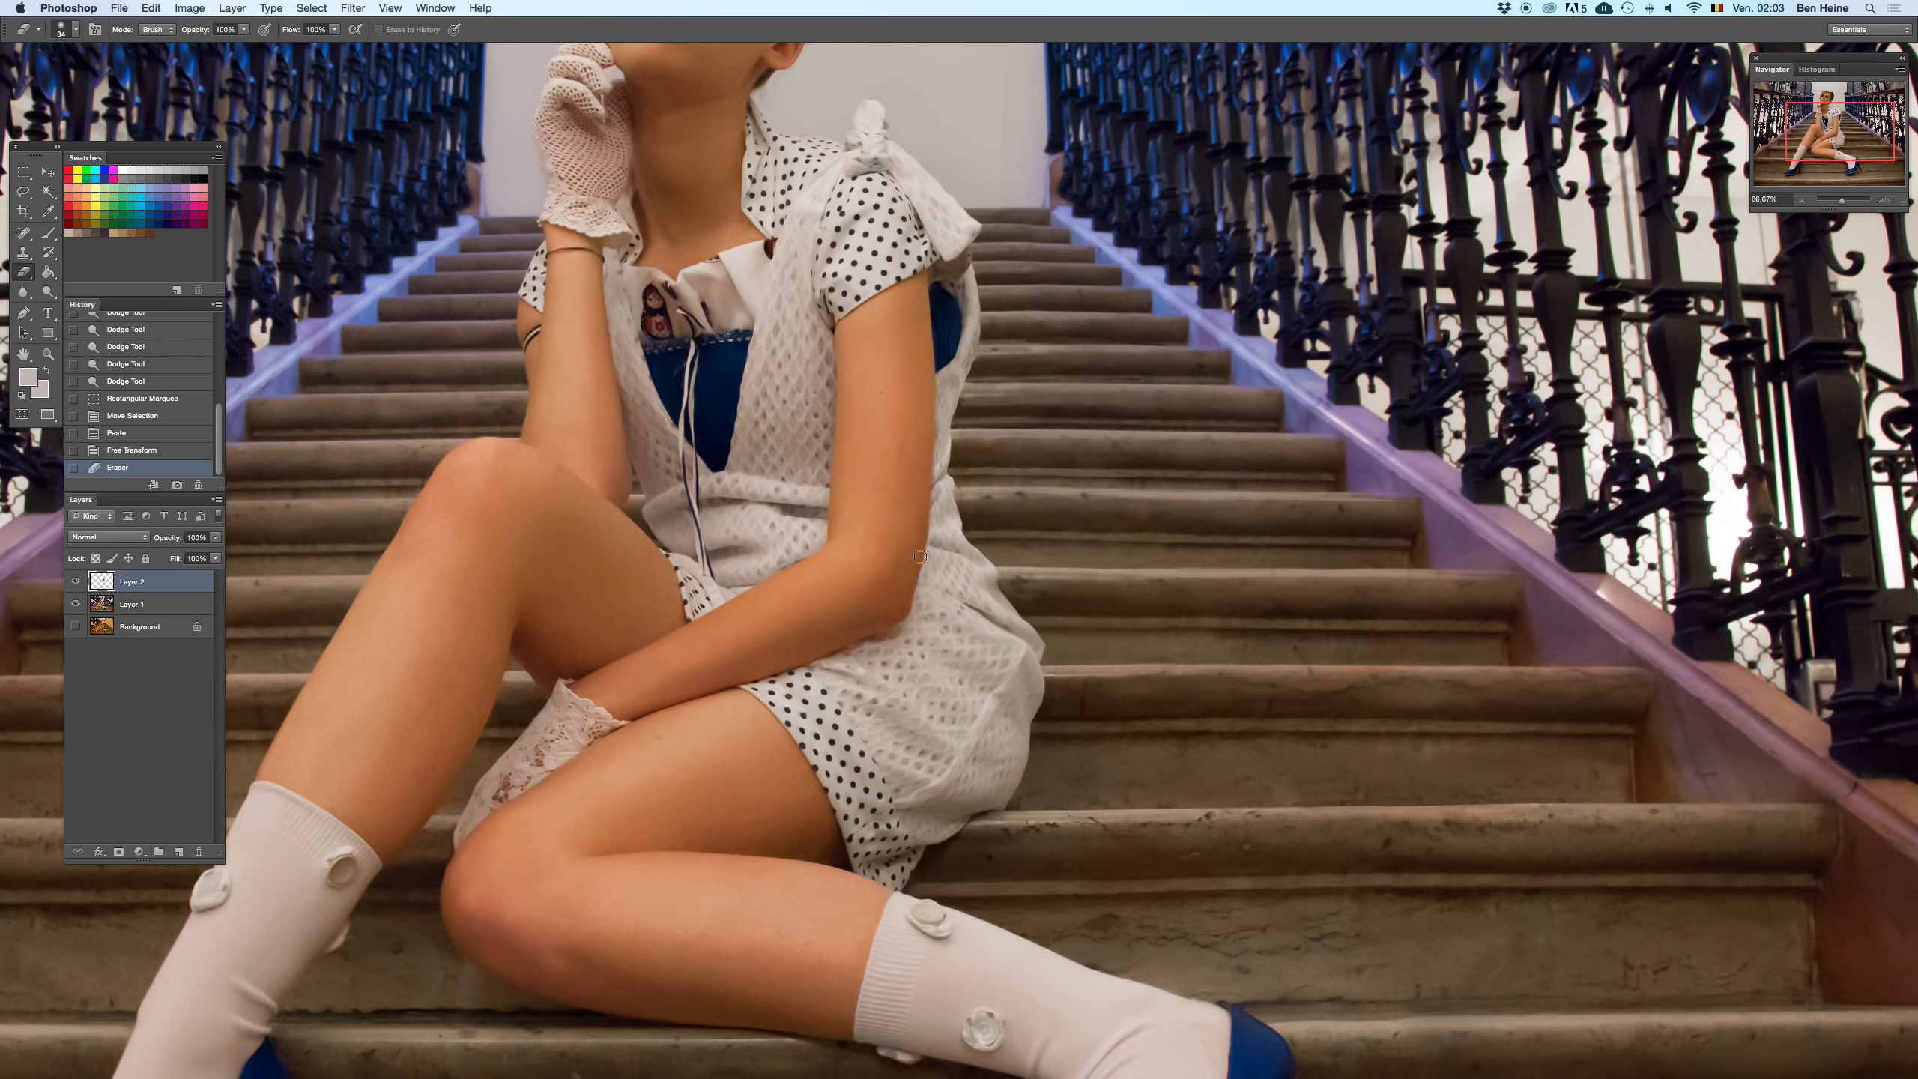
{"action": "left_click_drag", "start_coordinate": [944, 411], "coordinate": [926, 567]}
{"action": "key", "text": "super+z"}
{"action": "mouse_move", "coordinate": [933, 367]}
{"action": "left_mouse_down"}
{"action": "mouse_move", "coordinate": [957, 359]}
{"action": "mouse_move", "coordinate": [947, 566]}
{"action": "mouse_move", "coordinate": [921, 487]}
{"action": "mouse_move", "coordinate": [932, 365]}
{"action": "left_mouse_up"}
{"action": "key", "text": "super+z"}
{"action": "mouse_move", "coordinate": [933, 474]}
{"action": "left_mouse_down"}
{"action": "mouse_move", "coordinate": [924, 385]}
{"action": "mouse_move", "coordinate": [927, 490]}
{"action": "mouse_move", "coordinate": [924, 359]}
{"action": "mouse_move", "coordinate": [930, 522]}
{"action": "left_mouse_up"}
{"action": "key", "text": "super+z"}
{"action": "left_click_drag", "start_coordinate": [929, 379], "coordinate": [932, 483]}
{"action": "left_click_drag", "start_coordinate": [933, 491], "coordinate": [927, 559]}
{"action": "key", "text": "super+z"}
{"action": "left_click_drag", "start_coordinate": [920, 439], "coordinate": [894, 645]}
{"action": "key", "text": "super+z"}
{"action": "left_click_drag", "start_coordinate": [927, 514], "coordinate": [917, 605]}
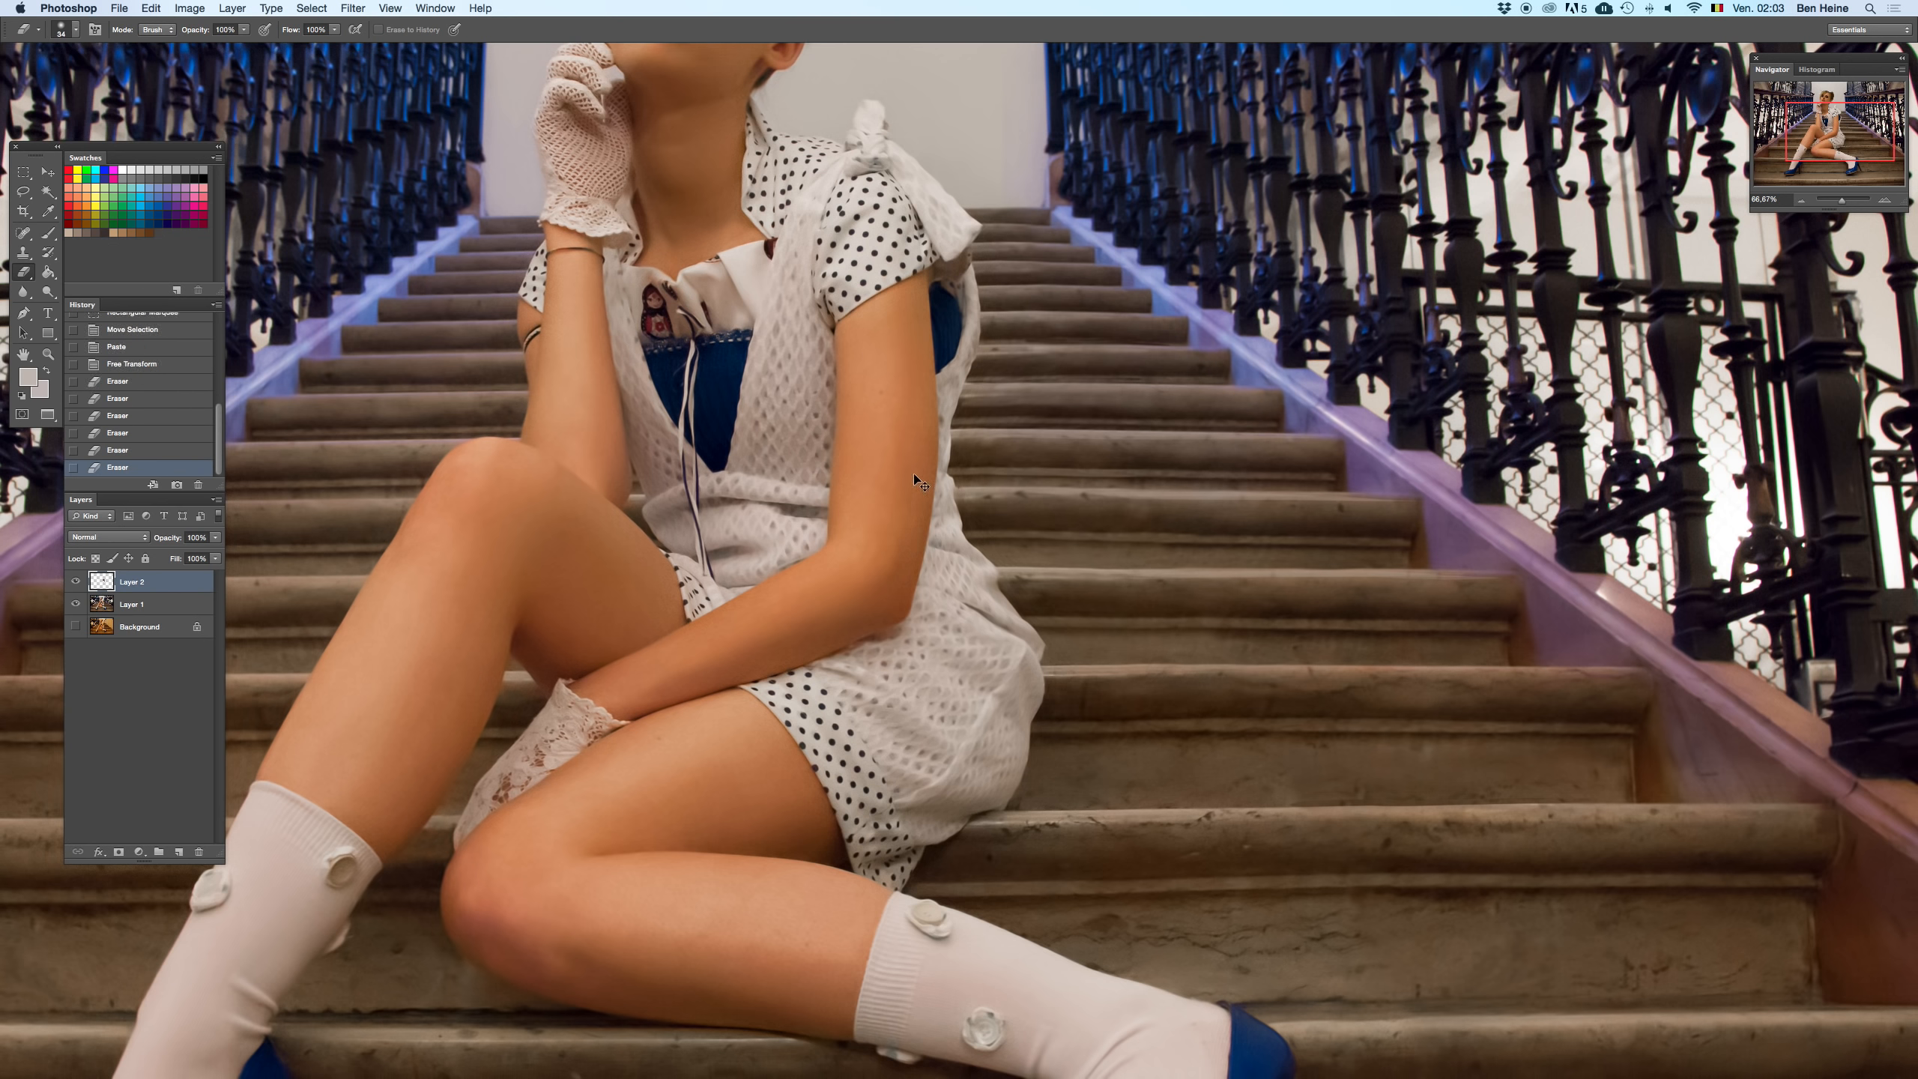
{"action": "left_click_drag", "start_coordinate": [903, 457], "coordinate": [908, 483]}
- Compare the full portrait with and without the warped layer and inspect the dress side at 100% magnification
{"action": "mouse_move", "coordinate": [1837, 202]}
{"action": "left_mouse_down"}
{"action": "mouse_move", "coordinate": [1816, 202]}
{"action": "mouse_move", "coordinate": [1863, 202]}
{"action": "mouse_move", "coordinate": [1834, 203]}
{"action": "left_mouse_up"}
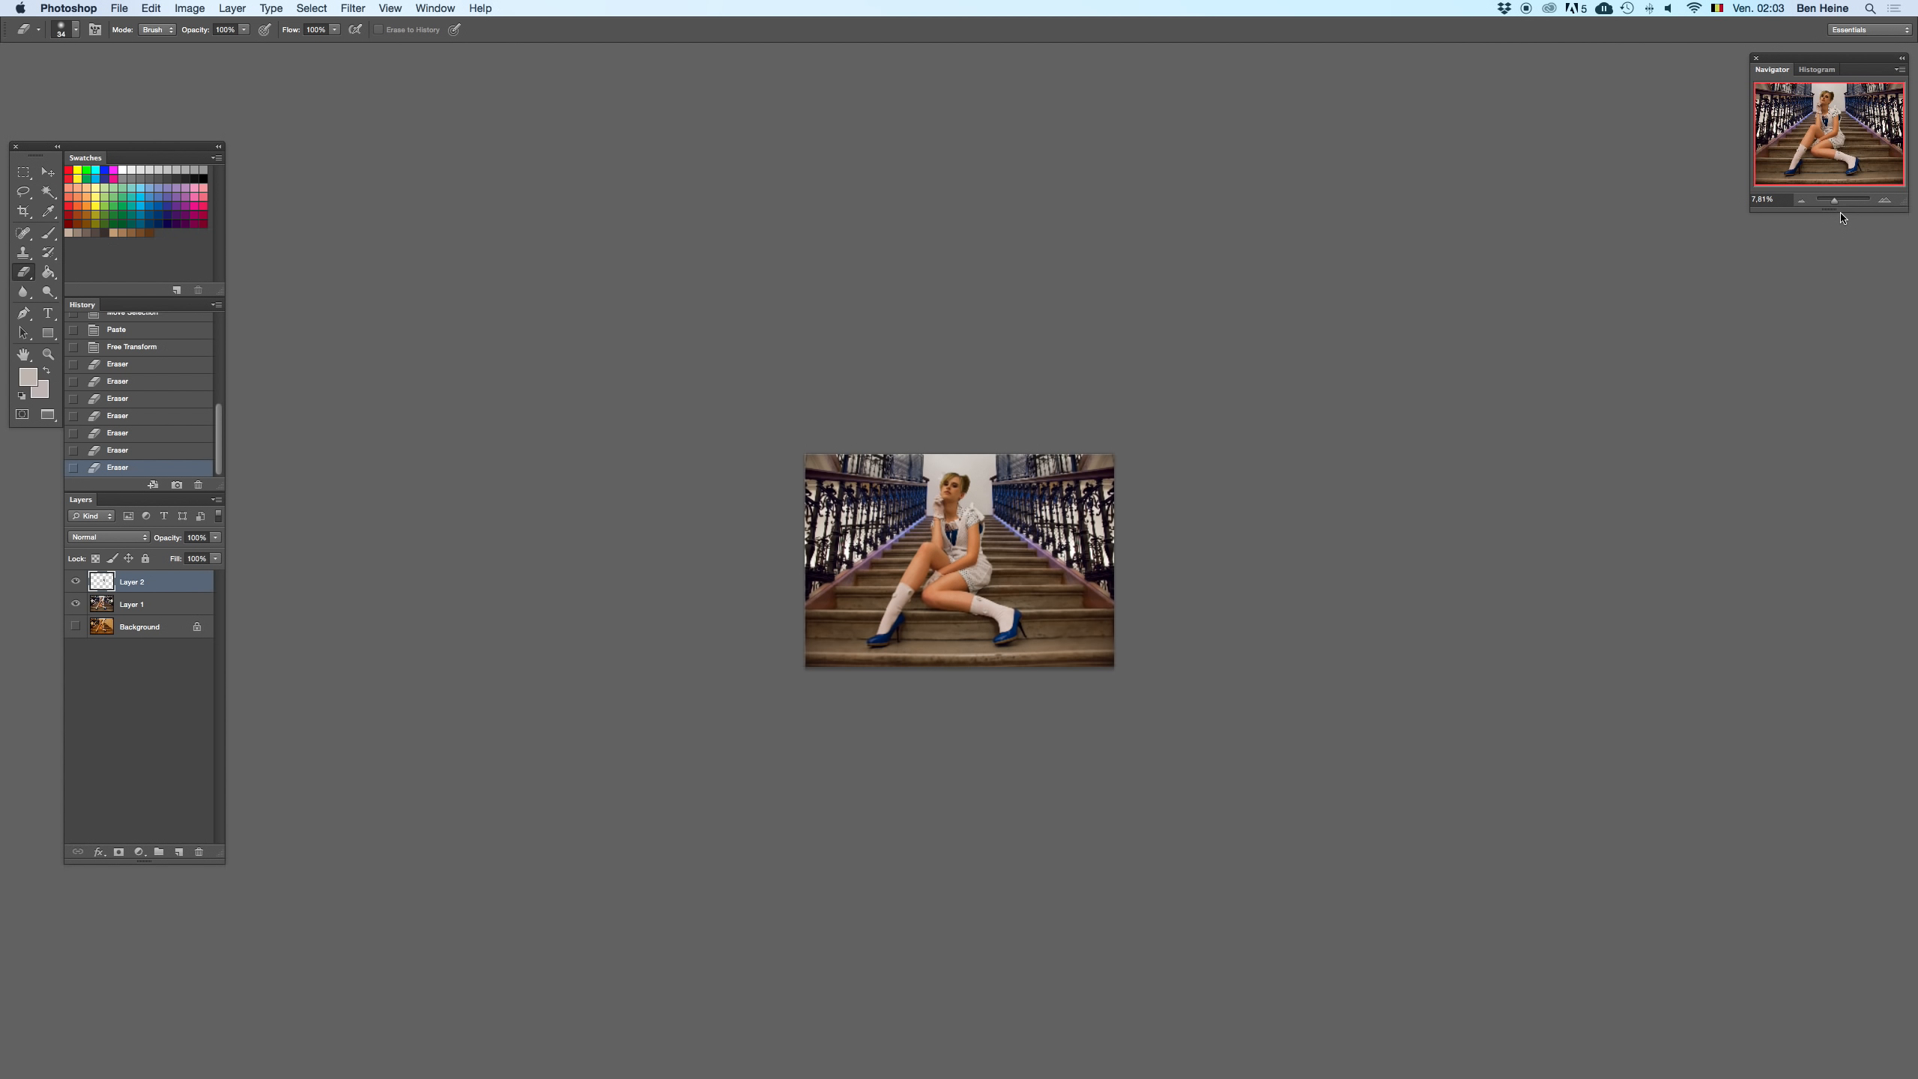
{"action": "key", "text": "Delete"}
{"action": "key", "text": "super+z"}
{"action": "left_click", "coordinate": [1886, 201]}
{"action": "left_click", "coordinate": [1886, 201]}
{"action": "left_click", "coordinate": [1885, 201]}
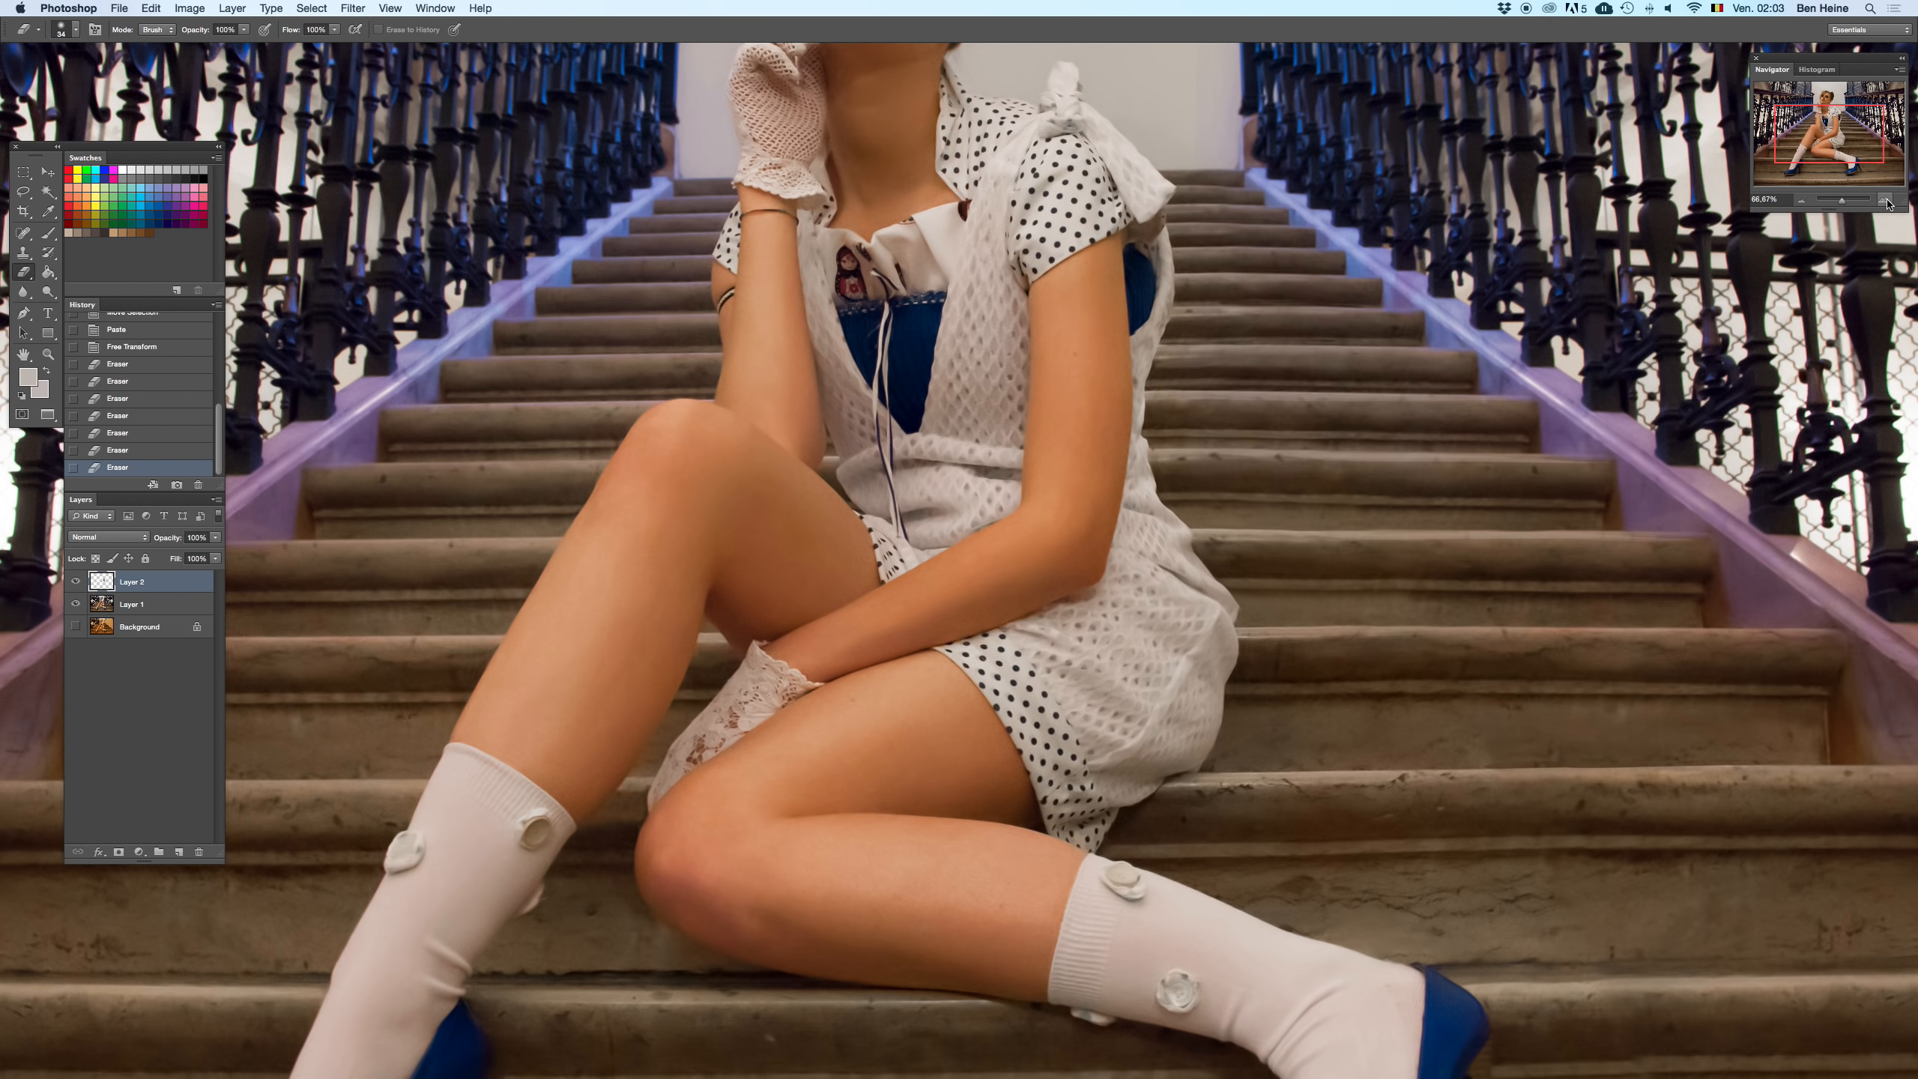
{"action": "left_click", "coordinate": [1886, 201]}
{"action": "mouse_move", "coordinate": [1337, 352]}
{"action": "left_mouse_down"}
{"action": "mouse_move", "coordinate": [993, 433]}
{"action": "mouse_move", "coordinate": [1031, 445]}
{"action": "left_mouse_up"}
- Erase the warped layer's upper edge beside the blue bodice with a resized brush, checking it against the original outline
{"action": "right_click", "coordinate": [990, 433]}
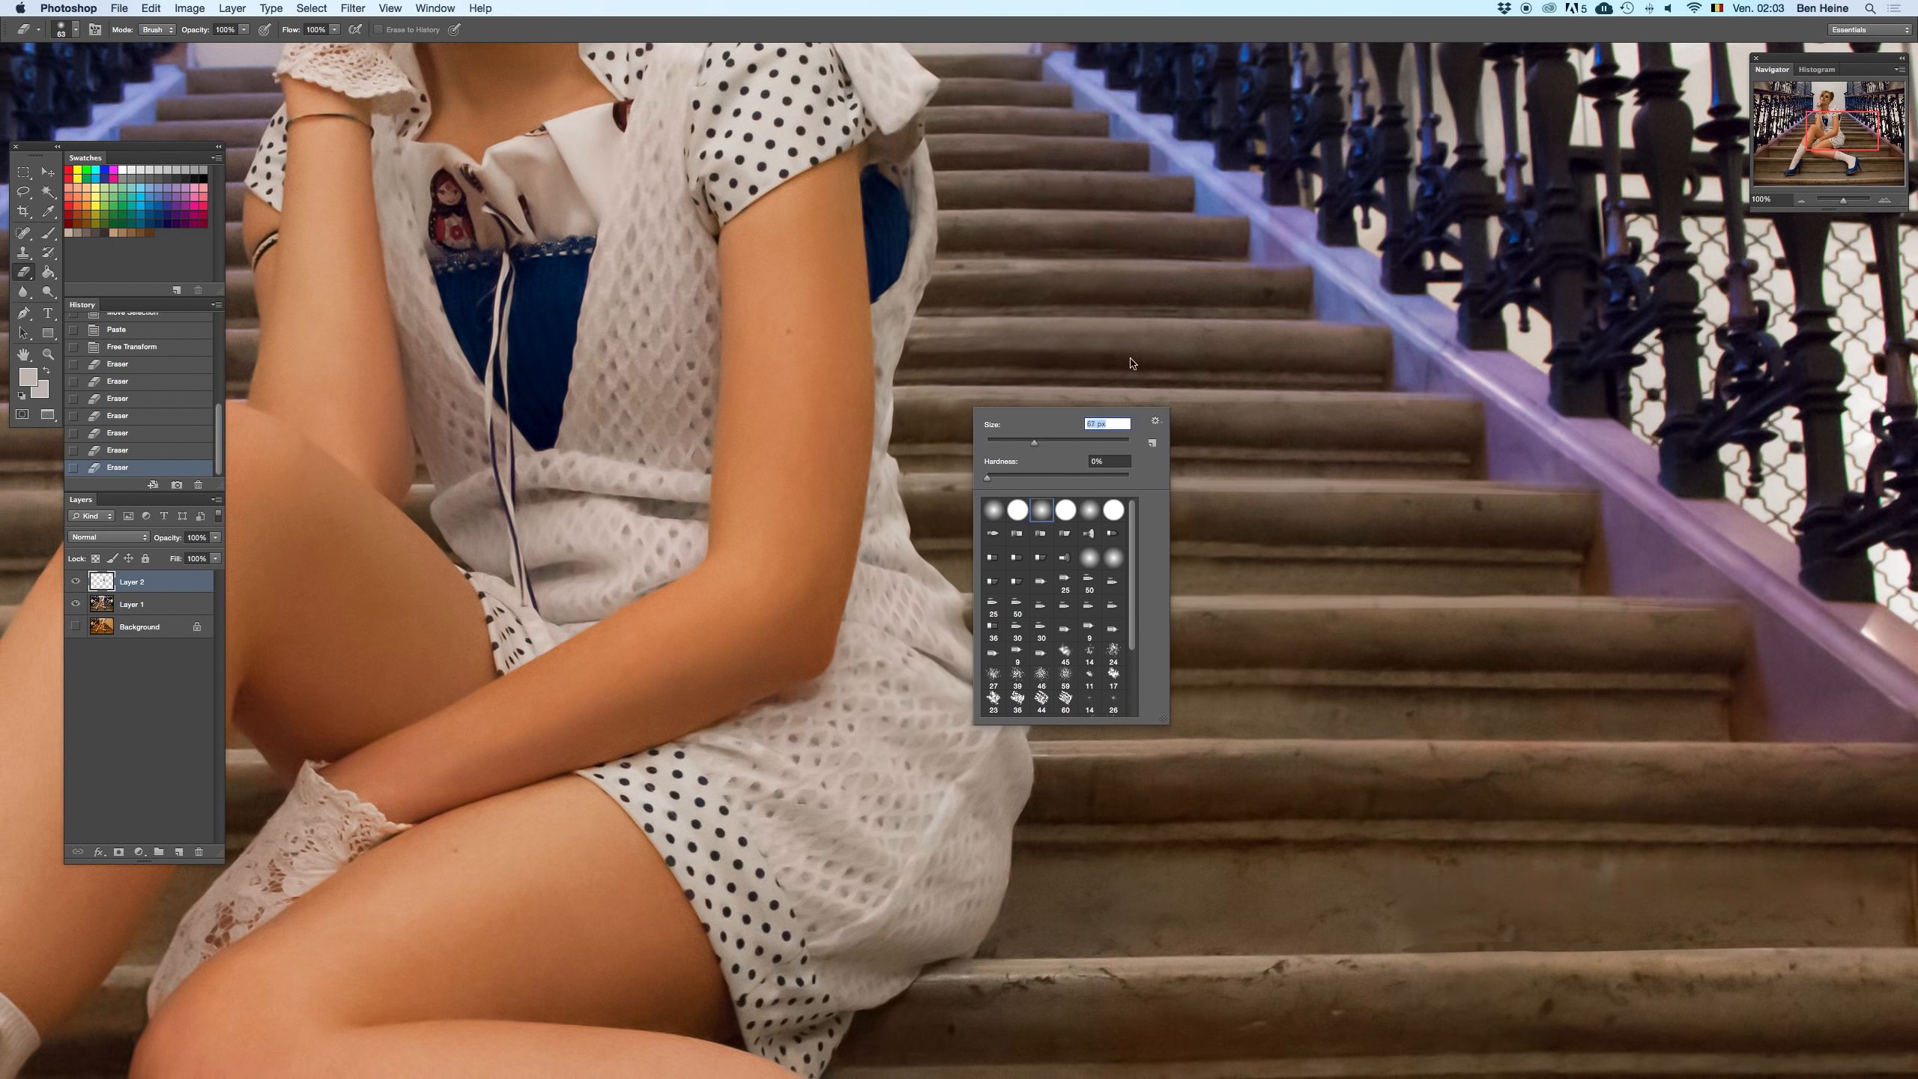
{"action": "left_click", "coordinate": [1217, 299]}
{"action": "key", "text": "Delete"}
{"action": "key", "text": "super+z"}
{"action": "key", "text": "super+z"}
{"action": "key", "text": "super+z"}
{"action": "right_click", "coordinate": [904, 246]}
{"action": "mouse_move", "coordinate": [963, 275]}
{"action": "left_mouse_down"}
{"action": "mouse_move", "coordinate": [886, 294]}
{"action": "mouse_move", "coordinate": [879, 279]}
{"action": "left_mouse_up"}
{"action": "key", "text": "super+z"}
{"action": "key", "text": "Delete"}
{"action": "key", "text": "super+z"}
{"action": "key", "text": "super+z"}
{"action": "key", "text": "super+z"}
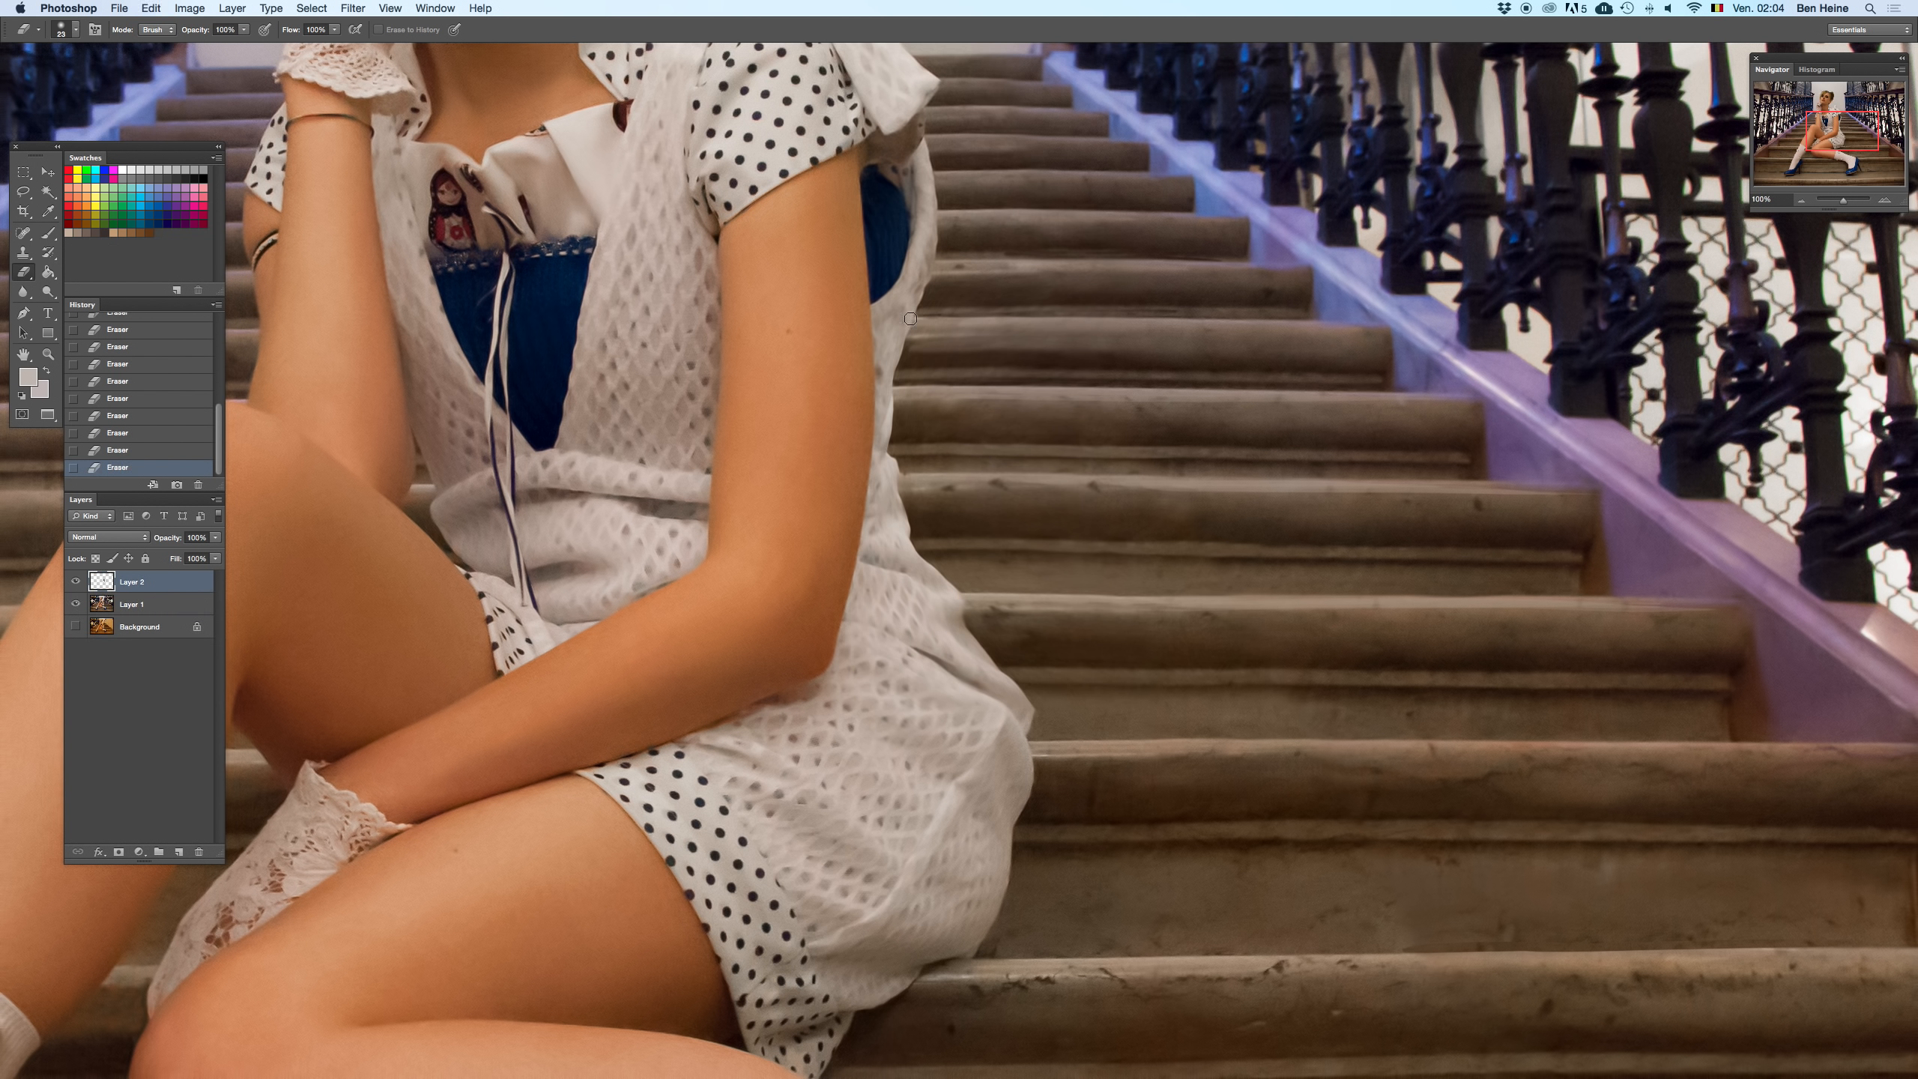
{"action": "key", "text": "super+z"}
{"action": "key", "text": "Delete"}
{"action": "key", "text": "super+z"}
{"action": "key", "text": "Delete"}
{"action": "key", "text": "super+z"}
- Erase the remaining overlap of the warped layer beside the forearm, waist and hip
{"action": "right_click", "coordinate": [905, 514]}
{"action": "left_click", "coordinate": [907, 502]}
{"action": "left_click", "coordinate": [816, 440]}
{"action": "key", "text": "BackSpace"}
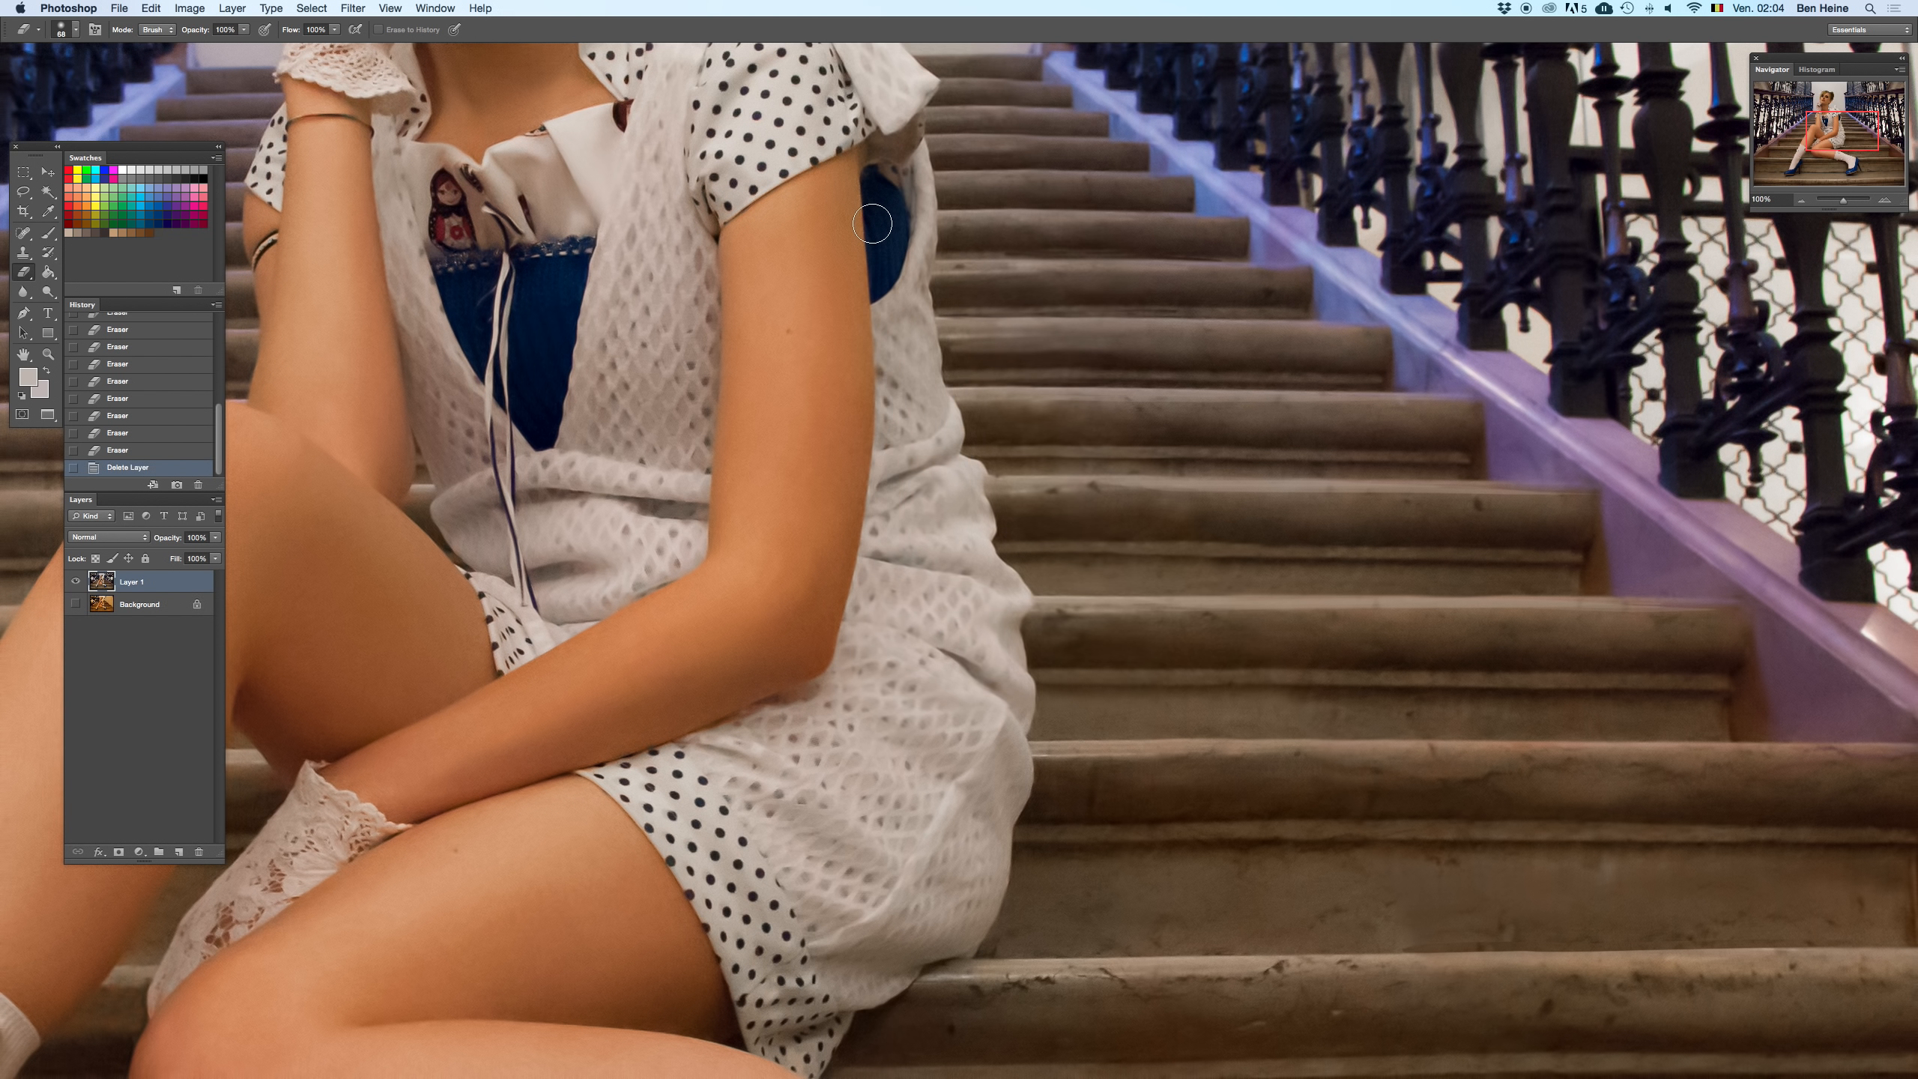
{"action": "key", "text": "super+z"}
{"action": "left_click_drag", "start_coordinate": [1027, 696], "coordinate": [1043, 533]}
- Examine the dress outline from shoulder to hip with and without the warped layer
{"action": "key", "text": "super+z"}
{"action": "key", "text": "super+z"}
{"action": "key", "text": "super+z"}
{"action": "key", "text": "super+z"}
{"action": "left_click_drag", "start_coordinate": [1200, 447], "coordinate": [1035, 571]}
{"action": "key", "text": "super+z"}
{"action": "key", "text": "super+z"}
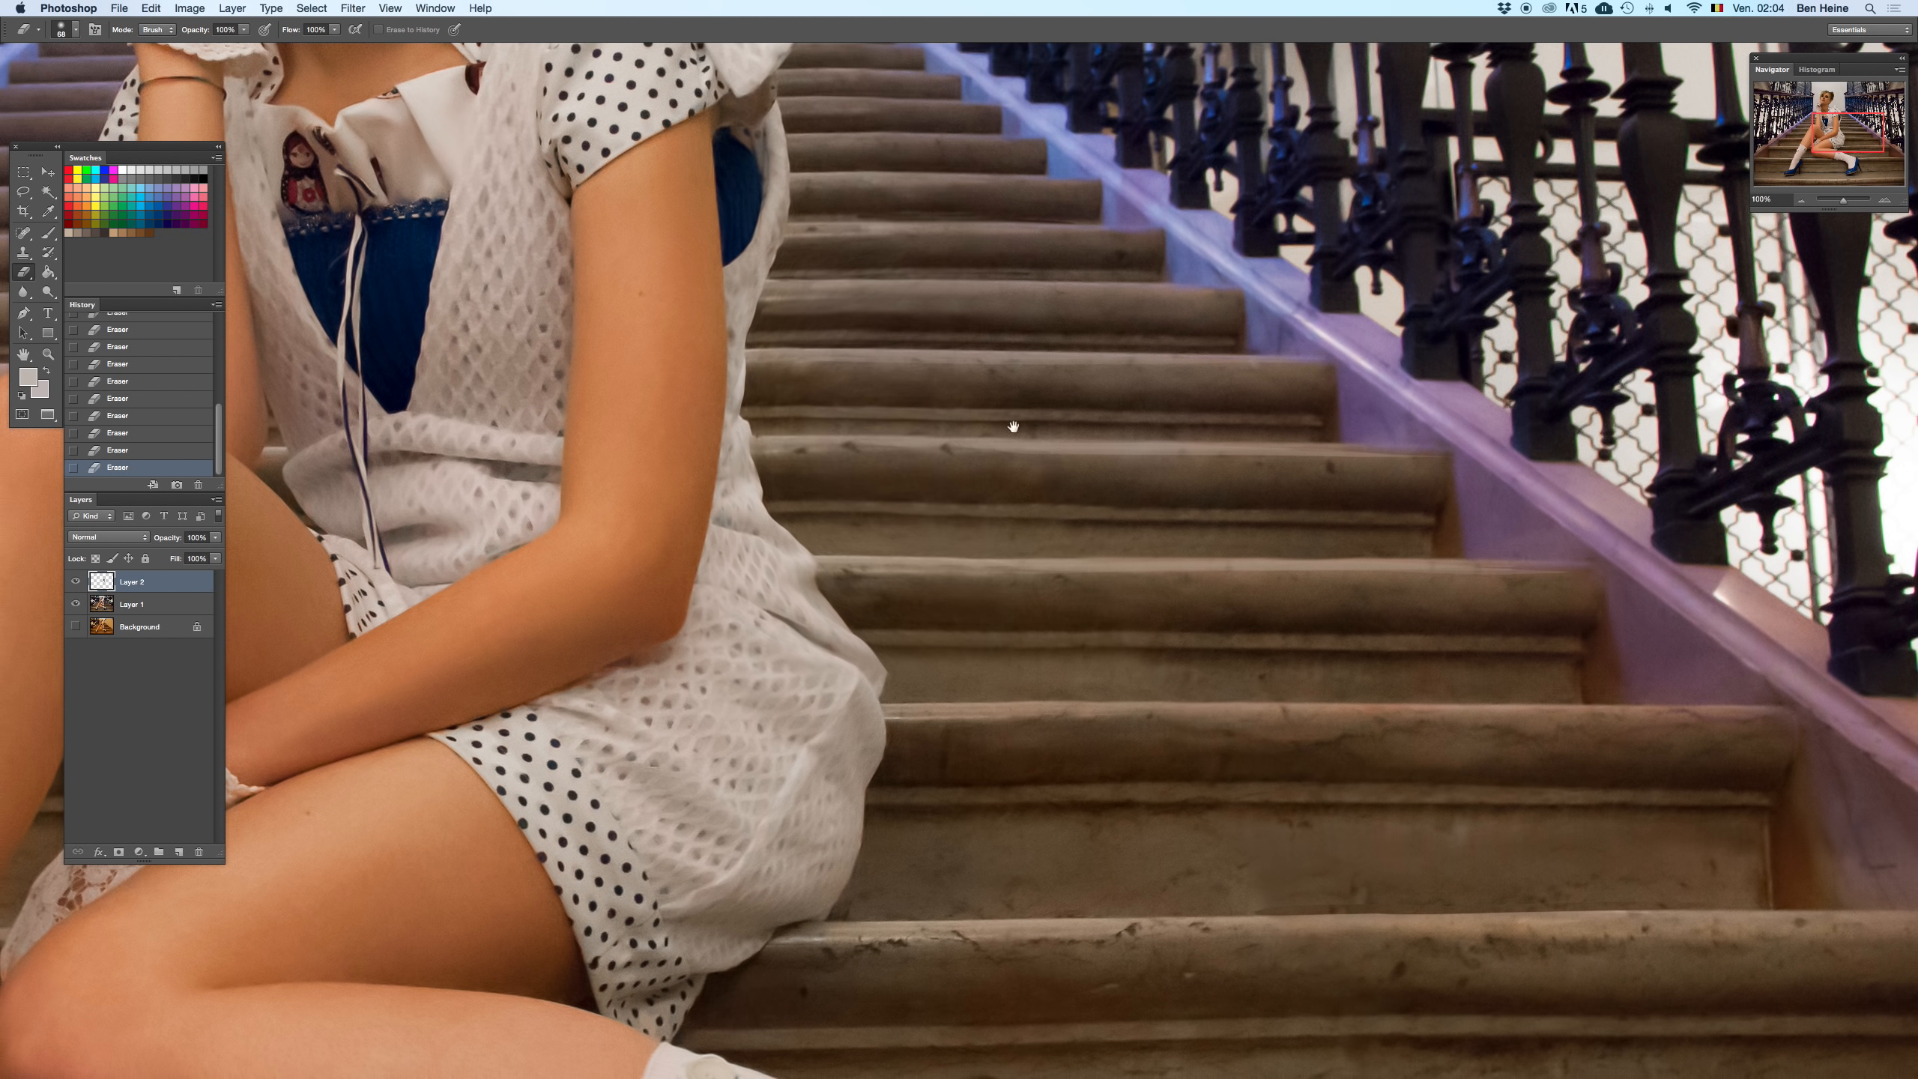
{"action": "left_click_drag", "start_coordinate": [1051, 478], "coordinate": [1032, 624]}
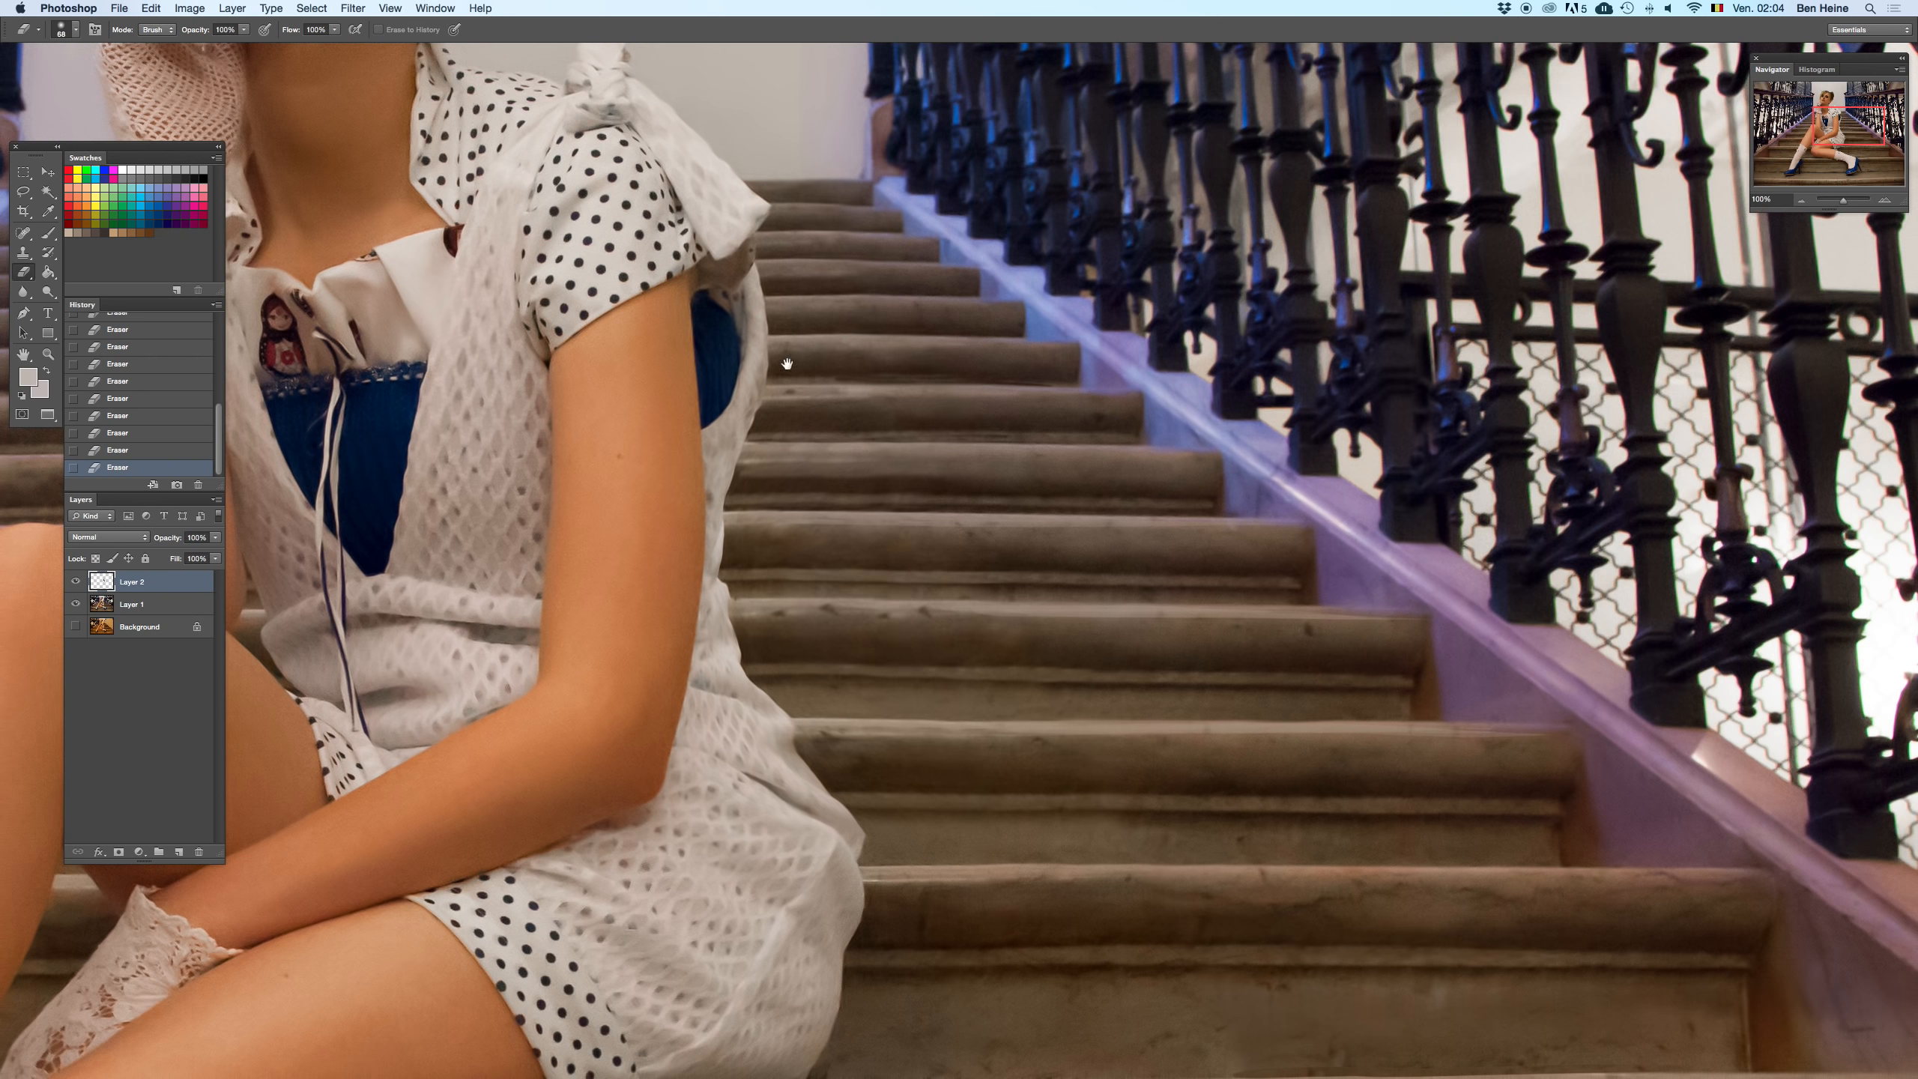
{"action": "left_click", "coordinate": [32, 173]}
{"action": "key", "text": "BackSpace"}
{"action": "key", "text": "super+z"}
{"action": "key", "text": "super+z"}
{"action": "key", "text": "super+z"}
{"action": "scroll", "coordinate": [847, 500], "scroll_direction": "down", "scroll_amount": 10}
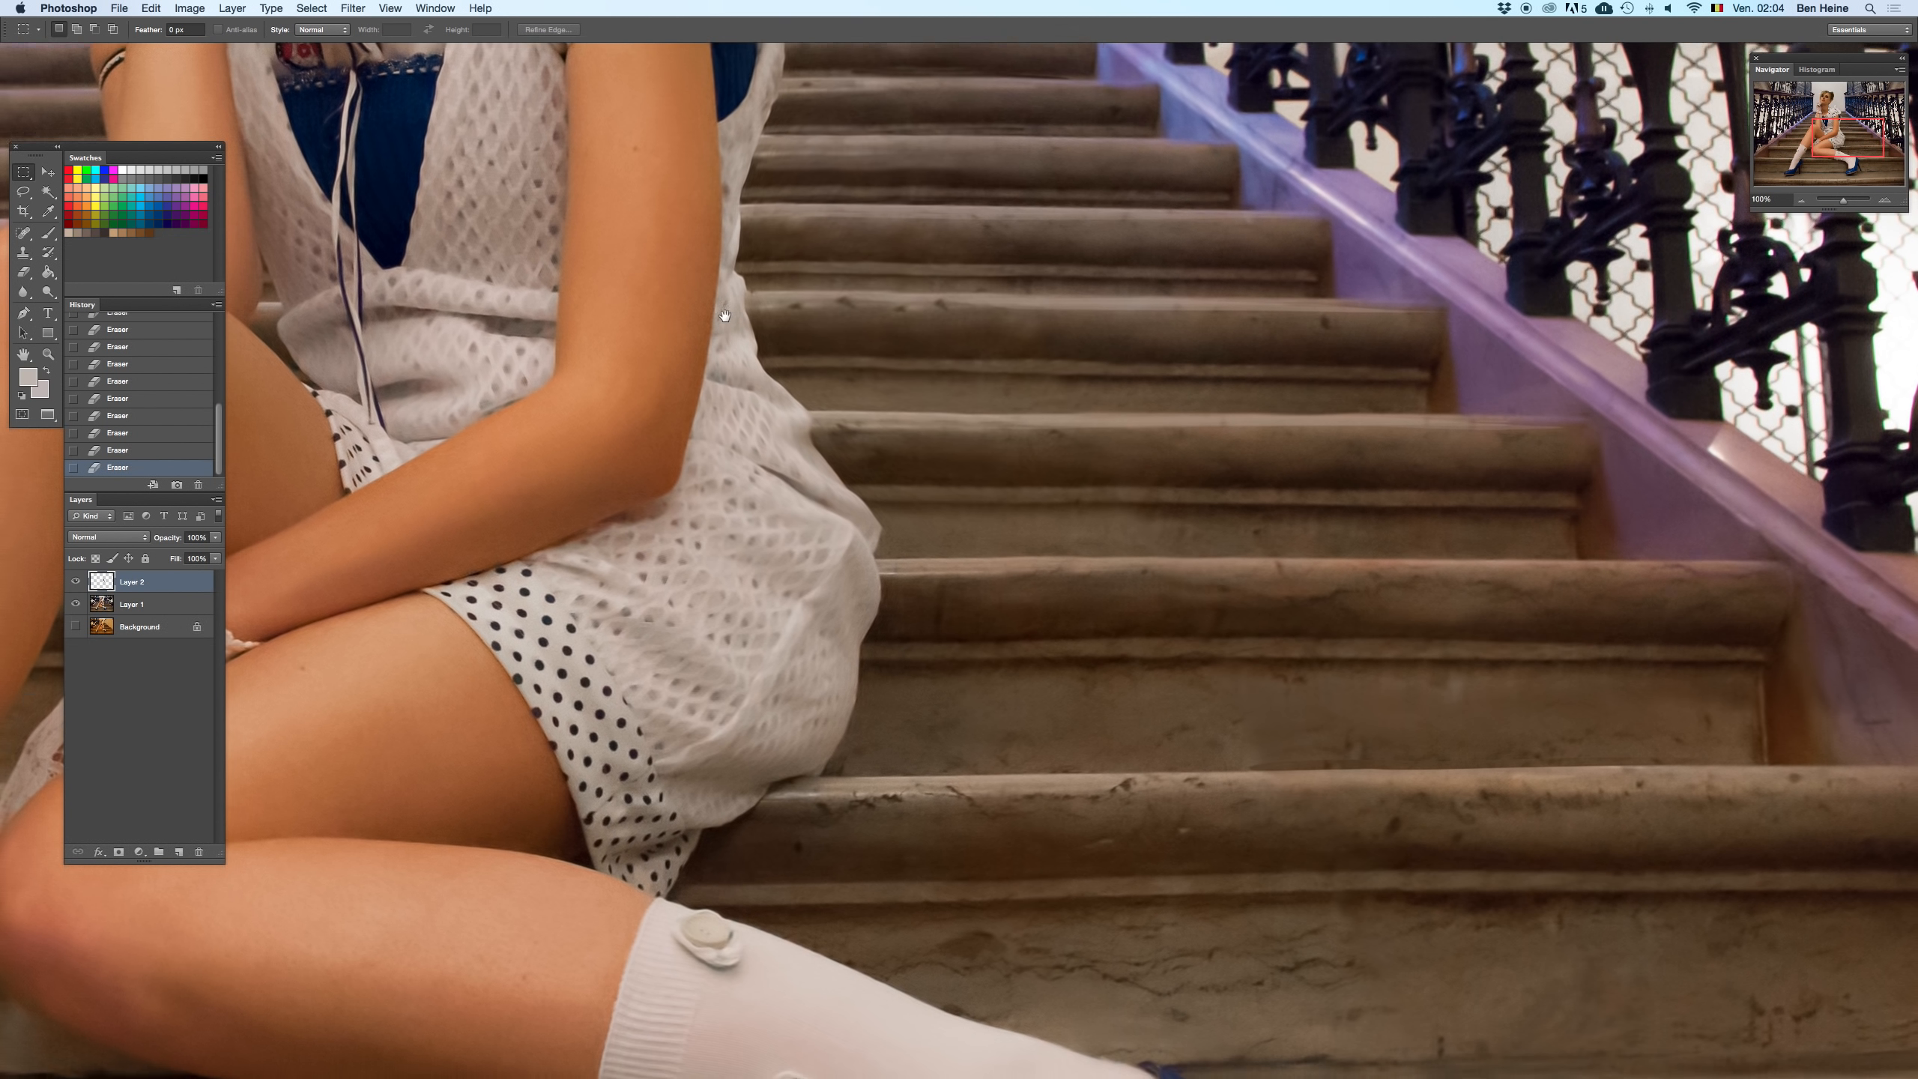
- Retouch the outer edge of the dress at the hip with the Clone Stamp tool
{"action": "key", "text": "s"}
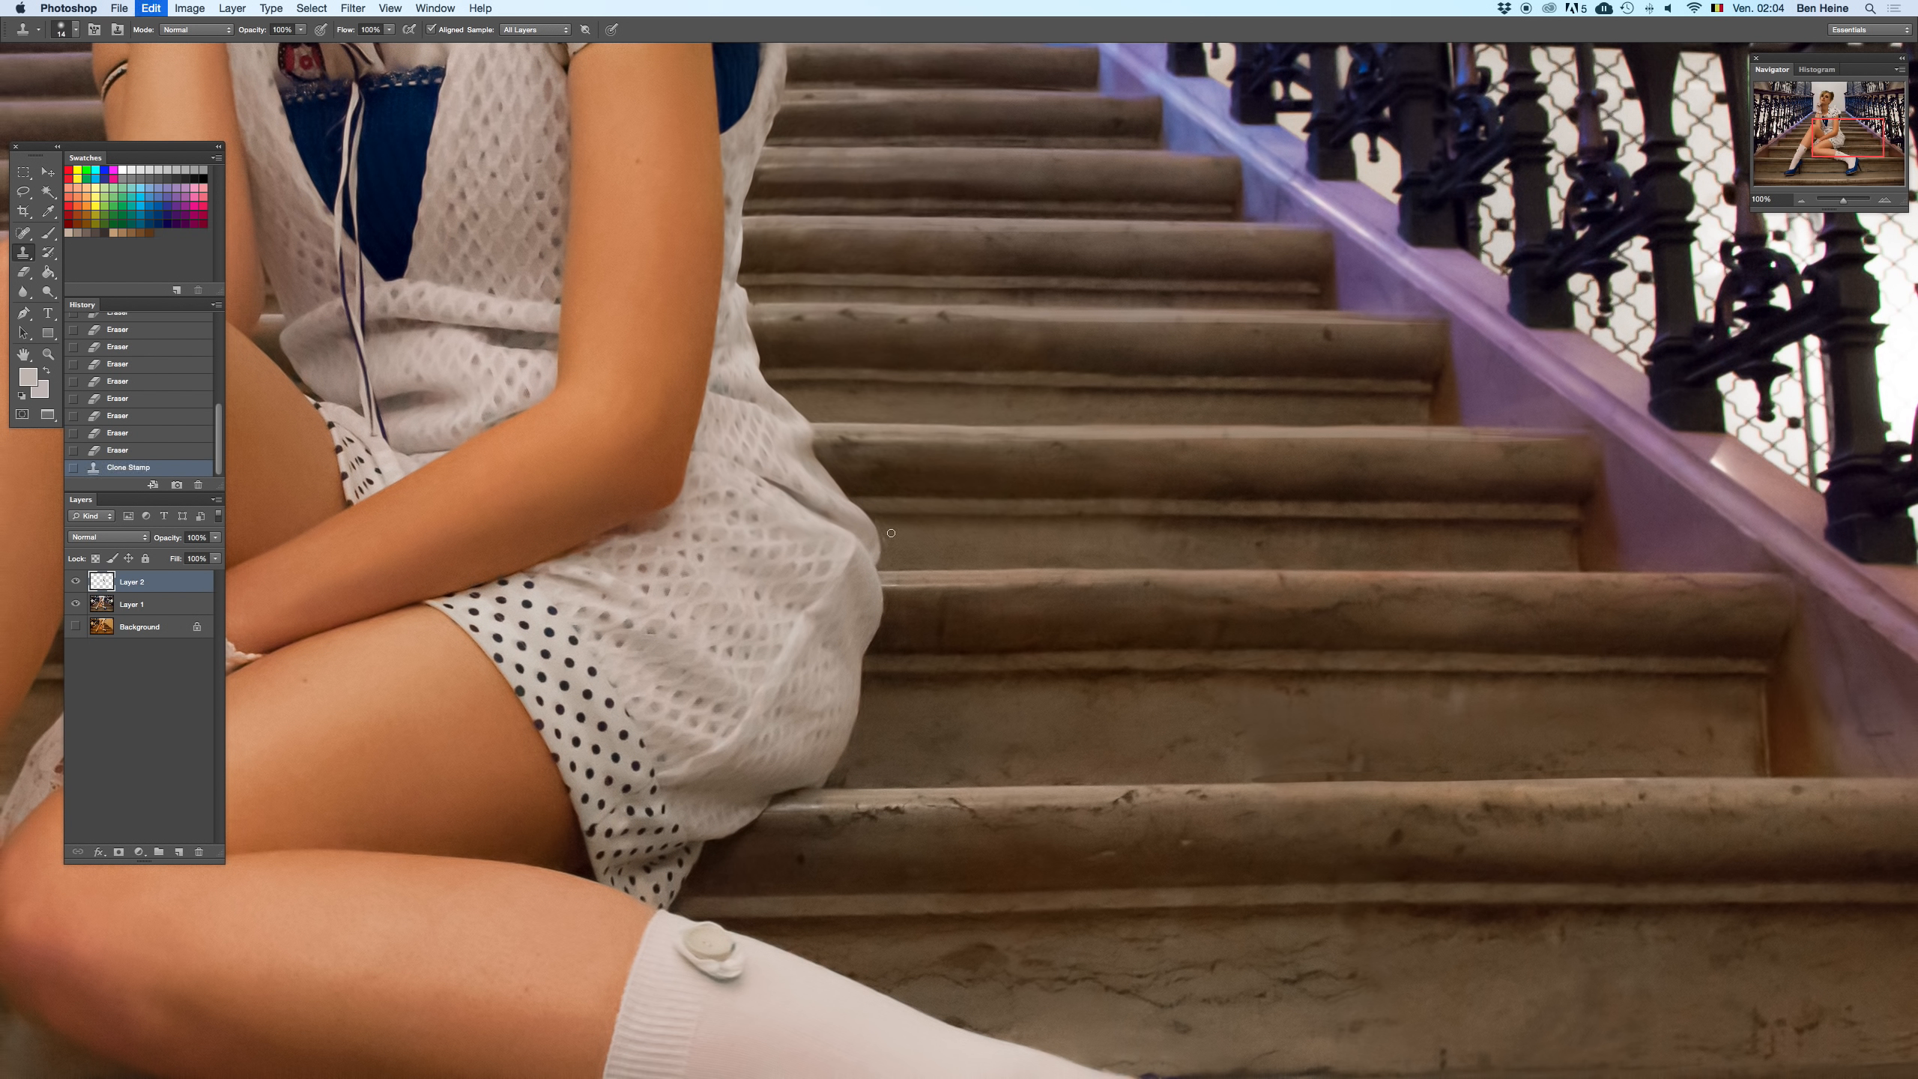
{"action": "left_click_drag", "start_coordinate": [883, 533], "coordinate": [883, 562]}
{"action": "key", "text": "super+z"}
{"action": "scroll", "coordinate": [877, 484], "scroll_direction": "up", "scroll_amount": 3}
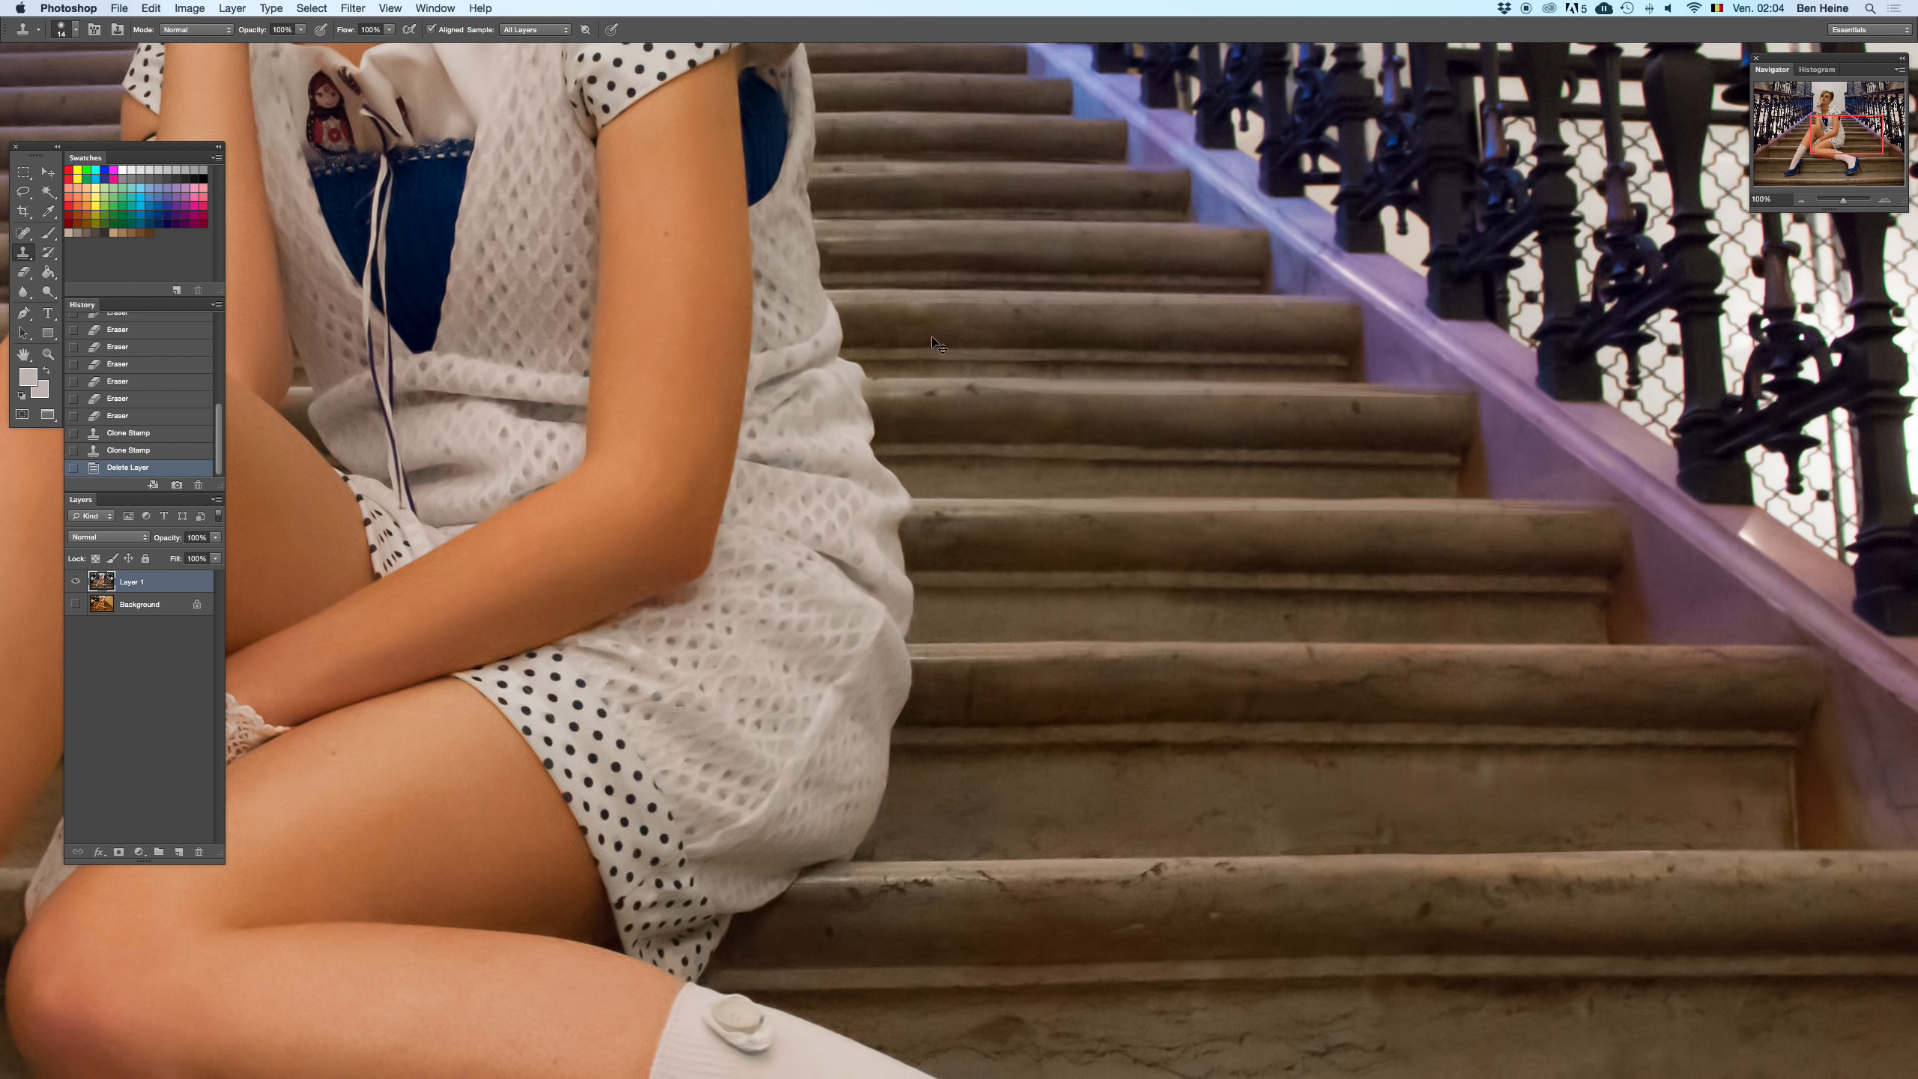
- Erase a little more of the warped layer beside the hip and merge it with the portrait layer beneath
{"action": "key", "text": "e"}
{"action": "left_click_drag", "start_coordinate": [976, 557], "coordinate": [963, 551]}
{"action": "right_click", "coordinate": [159, 605]}
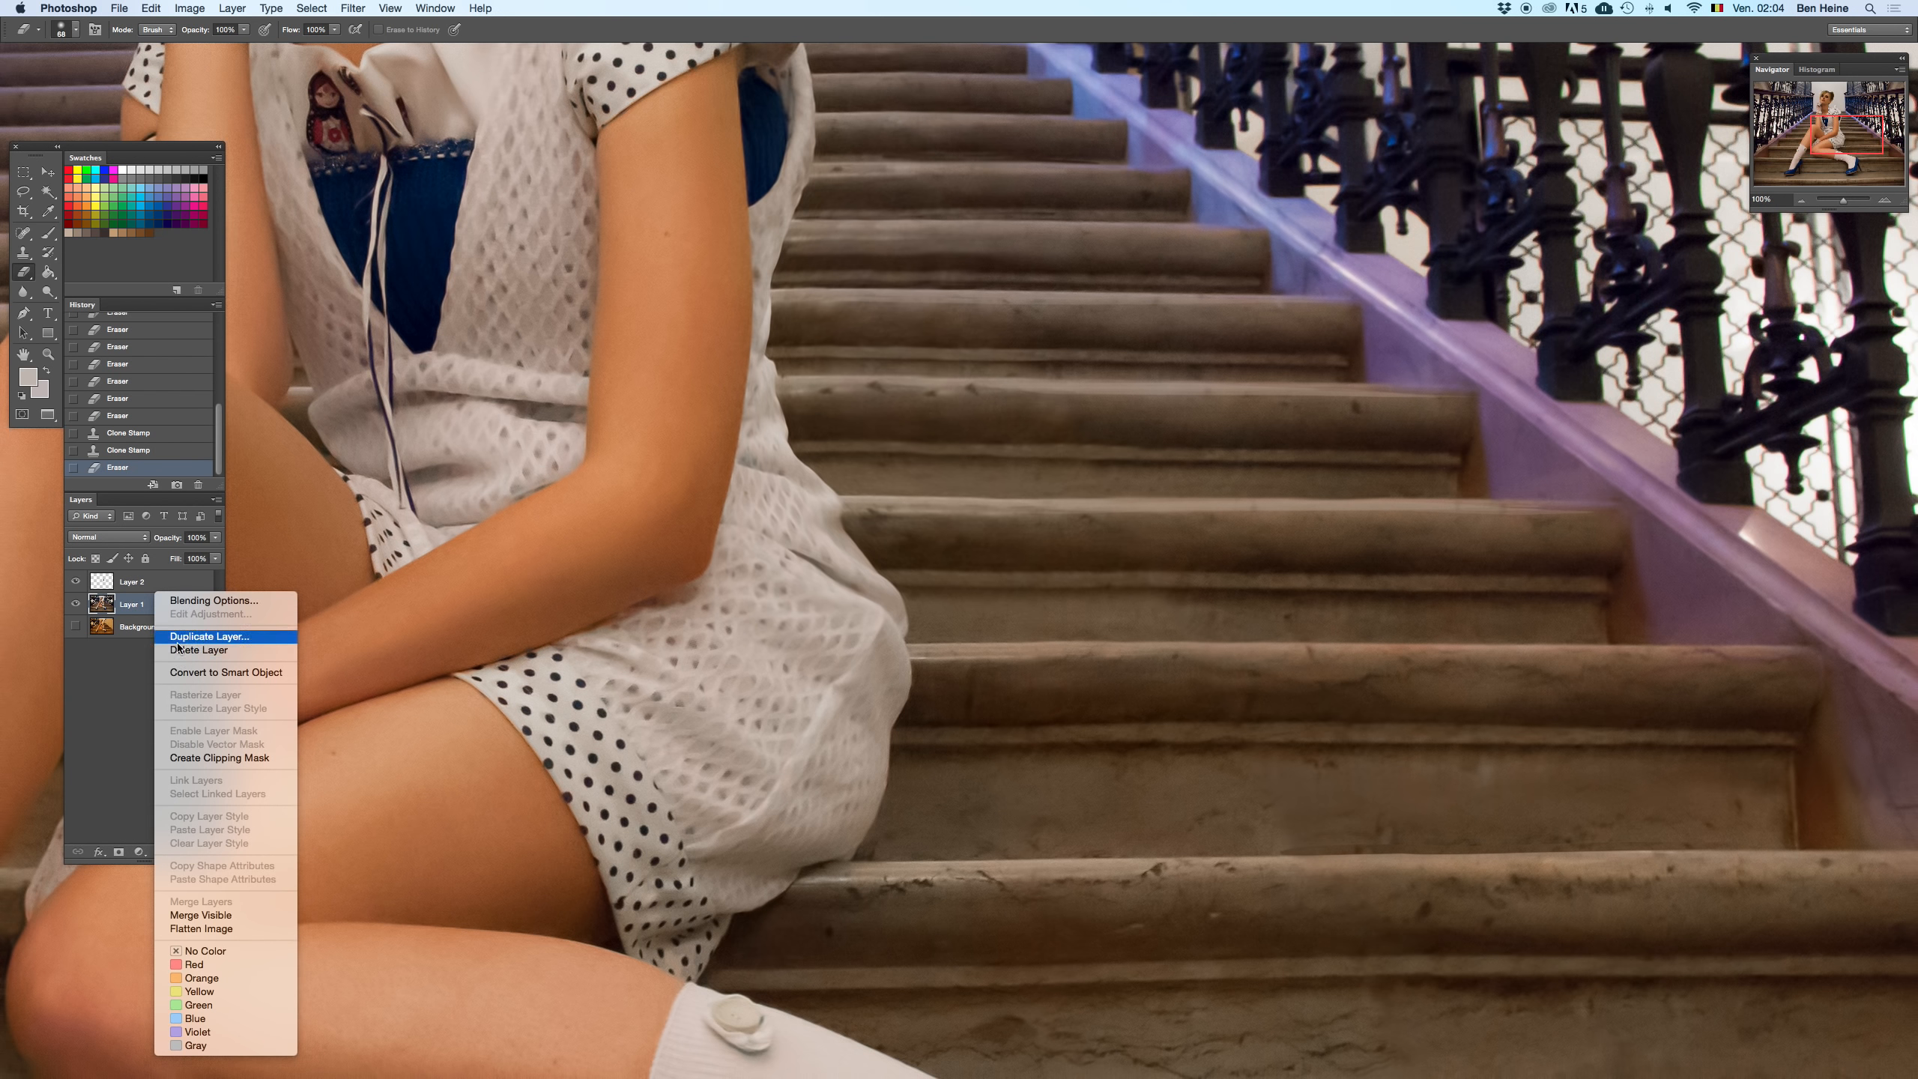
{"action": "key", "text": "Escape"}
{"action": "left_click", "coordinate": [151, 582], "text": "shift"}
{"action": "right_click", "coordinate": [161, 583]}
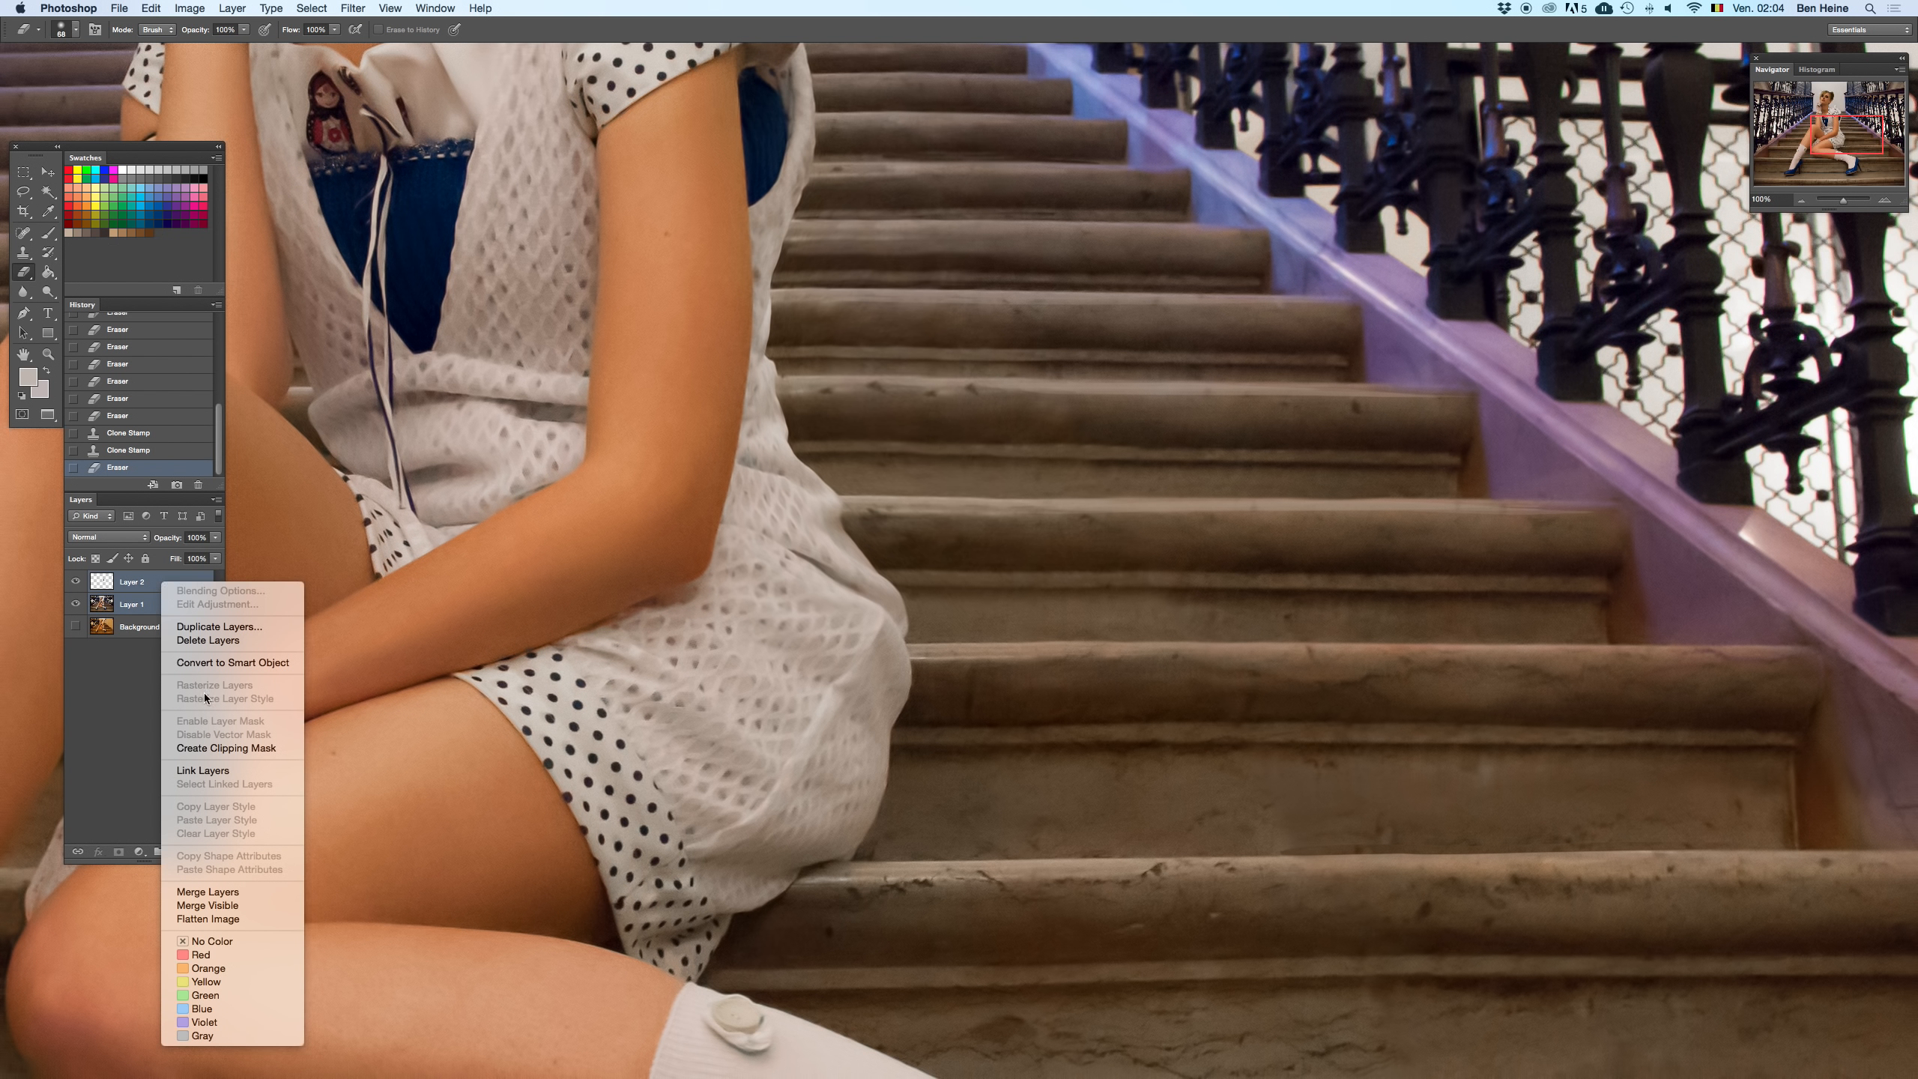
{"action": "left_click", "coordinate": [219, 892]}
- Copy a rectangular area covering the shoulder bow's end, the upper dress side and adjoining steps onto a new layer
{"action": "key", "text": "m"}
{"action": "left_click_drag", "start_coordinate": [869, 289], "coordinate": [857, 556]}
{"action": "left_click_drag", "start_coordinate": [898, 400], "coordinate": [1071, 389]}
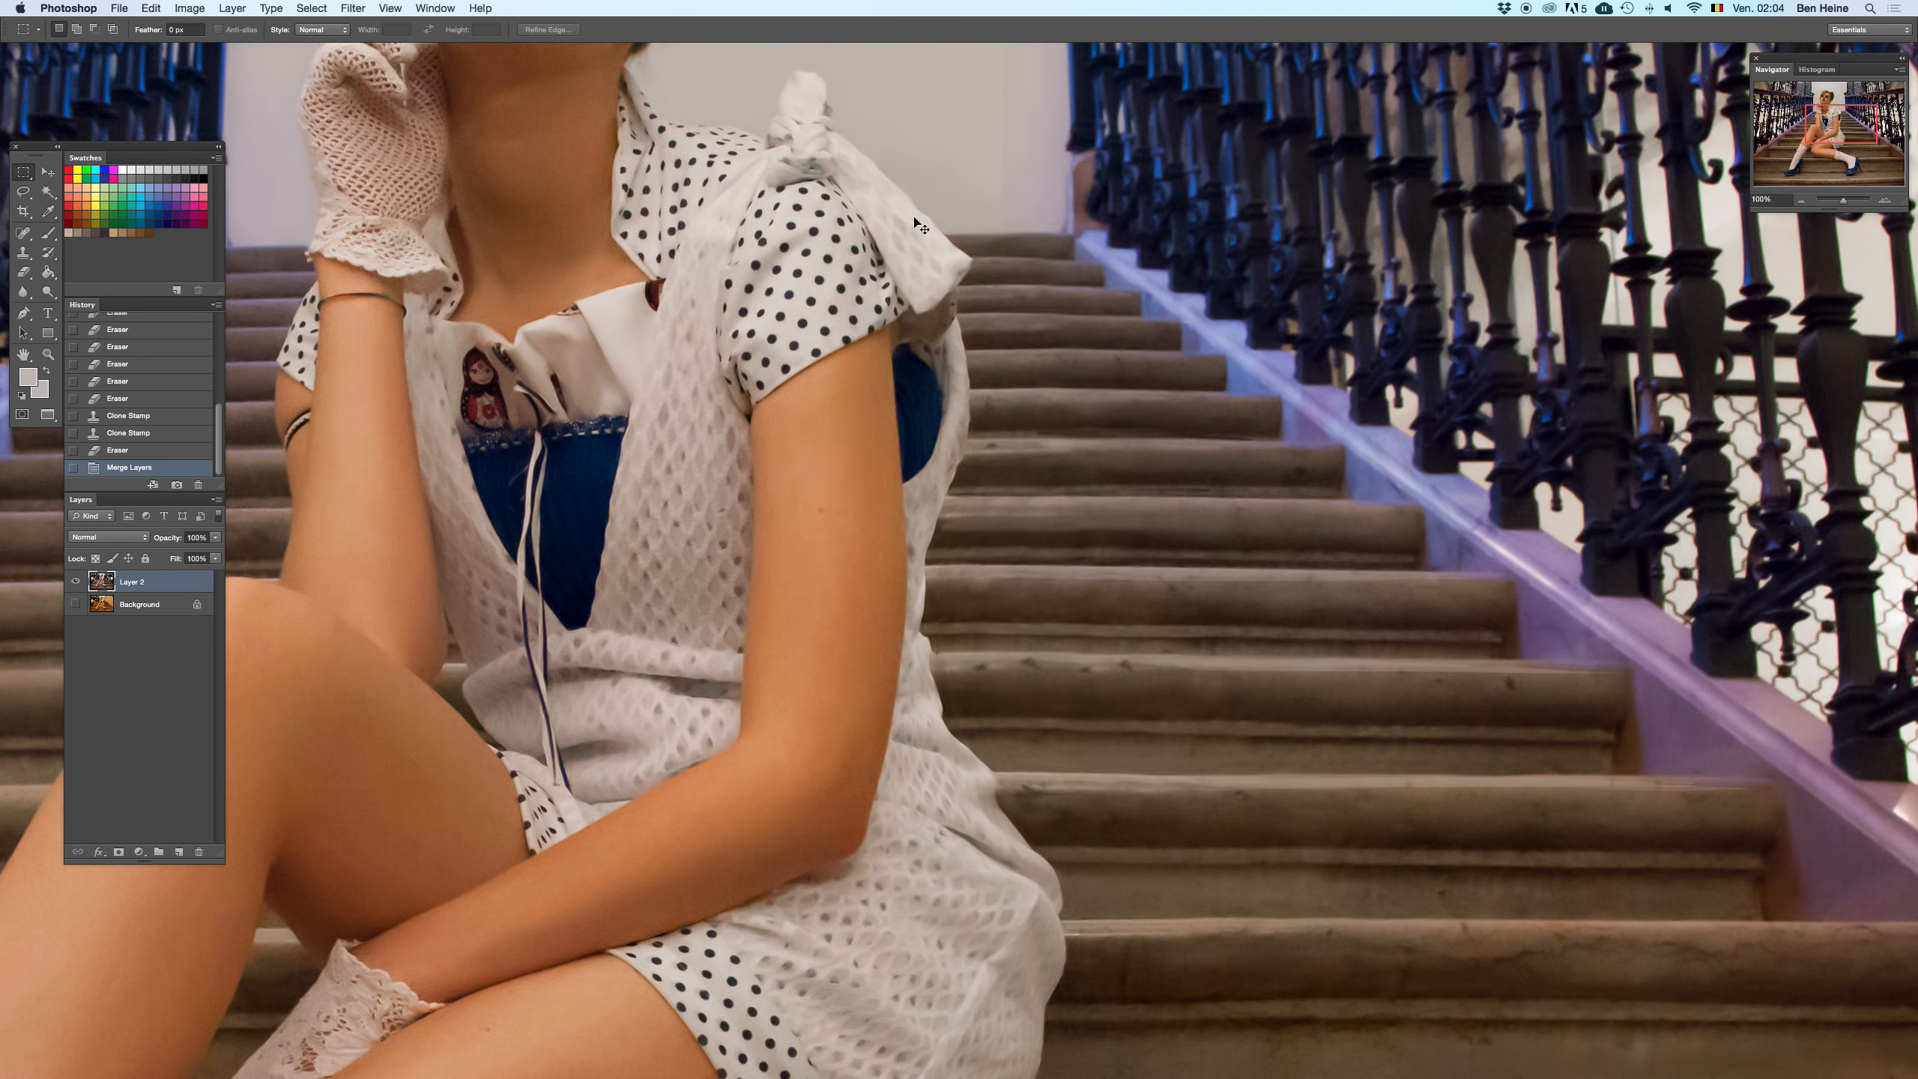
{"action": "left_click_drag", "start_coordinate": [878, 172], "coordinate": [1091, 649]}
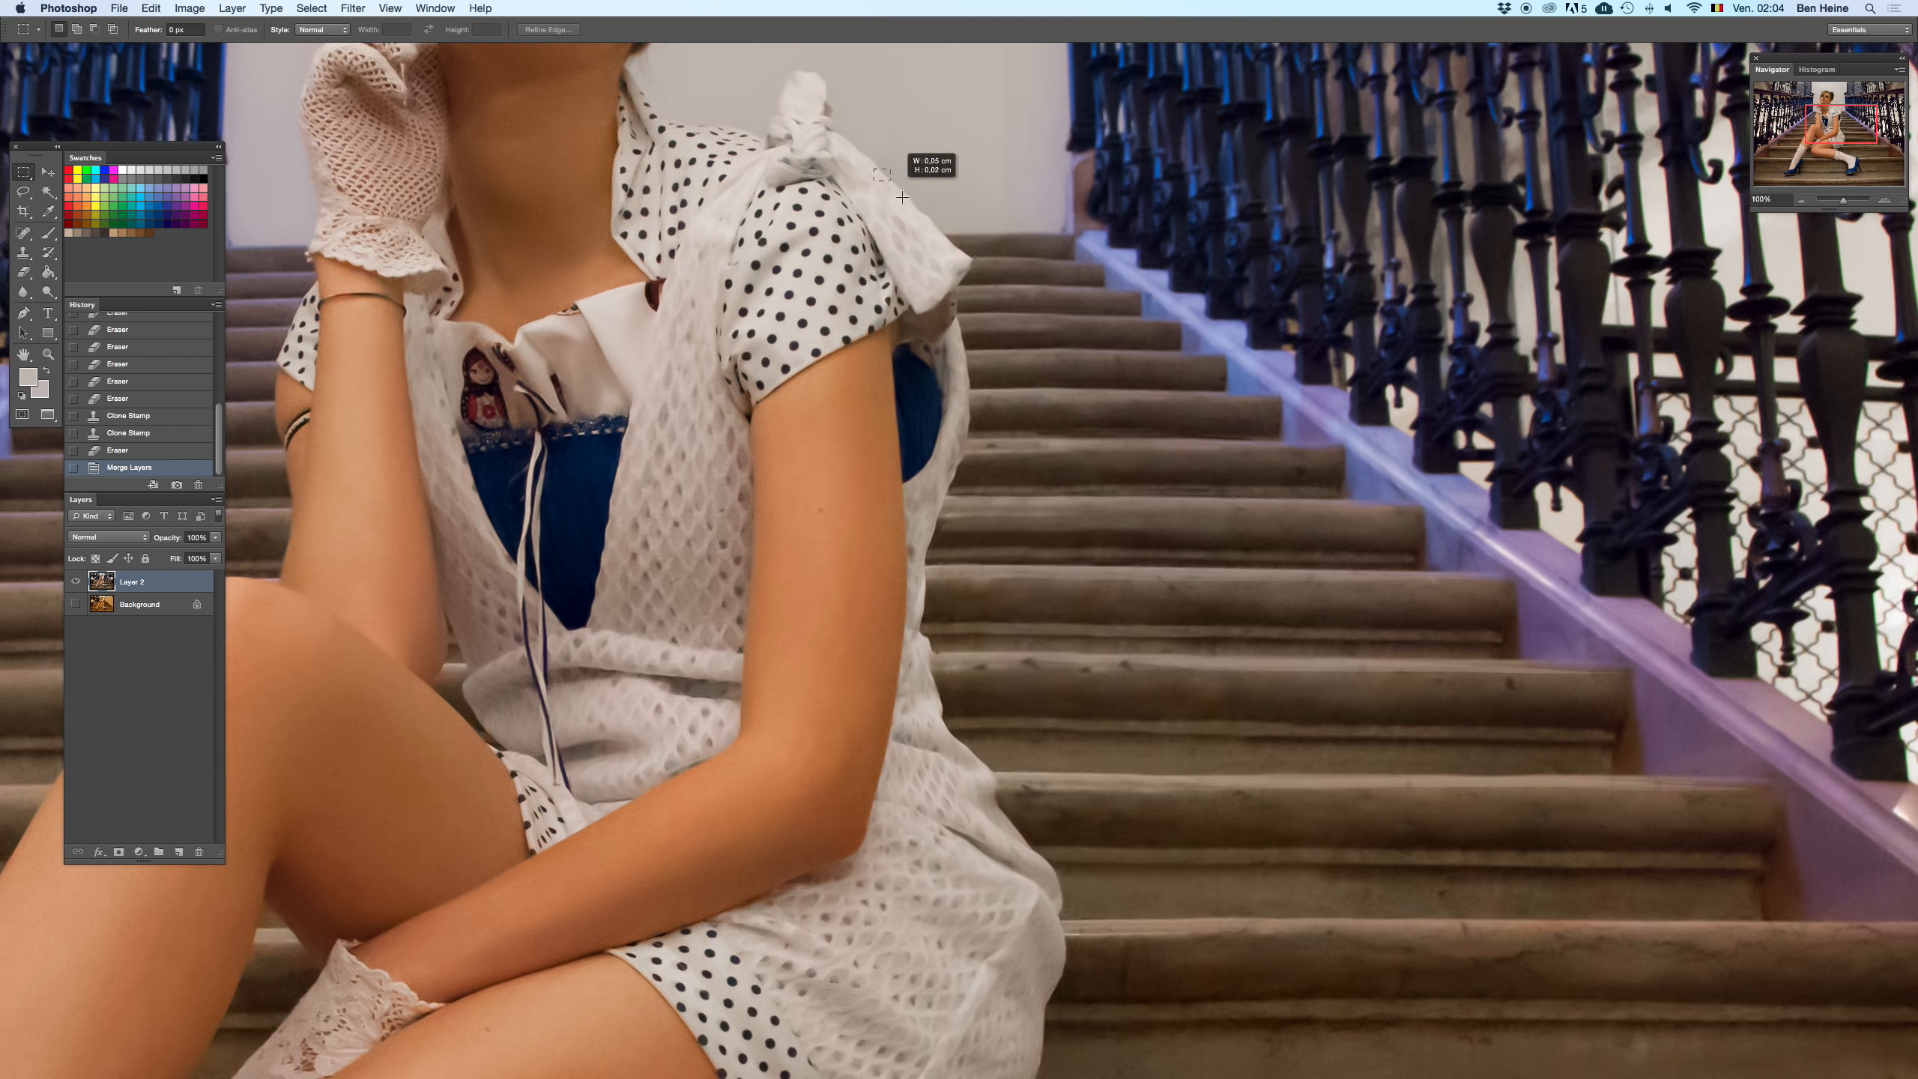
{"action": "left_click_drag", "start_coordinate": [967, 242], "coordinate": [943, 204]}
{"action": "key", "text": "super+v"}
{"action": "left_click", "coordinate": [47, 171]}
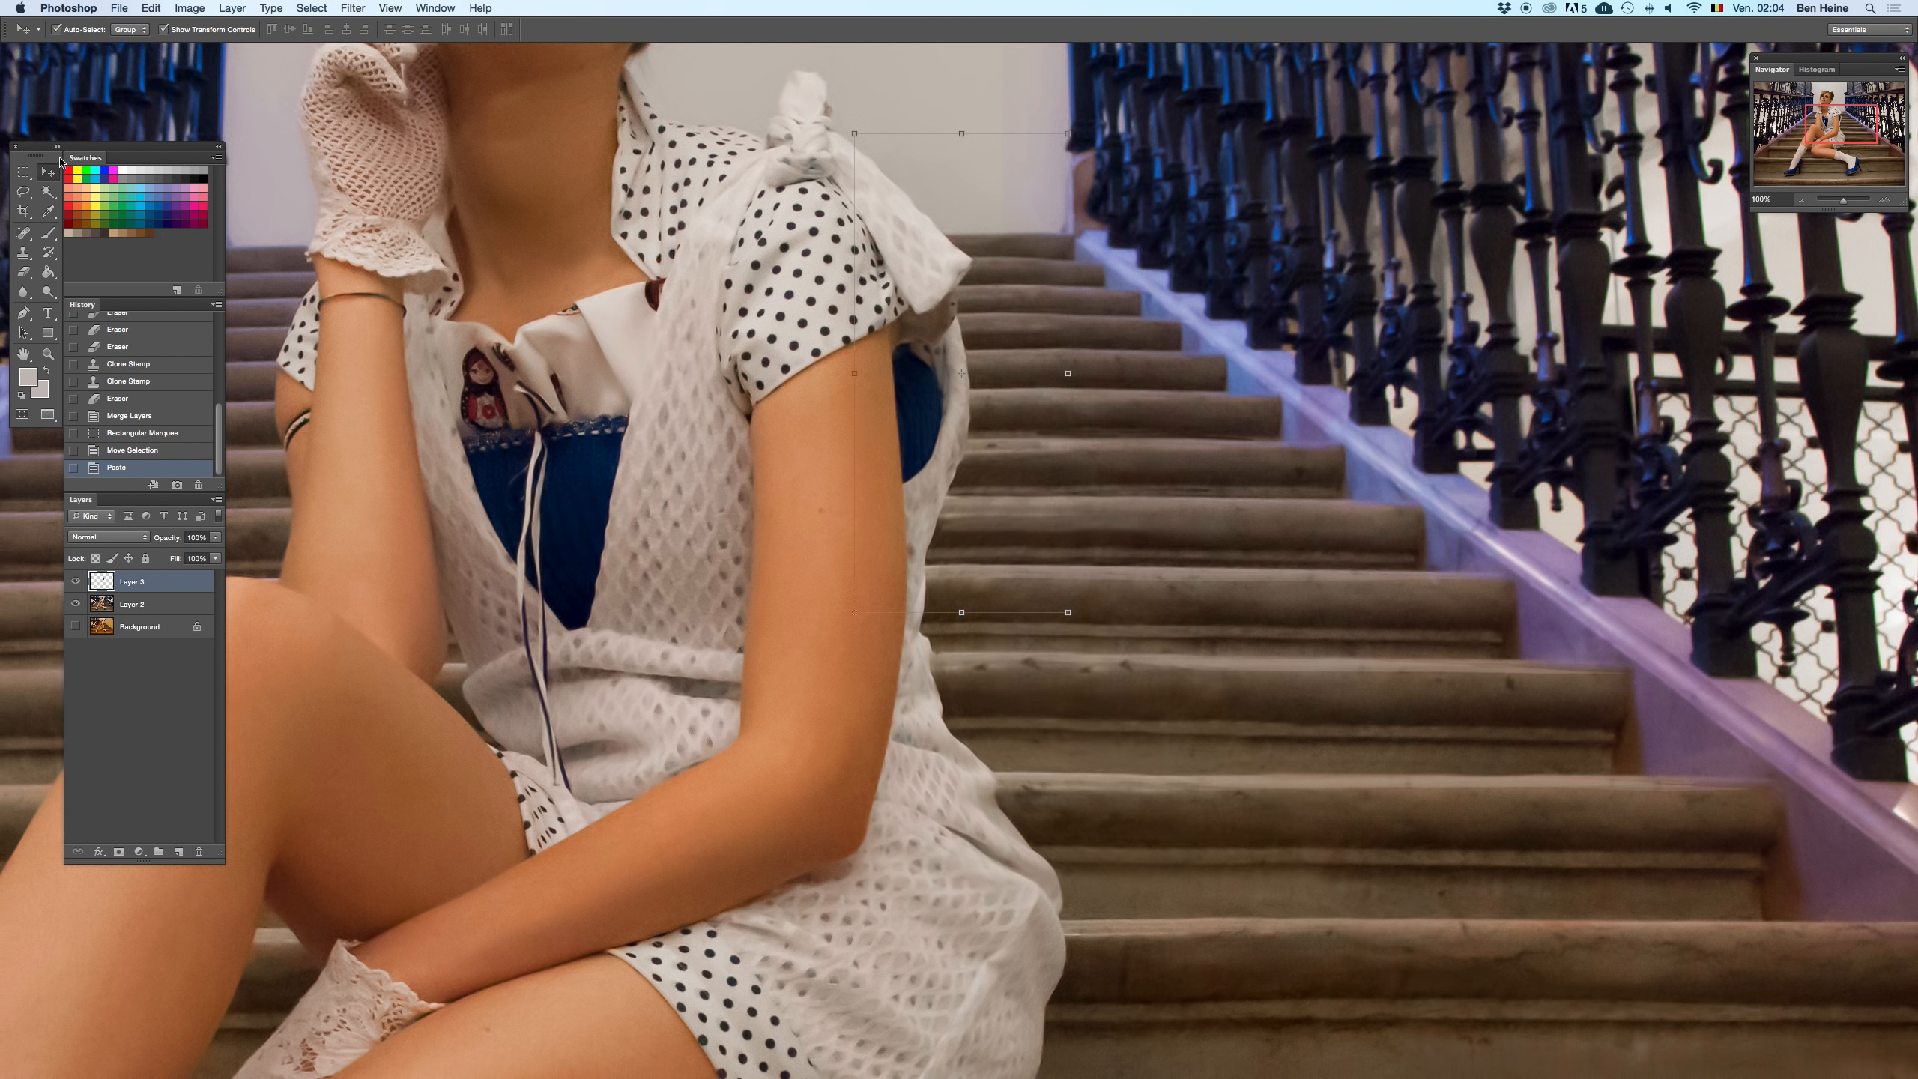
- Warp the copied layer inward at the upper dress side to slim the outline below the shoulder bow
{"action": "scroll", "coordinate": [847, 278], "scroll_direction": "up", "scroll_amount": 2}
{"action": "left_click", "coordinate": [920, 195]}
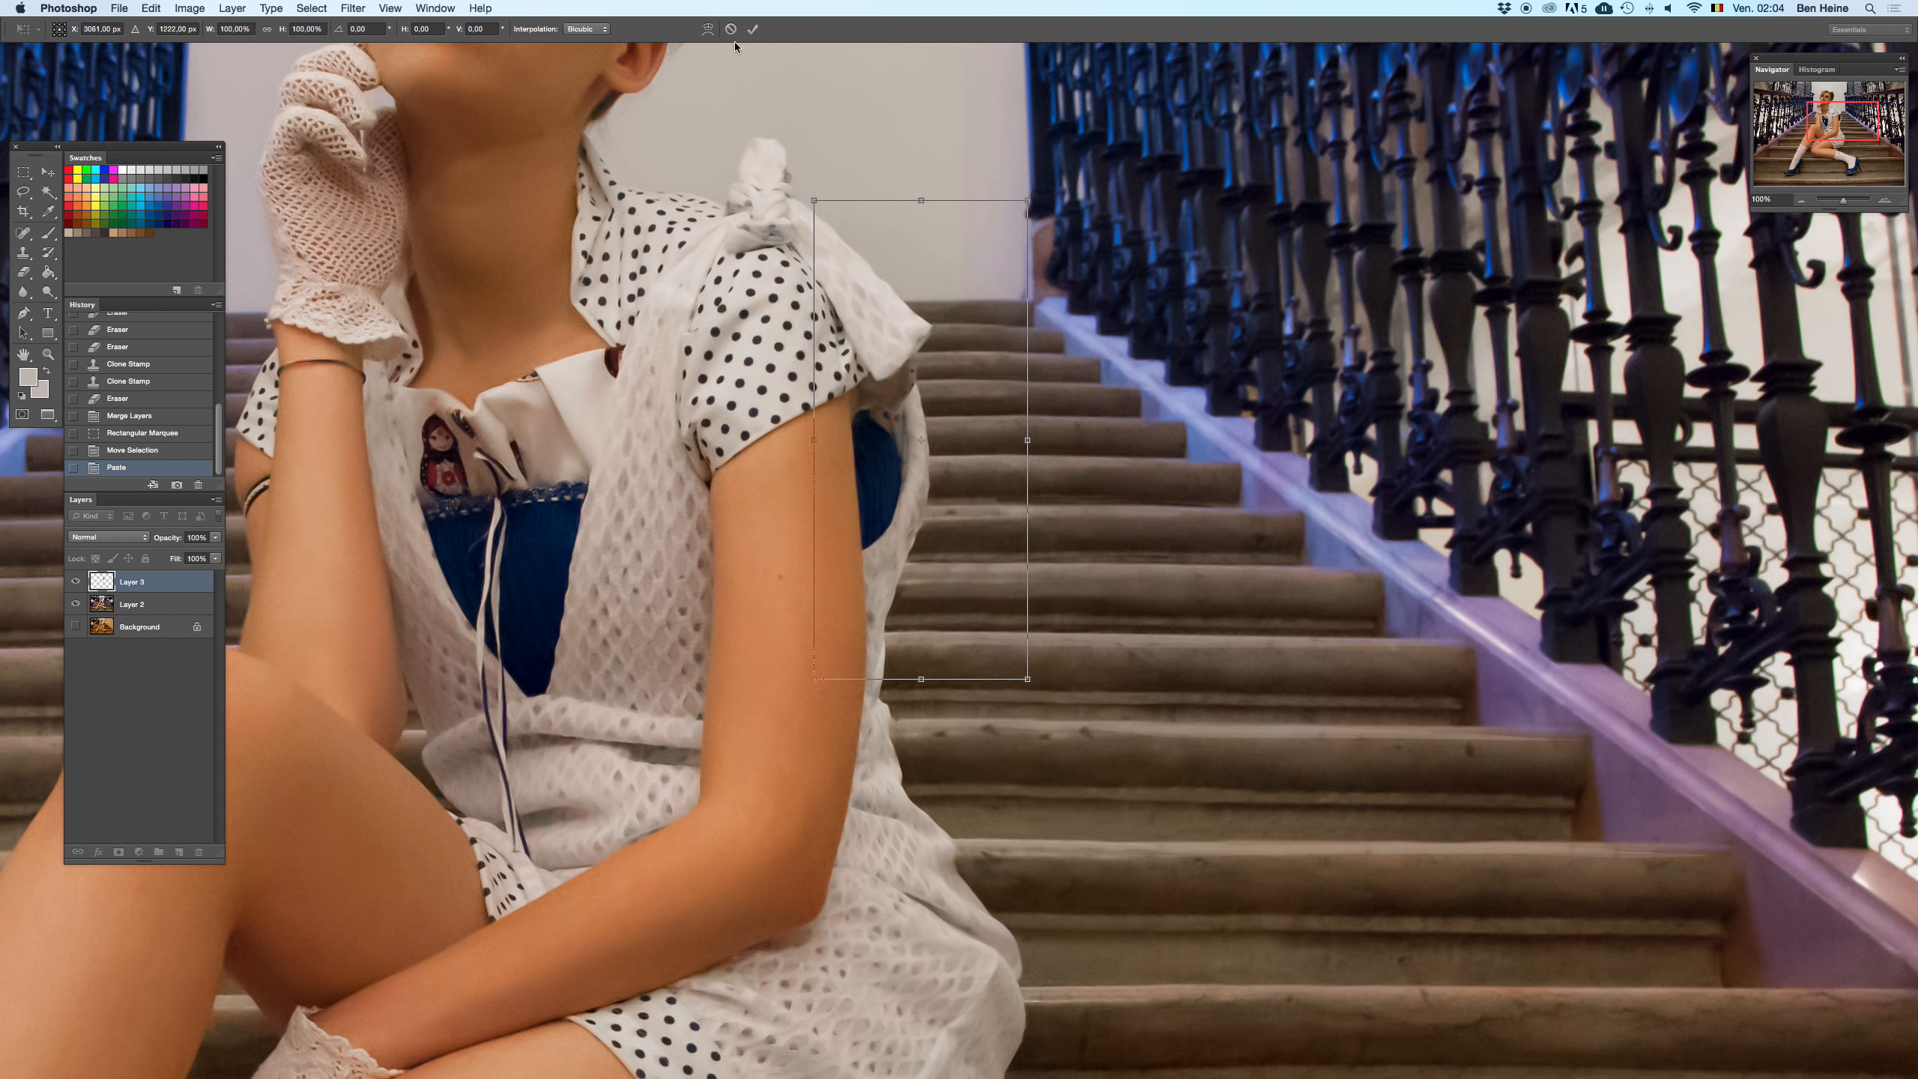
{"action": "left_click", "coordinate": [709, 28]}
{"action": "left_click_drag", "start_coordinate": [960, 451], "coordinate": [917, 469]}
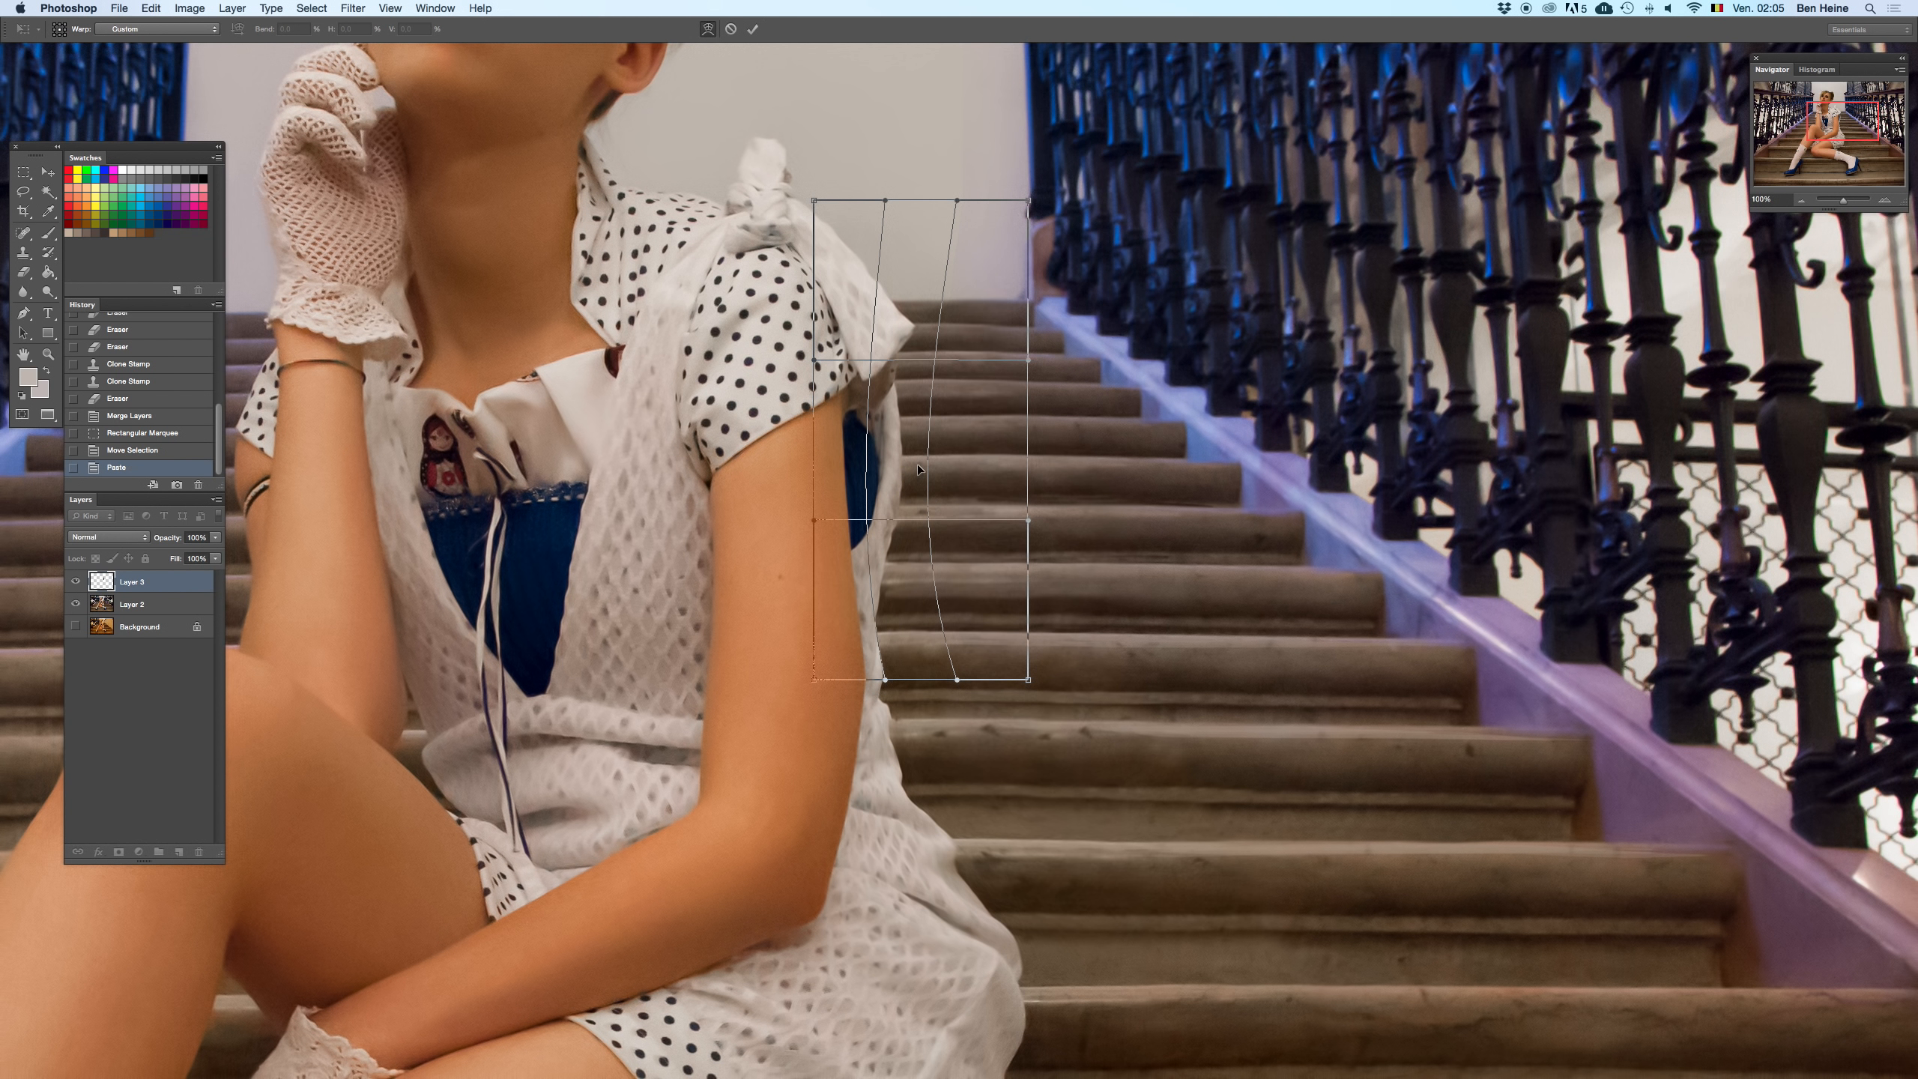
- Compare the dress side with and without the warp, up close and in the whole picture, and commit the warp
{"action": "key", "text": "super+z"}
{"action": "key", "text": "super+z"}
{"action": "key", "text": "super+z"}
{"action": "key", "text": "super+z"}
{"action": "key", "text": "super+z"}
{"action": "key", "text": "super+z"}
{"action": "key", "text": "super+z"}
{"action": "key", "text": "super+z"}
{"action": "key", "text": "super+z"}
{"action": "key", "text": "super+z"}
{"action": "left_click_drag", "start_coordinate": [1843, 202], "coordinate": [1838, 203]}
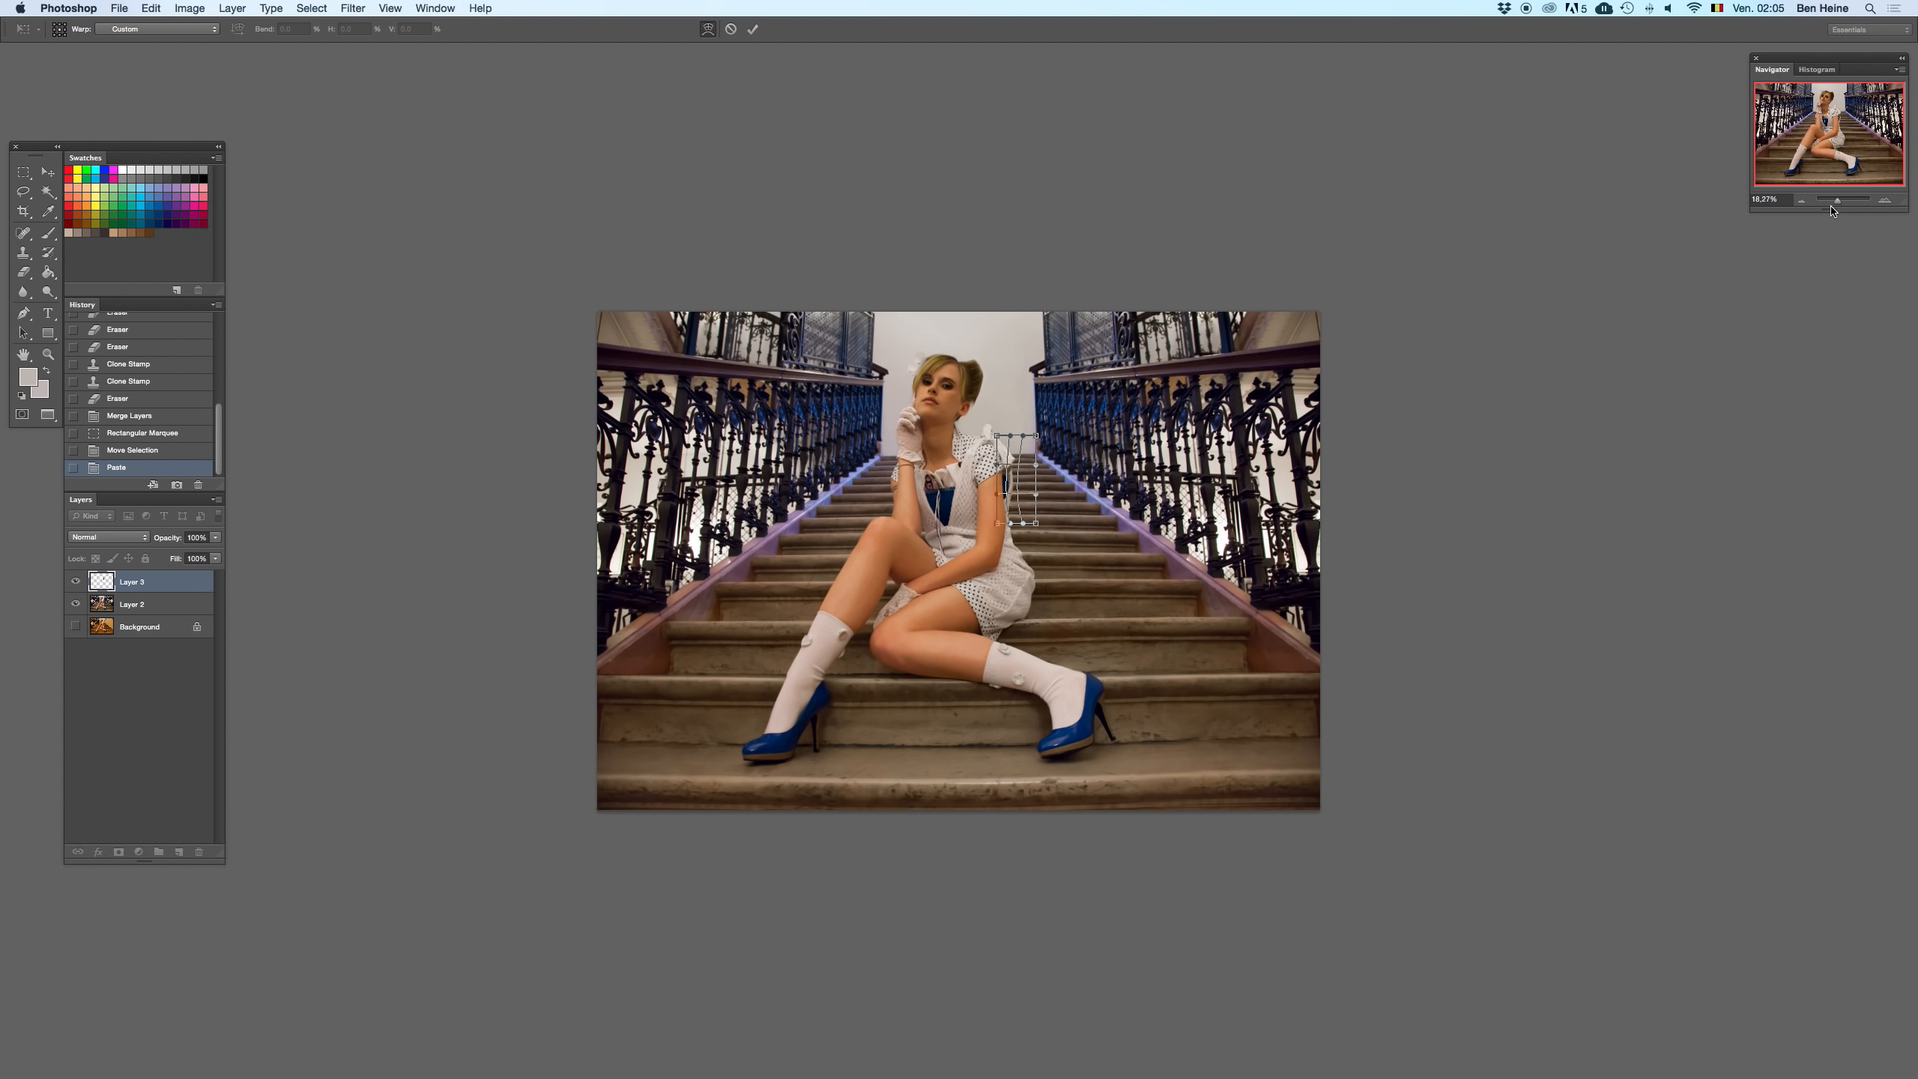
{"action": "key", "text": "Return"}
- Compare the retouched portrait with the original photo by removing both retouching layers and restoring them
{"action": "key", "text": "e"}
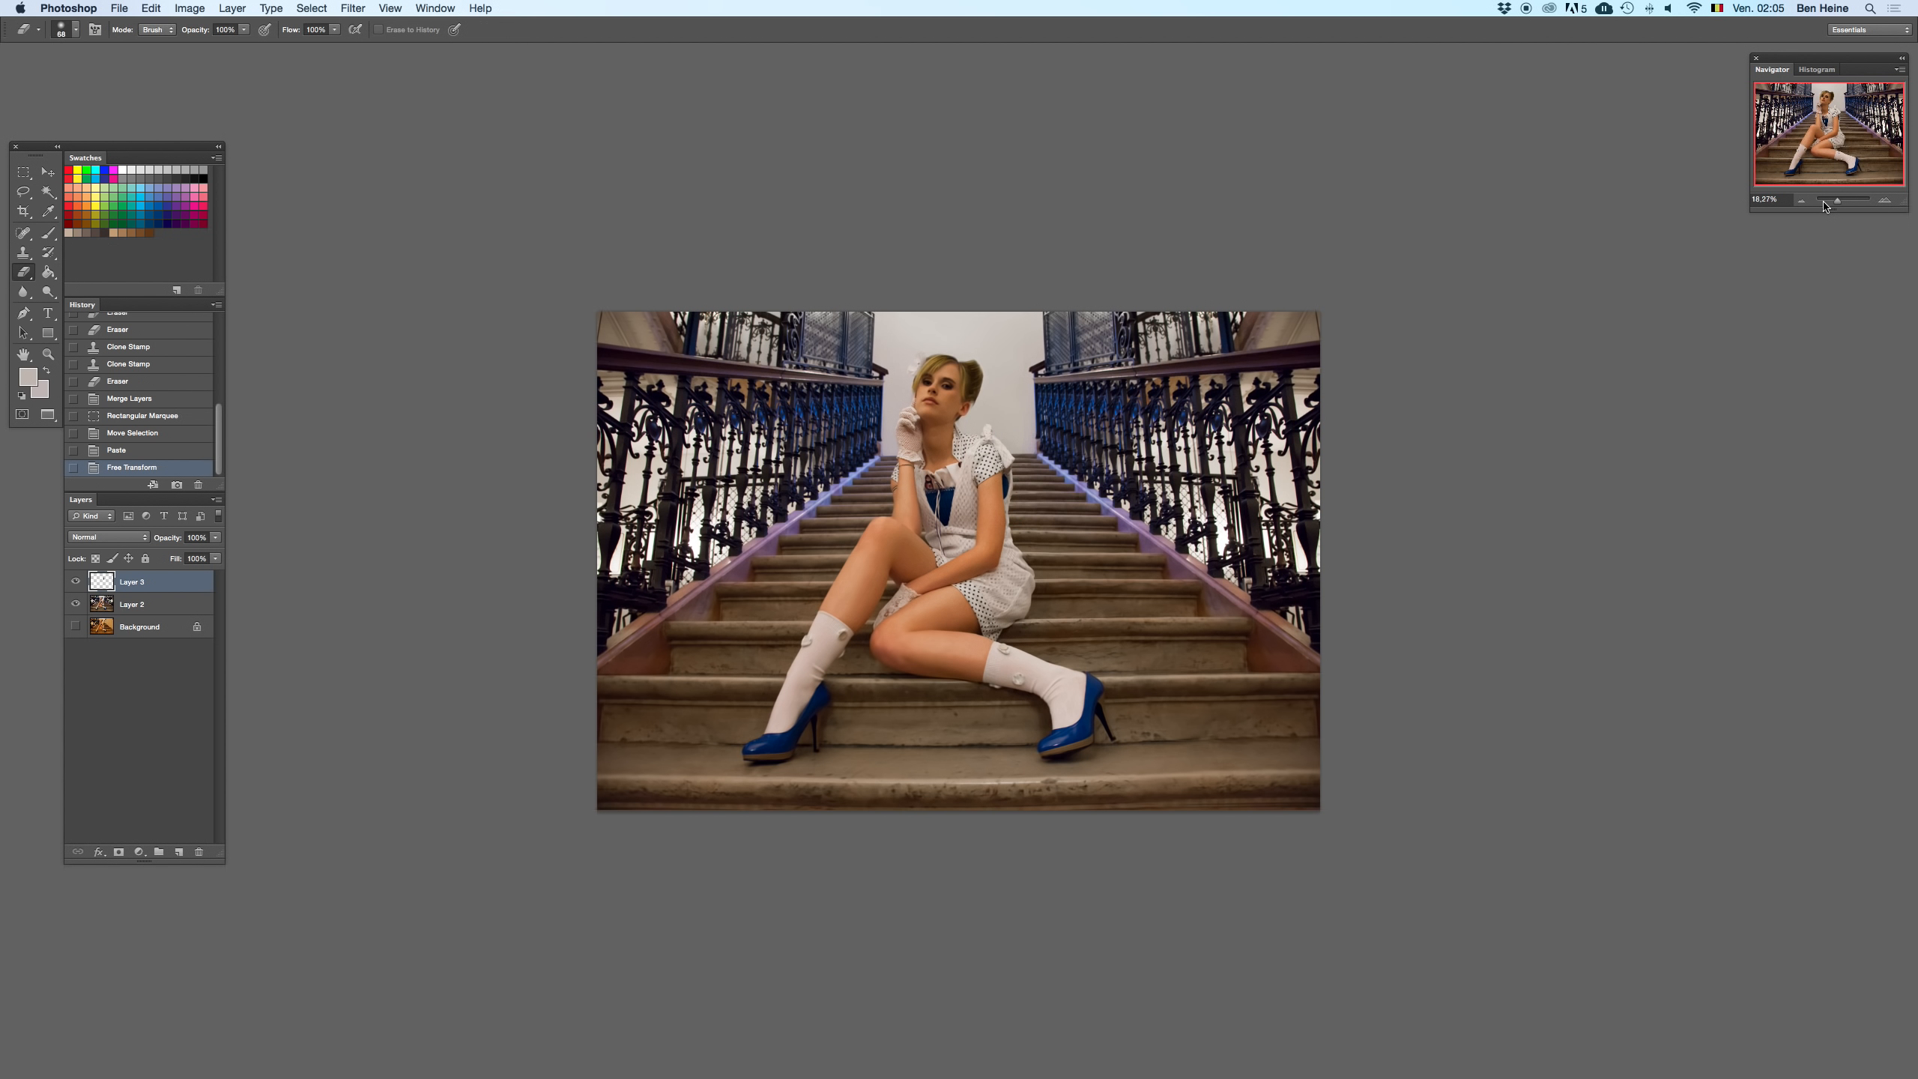
{"action": "left_click", "coordinate": [1798, 201]}
{"action": "left_click", "coordinate": [1798, 201]}
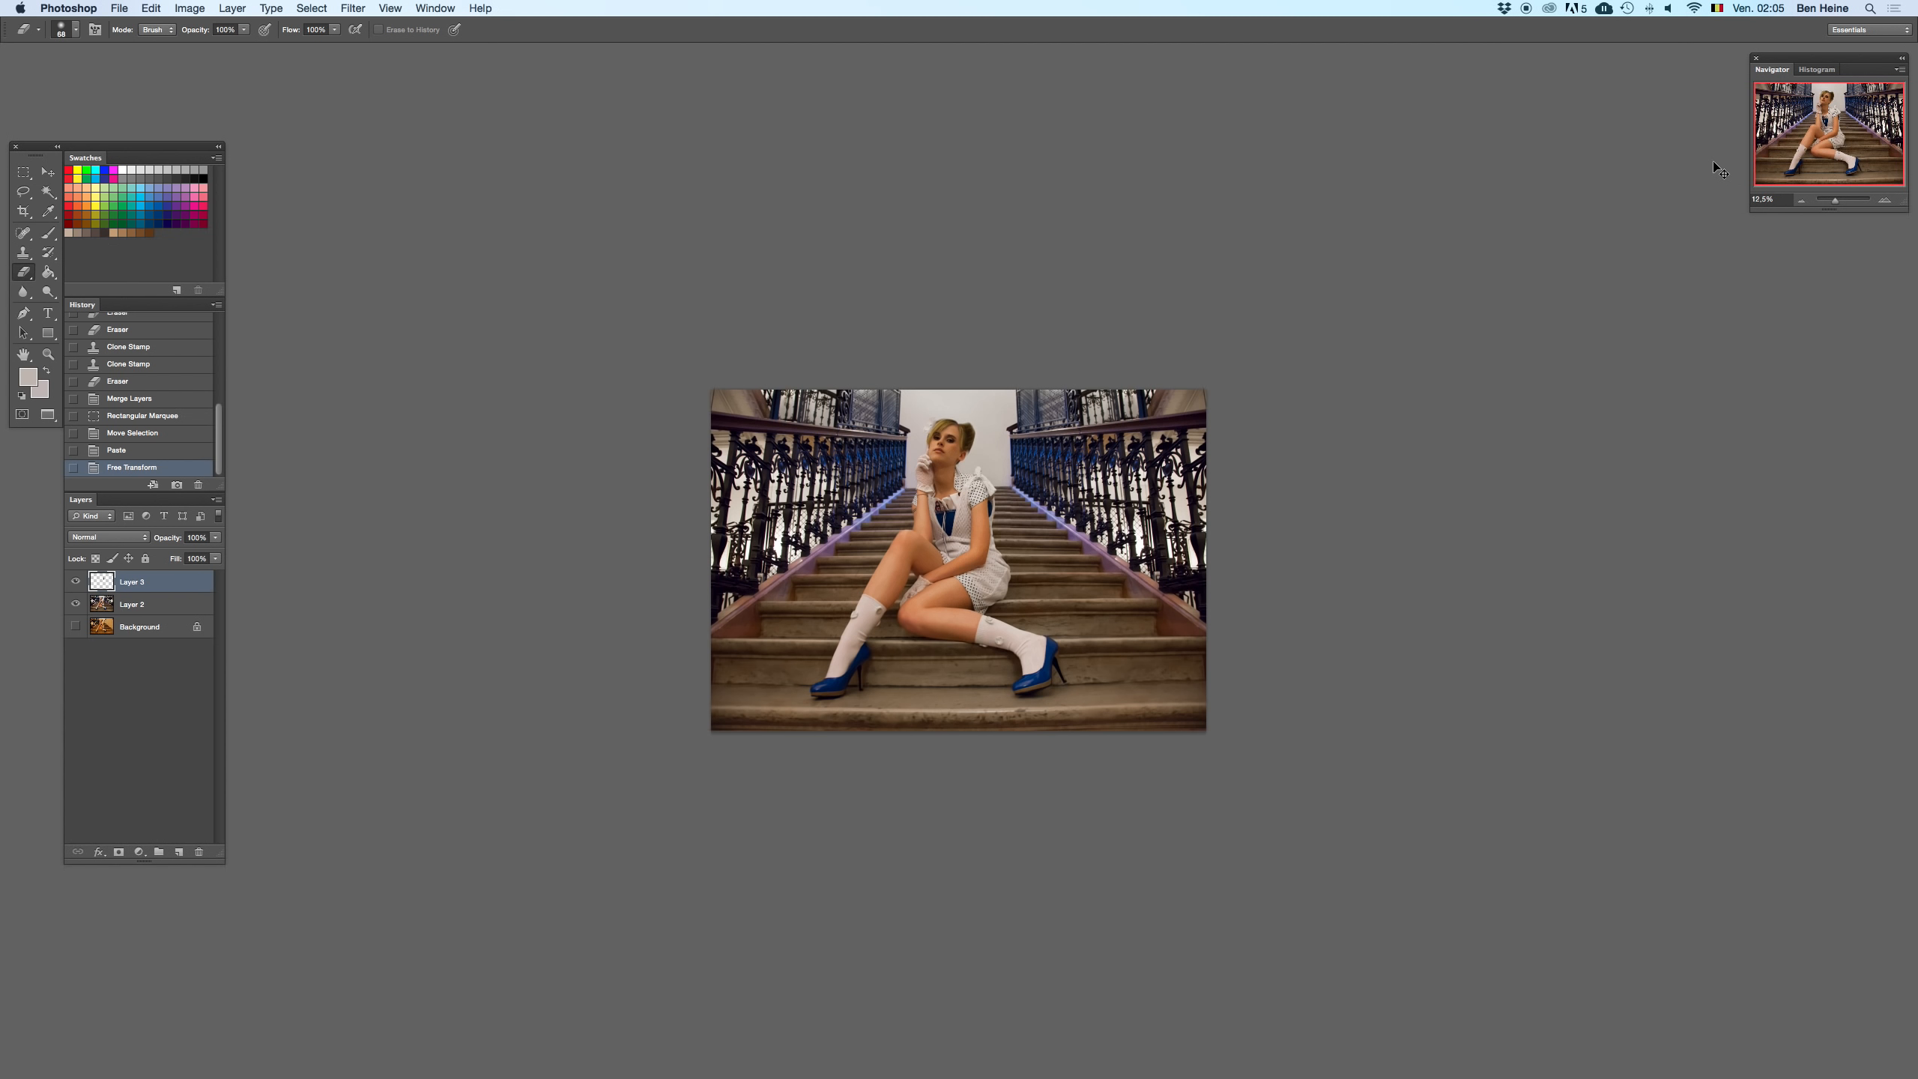
{"action": "key", "text": "super+z"}
{"action": "left_click", "coordinate": [199, 605], "text": "shift"}
{"action": "key", "text": "Delete"}
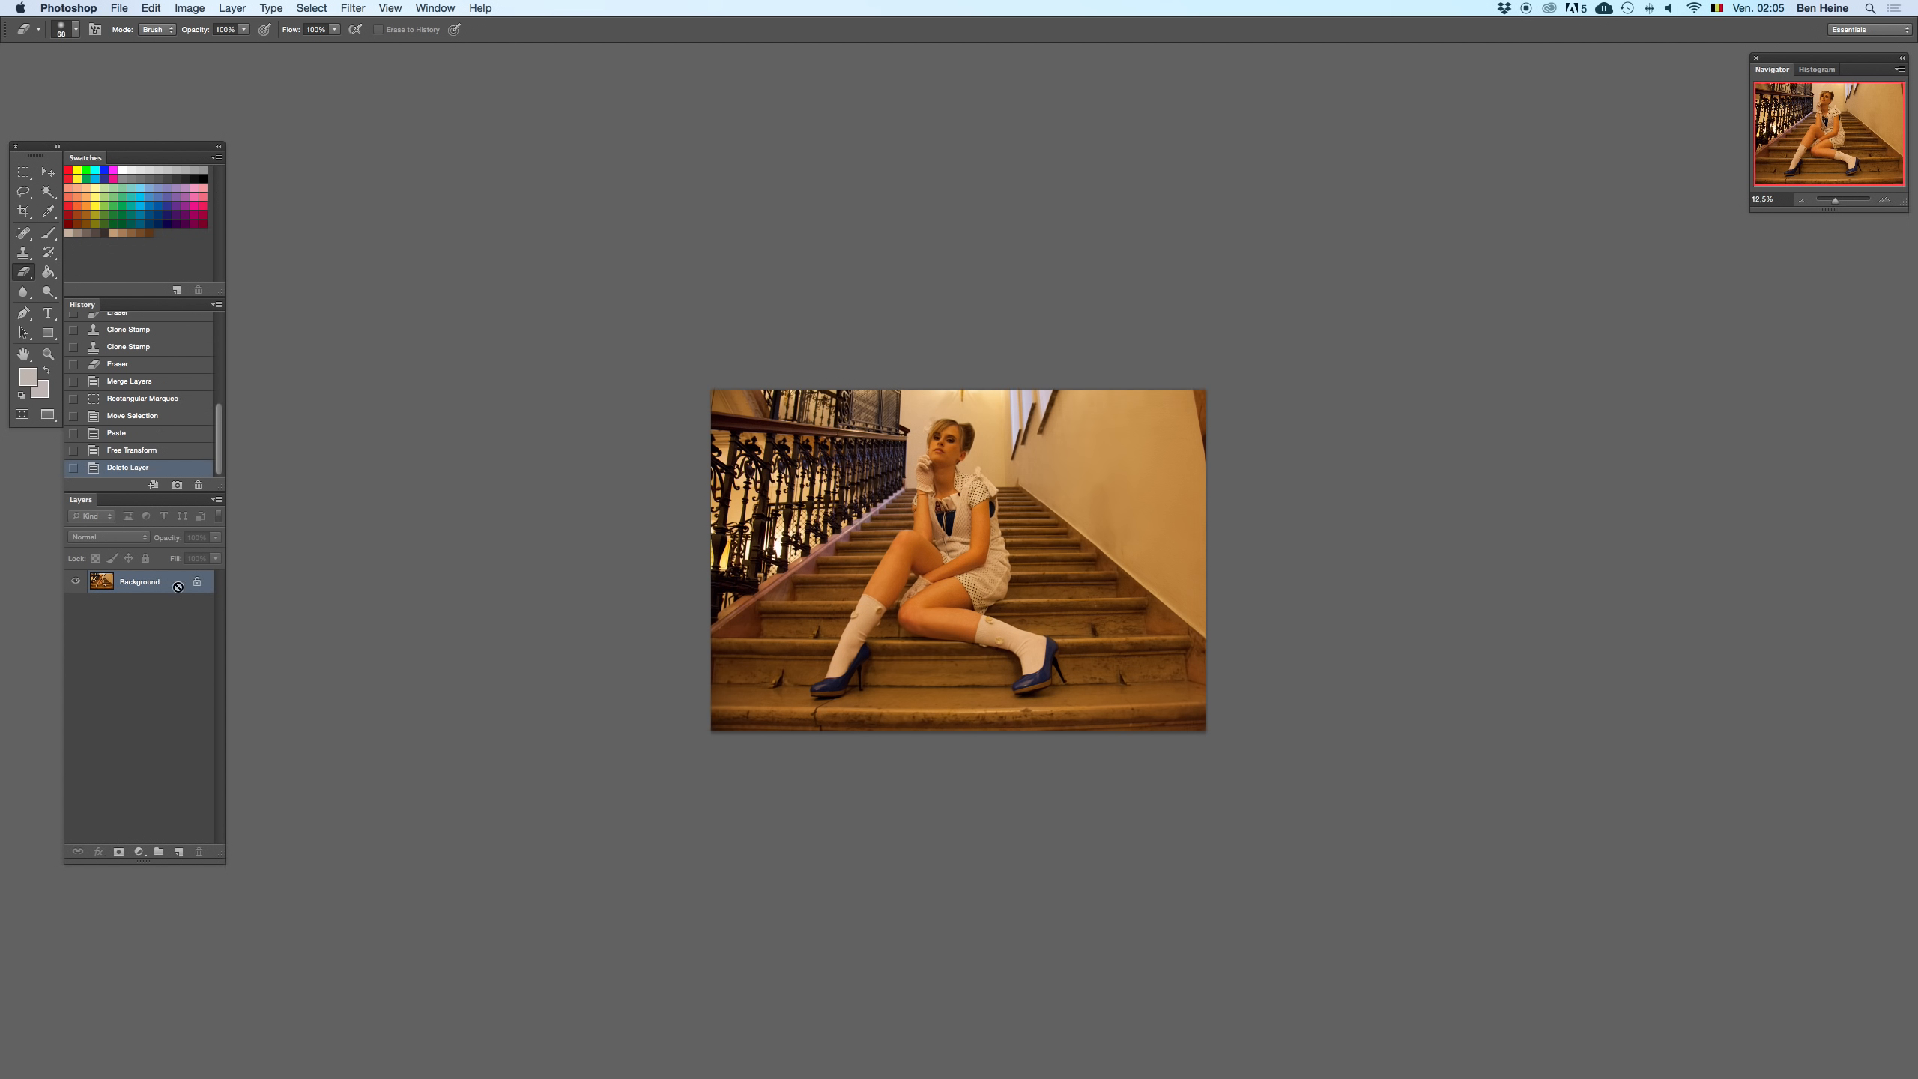
{"action": "left_click", "coordinate": [1887, 201]}
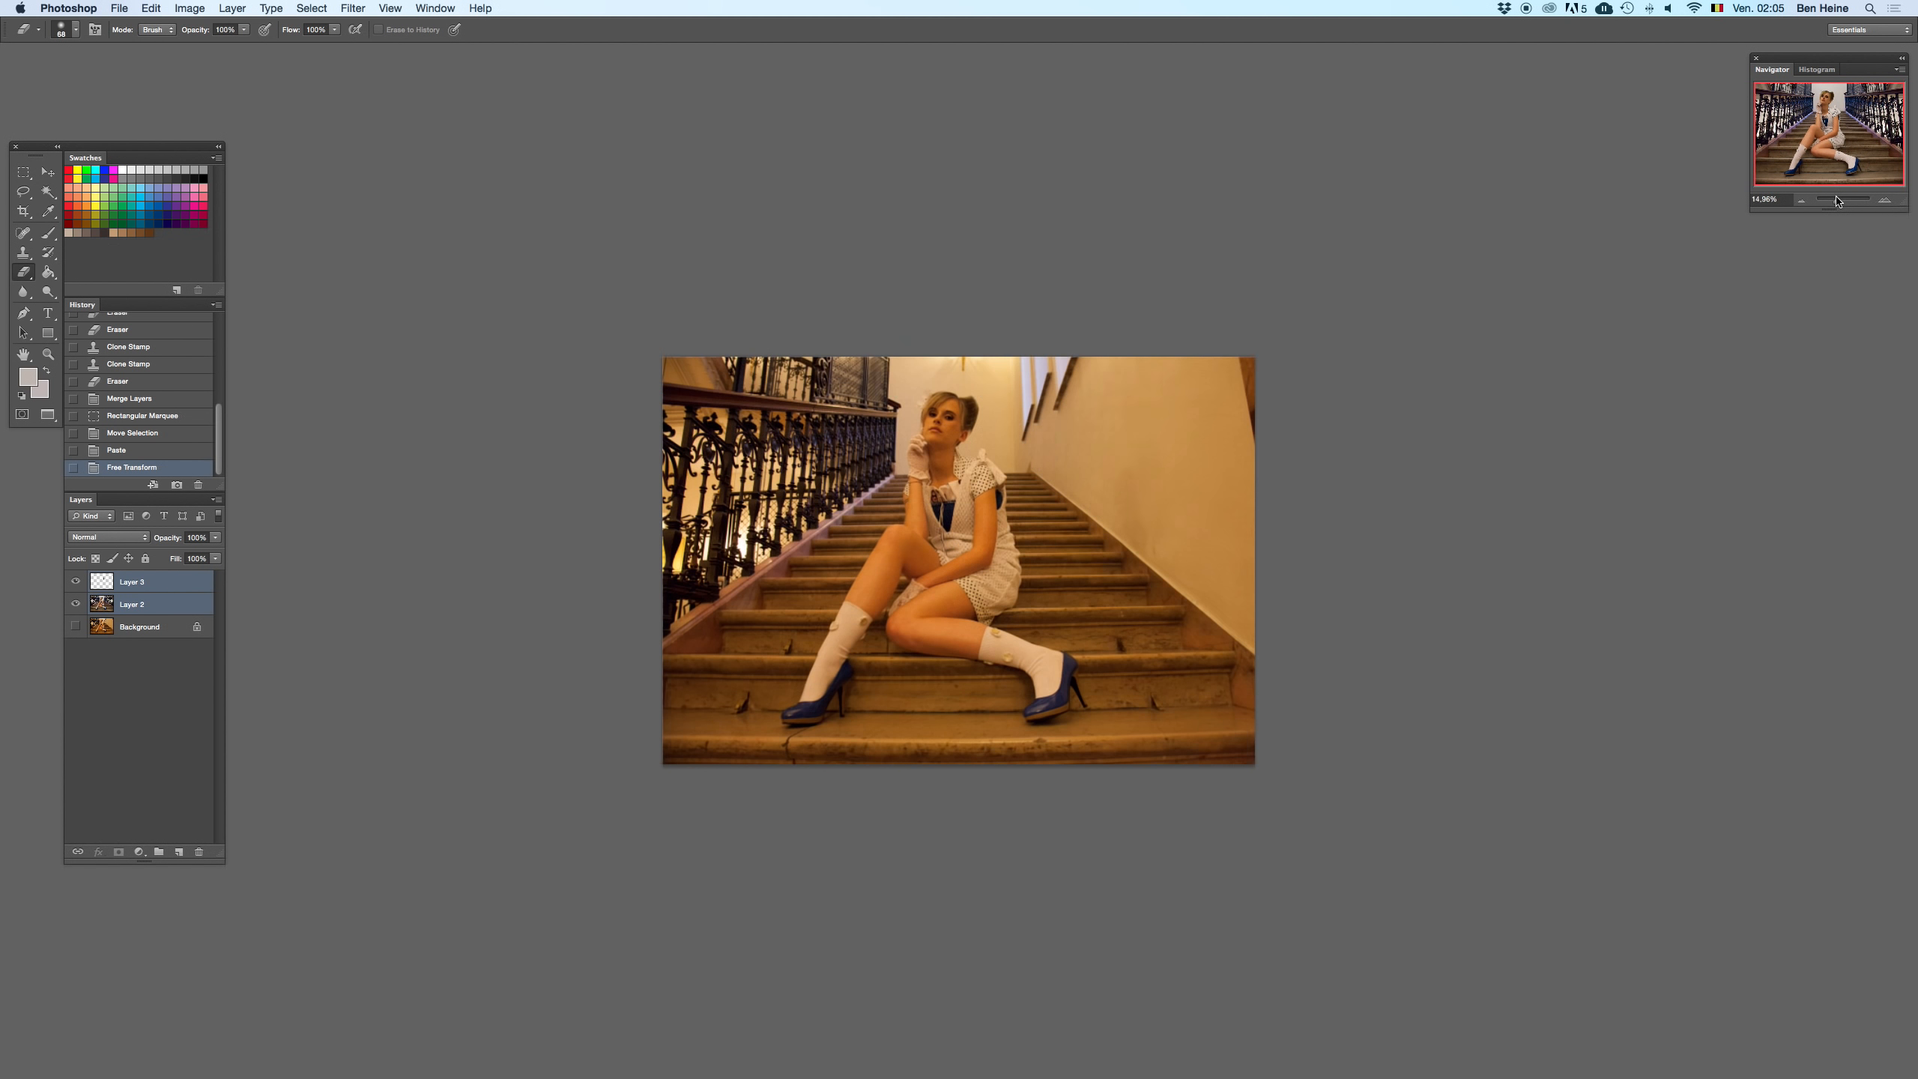
{"action": "key", "text": "super+z"}
{"action": "key", "text": "super+z"}
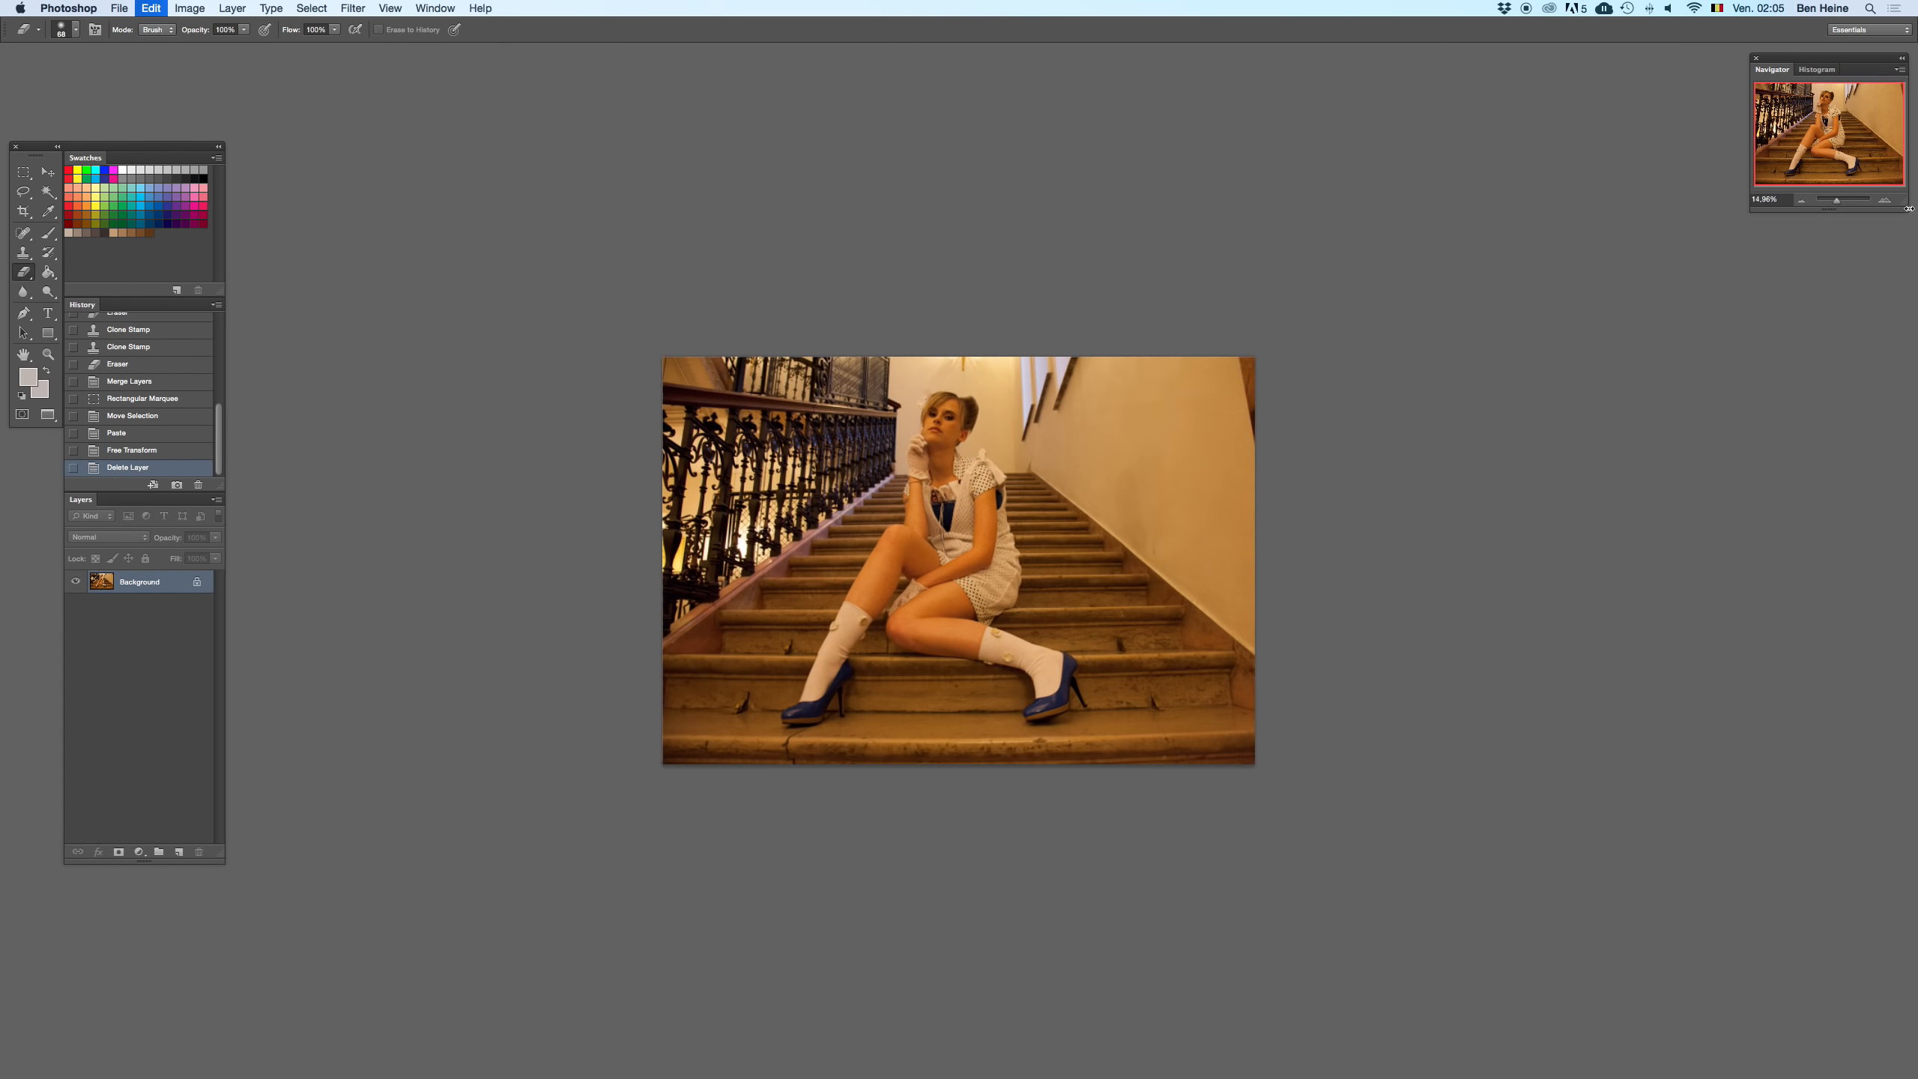
{"action": "key", "text": "super+z"}
- Erase the warped layer's overlap beneath the shoulder bow beside the sleeve with a resized eraser
{"action": "left_click", "coordinate": [1886, 201]}
{"action": "left_click", "coordinate": [1885, 201]}
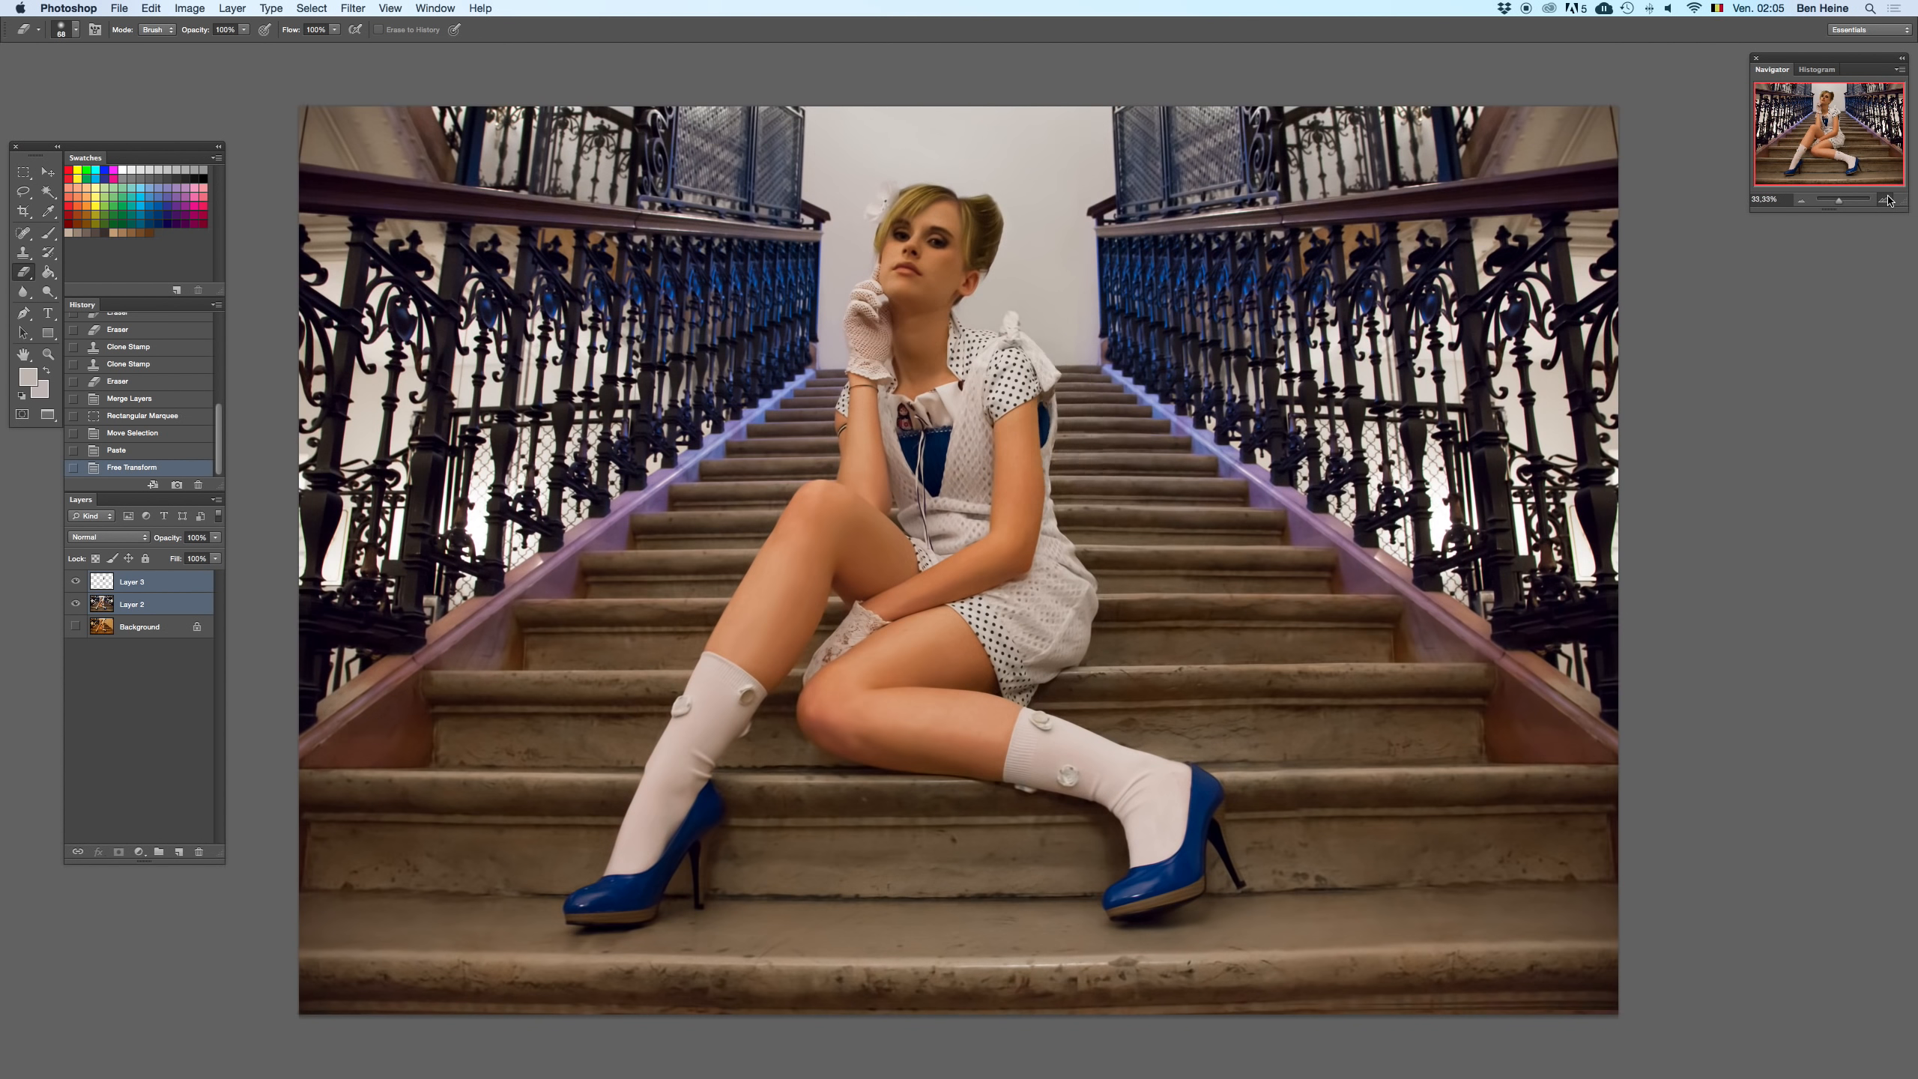
{"action": "left_click", "coordinate": [1886, 201]}
{"action": "left_click", "coordinate": [1886, 201]}
{"action": "left_click", "coordinate": [1886, 201]}
{"action": "left_click_drag", "start_coordinate": [1060, 468], "coordinate": [894, 696]}
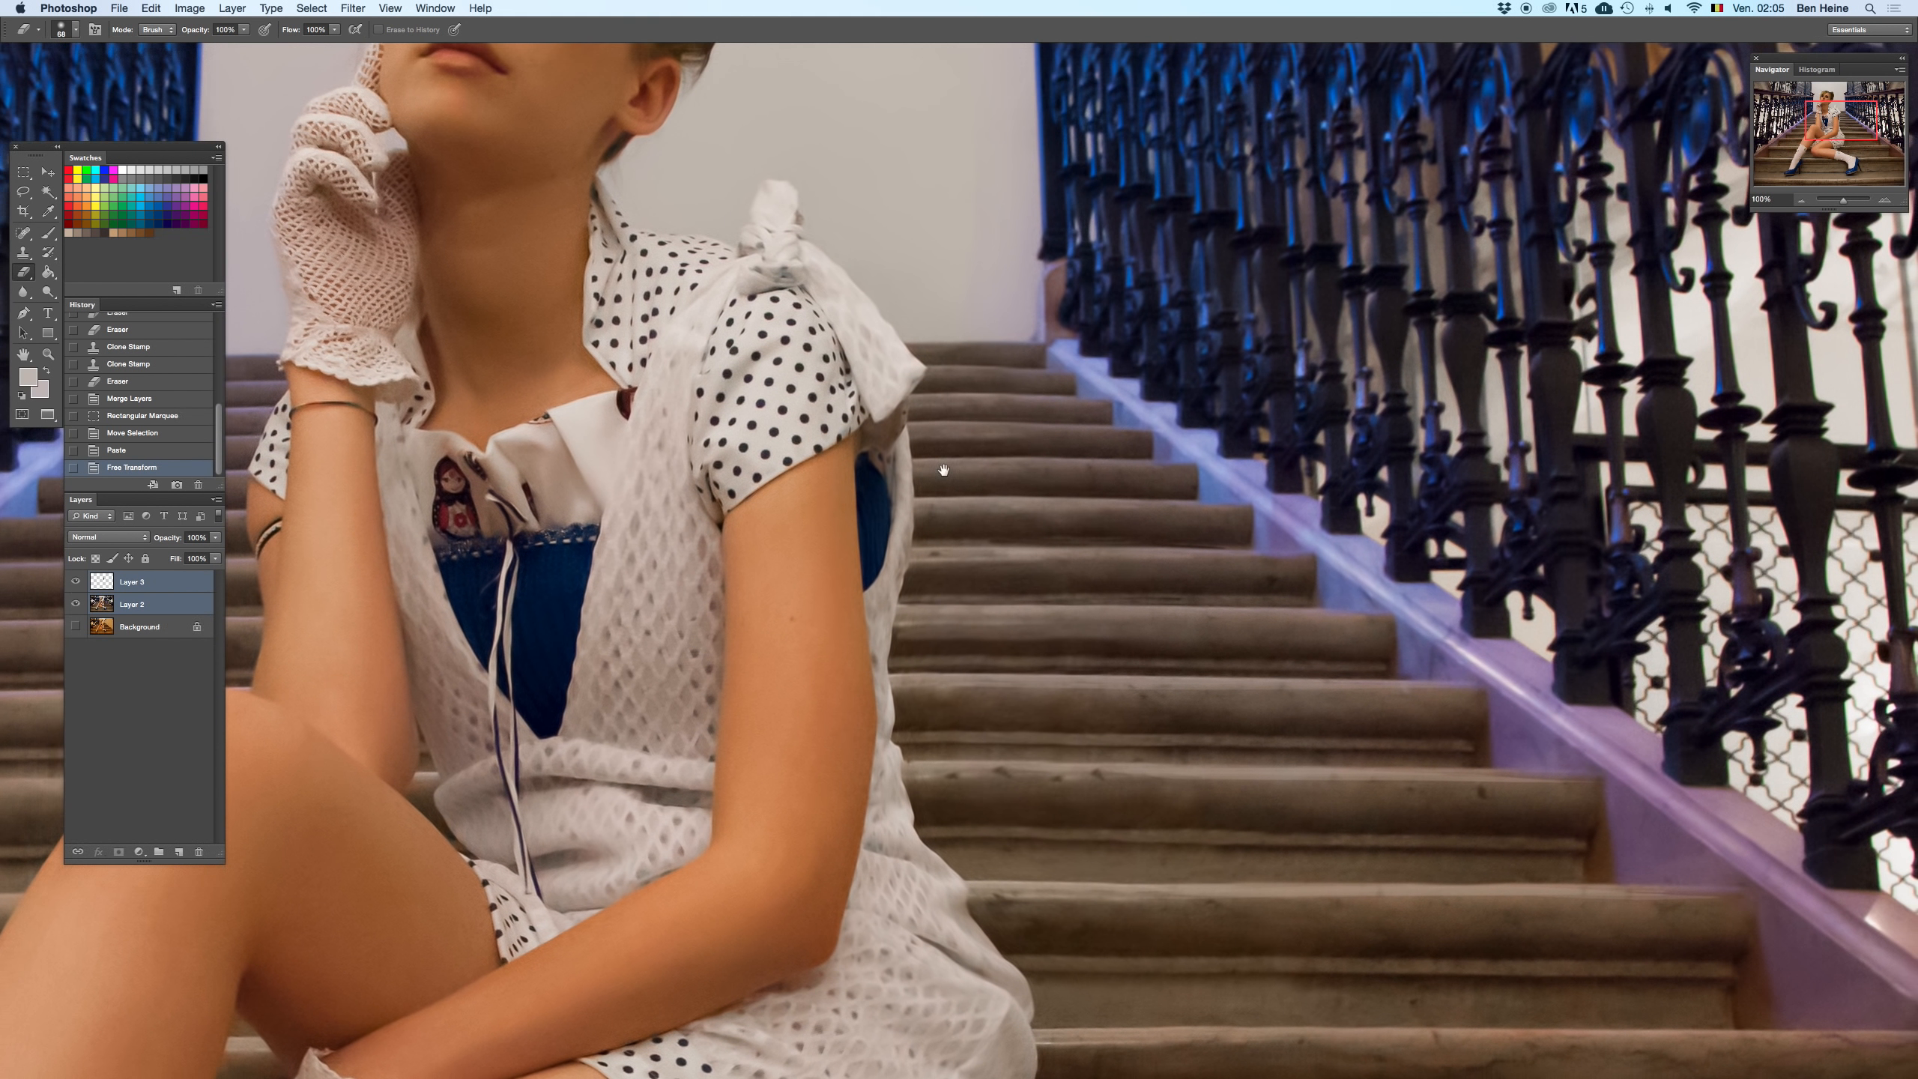
{"action": "left_click", "coordinate": [144, 587]}
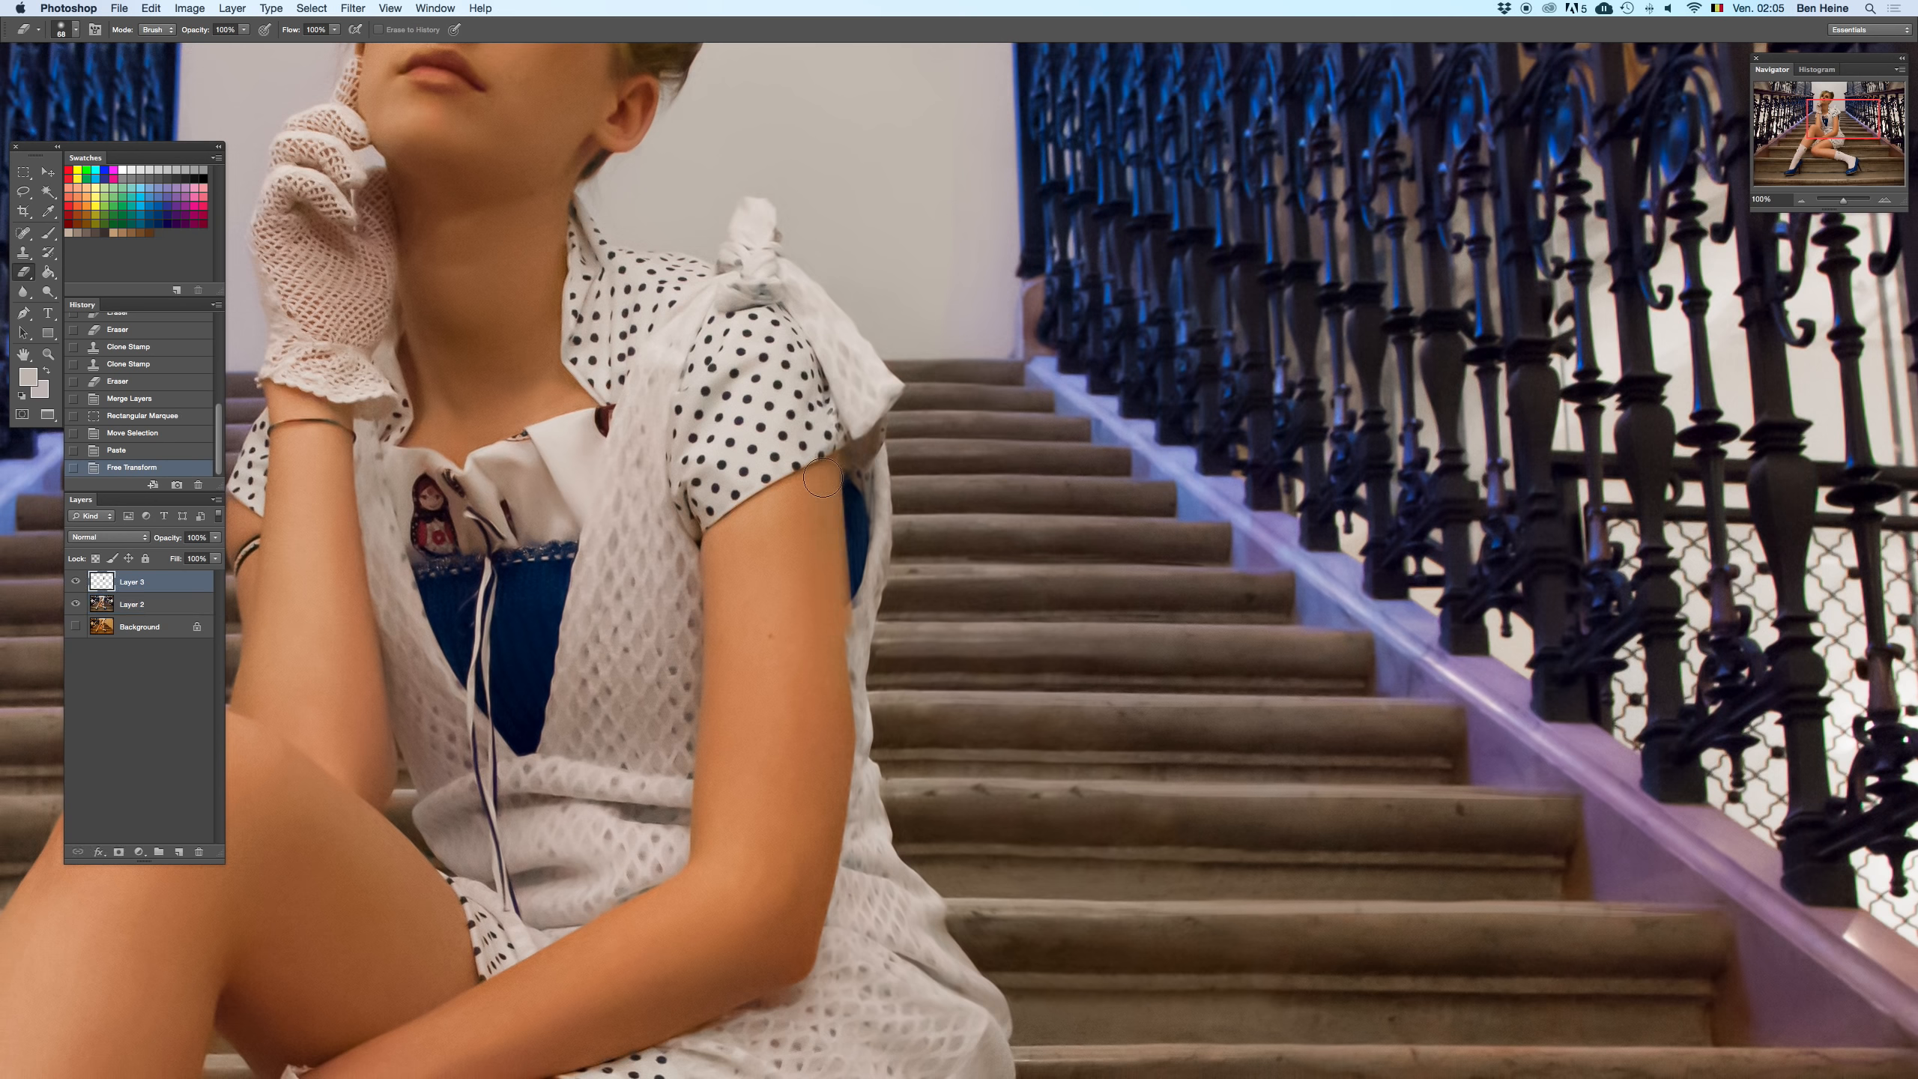
{"action": "right_click", "coordinate": [914, 401]}
{"action": "left_click_drag", "start_coordinate": [916, 403], "coordinate": [901, 406]}
{"action": "key", "text": "Return"}
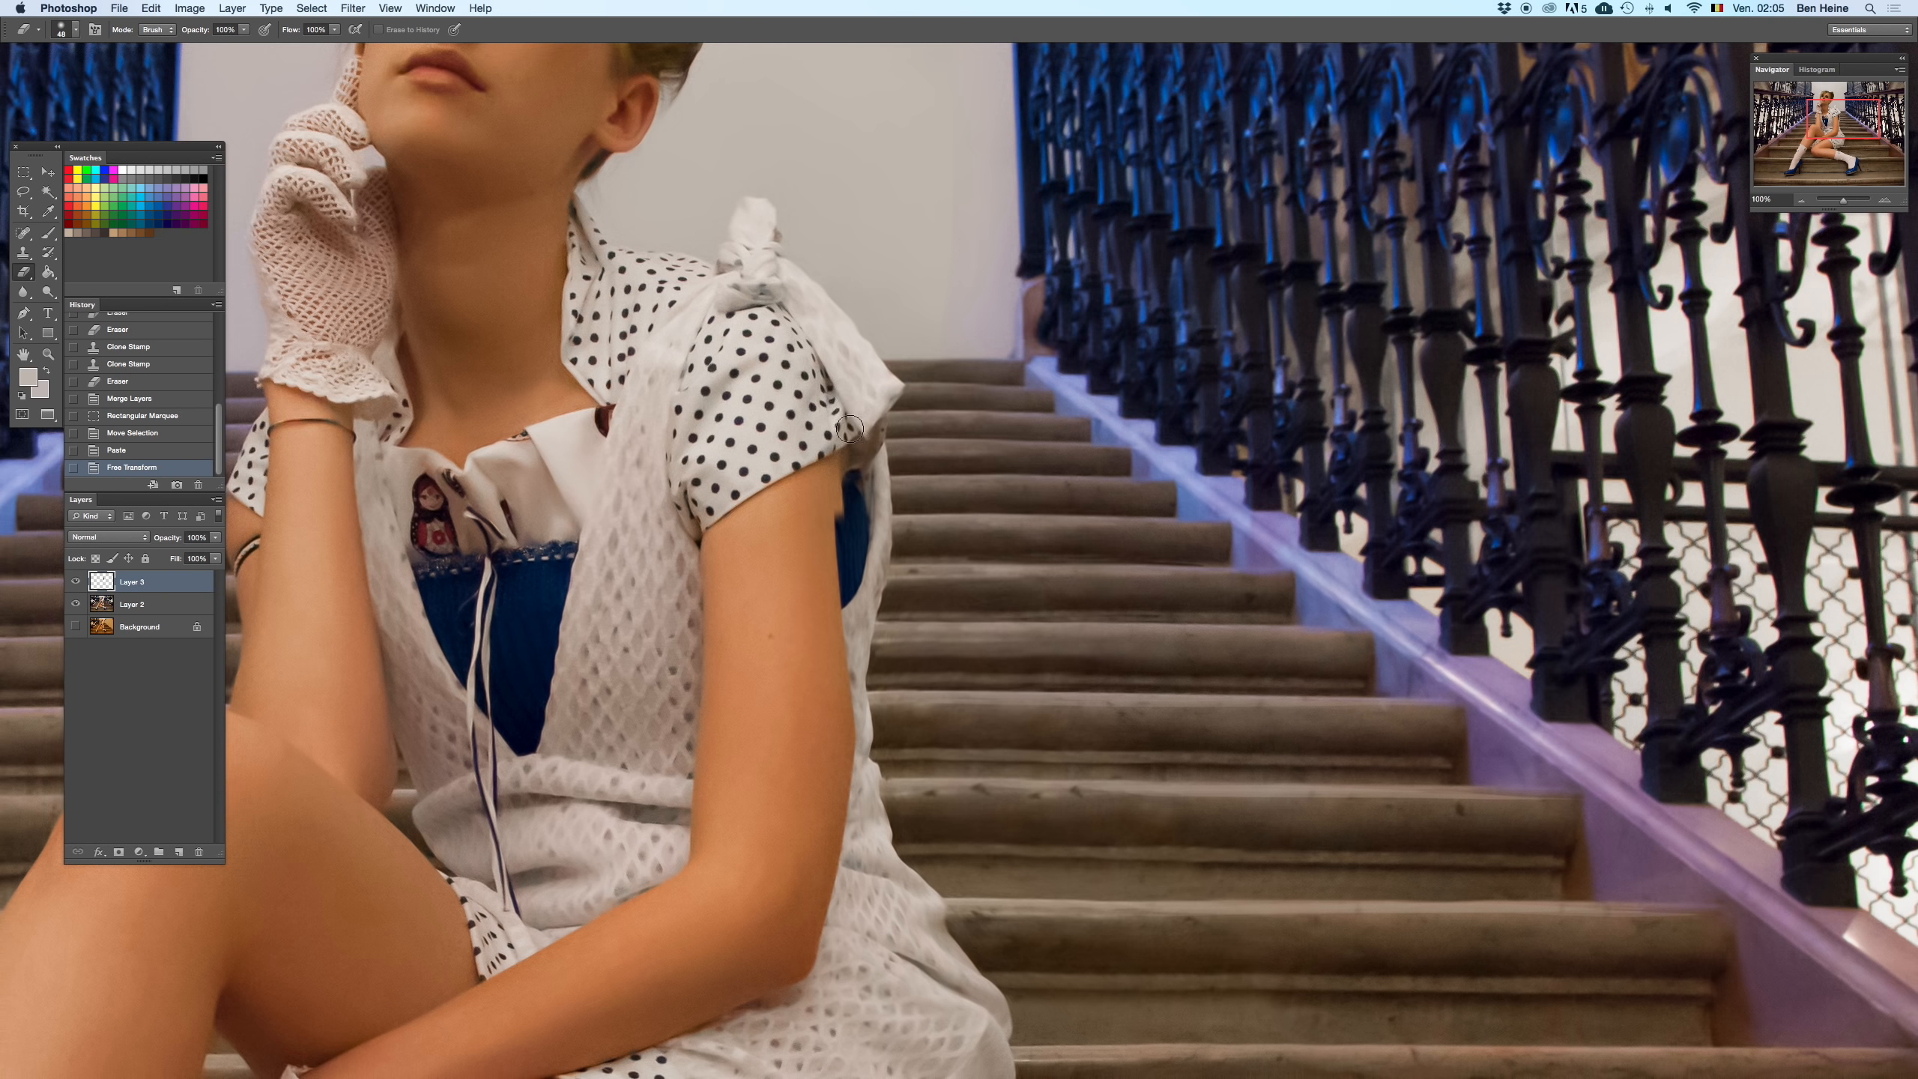
{"action": "left_click_drag", "start_coordinate": [862, 421], "coordinate": [877, 396]}
- Resize the eraser and erase the warped layer's leftovers along the sleeve hem and the arm's outer edge
{"action": "right_click", "coordinate": [914, 387]}
{"action": "left_click", "coordinate": [947, 400]}
{"action": "key", "text": "Return"}
{"action": "mouse_move", "coordinate": [843, 402]}
{"action": "left_mouse_down"}
{"action": "mouse_move", "coordinate": [872, 399]}
{"action": "mouse_move", "coordinate": [855, 457]}
{"action": "left_mouse_up"}
{"action": "left_click_drag", "start_coordinate": [842, 524], "coordinate": [852, 604]}
{"action": "scroll", "coordinate": [800, 453], "scroll_direction": "down", "scroll_amount": 3}
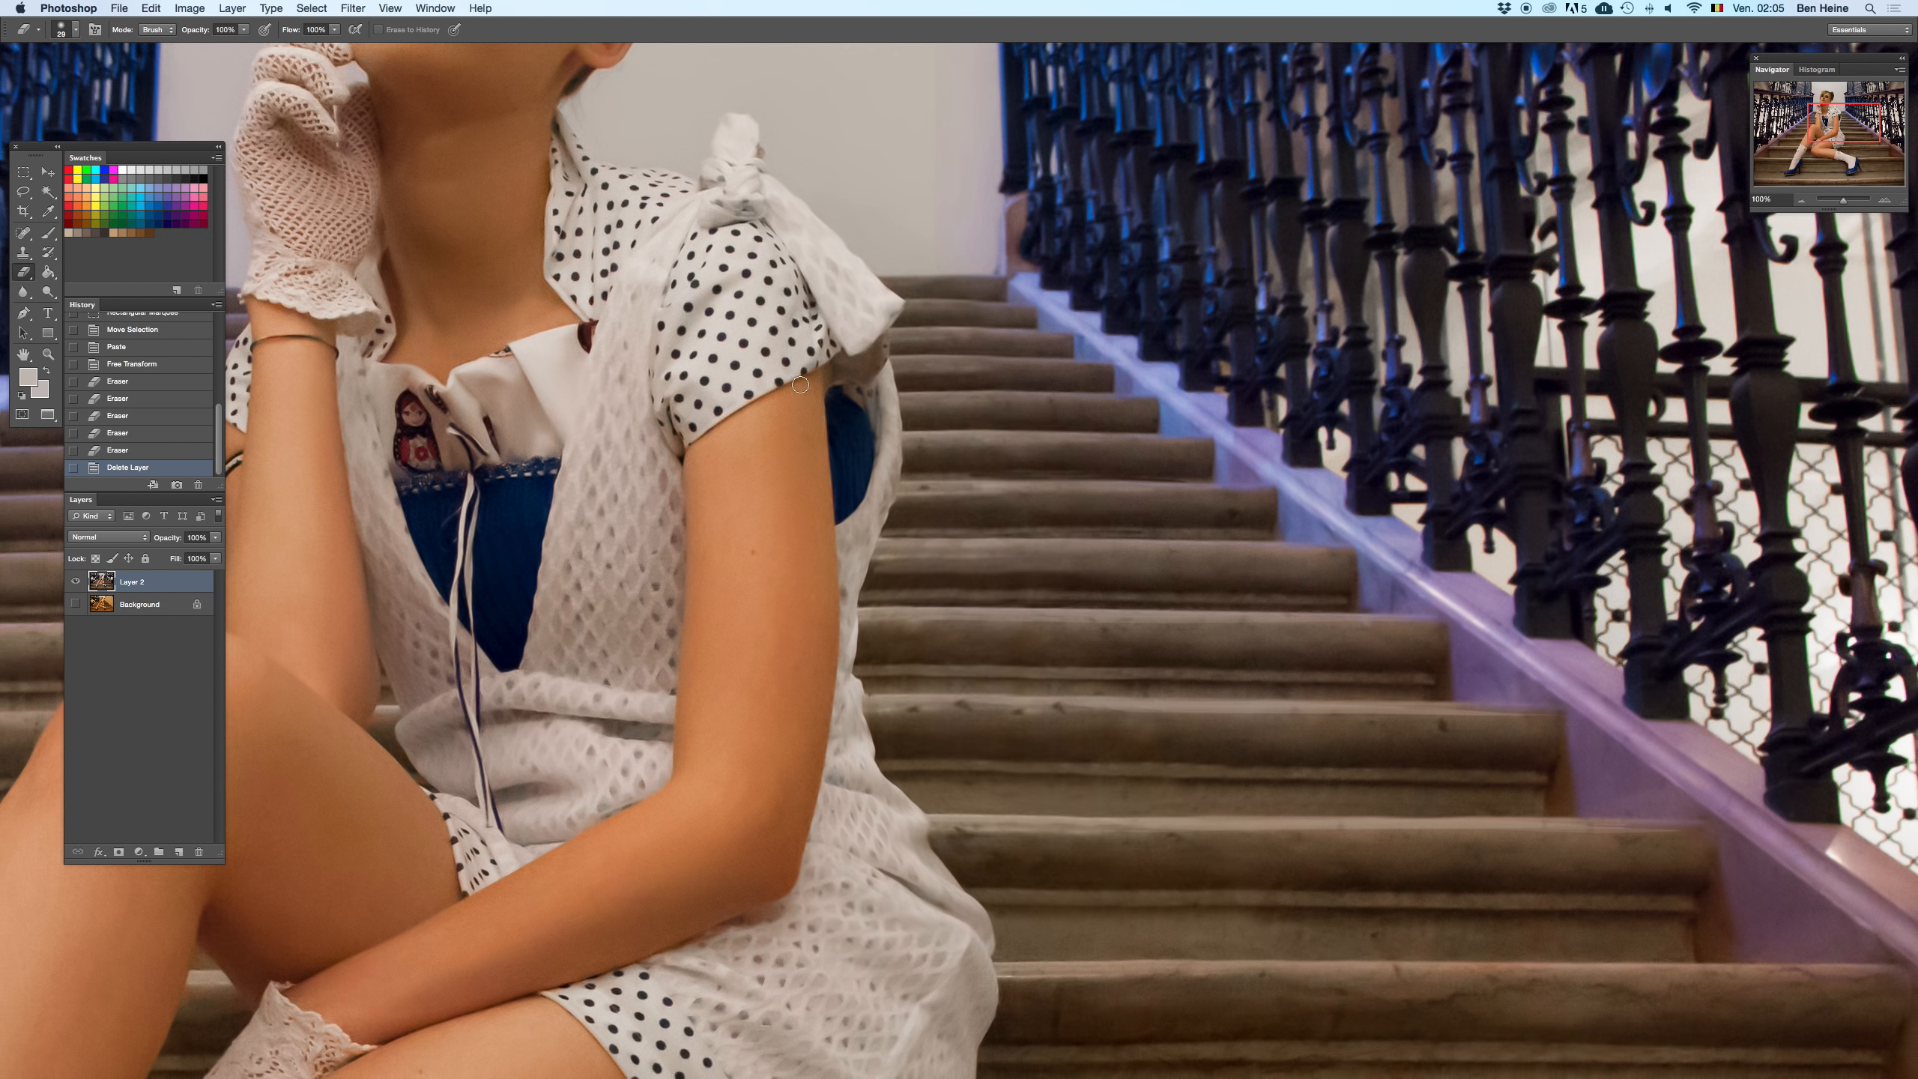
{"action": "left_click", "coordinate": [178, 382]}
{"action": "key", "text": "super+z"}
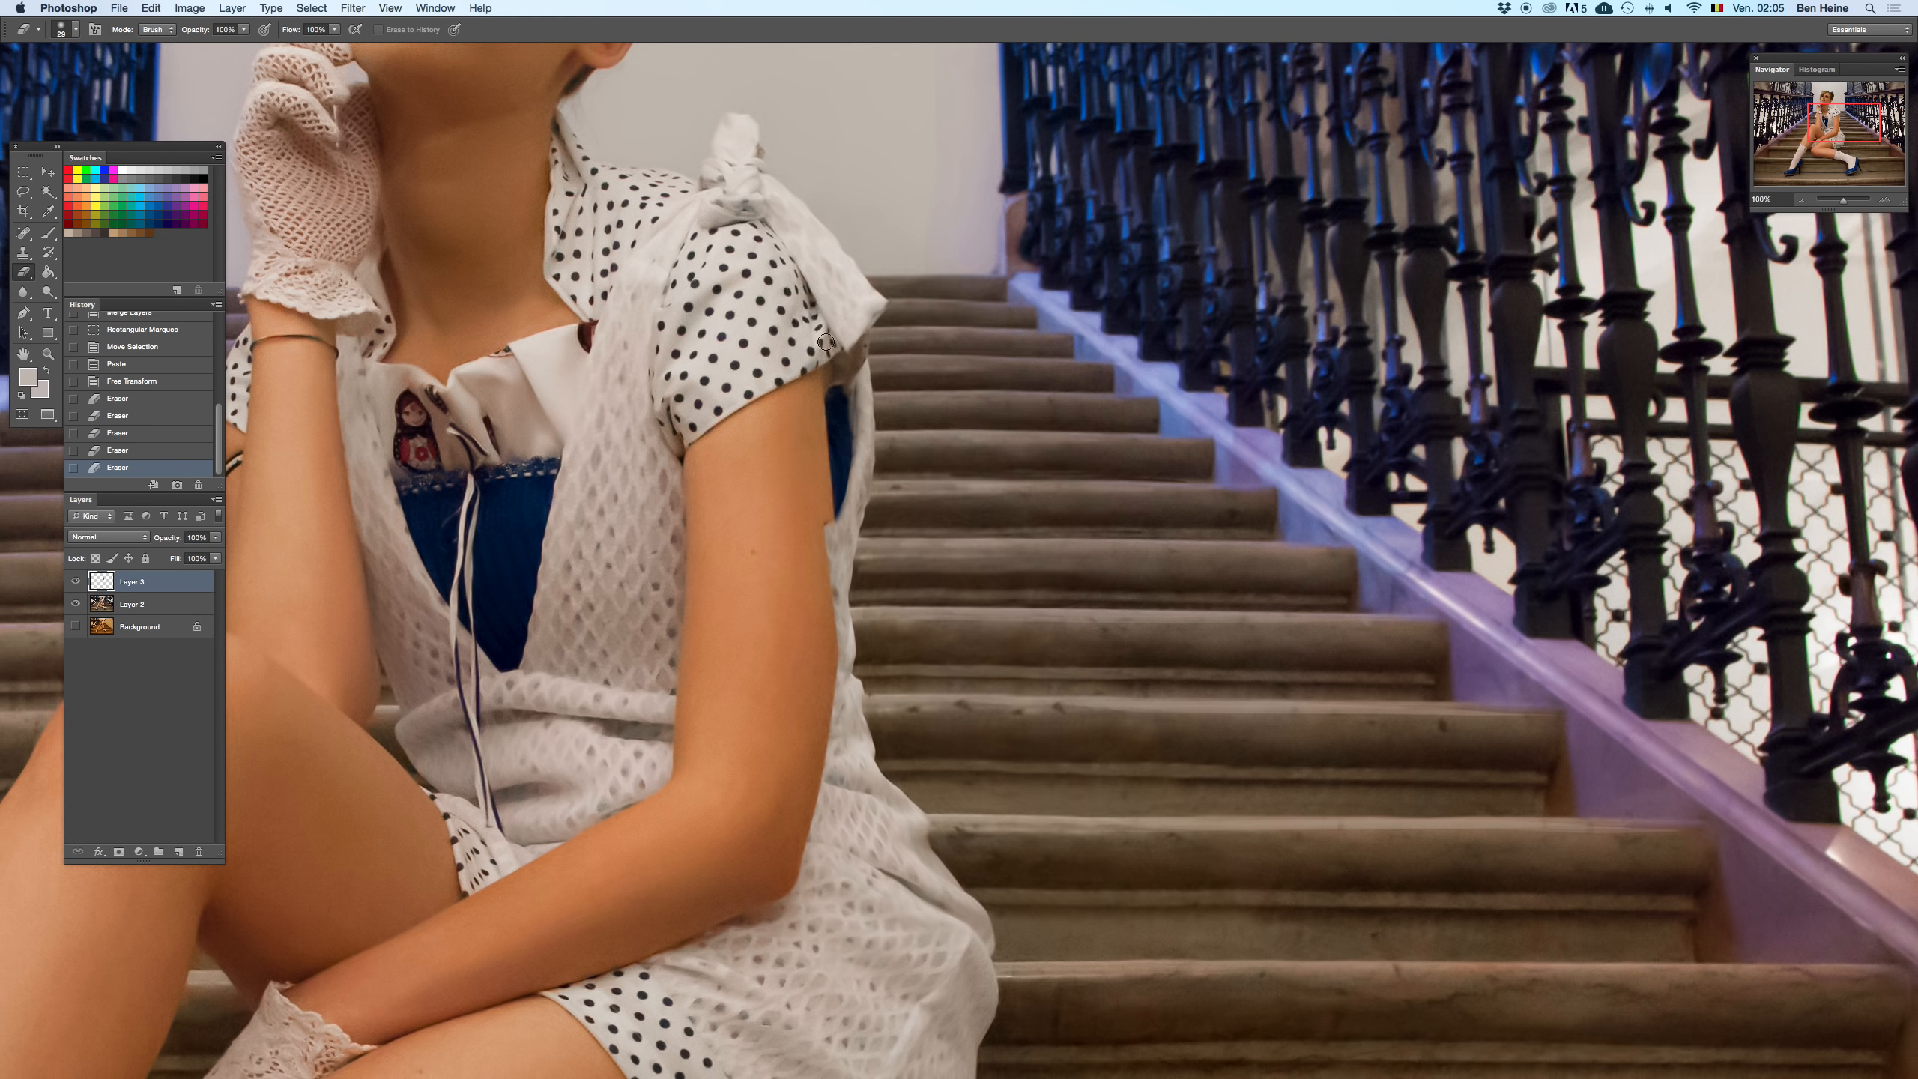
- Erase more of the warped layer where the upper arm meets the blue top, checking it against the unwarped version
{"action": "mouse_move", "coordinate": [820, 559]}
{"action": "left_mouse_down"}
{"action": "mouse_move", "coordinate": [829, 474]}
{"action": "mouse_move", "coordinate": [833, 529]}
{"action": "left_mouse_up"}
{"action": "left_click_drag", "start_coordinate": [855, 422], "coordinate": [840, 518]}
{"action": "key", "text": "super+z"}
{"action": "key", "text": "Delete"}
{"action": "key", "text": "super+z"}
{"action": "right_click", "coordinate": [906, 363]}
{"action": "left_click", "coordinate": [929, 414]}
{"action": "left_click_drag", "start_coordinate": [854, 423], "coordinate": [840, 505]}
{"action": "key", "text": "super+z"}
{"action": "key", "text": "super+z"}
{"action": "key", "text": "super+z"}
{"action": "left_click", "coordinate": [841, 504]}
{"action": "left_click", "coordinate": [841, 501]}
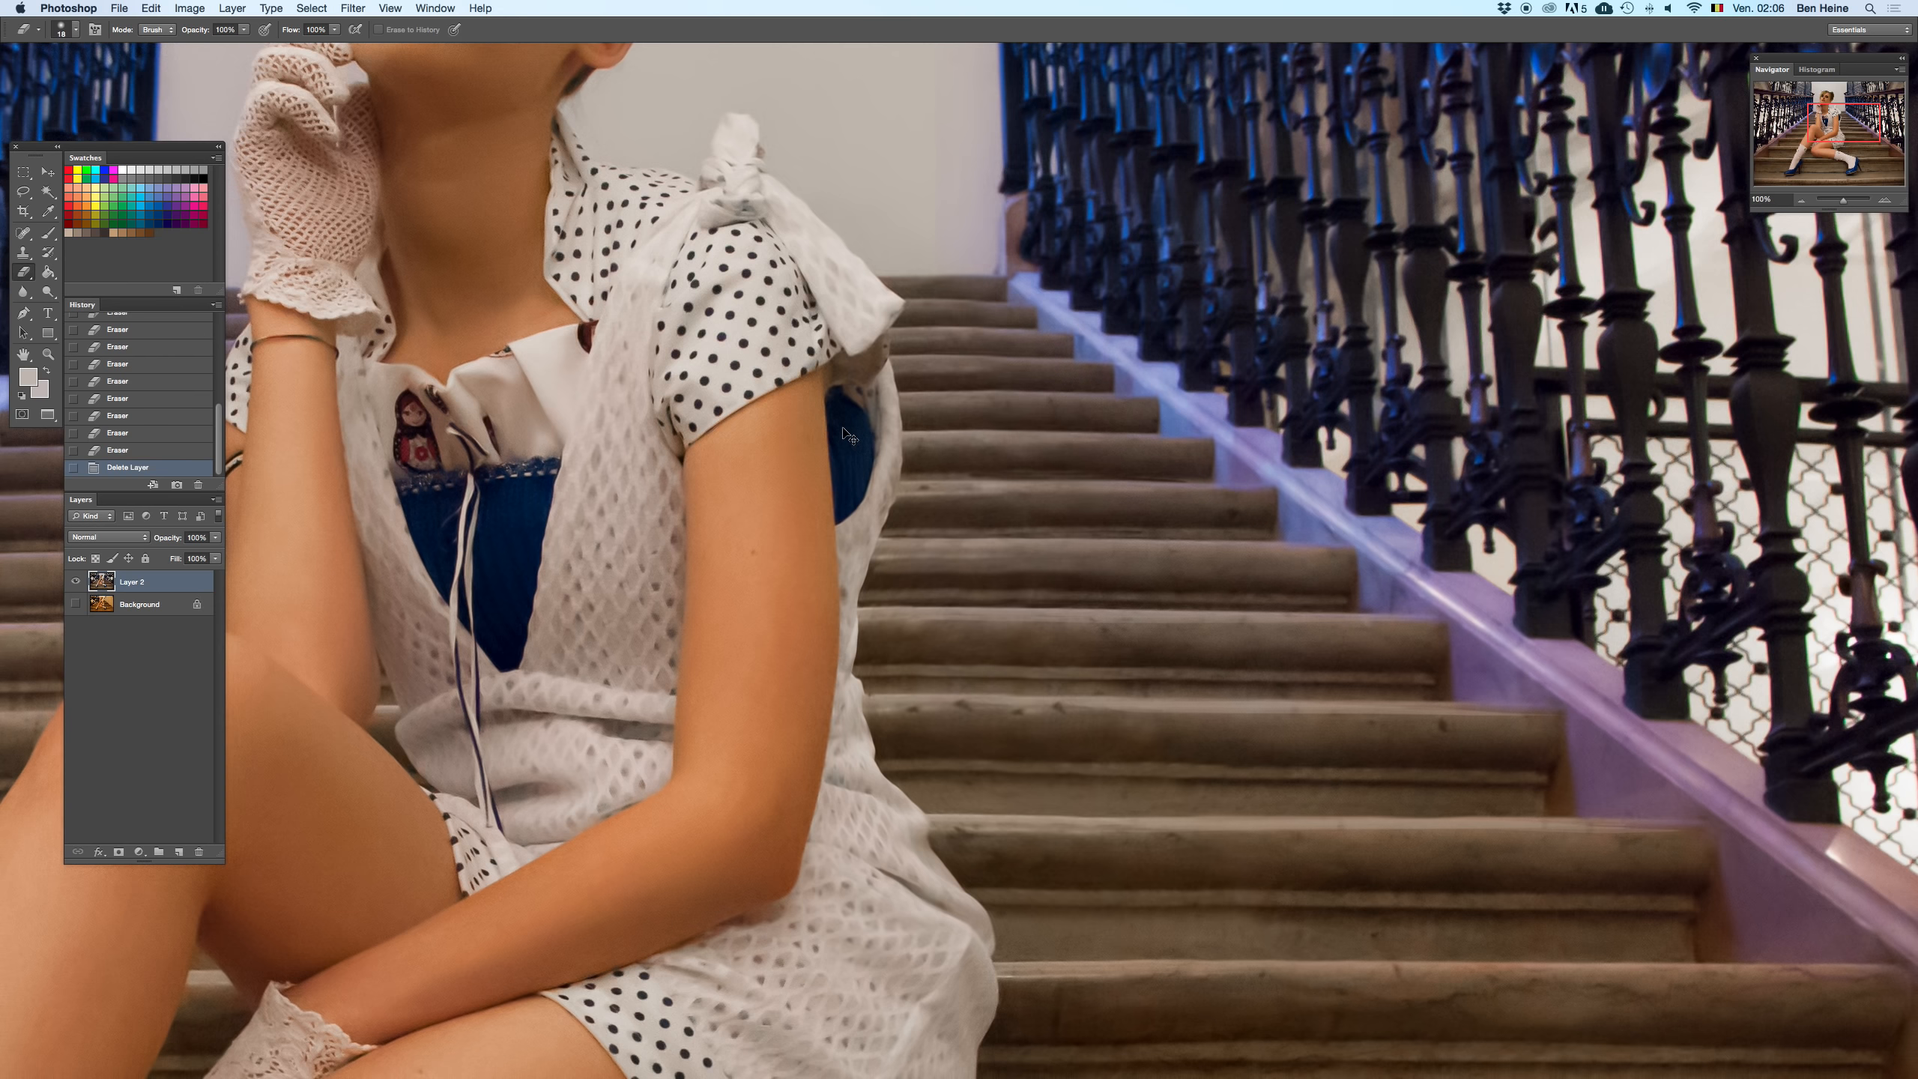
{"action": "key", "text": "super+z"}
- Erase the warped layer over the polka-dot sleeve and the middle of the arm's outer edge with a resized eraser
{"action": "right_click", "coordinate": [834, 413]}
{"action": "left_click", "coordinate": [915, 445]}
{"action": "left_click", "coordinate": [800, 284]}
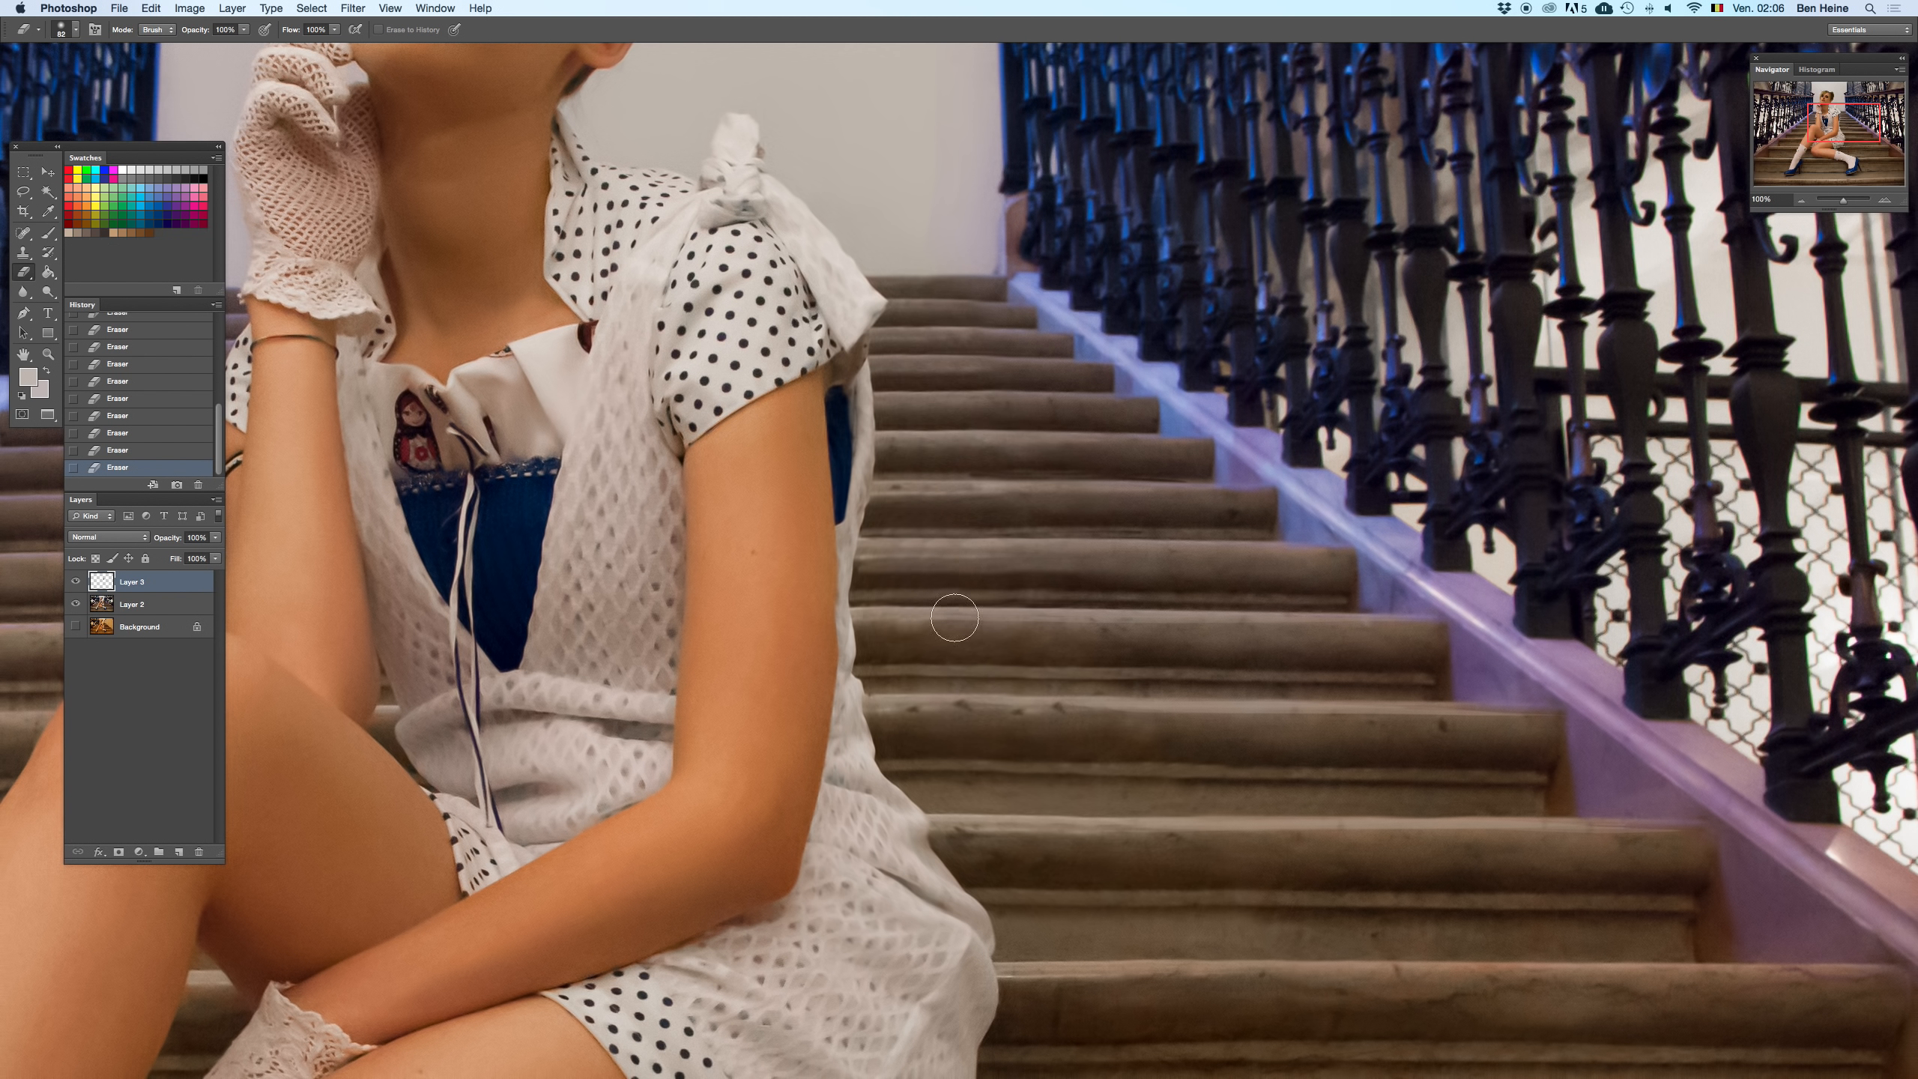
{"action": "right_click", "coordinate": [880, 512]}
{"action": "left_click", "coordinate": [921, 551]}
{"action": "left_click", "coordinate": [824, 599]}
- Change the eraser size and erase the warped layer along the arm's outer edge above the elbow
{"action": "right_click", "coordinate": [879, 508]}
{"action": "left_click", "coordinate": [910, 548]}
{"action": "mouse_move", "coordinate": [810, 549]}
{"action": "left_mouse_down"}
{"action": "mouse_move", "coordinate": [830, 638]}
{"action": "mouse_move", "coordinate": [853, 638]}
{"action": "left_mouse_up"}
{"action": "key", "text": "super+z"}
{"action": "key", "text": "super+z"}
{"action": "left_click", "coordinate": [799, 686]}
- Compare the upper dress side with and without the warped layer, first up close and in the full portrait
{"action": "key", "text": "super+z"}
{"action": "key", "text": "super+z"}
{"action": "key", "text": "super+z"}
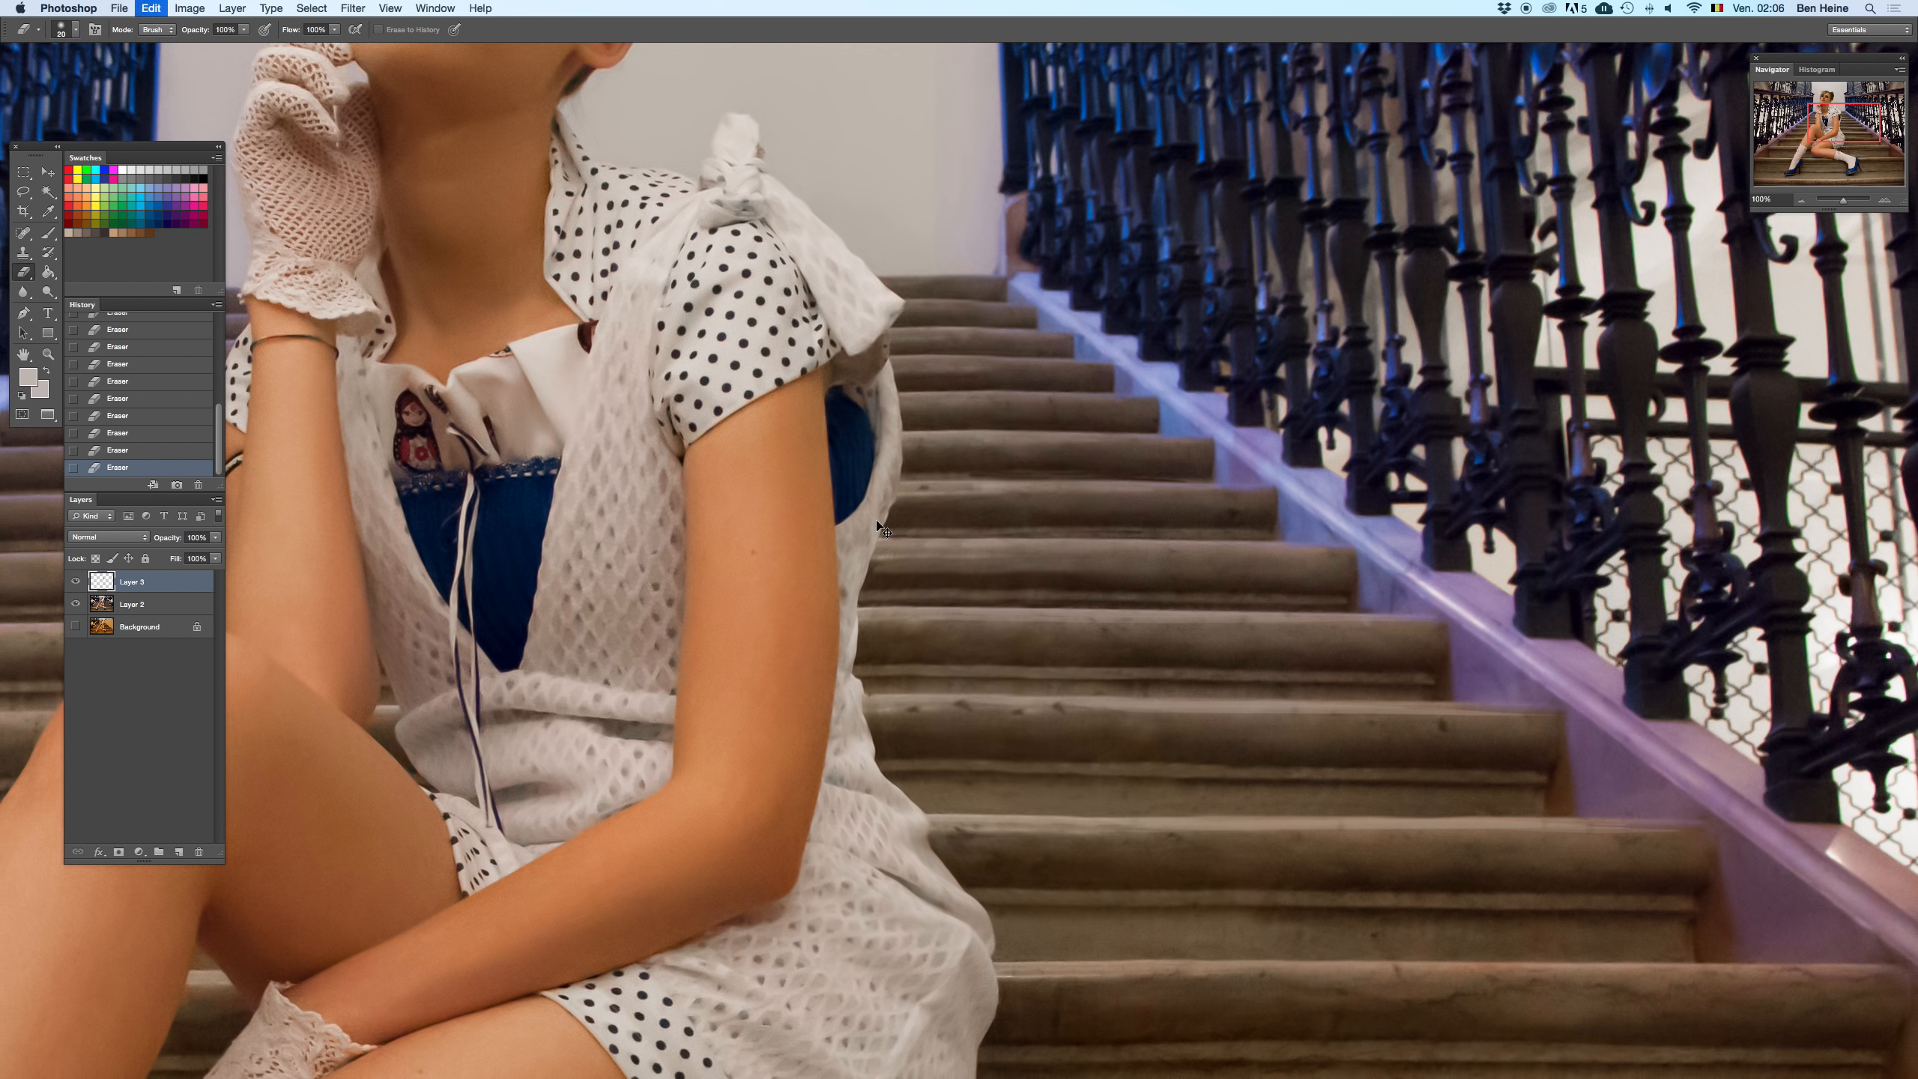
{"action": "key", "text": "super+z"}
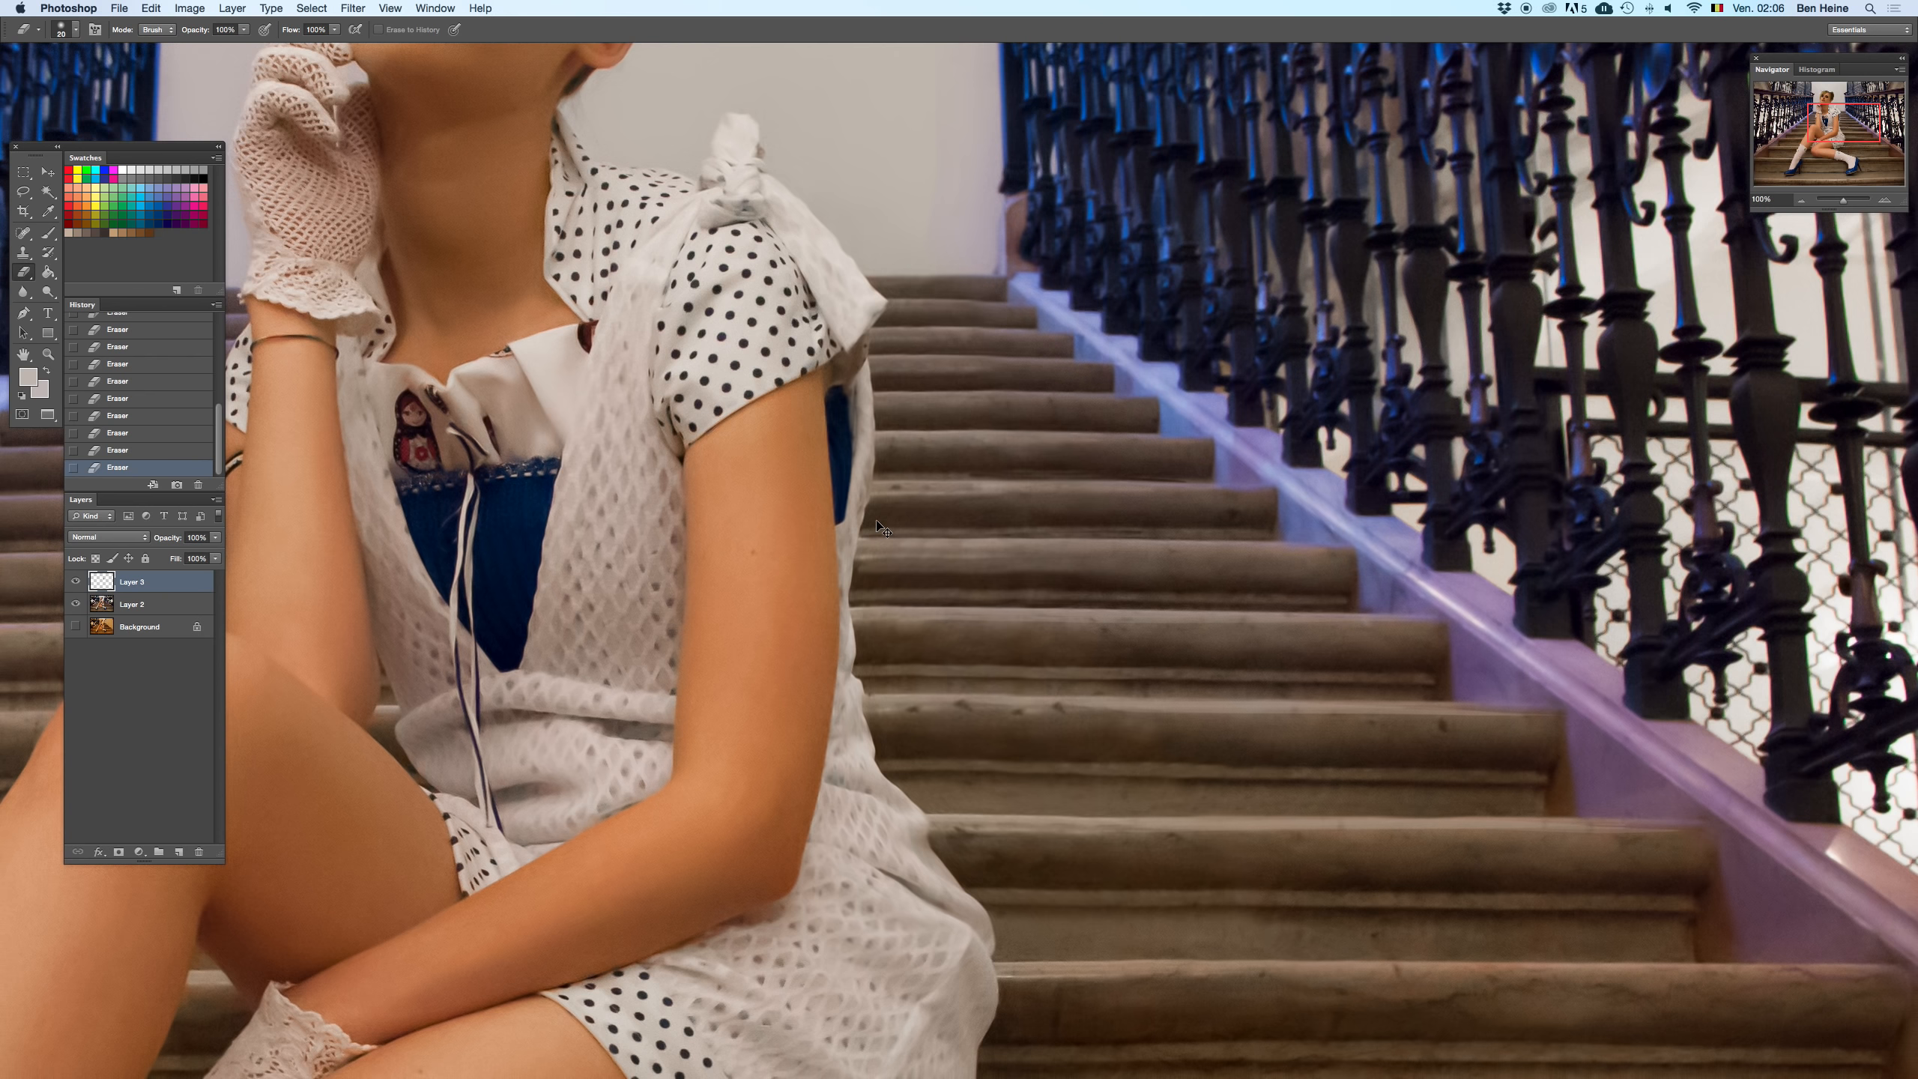
{"action": "key", "text": "super+z"}
{"action": "key", "text": "super+z"}
{"action": "left_click_drag", "start_coordinate": [1003, 532], "coordinate": [1021, 432]}
{"action": "key", "text": "Delete"}
{"action": "key", "text": "super+z"}
{"action": "key", "text": "super+z"}
{"action": "key", "text": "super+z"}
{"action": "key", "text": "super+z"}
{"action": "key", "text": "super+z"}
{"action": "key", "text": "super+z"}
{"action": "key", "text": "super+z"}
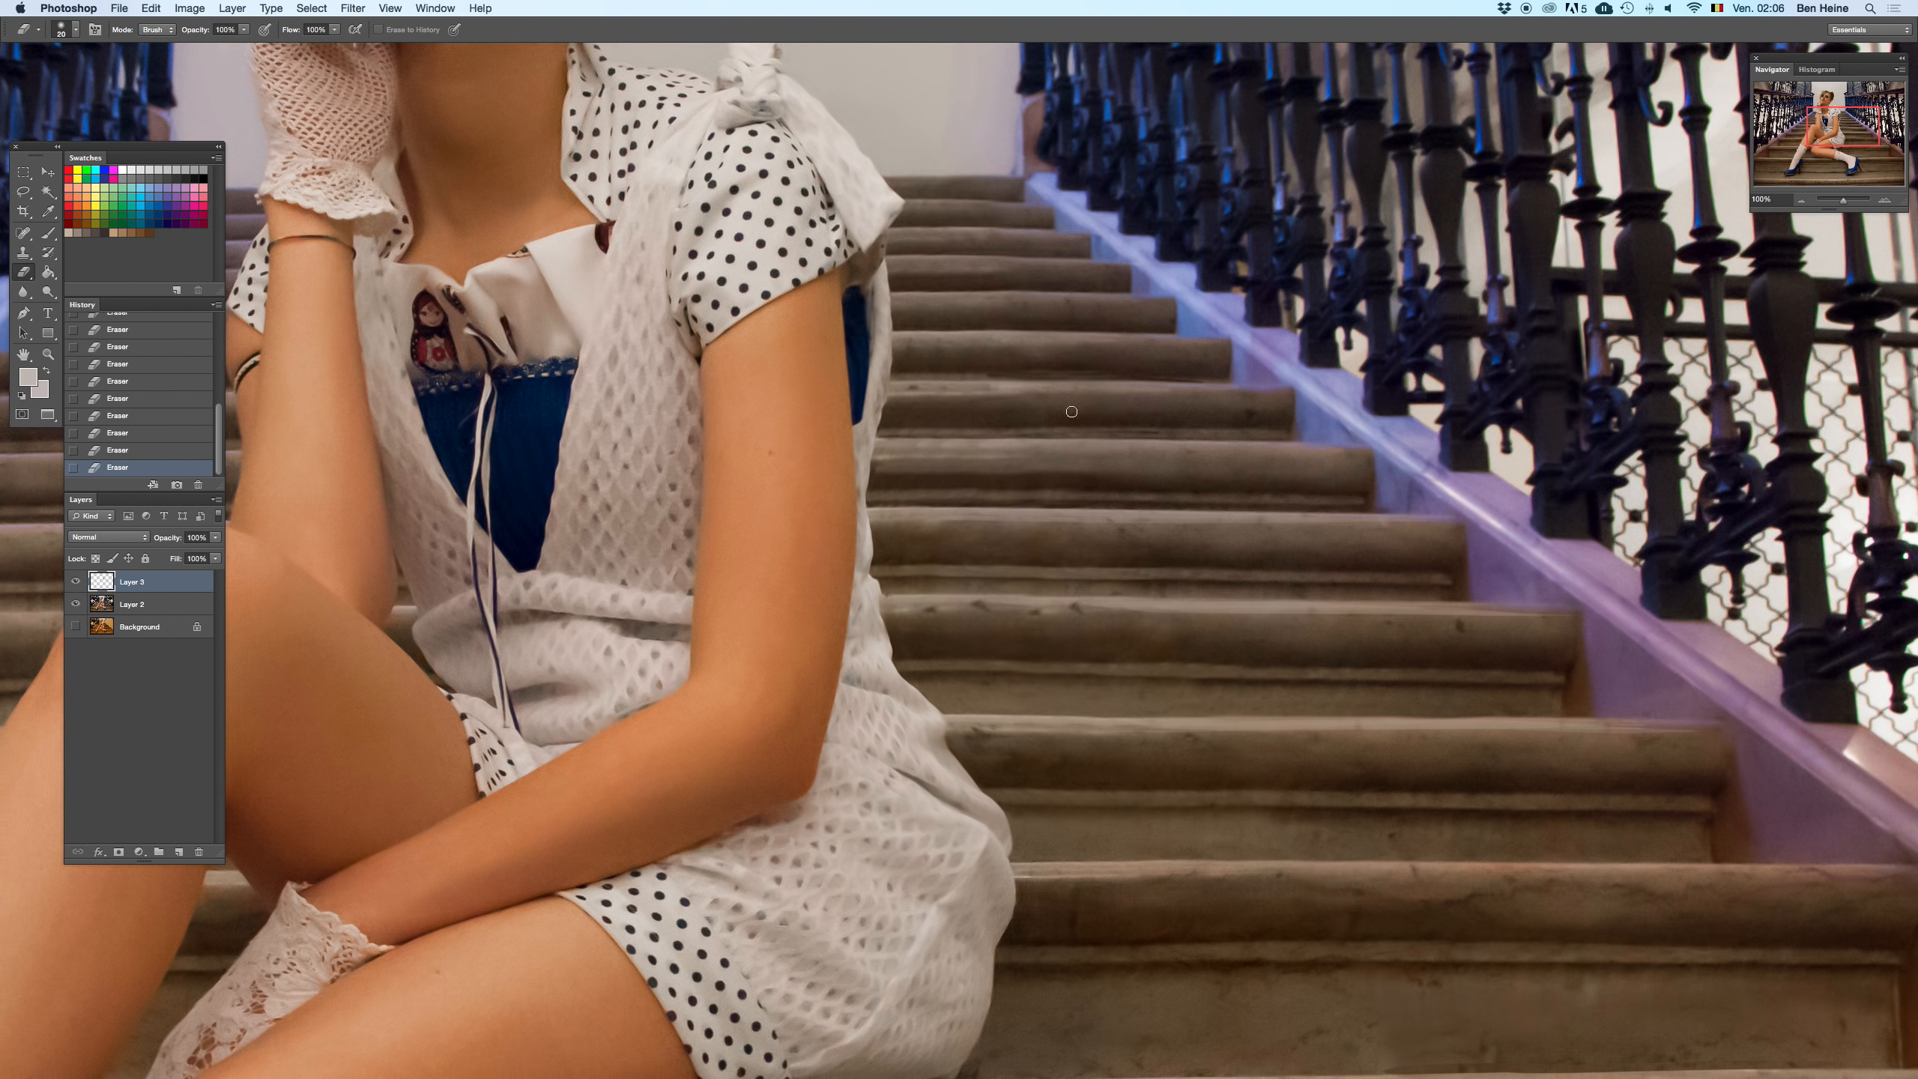
{"action": "left_click_drag", "start_coordinate": [1836, 203], "coordinate": [1837, 202]}
{"action": "key", "text": "super+z"}
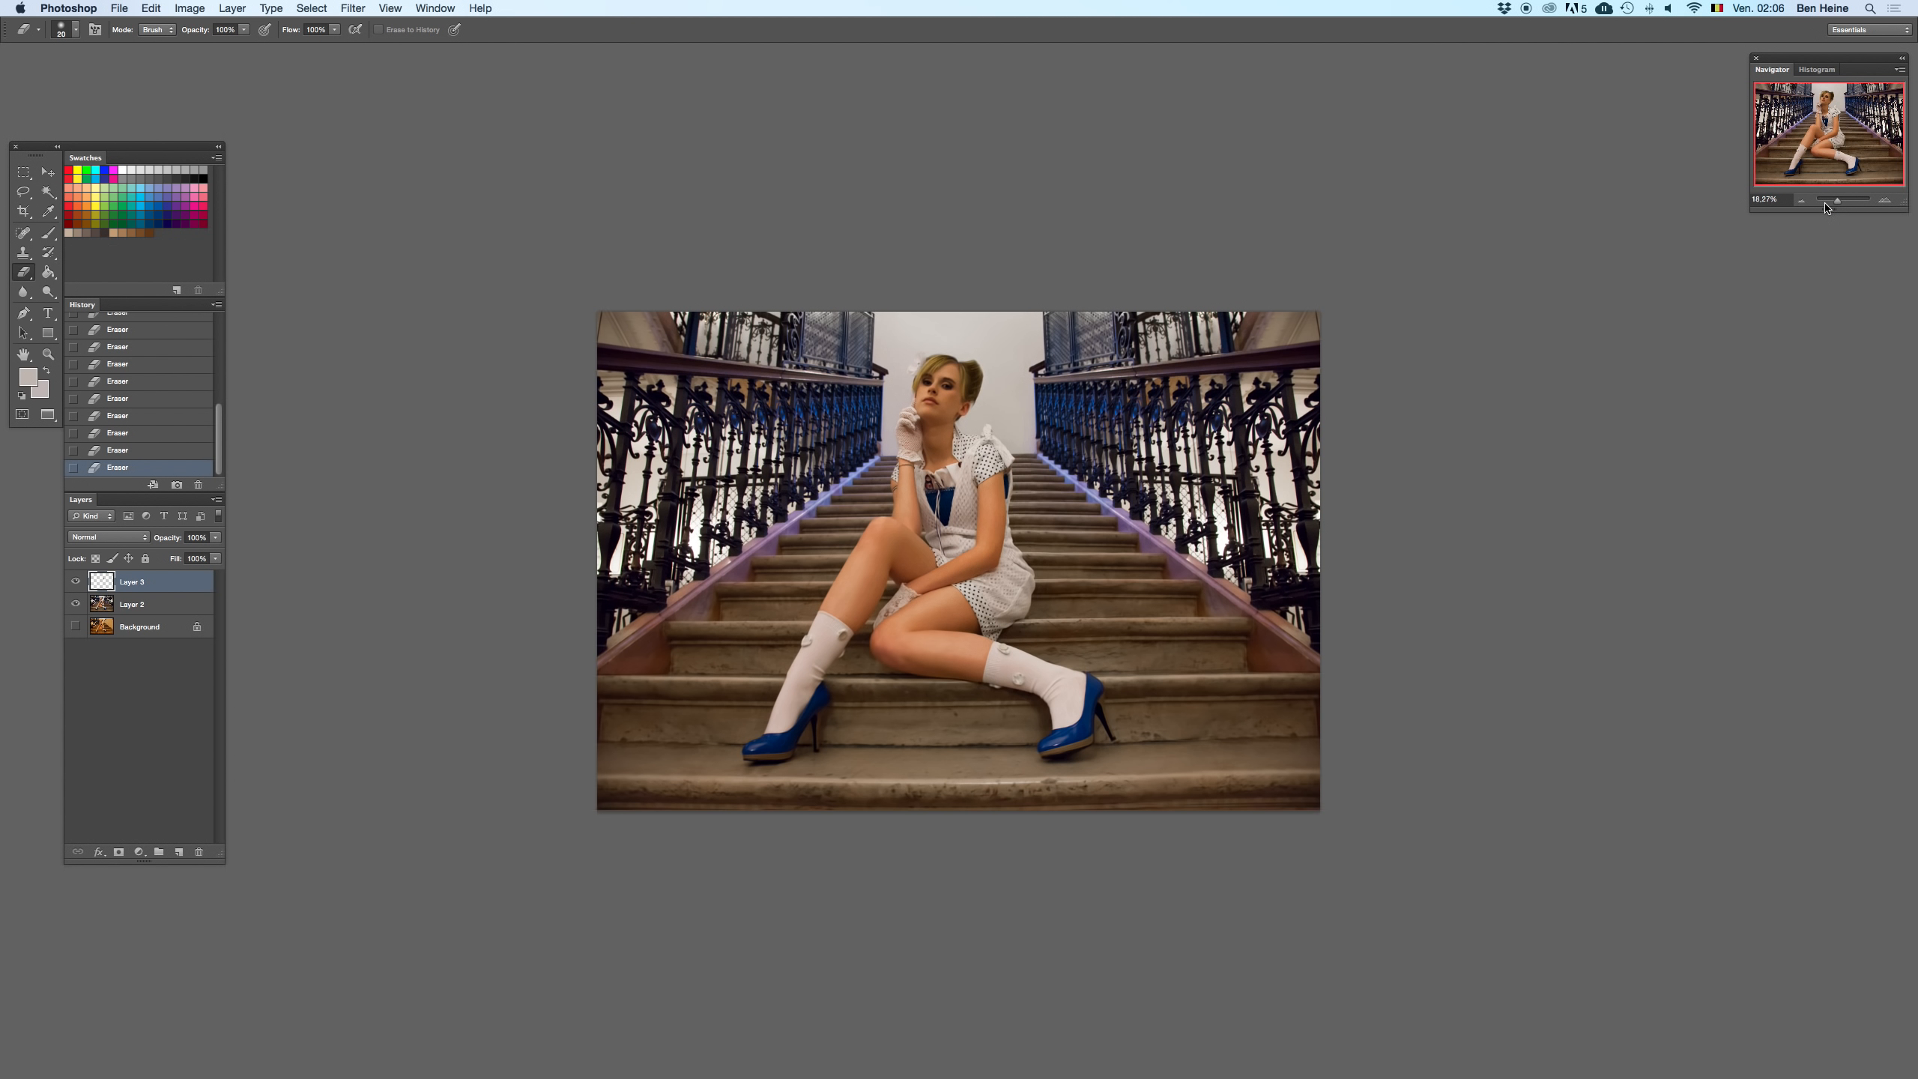
{"action": "key", "text": "super+z"}
{"action": "key", "text": "super+z"}
- Retouch the small bump on the dress outline at the hip using the Clone Stamp at reduced opacity
{"action": "left_click_drag", "start_coordinate": [1840, 199], "coordinate": [1845, 204]}
{"action": "left_click_drag", "start_coordinate": [1417, 420], "coordinate": [1023, 424]}
{"action": "key", "text": "s"}
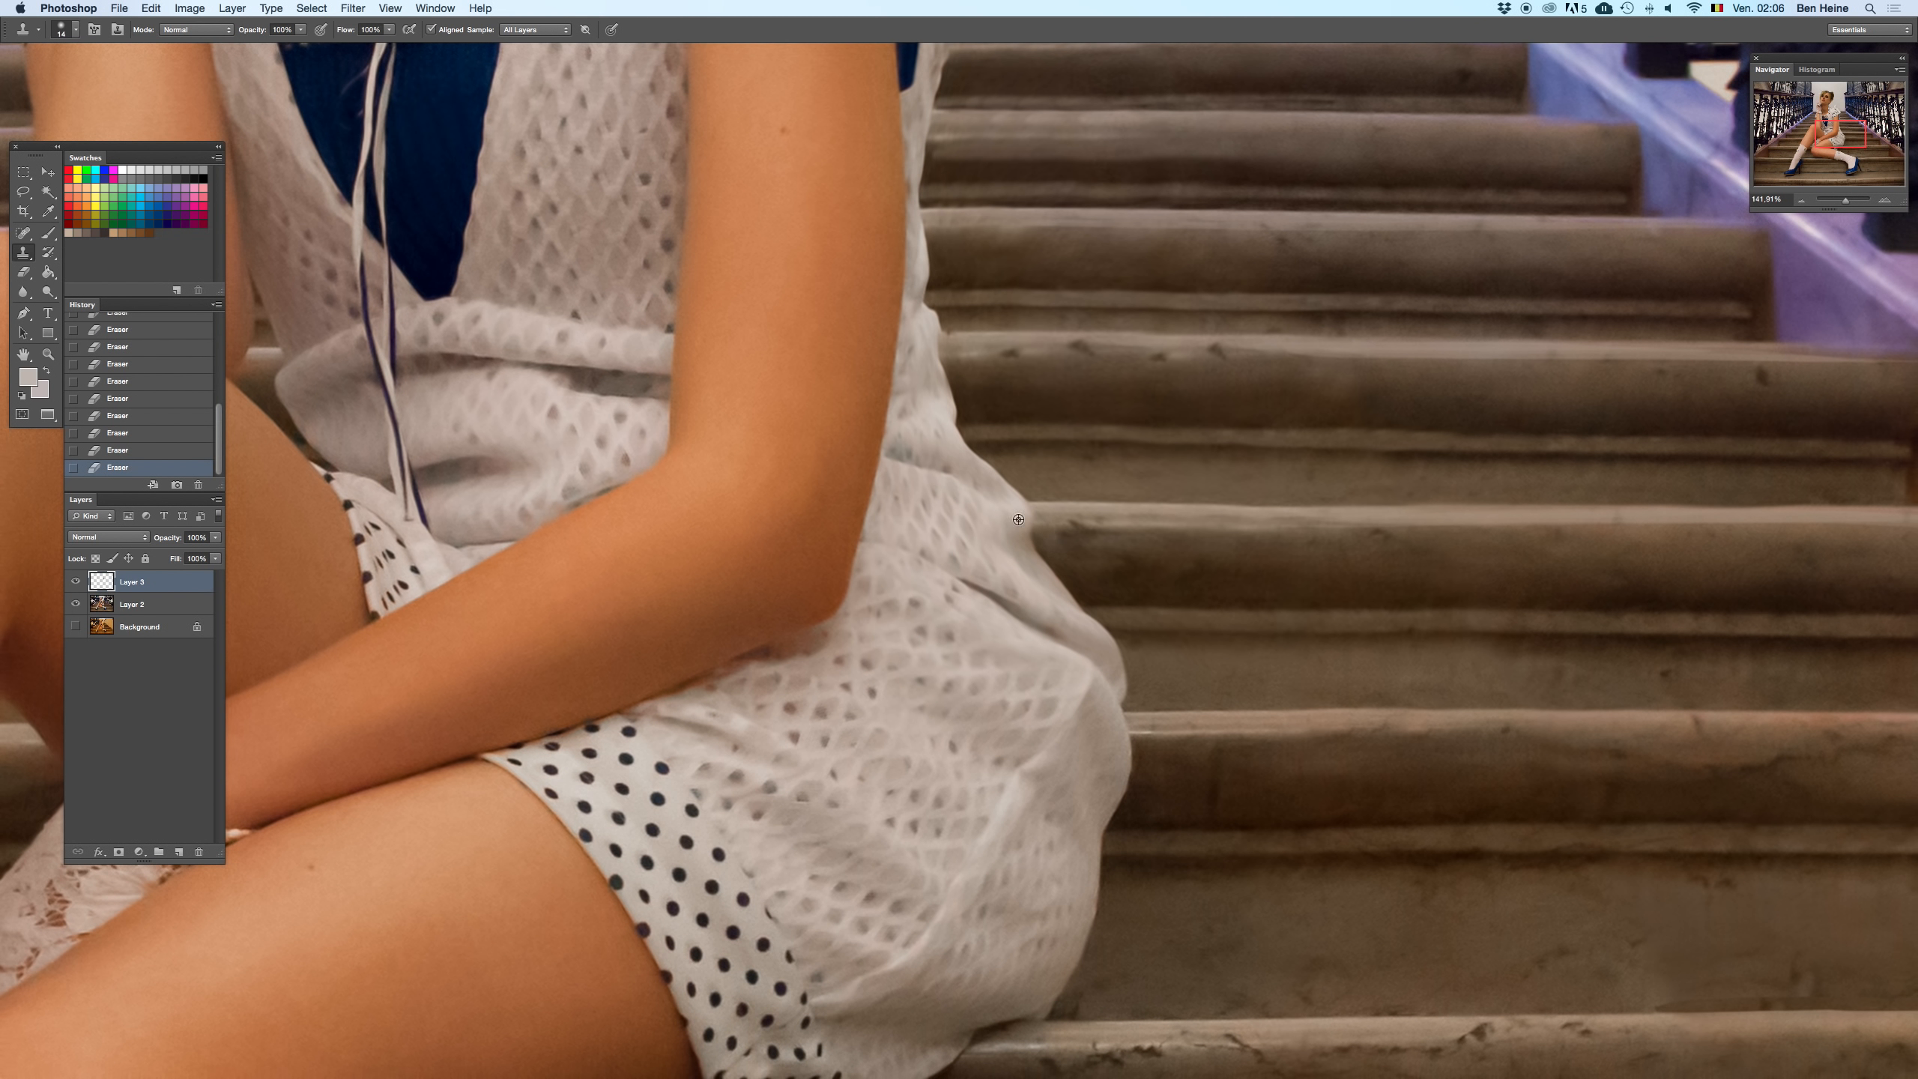
{"action": "key", "text": "super+z"}
{"action": "left_click_drag", "start_coordinate": [1027, 520], "coordinate": [1031, 540]}
{"action": "key", "text": "super+z"}
{"action": "key", "text": "super+z"}
{"action": "key", "text": "super+z"}
{"action": "key", "text": "super+z"}
{"action": "left_click_drag", "start_coordinate": [300, 34], "coordinate": [264, 48]}
{"action": "left_click", "coordinate": [1031, 511]}
{"action": "key", "text": "super+z"}
- Sample a colour and paint over the bump at the hip outline with a smaller soft brush
{"action": "key", "text": "i"}
{"action": "key", "text": "b"}
{"action": "right_click", "coordinate": [1026, 542]}
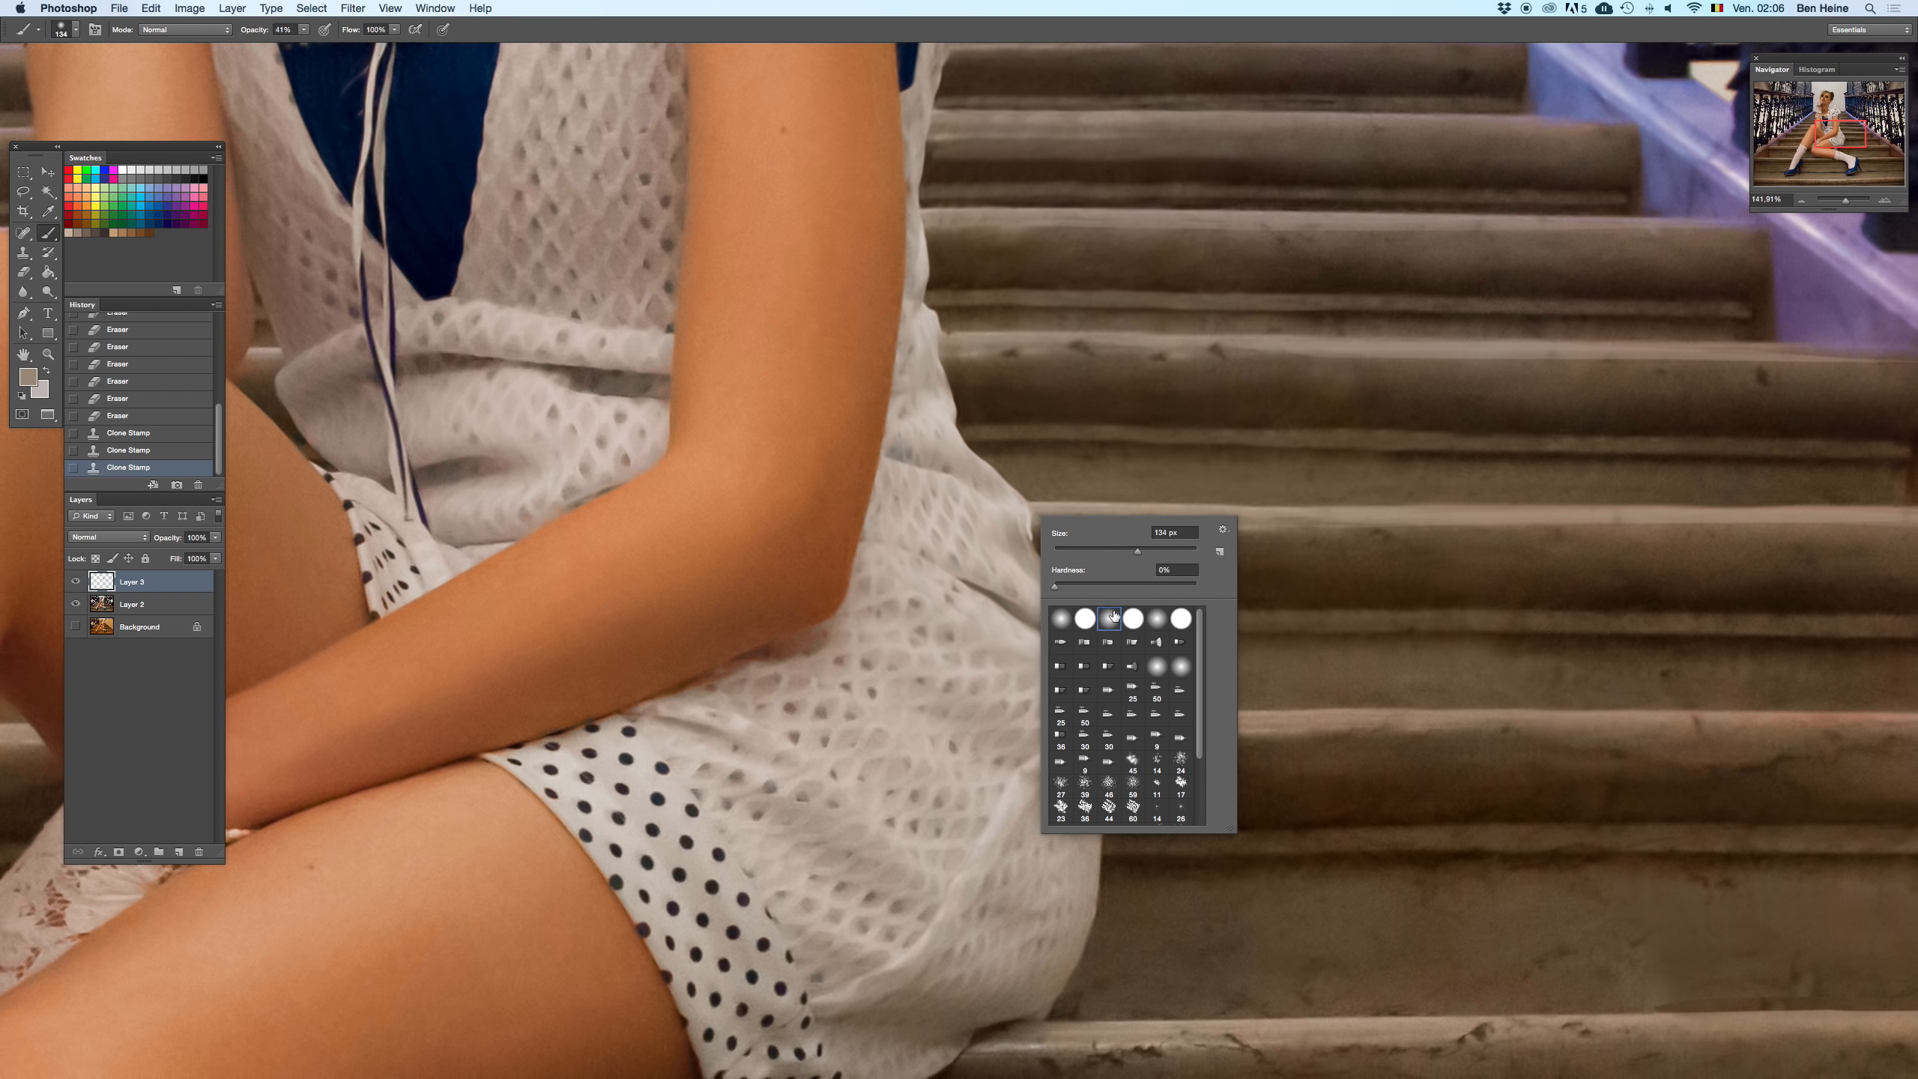
{"action": "mouse_move", "coordinate": [1027, 515]}
{"action": "left_mouse_down"}
{"action": "mouse_move", "coordinate": [1031, 542]}
{"action": "mouse_move", "coordinate": [1071, 524]}
{"action": "left_mouse_up"}
{"action": "key", "text": "super+z"}
{"action": "right_click", "coordinate": [1034, 514]}
{"action": "left_click", "coordinate": [1109, 586]}
{"action": "left_click", "coordinate": [1026, 516]}
{"action": "left_click", "coordinate": [1029, 522]}
- Lower the brush opacity, smooth the dress edge at the hip with short strokes and touch it up with the Clone Stamp
{"action": "left_click_drag", "start_coordinate": [302, 29], "coordinate": [297, 47]}
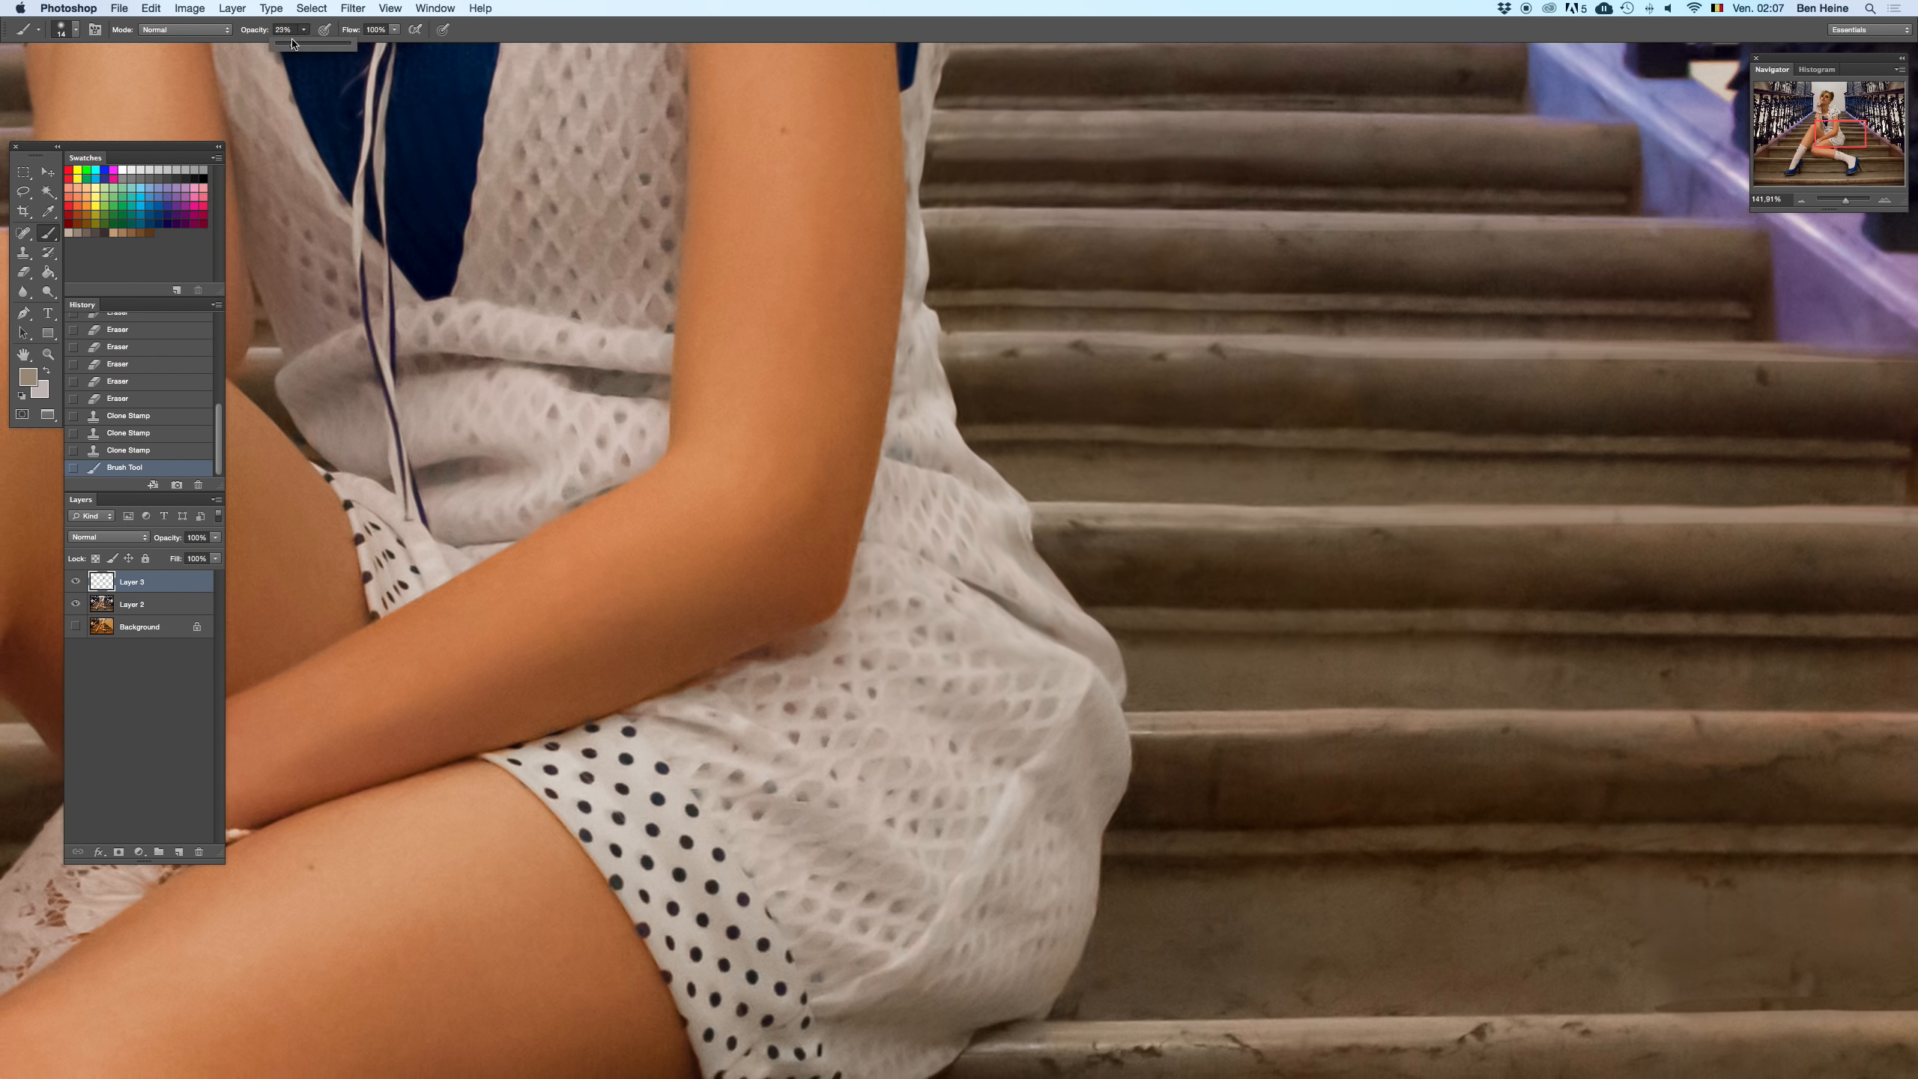
{"action": "key", "text": "super+z"}
{"action": "left_click_drag", "start_coordinate": [1025, 518], "coordinate": [1031, 539]}
{"action": "left_click_drag", "start_coordinate": [1029, 523], "coordinate": [1028, 543]}
{"action": "left_click_drag", "start_coordinate": [1028, 532], "coordinate": [1024, 546]}
{"action": "left_click", "coordinate": [1023, 530]}
{"action": "left_click", "coordinate": [1025, 514]}
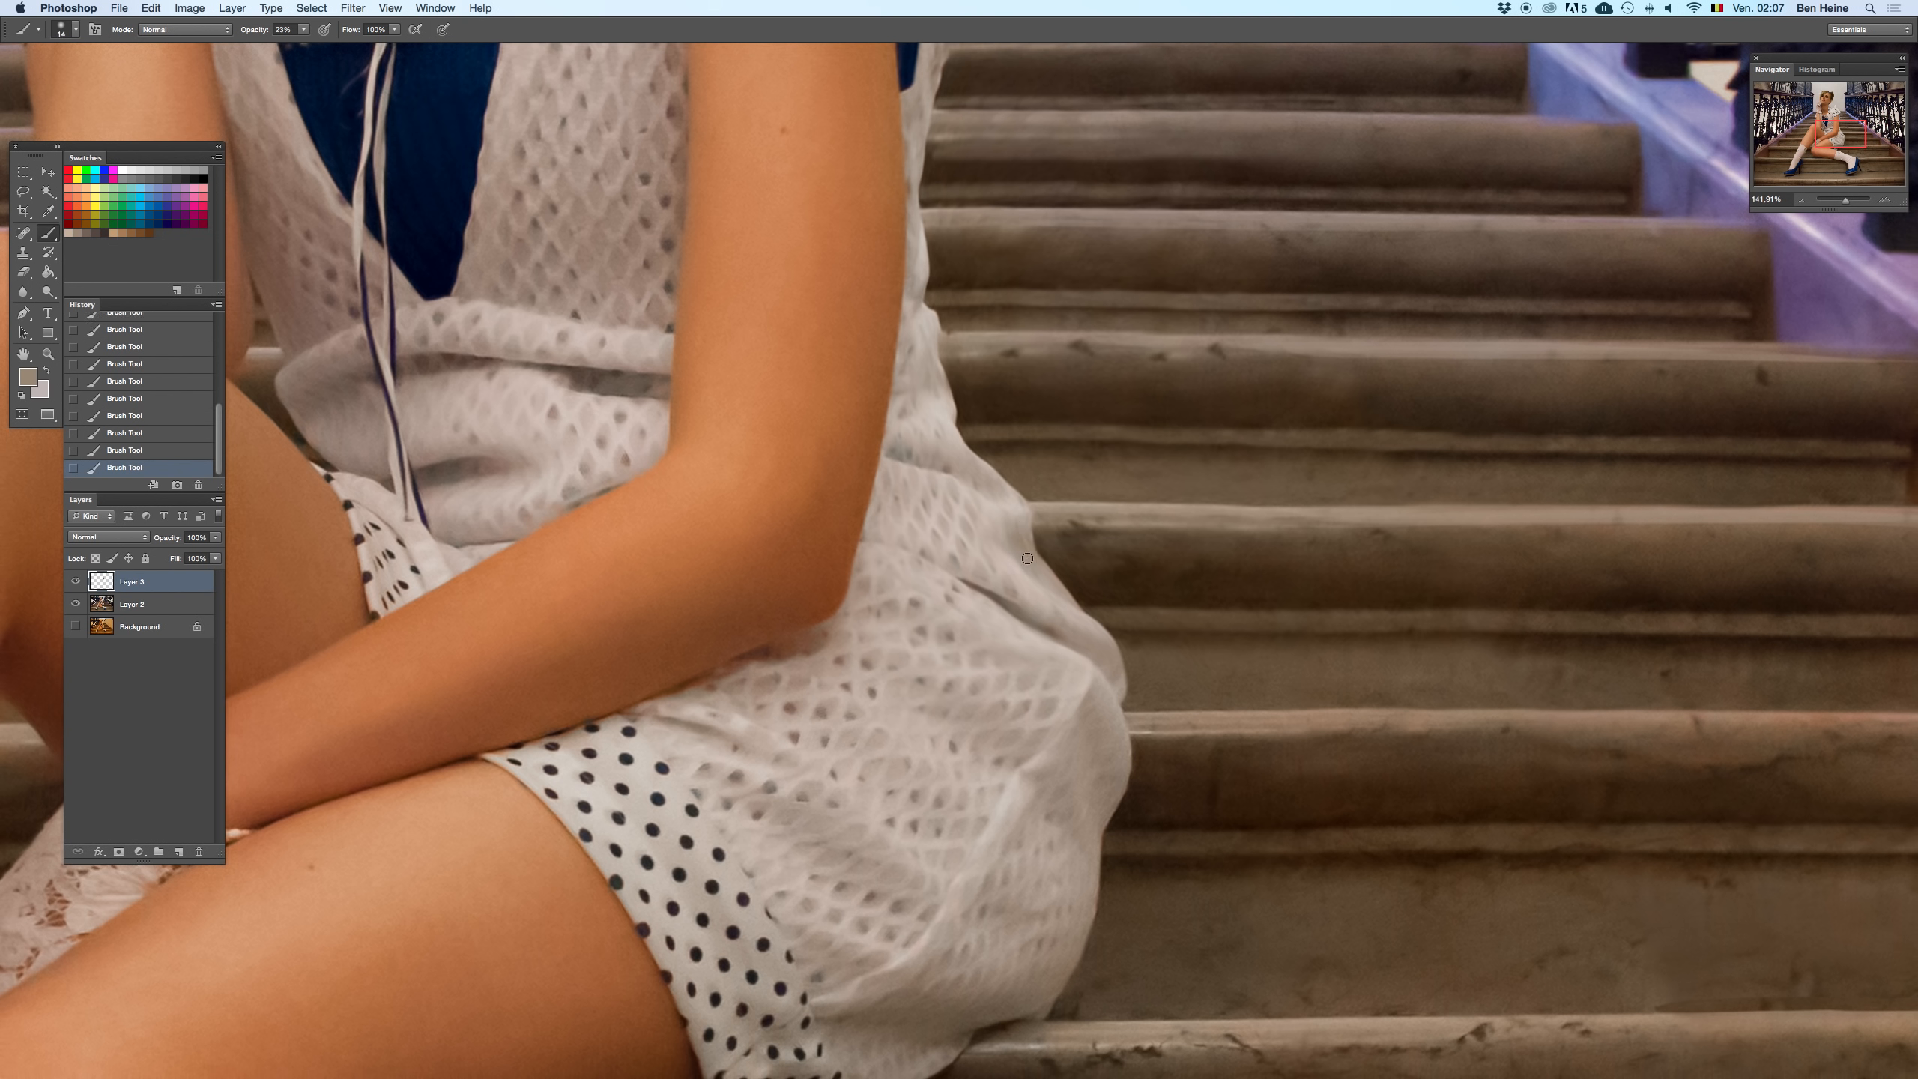
{"action": "key", "text": "s"}
{"action": "left_click", "coordinate": [1030, 505]}
- Compare the portrait with and without the warped dress layer by deleting and restoring it
{"action": "key", "text": "Delete"}
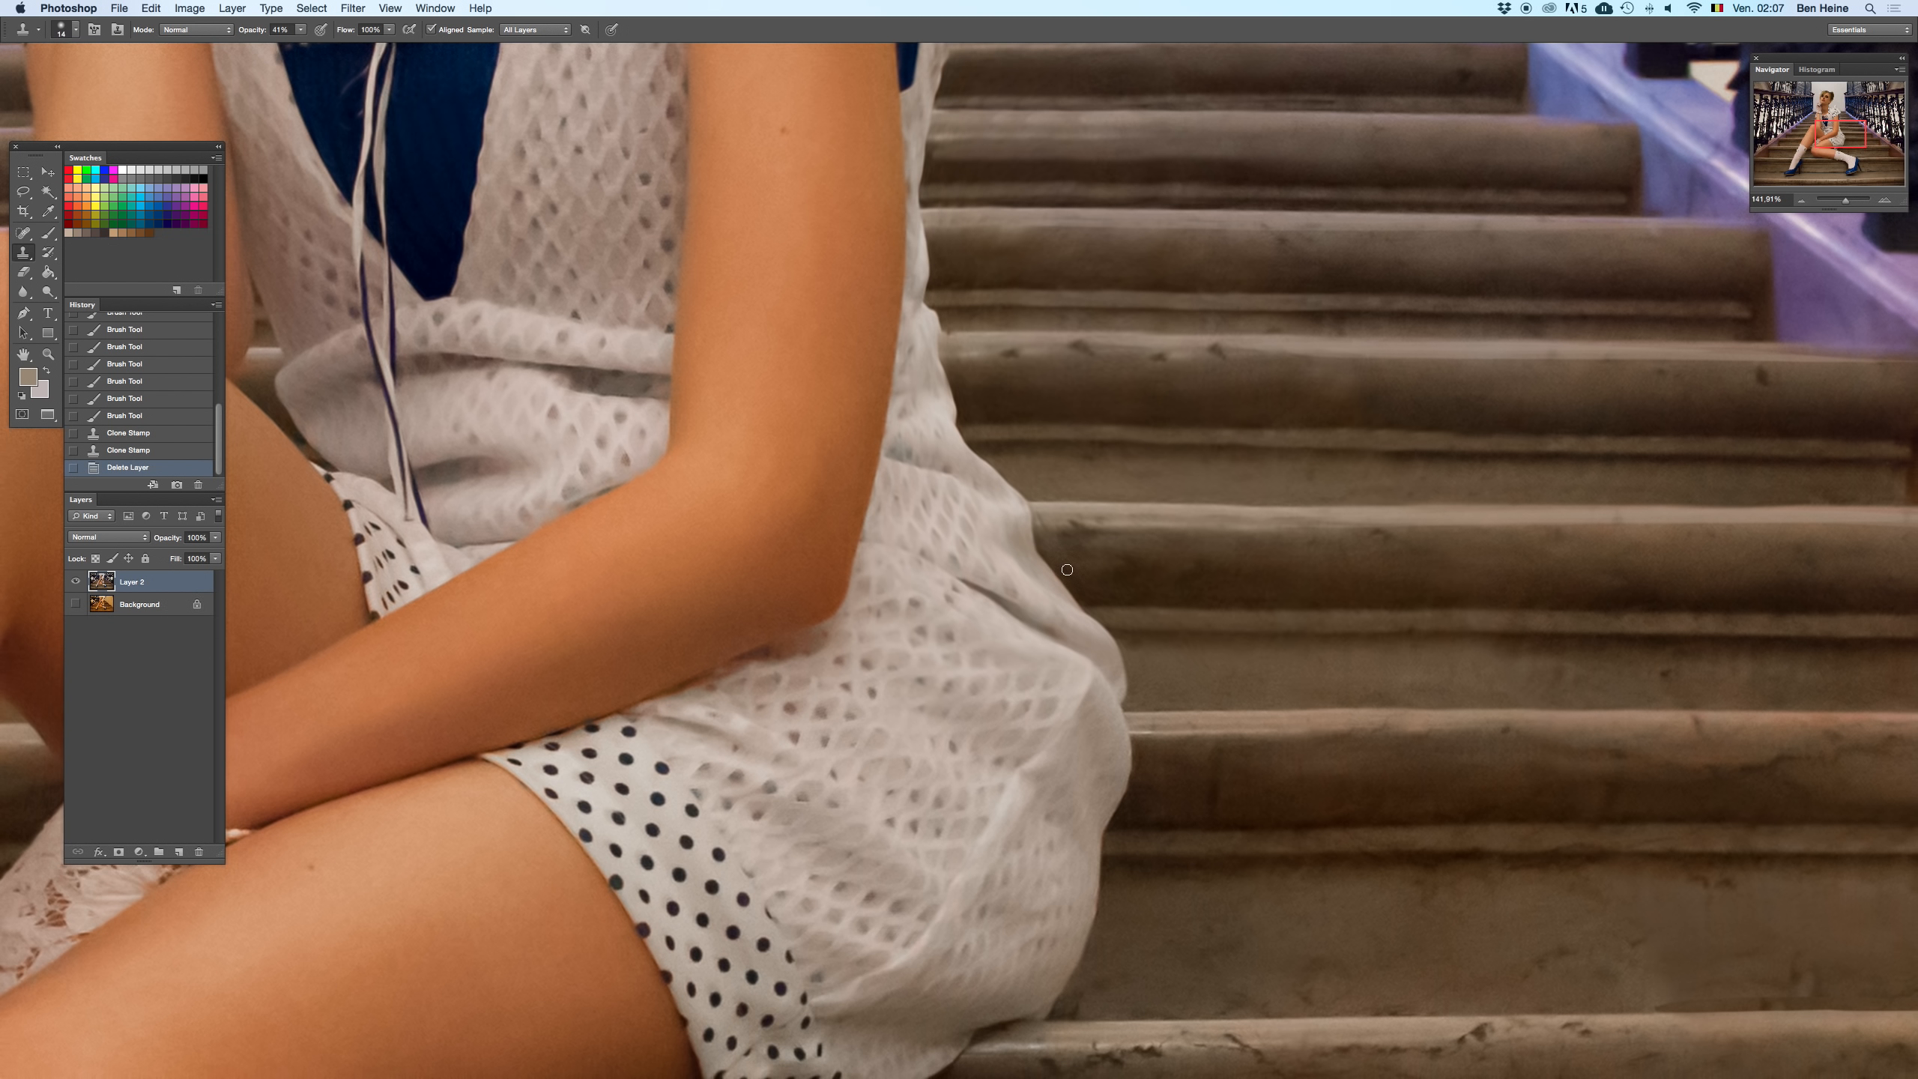
{"action": "key", "text": "super+z"}
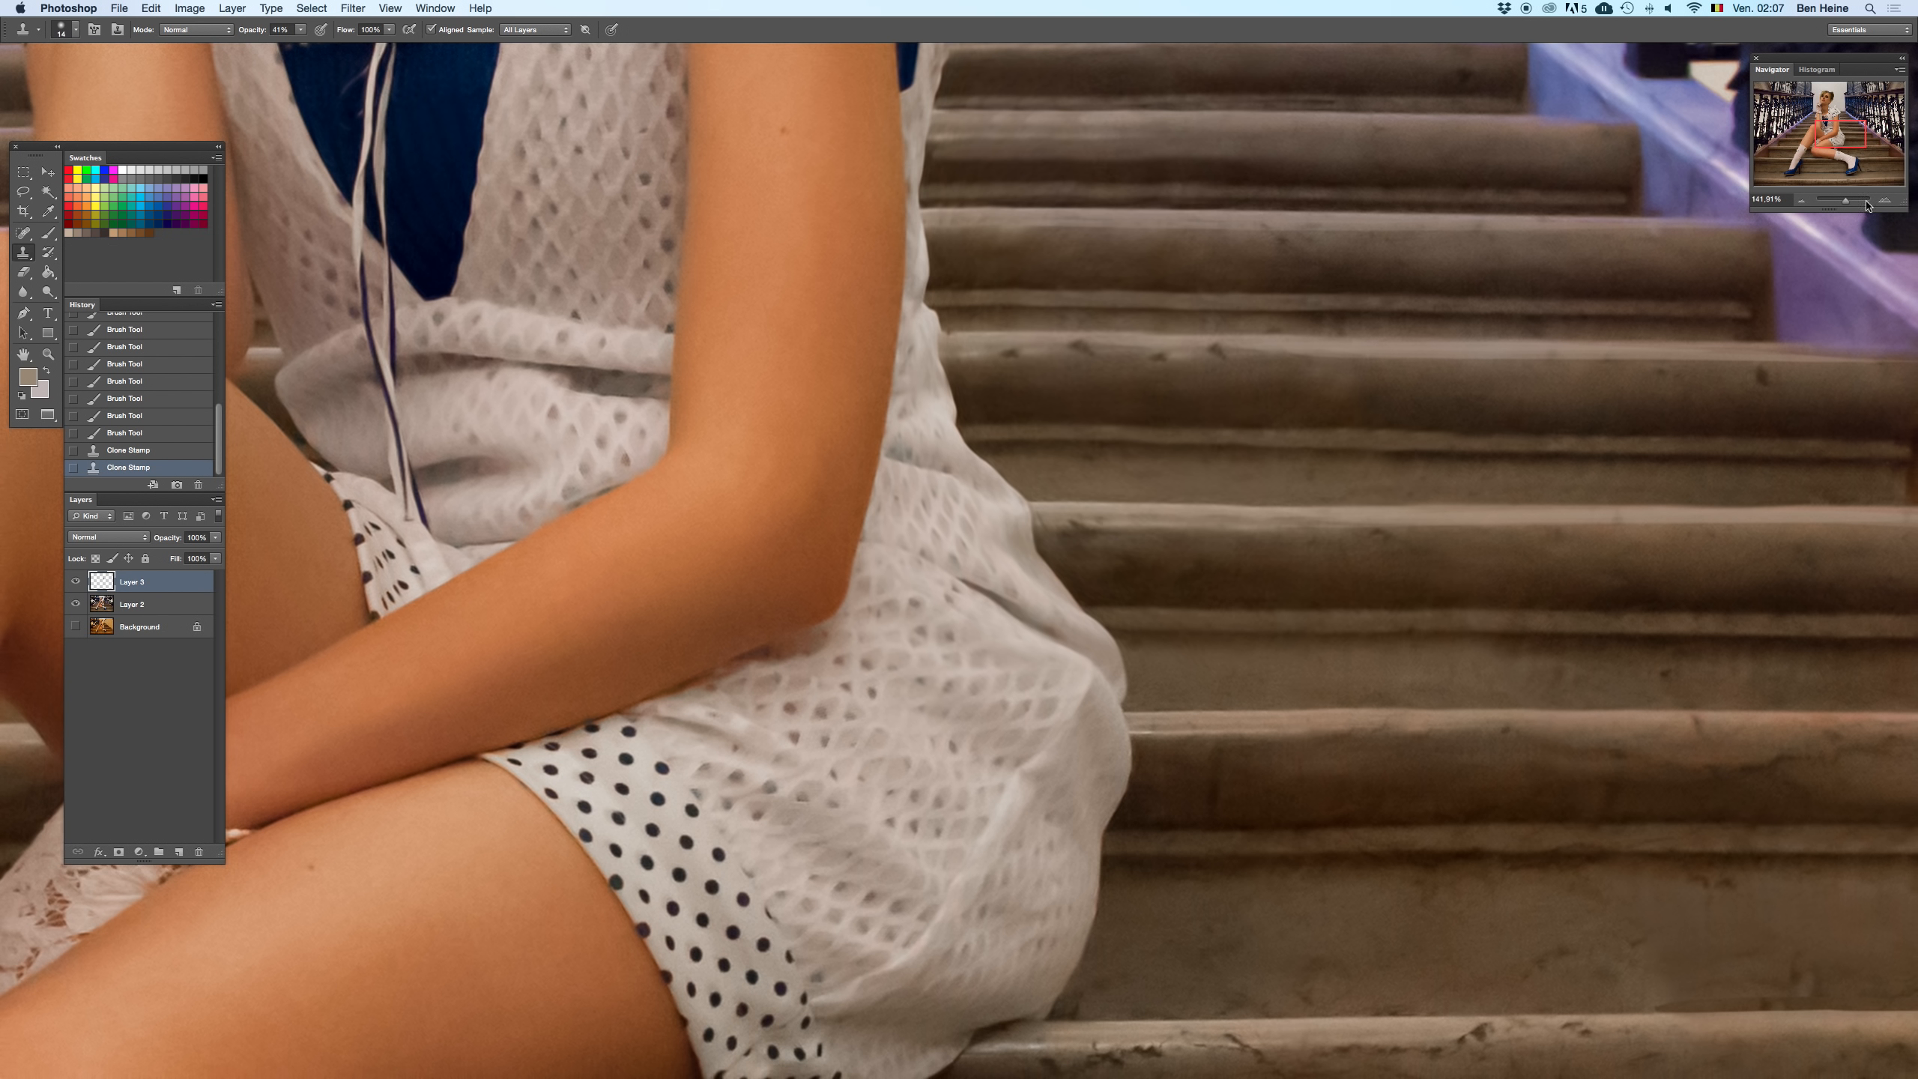
{"action": "left_click", "coordinate": [1803, 200]}
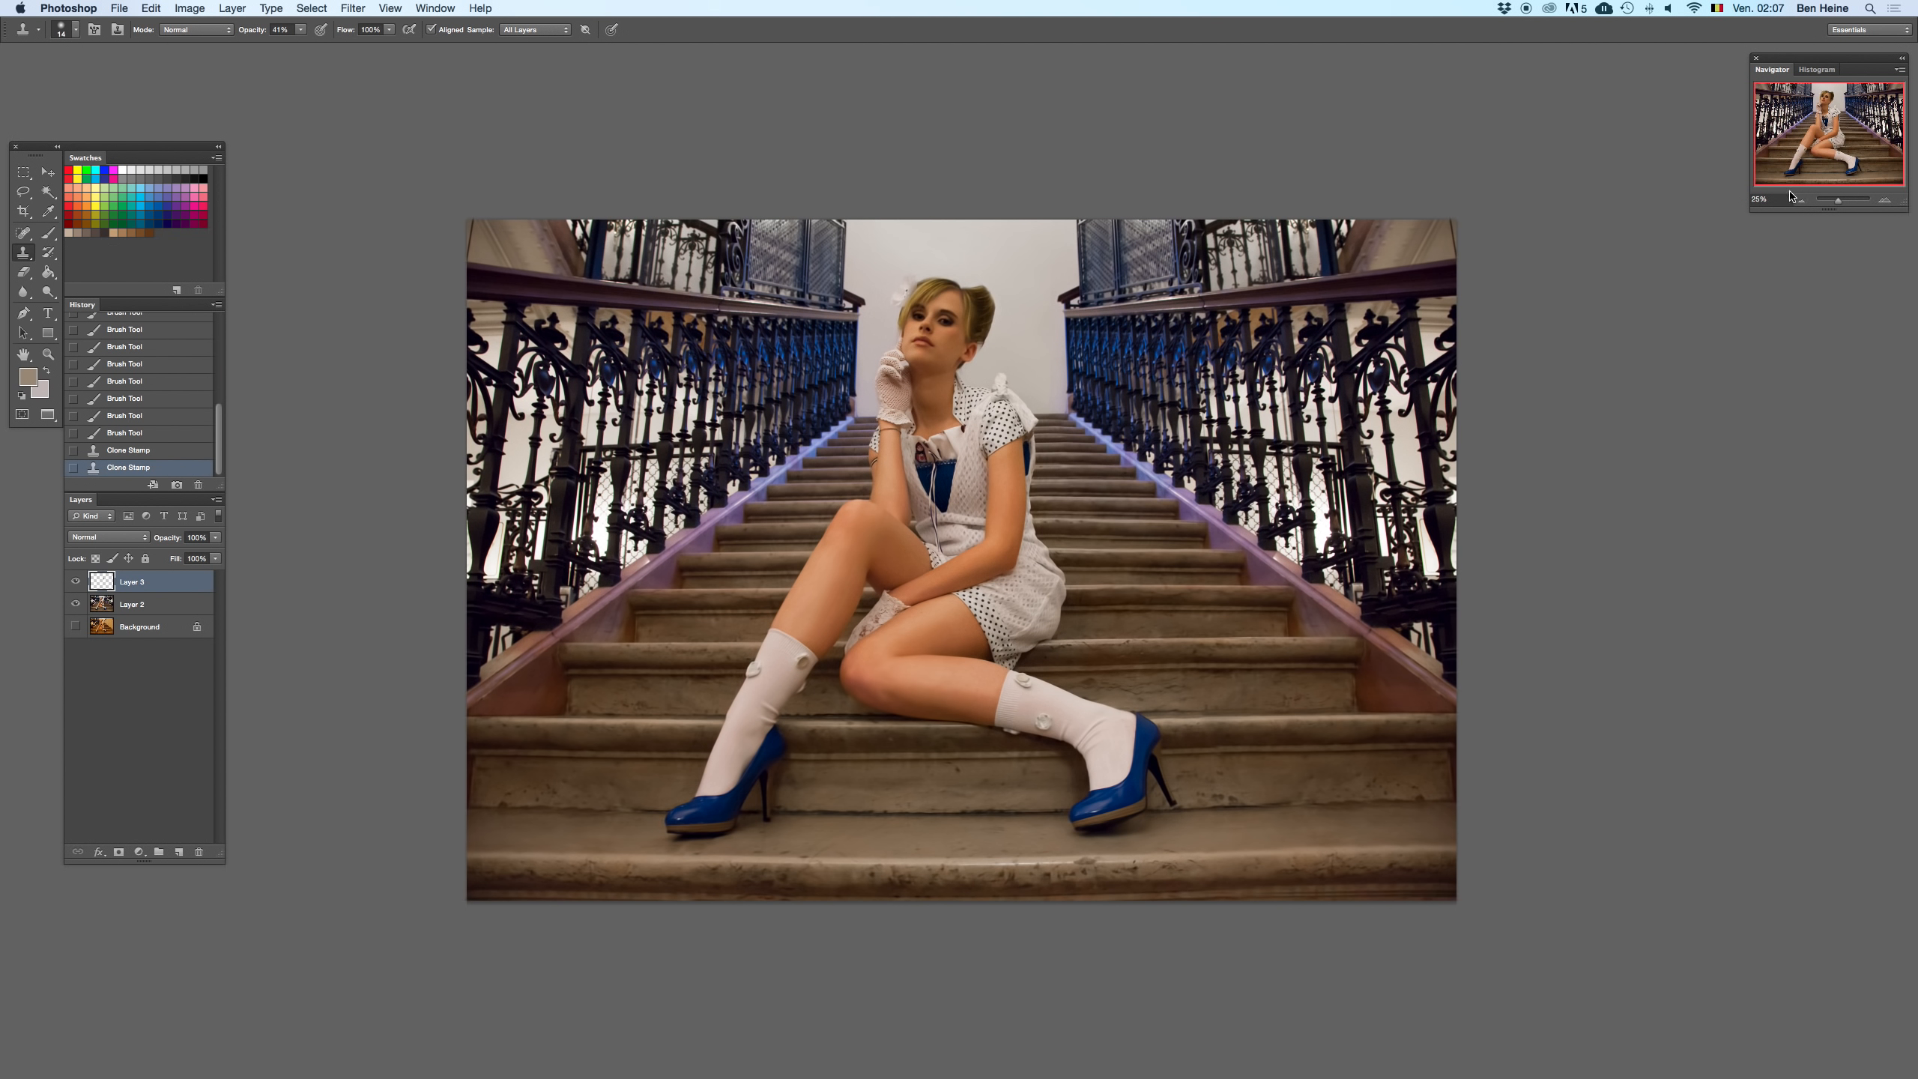
{"action": "key", "text": "super+z"}
{"action": "key", "text": "super+z"}
{"action": "key", "text": "super+z"}
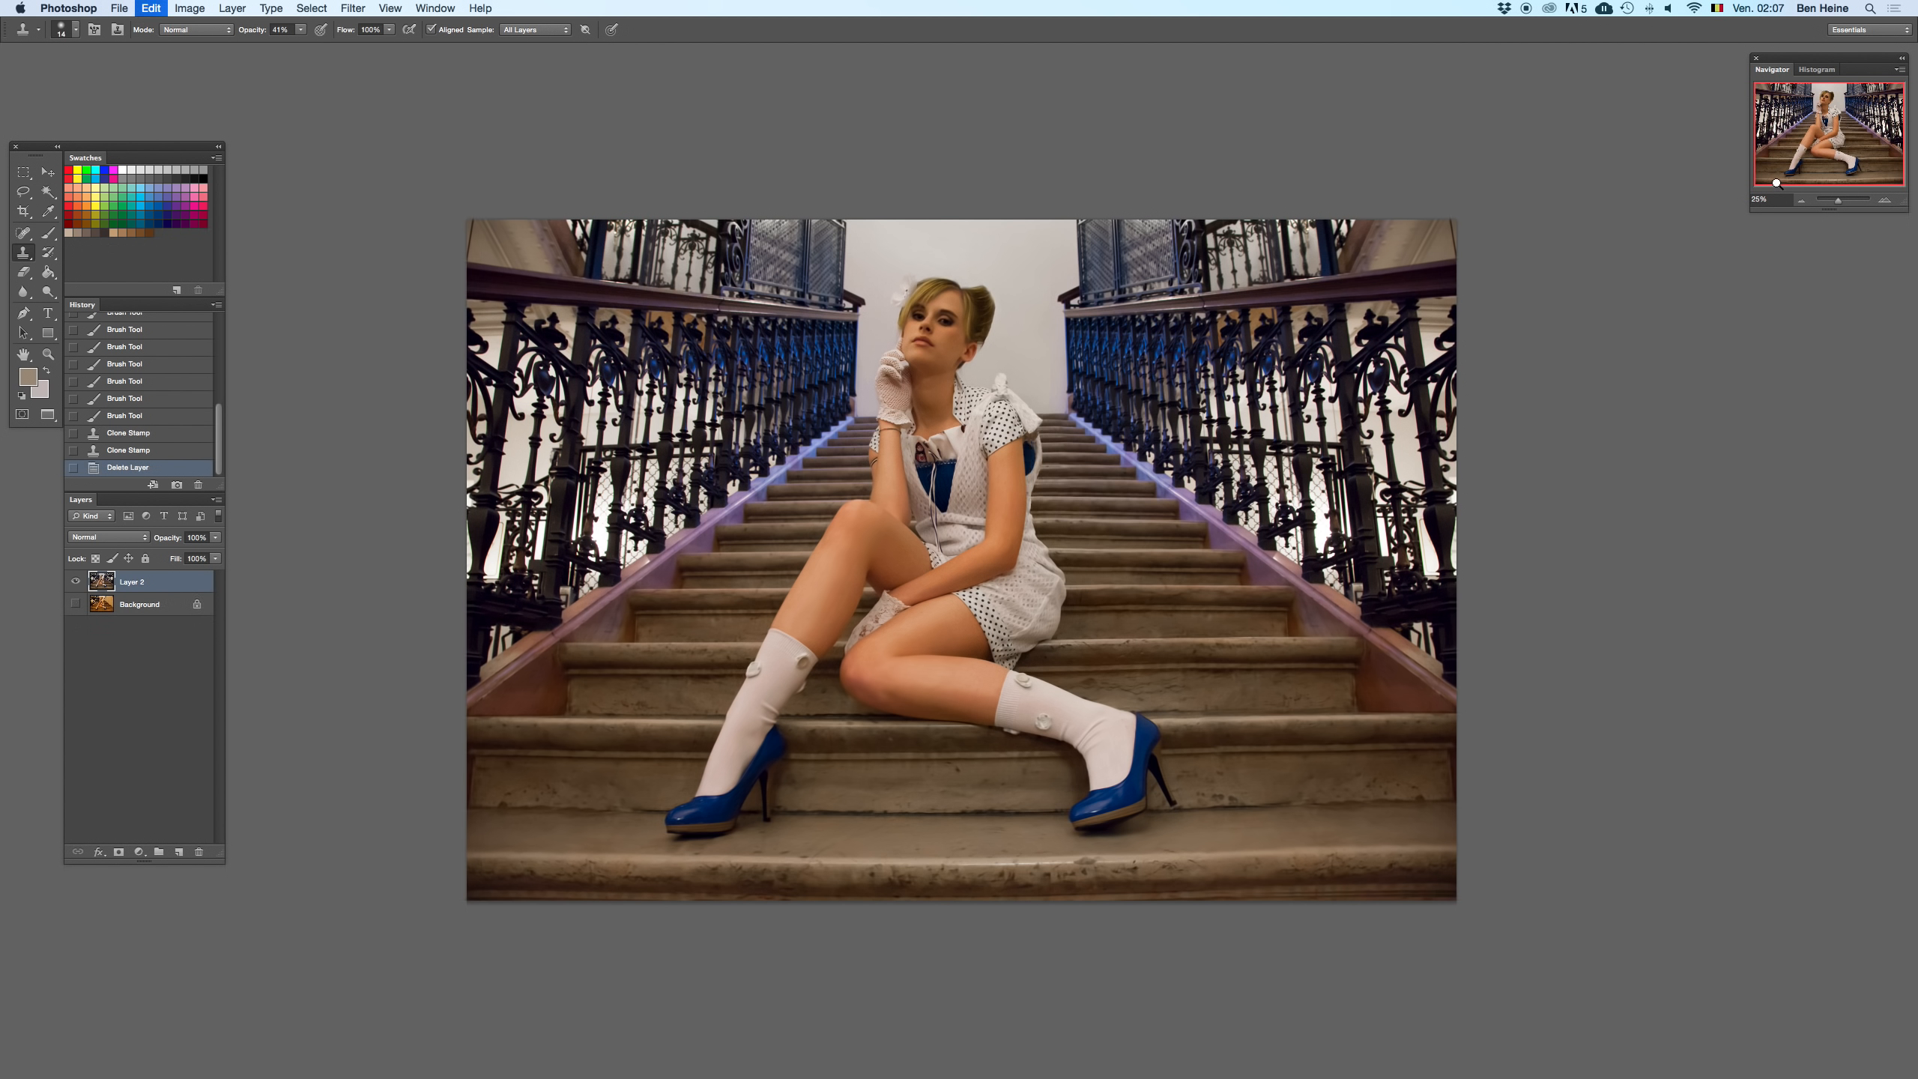
{"action": "key", "text": "super+z"}
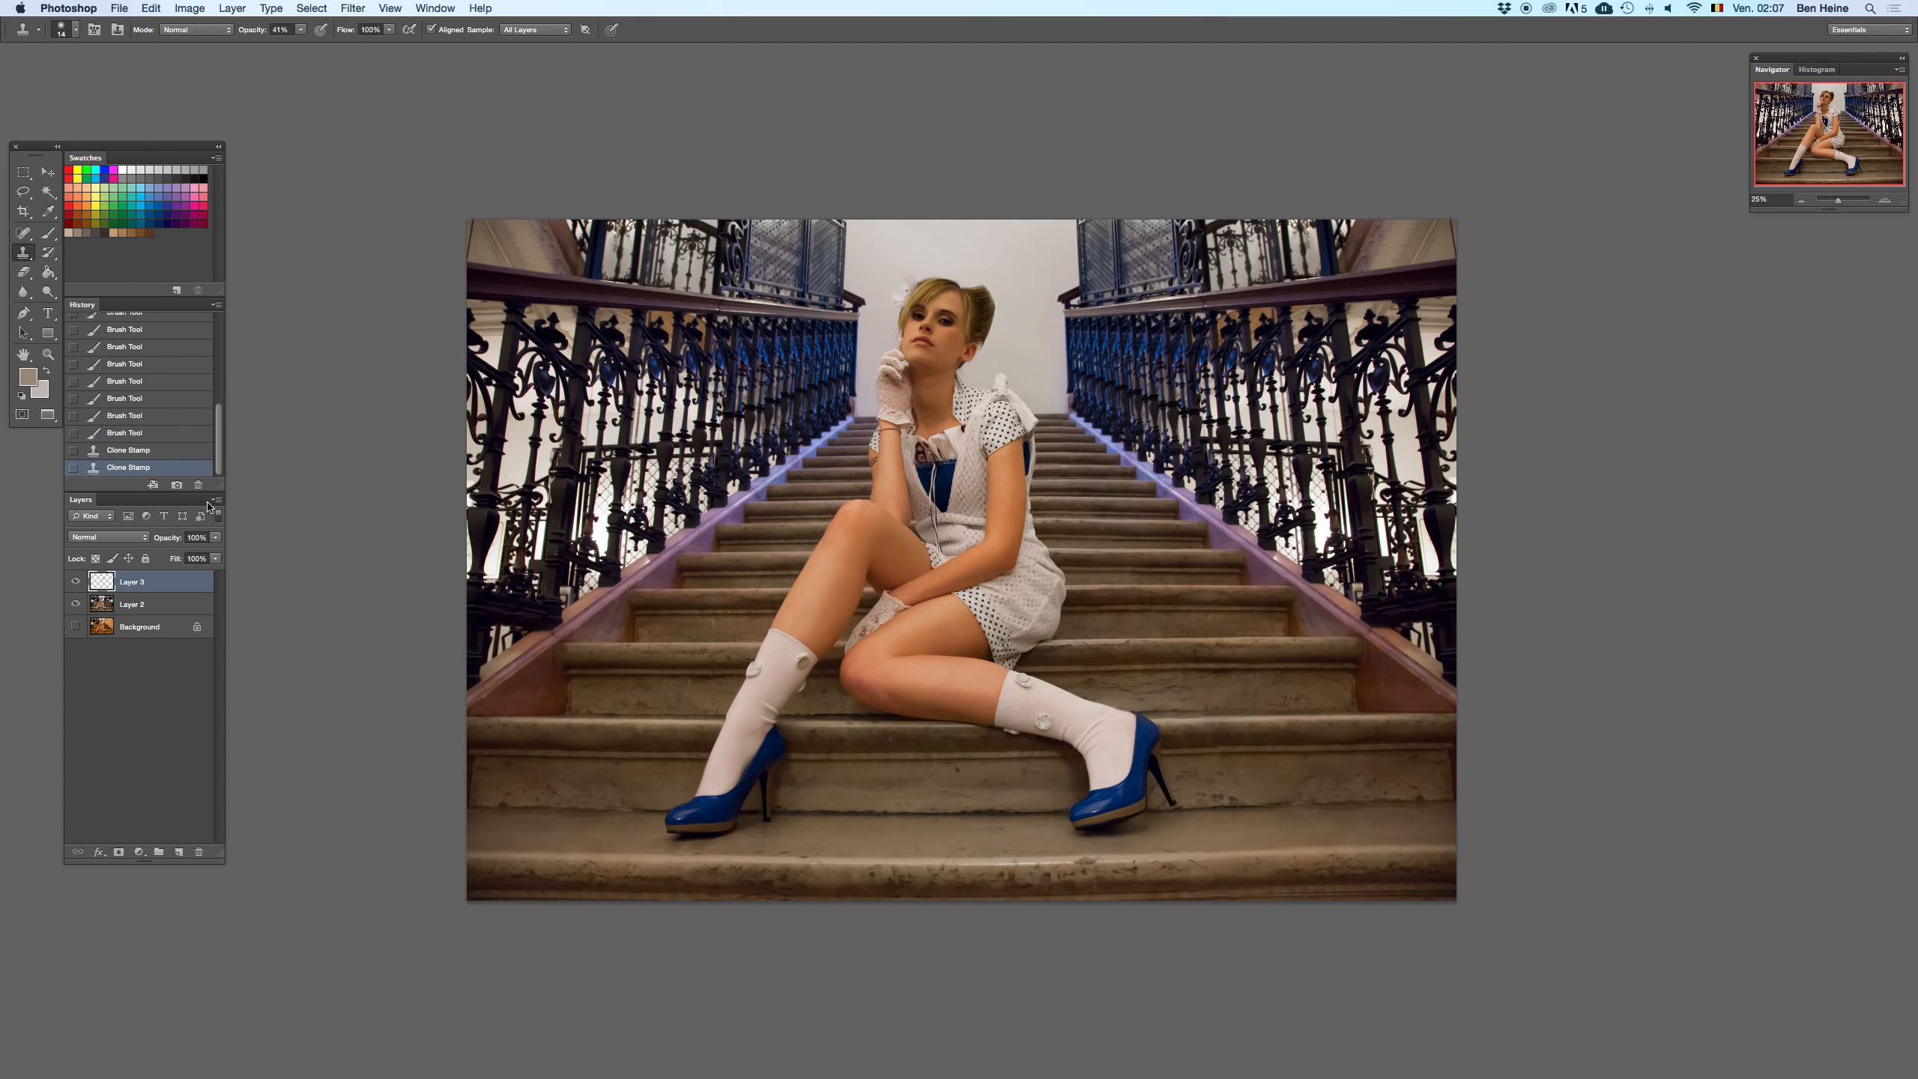
{"action": "key", "text": "super+z"}
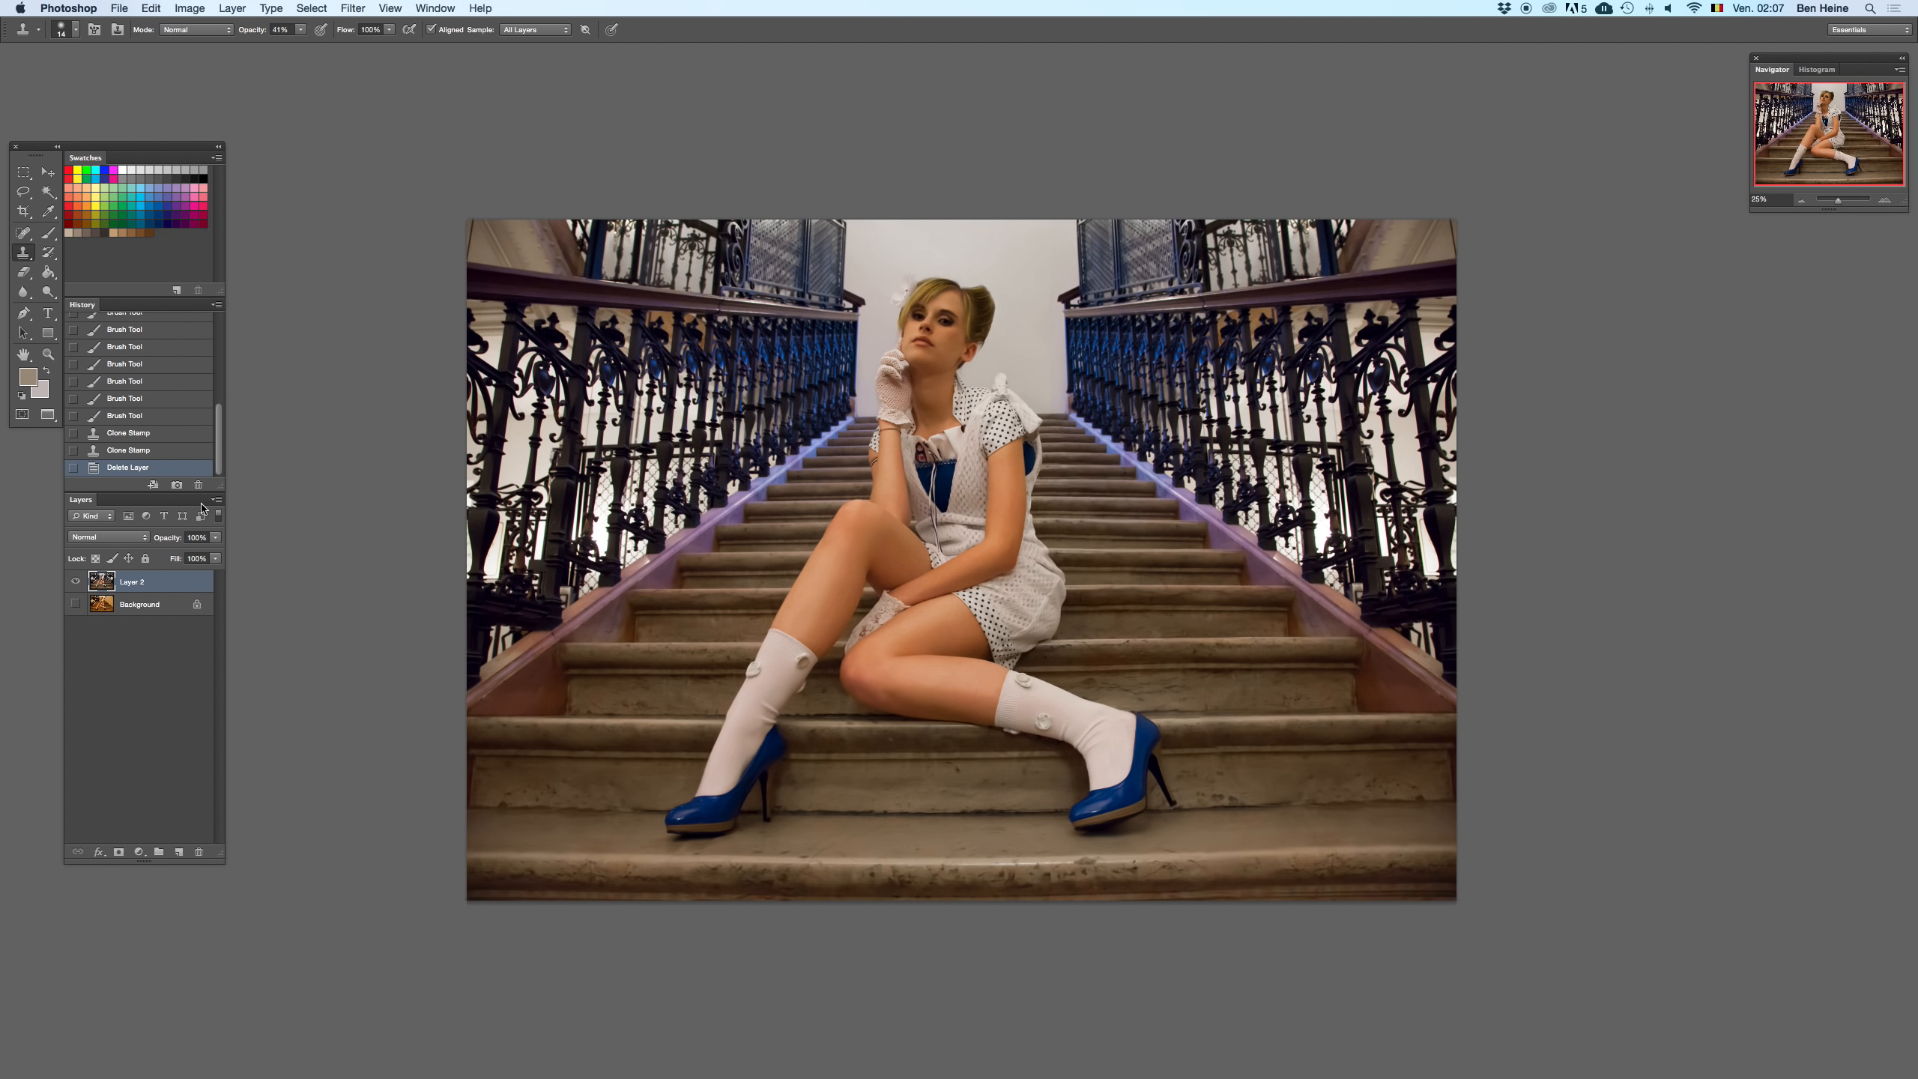
{"action": "key", "text": "super+z"}
- Flip the whole canvas horizontally
{"action": "left_click", "coordinate": [188, 8]}
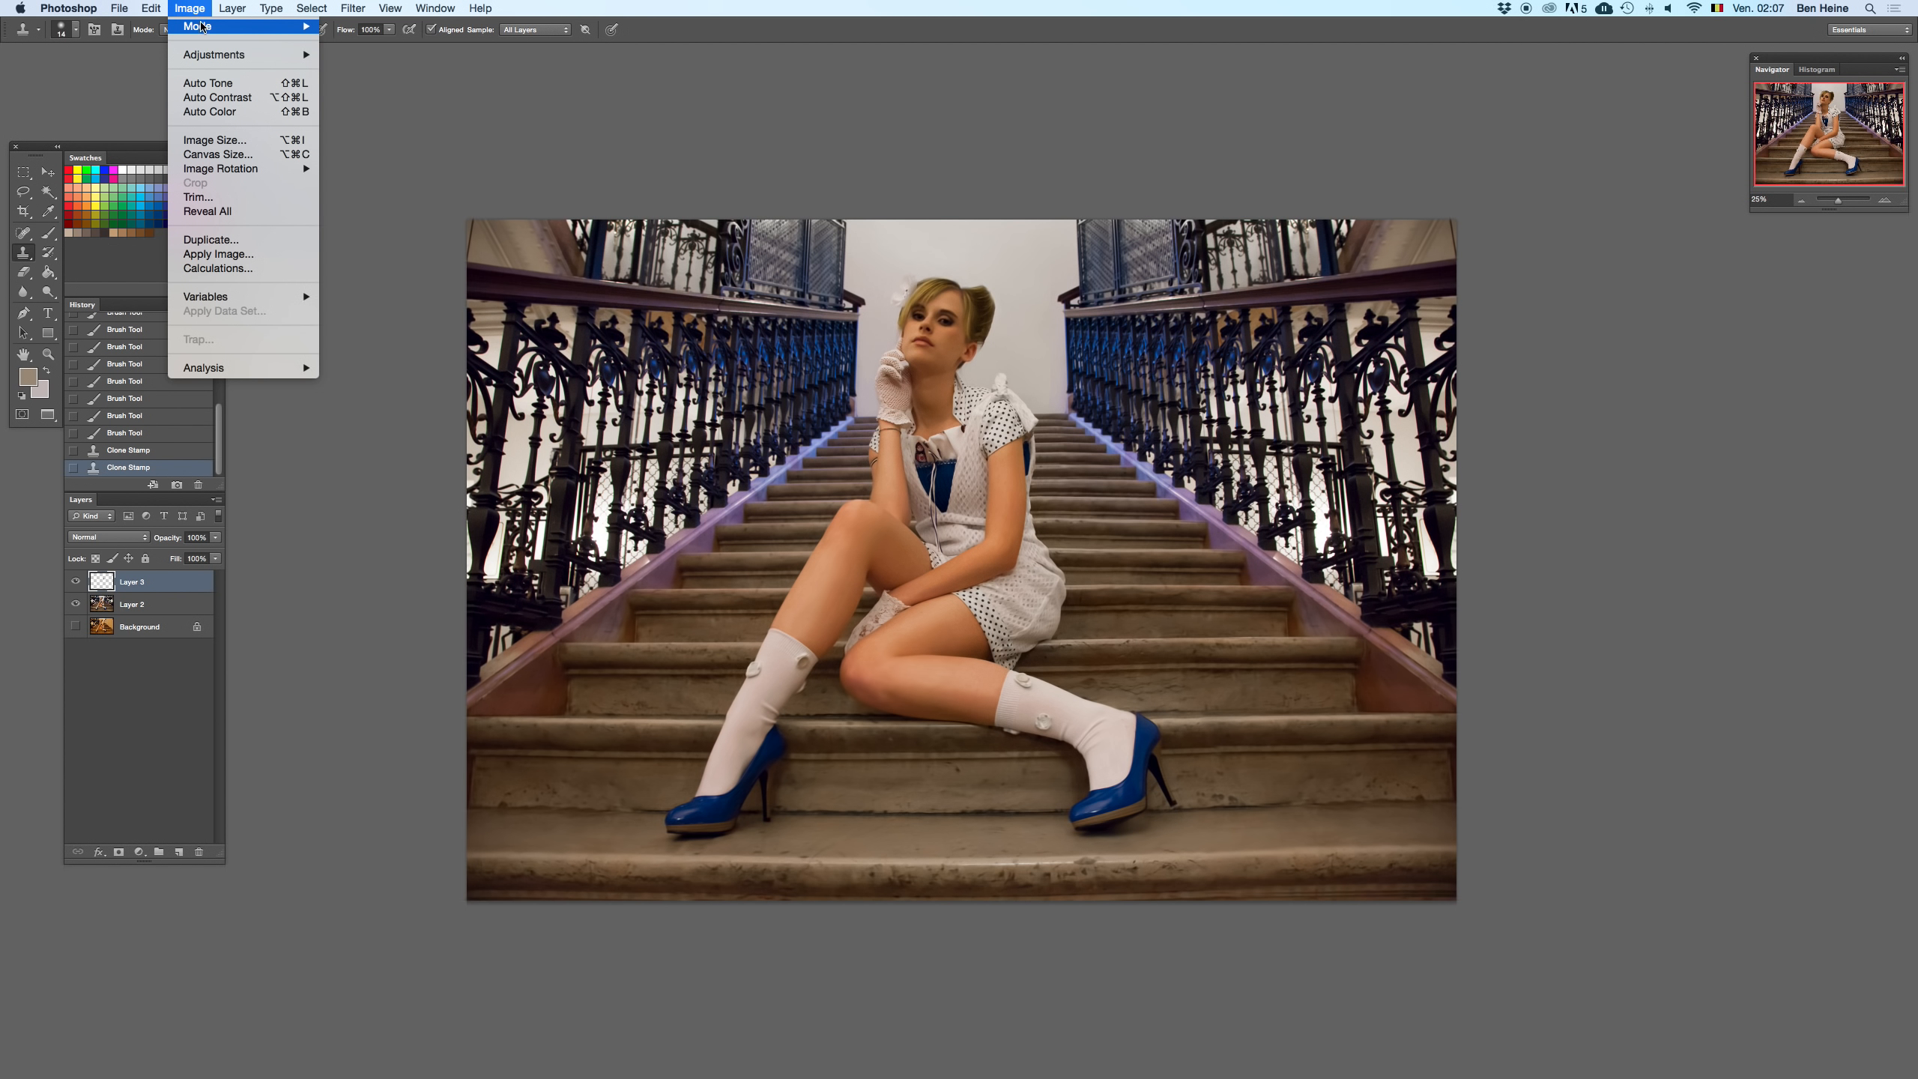
{"action": "mouse_move", "coordinate": [287, 169]}
{"action": "left_click", "coordinate": [408, 241]}
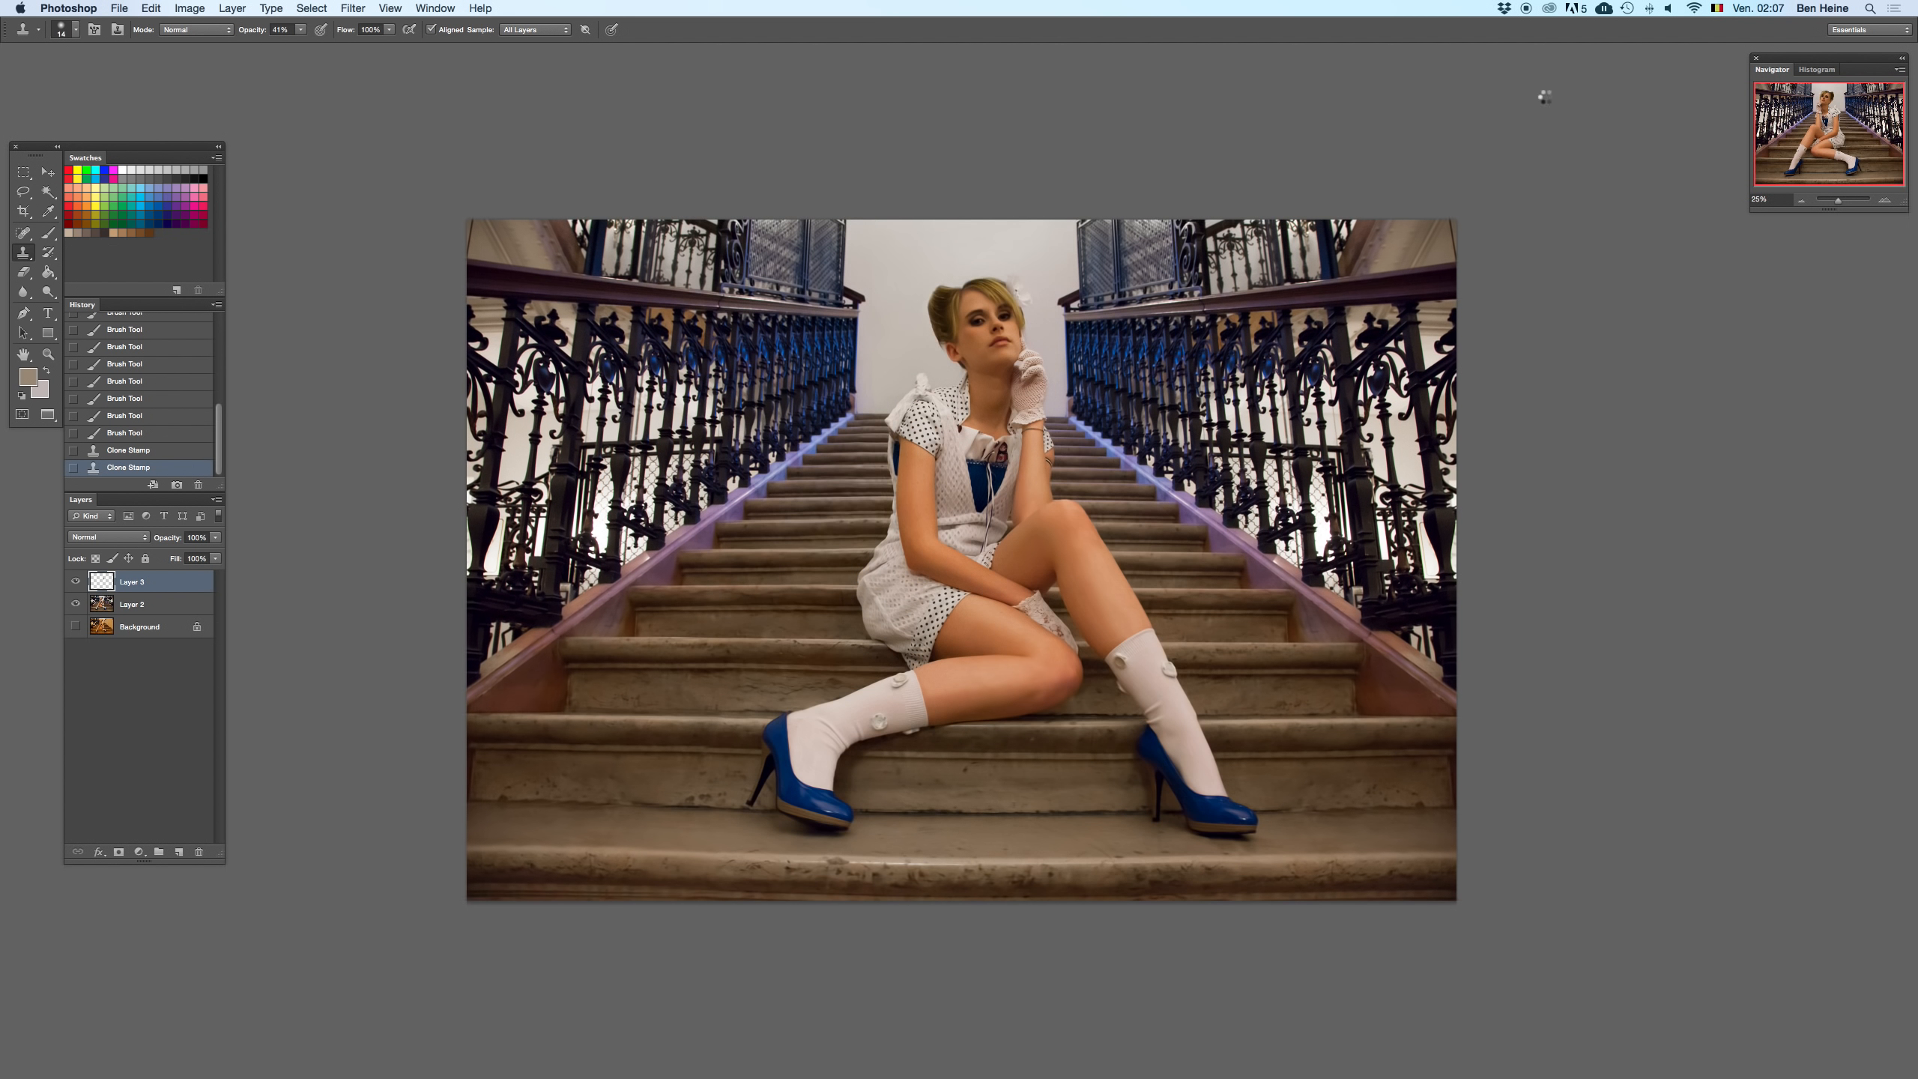
{"action": "left_click", "coordinate": [1805, 202]}
{"action": "left_click", "coordinate": [1805, 202]}
- Compare the portrait's composition in its original and mirrored orientations at a small view size
{"action": "key", "text": "super+z"}
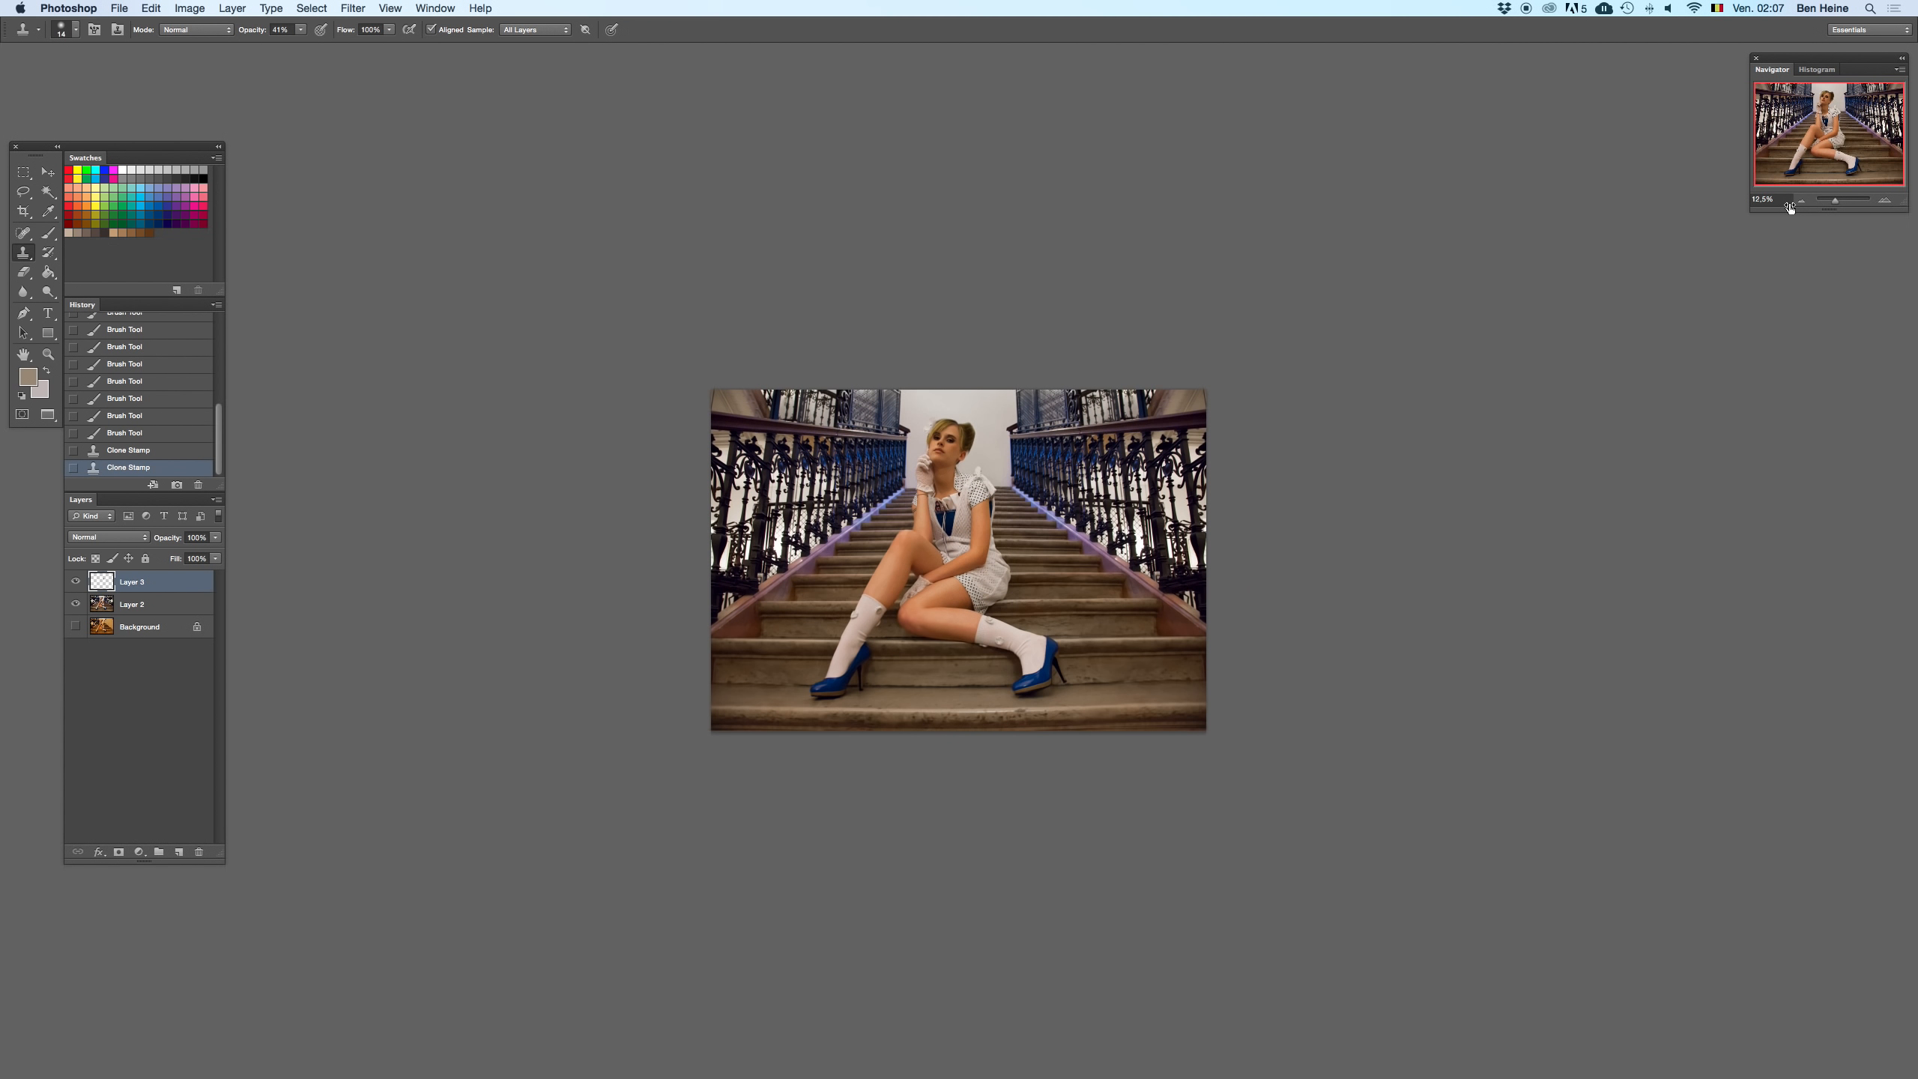
{"action": "key", "text": "super+z"}
{"action": "key", "text": "super+z"}
{"action": "key", "text": "super+z"}
{"action": "key", "text": "super+z"}
{"action": "key", "text": "super+z"}
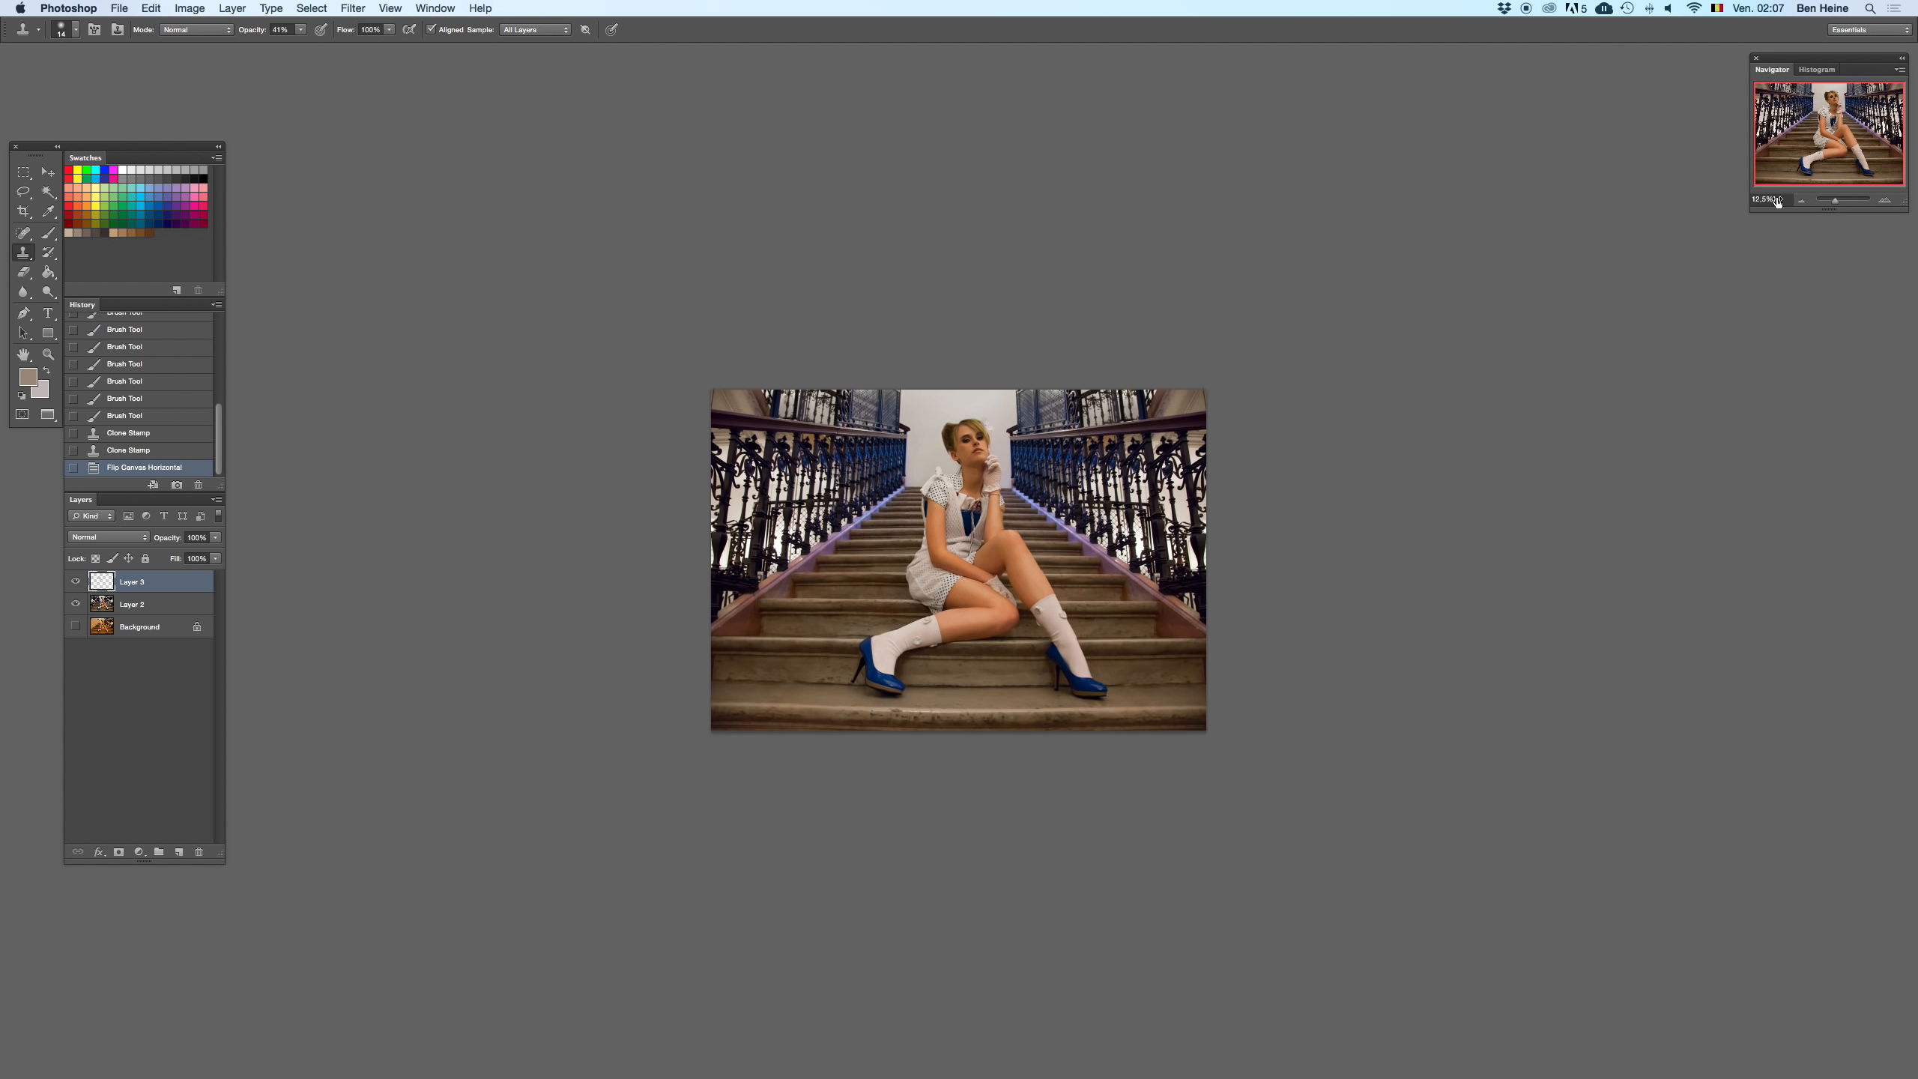
{"action": "key", "text": "super+z"}
{"action": "key", "text": "super+z"}
{"action": "key", "text": "super+z"}
{"action": "key", "text": "super+z"}
{"action": "key", "text": "super+z"}
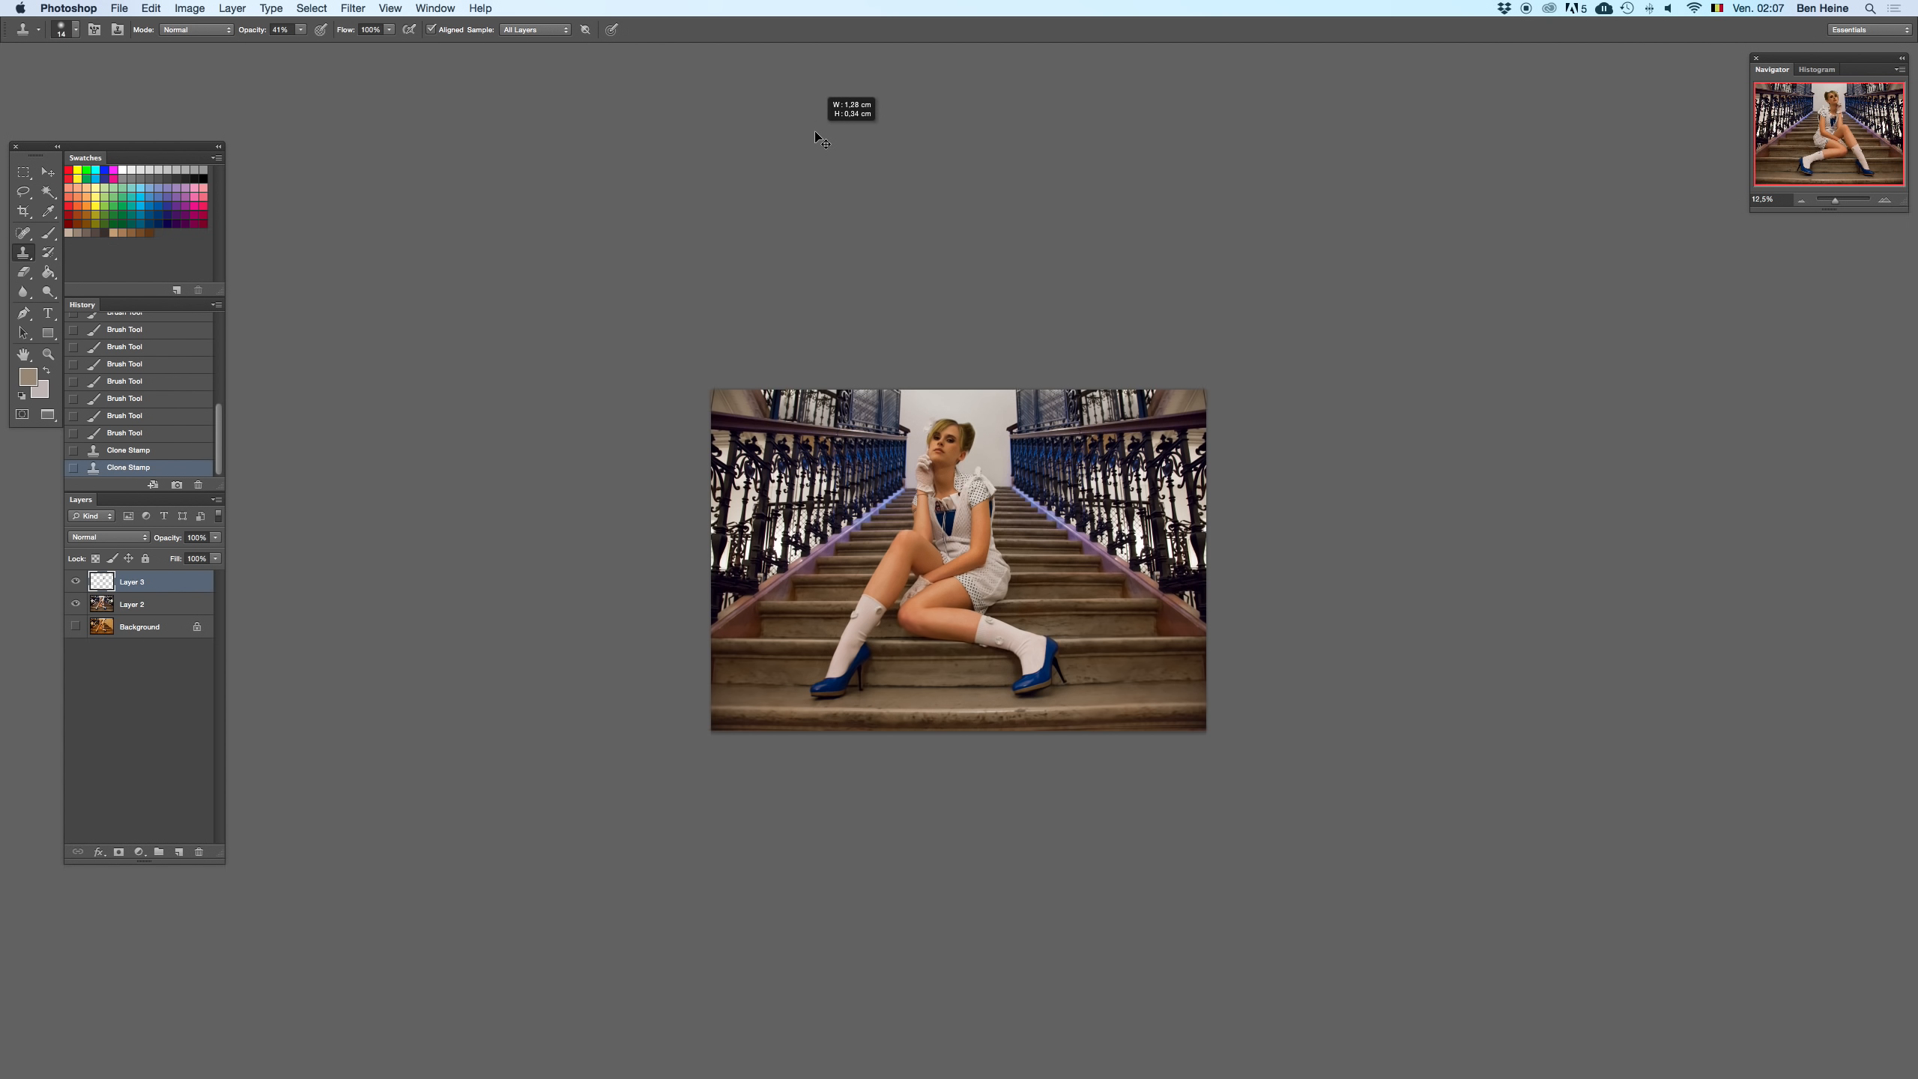
- Reapply the horizontal canvas flip after alternating between the original and mirrored portrait
{"action": "key", "text": "super+z"}
{"action": "key", "text": "super+z"}
{"action": "key", "text": "super+z"}
{"action": "key", "text": "super+z"}
{"action": "key", "text": "super+z"}
{"action": "key", "text": "super+z"}
{"action": "key", "text": "super+z"}
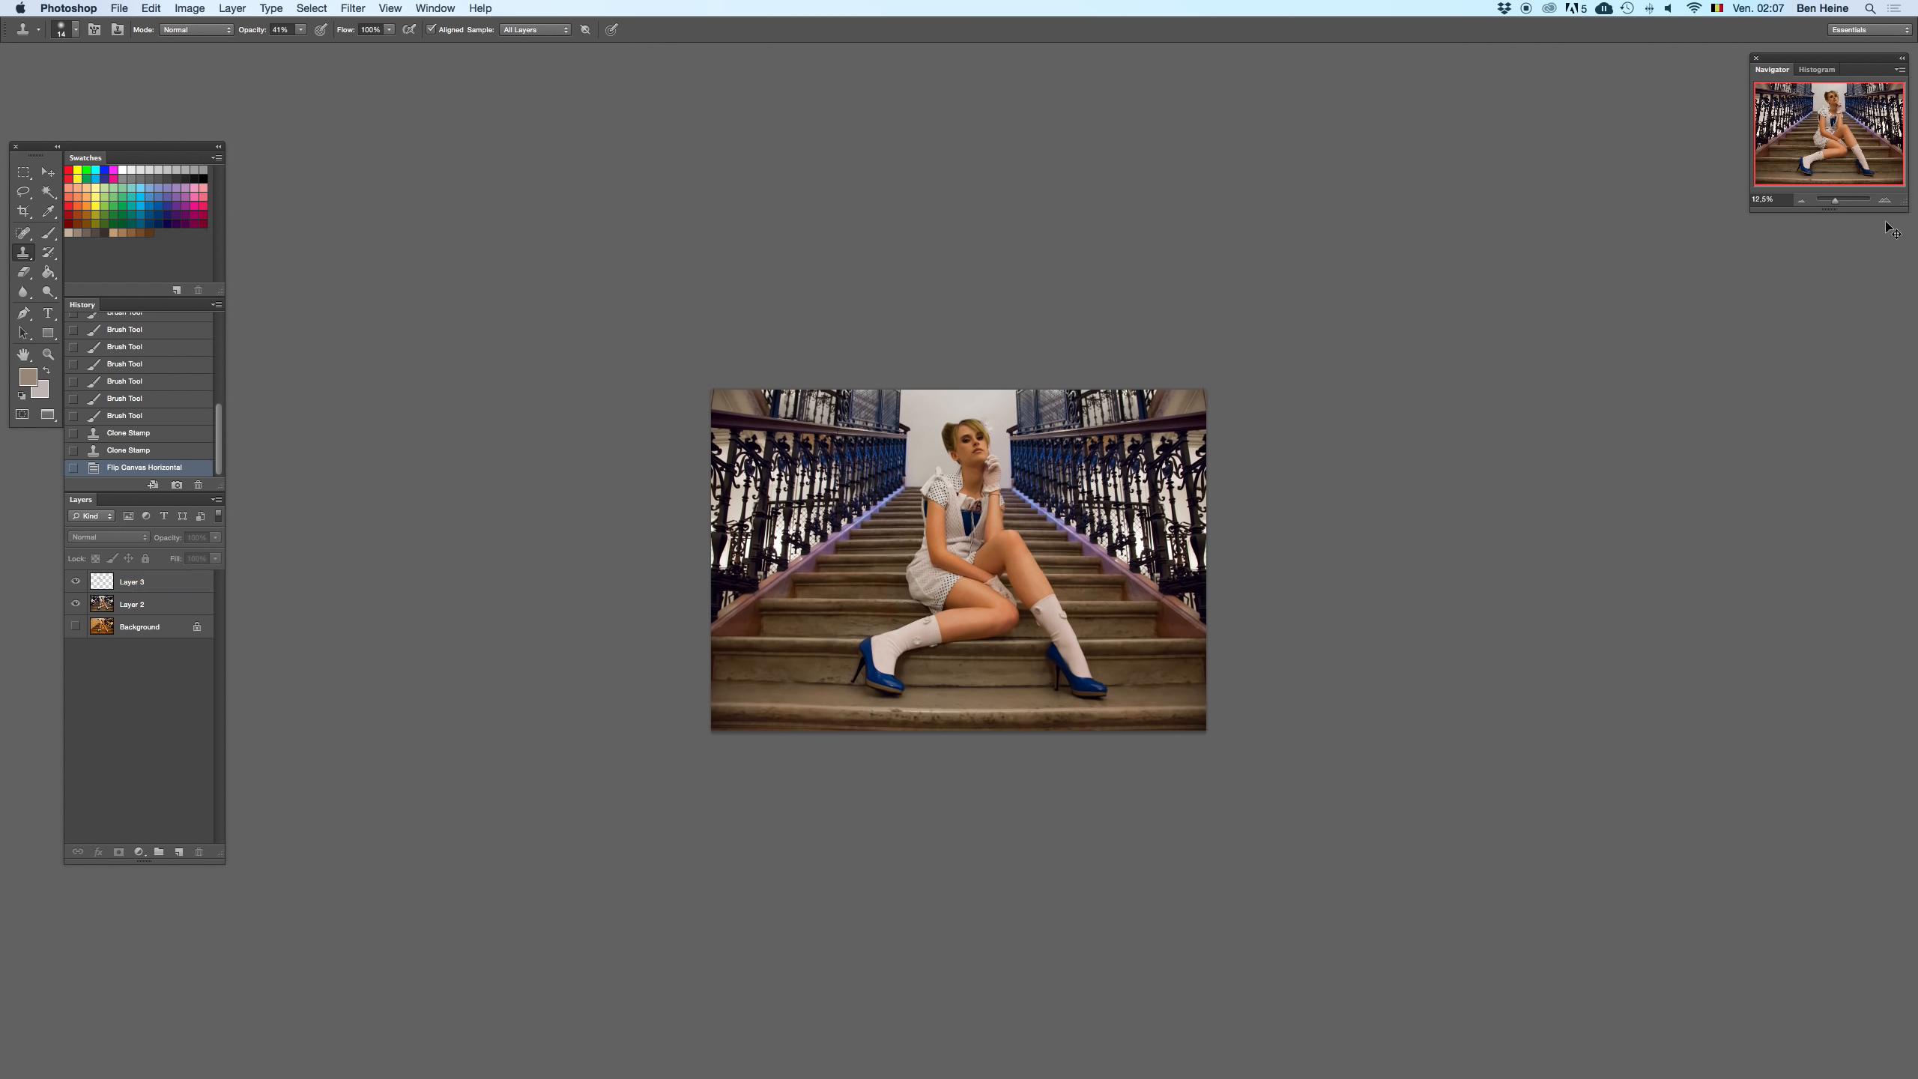
- Compare the original and mirrored orientations of the portrait at a 25% view
{"action": "left_click", "coordinate": [1885, 201]}
{"action": "key", "text": "super+z"}
{"action": "key", "text": "super+z"}
{"action": "key", "text": "super+z"}
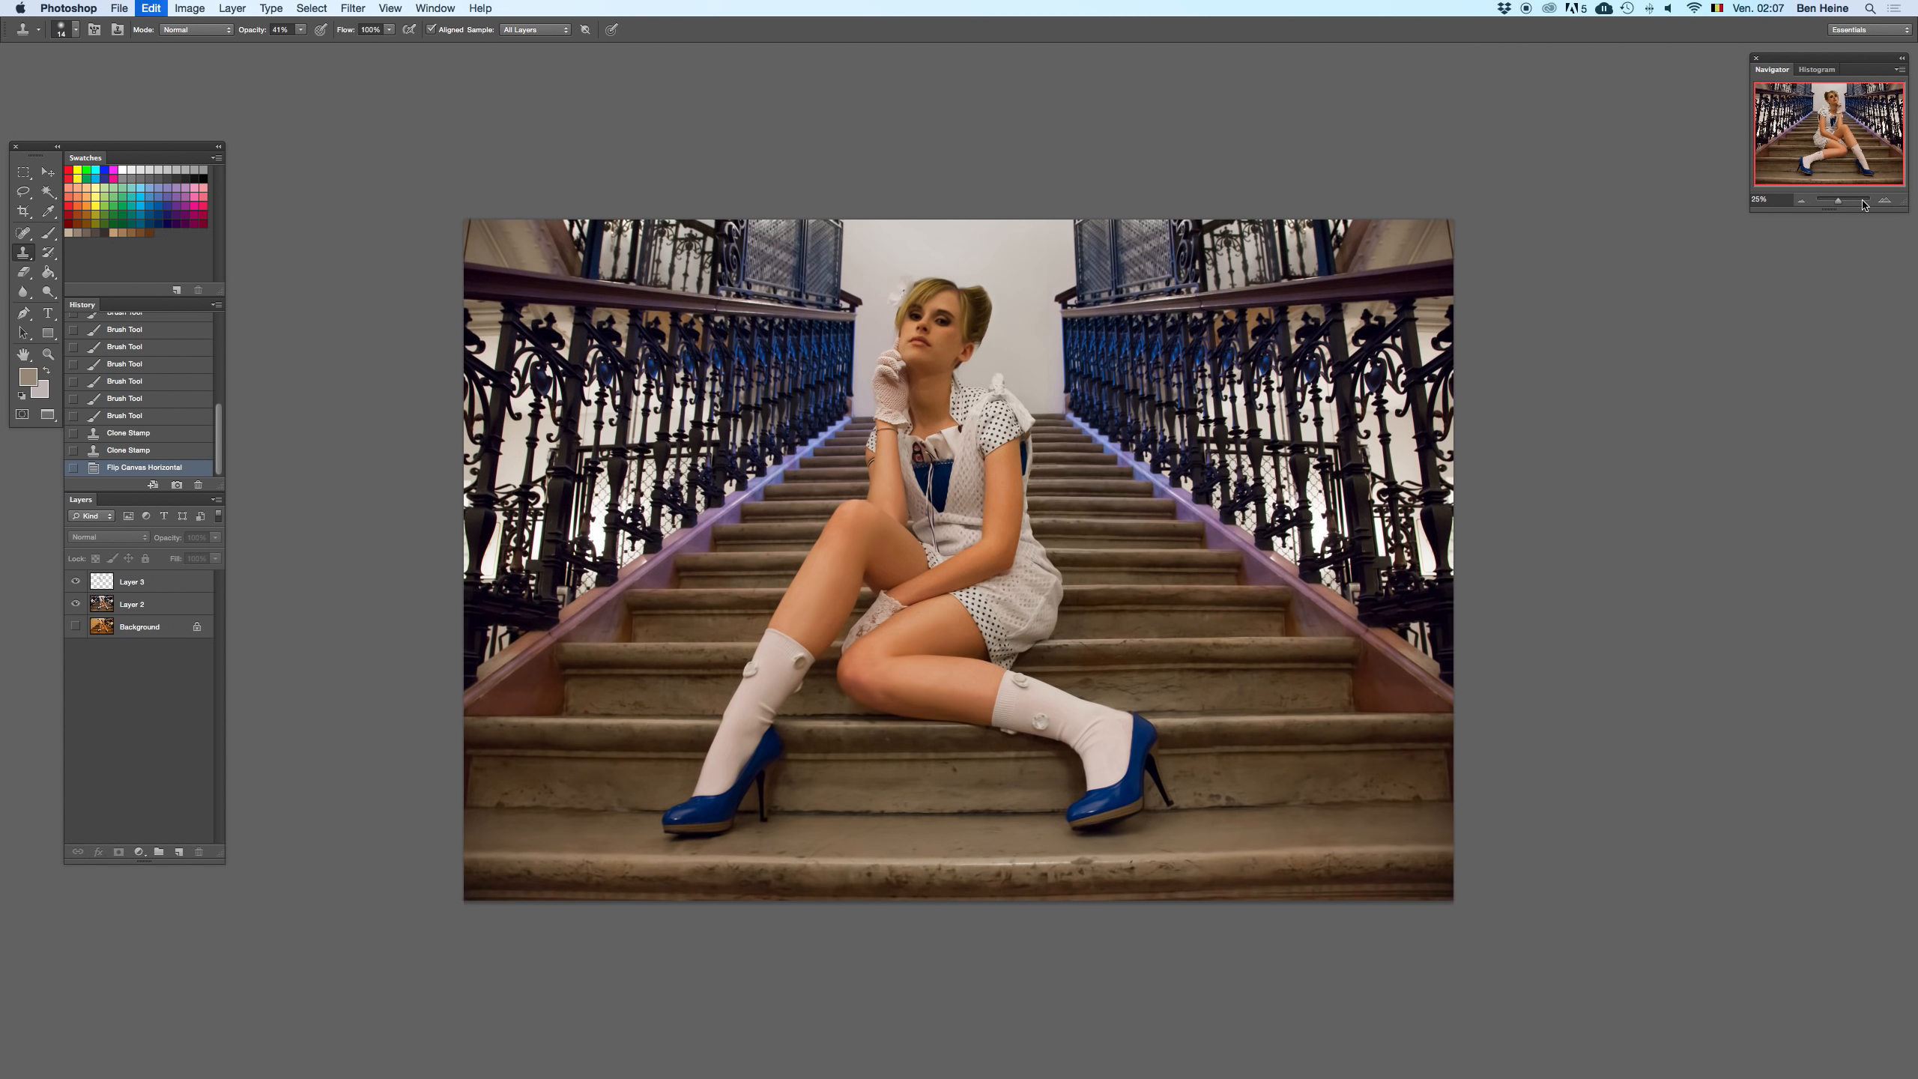
{"action": "key", "text": "super+z"}
{"action": "key", "text": "super+z"}
{"action": "key", "text": "super+z"}
{"action": "key", "text": "super+z"}
{"action": "key", "text": "super+z"}
{"action": "key", "text": "super+z"}
{"action": "key", "text": "super+z"}
{"action": "key", "text": "super+z"}
{"action": "key", "text": "super+z"}
{"action": "key", "text": "super+z"}
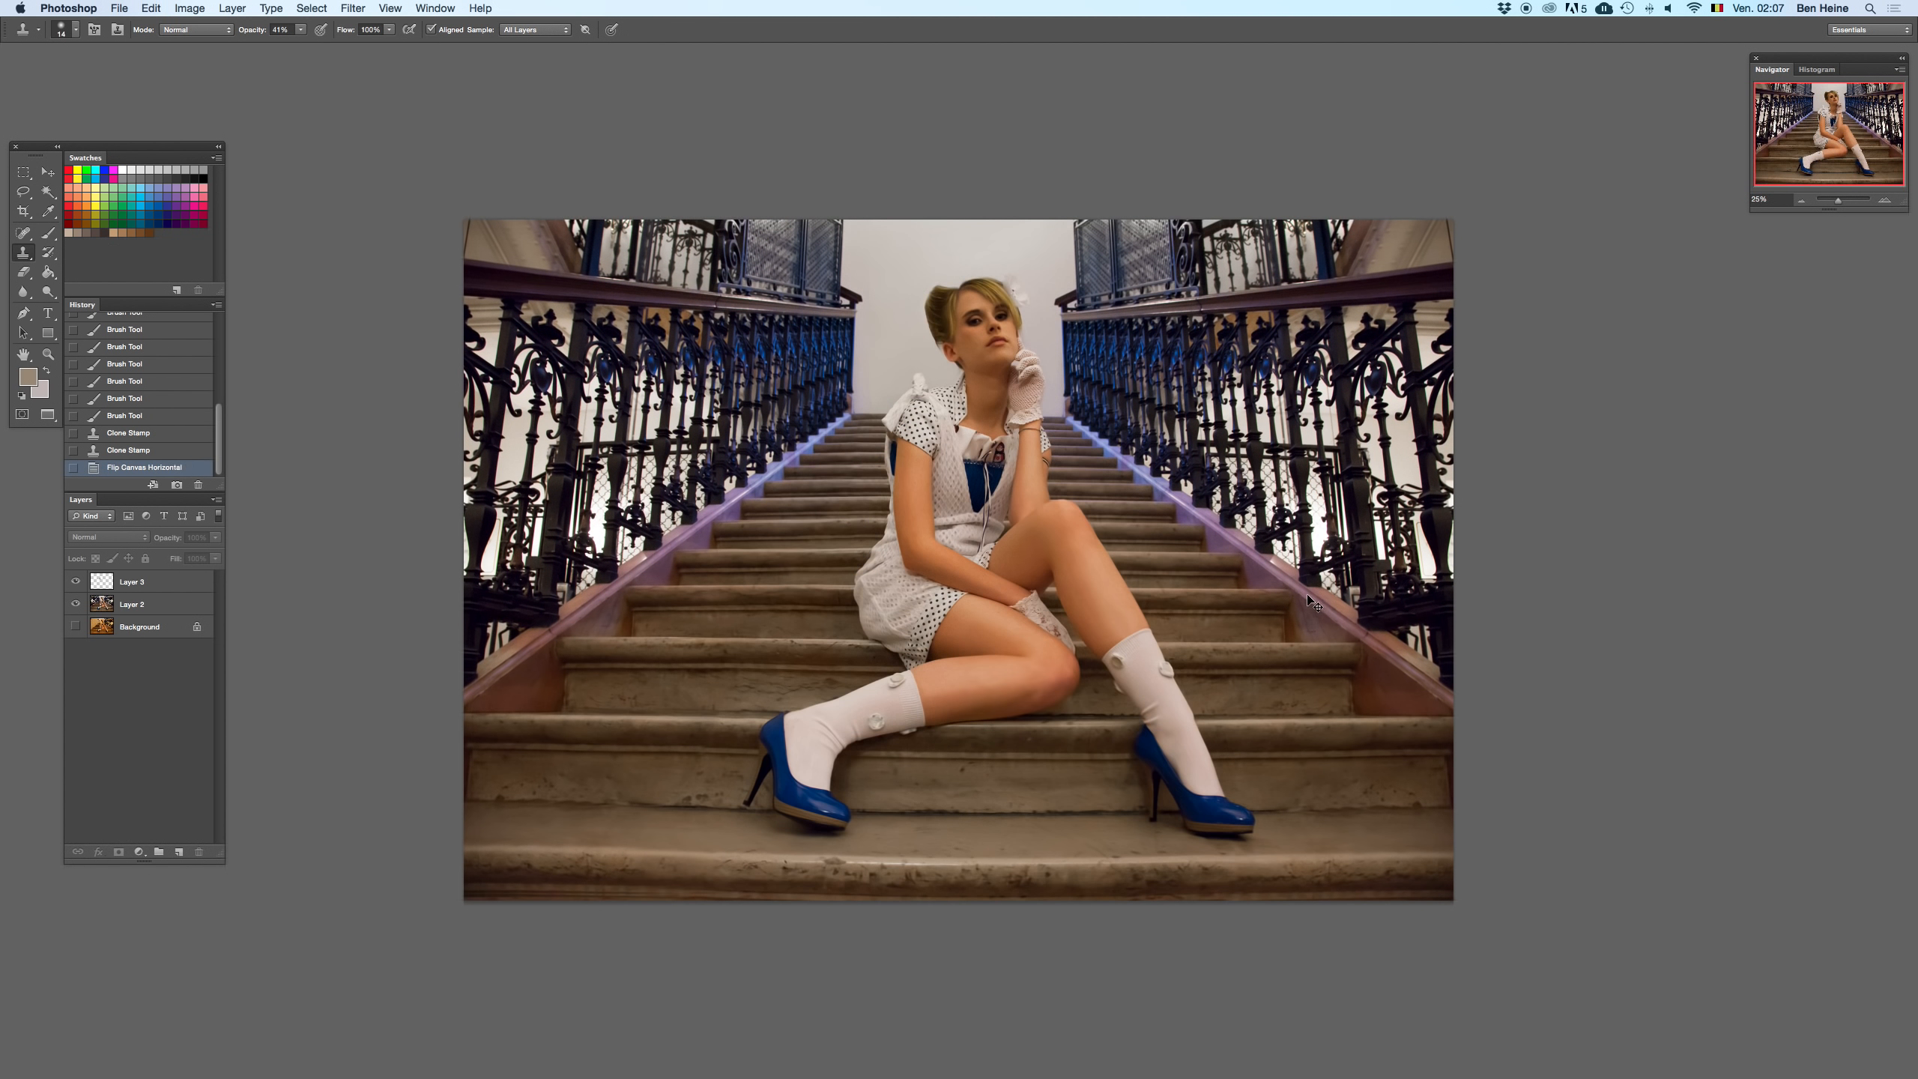
{"action": "key", "text": "super+z"}
{"action": "key", "text": "super+z"}
{"action": "key", "text": "super+z"}
{"action": "key", "text": "super+z"}
{"action": "key", "text": "super+z"}
{"action": "key", "text": "super+z"}
{"action": "key", "text": "super+z"}
{"action": "key", "text": "super+z"}
{"action": "key", "text": "super+z"}
{"action": "key", "text": "super+z"}
- Judge both orientations of the portrait once more at a 12.5% view
{"action": "left_click", "coordinate": [1801, 205]}
{"action": "left_click", "coordinate": [1801, 205]}
{"action": "key", "text": "super+z"}
{"action": "key", "text": "super+z"}
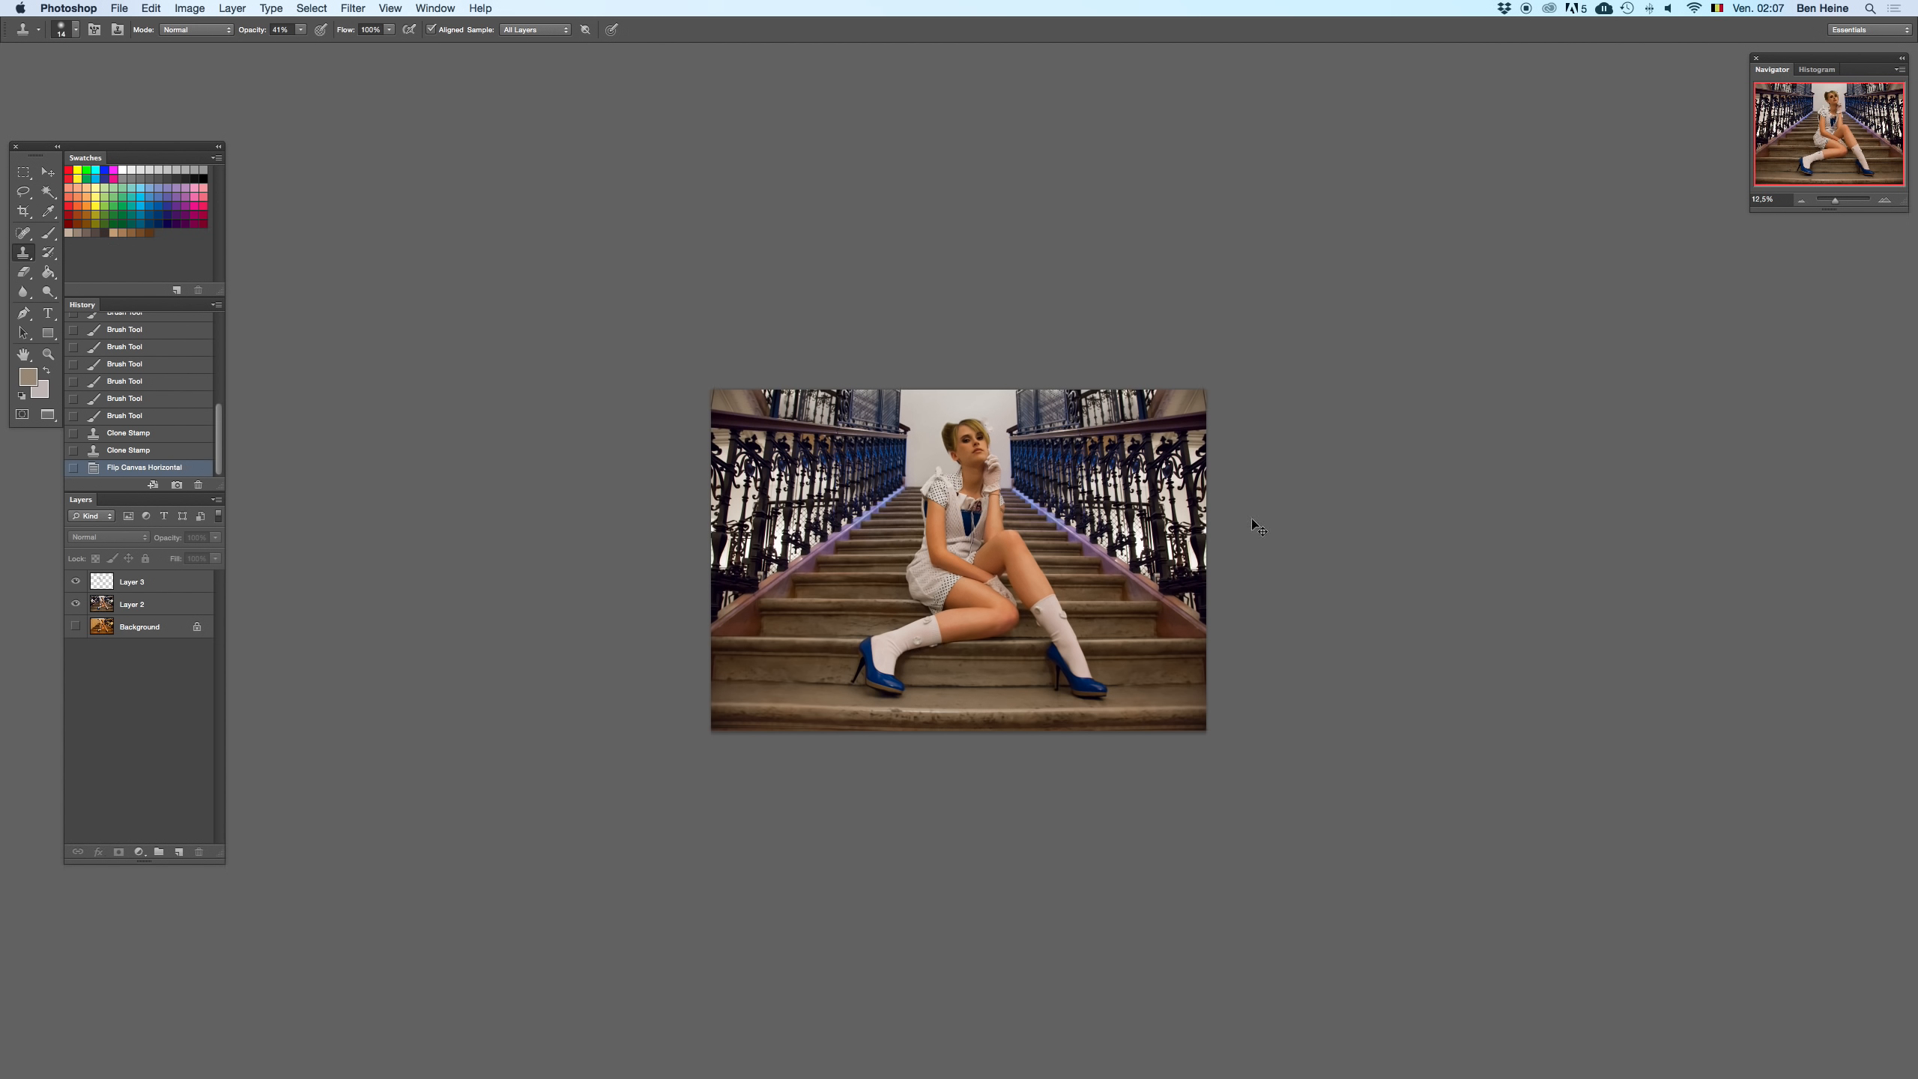
{"action": "key", "text": "super+z"}
{"action": "key", "text": "super+z"}
{"action": "key", "text": "super+z"}
{"action": "key", "text": "super+z"}
{"action": "key", "text": "super+z"}
{"action": "key", "text": "super+z"}
{"action": "key", "text": "super+z"}
{"action": "key", "text": "super+z"}
{"action": "key", "text": "super+z"}
{"action": "key", "text": "super+z"}
{"action": "key", "text": "super+z"}
{"action": "key", "text": "super+z"}
{"action": "key", "text": "super+z"}
{"action": "key", "text": "super+z"}
- Merge the two retouching layers above the Background and duplicate the merged layer
{"action": "left_click", "coordinate": [140, 607]}
{"action": "left_click", "coordinate": [143, 581], "text": "shift"}
{"action": "right_click", "coordinate": [148, 580]}
{"action": "left_click", "coordinate": [189, 893]}
{"action": "left_click_drag", "start_coordinate": [178, 592], "coordinate": [179, 853]}
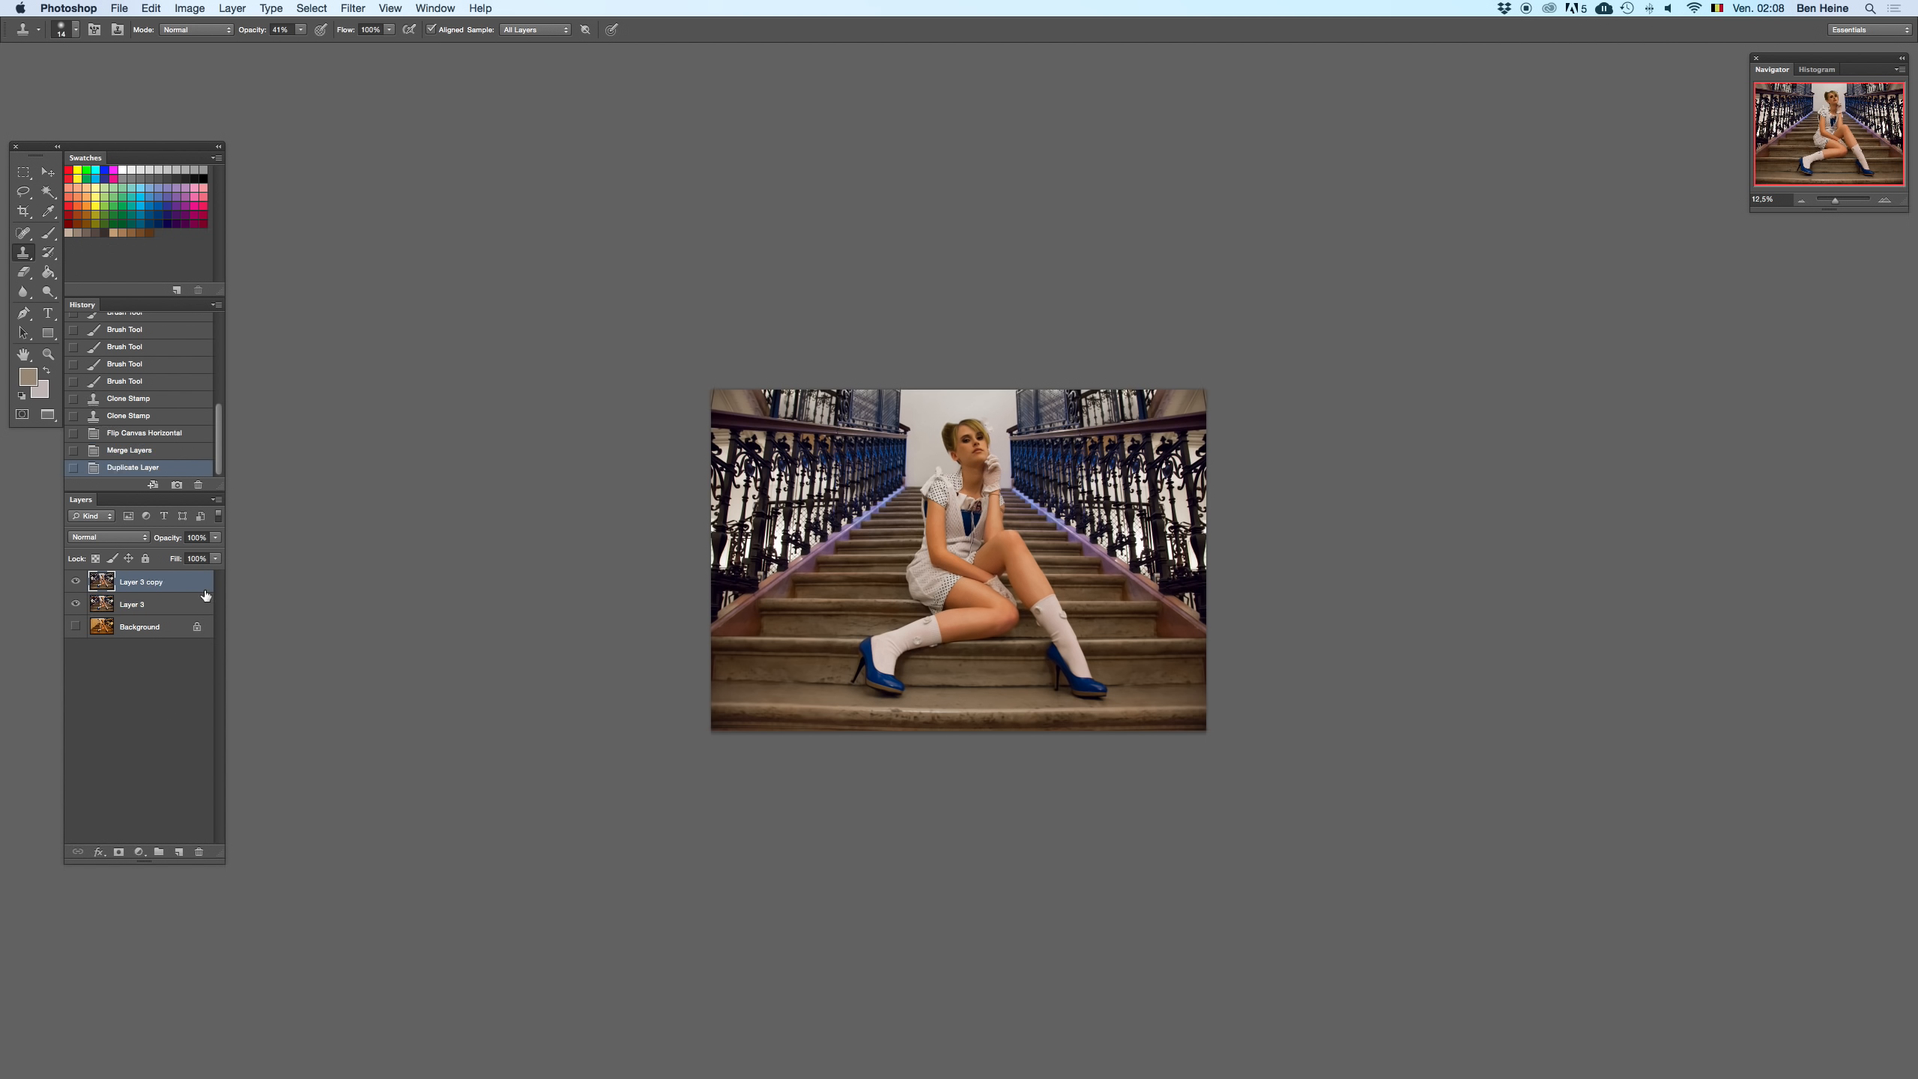
- Skew the duplicated layer vertically by raising its right edge slightly to level the stairs
{"action": "left_click", "coordinate": [48, 180]}
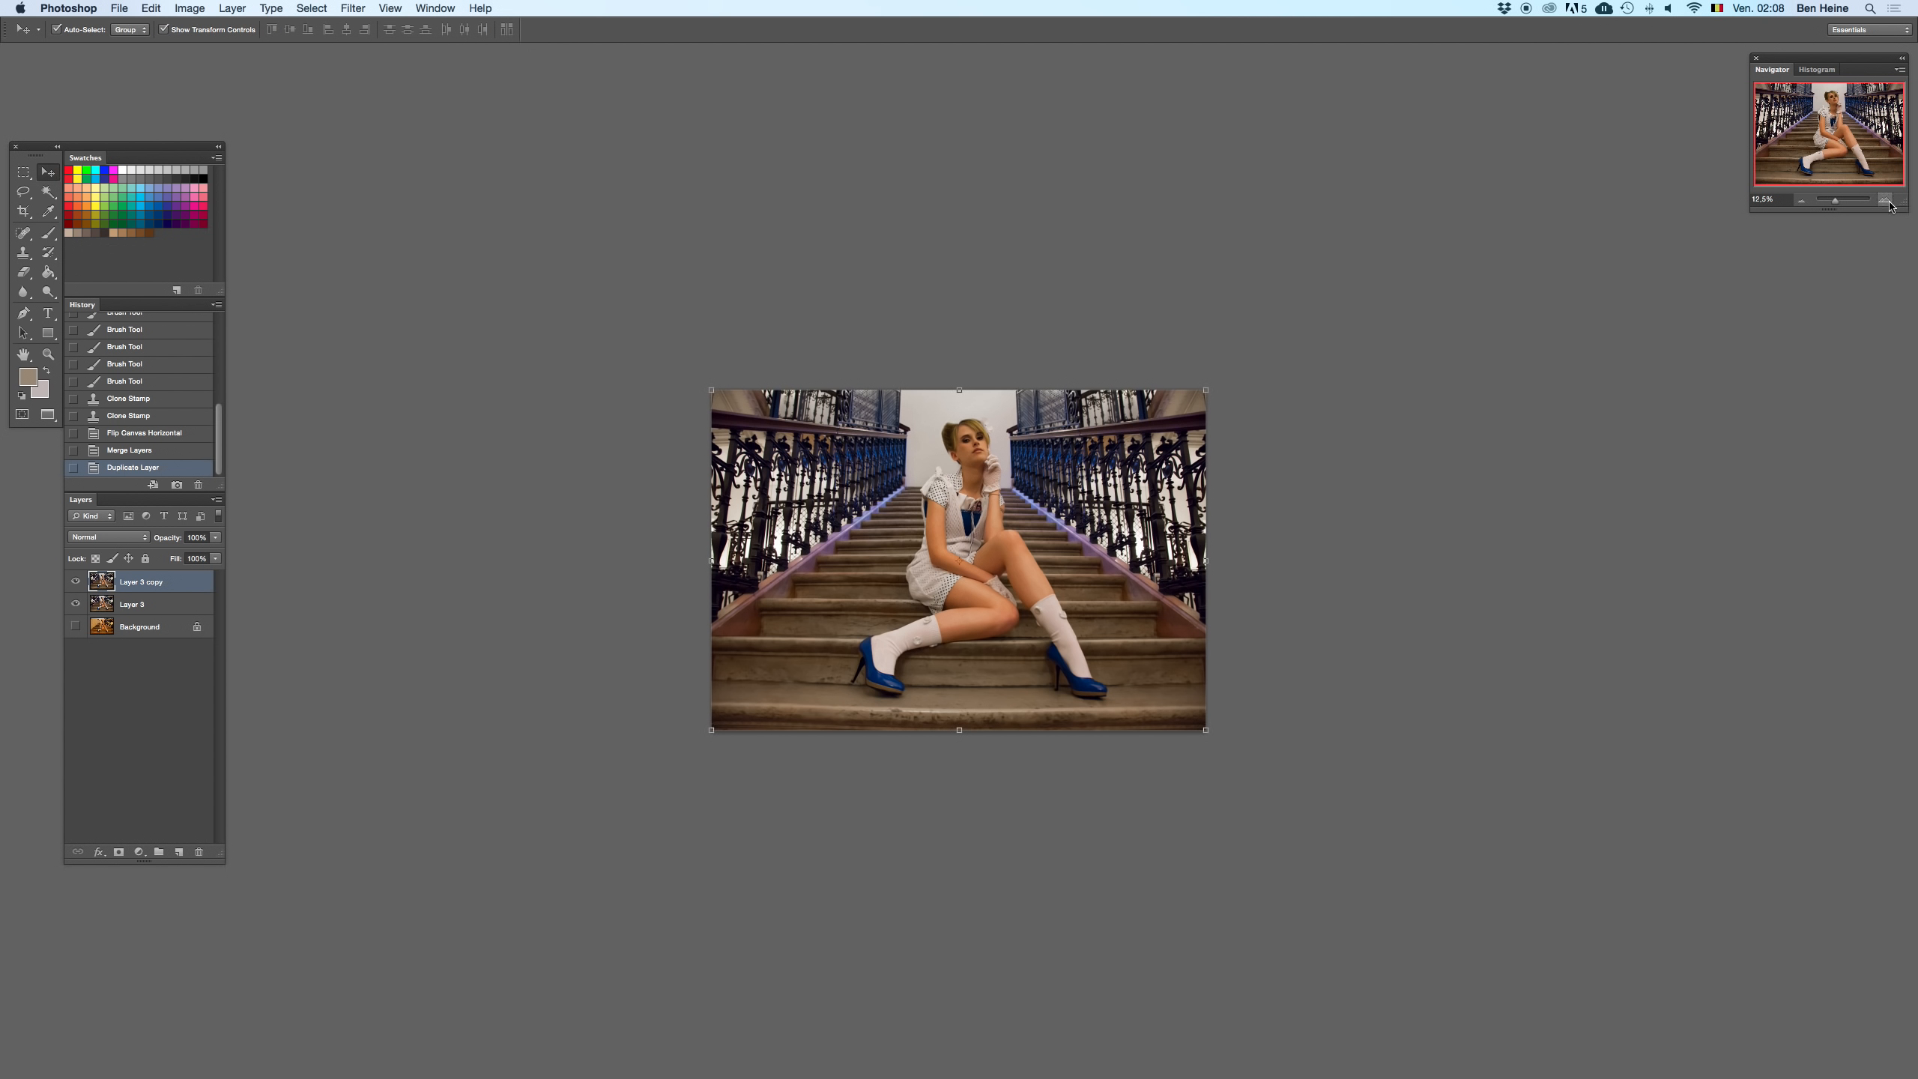
{"action": "left_click", "coordinate": [1887, 201]}
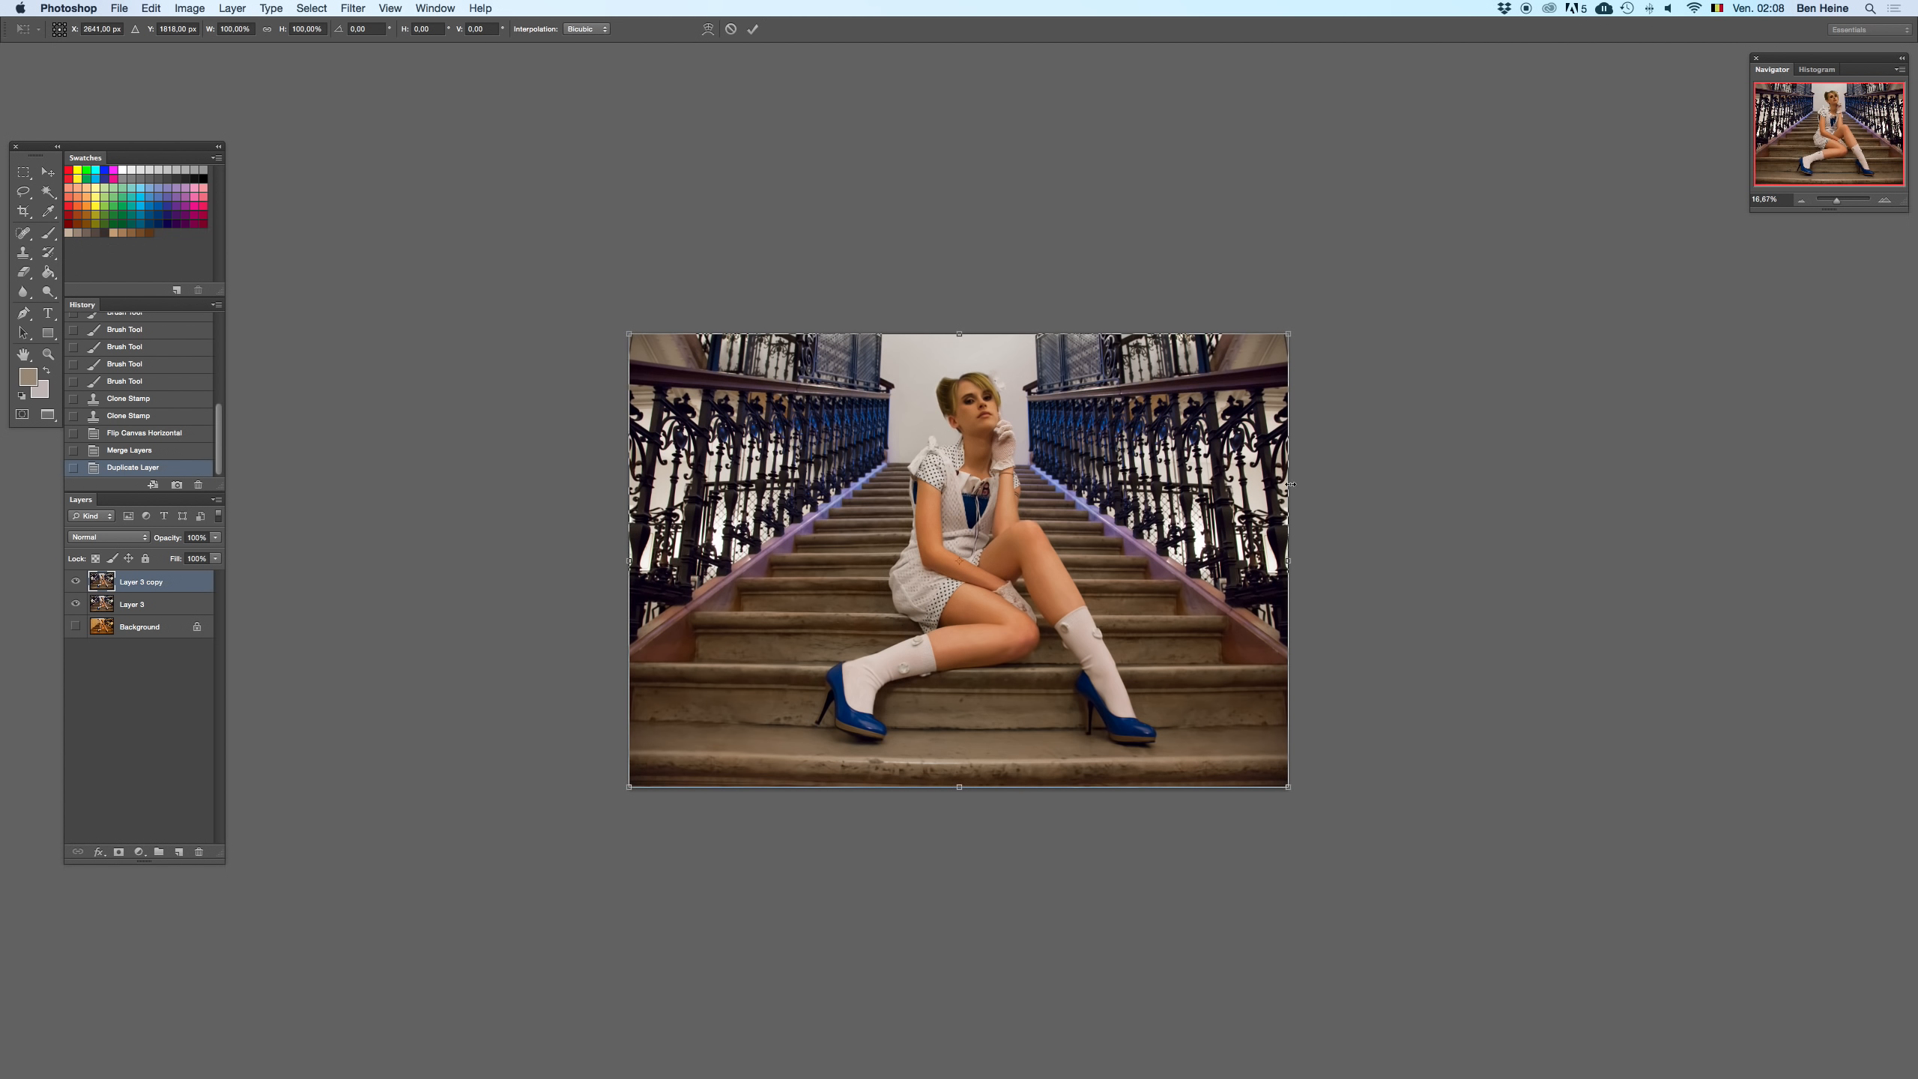
{"action": "left_click_drag", "start_coordinate": [1291, 574], "coordinate": [1289, 552]}
{"action": "left_click", "coordinate": [1887, 203]}
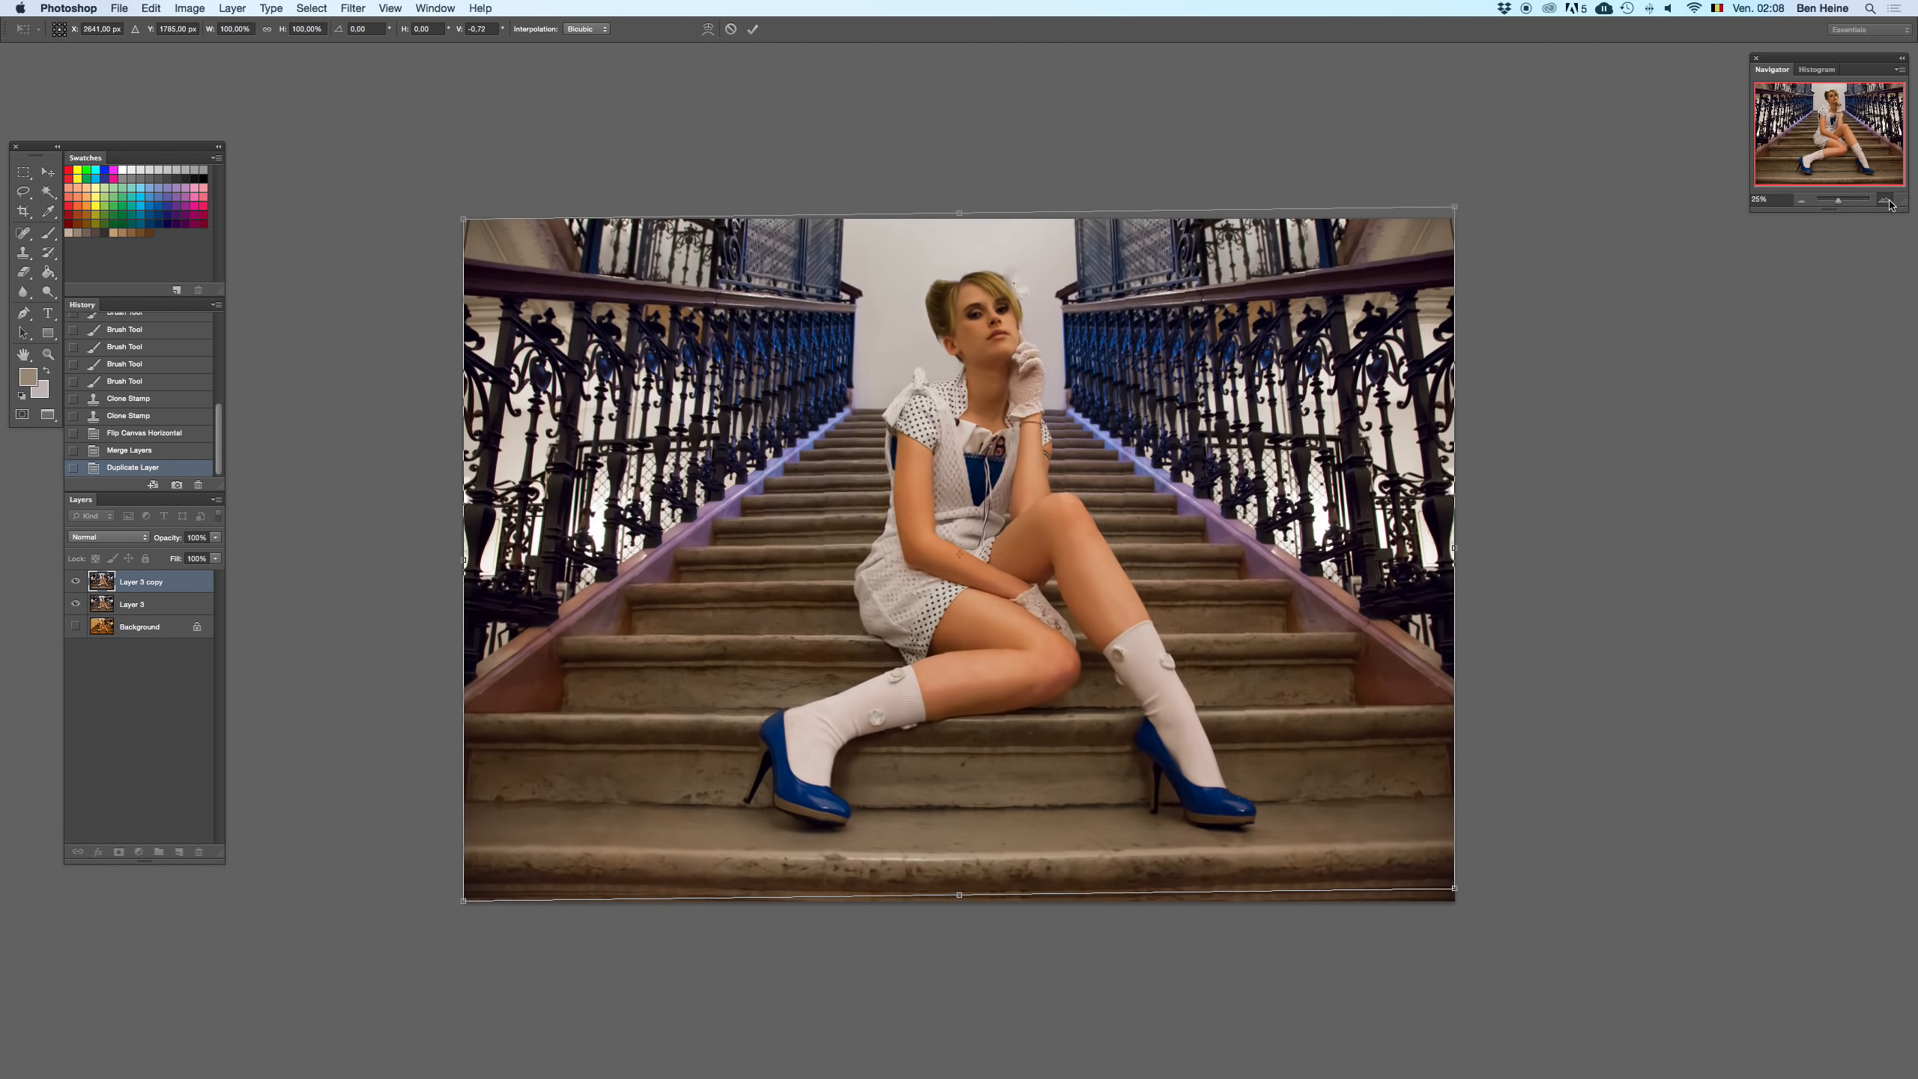
{"action": "left_click", "coordinate": [1887, 203]}
{"action": "left_click", "coordinate": [1888, 204]}
{"action": "left_click", "coordinate": [1888, 204]}
{"action": "left_click_drag", "start_coordinate": [1224, 370], "coordinate": [529, 453]}
{"action": "key", "text": "super+z"}
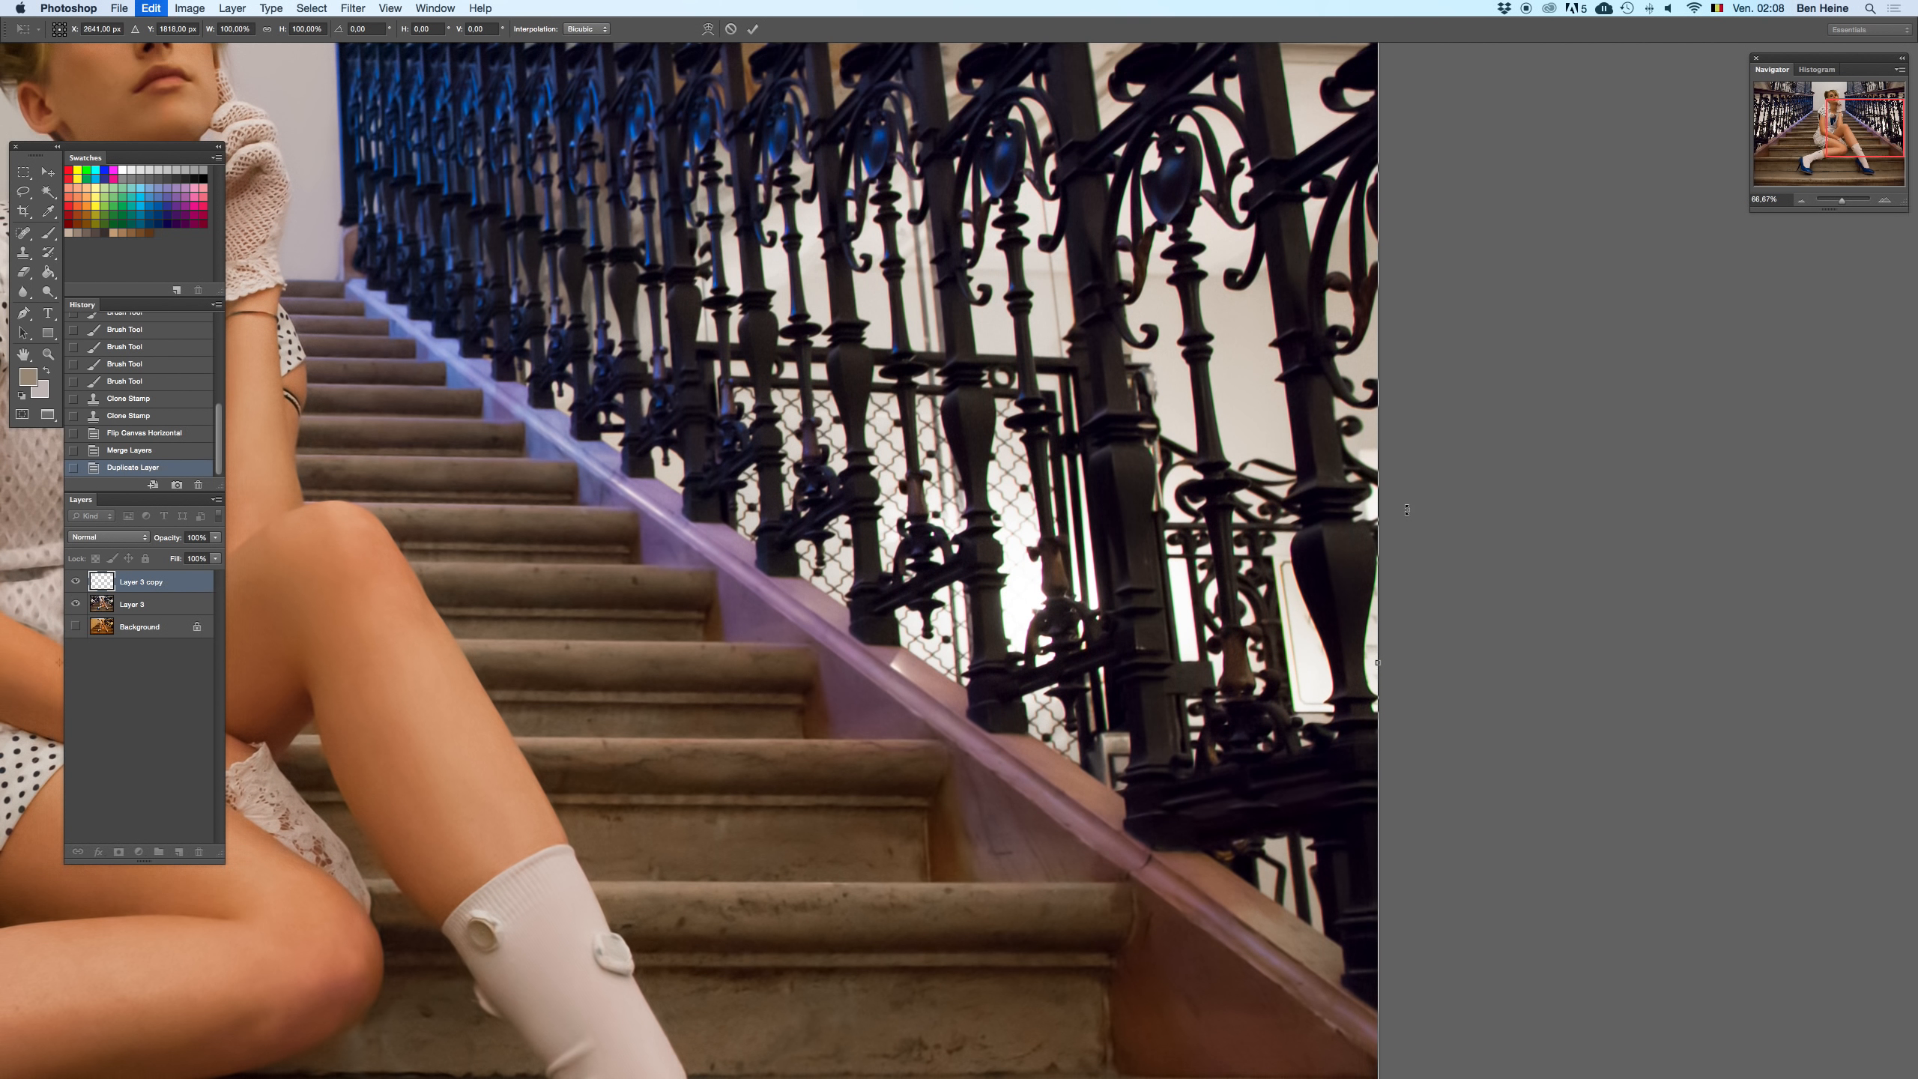
{"action": "left_click_drag", "start_coordinate": [1379, 662], "coordinate": [1376, 644]}
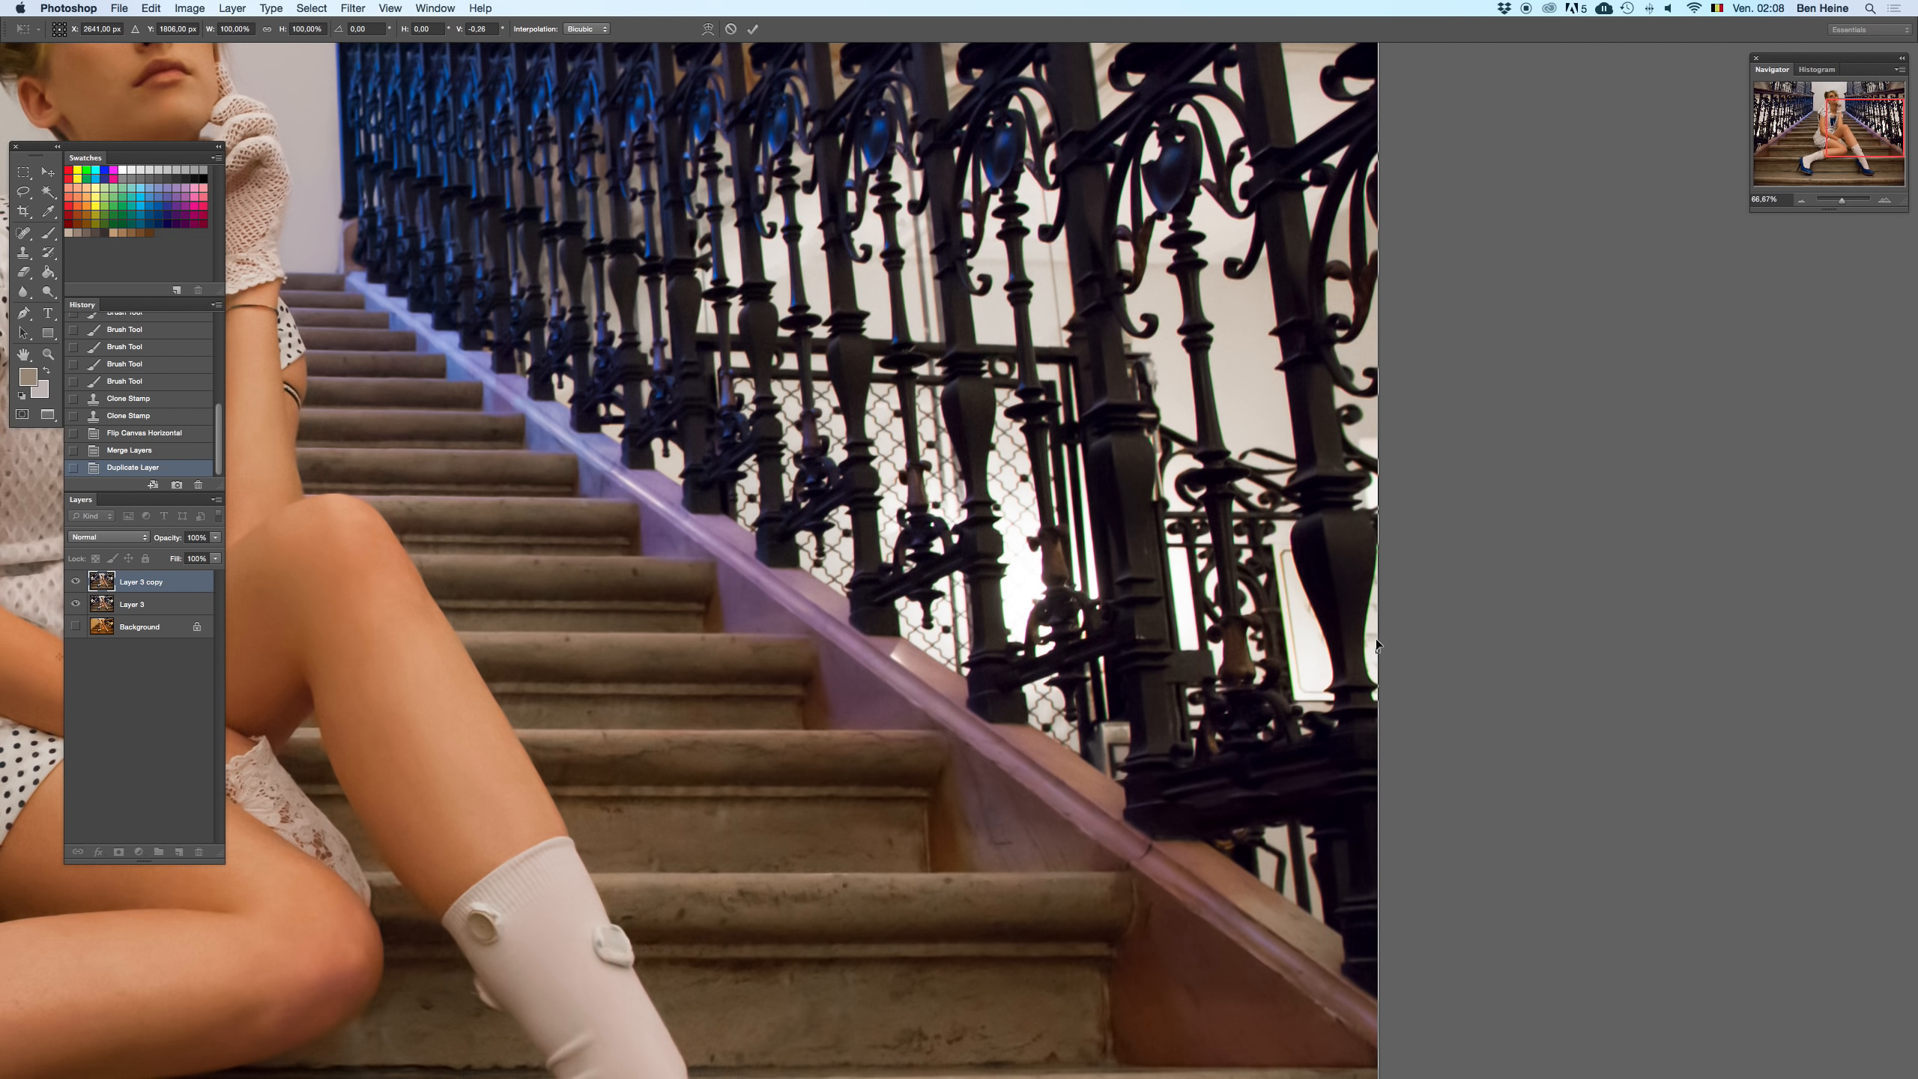
- Compare the skewed layer with its unskewed state at a small view size and apply the transform
{"action": "left_click", "coordinate": [1802, 201]}
{"action": "left_click", "coordinate": [1802, 201]}
{"action": "left_click", "coordinate": [1802, 202]}
{"action": "left_click", "coordinate": [1802, 201]}
{"action": "left_click", "coordinate": [1802, 201]}
{"action": "key", "text": "super+z"}
{"action": "key", "text": "super+z"}
{"action": "key", "text": "super+z"}
{"action": "key", "text": "super+z"}
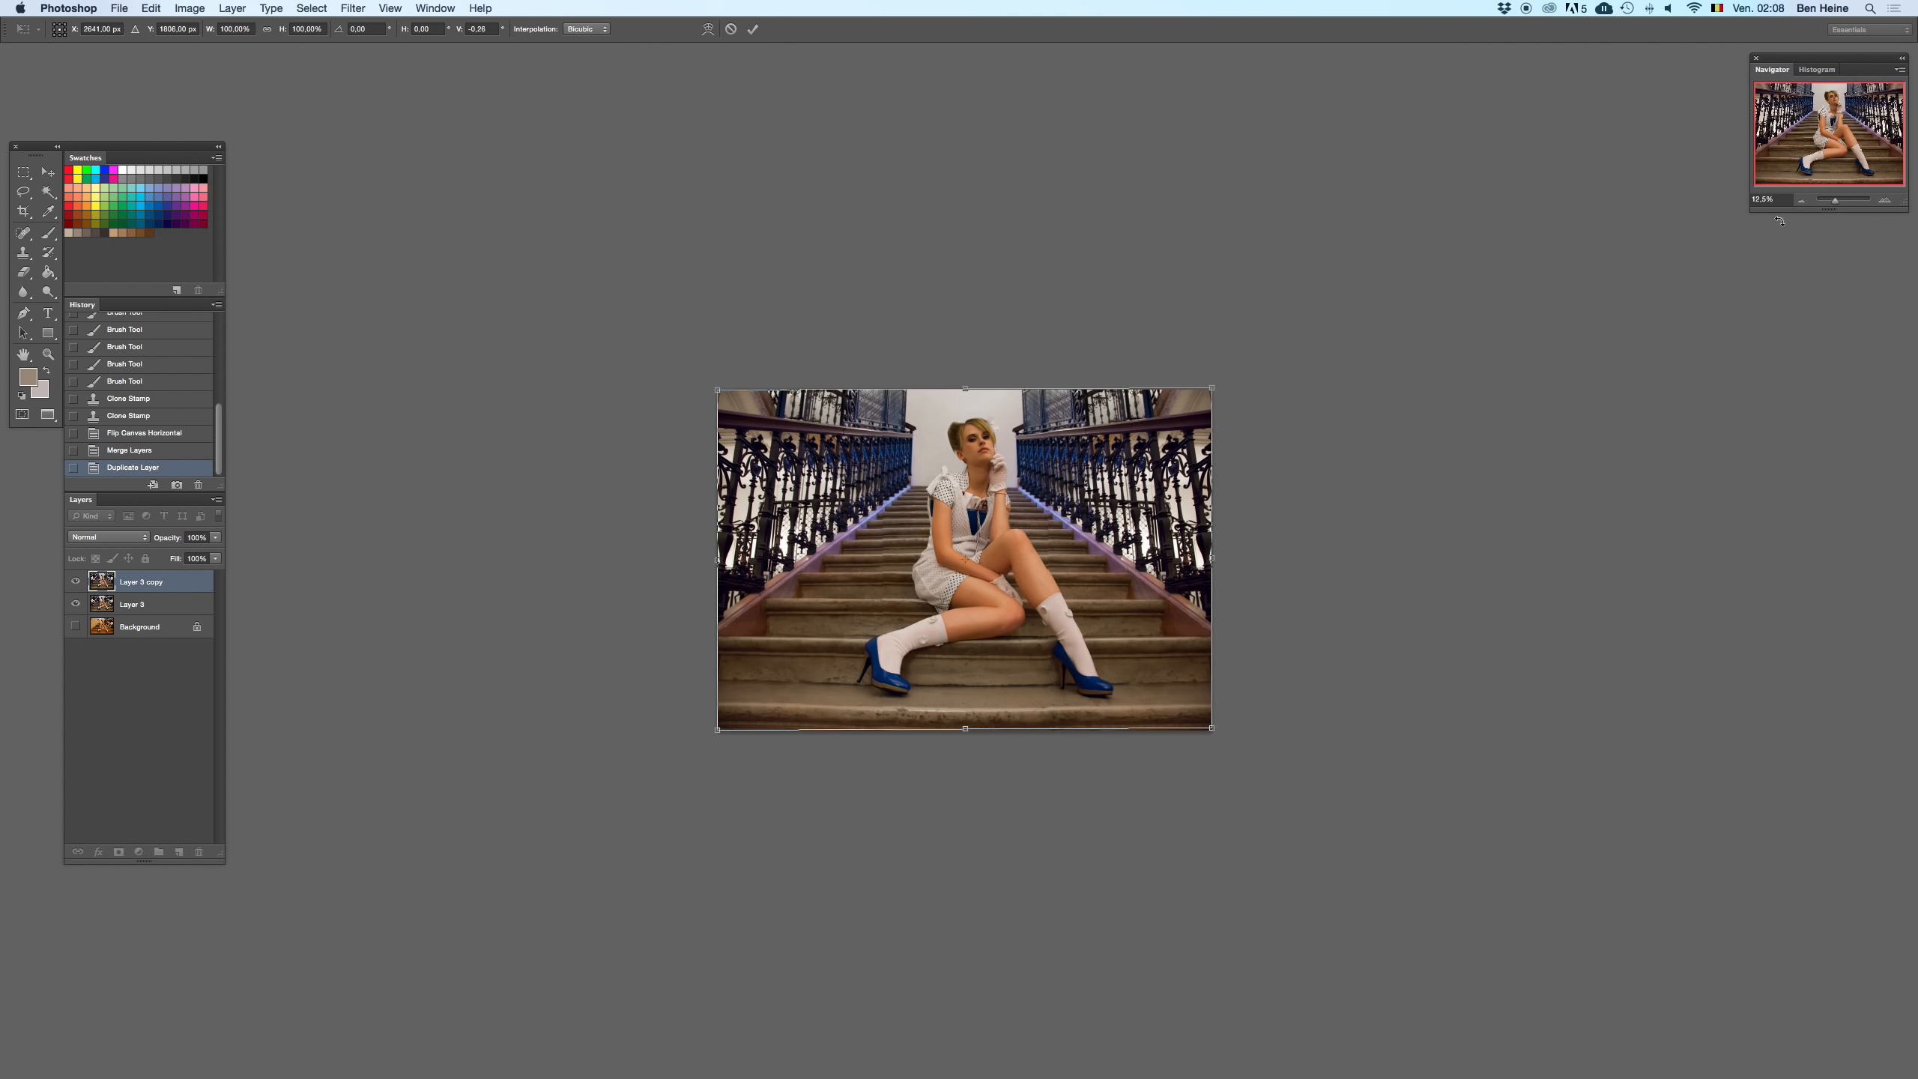
{"action": "key", "text": "super+z"}
{"action": "key", "text": "super+z"}
{"action": "key", "text": "Return"}
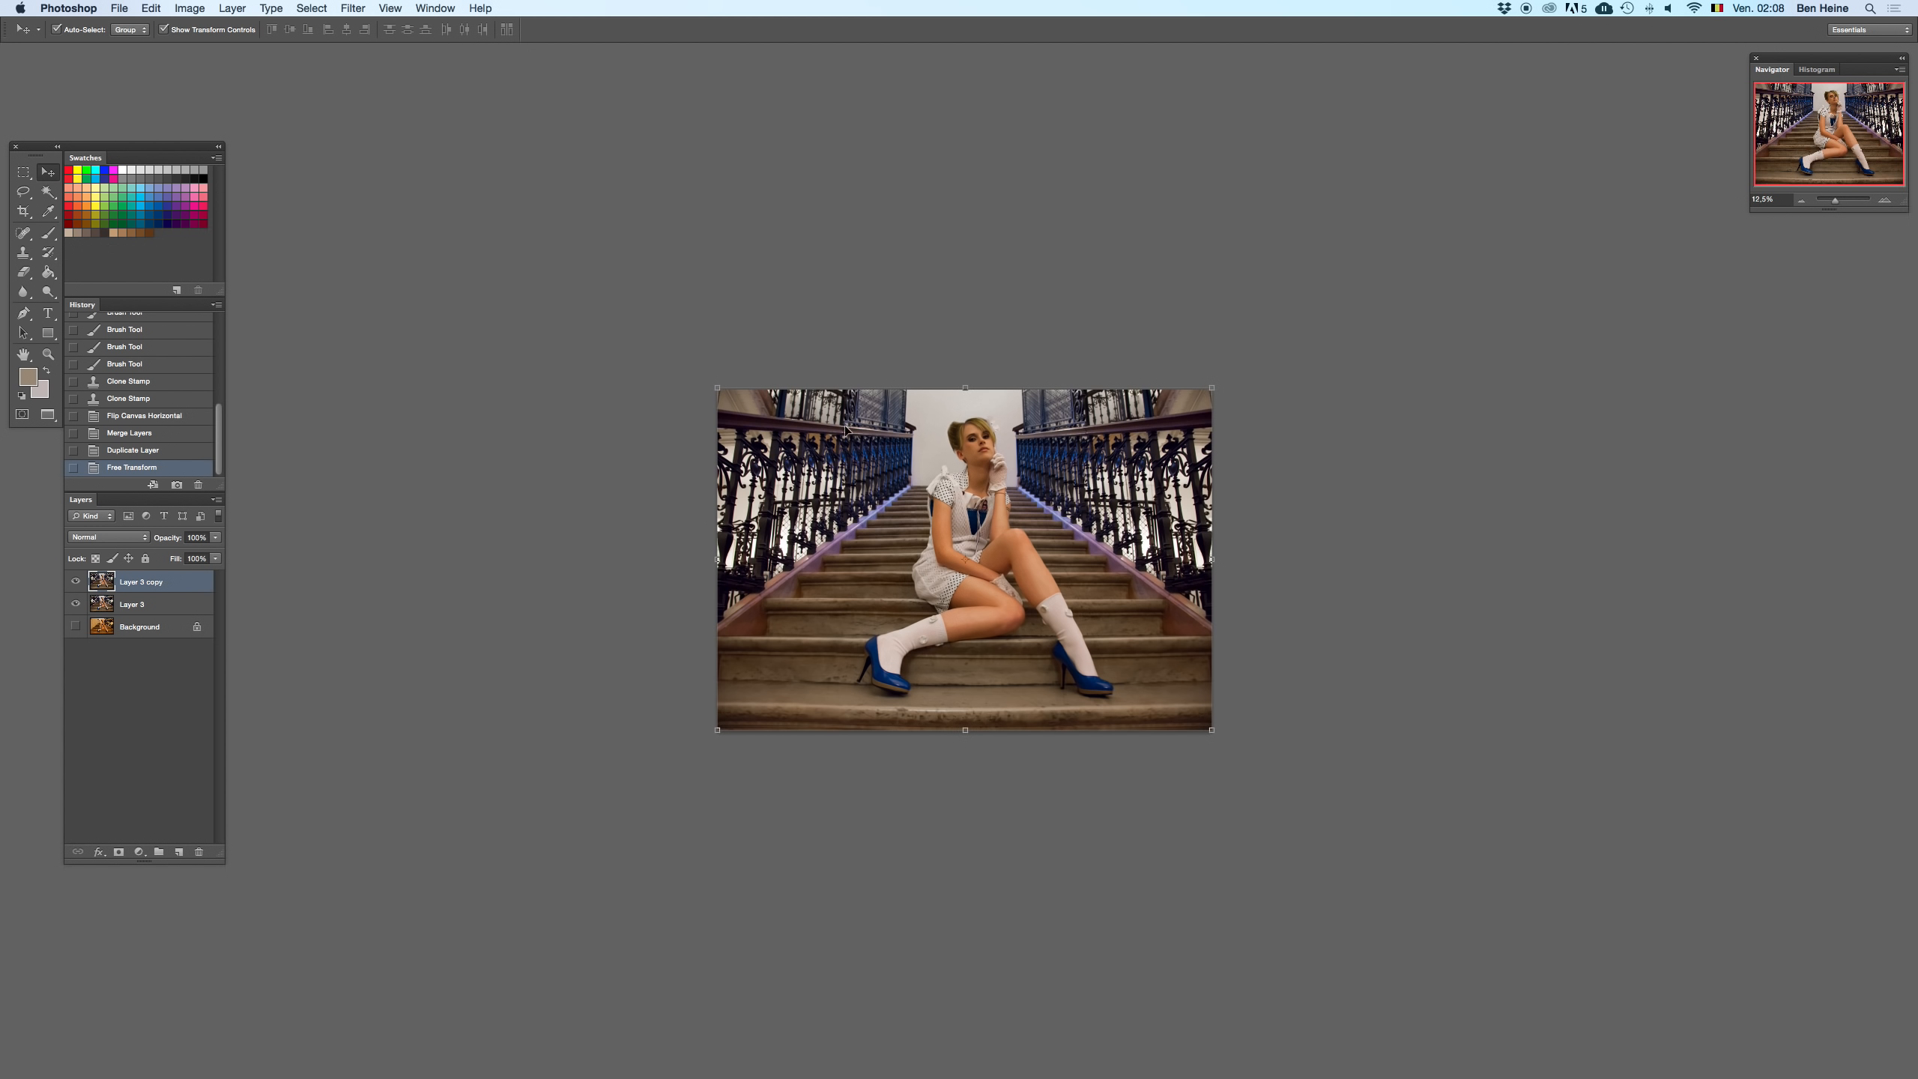
- Try flipping the whole canvas horizontally and compare both orientations of the levelled portrait
{"action": "key", "text": "e"}
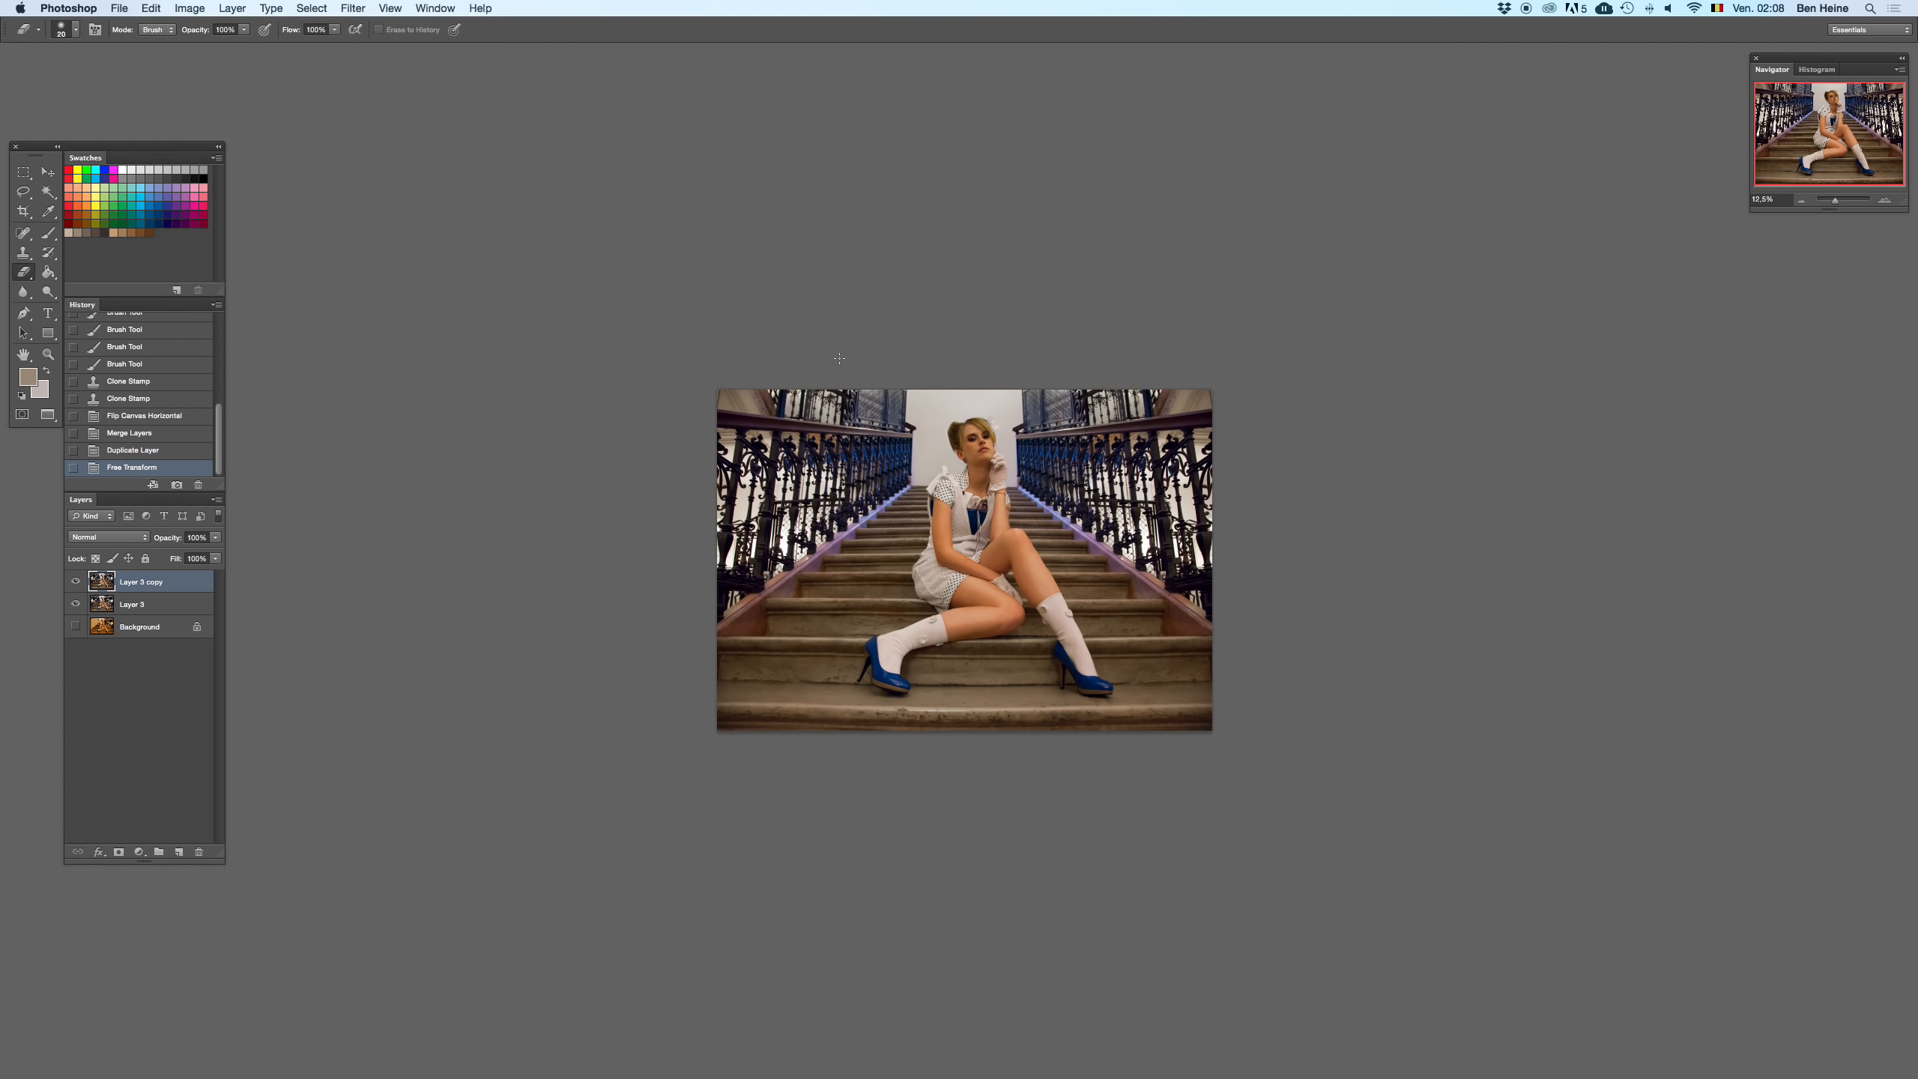
{"action": "left_click", "coordinate": [189, 8]}
{"action": "mouse_move", "coordinate": [249, 170]}
{"action": "left_click", "coordinate": [385, 241]}
{"action": "key", "text": "super+z"}
{"action": "key", "text": "super+z"}
{"action": "key", "text": "super+z"}
{"action": "key", "text": "super+z"}
{"action": "key", "text": "super+z"}
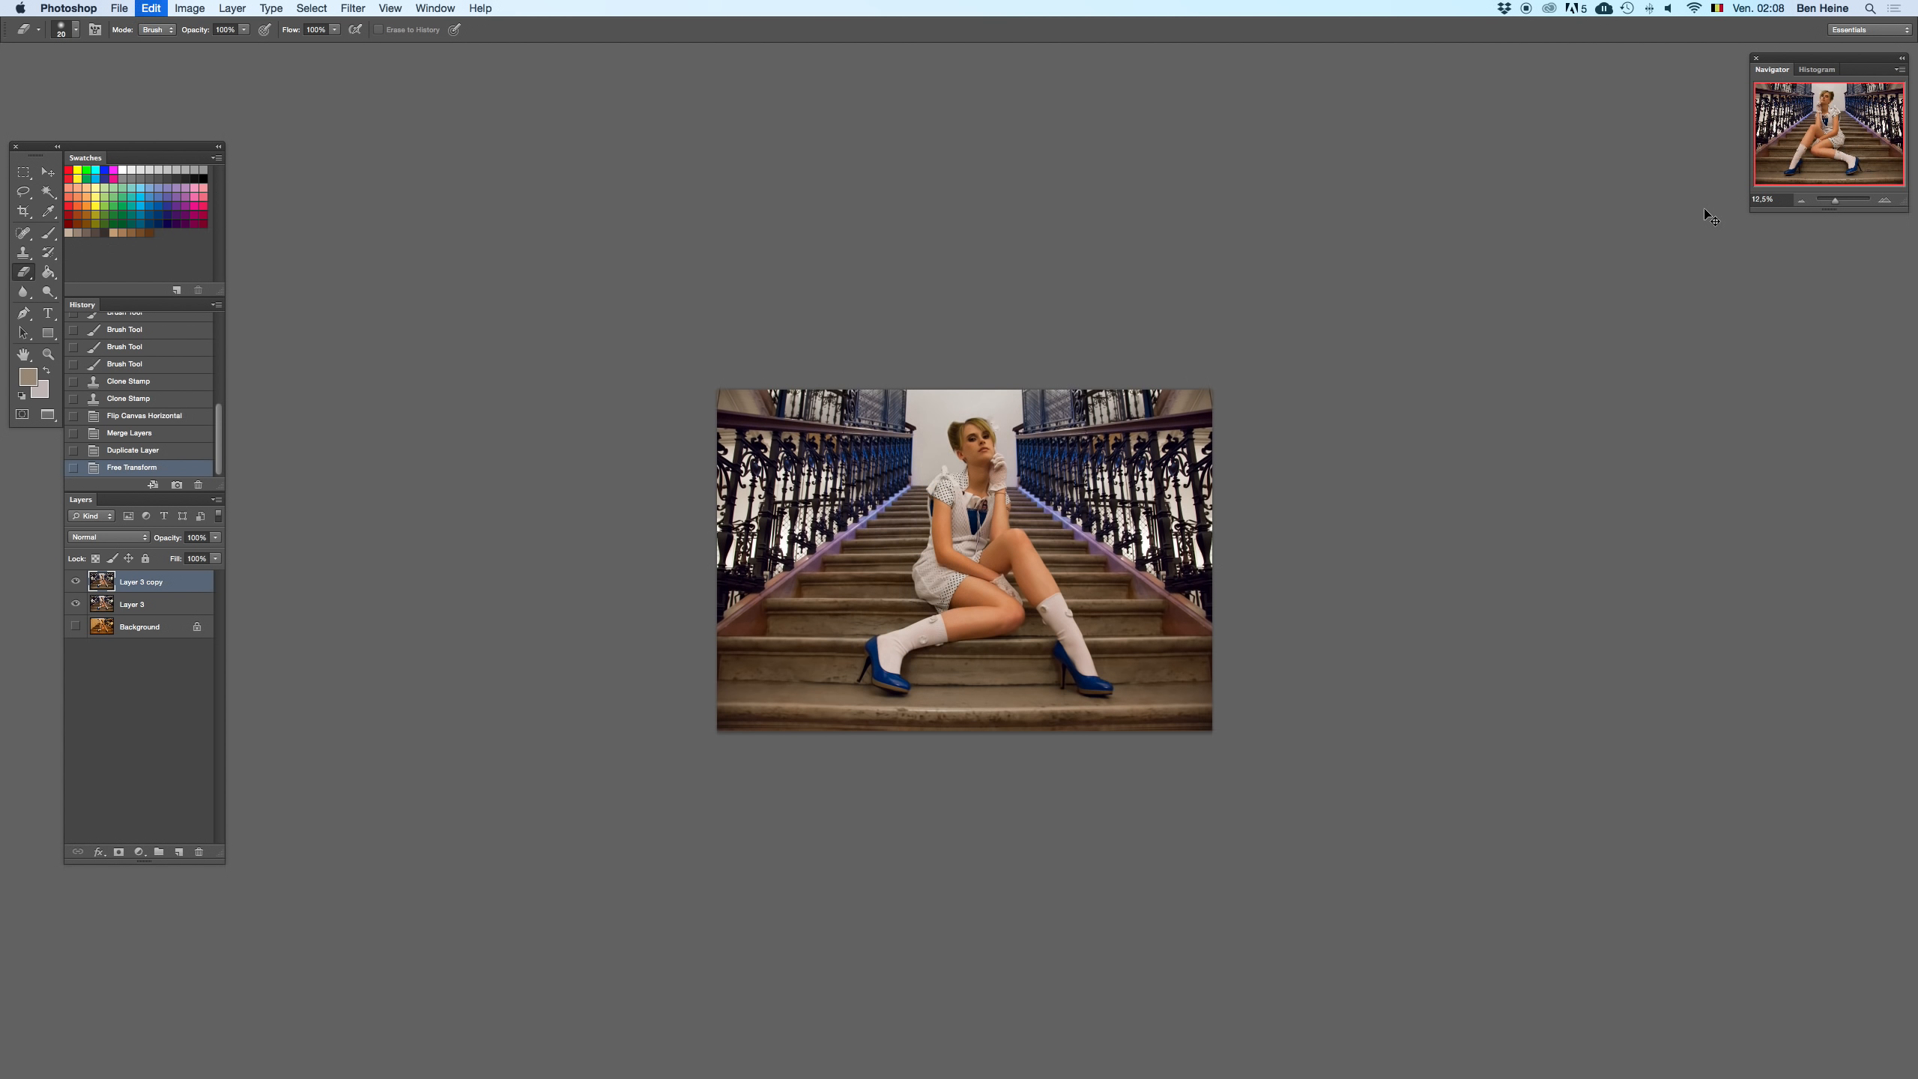
{"action": "key", "text": "super+z"}
{"action": "key", "text": "super+z"}
{"action": "key", "text": "super+z"}
{"action": "key", "text": "super+z"}
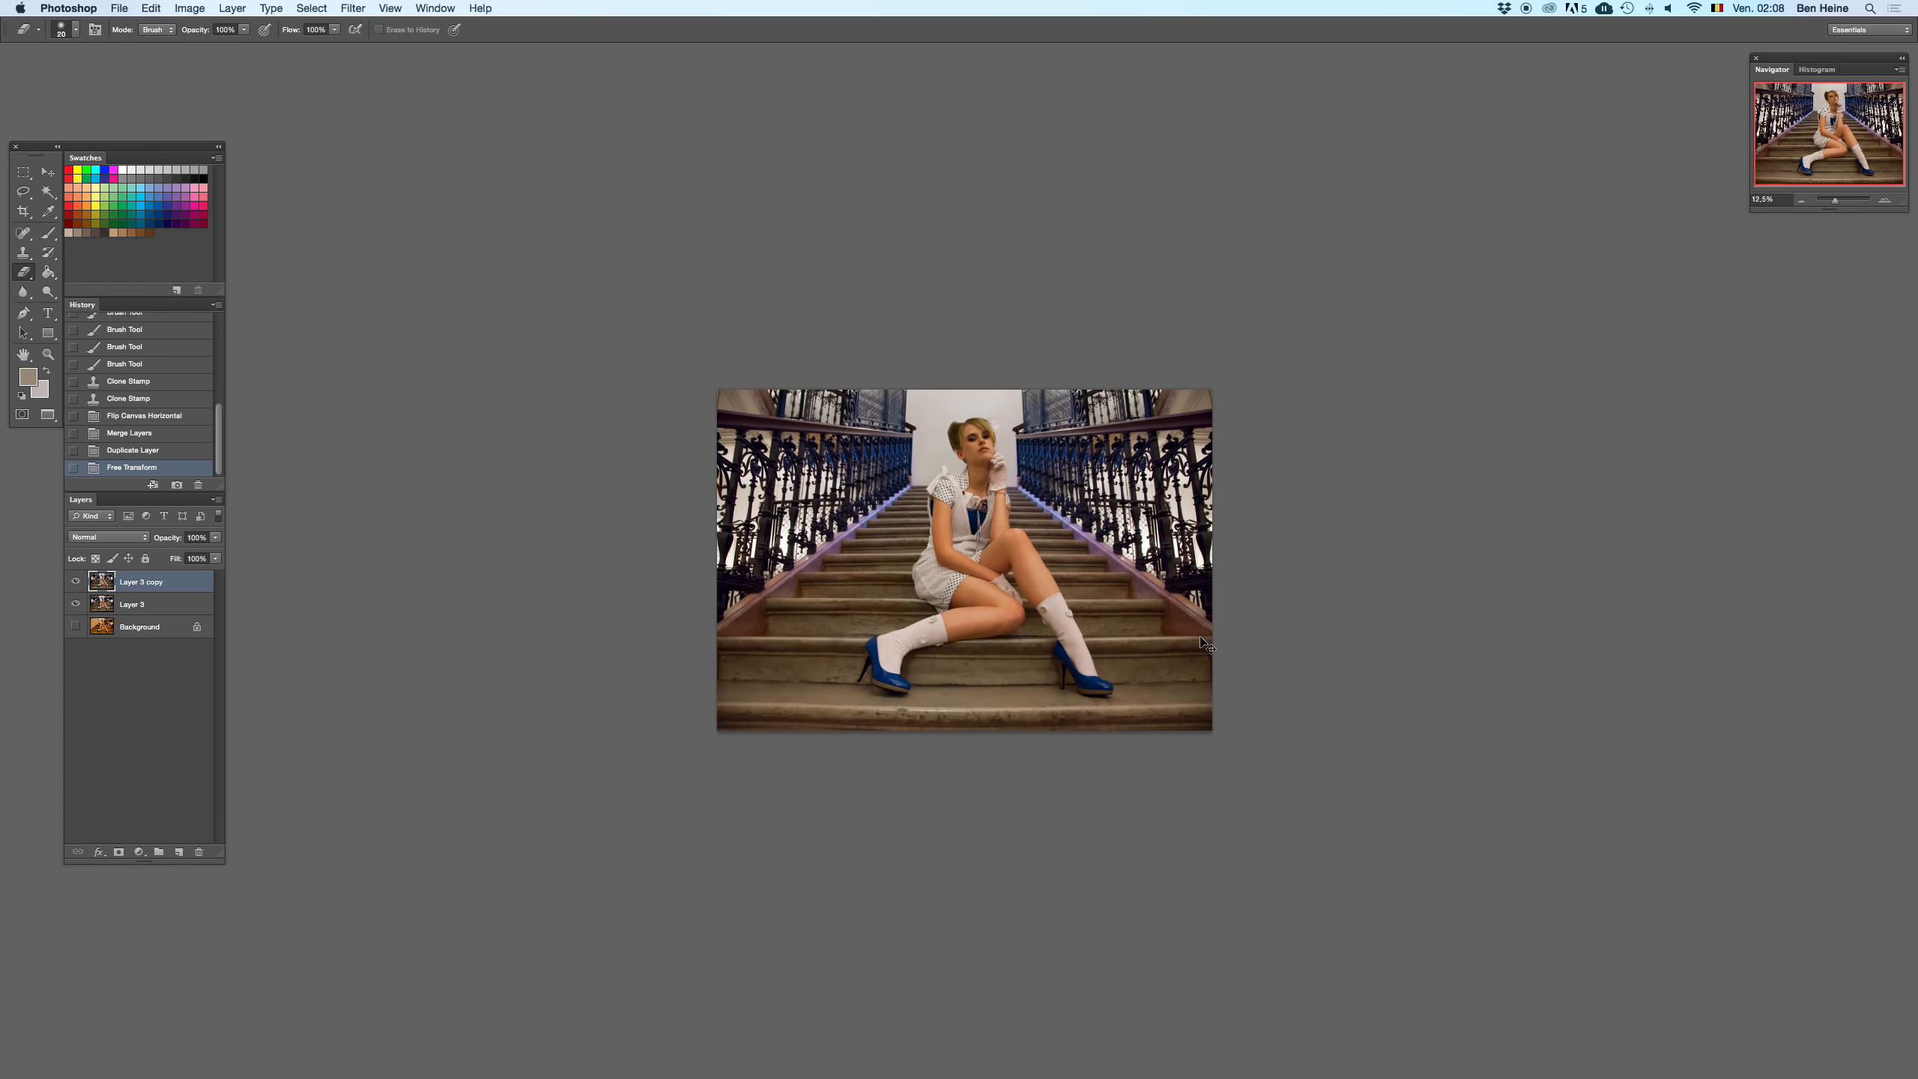
{"action": "key", "text": "super+z"}
{"action": "key", "text": "super+z"}
{"action": "key", "text": "super+z"}
{"action": "key", "text": "super+z"}
{"action": "key", "text": "super+z"}
{"action": "key", "text": "super+z"}
{"action": "left_click", "coordinate": [1886, 202]}
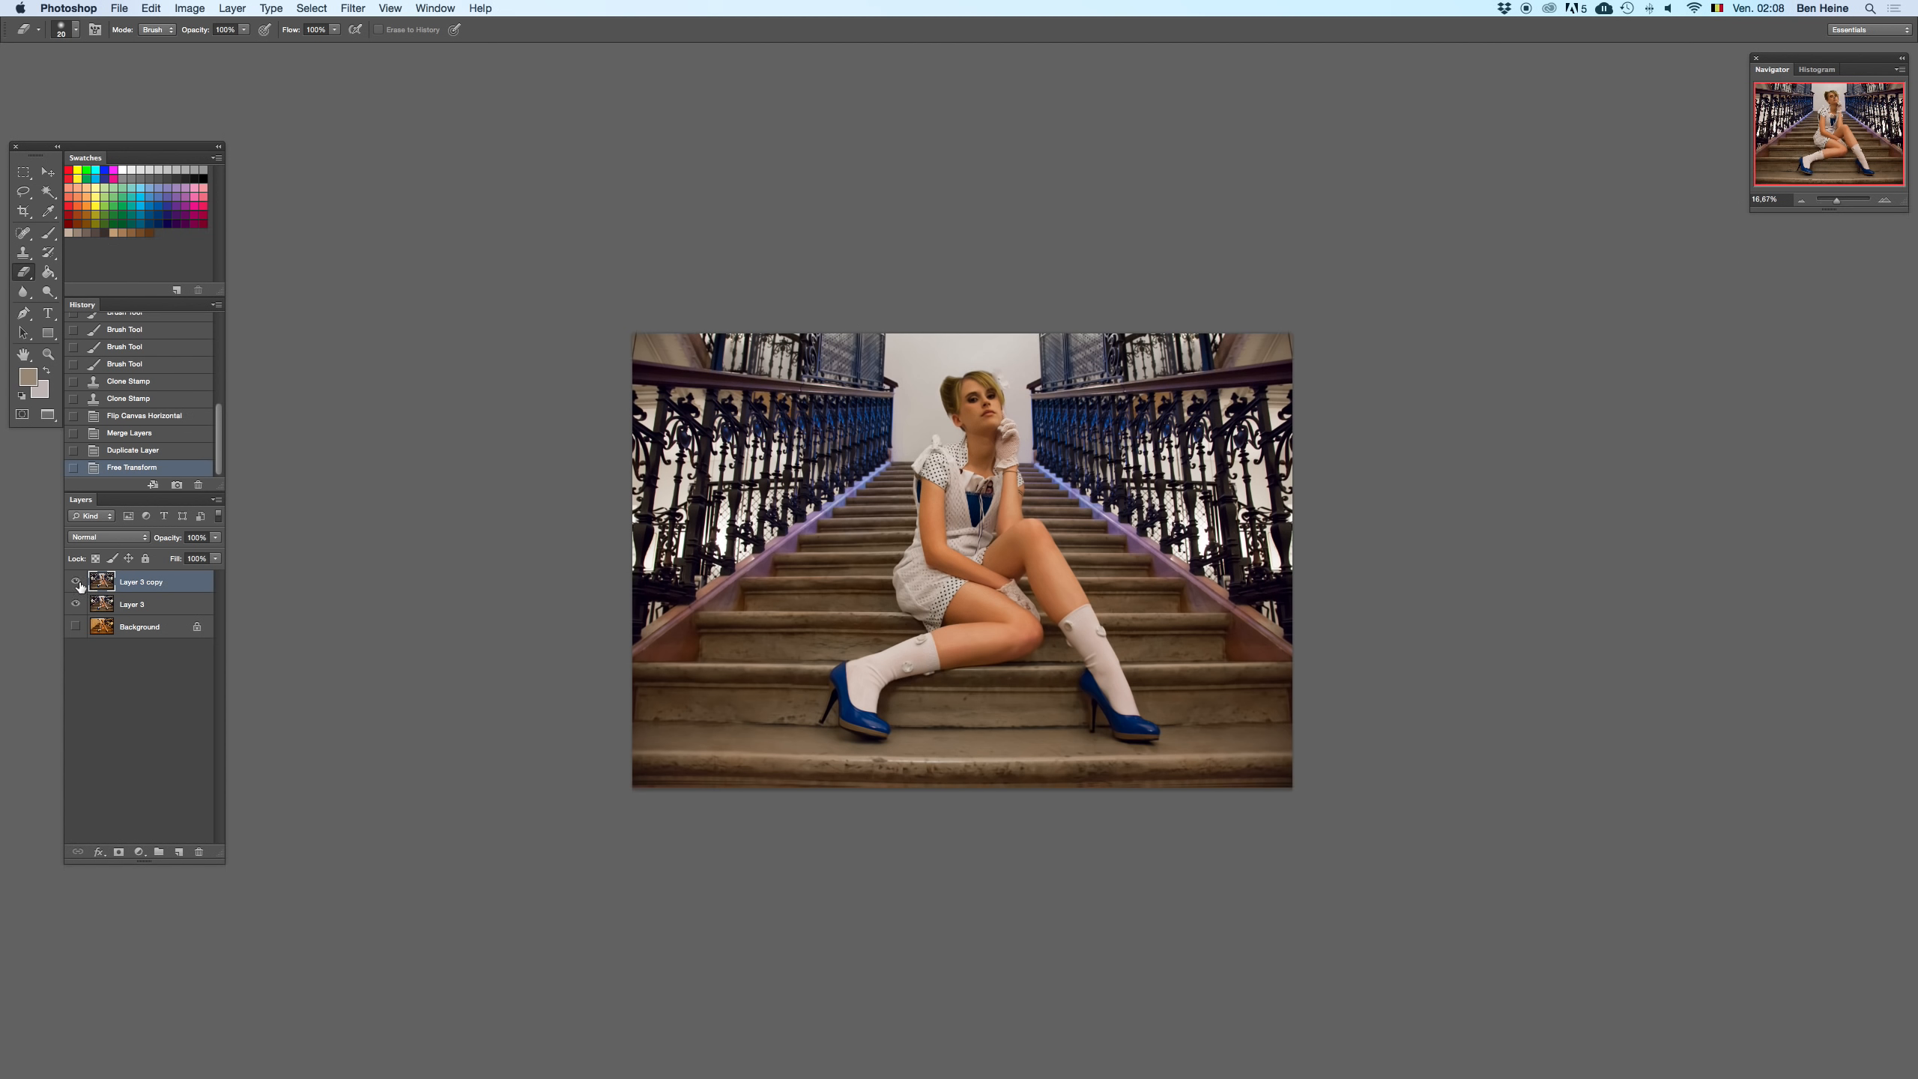
{"action": "key", "text": "super+z"}
{"action": "key", "text": "super+z"}
- Compare the portrait with the skewed layer hidden and shown, and merge that layer with the one below
{"action": "left_click", "coordinate": [77, 581]}
{"action": "key", "text": "super+z"}
{"action": "left_click", "coordinate": [79, 585]}
{"action": "left_click", "coordinate": [78, 585]}
{"action": "left_click", "coordinate": [78, 585]}
{"action": "left_click", "coordinate": [80, 587]}
{"action": "left_click", "coordinate": [76, 582]}
{"action": "left_click", "coordinate": [76, 583]}
{"action": "left_click", "coordinate": [84, 588]}
{"action": "left_click", "coordinate": [83, 588]}
{"action": "right_click", "coordinate": [146, 604]}
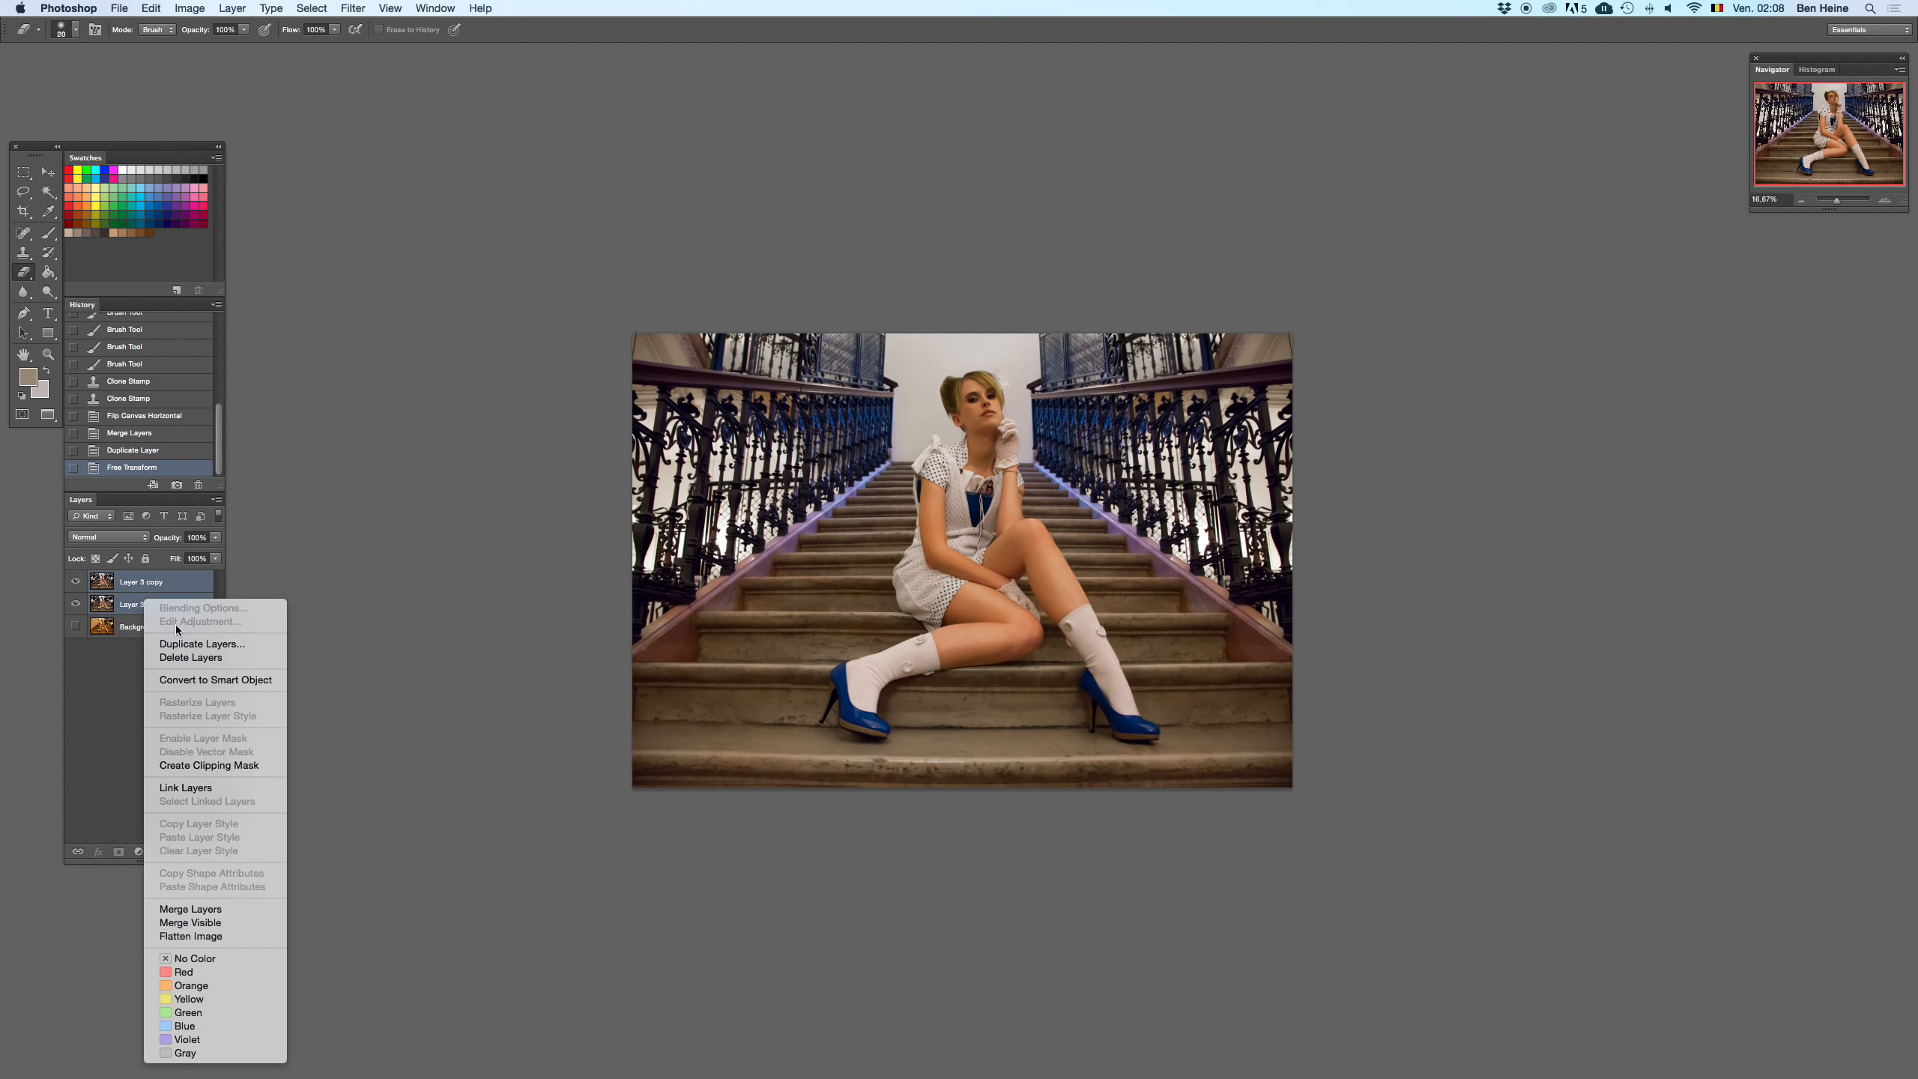
{"action": "left_click", "coordinate": [188, 909]}
- Try Auto Color on the merged layer and compare it with the previous warm colours
{"action": "left_click", "coordinate": [190, 9]}
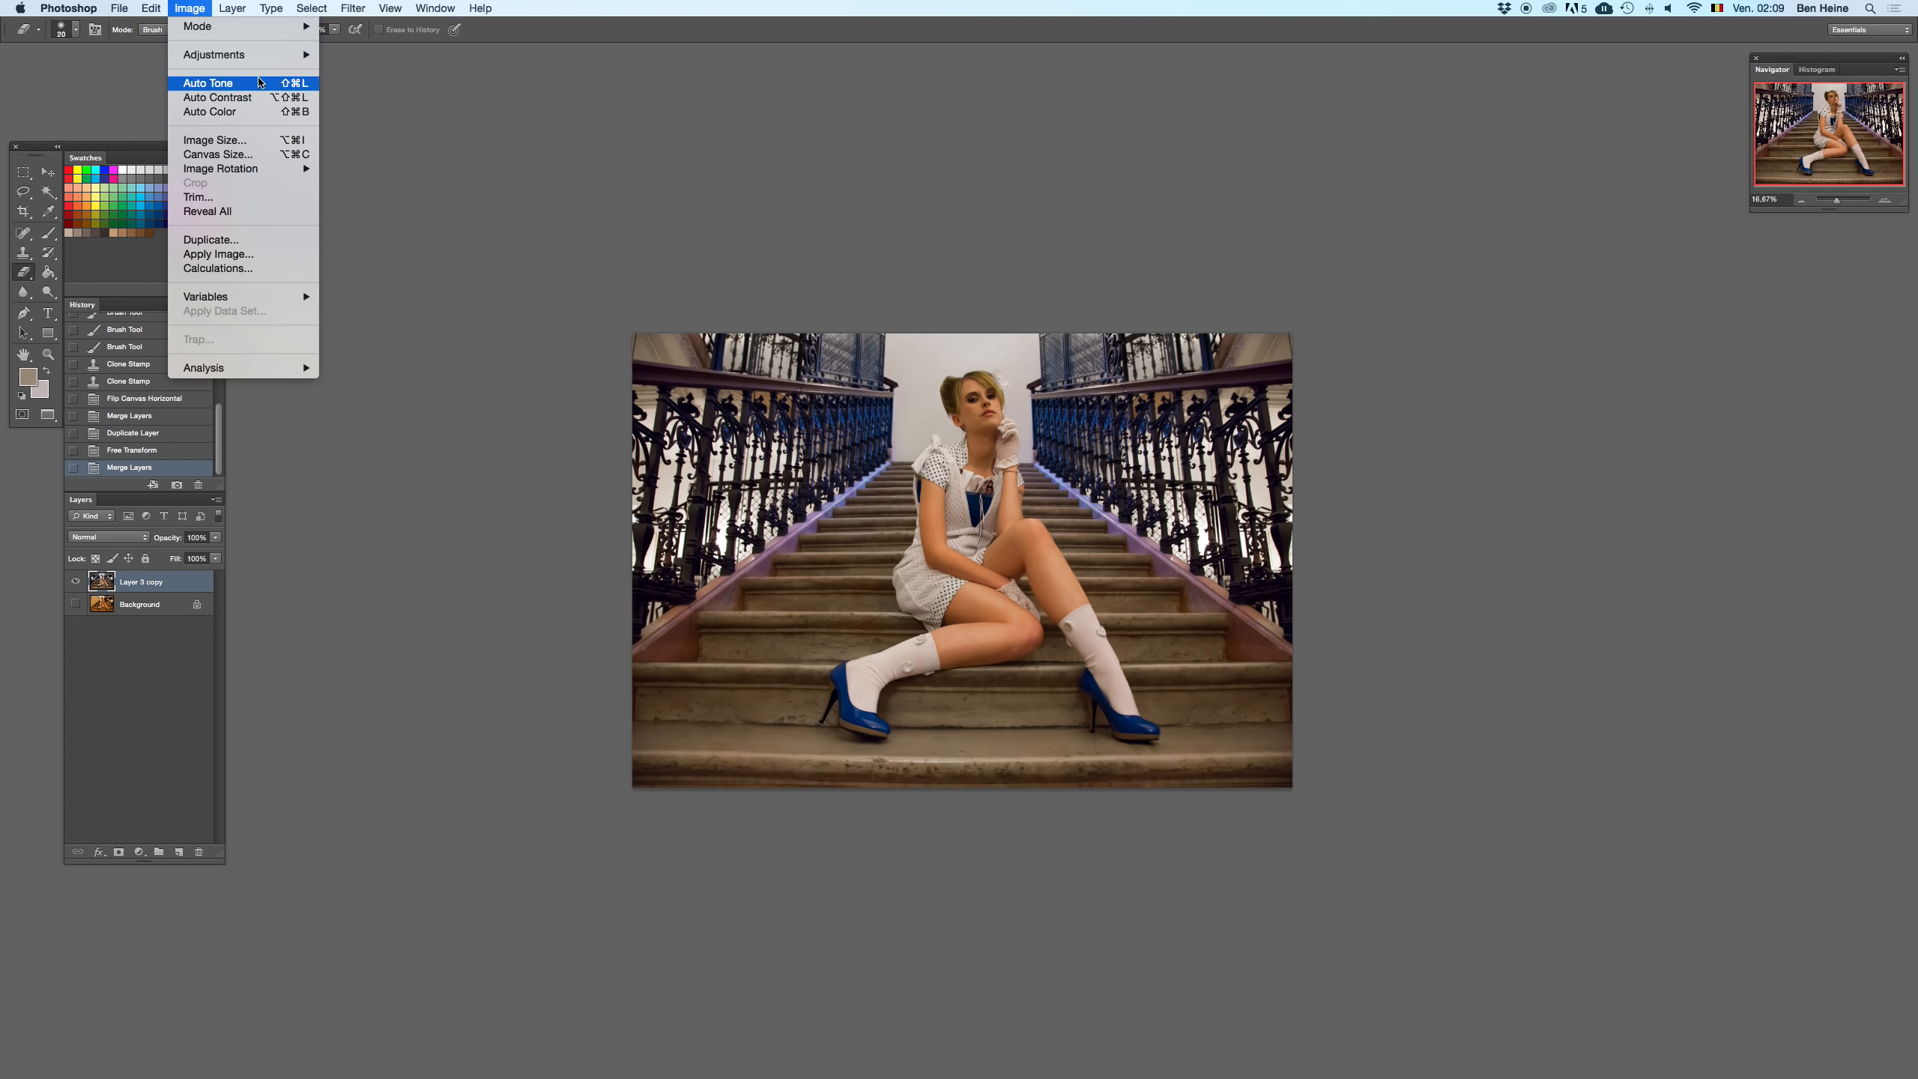
{"action": "left_click", "coordinate": [245, 113]}
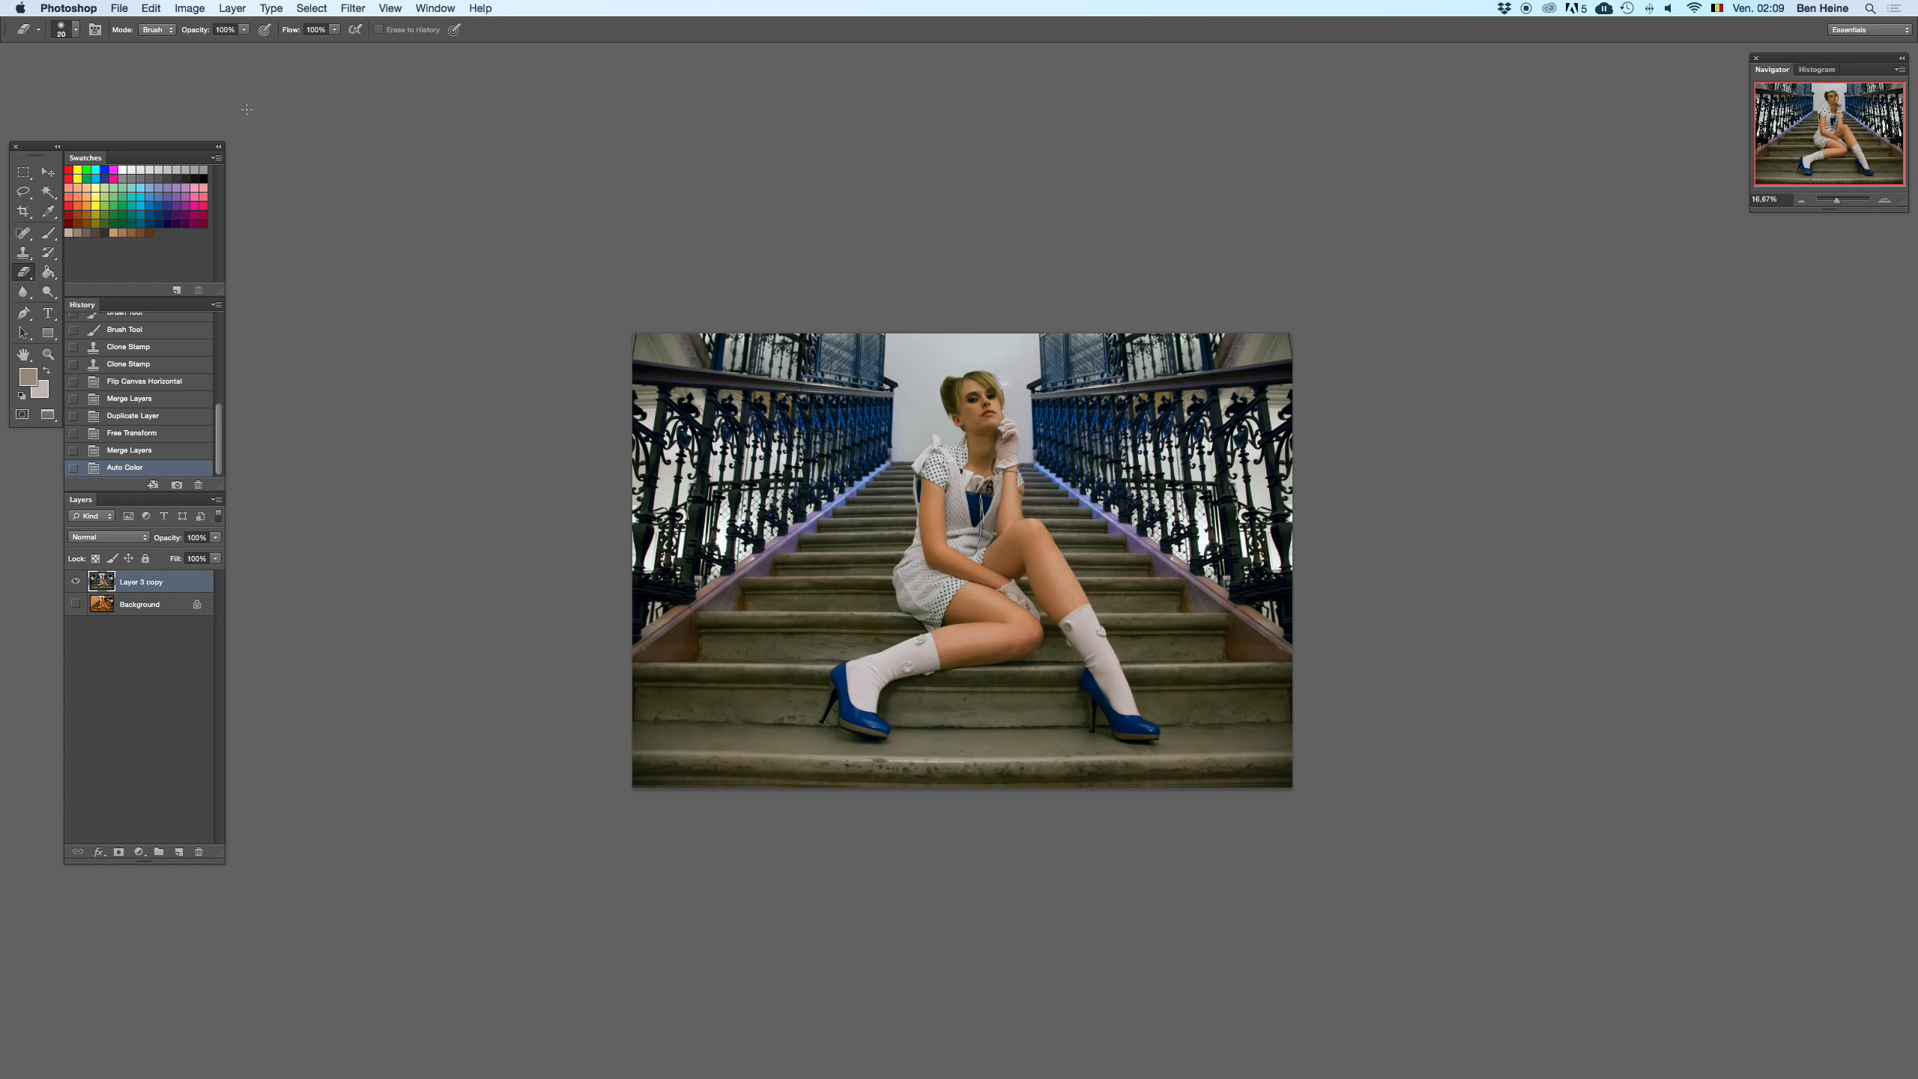
{"action": "left_click", "coordinate": [1801, 201]}
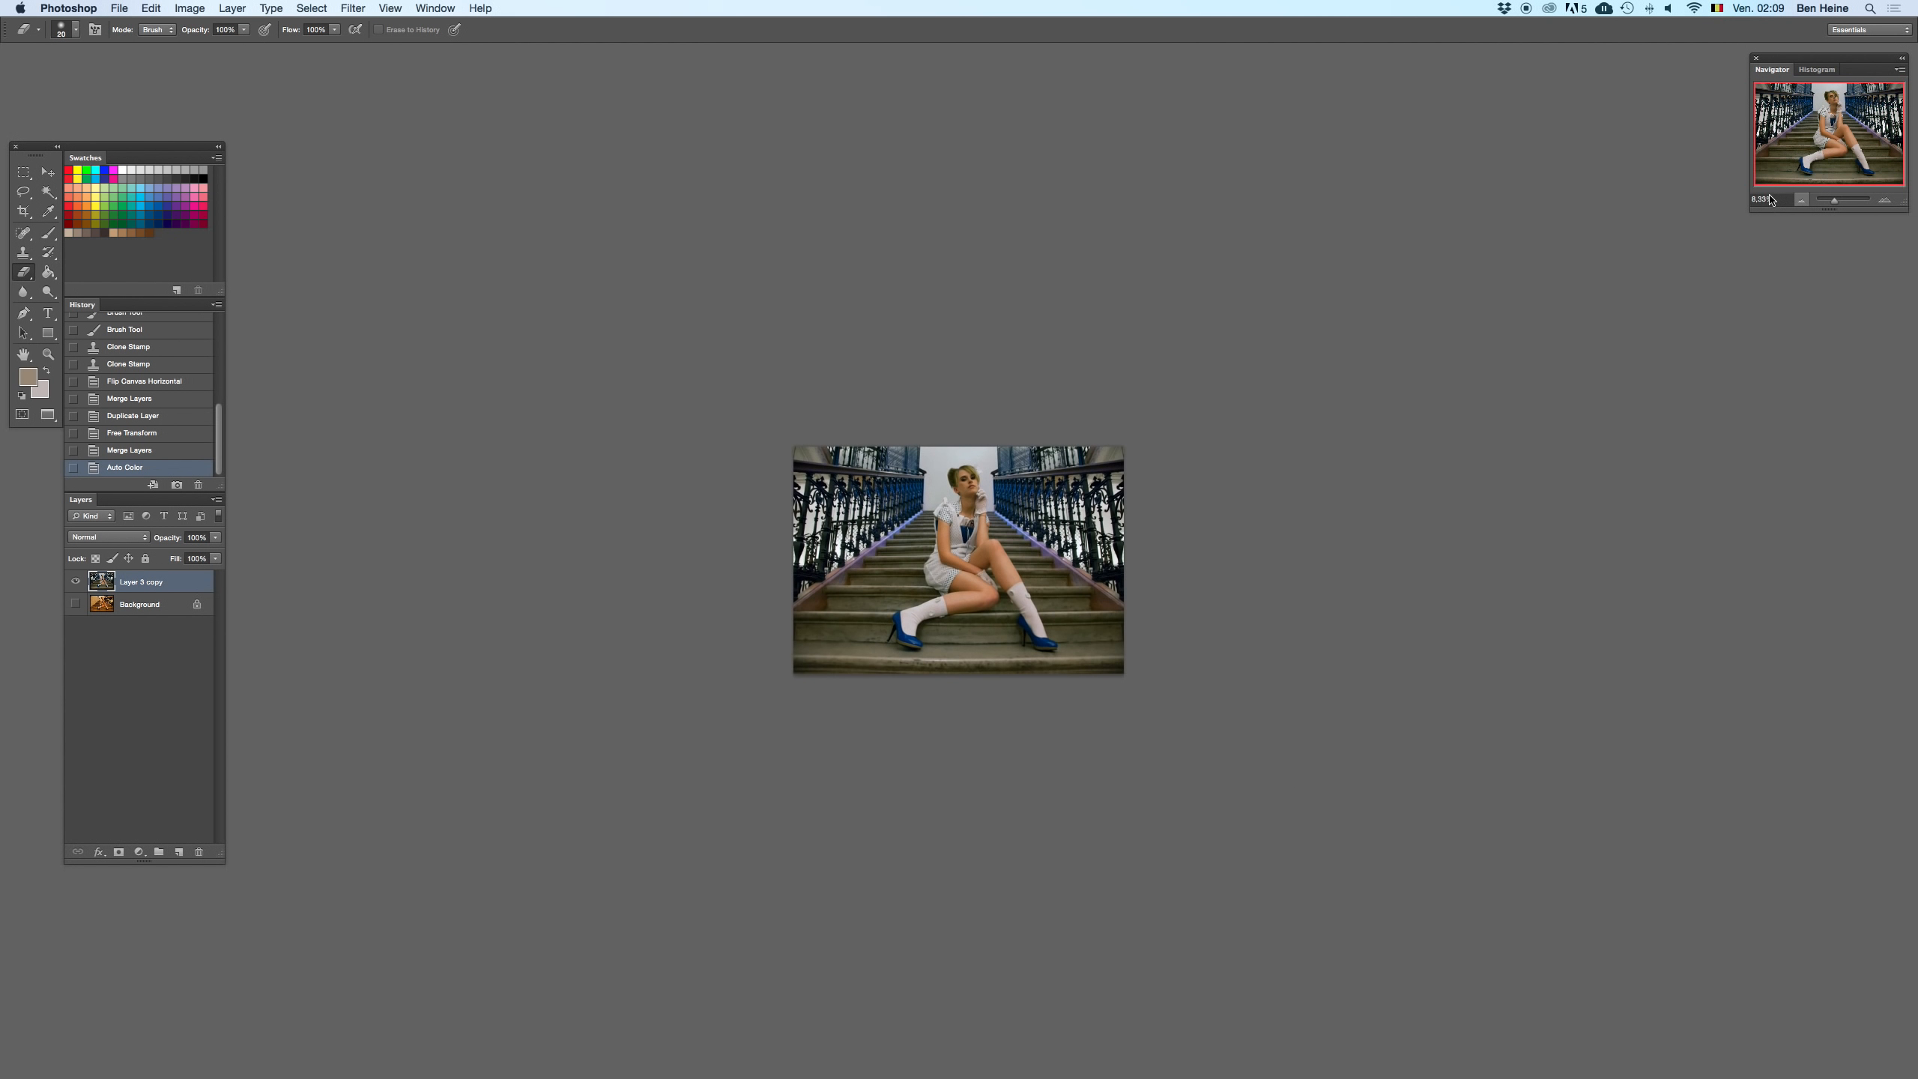
{"action": "key", "text": "super+z"}
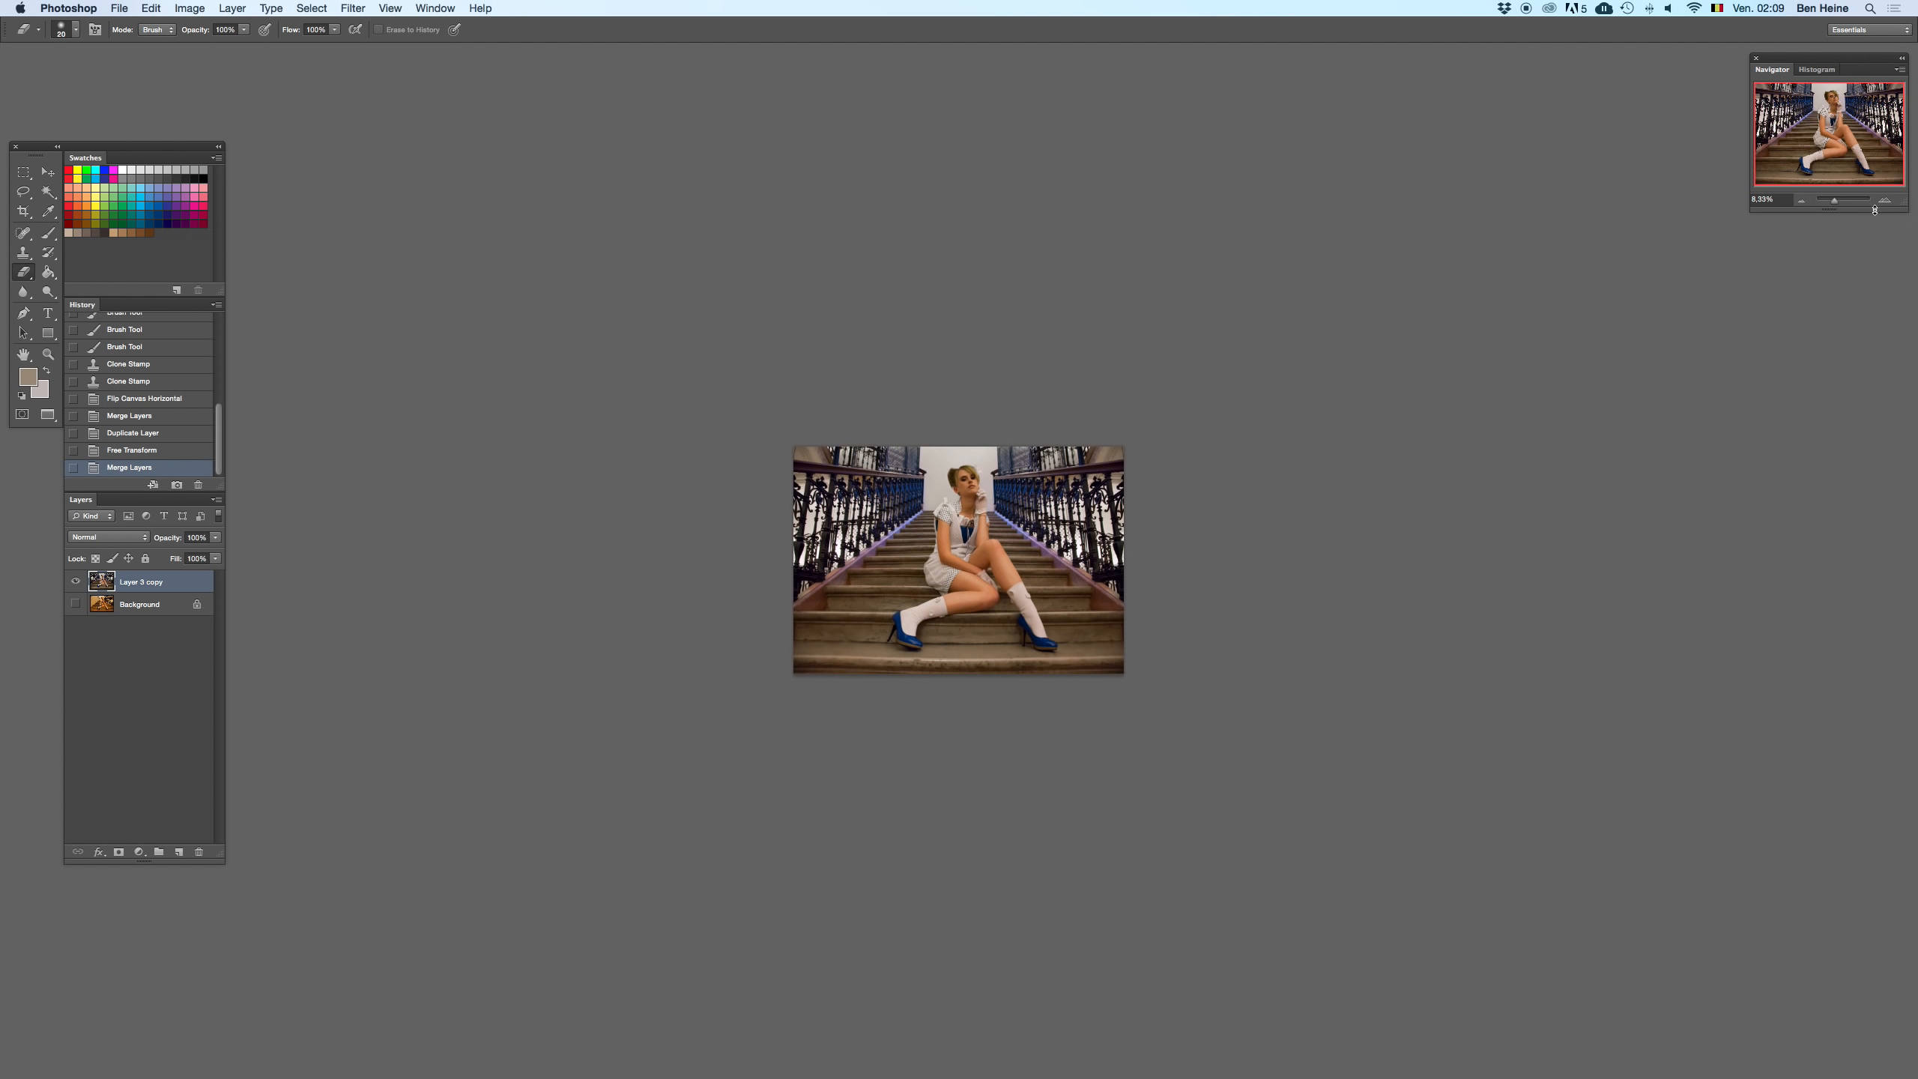
{"action": "key", "text": "super+z"}
{"action": "key", "text": "super+z"}
{"action": "key", "text": "super+z"}
{"action": "key", "text": "super+z"}
{"action": "key", "text": "super+z"}
{"action": "key", "text": "super+z"}
{"action": "key", "text": "super+z"}
{"action": "key", "text": "super+z"}
{"action": "left_click", "coordinate": [1885, 200]}
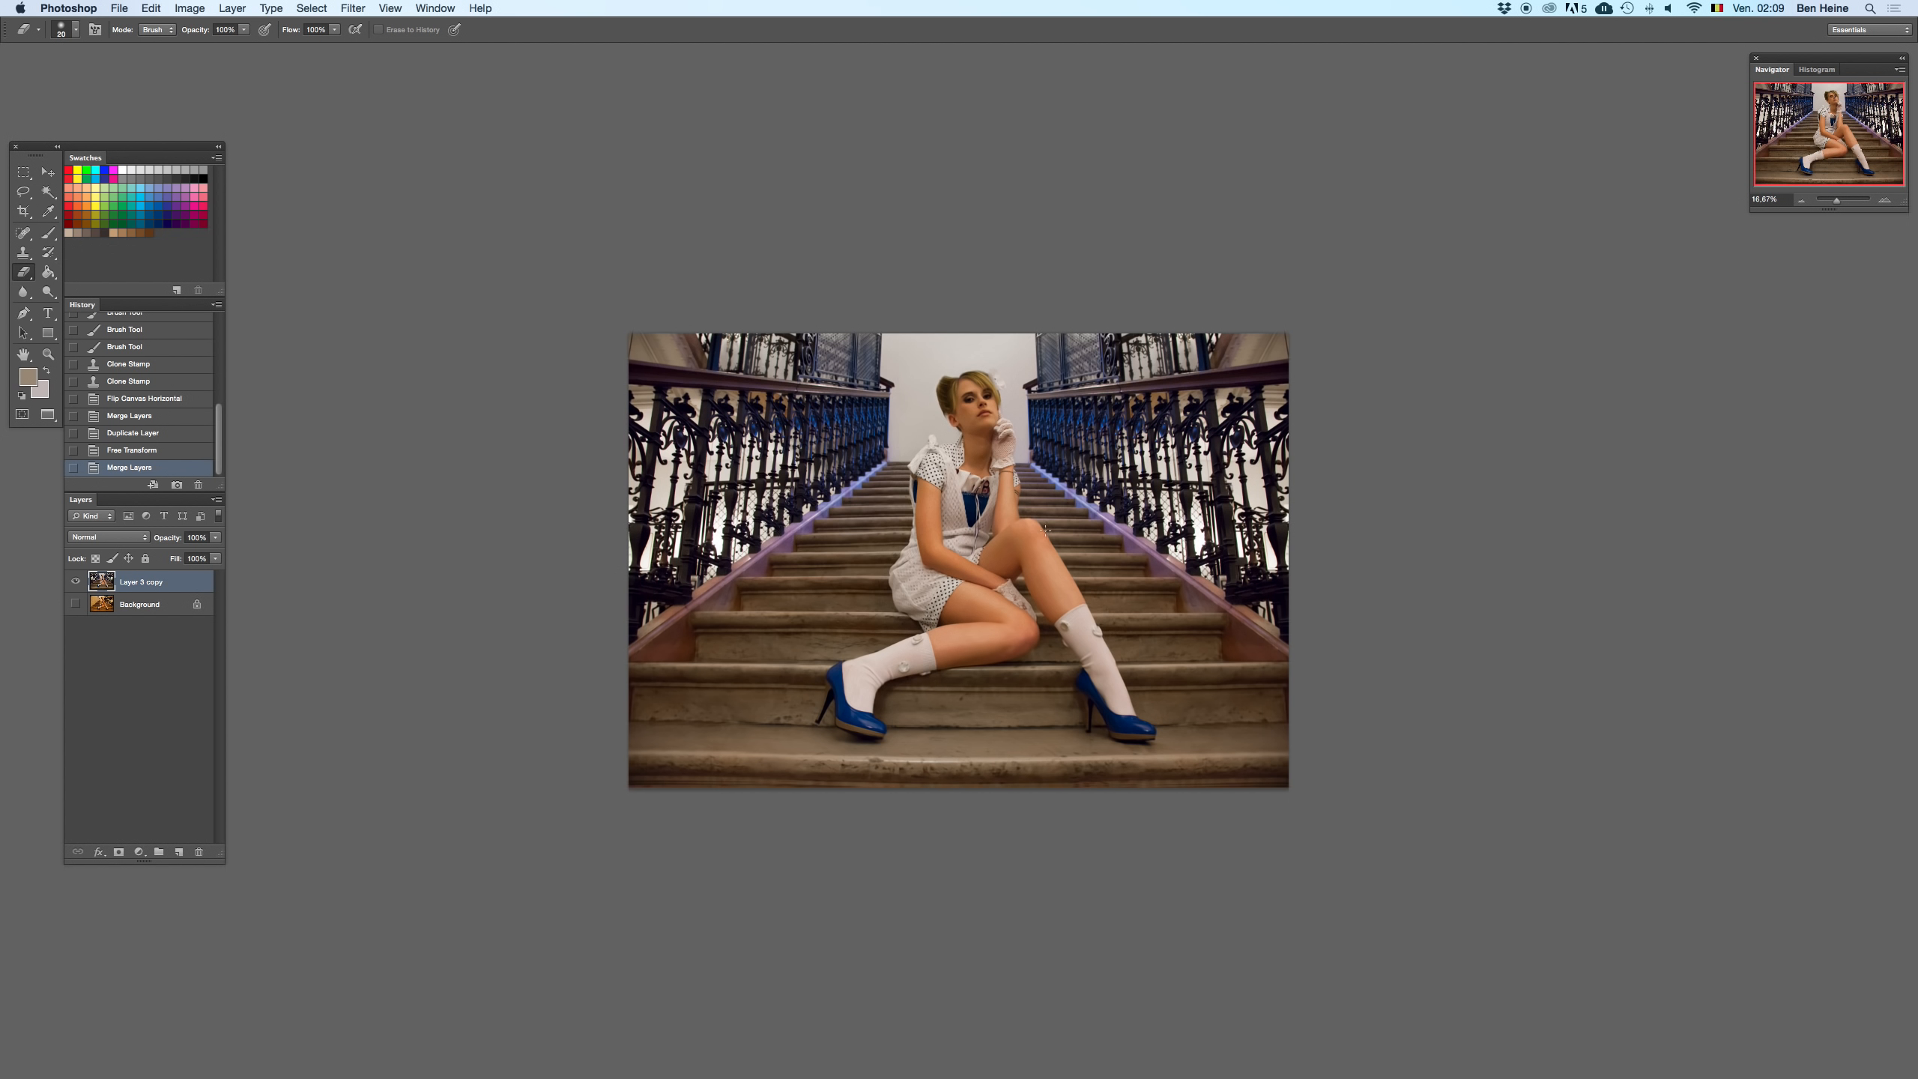
- Duplicate the merged layer and try Auto Contrast on the copy
{"action": "left_click_drag", "start_coordinate": [171, 586], "coordinate": [179, 852]}
{"action": "left_click", "coordinate": [190, 8]}
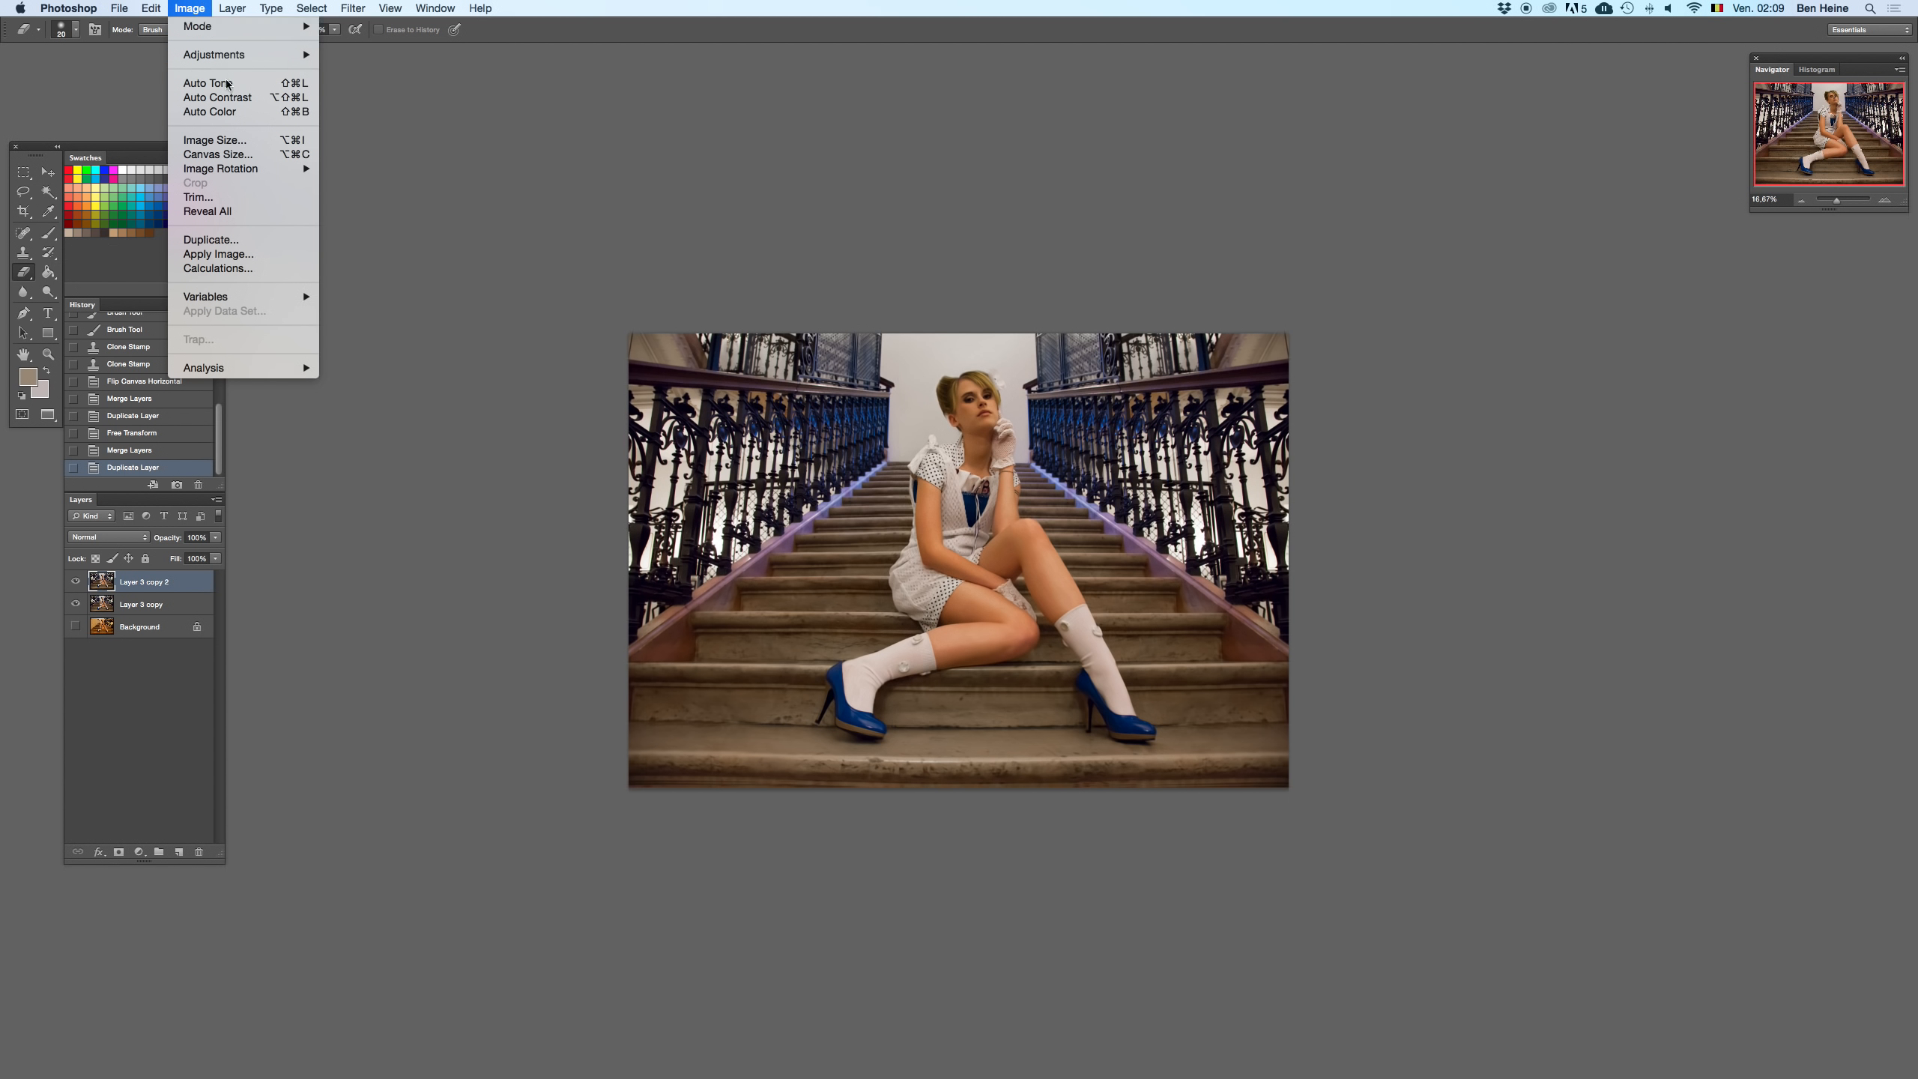
{"action": "left_click", "coordinate": [207, 90]}
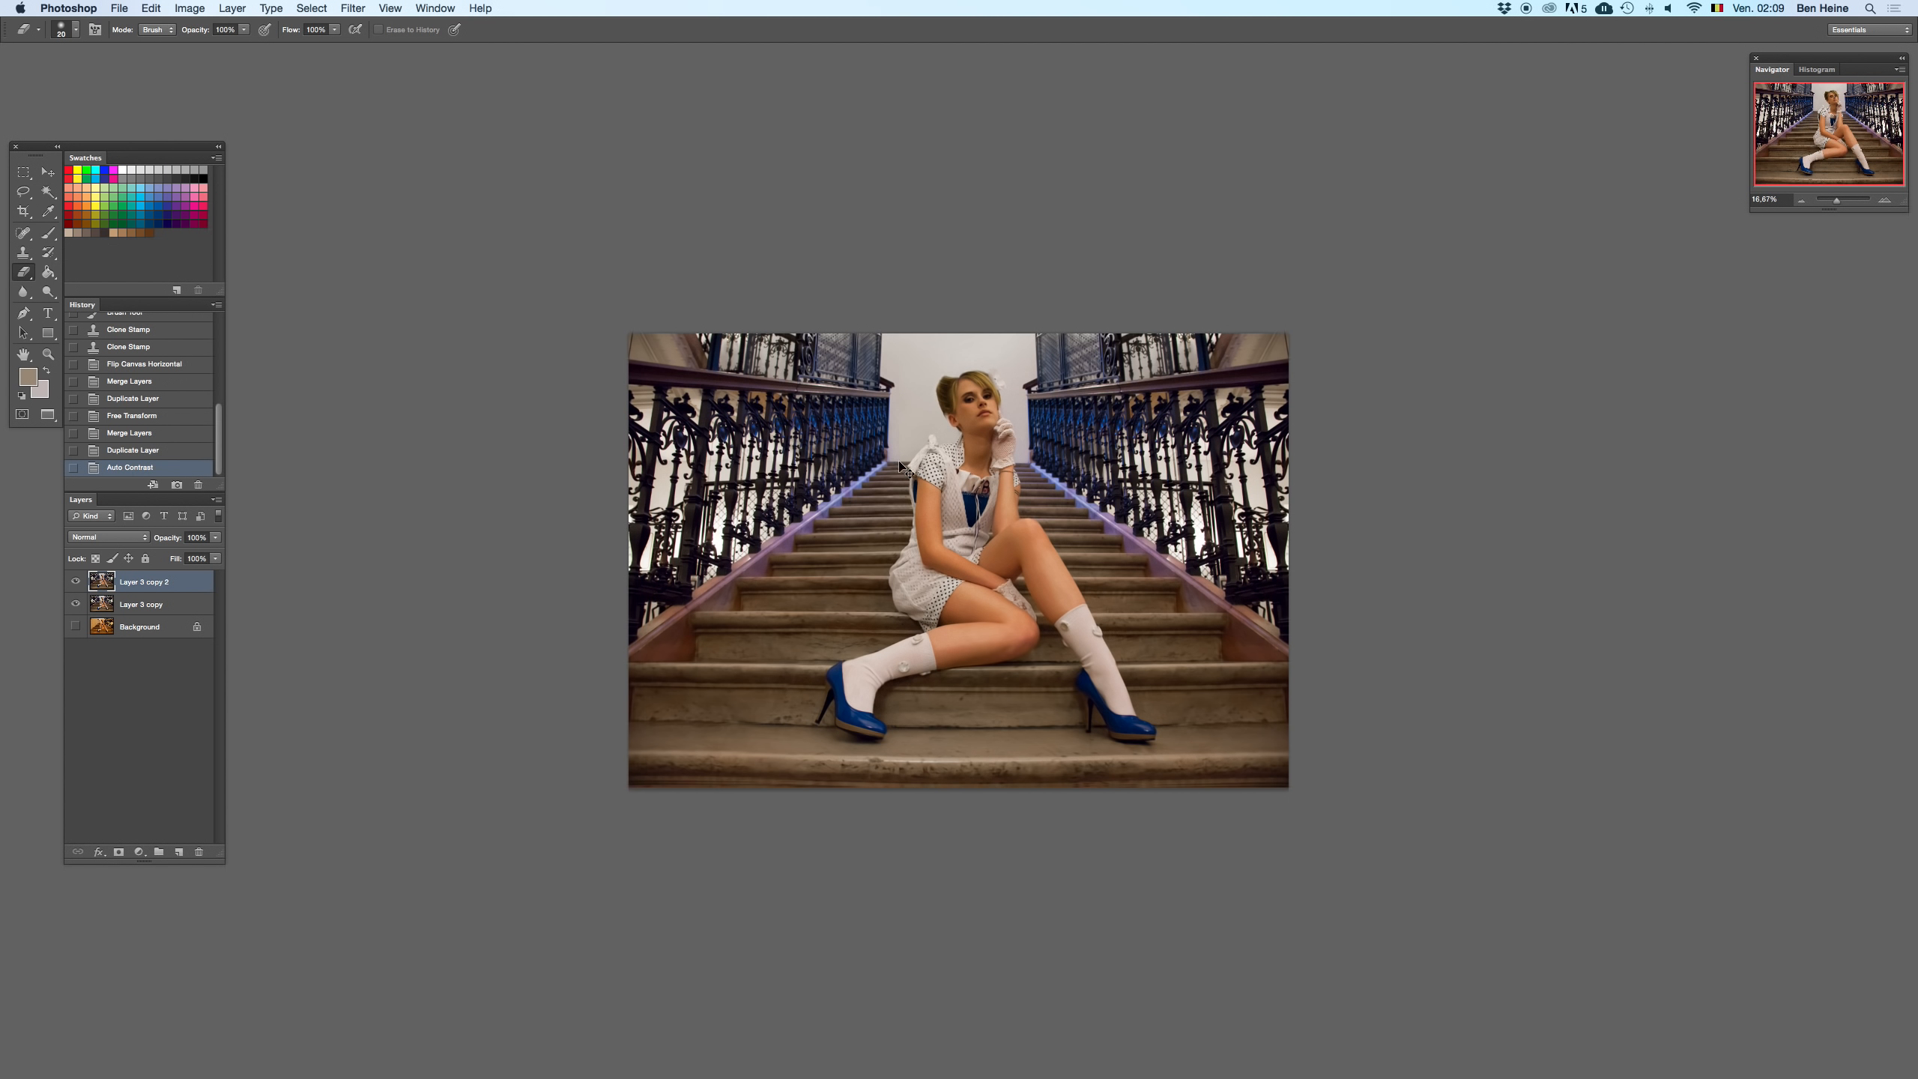
{"action": "key", "text": "super+z"}
- Save a layered copy in Photoshop format over the existing PSD in Téléchargements, with Maximize Compatibility on
{"action": "key", "text": "shift+super+s"}
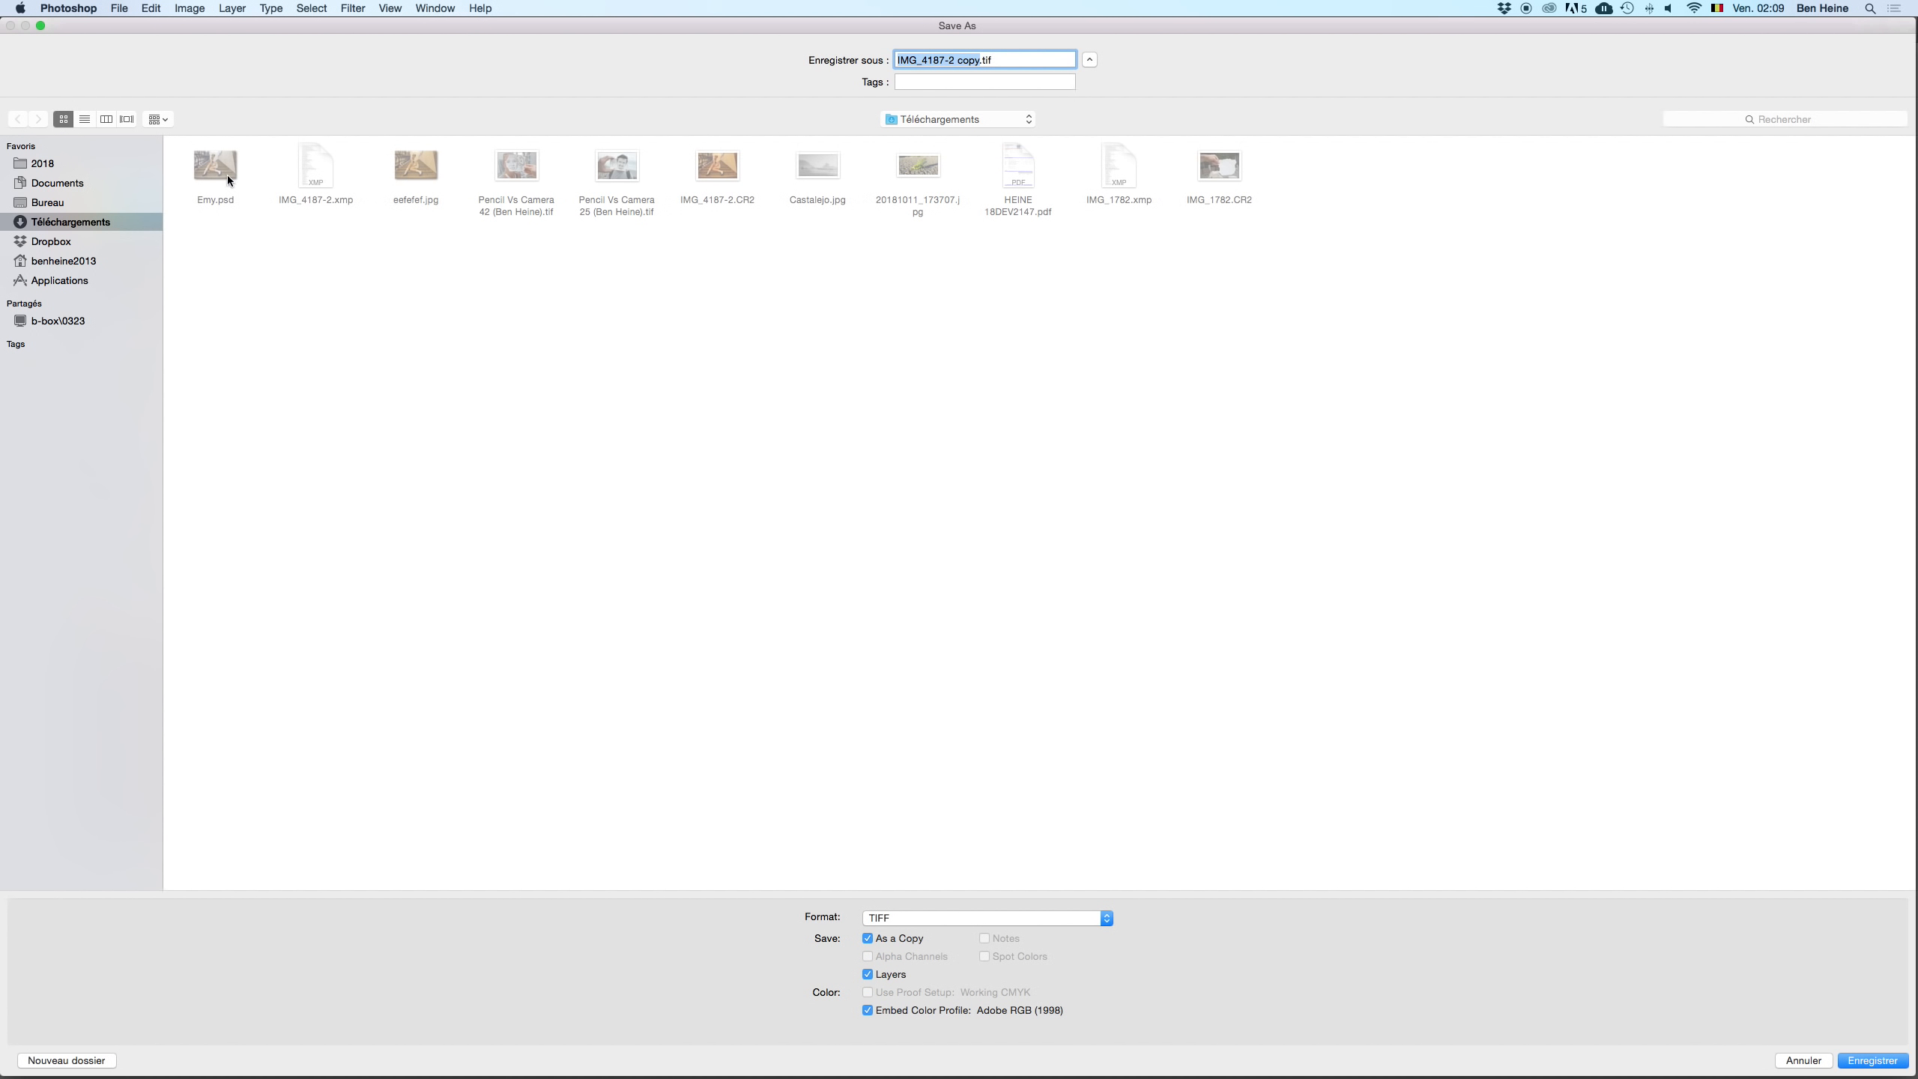
{"action": "left_click", "coordinate": [218, 170]}
{"action": "left_click", "coordinate": [954, 920]}
{"action": "left_click", "coordinate": [980, 662]}
{"action": "key", "text": "Return"}
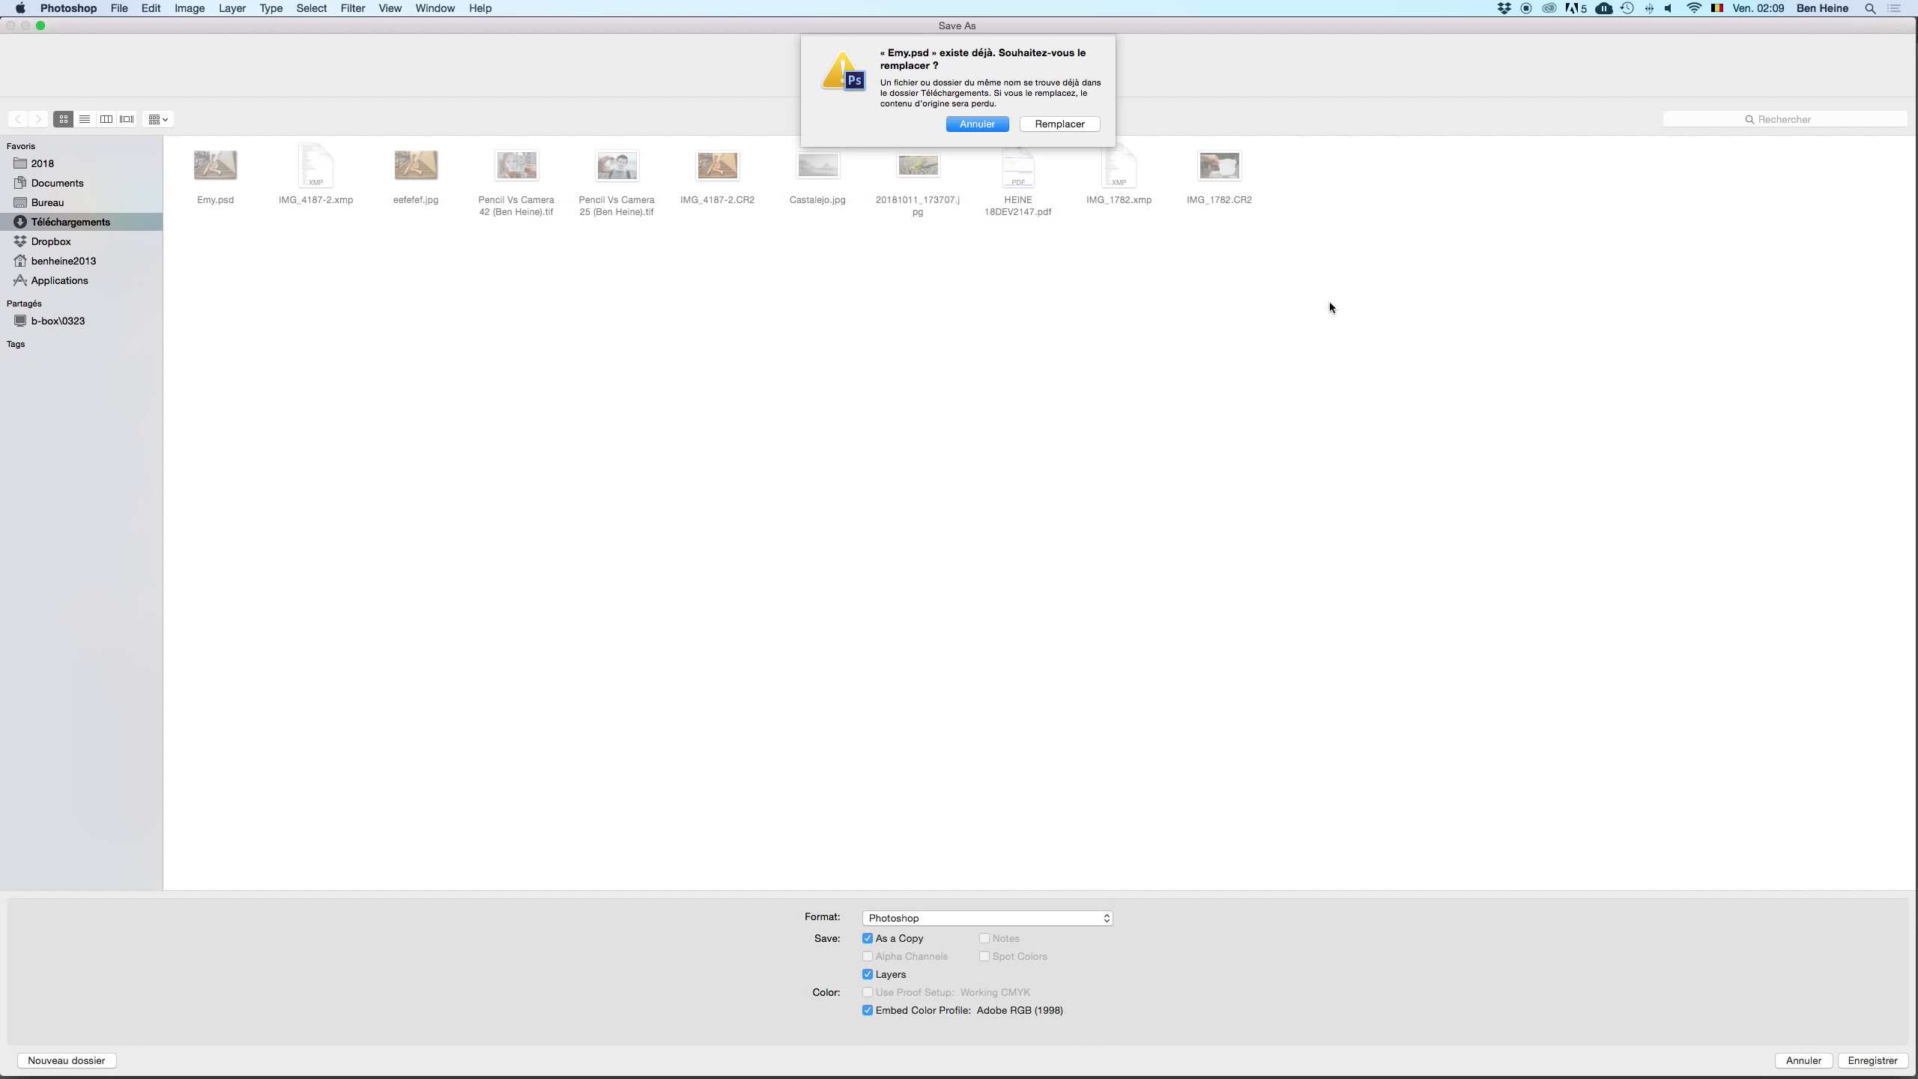
{"action": "left_click", "coordinate": [1060, 123]}
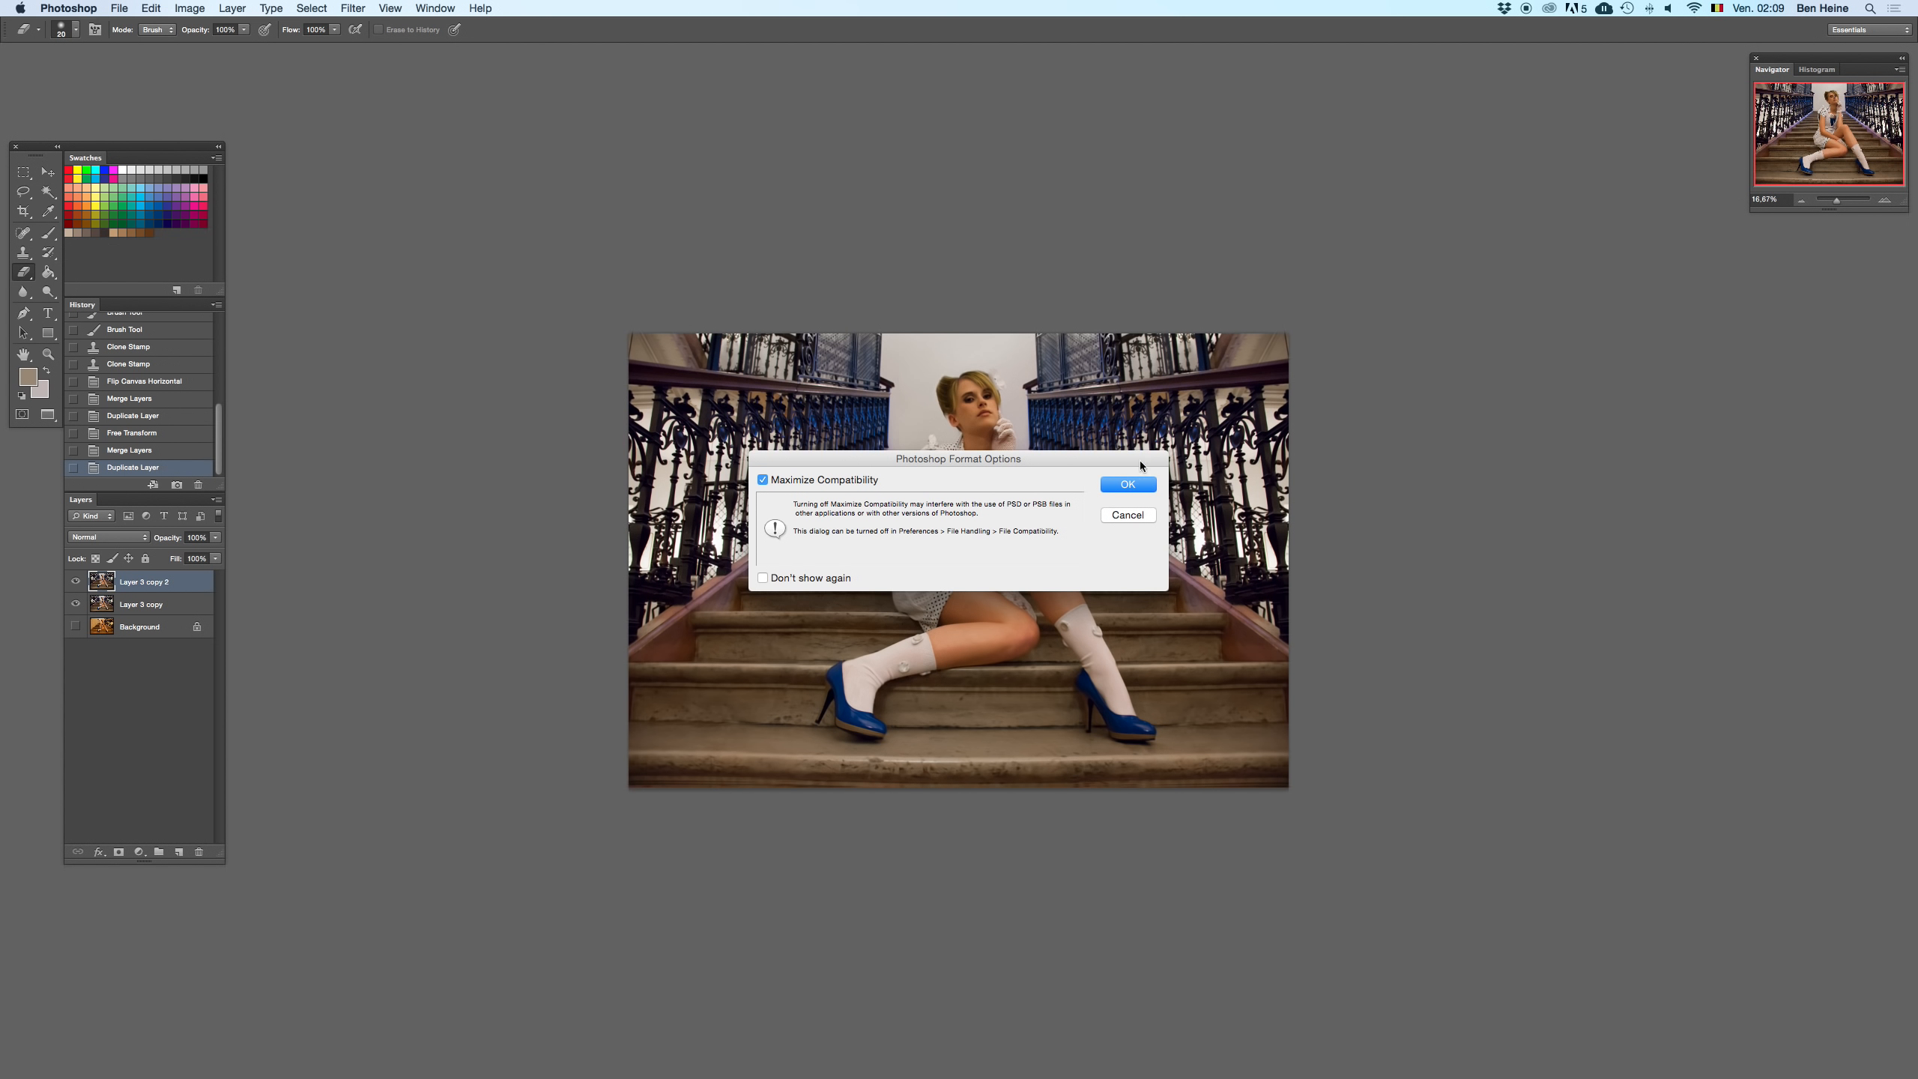
{"action": "left_click", "coordinate": [1128, 483]}
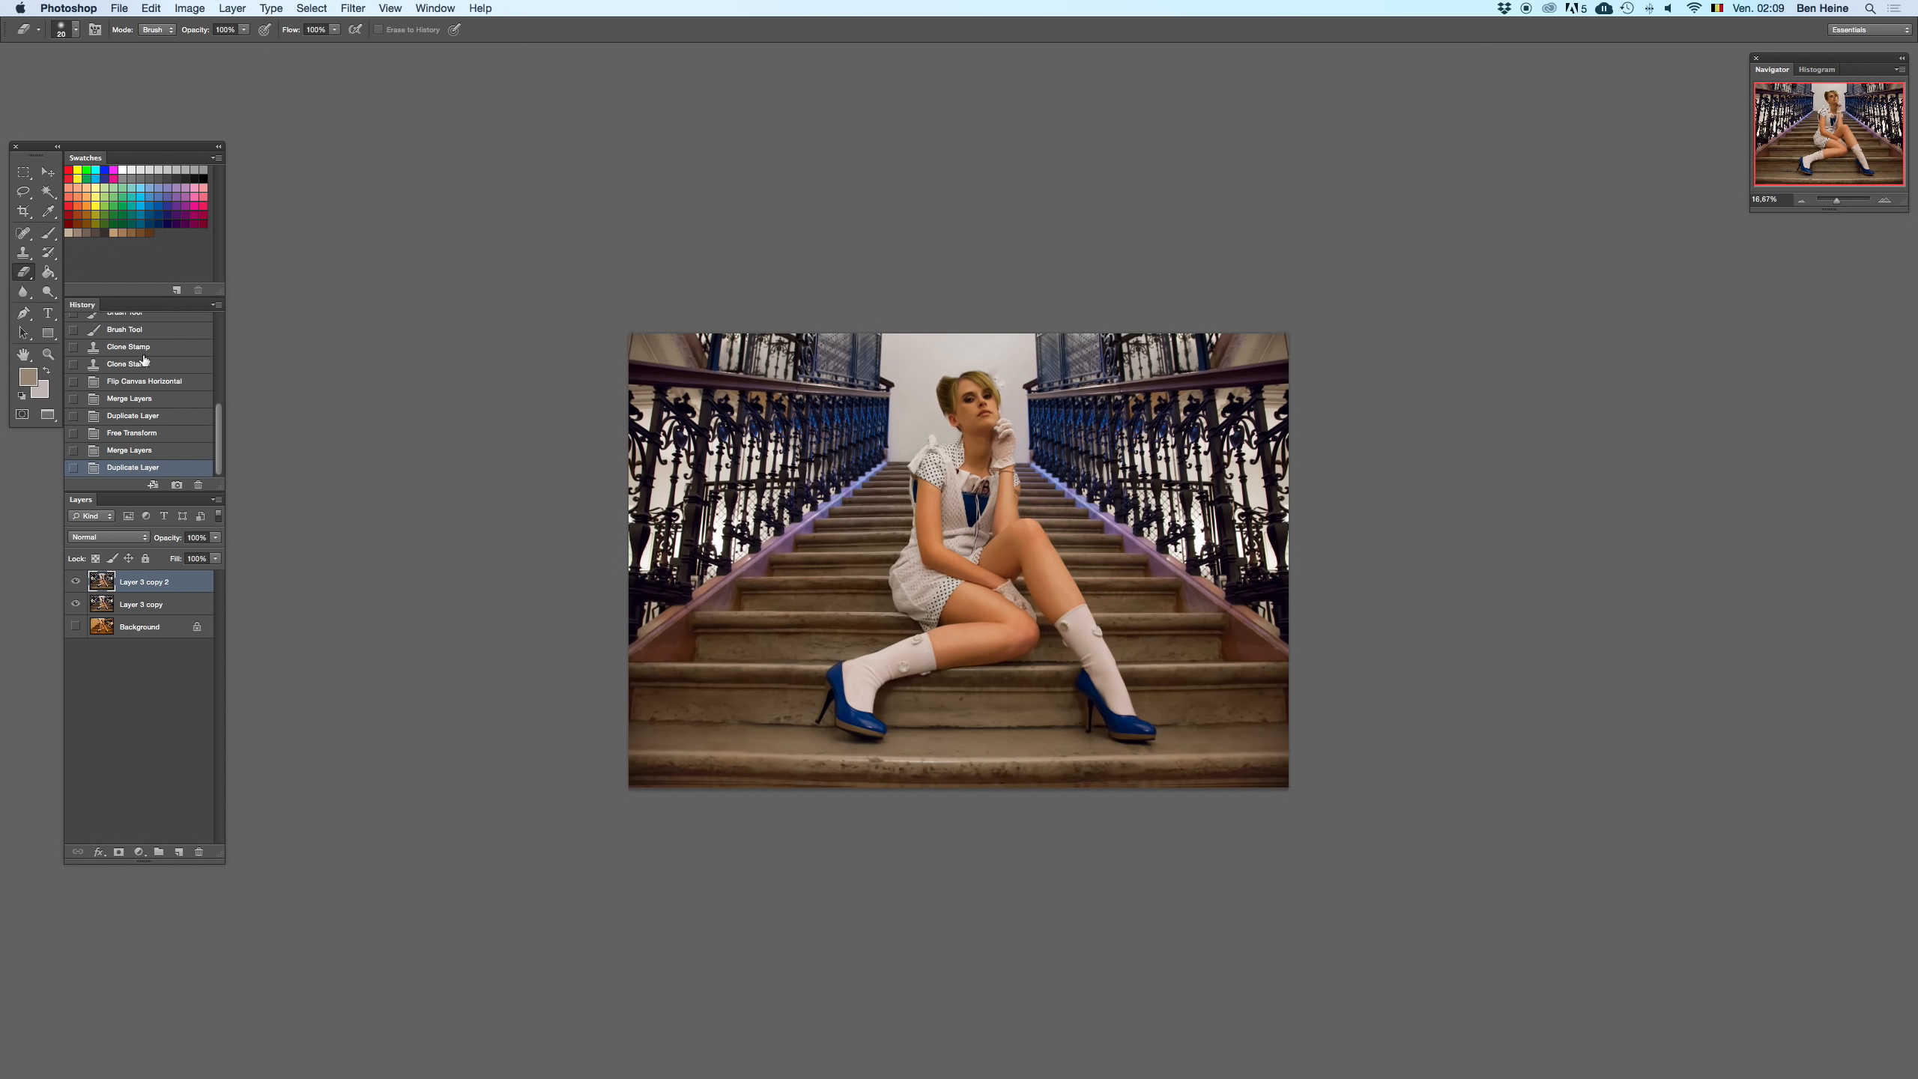
- Open Hue/Saturation for the top layer copy and reset it to the Default preset
{"action": "key", "text": "super+u"}
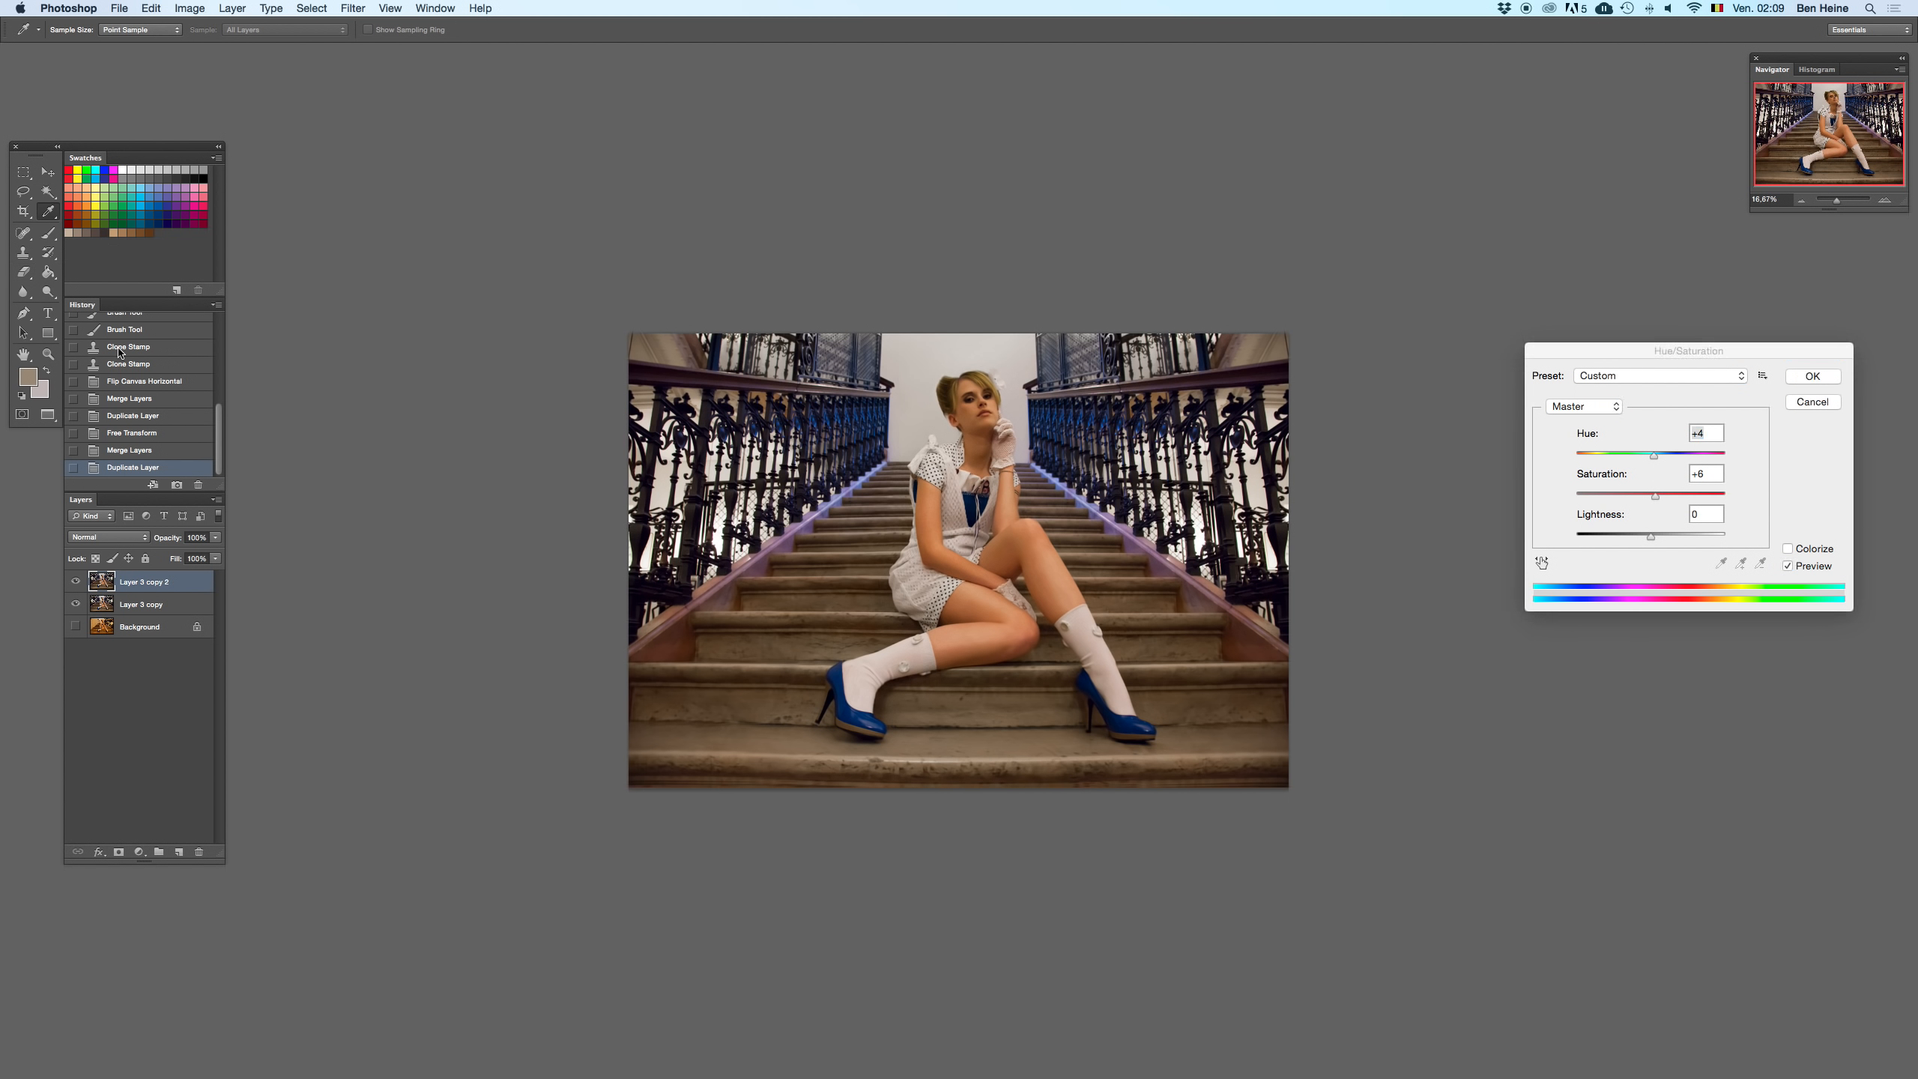
{"action": "left_click", "coordinate": [1661, 379]}
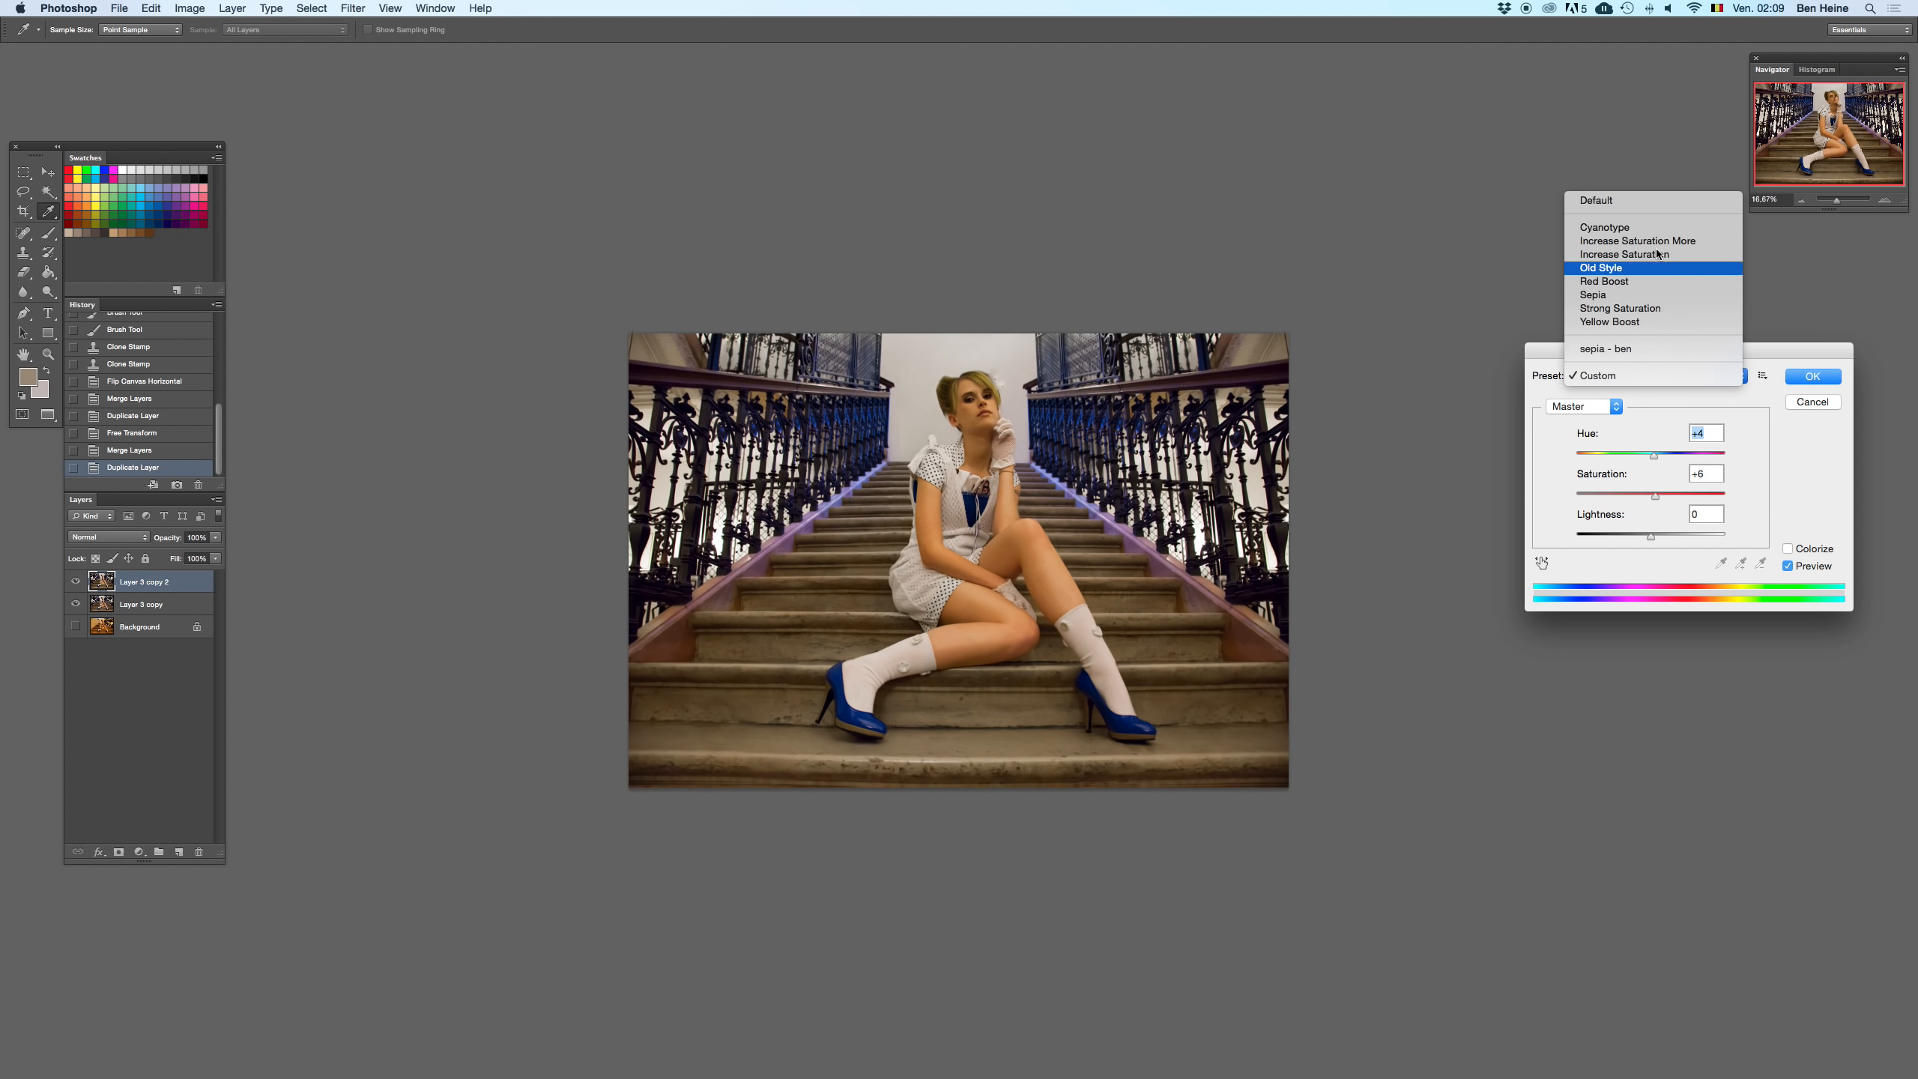
{"action": "left_click", "coordinate": [1651, 203]}
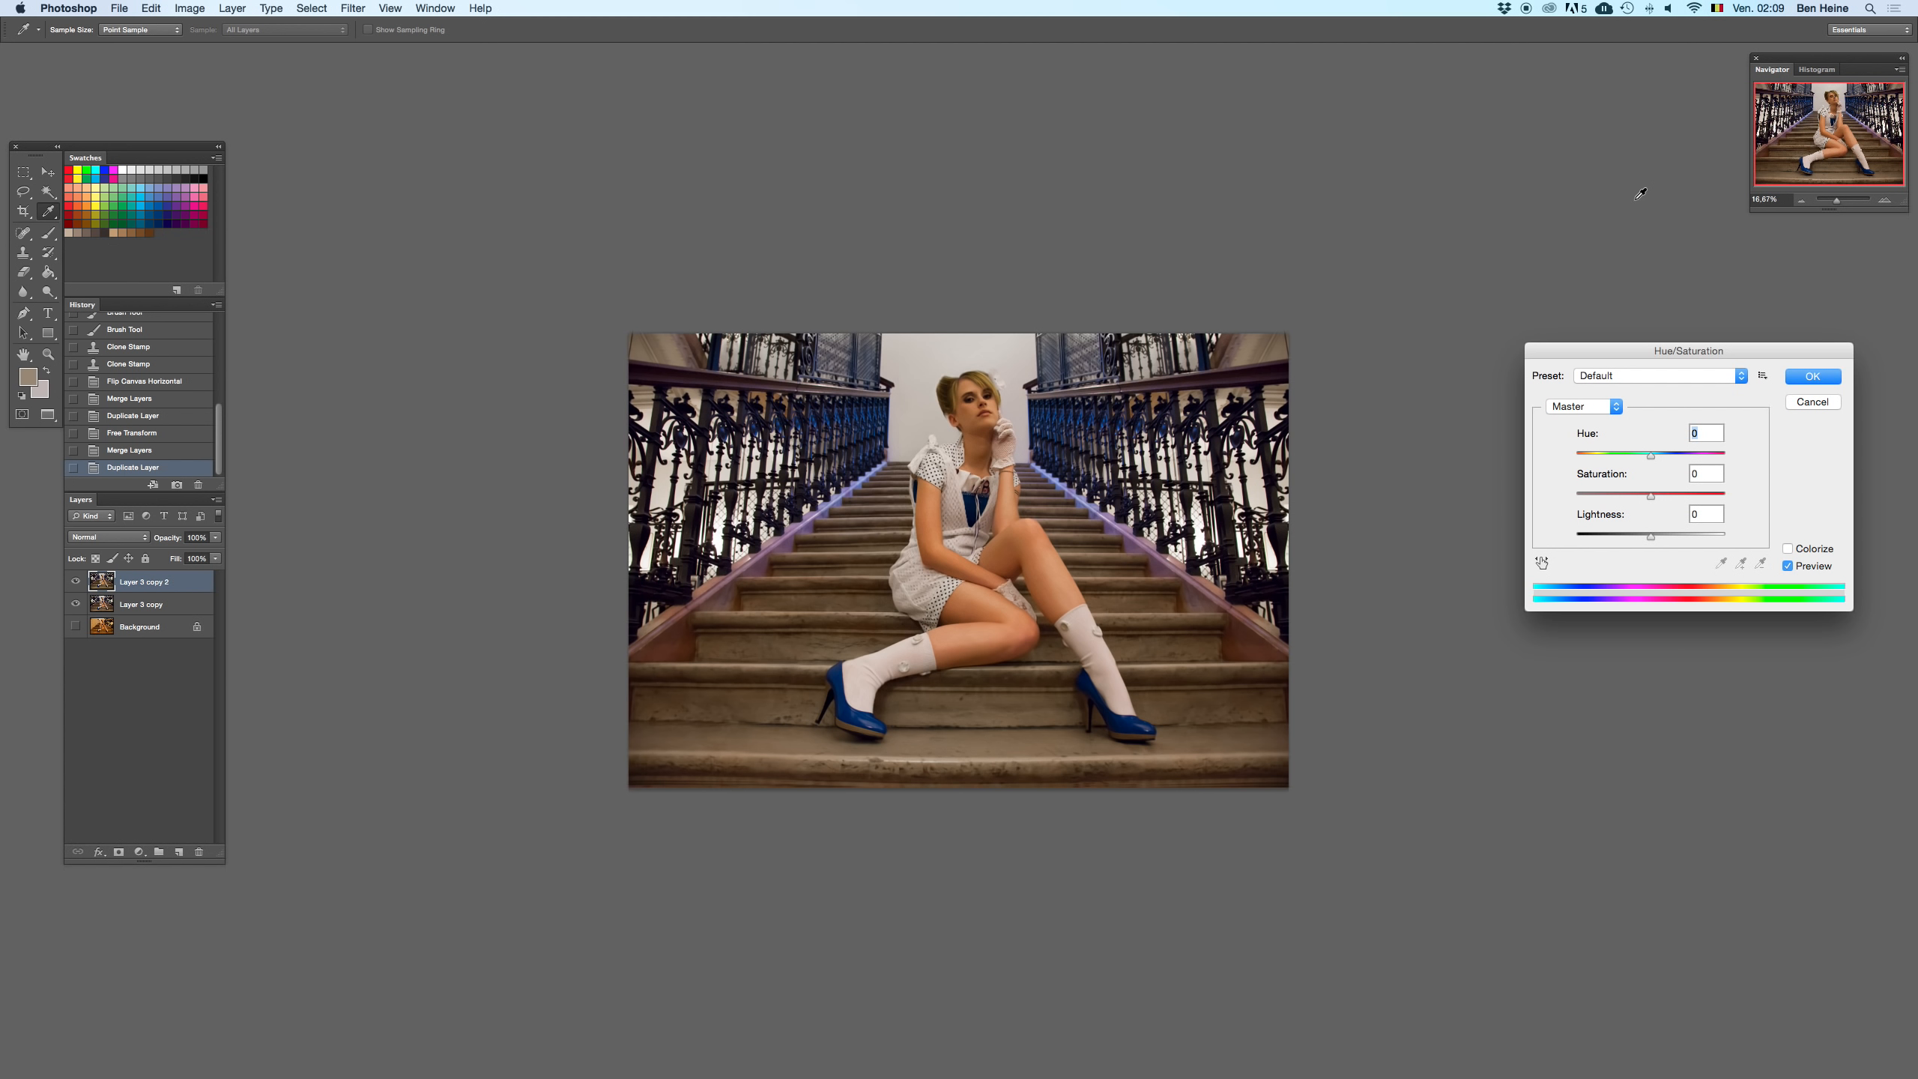
{"action": "left_click_drag", "start_coordinate": [1646, 351], "coordinate": [1503, 136]}
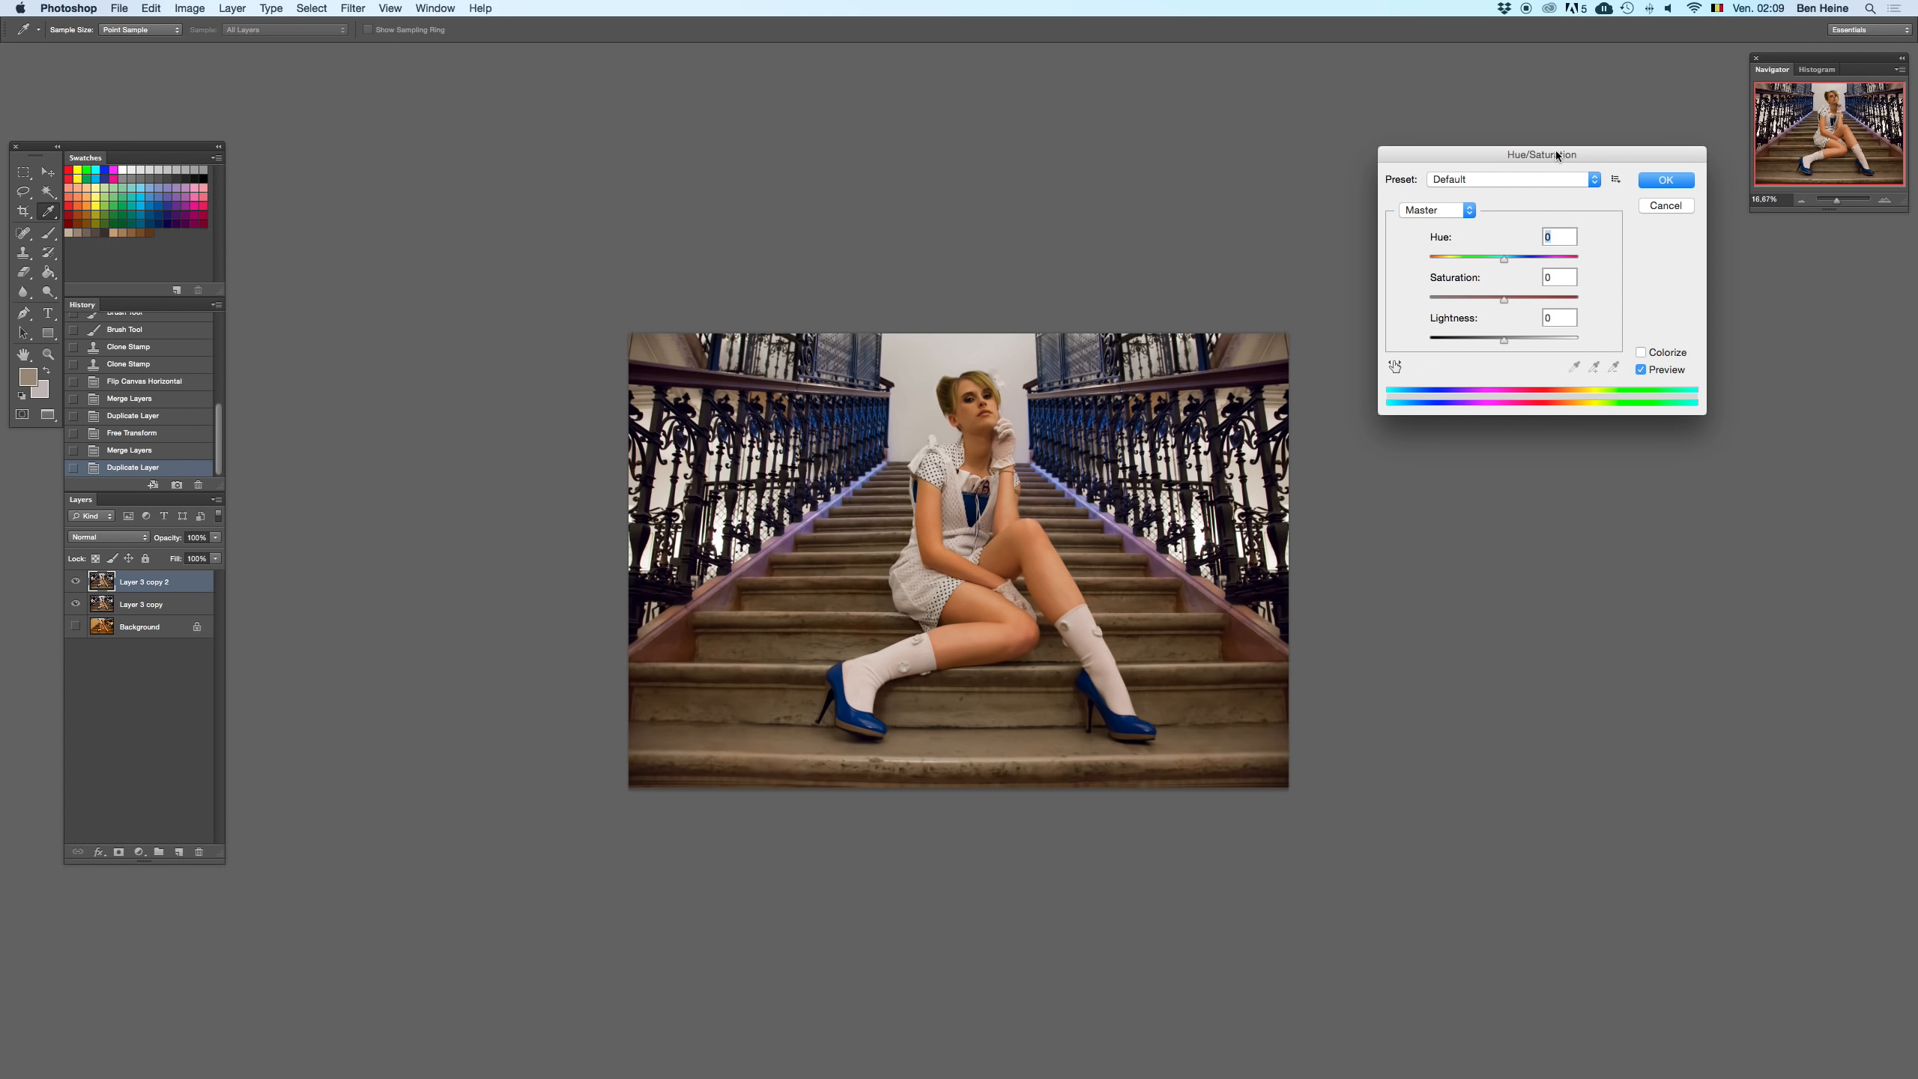
{"action": "left_click_drag", "start_coordinate": [1557, 158], "coordinate": [1574, 143]}
- Lower the Master saturation to about -45 and compare the muted look with the original colours
{"action": "left_click", "coordinate": [1463, 200]}
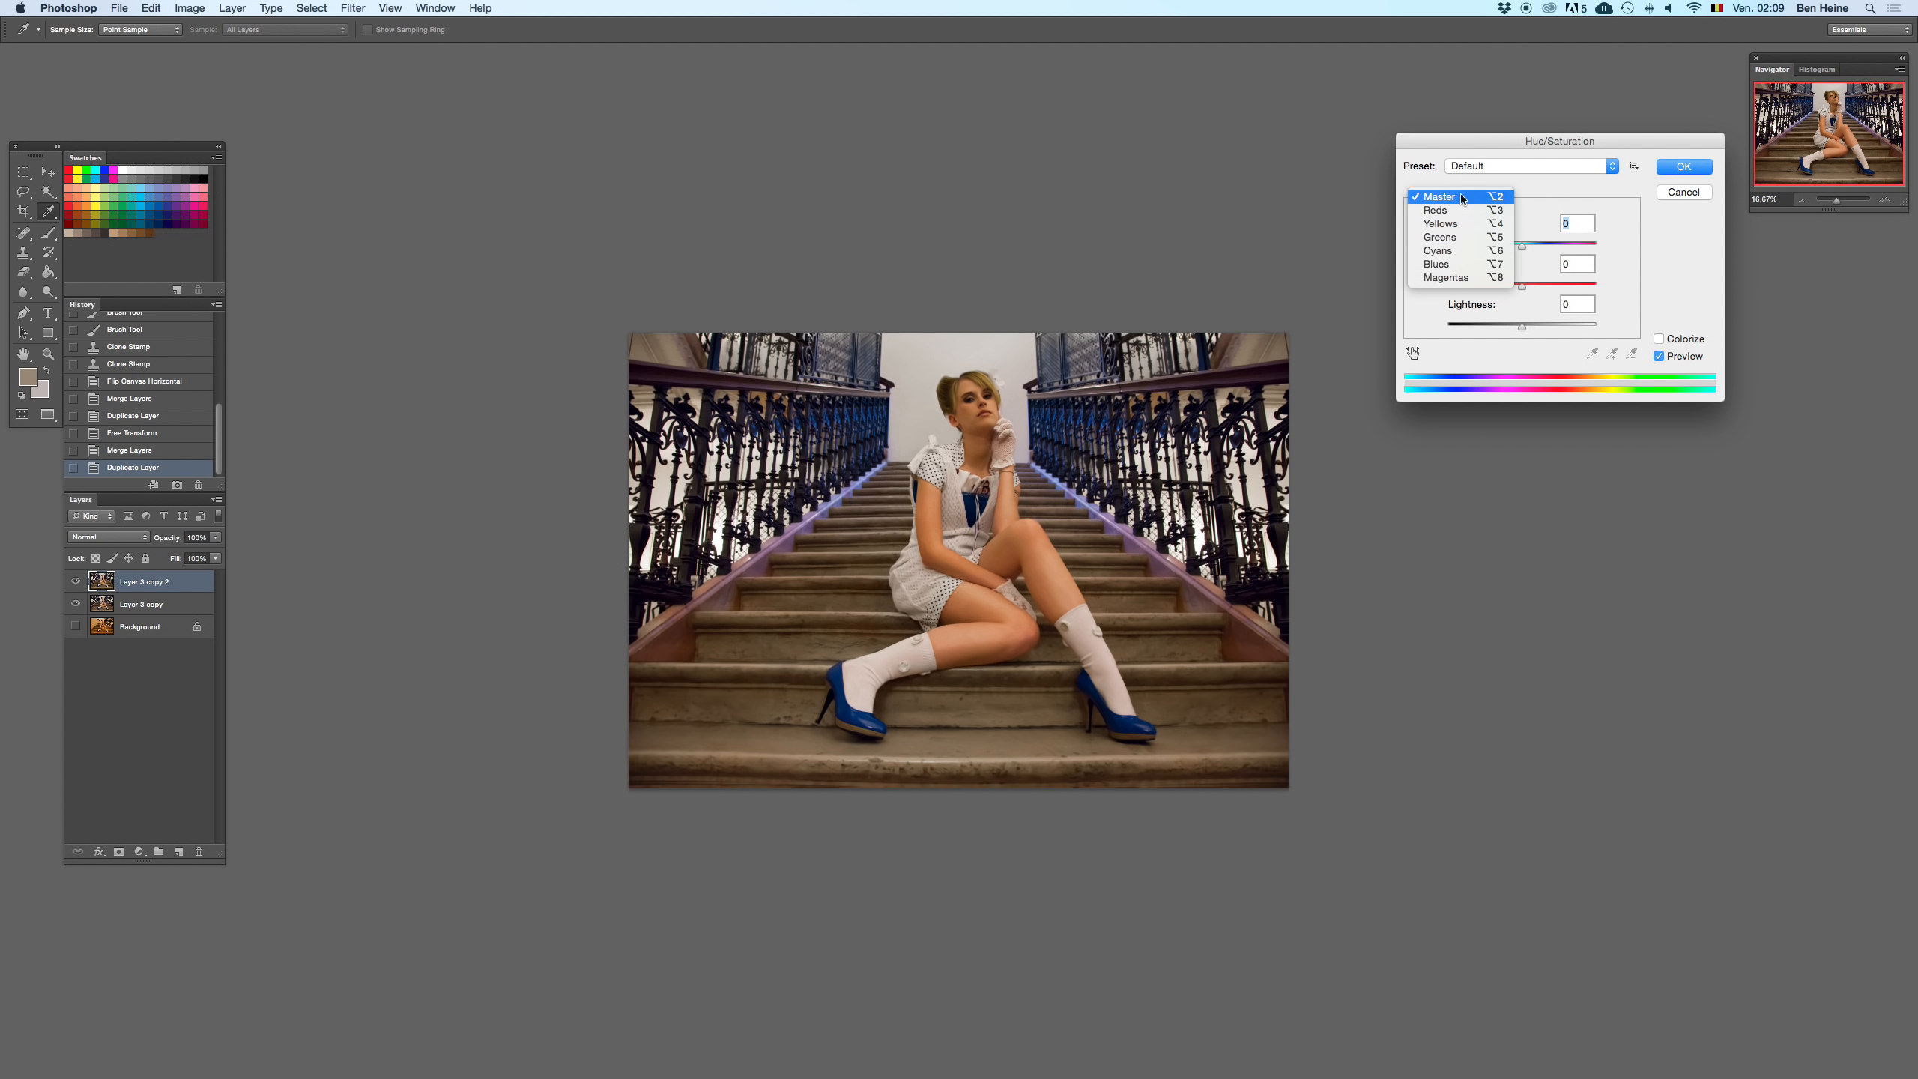
{"action": "left_click", "coordinate": [1580, 275]}
{"action": "left_click_drag", "start_coordinate": [1522, 287], "coordinate": [1485, 284]}
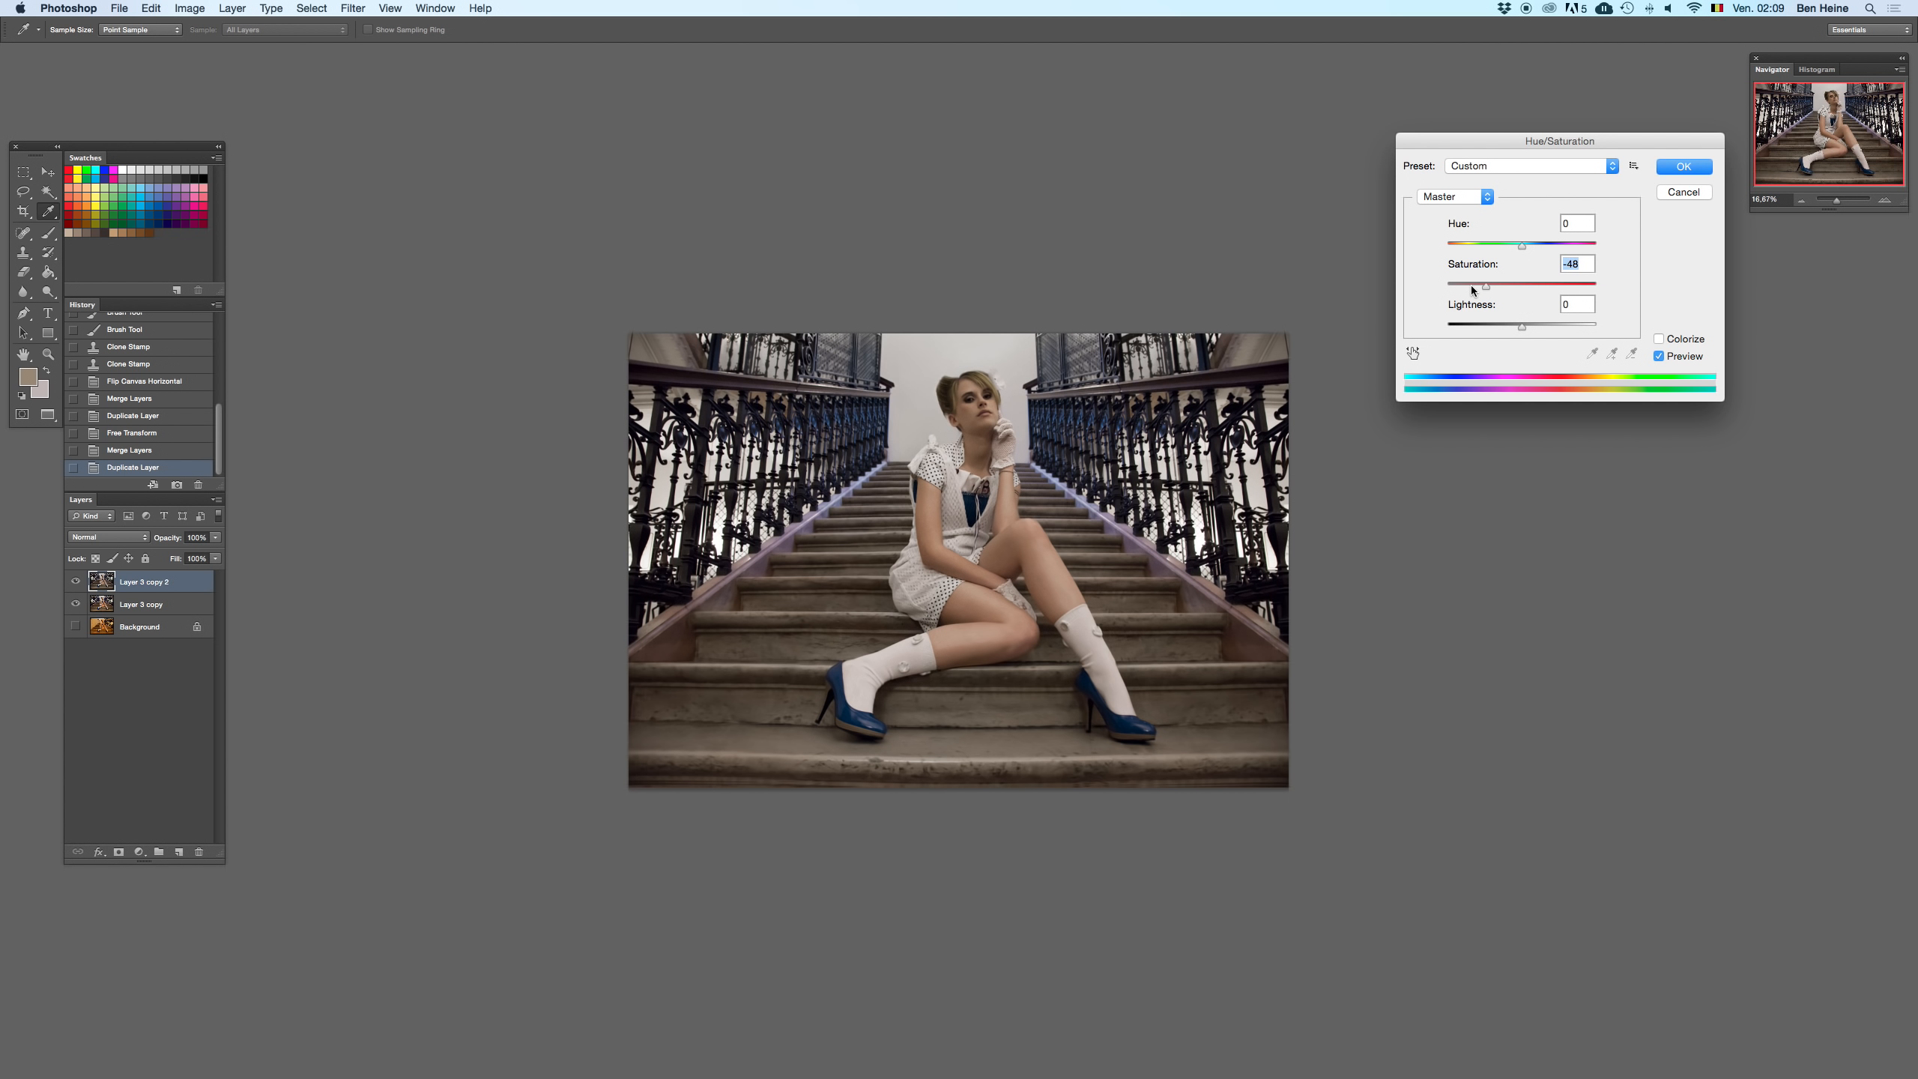
{"action": "key", "text": "super+z"}
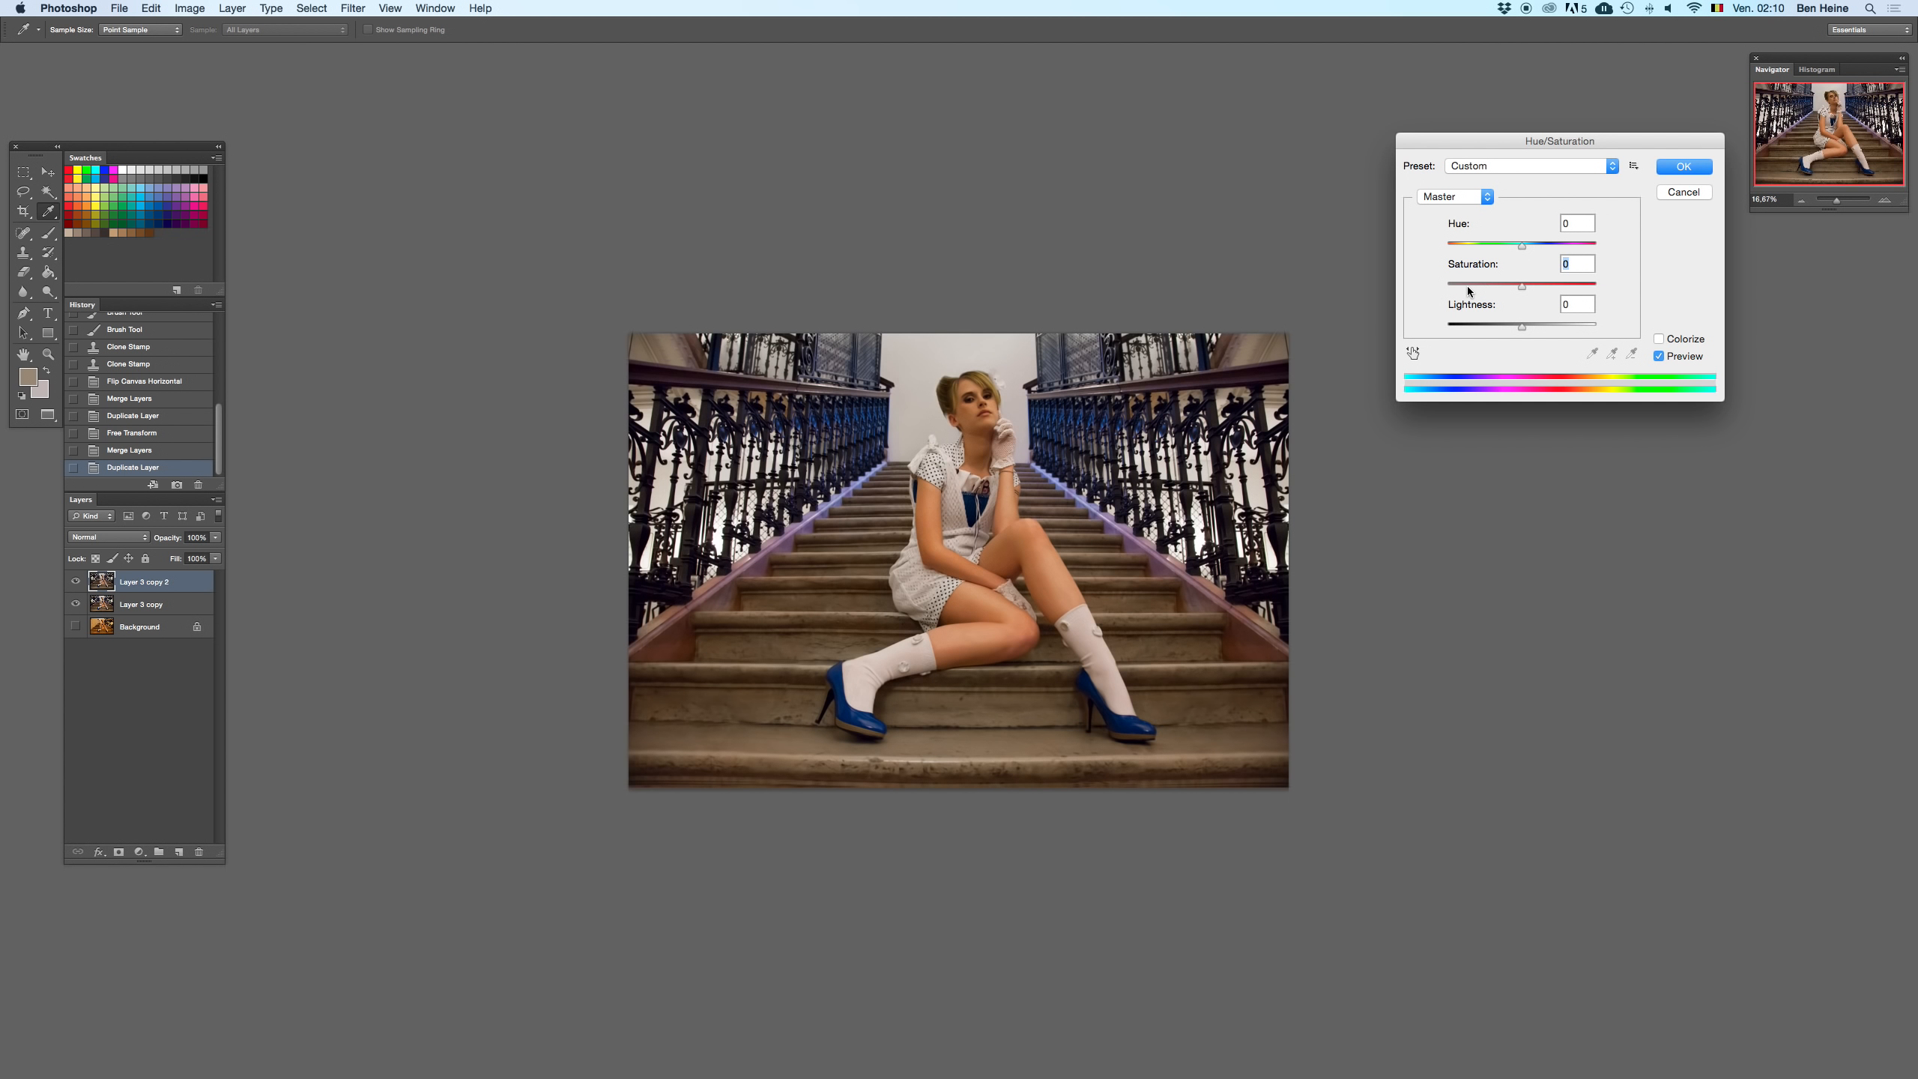
{"action": "key", "text": "super+z"}
{"action": "key", "text": "super+z"}
{"action": "key", "text": "super+z"}
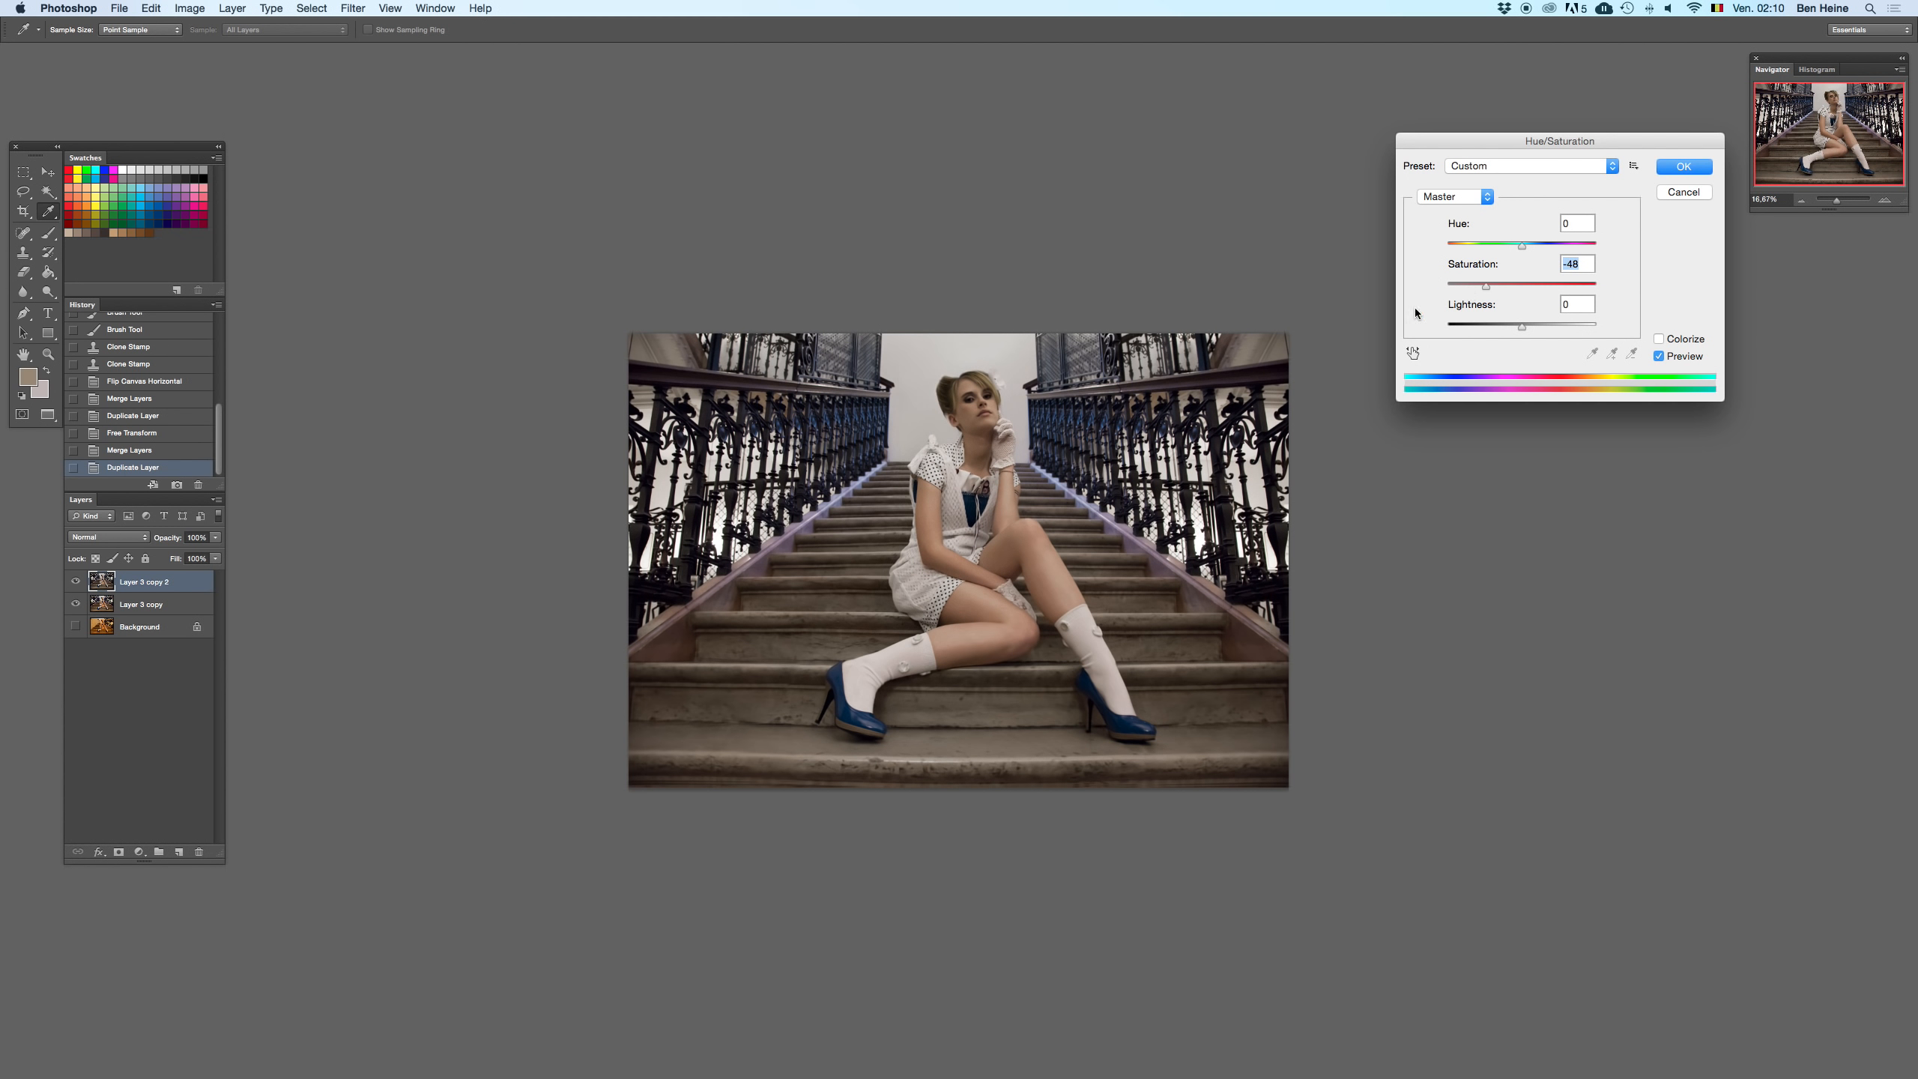
{"action": "key", "text": "super+z"}
{"action": "key", "text": "super+z"}
{"action": "left_click", "coordinate": [1461, 286]}
{"action": "key", "text": "super+z"}
{"action": "key", "text": "super+z"}
{"action": "key", "text": "super+z"}
{"action": "key", "text": "super+z"}
{"action": "key", "text": "super+z"}
{"action": "key", "text": "super+z"}
{"action": "key", "text": "super+z"}
{"action": "key", "text": "super+z"}
{"action": "key", "text": "super+z"}
- Try a Master hue shift of +180 and compare it with the unshifted colours
{"action": "left_click_drag", "start_coordinate": [1484, 285], "coordinate": [1598, 245]}
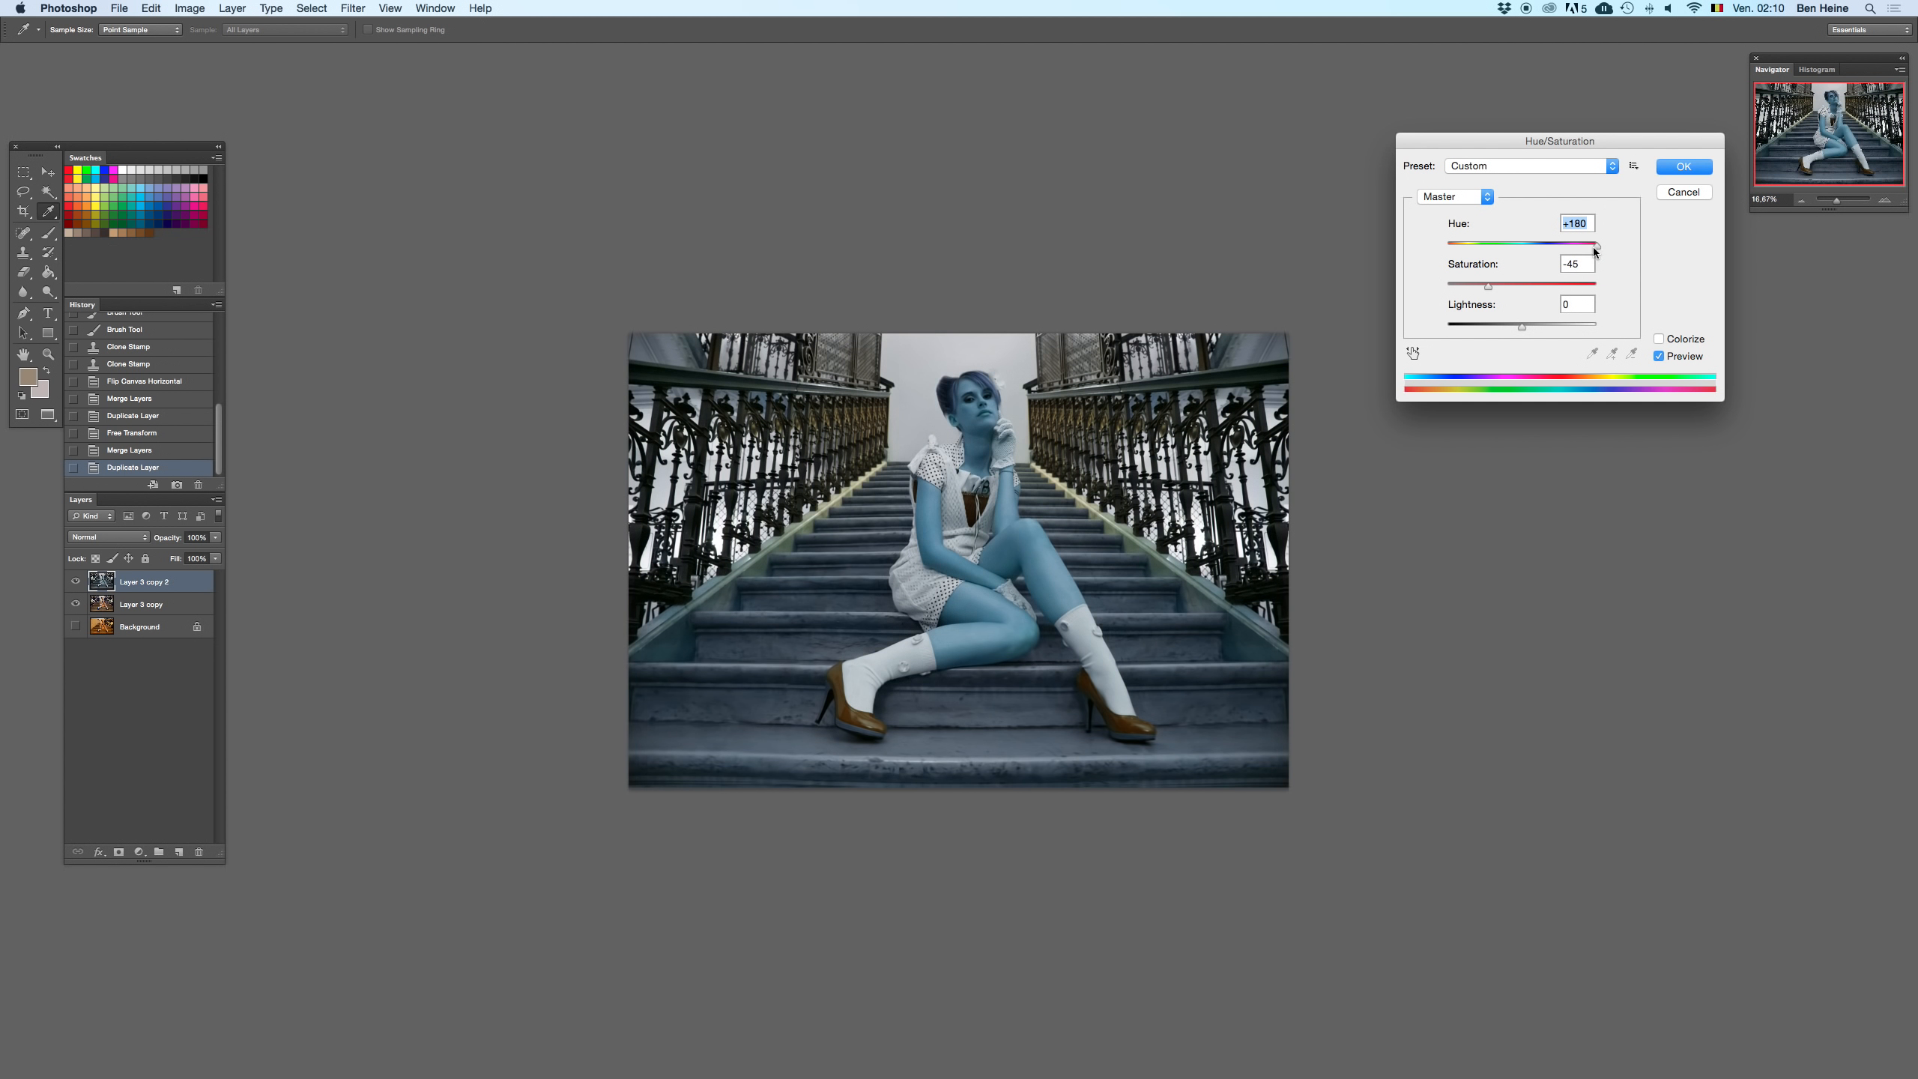
{"action": "key", "text": "super+z"}
{"action": "key", "text": "super+z"}
{"action": "key", "text": "super+z"}
{"action": "key", "text": "super+z"}
{"action": "key", "text": "super+z"}
{"action": "key", "text": "super+z"}
{"action": "key", "text": "super+z"}
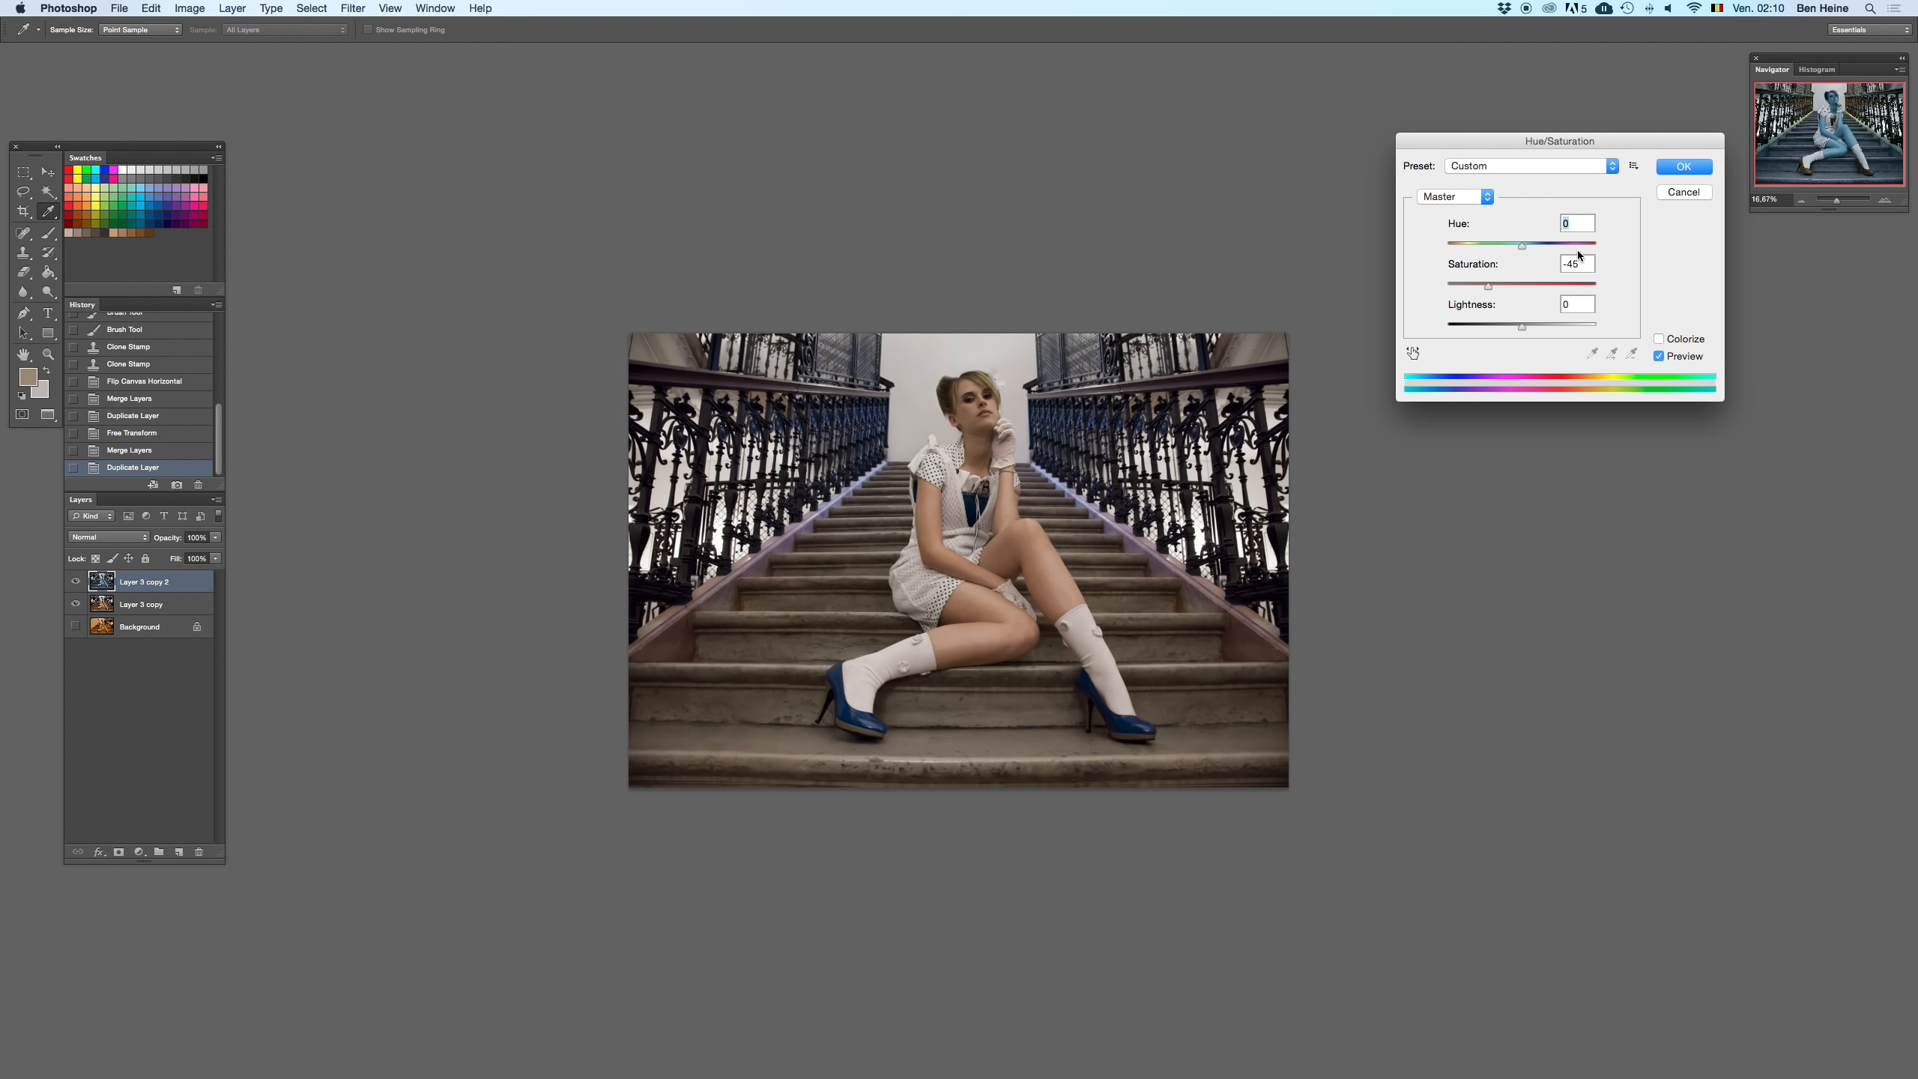
{"action": "key", "text": "super+z"}
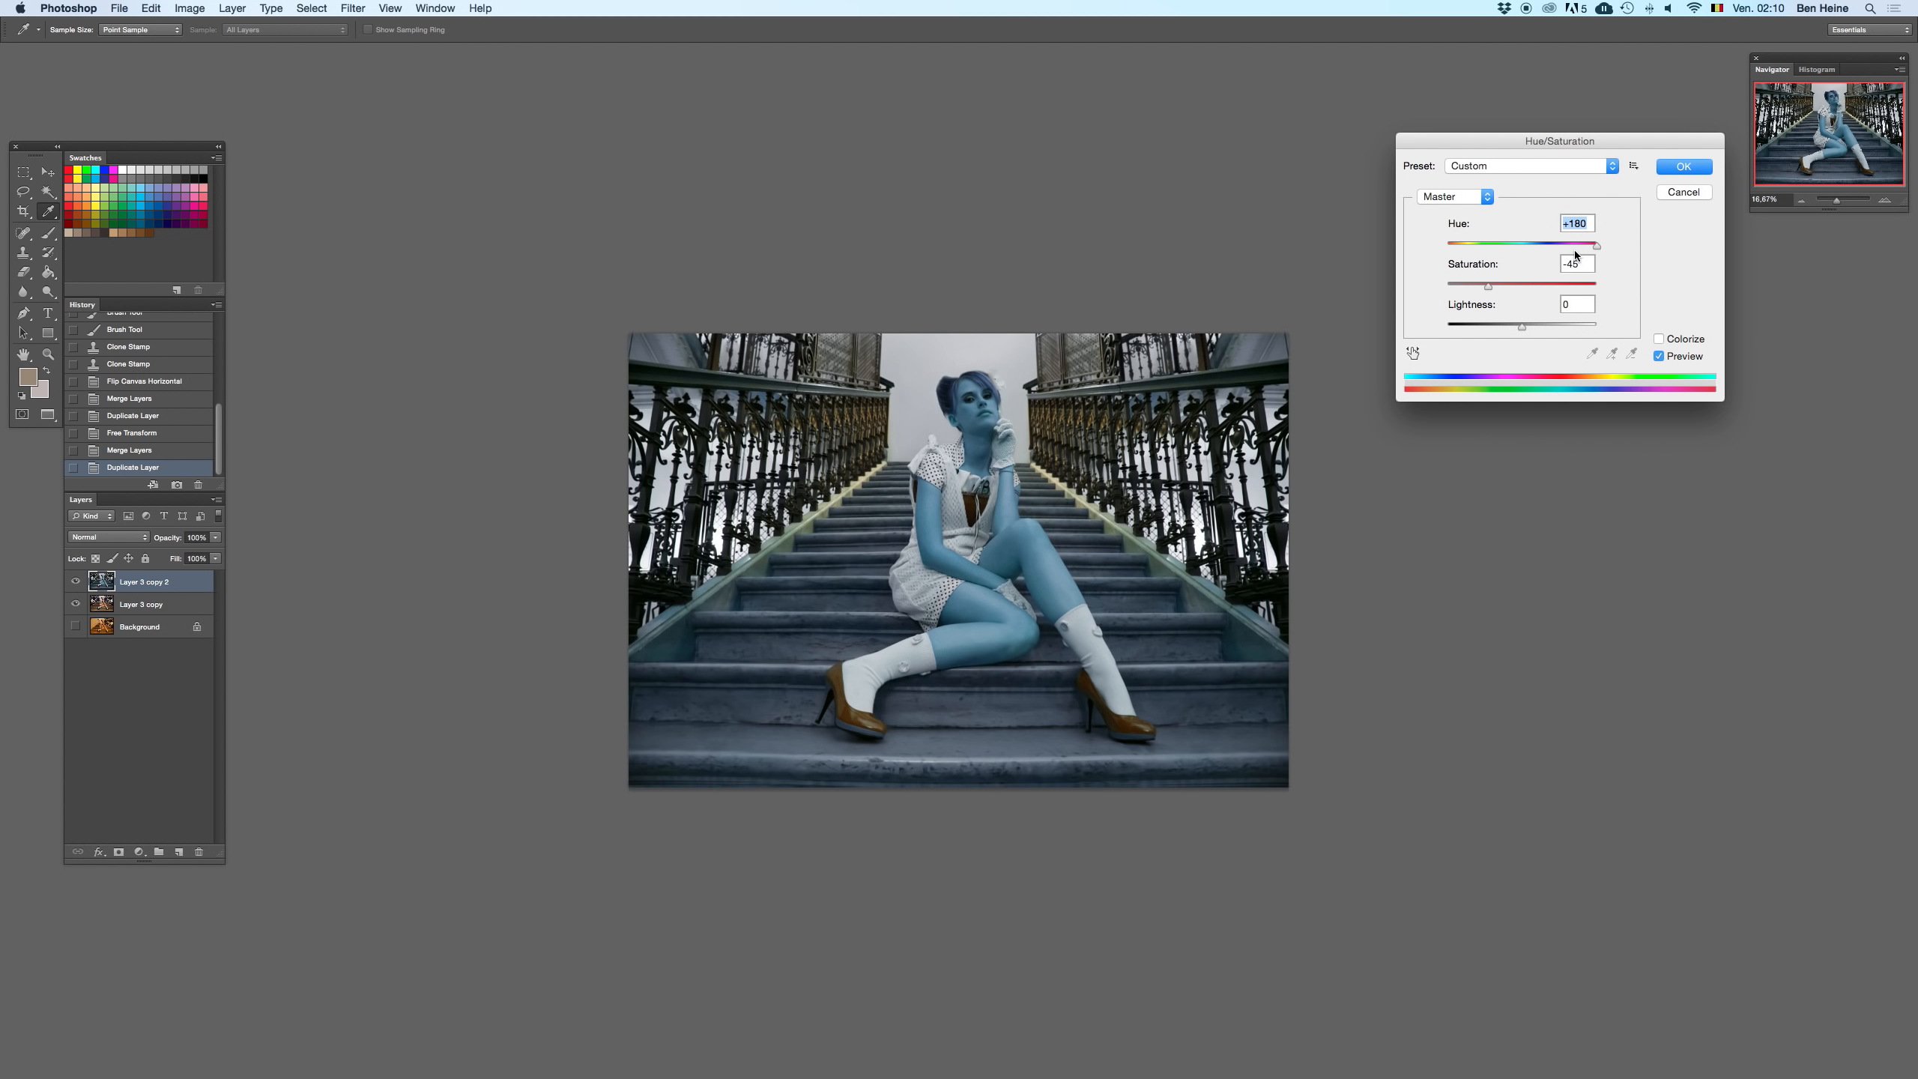
{"action": "key", "text": "super+z"}
{"action": "key", "text": "super+z"}
{"action": "key", "text": "super+z"}
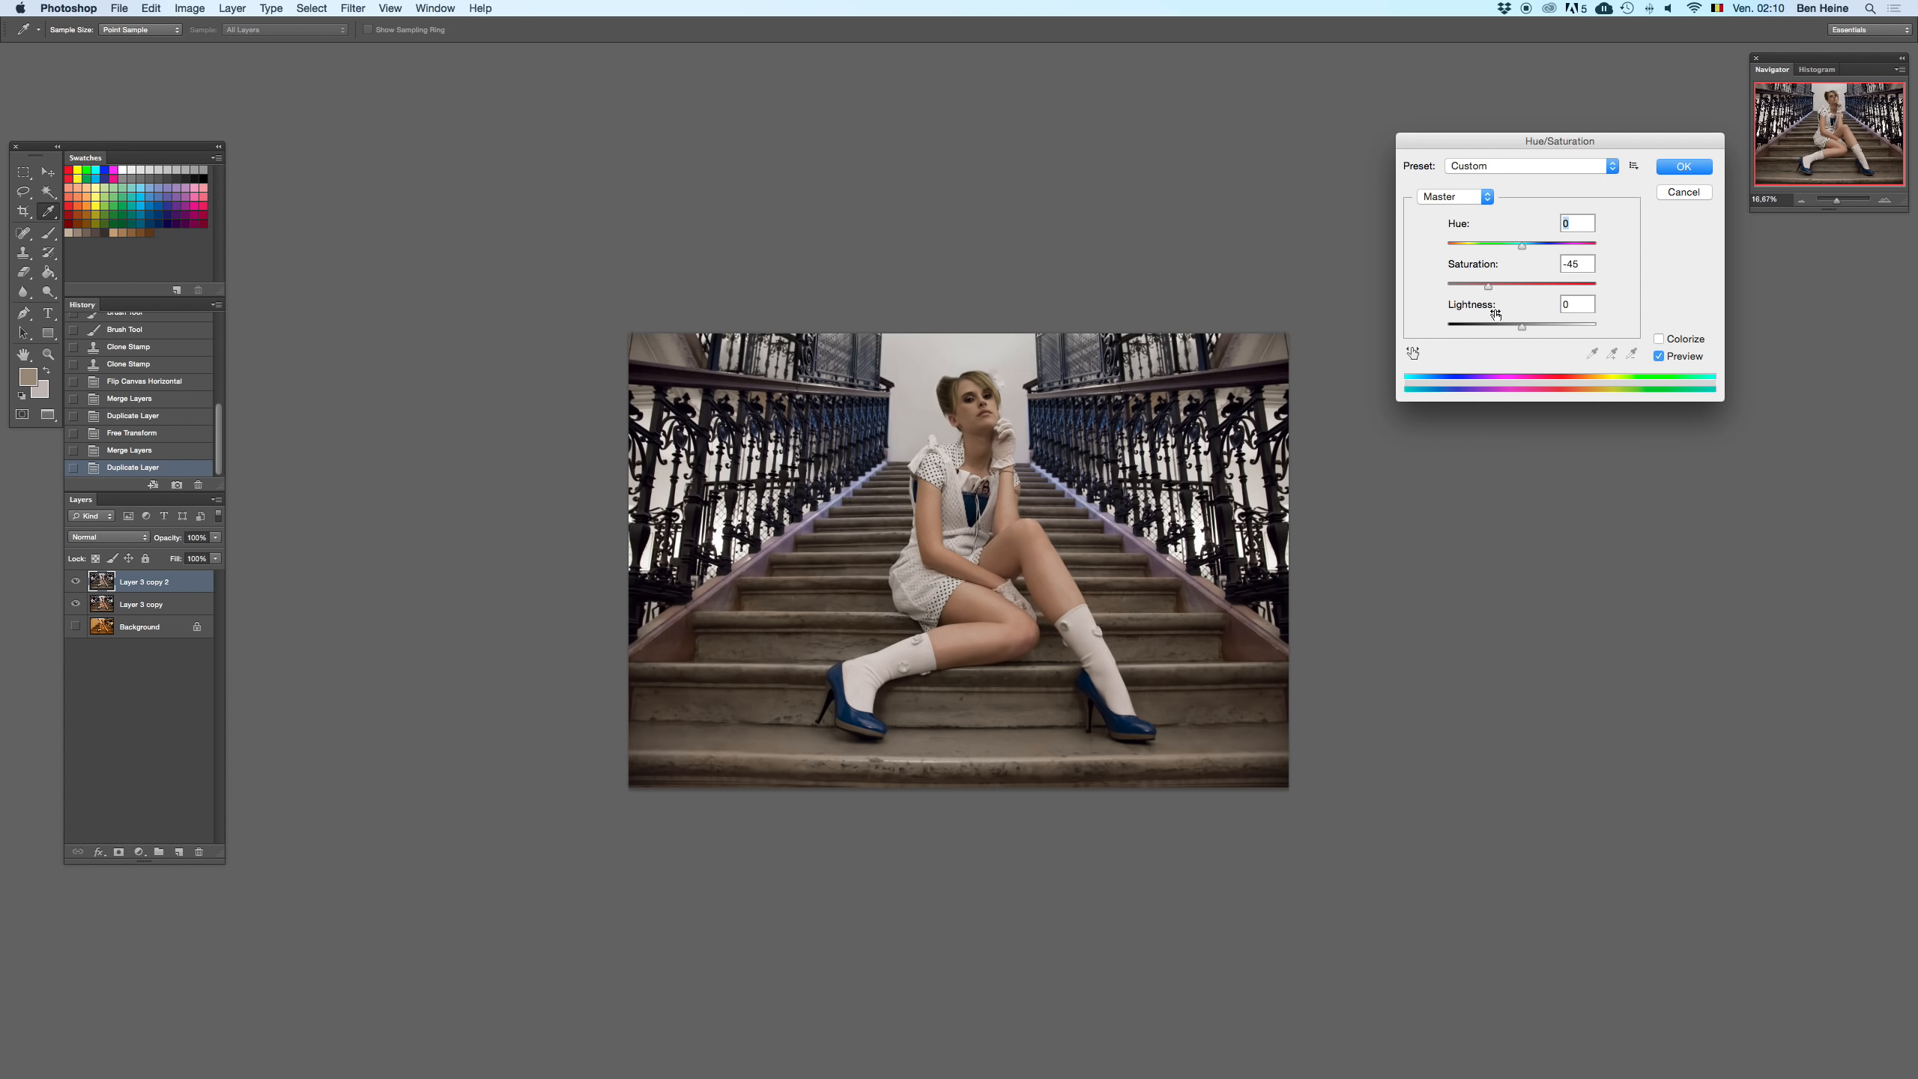
- Fine-tune the Master saturation near -45 and apply the Hue/Saturation adjustment to the top layer copy
{"action": "left_click_drag", "start_coordinate": [1485, 288], "coordinate": [1484, 284]}
{"action": "left_click", "coordinate": [1682, 167]}
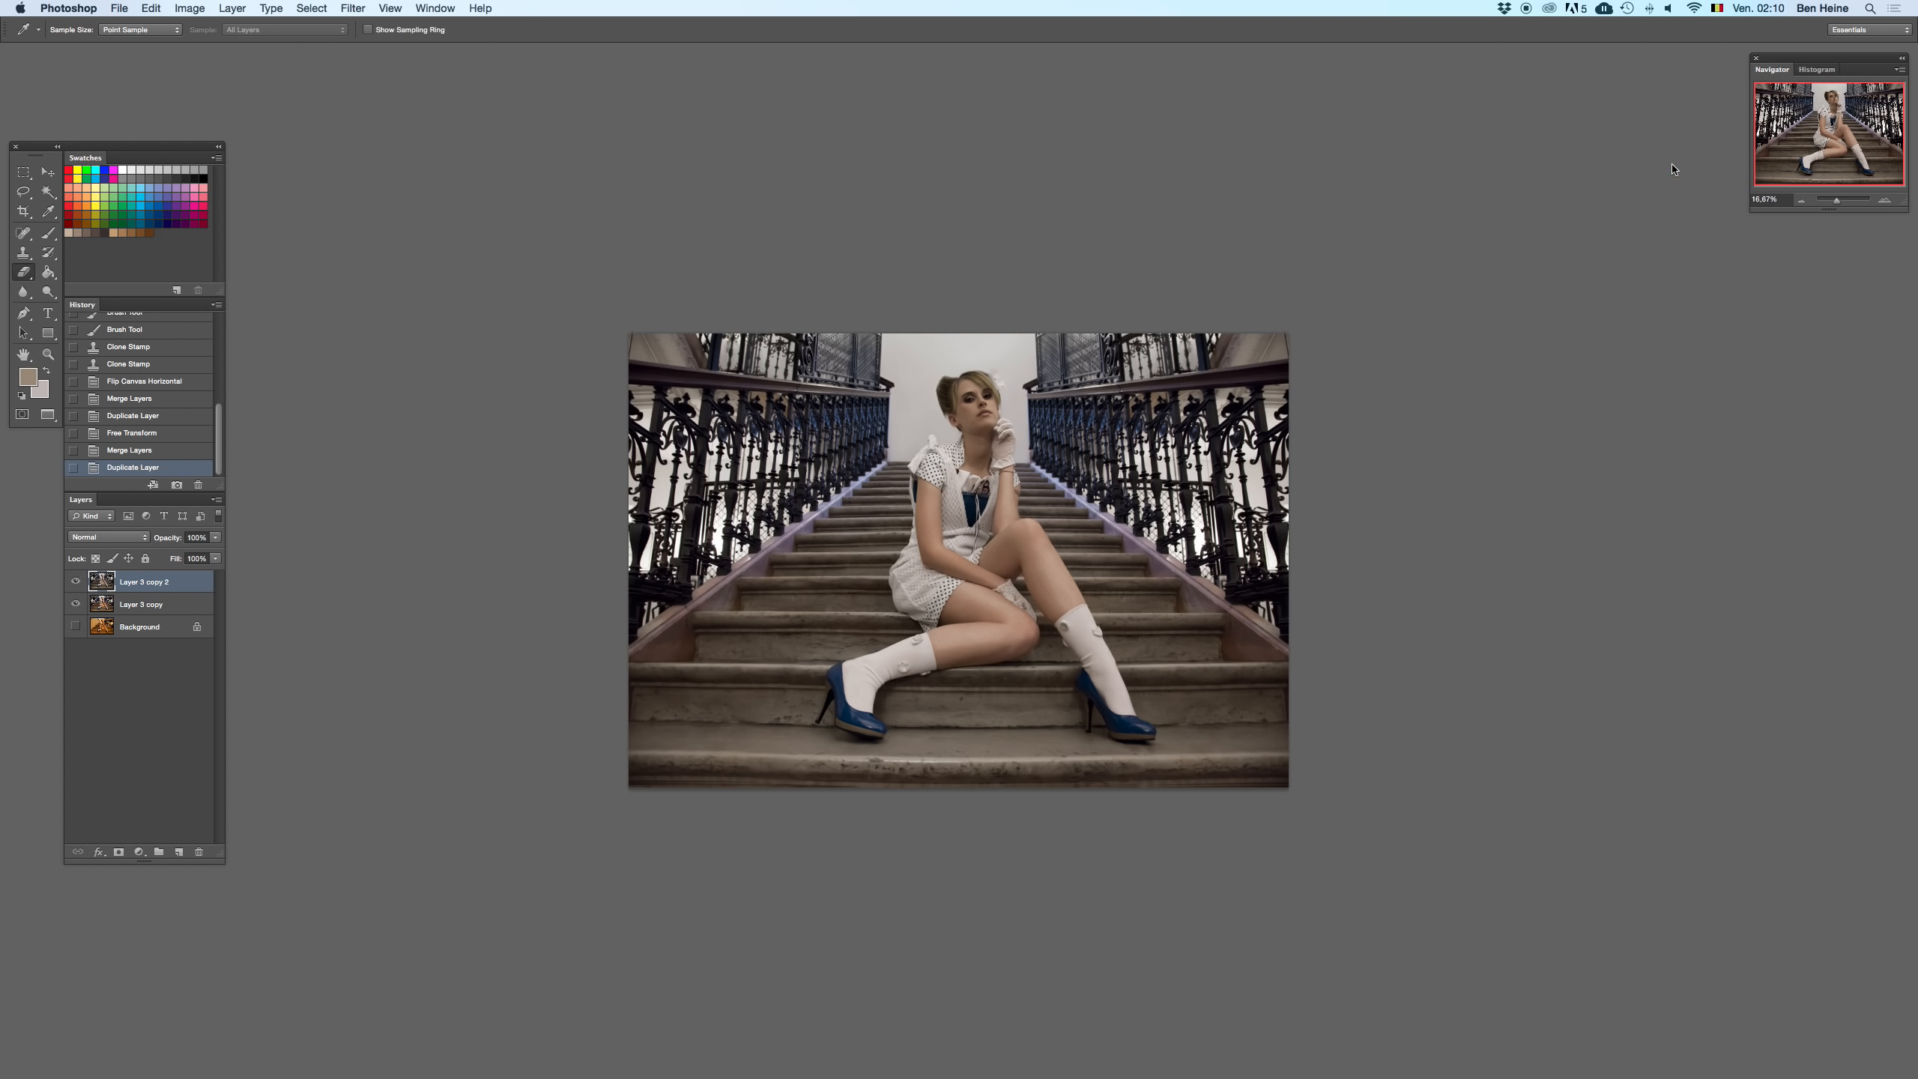
- Erase the desaturated top layer copy over the centre of the face with a soft Eraser at 100% opacity
{"action": "key", "text": "e"}
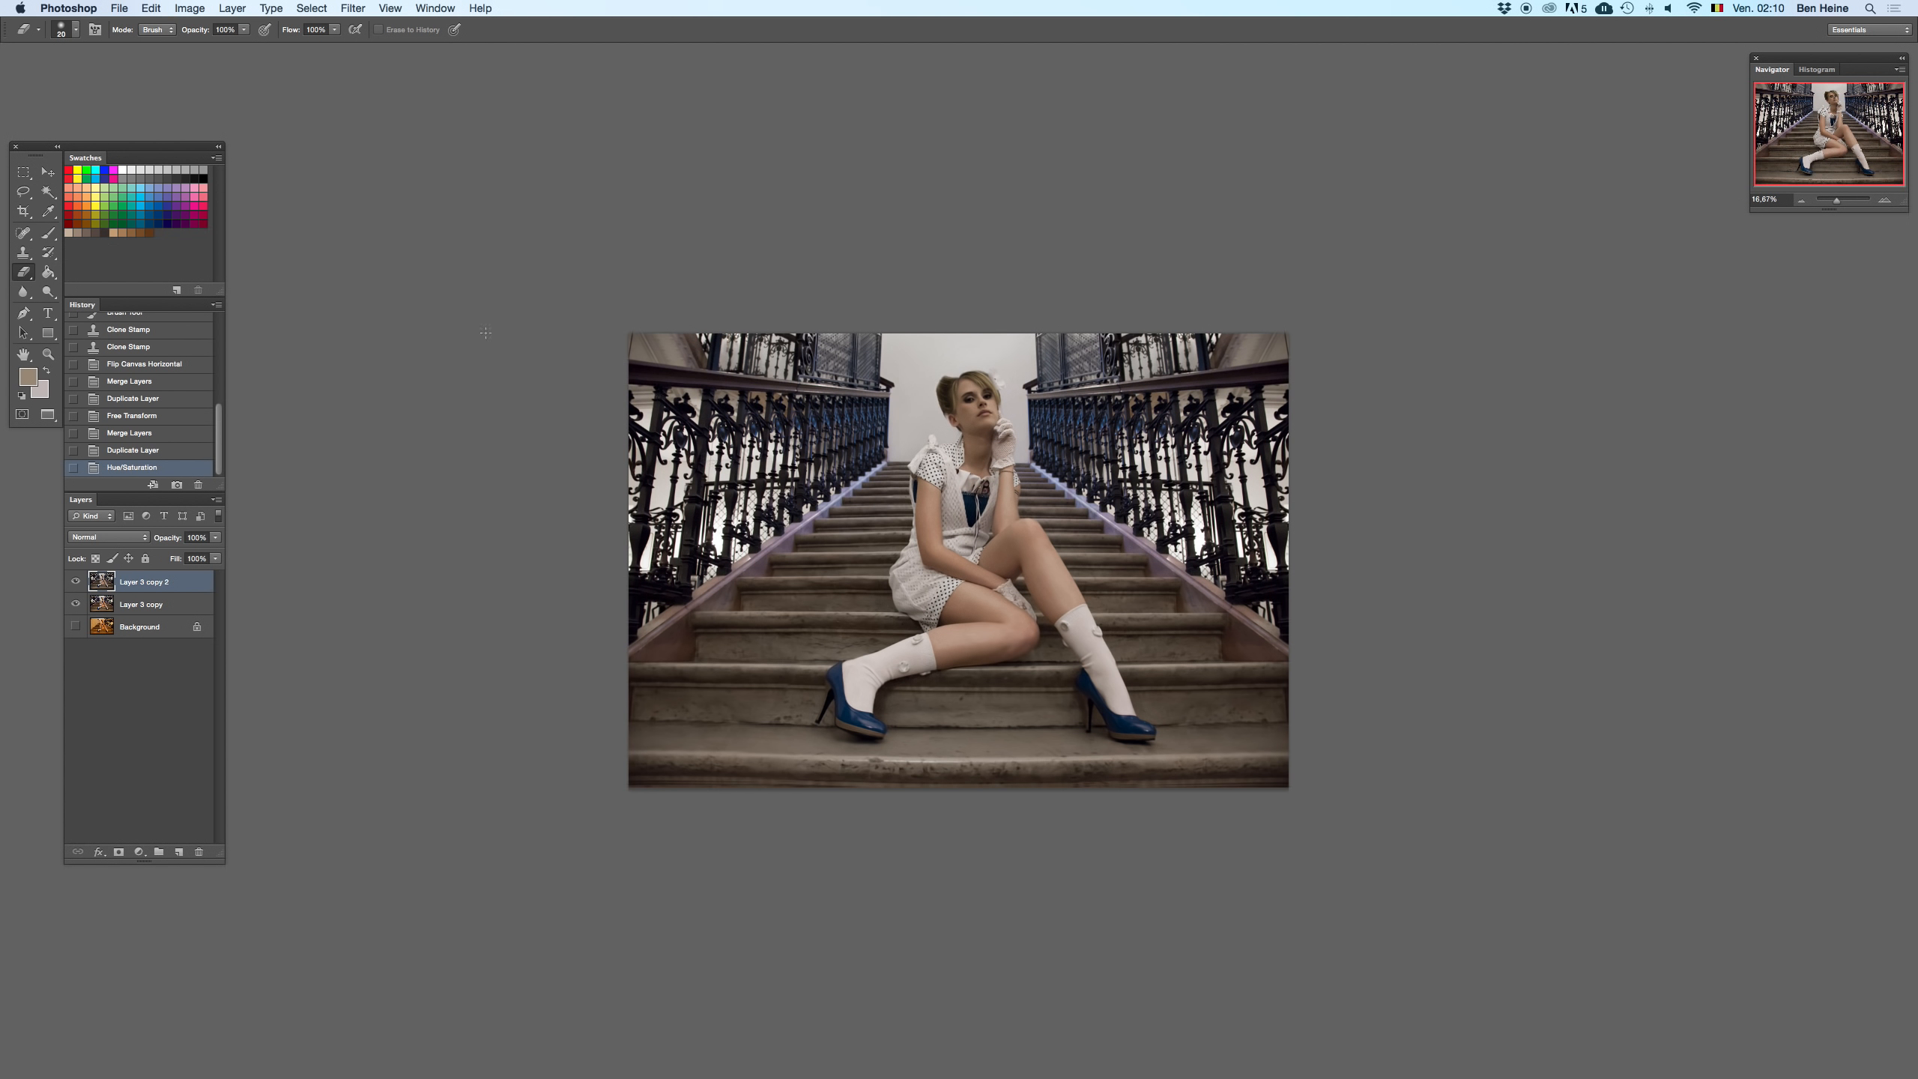
{"action": "left_click", "coordinate": [167, 605]}
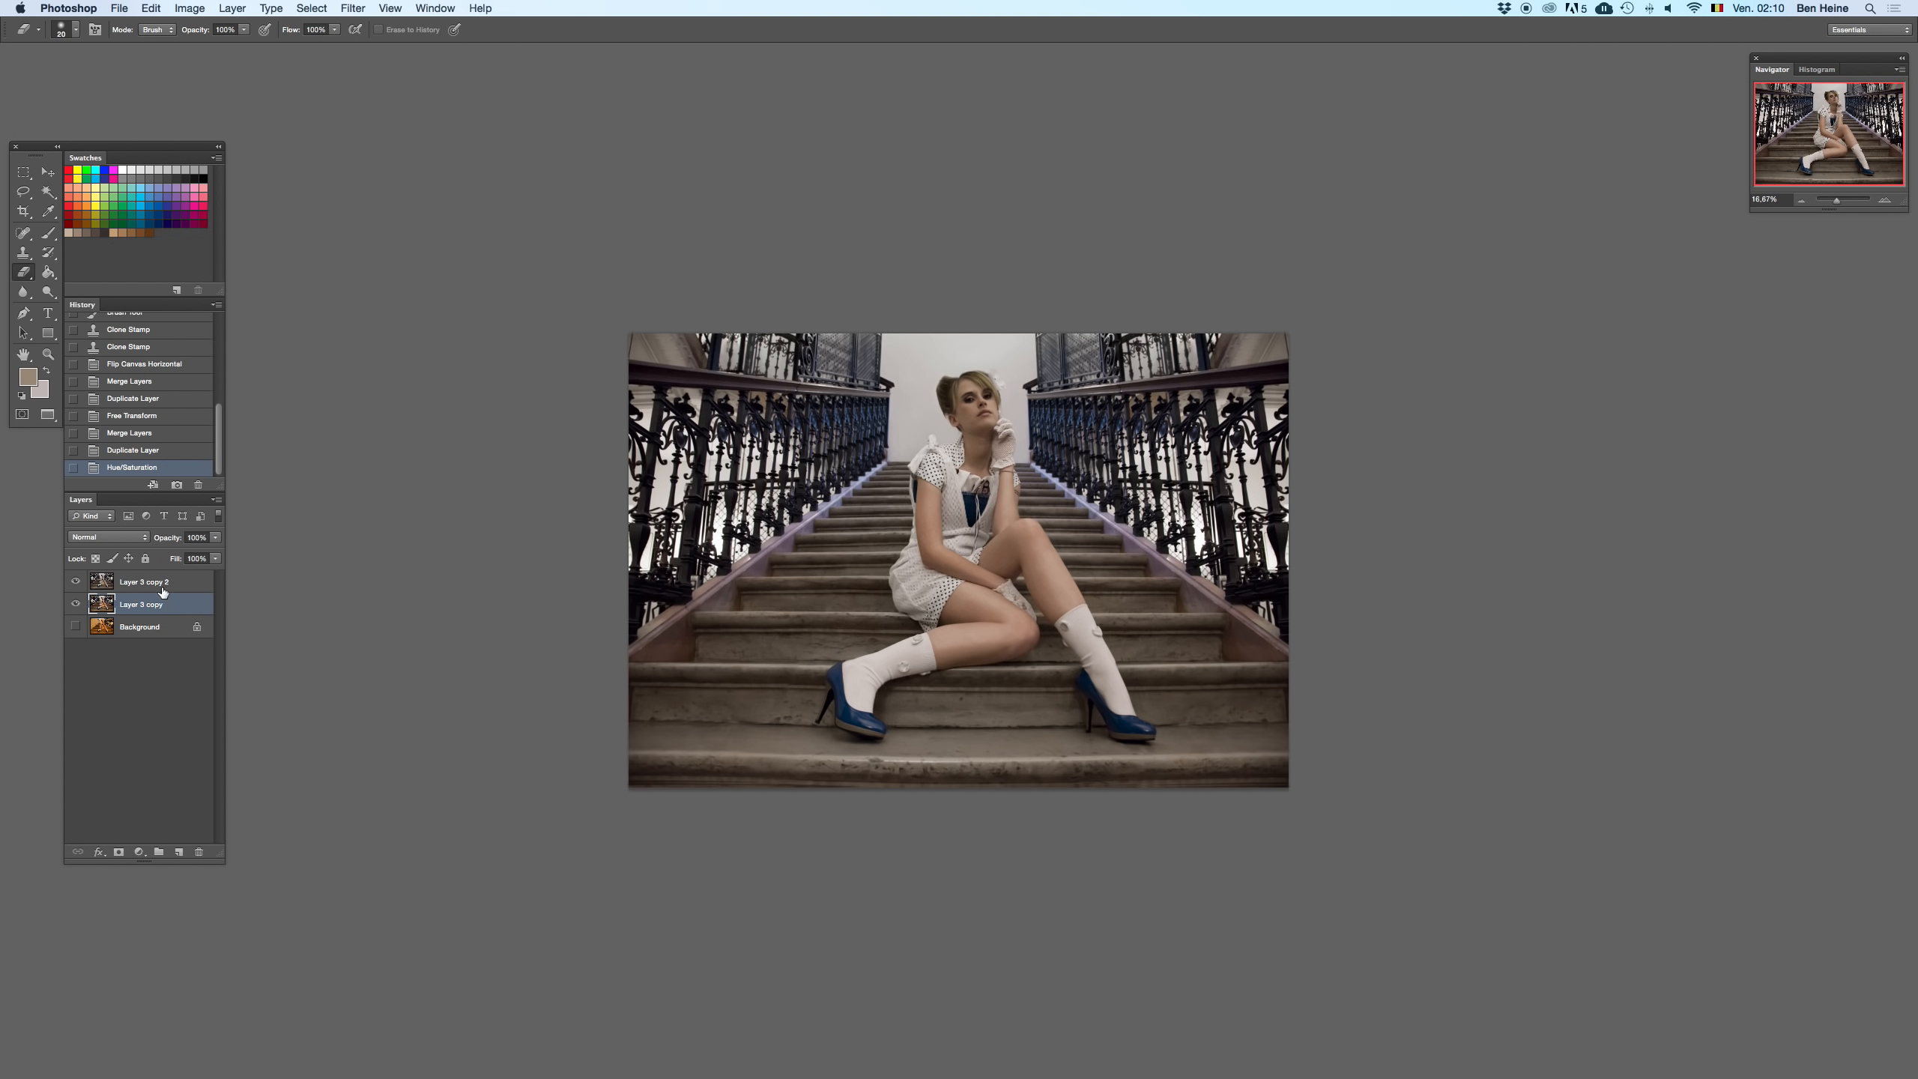
{"action": "left_click", "coordinate": [165, 583]}
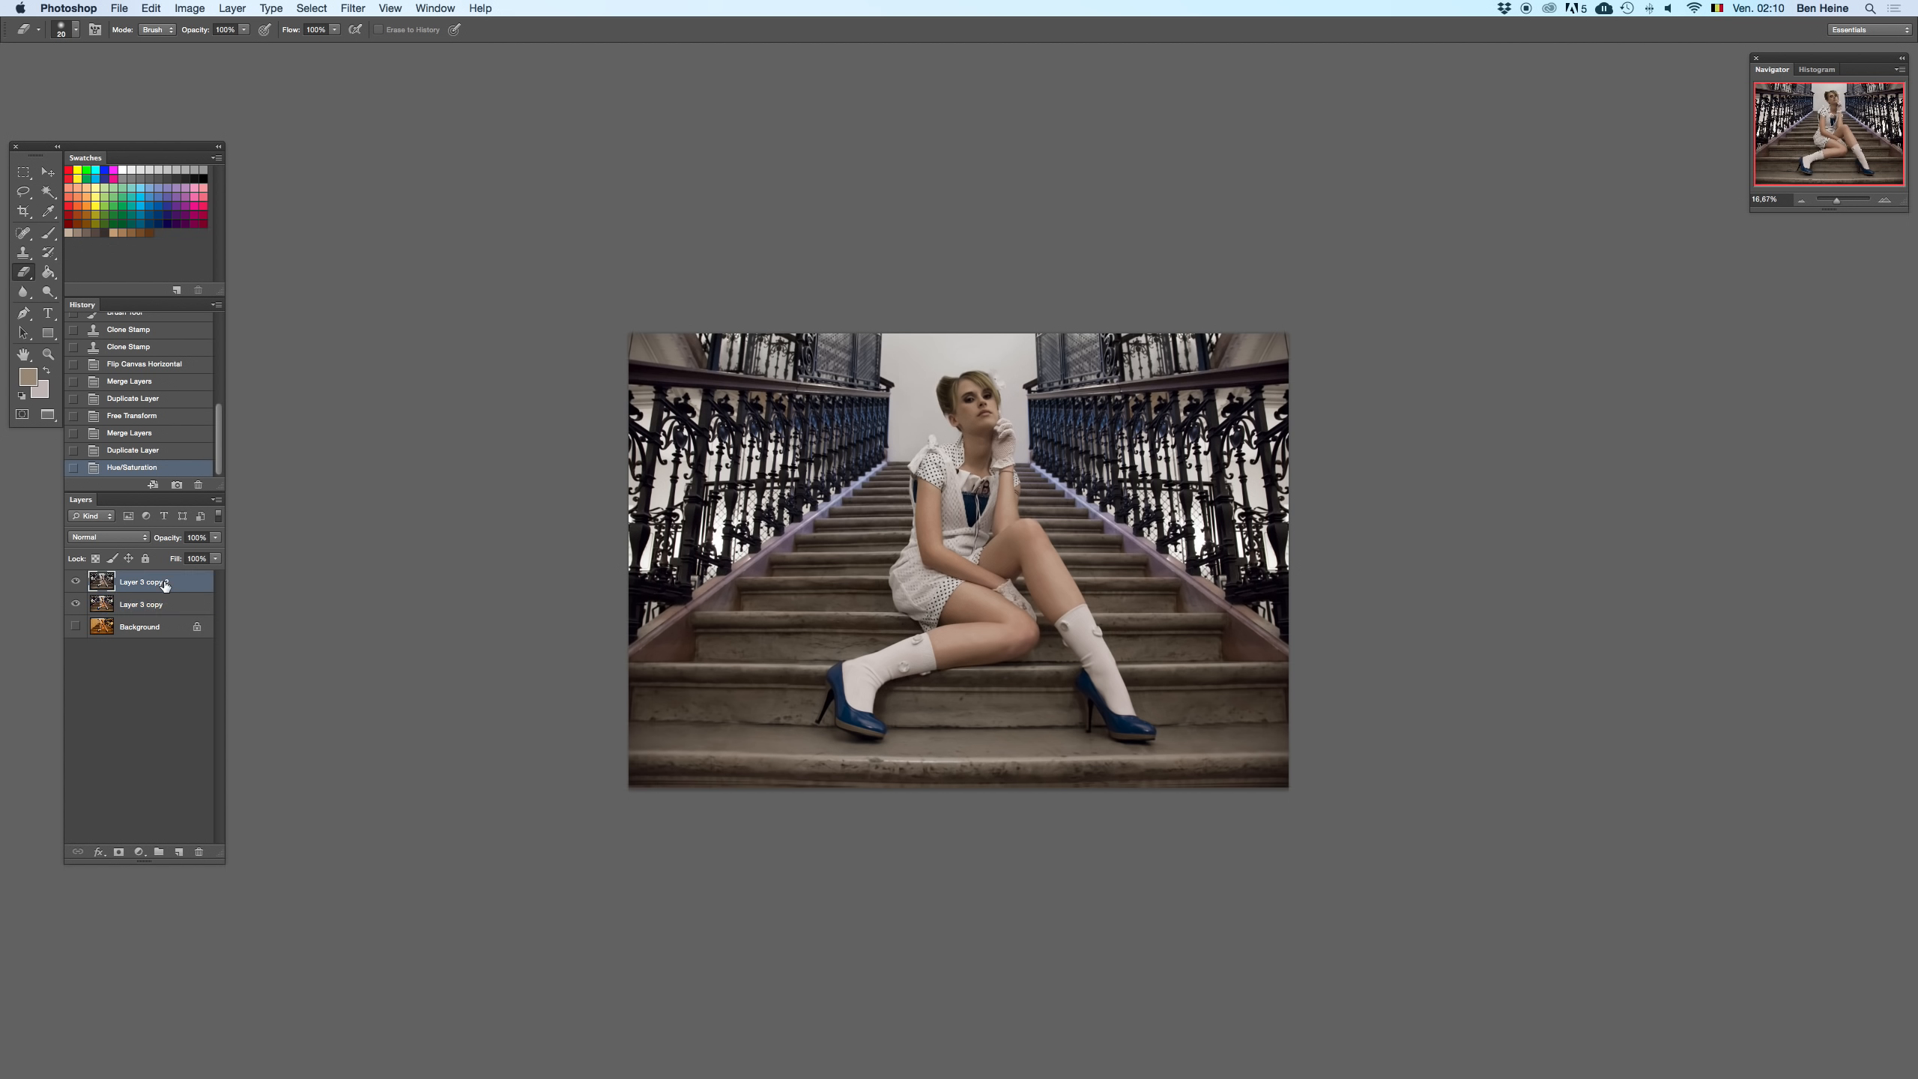
{"action": "left_click", "coordinate": [244, 30]}
{"action": "left_click", "coordinate": [1883, 200]}
{"action": "left_click", "coordinate": [1883, 200]}
{"action": "left_click", "coordinate": [1883, 200]}
{"action": "left_click", "coordinate": [1884, 200]}
{"action": "mouse_move", "coordinate": [1052, 217]}
{"action": "left_mouse_down"}
{"action": "mouse_move", "coordinate": [896, 417]}
{"action": "mouse_move", "coordinate": [845, 518]}
{"action": "mouse_move", "coordinate": [862, 513]}
{"action": "left_mouse_up"}
{"action": "right_click", "coordinate": [878, 412]}
{"action": "left_click", "coordinate": [900, 424]}
{"action": "mouse_move", "coordinate": [822, 428]}
{"action": "left_mouse_down"}
{"action": "mouse_move", "coordinate": [812, 405]}
{"action": "mouse_move", "coordinate": [801, 456]}
{"action": "left_mouse_up"}
{"action": "left_click", "coordinate": [1886, 201]}
{"action": "left_click", "coordinate": [1885, 201]}
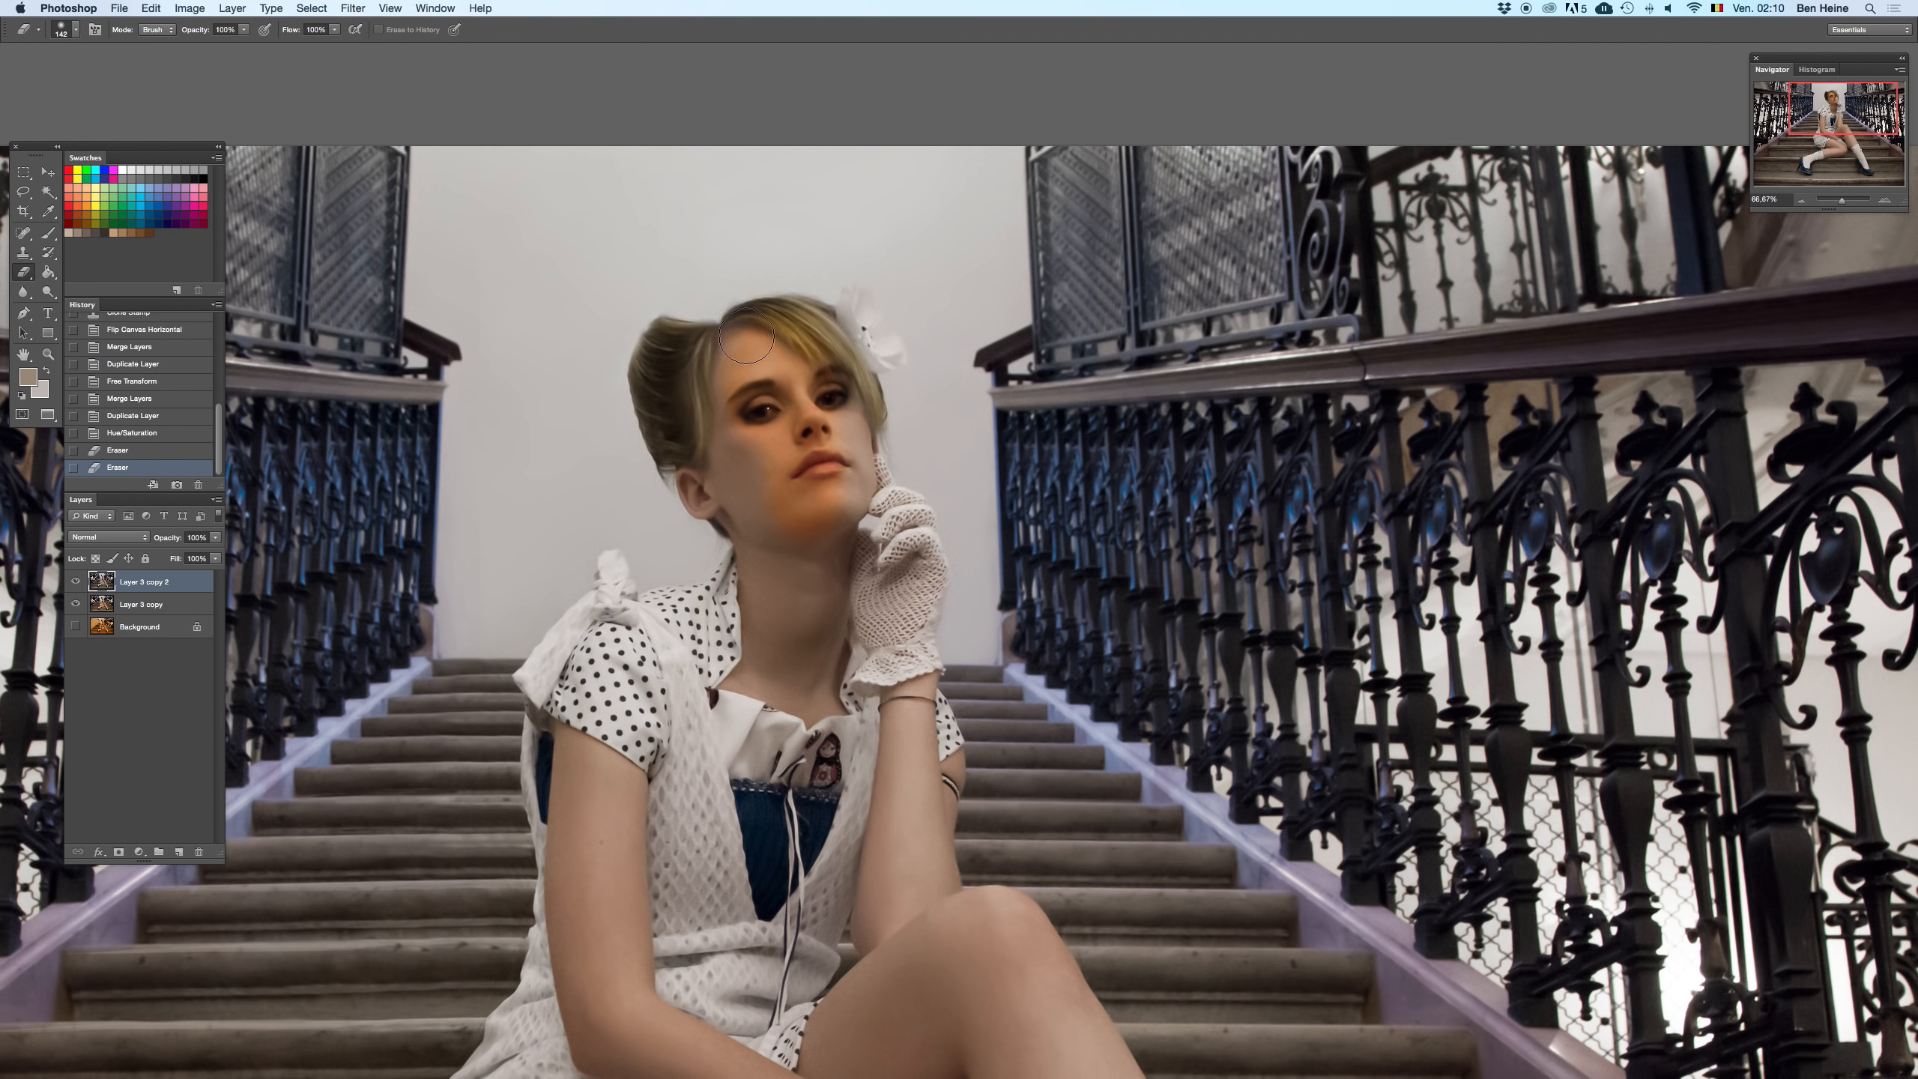
- Erase the desaturated layer over the hair, ear and chin with a smaller Eraser to restore their warm colour
{"action": "left_click_drag", "start_coordinate": [755, 501], "coordinate": [755, 504]}
{"action": "right_click", "coordinate": [755, 505]}
{"action": "left_click_drag", "start_coordinate": [837, 392], "coordinate": [830, 392]}
{"action": "mouse_move", "coordinate": [652, 327]}
{"action": "left_mouse_down"}
{"action": "mouse_move", "coordinate": [703, 358]}
{"action": "mouse_move", "coordinate": [653, 359]}
{"action": "mouse_move", "coordinate": [648, 381]}
{"action": "mouse_move", "coordinate": [651, 340]}
{"action": "left_mouse_up"}
{"action": "mouse_move", "coordinate": [650, 341]}
{"action": "left_mouse_down"}
{"action": "mouse_move", "coordinate": [687, 451]}
{"action": "mouse_move", "coordinate": [680, 394]}
{"action": "left_mouse_up"}
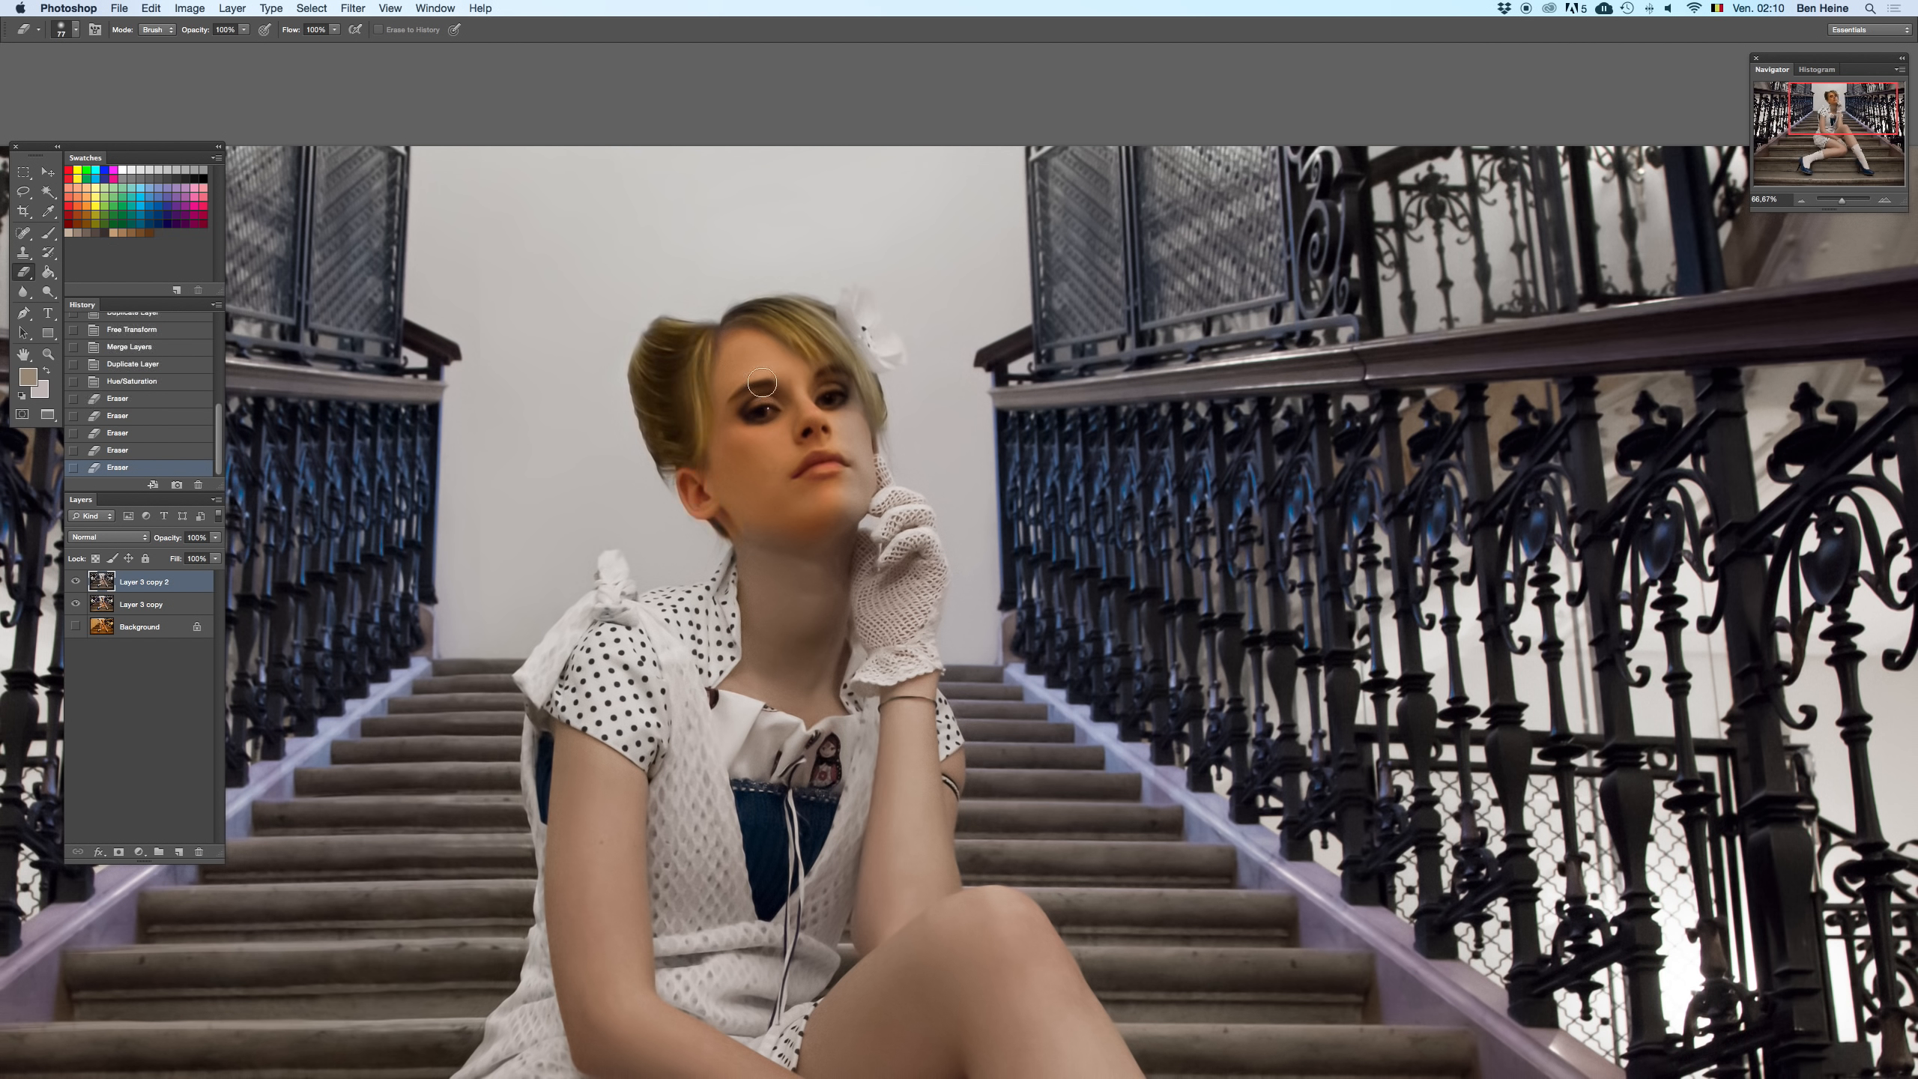
{"action": "mouse_move", "coordinate": [784, 336]}
{"action": "left_mouse_down"}
{"action": "mouse_move", "coordinate": [729, 337]}
{"action": "mouse_move", "coordinate": [830, 317]}
{"action": "left_mouse_up"}
{"action": "left_click_drag", "start_coordinate": [838, 465], "coordinate": [840, 487]}
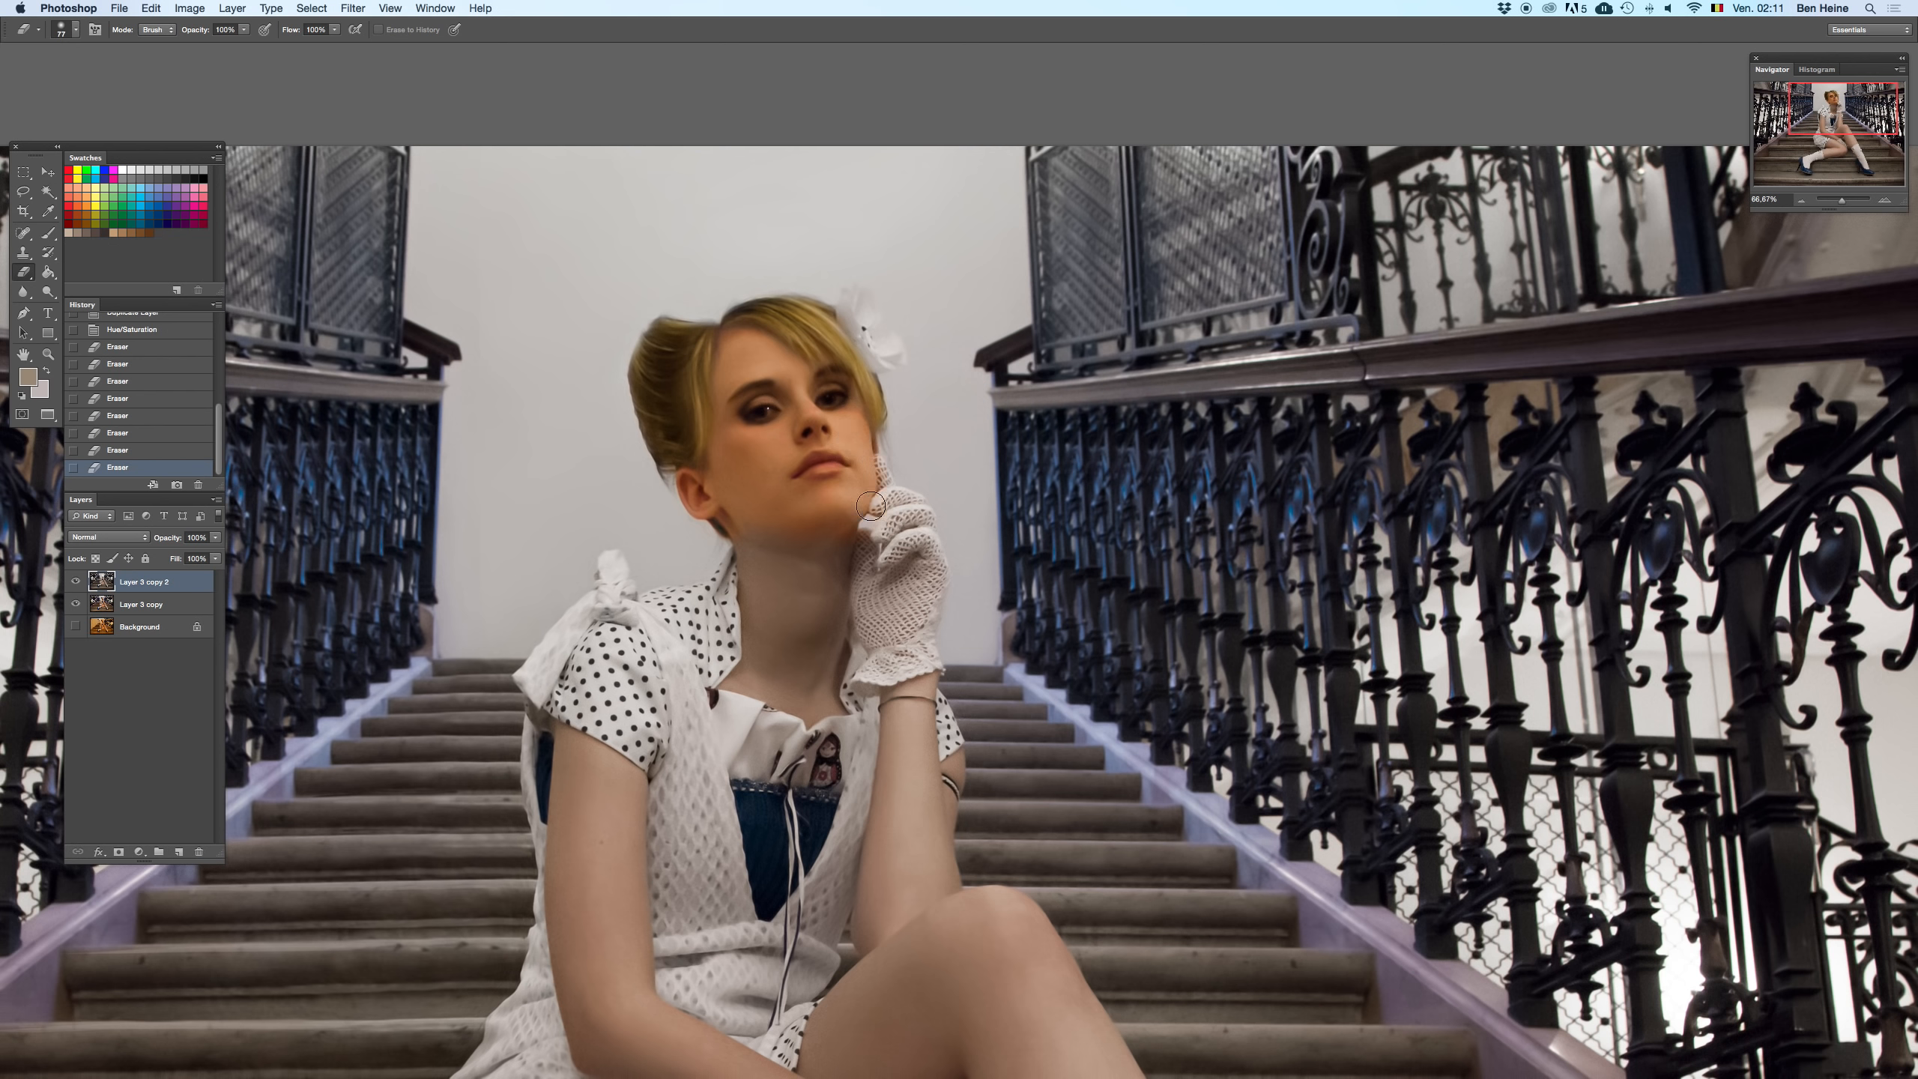
- Erase the desaturated layer over the upper part of the lowered arm down to the elbow, using a smaller brush for the edges
{"action": "left_click", "coordinate": [1885, 201]}
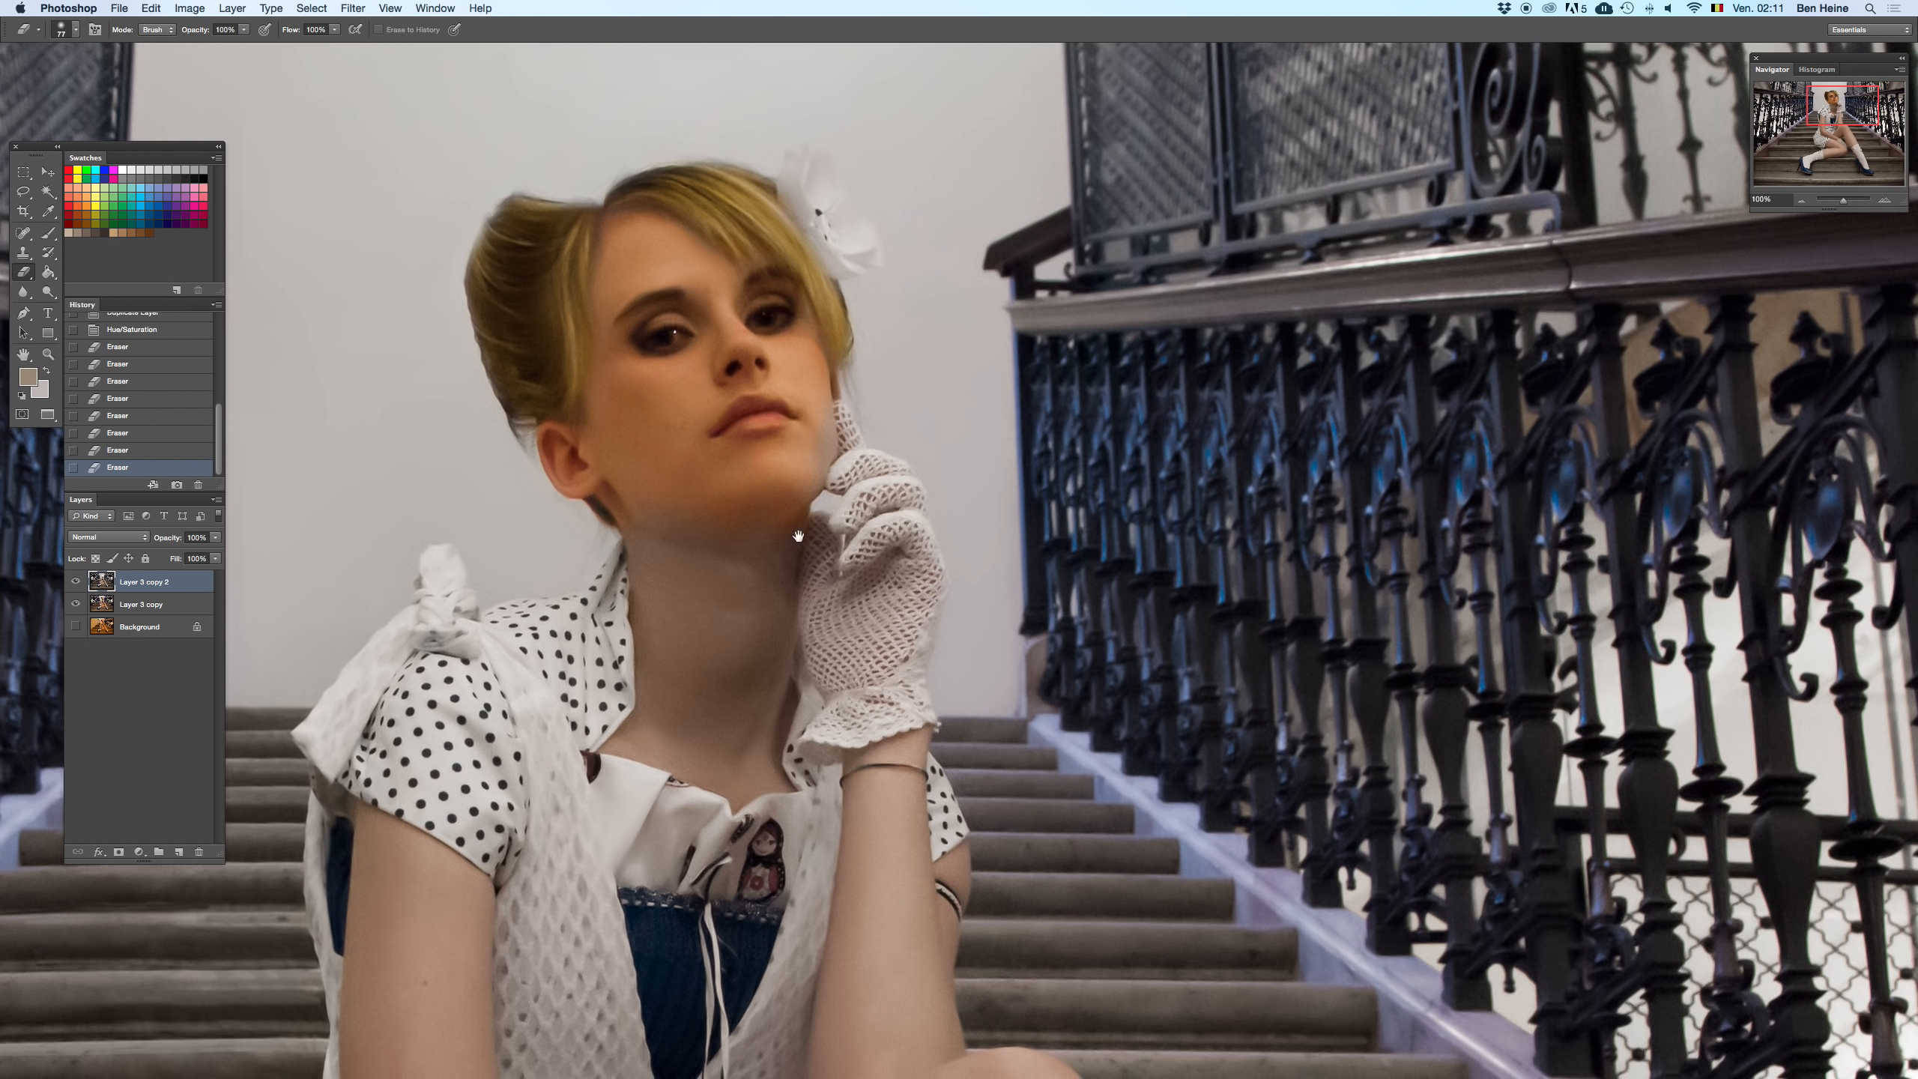
{"action": "left_click_drag", "start_coordinate": [556, 857], "coordinate": [535, 537]}
{"action": "mouse_move", "coordinate": [538, 622]}
{"action": "left_mouse_down"}
{"action": "mouse_move", "coordinate": [597, 332]}
{"action": "mouse_move", "coordinate": [580, 536]}
{"action": "mouse_move", "coordinate": [604, 549]}
{"action": "mouse_move", "coordinate": [636, 524]}
{"action": "mouse_move", "coordinate": [647, 576]}
{"action": "mouse_move", "coordinate": [593, 584]}
{"action": "mouse_move", "coordinate": [597, 651]}
{"action": "mouse_move", "coordinate": [630, 636]}
{"action": "mouse_move", "coordinate": [631, 573]}
{"action": "left_mouse_up"}
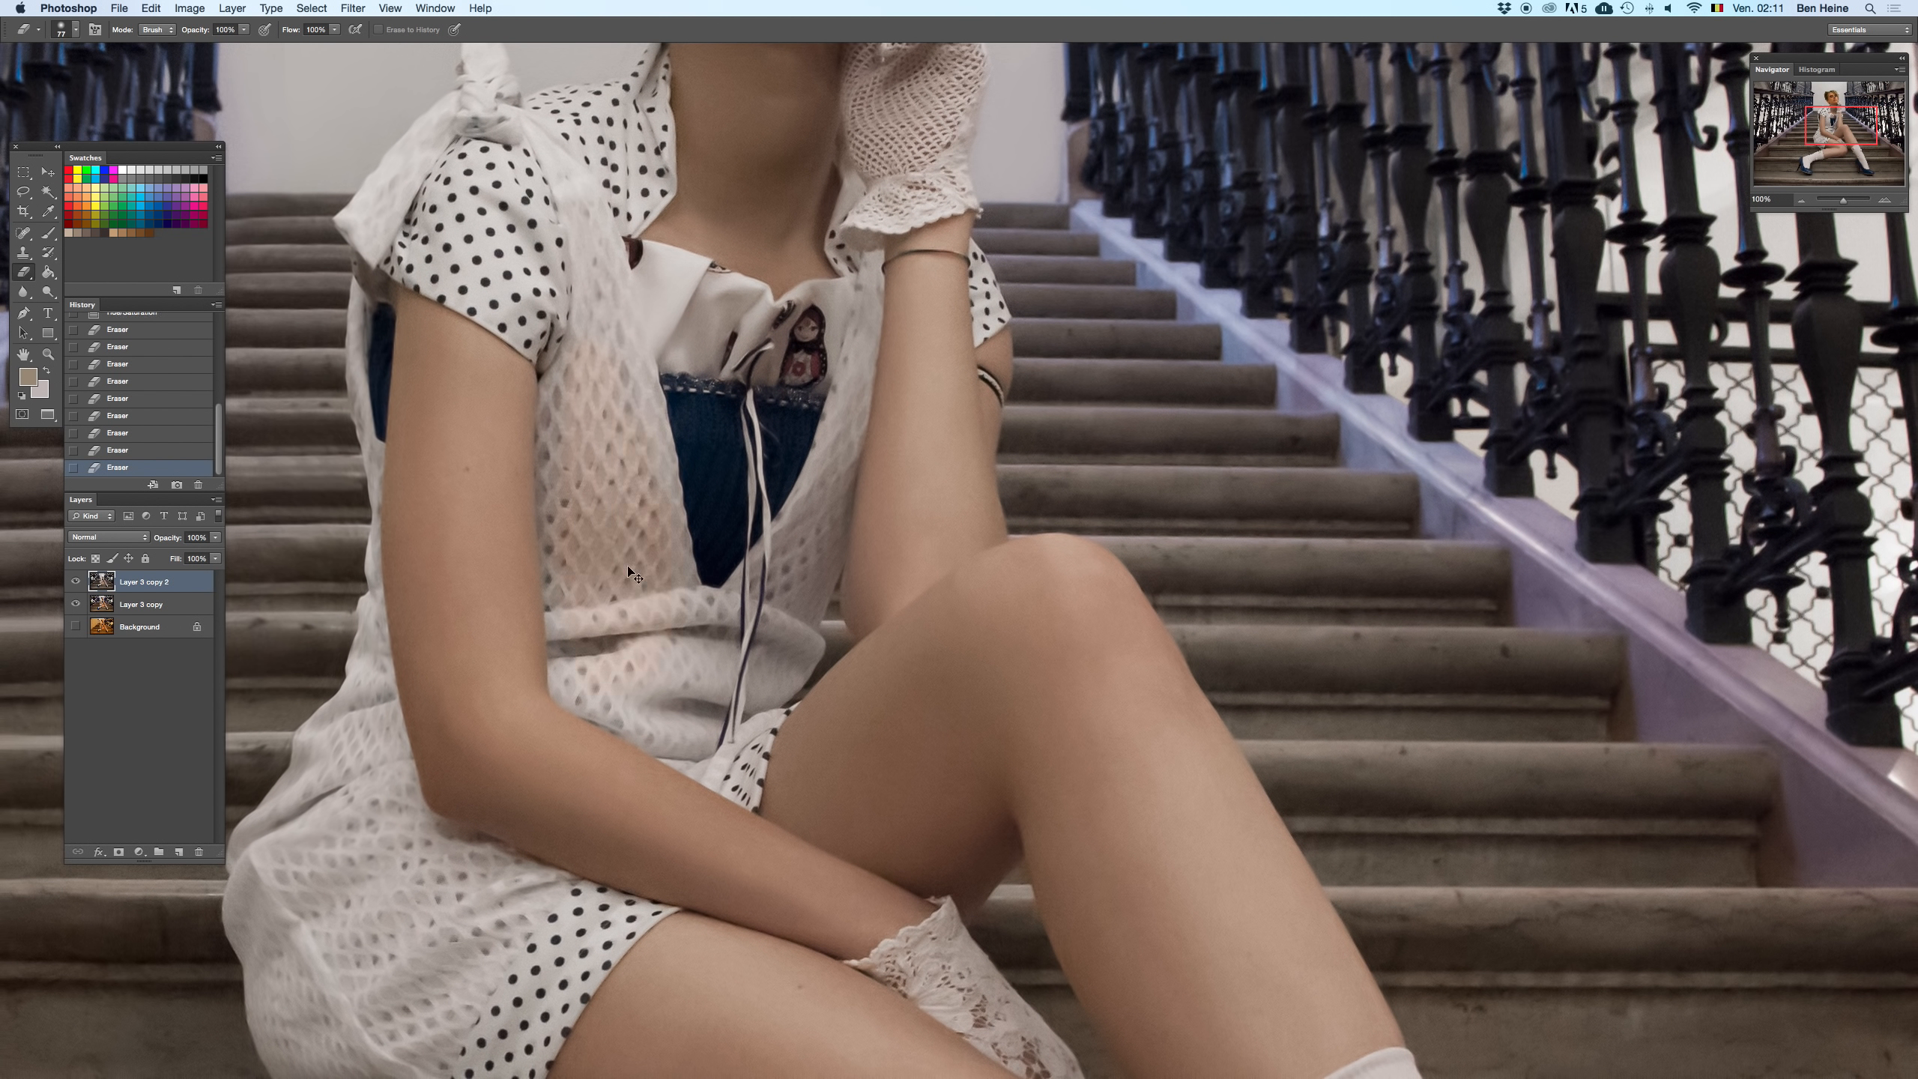
{"action": "left_click_drag", "start_coordinate": [489, 453], "coordinate": [489, 511]}
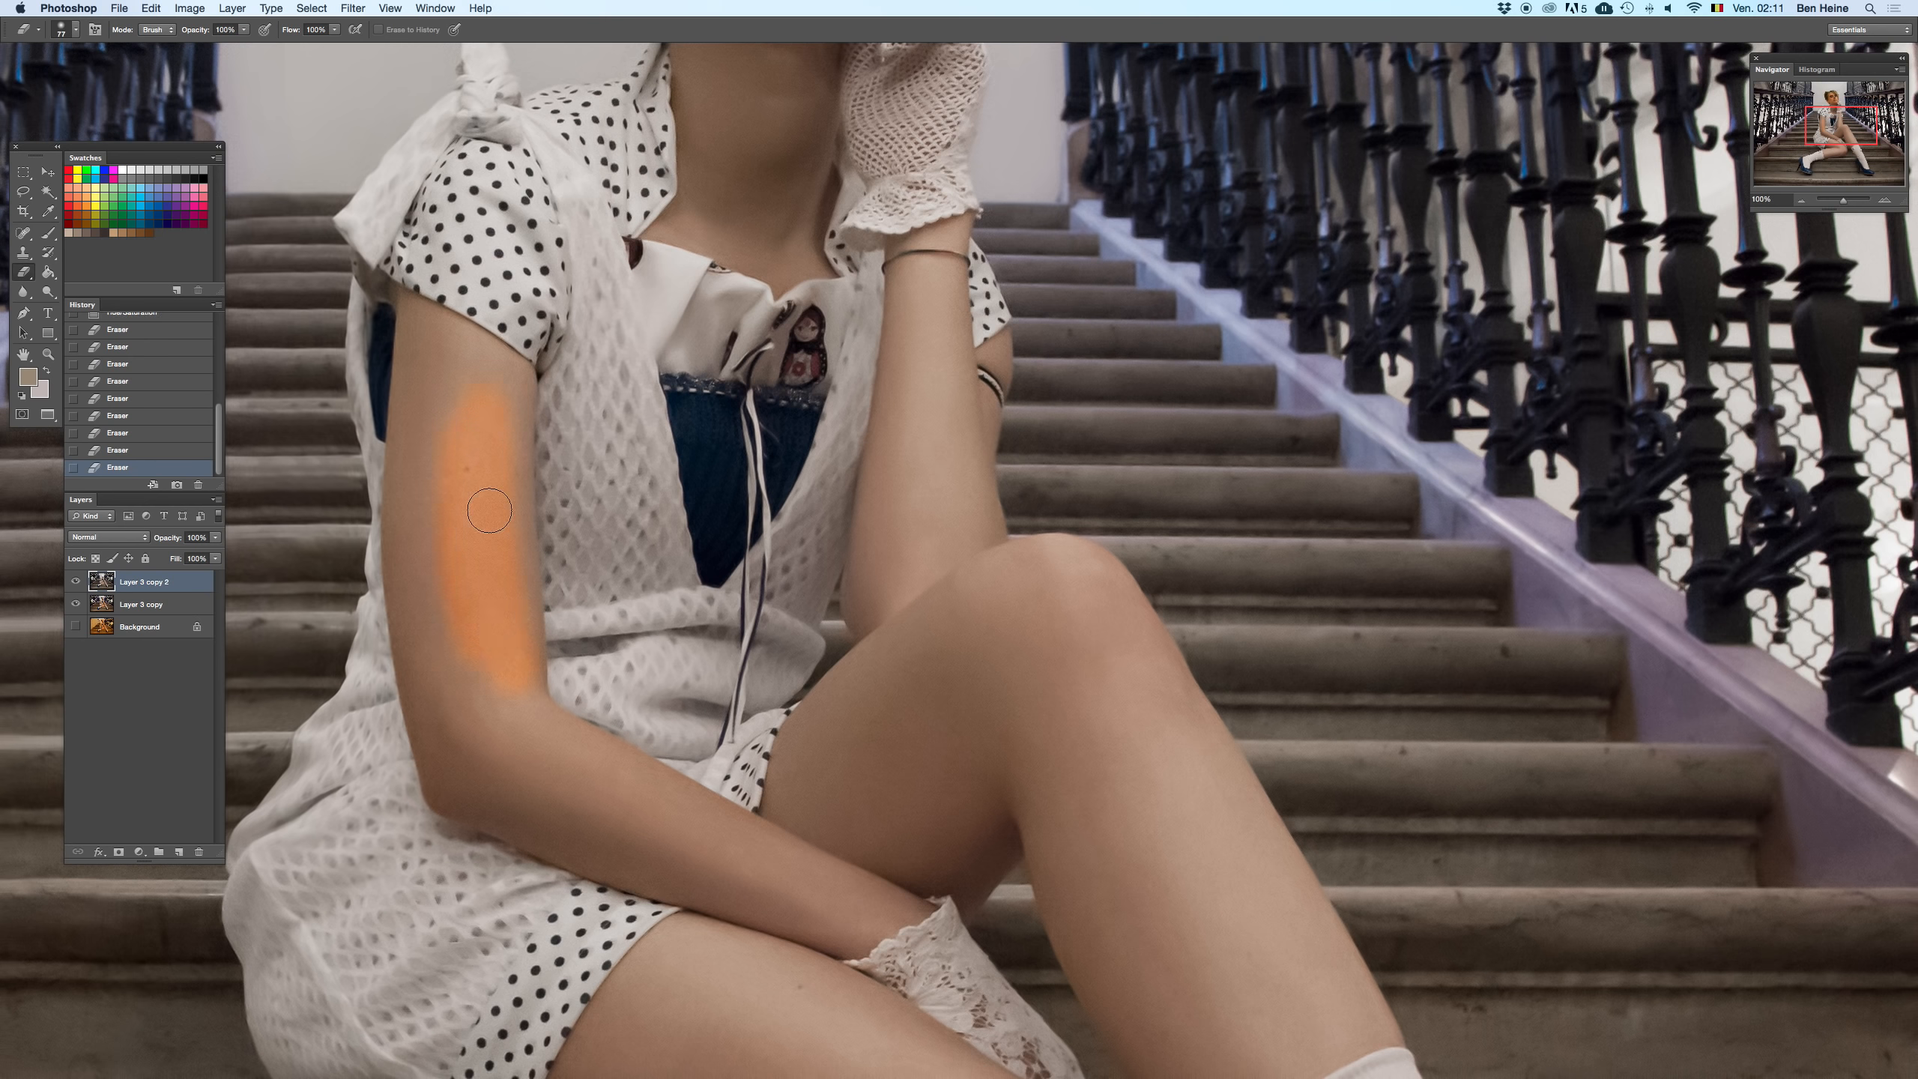
{"action": "scroll", "coordinate": [490, 510], "scroll_direction": "left", "scroll_amount": 3}
{"action": "scroll", "coordinate": [490, 511], "scroll_direction": "up", "scroll_amount": 1}
{"action": "mouse_move", "coordinate": [504, 347]}
{"action": "left_mouse_down"}
{"action": "mouse_move", "coordinate": [541, 387]}
{"action": "mouse_move", "coordinate": [516, 354]}
{"action": "mouse_move", "coordinate": [614, 414]}
{"action": "mouse_move", "coordinate": [589, 459]}
{"action": "mouse_move", "coordinate": [550, 406]}
{"action": "mouse_move", "coordinate": [502, 469]}
{"action": "left_mouse_up"}
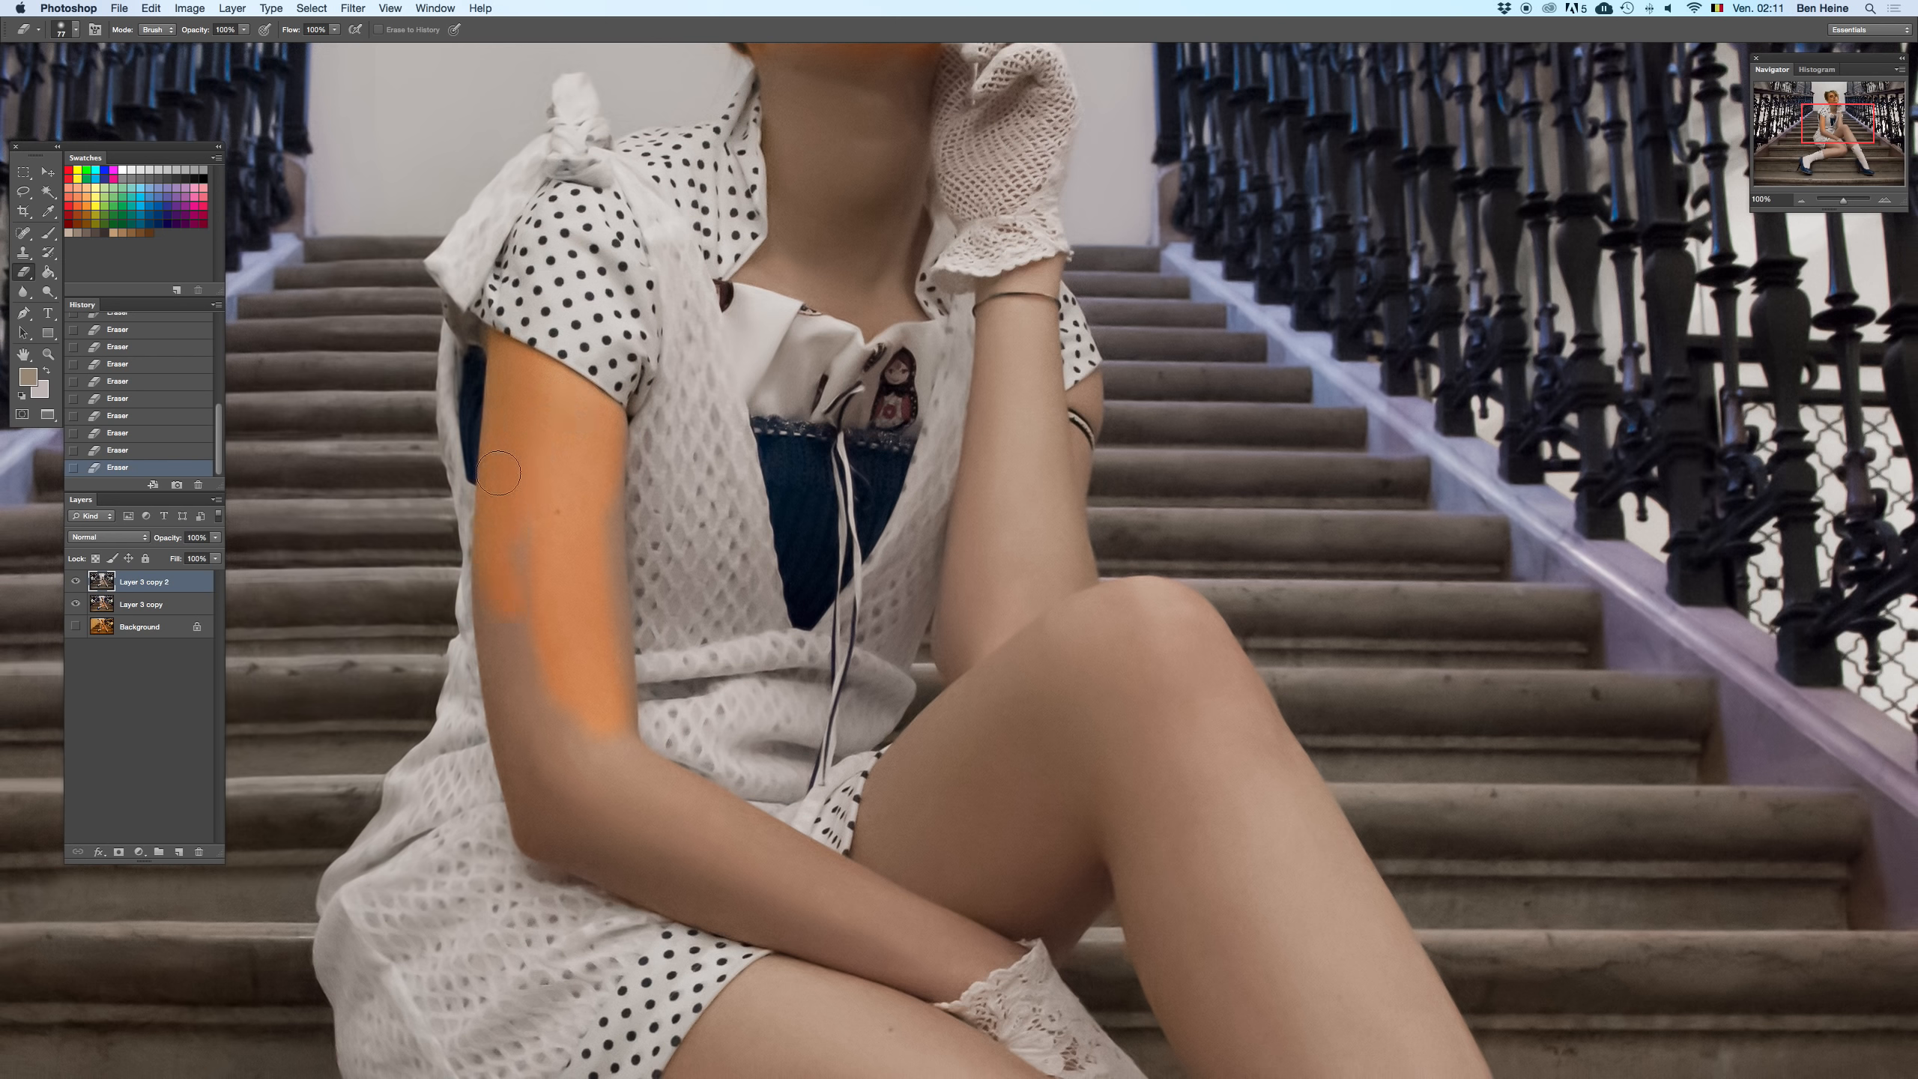
{"action": "left_click_drag", "start_coordinate": [529, 620], "coordinate": [511, 575]}
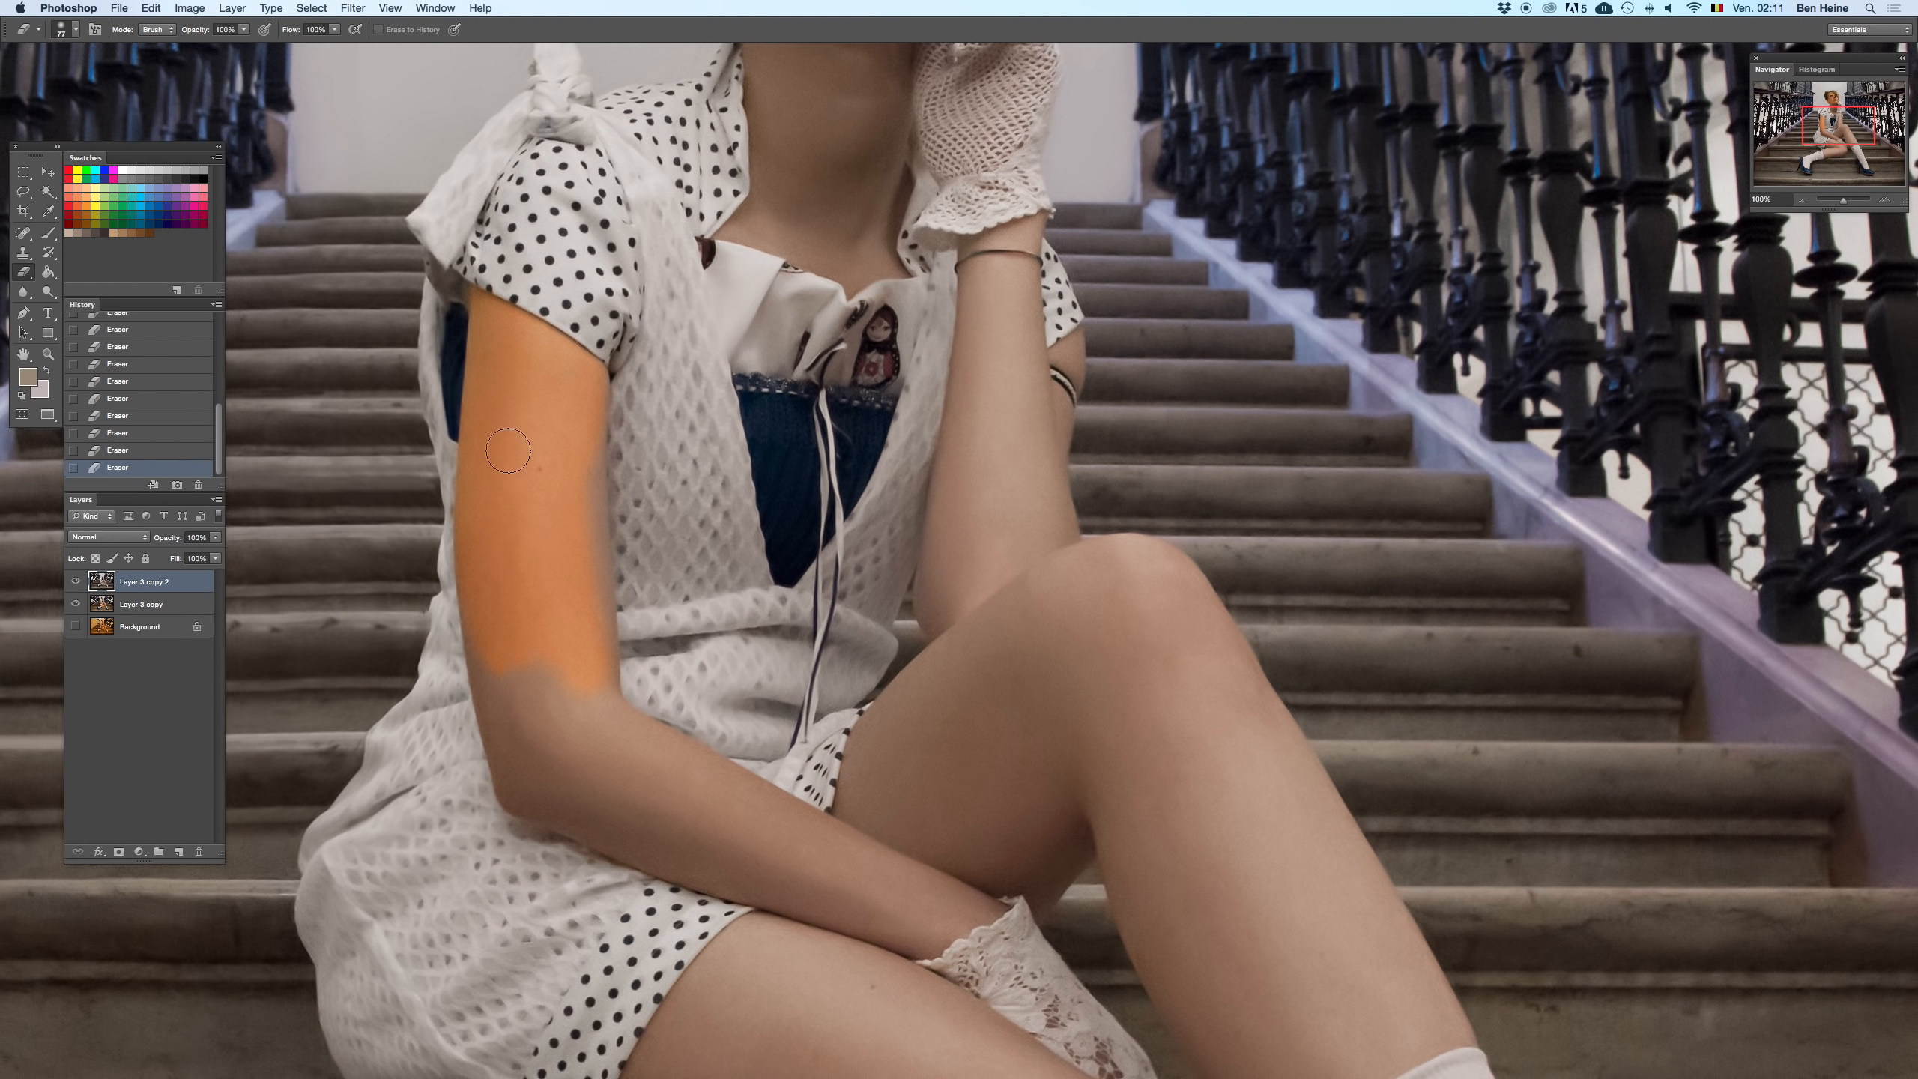
{"action": "right_click", "coordinate": [597, 451]}
{"action": "mouse_move", "coordinate": [571, 732]}
{"action": "left_mouse_down"}
{"action": "mouse_move", "coordinate": [561, 653]}
{"action": "mouse_move", "coordinate": [649, 484]}
{"action": "left_mouse_up"}
{"action": "key", "text": "Return"}
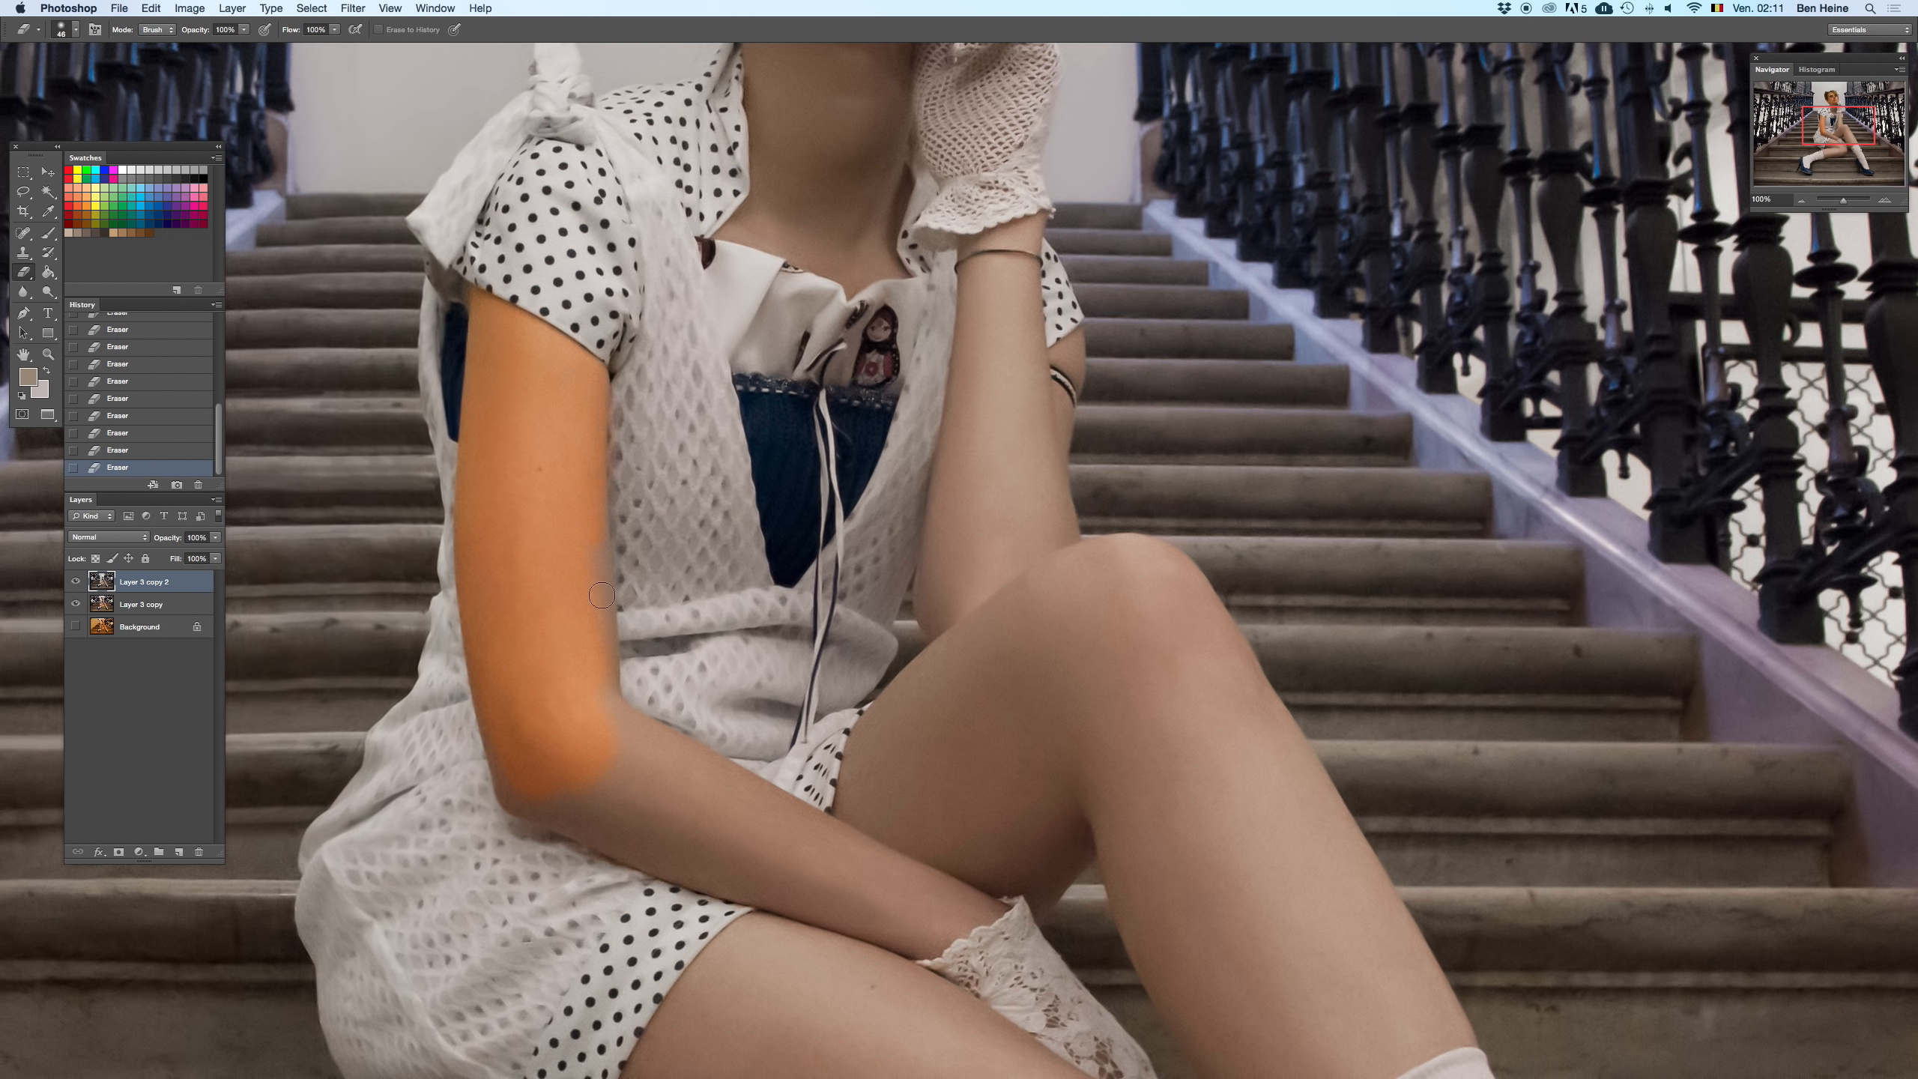
- Erase the desaturated layer along the lowered forearm from the elbow to the lace glove
{"action": "mouse_move", "coordinate": [630, 750]}
{"action": "left_mouse_down"}
{"action": "mouse_move", "coordinate": [681, 746]}
{"action": "mouse_move", "coordinate": [519, 750]}
{"action": "mouse_move", "coordinate": [510, 794]}
{"action": "left_mouse_up"}
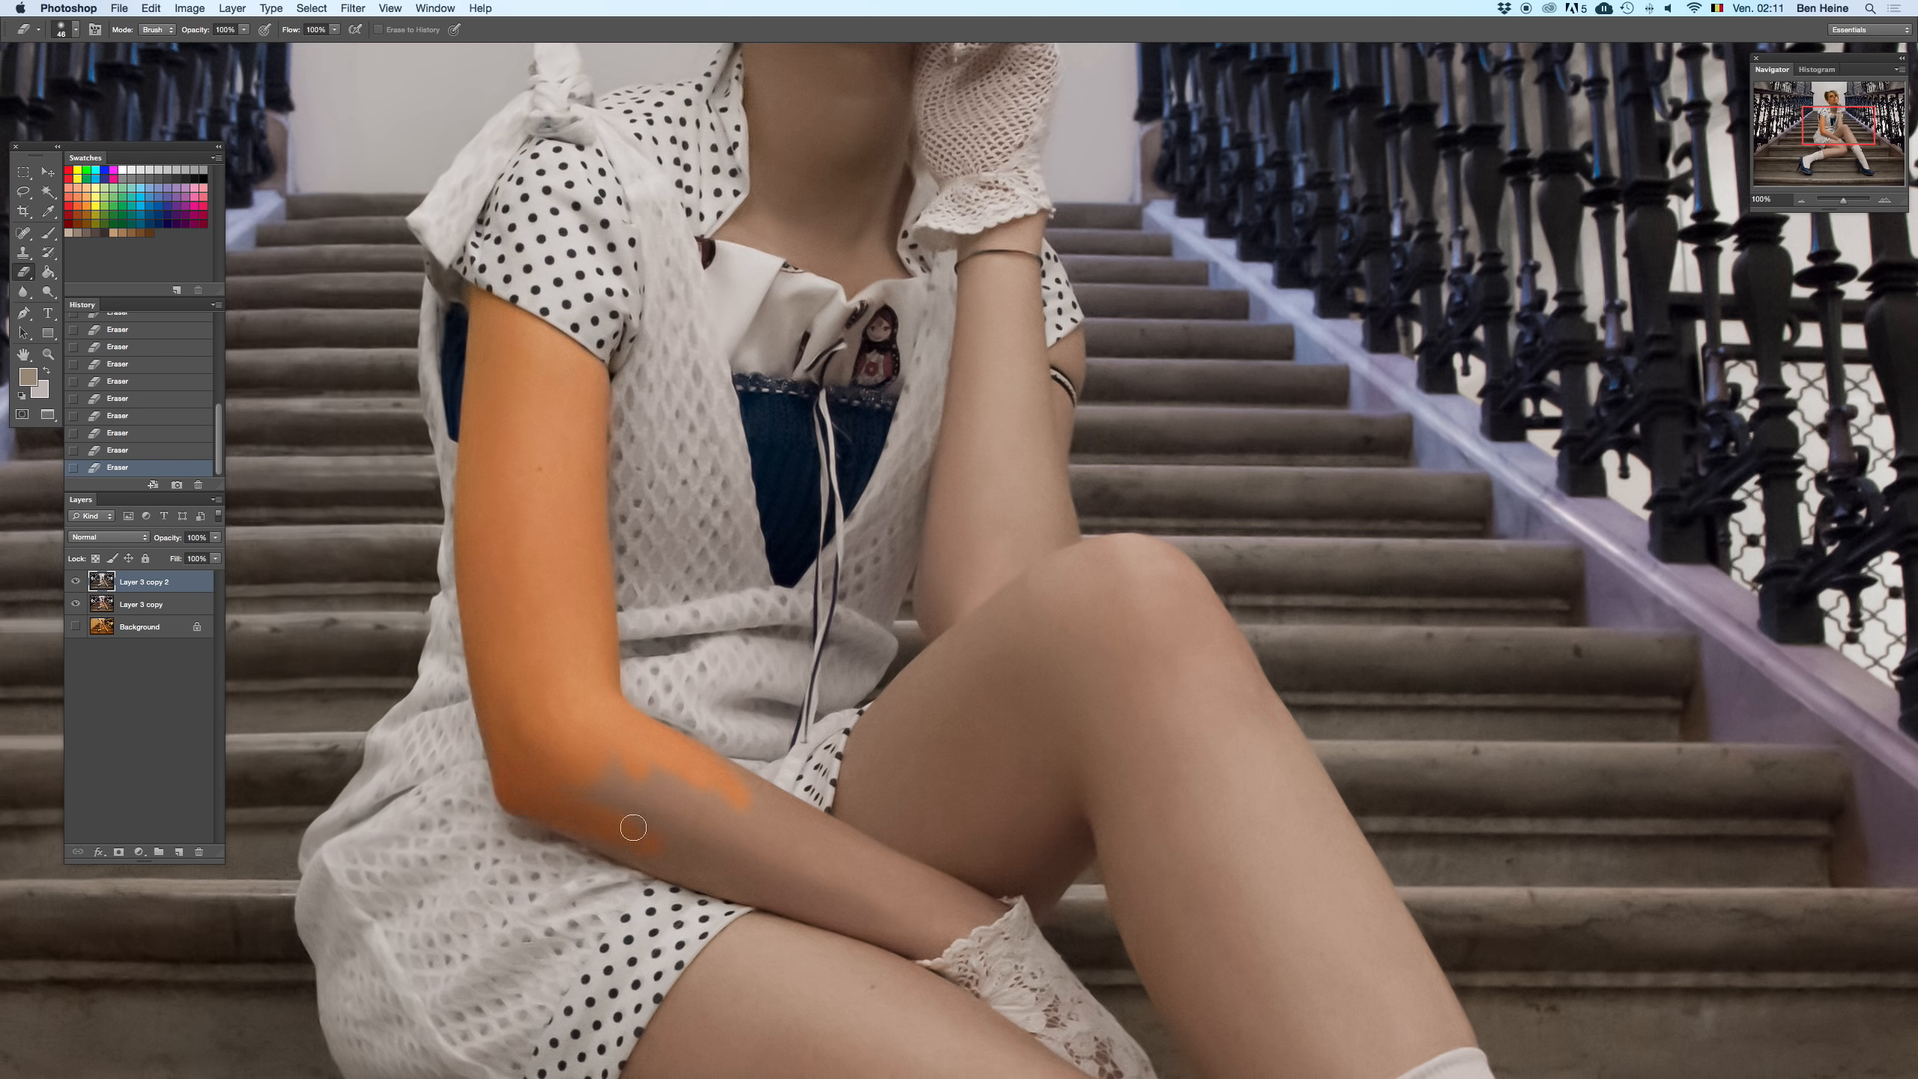
{"action": "scroll", "coordinate": [709, 799], "scroll_direction": "down", "scroll_amount": 5}
{"action": "scroll", "coordinate": [710, 799], "scroll_direction": "right", "scroll_amount": 5}
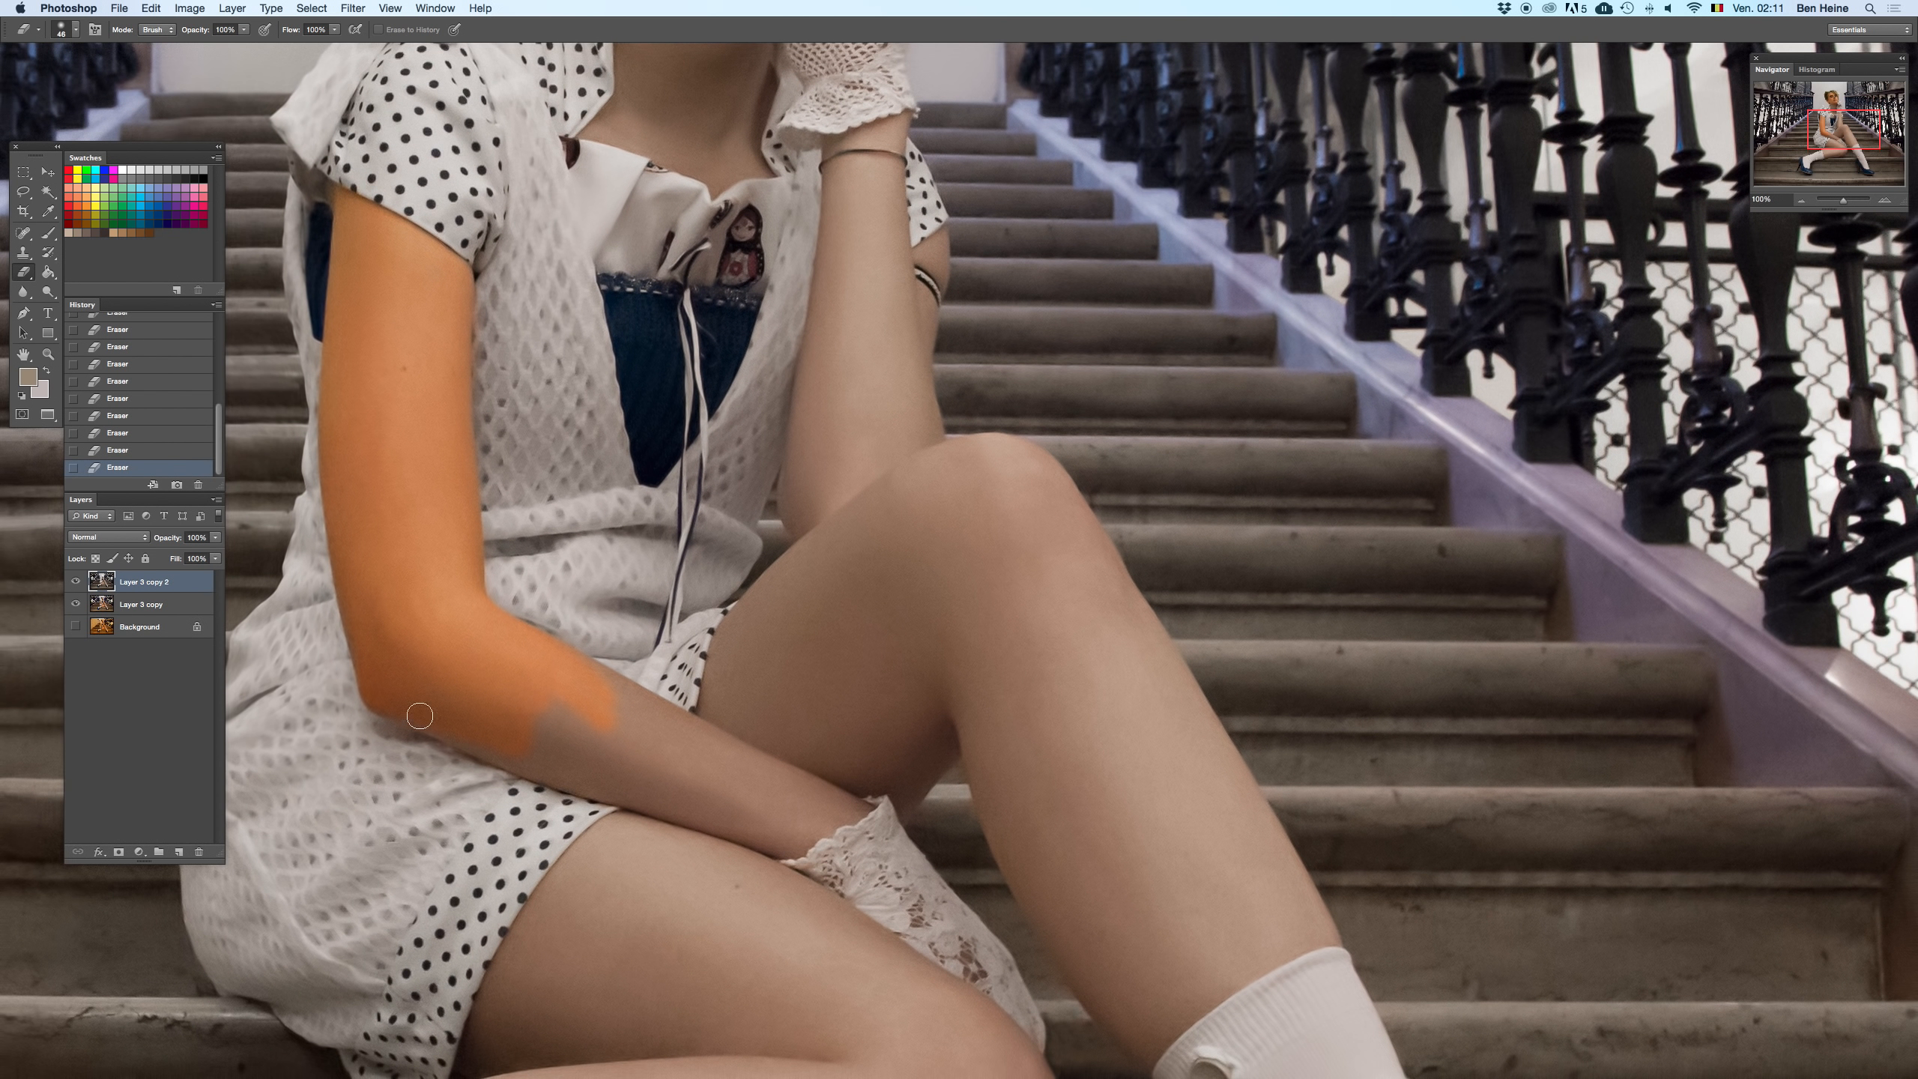
{"action": "mouse_move", "coordinate": [419, 664]}
{"action": "left_mouse_down"}
{"action": "mouse_move", "coordinate": [593, 784]}
{"action": "mouse_move", "coordinate": [562, 721]}
{"action": "mouse_move", "coordinate": [579, 720]}
{"action": "mouse_move", "coordinate": [537, 692]}
{"action": "mouse_move", "coordinate": [681, 747]}
{"action": "mouse_move", "coordinate": [604, 677]}
{"action": "mouse_move", "coordinate": [649, 699]}
{"action": "mouse_move", "coordinate": [596, 715]}
{"action": "left_mouse_up"}
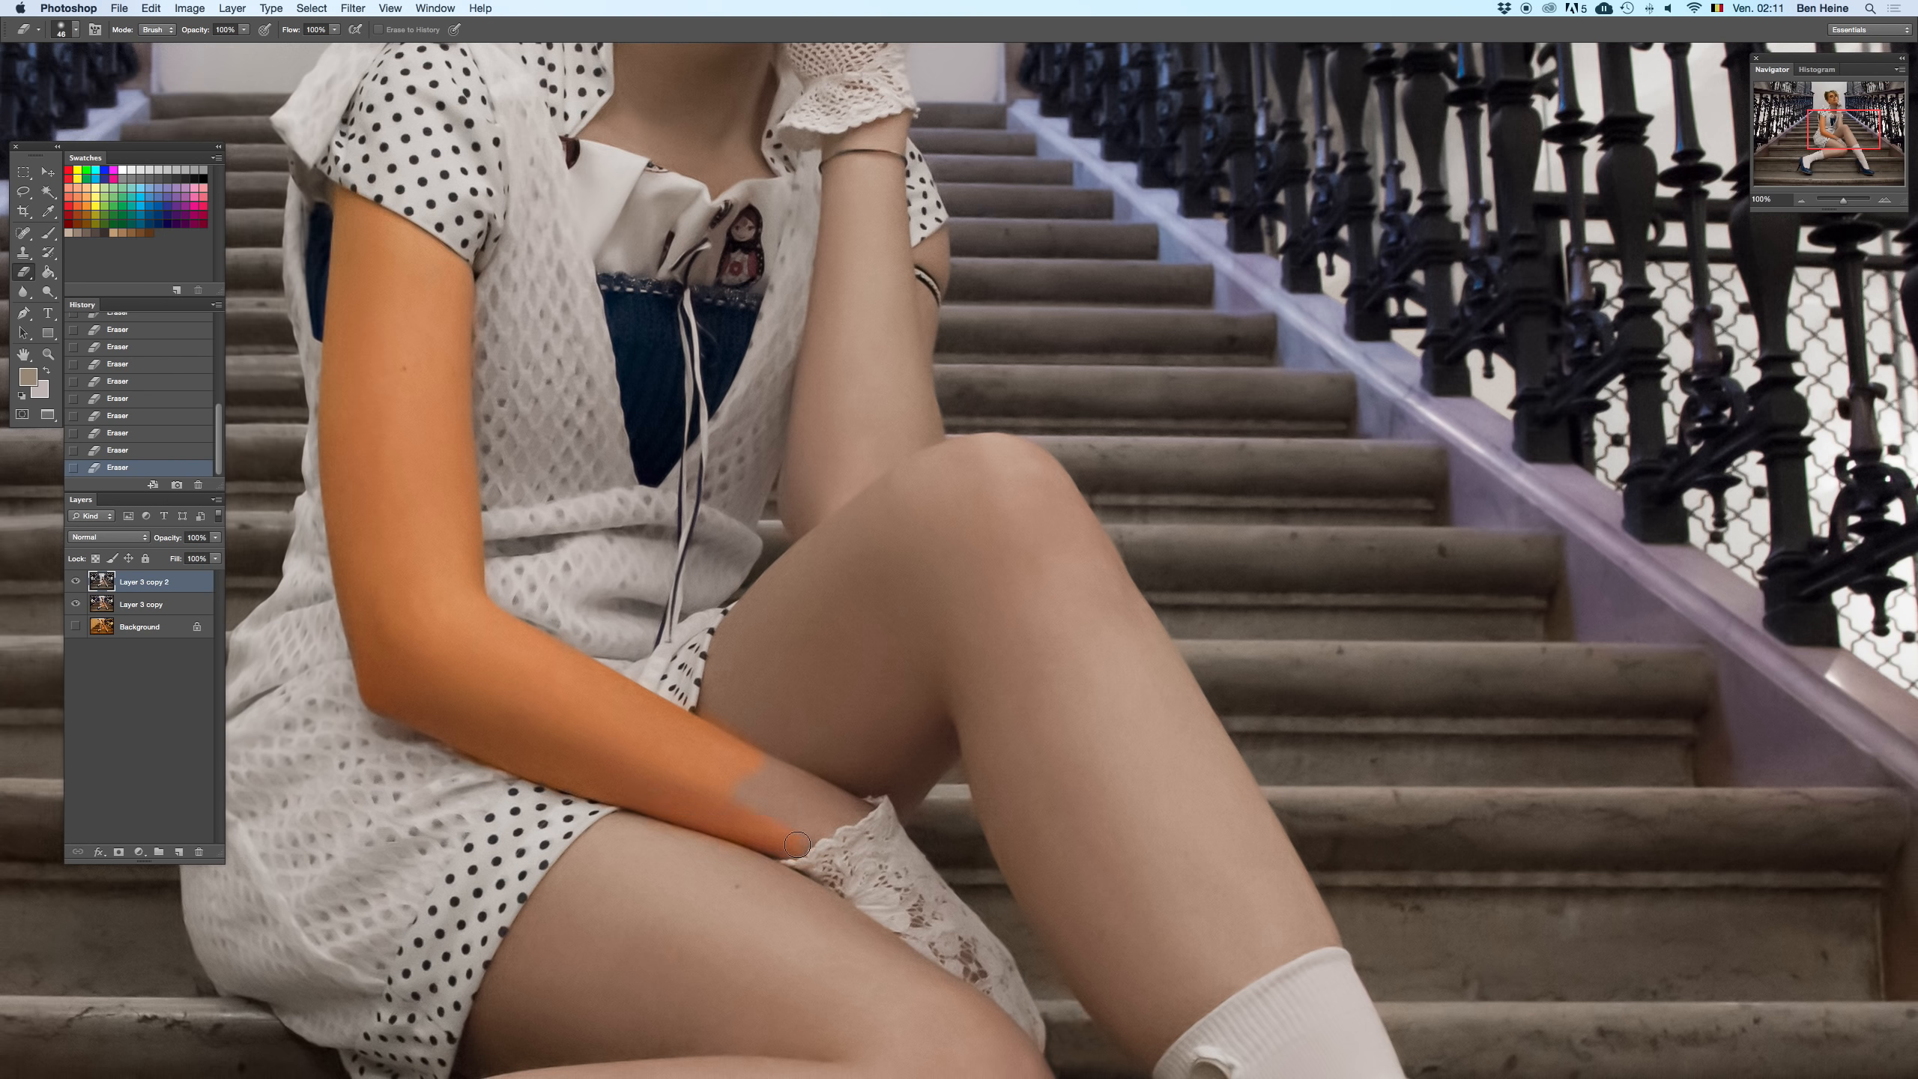
{"action": "left_click_drag", "start_coordinate": [853, 808], "coordinate": [728, 775]}
{"action": "mouse_move", "coordinate": [824, 813]}
{"action": "left_mouse_down"}
{"action": "mouse_move", "coordinate": [842, 809]}
{"action": "mouse_move", "coordinate": [713, 788]}
{"action": "left_mouse_up"}
- Erase the desaturated layer over the raised arm between the glove and the knee
{"action": "left_click_drag", "start_coordinate": [810, 593], "coordinate": [794, 735]}
{"action": "mouse_move", "coordinate": [787, 577]}
{"action": "left_mouse_down"}
{"action": "mouse_move", "coordinate": [792, 670]}
{"action": "mouse_move", "coordinate": [776, 645]}
{"action": "left_mouse_up"}
{"action": "mouse_move", "coordinate": [808, 469]}
{"action": "left_mouse_down"}
{"action": "mouse_move", "coordinate": [829, 388]}
{"action": "mouse_move", "coordinate": [819, 286]}
{"action": "mouse_move", "coordinate": [885, 263]}
{"action": "mouse_move", "coordinate": [846, 294]}
{"action": "mouse_move", "coordinate": [876, 278]}
{"action": "mouse_move", "coordinate": [855, 414]}
{"action": "mouse_move", "coordinate": [880, 423]}
{"action": "mouse_move", "coordinate": [879, 328]}
{"action": "mouse_move", "coordinate": [885, 517]}
{"action": "mouse_move", "coordinate": [826, 497]}
{"action": "mouse_move", "coordinate": [918, 400]}
{"action": "left_mouse_up"}
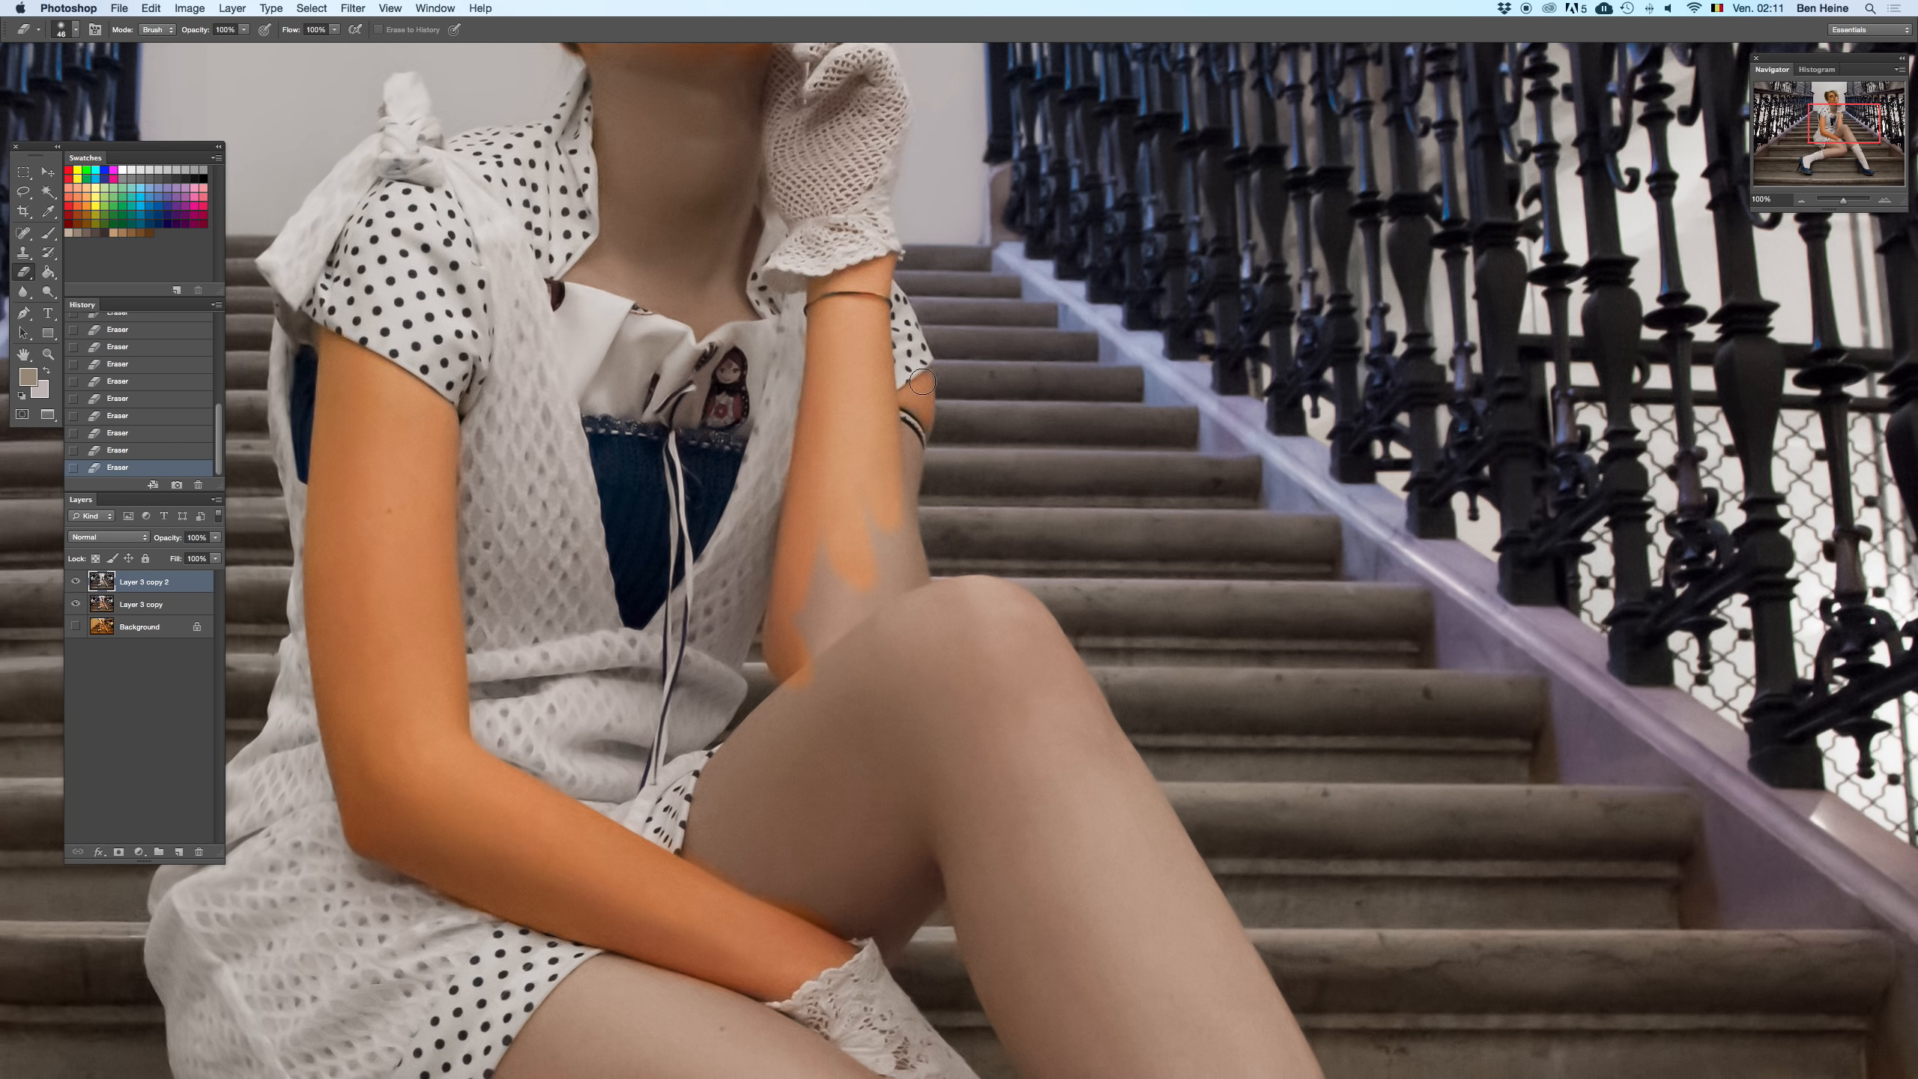
{"action": "mouse_move", "coordinate": [913, 430]}
{"action": "left_mouse_down"}
{"action": "mouse_move", "coordinate": [896, 555]}
{"action": "mouse_move", "coordinate": [923, 602]}
{"action": "mouse_move", "coordinate": [898, 619]}
{"action": "mouse_move", "coordinate": [827, 555]}
{"action": "mouse_move", "coordinate": [832, 634]}
{"action": "left_mouse_up"}
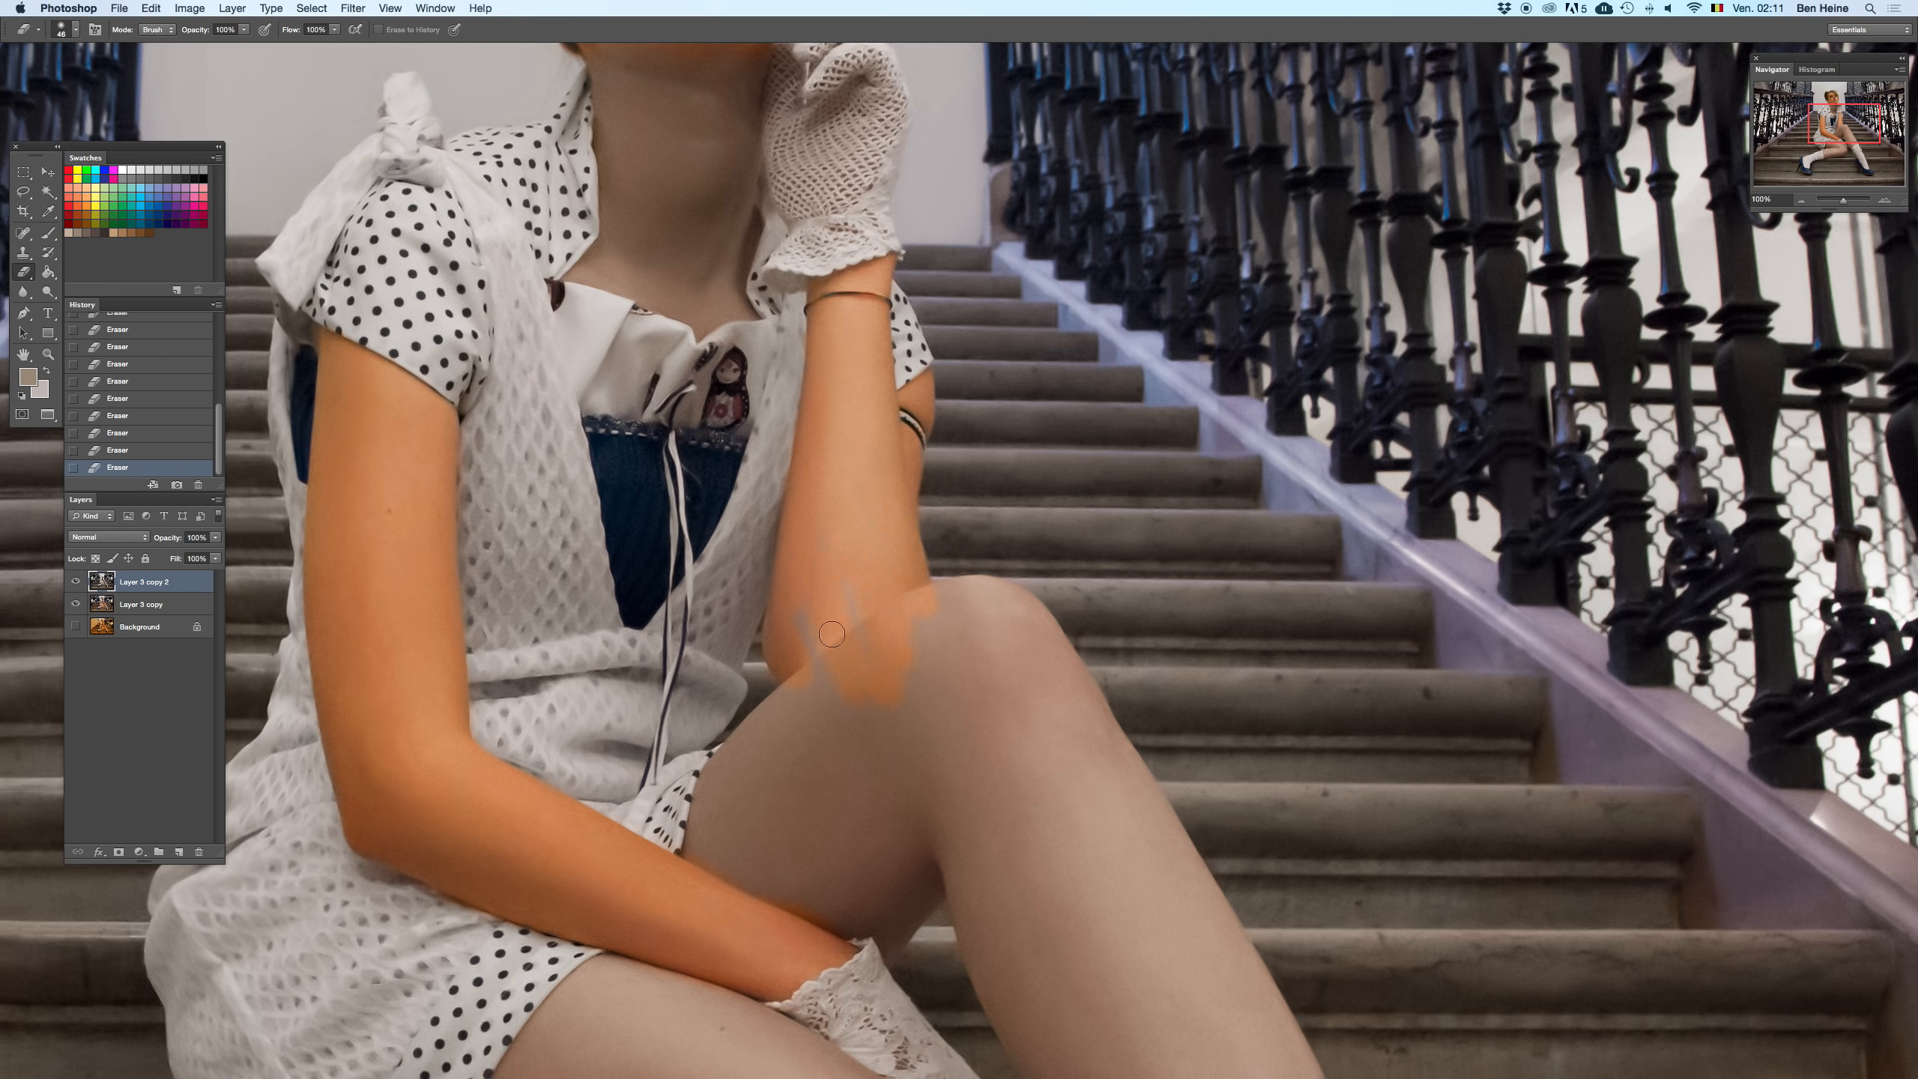
- Erase the desaturated layer over the neck and upper chest, adjusting the Eraser size to suit the area
{"action": "left_click_drag", "start_coordinate": [785, 534], "coordinate": [795, 870]}
{"action": "right_click", "coordinate": [706, 402]}
{"action": "left_click", "coordinate": [764, 367]}
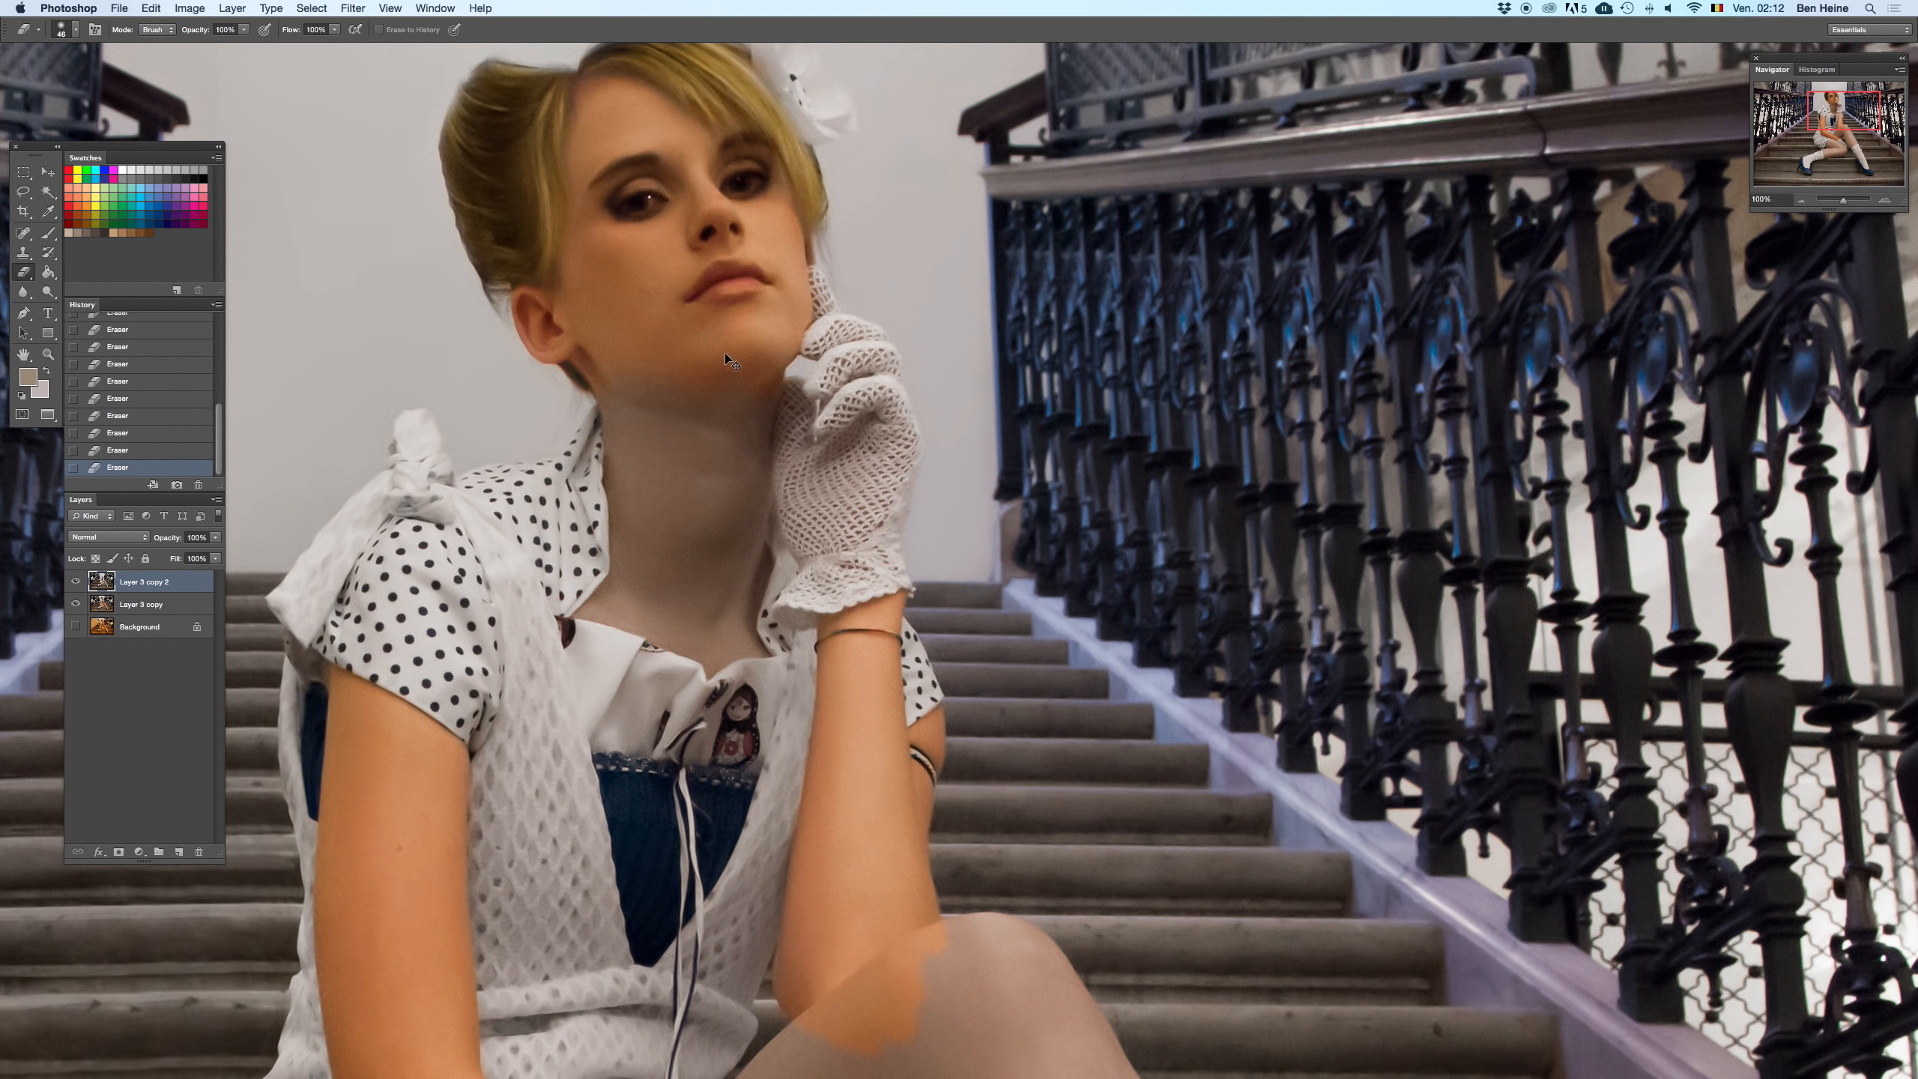
{"action": "mouse_move", "coordinate": [712, 386]}
{"action": "left_mouse_down"}
{"action": "mouse_move", "coordinate": [700, 574]}
{"action": "mouse_move", "coordinate": [592, 595]}
{"action": "mouse_move", "coordinate": [698, 685]}
{"action": "mouse_move", "coordinate": [726, 641]}
{"action": "mouse_move", "coordinate": [661, 586]}
{"action": "mouse_move", "coordinate": [754, 483]}
{"action": "mouse_move", "coordinate": [733, 676]}
{"action": "left_mouse_up"}
{"action": "right_click", "coordinate": [718, 561]}
{"action": "right_click", "coordinate": [760, 503]}
{"action": "left_click", "coordinate": [843, 504]}
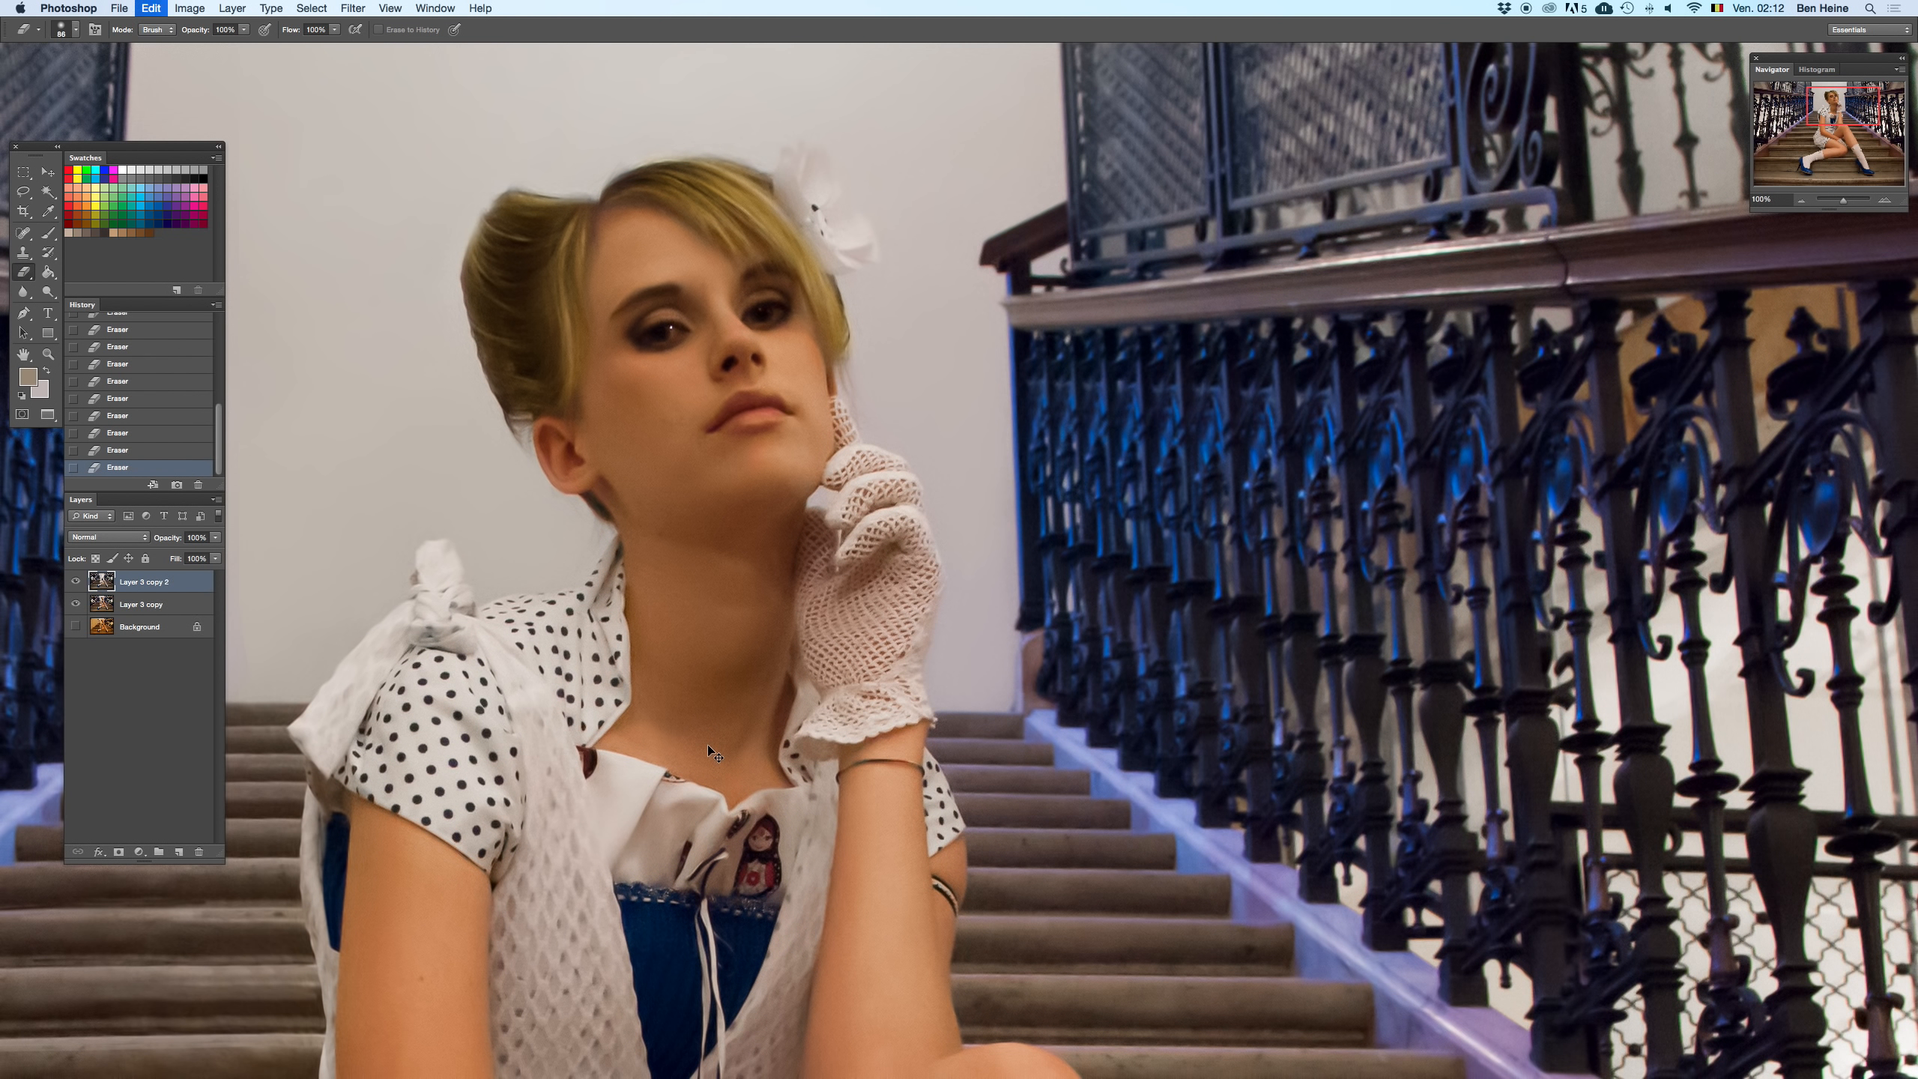
- Erase the desaturated layer over the raised thigh, the knee and the upper shin, resizing the Eraser for the edges
{"action": "scroll", "coordinate": [708, 736], "scroll_direction": "down", "scroll_amount": 20}
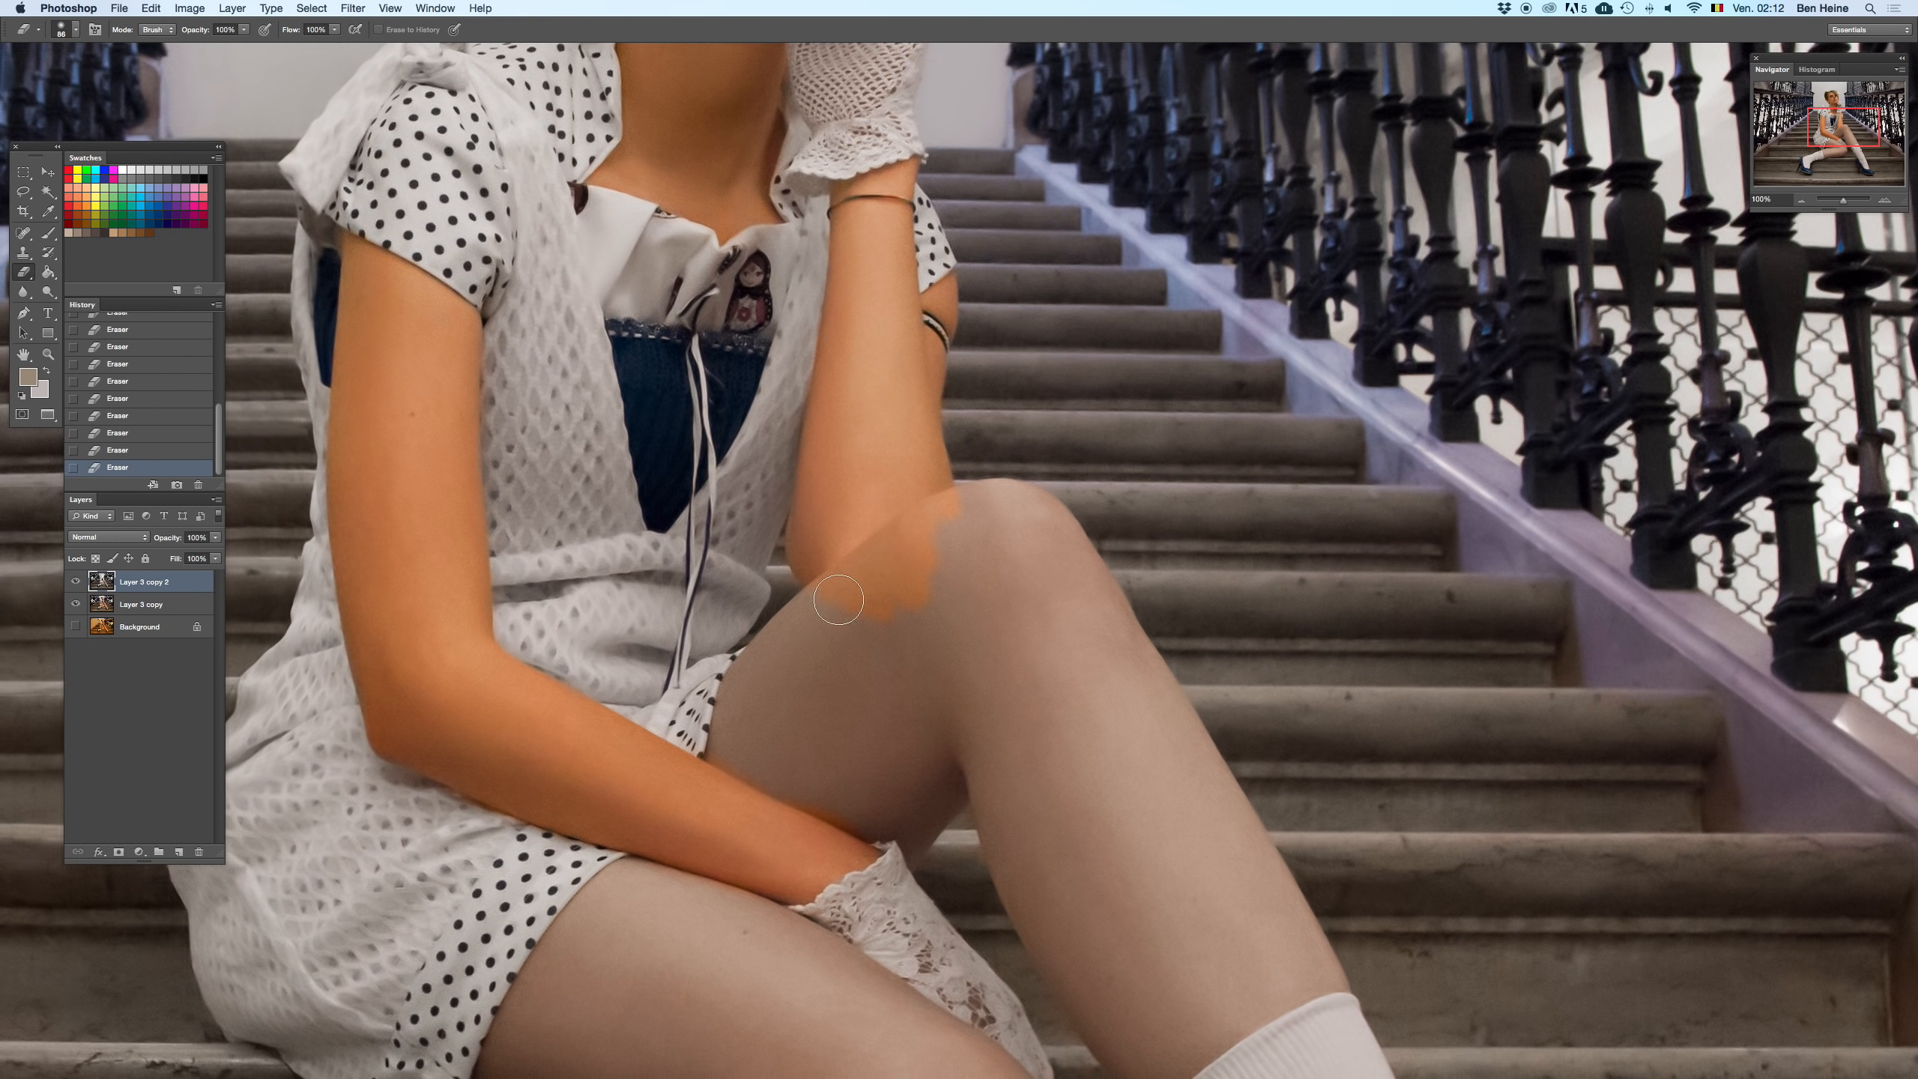
{"action": "mouse_move", "coordinate": [838, 599]}
{"action": "left_mouse_down"}
{"action": "mouse_move", "coordinate": [773, 711]}
{"action": "mouse_move", "coordinate": [758, 681]}
{"action": "mouse_move", "coordinate": [726, 750]}
{"action": "left_mouse_up"}
{"action": "right_click", "coordinate": [775, 694]}
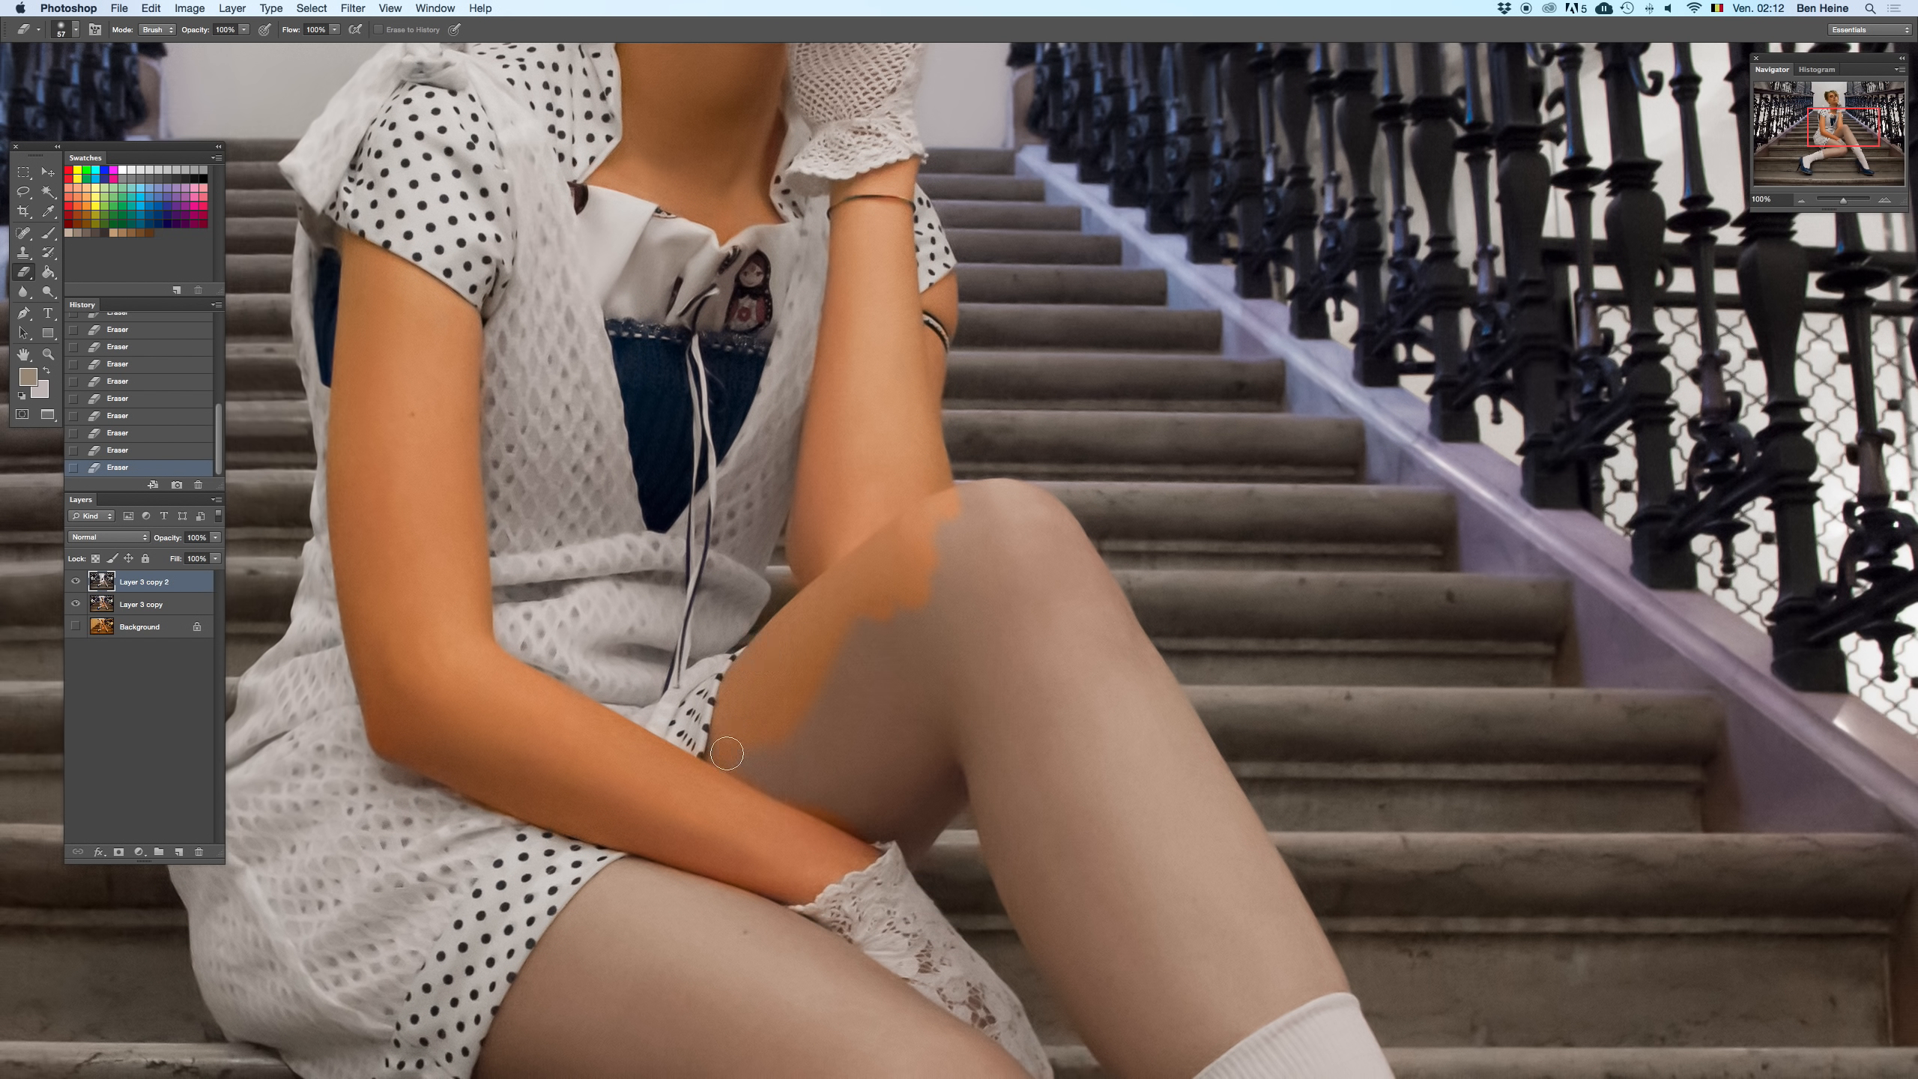
{"action": "mouse_move", "coordinate": [948, 499]}
{"action": "left_mouse_down"}
{"action": "mouse_move", "coordinate": [1031, 499]}
{"action": "mouse_move", "coordinate": [780, 454]}
{"action": "left_mouse_up"}
{"action": "right_click", "coordinate": [779, 454]}
{"action": "left_click_drag", "start_coordinate": [915, 457], "coordinate": [960, 457]}
{"action": "key", "text": "Return"}
{"action": "mouse_move", "coordinate": [693, 588]}
{"action": "left_mouse_down"}
{"action": "mouse_move", "coordinate": [654, 702]}
{"action": "mouse_move", "coordinate": [675, 694]}
{"action": "mouse_move", "coordinate": [703, 594]}
{"action": "left_mouse_up"}
{"action": "mouse_move", "coordinate": [829, 417]}
{"action": "left_mouse_down"}
{"action": "mouse_move", "coordinate": [858, 483]}
{"action": "mouse_move", "coordinate": [864, 455]}
{"action": "mouse_move", "coordinate": [872, 649]}
{"action": "left_mouse_up"}
{"action": "mouse_move", "coordinate": [840, 570]}
{"action": "left_mouse_down"}
{"action": "mouse_move", "coordinate": [706, 505]}
{"action": "mouse_move", "coordinate": [776, 615]}
{"action": "left_mouse_up"}
{"action": "mouse_move", "coordinate": [706, 386]}
{"action": "left_mouse_down"}
{"action": "mouse_move", "coordinate": [715, 348]}
{"action": "mouse_move", "coordinate": [749, 389]}
{"action": "mouse_move", "coordinate": [708, 408]}
{"action": "mouse_move", "coordinate": [697, 689]}
{"action": "left_mouse_up"}
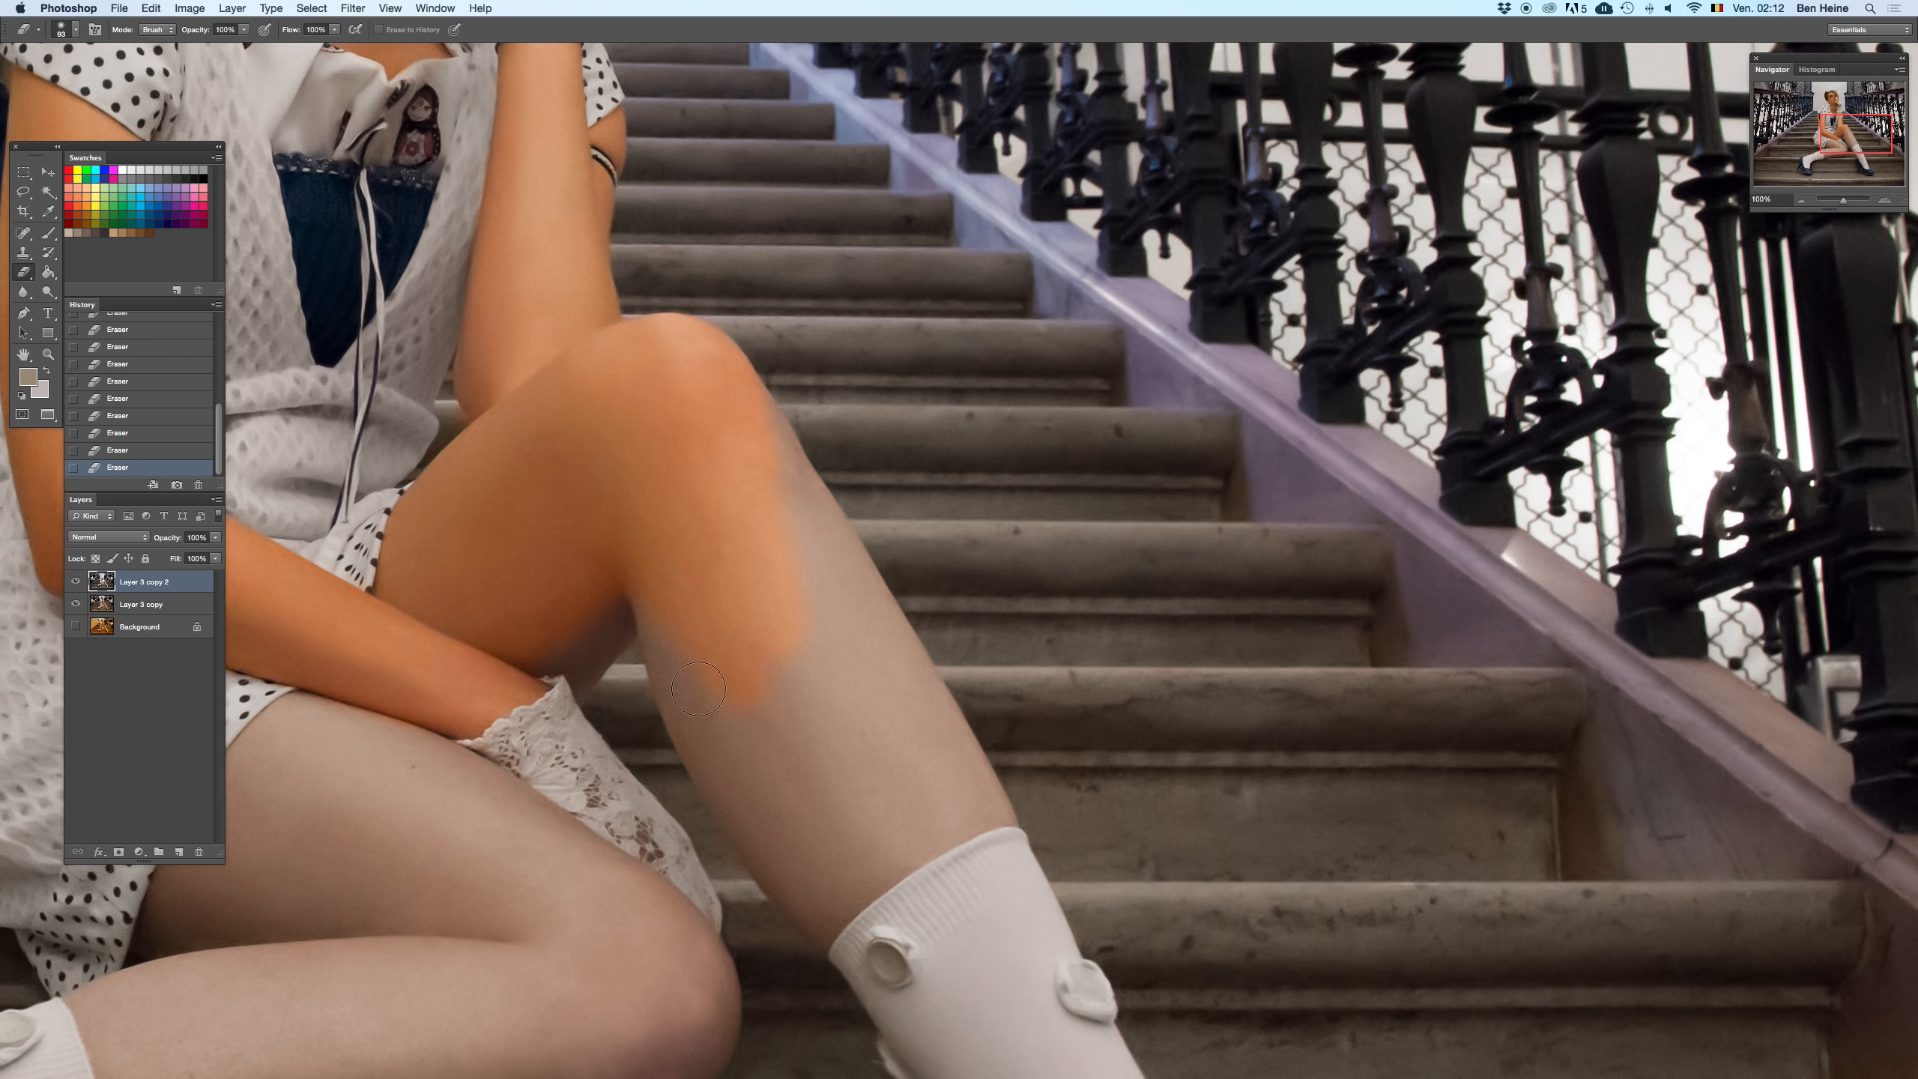
- Erase the desaturated layer along the underside of the raised thigh and the calf's inner edge with a resized Eraser
{"action": "right_click", "coordinate": [736, 491]}
{"action": "left_click", "coordinate": [800, 587]}
{"action": "left_click_drag", "start_coordinate": [634, 601], "coordinate": [565, 657]}
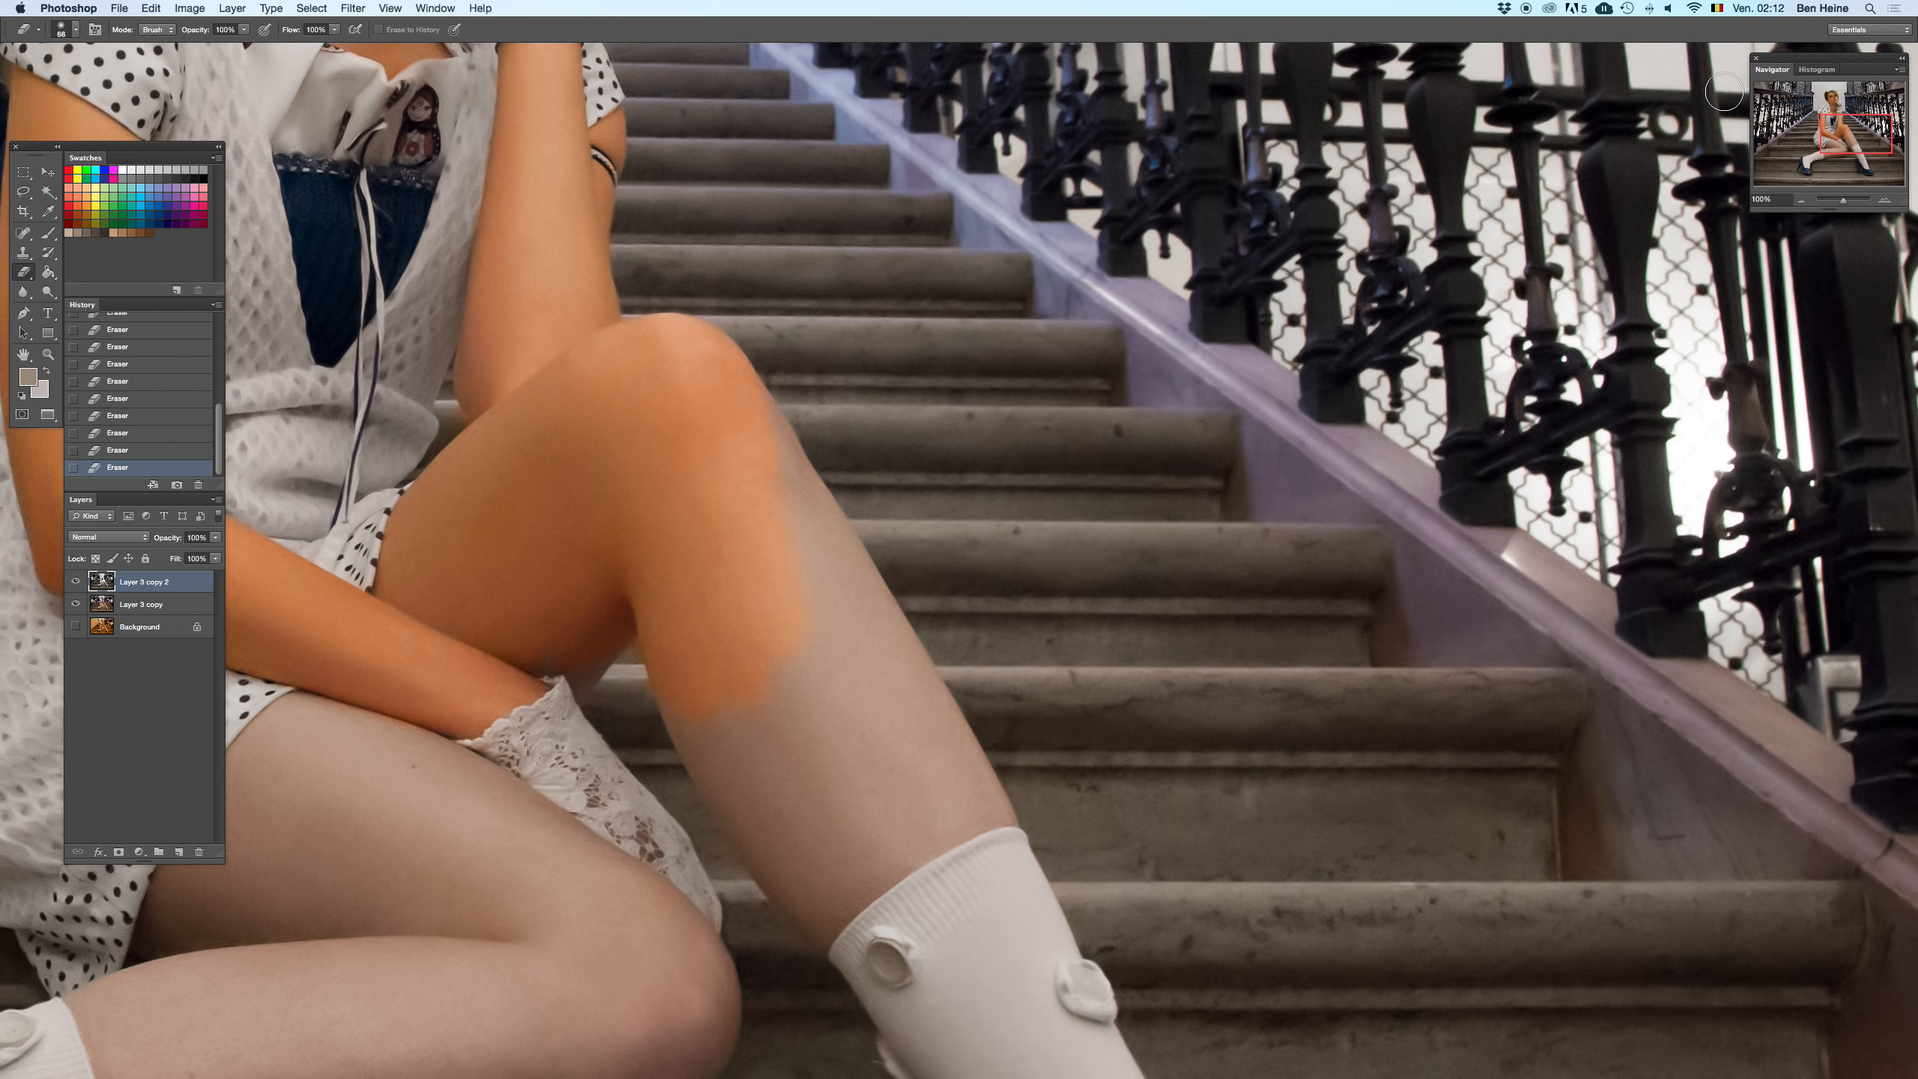
{"action": "left_click_drag", "start_coordinate": [1828, 64], "coordinate": [1647, 89]}
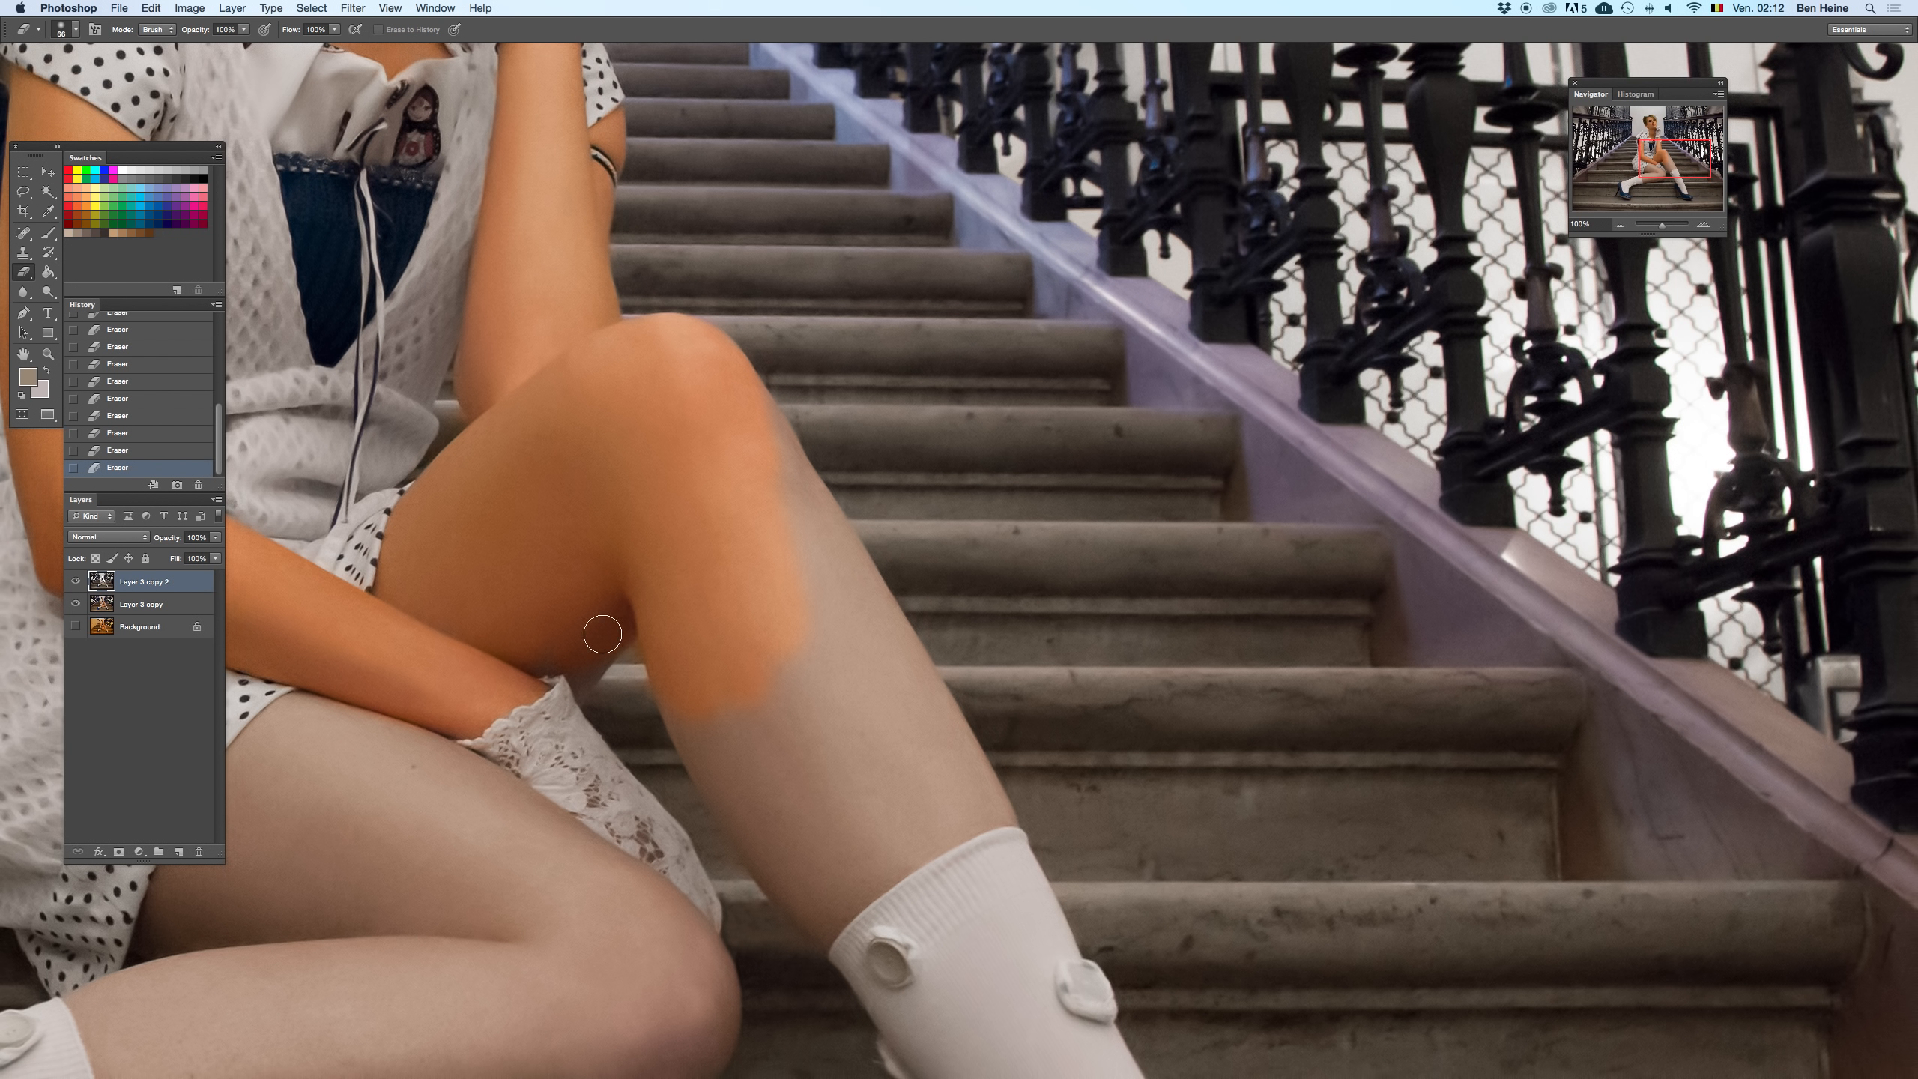
{"action": "mouse_move", "coordinate": [648, 603]}
{"action": "left_mouse_down"}
{"action": "mouse_move", "coordinate": [738, 744]}
{"action": "mouse_move", "coordinate": [742, 795]}
{"action": "mouse_move", "coordinate": [684, 706]}
{"action": "left_mouse_up"}
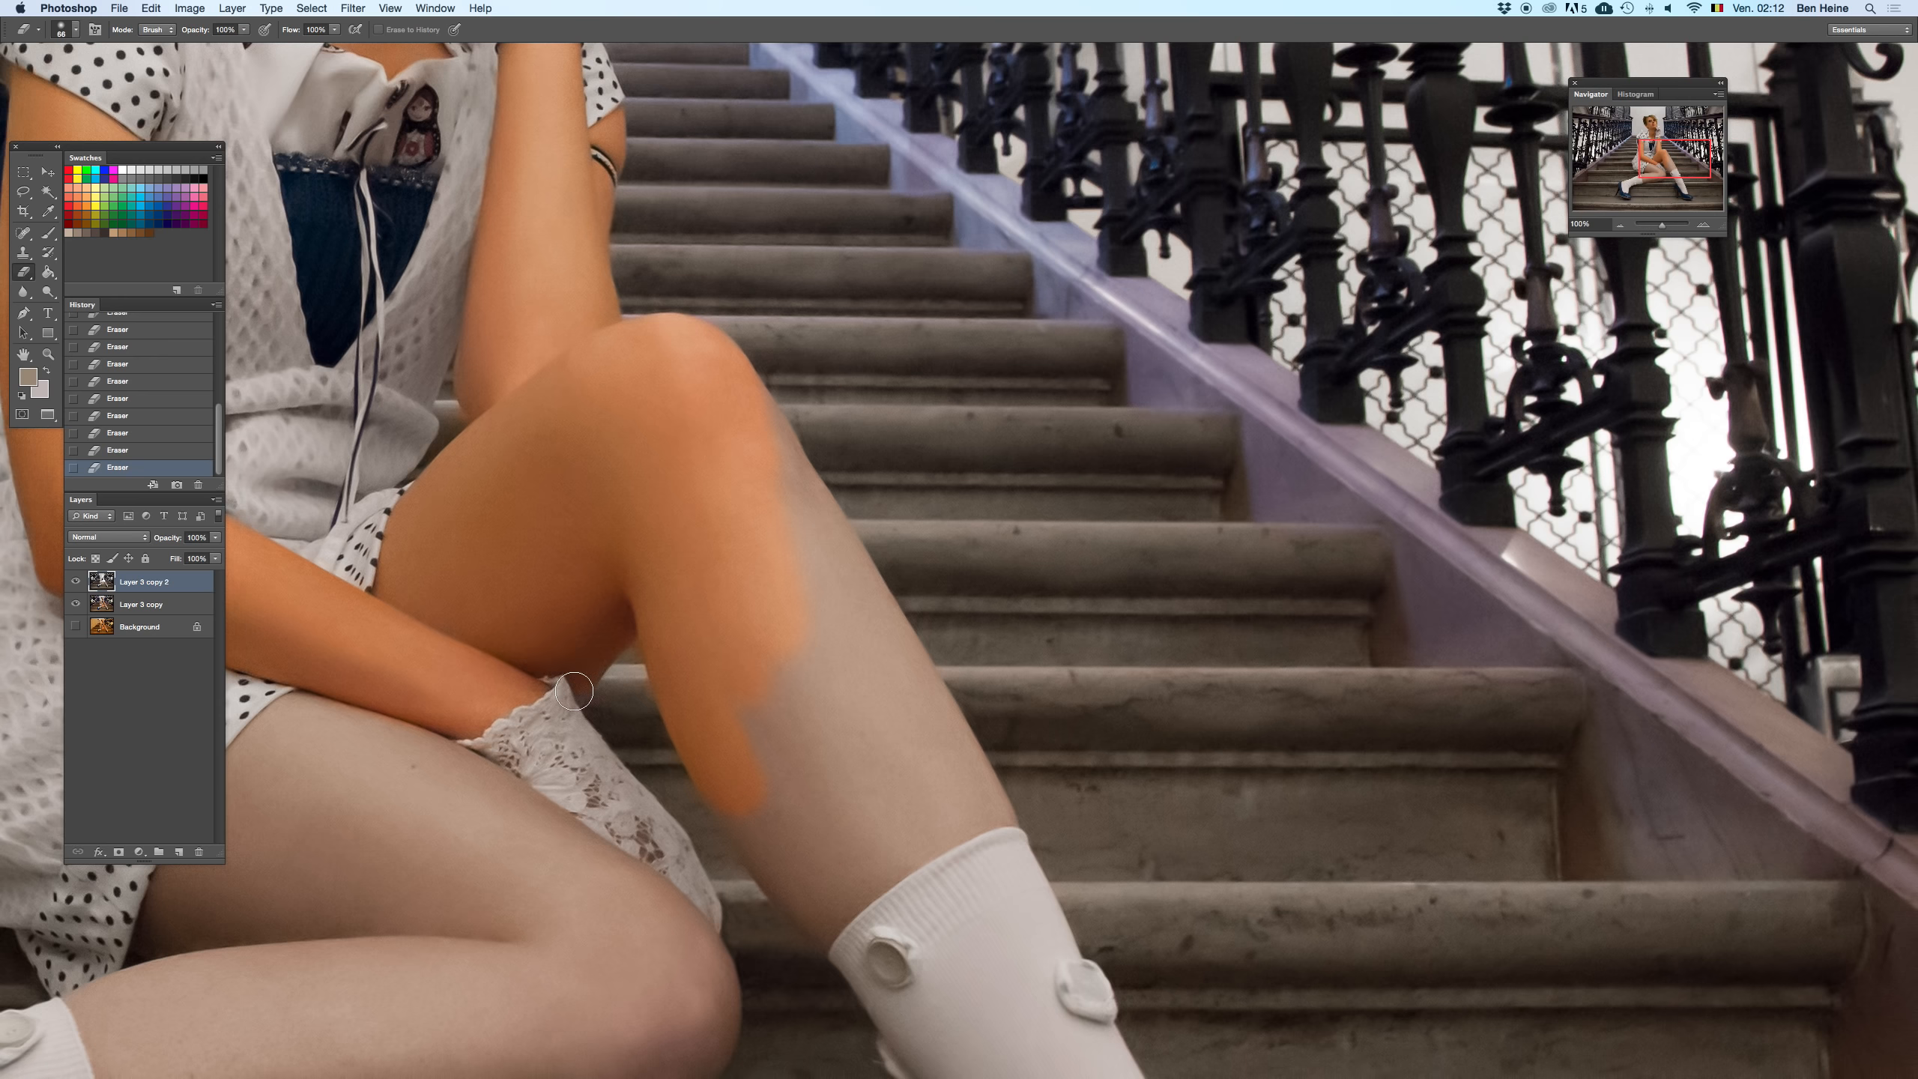
- Erase the desaturated layer over the remaining shin of the raised leg, down to the sock's upper edge
{"action": "scroll", "coordinate": [737, 633], "scroll_direction": "down", "scroll_amount": 3}
{"action": "key", "text": "Delete"}
{"action": "key", "text": "ctrl+z"}
{"action": "mouse_move", "coordinate": [907, 724]}
{"action": "left_mouse_down"}
{"action": "mouse_move", "coordinate": [784, 811]}
{"action": "mouse_move", "coordinate": [783, 832]}
{"action": "mouse_move", "coordinate": [858, 752]}
{"action": "left_mouse_up"}
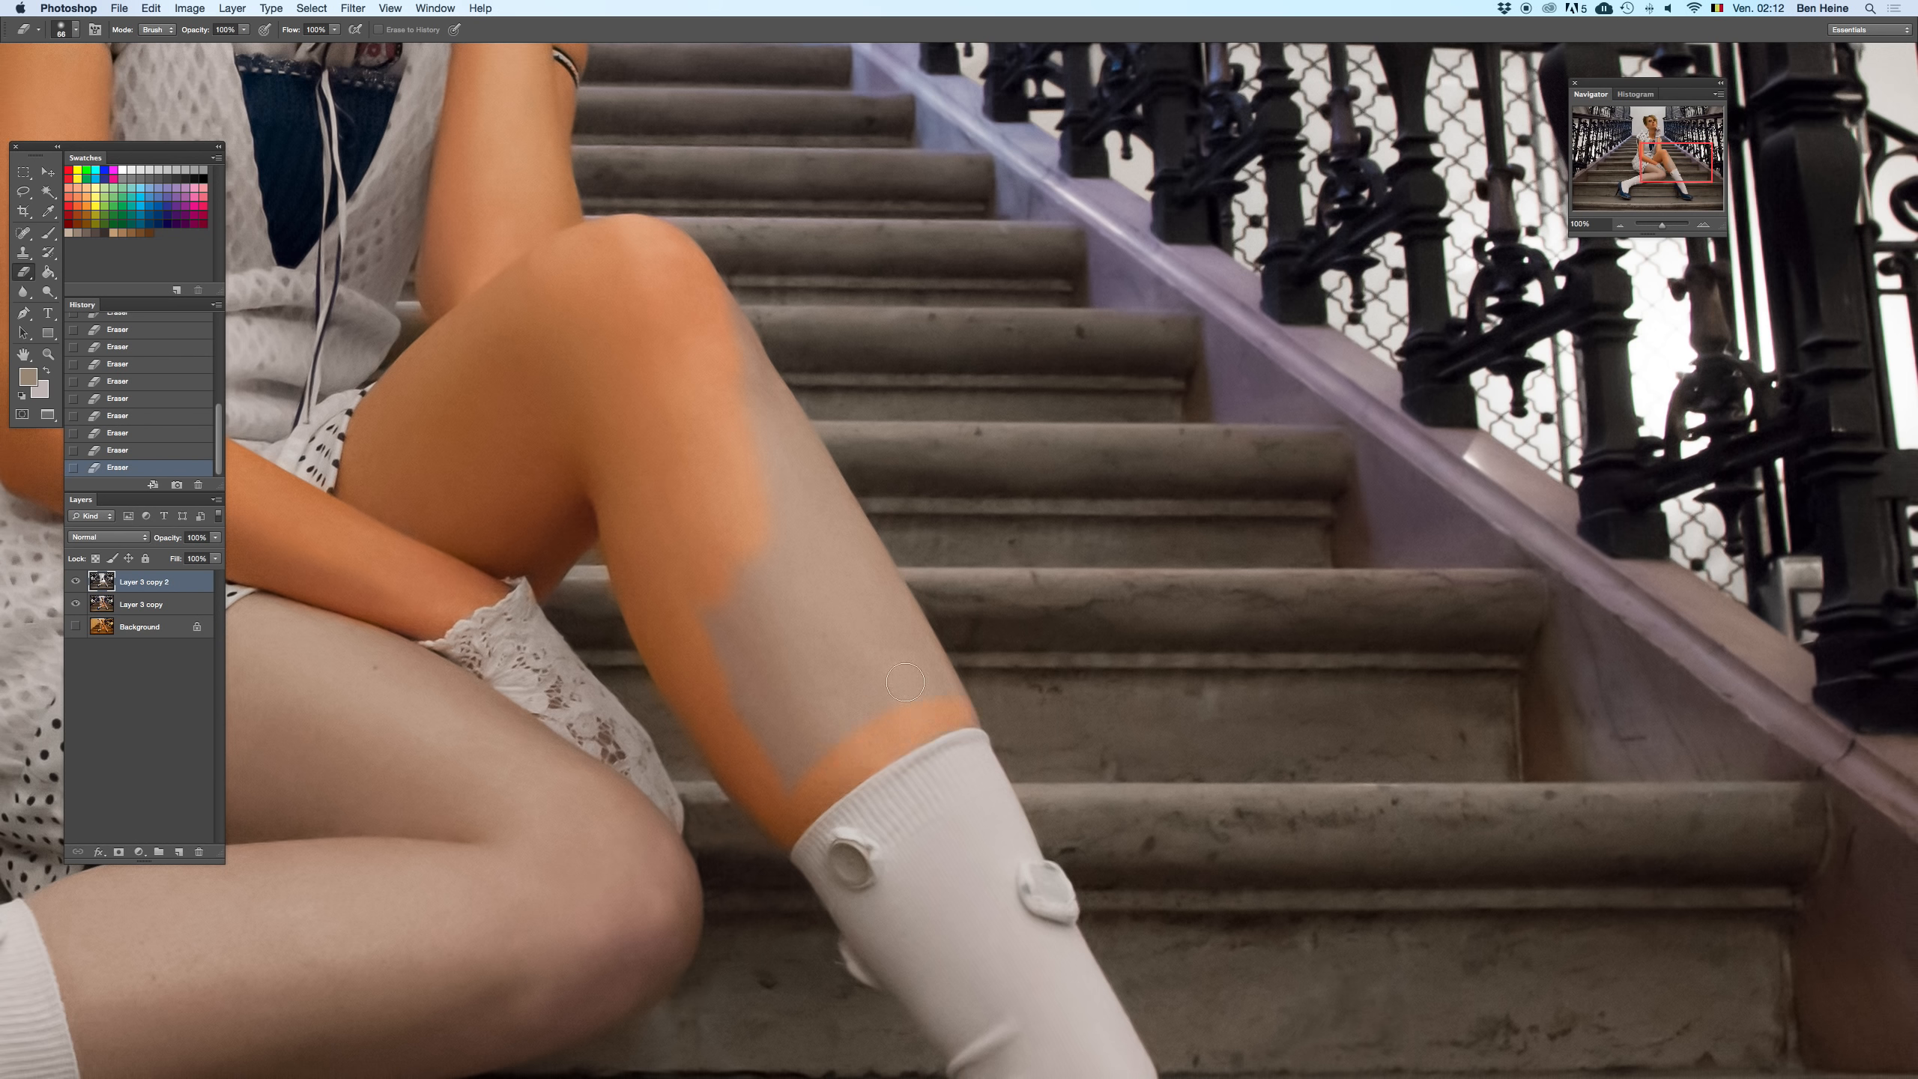
{"action": "mouse_move", "coordinate": [756, 375]}
{"action": "left_mouse_down"}
{"action": "mouse_move", "coordinate": [732, 347]}
{"action": "mouse_move", "coordinate": [812, 471]}
{"action": "mouse_move", "coordinate": [736, 433]}
{"action": "mouse_move", "coordinate": [804, 690]}
{"action": "left_mouse_up"}
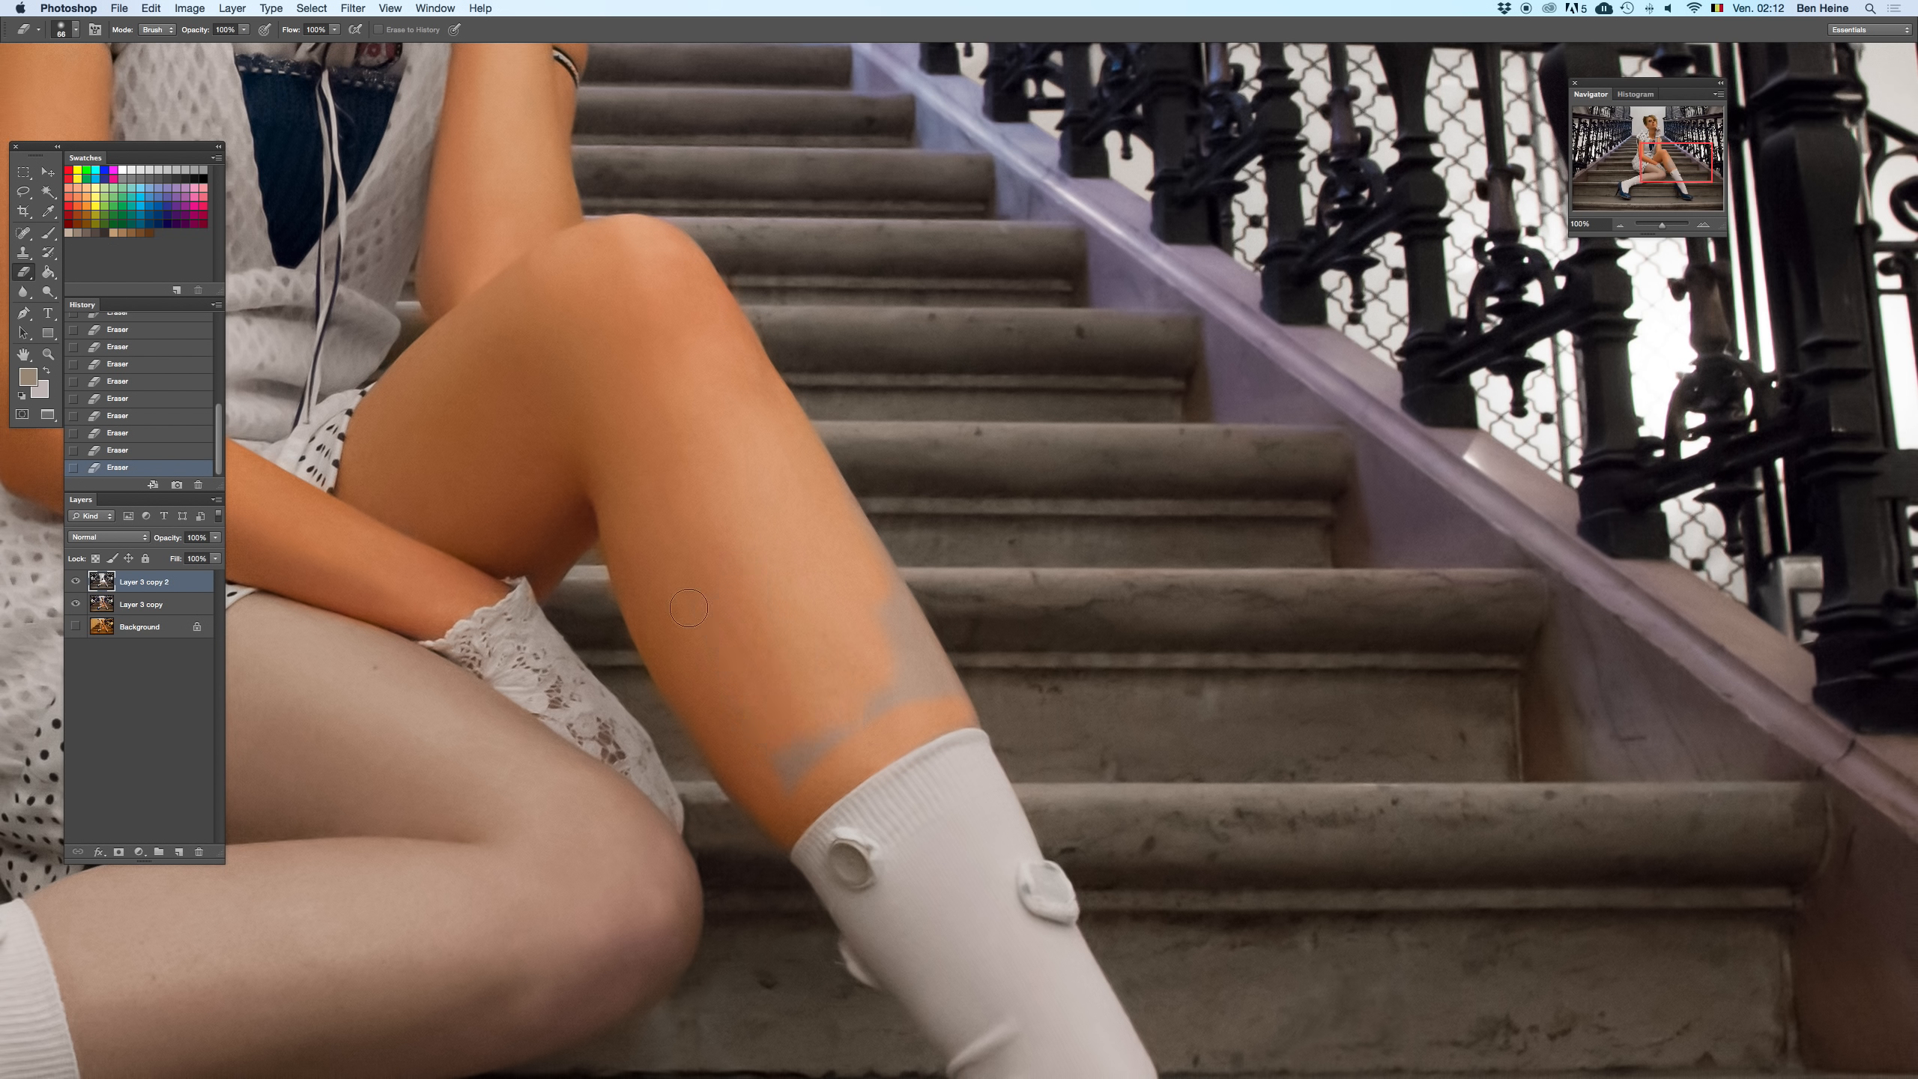
{"action": "mouse_move", "coordinate": [787, 792]}
{"action": "left_mouse_down"}
{"action": "mouse_move", "coordinate": [850, 548]}
{"action": "mouse_move", "coordinate": [800, 444]}
{"action": "mouse_move", "coordinate": [934, 679]}
{"action": "left_mouse_up"}
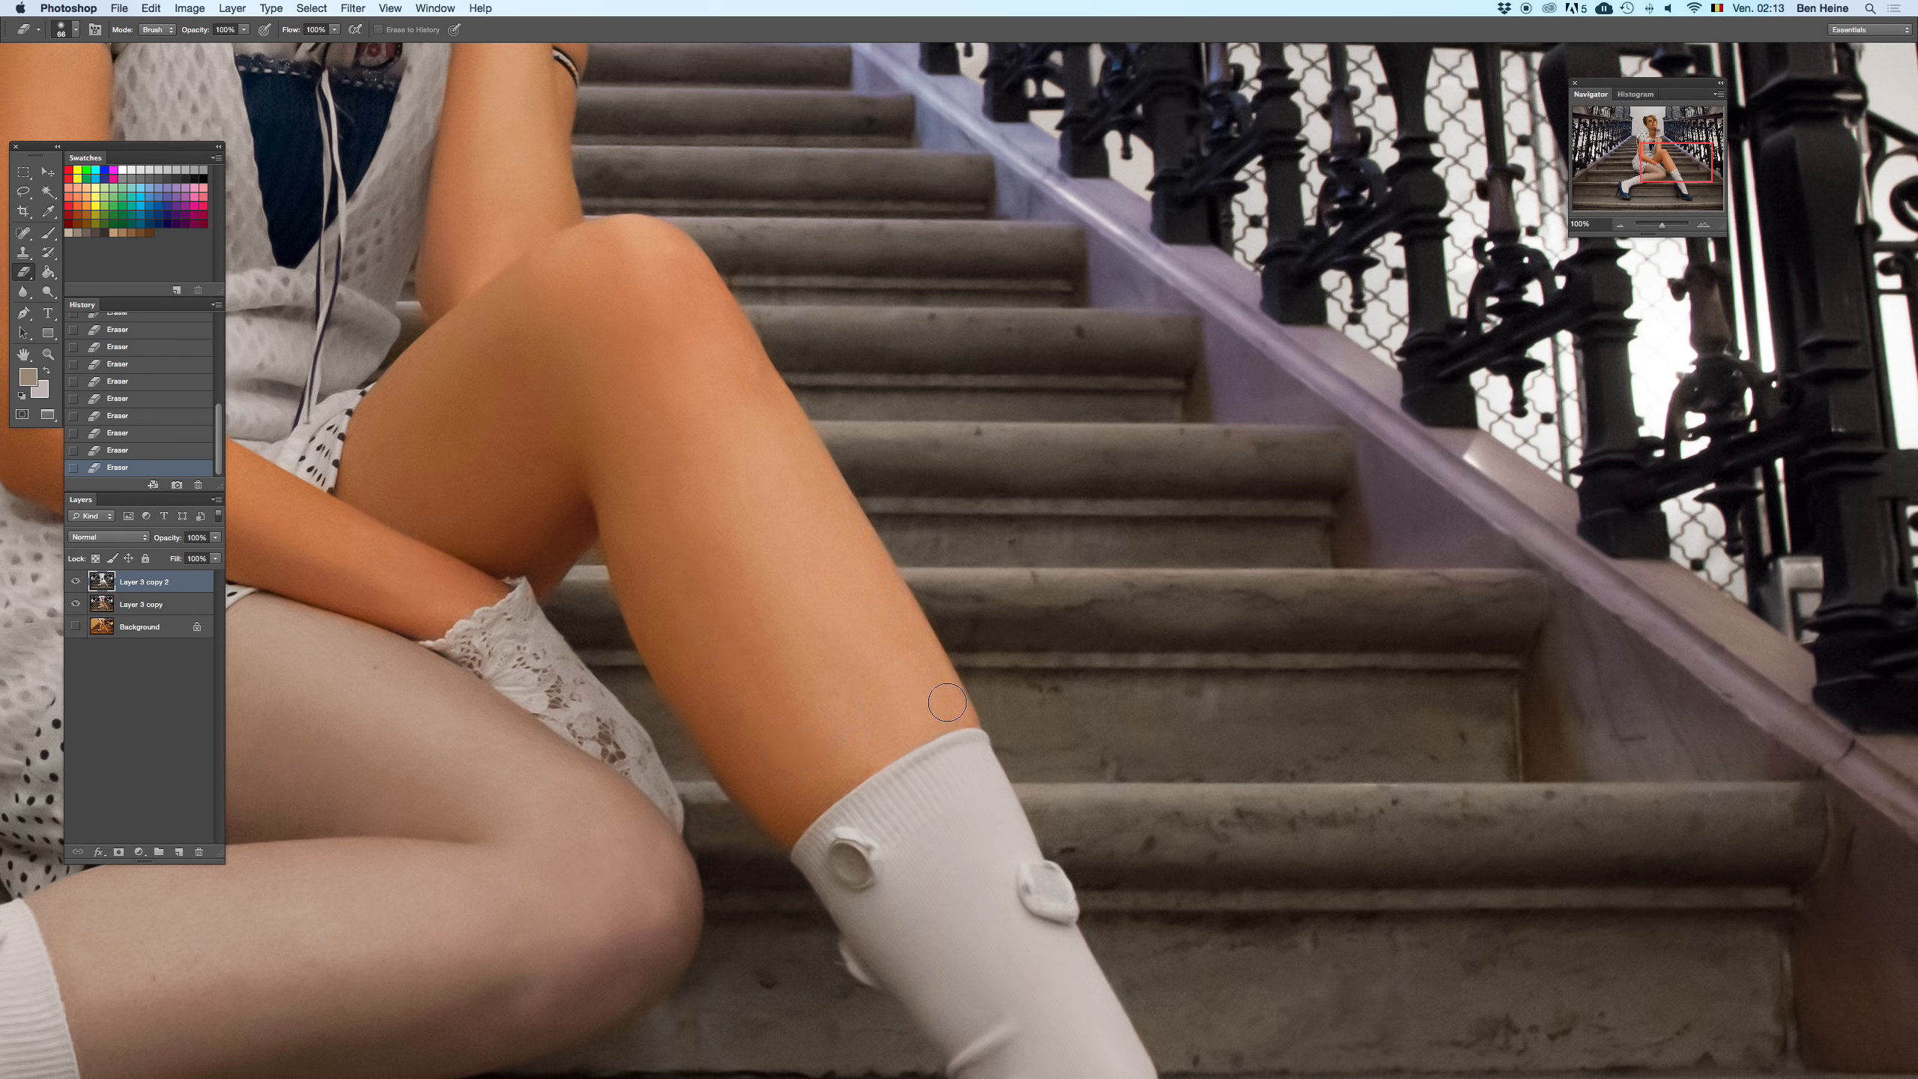
{"action": "key", "text": "Delete"}
{"action": "key", "text": "super+z"}
- Erase the desaturated layer over the folded leg's thigh, from the dress hem to the lace glove and knee, resizing the Eraser
{"action": "mouse_move", "coordinate": [287, 789]}
{"action": "left_mouse_down"}
{"action": "mouse_move", "coordinate": [812, 439]}
{"action": "mouse_move", "coordinate": [839, 451]}
{"action": "left_mouse_up"}
{"action": "right_click", "coordinate": [812, 440]}
{"action": "left_click_drag", "start_coordinate": [768, 322], "coordinate": [723, 410]}
{"action": "right_click", "coordinate": [786, 284]}
{"action": "left_click_drag", "start_coordinate": [863, 321], "coordinate": [850, 322]}
{"action": "mouse_move", "coordinate": [783, 258]}
{"action": "left_mouse_down"}
{"action": "mouse_move", "coordinate": [651, 442]}
{"action": "mouse_move", "coordinate": [635, 498]}
{"action": "mouse_move", "coordinate": [749, 435]}
{"action": "mouse_move", "coordinate": [755, 341]}
{"action": "left_mouse_up"}
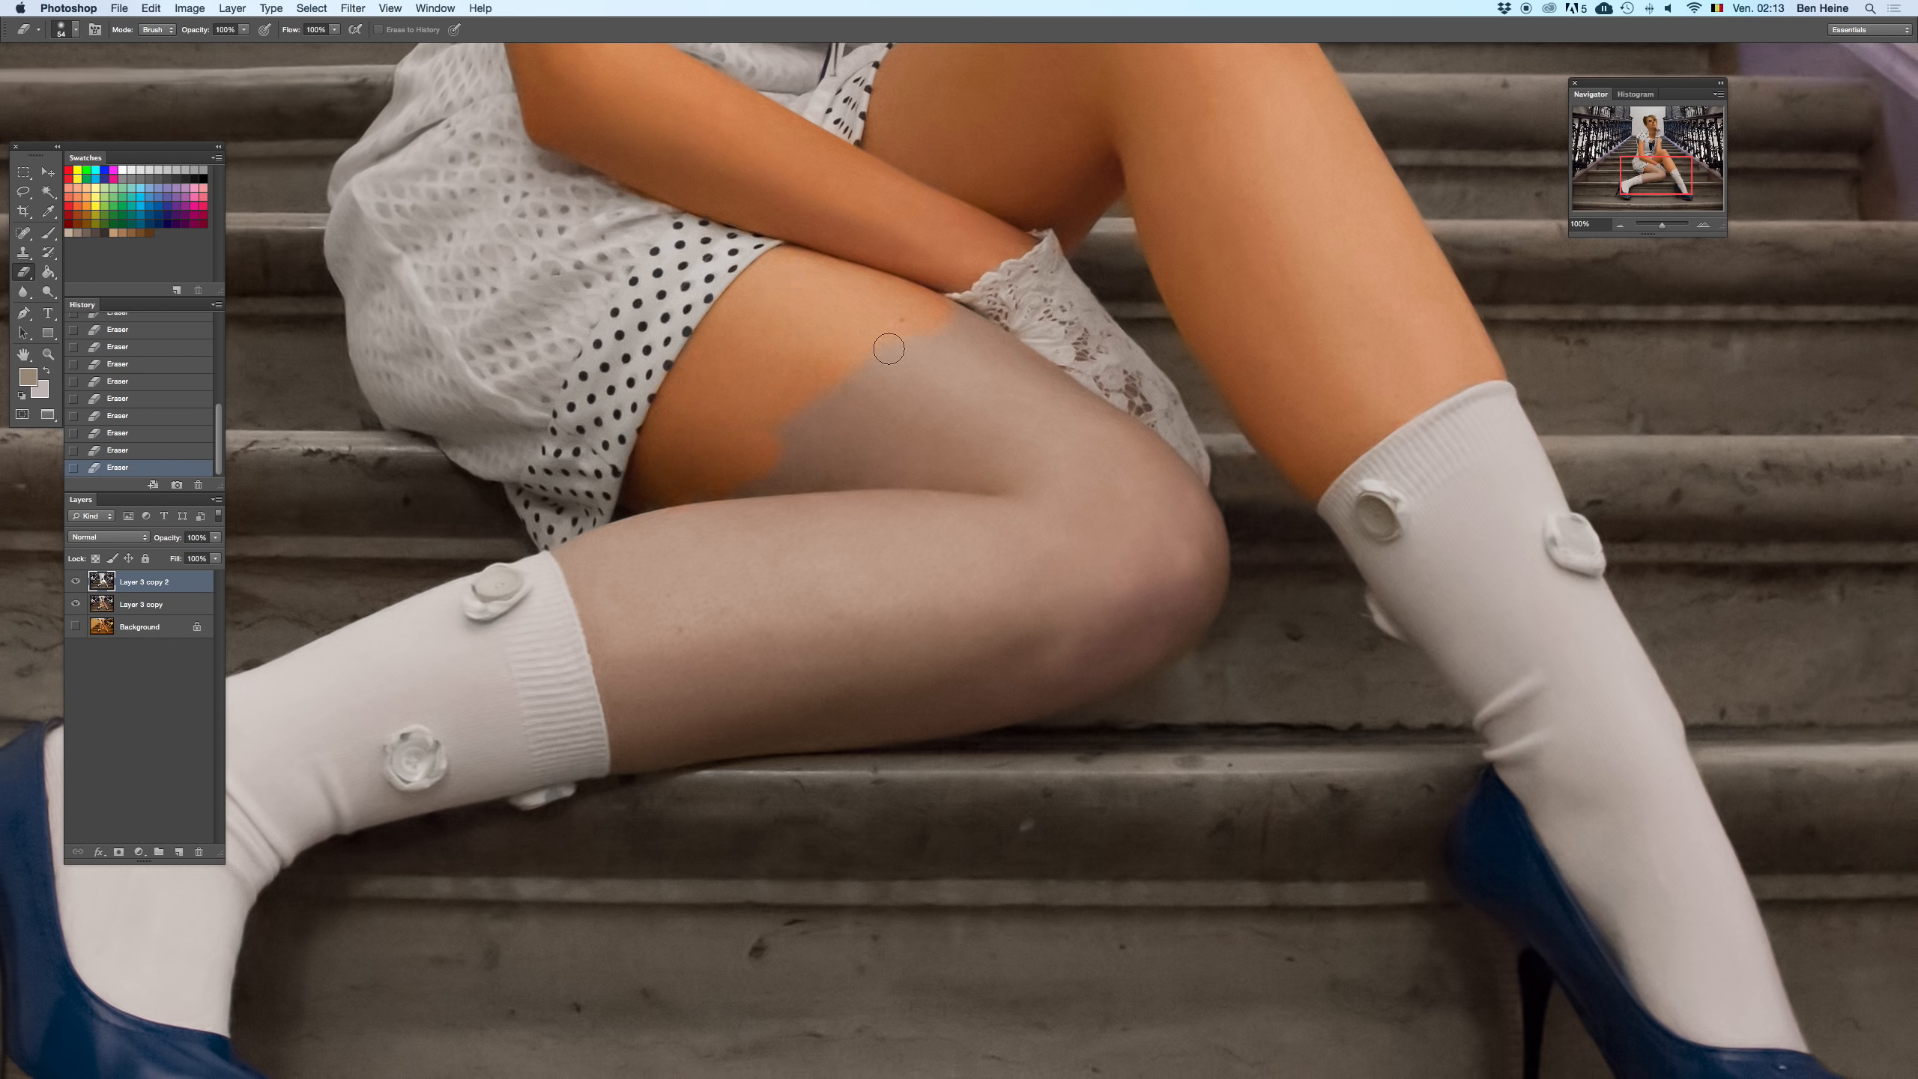
{"action": "left_click_drag", "start_coordinate": [771, 461], "coordinate": [761, 484]}
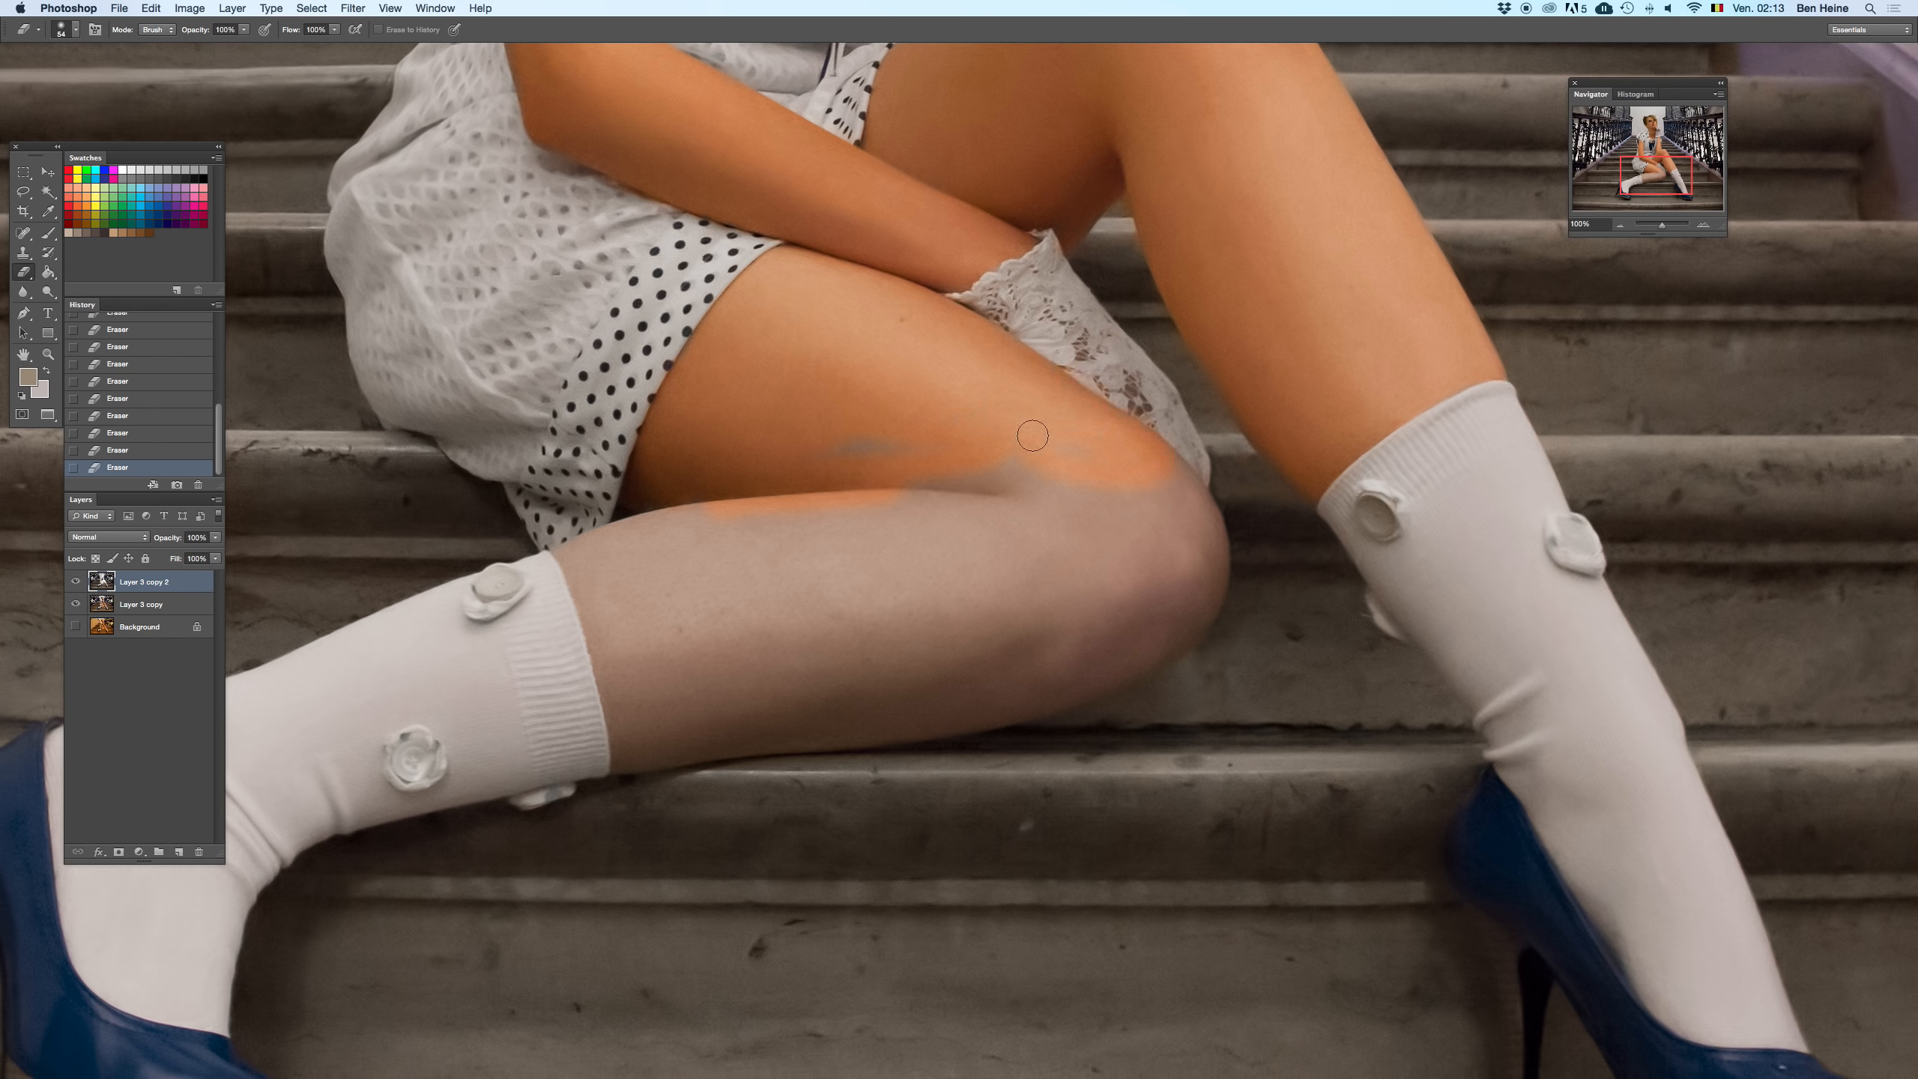
- Erase the desaturated layer over the folded lower leg, from the sock edge across the calf to the knee
{"action": "left_click_drag", "start_coordinate": [676, 543], "coordinate": [624, 531]}
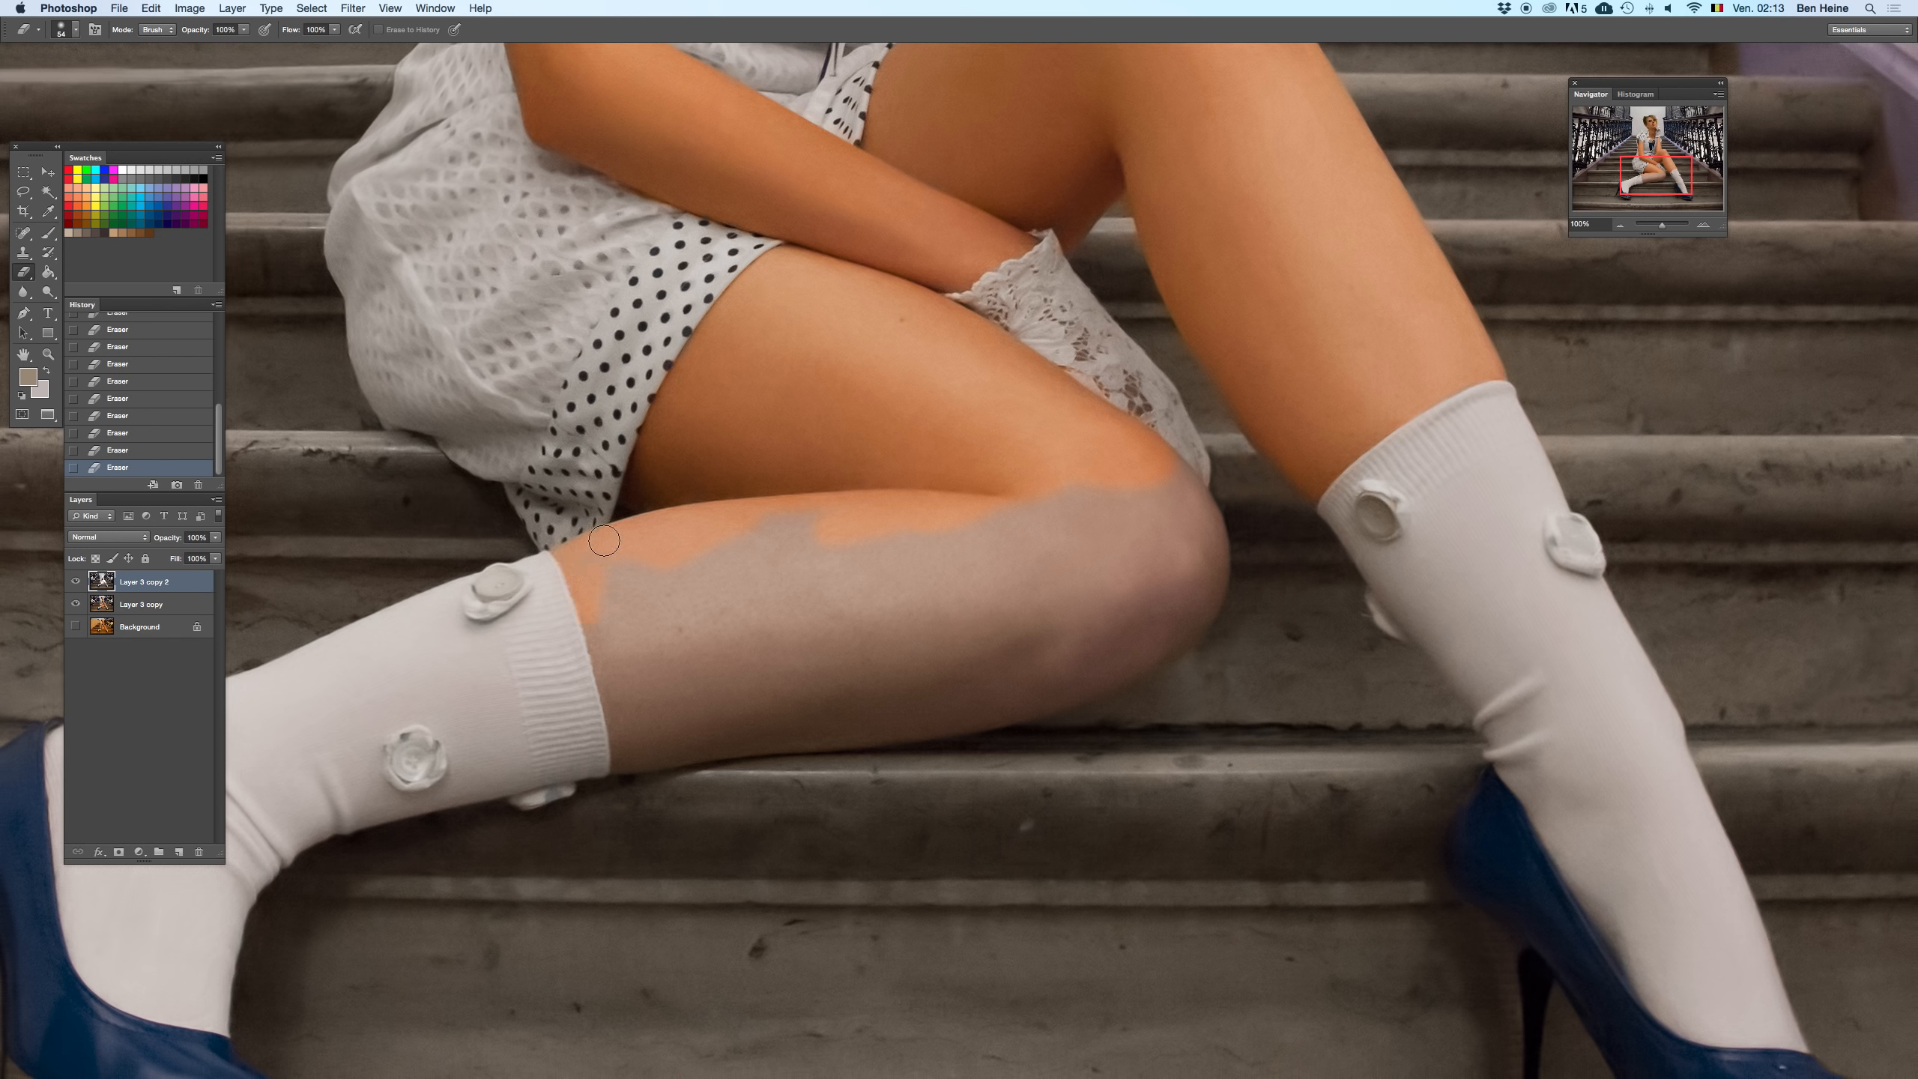
{"action": "mouse_move", "coordinate": [629, 521]}
{"action": "left_mouse_down"}
{"action": "mouse_move", "coordinate": [599, 633]}
{"action": "mouse_move", "coordinate": [612, 670]}
{"action": "left_mouse_up"}
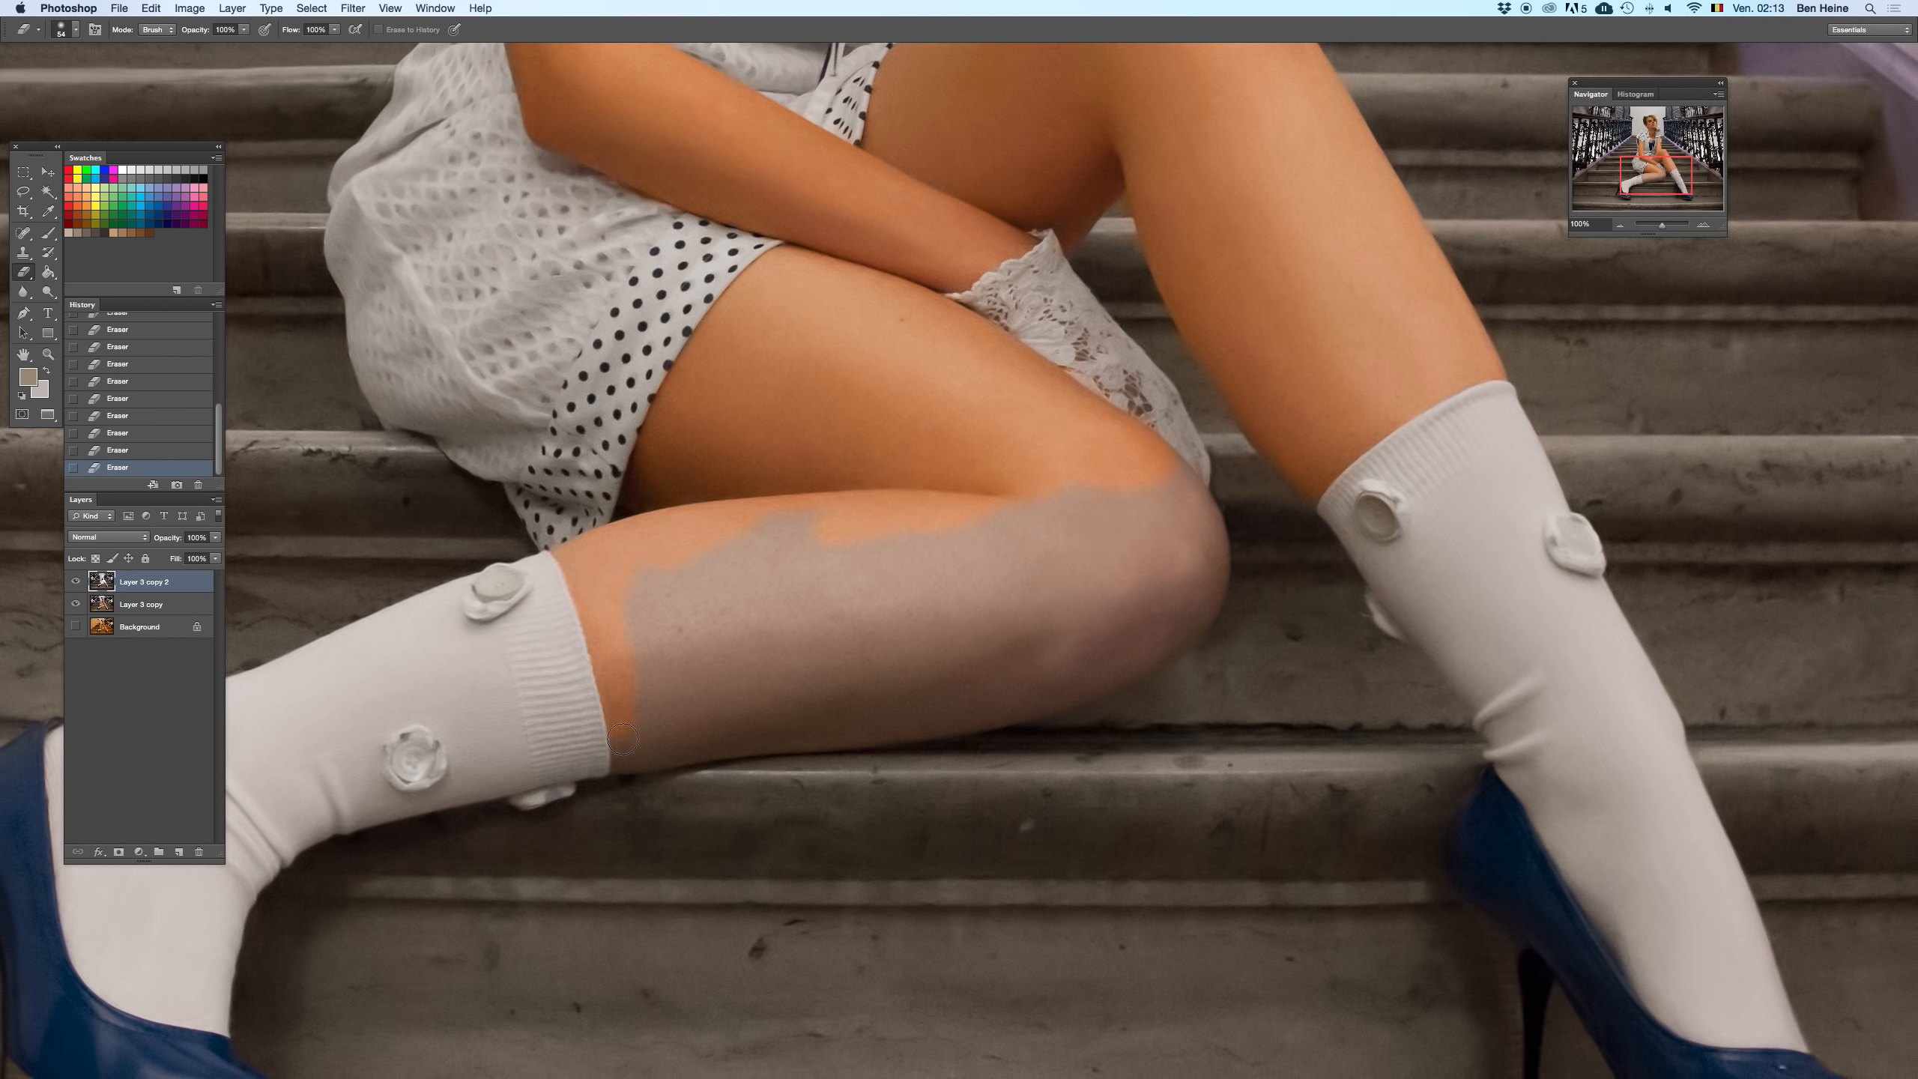
{"action": "right_click", "coordinate": [801, 513]}
{"action": "mouse_move", "coordinate": [842, 568]}
{"action": "left_mouse_down"}
{"action": "mouse_move", "coordinate": [672, 631]}
{"action": "mouse_move", "coordinate": [650, 659]}
{"action": "mouse_move", "coordinate": [907, 598]}
{"action": "mouse_move", "coordinate": [1158, 473]}
{"action": "mouse_move", "coordinate": [1211, 489]}
{"action": "left_mouse_up"}
{"action": "right_click", "coordinate": [1147, 473]}
{"action": "left_click", "coordinate": [1062, 582]}
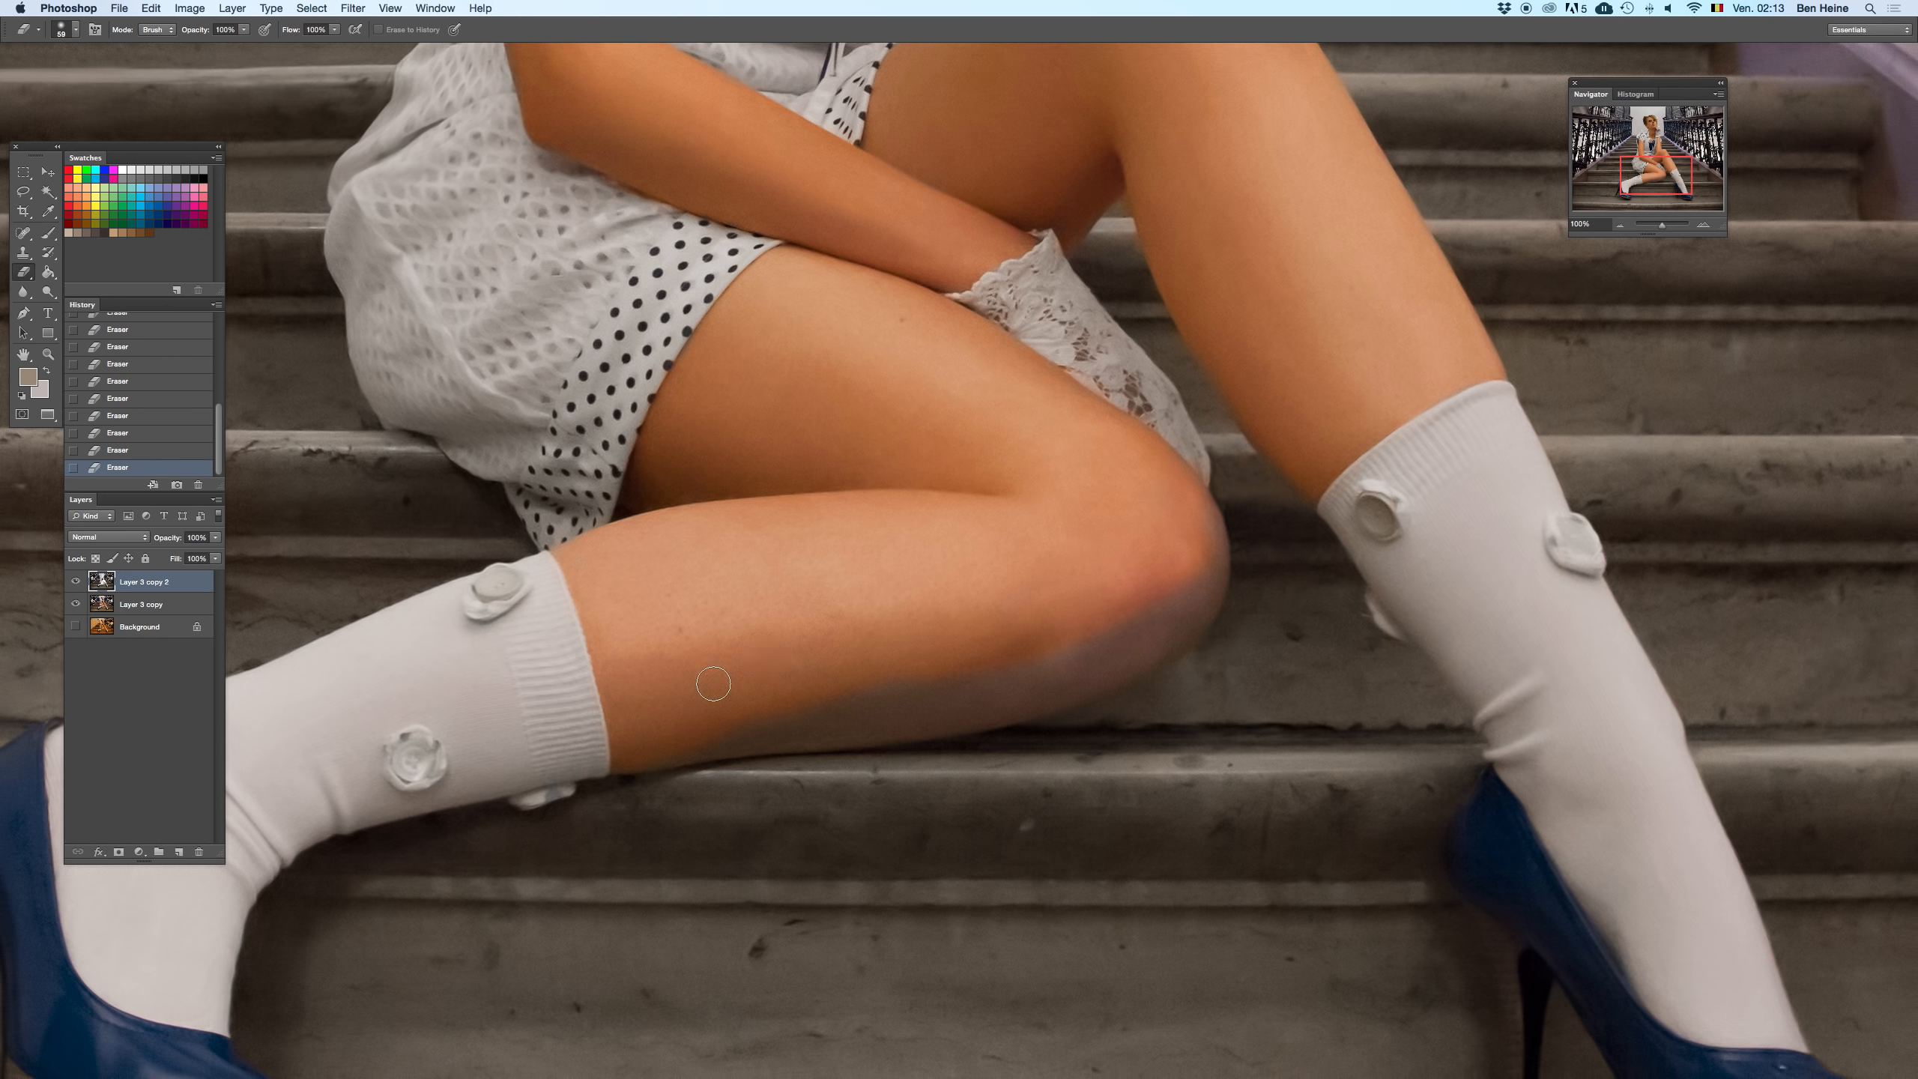
- Erase the desaturated layer along the folded leg's underside and the knee's outer edge, using a smaller Eraser for the edge
{"action": "mouse_move", "coordinate": [713, 684]}
{"action": "left_mouse_down"}
{"action": "mouse_move", "coordinate": [621, 764]}
{"action": "mouse_move", "coordinate": [983, 690]}
{"action": "mouse_move", "coordinate": [999, 667]}
{"action": "mouse_move", "coordinate": [828, 715]}
{"action": "mouse_move", "coordinate": [812, 740]}
{"action": "mouse_move", "coordinate": [1022, 693]}
{"action": "mouse_move", "coordinate": [999, 706]}
{"action": "mouse_move", "coordinate": [1096, 640]}
{"action": "mouse_move", "coordinate": [1016, 677]}
{"action": "mouse_move", "coordinate": [1088, 669]}
{"action": "mouse_move", "coordinate": [1015, 709]}
{"action": "mouse_move", "coordinate": [1188, 594]}
{"action": "mouse_move", "coordinate": [1088, 620]}
{"action": "mouse_move", "coordinate": [1047, 610]}
{"action": "mouse_move", "coordinate": [1070, 557]}
{"action": "mouse_move", "coordinate": [1229, 528]}
{"action": "mouse_move", "coordinate": [1196, 502]}
{"action": "mouse_move", "coordinate": [1193, 619]}
{"action": "mouse_move", "coordinate": [1218, 581]}
{"action": "left_mouse_up"}
{"action": "right_click", "coordinate": [1269, 574]}
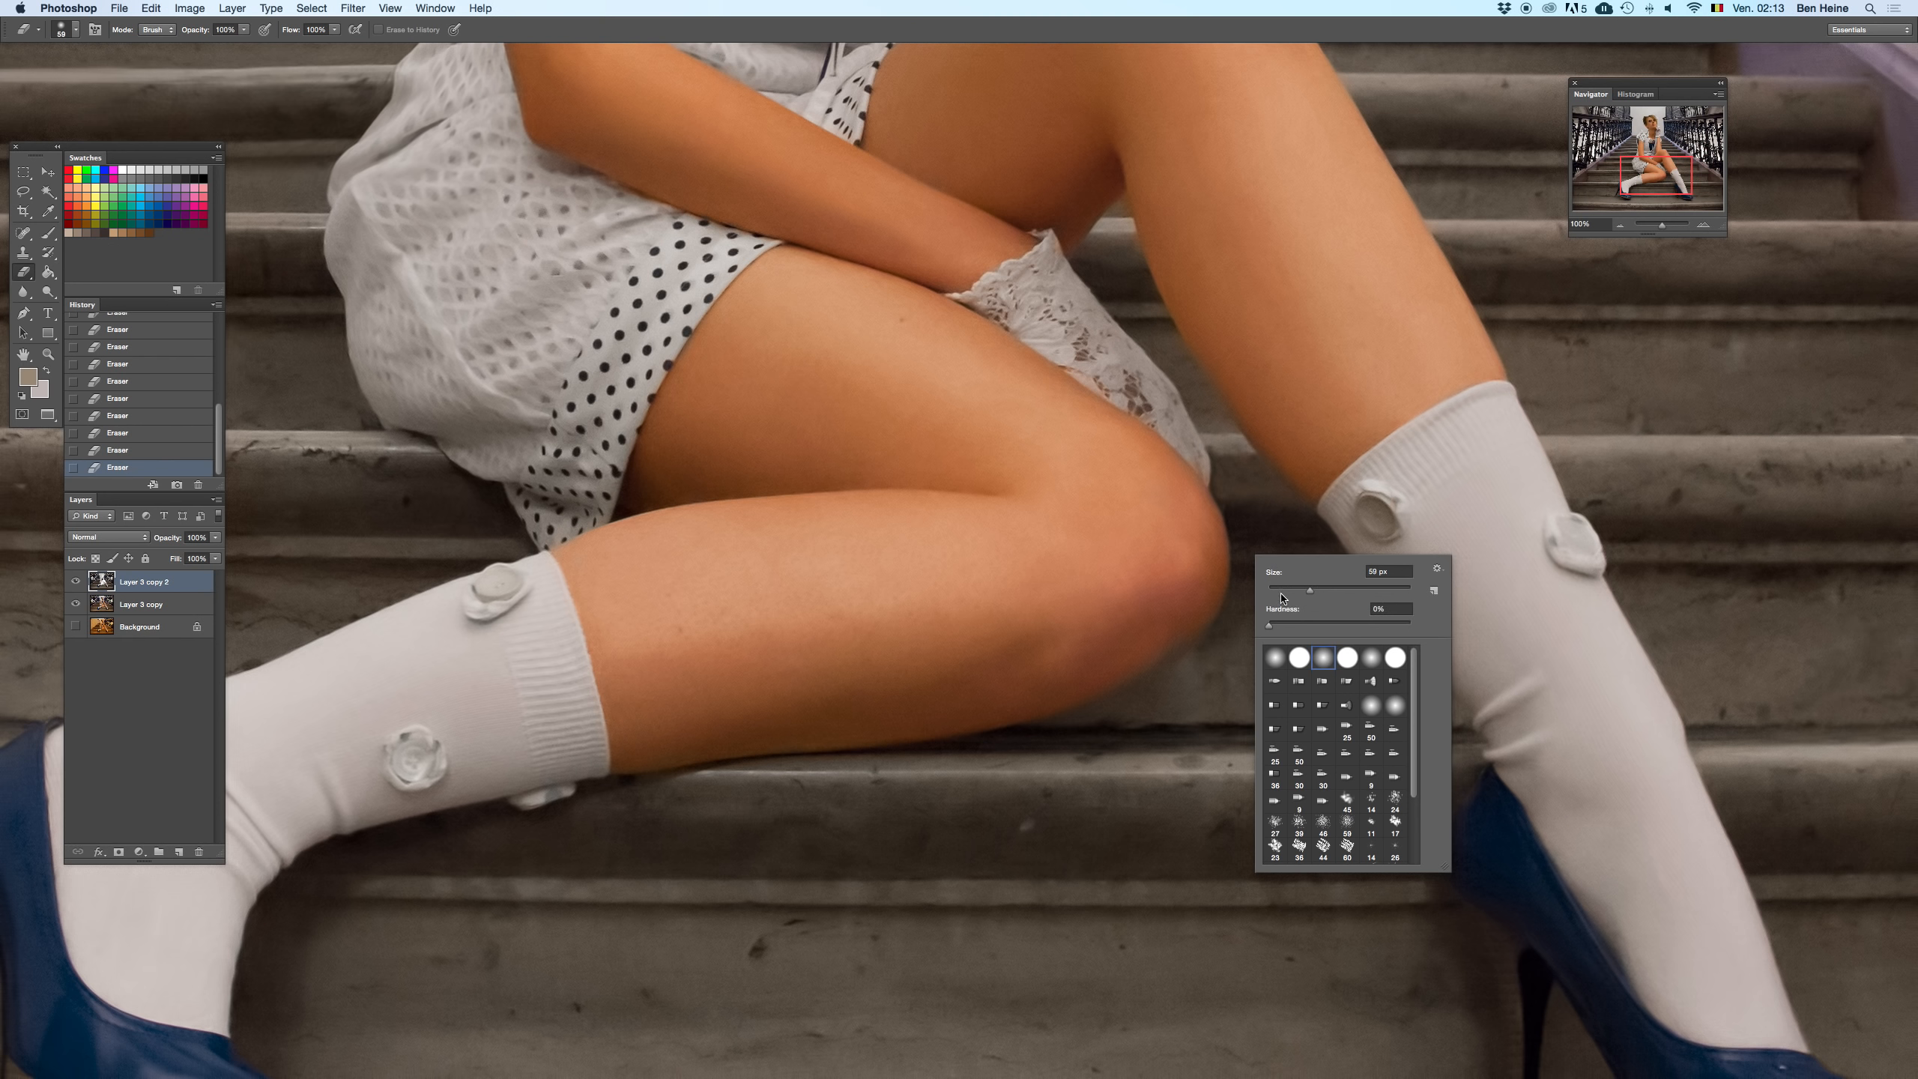
{"action": "left_click", "coordinate": [1287, 589]}
{"action": "left_click_drag", "start_coordinate": [1206, 533], "coordinate": [1214, 536]}
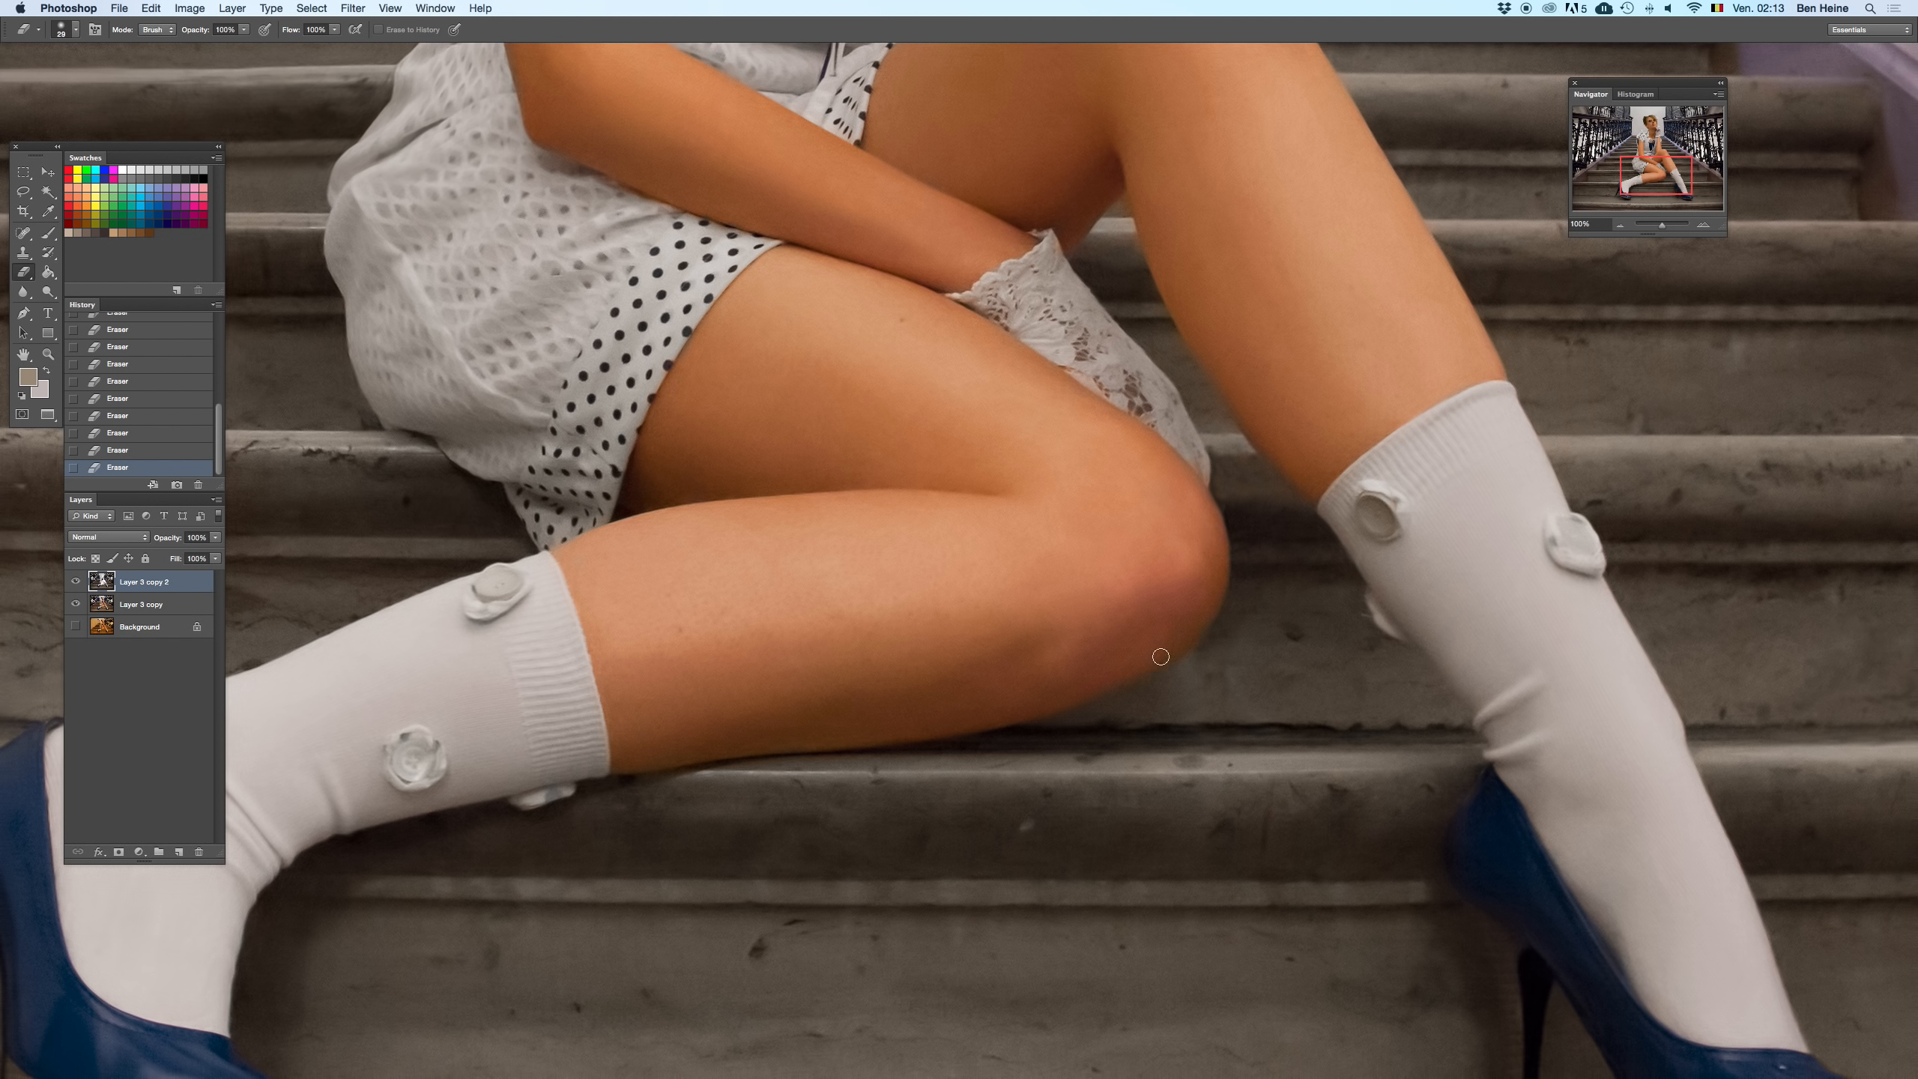
- Draw a taupe filled rectangle covering the whole canvas directly beneath the desaturated layer to expose unerased spots
{"action": "left_click_drag", "start_coordinate": [1653, 231], "coordinate": [130, 402]}
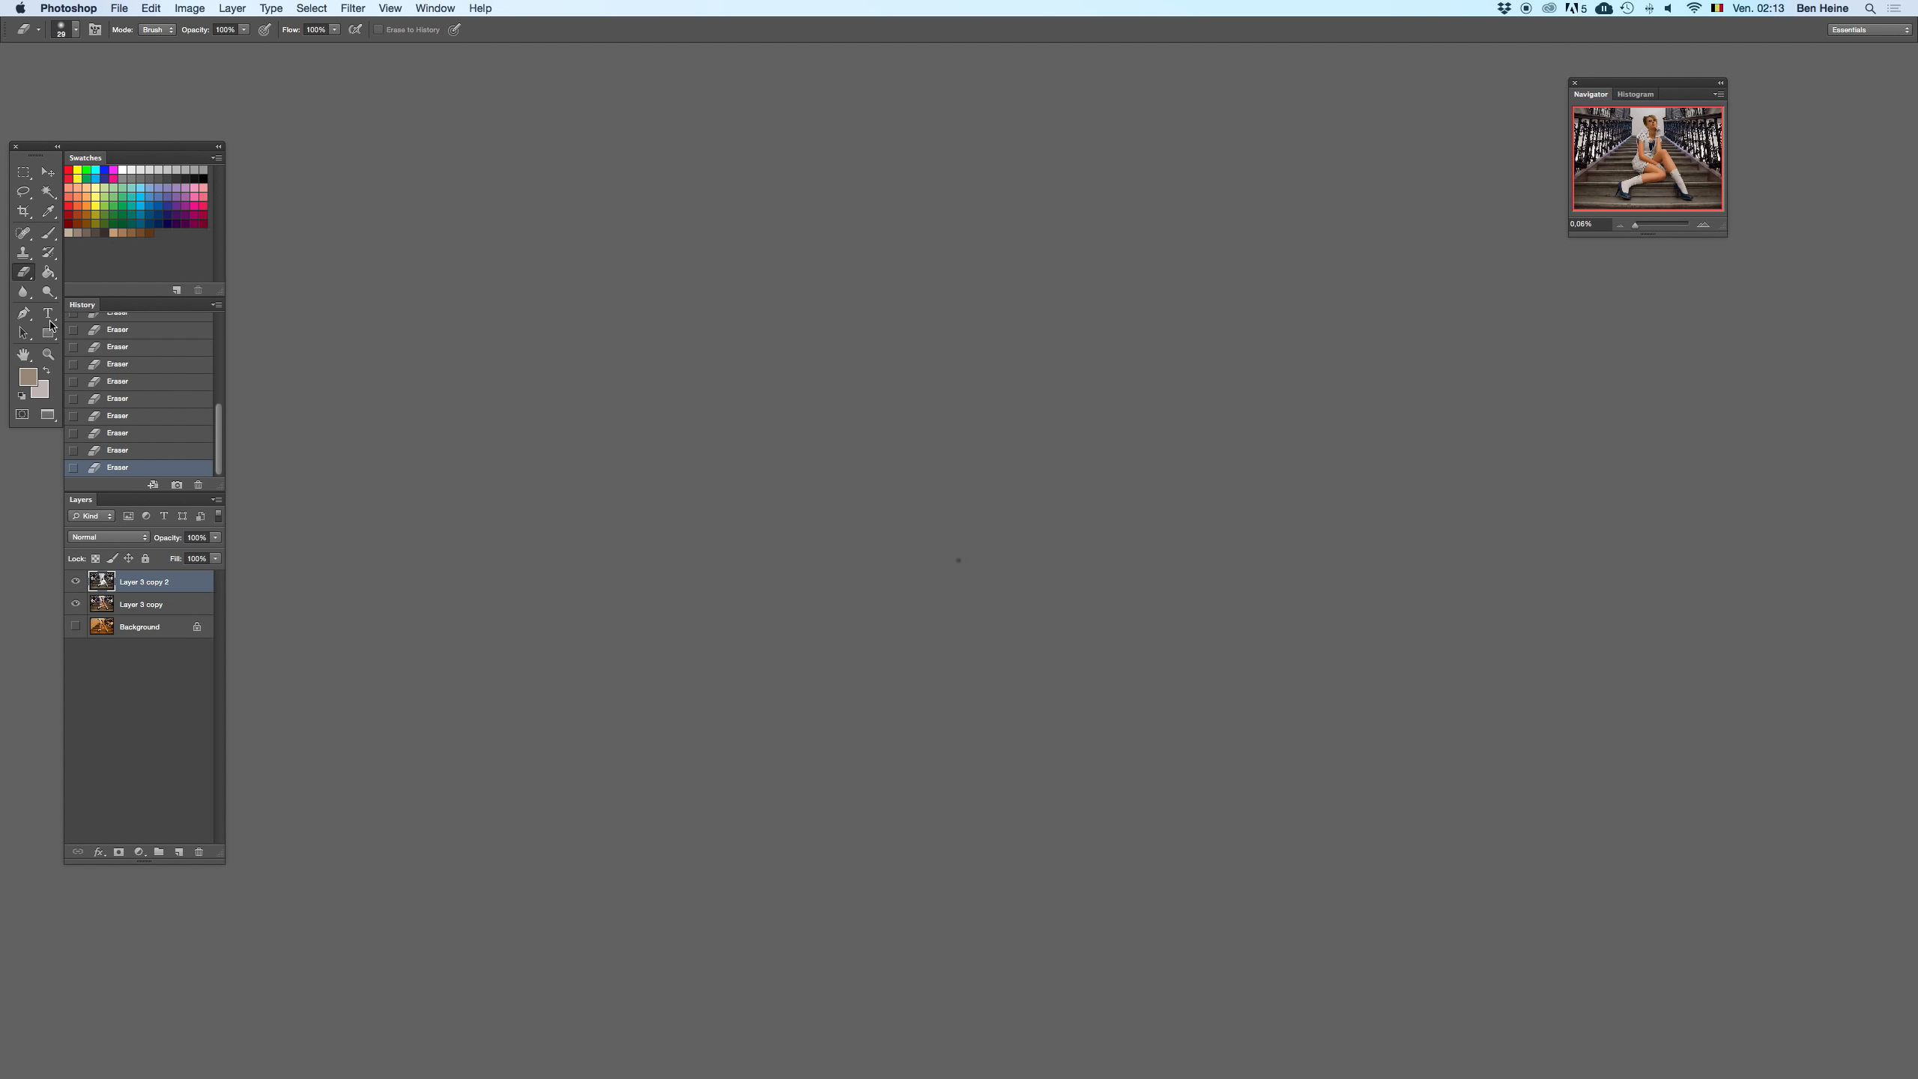
{"action": "left_click", "coordinate": [1706, 224]}
{"action": "left_click", "coordinate": [1705, 224]}
{"action": "left_click", "coordinate": [1705, 224]}
{"action": "left_click", "coordinate": [1705, 224]}
{"action": "left_click", "coordinate": [1705, 224]}
{"action": "left_click", "coordinate": [1705, 224]}
{"action": "left_click_drag", "start_coordinate": [1660, 226], "coordinate": [1660, 230]}
{"action": "left_click", "coordinate": [178, 602]}
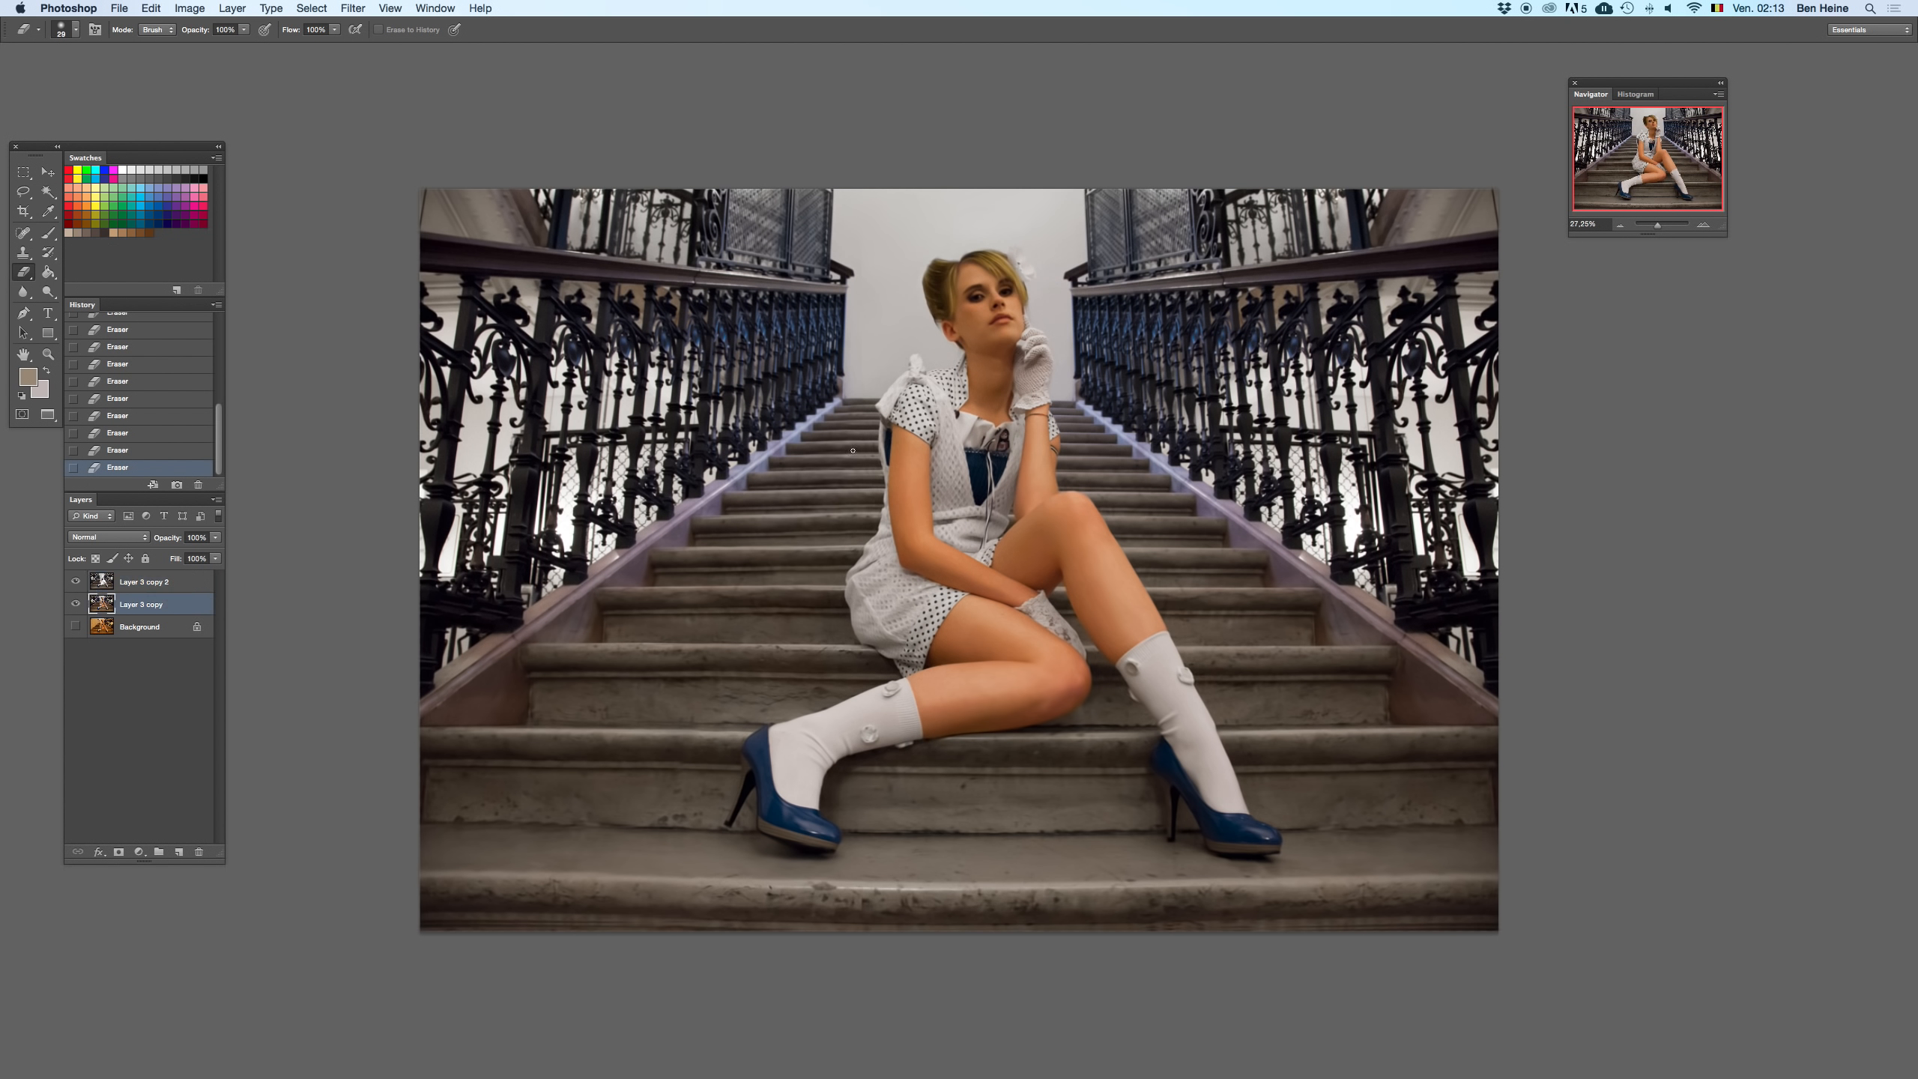
{"action": "left_click", "coordinate": [47, 333]}
{"action": "mouse_move", "coordinate": [287, 172]}
{"action": "left_mouse_down"}
{"action": "mouse_move", "coordinate": [965, 513]}
{"action": "mouse_move", "coordinate": [1644, 999]}
{"action": "left_mouse_up"}
{"action": "key", "text": "super+z"}
{"action": "key", "text": "super+z"}
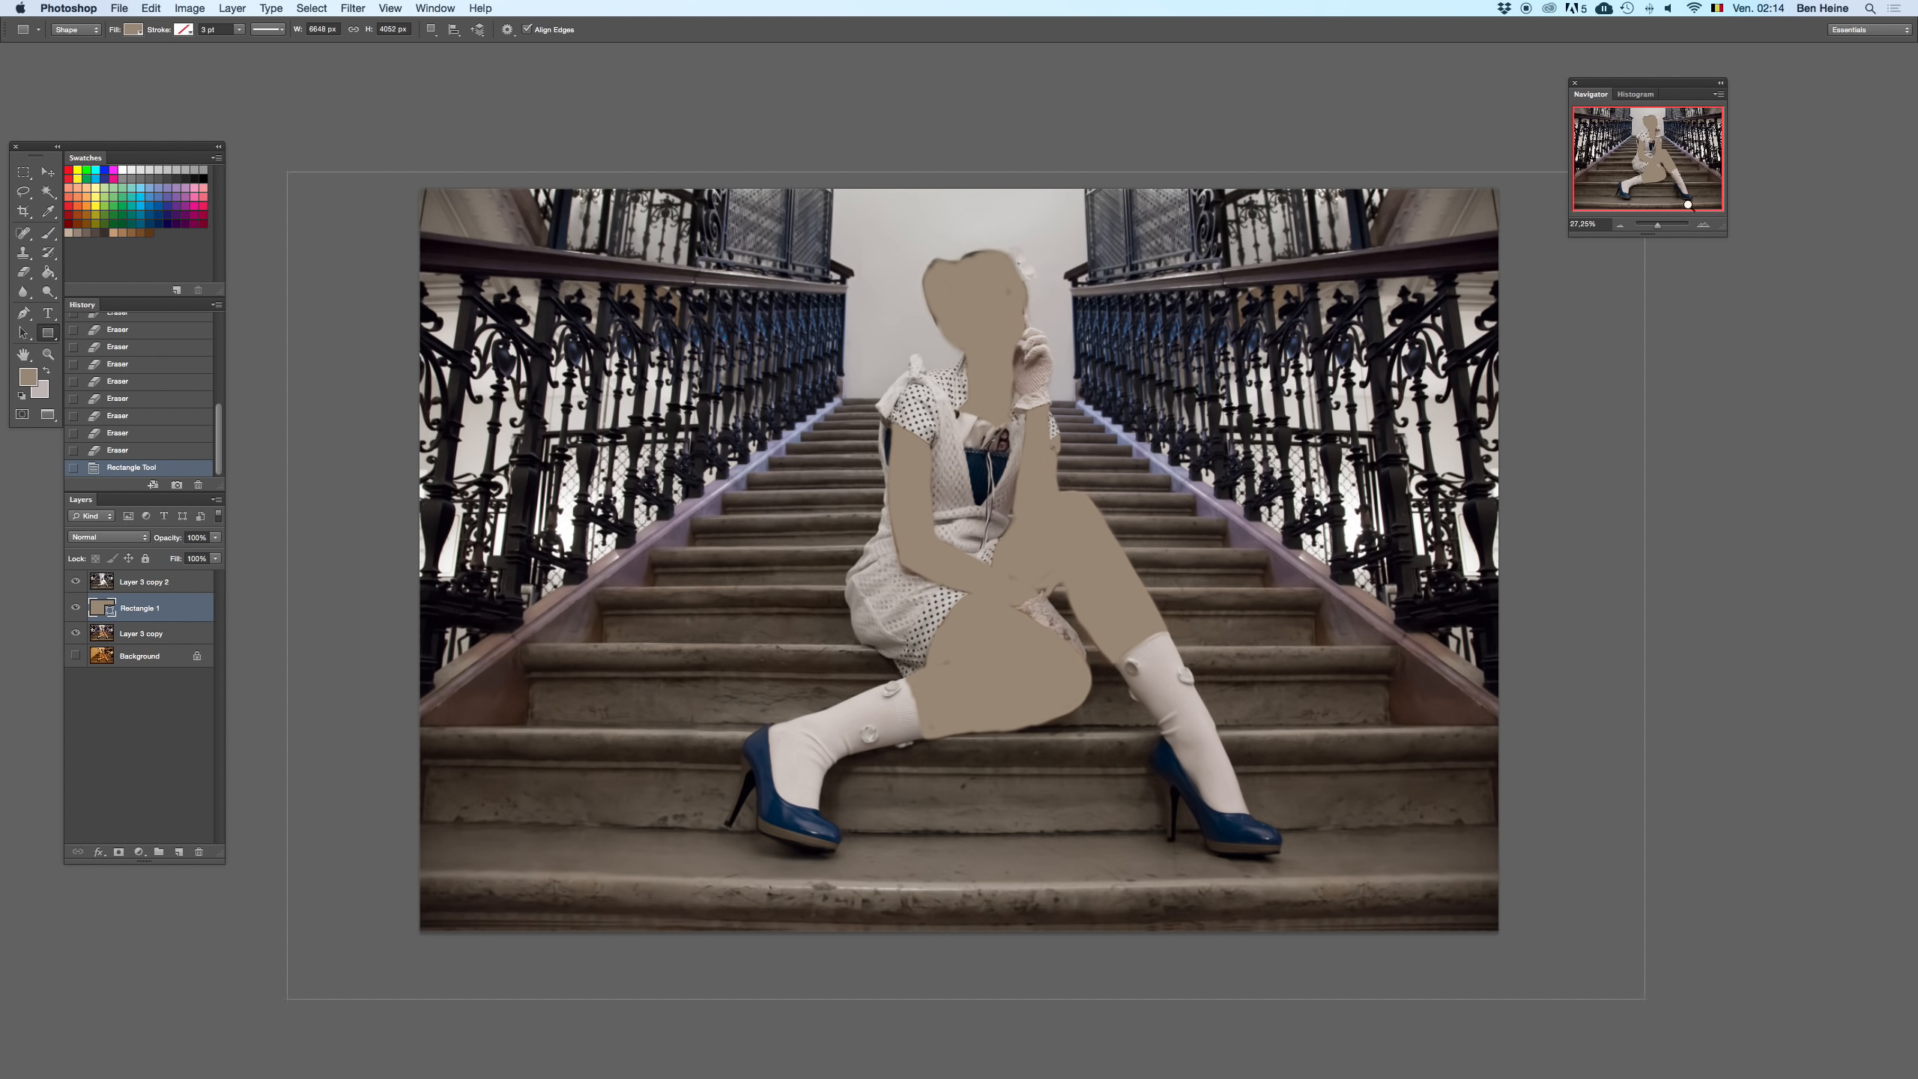
- Erase the leftover spots of the desaturated layer around the lap, the folded thigh and the calf beside the sock
{"action": "left_click", "coordinate": [1703, 225]}
{"action": "left_click", "coordinate": [1703, 225]}
{"action": "left_click", "coordinate": [1704, 225]}
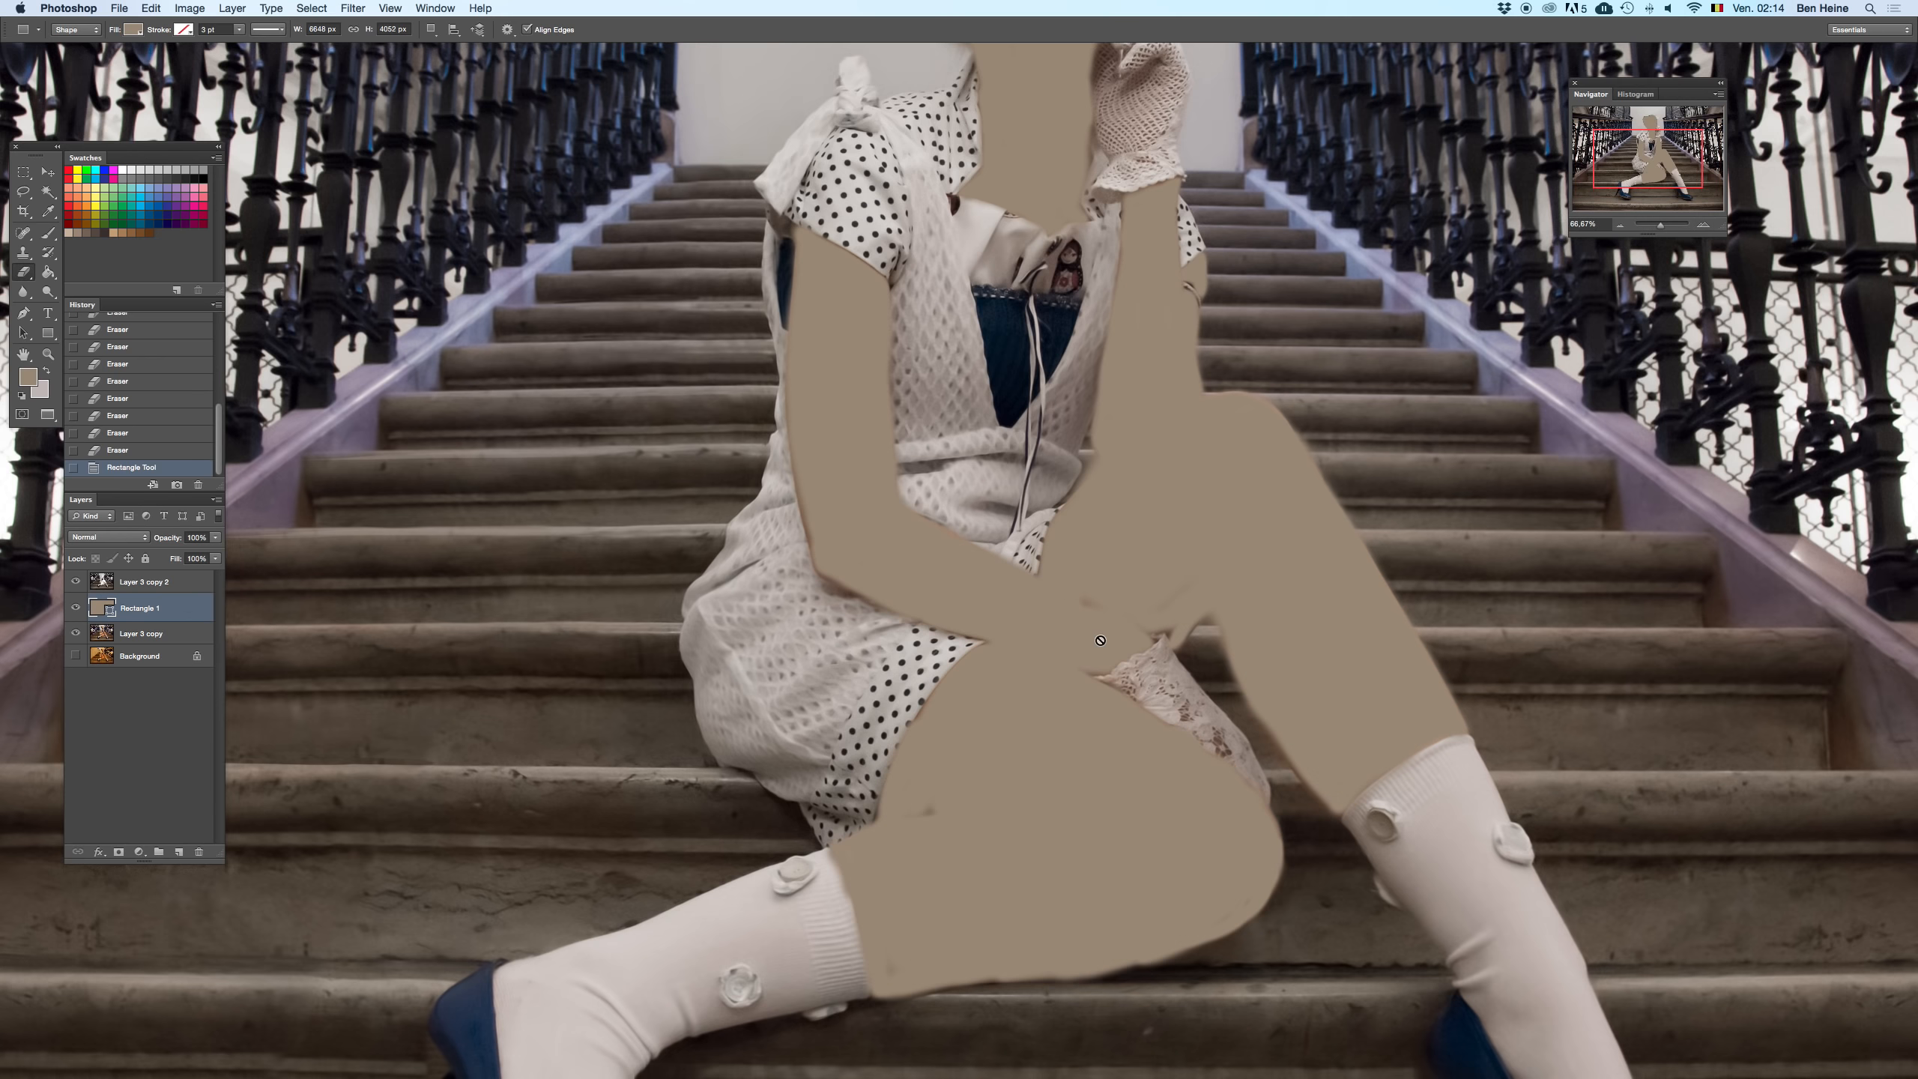
{"action": "key", "text": "e"}
{"action": "left_click", "coordinate": [845, 662], "text": "super"}
{"action": "right_click", "coordinate": [1099, 599]}
{"action": "mouse_move", "coordinate": [1178, 629]}
{"action": "left_mouse_down"}
{"action": "mouse_move", "coordinate": [981, 753]}
{"action": "mouse_move", "coordinate": [919, 877]}
{"action": "left_mouse_up"}
{"action": "left_click", "coordinate": [1076, 600]}
{"action": "left_click_drag", "start_coordinate": [892, 955], "coordinate": [891, 974]}
- Erase the leftover spots of the desaturated layer over the face, the raised arm and the folded leg
{"action": "mouse_move", "coordinate": [1201, 509]}
{"action": "left_mouse_down"}
{"action": "mouse_move", "coordinate": [1109, 823]}
{"action": "mouse_move", "coordinate": [1121, 840]}
{"action": "left_mouse_up"}
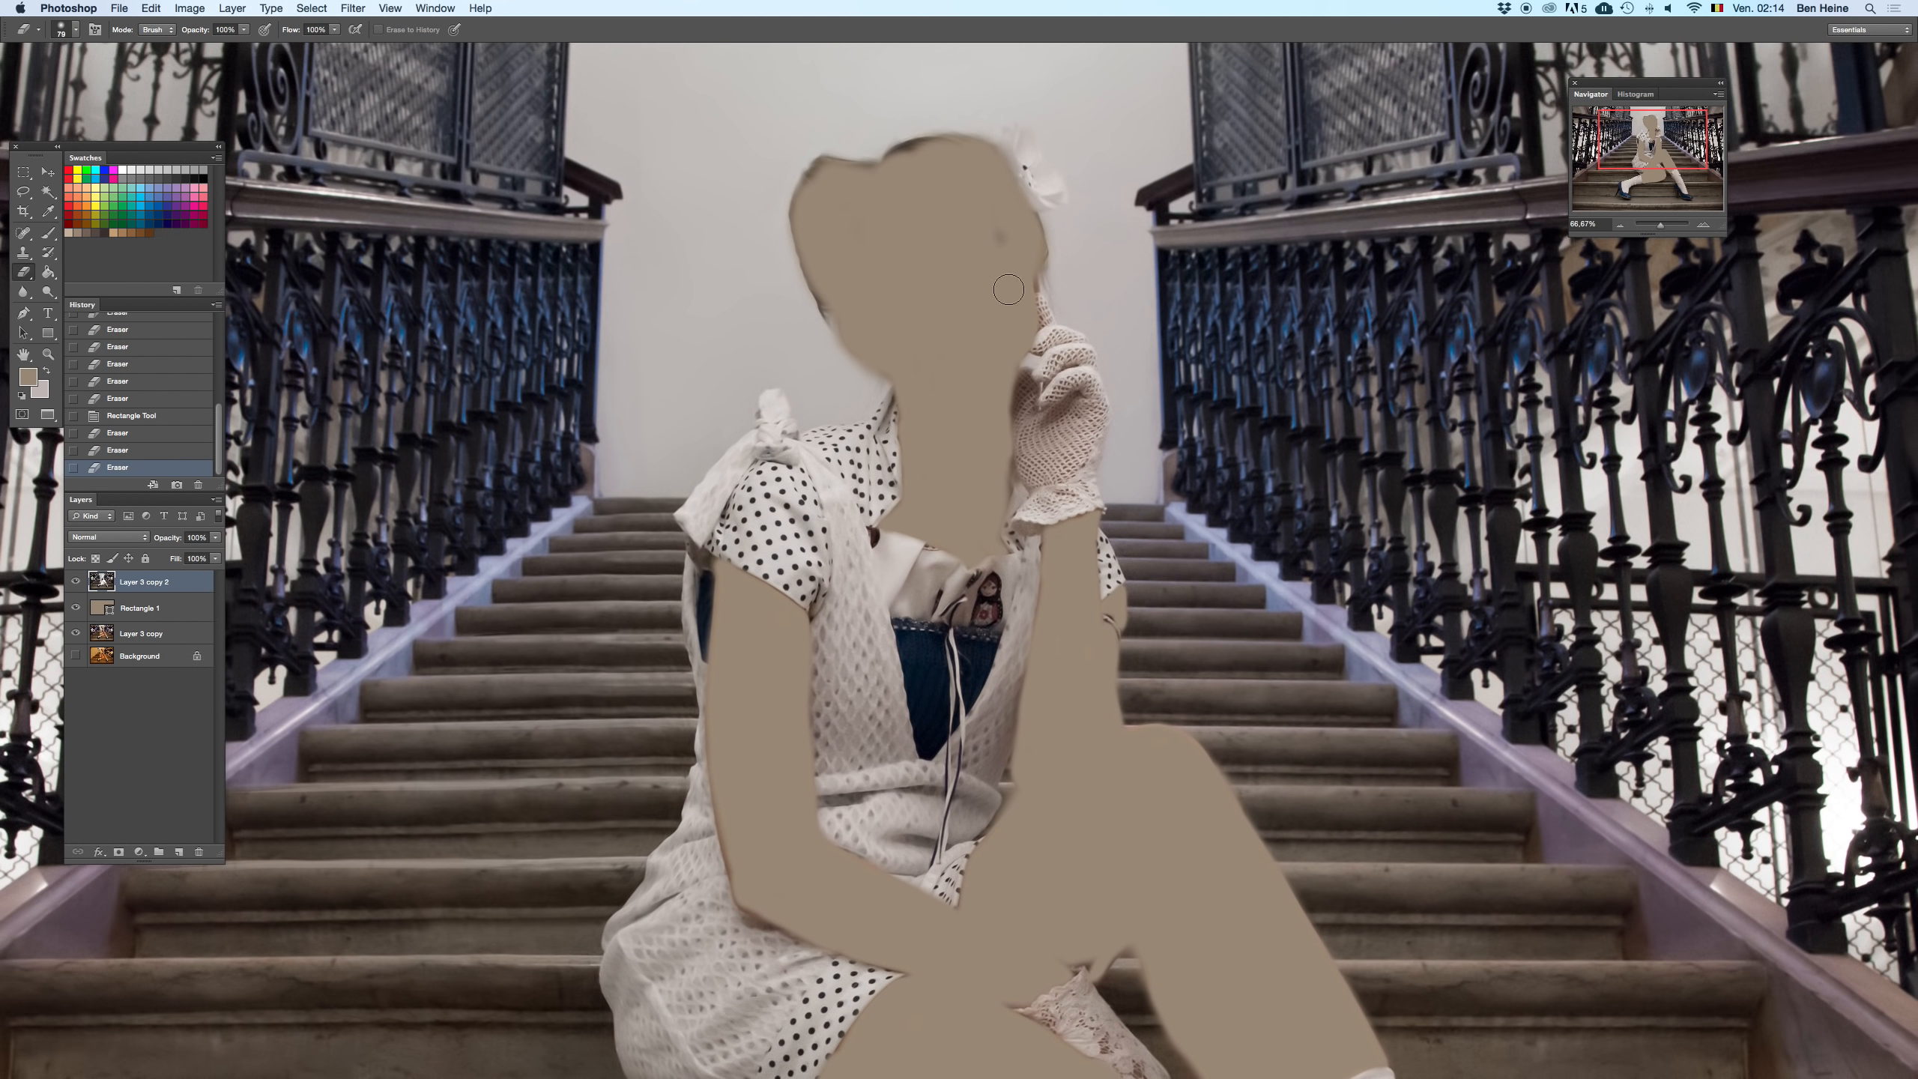
{"action": "left_click_drag", "start_coordinate": [919, 235], "coordinate": [882, 211]}
{"action": "left_click_drag", "start_coordinate": [885, 332], "coordinate": [897, 352]}
{"action": "left_click_drag", "start_coordinate": [1047, 701], "coordinate": [1064, 420]}
{"action": "mouse_move", "coordinate": [1080, 582]}
{"action": "left_mouse_down"}
{"action": "mouse_move", "coordinate": [1170, 532]}
{"action": "mouse_move", "coordinate": [1150, 604]}
{"action": "left_mouse_up"}
{"action": "left_click_drag", "start_coordinate": [1134, 510], "coordinate": [1267, 52]}
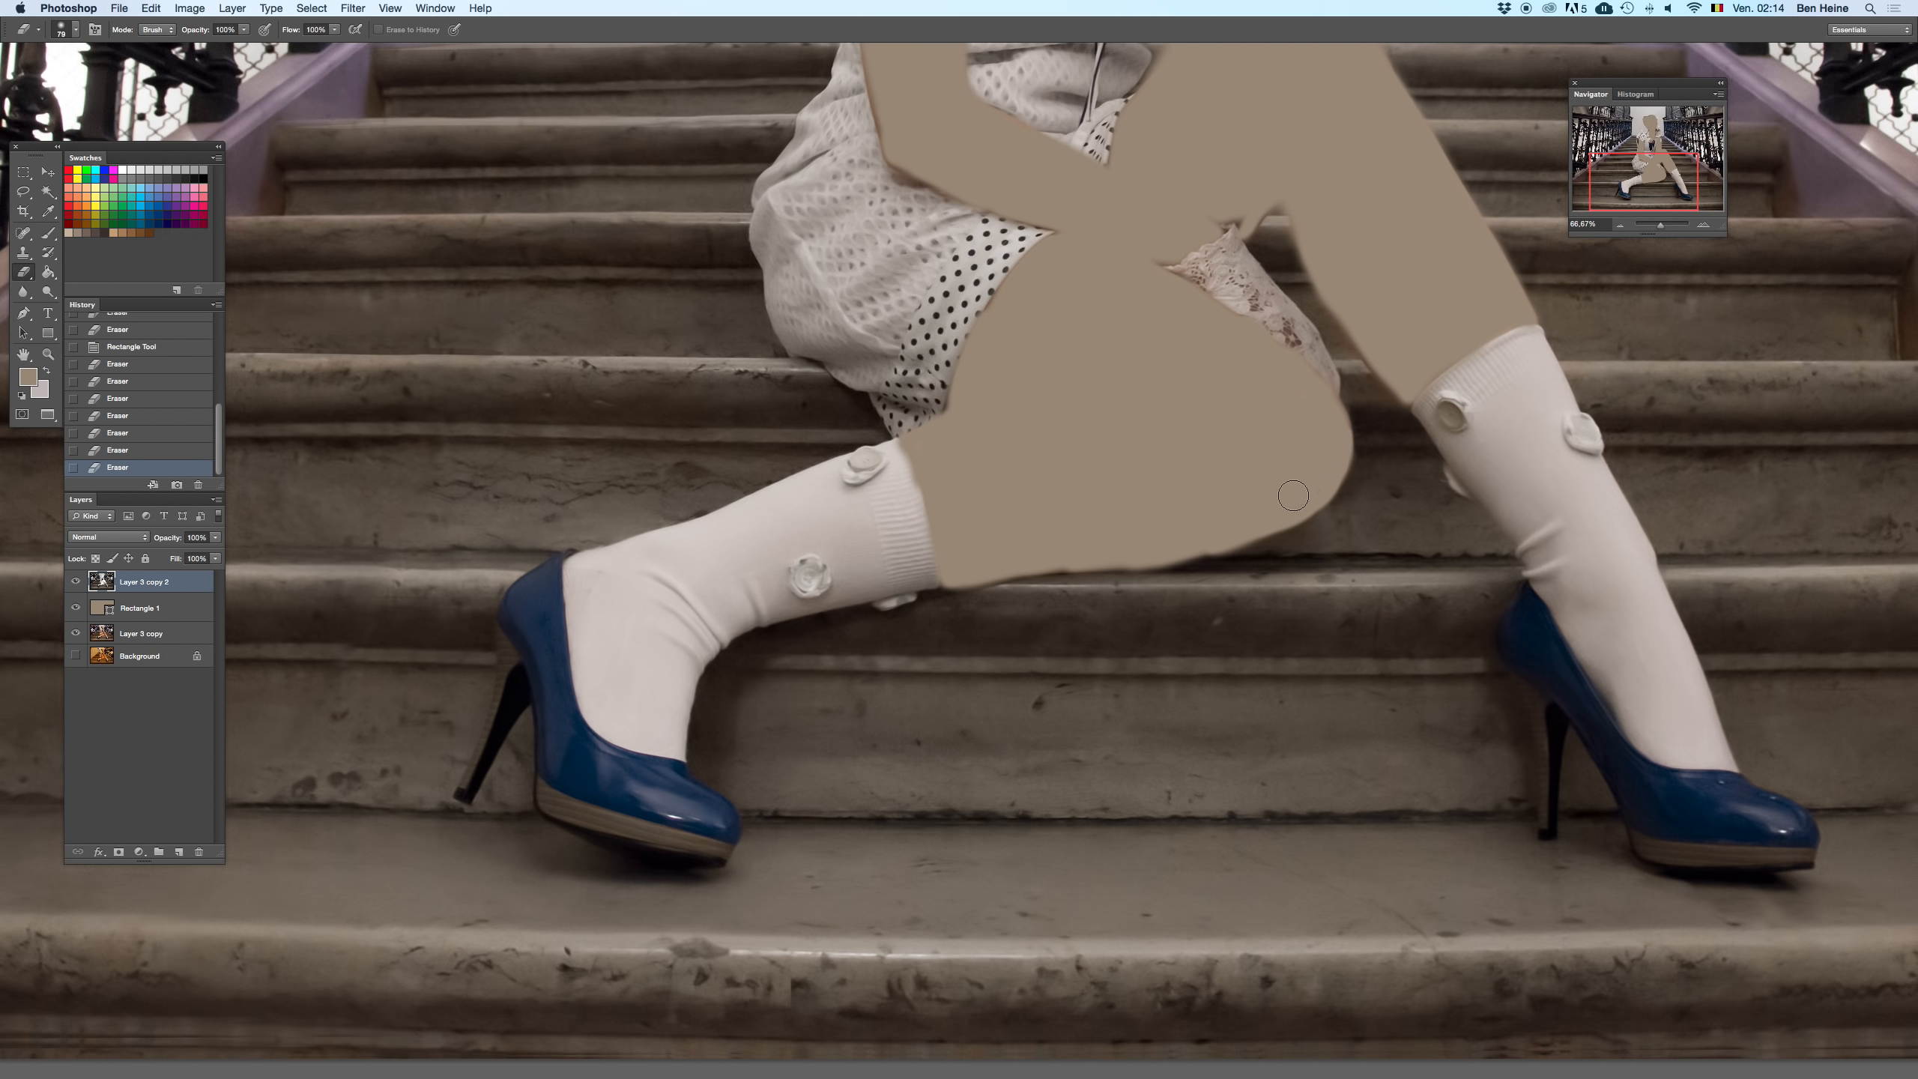
{"action": "left_click", "coordinate": [1136, 523]}
- Delete the taupe rectangle layer and touch up the desaturated layer with the Eraser near the folded leg's underside
{"action": "left_click", "coordinate": [132, 606]}
{"action": "key", "text": "BackSpace"}
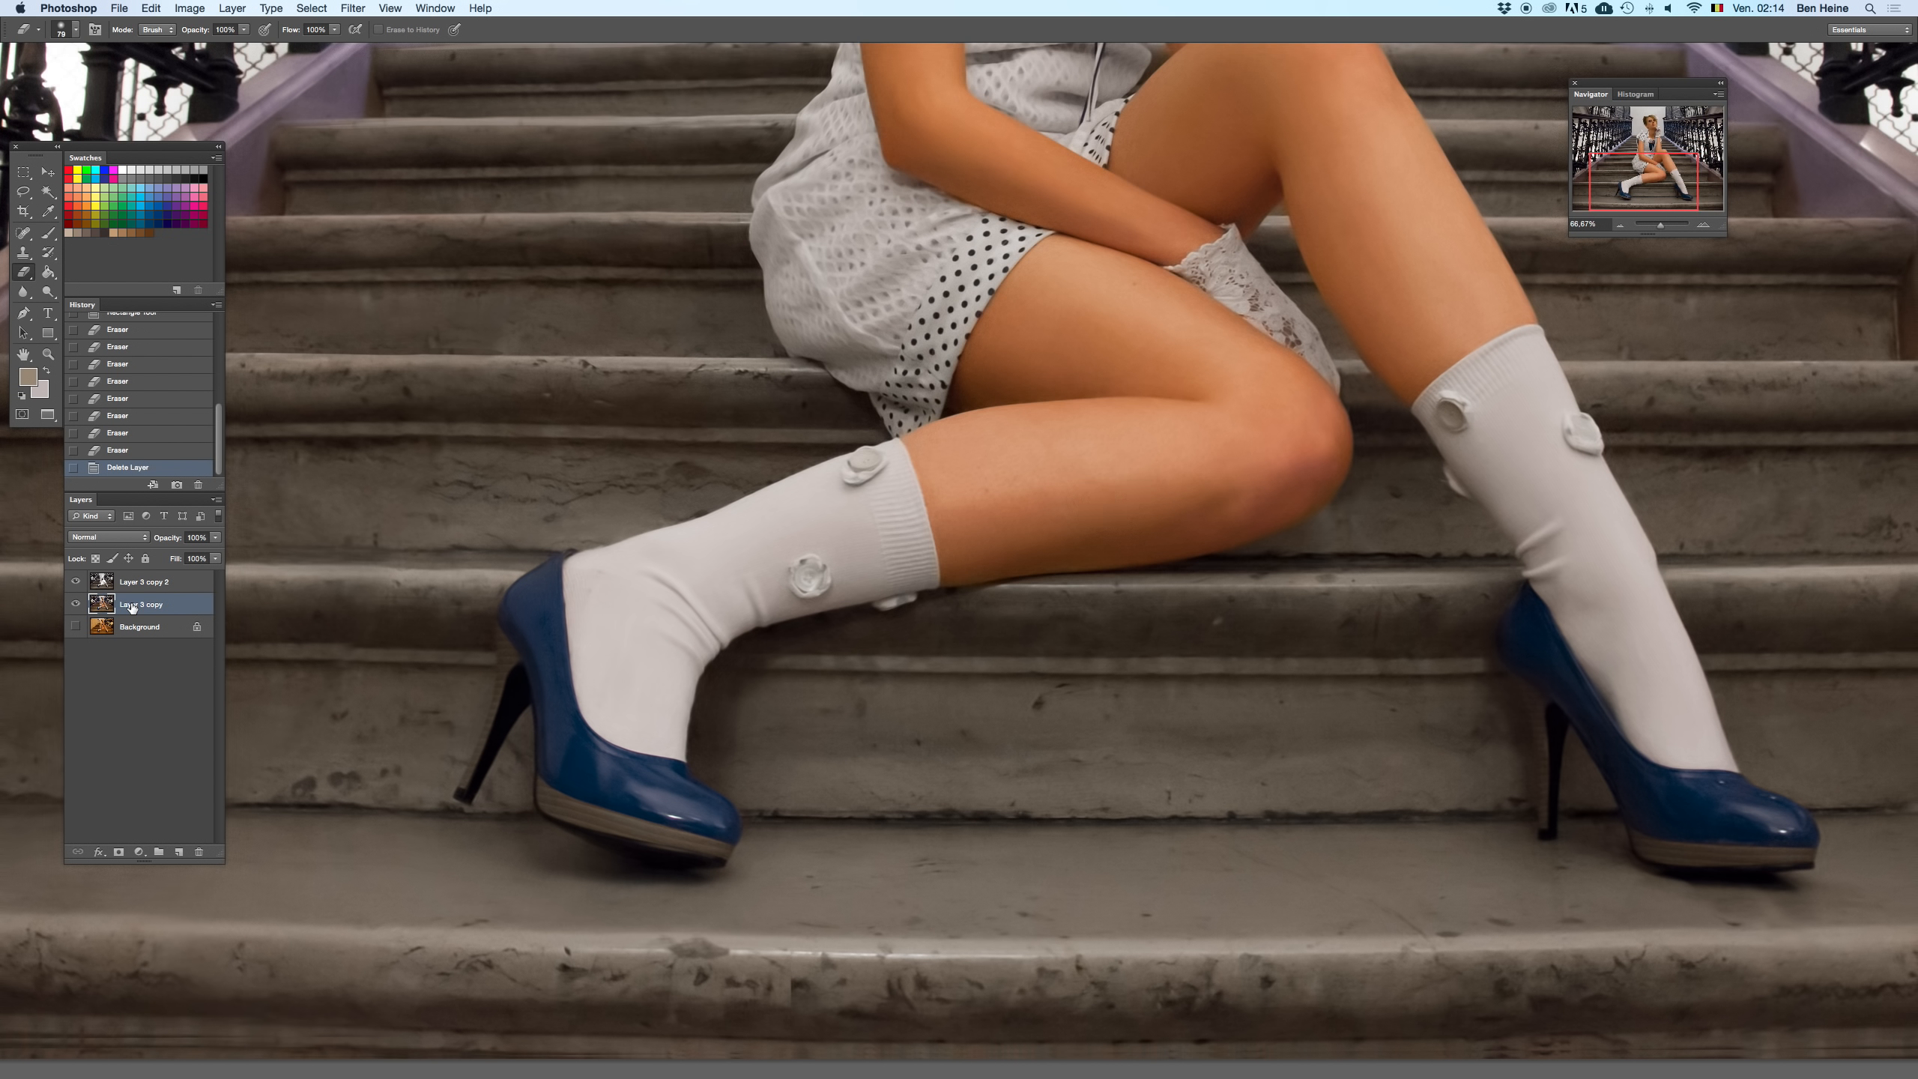
{"action": "right_click", "coordinate": [1211, 462]}
{"action": "left_click_drag", "start_coordinate": [1217, 490], "coordinate": [1204, 490]}
{"action": "mouse_move", "coordinate": [1066, 553]}
{"action": "left_mouse_down"}
{"action": "mouse_move", "coordinate": [1088, 556]}
{"action": "mouse_move", "coordinate": [1057, 558]}
{"action": "left_mouse_up"}
{"action": "key", "text": "super+z"}
{"action": "left_click", "coordinate": [192, 582]}
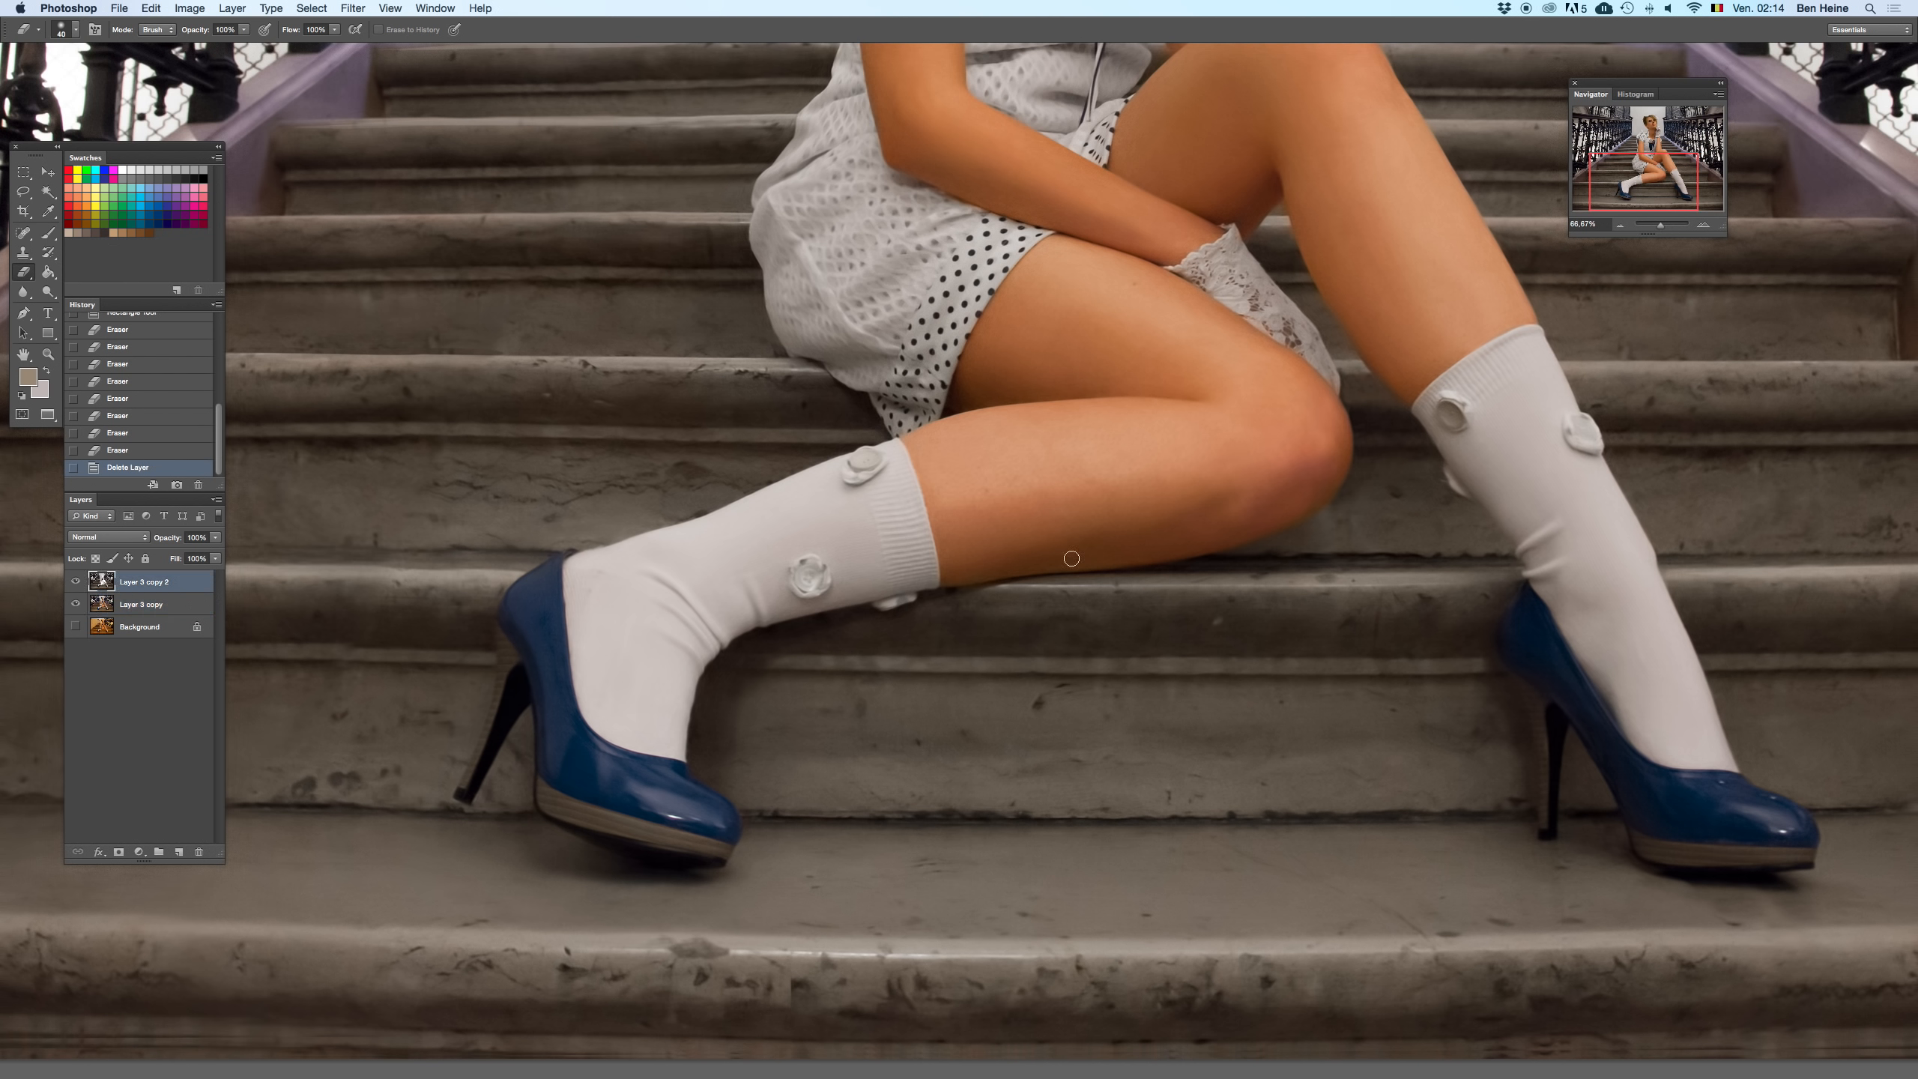
{"action": "left_click", "coordinate": [1012, 543]}
- Compare the whole image with and without the desaturated layer by deleting and restoring it repeatedly
{"action": "left_click_drag", "start_coordinate": [1655, 227], "coordinate": [1659, 227]}
{"action": "left_click", "coordinate": [1620, 226]}
{"action": "left_click", "coordinate": [1621, 226]}
{"action": "left_click", "coordinate": [1620, 225]}
{"action": "left_click", "coordinate": [1620, 225]}
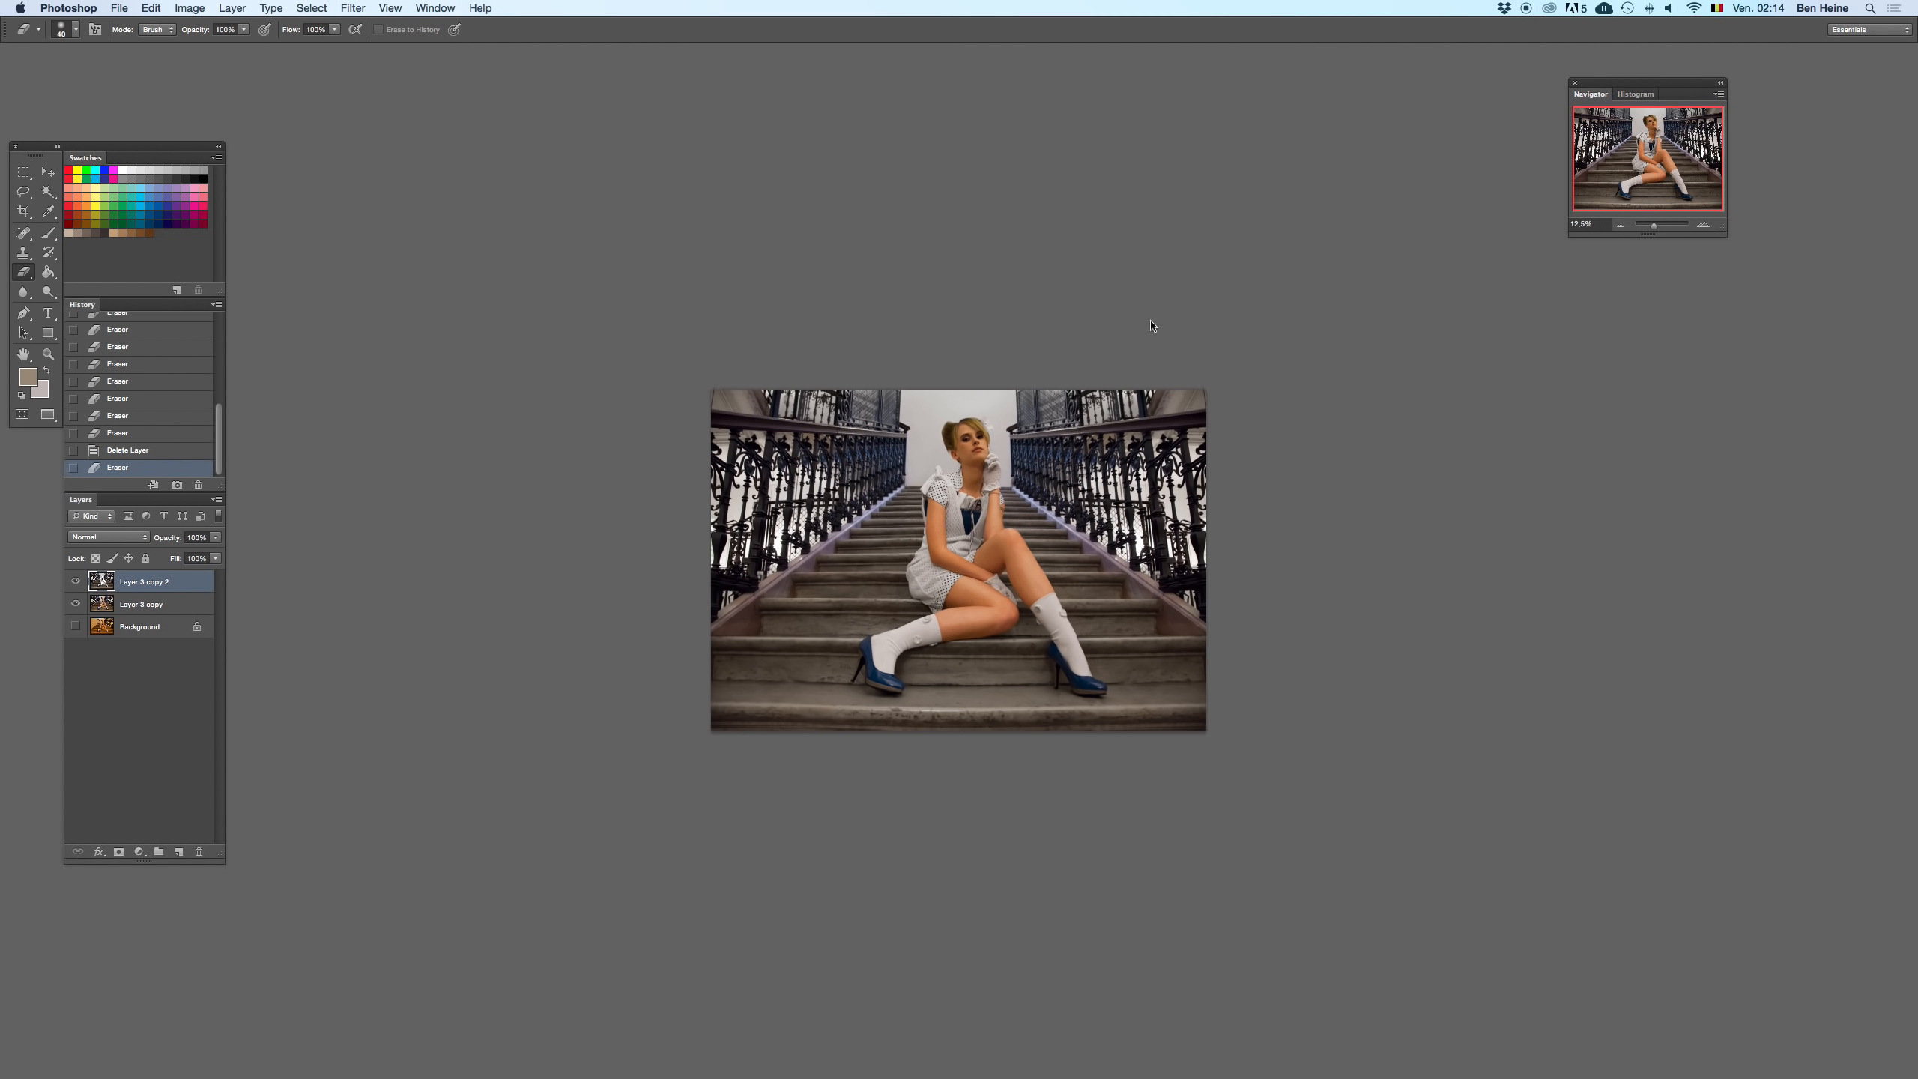
{"action": "key", "text": "super+e"}
{"action": "key", "text": "super+z"}
{"action": "key", "text": "super+z"}
{"action": "key", "text": "super+z"}
{"action": "key", "text": "super+z"}
{"action": "key", "text": "super+z"}
{"action": "key", "text": "super+z"}
{"action": "key", "text": "super+z"}
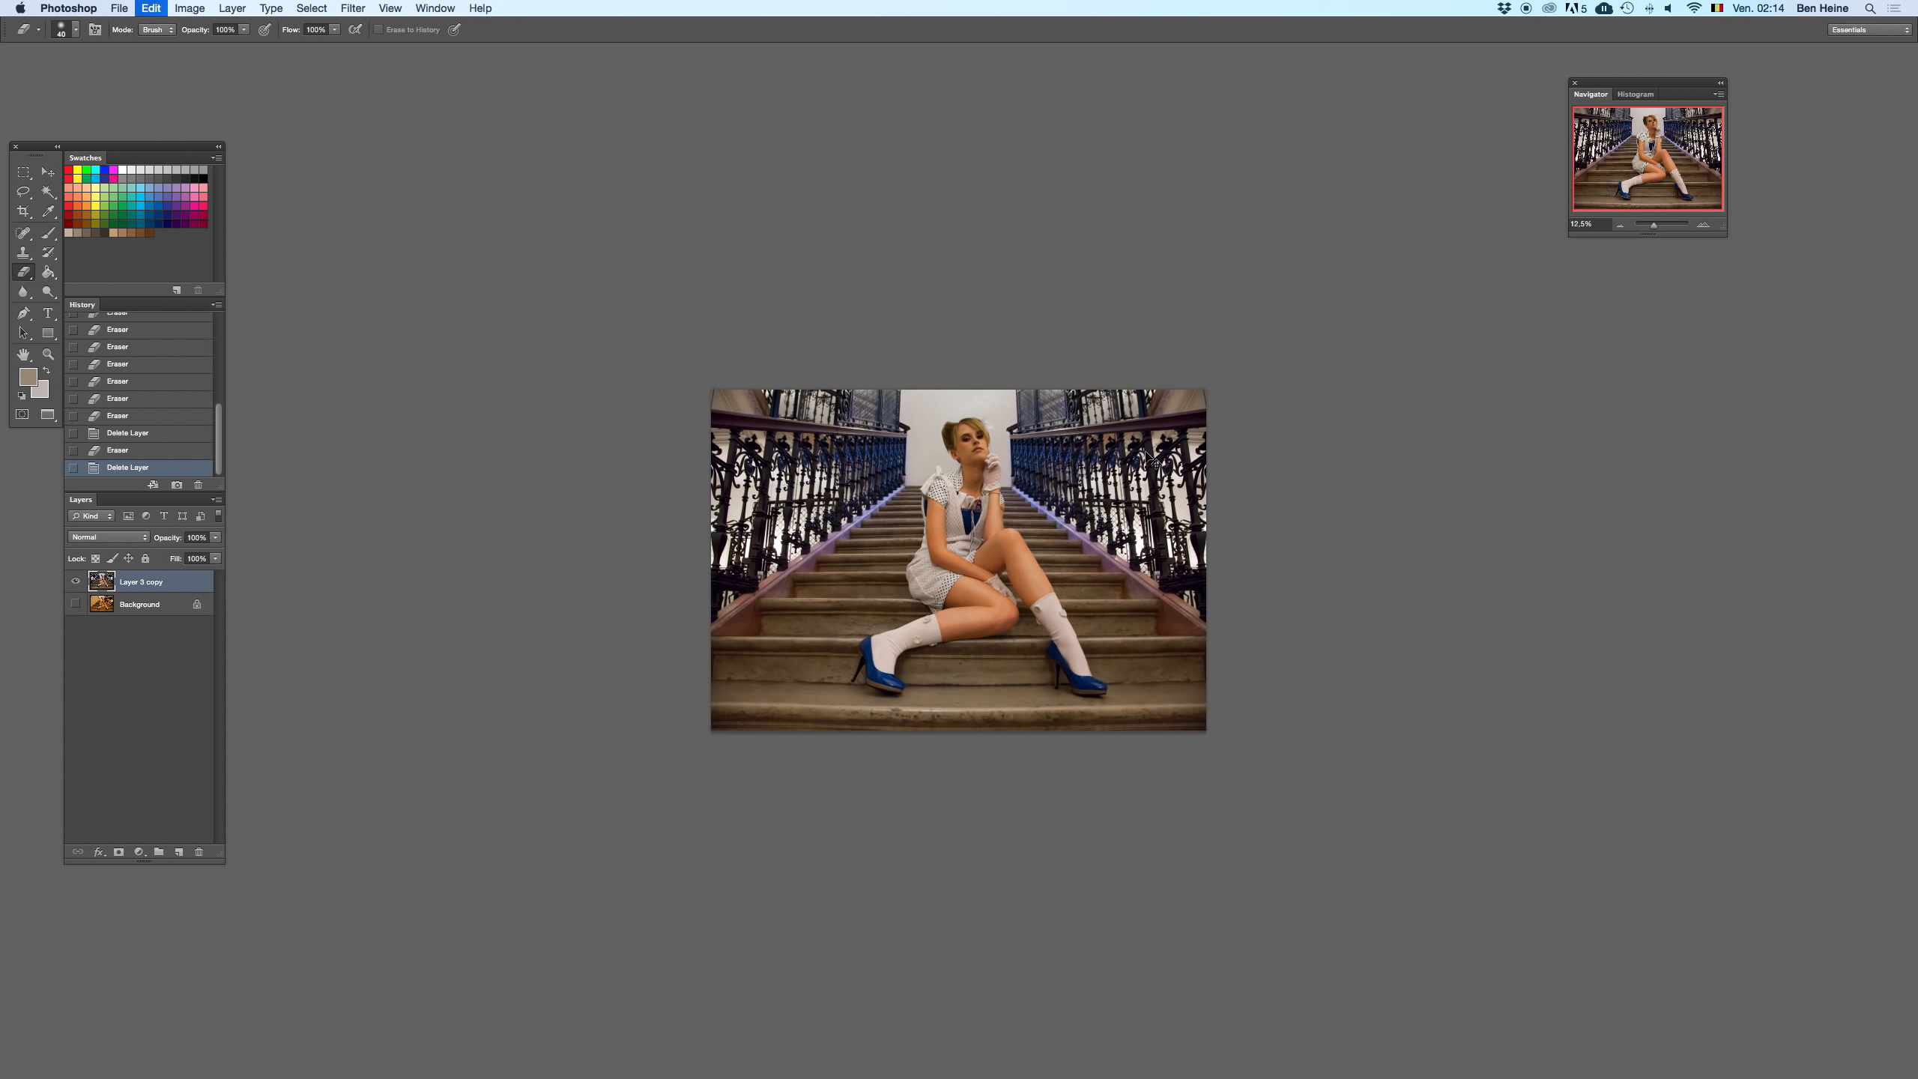
{"action": "key", "text": "super+z"}
{"action": "key", "text": "super+z"}
{"action": "key", "text": "super+z"}
{"action": "key", "text": "super+z"}
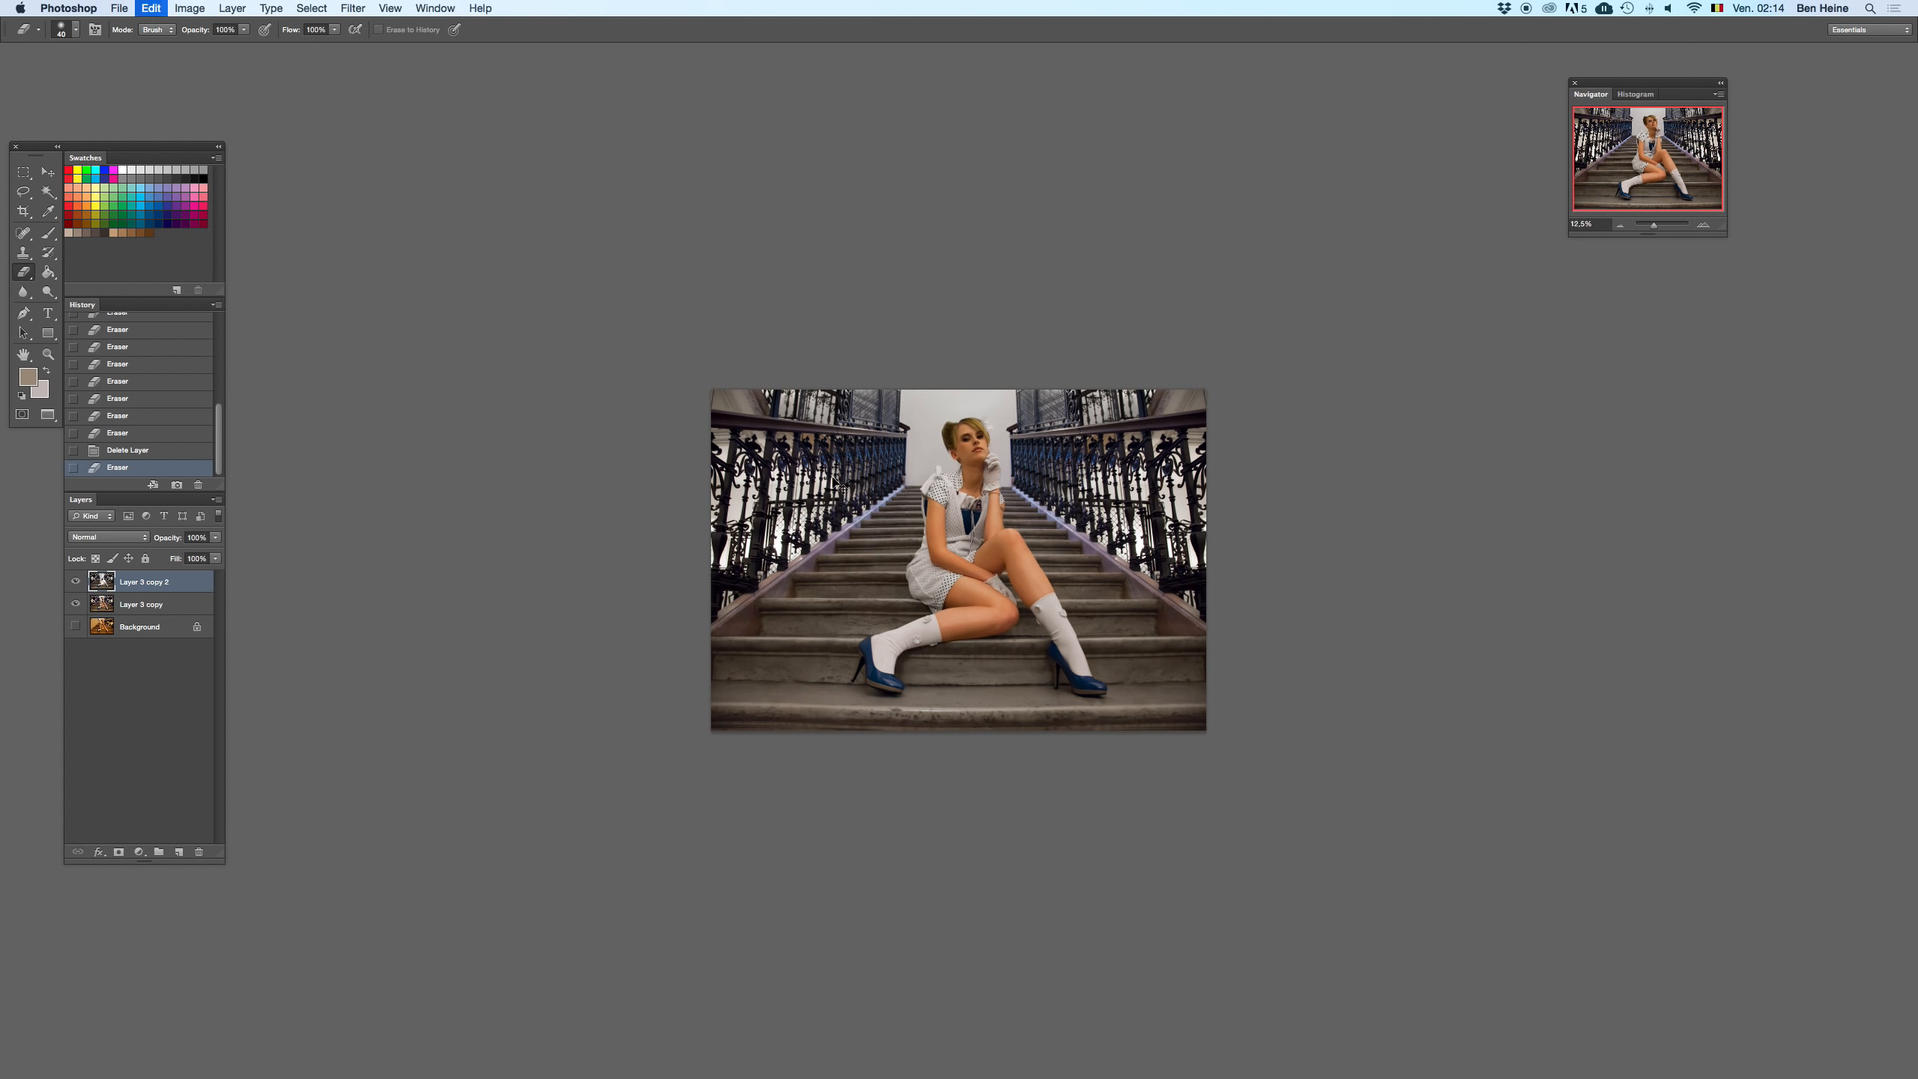
{"action": "key", "text": "BackSpace"}
{"action": "right_click", "coordinate": [944, 453]}
{"action": "left_click", "coordinate": [1050, 469]}
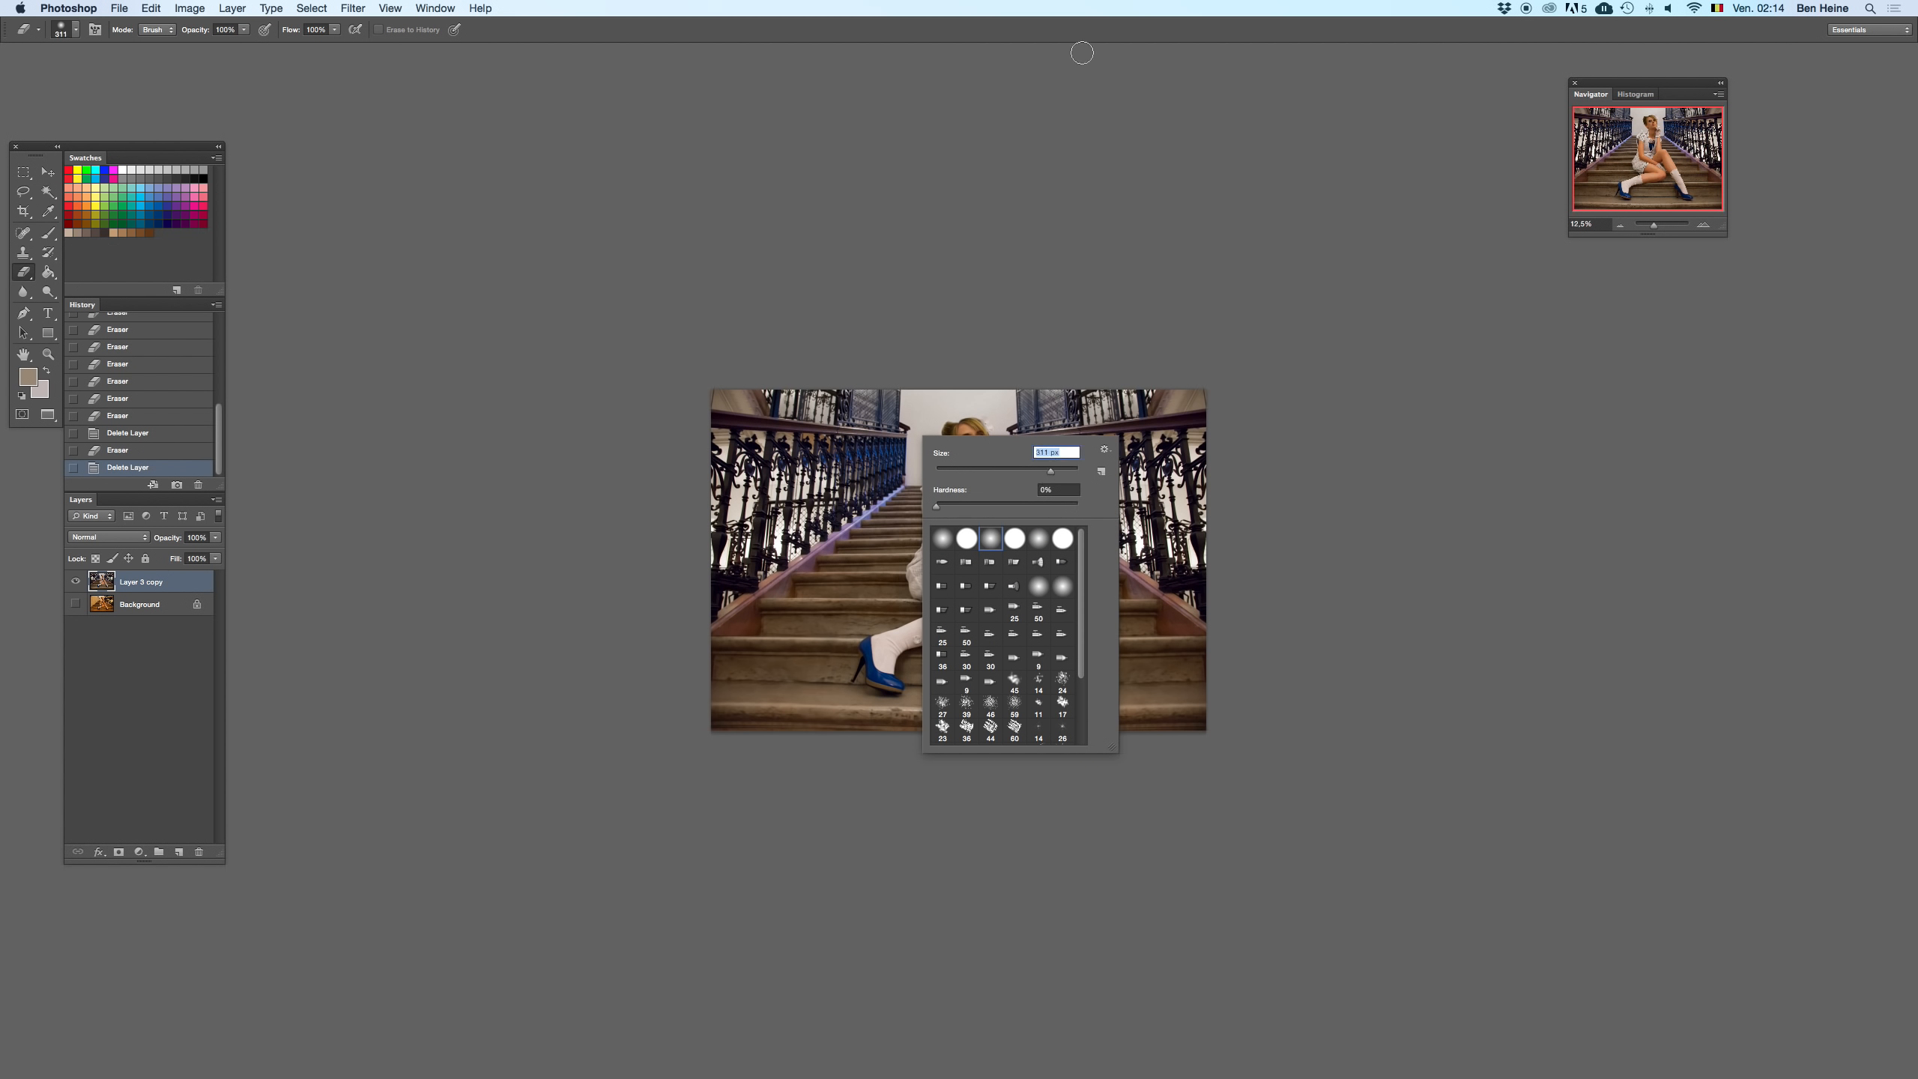
{"action": "left_click", "coordinate": [1062, 4]}
{"action": "key", "text": "super+z"}
- Try erasing the desaturated layer over the railing beside the woman's head with a large Eraser in several sizes
{"action": "right_click", "coordinate": [971, 473]}
{"action": "left_click", "coordinate": [1109, 509]}
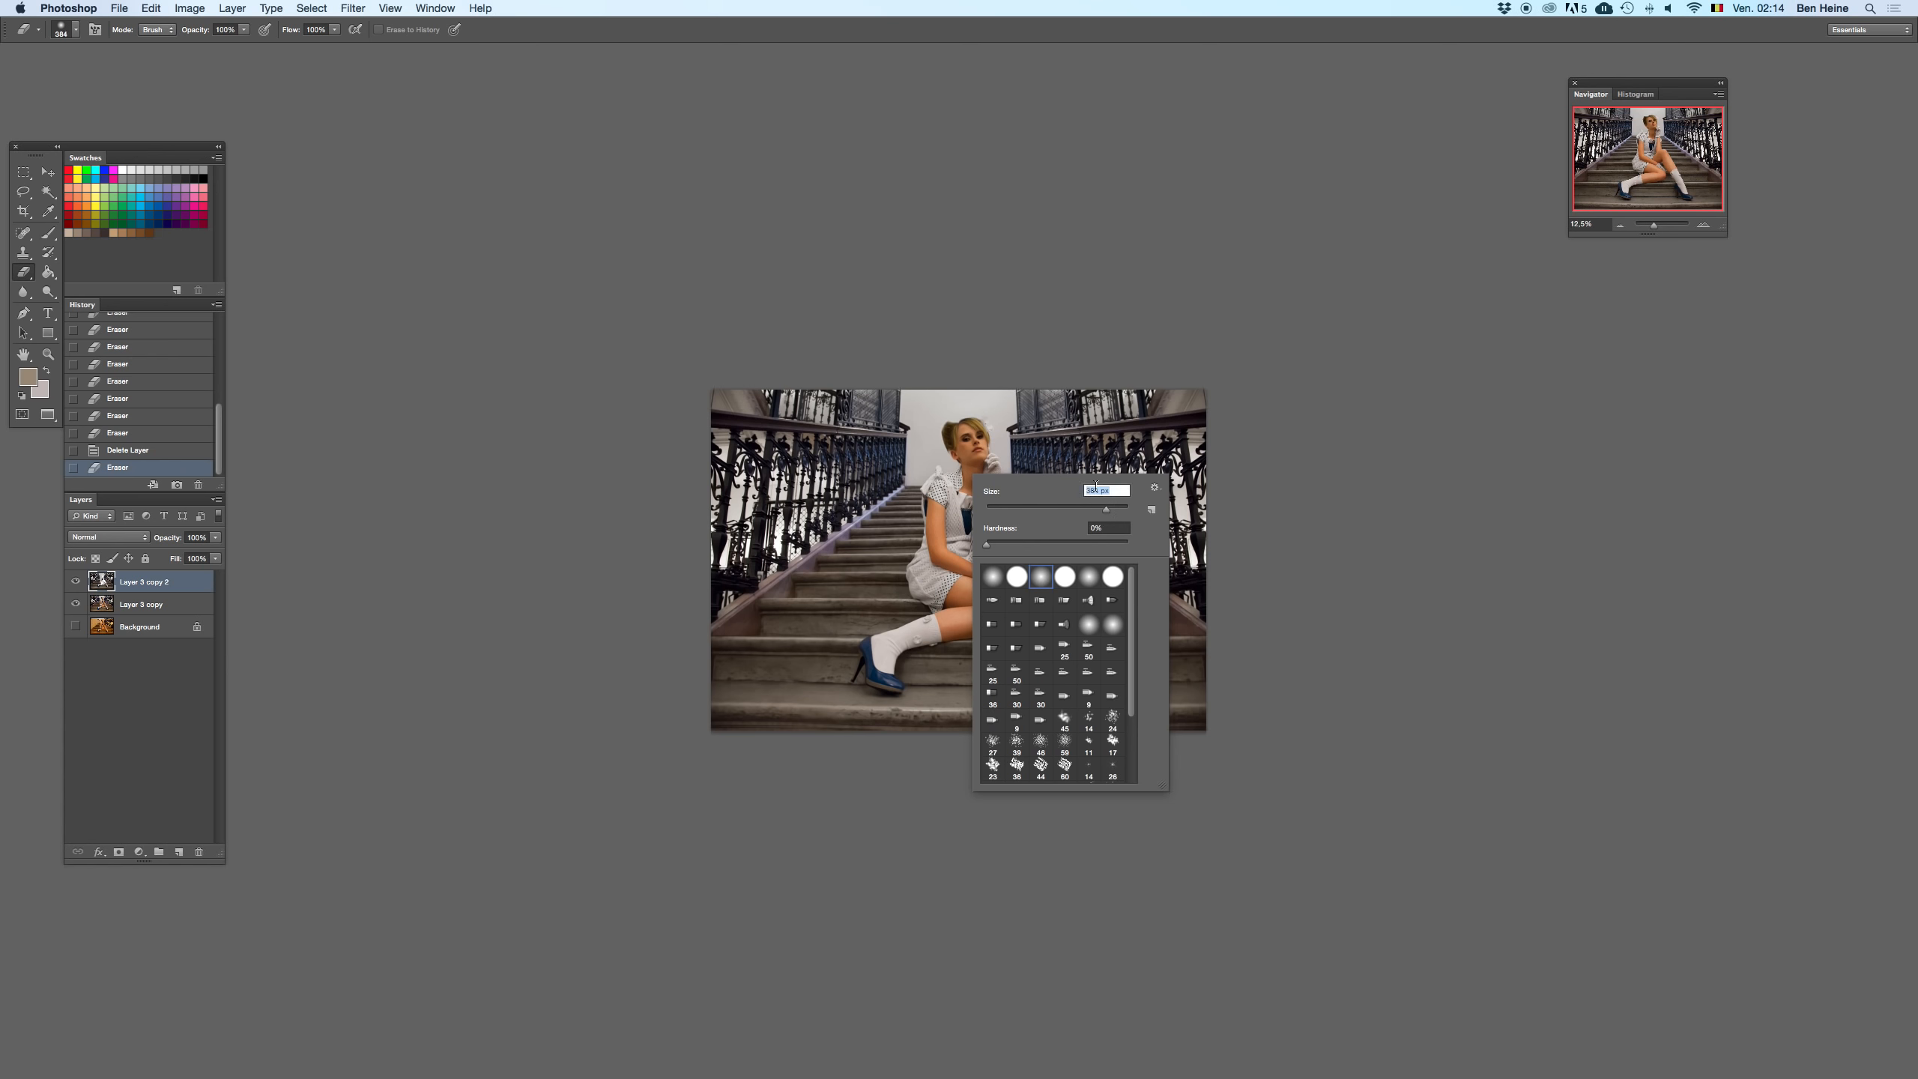
{"action": "left_click", "coordinate": [855, 446]}
{"action": "right_click", "coordinate": [872, 465]}
{"action": "left_click", "coordinate": [1046, 491]}
{"action": "left_click", "coordinate": [770, 502]}
{"action": "right_click", "coordinate": [971, 474]}
{"action": "left_click_drag", "start_coordinate": [1118, 510], "coordinate": [1113, 511]}
{"action": "key", "text": "Return"}
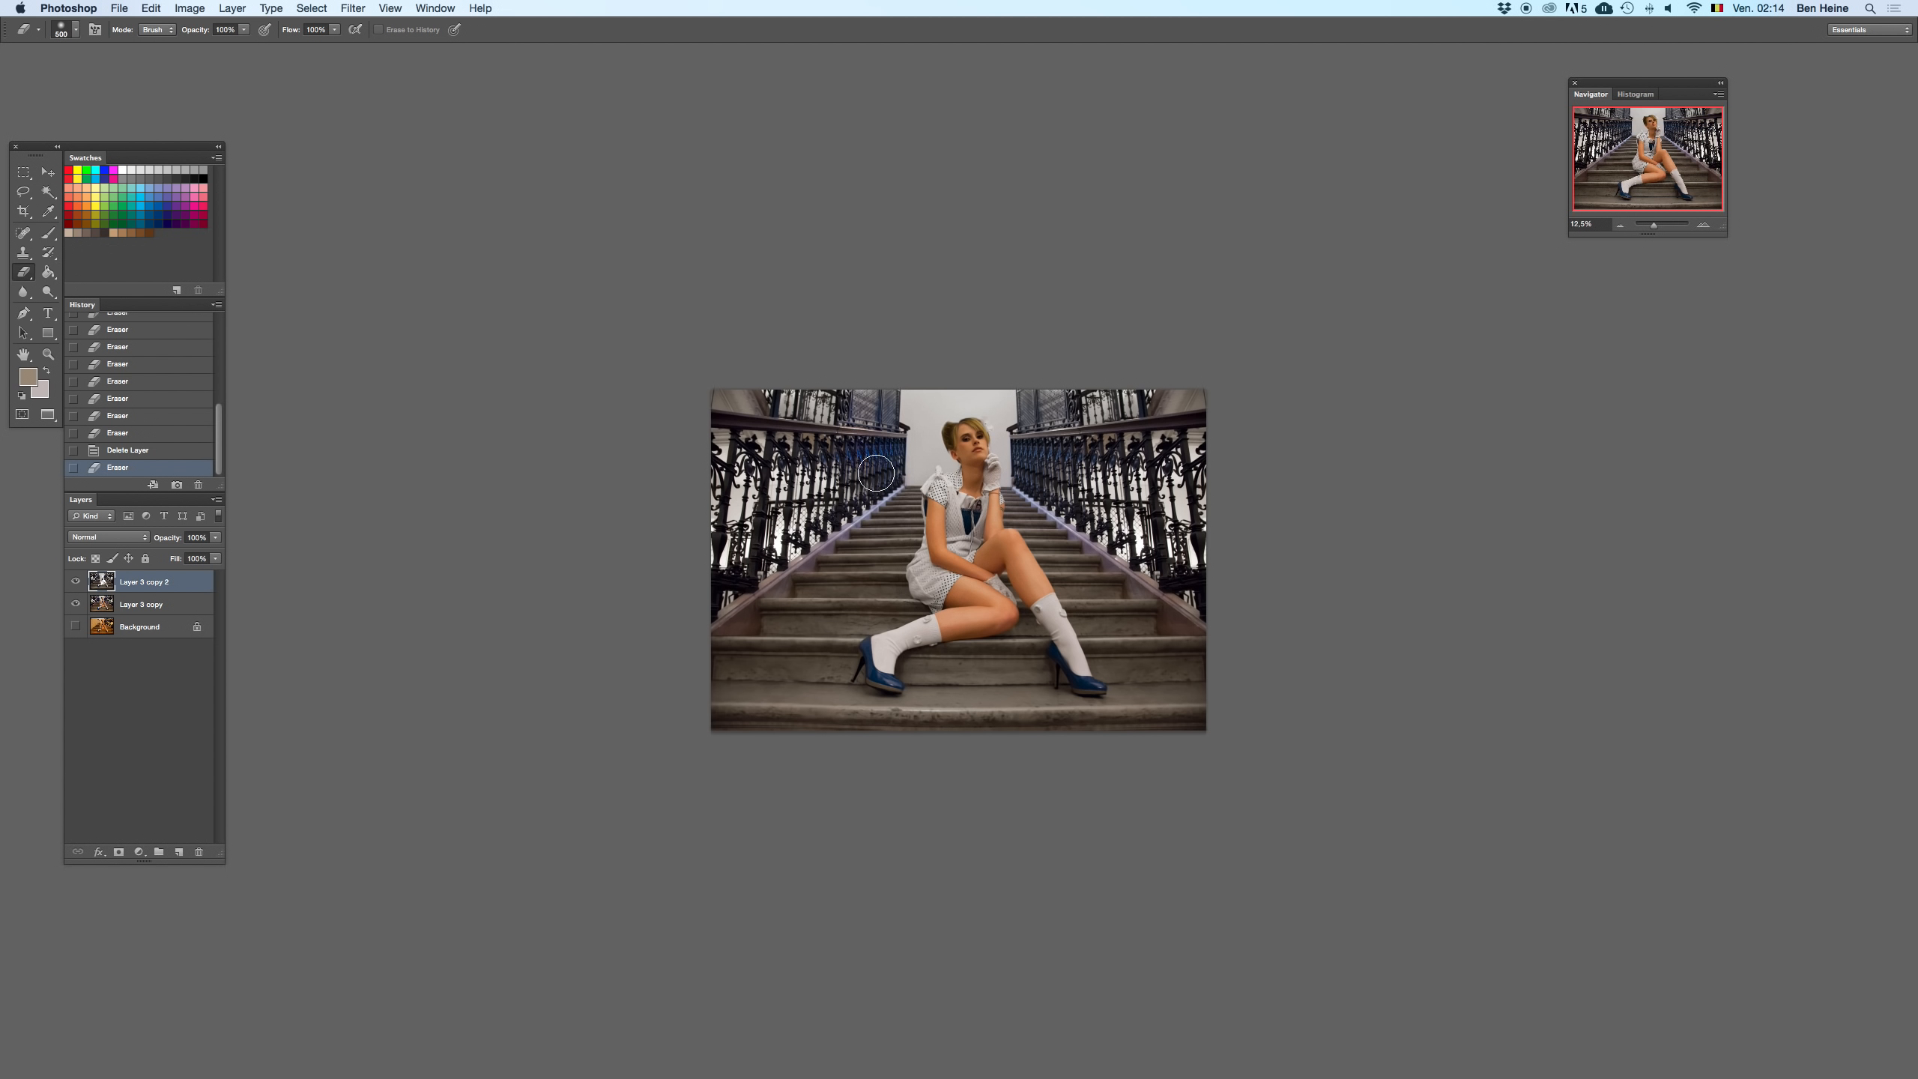
{"action": "mouse_move", "coordinate": [780, 474]}
{"action": "left_mouse_down"}
{"action": "mouse_move", "coordinate": [750, 409]}
{"action": "mouse_move", "coordinate": [693, 454]}
{"action": "mouse_move", "coordinate": [776, 470]}
{"action": "left_mouse_up"}
{"action": "key", "text": "super+z"}
{"action": "mouse_move", "coordinate": [800, 477]}
{"action": "left_mouse_down"}
{"action": "mouse_move", "coordinate": [882, 460]}
{"action": "mouse_move", "coordinate": [876, 400]}
{"action": "mouse_move", "coordinate": [829, 413]}
{"action": "mouse_move", "coordinate": [784, 392]}
{"action": "left_mouse_up"}
{"action": "key", "text": "super+z"}
{"action": "mouse_move", "coordinate": [892, 420]}
{"action": "left_mouse_down"}
{"action": "mouse_move", "coordinate": [820, 390]}
{"action": "mouse_move", "coordinate": [862, 416]}
{"action": "left_mouse_up"}
{"action": "left_click_drag", "start_coordinate": [151, 468], "coordinate": [202, 483]}
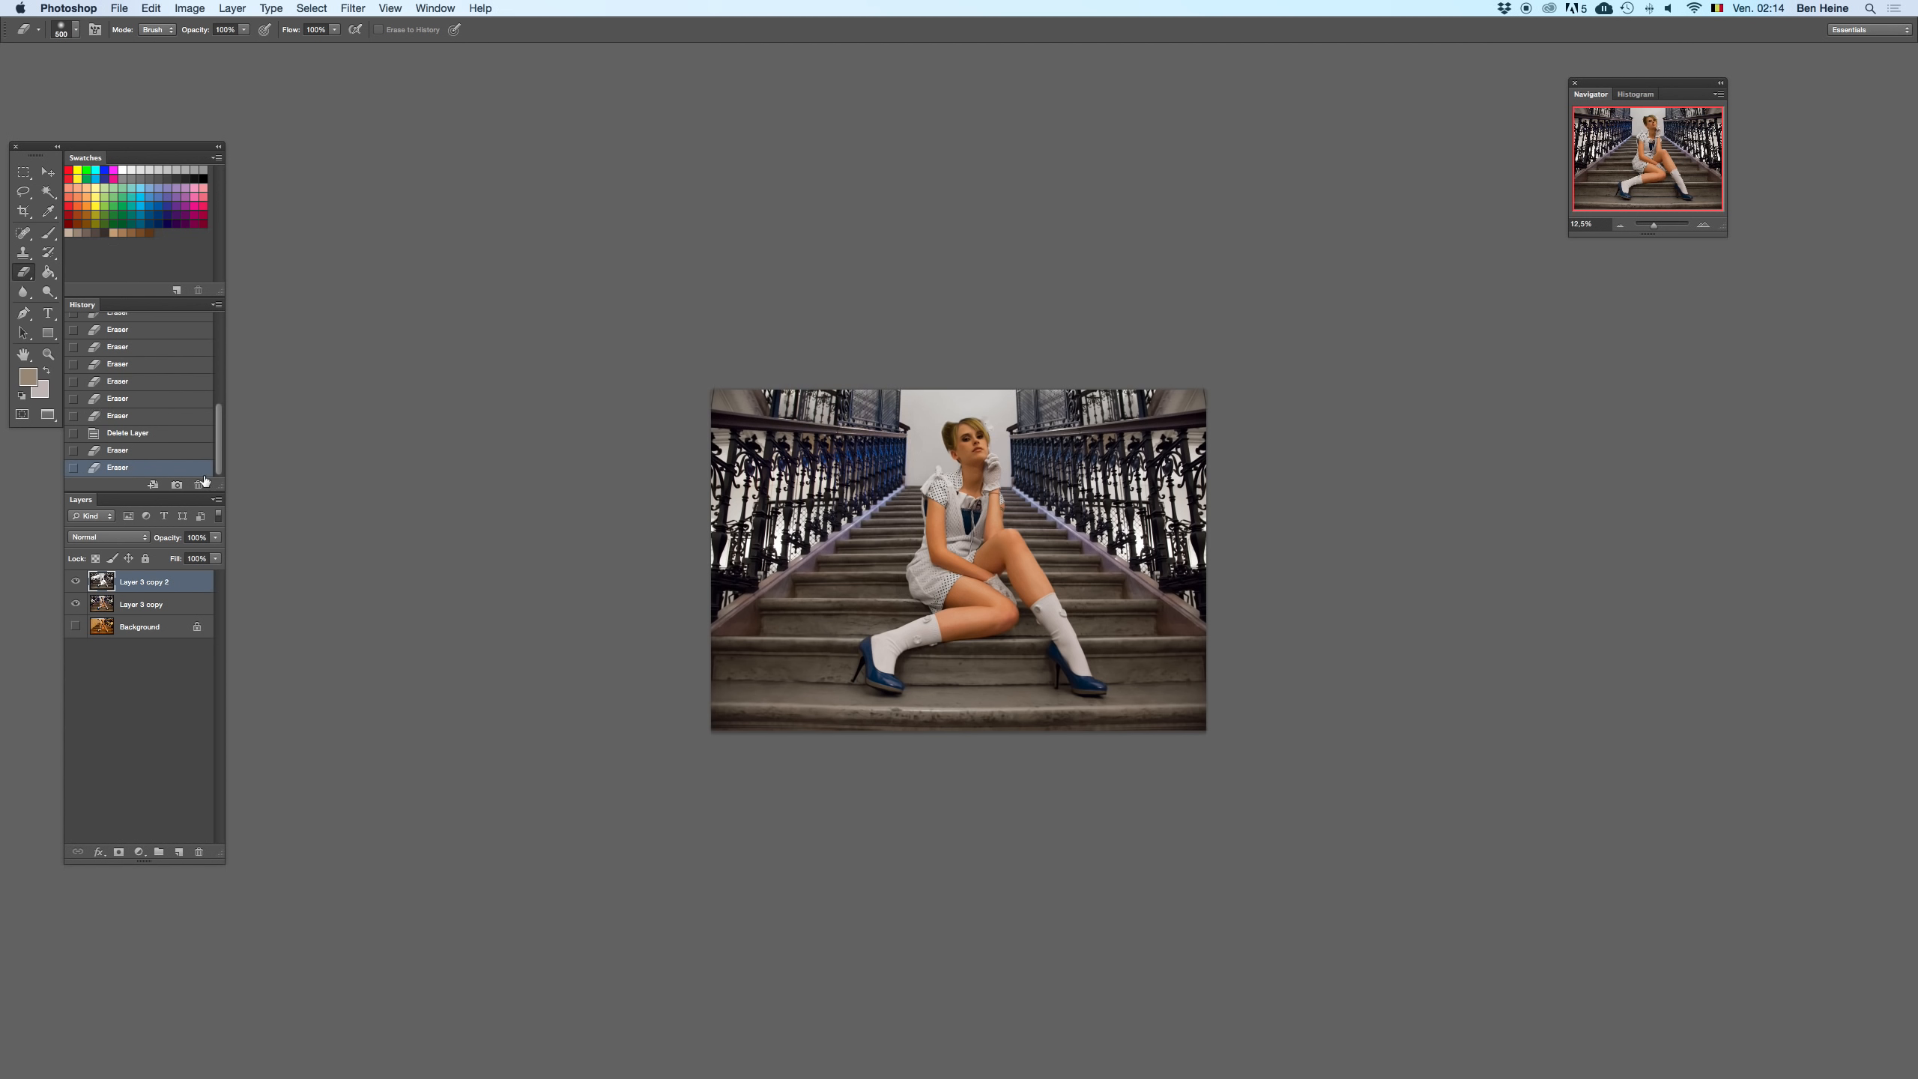
{"action": "left_click", "coordinate": [173, 438]}
{"action": "left_click_drag", "start_coordinate": [874, 481], "coordinate": [888, 452]}
{"action": "key", "text": "super+z"}
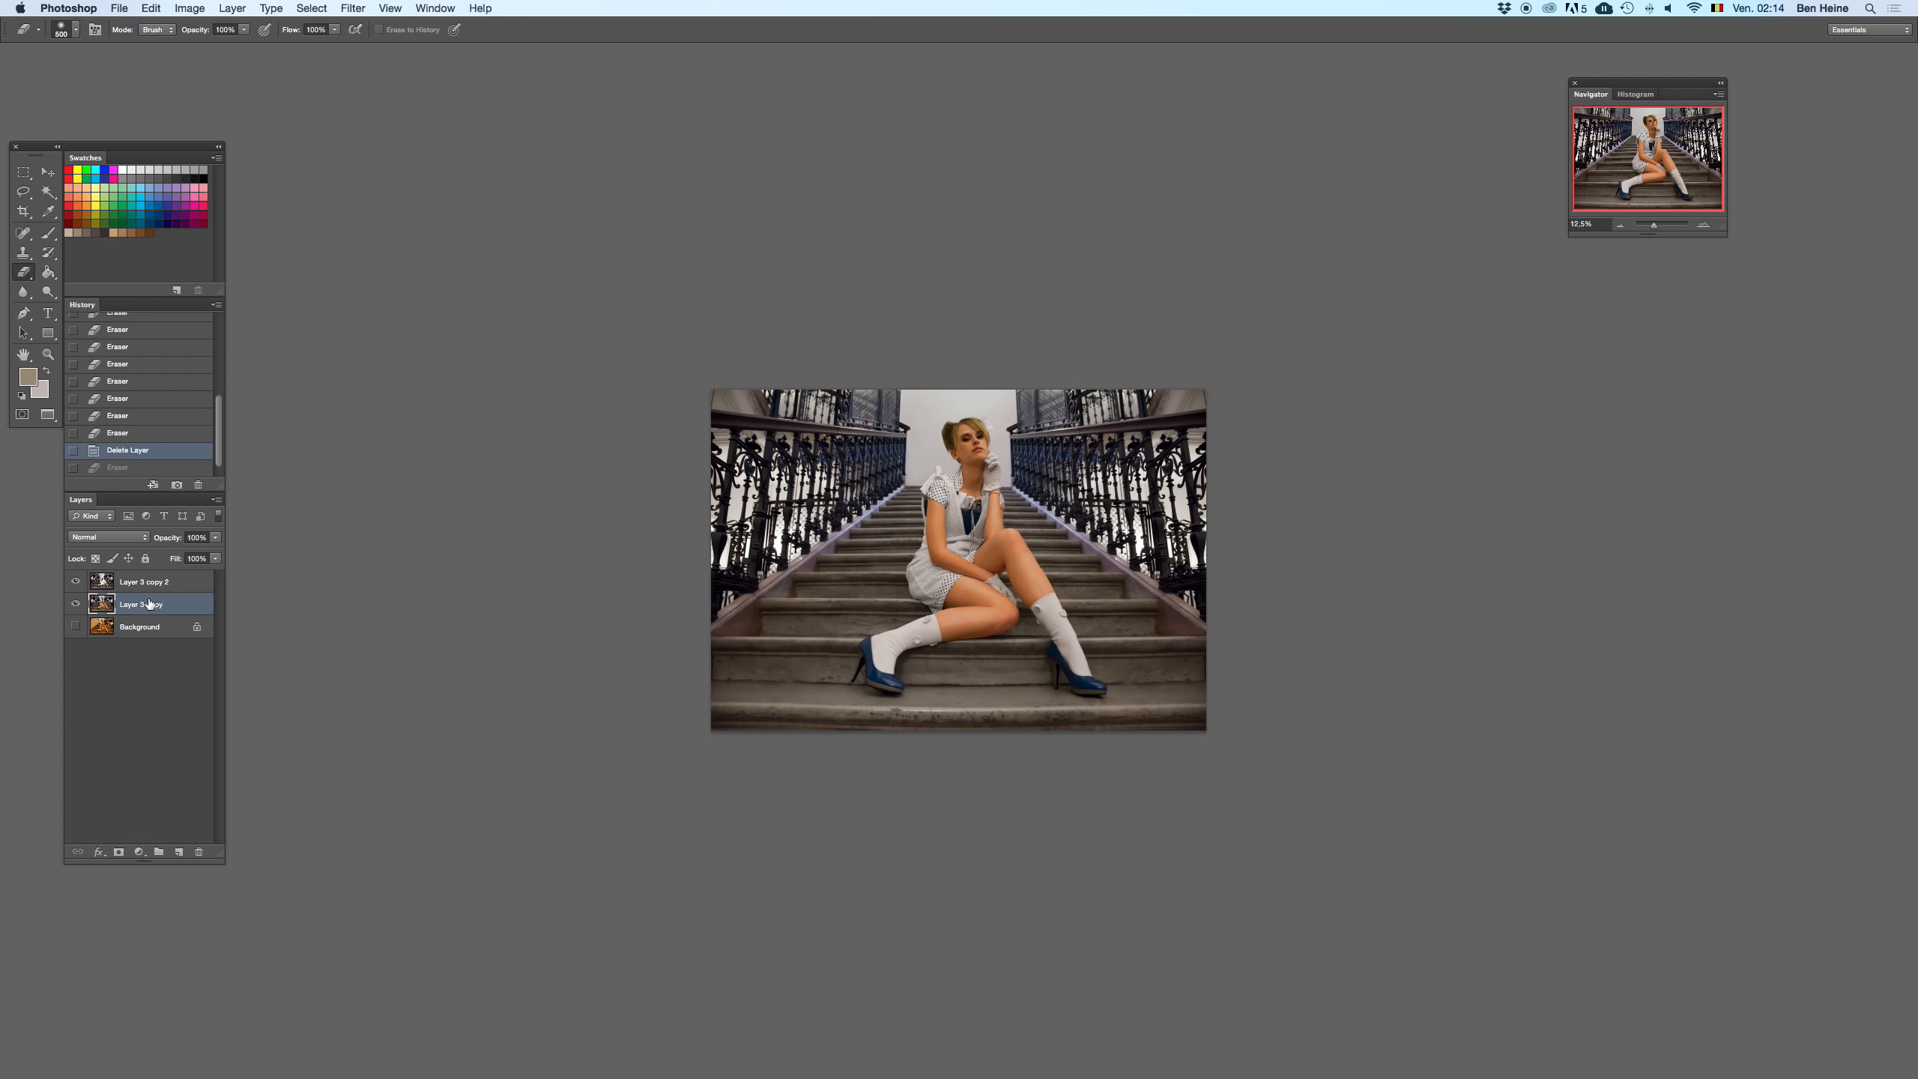
- Set the Eraser size to 300 px and erase the desaturated layer over the staircase's left railing
{"action": "left_click", "coordinate": [170, 586]}
{"action": "right_click", "coordinate": [908, 436]}
{"action": "type", "text": "300"}
{"action": "key", "text": "Return"}
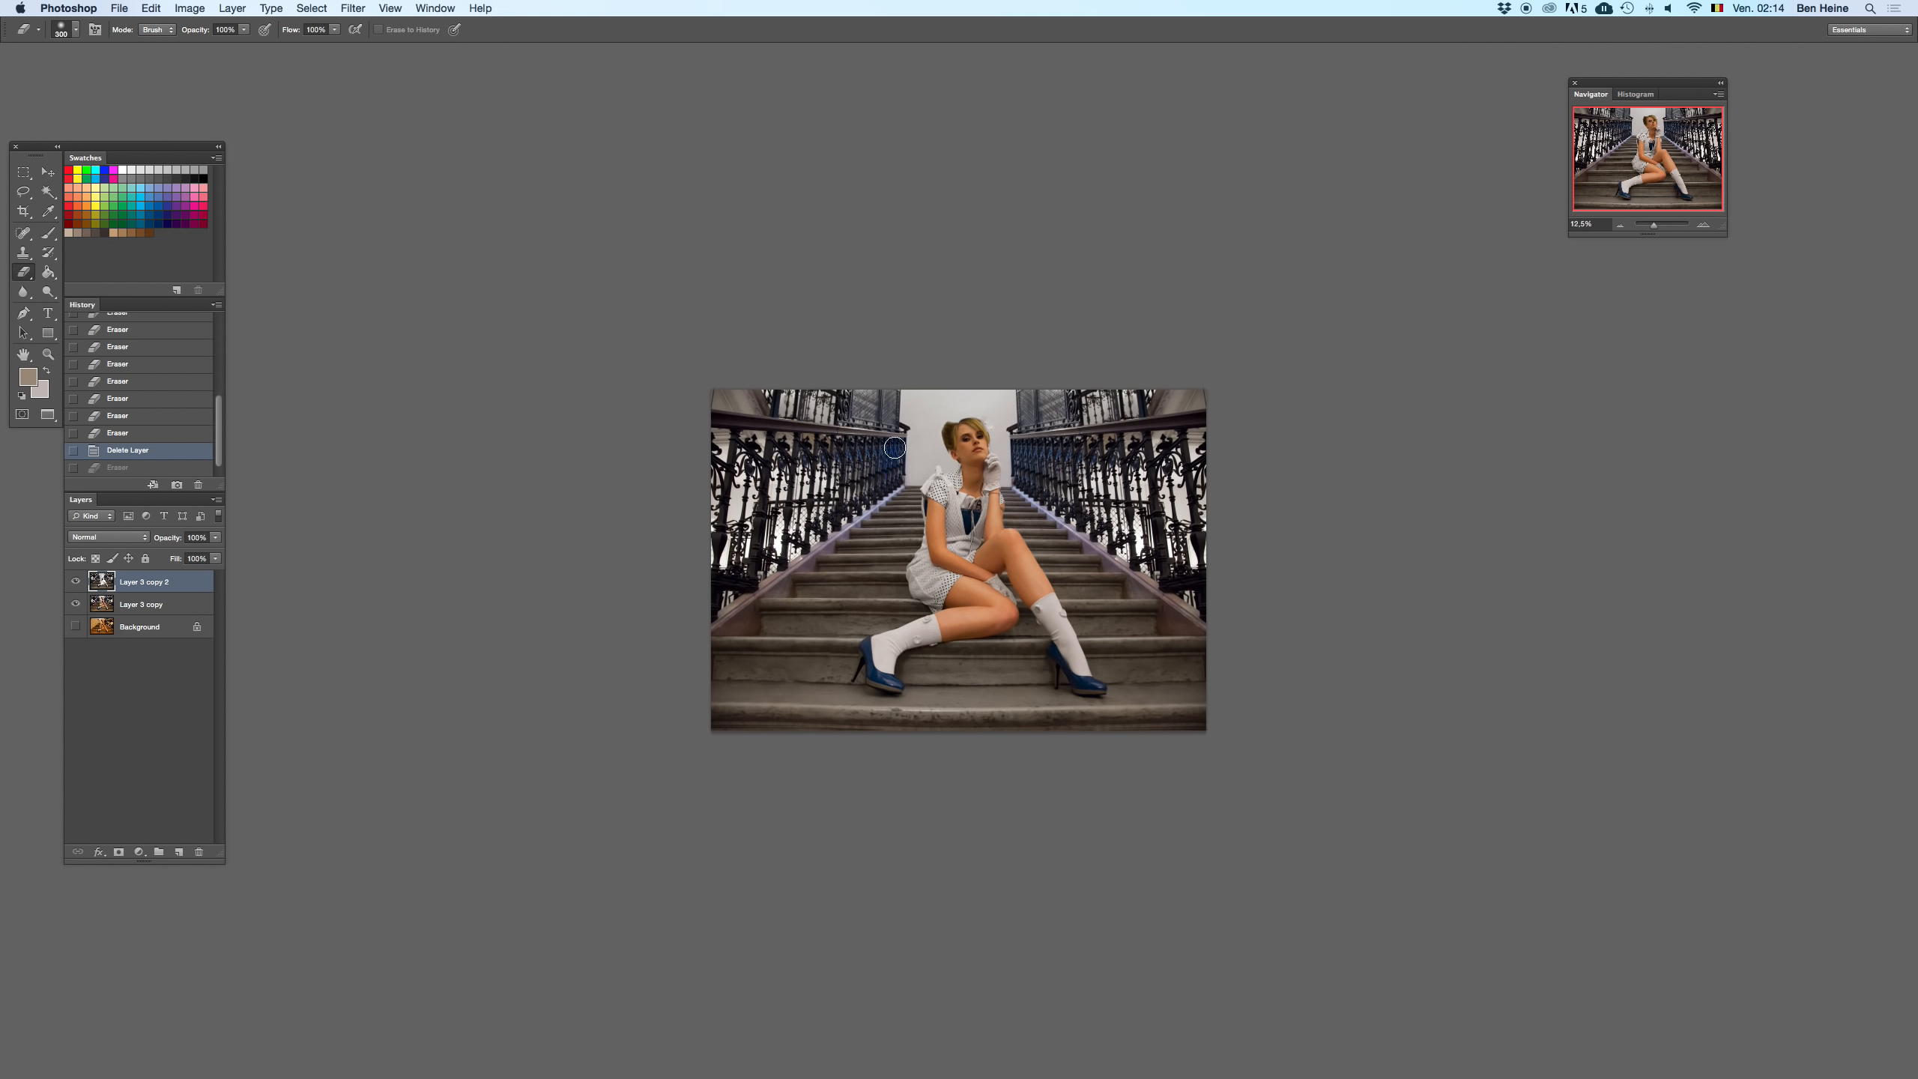
{"action": "mouse_move", "coordinate": [826, 466]}
{"action": "left_mouse_down"}
{"action": "mouse_move", "coordinate": [808, 426]}
{"action": "mouse_move", "coordinate": [885, 448]}
{"action": "left_mouse_up"}
{"action": "key", "text": "super+z"}
{"action": "left_click", "coordinate": [839, 464]}
{"action": "left_click", "coordinate": [793, 461]}
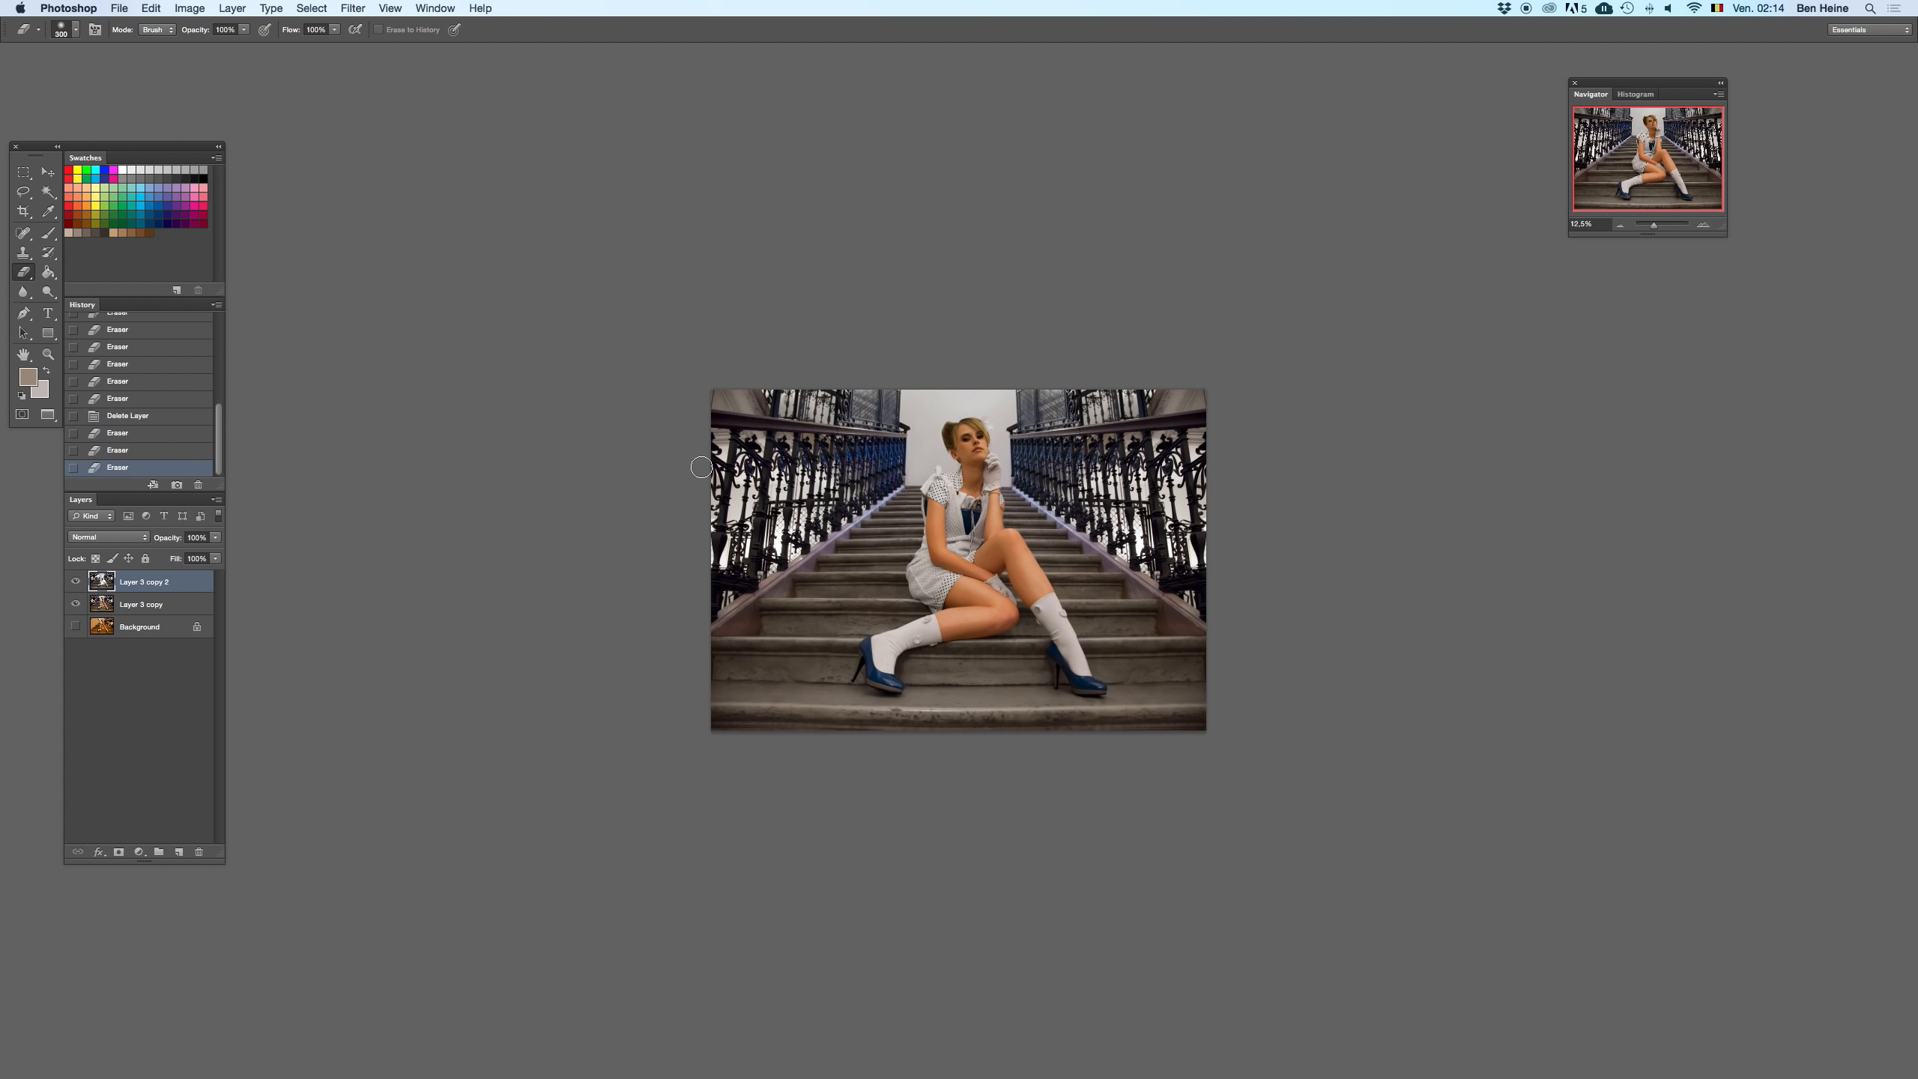
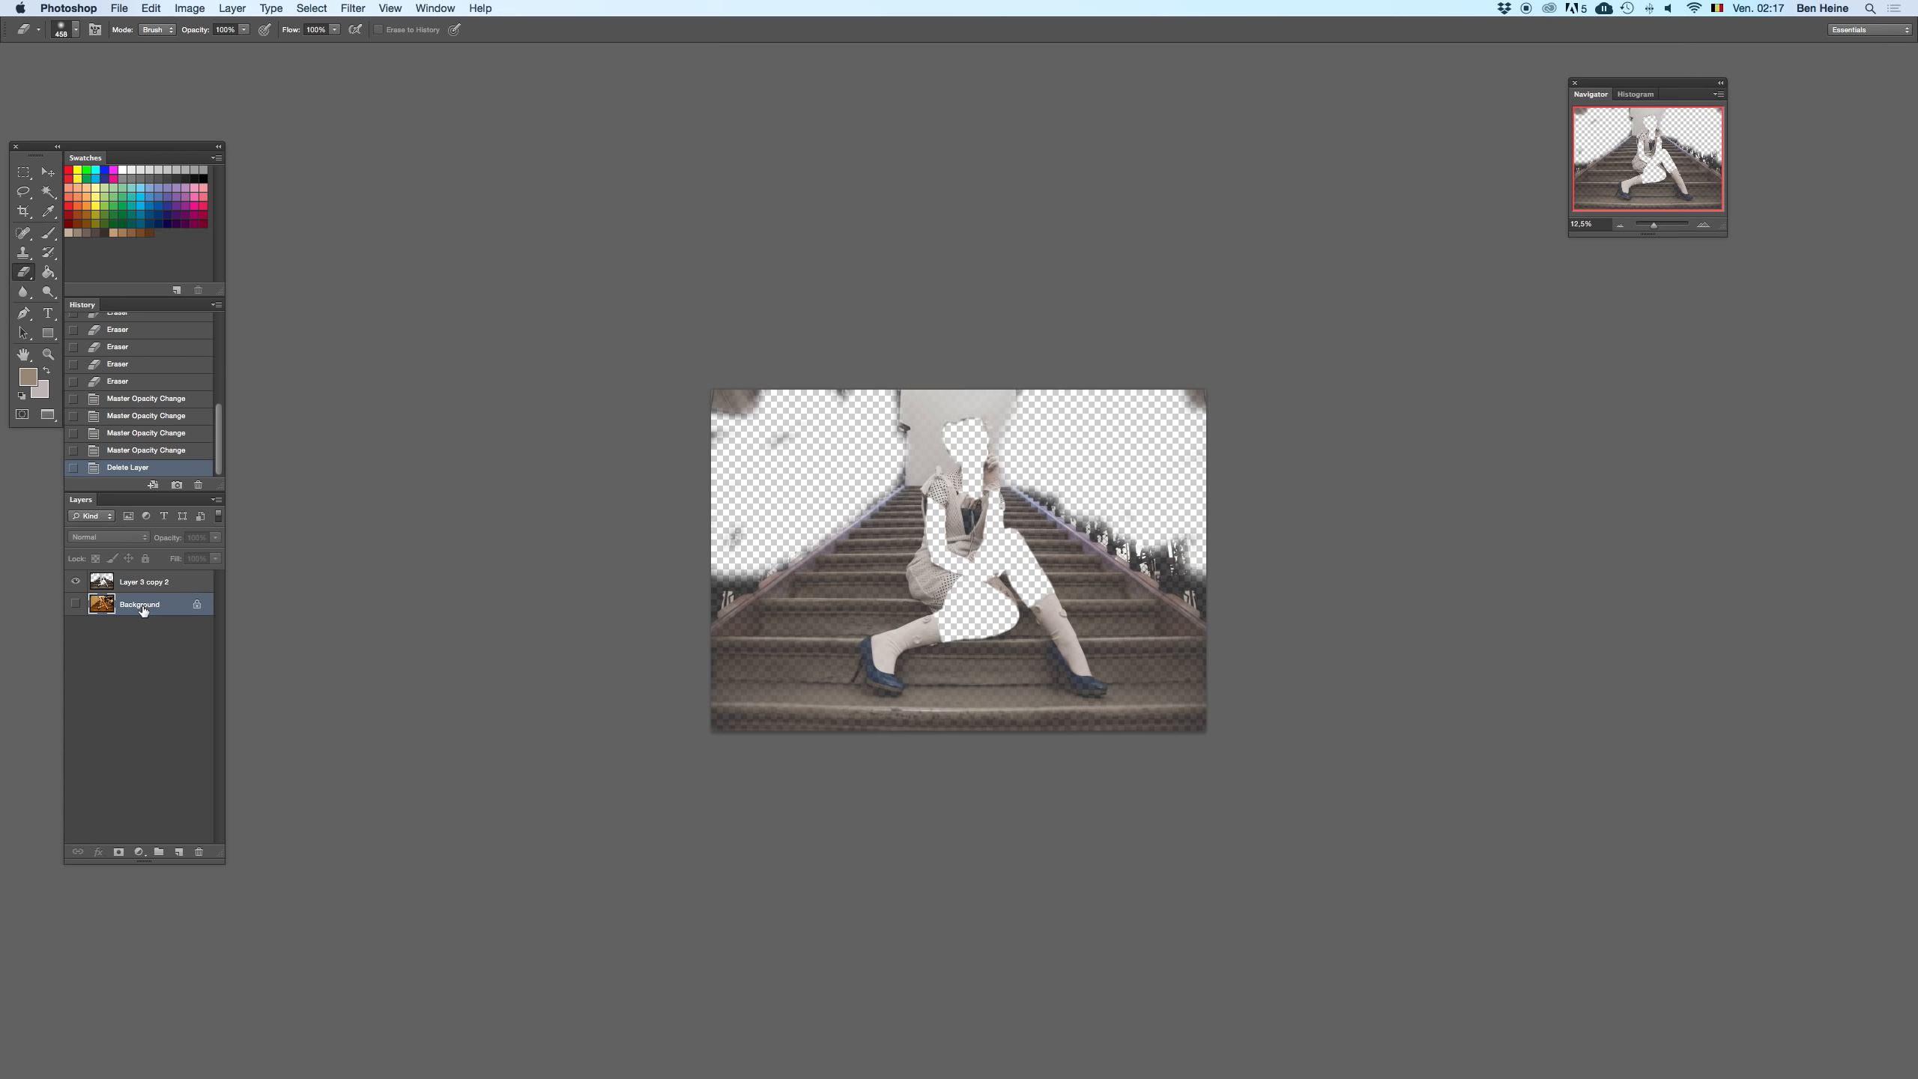
- Merge the partly erased desaturated layer with the coloured layer copy beneath it
{"action": "left_click", "coordinate": [163, 582], "text": "shift"}
{"action": "right_click", "coordinate": [164, 582]}
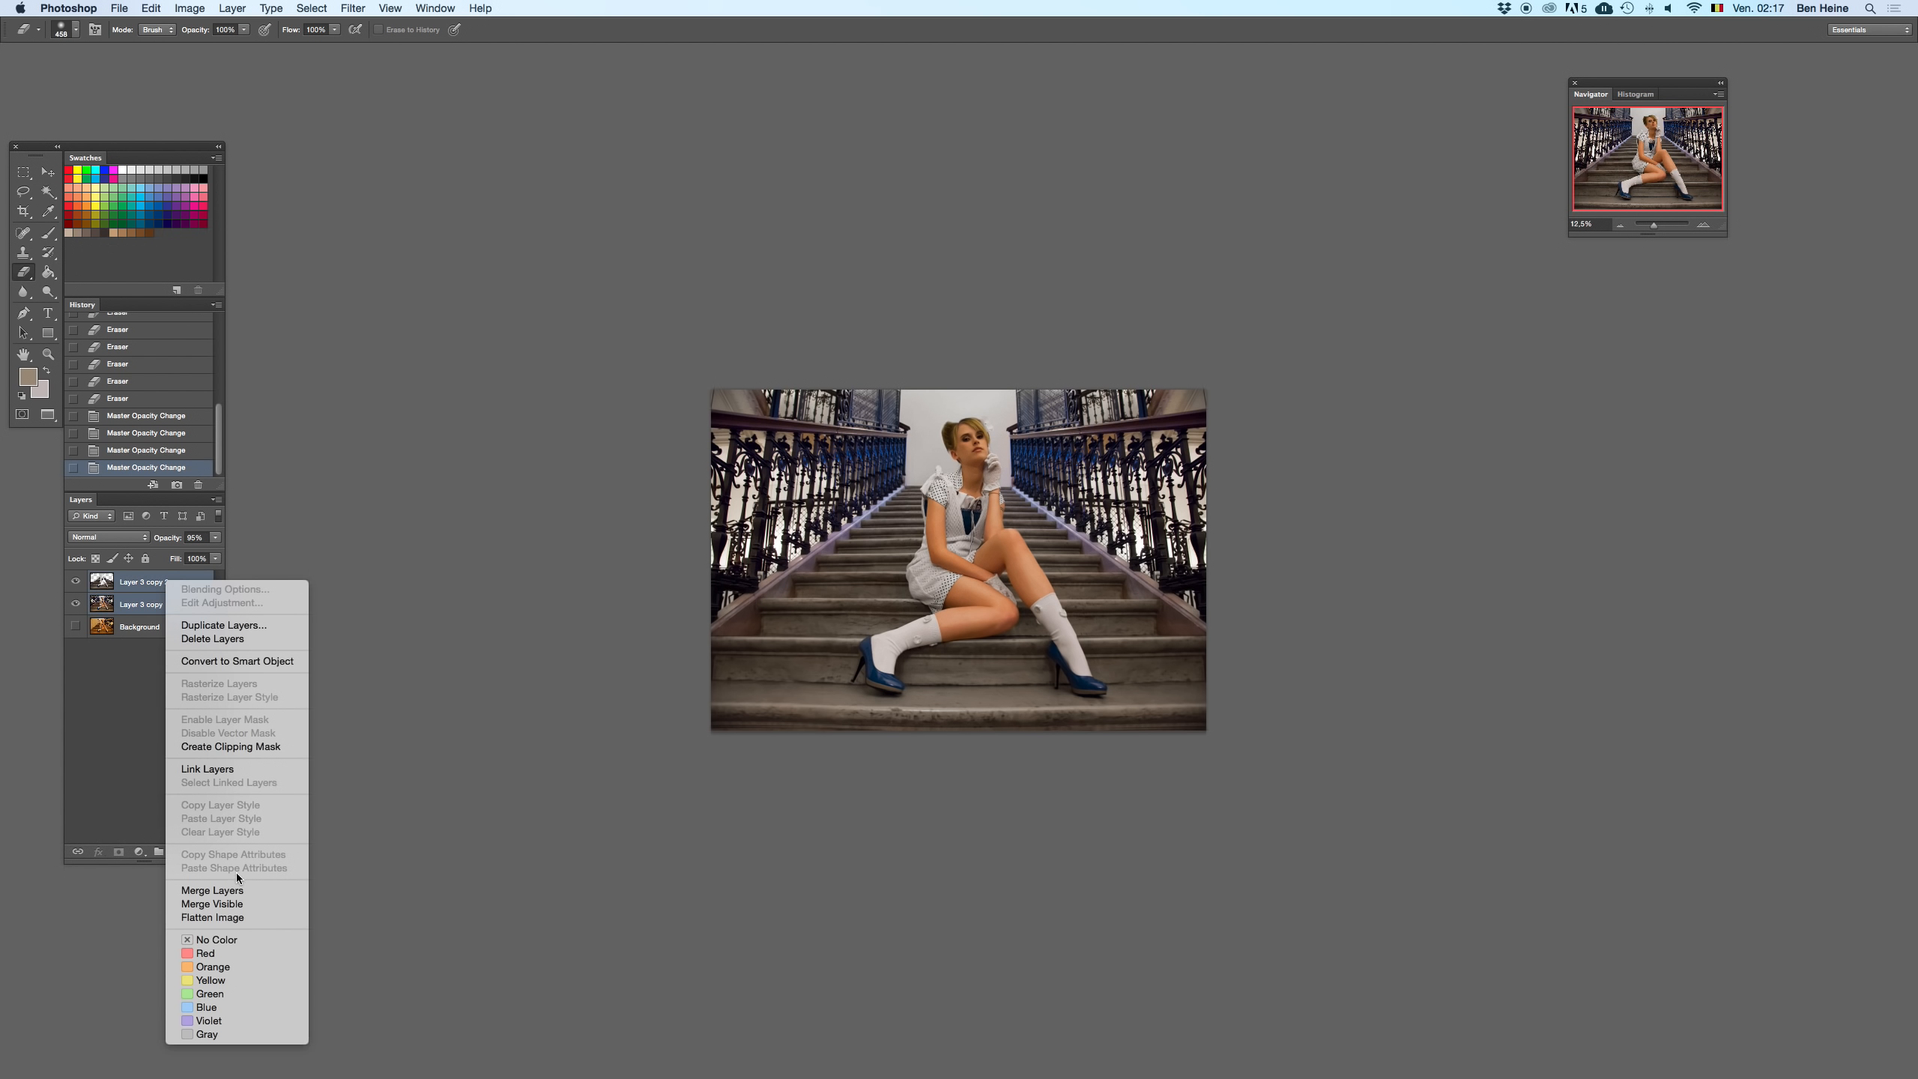
{"action": "left_click", "coordinate": [239, 896]}
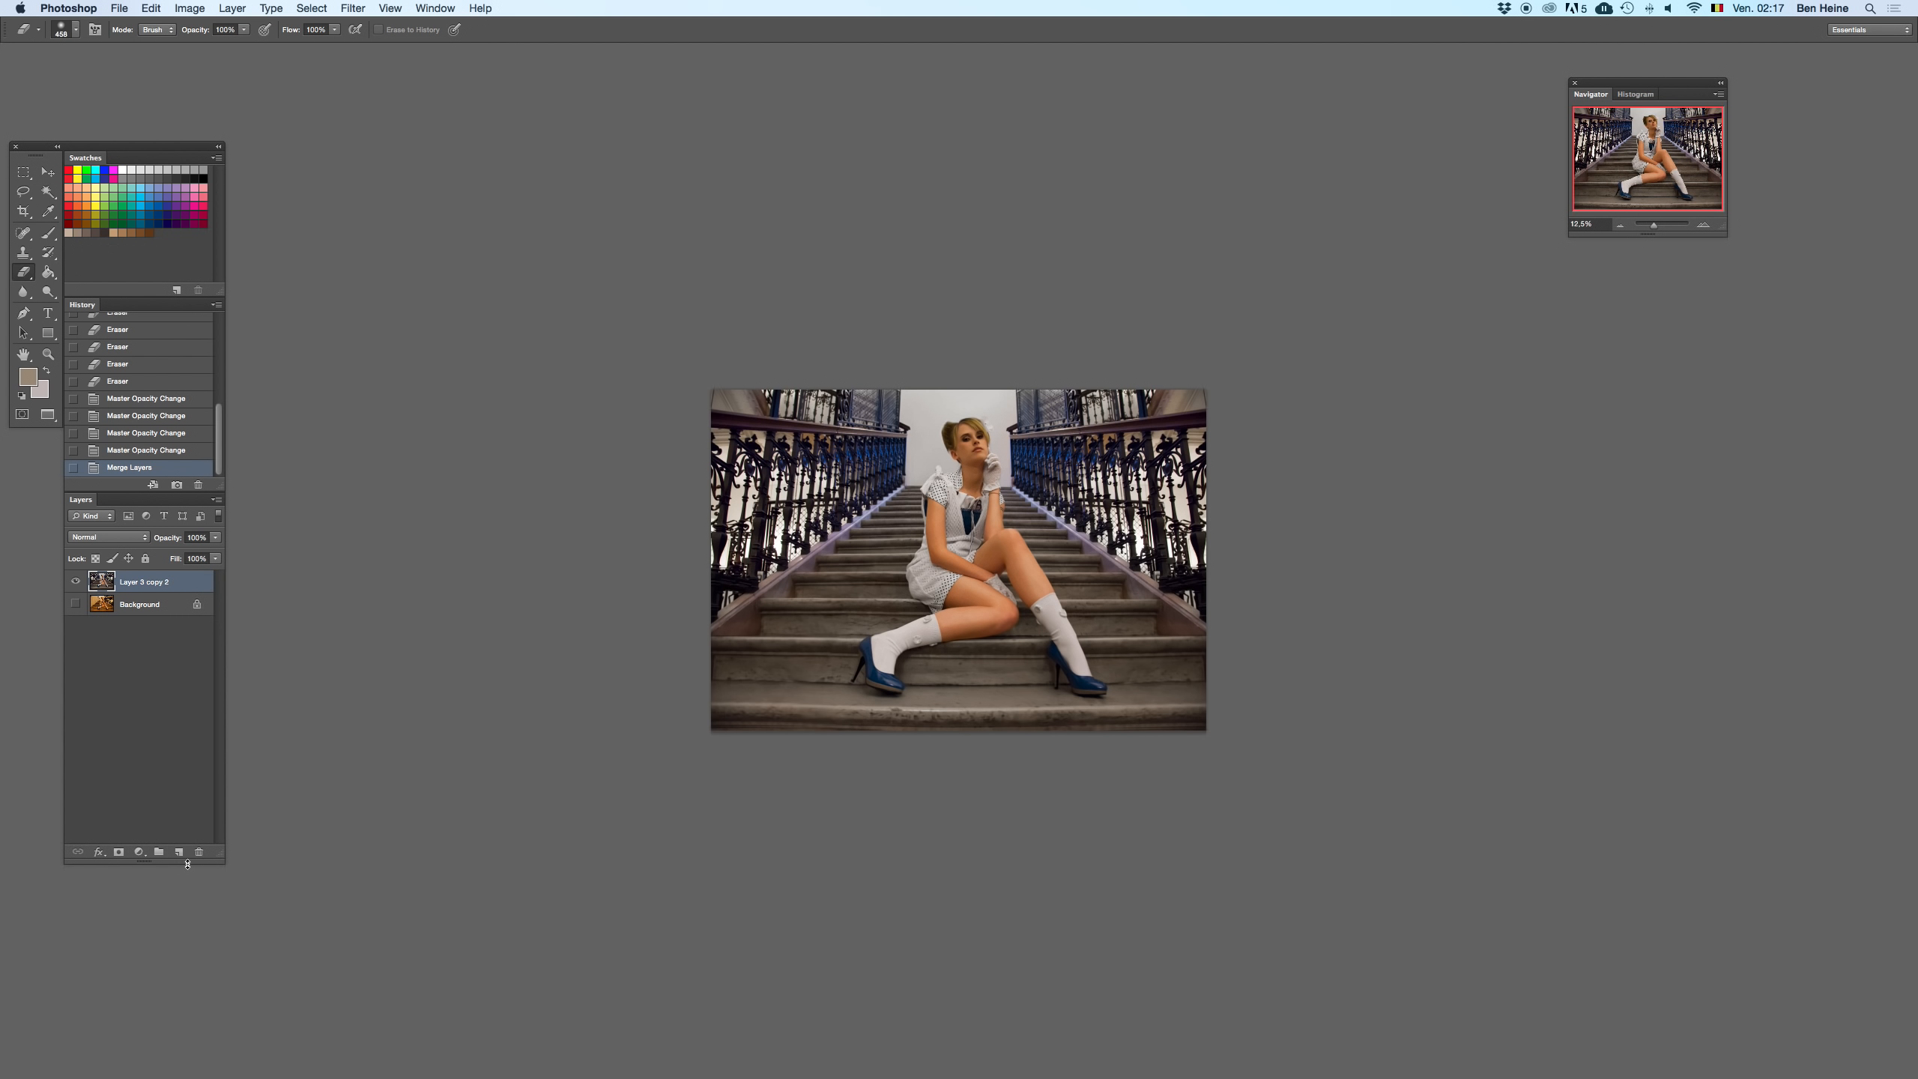
- Open Hue/Saturation for the merged layer, apply the Default preset and try a Master saturation of -29
{"action": "key", "text": "super+u"}
{"action": "left_click", "coordinate": [1468, 395]}
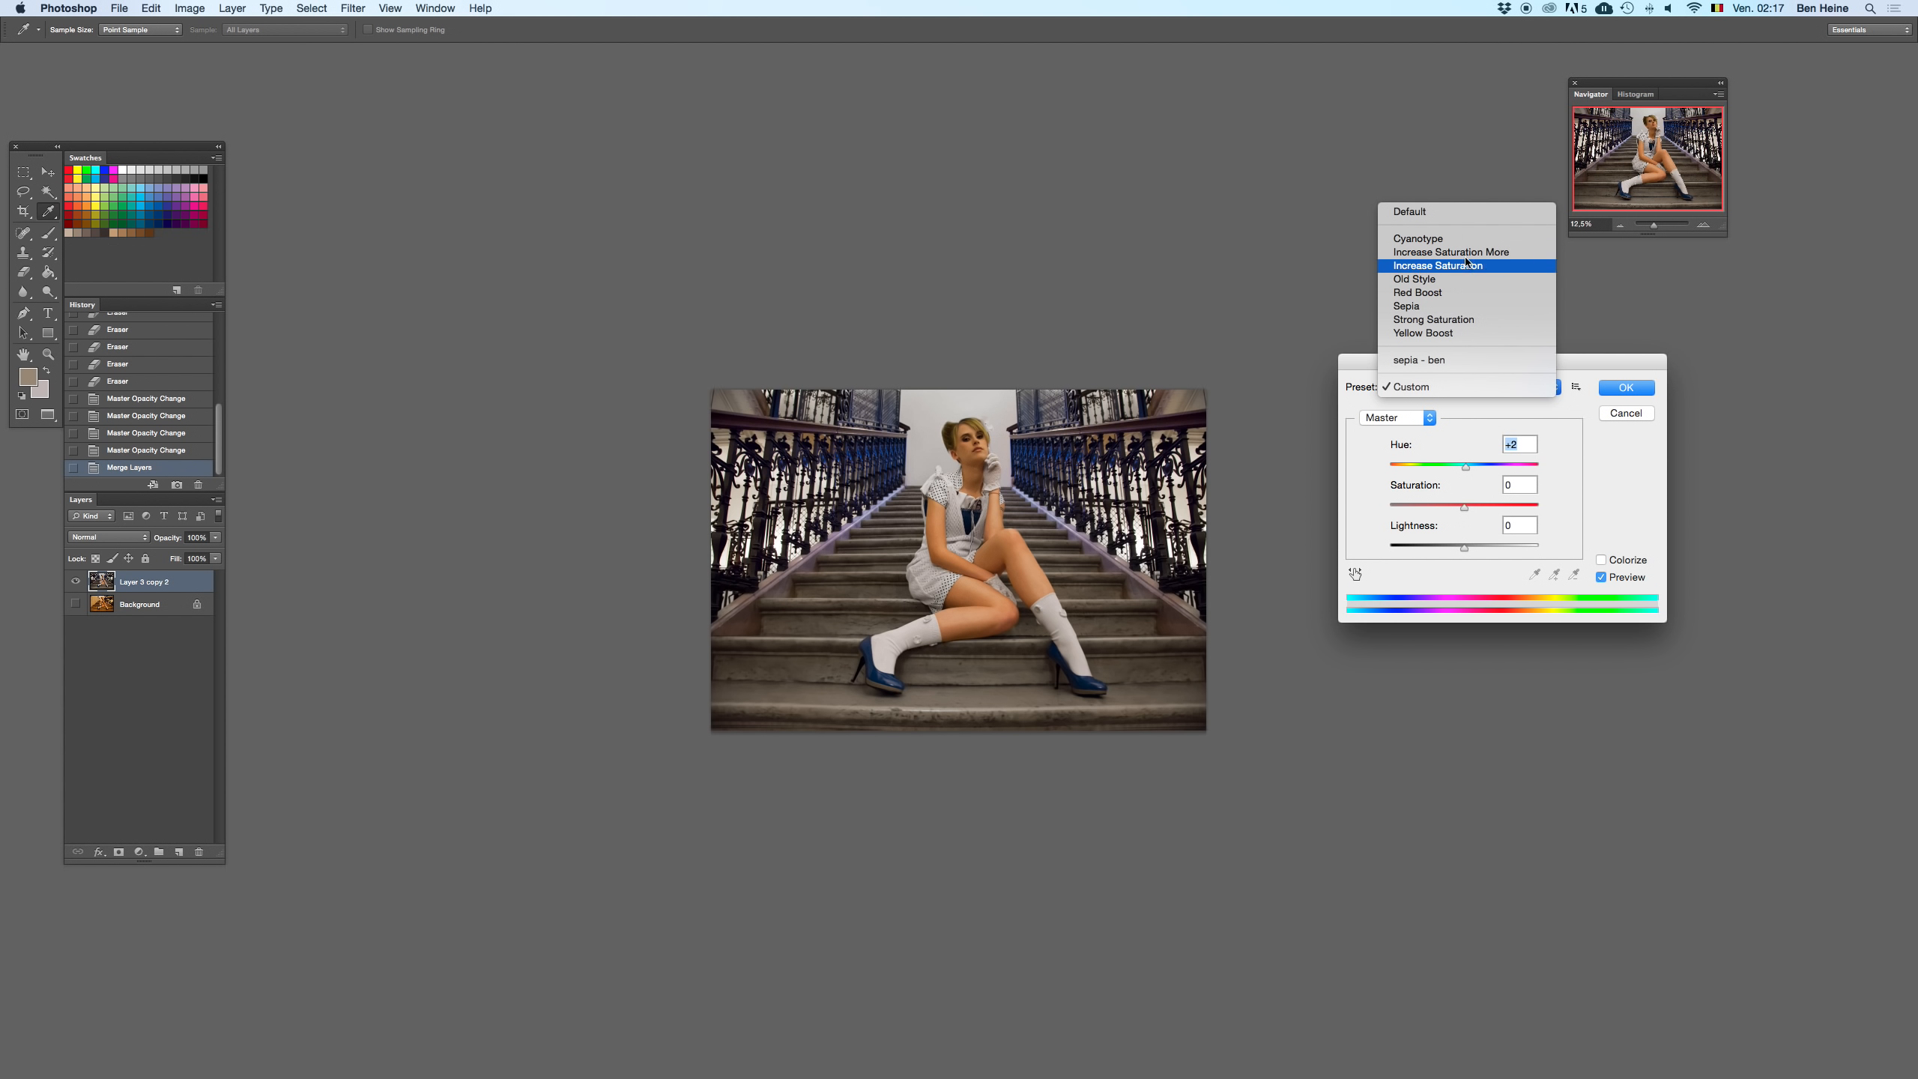
{"action": "left_click", "coordinate": [1457, 218]}
{"action": "left_click_drag", "start_coordinate": [1470, 510], "coordinate": [1449, 512]}
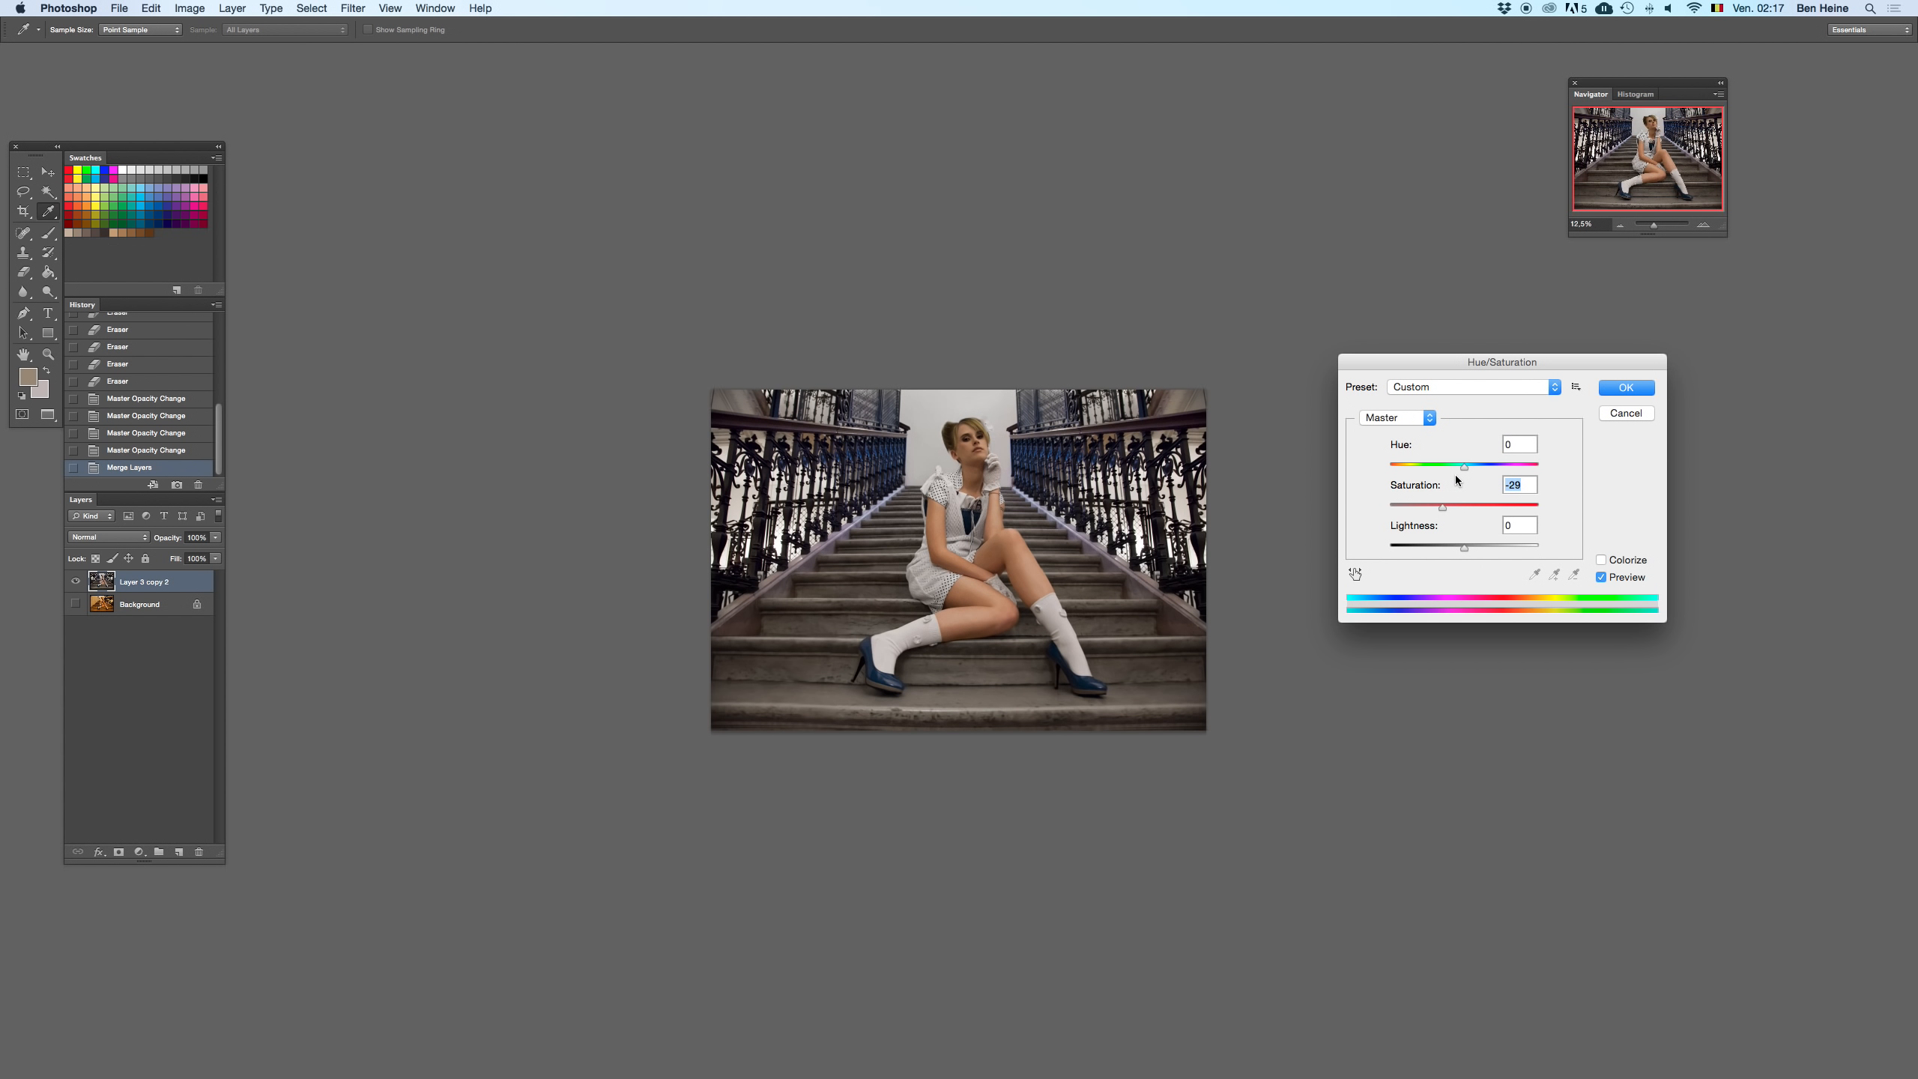
{"action": "key", "text": "super+z"}
- Switch the Hue/Saturation adjustment to the Blues range and lower its saturation to -100
{"action": "left_click", "coordinate": [1414, 421]}
{"action": "left_click", "coordinate": [1378, 473]}
{"action": "left_click_drag", "start_coordinate": [1463, 506], "coordinate": [1342, 520]}
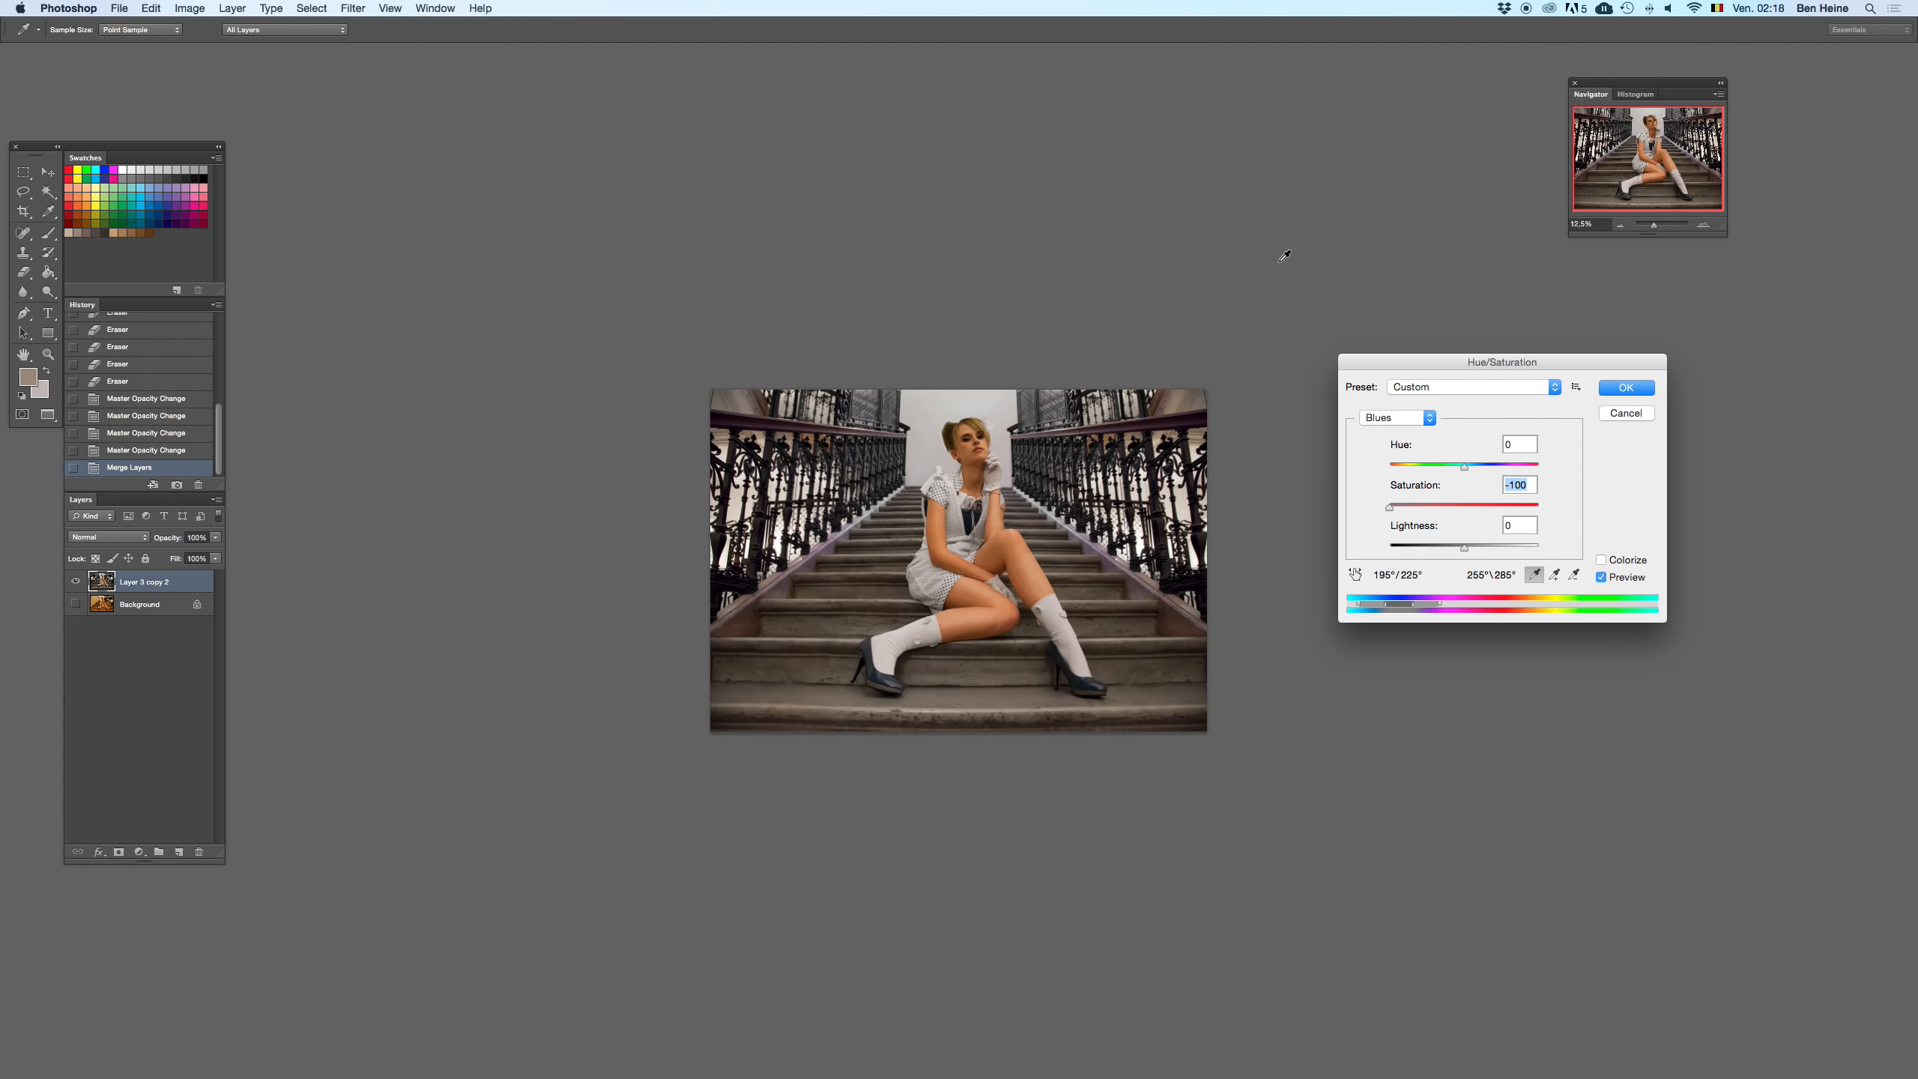
- Reset the Blues saturation to 0 and move the Hue/Saturation dialog clear of the enlarged image
{"action": "key", "text": "super+plus"}
{"action": "key", "text": "super+z"}
{"action": "left_click_drag", "start_coordinate": [1577, 364], "coordinate": [1712, 336]}
{"action": "type", "text": "0"}
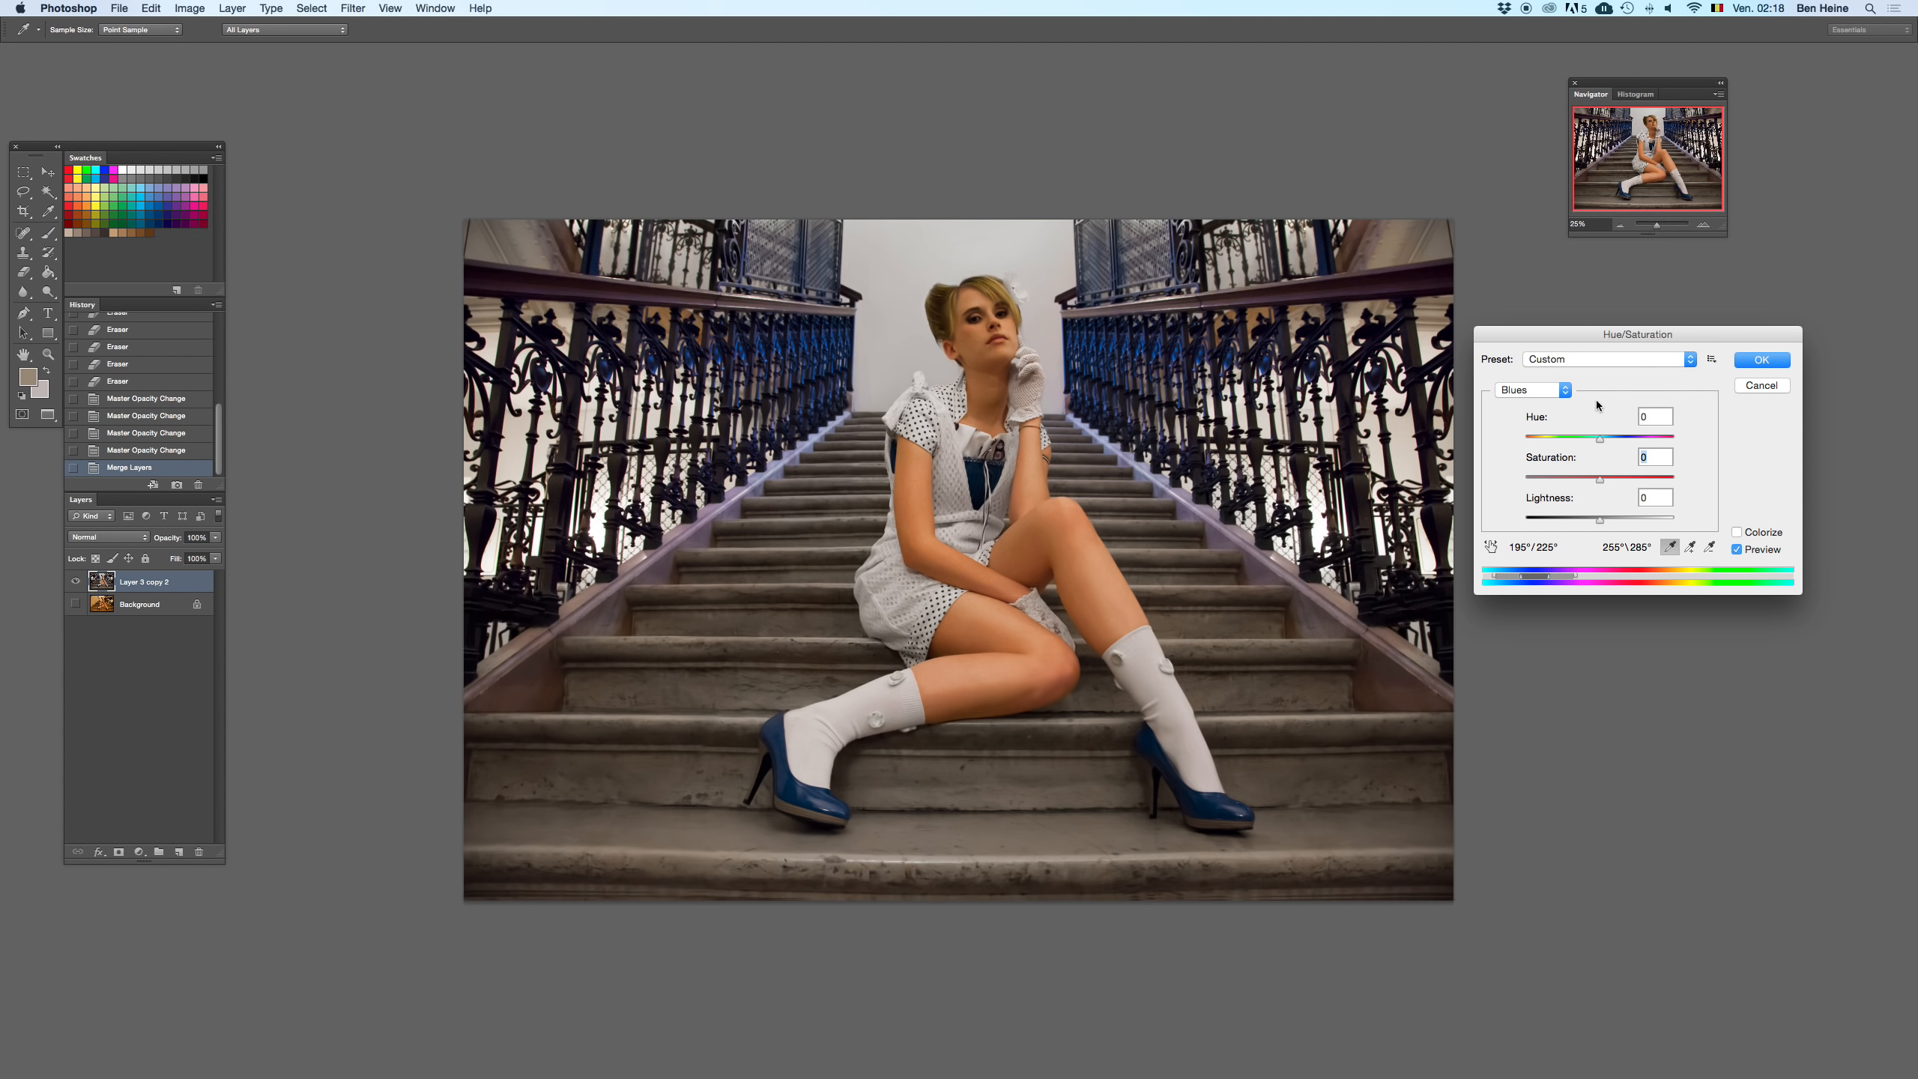
- Try a hue shift of -89 on the Blues range and reset it to 0
{"action": "key", "text": "super+minus"}
{"action": "left_click_drag", "start_coordinate": [1595, 437], "coordinate": [1553, 440]}
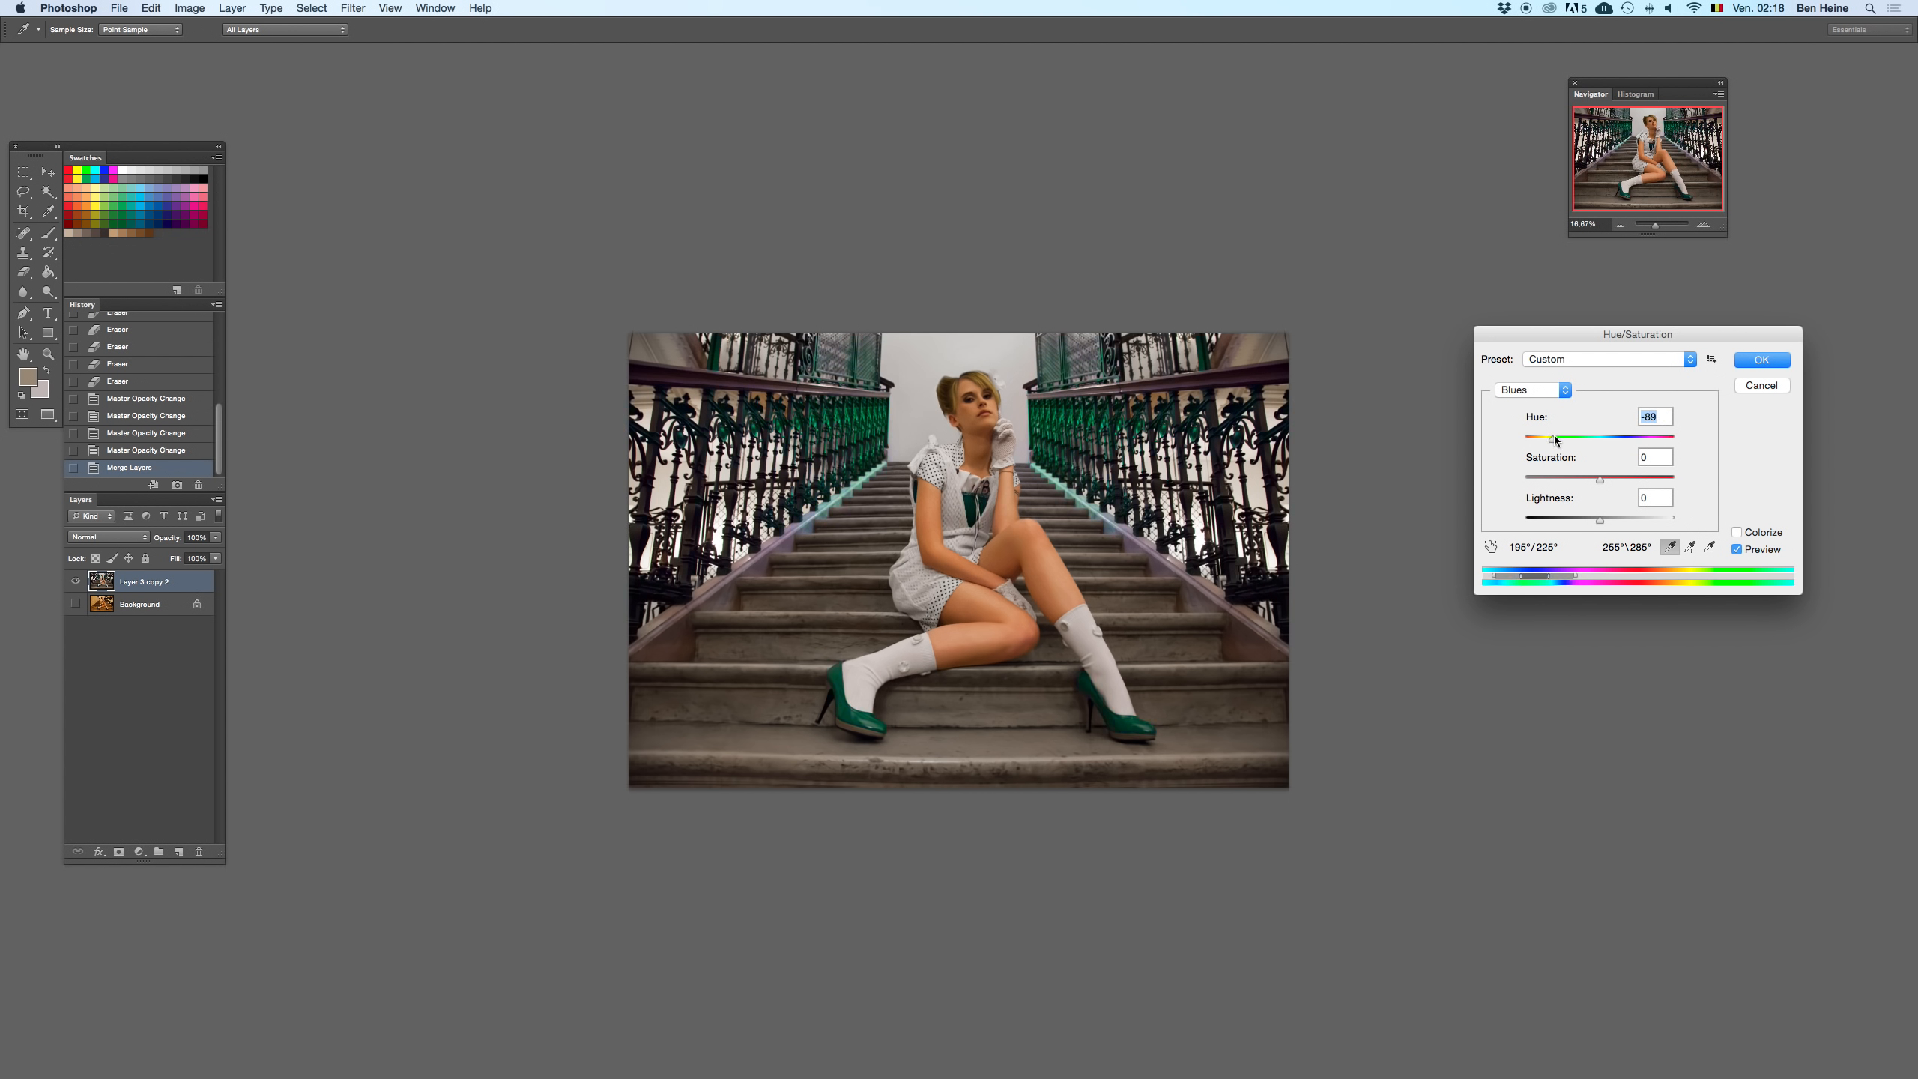
{"action": "type", "text": "0"}
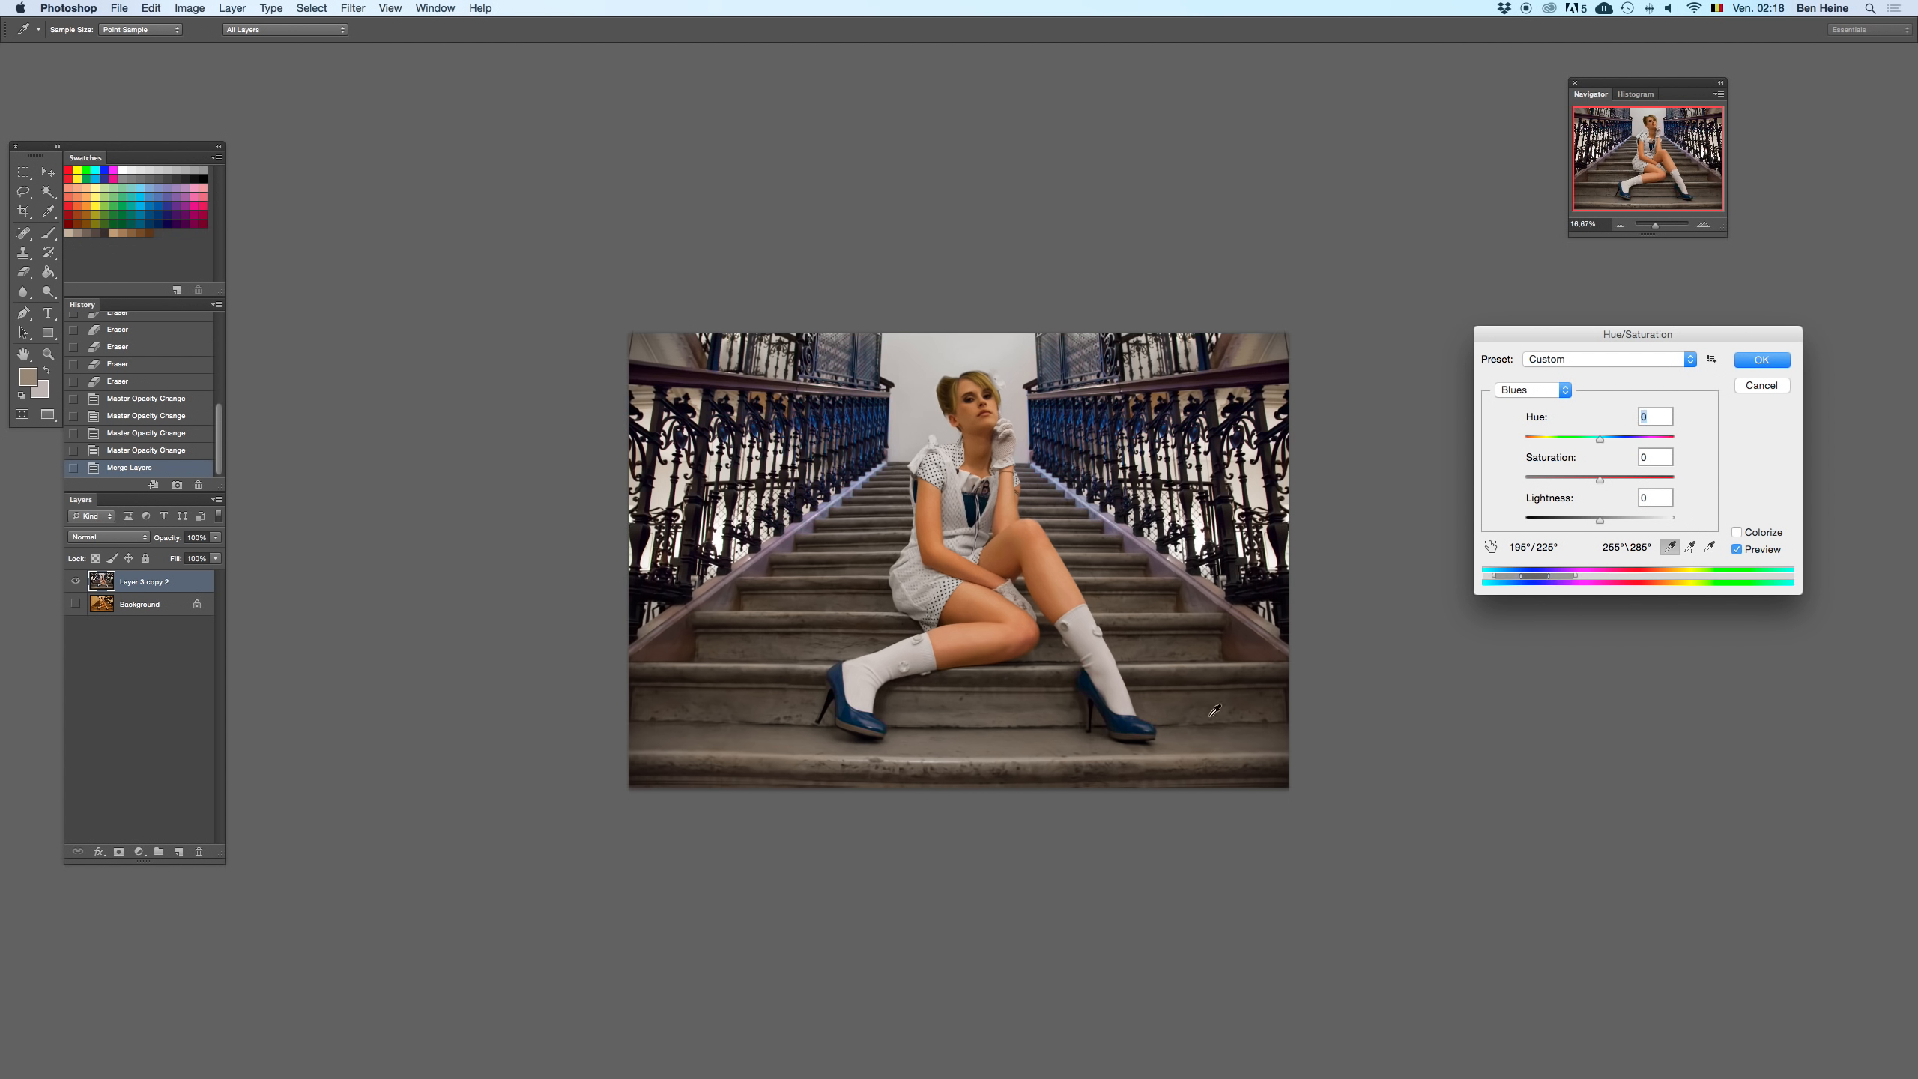
- Try a small Blues hue shift, undo it, lower the Blues saturation partway and apply the Hue/Saturation adjustment
{"action": "key", "text": "super+z"}
{"action": "key", "text": "super+z"}
{"action": "left_click_drag", "start_coordinate": [1591, 441], "coordinate": [1583, 439]}
{"action": "key", "text": "super+z"}
{"action": "mouse_move", "coordinate": [1574, 480]}
{"action": "left_mouse_down"}
{"action": "mouse_move", "coordinate": [1480, 493]}
{"action": "mouse_move", "coordinate": [1580, 479]}
{"action": "mouse_move", "coordinate": [1558, 481]}
{"action": "left_mouse_up"}
{"action": "left_click_drag", "start_coordinate": [1554, 480], "coordinate": [1569, 479]}
{"action": "left_click", "coordinate": [1763, 359]}
- Copy the whole adjusted layer, return to the Merge Layers history state and paste the copy as a new layer
{"action": "key", "text": "super+a"}
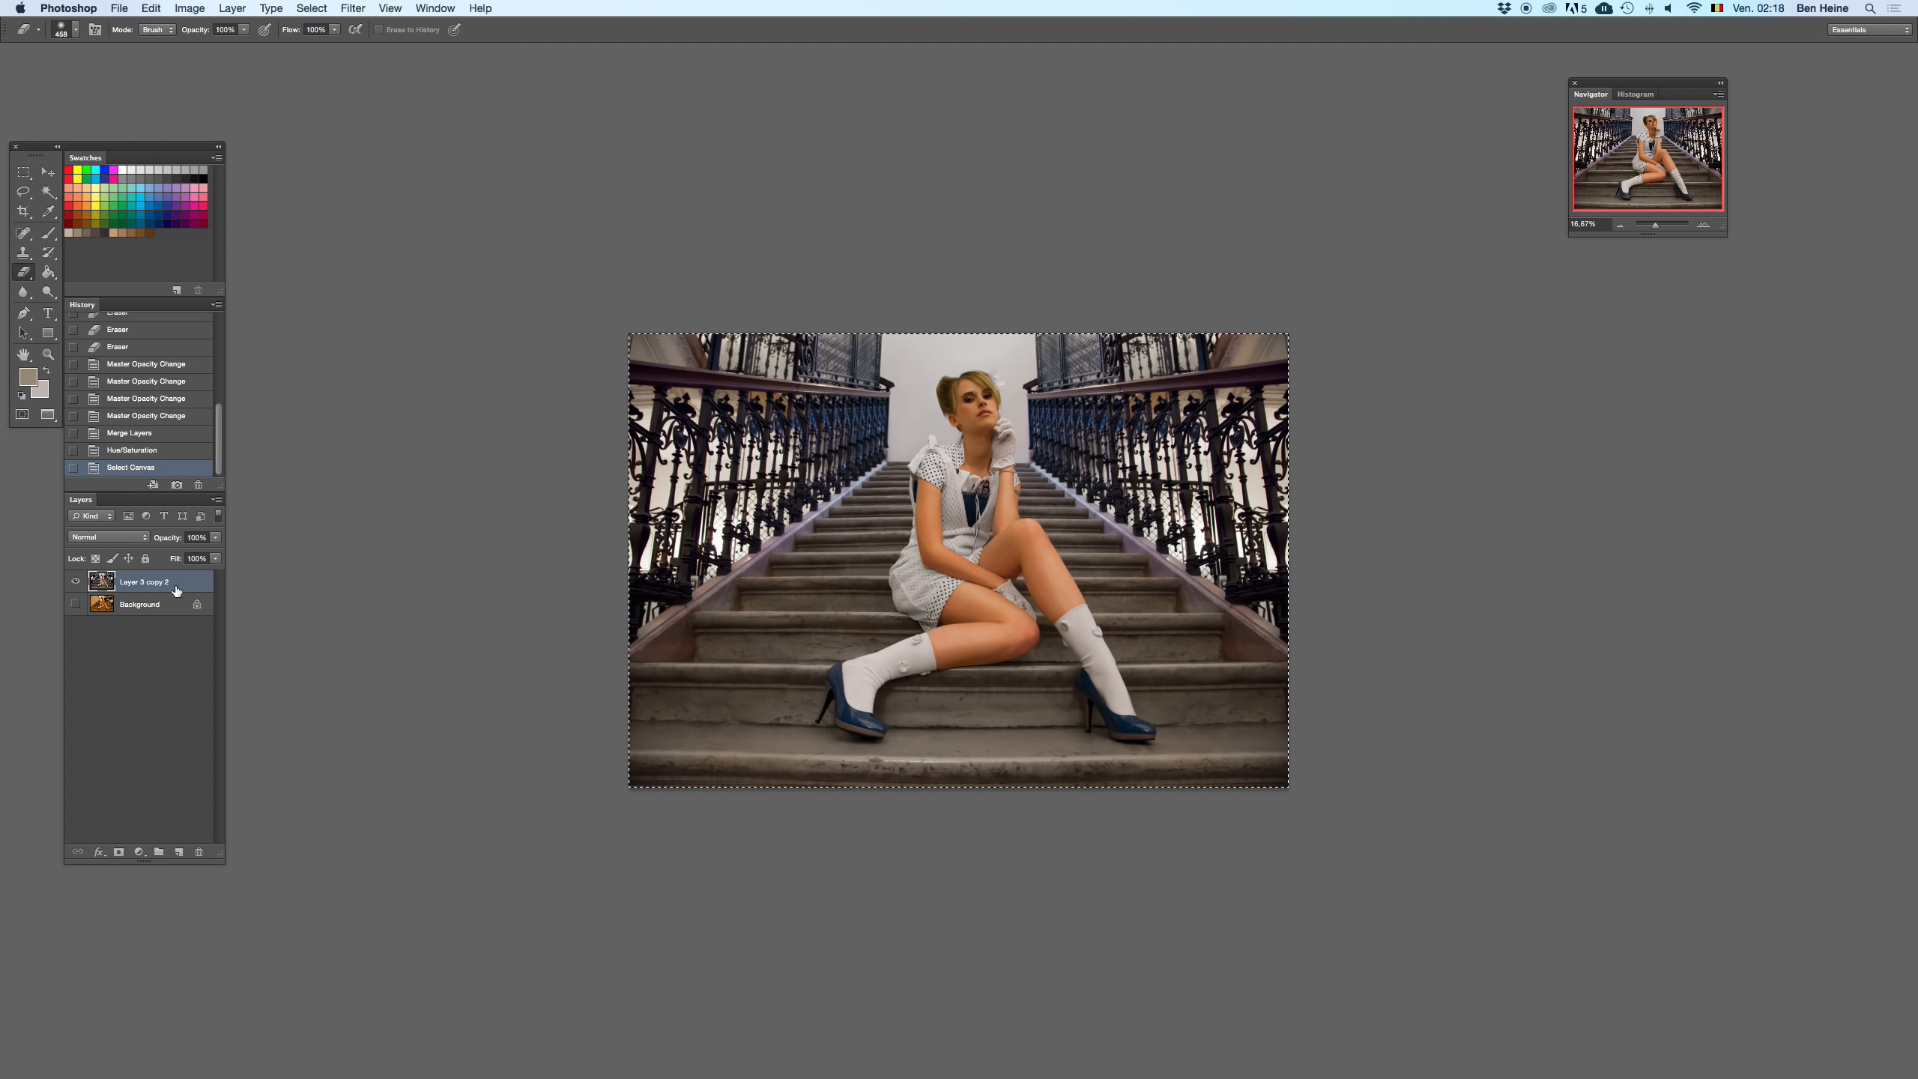
{"action": "left_click", "coordinate": [172, 451]}
{"action": "key", "text": "super+v"}
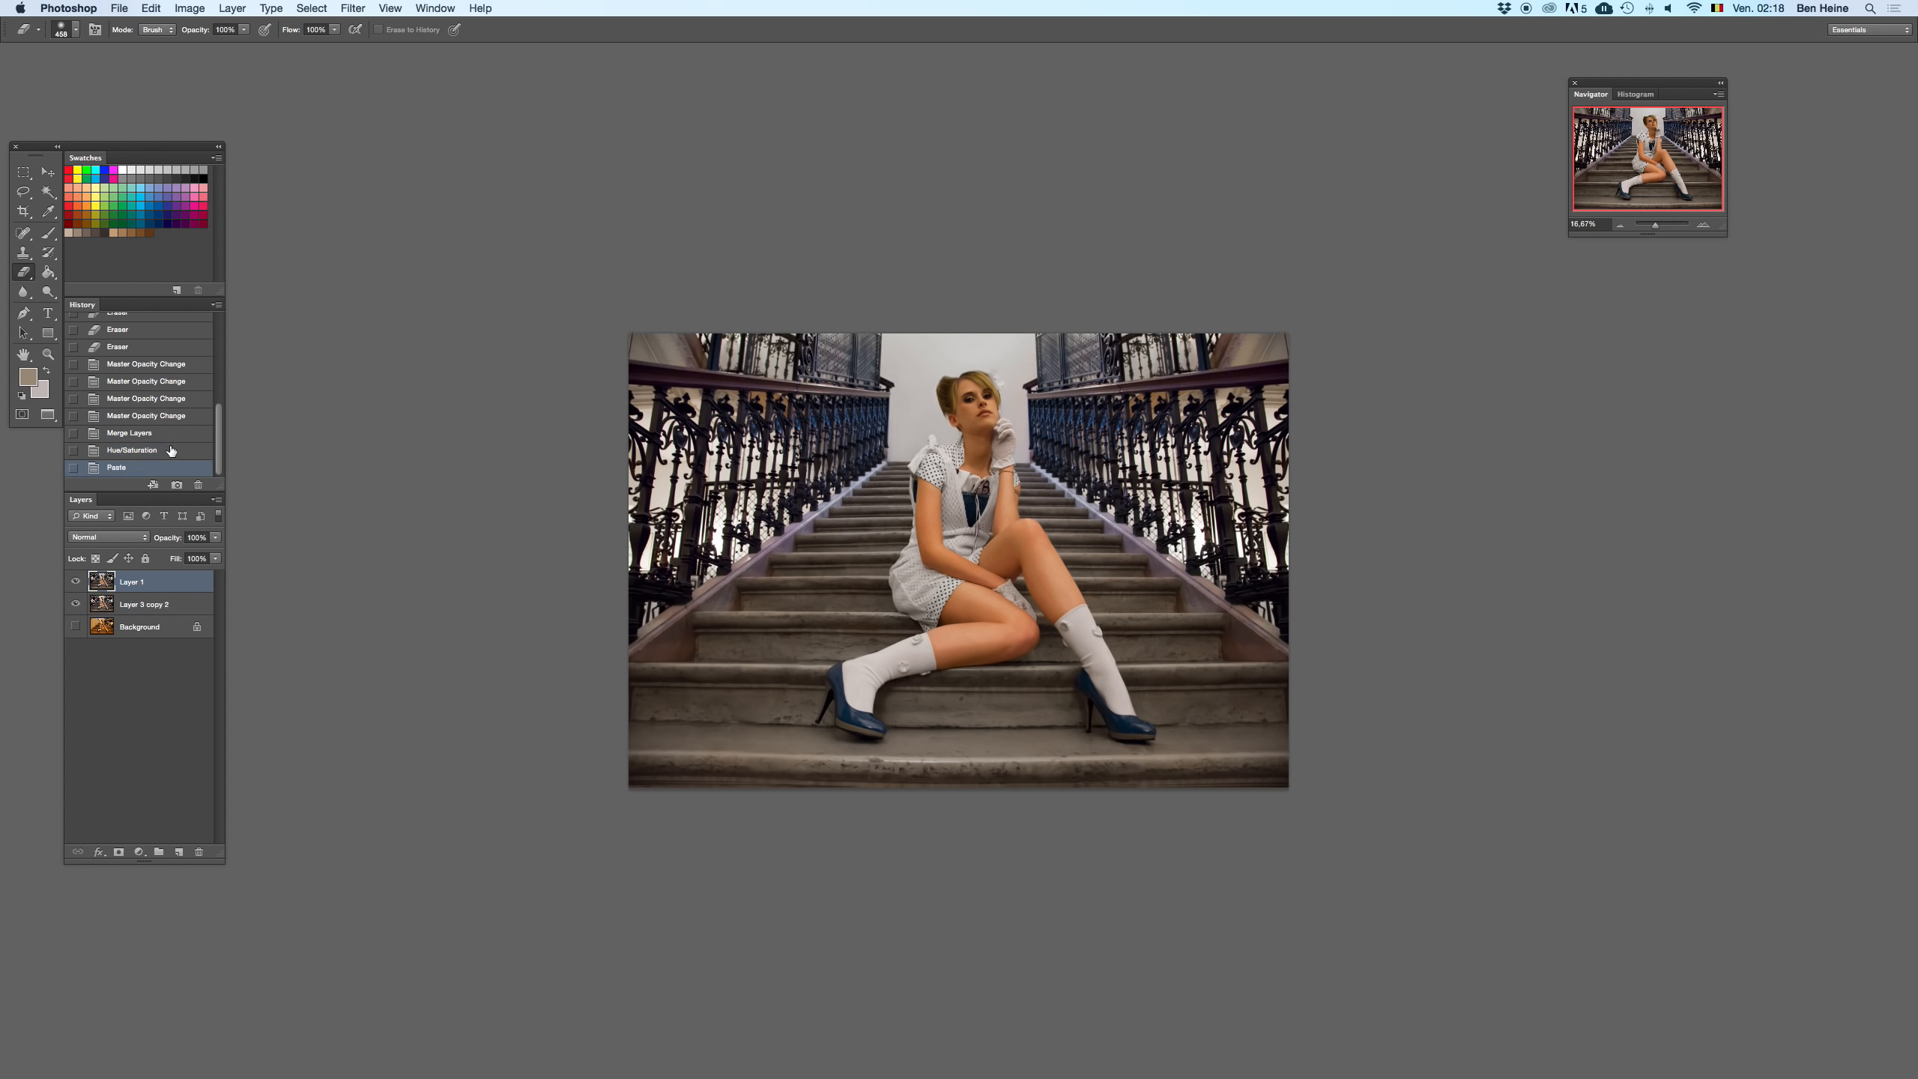
{"action": "key", "text": "super+z"}
{"action": "left_click", "coordinate": [173, 434]}
{"action": "key", "text": "super+v"}
- Erase both shoes from the pasted layer so the more saturated blue beneath shows through
{"action": "left_click", "coordinate": [244, 29]}
{"action": "mouse_move", "coordinate": [865, 700]}
{"action": "left_mouse_down"}
{"action": "mouse_move", "coordinate": [878, 727]}
{"action": "mouse_move", "coordinate": [838, 706]}
{"action": "mouse_move", "coordinate": [862, 720]}
{"action": "left_mouse_up"}
{"action": "key", "text": "super+z"}
{"action": "left_click_drag", "start_coordinate": [1077, 687], "coordinate": [1095, 709]}
- Lighten the left shoe on Layer 3 copy 2 using an enlarged Dodge brush with the Midtones range and a higher exposure
{"action": "left_click", "coordinate": [47, 291]}
{"action": "left_click", "coordinate": [181, 605]}
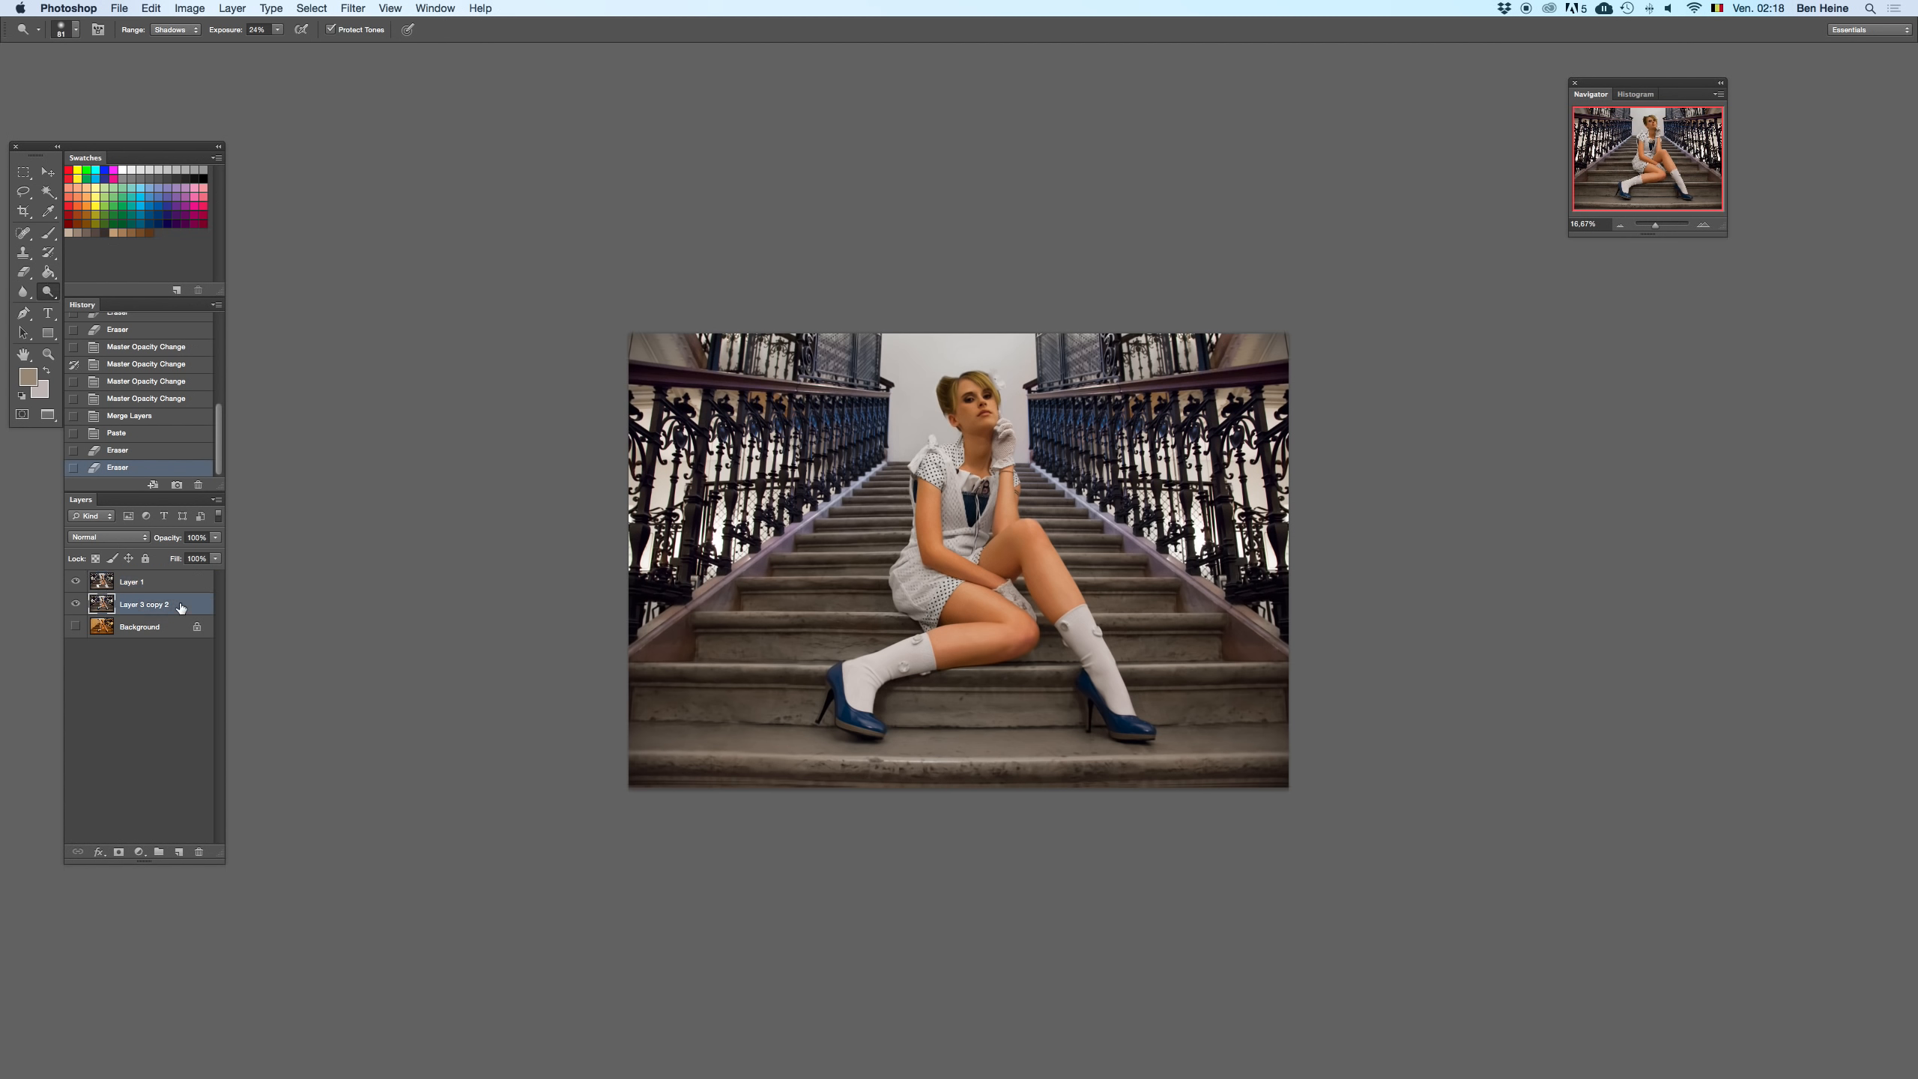
{"action": "left_click", "coordinate": [172, 30]}
{"action": "left_click", "coordinate": [174, 41]}
{"action": "left_click", "coordinate": [280, 30]}
{"action": "left_click_drag", "start_coordinate": [279, 47], "coordinate": [313, 48]}
{"action": "right_click", "coordinate": [979, 525]}
{"action": "left_click_drag", "start_coordinate": [1057, 561], "coordinate": [1088, 554]}
{"action": "left_click", "coordinate": [872, 723]}
{"action": "left_click_drag", "start_coordinate": [850, 696], "coordinate": [880, 729]}
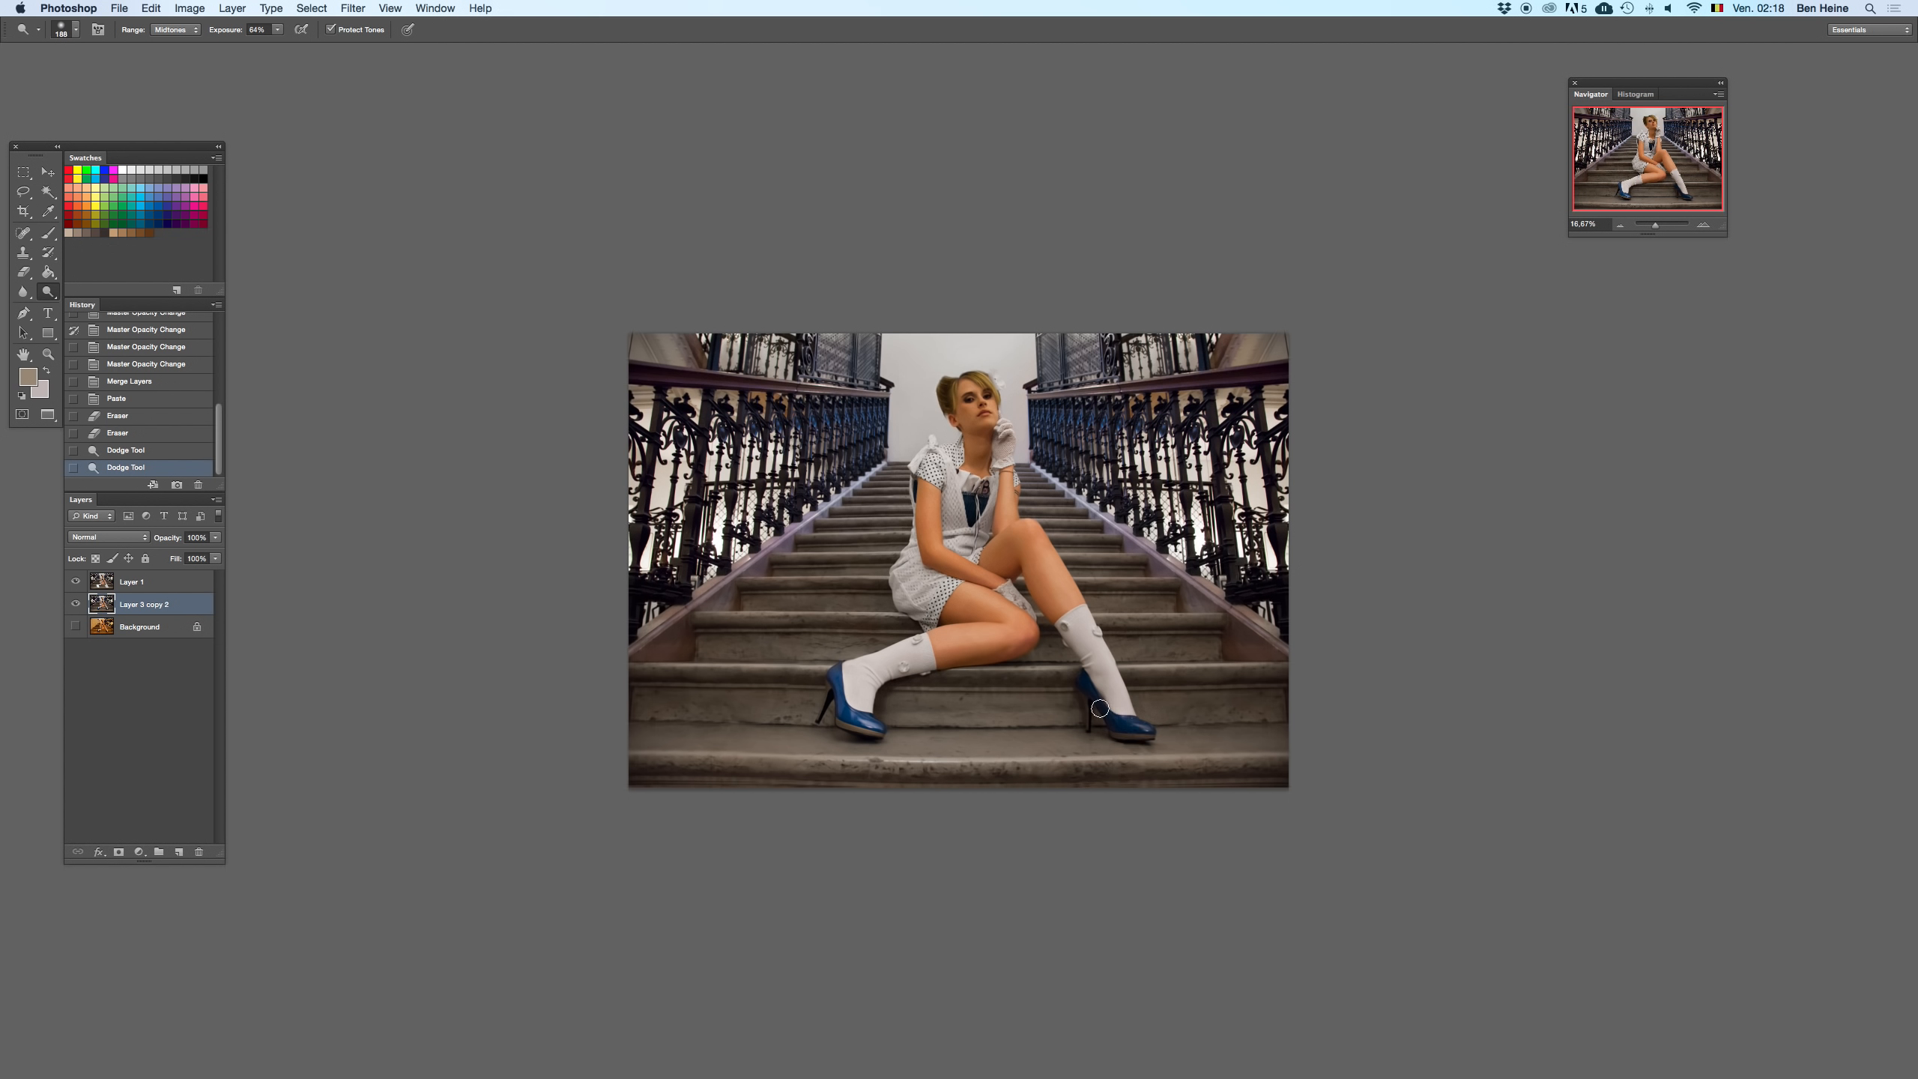
- Lighten the right shoe with the Dodge tool, switching its range to Shadows
{"action": "left_click_drag", "start_coordinate": [1100, 708], "coordinate": [1080, 680]}
{"action": "key", "text": "super+z"}
{"action": "left_click", "coordinate": [176, 30]}
{"action": "left_click", "coordinate": [170, 16]}
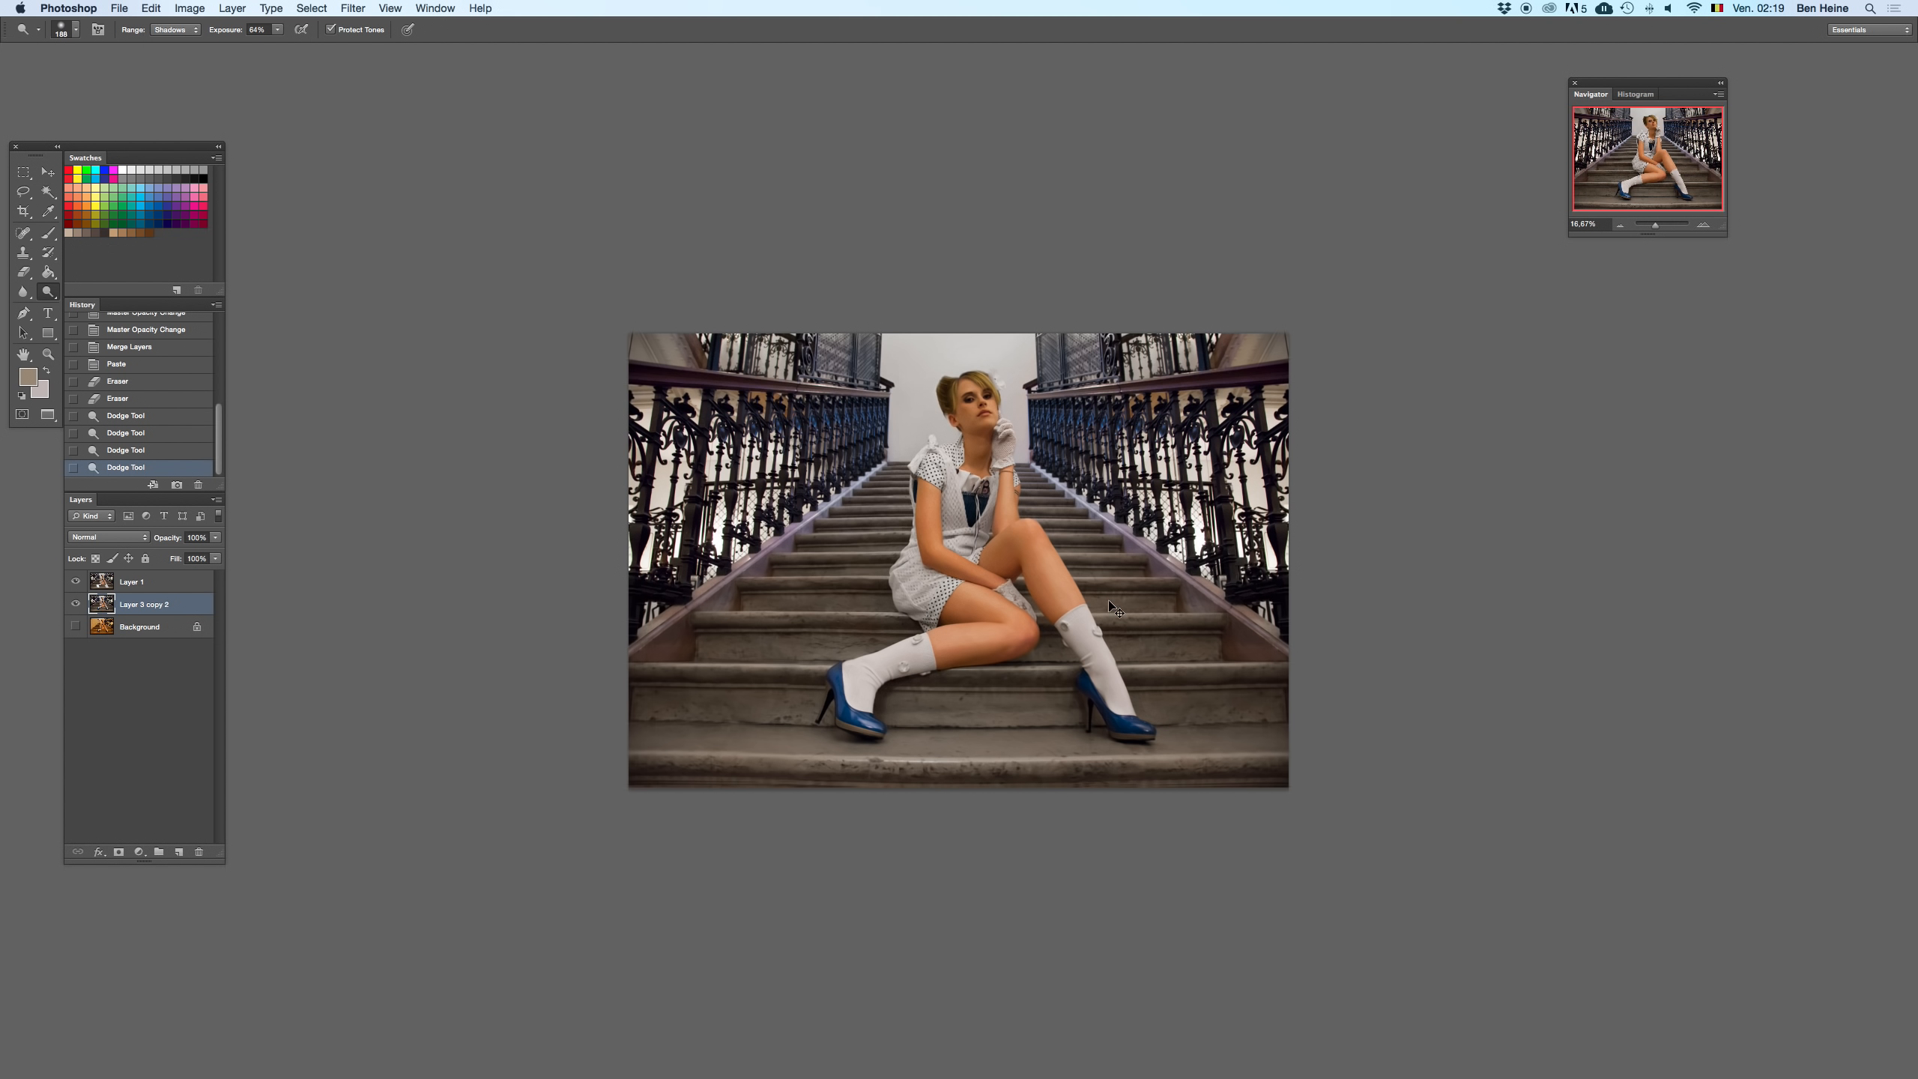
{"action": "left_click_drag", "start_coordinate": [1140, 725], "coordinate": [1099, 687]}
{"action": "left_click", "coordinate": [1145, 726]}
- Switch the Dodge range back to Midtones and brighten the side and toe of the right shoe
{"action": "left_click", "coordinate": [185, 33]}
{"action": "left_click", "coordinate": [172, 43]}
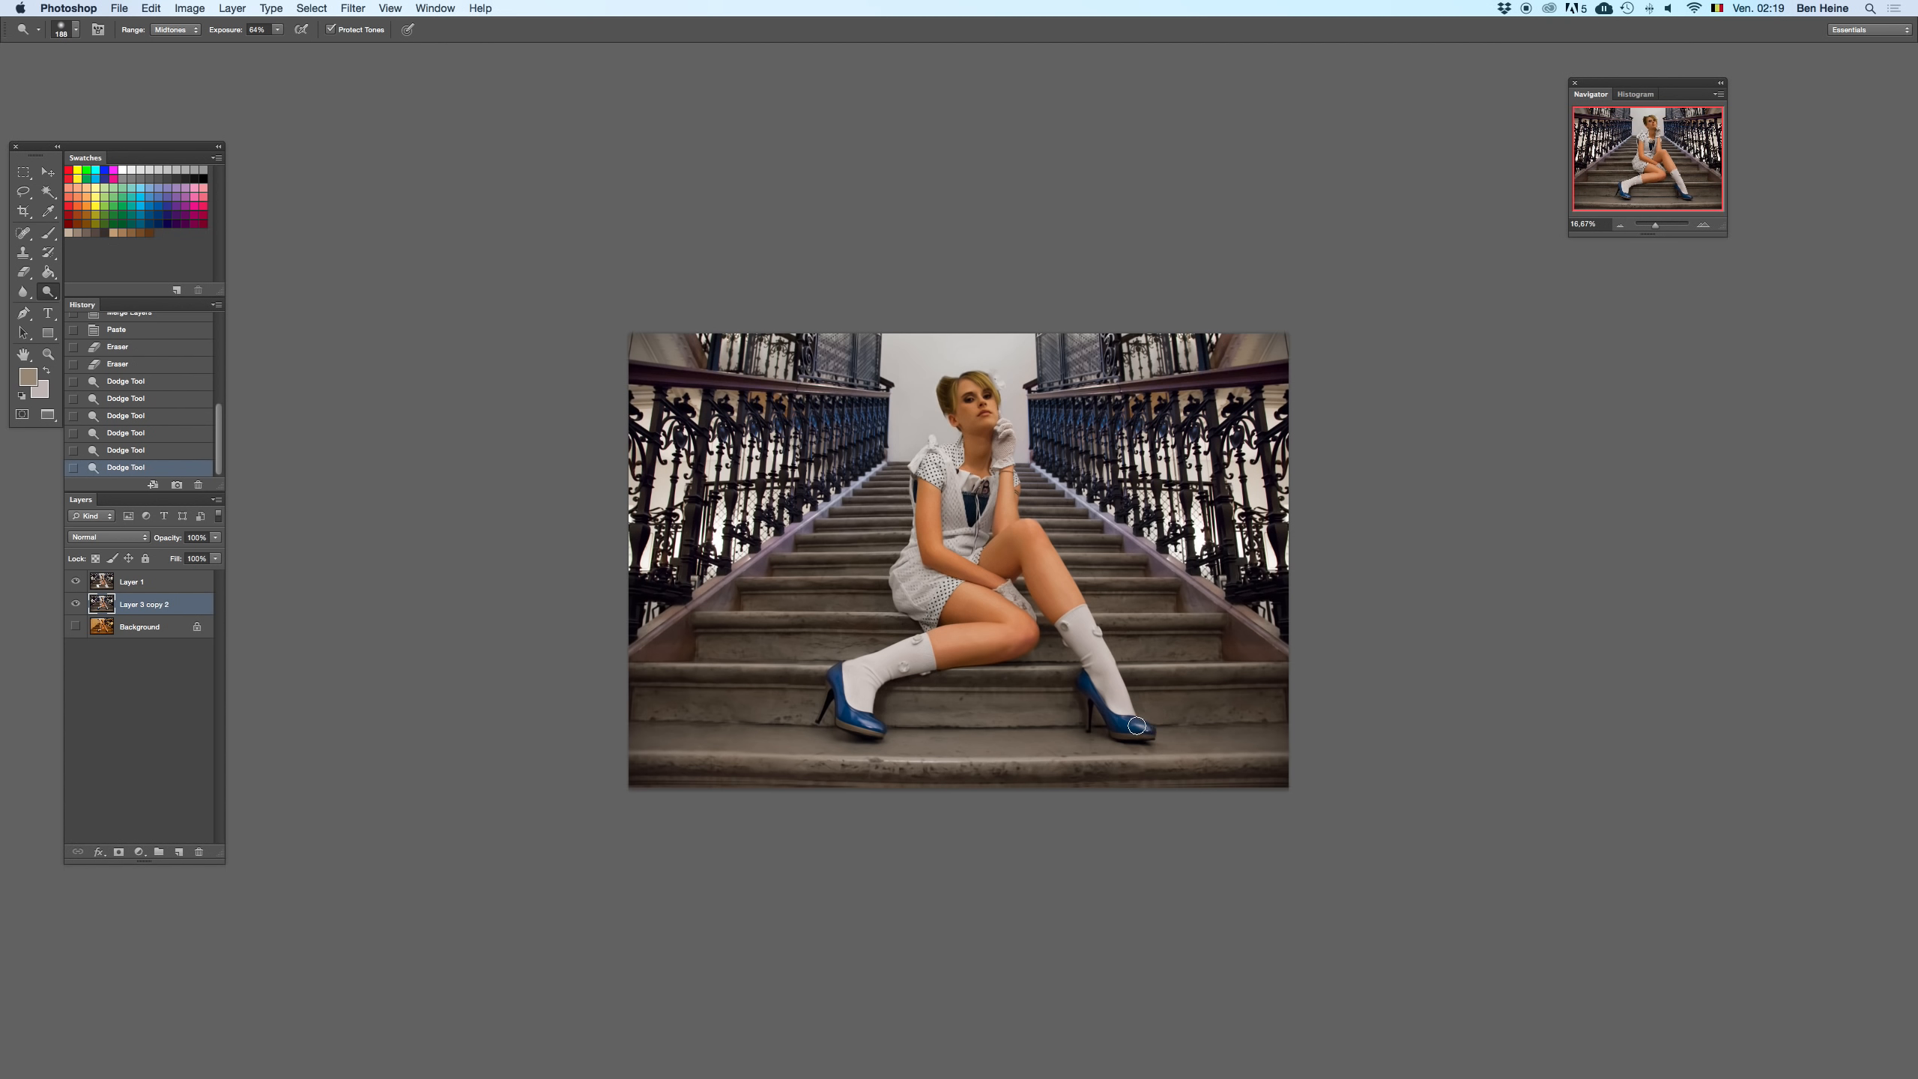
{"action": "left_click", "coordinate": [1102, 704]}
{"action": "left_click", "coordinate": [1154, 729]}
- Try erasing beside the right shoe on Layer 3 copy 2, undo the strokes and reduce the eraser brush size
{"action": "left_click", "coordinate": [1711, 223]}
{"action": "left_click", "coordinate": [1711, 223]}
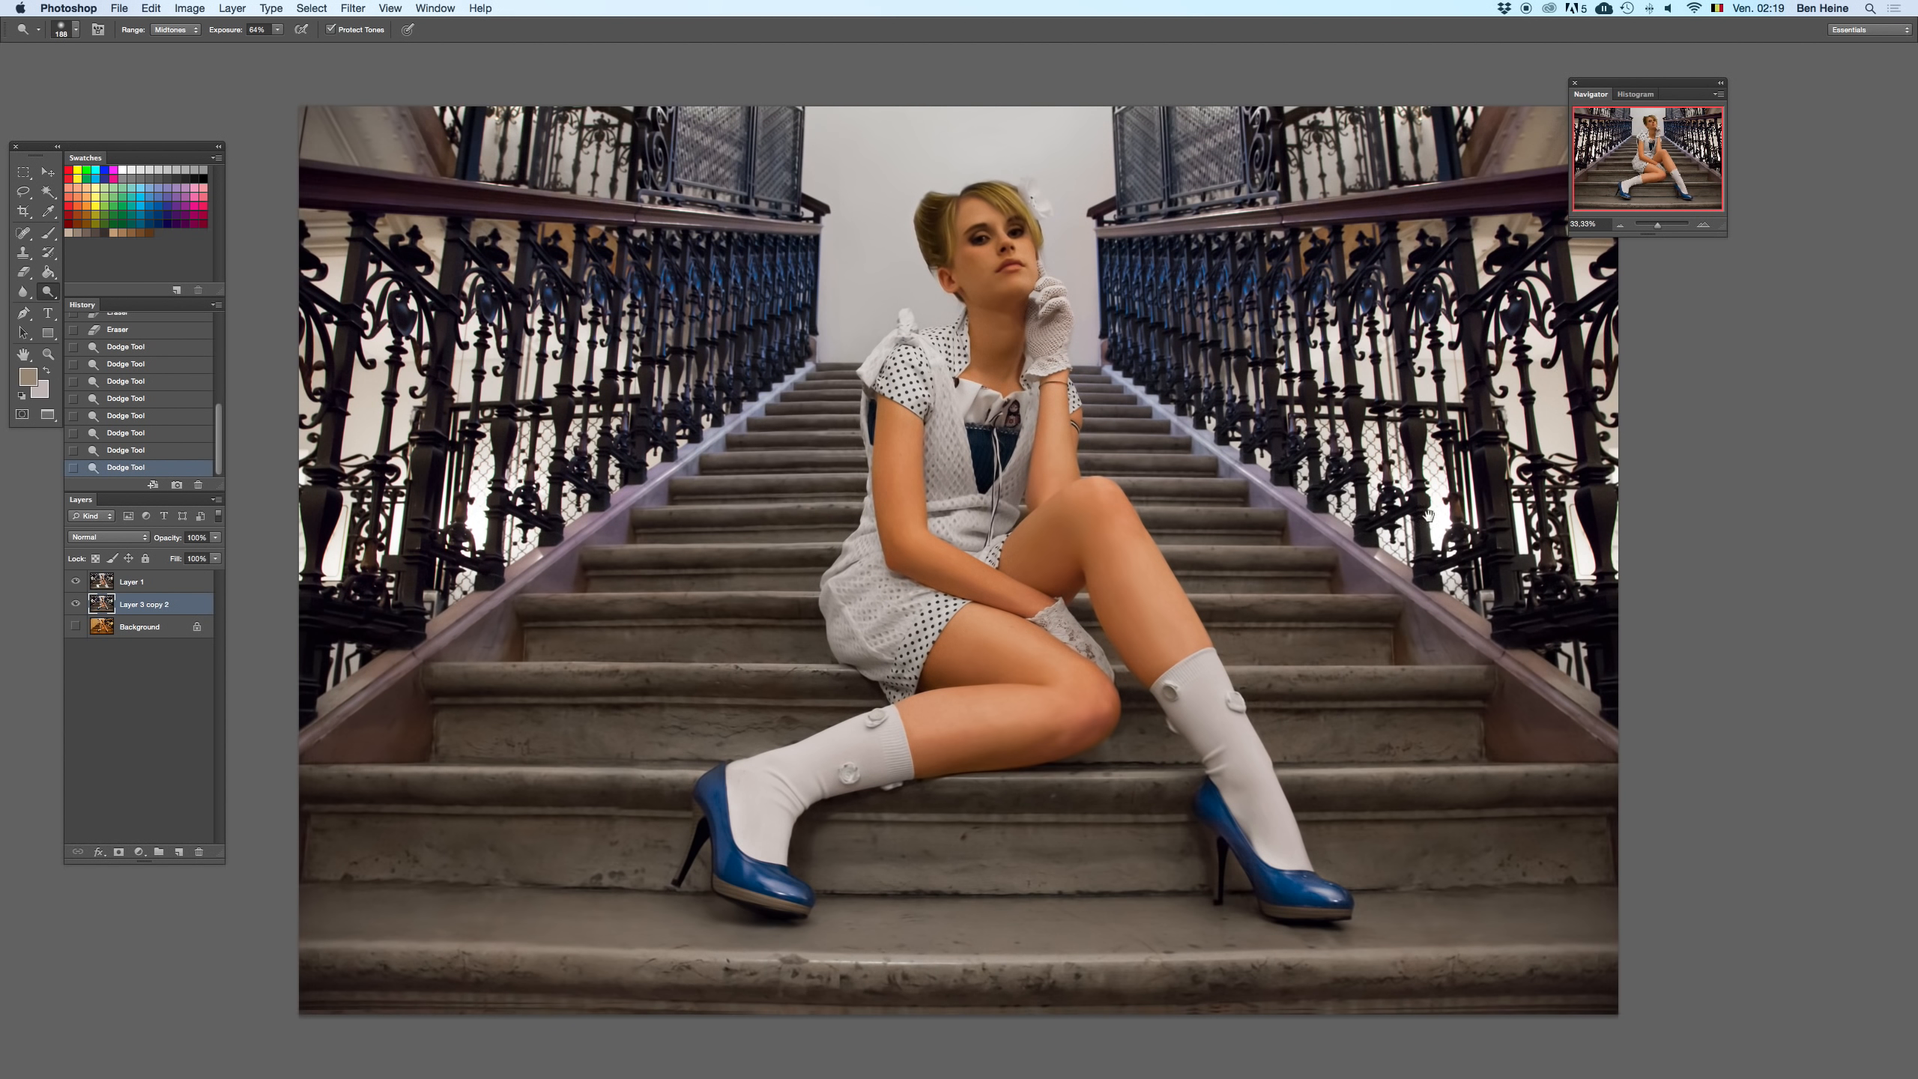
{"action": "scroll", "coordinate": [1178, 681], "scroll_direction": "right", "scroll_amount": 3}
{"action": "key", "text": "e"}
{"action": "left_click", "coordinate": [1162, 837]}
{"action": "key", "text": "super+z"}
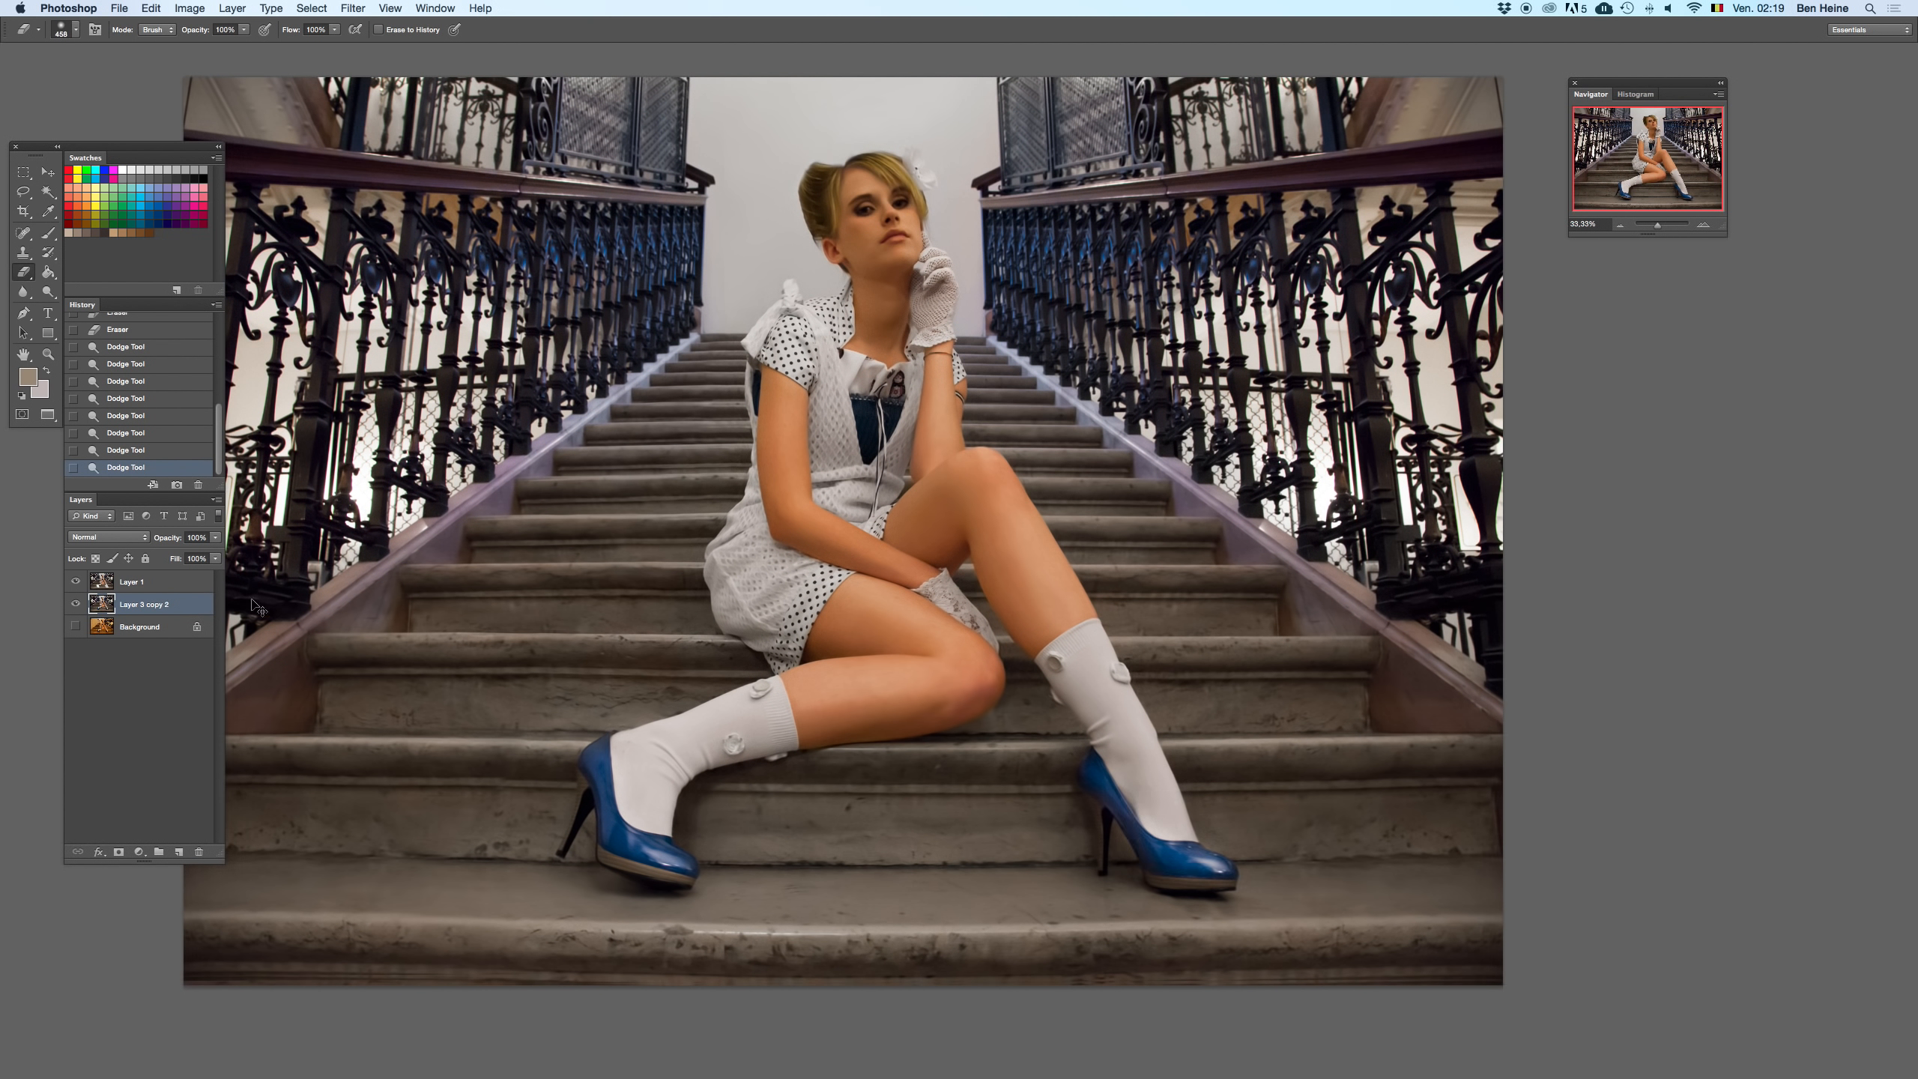
{"action": "left_click", "coordinate": [1145, 837]}
{"action": "key", "text": "super+z"}
{"action": "right_click", "coordinate": [1194, 714]}
{"action": "left_click", "coordinate": [1224, 748]}
{"action": "left_click", "coordinate": [145, 605]}
{"action": "key", "text": "Delete"}
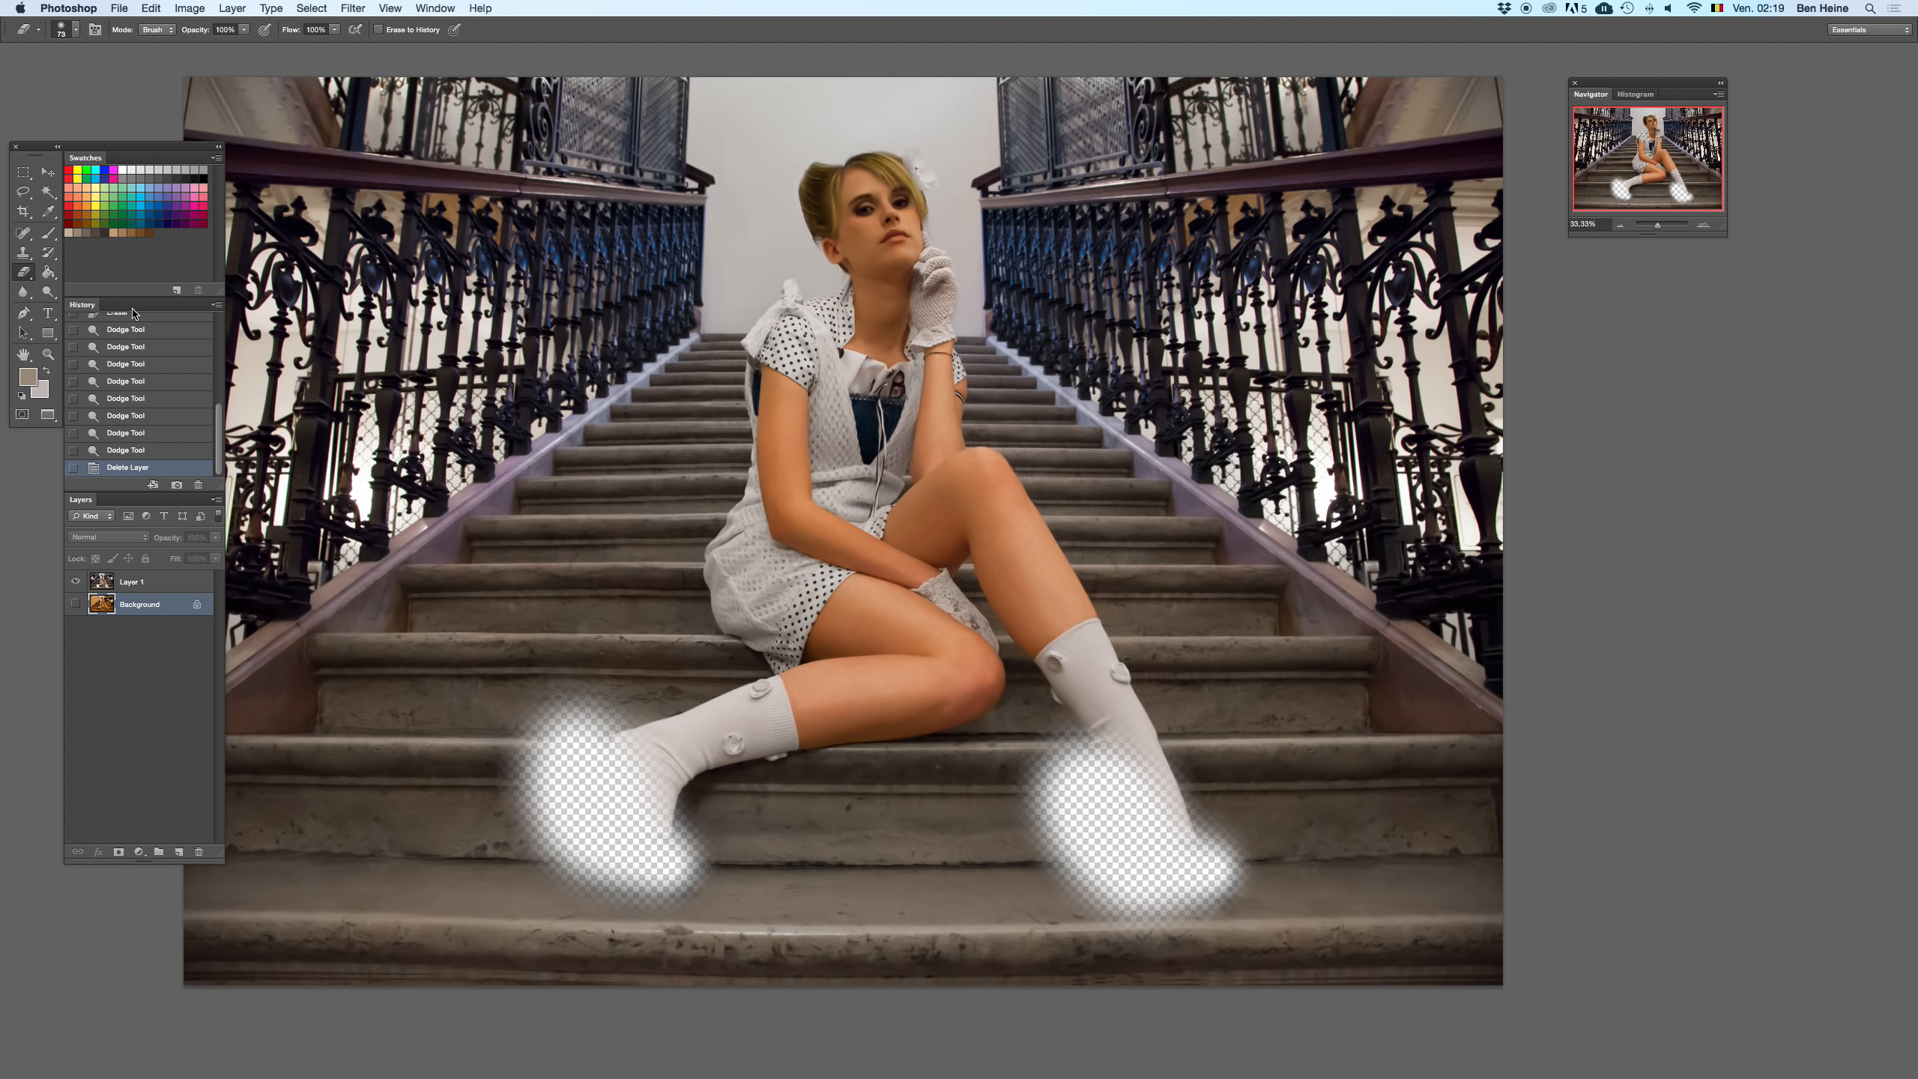
{"action": "key", "text": "super+z"}
- Copy the whole dodged layer, return to the earliest Dodge Tool history state and paste the copy as a new layer
{"action": "key", "text": "super+a"}
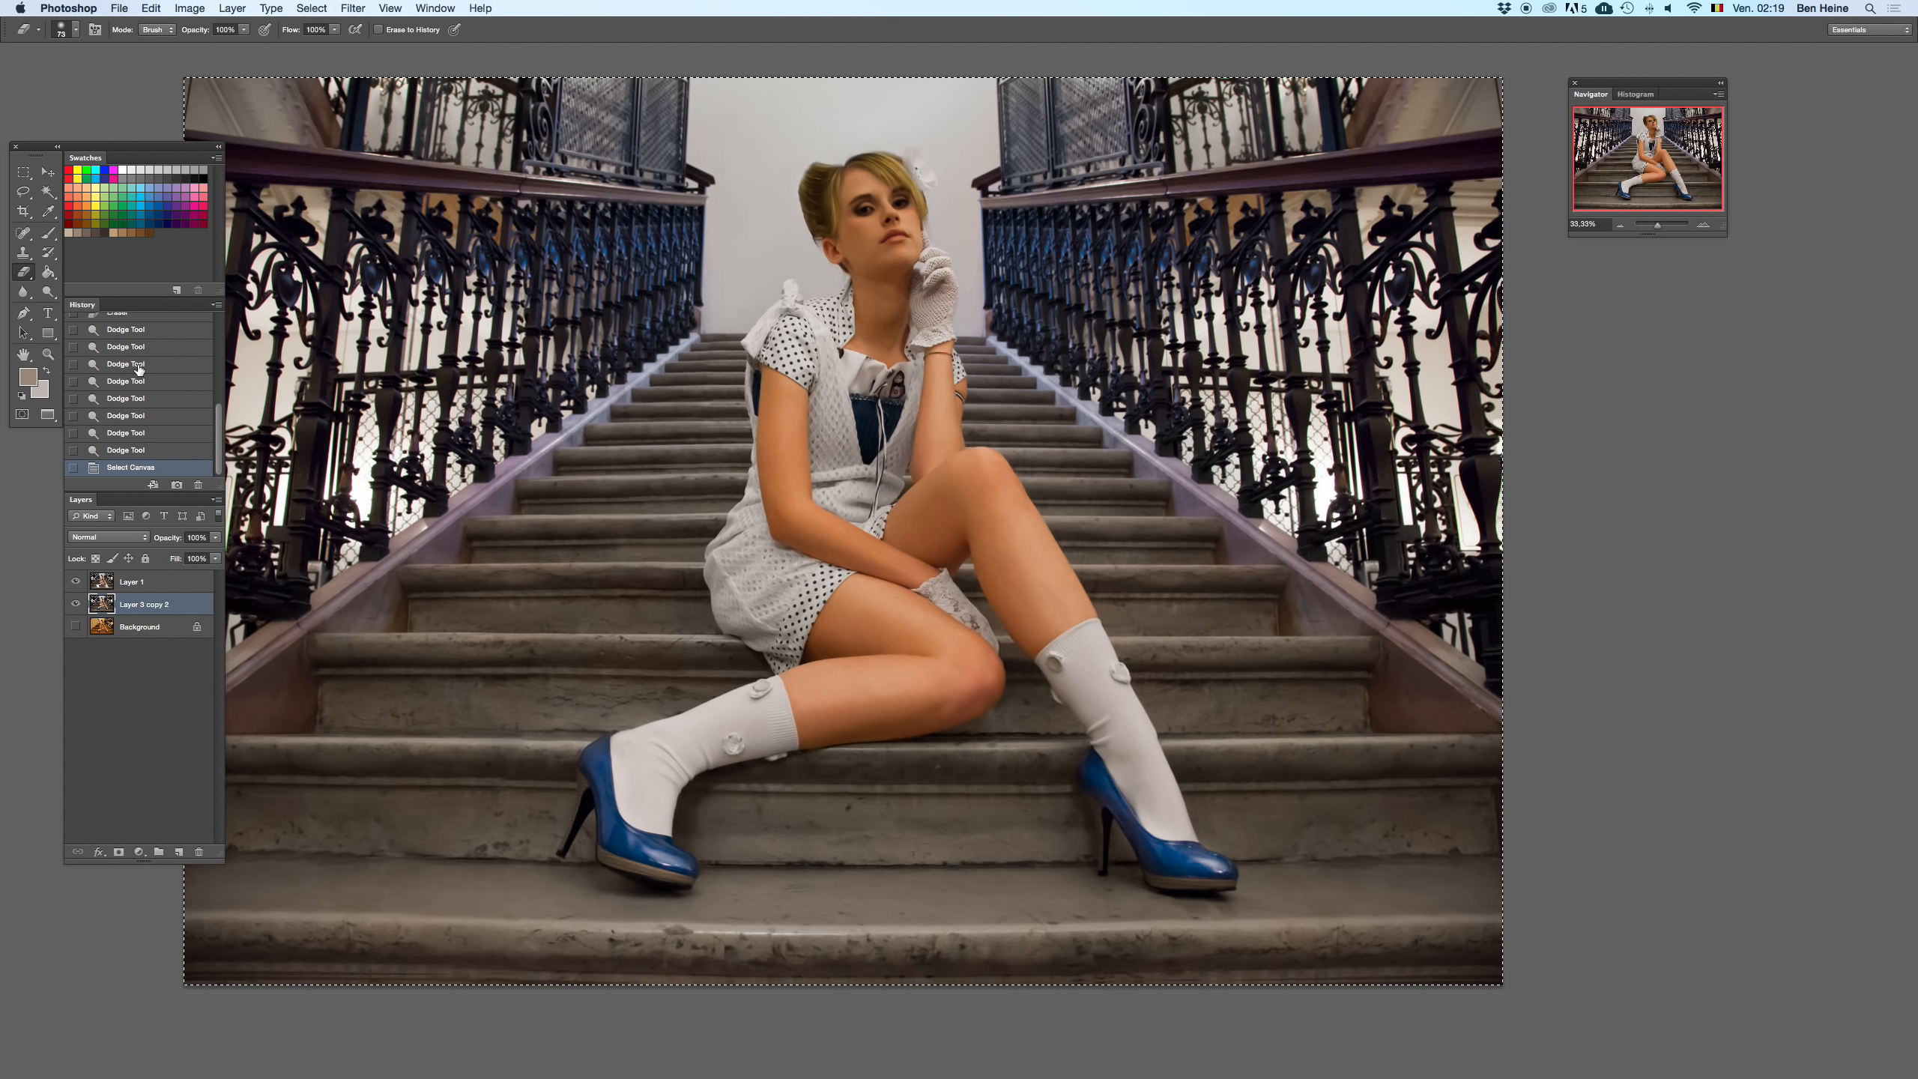
{"action": "left_click", "coordinate": [140, 330]}
{"action": "key", "text": "super+v"}
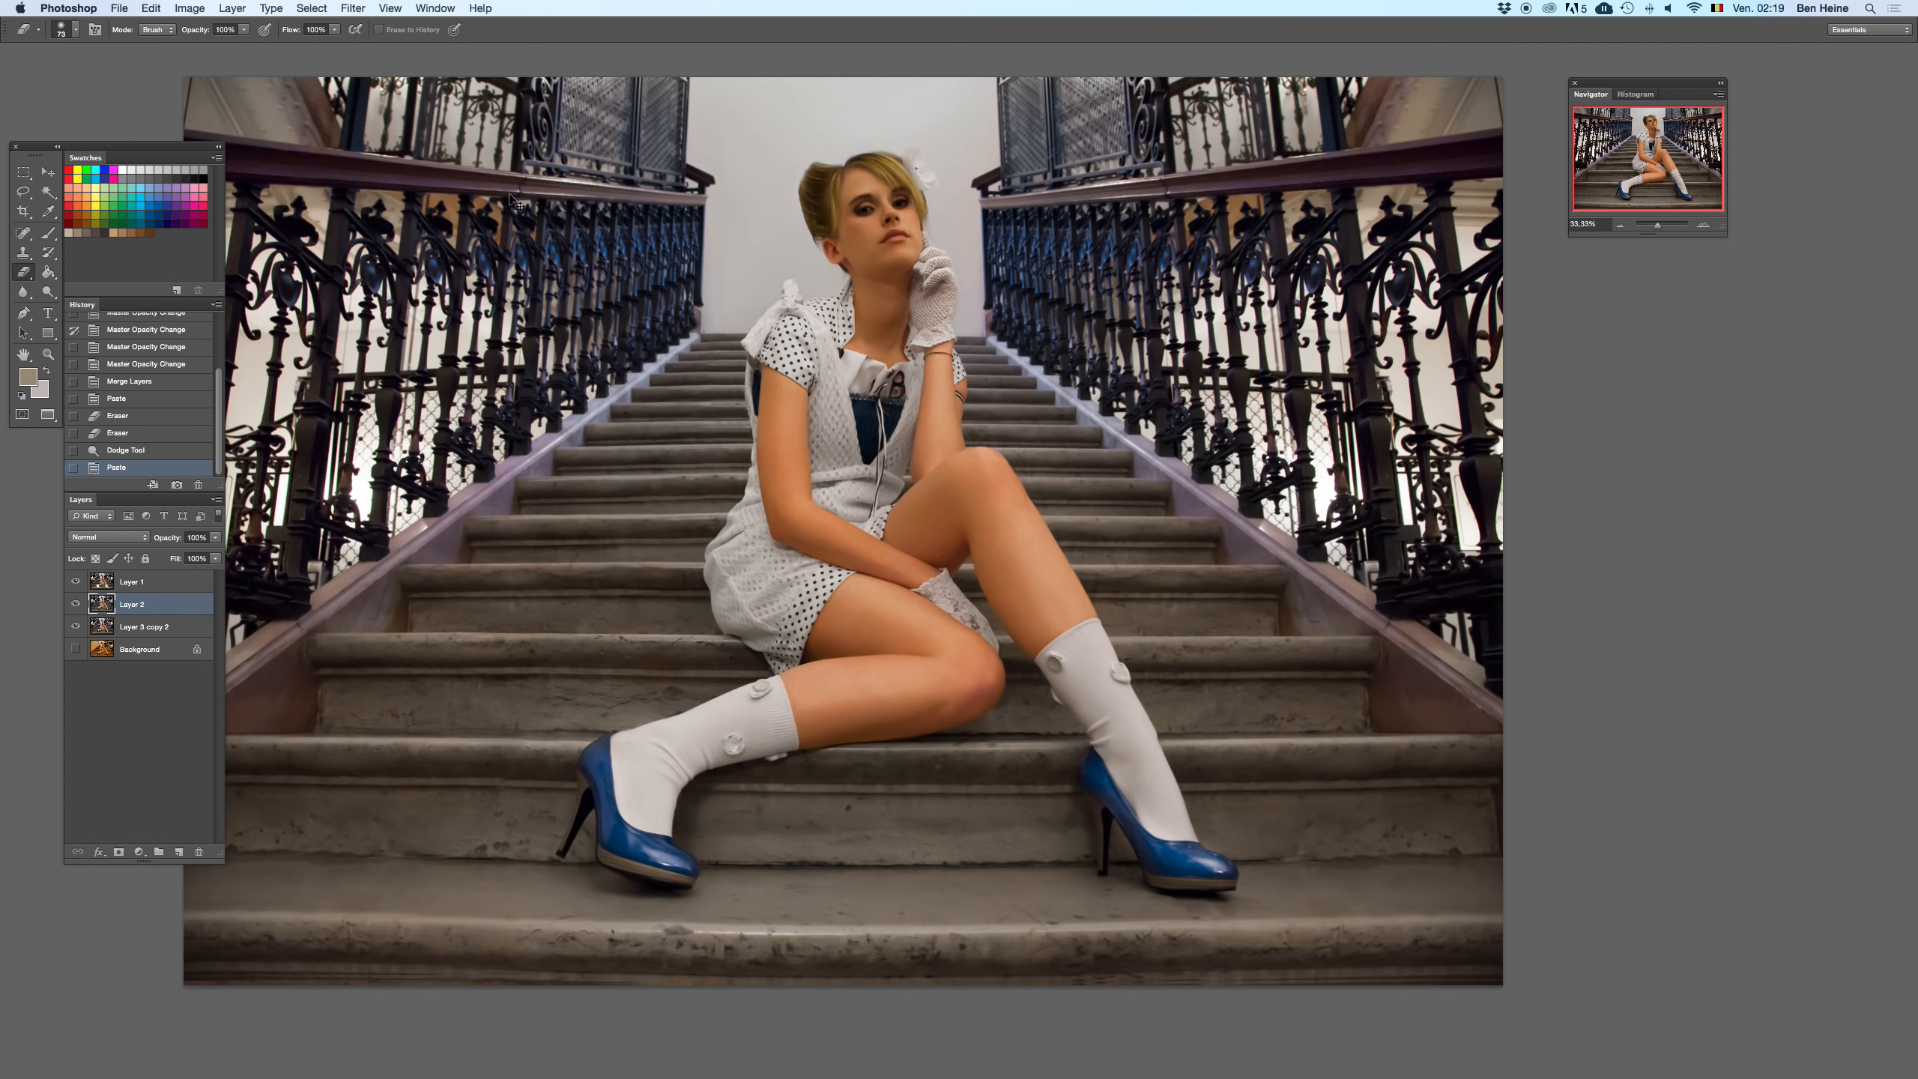
- Lower the eraser opacity and erase the over-lightened sock areas beside both shoes on the pasted layer
{"action": "left_click_drag", "start_coordinate": [250, 34], "coordinate": [208, 44]}
{"action": "left_click", "coordinate": [1705, 224]}
{"action": "mouse_move", "coordinate": [511, 878]}
{"action": "left_mouse_down"}
{"action": "mouse_move", "coordinate": [537, 772]}
{"action": "mouse_move", "coordinate": [521, 828]}
{"action": "left_mouse_up"}
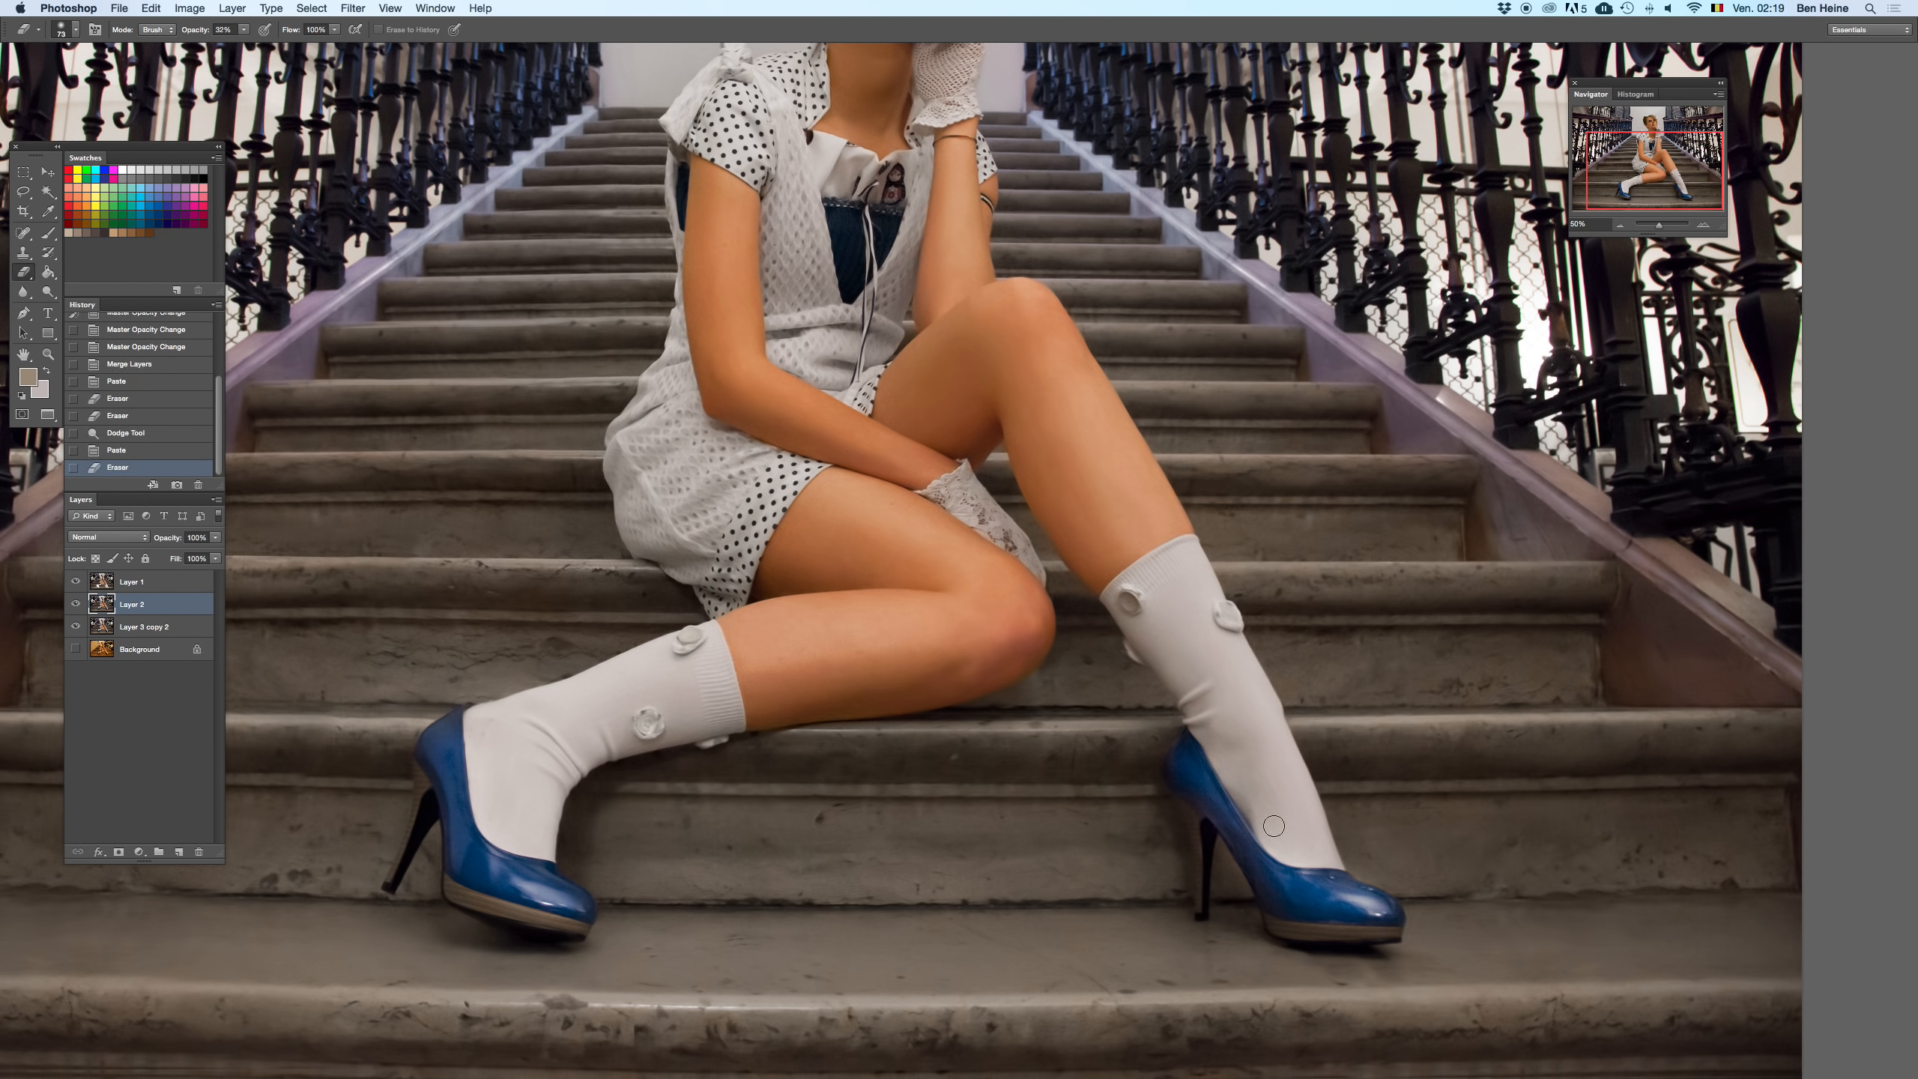
{"action": "left_click", "coordinate": [1323, 864]}
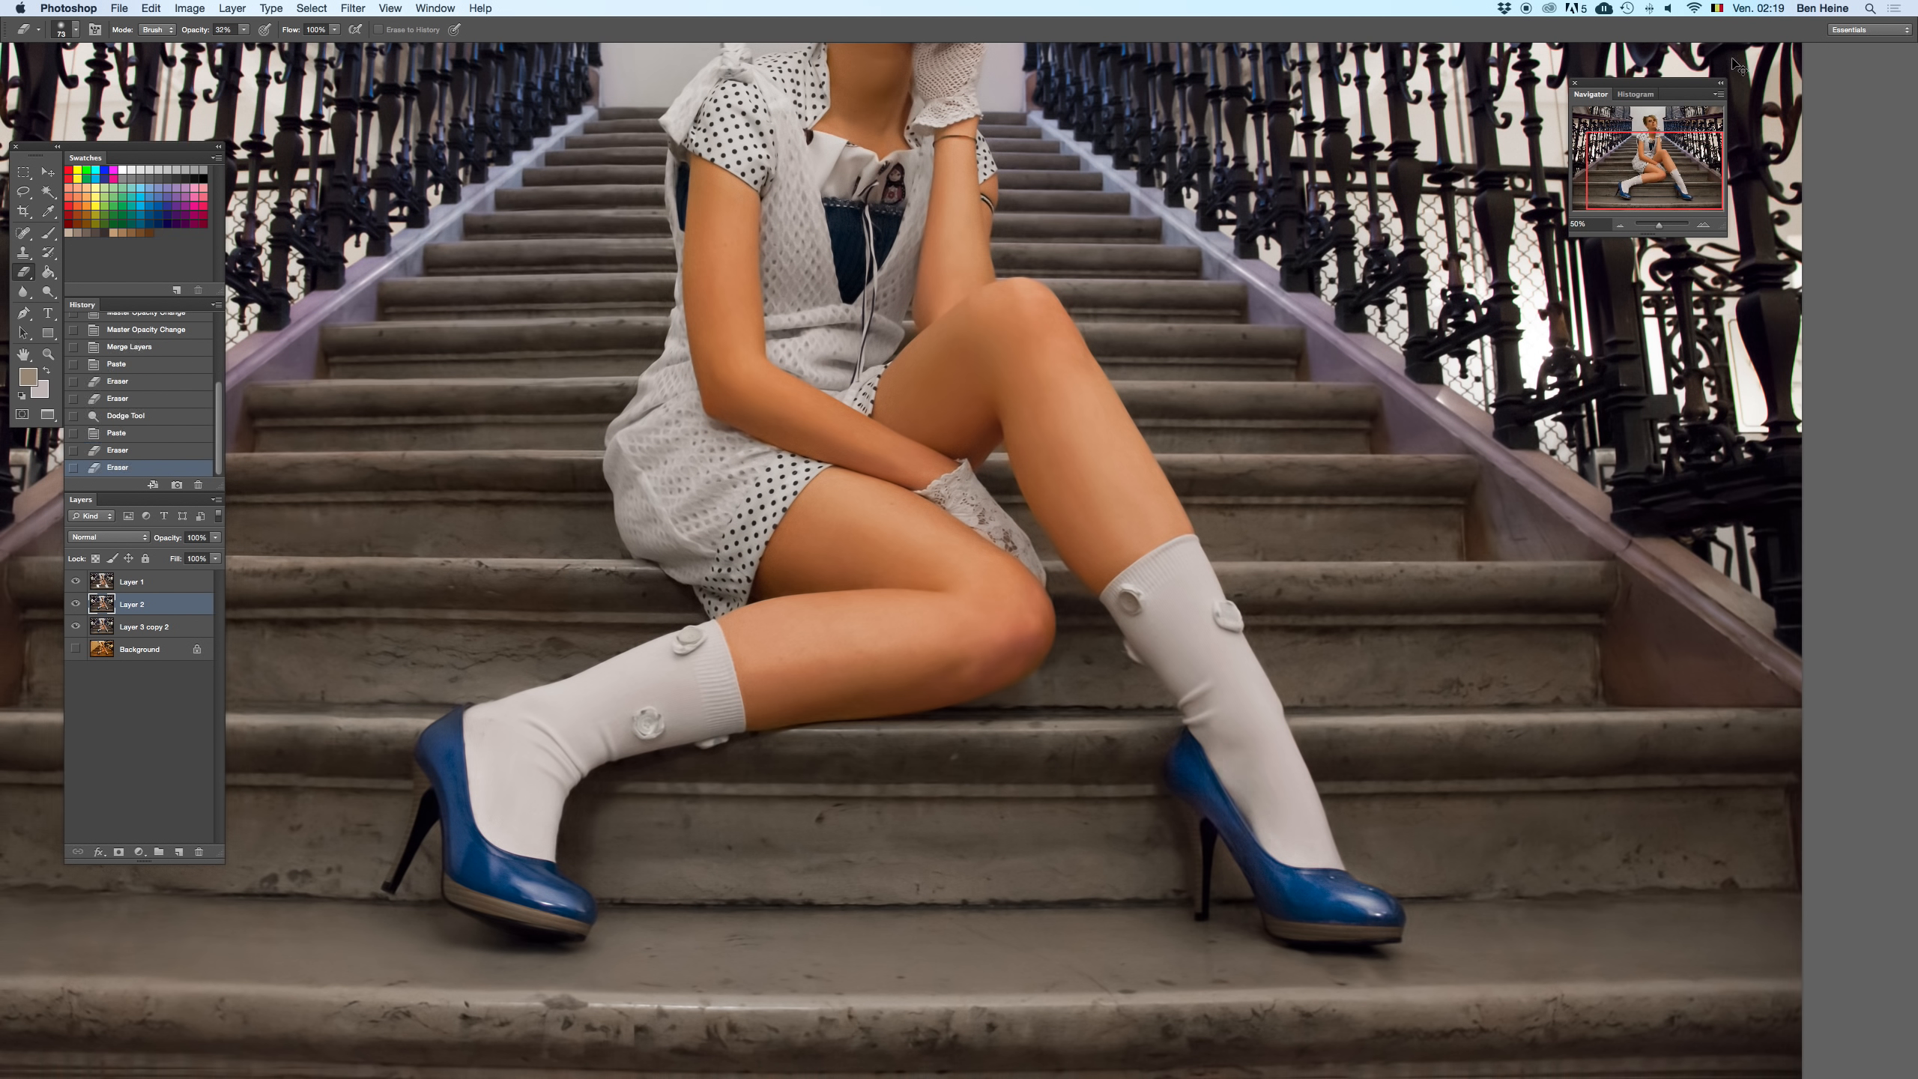
- Sample the left shoe's blue, refine it in the Color Picker as the foreground colour and switch to the Brush tool
{"action": "left_click", "coordinate": [1699, 228]}
{"action": "mouse_move", "coordinate": [1171, 699]}
{"action": "left_mouse_down"}
{"action": "mouse_move", "coordinate": [1082, 518]}
{"action": "mouse_move", "coordinate": [1386, 459]}
{"action": "left_mouse_up"}
{"action": "key", "text": "i"}
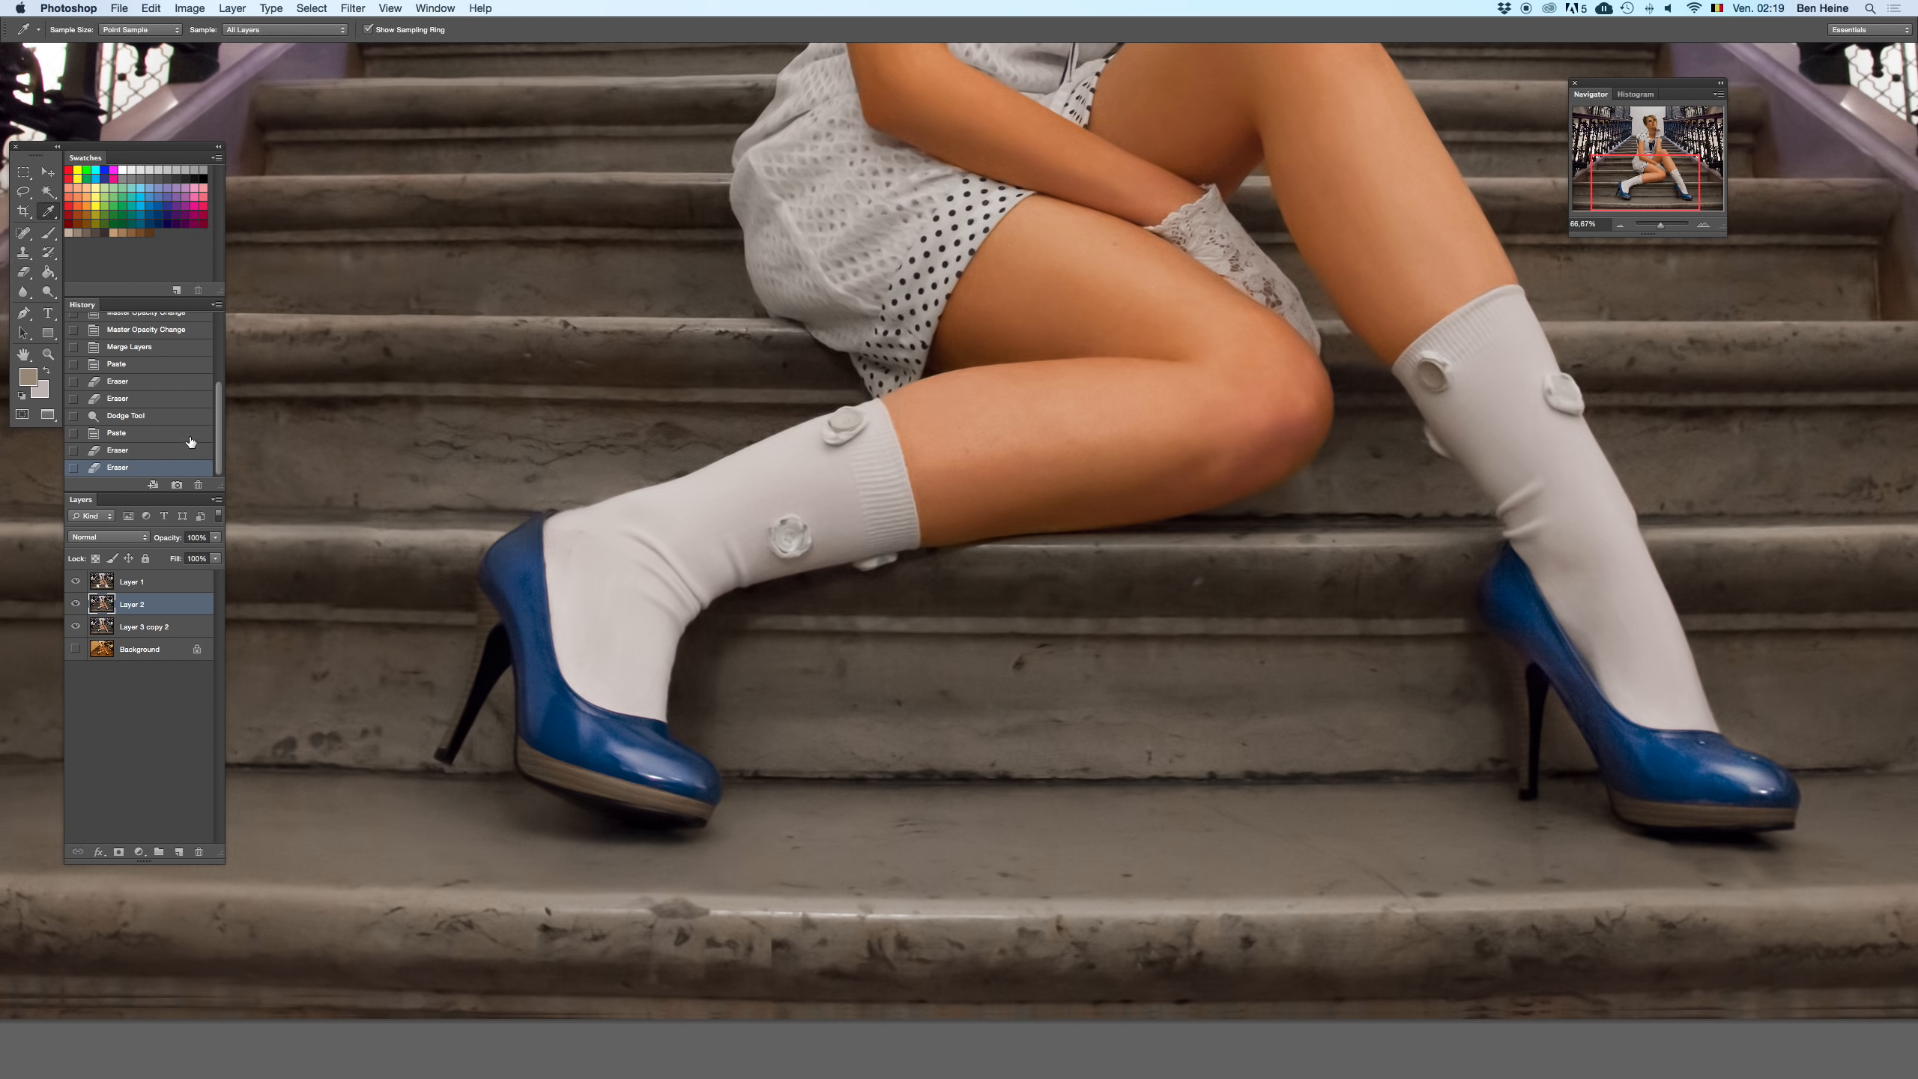
{"action": "left_click", "coordinate": [546, 678]}
{"action": "left_click", "coordinate": [27, 374]}
{"action": "left_click", "coordinate": [878, 517]}
{"action": "key", "text": "Return"}
{"action": "key", "text": "b"}
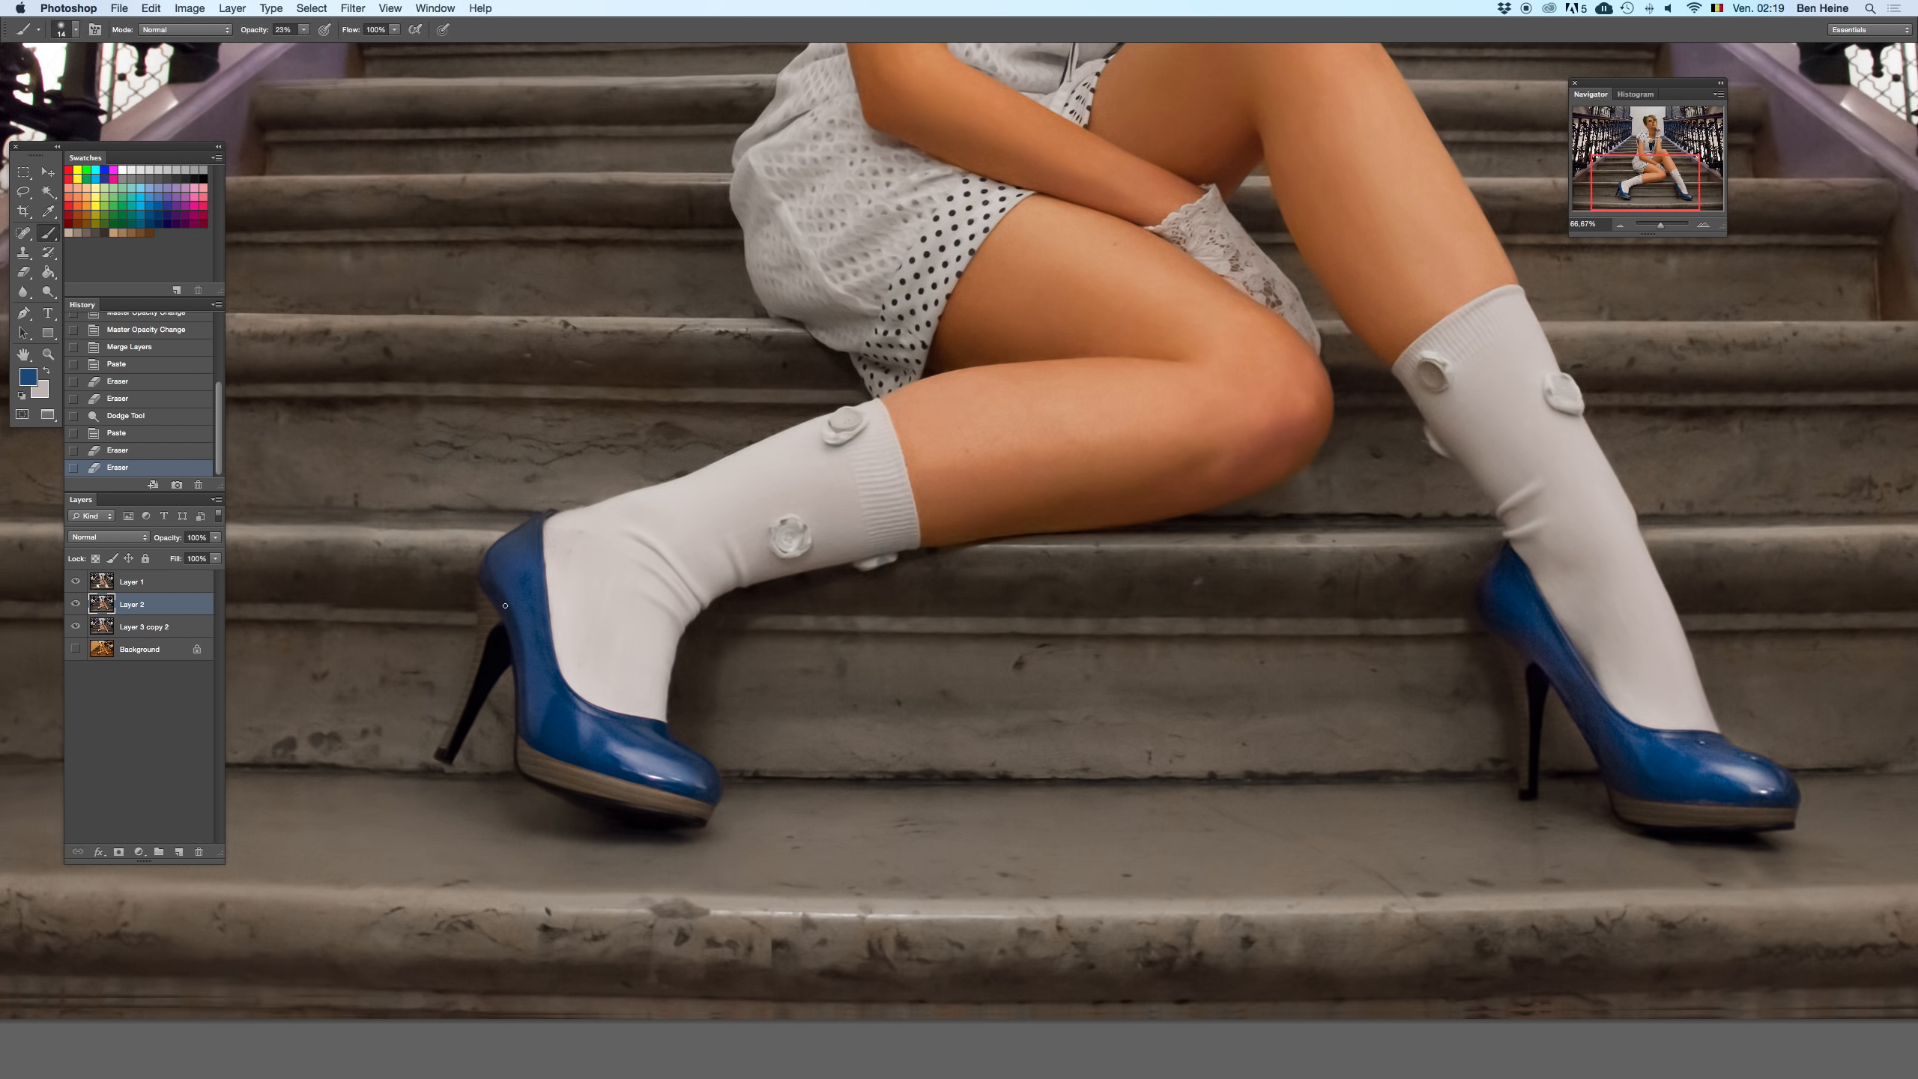
{"action": "left_click", "coordinate": [156, 583]}
{"action": "key", "text": "Delete"}
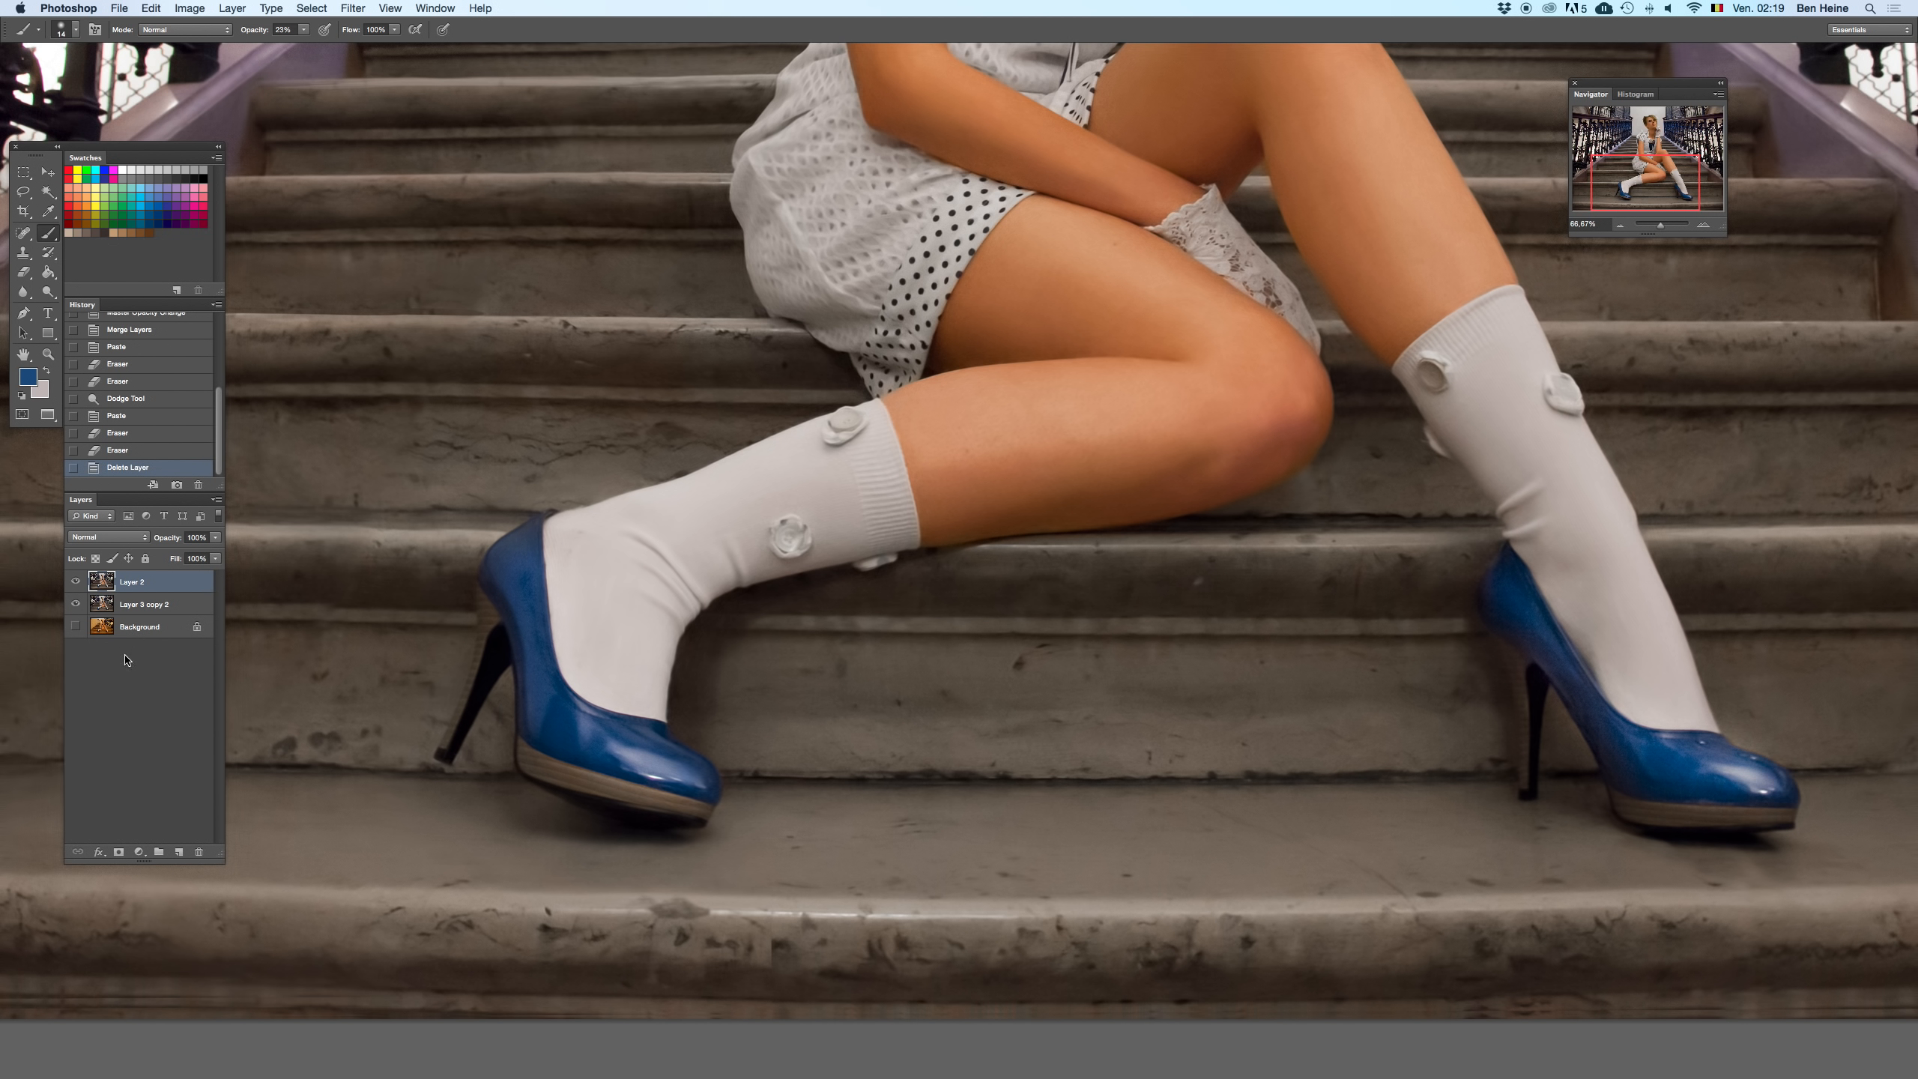
{"action": "key", "text": "super+z"}
- Add a new layer above Layer 1, adjust the brush size, try a blue stroke on the left shoe and undo it
{"action": "left_click", "coordinate": [178, 851]}
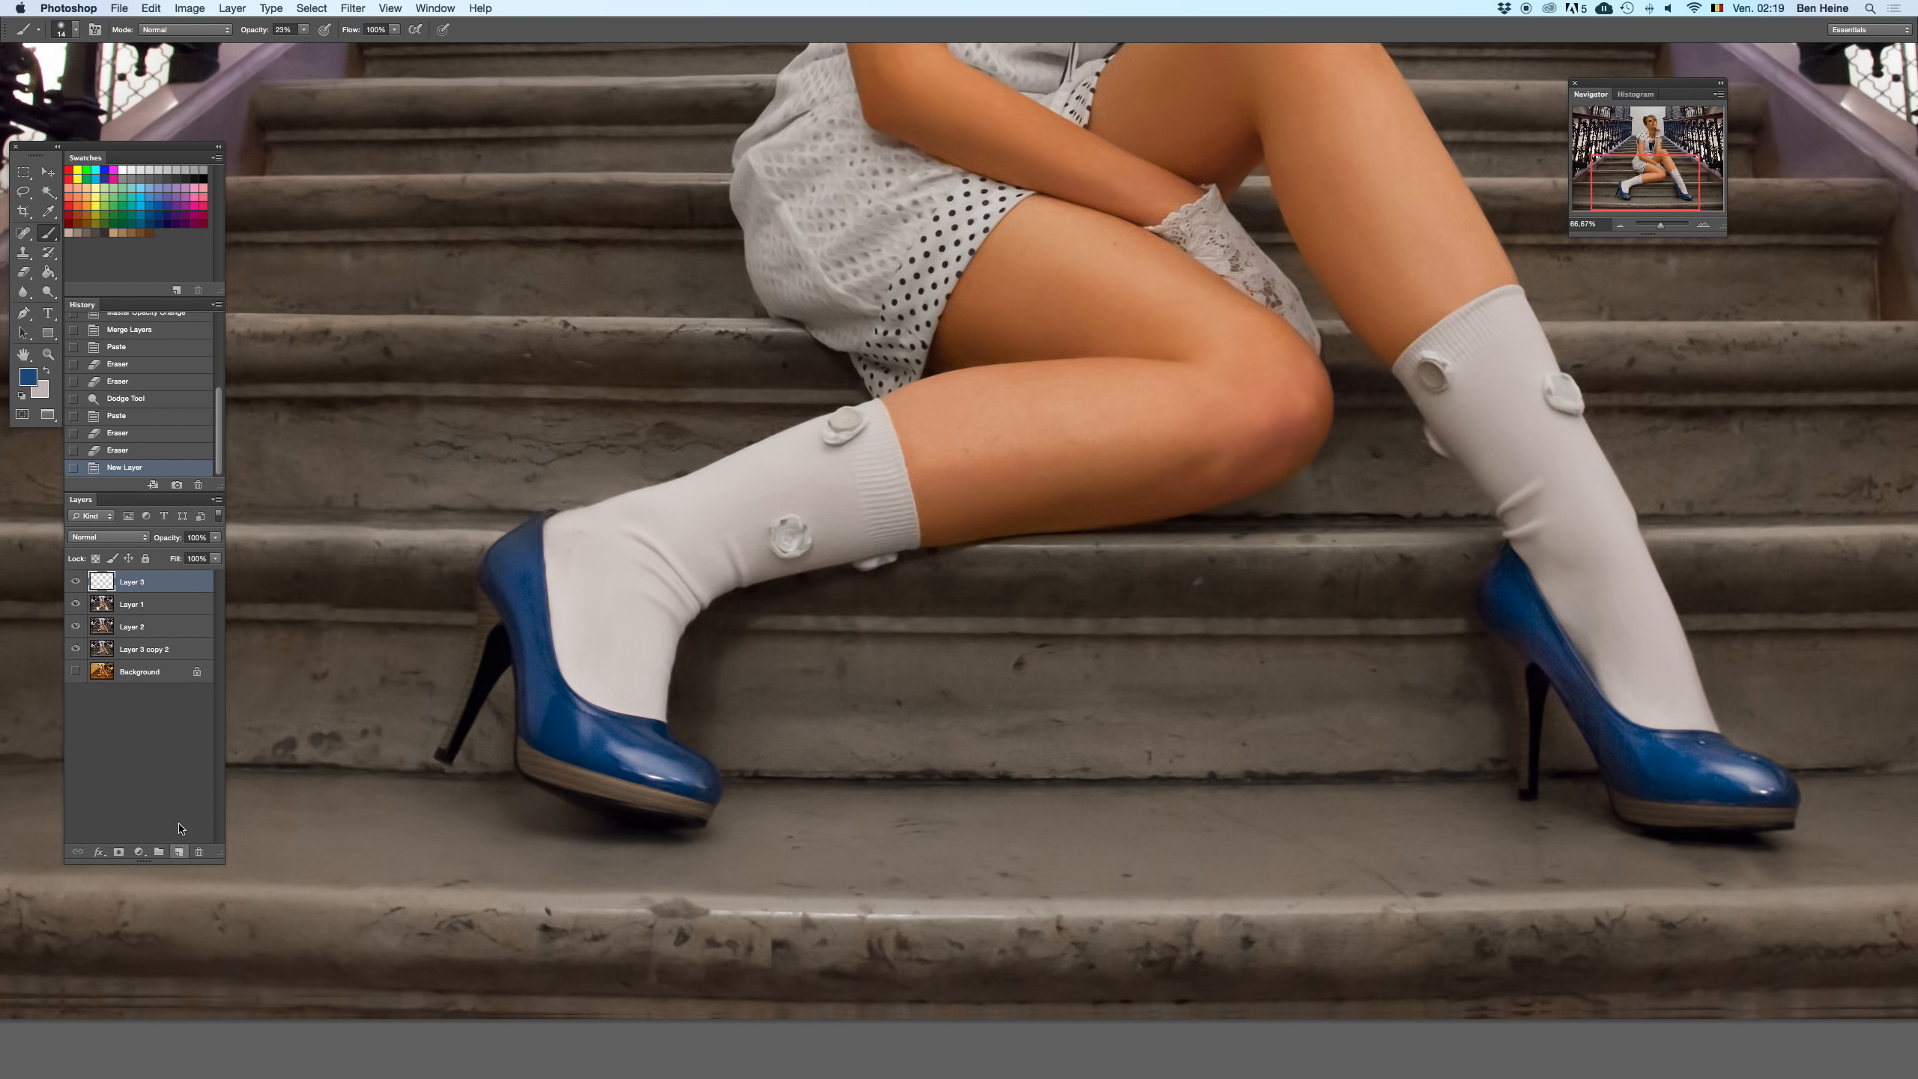
{"action": "right_click", "coordinate": [595, 445]}
{"action": "mouse_move", "coordinate": [619, 493]}
{"action": "left_mouse_down"}
{"action": "mouse_move", "coordinate": [659, 497]}
{"action": "mouse_move", "coordinate": [630, 495]}
{"action": "left_mouse_up"}
{"action": "left_click_drag", "start_coordinate": [553, 684], "coordinate": [537, 628]}
{"action": "key", "text": "super+z"}
- Choose a new blue foreground colour in the Color Picker and adjust the brush opacity for painting the shoes
{"action": "left_click", "coordinate": [304, 30]}
{"action": "left_click", "coordinate": [29, 381]}
{"action": "left_click", "coordinate": [903, 523]}
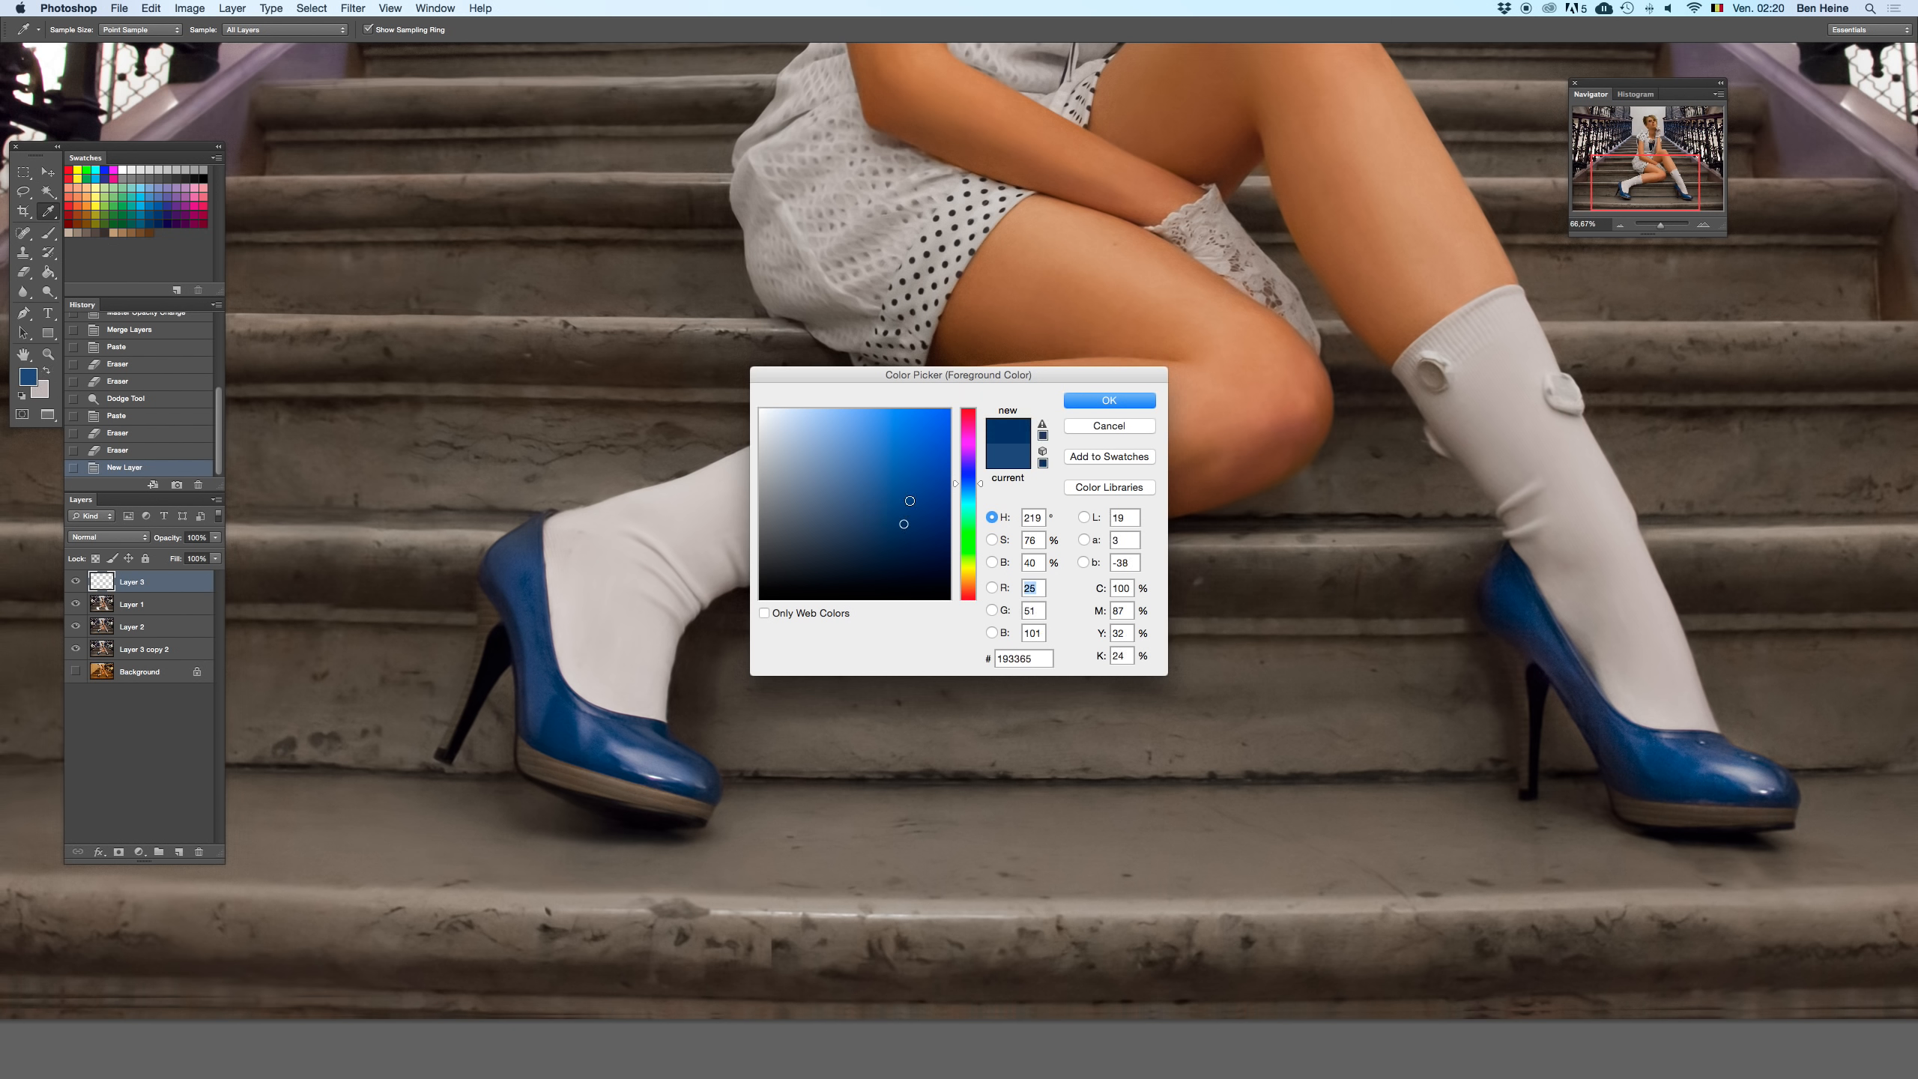
{"action": "key", "text": "Return"}
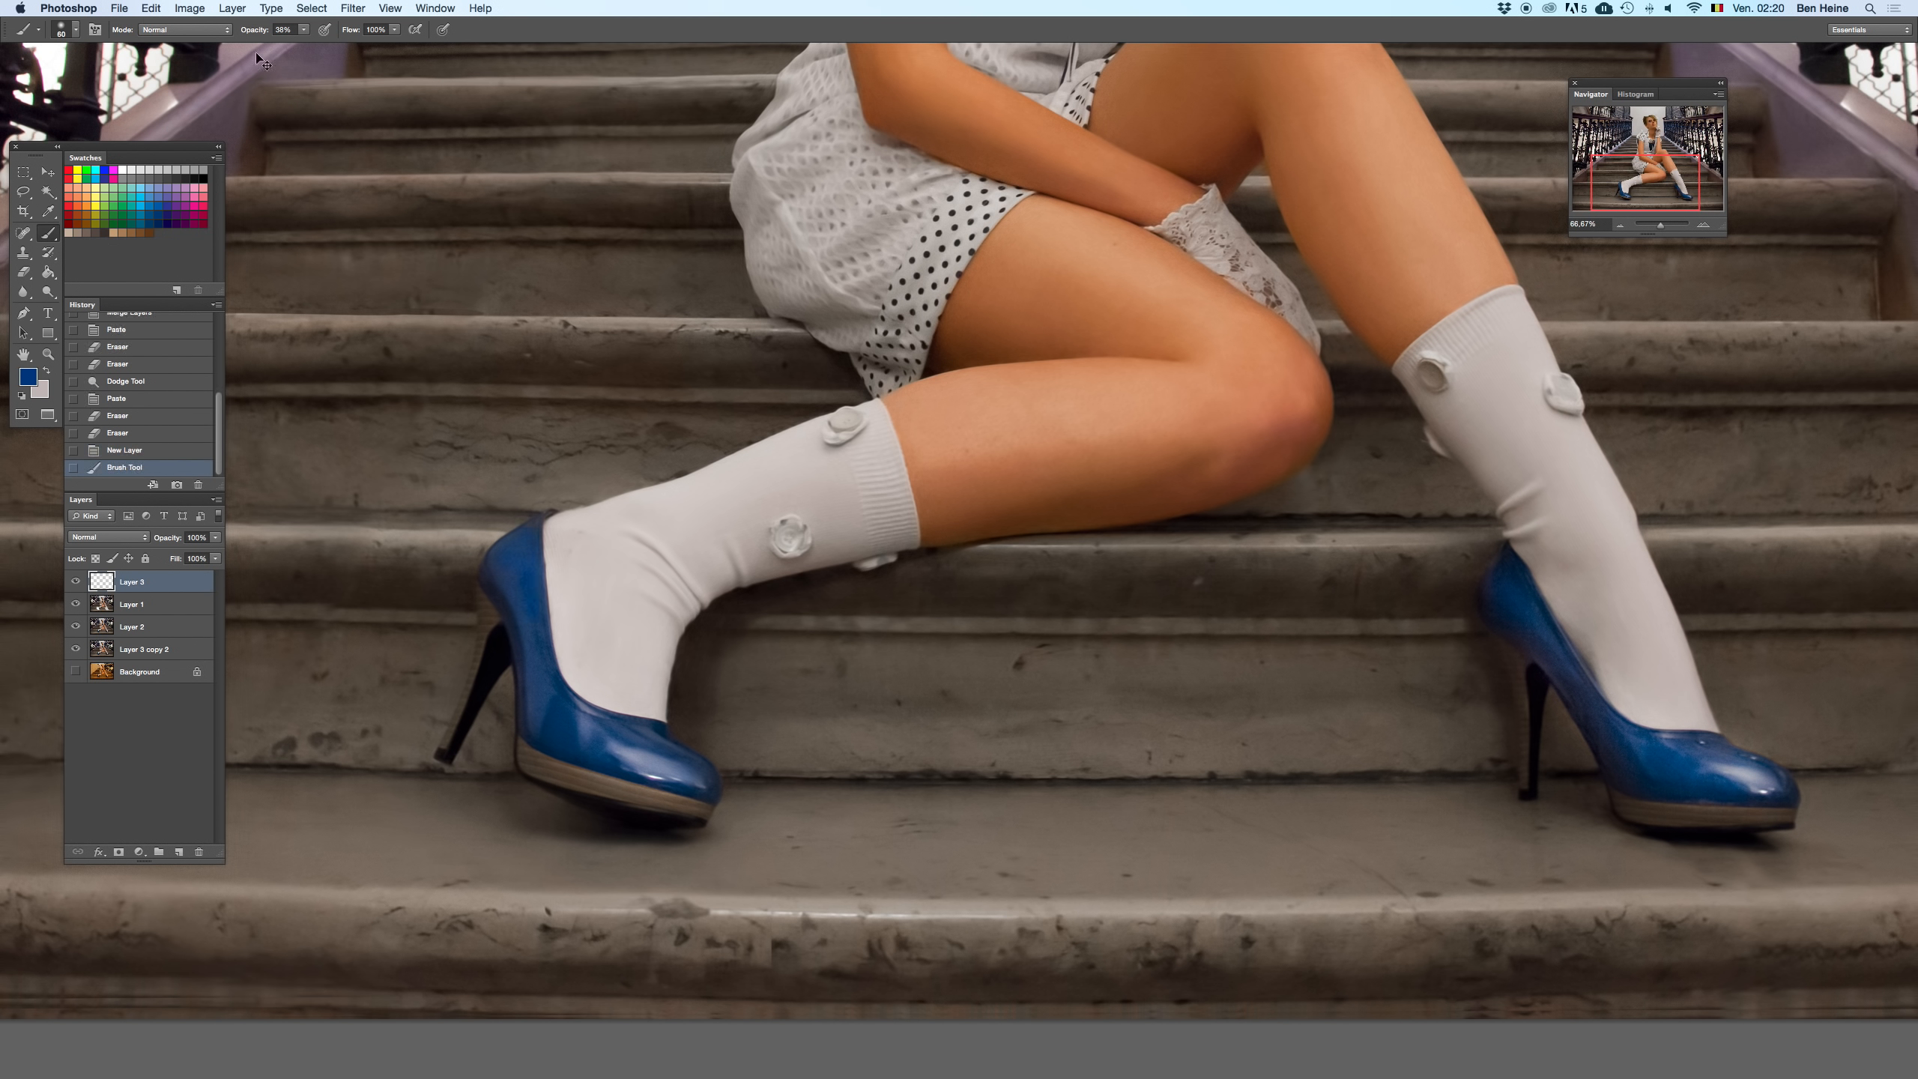
{"action": "left_click_drag", "start_coordinate": [304, 29], "coordinate": [293, 47]}
- Reduce the brush size, undo a test dab and paint blue over the back of the left shoe
{"action": "right_click", "coordinate": [545, 534]}
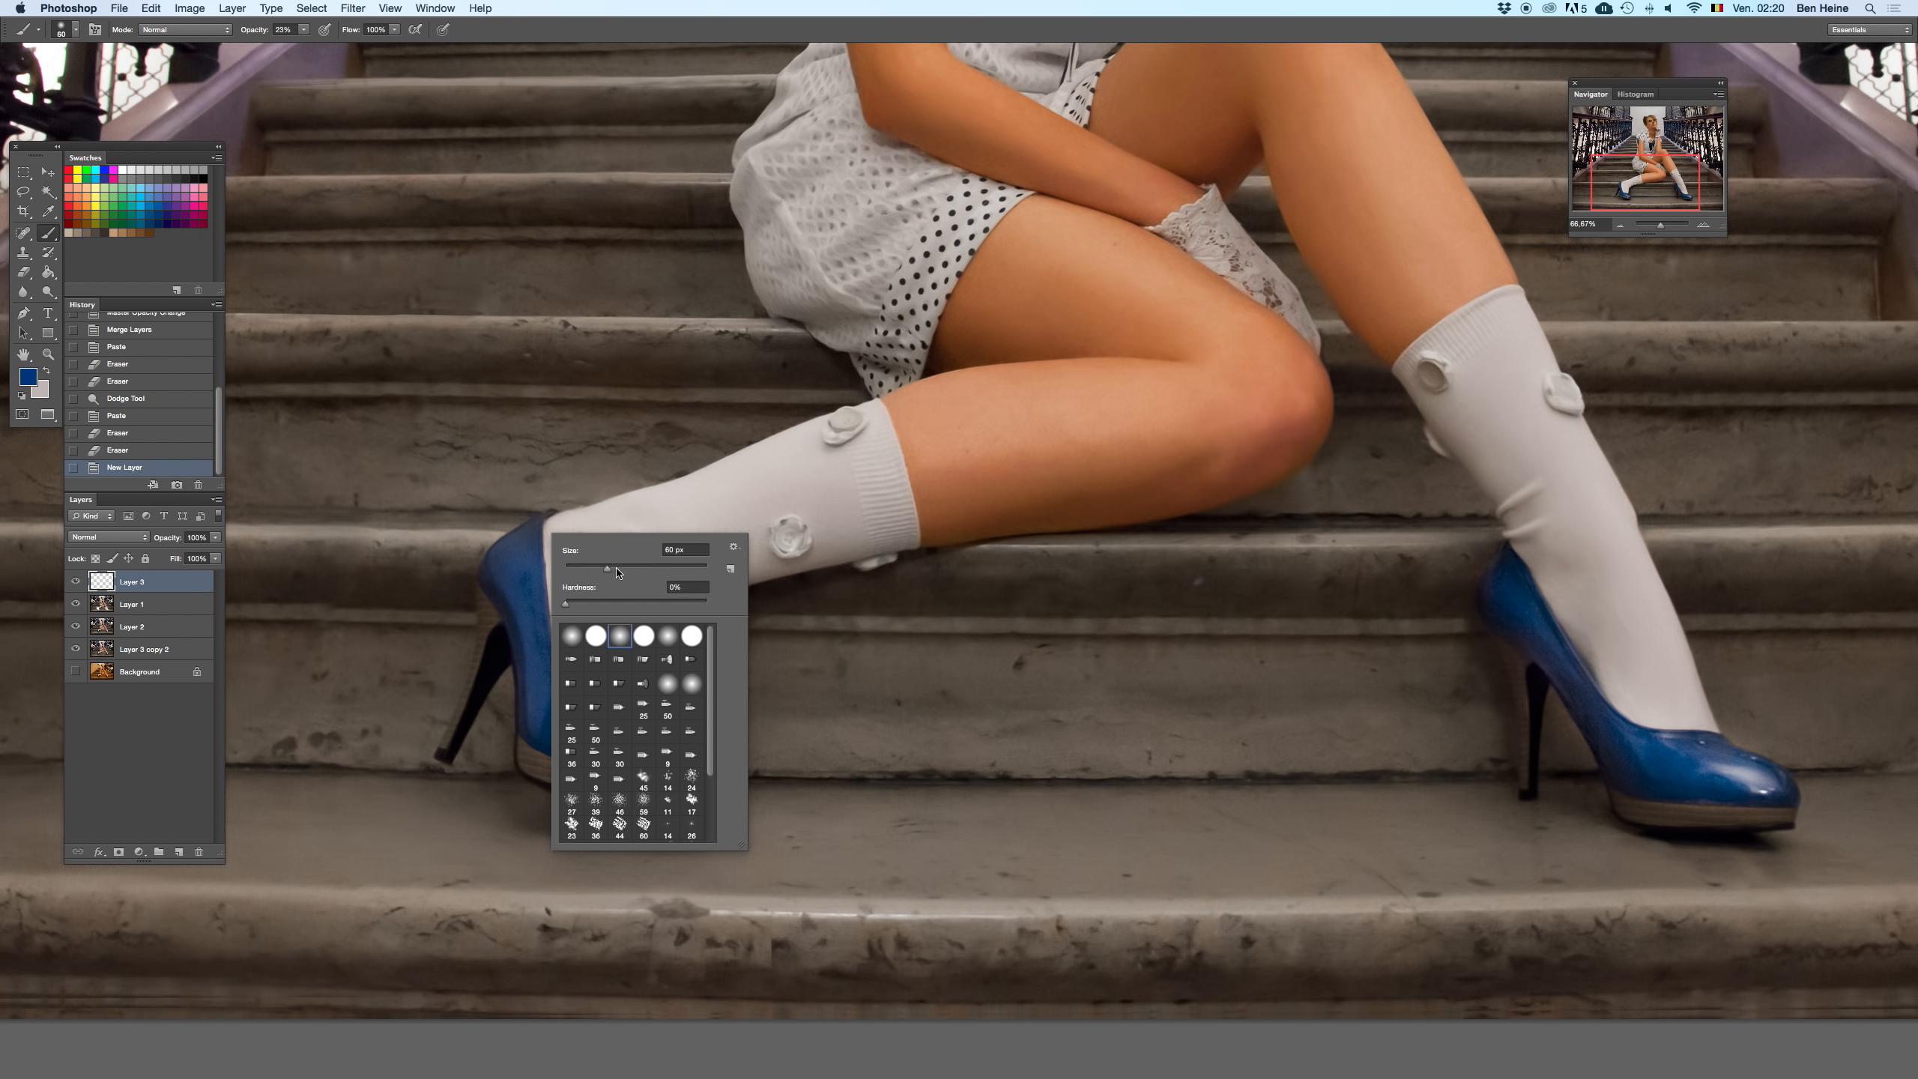
{"action": "left_click_drag", "start_coordinate": [618, 571], "coordinate": [608, 571]}
{"action": "left_click", "coordinate": [528, 540]}
{"action": "key", "text": "super+z"}
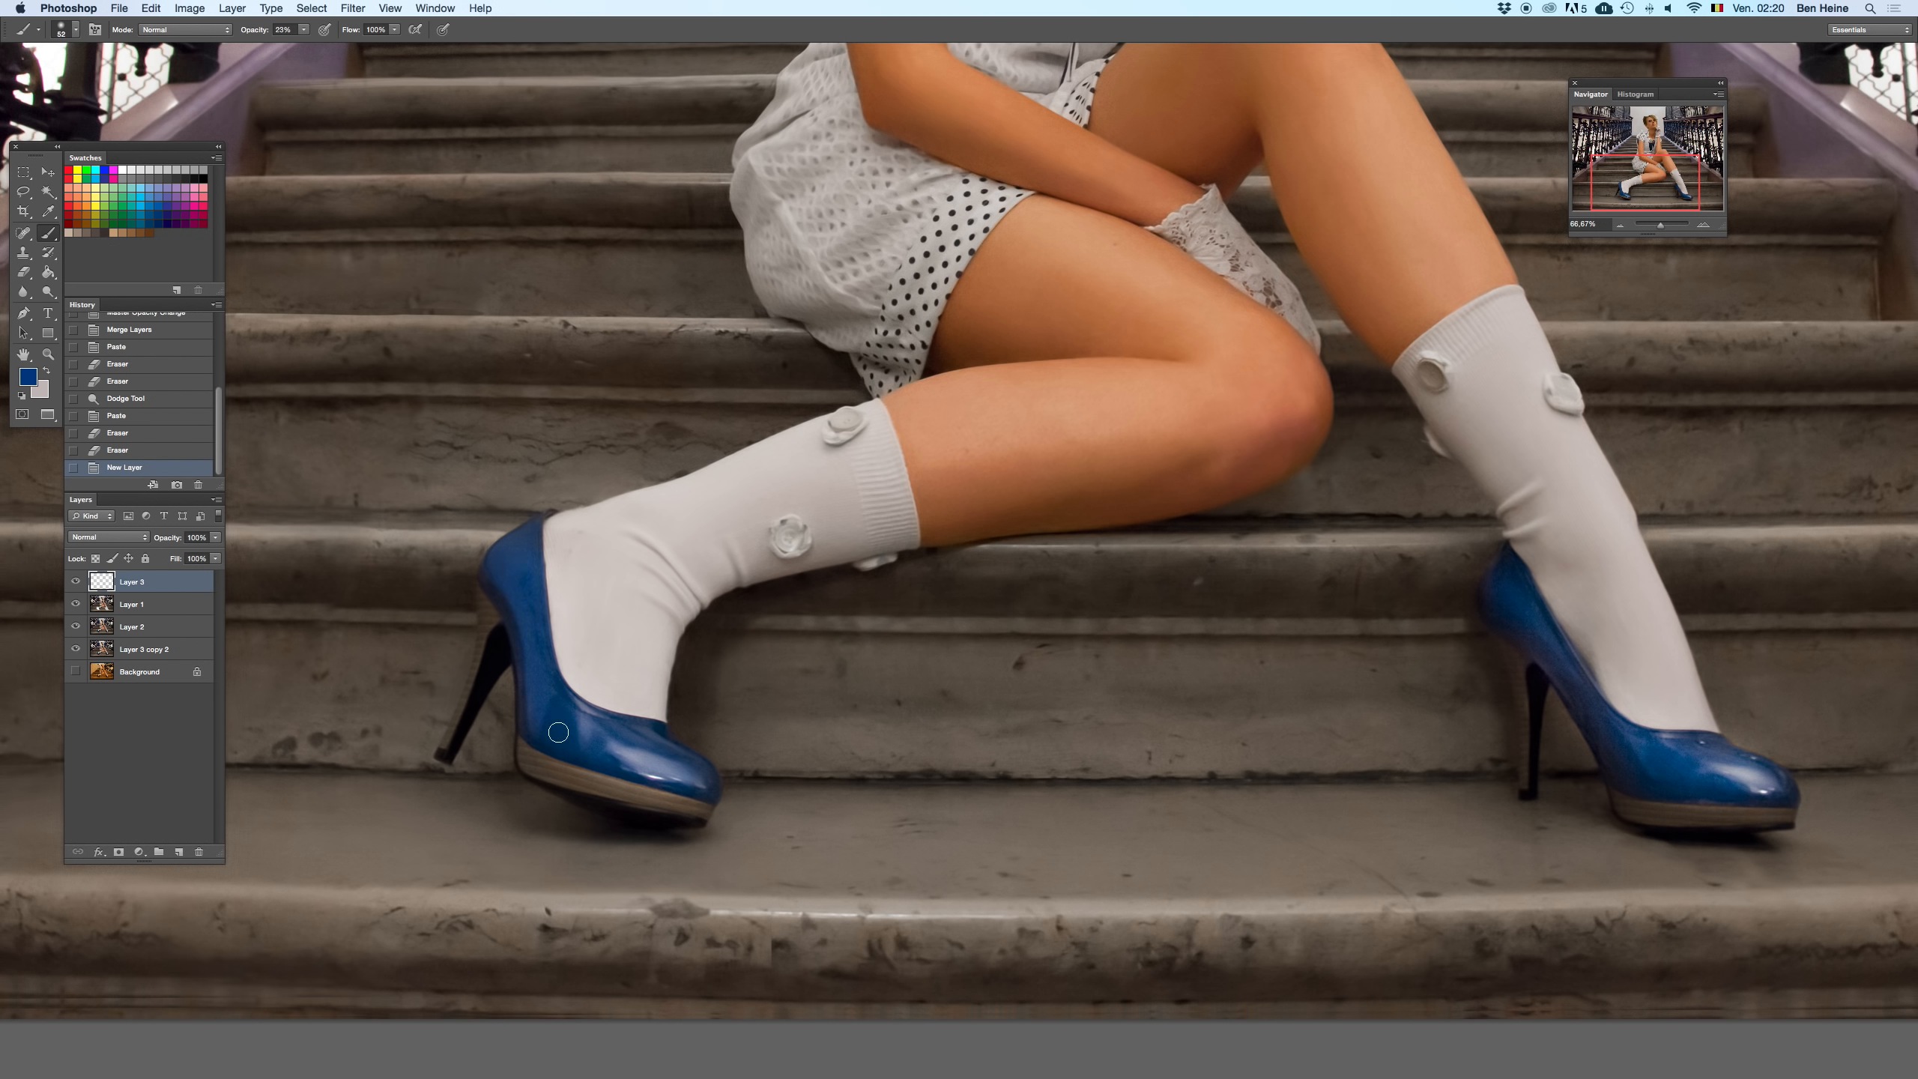
{"action": "left_click_drag", "start_coordinate": [525, 623], "coordinate": [521, 552]}
- Paint blue over the side, toe and heel area of the left shoe, undoing the last stroke
{"action": "left_click", "coordinate": [1704, 224]}
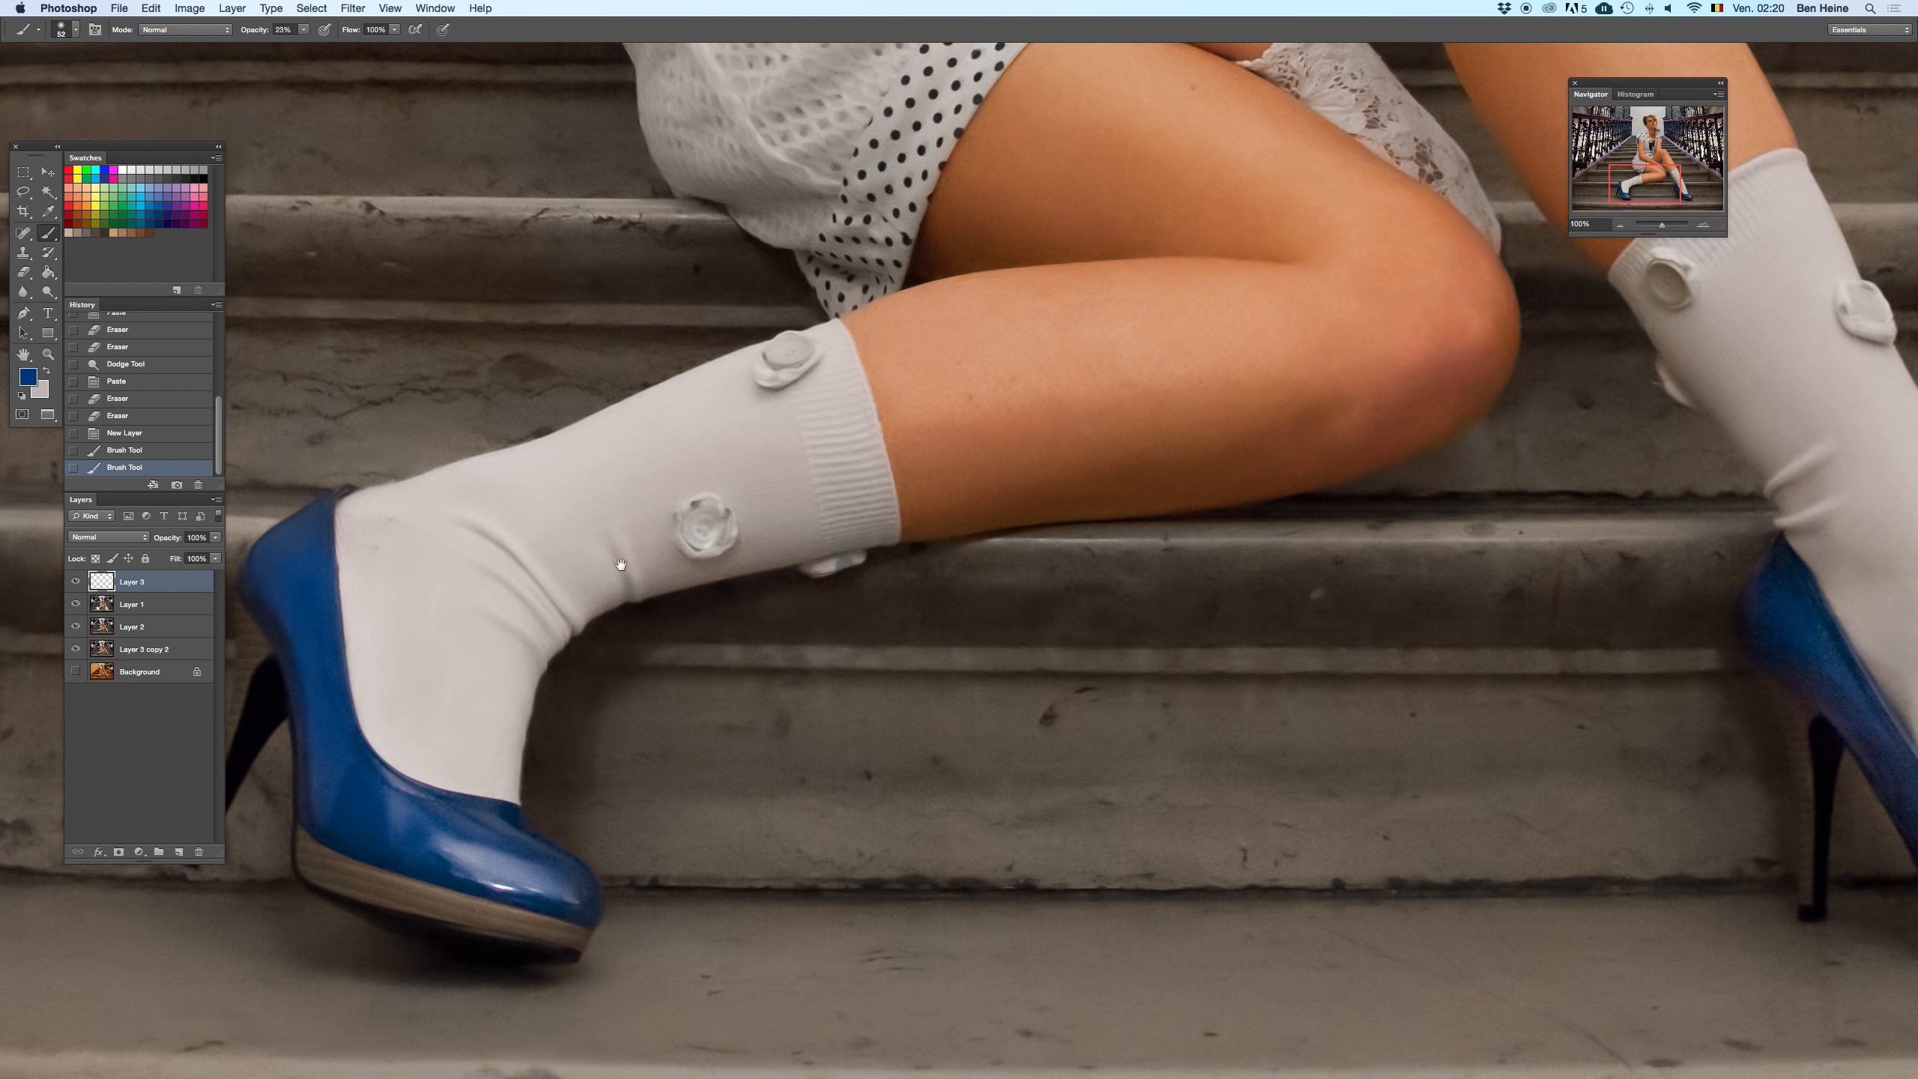
{"action": "key", "text": "BackSpace"}
{"action": "key", "text": "super+z"}
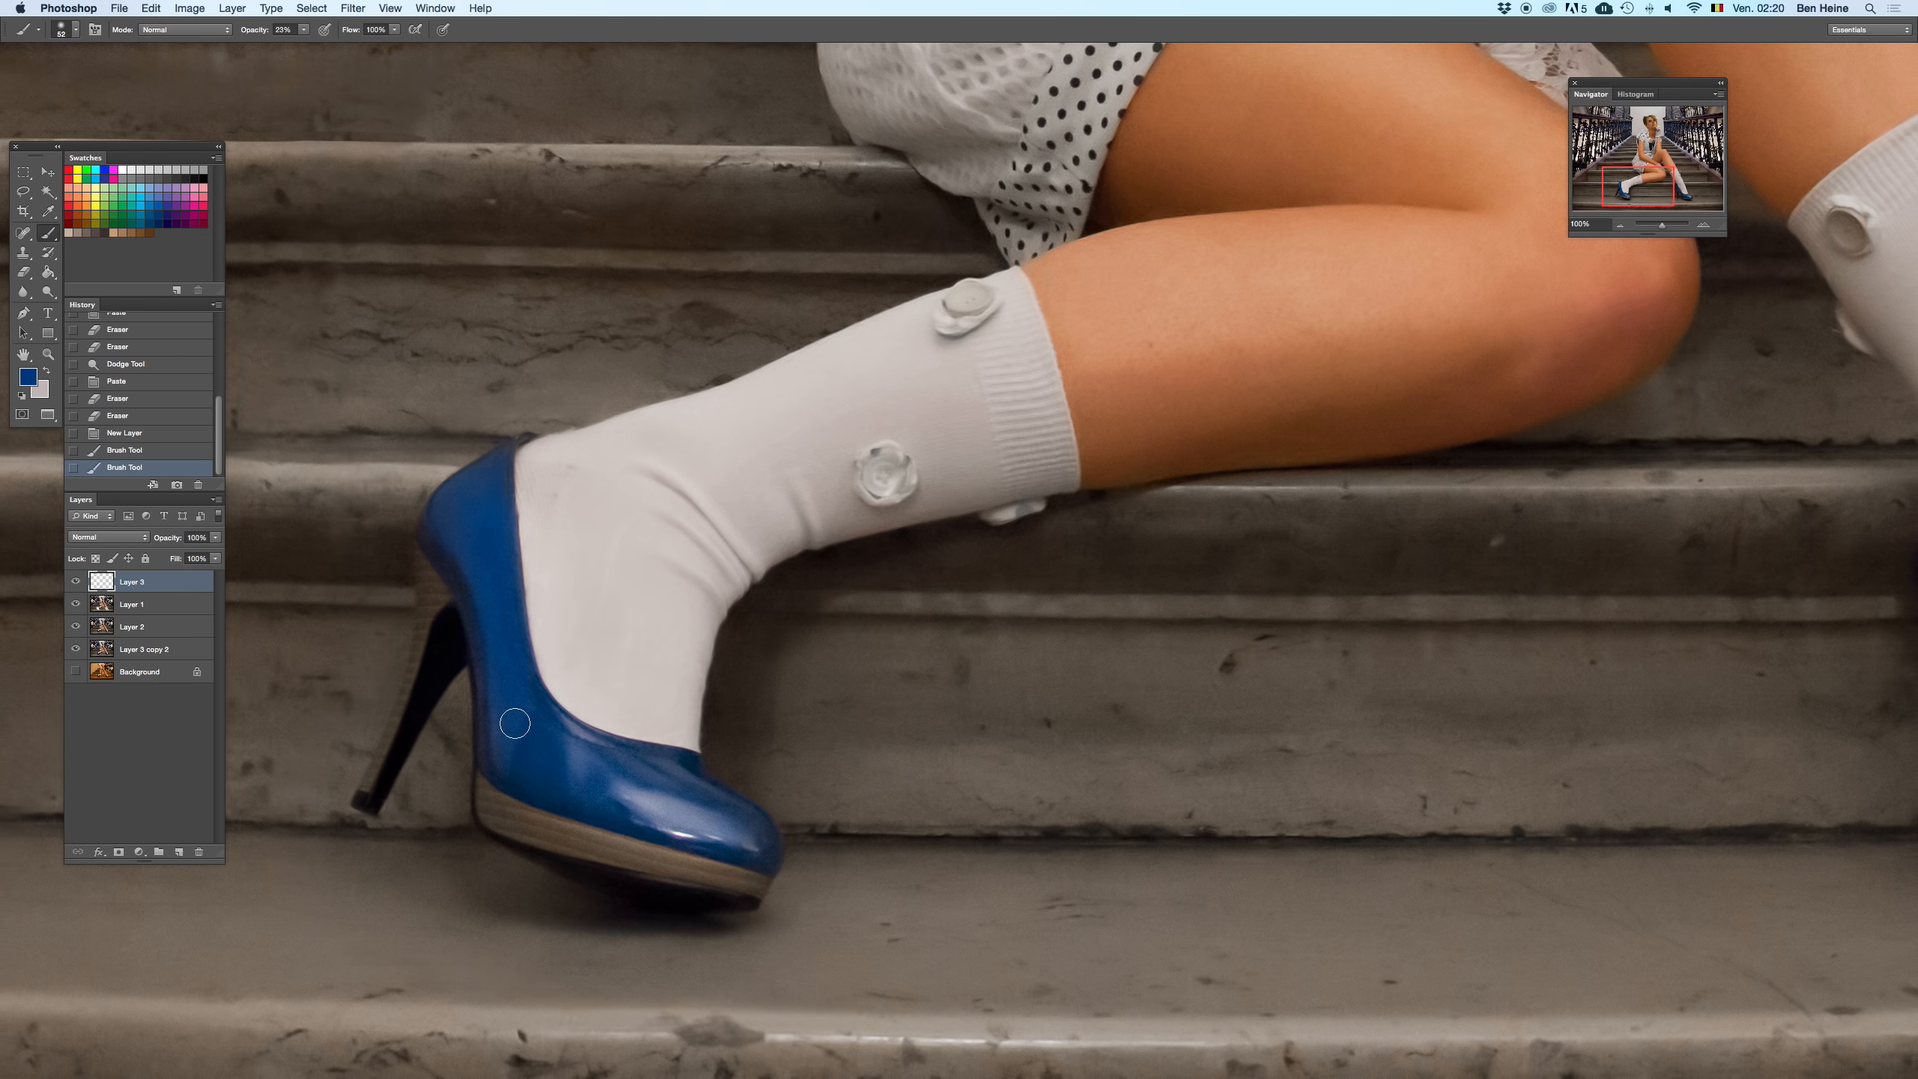
{"action": "left_click_drag", "start_coordinate": [612, 782], "coordinate": [604, 775]}
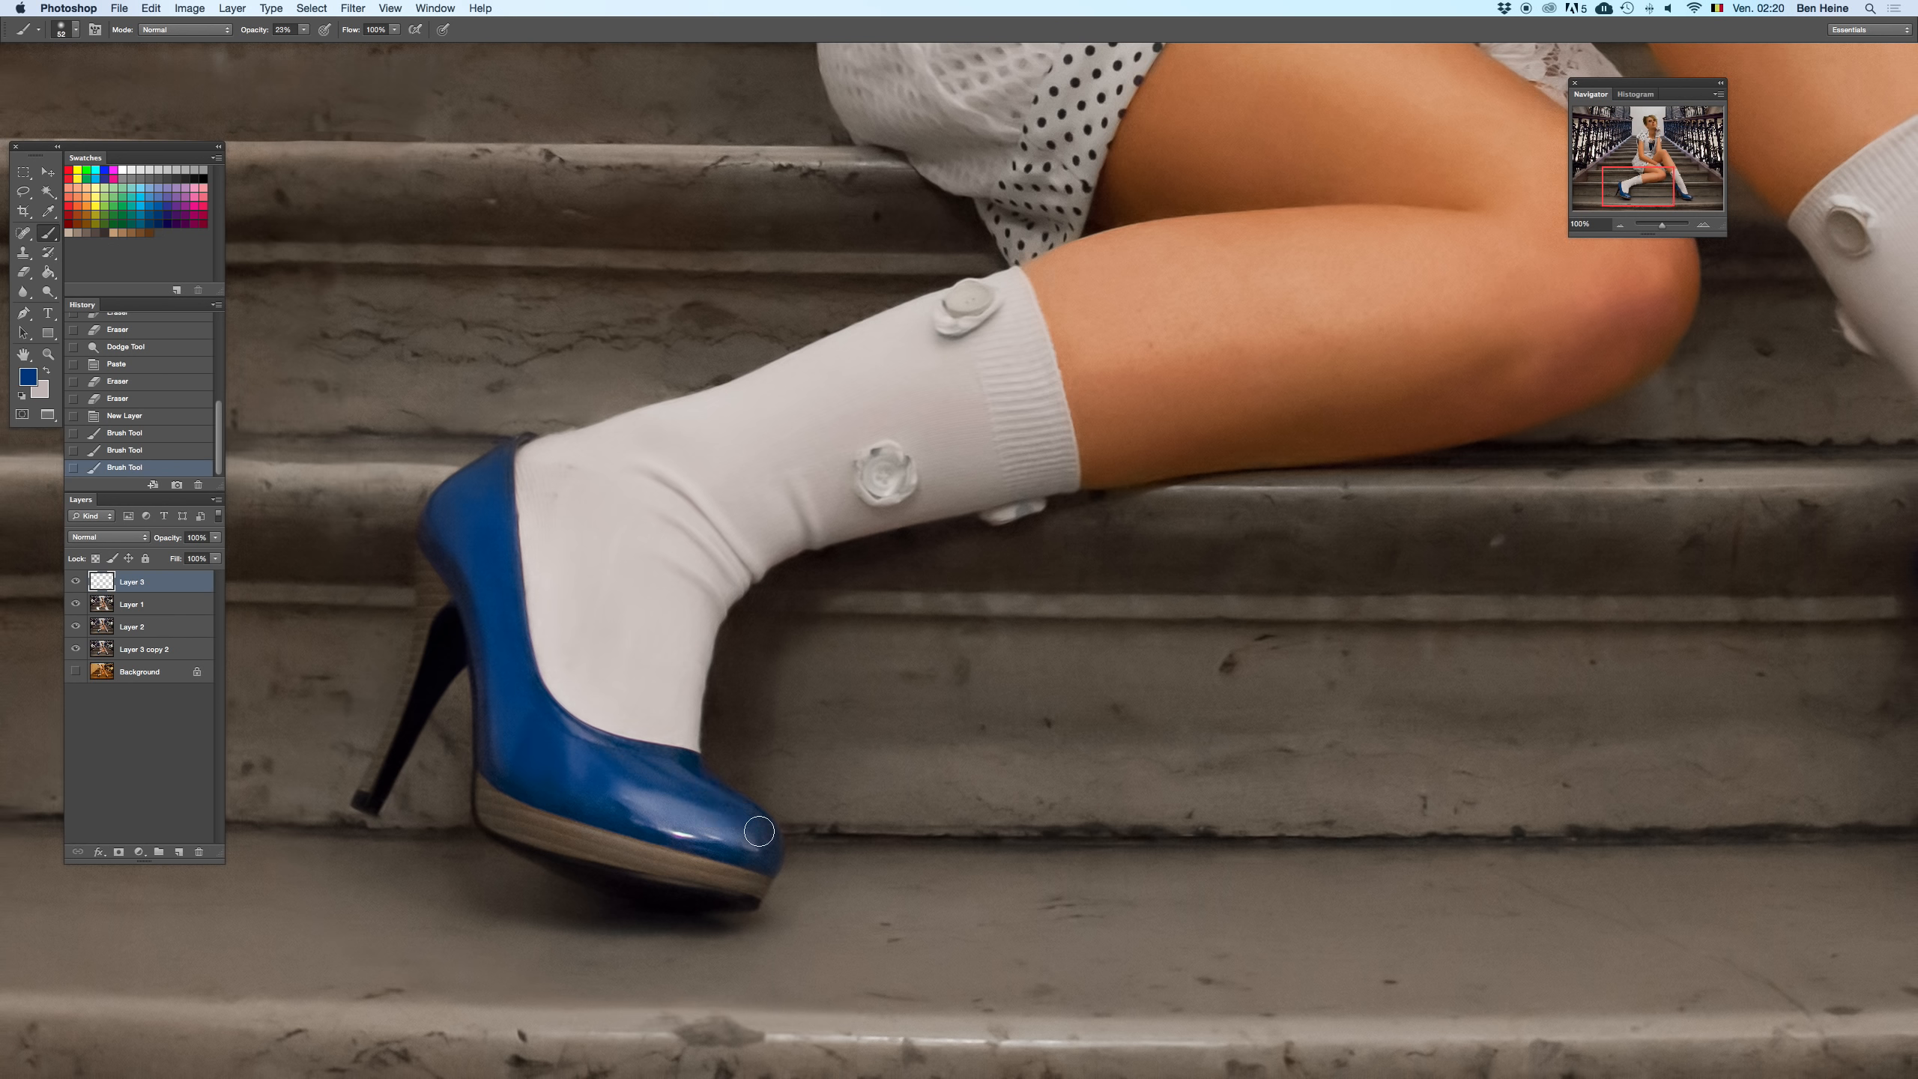
{"action": "left_click_drag", "start_coordinate": [748, 842], "coordinate": [717, 823]}
{"action": "left_click_drag", "start_coordinate": [448, 541], "coordinate": [446, 550]}
{"action": "left_click_drag", "start_coordinate": [628, 826], "coordinate": [717, 838]}
{"action": "key", "text": "super+z"}
- Pick a darker blue and paint the right shoe from its back along the side to the toe
{"action": "scroll", "coordinate": [741, 678], "scroll_direction": "right", "scroll_amount": 15}
{"action": "scroll", "coordinate": [741, 678], "scroll_direction": "down", "scroll_amount": 3}
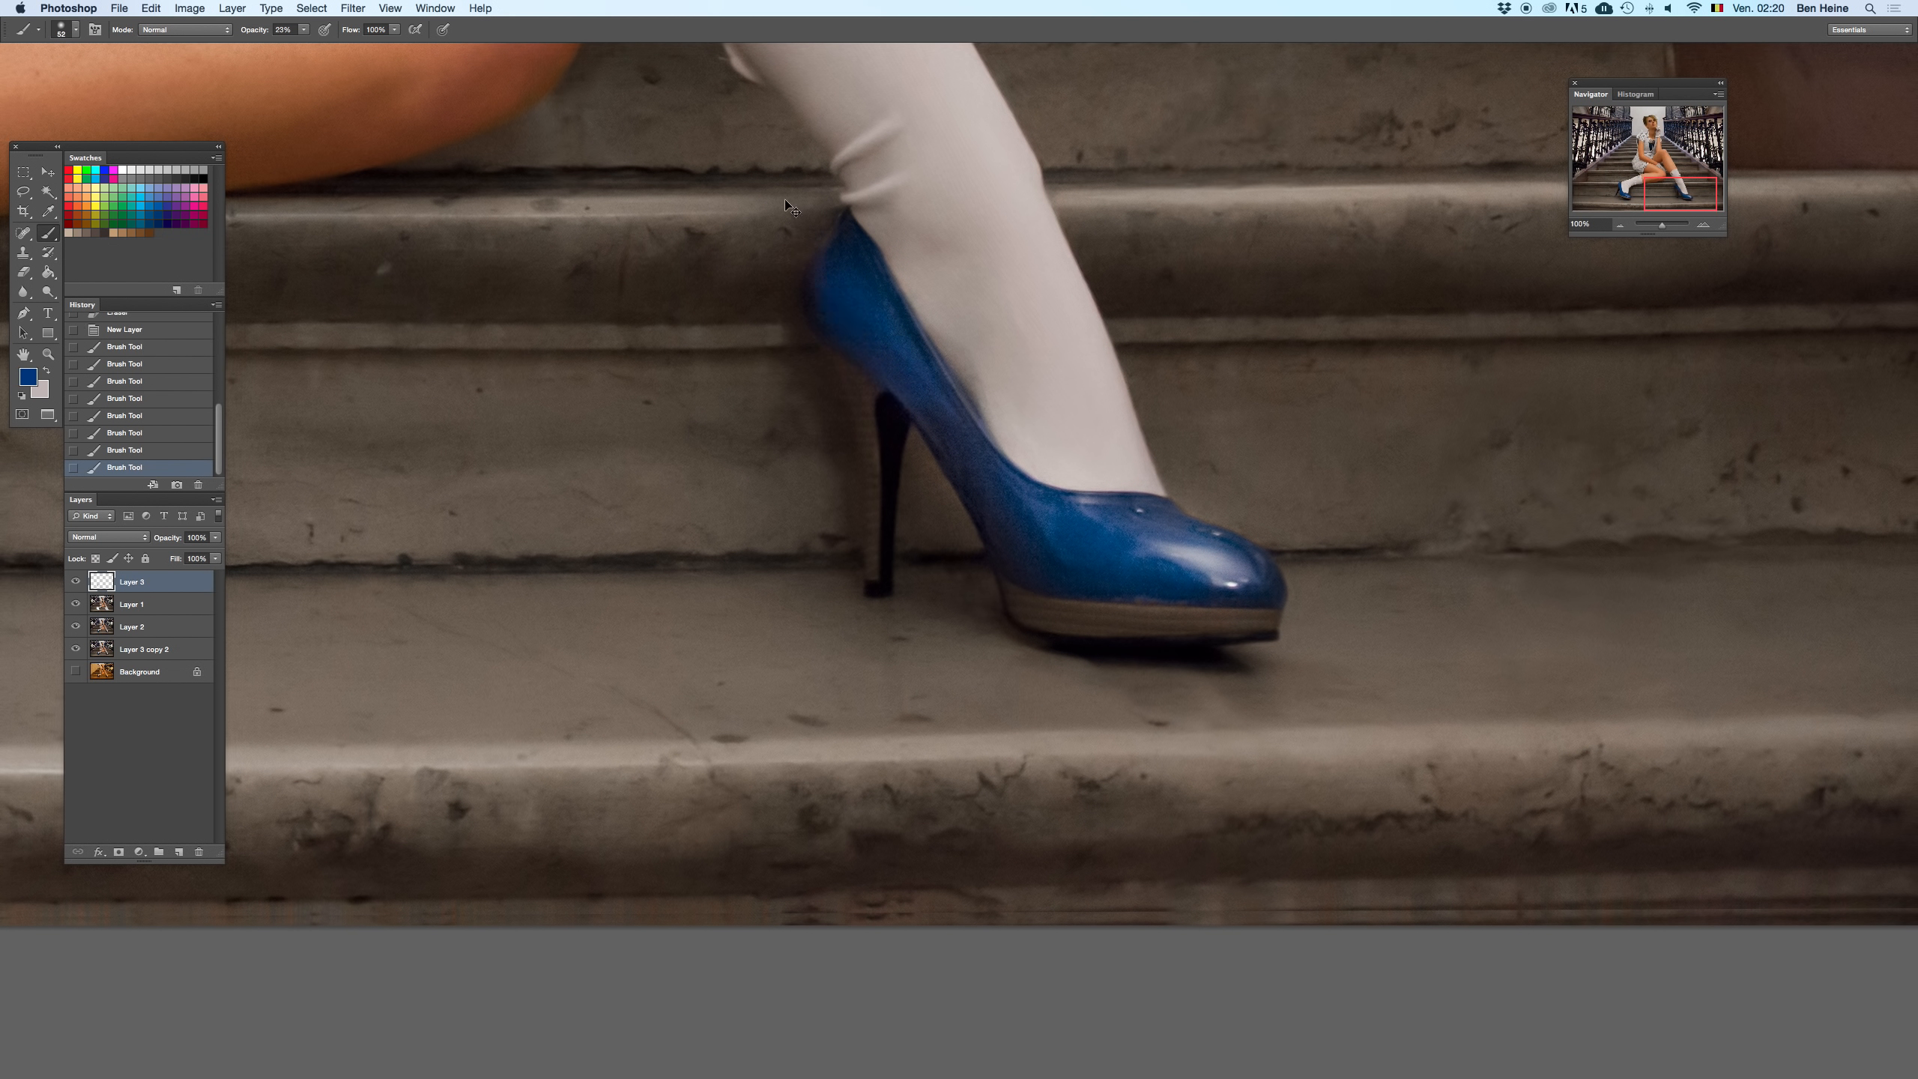
{"action": "left_click", "coordinate": [29, 378]}
{"action": "left_click", "coordinate": [920, 532]}
{"action": "key", "text": "Return"}
{"action": "mouse_move", "coordinate": [859, 327]}
{"action": "left_mouse_down"}
{"action": "mouse_move", "coordinate": [826, 255]}
{"action": "mouse_move", "coordinate": [856, 287]}
{"action": "mouse_move", "coordinate": [848, 239]}
{"action": "mouse_move", "coordinate": [851, 304]}
{"action": "left_mouse_up"}
{"action": "key", "text": "super+z"}
{"action": "mouse_move", "coordinate": [869, 287]}
{"action": "left_mouse_down"}
{"action": "mouse_move", "coordinate": [1011, 531]}
{"action": "mouse_move", "coordinate": [1066, 564]}
{"action": "mouse_move", "coordinate": [1017, 545]}
{"action": "mouse_move", "coordinate": [1055, 532]}
{"action": "left_mouse_up"}
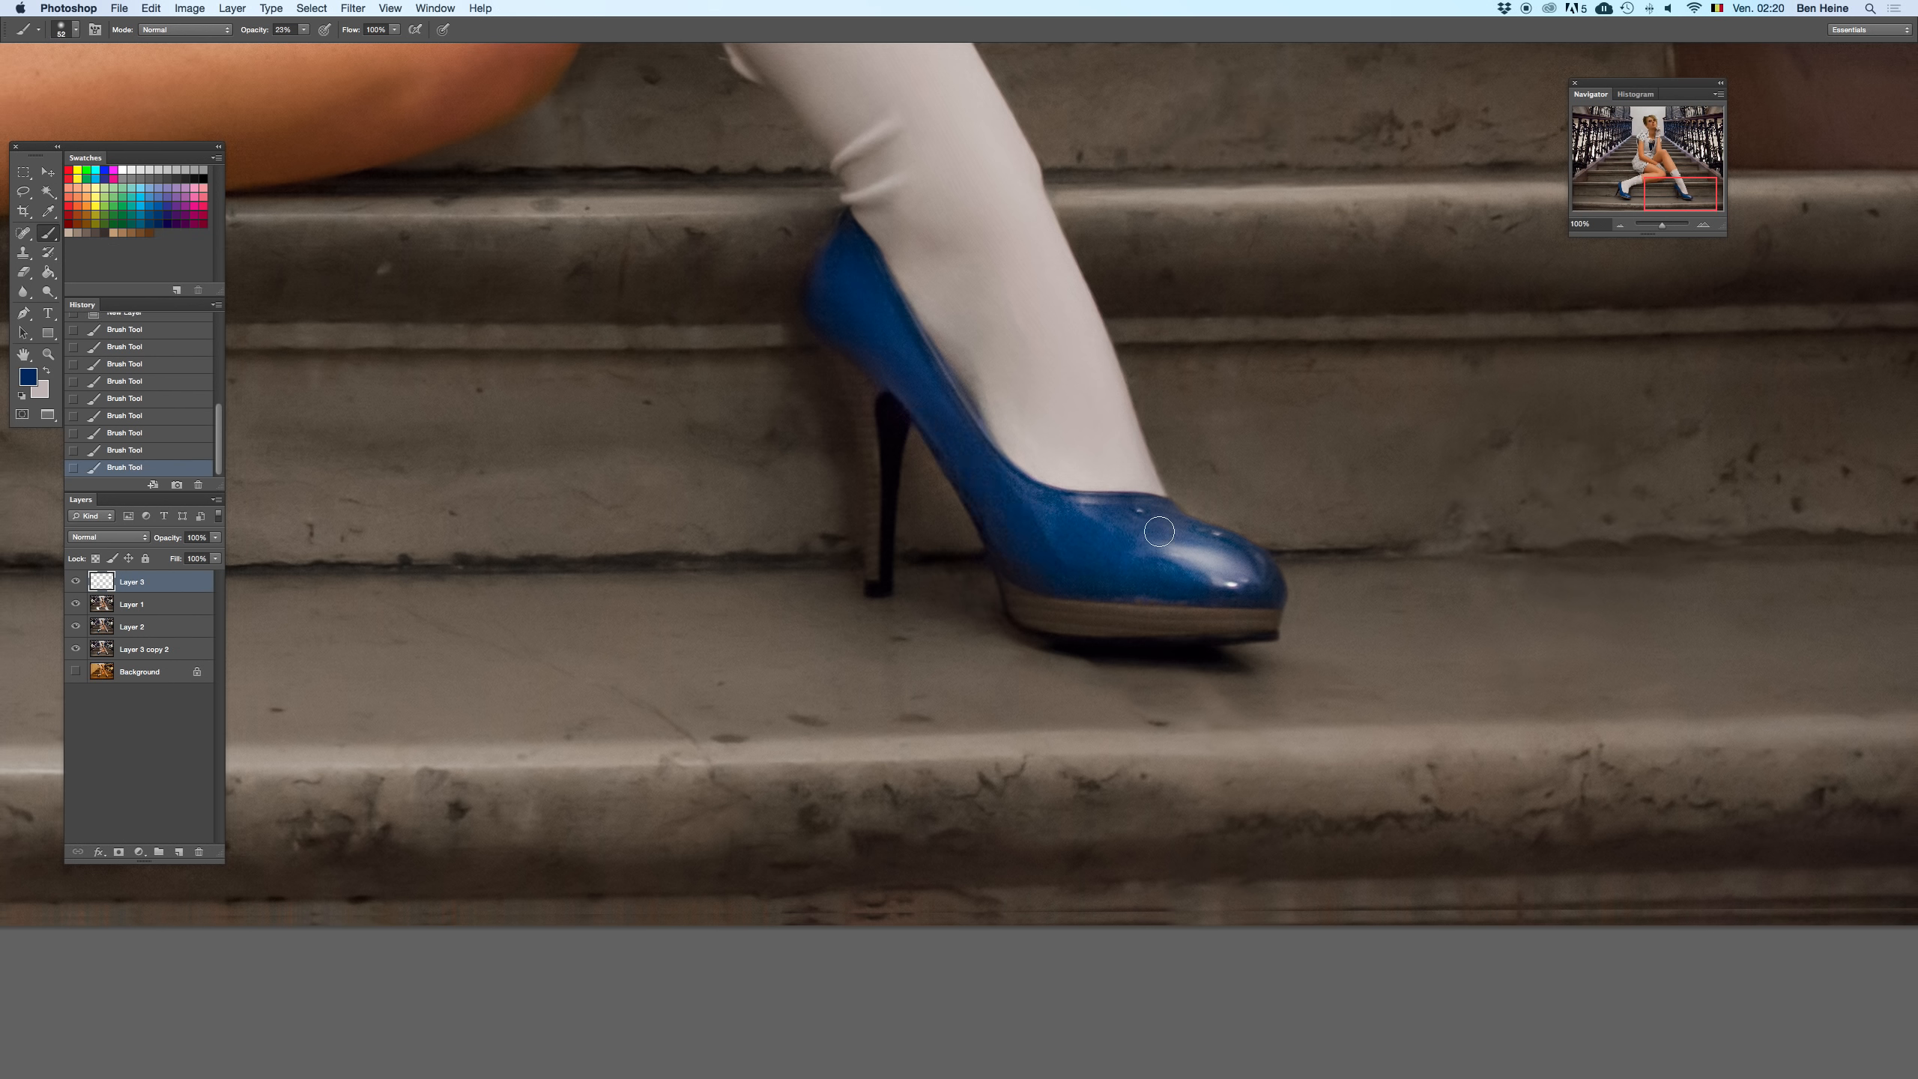
{"action": "left_click_drag", "start_coordinate": [1203, 548], "coordinate": [1207, 552]}
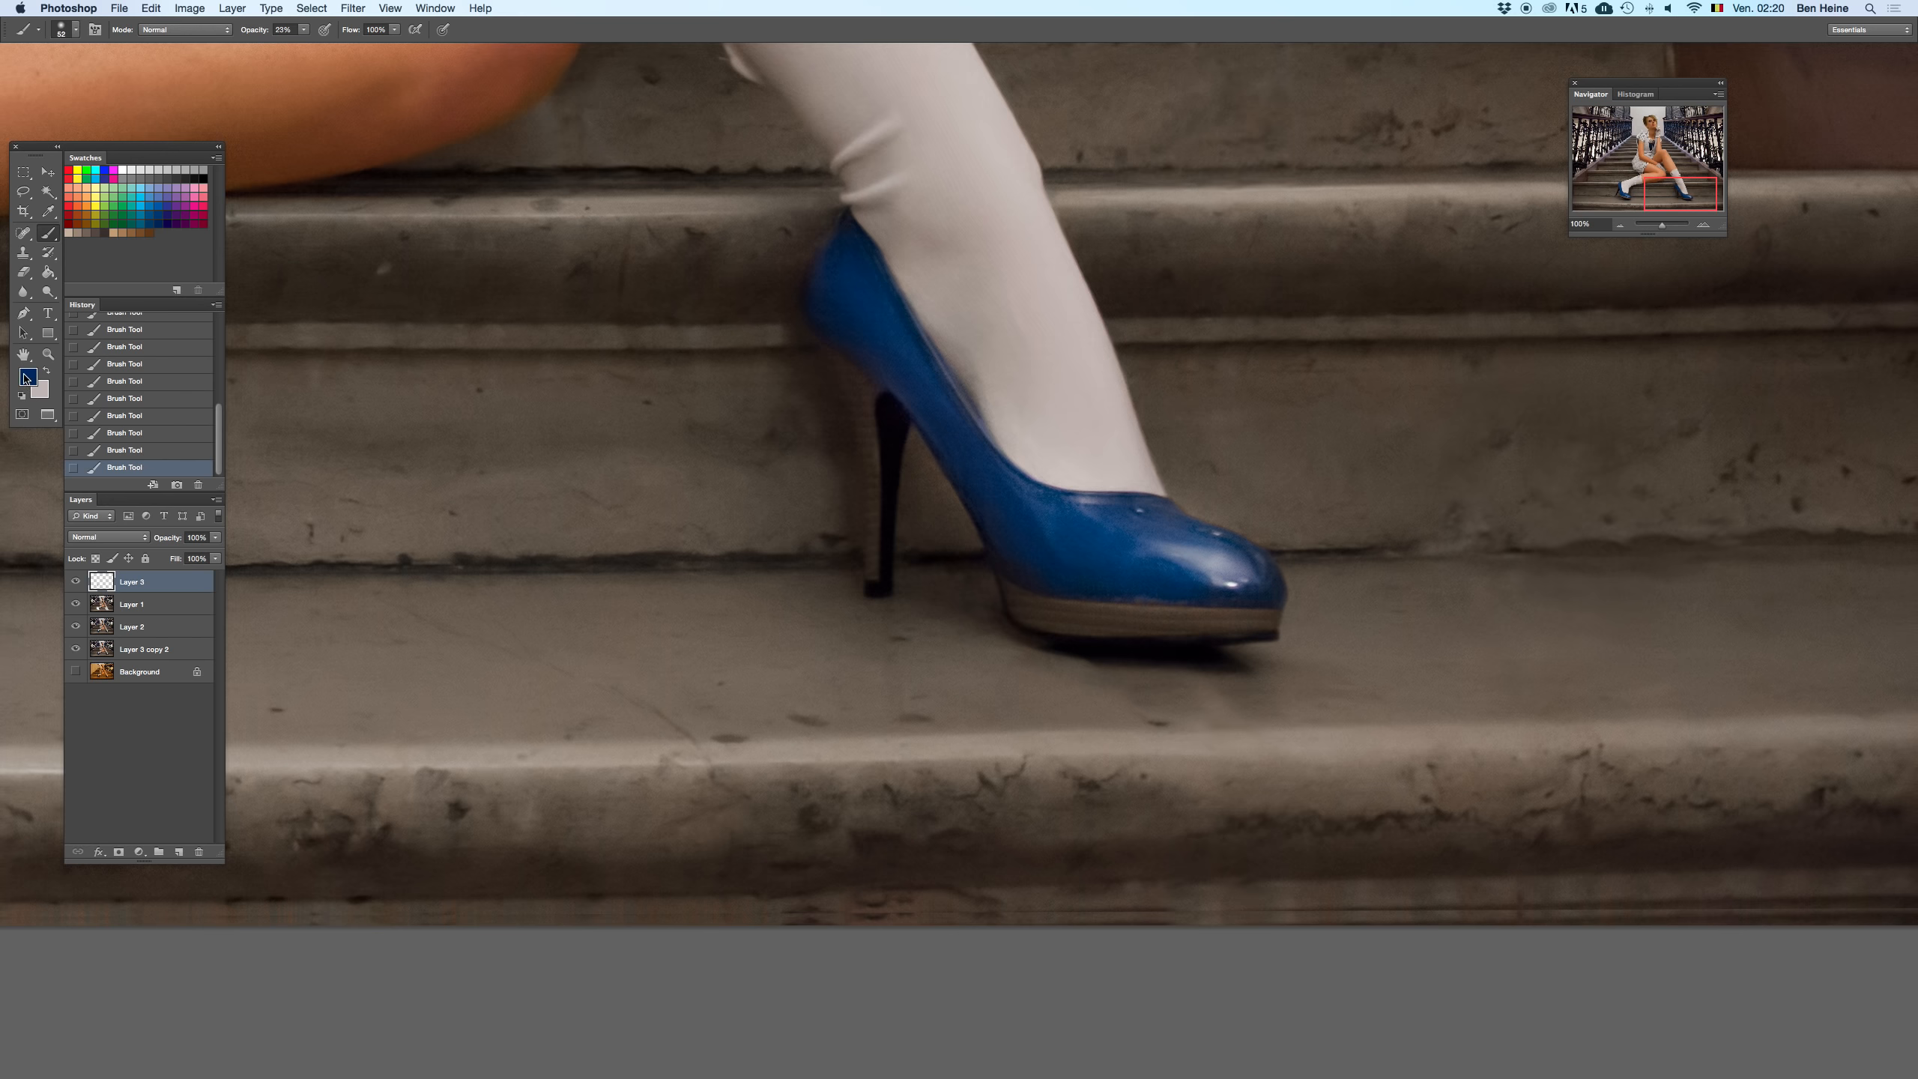
- Pick a brighter blue and paint over the upper toe area of the right shoe
{"action": "left_click", "coordinate": [25, 381]}
{"action": "left_click", "coordinate": [922, 516]}
{"action": "left_click", "coordinate": [1108, 399]}
{"action": "mouse_move", "coordinate": [1170, 532]}
{"action": "left_mouse_down"}
{"action": "mouse_move", "coordinate": [1272, 571]}
{"action": "mouse_move", "coordinate": [1117, 516]}
{"action": "mouse_move", "coordinate": [1135, 596]}
{"action": "mouse_move", "coordinate": [1168, 594]}
{"action": "mouse_move", "coordinate": [1056, 560]}
{"action": "mouse_move", "coordinate": [1096, 520]}
{"action": "mouse_move", "coordinate": [1159, 556]}
{"action": "mouse_move", "coordinate": [1044, 513]}
{"action": "left_mouse_up"}
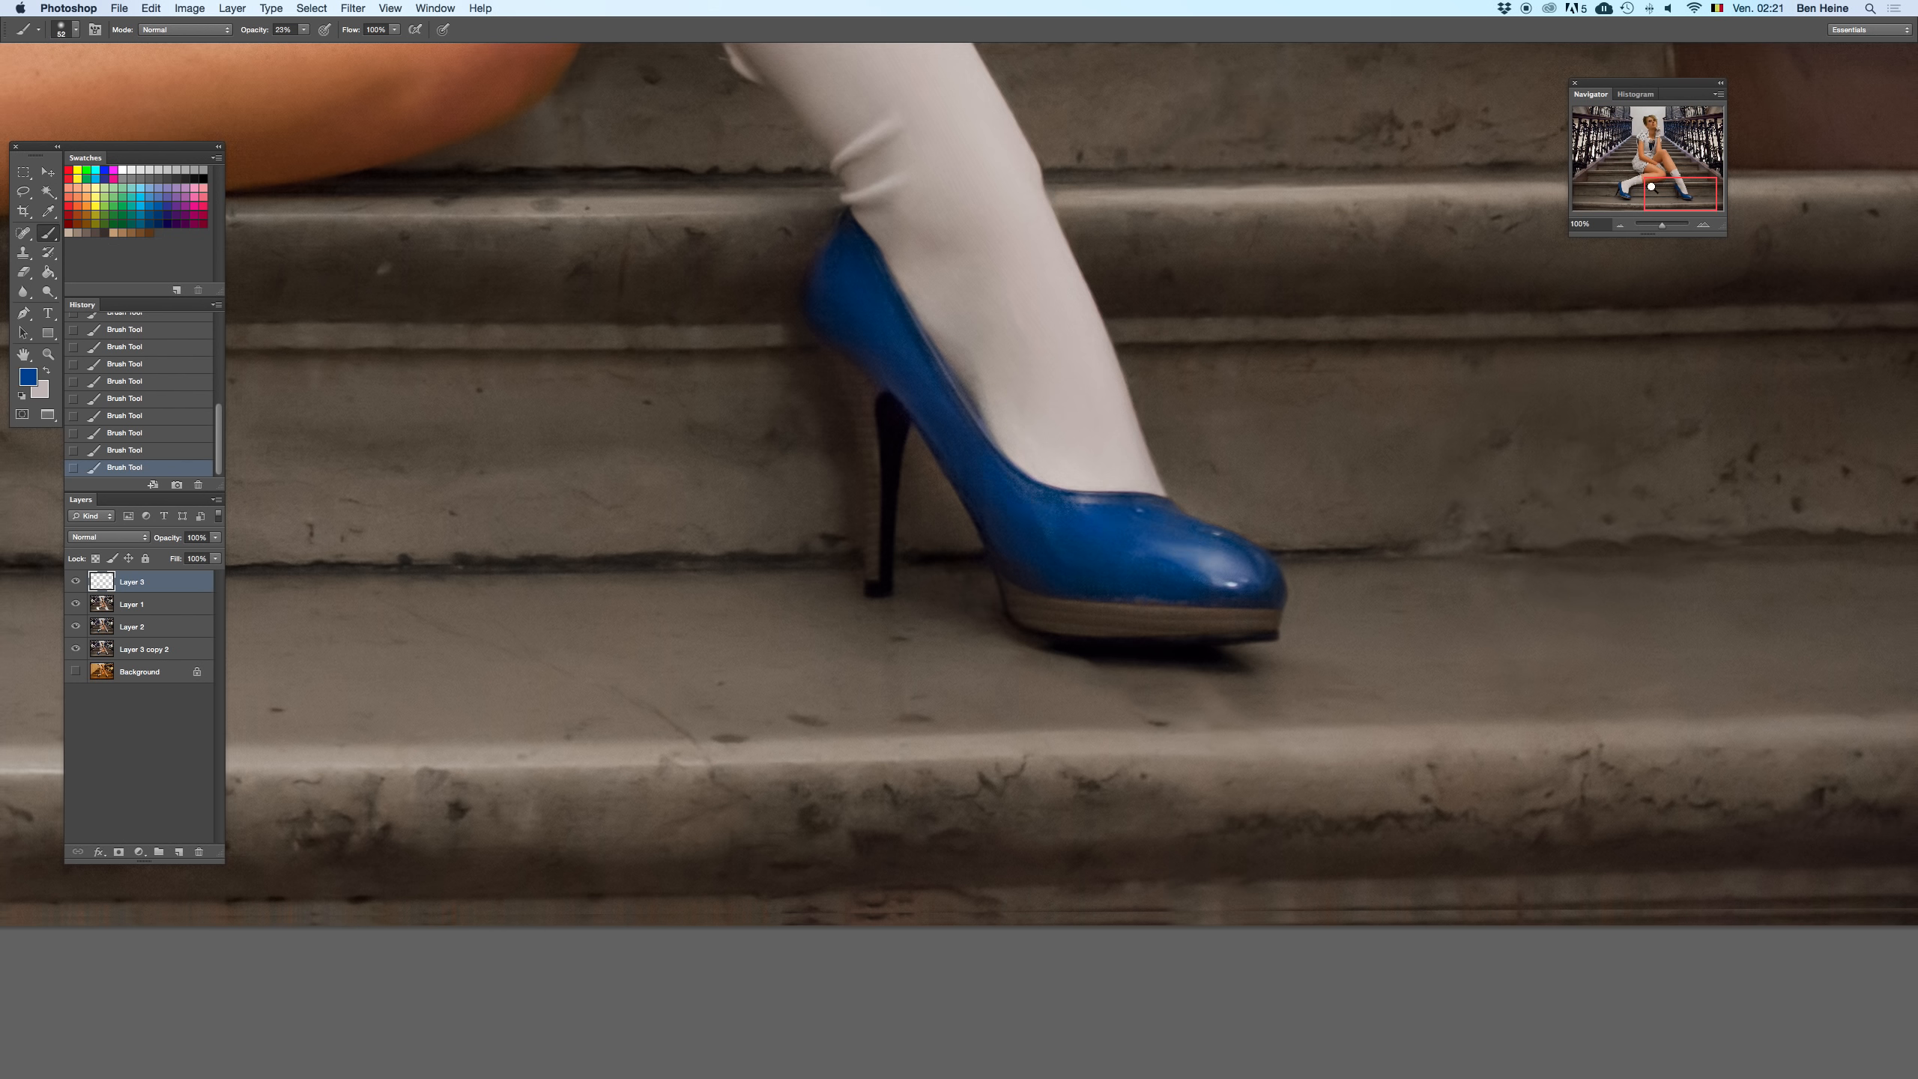
- Compare the whole image with and without the blue-painted shoe layer
{"action": "left_click_drag", "start_coordinate": [1662, 224], "coordinate": [1651, 226]}
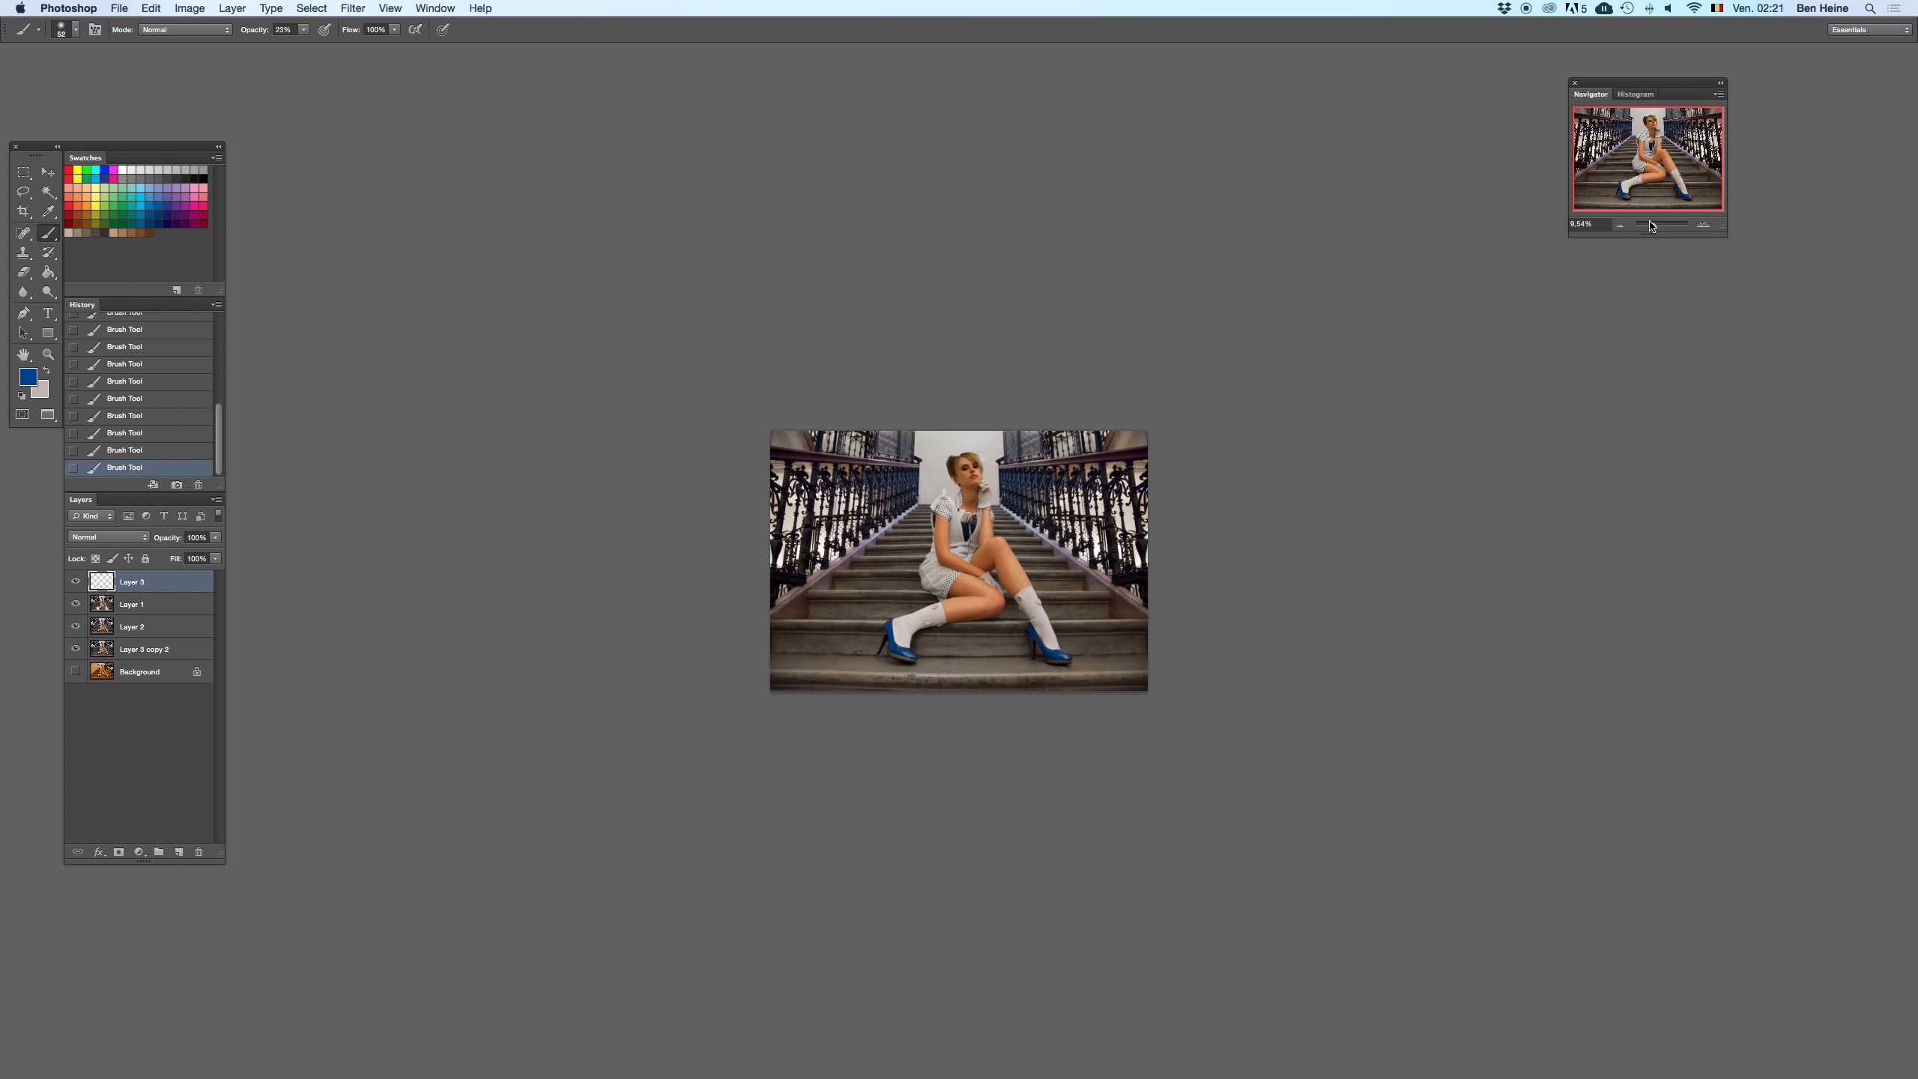
{"action": "key", "text": "Delete"}
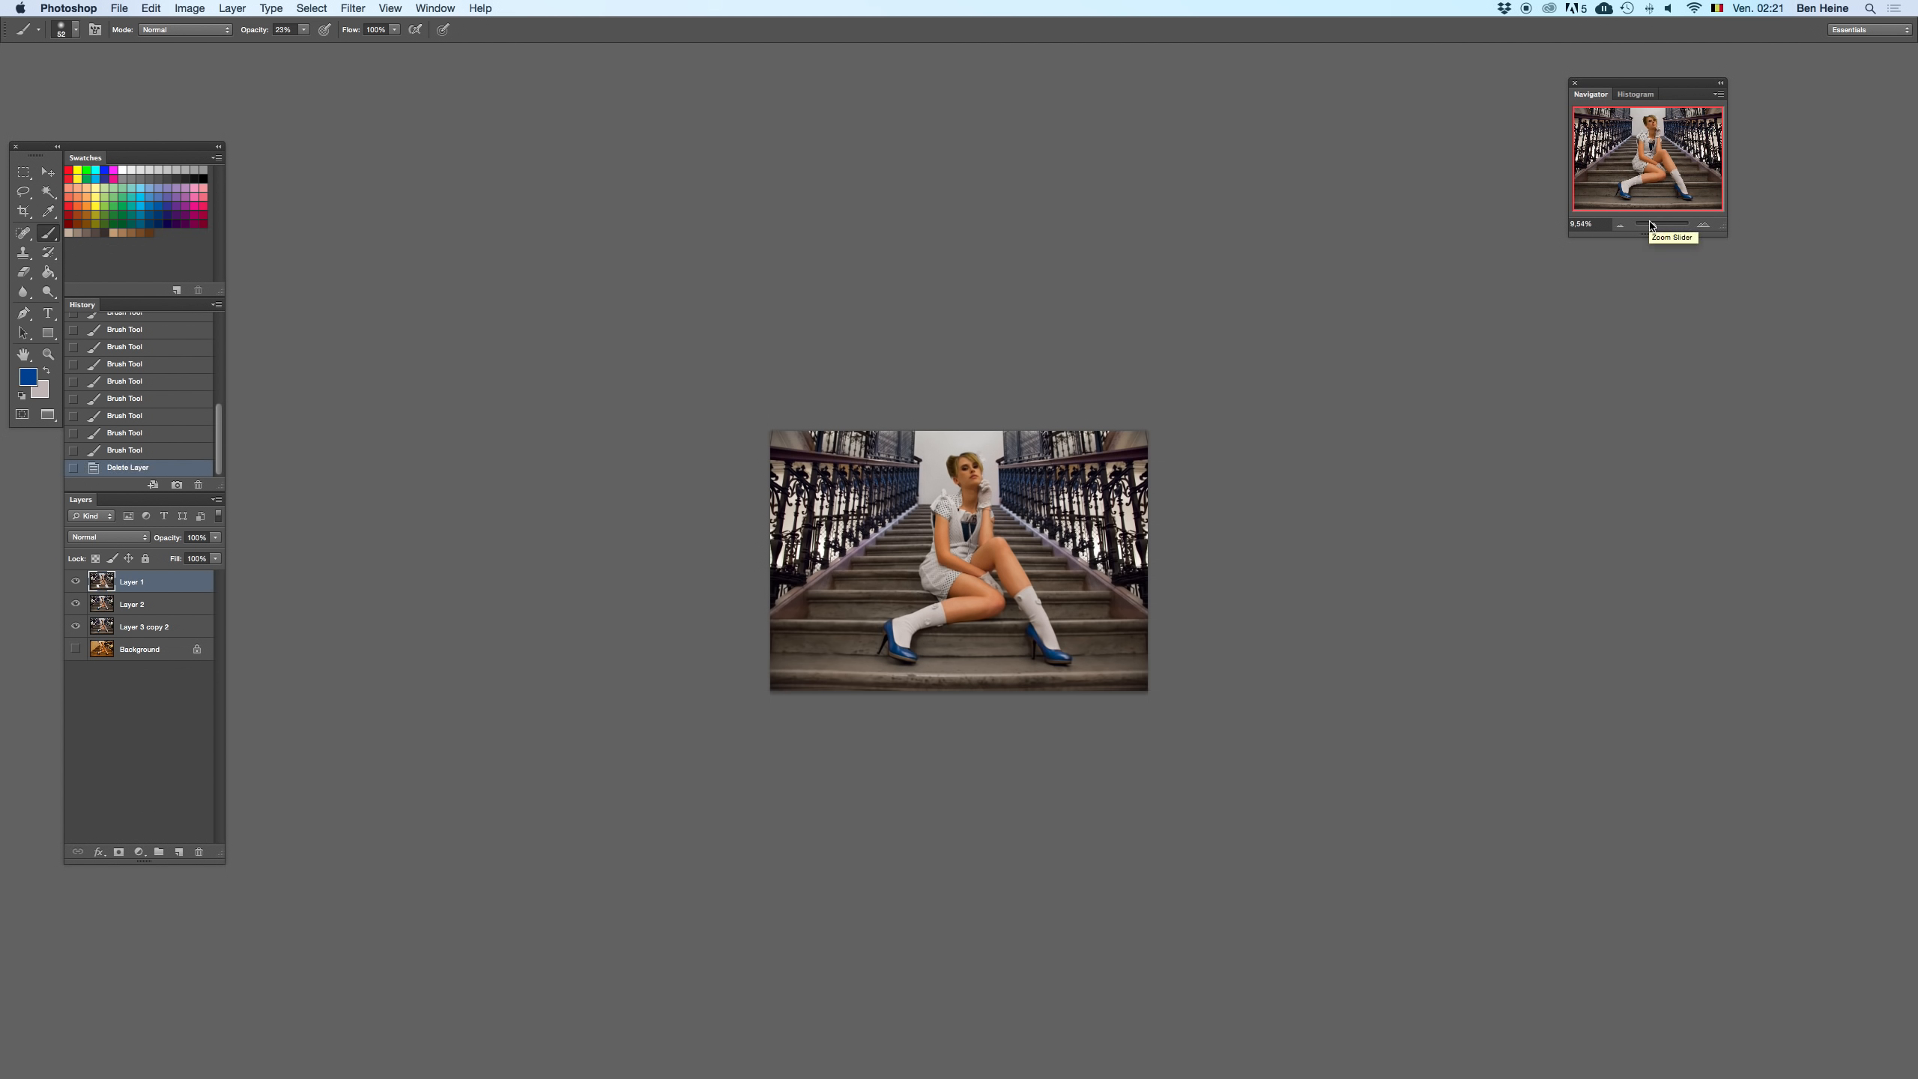
{"action": "key", "text": "super+z"}
{"action": "key", "text": "super+z"}
{"action": "key", "text": "super+z"}
{"action": "key", "text": "super+z"}
{"action": "key", "text": "super+z"}
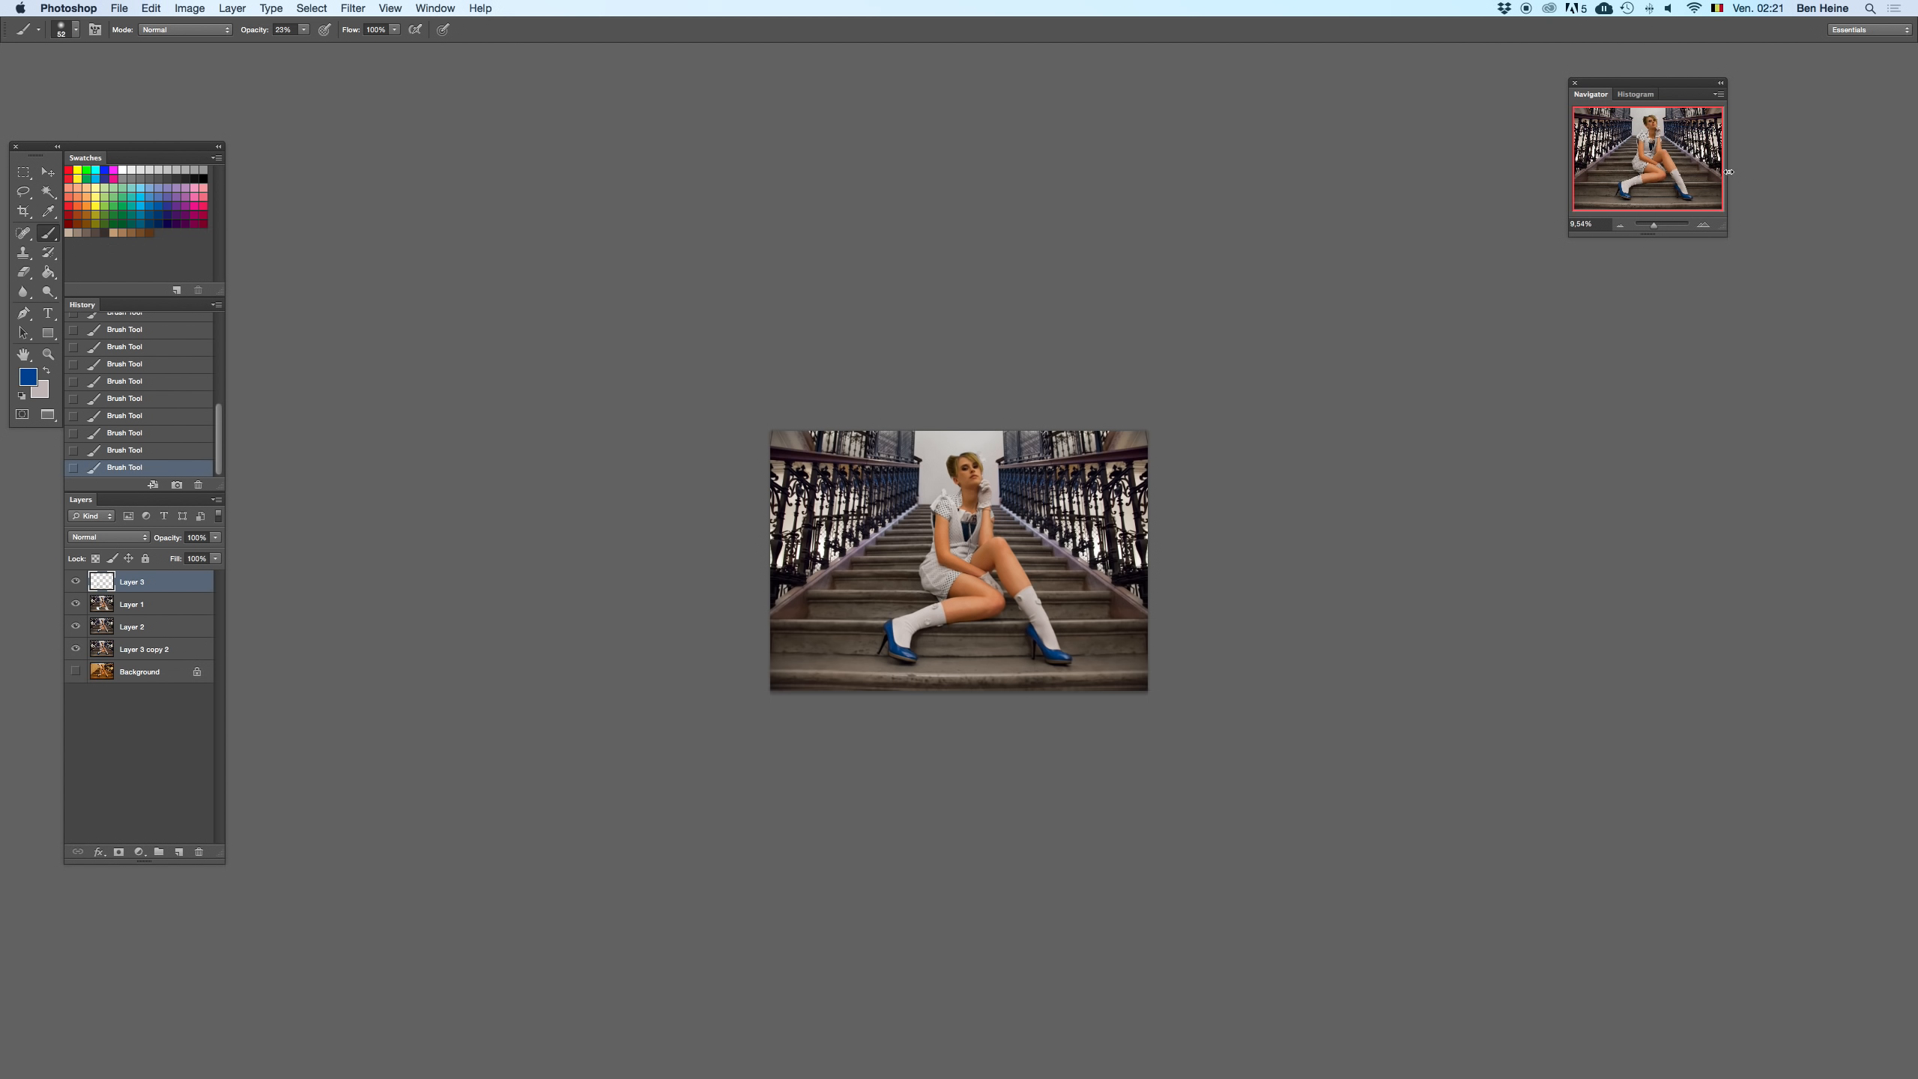
- Compare the image with and without Layer 1, keeping the layer in place
{"action": "left_click", "coordinate": [1695, 227]}
{"action": "left_click", "coordinate": [1695, 227]}
{"action": "key", "text": "e"}
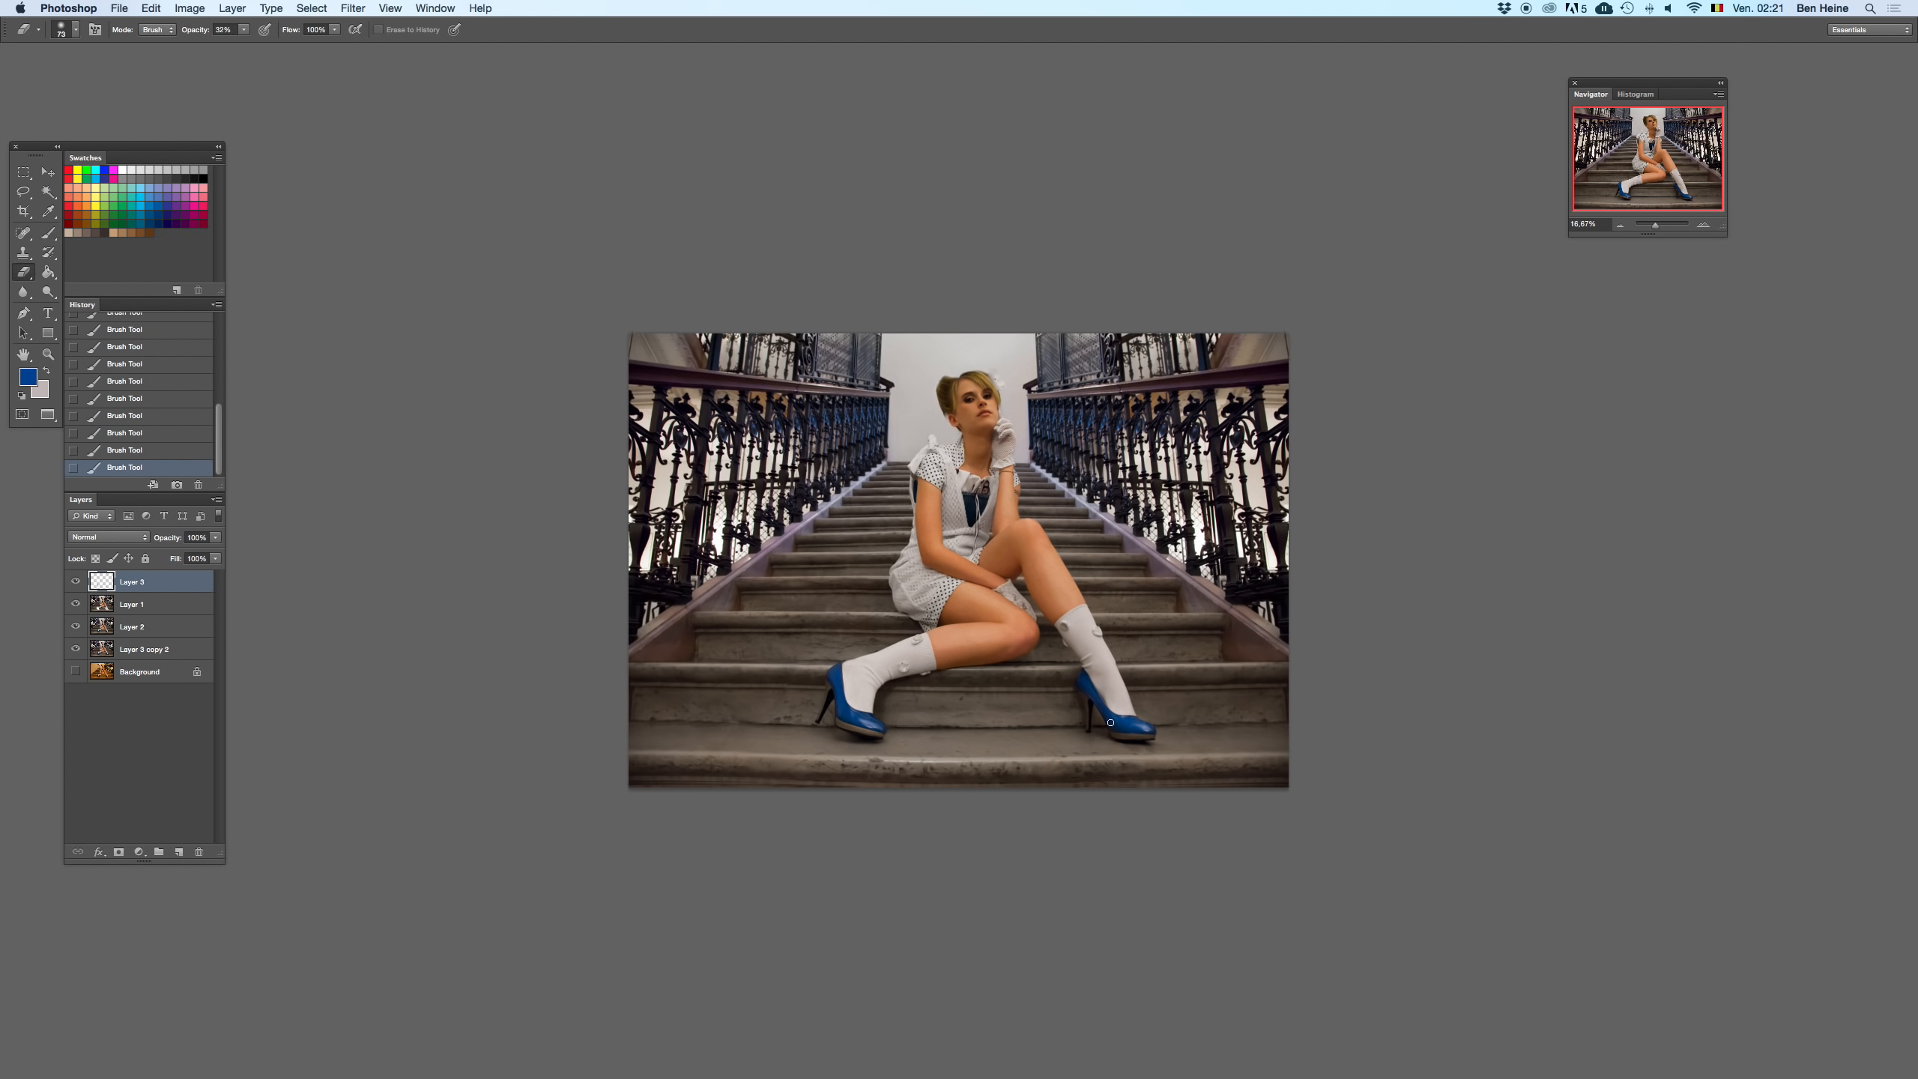
{"action": "left_click", "coordinate": [147, 612]}
{"action": "key", "text": "BackSpace"}
{"action": "key", "text": "super+z"}
{"action": "key", "text": "super+z"}
{"action": "key", "text": "super+z"}
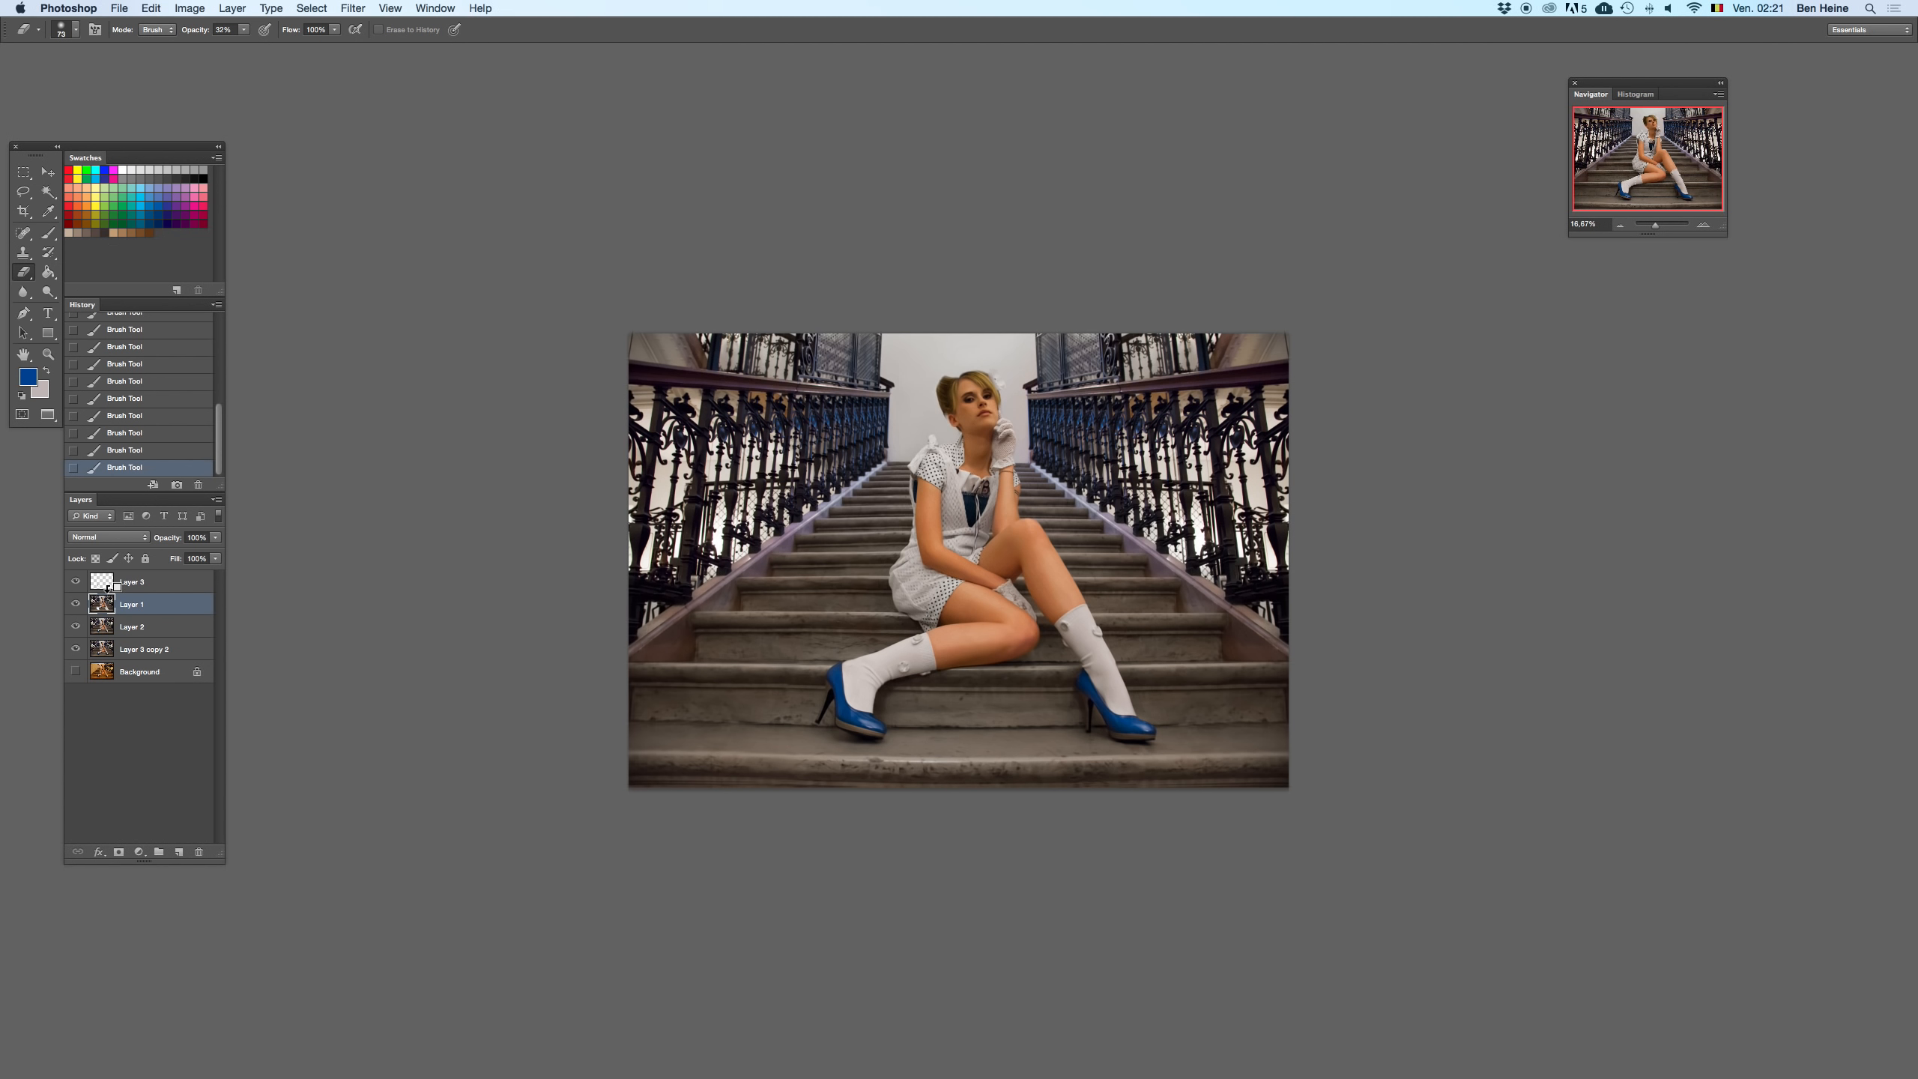
{"action": "key", "text": "super+u"}
{"action": "left_click", "coordinate": [1554, 477]}
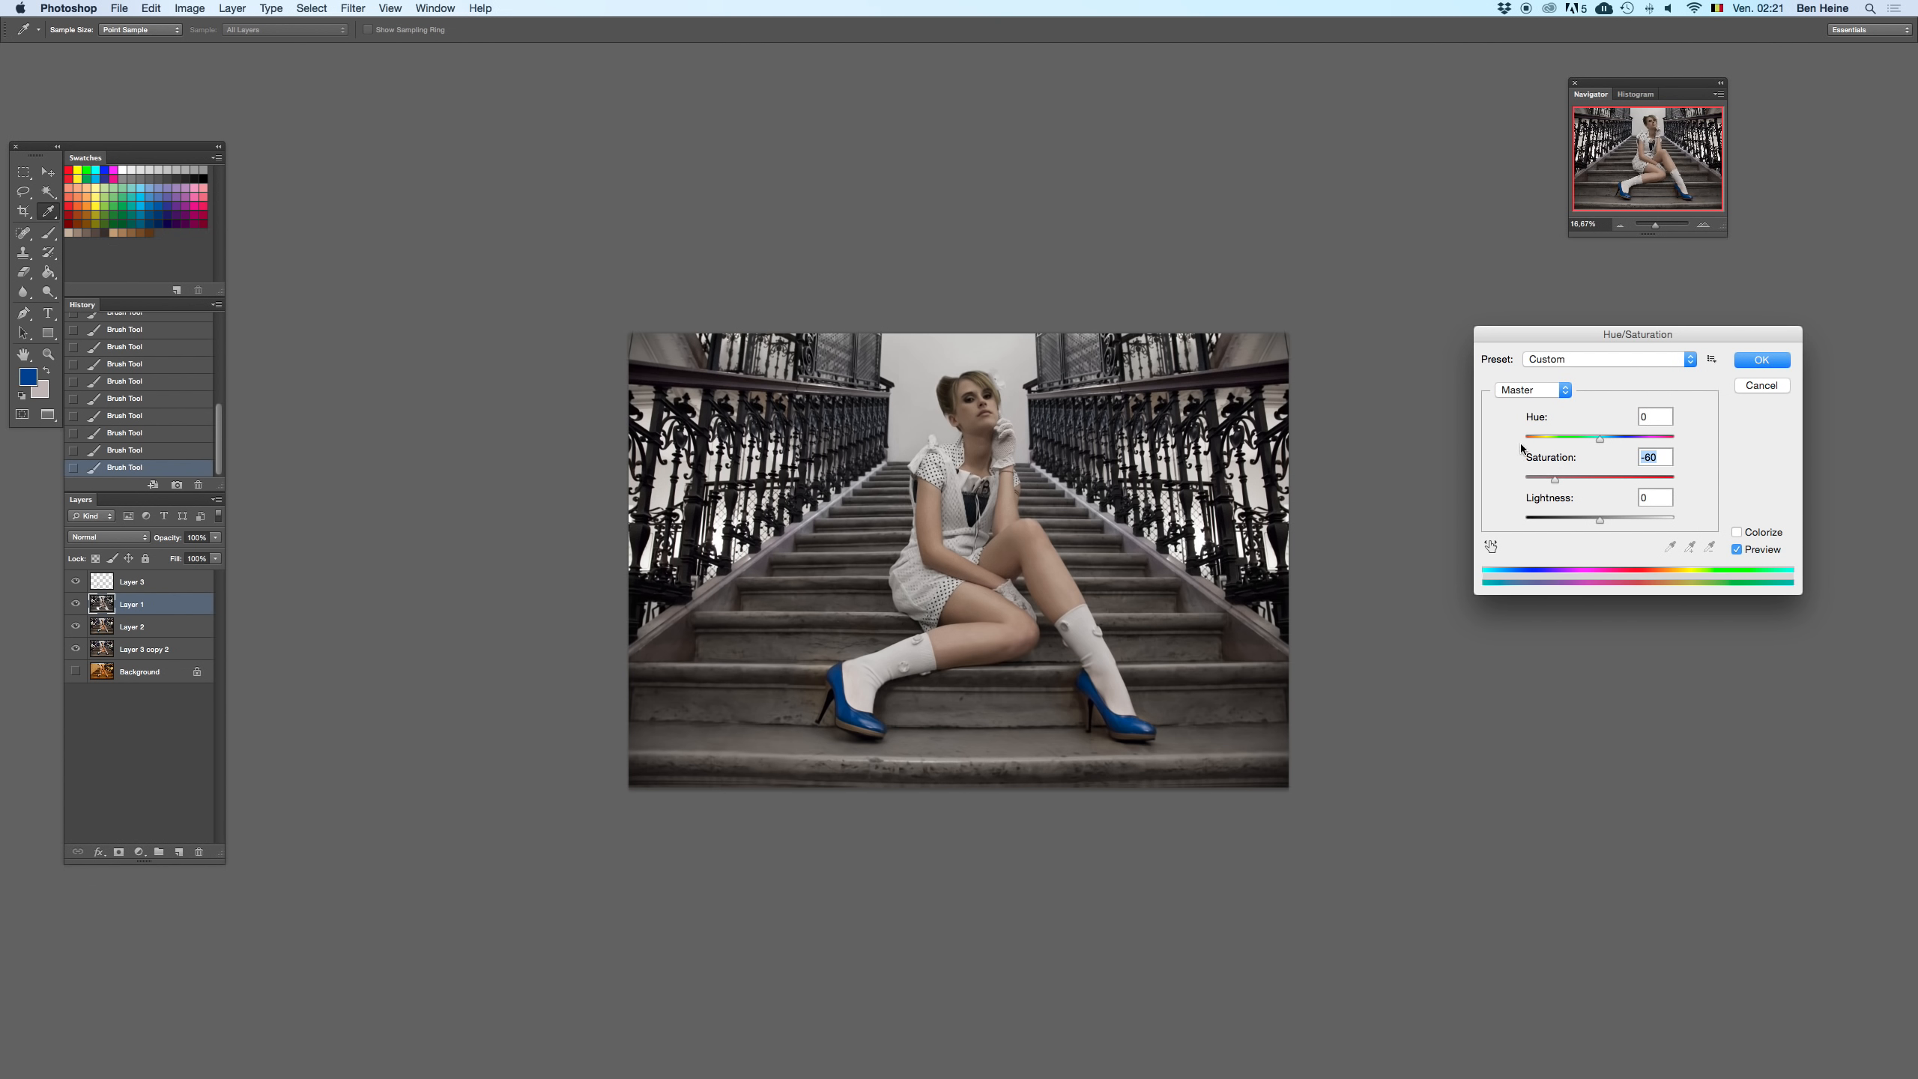
{"action": "key", "text": "Escape"}
{"action": "key", "text": "e"}
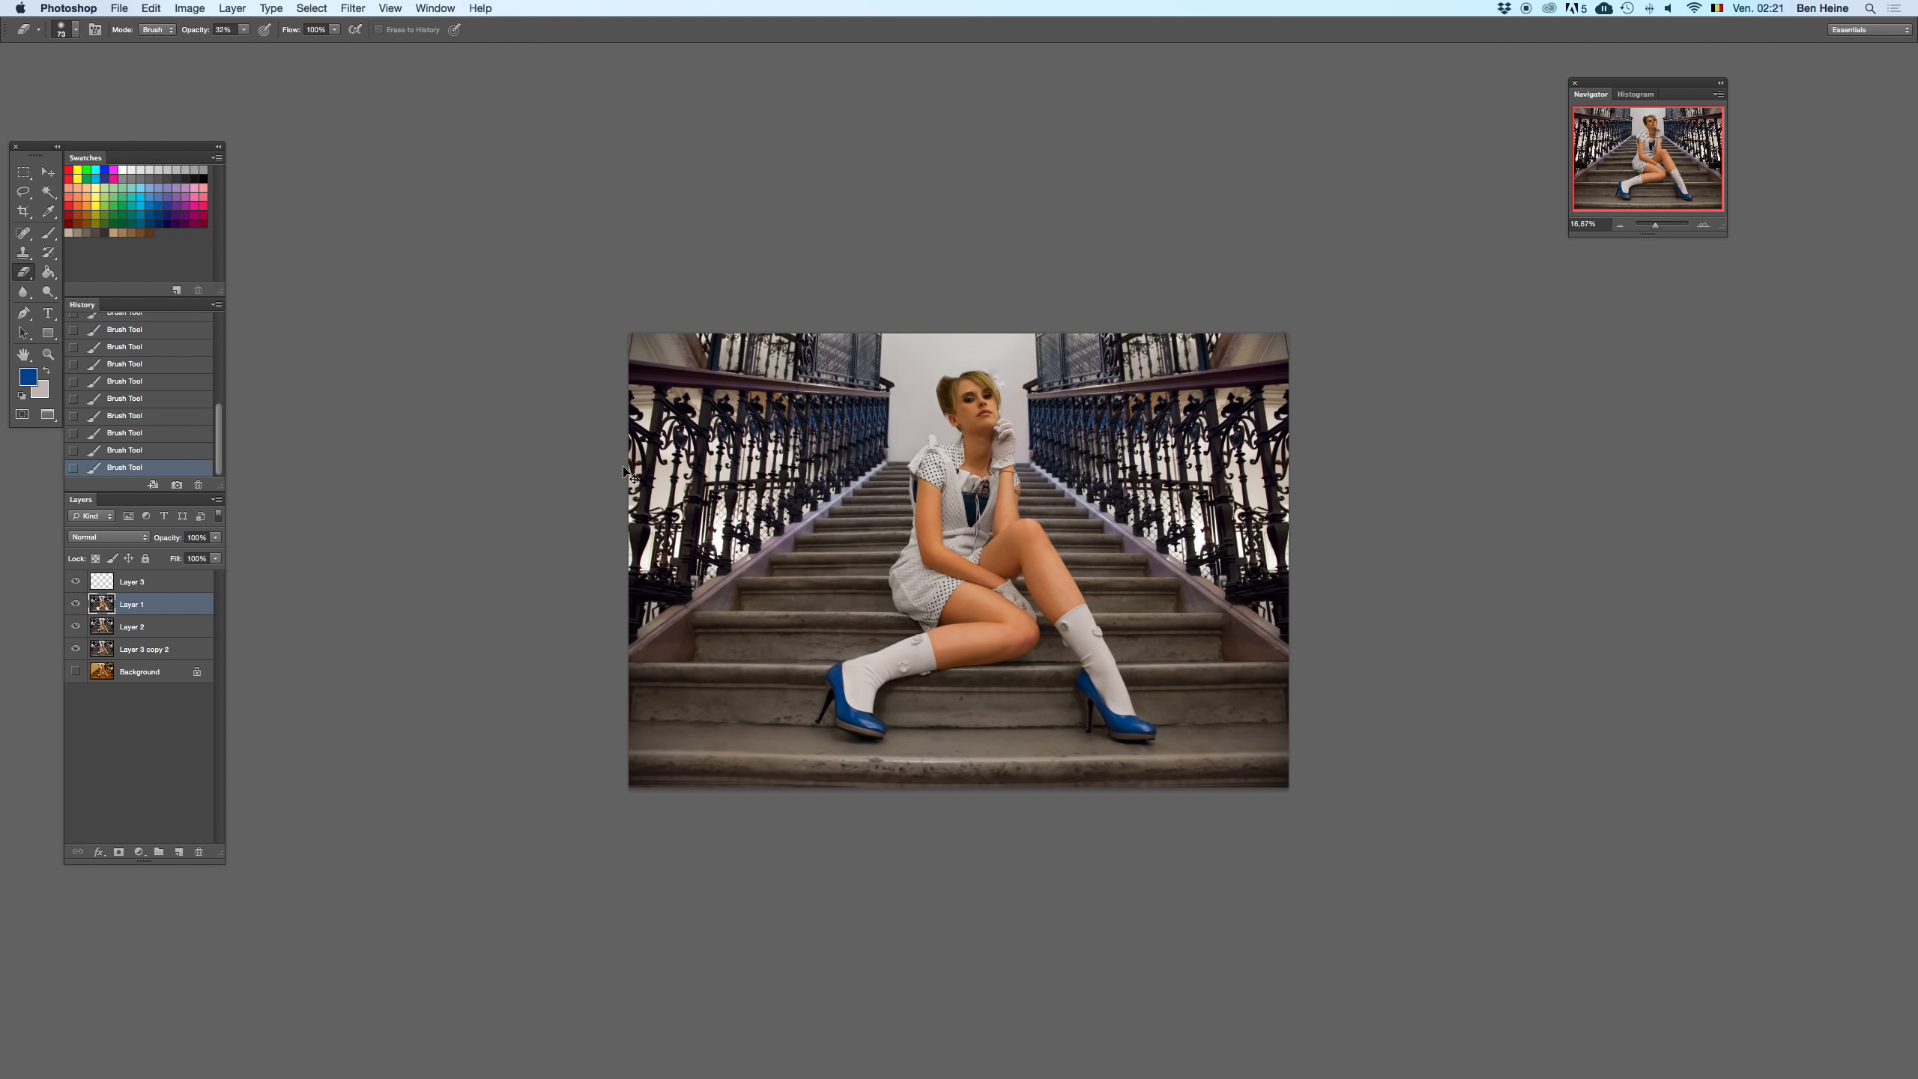
- Compare the image with and without each of the upper retouching layers, keeping all of them in place
{"action": "left_click", "coordinate": [134, 627]}
{"action": "key", "text": "BackSpace"}
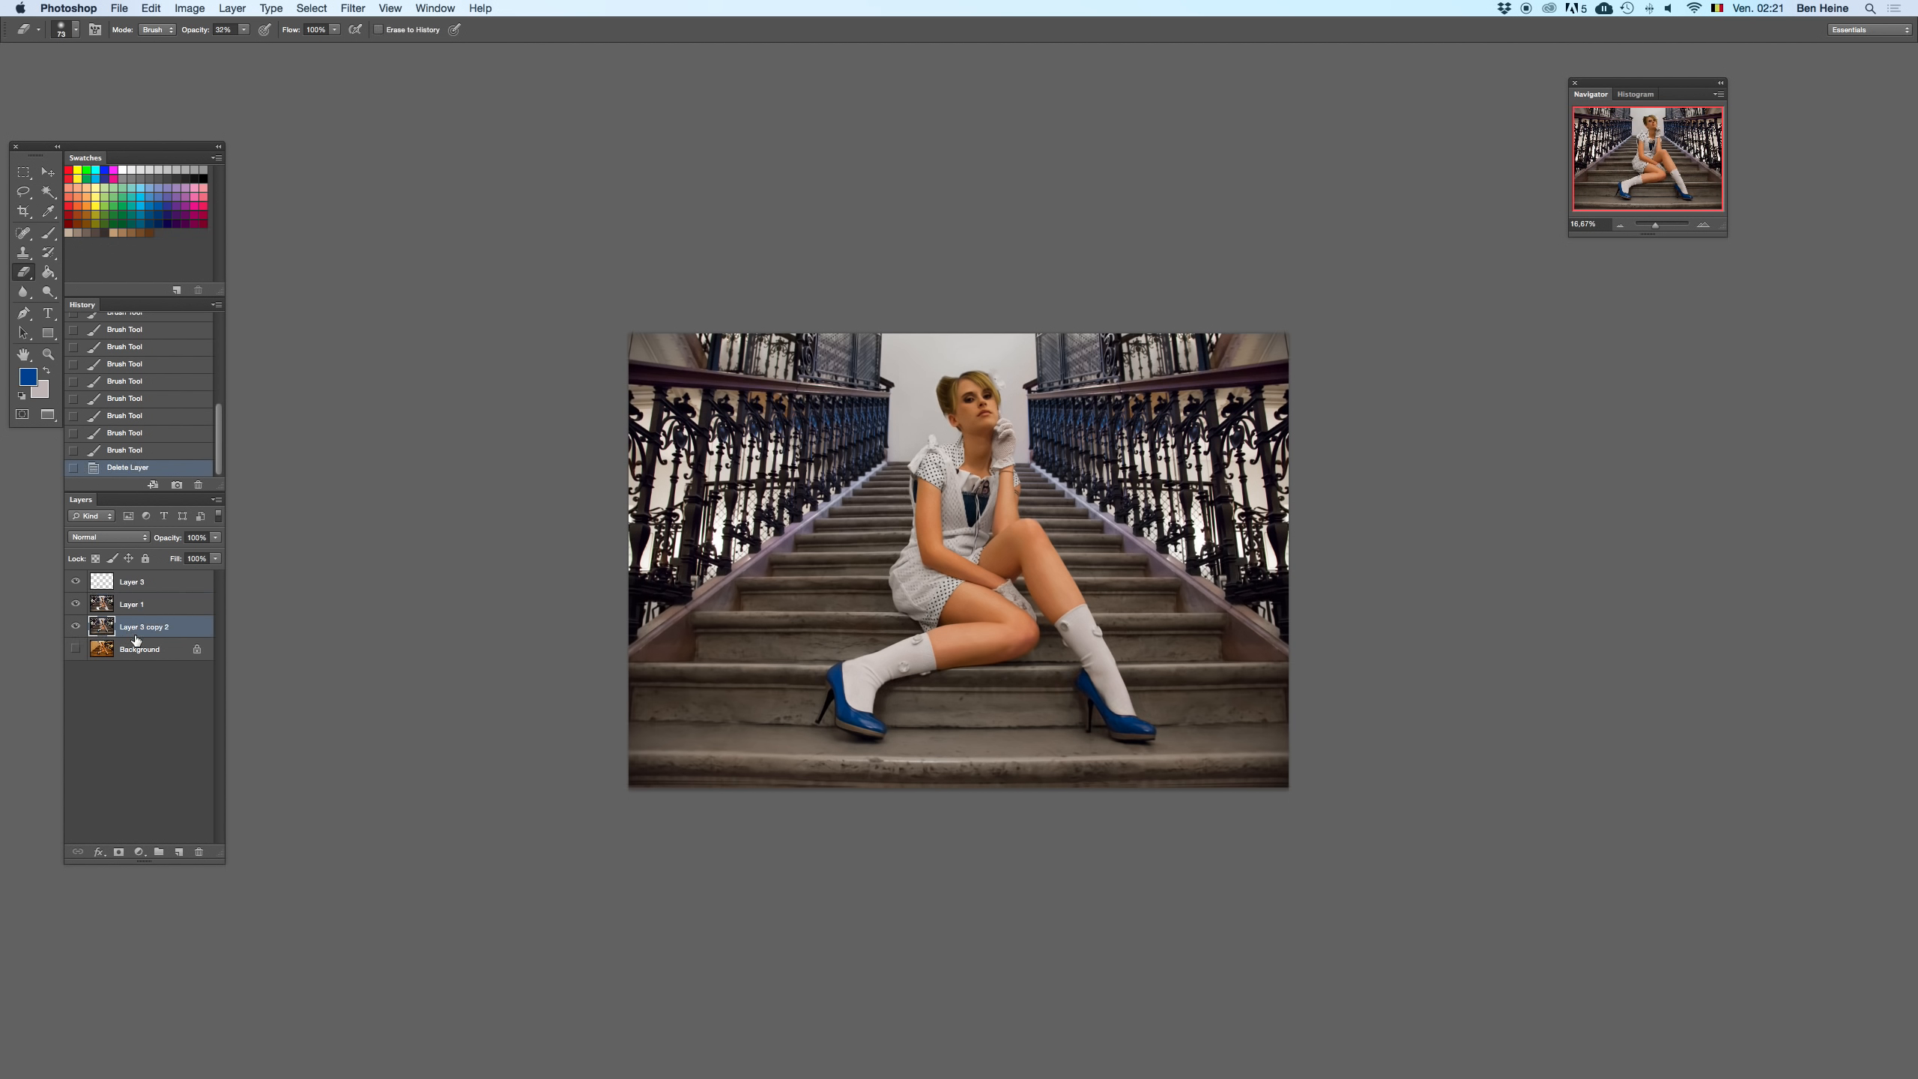
{"action": "key", "text": "super+z"}
{"action": "left_click", "coordinate": [140, 588]}
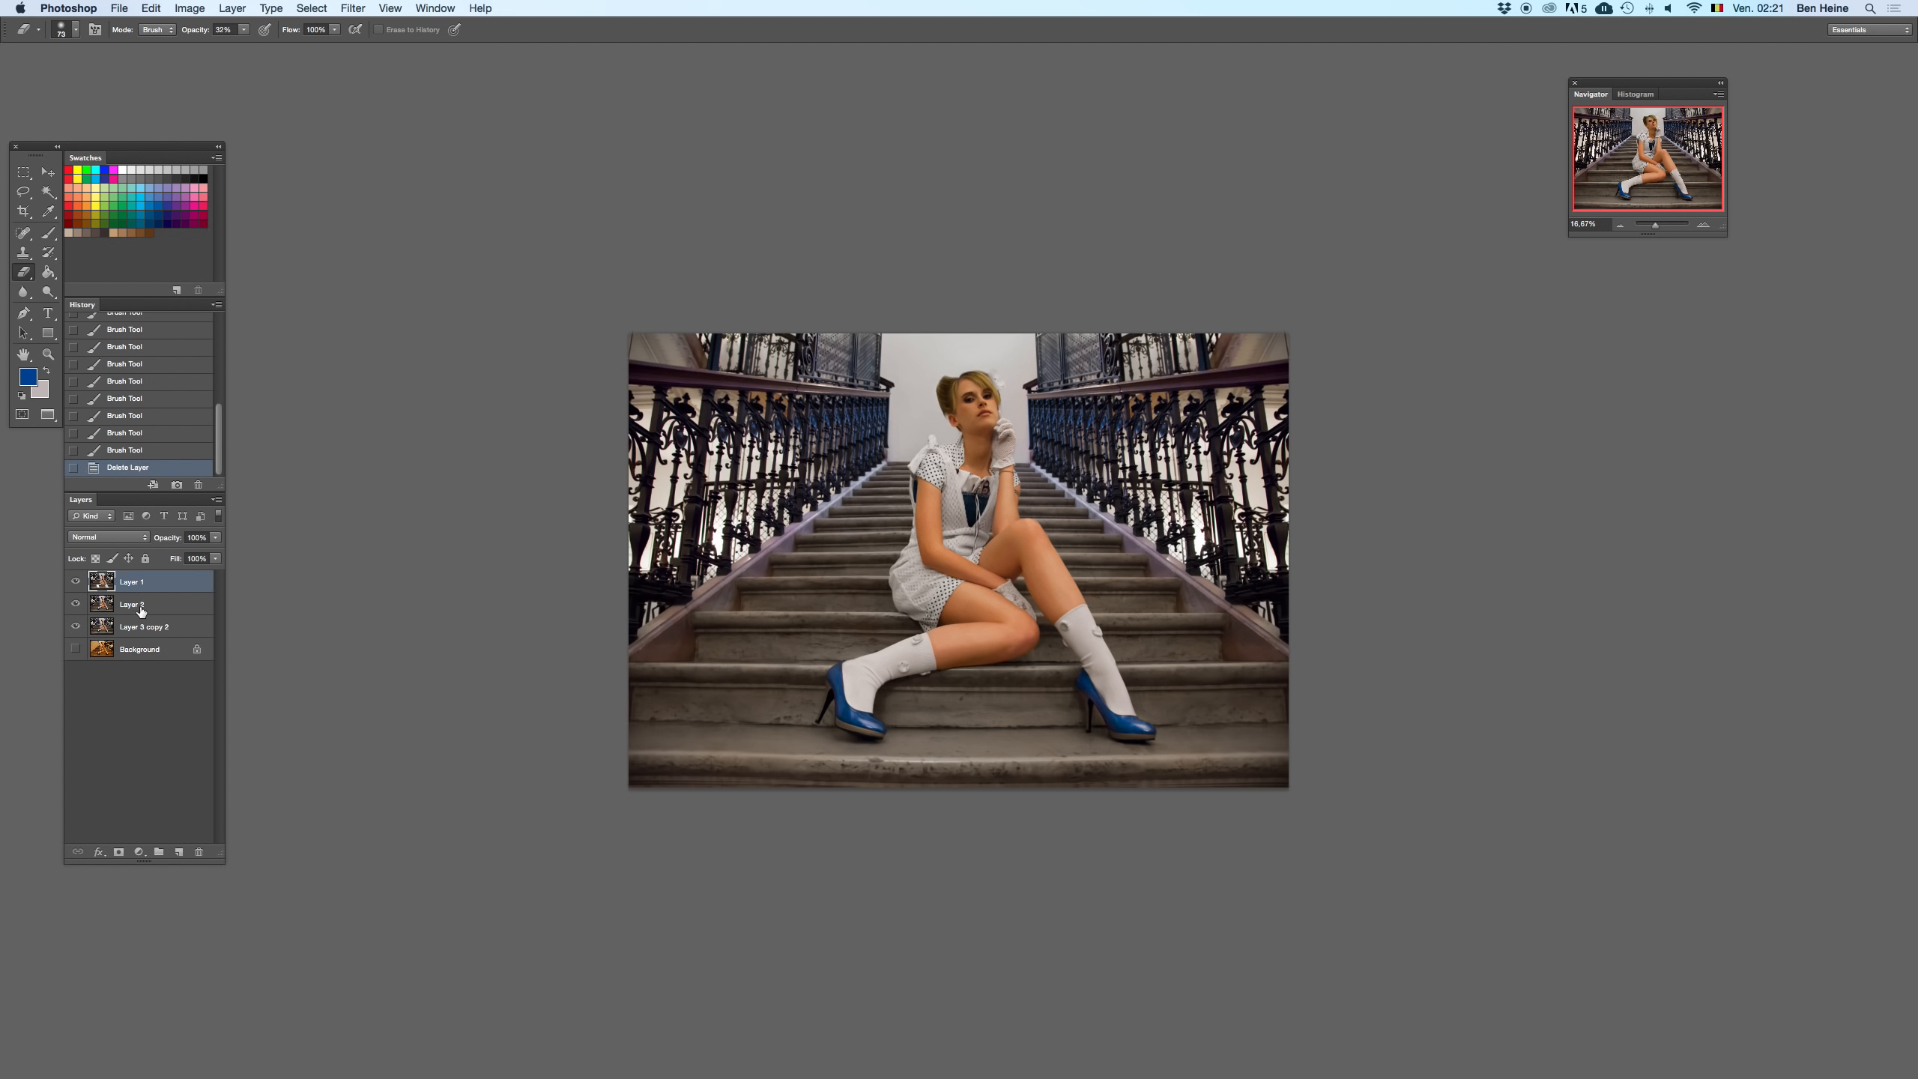
{"action": "left_click", "coordinate": [140, 605]}
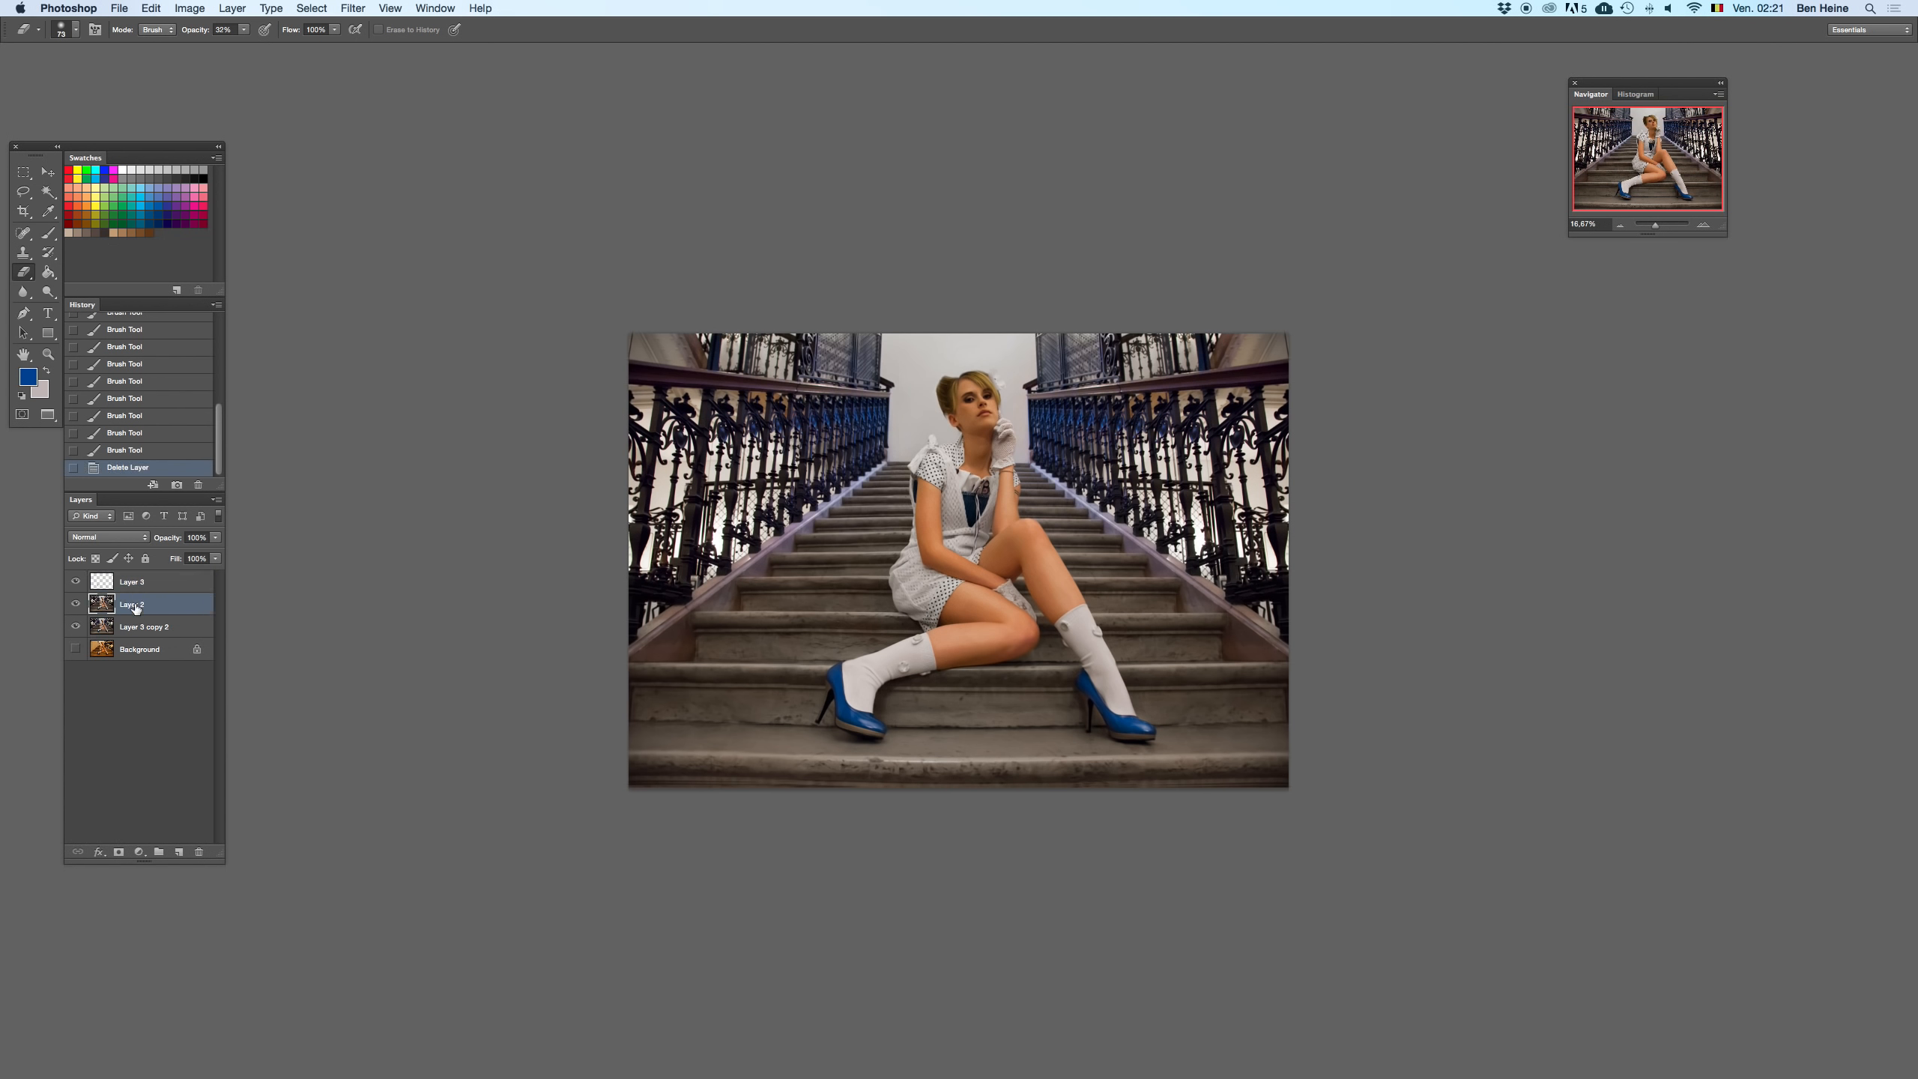
- Merge all visible layers into one, and try Auto Color on the merged layer
{"action": "right_click", "coordinate": [139, 602]}
{"action": "left_click", "coordinate": [185, 923]}
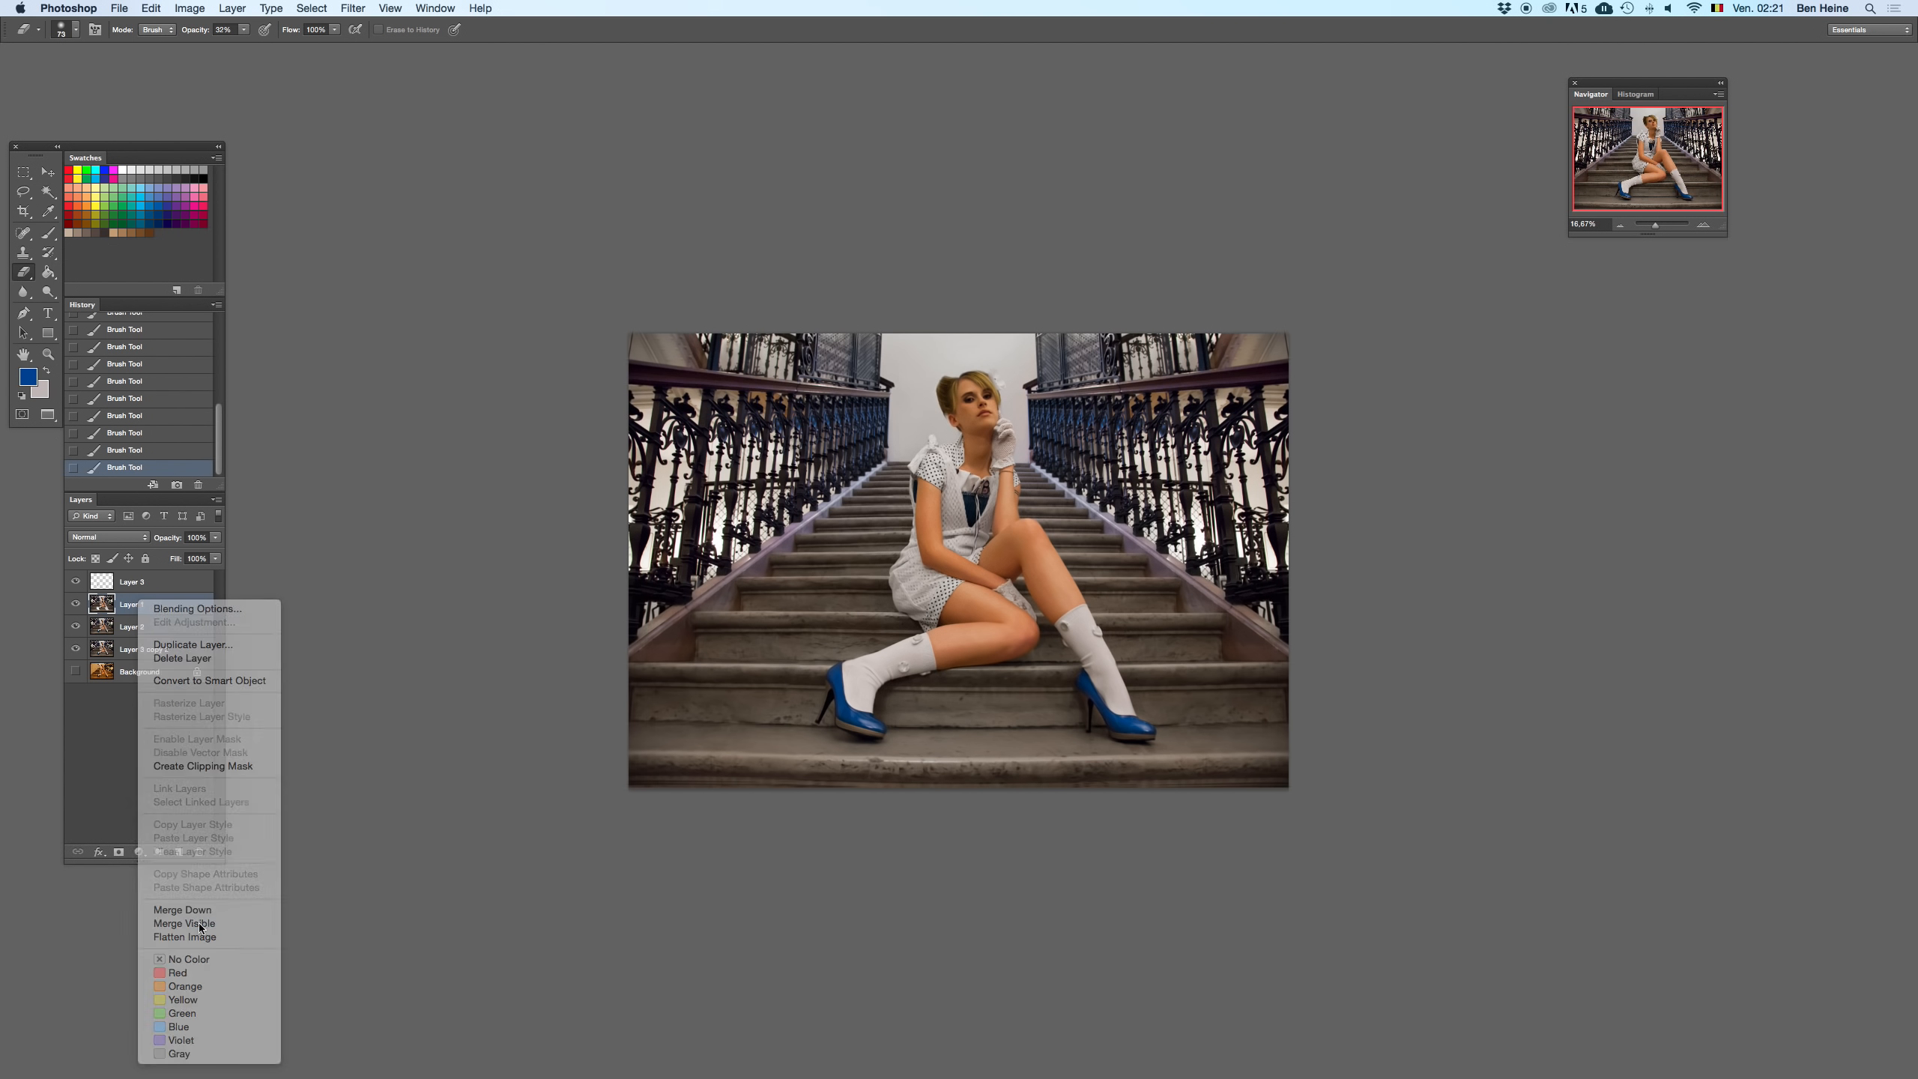
{"action": "left_click", "coordinate": [189, 8]}
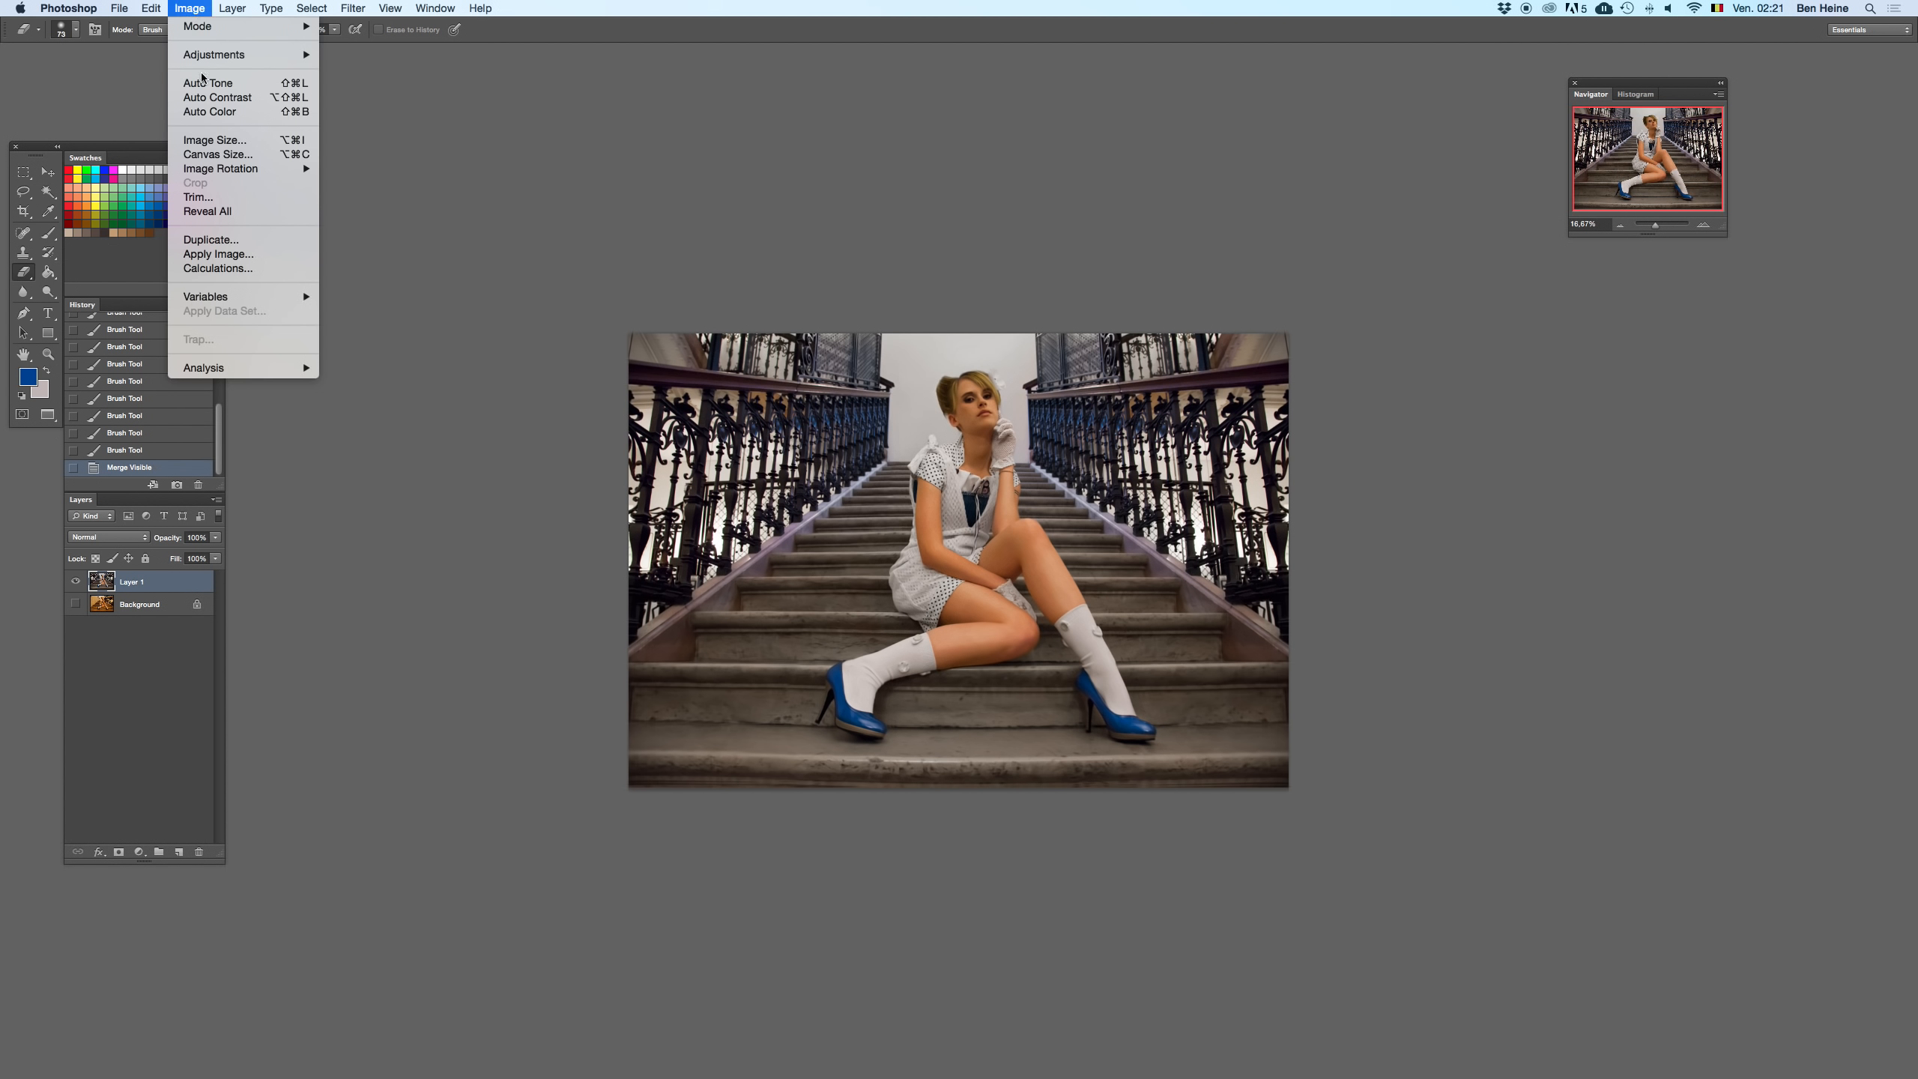
{"action": "left_click", "coordinate": [211, 113]}
{"action": "key", "text": "super+z"}
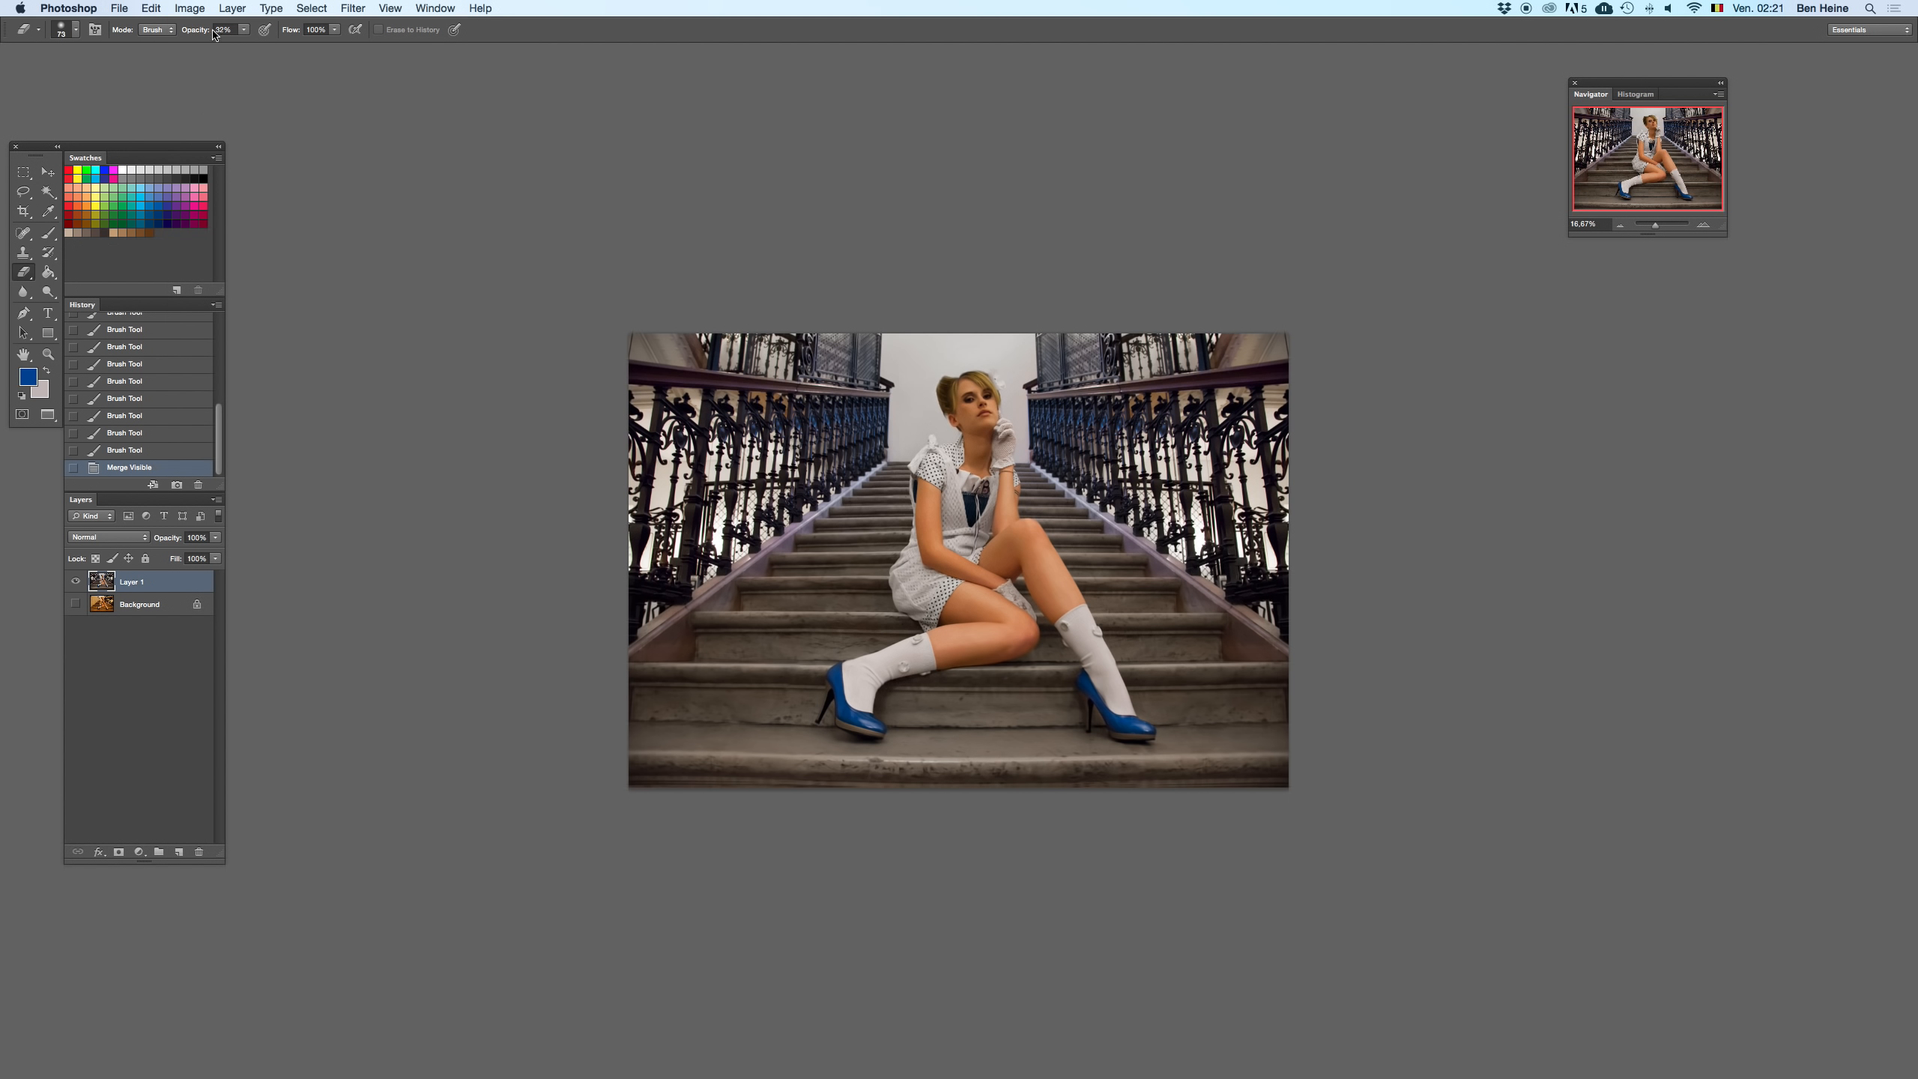
- Apply Auto Contrast to the merged layer and compare the whole image before and after it
{"action": "left_click", "coordinate": [188, 8]}
{"action": "left_click", "coordinate": [210, 97]}
{"action": "left_click", "coordinate": [1620, 224]}
{"action": "key", "text": "super+z"}
{"action": "key", "text": "super+z"}
{"action": "key", "text": "super+z"}
{"action": "key", "text": "super+z"}
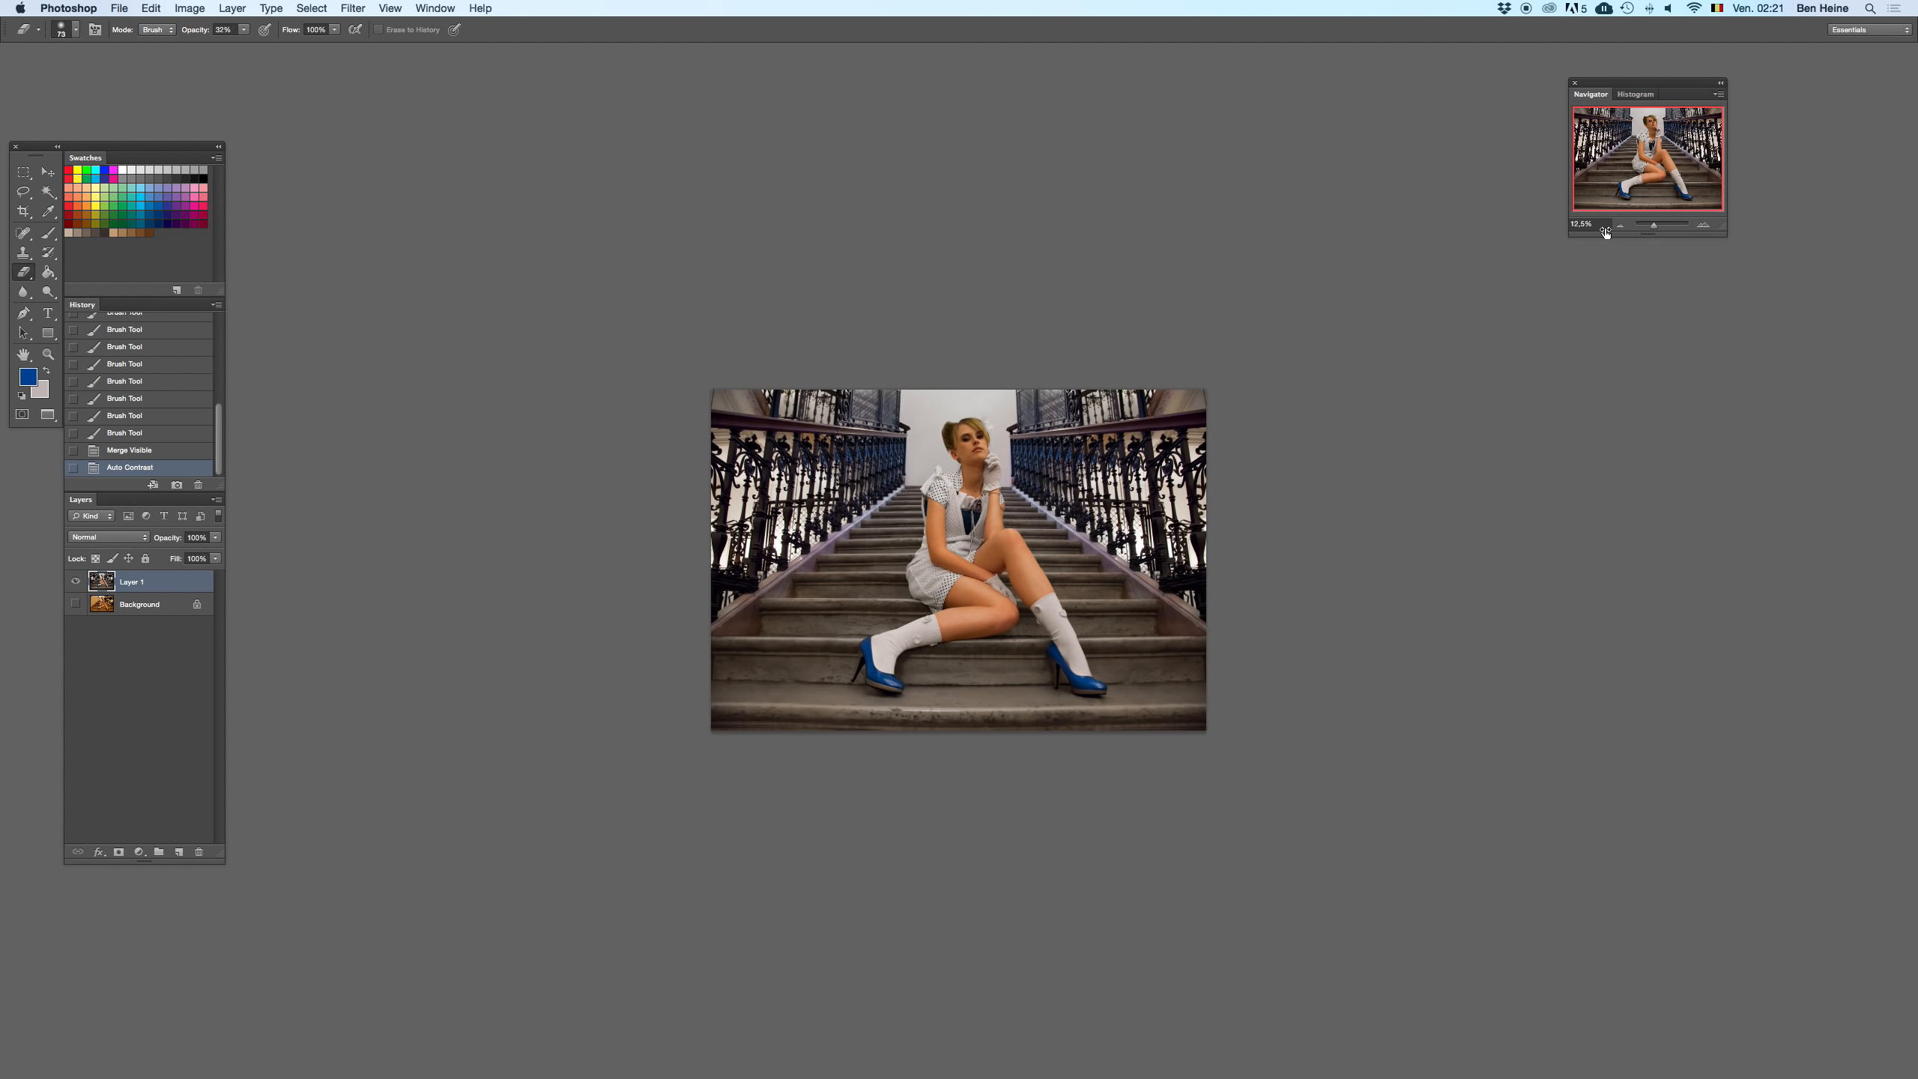
{"action": "key", "text": "super+z"}
{"action": "key", "text": "super+z"}
- Sample a dark colour from the image and add a new empty layer above the merged layer
{"action": "key", "text": "i"}
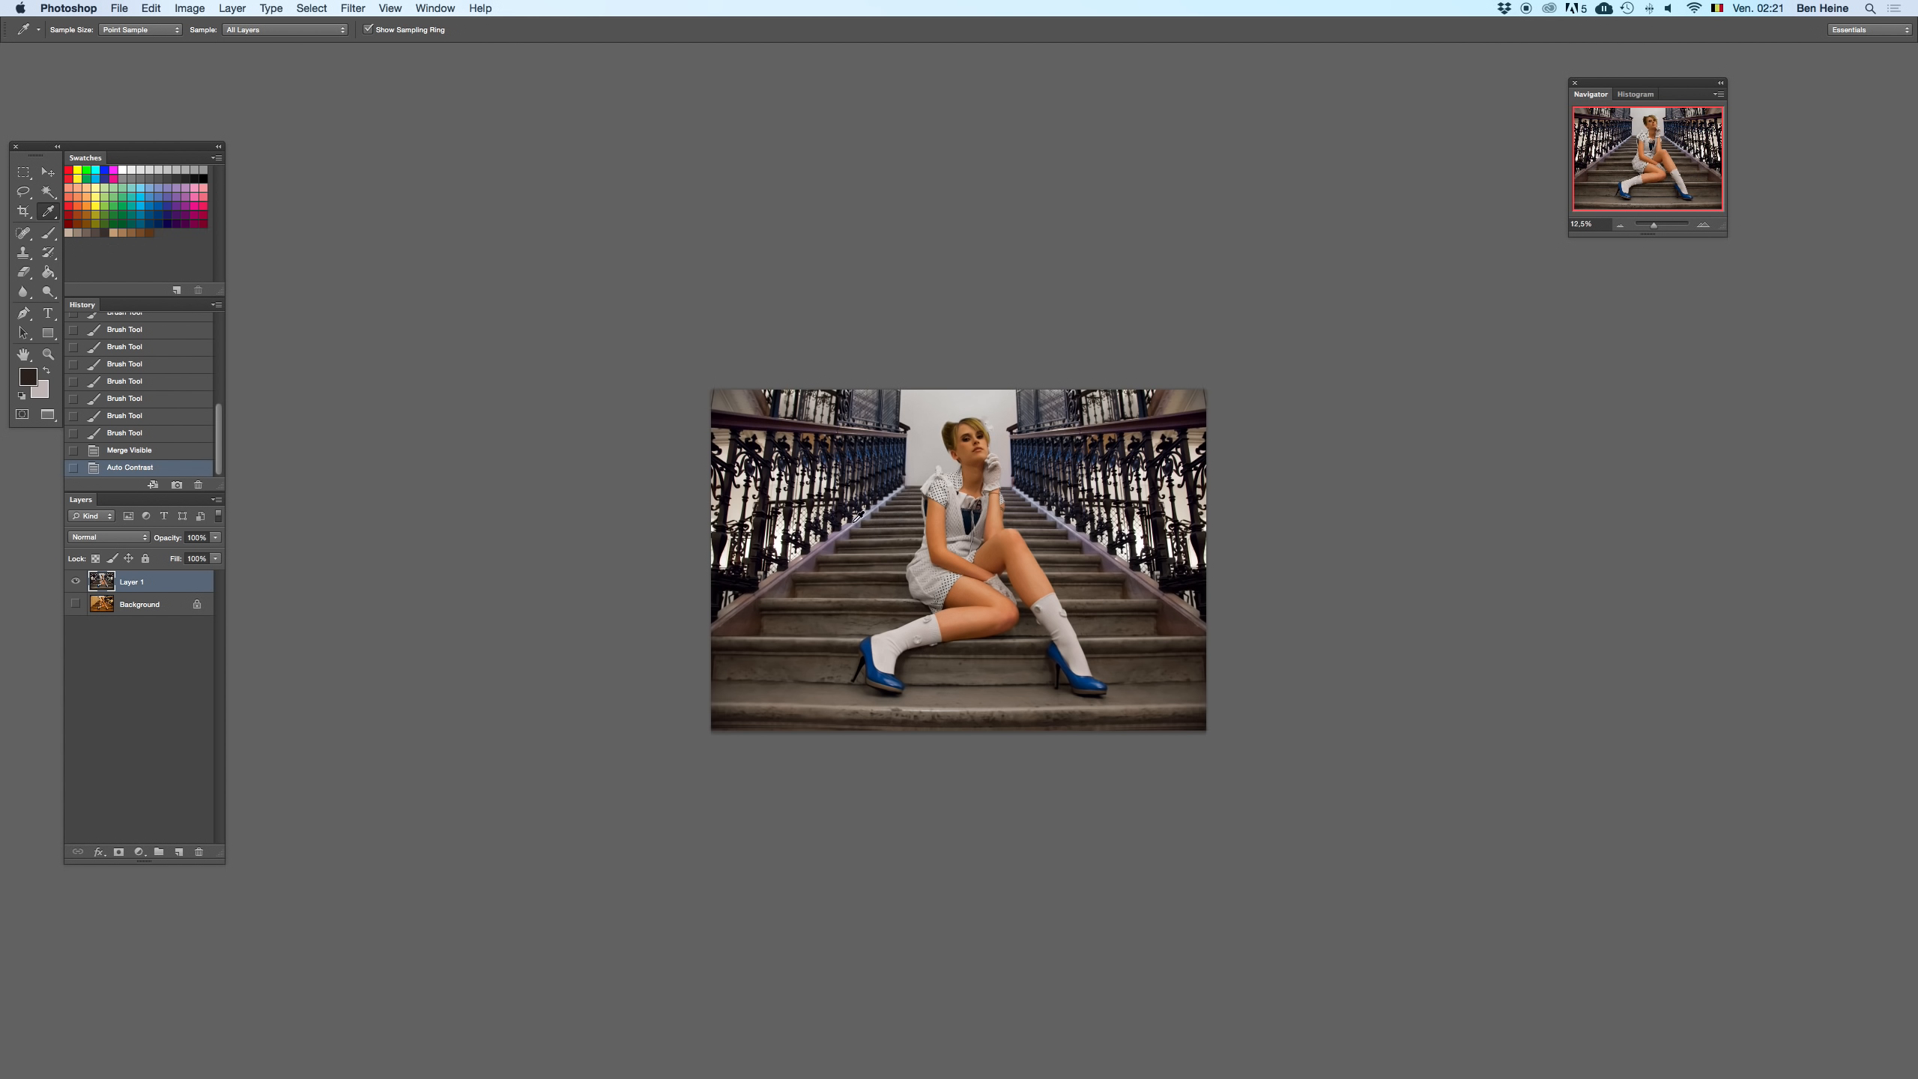
{"action": "left_click", "coordinate": [178, 851]}
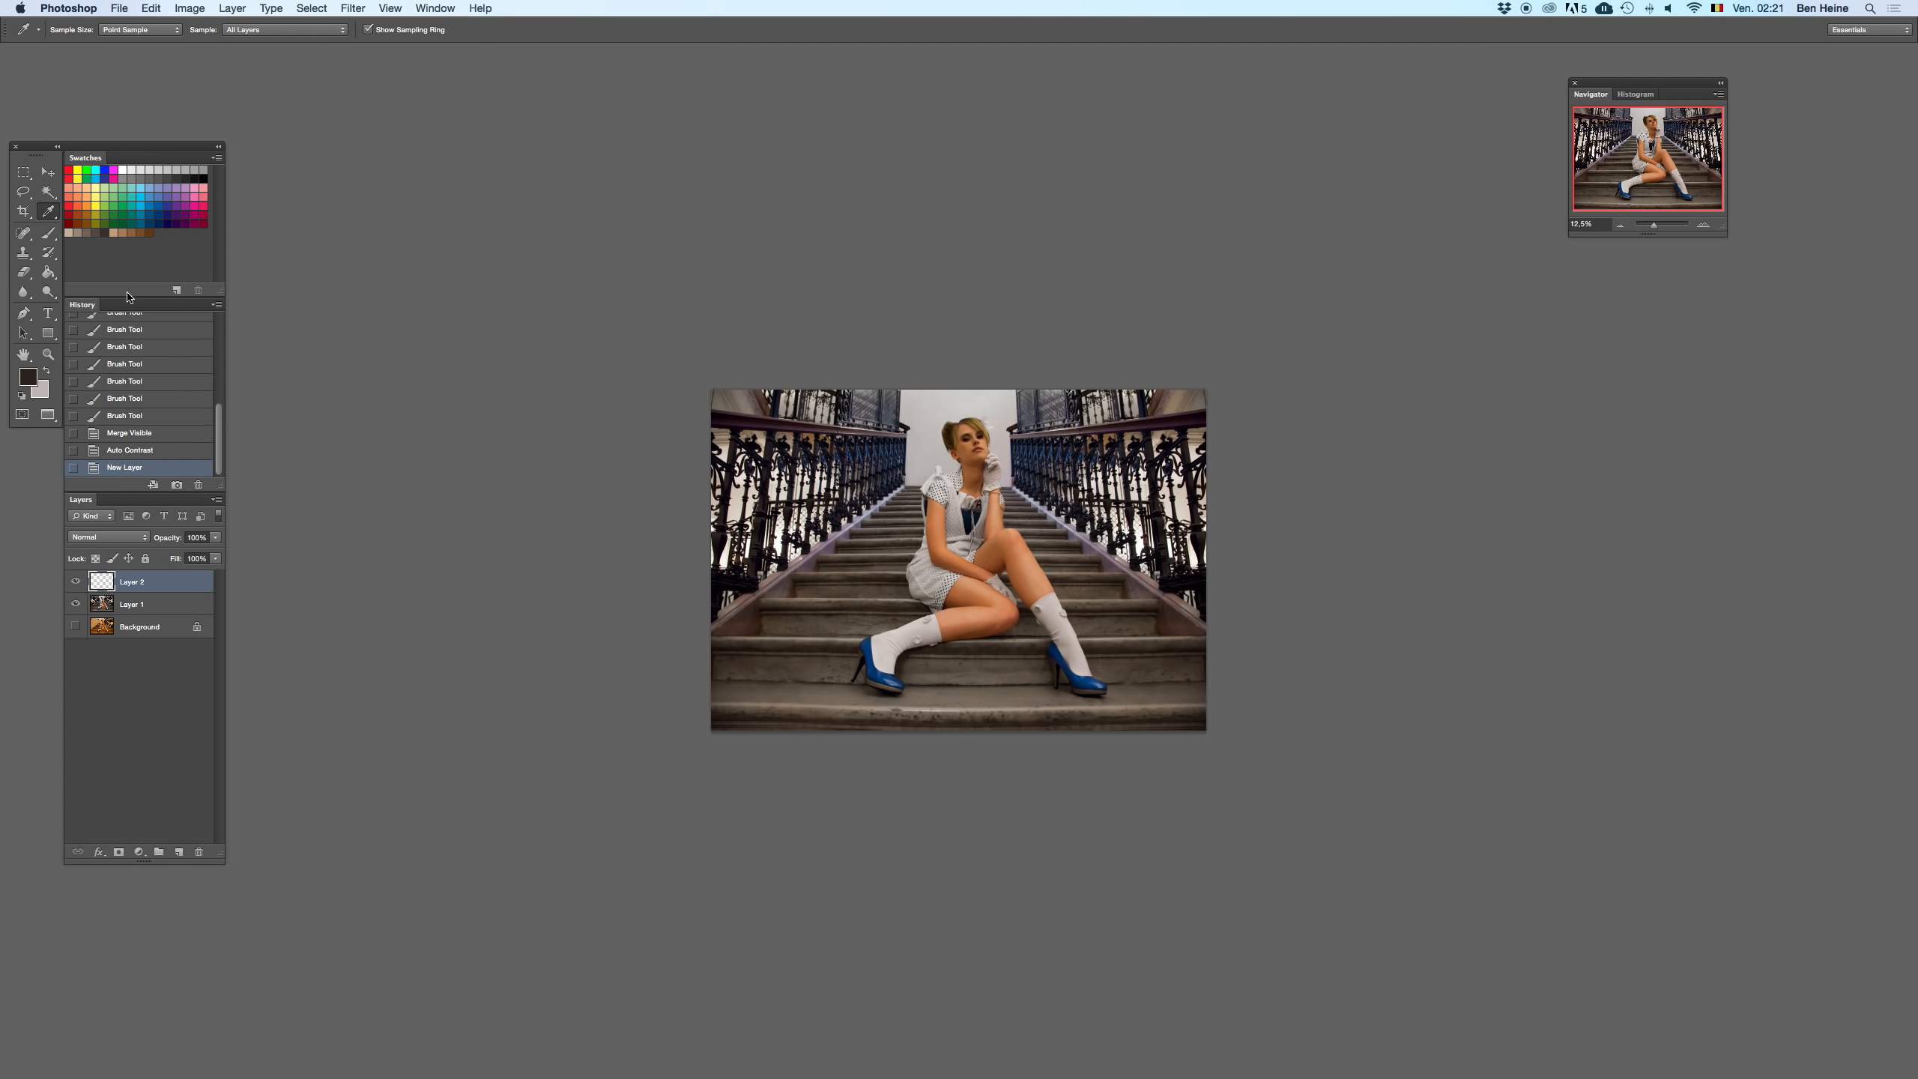
{"action": "key", "text": "super+u"}
{"action": "key", "text": "Return"}
{"action": "left_click_drag", "start_coordinate": [156, 608], "coordinate": [157, 601]}
{"action": "key", "text": "super+u"}
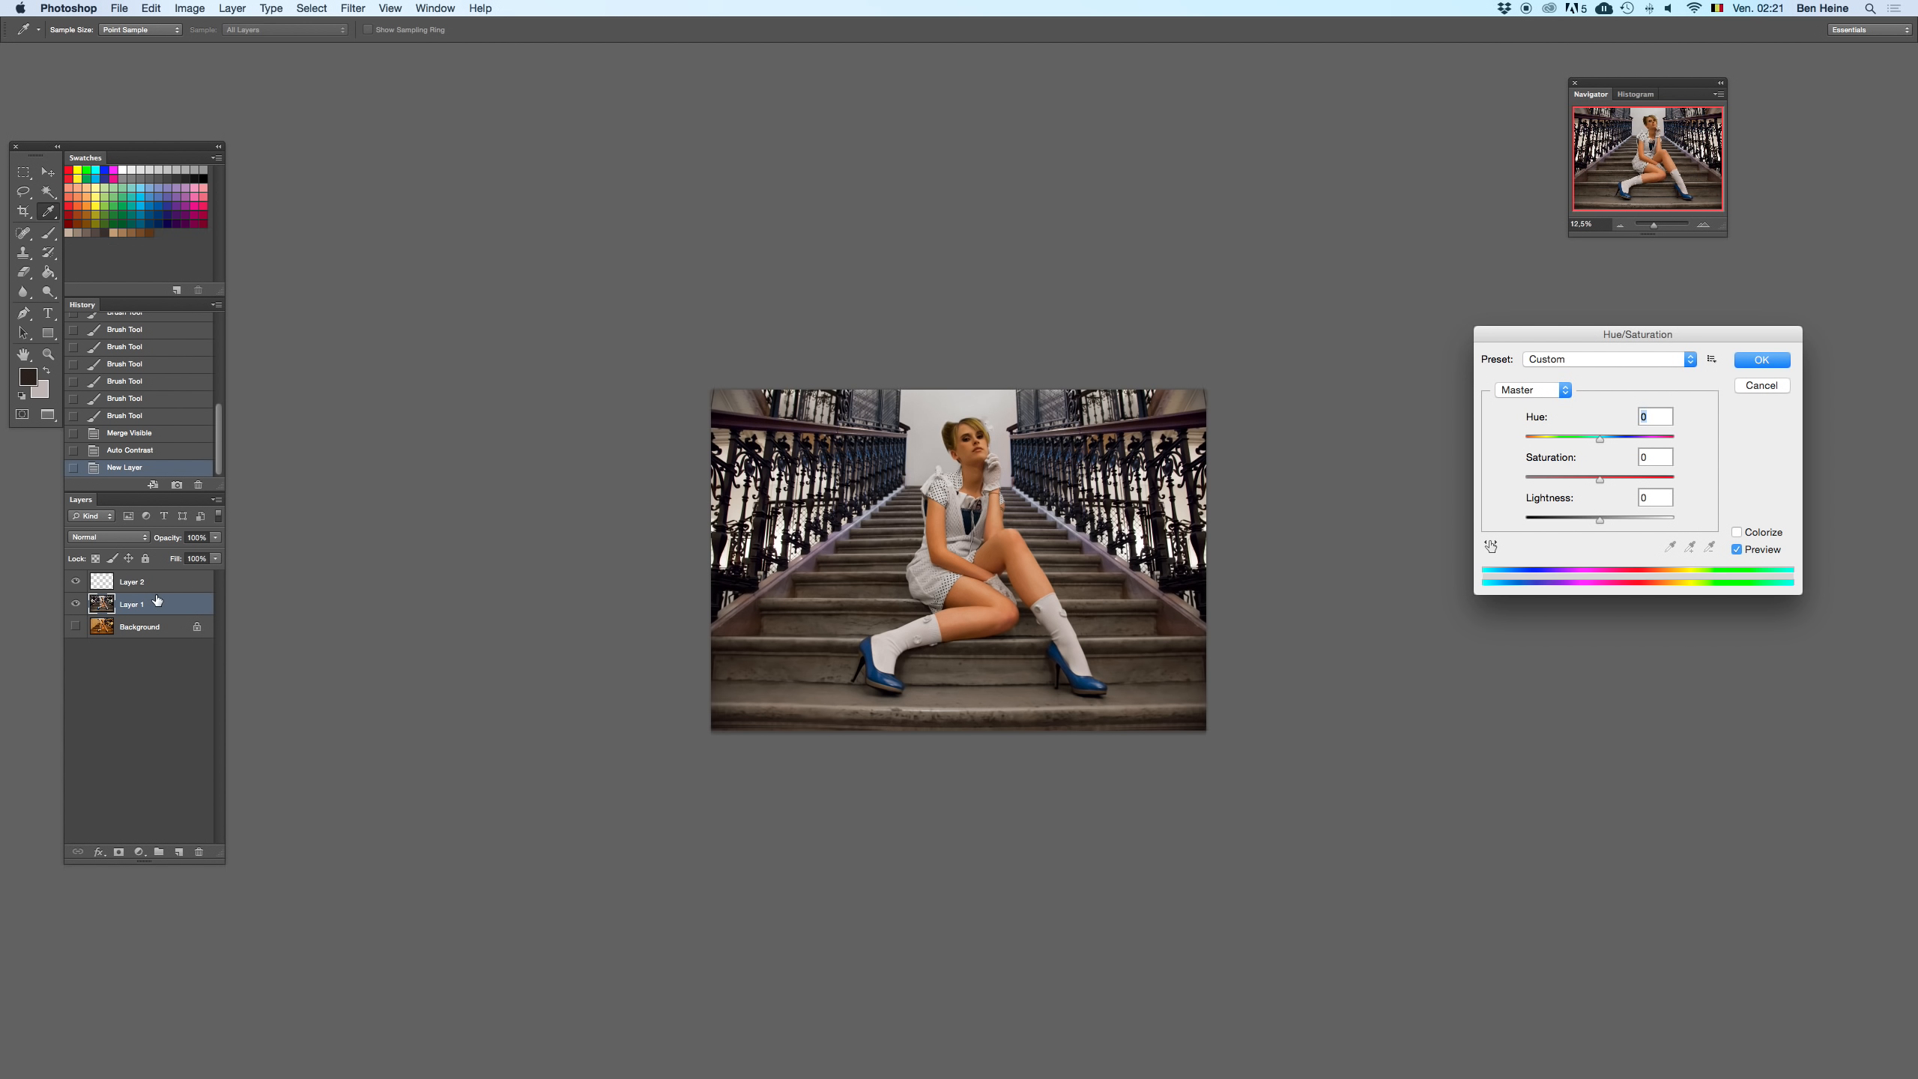
{"action": "key", "text": "super+plus"}
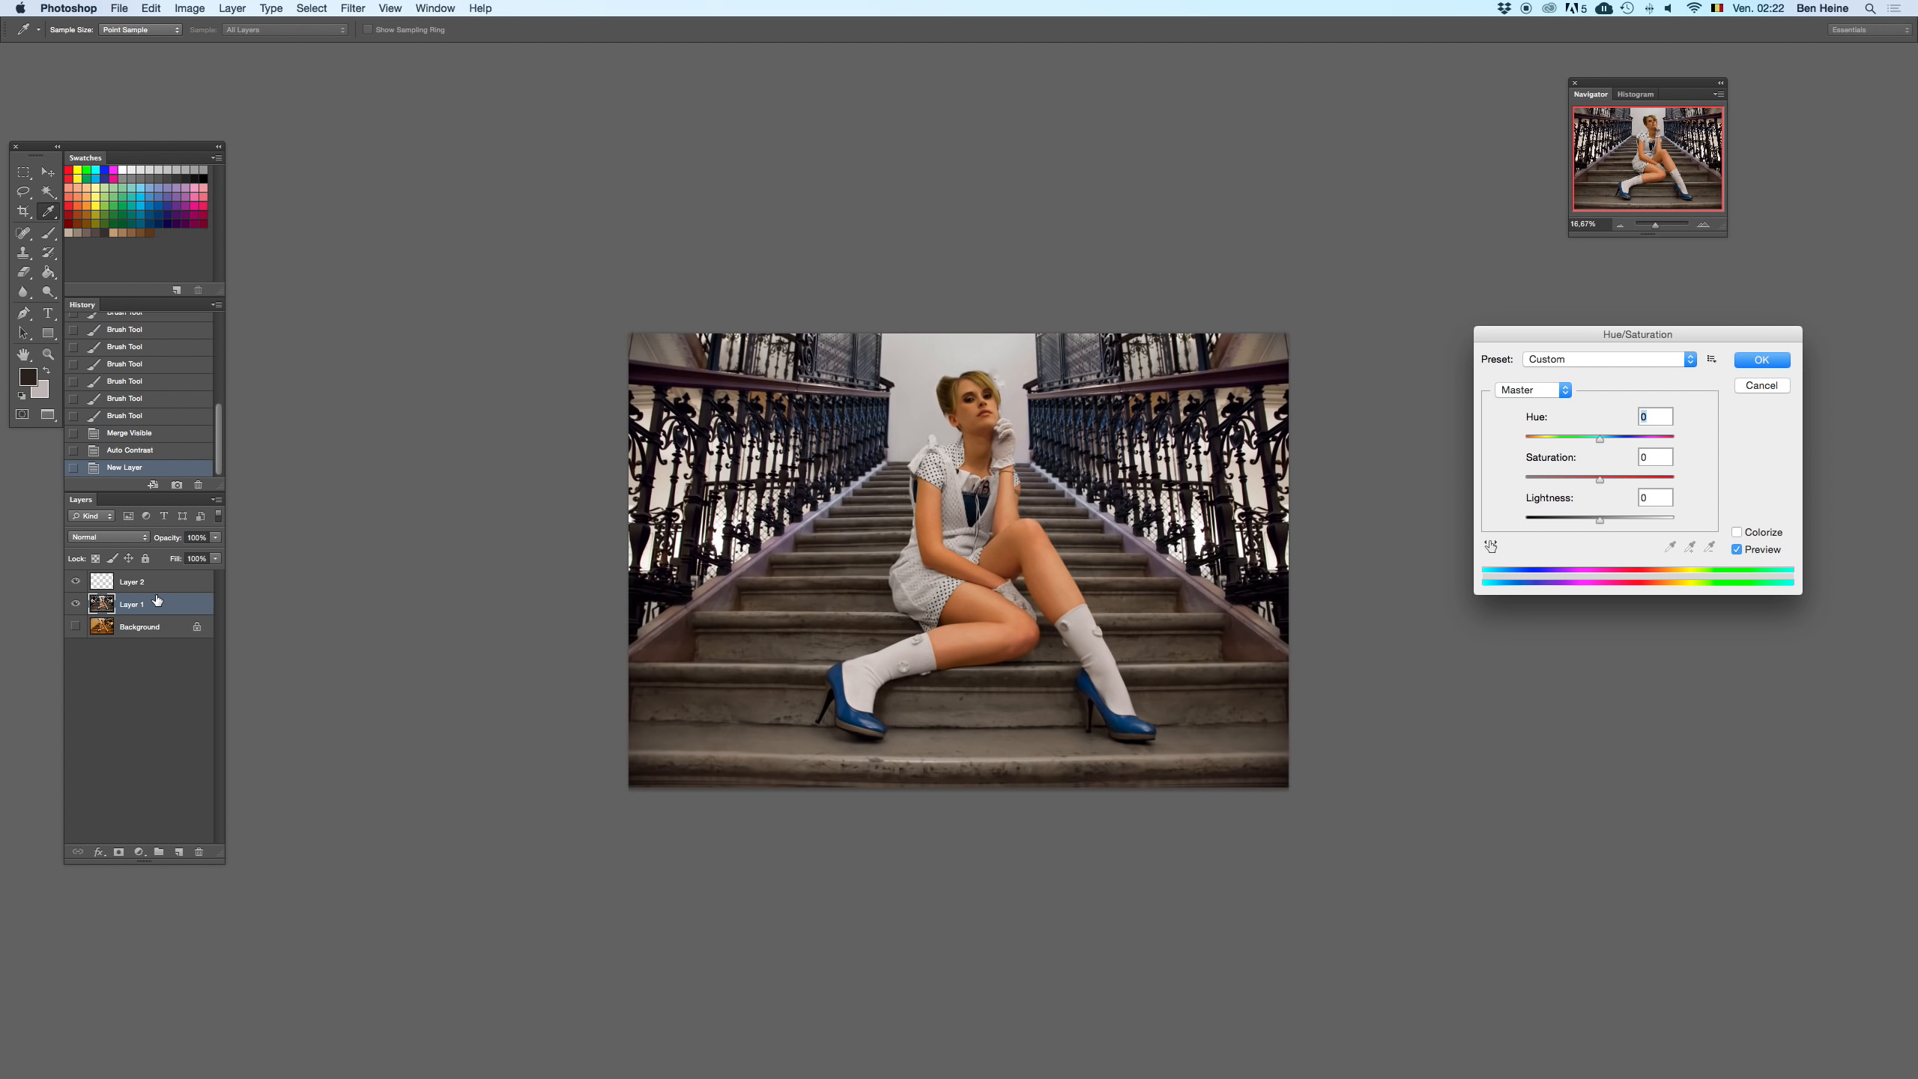
{"action": "left_click", "coordinate": [1552, 366]}
{"action": "left_click", "coordinate": [1573, 196]}
{"action": "left_click", "coordinate": [1627, 477]}
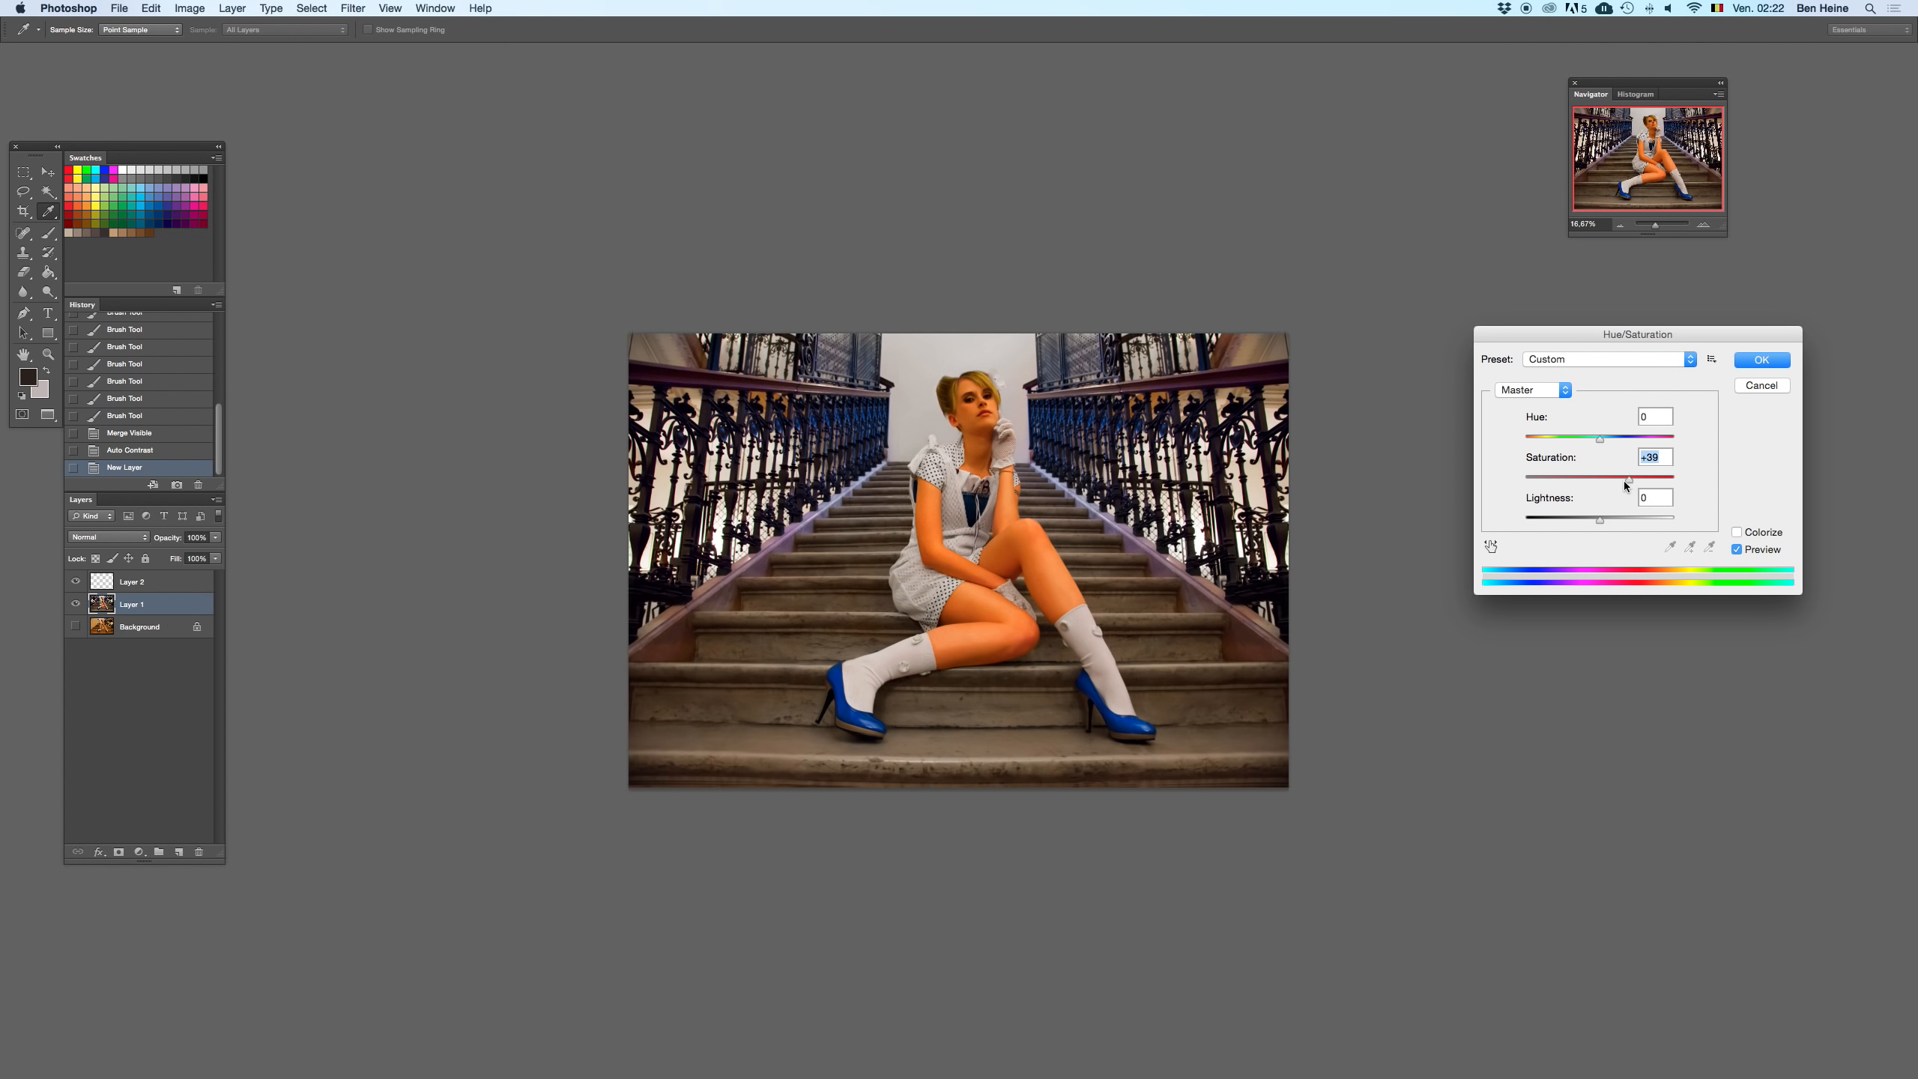
{"action": "left_click", "coordinate": [1616, 437]}
{"action": "left_click_drag", "start_coordinate": [1613, 440], "coordinate": [1593, 438]}
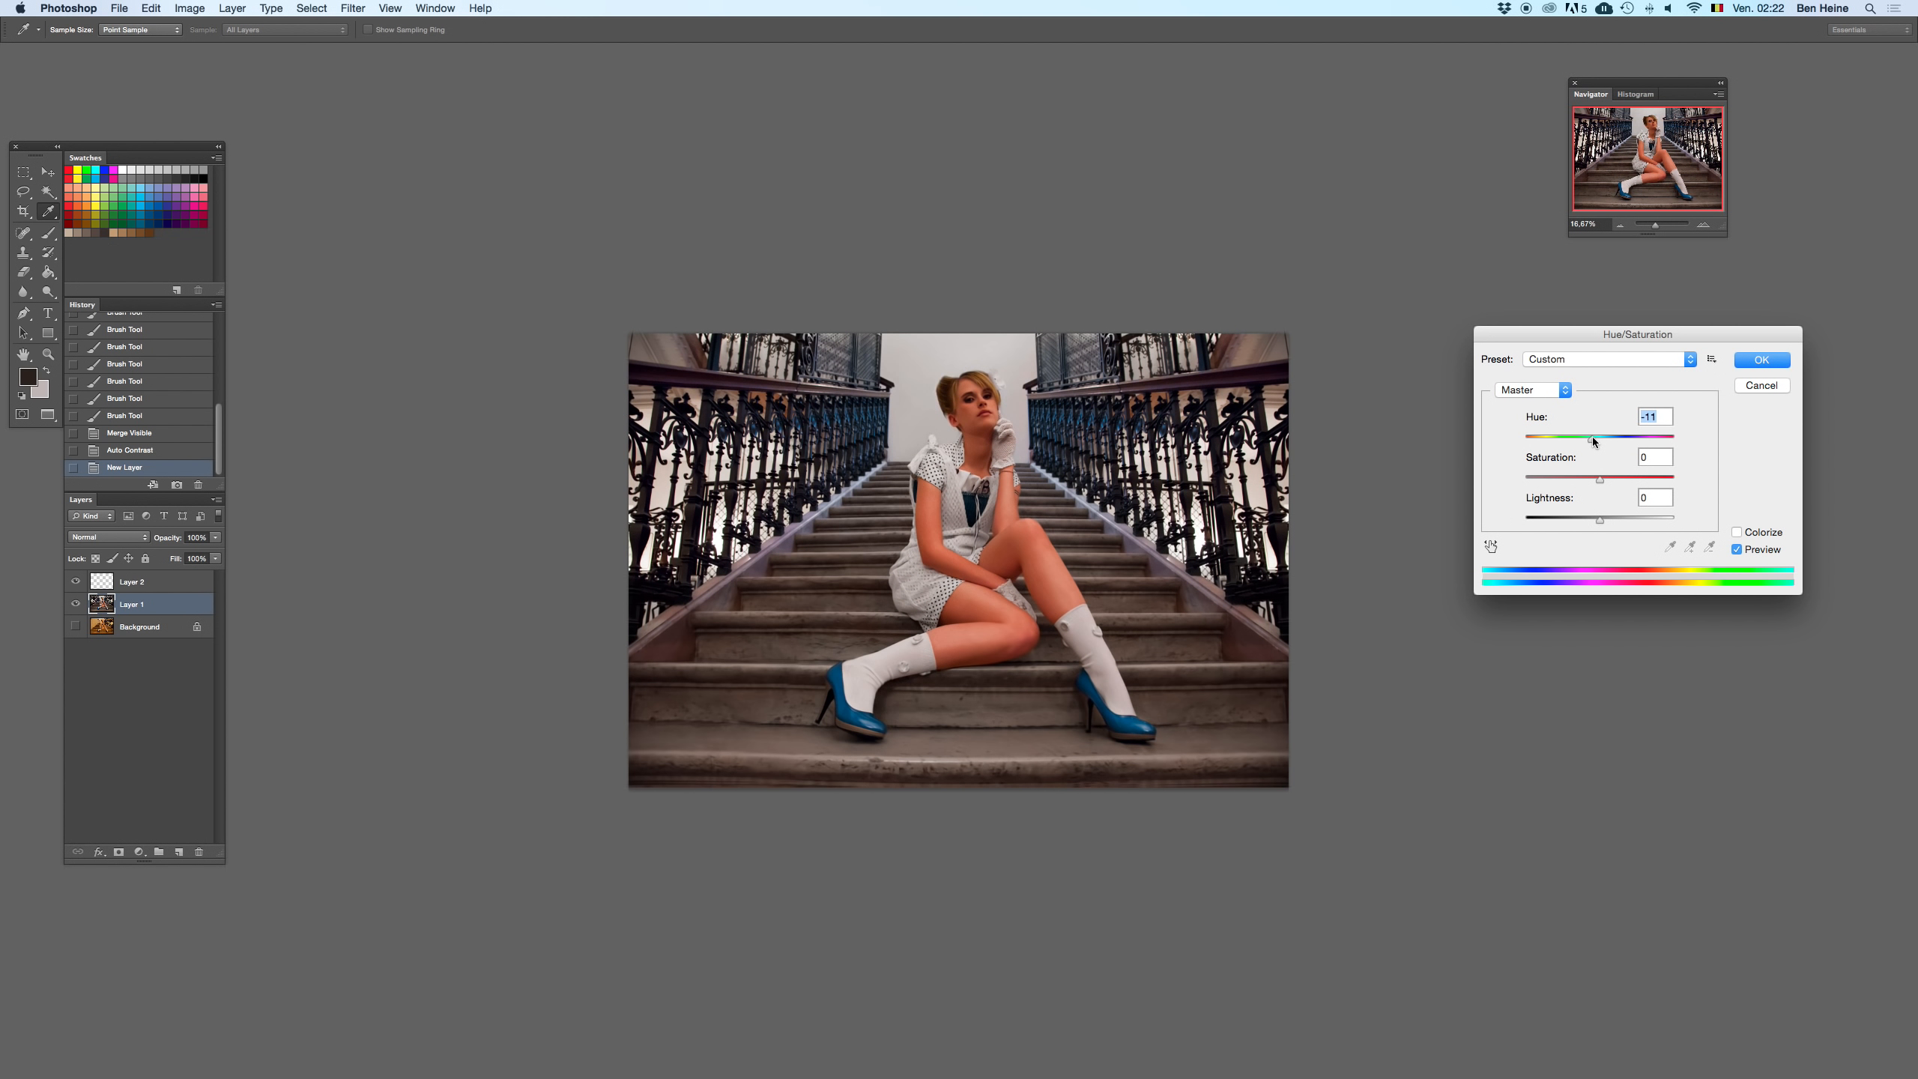
{"action": "key", "text": "Escape"}
- Dodge the midtones of the railings on both sides of the stairs on Layer 1, using a resized brush
{"action": "left_click", "coordinate": [47, 292]}
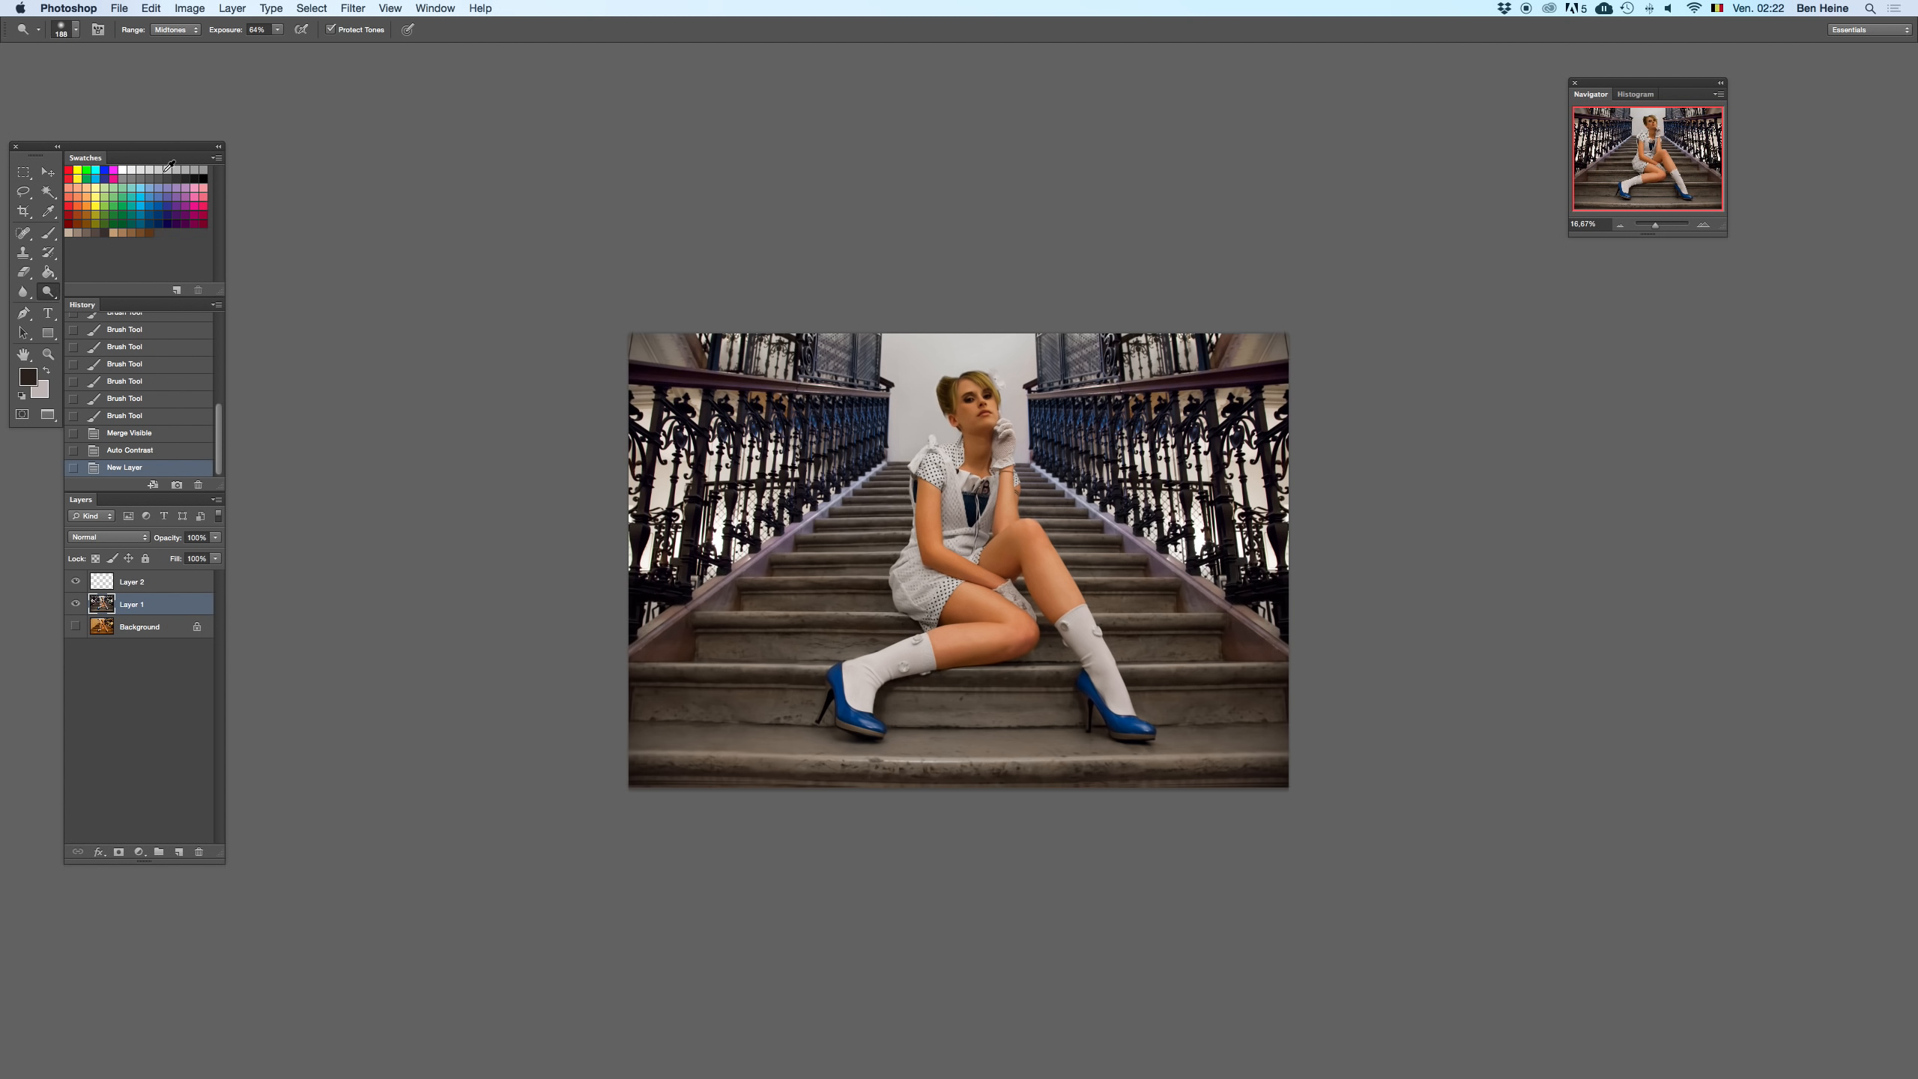
{"action": "right_click", "coordinate": [901, 425]}
{"action": "left_click_drag", "start_coordinate": [1026, 466], "coordinate": [1034, 467]}
{"action": "mouse_move", "coordinate": [872, 412]}
{"action": "left_mouse_down"}
{"action": "mouse_move", "coordinate": [709, 427]}
{"action": "mouse_move", "coordinate": [862, 423]}
{"action": "mouse_move", "coordinate": [838, 498]}
{"action": "left_mouse_up"}
{"action": "key", "text": "super+z"}
{"action": "key", "text": "super+z"}
{"action": "left_click_drag", "start_coordinate": [1056, 420], "coordinate": [1133, 426]}
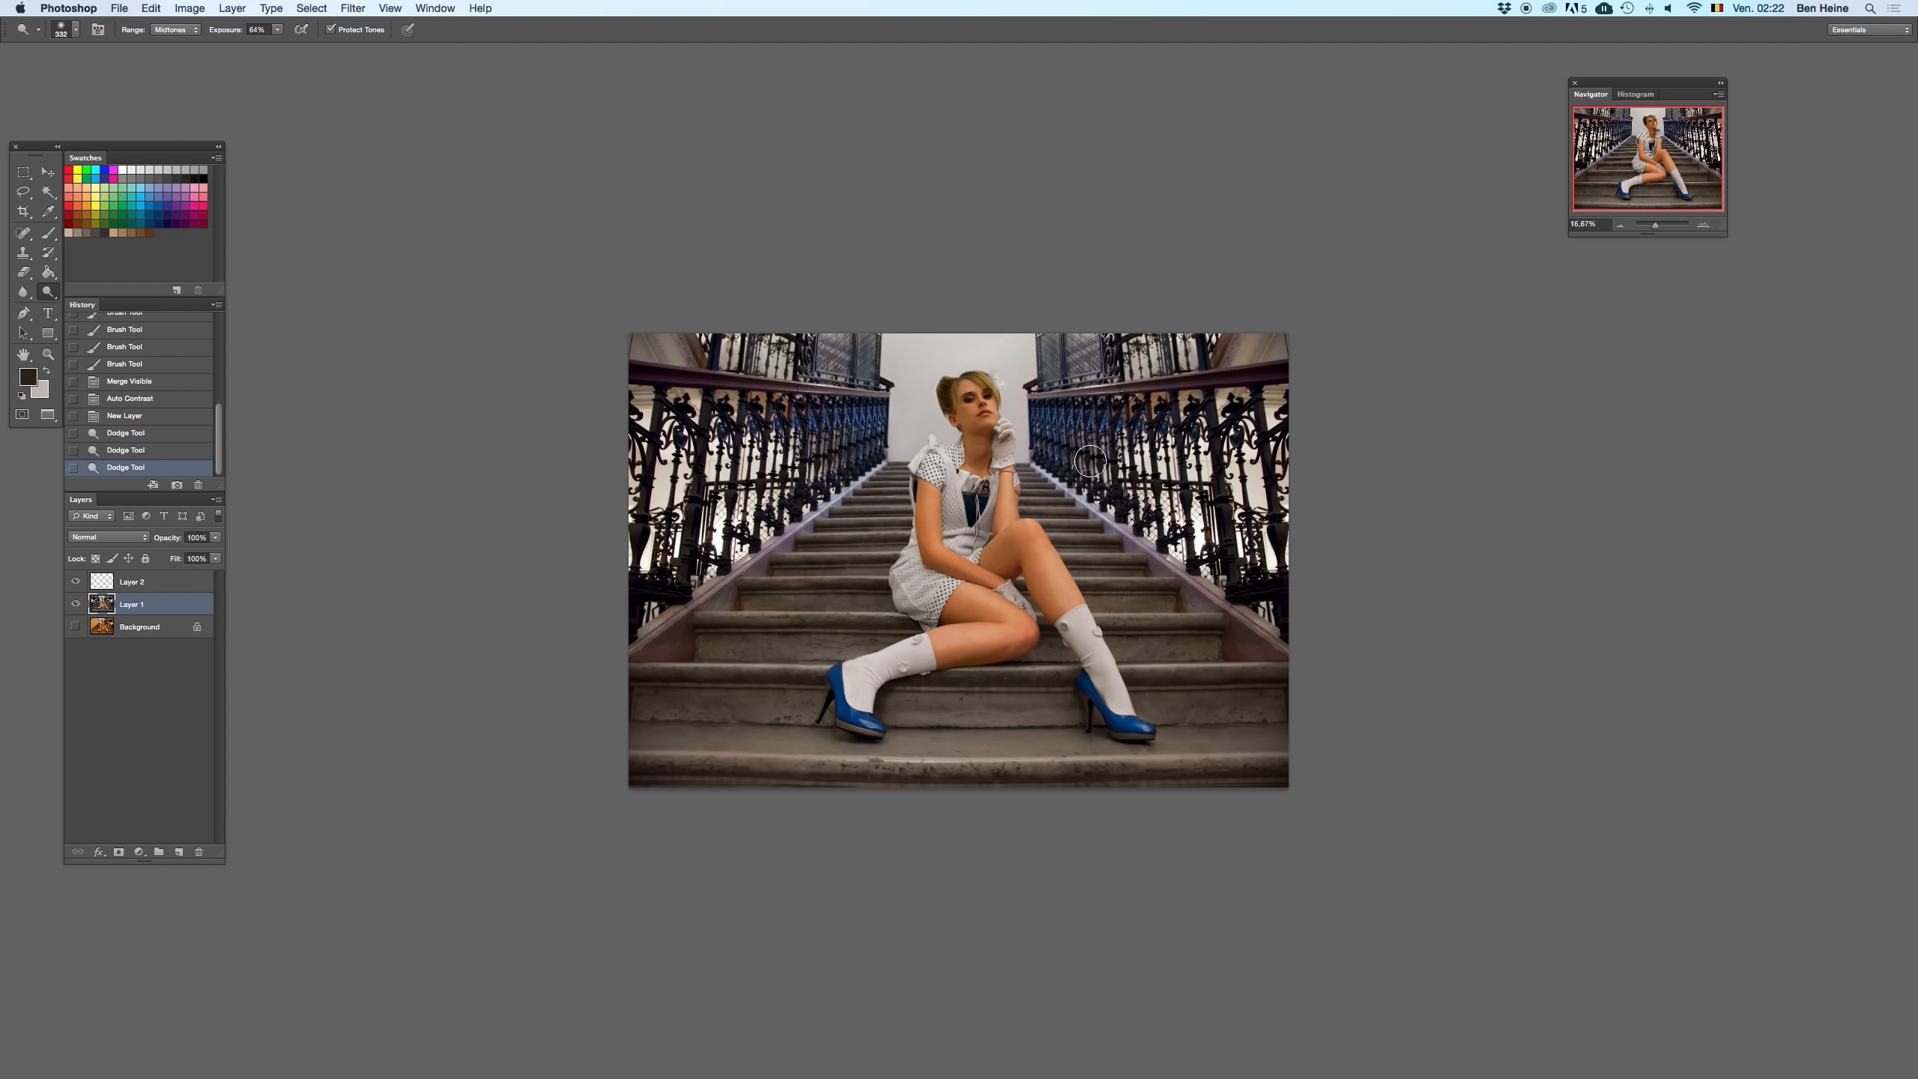
- Dodge the woman's hair and face, and undo the last stroke
{"action": "left_click", "coordinate": [1709, 226]}
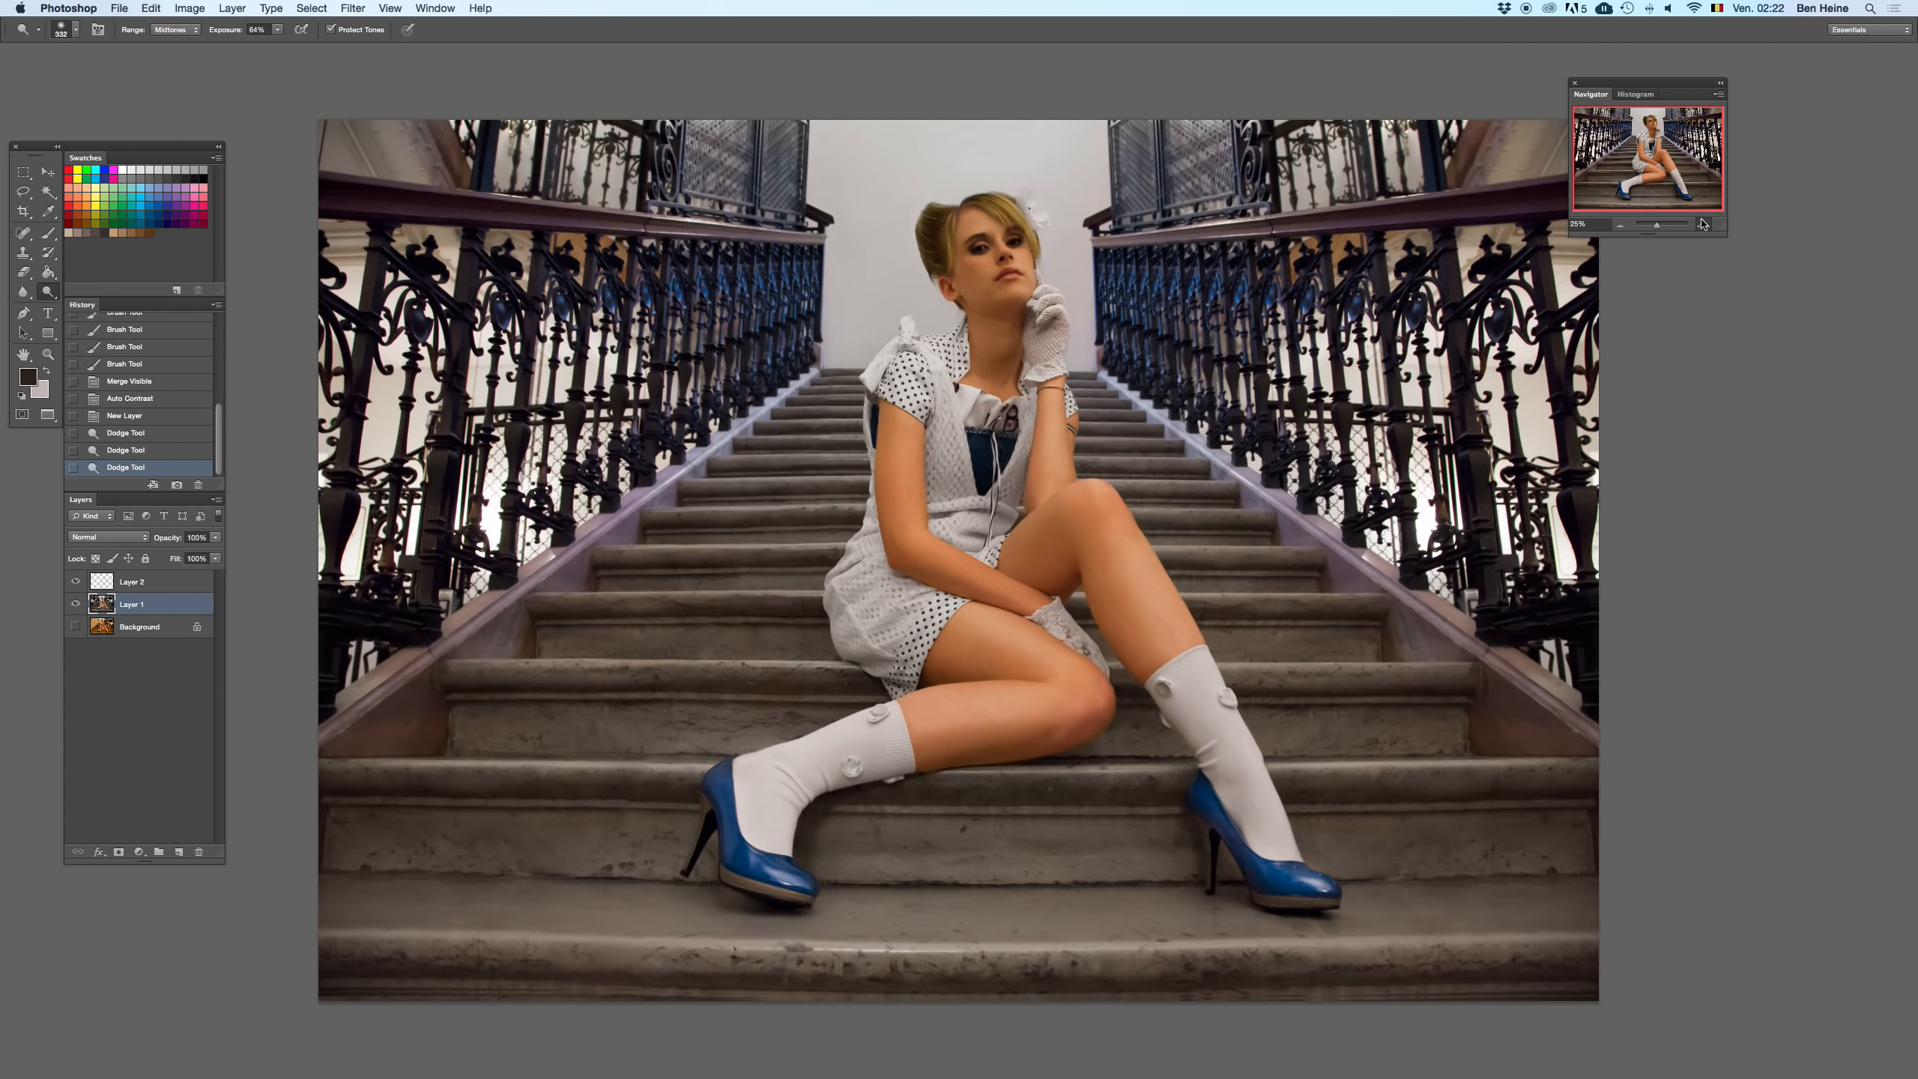
{"action": "left_click", "coordinate": [940, 212]}
{"action": "left_click", "coordinate": [940, 219]}
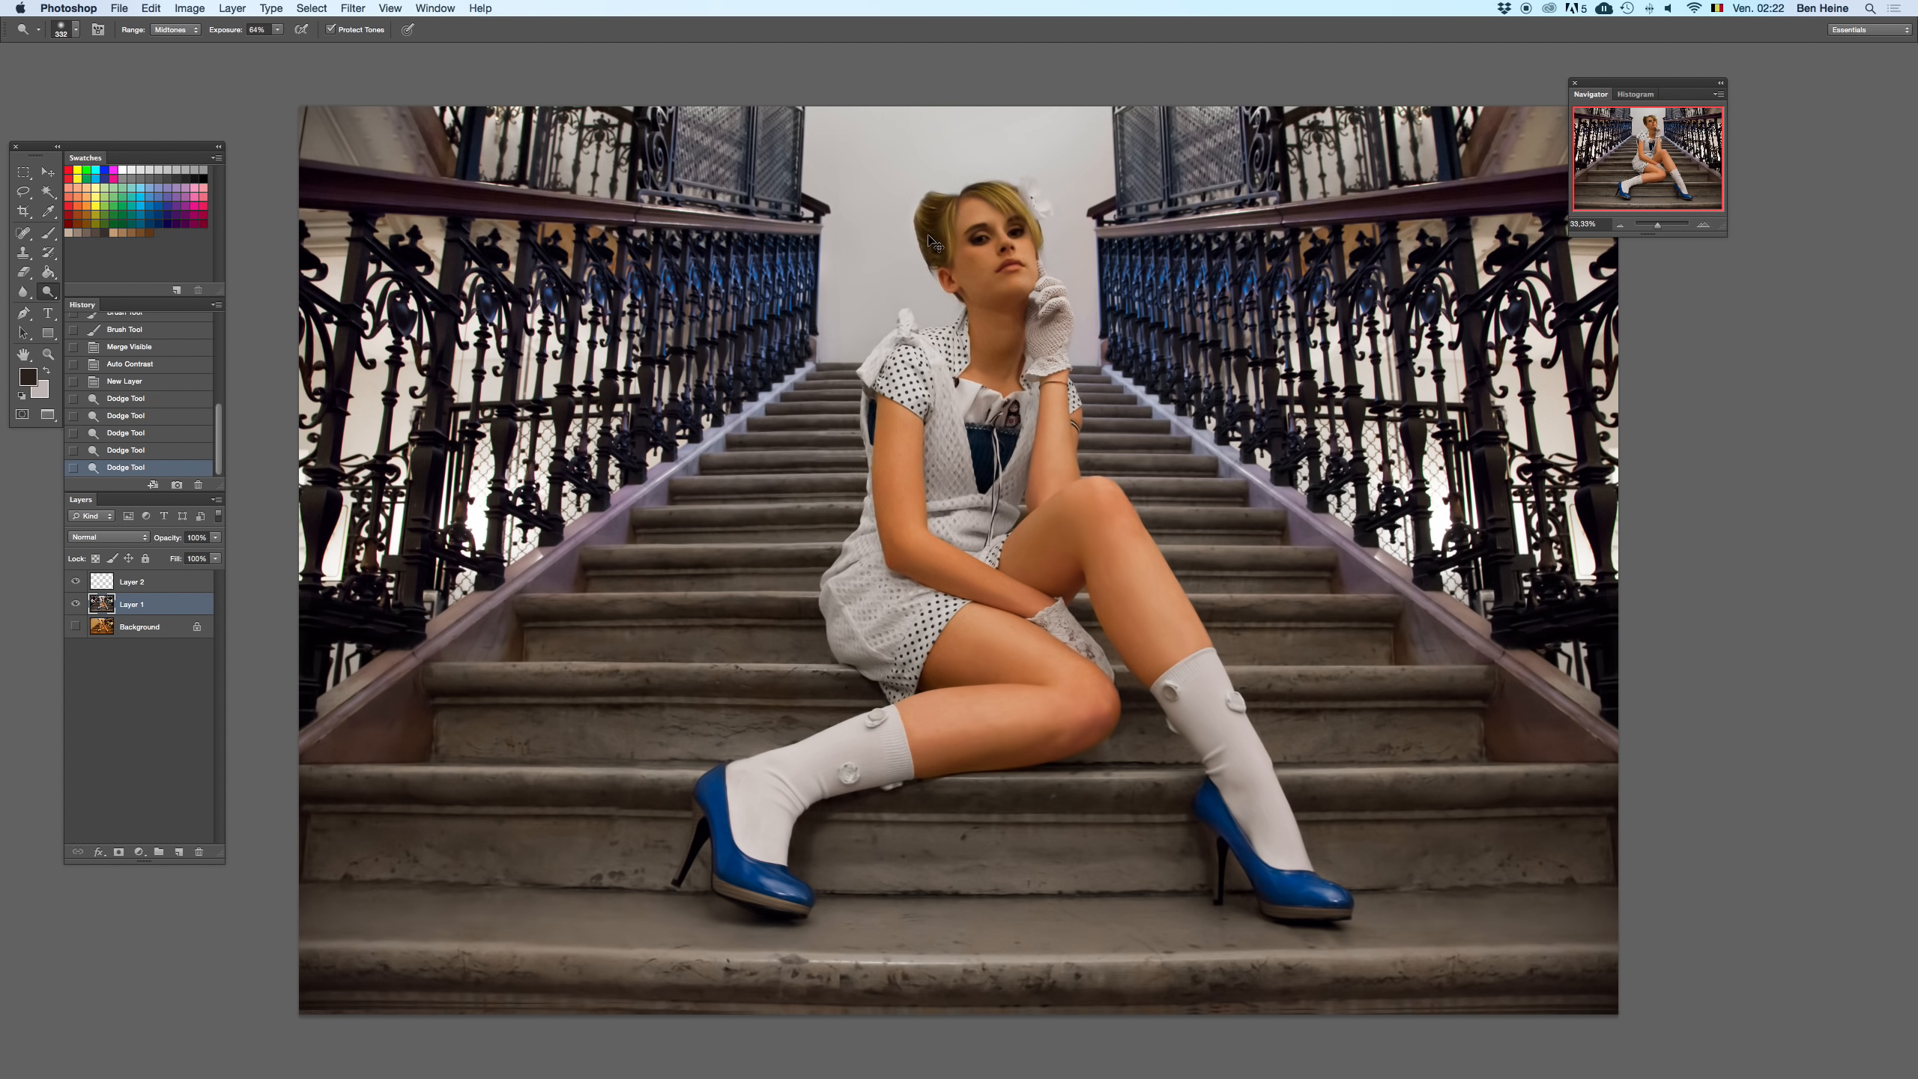
{"action": "left_click", "coordinate": [944, 227]}
{"action": "left_click_drag", "start_coordinate": [981, 260], "coordinate": [990, 224]}
{"action": "left_click", "coordinate": [1620, 225]}
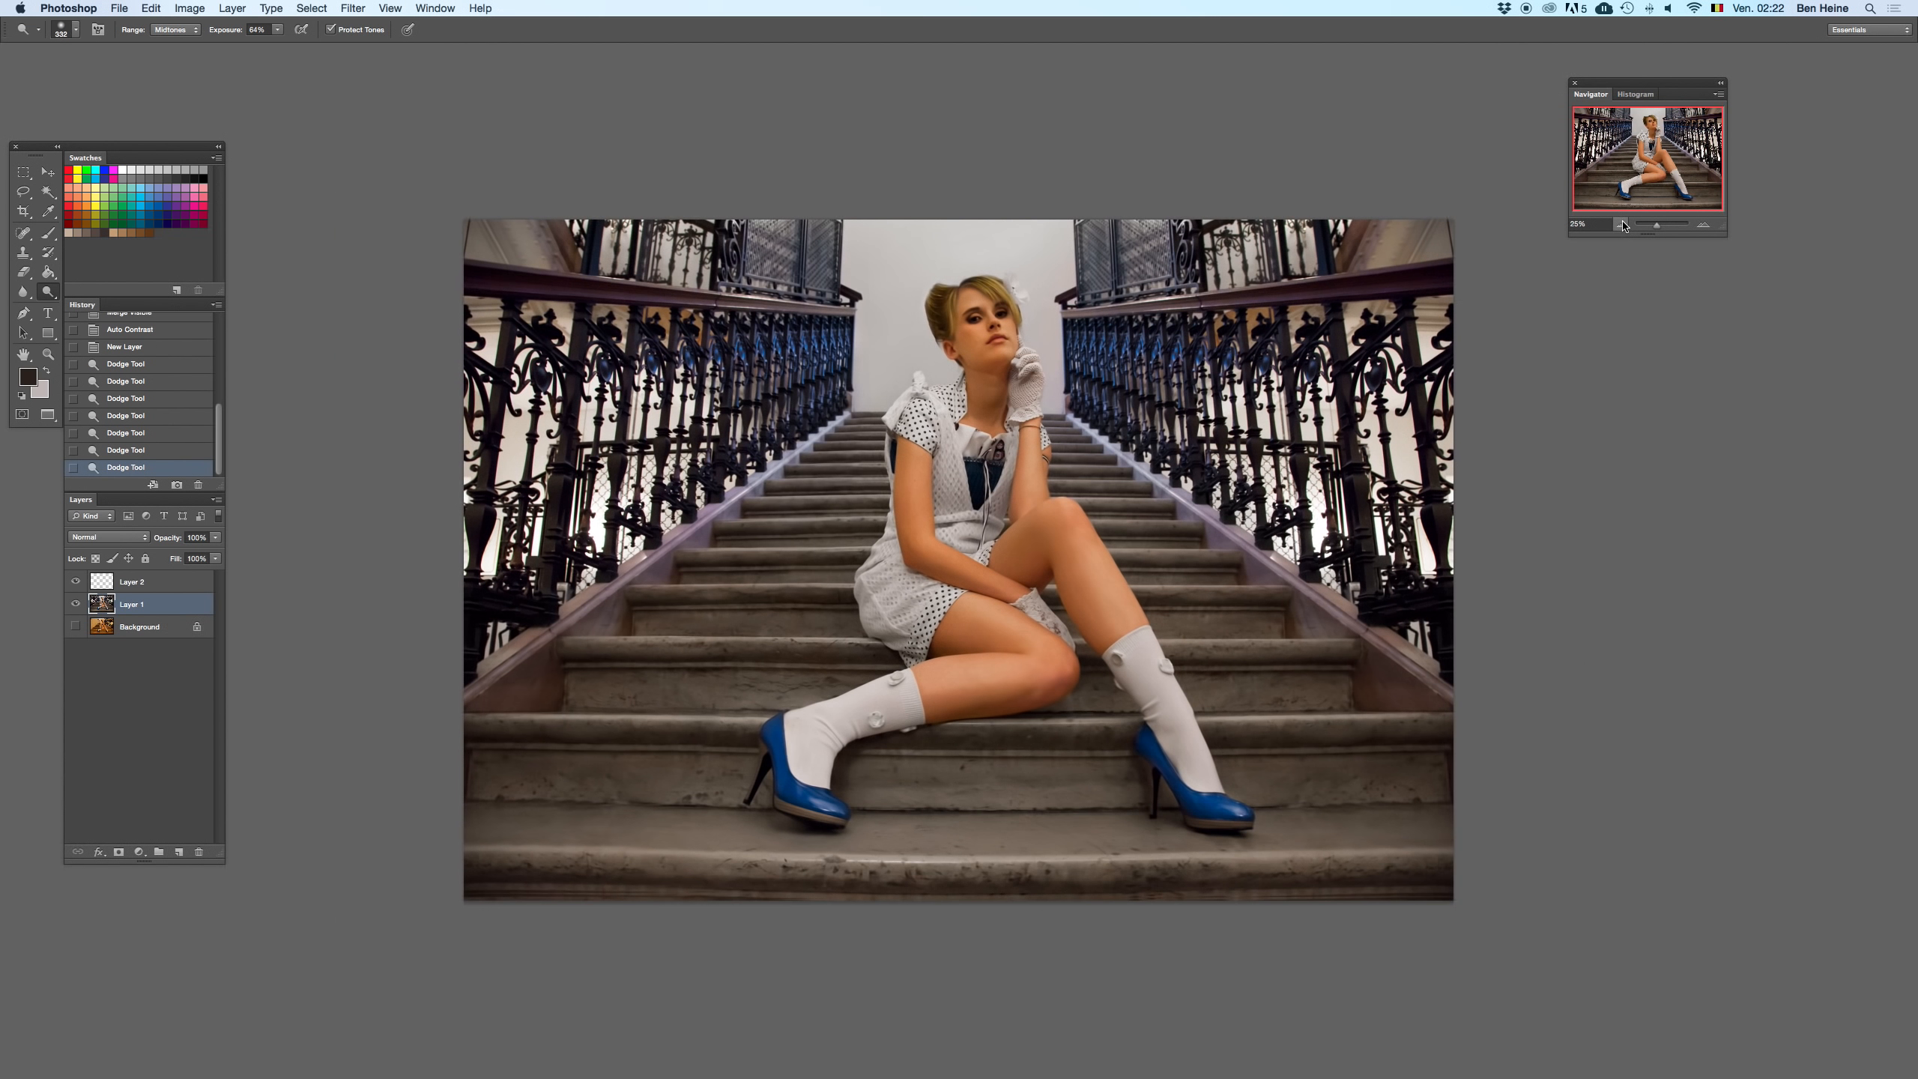
{"action": "left_click", "coordinate": [1620, 226]}
{"action": "key", "text": "super+z"}
- Lower the Dodge exposure to about 22%, resize the brush and lightly brighten the woman's face
{"action": "left_click_drag", "start_coordinate": [277, 29], "coordinate": [265, 47]}
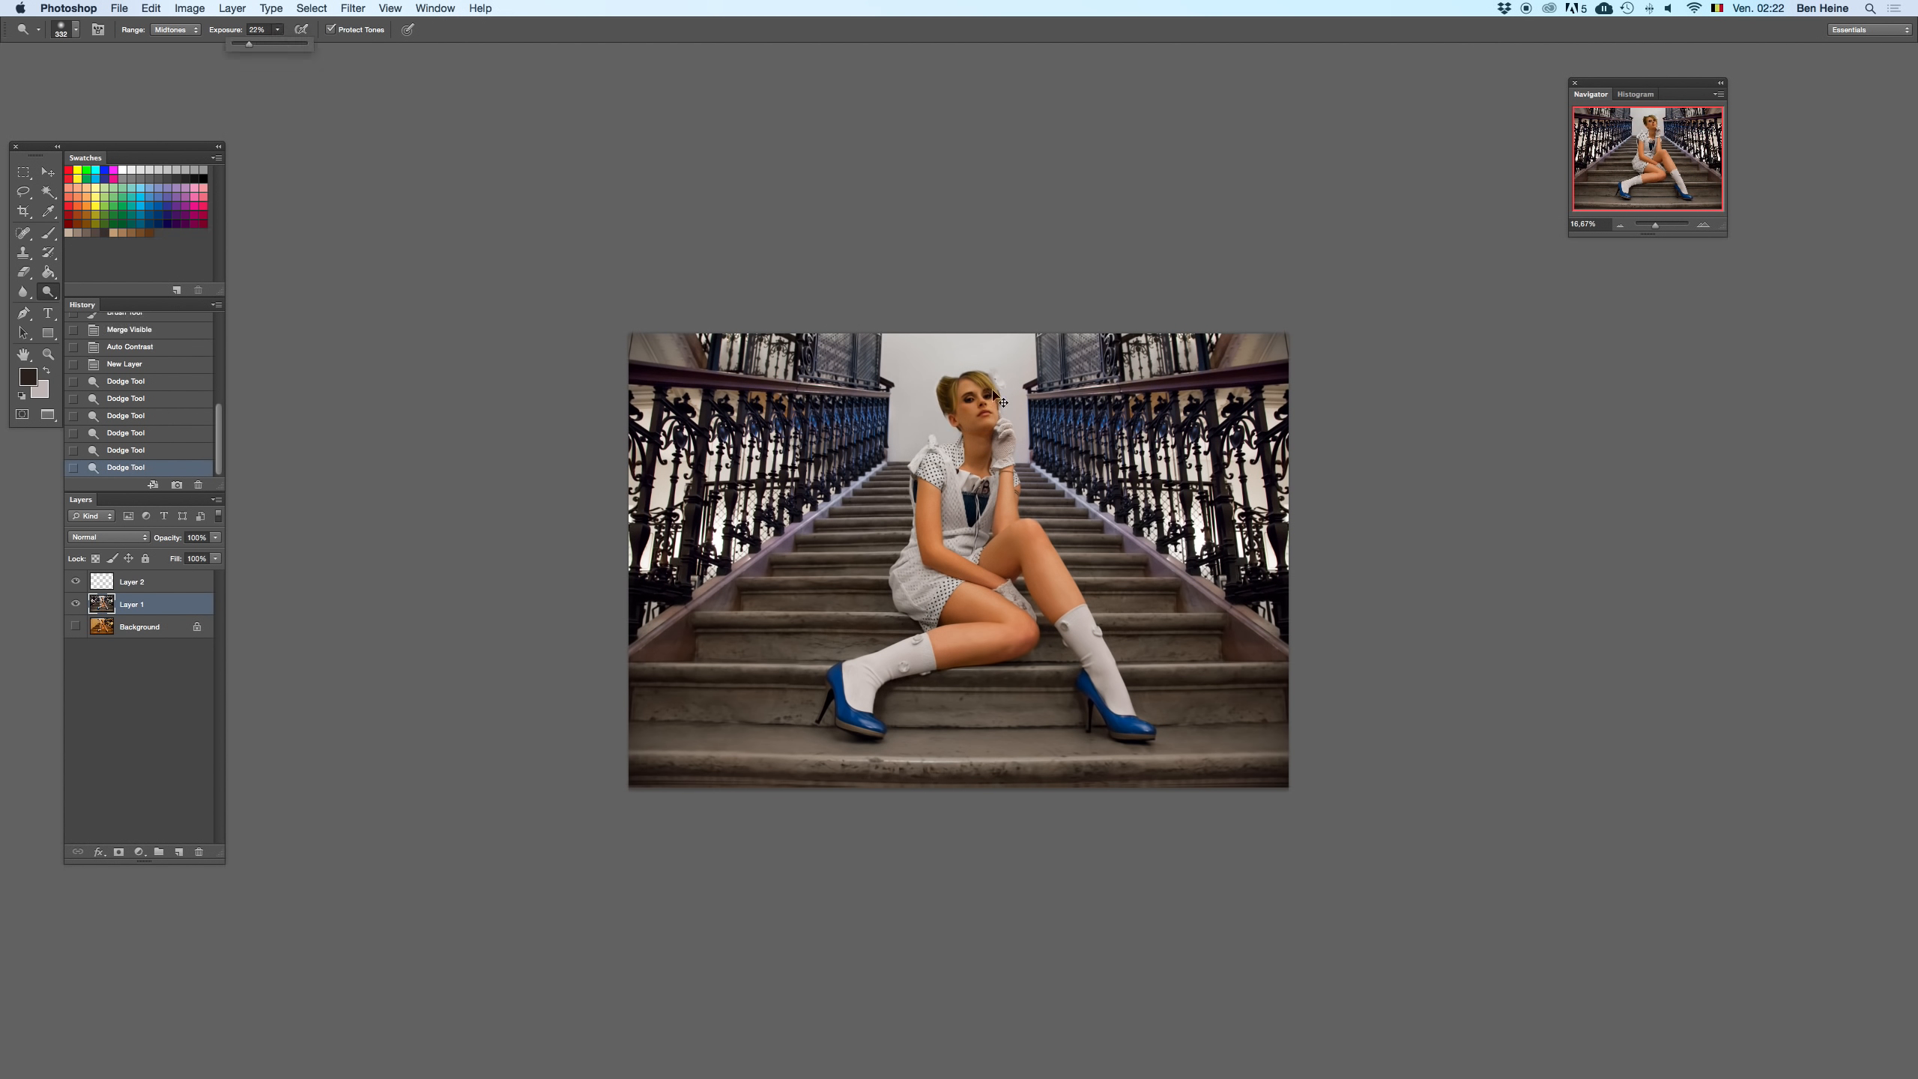
{"action": "right_click", "coordinate": [1042, 446]}
{"action": "left_click_drag", "start_coordinate": [1169, 477], "coordinate": [1182, 481]}
{"action": "left_click_drag", "start_coordinate": [983, 422], "coordinate": [971, 406]}
{"action": "key", "text": "super+z"}
{"action": "left_click_drag", "start_coordinate": [972, 400], "coordinate": [982, 424]}
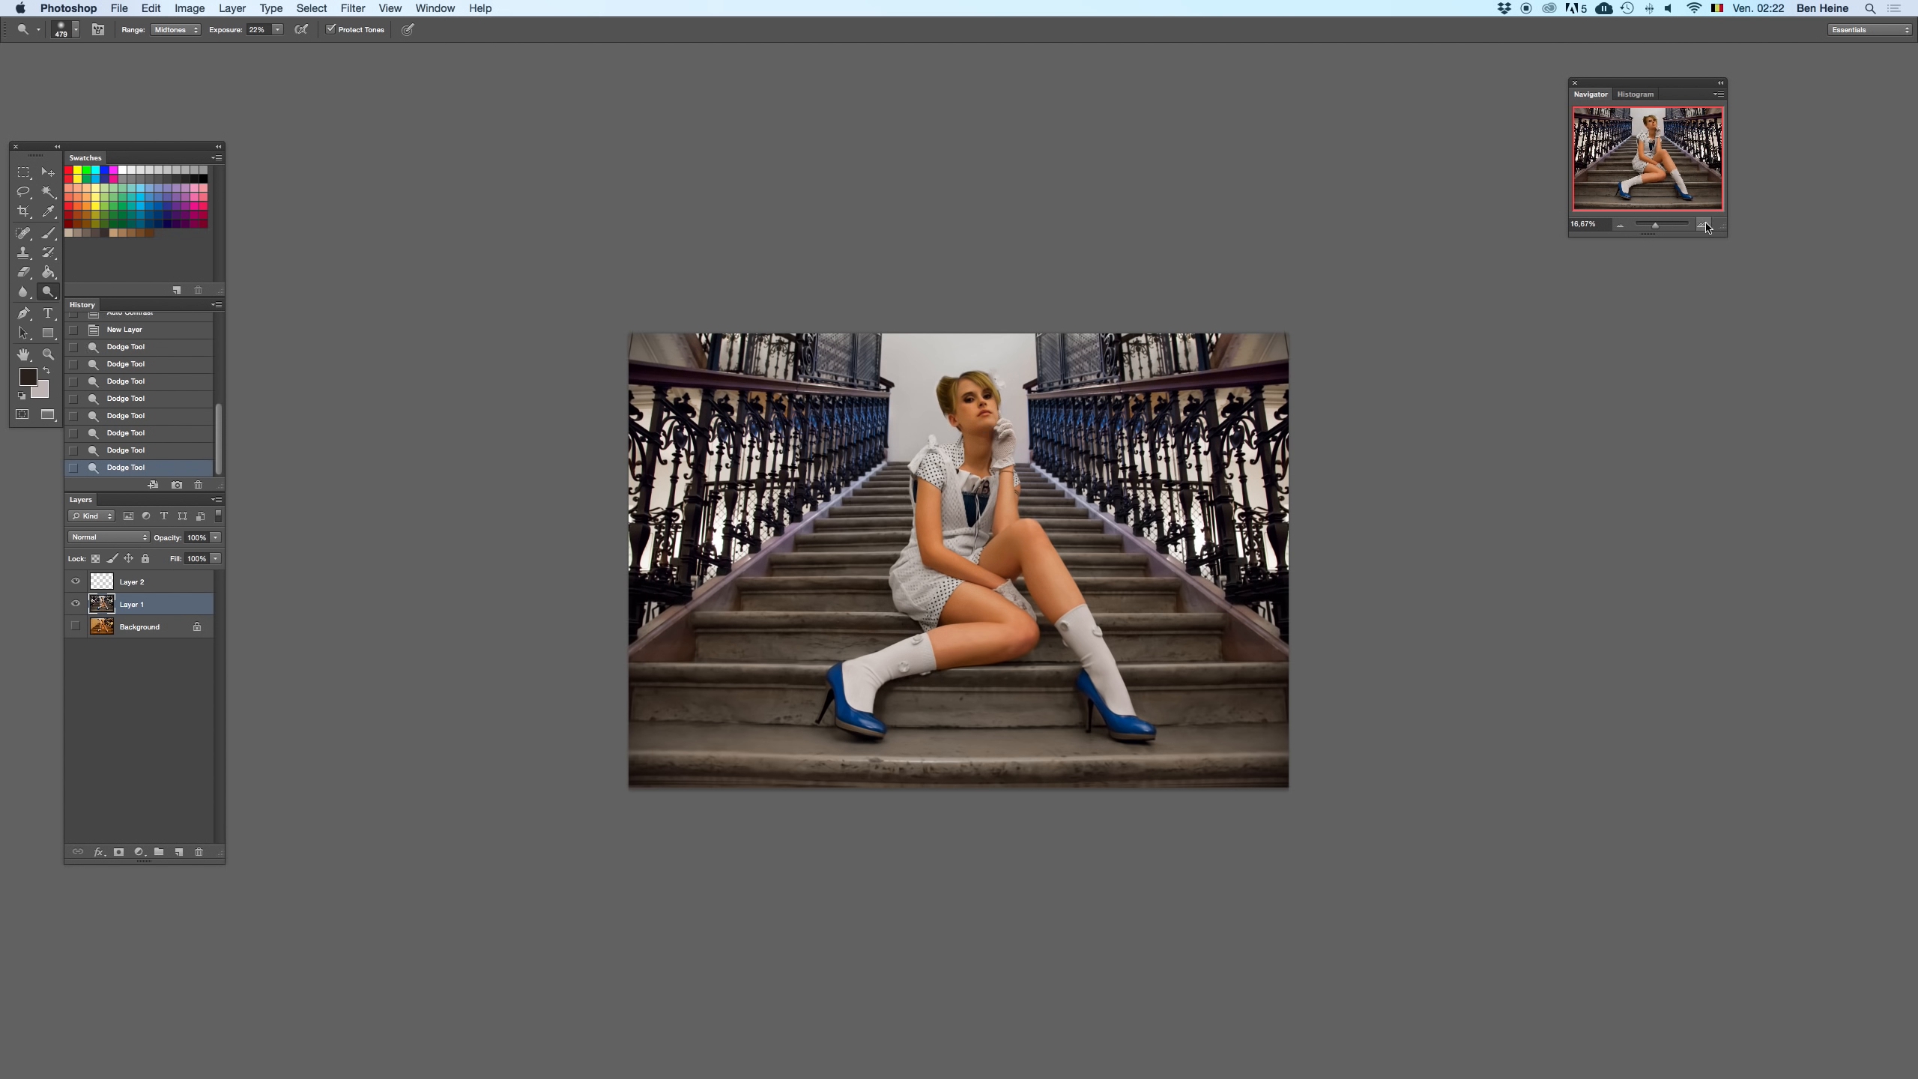
- Dodge the woman's neck just below the chin, redoing the first stroke
{"action": "left_click", "coordinate": [1705, 225]}
{"action": "left_click", "coordinate": [992, 385]}
{"action": "key", "text": "super+z"}
{"action": "left_click_drag", "start_coordinate": [993, 384], "coordinate": [987, 386]}
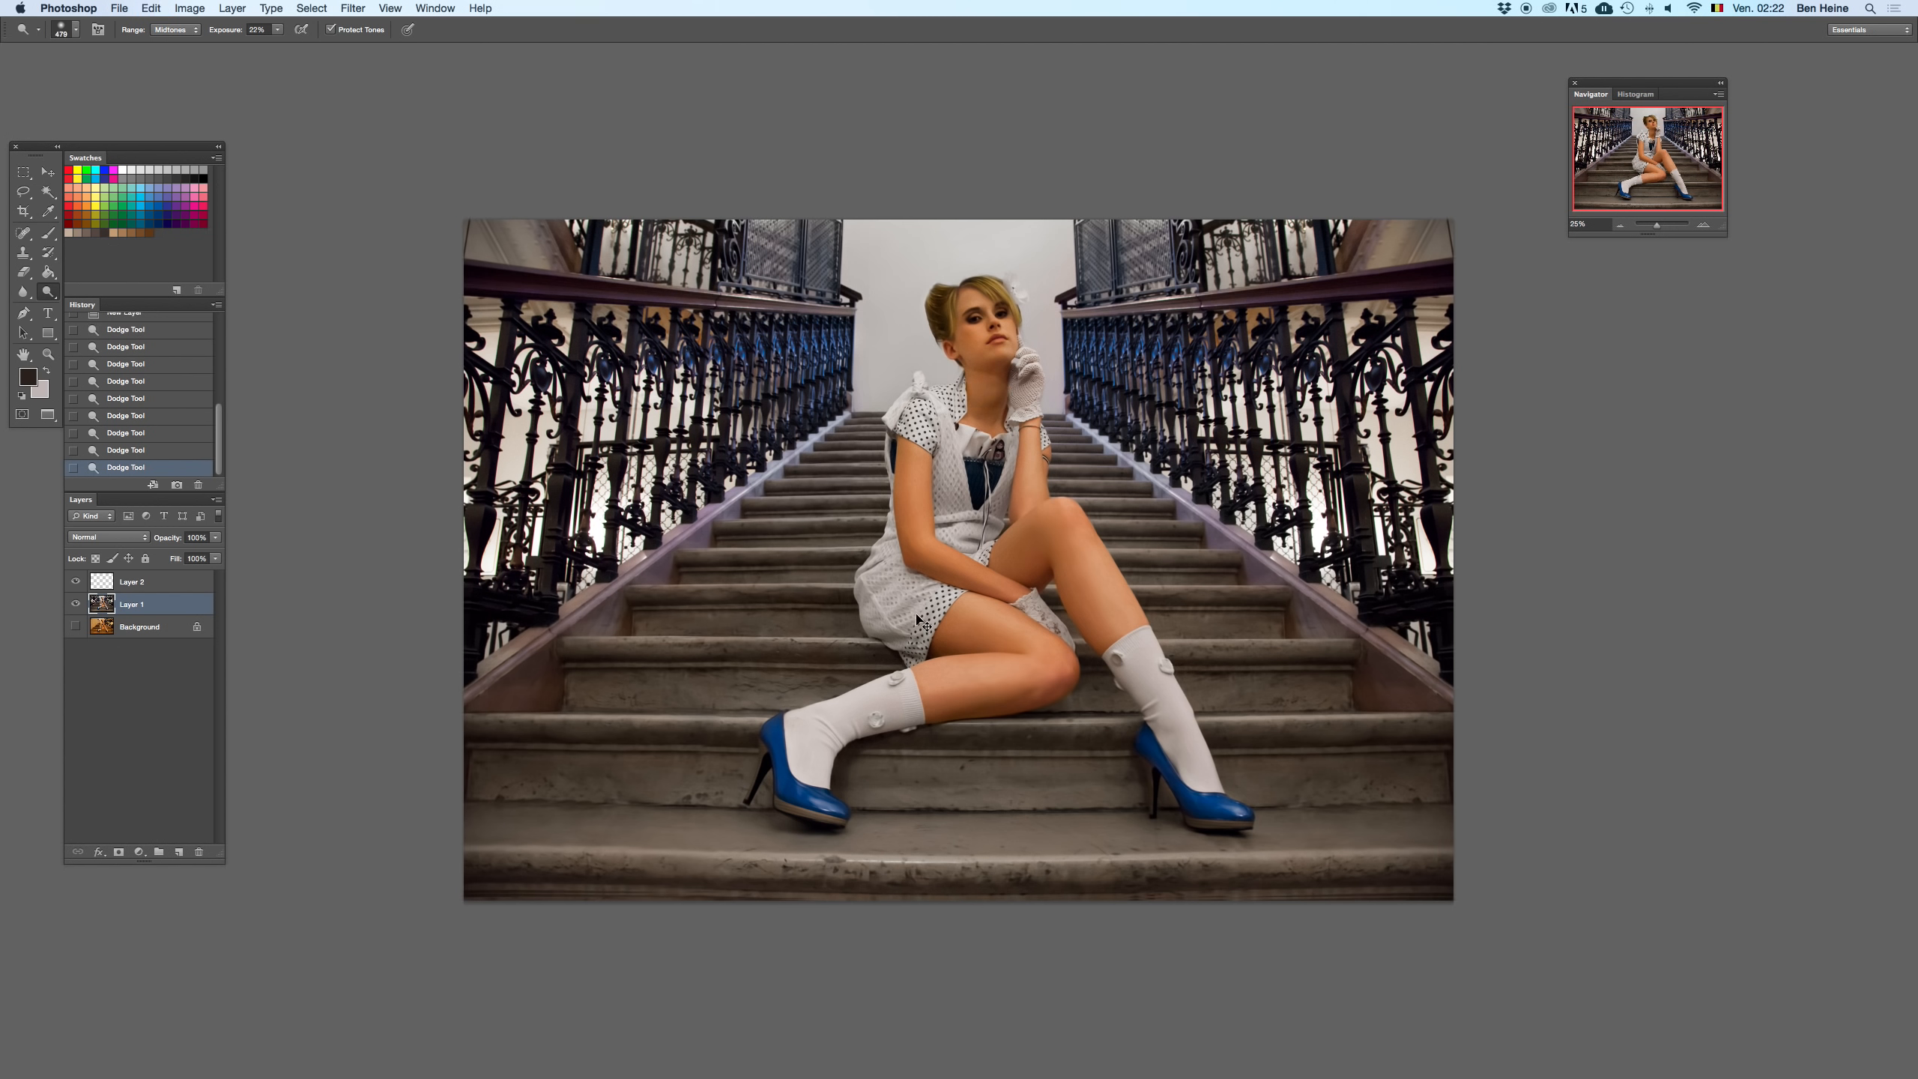
- Compare the retouched image with the original background photo at several zoom levels by temporarily removing Layer 1 and Layer 2
{"action": "left_click", "coordinate": [178, 583], "text": "shift"}
{"action": "key", "text": "Delete"}
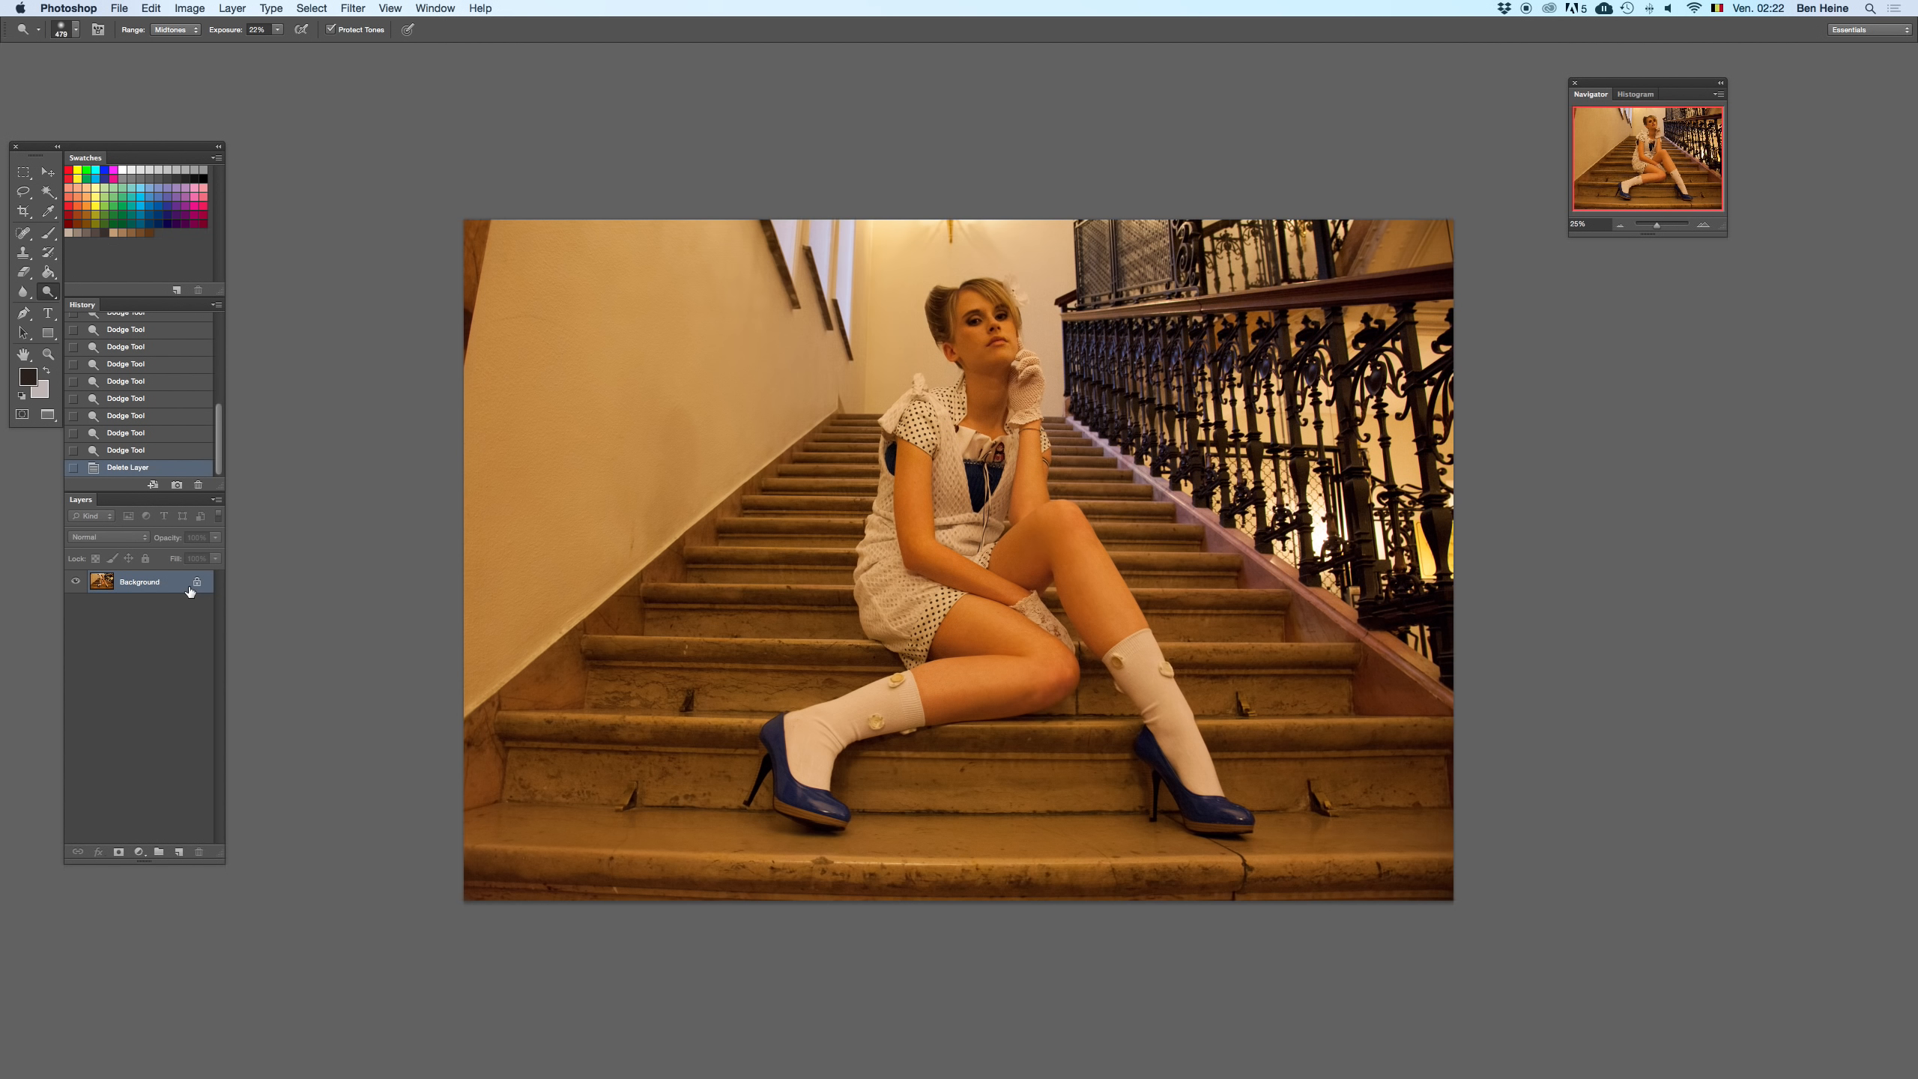
{"action": "key", "text": "super+z"}
{"action": "key", "text": "super+z"}
{"action": "left_click", "coordinate": [1620, 225]}
{"action": "left_click", "coordinate": [1620, 225]}
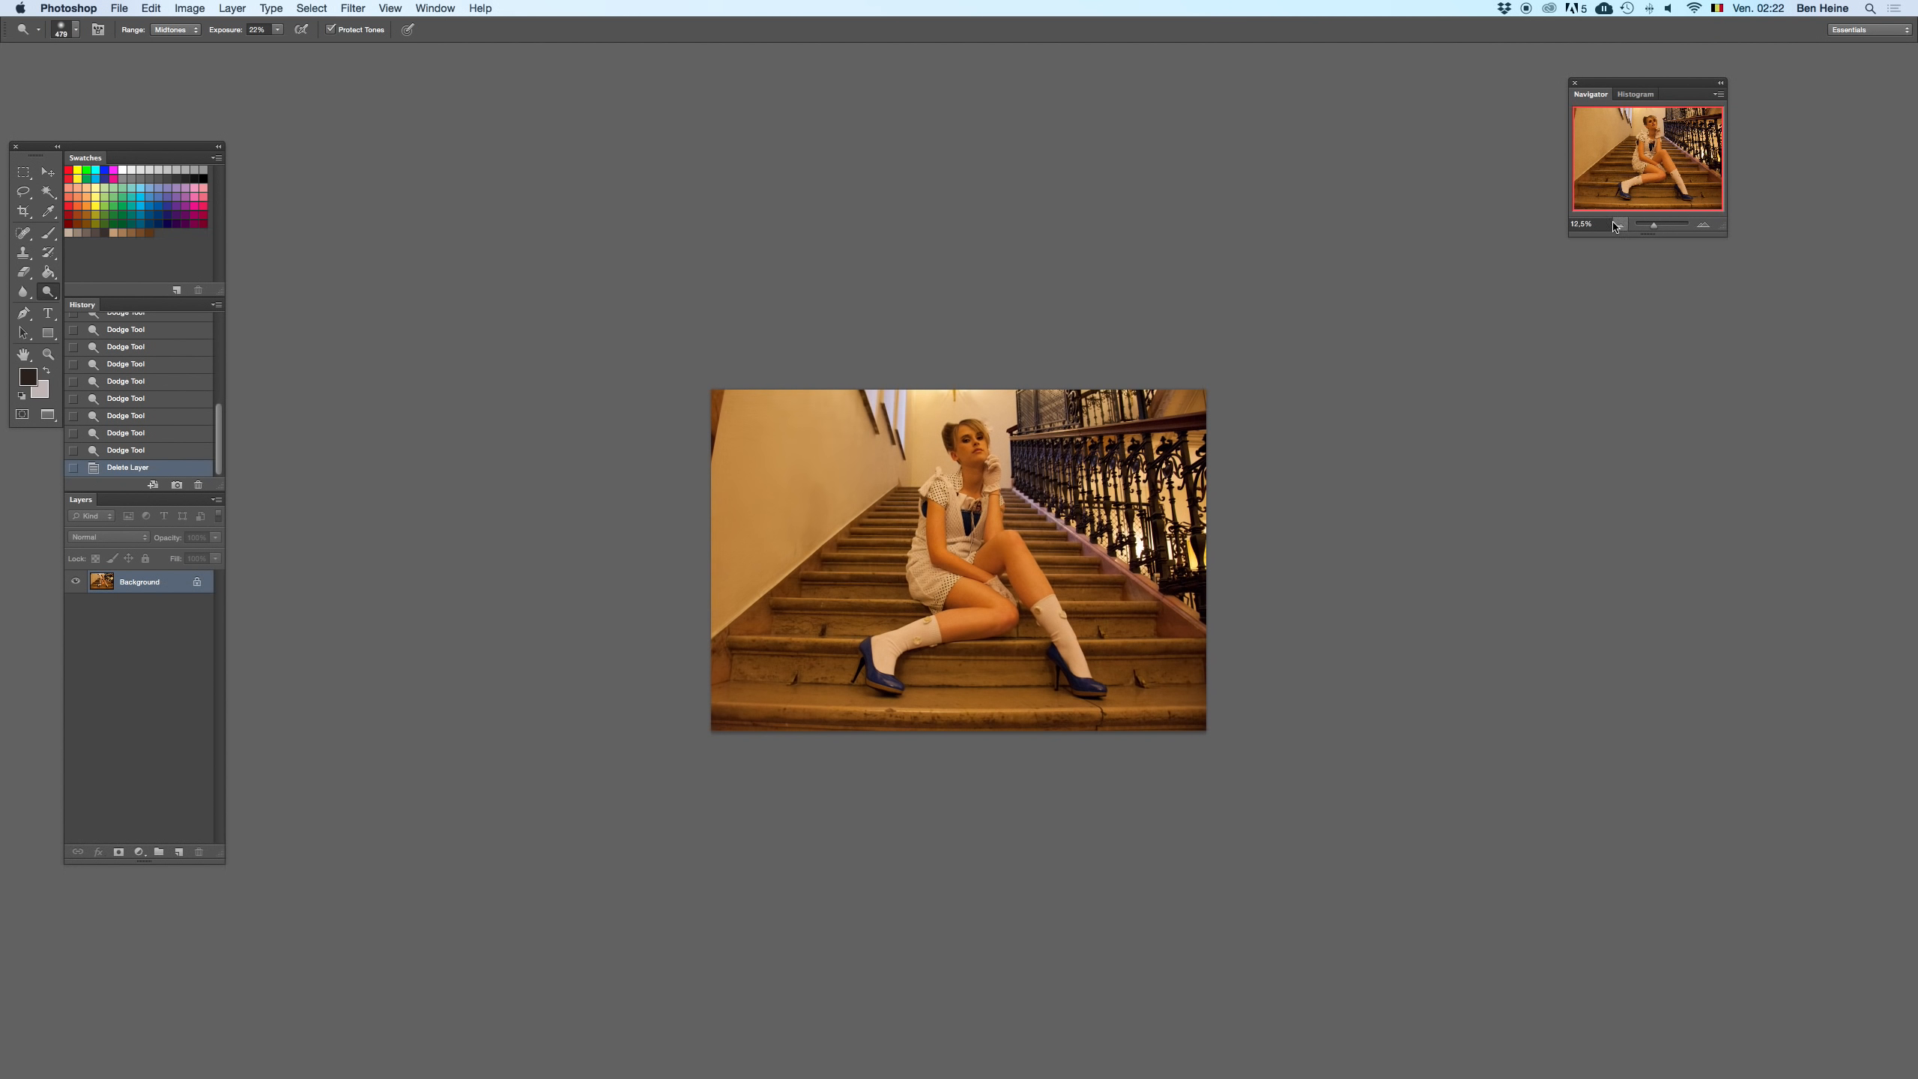
{"action": "key", "text": "super+z"}
{"action": "key", "text": "super+z"}
{"action": "key", "text": "super+z"}
{"action": "key", "text": "super+z"}
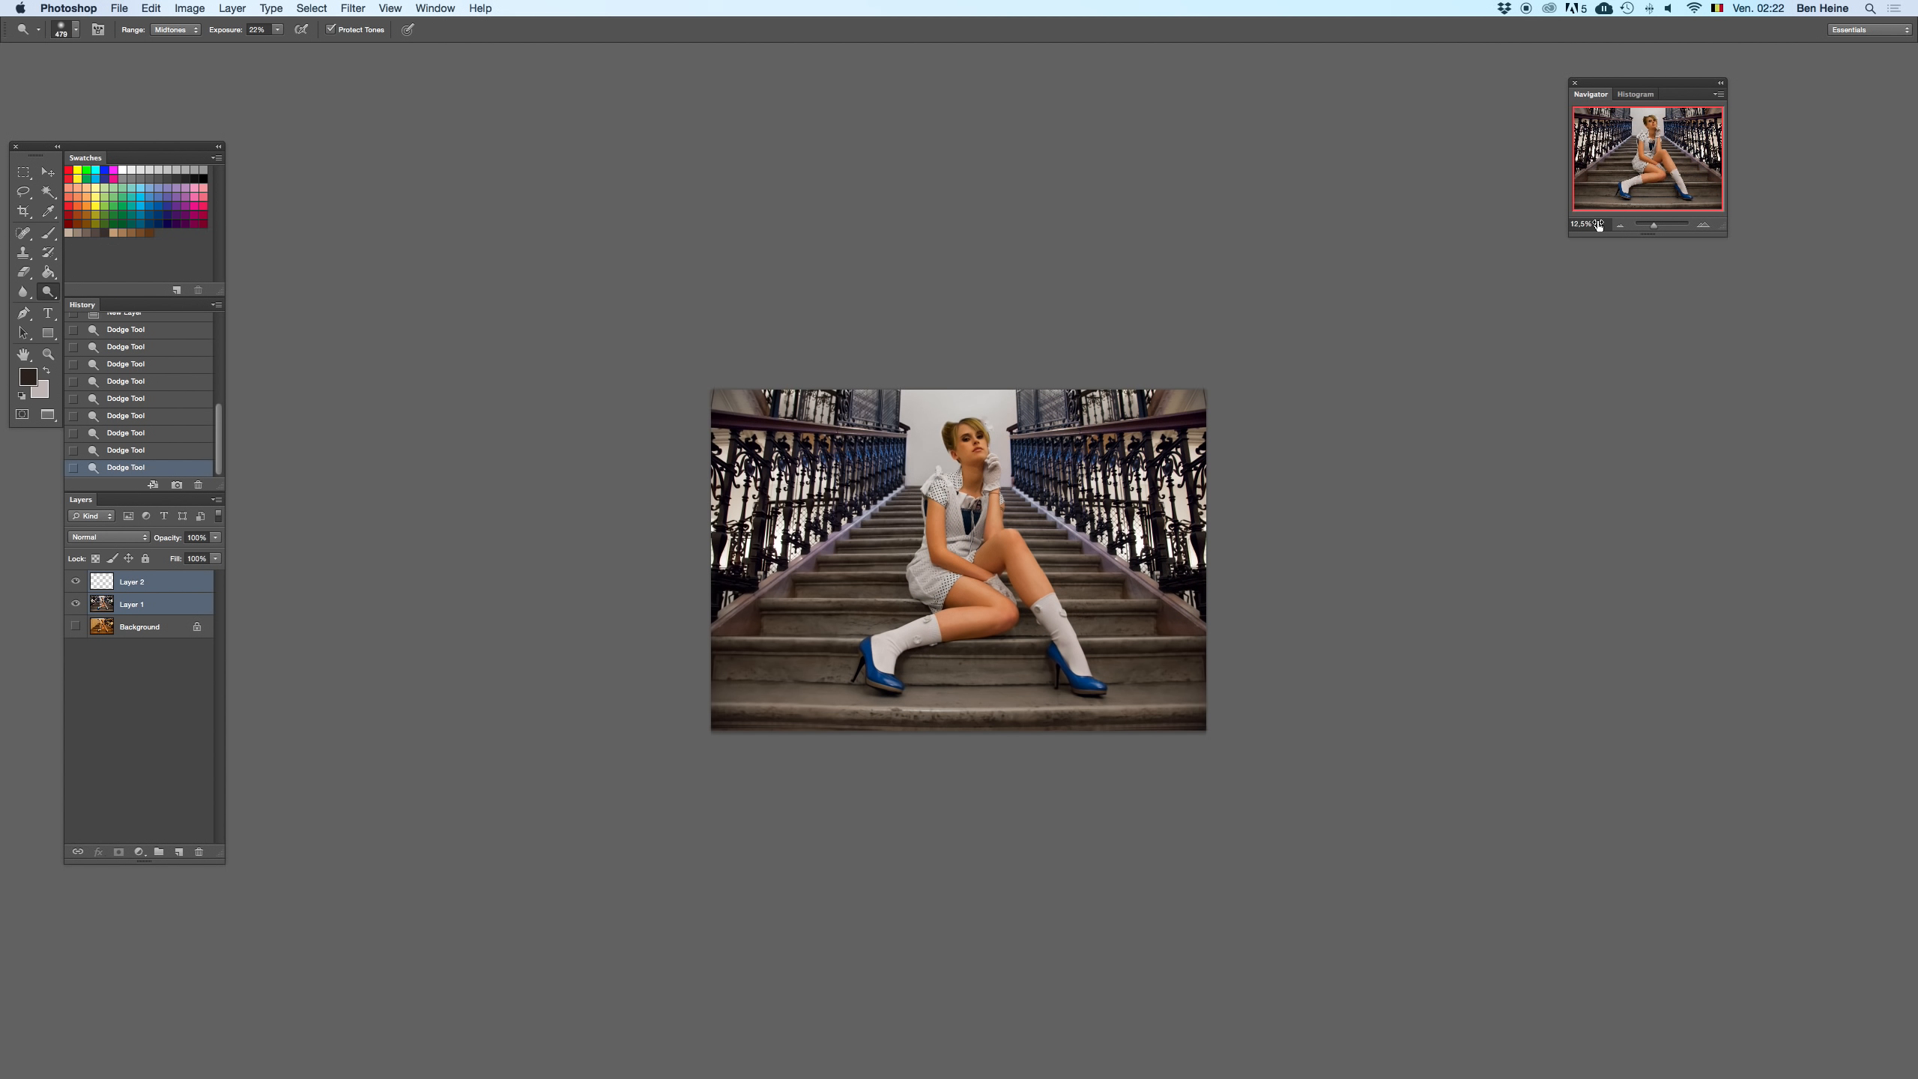
{"action": "key", "text": "super+z"}
{"action": "key", "text": "super+z"}
{"action": "key", "text": "super+z"}
{"action": "key", "text": "super+z"}
{"action": "key", "text": "super+z"}
{"action": "key", "text": "super+z"}
{"action": "key", "text": "super+z"}
{"action": "key", "text": "super+z"}
{"action": "key", "text": "super+z"}
{"action": "key", "text": "super+z"}
{"action": "key", "text": "super+z"}
{"action": "key", "text": "super+z"}
{"action": "key", "text": "super+z"}
{"action": "key", "text": "super+z"}
{"action": "key", "text": "super+z"}
{"action": "key", "text": "super+z"}
{"action": "key", "text": "super+z"}
{"action": "key", "text": "super+z"}
{"action": "key", "text": "super+z"}
{"action": "left_click", "coordinate": [1701, 224]}
{"action": "key", "text": "super+z"}
{"action": "key", "text": "super+z"}
{"action": "key", "text": "super+z"}
{"action": "key", "text": "super+z"}
{"action": "key", "text": "super+z"}
{"action": "key", "text": "super+z"}
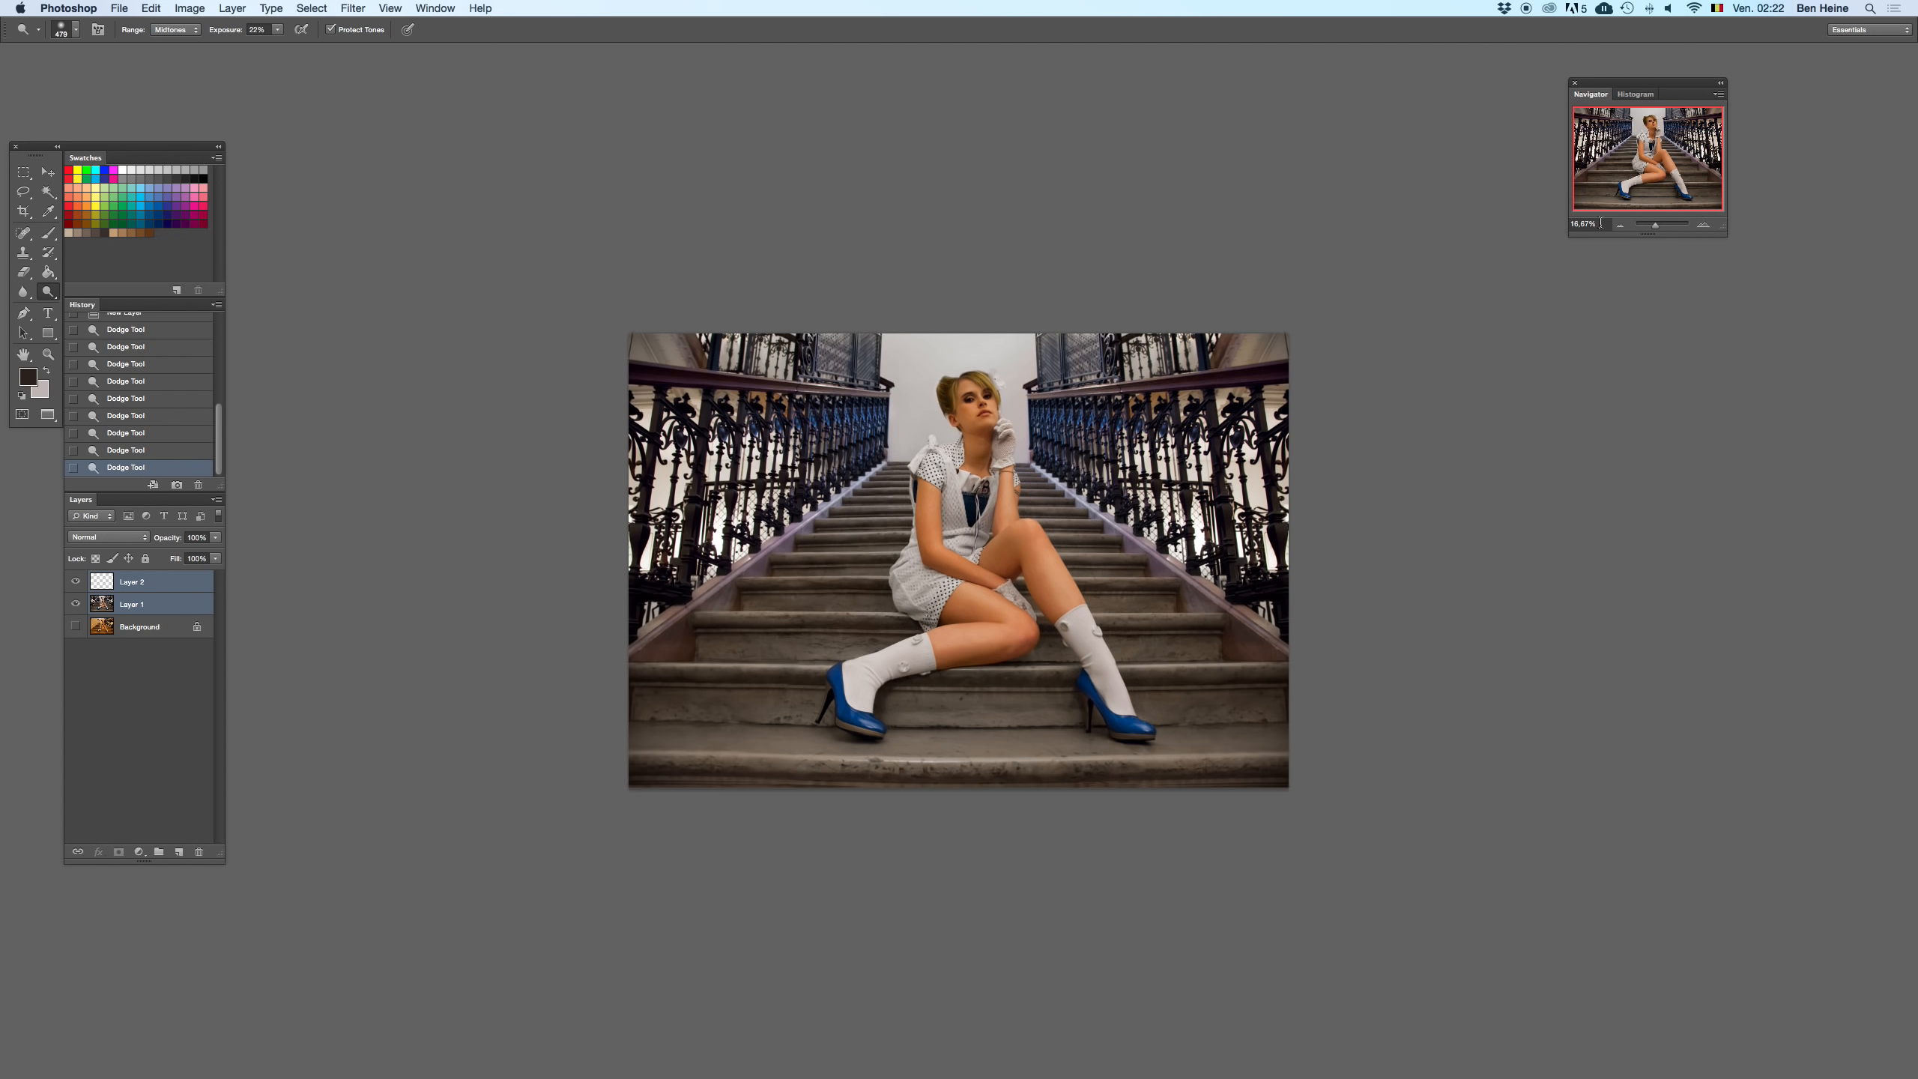
{"action": "left_click", "coordinate": [1620, 224]}
{"action": "left_click", "coordinate": [1620, 224]}
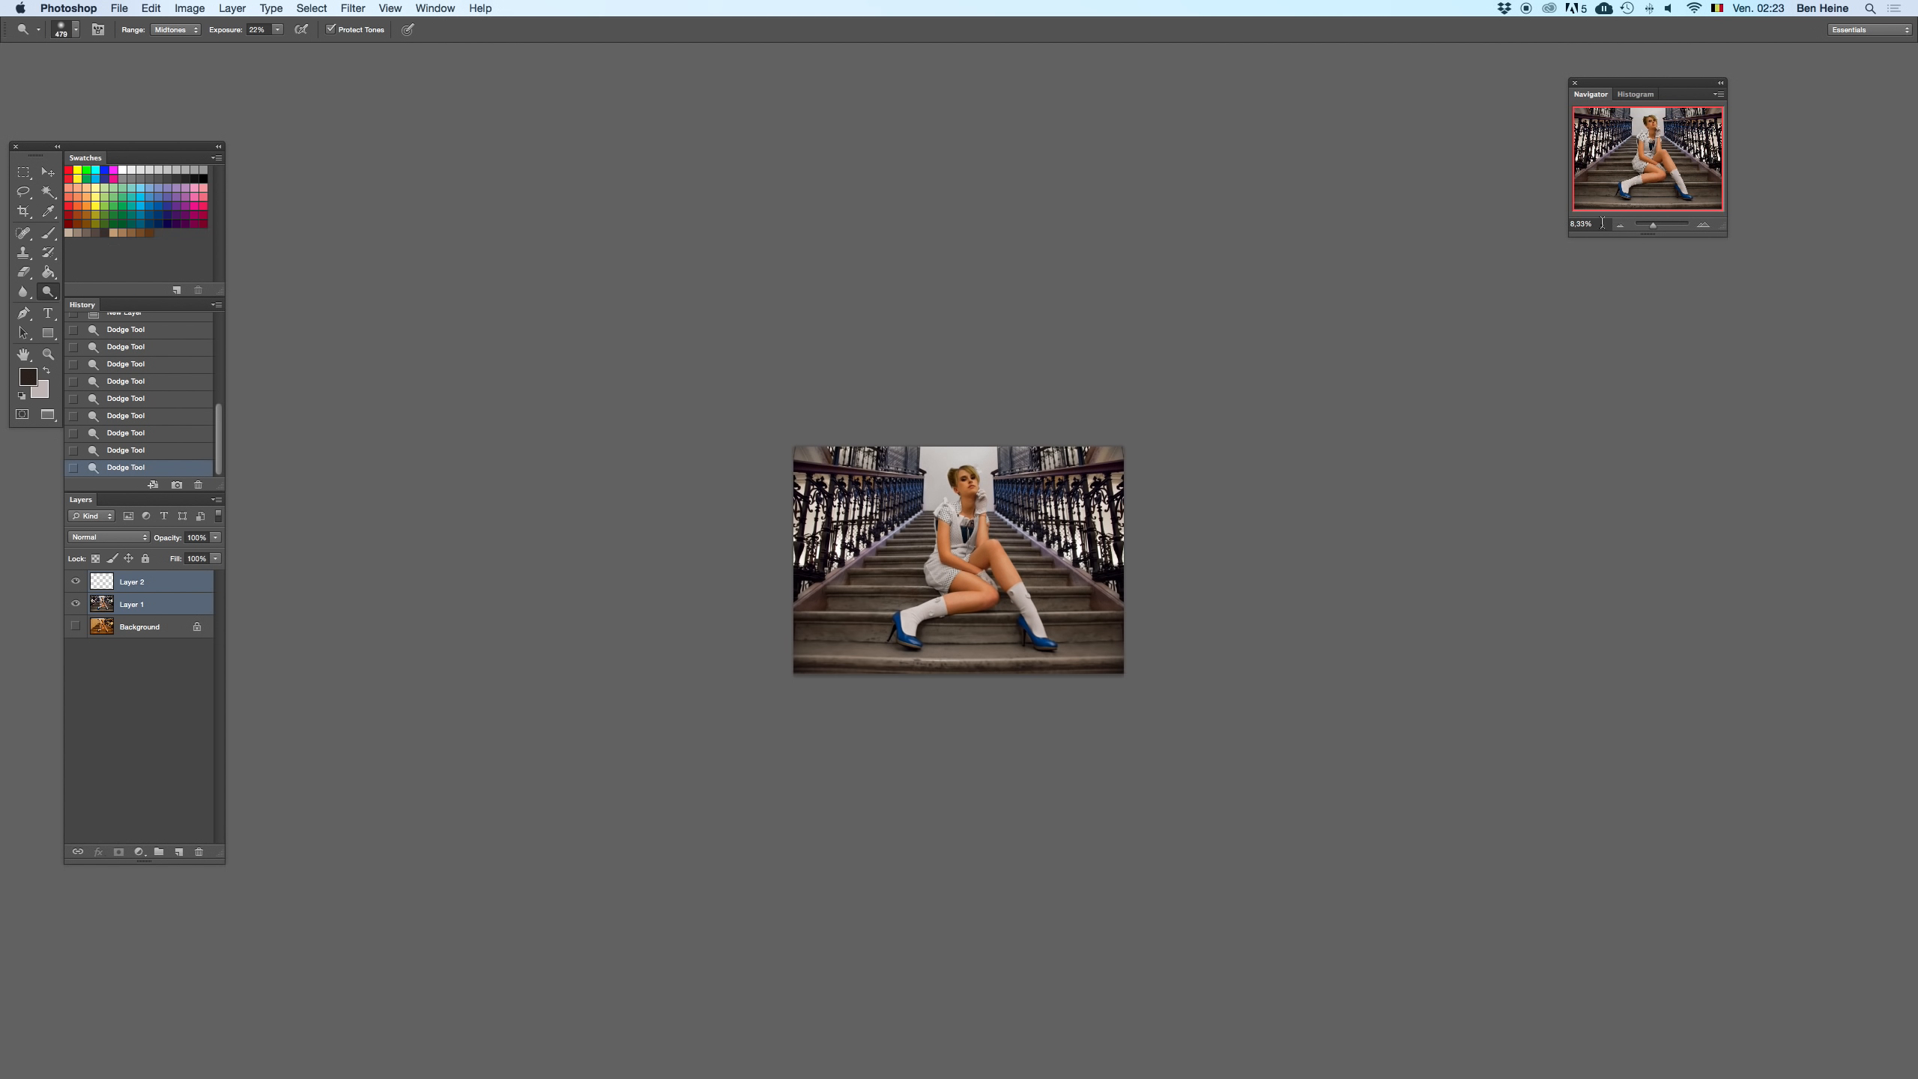
{"action": "key", "text": "super+z"}
{"action": "key", "text": "super+z"}
{"action": "key", "text": "super+z"}
{"action": "key", "text": "super+z"}
{"action": "key", "text": "super+z"}
{"action": "key", "text": "super+z"}
- Merge Layer 1 and Layer 2, and duplicate the merged layer
{"action": "right_click", "coordinate": [137, 594]}
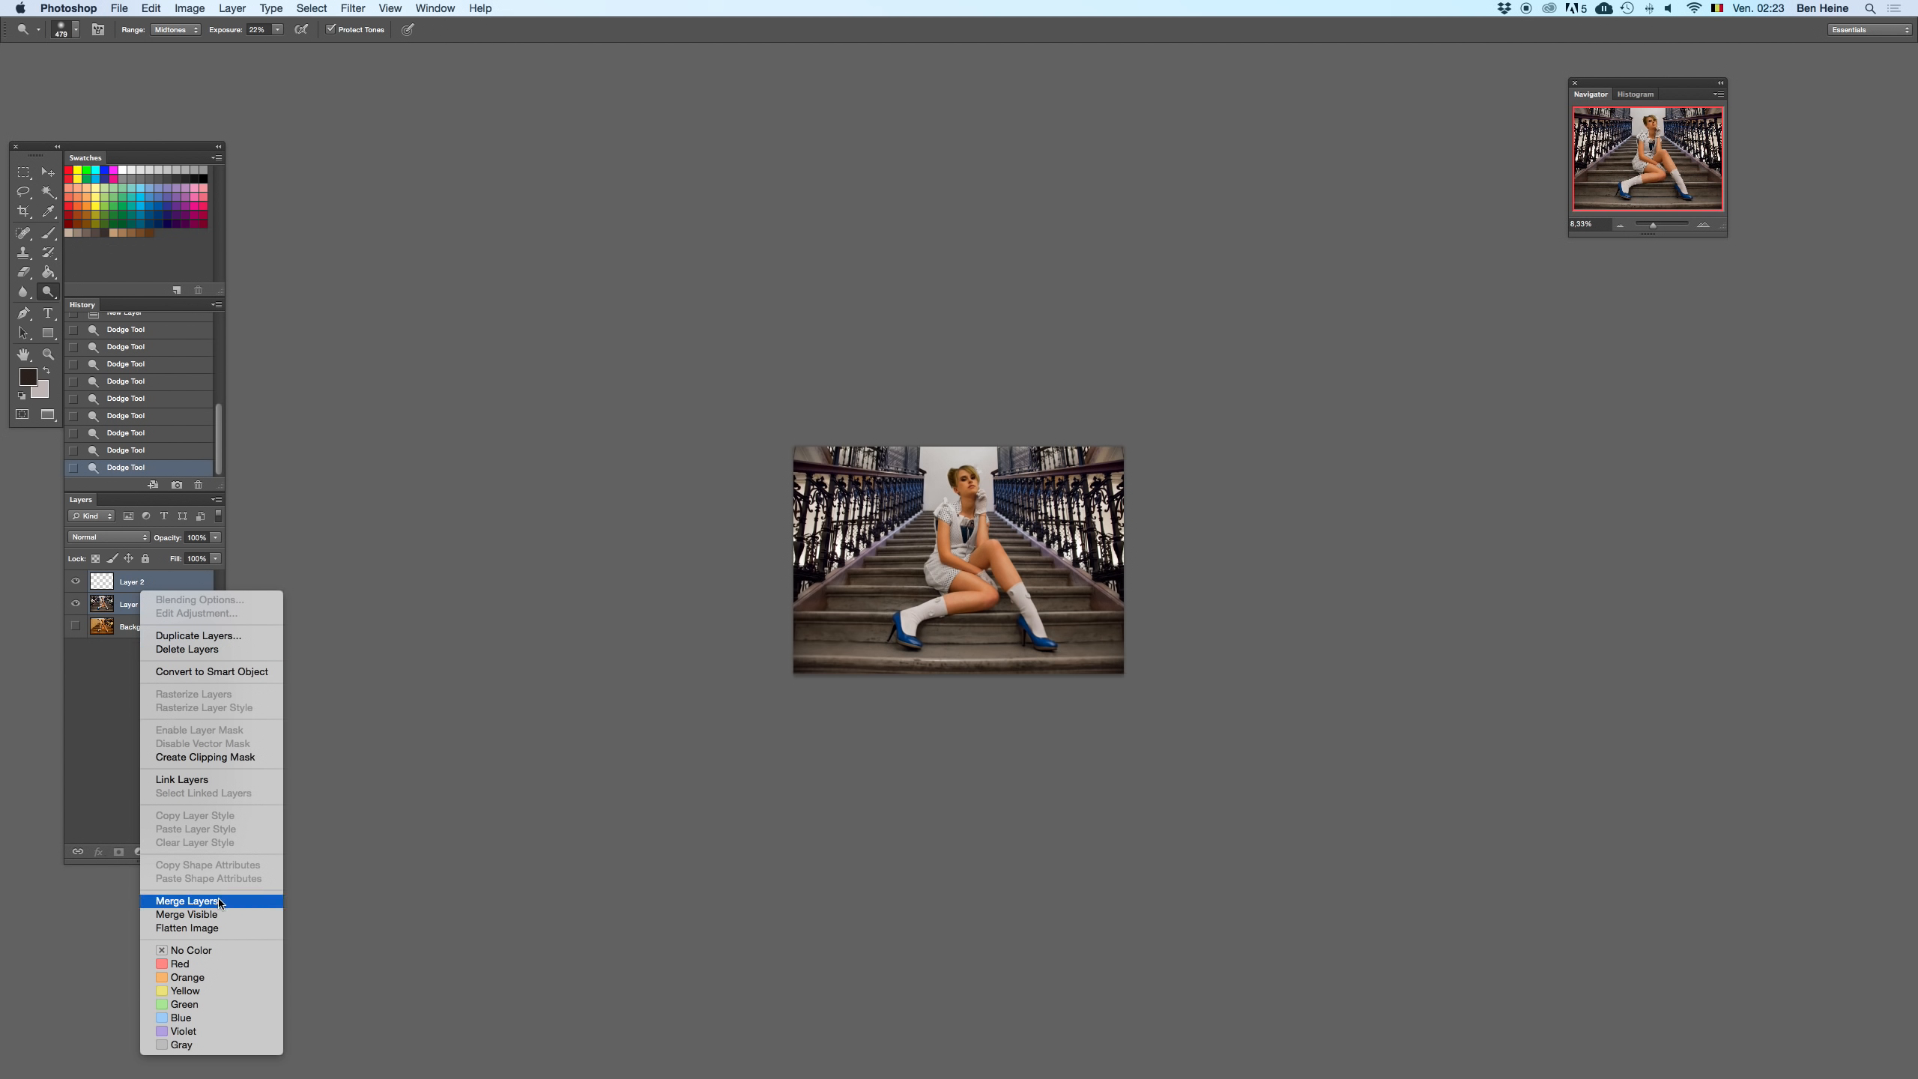
{"action": "left_click", "coordinate": [189, 900]}
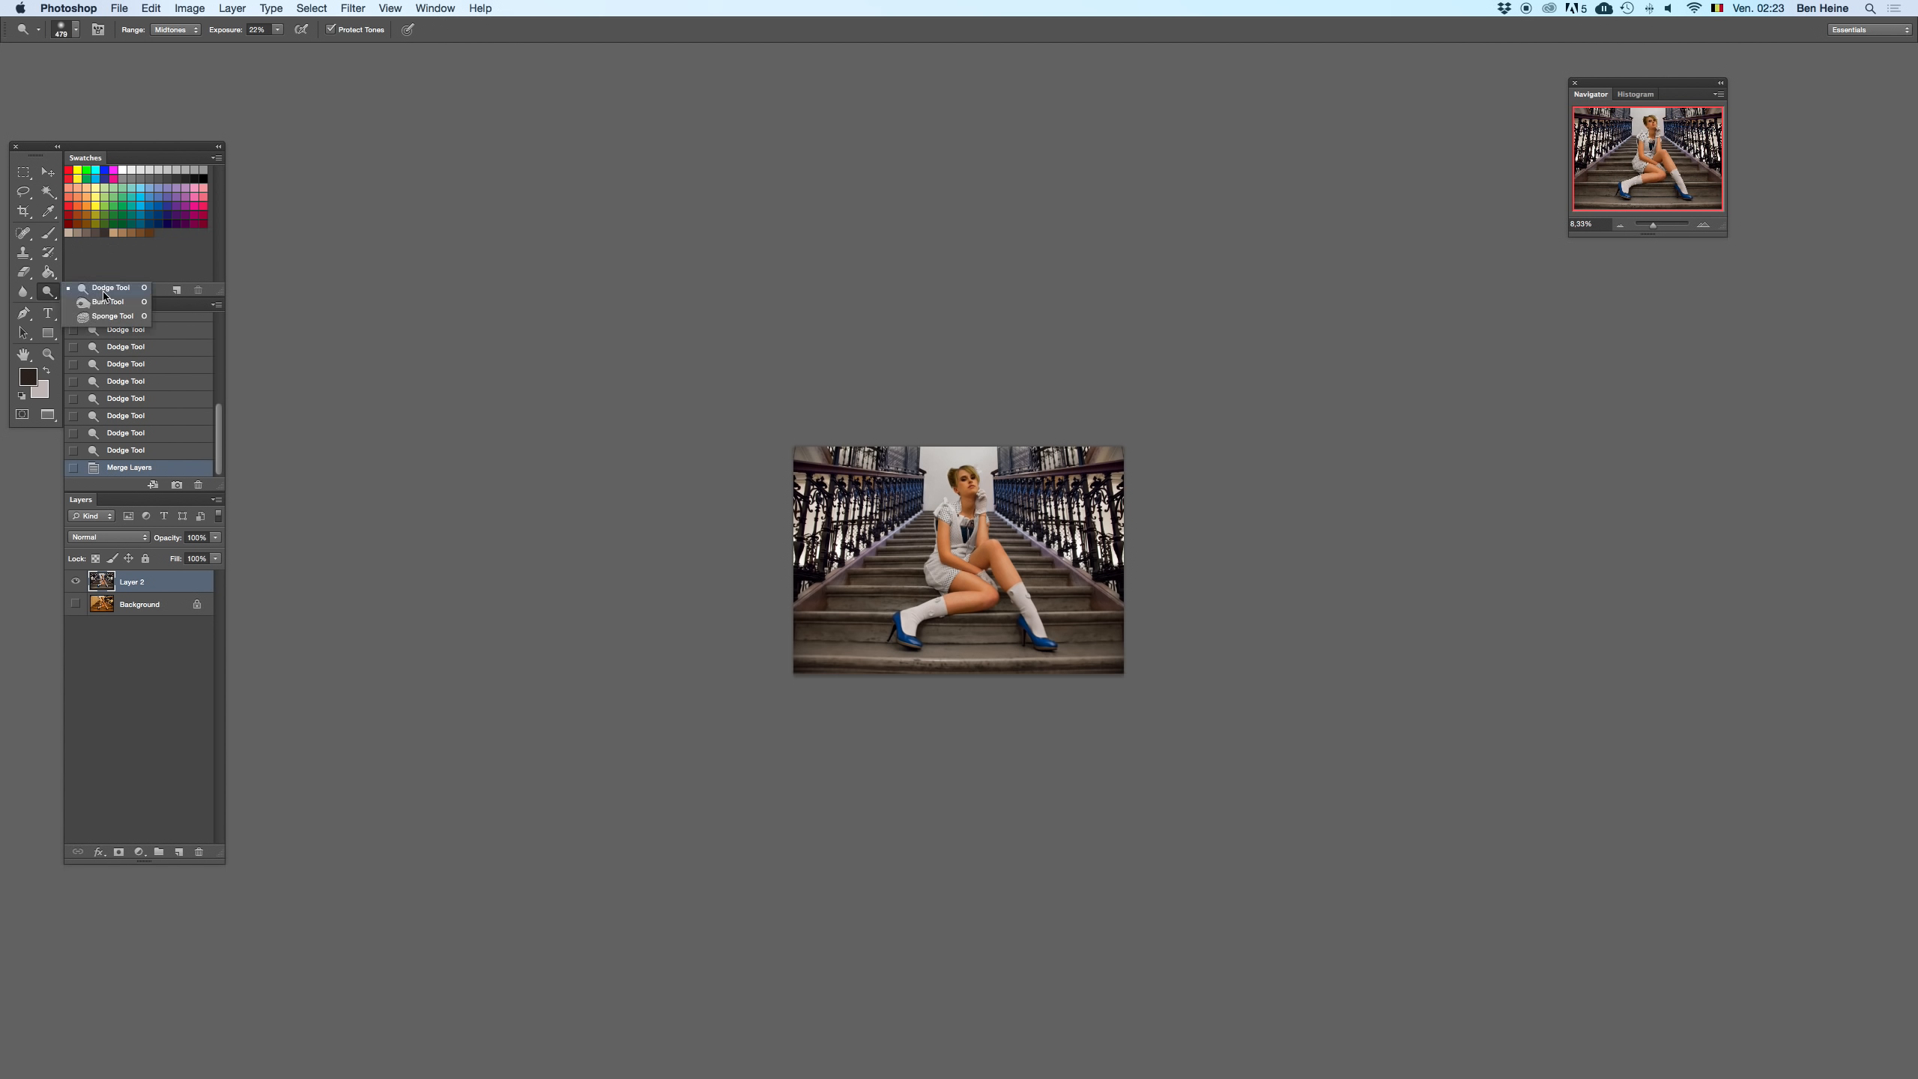
{"action": "left_click_drag", "start_coordinate": [177, 583], "coordinate": [180, 850]}
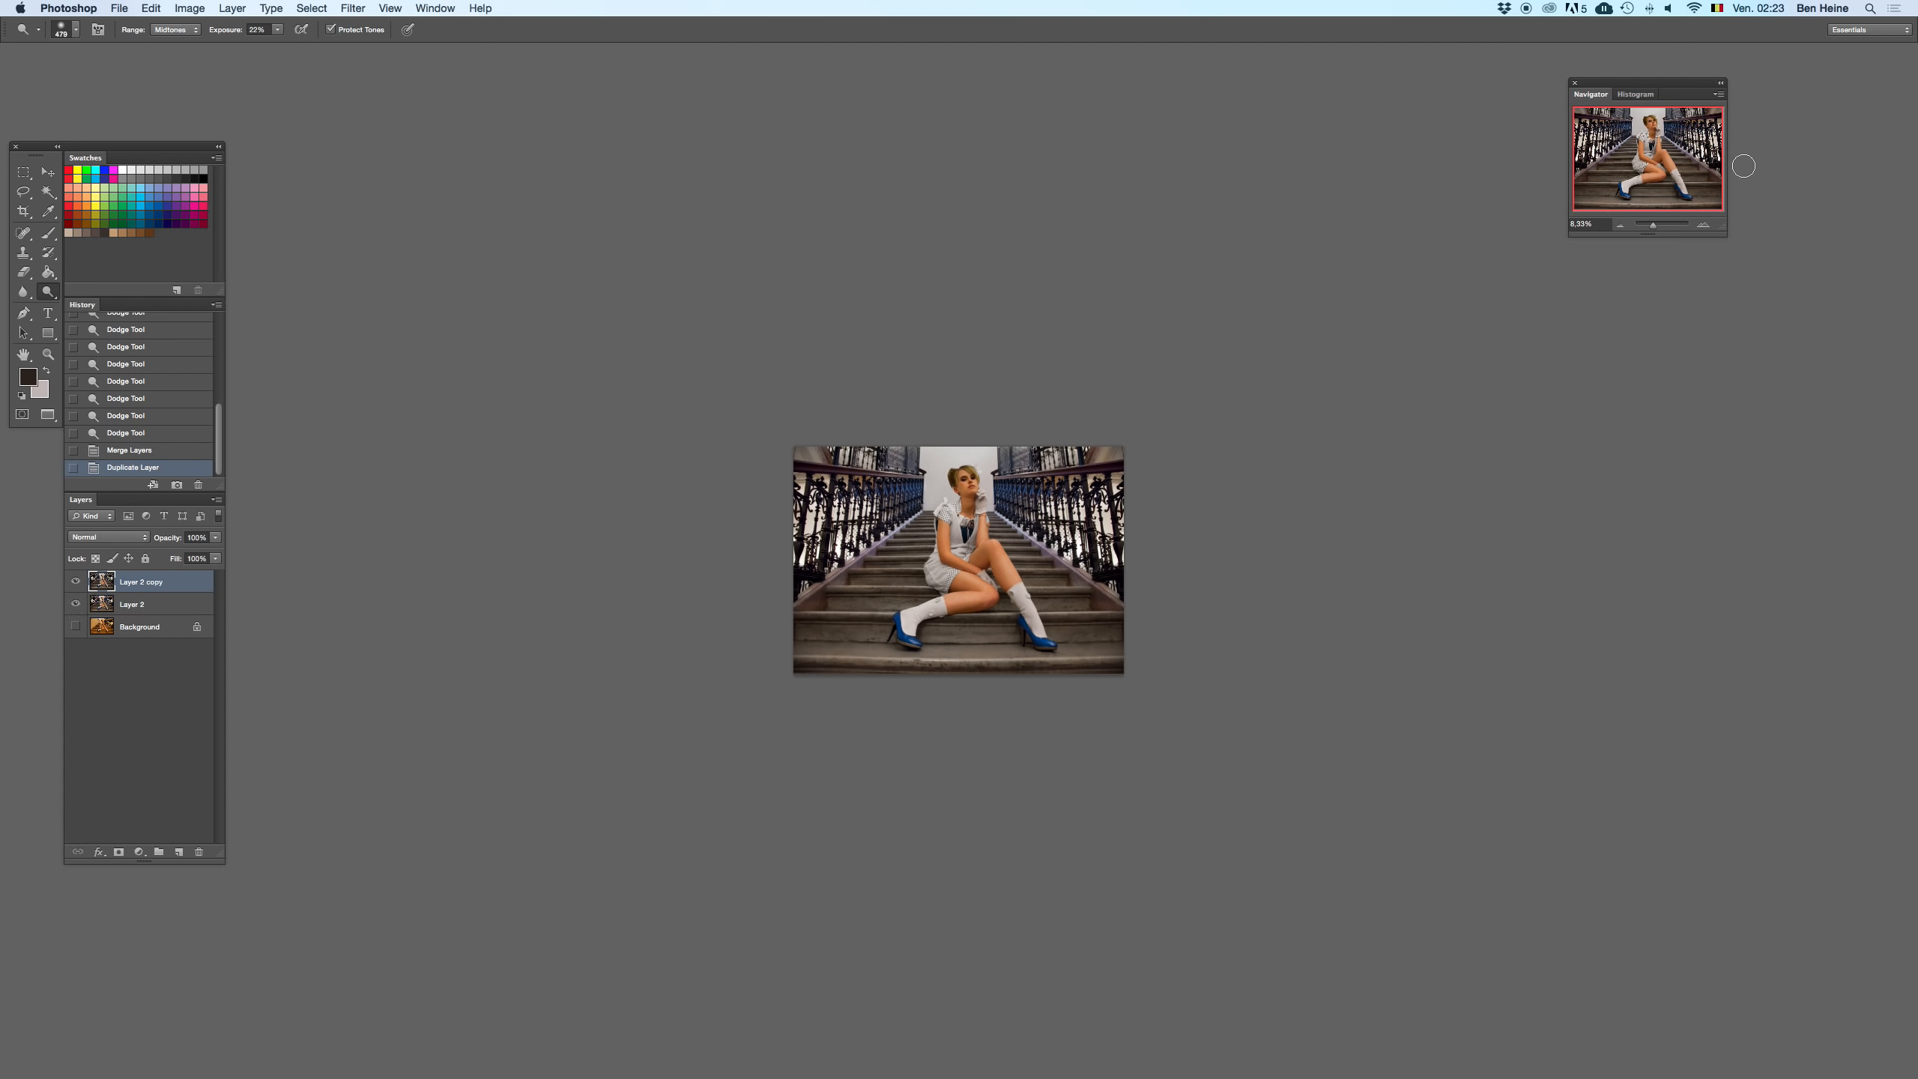
- Switch to the Burn tool with the Shadows range and a higher exposure, and darken the shadows of the dress and gloved hand
{"action": "left_click", "coordinate": [1703, 224]}
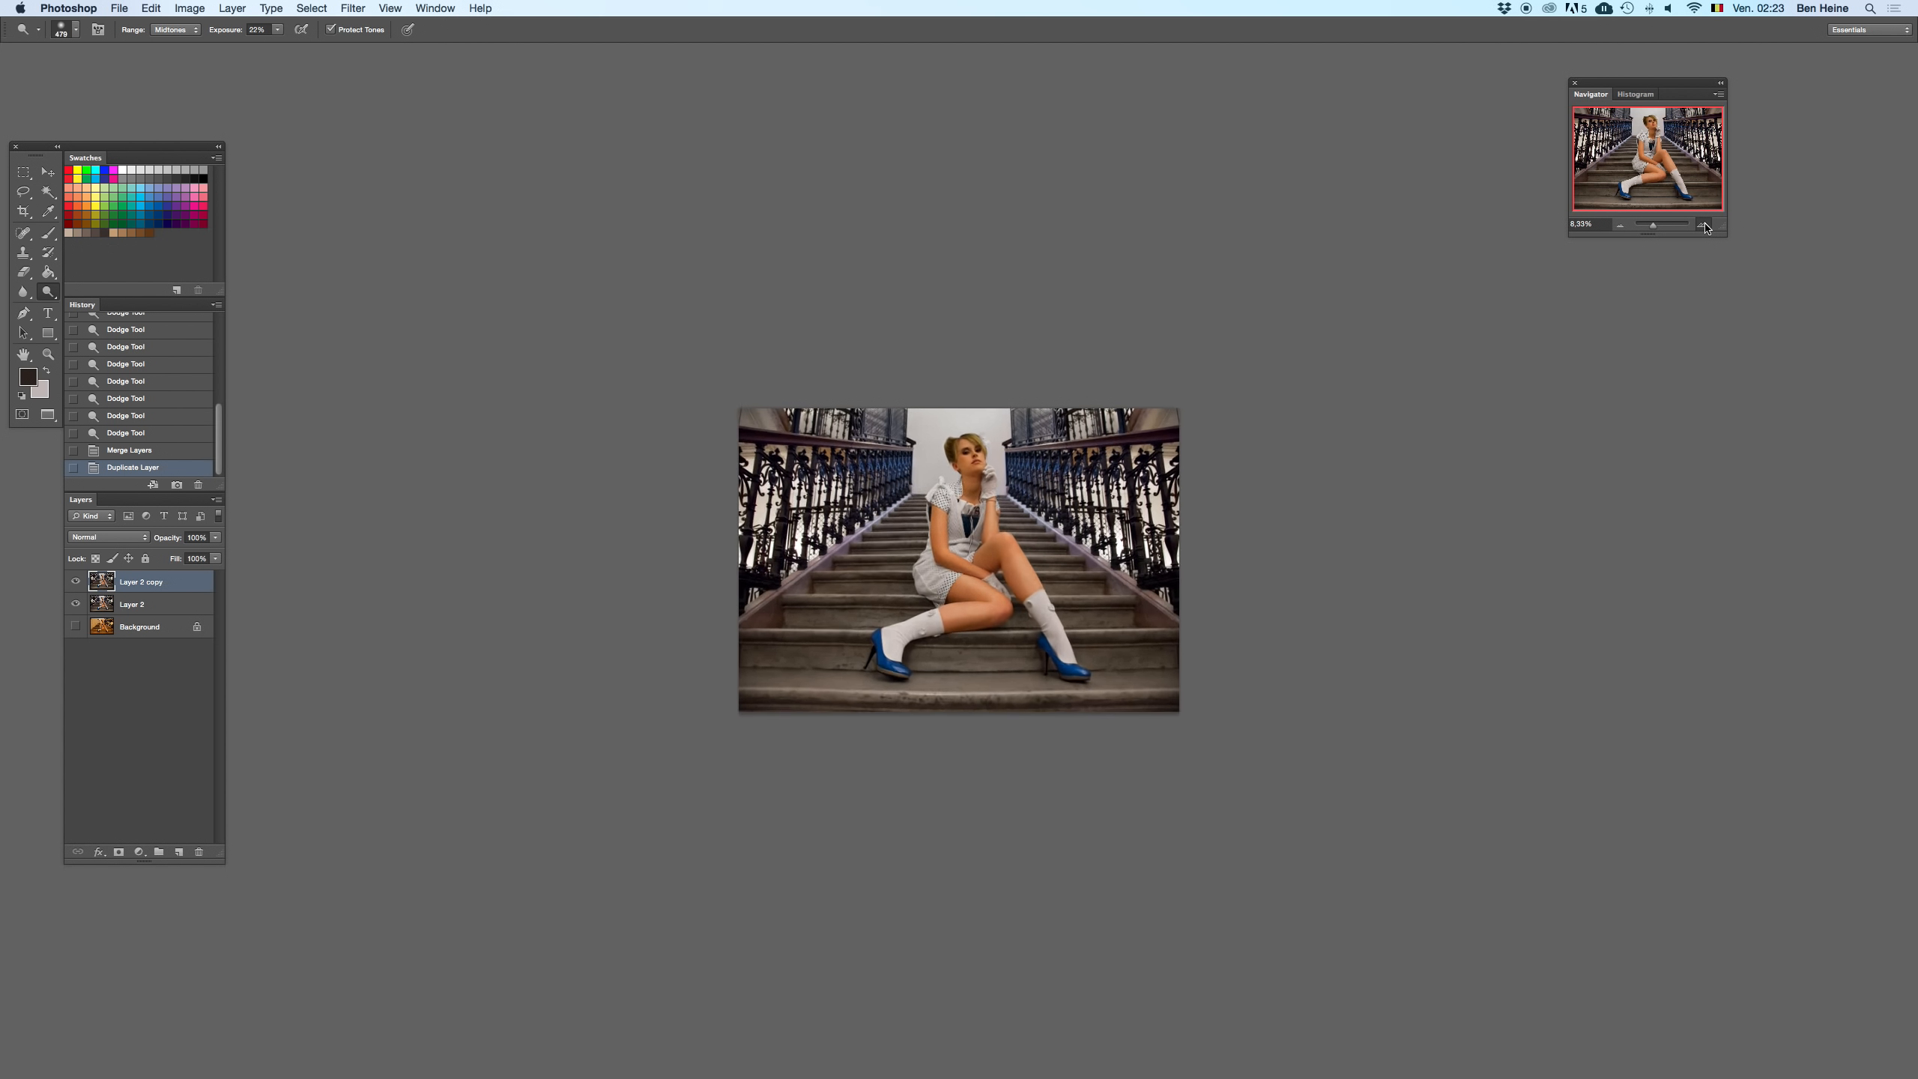
{"action": "left_click", "coordinate": [1703, 224]}
{"action": "left_click", "coordinate": [1704, 224]}
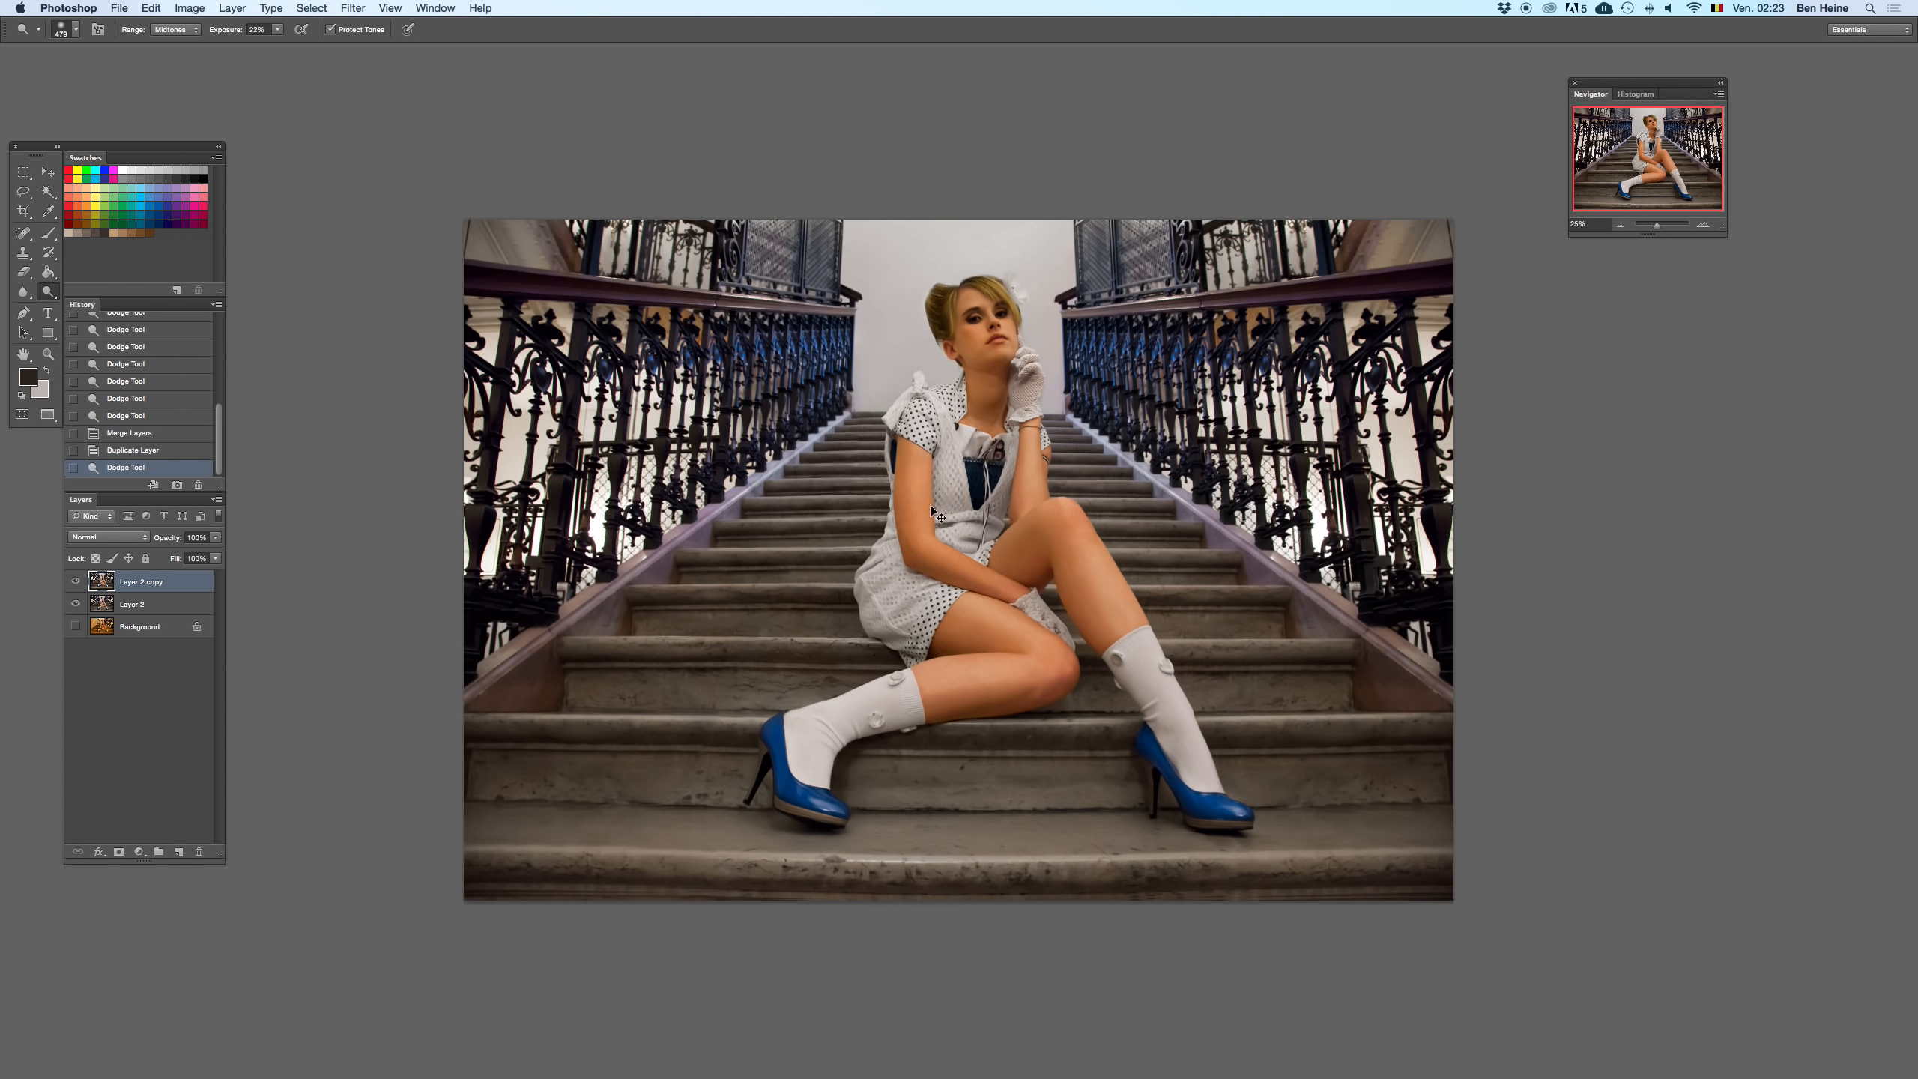
{"action": "left_click_drag", "start_coordinate": [48, 292], "coordinate": [106, 307]}
{"action": "left_click", "coordinate": [175, 29]}
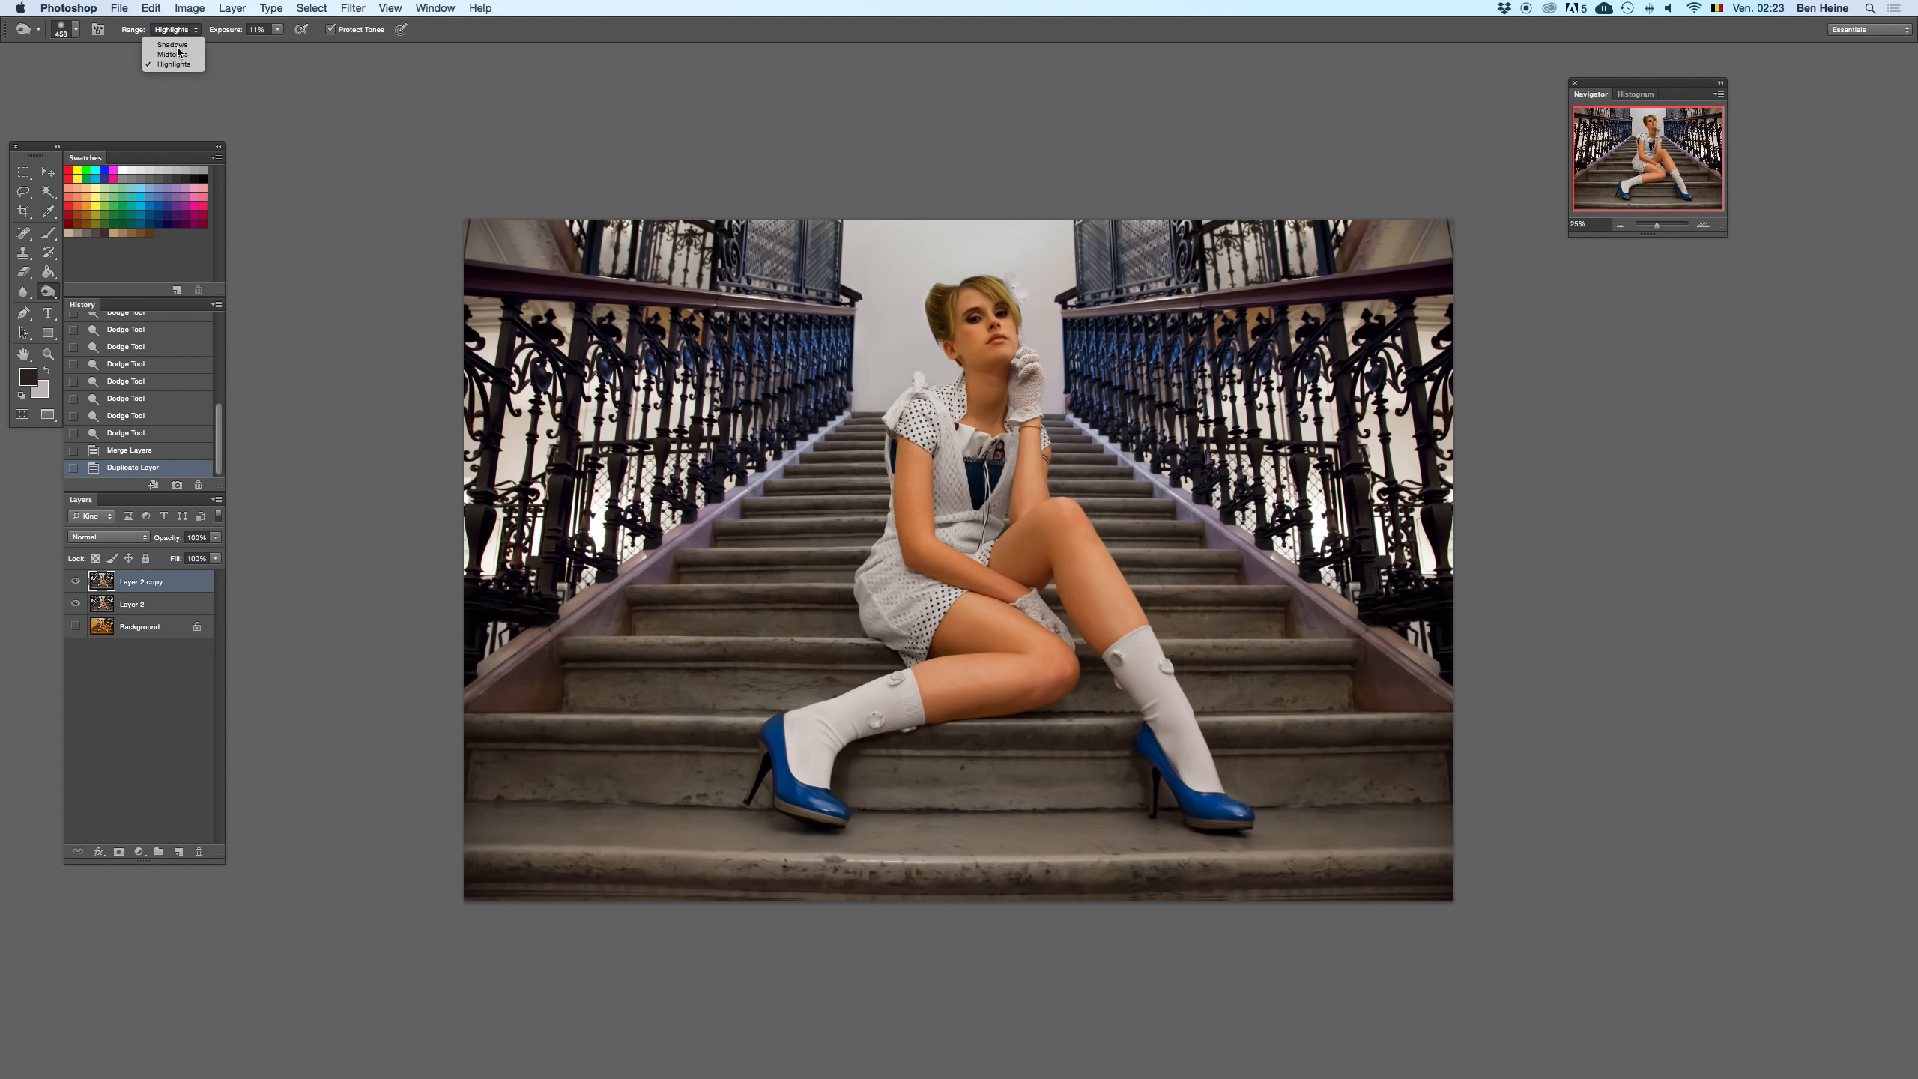
{"action": "left_click", "coordinate": [173, 45]}
{"action": "left_click", "coordinate": [278, 30]}
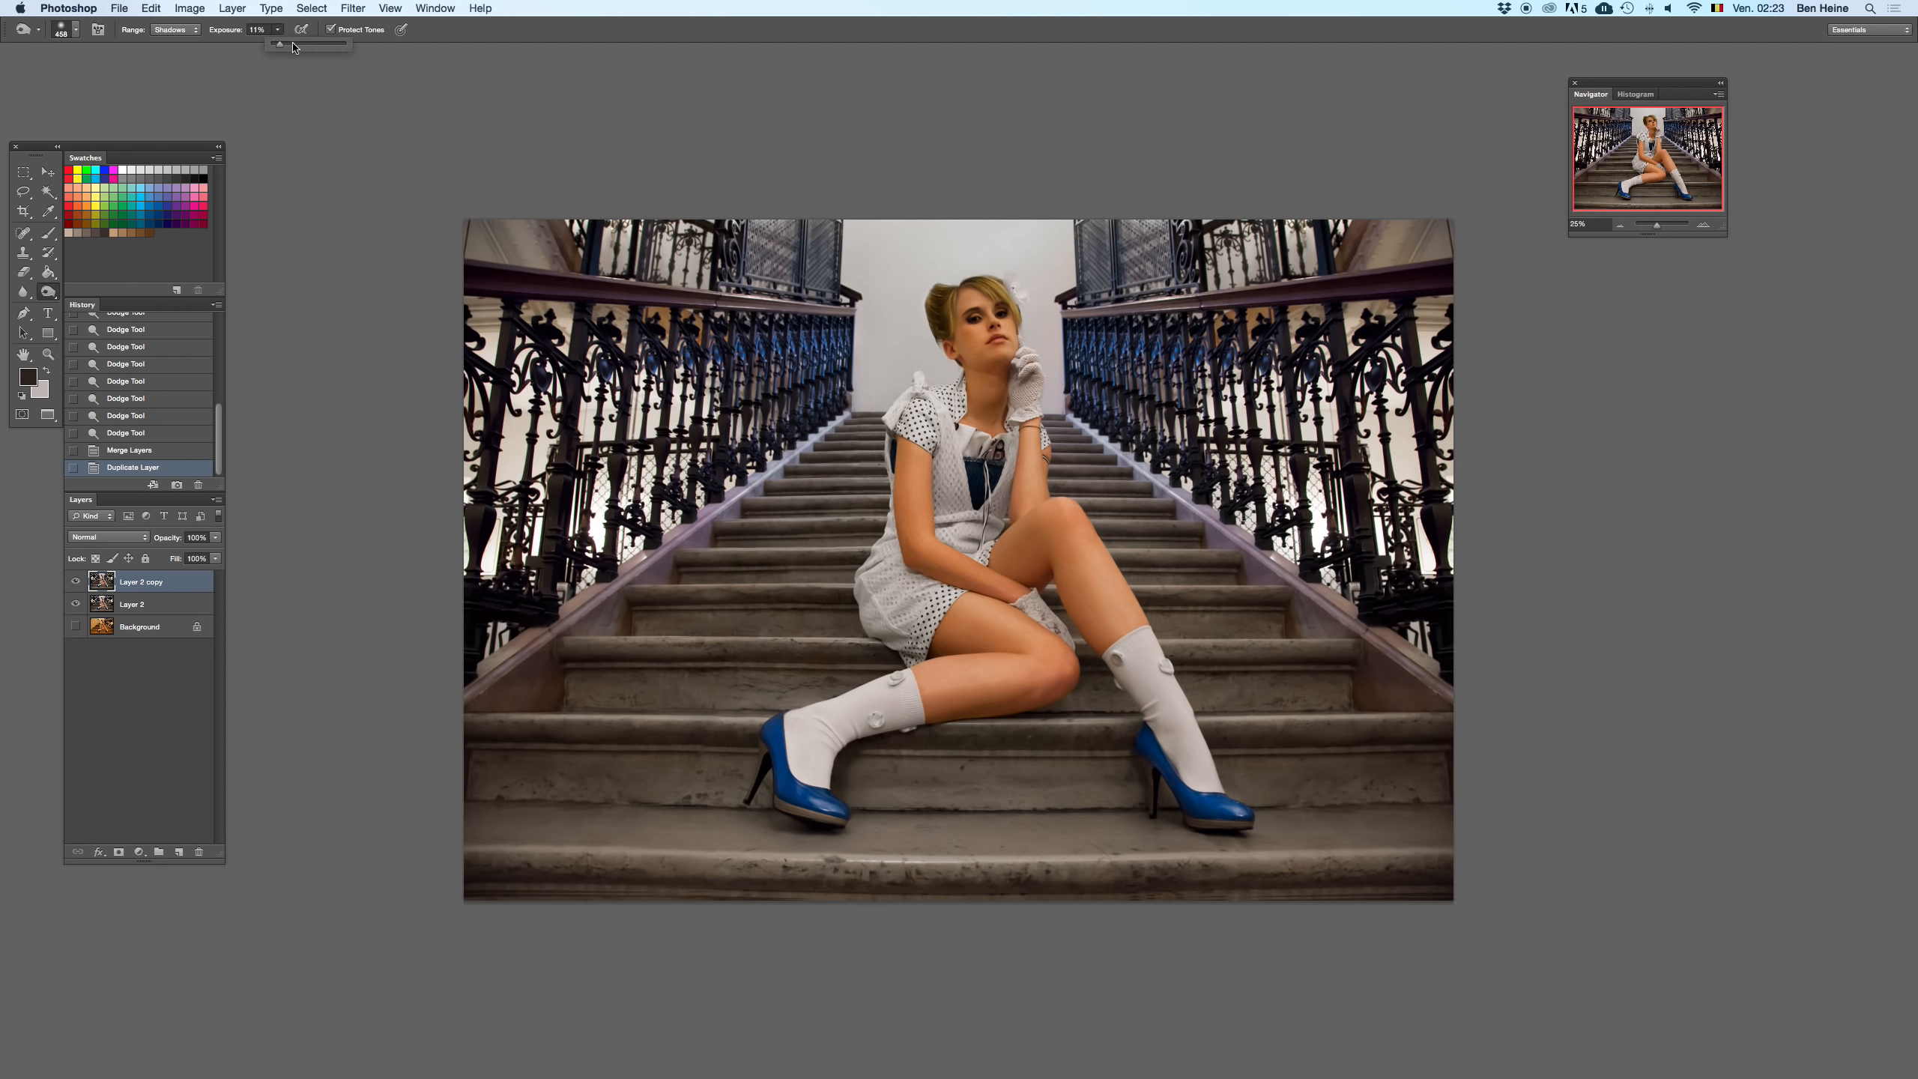
{"action": "left_click", "coordinate": [935, 485]}
{"action": "key", "text": "super+z"}
{"action": "left_click", "coordinate": [949, 427]}
{"action": "left_click", "coordinate": [939, 424]}
{"action": "key", "text": "super+z"}
{"action": "left_click", "coordinate": [1028, 390]}
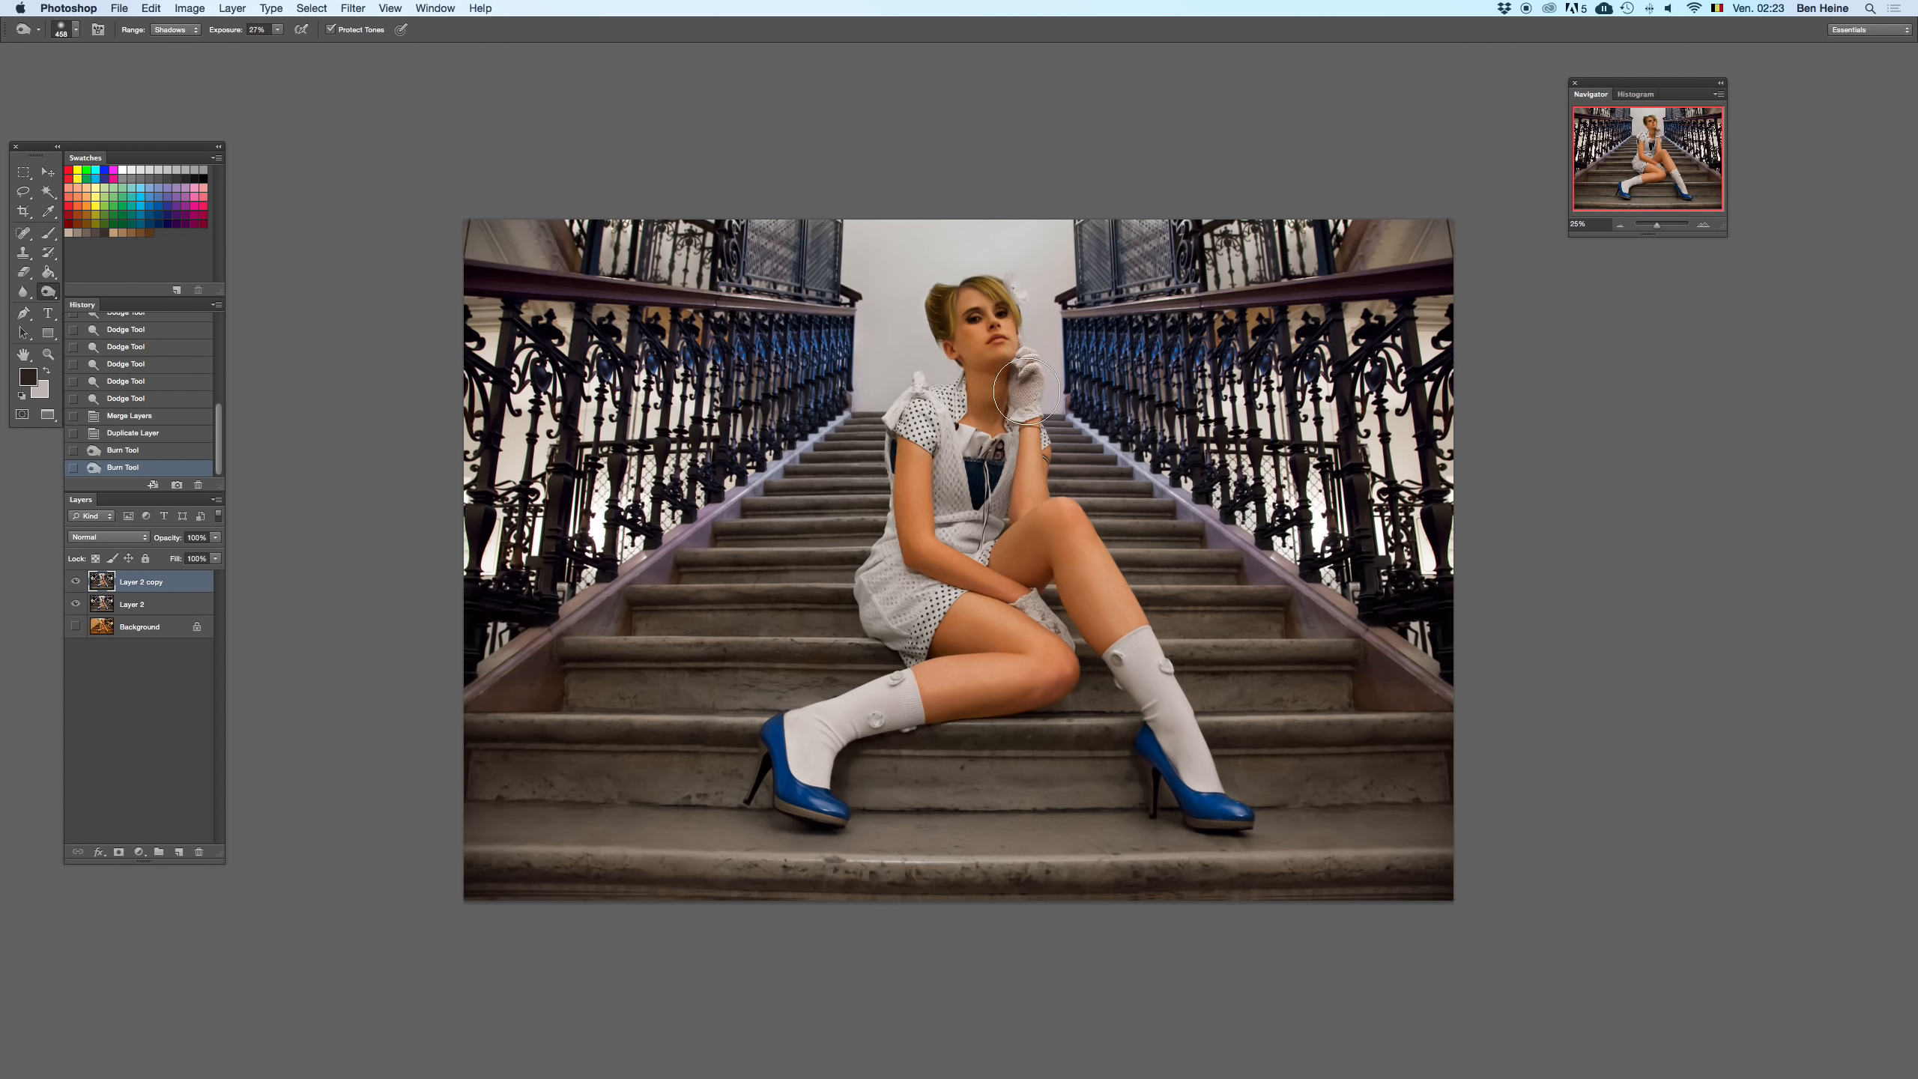
- Burn the shadows on both white socks, redoing the first stroke
{"action": "left_click_drag", "start_coordinate": [899, 699], "coordinate": [817, 729]}
{"action": "key", "text": "super+z"}
{"action": "left_click", "coordinate": [902, 696]}
{"action": "left_click", "coordinate": [1154, 690]}
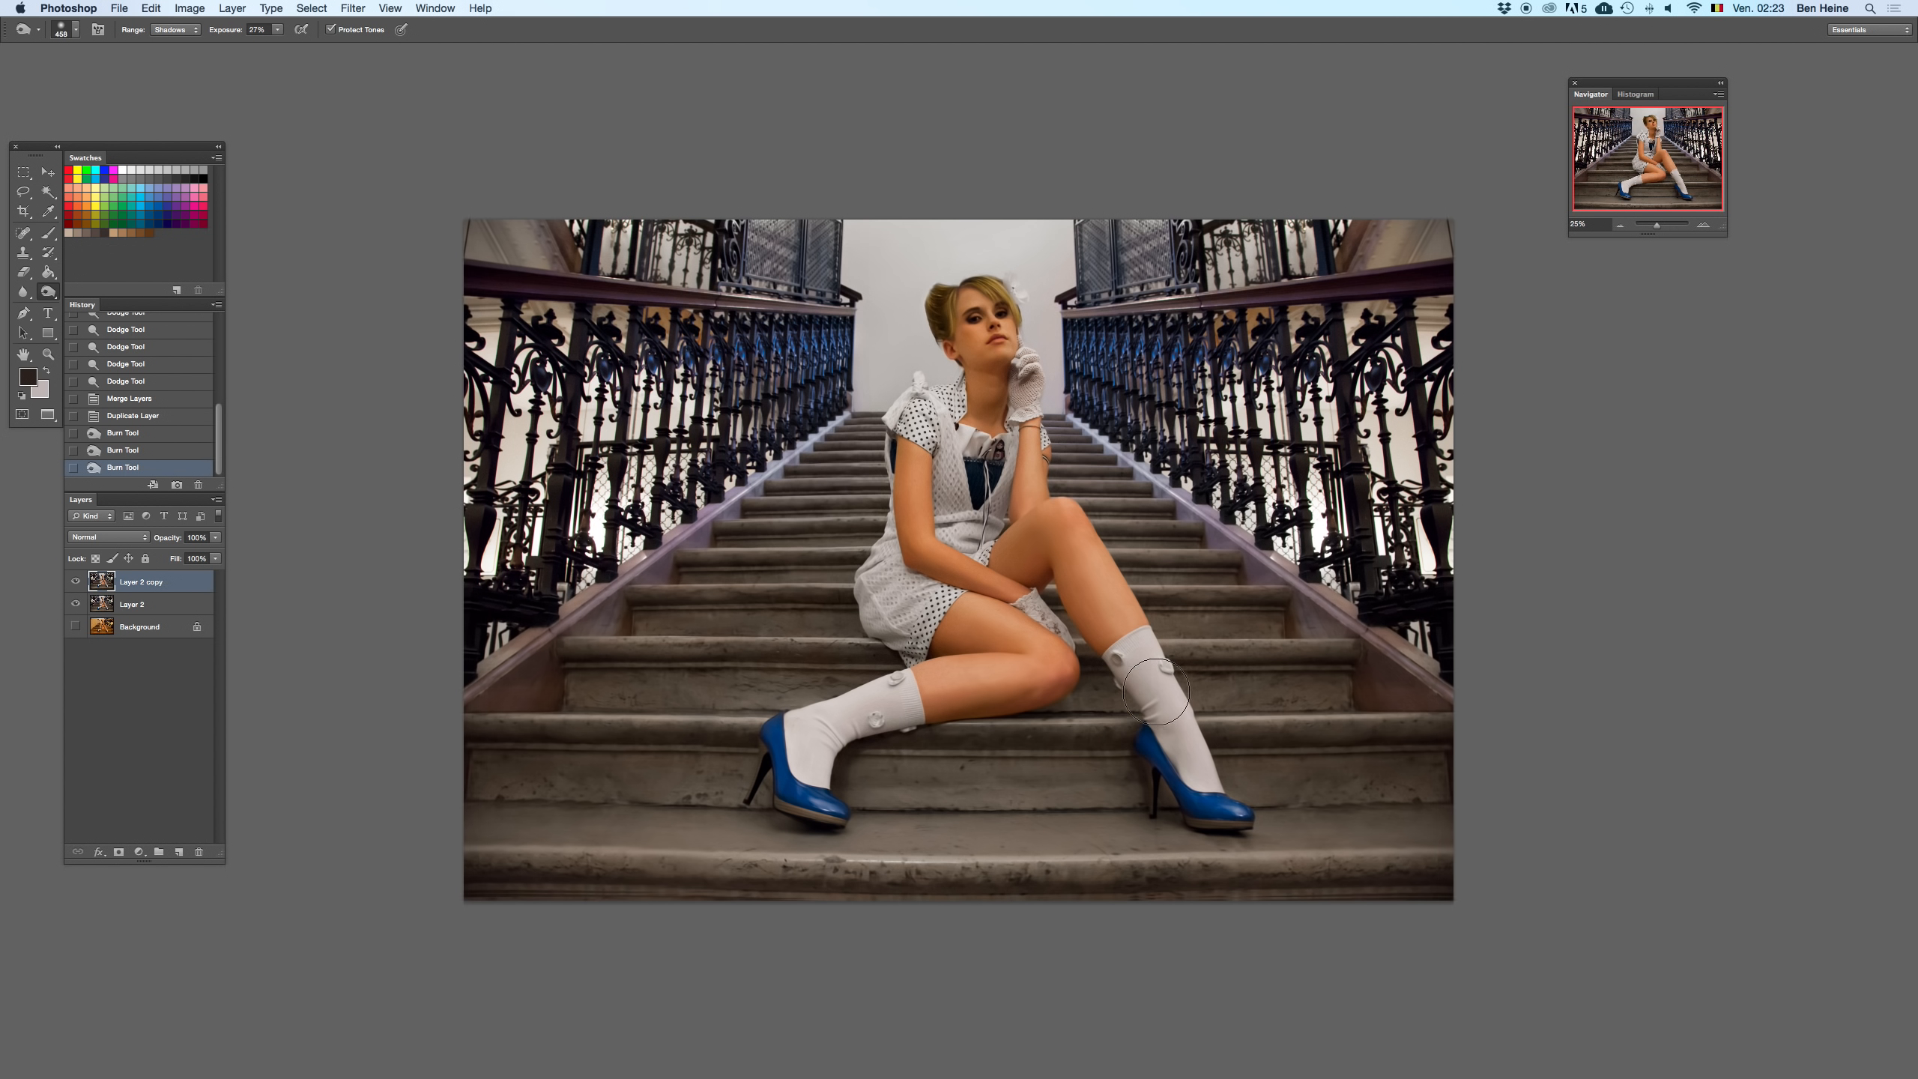
- Try to burn the midtones of the stairs beside the woman's skirt with a much larger brush
{"action": "left_click", "coordinate": [54, 298]}
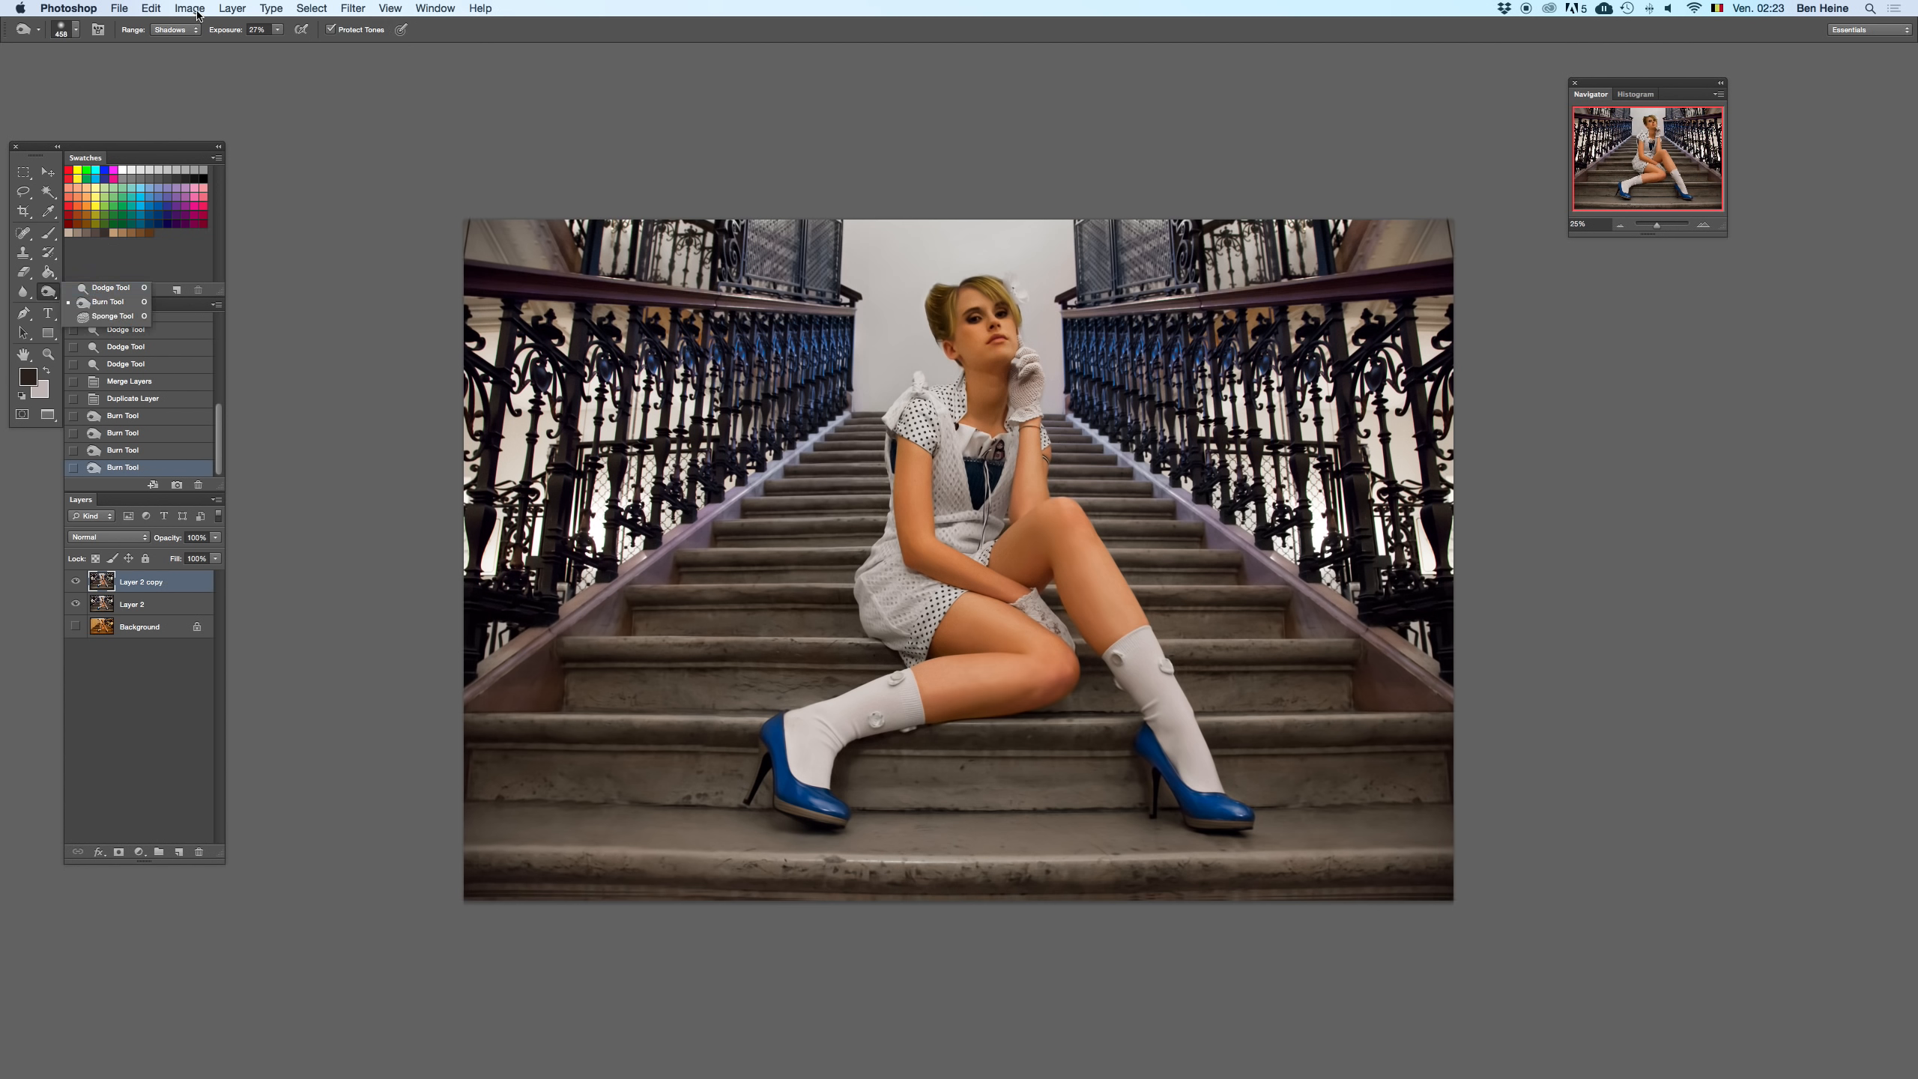
{"action": "left_click", "coordinate": [176, 30]}
{"action": "left_click", "coordinate": [176, 43]}
{"action": "right_click", "coordinate": [883, 514]}
{"action": "left_click_drag", "start_coordinate": [974, 544], "coordinate": [1010, 541]}
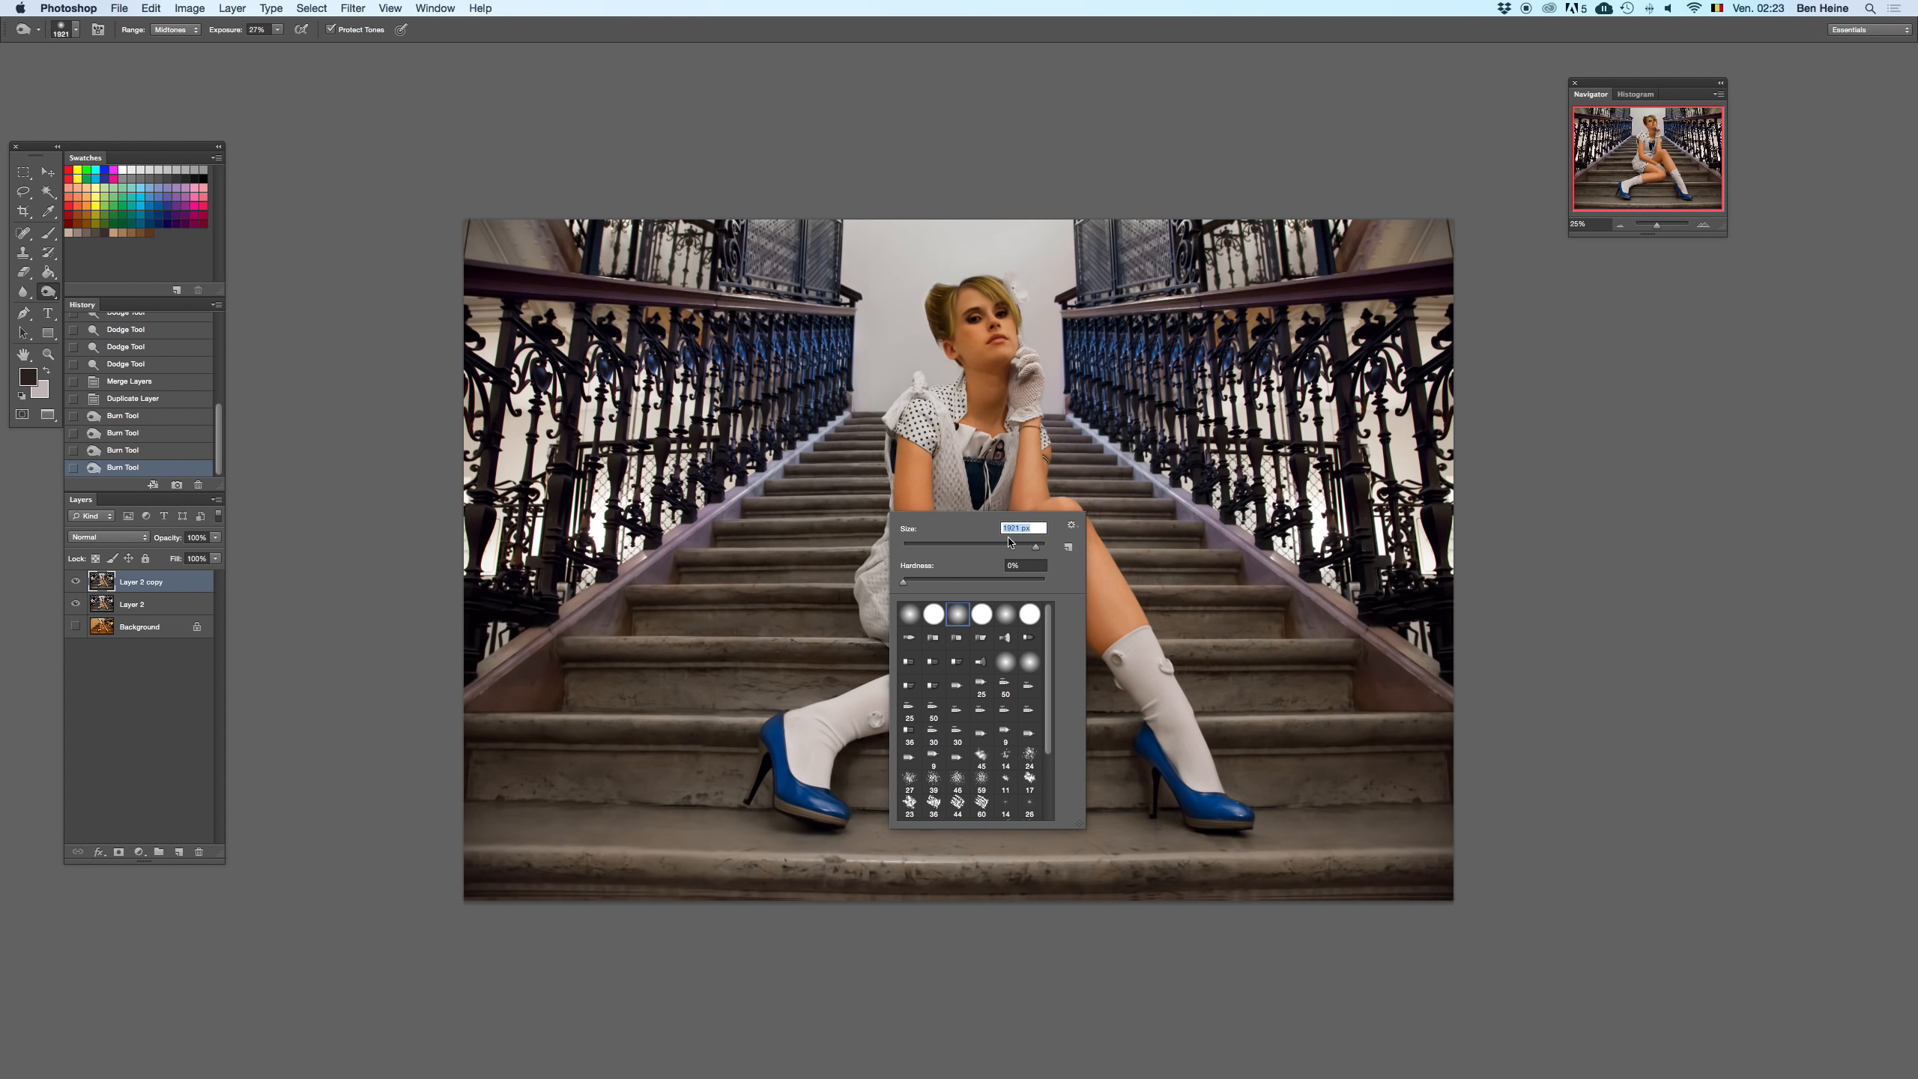
{"action": "left_click", "coordinate": [823, 504]}
{"action": "left_click", "coordinate": [798, 518]}
{"action": "key", "text": "super+z"}
{"action": "left_click", "coordinate": [764, 581]}
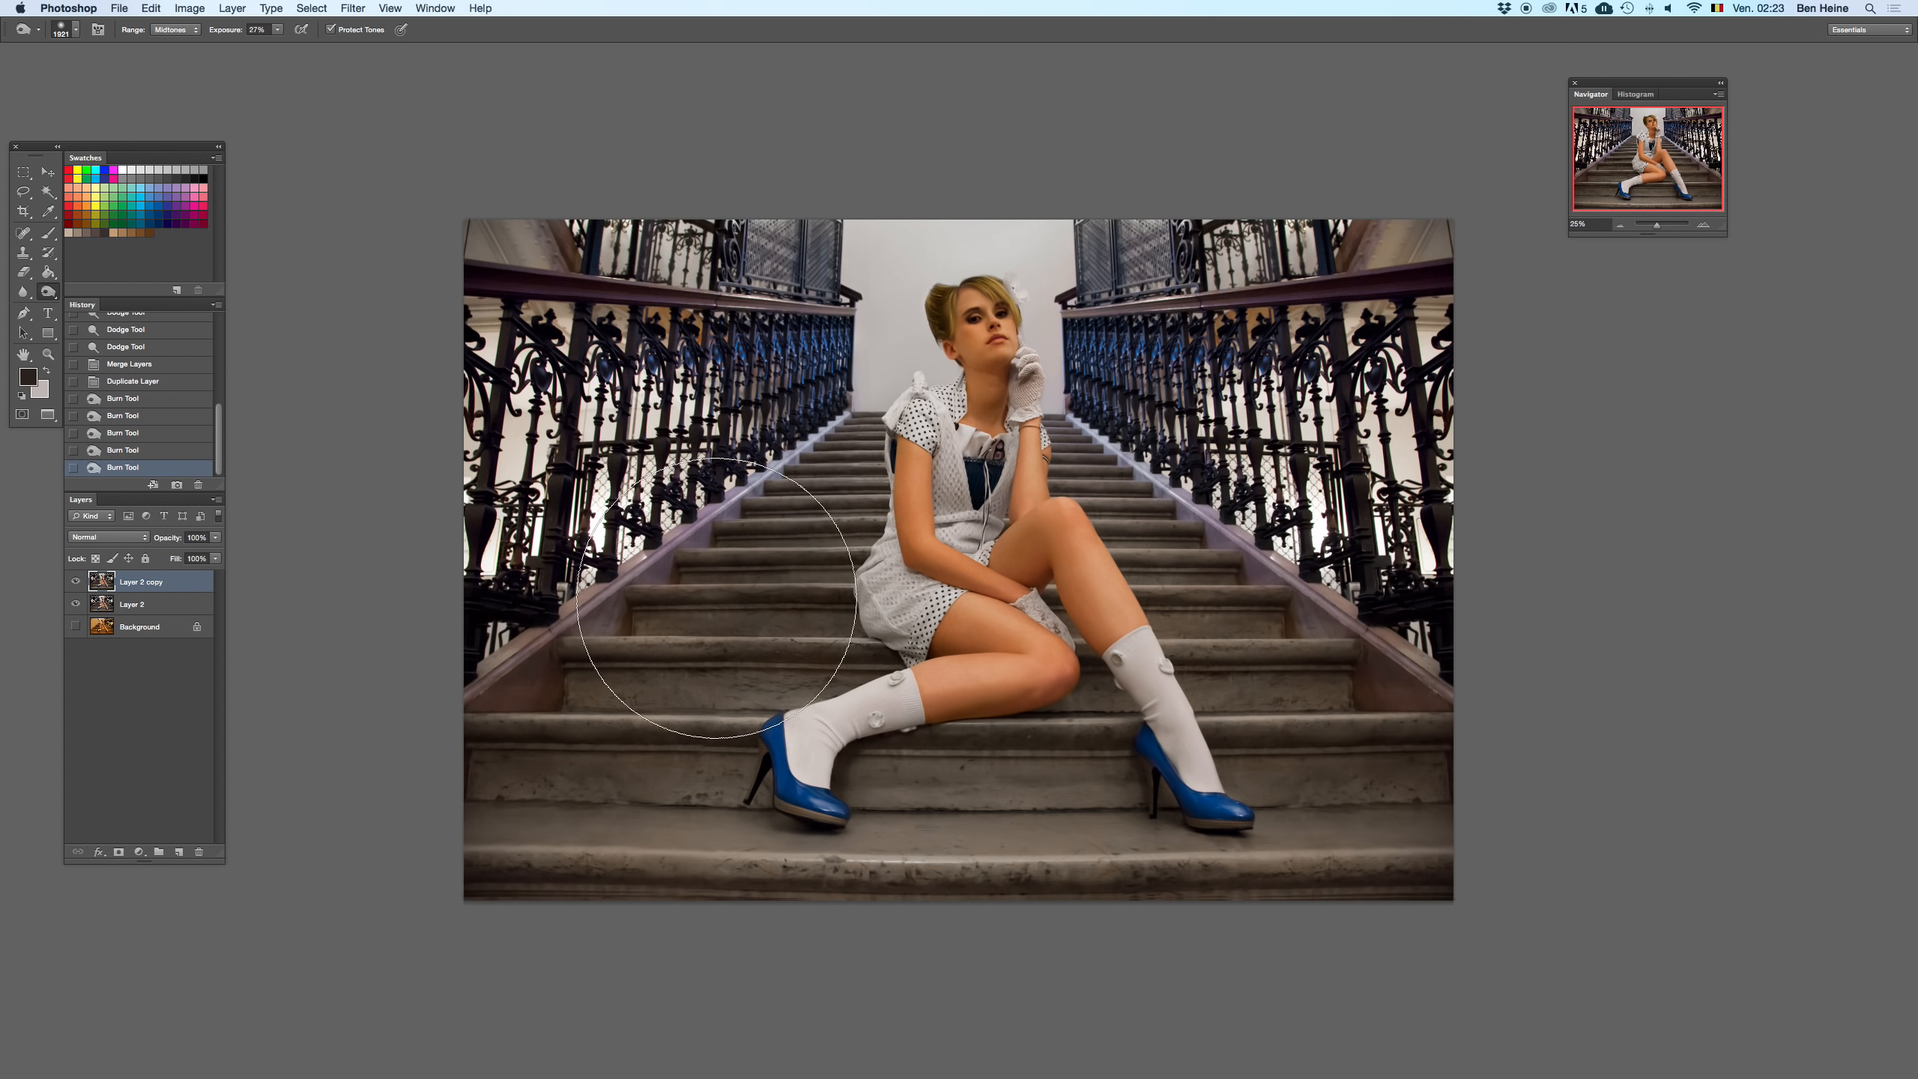
{"action": "key", "text": "super+z"}
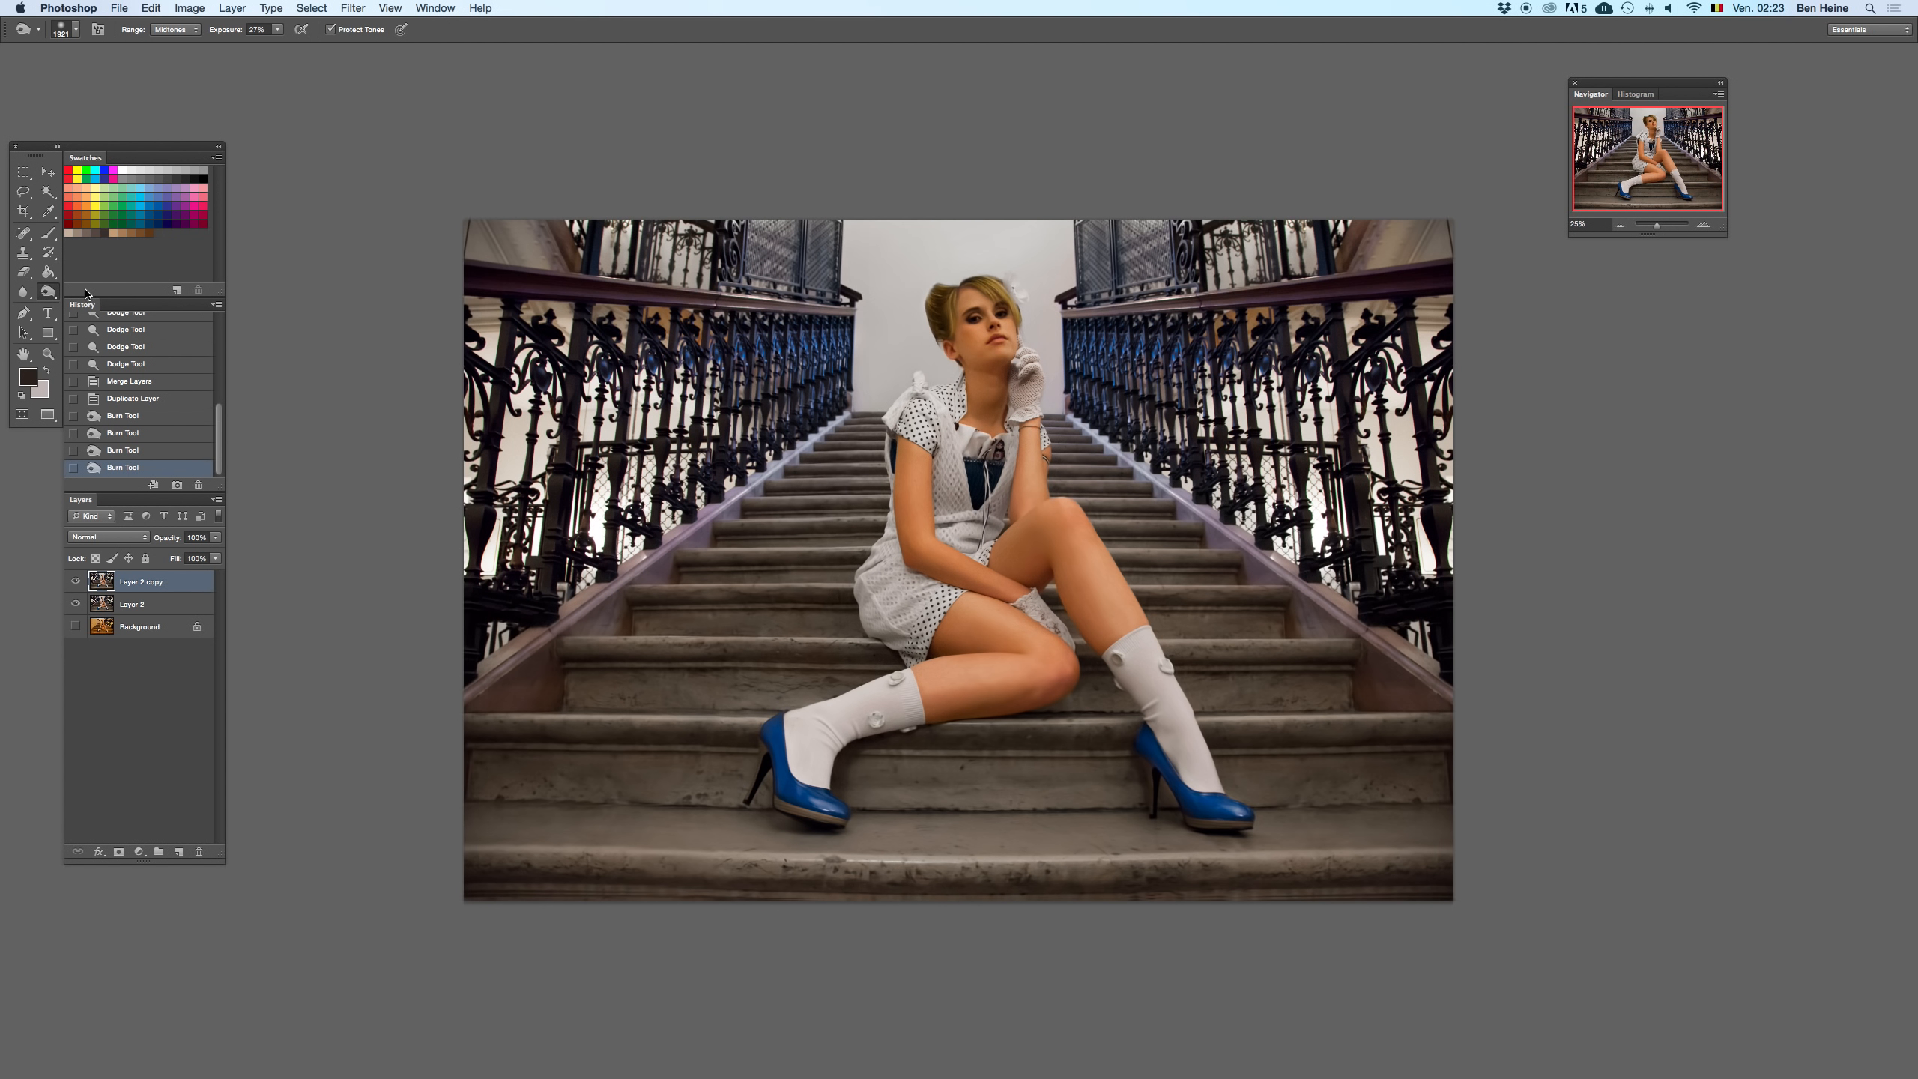
- Switch to the Dodge tool with a large brush and lighten the midtones of the stairs beside the woman's skirt, redoing unwanted strokes
{"action": "left_click_drag", "start_coordinate": [47, 291], "coordinate": [86, 295]}
{"action": "right_click", "coordinate": [930, 531]}
{"action": "left_click", "coordinate": [1014, 561]}
{"action": "left_click", "coordinate": [809, 540]}
{"action": "left_click", "coordinate": [774, 580]}
{"action": "key", "text": "super+z"}
{"action": "left_click", "coordinate": [740, 619]}
{"action": "key", "text": "super+z"}
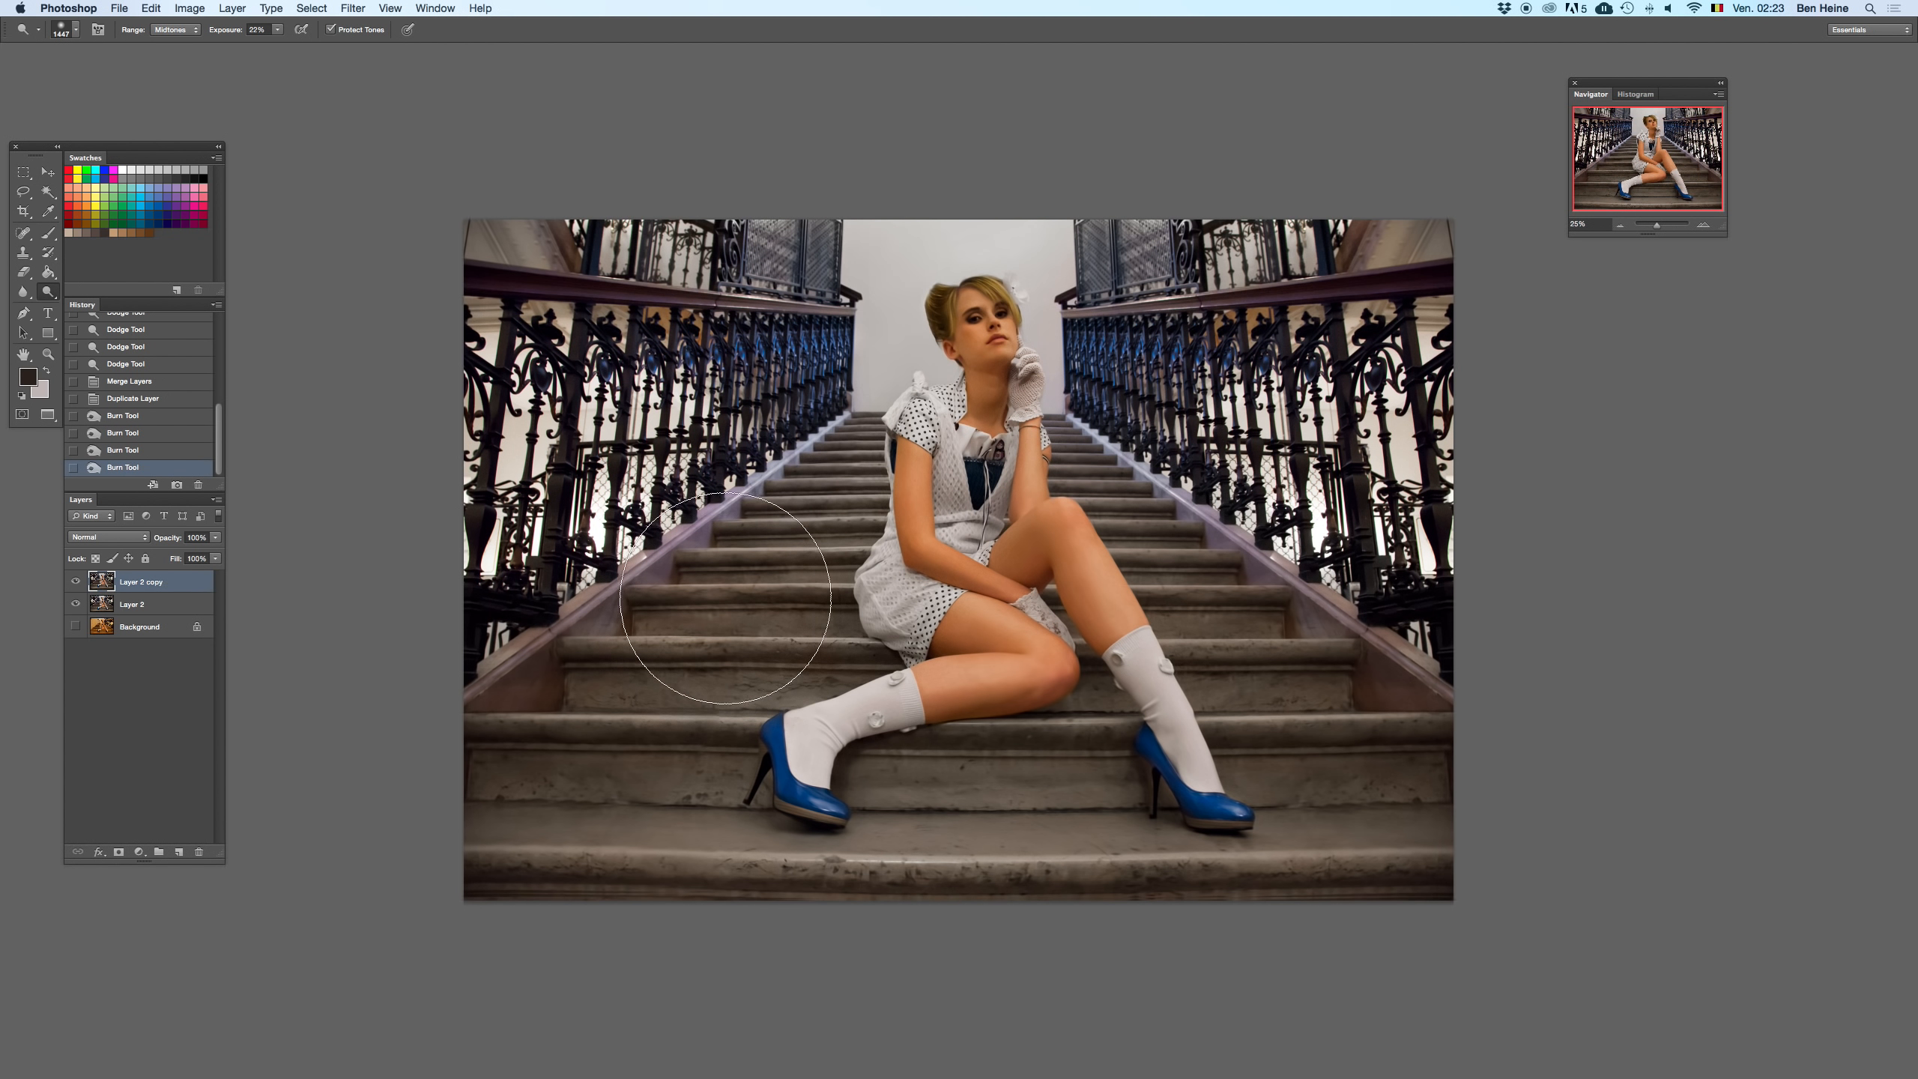
{"action": "key", "text": "super+minus"}
{"action": "key", "text": "super+z"}
{"action": "key", "text": "super+z"}
{"action": "left_click", "coordinate": [854, 575]}
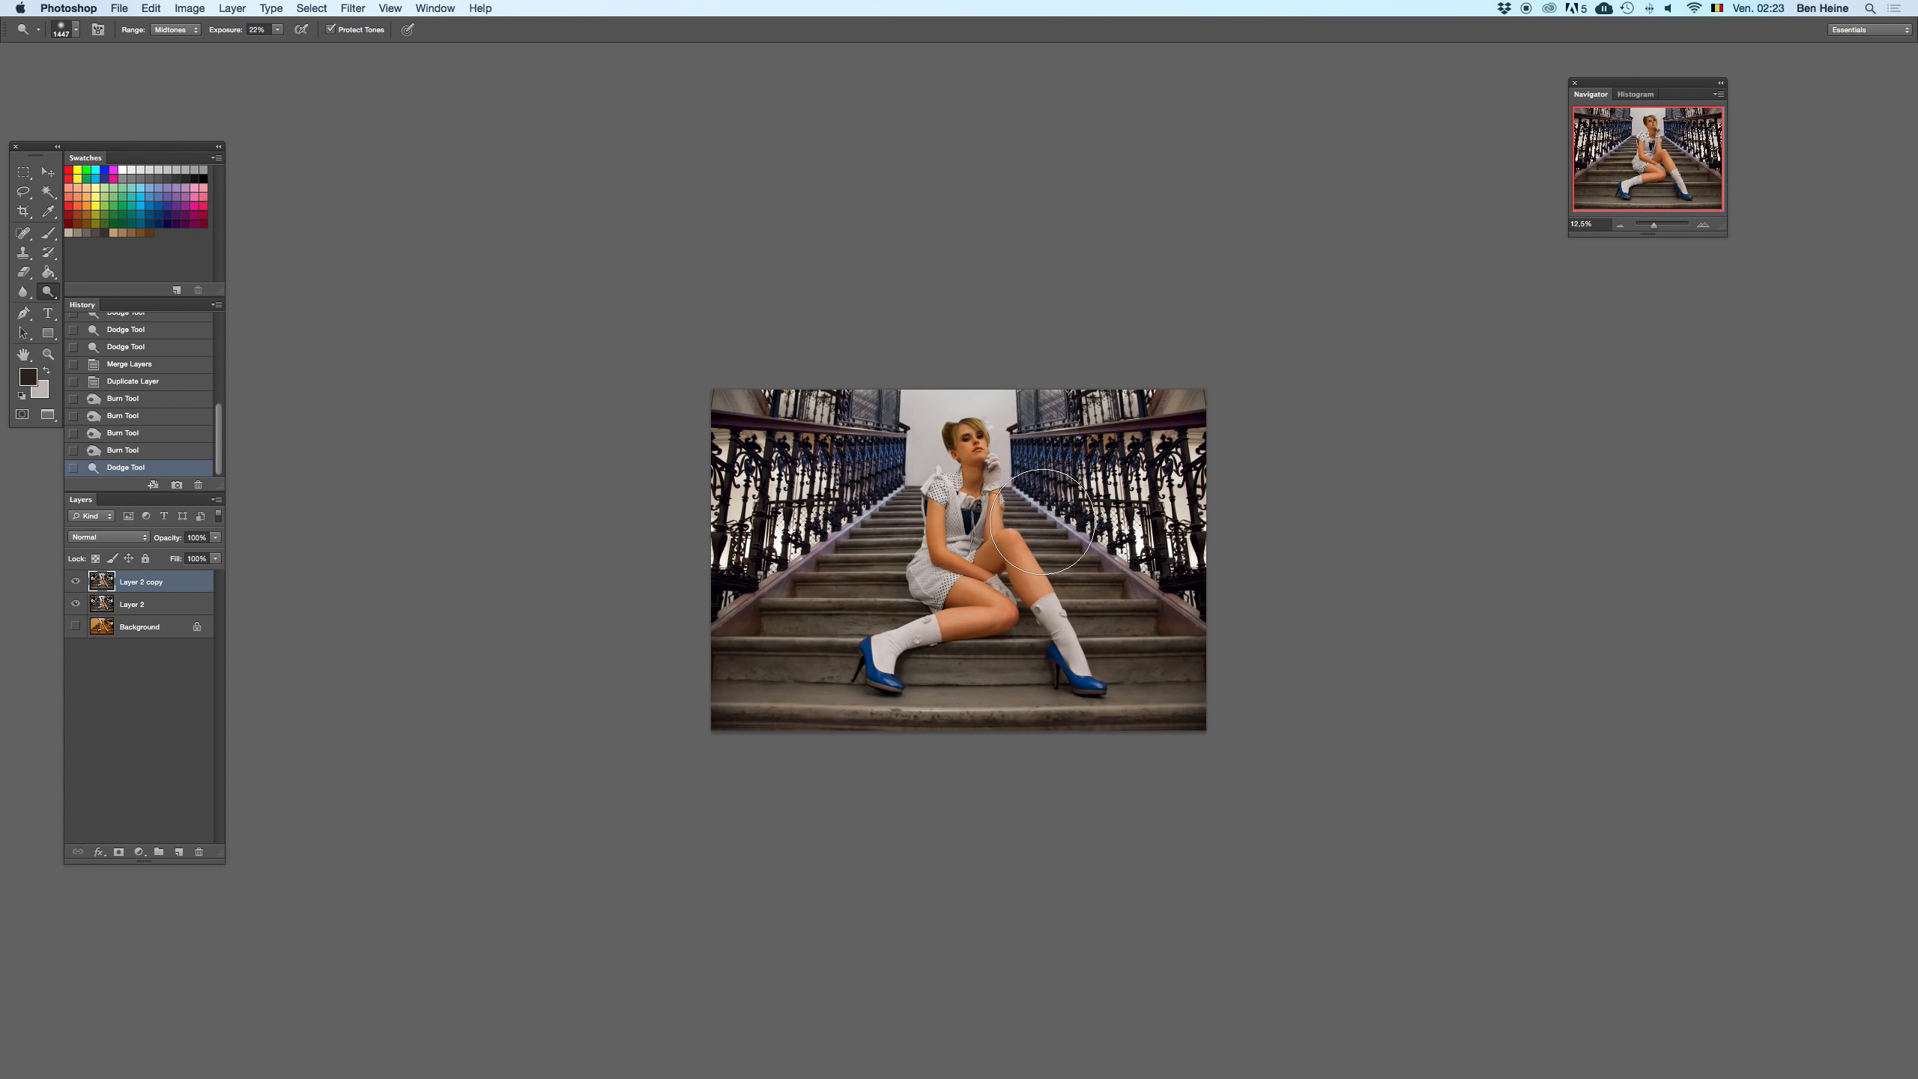
- Dodge the midtones of the steps beside the woman's raised knee and around her feet
{"action": "left_click", "coordinate": [1045, 522]}
{"action": "key", "text": "super+z"}
{"action": "mouse_move", "coordinate": [1048, 527]}
{"action": "left_mouse_down"}
{"action": "mouse_move", "coordinate": [1034, 572]}
{"action": "mouse_move", "coordinate": [1118, 622]}
{"action": "mouse_move", "coordinate": [1002, 667]}
{"action": "left_mouse_up"}
{"action": "left_click_drag", "start_coordinate": [805, 657], "coordinate": [759, 665]}
{"action": "left_click", "coordinate": [1144, 664]}
{"action": "left_click", "coordinate": [1154, 591]}
- Reduce the brush size and dodge the midtones along the step edge beneath the woman's bent leg, redoing the first stroke
{"action": "right_click", "coordinate": [1154, 591]}
{"action": "left_click", "coordinate": [1190, 627]}
{"action": "left_click", "coordinate": [1443, 541]}
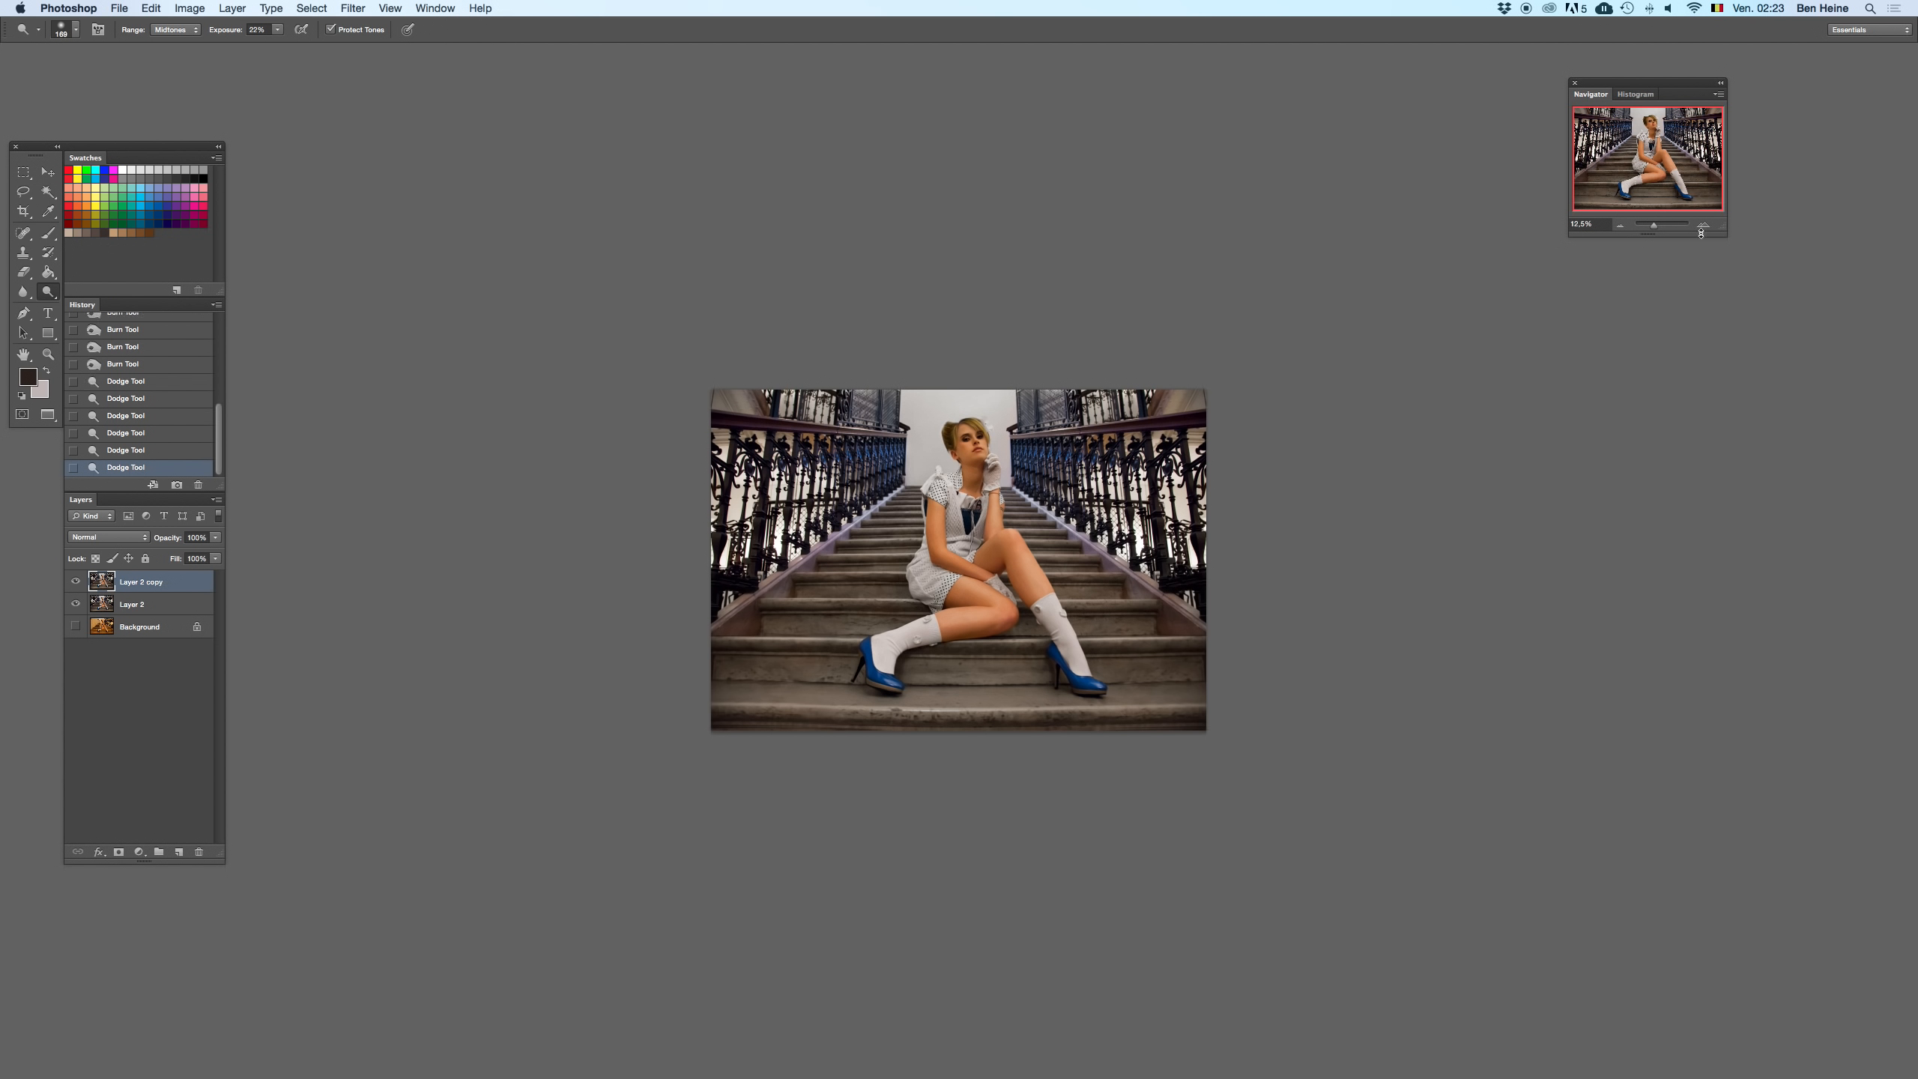
{"action": "left_click", "coordinate": [1703, 226]}
{"action": "left_click", "coordinate": [1703, 225]}
{"action": "left_click", "coordinate": [1703, 225]}
{"action": "scroll", "coordinate": [1118, 642], "scroll_direction": "down", "scroll_amount": 3}
{"action": "right_click", "coordinate": [1054, 700]}
{"action": "left_click", "coordinate": [1099, 718]}
{"action": "left_click_drag", "start_coordinate": [1001, 655], "coordinate": [1052, 666]}
{"action": "key", "text": "super+z"}
{"action": "left_click_drag", "start_coordinate": [920, 663], "coordinate": [1171, 655]}
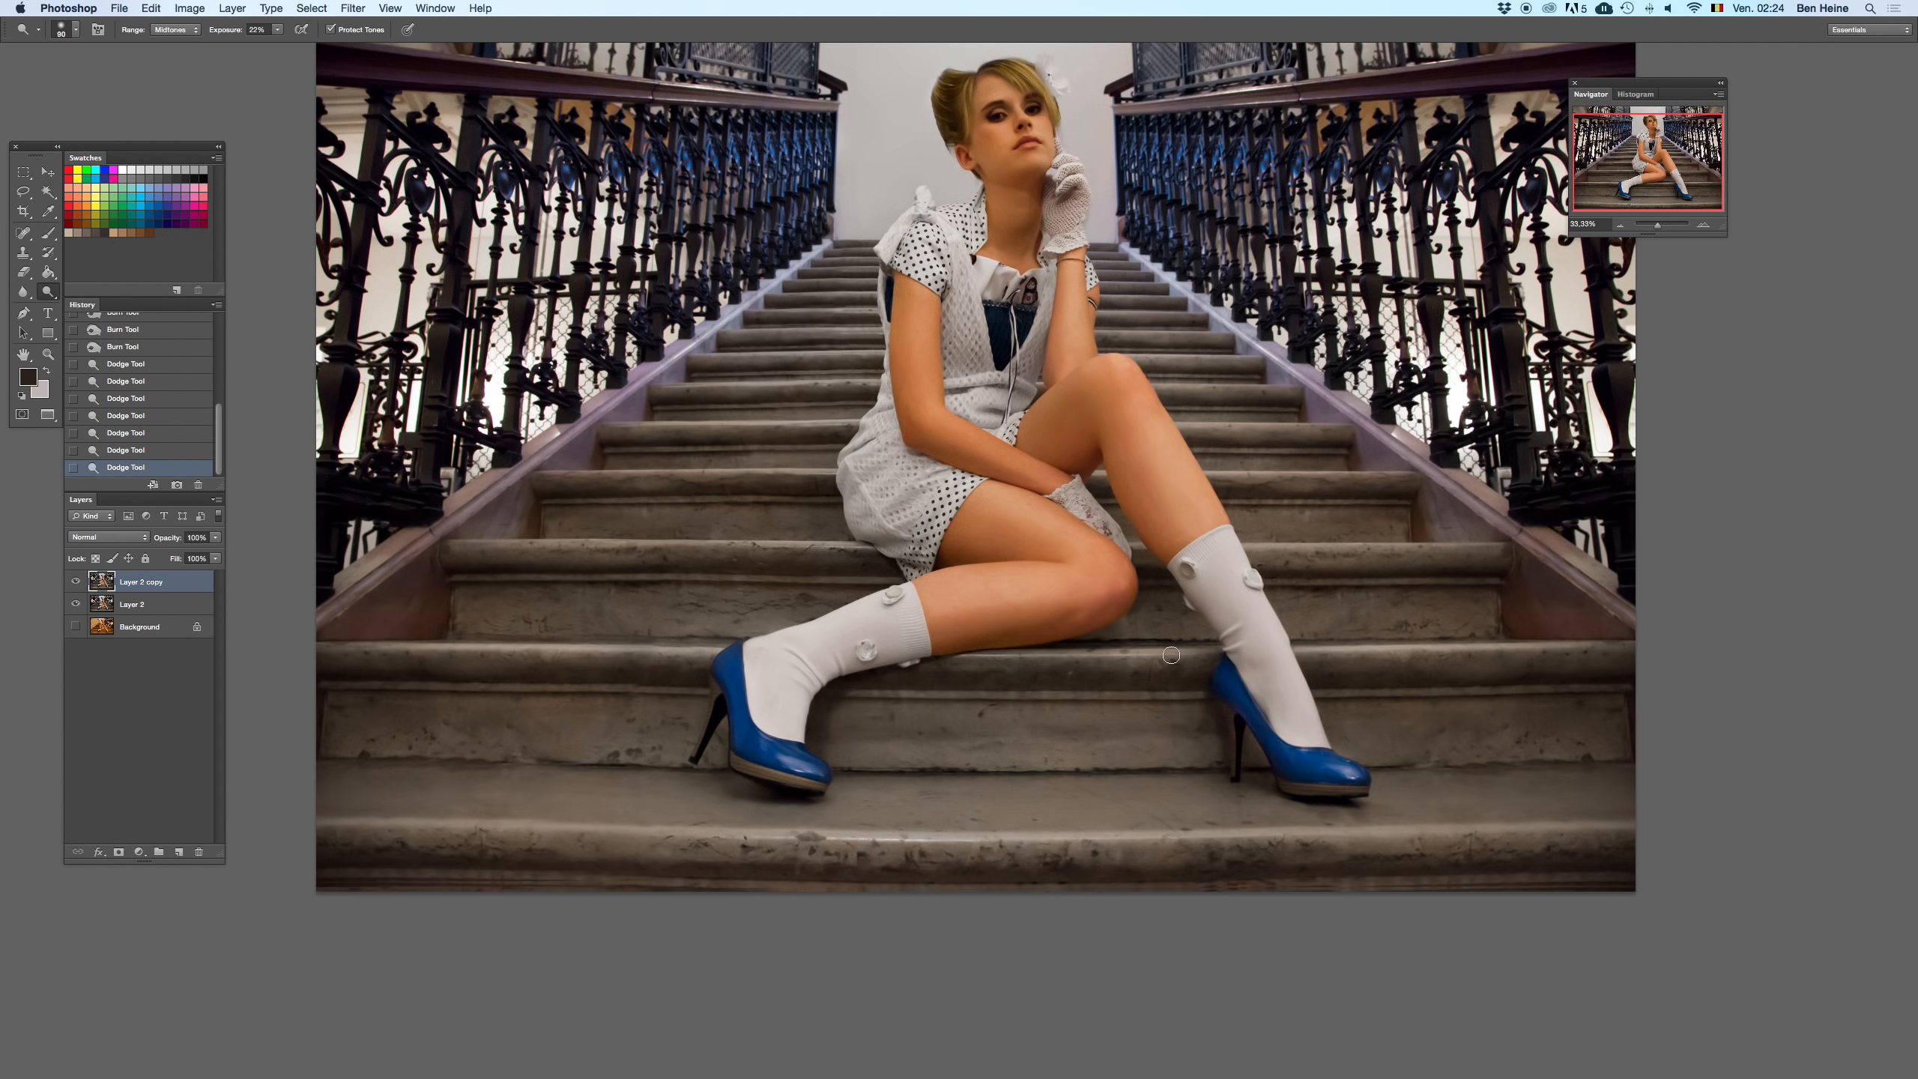
- Set the Dodge range to Shadows and lighten the step edge beneath the bent leg, undoing unwanted strokes and adjusting the brush
{"action": "left_click", "coordinate": [195, 30]}
{"action": "left_click", "coordinate": [182, 16]}
{"action": "left_click_drag", "start_coordinate": [923, 669], "coordinate": [1205, 654]}
{"action": "key", "text": "super+z"}
{"action": "left_click_drag", "start_coordinate": [926, 666], "coordinate": [1148, 660]}
{"action": "left_click_drag", "start_coordinate": [893, 681], "coordinate": [1187, 673]}
{"action": "key", "text": "super+z"}
{"action": "left_click_drag", "start_coordinate": [944, 681], "coordinate": [1212, 658]}
{"action": "key", "text": "super+z"}
{"action": "mouse_move", "coordinate": [955, 656]}
{"action": "left_mouse_down"}
{"action": "mouse_move", "coordinate": [1119, 647]}
{"action": "mouse_move", "coordinate": [1121, 673]}
{"action": "mouse_move", "coordinate": [1070, 661]}
{"action": "left_mouse_up"}
{"action": "key", "text": "super+z"}
{"action": "right_click", "coordinate": [1083, 651]}
{"action": "left_click", "coordinate": [1070, 661]}
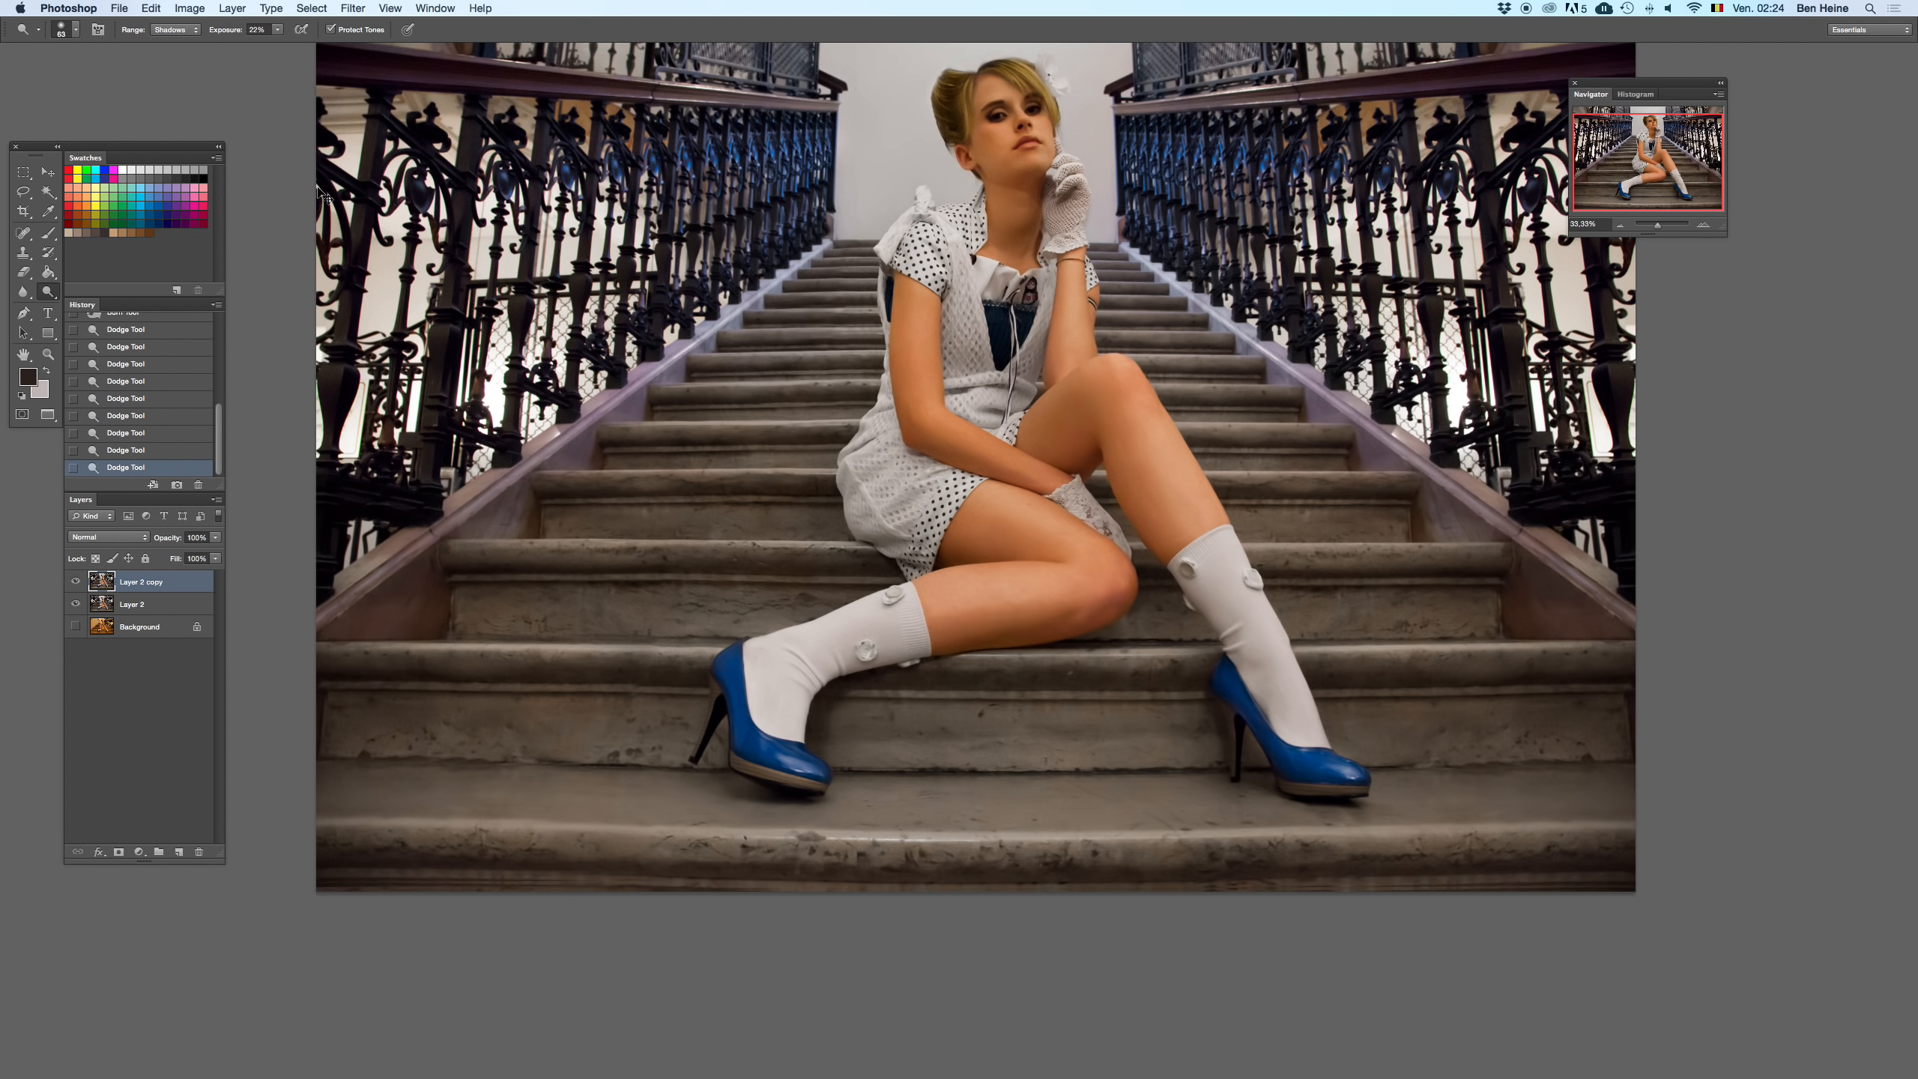
- Set the Dodge range back to Midtones and brush once more along the step edge between the legs
{"action": "left_click", "coordinate": [173, 31]}
{"action": "left_click", "coordinate": [177, 43]}
{"action": "key", "text": "super+z"}
{"action": "left_click_drag", "start_coordinate": [965, 658], "coordinate": [1204, 639]}
{"action": "key", "text": "super+z"}
{"action": "key", "text": "super+z"}
{"action": "key", "text": "super+z"}
- Compare the whole image with and without the last dodge stroke at a small zoom level
{"action": "left_click", "coordinate": [1619, 223]}
{"action": "left_click", "coordinate": [1620, 224]}
{"action": "left_click", "coordinate": [1621, 224]}
{"action": "key", "text": "super+z"}
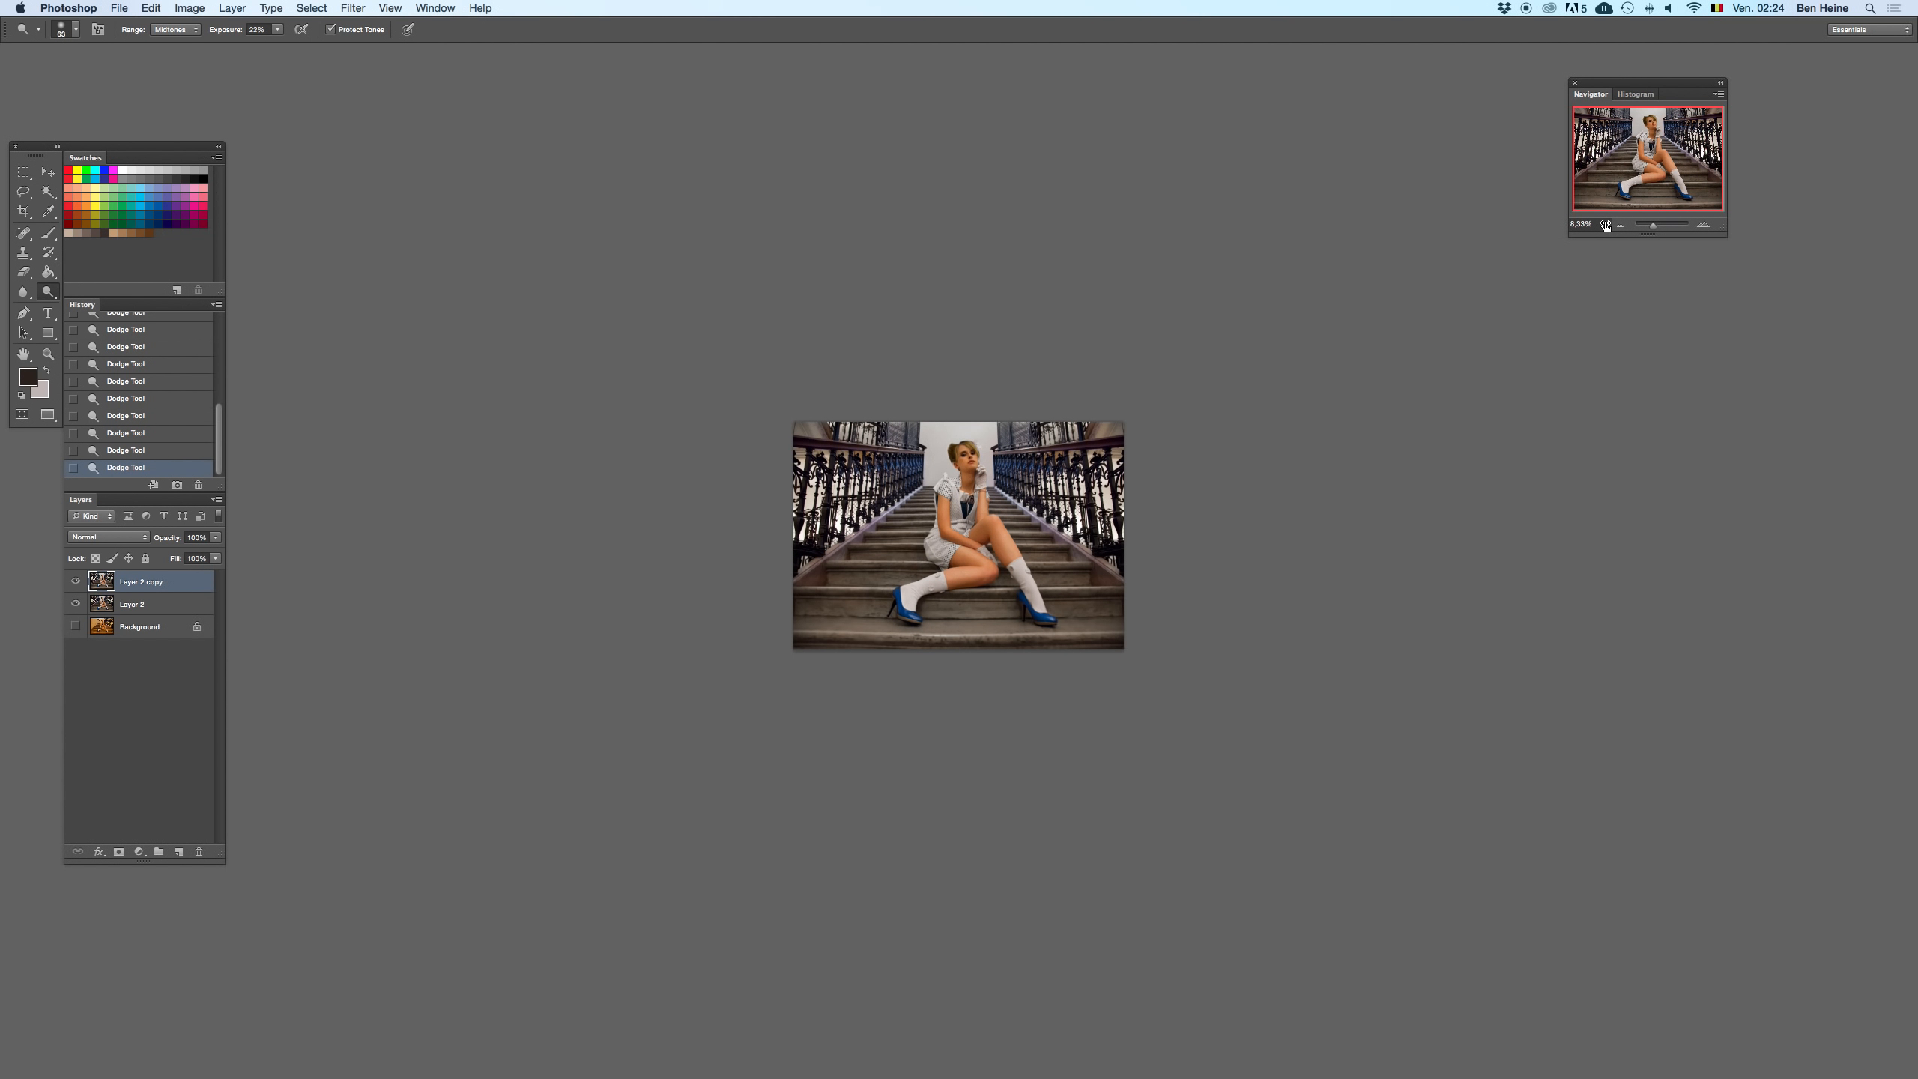
{"action": "key", "text": "super+z"}
{"action": "key", "text": "super+z"}
{"action": "key", "text": "super+z"}
{"action": "key", "text": "super+z"}
- Enlarge the brush and dodge the midtones on the front of the dress, checking the stroke by undoing and restoring it
{"action": "left_click", "coordinate": [1701, 226]}
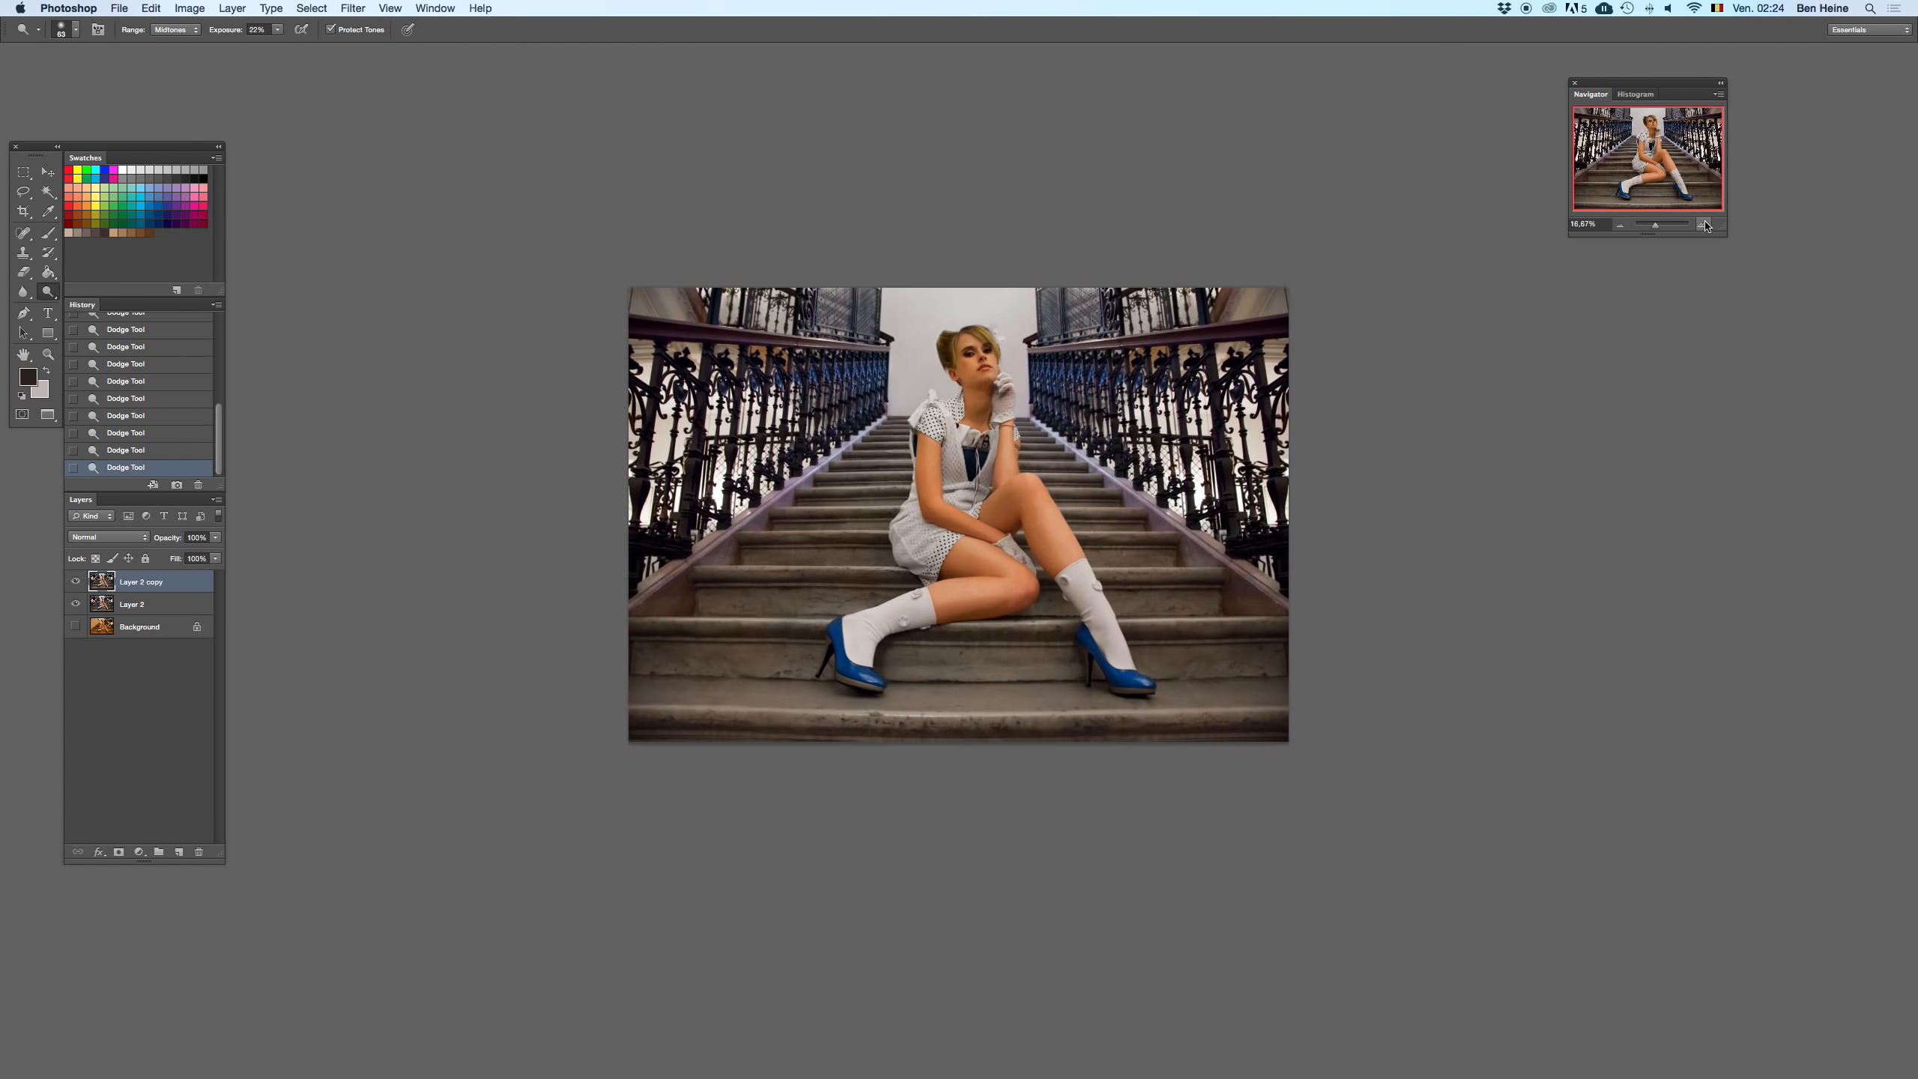
{"action": "right_click", "coordinate": [1127, 452]}
{"action": "left_click", "coordinate": [1128, 455]}
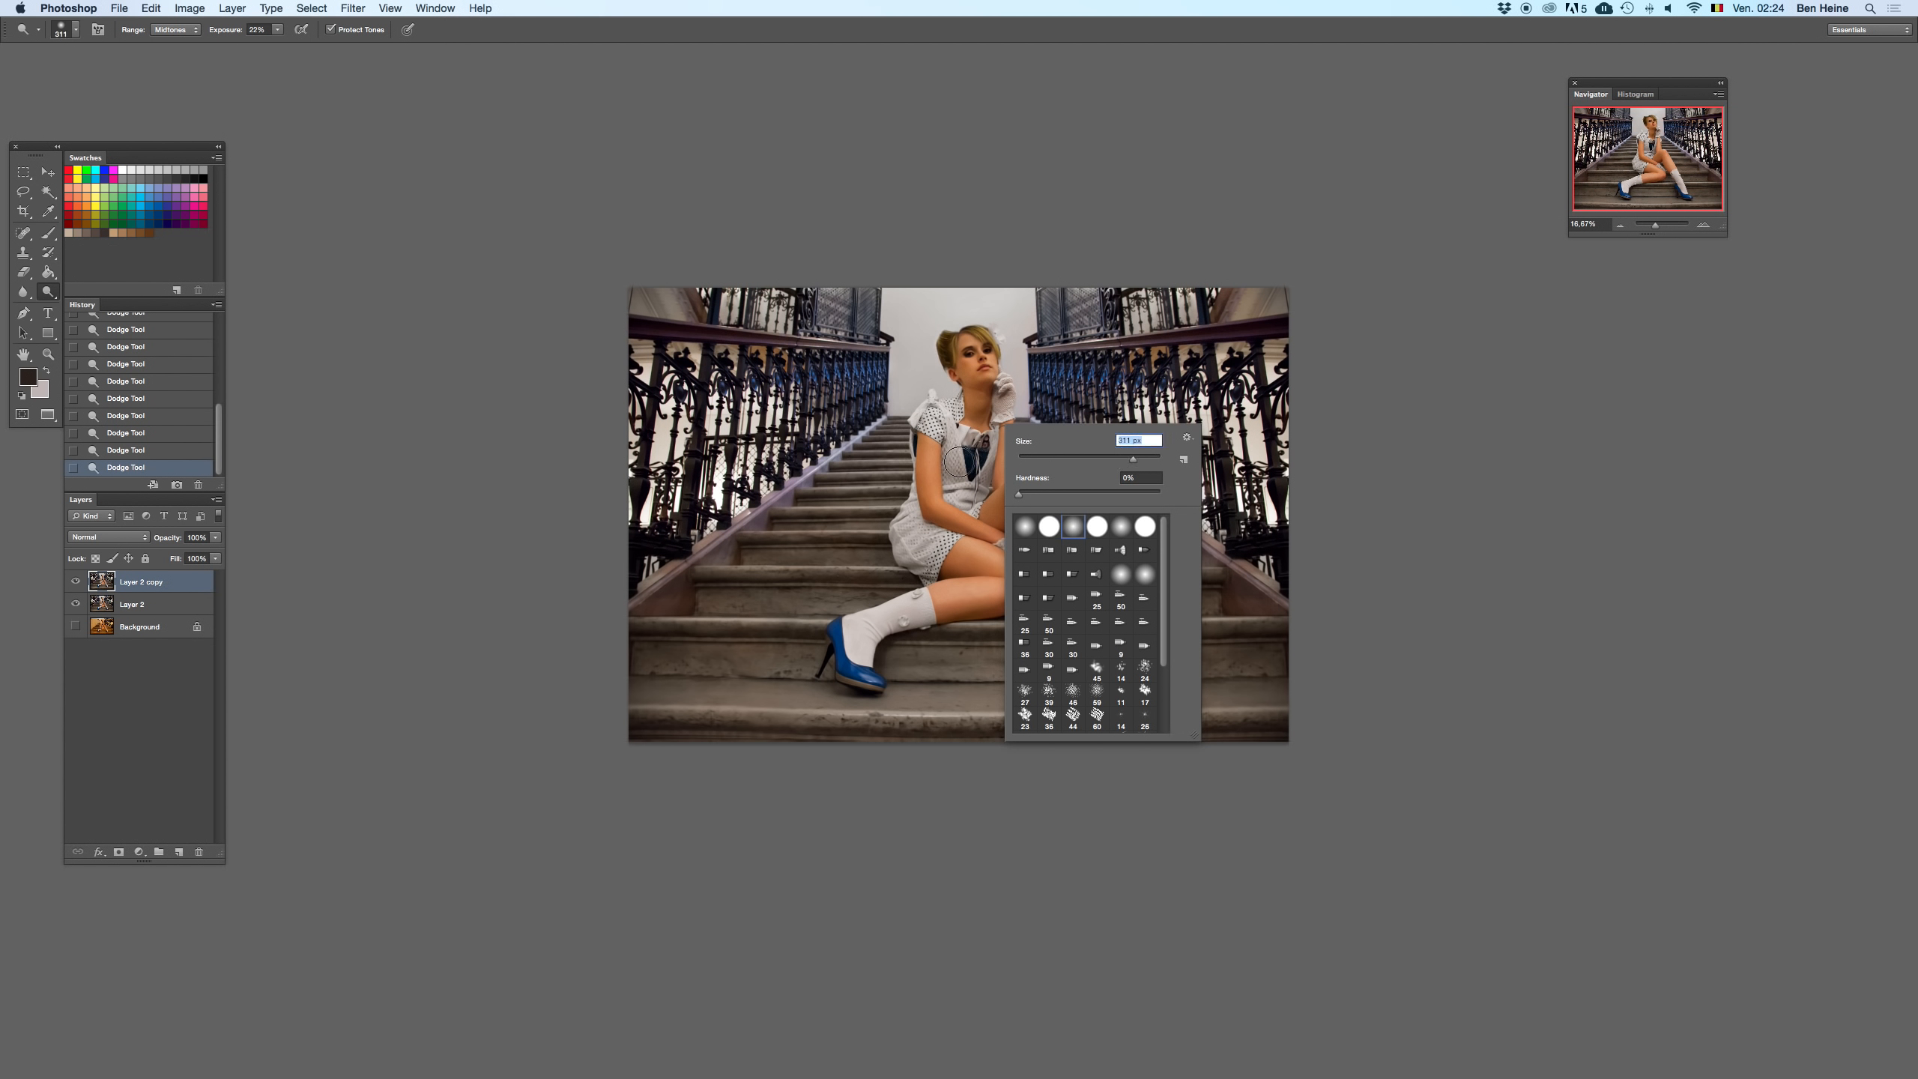
{"action": "left_click", "coordinate": [953, 459]}
{"action": "key", "text": "super+z"}
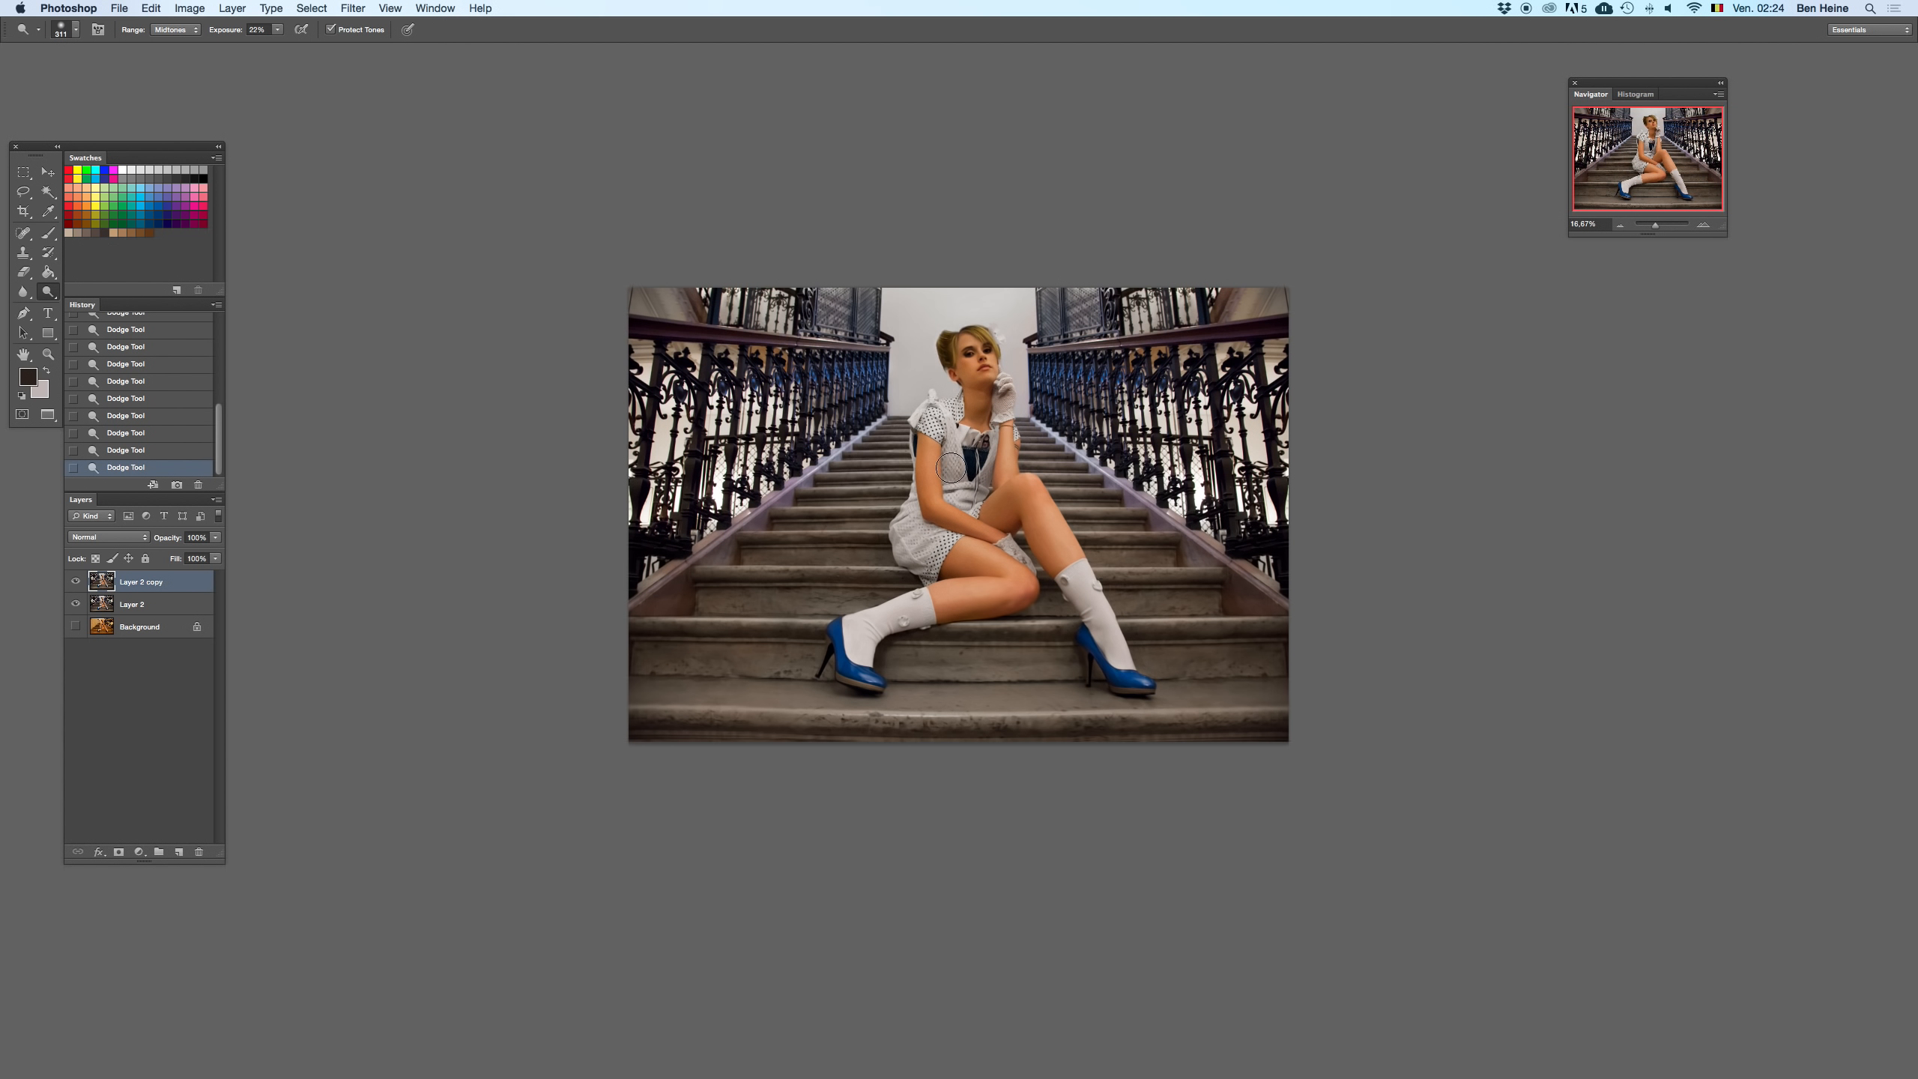
{"action": "key", "text": "super+z"}
- Clone out the small blemish on the woman's bent lower leg with a 38 px Clone Stamp, sampling the skin beside it
{"action": "left_click", "coordinate": [1705, 226]}
{"action": "left_click", "coordinate": [1705, 226]}
{"action": "left_click", "coordinate": [1705, 225]}
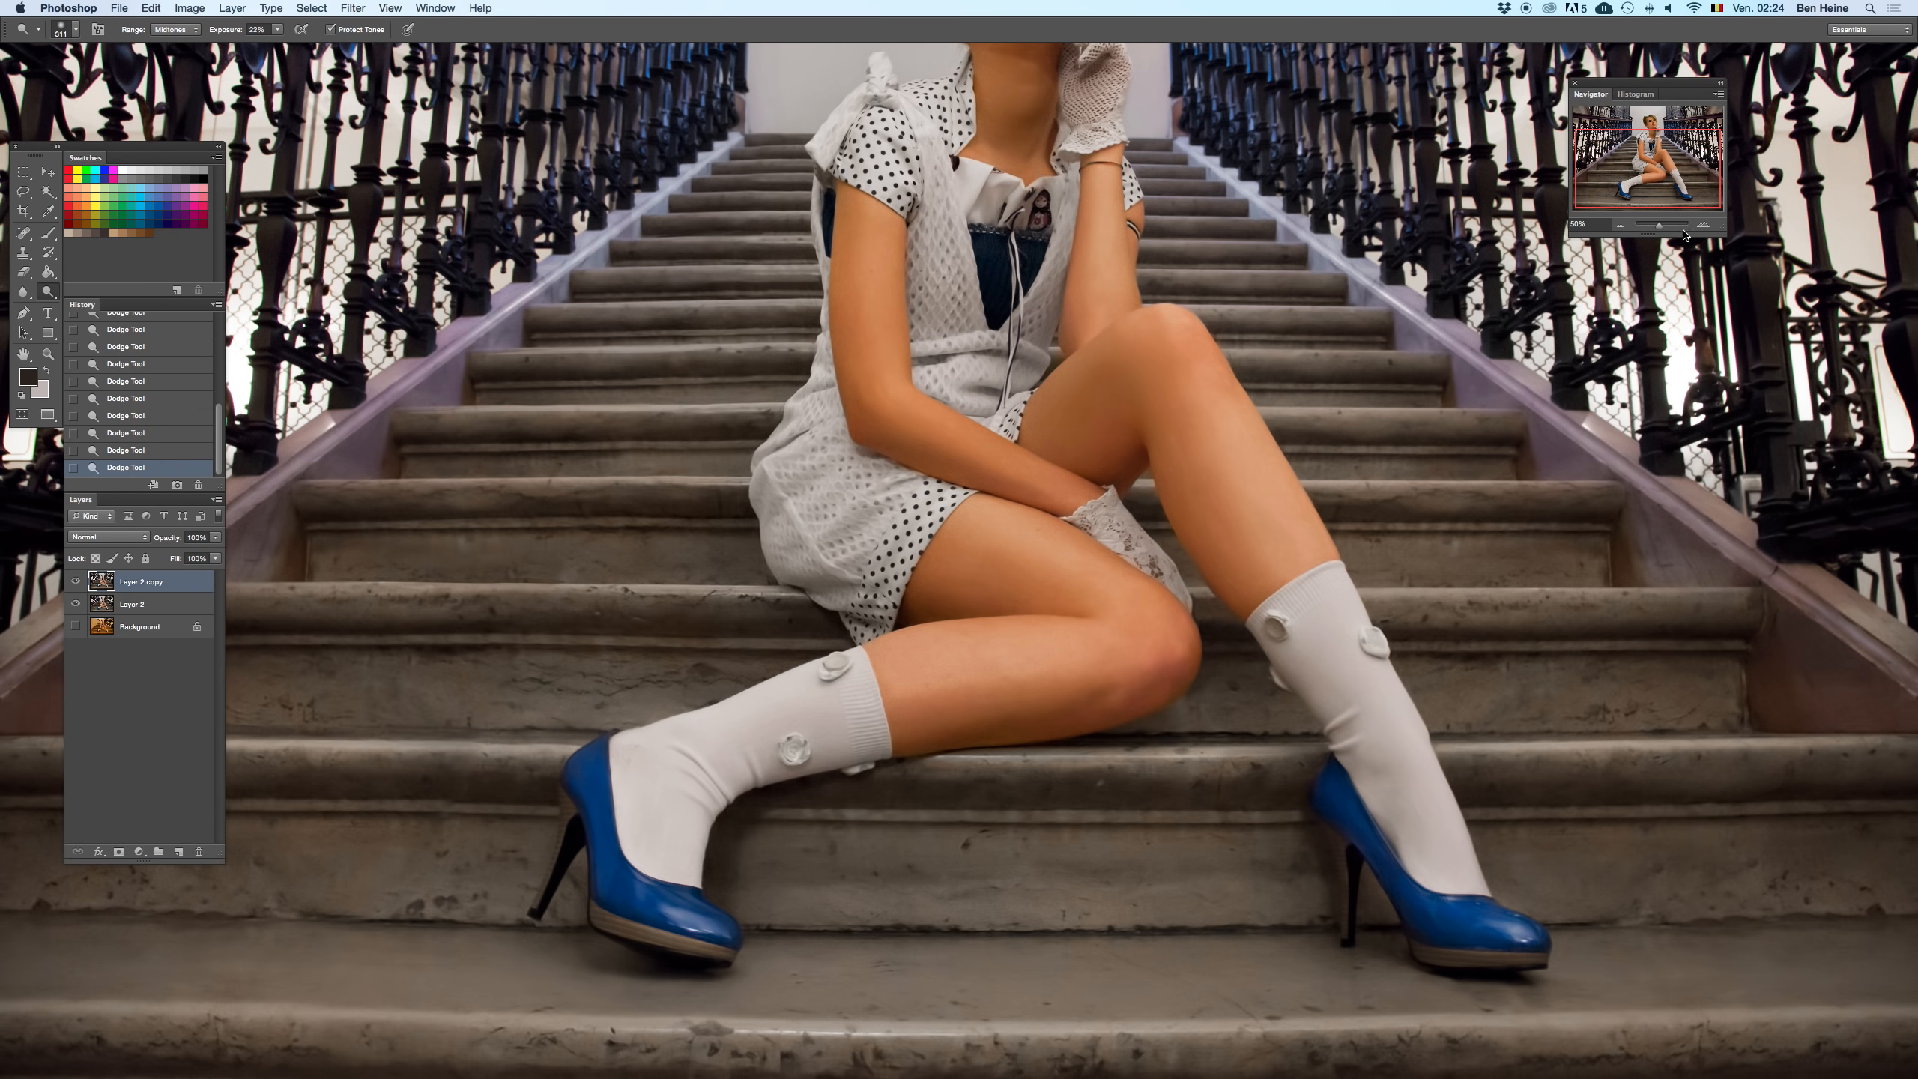
{"action": "left_click_drag", "start_coordinate": [1654, 168], "coordinate": [1658, 169]}
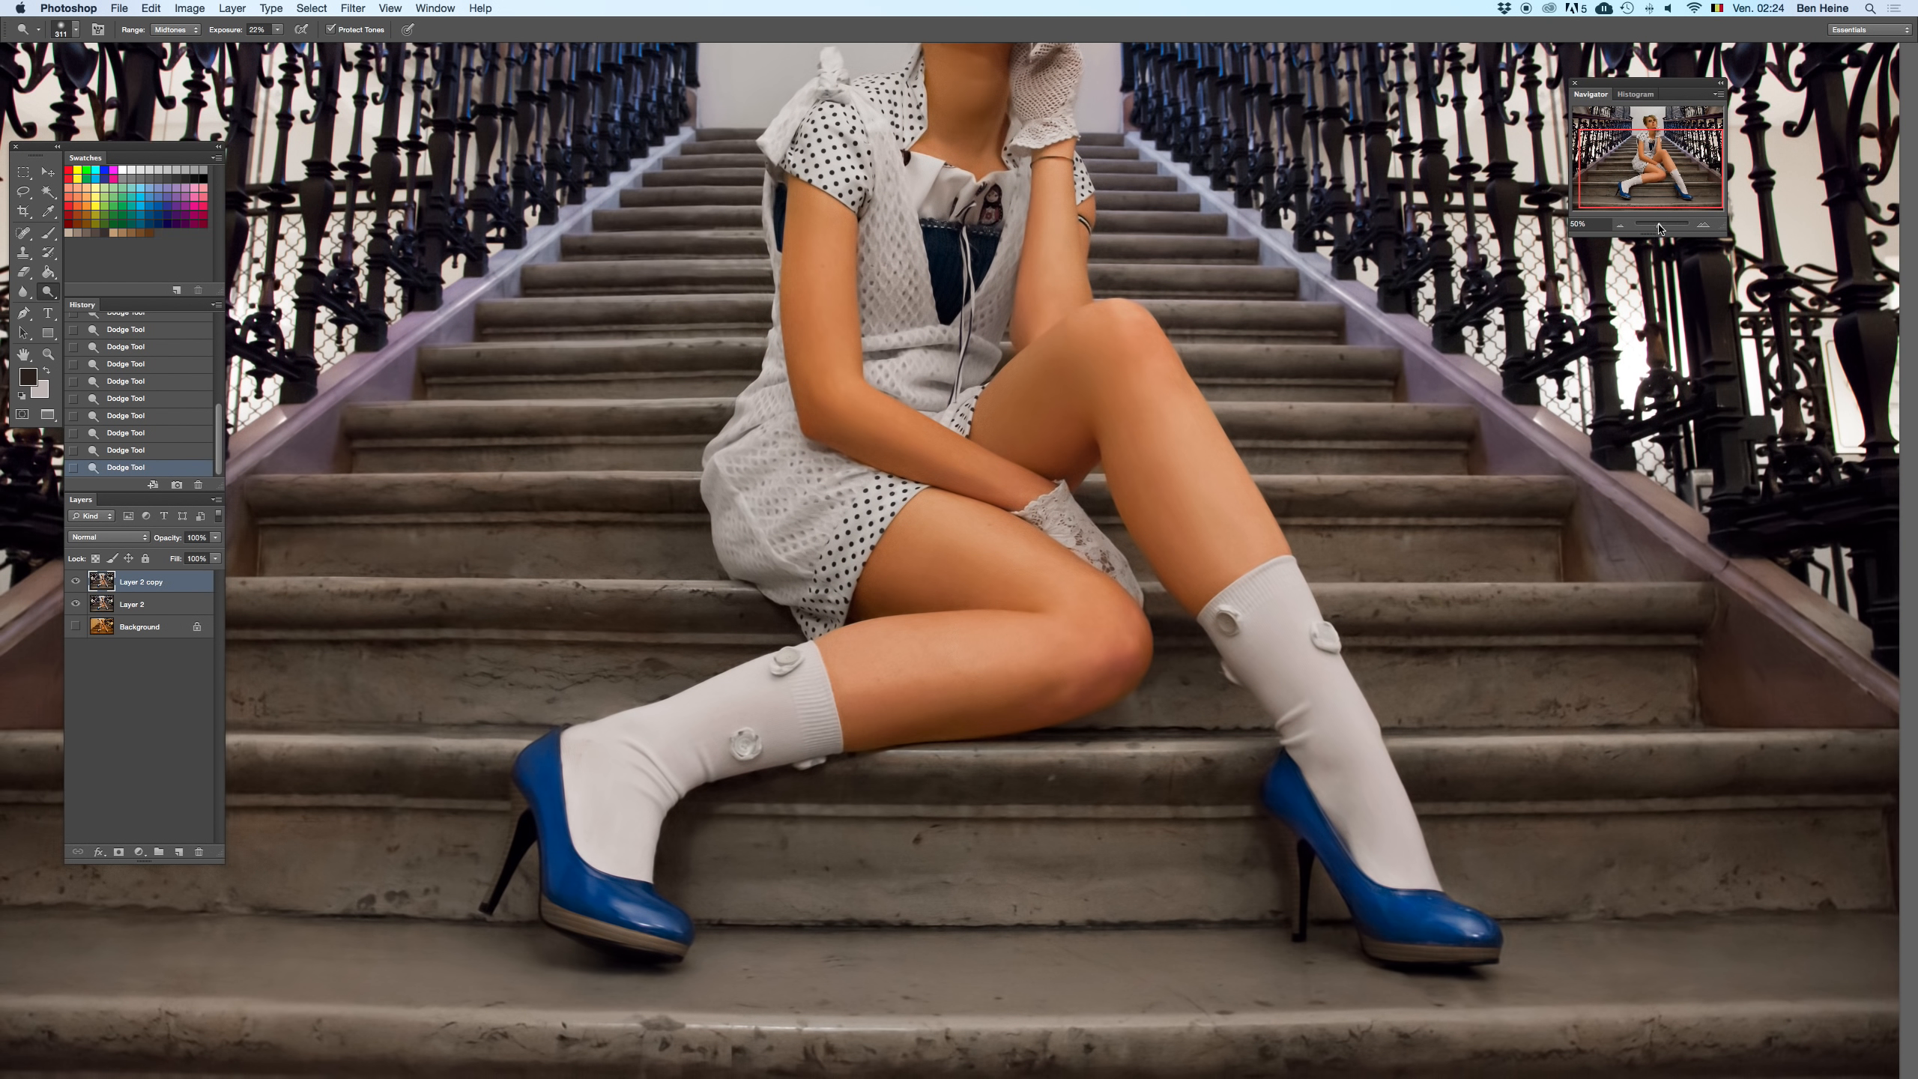
{"action": "left_click", "coordinate": [1703, 226]}
{"action": "left_click", "coordinate": [1703, 226]}
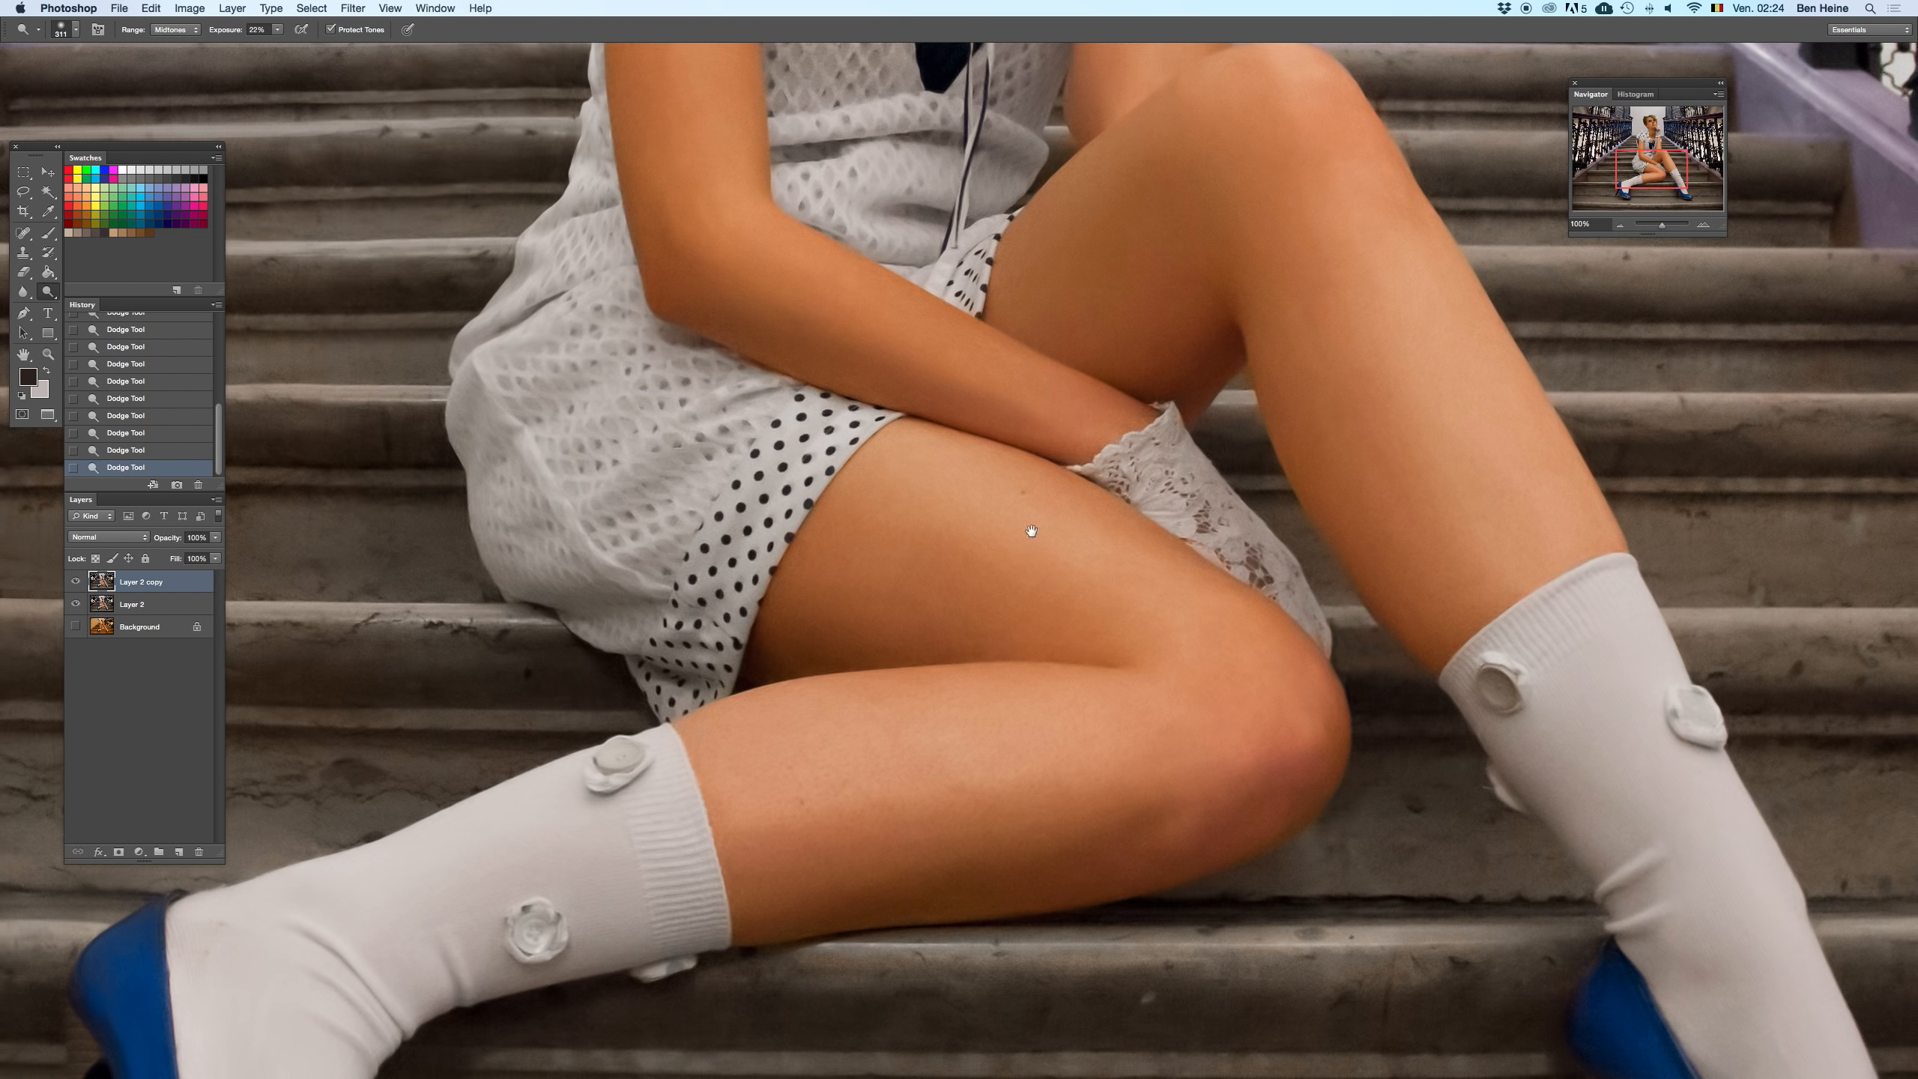
{"action": "left_click_drag", "start_coordinate": [835, 706], "coordinate": [840, 580]}
{"action": "key", "text": "s"}
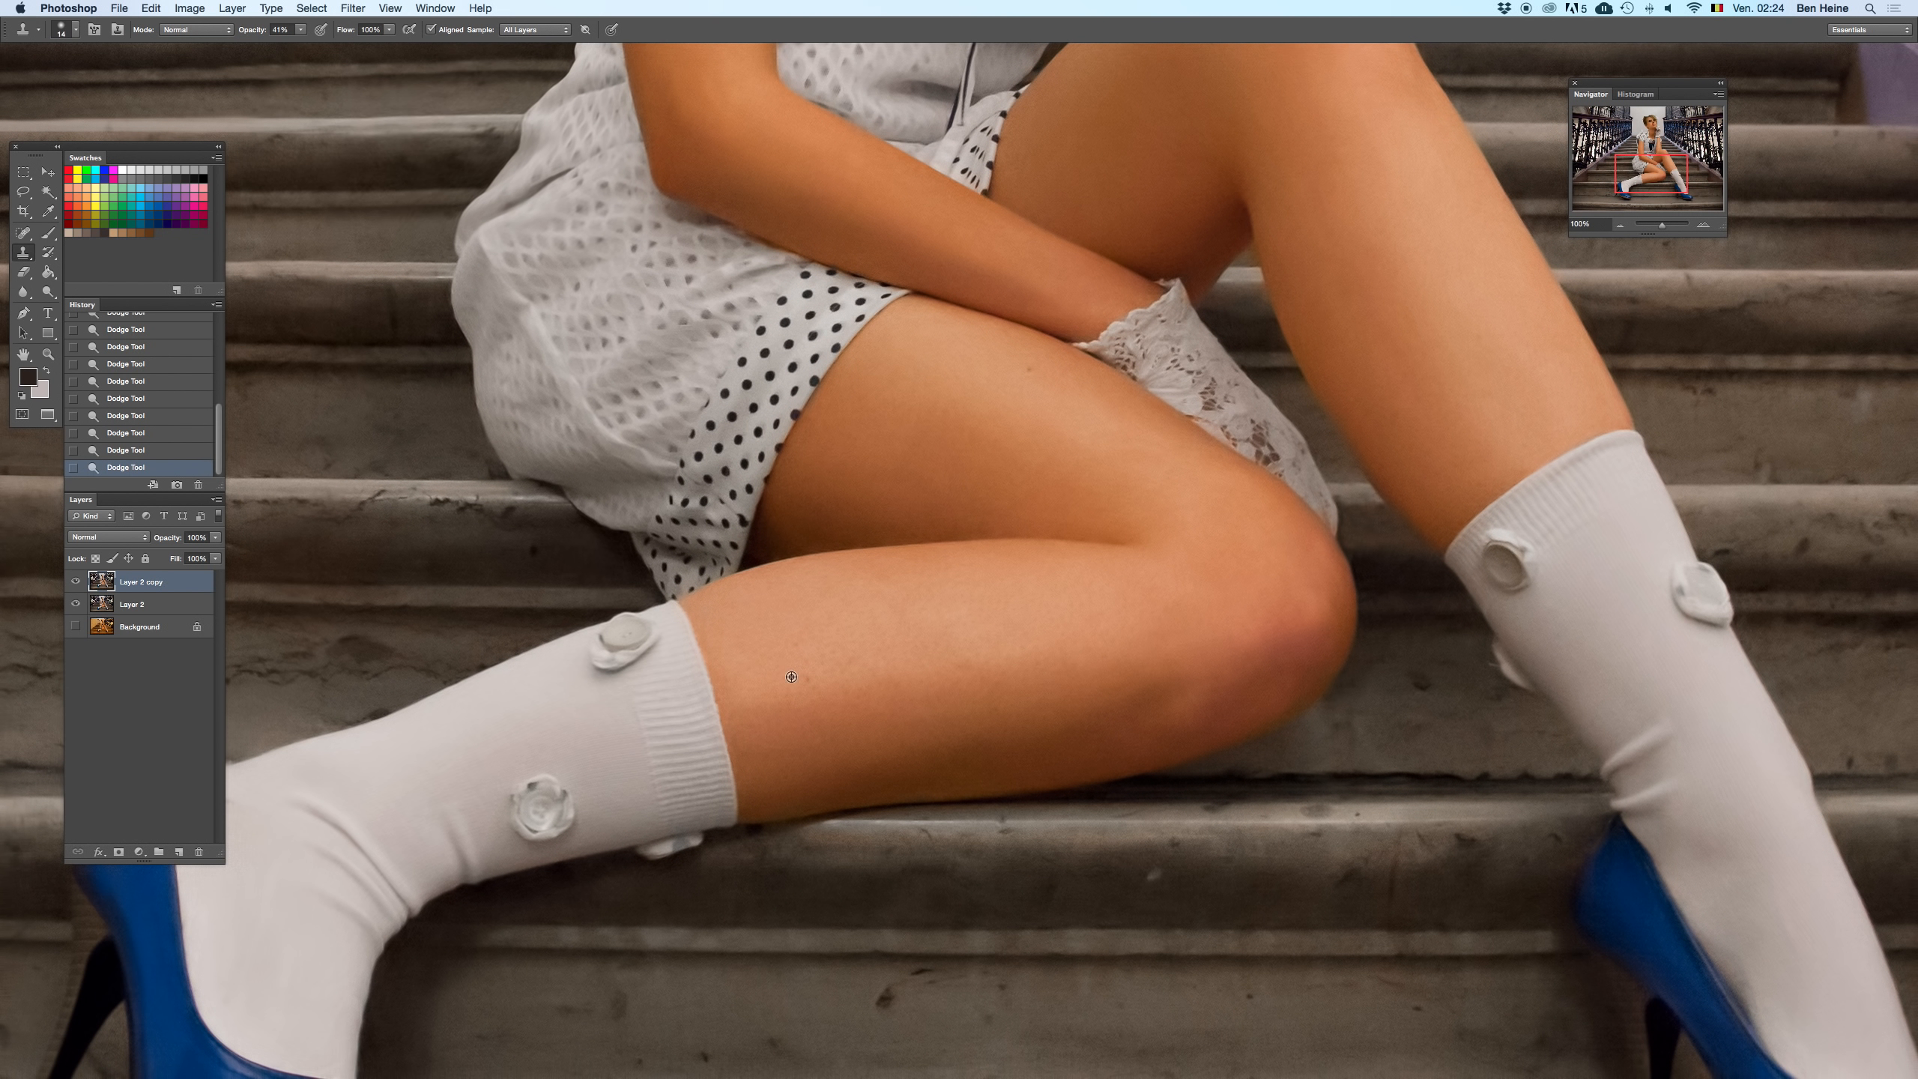
{"action": "right_click", "coordinate": [806, 679]}
{"action": "type", "text": "38"}
{"action": "key", "text": "Return"}
{"action": "left_click", "coordinate": [791, 677], "text": "alt"}
{"action": "left_click", "coordinate": [810, 679]}
- Clone over the dark mole on the thigh and raise the Clone Stamp opacity to 100%
{"action": "left_click", "coordinate": [1030, 368]}
{"action": "left_click", "coordinate": [1030, 370]}
{"action": "left_click", "coordinate": [301, 30]}
{"action": "left_click_drag", "start_coordinate": [304, 46], "coordinate": [867, 115]}
- Examine the woman's upper body, face and neck up close, and then the whole image, for remaining blemishes
{"action": "key", "text": "space"}
{"action": "left_click_drag", "start_coordinate": [1129, 137], "coordinate": [775, 582]}
{"action": "left_click_drag", "start_coordinate": [672, 151], "coordinate": [932, 517]}
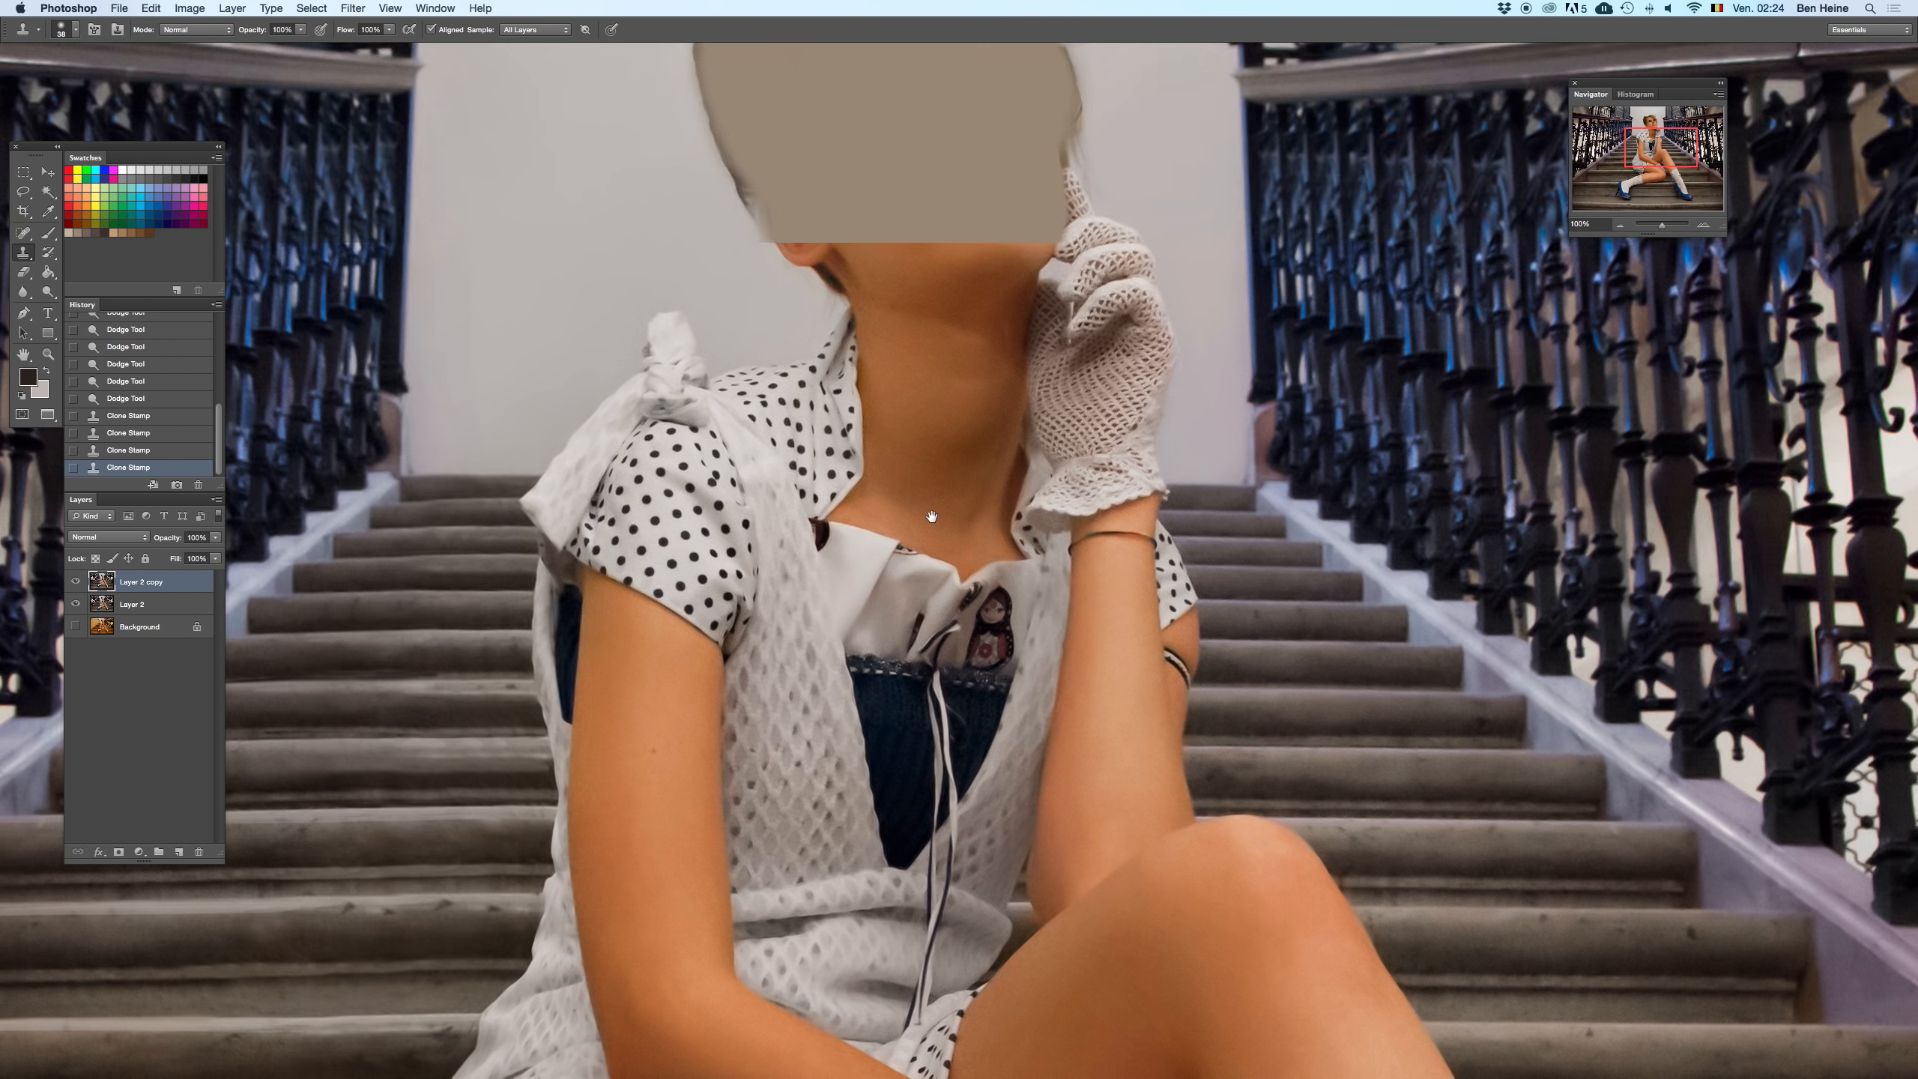
{"action": "scroll", "coordinate": [921, 484], "scroll_direction": "up", "scroll_amount": 5}
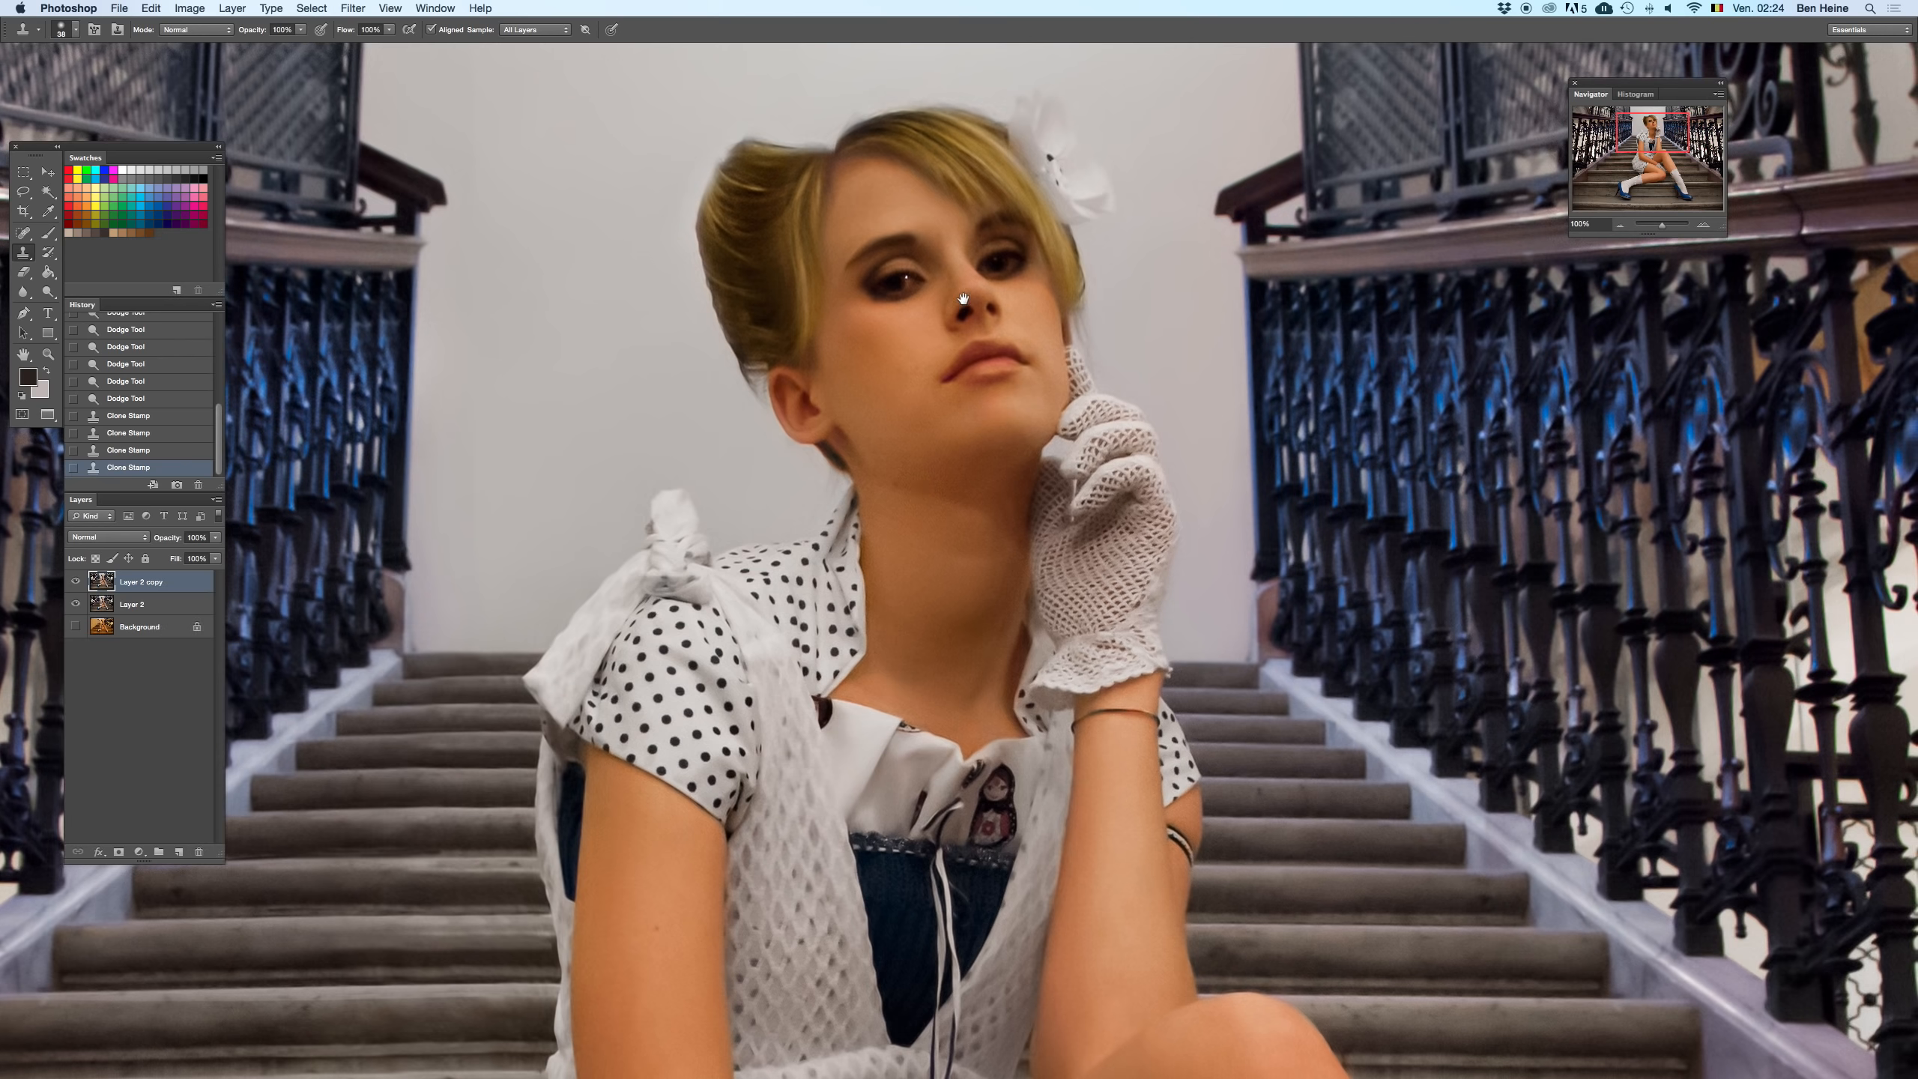
{"action": "left_click", "coordinate": [1706, 220]}
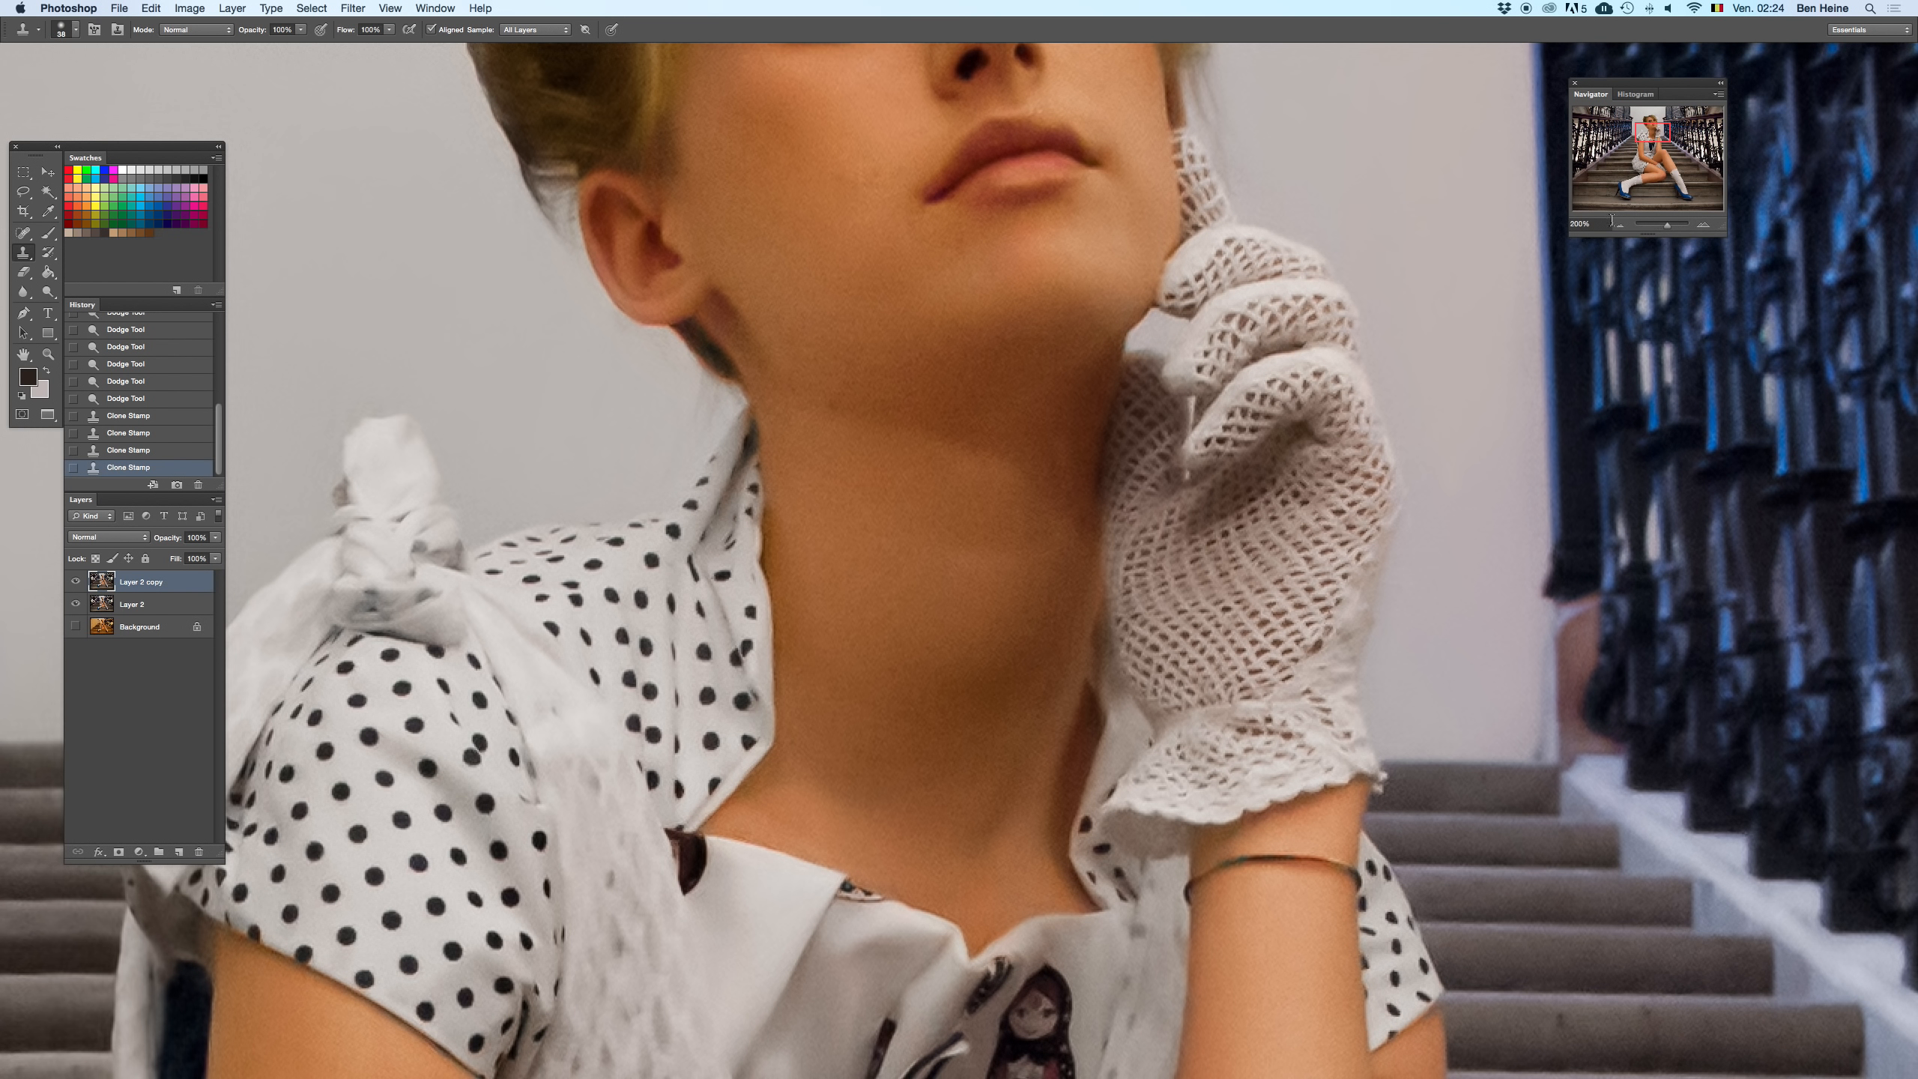
{"action": "left_click", "coordinate": [1620, 227]}
{"action": "left_click", "coordinate": [1621, 227]}
{"action": "left_click", "coordinate": [1620, 227]}
{"action": "left_click", "coordinate": [1620, 227]}
{"action": "left_click", "coordinate": [1621, 227]}
{"action": "left_click", "coordinate": [1621, 227]}
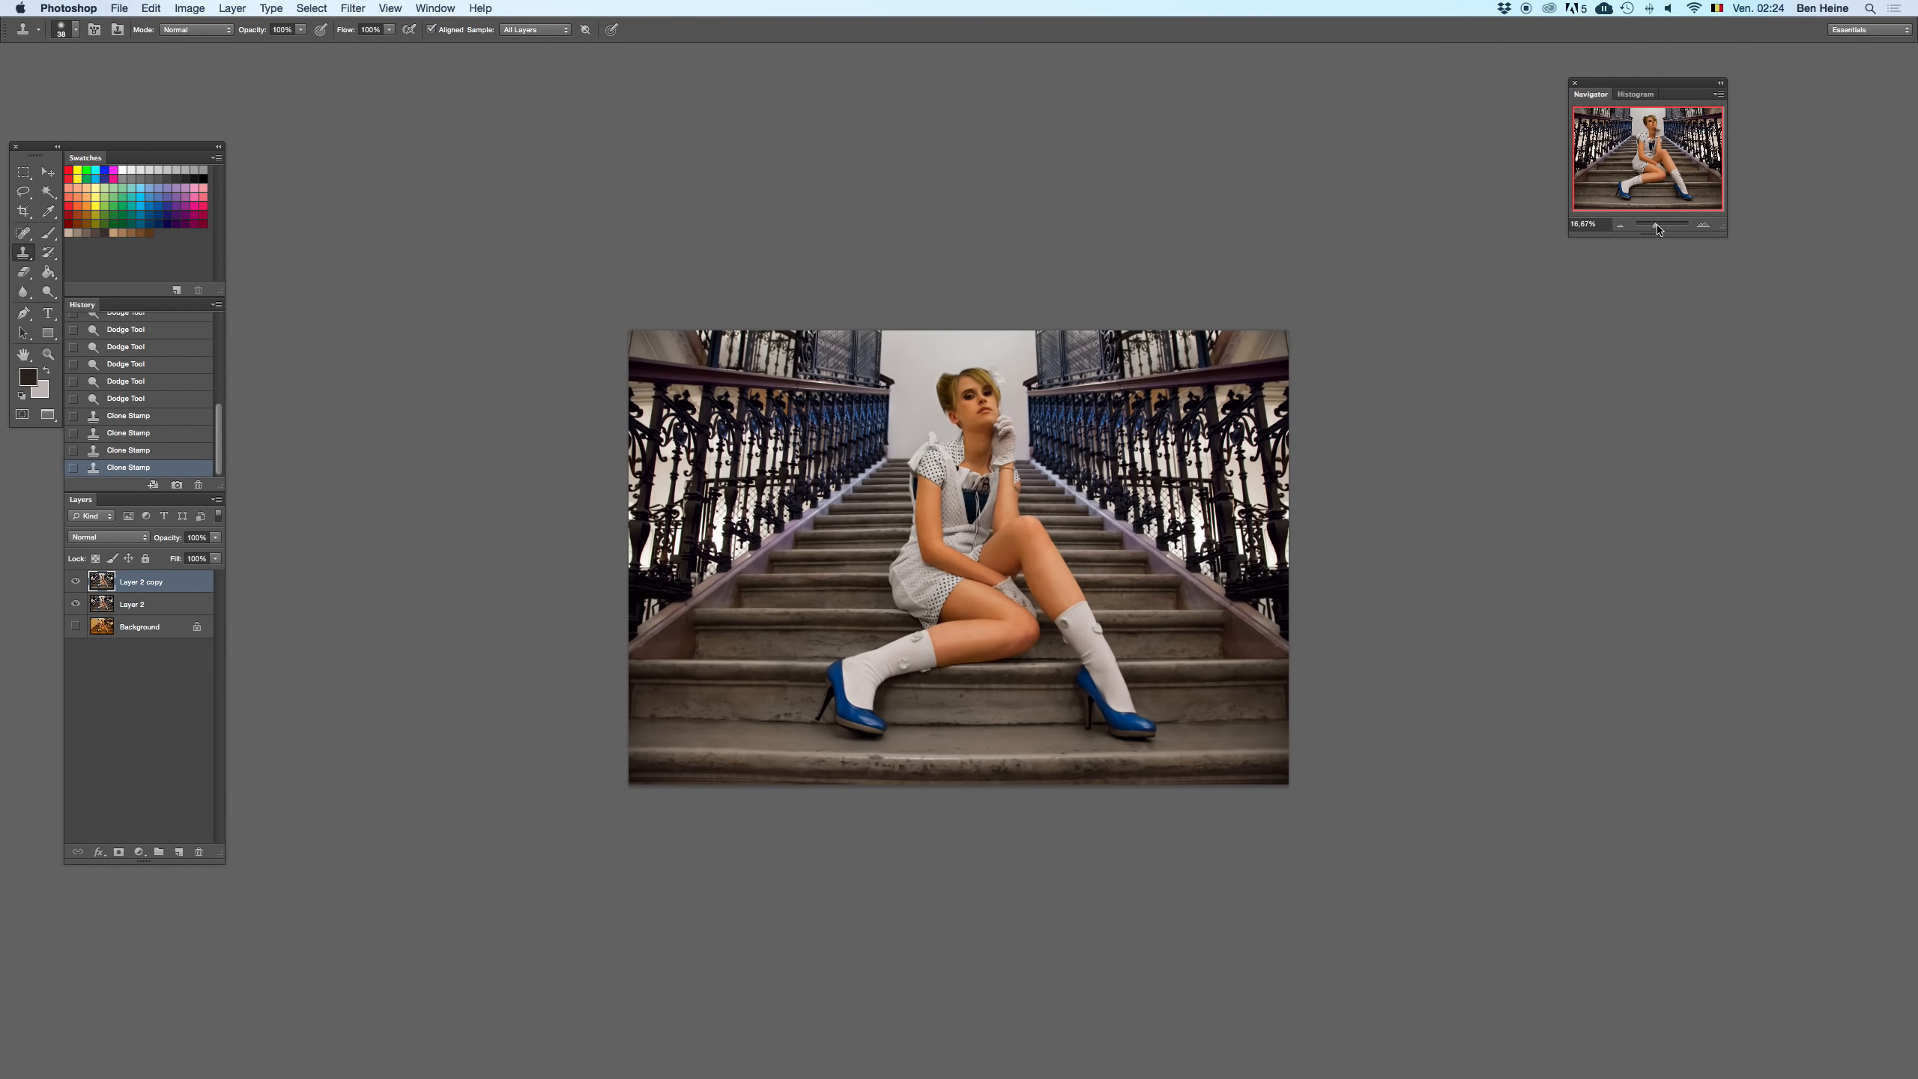
- Set the Dodge tool to Highlights with the exposure at about 5% and lighten the woman's face
{"action": "left_click", "coordinate": [1704, 226]}
{"action": "left_click", "coordinate": [1705, 225]}
{"action": "left_click", "coordinate": [1705, 226]}
{"action": "left_click", "coordinate": [1705, 225]}
{"action": "left_click_drag", "start_coordinate": [1168, 65], "coordinate": [944, 395]}
{"action": "left_click", "coordinate": [48, 291]}
{"action": "mouse_move", "coordinate": [688, 213]}
{"action": "left_mouse_down"}
{"action": "mouse_move", "coordinate": [748, 181]}
{"action": "mouse_move", "coordinate": [686, 211]}
{"action": "left_mouse_up"}
{"action": "key", "text": "super+z"}
{"action": "left_click", "coordinate": [176, 29]}
{"action": "left_click", "coordinate": [176, 42]}
{"action": "left_click_drag", "start_coordinate": [277, 29], "coordinate": [270, 49]}
{"action": "mouse_move", "coordinate": [780, 284]}
{"action": "left_mouse_down"}
{"action": "mouse_move", "coordinate": [736, 234]}
{"action": "mouse_move", "coordinate": [790, 339]}
{"action": "mouse_move", "coordinate": [790, 211]}
{"action": "mouse_move", "coordinate": [755, 276]}
{"action": "mouse_move", "coordinate": [716, 227]}
{"action": "left_mouse_up"}
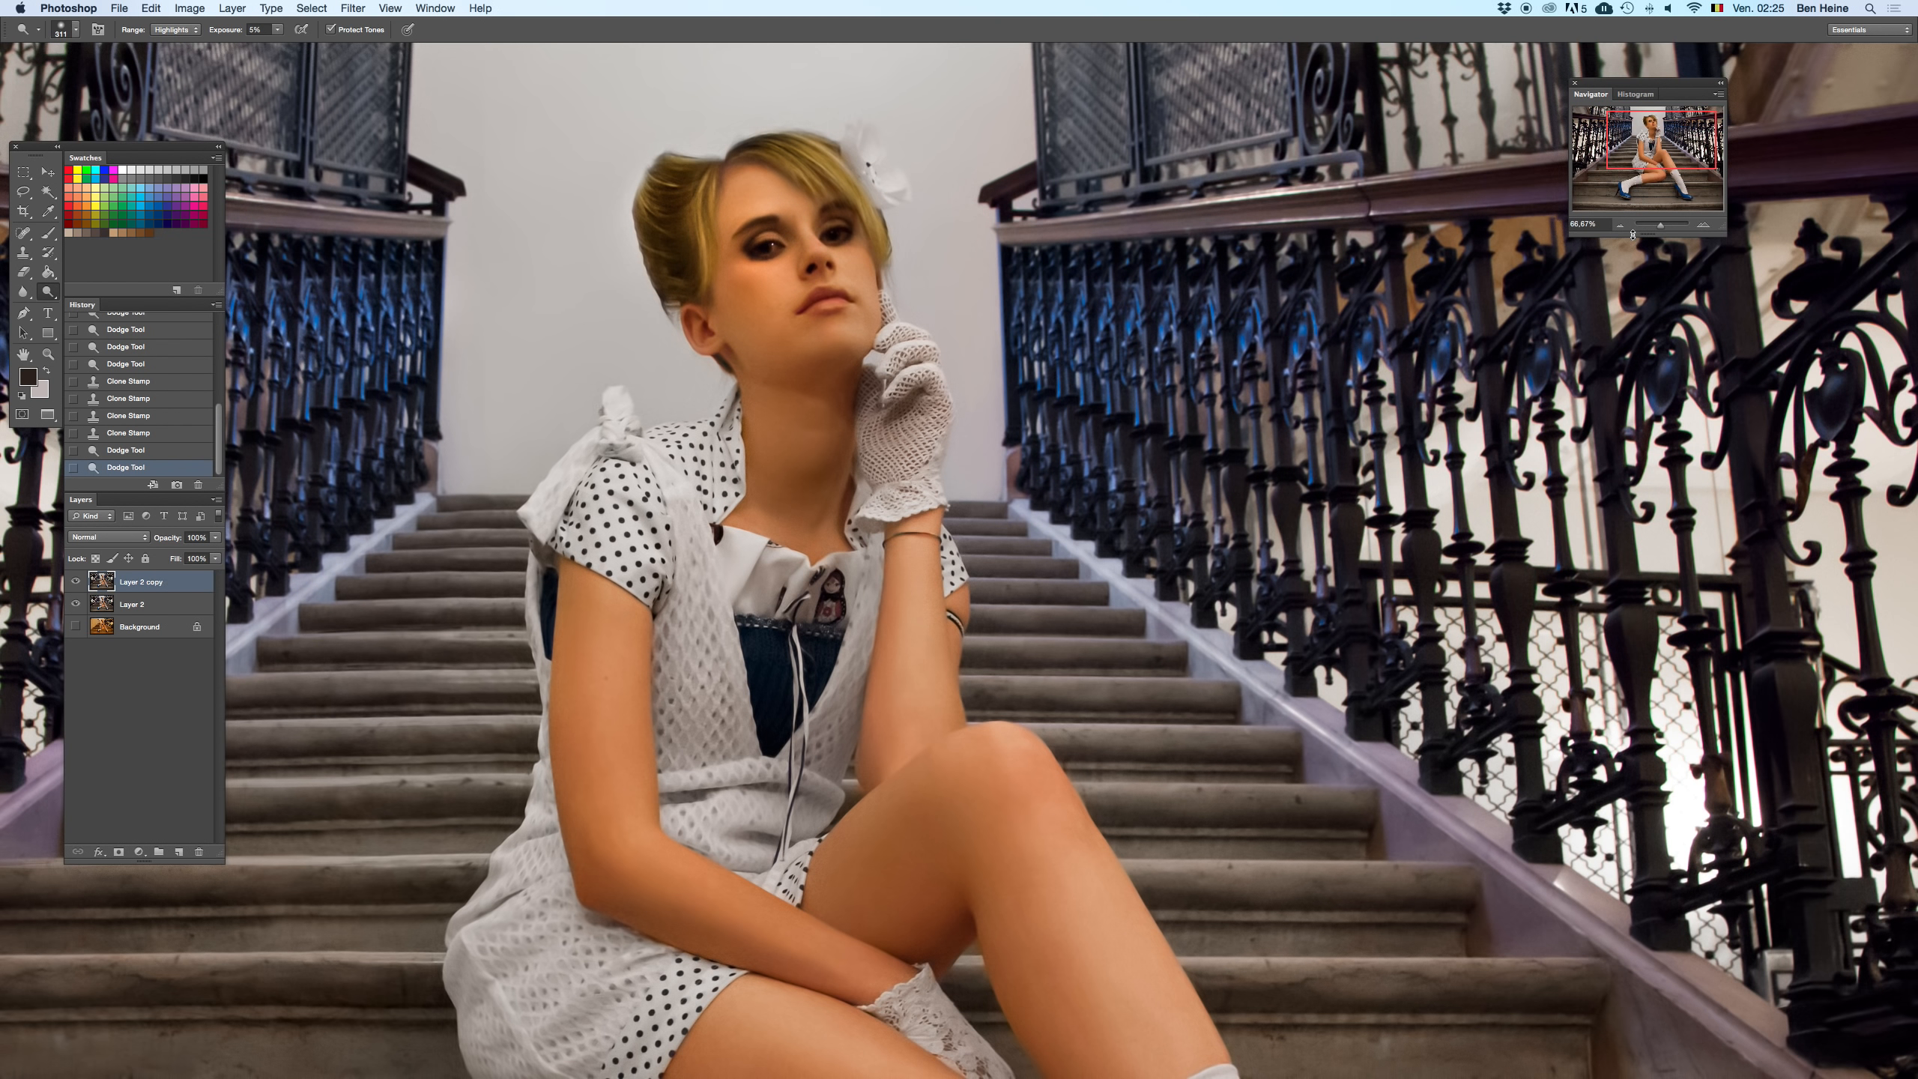
- Enlarge the Dodge brush to about 426 px and dodge the face's highlights, toggling the stroke to compare
{"action": "left_click", "coordinate": [1621, 225]}
{"action": "left_click", "coordinate": [1621, 225]}
{"action": "left_click", "coordinate": [1620, 226]}
{"action": "left_click", "coordinate": [1621, 226]}
{"action": "left_click", "coordinate": [1620, 226]}
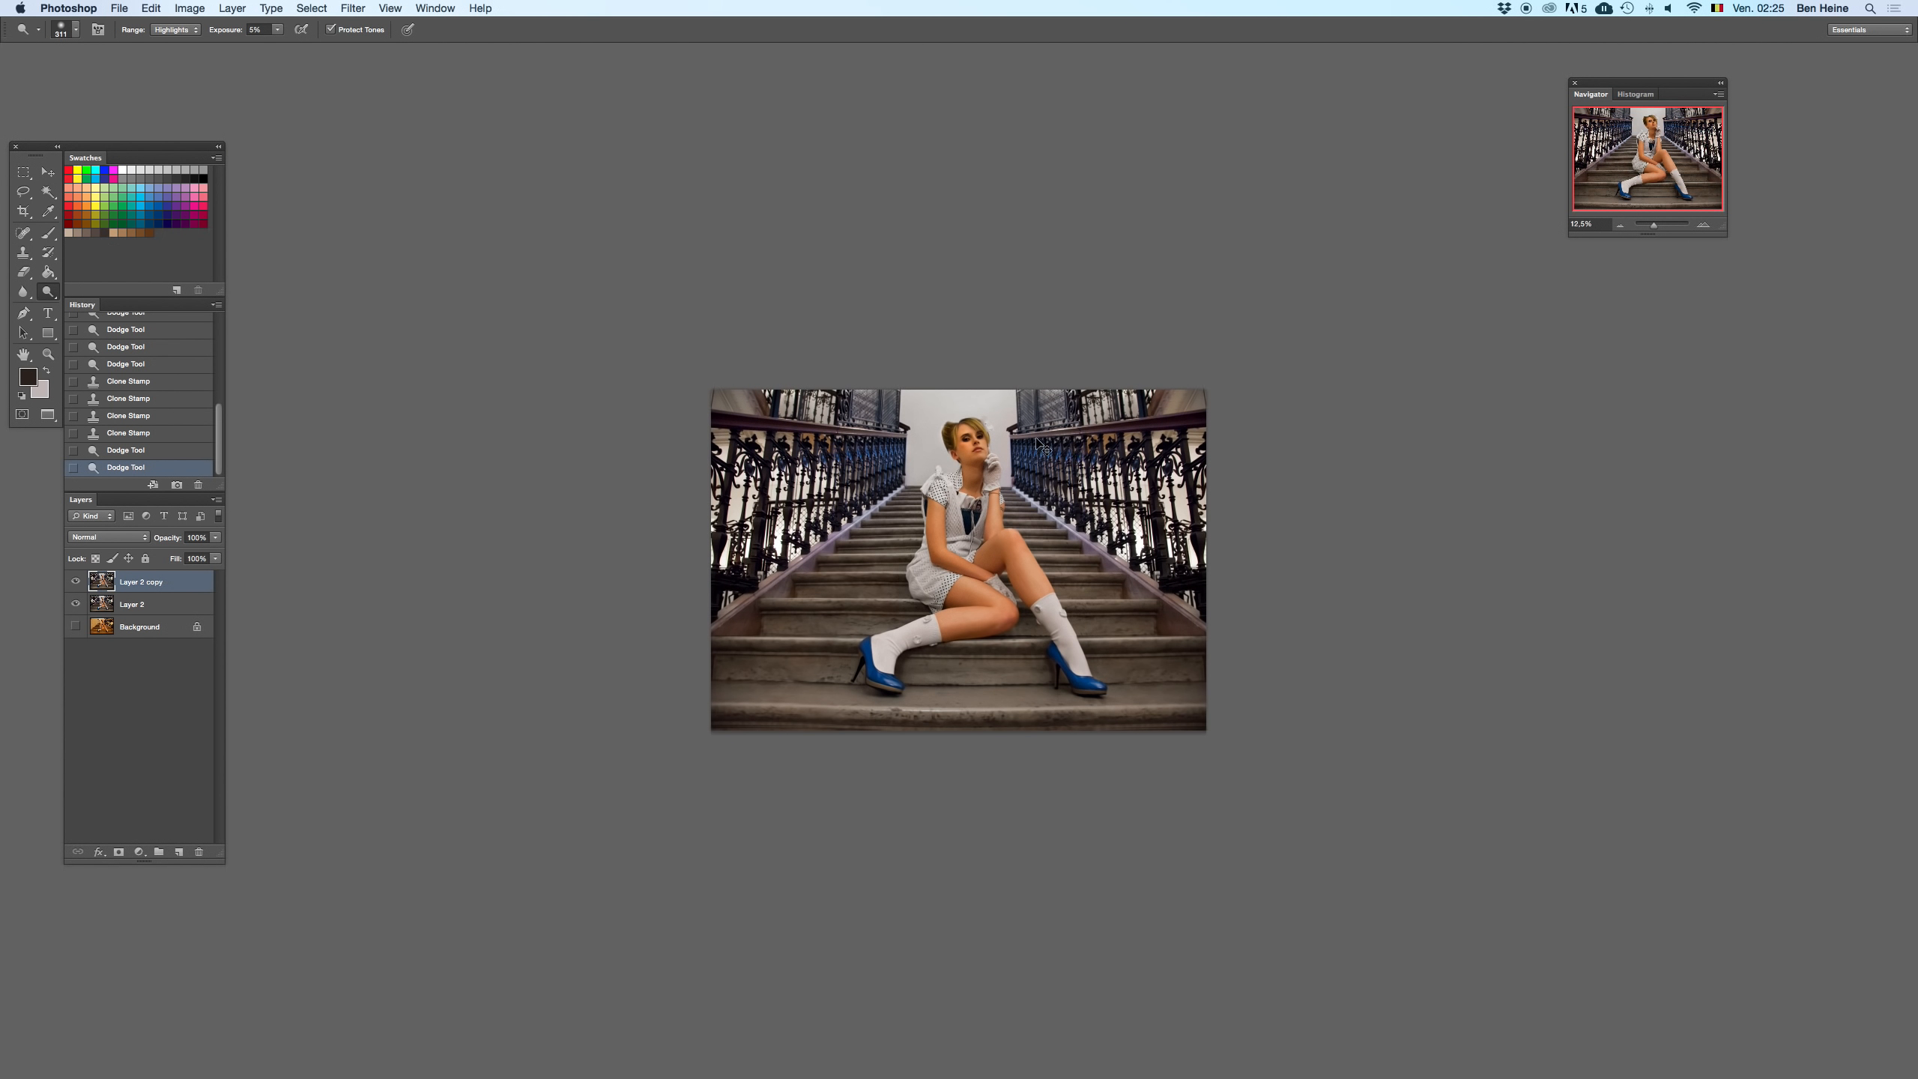
{"action": "left_click", "coordinate": [1704, 226]}
{"action": "right_click", "coordinate": [967, 393]}
{"action": "type", "text": "426"}
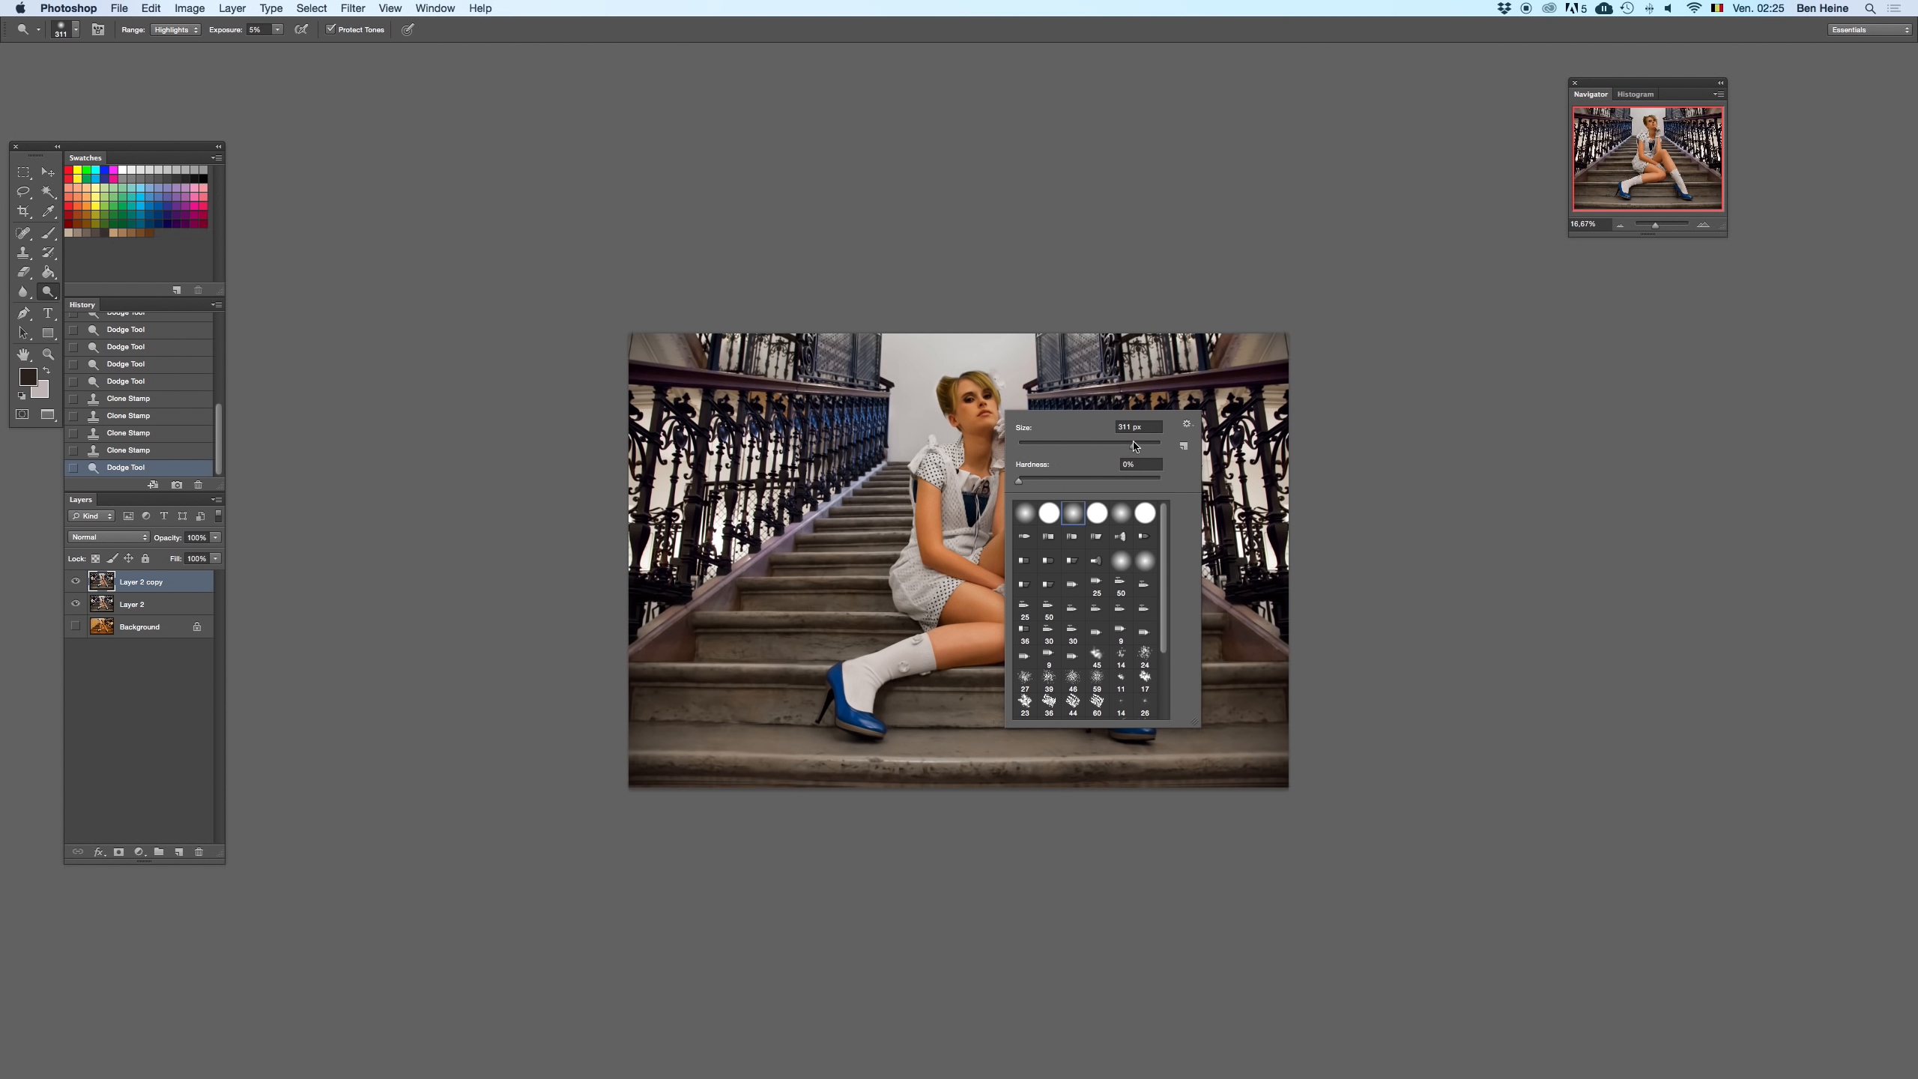
{"action": "left_click", "coordinate": [966, 392]}
{"action": "key", "text": "super+z"}
{"action": "key", "text": "super+z"}
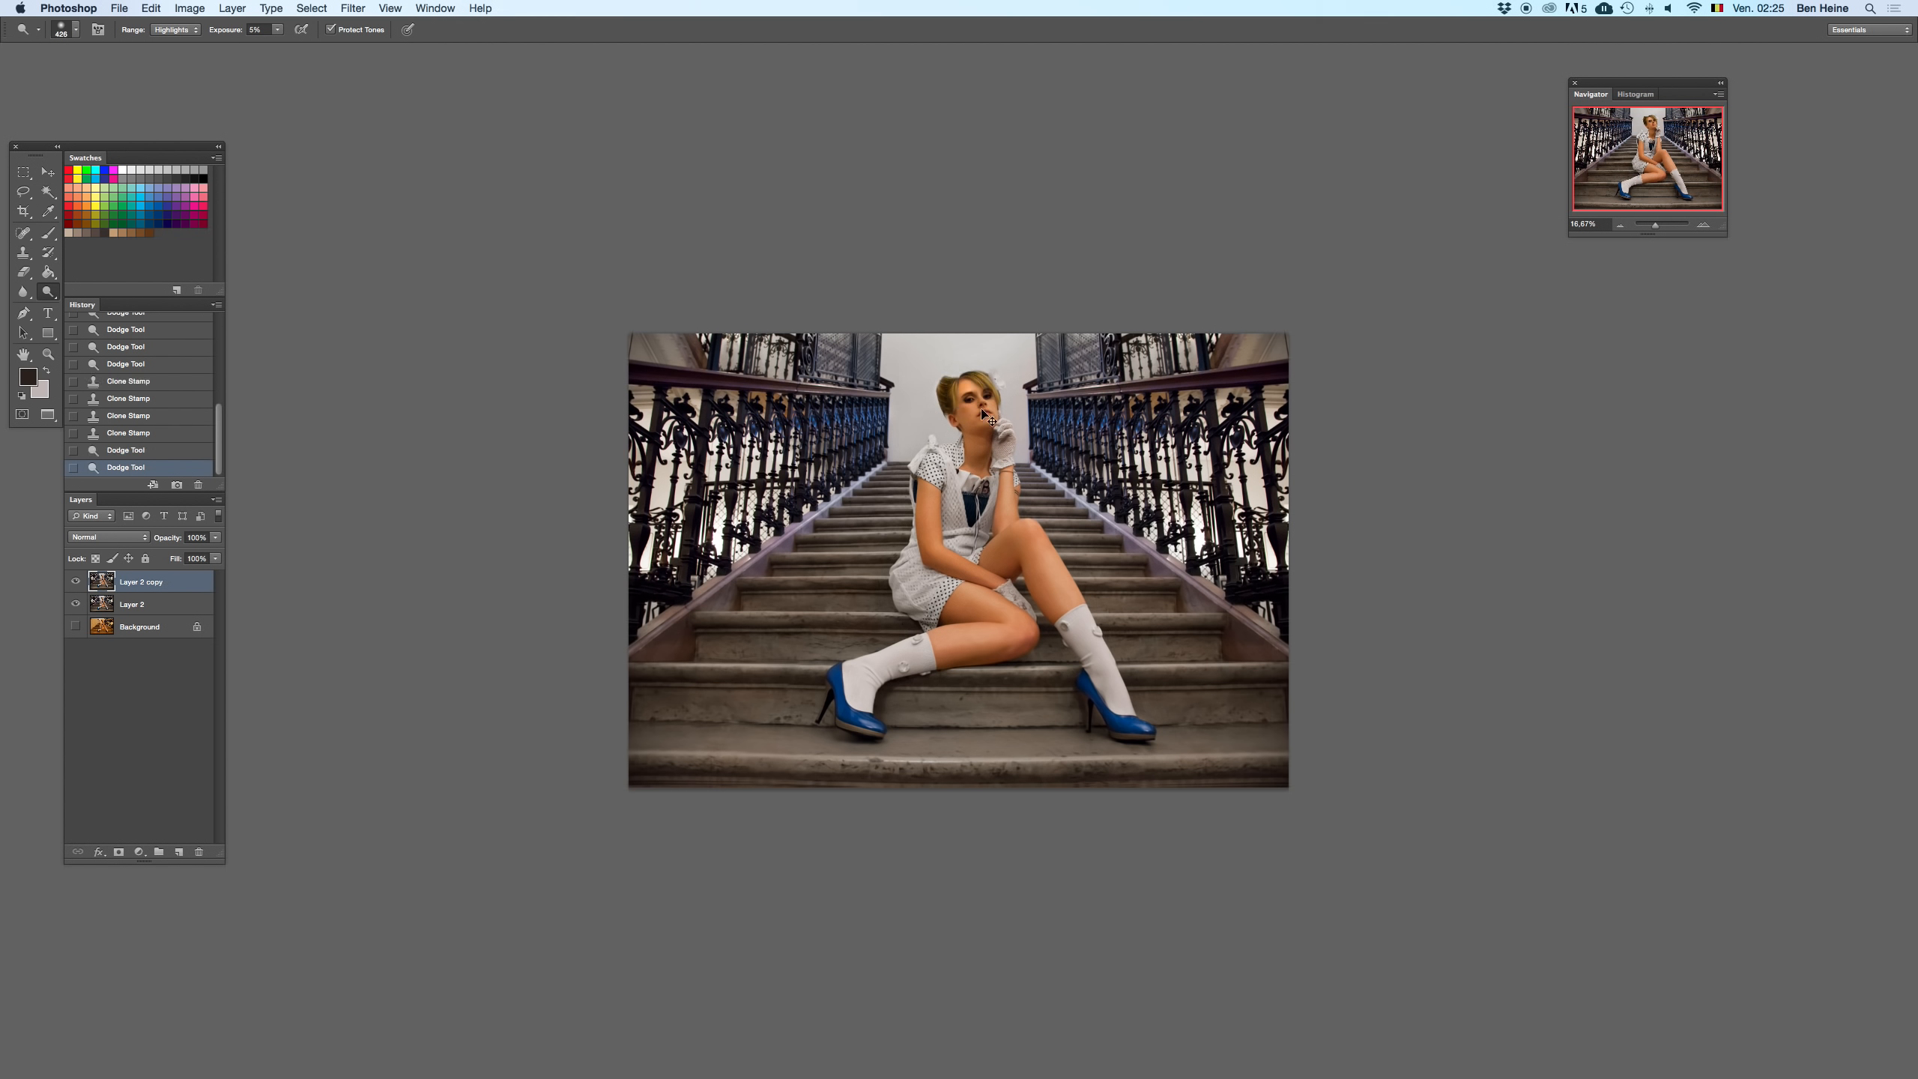
- Build up the highlights across the face, chin and gloved hand with short dodge strokes, redoing the first ones
{"action": "left_click", "coordinate": [965, 407]}
{"action": "key", "text": "super+z"}
{"action": "left_click", "coordinate": [961, 412]}
{"action": "key", "text": "super+z"}
{"action": "left_click", "coordinate": [963, 411]}
{"action": "left_click", "coordinate": [981, 400]}
{"action": "left_click", "coordinate": [973, 427]}
{"action": "left_click", "coordinate": [998, 422]}
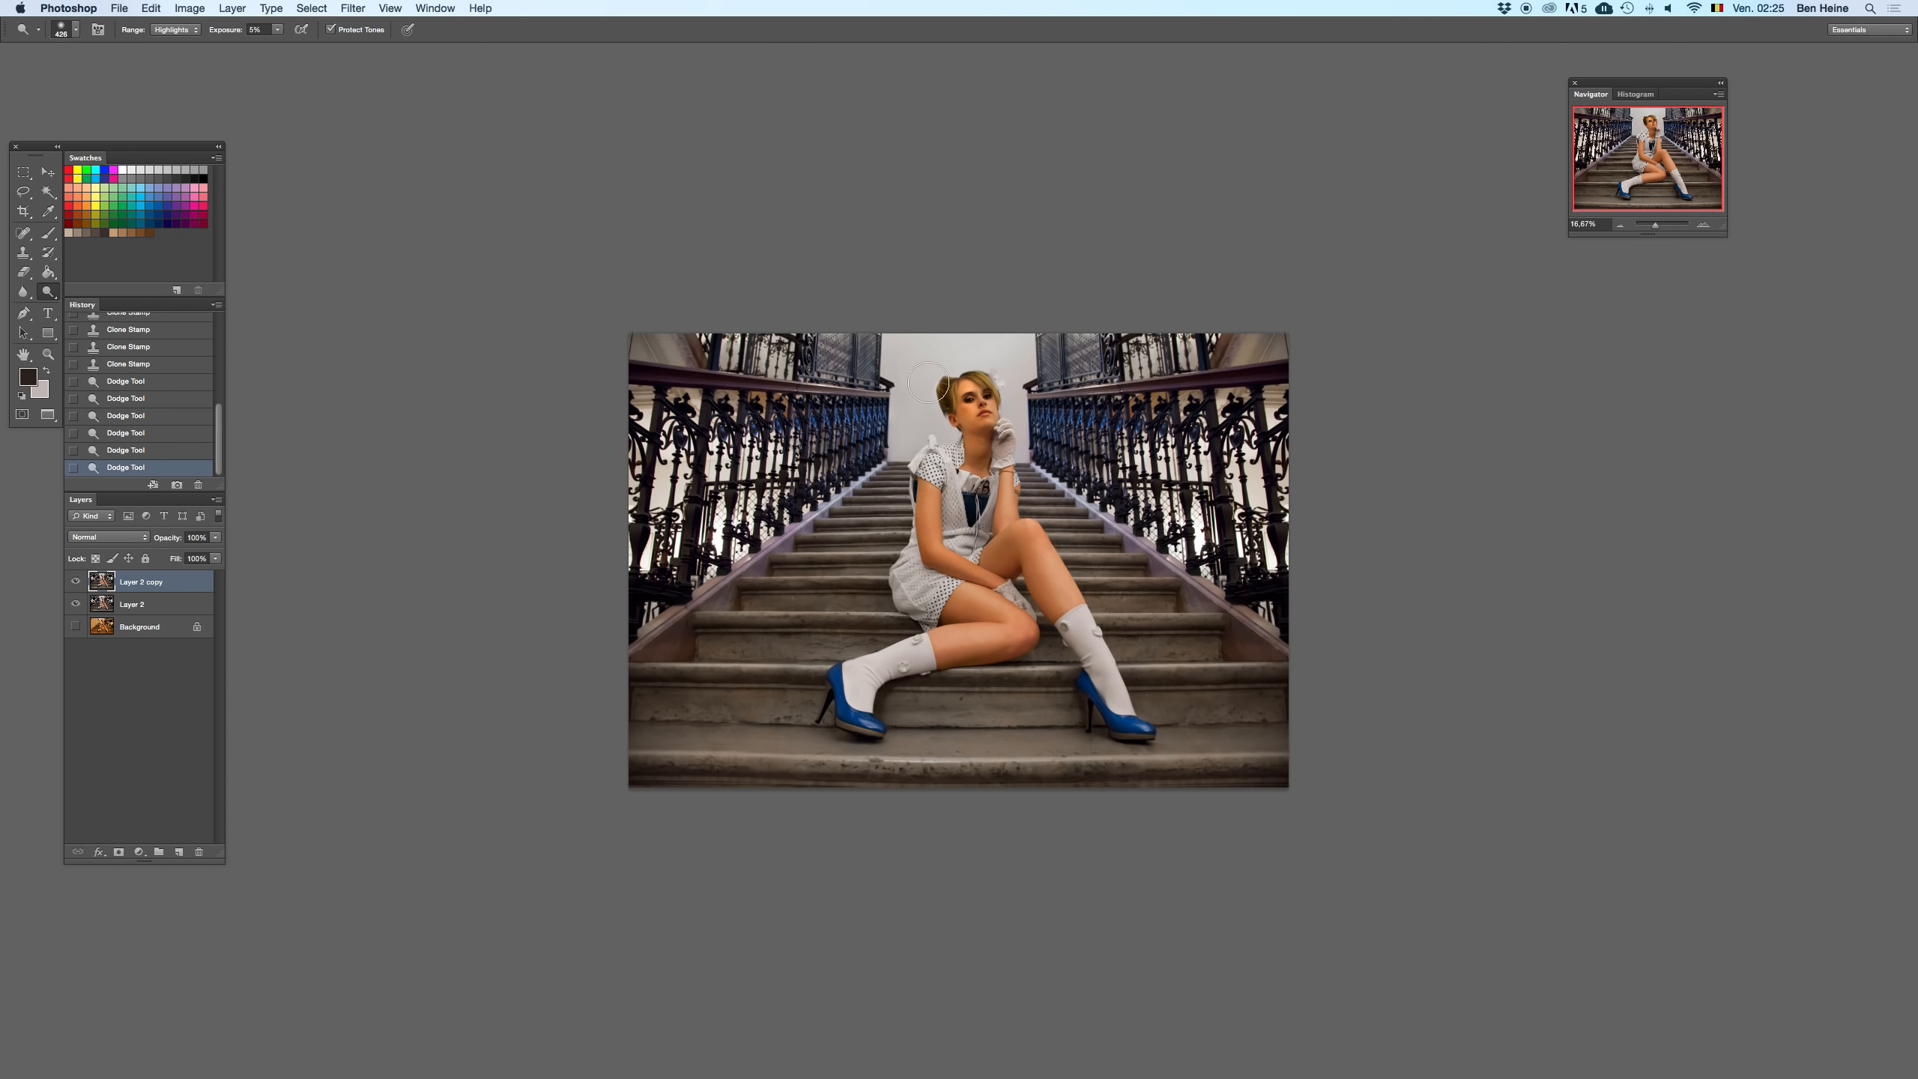
- Try to dodge the highlights along the woman's bent lower leg
{"action": "left_click", "coordinate": [1709, 221]}
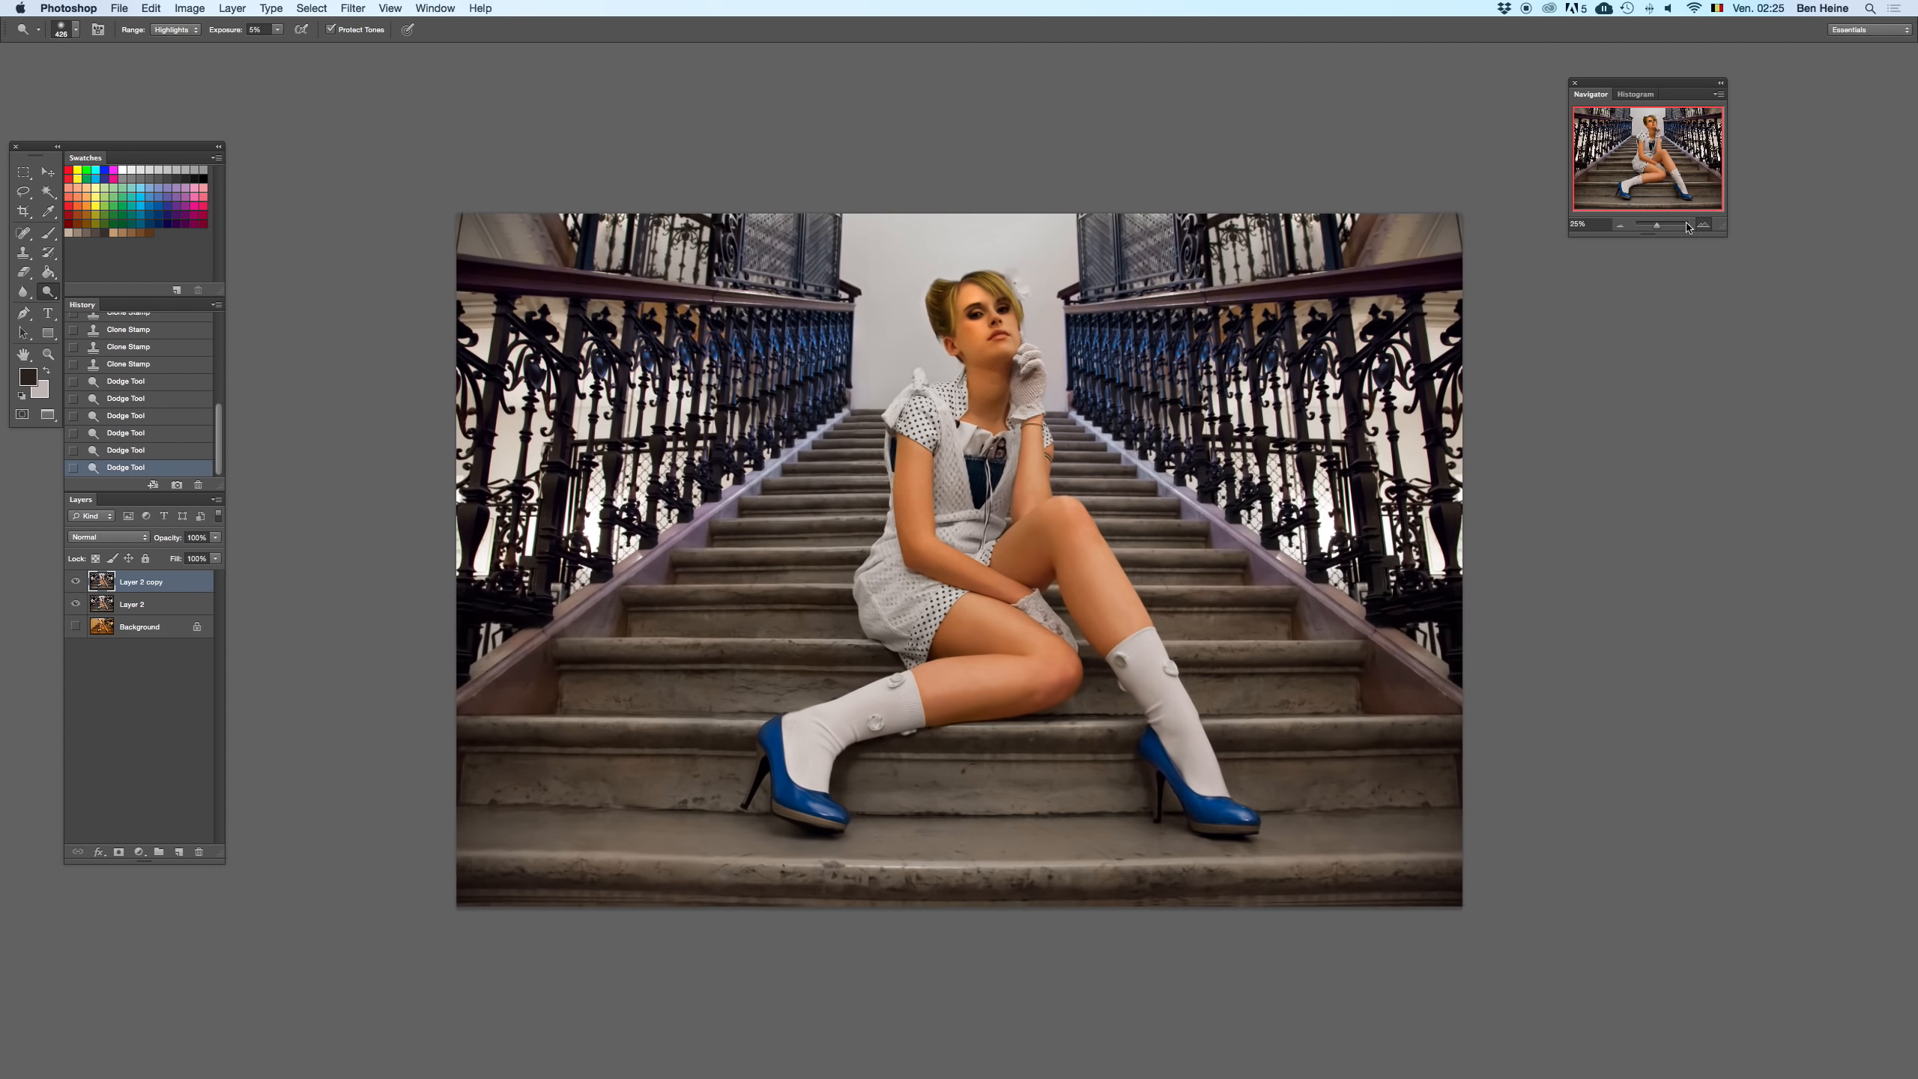
{"action": "left_click", "coordinate": [1708, 221]}
{"action": "left_click_drag", "start_coordinate": [972, 712], "coordinate": [917, 733]}
{"action": "key", "text": "super+z"}
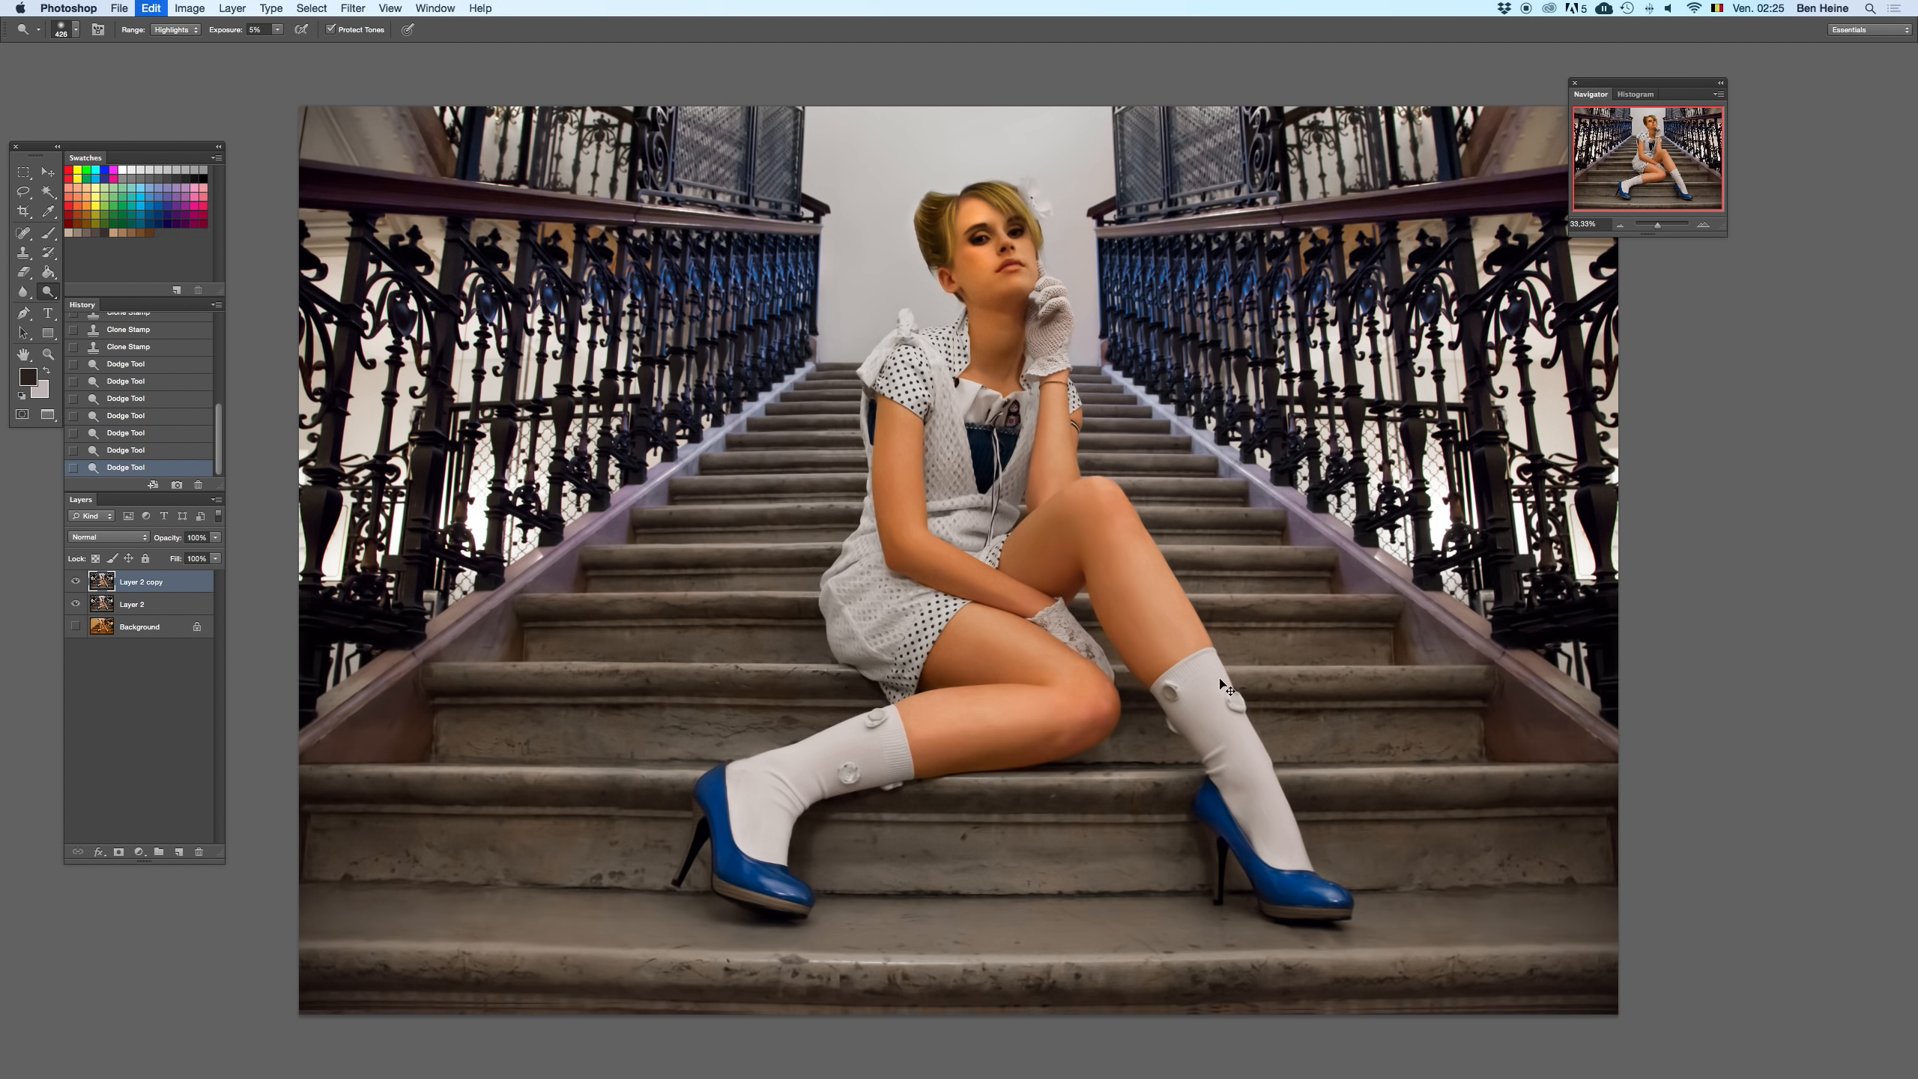
- Dodge the highlights on the bent leg from the knee to the sock and up the thigh, toggling each stroke to compare
{"action": "left_click_drag", "start_coordinate": [1067, 701], "coordinate": [936, 729]}
{"action": "key", "text": "super+z"}
{"action": "mouse_move", "coordinate": [1050, 692]}
{"action": "left_mouse_down"}
{"action": "mouse_move", "coordinate": [933, 716]}
{"action": "mouse_move", "coordinate": [1031, 663]}
{"action": "mouse_move", "coordinate": [975, 622]}
{"action": "mouse_move", "coordinate": [1056, 654]}
{"action": "mouse_move", "coordinate": [957, 606]}
{"action": "left_mouse_up"}
{"action": "key", "text": "super+z"}
- Shrink the Dodge brush and lighten the highlights along the forearm resting on the lap, toggling the strokes to compare
{"action": "right_click", "coordinate": [1065, 531]}
{"action": "left_click_drag", "start_coordinate": [1197, 560], "coordinate": [1183, 560]}
{"action": "left_click", "coordinate": [1020, 605]}
{"action": "key", "text": "super+z"}
{"action": "mouse_move", "coordinate": [1041, 616]}
{"action": "left_mouse_down"}
{"action": "mouse_move", "coordinate": [915, 539]}
{"action": "mouse_move", "coordinate": [907, 424]}
{"action": "mouse_move", "coordinate": [906, 526]}
{"action": "mouse_move", "coordinate": [902, 430]}
{"action": "mouse_move", "coordinate": [931, 538]}
{"action": "left_mouse_up"}
{"action": "key", "text": "super+z"}
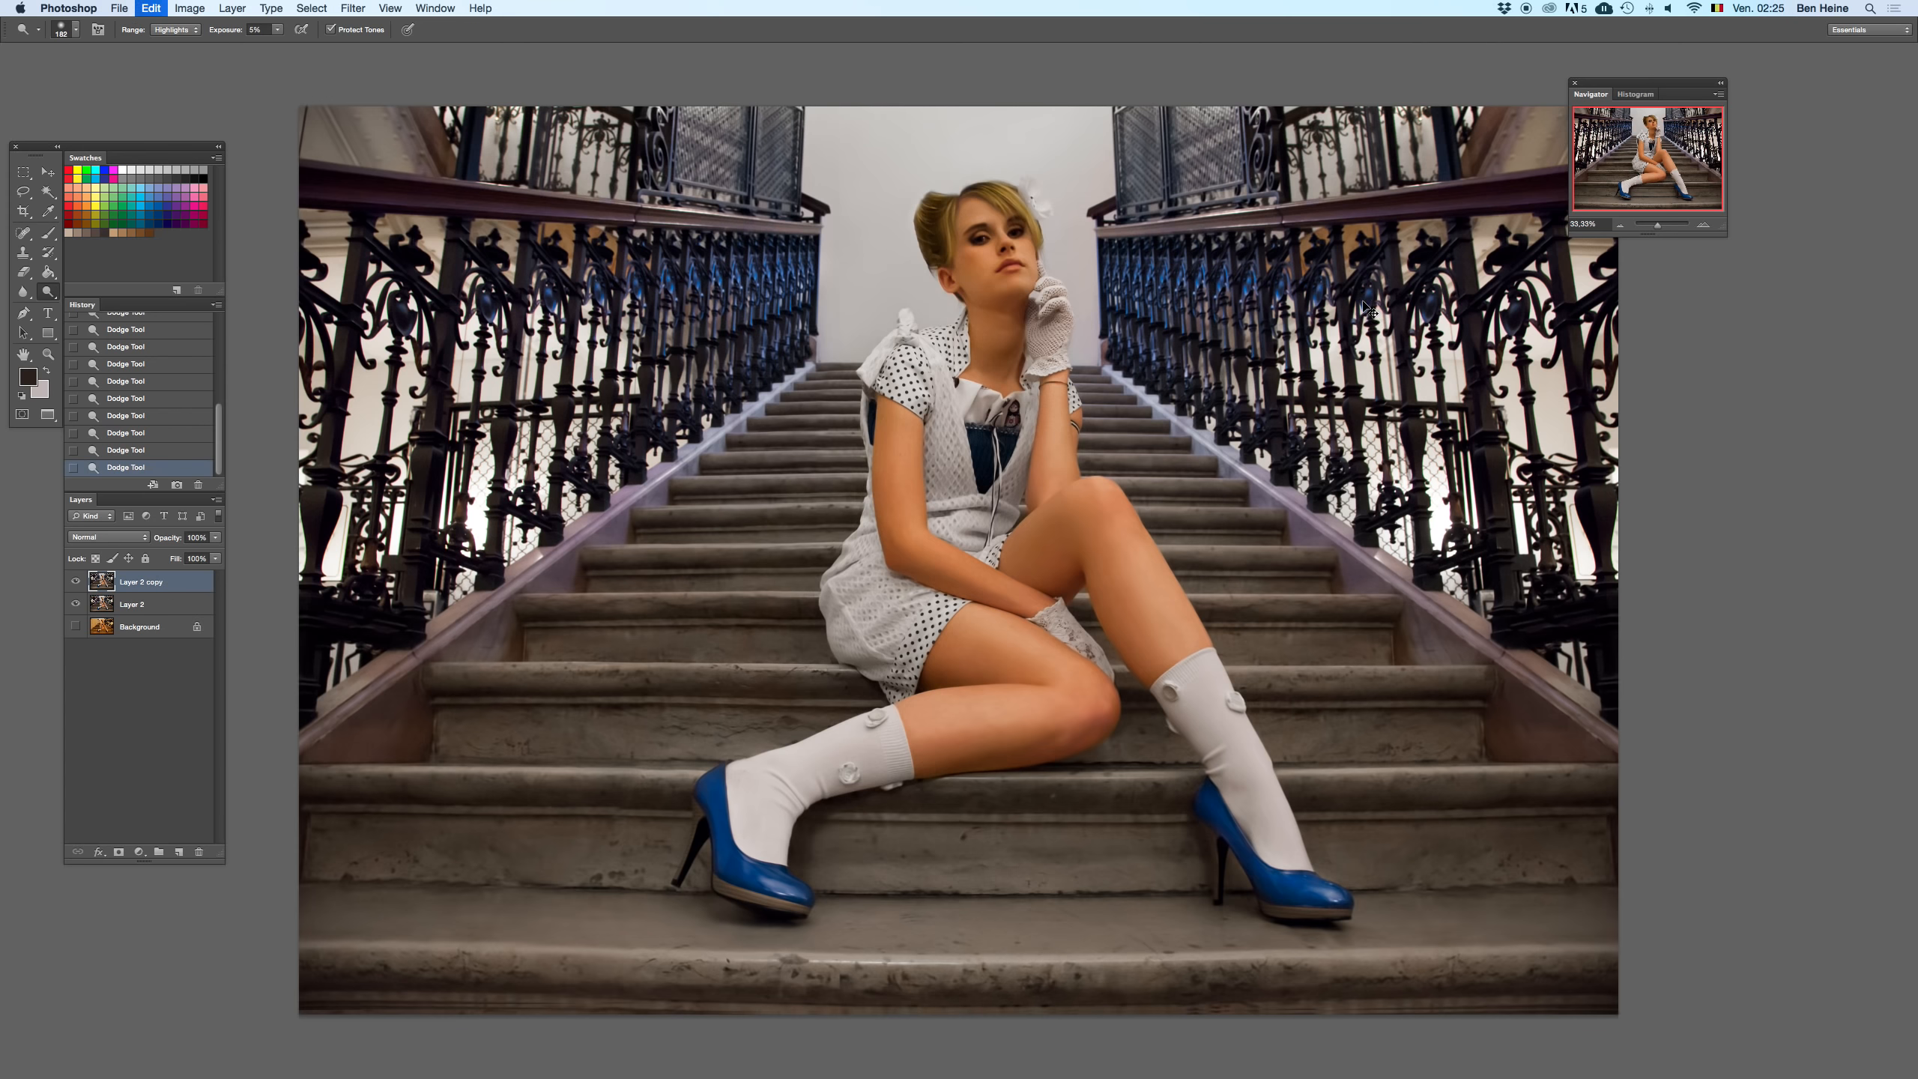
{"action": "key", "text": "BackSpace"}
{"action": "key", "text": "super+z"}
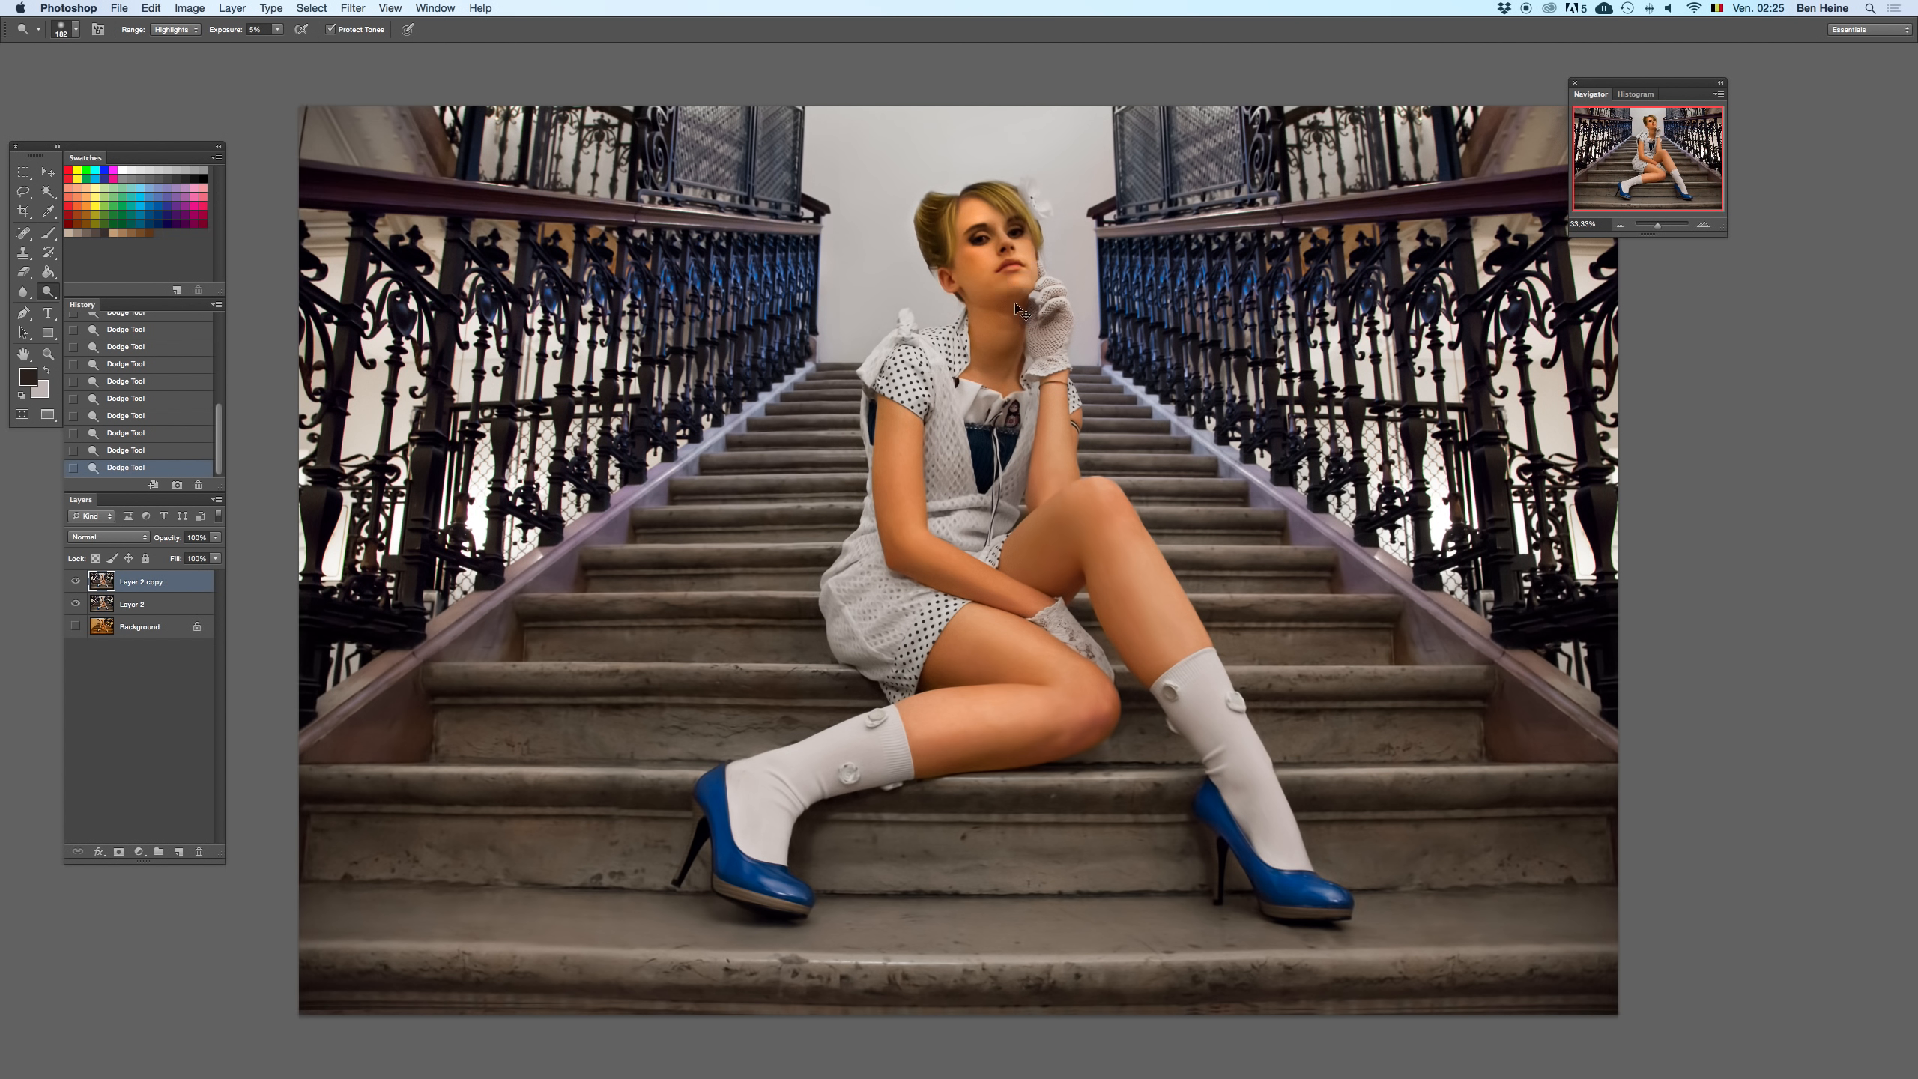
- Set the Dodge range to Midtones, enlarge the brush and lighten the area below the woman's chin
{"action": "left_click", "coordinate": [179, 30]}
{"action": "left_click", "coordinate": [179, 51]}
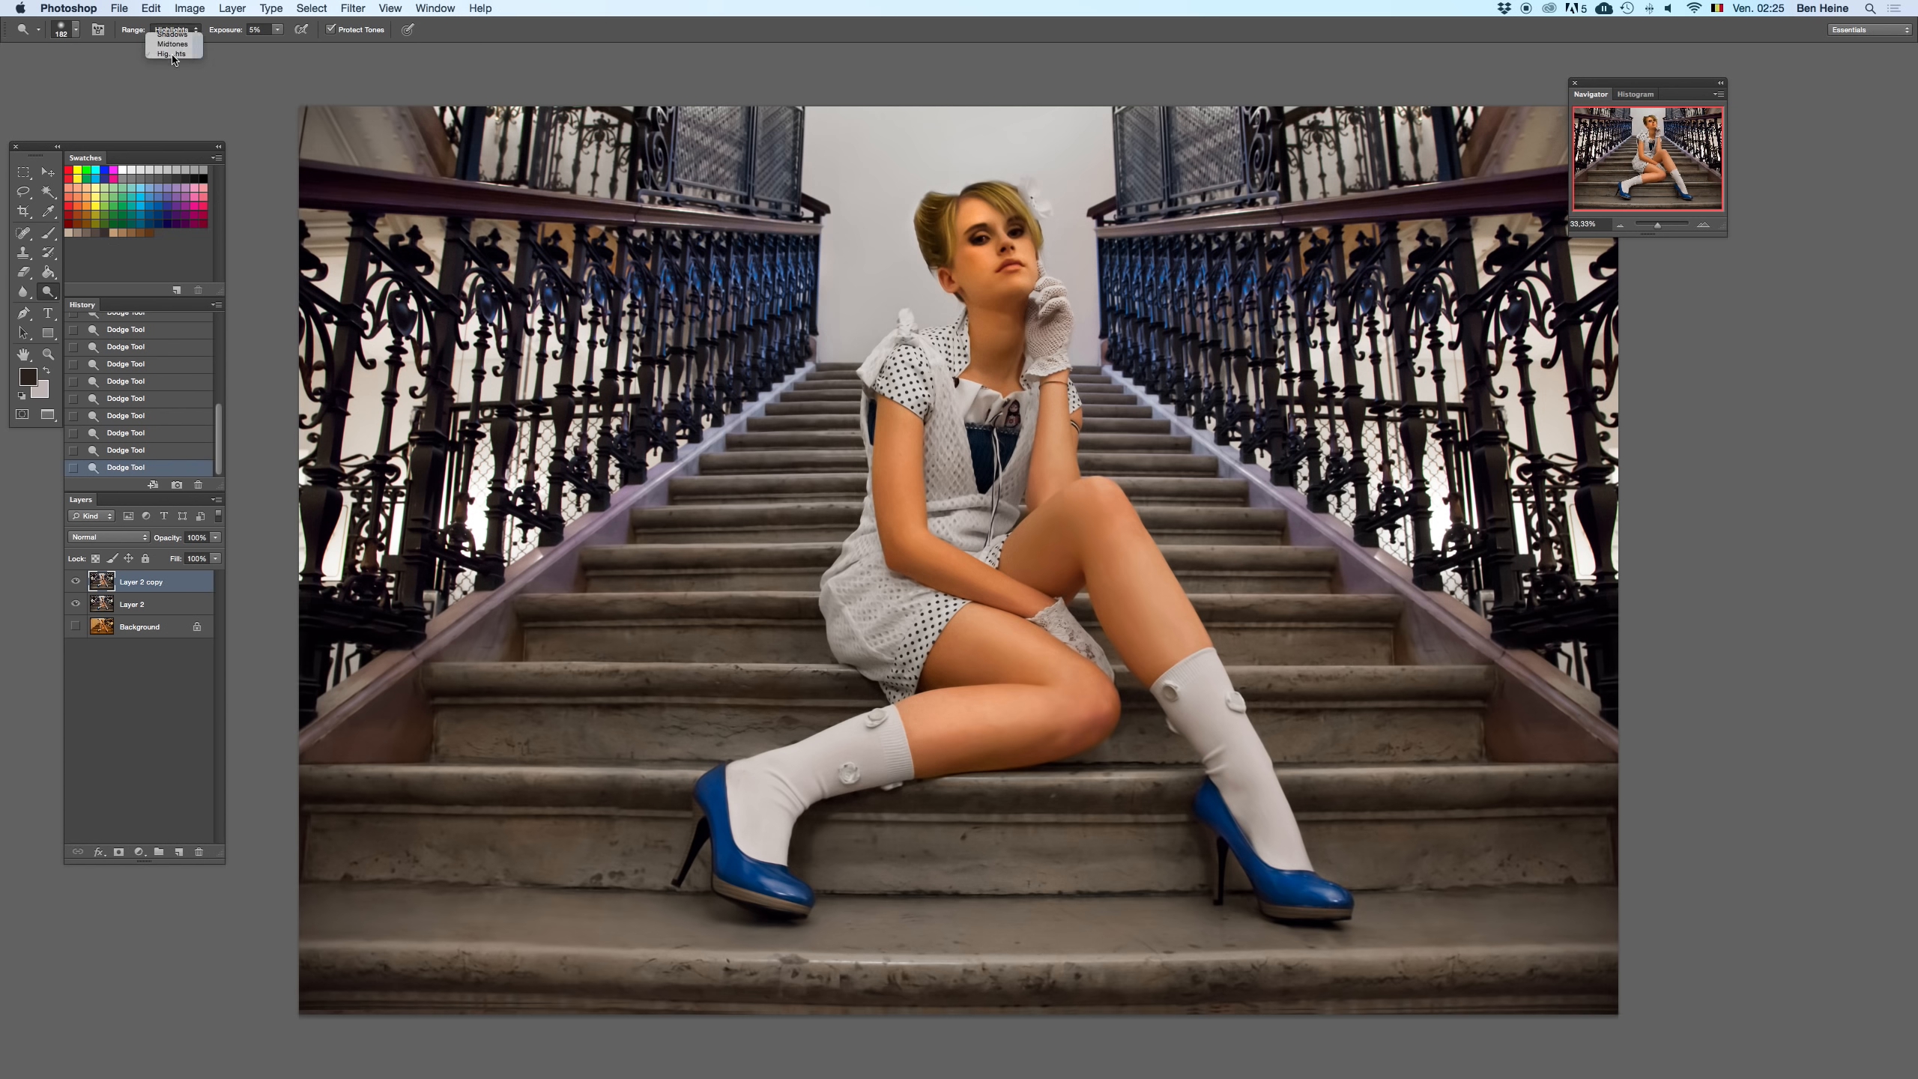
{"action": "key", "text": "BackSpace"}
{"action": "key", "text": "super+z"}
{"action": "right_click", "coordinate": [1072, 265]}
{"action": "left_click", "coordinate": [1204, 290]}
{"action": "left_click_drag", "start_coordinate": [1020, 313], "coordinate": [1025, 301]}
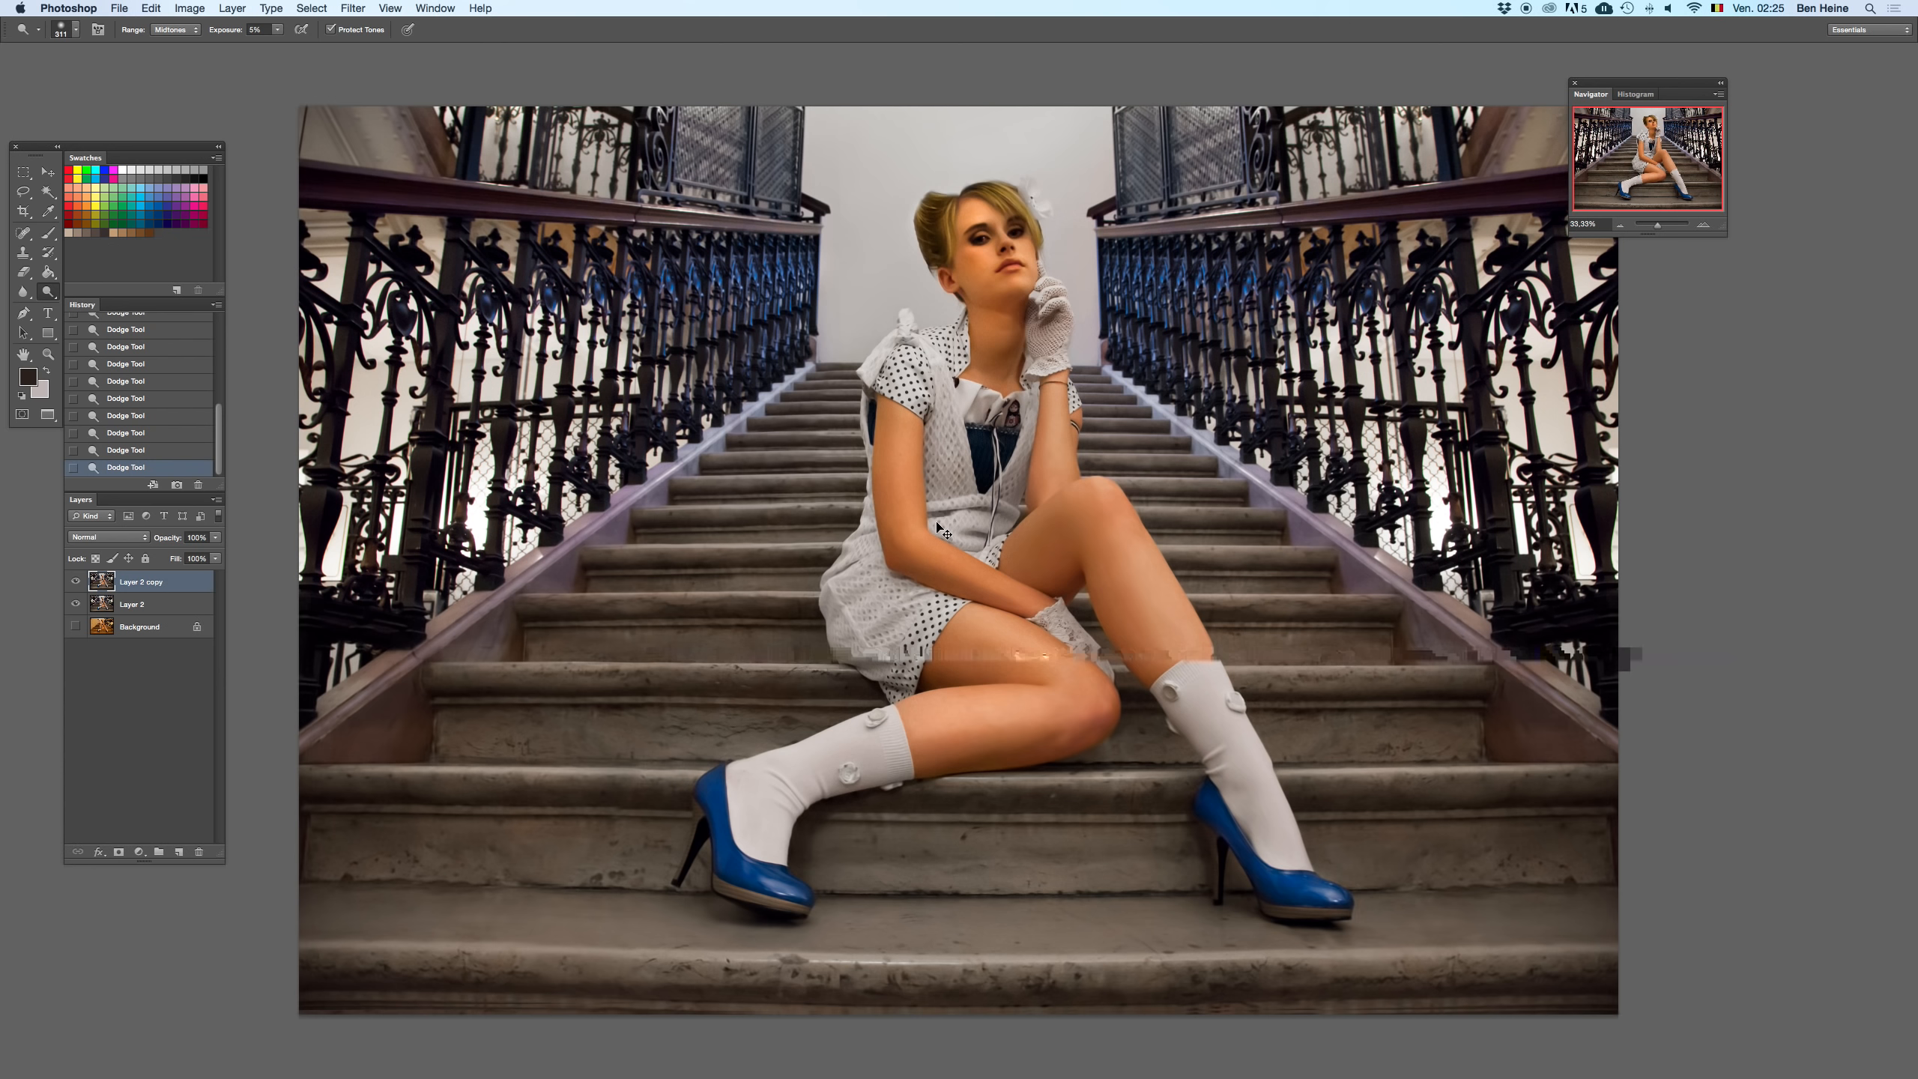
- Return the Dodge range to Highlights, adjust the brush size and compare the last stroke on the whole picture
{"action": "left_click", "coordinate": [176, 30]}
{"action": "left_click", "coordinate": [179, 45]}
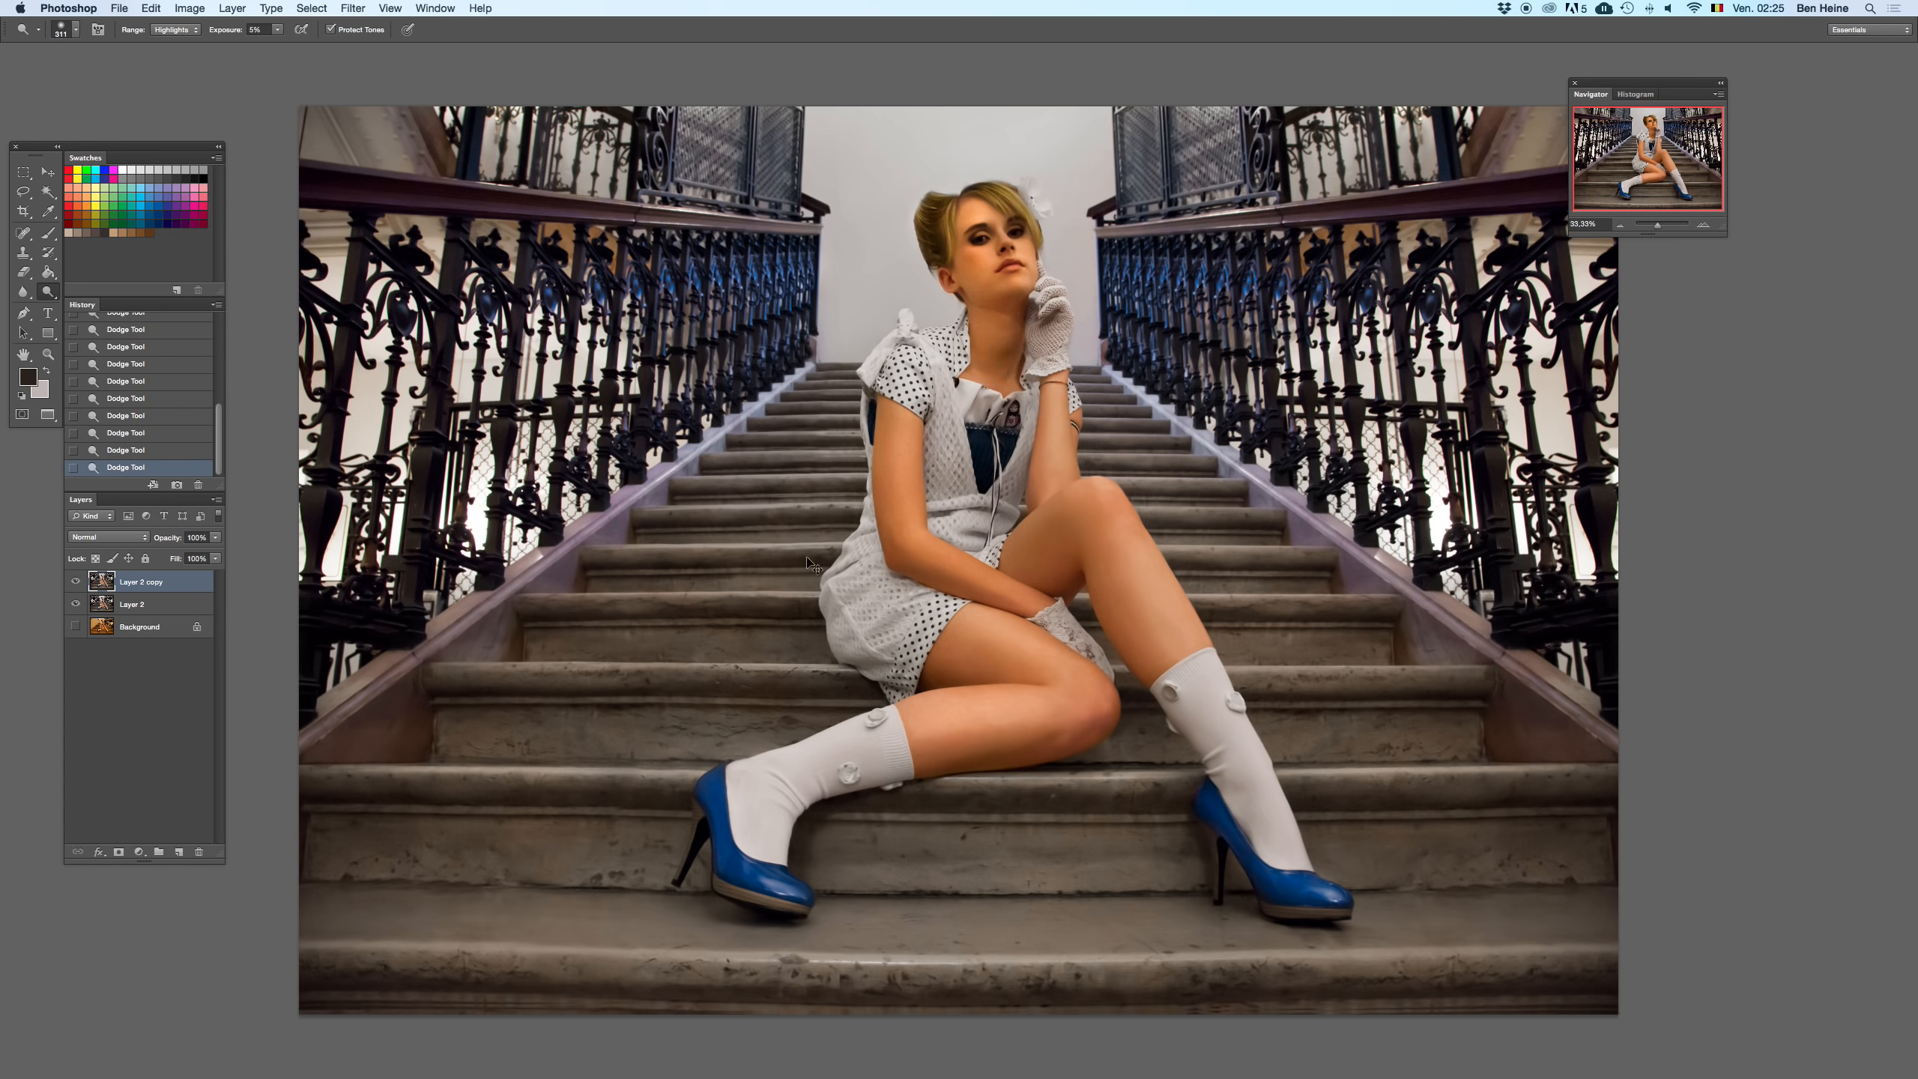
{"action": "right_click", "coordinate": [1012, 505]}
{"action": "left_click_drag", "start_coordinate": [1137, 538], "coordinate": [1146, 529]}
{"action": "key", "text": "Return"}
{"action": "left_click", "coordinate": [1620, 226]}
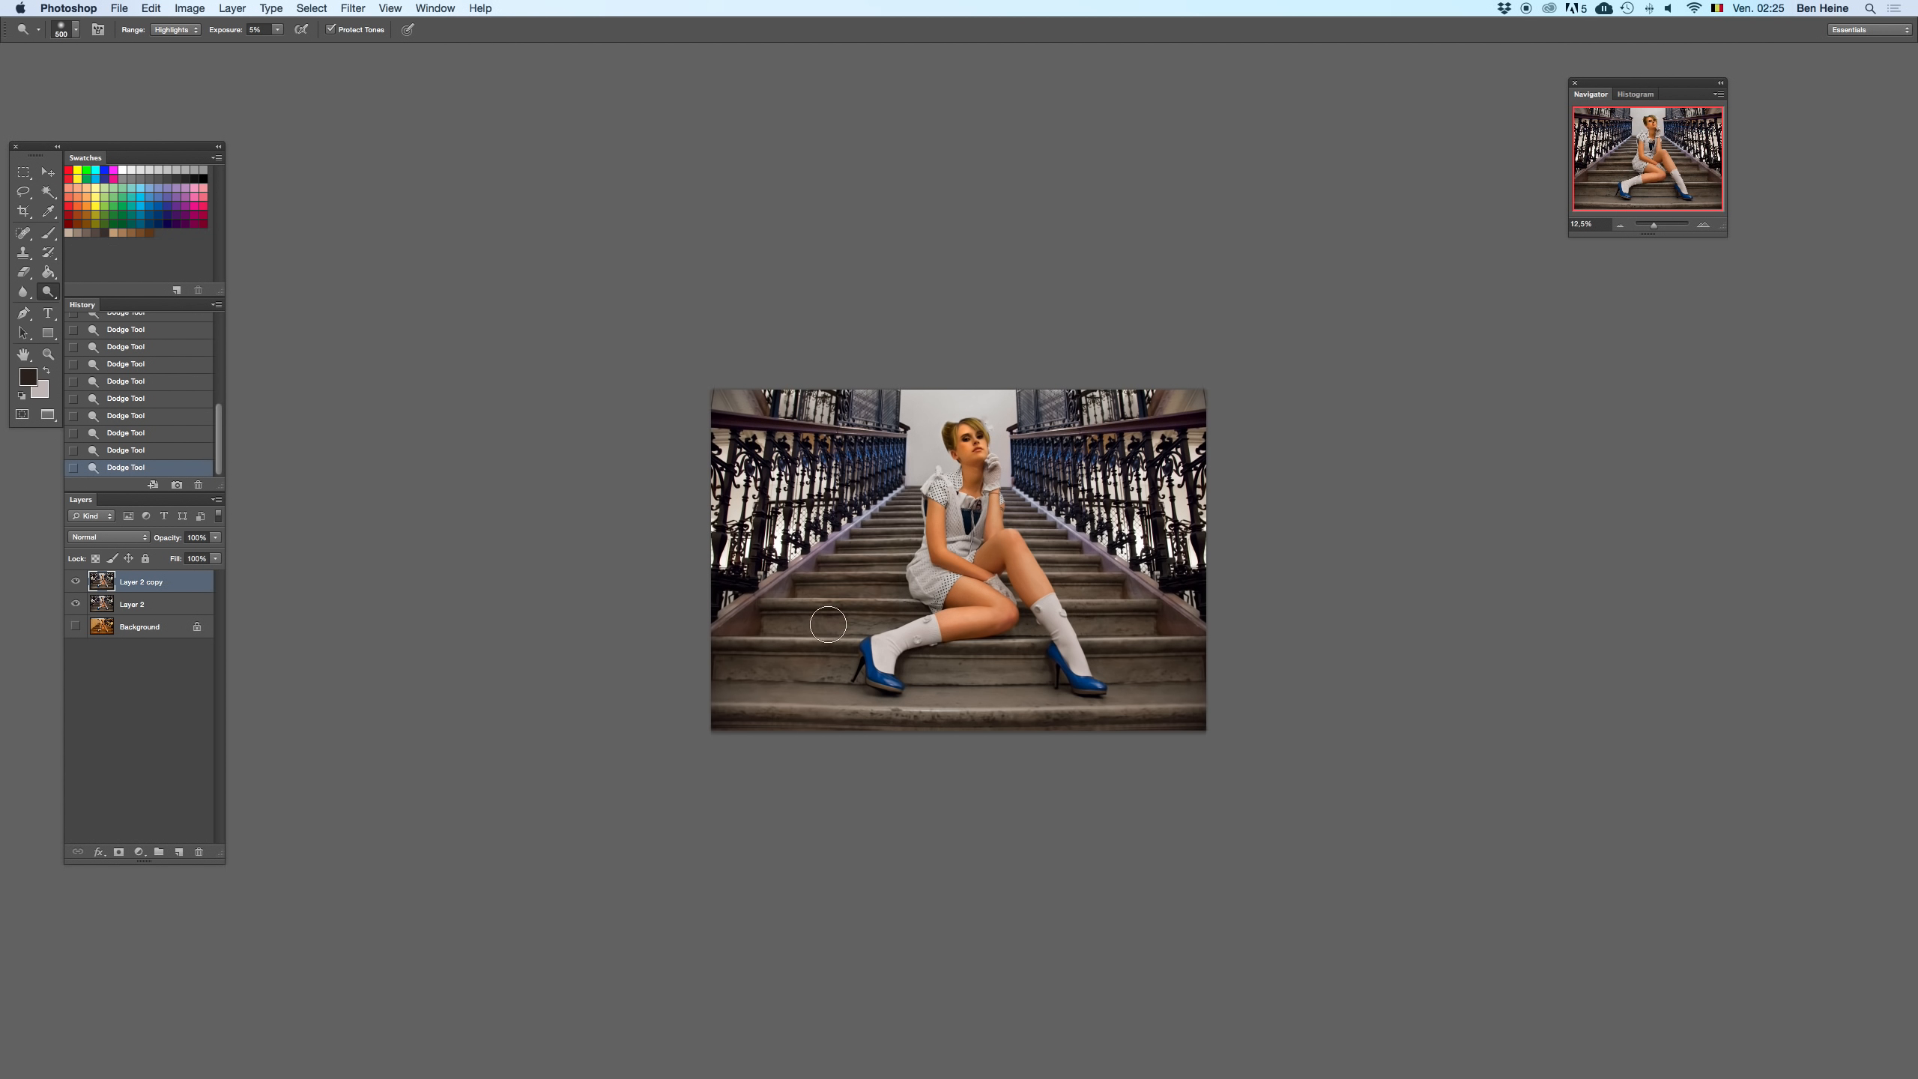
{"action": "key", "text": "super+z"}
- Try highlight strokes over the woman's lap at a raised exposure, undo them and set the Dodge exposure to 10%
{"action": "left_click_drag", "start_coordinate": [275, 30], "coordinate": [292, 45]}
{"action": "left_click", "coordinate": [979, 553]}
{"action": "key", "text": "super+z"}
{"action": "left_click", "coordinate": [994, 547]}
{"action": "key", "text": "super+z"}
{"action": "left_click_drag", "start_coordinate": [278, 30], "coordinate": [269, 53]}
- Remove and restore the top layer copy repeatedly to compare the retouching with the layer below
{"action": "key", "text": "super+e"}
{"action": "key", "text": "super+z"}
{"action": "key", "text": "super+z"}
{"action": "key", "text": "super+z"}
{"action": "key", "text": "super+z"}
{"action": "key", "text": "super+z"}
{"action": "left_click", "coordinate": [1703, 224]}
{"action": "key", "text": "super+z"}
{"action": "key", "text": "super+z"}
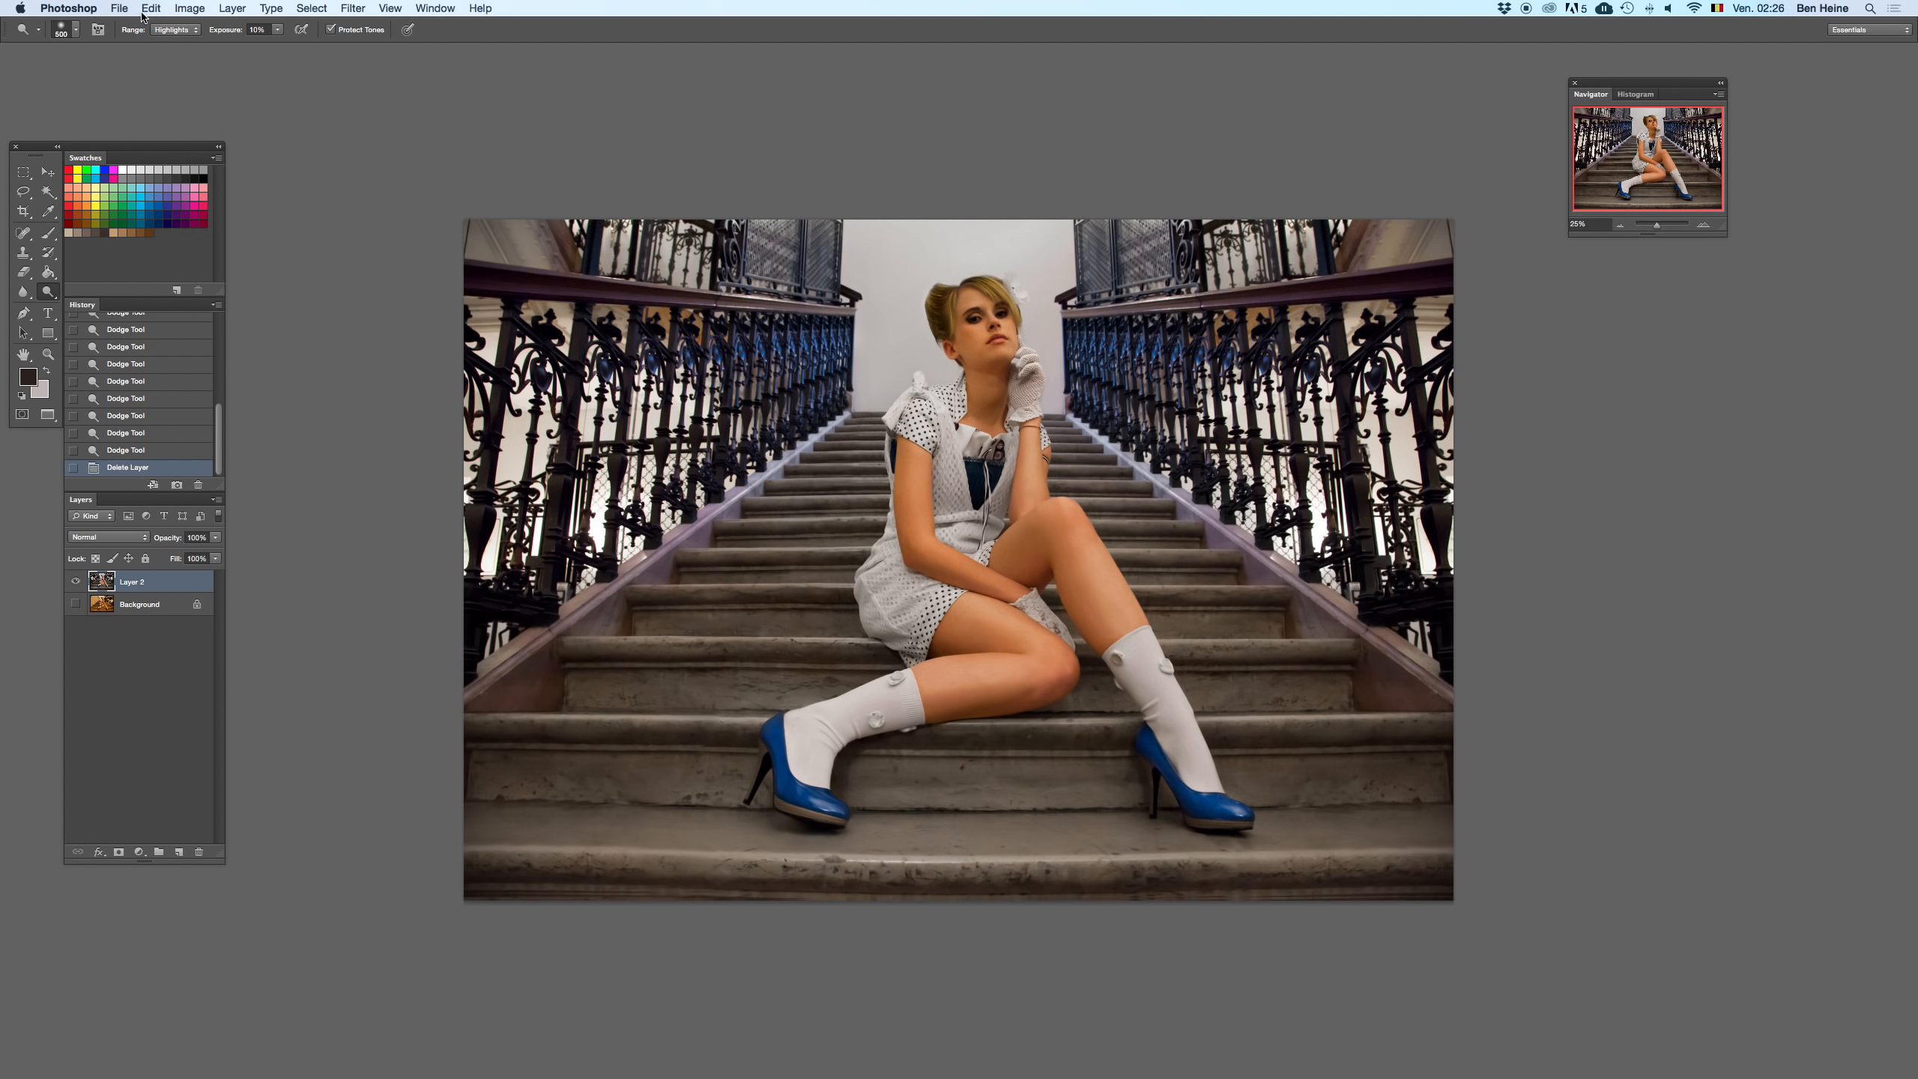
- Flip the whole canvas horizontally and check the mirrored composition at a reduced size
{"action": "left_click", "coordinate": [187, 9]}
{"action": "mouse_move", "coordinate": [264, 169]}
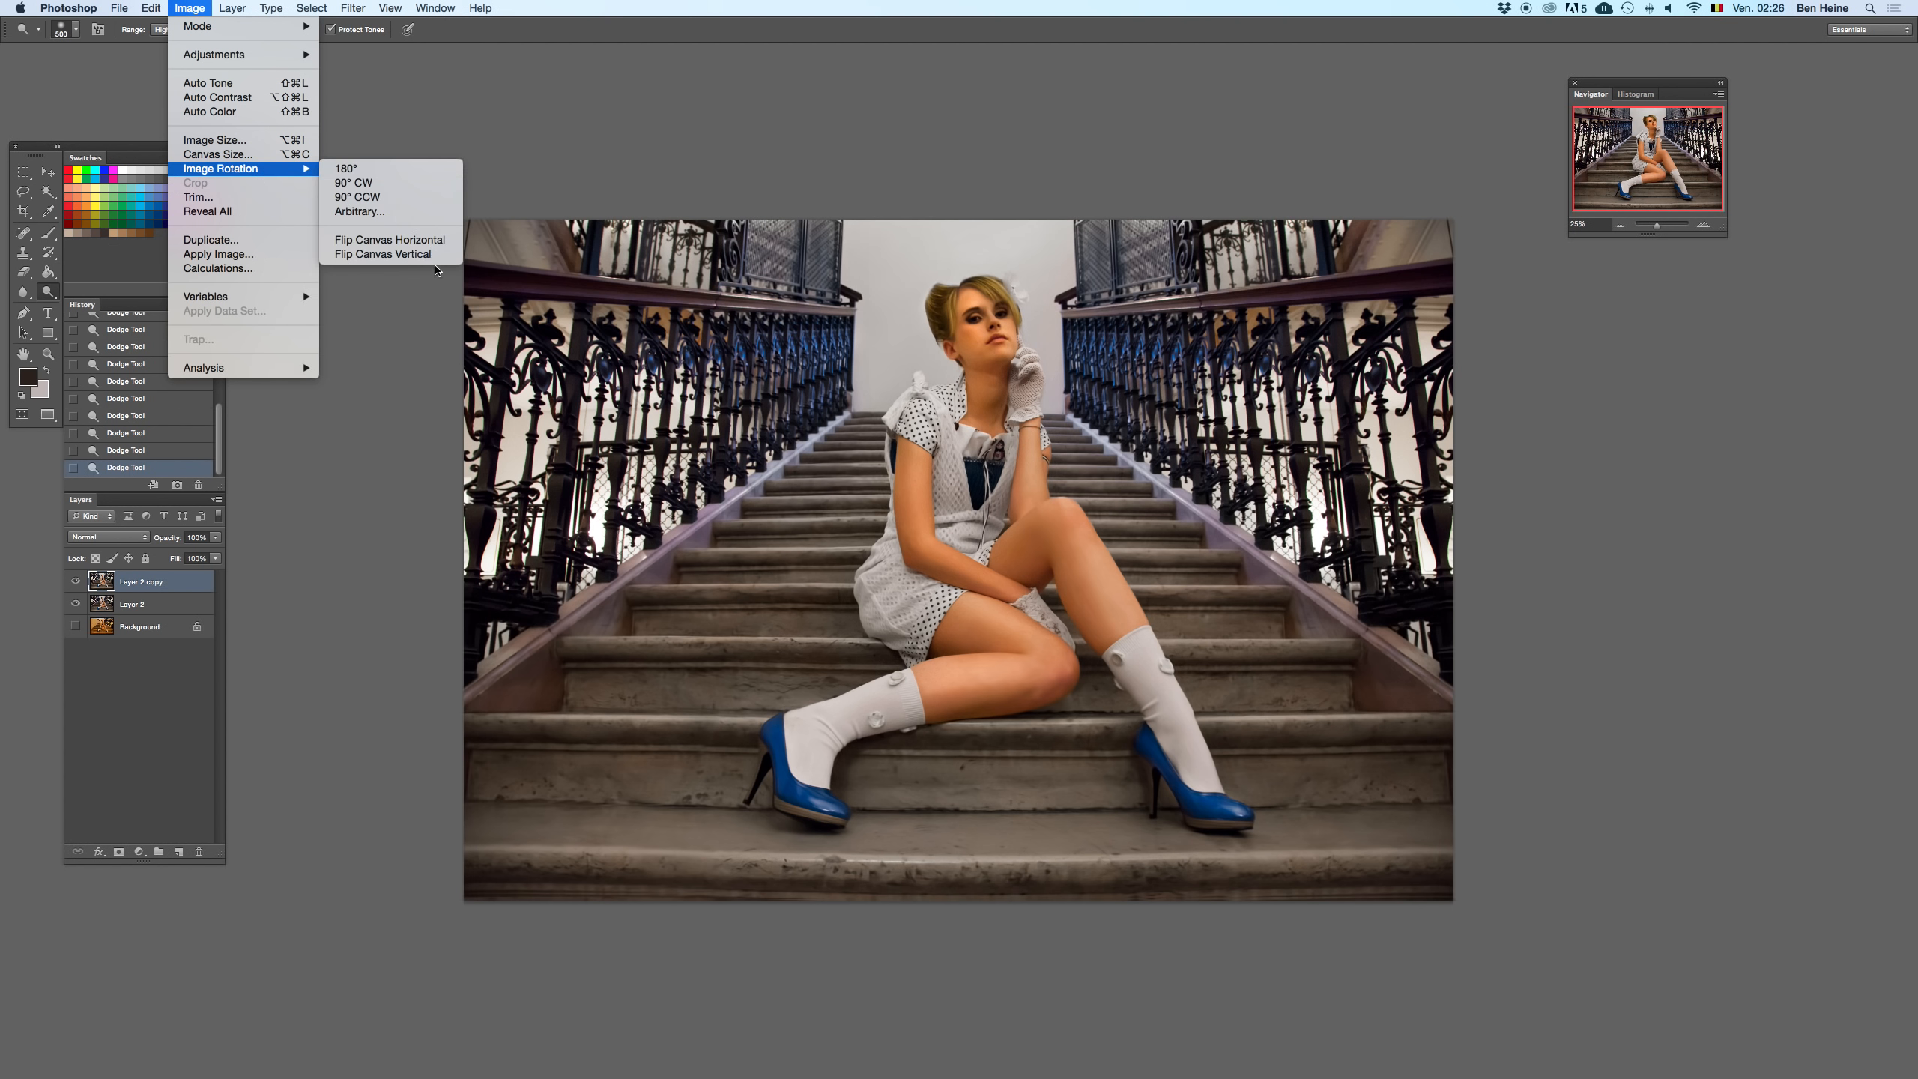
{"action": "left_click", "coordinate": [385, 242]}
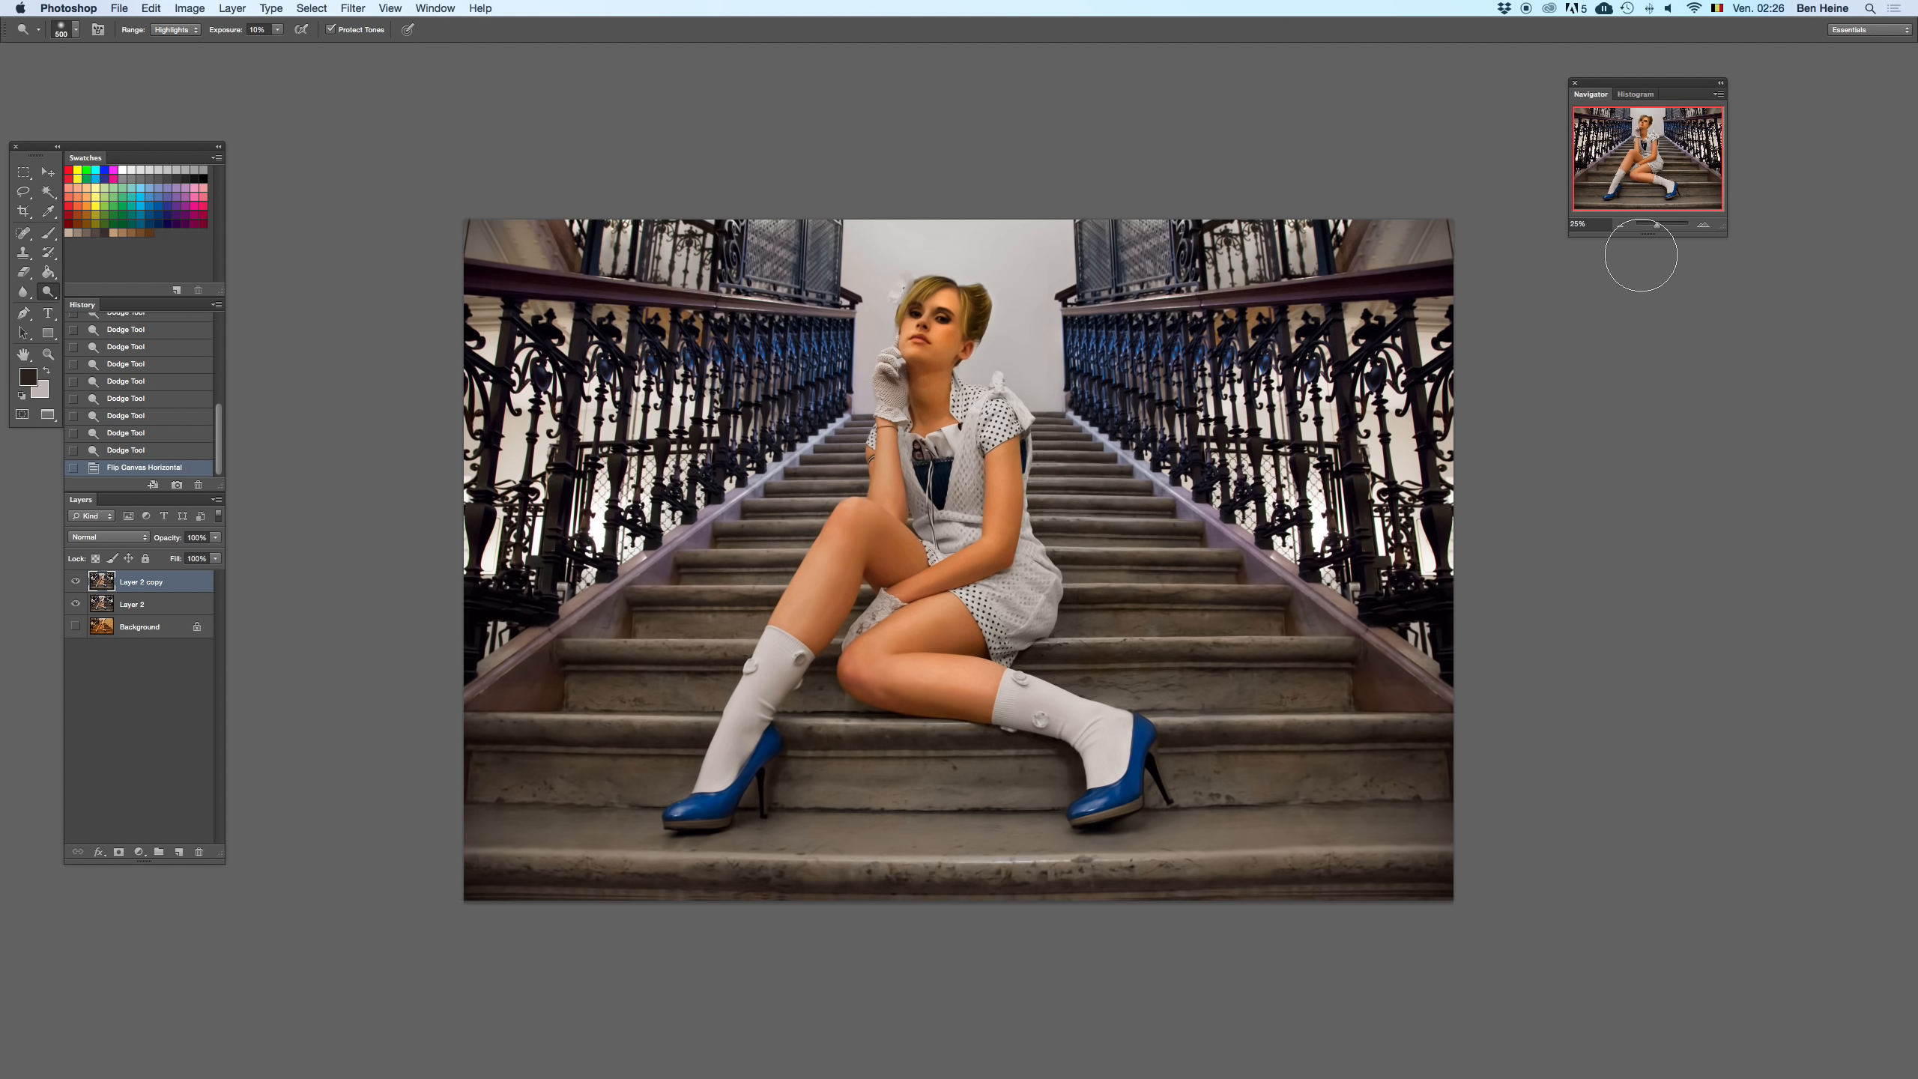
{"action": "left_click", "coordinate": [1619, 224]}
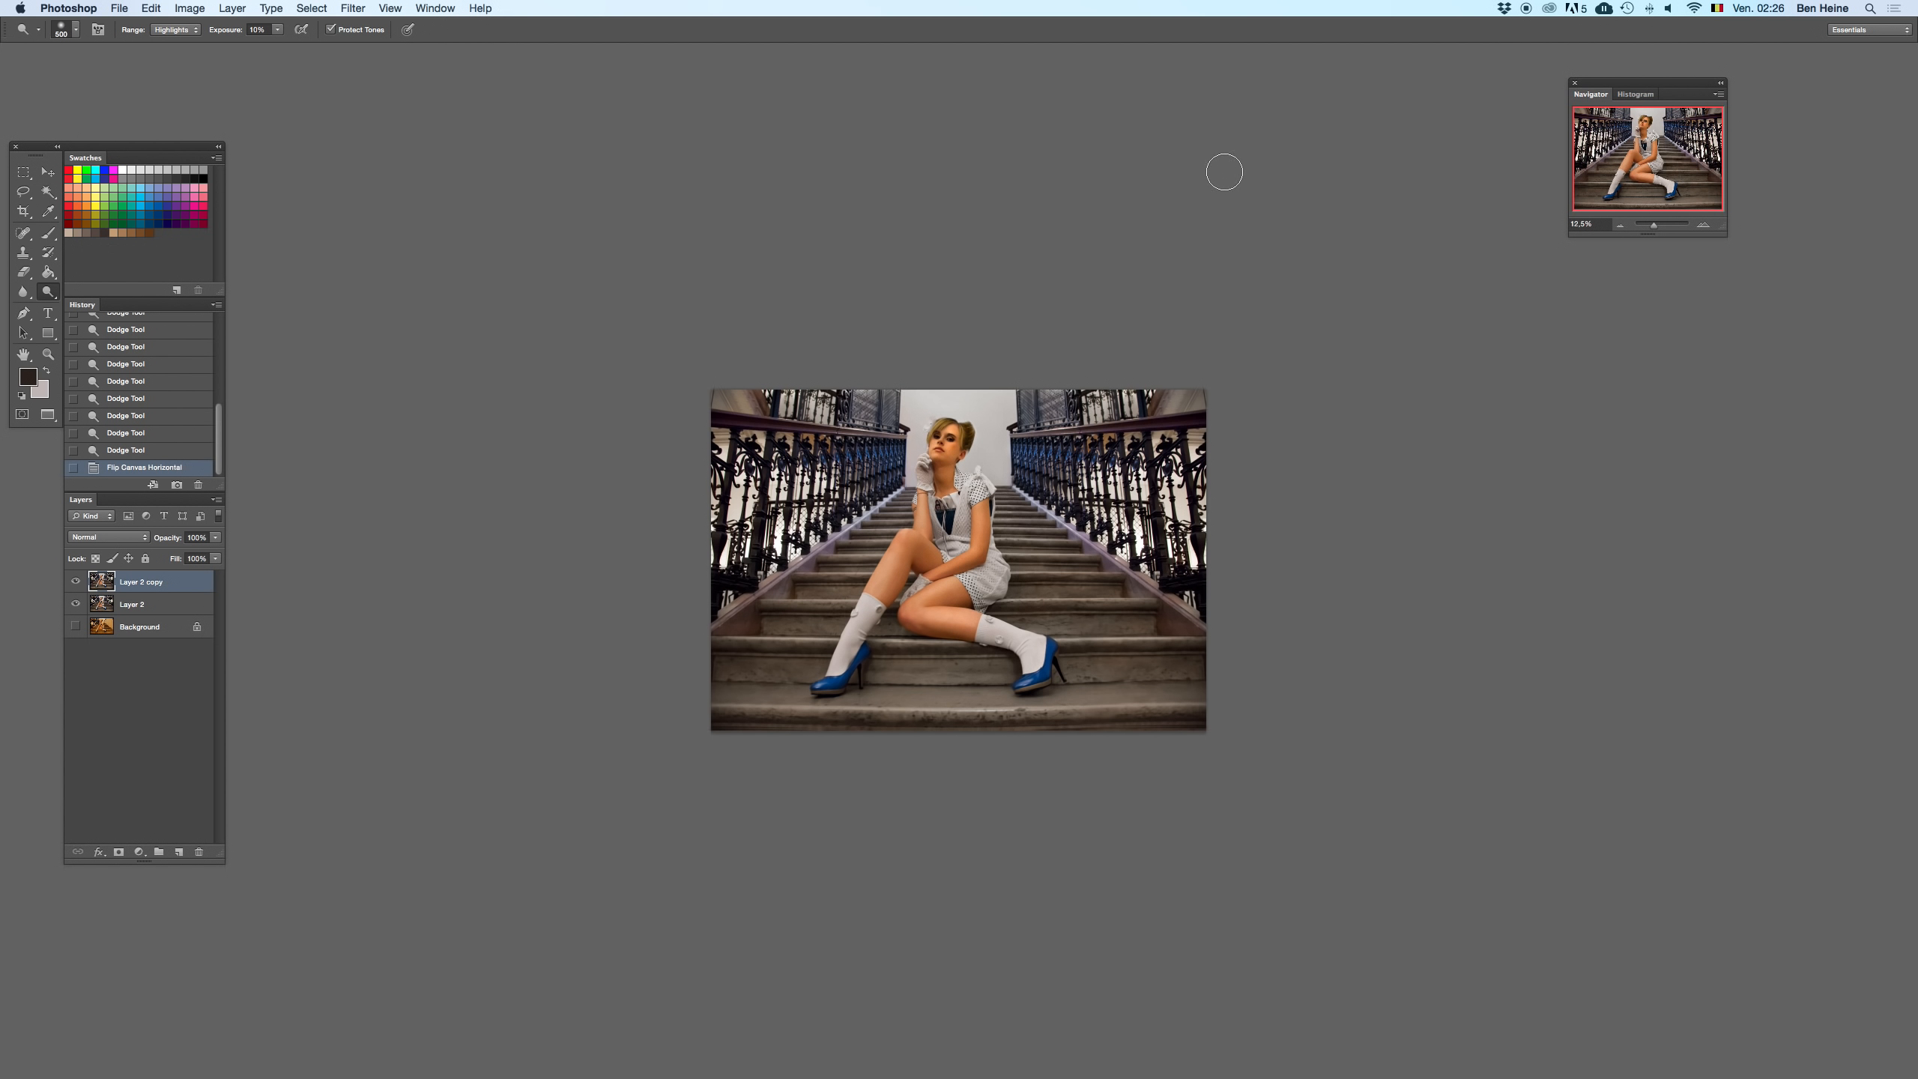
- With the Eraser at 21% opacity and an enlarged soft brush, partly erase the top layer over the face and gloved hand, toggling to compare
{"action": "key", "text": "e"}
{"action": "left_click_drag", "start_coordinate": [245, 30], "coordinate": [242, 49]}
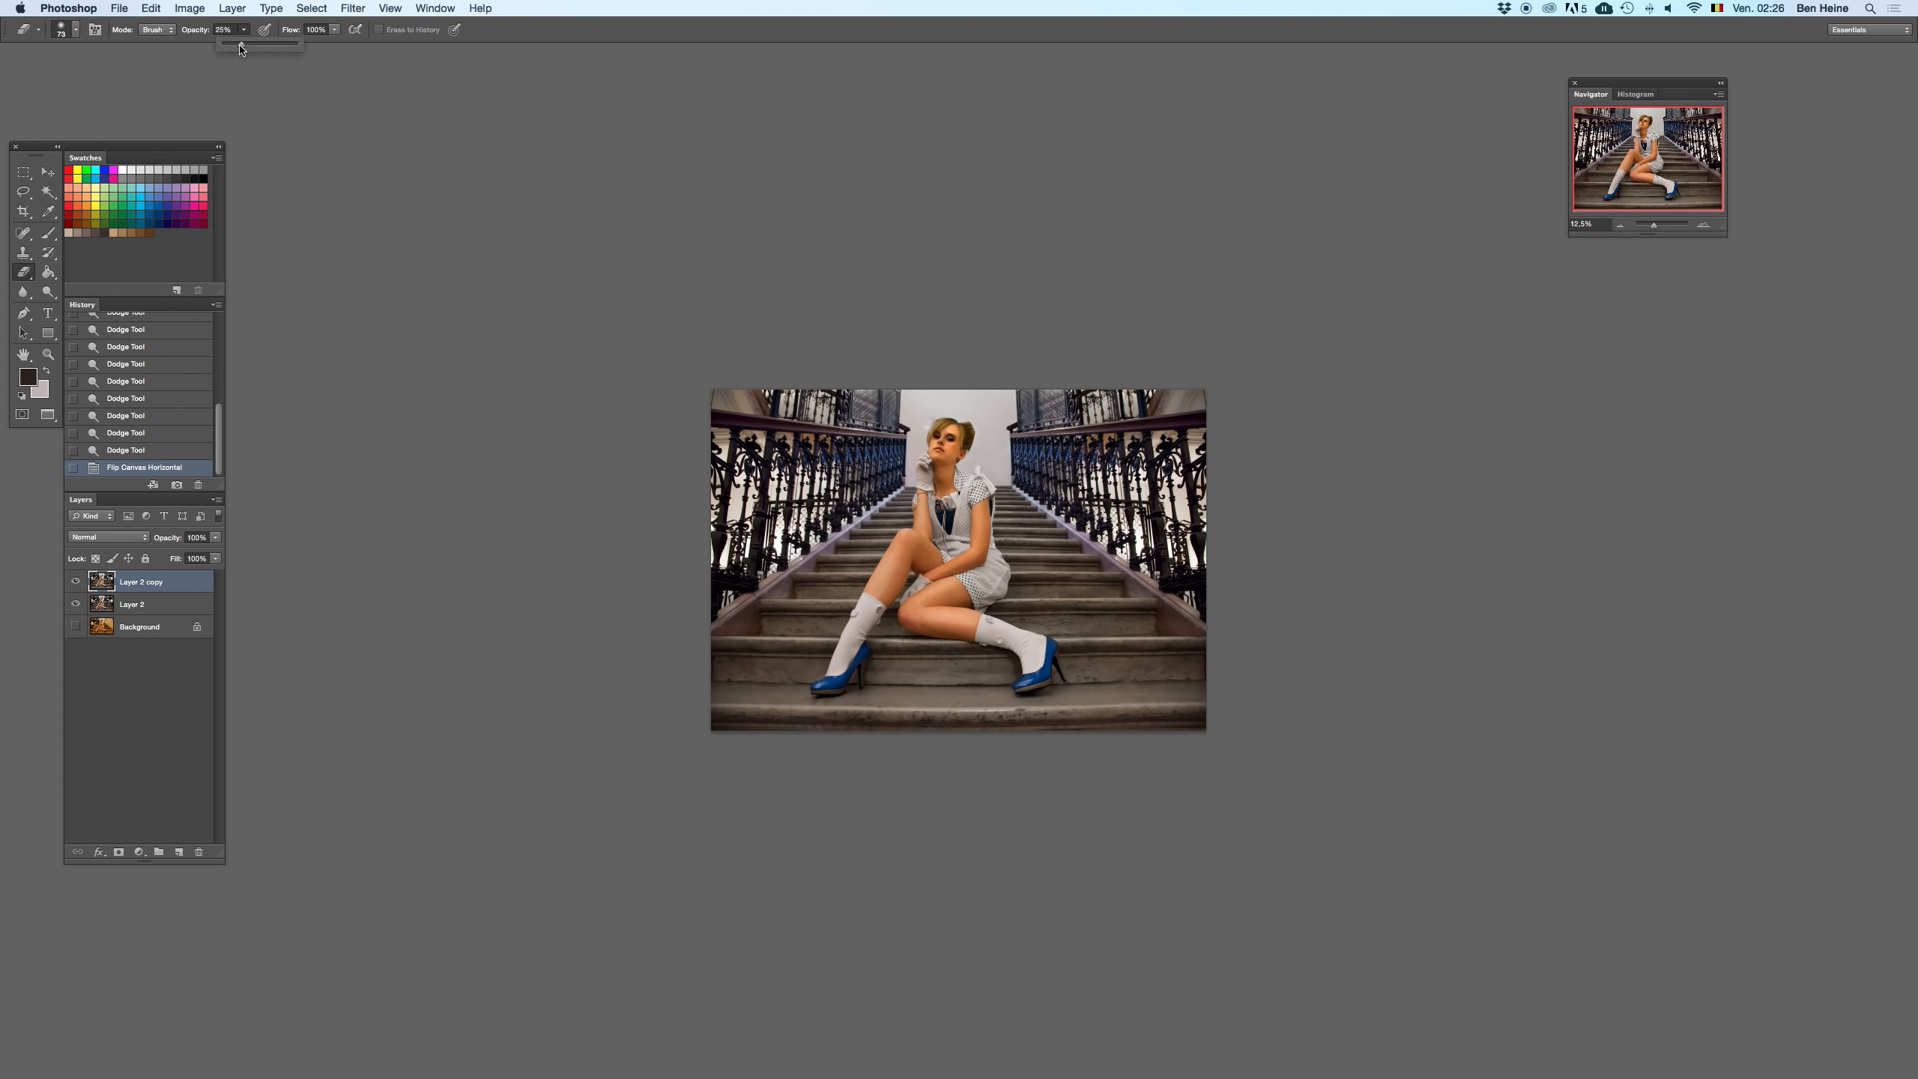
{"action": "right_click", "coordinate": [1008, 475]}
{"action": "left_click_drag", "start_coordinate": [1111, 481], "coordinate": [1126, 480]}
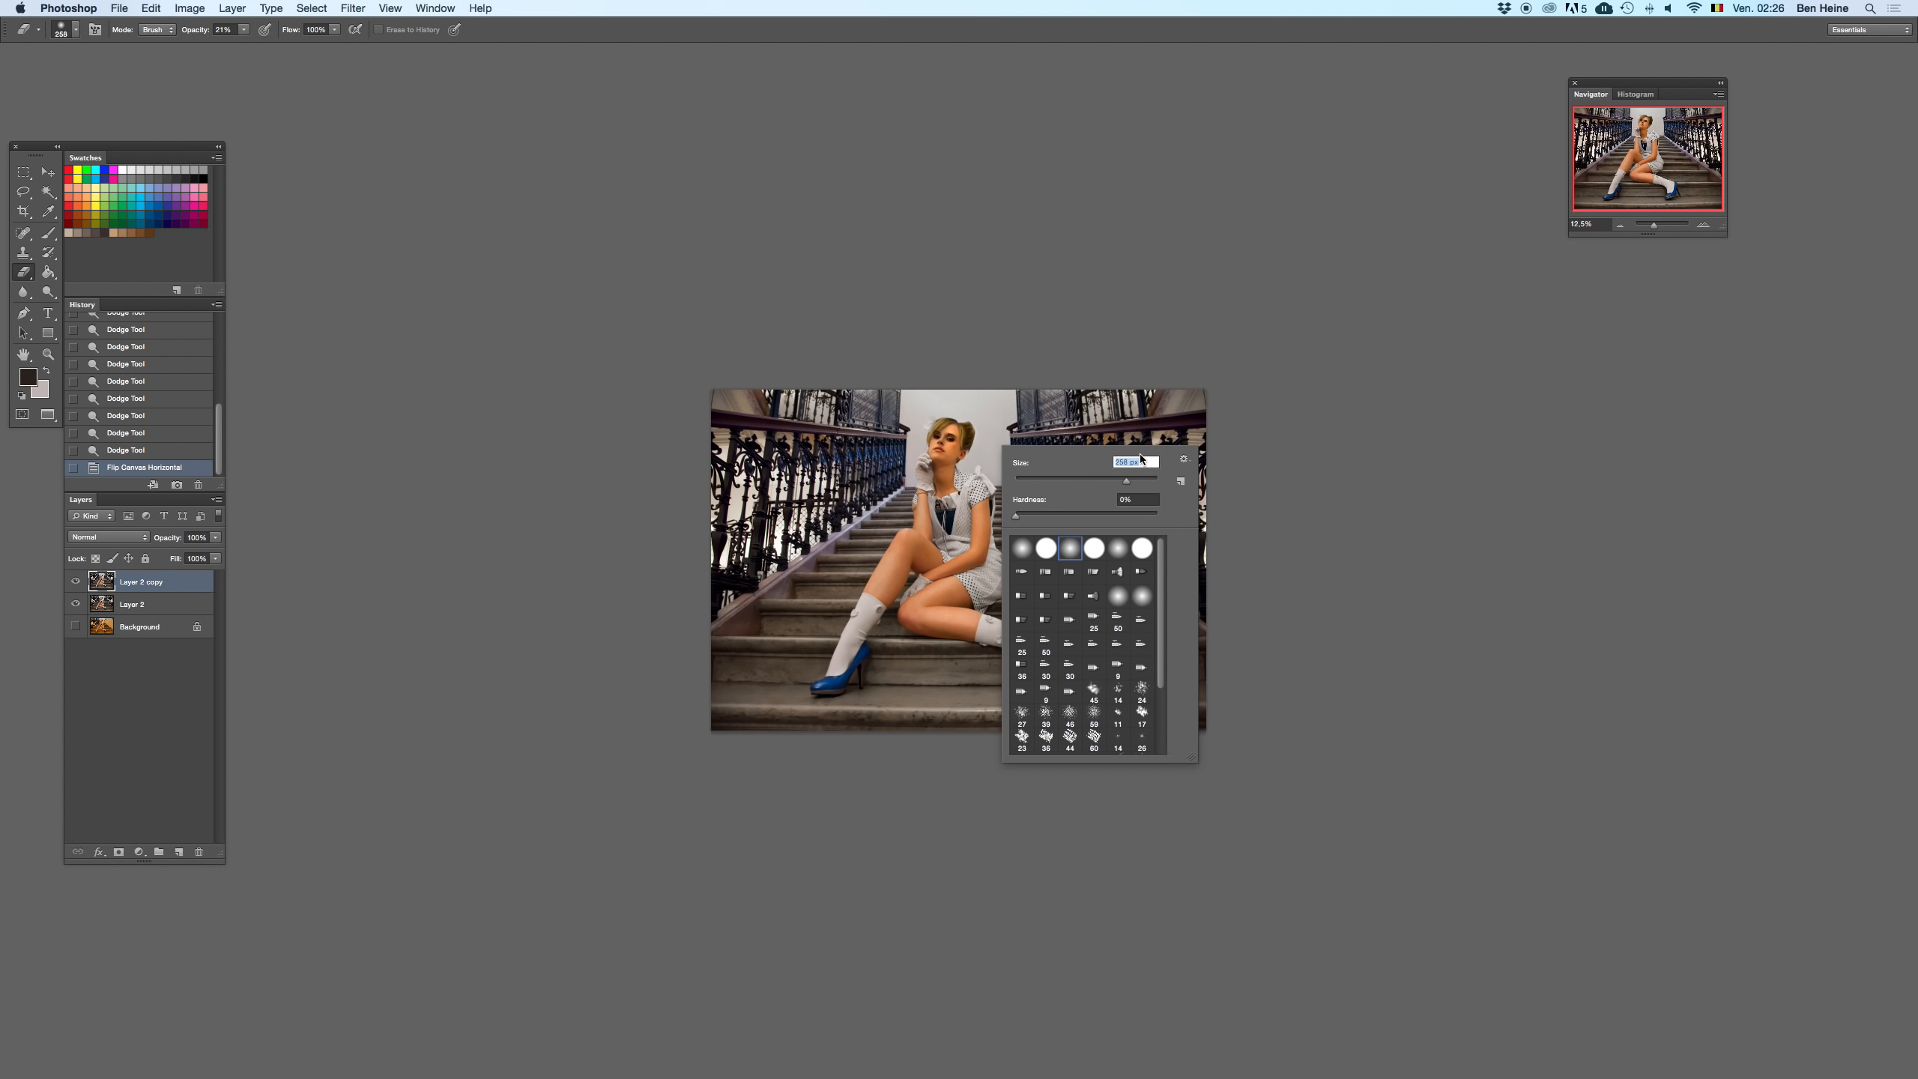
{"action": "left_click", "coordinate": [1704, 228]}
{"action": "left_click", "coordinate": [1703, 225]}
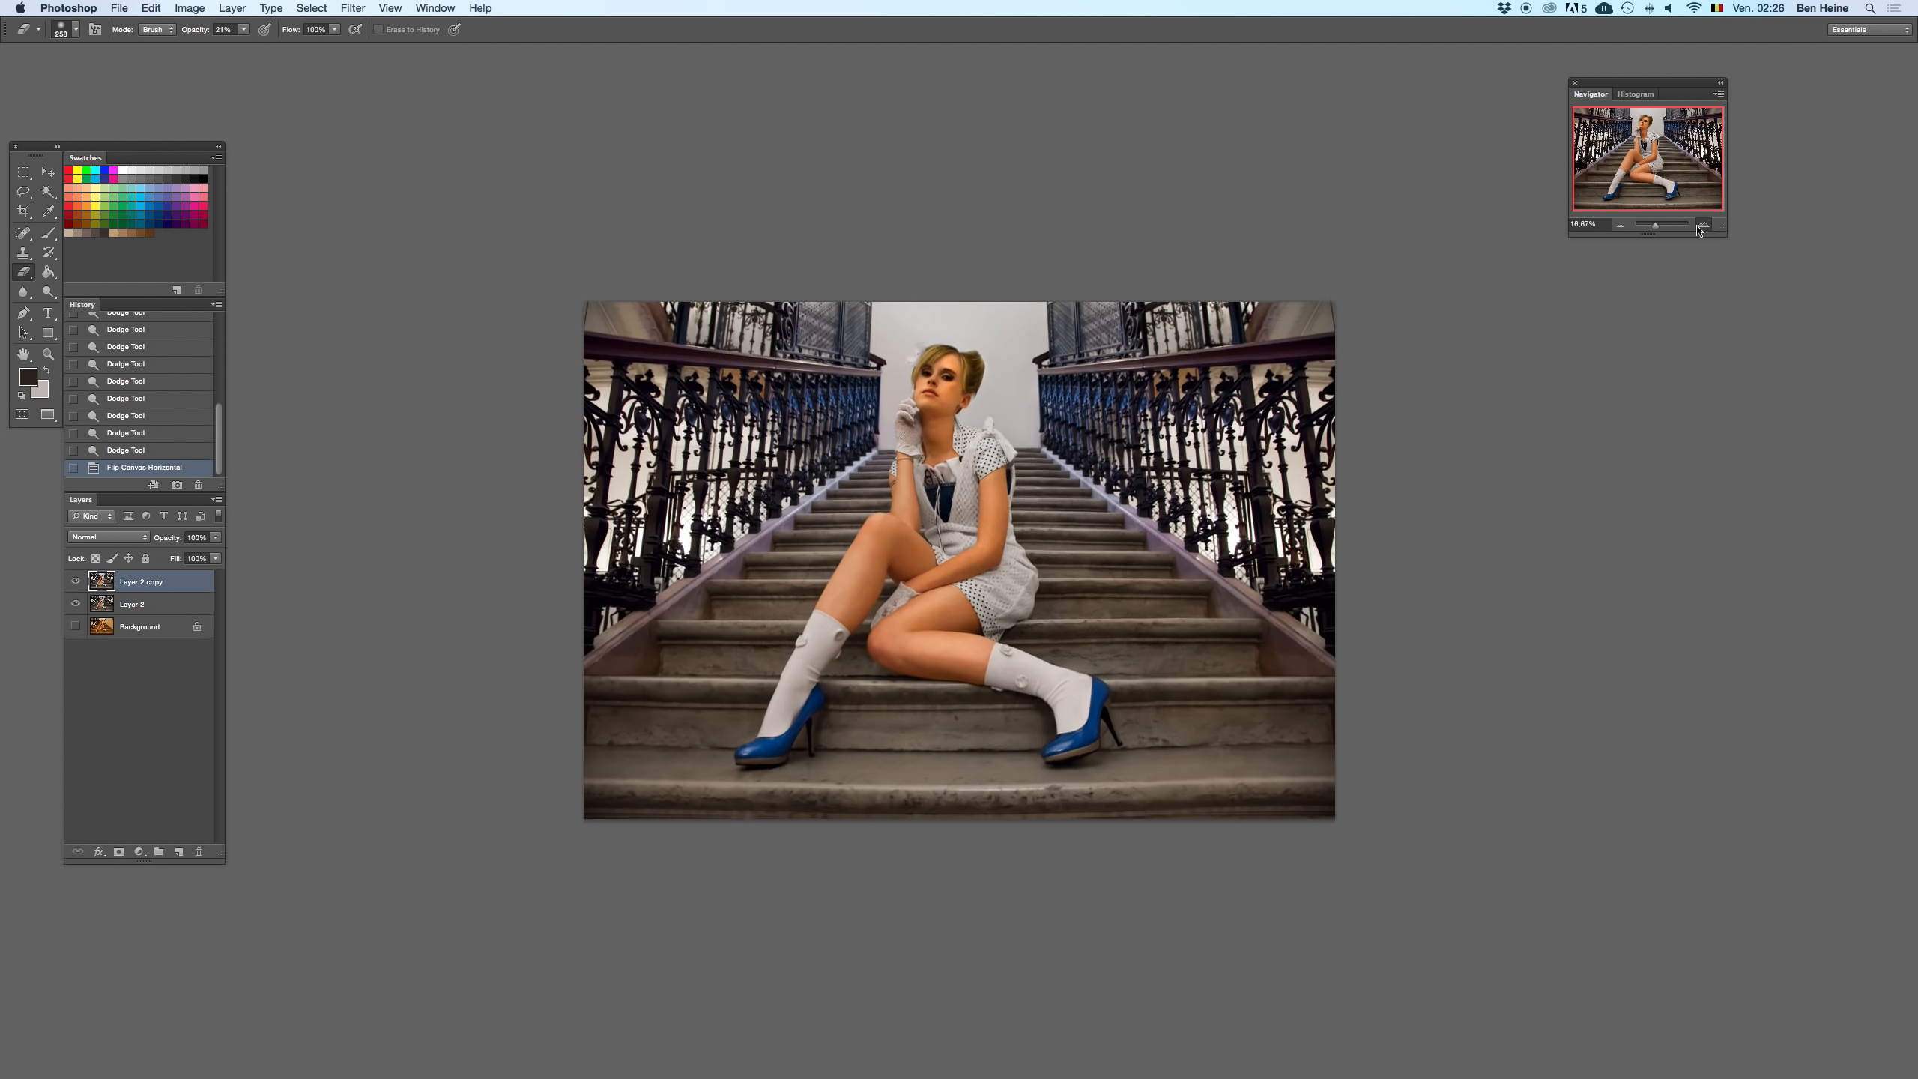
{"action": "right_click", "coordinate": [1059, 370]}
{"action": "left_click", "coordinate": [1198, 401]}
{"action": "mouse_move", "coordinate": [939, 332]}
{"action": "left_mouse_down"}
{"action": "mouse_move", "coordinate": [920, 317]}
{"action": "mouse_move", "coordinate": [923, 409]}
{"action": "left_mouse_up"}
{"action": "key", "text": "super+z"}
{"action": "key", "text": "super+z"}
{"action": "key", "text": "super+z"}
{"action": "left_click", "coordinate": [936, 359]}
- Merge Layer 2 copy with Layer 2 and duplicate the merged layer
{"action": "left_click", "coordinate": [1703, 227]}
{"action": "left_click", "coordinate": [1703, 226]}
{"action": "left_click", "coordinate": [1702, 226]}
{"action": "left_click", "coordinate": [1702, 226]}
{"action": "left_click_drag", "start_coordinate": [1652, 160], "coordinate": [1655, 142]}
{"action": "left_click", "coordinate": [155, 604], "text": "shift"}
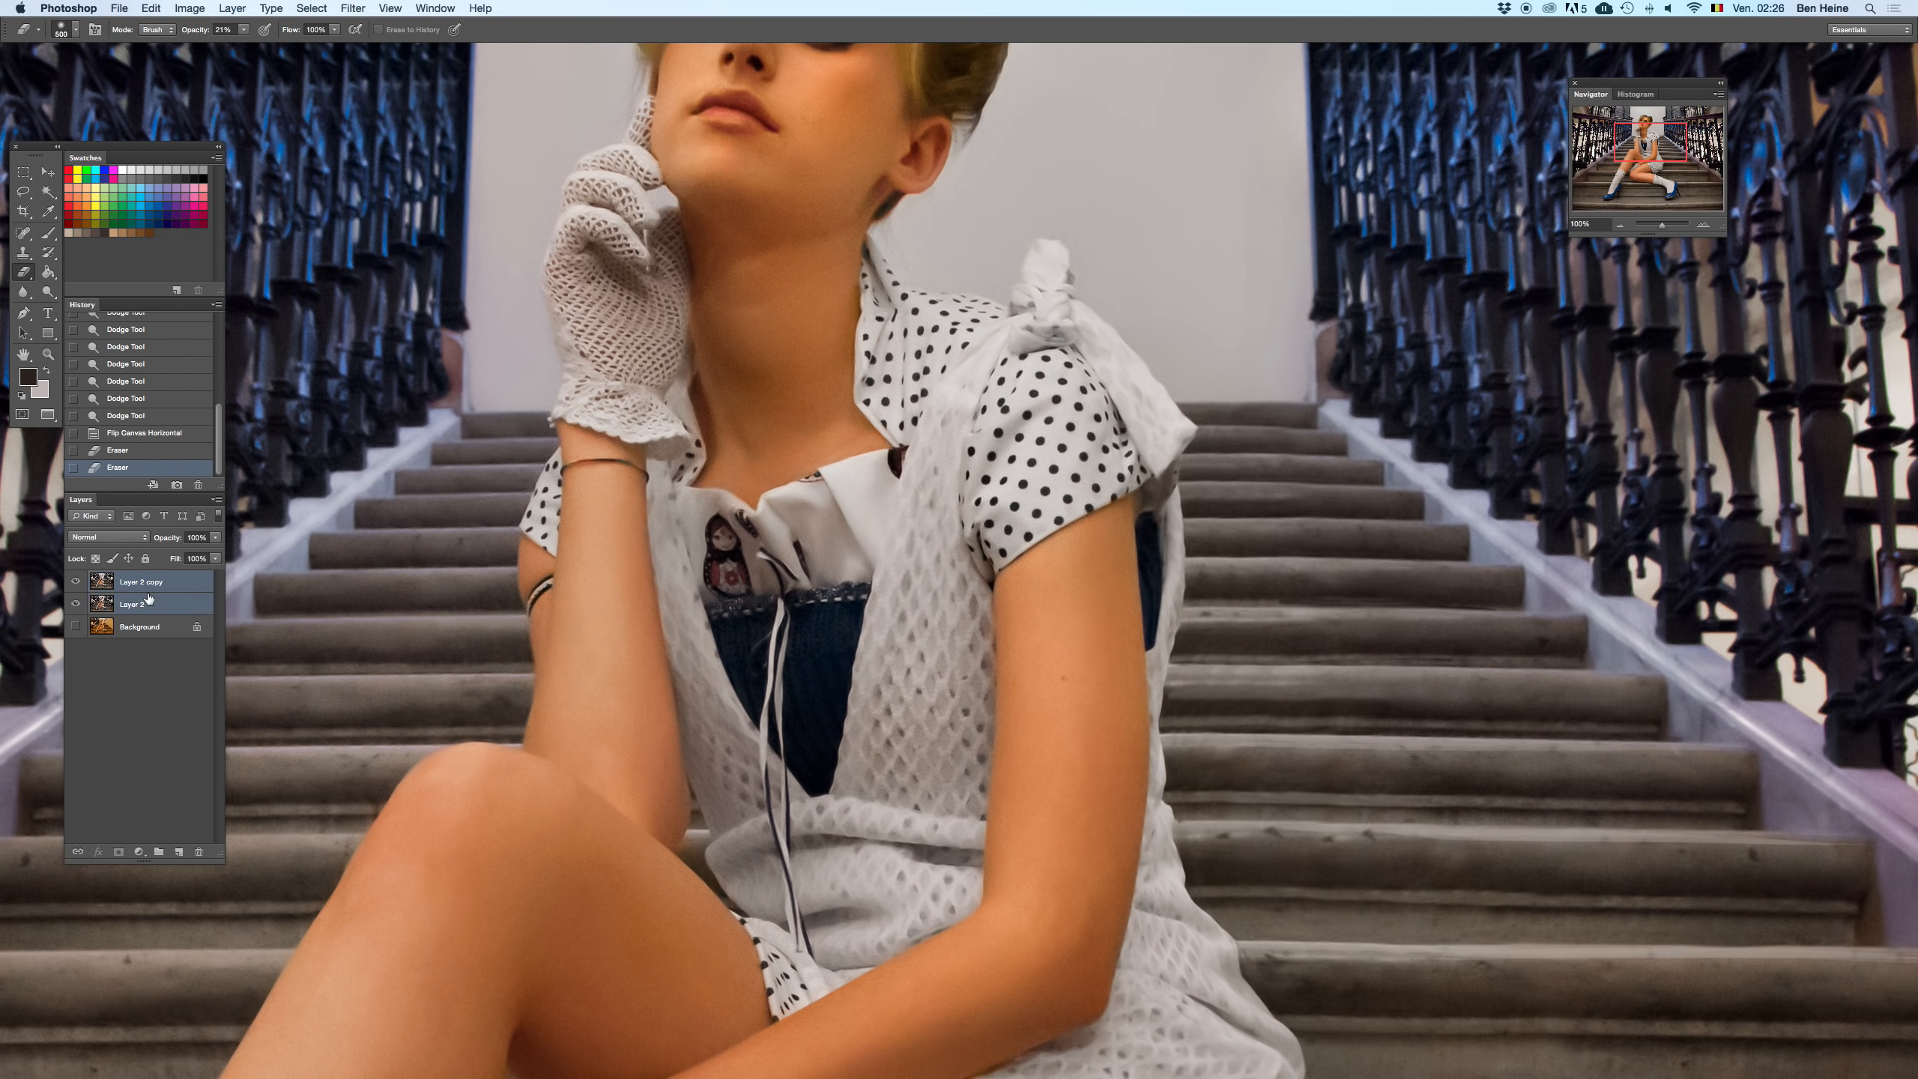
{"action": "right_click", "coordinate": [155, 605]}
{"action": "left_click", "coordinate": [206, 893]}
{"action": "right_click", "coordinate": [175, 583]}
{"action": "left_click", "coordinate": [262, 895]}
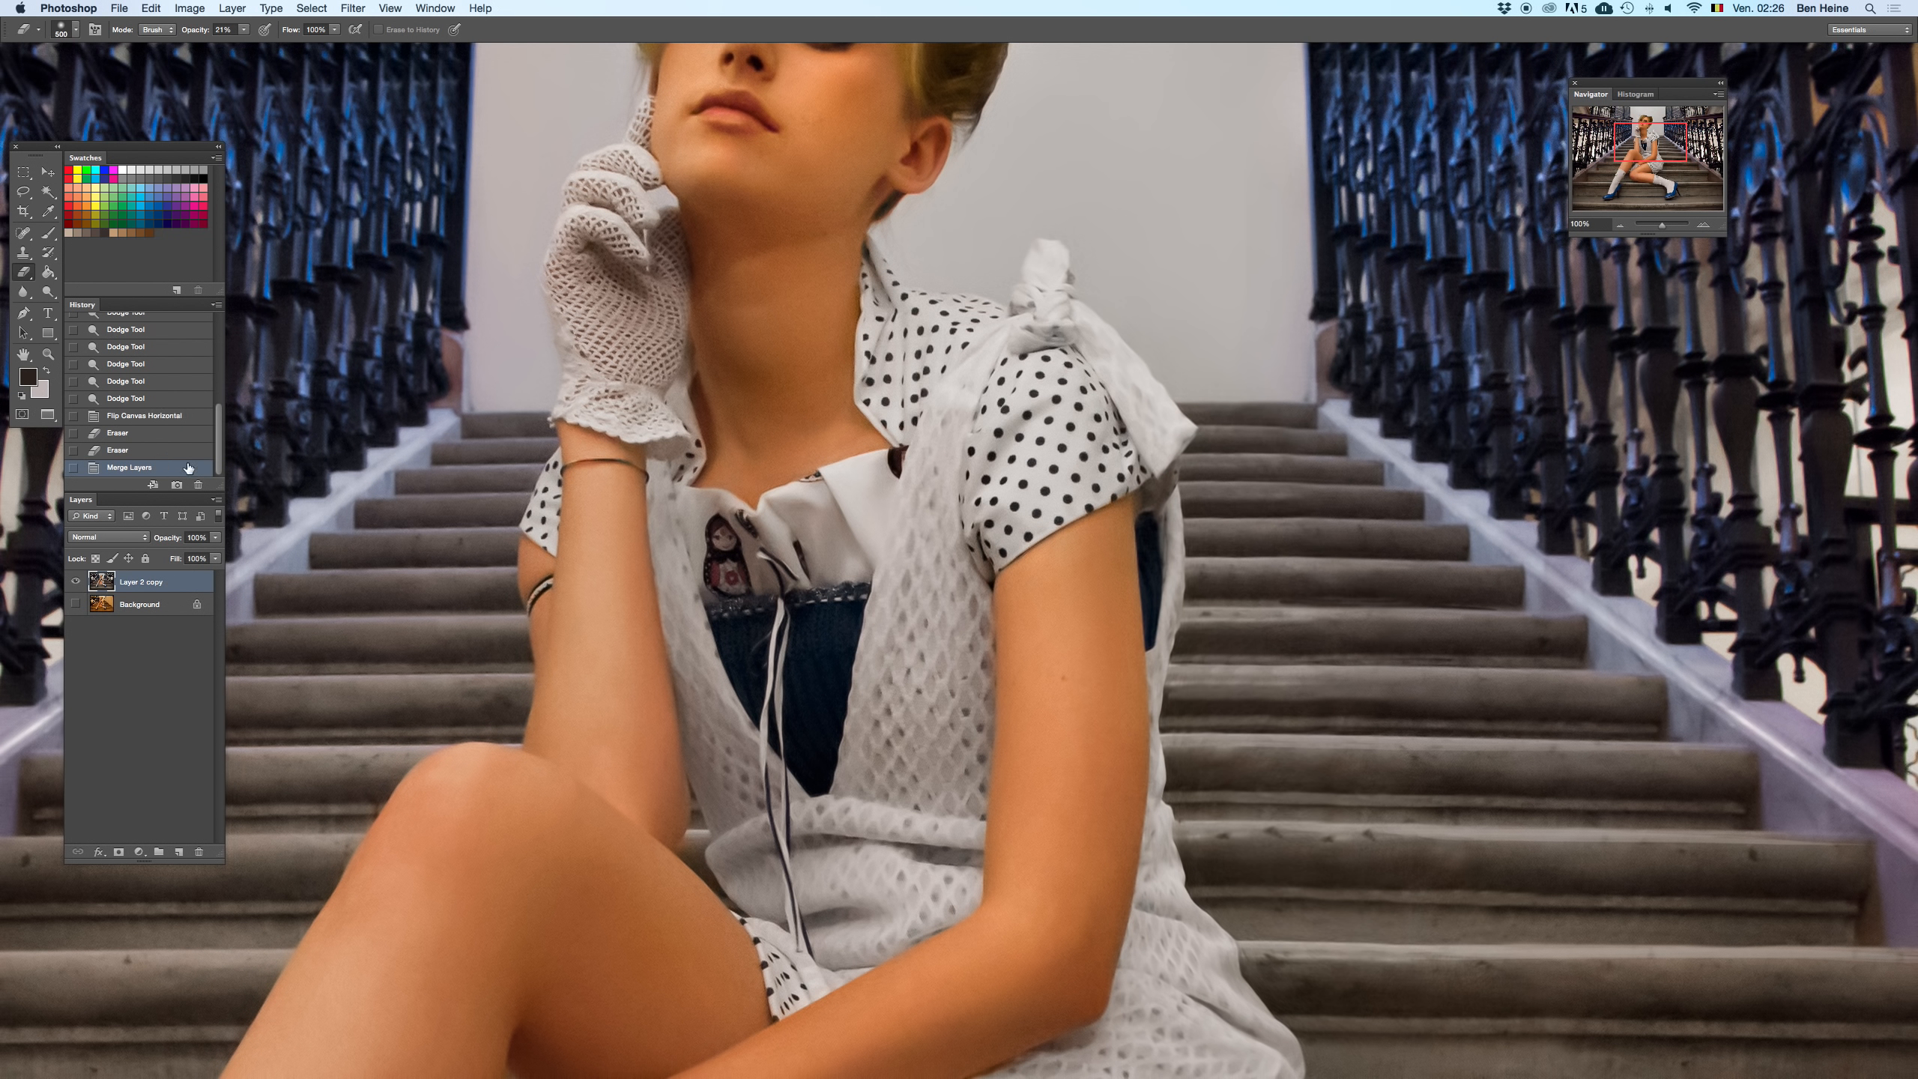
{"action": "left_click_drag", "start_coordinate": [169, 583], "coordinate": [178, 854]}
- Set the Dodge tool to the Shadows range with a small brush and try to lighten the eye nearer the ear
{"action": "left_click_drag", "start_coordinate": [625, 212], "coordinate": [599, 553]}
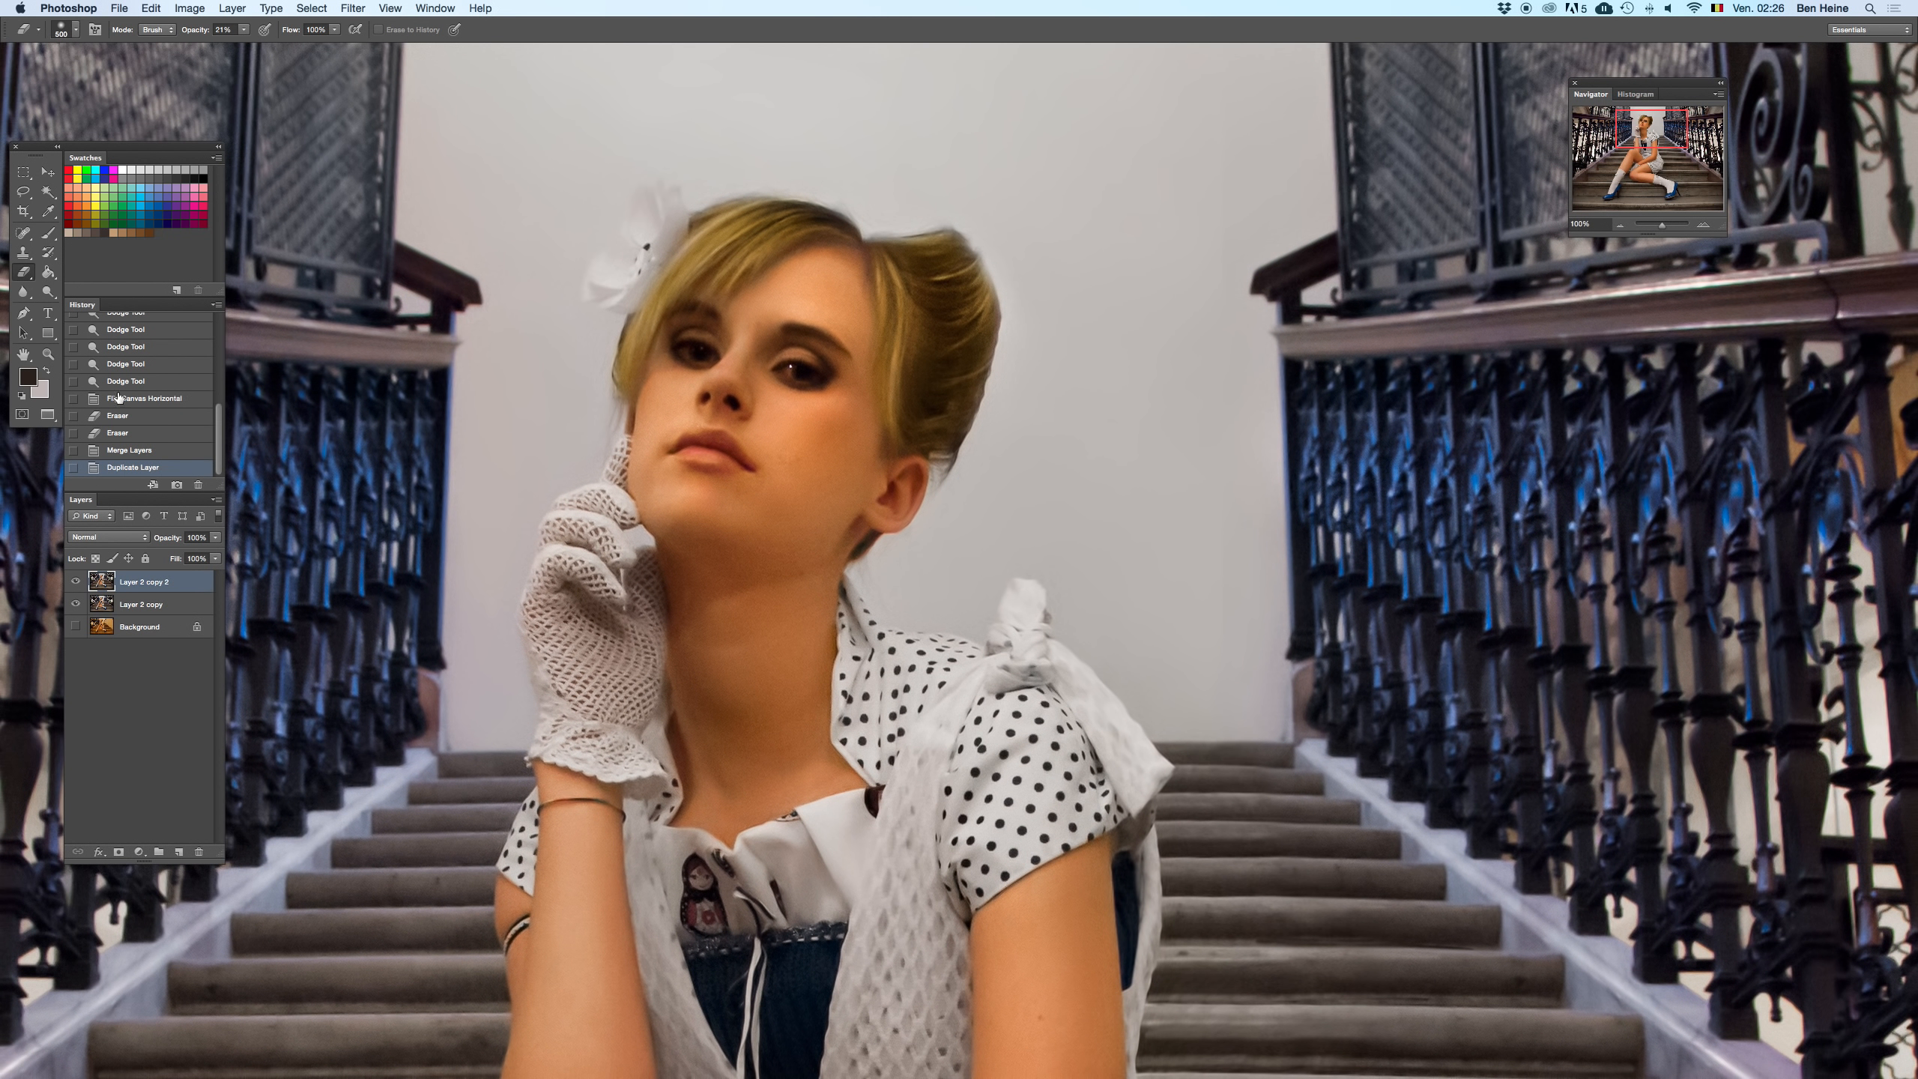
{"action": "left_click", "coordinate": [49, 292]}
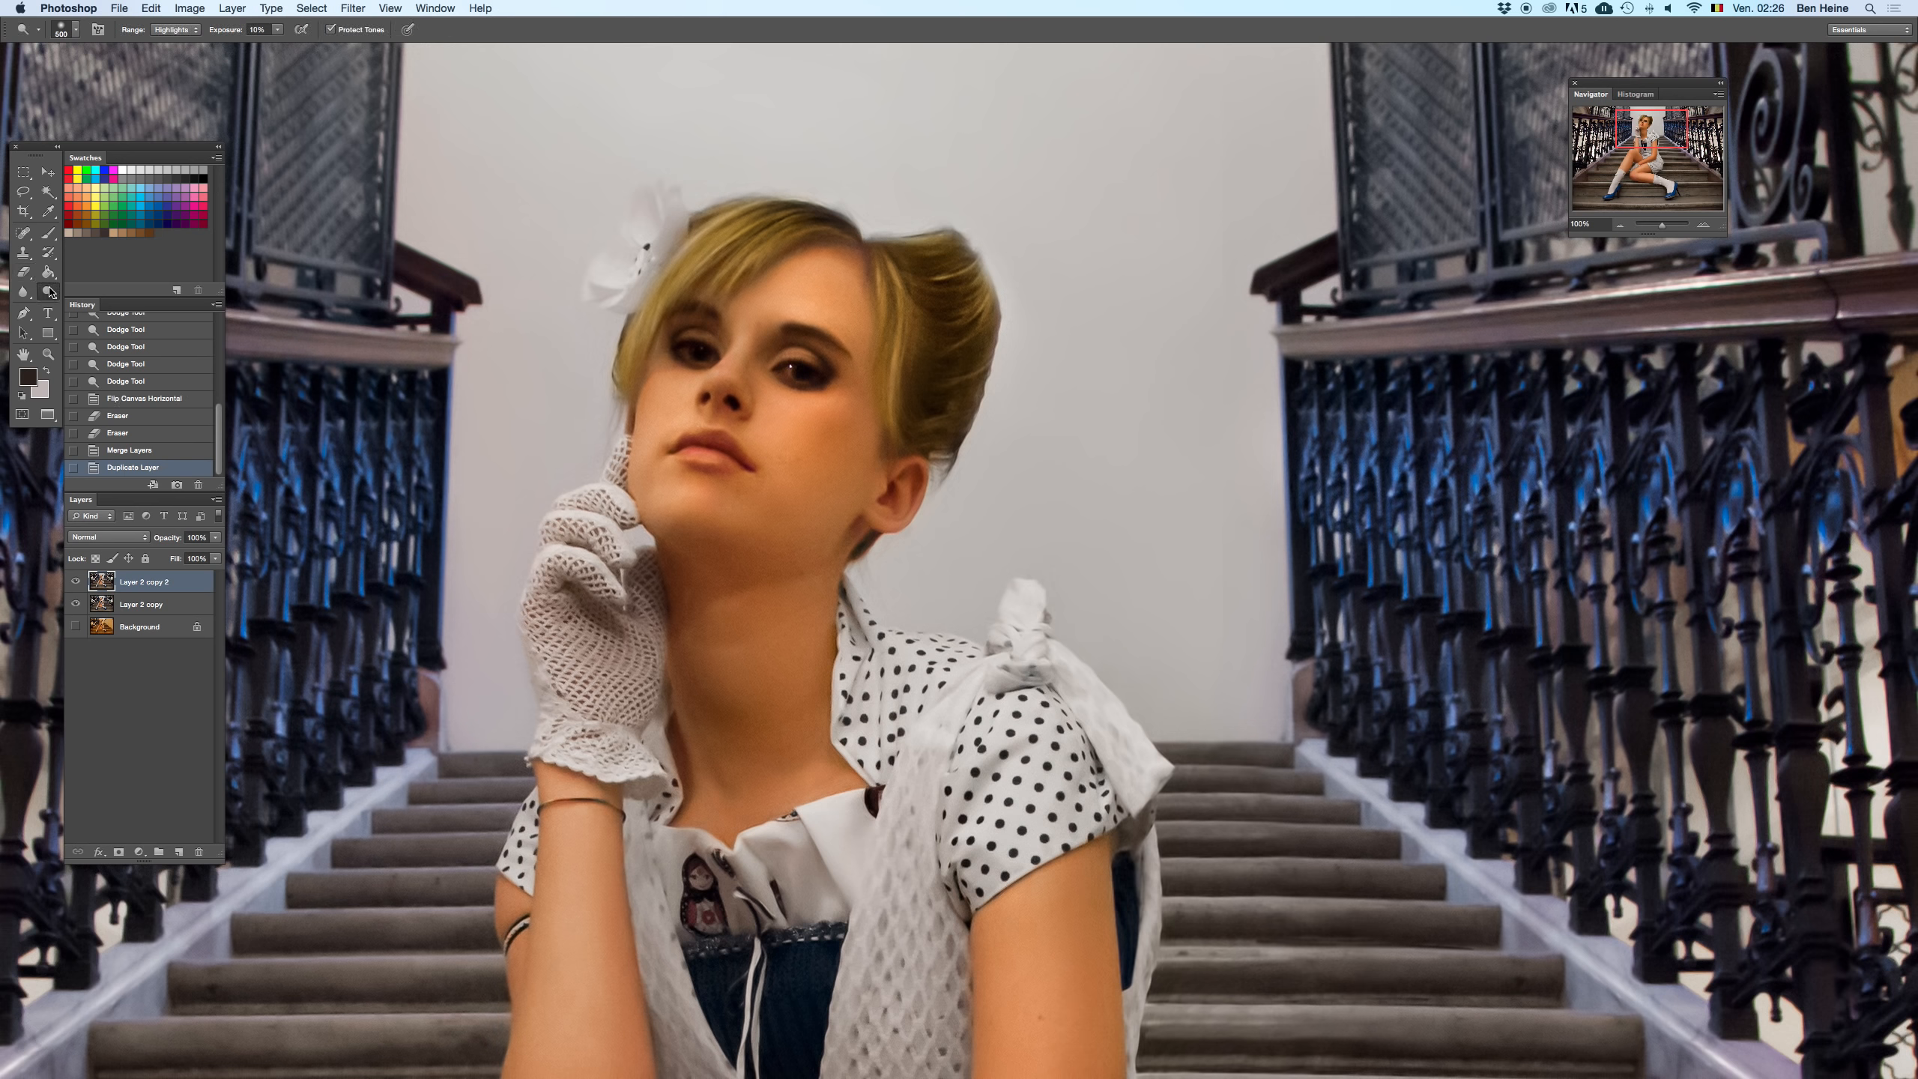
{"action": "left_click", "coordinate": [178, 34]}
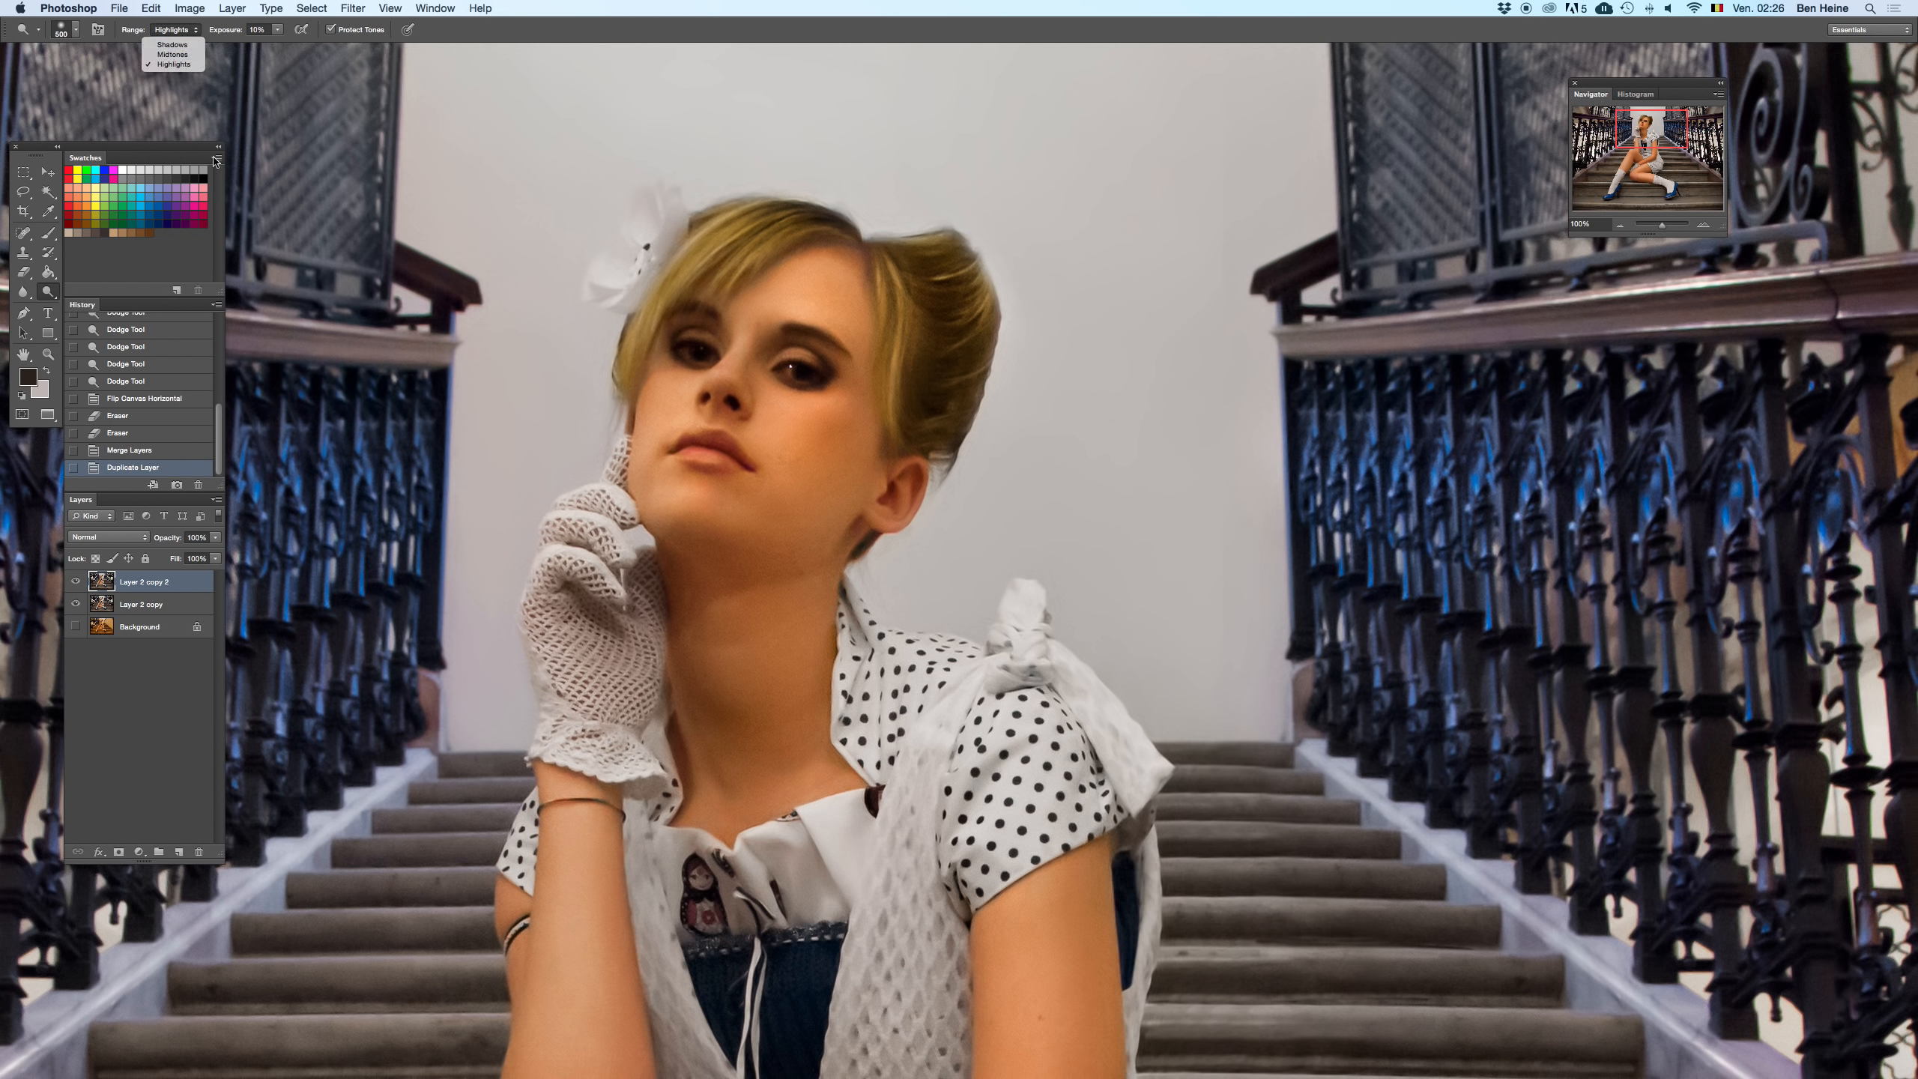
{"action": "left_click", "coordinate": [172, 26]}
{"action": "right_click", "coordinate": [926, 416]}
{"action": "left_click_drag", "start_coordinate": [962, 446], "coordinate": [953, 444]}
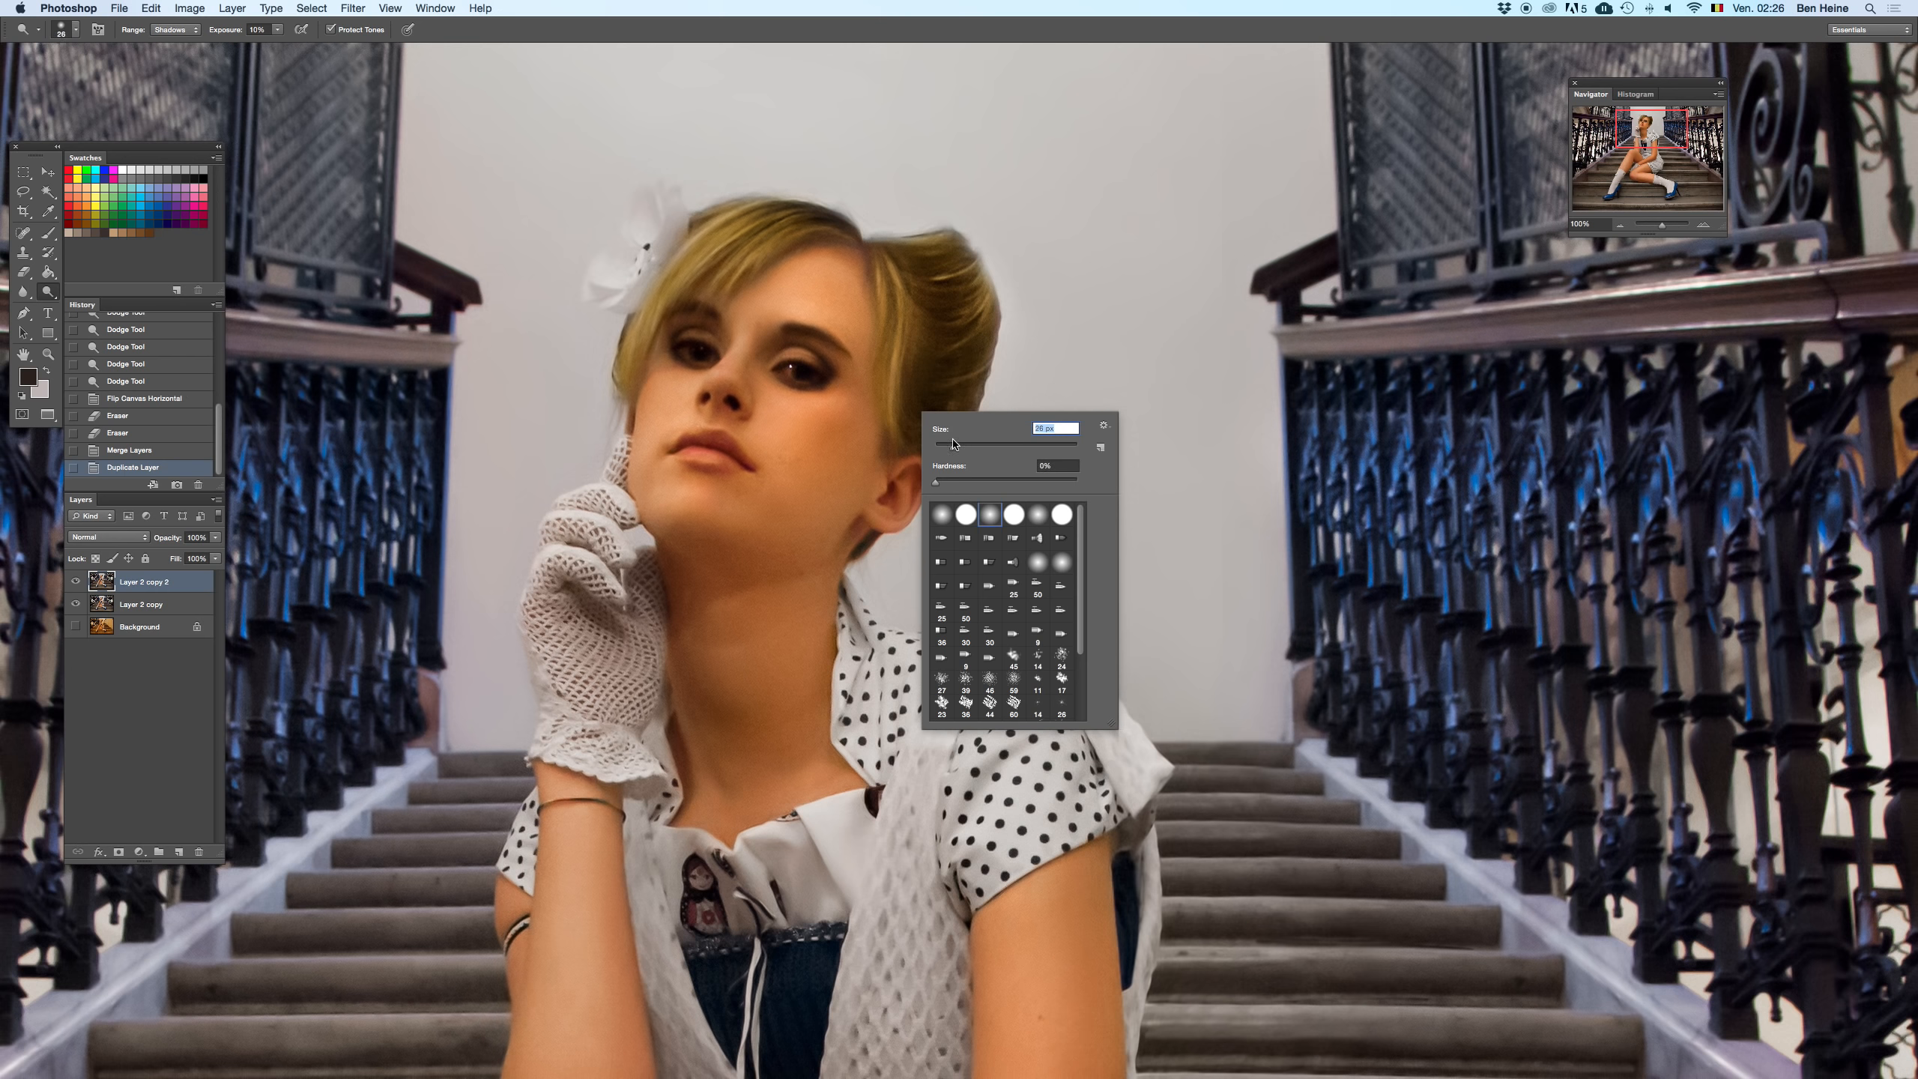
{"action": "left_click", "coordinate": [792, 370]}
{"action": "key", "text": "super+z"}
- Shrink the Dodge brush further and try one more lightening dab on the same eye, then undo it
{"action": "right_click", "coordinate": [828, 373]}
{"action": "left_click_drag", "start_coordinate": [856, 407], "coordinate": [848, 404]}
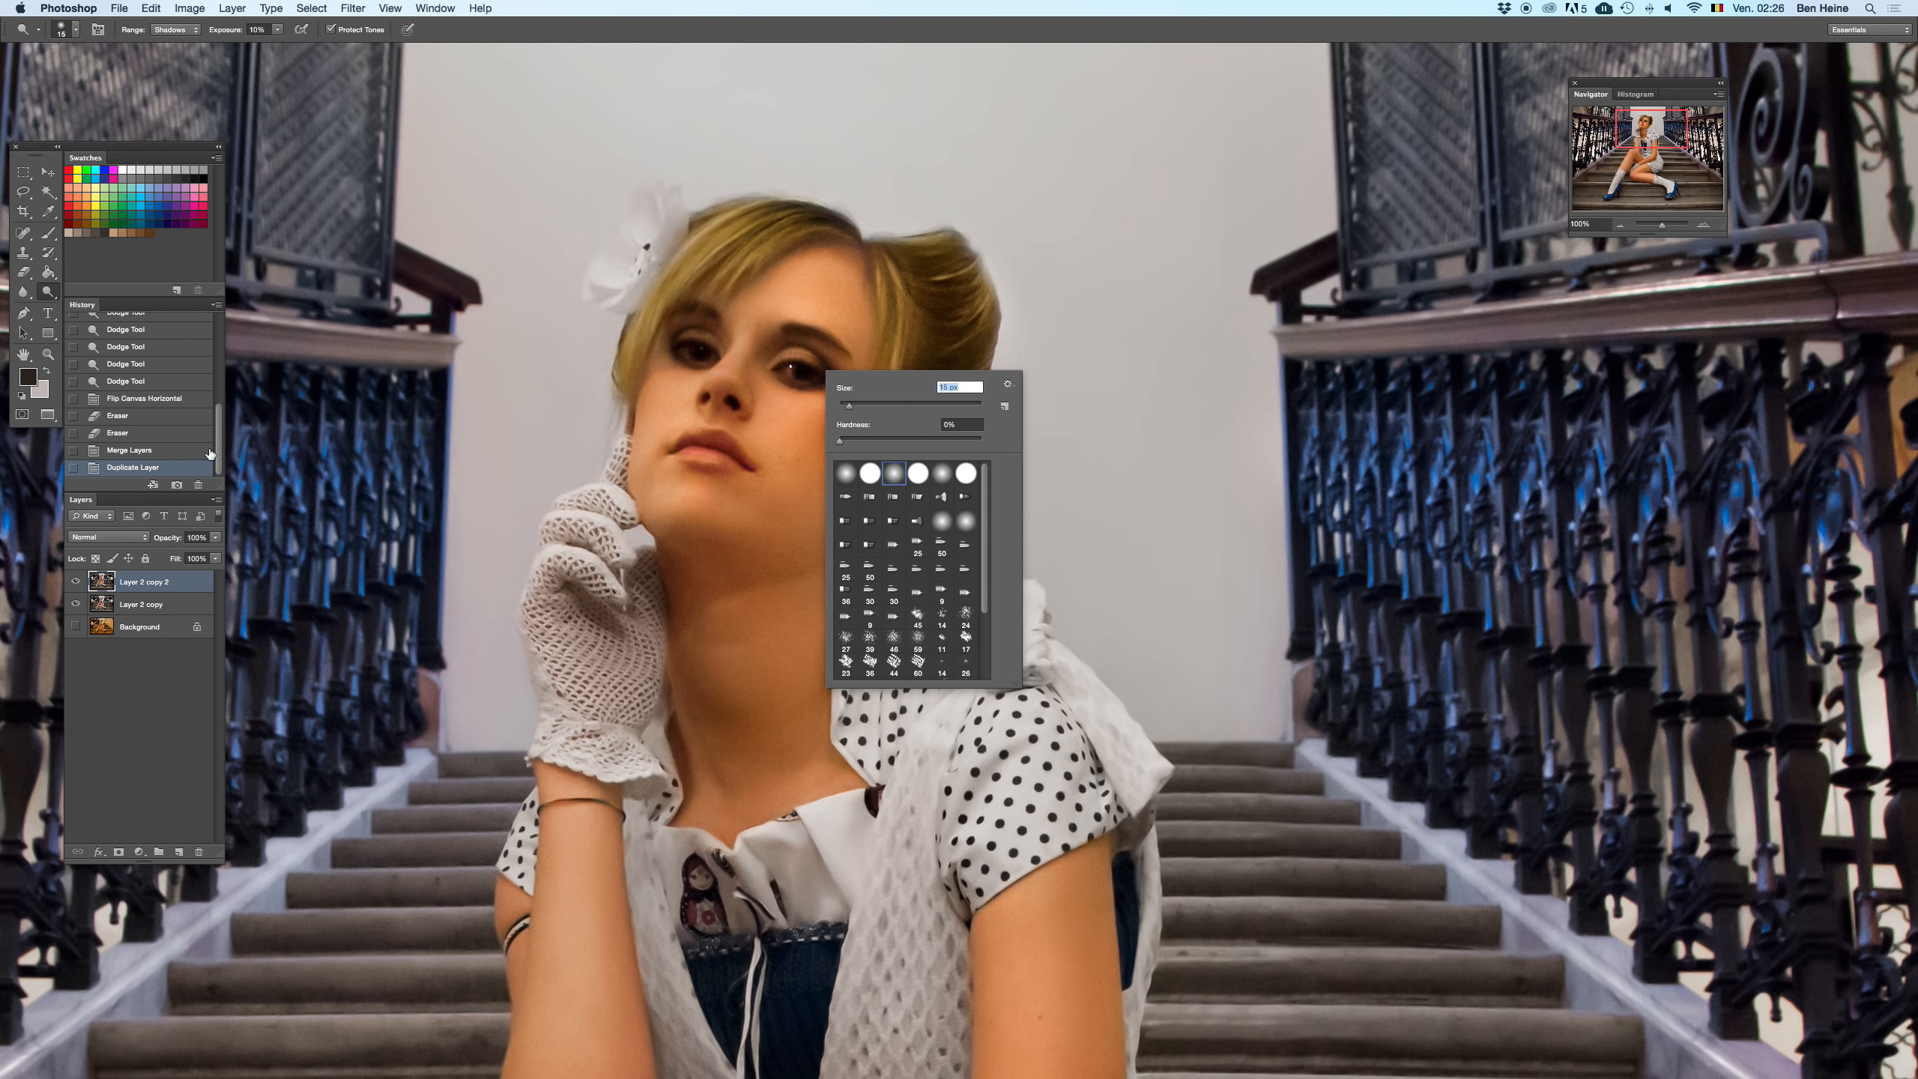
{"action": "left_click", "coordinate": [793, 373]}
{"action": "key", "text": "super+z"}
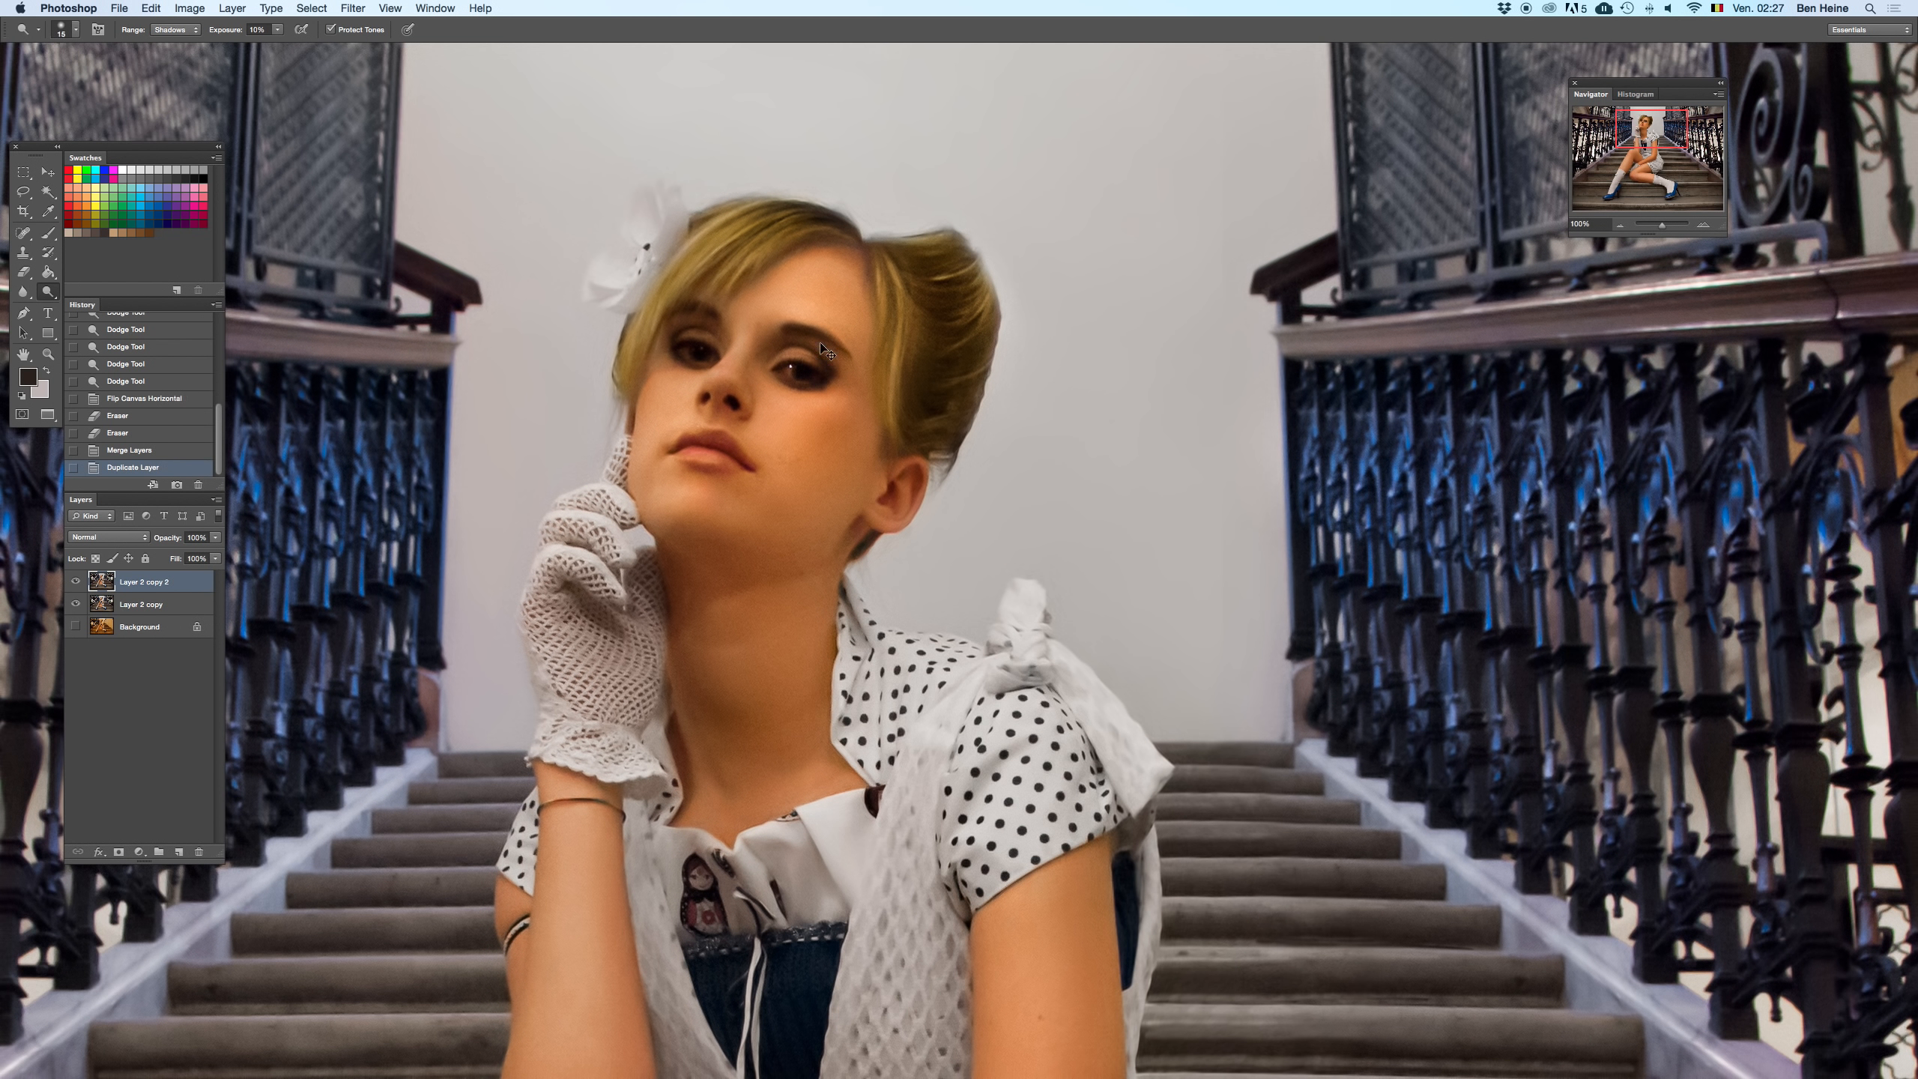
- Resize the Dodge brush, raise its exposure and lighten the shadows in the woman's right-hand eye with repeated dabs
{"action": "right_click", "coordinate": [830, 347]}
{"action": "left_click_drag", "start_coordinate": [279, 31], "coordinate": [300, 49]}
{"action": "left_click", "coordinate": [792, 368]}
{"action": "key", "text": "super+z"}
{"action": "left_click", "coordinate": [792, 368]}
{"action": "left_click", "coordinate": [792, 366]}
{"action": "left_click", "coordinate": [792, 365]}
{"action": "left_click", "coordinate": [792, 365]}
{"action": "left_click", "coordinate": [792, 365]}
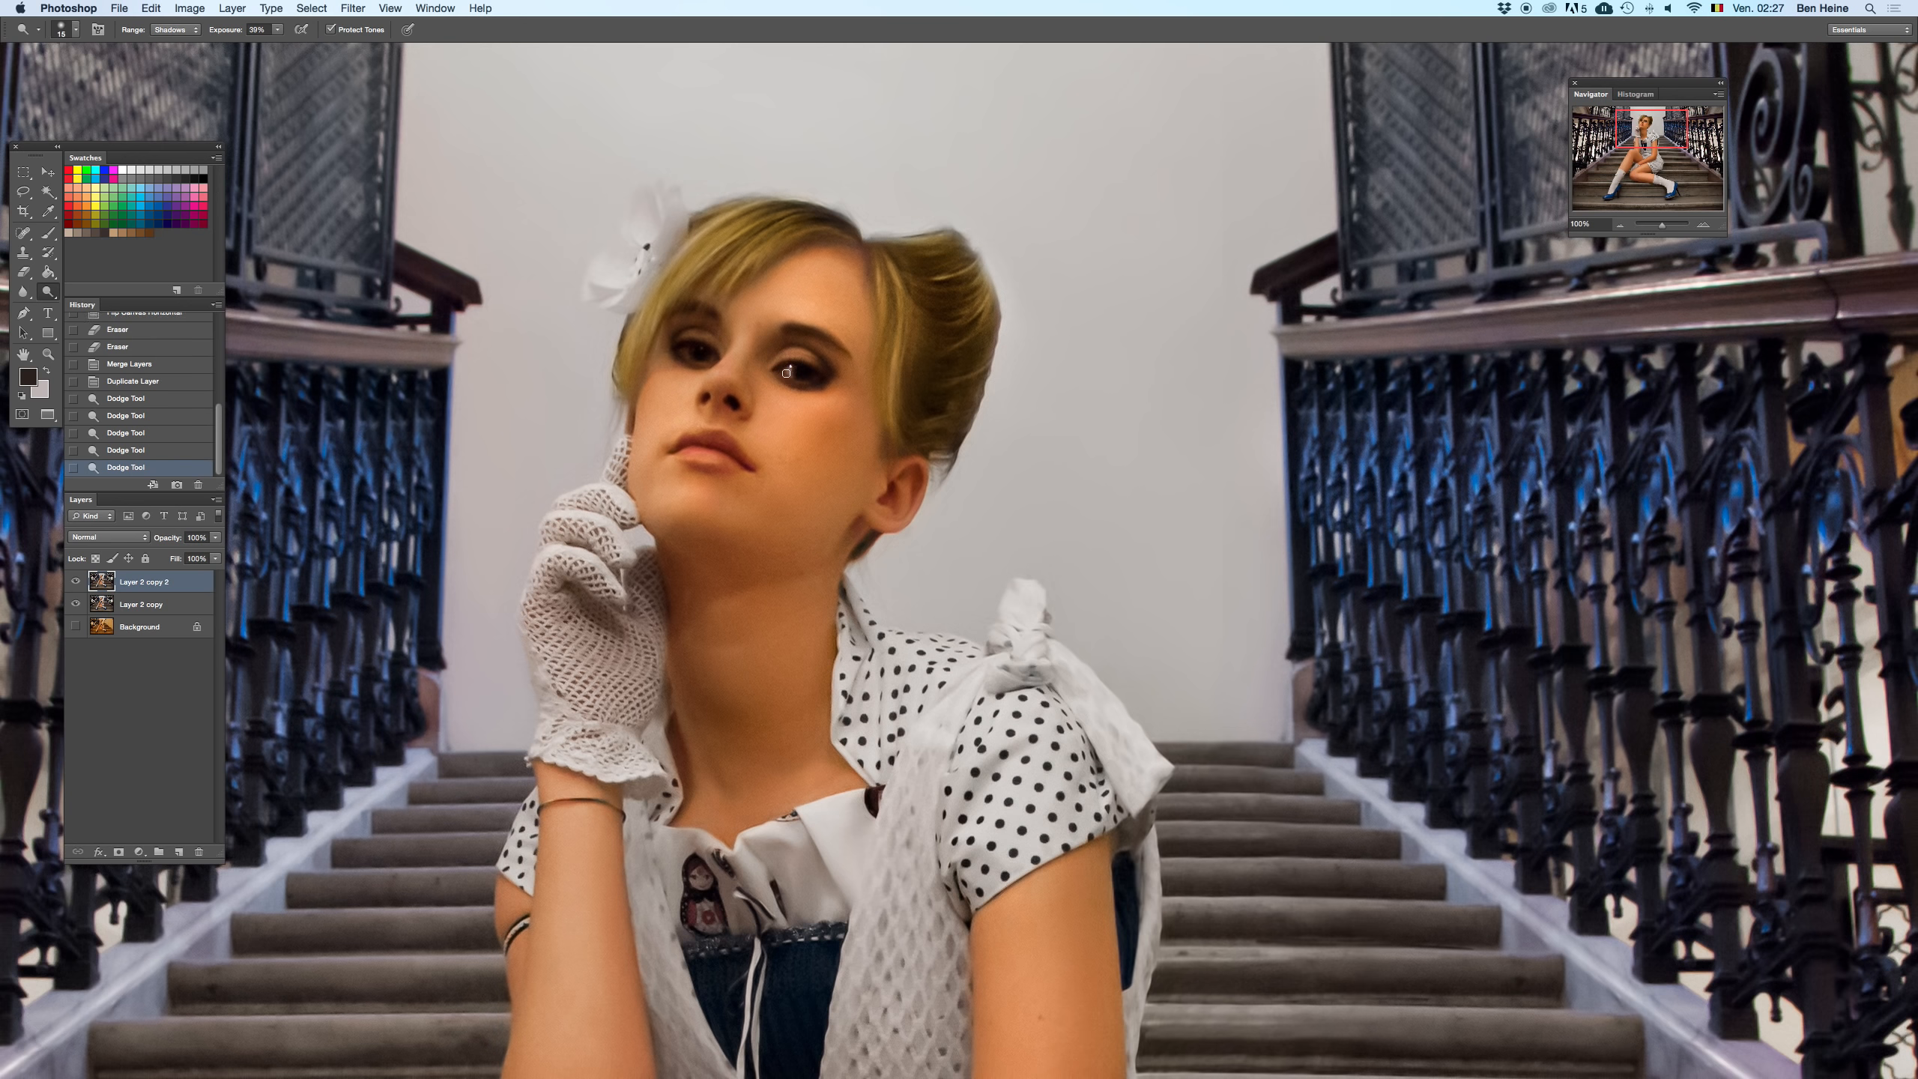
{"action": "left_click", "coordinate": [786, 371]}
- Delete the top duplicate layer to compare with the version below, and undo the deletion
{"action": "key", "text": "Delete"}
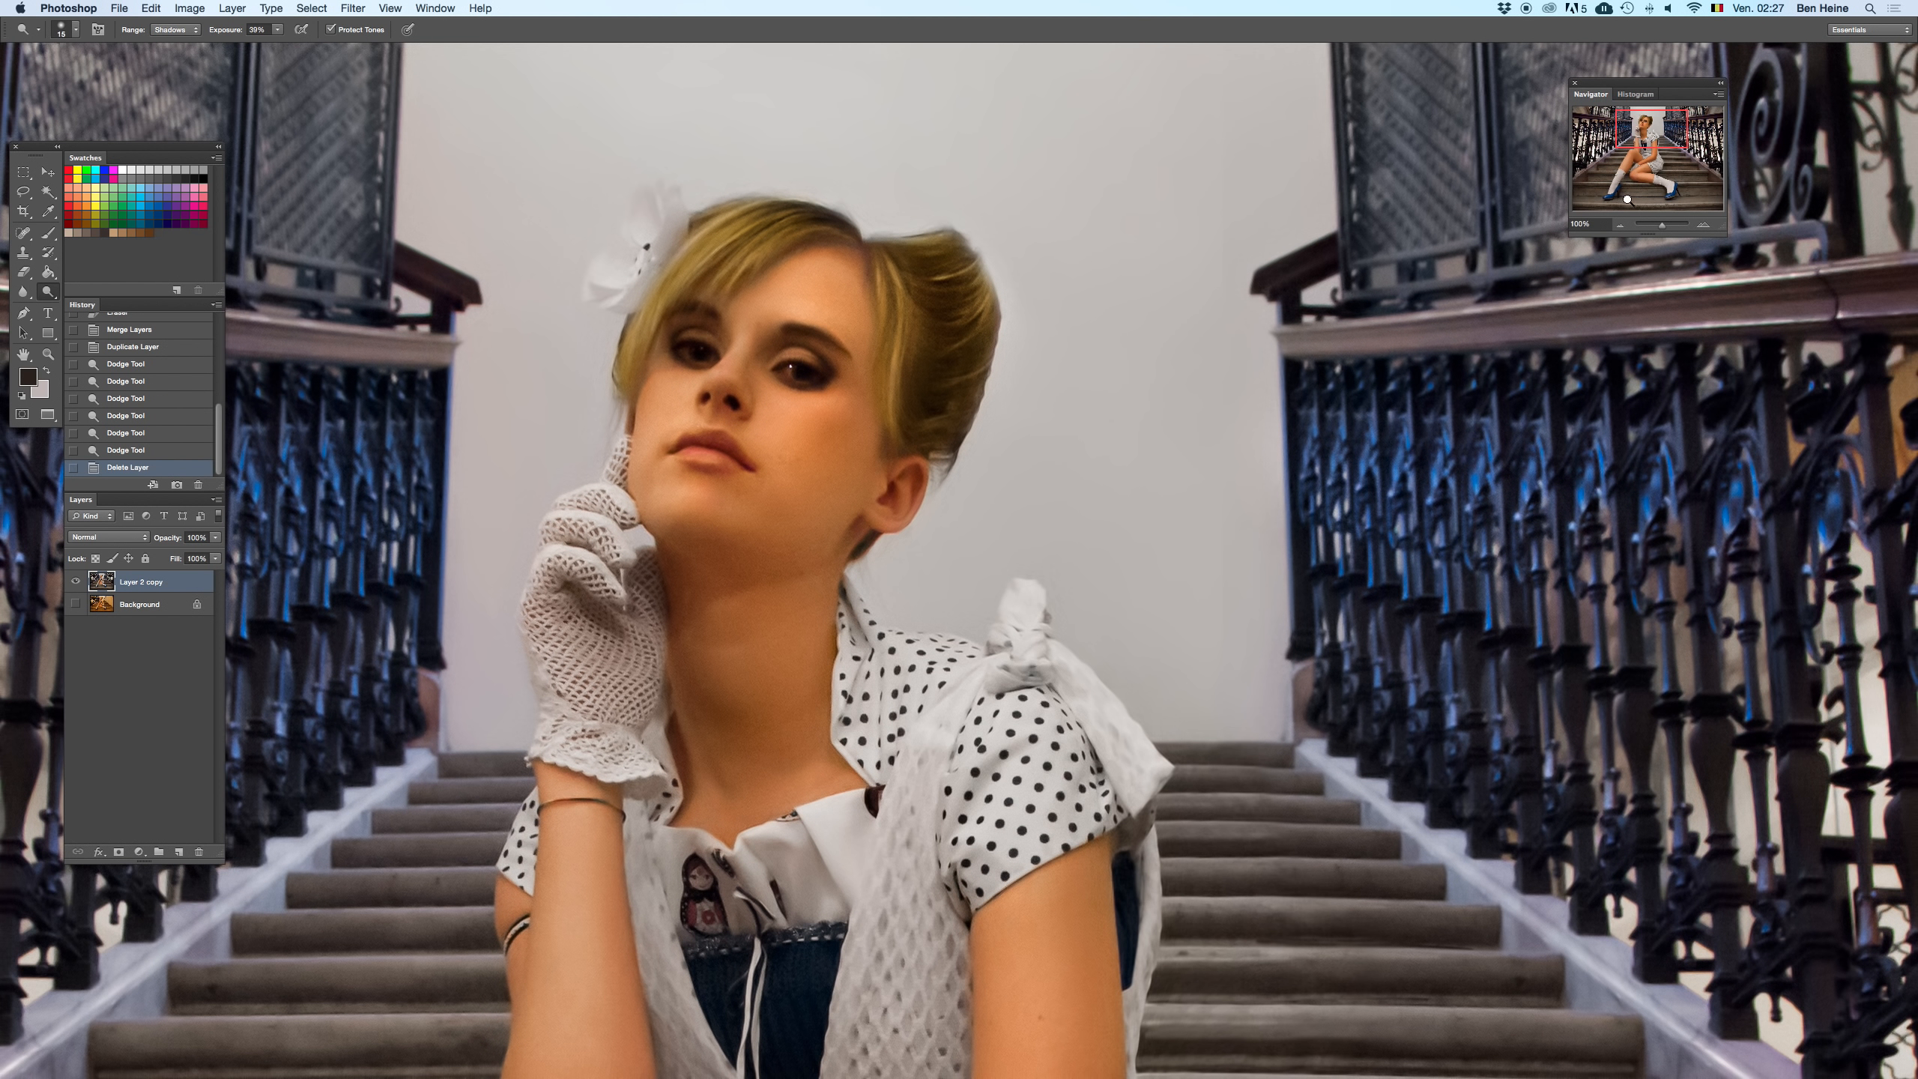
{"action": "left_click", "coordinate": [1702, 224]}
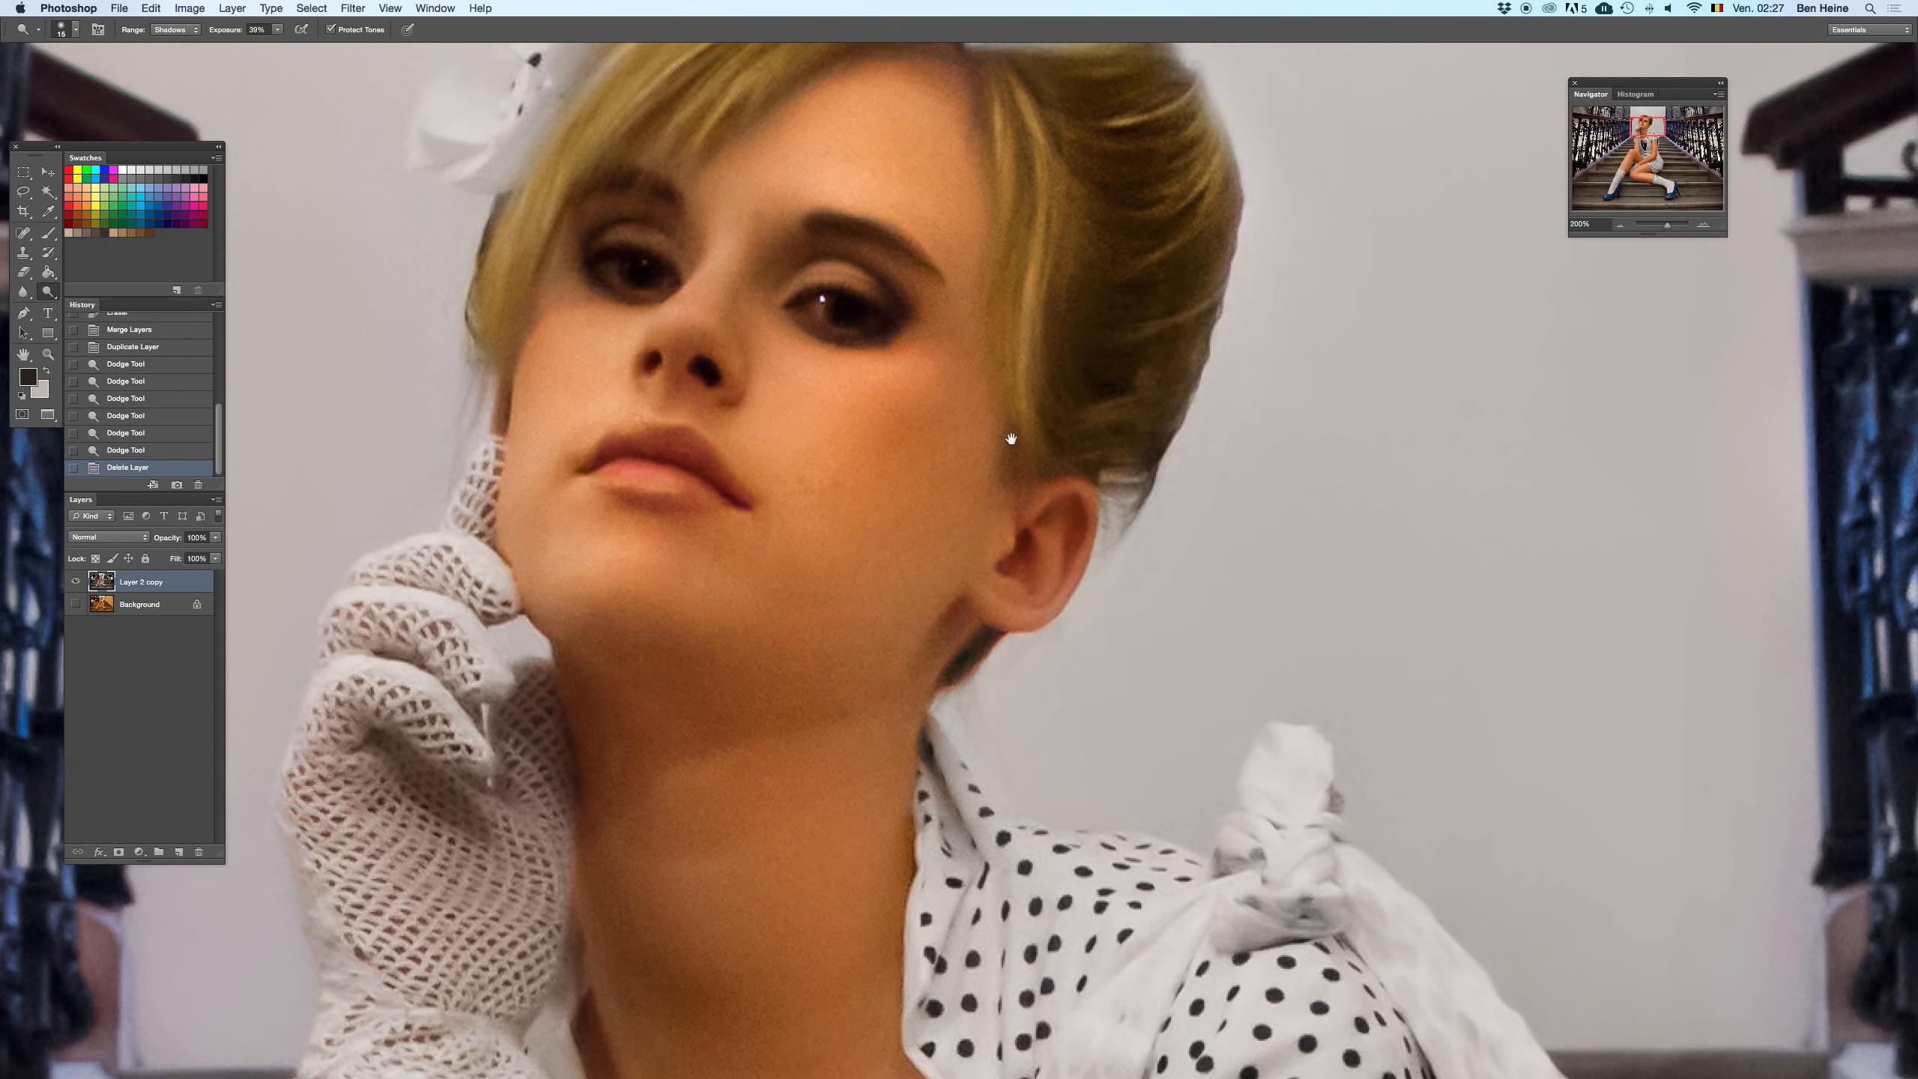
{"action": "key", "text": "super+z"}
- Dodge a small highlight into the right-hand eye with a finer brush and undo the last dab
{"action": "right_click", "coordinate": [928, 307]}
{"action": "left_click_drag", "start_coordinate": [949, 333], "coordinate": [946, 342]}
{"action": "left_click", "coordinate": [1013, 399]}
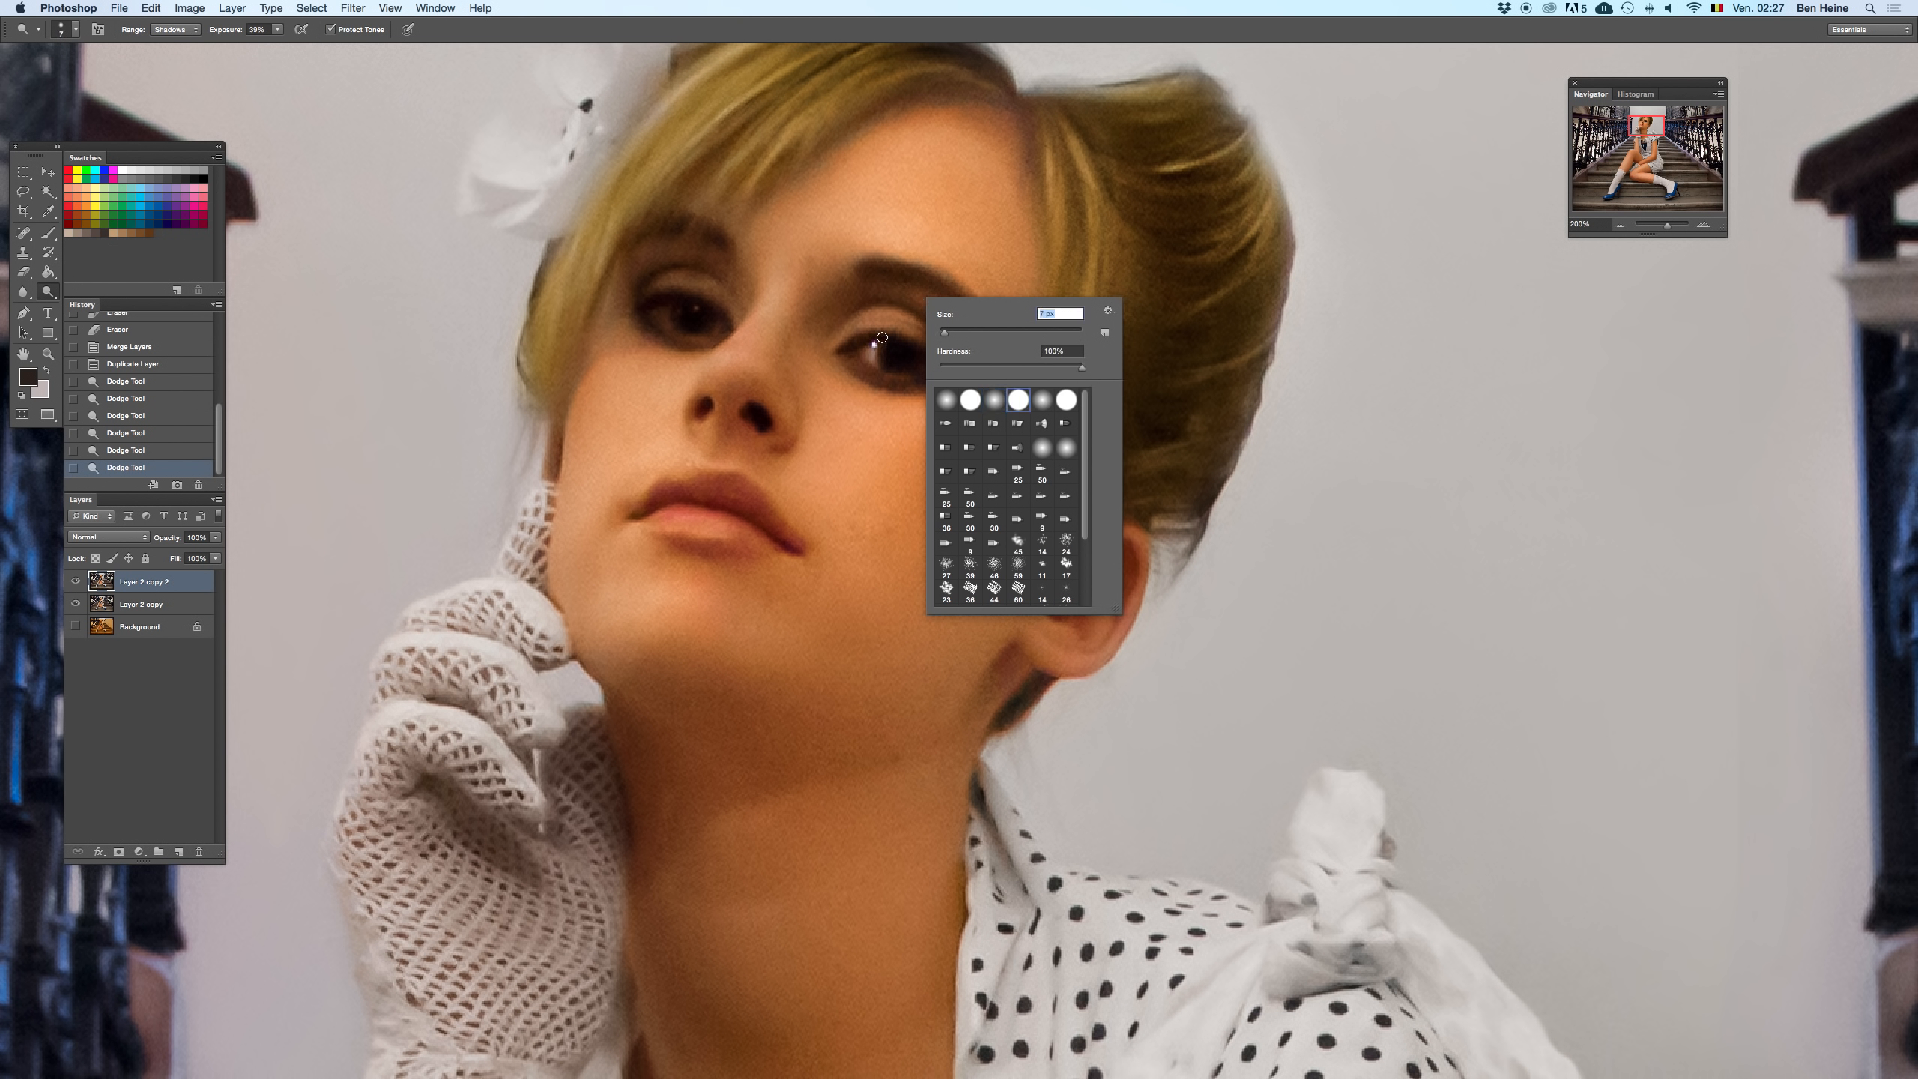
{"action": "left_click", "coordinate": [876, 343]}
{"action": "key", "text": "super+z"}
{"action": "left_click", "coordinate": [875, 344]}
{"action": "left_click", "coordinate": [874, 345]}
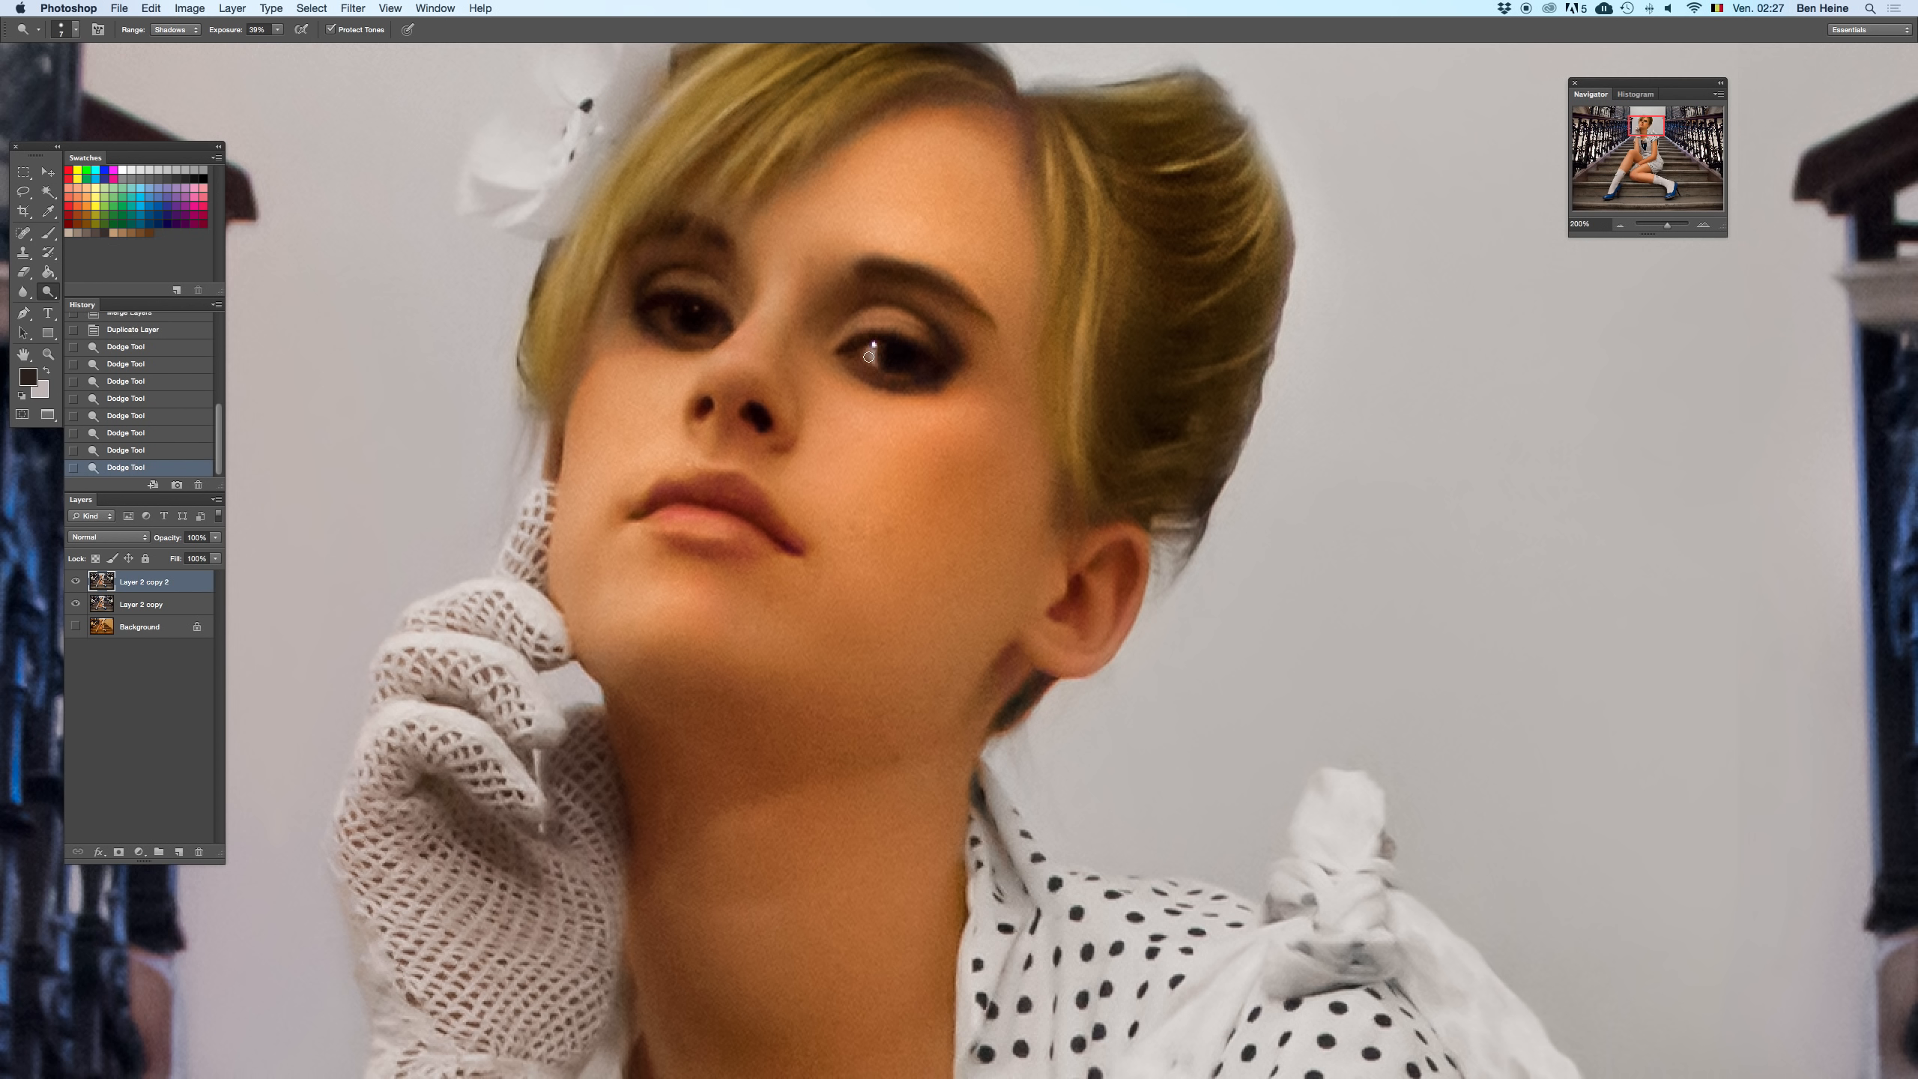
{"action": "left_click", "coordinate": [862, 358]}
{"action": "left_click", "coordinate": [925, 357]}
{"action": "key", "text": "super+z"}
- Add a new layer and paint a tiny white catchlight in the left-hand eye using a small brush with 100% hardness and reduced opacity
{"action": "key", "text": "i"}
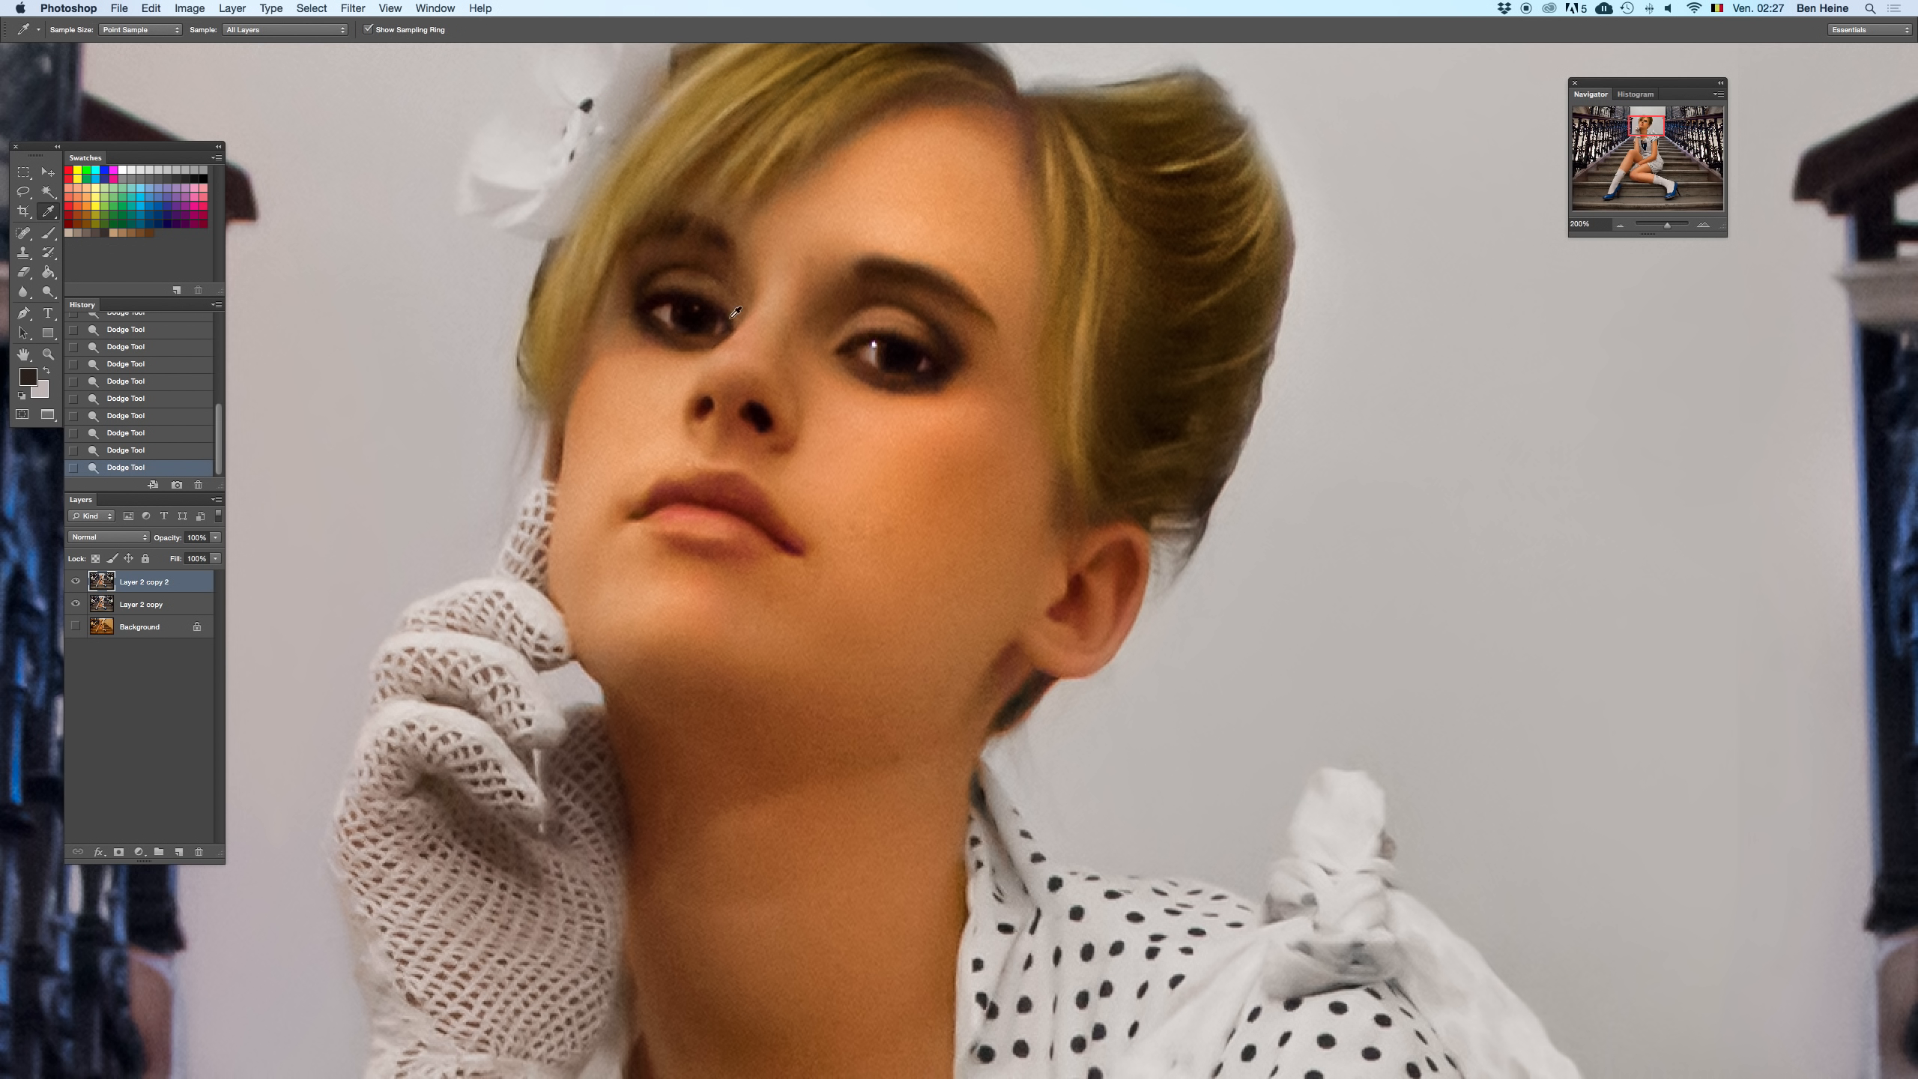
{"action": "left_click", "coordinate": [180, 852]}
{"action": "key", "text": "b"}
{"action": "left_click", "coordinate": [303, 29]}
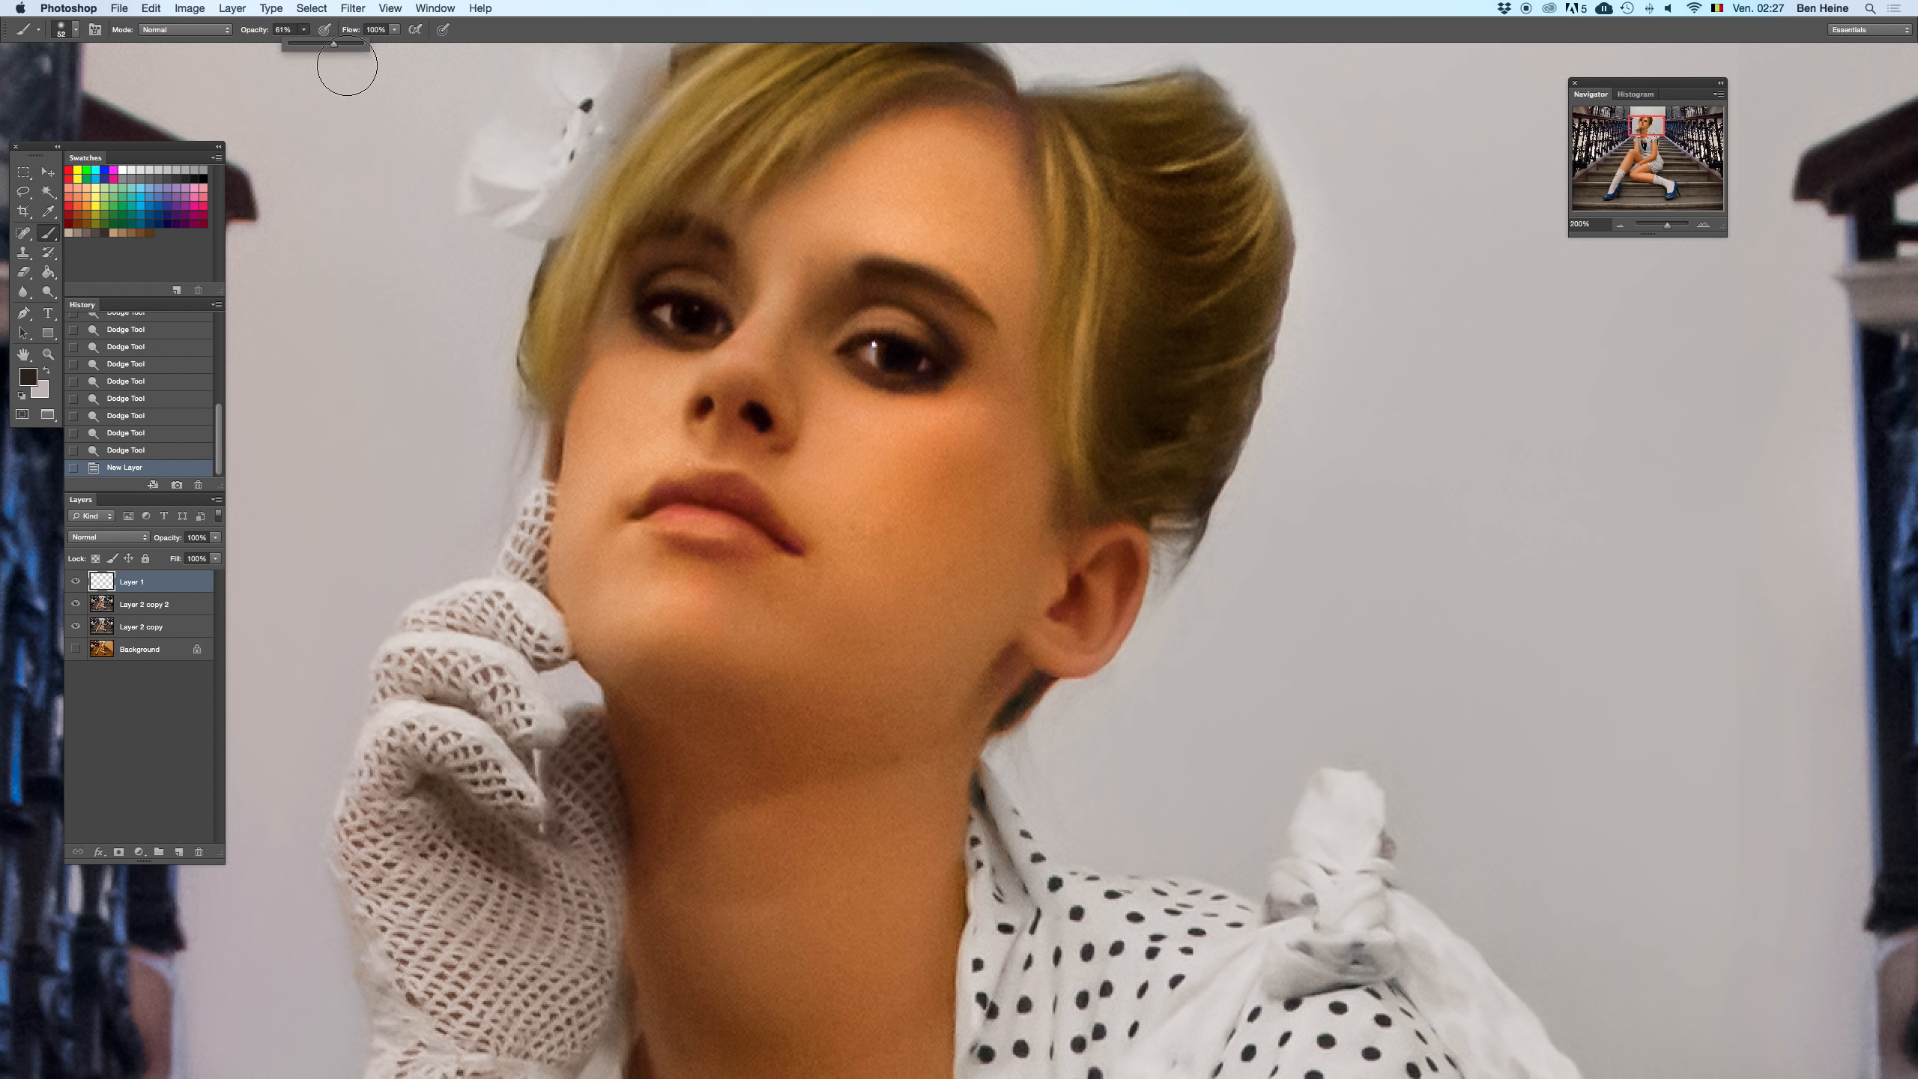
{"action": "right_click", "coordinate": [778, 349]}
{"action": "left_click", "coordinate": [748, 5]}
{"action": "key", "text": "d"}
{"action": "key", "text": "x"}
{"action": "right_click", "coordinate": [878, 313]}
{"action": "left_click_drag", "start_coordinate": [802, 349], "coordinate": [789, 352]}
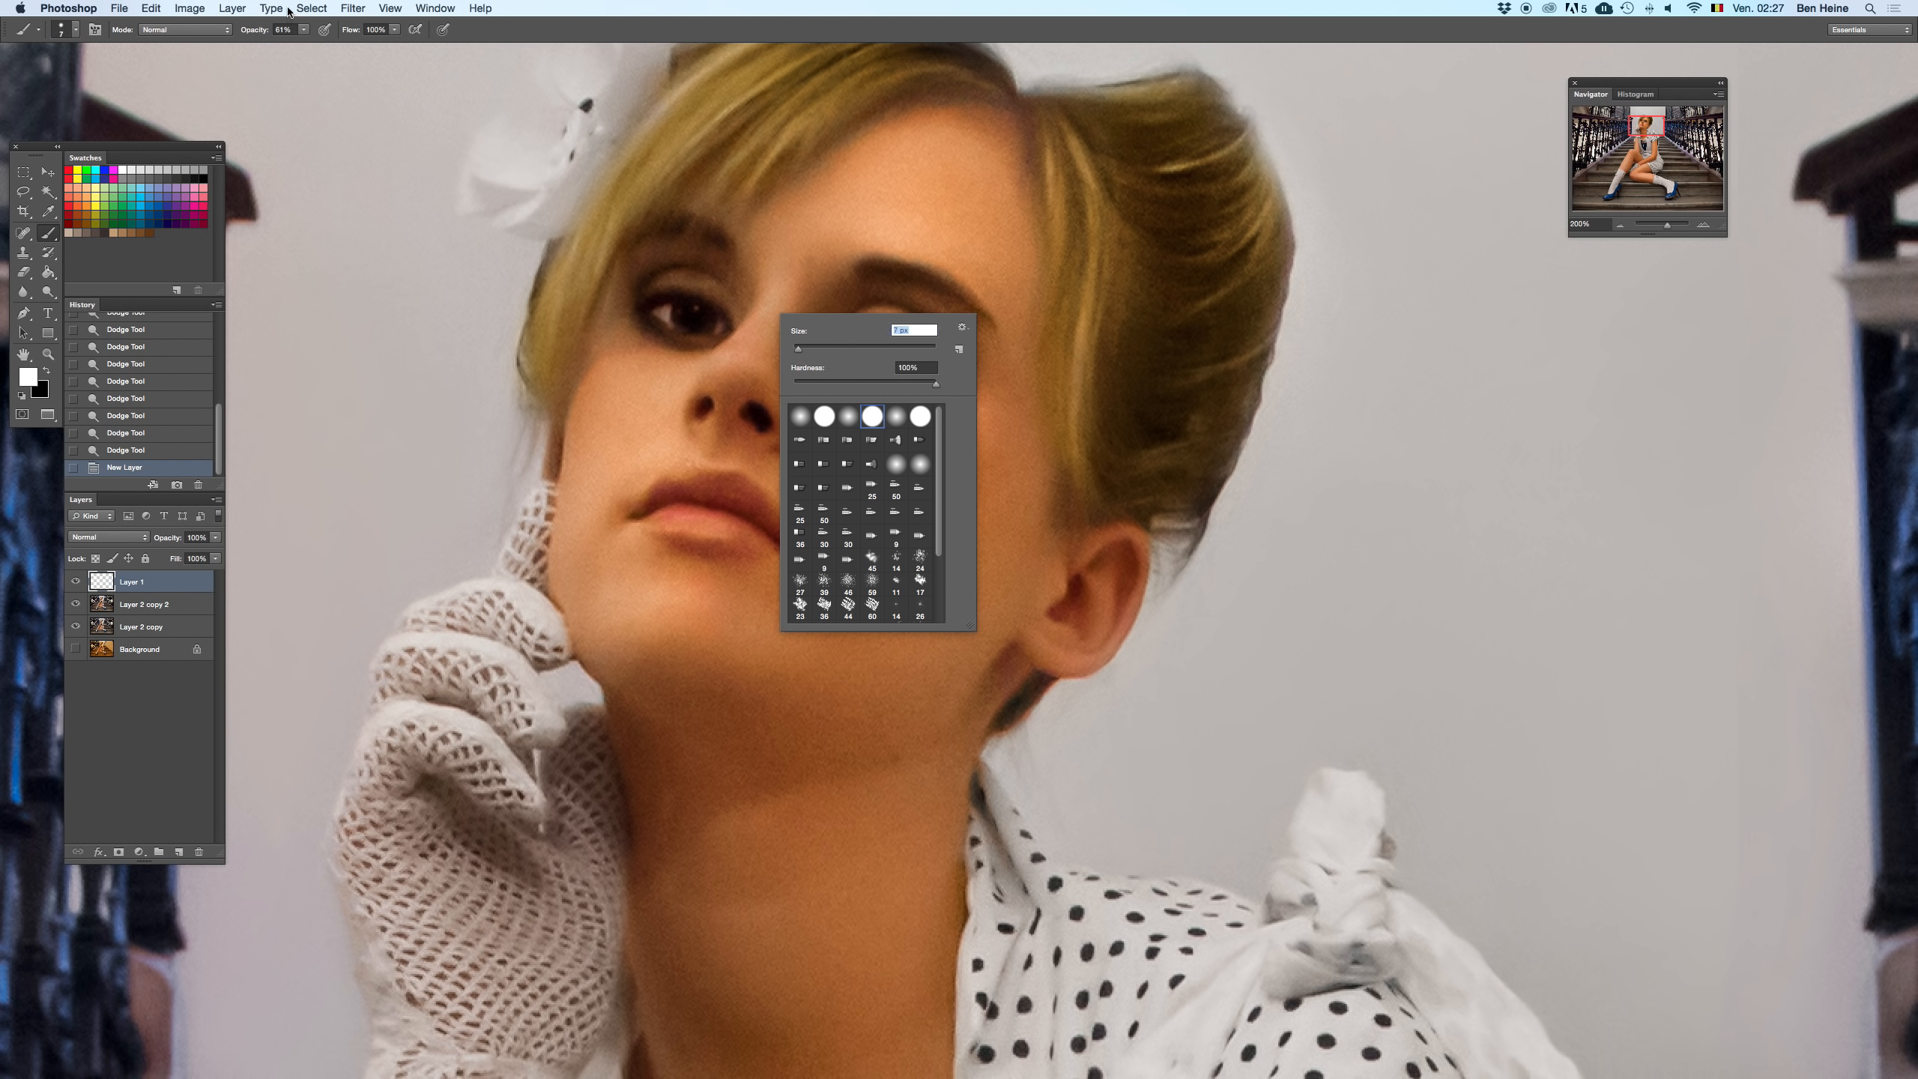
{"action": "left_click", "coordinate": [303, 29]}
{"action": "left_click", "coordinate": [696, 307]}
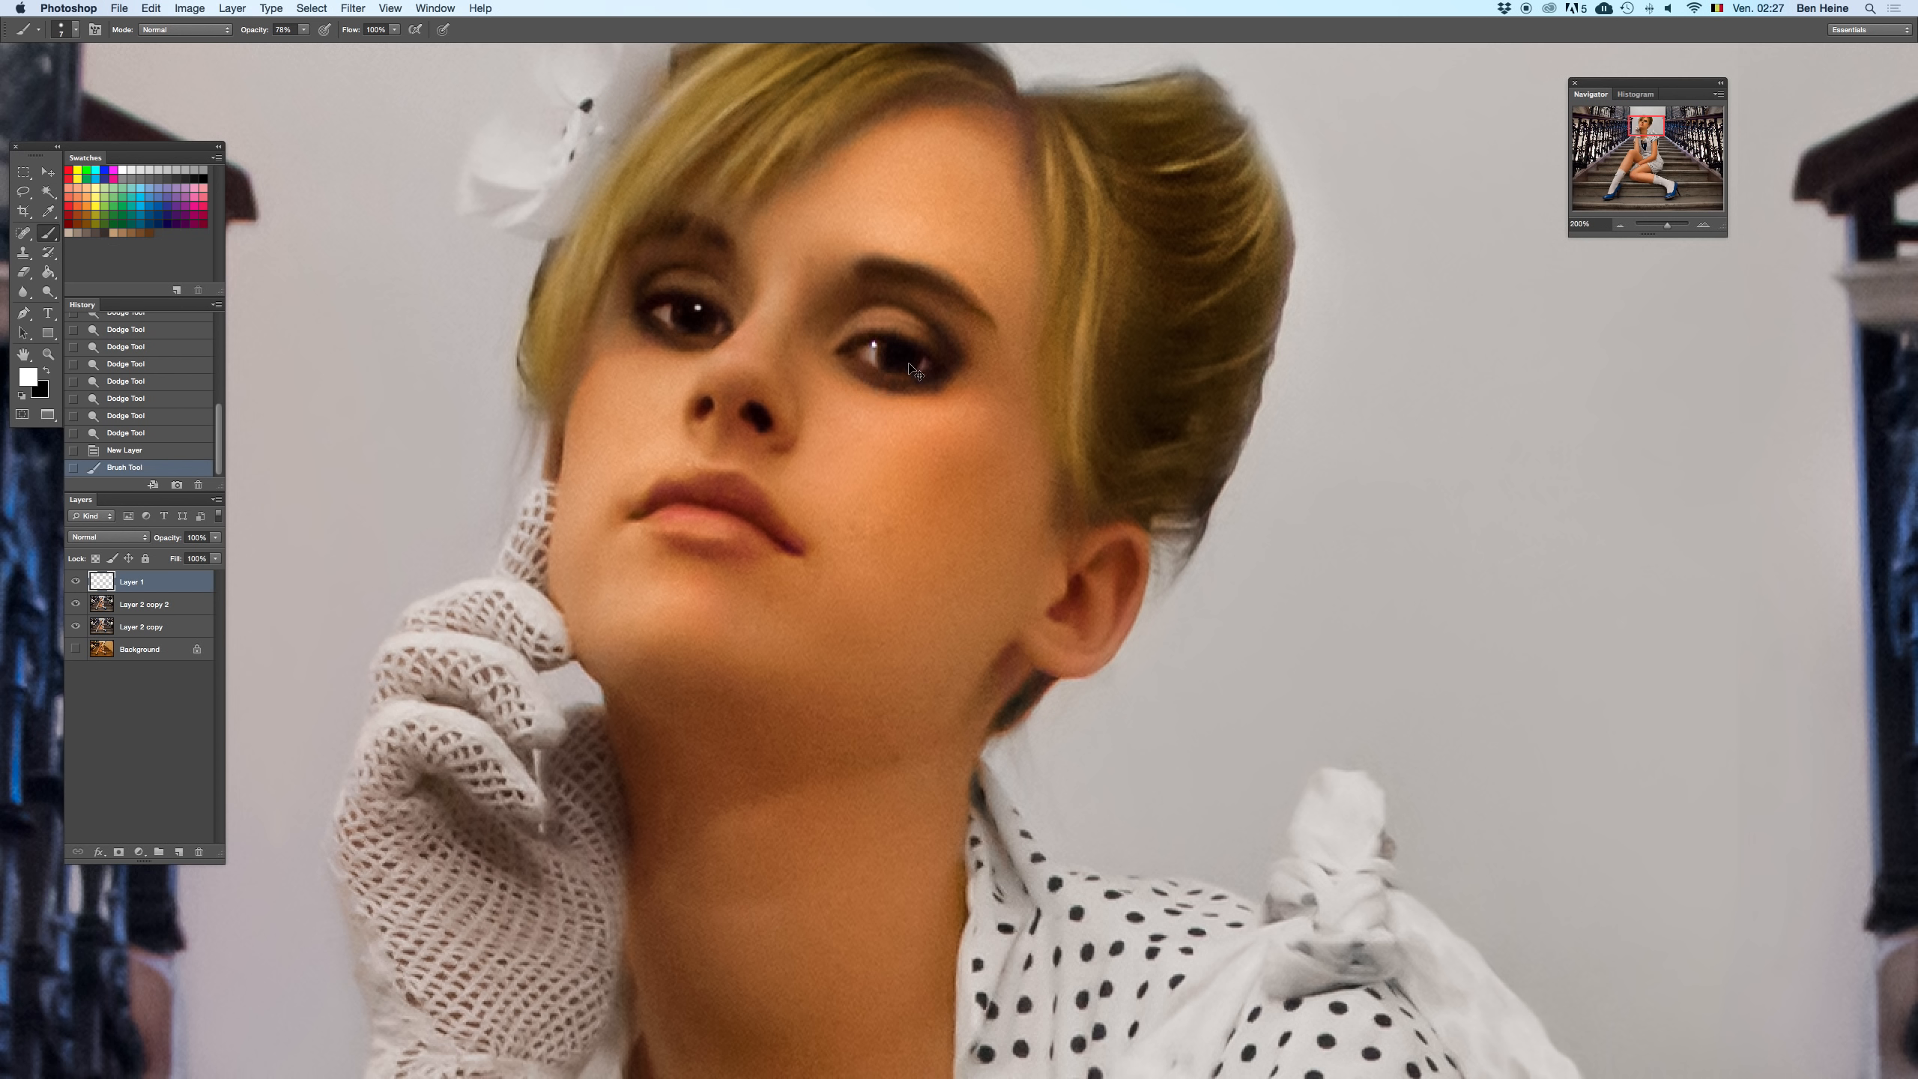
- Retouch the highlight in the right-hand eye on Layer 1 using a small Clone Stamp with 0% hardness
{"action": "key", "text": "s"}
{"action": "right_click", "coordinate": [923, 328]}
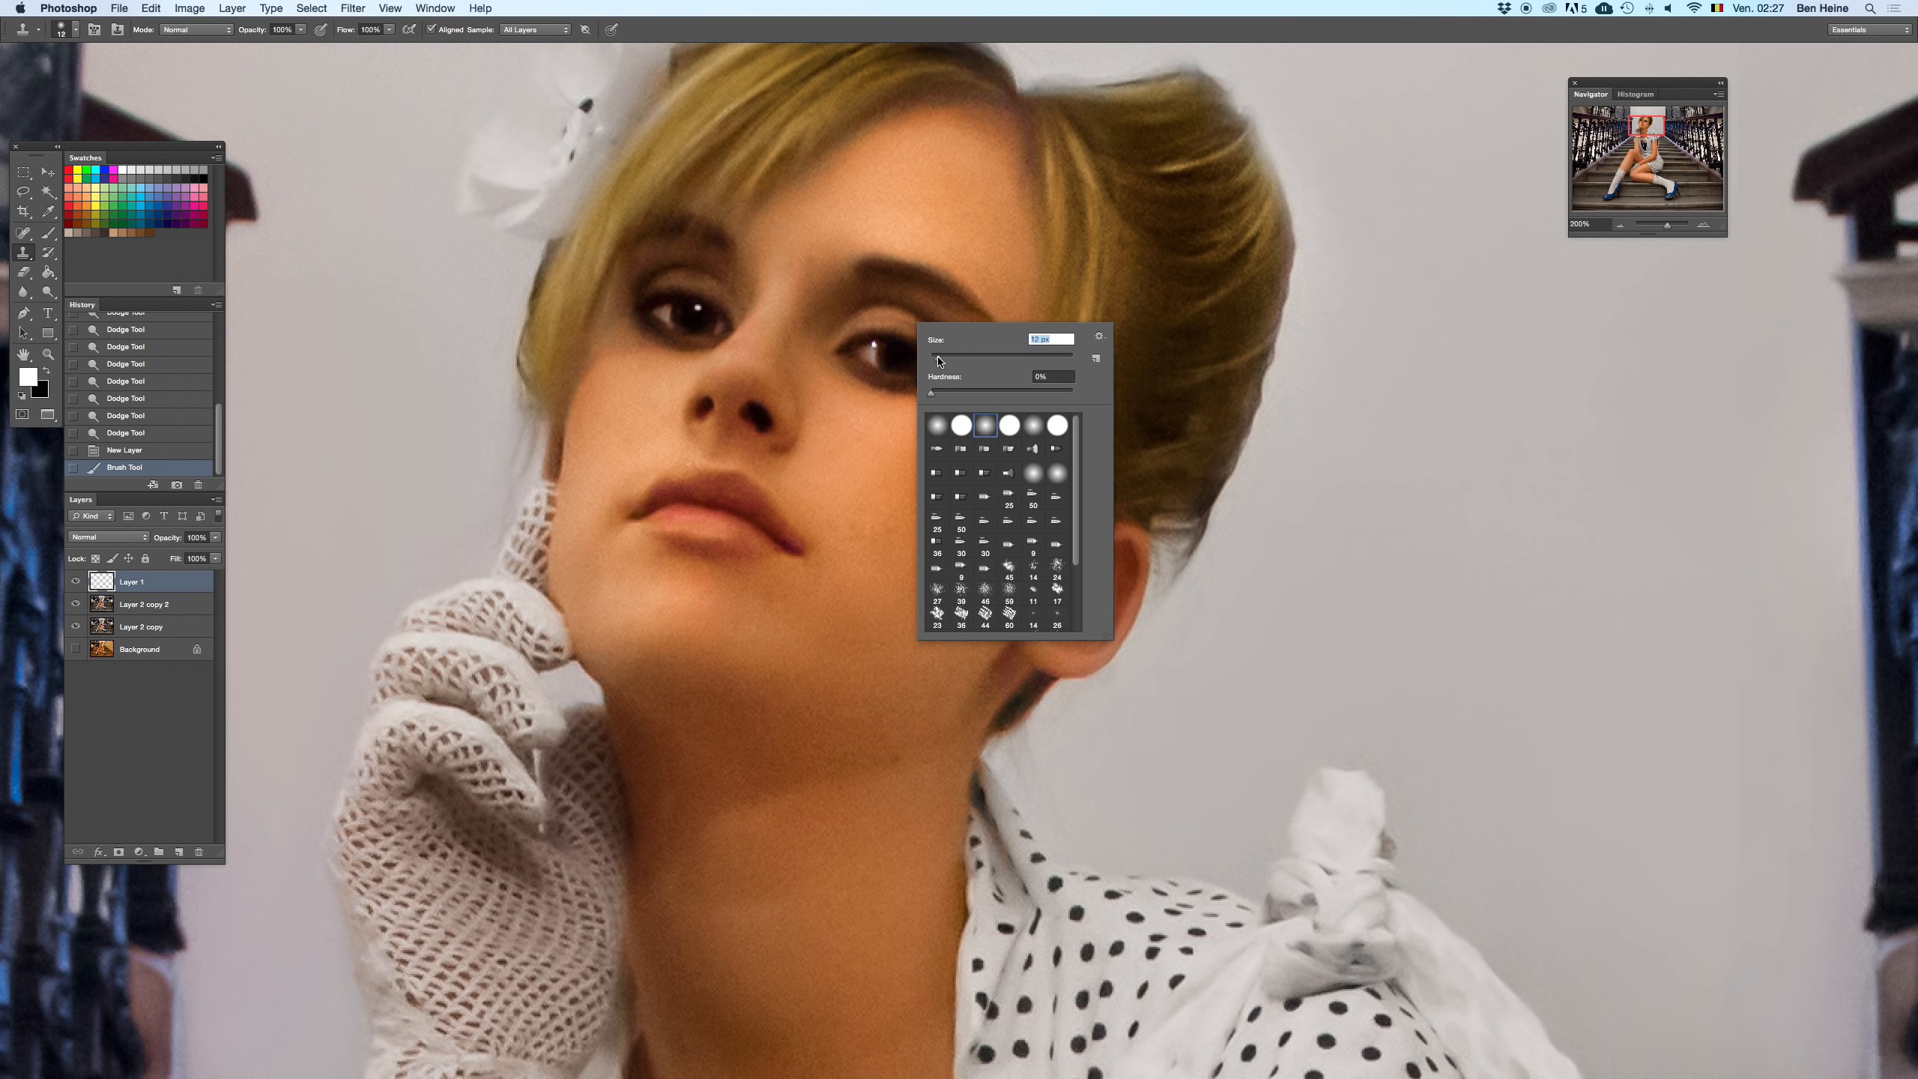
{"action": "left_click", "coordinate": [875, 345]}
{"action": "left_click", "coordinate": [873, 349]}
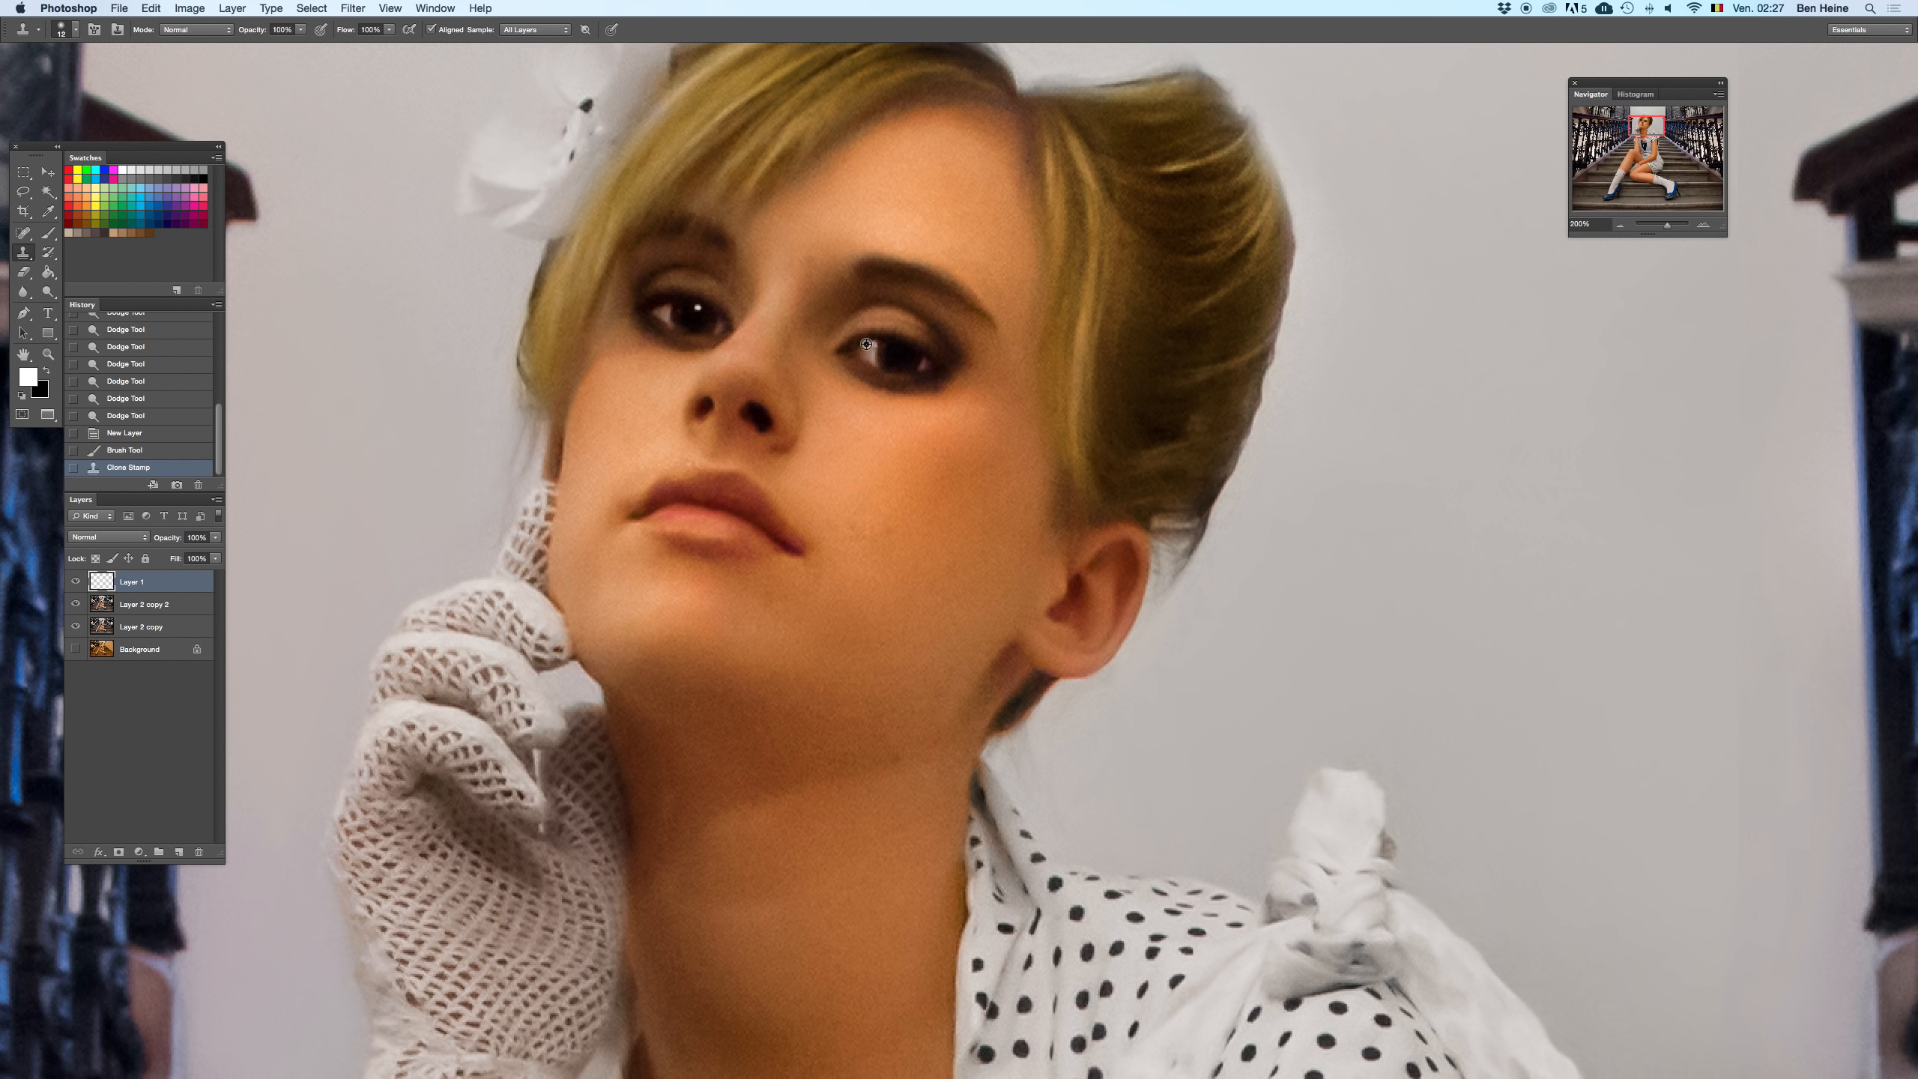
{"action": "left_click", "coordinate": [870, 344]}
{"action": "left_click", "coordinate": [869, 355]}
{"action": "left_click_drag", "start_coordinate": [875, 347], "coordinate": [874, 368]}
- Delete Layer 1 to compare the eyes, restore it and retouch the left-hand eye's highlight with the Clone Stamp
{"action": "key", "text": "b"}
{"action": "key", "text": "BackSpace"}
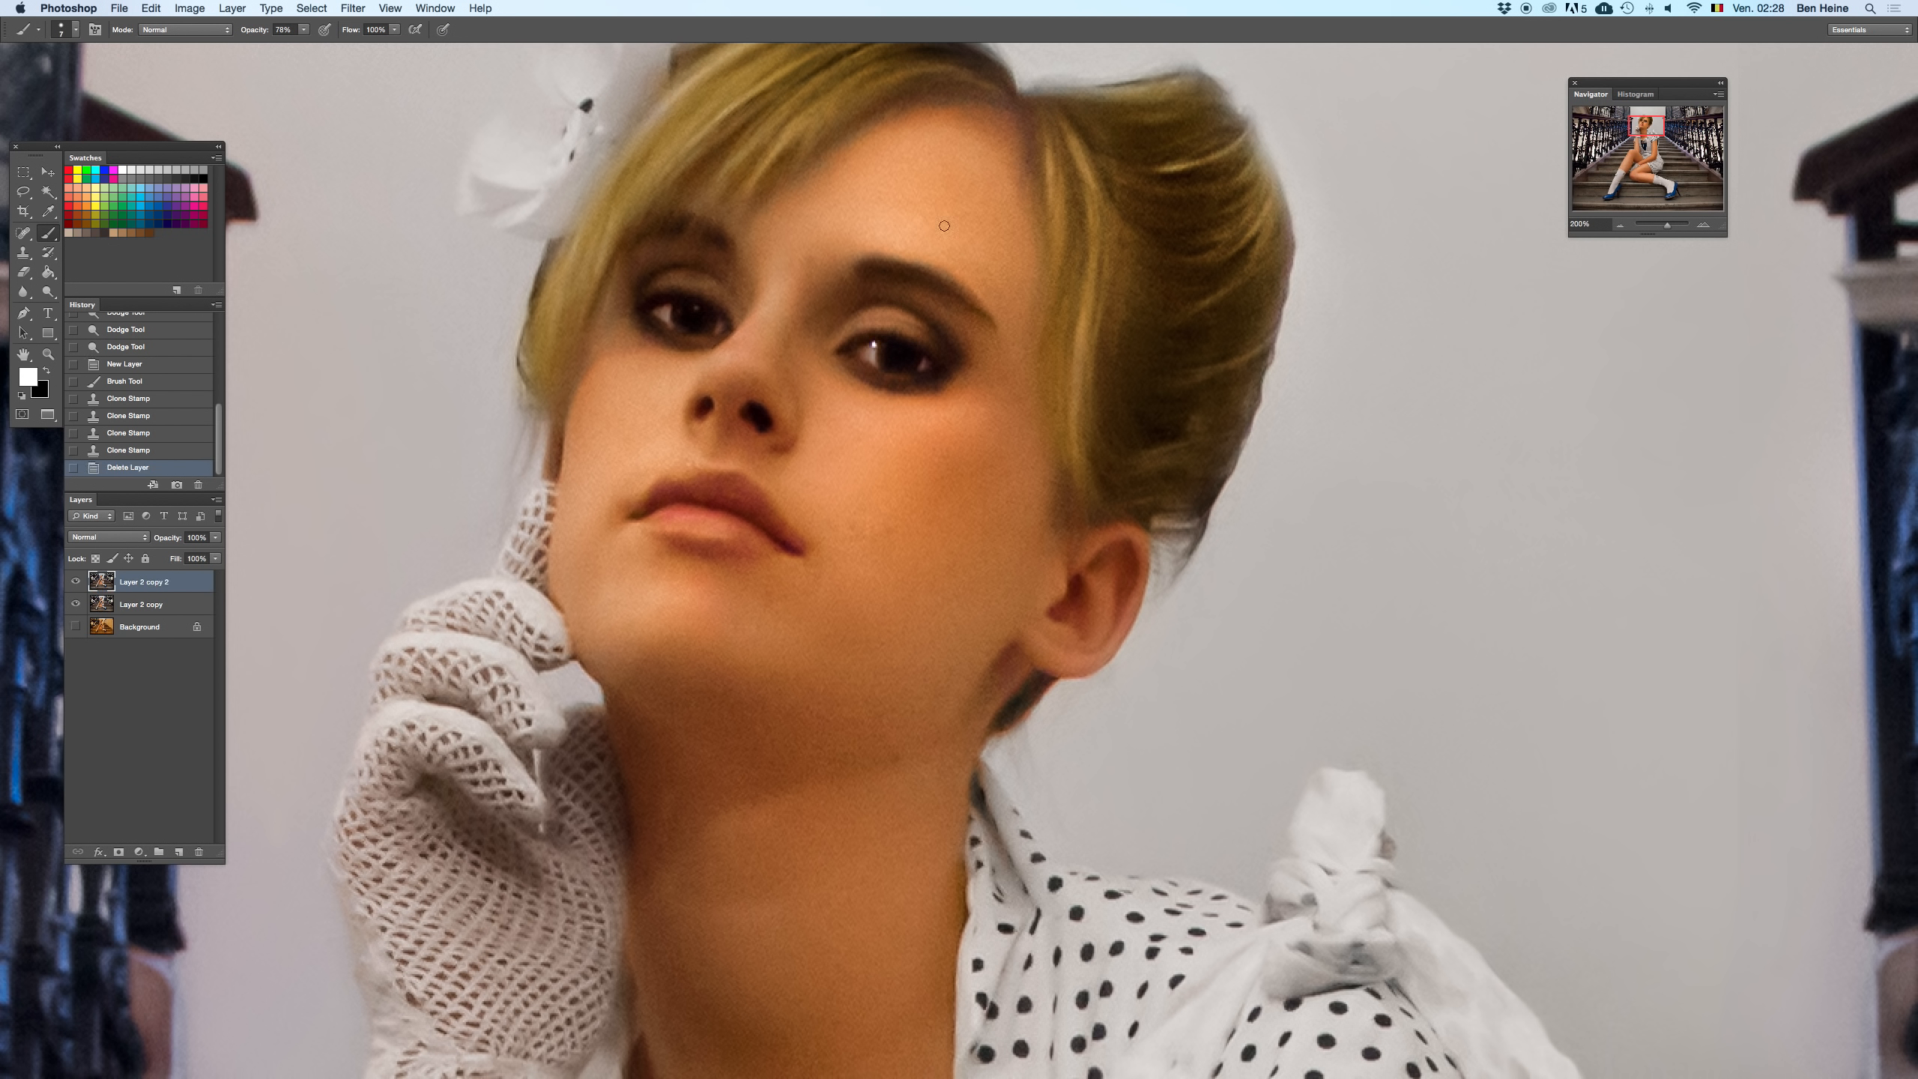
{"action": "key", "text": "super+z"}
{"action": "key", "text": "s"}
{"action": "left_click", "coordinate": [698, 309]}
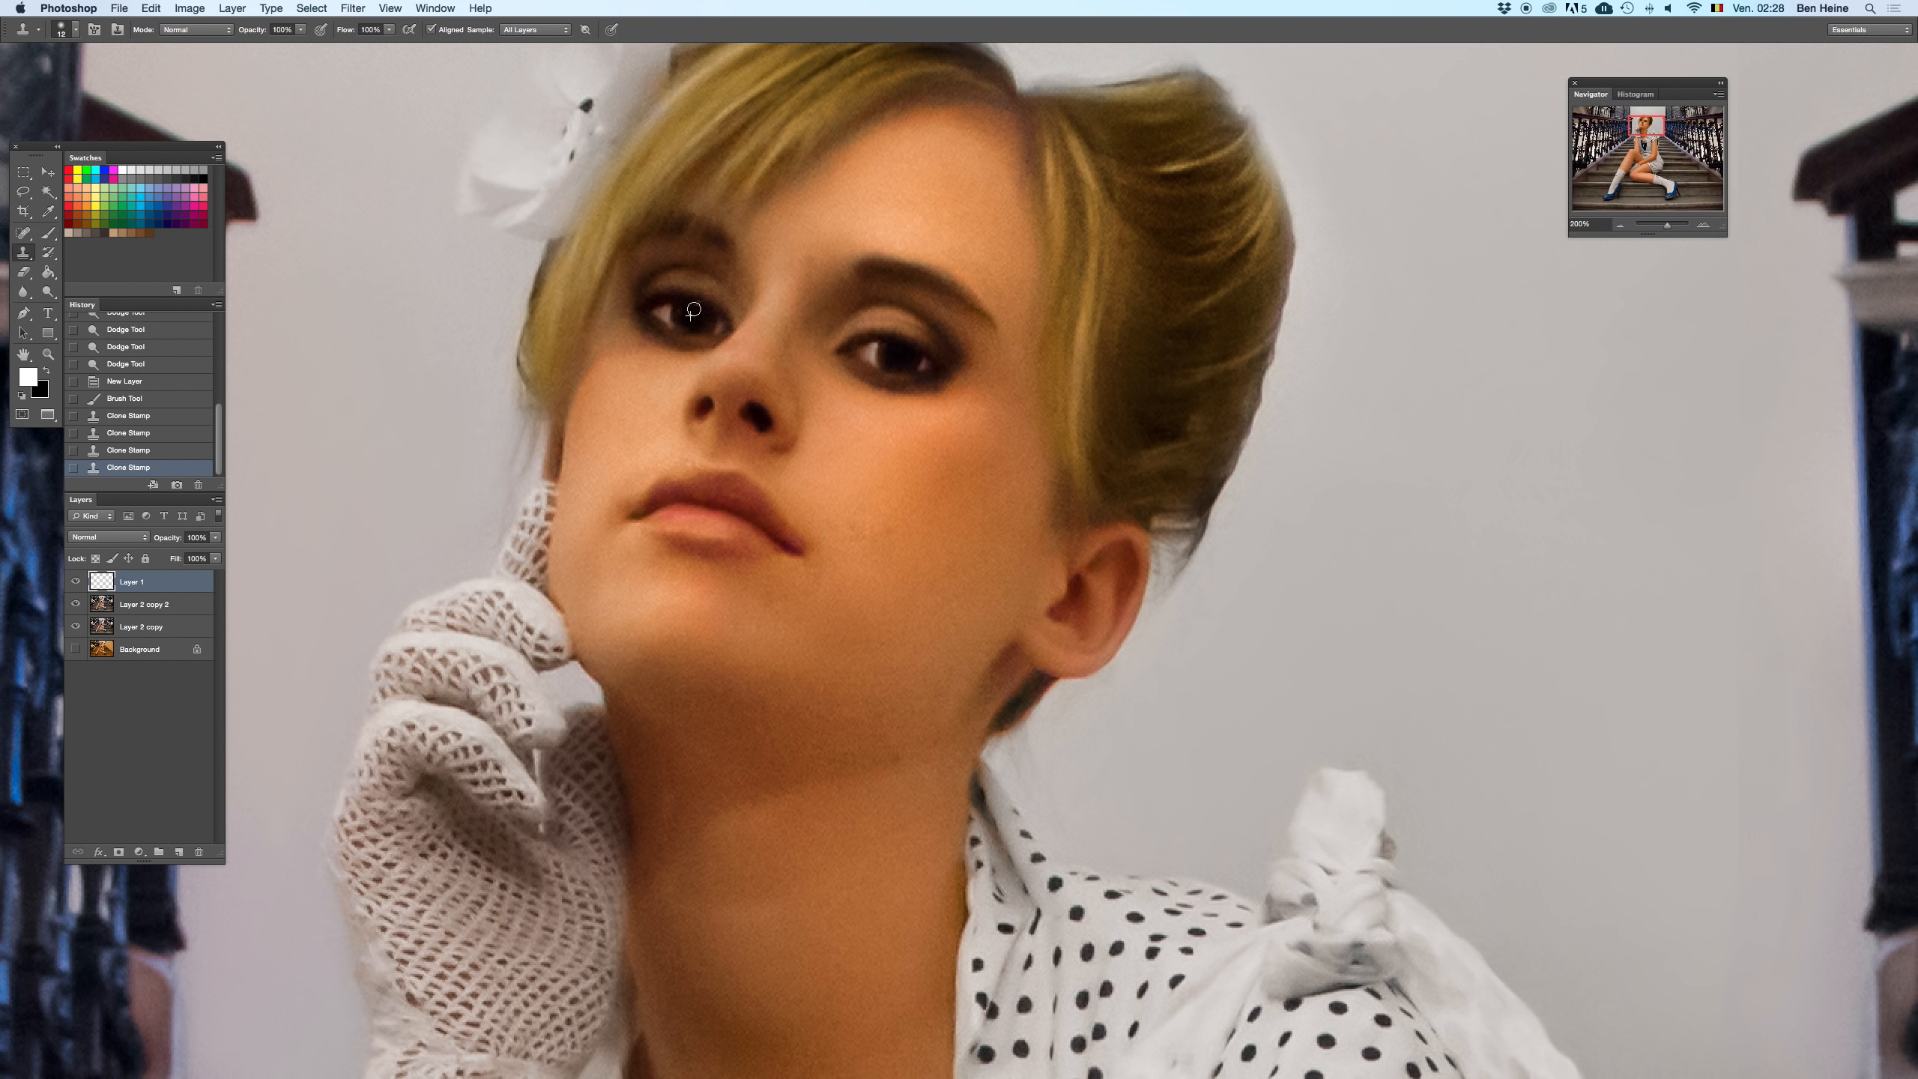
- Delete all three layers above the background to compare with the original photo, and undo the deletion
{"action": "left_click_drag", "start_coordinate": [1665, 227], "coordinate": [1657, 225]}
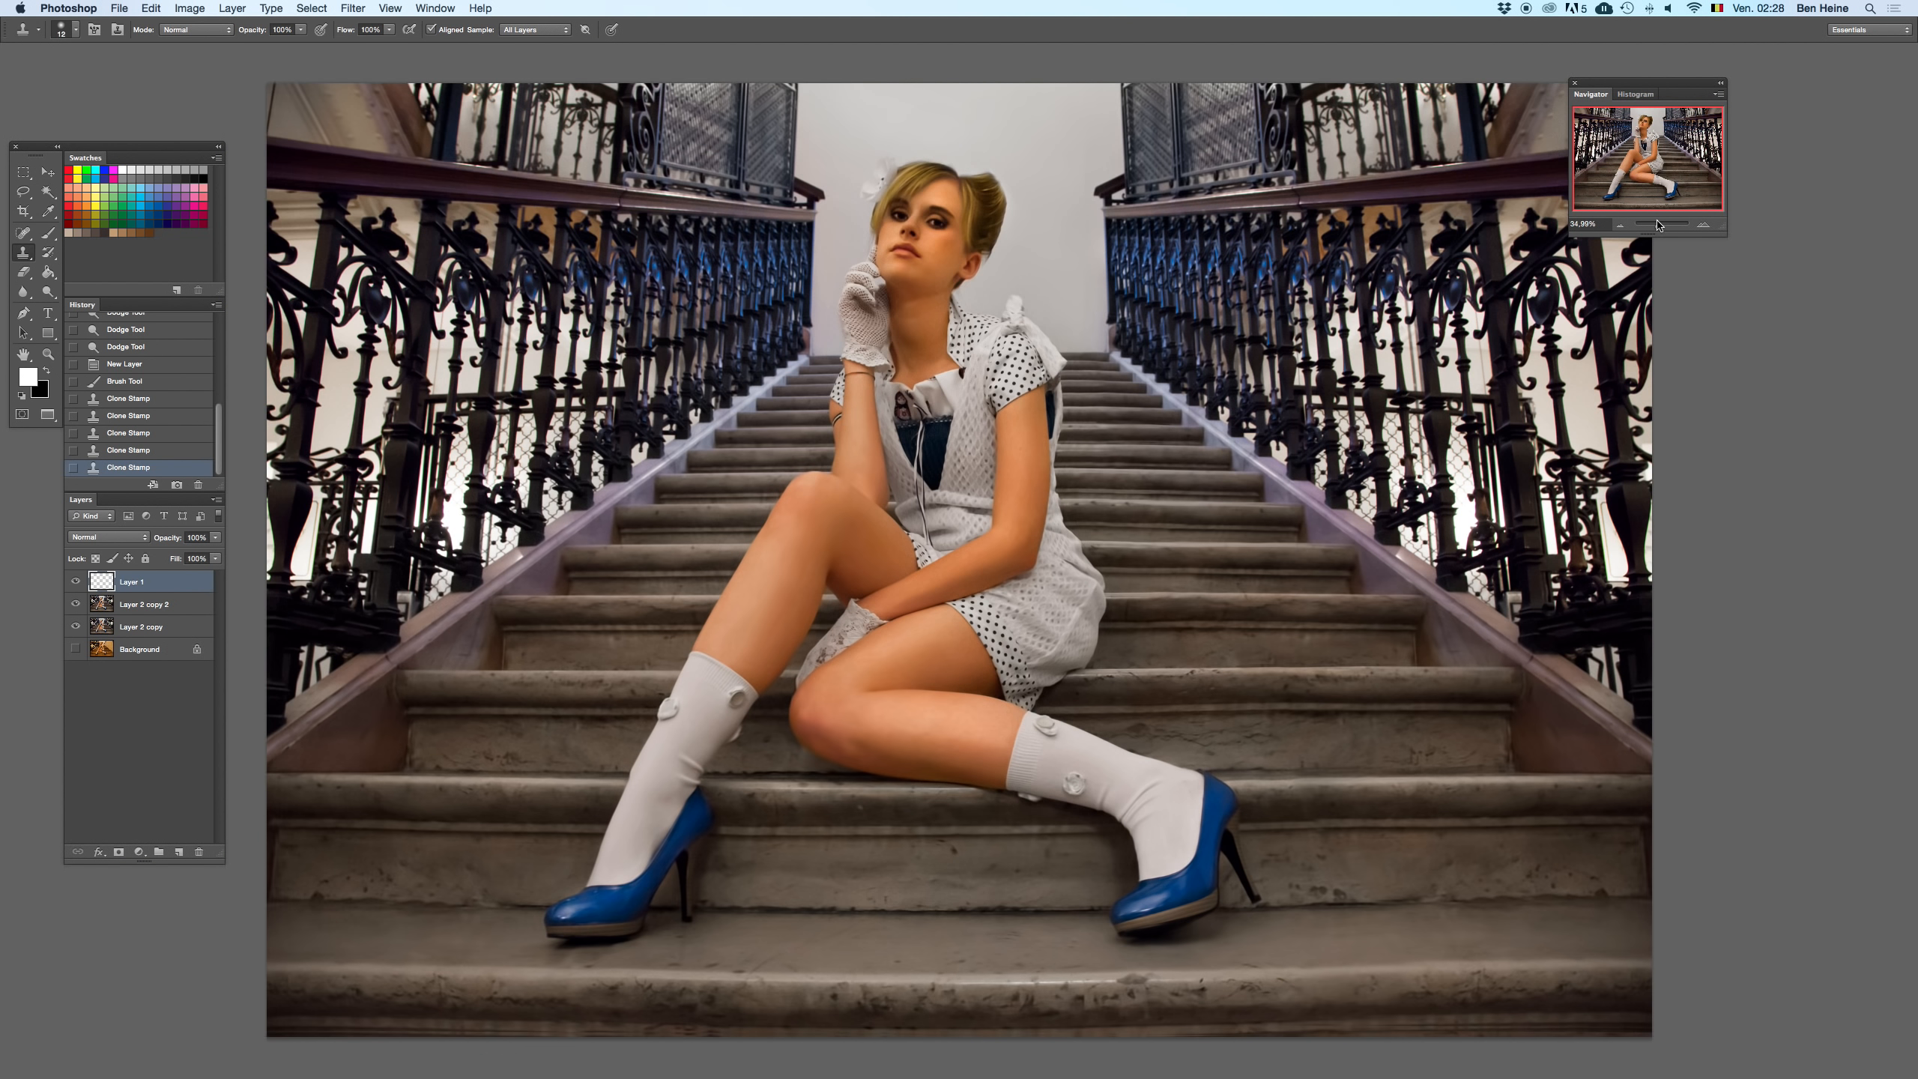
{"action": "left_click", "coordinate": [1620, 225]}
{"action": "left_click", "coordinate": [1619, 224]}
{"action": "left_click", "coordinate": [1617, 223]}
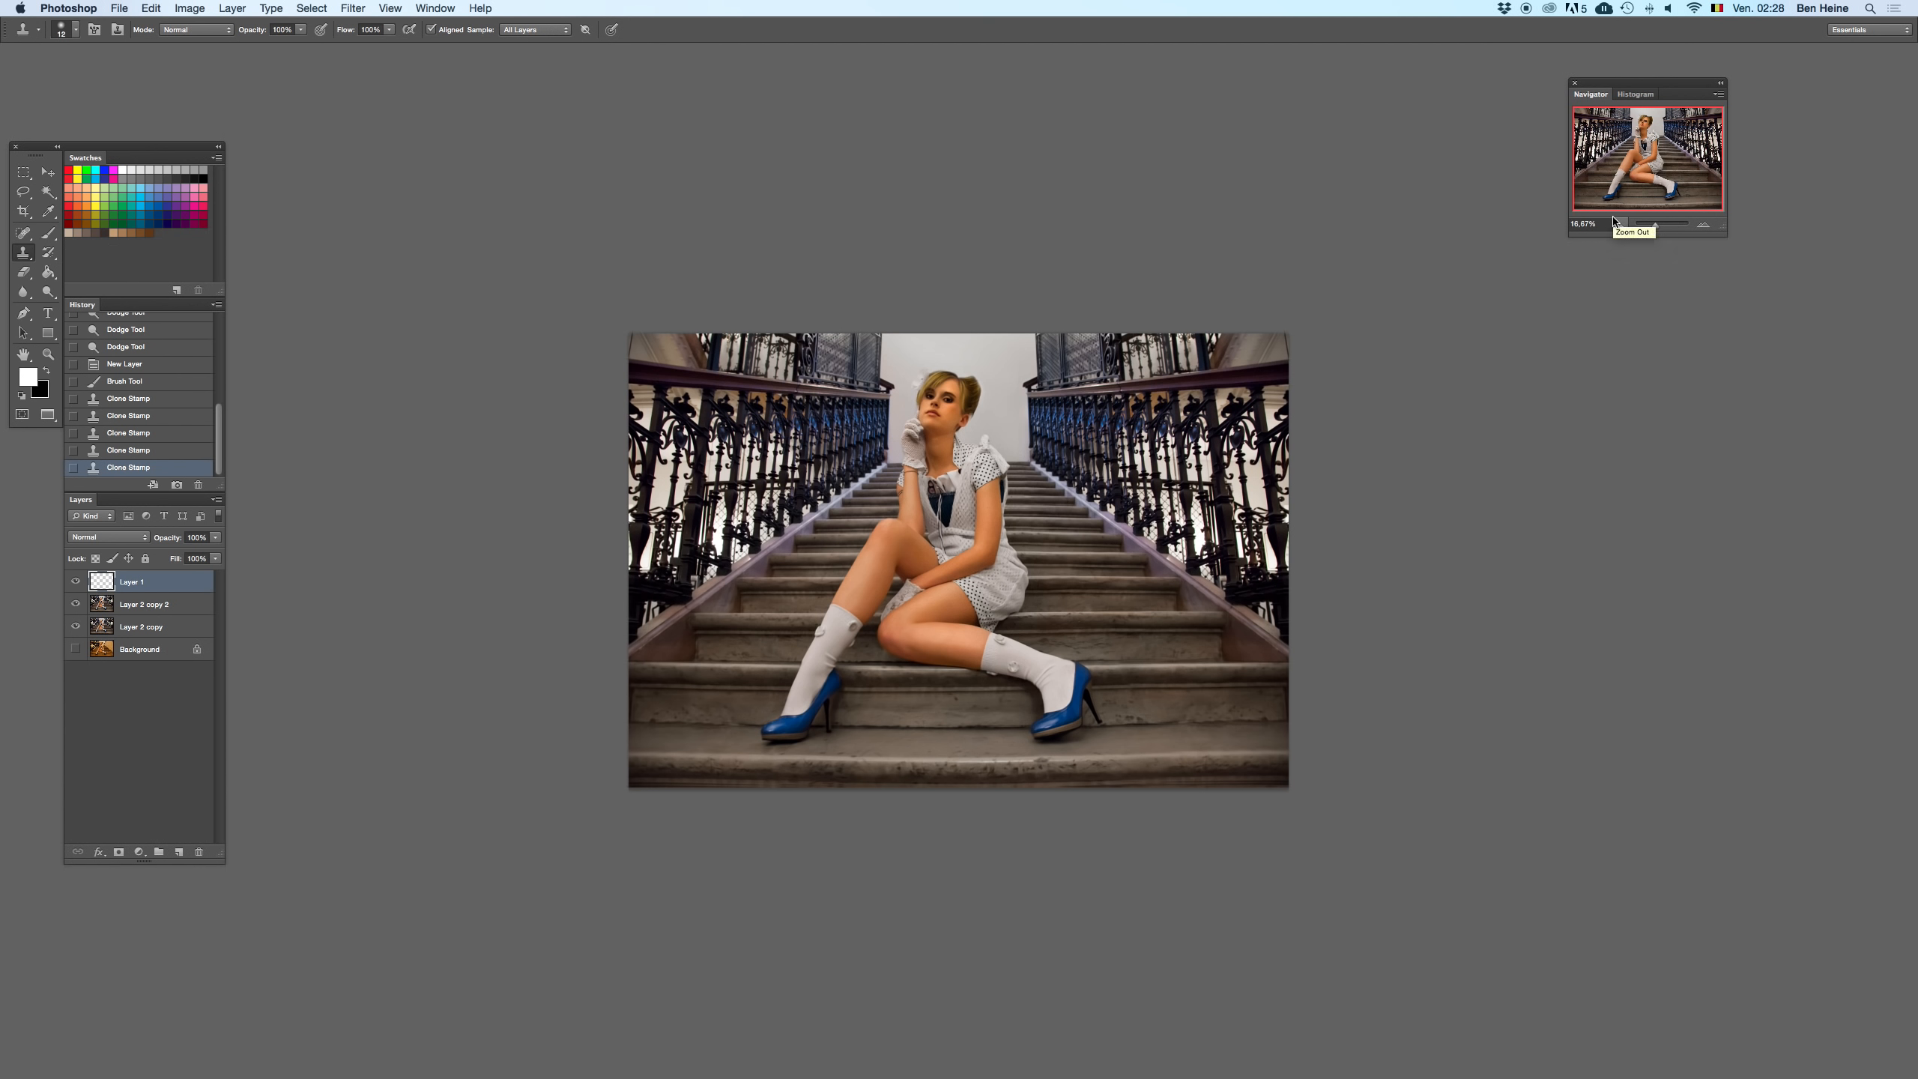
{"action": "left_click", "coordinate": [1702, 226]}
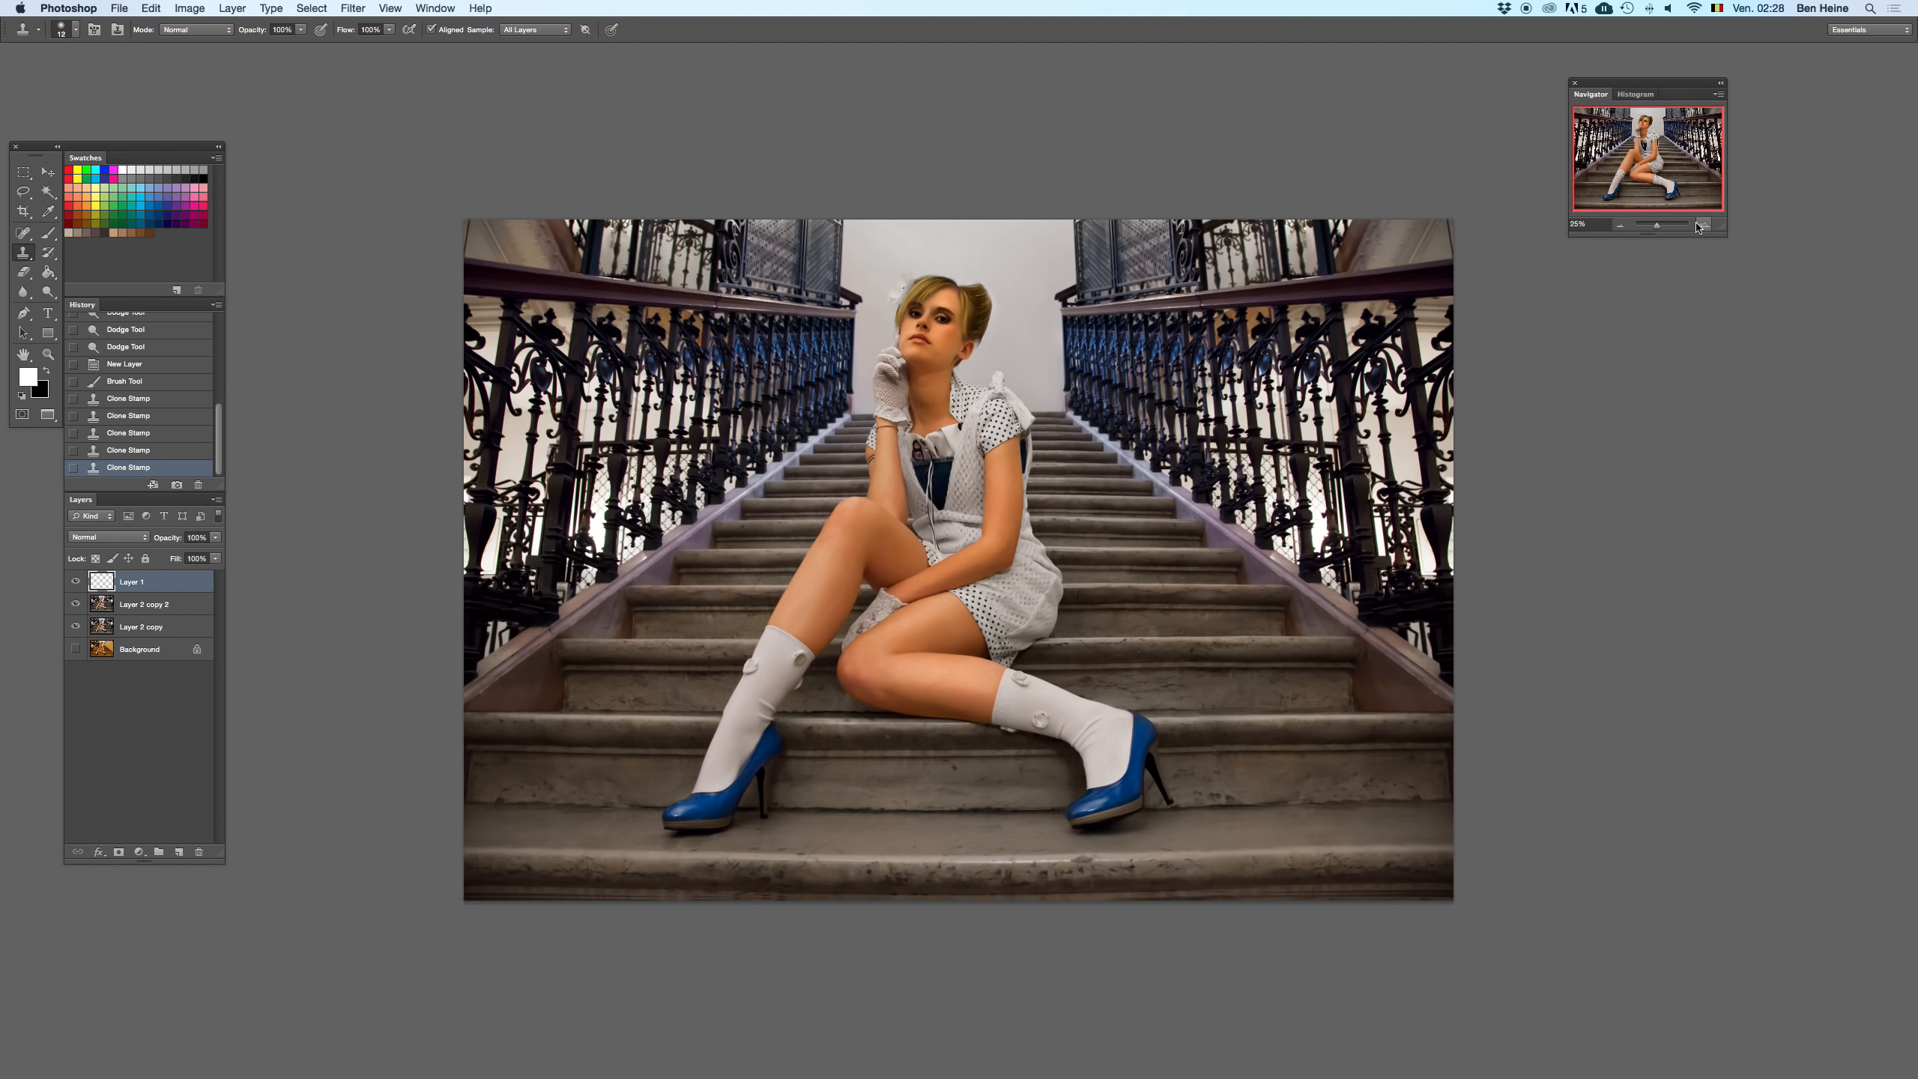
{"action": "left_click", "coordinate": [137, 624], "text": "shift"}
{"action": "key", "text": "Delete"}
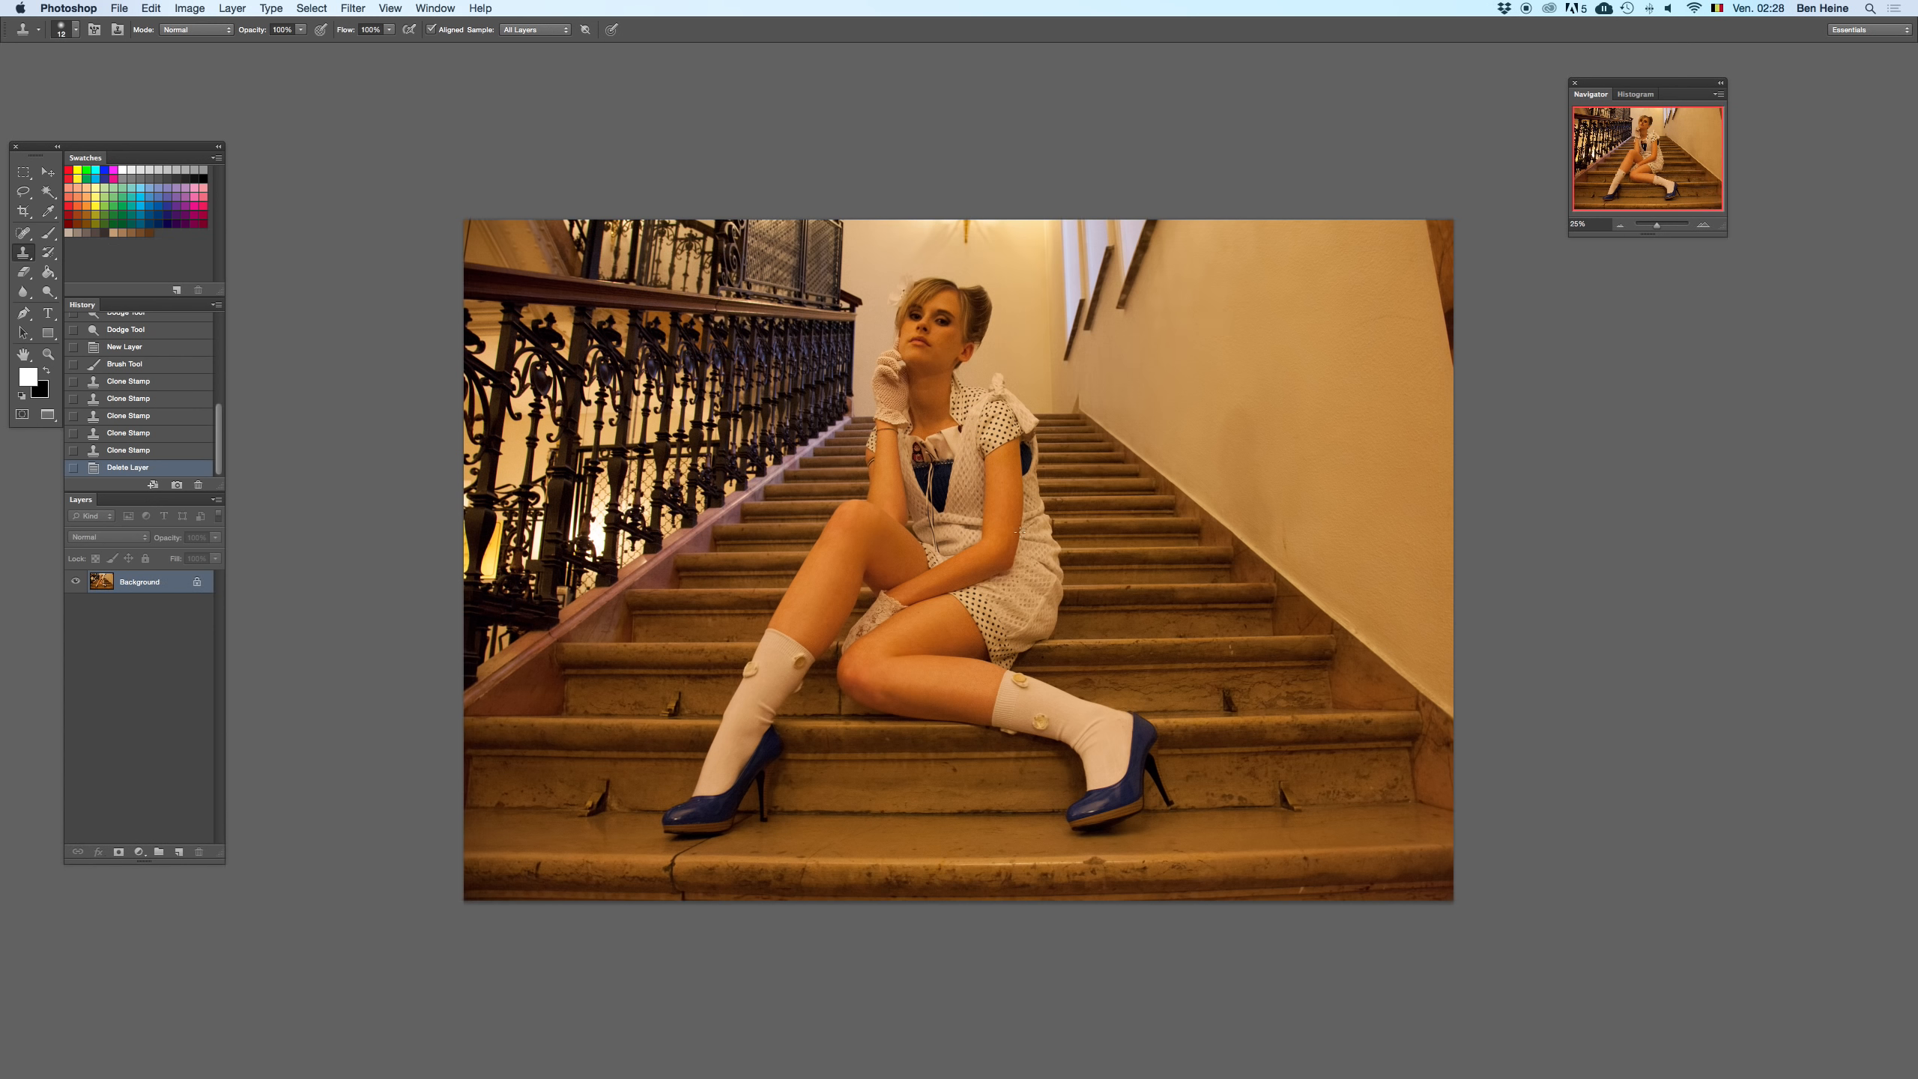
{"action": "key", "text": "super+z"}
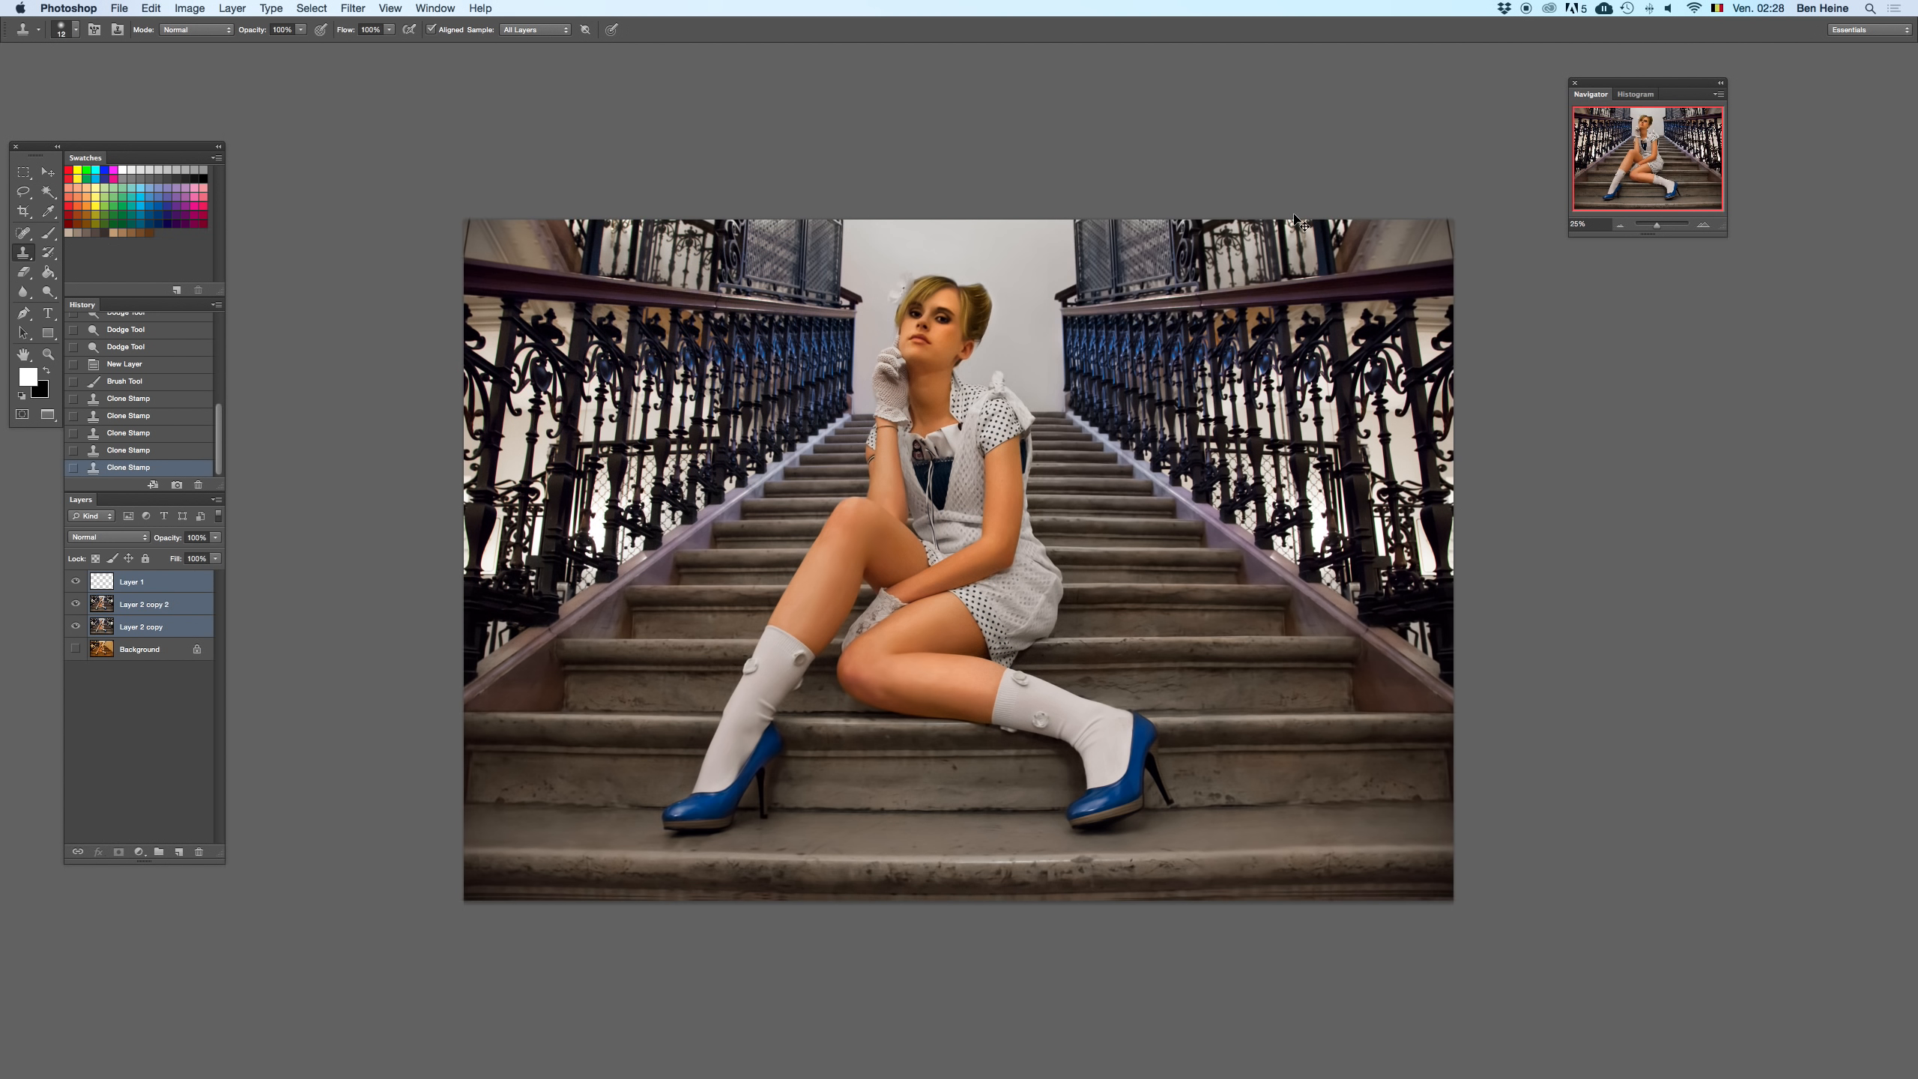
- Inspect the face up close, step back one Clone Stamp state in the history and restore it
{"action": "left_click", "coordinate": [1705, 224]}
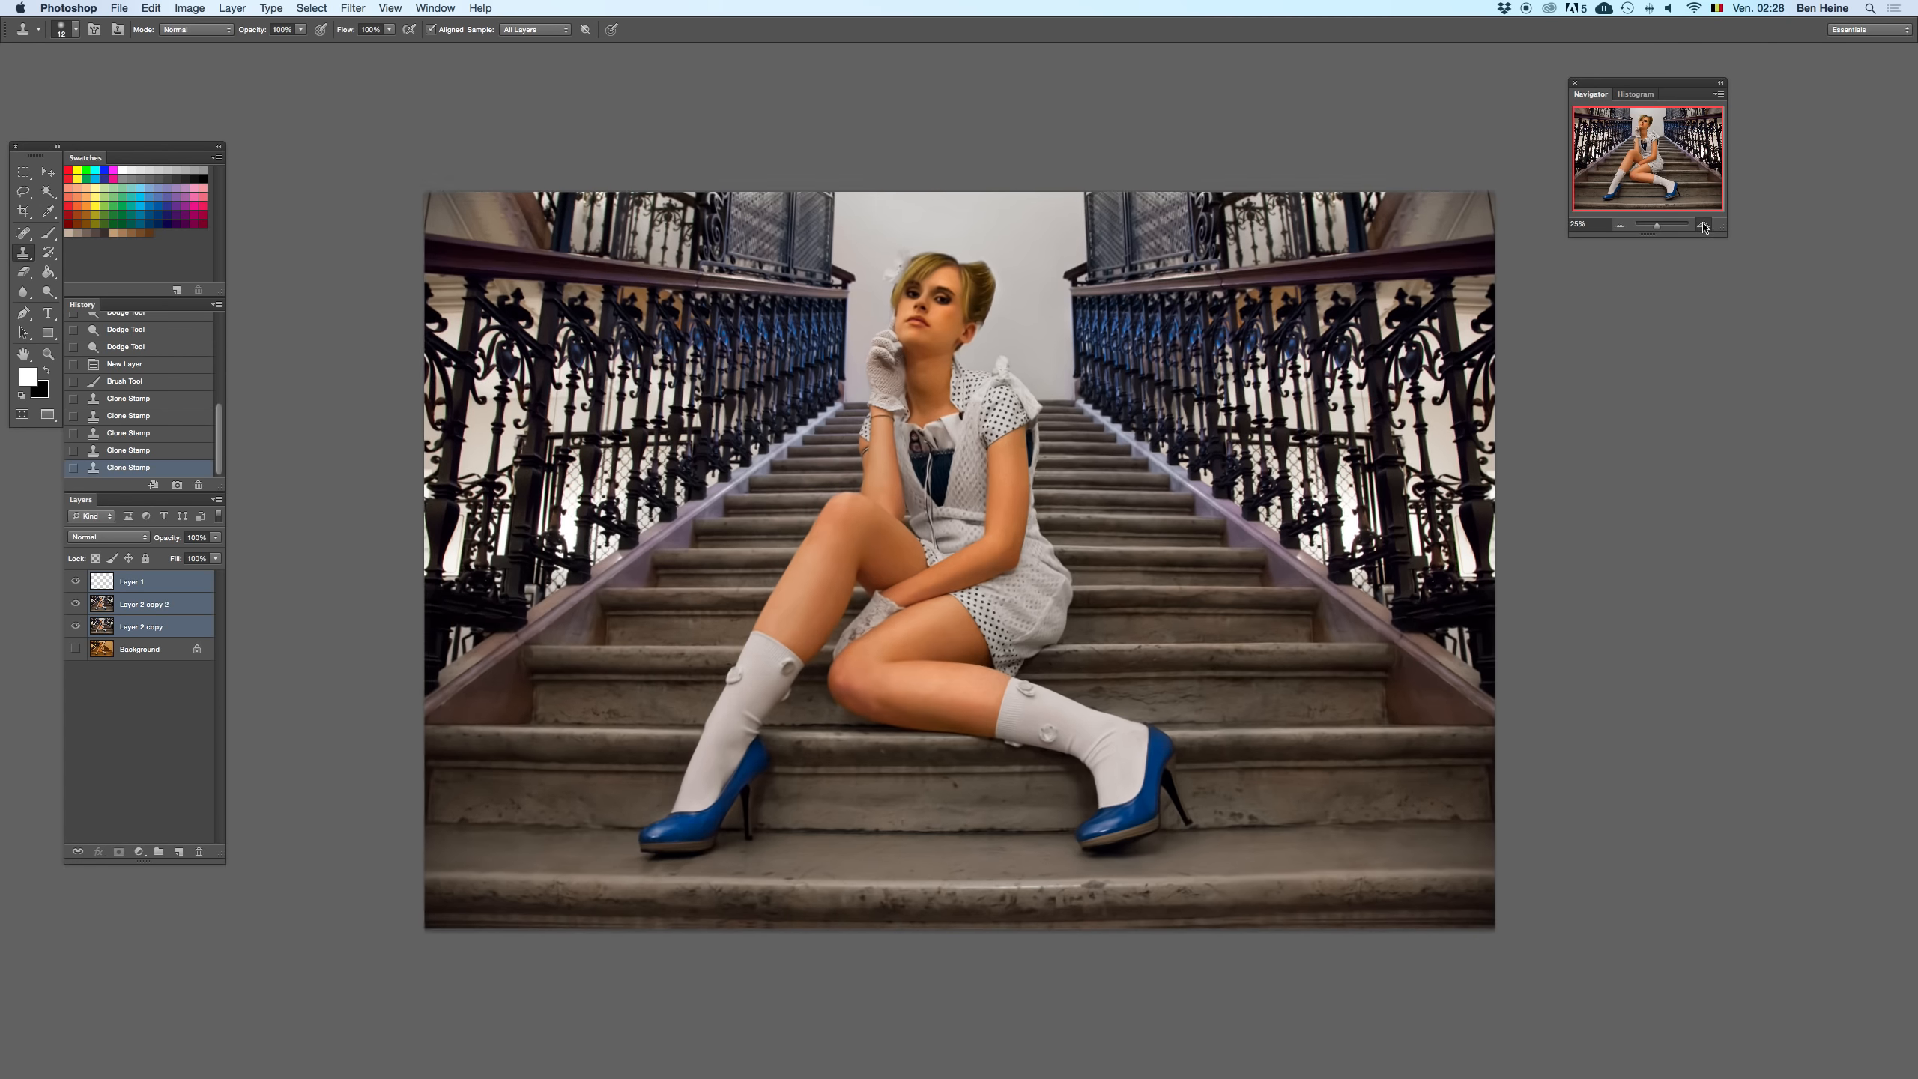
{"action": "left_click", "coordinate": [1704, 224]}
{"action": "left_click", "coordinate": [1705, 224]}
{"action": "left_click", "coordinate": [1705, 224]}
{"action": "left_click_drag", "start_coordinate": [1647, 159], "coordinate": [1645, 127]}
{"action": "scroll", "coordinate": [1045, 463], "scroll_direction": "down", "scroll_amount": 3}
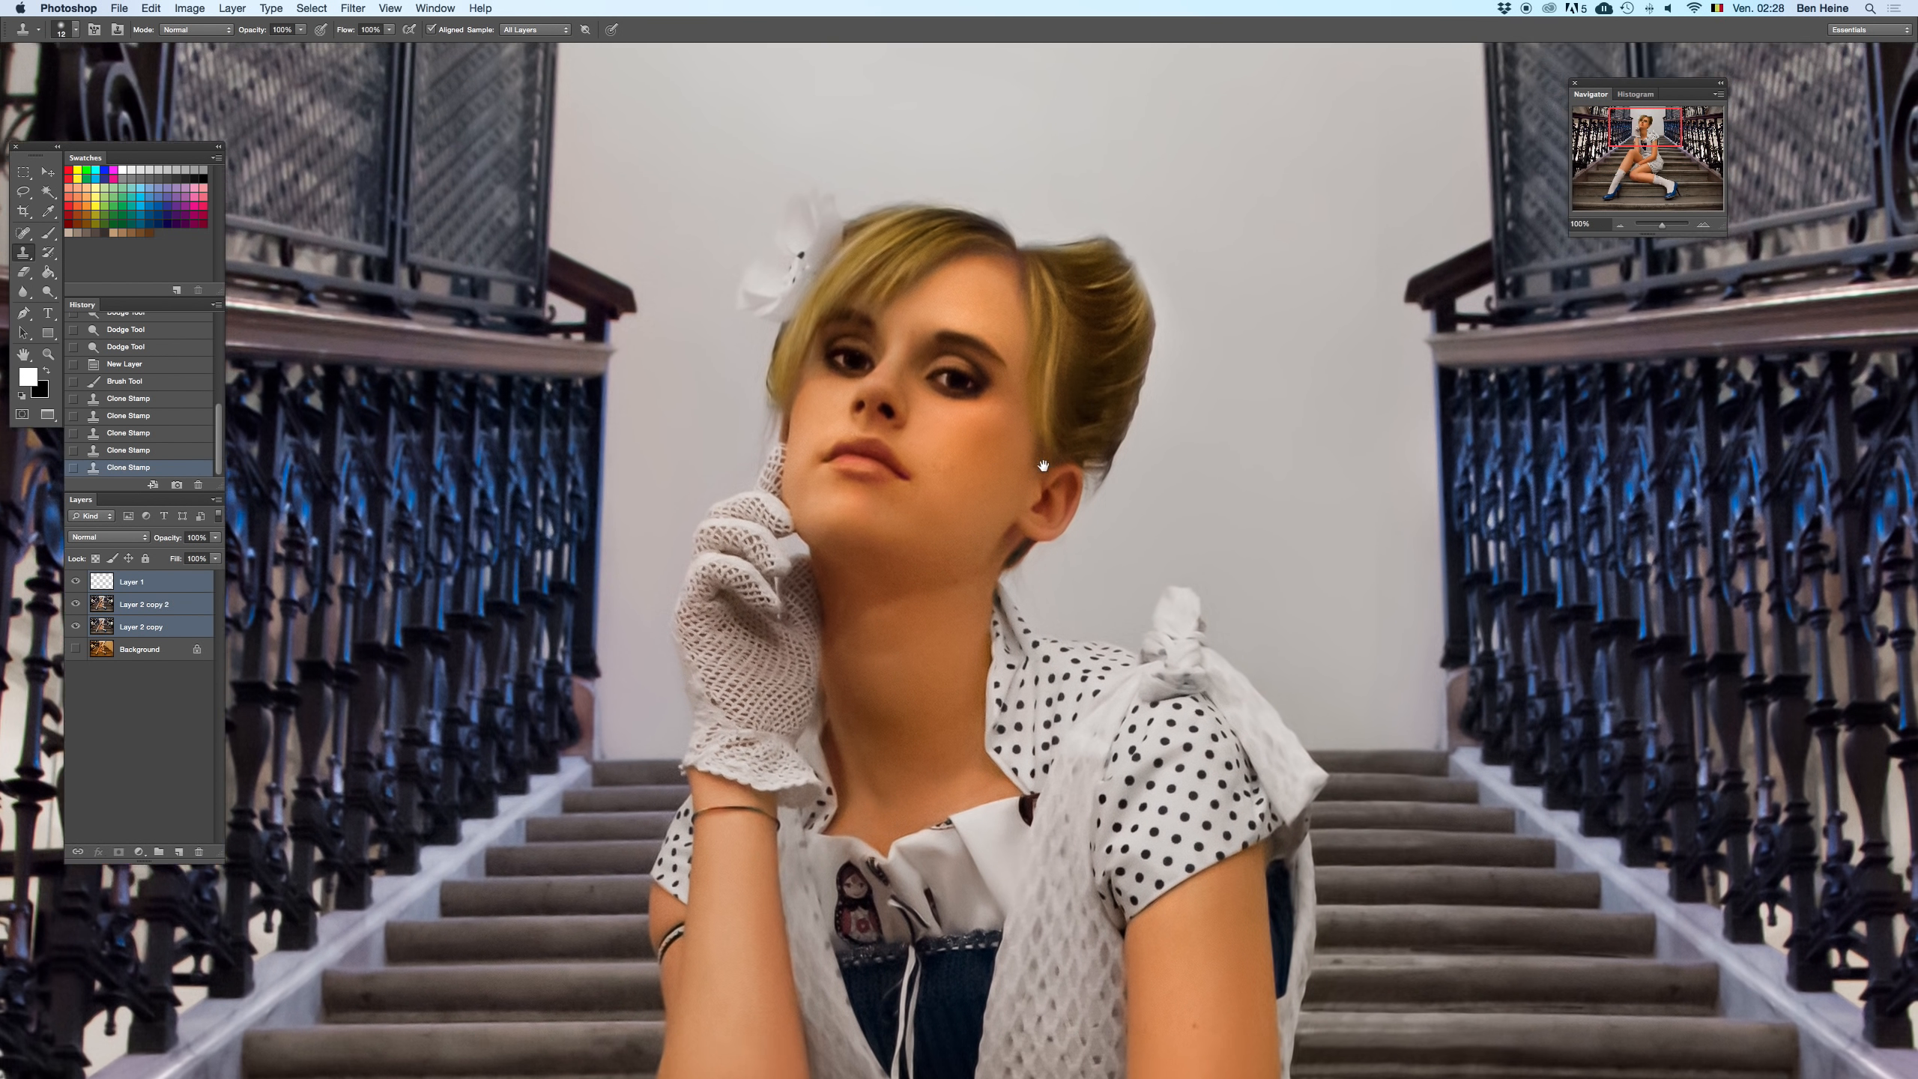
{"action": "left_click", "coordinate": [1702, 224]}
{"action": "key", "text": "b"}
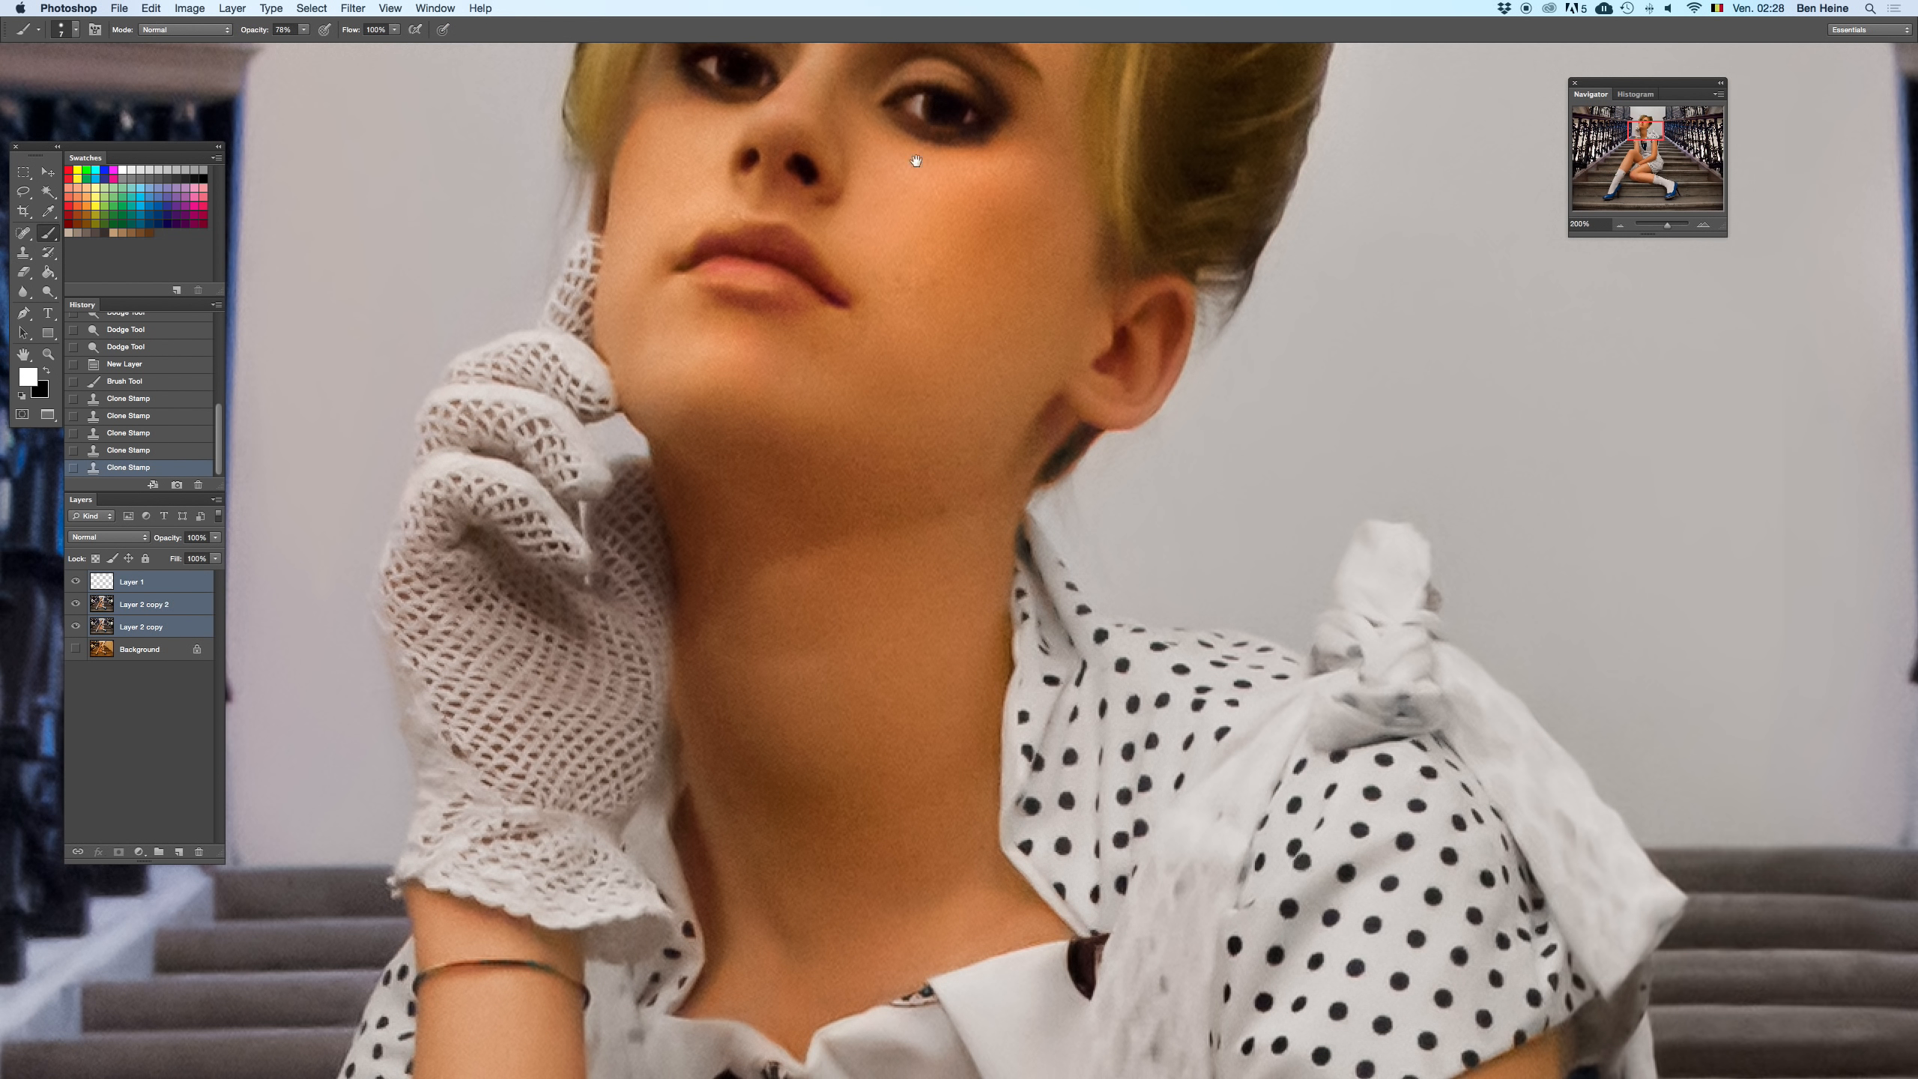
{"action": "scroll", "coordinate": [850, 366], "scroll_direction": "up", "scroll_amount": 3}
{"action": "left_click", "coordinate": [170, 450]}
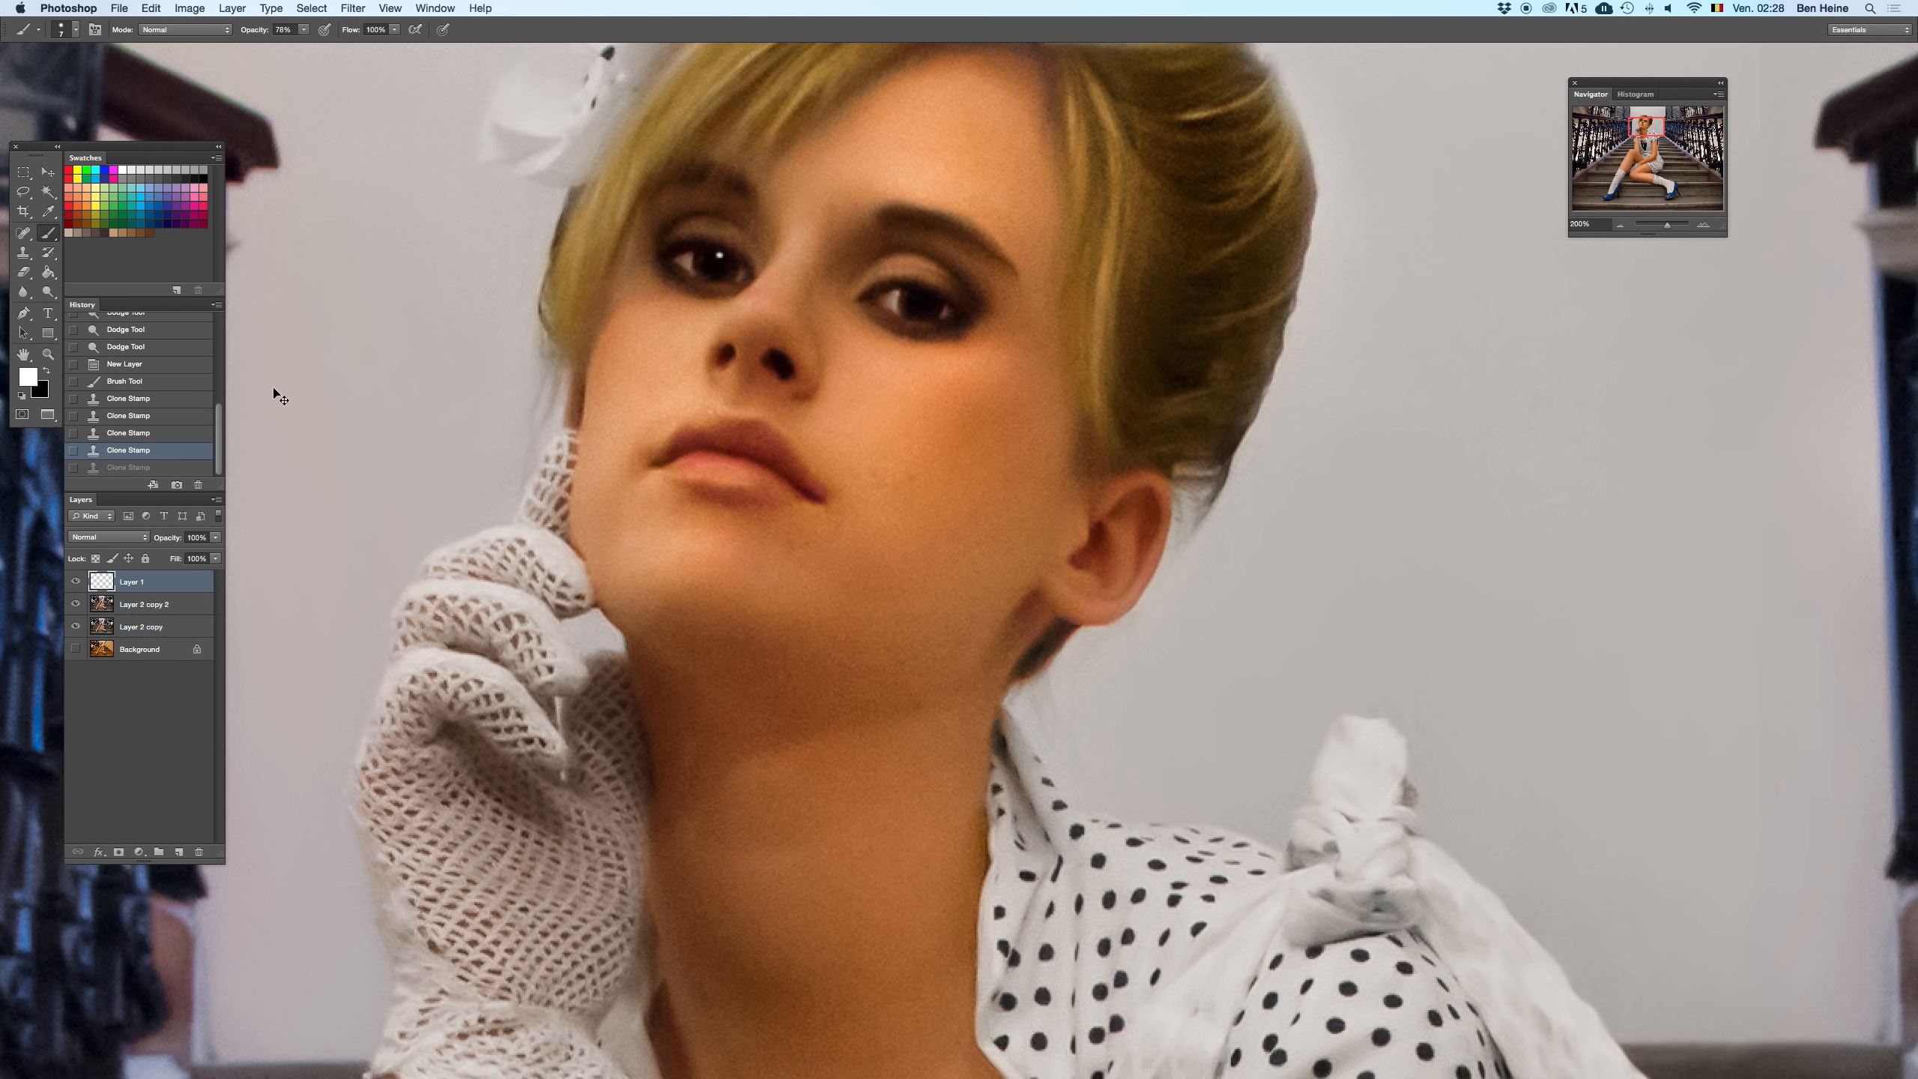
{"action": "left_click", "coordinate": [197, 627], "text": "shift"}
{"action": "key", "text": "super+z"}
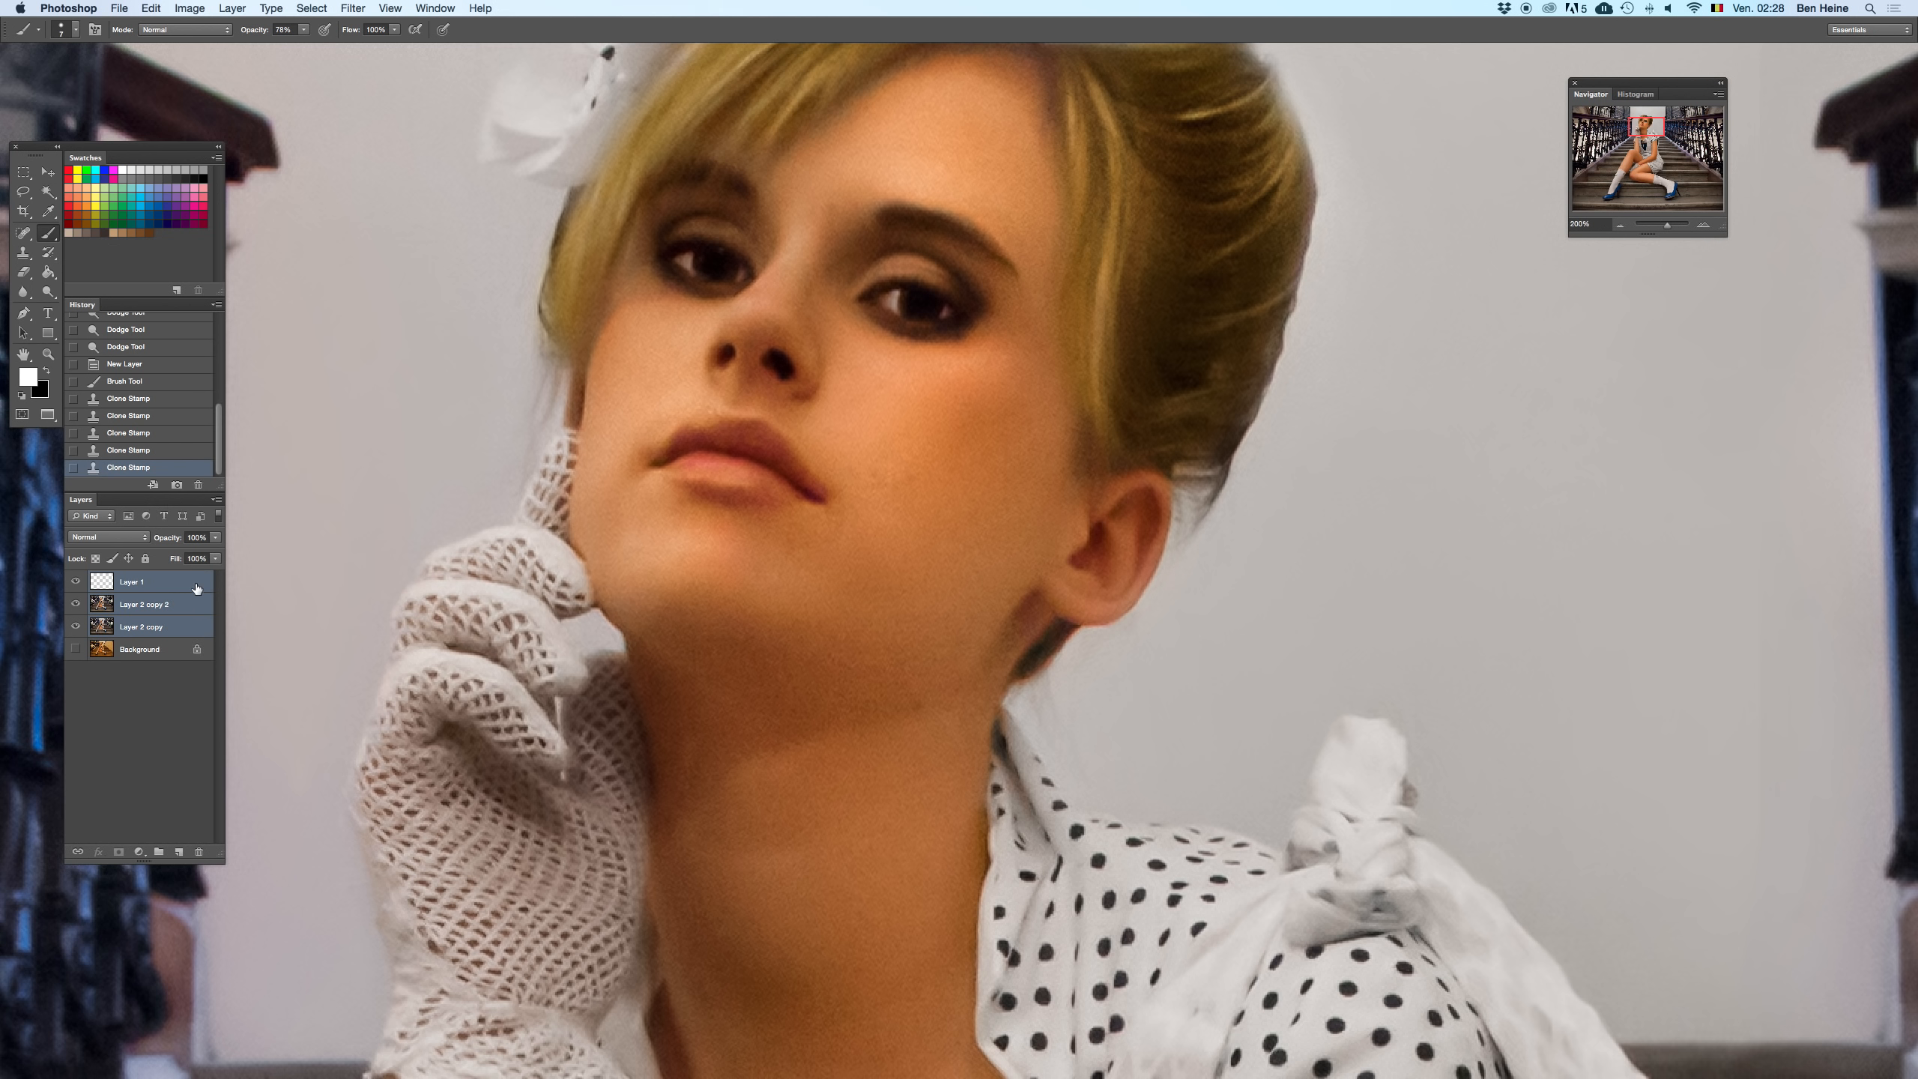
- Paint small white catchlights in both eyes on Layer 1 with the Brush tool
{"action": "left_click", "coordinate": [197, 588]}
{"action": "left_click", "coordinate": [707, 252]}
{"action": "key", "text": "super+z"}
{"action": "left_click", "coordinate": [707, 254]}
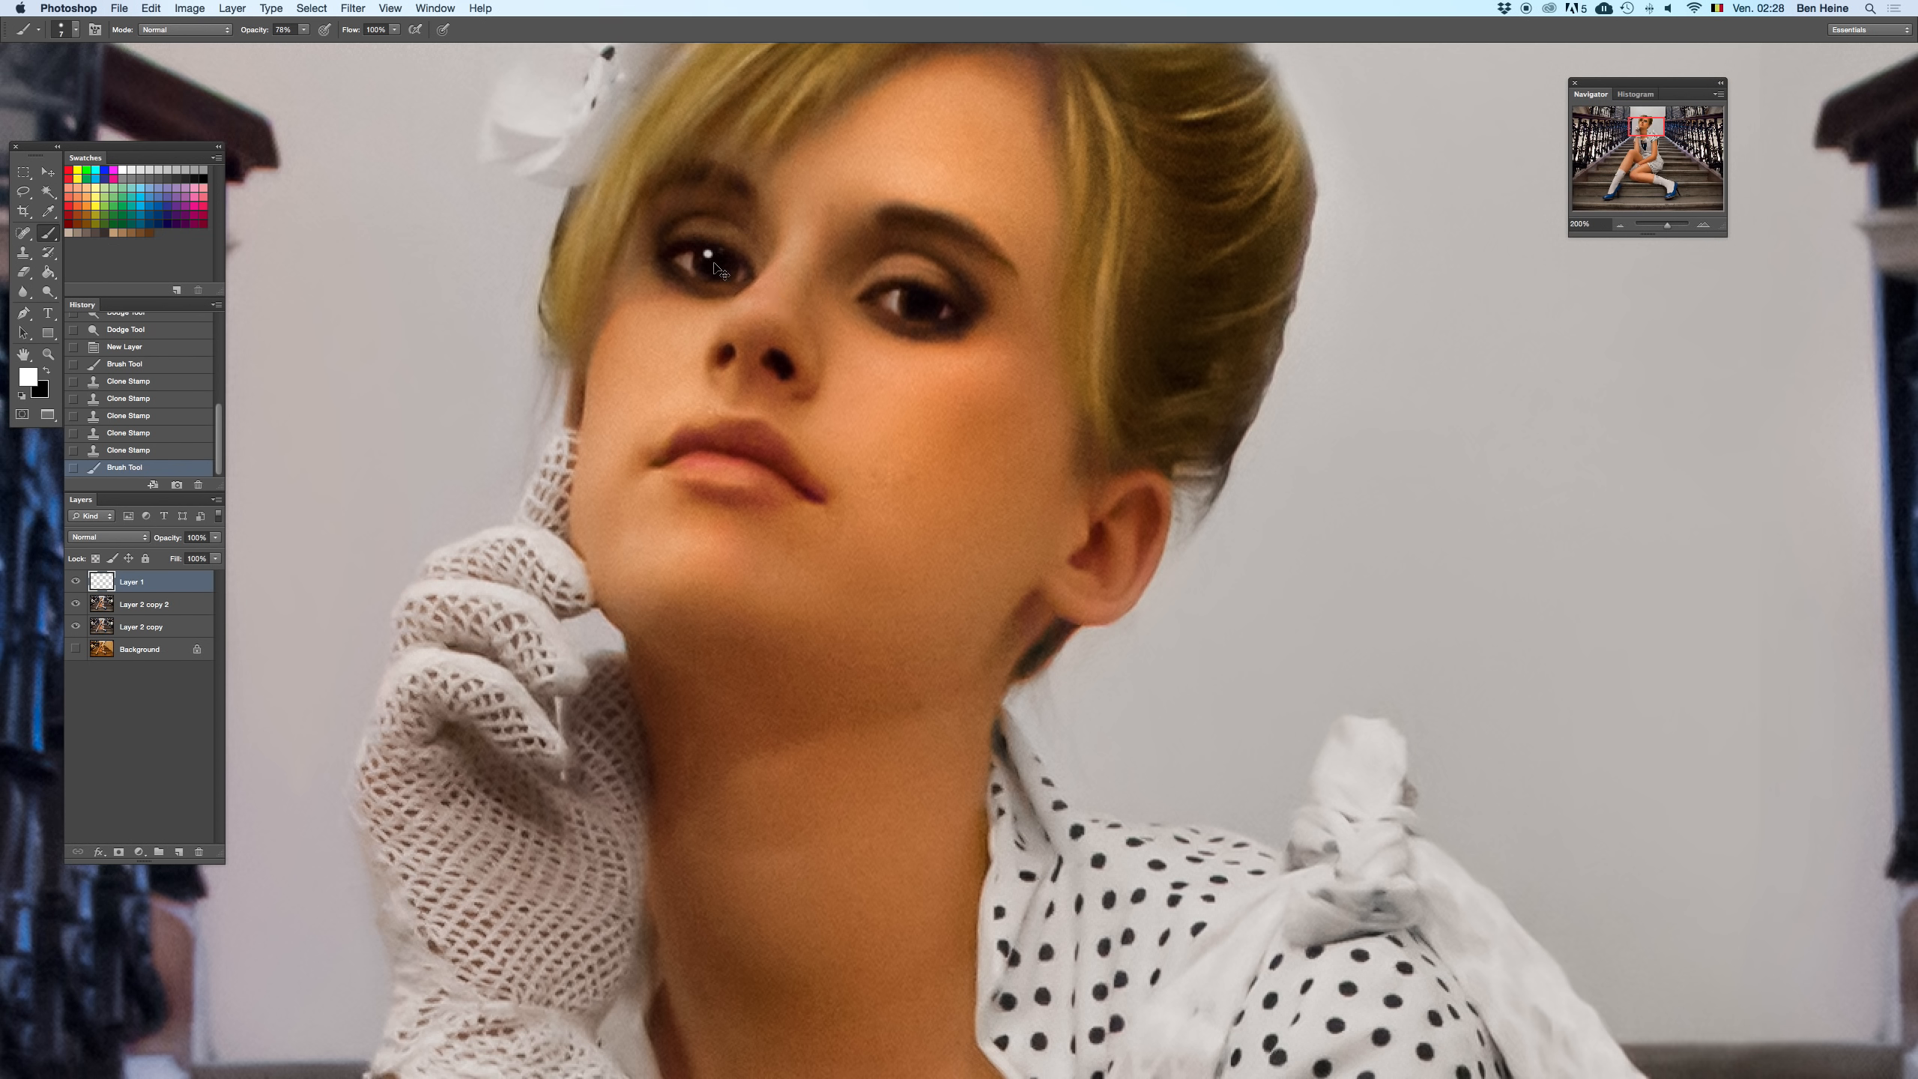
{"action": "left_click", "coordinate": [912, 296]}
- Soften the painted eye highlights on Layer 1 using a resized Eraser at reduced opacity
{"action": "left_click_drag", "start_coordinate": [1667, 225], "coordinate": [1659, 227]}
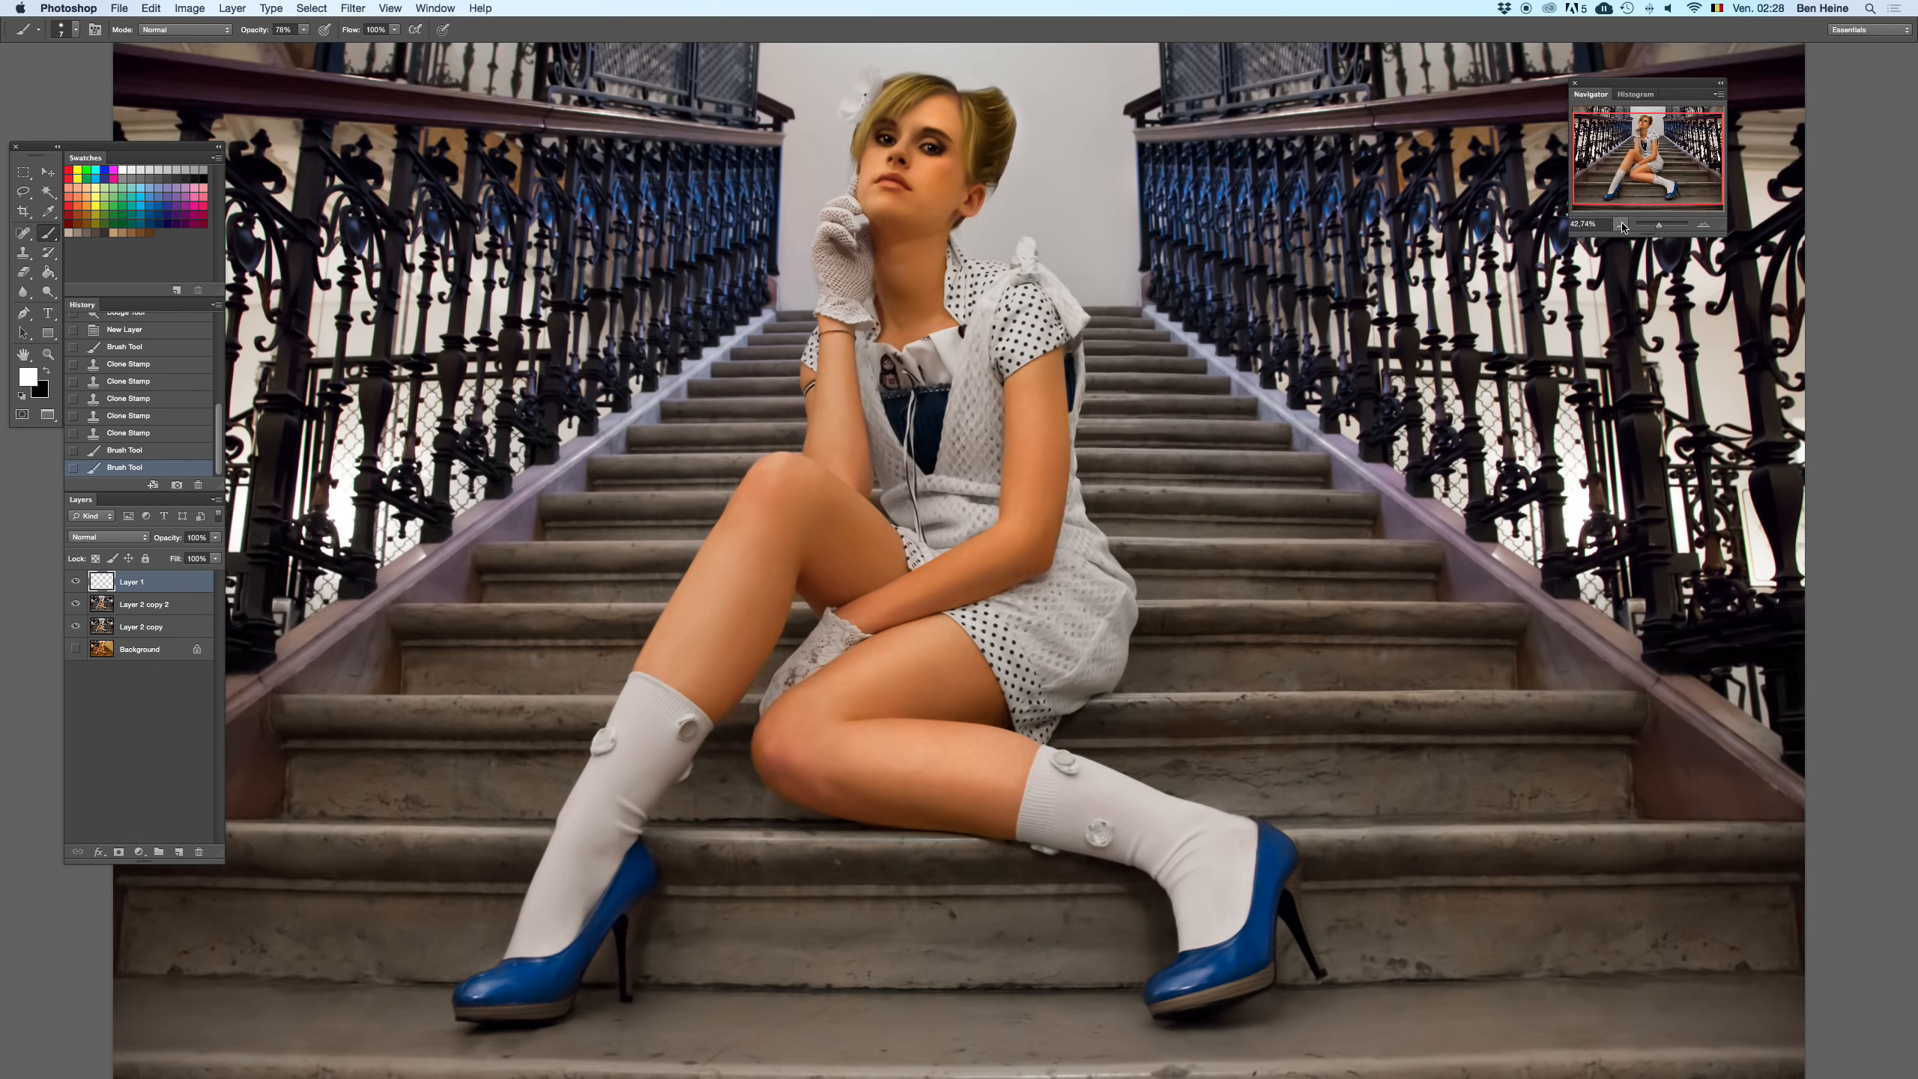
{"action": "left_click", "coordinate": [1619, 226]}
{"action": "left_click", "coordinate": [1619, 226]}
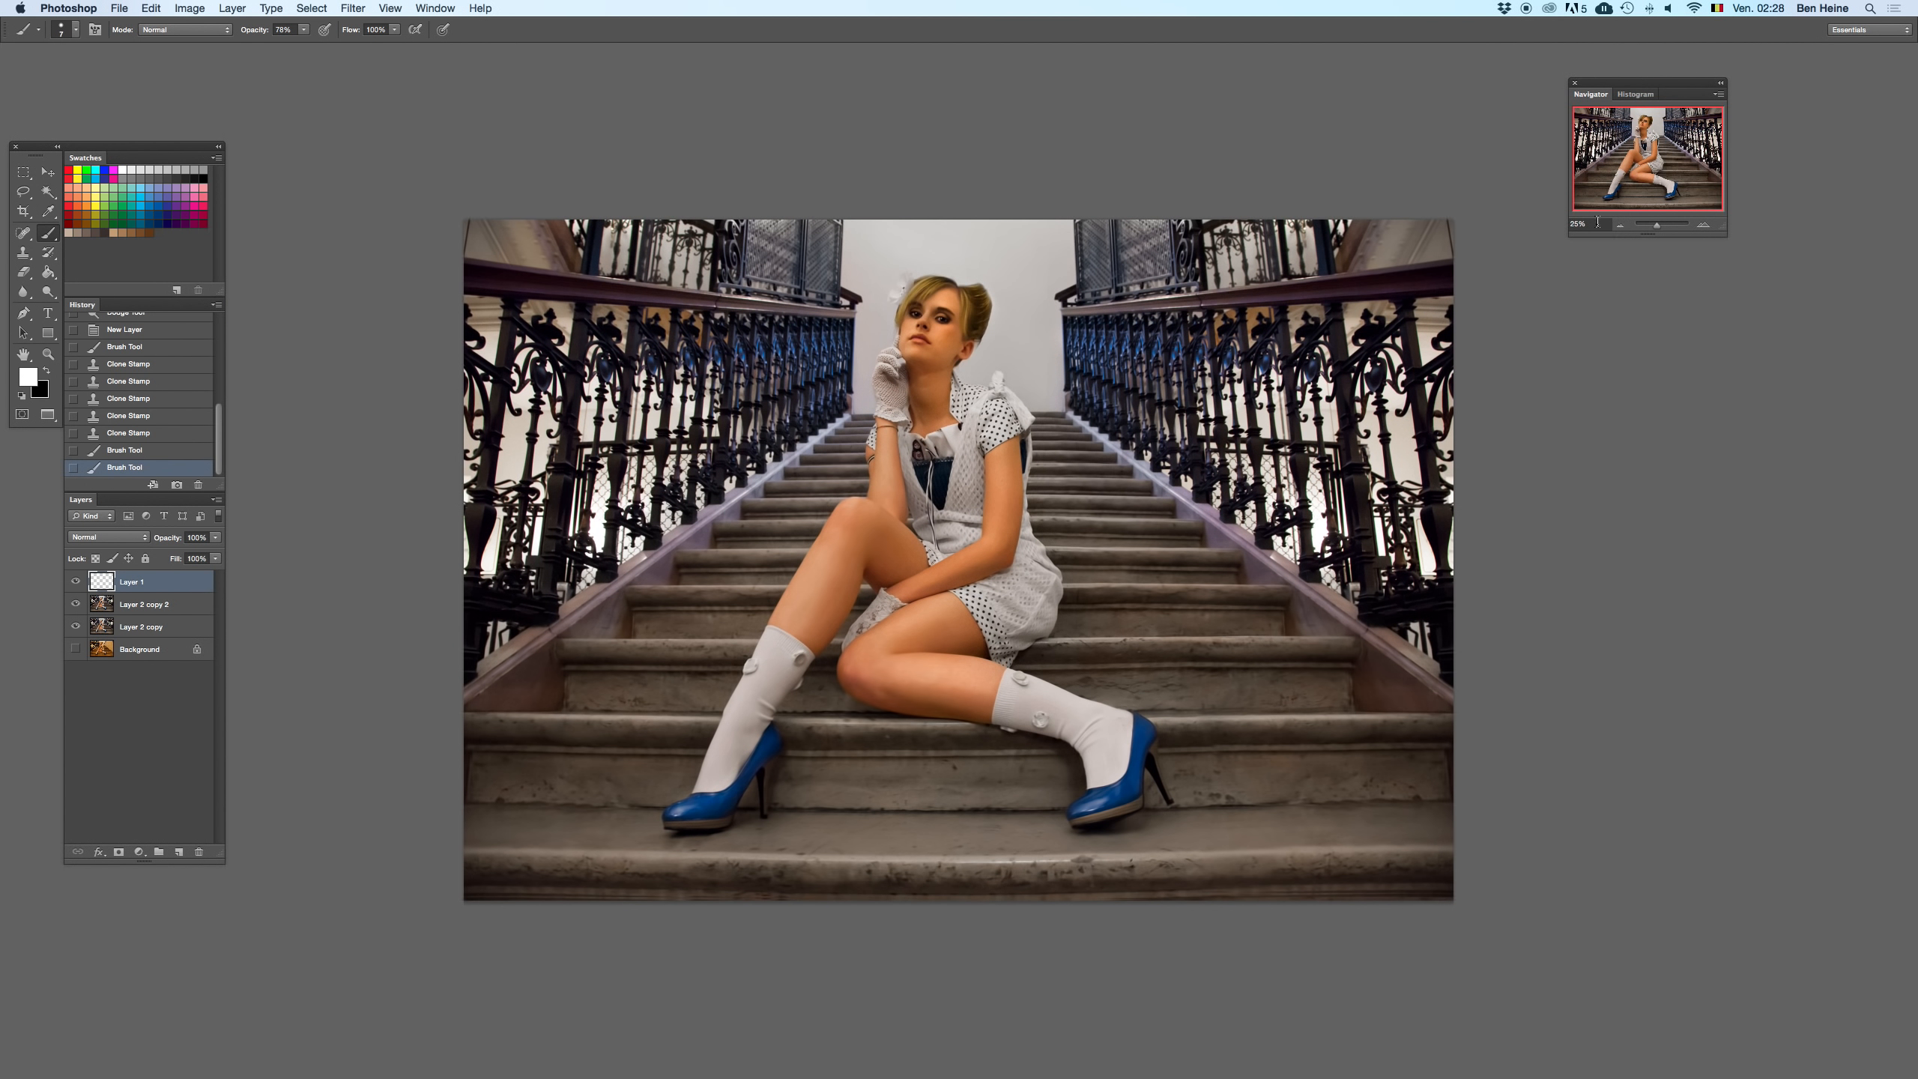
{"action": "key", "text": "e"}
{"action": "left_click", "coordinate": [245, 31]}
{"action": "left_click_drag", "start_coordinate": [254, 37], "coordinate": [258, 39]}
{"action": "right_click", "coordinate": [991, 277]}
{"action": "left_click_drag", "start_coordinate": [1039, 309], "coordinate": [1022, 331]}
{"action": "left_click", "coordinate": [943, 320]}
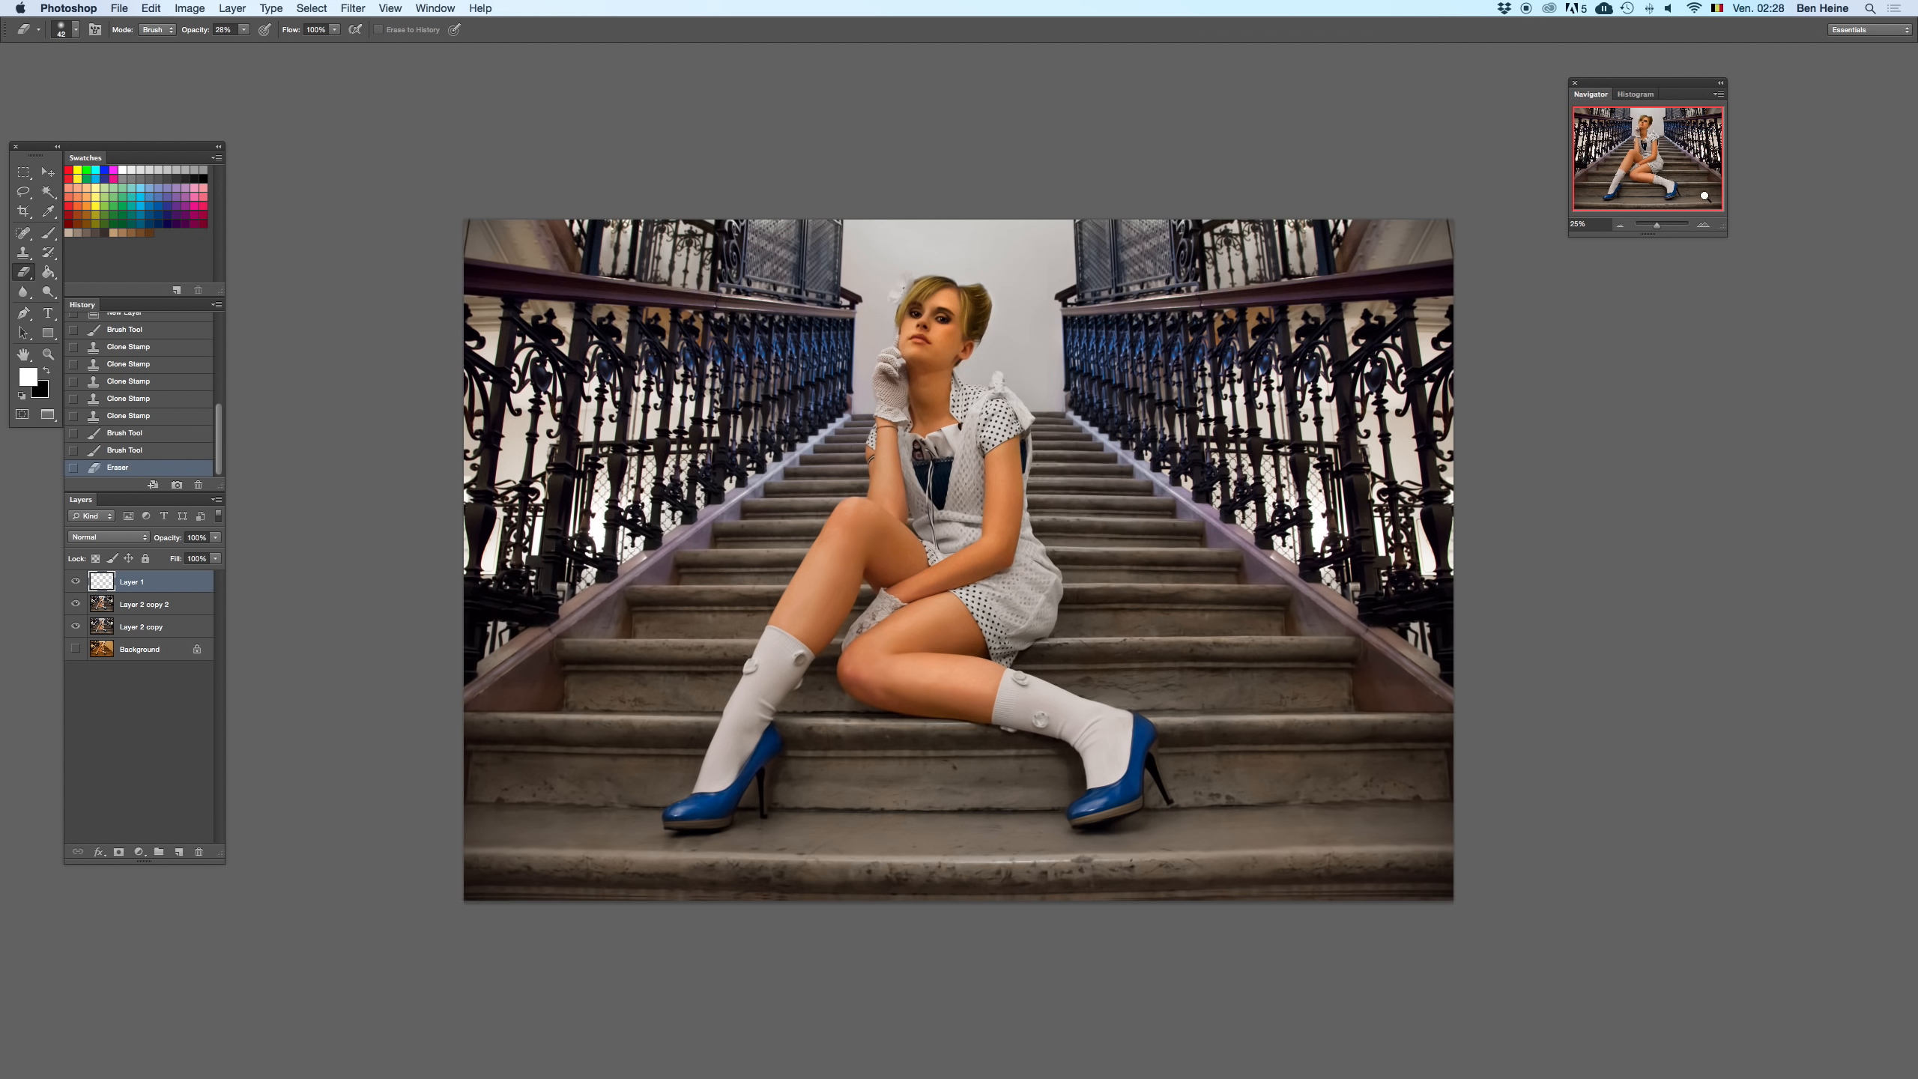
{"action": "left_click", "coordinate": [1696, 225]}
{"action": "left_click", "coordinate": [903, 231]}
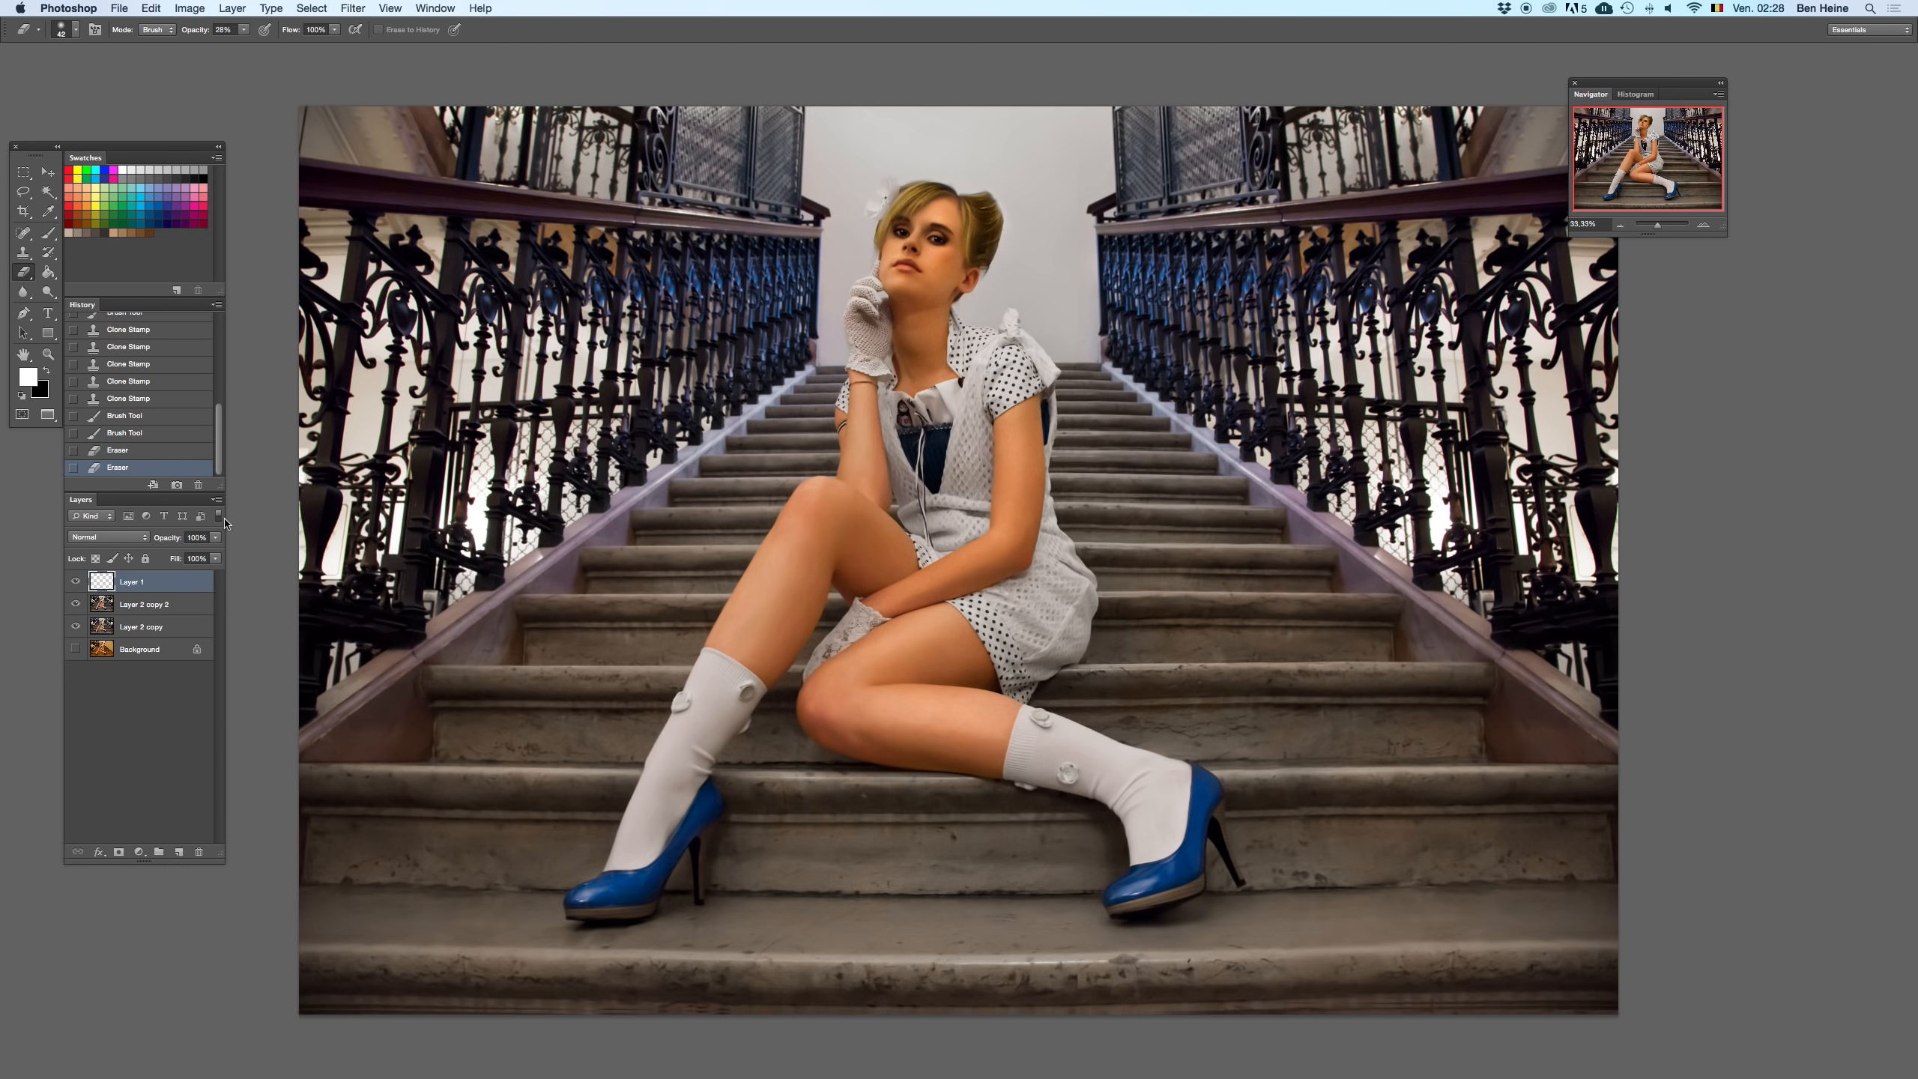
- Select the three retouch layers, toggle the last change off and on to compare, and clear the layer selection
{"action": "left_click", "coordinate": [177, 627], "text": "shift"}
{"action": "key", "text": "super+z"}
{"action": "key", "text": "super+z"}
{"action": "left_click", "coordinate": [163, 718]}
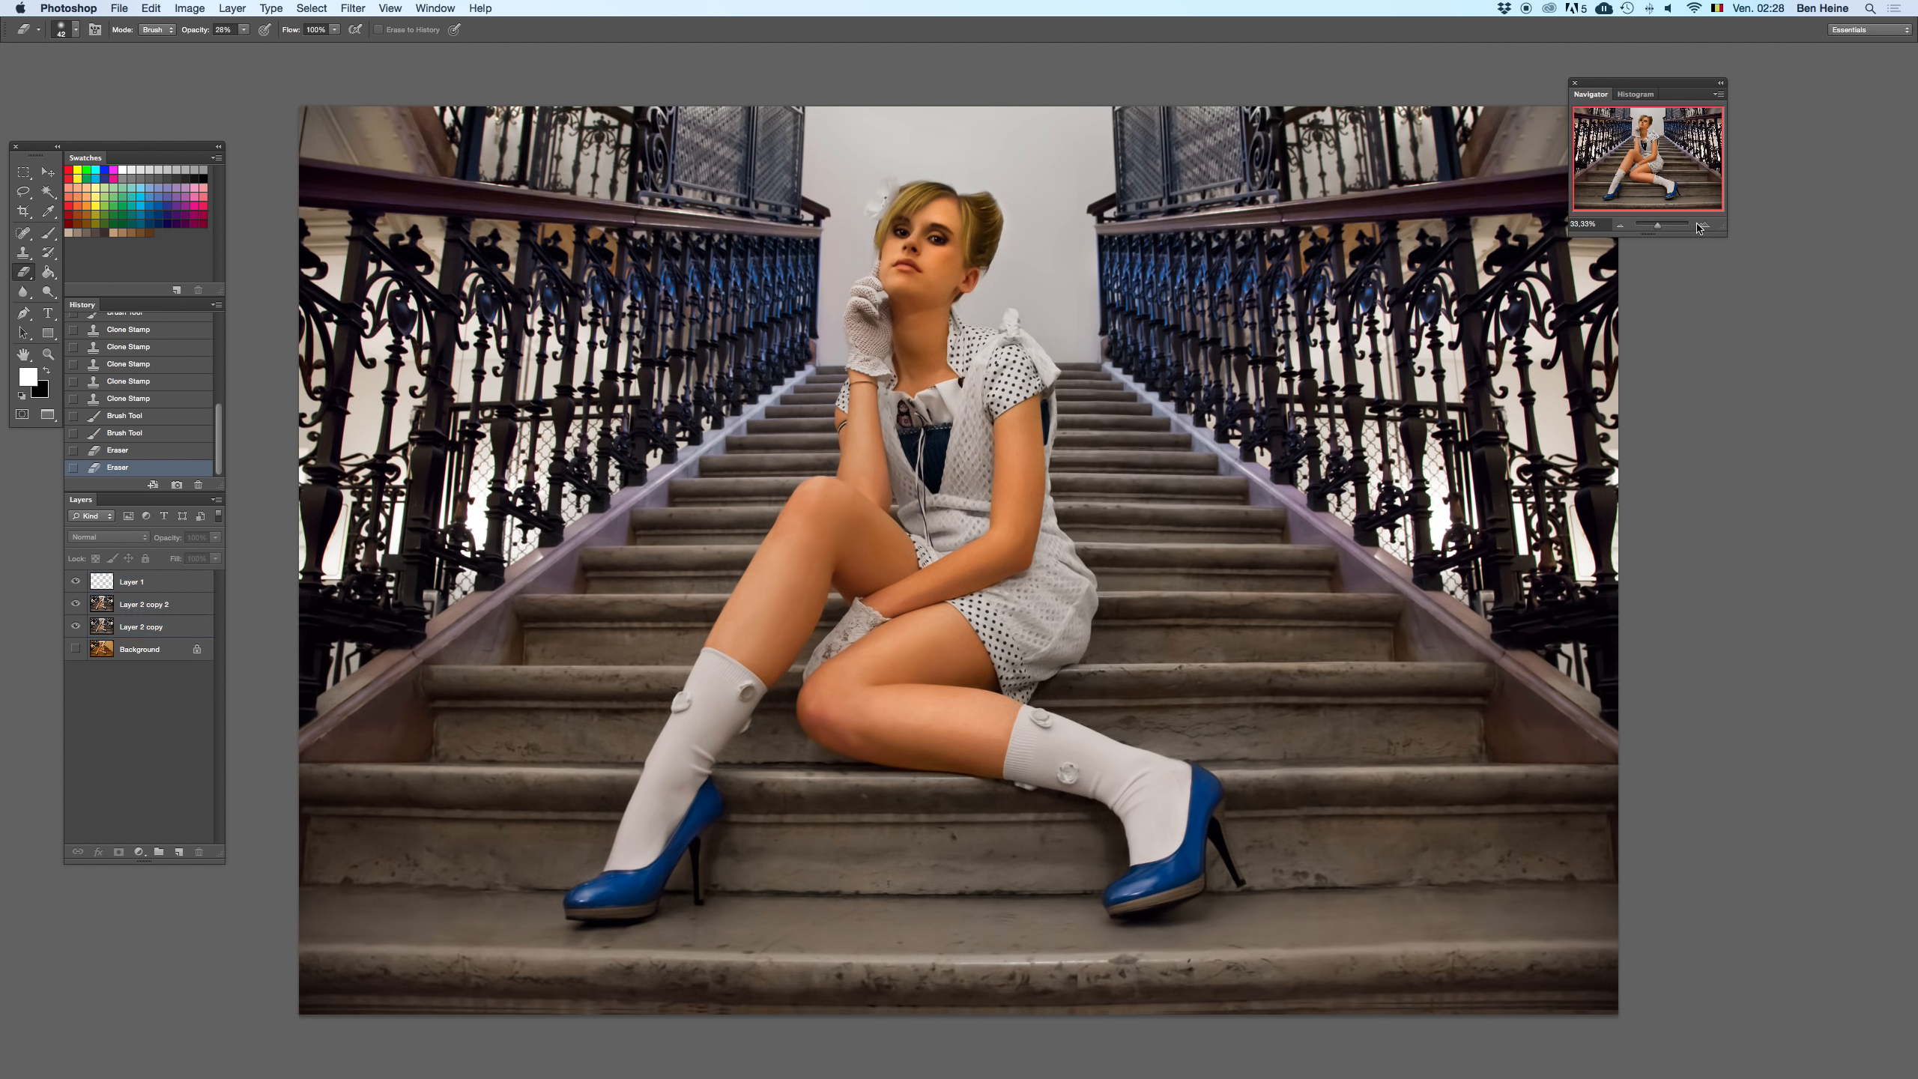
- Try lightening the face's shadow tones on Layer 2 copy 2 with a resized Dodge brush, and undo the stroke
{"action": "left_click_drag", "start_coordinate": [1636, 225], "coordinate": [1653, 227]}
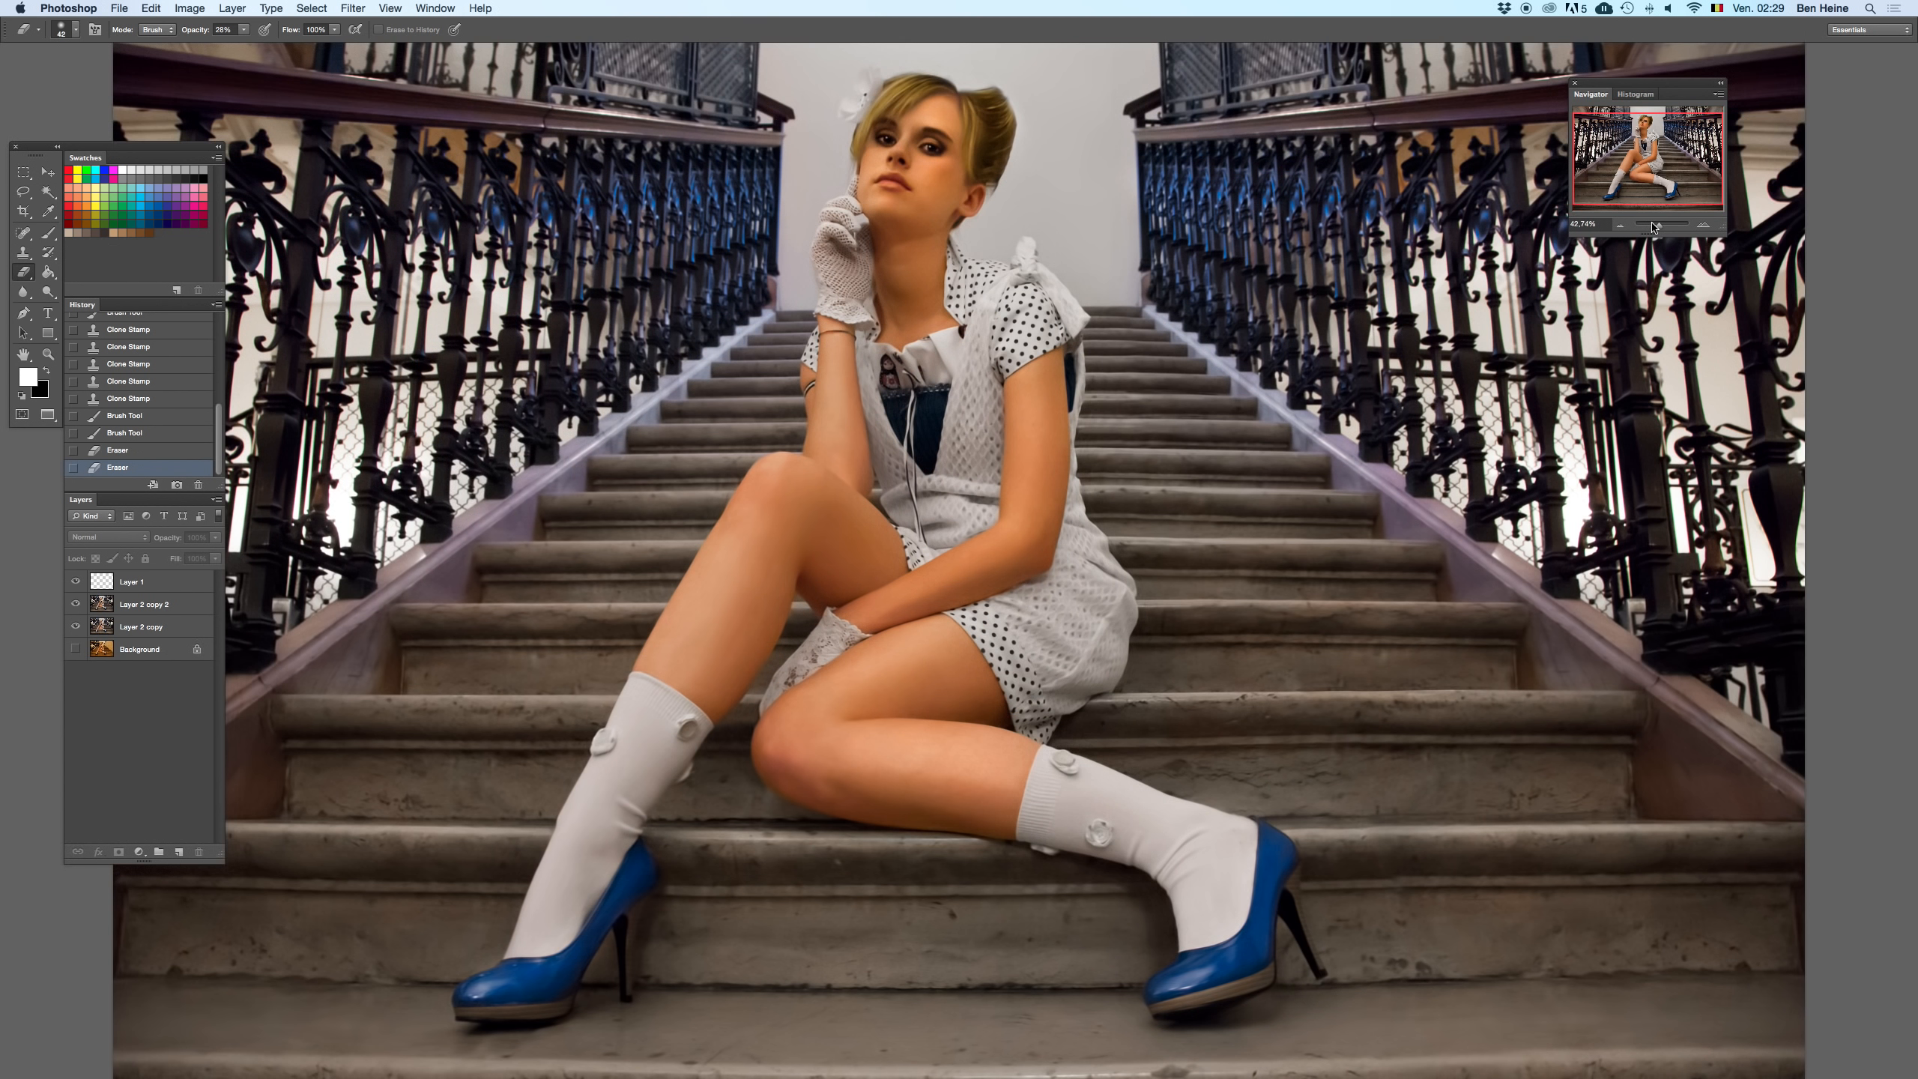
{"action": "left_click", "coordinate": [47, 291]}
{"action": "left_click", "coordinate": [160, 605]}
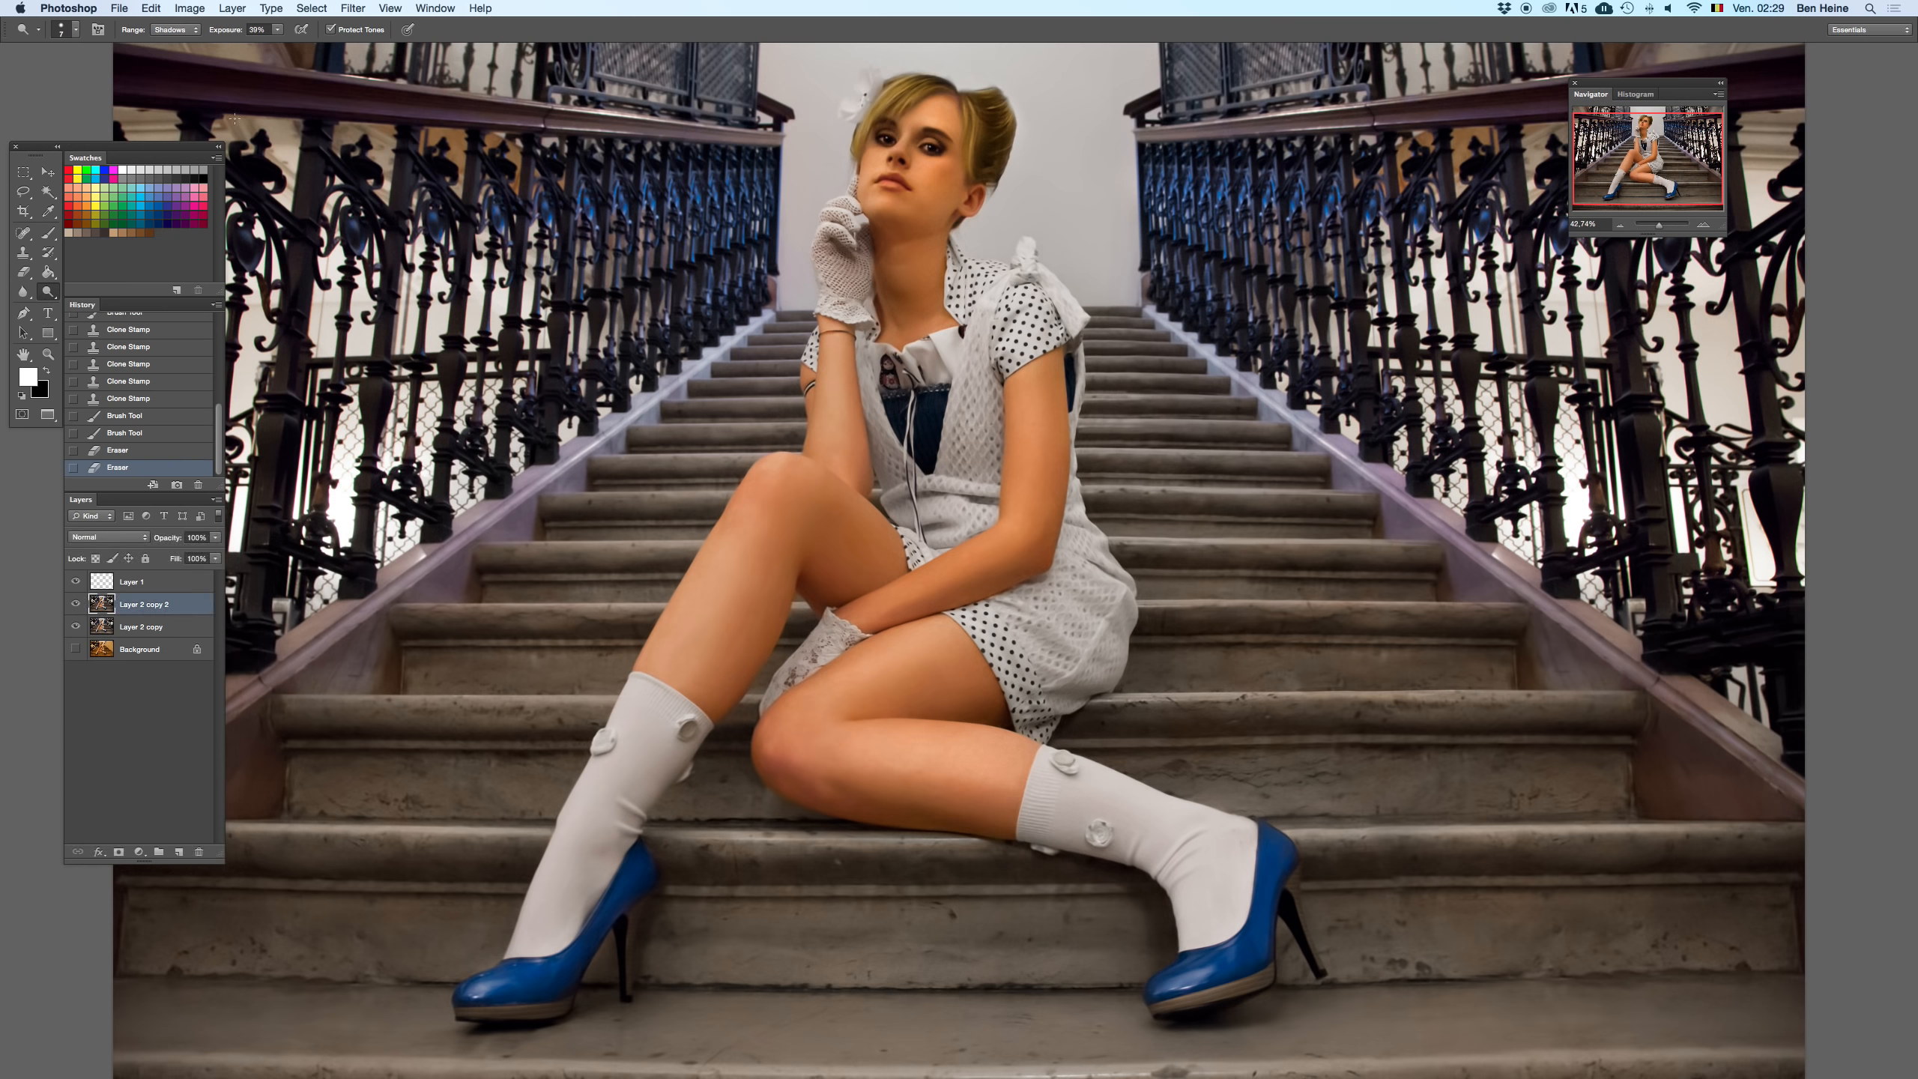
{"action": "right_click", "coordinate": [979, 135]}
{"action": "left_click", "coordinate": [1038, 167]}
{"action": "left_click_drag", "start_coordinate": [923, 162], "coordinate": [941, 138]}
{"action": "key", "text": "super+z"}
- Set the Dodge range to Highlights, resize the brush and test strokes on the face and hair, undoing the unwanted ones
{"action": "left_click", "coordinate": [176, 29]}
{"action": "left_click", "coordinate": [175, 52]}
{"action": "key", "text": "super+z"}
{"action": "right_click", "coordinate": [958, 144]}
{"action": "left_click", "coordinate": [1052, 244]}
{"action": "left_click", "coordinate": [1029, 247]}
{"action": "left_click", "coordinate": [1068, 175]}
{"action": "left_click", "coordinate": [933, 145]}
{"action": "key", "text": "super+z"}
{"action": "key", "text": "super+z"}
{"action": "key", "text": "super+z"}
{"action": "left_click_drag", "start_coordinate": [880, 120], "coordinate": [894, 113]}
{"action": "key", "text": "super+z"}
- Lower the Dodge exposure to 16% and brighten the highlights in the hair over the forehead
{"action": "left_click_drag", "start_coordinate": [276, 30], "coordinate": [256, 50]}
{"action": "mouse_move", "coordinate": [875, 141]}
{"action": "left_mouse_down"}
{"action": "mouse_move", "coordinate": [906, 86]}
{"action": "mouse_move", "coordinate": [875, 140]}
{"action": "mouse_move", "coordinate": [915, 87]}
{"action": "mouse_move", "coordinate": [1000, 110]}
{"action": "mouse_move", "coordinate": [977, 167]}
{"action": "mouse_move", "coordinate": [986, 120]}
{"action": "left_mouse_up"}
{"action": "key", "text": "super+z"}
{"action": "left_click_drag", "start_coordinate": [898, 109], "coordinate": [926, 95]}
- Delete Layer 2 copy 2 to compare the dodging across the whole image, and undo the deletion
{"action": "key", "text": "Delete"}
{"action": "left_click", "coordinate": [1622, 227]}
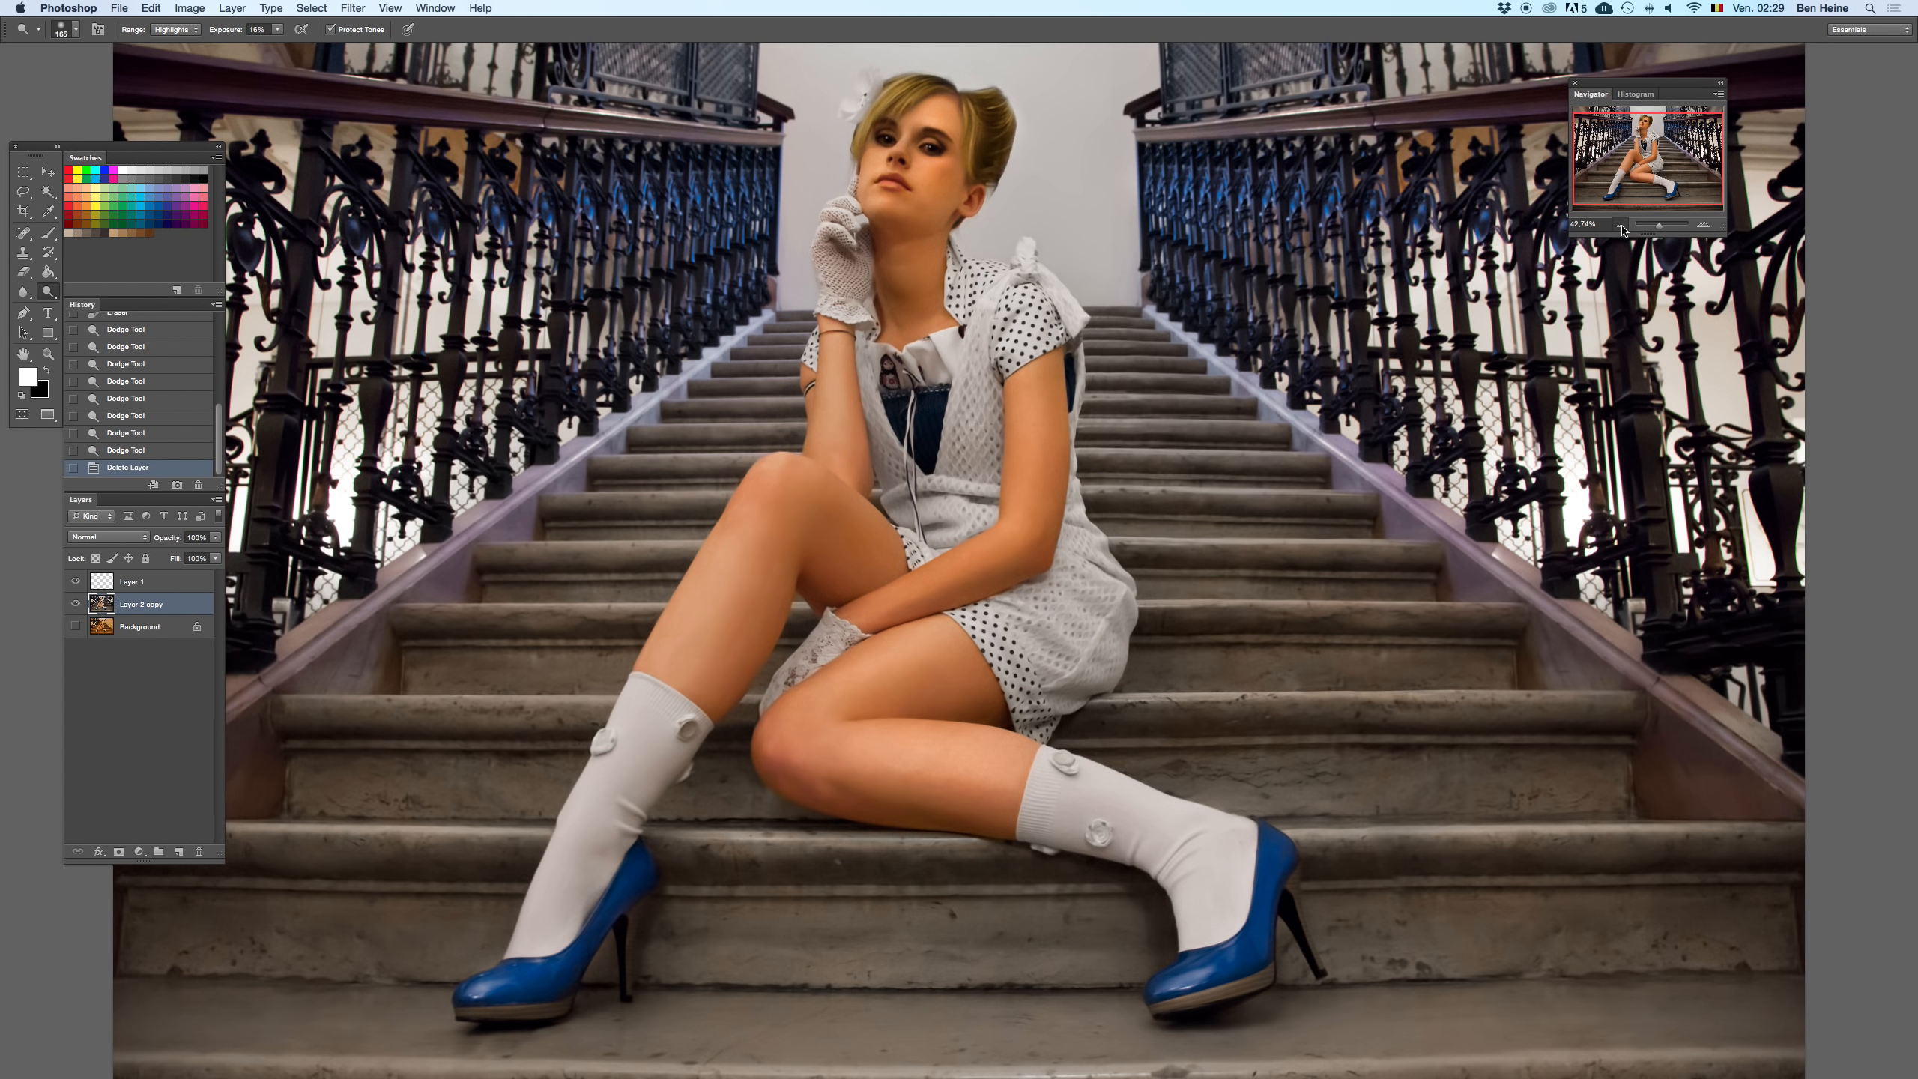
{"action": "left_click", "coordinate": [1622, 230]}
{"action": "left_click", "coordinate": [1622, 229]}
{"action": "key", "text": "super+z"}
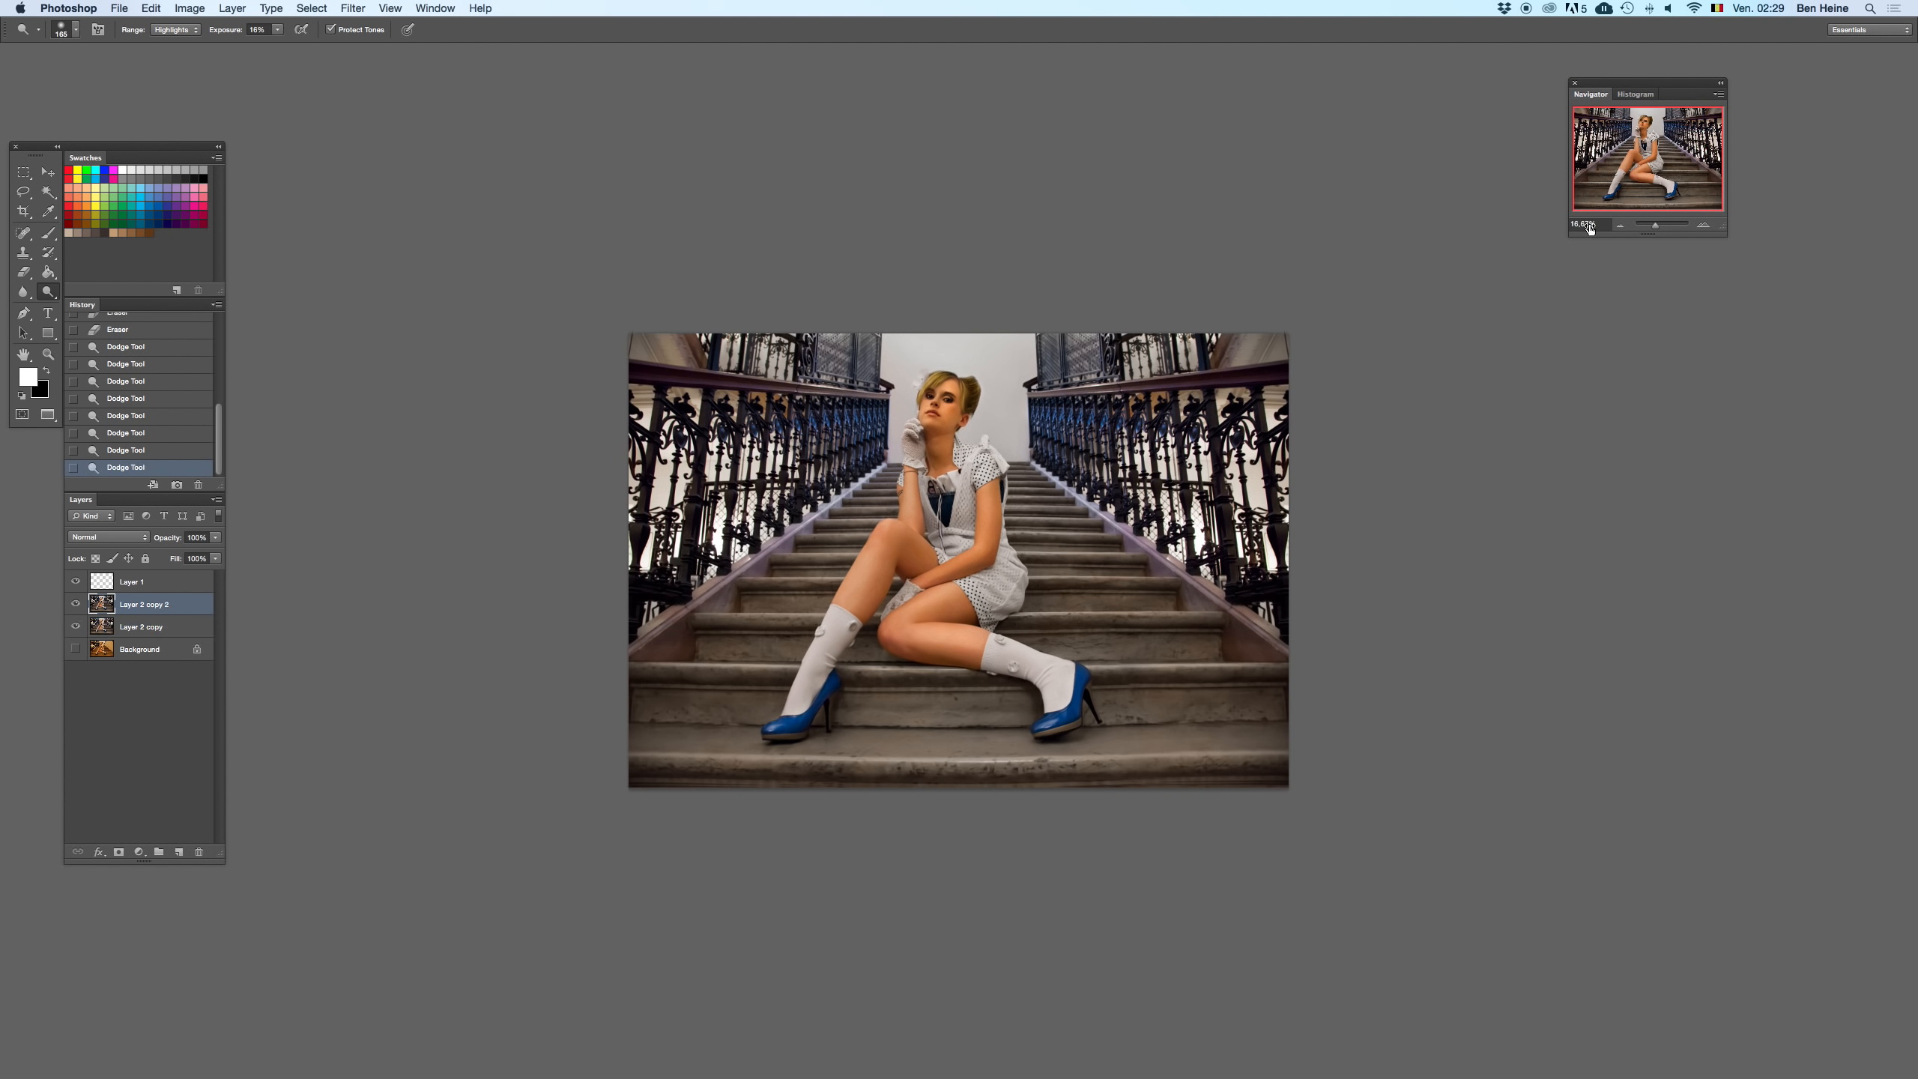
{"action": "left_click", "coordinate": [1704, 228]}
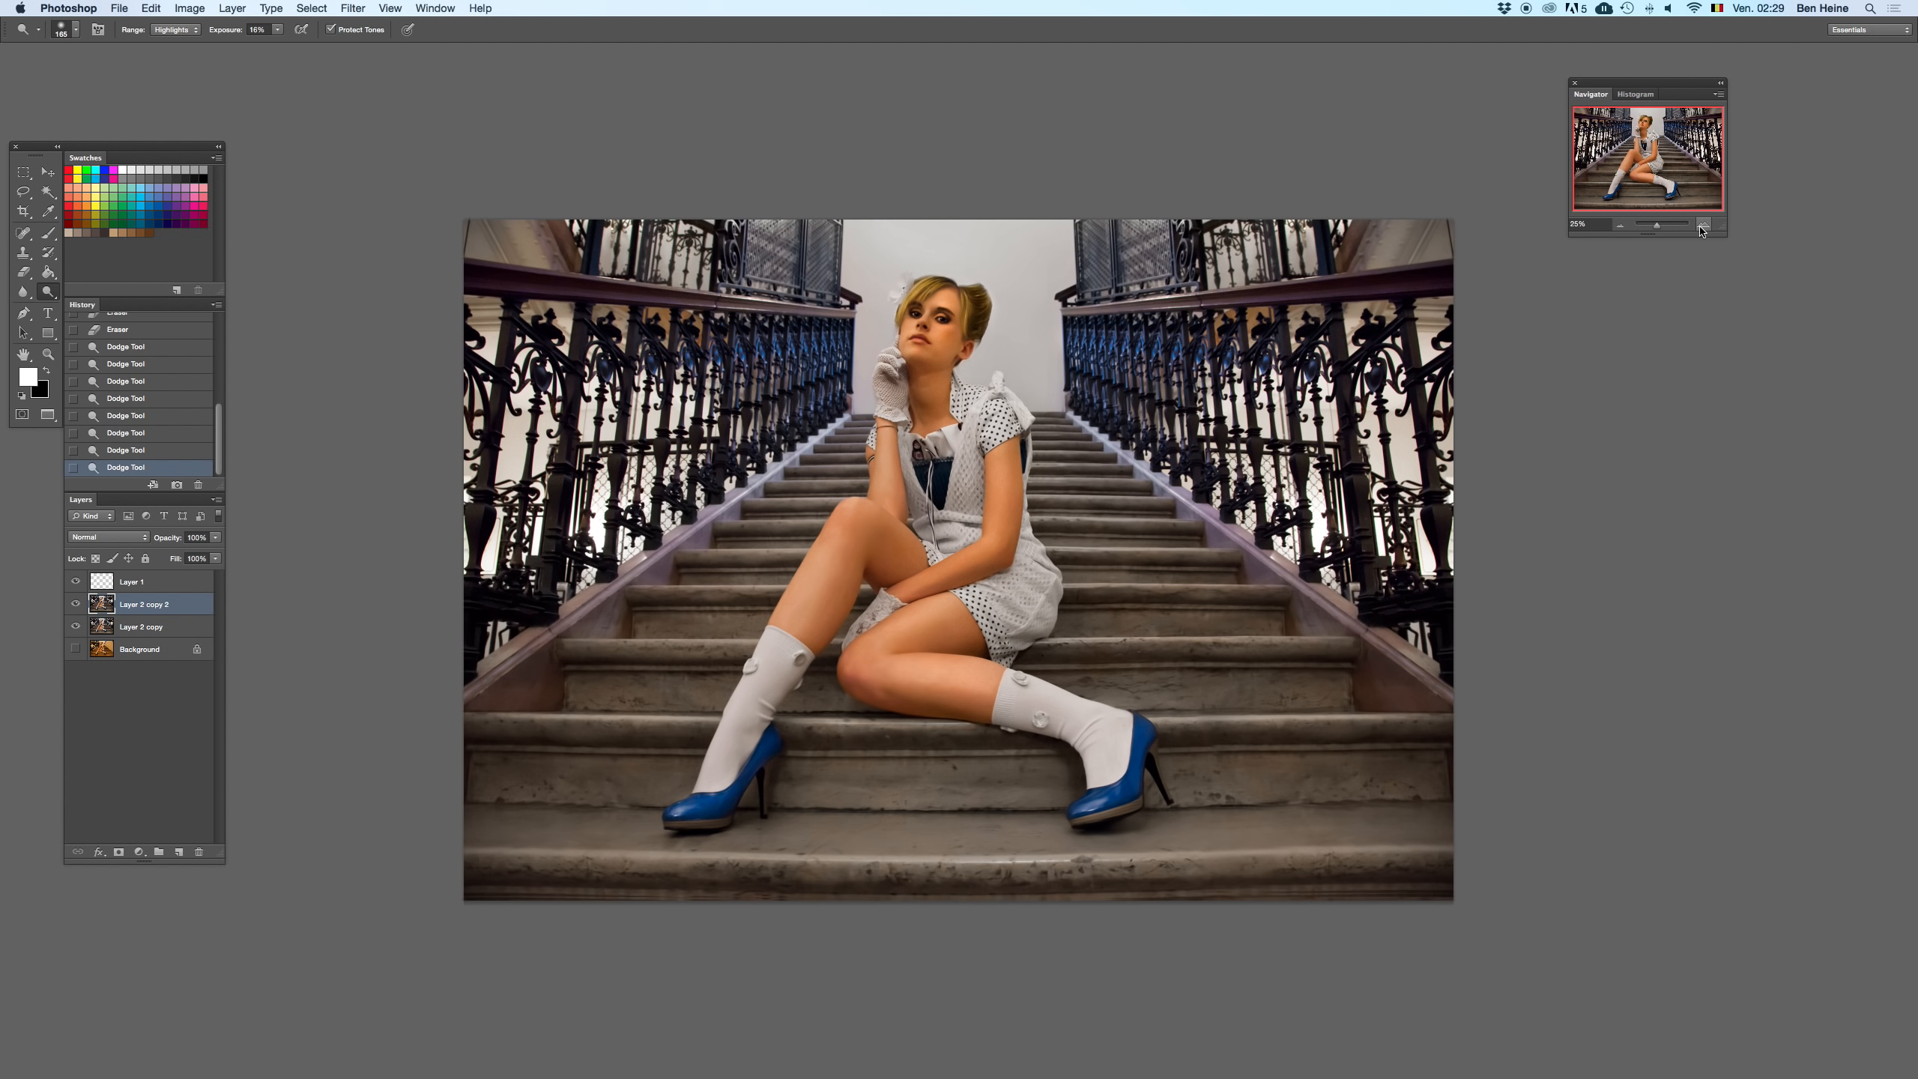
{"action": "left_click", "coordinate": [1670, 227]}
{"action": "left_click_drag", "start_coordinate": [1649, 156], "coordinate": [1646, 166]}
{"action": "left_click", "coordinate": [1619, 224]}
{"action": "left_click", "coordinate": [1619, 224]}
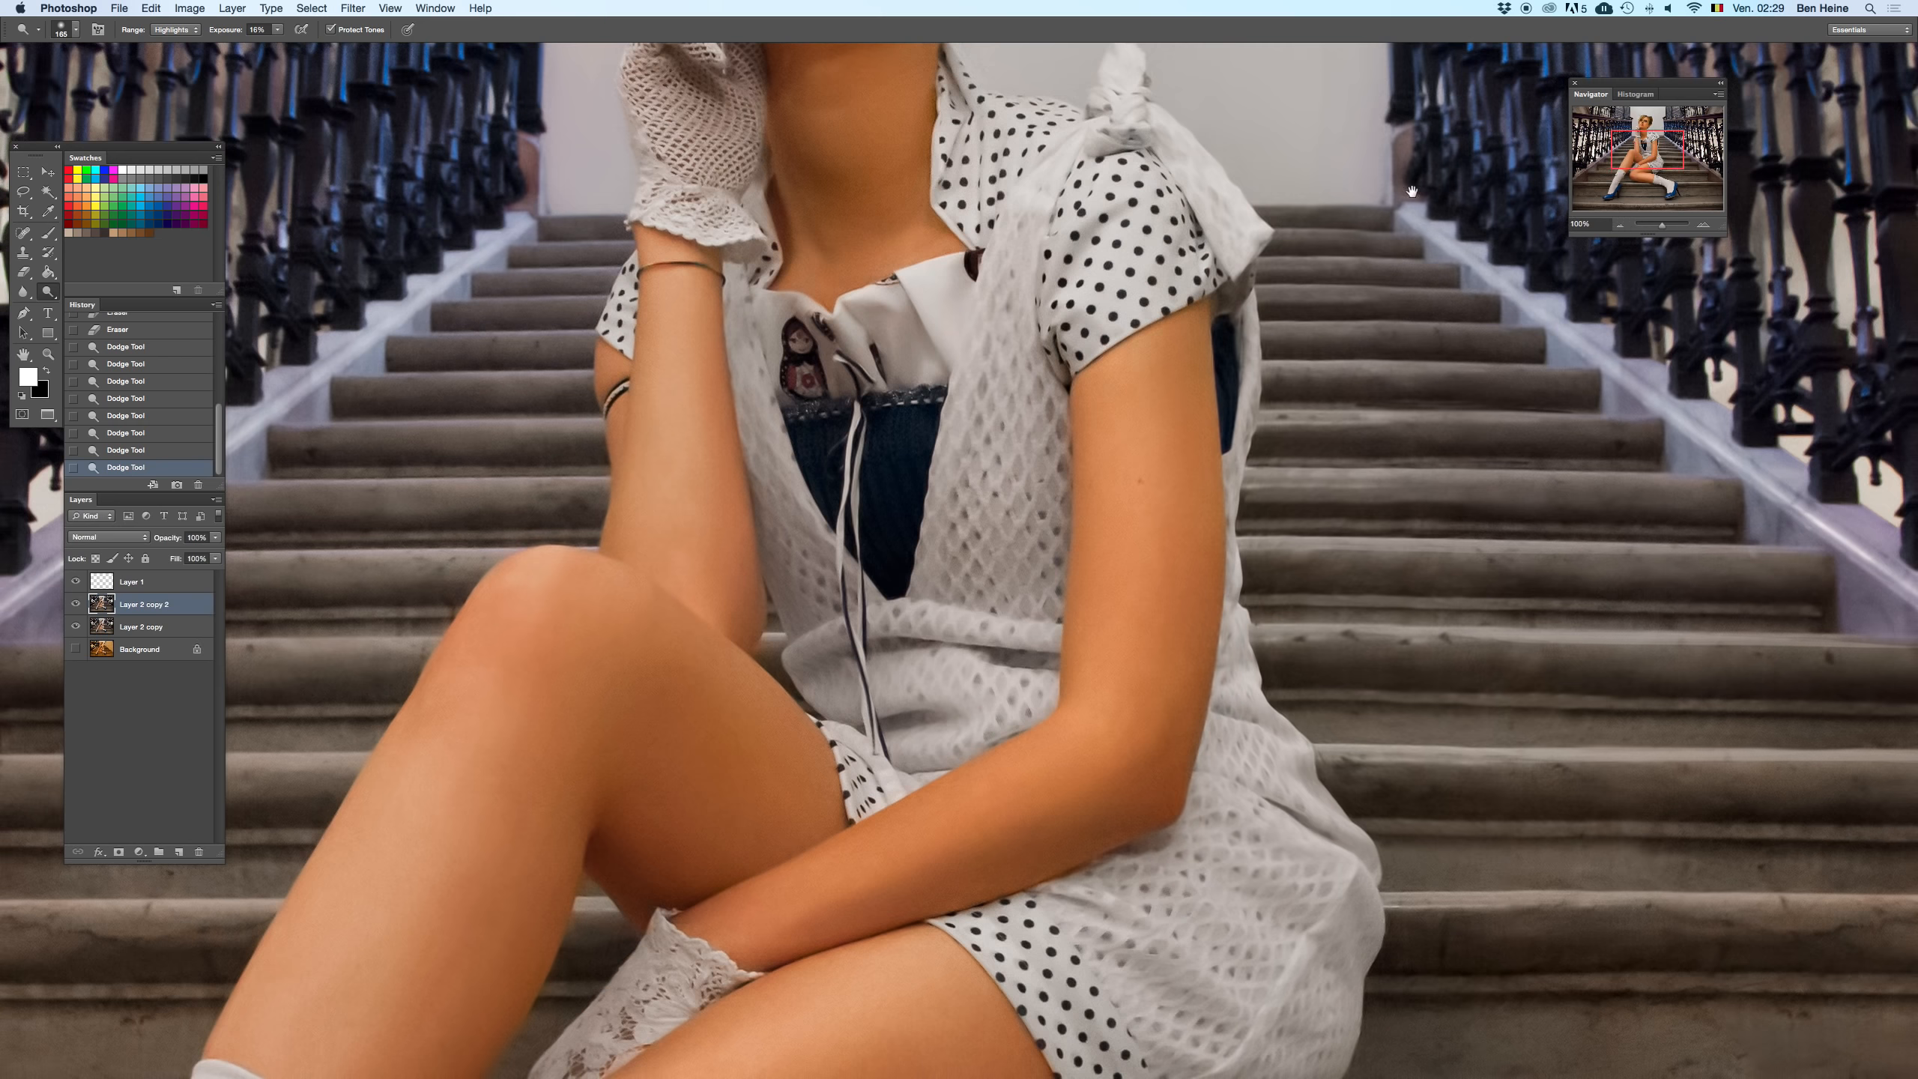
- Try painting a white catchlight in the eye beside the fringe with the Brush tool
{"action": "left_click_drag", "start_coordinate": [846, 91], "coordinate": [954, 334]}
{"action": "left_click_drag", "start_coordinate": [1025, 198], "coordinate": [970, 315]}
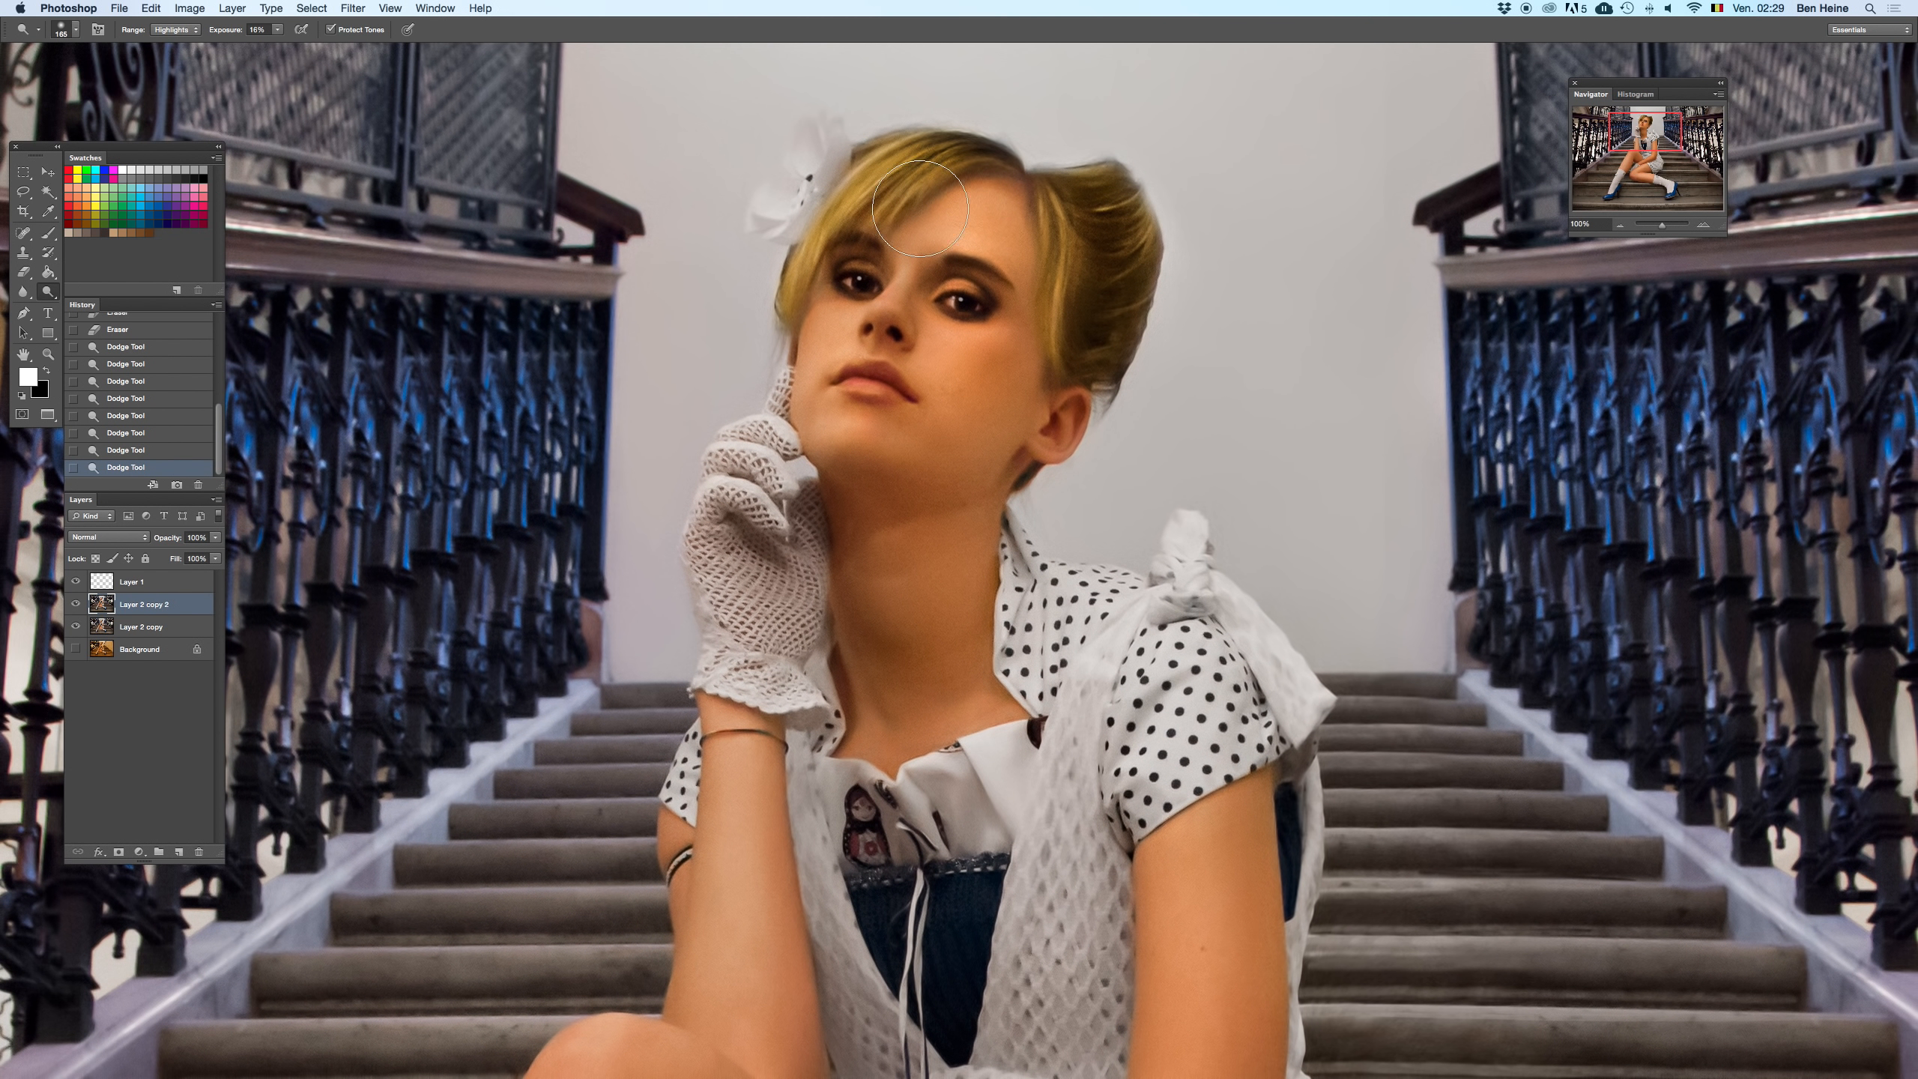
{"action": "left_click", "coordinate": [1705, 224]}
{"action": "left_click_drag", "start_coordinate": [953, 106], "coordinate": [973, 607]}
{"action": "key", "text": "b"}
{"action": "left_click_drag", "start_coordinate": [782, 408], "coordinate": [781, 250]}
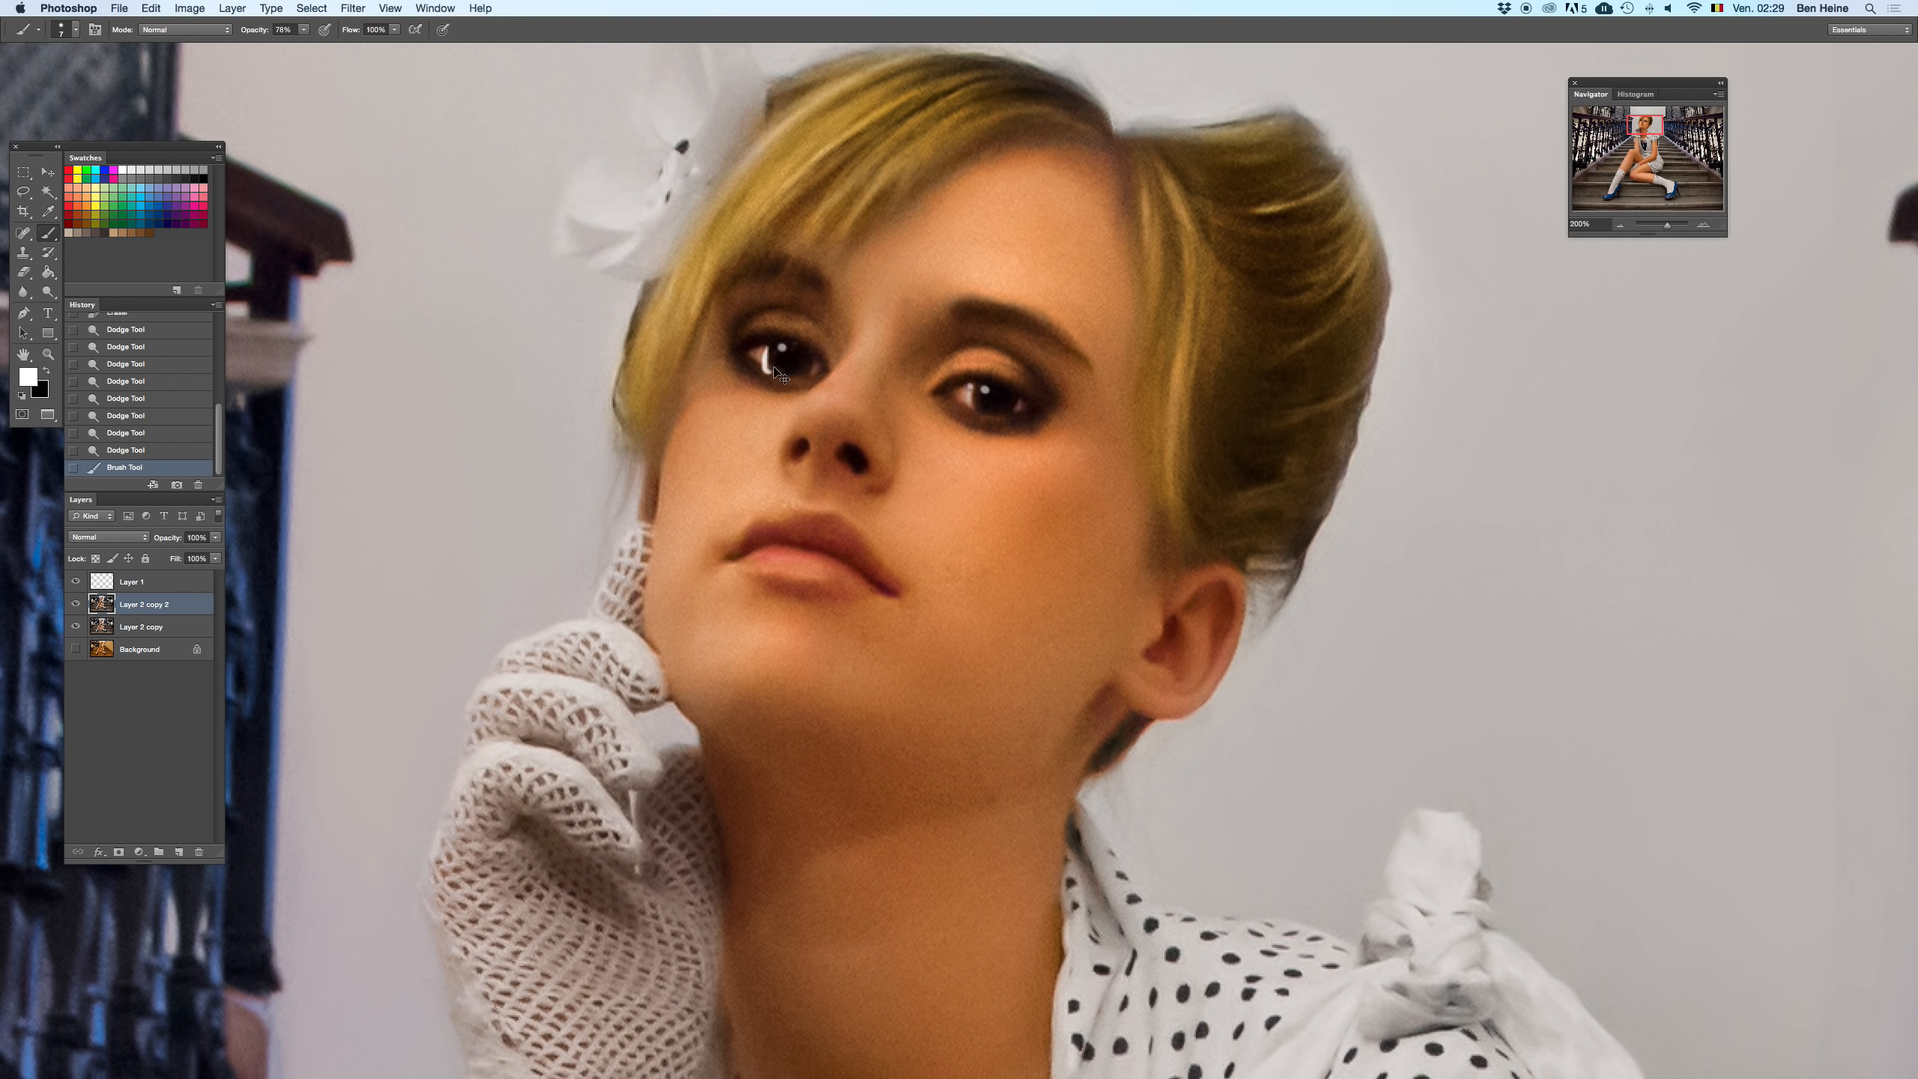
- Lower the brush opacity to 11% and paint a soft white catchlight in the eye beside the fringe
{"action": "left_click", "coordinate": [303, 30]}
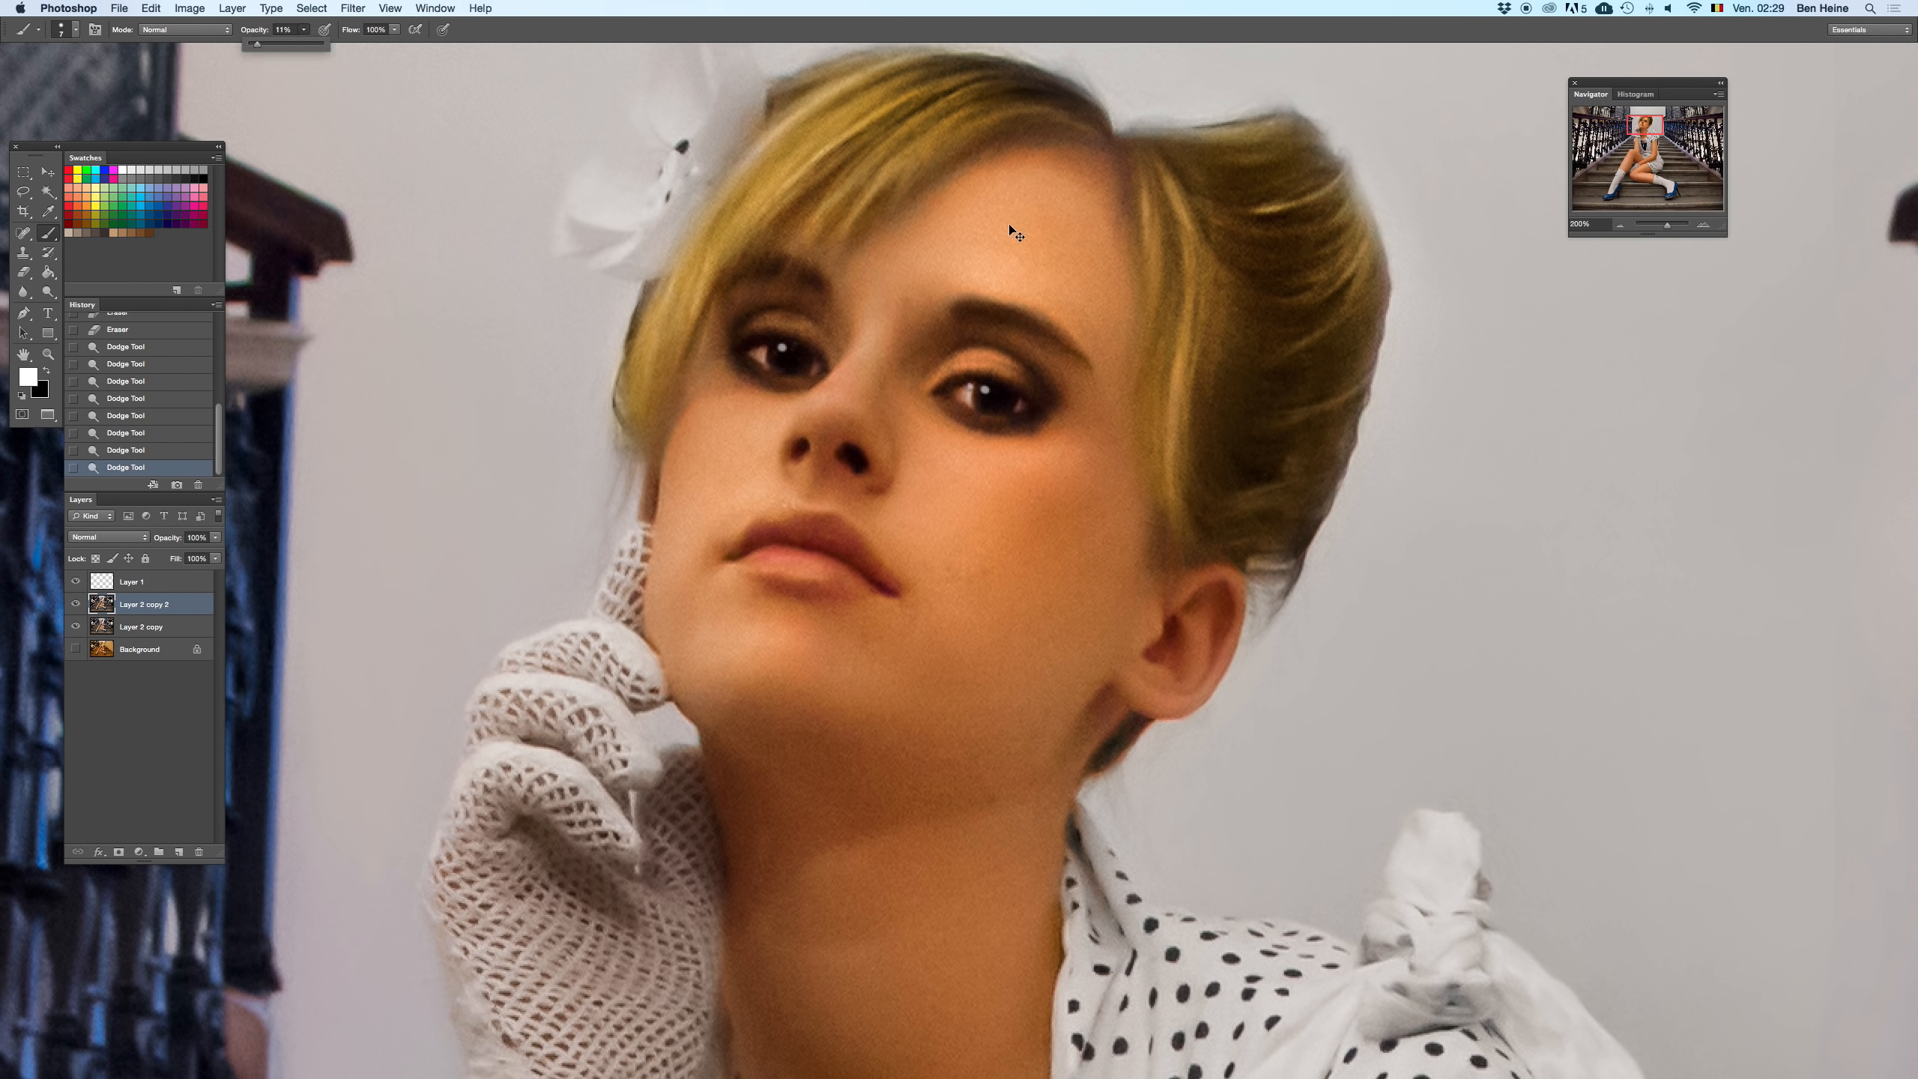
{"action": "left_click", "coordinate": [1619, 224]}
{"action": "mouse_move", "coordinate": [866, 453]}
{"action": "left_mouse_down"}
{"action": "mouse_move", "coordinate": [874, 470]}
{"action": "mouse_move", "coordinate": [880, 452]}
{"action": "left_mouse_up"}
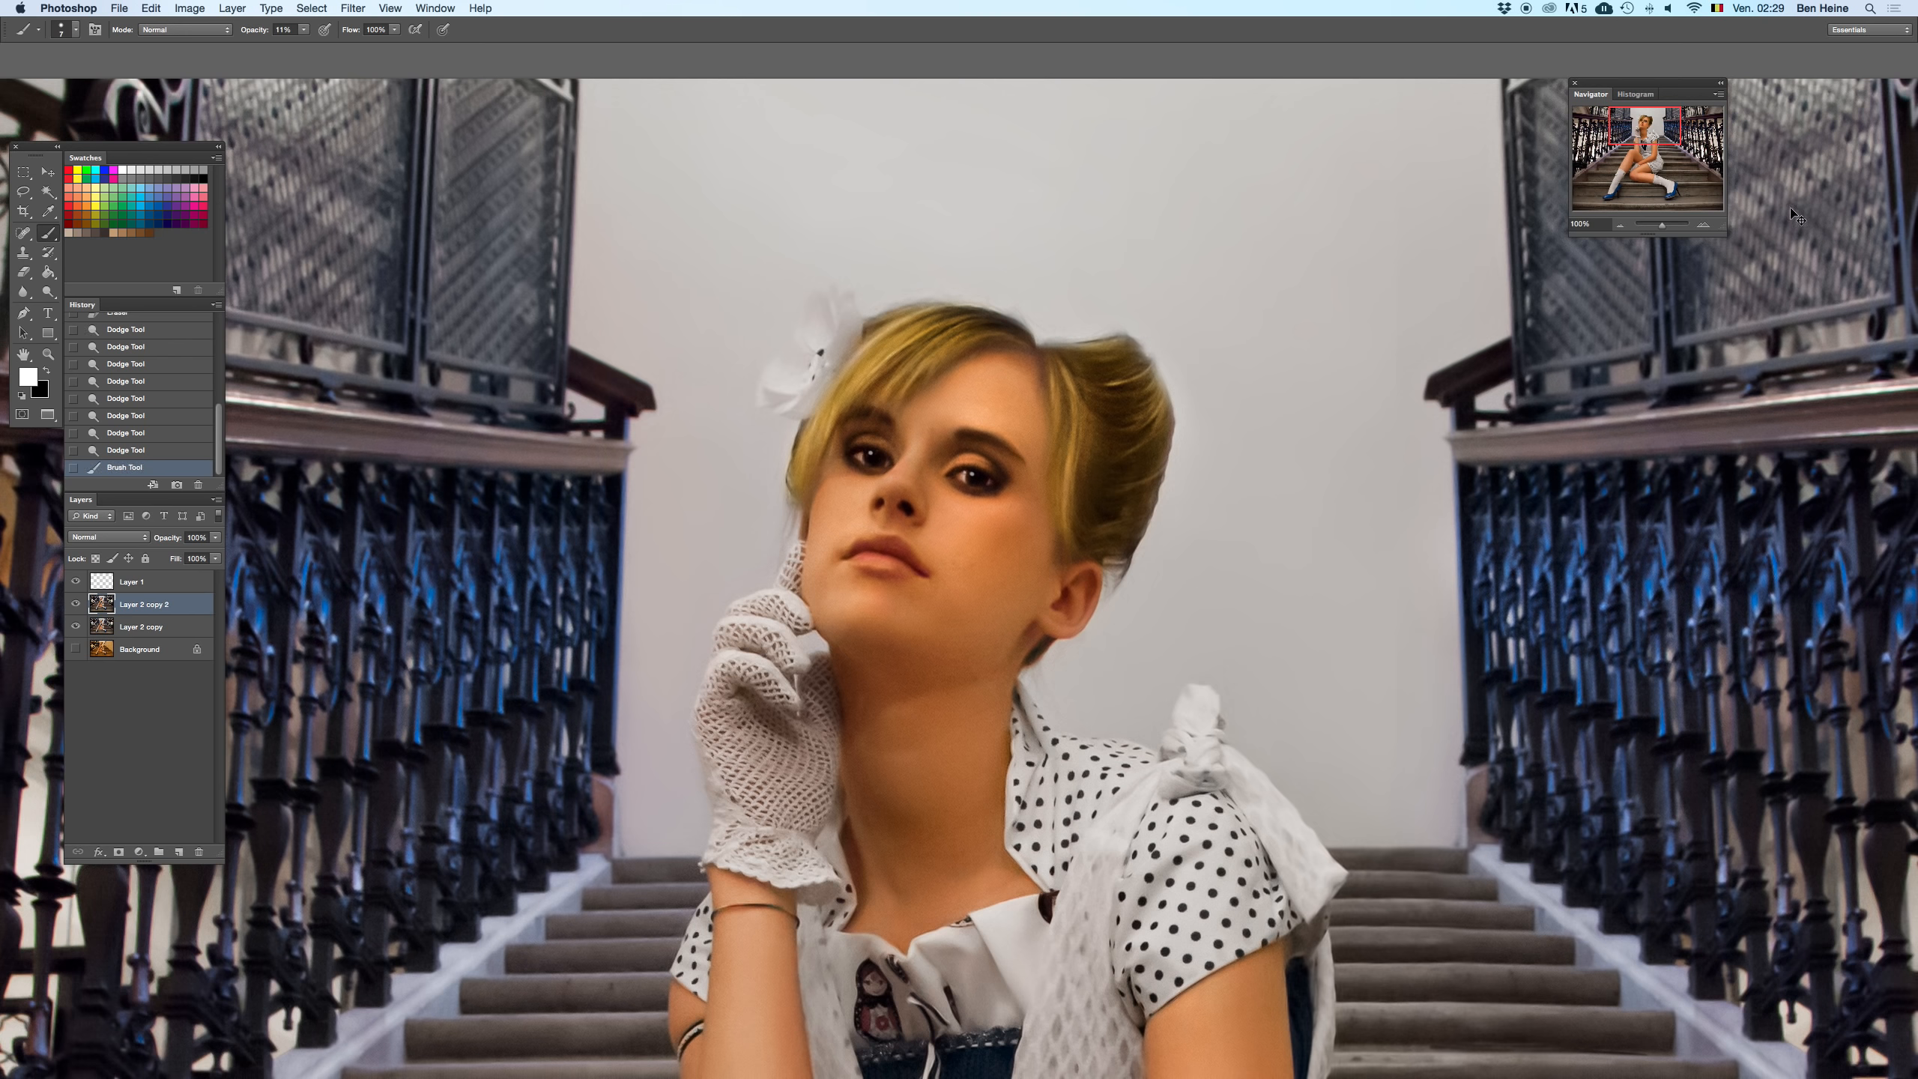
{"action": "left_click", "coordinate": [1704, 224]}
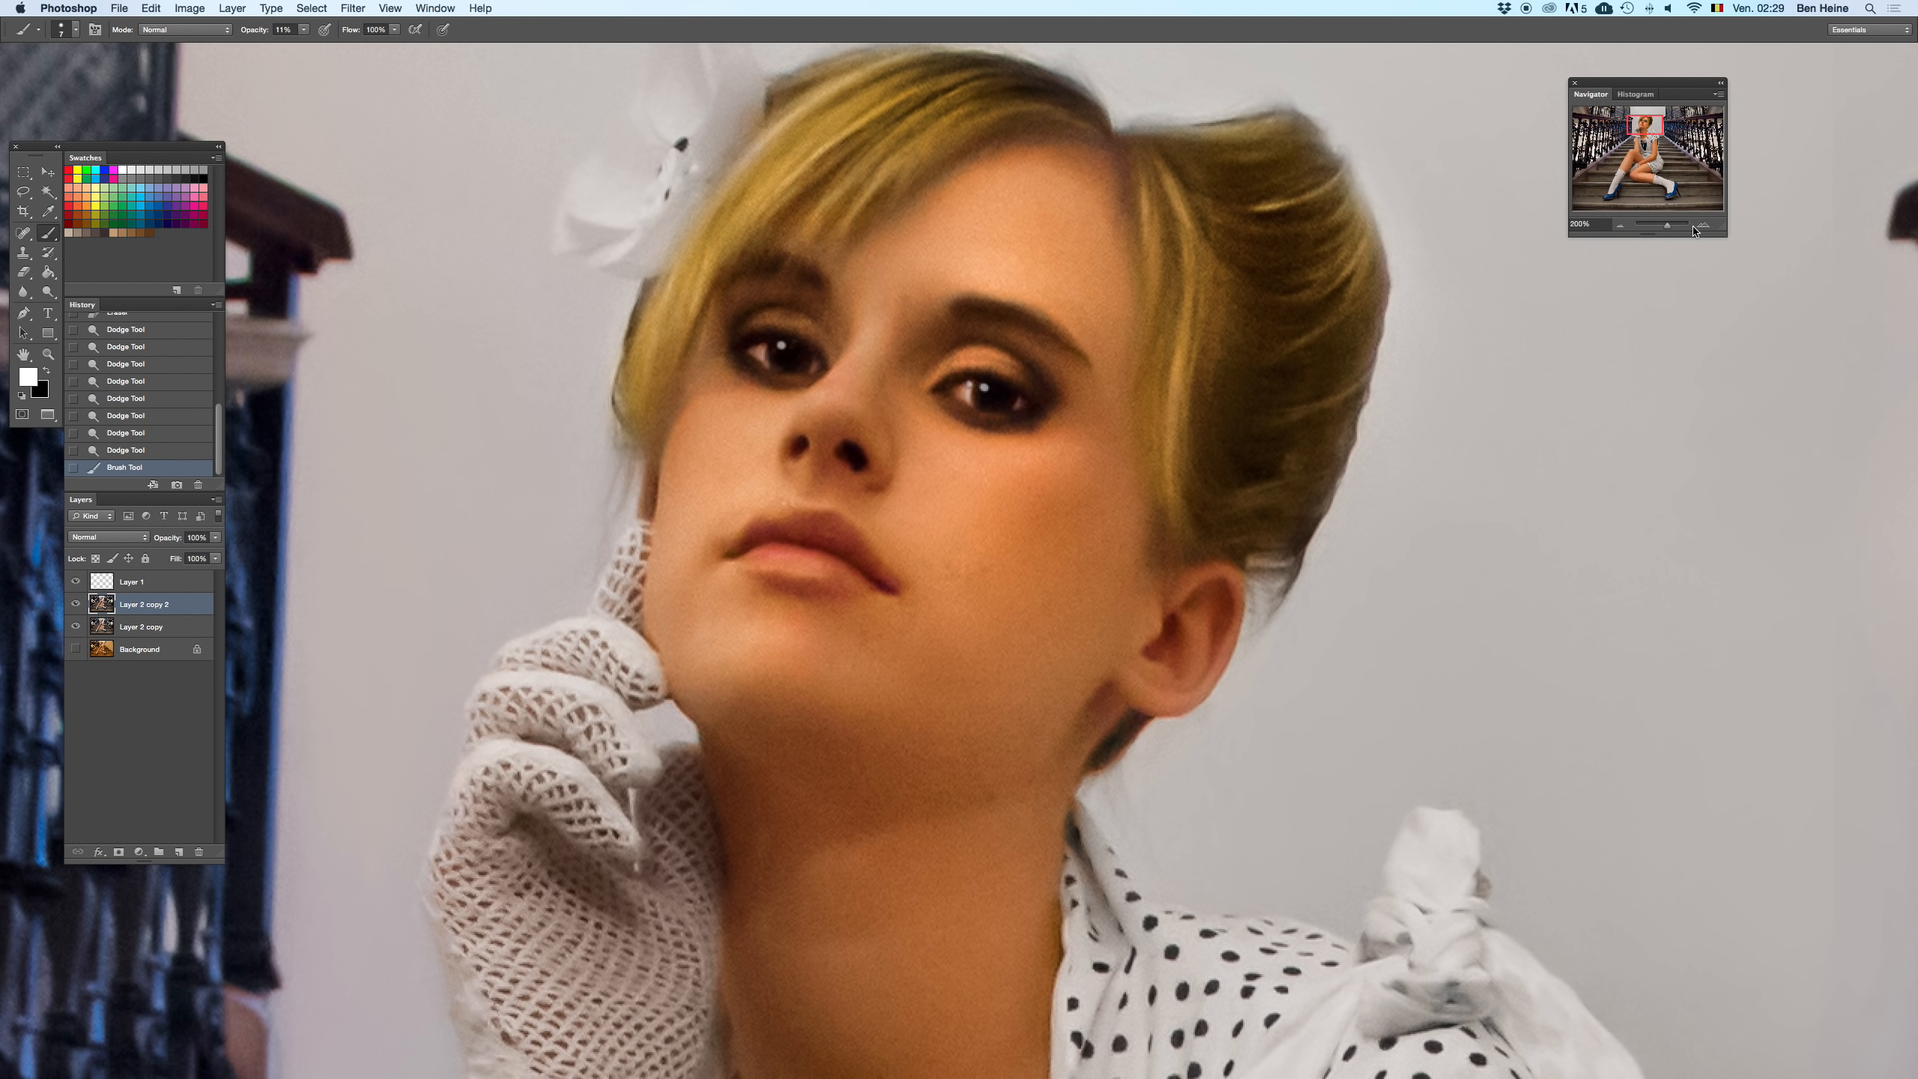
{"action": "left_click", "coordinate": [759, 350]}
- Choose brown and orange paint colours and tint the irises with small brush strokes, undoing the last stroke
{"action": "left_click", "coordinate": [149, 233]}
{"action": "key", "text": "x"}
{"action": "left_click", "coordinate": [86, 214]}
{"action": "left_click_drag", "start_coordinate": [795, 349], "coordinate": [800, 358]}
{"action": "left_click_drag", "start_coordinate": [800, 357], "coordinate": [789, 365]}
{"action": "left_click_drag", "start_coordinate": [781, 362], "coordinate": [797, 362]}
{"action": "left_click_drag", "start_coordinate": [791, 349], "coordinate": [799, 355]}
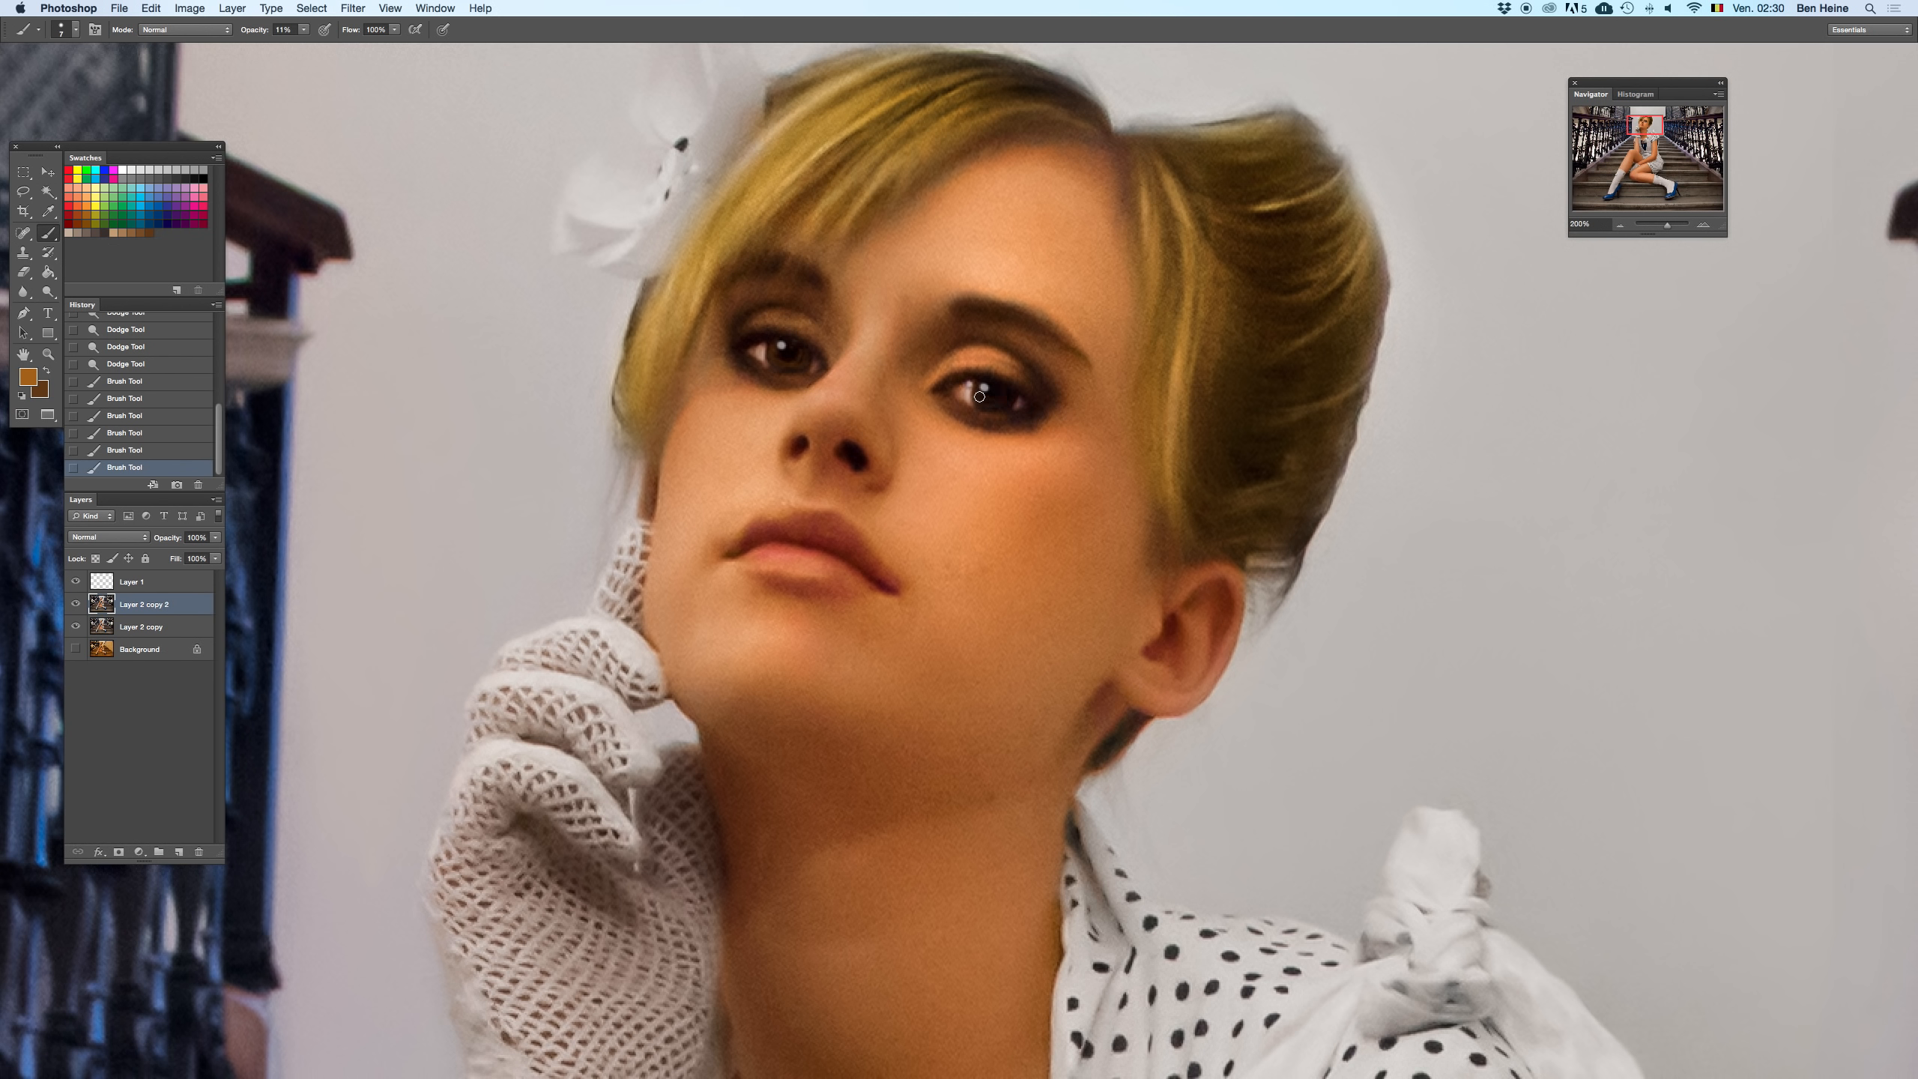
{"action": "key", "text": "super+z"}
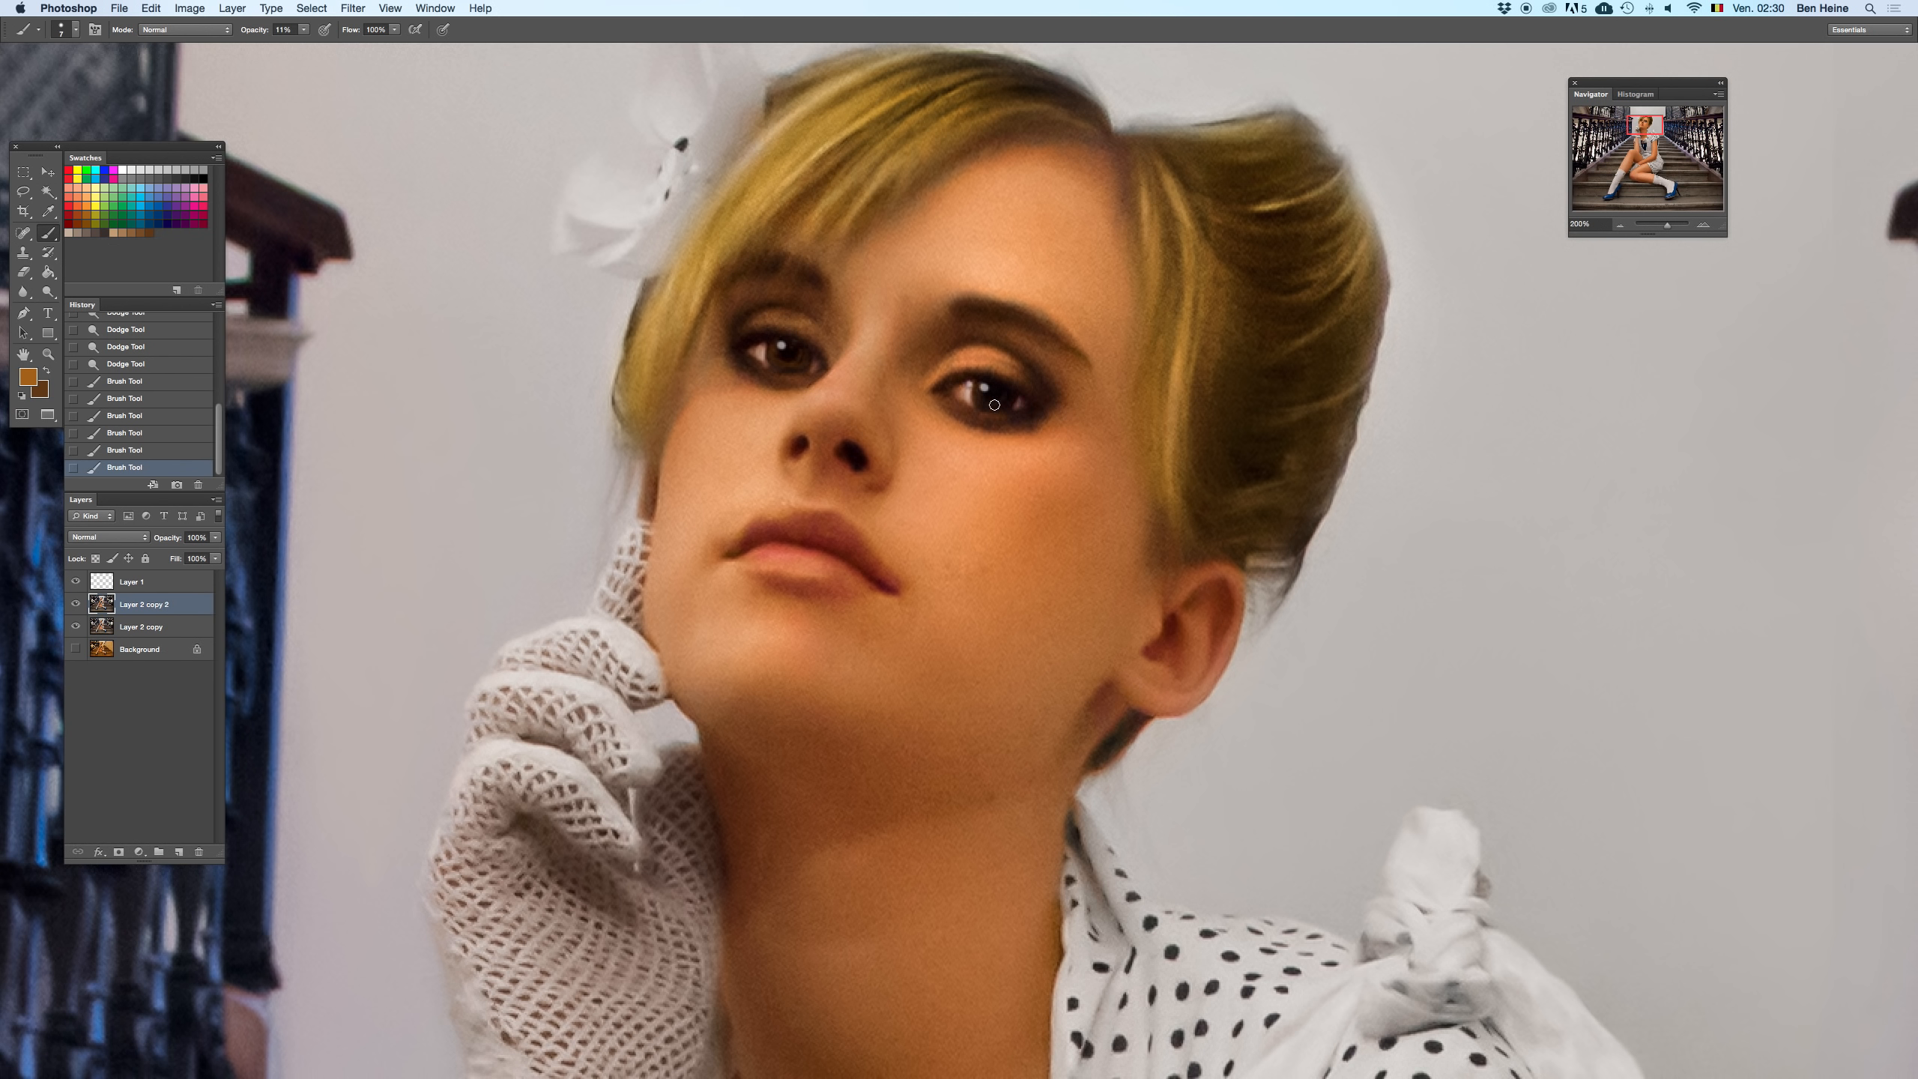
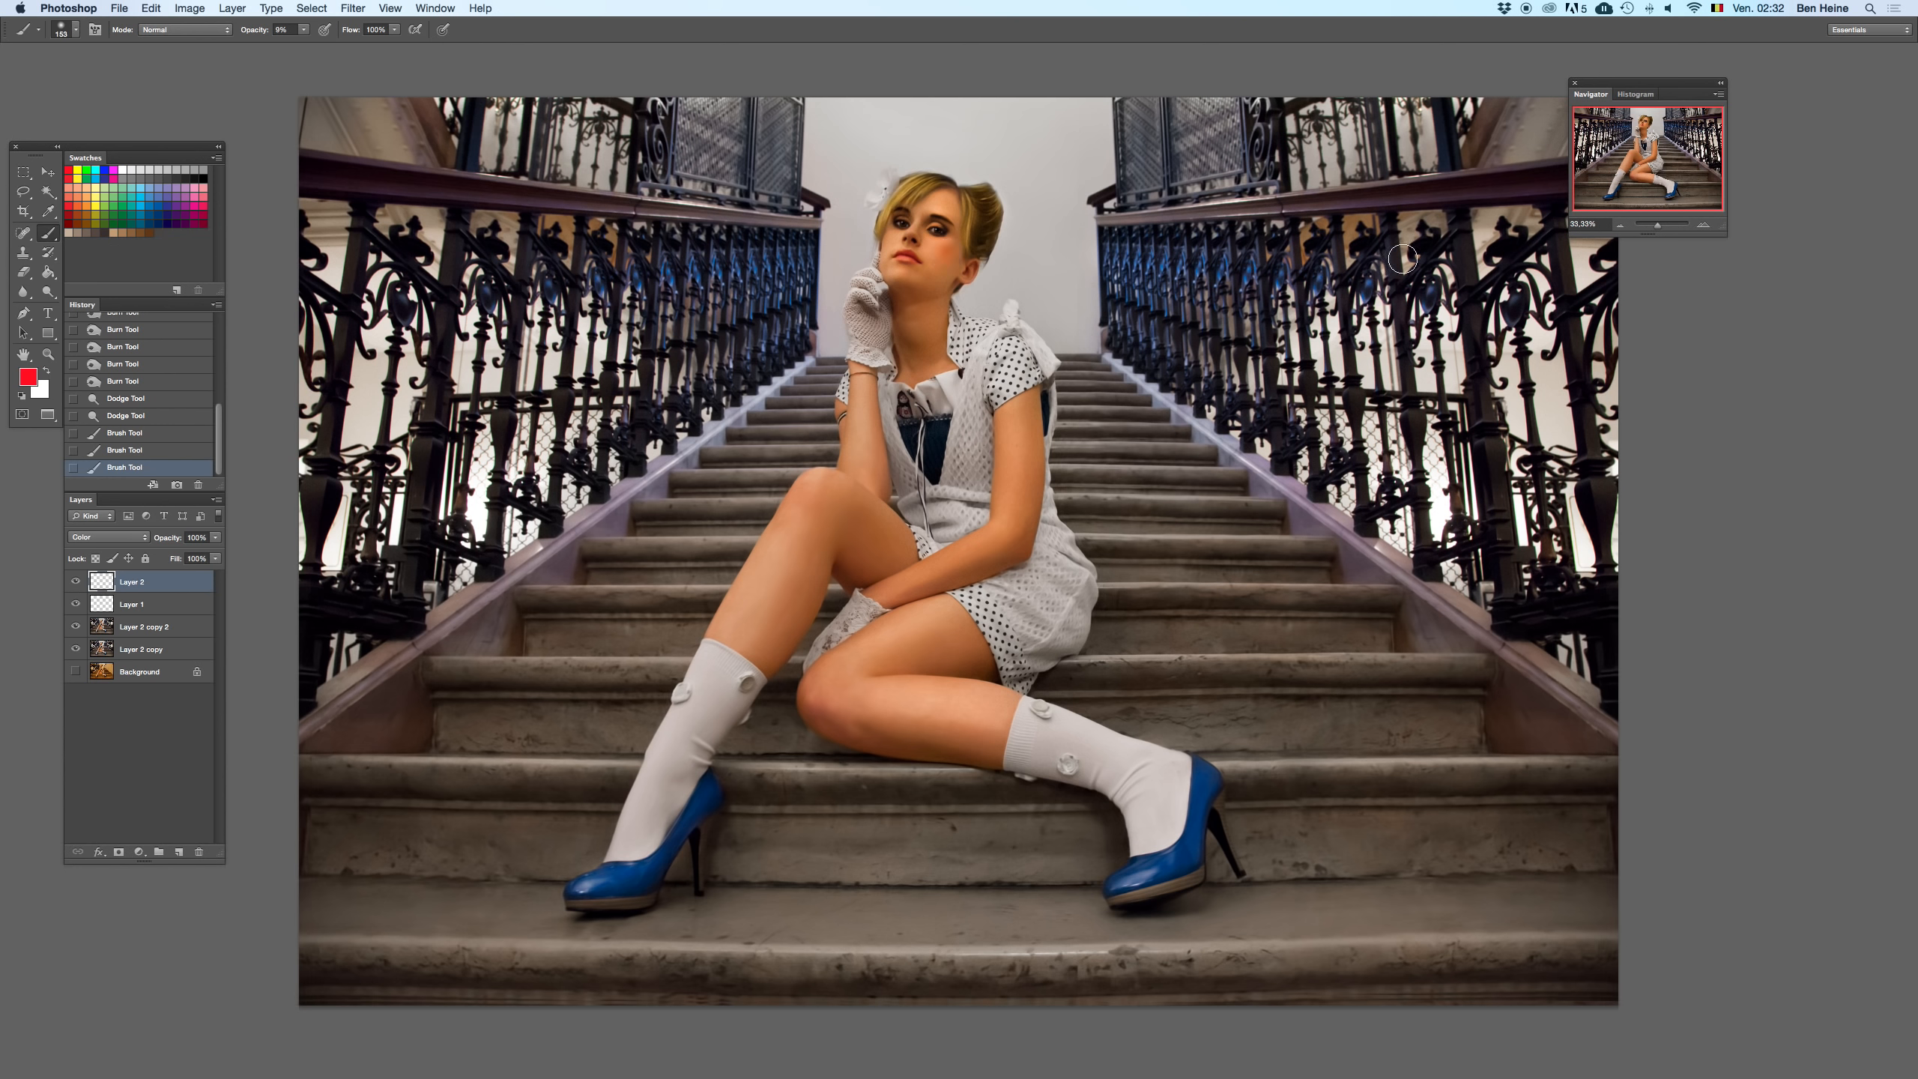
- Tint the cheeks red on Layer 2 with a brush at 9% opacity, undoing and repainting the unwanted strokes
{"action": "left_click", "coordinate": [887, 237]}
{"action": "left_click", "coordinate": [941, 253]}
{"action": "key", "text": "super+z"}
{"action": "left_click", "coordinate": [939, 253]}
{"action": "left_click", "coordinate": [1619, 225]}
{"action": "key", "text": "super+z"}
{"action": "left_click", "coordinate": [944, 336]}
{"action": "key", "text": "super+z"}
{"action": "left_click", "coordinate": [947, 335]}
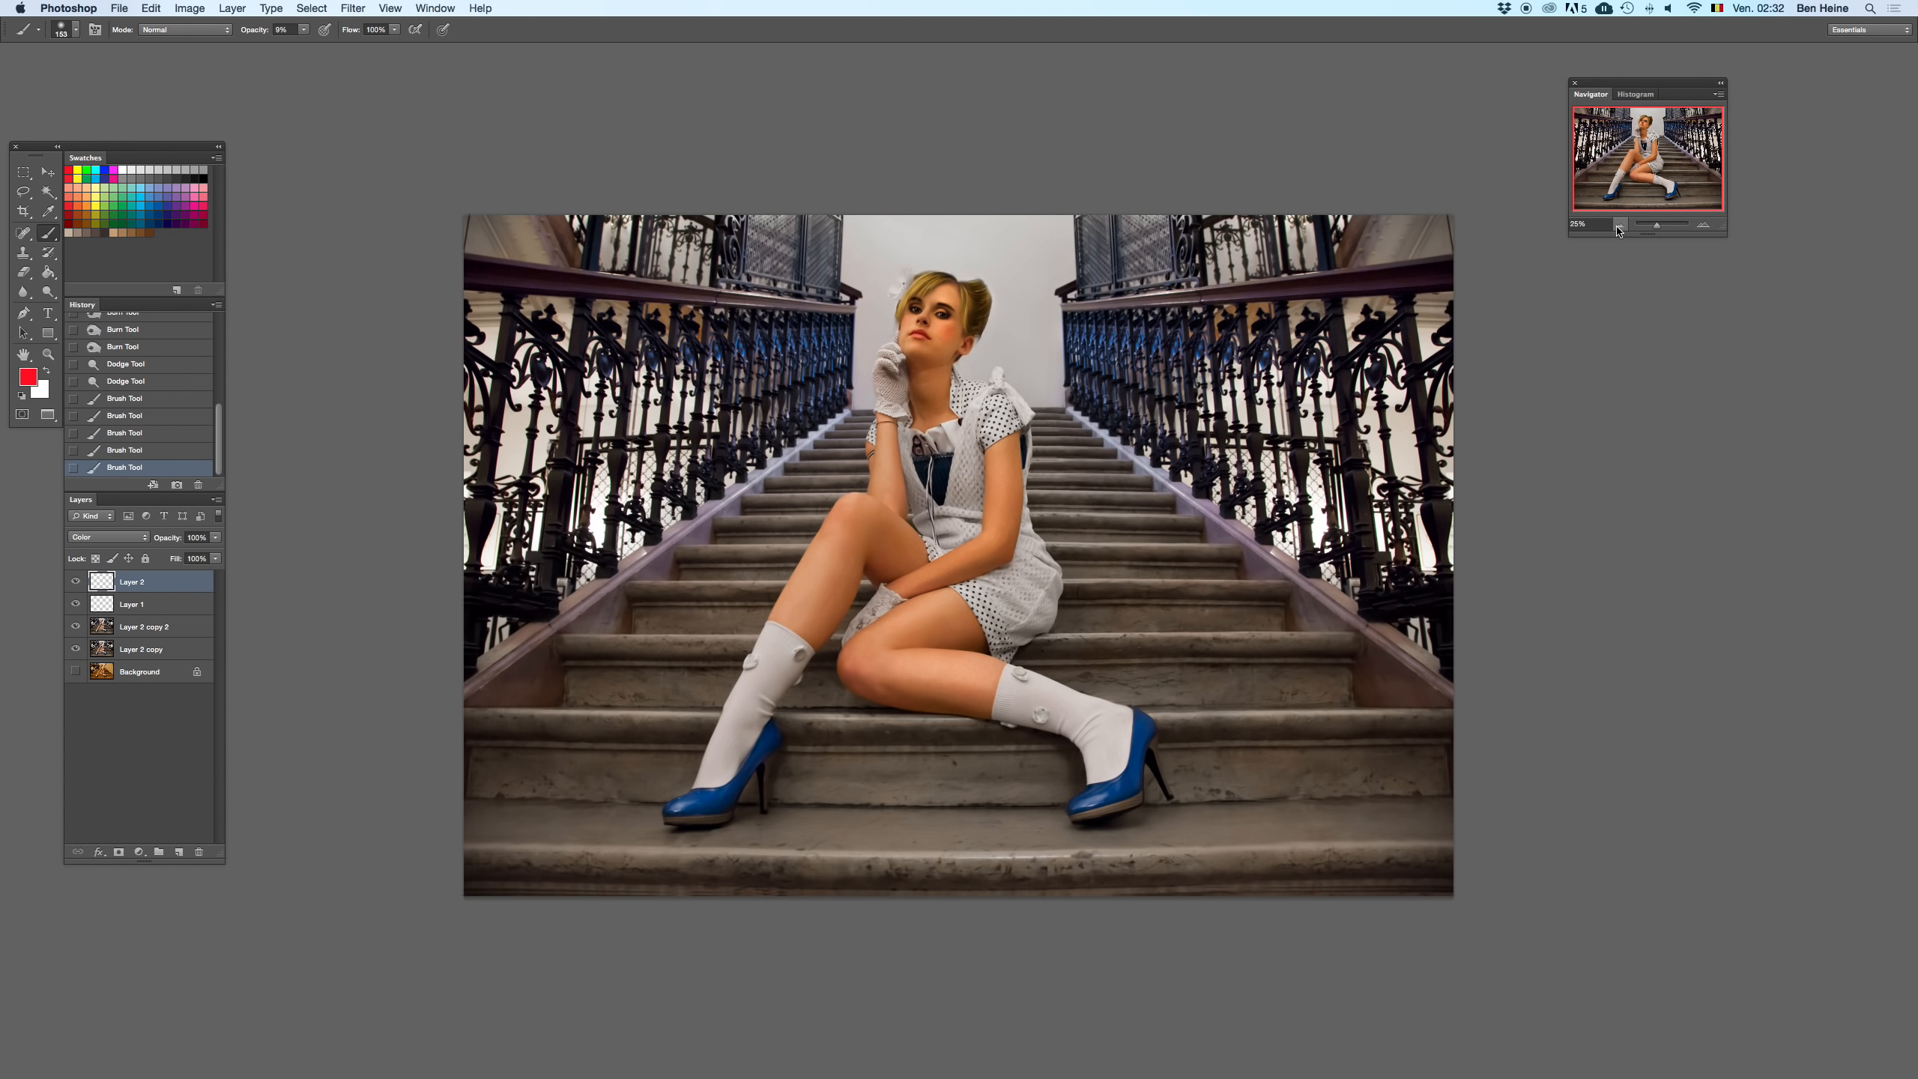
- Compare the cheek tint with earlier History states, try red strokes on the legs and knees, and undo them
{"action": "left_click", "coordinate": [1619, 227]}
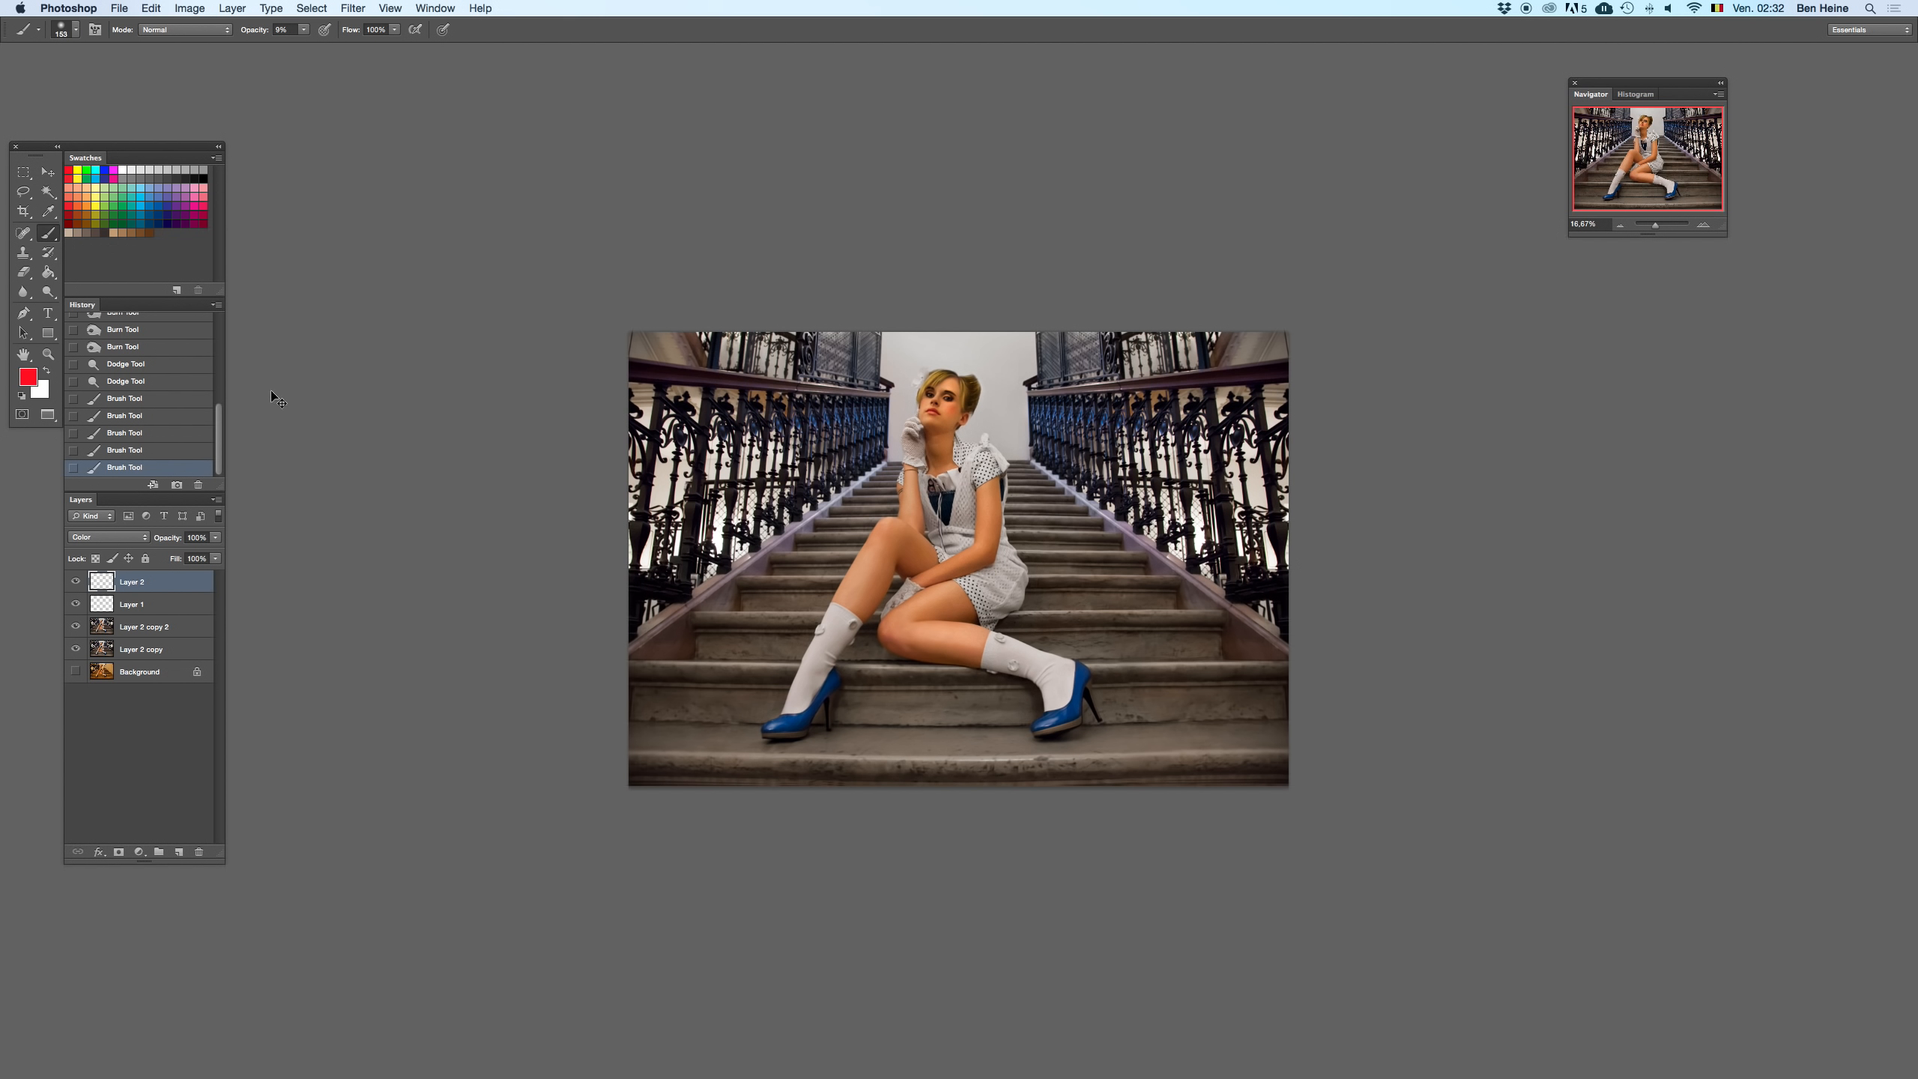
{"action": "left_click", "coordinate": [149, 427]}
{"action": "left_click", "coordinate": [150, 421]}
{"action": "key", "text": "super+z"}
{"action": "left_click_drag", "start_coordinate": [885, 633], "coordinate": [899, 654]}
{"action": "key", "text": "super+z"}
{"action": "left_click_drag", "start_coordinate": [894, 528], "coordinate": [886, 543]}
{"action": "left_click", "coordinate": [1716, 224]}
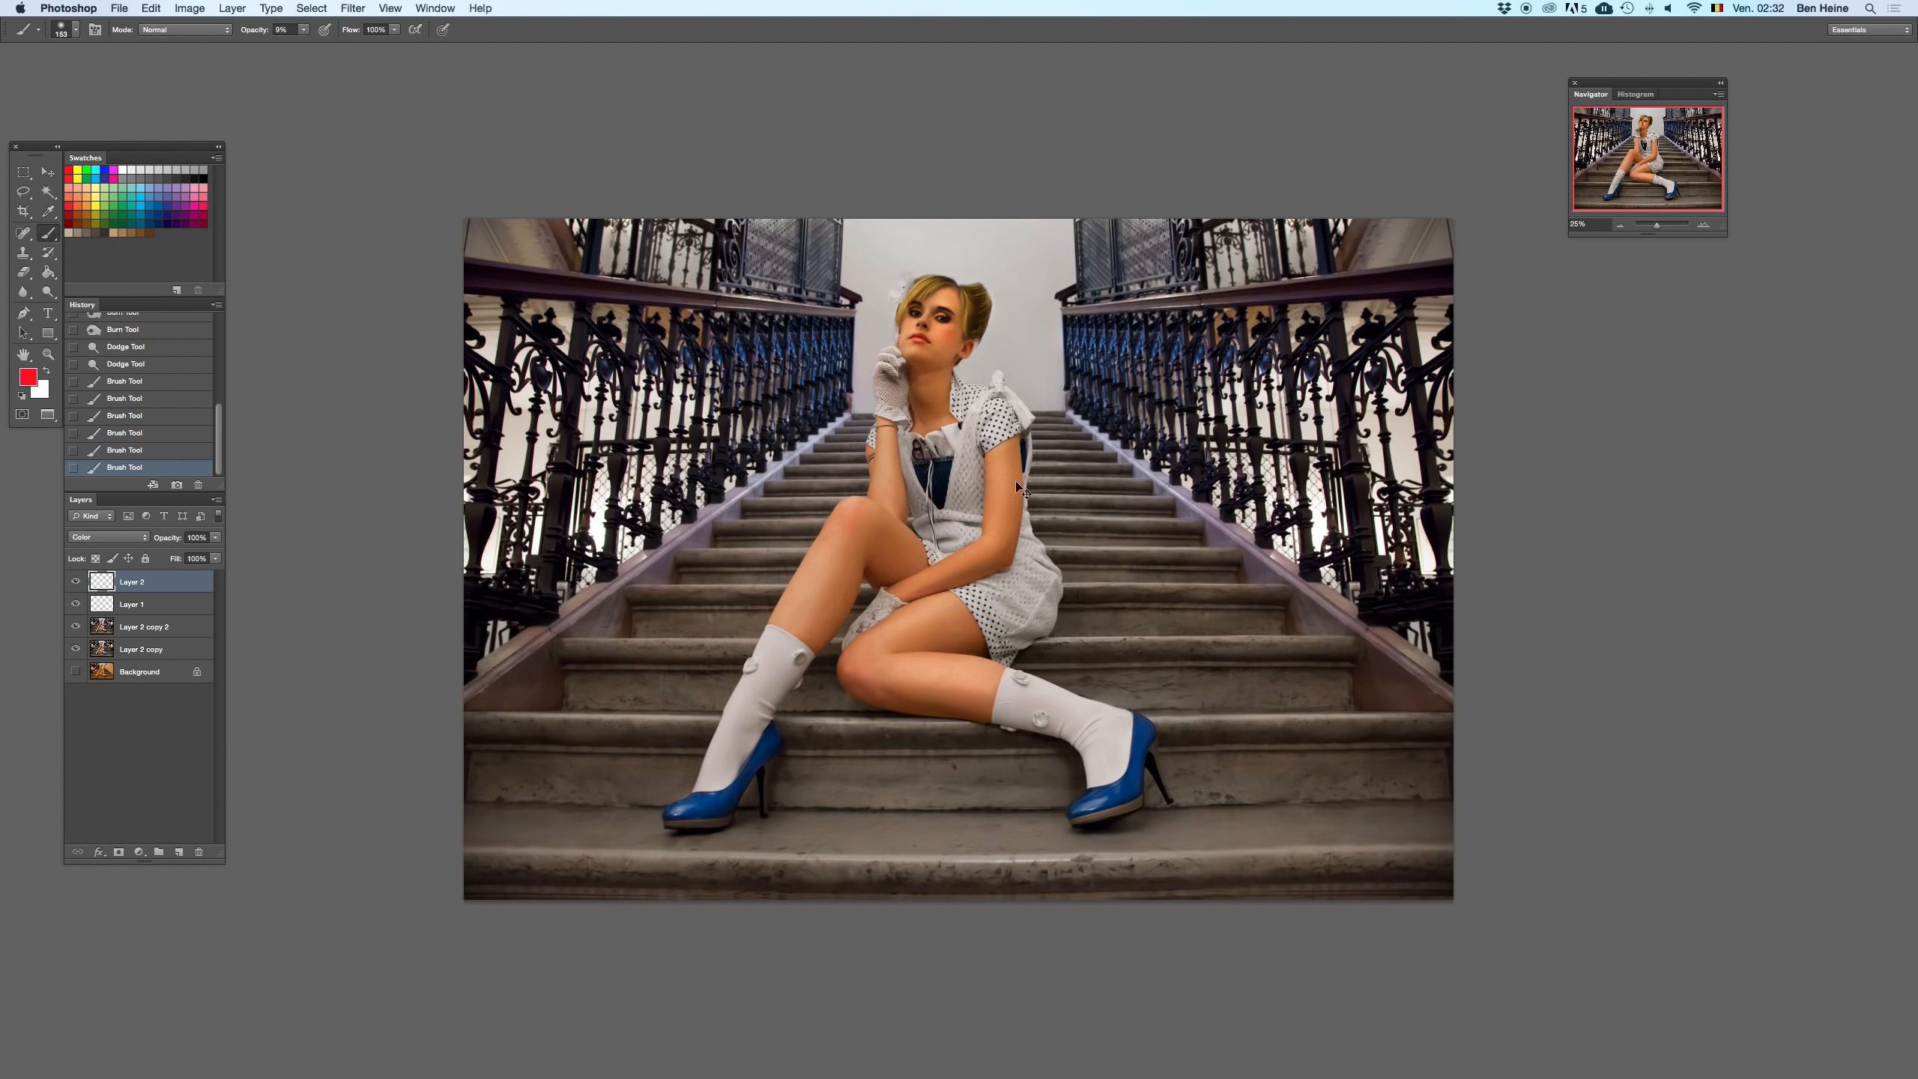
{"action": "key", "text": "super+z"}
- Sample the skin tone from the arm and brush it over the edge of the forehead on Layer 2
{"action": "key", "text": "i"}
{"action": "key", "text": "x"}
{"action": "left_click", "coordinate": [1019, 490]}
{"action": "key", "text": "b"}
{"action": "left_click_drag", "start_coordinate": [957, 303], "coordinate": [953, 299]}
- Sample the arm's skin tone again, set the brush opacity to 37% with an adjusted size, and paint over the forehead and chin area
{"action": "key", "text": "i"}
{"action": "left_click", "coordinate": [838, 538]}
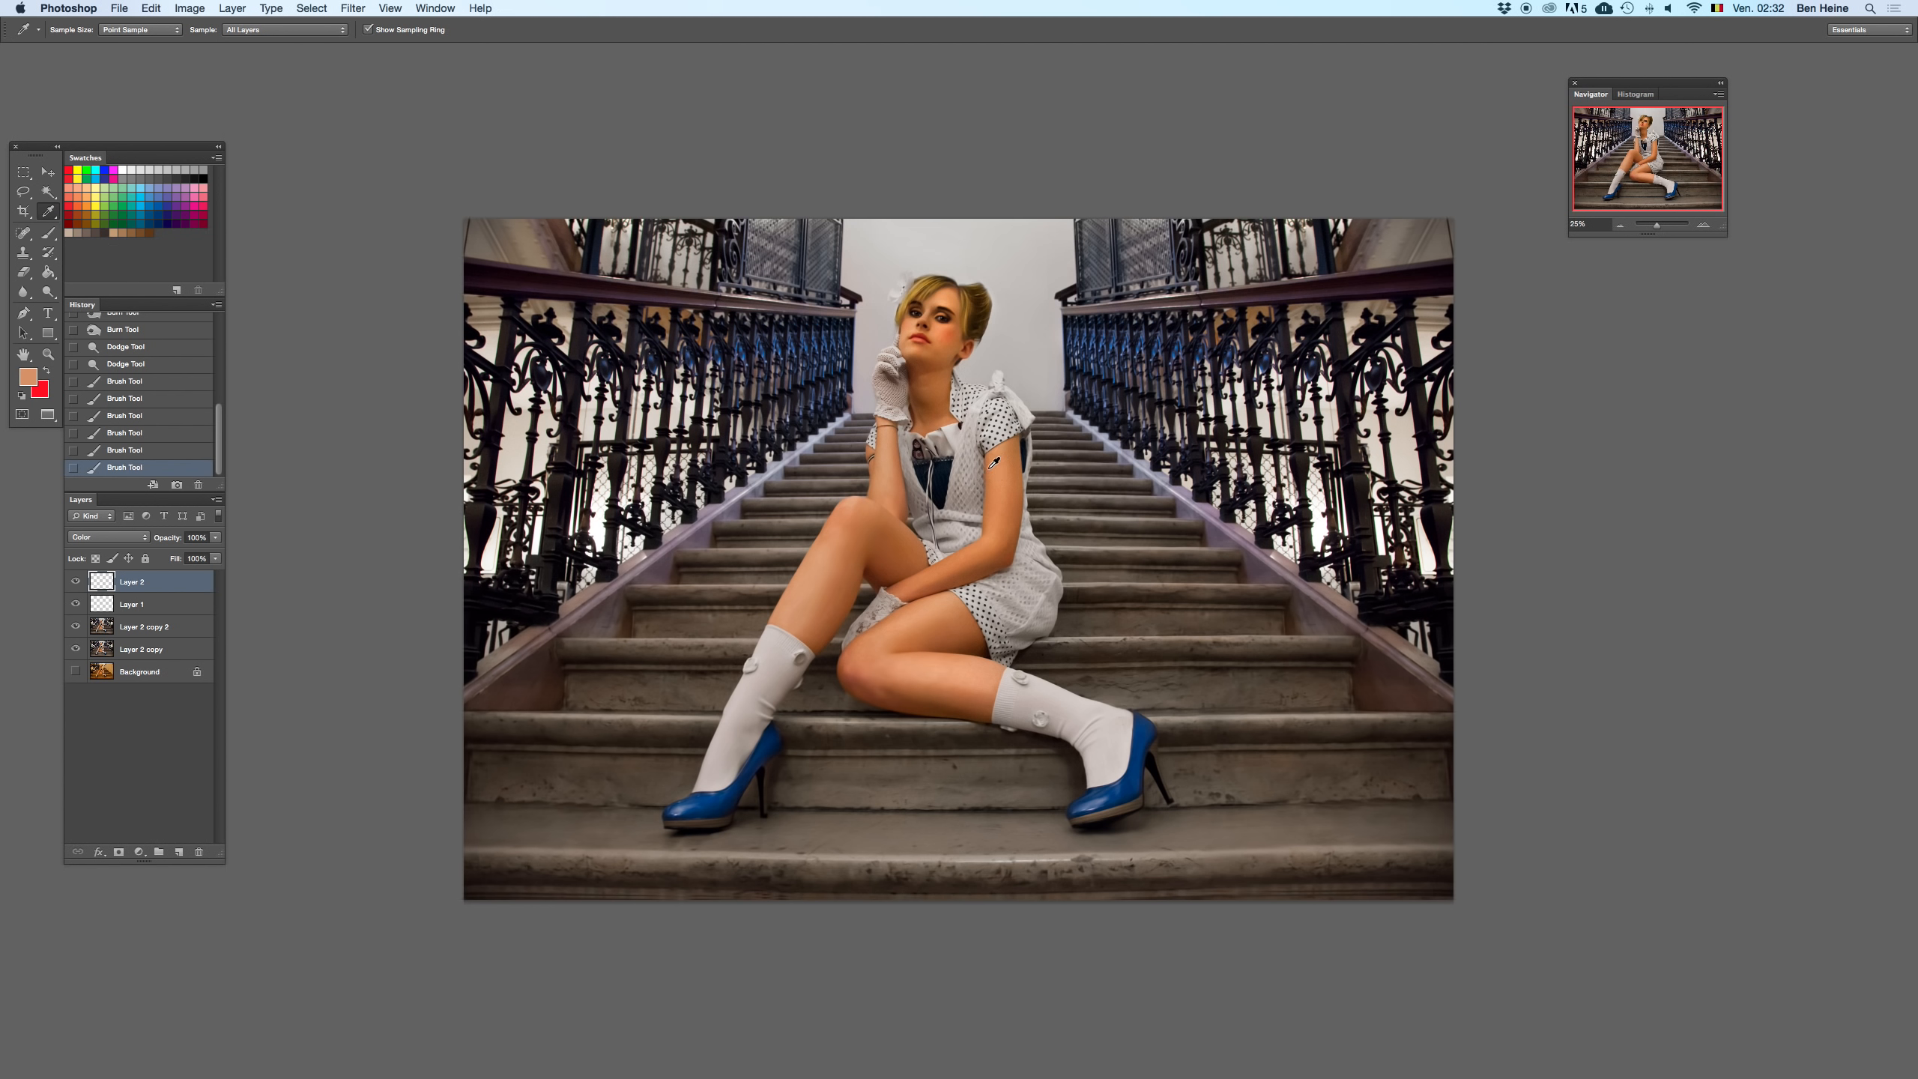
{"action": "left_click", "coordinate": [995, 499], "text": "alt"}
{"action": "key", "text": "b"}
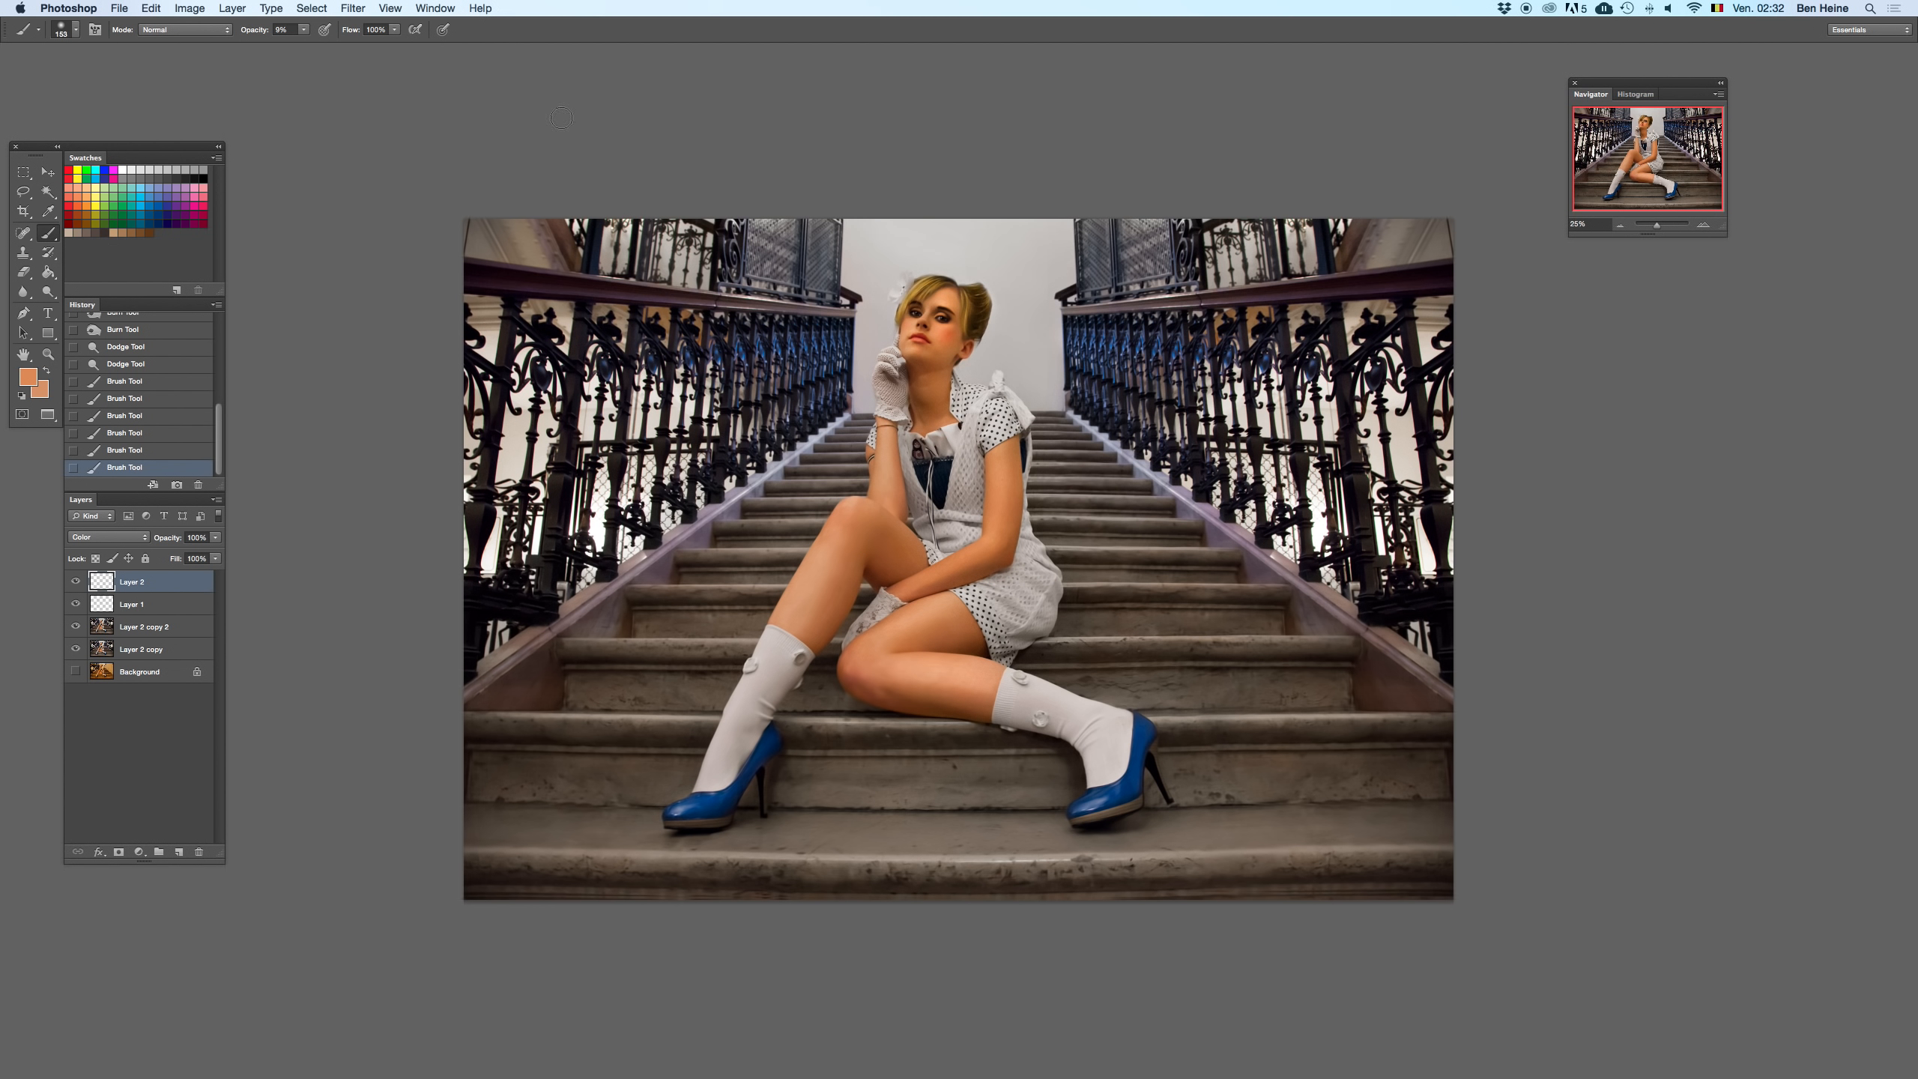
{"action": "left_click", "coordinate": [304, 30]}
{"action": "left_click", "coordinate": [327, 48]}
{"action": "right_click", "coordinate": [943, 291]}
{"action": "left_click_drag", "start_coordinate": [1035, 328], "coordinate": [951, 299]}
{"action": "left_click", "coordinate": [944, 291]}
{"action": "key", "text": "super+z"}
{"action": "left_click_drag", "start_coordinate": [903, 359], "coordinate": [902, 367]}
{"action": "left_click_drag", "start_coordinate": [953, 296], "coordinate": [954, 303]}
- Switch to the Burn tool, test it on the hair on Layer 2 and adjust the brush size
{"action": "left_click", "coordinate": [51, 290]}
{"action": "left_click", "coordinate": [92, 307]}
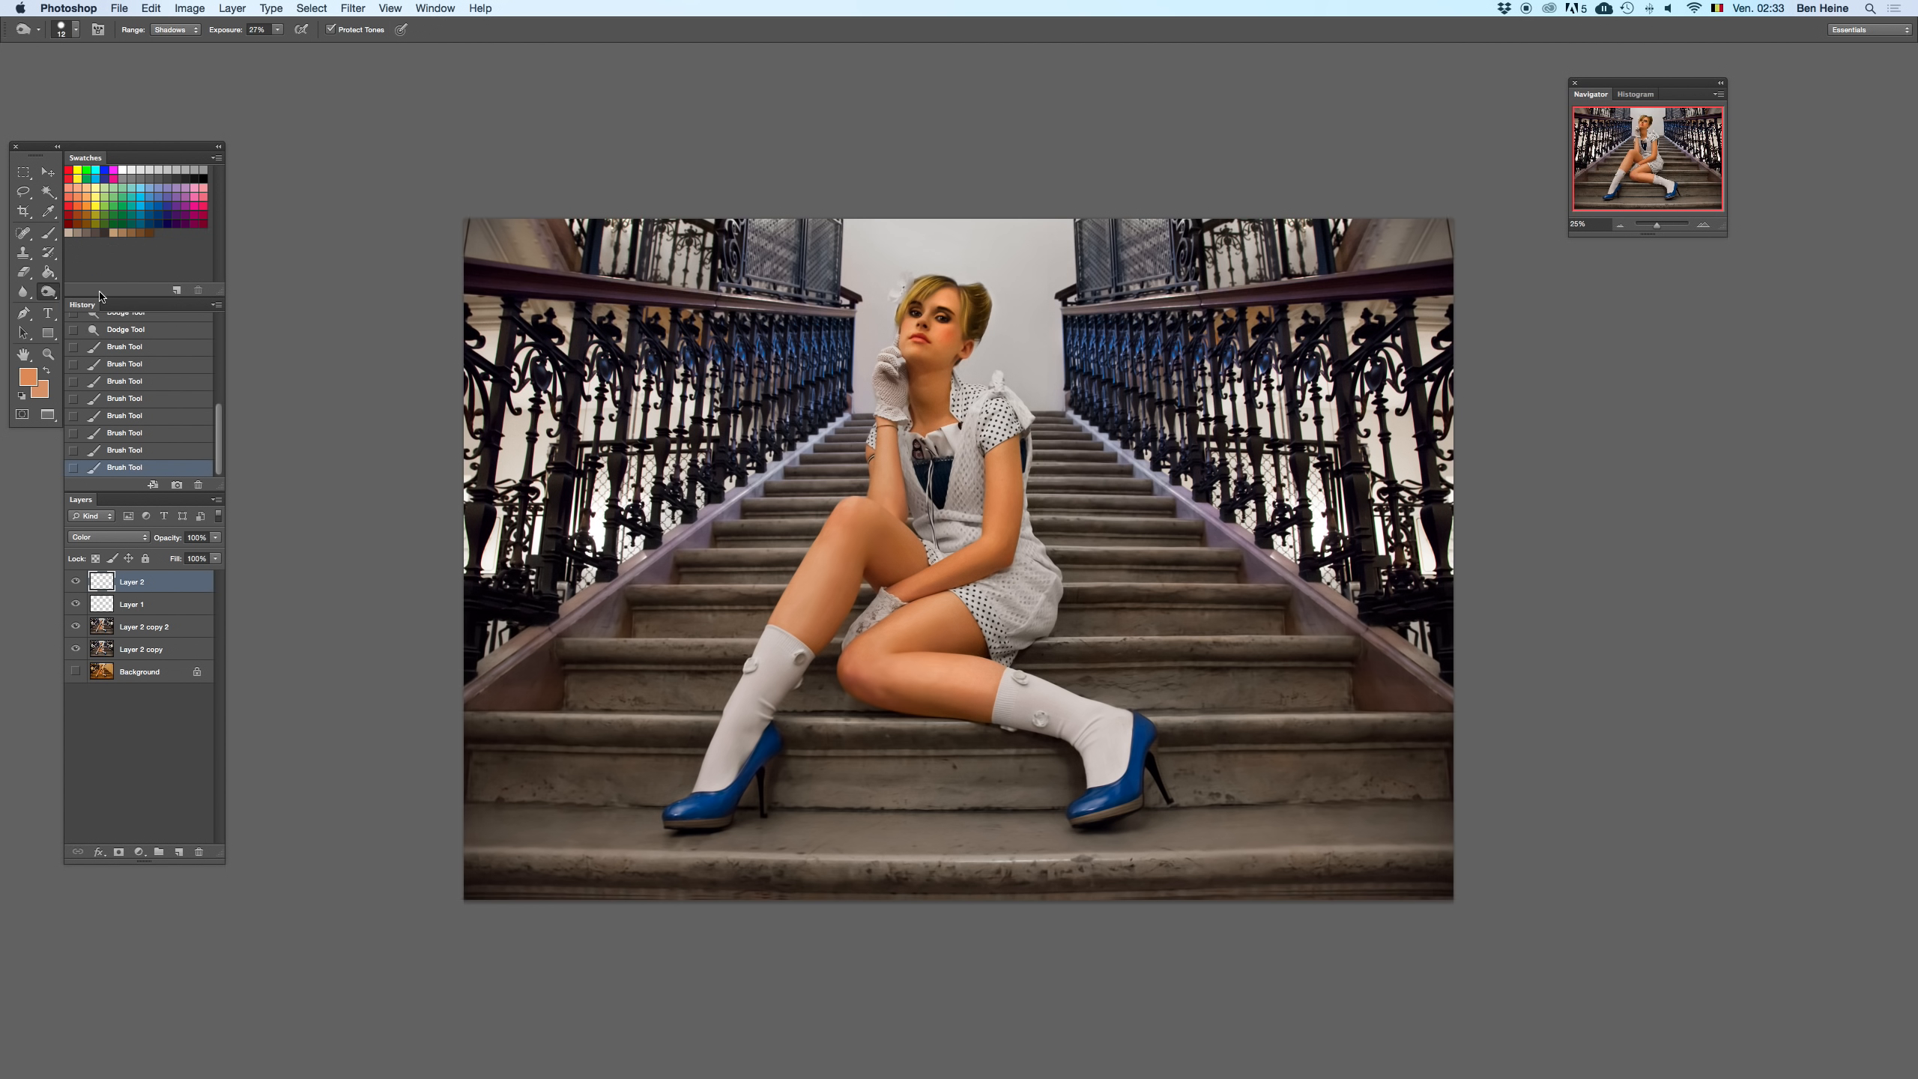
{"action": "left_click", "coordinate": [1701, 226]}
{"action": "left_click", "coordinate": [971, 199]}
{"action": "right_click", "coordinate": [953, 213]}
{"action": "key", "text": "bracketright"}
{"action": "key", "text": "bracketright"}
{"action": "key", "text": "bracketright"}
{"action": "key", "text": "bracketright"}
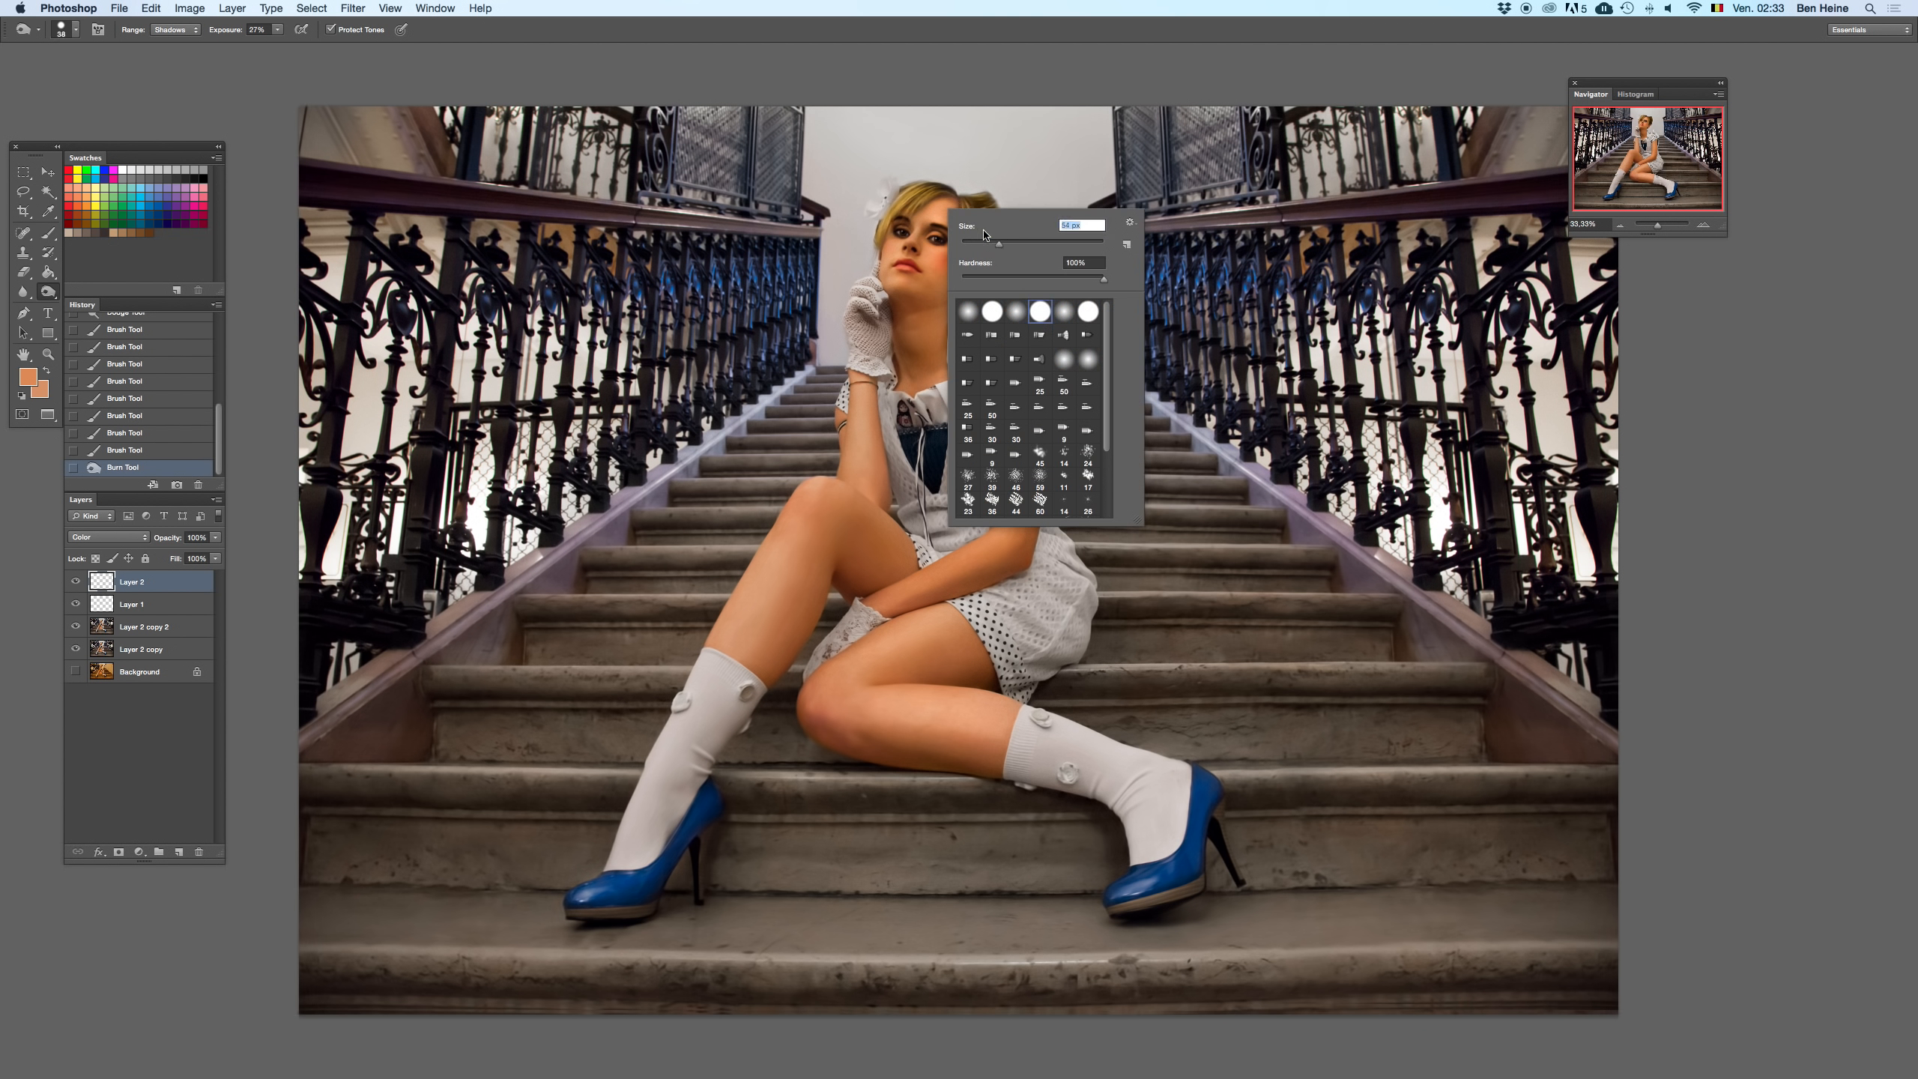
{"action": "key", "text": "Return"}
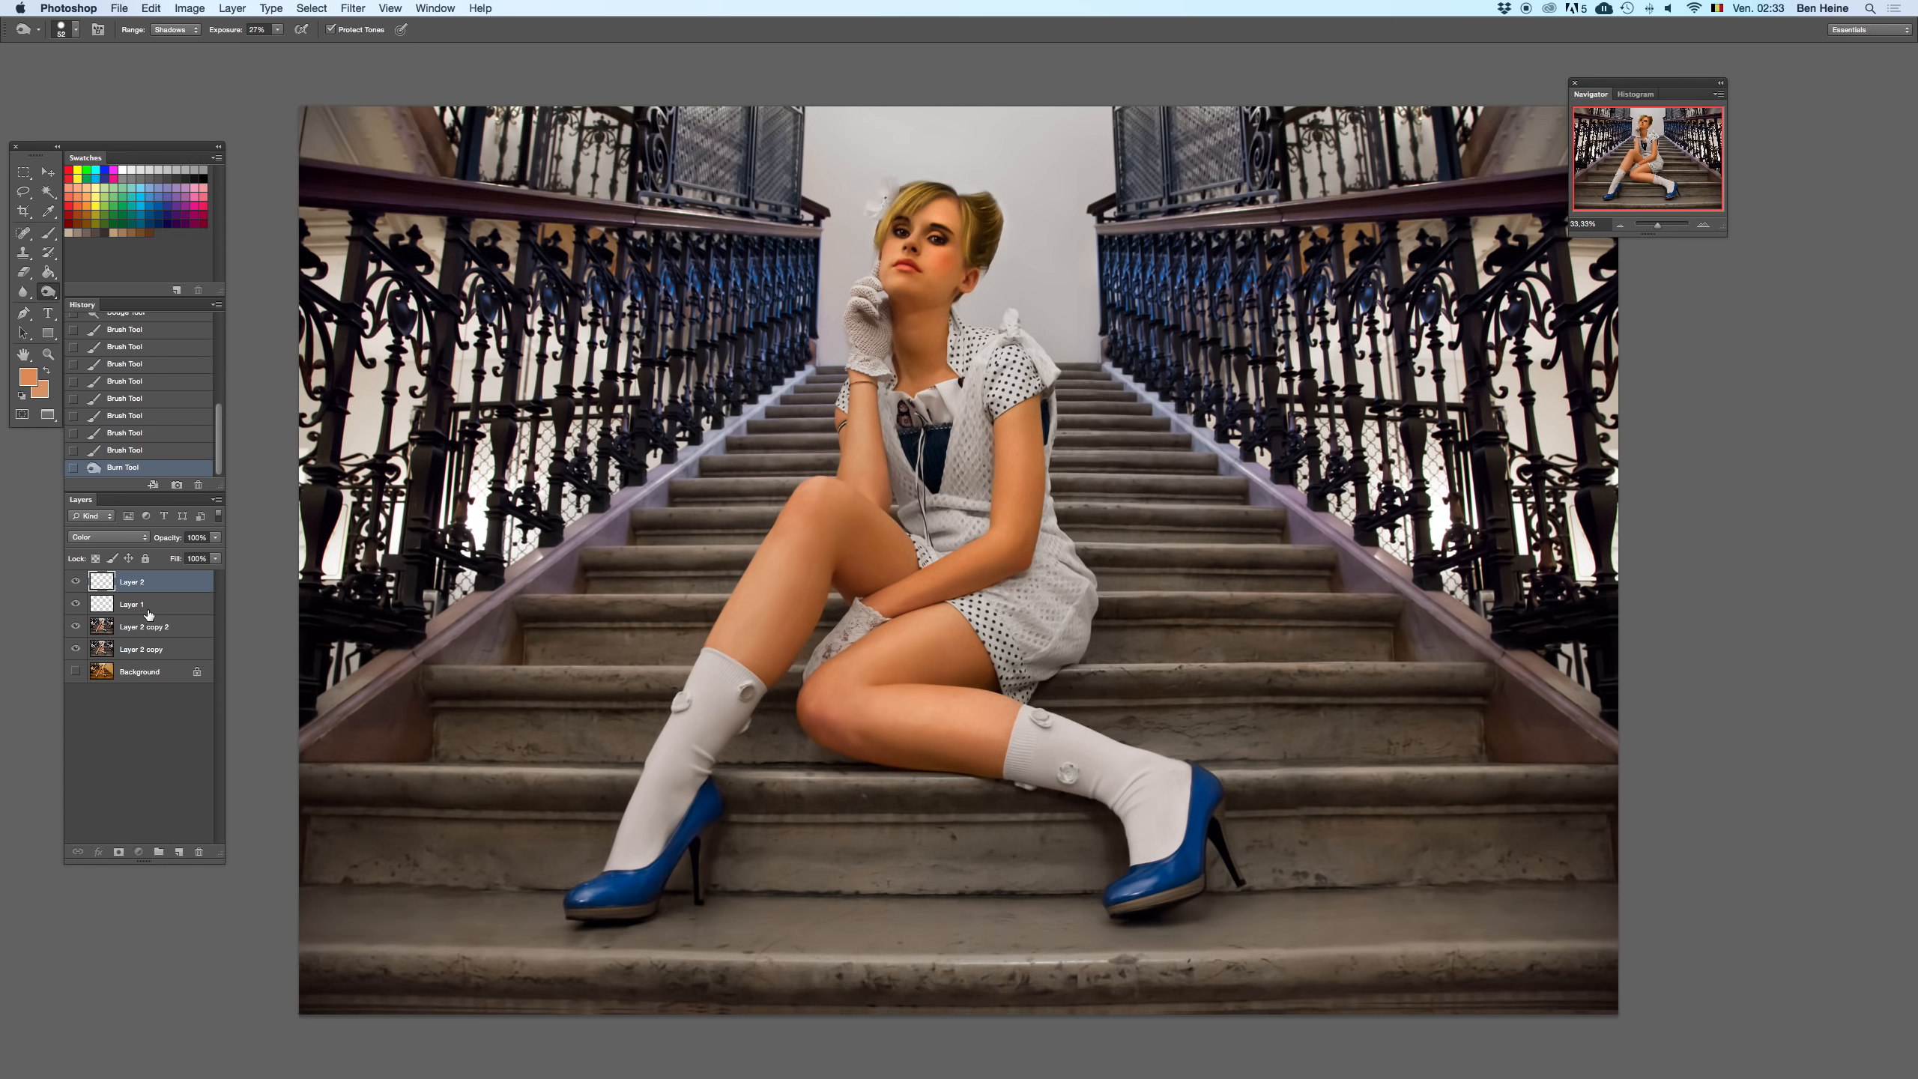
- Select Layer 2 copy 2, pick a soft Burn brush and darken the shadows in the fringe and the hair around the face
{"action": "left_click", "coordinate": [149, 621]}
{"action": "right_click", "coordinate": [932, 213]}
{"action": "left_click", "coordinate": [1053, 307]}
{"action": "left_click", "coordinate": [1064, 233]}
{"action": "left_click", "coordinate": [953, 216]}
{"action": "key", "text": "super+z"}
{"action": "left_click", "coordinate": [916, 216]}
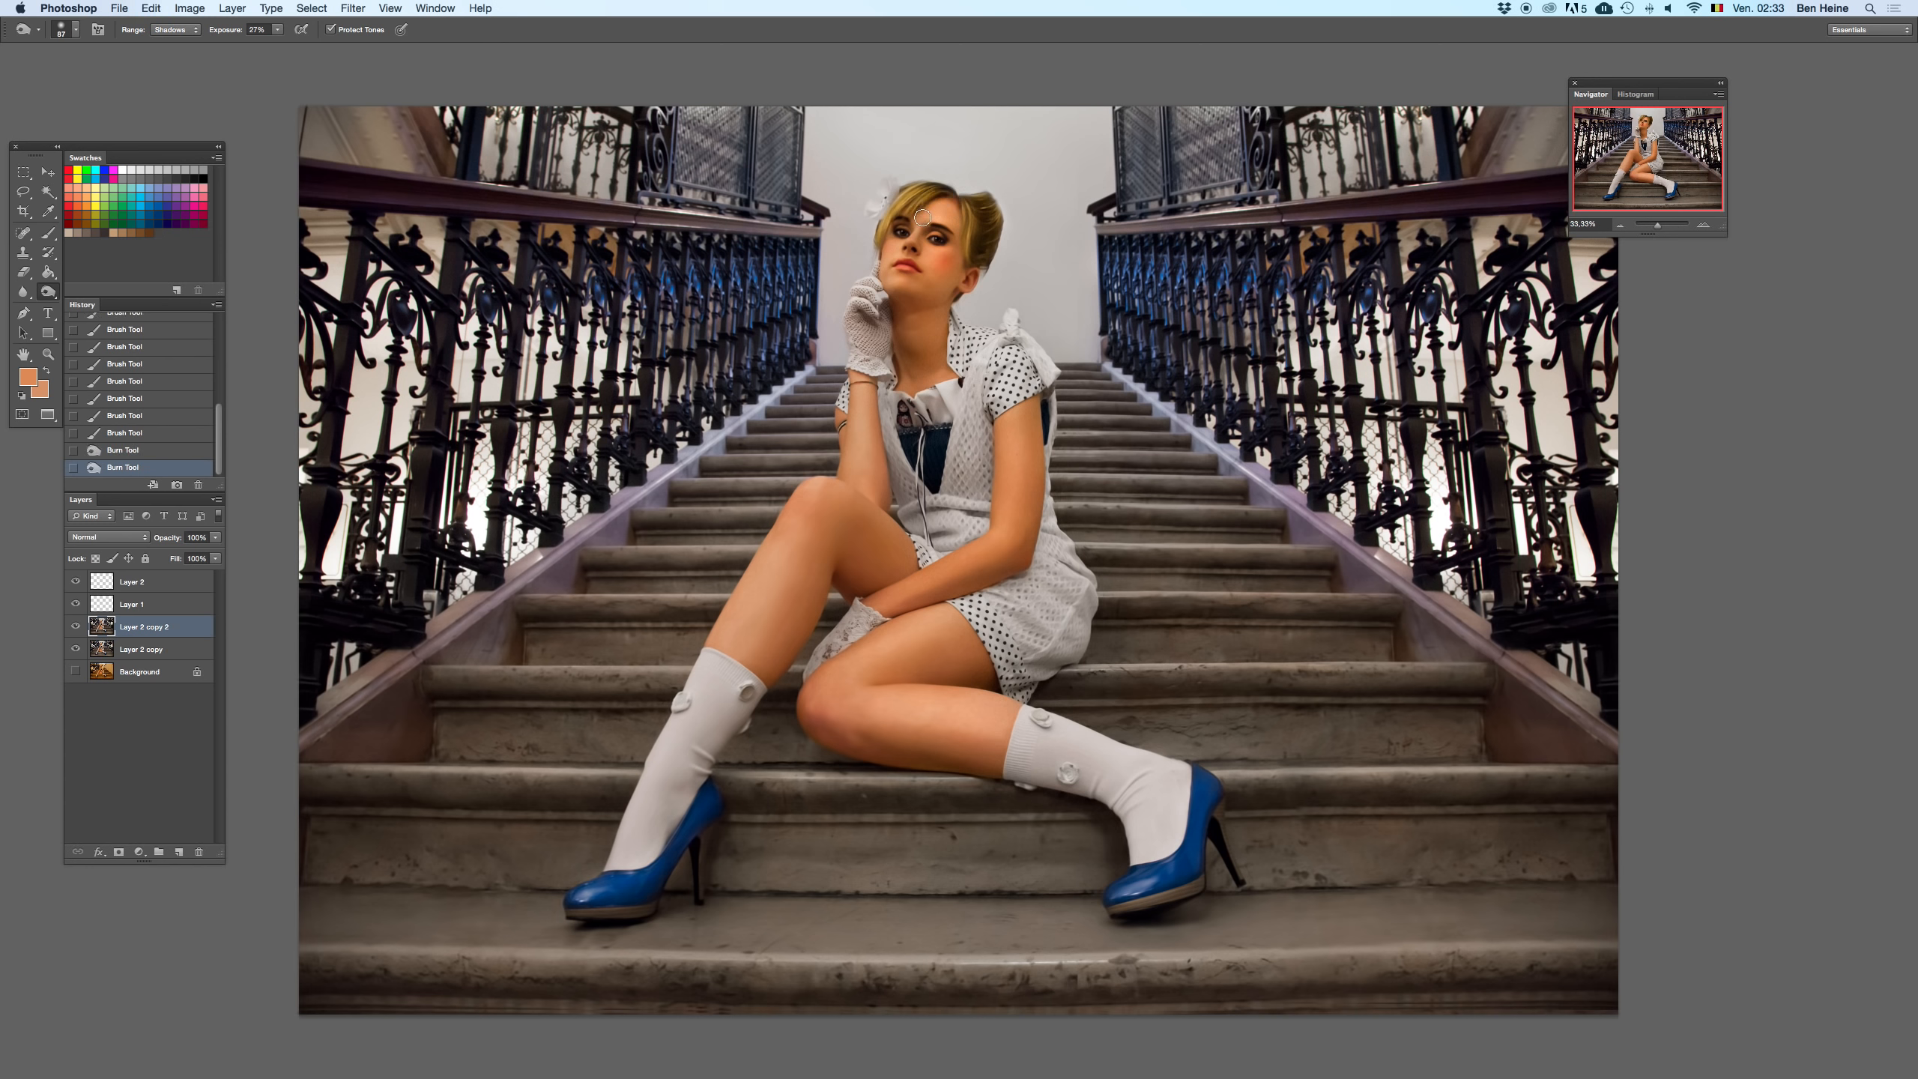
{"action": "mouse_move", "coordinate": [962, 205]}
{"action": "left_mouse_down"}
{"action": "mouse_move", "coordinate": [925, 198]}
{"action": "mouse_move", "coordinate": [883, 245]}
{"action": "left_mouse_up"}
{"action": "left_click_drag", "start_coordinate": [901, 210], "coordinate": [883, 240]}
{"action": "left_click", "coordinate": [975, 227]}
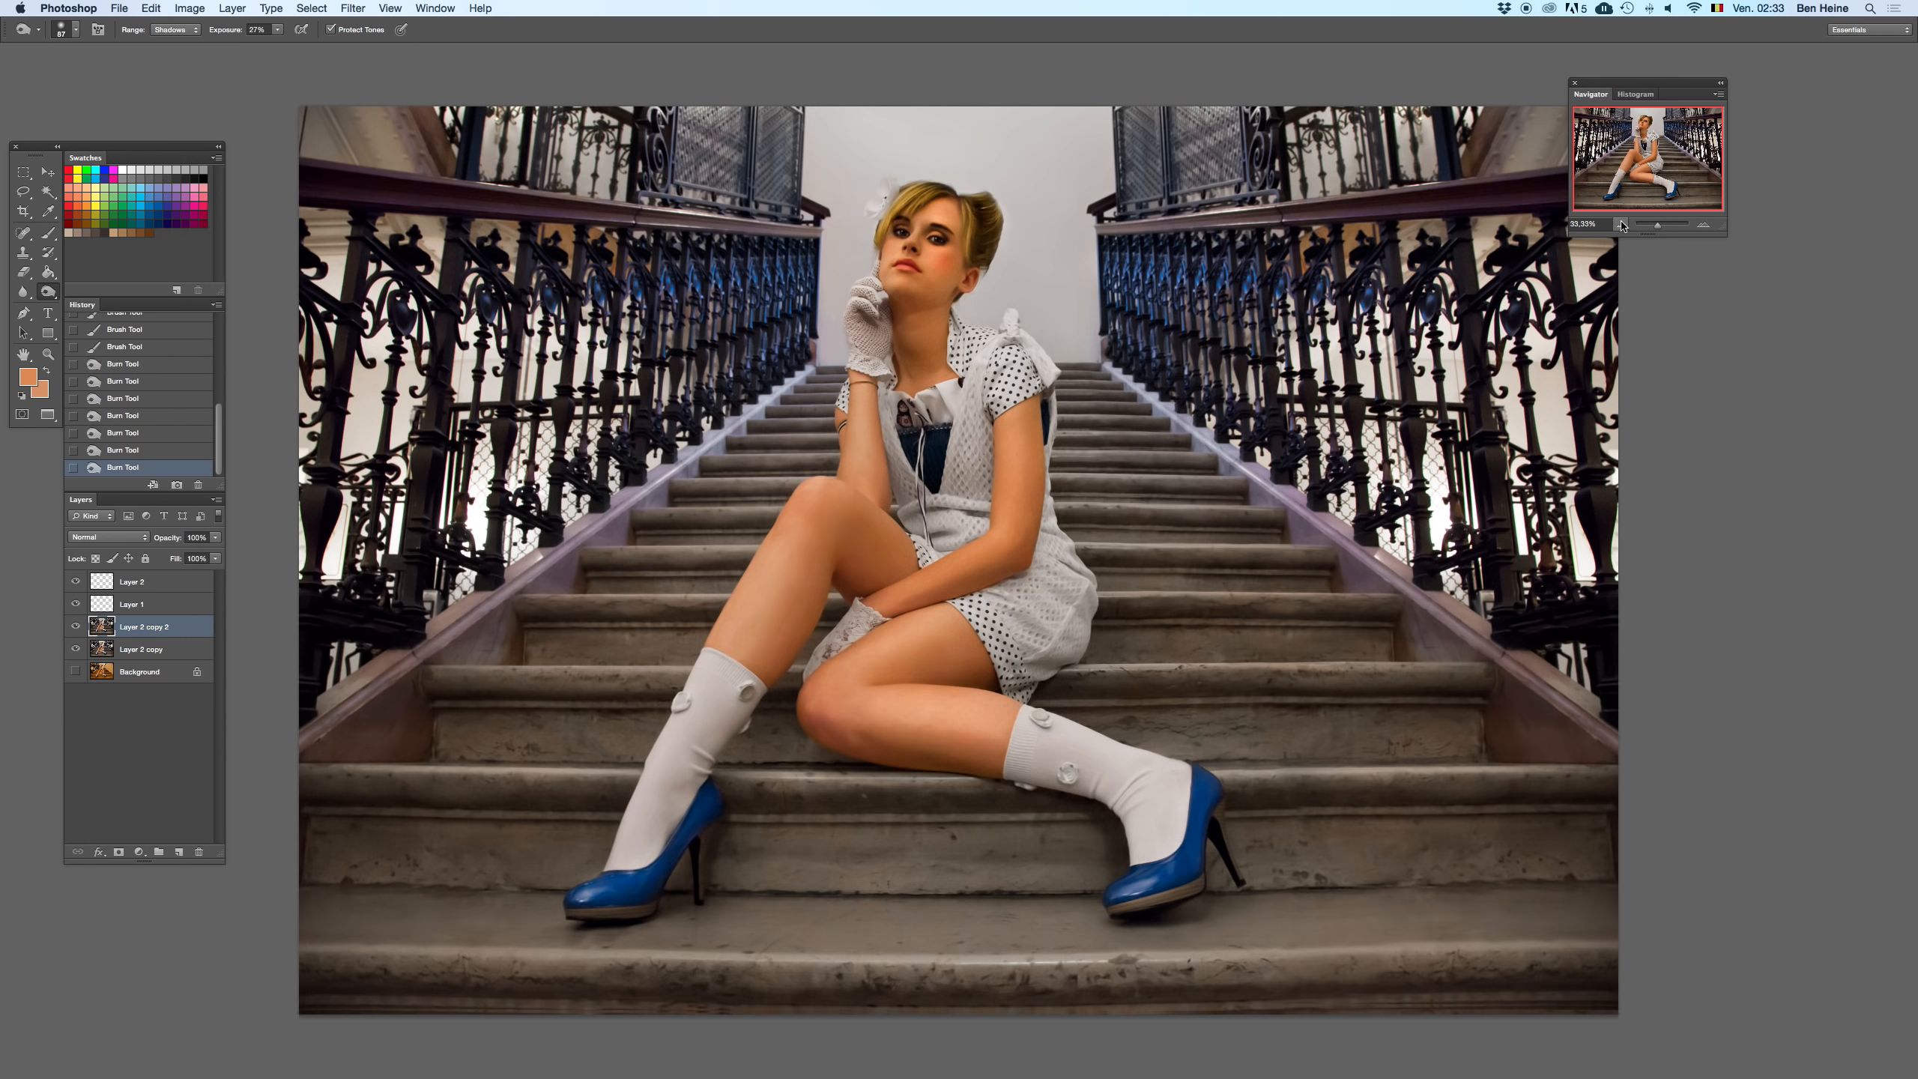
- Review the burned hair across the whole image and step back to the second burn stroke in the History
{"action": "left_click", "coordinate": [1621, 224]}
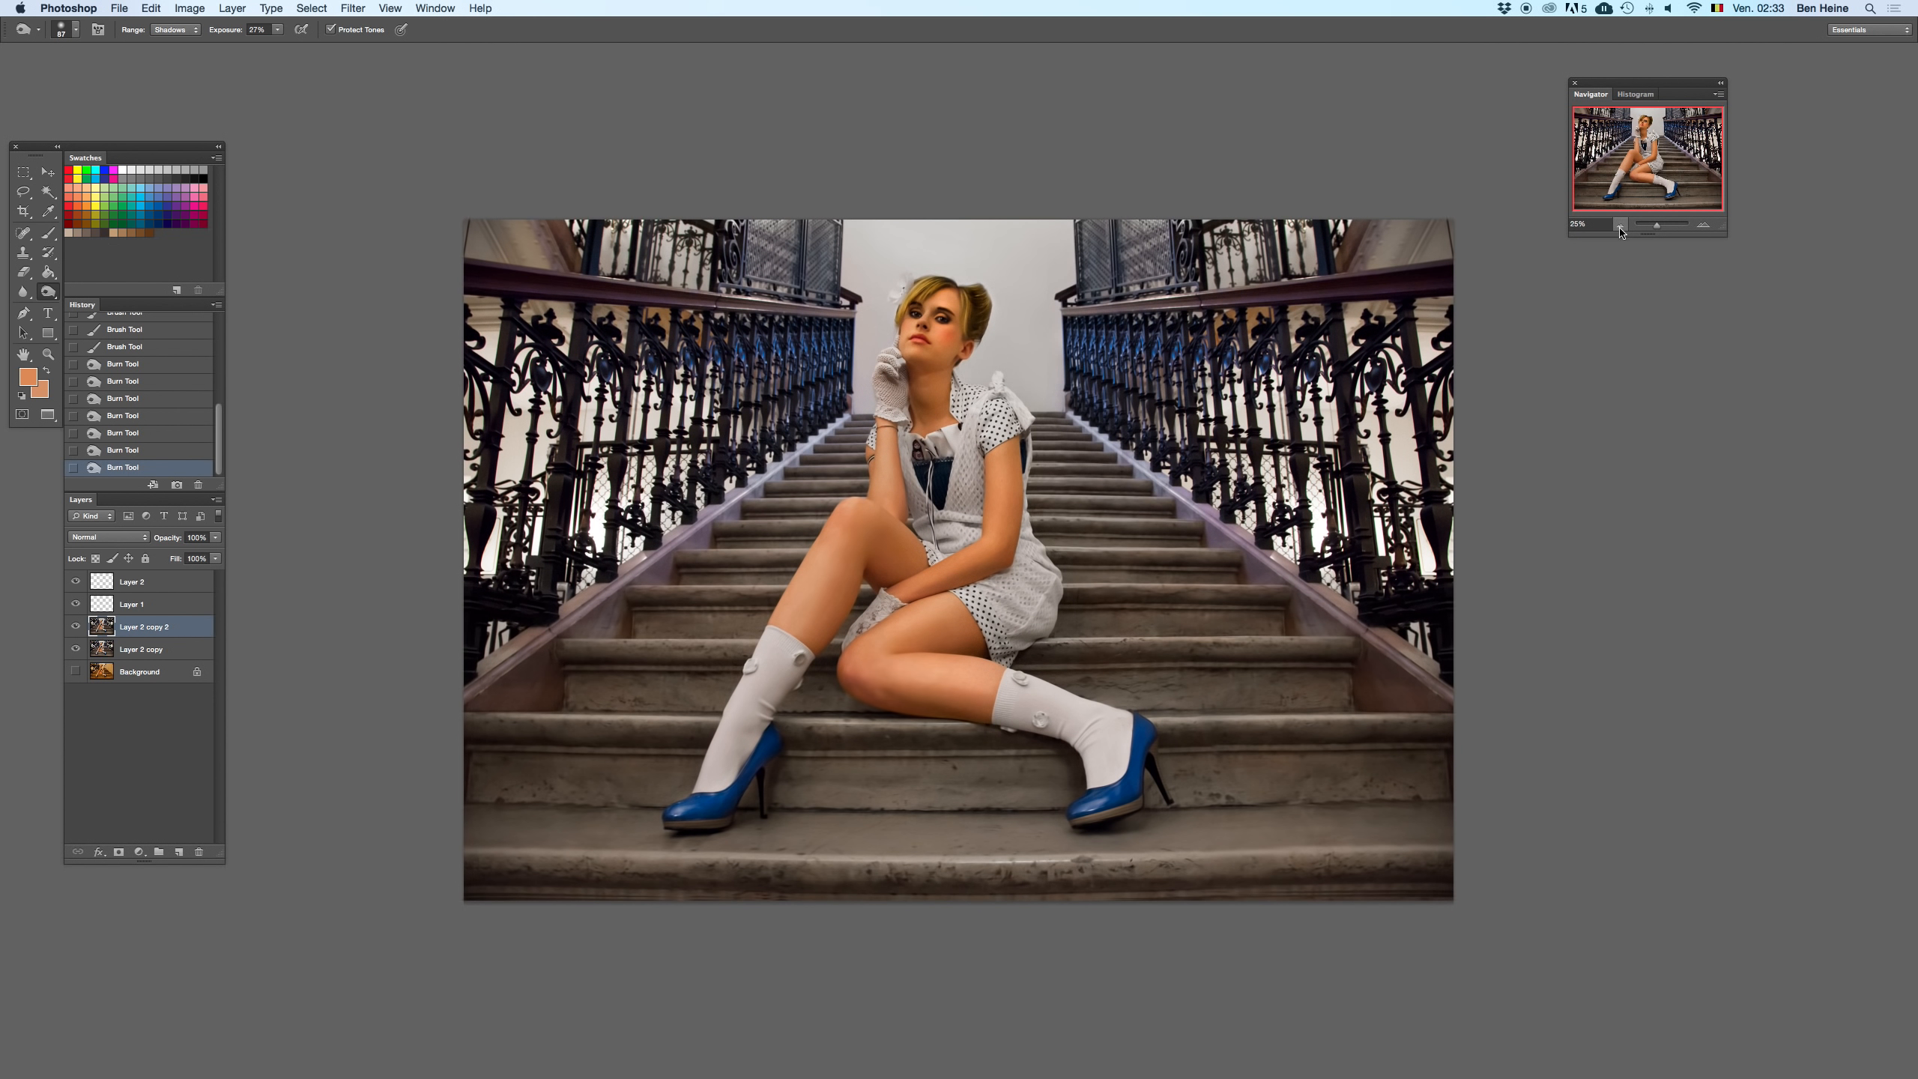
{"action": "left_click", "coordinate": [1620, 225]}
{"action": "key", "text": "BackSpace"}
{"action": "key", "text": "super+z"}
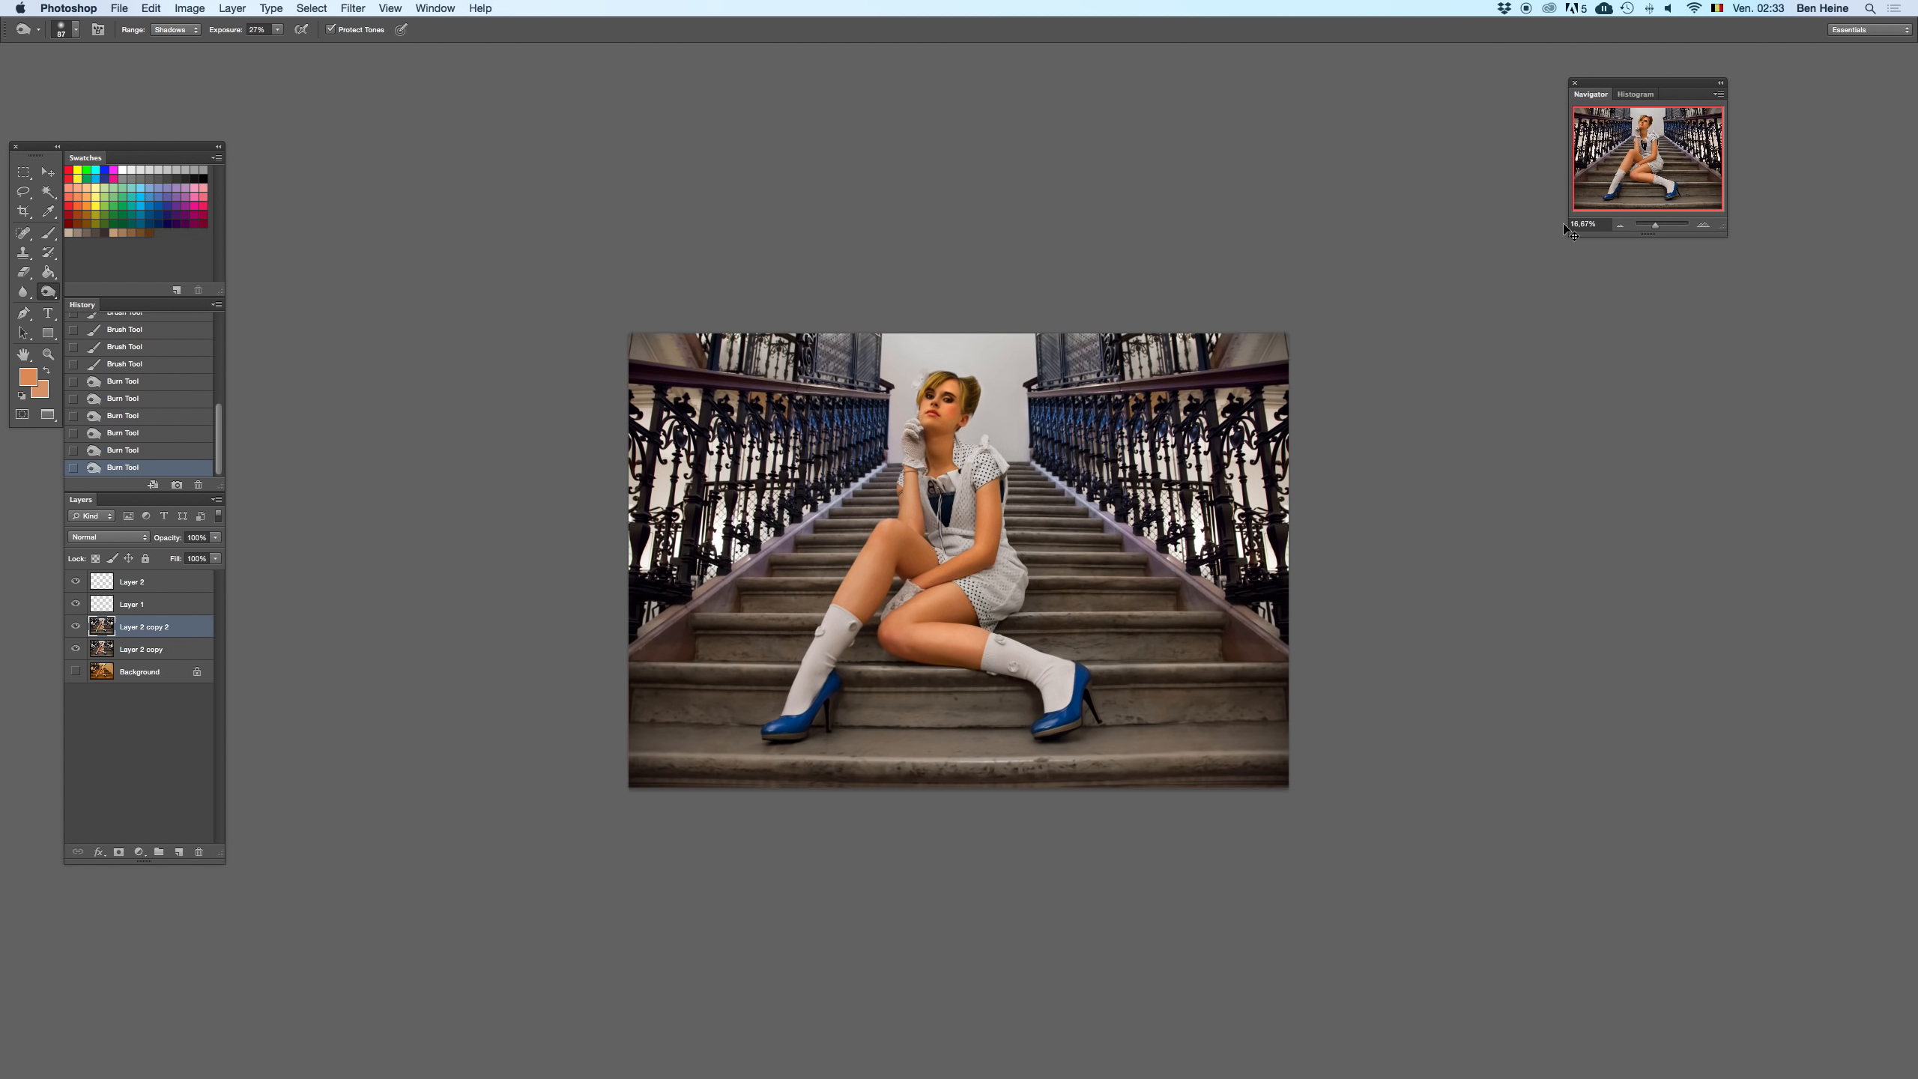
{"action": "left_click", "coordinate": [136, 365]}
{"action": "left_click", "coordinate": [138, 399]}
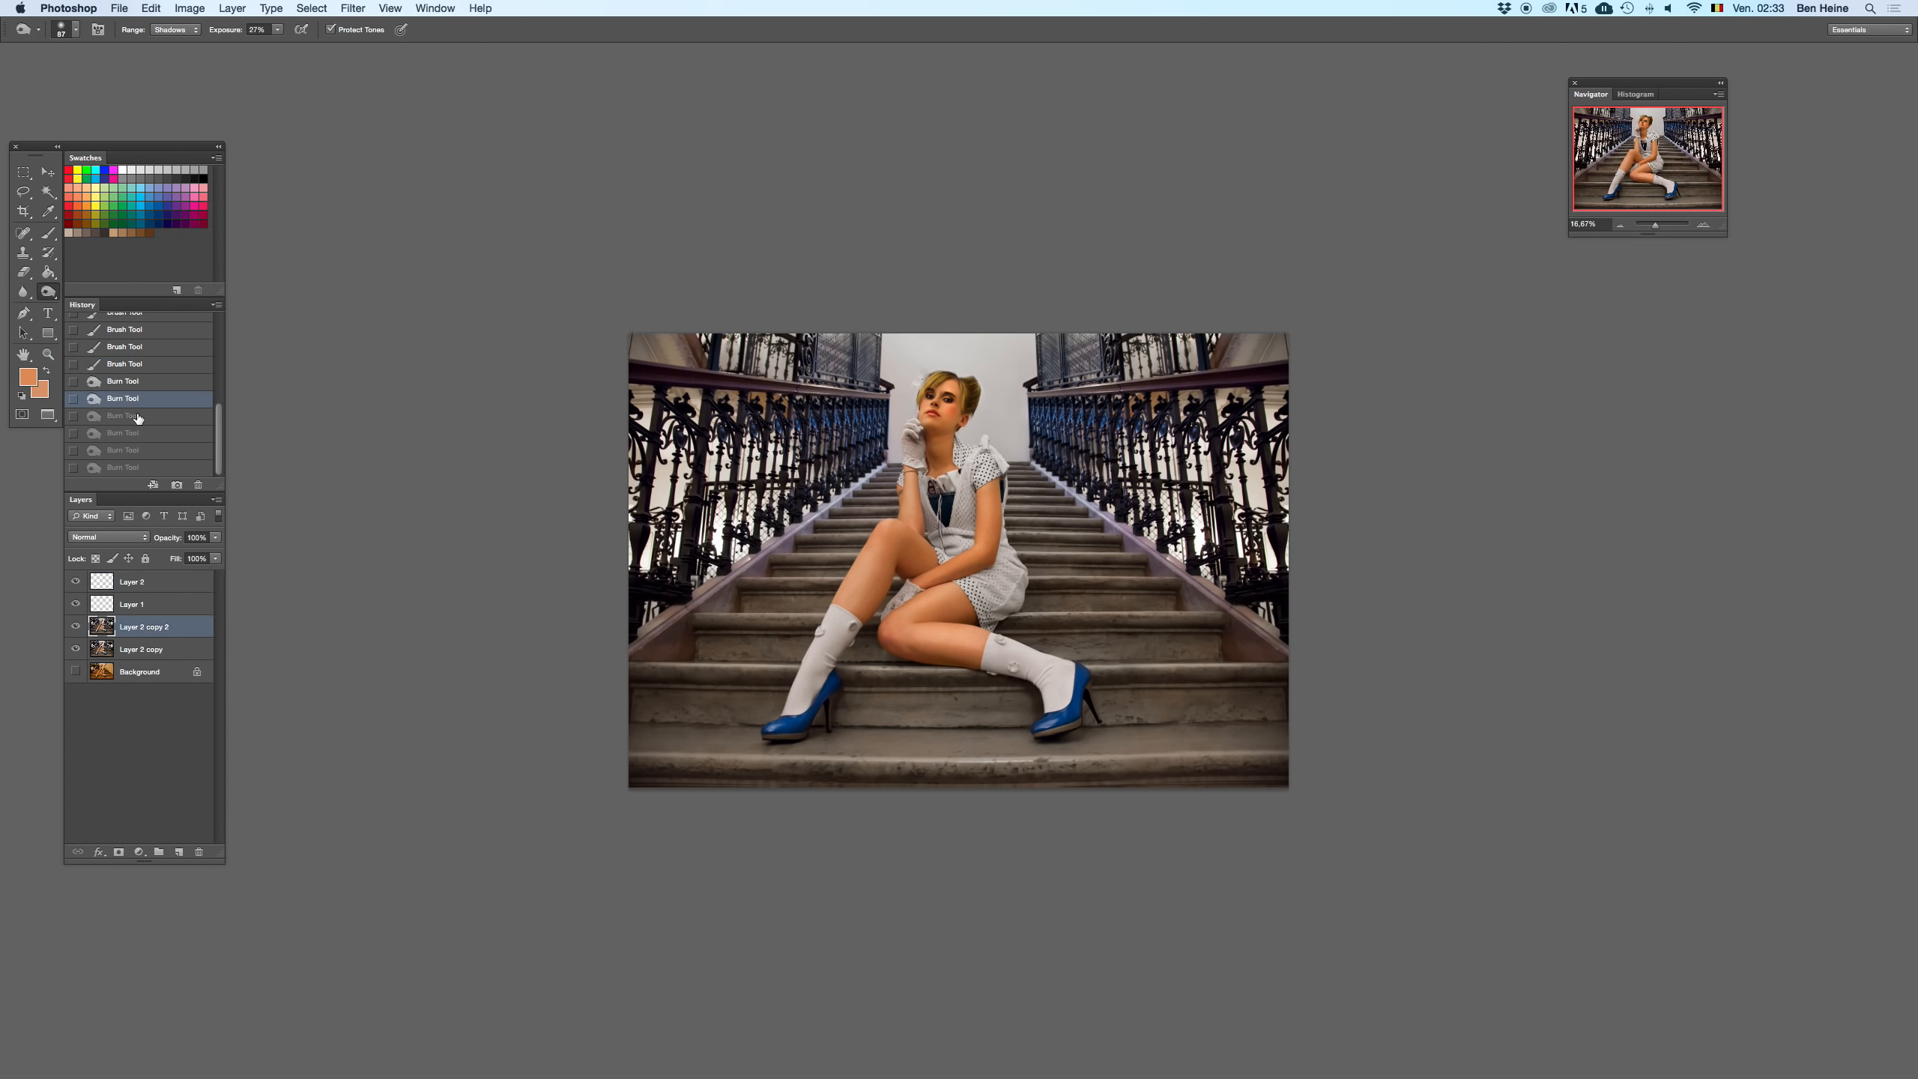
- Toggle the latest burn stroke off and on to compare its effect on the whole image
{"action": "left_click", "coordinate": [1620, 225]}
{"action": "key", "text": "super+z"}
{"action": "key", "text": "super+z"}
{"action": "key", "text": "super+z"}
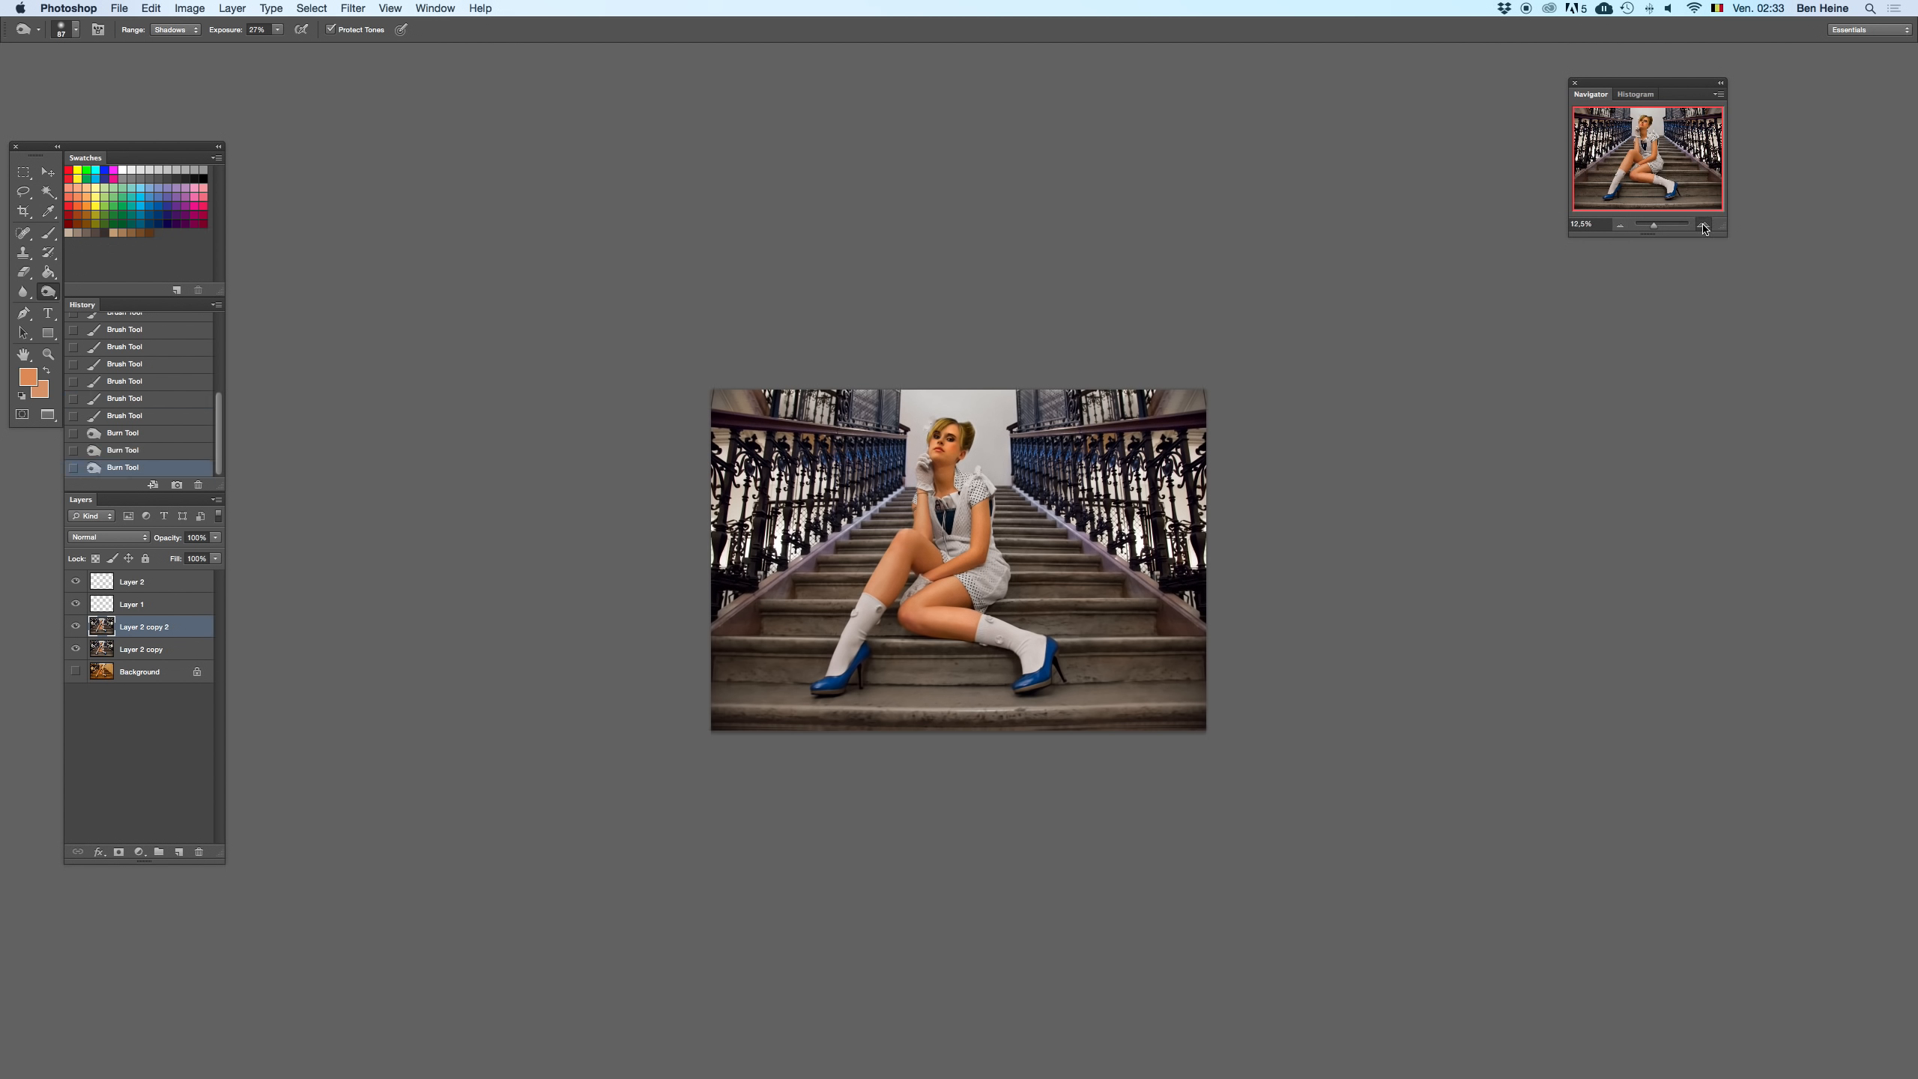
{"action": "left_click", "coordinate": [1704, 226]}
{"action": "left_click", "coordinate": [1704, 225]}
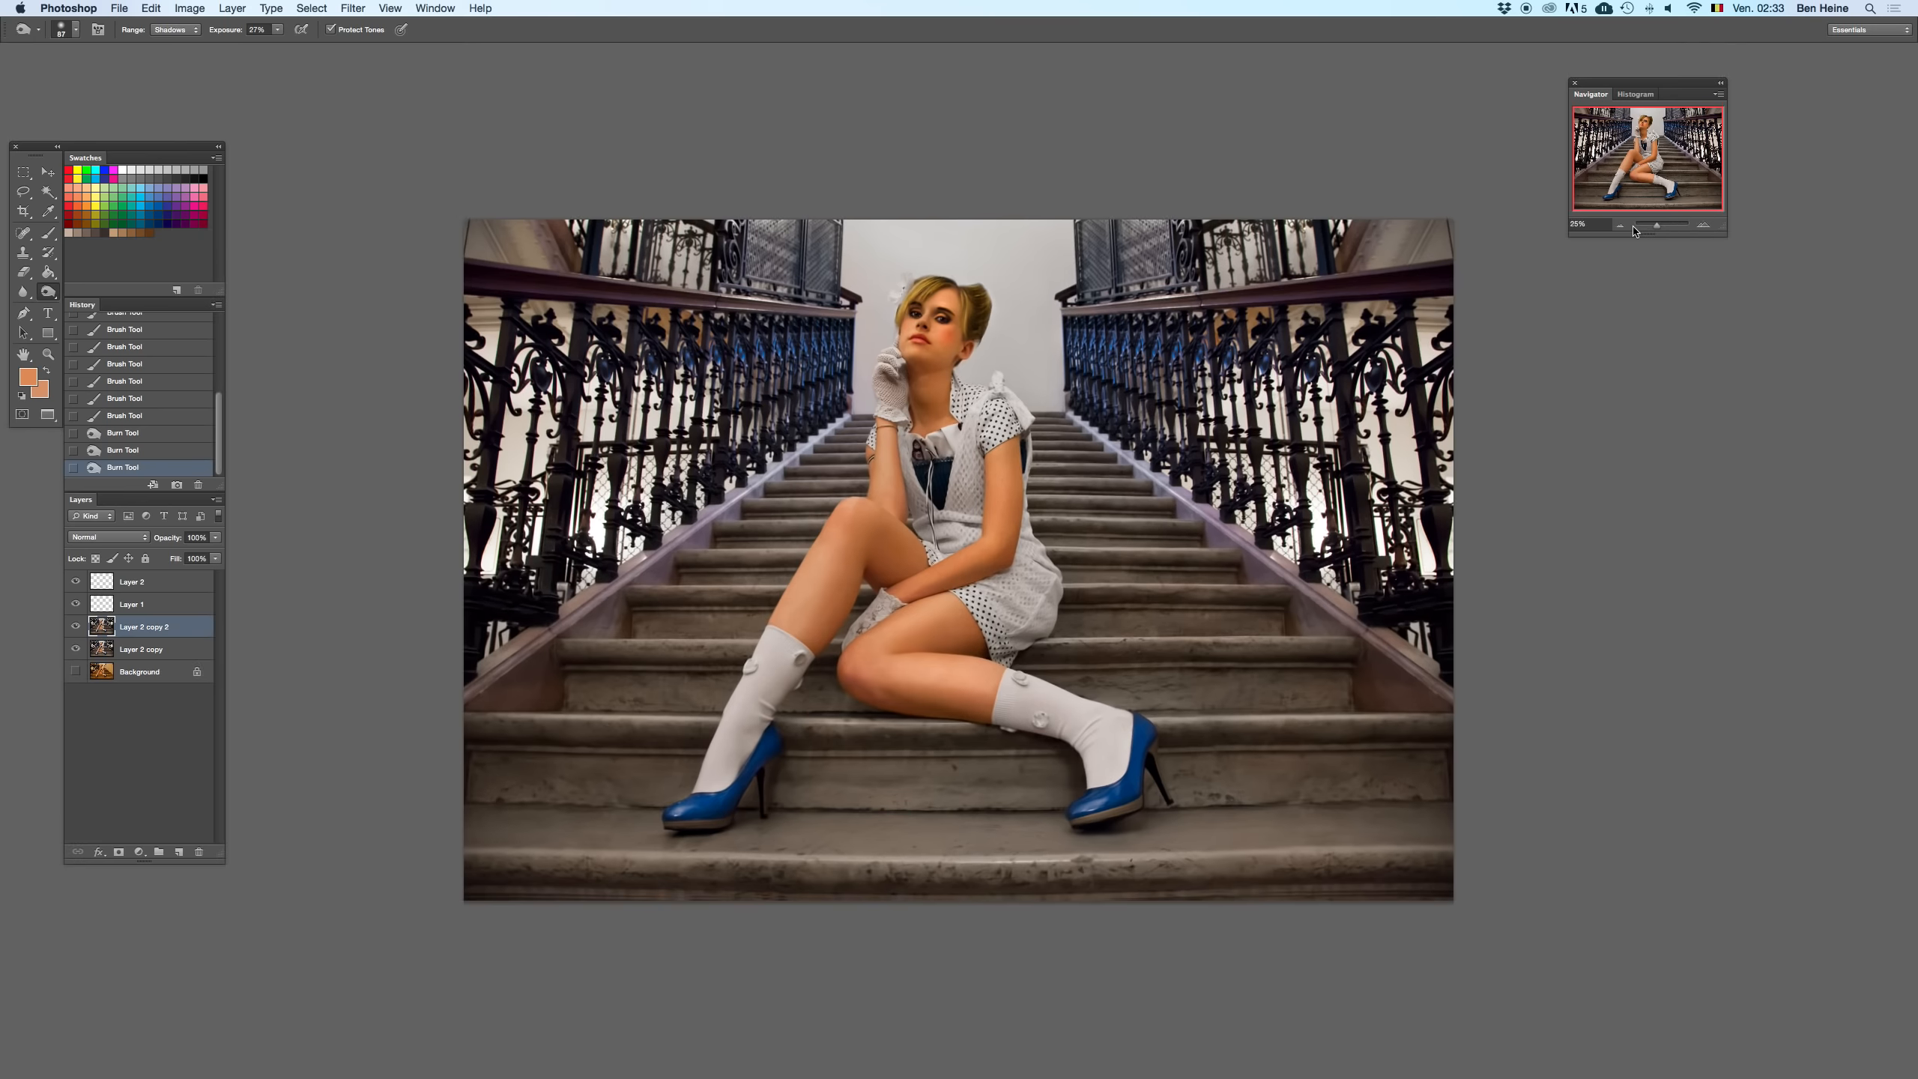
- Compare an earlier brush state in the History with the latest burned version at several zoom levels
{"action": "left_click", "coordinate": [160, 364]}
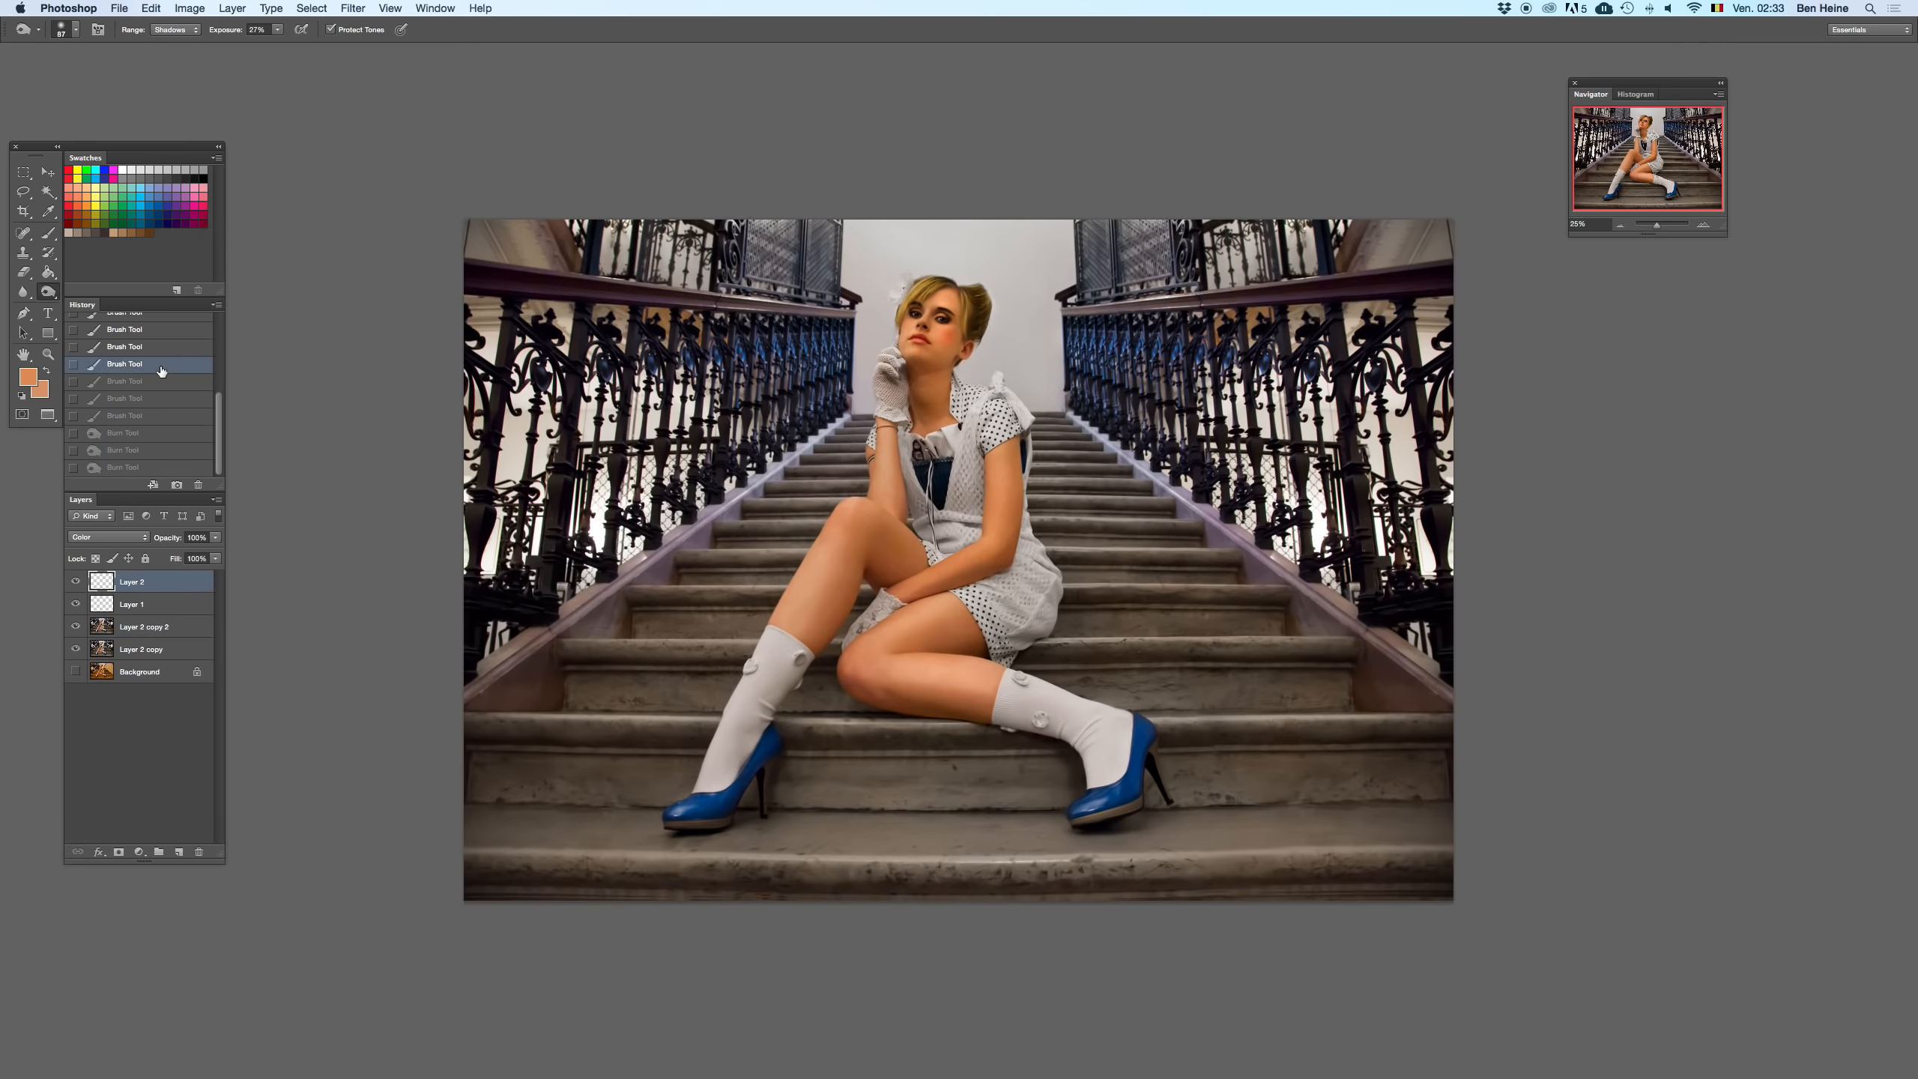
{"action": "left_click", "coordinate": [1619, 225]}
{"action": "key", "text": "super+z"}
{"action": "key", "text": "super+z"}
{"action": "key", "text": "super+z"}
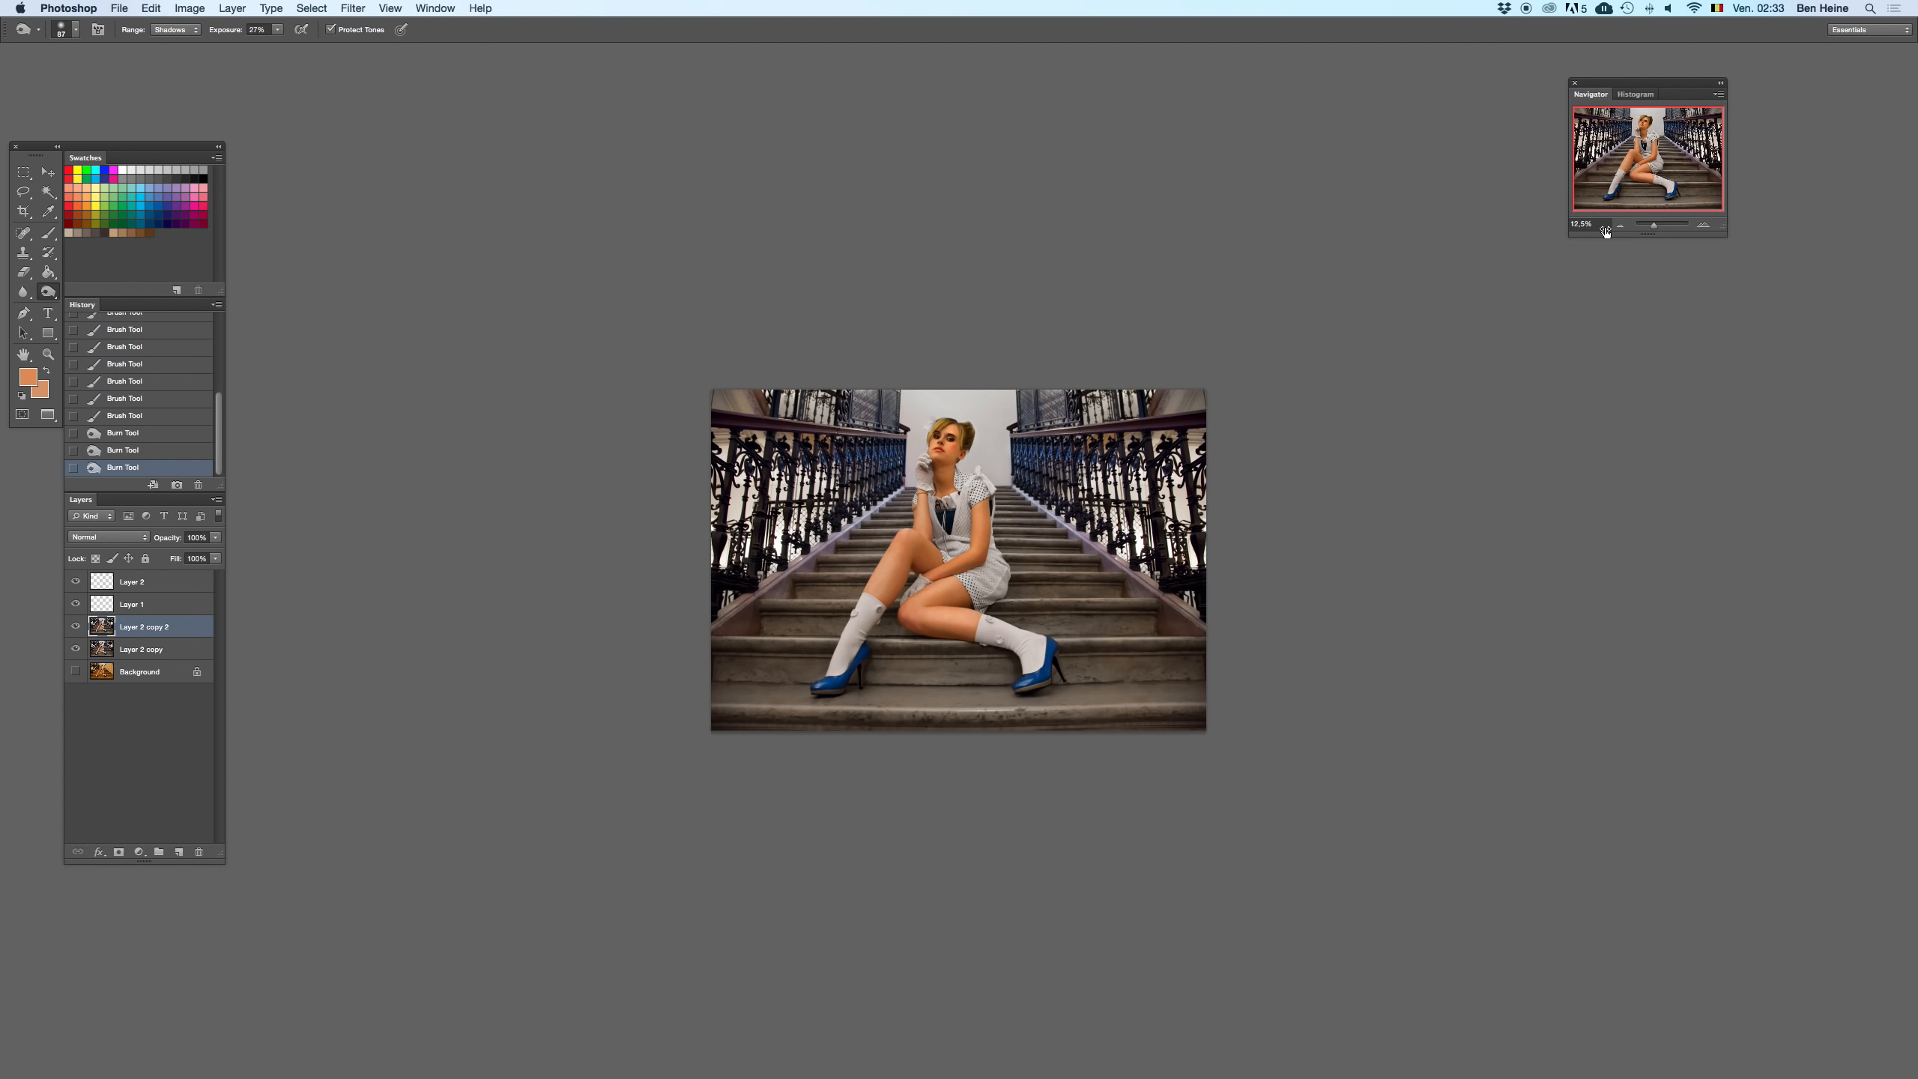
{"action": "key", "text": "super+z"}
{"action": "key", "text": "super+z"}
{"action": "left_click", "coordinate": [1704, 225]}
{"action": "key", "text": "super+z"}
{"action": "key", "text": "super+z"}
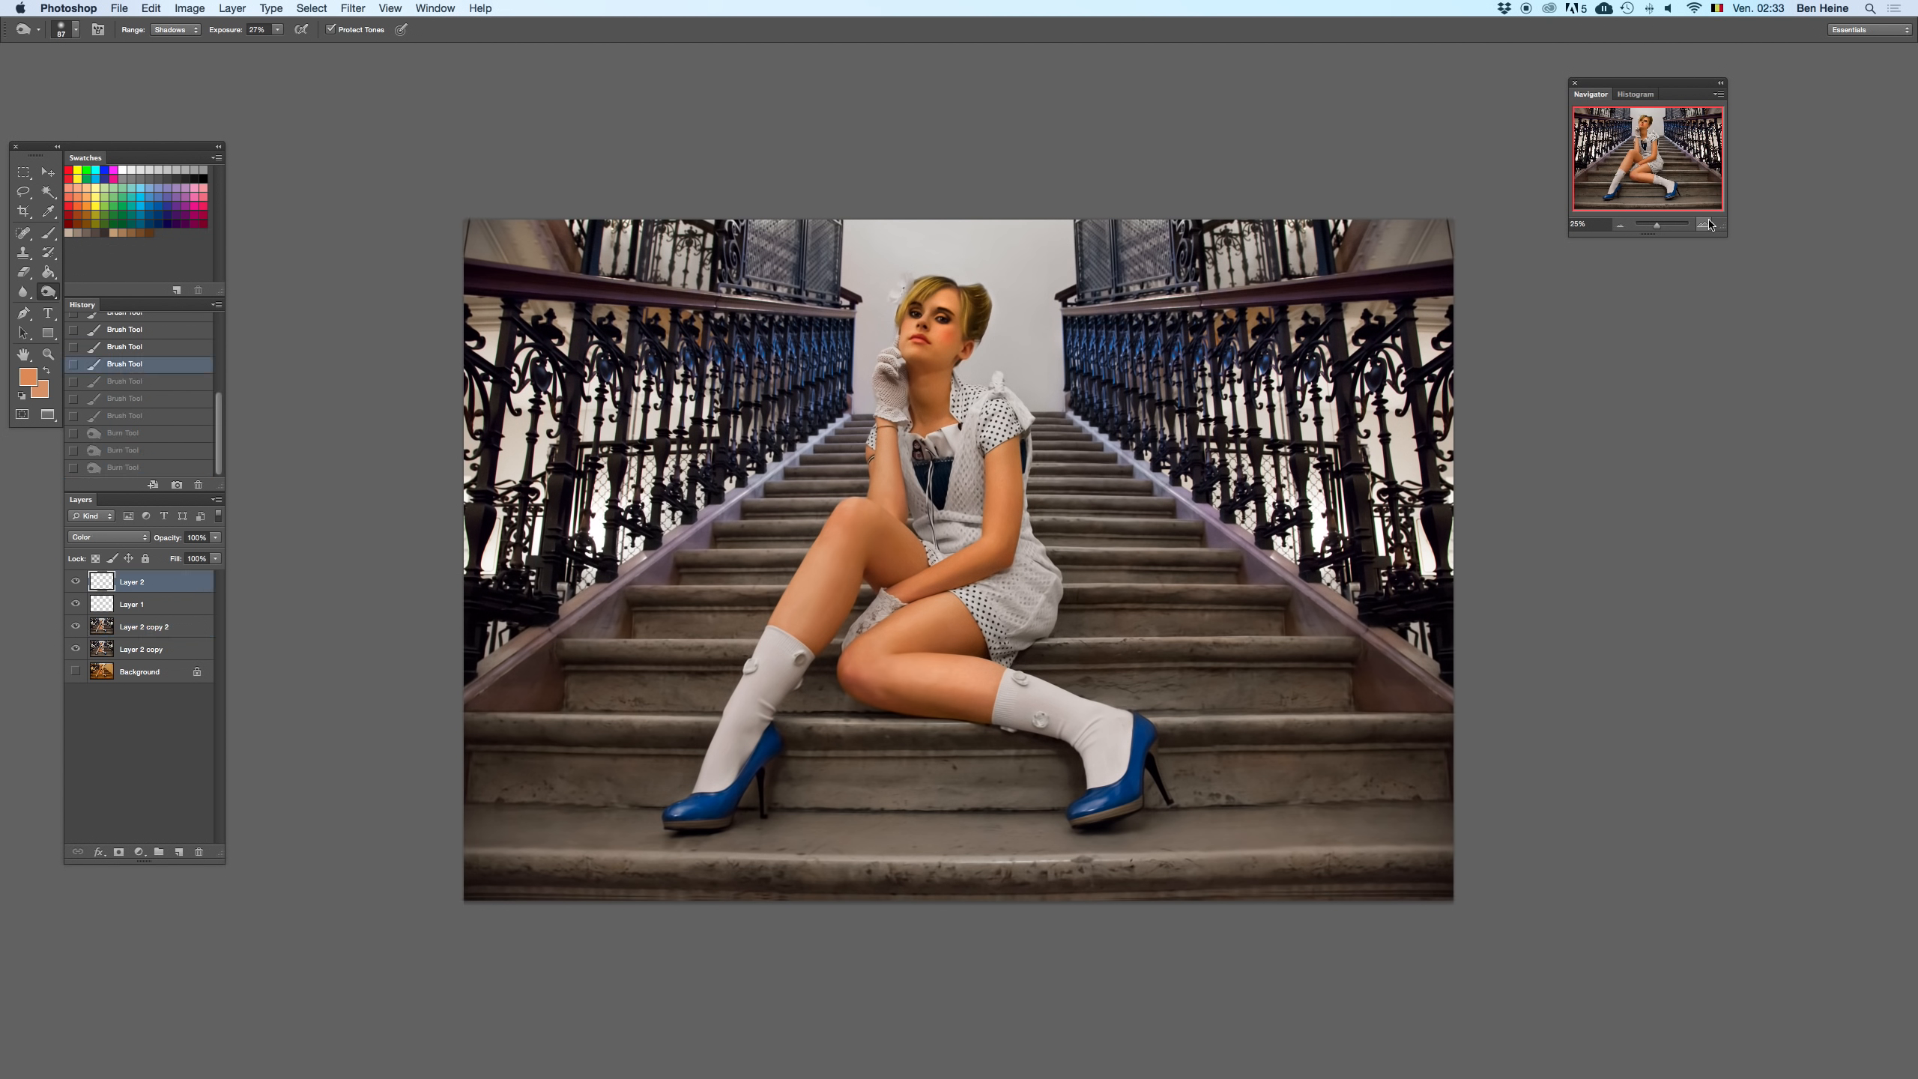
{"action": "left_click", "coordinate": [1622, 225]}
{"action": "key", "text": "super+z"}
{"action": "key", "text": "super+z"}
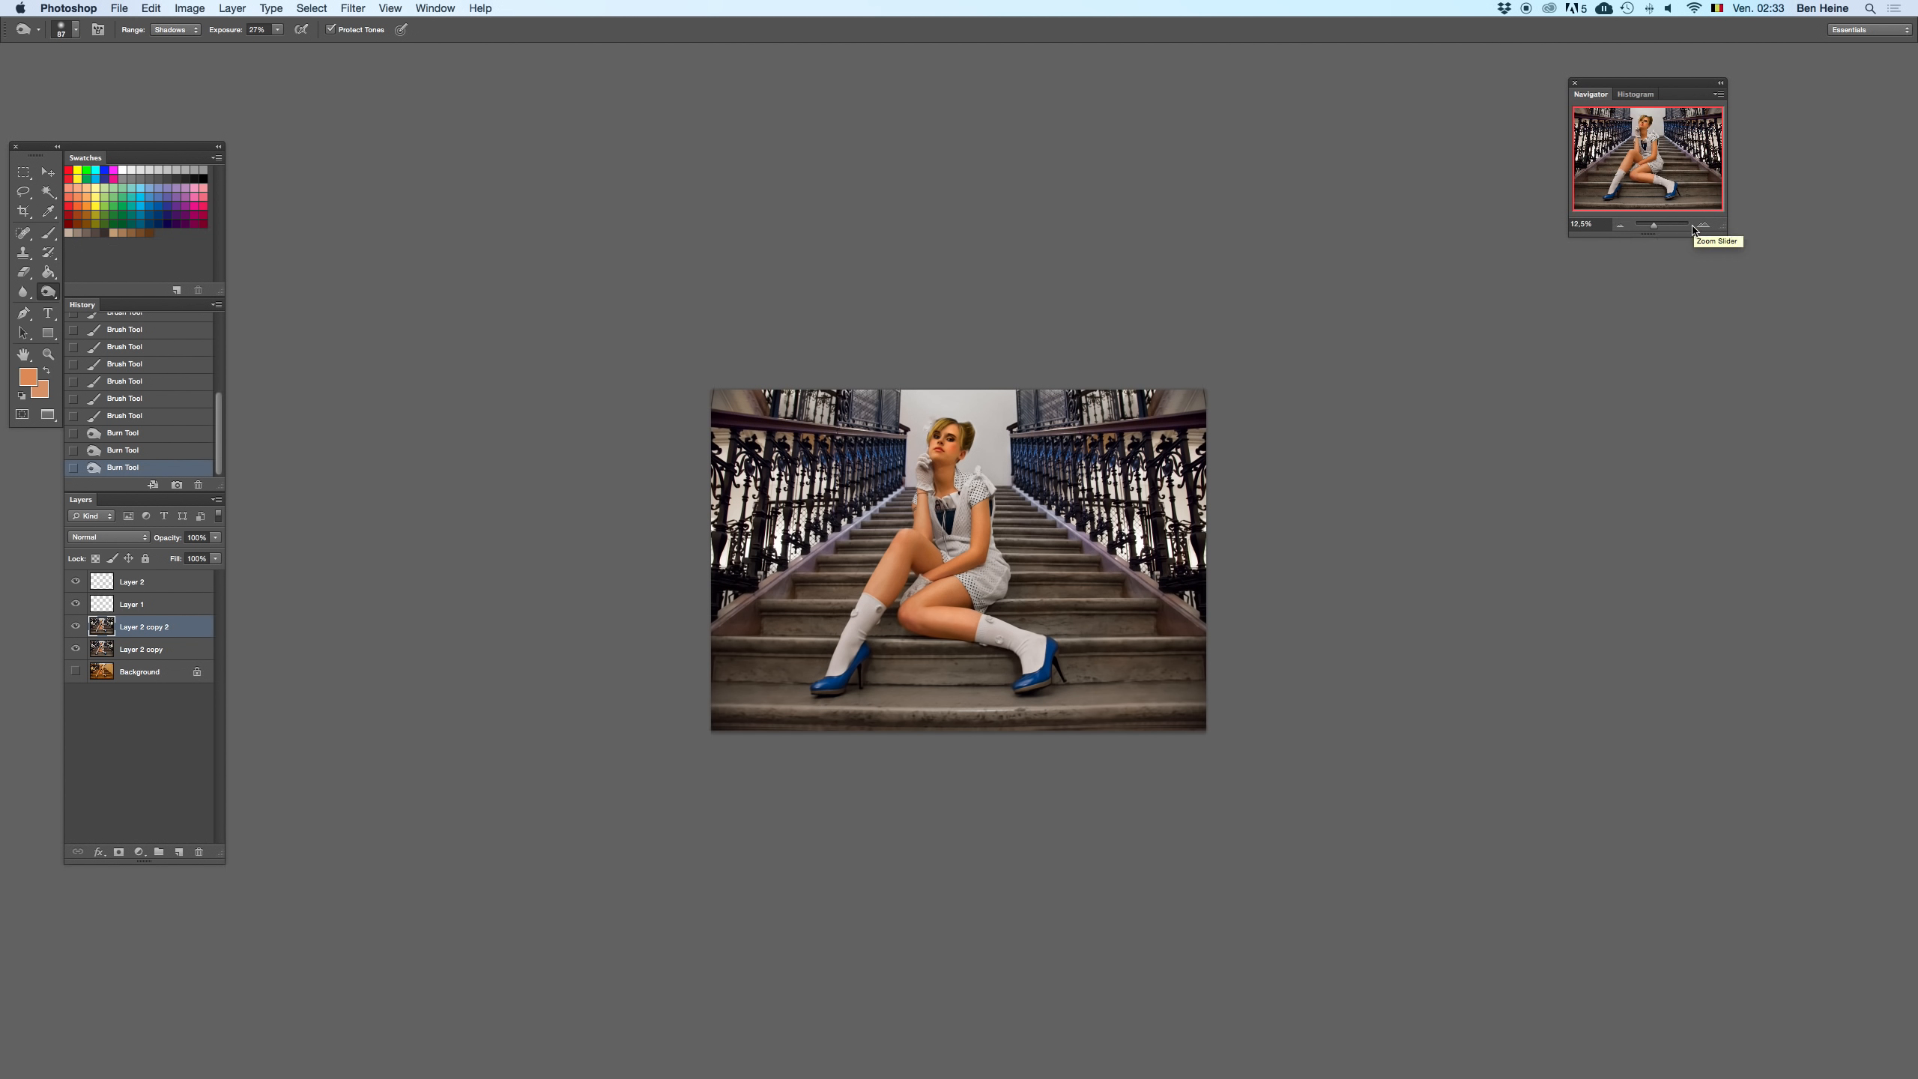
{"action": "key", "text": "super+z"}
{"action": "key", "text": "super+z"}
{"action": "left_click", "coordinate": [1708, 227]}
{"action": "key", "text": "super+z"}
{"action": "left_click", "coordinate": [1709, 227]}
{"action": "left_click", "coordinate": [1708, 227]}
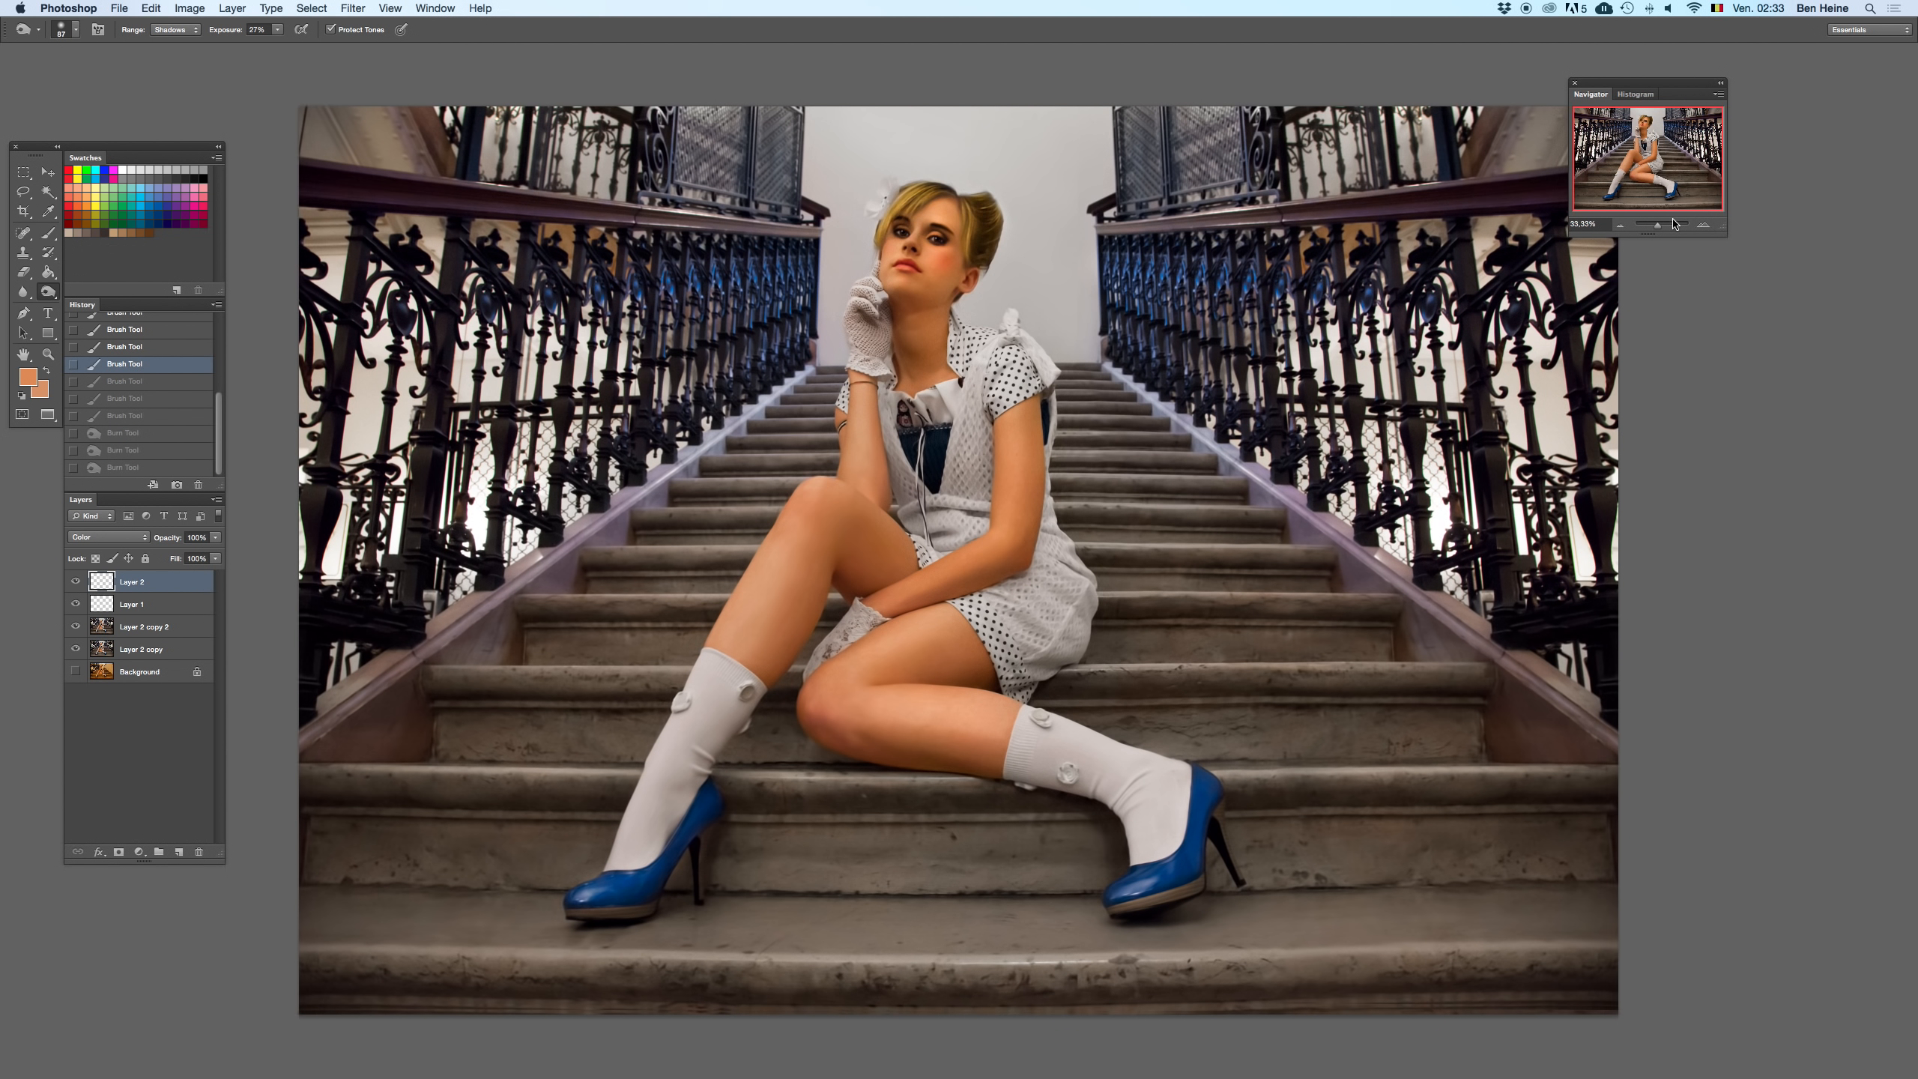
- Step forward through the brush and burn states in the History to bring back the first burn stroke
{"action": "left_click", "coordinate": [122, 384]}
{"action": "left_click", "coordinate": [124, 398]}
{"action": "left_click", "coordinate": [123, 418]}
{"action": "left_click", "coordinate": [123, 436]}
{"action": "left_click", "coordinate": [126, 417]}
{"action": "left_click", "coordinate": [124, 433]}
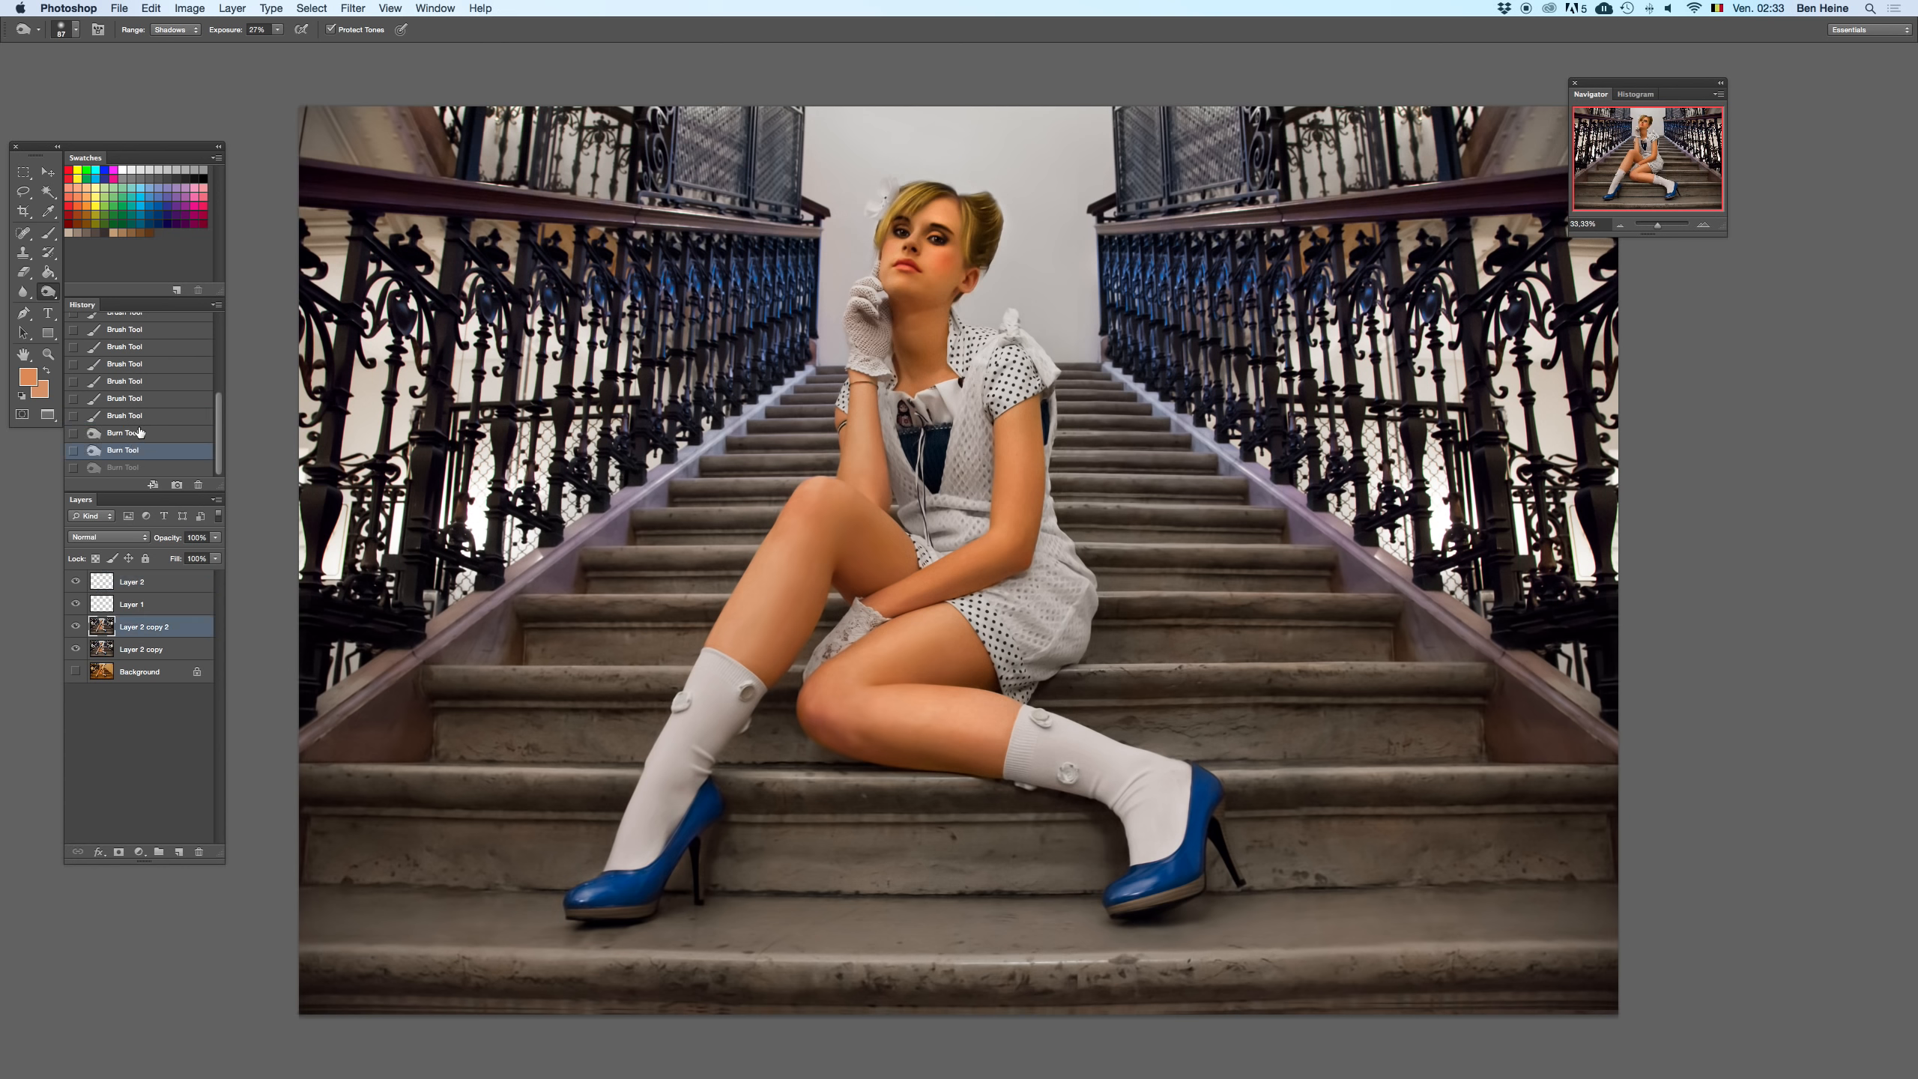
{"action": "key", "text": "super+z"}
- Undo the accidental shift of Layer 2 and burn the fringe near the forehead again on Layer 2 copy 2
{"action": "mouse_move", "coordinate": [947, 197]}
{"action": "left_mouse_down"}
{"action": "mouse_move", "coordinate": [944, 218]}
{"action": "mouse_move", "coordinate": [998, 198]}
{"action": "left_mouse_up"}
{"action": "key", "text": "super+z"}
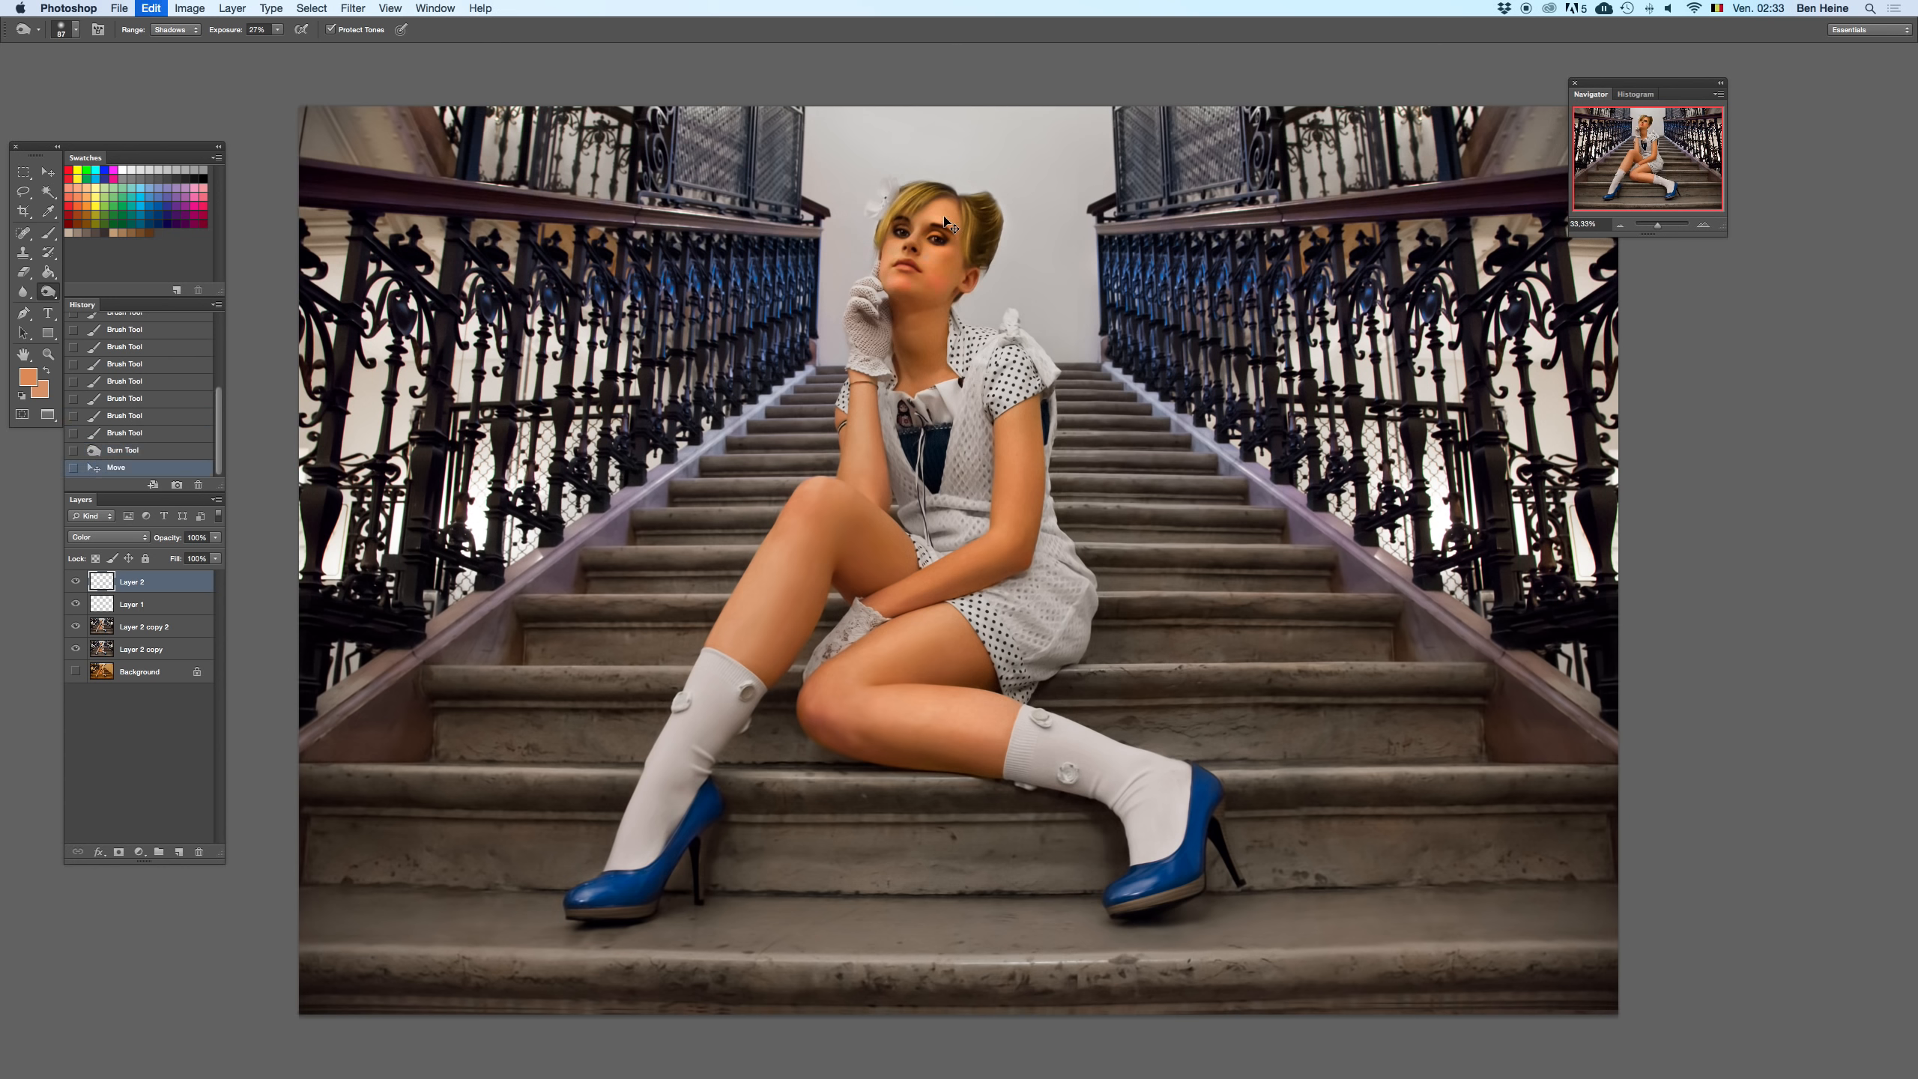
{"action": "left_click", "coordinate": [156, 628]}
{"action": "key", "text": "super+z"}
{"action": "key", "text": "super+z"}
{"action": "key", "text": "super+z"}
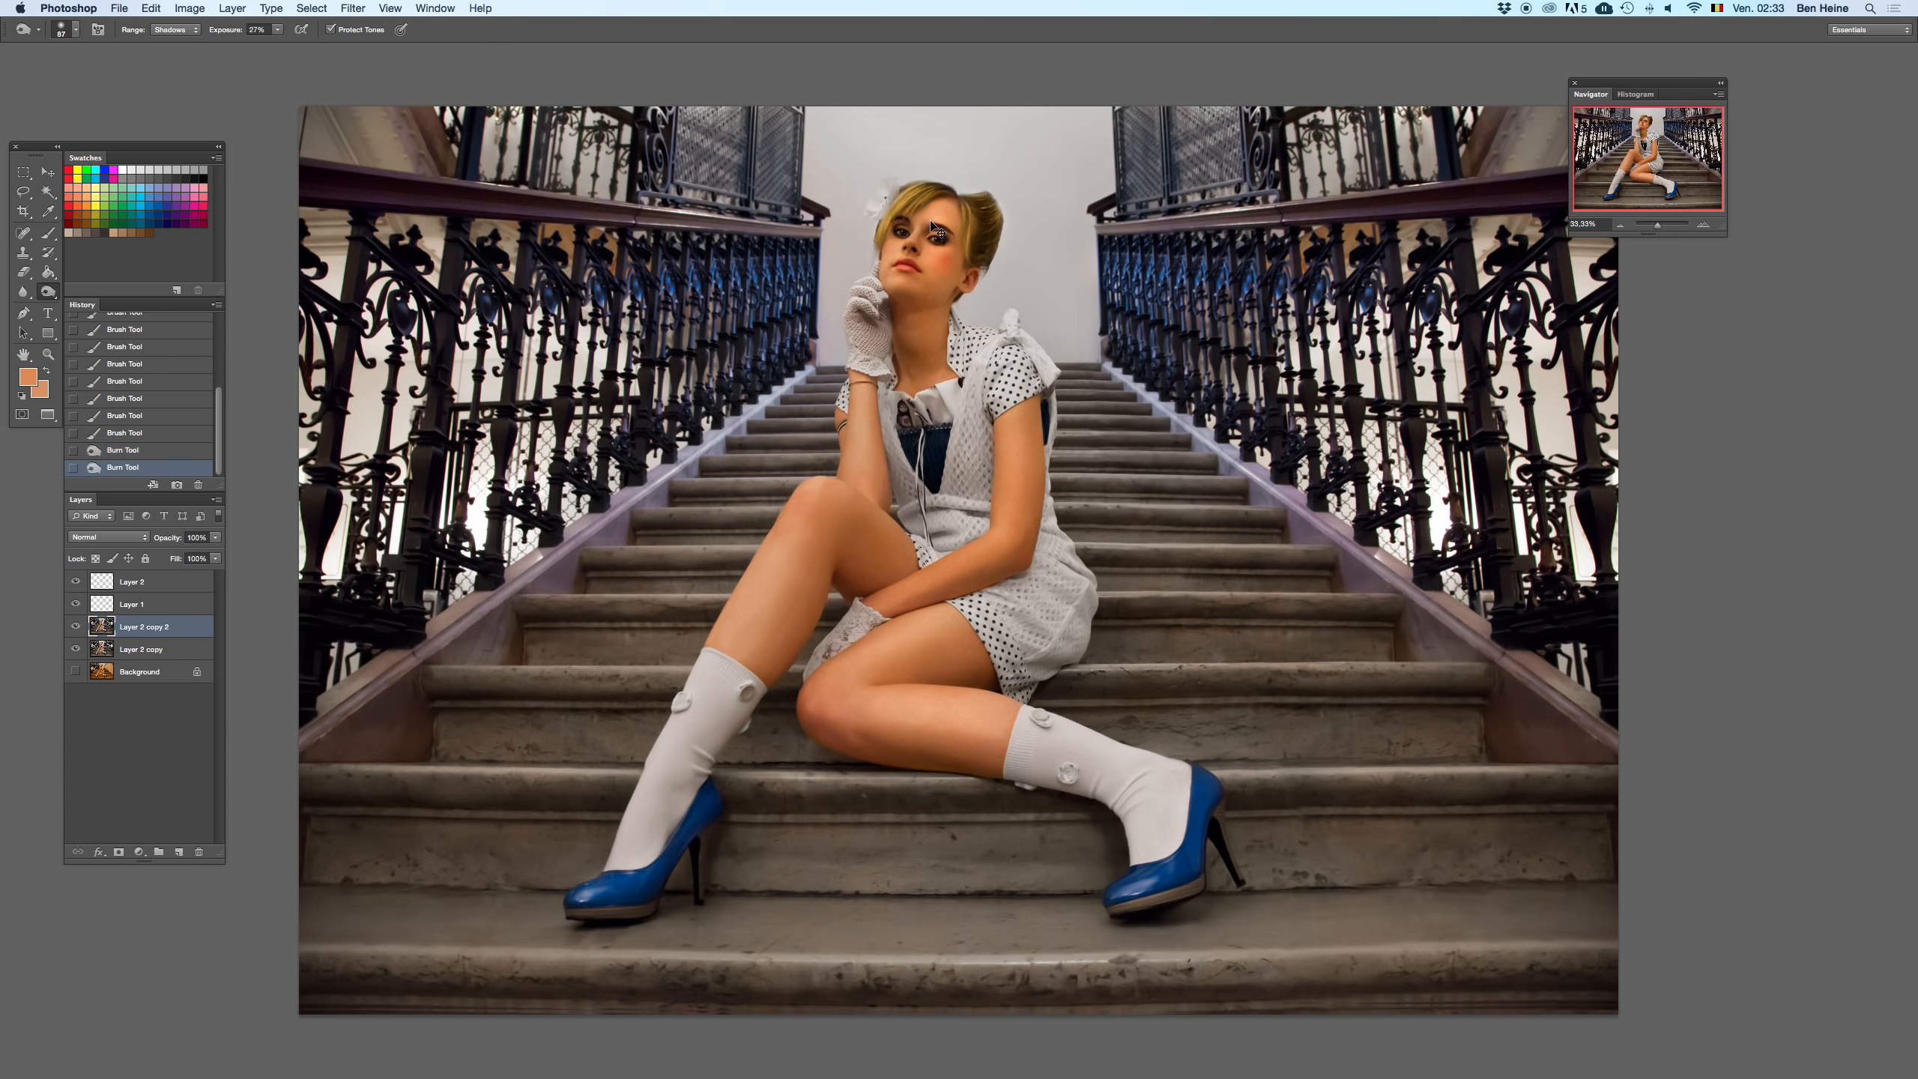
{"action": "left_click_drag", "start_coordinate": [941, 201], "coordinate": [938, 220]}
- Brush the sampled skin tone at 37% opacity across the area between the eyes, and check the whole image
{"action": "left_click", "coordinate": [50, 235]}
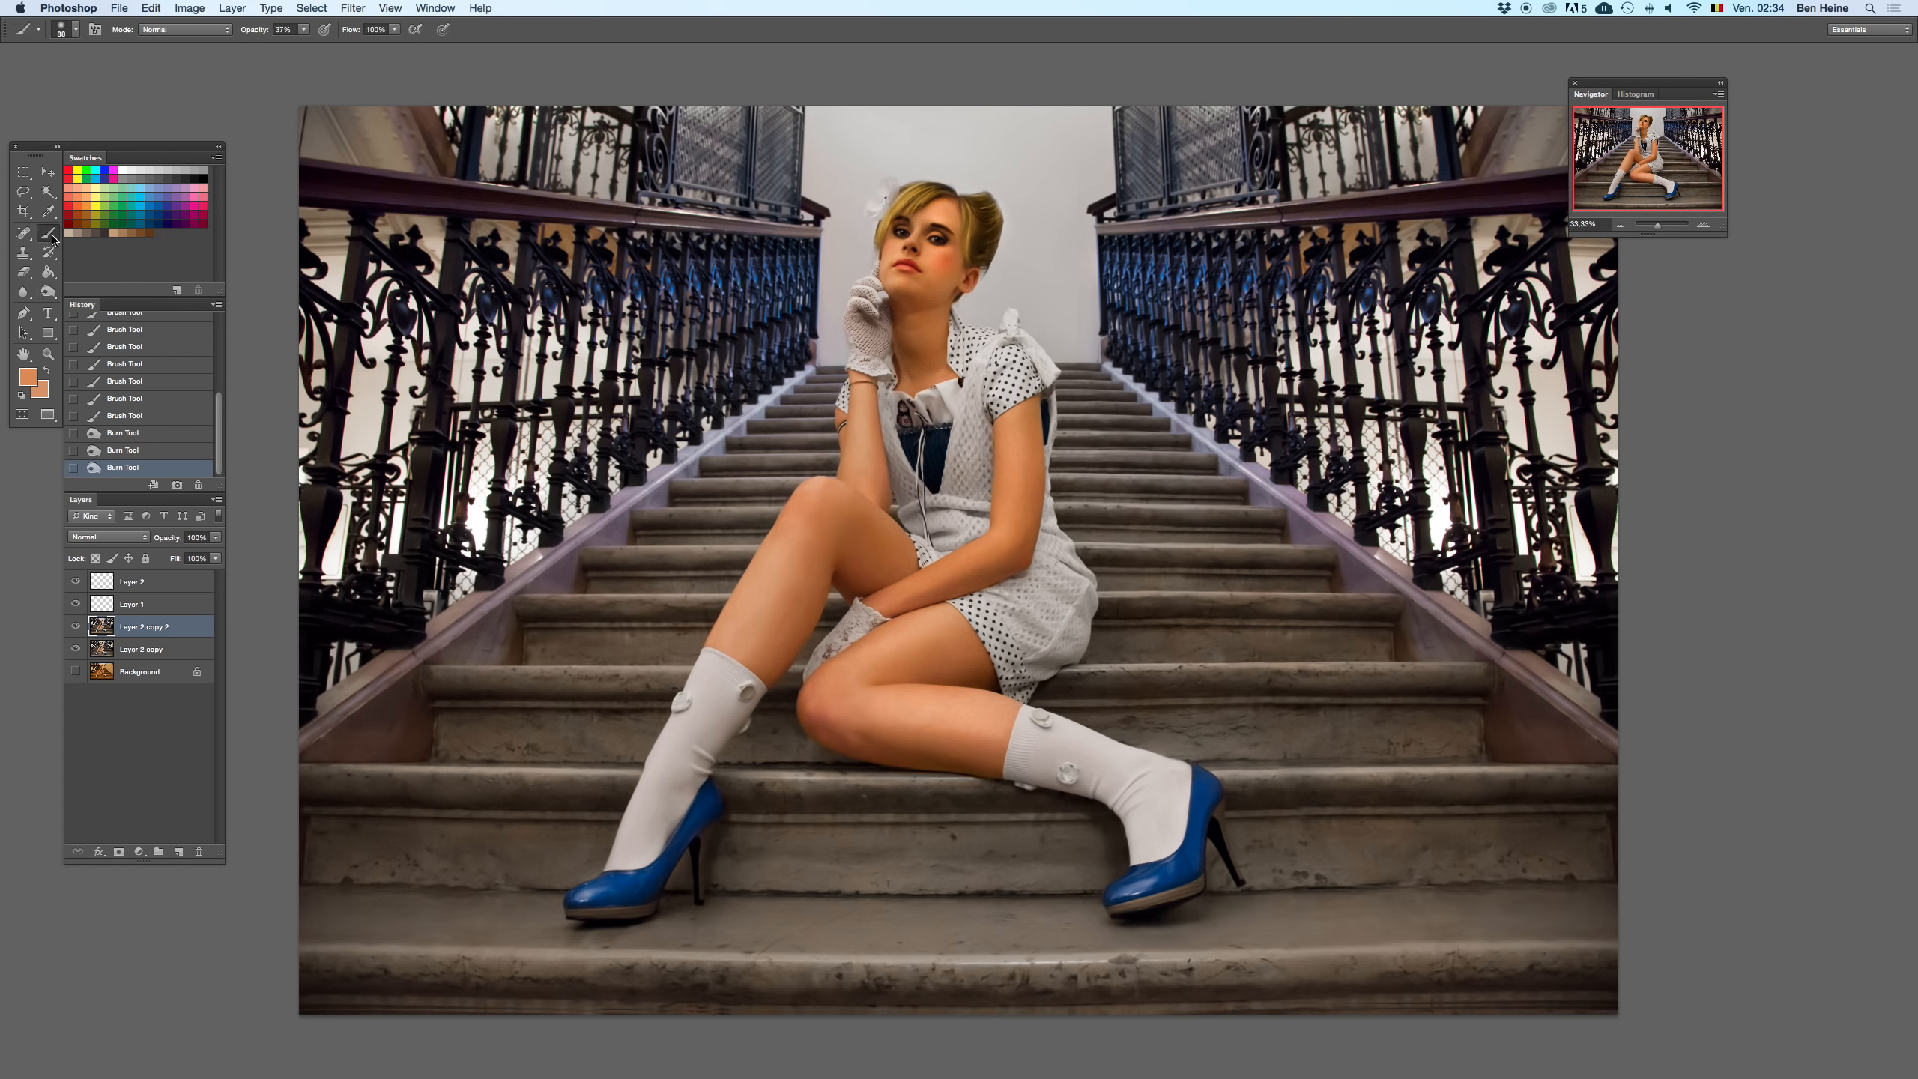
{"action": "left_click", "coordinate": [1707, 225]}
{"action": "left_click_drag", "start_coordinate": [923, 341], "coordinate": [902, 338]}
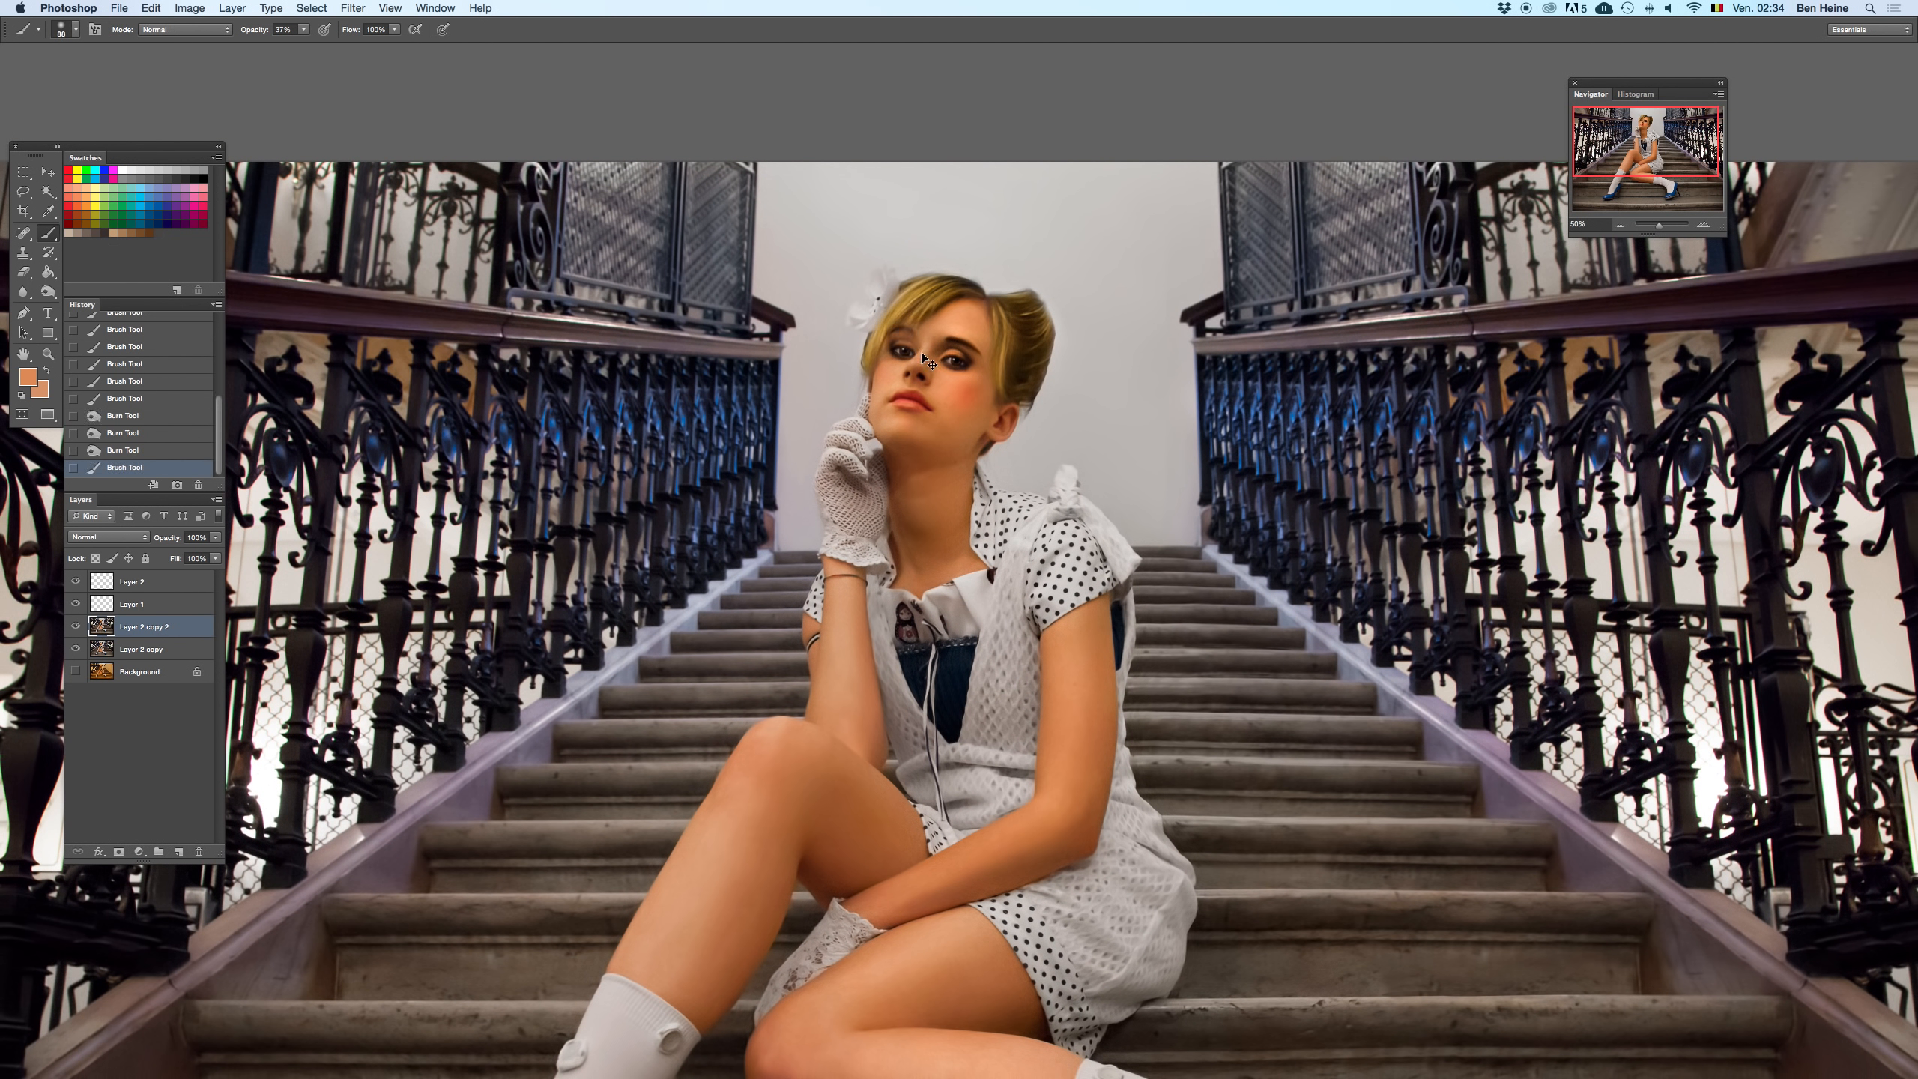
{"action": "left_click", "coordinate": [1656, 226]}
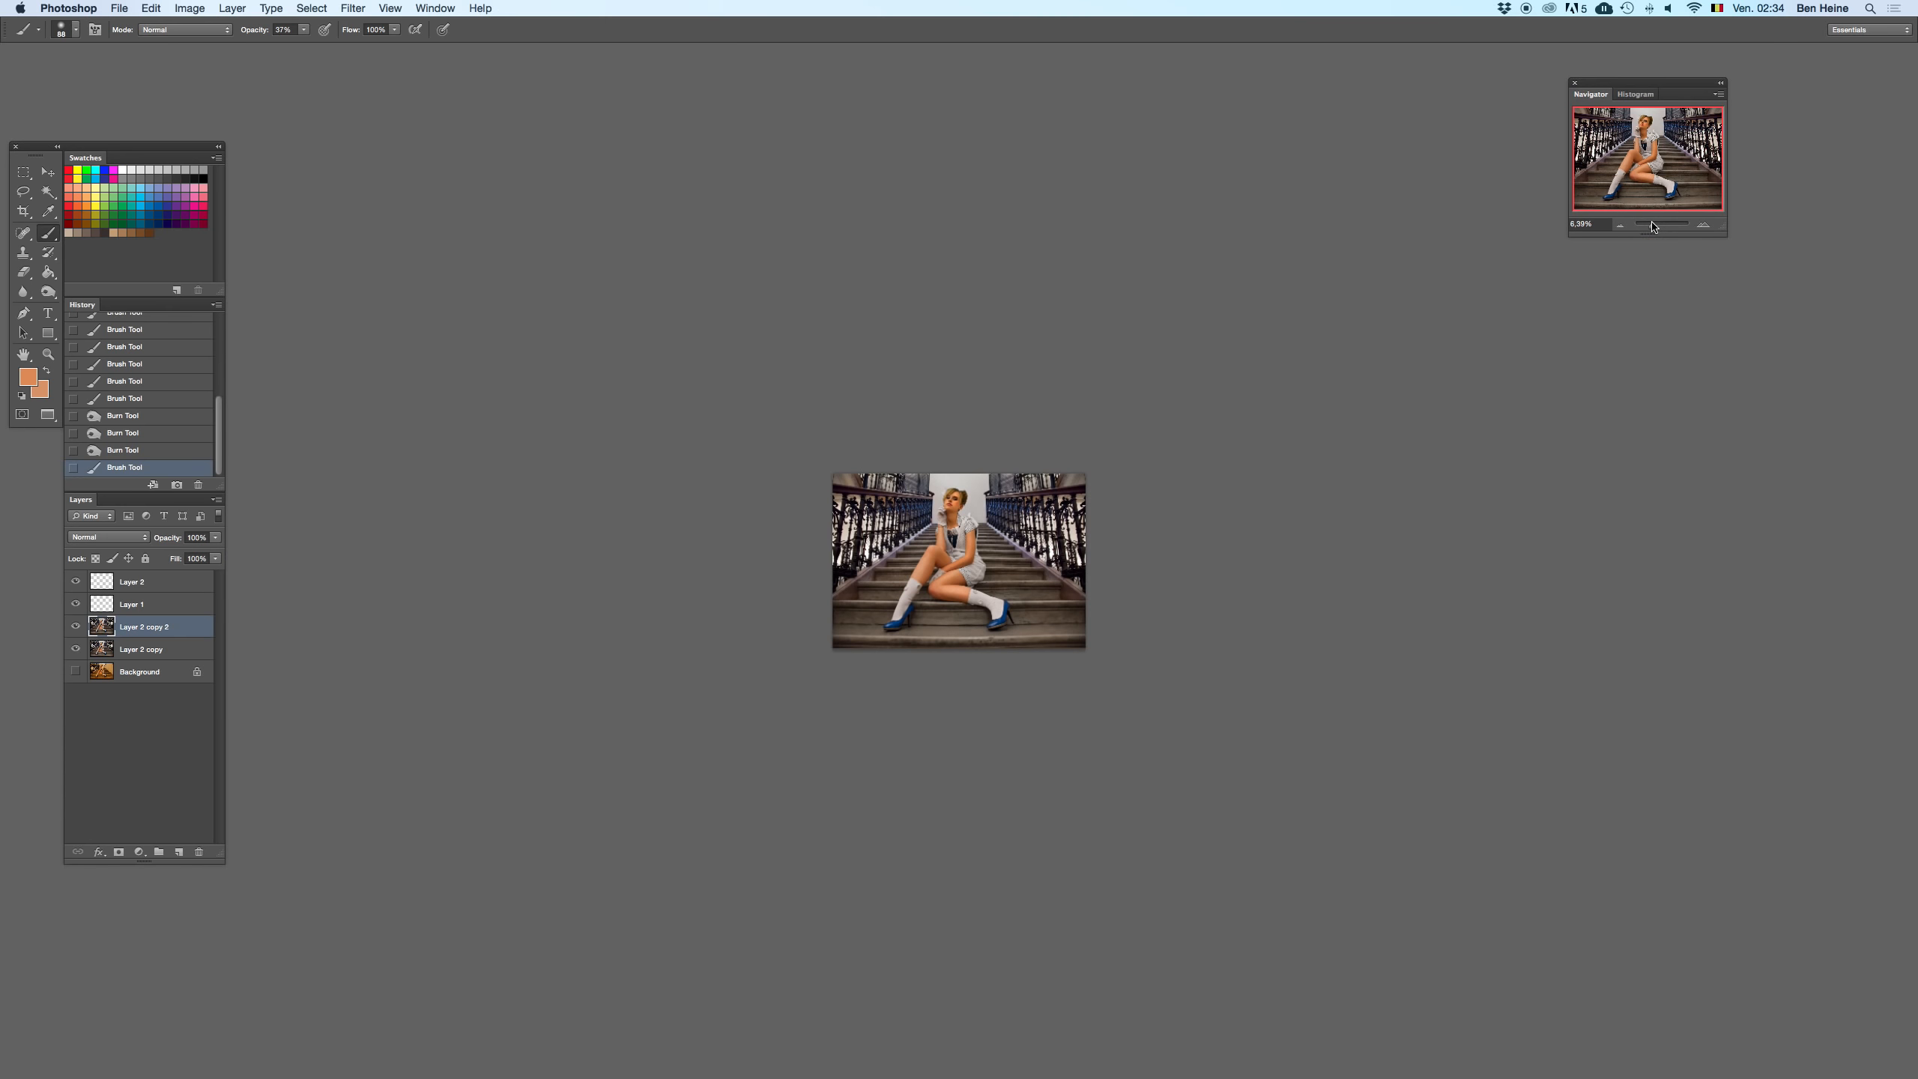
{"action": "left_click", "coordinate": [1703, 224]}
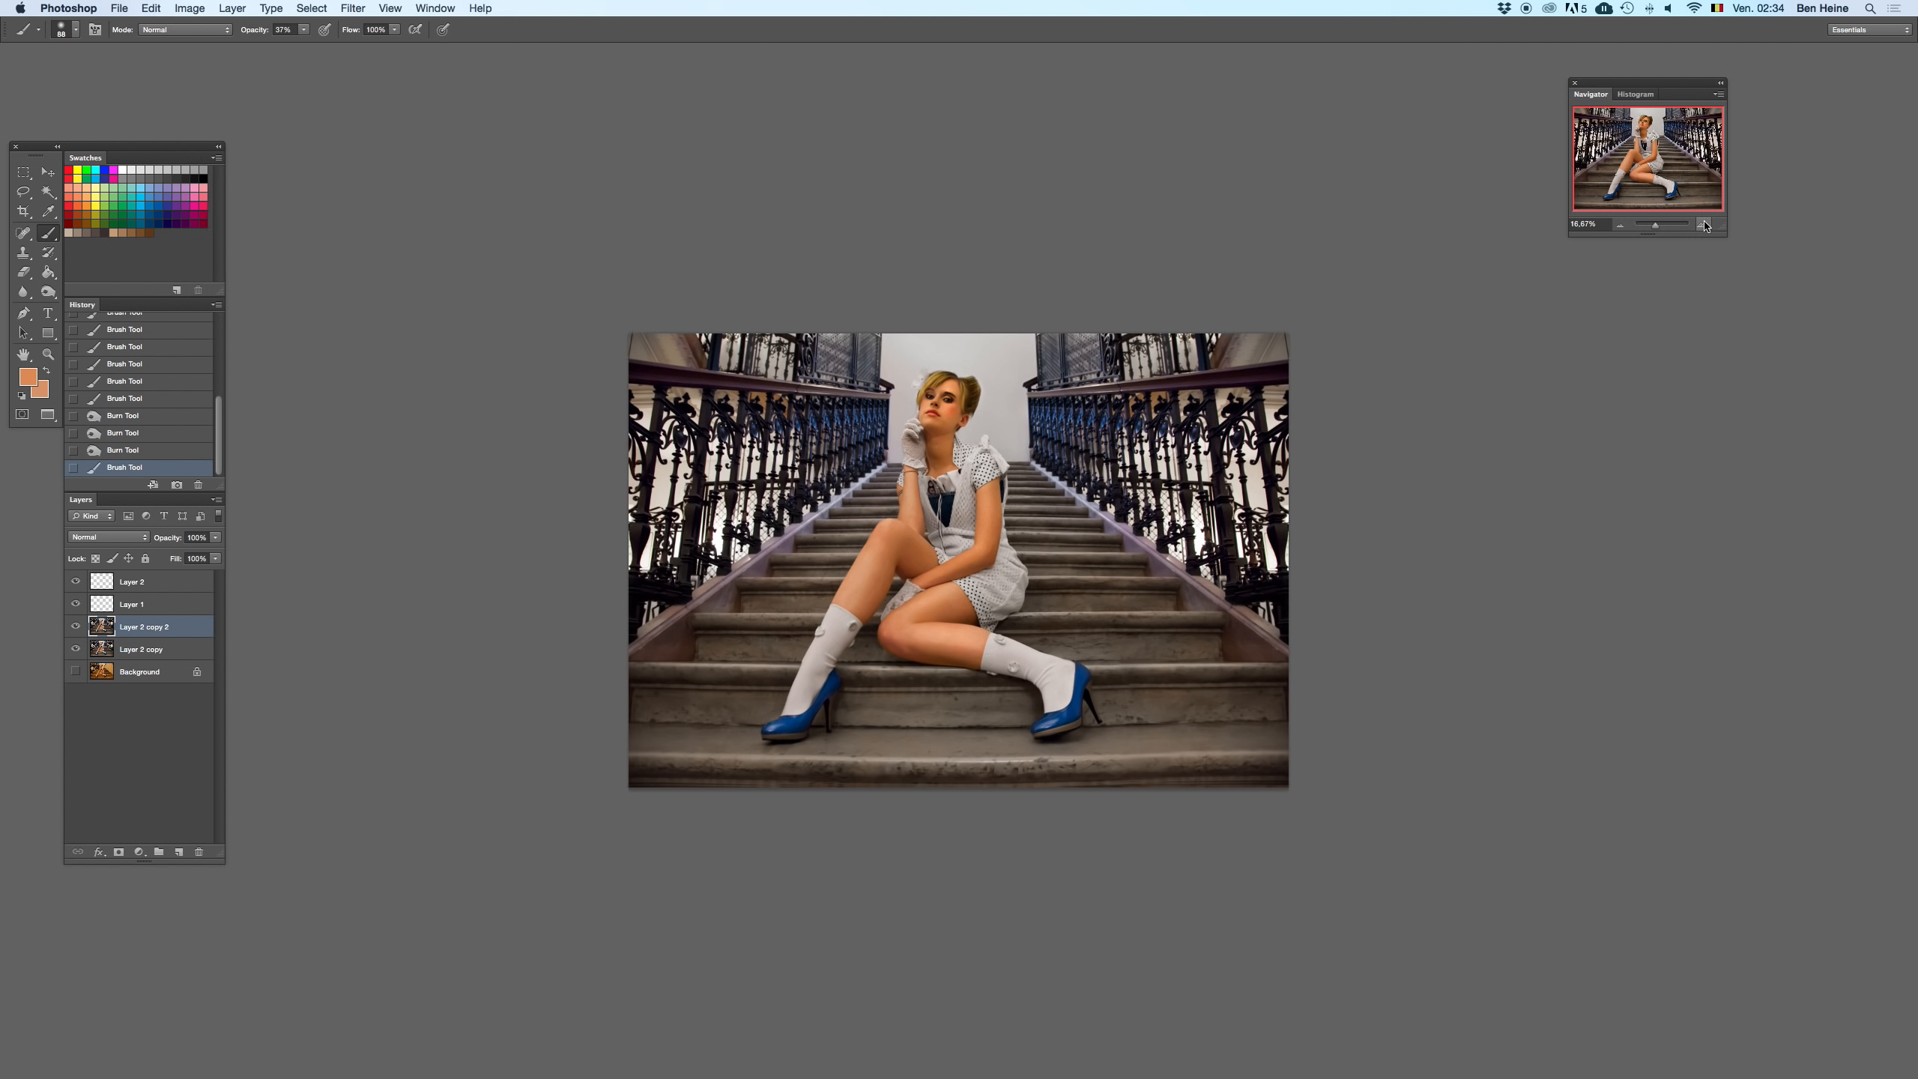
- Brush the sampled skin tone at 37% opacity around the eyes and temple on Layer 2
{"action": "left_click", "coordinate": [1703, 226]}
{"action": "left_click", "coordinate": [1704, 225]}
{"action": "left_click", "coordinate": [1703, 225]}
{"action": "left_click", "coordinate": [1704, 226]}
{"action": "left_click_drag", "start_coordinate": [1020, 212], "coordinate": [1064, 473]}
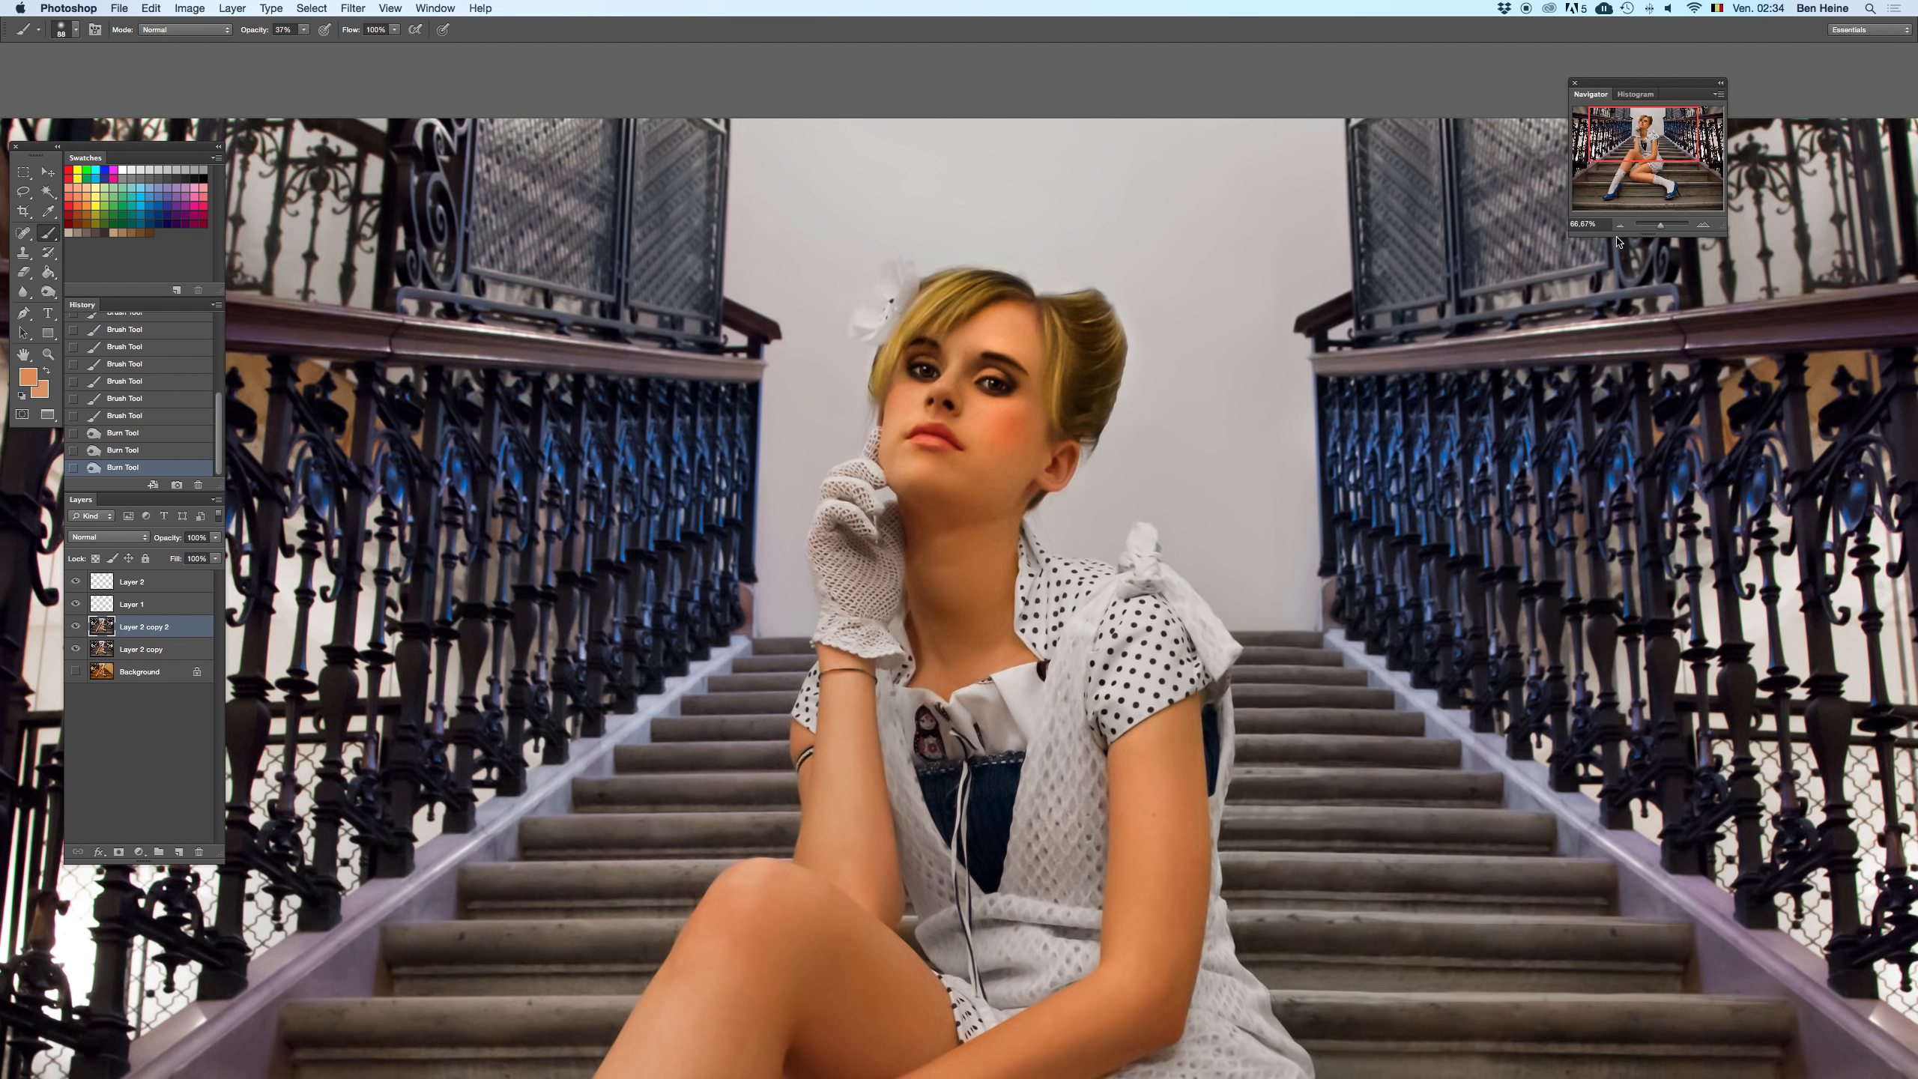
{"action": "left_click", "coordinate": [1703, 226]}
{"action": "left_click_drag", "start_coordinate": [932, 294], "coordinate": [921, 400]}
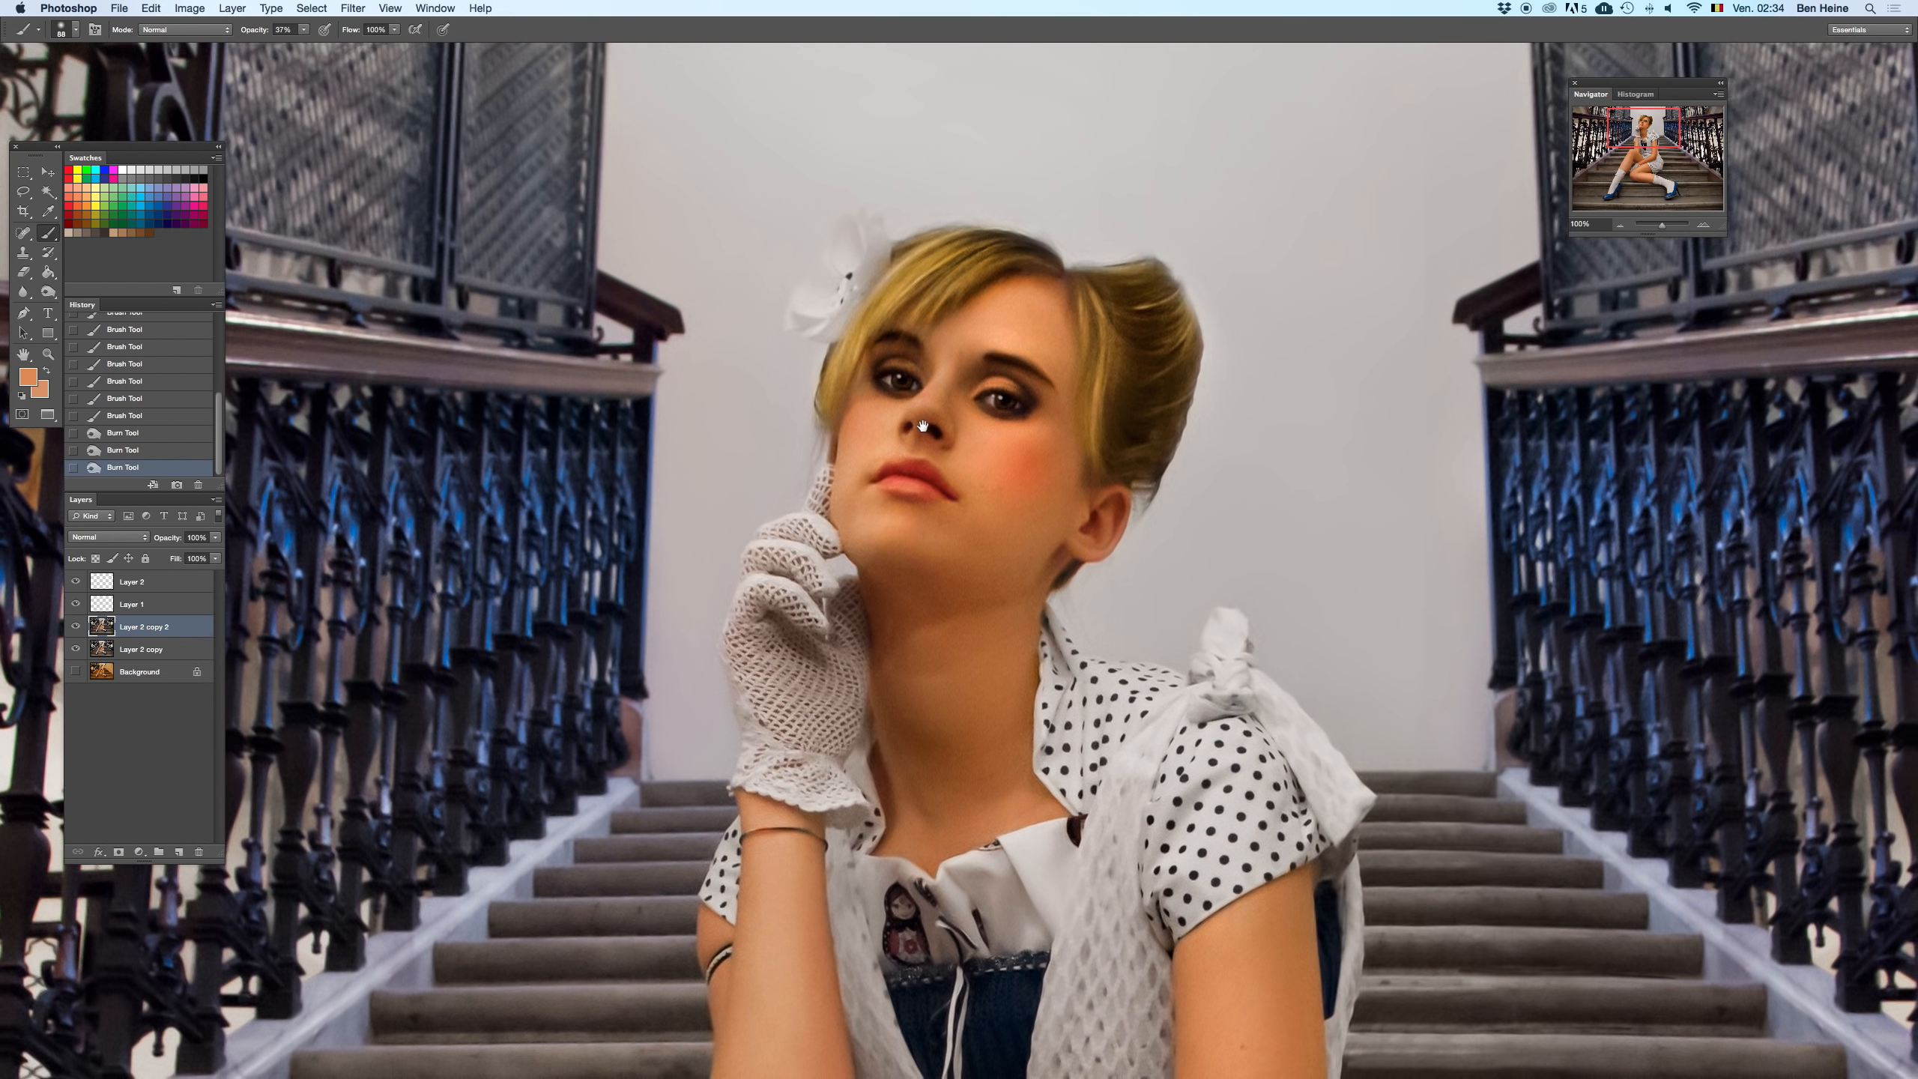
{"action": "left_click", "coordinate": [143, 580]}
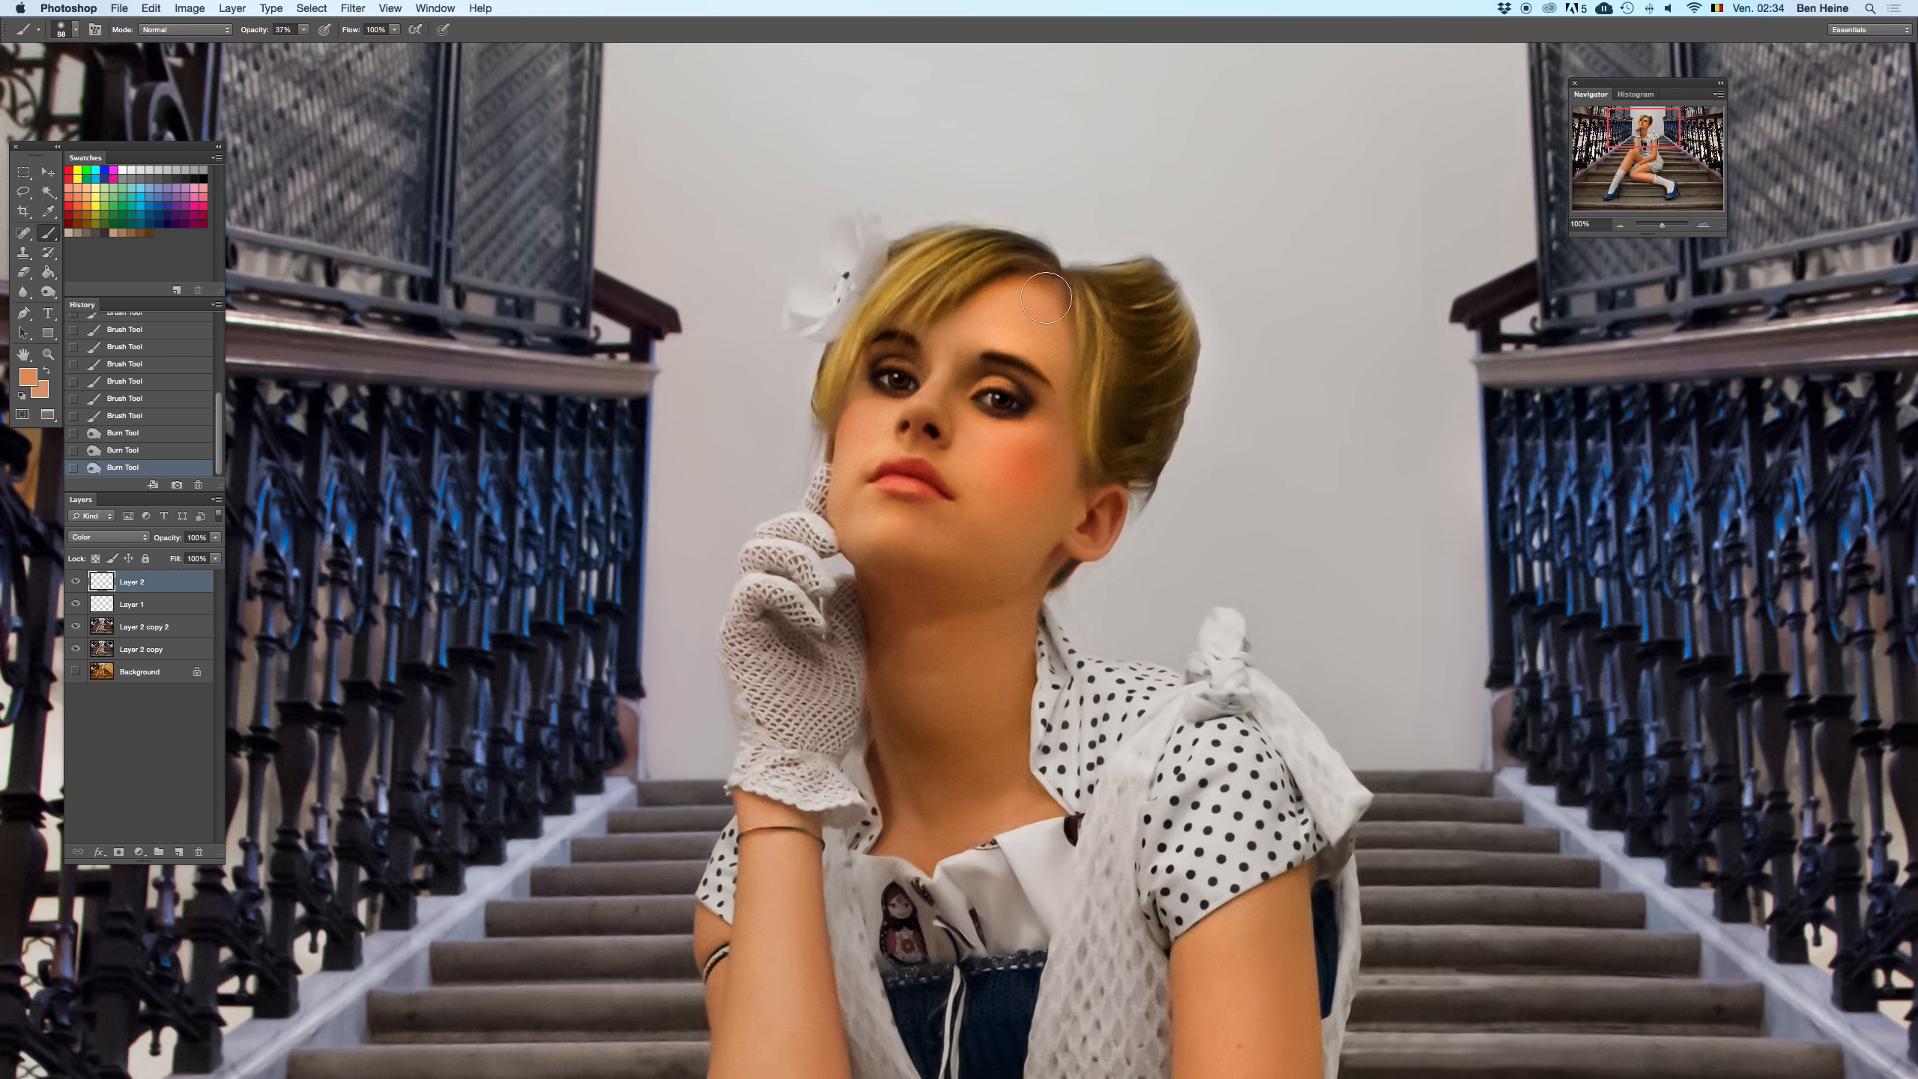
{"action": "left_click_drag", "start_coordinate": [956, 365], "coordinate": [959, 412]}
{"action": "right_click", "coordinate": [1045, 354]}
{"action": "left_click", "coordinate": [1100, 377]}
{"action": "left_click_drag", "start_coordinate": [991, 378], "coordinate": [982, 381]}
{"action": "left_click_drag", "start_coordinate": [866, 361], "coordinate": [854, 408]}
- Try burning the shadows under the chin on Layer 2 copy 2, and undo the stroke
{"action": "left_click_drag", "start_coordinate": [1005, 497], "coordinate": [942, 379]}
{"action": "left_click", "coordinate": [49, 292]}
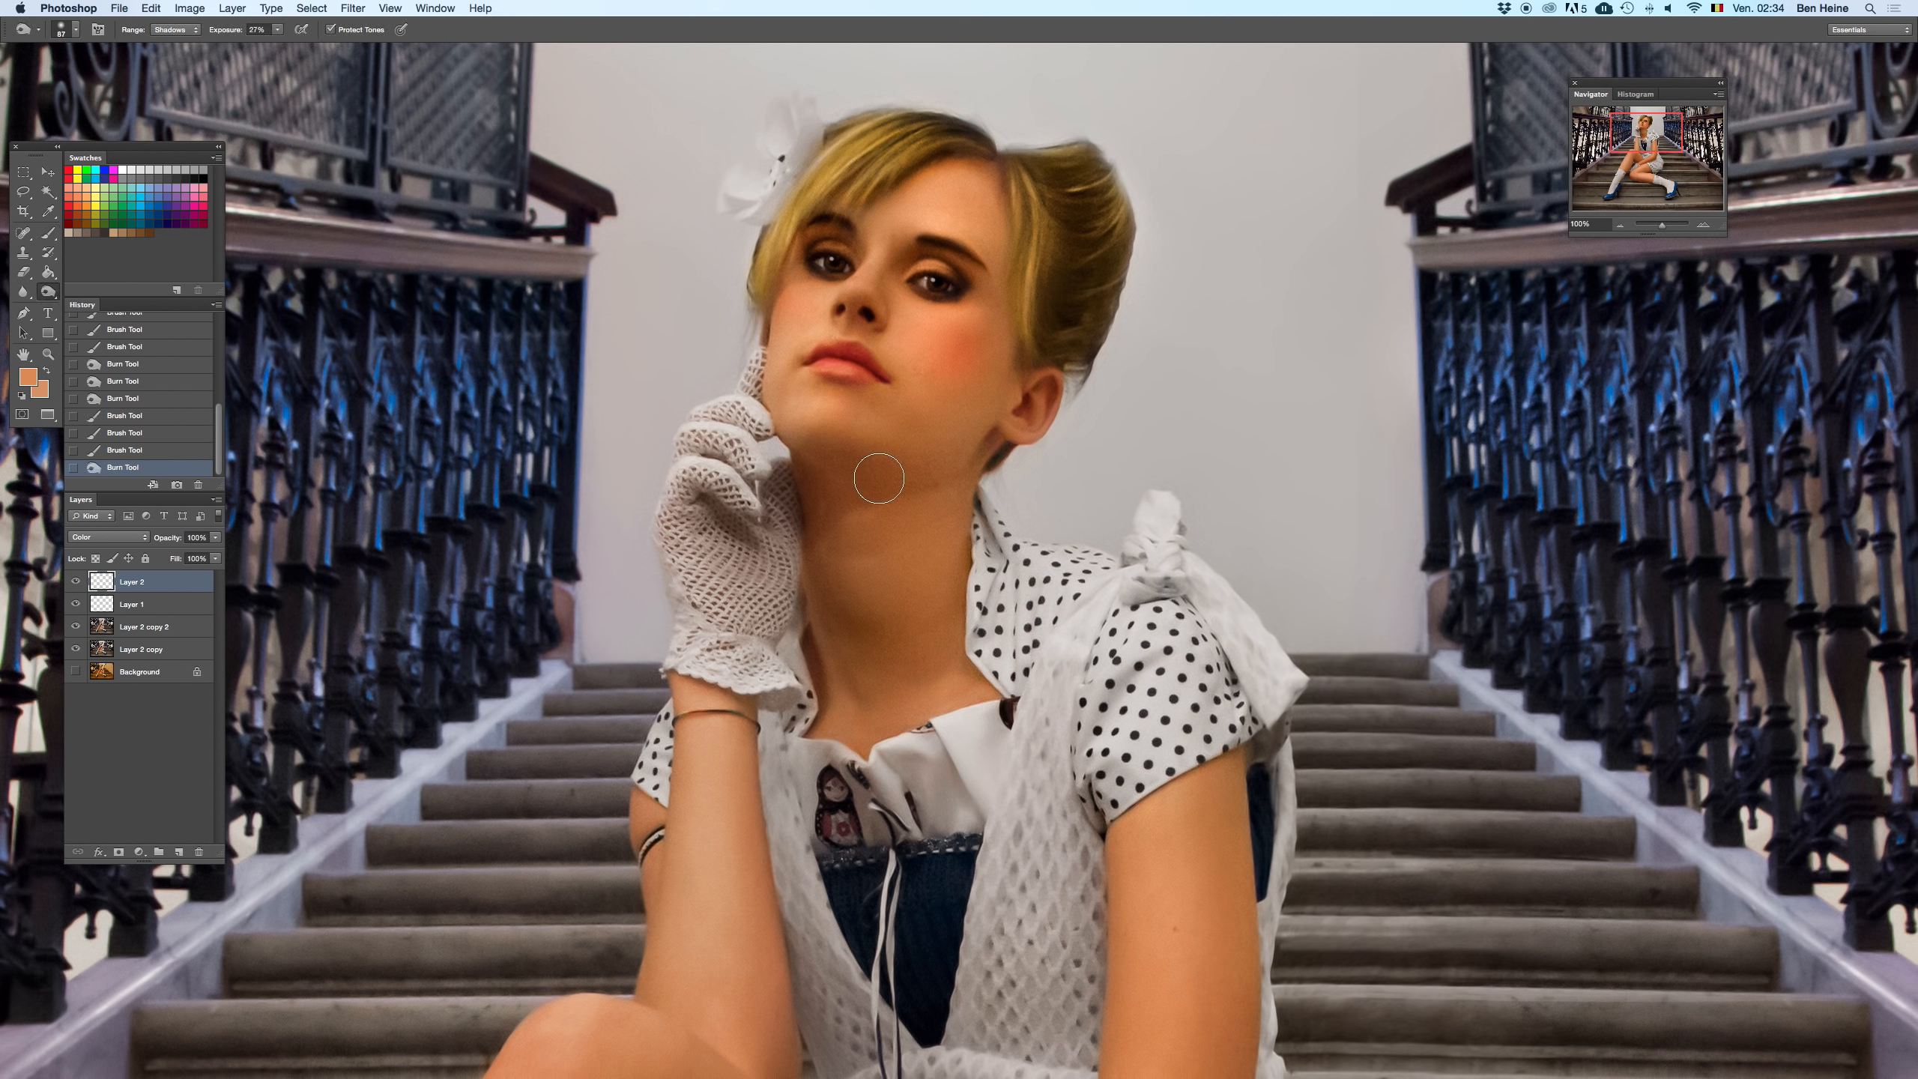
{"action": "right_click", "coordinate": [917, 405]}
{"action": "left_click", "coordinate": [151, 627]}
{"action": "left_click_drag", "start_coordinate": [907, 484], "coordinate": [858, 476]}
{"action": "left_click", "coordinate": [1620, 226]}
{"action": "left_click", "coordinate": [1620, 225]}
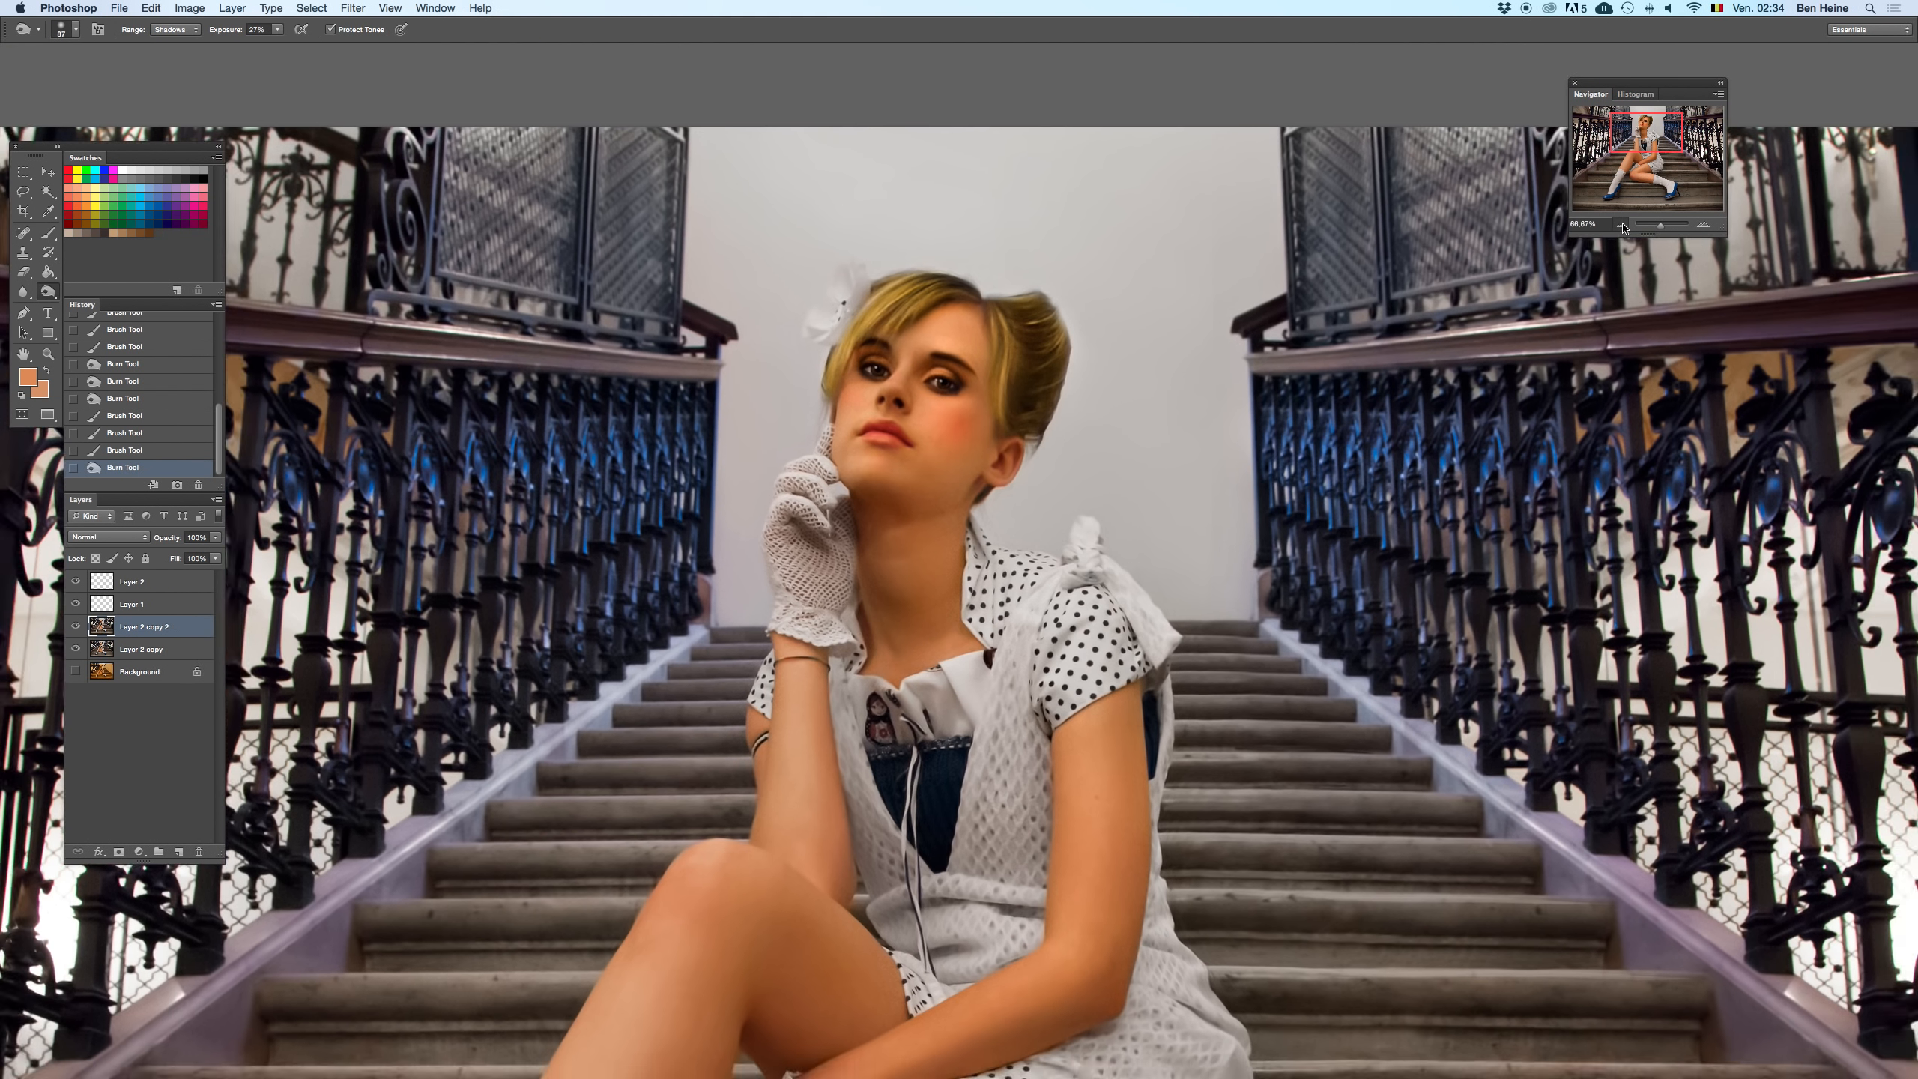
{"action": "left_click", "coordinate": [1620, 226]}
{"action": "left_click", "coordinate": [1619, 226]}
{"action": "key", "text": "super+z"}
- Try burning the neck's shadows with a resized soft brush, and undo the stroke
{"action": "right_click", "coordinate": [991, 366]}
{"action": "left_click", "coordinate": [1080, 399]}
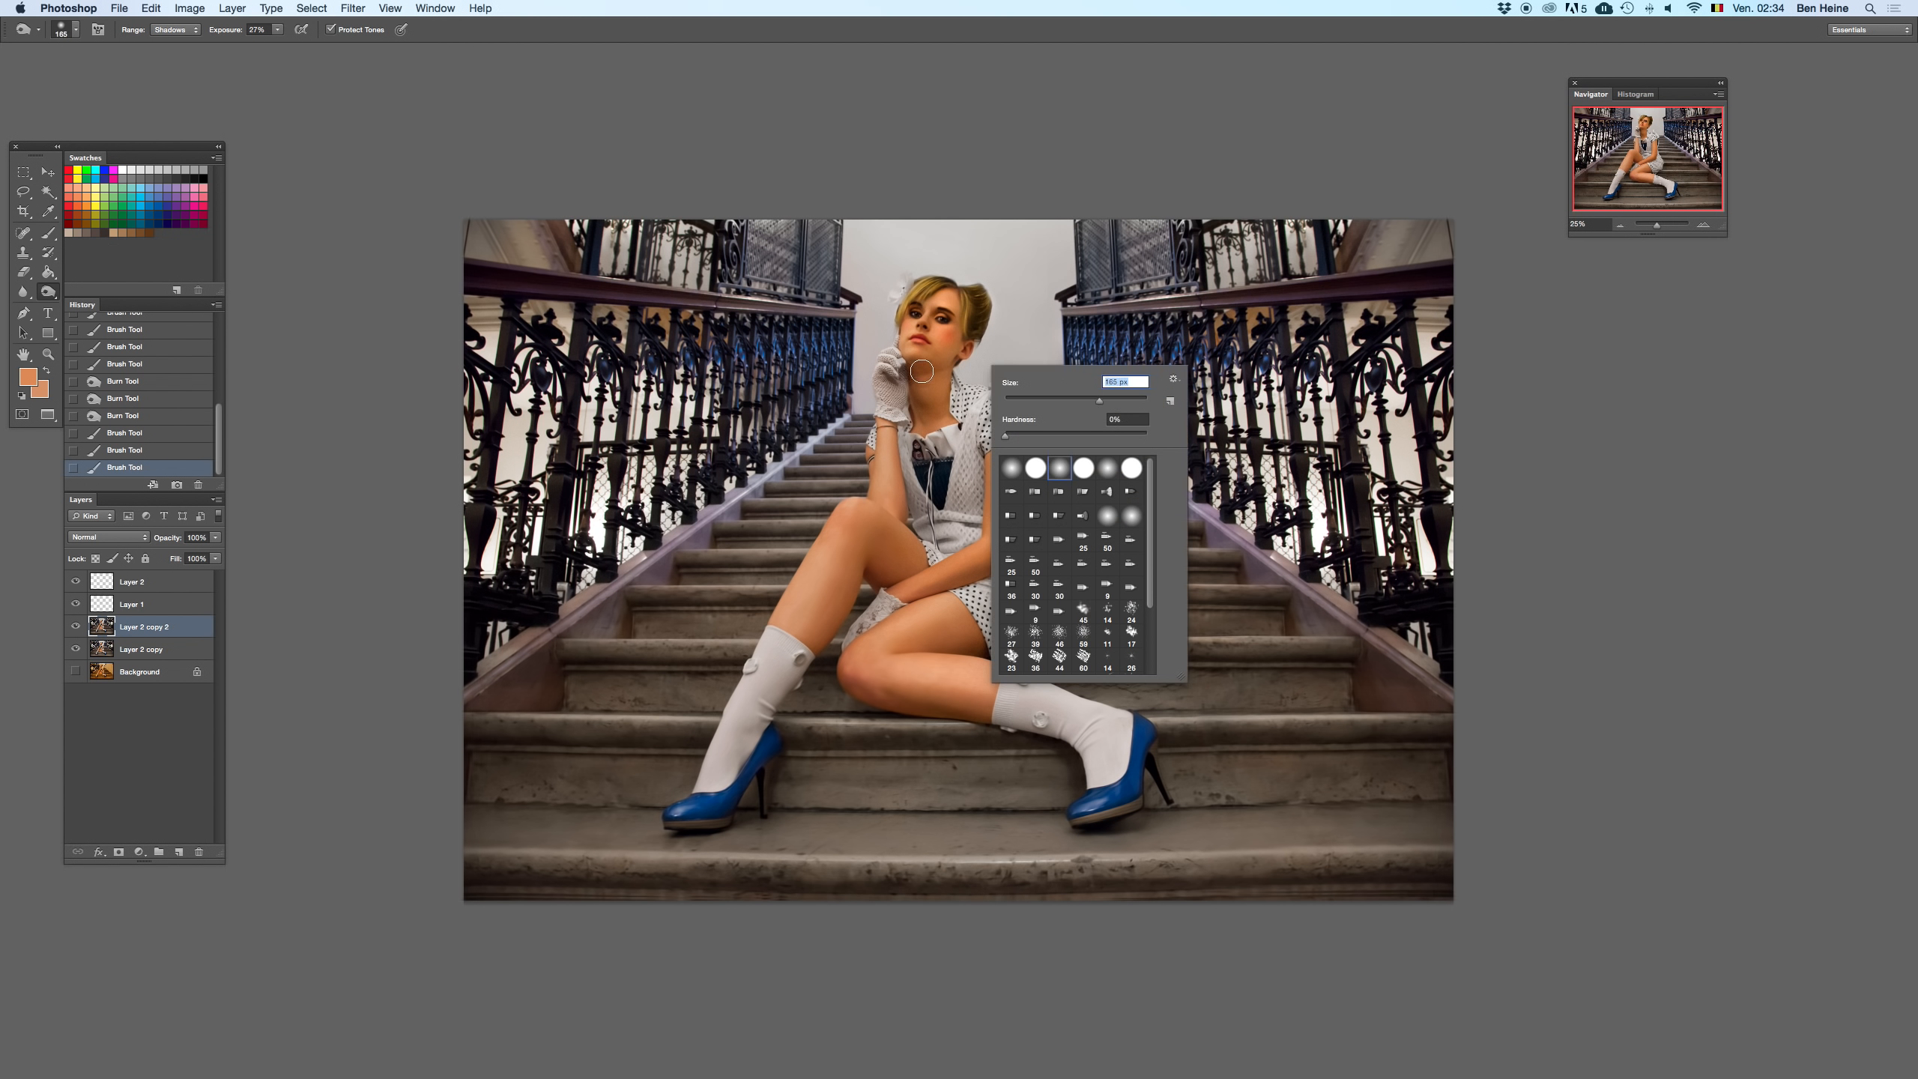
{"action": "left_click_drag", "start_coordinate": [934, 369], "coordinate": [917, 371]}
{"action": "key", "text": "super+z"}
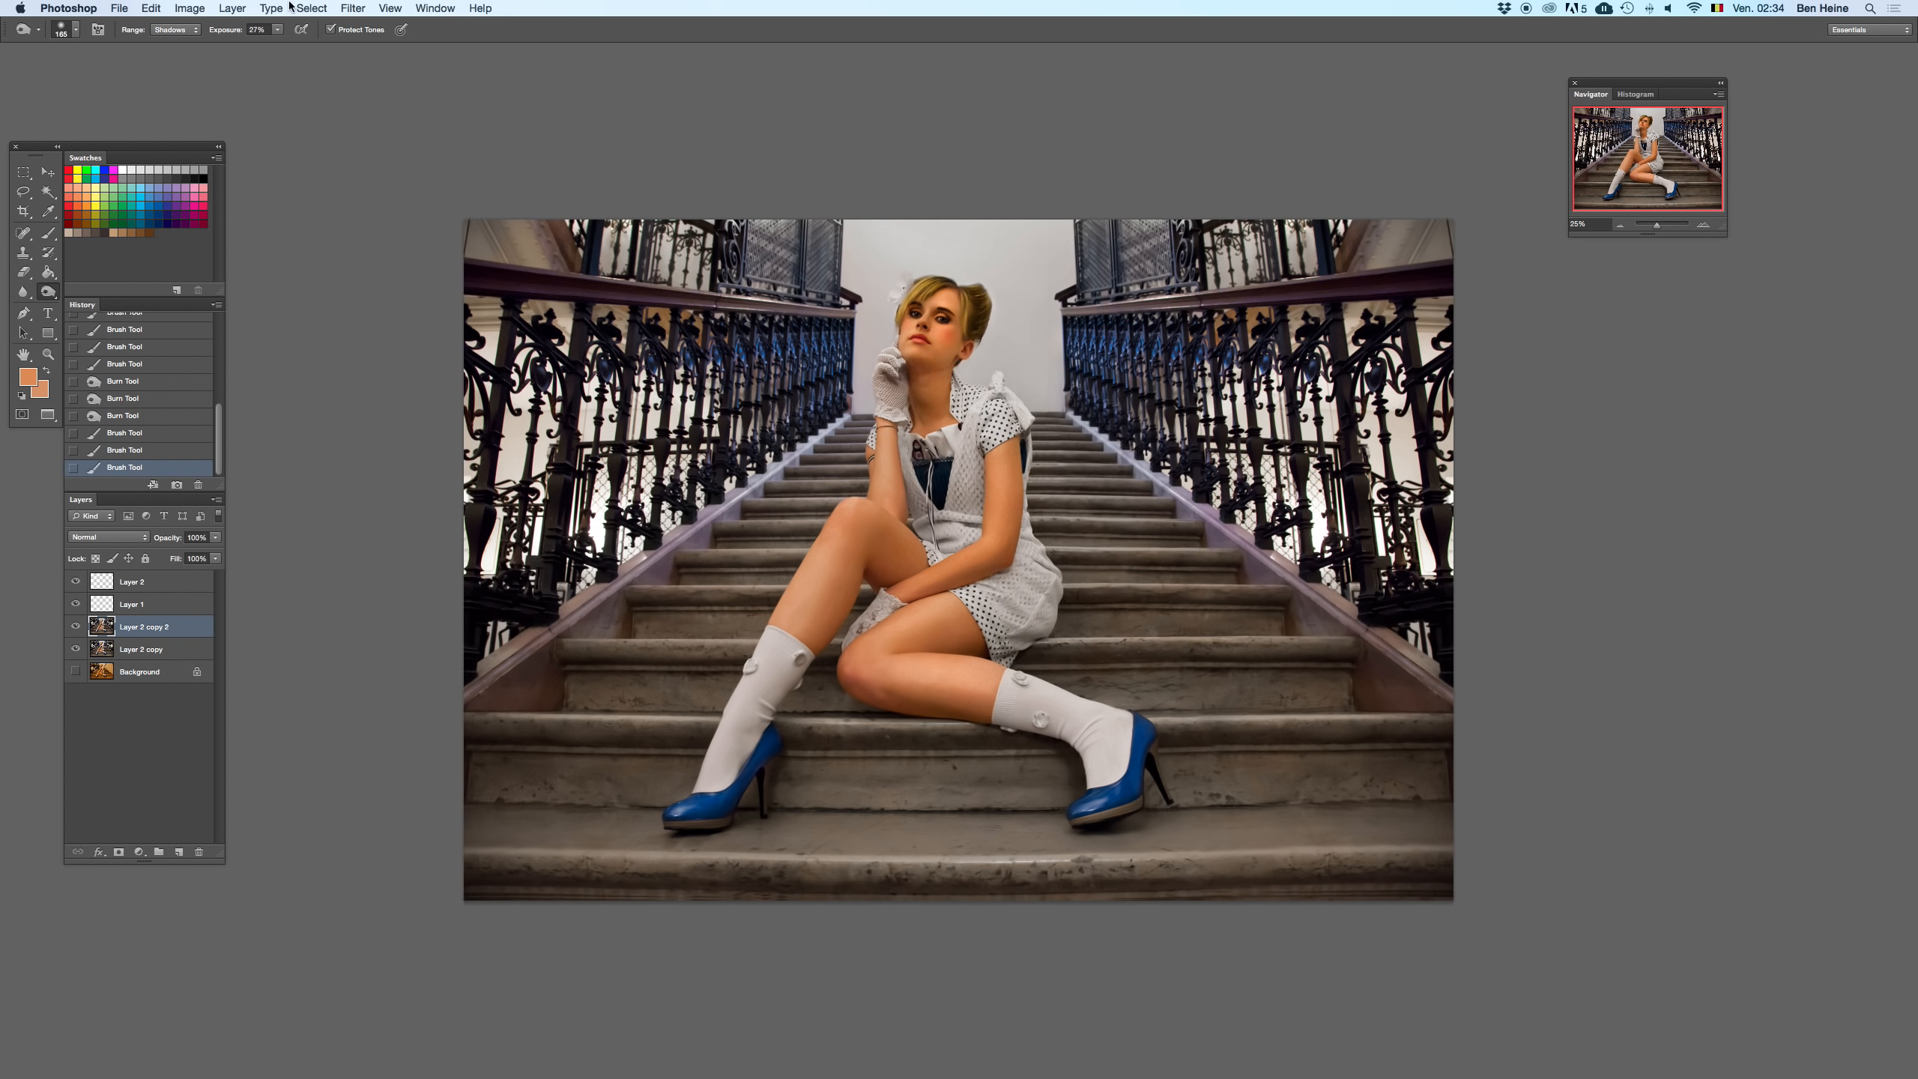
- Set the burn range to Midtones, darken the neck once, and compare the image with and without the stroke
{"action": "left_click", "coordinate": [189, 30]}
{"action": "left_click", "coordinate": [176, 44]}
{"action": "left_click", "coordinate": [914, 361]}
{"action": "left_click", "coordinate": [1620, 226]}
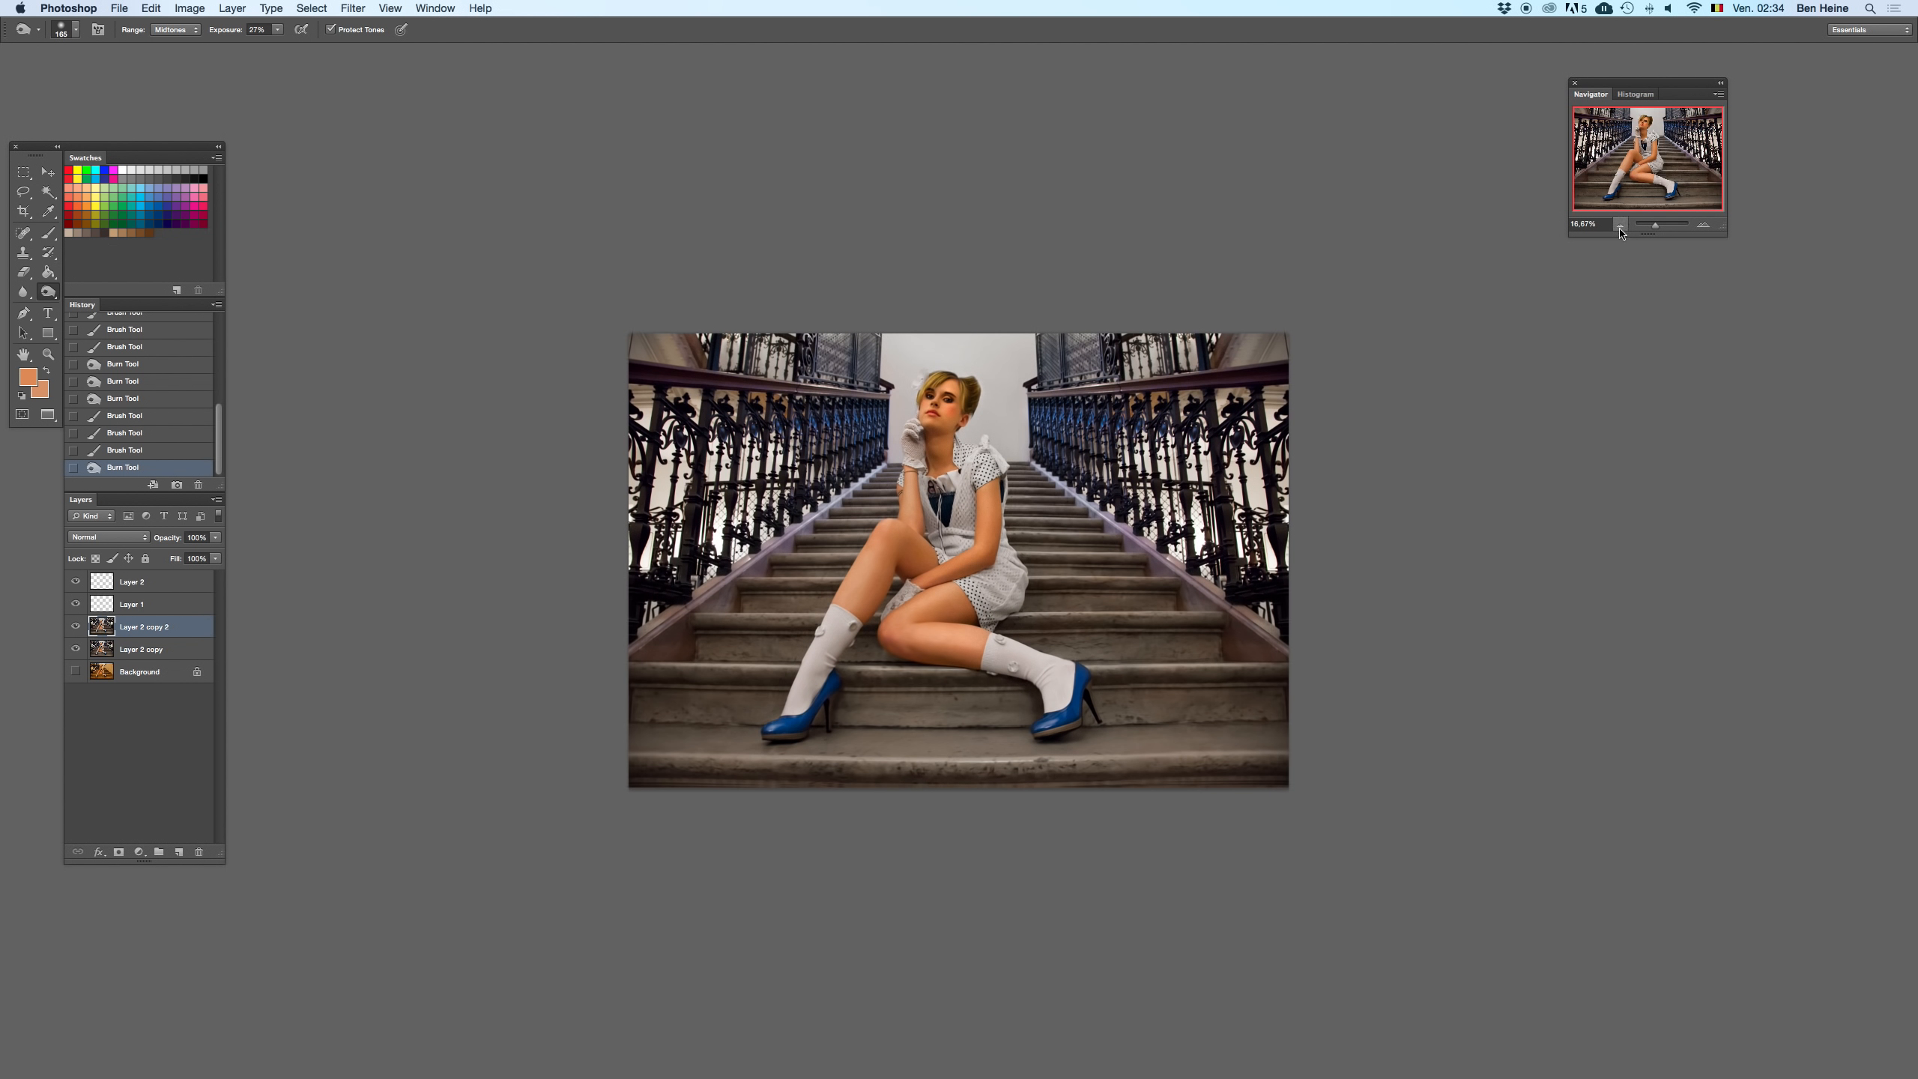
{"action": "left_click", "coordinate": [1620, 225]}
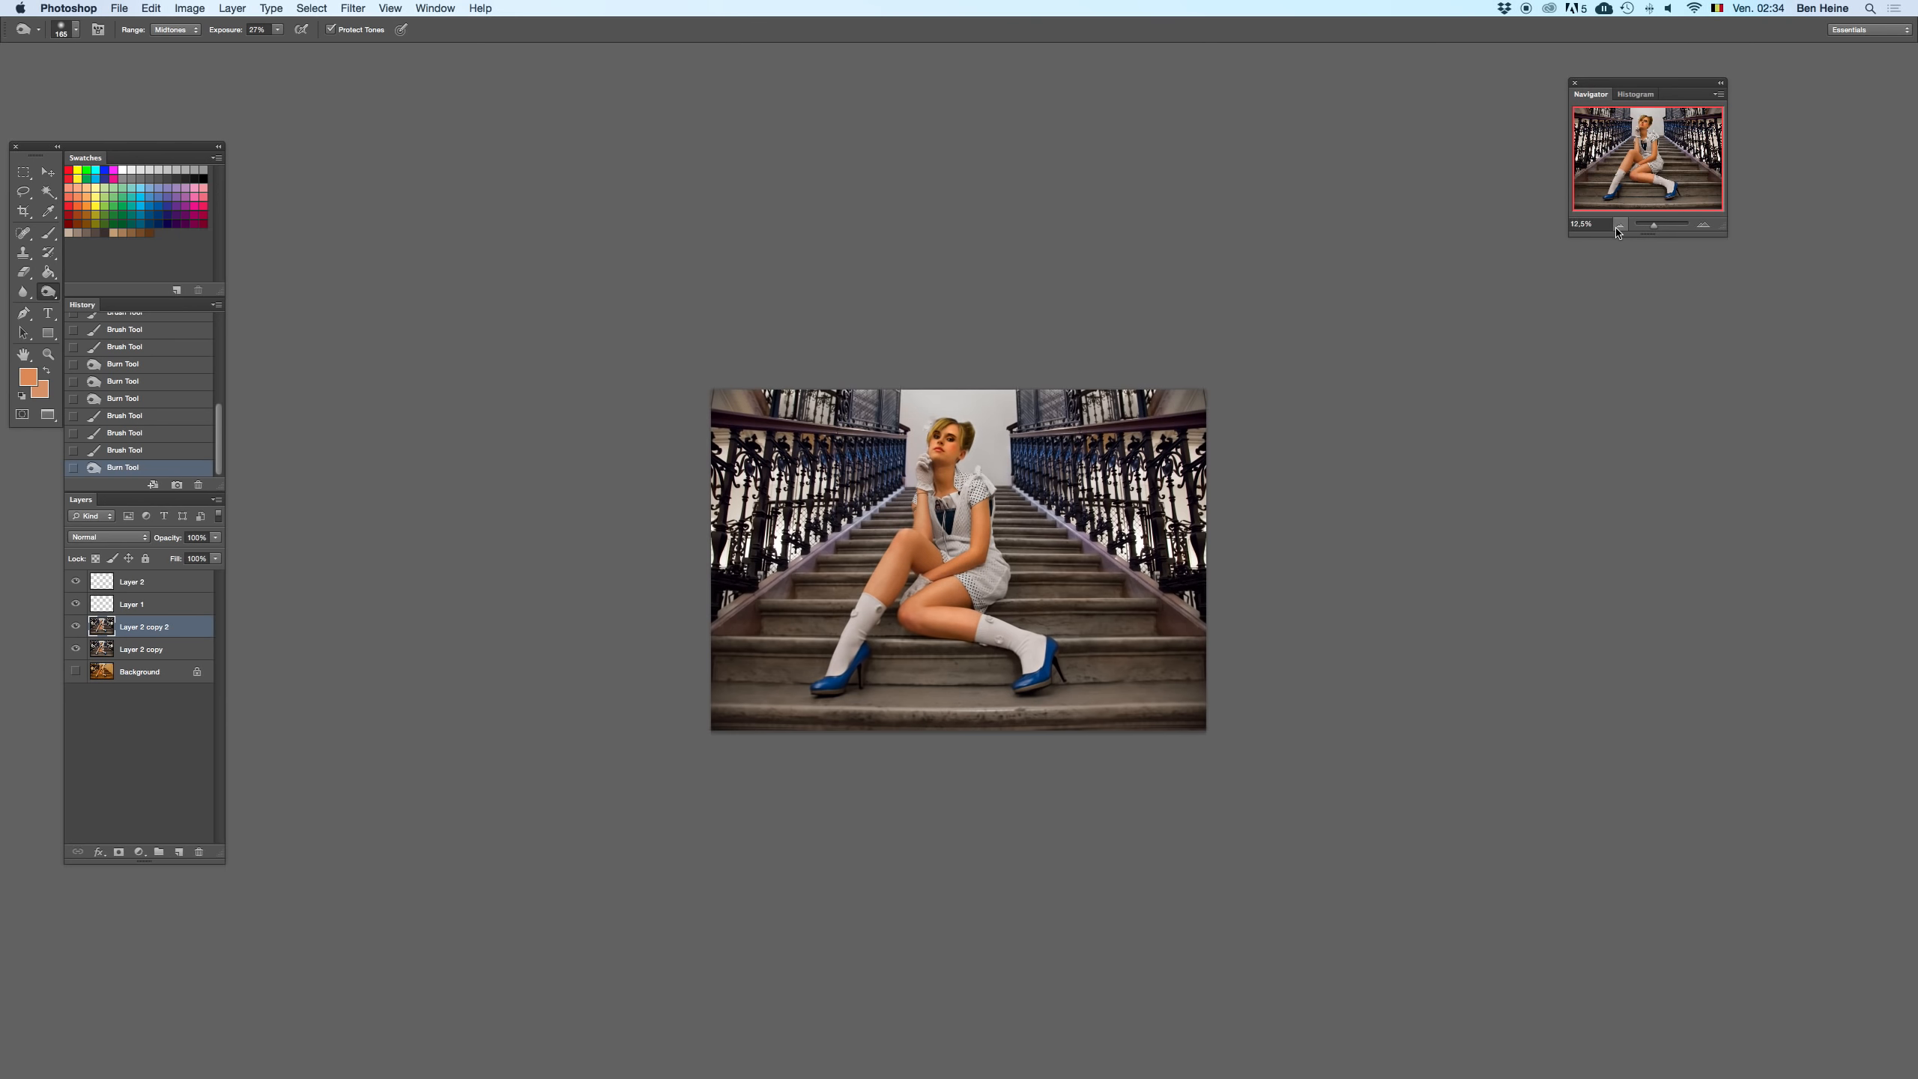
{"action": "left_click", "coordinate": [1704, 224]}
{"action": "key", "text": "super+z"}
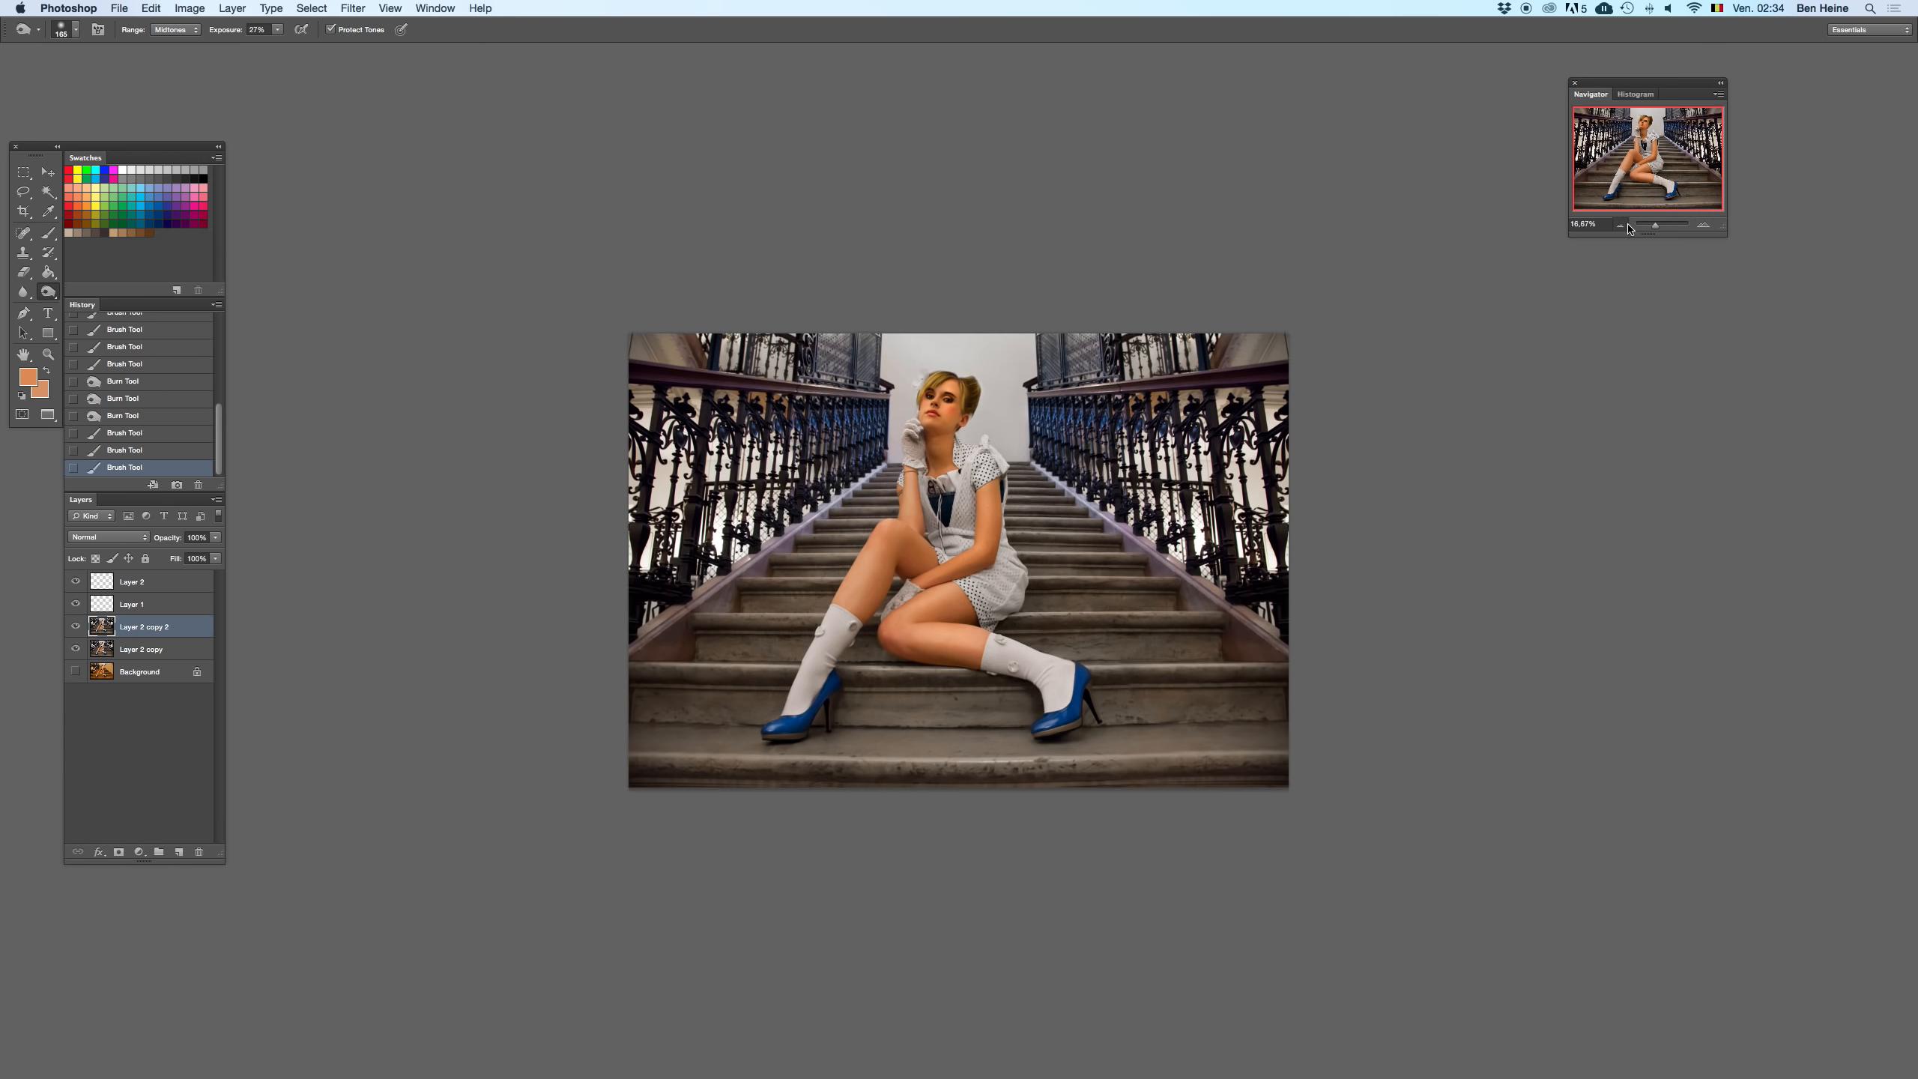
{"action": "left_click", "coordinate": [1623, 225]}
{"action": "left_click", "coordinate": [1624, 226]}
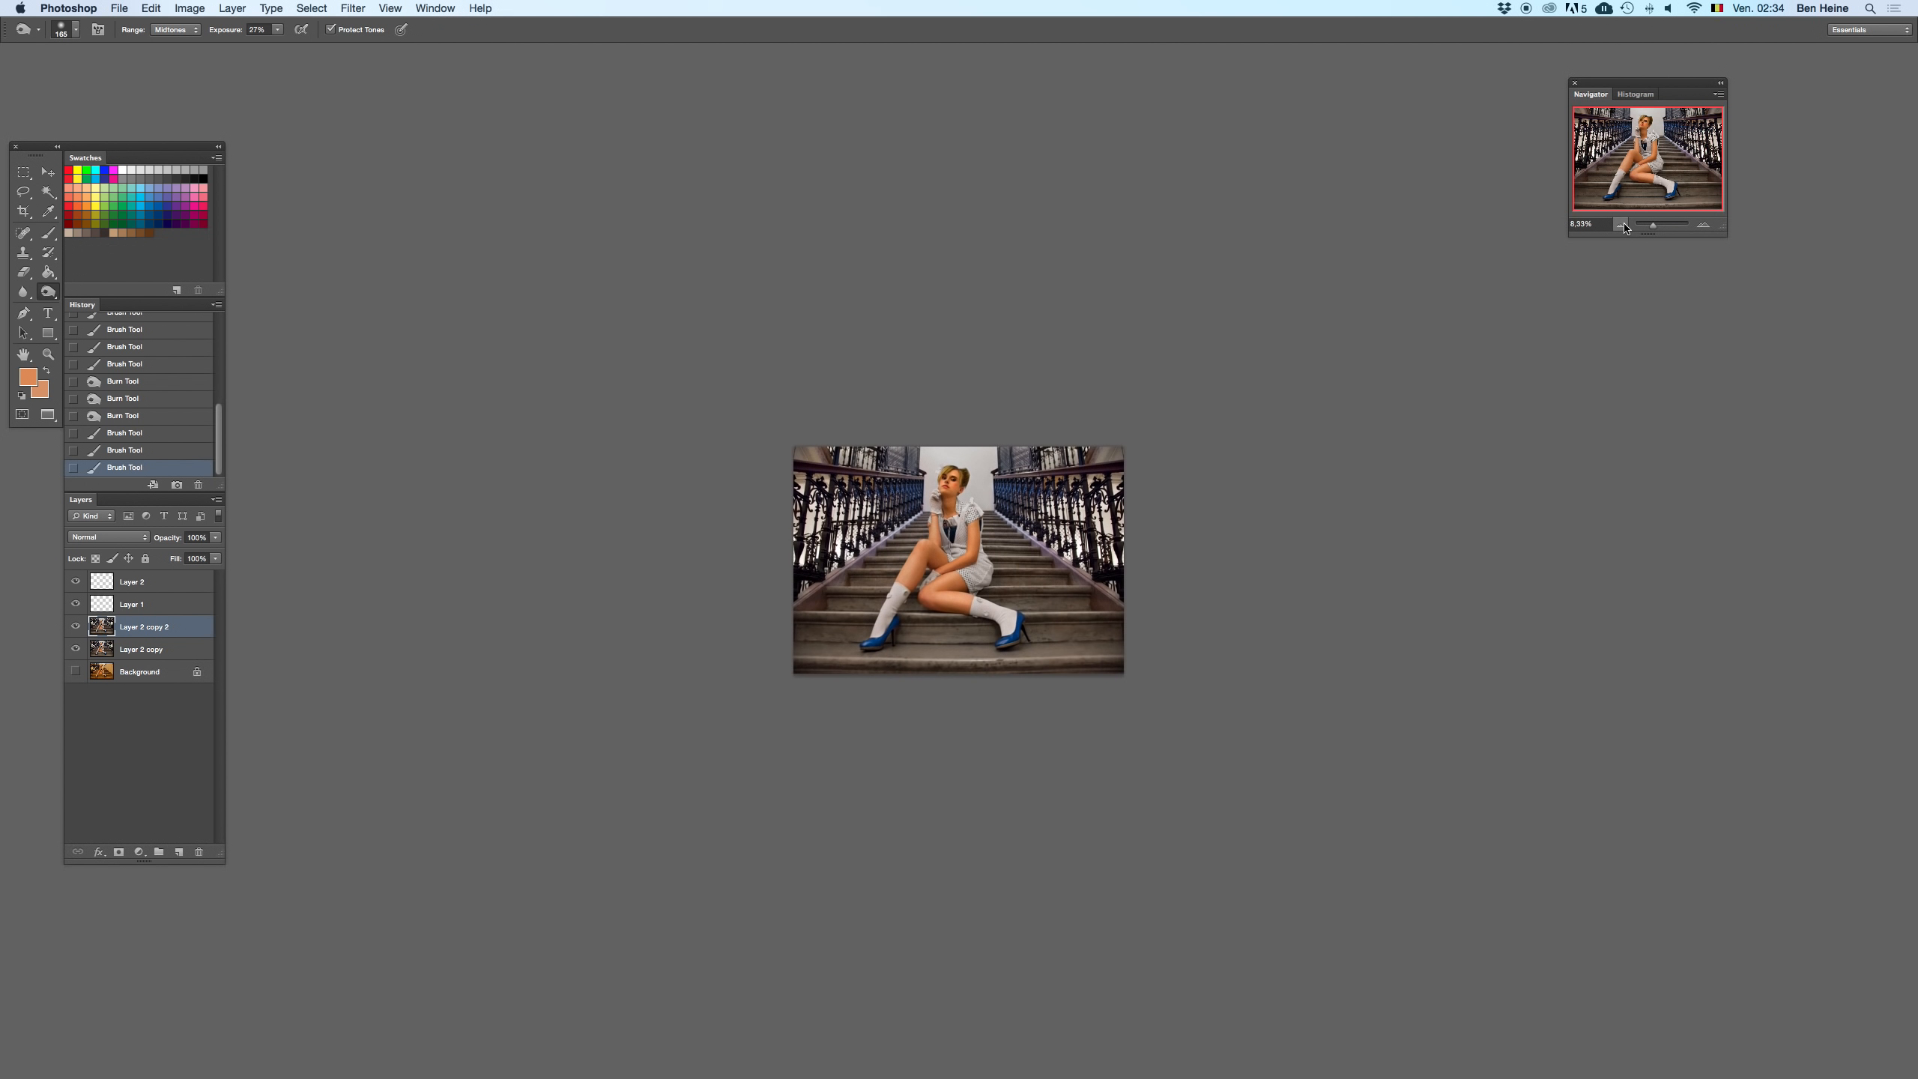
{"action": "key", "text": "super+shift+z"}
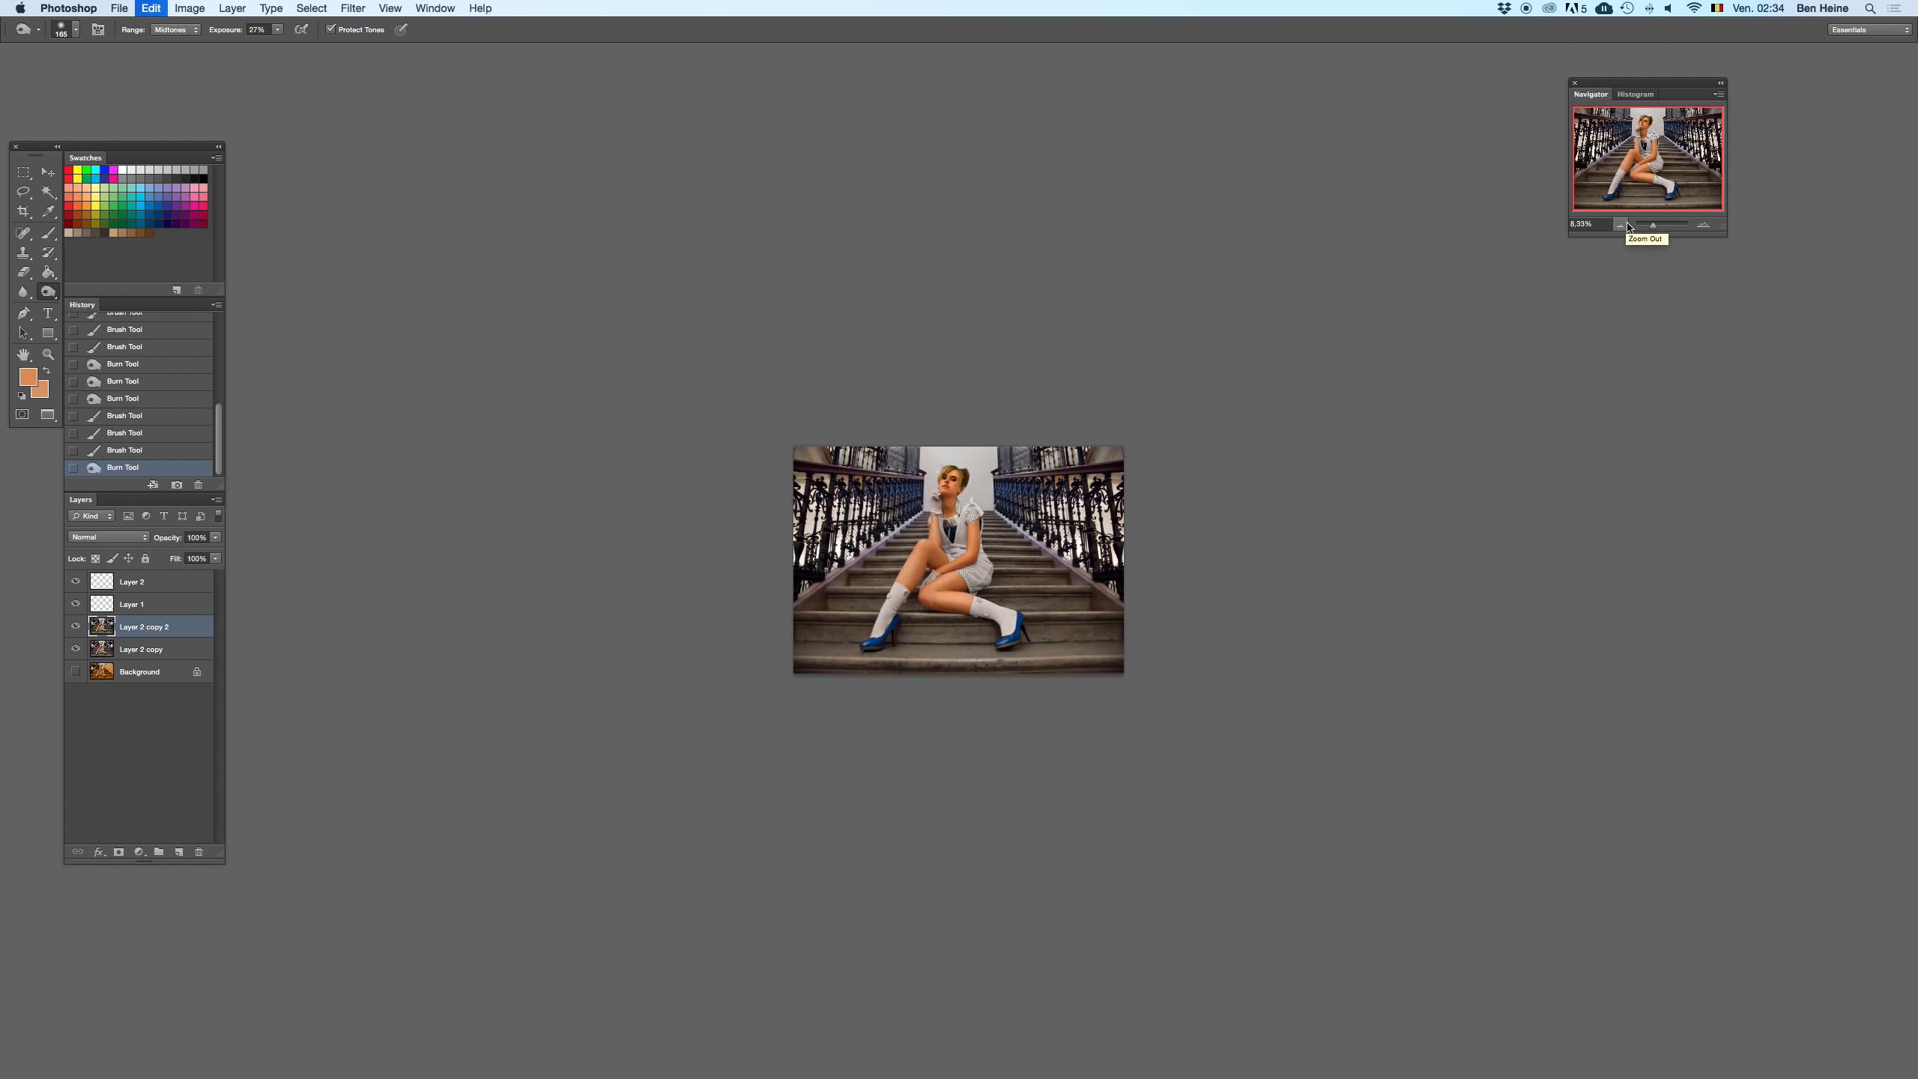
- Undo the midtone burn on the neck after checking it at other zoom levels
{"action": "left_click", "coordinate": [1693, 224]}
{"action": "left_click", "coordinate": [1693, 224]}
{"action": "left_click", "coordinate": [1689, 224]}
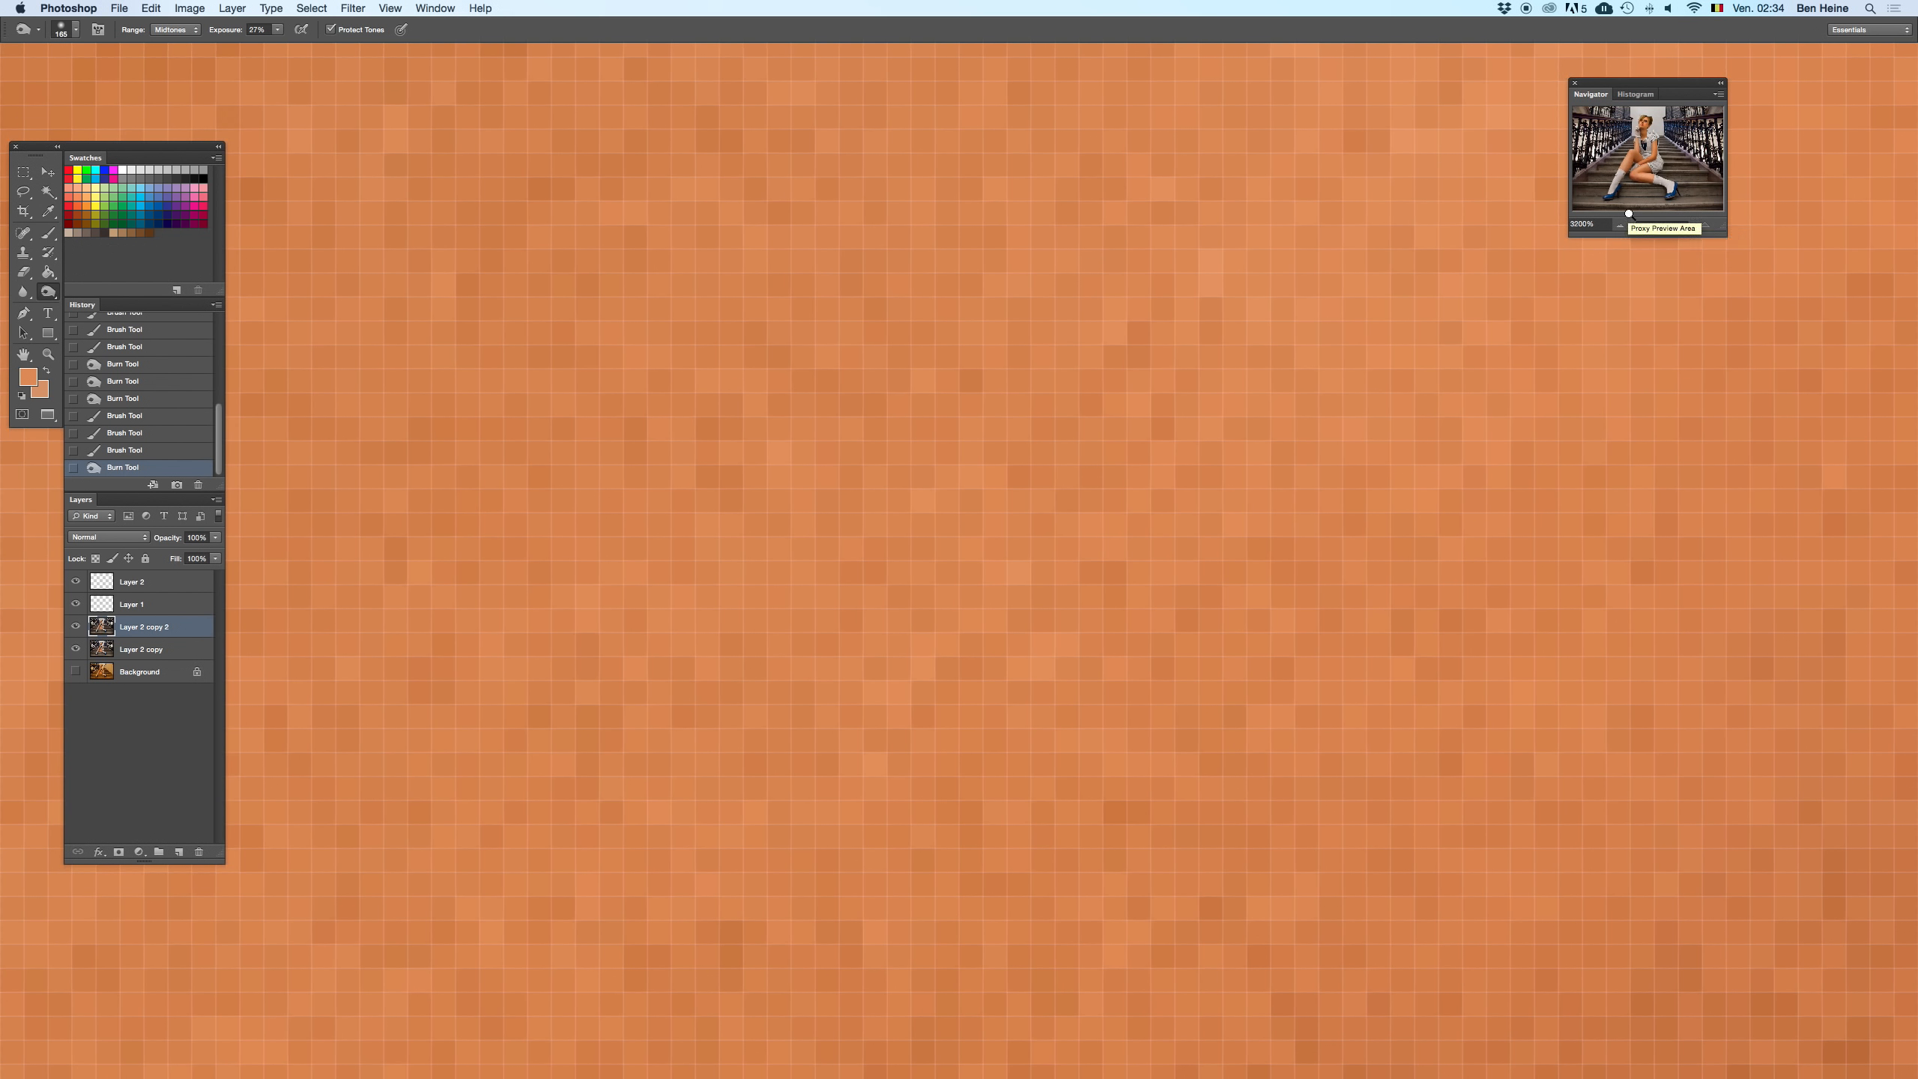
{"action": "left_click_drag", "start_coordinate": [1644, 224], "coordinate": [1659, 223]}
{"action": "key", "text": "super+z"}
{"action": "key", "text": "super+z"}
{"action": "key", "text": "super+z"}
- Lower the burn exposure to 15%, darken the neck below the chin, and compare the stroke with the previous state
{"action": "left_click_drag", "start_coordinate": [278, 30], "coordinate": [273, 51]}
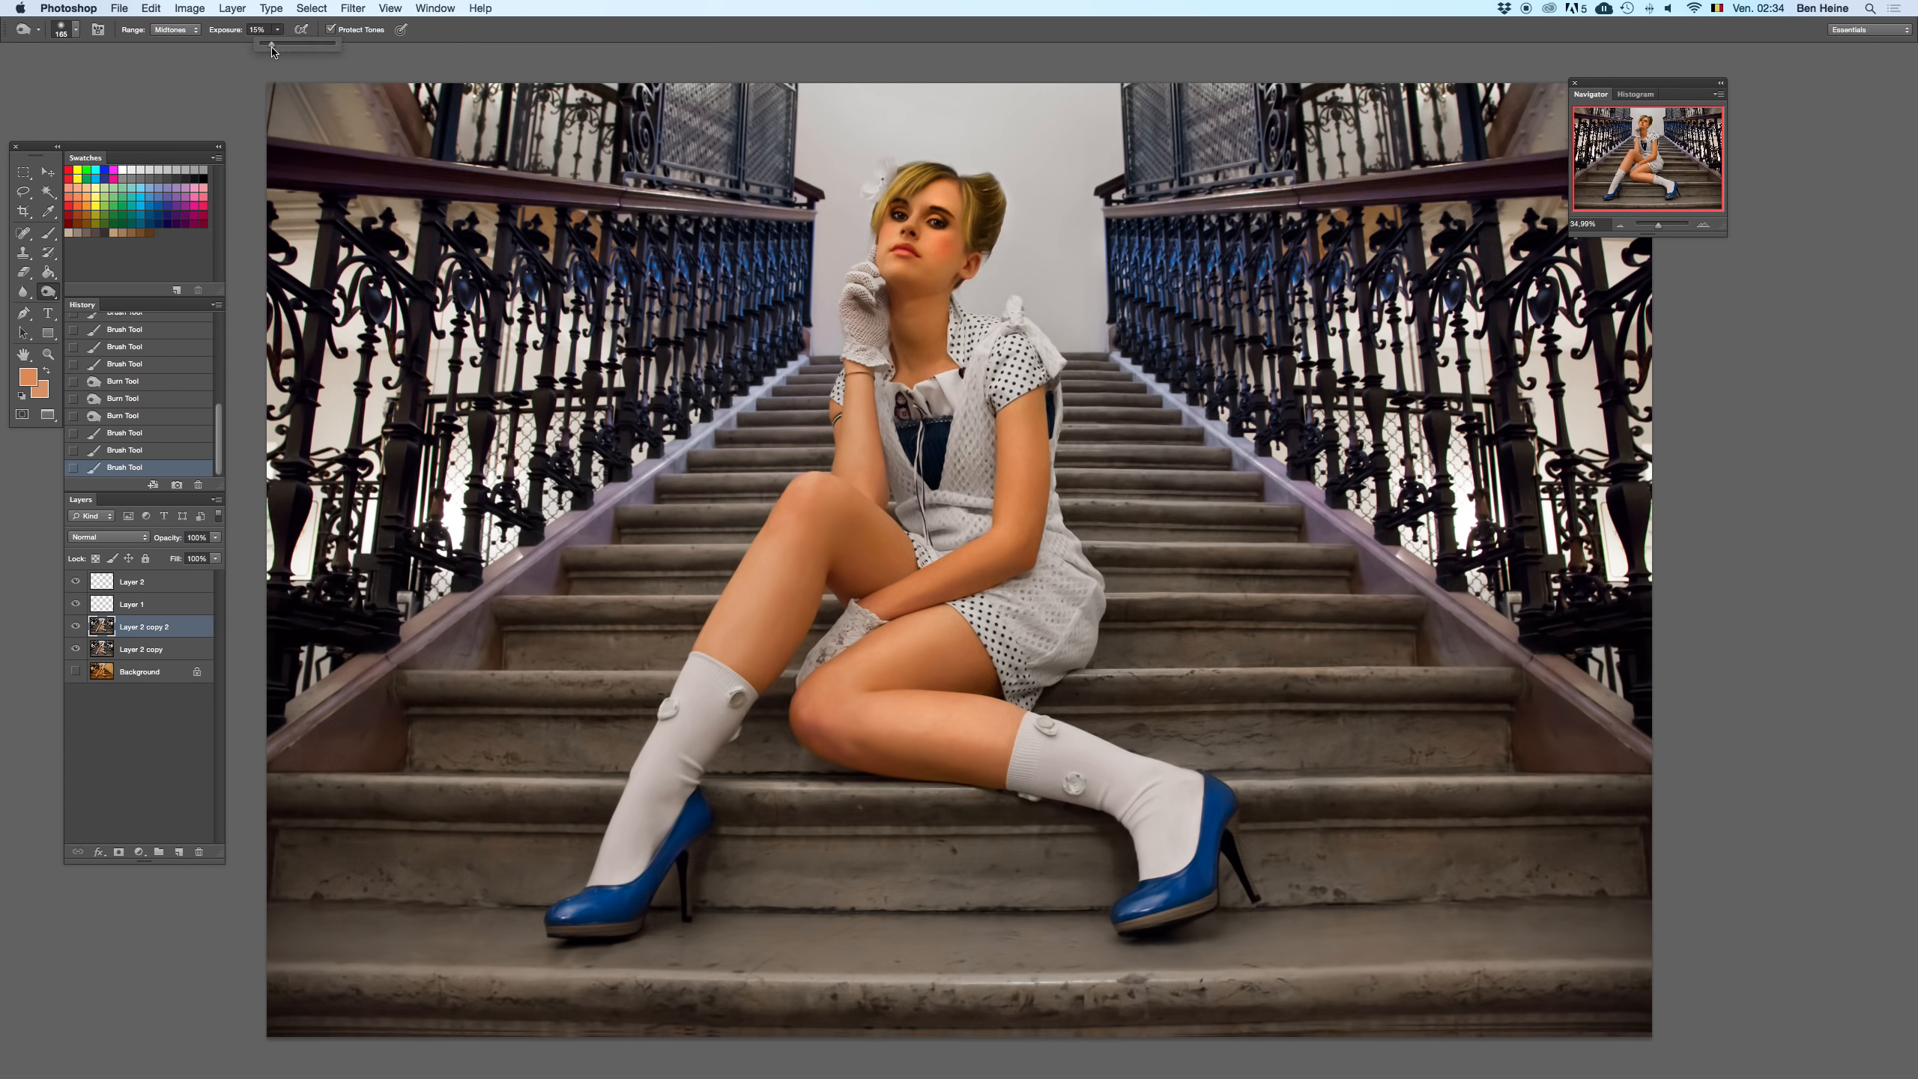
{"action": "left_click_drag", "start_coordinate": [899, 302], "coordinate": [914, 294]}
{"action": "key", "text": "super+z"}
{"action": "key", "text": "super+z"}
- Burn the lower bodice and the underside of the bent knee in midtones, and check the whole image
{"action": "left_click", "coordinate": [929, 480]}
{"action": "left_click_drag", "start_coordinate": [835, 749], "coordinate": [839, 752]}
{"action": "key", "text": "super+z"}
{"action": "left_click", "coordinate": [848, 746]}
{"action": "left_click", "coordinate": [1618, 225]}
{"action": "left_click", "coordinate": [1618, 226]}
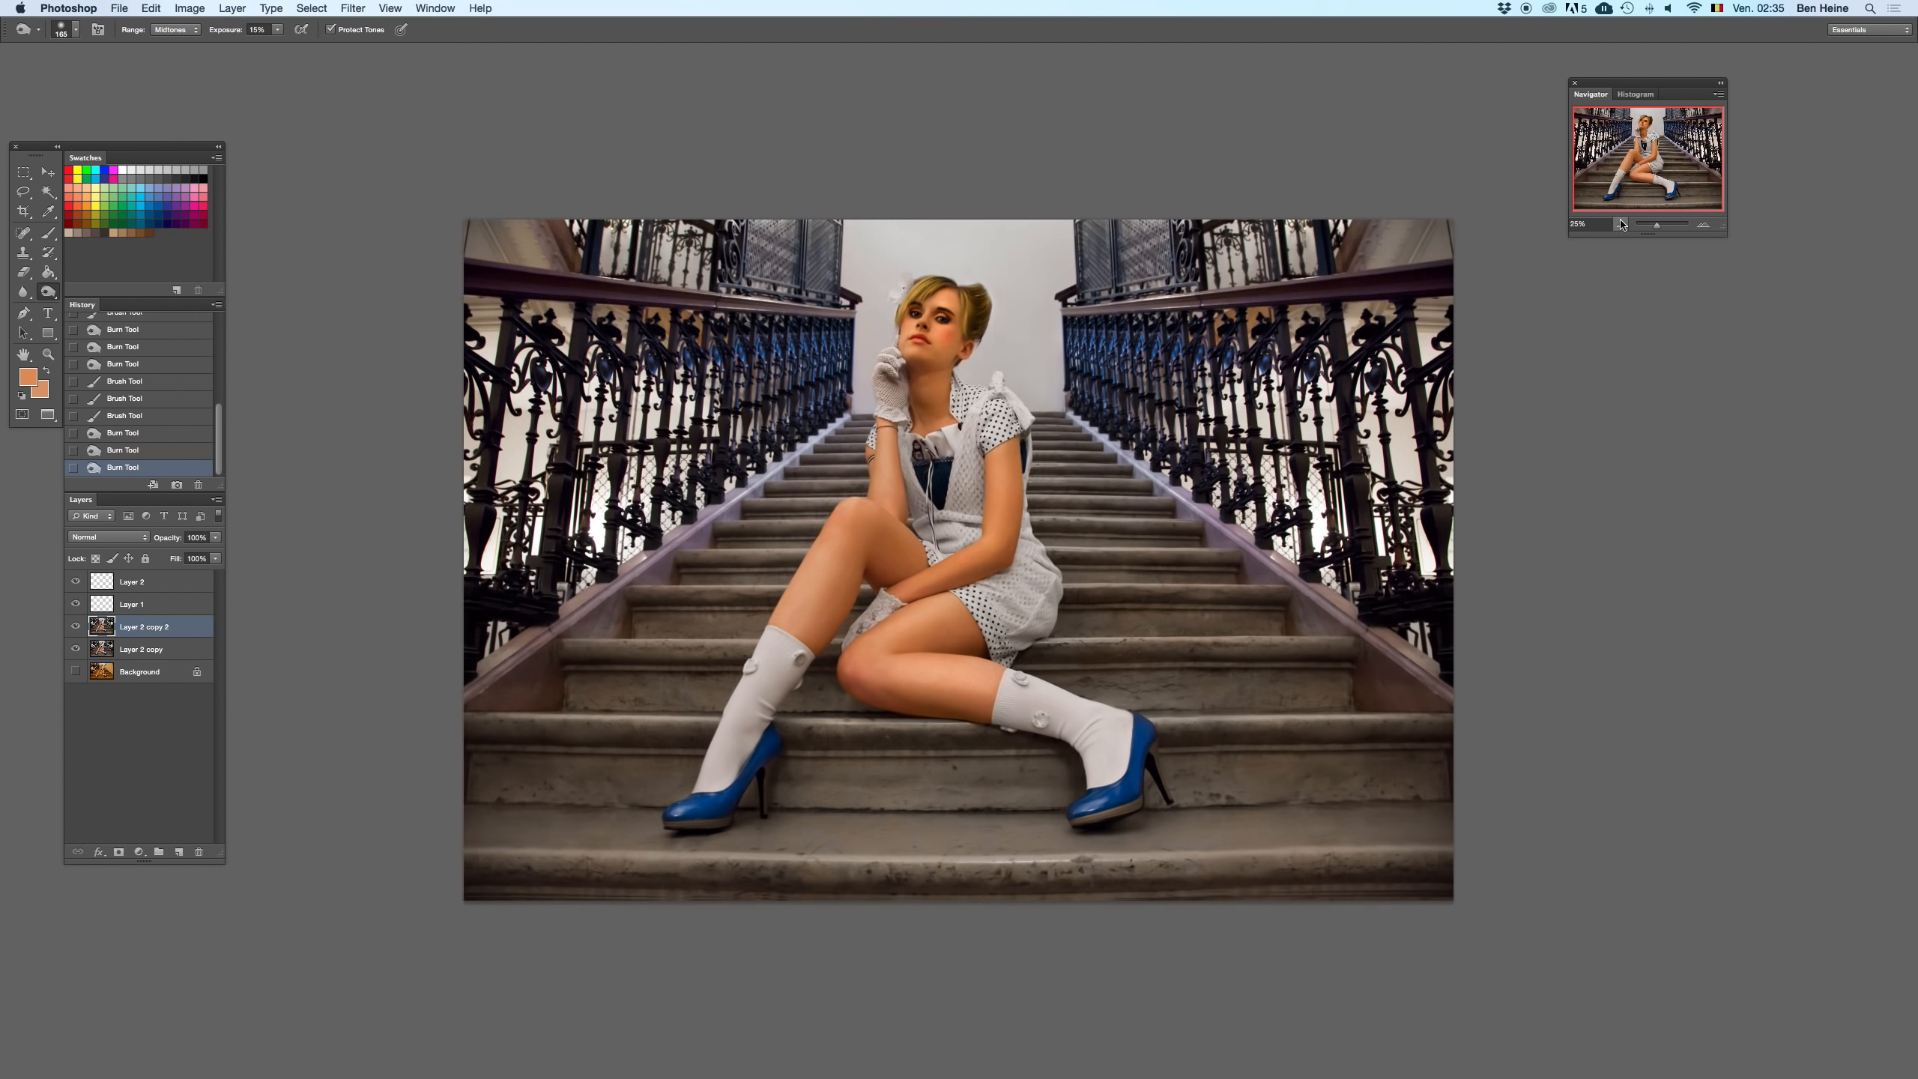
{"action": "left_click", "coordinate": [1616, 224]}
{"action": "left_click", "coordinate": [1616, 223]}
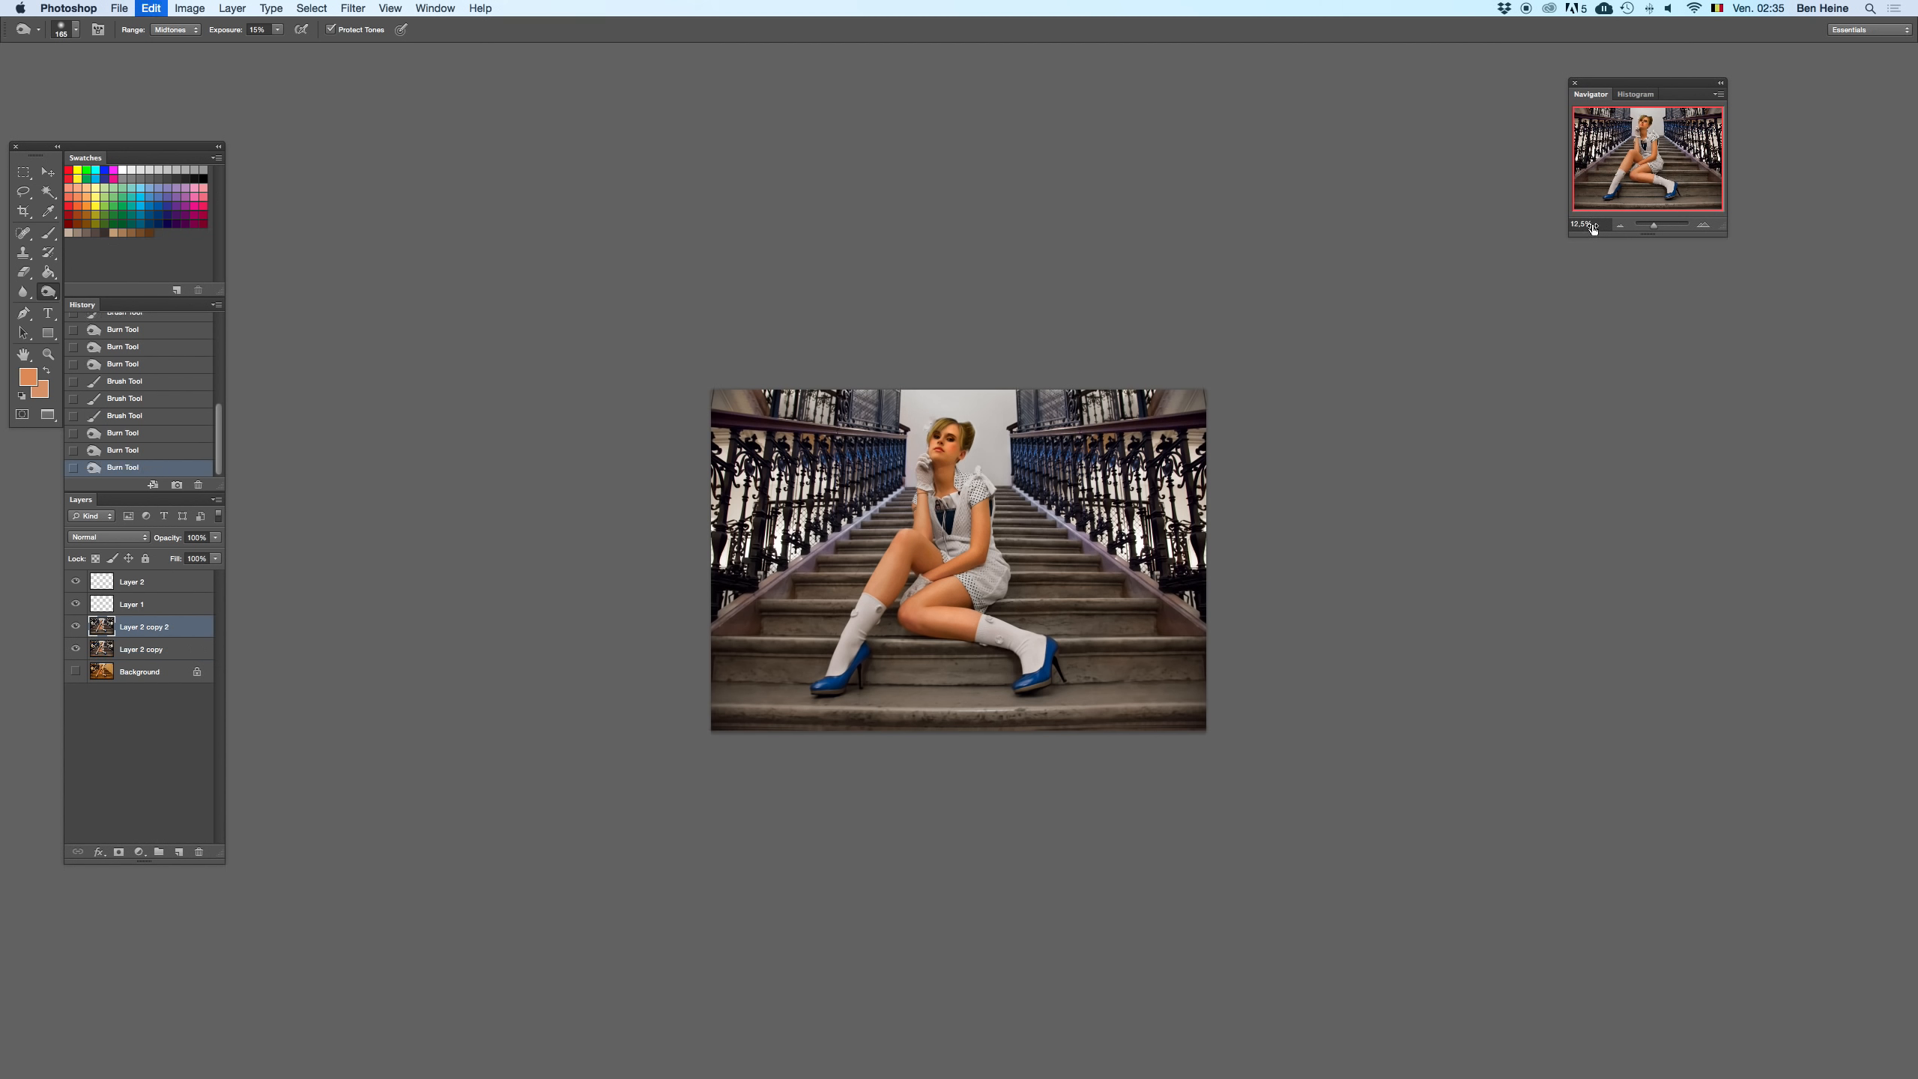
{"action": "left_click", "coordinate": [1703, 226]}
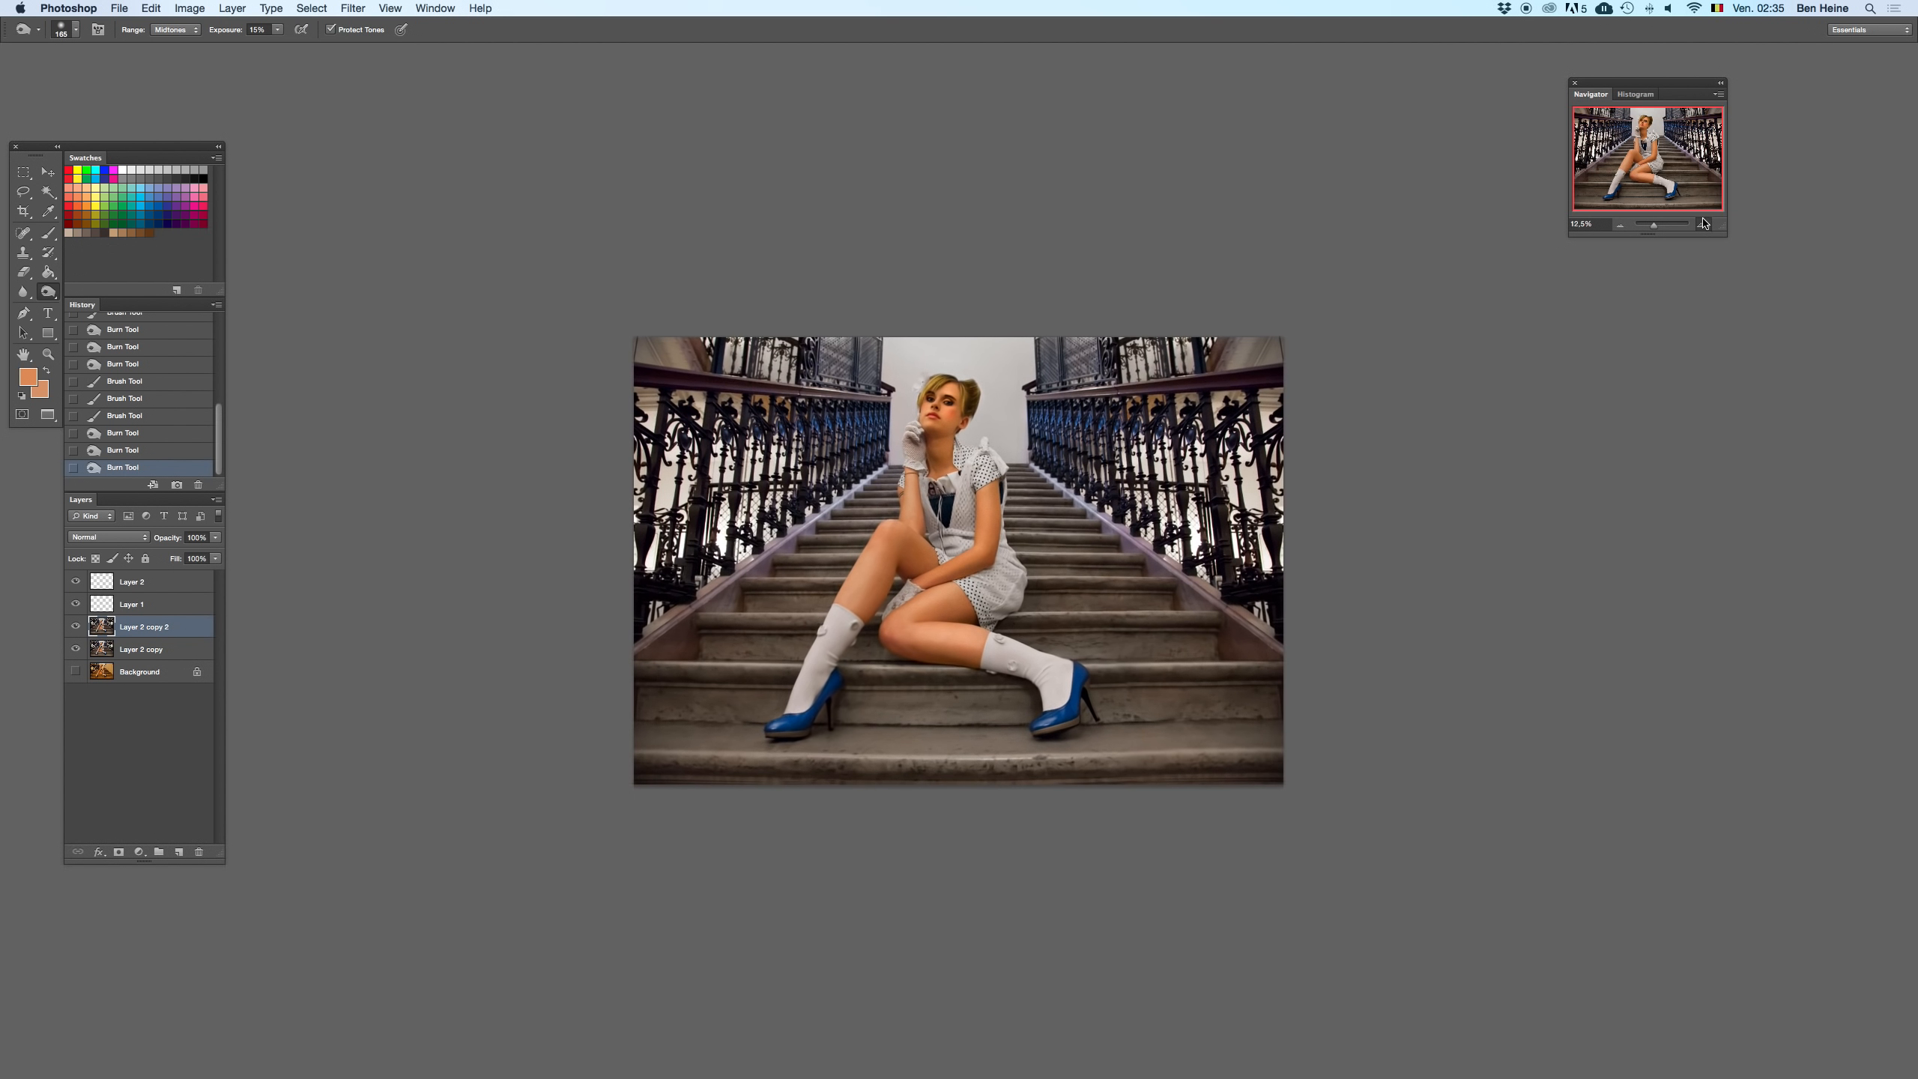
- Sample the skin tone on the bent knee and dab it along the knee's lower edge with a resized brush
{"action": "left_click", "coordinate": [1703, 226]}
{"action": "left_click", "coordinate": [1703, 226]}
{"action": "key", "text": "i"}
{"action": "left_click", "coordinate": [861, 717]}
{"action": "key", "text": "b"}
{"action": "right_click", "coordinate": [878, 732]}
{"action": "left_click", "coordinate": [934, 722]}
{"action": "left_click", "coordinate": [867, 735]}
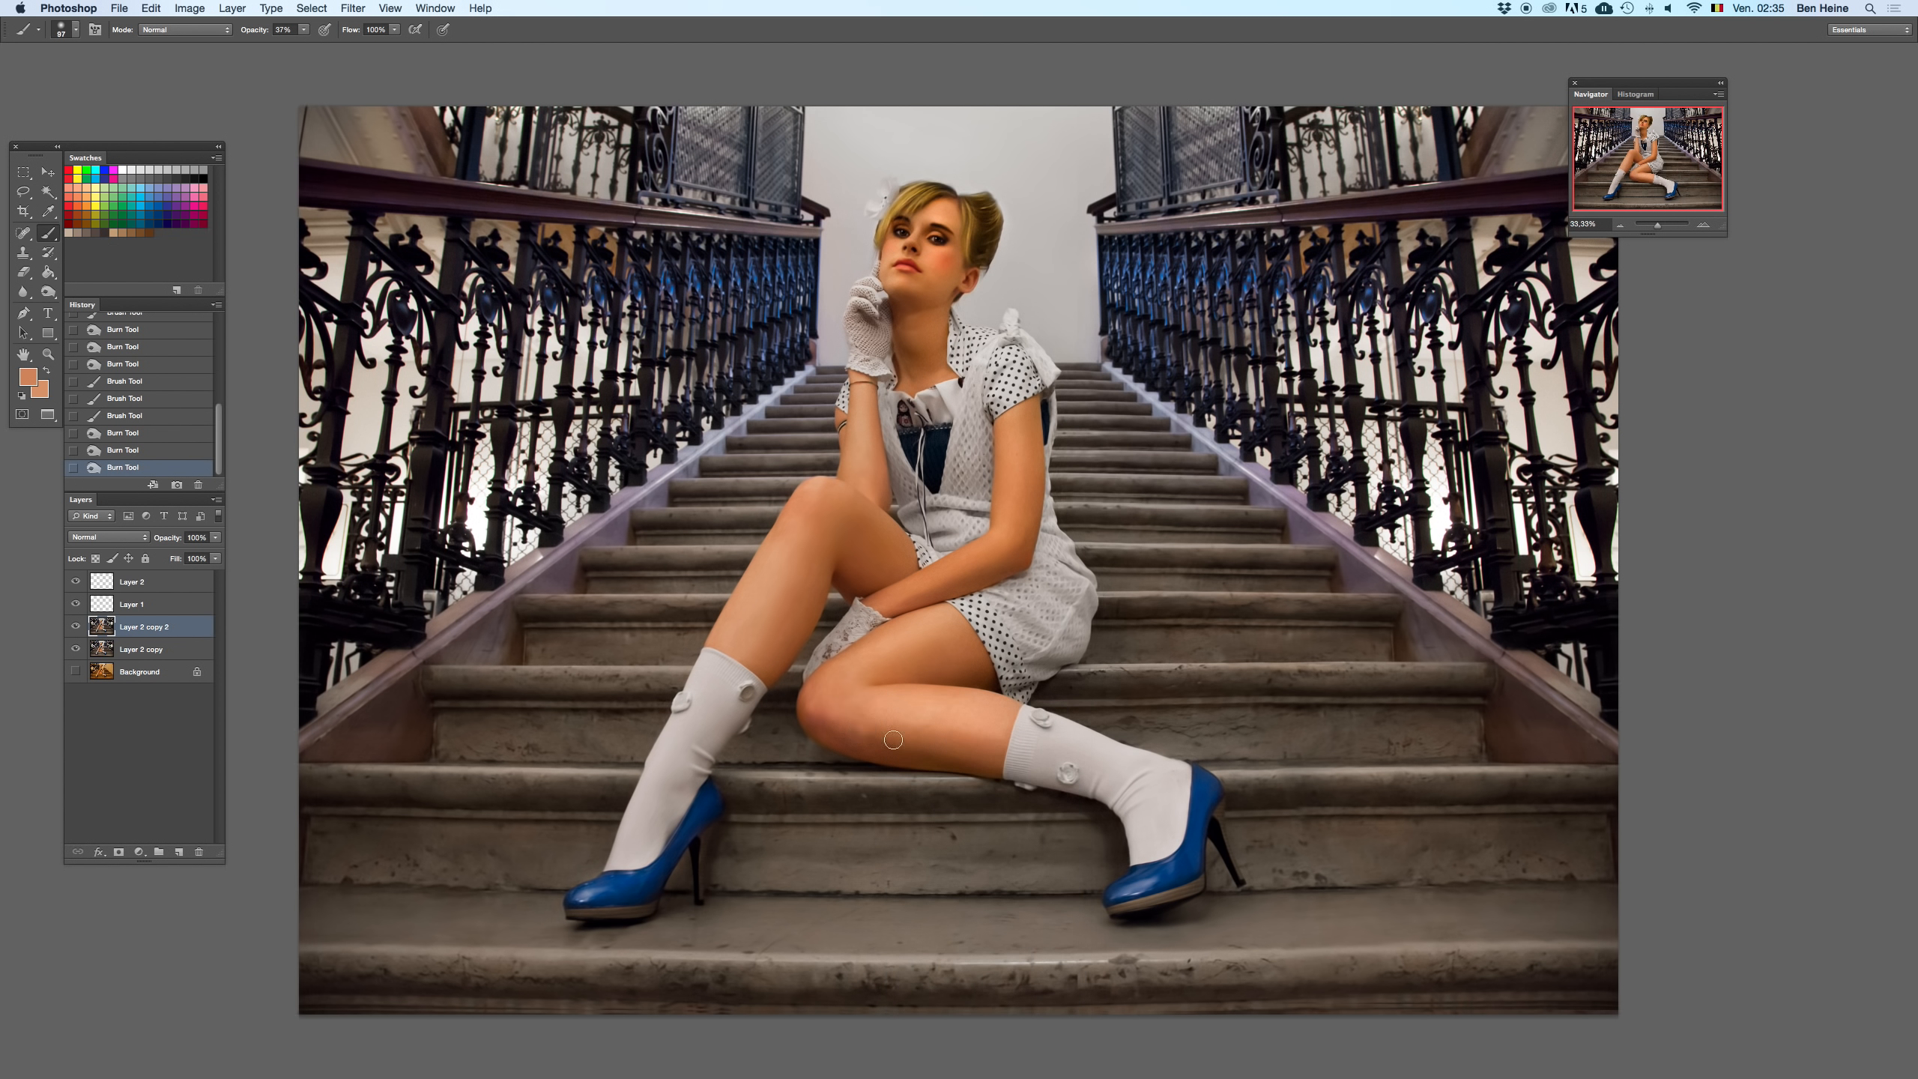
- Try brushing the sampled tone on the bent knee at 13% opacity, and undo the strokes
{"action": "left_click", "coordinate": [305, 30]}
{"action": "left_click", "coordinate": [858, 732]}
{"action": "key", "text": "super+z"}
{"action": "left_click_drag", "start_coordinate": [862, 731], "coordinate": [883, 736]}
{"action": "key", "text": "super+z"}
{"action": "key", "text": "super+z"}
{"action": "key", "text": "ctrl+z"}
- Enlarge the brush, set its opacity to 9%, and soften the underside of the bent knee with the sampled tone
{"action": "right_click", "coordinate": [985, 675]}
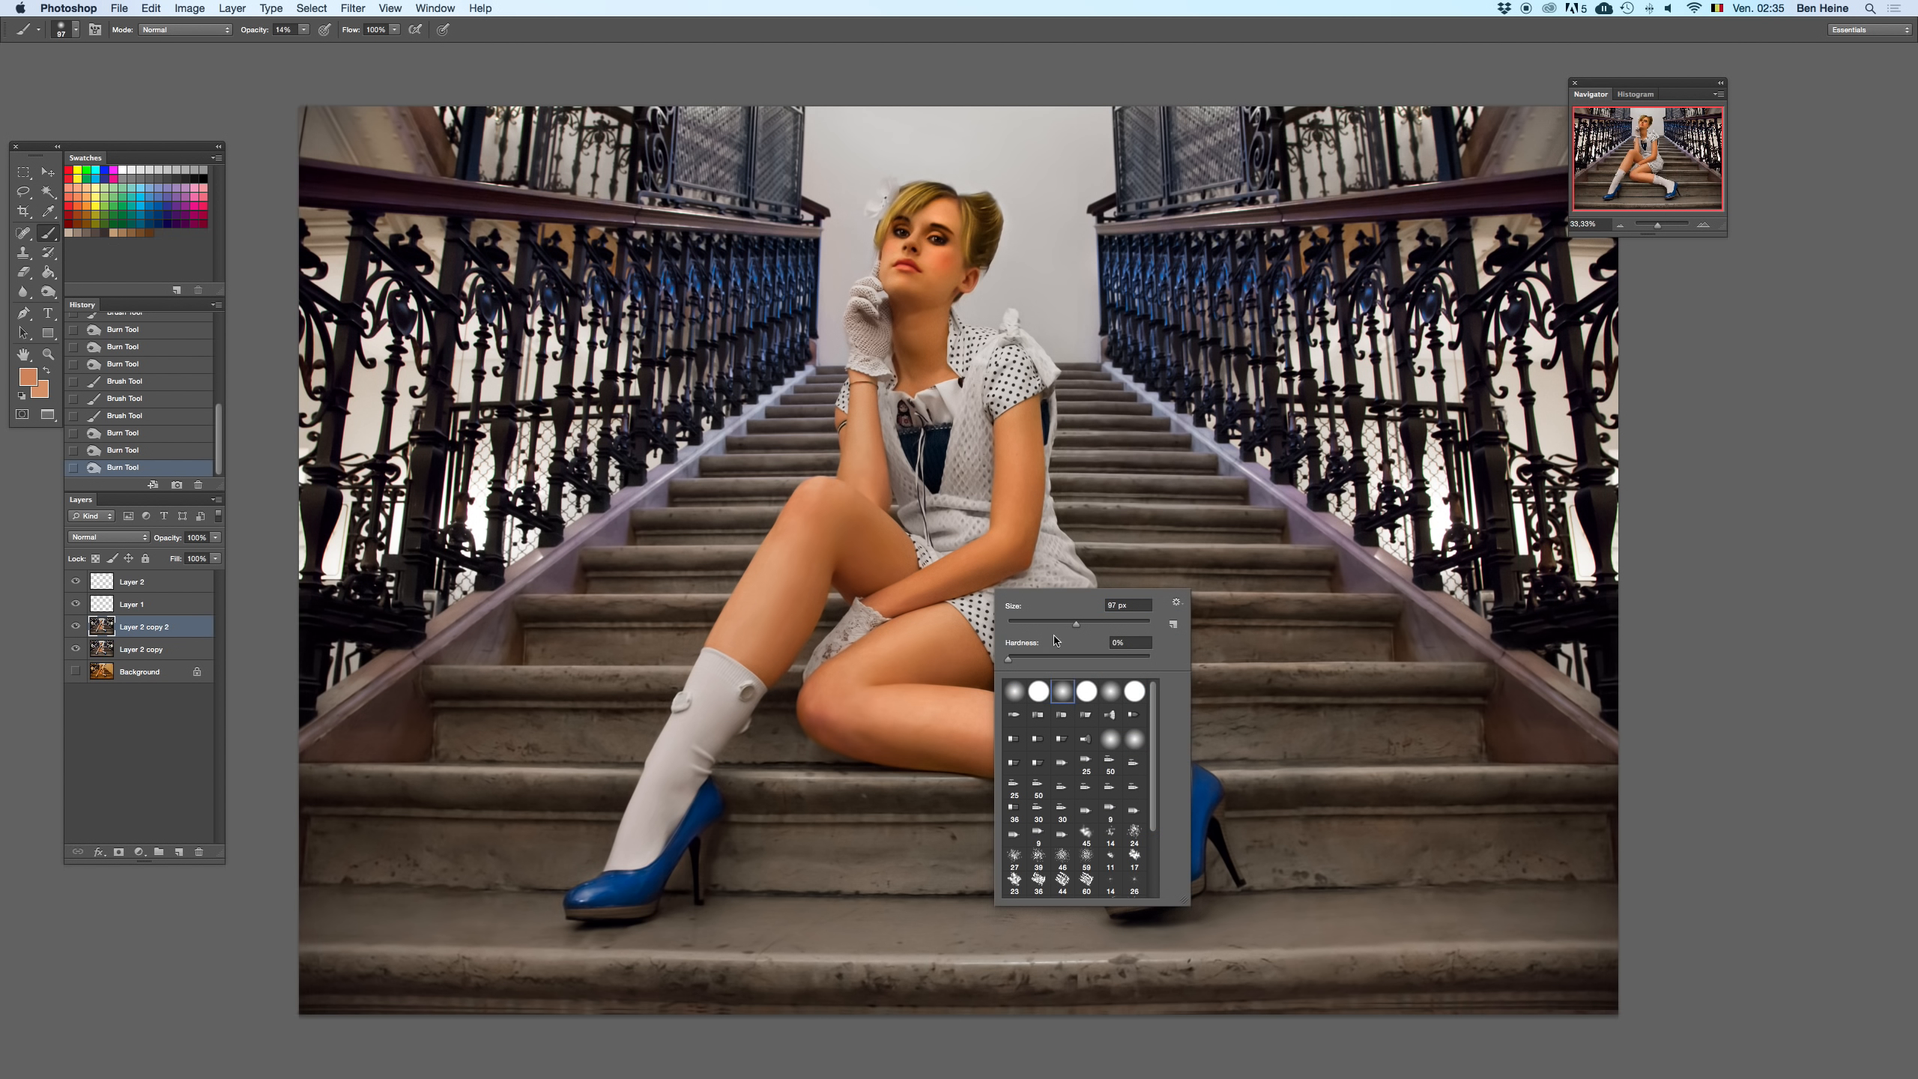
{"action": "left_click_drag", "start_coordinate": [1076, 621], "coordinate": [1094, 626]}
{"action": "left_click_drag", "start_coordinate": [304, 31], "coordinate": [301, 47]}
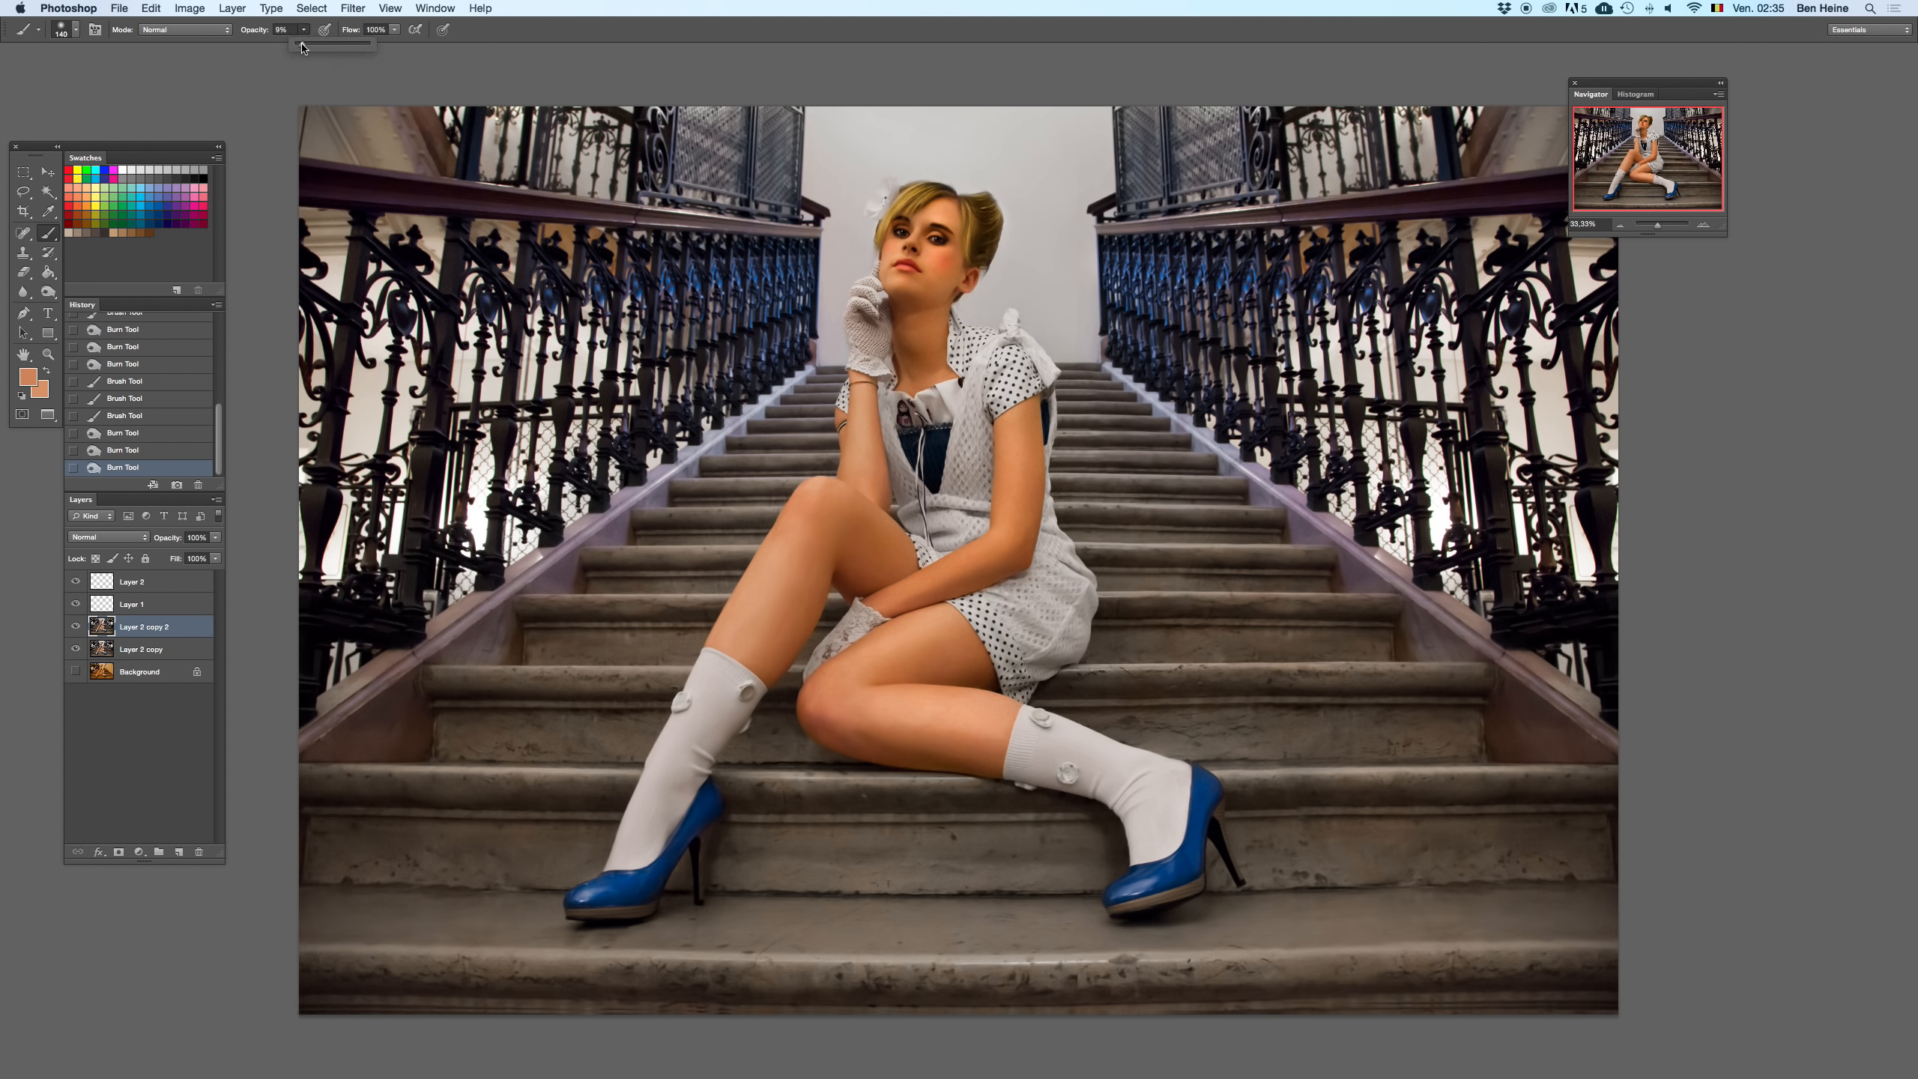
{"action": "left_click_drag", "start_coordinate": [865, 733], "coordinate": [877, 740]}
{"action": "key", "text": "super+z"}
{"action": "key", "text": "super+z"}
{"action": "key", "text": "super+z"}
{"action": "key", "text": "super+z"}
{"action": "key", "text": "super+z"}
{"action": "key", "text": "super+z"}
{"action": "left_click_drag", "start_coordinate": [868, 746], "coordinate": [860, 734]}
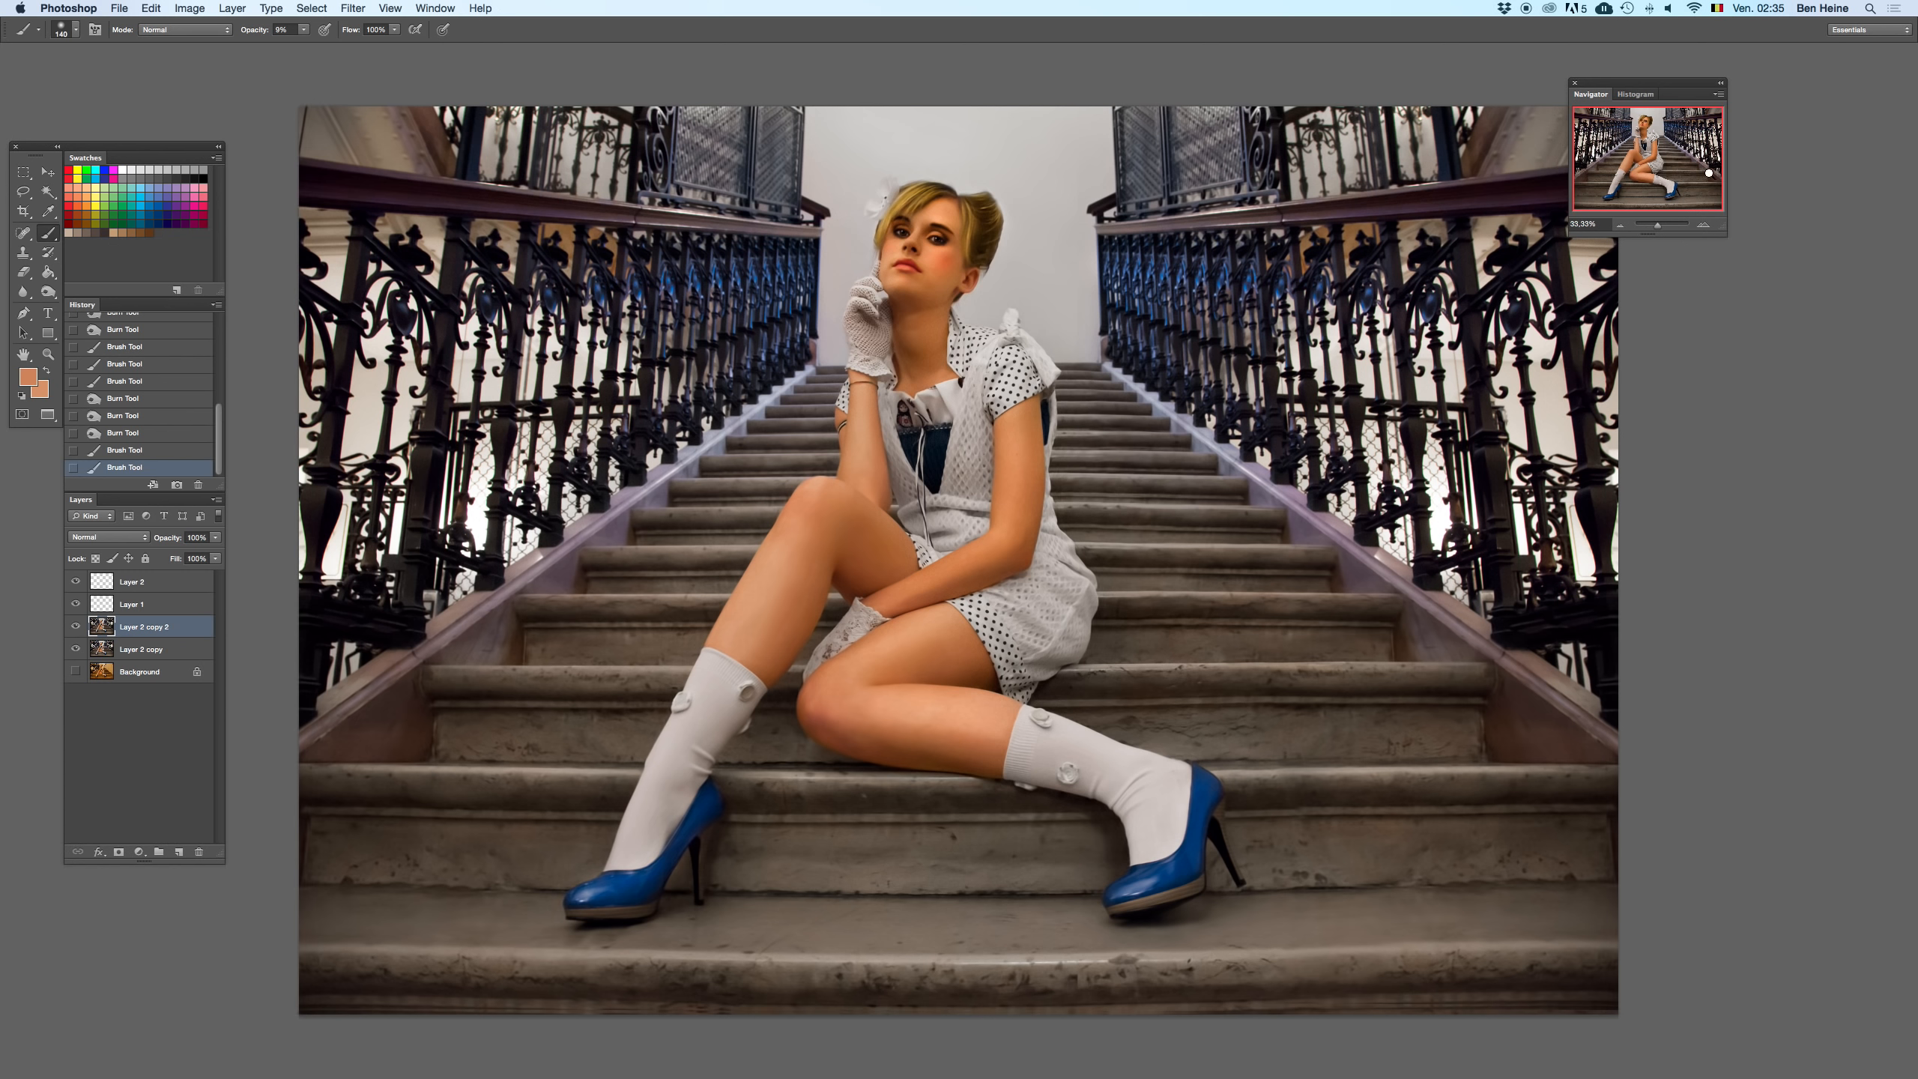
- Burn the fold between the bent leg's thigh and calf with the range set to Shadows and 10% exposure
{"action": "left_click", "coordinate": [1703, 225]}
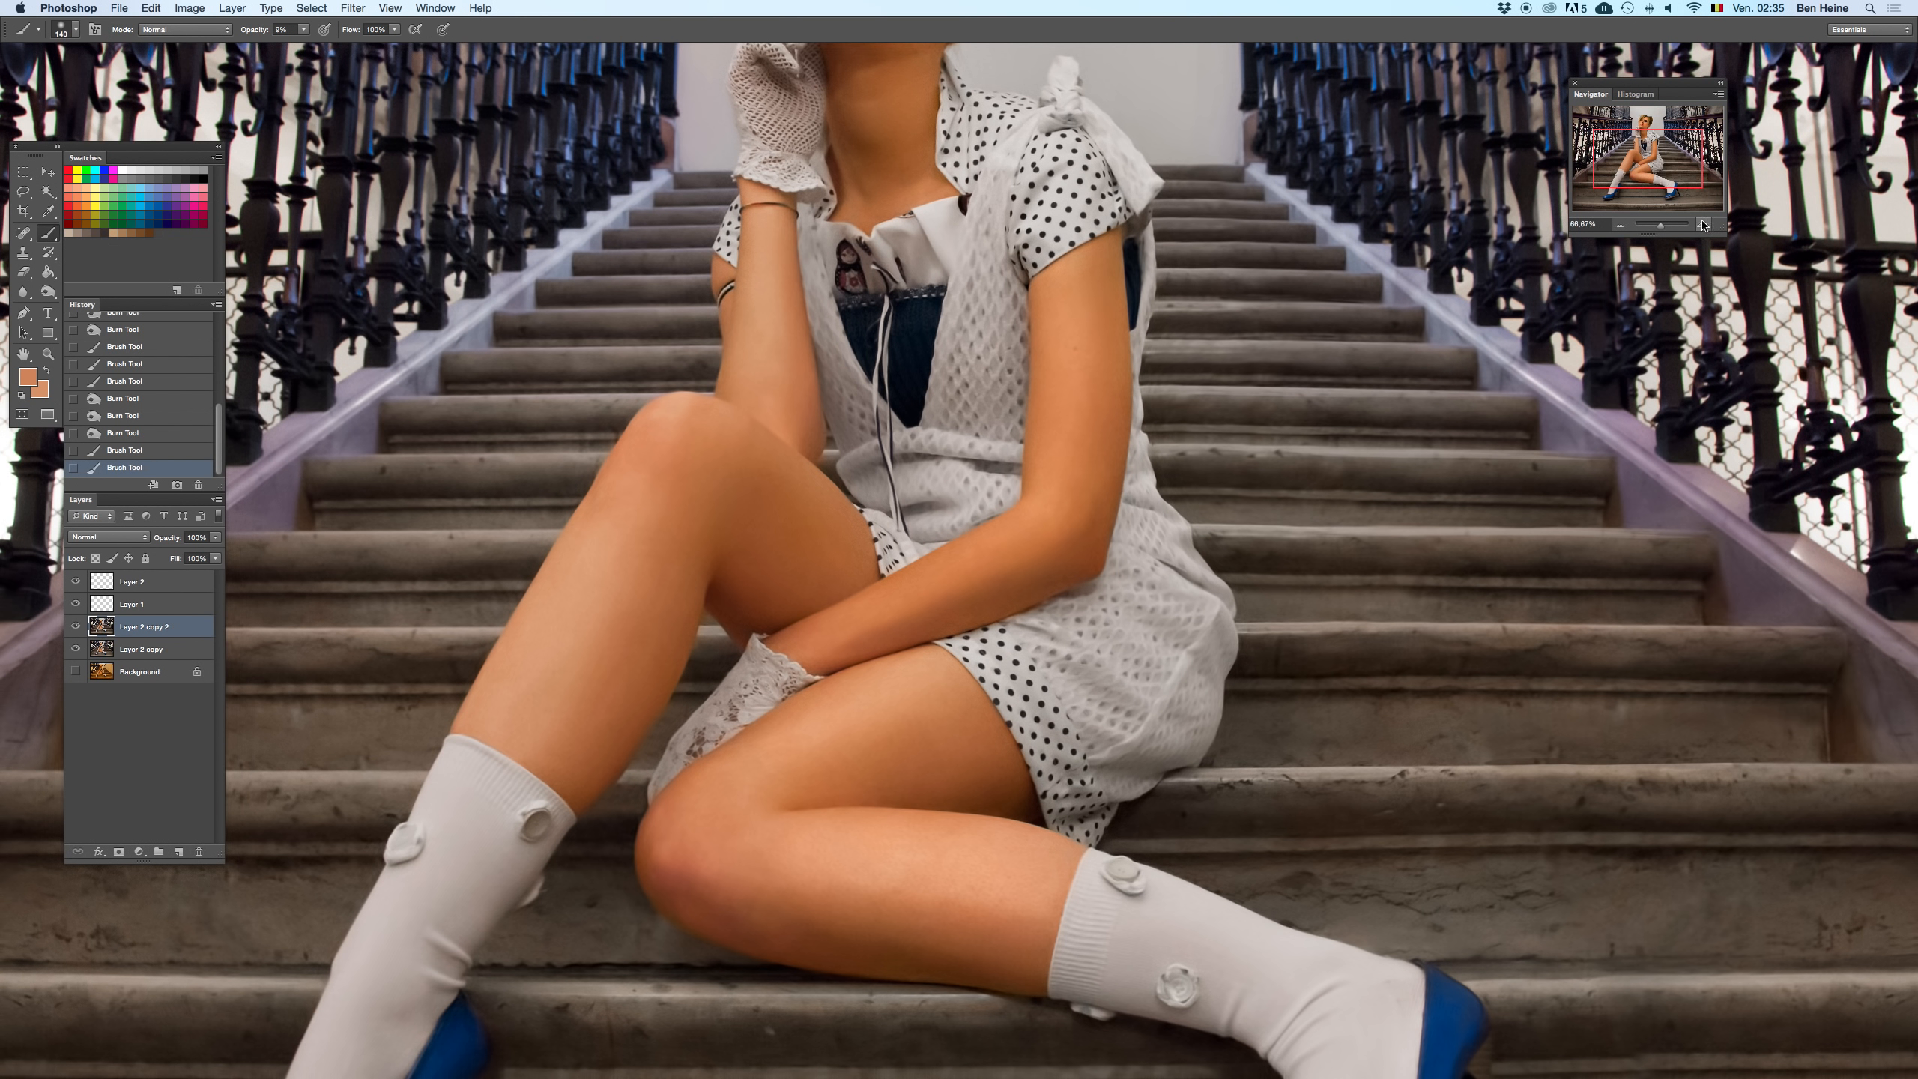
{"action": "left_click", "coordinate": [47, 291]}
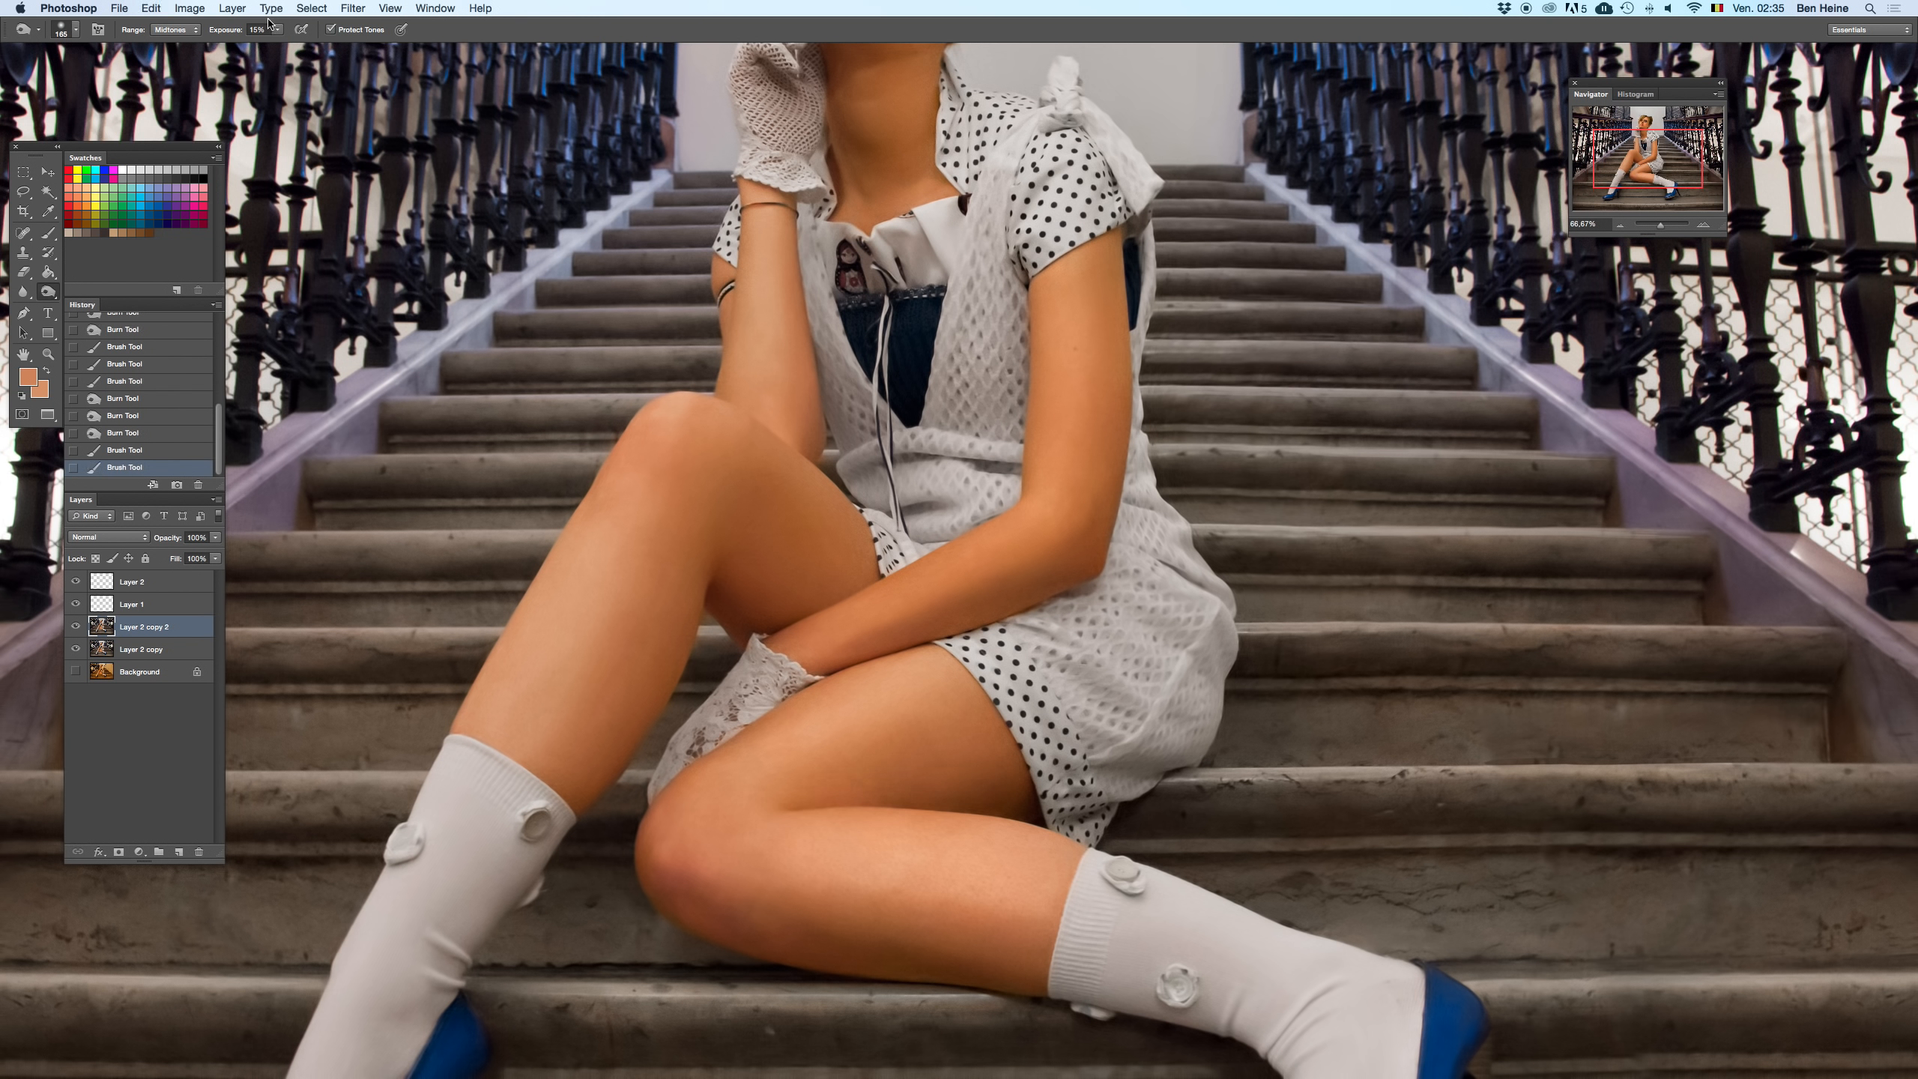
{"action": "left_click", "coordinate": [182, 31]}
{"action": "left_click", "coordinate": [175, 16]}
{"action": "left_click_drag", "start_coordinate": [277, 29], "coordinate": [275, 48]}
{"action": "mouse_move", "coordinate": [989, 793]}
{"action": "left_mouse_down"}
{"action": "mouse_move", "coordinate": [767, 819]}
{"action": "mouse_move", "coordinate": [1043, 782]}
{"action": "left_mouse_up"}
{"action": "key", "text": "super+z"}
{"action": "key", "text": "super+z"}
{"action": "key", "text": "super+z"}
{"action": "key", "text": "super+z"}
- Burn the bent leg's shadows once more from the thigh beside the skirt hem down to the calf
{"action": "left_click_drag", "start_coordinate": [1019, 538], "coordinate": [937, 670]}
{"action": "mouse_move", "coordinate": [984, 705]}
{"action": "left_mouse_down"}
{"action": "mouse_move", "coordinate": [963, 810]}
{"action": "mouse_move", "coordinate": [1050, 807]}
{"action": "mouse_move", "coordinate": [1019, 866]}
{"action": "left_mouse_up"}
{"action": "key", "text": "super+z"}
{"action": "key", "text": "super+z"}
{"action": "left_click_drag", "start_coordinate": [974, 566], "coordinate": [912, 368]}
{"action": "mouse_move", "coordinate": [853, 616]}
{"action": "left_mouse_down"}
{"action": "mouse_move", "coordinate": [1066, 393]}
{"action": "mouse_move", "coordinate": [1036, 399]}
{"action": "left_mouse_up"}
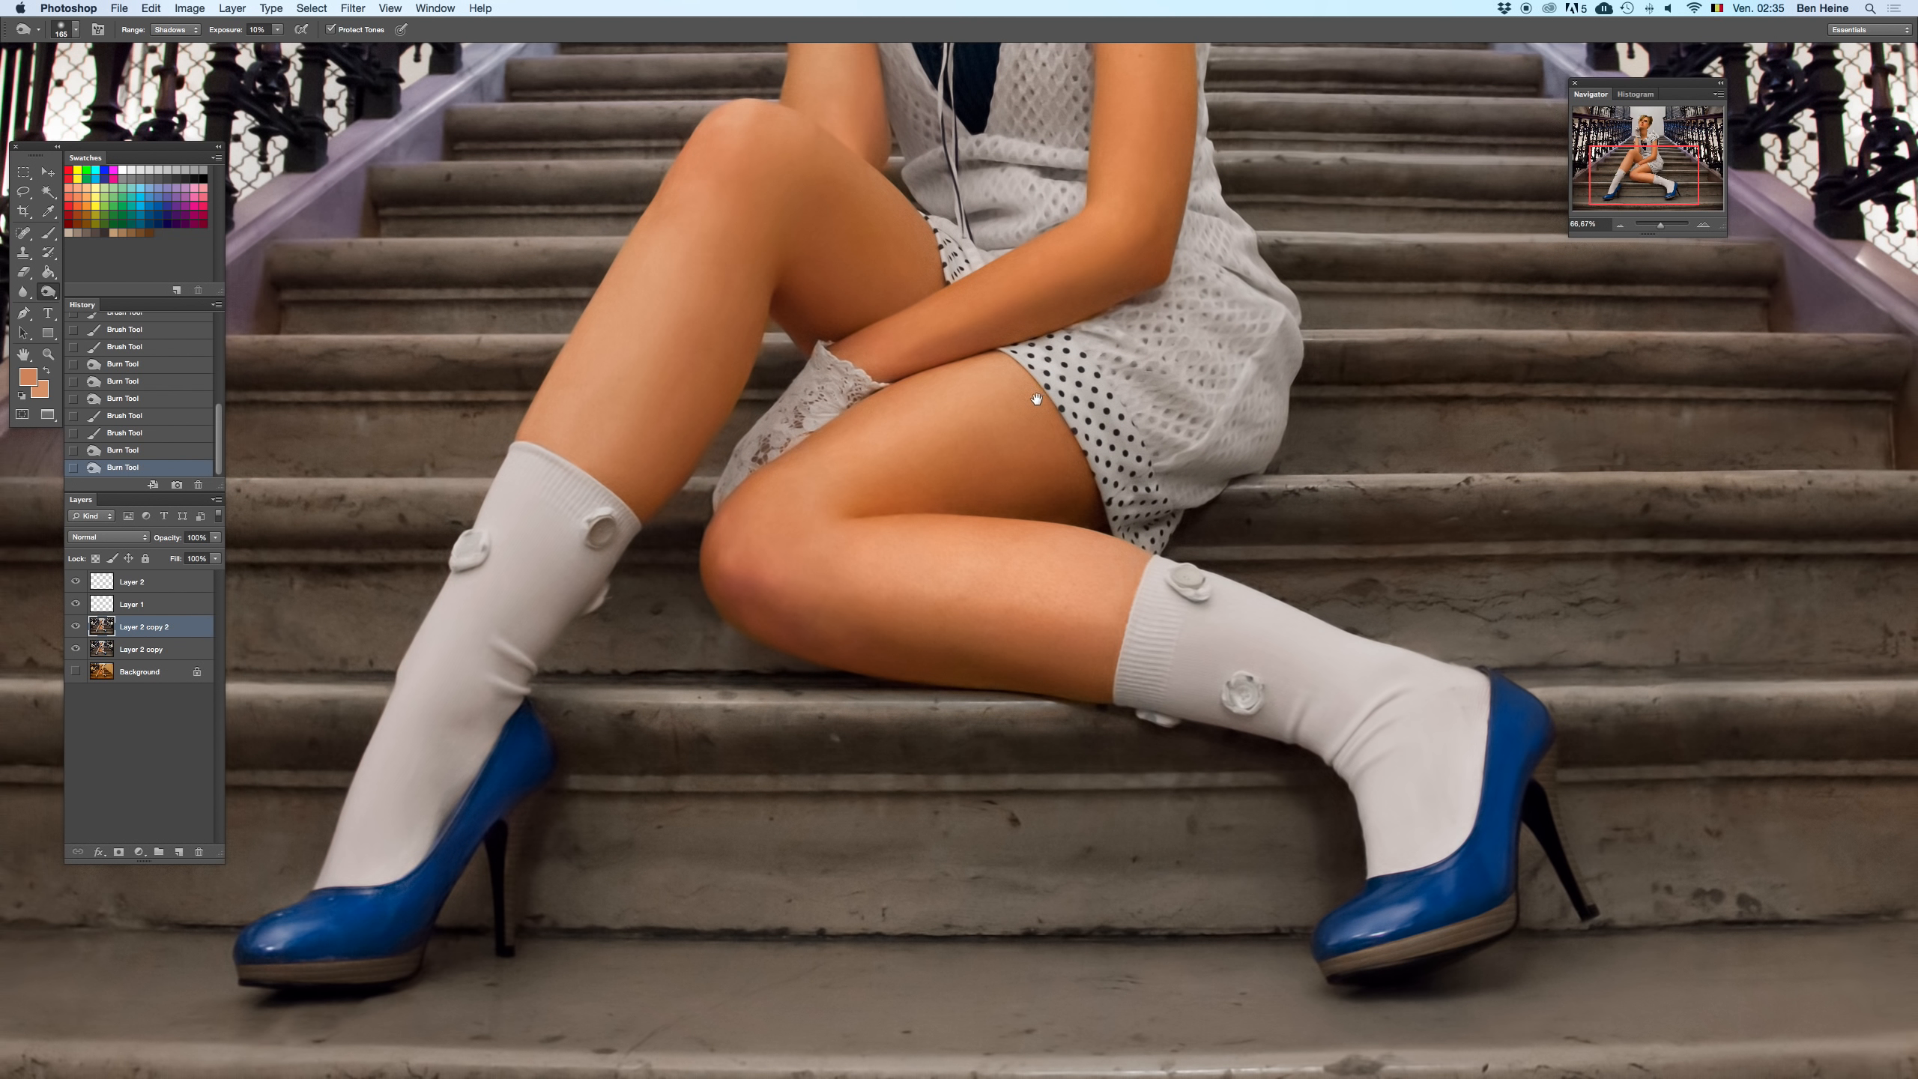
- Clone clean blue leather over the marks on the upper of the blue shoe at the image's left
{"action": "left_click_drag", "start_coordinate": [825, 526], "coordinate": [1314, 433]}
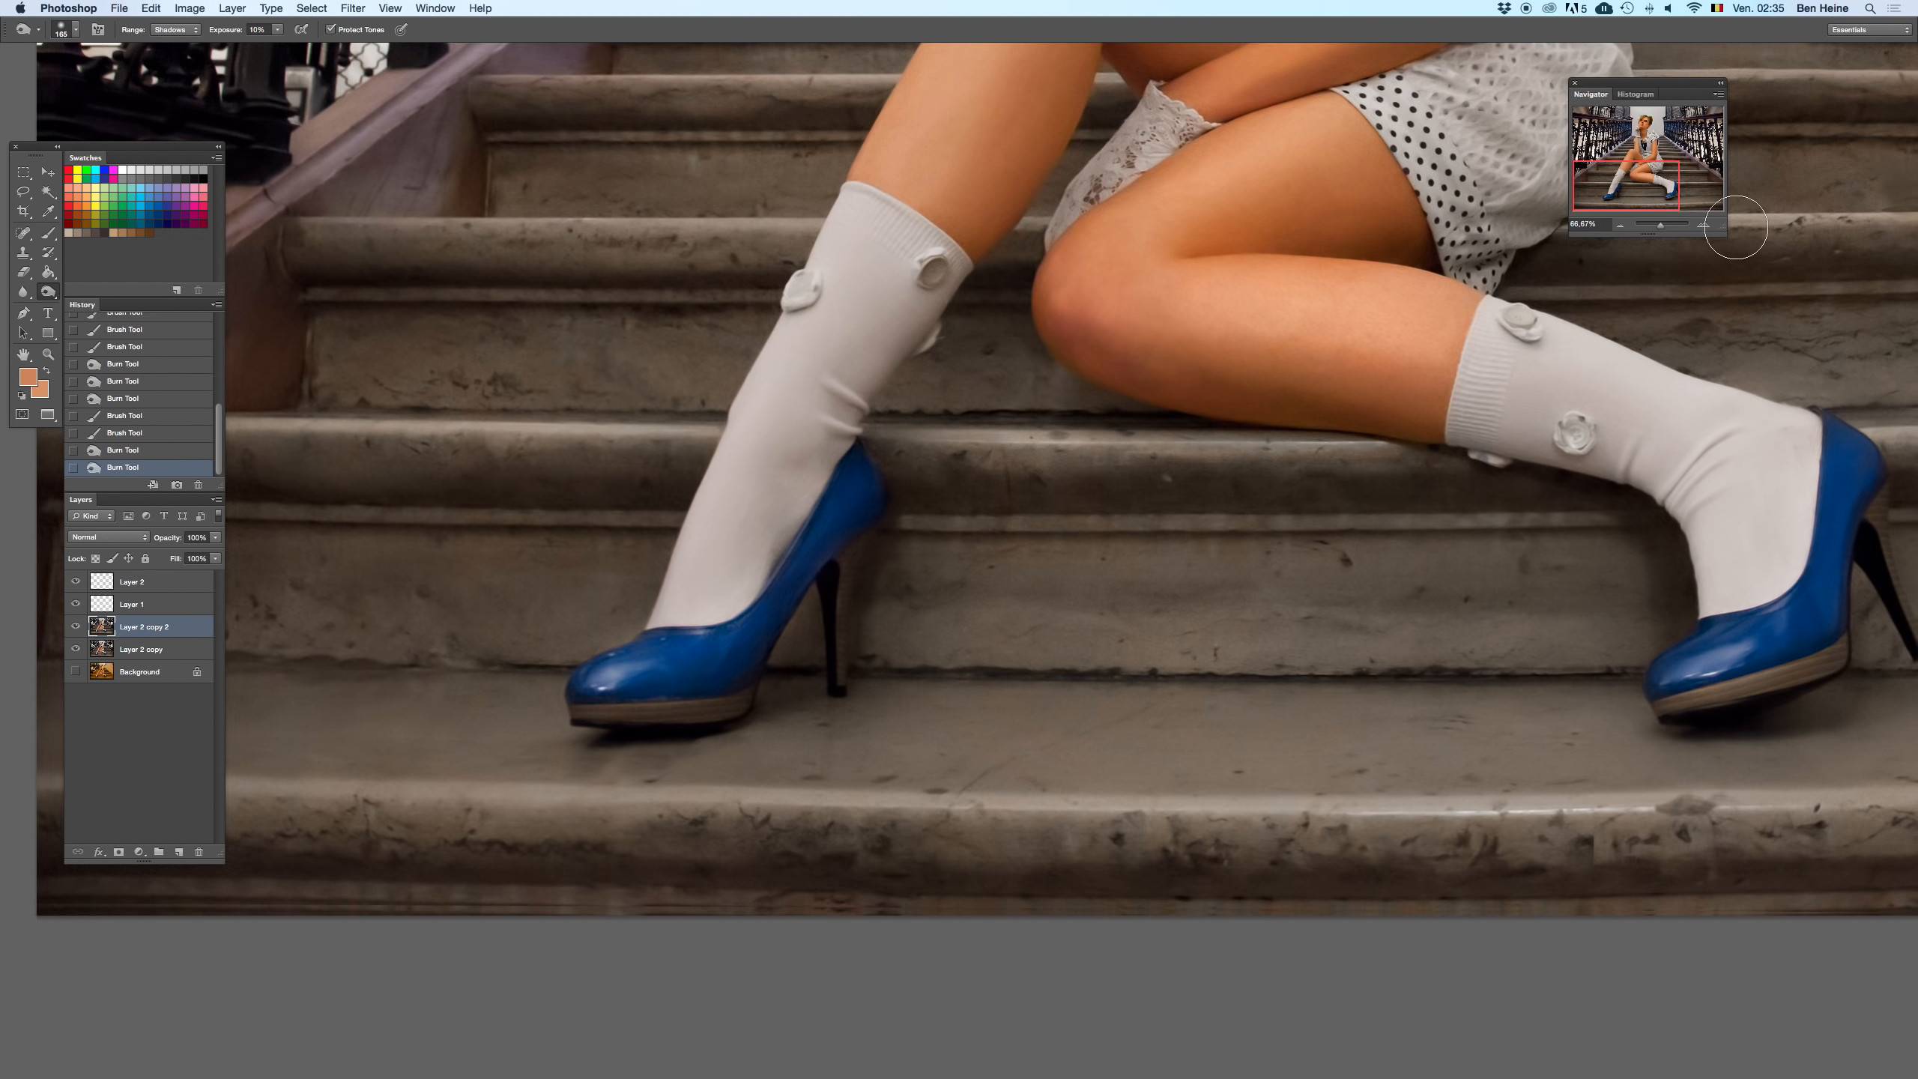
{"action": "left_click", "coordinate": [1709, 225]}
{"action": "left_click_drag", "start_coordinate": [586, 487], "coordinate": [1162, 446]}
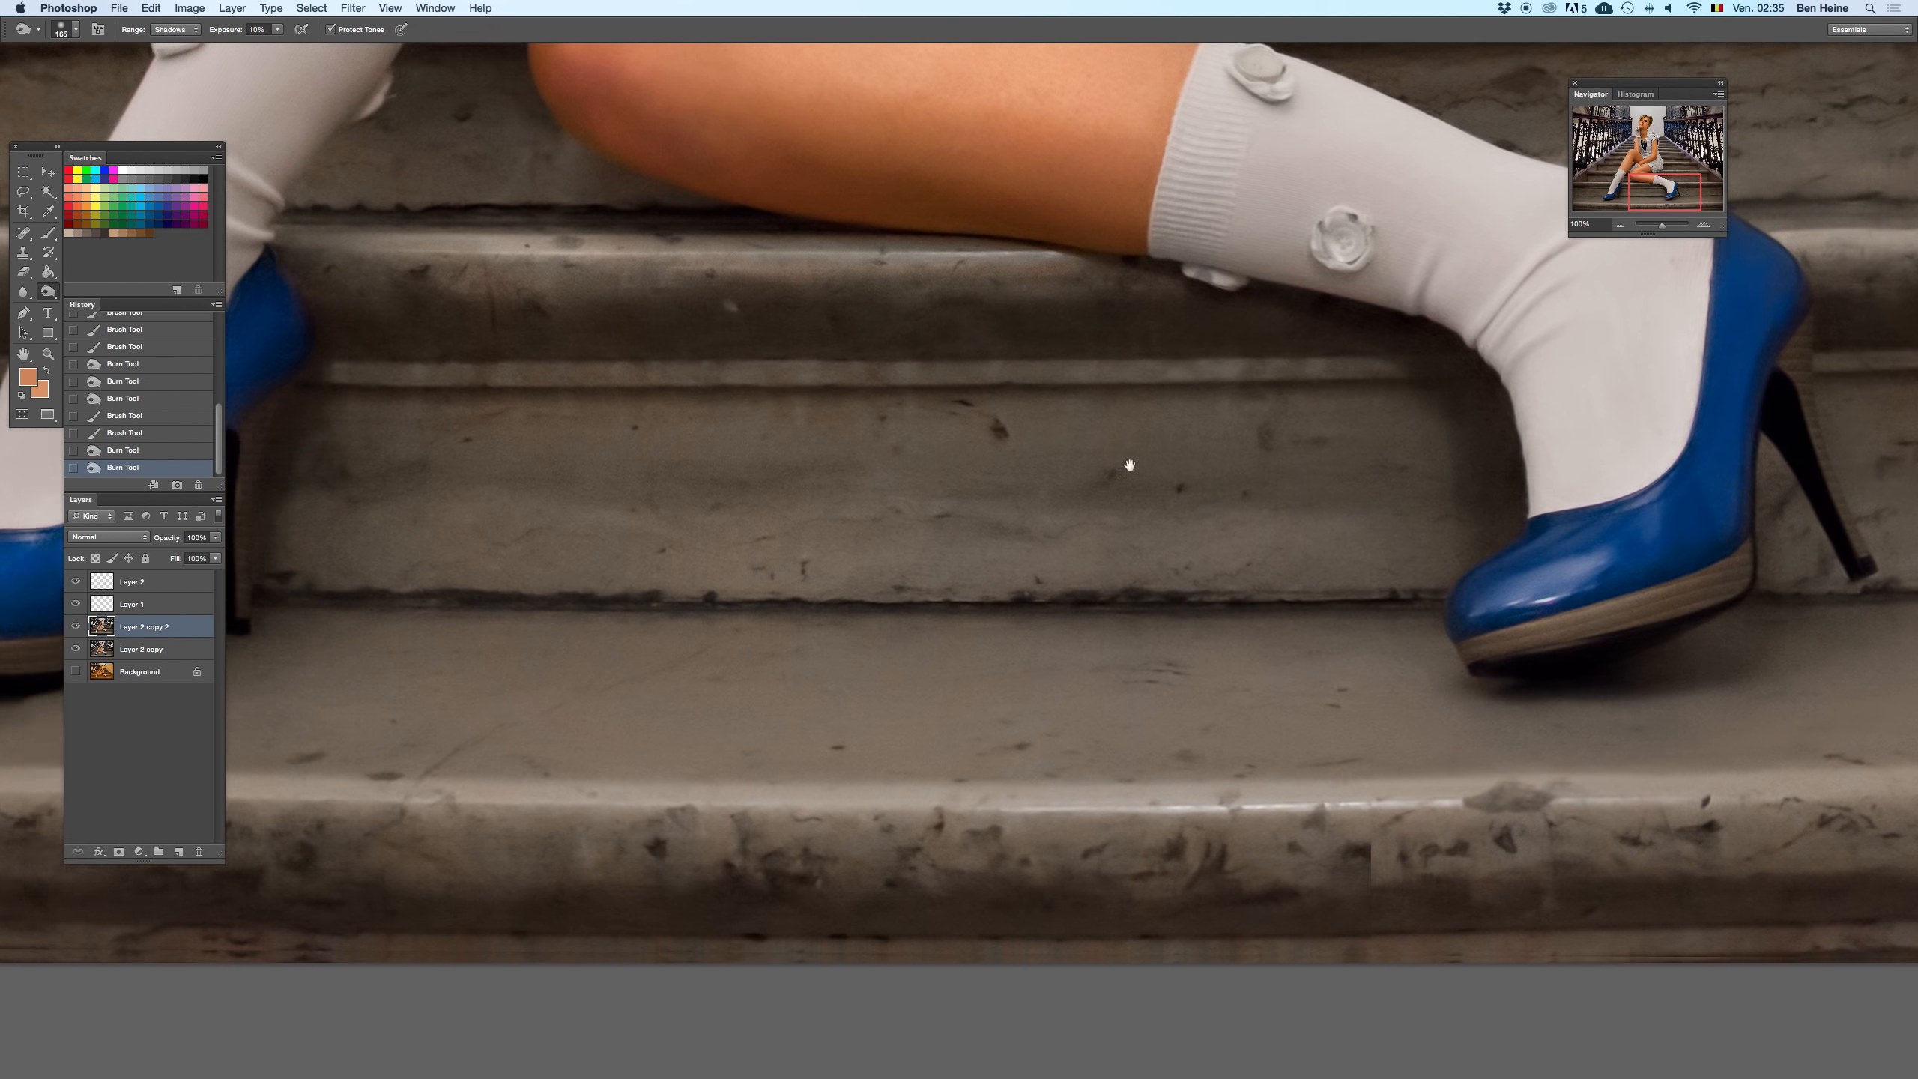
{"action": "left_click_drag", "start_coordinate": [992, 474], "coordinate": [1126, 506]}
{"action": "key", "text": "s"}
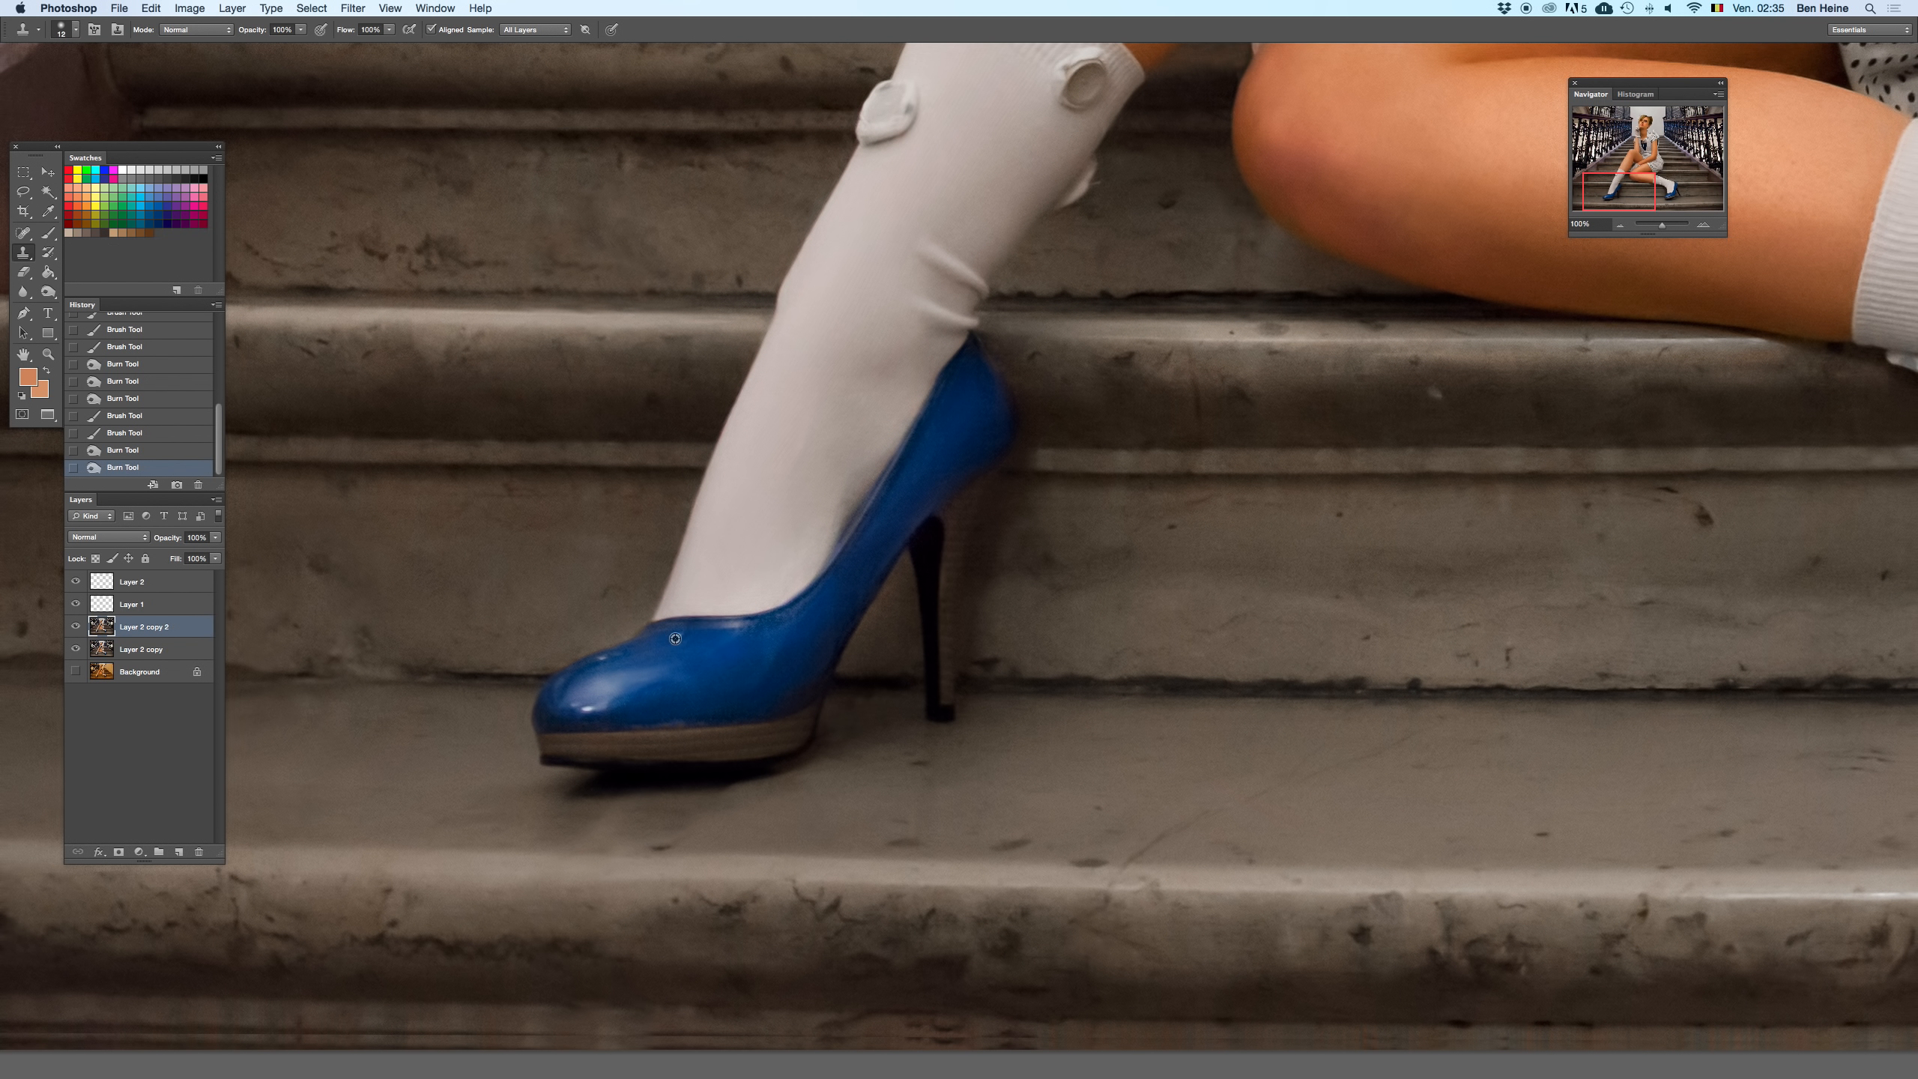
{"action": "left_click_drag", "start_coordinate": [680, 636], "coordinate": [627, 654]}
{"action": "right_click", "coordinate": [754, 605]}
{"action": "left_click", "coordinate": [775, 634]}
{"action": "left_click", "coordinate": [614, 653]}
{"action": "mouse_move", "coordinate": [735, 621]}
{"action": "left_mouse_down"}
{"action": "mouse_move", "coordinate": [765, 623]}
{"action": "mouse_move", "coordinate": [683, 627]}
{"action": "mouse_move", "coordinate": [753, 622]}
{"action": "left_mouse_up"}
{"action": "key", "text": "super+z"}
{"action": "left_click", "coordinate": [761, 619]}
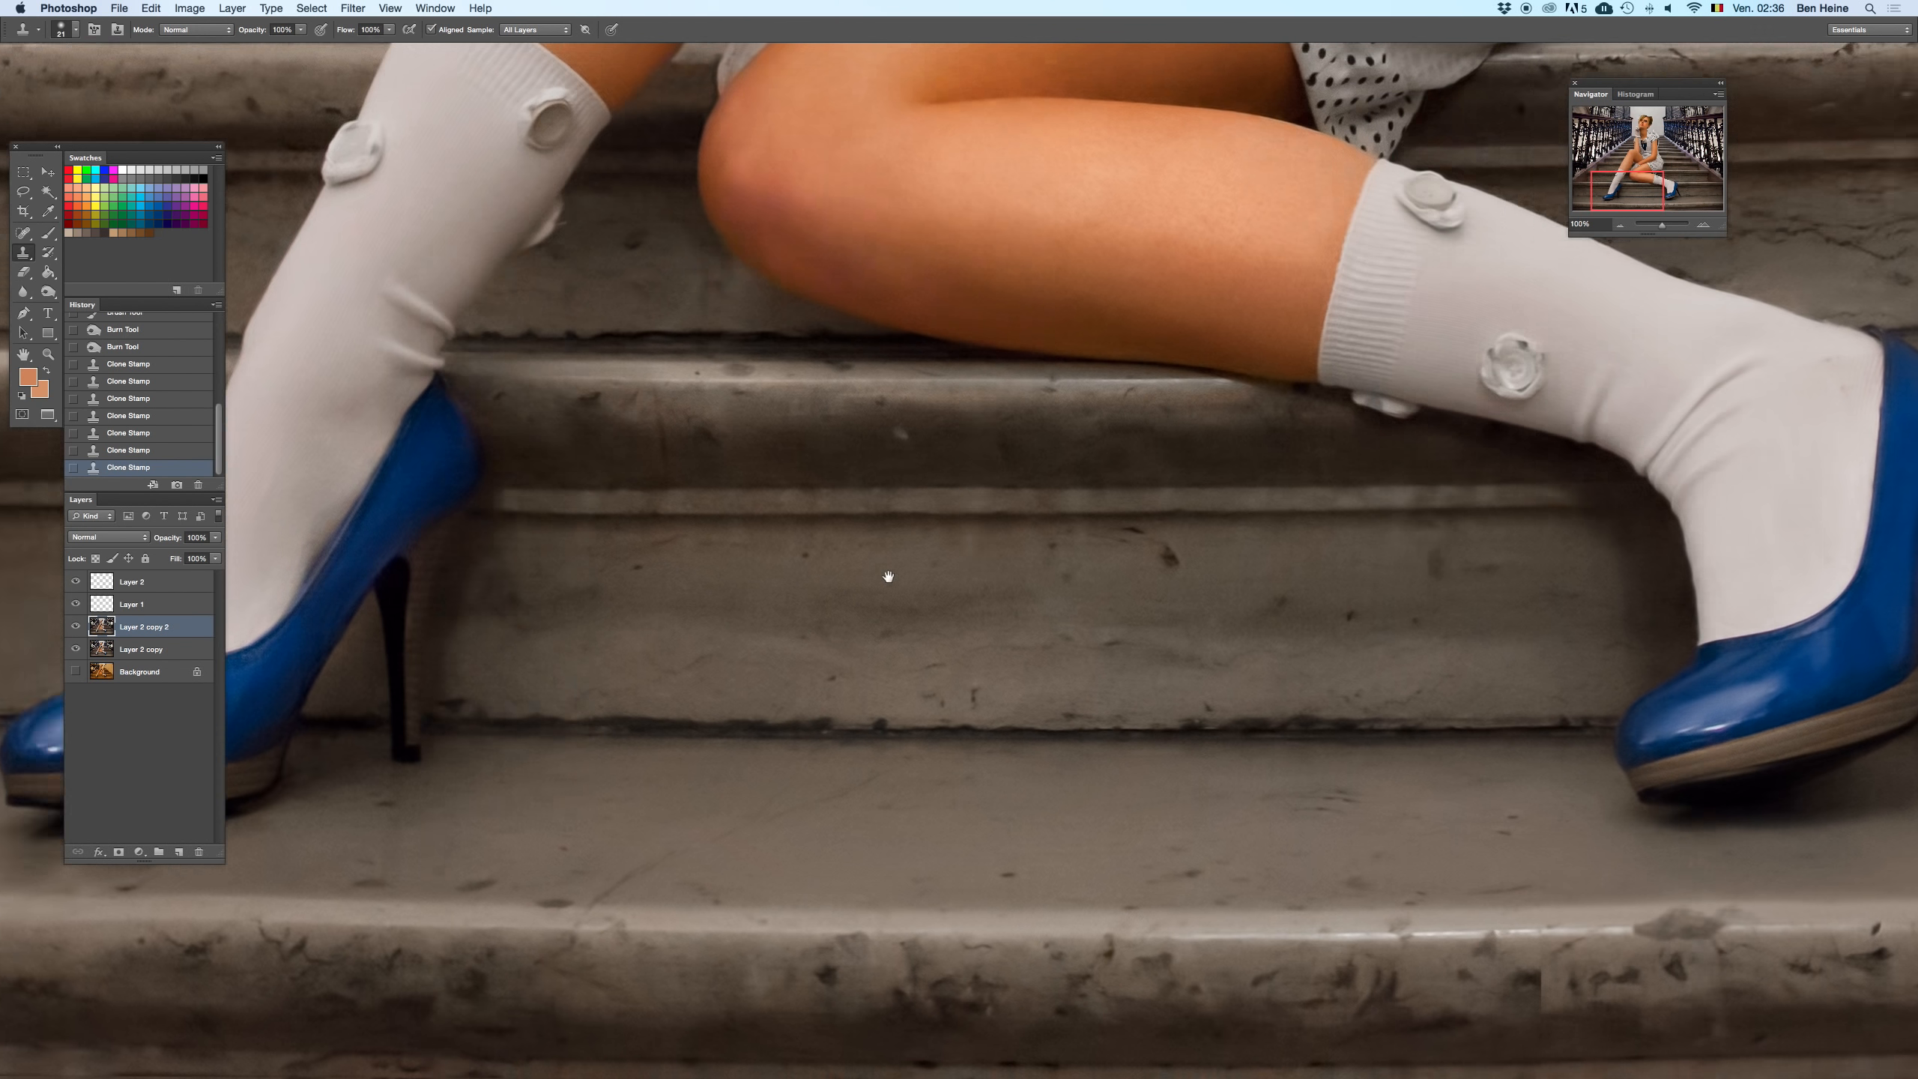
- Clone clean leather over the marks on the toe of the blue shoe at the image's right
{"action": "scroll", "coordinate": [886, 570], "scroll_direction": "right", "scroll_amount": 10}
{"action": "left_click", "coordinate": [1514, 640], "text": "alt"}
{"action": "mouse_move", "coordinate": [1506, 628]}
{"action": "left_mouse_down"}
{"action": "mouse_move", "coordinate": [1443, 652]}
{"action": "mouse_move", "coordinate": [1472, 652]}
{"action": "left_mouse_up"}
{"action": "key", "text": "super+z"}
{"action": "left_click", "coordinate": [1470, 653]}
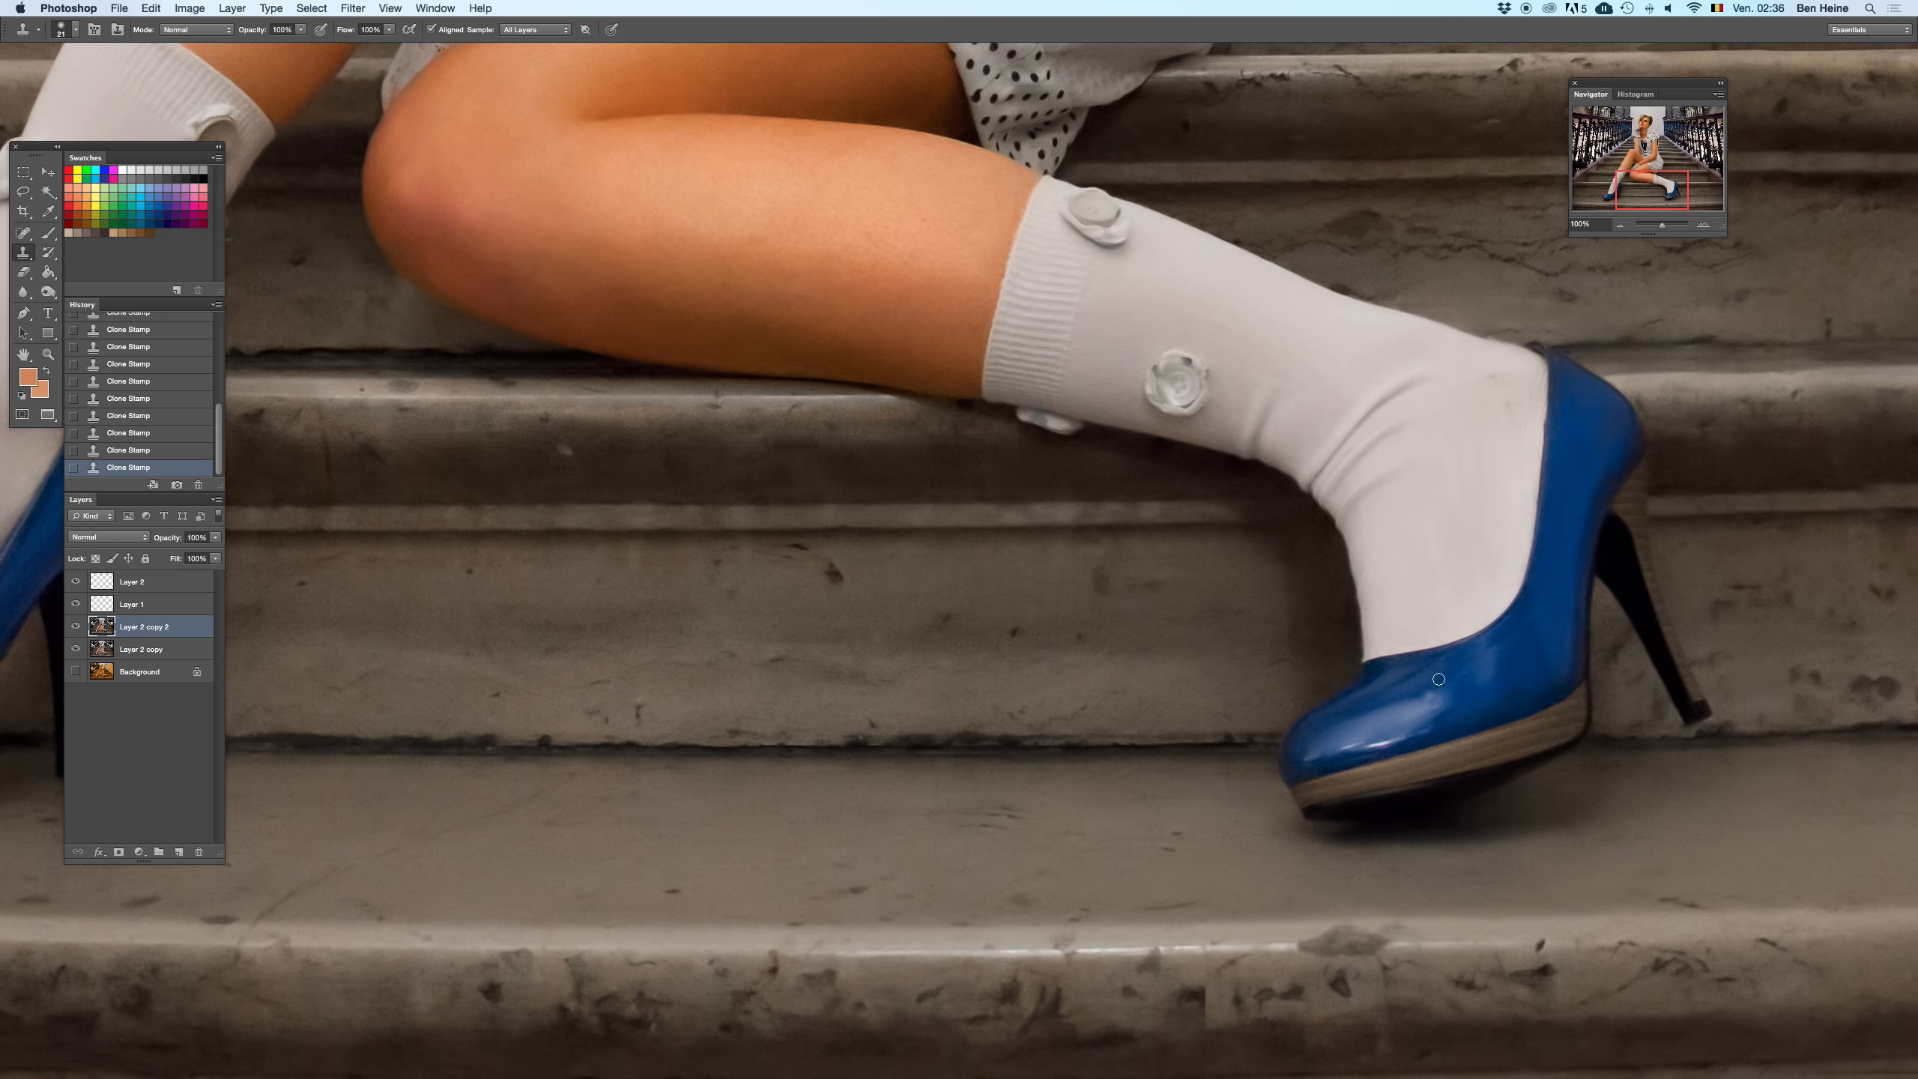
- Examine the legs, stairs, railings and face at 100% zoom for remaining flaws
{"action": "scroll", "coordinate": [1440, 675], "scroll_direction": "left", "scroll_amount": 10}
{"action": "scroll", "coordinate": [1440, 675], "scroll_direction": "up", "scroll_amount": 3}
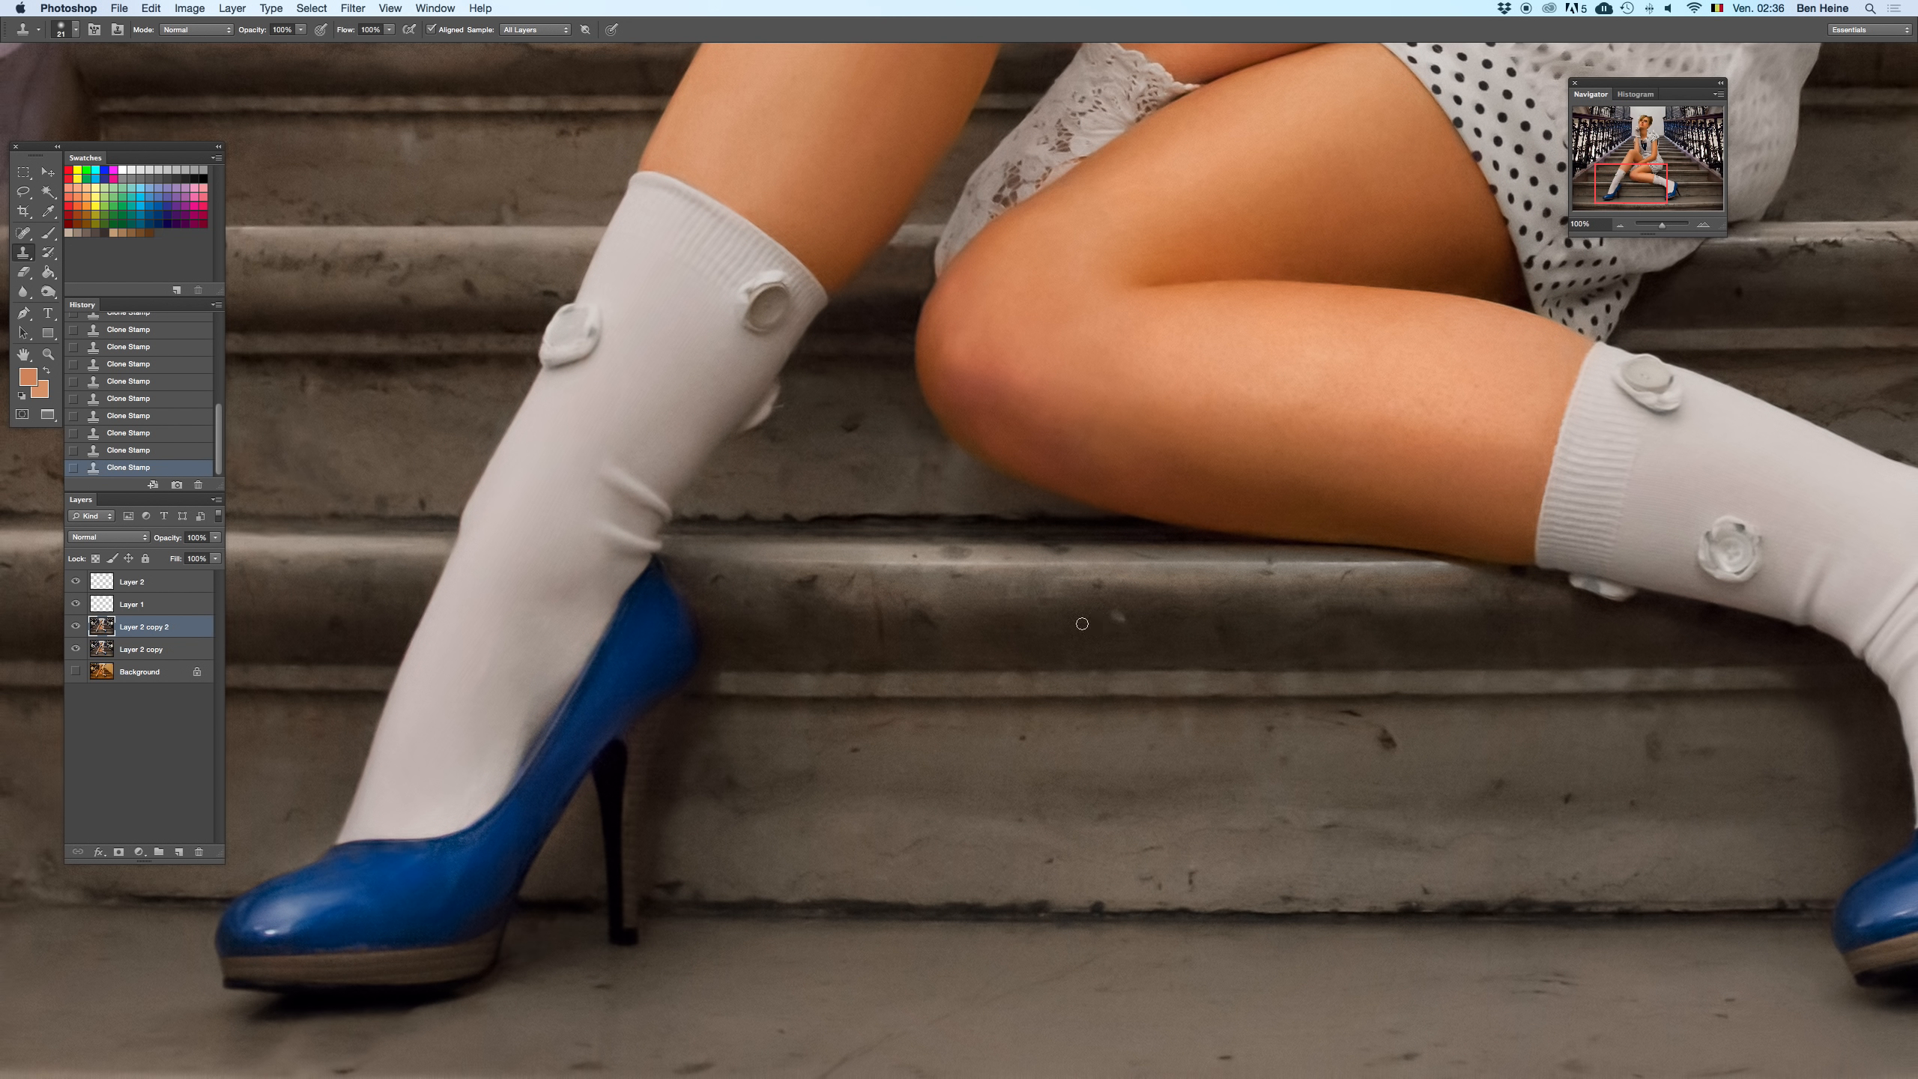
{"action": "scroll", "coordinate": [758, 622], "scroll_direction": "left", "scroll_amount": 8}
{"action": "scroll", "coordinate": [1057, 680], "scroll_direction": "up", "scroll_amount": 6}
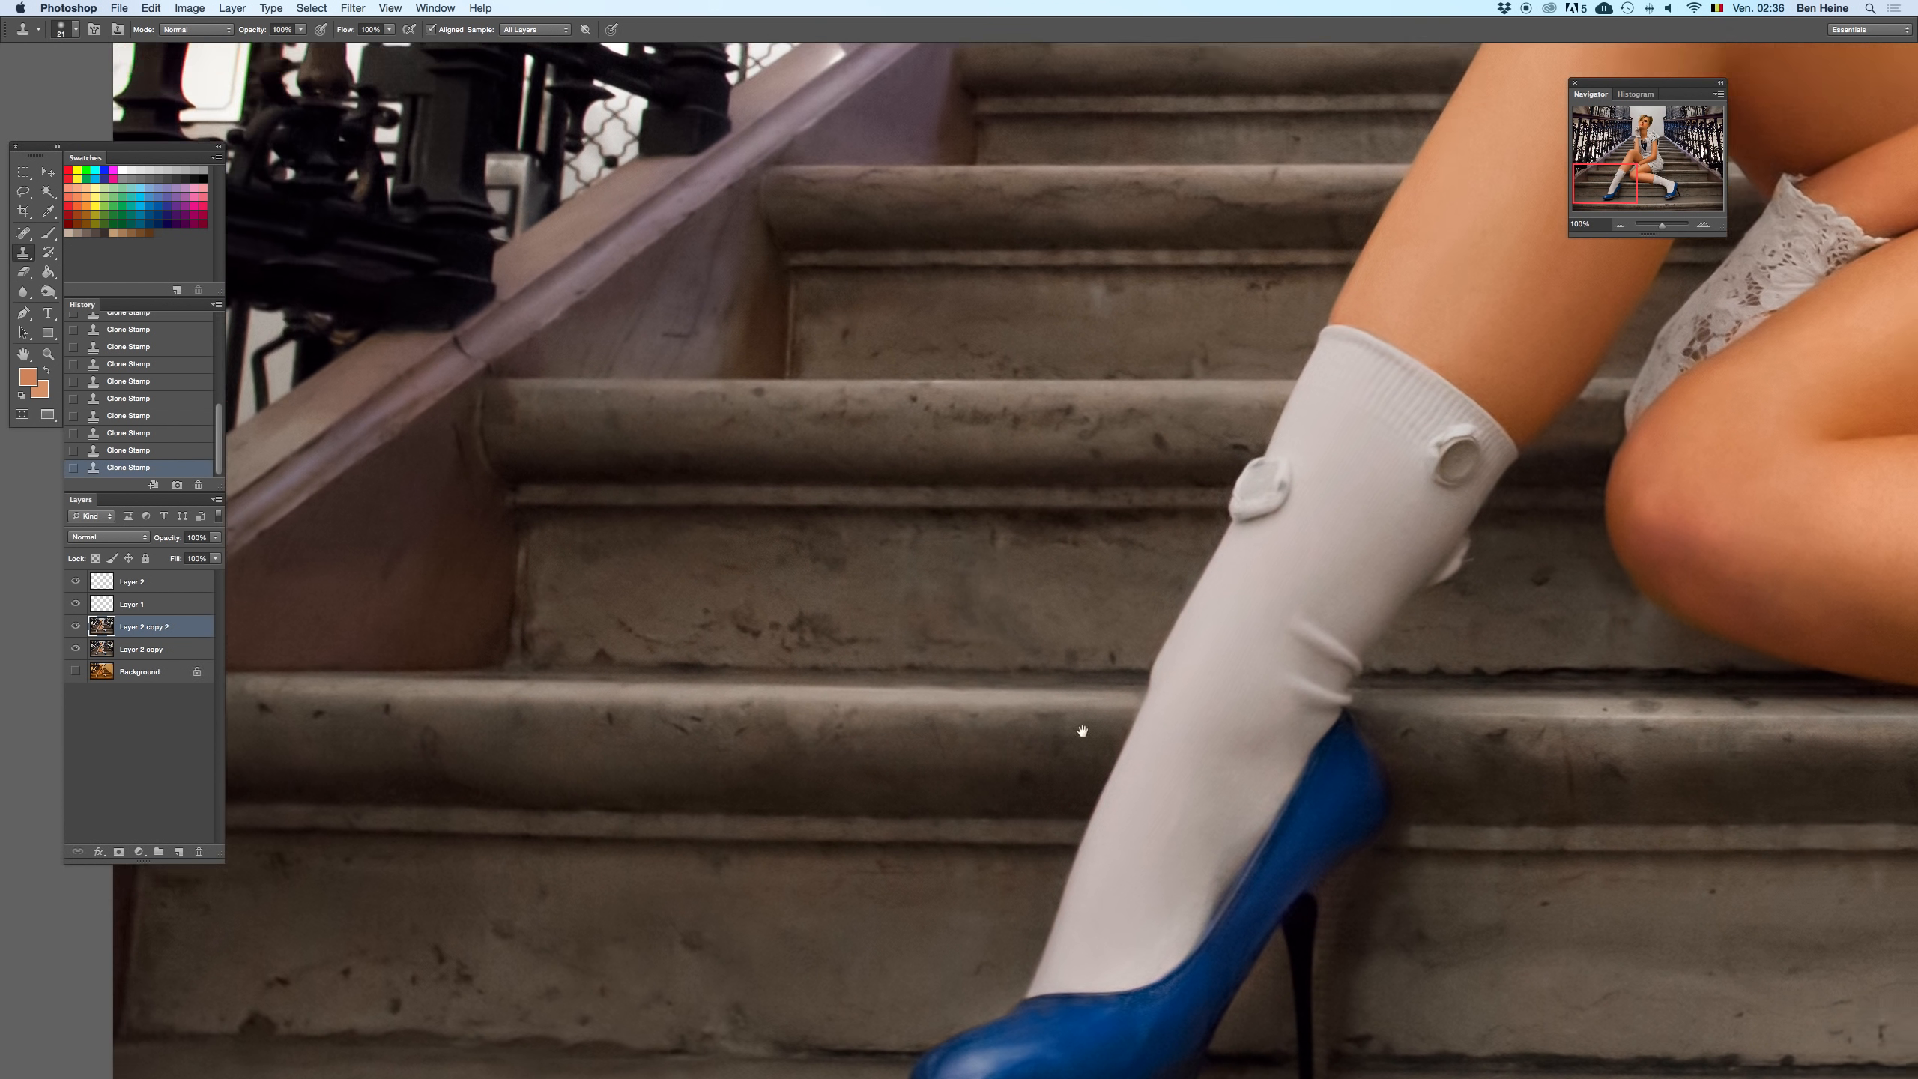
{"action": "scroll", "coordinate": [930, 531], "scroll_direction": "up", "scroll_amount": 15}
{"action": "scroll", "coordinate": [930, 531], "scroll_direction": "right", "scroll_amount": 4}
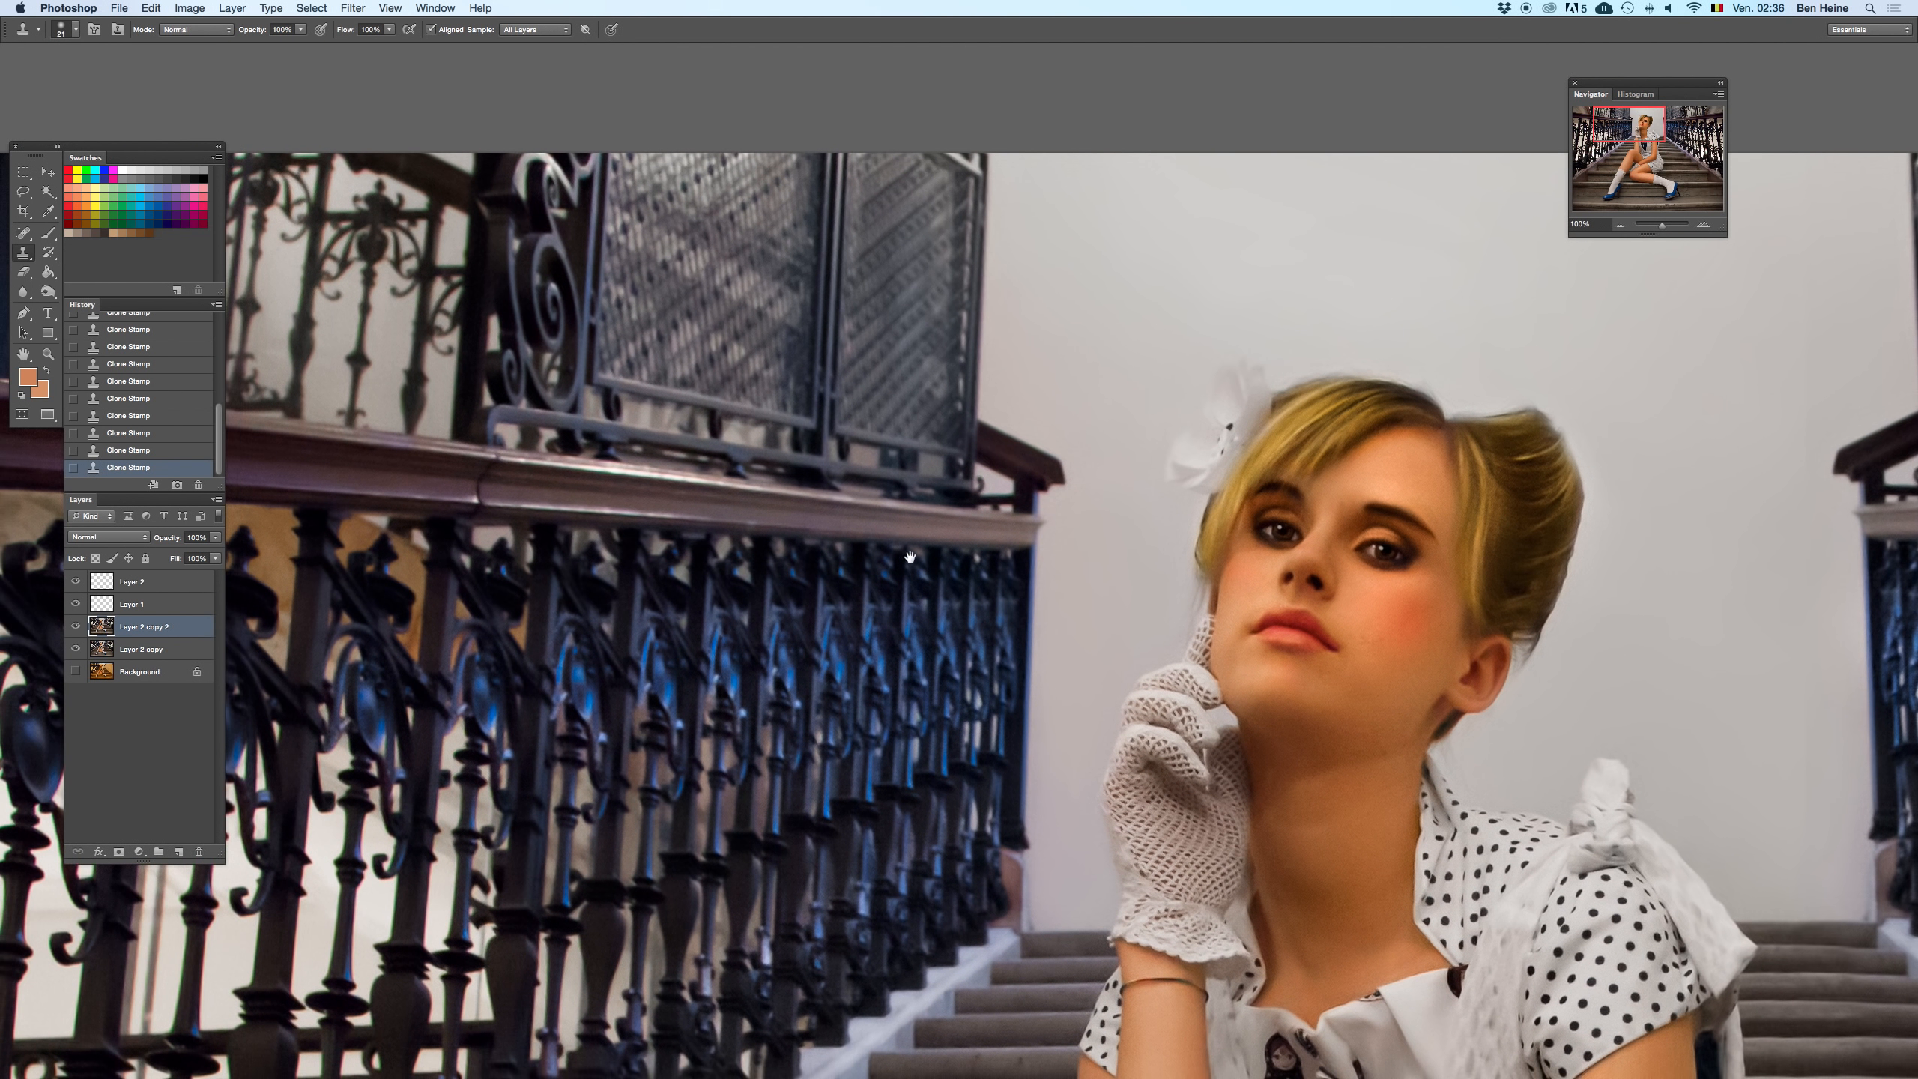
{"action": "mouse_move", "coordinate": [910, 557]}
{"action": "left_mouse_down"}
{"action": "mouse_move", "coordinate": [1752, 623]}
{"action": "mouse_move", "coordinate": [552, 450]}
{"action": "left_mouse_up"}
{"action": "left_click_drag", "start_coordinate": [1463, 528], "coordinate": [847, 565]}
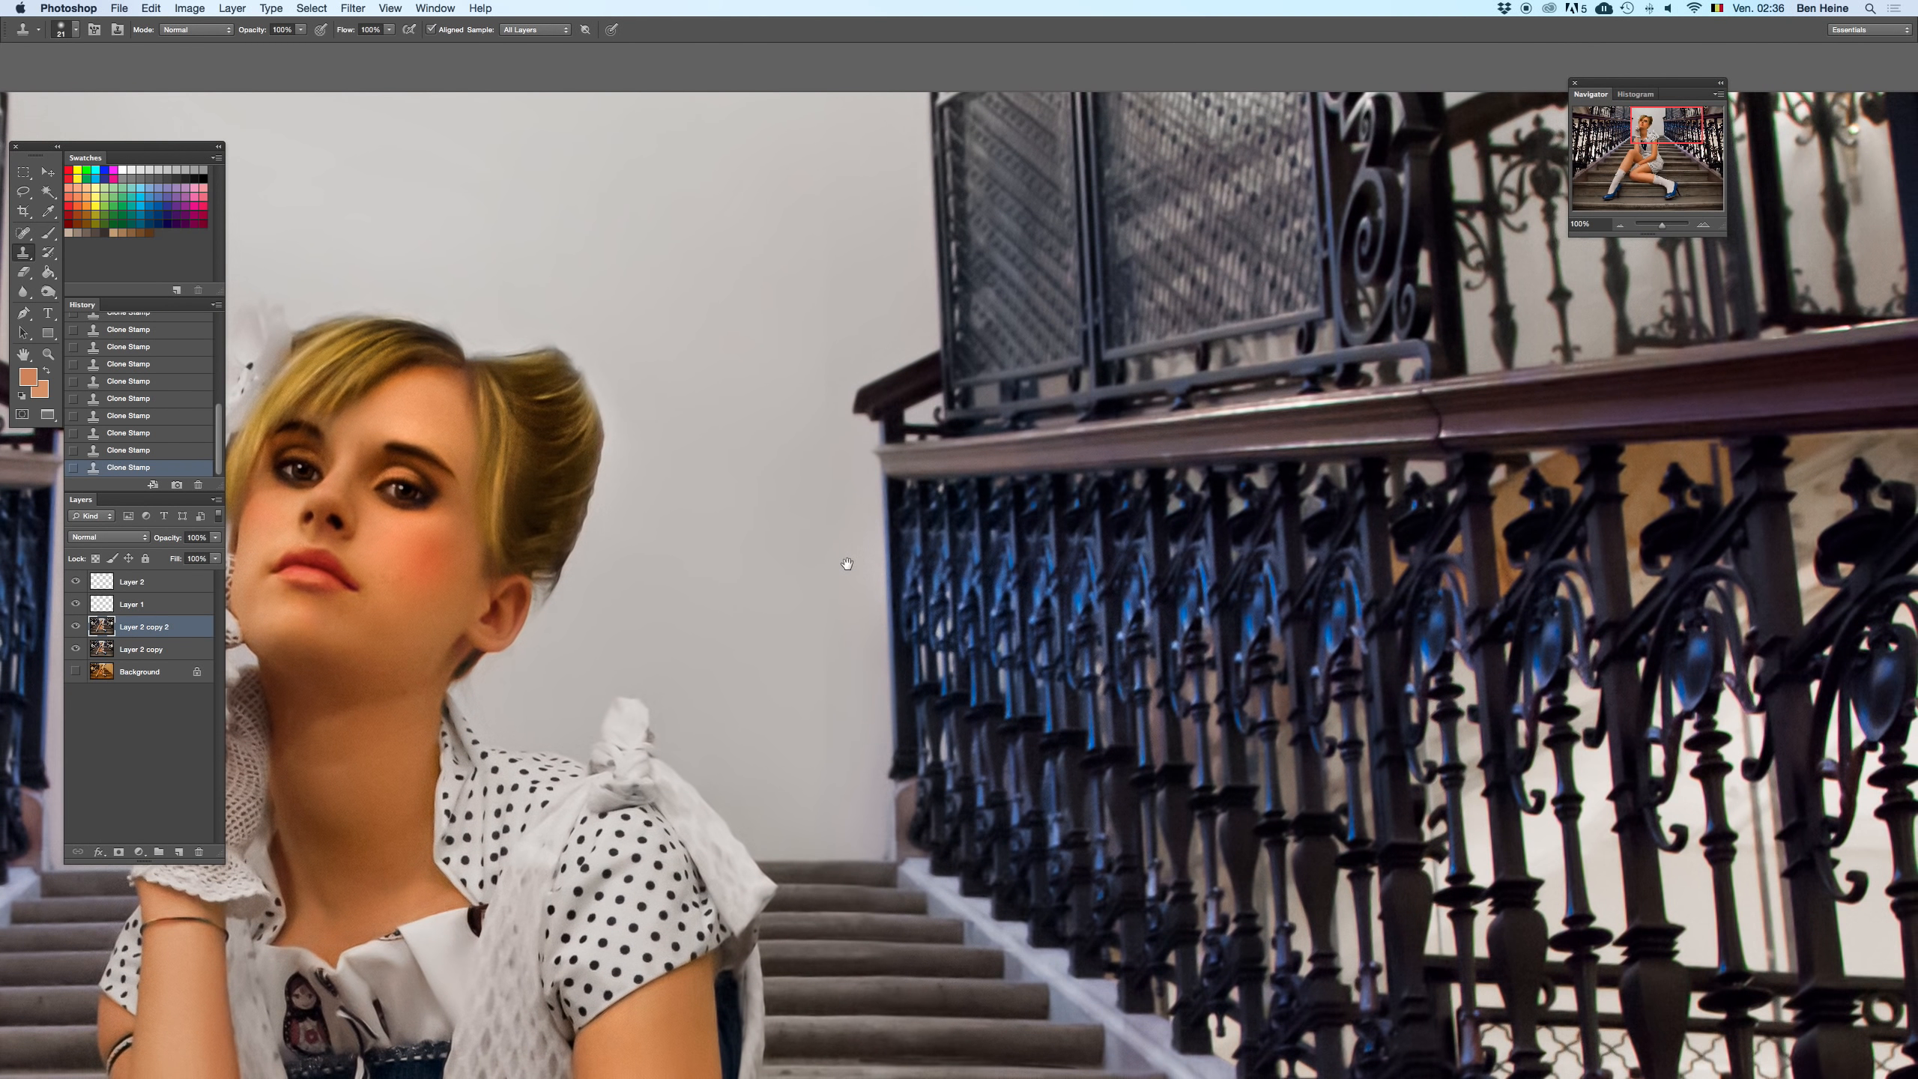
{"action": "left_click_drag", "start_coordinate": [541, 617], "coordinate": [1229, 552]}
{"action": "scroll", "coordinate": [1228, 552], "scroll_direction": "right", "scroll_amount": 4}
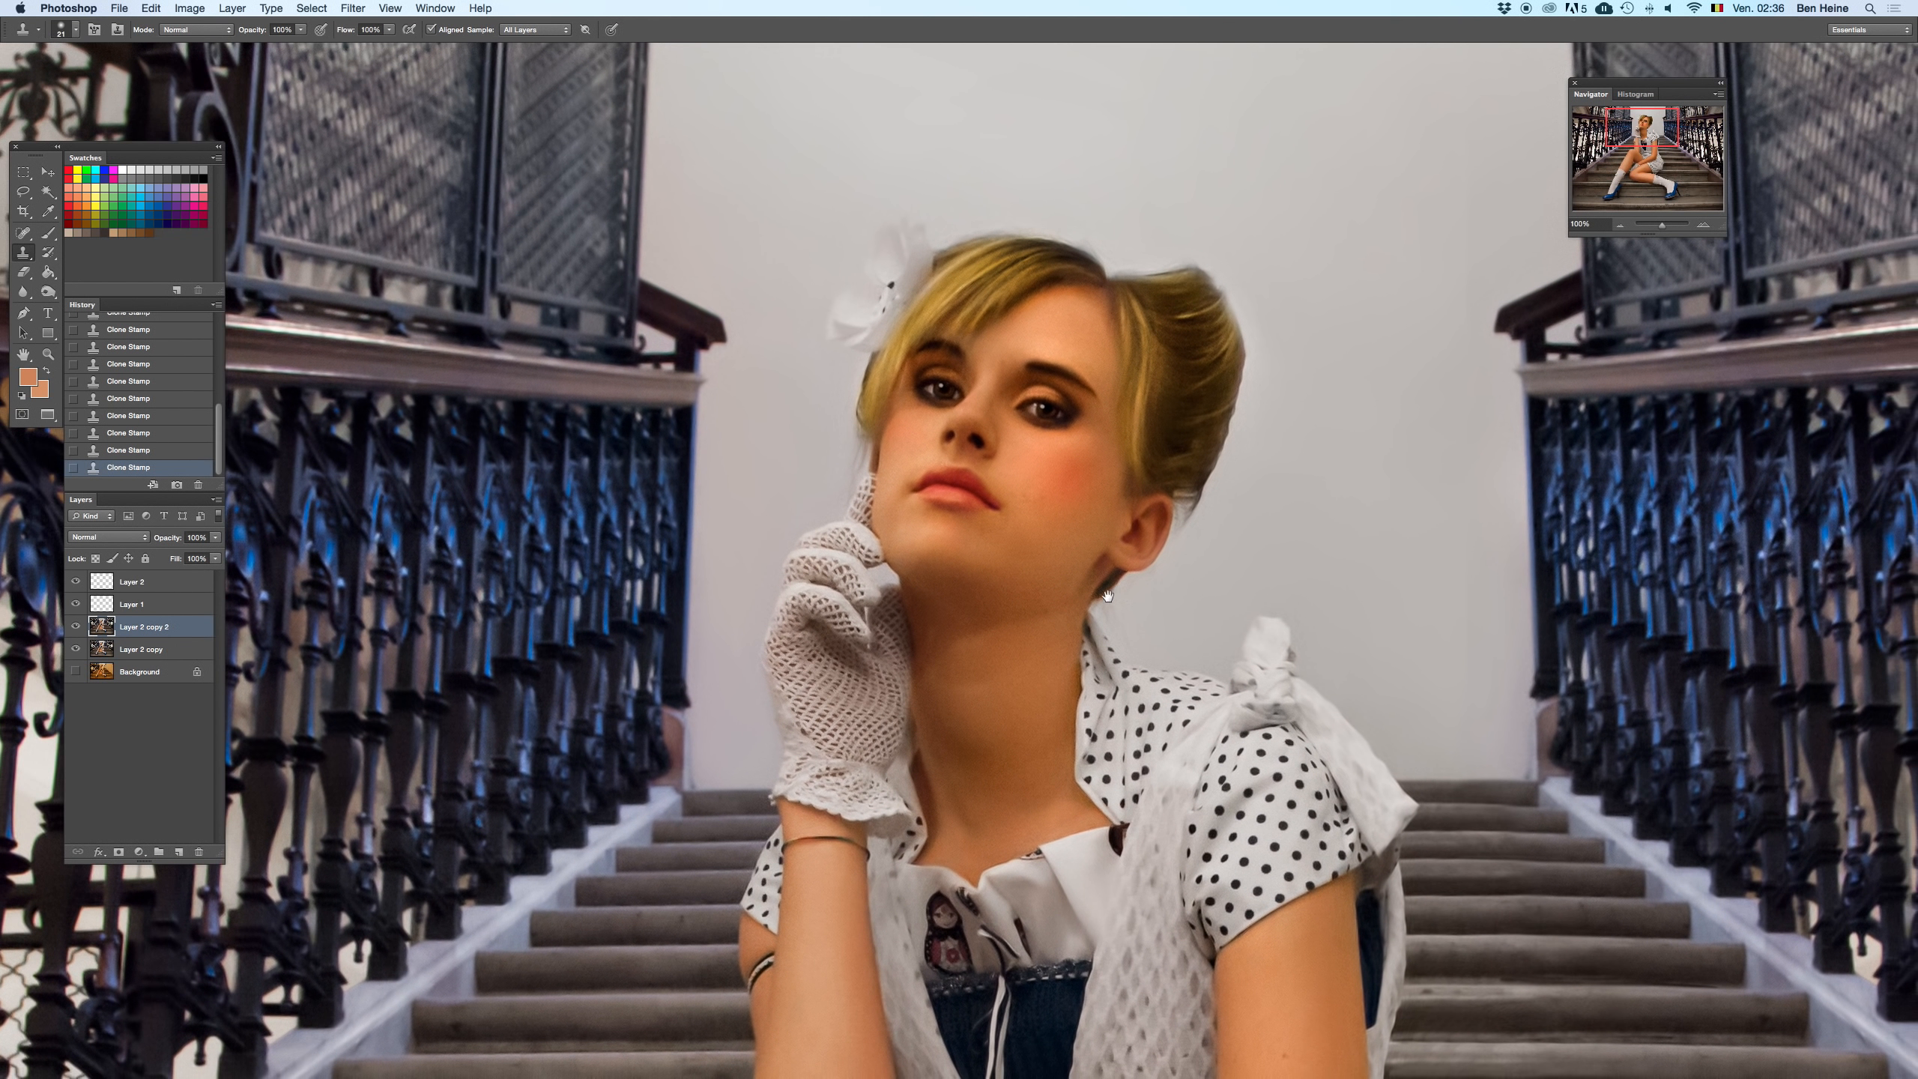
{"action": "scroll", "coordinate": [981, 566], "scroll_direction": "up", "scroll_amount": 2}
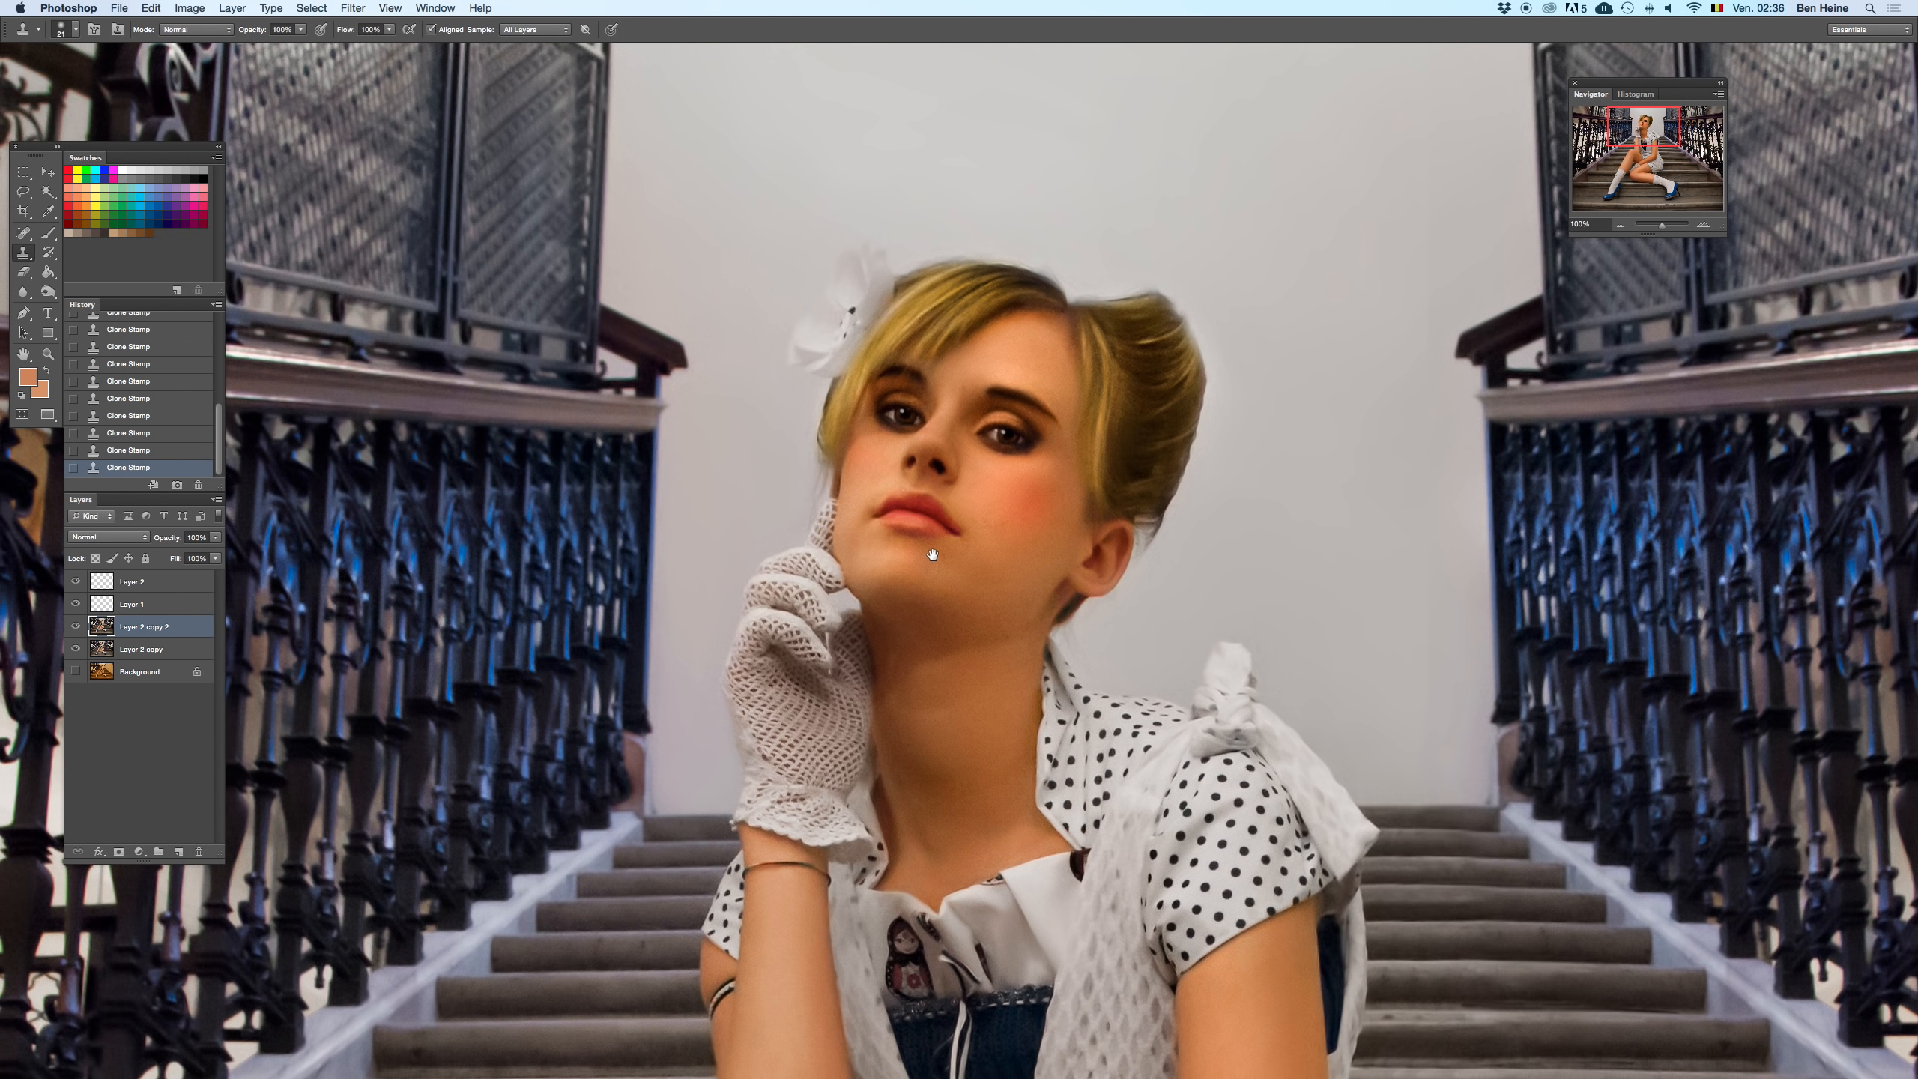
- Sample a skin tone and tint the forehead and the cheek edge beside the glove on Layer 2 with a 9% opacity brush
{"action": "key", "text": "i"}
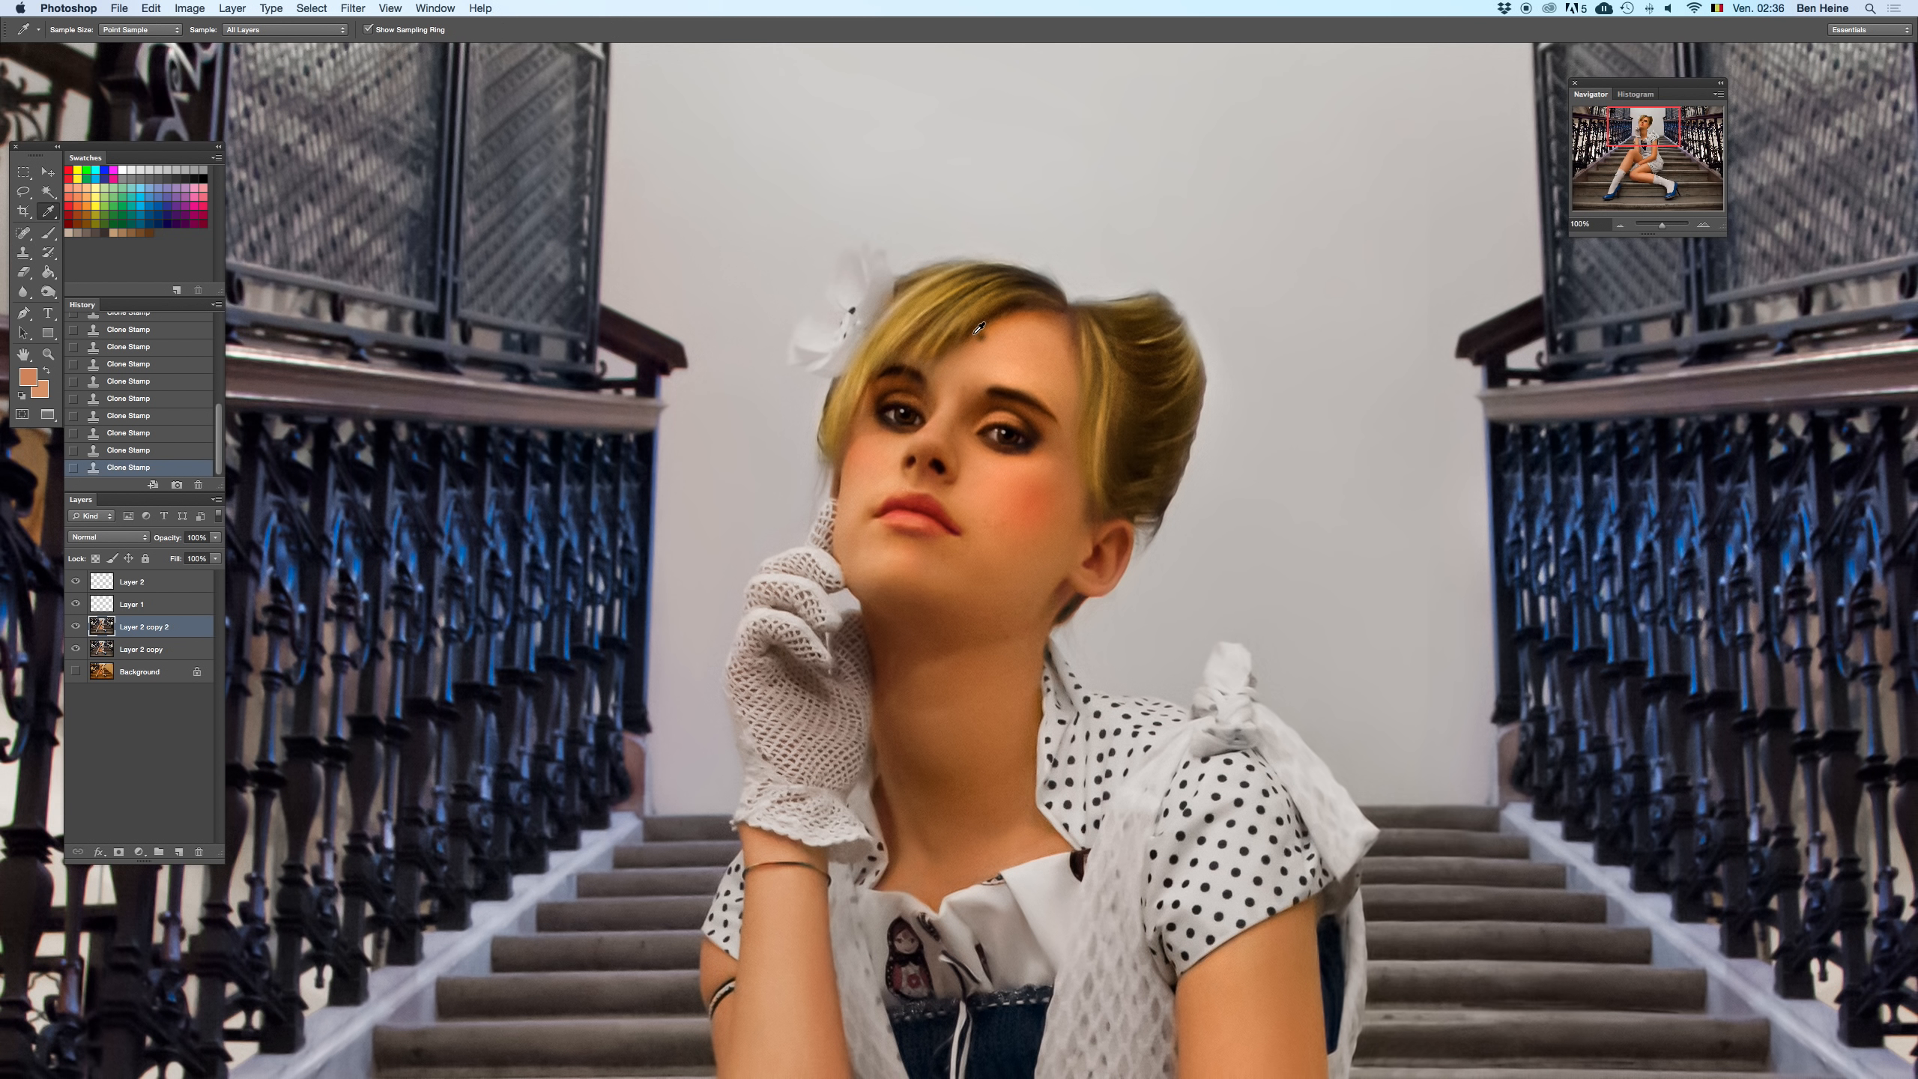
{"action": "left_click", "coordinate": [197, 579]}
{"action": "key", "text": "b"}
{"action": "right_click", "coordinate": [917, 381]}
{"action": "left_click", "coordinate": [1002, 375]}
{"action": "left_click", "coordinate": [930, 370]}
{"action": "key", "text": "super+z"}
{"action": "left_click_drag", "start_coordinate": [947, 373], "coordinate": [925, 362]}
{"action": "left_click_drag", "start_coordinate": [925, 363], "coordinate": [876, 393]}
{"action": "left_click_drag", "start_coordinate": [850, 509], "coordinate": [840, 475]}
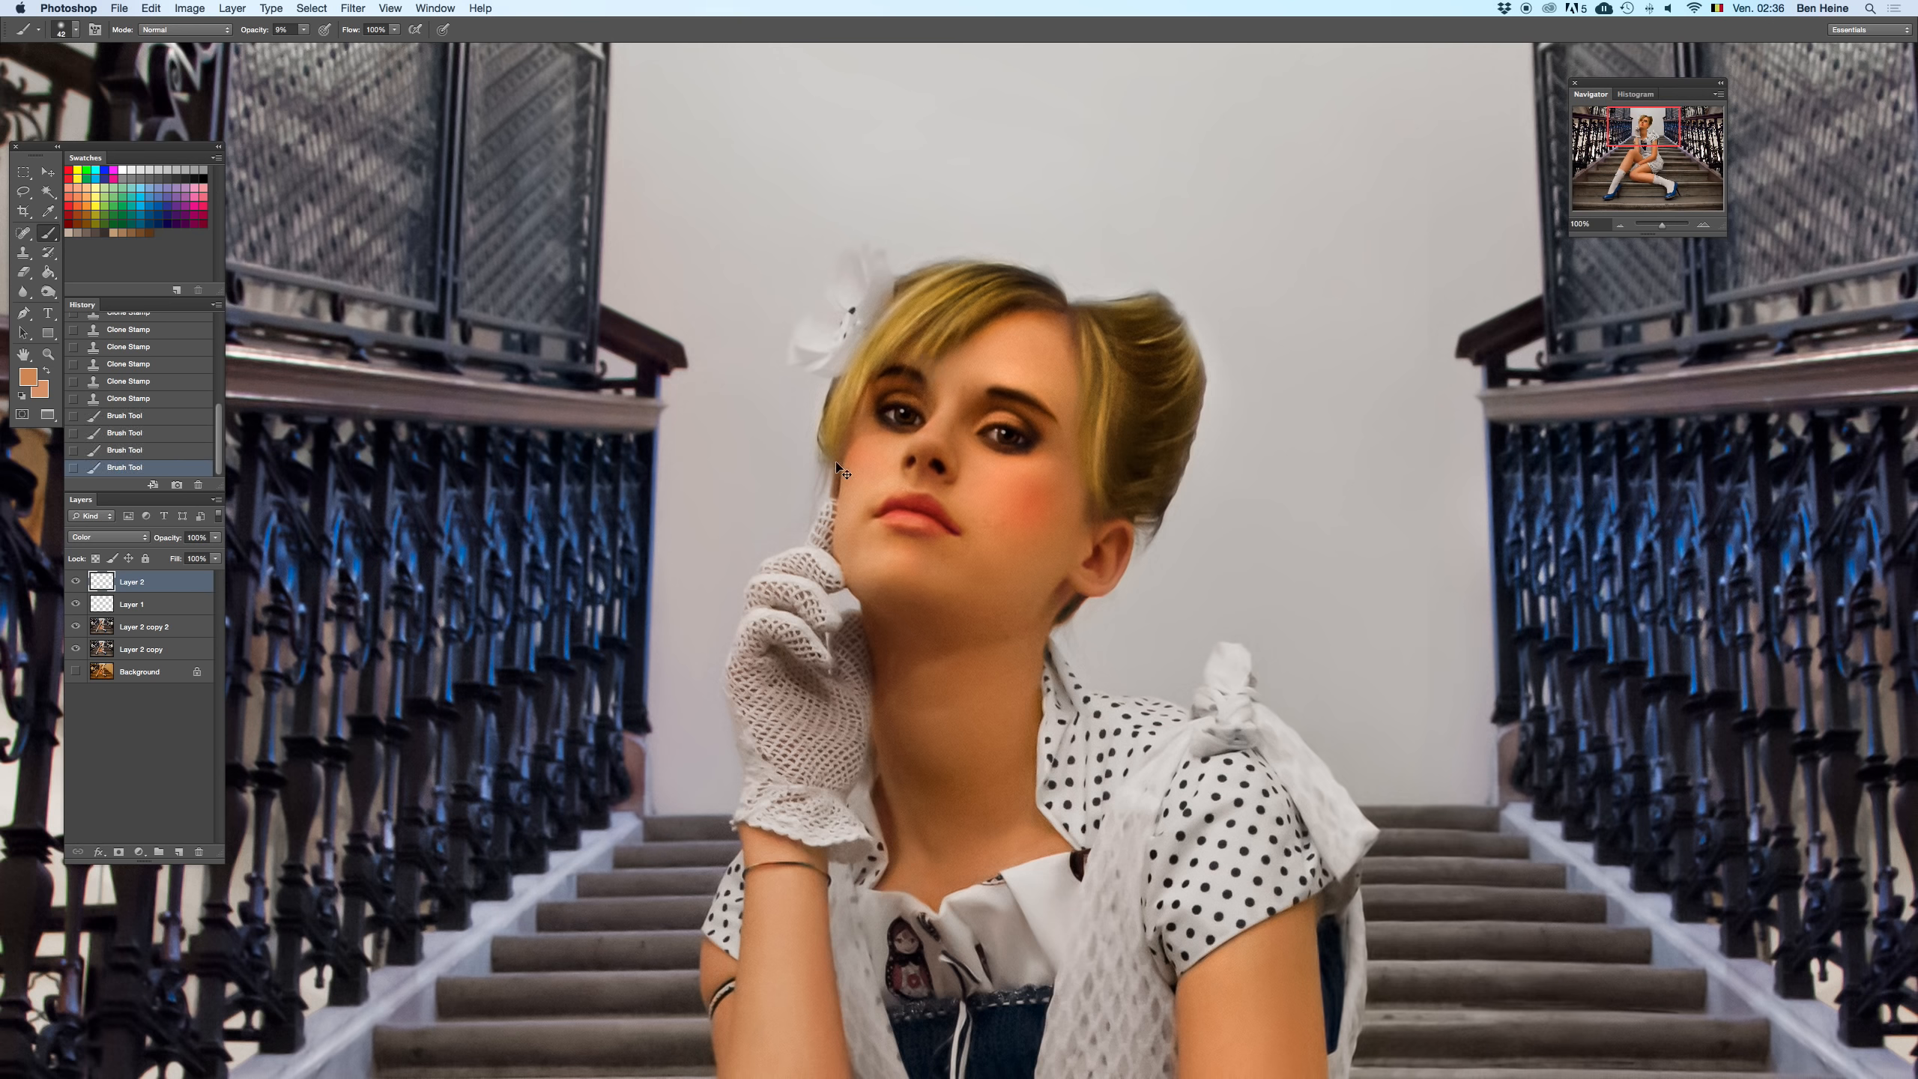
{"action": "left_click_drag", "start_coordinate": [834, 549], "coordinate": [863, 553]}
- Add a new layer and paint the sampled lip red over the upper lip at low opacity
{"action": "key", "text": "s"}
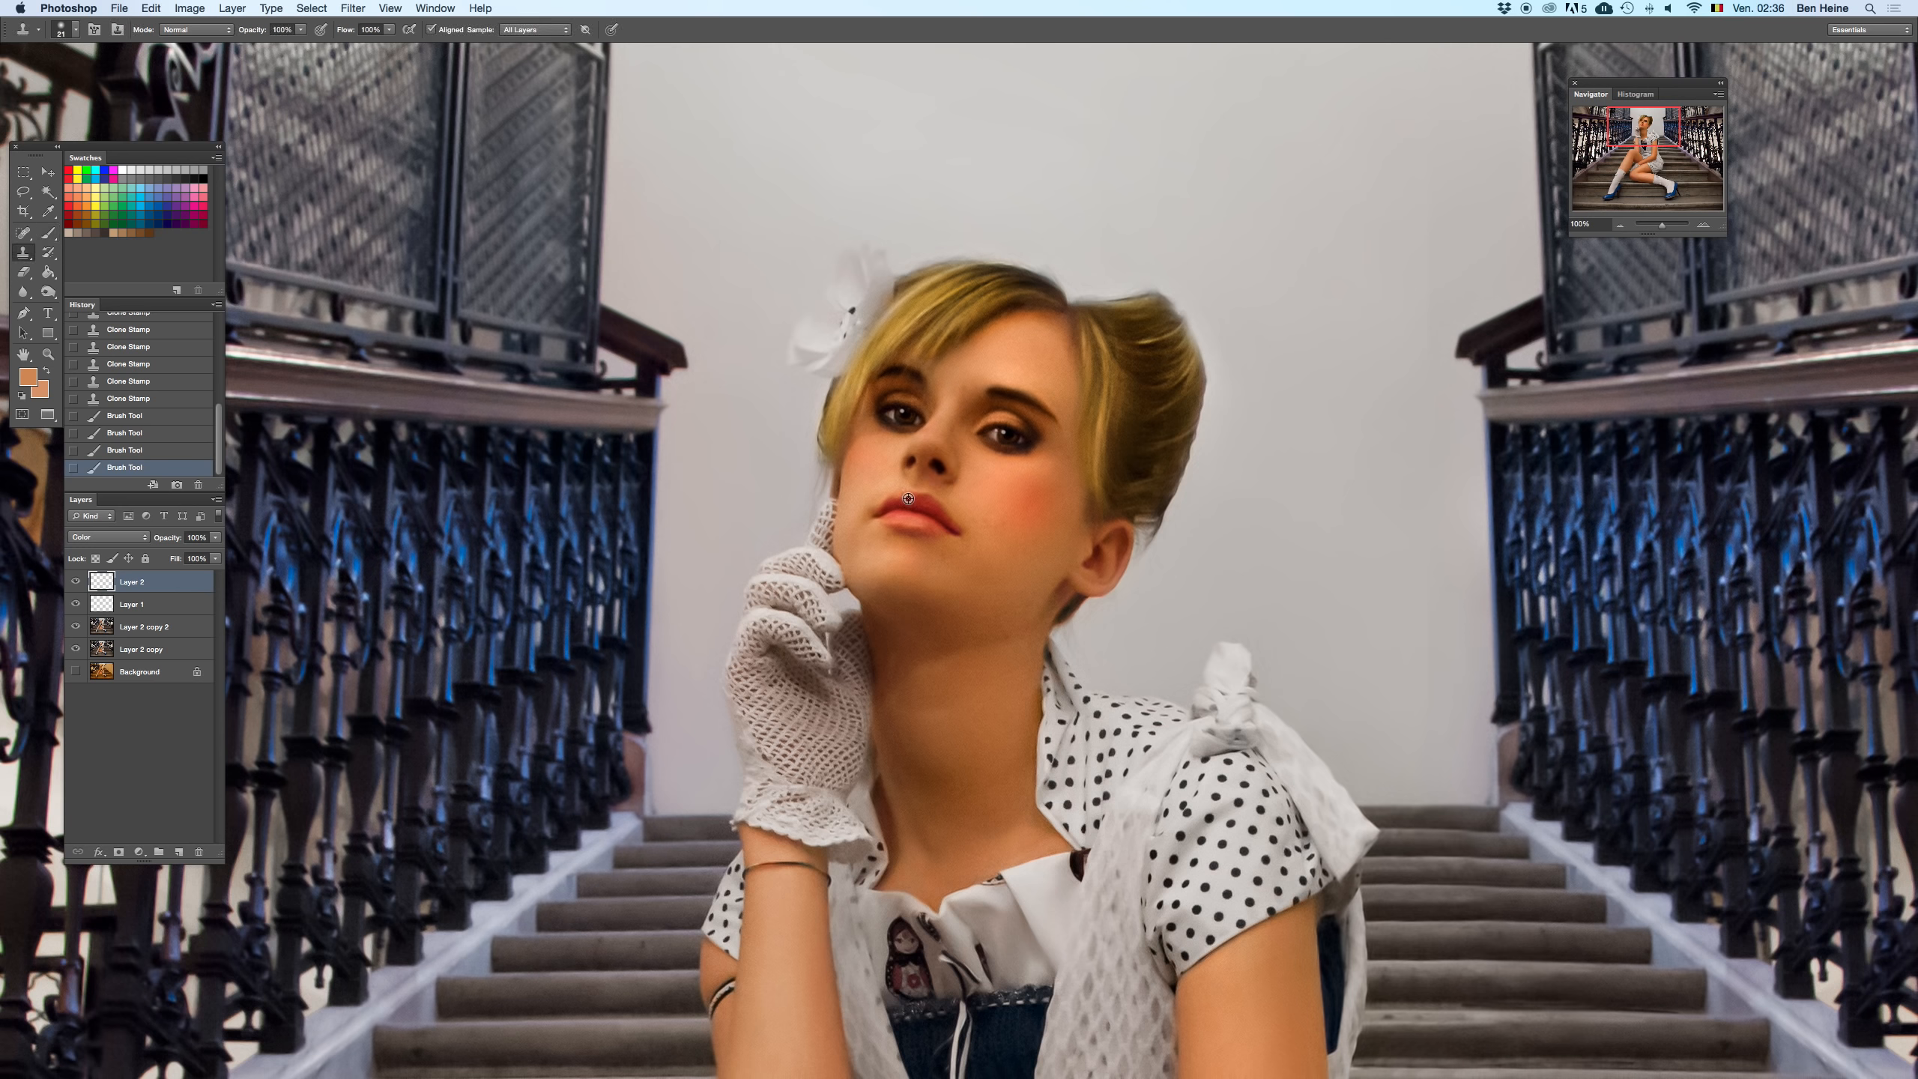
{"action": "left_click", "coordinate": [178, 851]}
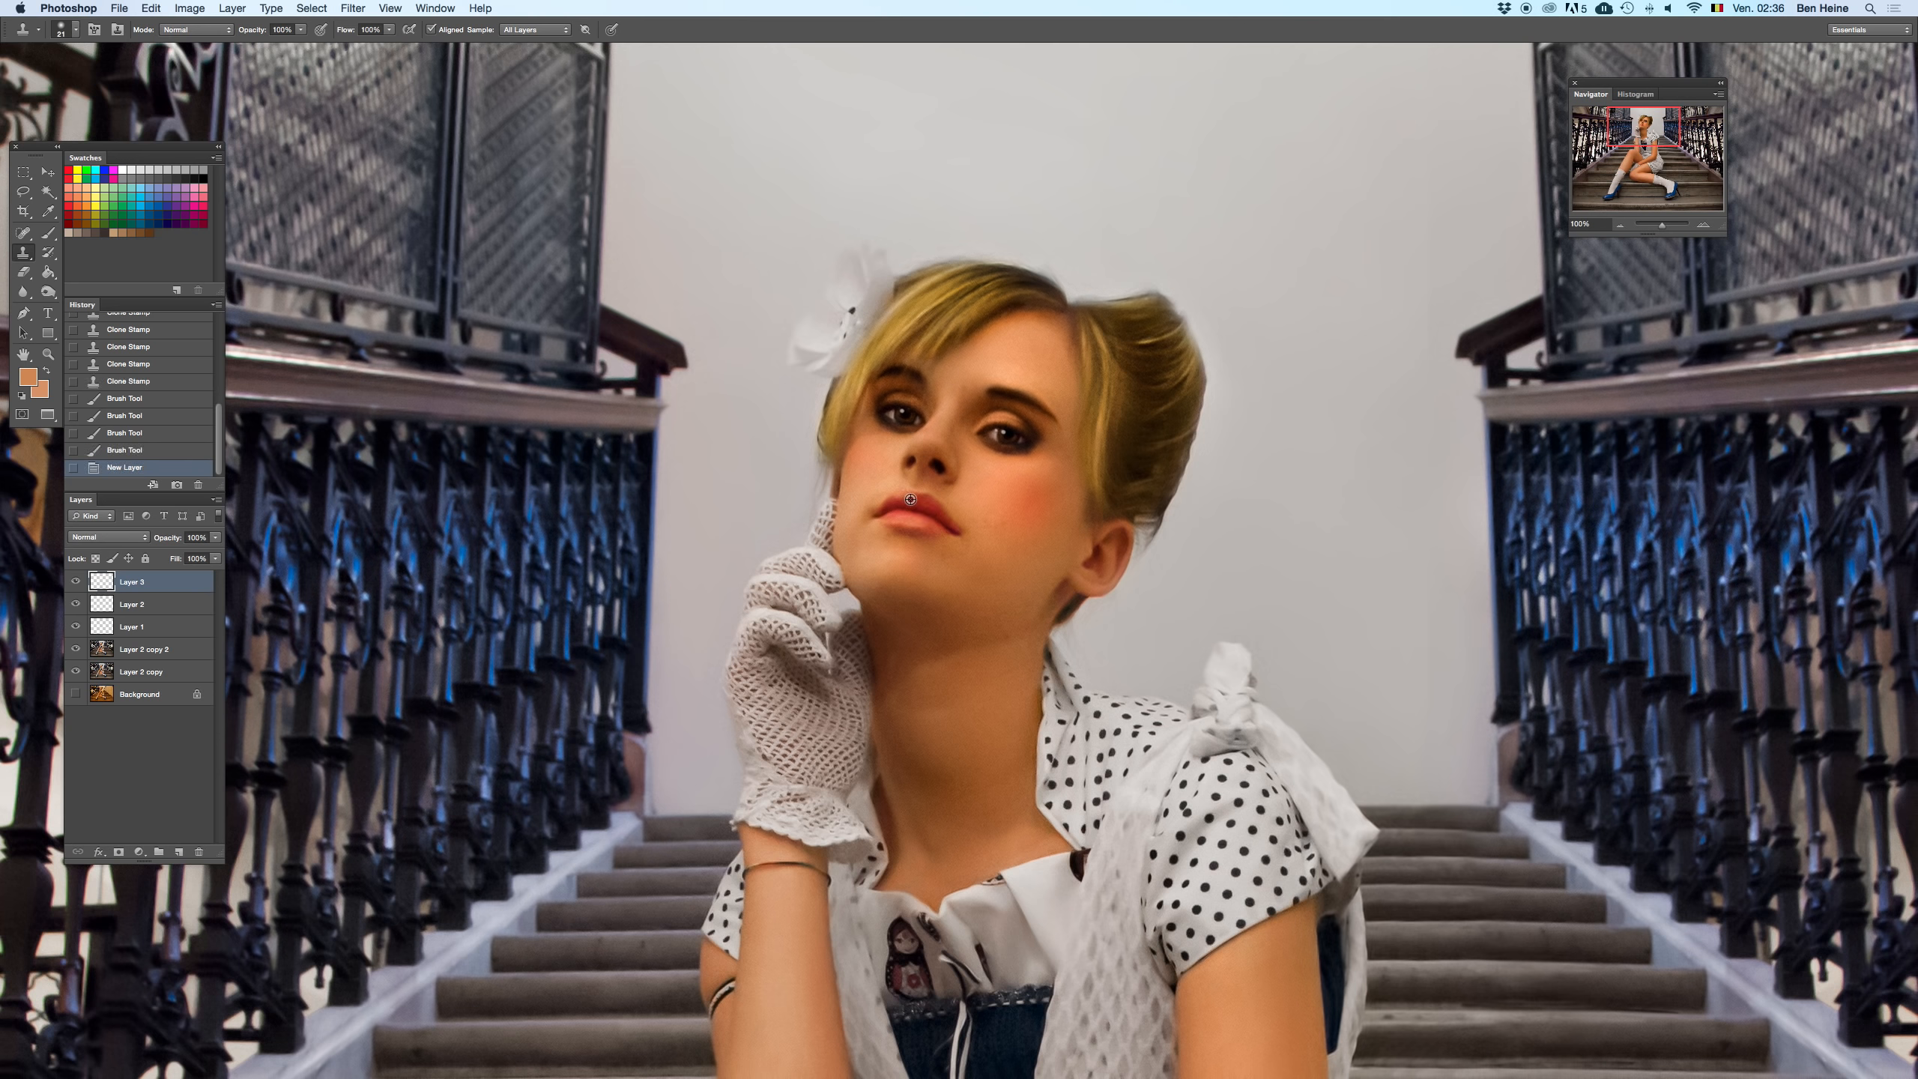
{"action": "key", "text": "b"}
{"action": "left_click", "coordinate": [914, 495], "text": "alt"}
{"action": "right_click", "coordinate": [928, 469]}
{"action": "key", "text": "Escape"}
{"action": "left_click", "coordinate": [899, 499]}
{"action": "left_click", "coordinate": [897, 497]}
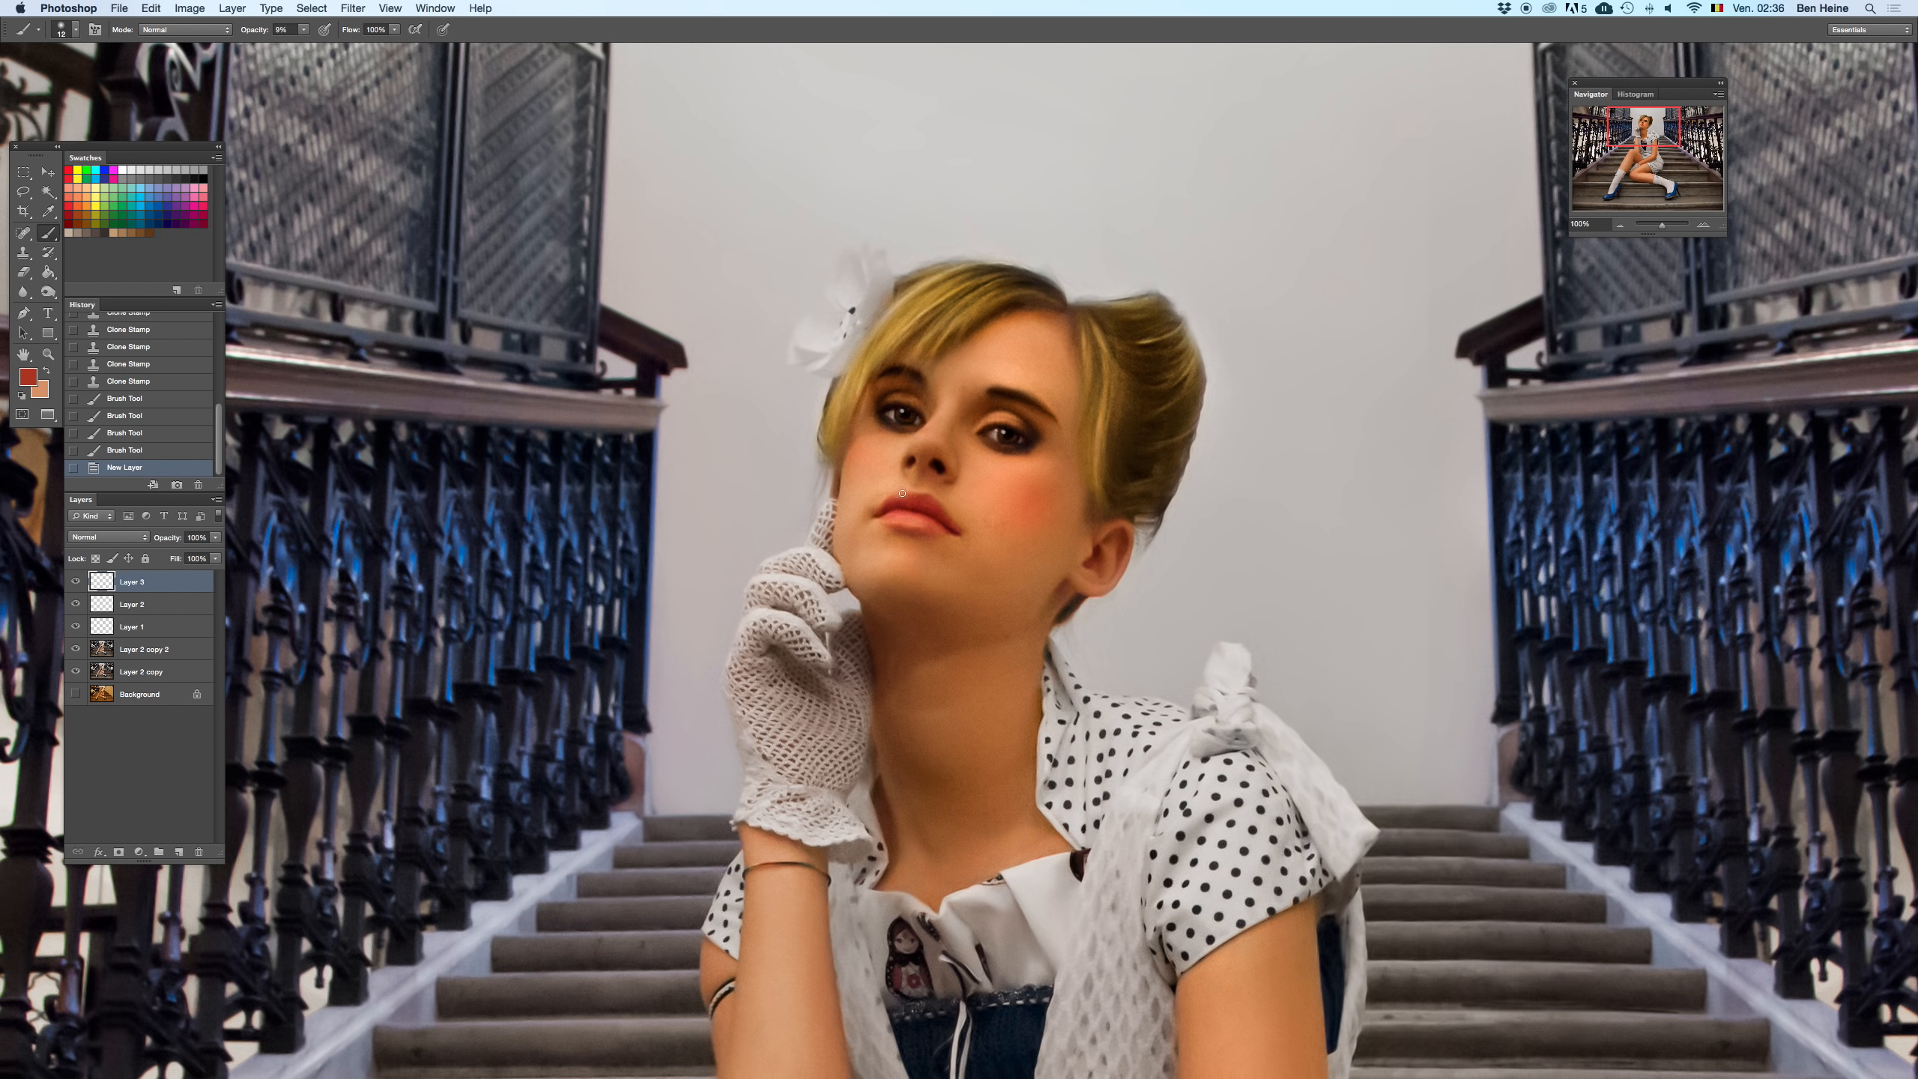
{"action": "left_click", "coordinate": [897, 497]}
{"action": "left_click", "coordinate": [896, 497]}
{"action": "left_click_drag", "start_coordinate": [903, 497], "coordinate": [896, 494]}
{"action": "key", "text": "Delete"}
{"action": "key", "text": "super+z"}
{"action": "key", "text": "super+z"}
{"action": "key", "text": "super+z"}
- Refine the upper lip's contour with a smaller brush at 28% opacity
{"action": "left_click", "coordinate": [1703, 228]}
{"action": "left_click_drag", "start_coordinate": [429, 166], "coordinate": [436, 15]}
{"action": "key", "text": "bracketleft"}
{"action": "key", "text": "bracketleft"}
{"action": "key", "text": "bracketleft"}
{"action": "key", "text": "2"}
{"action": "key", "text": "8"}
{"action": "key", "text": "super+z"}
{"action": "mouse_move", "coordinate": [812, 152]}
{"action": "left_mouse_down"}
{"action": "mouse_move", "coordinate": [852, 137]}
{"action": "mouse_move", "coordinate": [825, 145]}
{"action": "left_mouse_up"}
{"action": "key", "text": "super+z"}
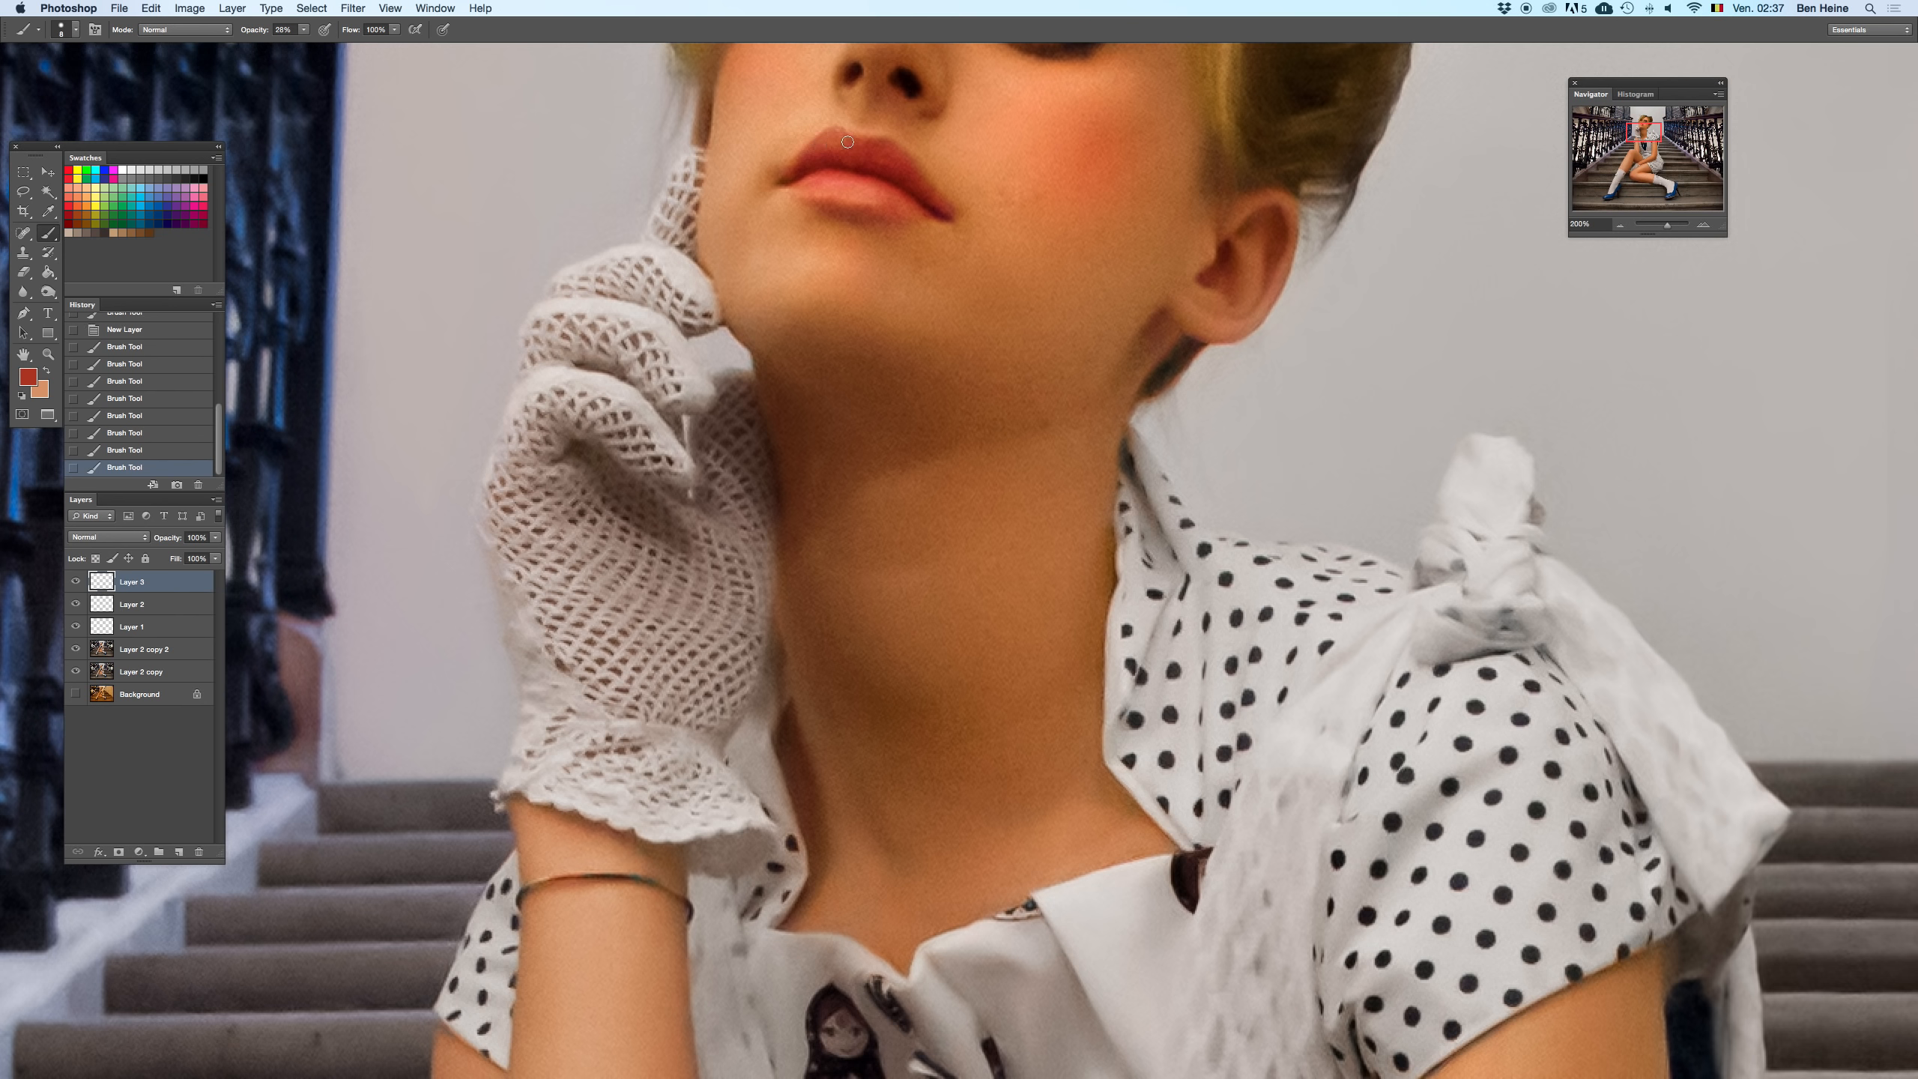
{"action": "left_click_drag", "start_coordinate": [840, 129], "coordinate": [825, 146]}
- Compare the whole portrait with and without the painted lip layer, keeping the layer
{"action": "left_click", "coordinate": [1615, 198]}
{"action": "left_click_drag", "start_coordinate": [1666, 226], "coordinate": [1657, 226]}
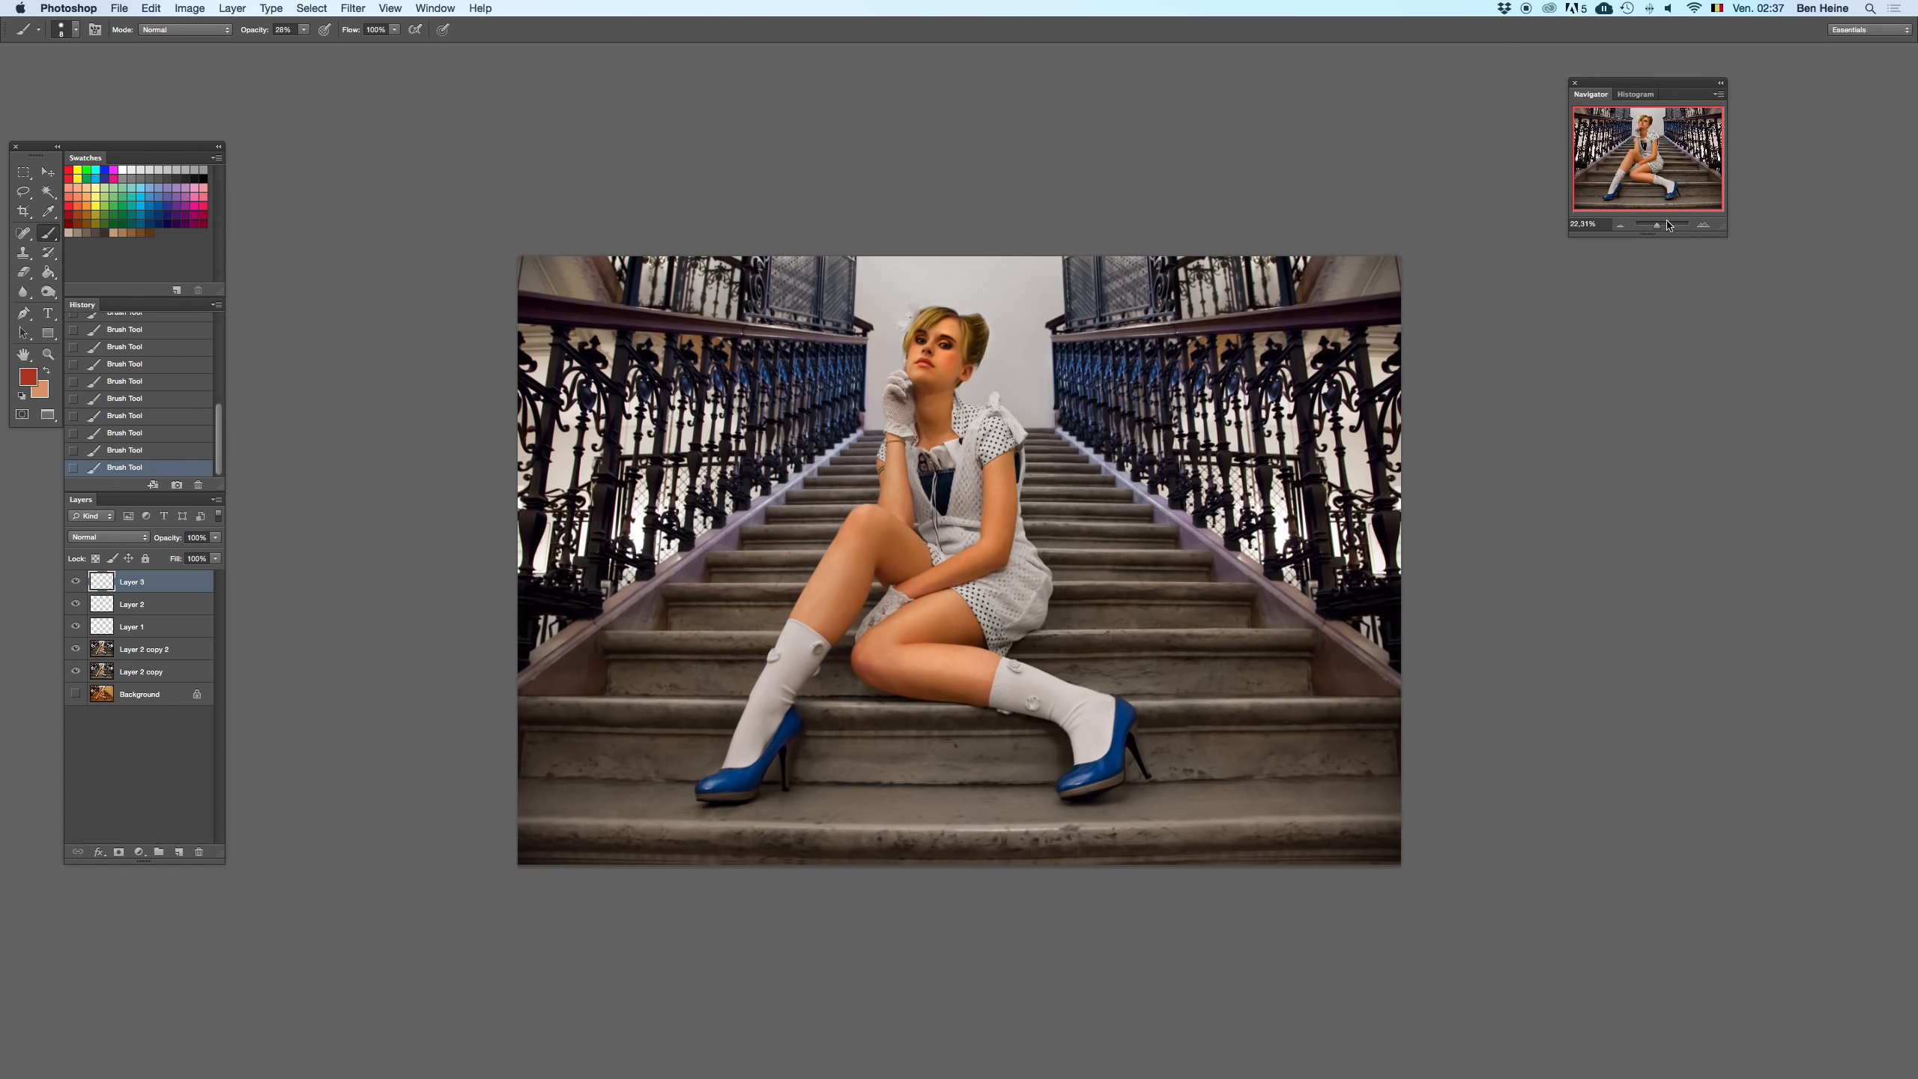
{"action": "left_click", "coordinate": [1702, 226]}
{"action": "key", "text": "Delete"}
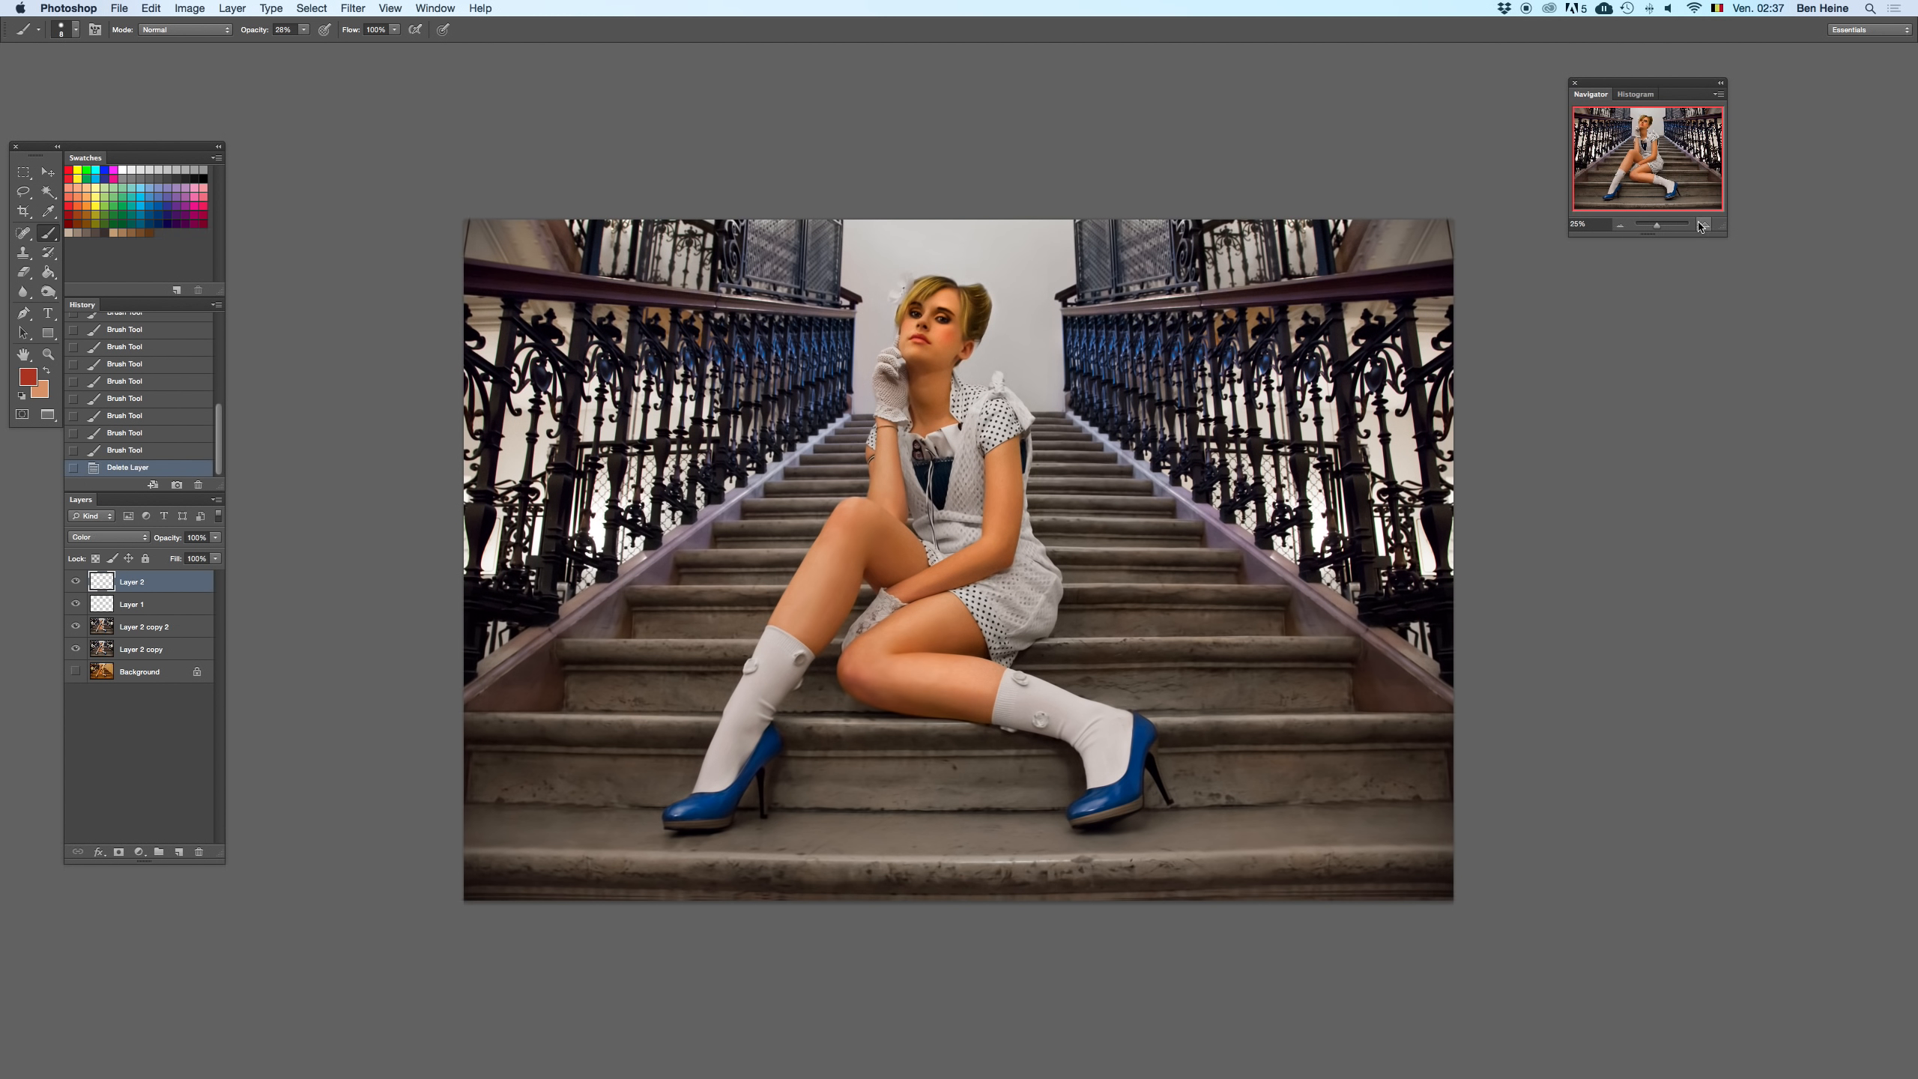
{"action": "left_click", "coordinate": [1620, 225]}
{"action": "key", "text": "ctrl+z"}
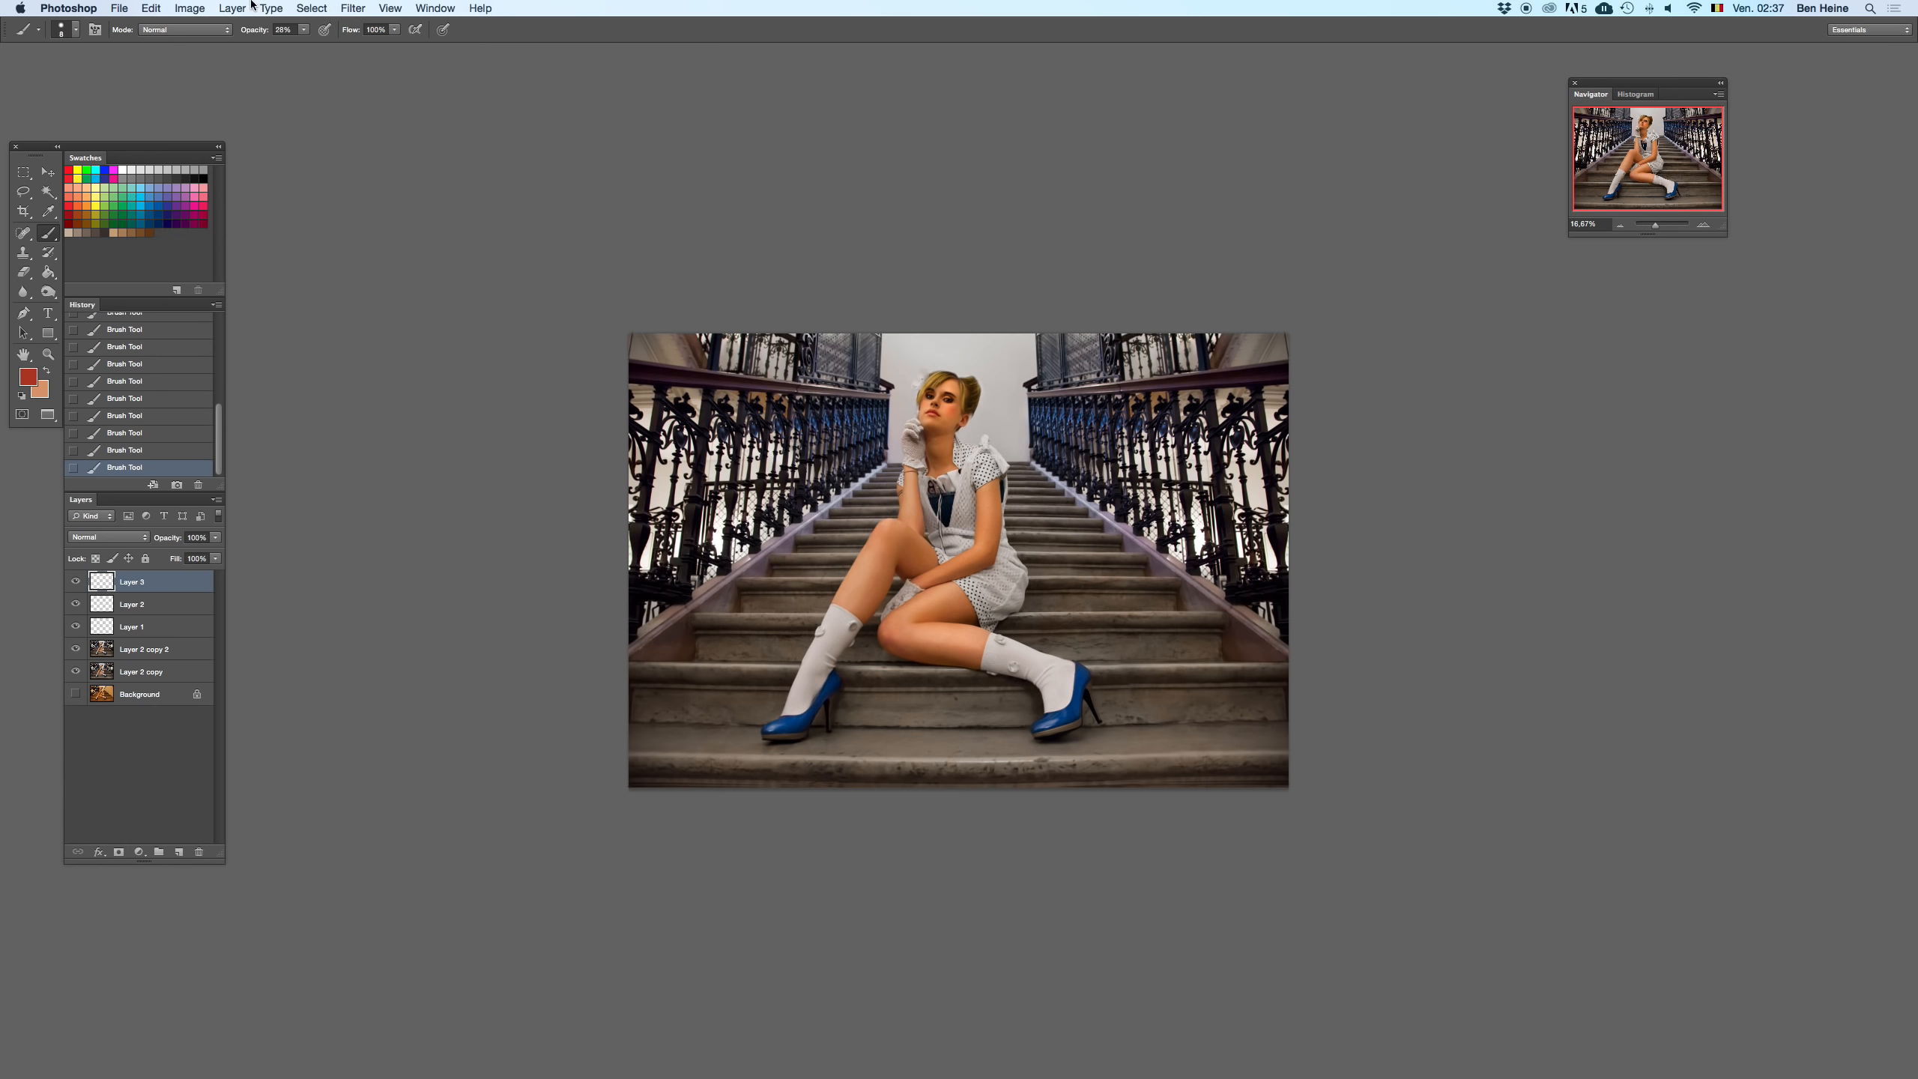
- Flip the canvas horizontally and compare the mirrored portrait with and without Layer 3
{"action": "left_click", "coordinate": [200, 10]}
{"action": "mouse_move", "coordinate": [242, 173]}
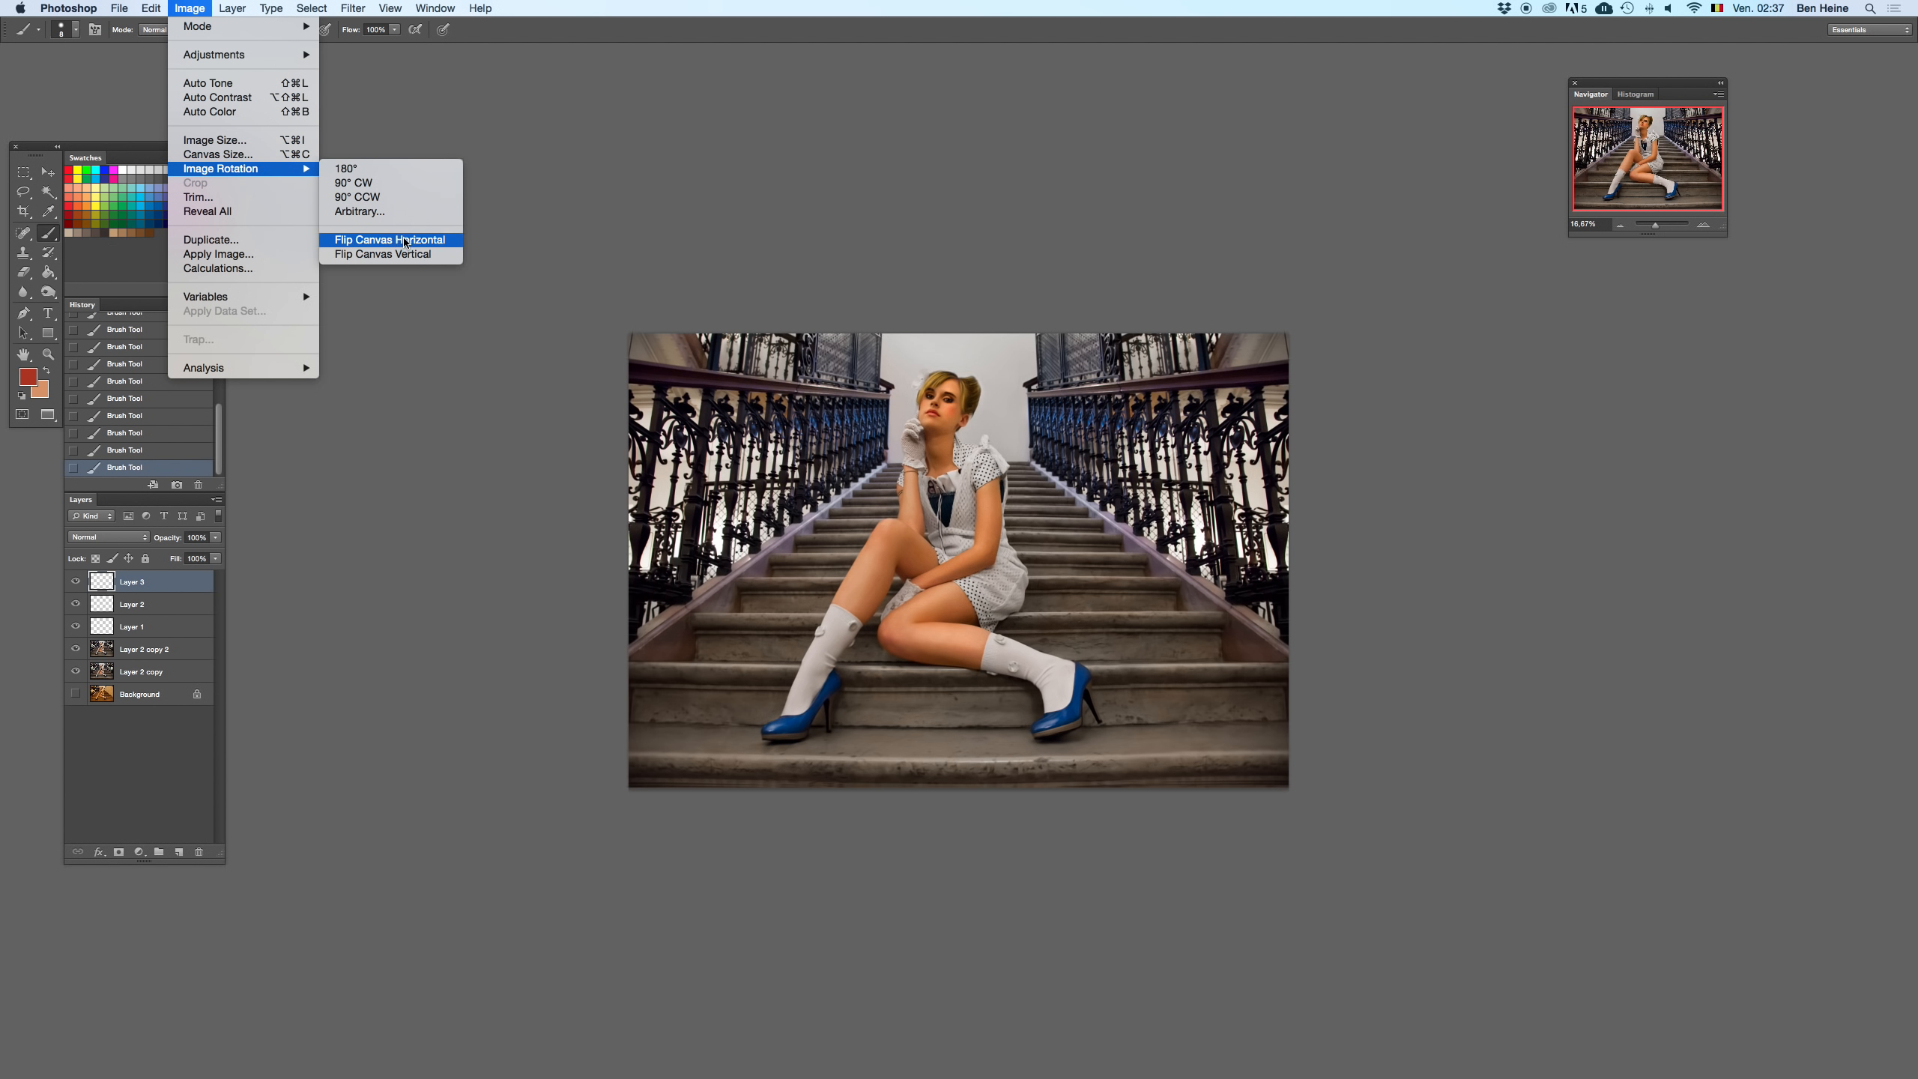
{"action": "left_click", "coordinate": [377, 241]}
{"action": "left_click", "coordinate": [1704, 225]}
{"action": "left_click", "coordinate": [1703, 226]}
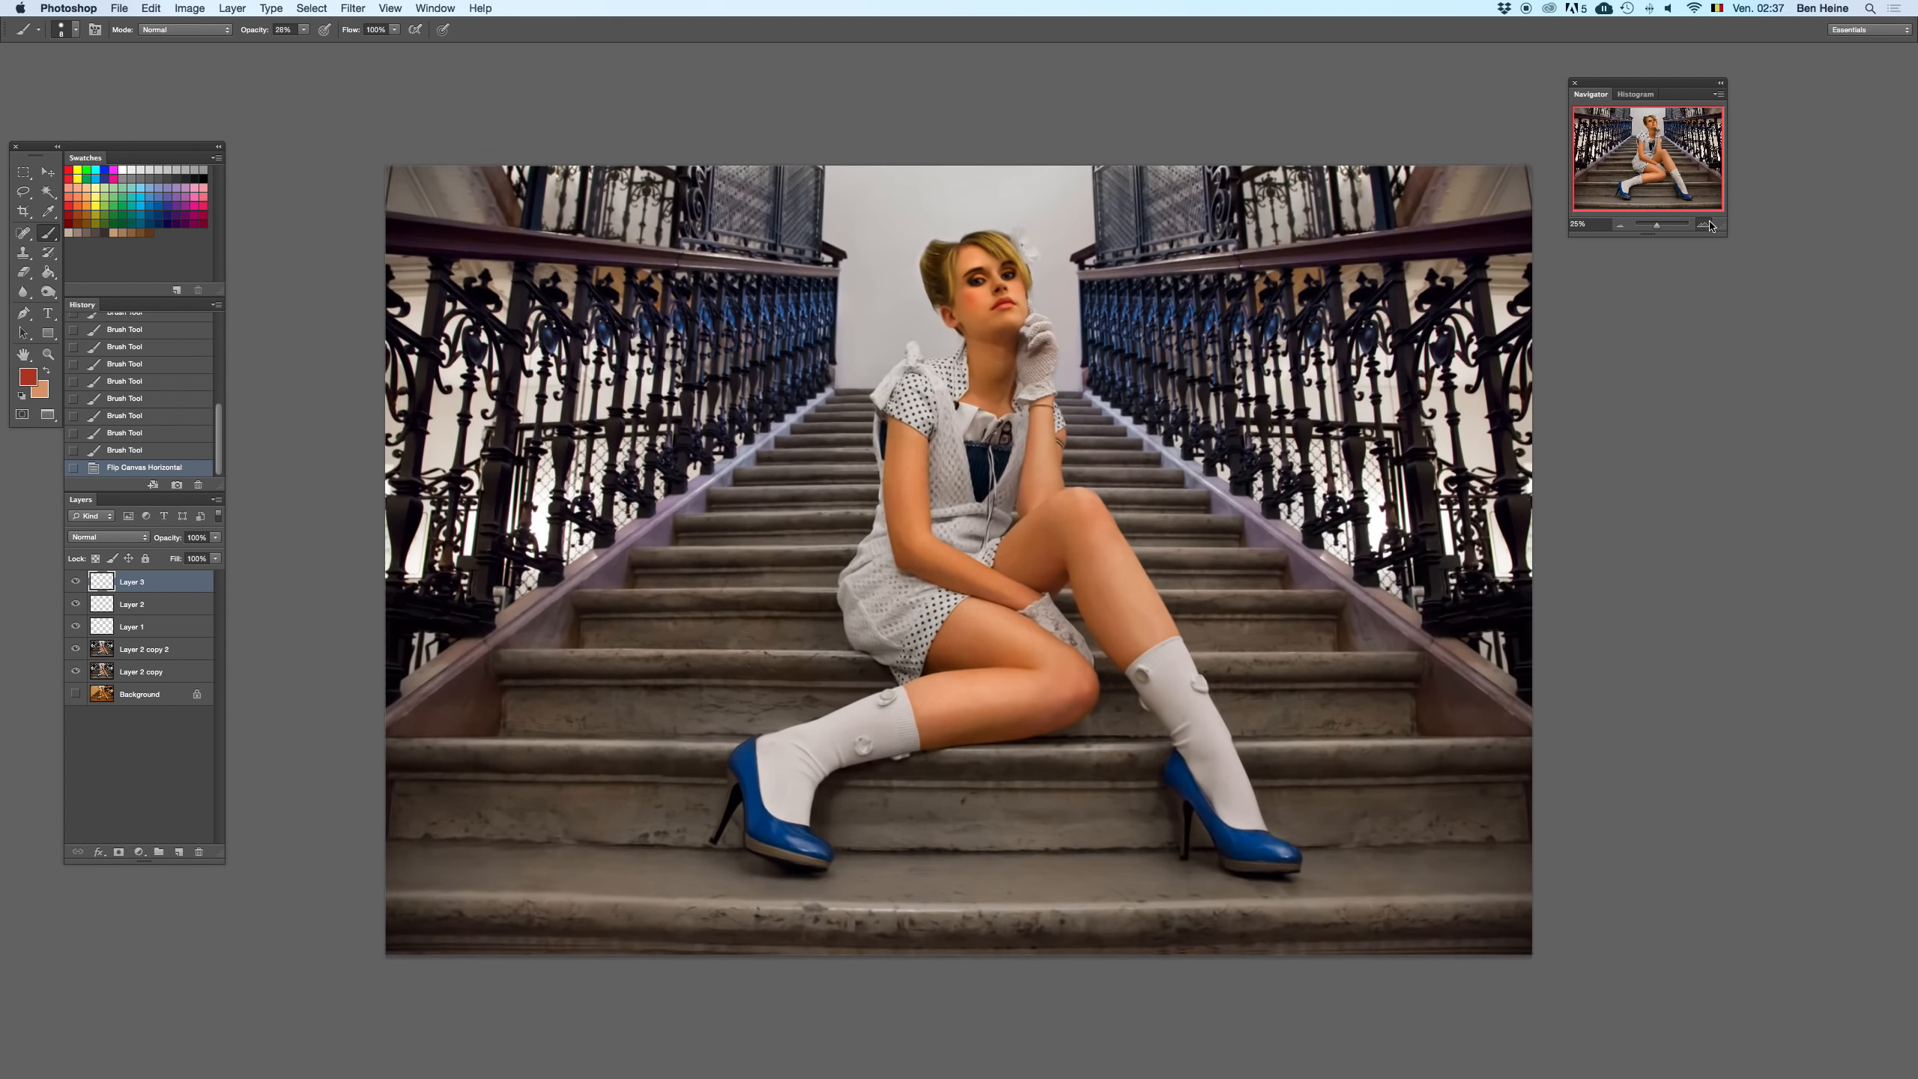
{"action": "key", "text": "Delete"}
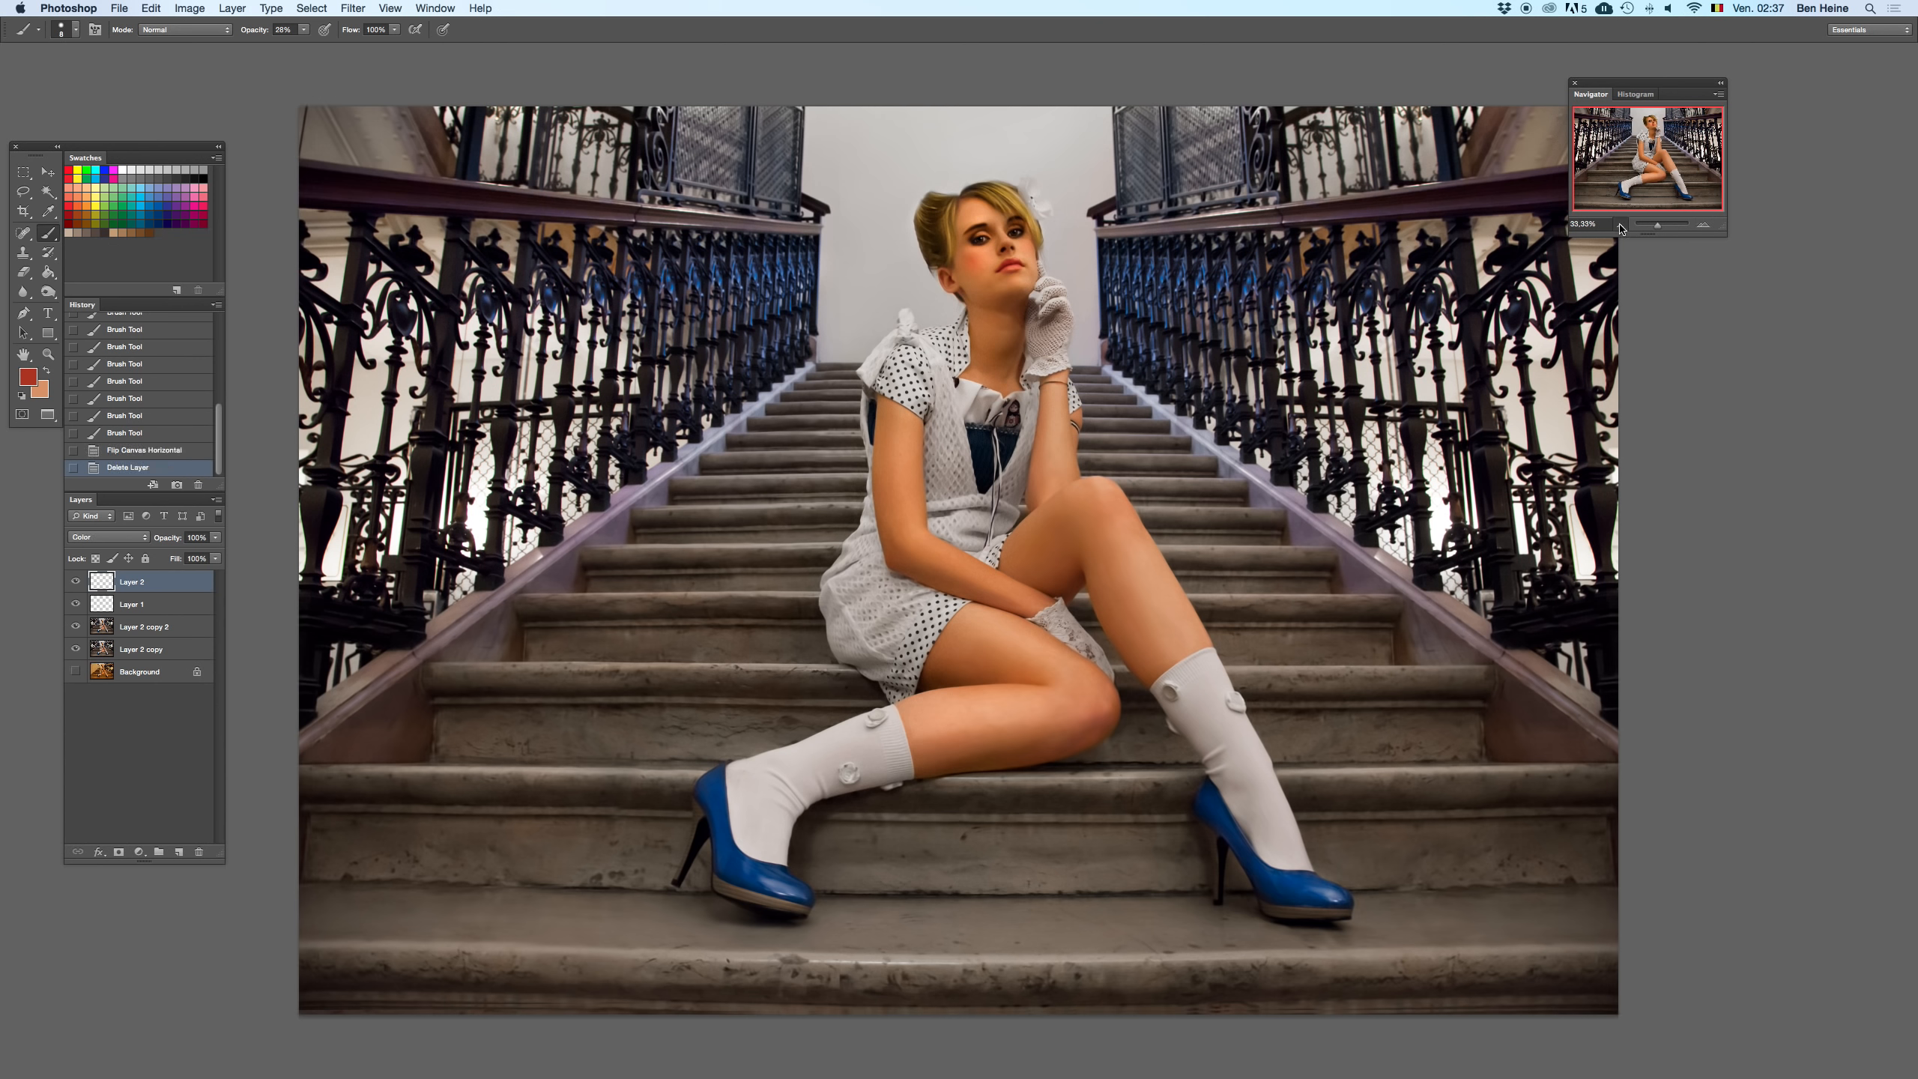
{"action": "left_click", "coordinate": [1616, 225]}
{"action": "key", "text": "super+z"}
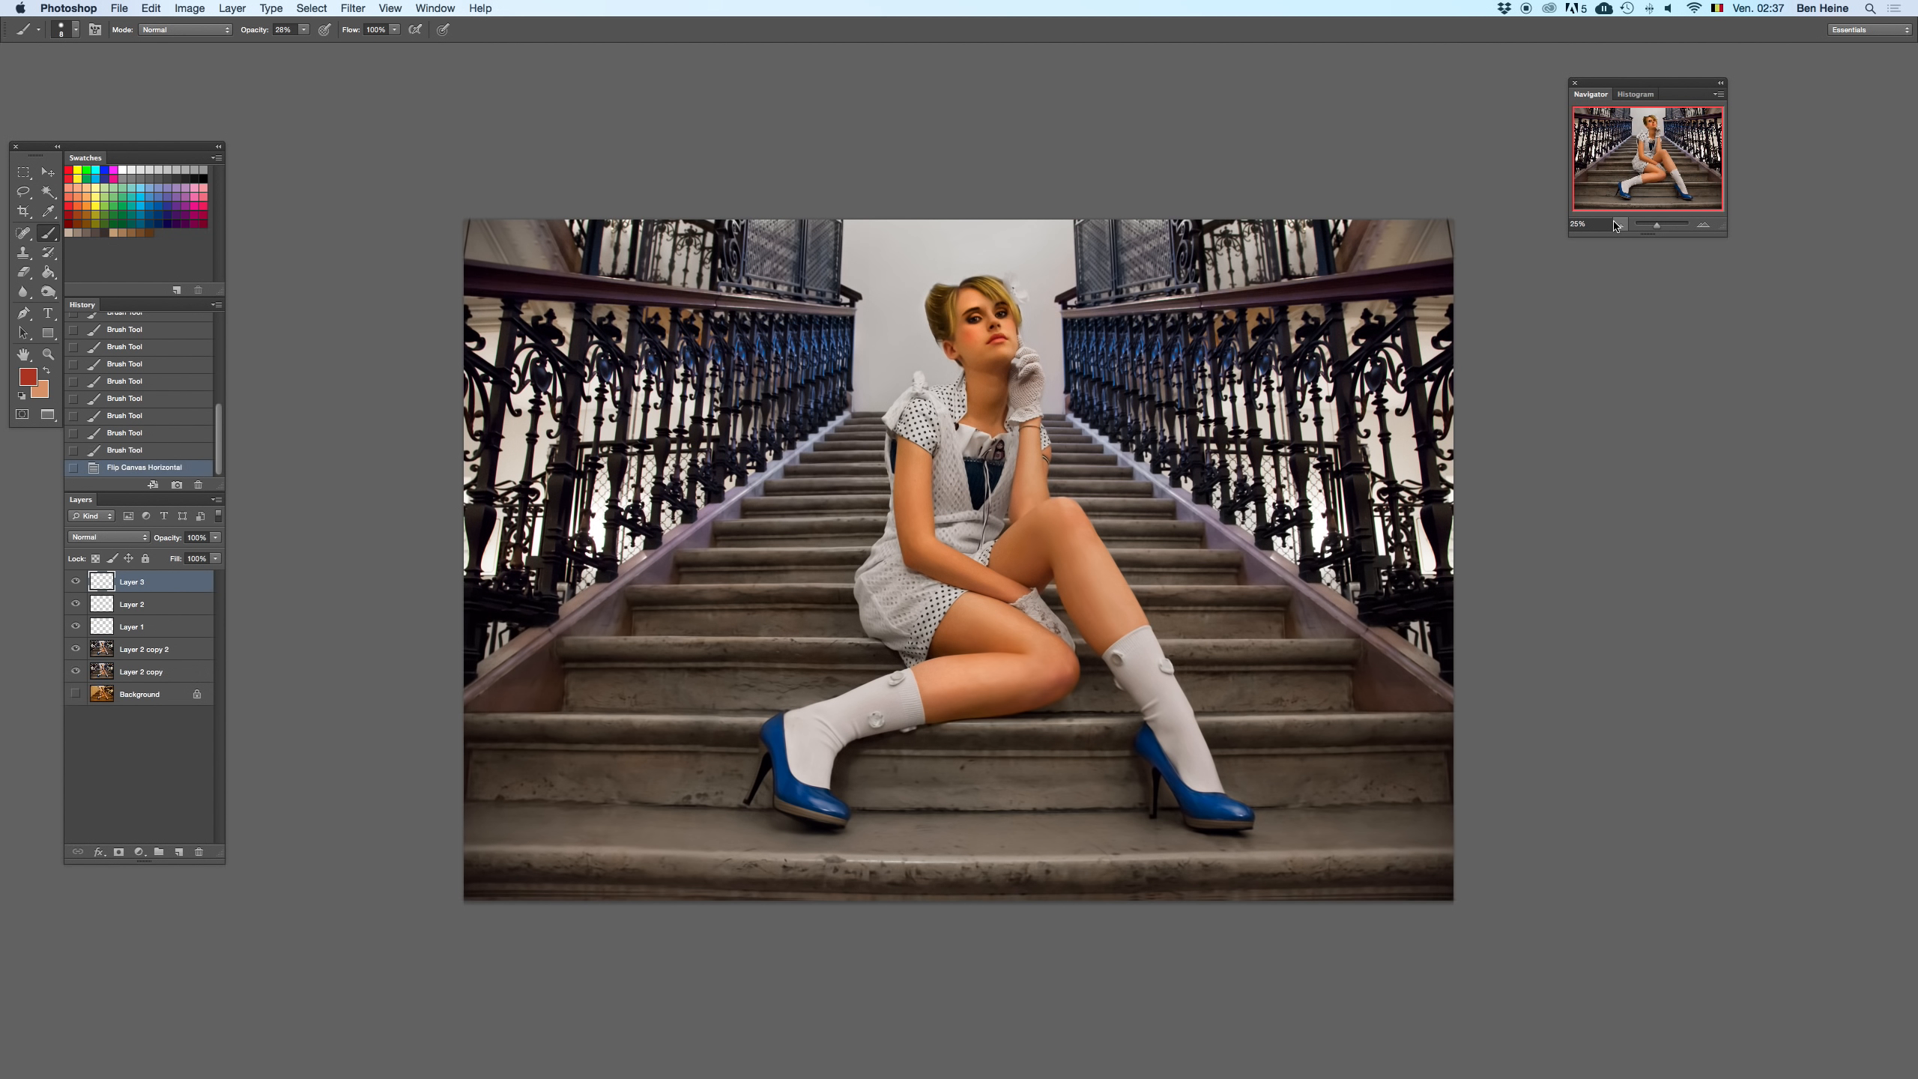
- Paint more lip red along the upper lip's edge below the nose
{"action": "left_click", "coordinate": [1705, 226]}
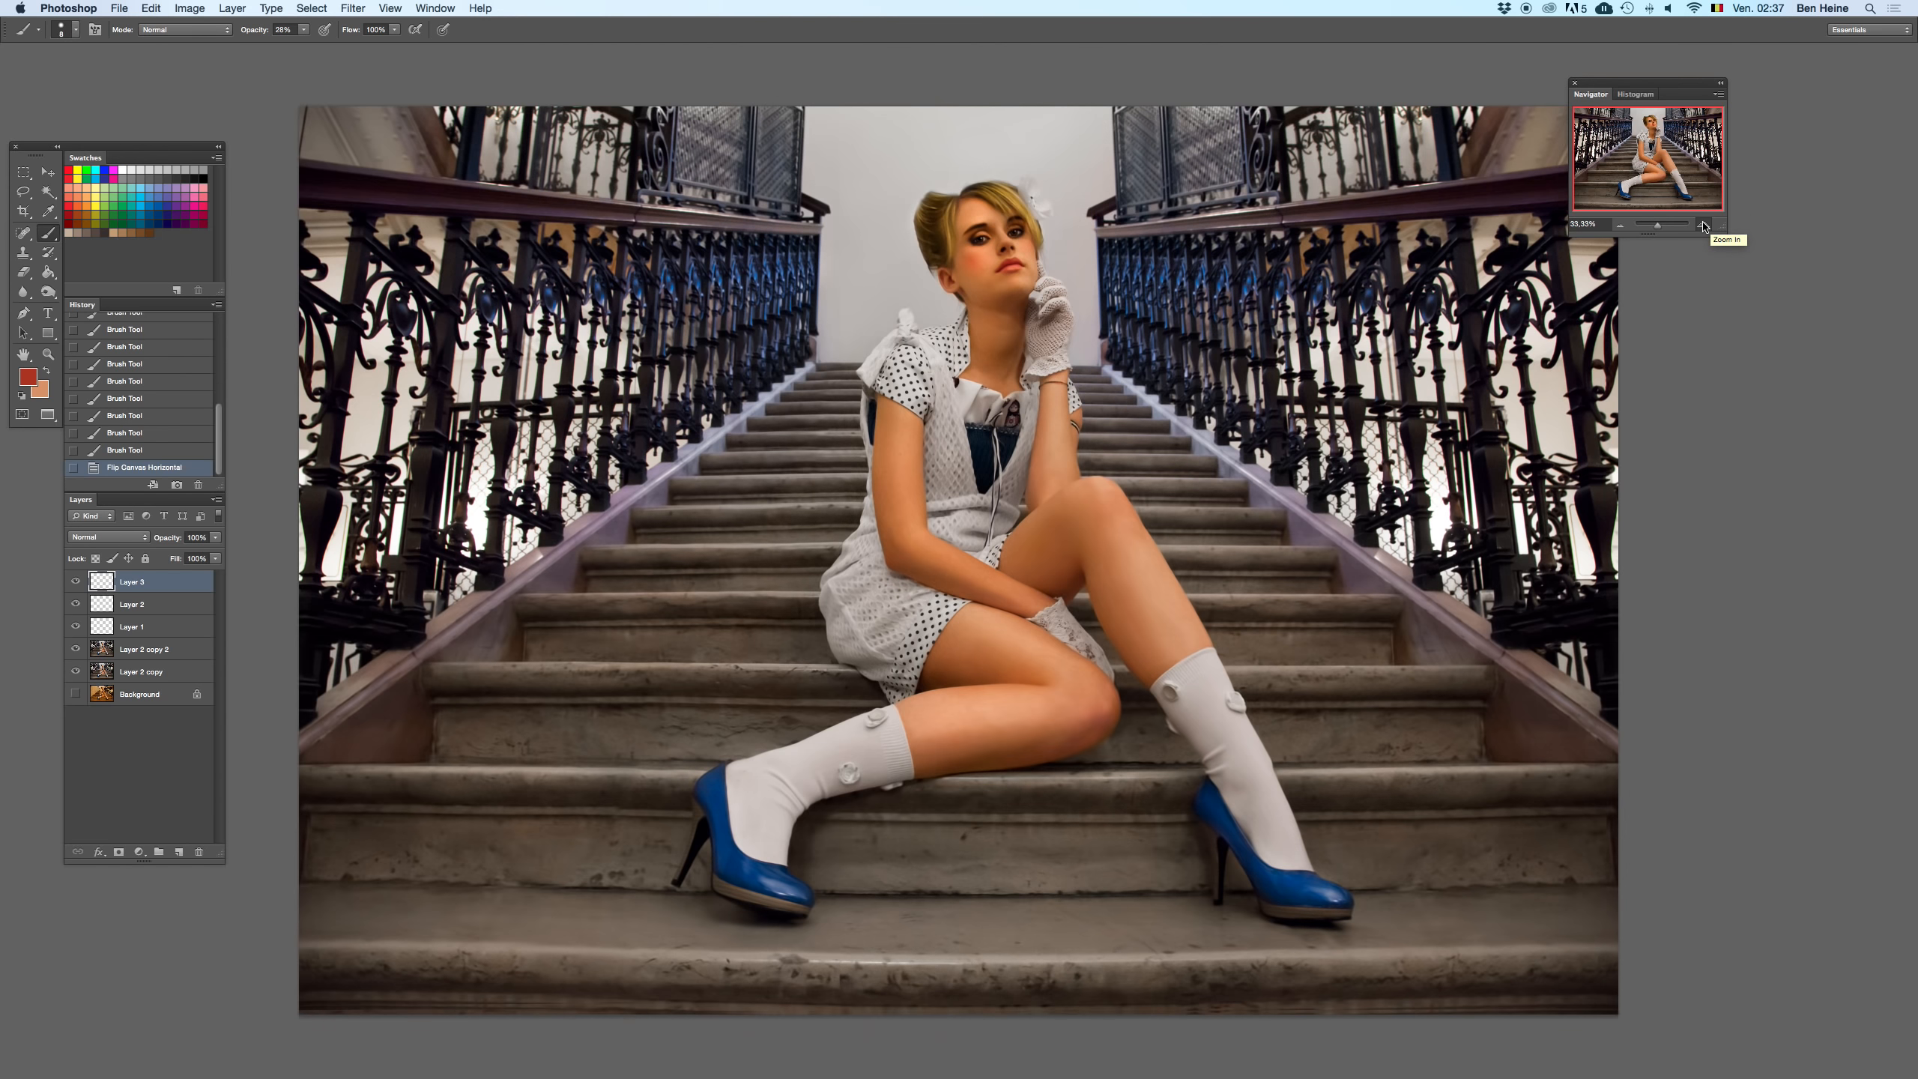
{"action": "left_click", "coordinate": [1704, 225]}
{"action": "left_click", "coordinate": [1704, 226]}
{"action": "left_click_drag", "start_coordinate": [1119, 184], "coordinate": [1121, 591]}
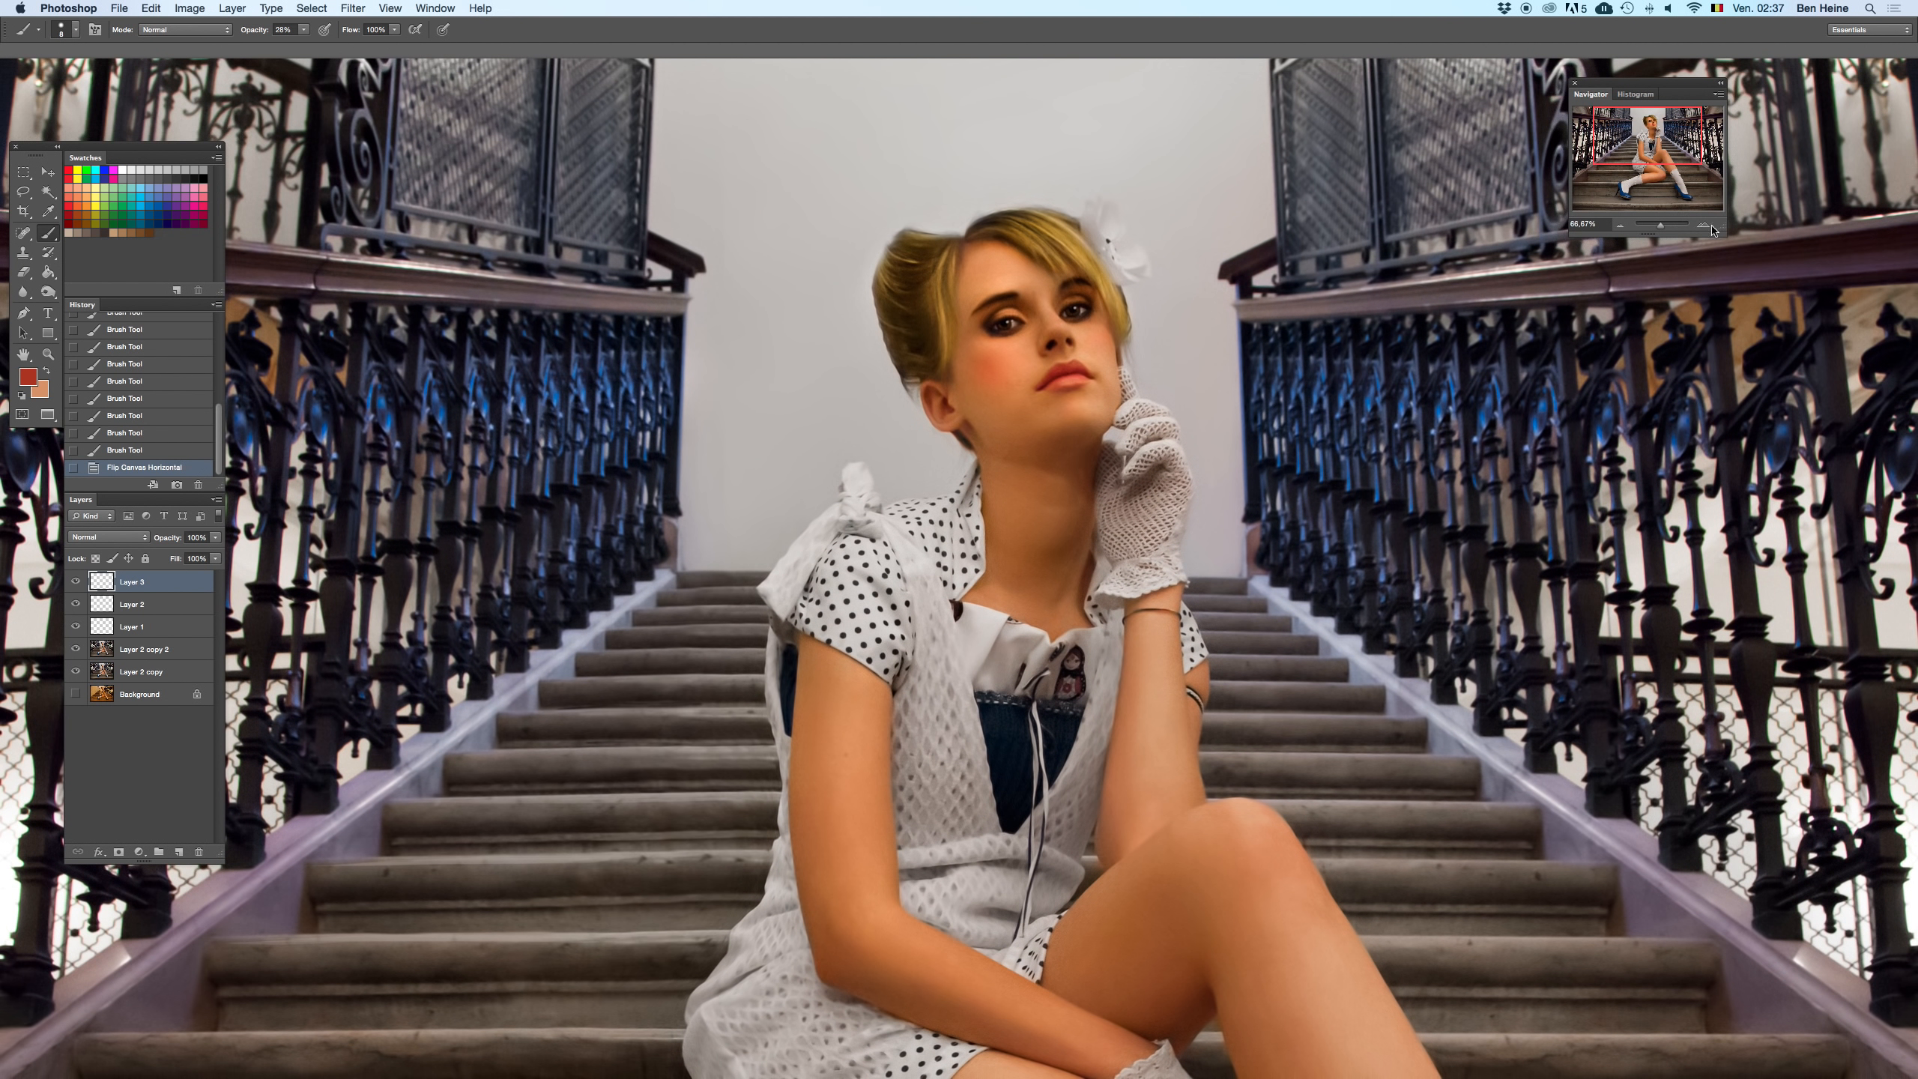
{"action": "left_click", "coordinate": [1704, 225]}
{"action": "left_click", "coordinate": [1704, 226]}
{"action": "scroll", "coordinate": [916, 341], "scroll_direction": "up", "scroll_amount": 4}
{"action": "key", "text": "super+z"}
{"action": "left_click_drag", "start_coordinate": [1109, 124], "coordinate": [1120, 123]}
{"action": "left_click_drag", "start_coordinate": [1105, 127], "coordinate": [1115, 124]}
- Clone nearby tones over the upper edge of the lips to even out the contour
{"action": "key", "text": "s"}
{"action": "left_click", "coordinate": [1090, 139], "text": "alt"}
{"action": "left_click", "coordinate": [1114, 133]}
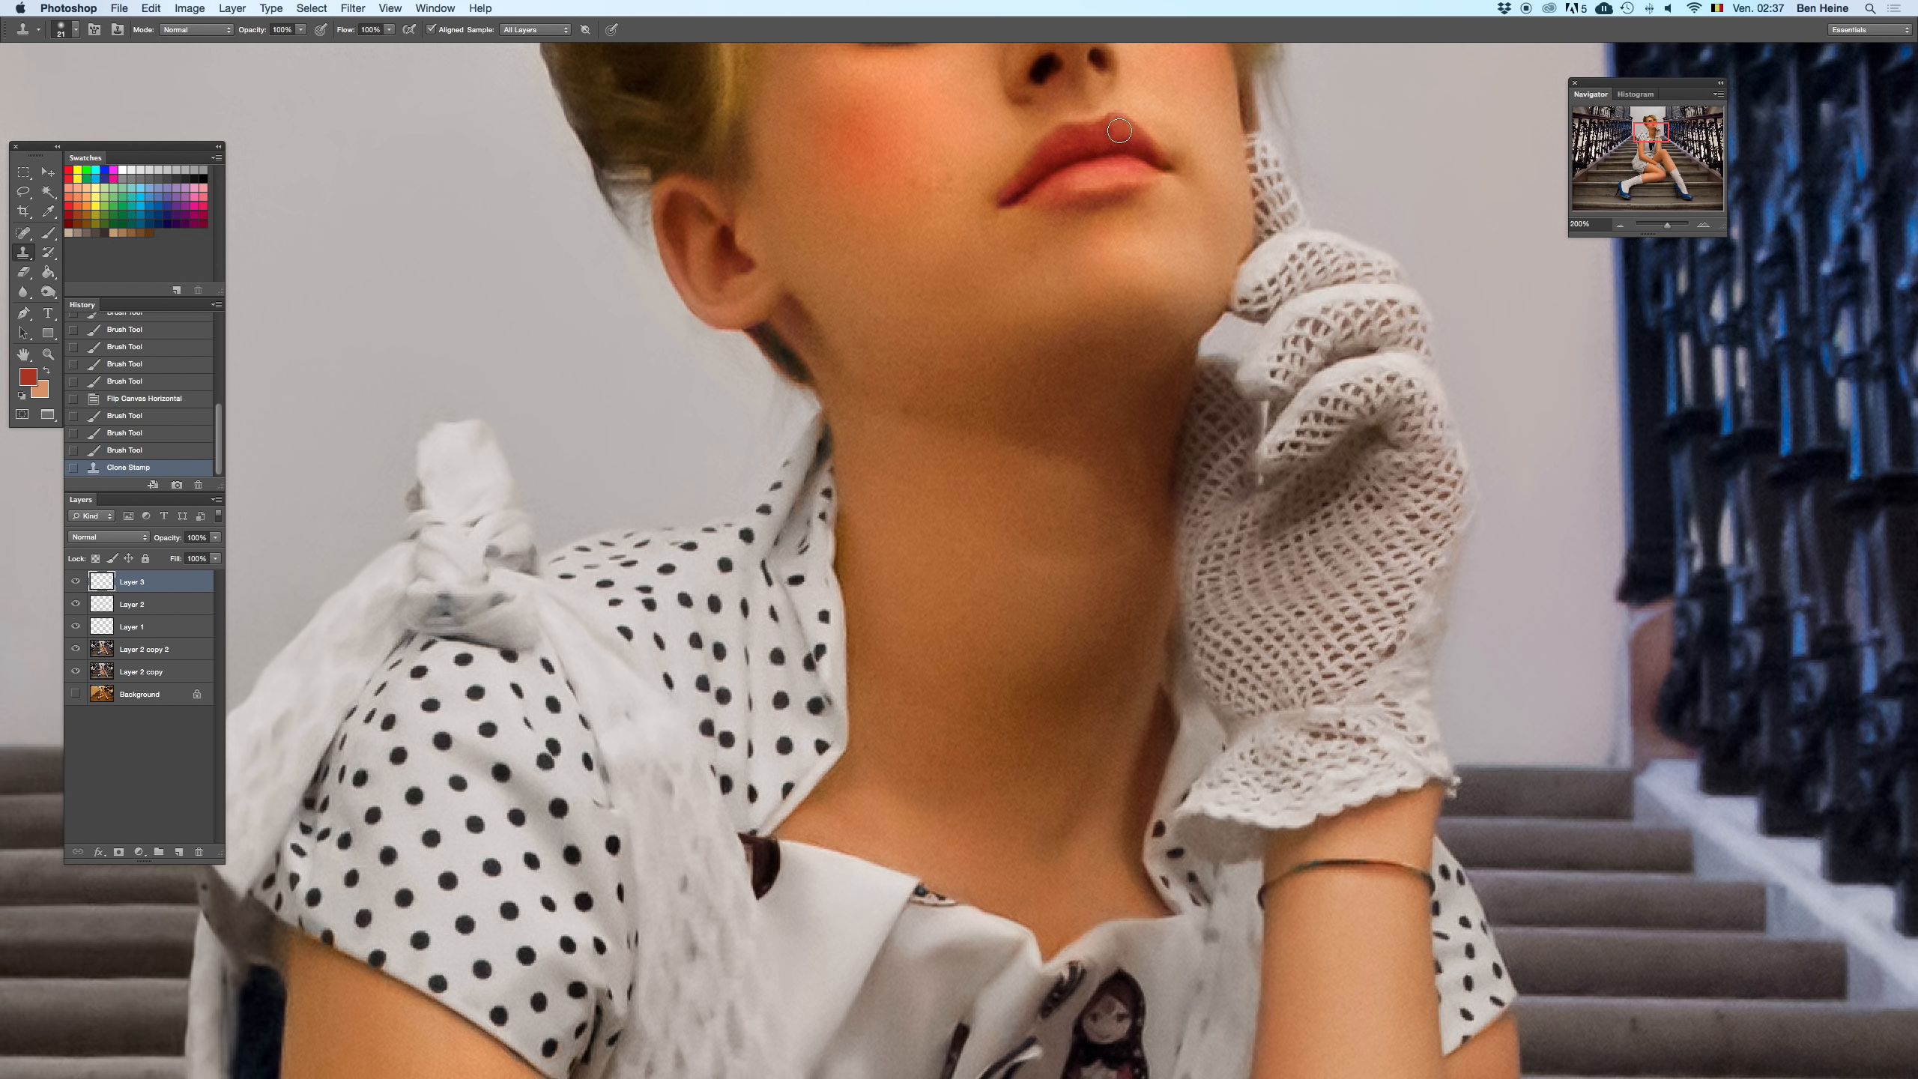
{"action": "left_click", "coordinate": [1112, 131]}
{"action": "left_click", "coordinate": [1137, 136]}
- Soften the painted edge above the upper lip with the Eraser at 15% opacity
{"action": "key", "text": "e"}
{"action": "left_click", "coordinate": [244, 29]}
{"action": "left_click_drag", "start_coordinate": [1095, 120], "coordinate": [1115, 111]}
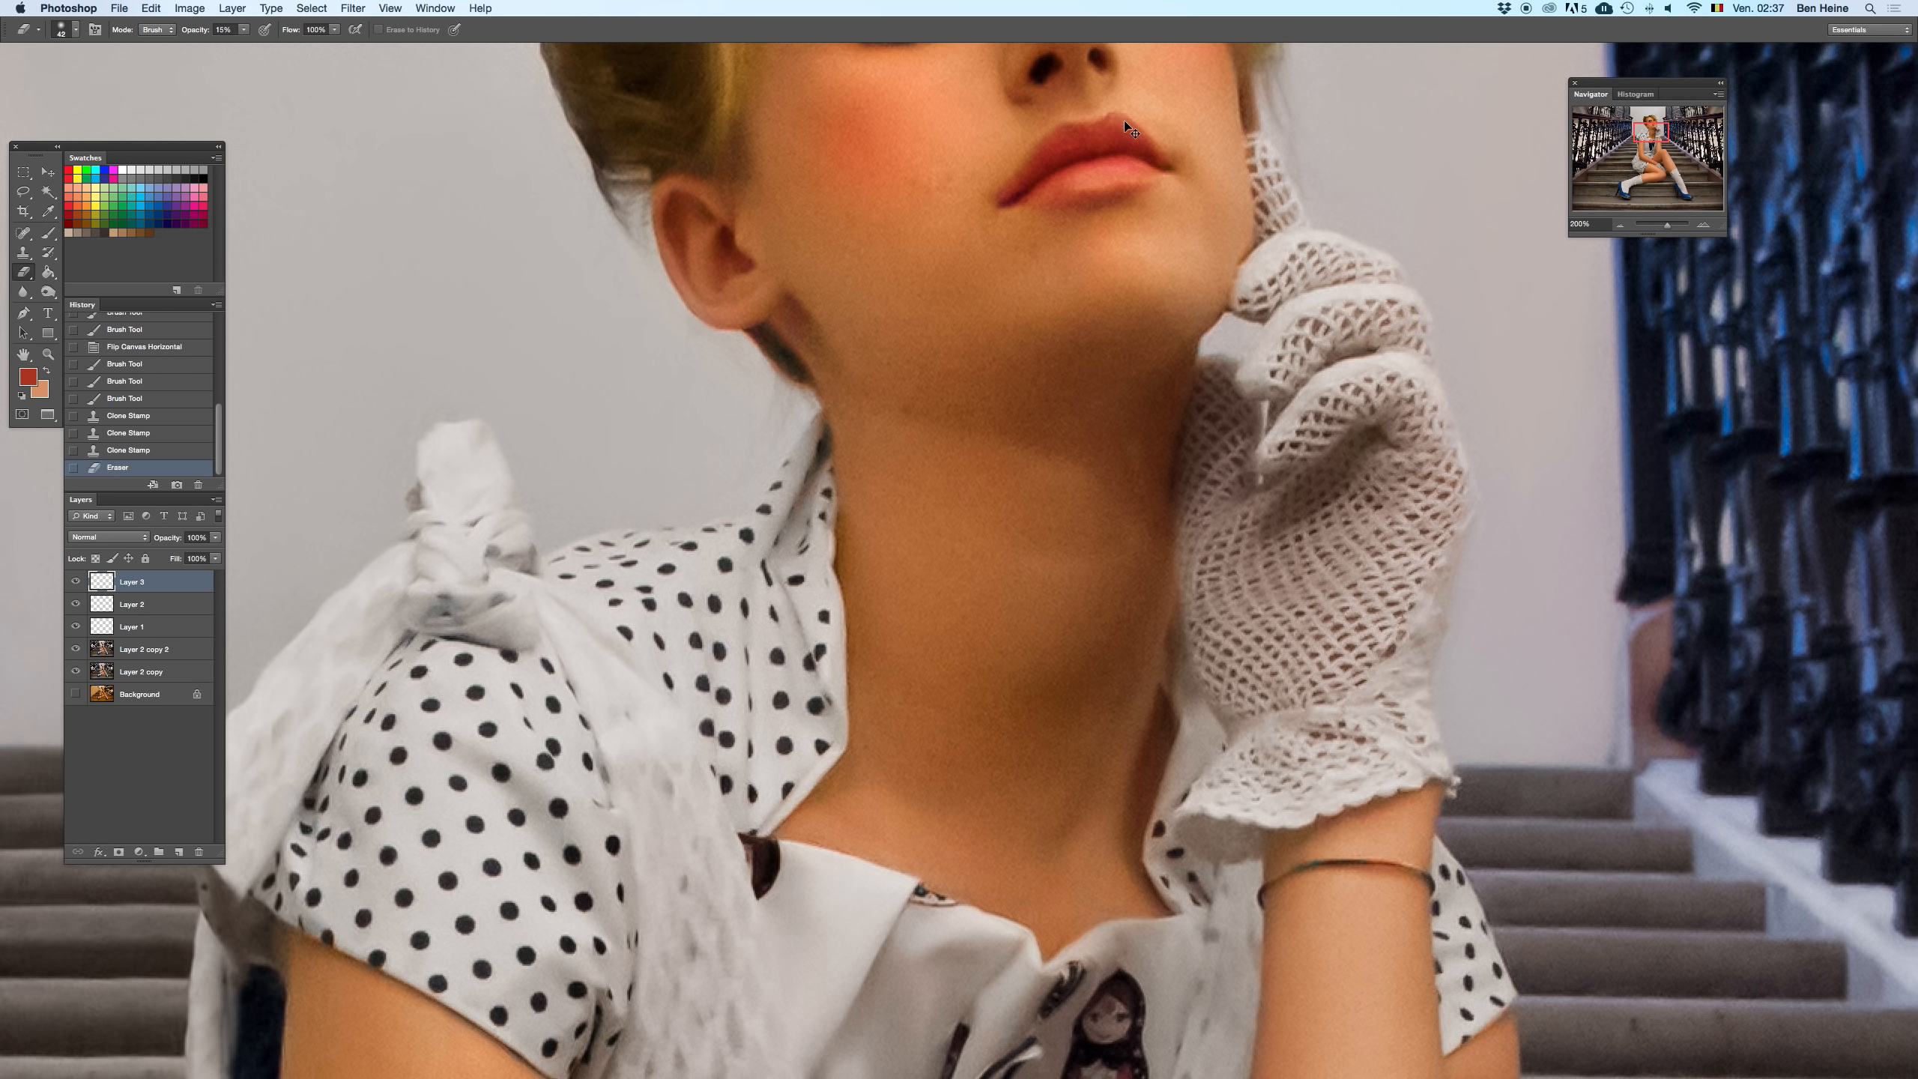
{"action": "key", "text": "super+z"}
{"action": "left_click", "coordinate": [1118, 117]}
{"action": "left_click", "coordinate": [1153, 128]}
{"action": "left_click_drag", "start_coordinate": [1059, 370], "coordinate": [1062, 203]}
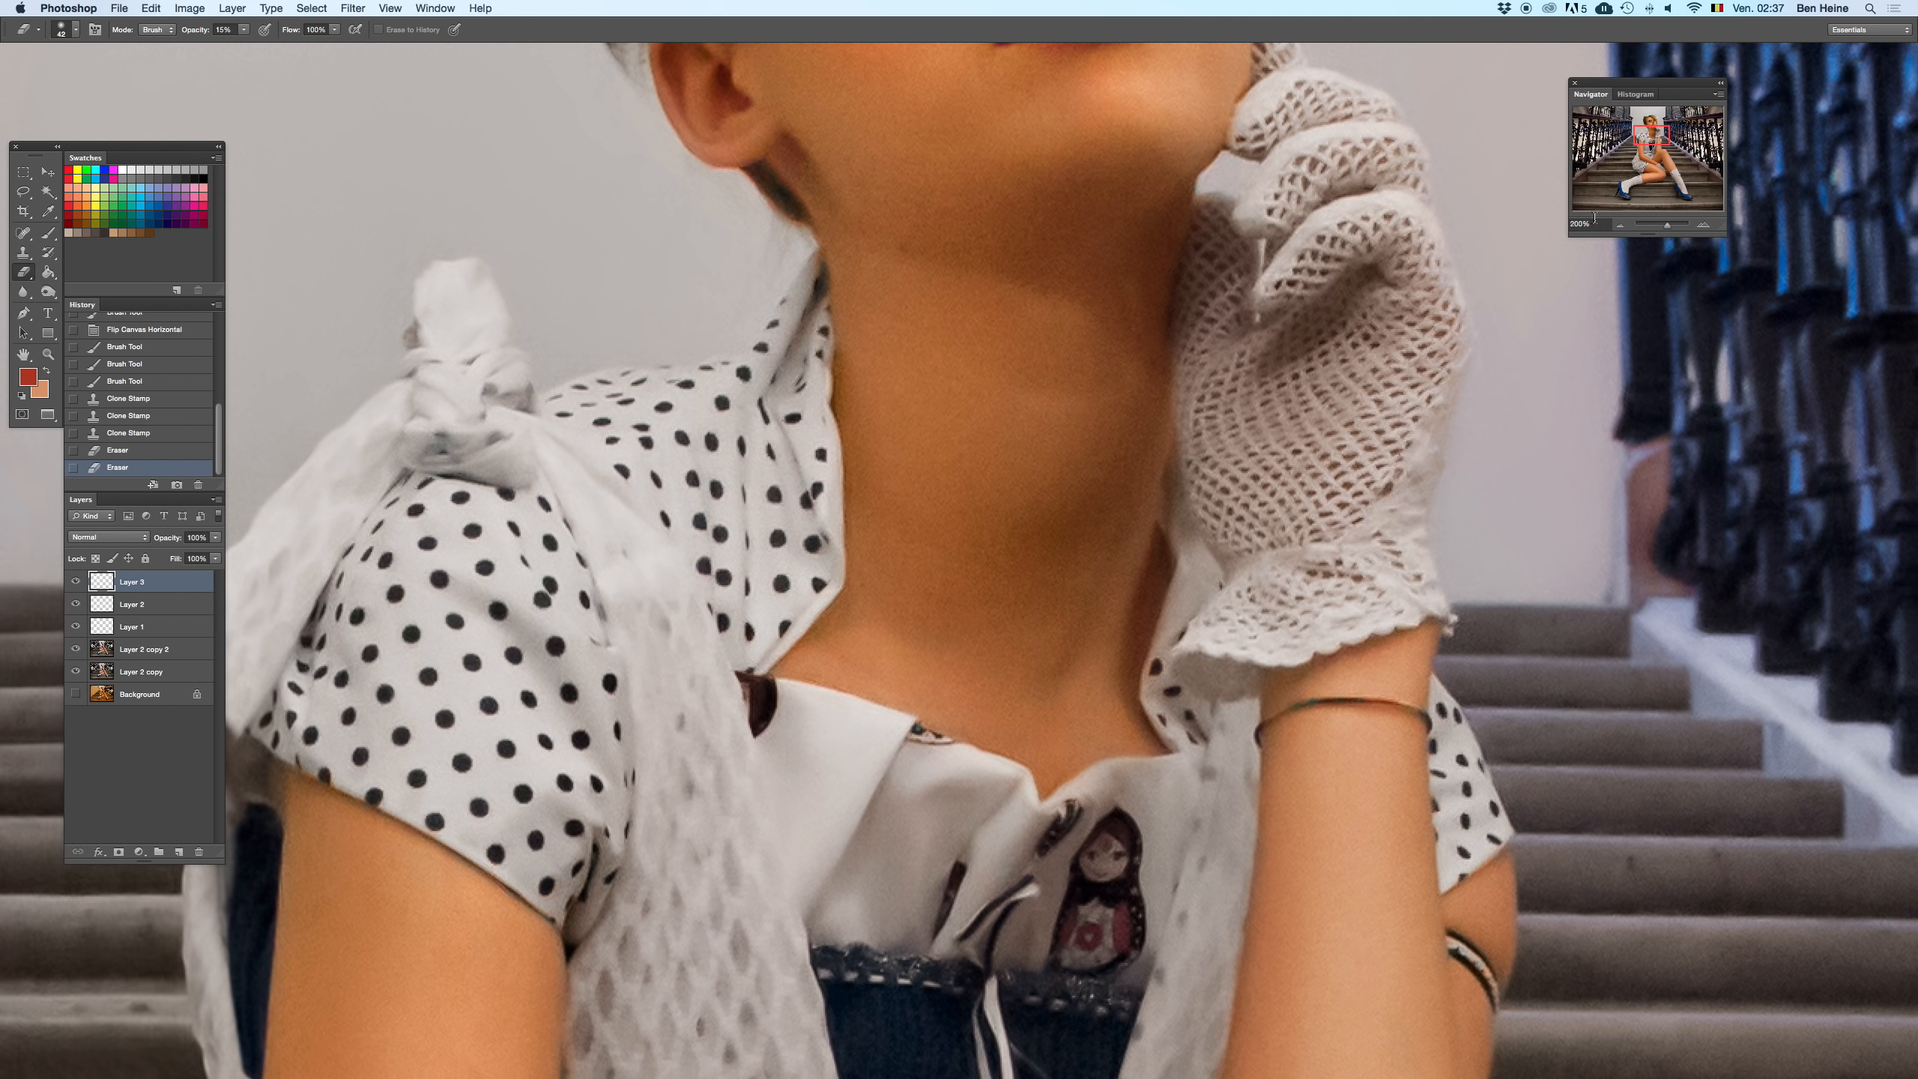
- Sample a skin tone from the cheek and enlarge the brush for tinting larger skin areas
{"action": "left_click", "coordinate": [1620, 226]}
{"action": "left_click", "coordinate": [1619, 226]}
{"action": "left_click", "coordinate": [1620, 225]}
{"action": "left_click", "coordinate": [1620, 226]}
{"action": "left_click", "coordinate": [1620, 224]}
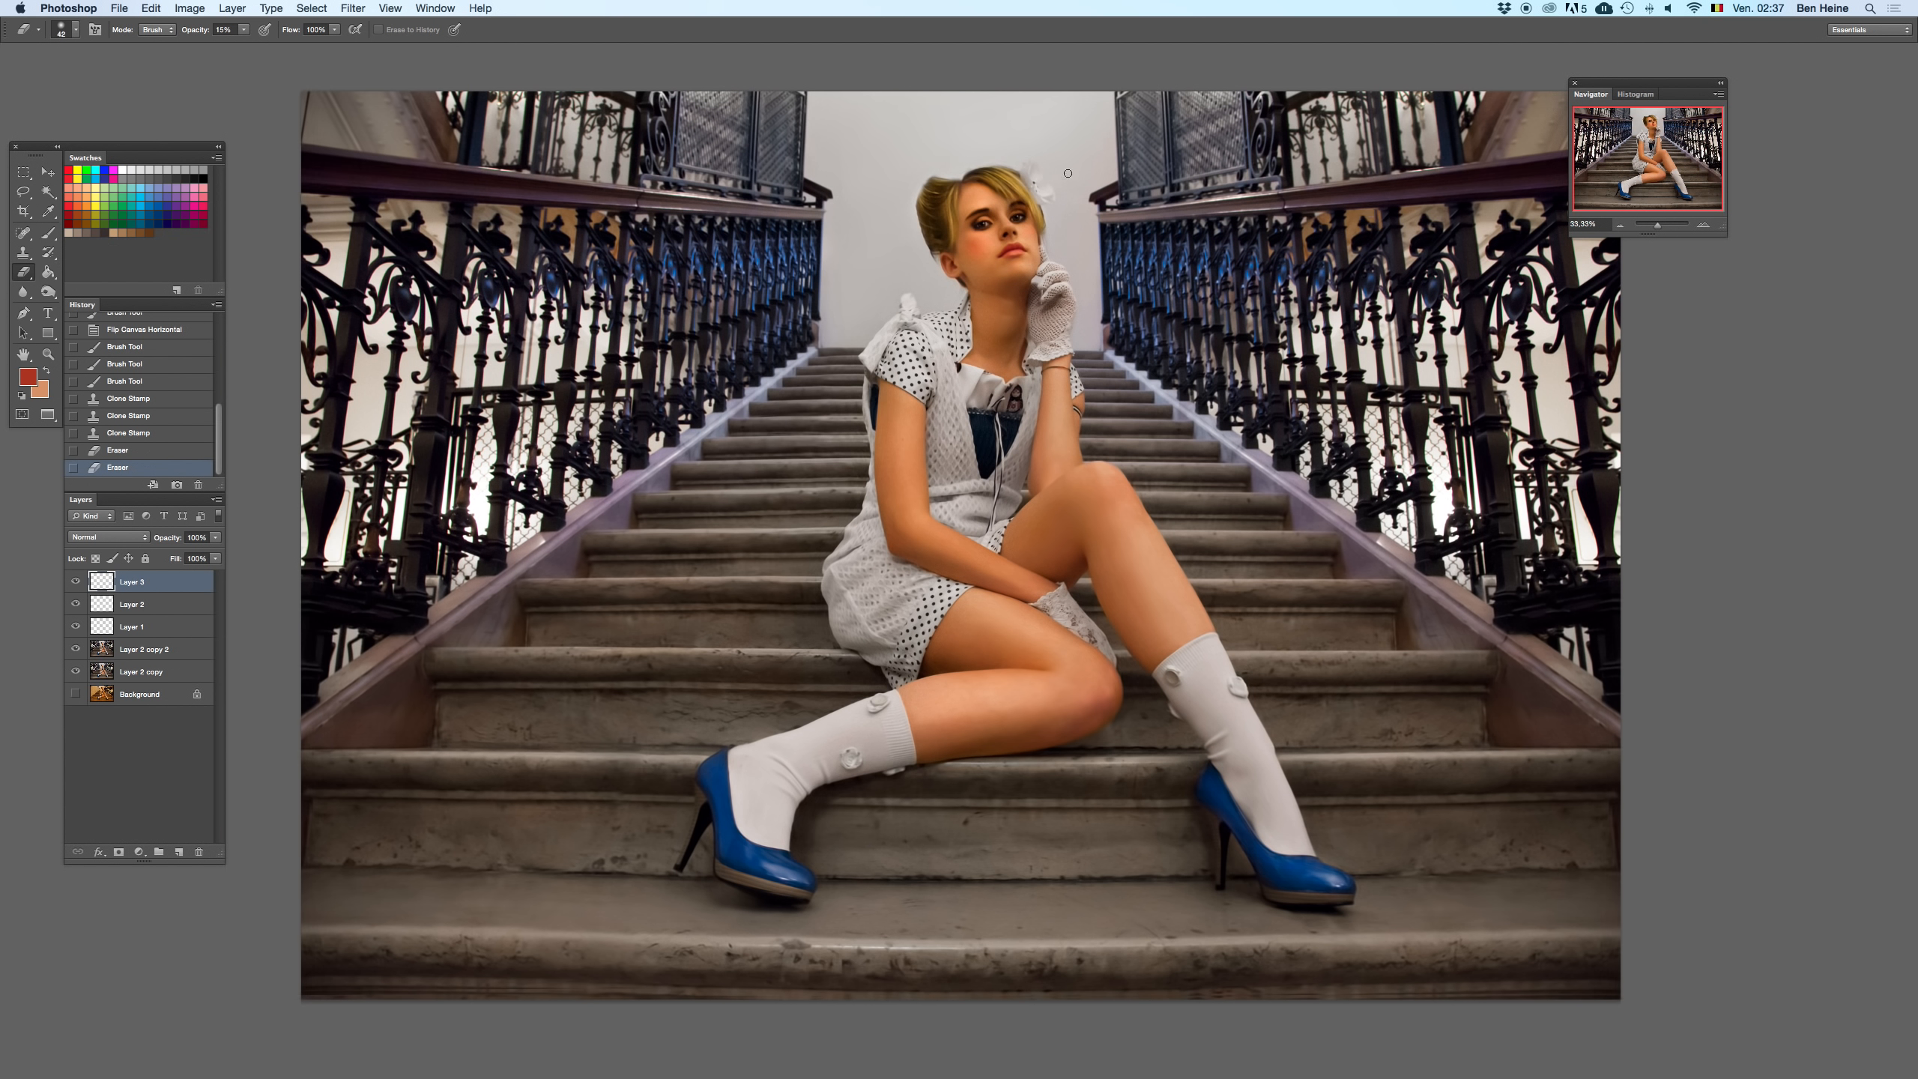
{"action": "key", "text": "i"}
{"action": "left_click", "coordinate": [919, 450]}
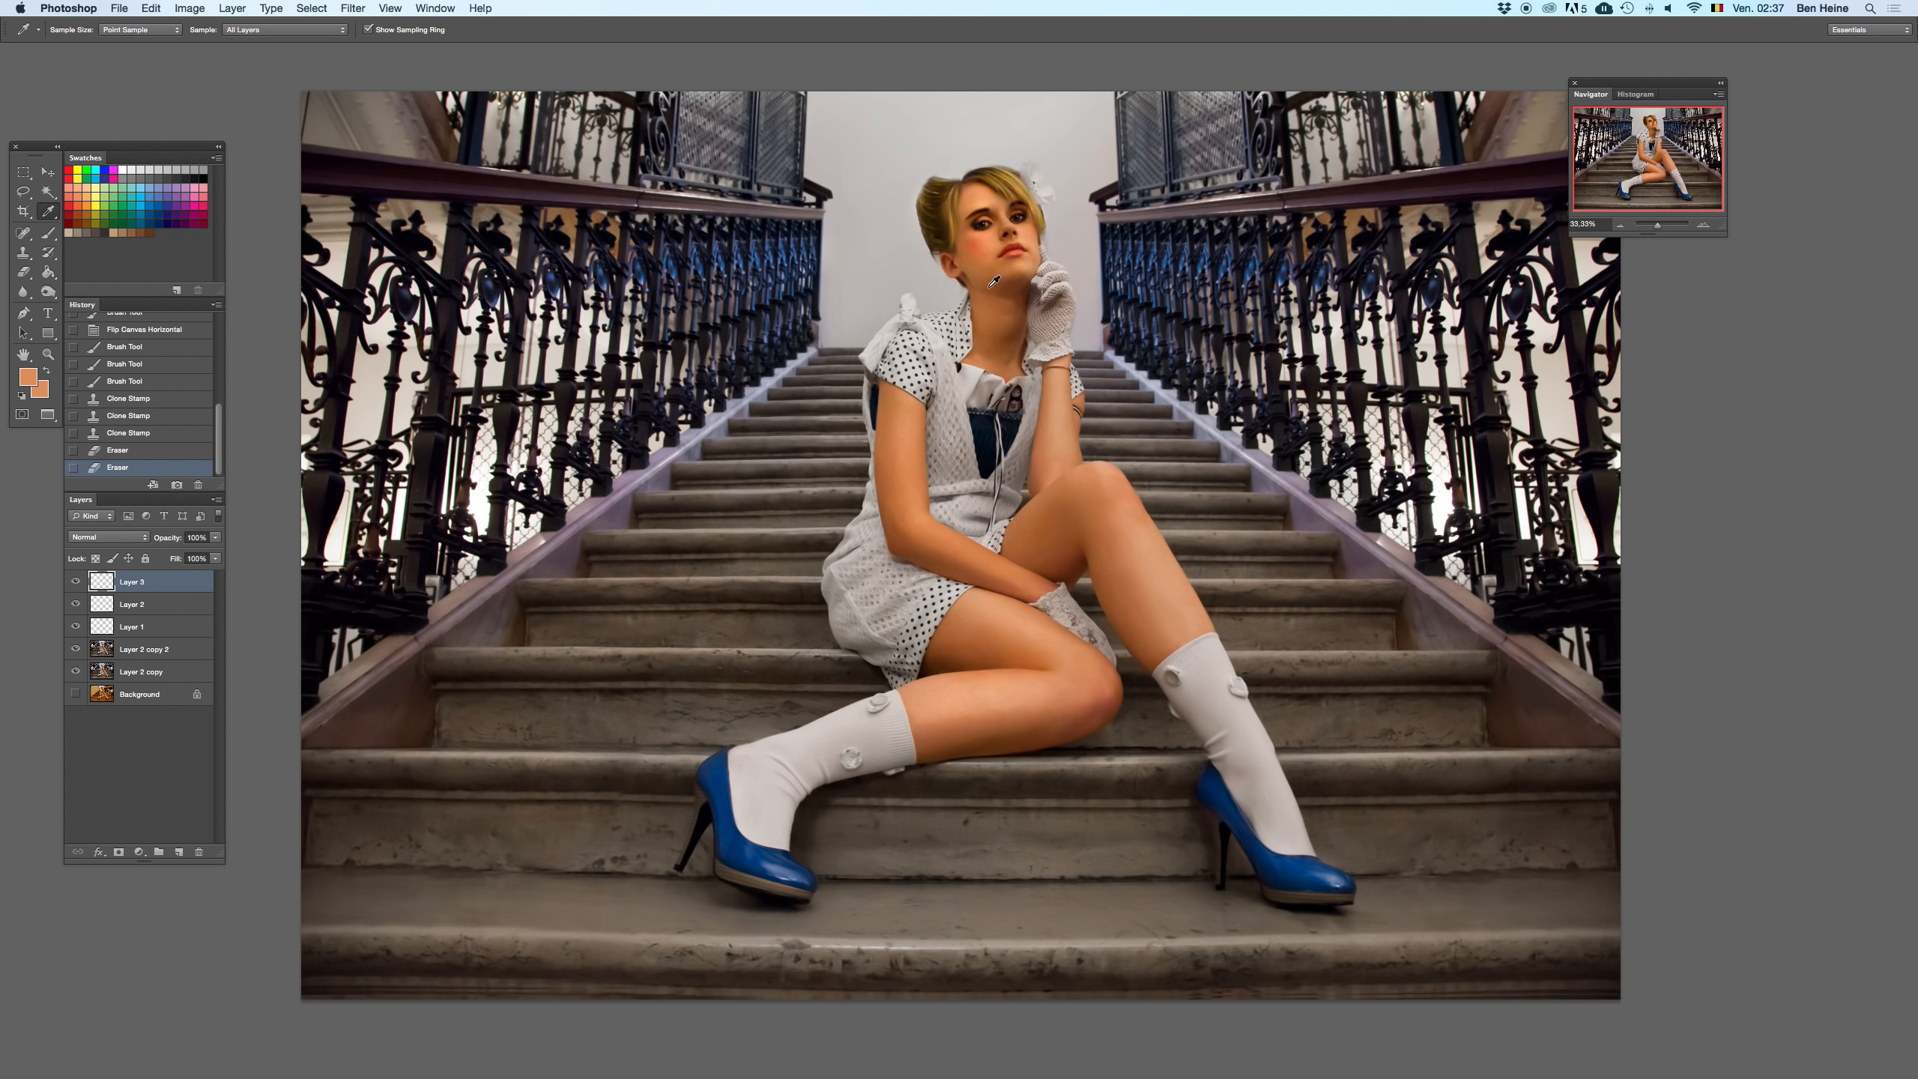
{"action": "left_click", "coordinate": [975, 245]}
{"action": "key", "text": "b"}
{"action": "right_click", "coordinate": [1033, 305]}
{"action": "left_click", "coordinate": [1121, 342]}
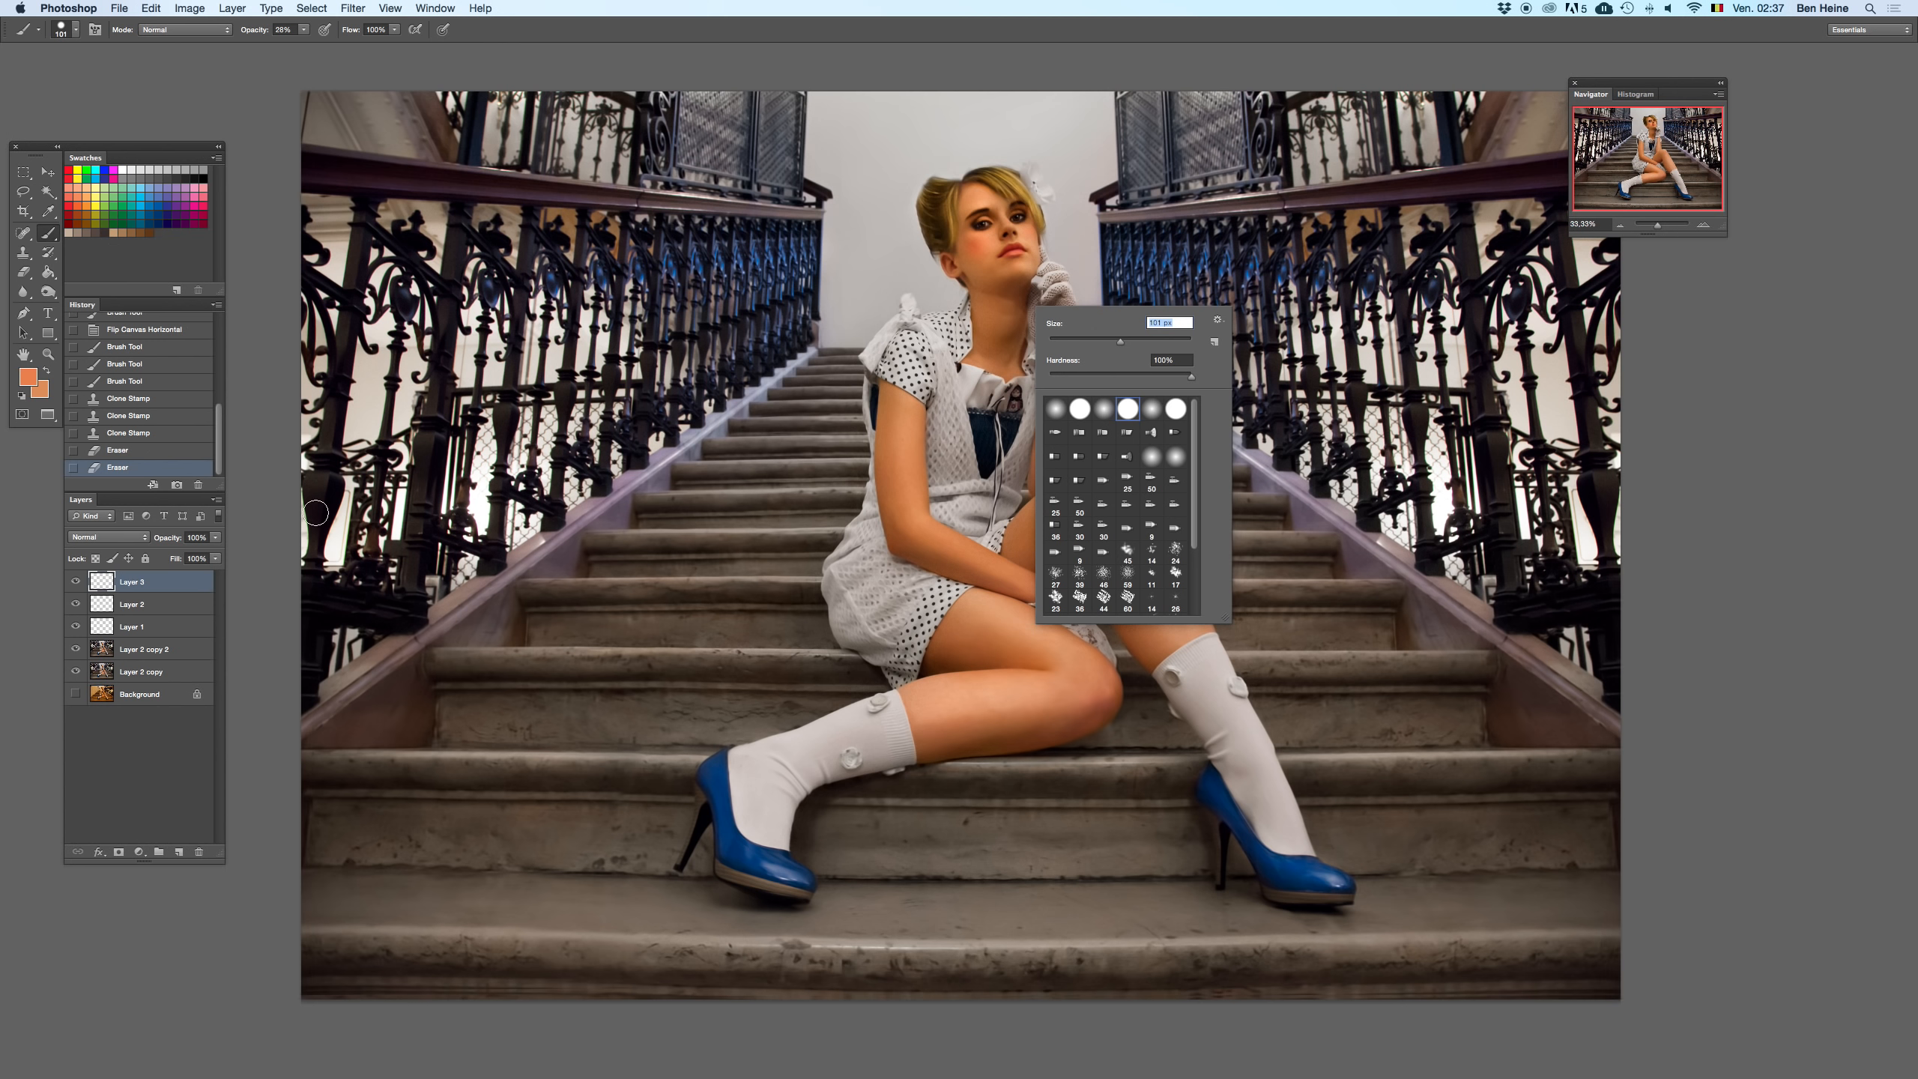
- Tint the neck with the sampled skin tone on Layer 2 using a soft, low-opacity brush
{"action": "left_click", "coordinate": [184, 606]}
{"action": "left_click_drag", "start_coordinate": [1015, 309], "coordinate": [1006, 342]}
{"action": "left_click", "coordinate": [1621, 227]}
{"action": "key", "text": "super+z"}
{"action": "left_click", "coordinate": [306, 29]}
{"action": "right_click", "coordinate": [1081, 382]}
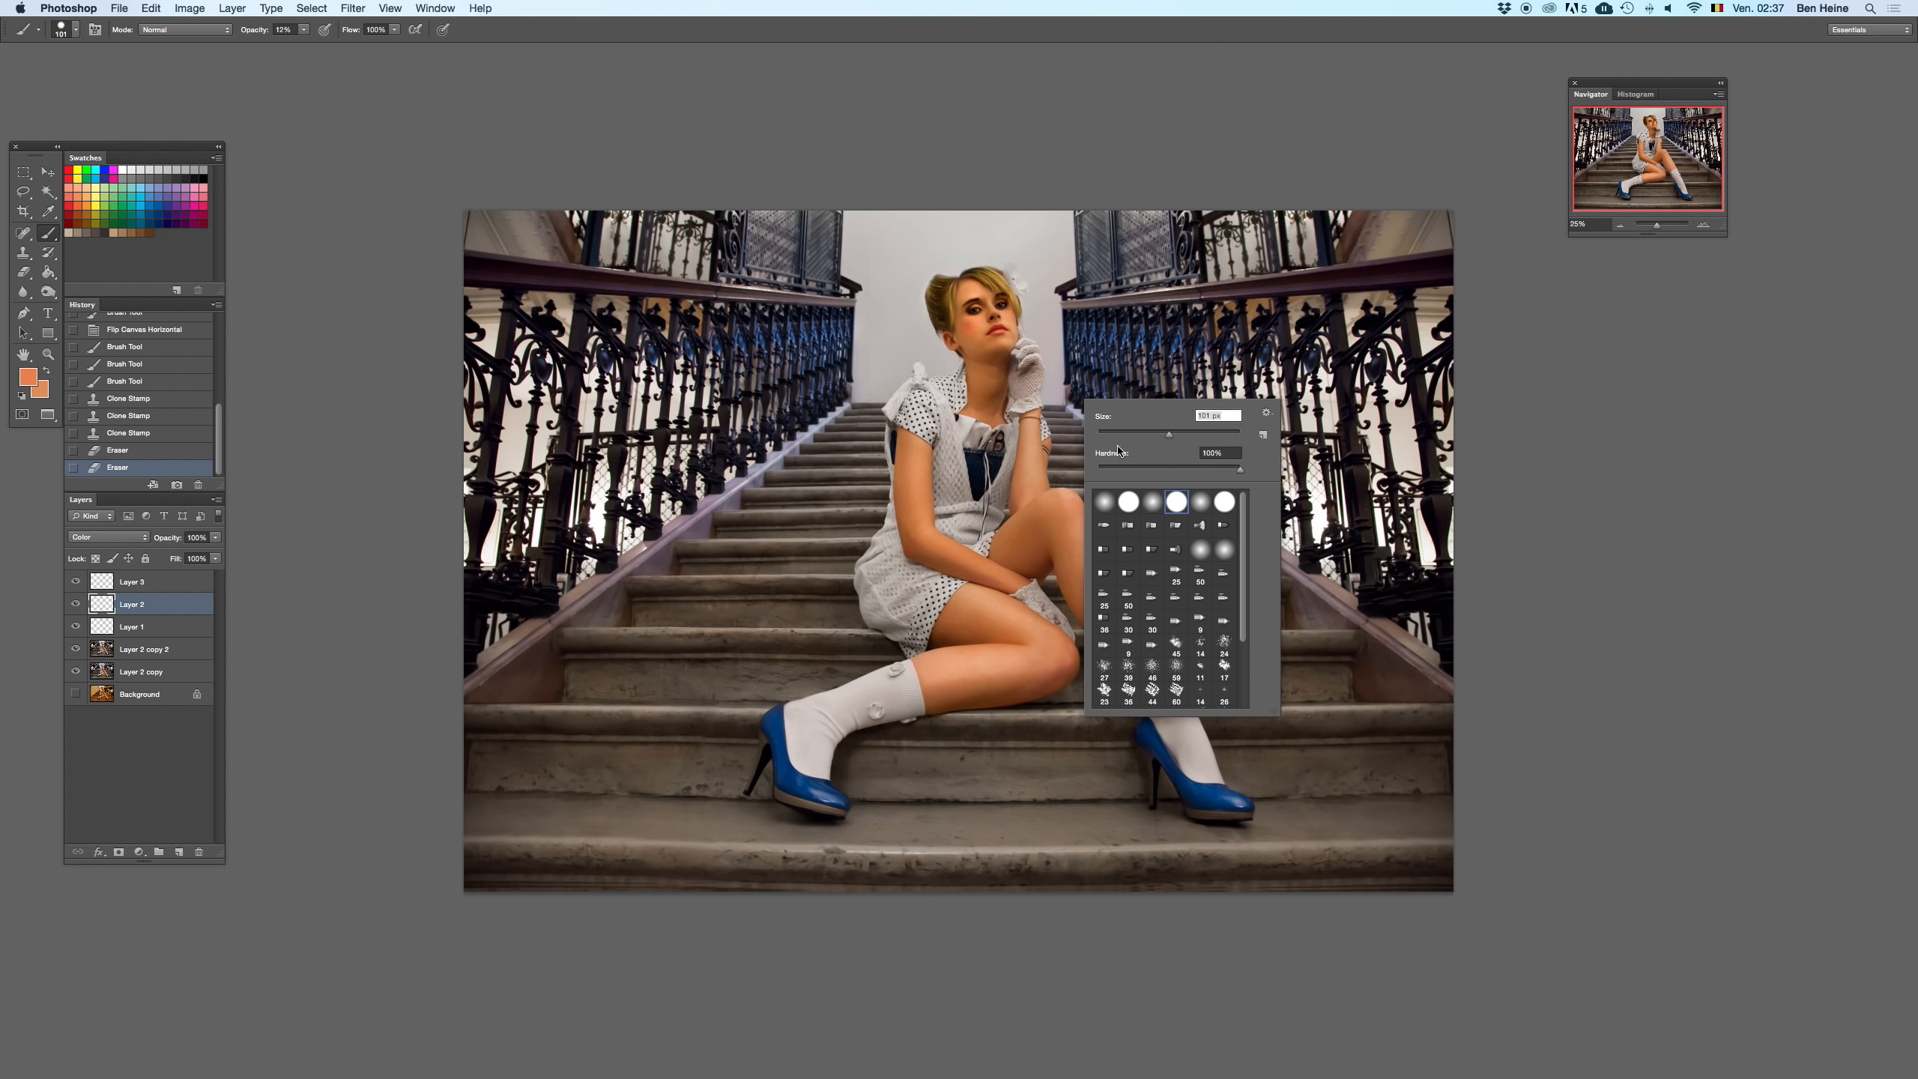
{"action": "left_click", "coordinate": [1152, 502]}
{"action": "left_click_drag", "start_coordinate": [1200, 435], "coordinate": [1208, 435]}
{"action": "mouse_move", "coordinate": [993, 368]}
{"action": "left_mouse_down"}
{"action": "mouse_move", "coordinate": [979, 403]}
{"action": "mouse_move", "coordinate": [990, 385]}
{"action": "left_mouse_up"}
{"action": "key", "text": "super+z"}
{"action": "key", "text": "super+z"}
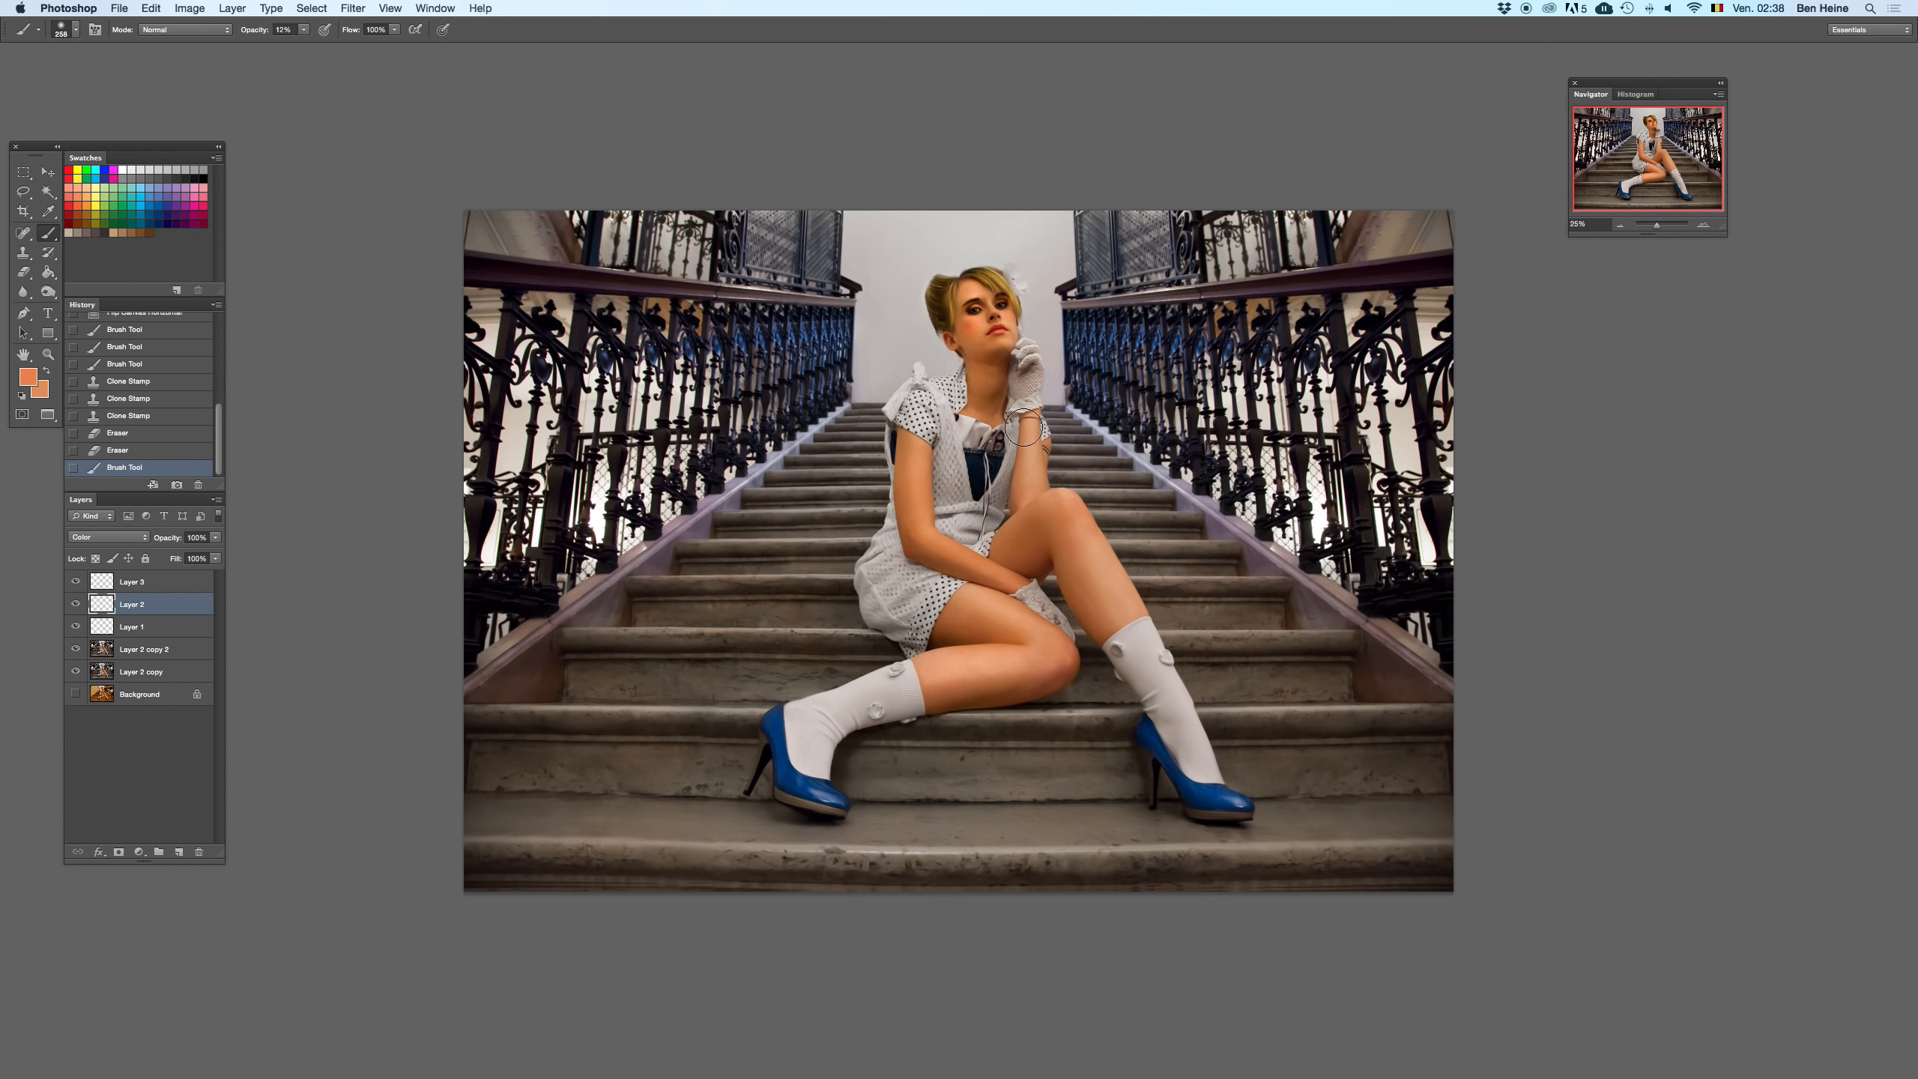
- Swap the foreground and background colours and tint the raised forearm and the bent knee on Layer 2
{"action": "left_click_drag", "start_coordinate": [1035, 429], "coordinate": [1034, 504]}
{"action": "key", "text": "super+z"}
{"action": "key", "text": "super+z"}
{"action": "key", "text": "super+z"}
{"action": "key", "text": "x"}
{"action": "mouse_move", "coordinate": [1035, 435]}
{"action": "left_mouse_down"}
{"action": "mouse_move", "coordinate": [1043, 638]}
{"action": "mouse_move", "coordinate": [1114, 599]}
{"action": "left_mouse_up"}
{"action": "left_click_drag", "start_coordinate": [1040, 514], "coordinate": [1024, 495]}
{"action": "left_click", "coordinate": [1621, 225]}
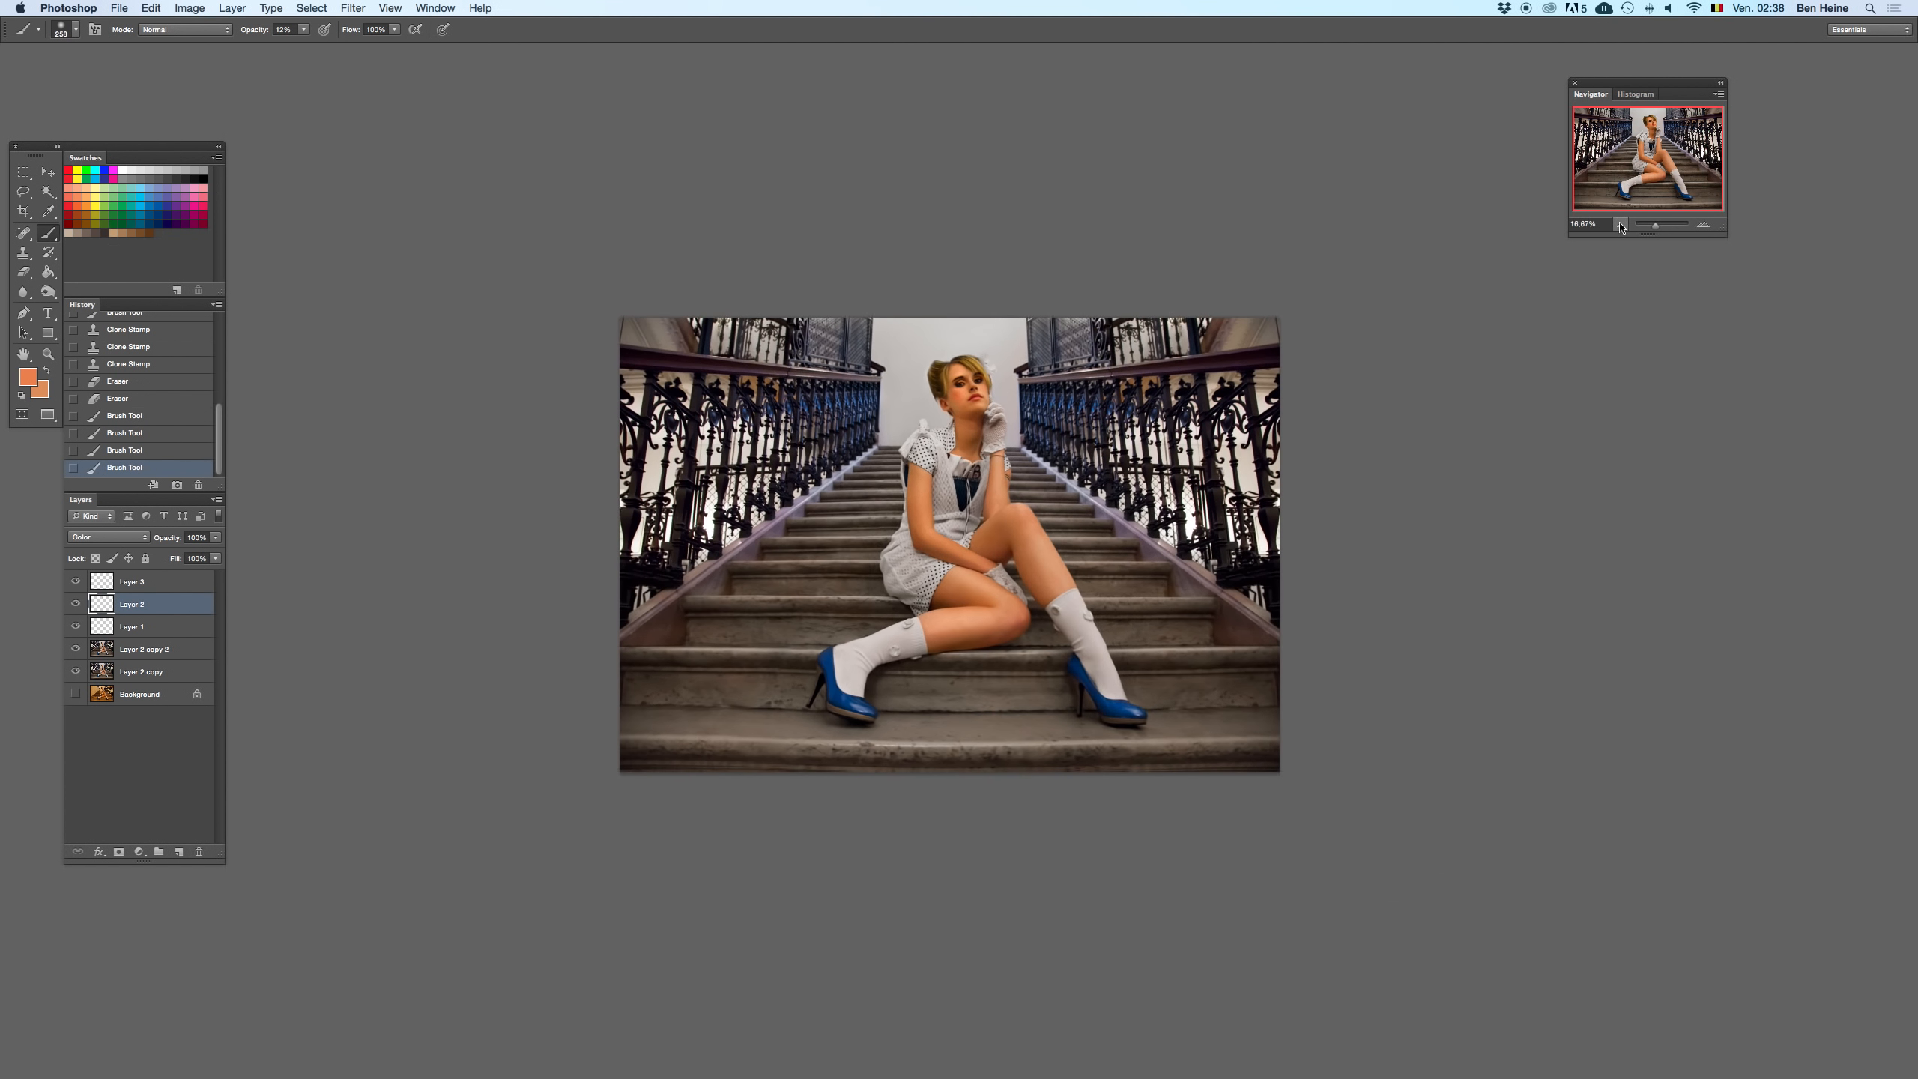
{"action": "left_click", "coordinate": [1620, 226]}
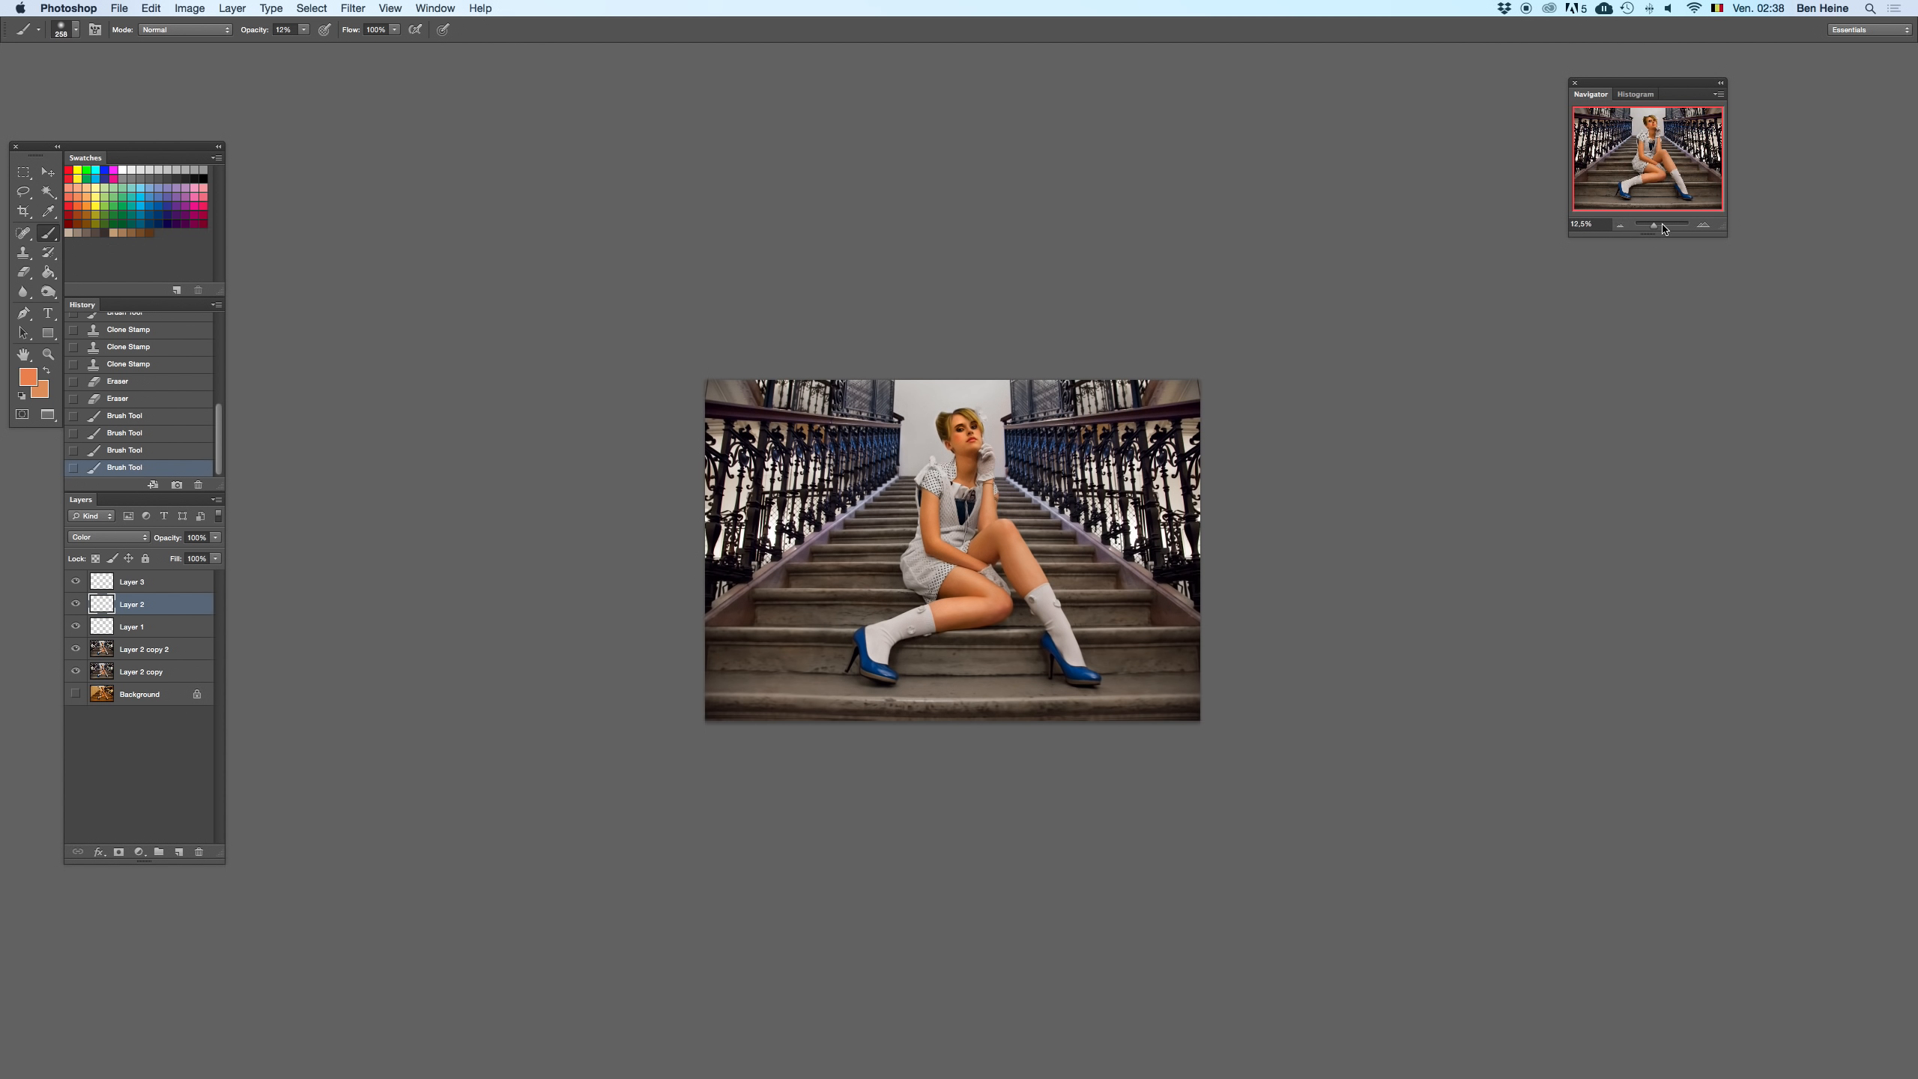
- Burn the shadows of the white dress from the waist to the skirt on Layer 2 copy 2 at 10% exposure
{"action": "left_click", "coordinate": [1702, 226]}
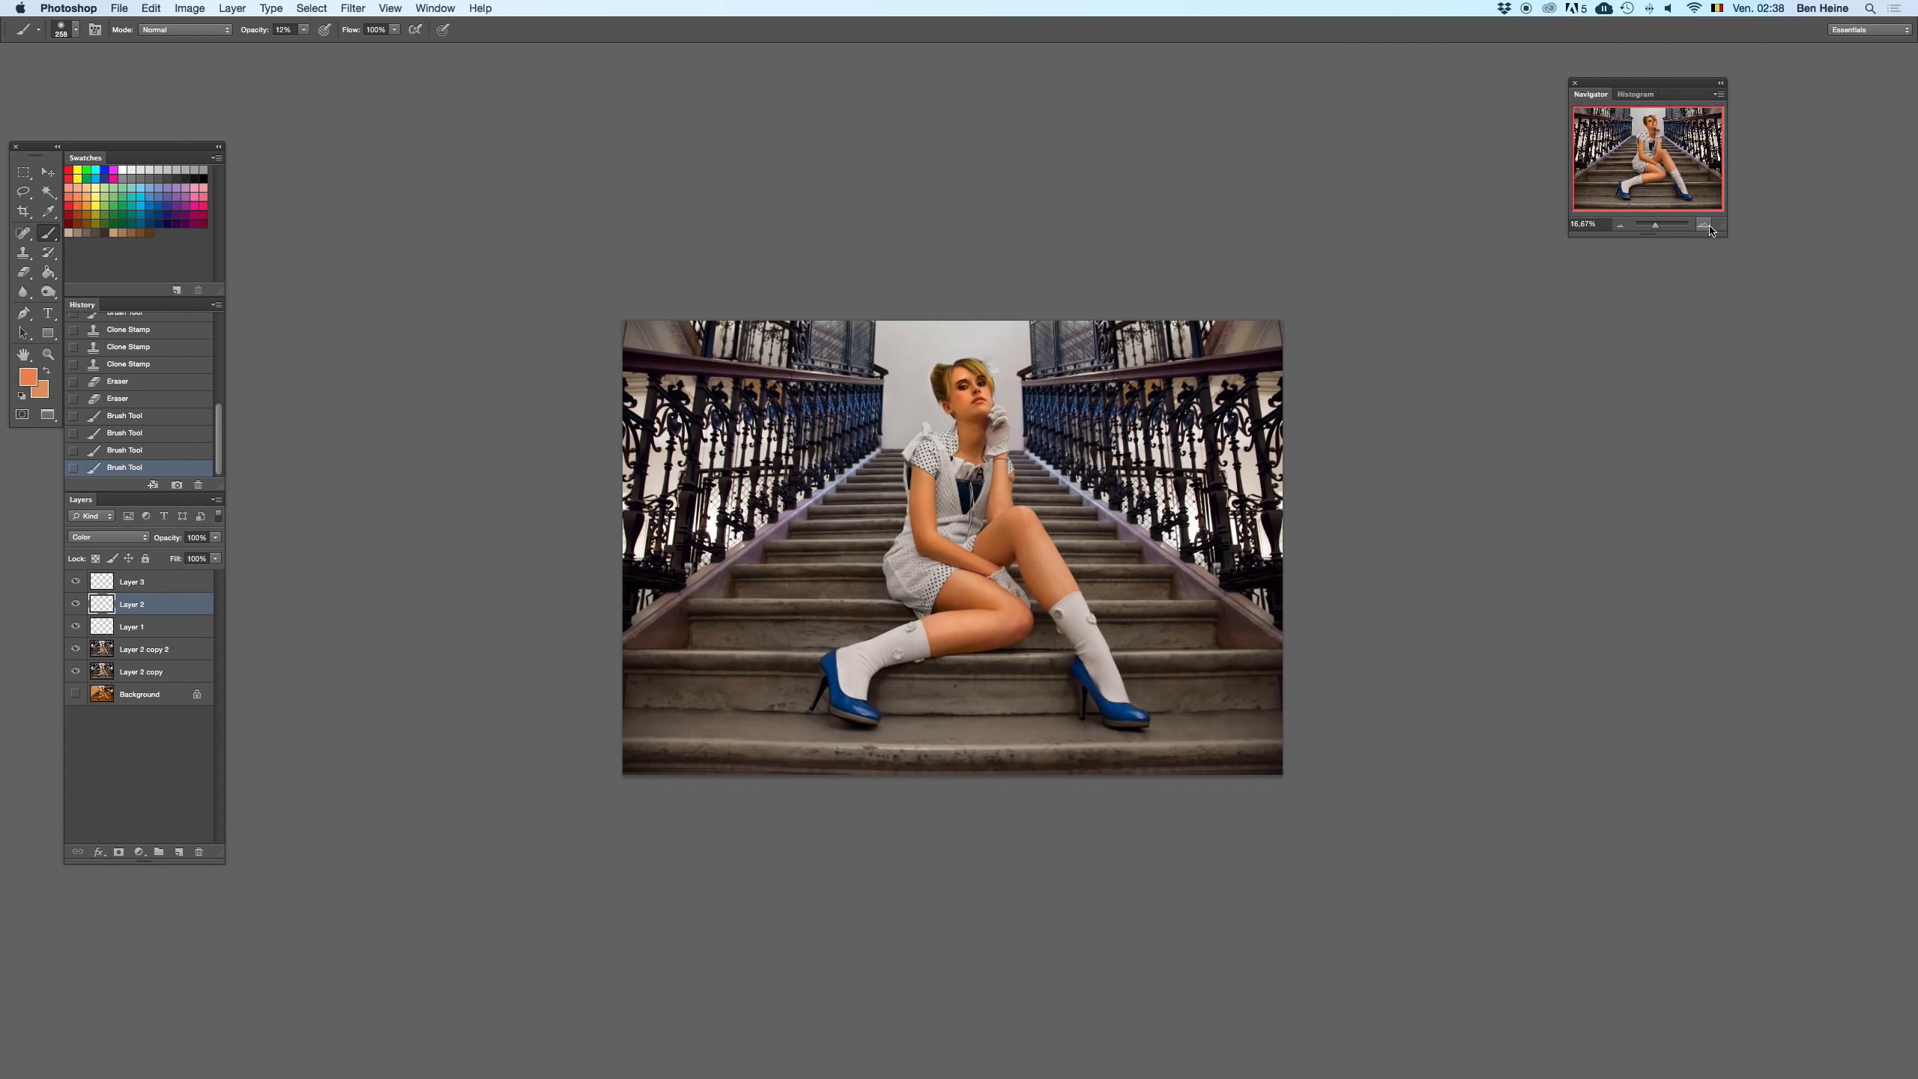
{"action": "left_click", "coordinate": [1700, 225]}
{"action": "left_click_drag", "start_coordinate": [47, 292], "coordinate": [97, 303]}
{"action": "left_click", "coordinate": [96, 304]}
{"action": "mouse_move", "coordinate": [916, 554]}
{"action": "left_mouse_down"}
{"action": "mouse_move", "coordinate": [884, 563]}
{"action": "mouse_move", "coordinate": [890, 582]}
{"action": "left_mouse_up"}
{"action": "key", "text": "super+z"}
{"action": "key", "text": "super+z"}
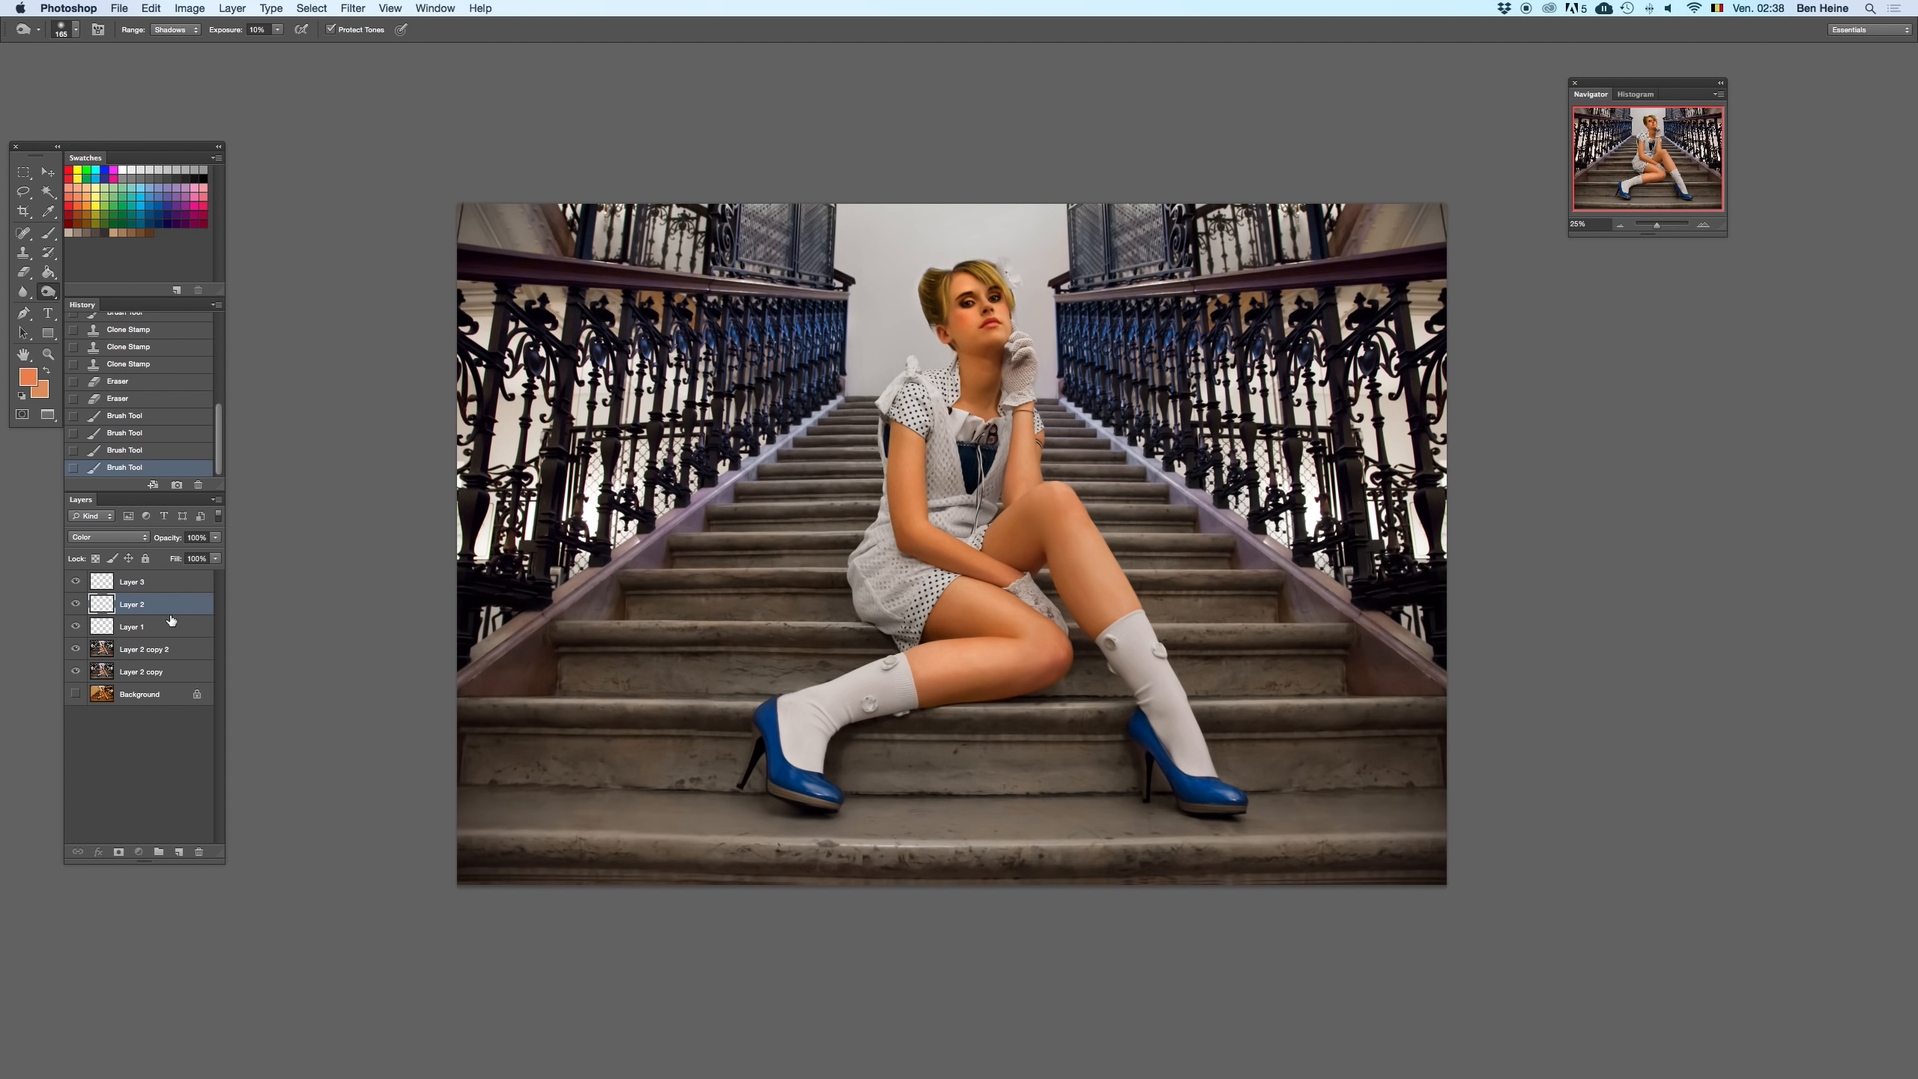
{"action": "left_click", "coordinate": [167, 649]}
{"action": "mouse_move", "coordinate": [891, 583]}
{"action": "left_mouse_down"}
{"action": "mouse_move", "coordinate": [899, 606]}
{"action": "mouse_move", "coordinate": [923, 592]}
{"action": "left_mouse_up"}
{"action": "key", "text": "super+z"}
{"action": "left_click_drag", "start_coordinate": [947, 450], "coordinate": [938, 520]}
{"action": "key", "text": "super+z"}
{"action": "mouse_move", "coordinate": [946, 452]}
{"action": "left_mouse_down"}
{"action": "mouse_move", "coordinate": [990, 475]}
{"action": "mouse_move", "coordinate": [980, 508]}
{"action": "mouse_move", "coordinate": [896, 578]}
{"action": "left_mouse_up"}
{"action": "left_click_drag", "start_coordinate": [878, 574], "coordinate": [890, 566]}
- Clone clean blue leather over the remaining marks on the toe of the shoe at the image's right
{"action": "left_click_drag", "start_coordinate": [1213, 590], "coordinate": [1195, 508]}
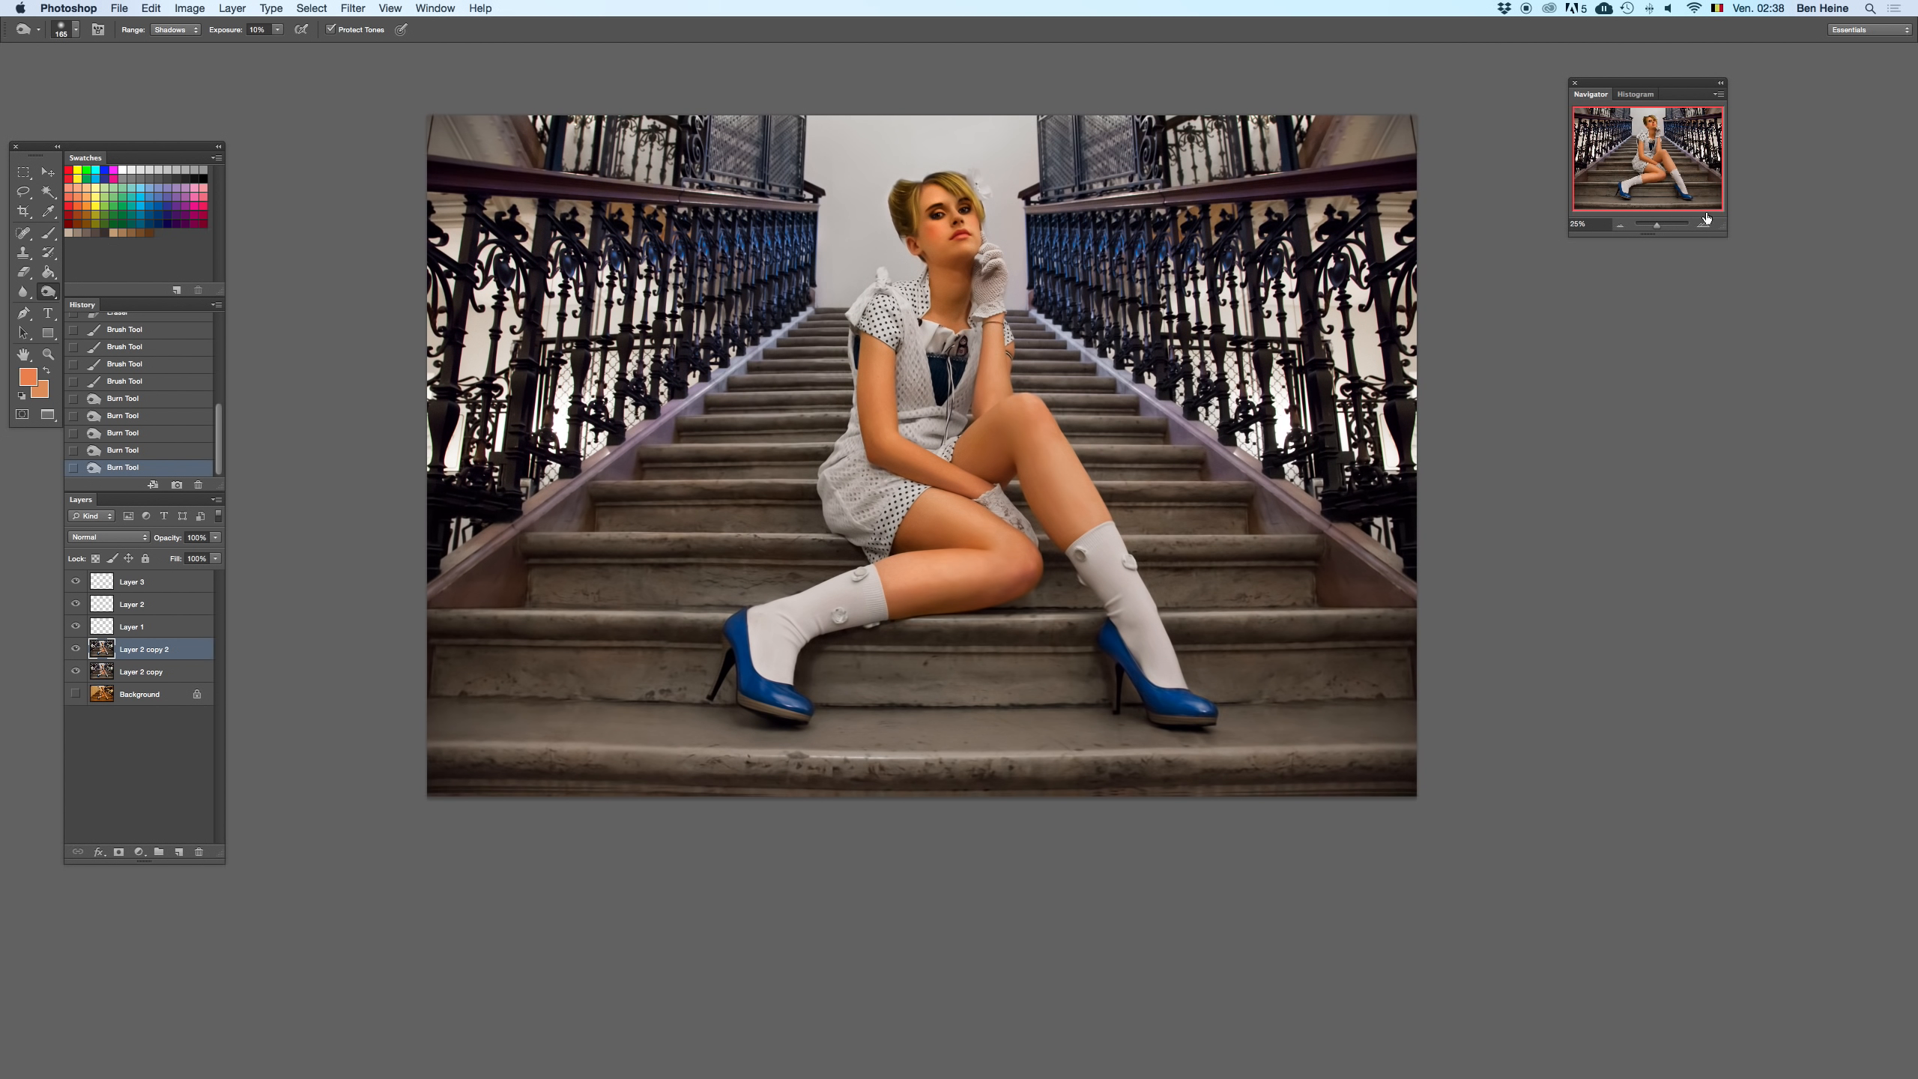
{"action": "left_click", "coordinate": [1703, 224]}
{"action": "left_click", "coordinate": [1702, 224]}
{"action": "left_click", "coordinate": [1702, 224]}
{"action": "left_click", "coordinate": [1702, 224]}
{"action": "left_click_drag", "start_coordinate": [1095, 454], "coordinate": [869, 143]}
{"action": "left_click_drag", "start_coordinate": [1189, 516], "coordinate": [737, 195]}
{"action": "key", "text": "s"}
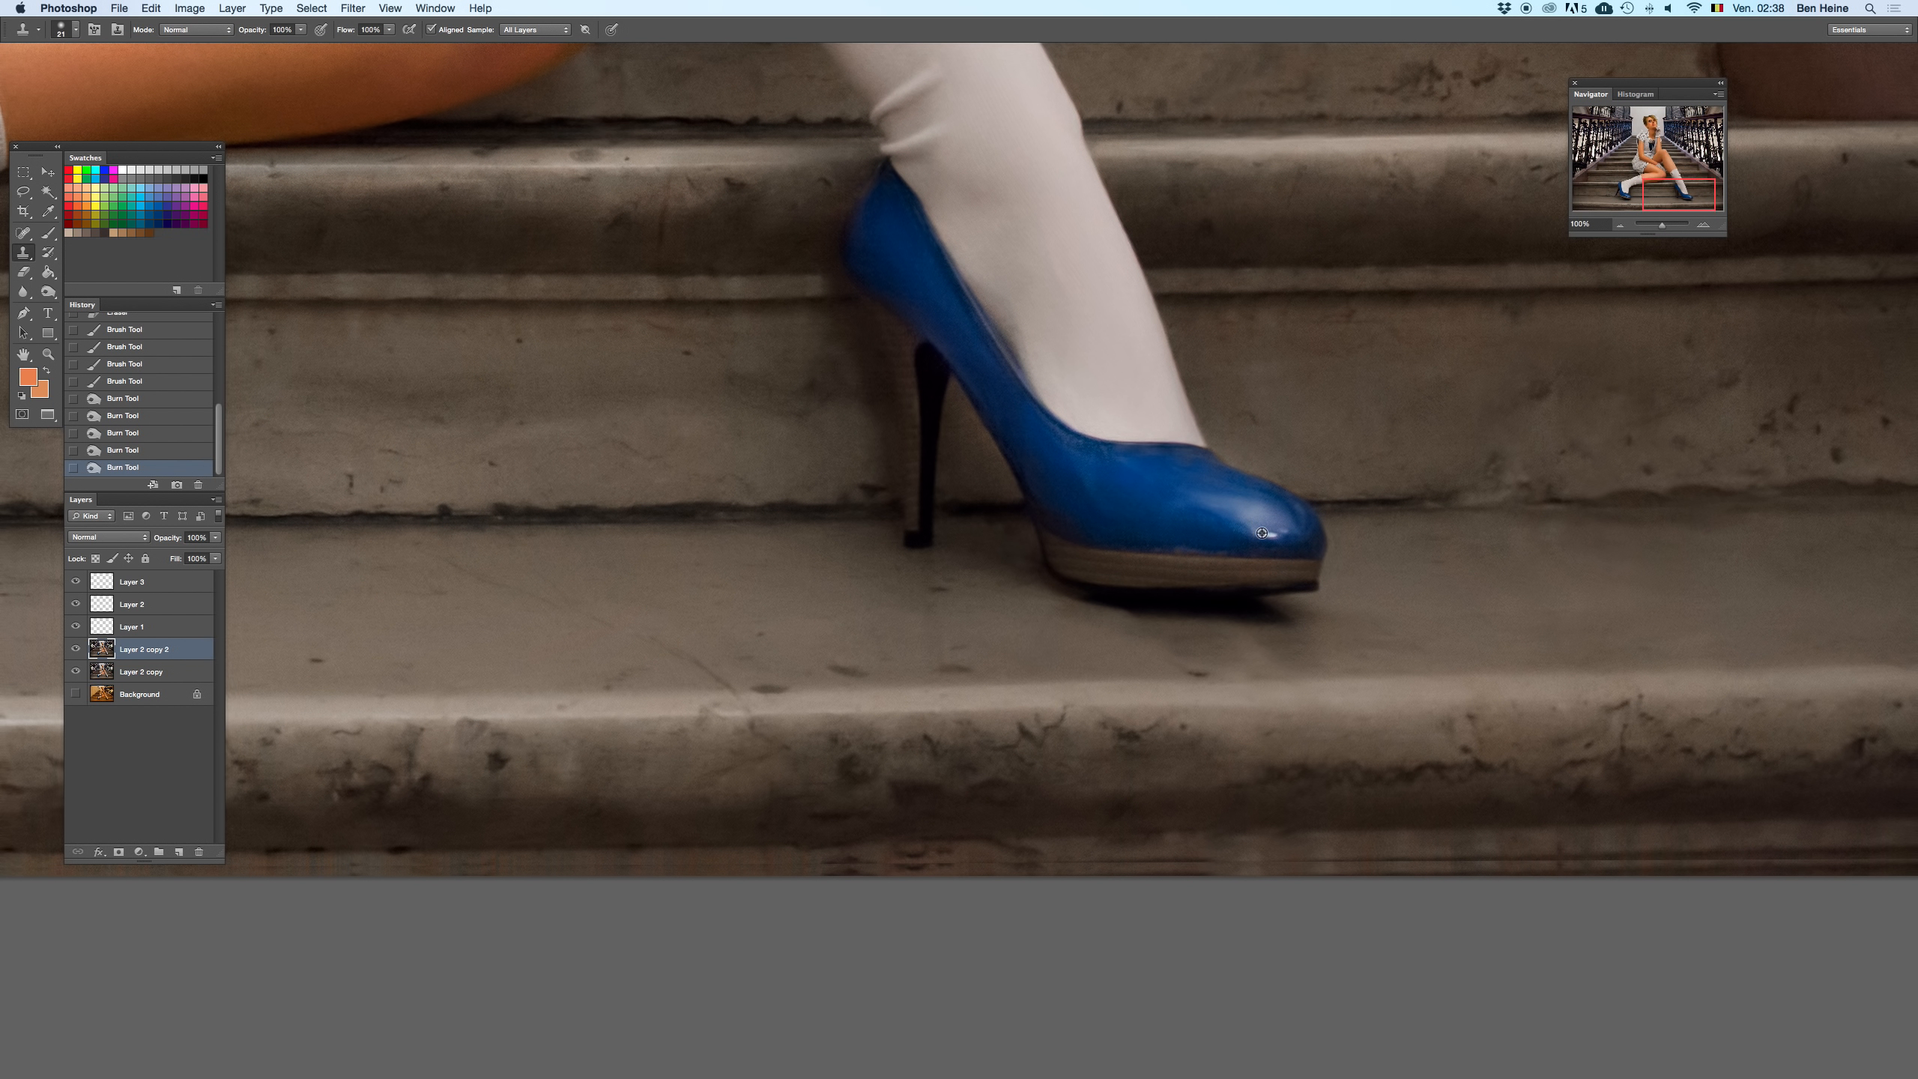
{"action": "left_click", "coordinate": [1266, 532], "text": "alt"}
{"action": "left_click", "coordinate": [1264, 533]}
{"action": "right_click", "coordinate": [1290, 533]}
{"action": "left_click", "coordinate": [1333, 522]}
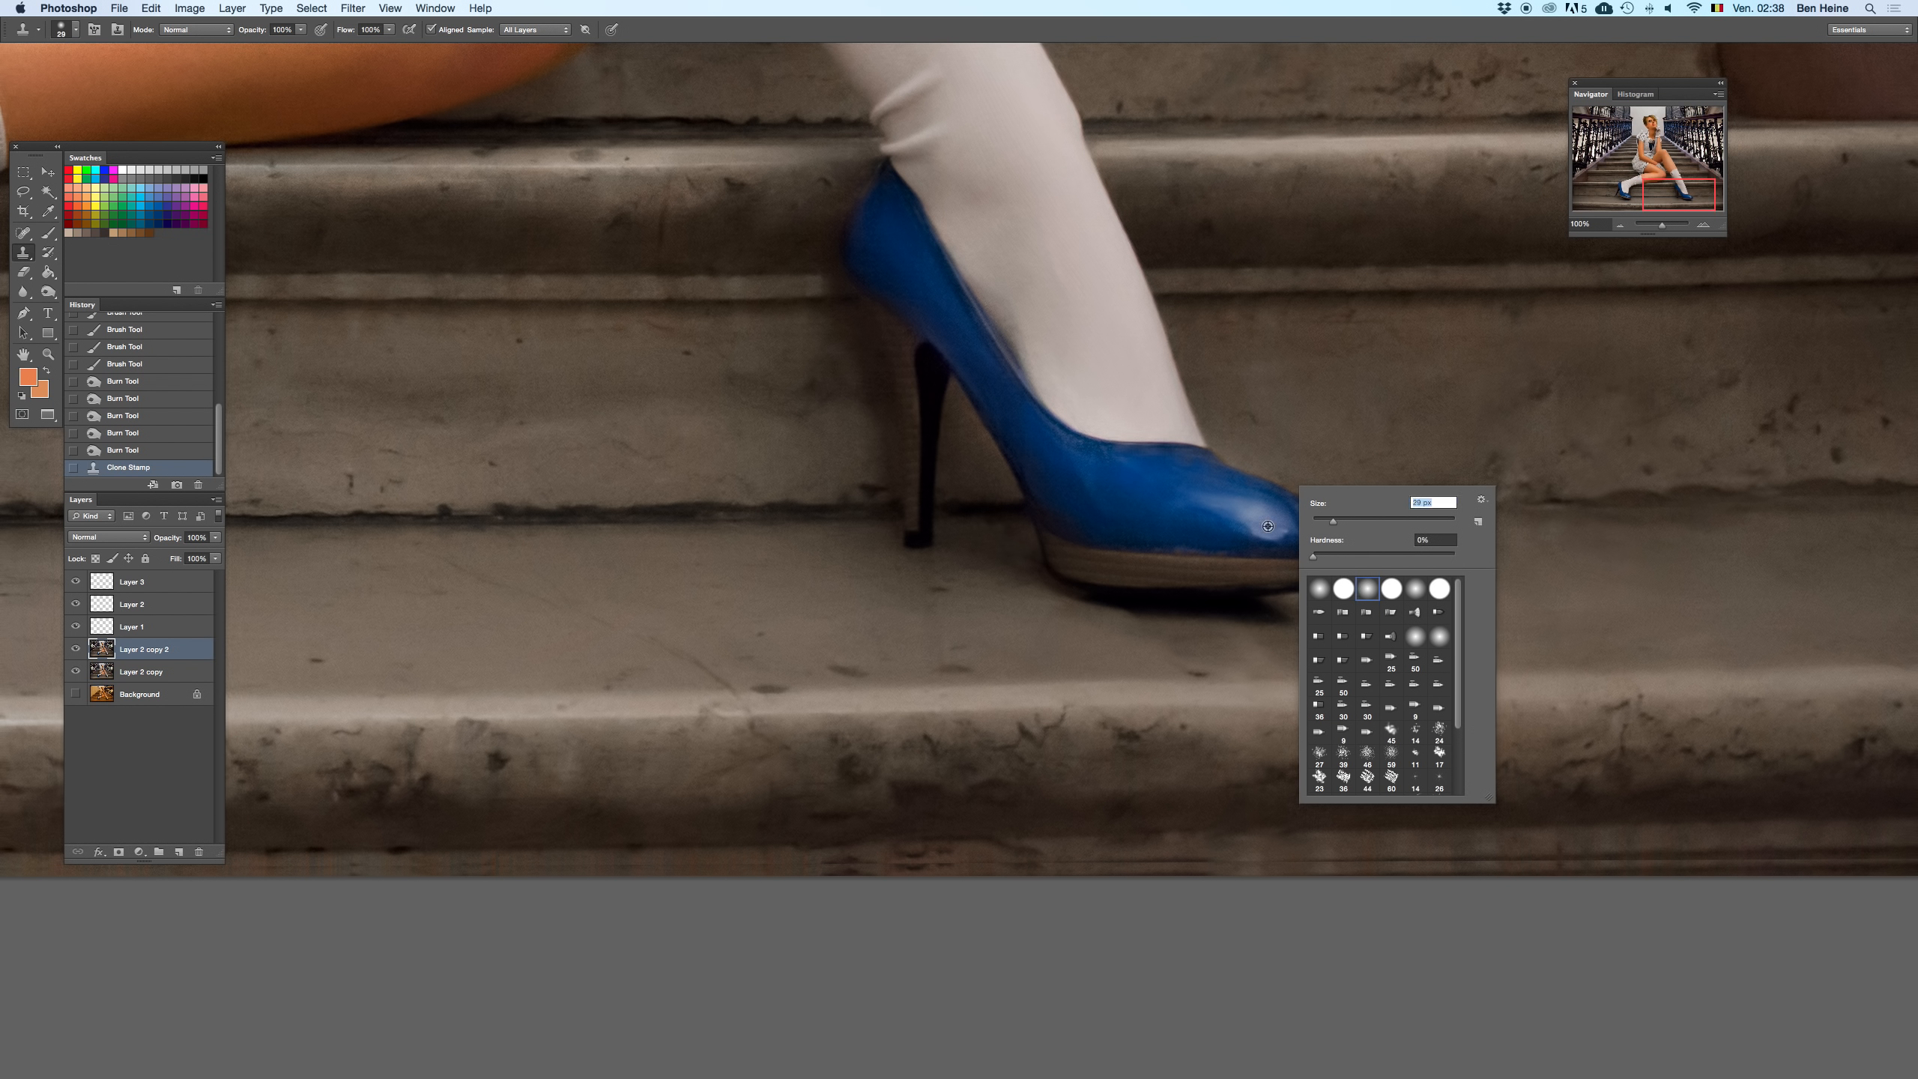
{"action": "left_click", "coordinate": [1273, 527]}
{"action": "left_click", "coordinate": [1289, 539]}
{"action": "key", "text": "super+z"}
{"action": "left_click", "coordinate": [1286, 533]}
- Clone clean blue leather over the marks around the toe highlight of the shoe at the image's left
{"action": "left_click_drag", "start_coordinate": [764, 536], "coordinate": [1742, 568]}
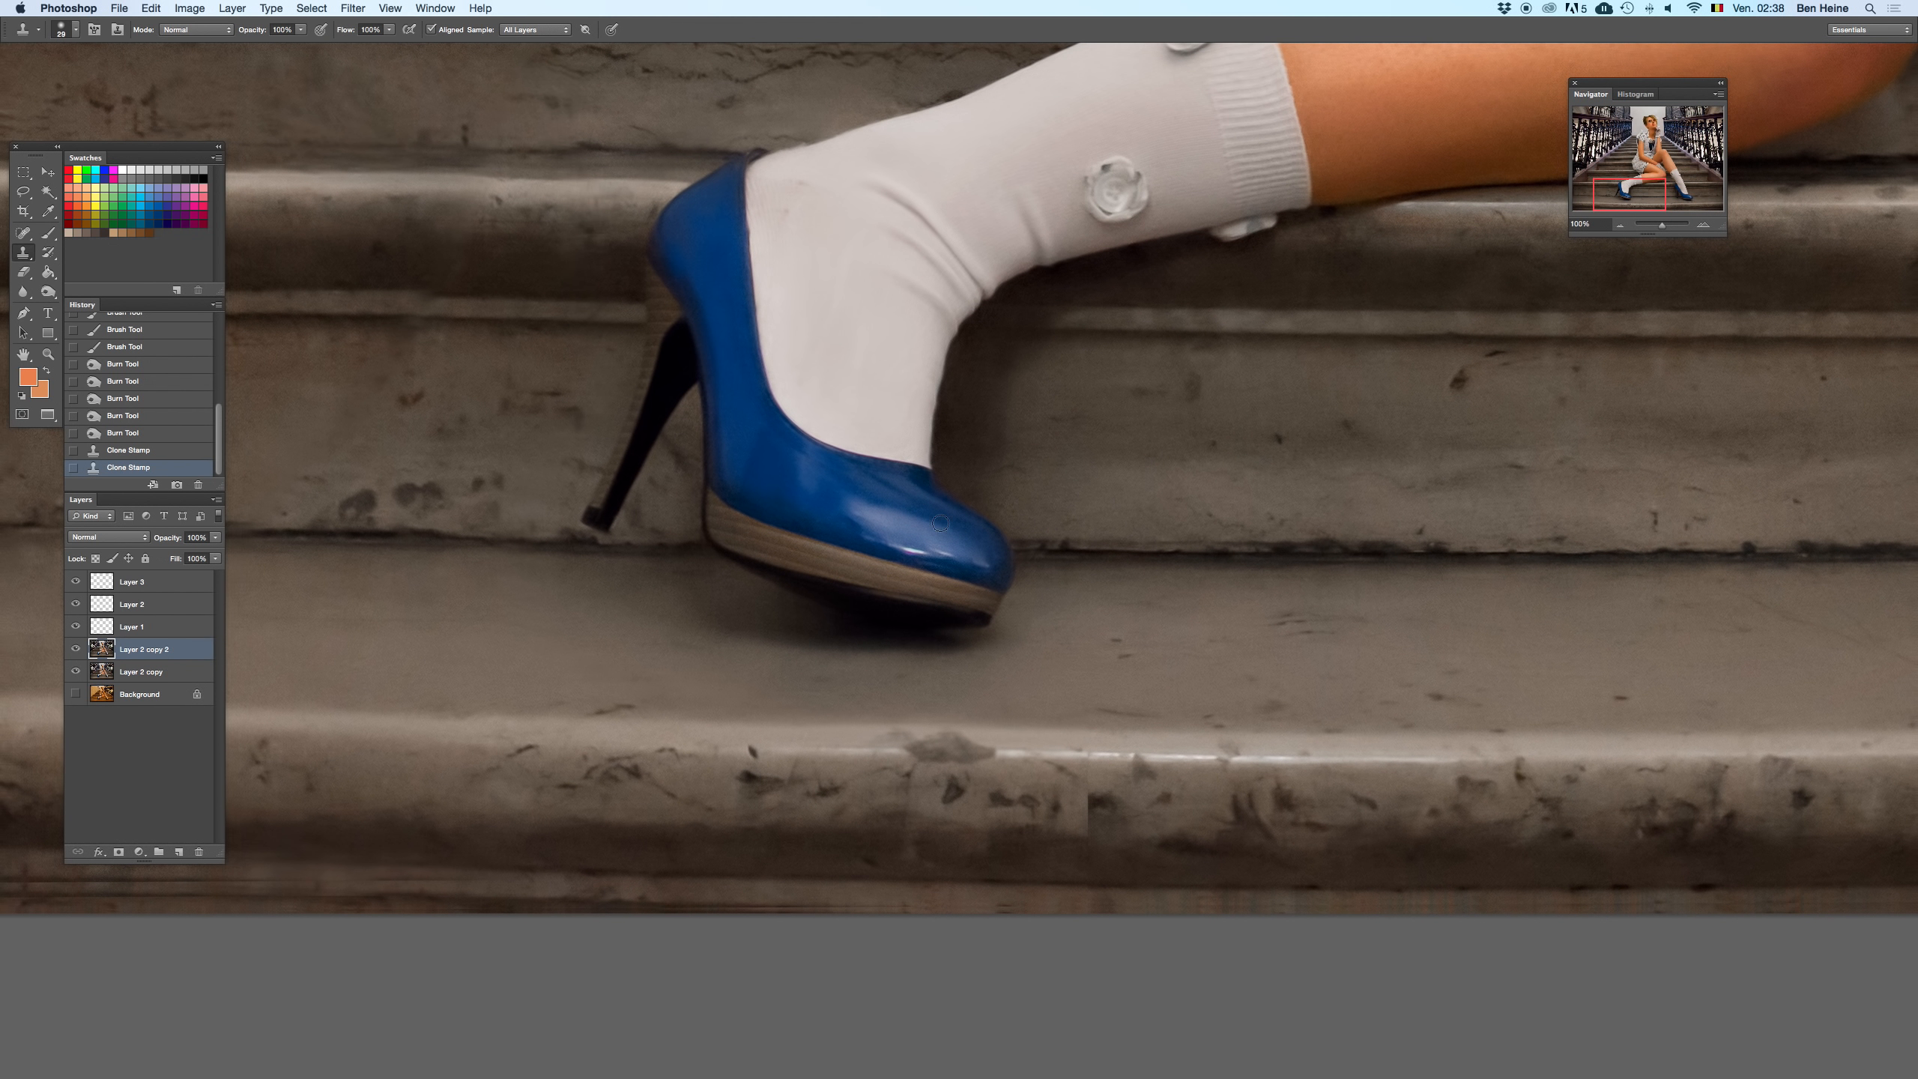
{"action": "left_click", "coordinate": [986, 565]}
{"action": "key", "text": "super+z"}
{"action": "mouse_move", "coordinate": [924, 541]}
{"action": "left_mouse_down"}
{"action": "mouse_move", "coordinate": [986, 560]}
{"action": "mouse_move", "coordinate": [920, 555]}
{"action": "left_mouse_up"}
{"action": "left_click", "coordinate": [941, 564]}
{"action": "key", "text": "super+z"}
{"action": "left_click_drag", "start_coordinate": [899, 542], "coordinate": [944, 566]}
{"action": "key", "text": "super+z"}
{"action": "left_click", "coordinate": [866, 545], "text": "alt"}
{"action": "key", "text": "super+z"}
{"action": "key", "text": "super+z"}
{"action": "key", "text": "super+z"}
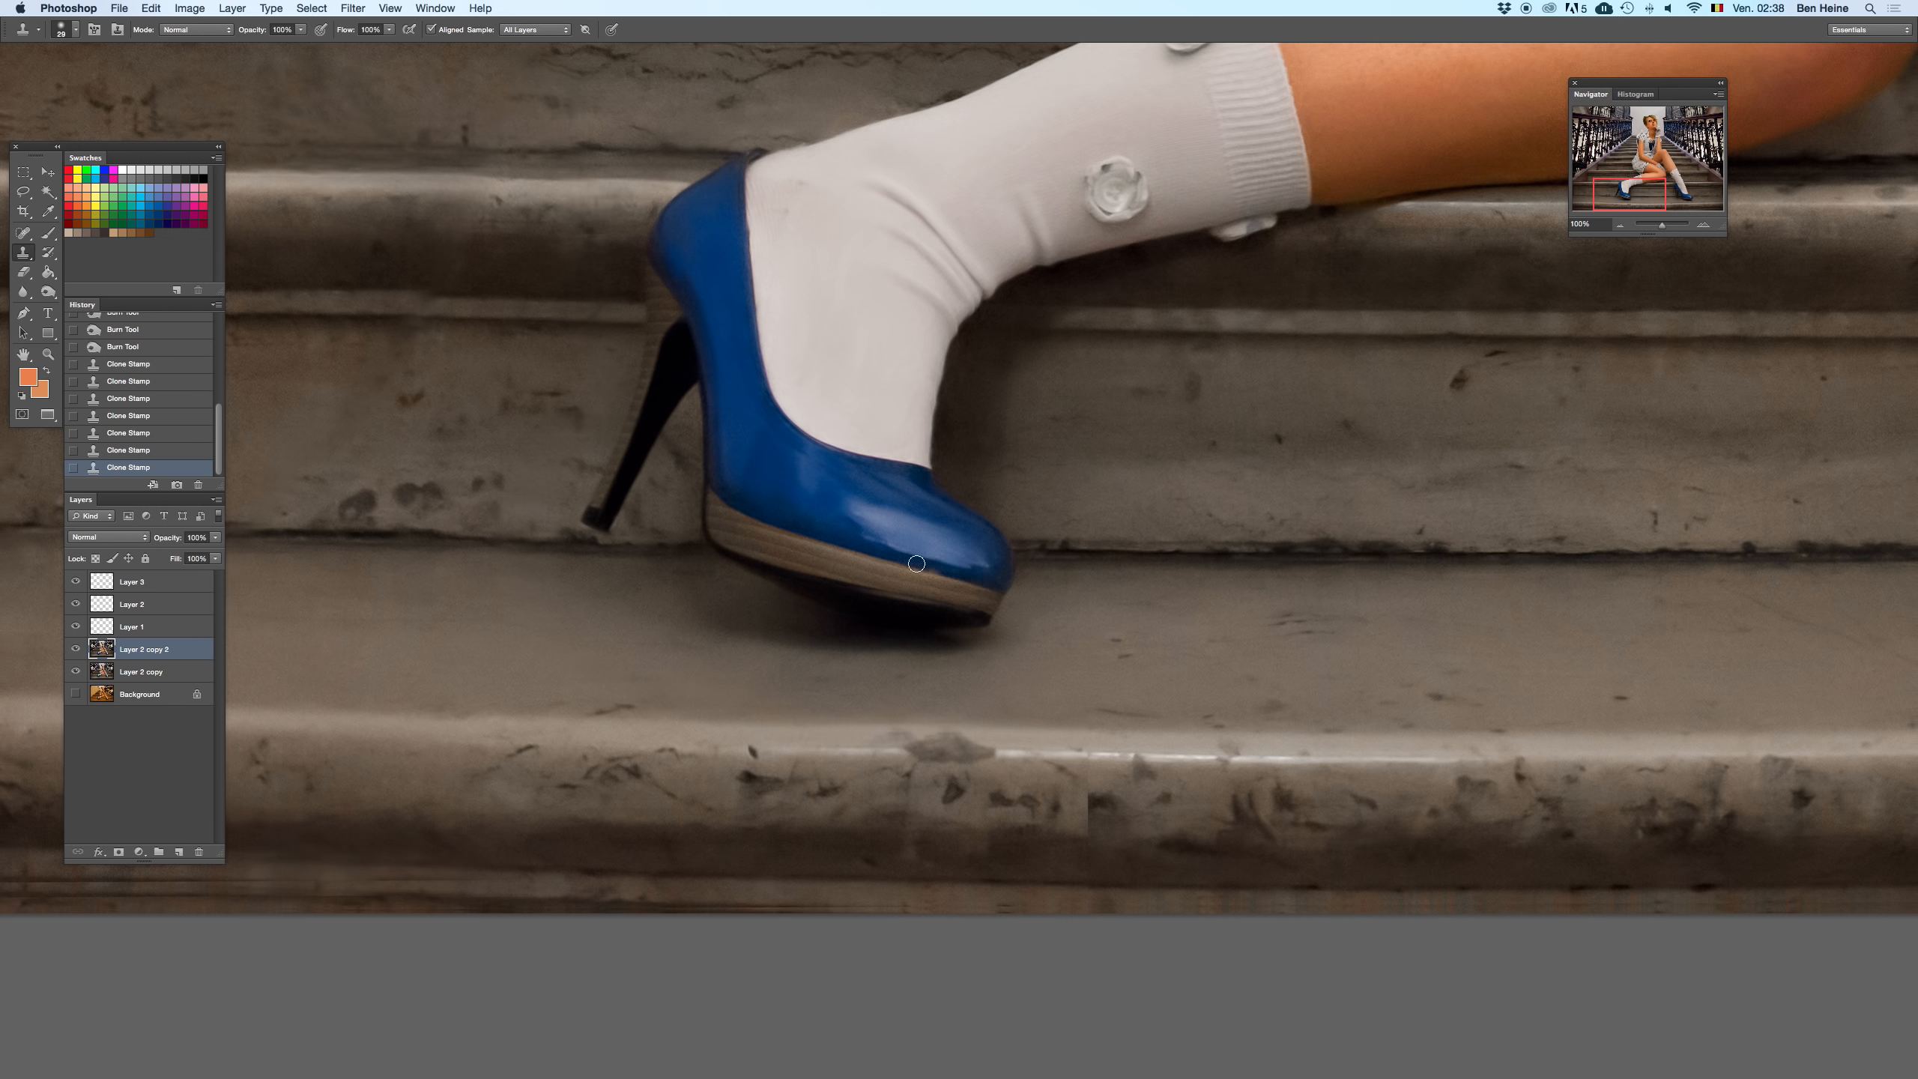
- Compare the whole portrait with and without Layer 2 copy 2 by removing and restoring that layer
{"action": "left_click_drag", "start_coordinate": [1672, 228], "coordinate": [1649, 233]}
{"action": "left_click", "coordinate": [1620, 225]}
{"action": "left_click", "coordinate": [1620, 225]}
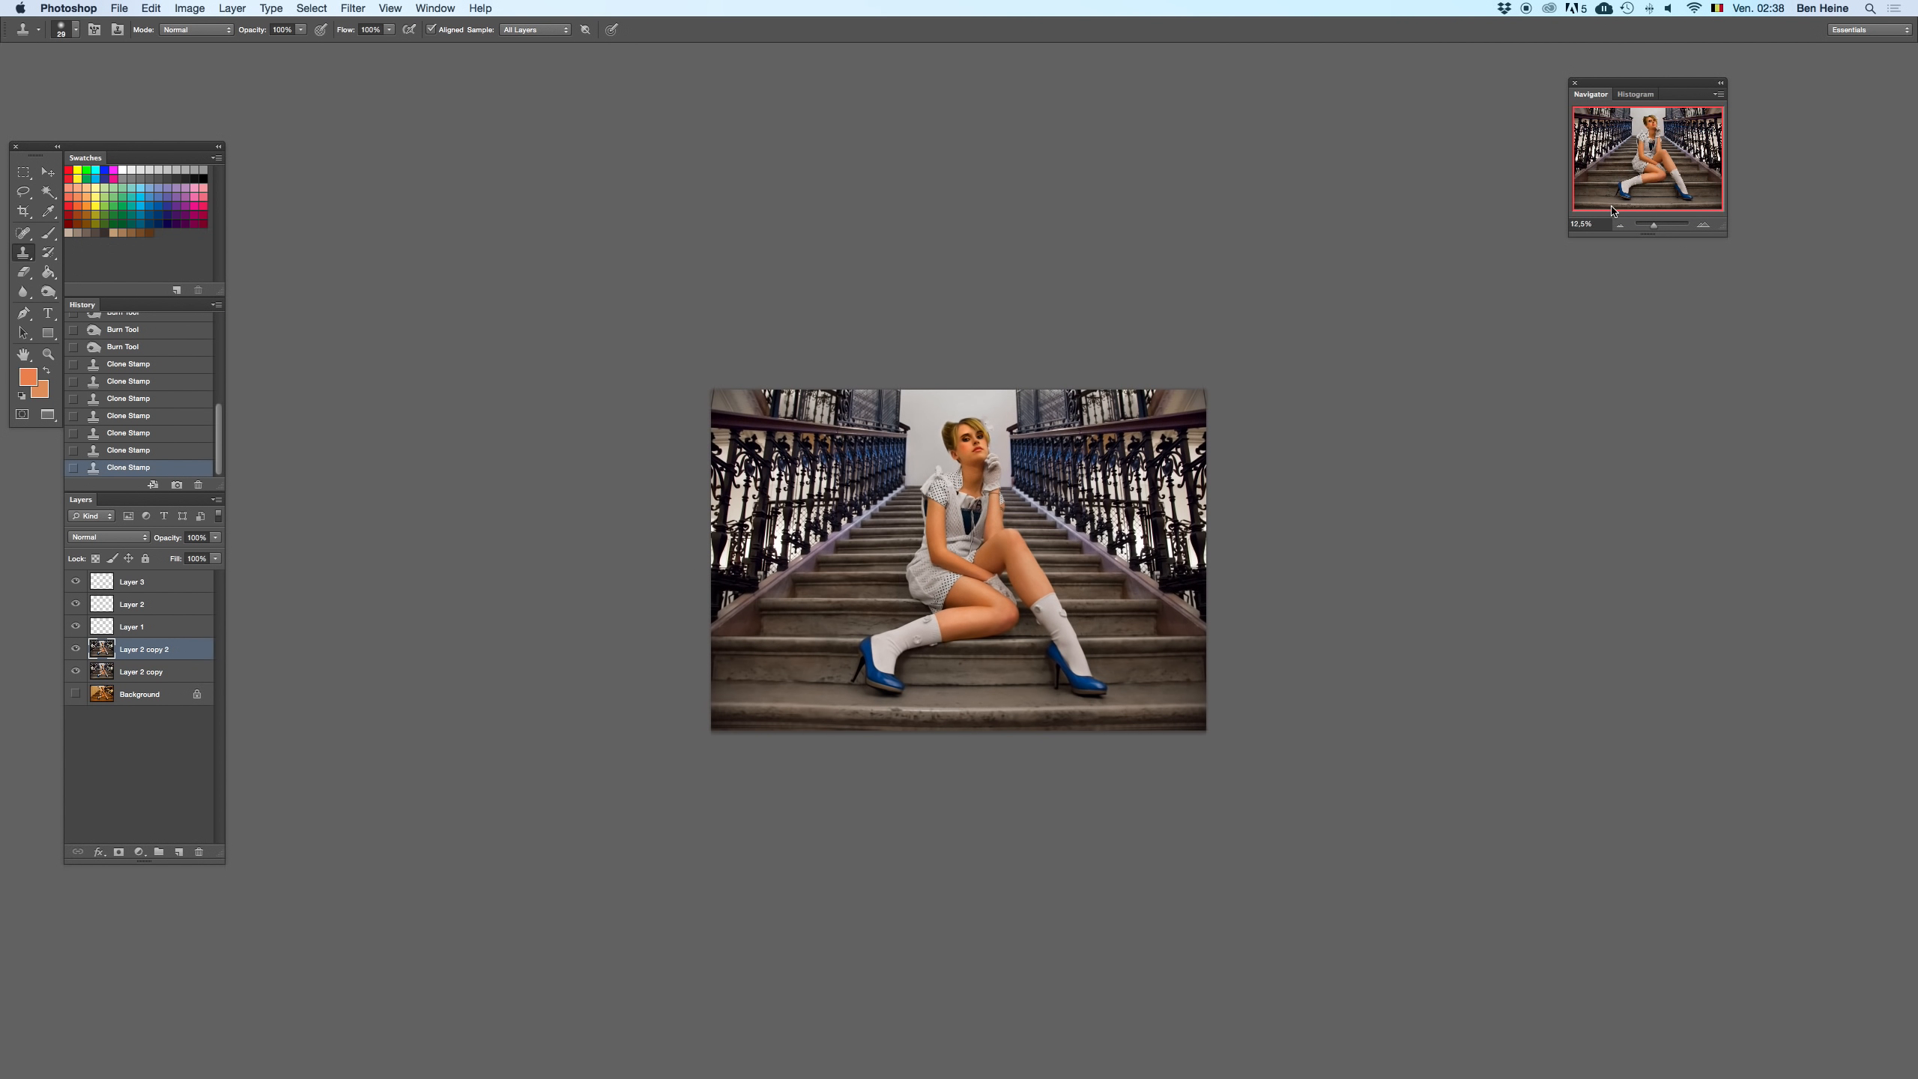
{"action": "key", "text": "super+e"}
{"action": "key", "text": "super+z"}
{"action": "left_click", "coordinate": [1618, 226]}
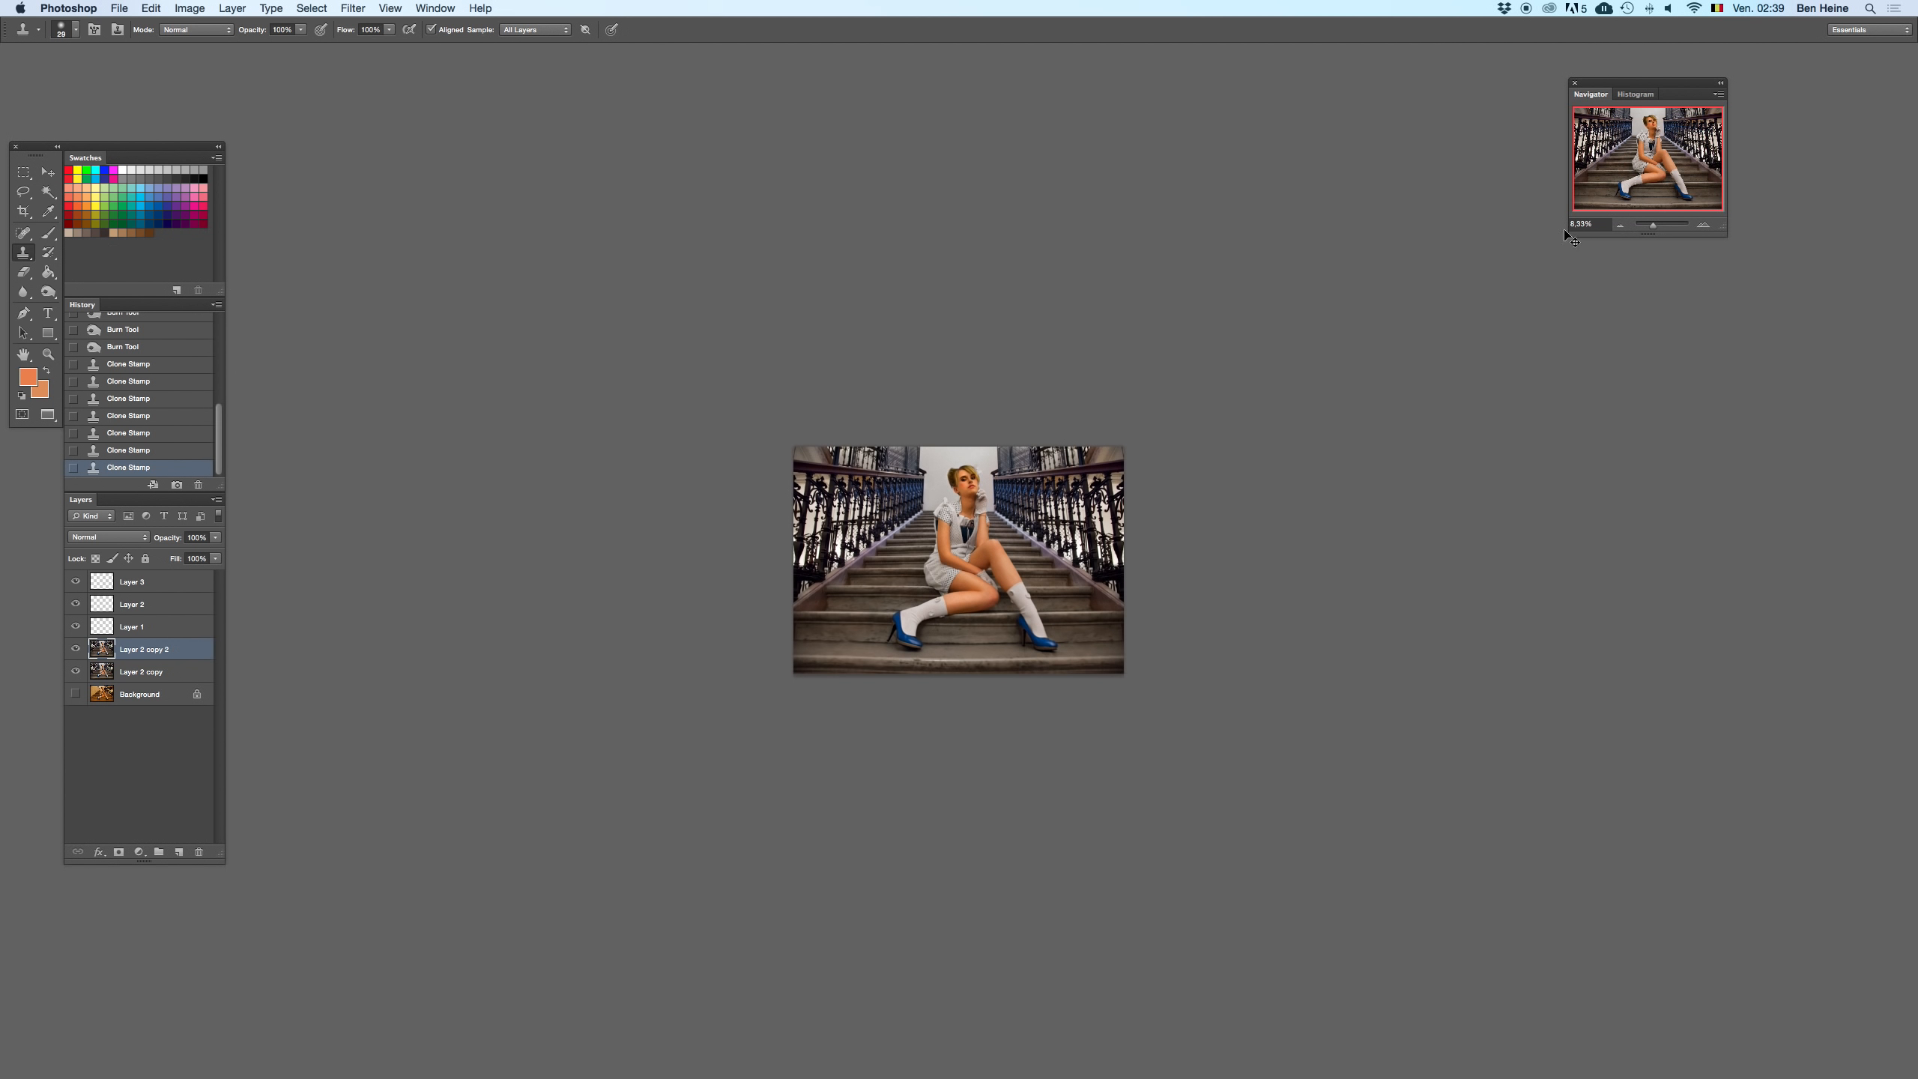
{"action": "left_click", "coordinate": [1706, 222]}
{"action": "left_click", "coordinate": [1706, 221]}
{"action": "key", "text": "BackSpace"}
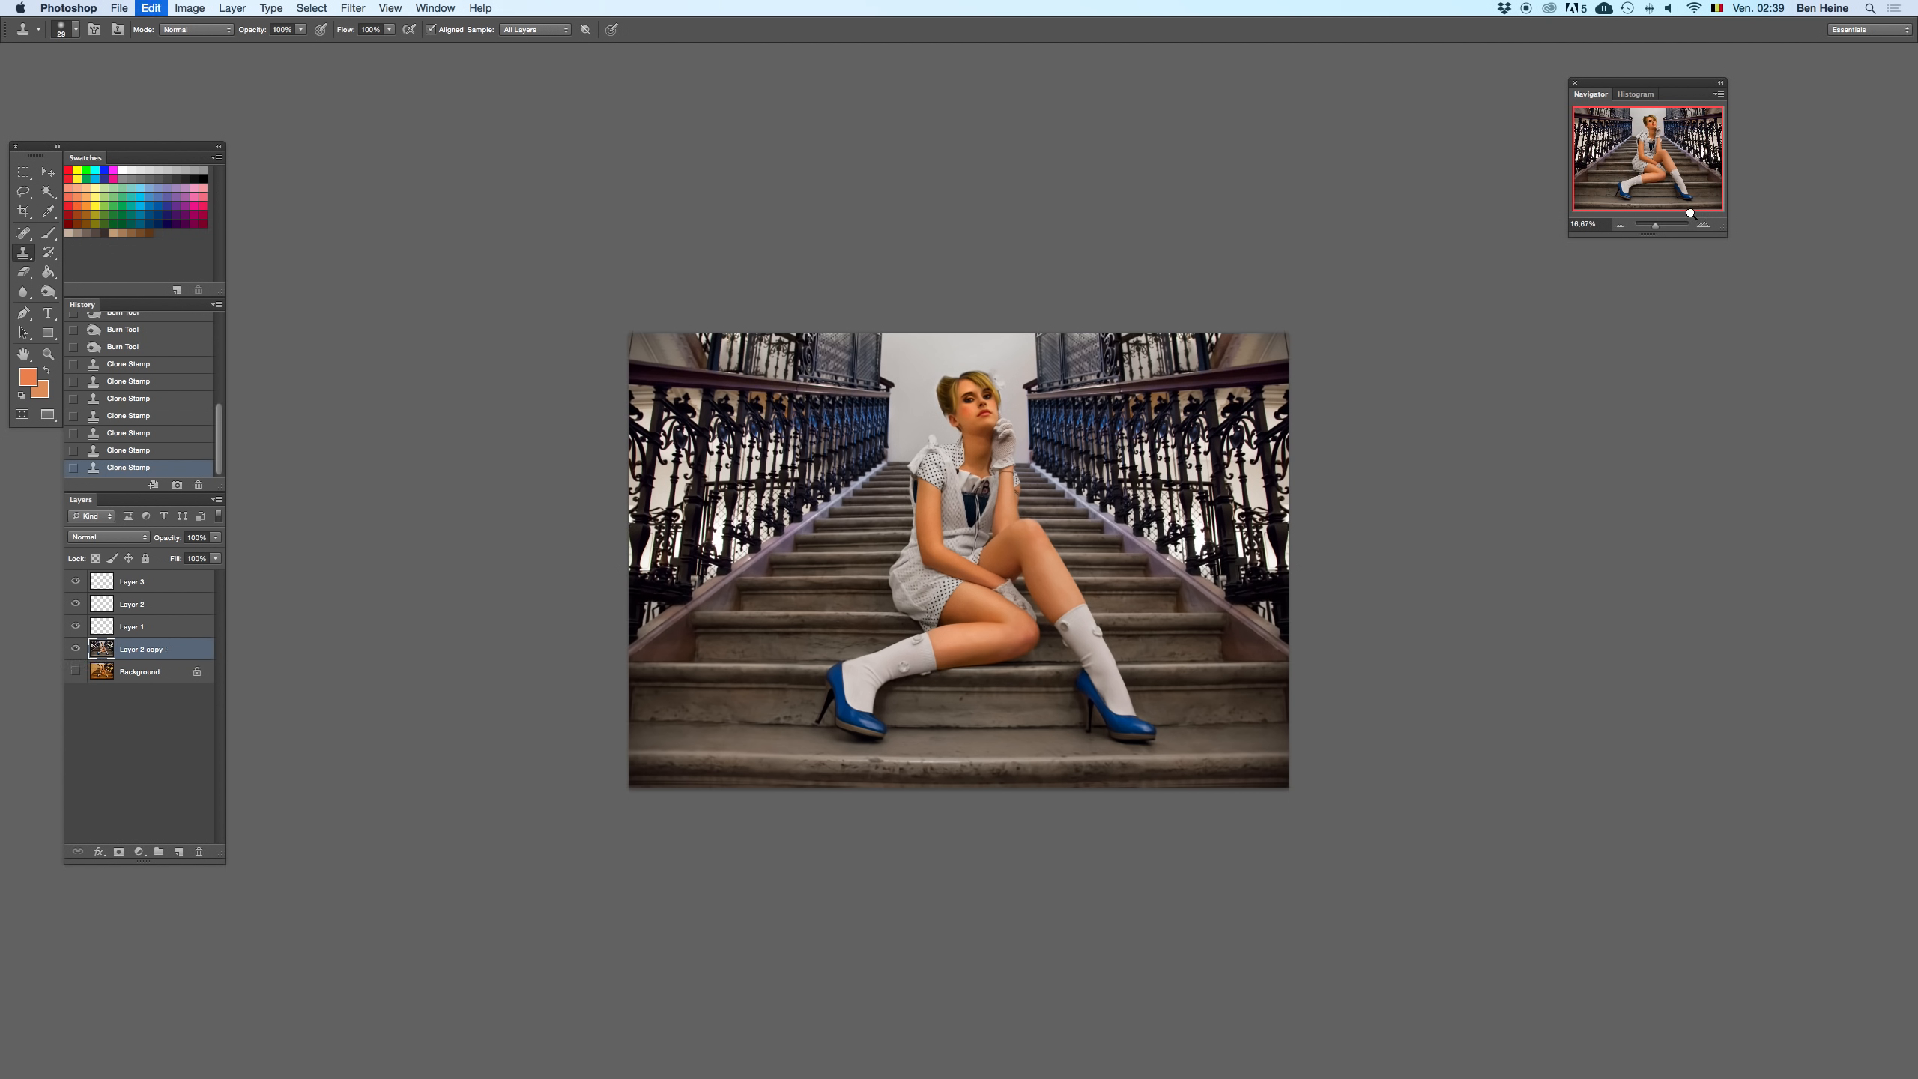
{"action": "key", "text": "super+z"}
{"action": "key", "text": "super+z"}
{"action": "key", "text": "super+z"}
- Sample a skin tone from the lowered leg for the Brush and make Layer 2 the active layer
{"action": "key", "text": "b"}
{"action": "left_click", "coordinate": [990, 629], "text": "alt"}
{"action": "left_click", "coordinate": [146, 608]}
{"action": "right_click", "coordinate": [1062, 452]}
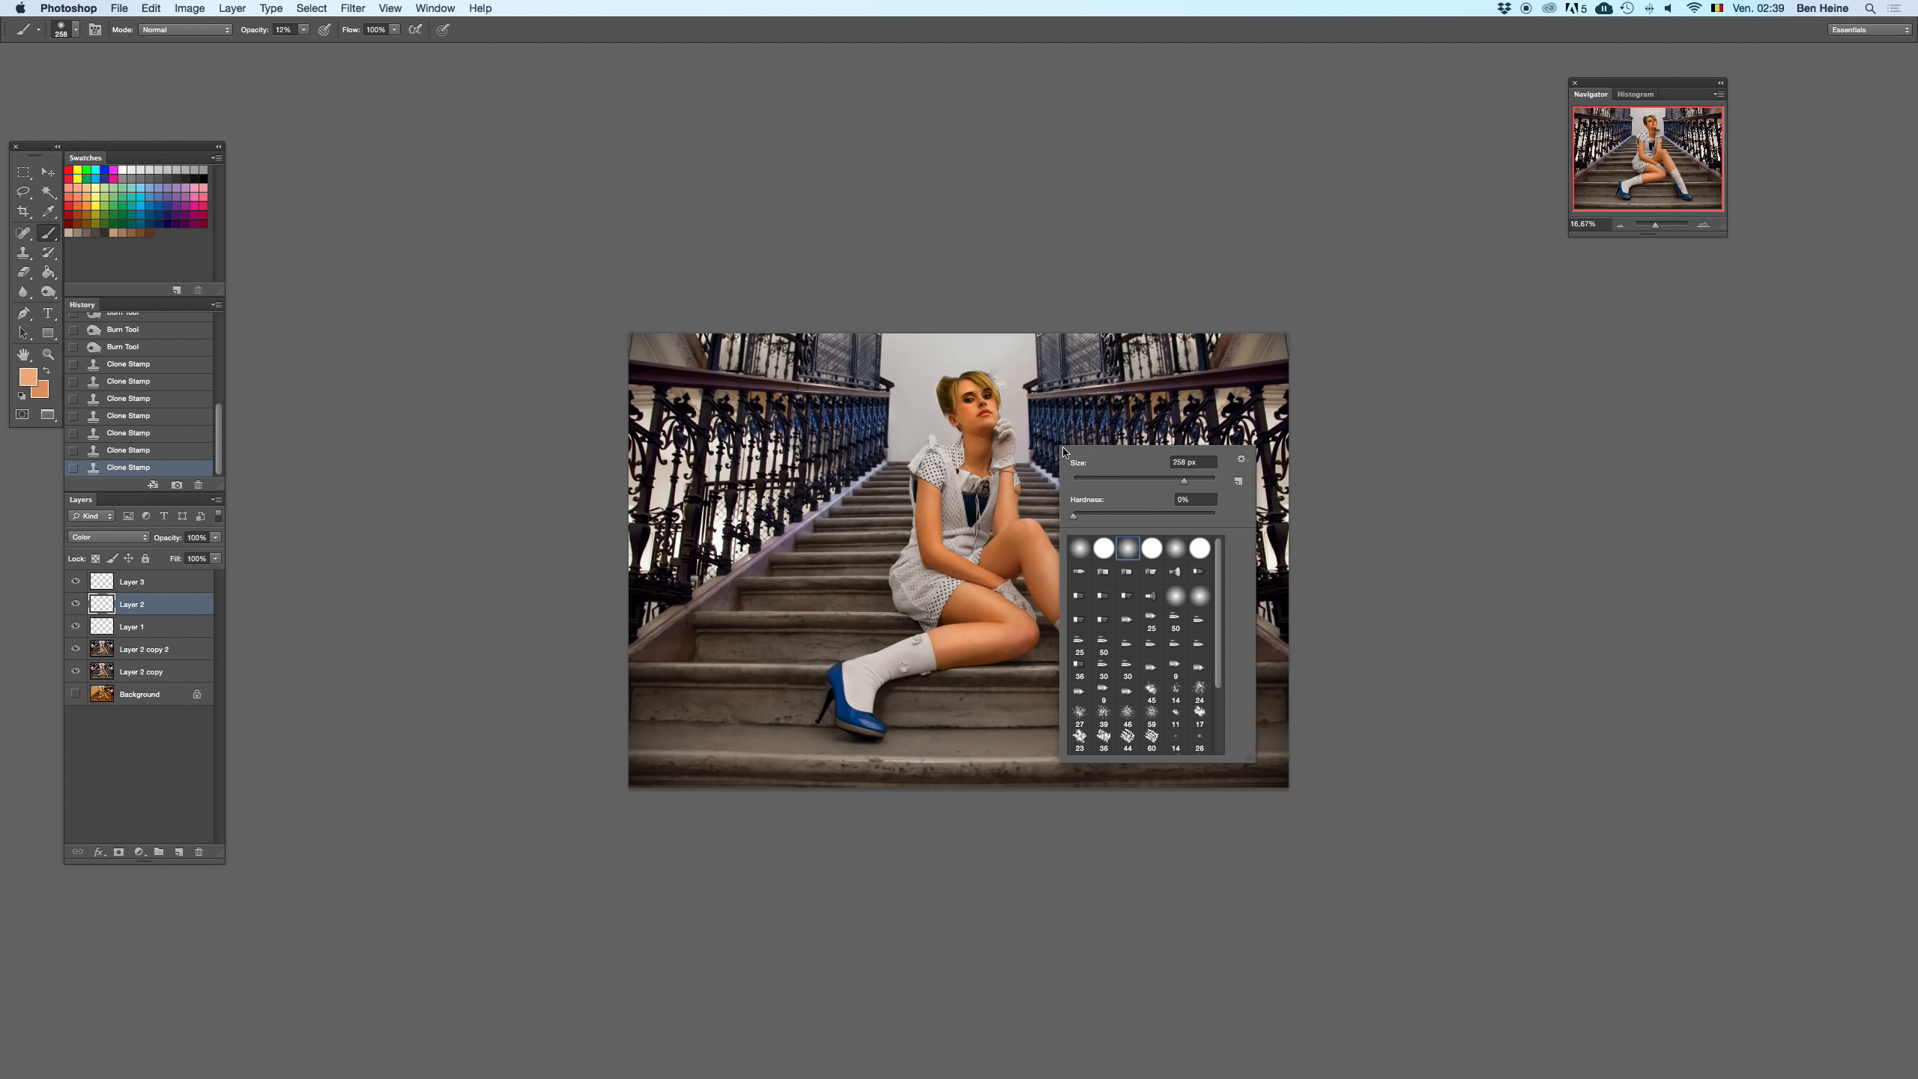
{"action": "key", "text": "Escape"}
- Try tinting the face with the sampled skin tone on Layer 2 at different brush opacities
{"action": "left_click_drag", "start_coordinate": [304, 29], "coordinate": [323, 38]}
{"action": "left_click_drag", "start_coordinate": [964, 423], "coordinate": [973, 433]}
{"action": "key", "text": "super+z"}
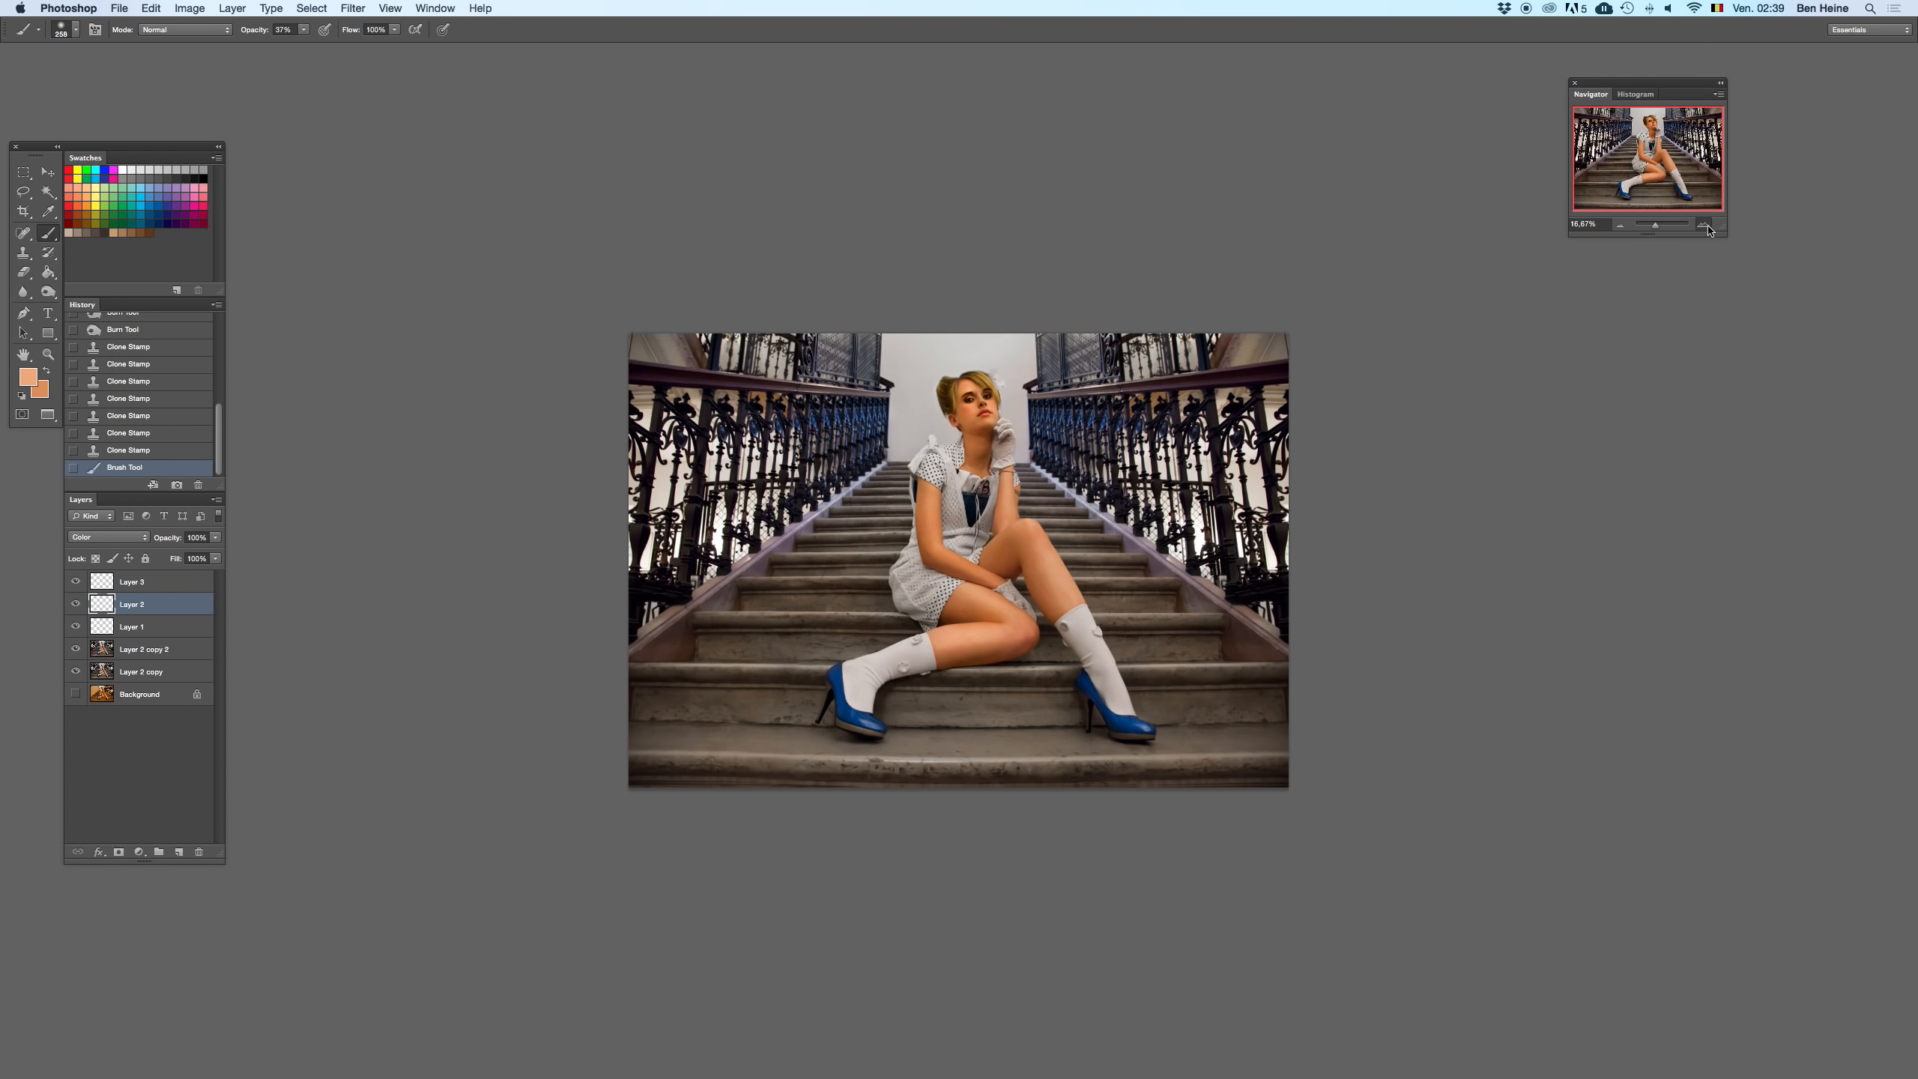
{"action": "left_click", "coordinate": [1704, 224]}
{"action": "key", "text": "super+z"}
{"action": "left_click_drag", "start_coordinate": [978, 358], "coordinate": [974, 341]}
{"action": "key", "text": "super+z"}
{"action": "left_click", "coordinate": [303, 33]}
{"action": "mouse_move", "coordinate": [305, 49]}
{"action": "left_mouse_down"}
{"action": "mouse_move", "coordinate": [378, 49]}
{"action": "mouse_move", "coordinate": [264, 48]}
{"action": "left_mouse_up"}
{"action": "left_click", "coordinate": [974, 342]}
{"action": "key", "text": "super+z"}
- Reduce the brush size and dab the skin tone over the cheeks and chin on Layer 2
{"action": "right_click", "coordinate": [1011, 305]}
{"action": "left_click", "coordinate": [1119, 323]}
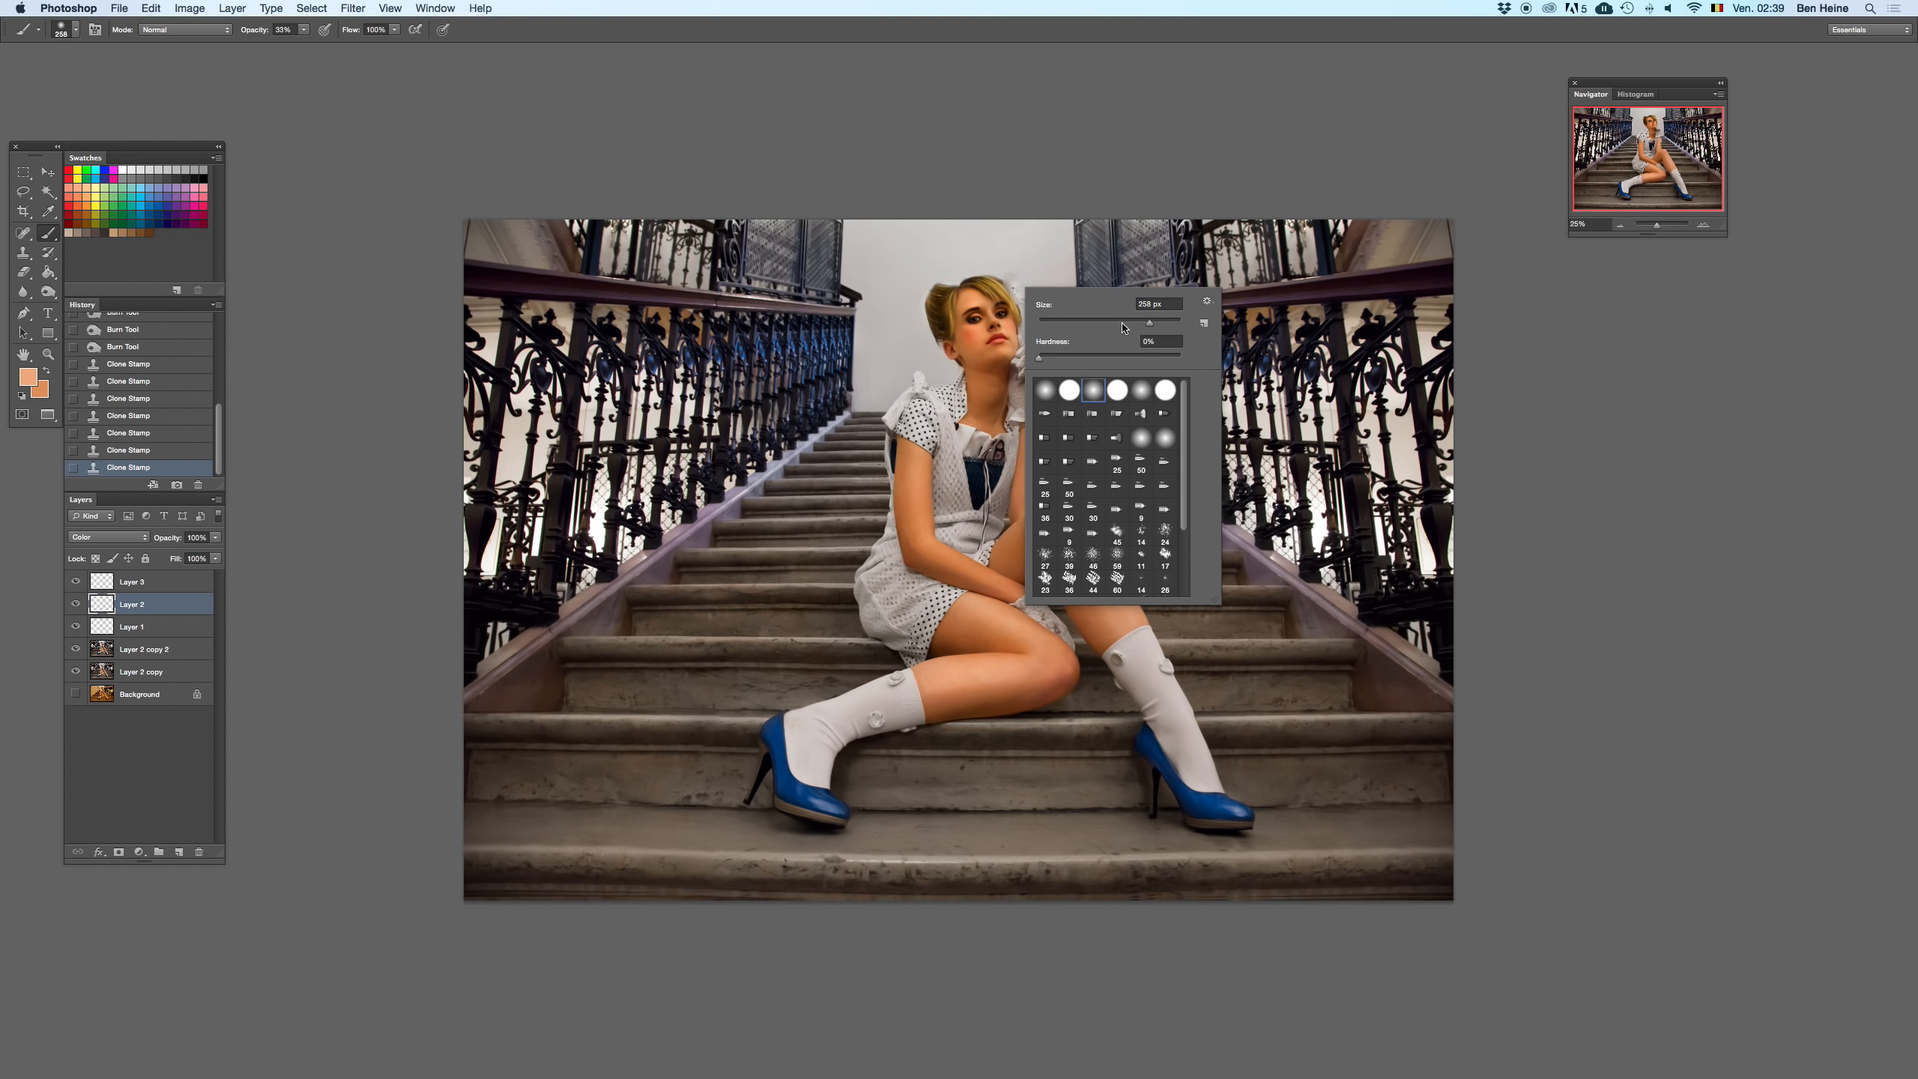
{"action": "left_click_drag", "start_coordinate": [976, 331], "coordinate": [968, 337]}
{"action": "key", "text": "super+z"}
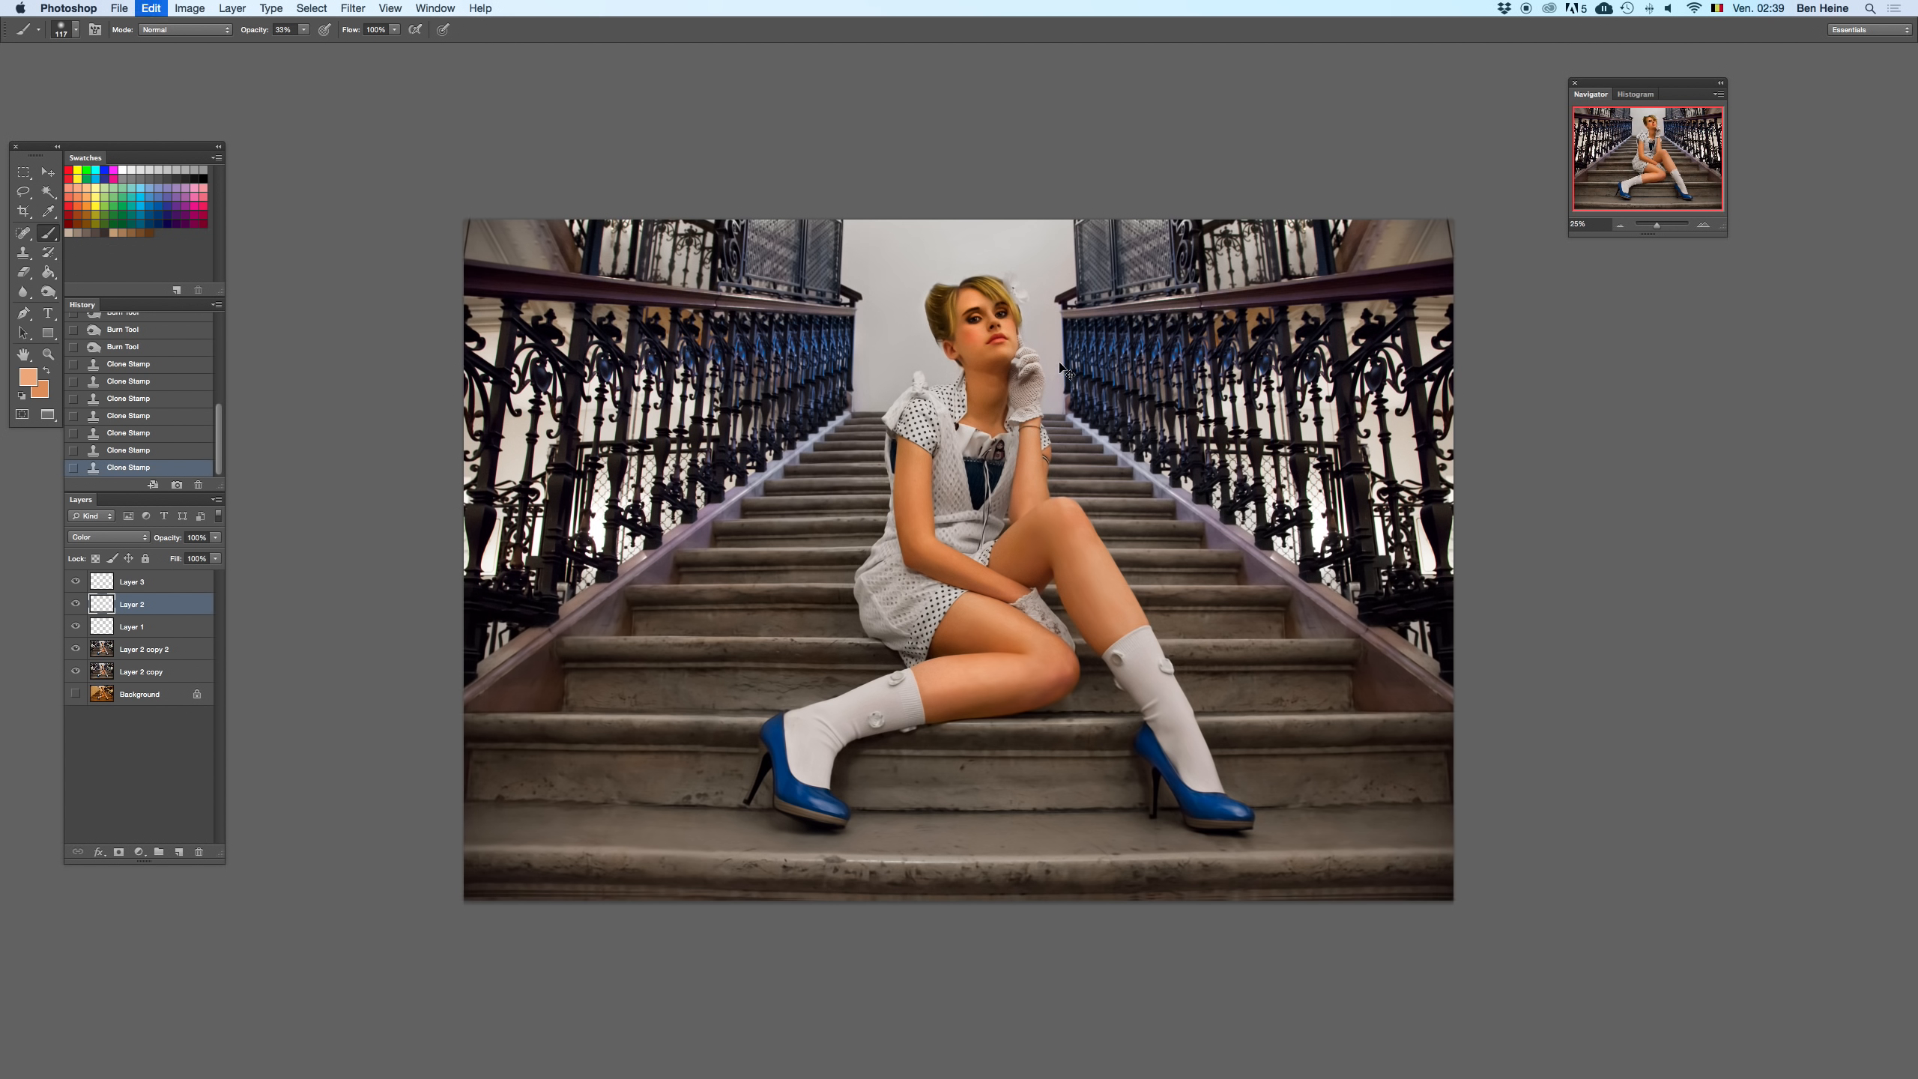
{"action": "left_click", "coordinate": [976, 310]}
{"action": "left_click", "coordinate": [989, 354]}
{"action": "left_click", "coordinate": [975, 340]}
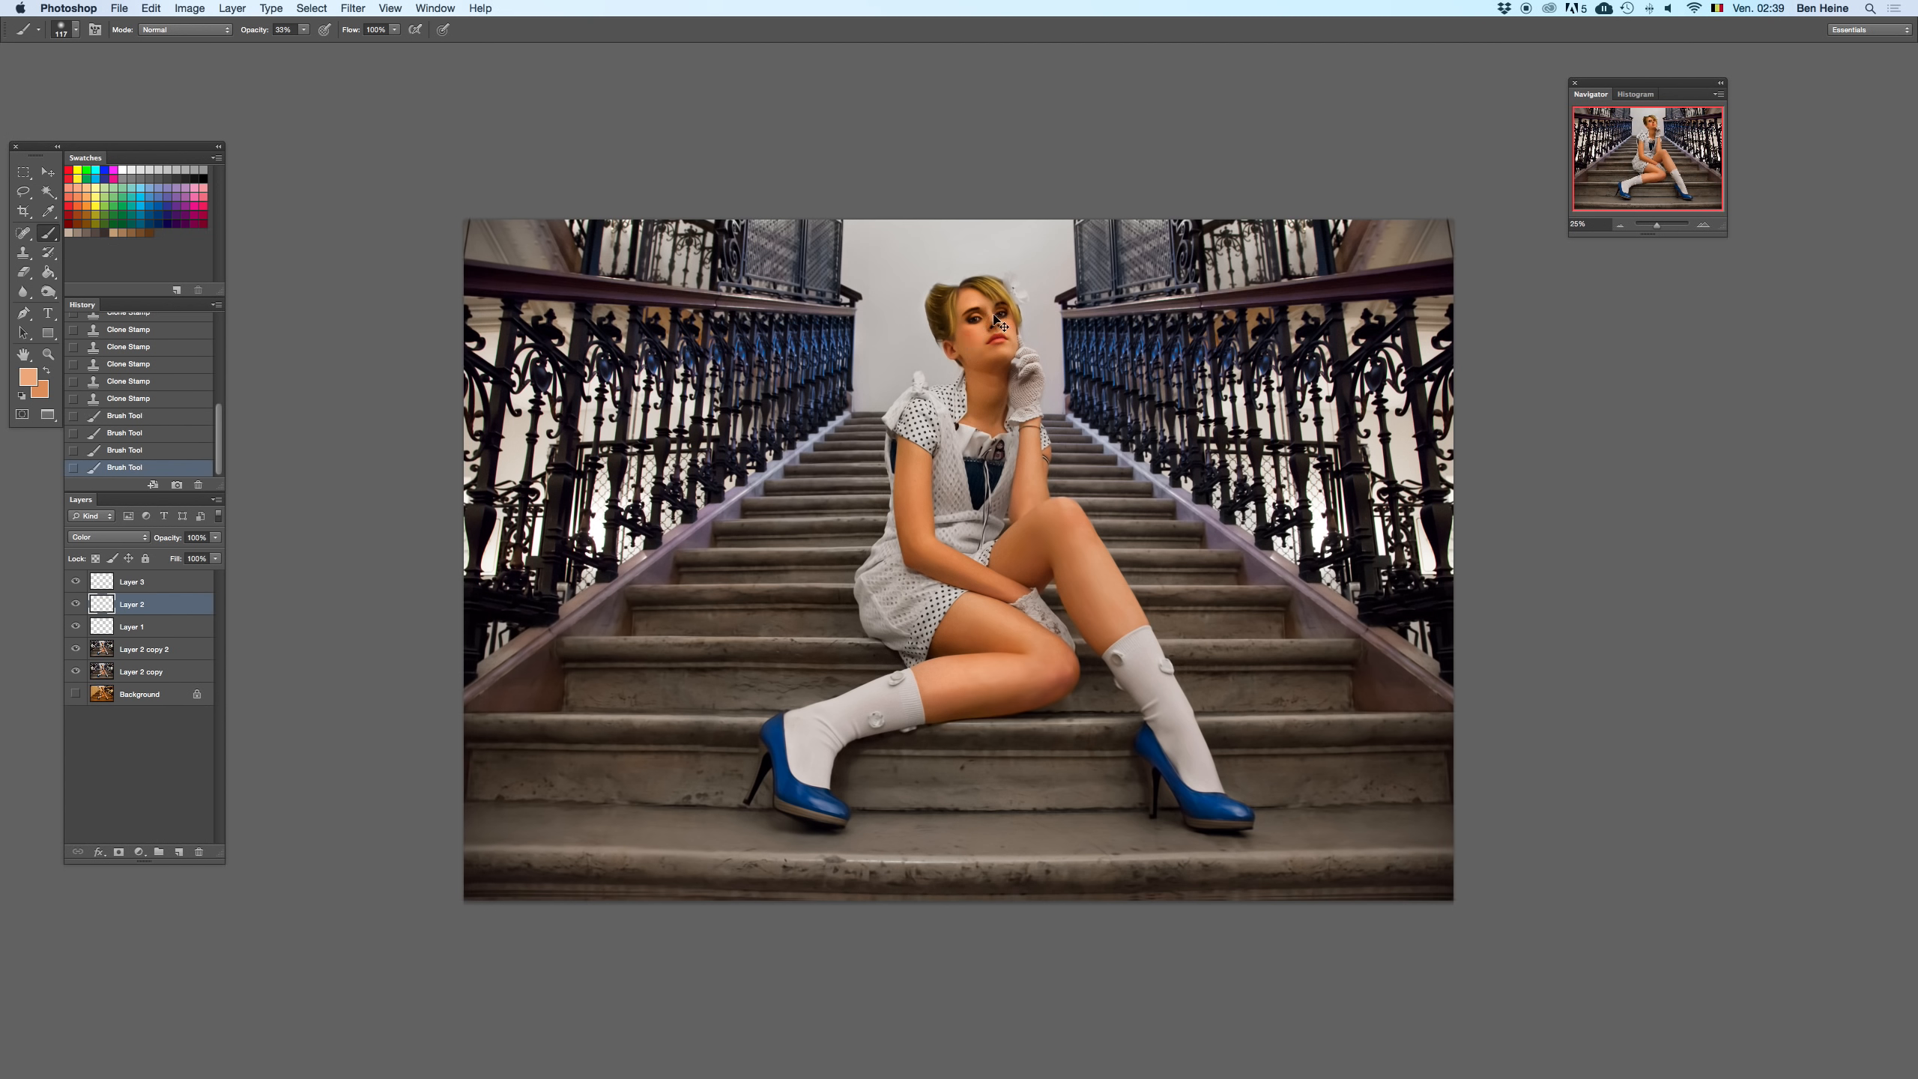
- Sample a deeper orange skin tone from the face and try tinting the lowered leg at a high brush opacity
{"action": "left_click", "coordinate": [1703, 226]}
{"action": "scroll", "coordinate": [981, 304], "scroll_direction": "up", "scroll_amount": 3}
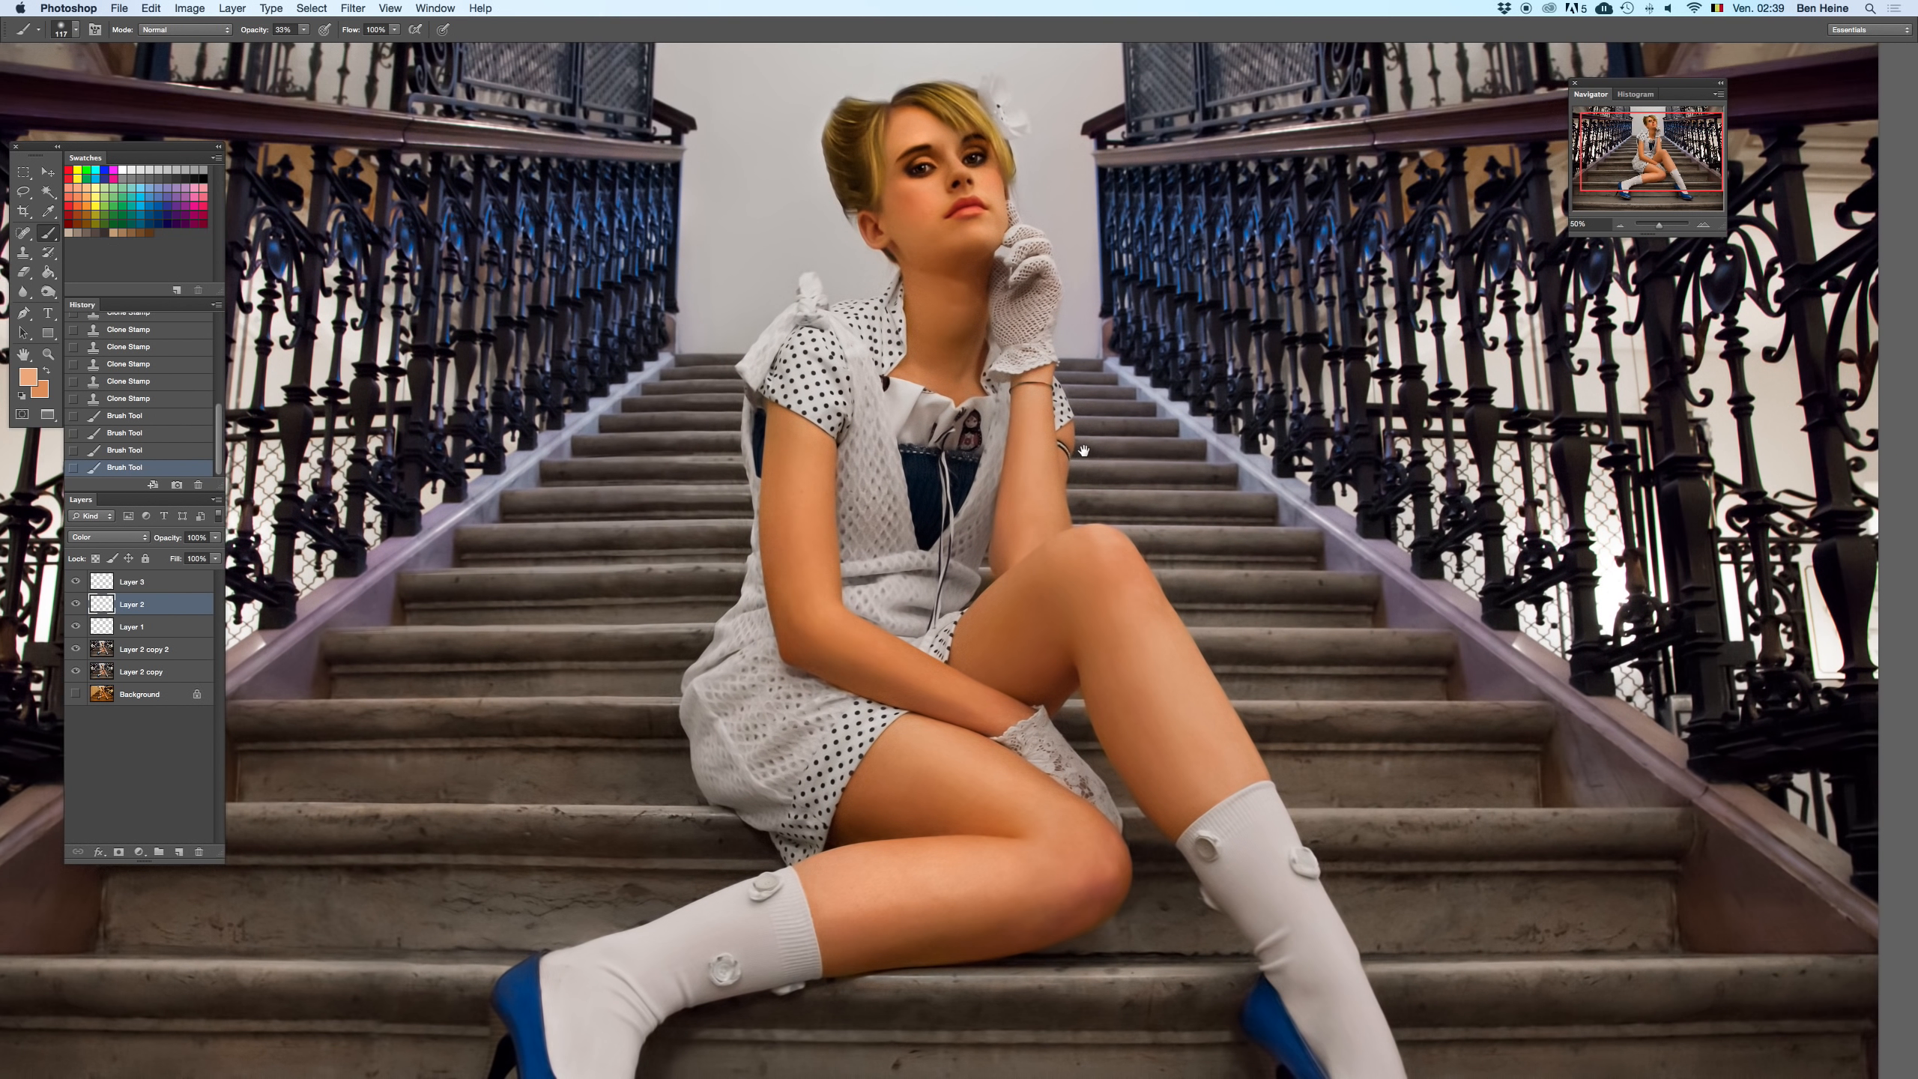
{"action": "key", "text": "i"}
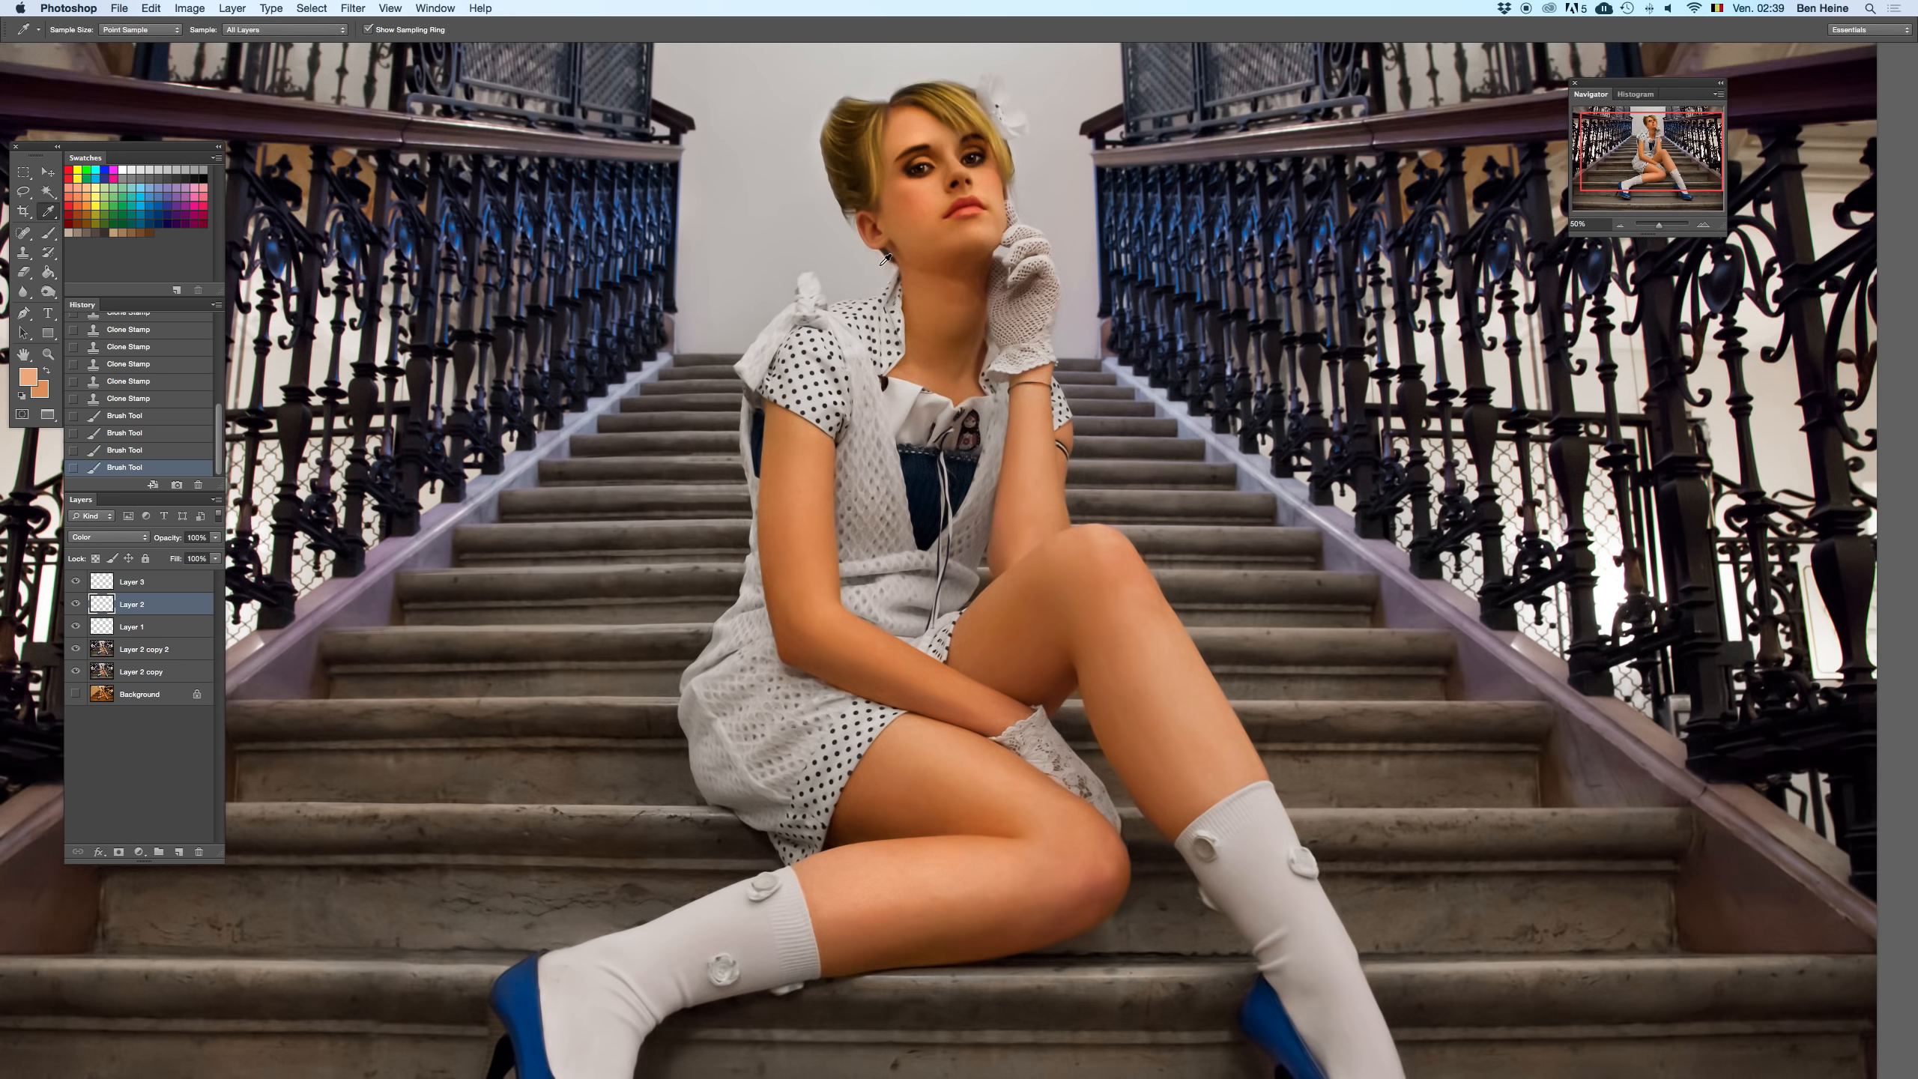
{"action": "key", "text": "Delete"}
{"action": "left_click", "coordinate": [921, 201]}
{"action": "key", "text": "ctrl+z"}
{"action": "key", "text": "b"}
{"action": "left_click", "coordinate": [303, 29]}
{"action": "left_click", "coordinate": [347, 46]}
{"action": "left_click_drag", "start_coordinate": [955, 786], "coordinate": [959, 705]}
{"action": "right_click", "coordinate": [1009, 720]}
{"action": "left_click_drag", "start_coordinate": [1066, 756], "coordinate": [874, 796]}
{"action": "left_click_drag", "start_coordinate": [1066, 784], "coordinate": [1119, 763]}
{"action": "mouse_move", "coordinate": [894, 817]}
{"action": "left_mouse_down"}
{"action": "mouse_move", "coordinate": [1008, 798]}
{"action": "mouse_move", "coordinate": [962, 790]}
{"action": "left_mouse_up"}
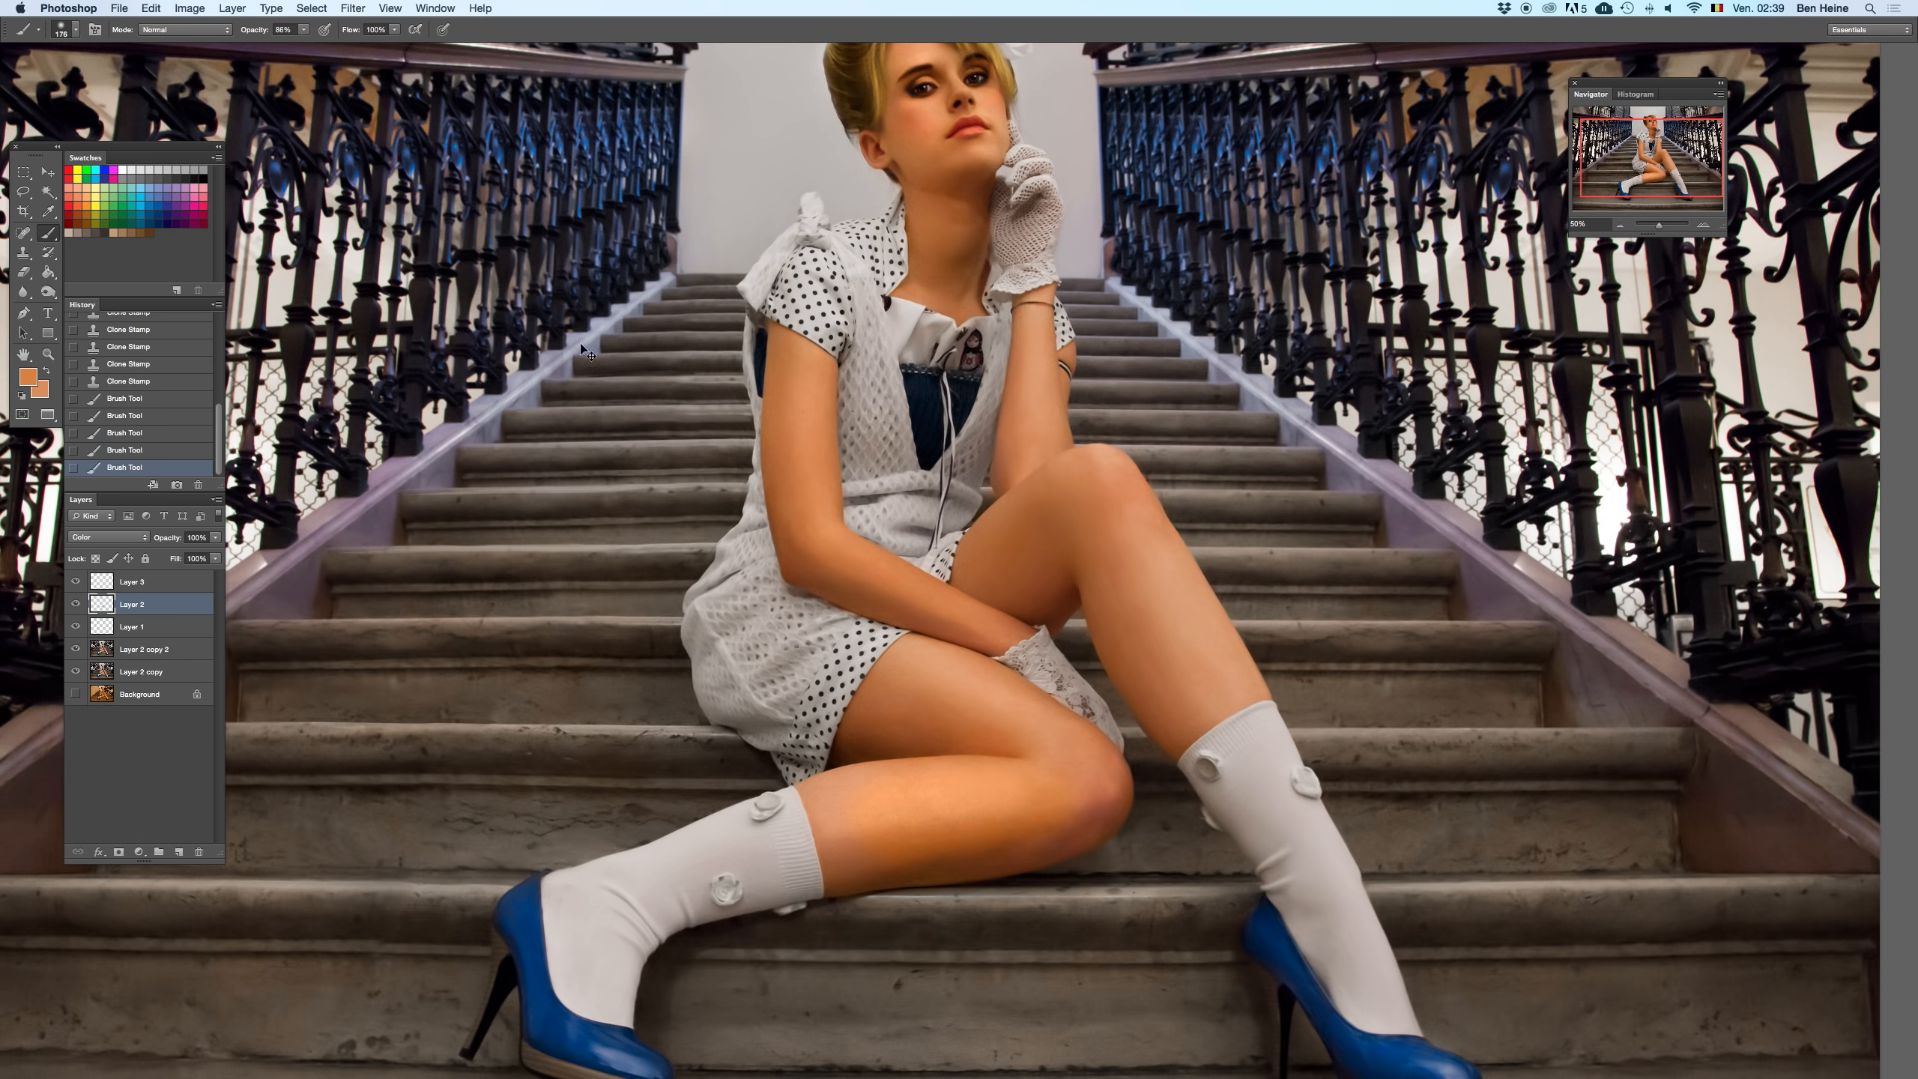
- Lower the brush opacity and tint the lowered leg beside the sock on Layer 2
{"action": "left_click", "coordinate": [305, 29]}
{"action": "mouse_move", "coordinate": [896, 843]}
{"action": "left_mouse_down"}
{"action": "mouse_move", "coordinate": [968, 785]}
{"action": "mouse_move", "coordinate": [1014, 802]}
{"action": "mouse_move", "coordinate": [1056, 754]}
{"action": "mouse_move", "coordinate": [933, 688]}
{"action": "mouse_move", "coordinate": [1057, 809]}
{"action": "mouse_move", "coordinate": [844, 801]}
{"action": "left_mouse_up"}
{"action": "left_click_drag", "start_coordinate": [1658, 229], "coordinate": [1654, 229]}
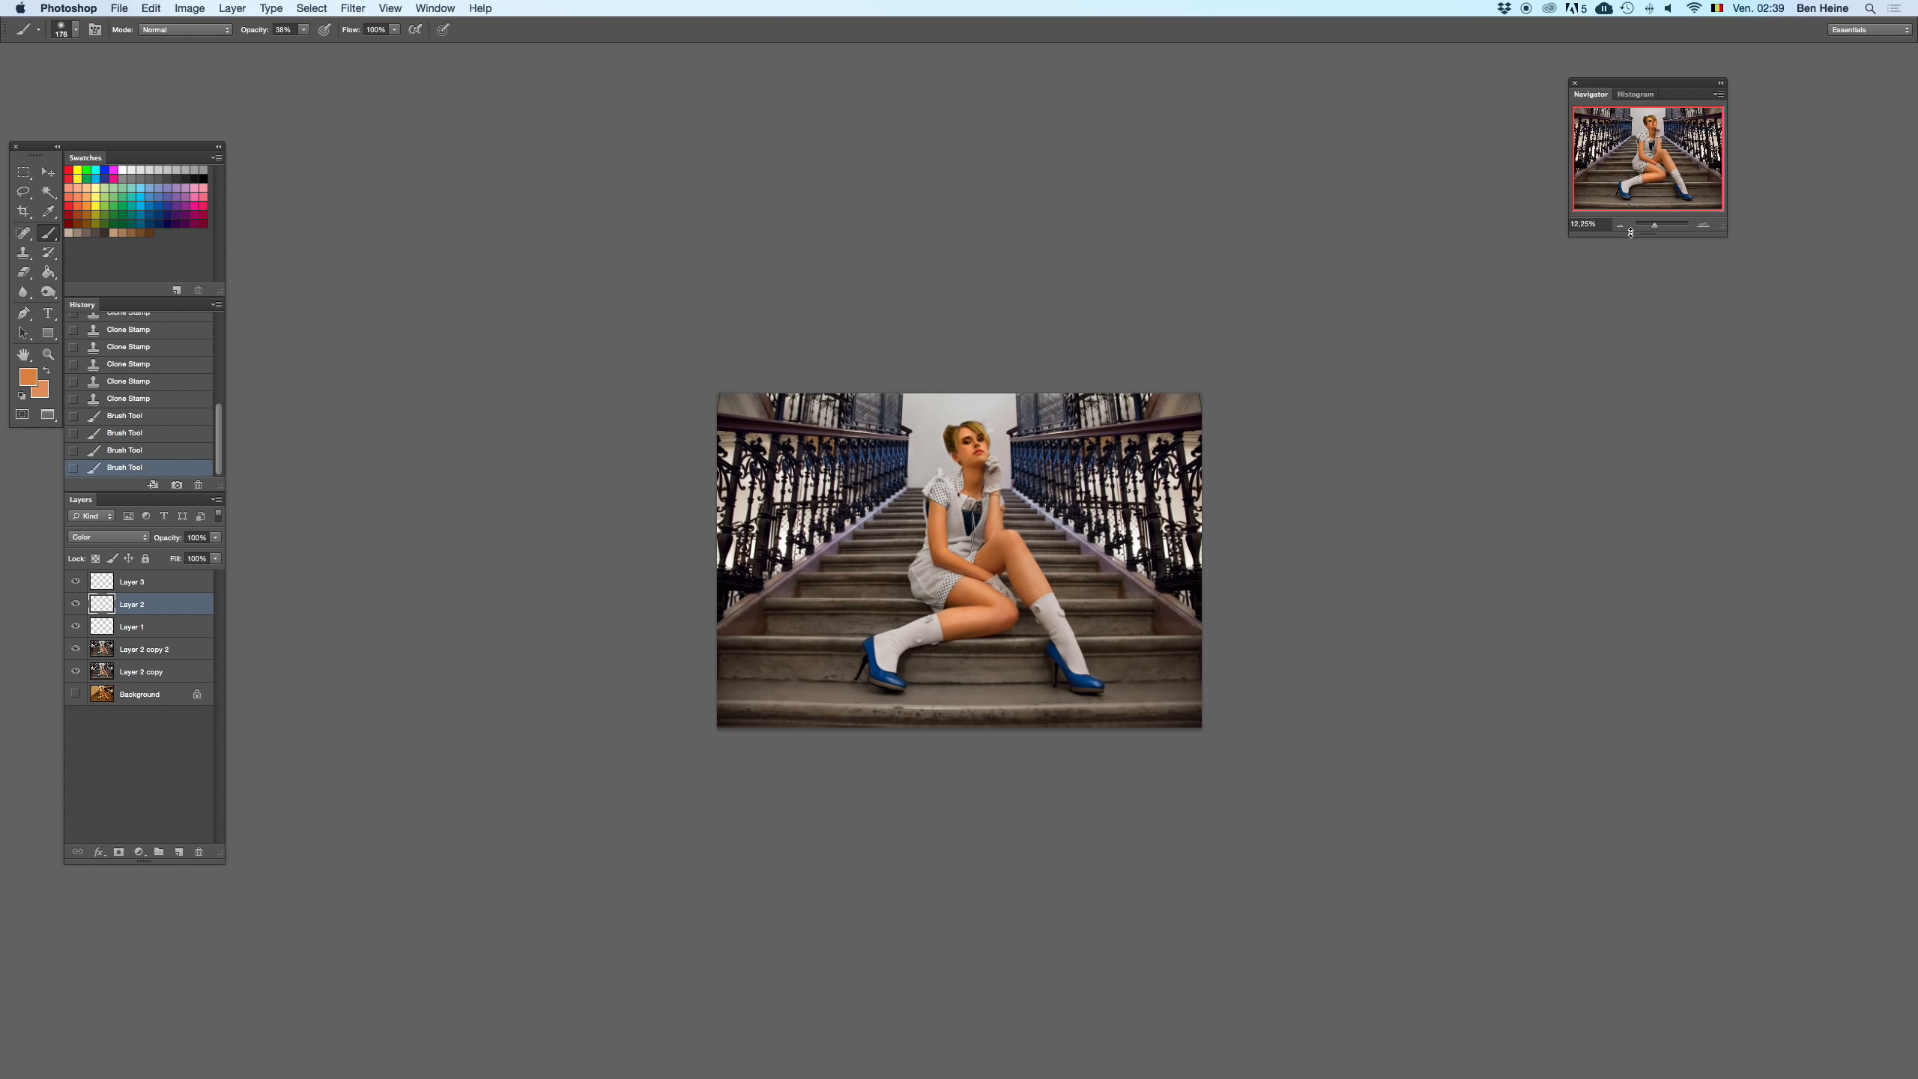
{"action": "left_click", "coordinate": [1707, 225]}
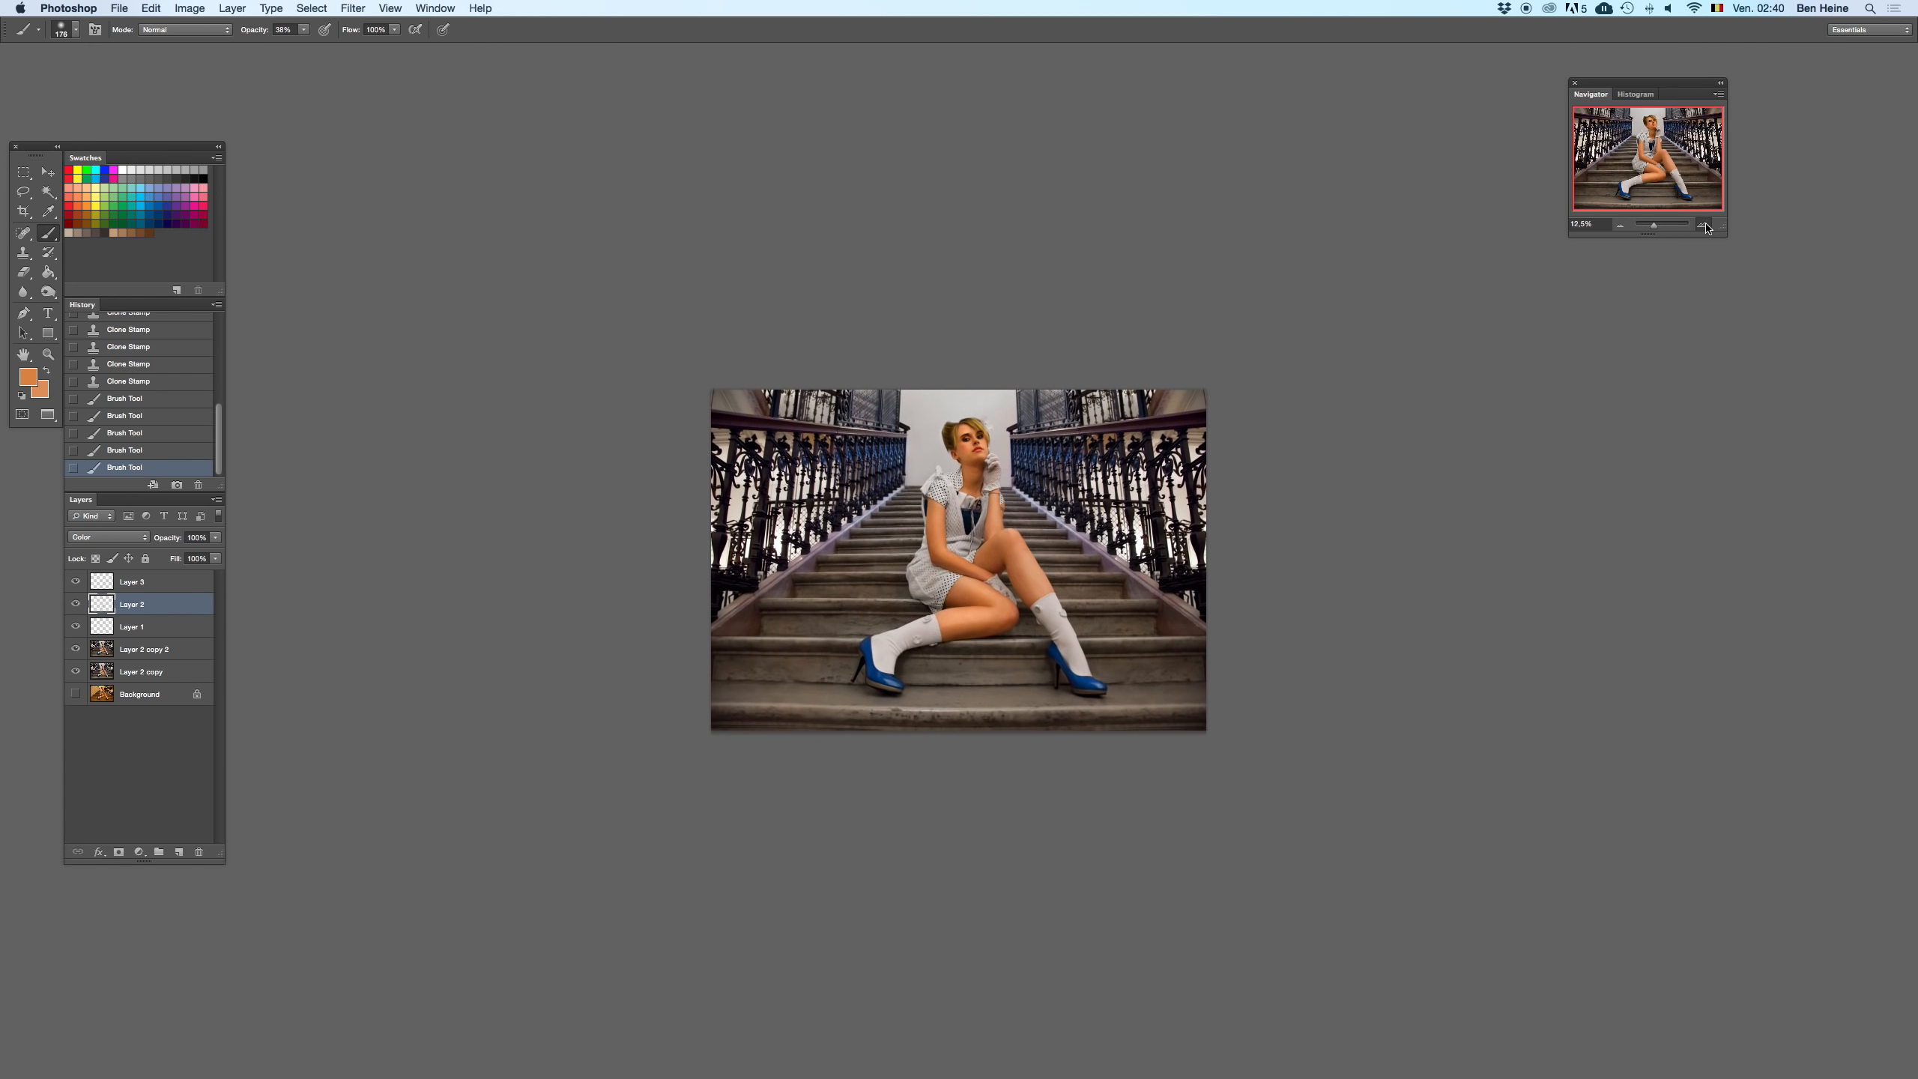
- Lower the brush opacity further and even out the skin tint along the sock cuff of the lowered leg
{"action": "left_click", "coordinate": [1707, 225]}
{"action": "left_click", "coordinate": [1707, 225]}
{"action": "left_click", "coordinate": [1707, 225]}
{"action": "left_click", "coordinate": [1707, 225]}
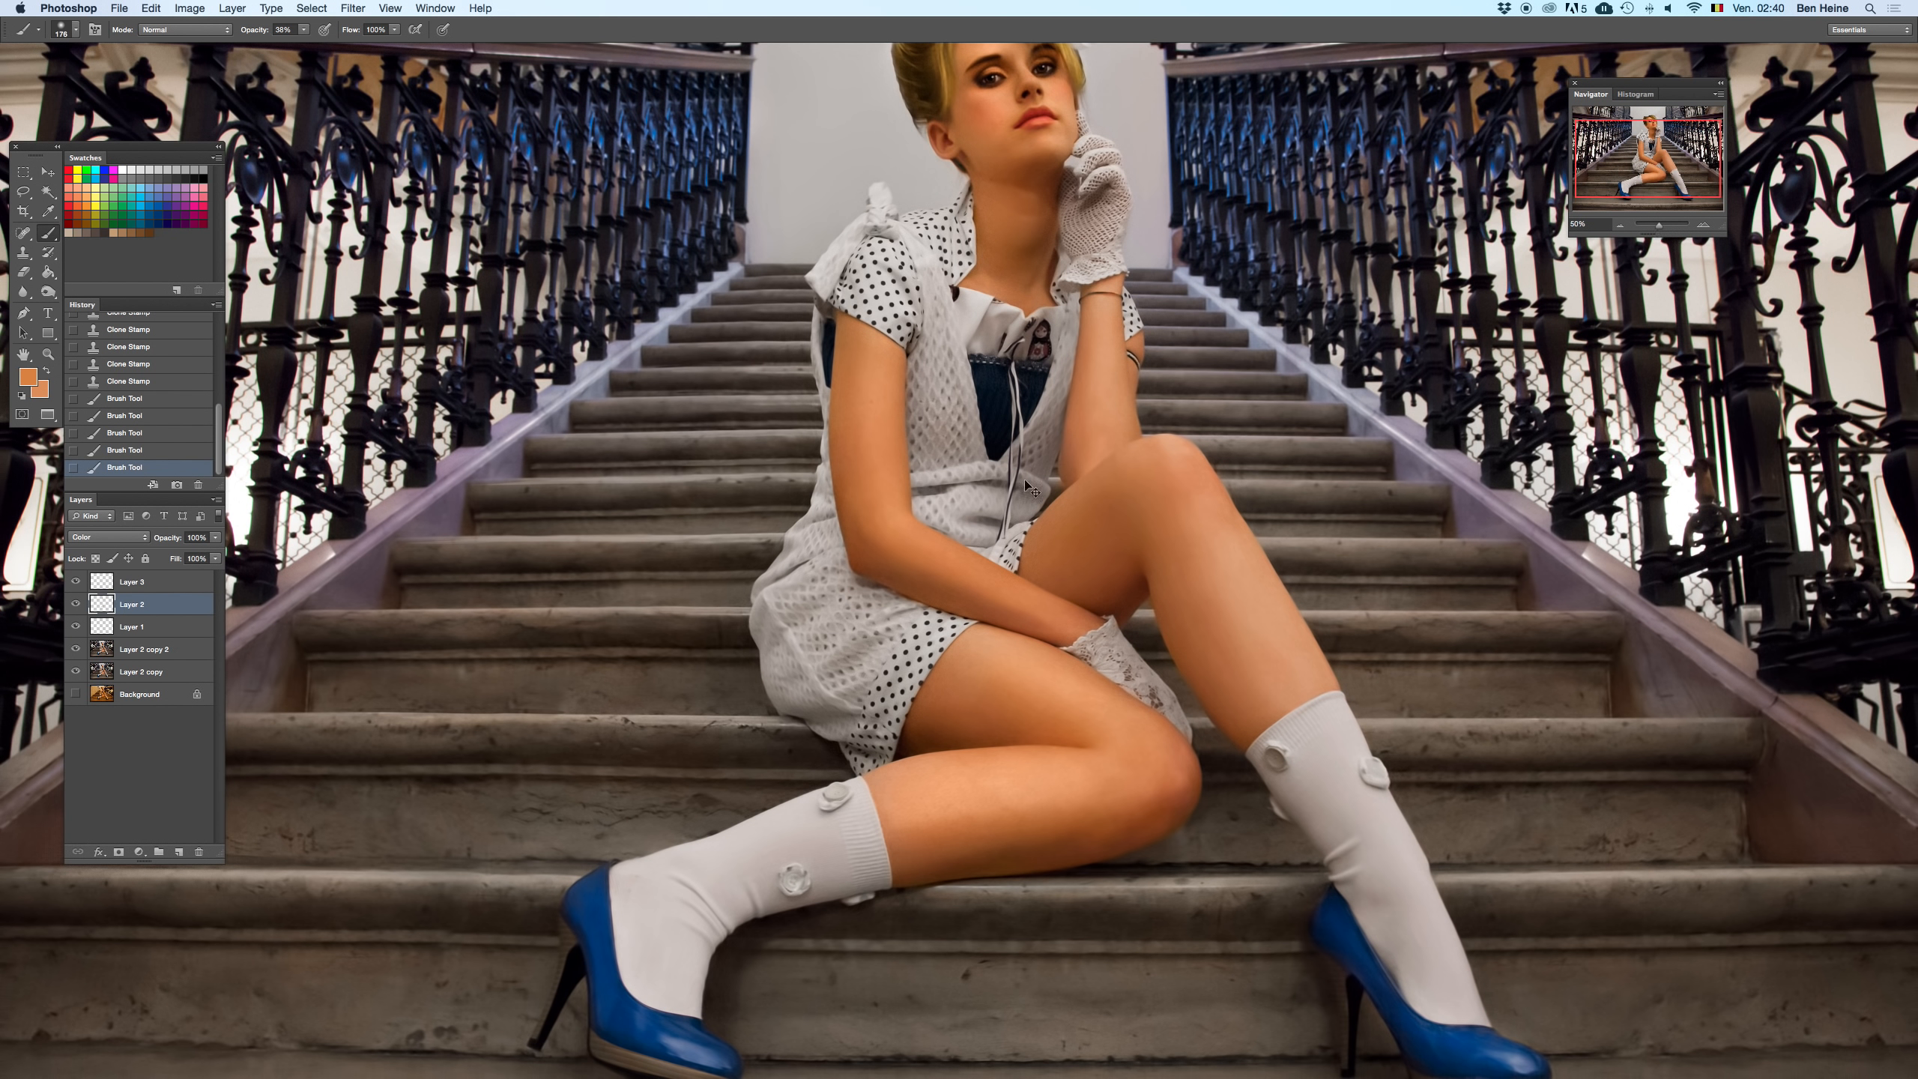
{"action": "right_click", "coordinate": [934, 779]}
{"action": "left_click_drag", "start_coordinate": [1014, 793], "coordinate": [995, 793]}
{"action": "left_click", "coordinate": [899, 766]}
{"action": "left_click", "coordinate": [303, 30]}
{"action": "left_click_drag", "start_coordinate": [306, 45], "coordinate": [293, 46]}
{"action": "left_click", "coordinate": [889, 776]}
{"action": "left_click_drag", "start_coordinate": [885, 778], "coordinate": [900, 814]}
- Tint the bent knee, its shin, the raised forearm and the neck with the orange skin tone on Layer 2
{"action": "right_click", "coordinate": [1209, 553]}
{"action": "left_click_drag", "start_coordinate": [1306, 588], "coordinate": [1324, 588]}
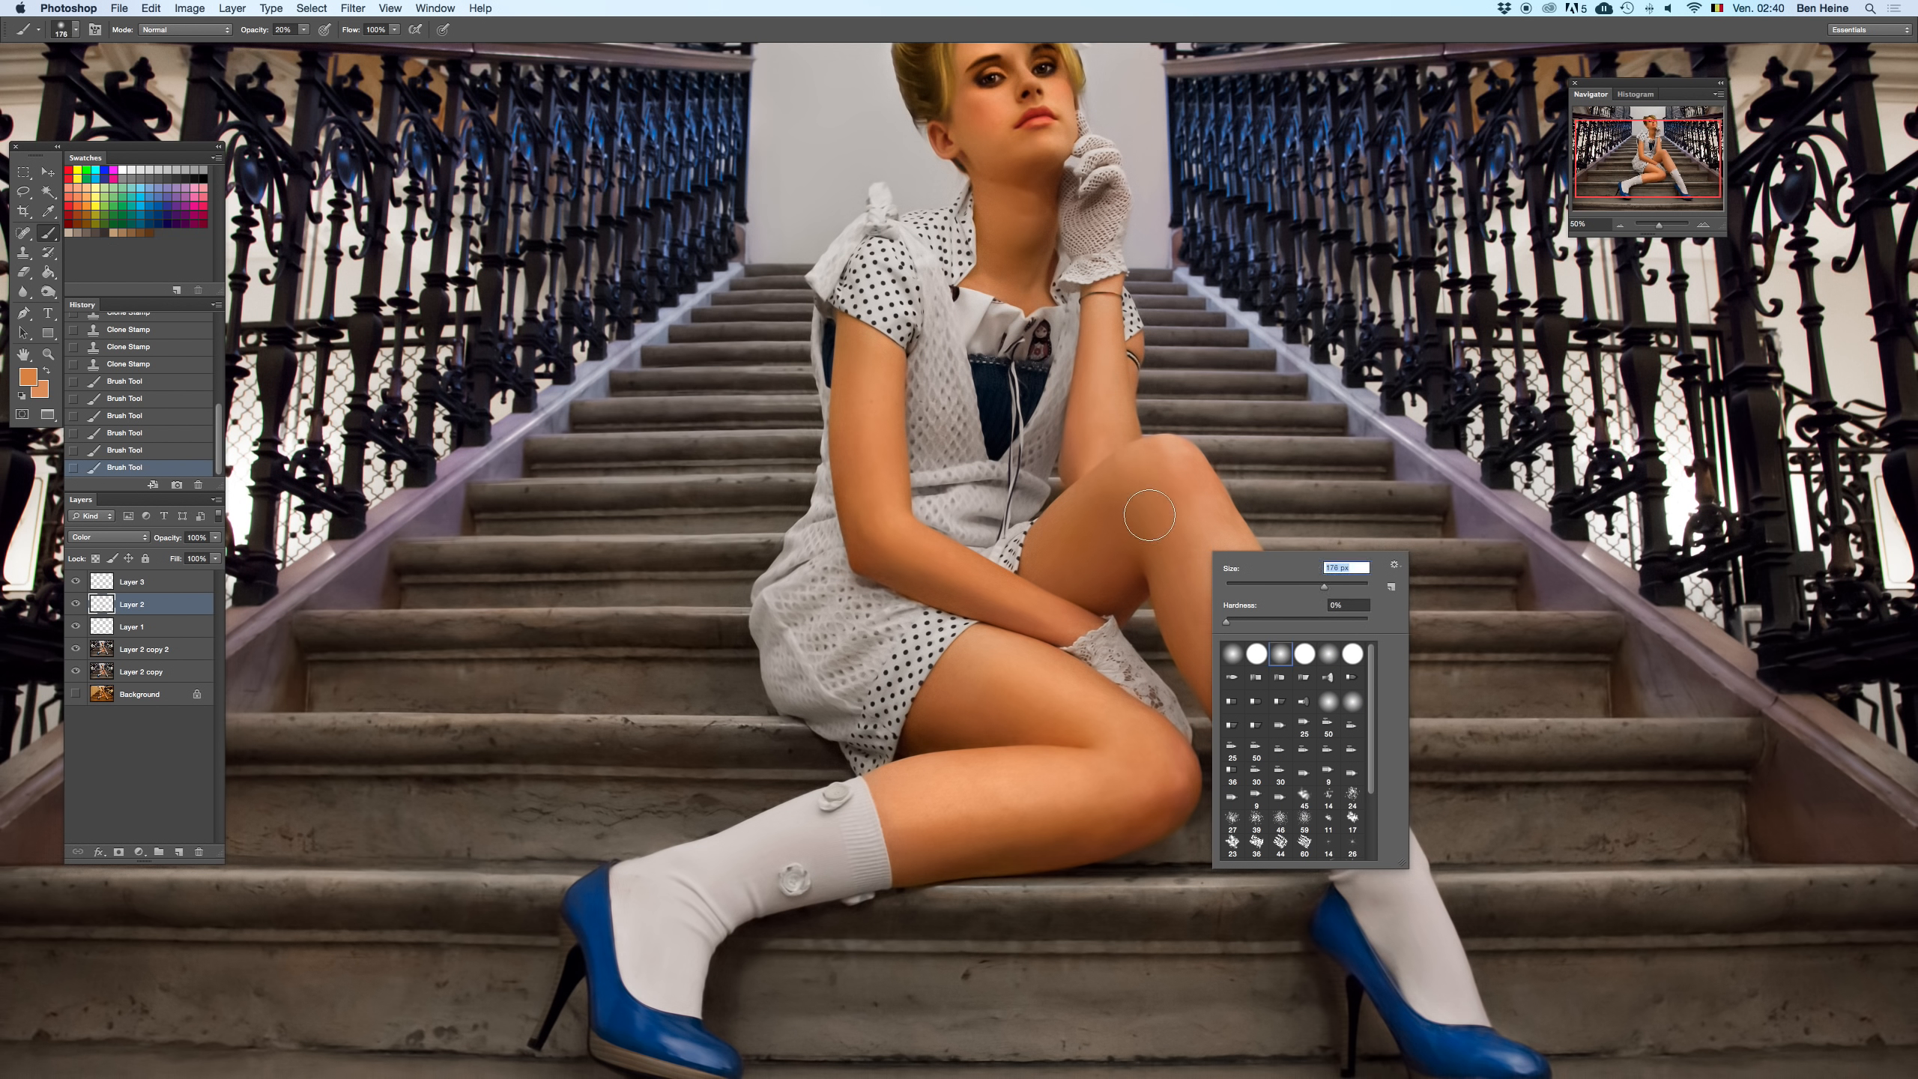
{"action": "left_click", "coordinate": [1148, 517]}
{"action": "mouse_move", "coordinate": [1260, 656]}
{"action": "left_mouse_down"}
{"action": "mouse_move", "coordinate": [1297, 672]}
{"action": "mouse_move", "coordinate": [1250, 606]}
{"action": "left_mouse_up"}
{"action": "left_click_drag", "start_coordinate": [1125, 322], "coordinate": [1097, 457]}
{"action": "left_click_drag", "start_coordinate": [1030, 281], "coordinate": [1035, 266]}
- Create a new layer above Layer 2, reduce the brush size and sample a skin tone from the forehead
{"action": "left_click_drag", "start_coordinate": [993, 205], "coordinate": [942, 433]}
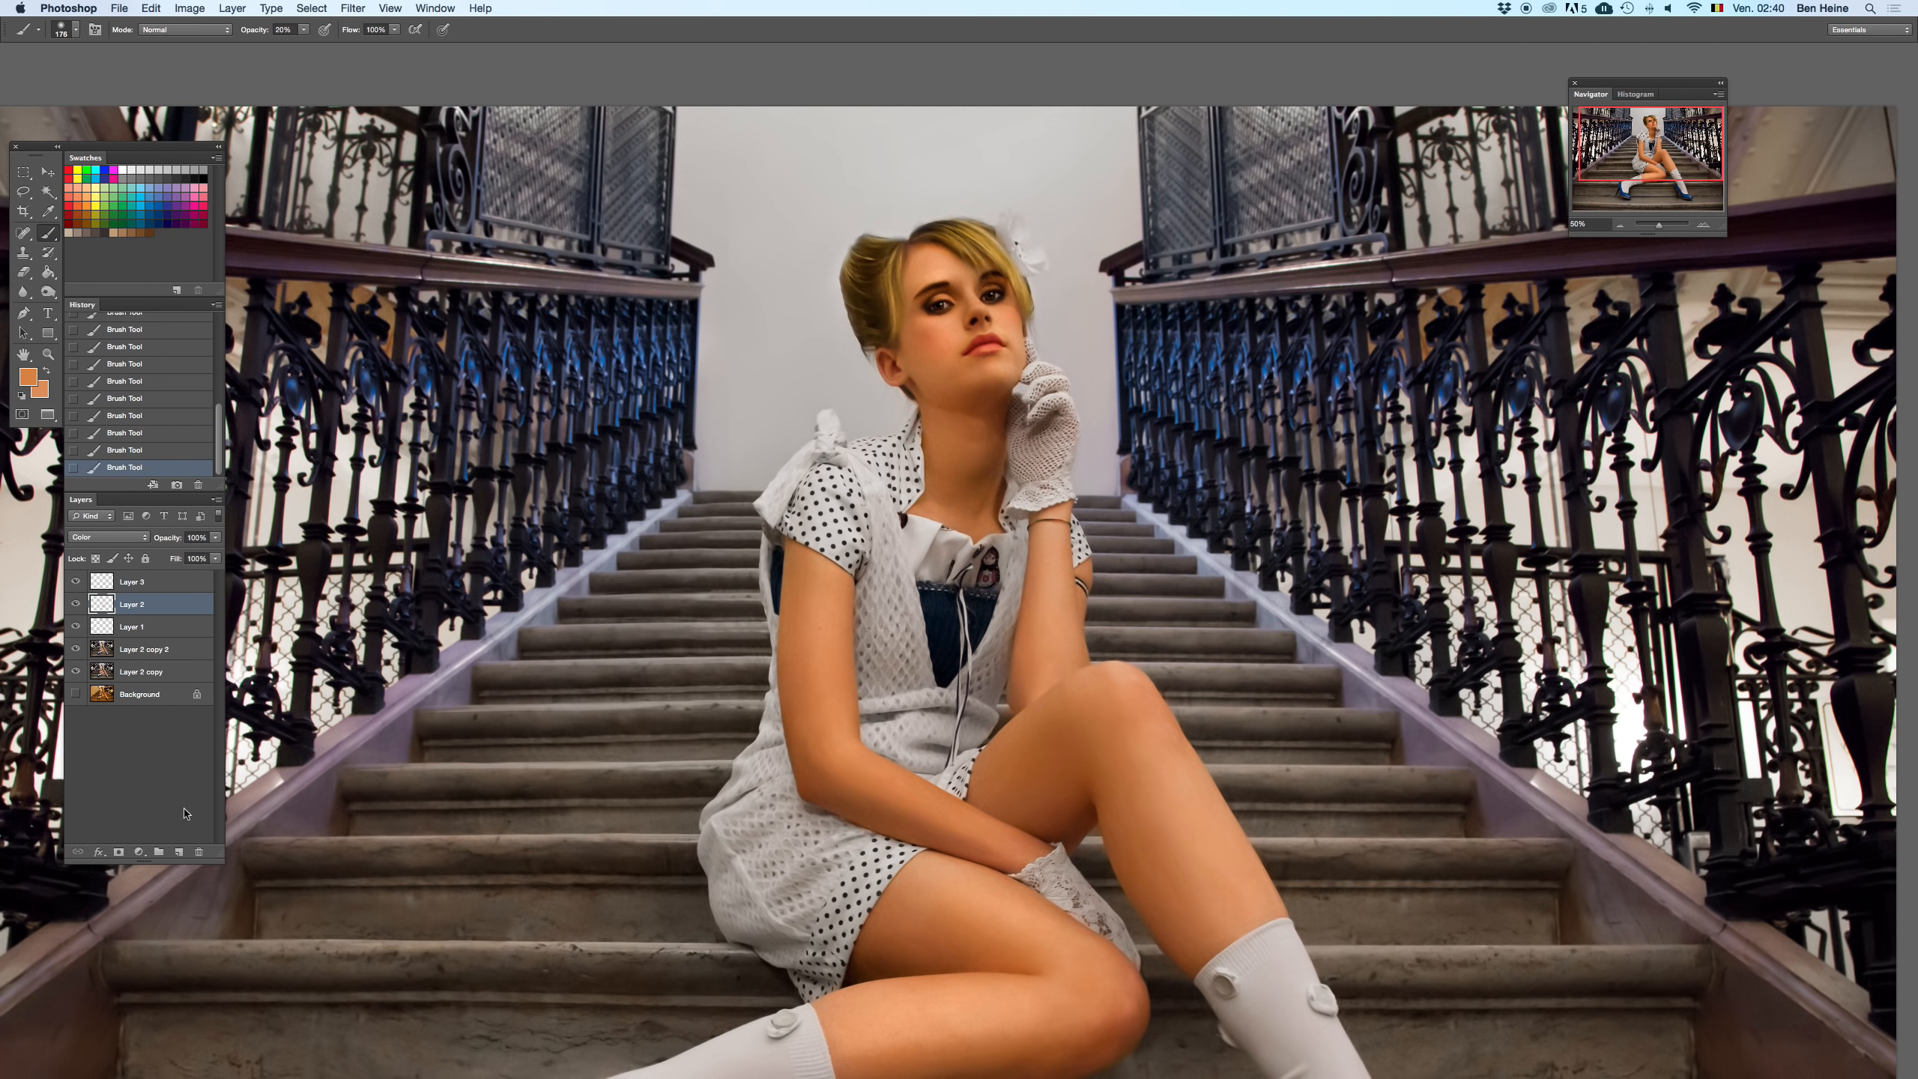
{"action": "left_click", "coordinate": [179, 851]}
{"action": "right_click", "coordinate": [1049, 249]}
{"action": "left_click_drag", "start_coordinate": [1088, 272], "coordinate": [1072, 273]}
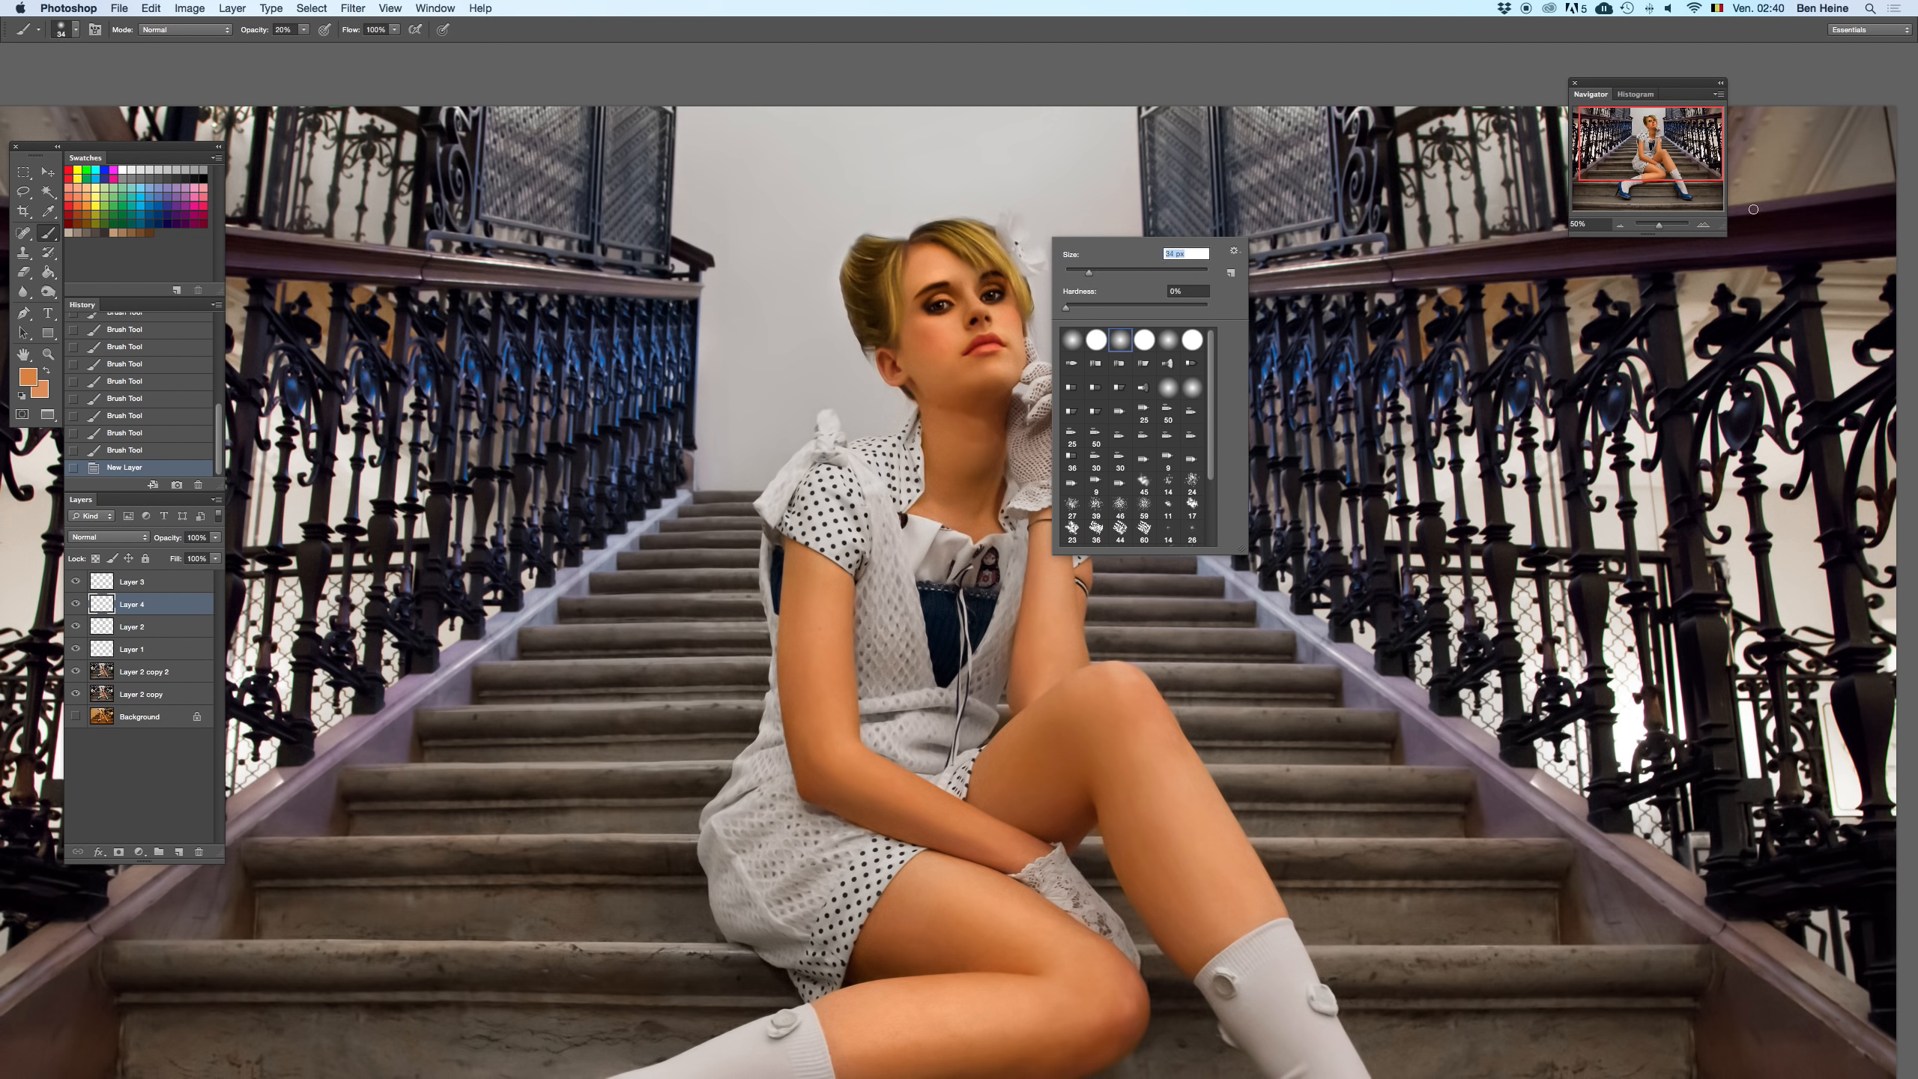
{"action": "key", "text": "super+plus"}
{"action": "left_click_drag", "start_coordinate": [1019, 201], "coordinate": [1035, 313]}
{"action": "left_click", "coordinate": [940, 285], "text": "alt"}
{"action": "key", "text": "x"}
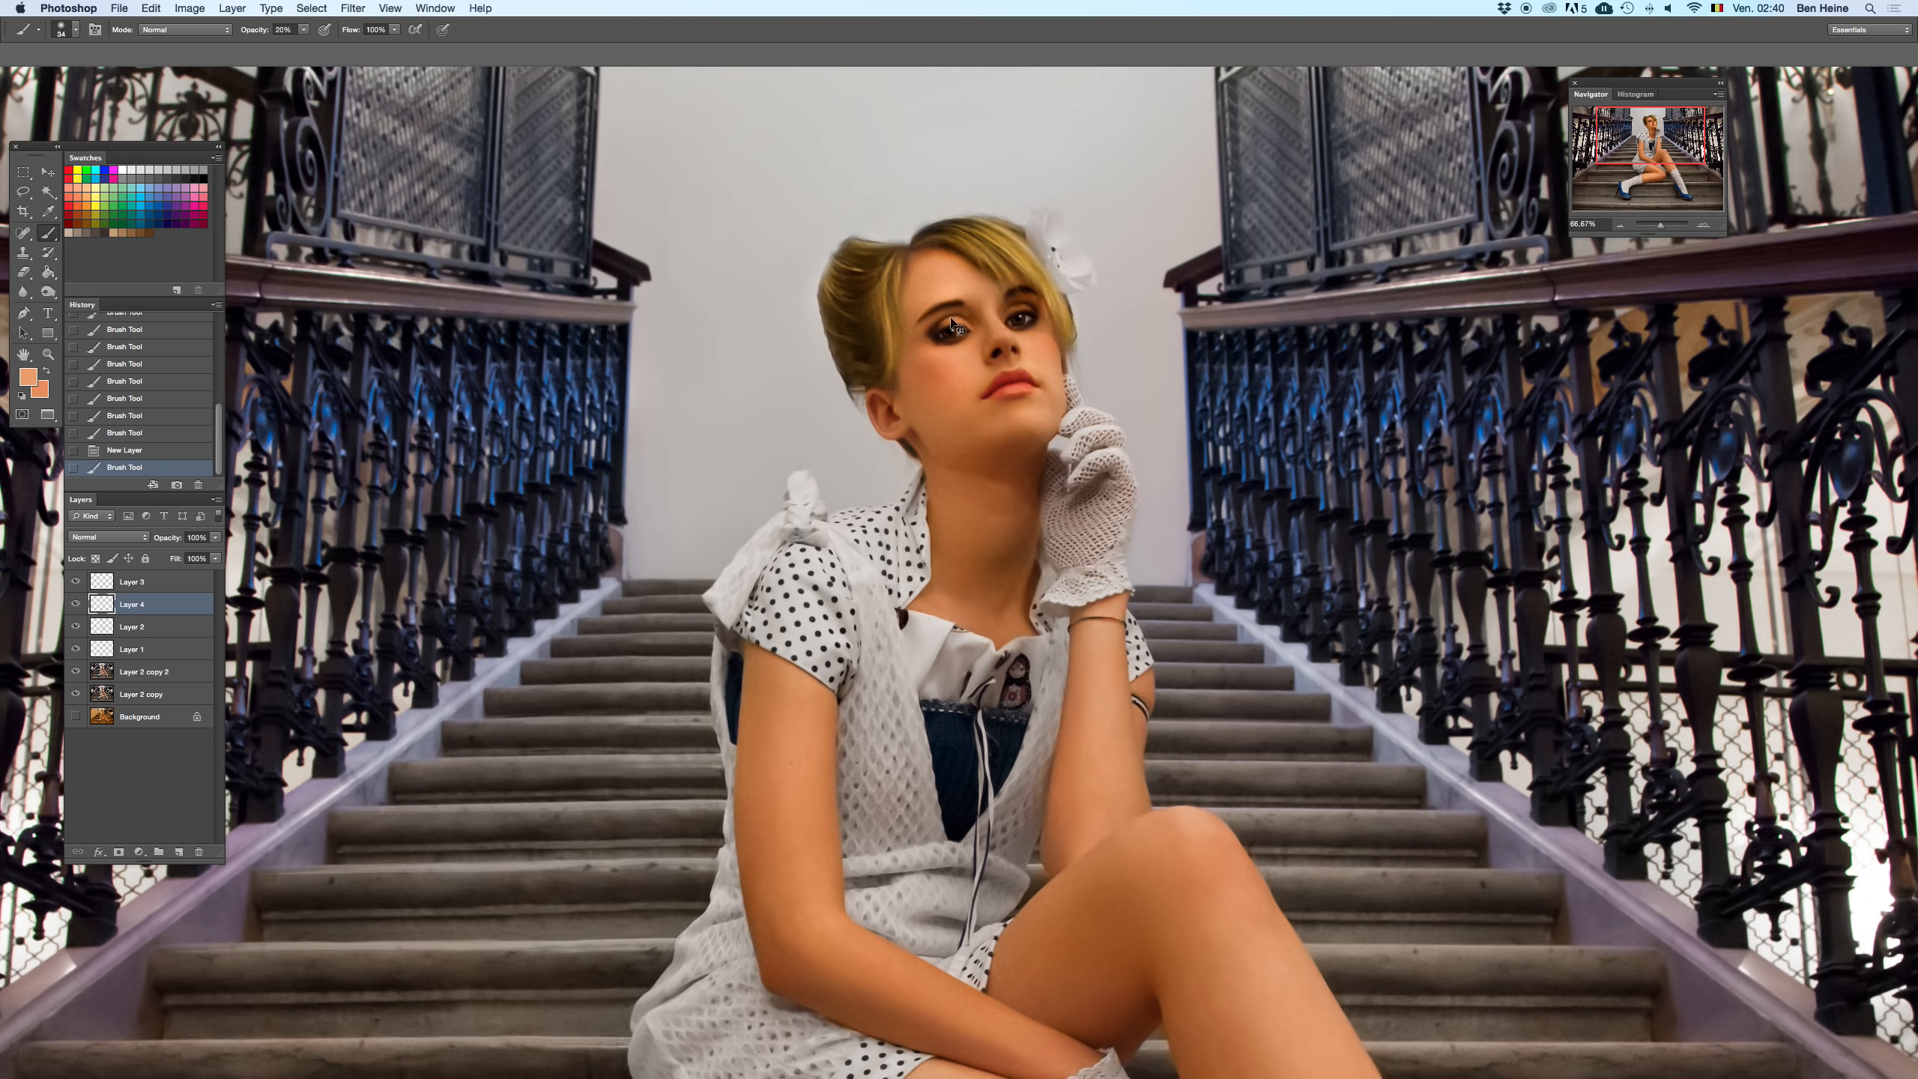
- Lower the brush opacity and lightly paint skin tone over both upper eyelids on Layer 4
{"action": "left_click", "coordinate": [303, 29]}
{"action": "left_click", "coordinate": [1701, 226]}
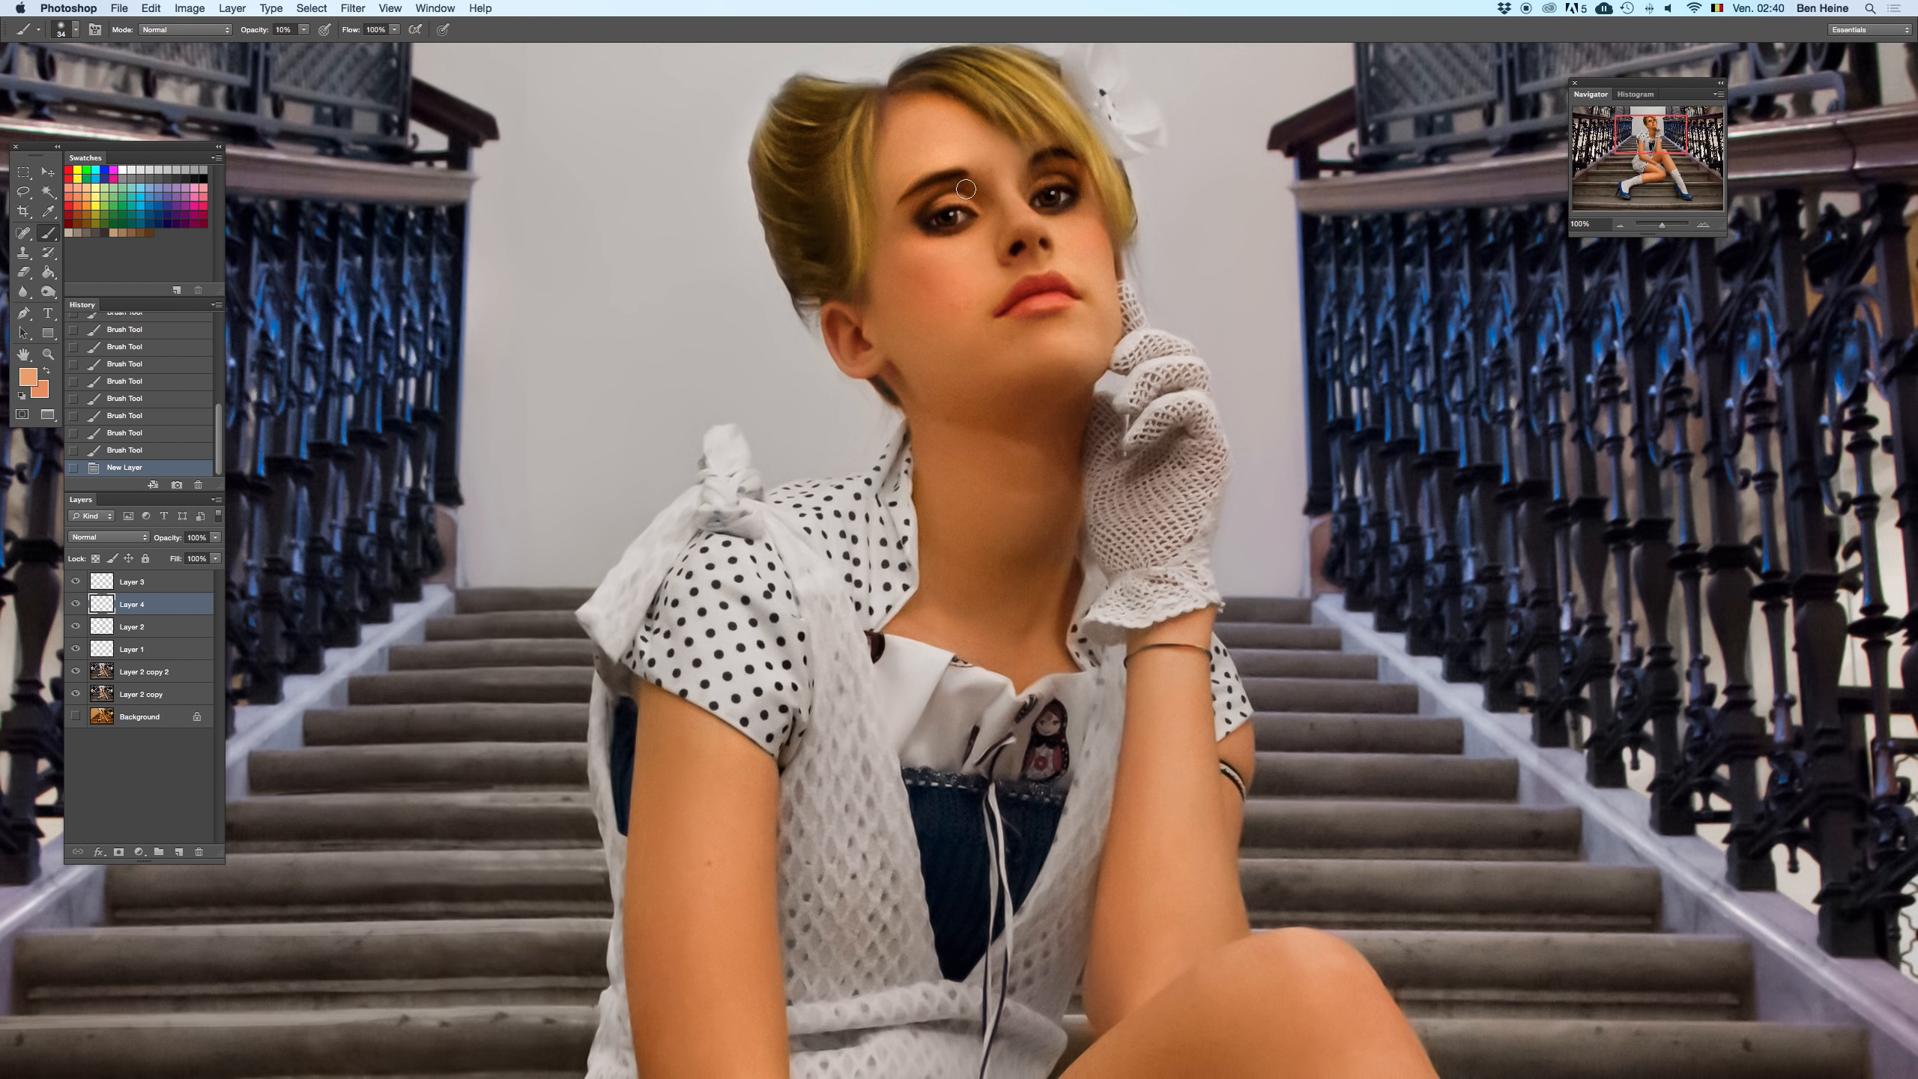
{"action": "mouse_move", "coordinate": [966, 189]}
{"action": "left_mouse_down"}
{"action": "mouse_move", "coordinate": [927, 199]}
{"action": "mouse_move", "coordinate": [1052, 184]}
{"action": "mouse_move", "coordinate": [1042, 168]}
{"action": "mouse_move", "coordinate": [1066, 165]}
{"action": "mouse_move", "coordinate": [1028, 183]}
{"action": "mouse_move", "coordinate": [1057, 189]}
{"action": "left_mouse_up"}
{"action": "key", "text": "super+z"}
{"action": "key", "text": "x"}
{"action": "key", "text": "super+z"}
{"action": "right_click", "coordinate": [1084, 211]}
{"action": "left_click", "coordinate": [1115, 211]}
{"action": "key", "text": "super+z"}
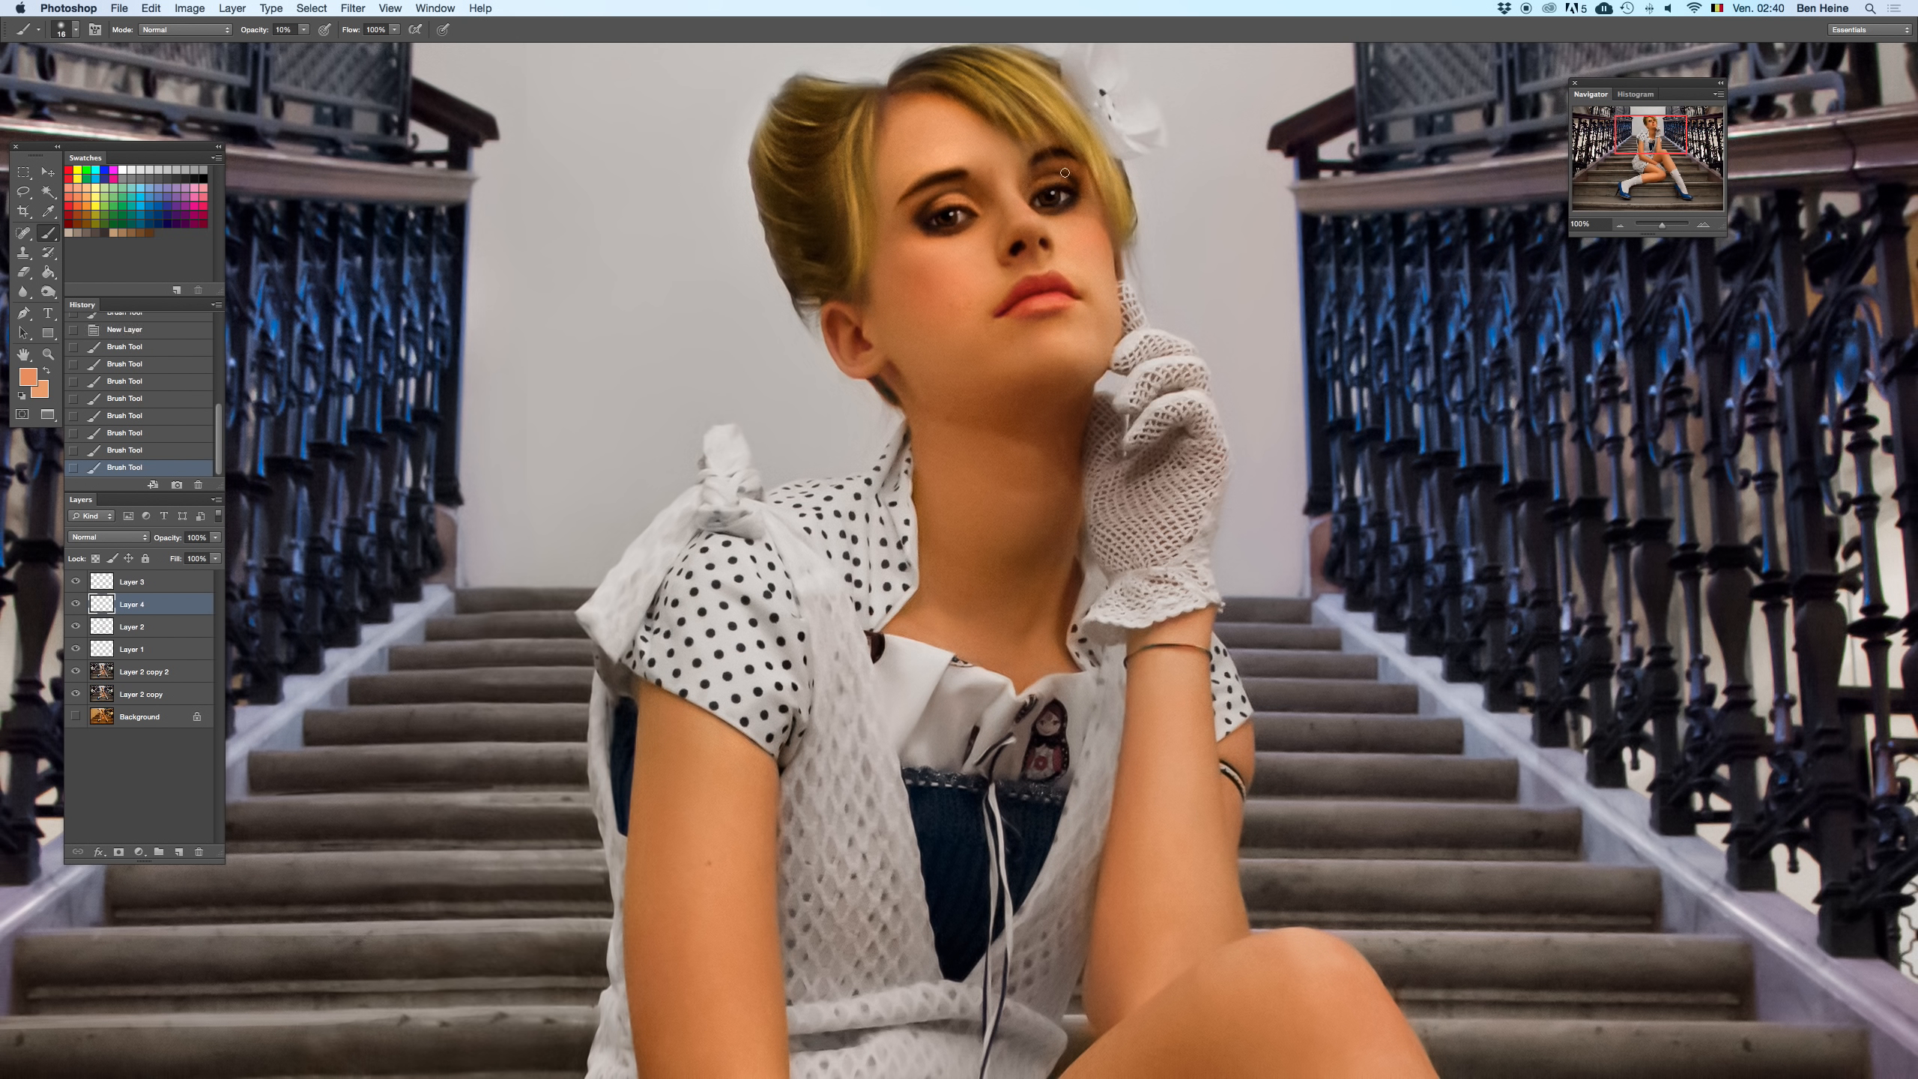
- Compare the whole portrait with and without Layers 2, 4 and 3 by removing and restoring them
{"action": "left_click", "coordinate": [149, 635]}
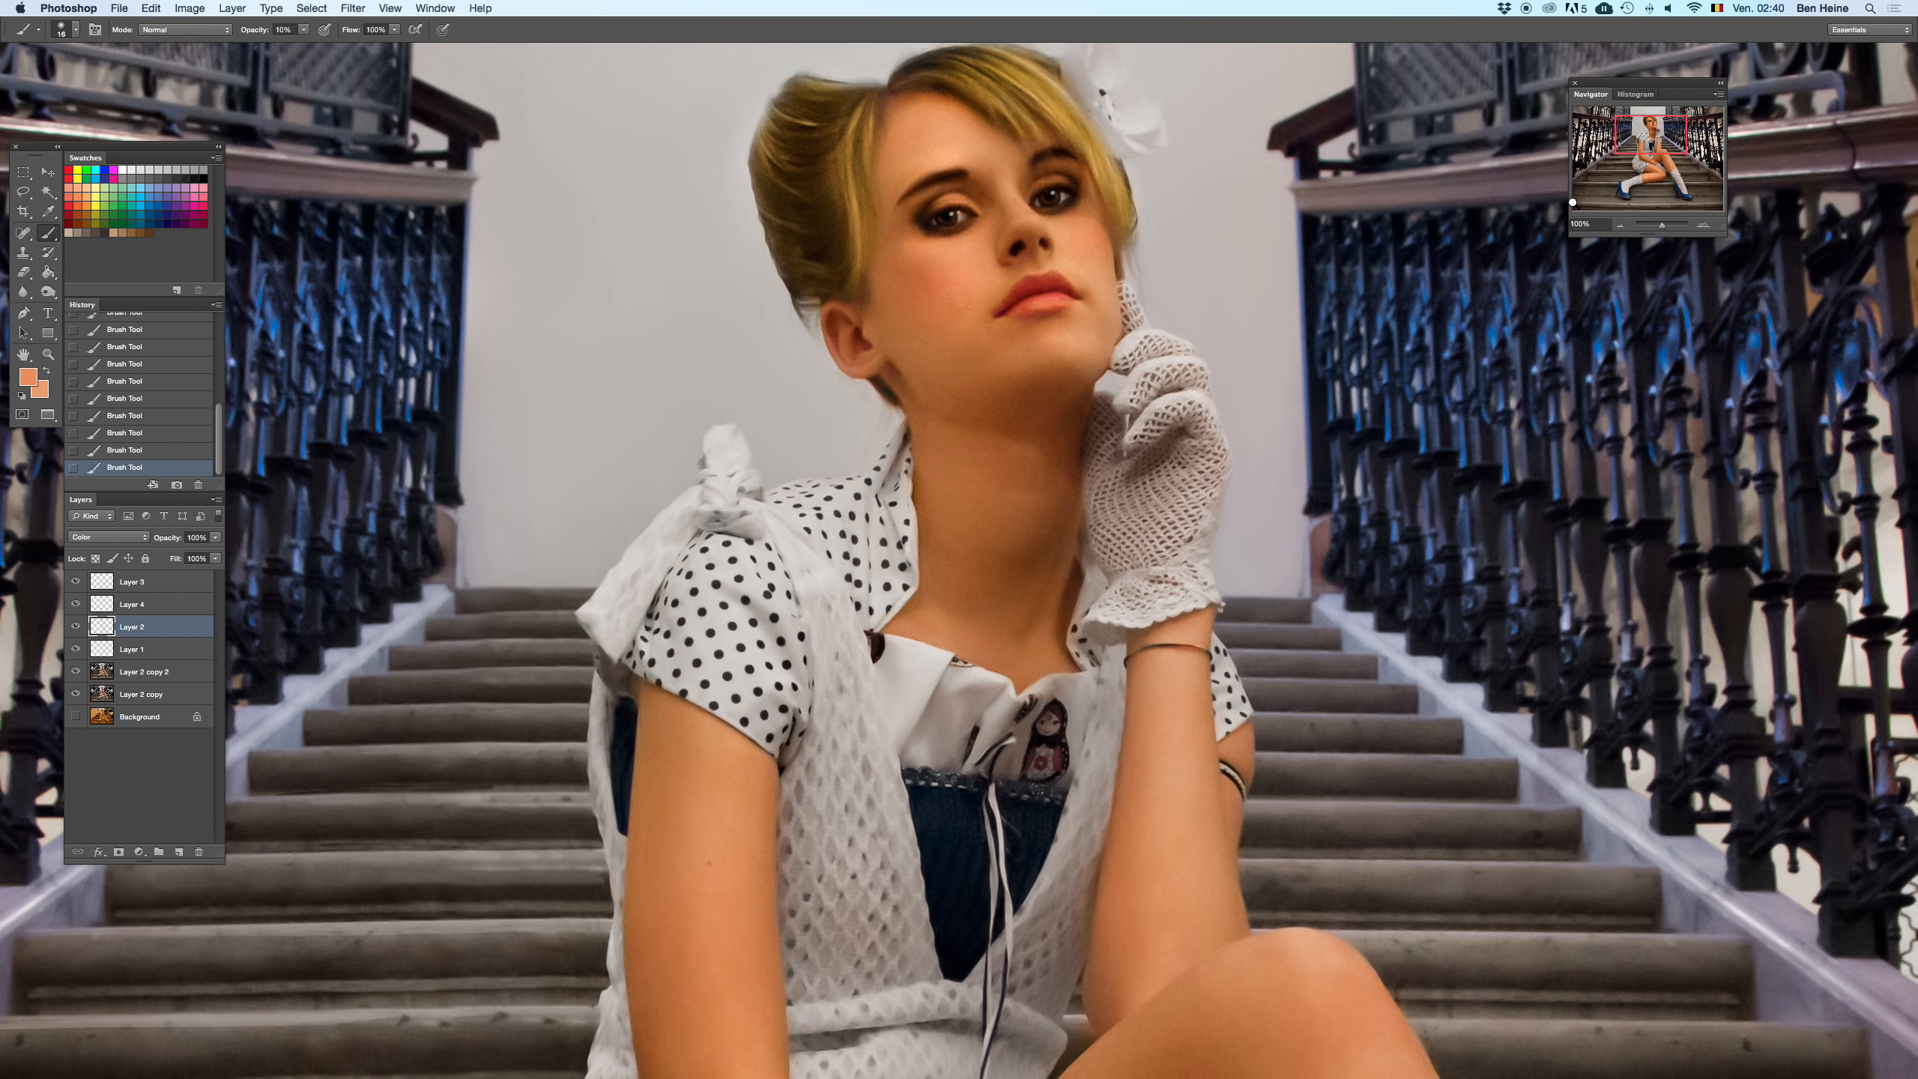
{"action": "left_click", "coordinate": [1620, 226]}
{"action": "left_click", "coordinate": [1619, 225]}
{"action": "left_click", "coordinate": [1620, 226]}
{"action": "left_click", "coordinate": [1619, 225]}
{"action": "left_click", "coordinate": [1619, 226]}
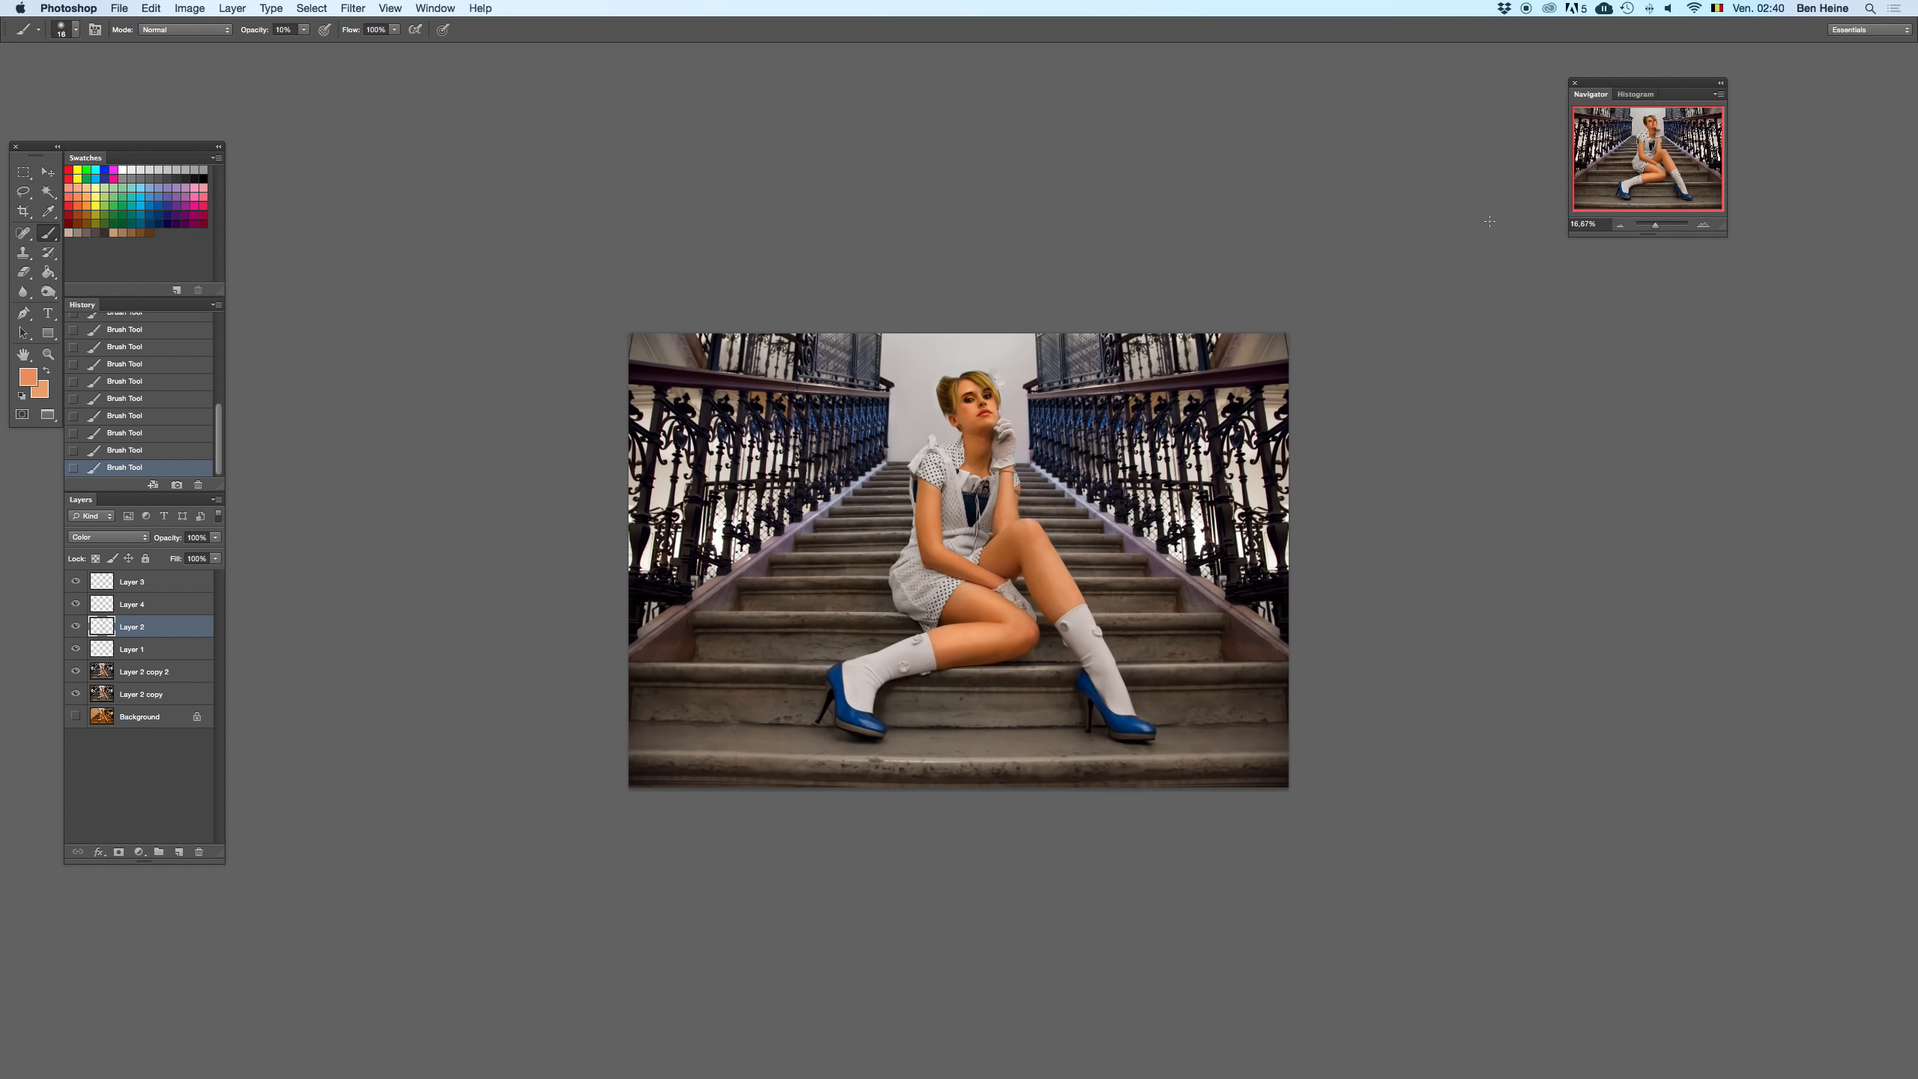
{"action": "left_click", "coordinate": [164, 592], "text": "shift"}
{"action": "key", "text": "BackSpace"}
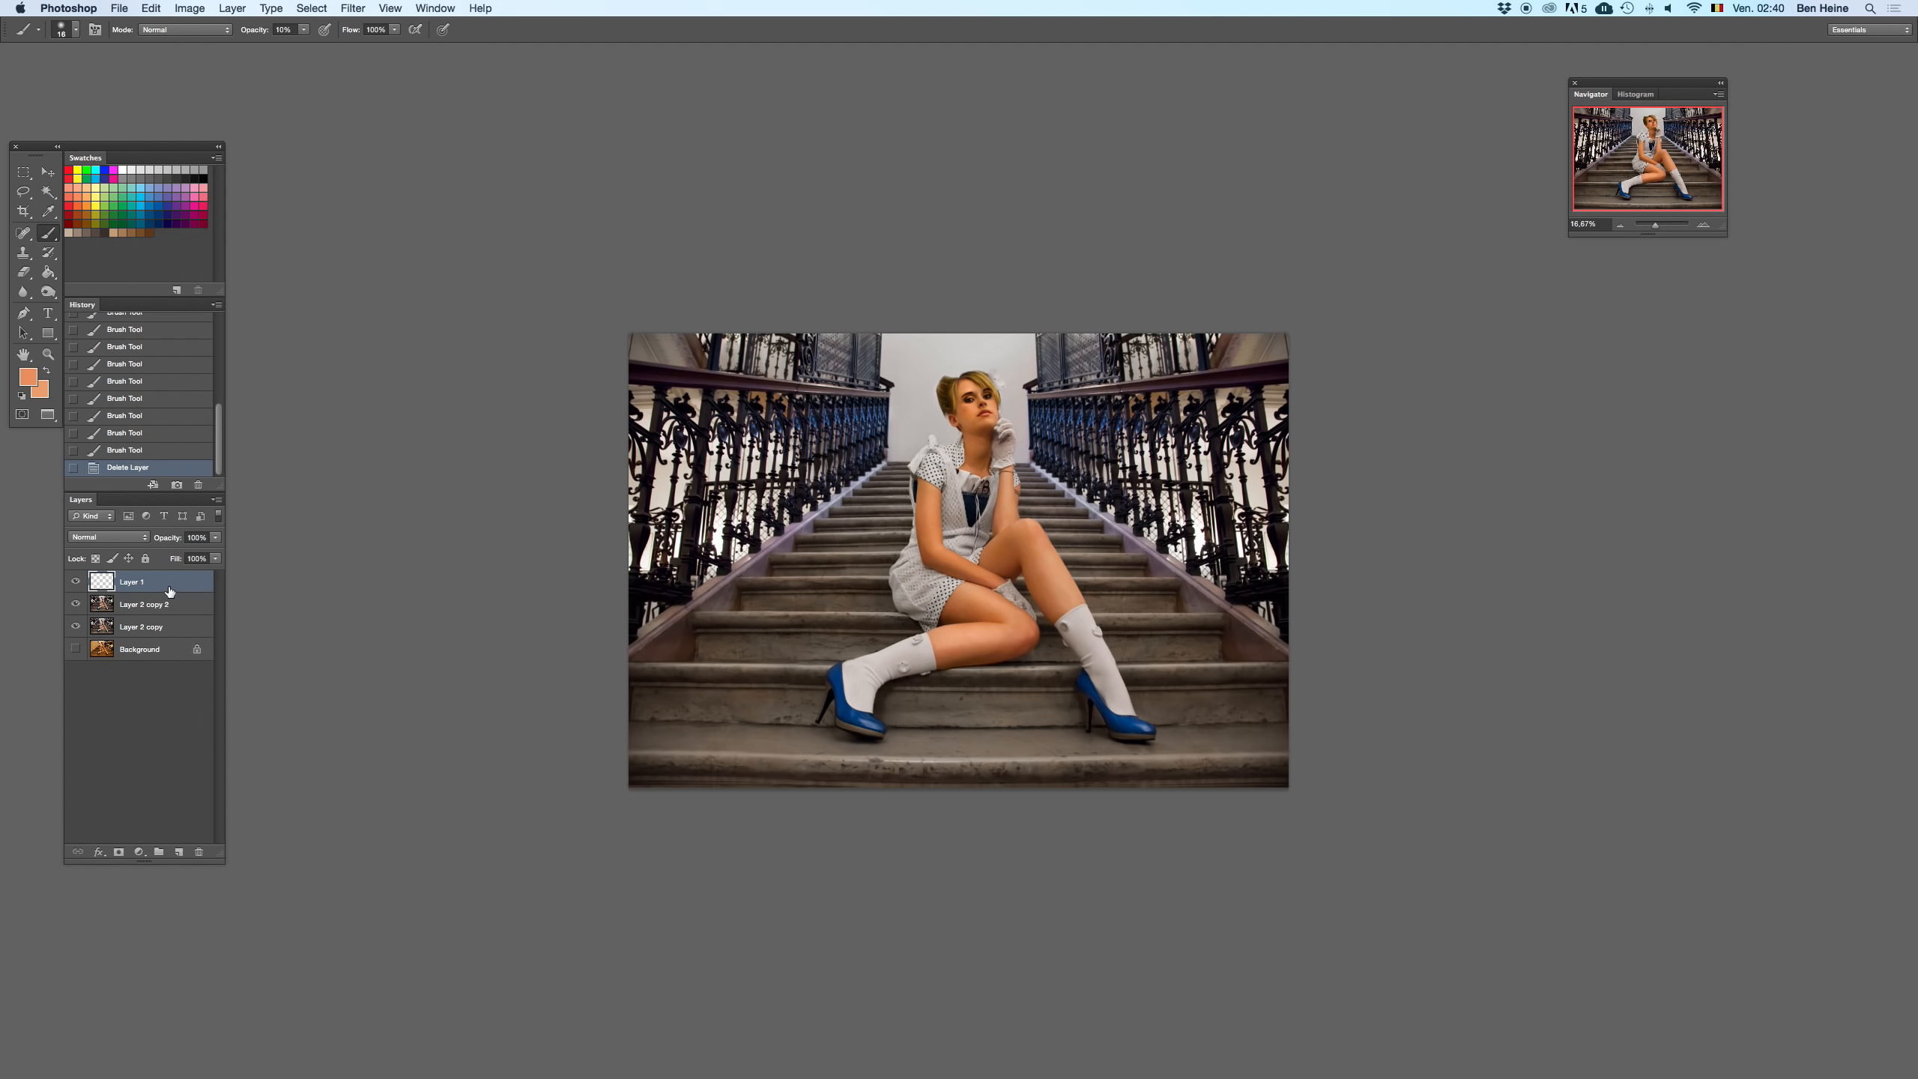
{"action": "key", "text": "super+z"}
{"action": "key", "text": "super+z"}
{"action": "key", "text": "super+z"}
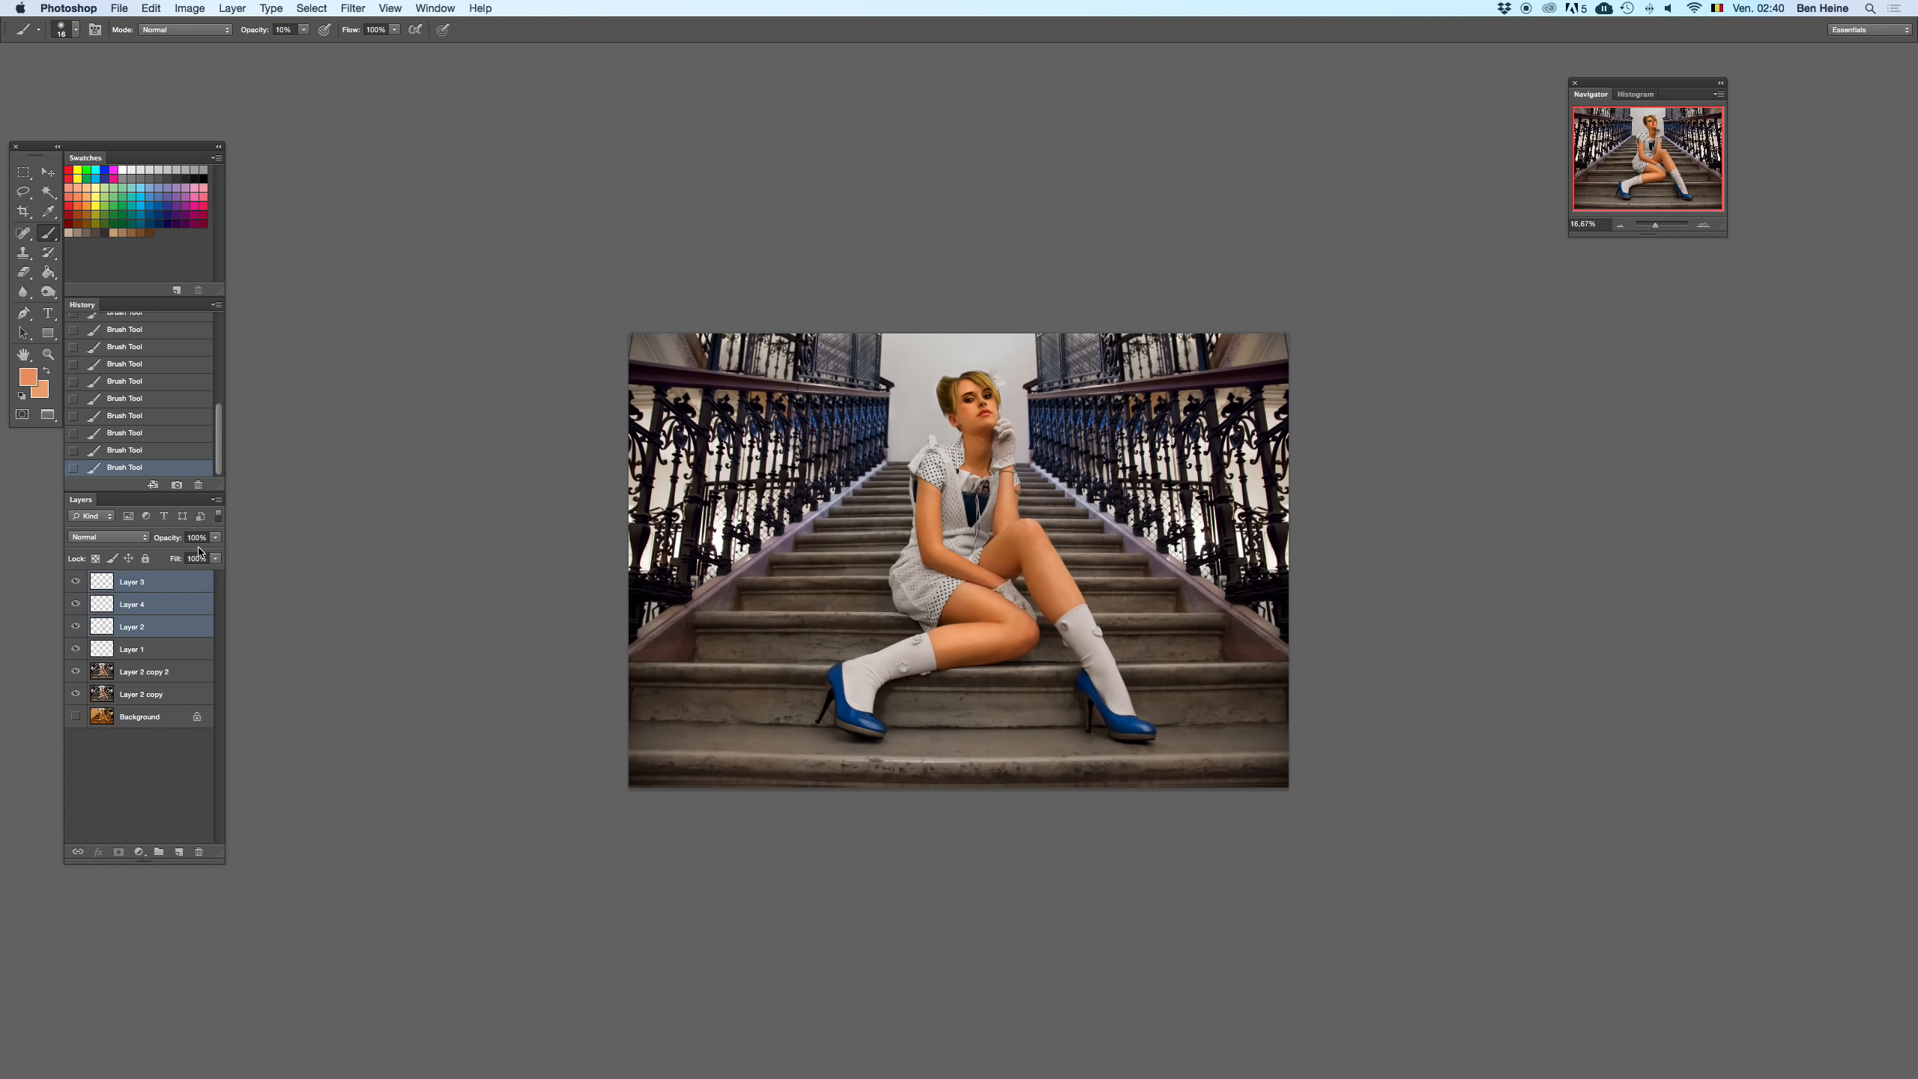
- Make Layer 3 the active layer and reduce the brush size for detail work on the face
{"action": "left_click", "coordinate": [160, 580]}
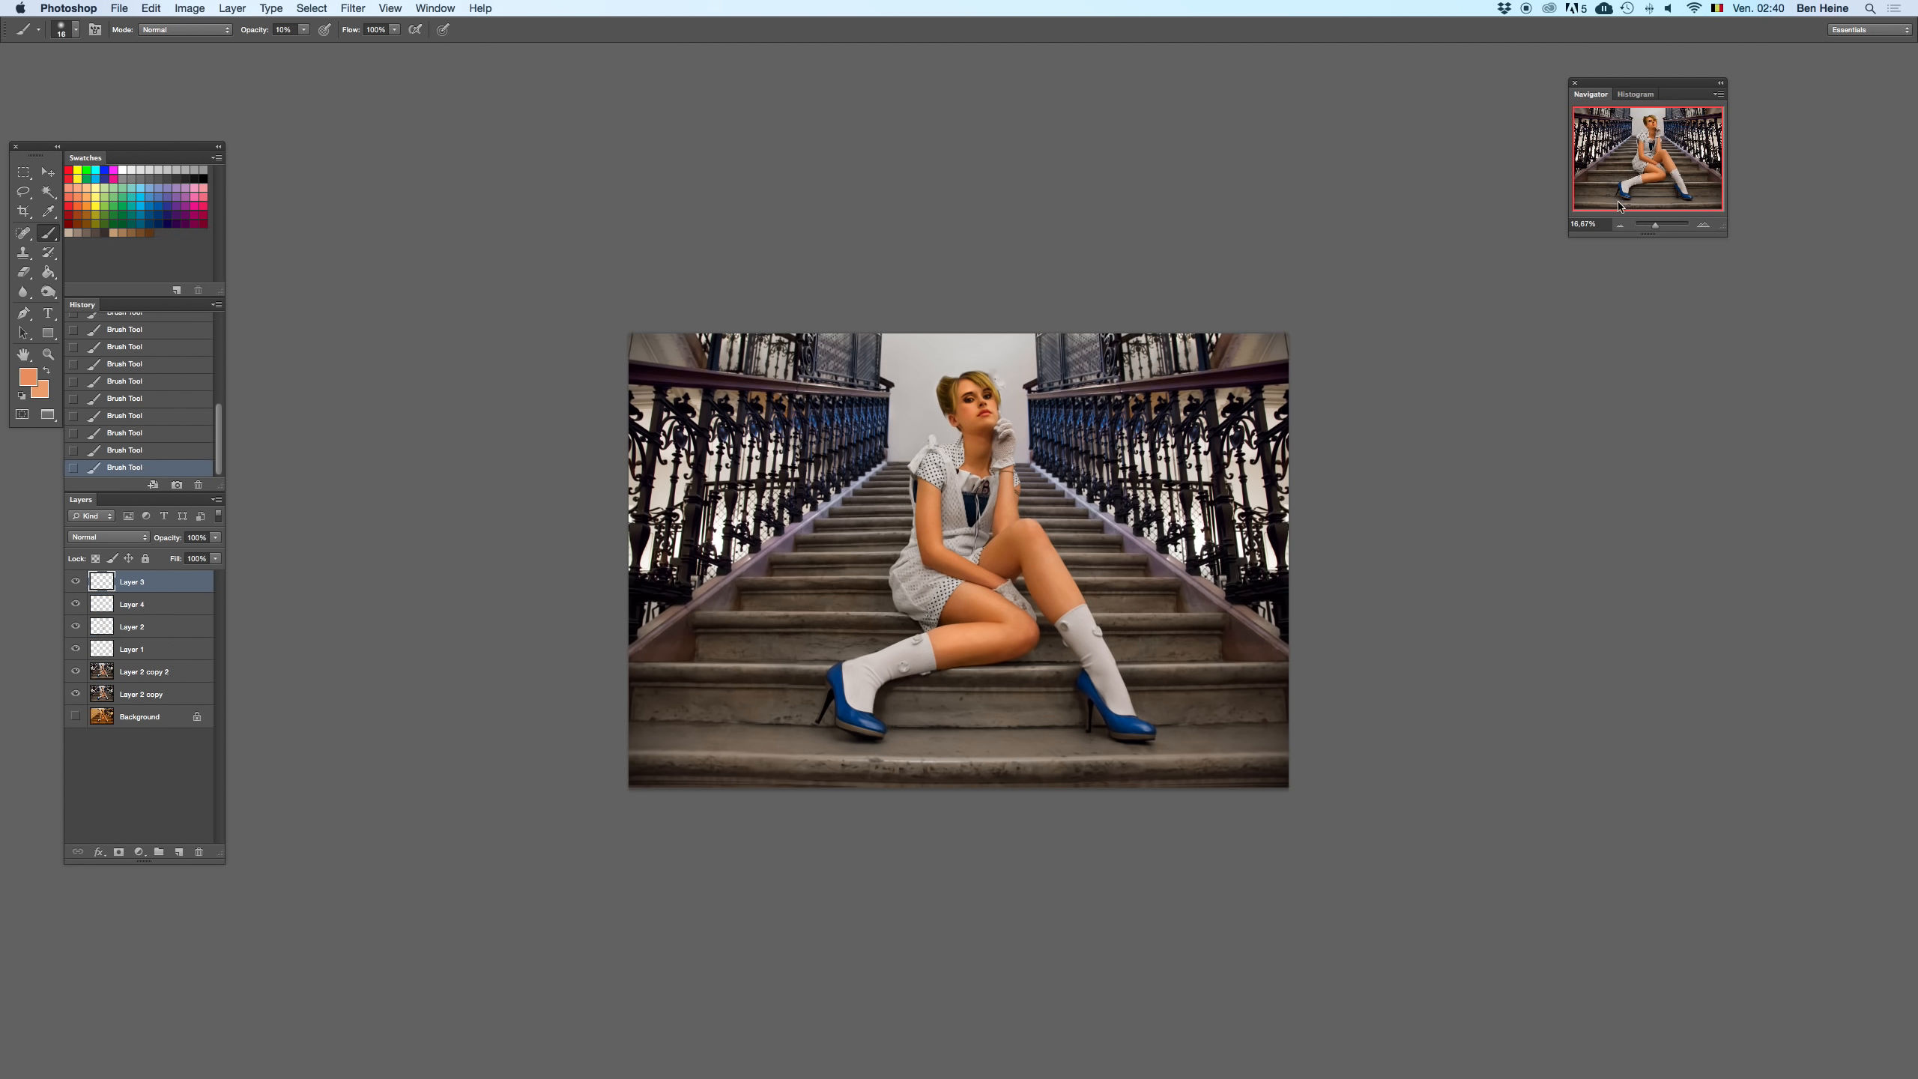
{"action": "left_click", "coordinate": [1706, 224]}
{"action": "left_click", "coordinate": [1705, 225]}
{"action": "left_click", "coordinate": [1705, 226]}
{"action": "left_click", "coordinate": [1704, 225]}
{"action": "left_click_drag", "start_coordinate": [1656, 164], "coordinate": [1655, 137]}
{"action": "left_click", "coordinate": [1705, 226]}
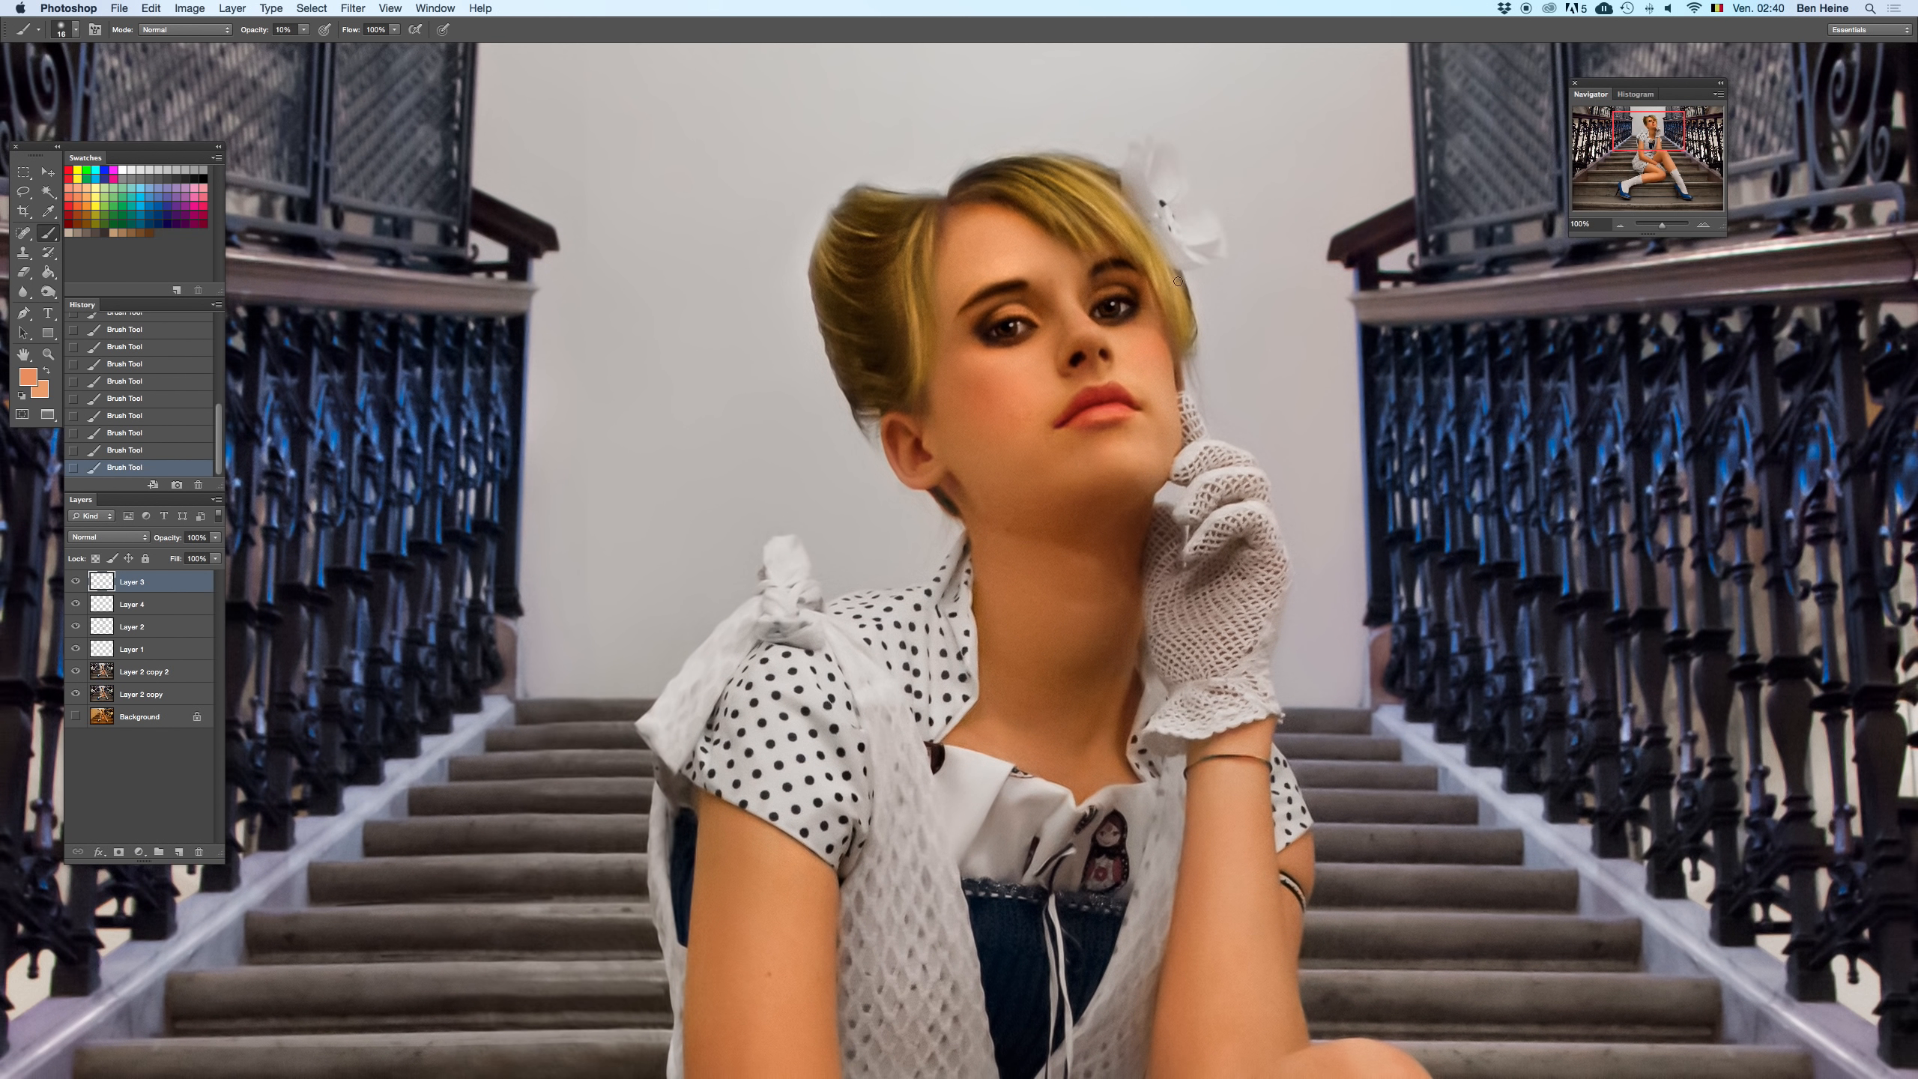
{"action": "right_click", "coordinate": [1208, 281]}
{"action": "left_click_drag", "start_coordinate": [1222, 302], "coordinate": [1218, 300]}
{"action": "key", "text": "Return"}
- Compare the retouched portrait with the original Background by repeatedly removing and restoring all layers above it
{"action": "left_click", "coordinate": [168, 689], "text": "shift"}
{"action": "key", "text": "Delete"}
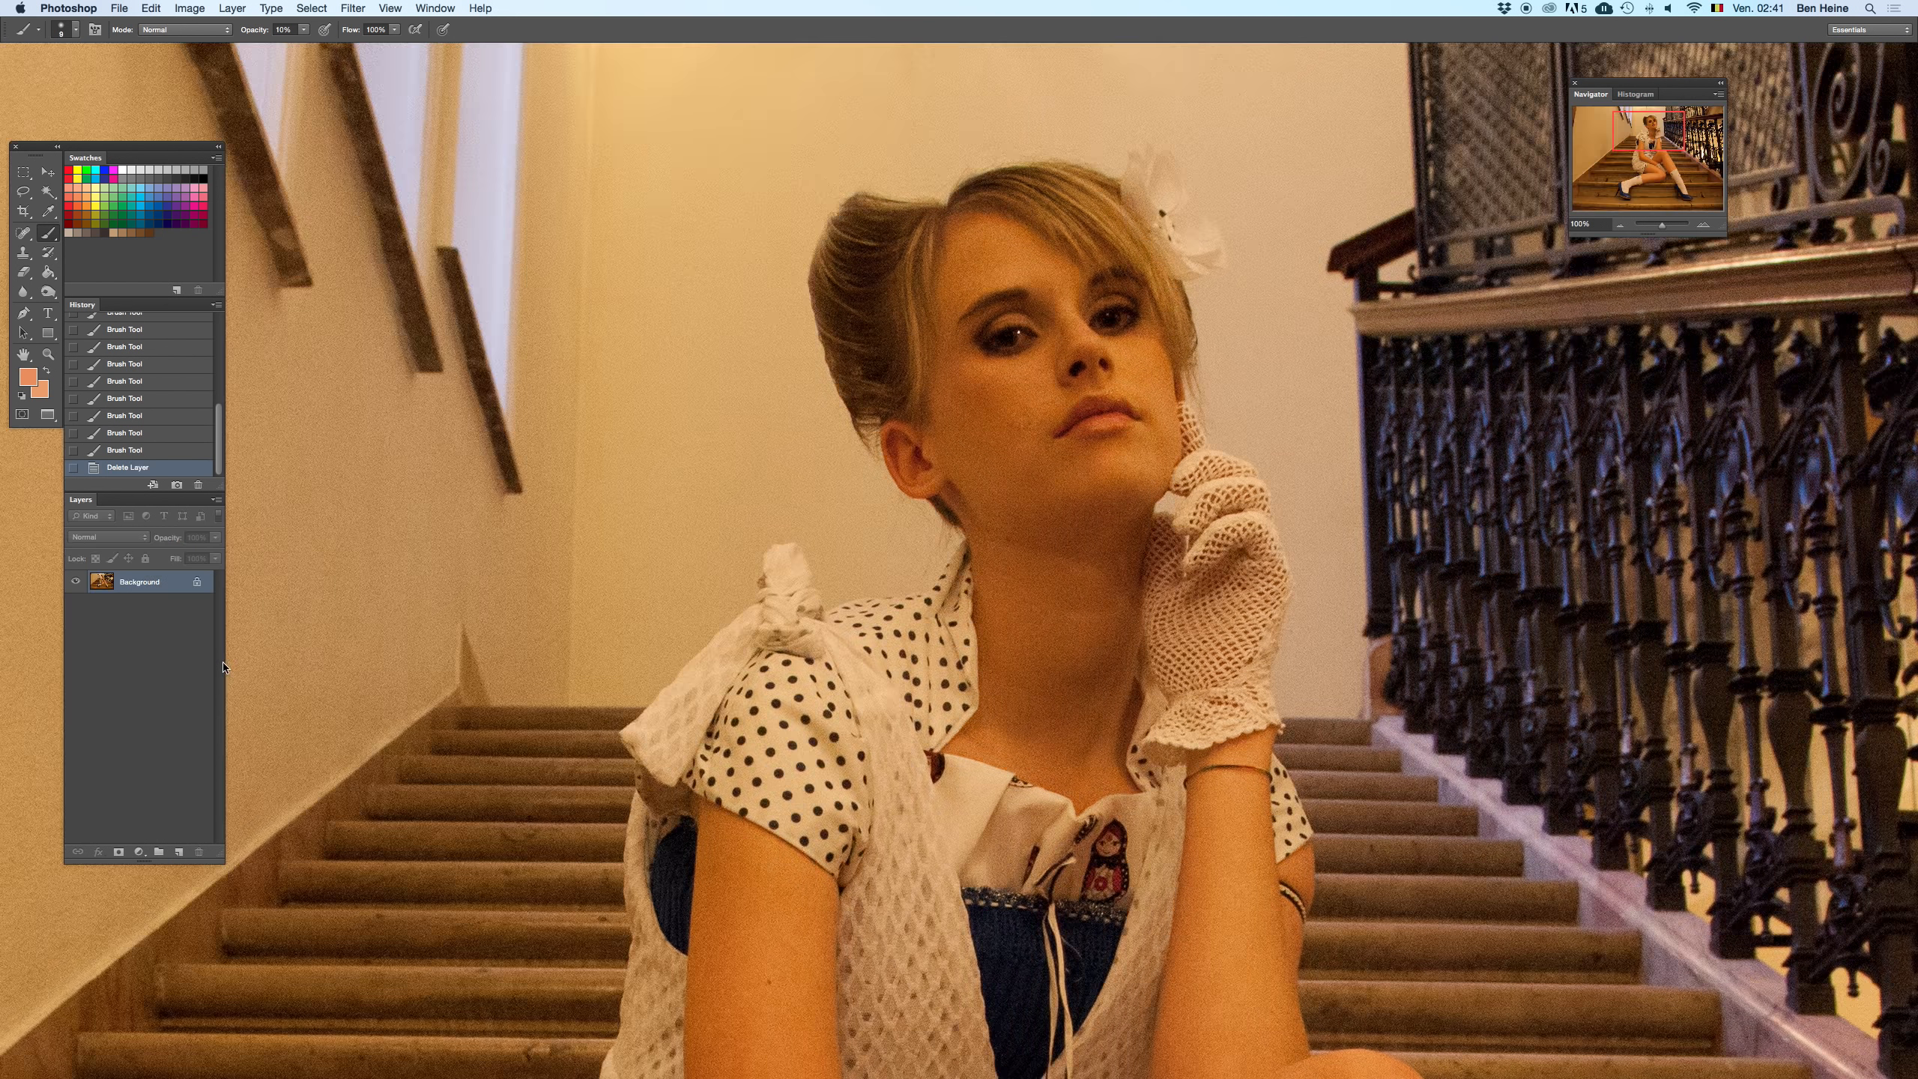
{"action": "key", "text": "super+z"}
{"action": "left_click_drag", "start_coordinate": [1662, 226], "coordinate": [1653, 229]}
{"action": "key", "text": "super+z"}
{"action": "key", "text": "super+z"}
{"action": "key", "text": "super+z"}
{"action": "key", "text": "super+z"}
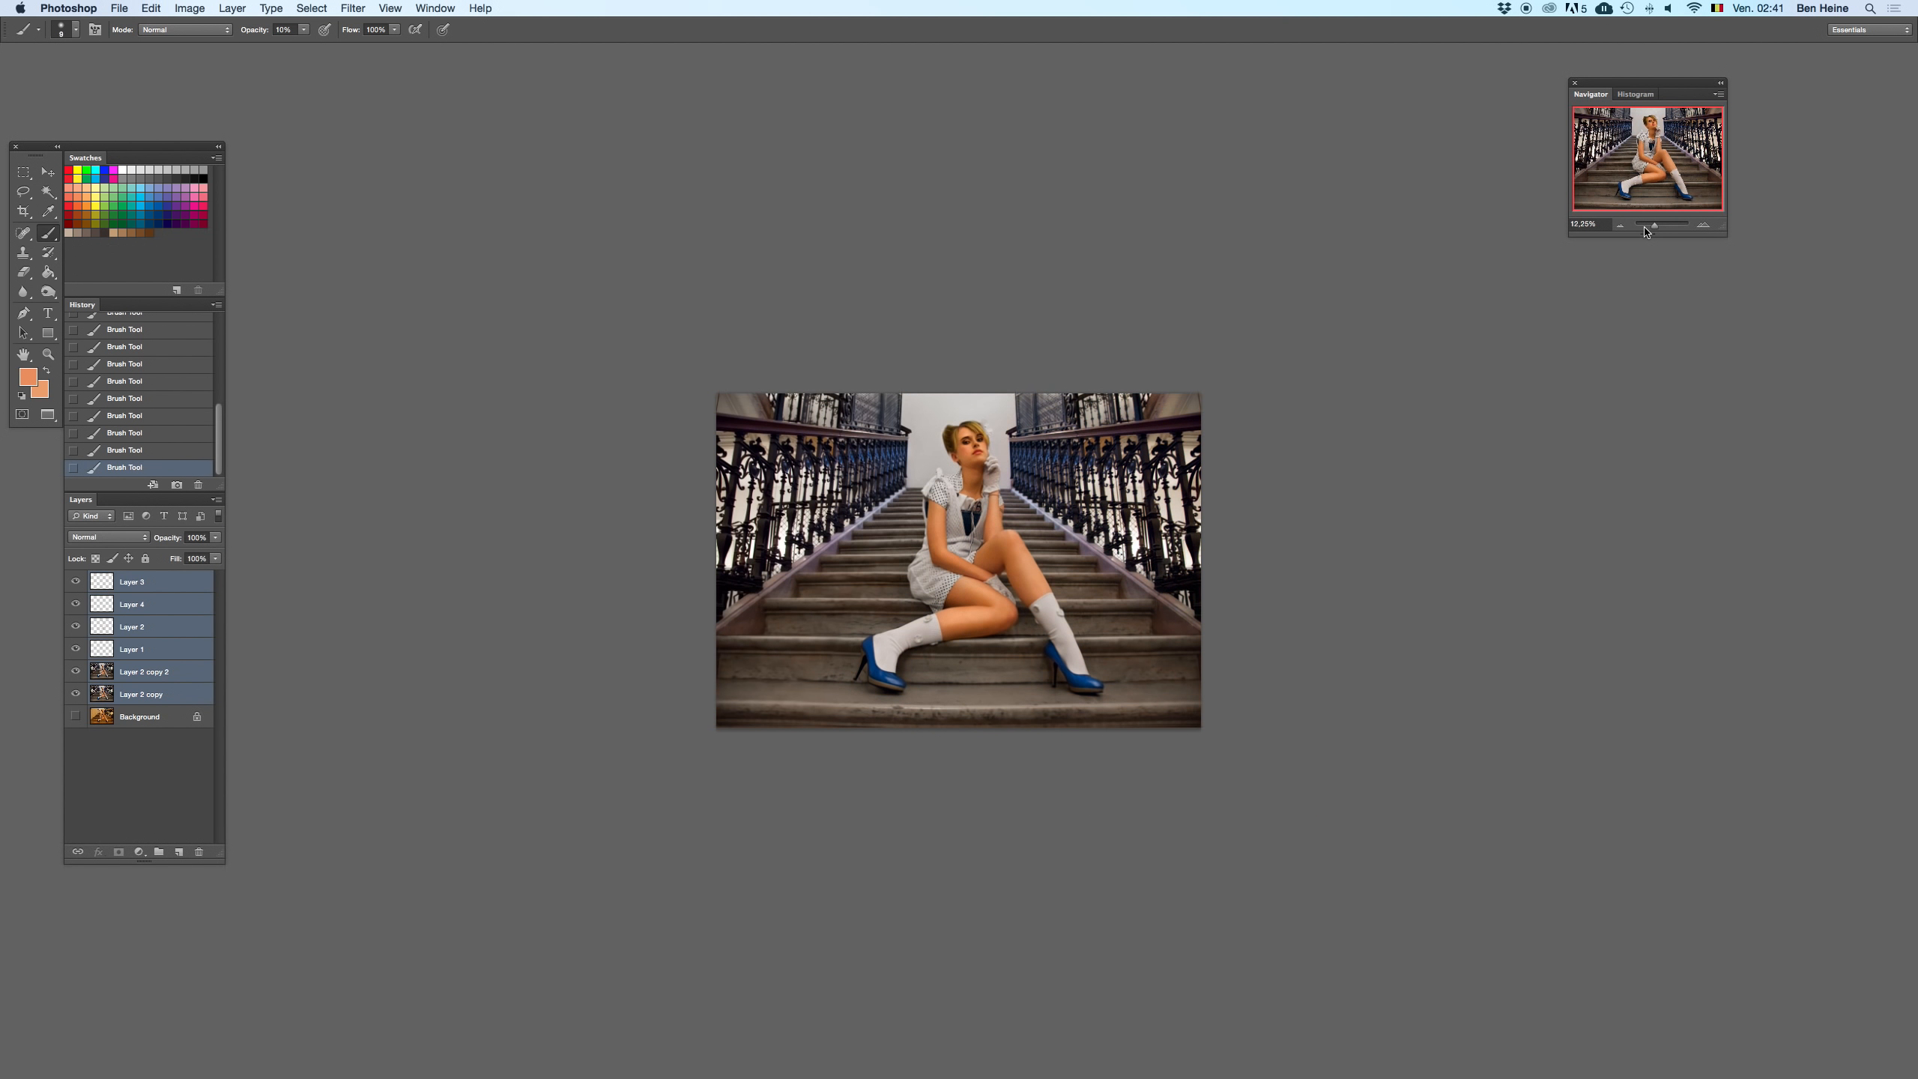
{"action": "left_click", "coordinate": [1705, 225]}
{"action": "key", "text": "super+z"}
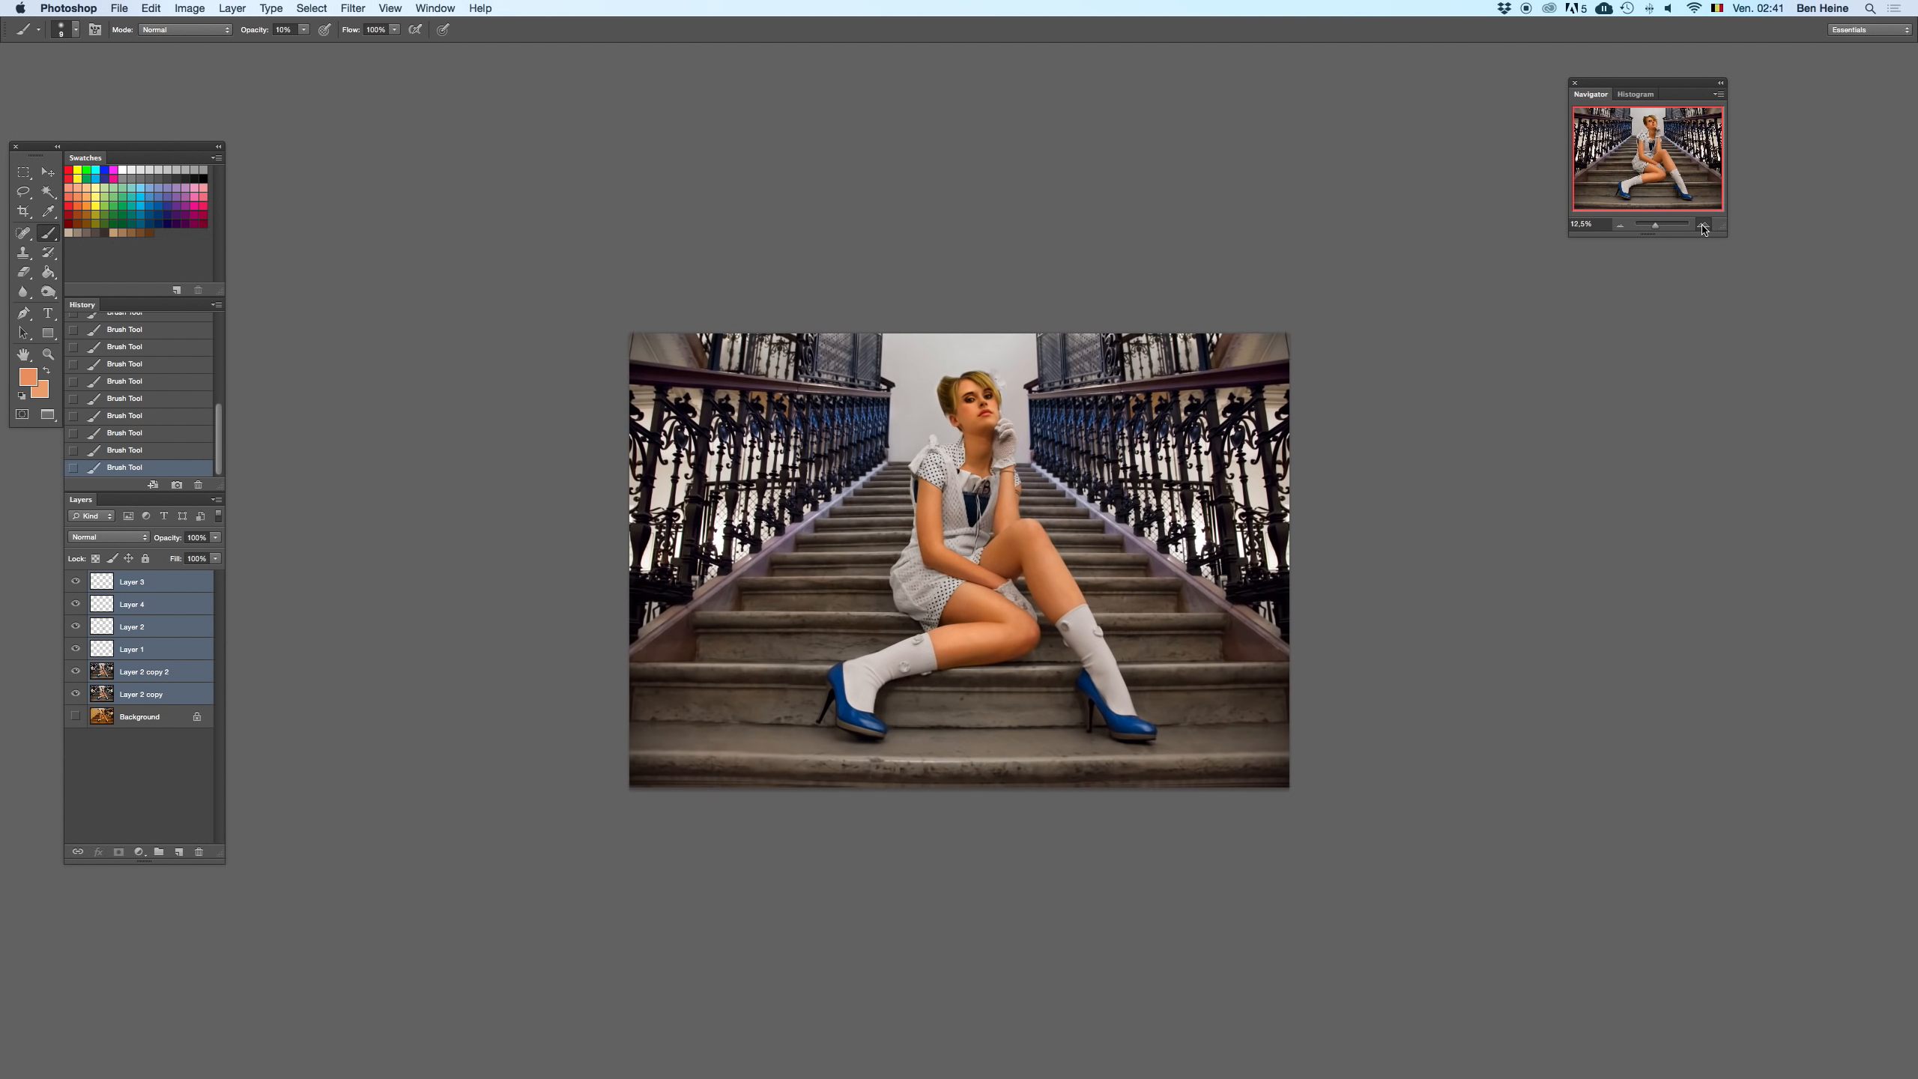
{"action": "key", "text": "super+z"}
{"action": "key", "text": "super+z"}
{"action": "key", "text": "super+z"}
{"action": "key", "text": "super+z"}
{"action": "key", "text": "super+z"}
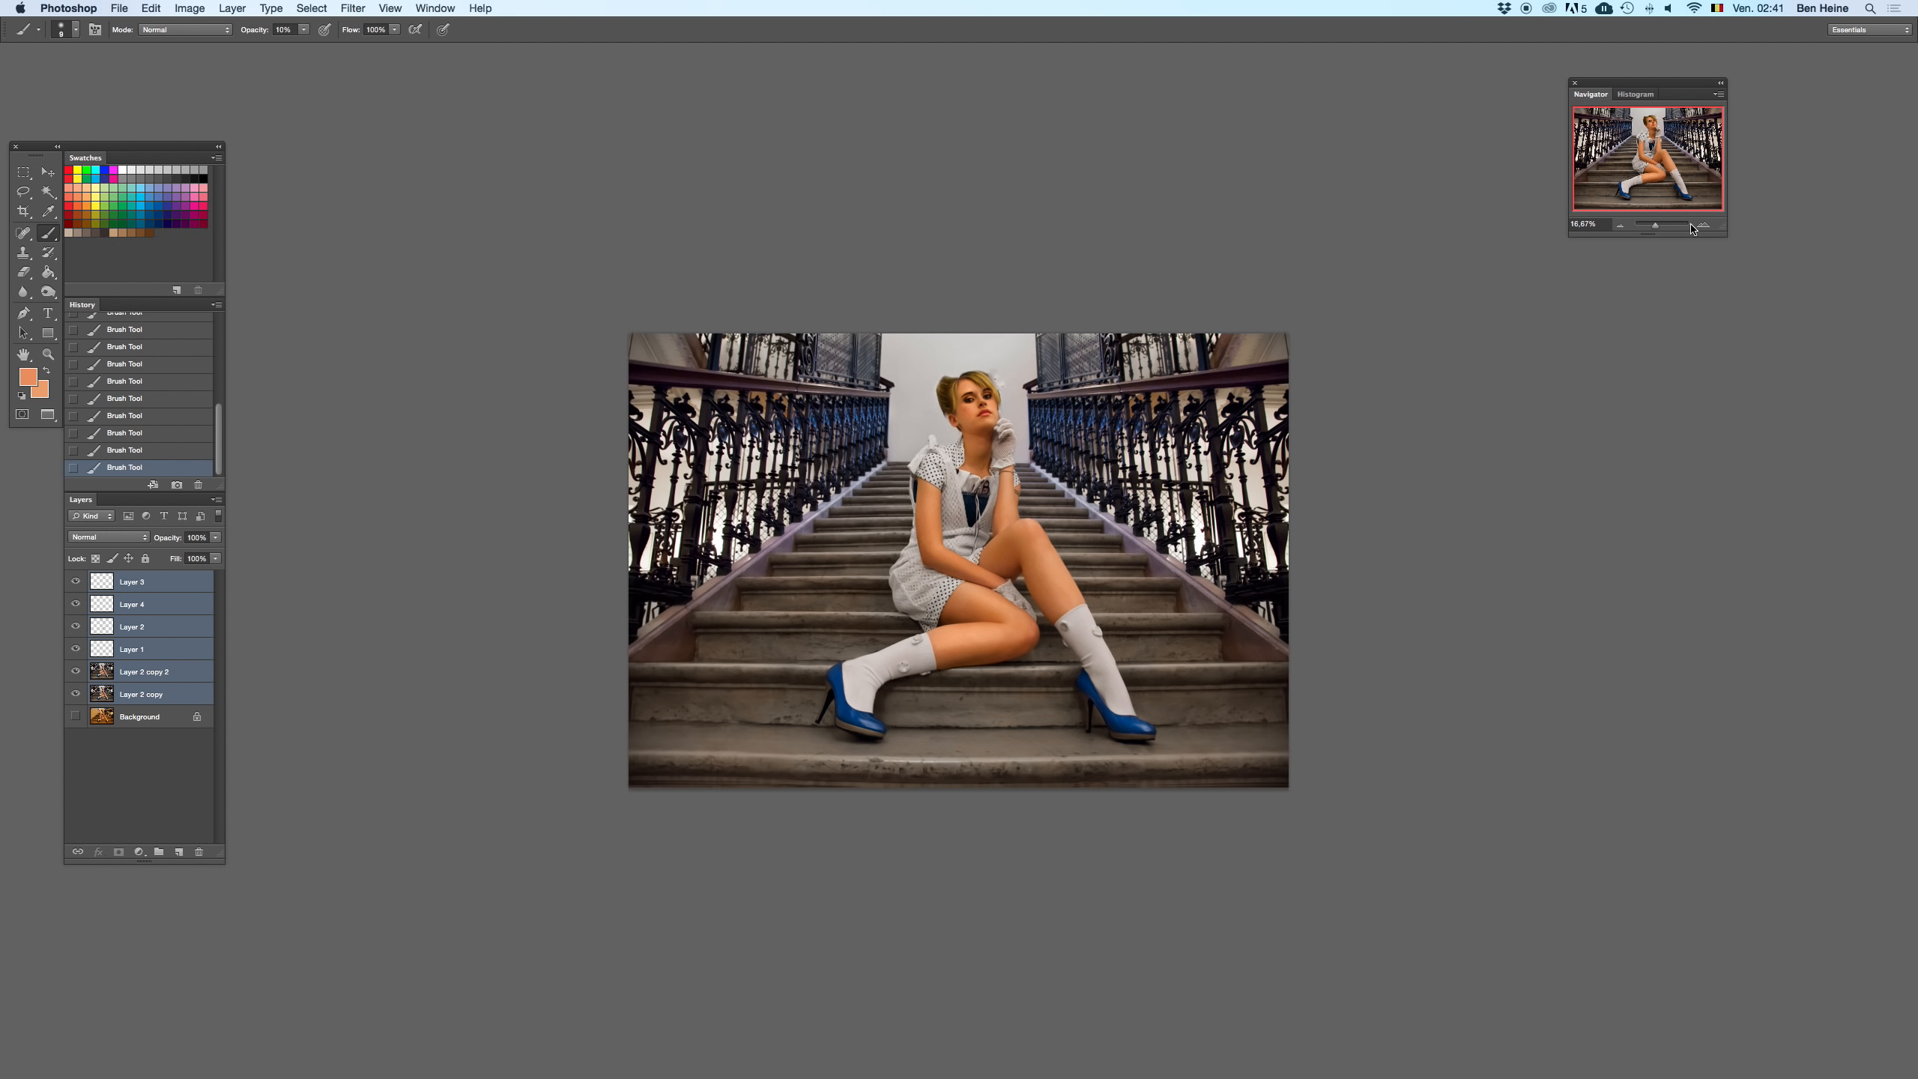
{"action": "key", "text": "super+z"}
{"action": "key", "text": "super+z"}
{"action": "key", "text": "super+z"}
{"action": "key", "text": "super+z"}
{"action": "key", "text": "super+z"}
{"action": "key", "text": "super+z"}
{"action": "key", "text": "super+z"}
{"action": "key", "text": "super+z"}
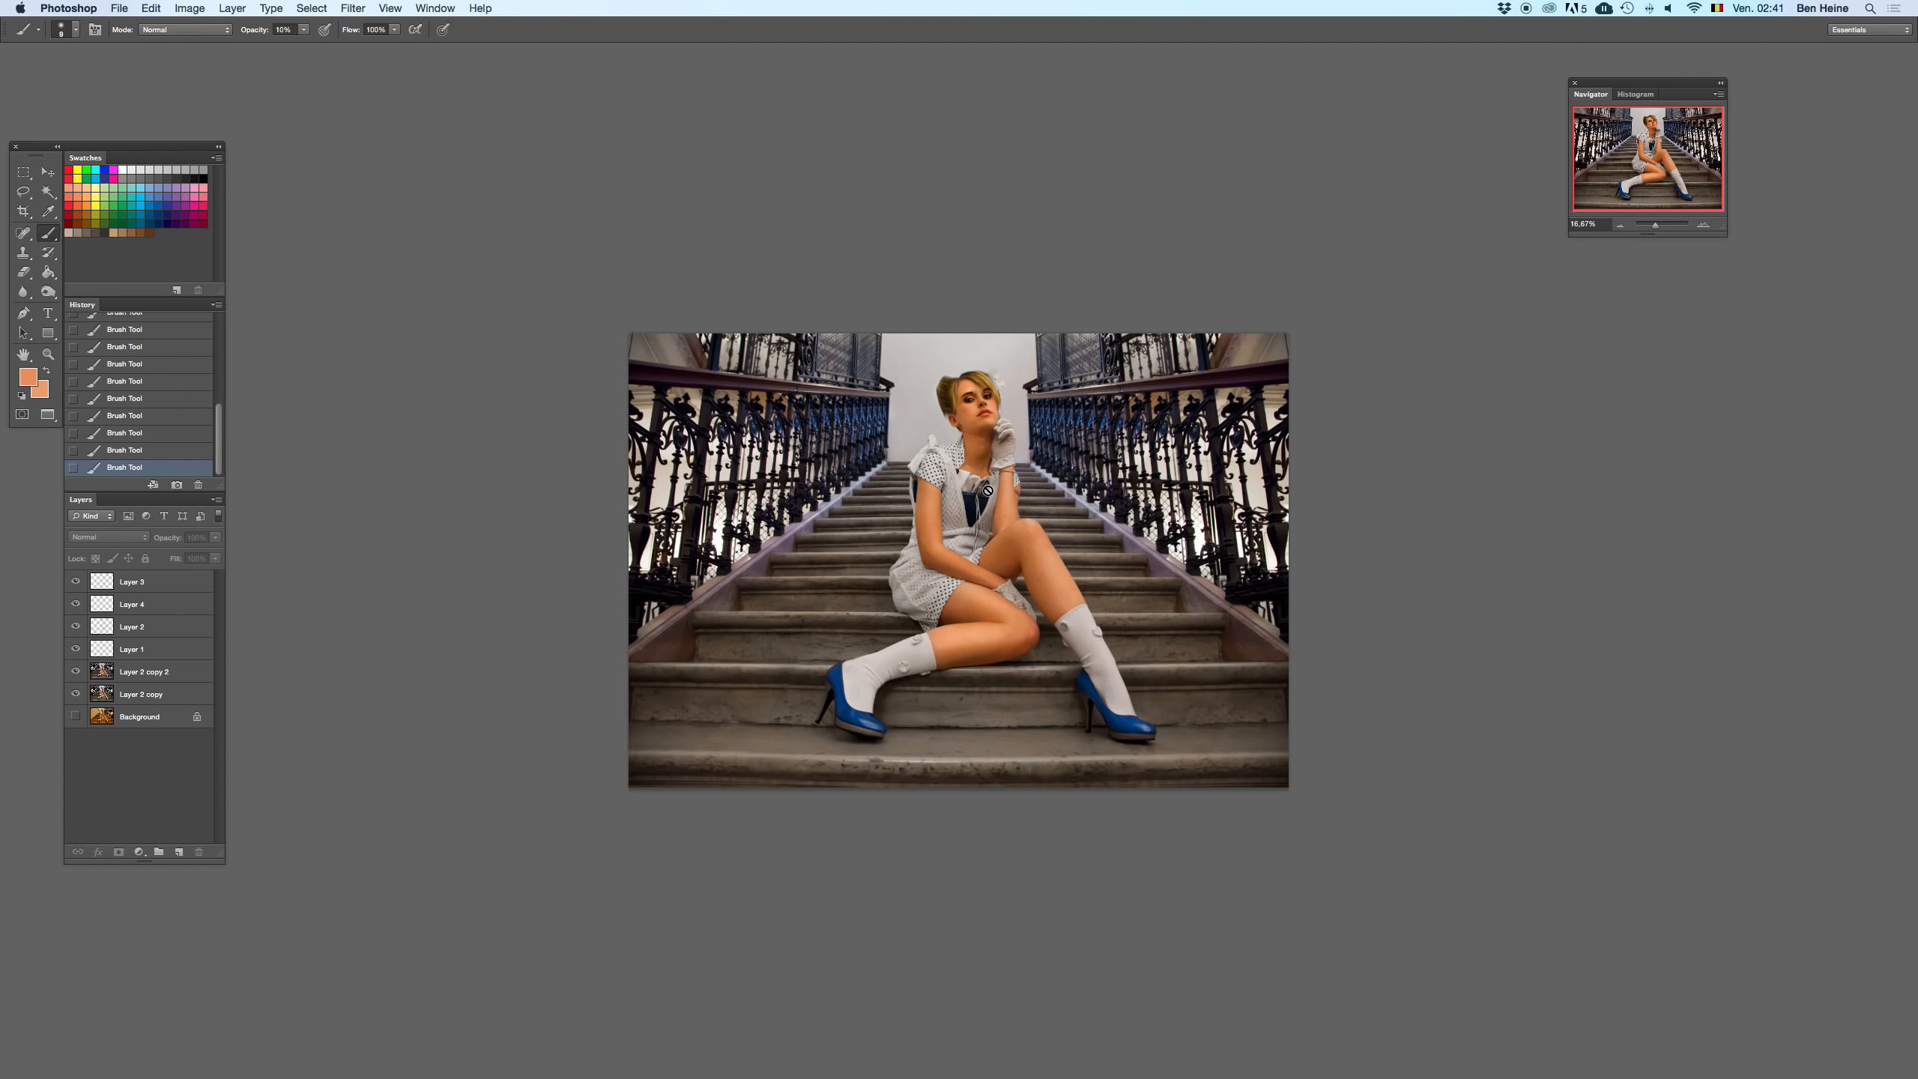
{"action": "key", "text": "super+z"}
{"action": "key", "text": "super+z"}
{"action": "key", "text": "super+z"}
{"action": "key", "text": "super+z"}
- Duplicate Layer 2 copy and merge the retouching layers above it into a single layer
{"action": "right_click", "coordinate": [140, 699]}
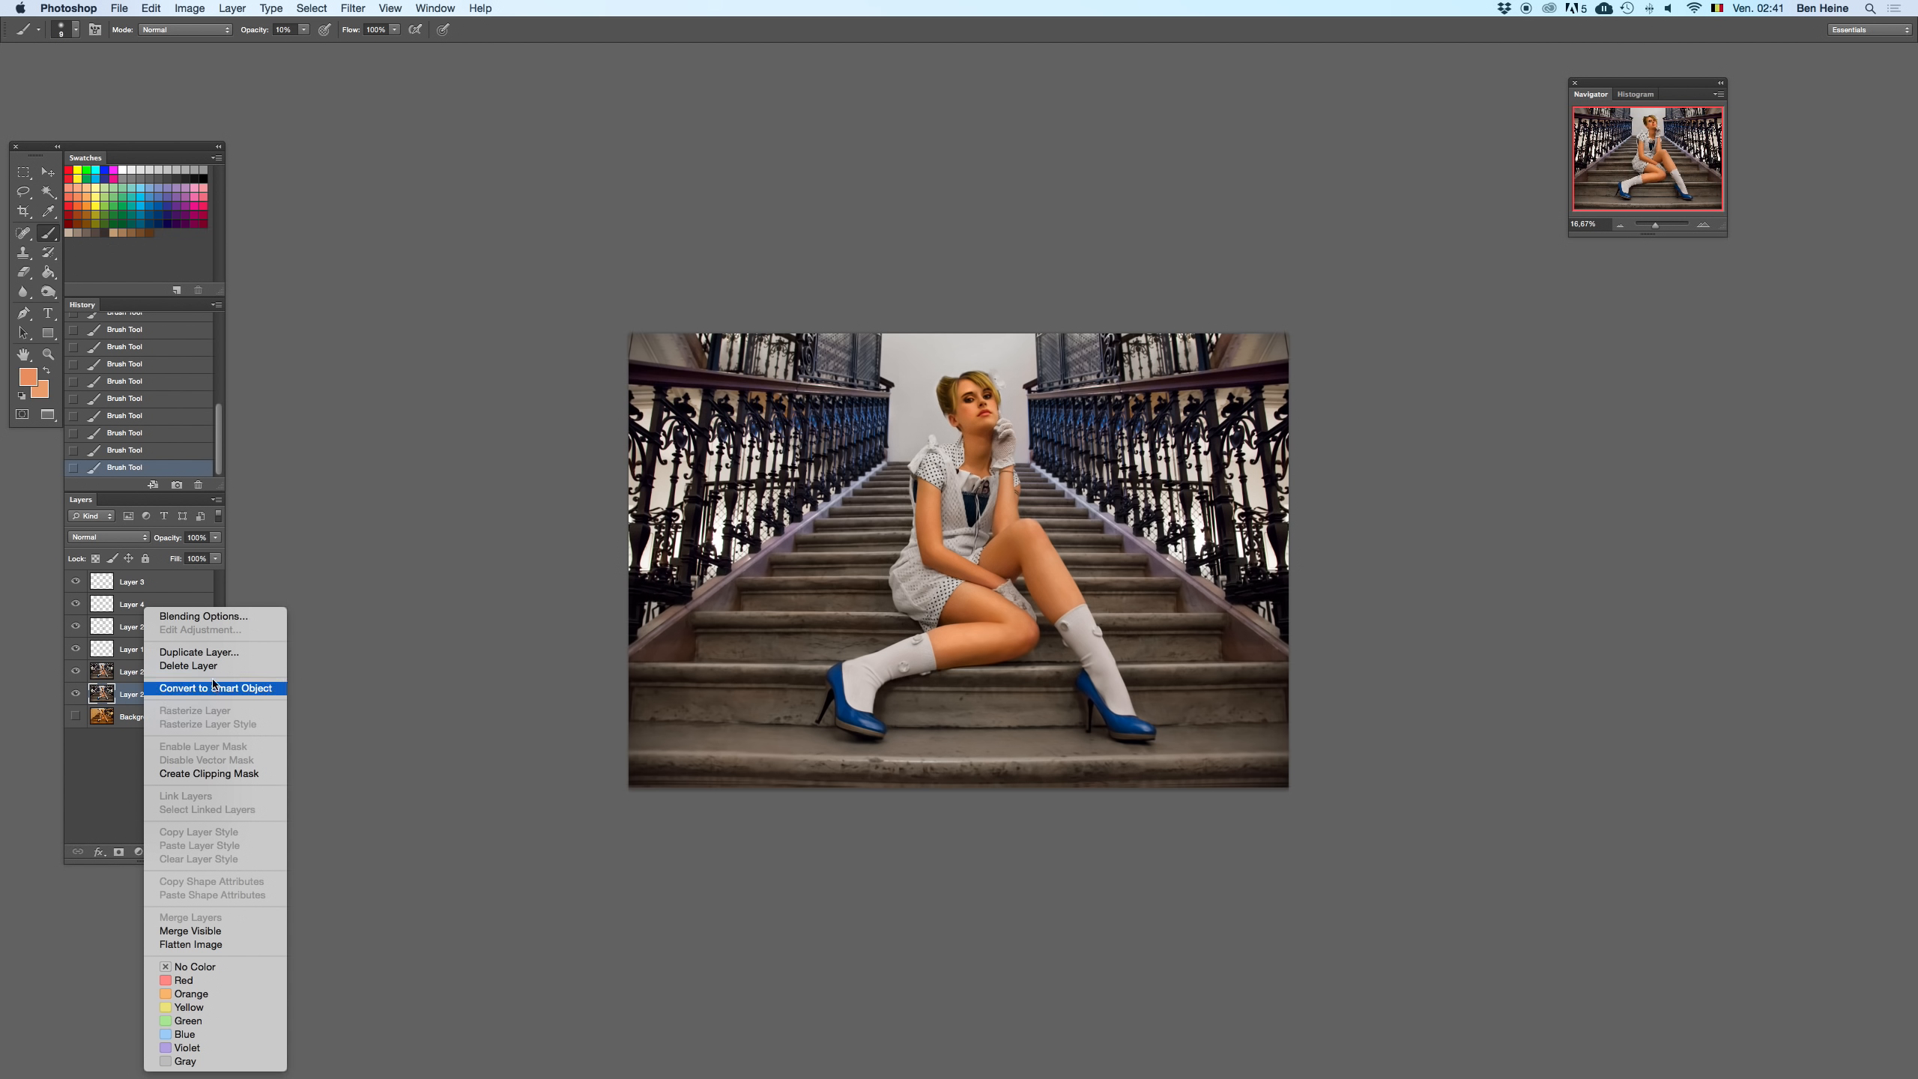
{"action": "left_click", "coordinate": [199, 651]}
{"action": "left_click", "coordinate": [168, 574], "text": "shift"}
{"action": "right_click", "coordinate": [157, 600]}
{"action": "left_click", "coordinate": [214, 910]}
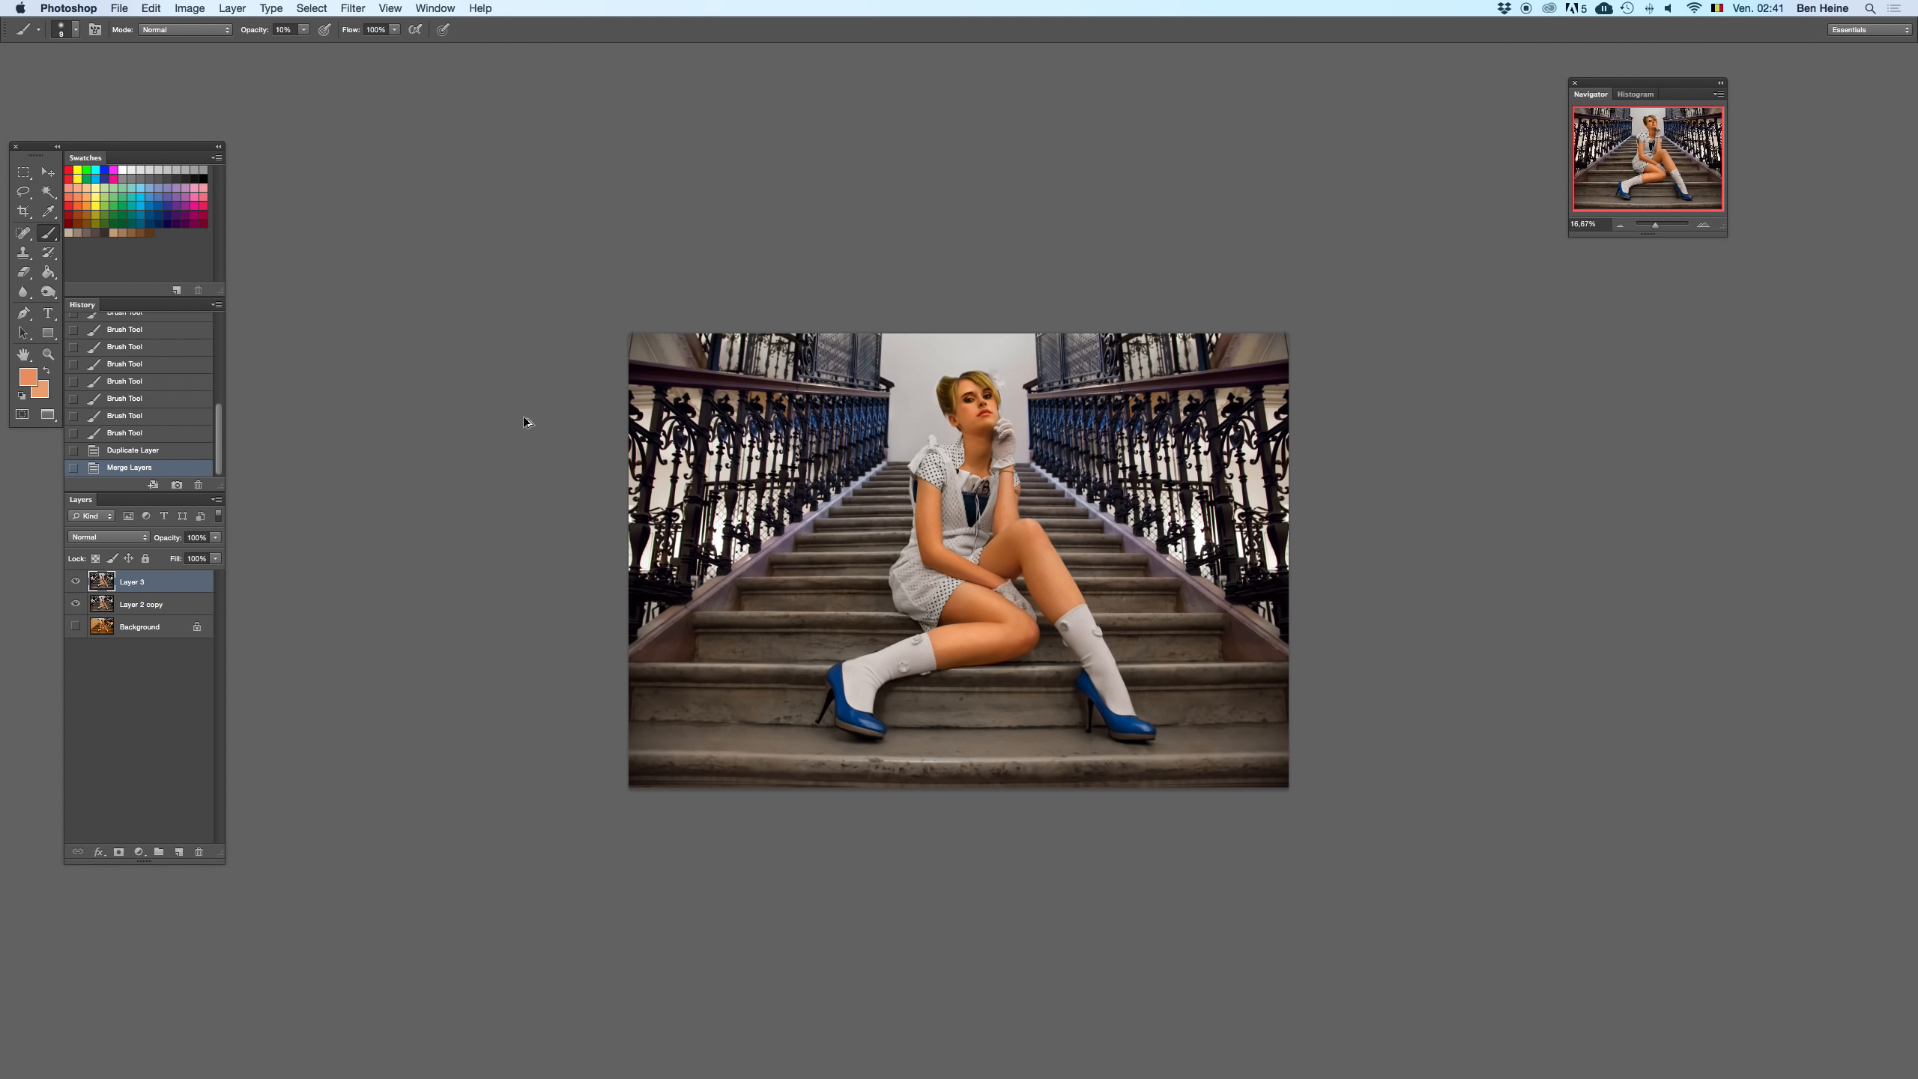
- Save the portrait in Photoshop format as Emy.psd, replacing the existing file and keeping Maximize Compatibility on
{"action": "key", "text": "super+shift+s"}
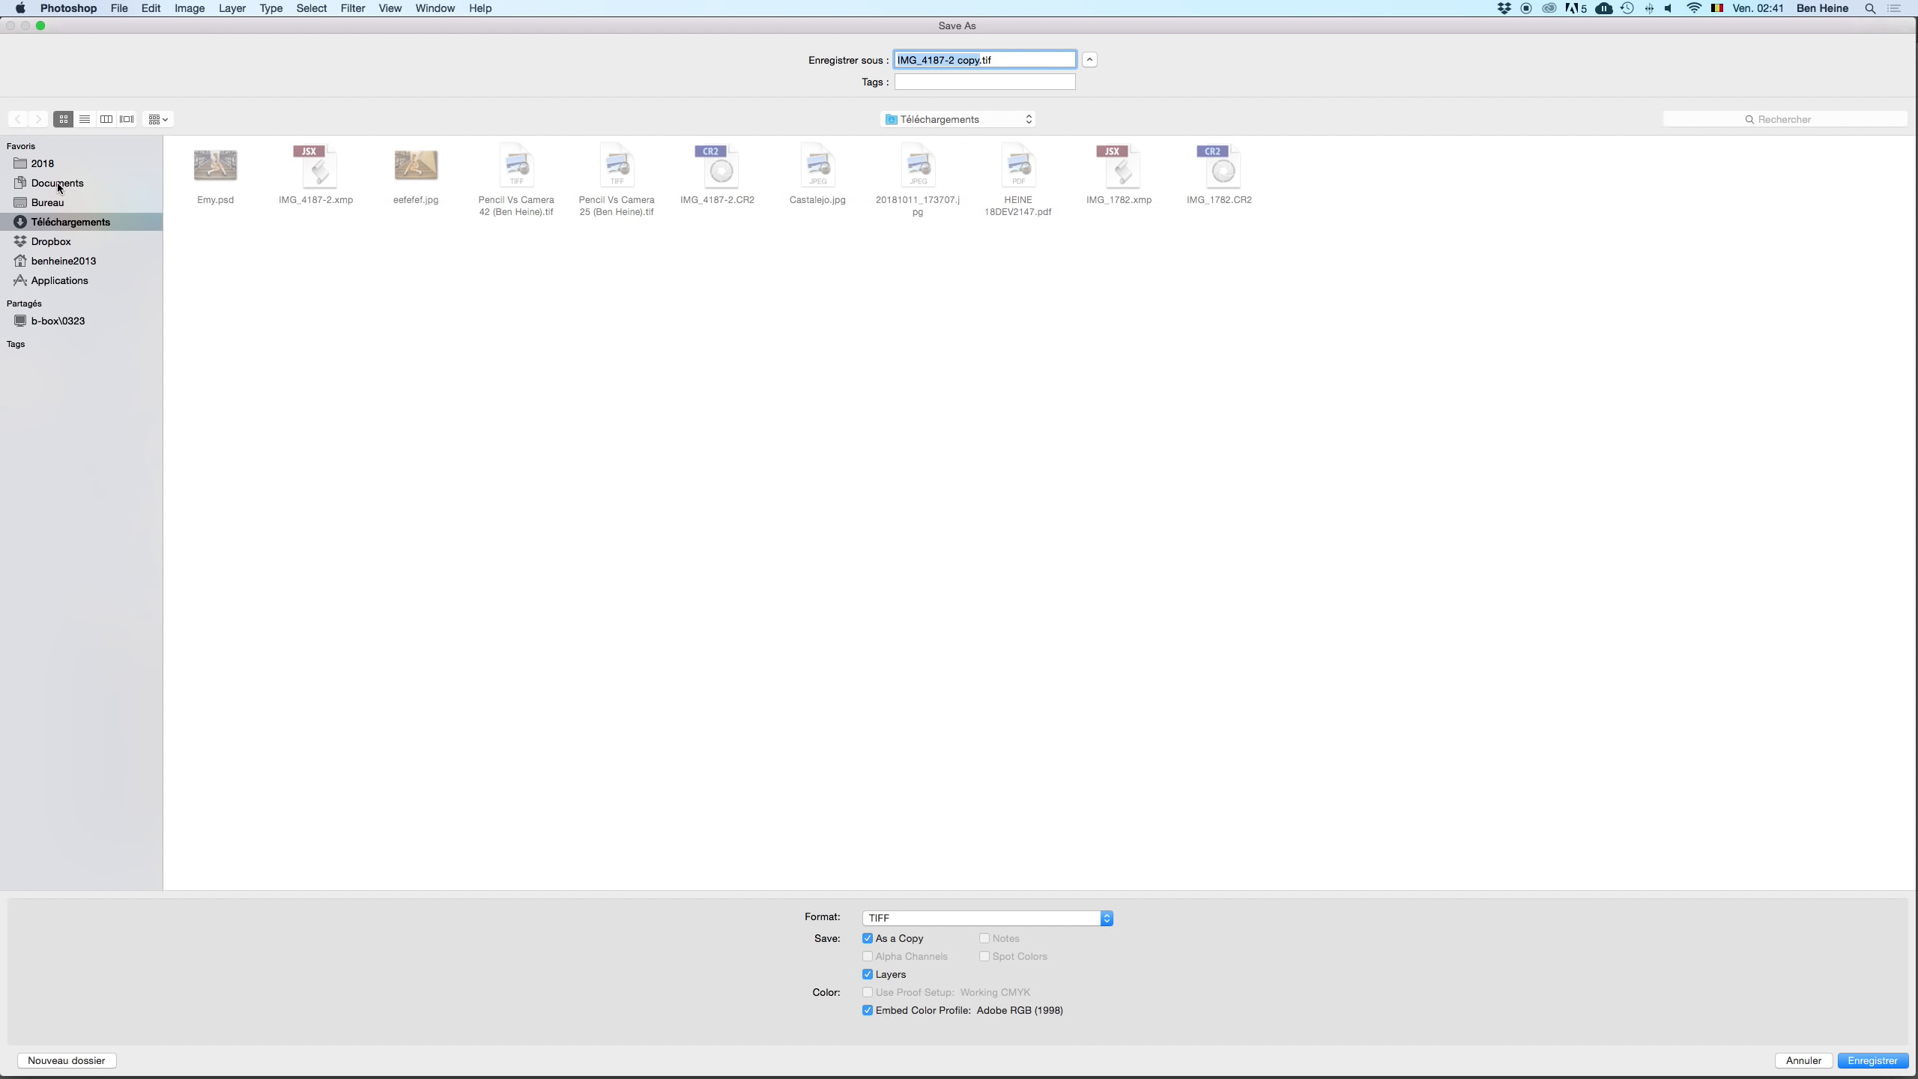
{"action": "left_click", "coordinate": [226, 177]}
{"action": "left_click", "coordinate": [919, 917]}
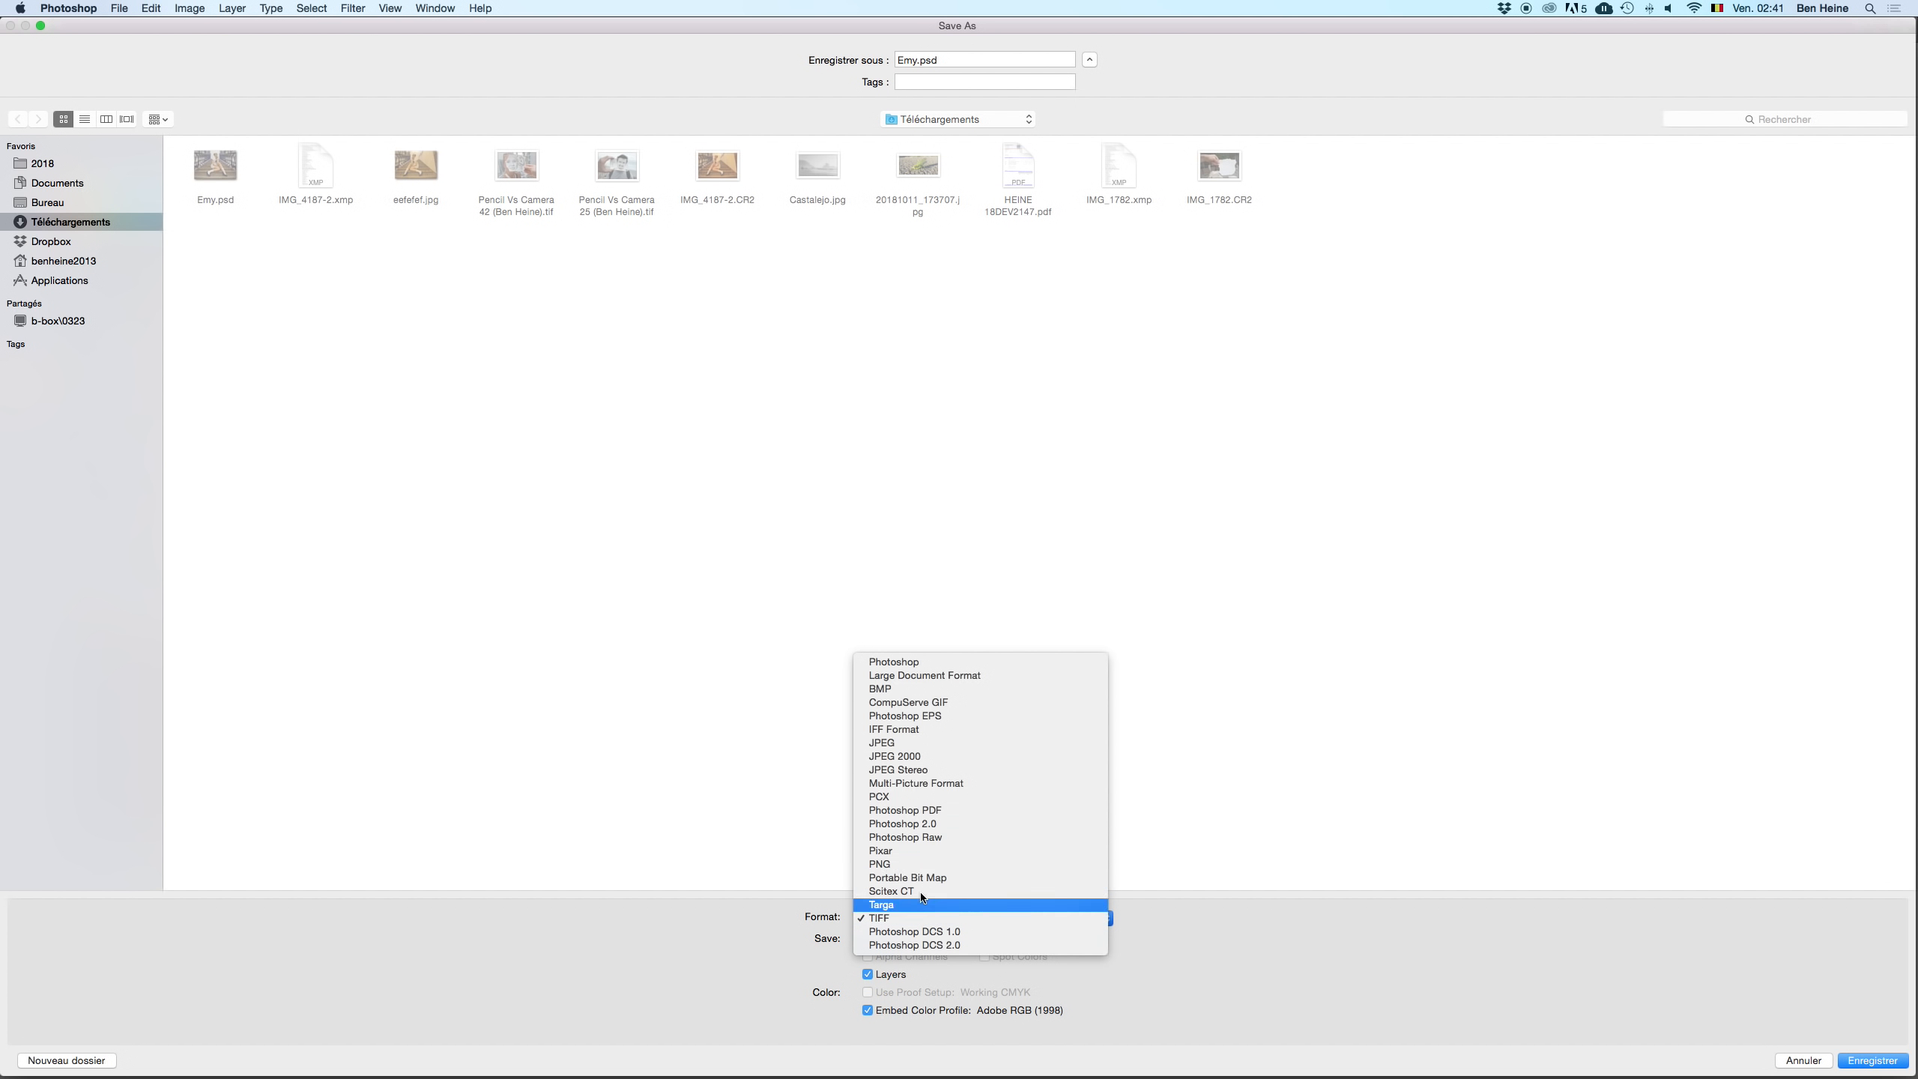
{"action": "left_click", "coordinate": [948, 668]}
{"action": "left_click", "coordinate": [1861, 1062]}
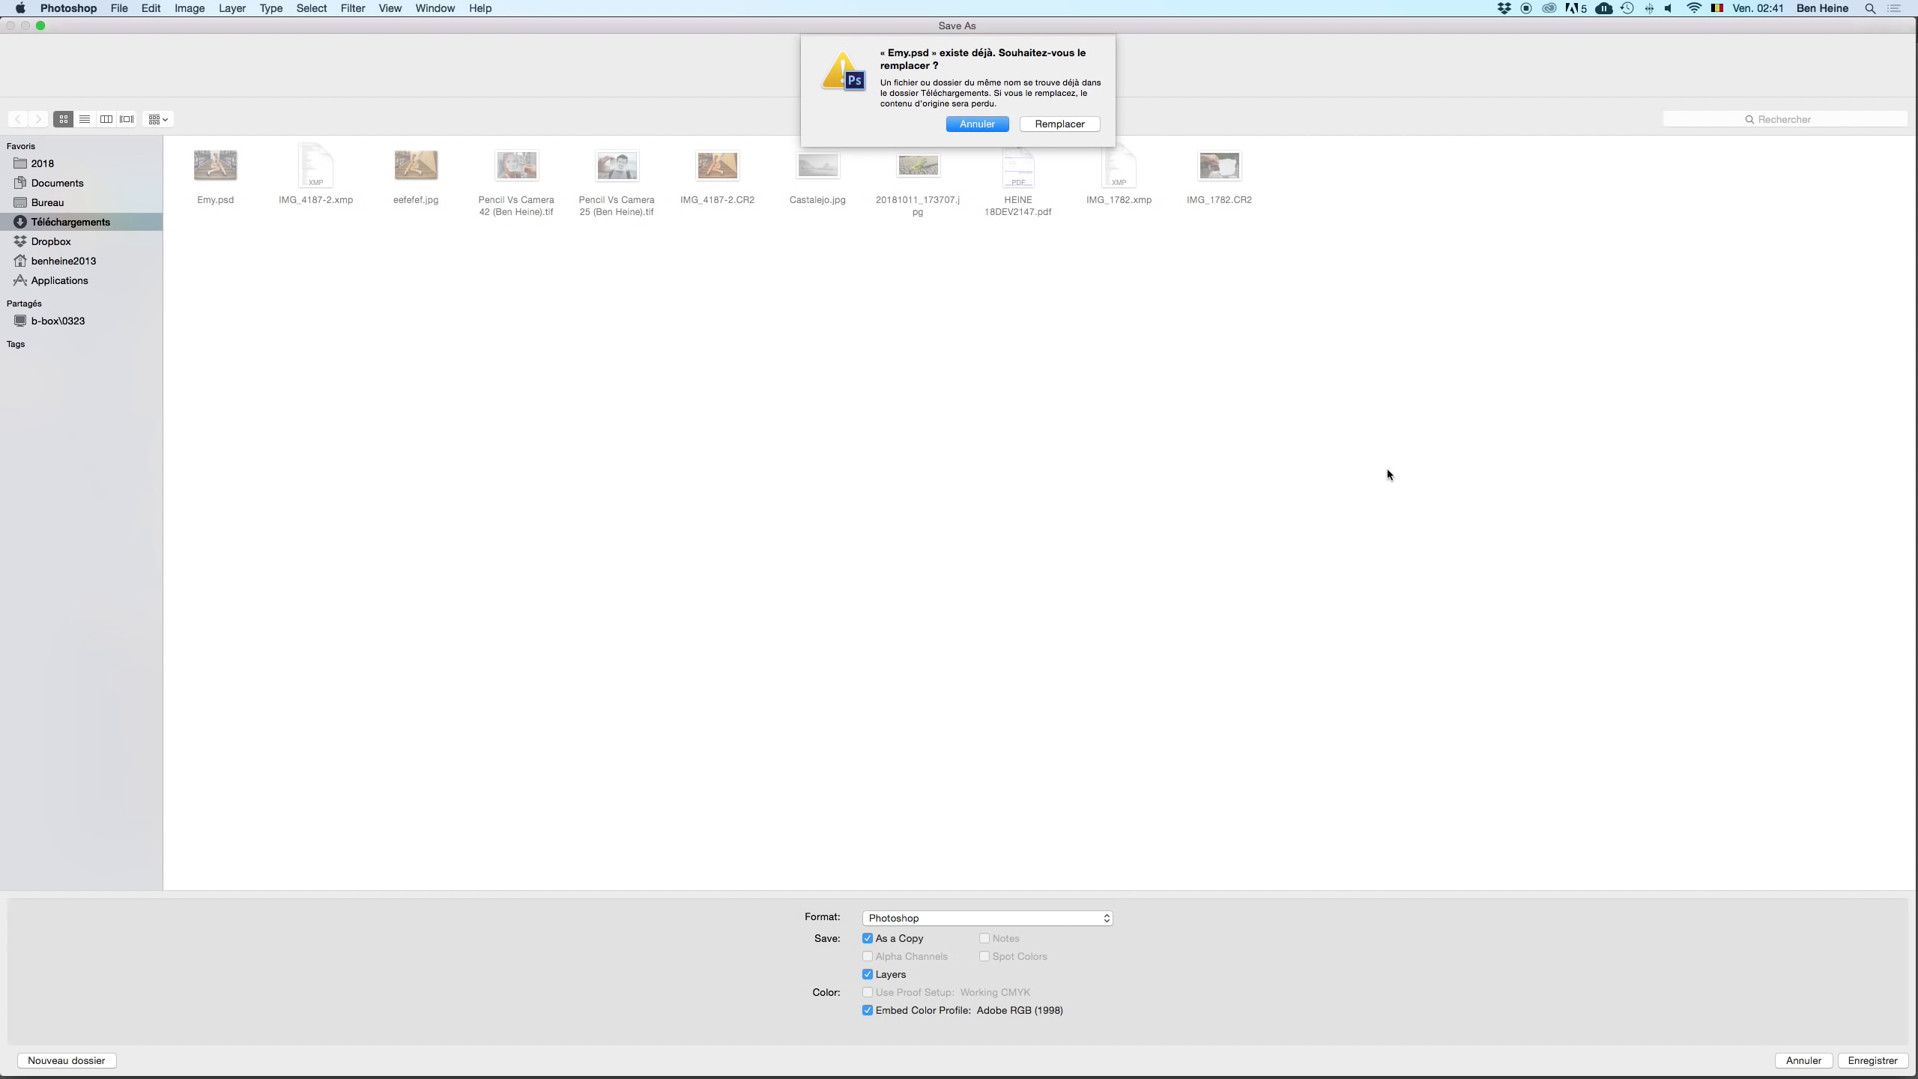
{"action": "left_click", "coordinate": [1058, 127]}
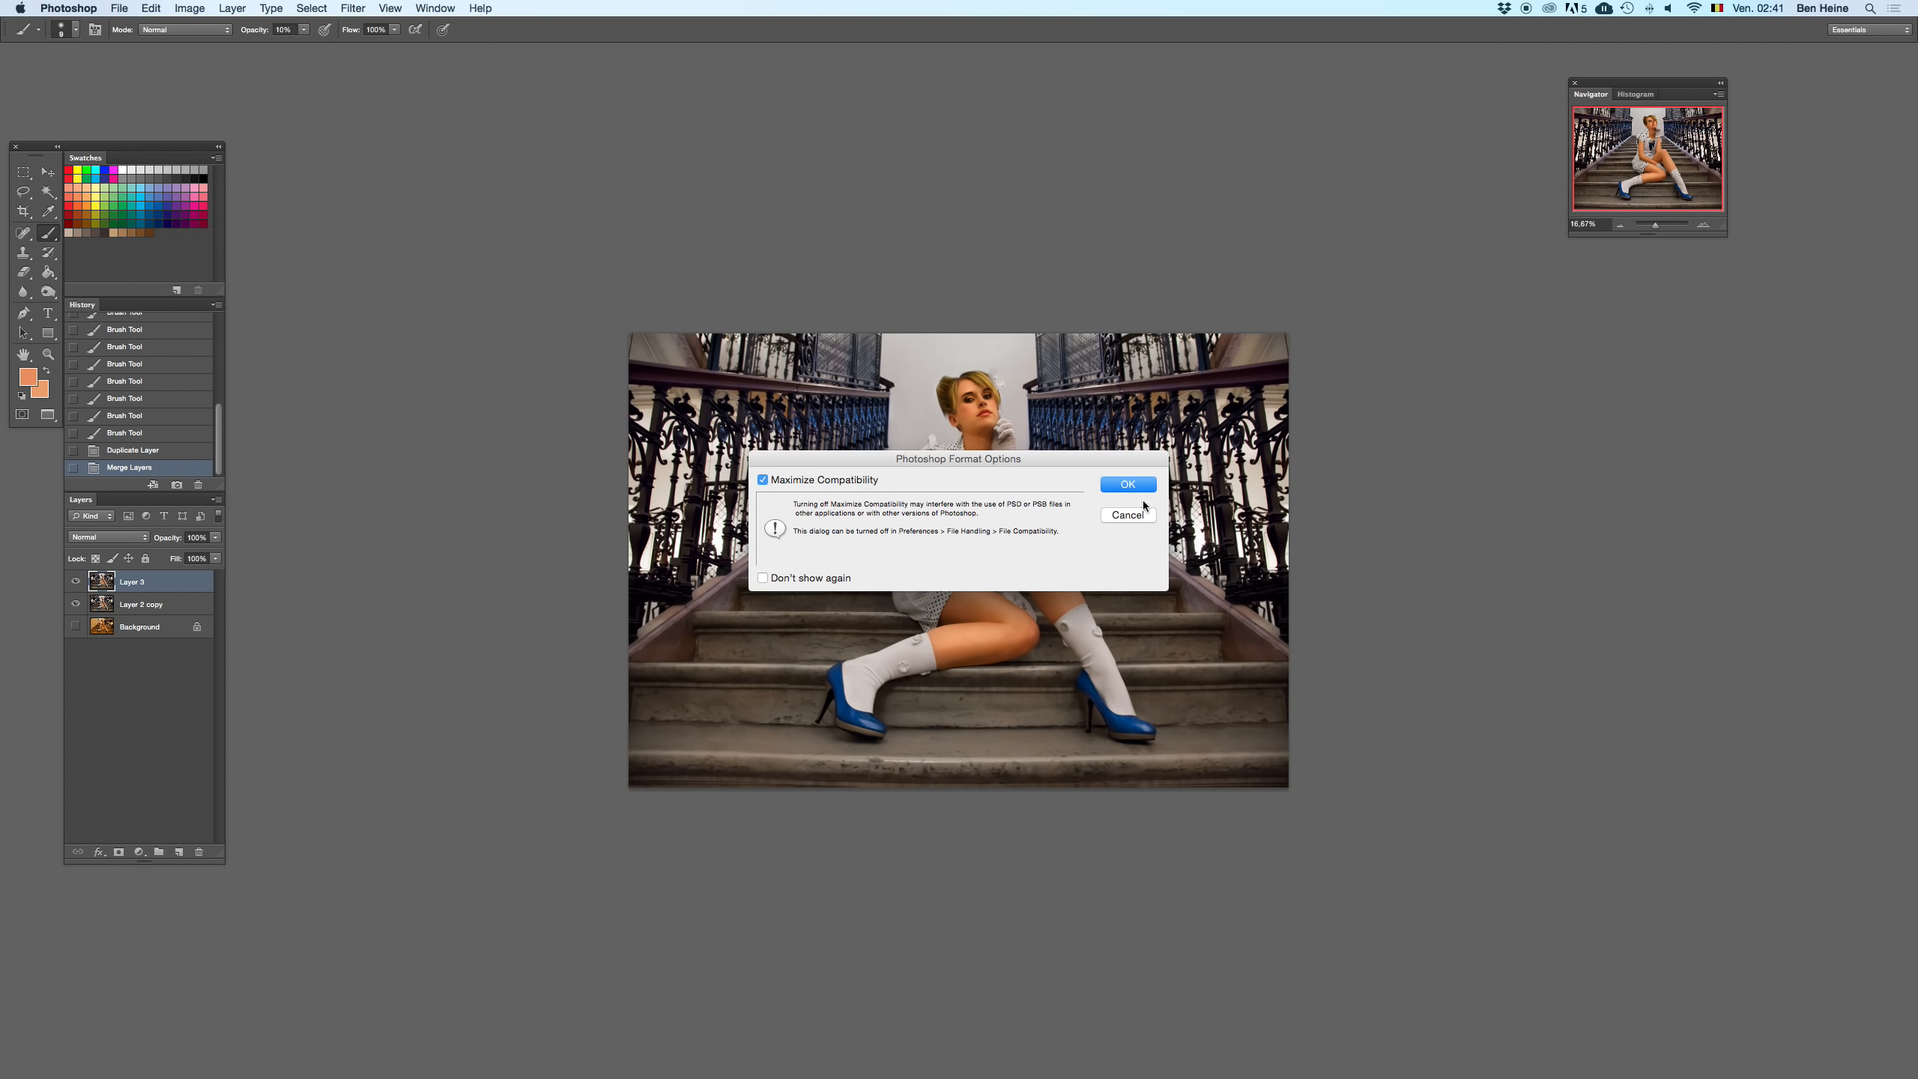
{"action": "left_click", "coordinate": [1128, 484]}
- Set up the Dodge tool for the Highlights range with a large soft brush, adjusting its exposure
{"action": "left_click", "coordinate": [47, 291]}
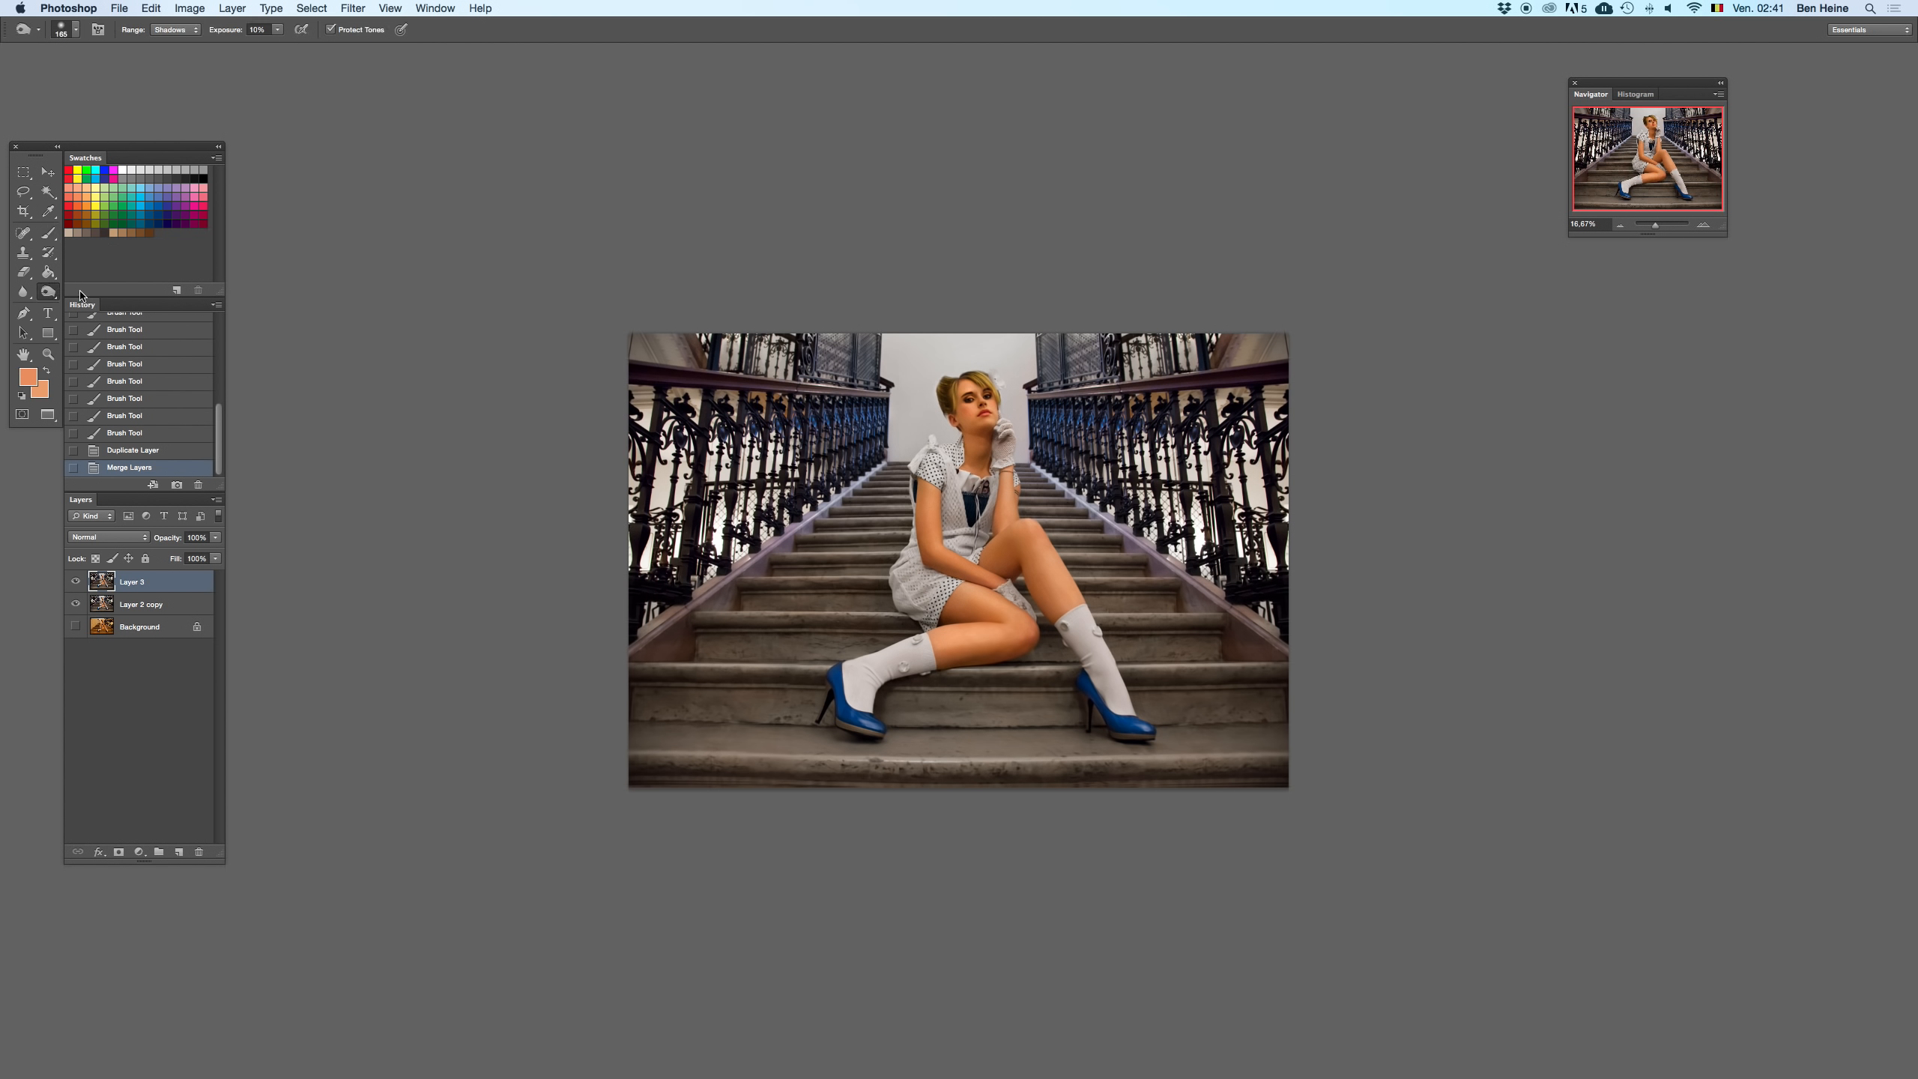
{"action": "left_click", "coordinate": [174, 30]}
{"action": "left_click", "coordinate": [174, 43]}
{"action": "left_click", "coordinate": [278, 29]}
{"action": "left_click", "coordinate": [1708, 228]}
{"action": "right_click", "coordinate": [1159, 495]}
{"action": "left_click", "coordinate": [1240, 518]}
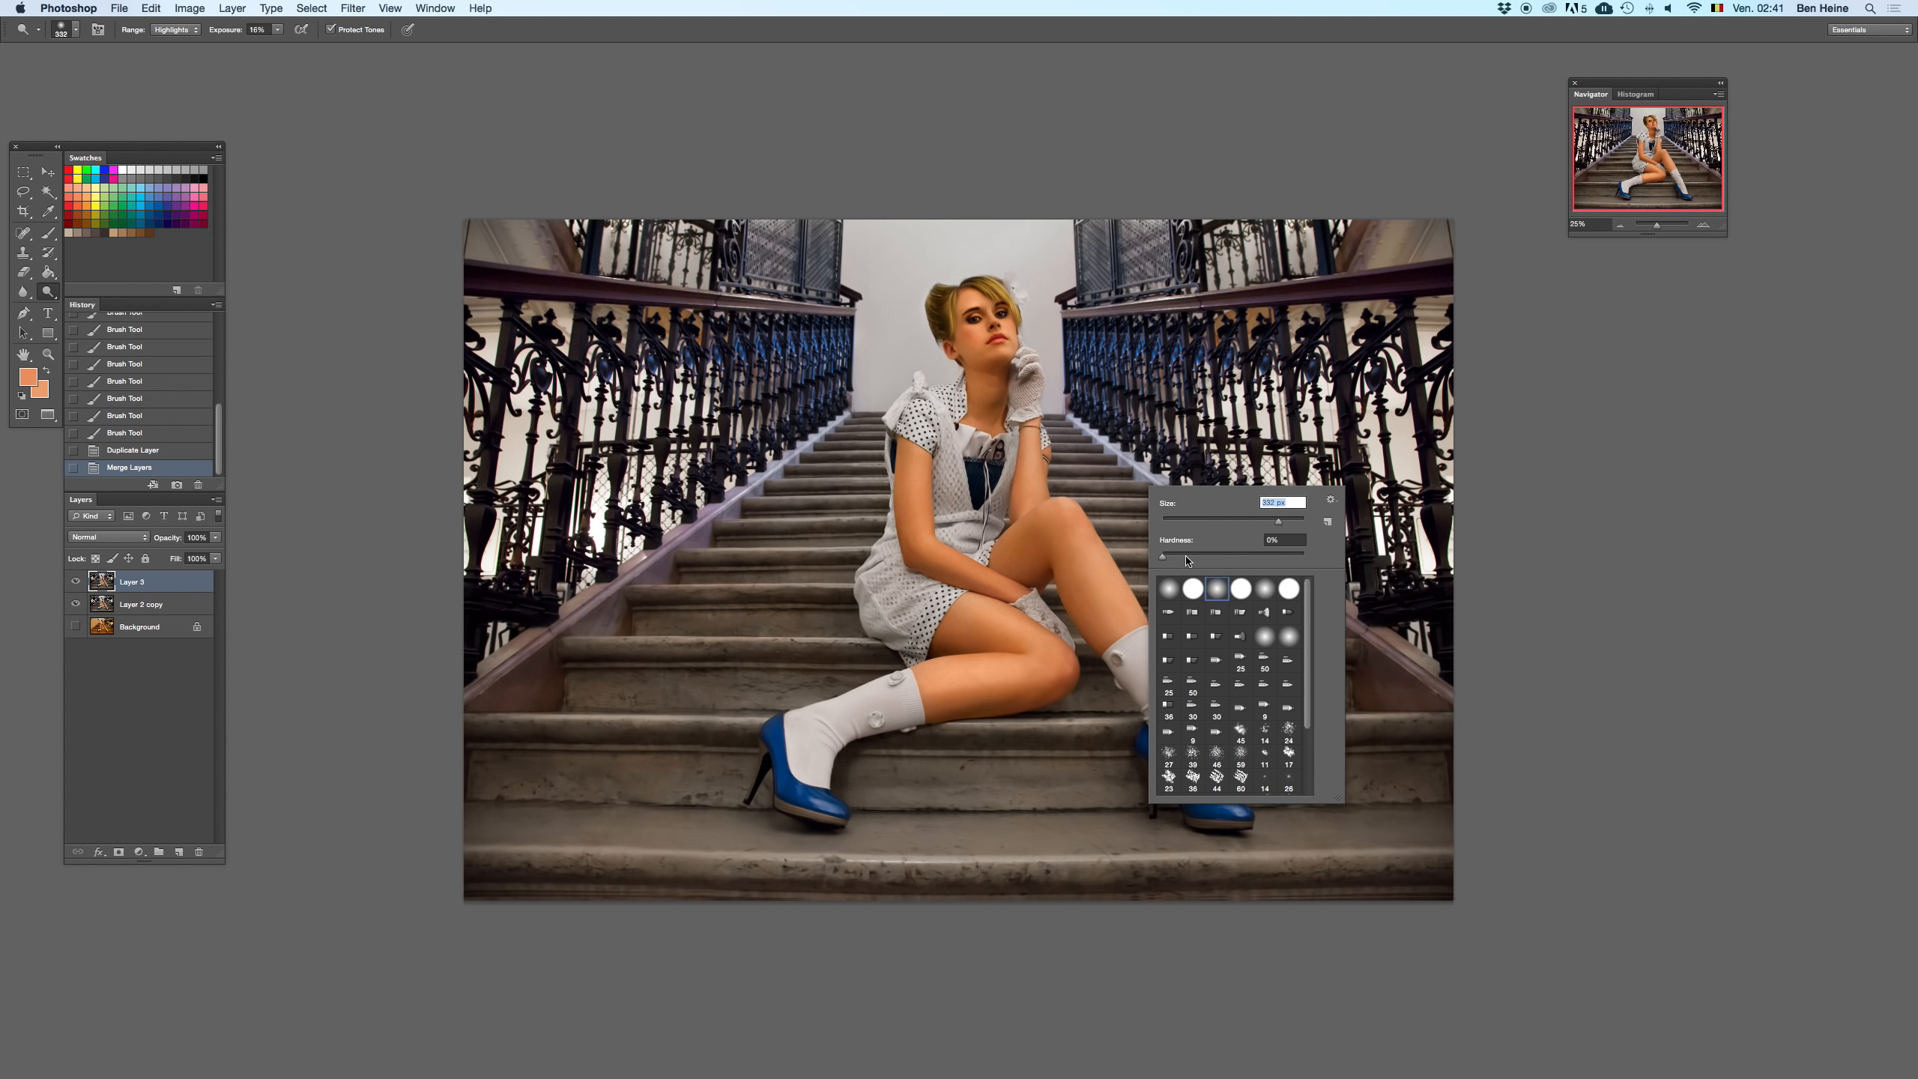
- Undo the first dodge stroke, set the exposure to 4% and lightly brighten the highlights on the dress's skirt
{"action": "left_click", "coordinate": [918, 597]}
{"action": "key", "text": "super+z"}
{"action": "left_click", "coordinate": [278, 29]}
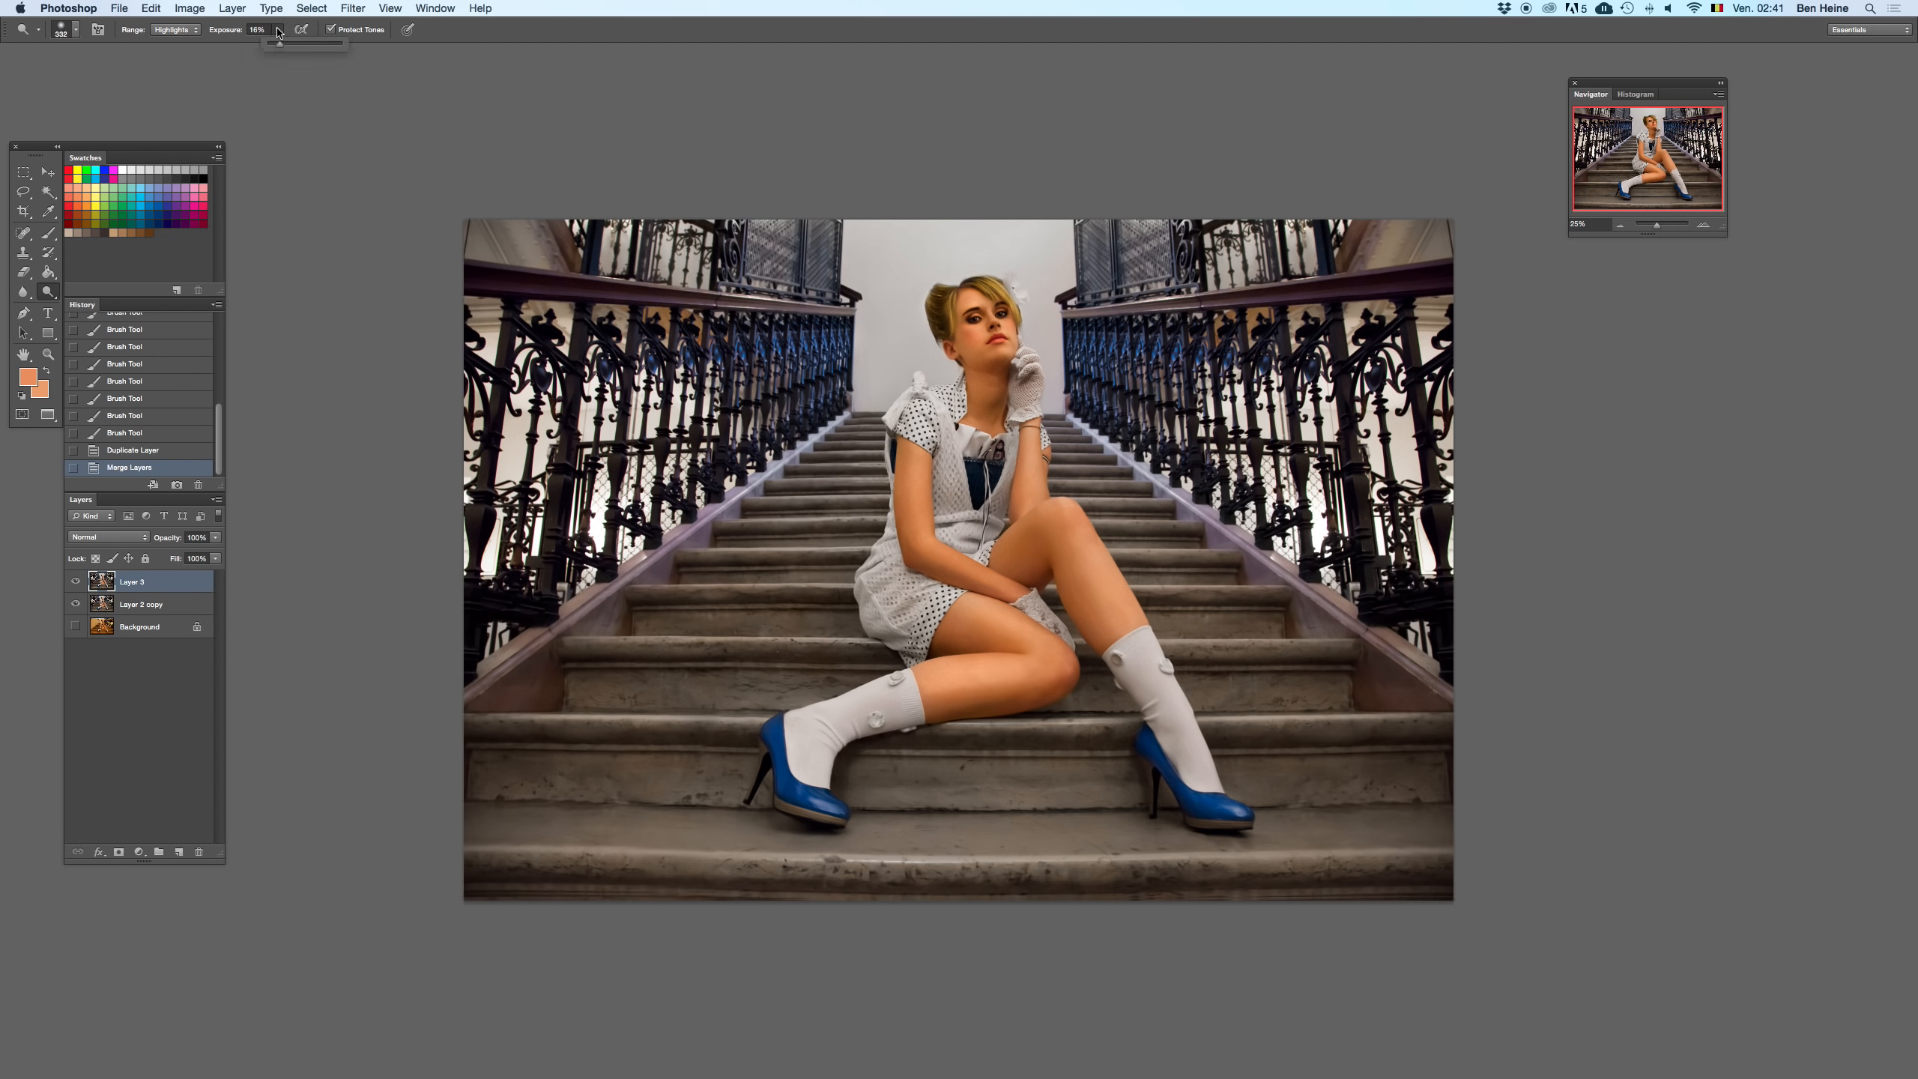
{"action": "left_click", "coordinate": [273, 48]}
{"action": "type", "text": "4"}
{"action": "left_click", "coordinate": [173, 589]}
{"action": "key", "text": "BackSpace"}
{"action": "key", "text": "super+z"}
{"action": "left_click_drag", "start_coordinate": [895, 588], "coordinate": [892, 571]}
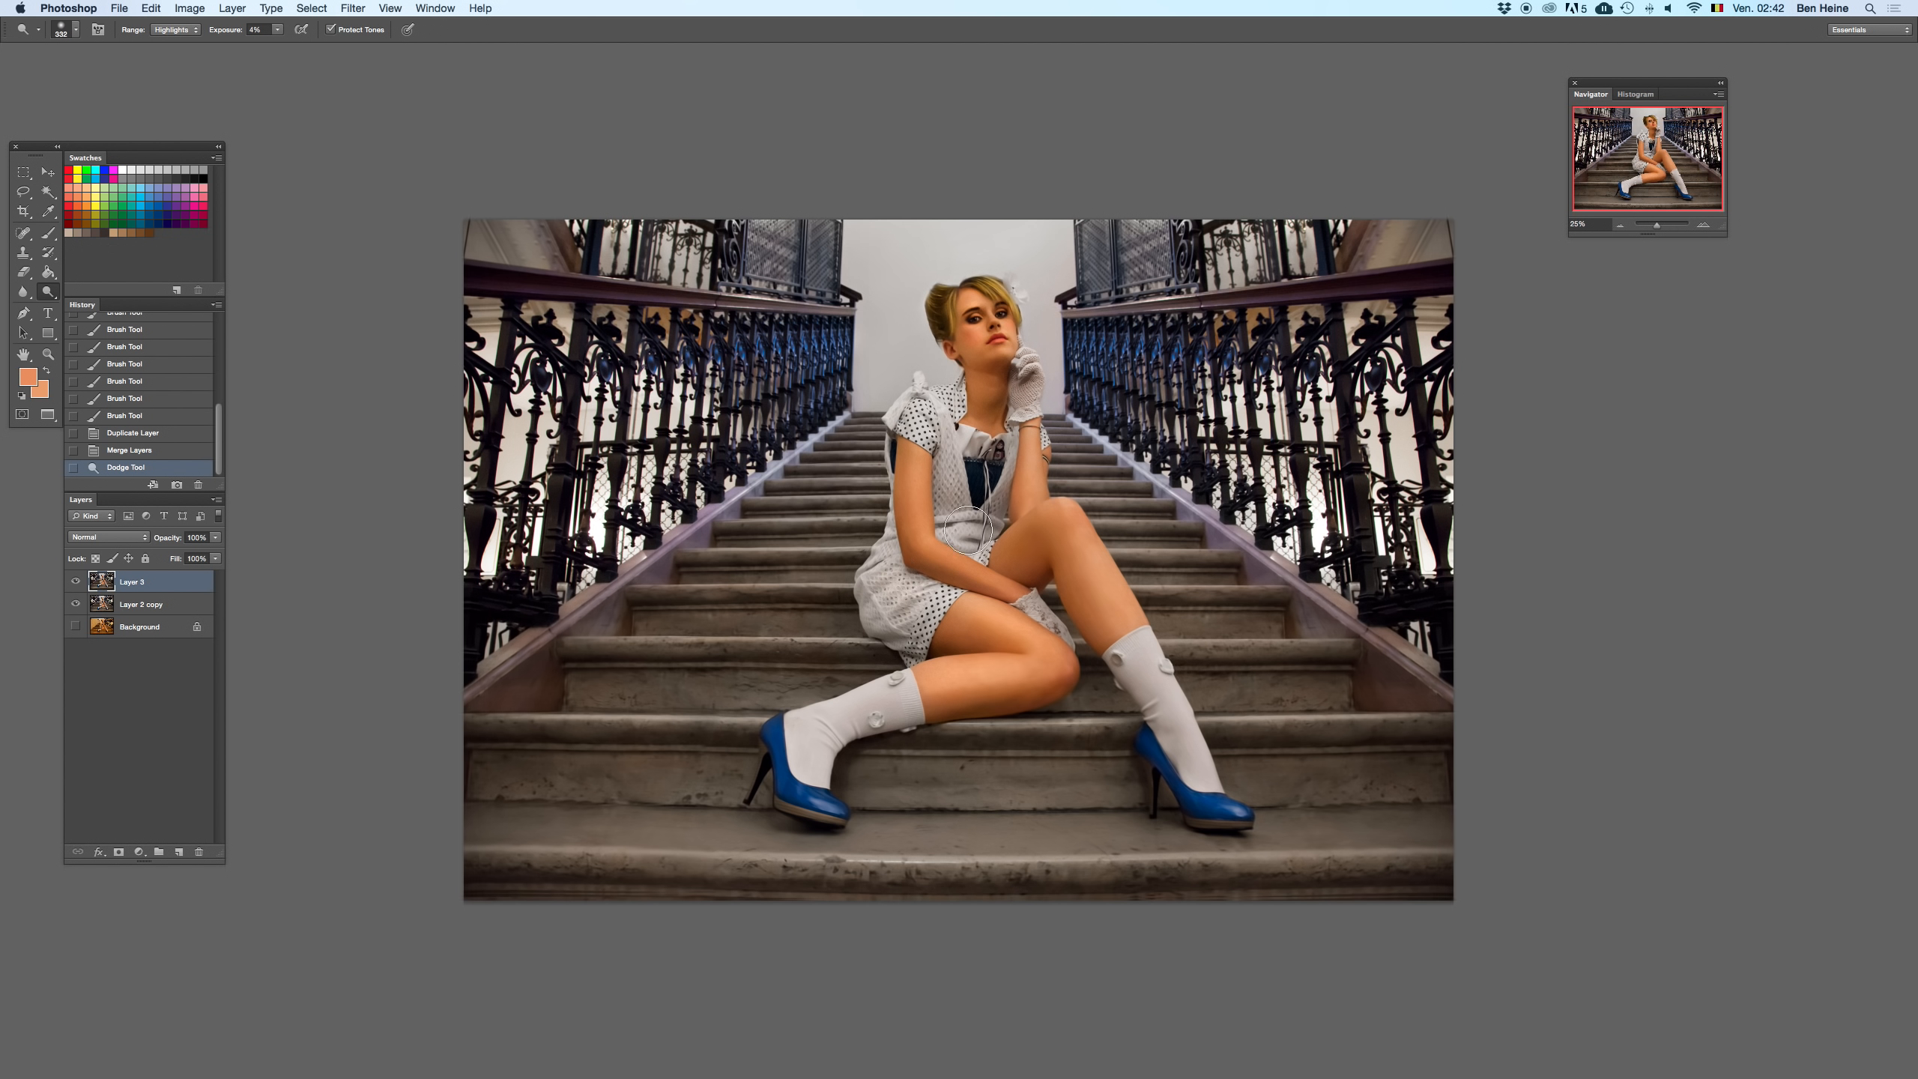
- Dodge the highlights on the dress's bodice and sleeve, comparing the strokes by repeatedly undoing and restoring them
{"action": "key", "text": "super+z"}
{"action": "left_click_drag", "start_coordinate": [952, 479], "coordinate": [951, 480]}
{"action": "key", "text": "super+z"}
{"action": "key", "text": "super+z"}
{"action": "key", "text": "super+z"}
{"action": "key", "text": "super+z"}
{"action": "key", "text": "super+z"}
{"action": "mouse_move", "coordinate": [962, 454]}
{"action": "left_mouse_down"}
{"action": "mouse_move", "coordinate": [934, 607]}
{"action": "mouse_move", "coordinate": [978, 525]}
{"action": "mouse_move", "coordinate": [931, 463]}
{"action": "left_mouse_up"}
{"action": "key", "text": "super+z"}
{"action": "key", "text": "super+z"}
- Brighten the highlights around the waist of the dress with the Dodge tool, resizing the brush between strokes
{"action": "left_click", "coordinate": [935, 556]}
{"action": "mouse_move", "coordinate": [974, 527]}
{"action": "left_mouse_down"}
{"action": "mouse_move", "coordinate": [991, 536]}
{"action": "mouse_move", "coordinate": [977, 546]}
{"action": "mouse_move", "coordinate": [990, 527]}
{"action": "left_mouse_up"}
{"action": "right_click", "coordinate": [1056, 463]}
{"action": "left_click", "coordinate": [1134, 497]}
{"action": "key", "text": "super+z"}
{"action": "left_click", "coordinate": [958, 535]}
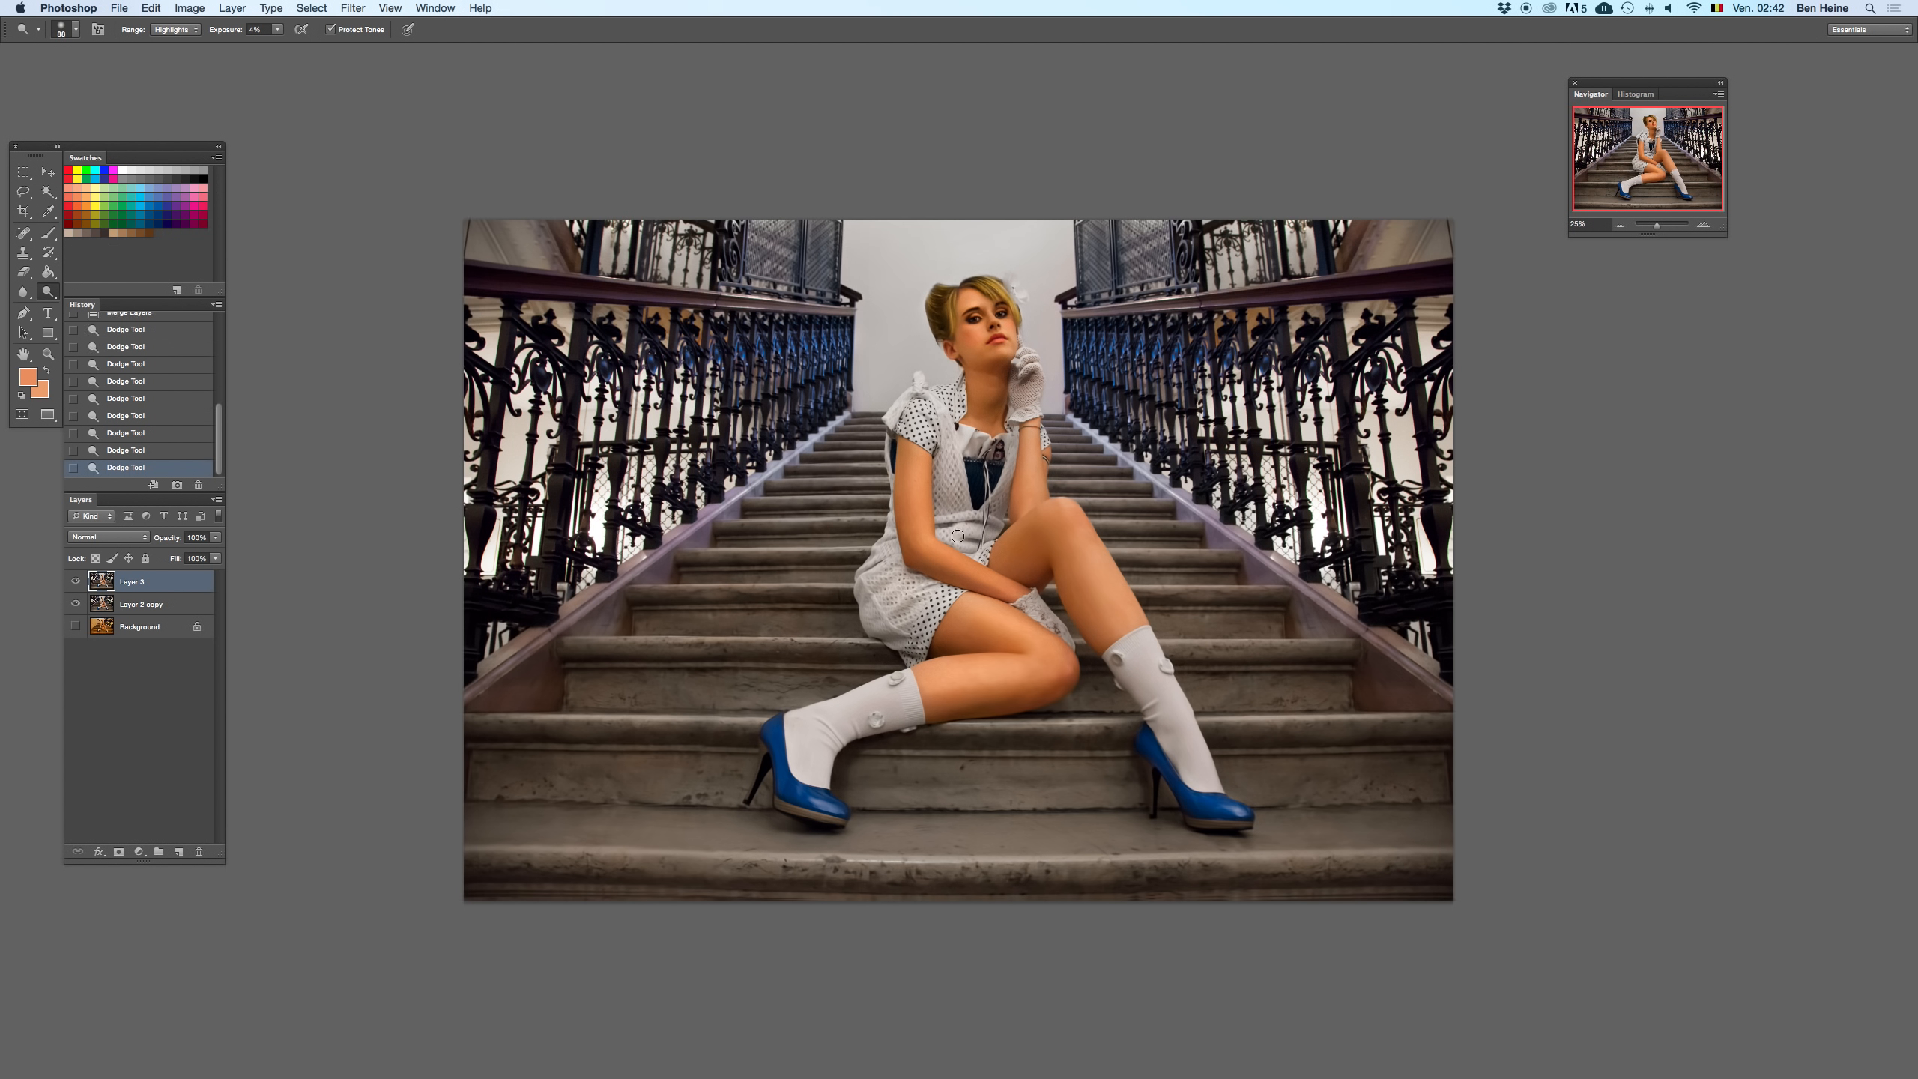
- Adjust the Dodge brush size and lighten the raised knee and the sock of the leg on the right
{"action": "right_click", "coordinate": [1104, 648]}
{"action": "key", "text": "Return"}
{"action": "left_click", "coordinate": [1143, 538]}
{"action": "right_click", "coordinate": [1075, 575]}
{"action": "left_click", "coordinate": [1227, 560]}
{"action": "left_click_drag", "start_coordinate": [1065, 517], "coordinate": [1032, 534]}
{"action": "key", "text": "super+z"}
{"action": "mouse_move", "coordinate": [1147, 649]}
{"action": "left_mouse_down"}
{"action": "mouse_move", "coordinate": [1201, 745]}
{"action": "mouse_move", "coordinate": [1208, 809]}
{"action": "left_mouse_up"}
{"action": "key", "text": "super+z"}
{"action": "left_click_drag", "start_coordinate": [1171, 712], "coordinate": [1207, 779]}
- Switch the Dodge range to Midtones with a new exposure, lighten the right sock and shoe, and compare the result
{"action": "left_click", "coordinate": [175, 29]}
{"action": "left_click", "coordinate": [172, 51]}
{"action": "left_click", "coordinate": [277, 30]}
{"action": "mouse_move", "coordinate": [1148, 742]}
{"action": "left_mouse_down"}
{"action": "mouse_move", "coordinate": [1206, 800]}
{"action": "mouse_move", "coordinate": [1188, 800]}
{"action": "left_mouse_up"}
{"action": "key", "text": "super+z"}
{"action": "key", "text": "super+z"}
{"action": "left_click_drag", "start_coordinate": [1656, 230], "coordinate": [1658, 225]}
{"action": "left_click", "coordinate": [155, 347]}
{"action": "left_click", "coordinate": [1618, 227]}
{"action": "left_click", "coordinate": [1618, 227]}
{"action": "key", "text": "super+z"}
{"action": "key", "text": "super+z"}
{"action": "key", "text": "super+z"}
- Clean up the surface of the left blue shoe using the Clone Stamp with reduced opacity and an adjusted brush size
{"action": "left_click", "coordinate": [1703, 225]}
{"action": "left_click", "coordinate": [1704, 225]}
{"action": "left_click", "coordinate": [1704, 226]}
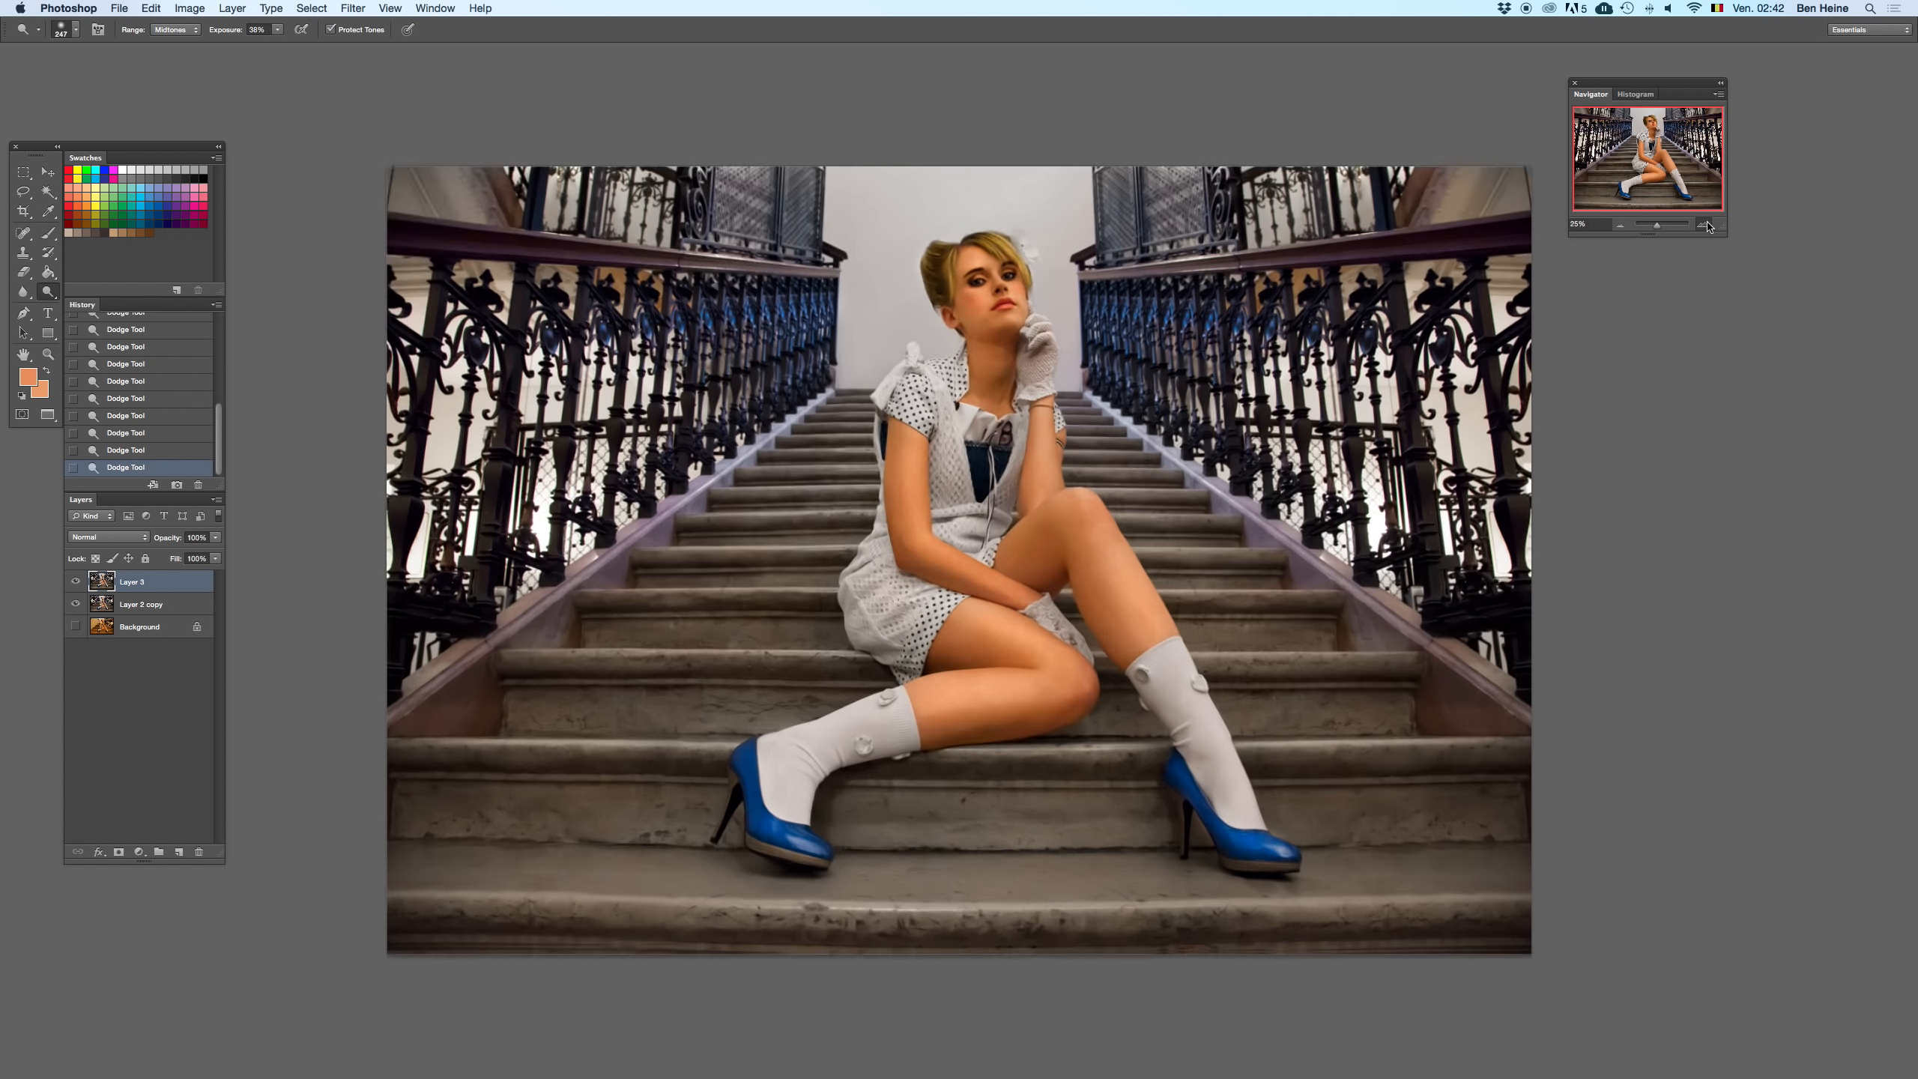
{"action": "left_click", "coordinate": [1704, 226]}
{"action": "left_click", "coordinate": [1704, 225]}
{"action": "left_click_drag", "start_coordinate": [620, 1065], "coordinate": [831, 370]}
{"action": "key", "text": "s"}
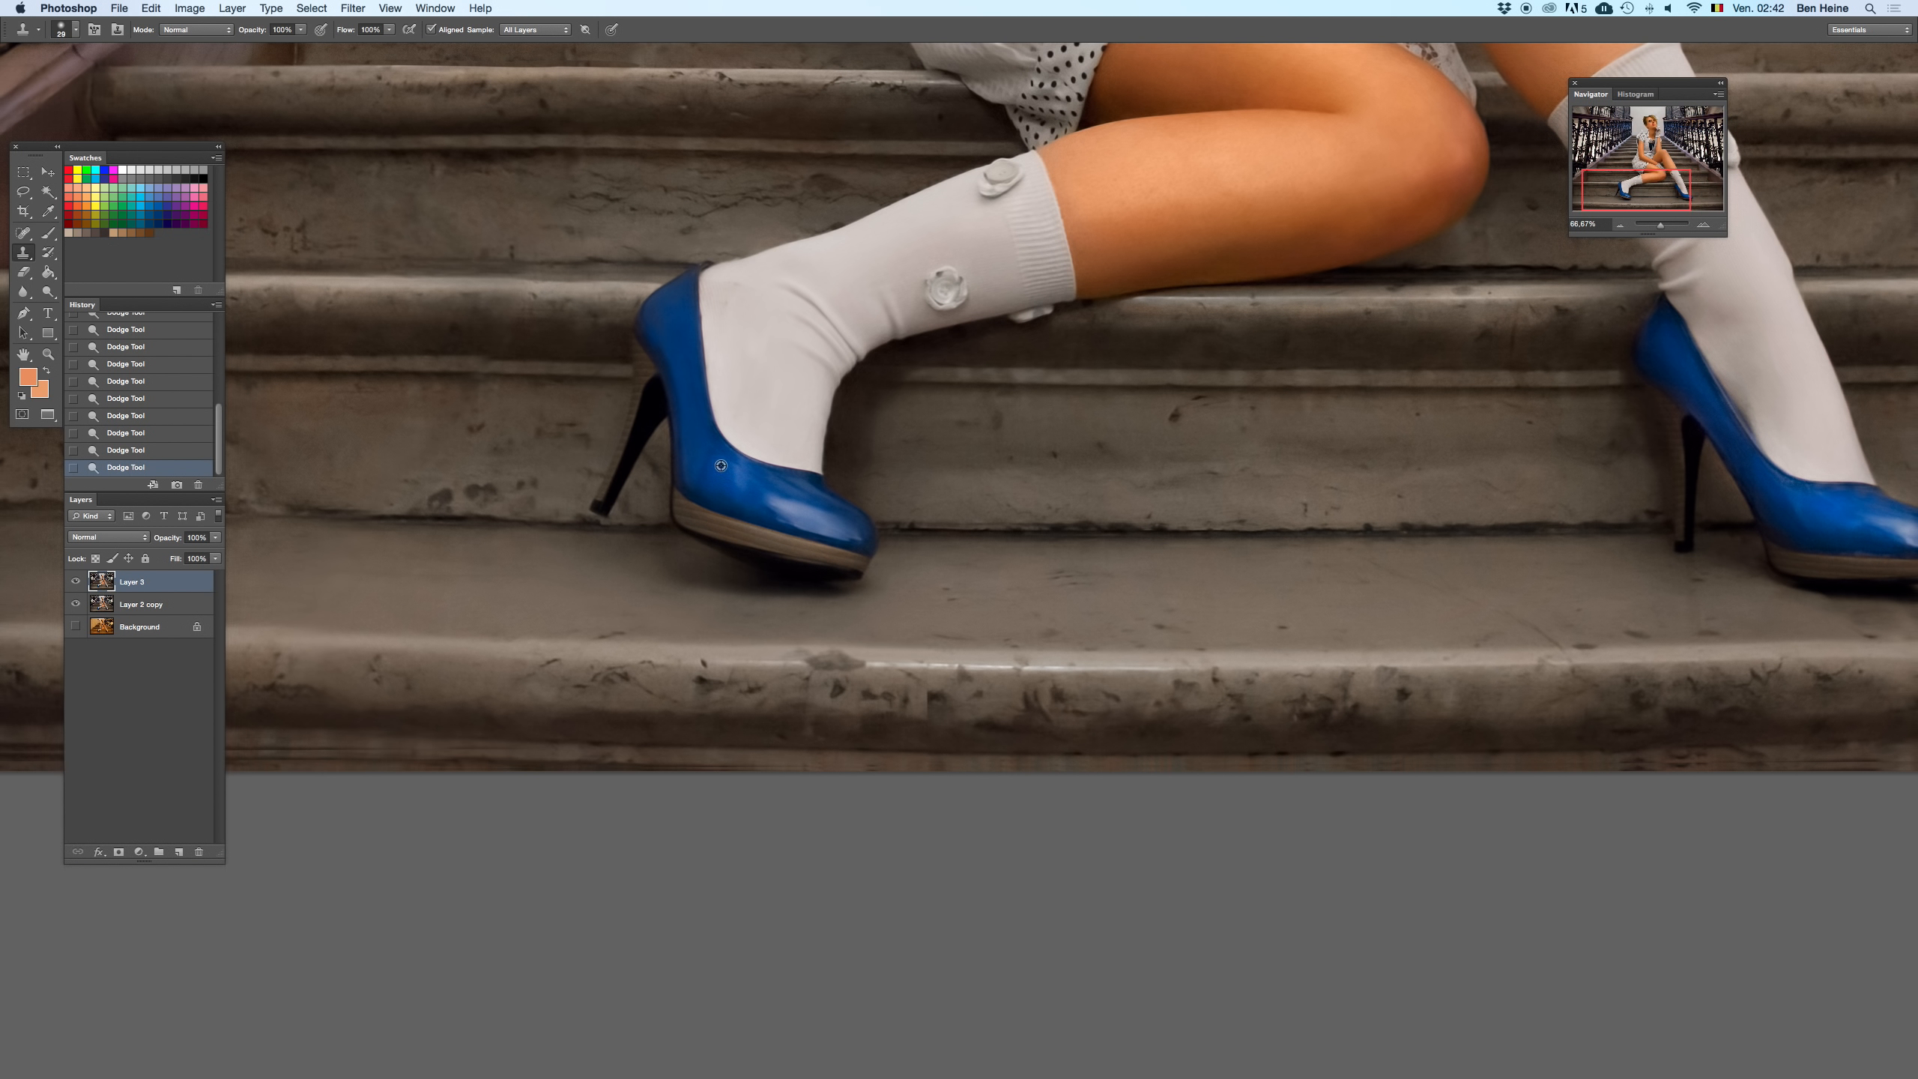
{"action": "left_click", "coordinate": [300, 30]}
{"action": "right_click", "coordinate": [935, 383]}
{"action": "left_click_drag", "start_coordinate": [976, 416], "coordinate": [962, 415]}
{"action": "left_click_drag", "start_coordinate": [725, 462], "coordinate": [726, 477]}
{"action": "left_click", "coordinate": [733, 469]}
- Clone away the blemishes on the toe of the right blue shoe
{"action": "left_click_drag", "start_coordinate": [1180, 463], "coordinate": [686, 442]}
{"action": "left_click_drag", "start_coordinate": [1324, 477], "coordinate": [1343, 504]}
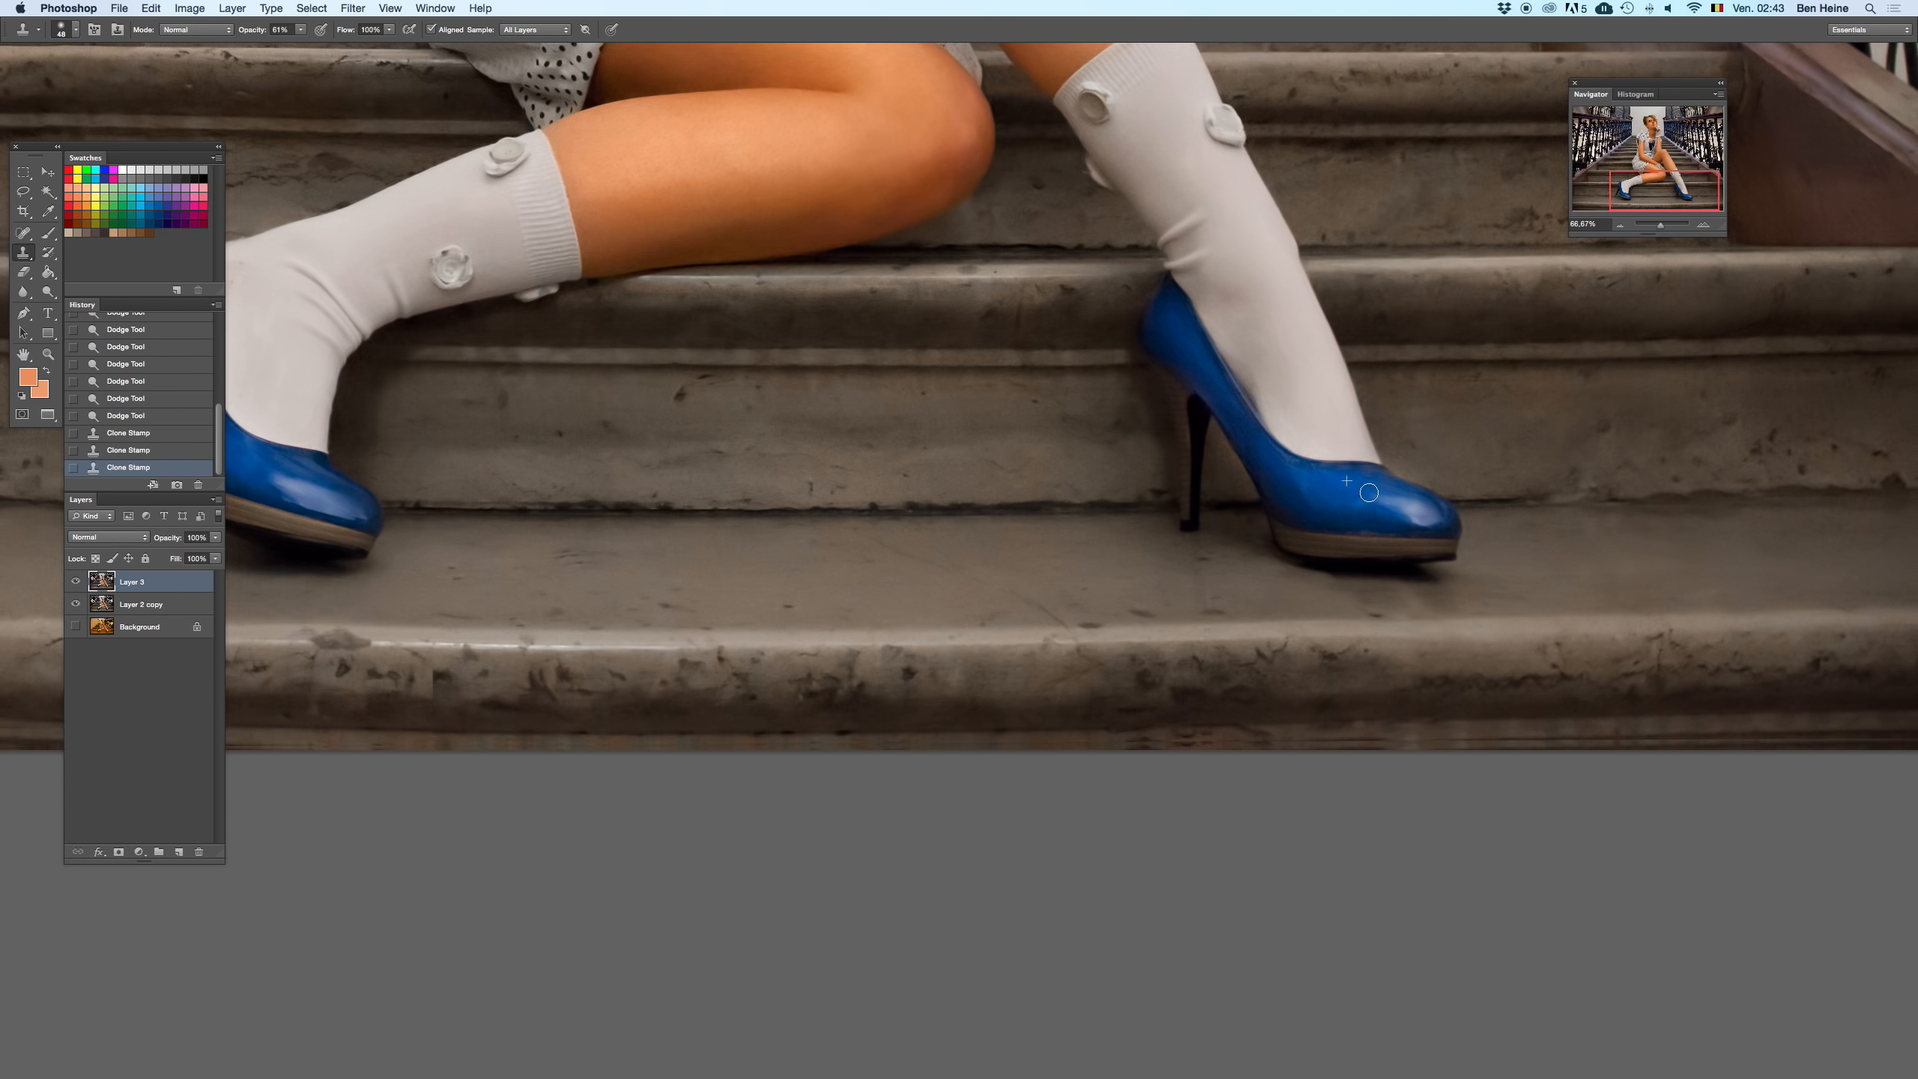
{"action": "left_click", "coordinate": [1368, 504]}
{"action": "scroll", "coordinate": [1054, 438], "scroll_direction": "up", "scroll_amount": 10}
{"action": "left_click_drag", "start_coordinate": [1377, 393], "coordinate": [740, 342]}
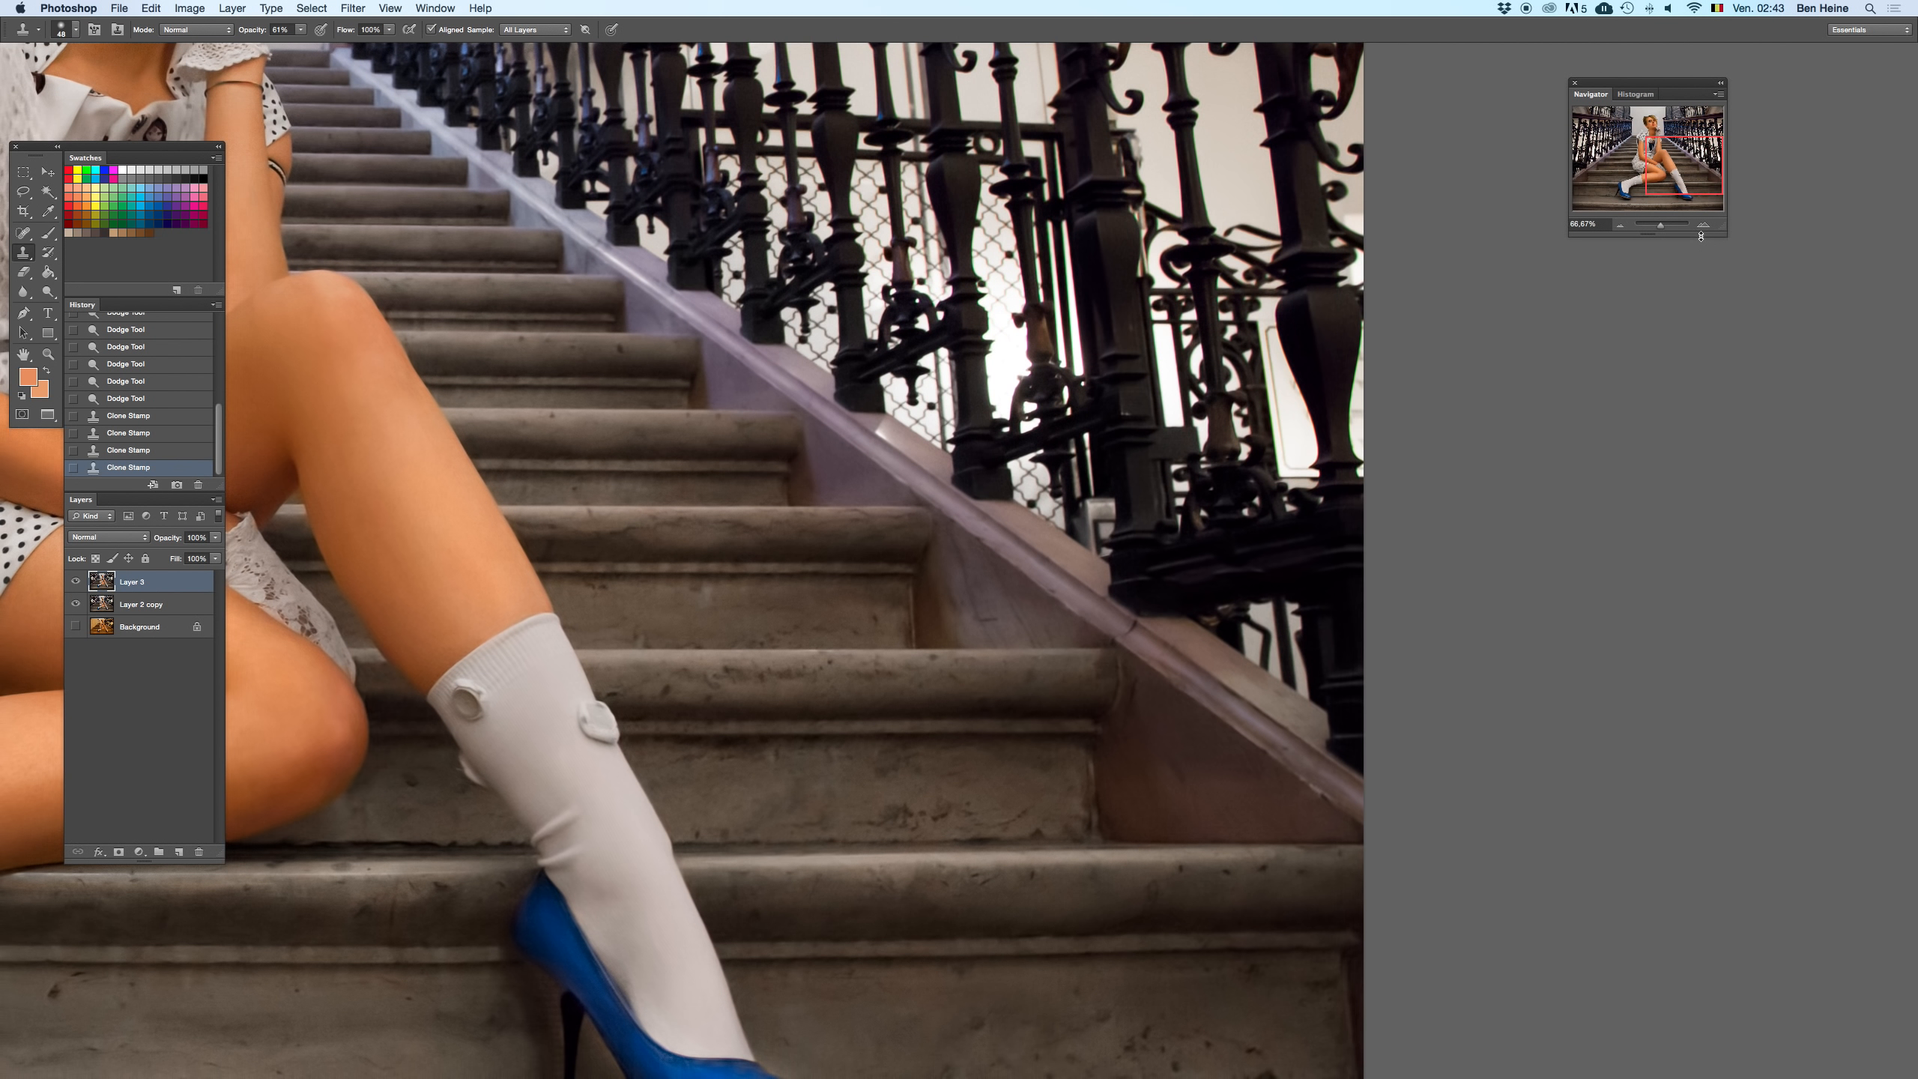
- Sample the mauve stone colour and paint over the bright spot on the ledge of the right-hand banister
{"action": "left_click", "coordinate": [1704, 225]}
{"action": "left_click_drag", "start_coordinate": [300, 32], "coordinate": [341, 50]}
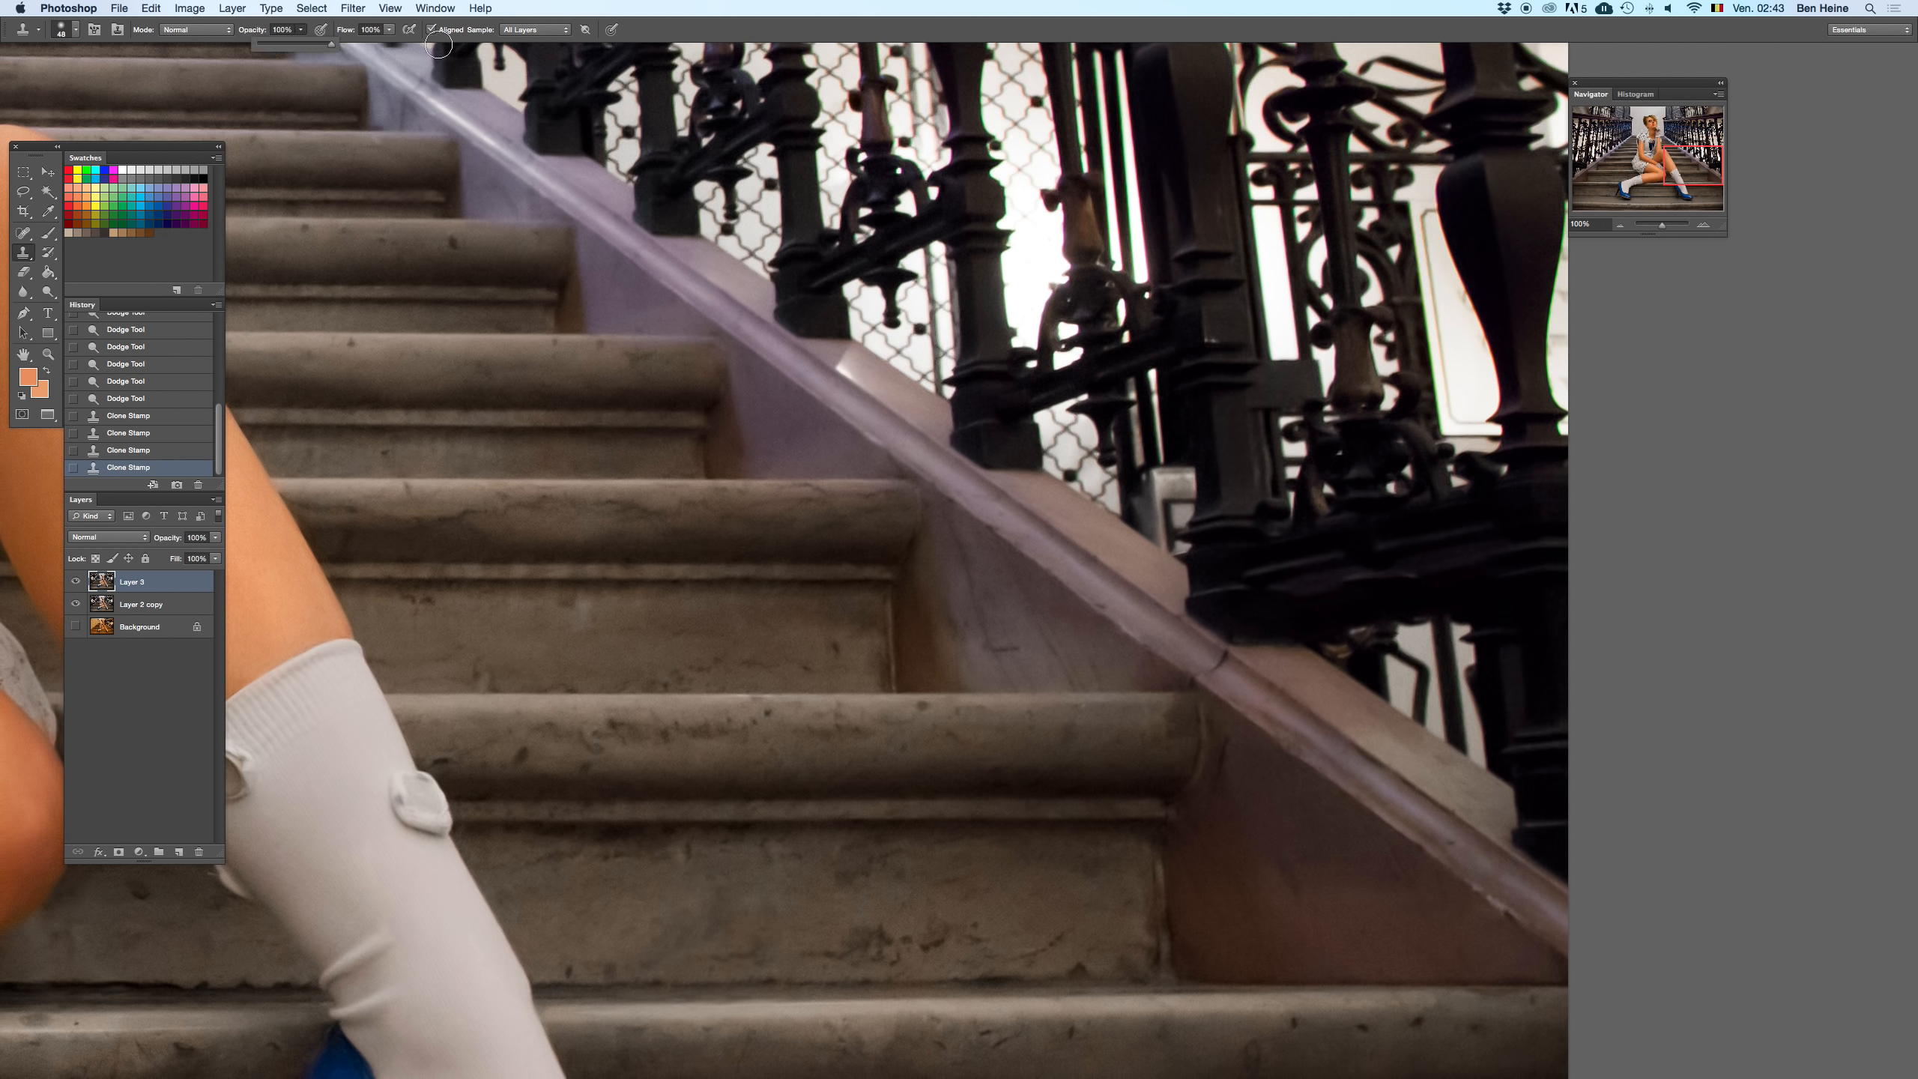
{"action": "key", "text": "i"}
{"action": "left_click", "coordinate": [868, 370], "text": "alt"}
{"action": "key", "text": "b"}
{"action": "right_click", "coordinate": [893, 367]}
{"action": "left_click", "coordinate": [879, 402]}
{"action": "left_click_drag", "start_coordinate": [843, 357], "coordinate": [834, 364]}
{"action": "key", "text": "super+z"}
{"action": "left_click_drag", "start_coordinate": [840, 351], "coordinate": [832, 361]}
{"action": "left_click_drag", "start_coordinate": [837, 358], "coordinate": [832, 346]}
- Blend the painted patch on the right-hand ledge, adjusting the brush opacity and size and swapping the two colours
{"action": "left_click_drag", "start_coordinate": [303, 31], "coordinate": [329, 47]}
{"action": "left_click", "coordinate": [848, 364]}
{"action": "left_click_drag", "start_coordinate": [847, 359], "coordinate": [839, 369]}
{"action": "key", "text": "super+z"}
{"action": "left_click_drag", "start_coordinate": [842, 366], "coordinate": [846, 371]}
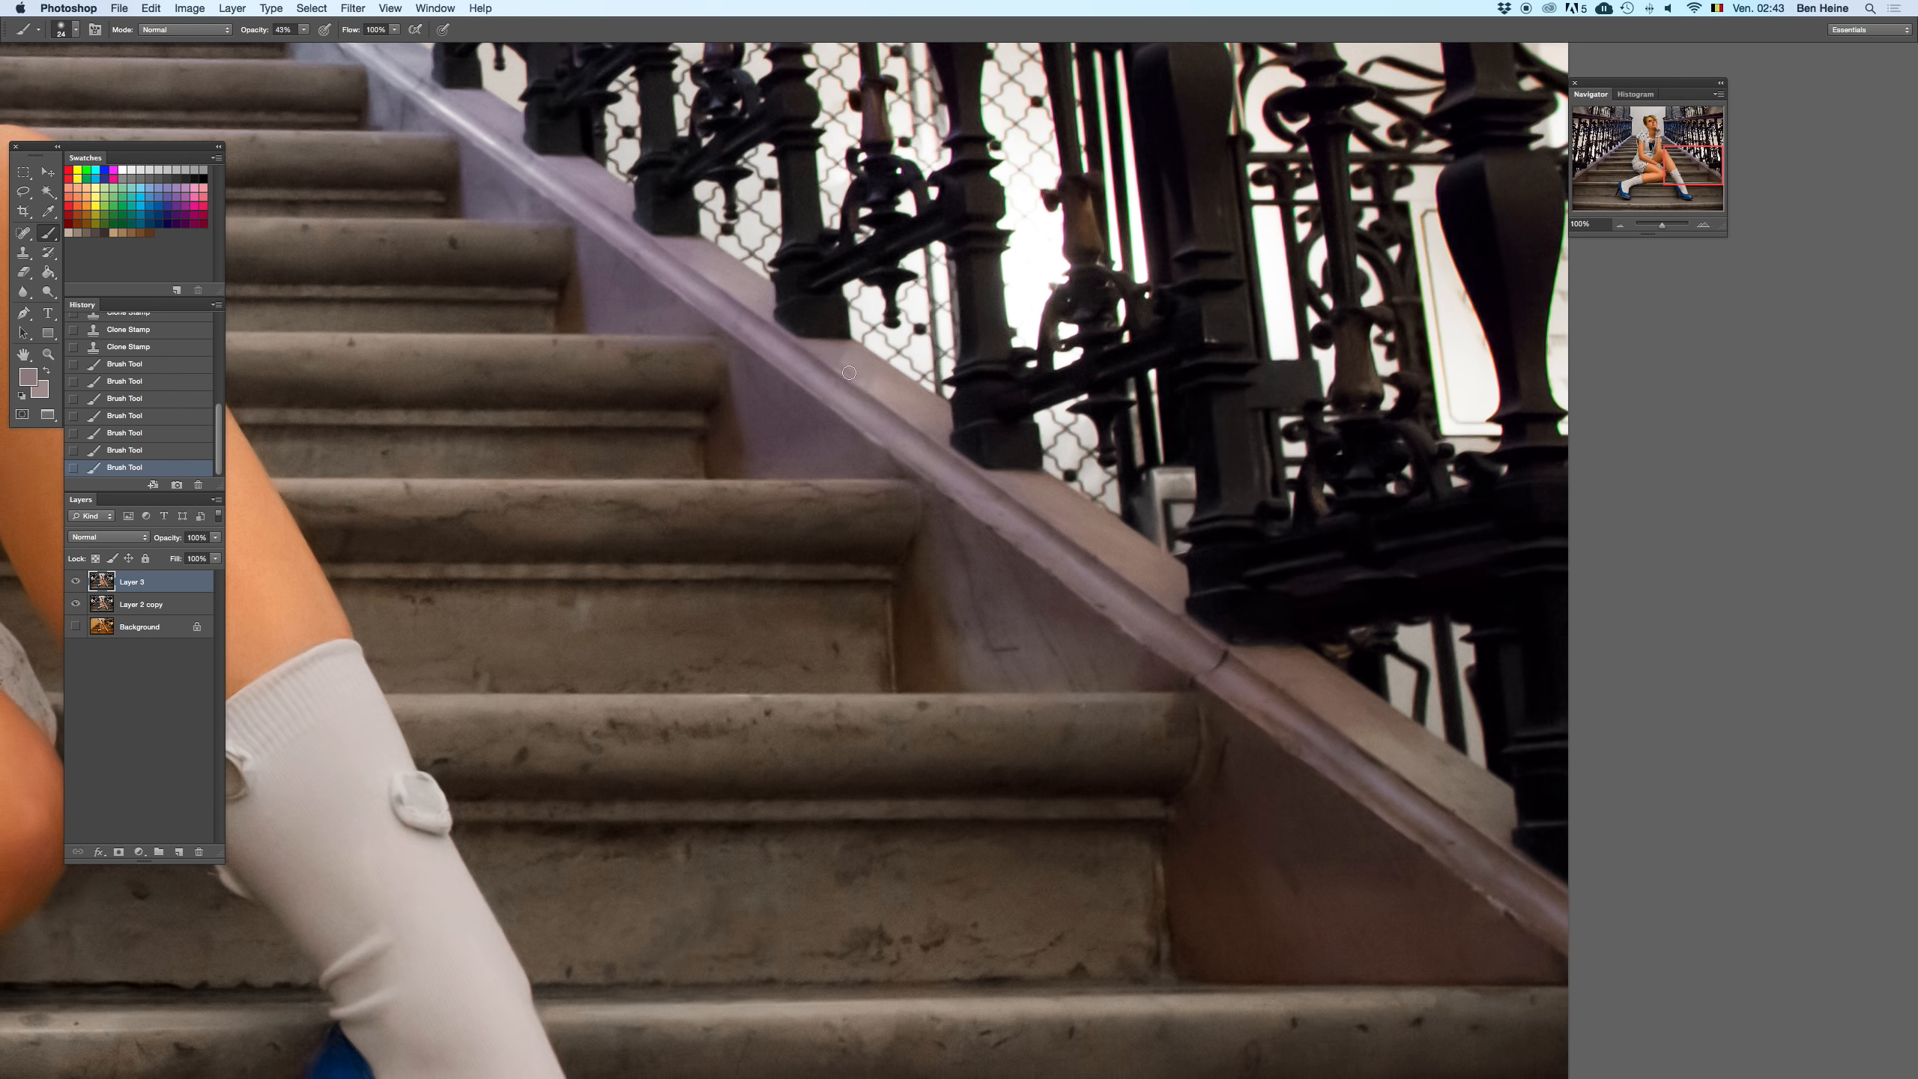
{"action": "key", "text": "x"}
{"action": "right_click", "coordinate": [869, 307]}
{"action": "left_click_drag", "start_coordinate": [913, 347], "coordinate": [853, 364]}
{"action": "key", "text": "x"}
{"action": "key", "text": "x"}
{"action": "key", "text": "super+z"}
- Paint over the matching bright spot on the left-hand ledge with nearby sampled stone colours and a resized brush
{"action": "mouse_move", "coordinate": [702, 310]}
{"action": "left_mouse_down"}
{"action": "mouse_move", "coordinate": [1160, 352]}
{"action": "mouse_move", "coordinate": [948, 392]}
{"action": "mouse_move", "coordinate": [918, 362]}
{"action": "left_mouse_up"}
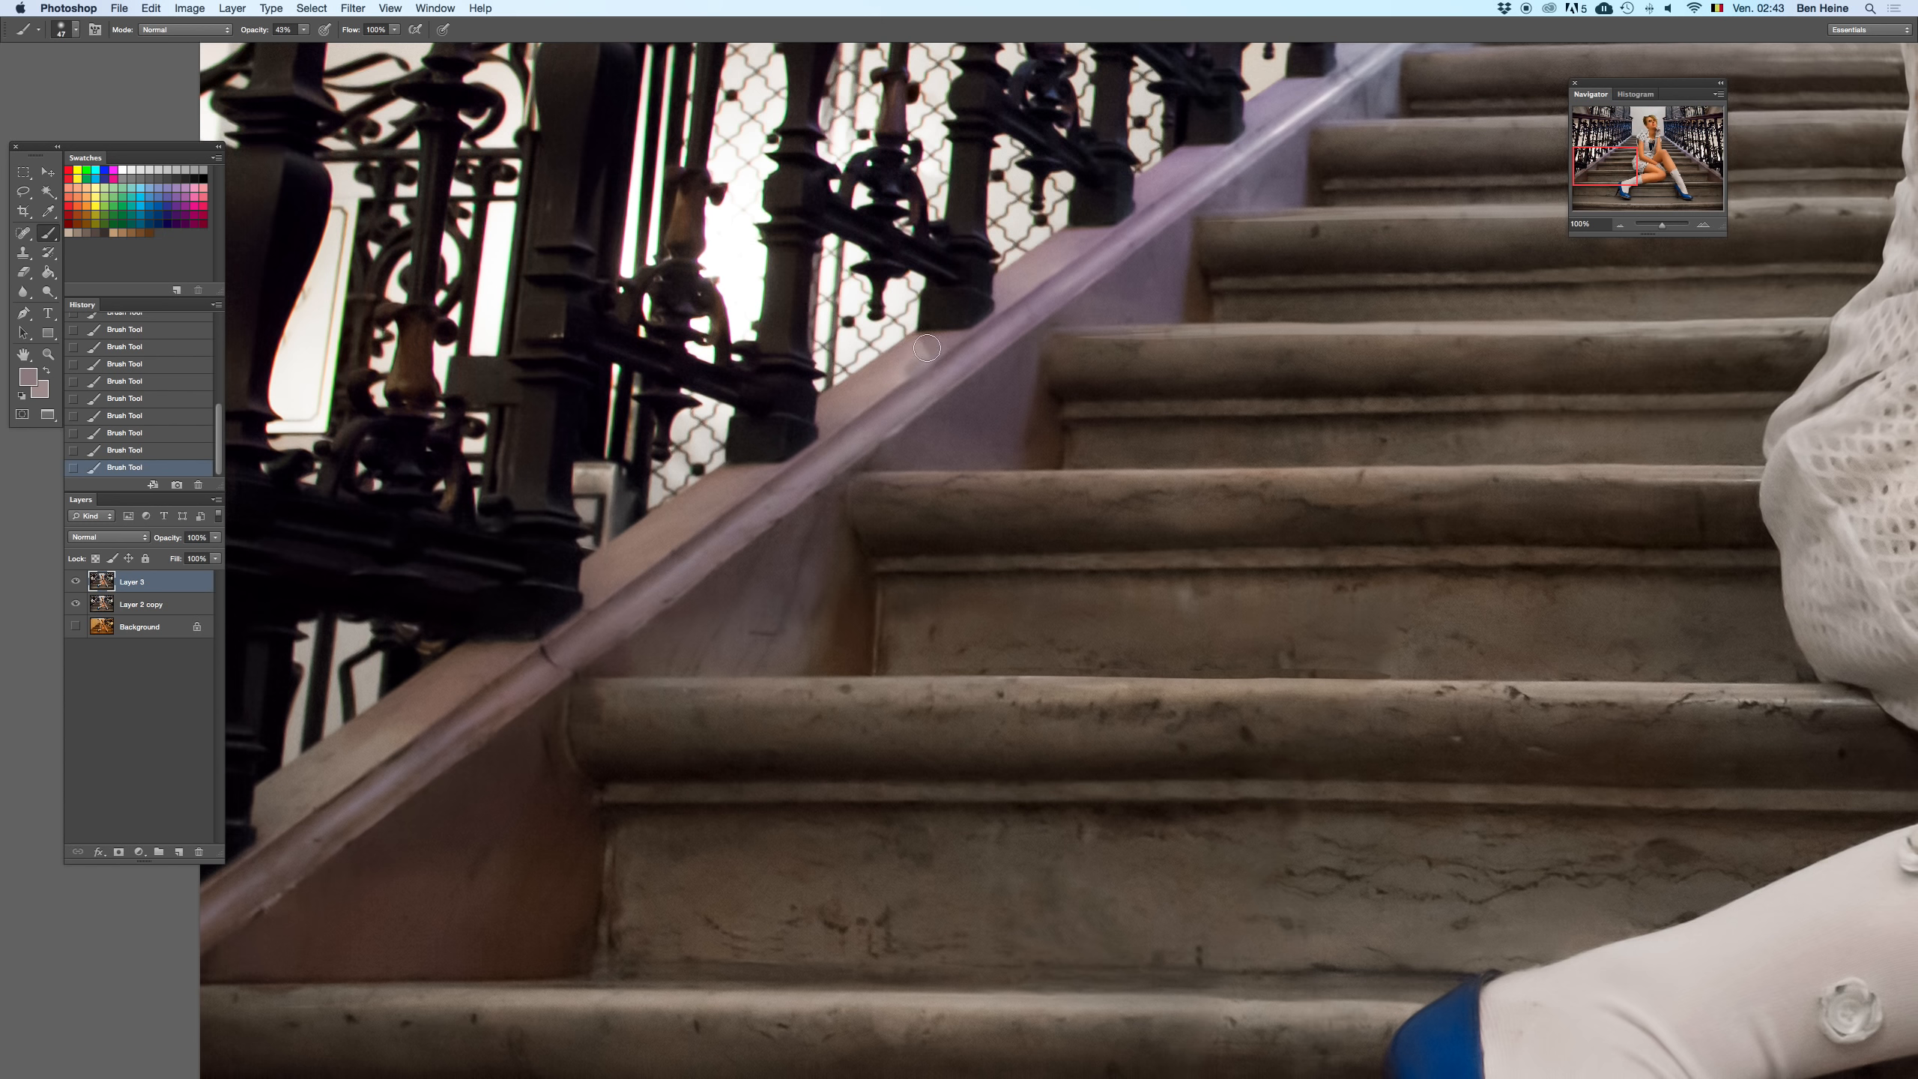
{"action": "left_click", "coordinate": [874, 386], "text": "alt"}
{"action": "left_click", "coordinate": [941, 344]}
{"action": "key", "text": "super+z"}
{"action": "left_click", "coordinate": [915, 362], "text": "alt"}
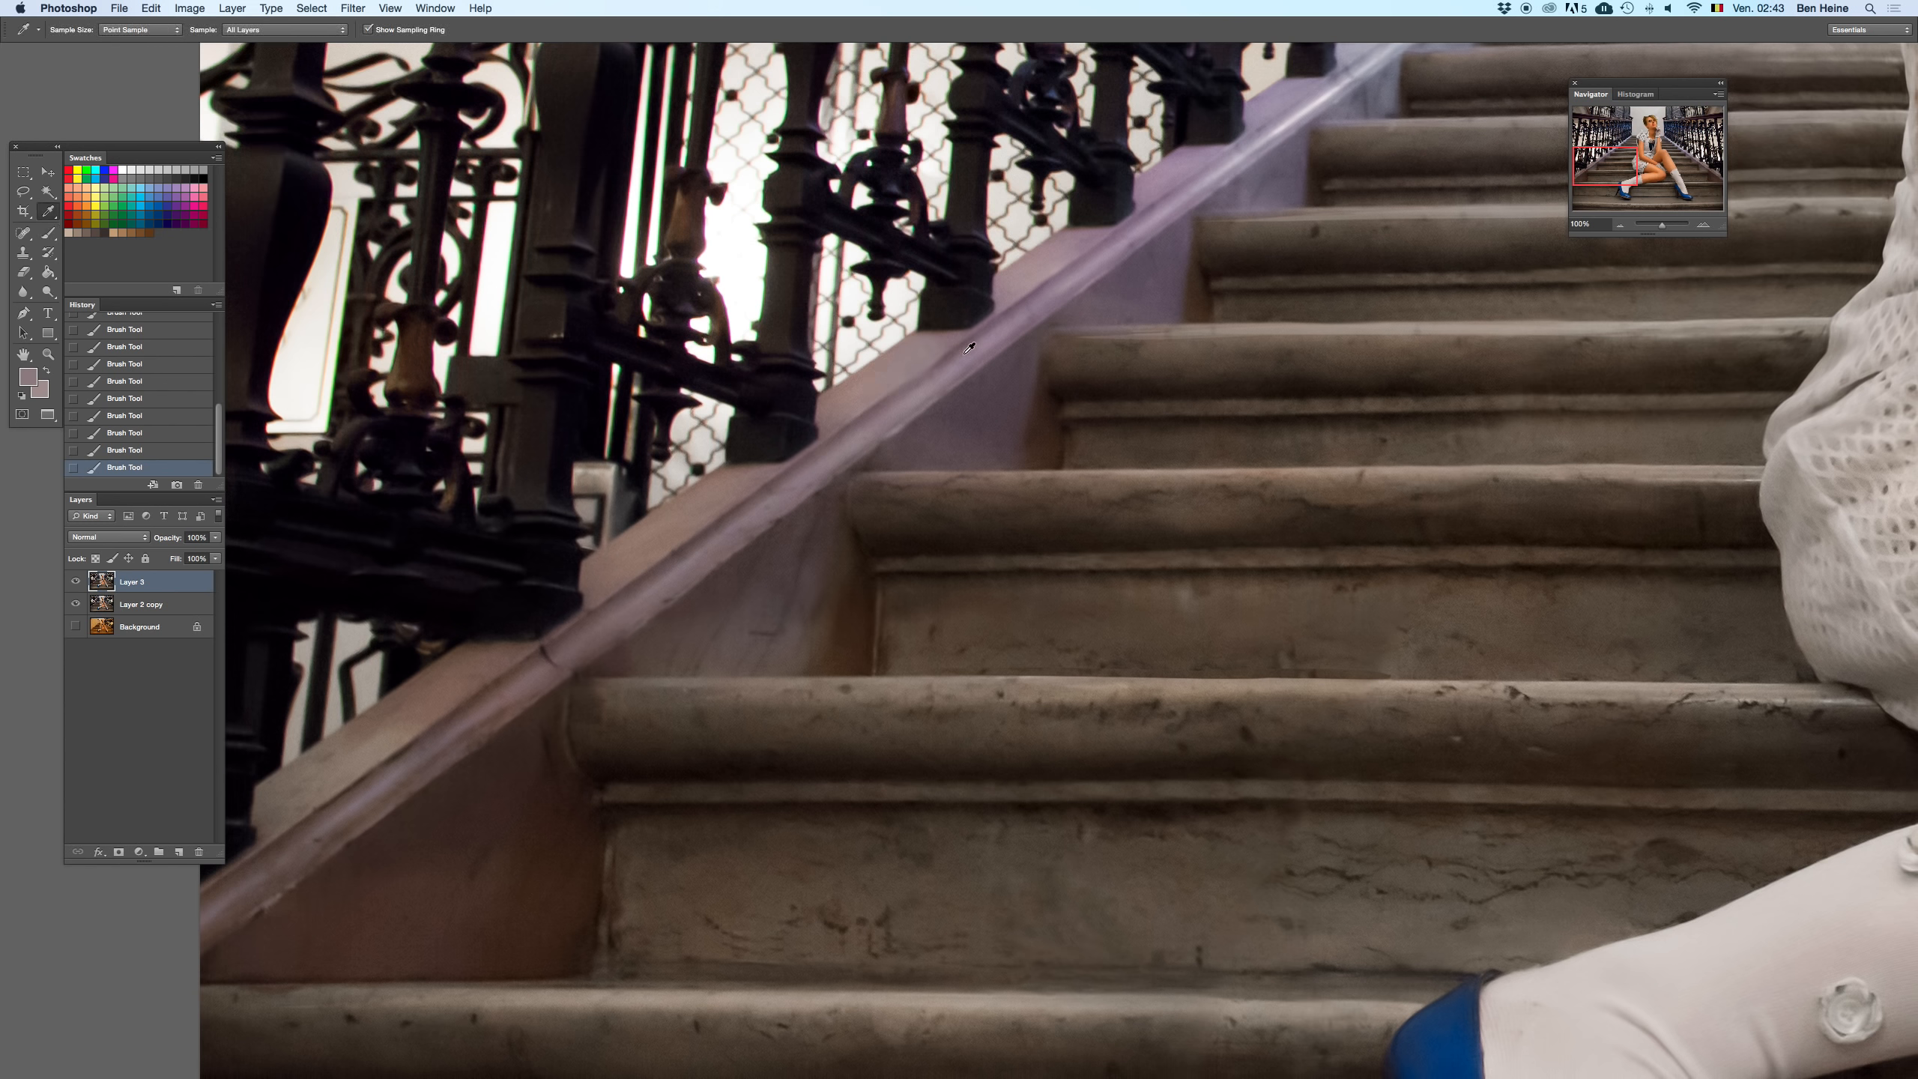
{"action": "right_click", "coordinate": [1003, 327]}
{"action": "left_click", "coordinate": [1004, 337]}
{"action": "left_click", "coordinate": [919, 387]}
{"action": "key", "text": "super+z"}
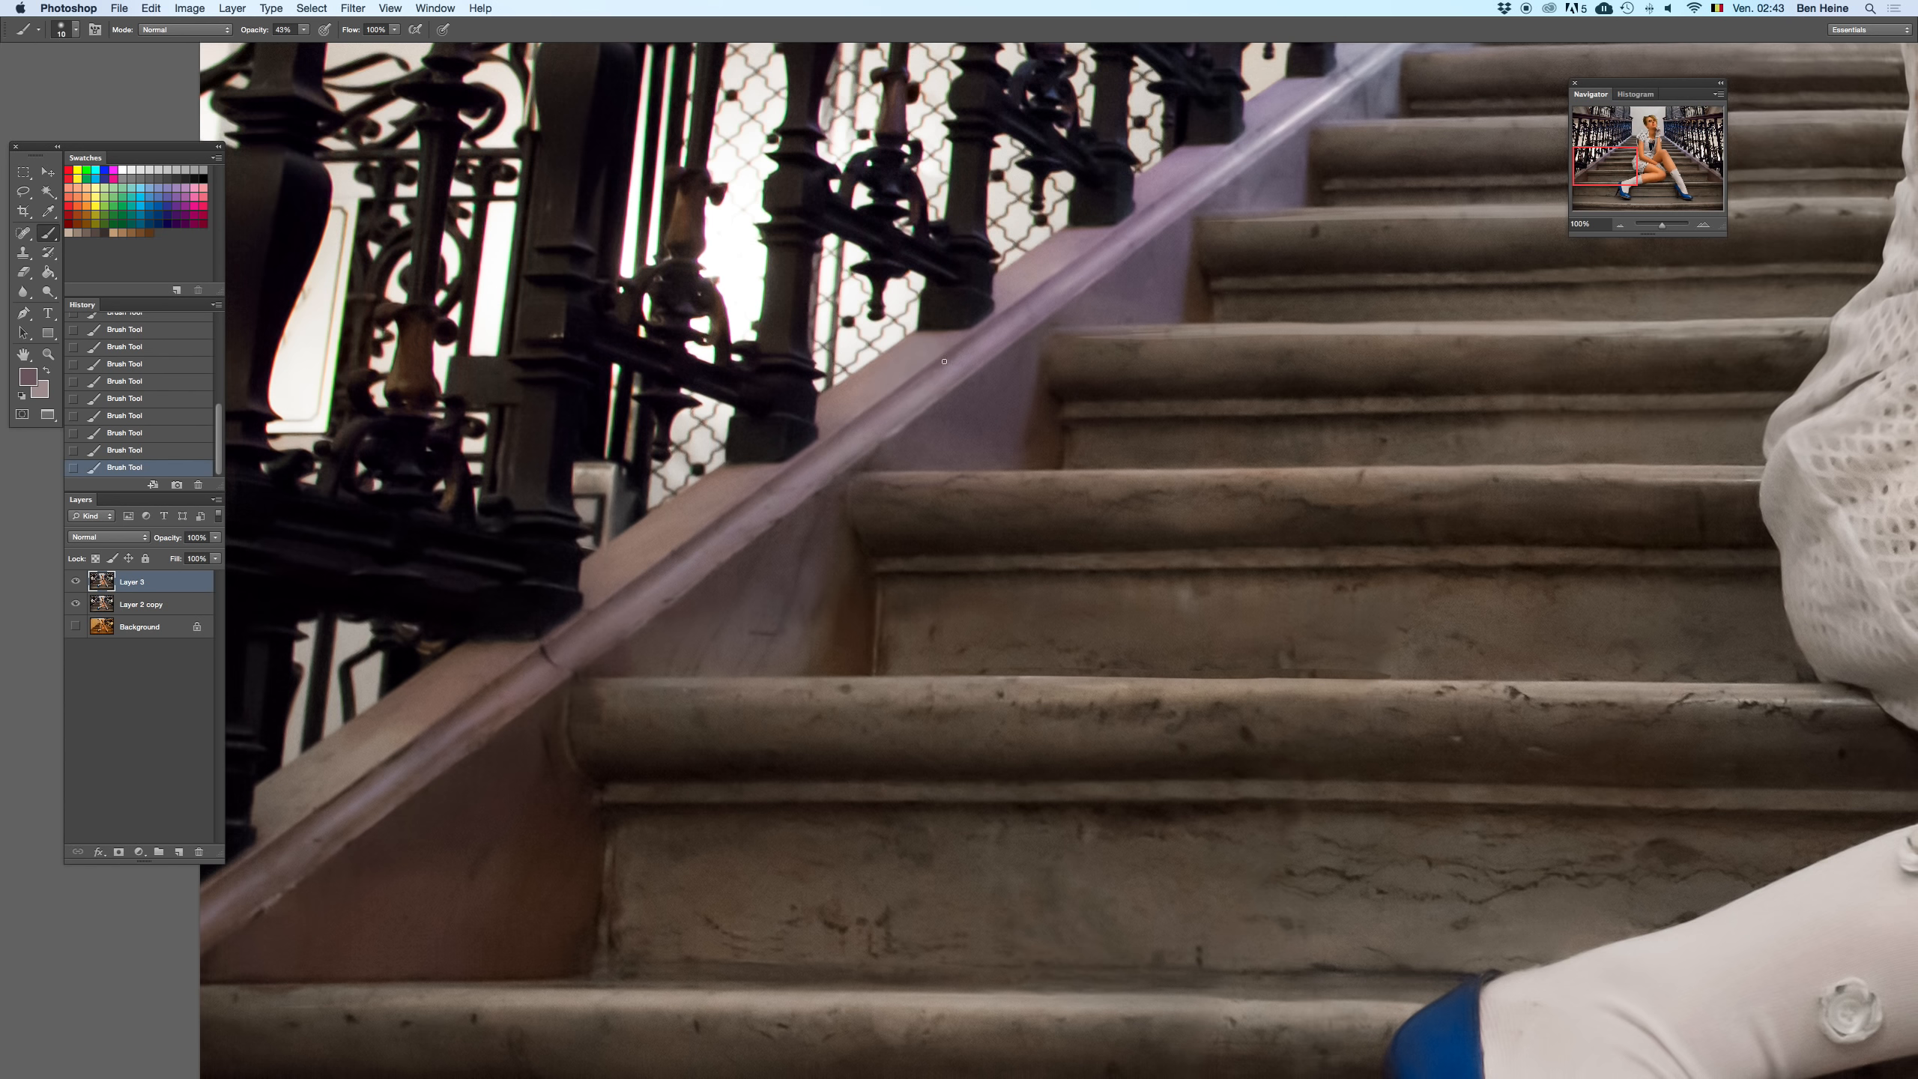
{"action": "key", "text": "super+z"}
- Examine the steps, both banisters and the figure closely for remaining flaws, finishing with the whole portrait
{"action": "left_click_drag", "start_coordinate": [938, 416], "coordinate": [272, 521]}
{"action": "left_click_drag", "start_coordinate": [1163, 377], "coordinate": [242, 486]}
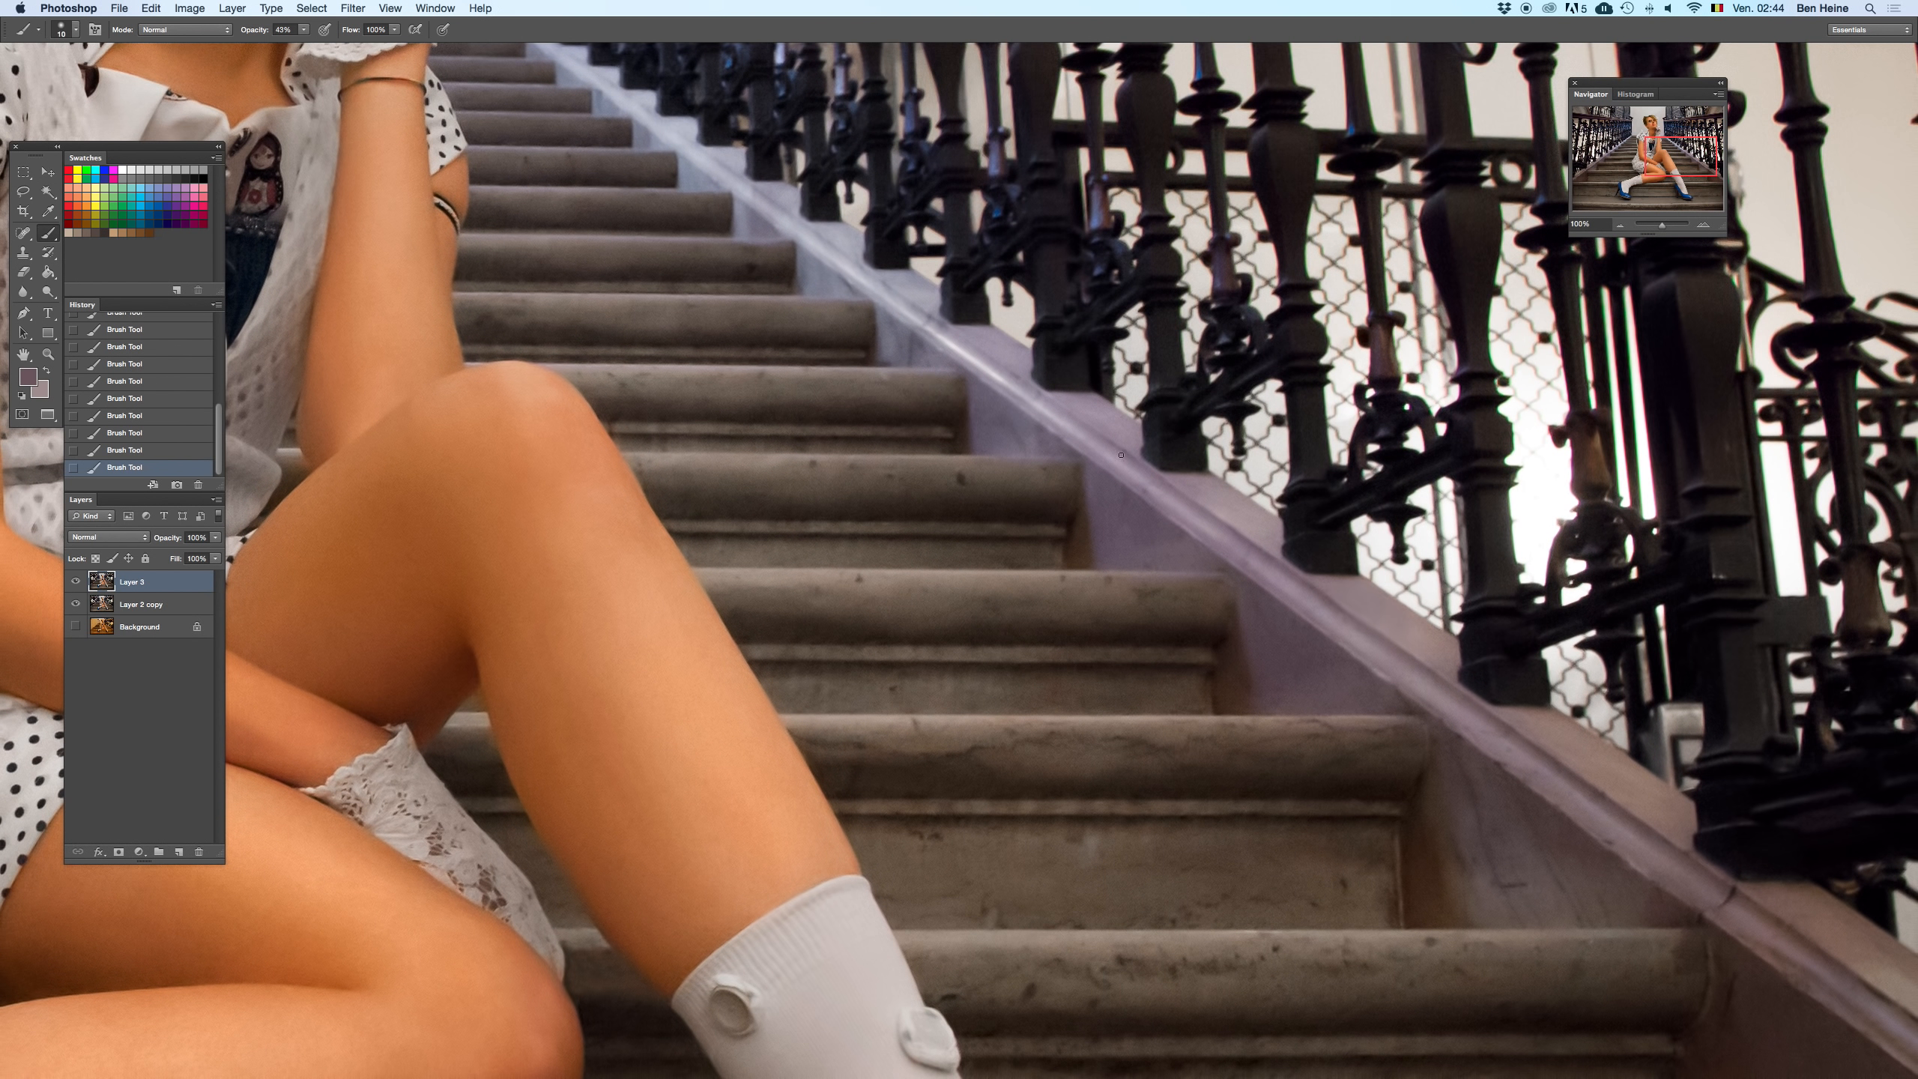
{"action": "key", "text": "super+z"}
{"action": "left_click_drag", "start_coordinate": [1309, 556], "coordinate": [1408, 640]}
{"action": "left_click_drag", "start_coordinate": [999, 264], "coordinate": [1213, 427]}
{"action": "left_click_drag", "start_coordinate": [1314, 498], "coordinate": [971, 639]}
{"action": "left_click_drag", "start_coordinate": [1171, 443], "coordinate": [1209, 621]}
{"action": "left_click_drag", "start_coordinate": [1221, 423], "coordinate": [1344, 687]}
{"action": "left_click_drag", "start_coordinate": [1223, 325], "coordinate": [1042, 235]}
{"action": "left_click", "coordinate": [1657, 224]}
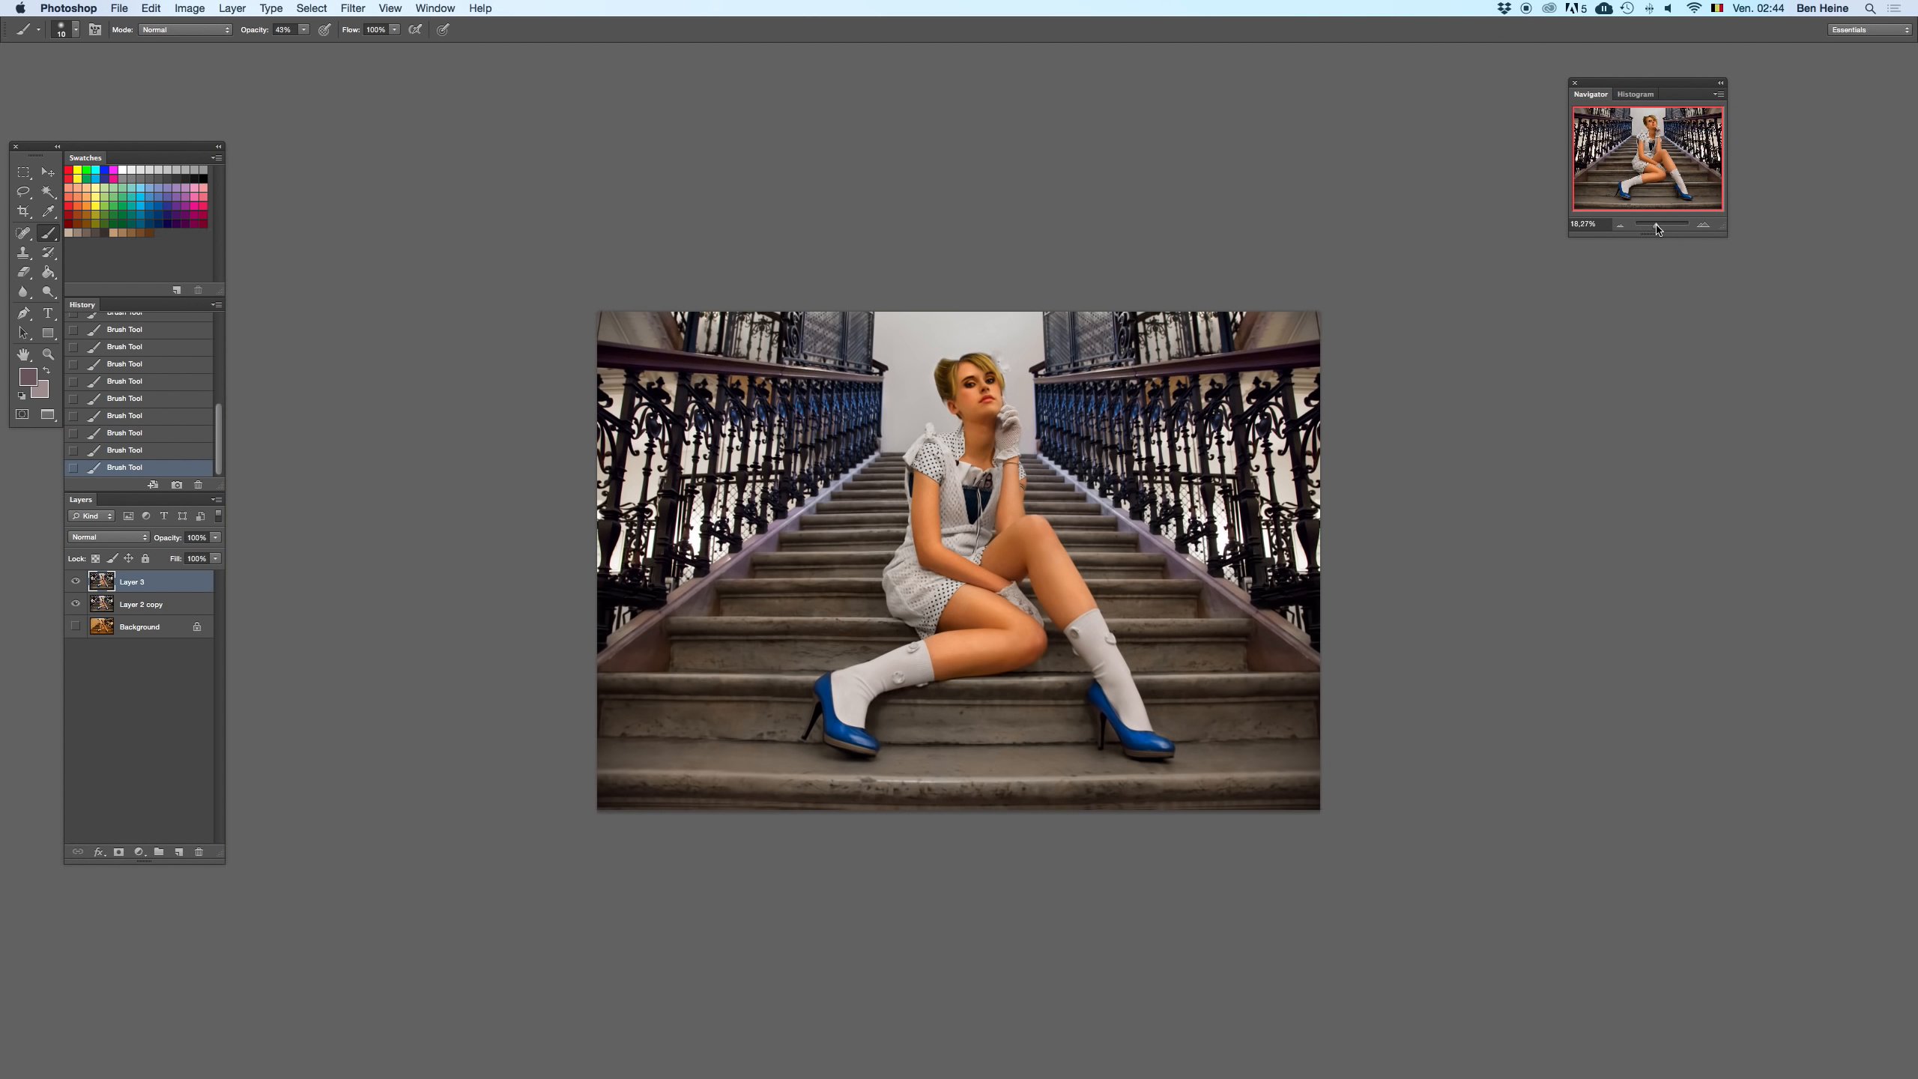
{"action": "mouse_move", "coordinate": [1657, 231]}
{"action": "left_mouse_down"}
{"action": "mouse_move", "coordinate": [1635, 229]}
{"action": "mouse_move", "coordinate": [1691, 229]}
{"action": "mouse_move", "coordinate": [1651, 232]}
{"action": "left_mouse_up"}
- Clone out the dark joint mark on the stone rail at both the right and left sides of the staircase
{"action": "left_click", "coordinate": [1709, 226]}
{"action": "left_click", "coordinate": [1705, 227]}
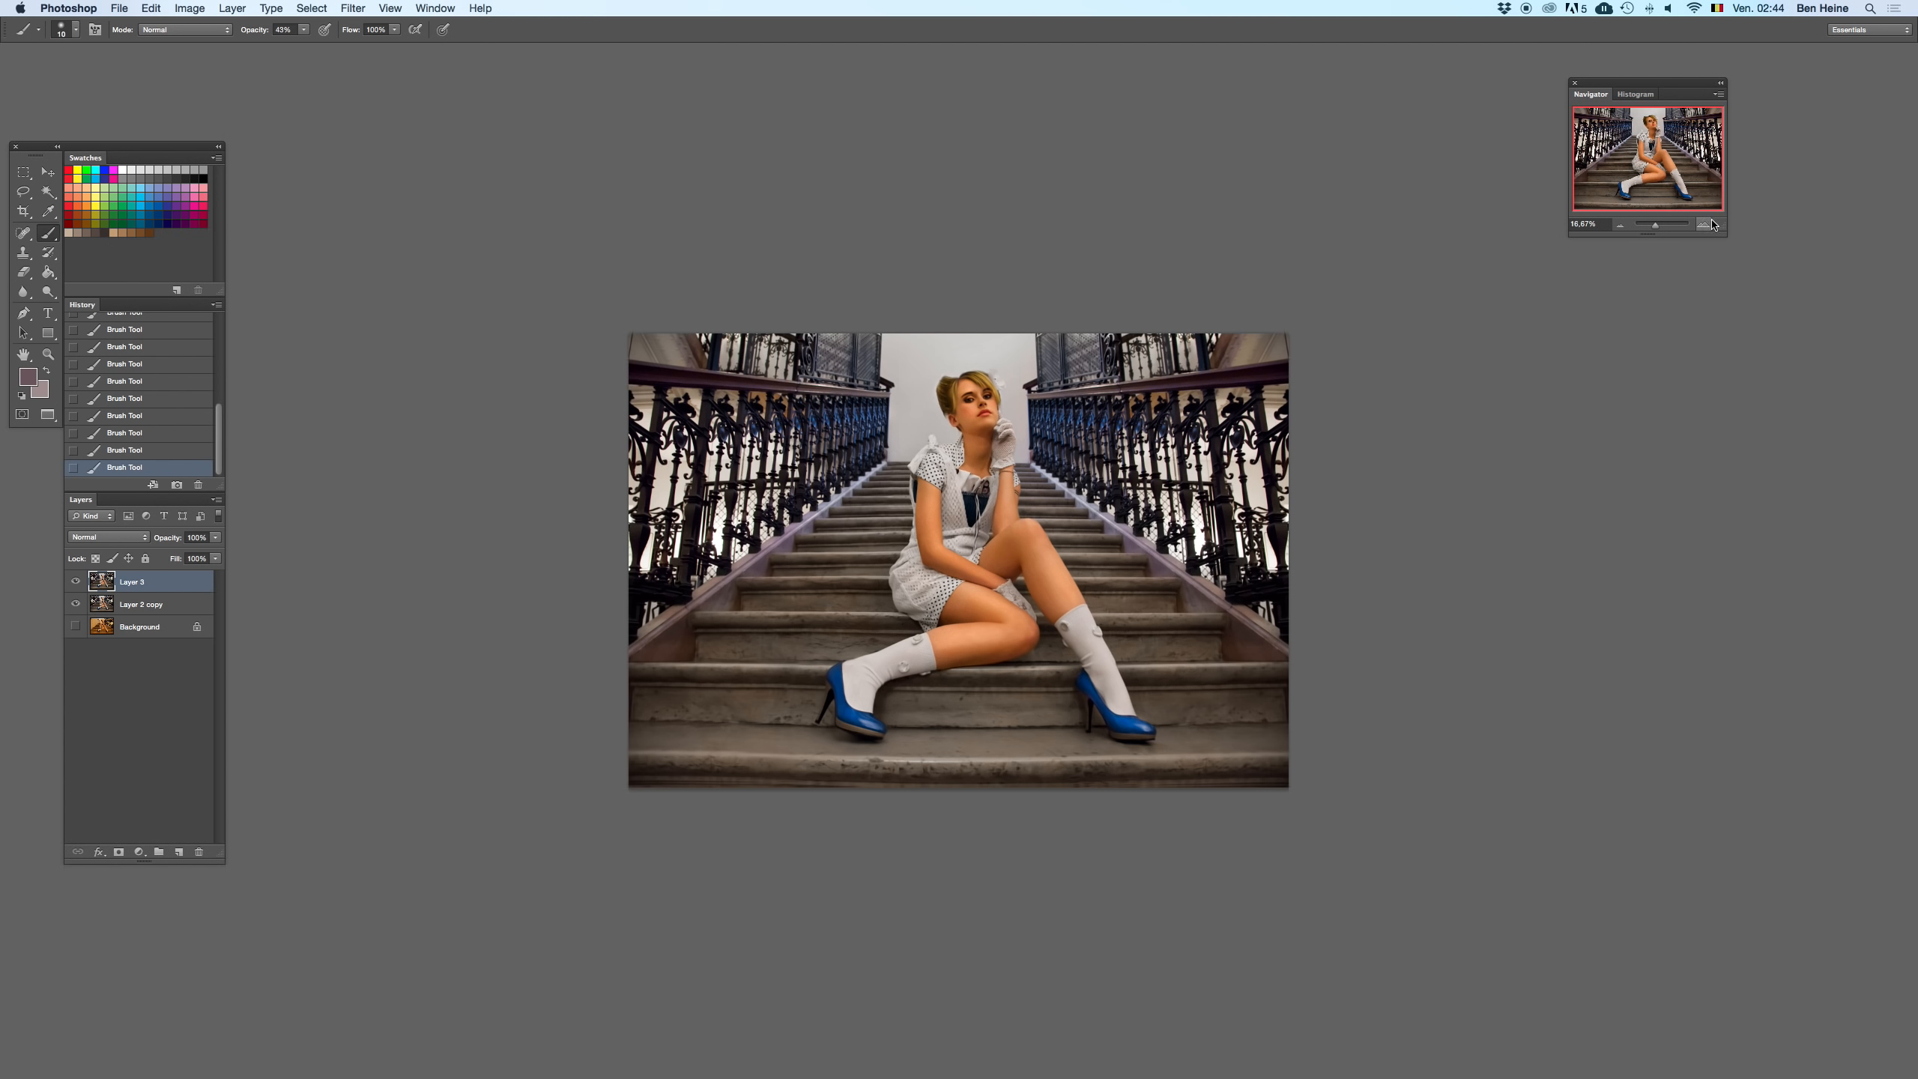
{"action": "left_click", "coordinate": [1711, 225]}
{"action": "left_click", "coordinate": [1711, 226]}
{"action": "left_click", "coordinate": [1711, 226]}
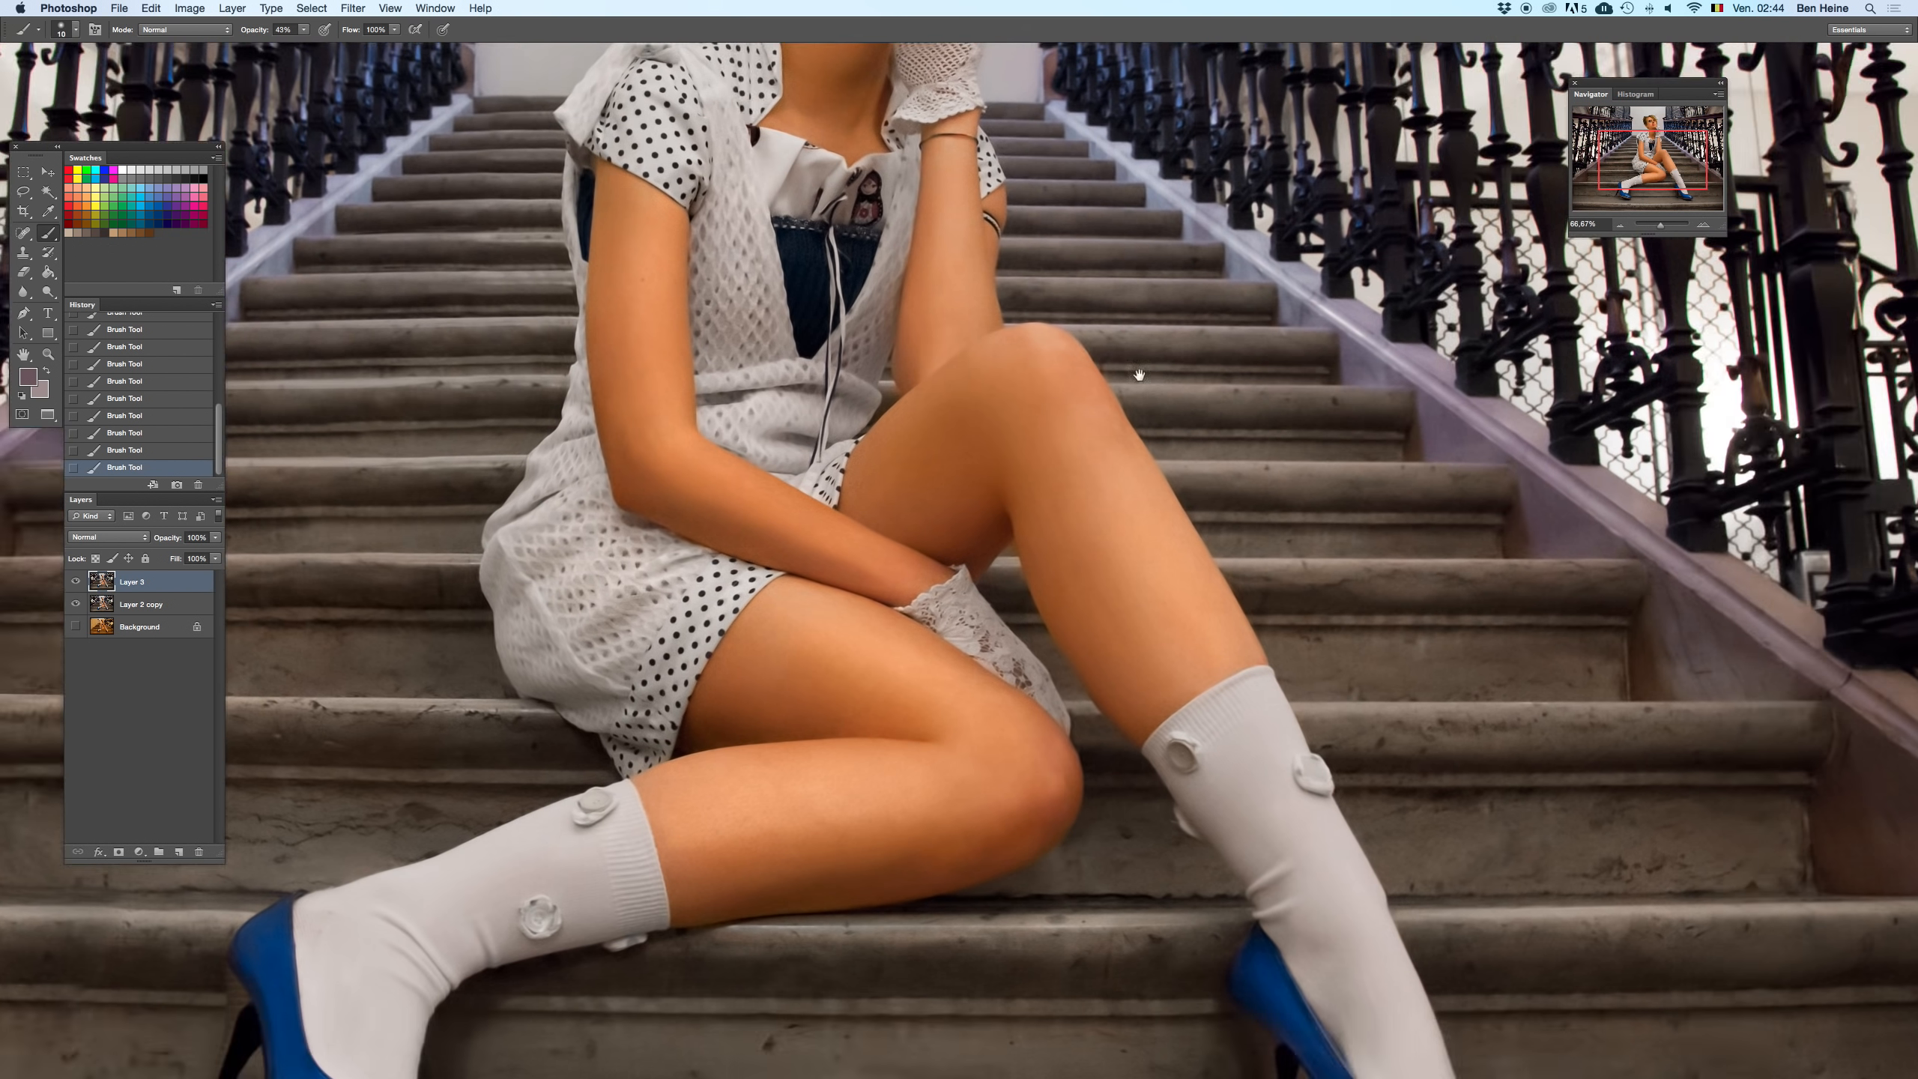
{"action": "left_click", "coordinate": [1711, 225]}
{"action": "key", "text": "s"}
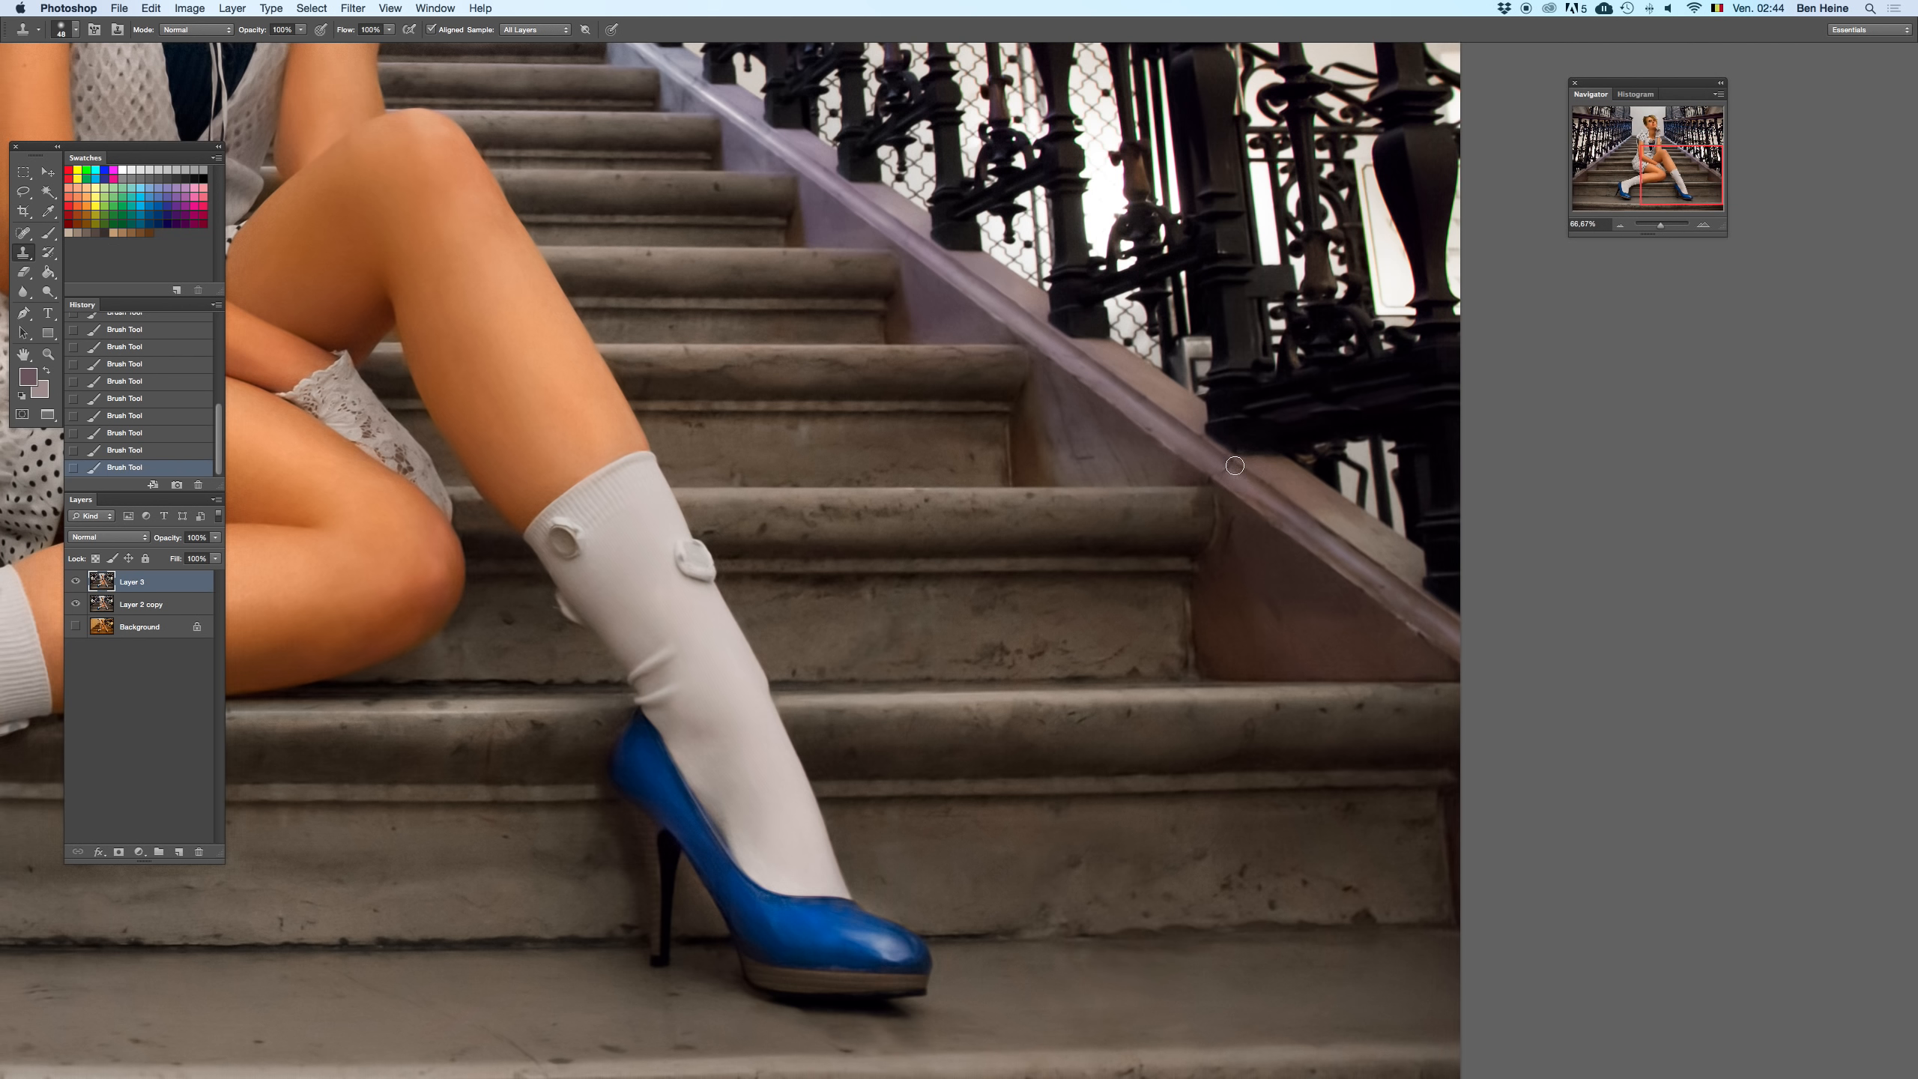
{"action": "left_click_drag", "start_coordinate": [1238, 469], "coordinate": [1228, 487]}
{"action": "left_click_drag", "start_coordinate": [320, 495], "coordinate": [1775, 457]}
{"action": "mouse_move", "coordinate": [345, 523]}
{"action": "left_mouse_down"}
{"action": "mouse_move", "coordinate": [1130, 526]}
{"action": "mouse_move", "coordinate": [907, 569]}
{"action": "left_mouse_up"}
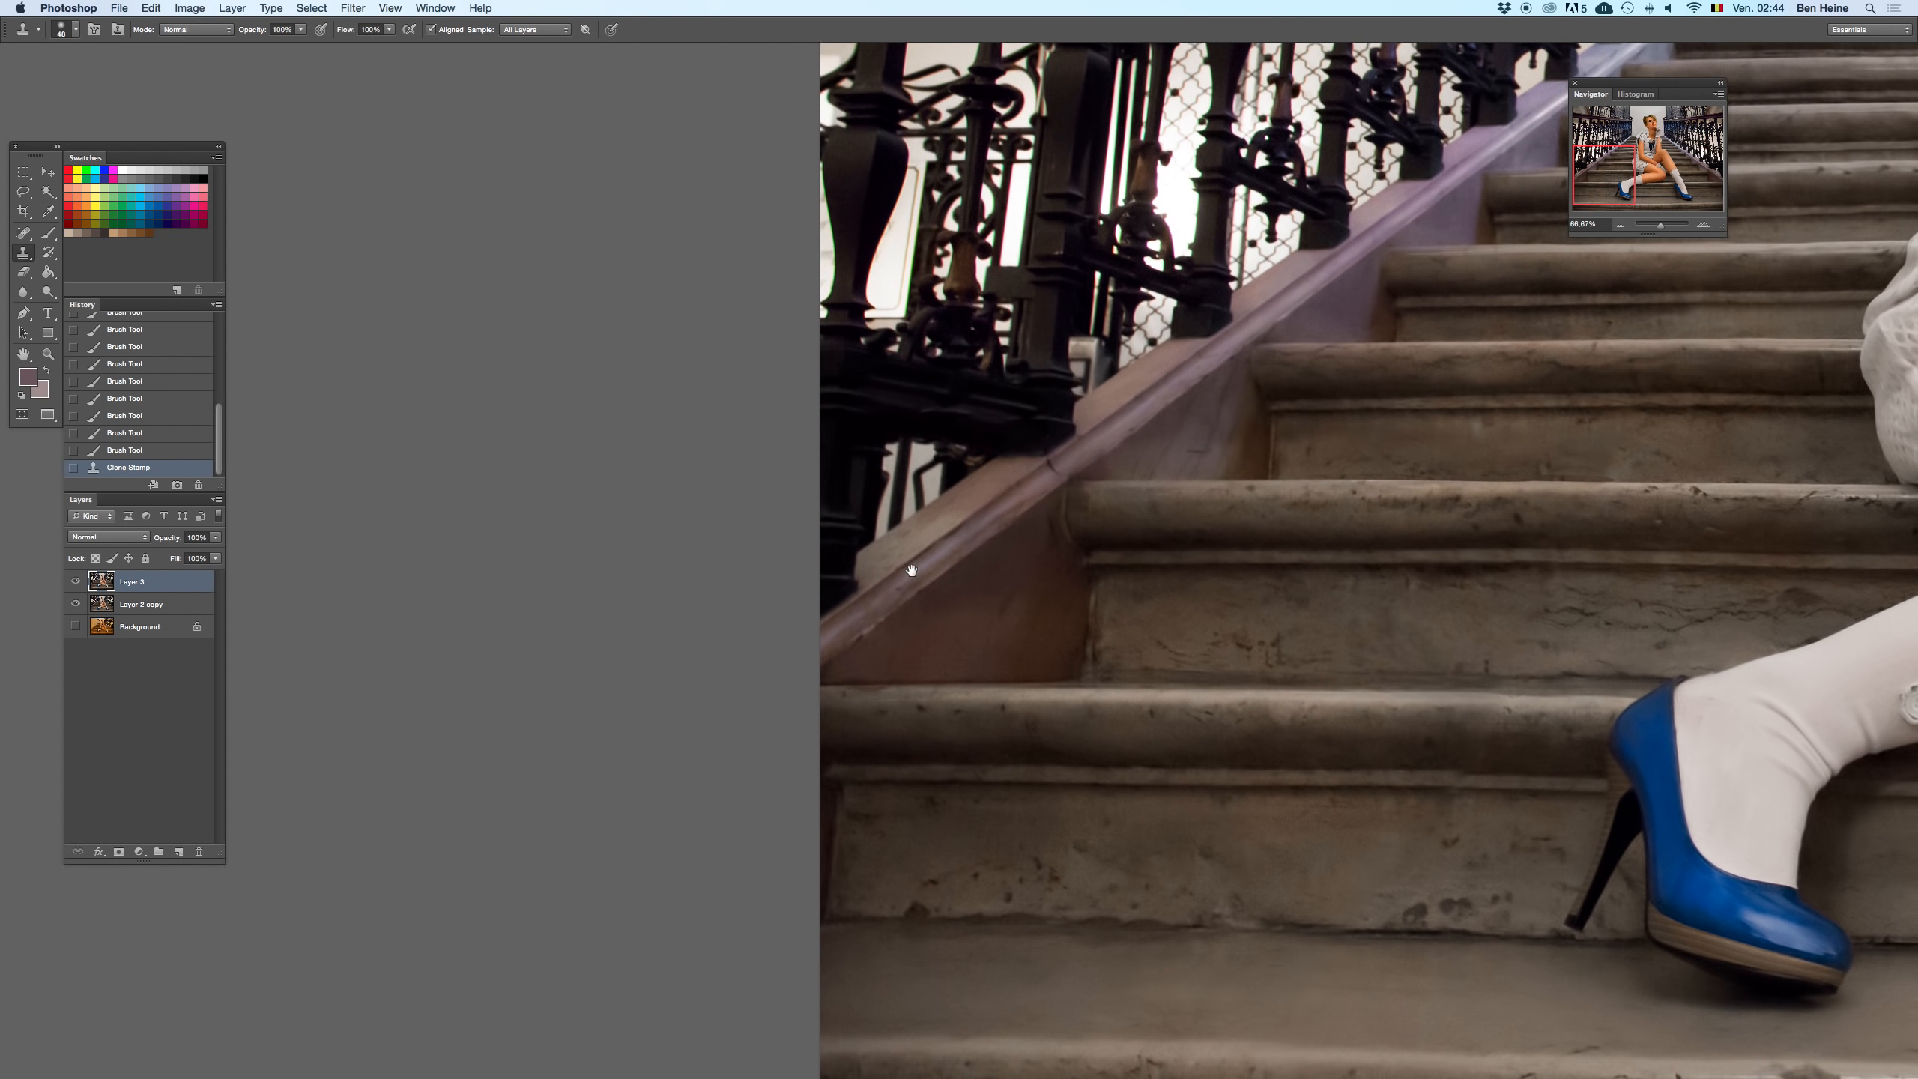
{"action": "left_click", "coordinate": [1050, 468]}
{"action": "left_click_drag", "start_coordinate": [1677, 221], "coordinate": [1651, 227]}
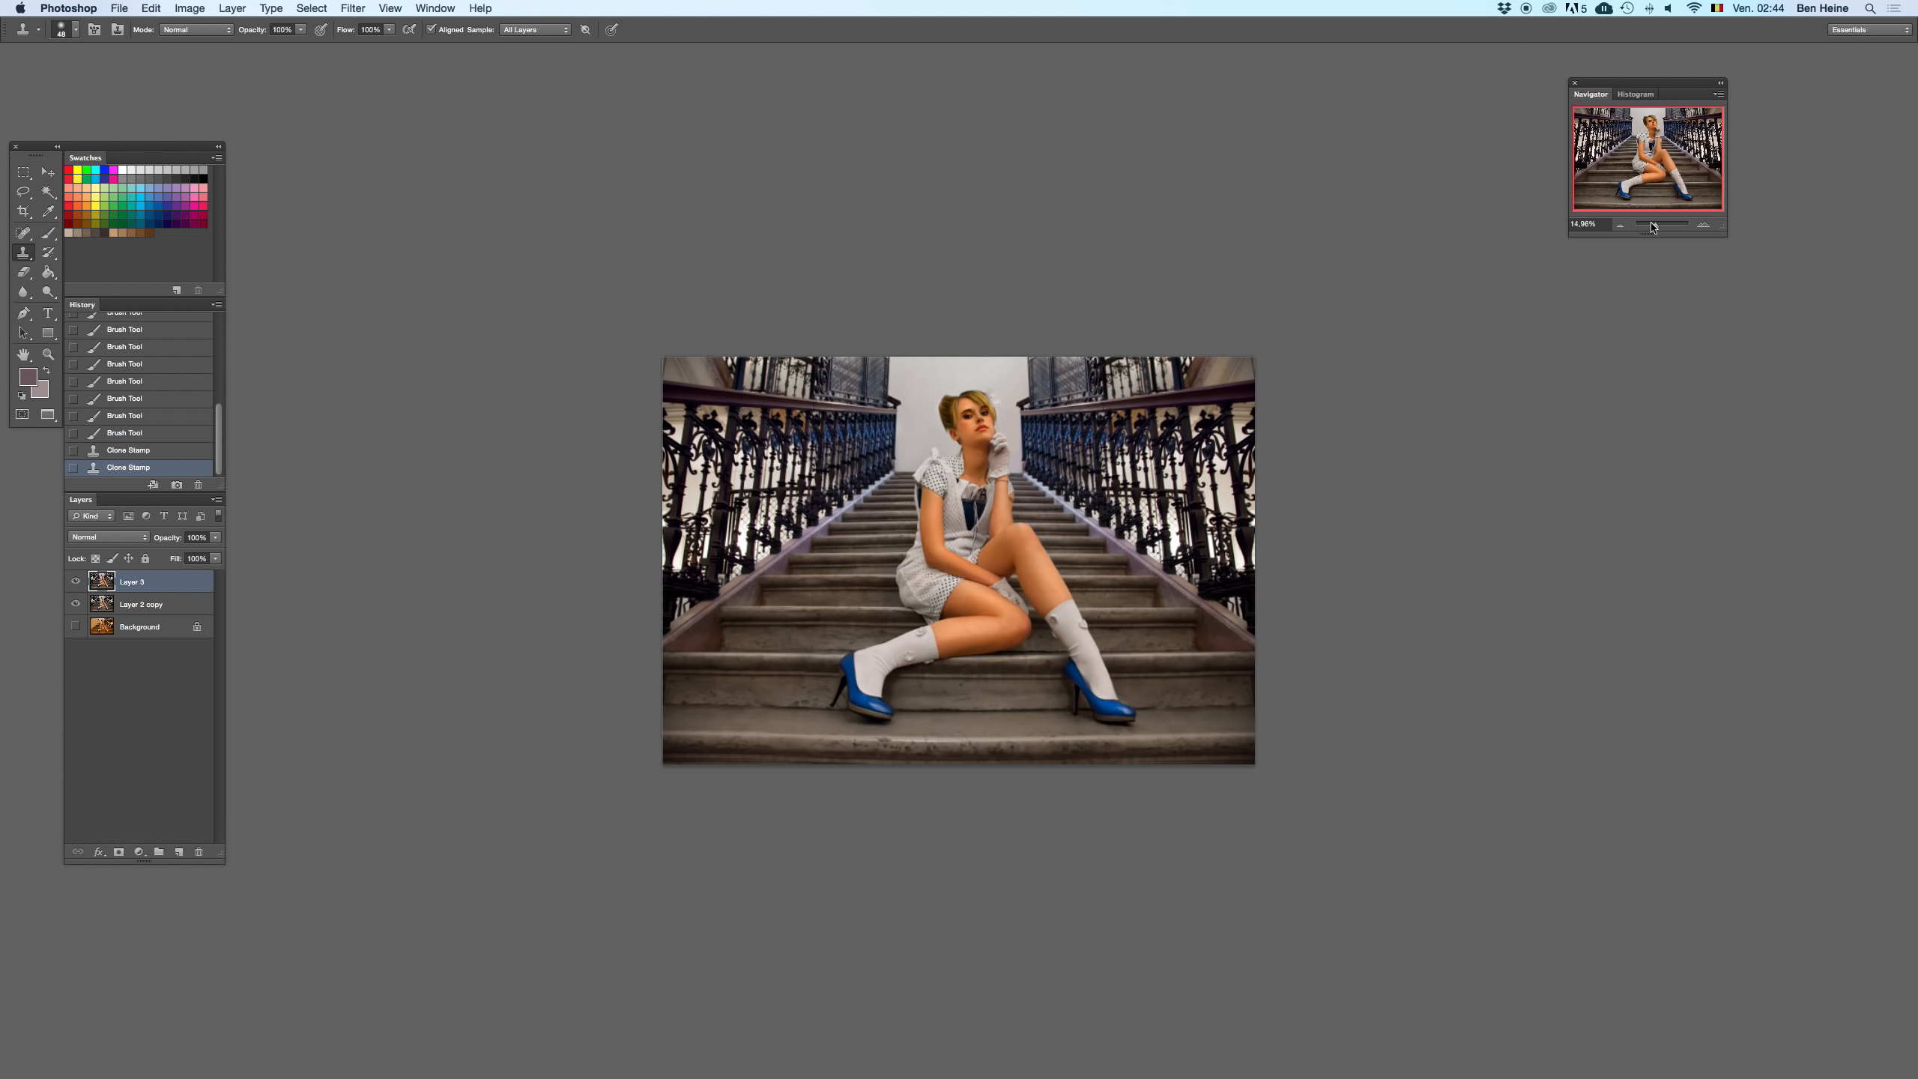
- Compare the portrait with and without the top retouching layer by deleting it and repeatedly restoring it
{"action": "key", "text": "Delete"}
{"action": "key", "text": "super+z"}
{"action": "key", "text": "super+z"}
{"action": "key", "text": "super+z"}
{"action": "key", "text": "super+z"}
{"action": "key", "text": "super+z"}
{"action": "key", "text": "super+z"}
{"action": "key", "text": "super+z"}
{"action": "key", "text": "super+z"}
{"action": "key", "text": "super+z"}
{"action": "key", "text": "super+z"}
{"action": "key", "text": "super+z"}
{"action": "key", "text": "super+z"}
{"action": "key", "text": "super+z"}
{"action": "key", "text": "super+z"}
{"action": "key", "text": "super+z"}
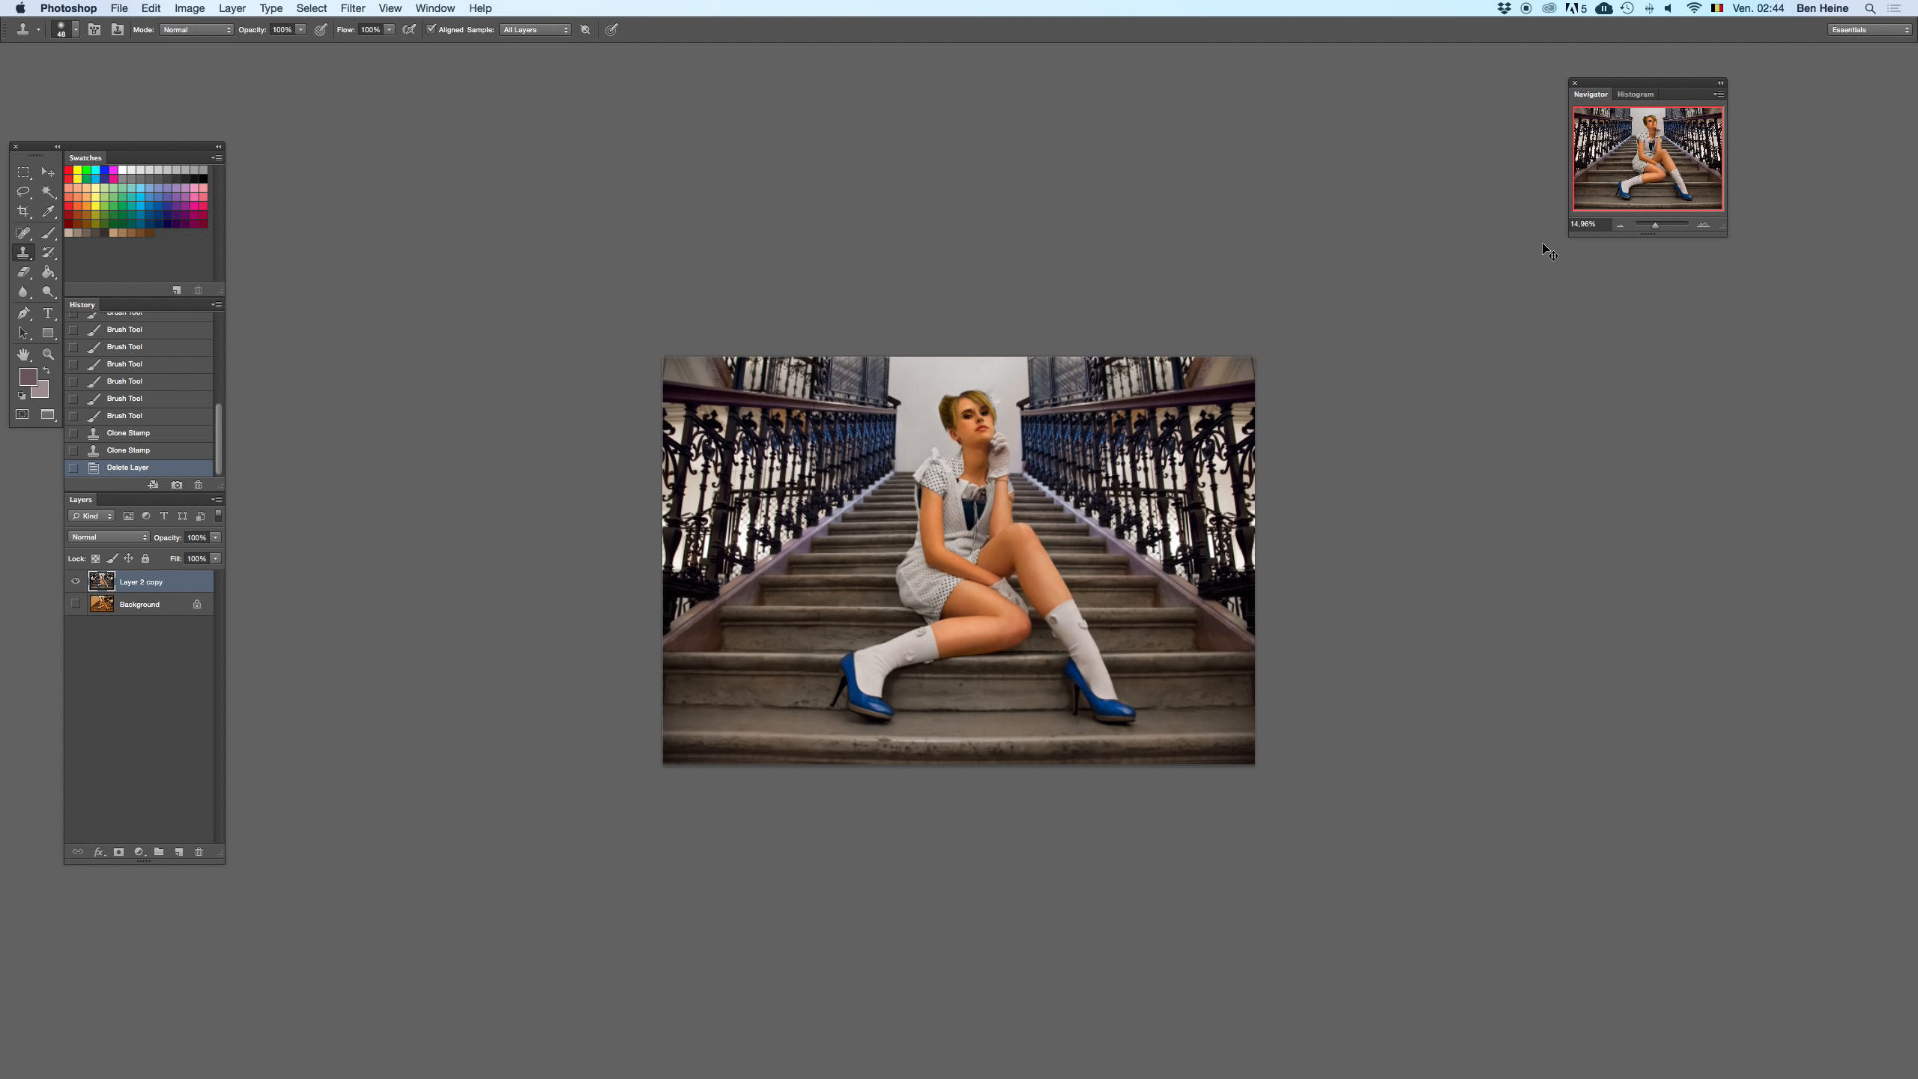
{"action": "key", "text": "super+z"}
{"action": "key", "text": "super+z"}
{"action": "key", "text": "super+z"}
{"action": "key", "text": "super+z"}
{"action": "key", "text": "super+z"}
{"action": "key", "text": "super+z"}
{"action": "key", "text": "super+z"}
{"action": "key", "text": "super+z"}
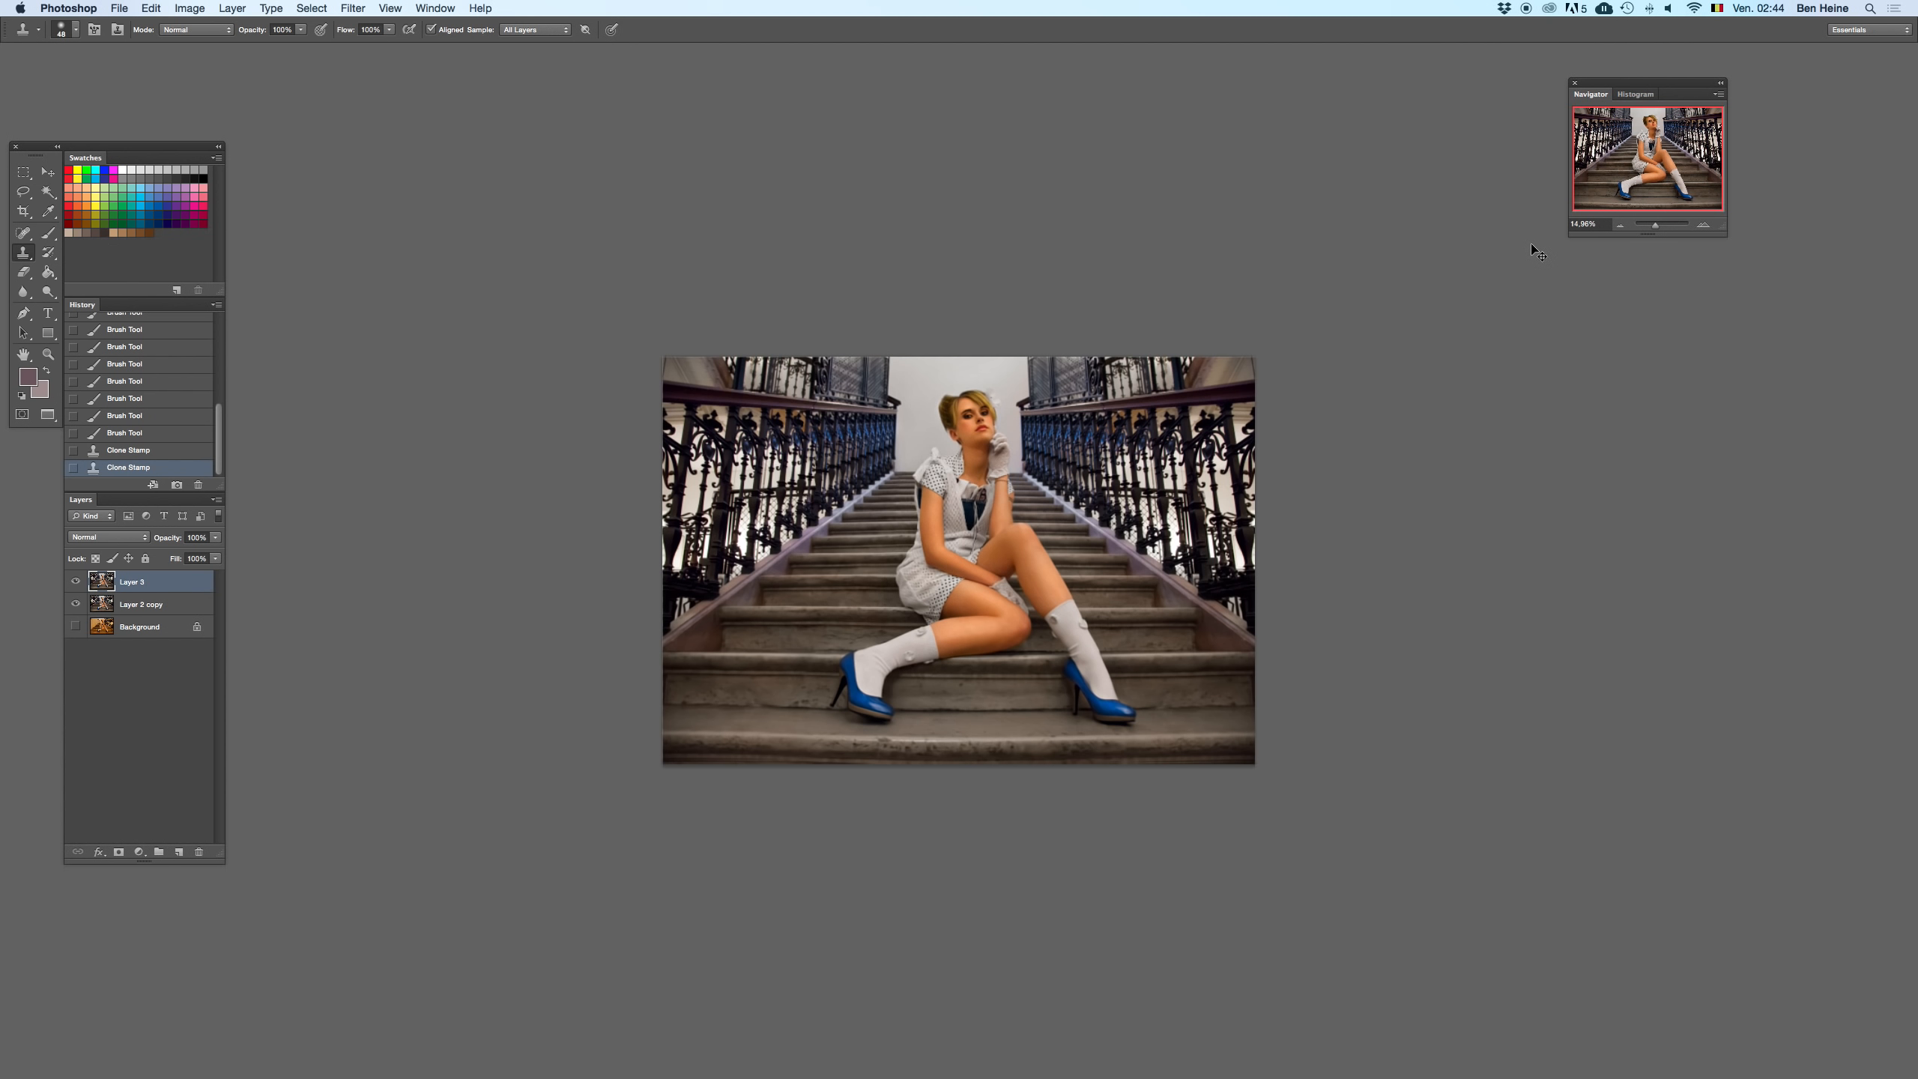
- Toggle the top layer's deletion again to recheck the retouching against the earlier version, ending with the layer restored
{"action": "key", "text": "super+z"}
{"action": "key", "text": "super+z"}
{"action": "key", "text": "super+z"}
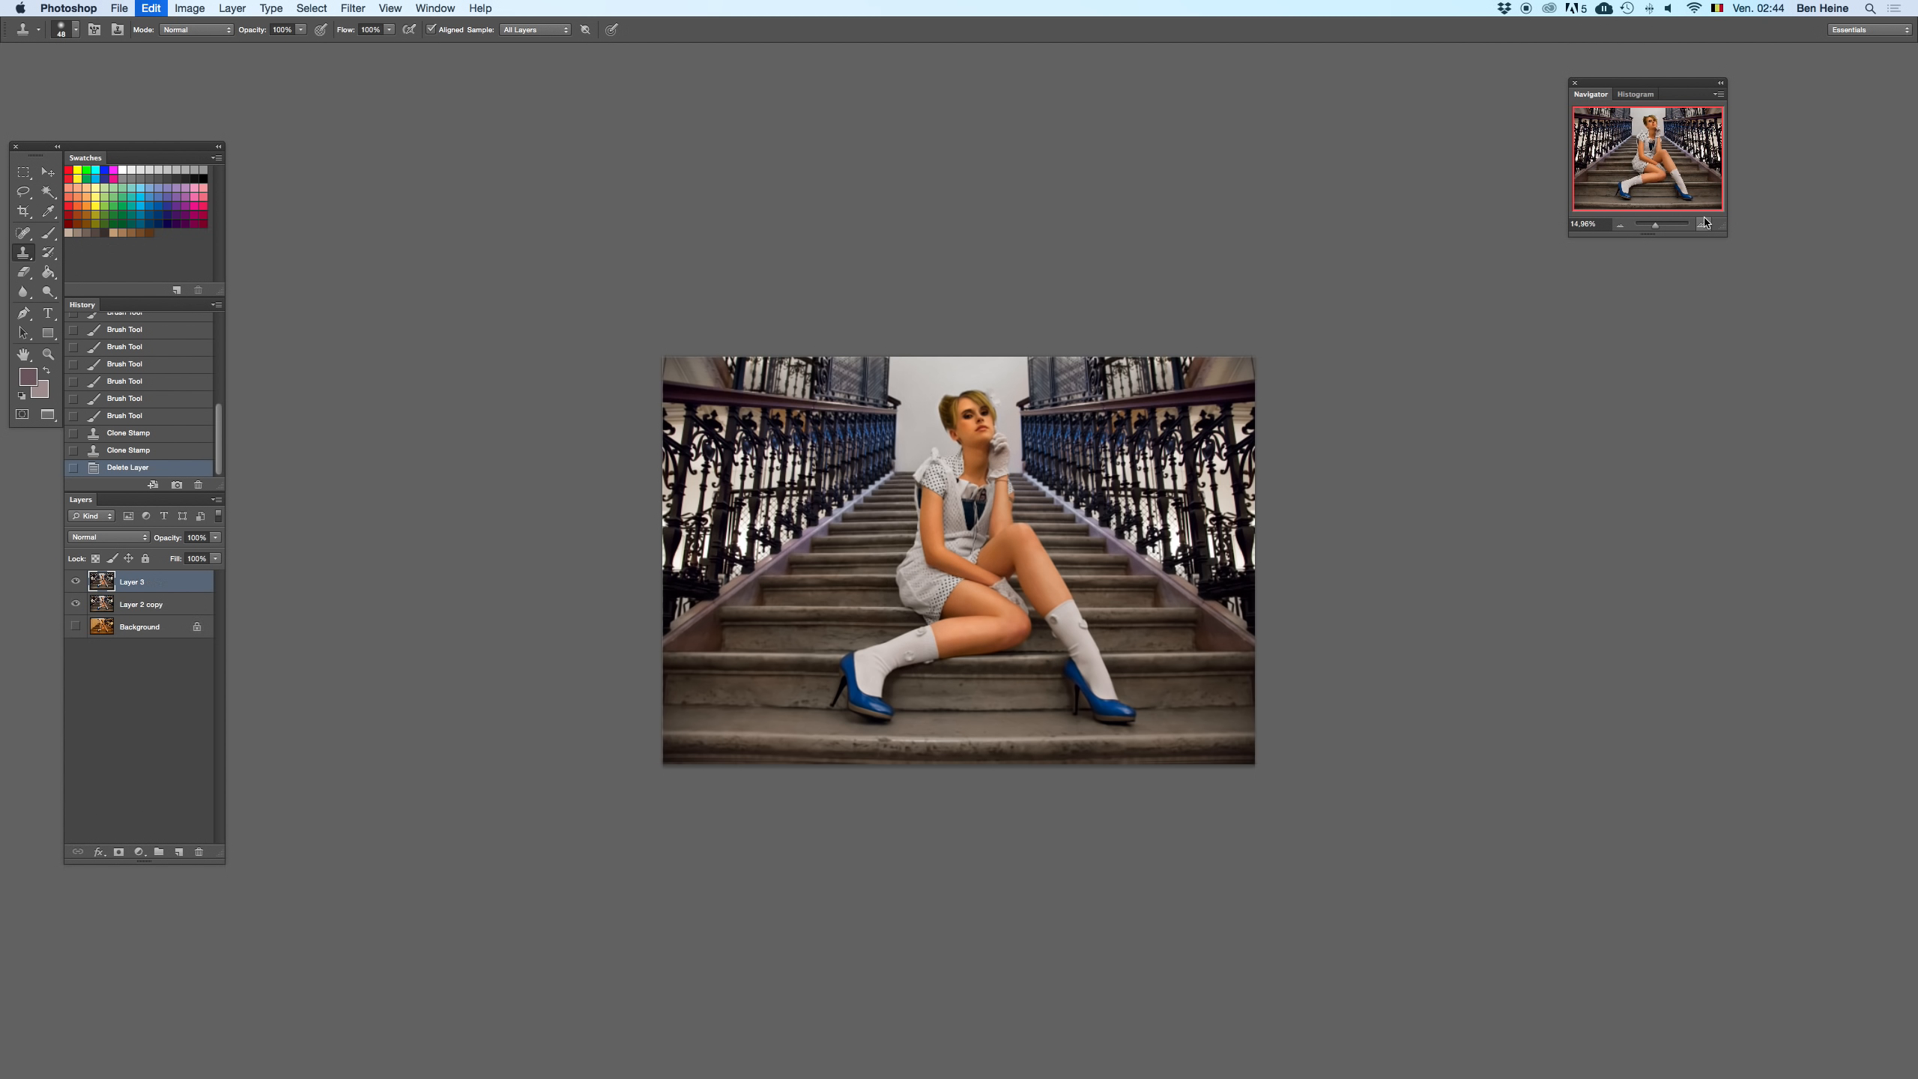
- Soften the highlights on both blue shoes with sampled shoe blue, using a resized brush at 15% opacity
{"action": "left_click", "coordinate": [1704, 224]}
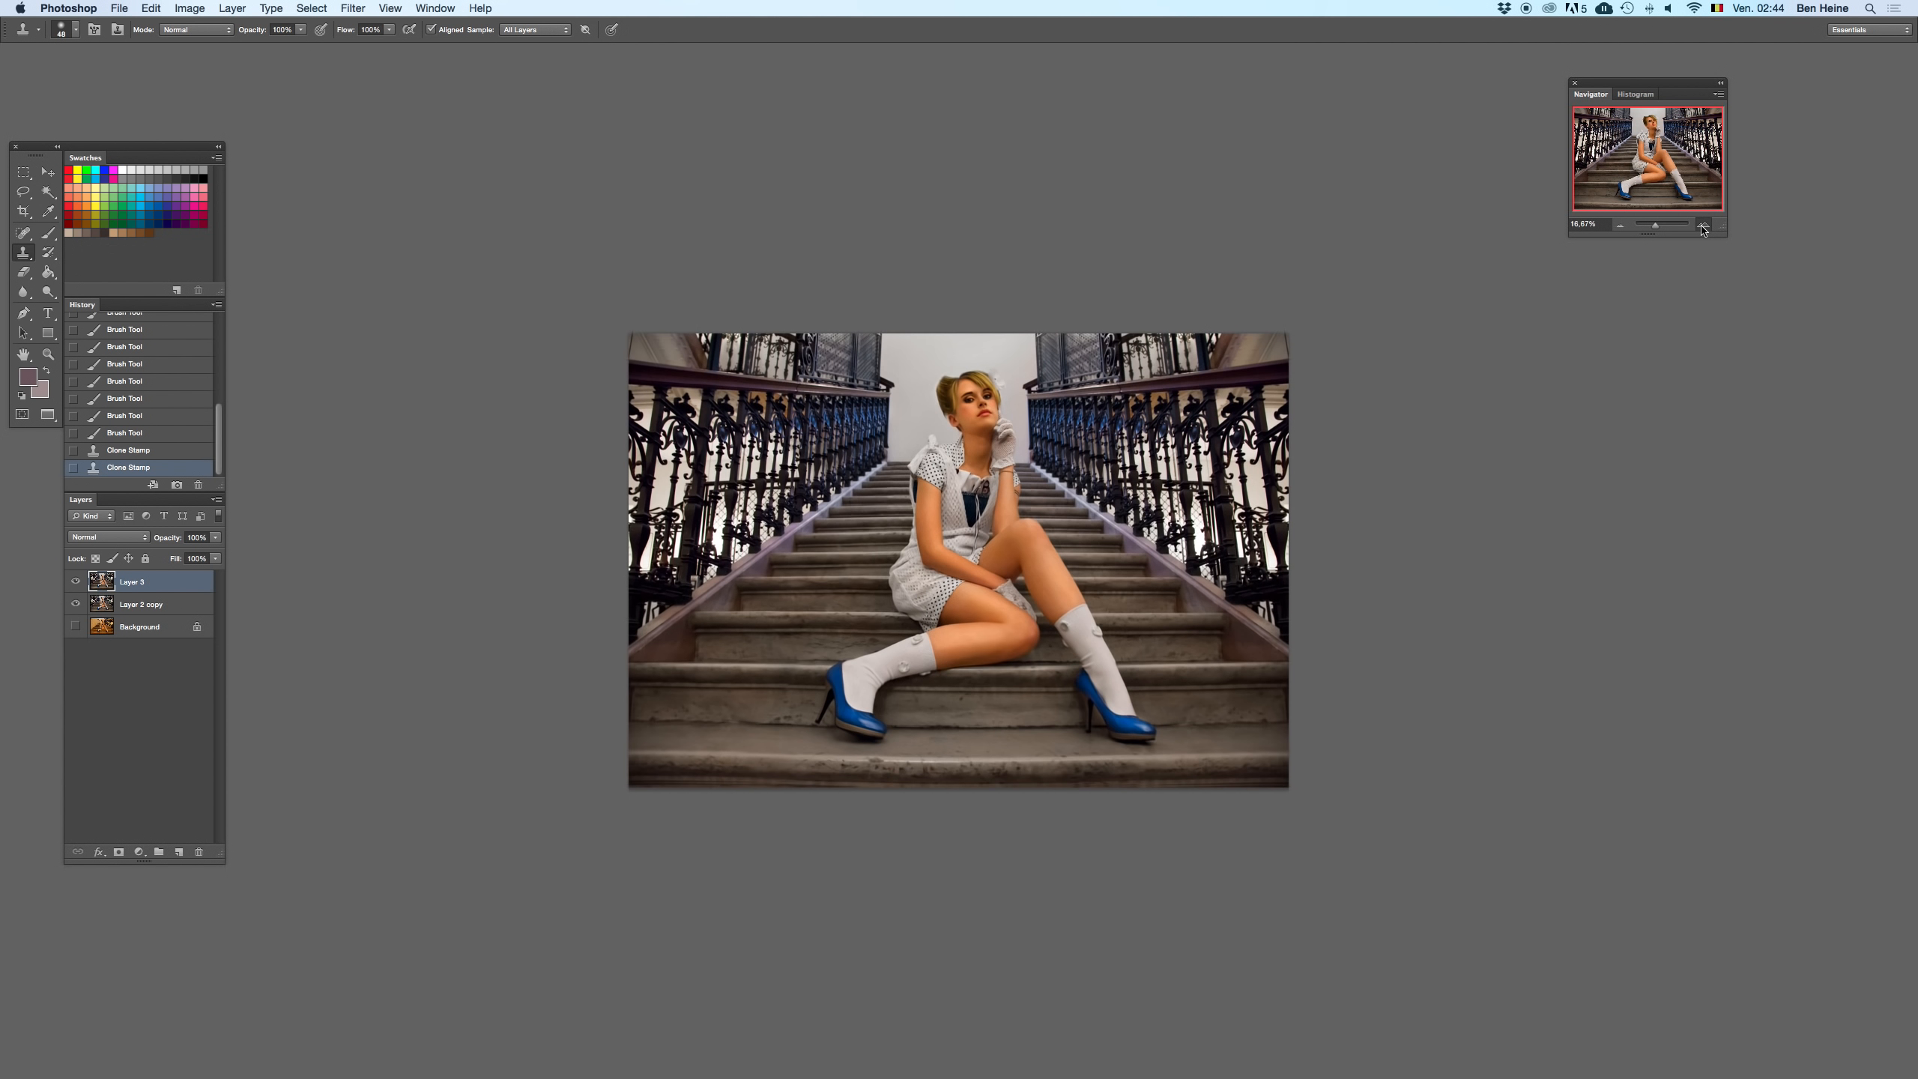
{"action": "left_click", "coordinate": [1704, 224]}
{"action": "left_click", "coordinate": [1703, 224]}
{"action": "left_click", "coordinate": [1704, 224]}
{"action": "left_click_drag", "start_coordinate": [963, 582], "coordinate": [600, 253]}
{"action": "left_click_drag", "start_coordinate": [851, 424], "coordinate": [1066, 371]}
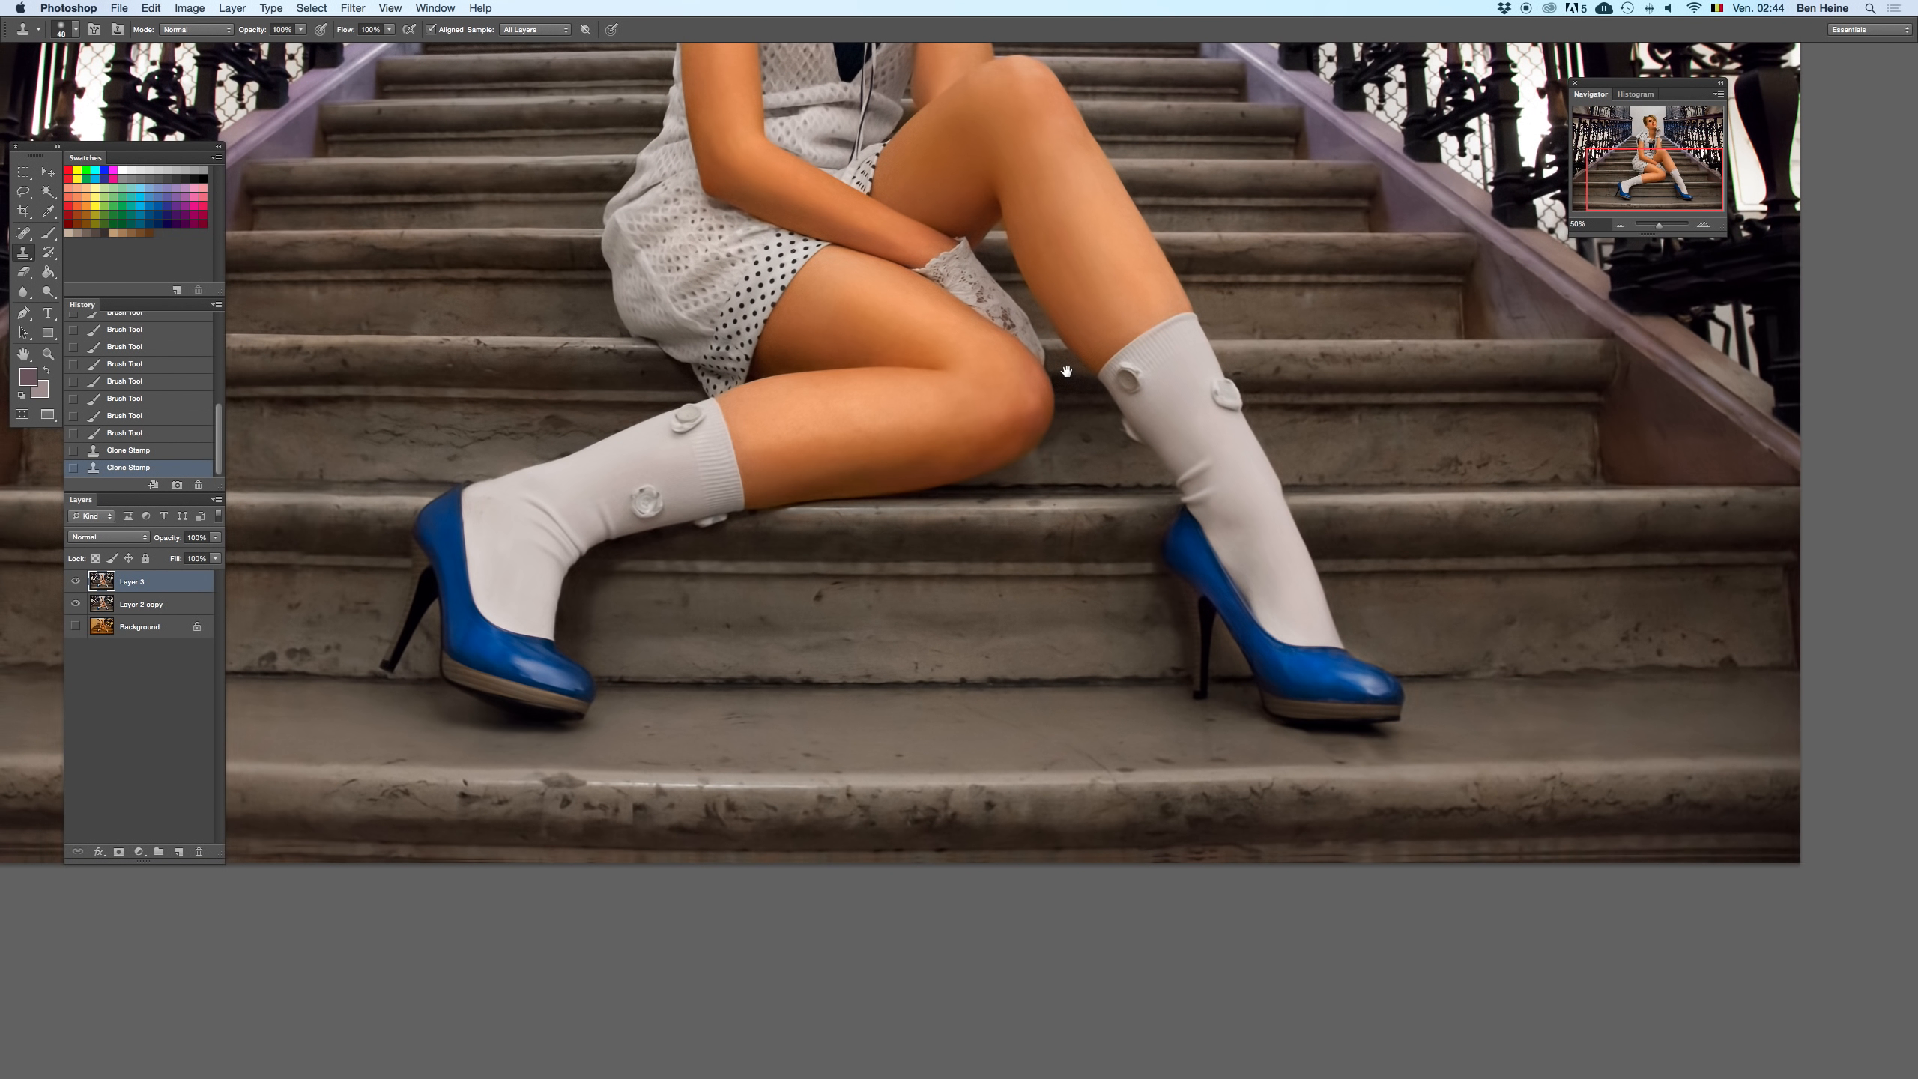
{"action": "left_click_drag", "start_coordinate": [794, 498], "coordinate": [727, 459]}
{"action": "key", "text": "b"}
{"action": "left_click", "coordinate": [1234, 622], "text": "alt"}
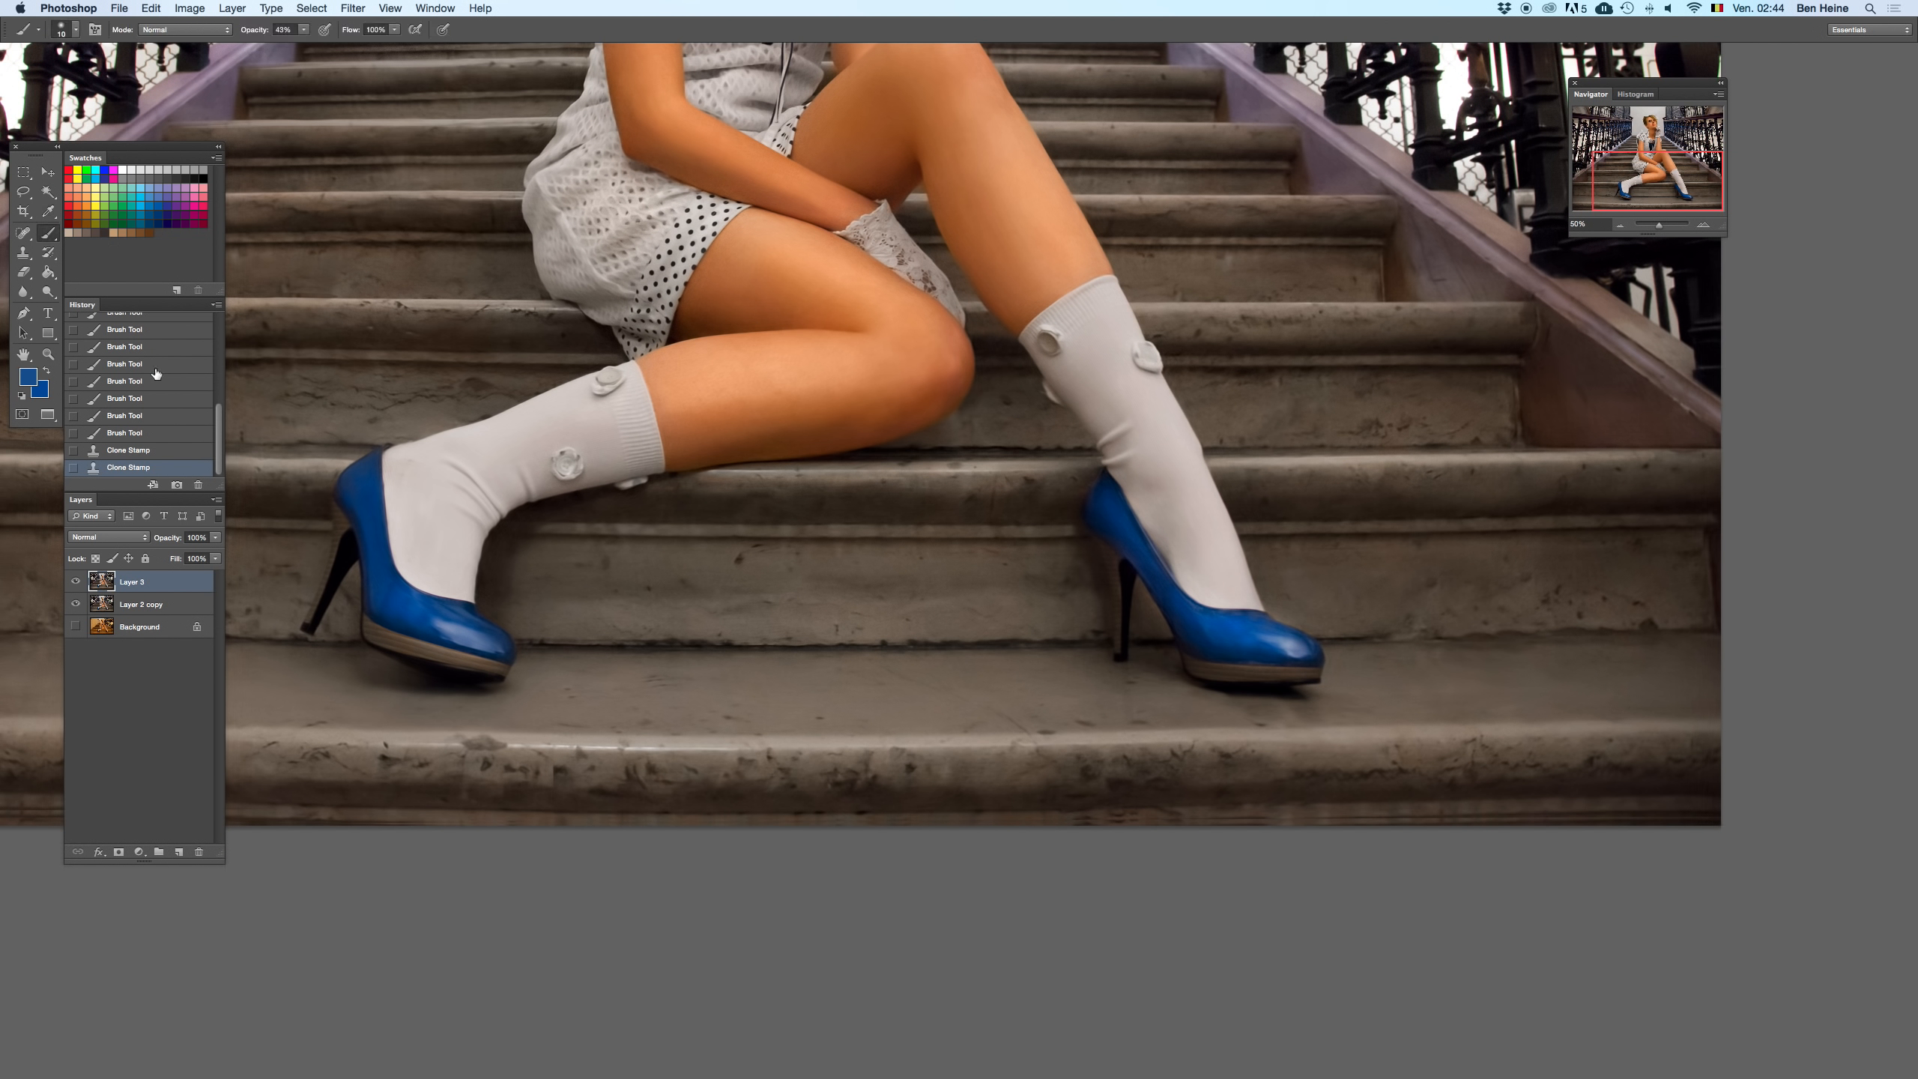
{"action": "right_click", "coordinate": [1268, 594]}
{"action": "left_click", "coordinate": [1350, 628]}
{"action": "left_click_drag", "start_coordinate": [1223, 636], "coordinate": [1200, 621]}
{"action": "key", "text": "ctrl+z"}
{"action": "left_click_drag", "start_coordinate": [304, 35], "coordinate": [284, 51]}
{"action": "mouse_move", "coordinate": [1252, 641]}
{"action": "left_mouse_down"}
{"action": "mouse_move", "coordinate": [1195, 618]}
{"action": "mouse_move", "coordinate": [1246, 638]}
{"action": "mouse_move", "coordinate": [1213, 638]}
{"action": "mouse_move", "coordinate": [1186, 601]}
{"action": "left_mouse_up"}
{"action": "key", "text": "x"}
{"action": "mouse_move", "coordinate": [443, 611]}
{"action": "left_mouse_down"}
{"action": "mouse_move", "coordinate": [405, 603]}
{"action": "mouse_move", "coordinate": [434, 614]}
{"action": "left_mouse_up"}
{"action": "left_click_drag", "start_coordinate": [438, 609], "coordinate": [446, 616]}
- Sample two darker blues from the right-hand shoe and paint along its inner side
{"action": "key", "text": "i"}
{"action": "left_click", "coordinate": [1168, 602]}
{"action": "key", "text": "x"}
{"action": "left_click", "coordinate": [1189, 645]}
{"action": "key", "text": "x"}
{"action": "key", "text": "b"}
{"action": "left_click_drag", "start_coordinate": [1187, 645], "coordinate": [1177, 621]}
{"action": "key", "text": "super+z"}
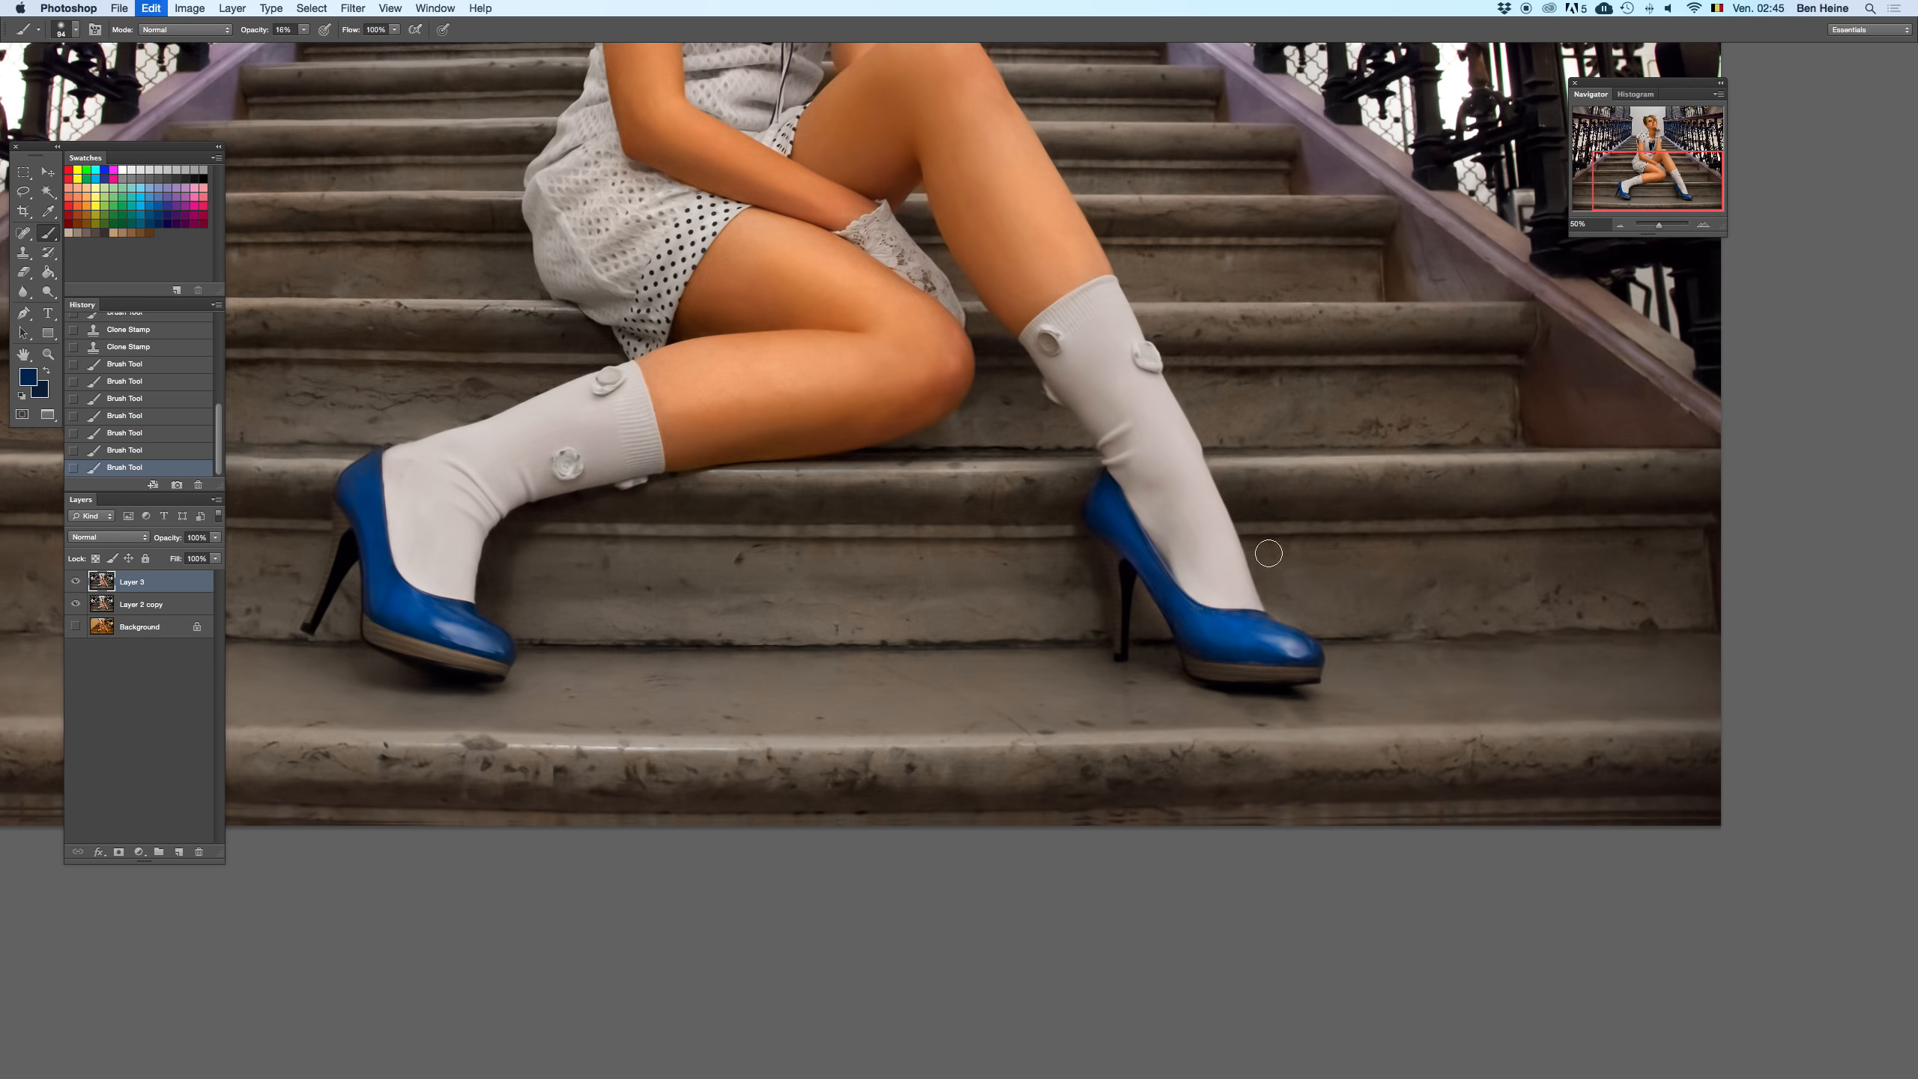
- Set the brush size to 40 px and paint over the instep of the right-hand shoe
{"action": "right_click", "coordinate": [1267, 556]}
{"action": "left_click", "coordinate": [1312, 559]}
{"action": "type", "text": "40"}
{"action": "key", "text": "Return"}
{"action": "key", "text": "super+plus"}
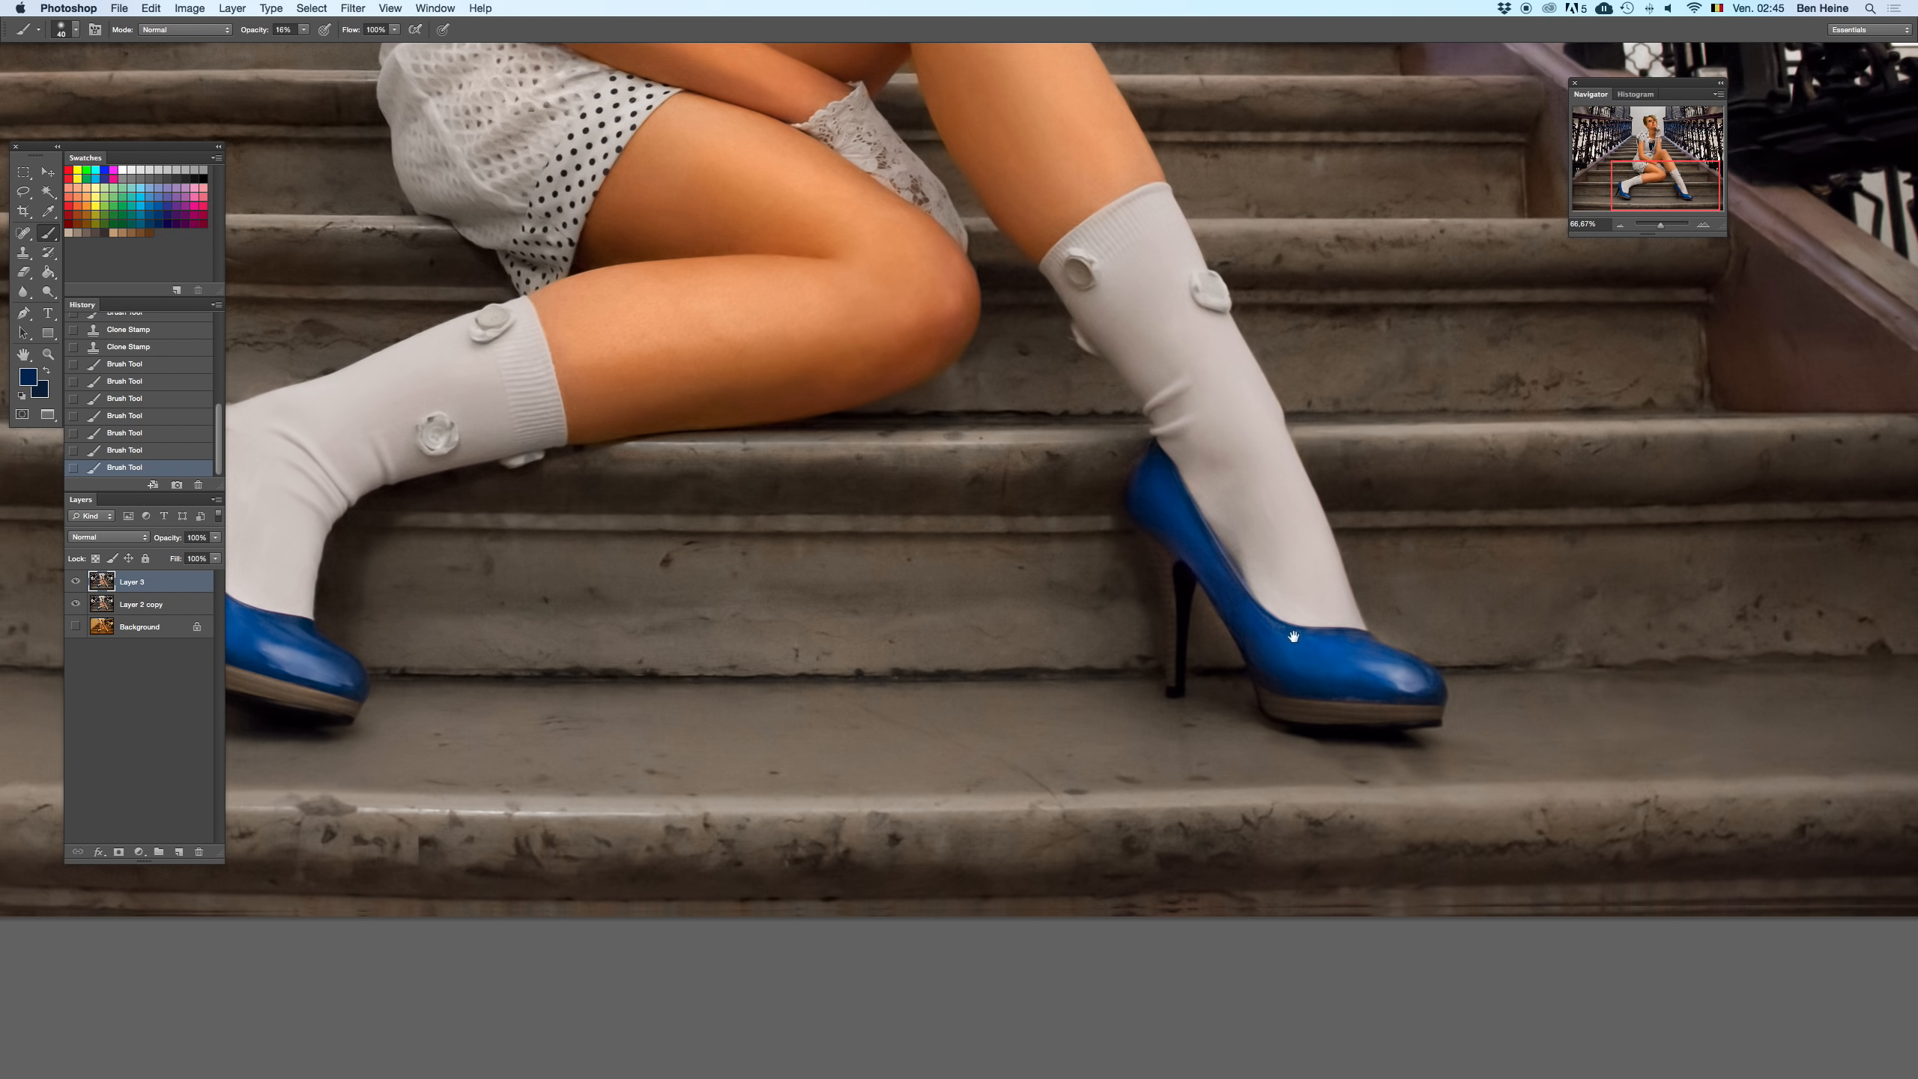
{"action": "left_click_drag", "start_coordinate": [1252, 634], "coordinate": [1262, 673]}
- Reset the colours to black and white and lighten the toe of the left-hand shoe with the Dodge tool
{"action": "key", "text": "d"}
{"action": "left_click_drag", "start_coordinate": [693, 542], "coordinate": [1469, 470]}
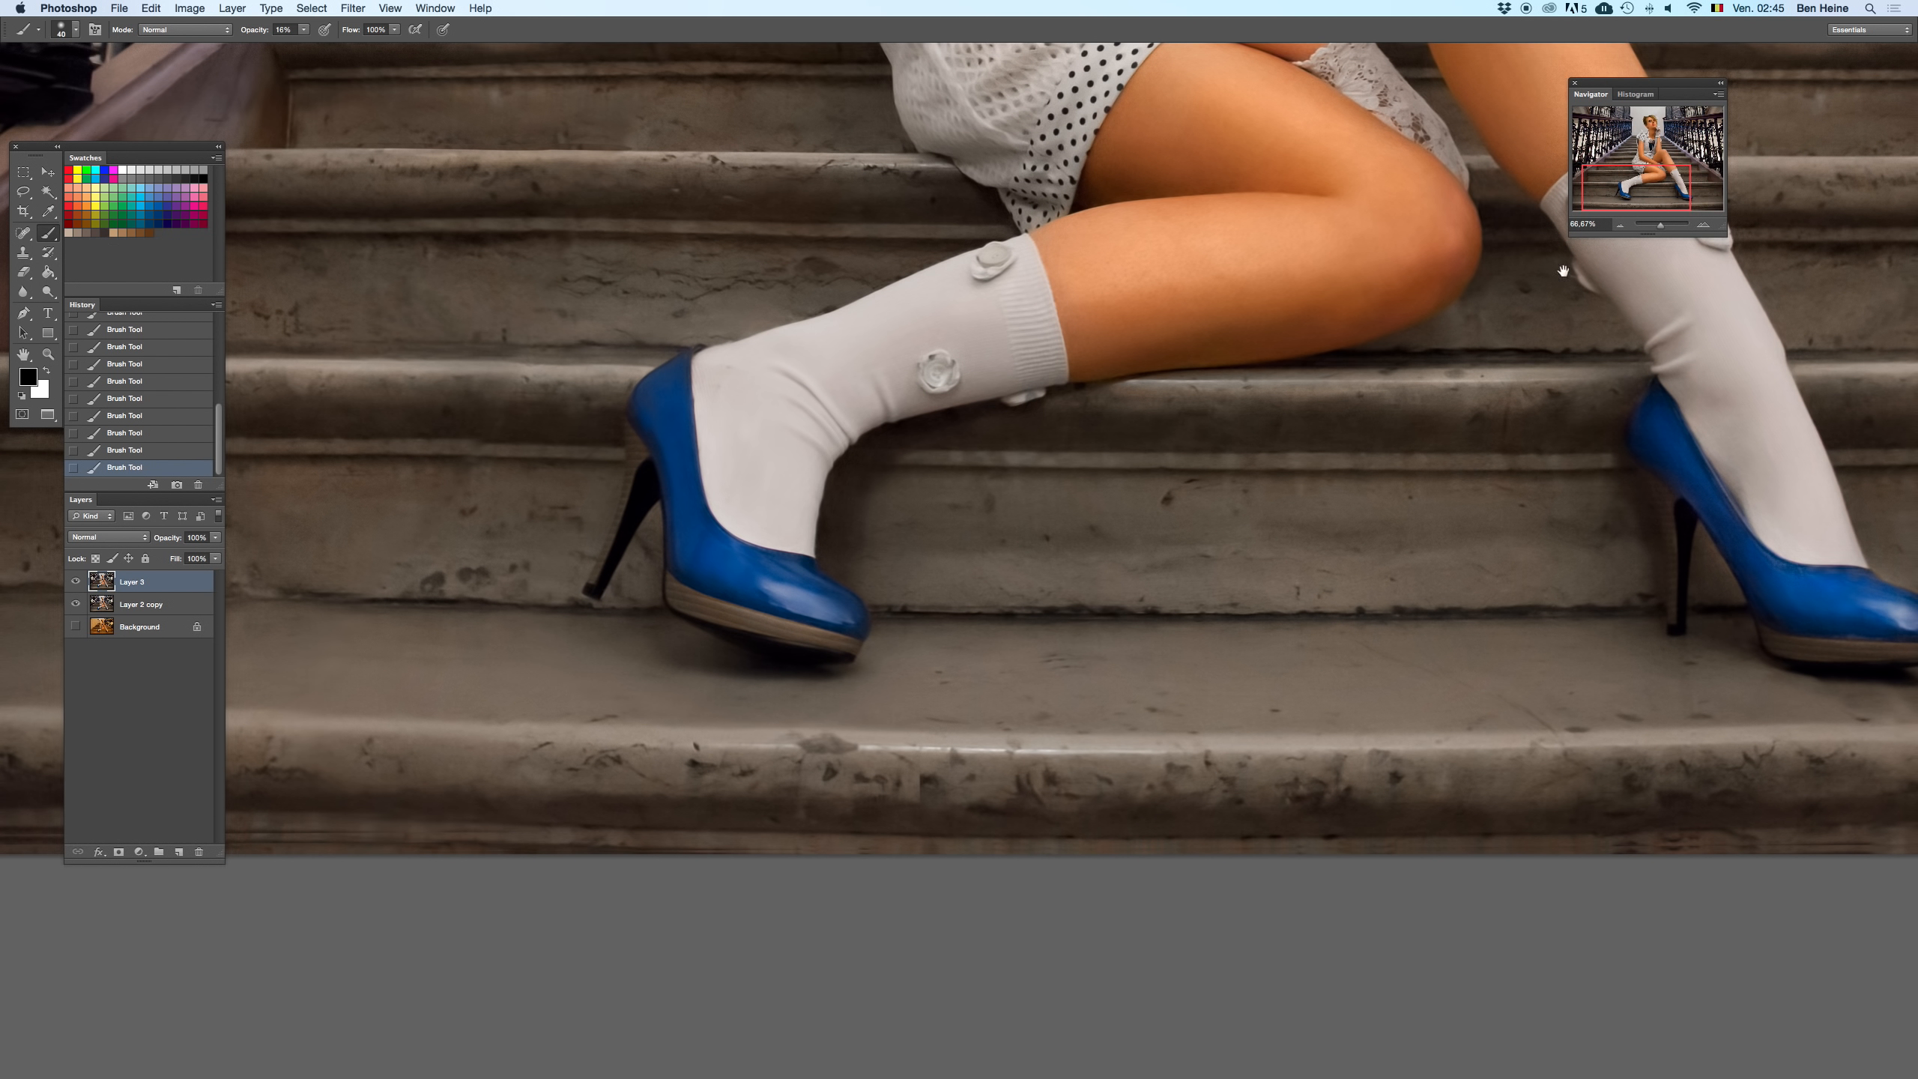
{"action": "left_click_drag", "start_coordinate": [1562, 269], "coordinate": [1030, 376]}
{"action": "left_click", "coordinate": [47, 291]}
{"action": "mouse_move", "coordinate": [536, 642]}
{"action": "left_mouse_down"}
{"action": "mouse_move", "coordinate": [428, 664]}
{"action": "mouse_move", "coordinate": [456, 619]}
{"action": "left_mouse_up"}
- Resize the Dodge brush and lighten the sole of the right-hand shoe and both heels, comparing before and after
{"action": "right_click", "coordinate": [1560, 541]}
{"action": "left_click_drag", "start_coordinate": [1620, 573], "coordinate": [1596, 573]}
{"action": "left_click_drag", "start_coordinate": [1534, 693], "coordinate": [1558, 699]}
{"action": "key", "text": "super+z"}
{"action": "key", "text": "super+z"}
{"action": "left_click_drag", "start_coordinate": [1430, 681], "coordinate": [1597, 696]}
{"action": "key", "text": "super+z"}
{"action": "key", "text": "super+z"}
{"action": "left_click_drag", "start_coordinate": [1312, 548], "coordinate": [1322, 635]}
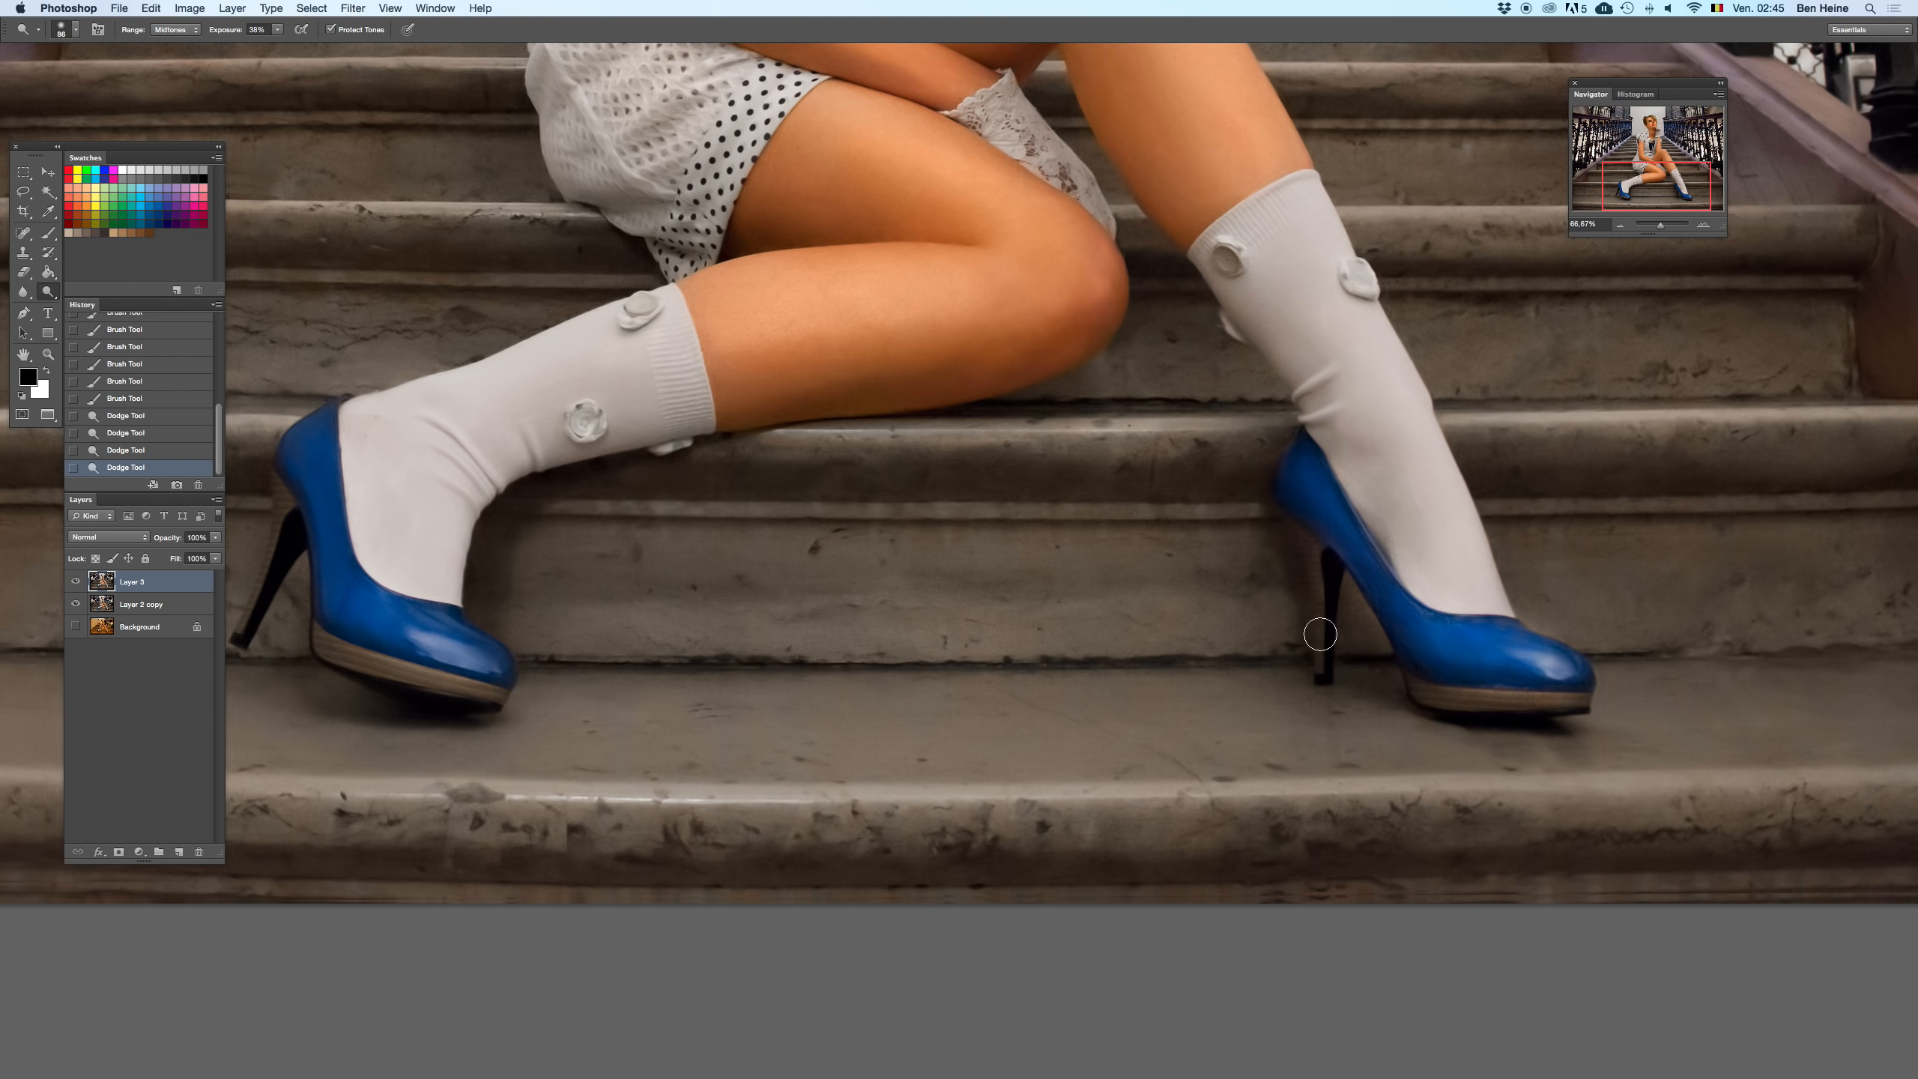
{"action": "left_click_drag", "start_coordinate": [266, 555], "coordinate": [267, 603]}
- Darken the seam above the right-hand shoe's sole with a small black brush, toggling the stroke to judge it
{"action": "key", "text": "b"}
{"action": "right_click", "coordinate": [1559, 661]}
{"action": "left_click", "coordinate": [1584, 693]}
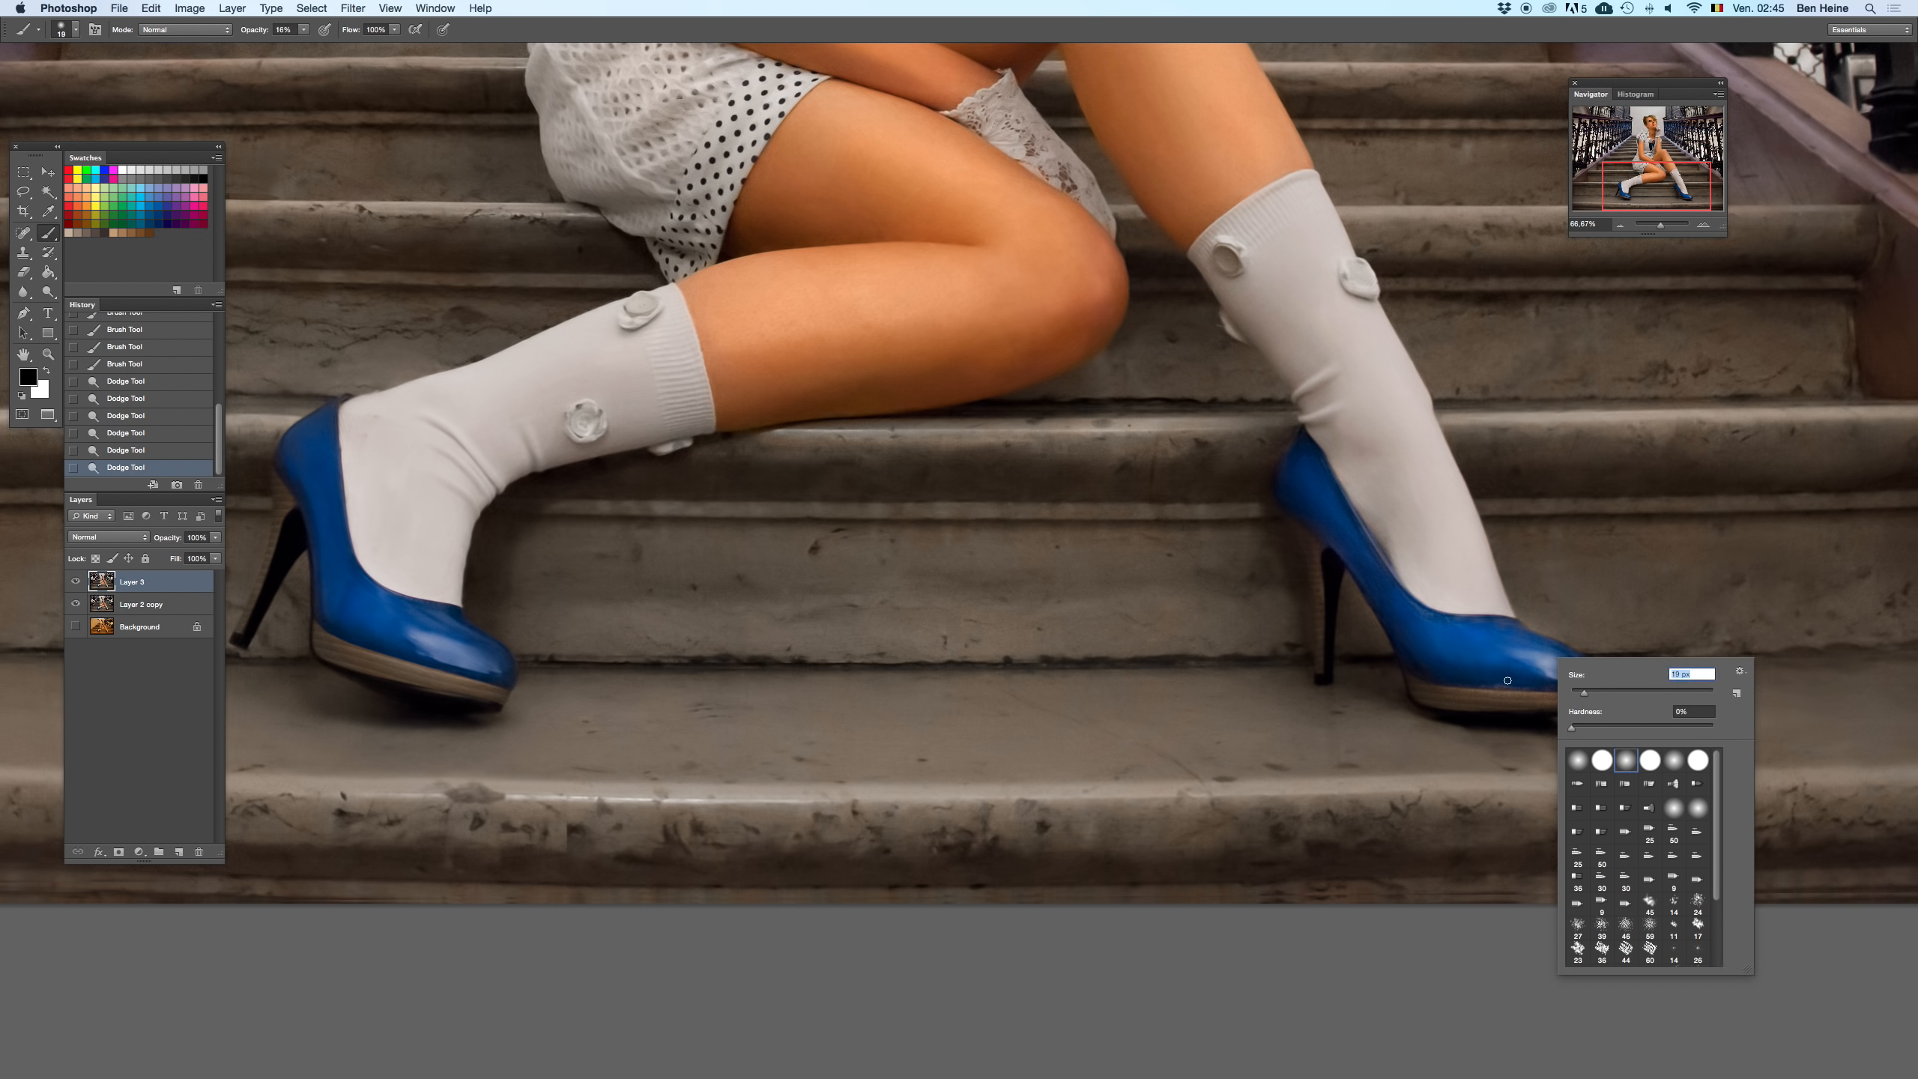
{"action": "left_click", "coordinate": [1447, 683]}
{"action": "key", "text": "super+z"}
{"action": "key", "text": "super+z"}
{"action": "key", "text": "super+z"}
{"action": "left_click_drag", "start_coordinate": [1447, 681], "coordinate": [1581, 695]}
{"action": "key", "text": "super+z"}
{"action": "key", "text": "super+z"}
{"action": "mouse_move", "coordinate": [1446, 685]}
{"action": "left_mouse_down"}
{"action": "mouse_move", "coordinate": [1544, 690]}
{"action": "mouse_move", "coordinate": [1518, 689]}
{"action": "left_mouse_up"}
- Sample blue from the right-hand shoe's toe, paint along its lower edge and restore the default colours
{"action": "key", "text": "i"}
{"action": "left_click", "coordinate": [1467, 669]}
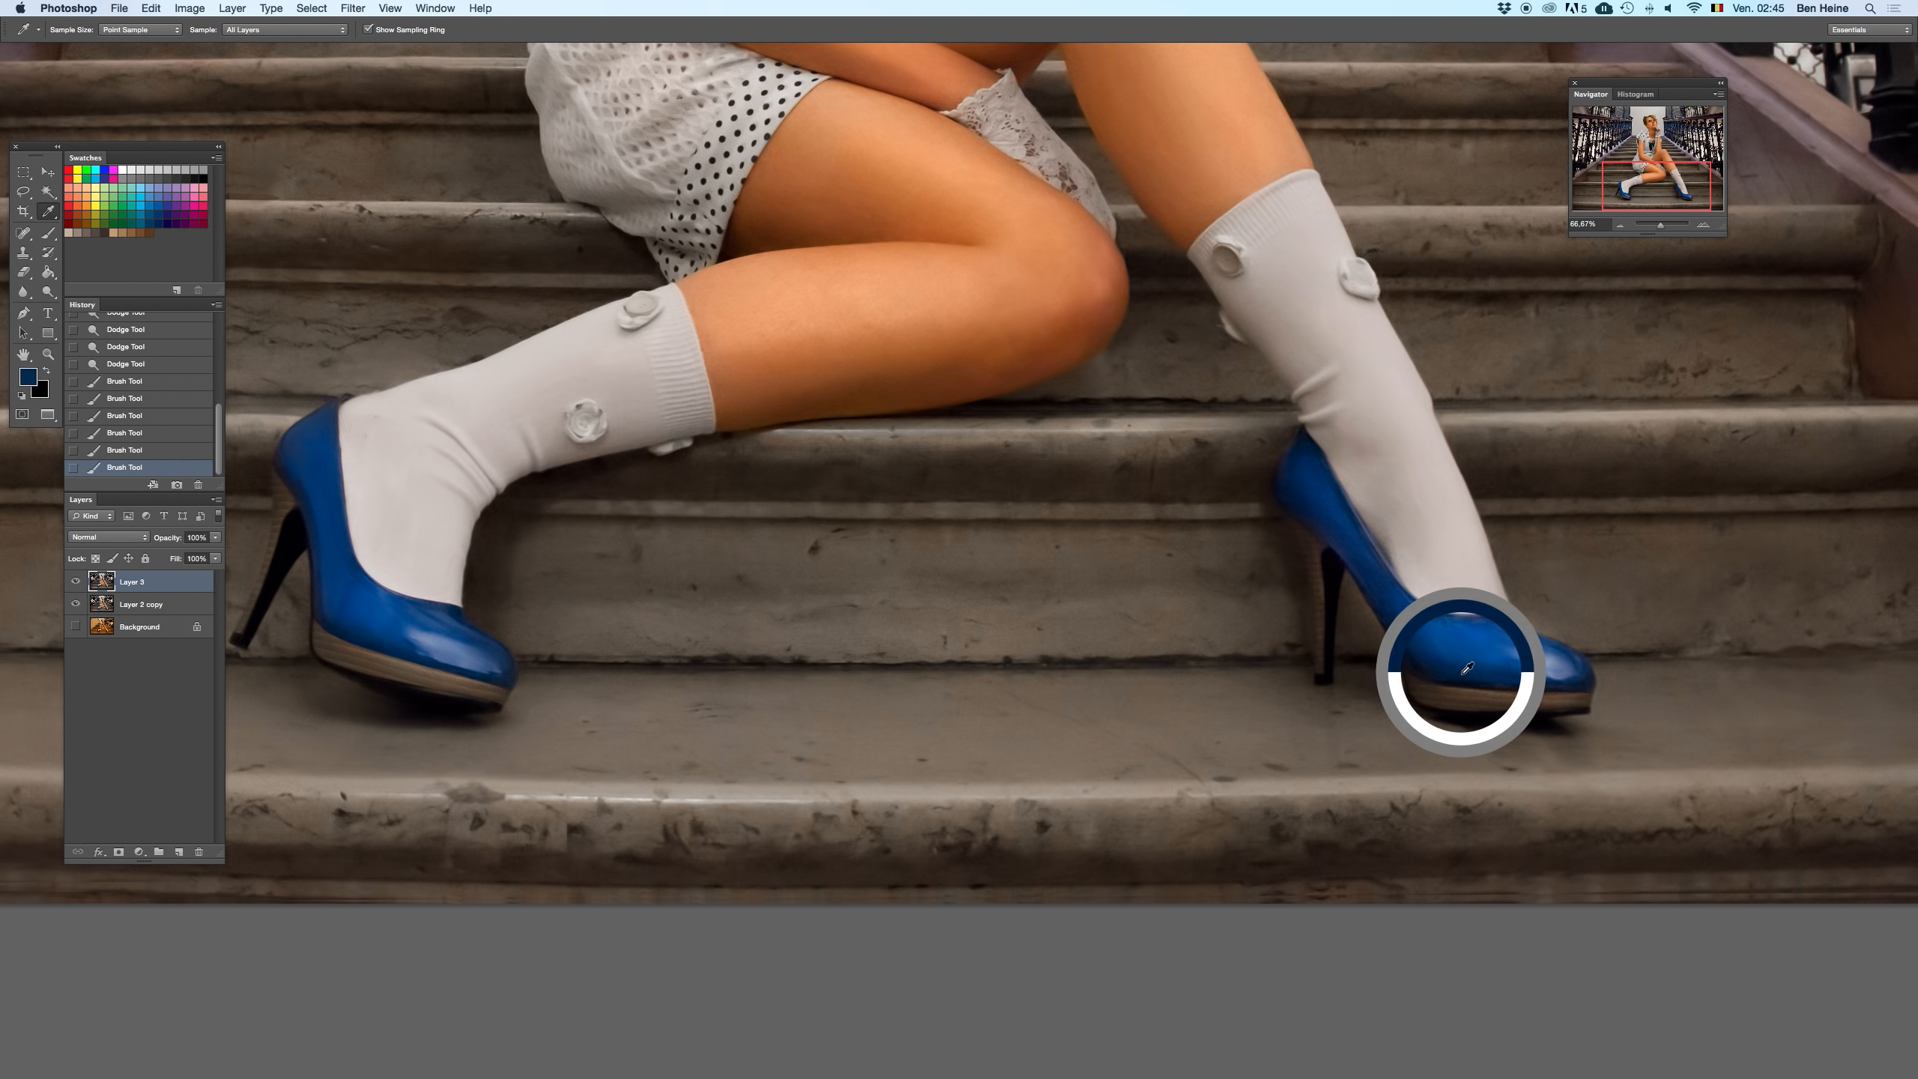
{"action": "key", "text": "b"}
{"action": "left_click_drag", "start_coordinate": [1540, 683], "coordinate": [1448, 678]}
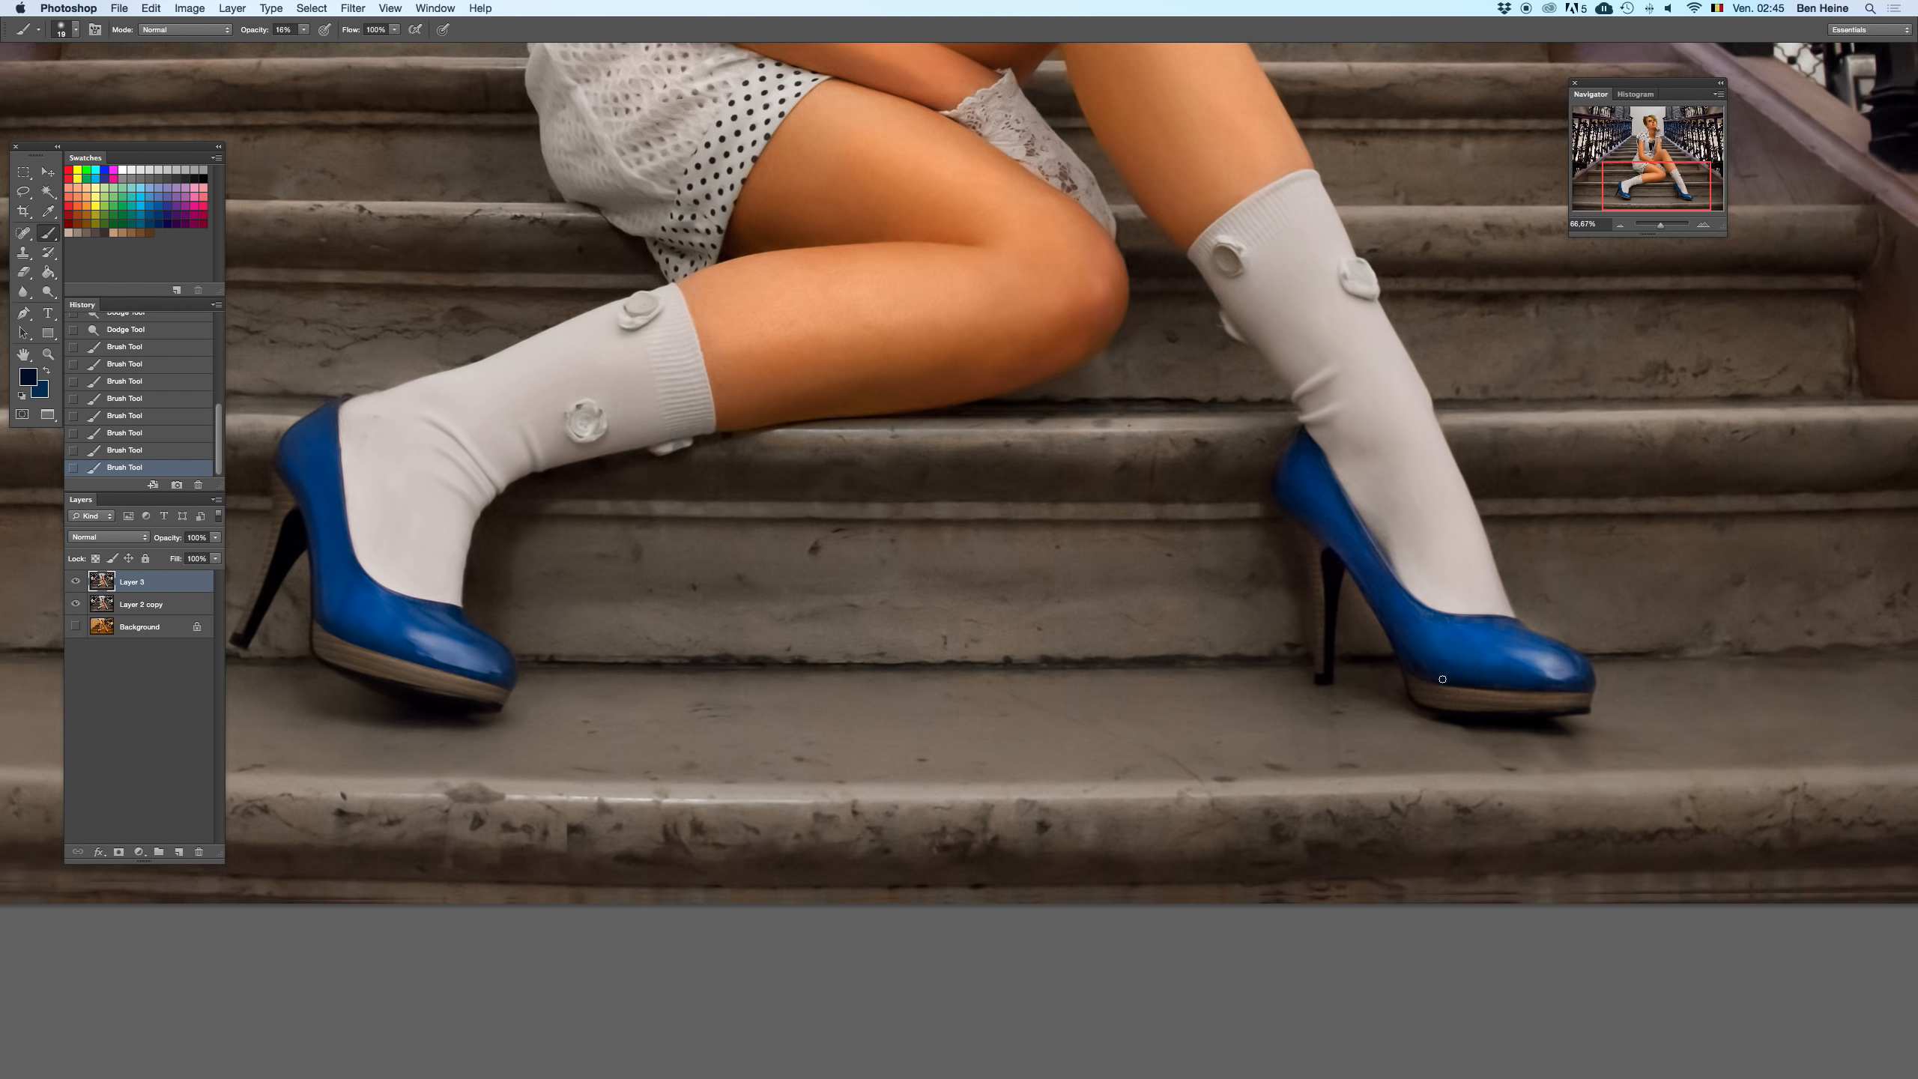
{"action": "left_click_drag", "start_coordinate": [1563, 689], "coordinate": [1557, 687]}
{"action": "key", "text": "x"}
{"action": "key", "text": "x"}
{"action": "key", "text": "d"}
- Inspect the left-hand shoe and the whole portrait, removing and restoring the top layer to compare the shoe retouching
{"action": "left_click_drag", "start_coordinate": [786, 480], "coordinate": [1246, 487]}
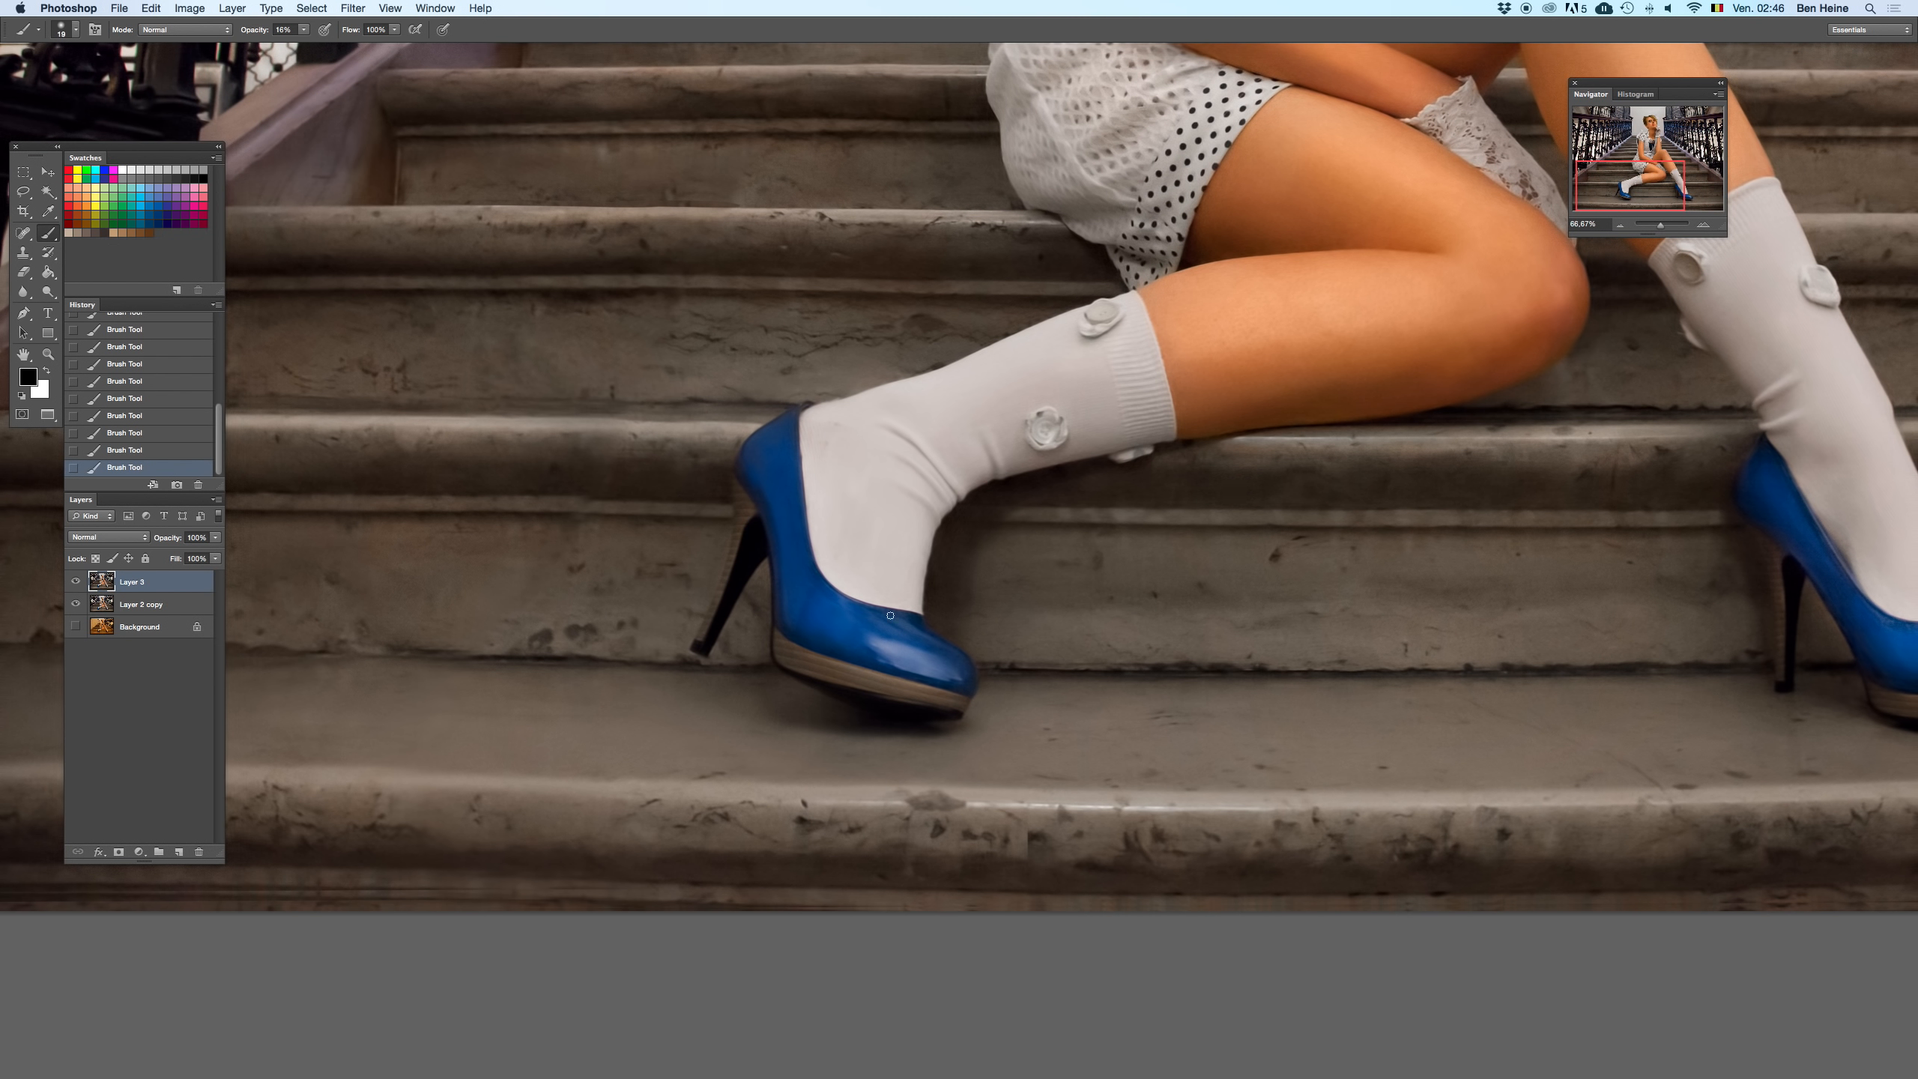
{"action": "key", "text": "super+z"}
{"action": "left_click", "coordinate": [1619, 226]}
{"action": "left_click", "coordinate": [1620, 226]}
{"action": "left_click", "coordinate": [1620, 227]}
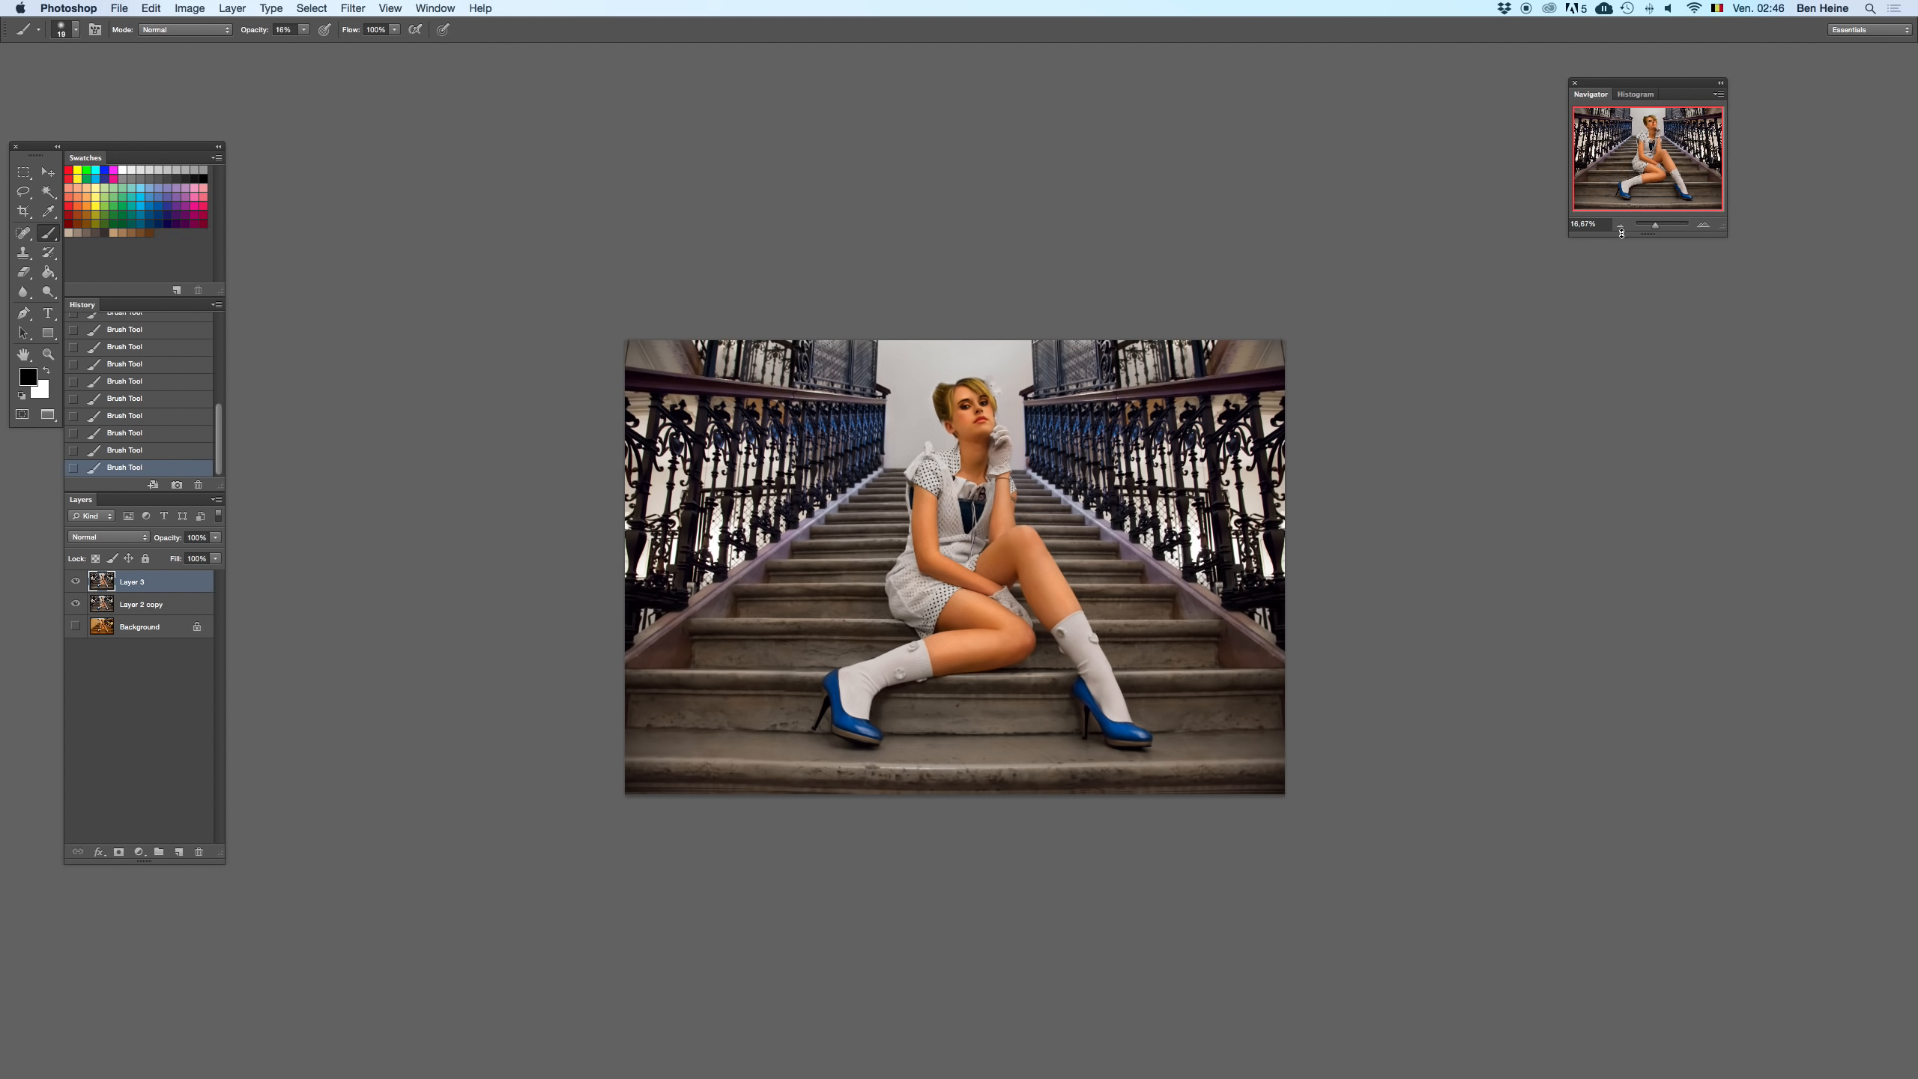
{"action": "left_click_drag", "start_coordinate": [847, 447], "coordinate": [829, 444]}
{"action": "key", "text": "BackSpace"}
{"action": "key", "text": "super+z"}
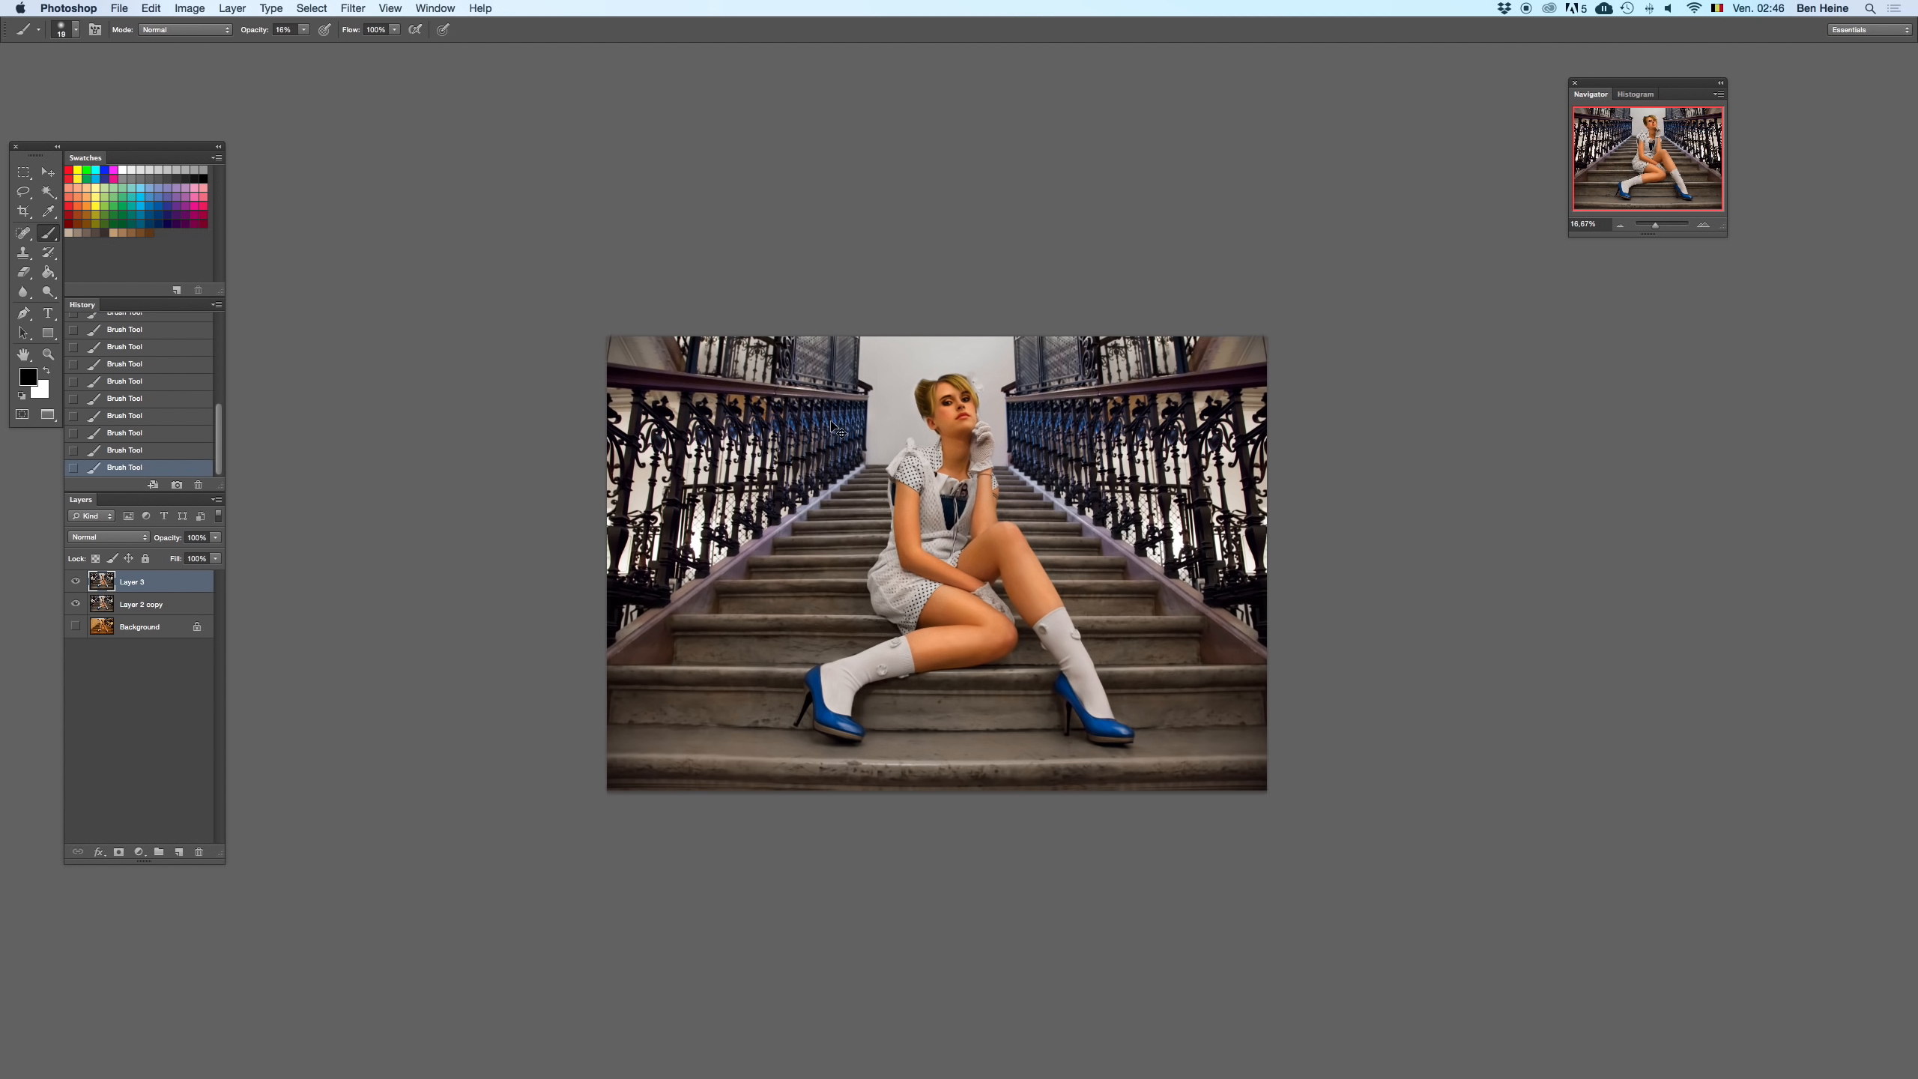
{"action": "left_click", "coordinate": [1621, 224]}
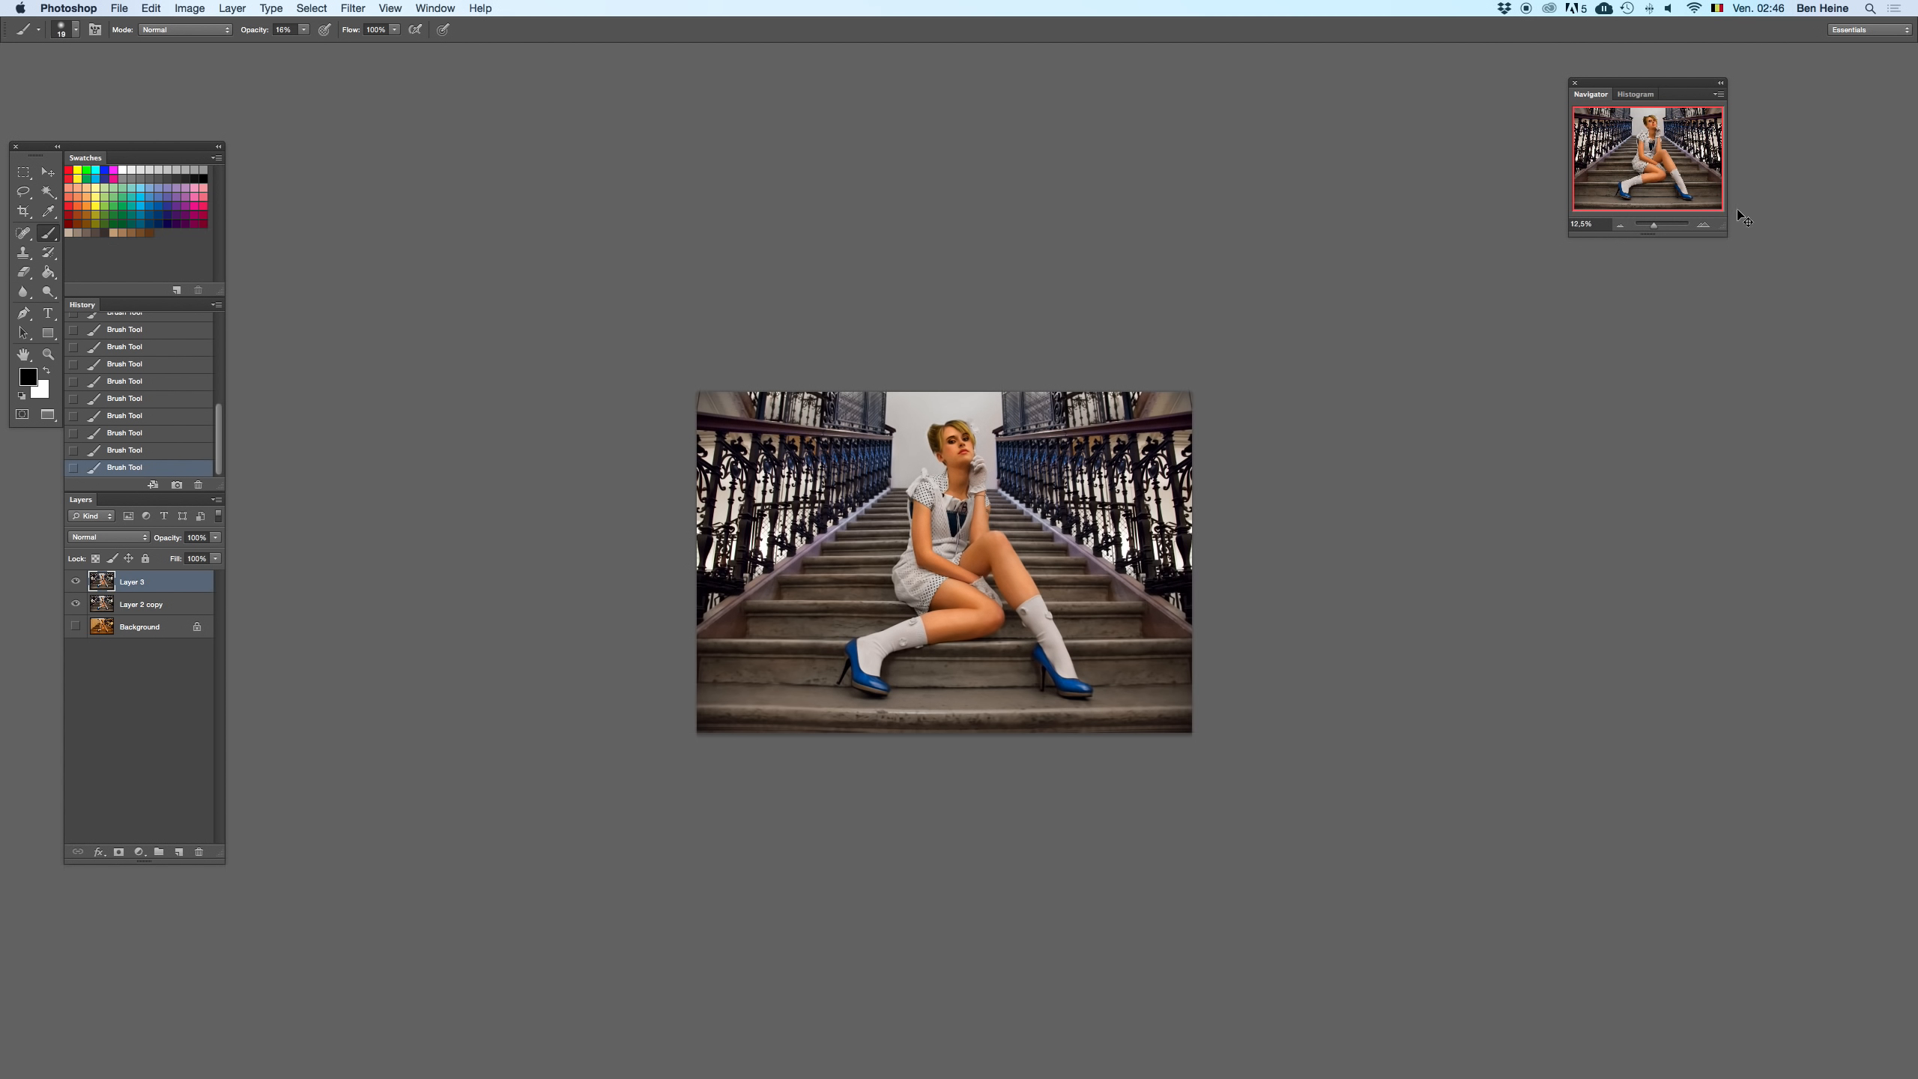
- Sample two blues from the left-hand shoe as foreground and background colours and resize the brush for touching it up
{"action": "left_click", "coordinate": [1711, 224]}
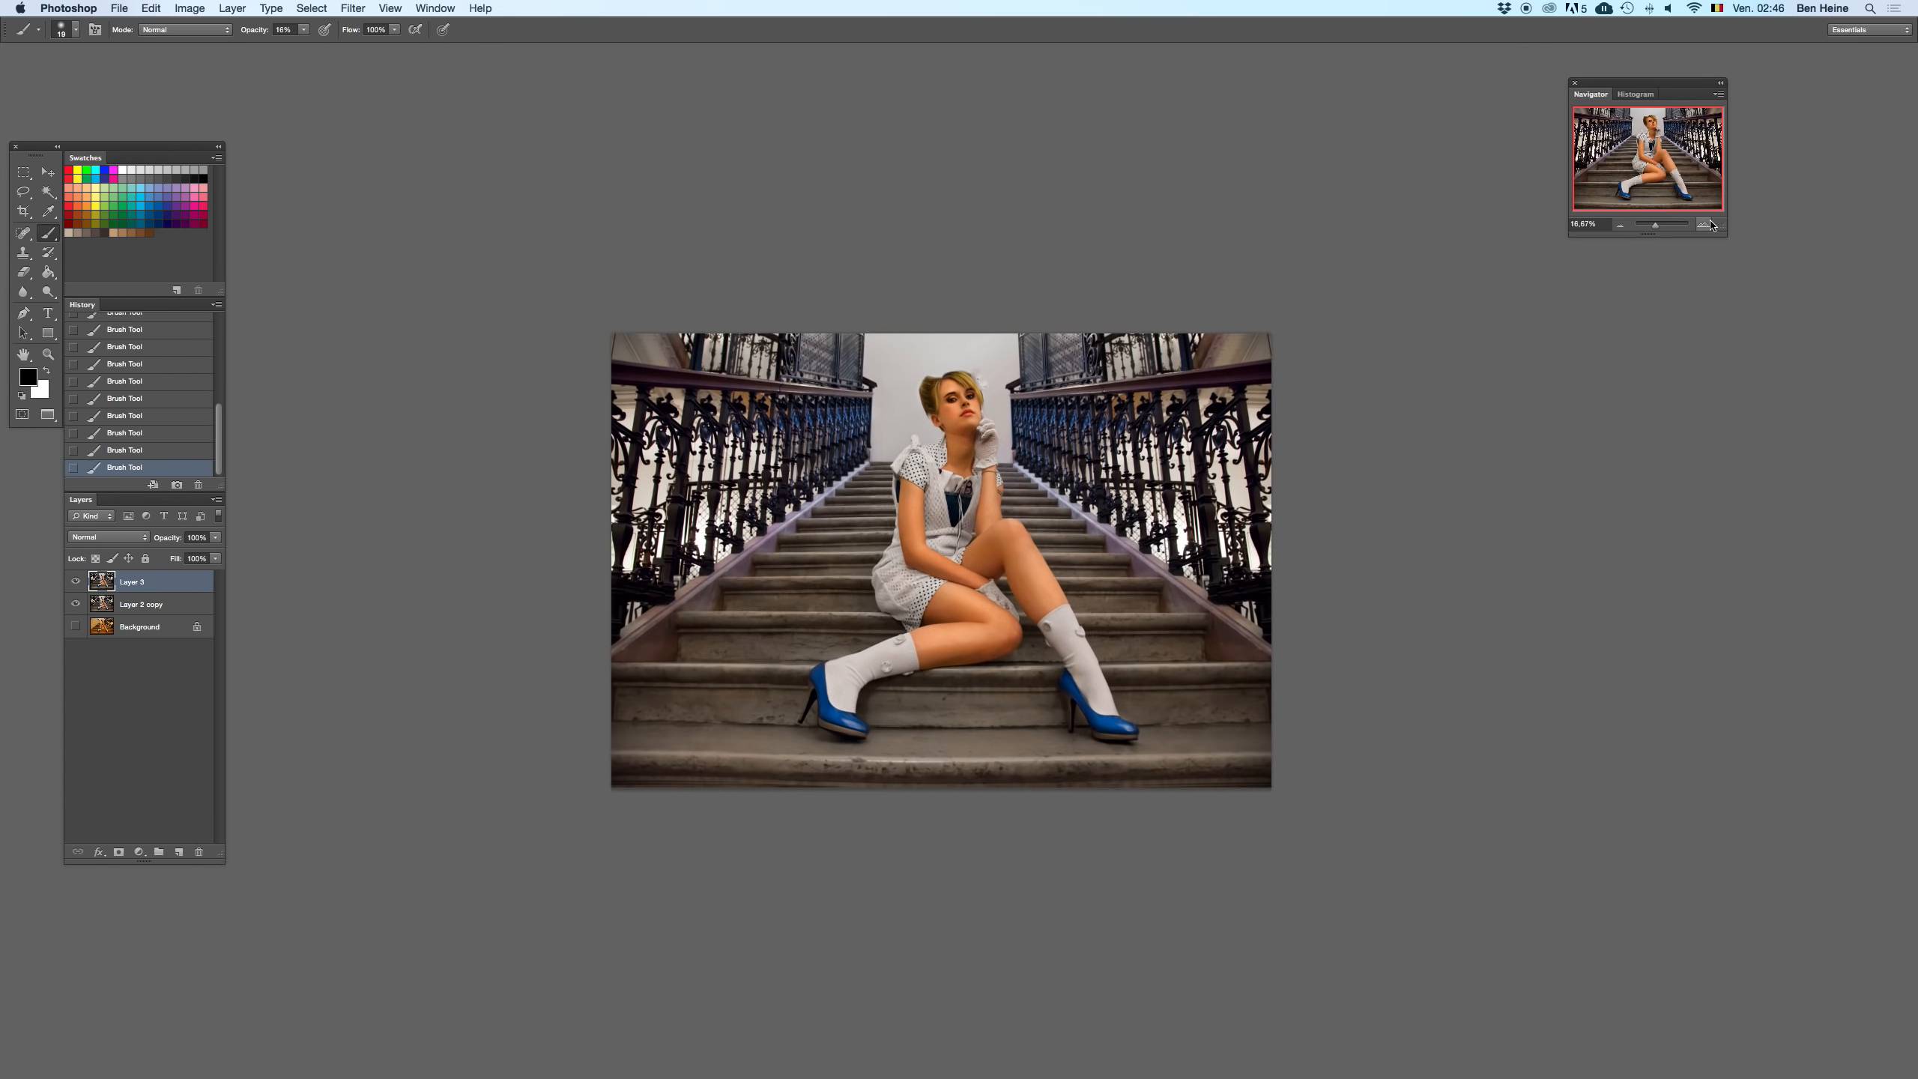
{"action": "left_click", "coordinate": [1712, 222]}
{"action": "left_click", "coordinate": [1710, 223]}
{"action": "left_click", "coordinate": [1710, 223]}
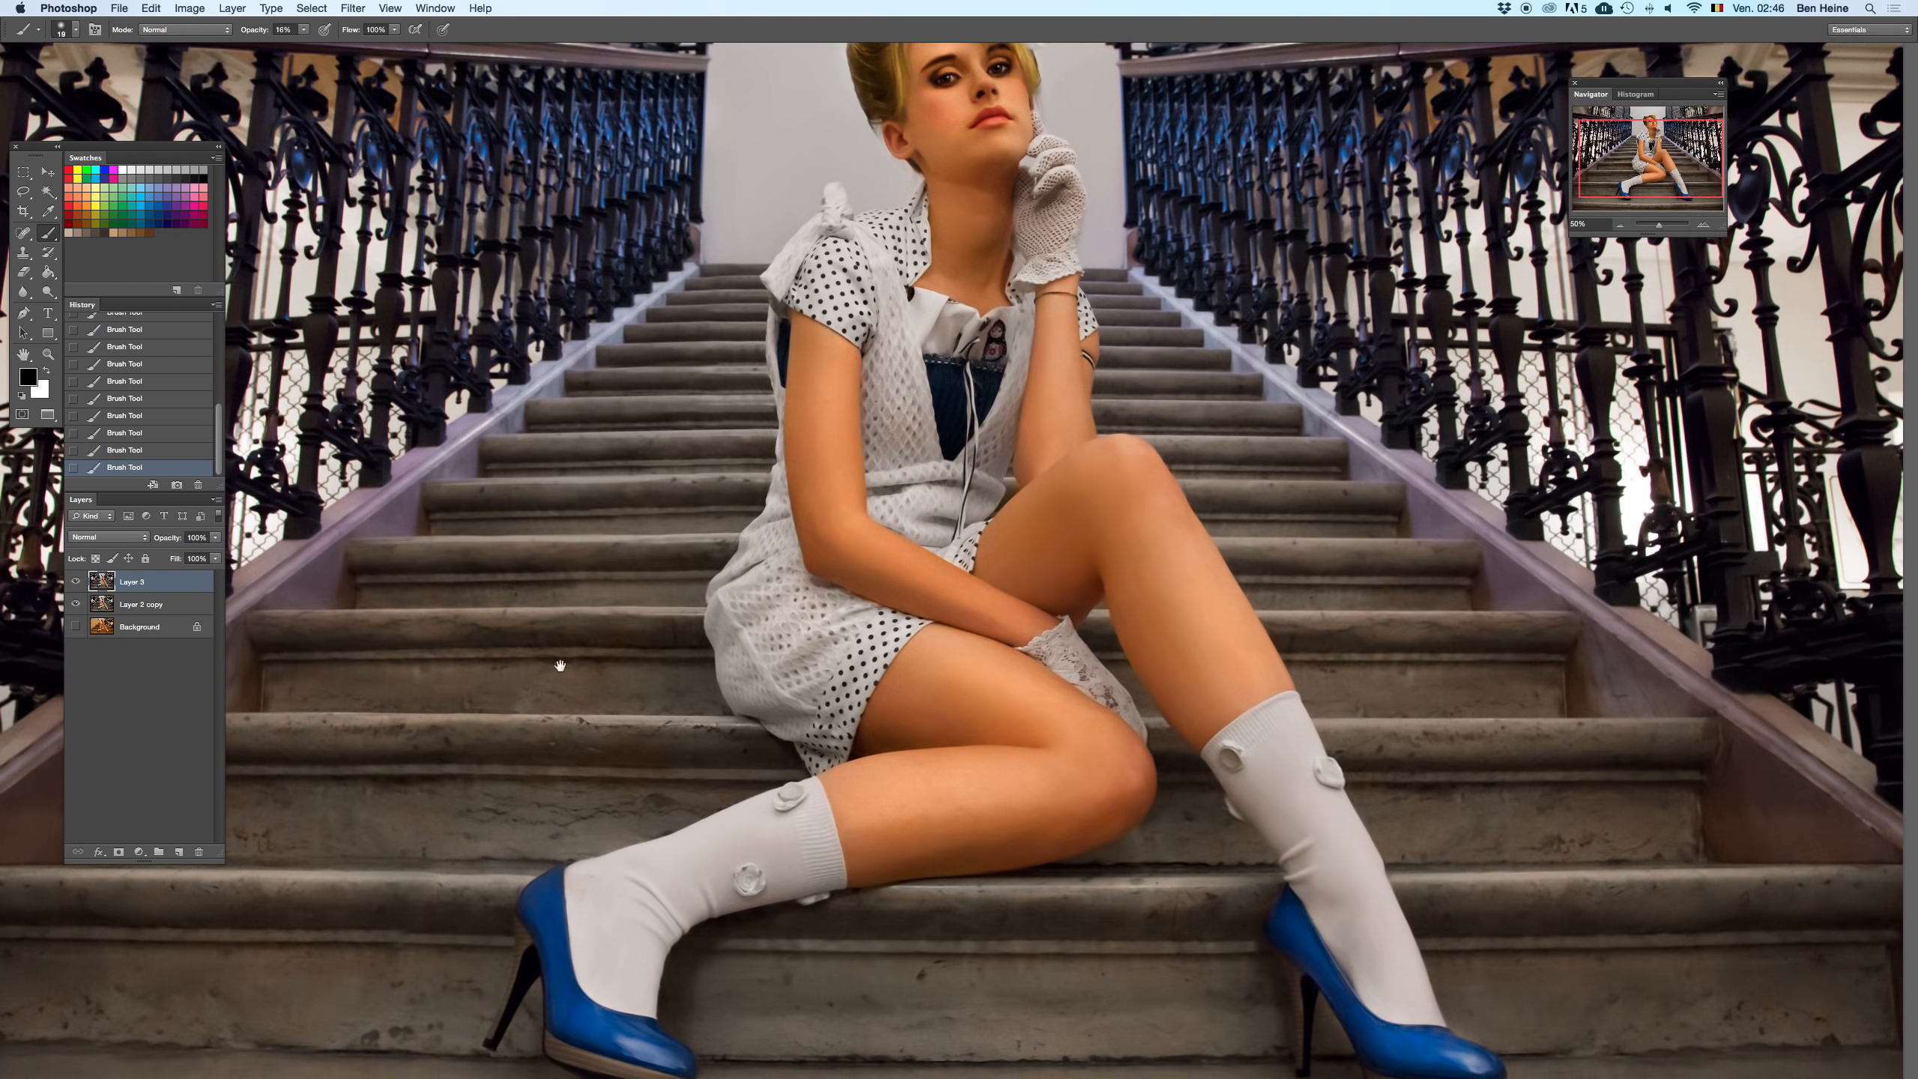
{"action": "left_click_drag", "start_coordinate": [578, 664], "coordinate": [706, 313]}
{"action": "left_click_drag", "start_coordinate": [824, 469], "coordinate": [699, 604]}
{"action": "key", "text": "i"}
{"action": "left_click", "coordinate": [826, 560]}
{"action": "key", "text": "x"}
{"action": "left_click", "coordinate": [763, 538]}
{"action": "key", "text": "b"}
{"action": "right_click", "coordinate": [793, 534]}
{"action": "left_click", "coordinate": [836, 569]}
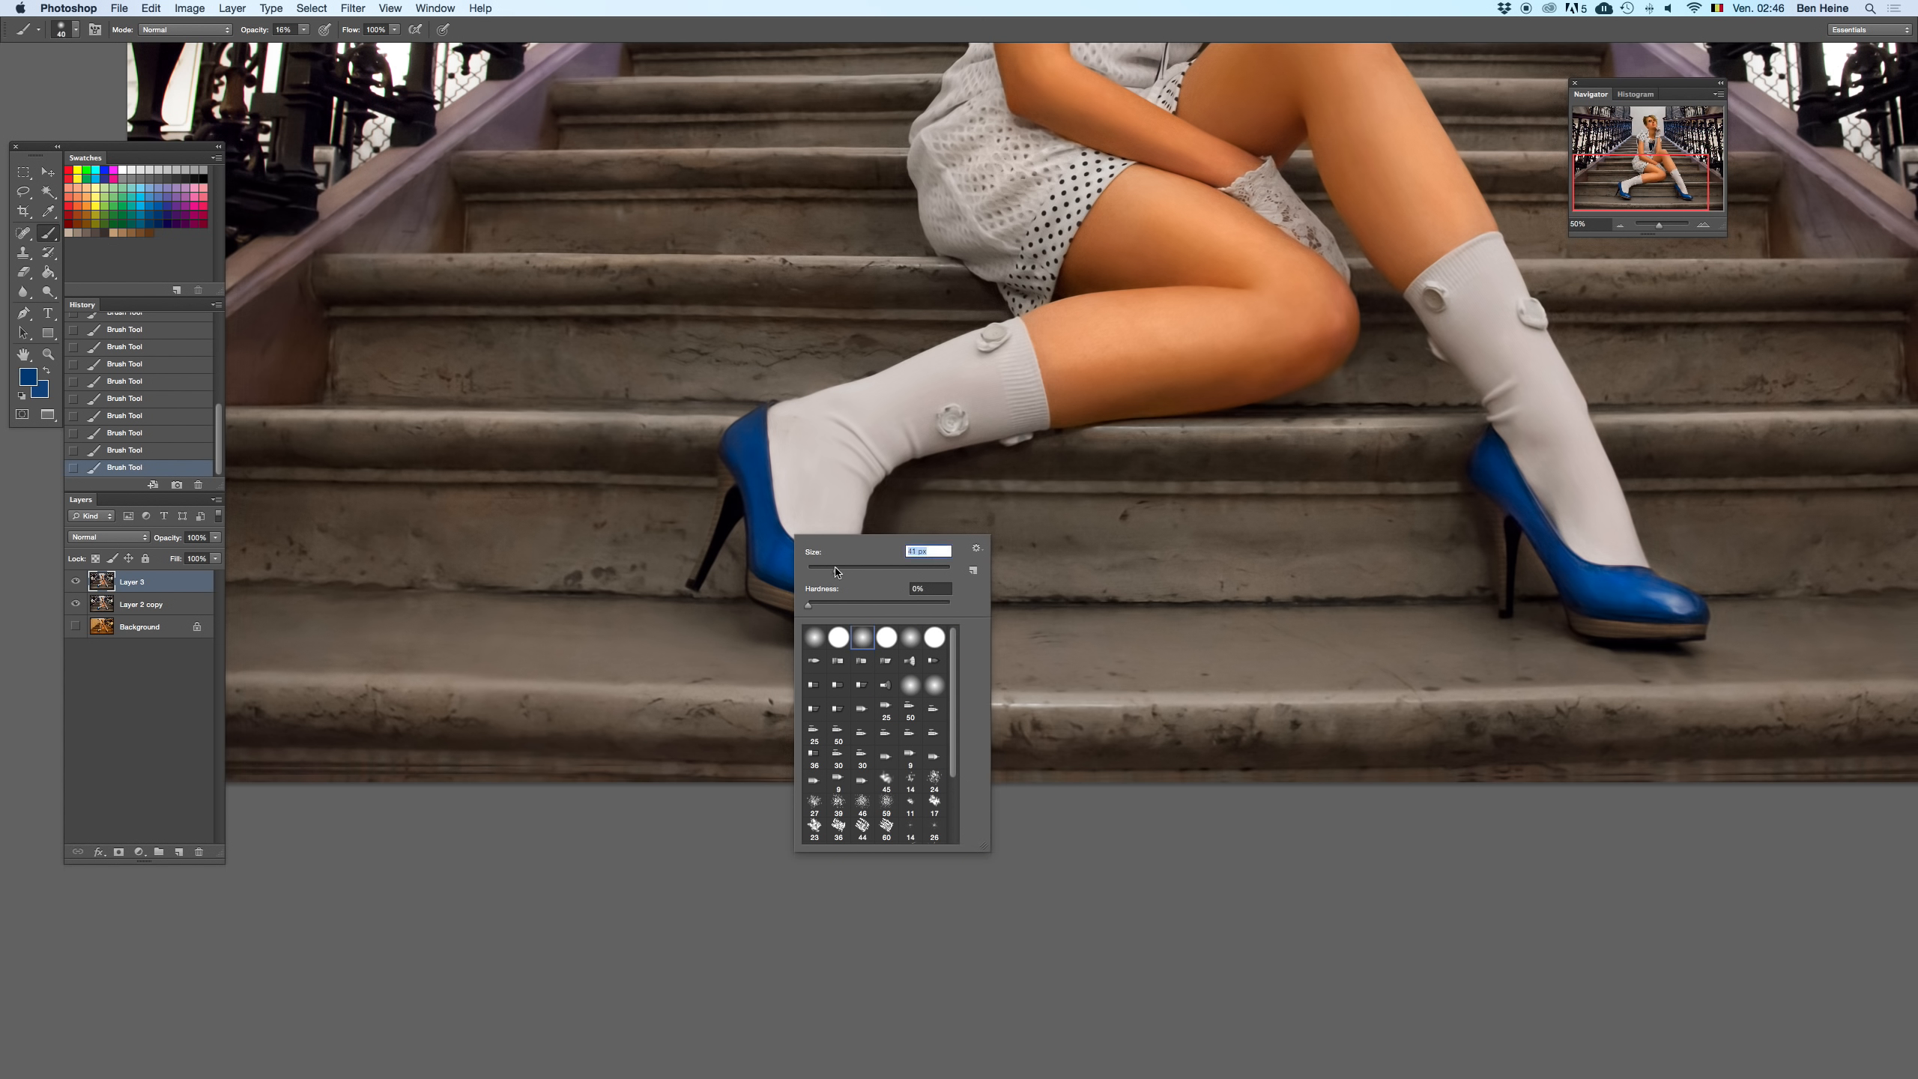
{"action": "key", "text": "Return"}
{"action": "key", "text": "x"}
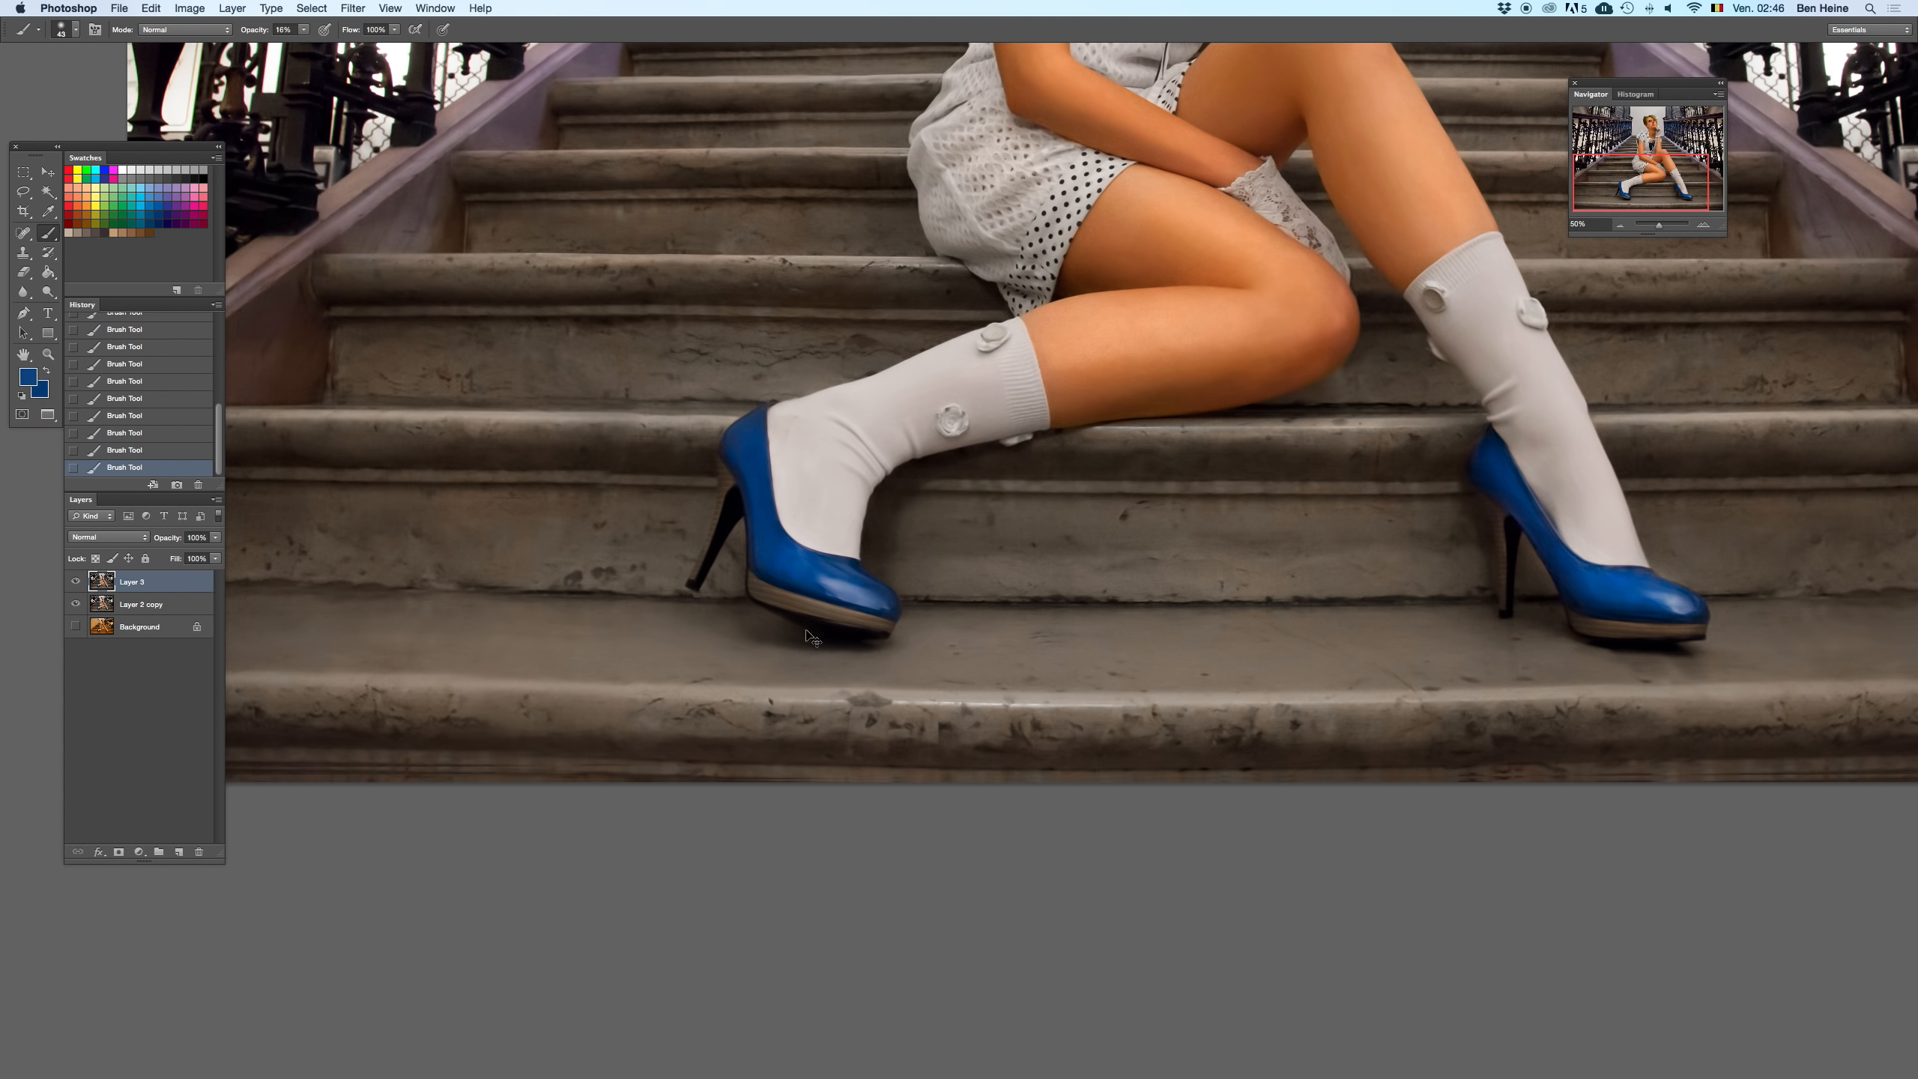
{"action": "key", "text": "x"}
- Check the shoe retouching close up and at reduced size by deleting and restoring the top layer
{"action": "key", "text": "BackSpace"}
{"action": "key", "text": "super+z"}
{"action": "key", "text": "x"}
{"action": "left_click", "coordinate": [1622, 226]}
{"action": "left_click", "coordinate": [1622, 226]}
{"action": "left_click", "coordinate": [1622, 227]}
{"action": "left_click", "coordinate": [1622, 226]}
{"action": "left_click", "coordinate": [1622, 227]}
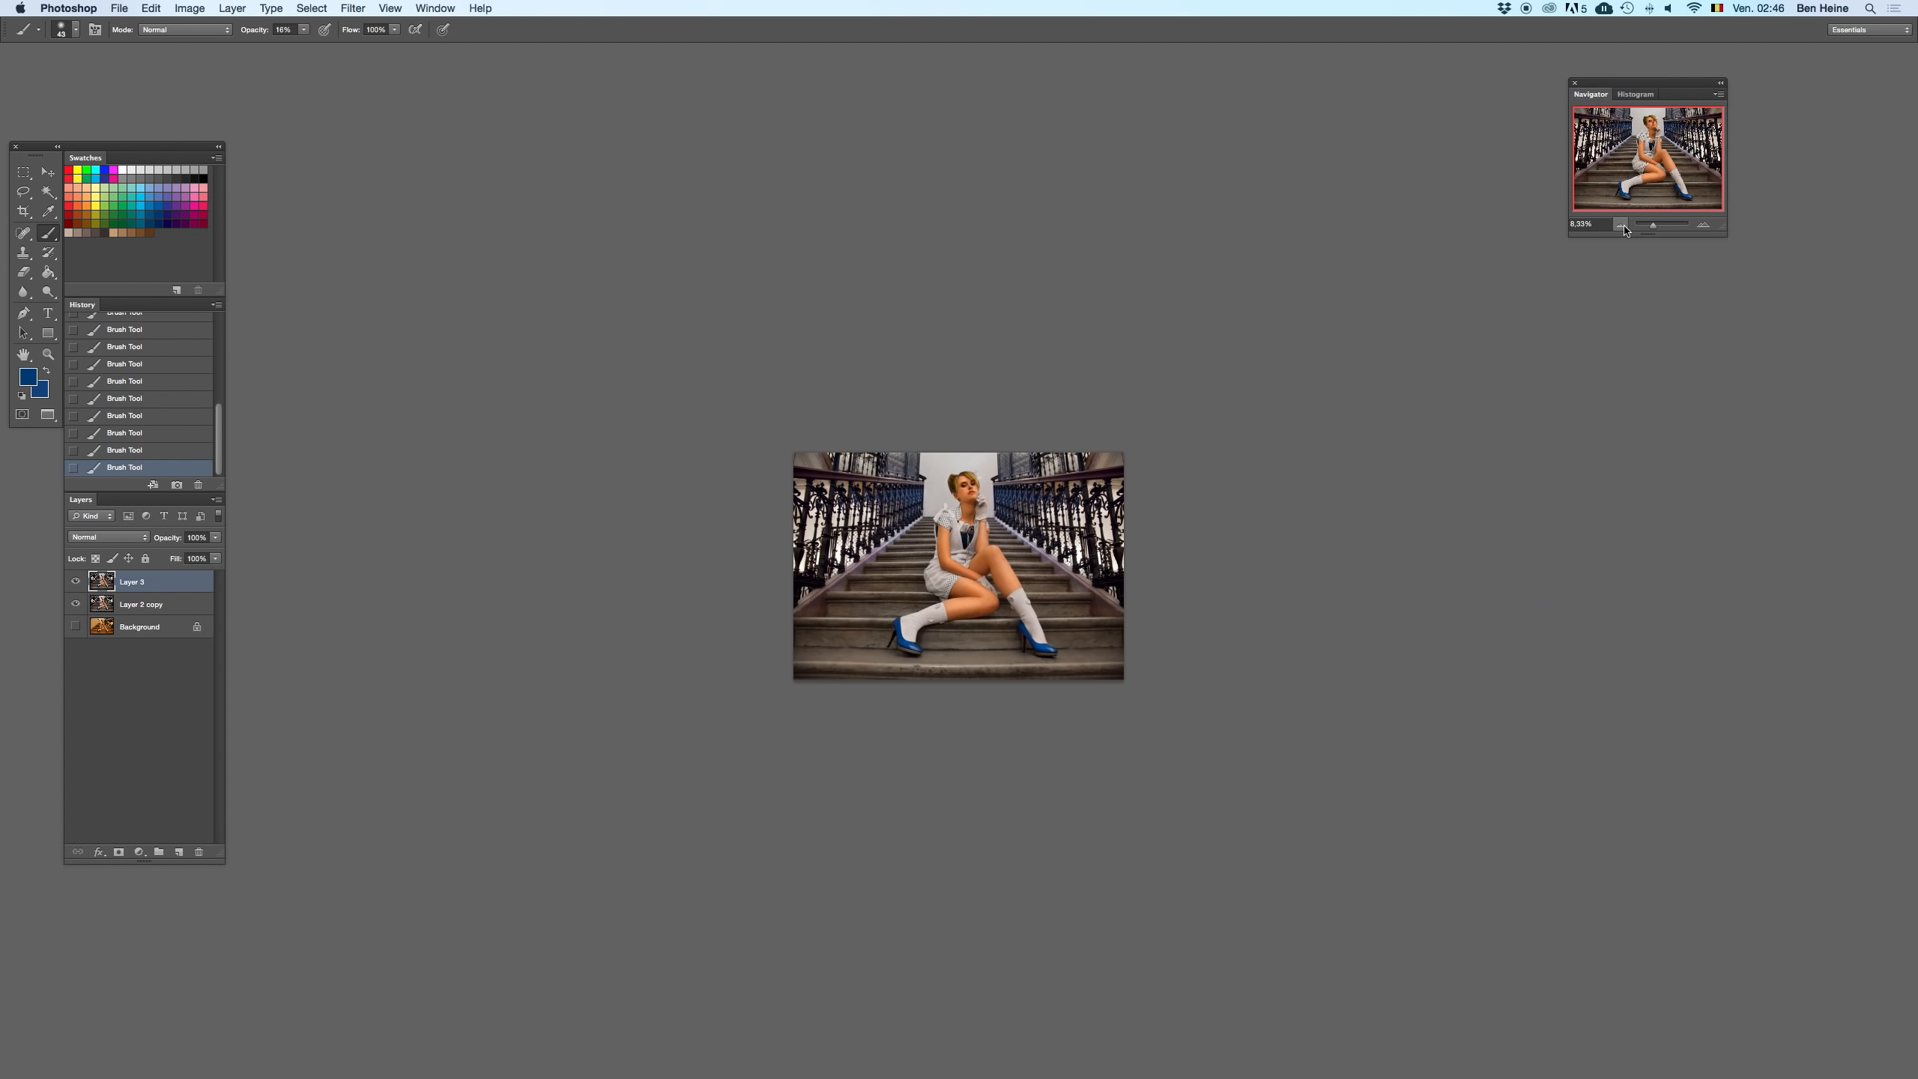
{"action": "key", "text": "BackSpace"}
{"action": "left_click", "coordinate": [1702, 225]}
{"action": "key", "text": "super+z"}
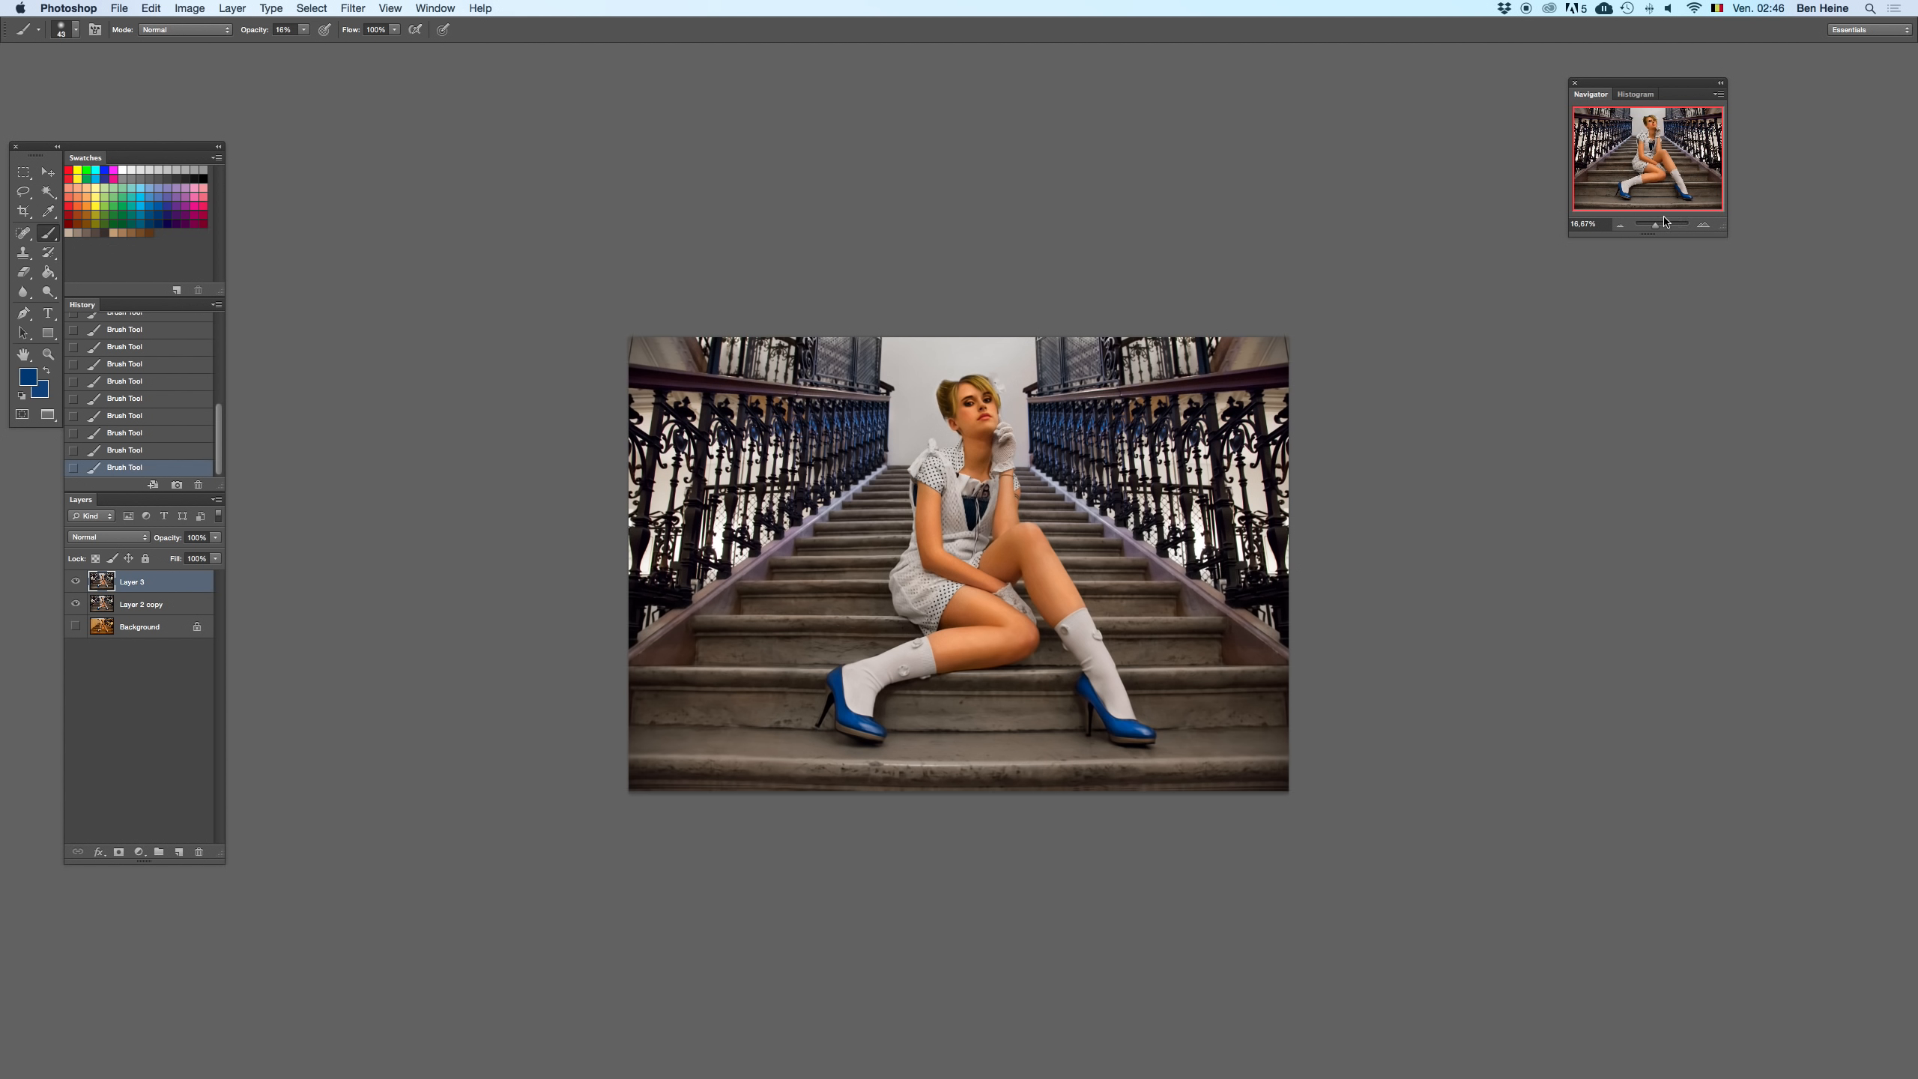
- Clone clean wood over the dark joint crack in the right-hand banister's handrail
{"action": "left_click", "coordinate": [1620, 226]}
{"action": "left_click", "coordinate": [1702, 226]}
{"action": "left_click", "coordinate": [1703, 226]}
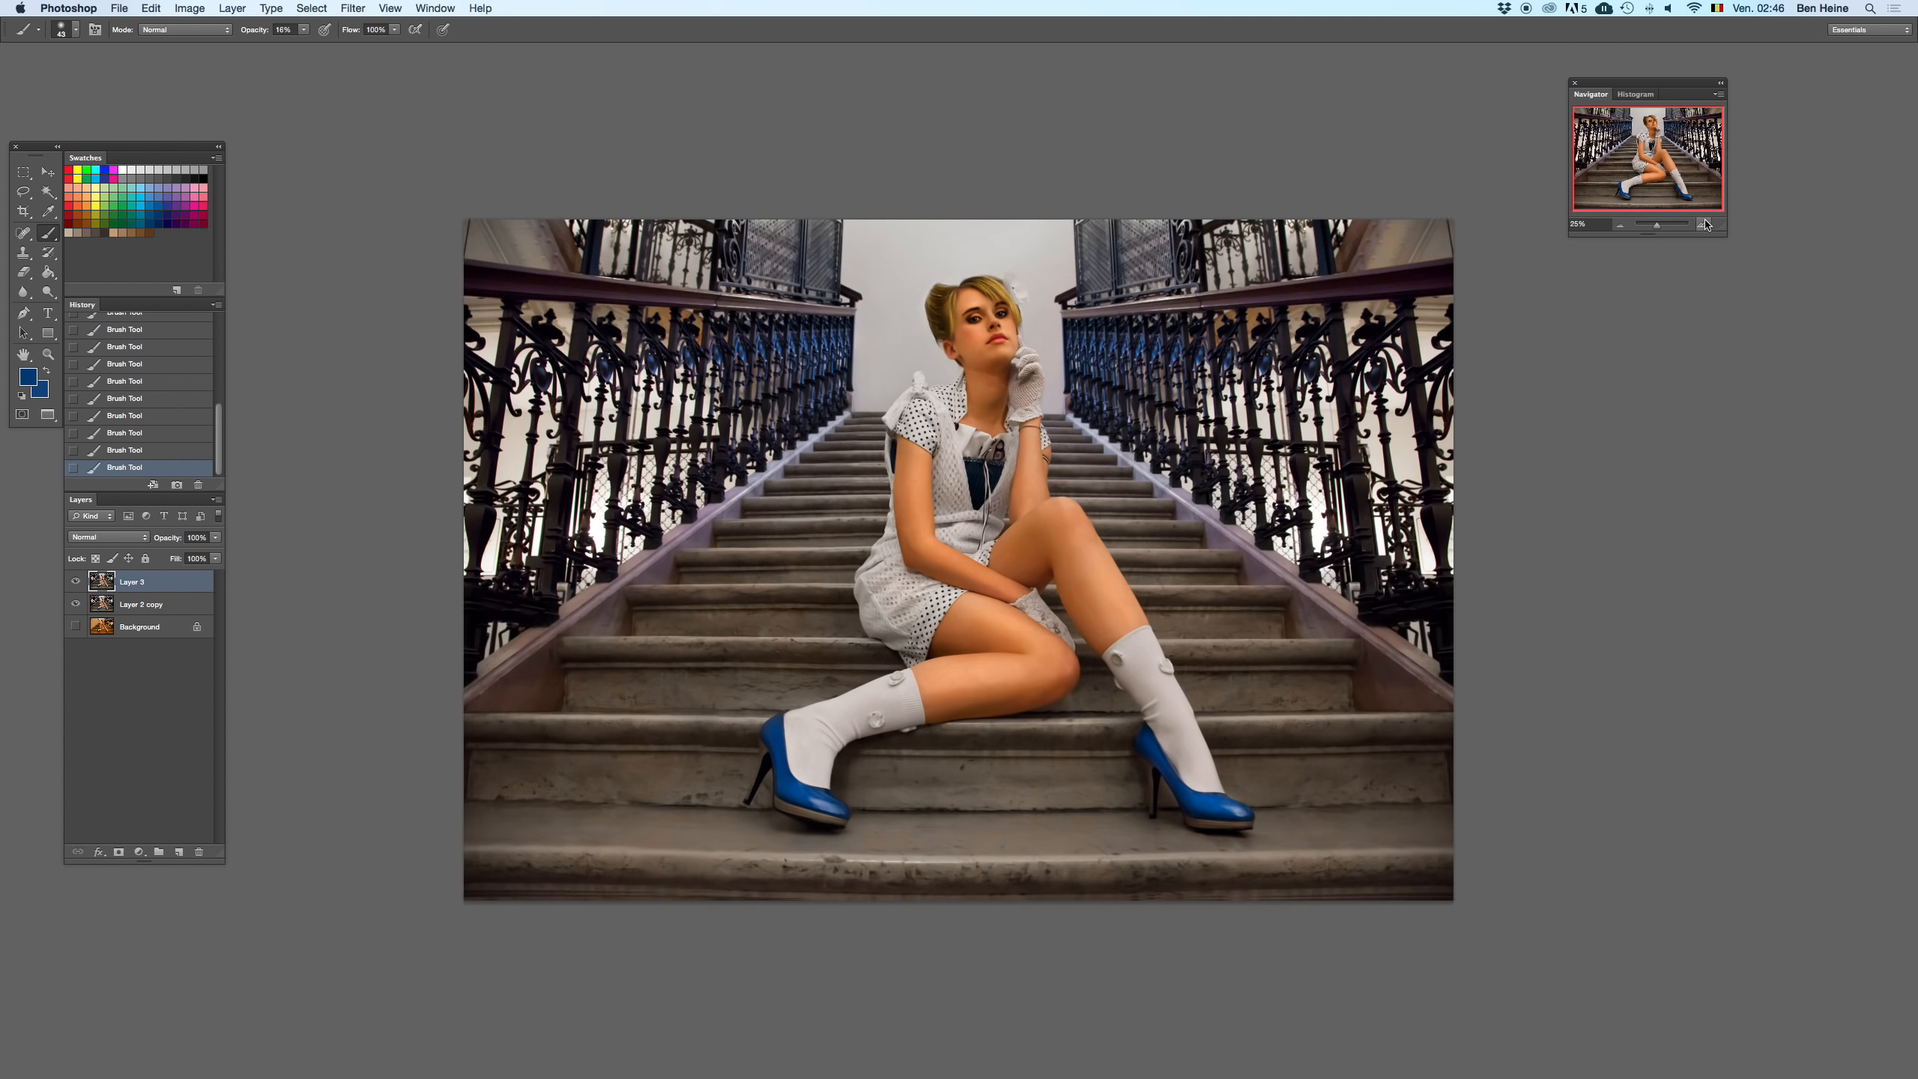
{"action": "left_click", "coordinate": [1704, 226]}
{"action": "left_click", "coordinate": [1704, 226]}
{"action": "left_click", "coordinate": [1705, 225]}
{"action": "left_click_drag", "start_coordinate": [1419, 204], "coordinate": [1047, 424]}
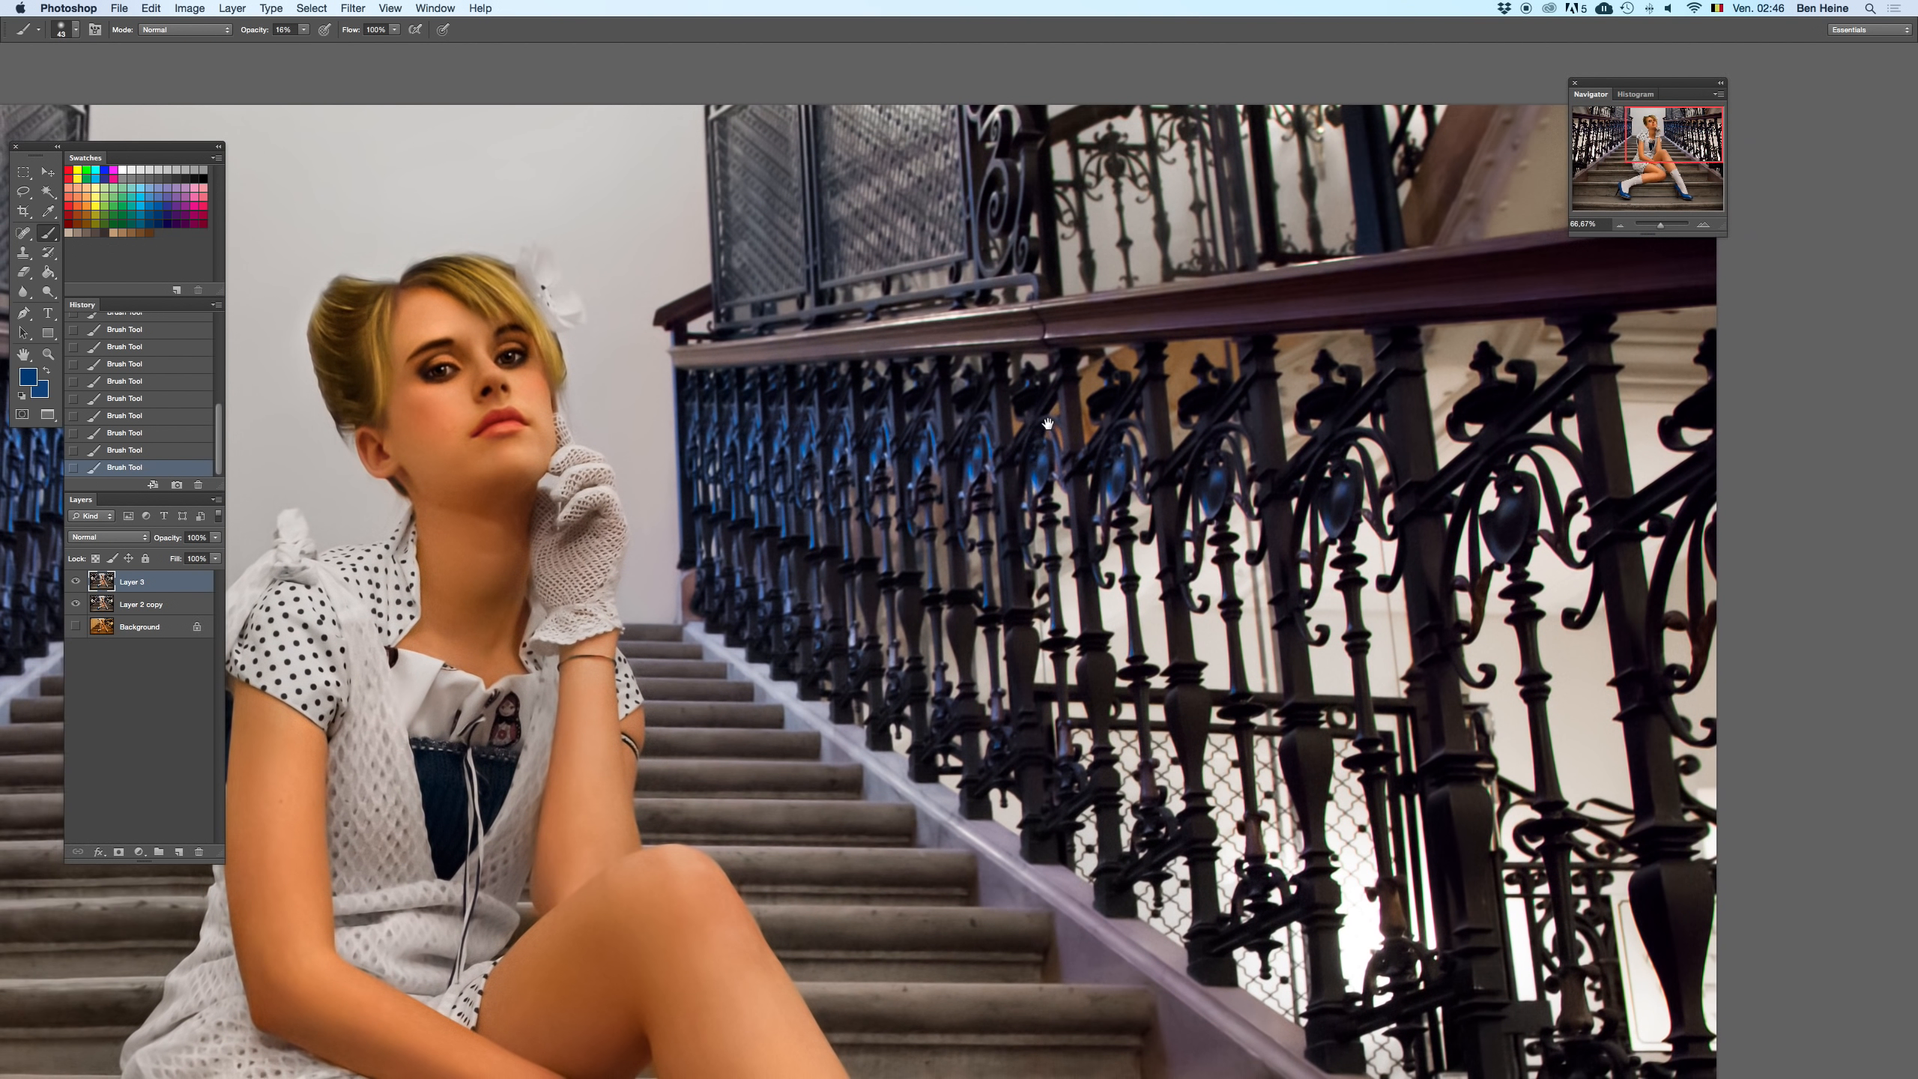
{"action": "left_click", "coordinate": [1703, 226]}
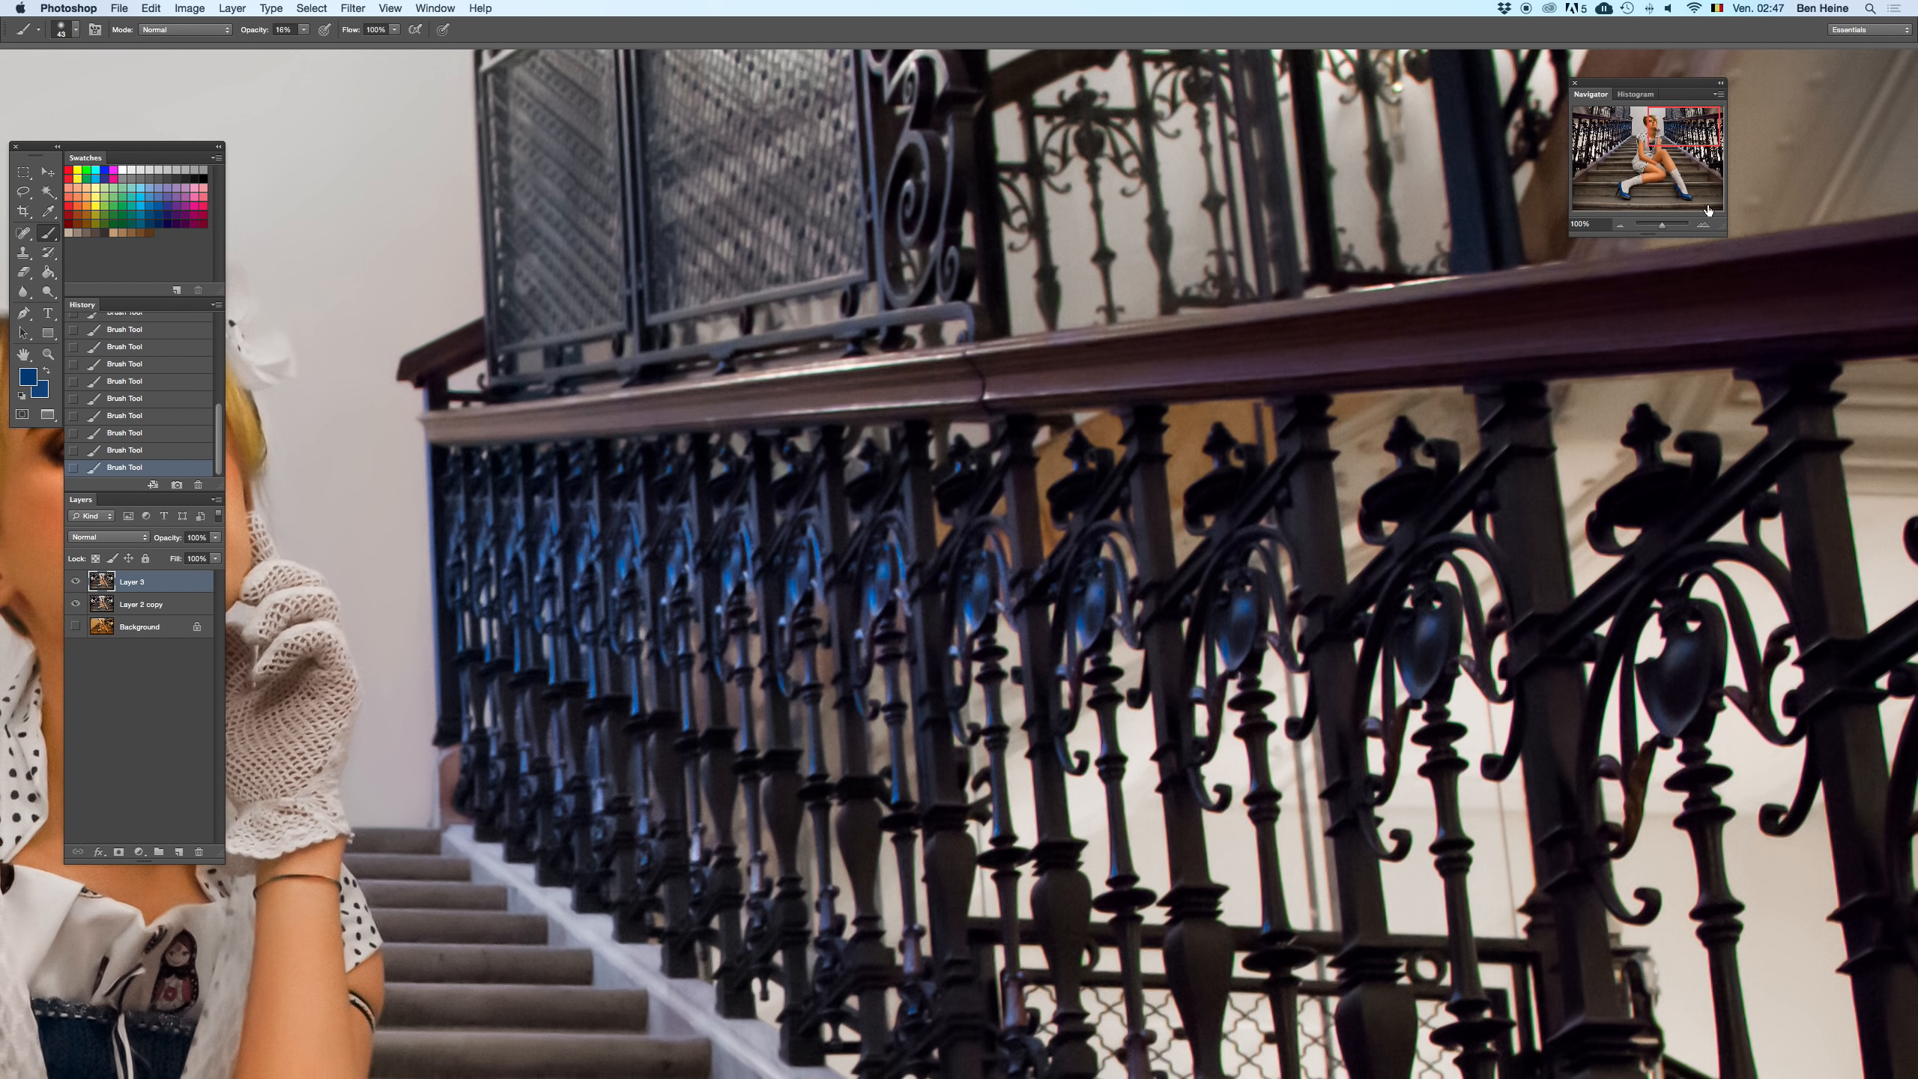
{"action": "left_click", "coordinate": [1703, 226]}
{"action": "key", "text": "s"}
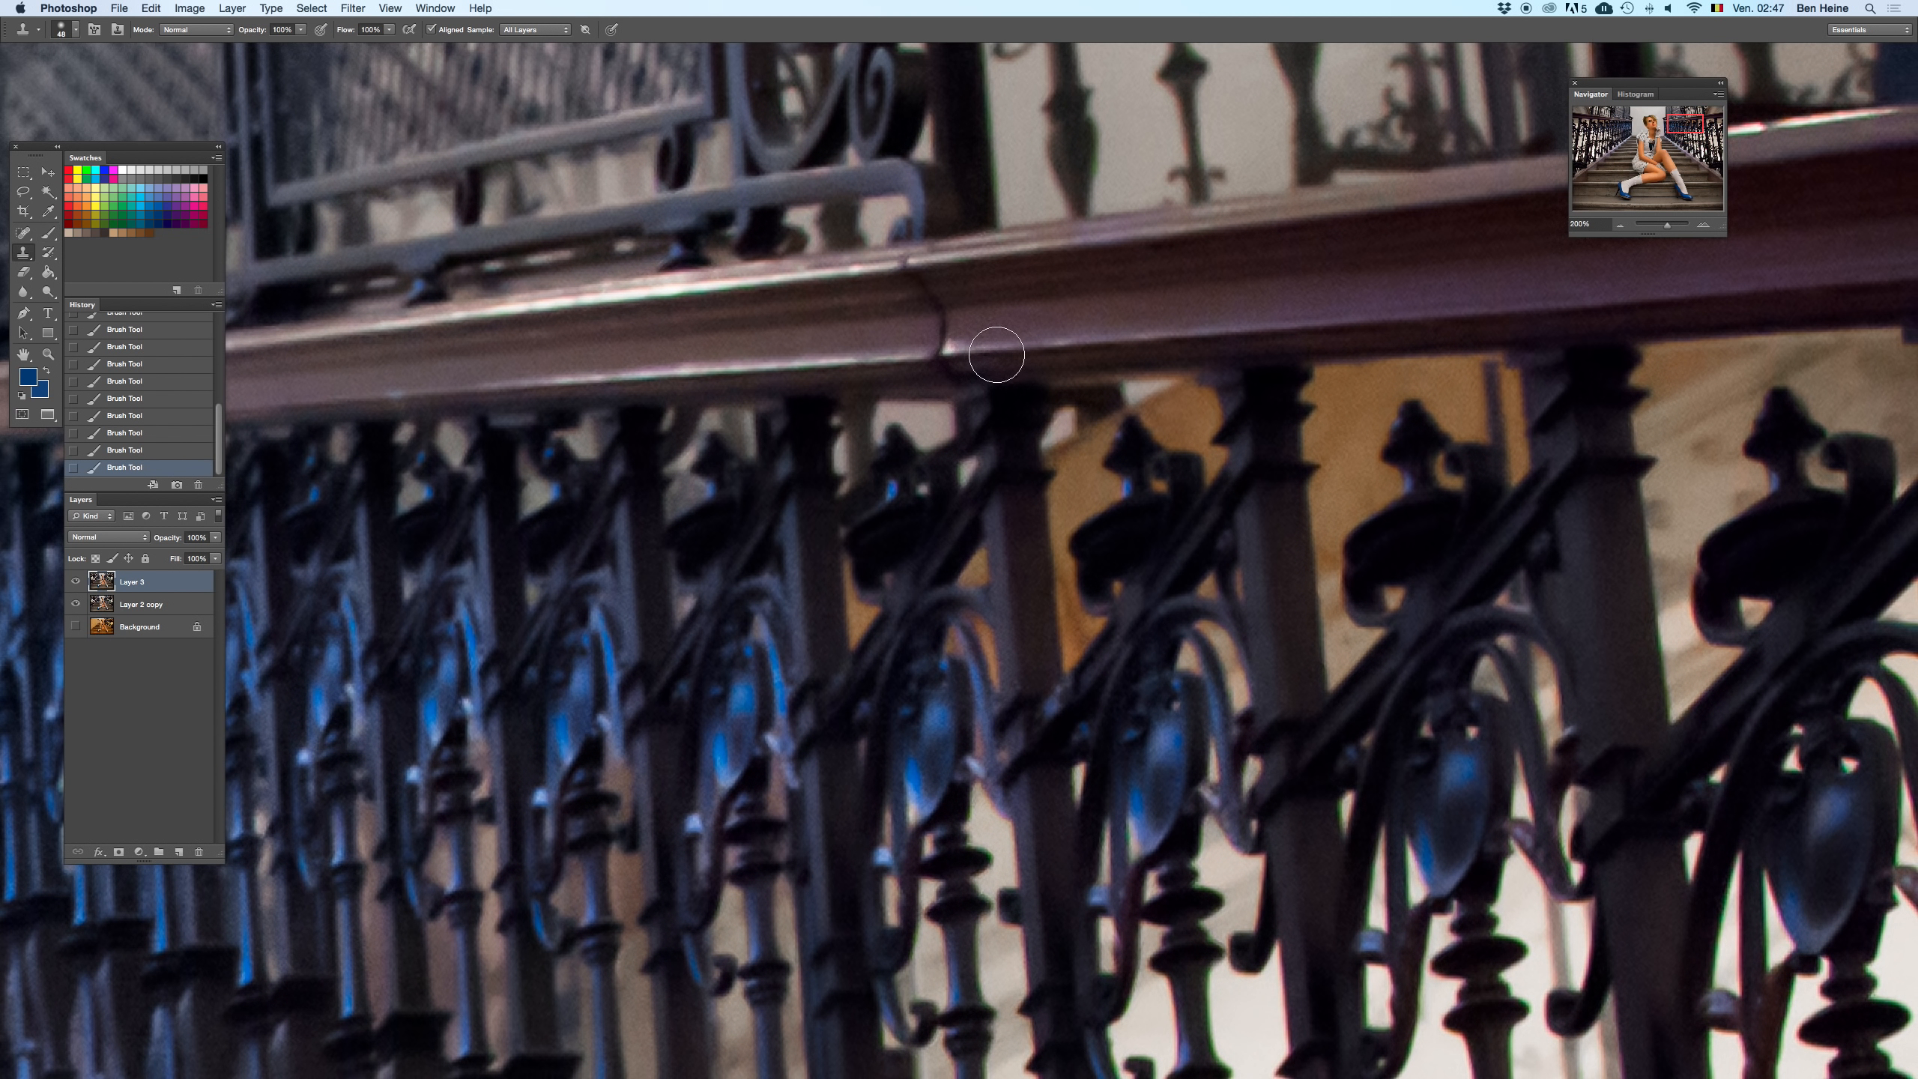
{"action": "left_click", "coordinate": [990, 349], "text": "alt"}
{"action": "left_click_drag", "start_coordinate": [941, 355], "coordinate": [945, 283]}
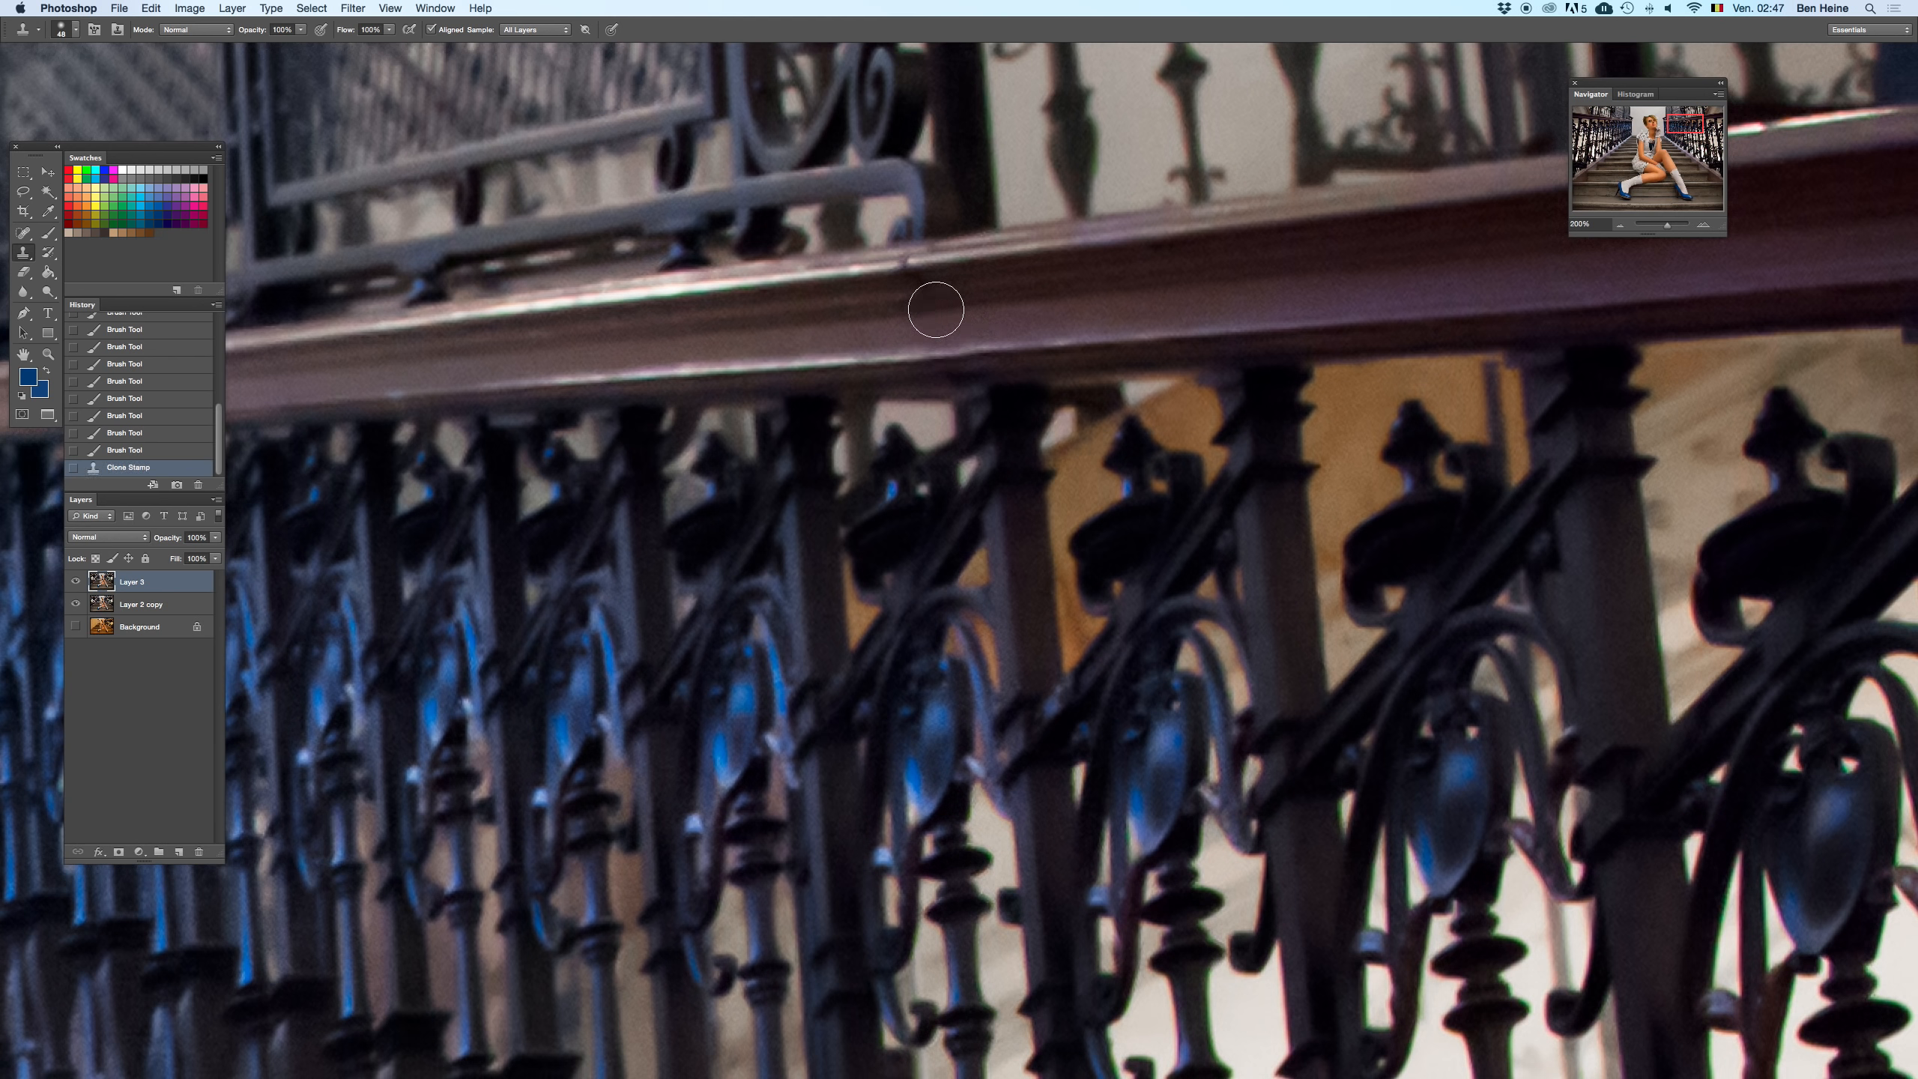
{"action": "left_click", "coordinate": [919, 287]}
- Reduce the Clone Stamp size and refine the upper edge of the repaired right-hand handrail joint
{"action": "right_click", "coordinate": [999, 238]}
{"action": "left_click_drag", "start_coordinate": [1055, 280], "coordinate": [1043, 278]}
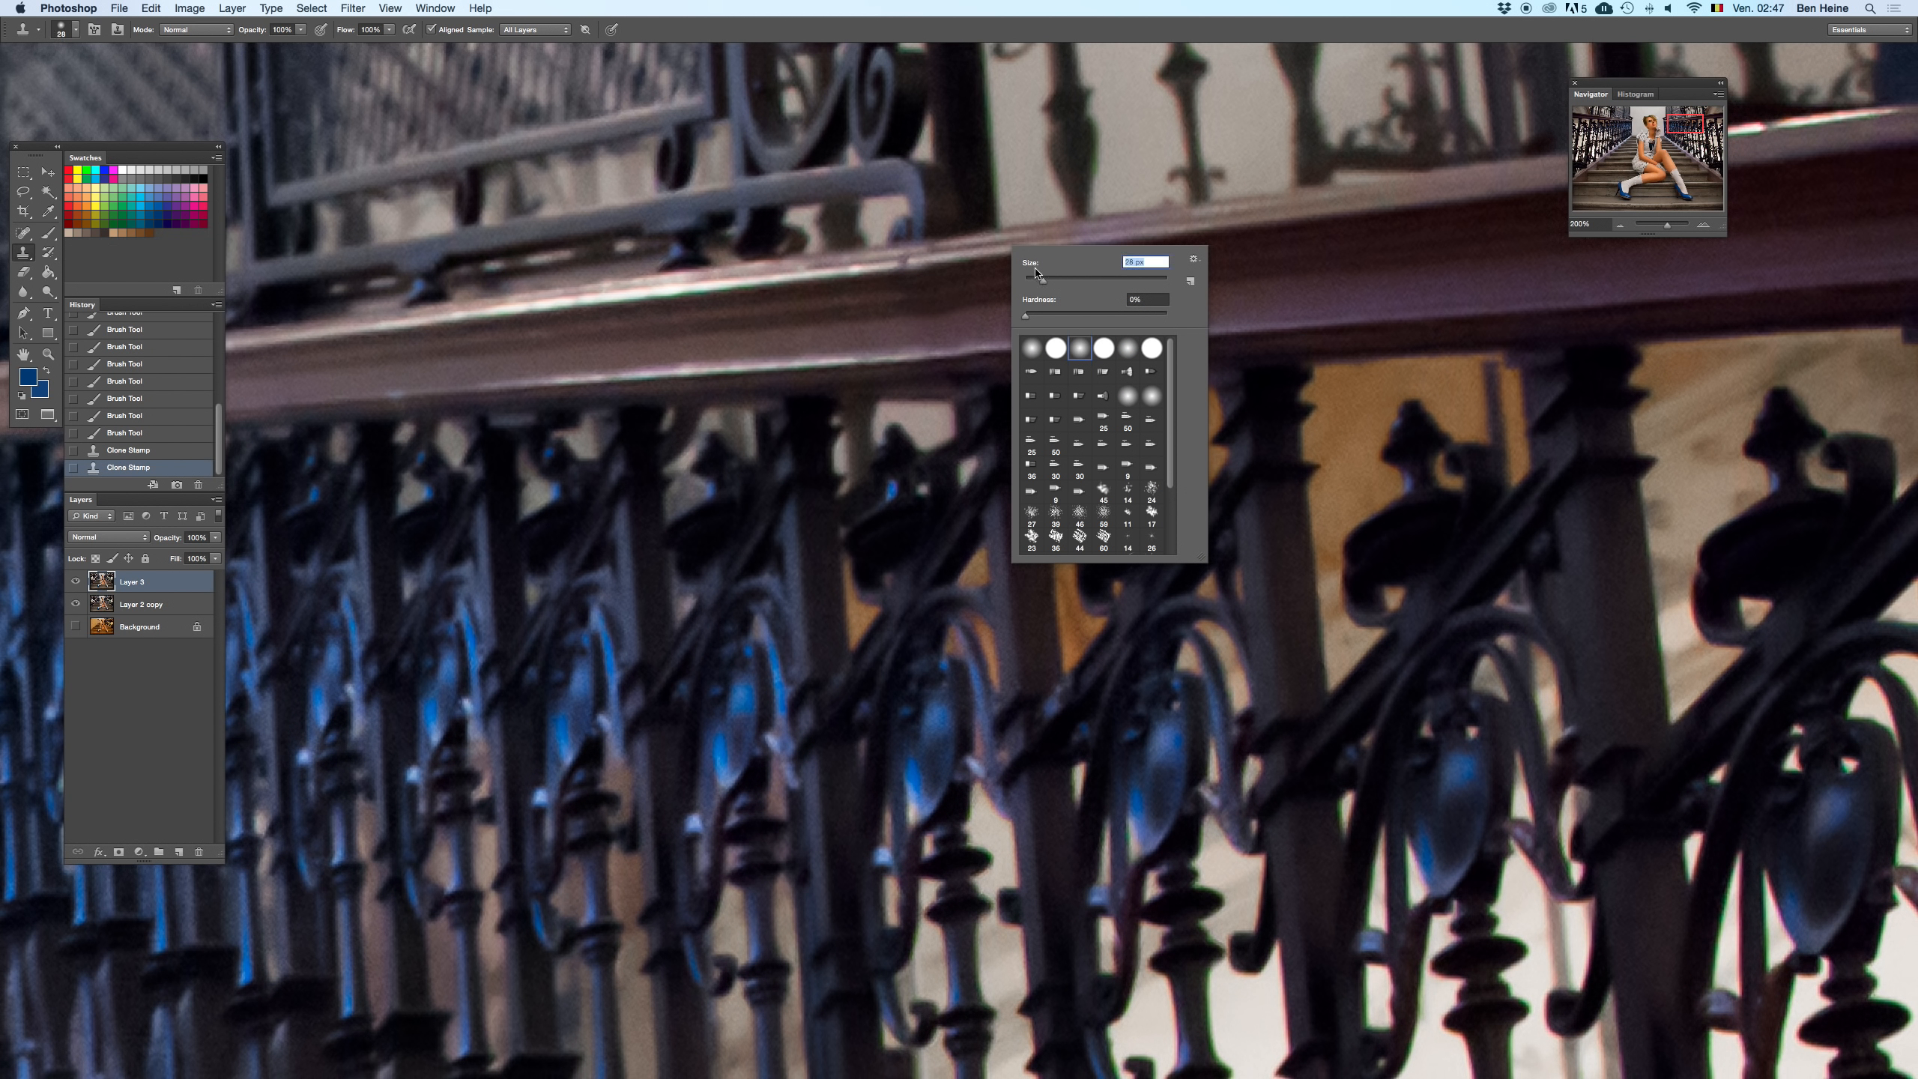
{"action": "left_click", "coordinate": [1128, 33]}
{"action": "key", "text": "super+z"}
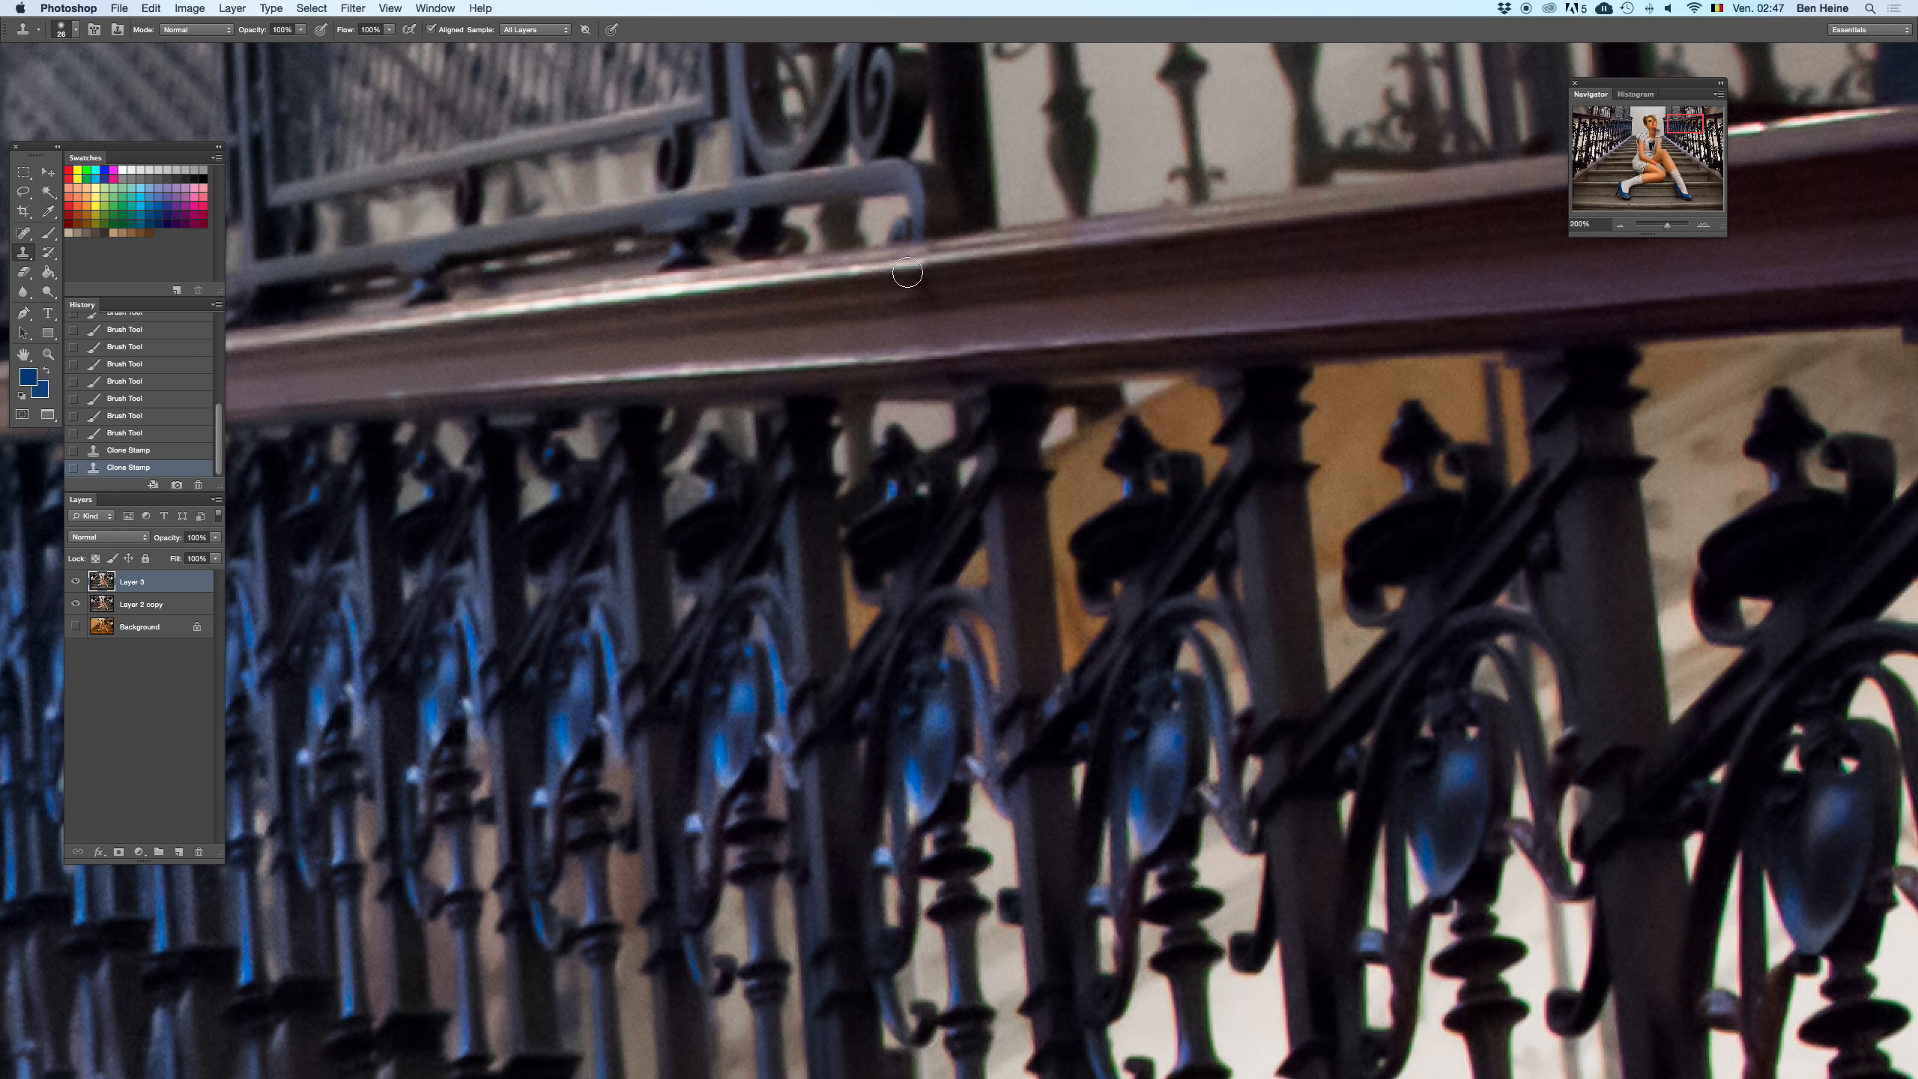
{"action": "left_click_drag", "start_coordinate": [919, 269], "coordinate": [903, 266]}
{"action": "key", "text": "super+z"}
{"action": "left_click", "coordinate": [922, 265]}
{"action": "left_click", "coordinate": [927, 291]}
{"action": "left_click", "coordinate": [863, 277], "text": "alt"}
{"action": "left_click", "coordinate": [888, 279]}
- Clone out the matching joint crack in the left-hand banister's handrail, sampling wood from both sides of it
{"action": "left_click_drag", "start_coordinate": [961, 353], "coordinate": [1435, 295]}
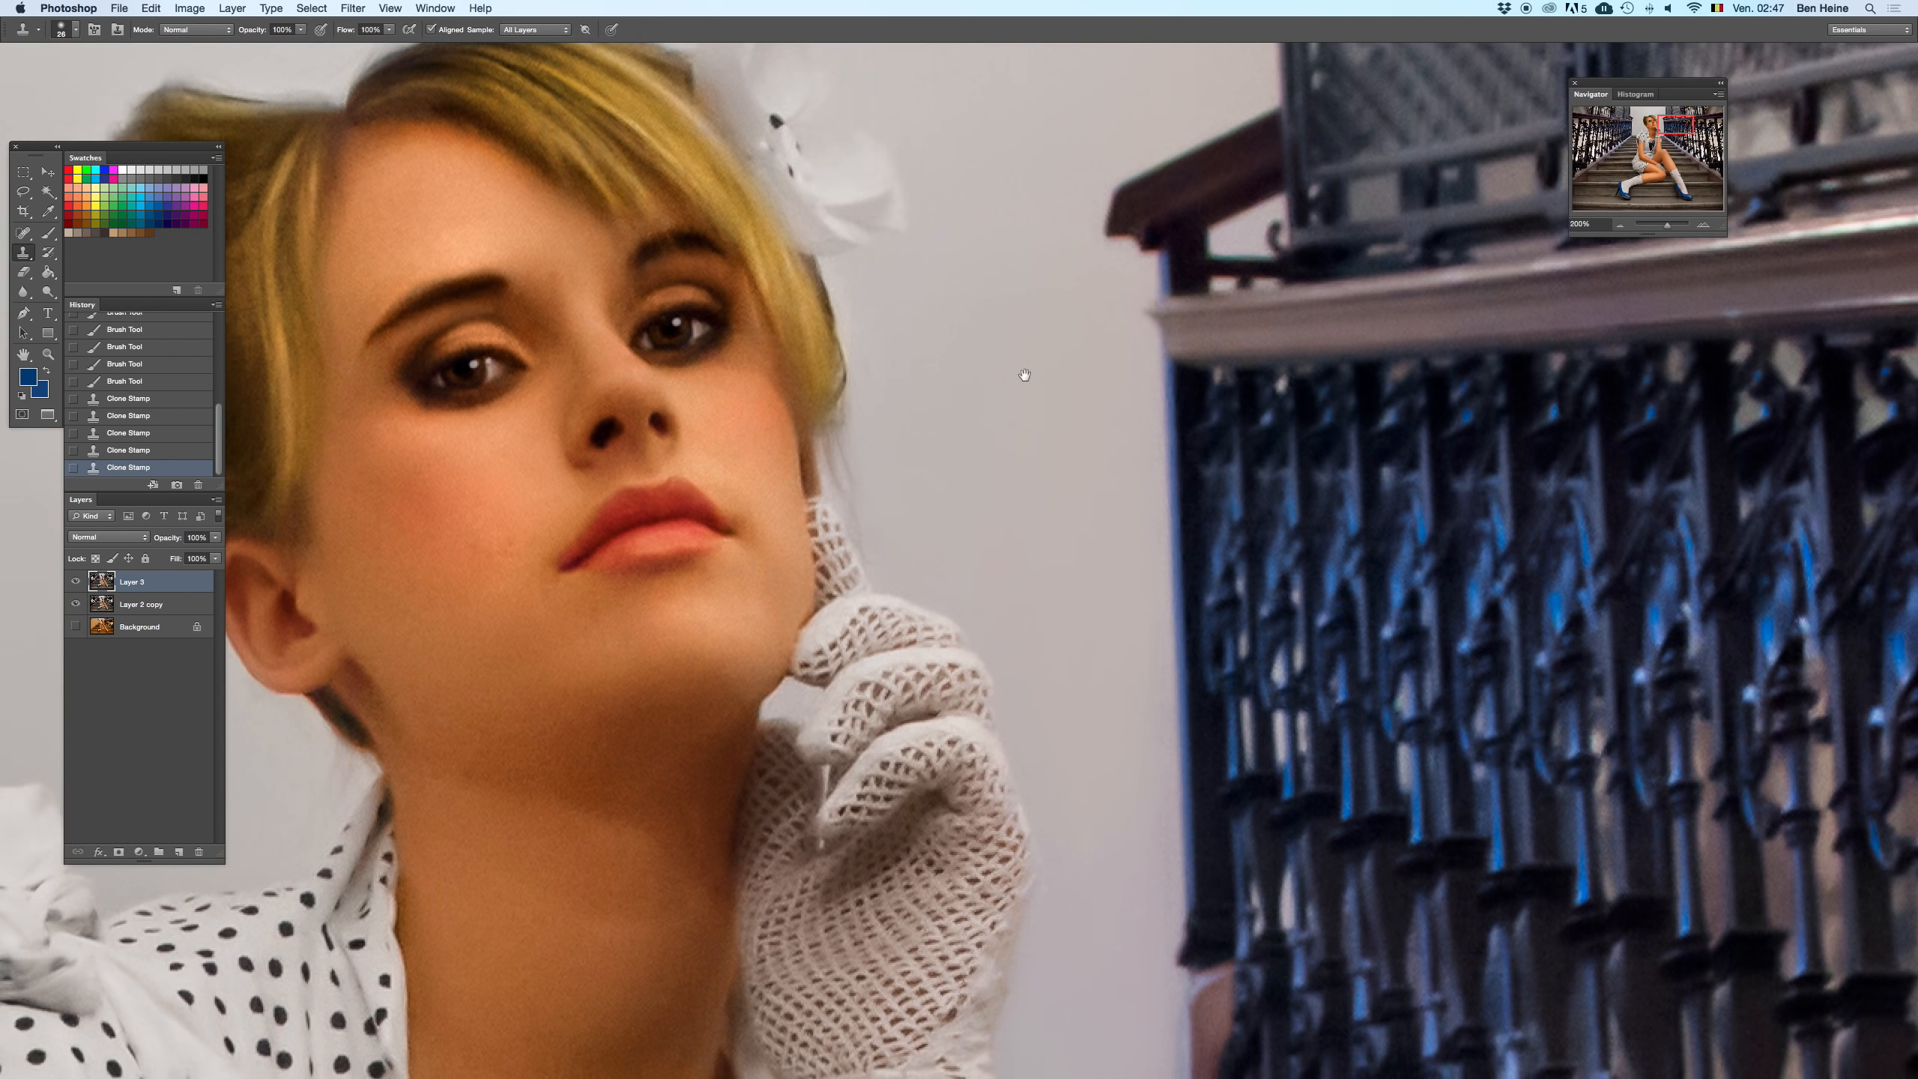
{"action": "left_click_drag", "start_coordinate": [1025, 375], "coordinate": [1646, 400]}
{"action": "left_click_drag", "start_coordinate": [816, 381], "coordinate": [1827, 409]}
{"action": "left_click_drag", "start_coordinate": [755, 366], "coordinate": [1237, 358]}
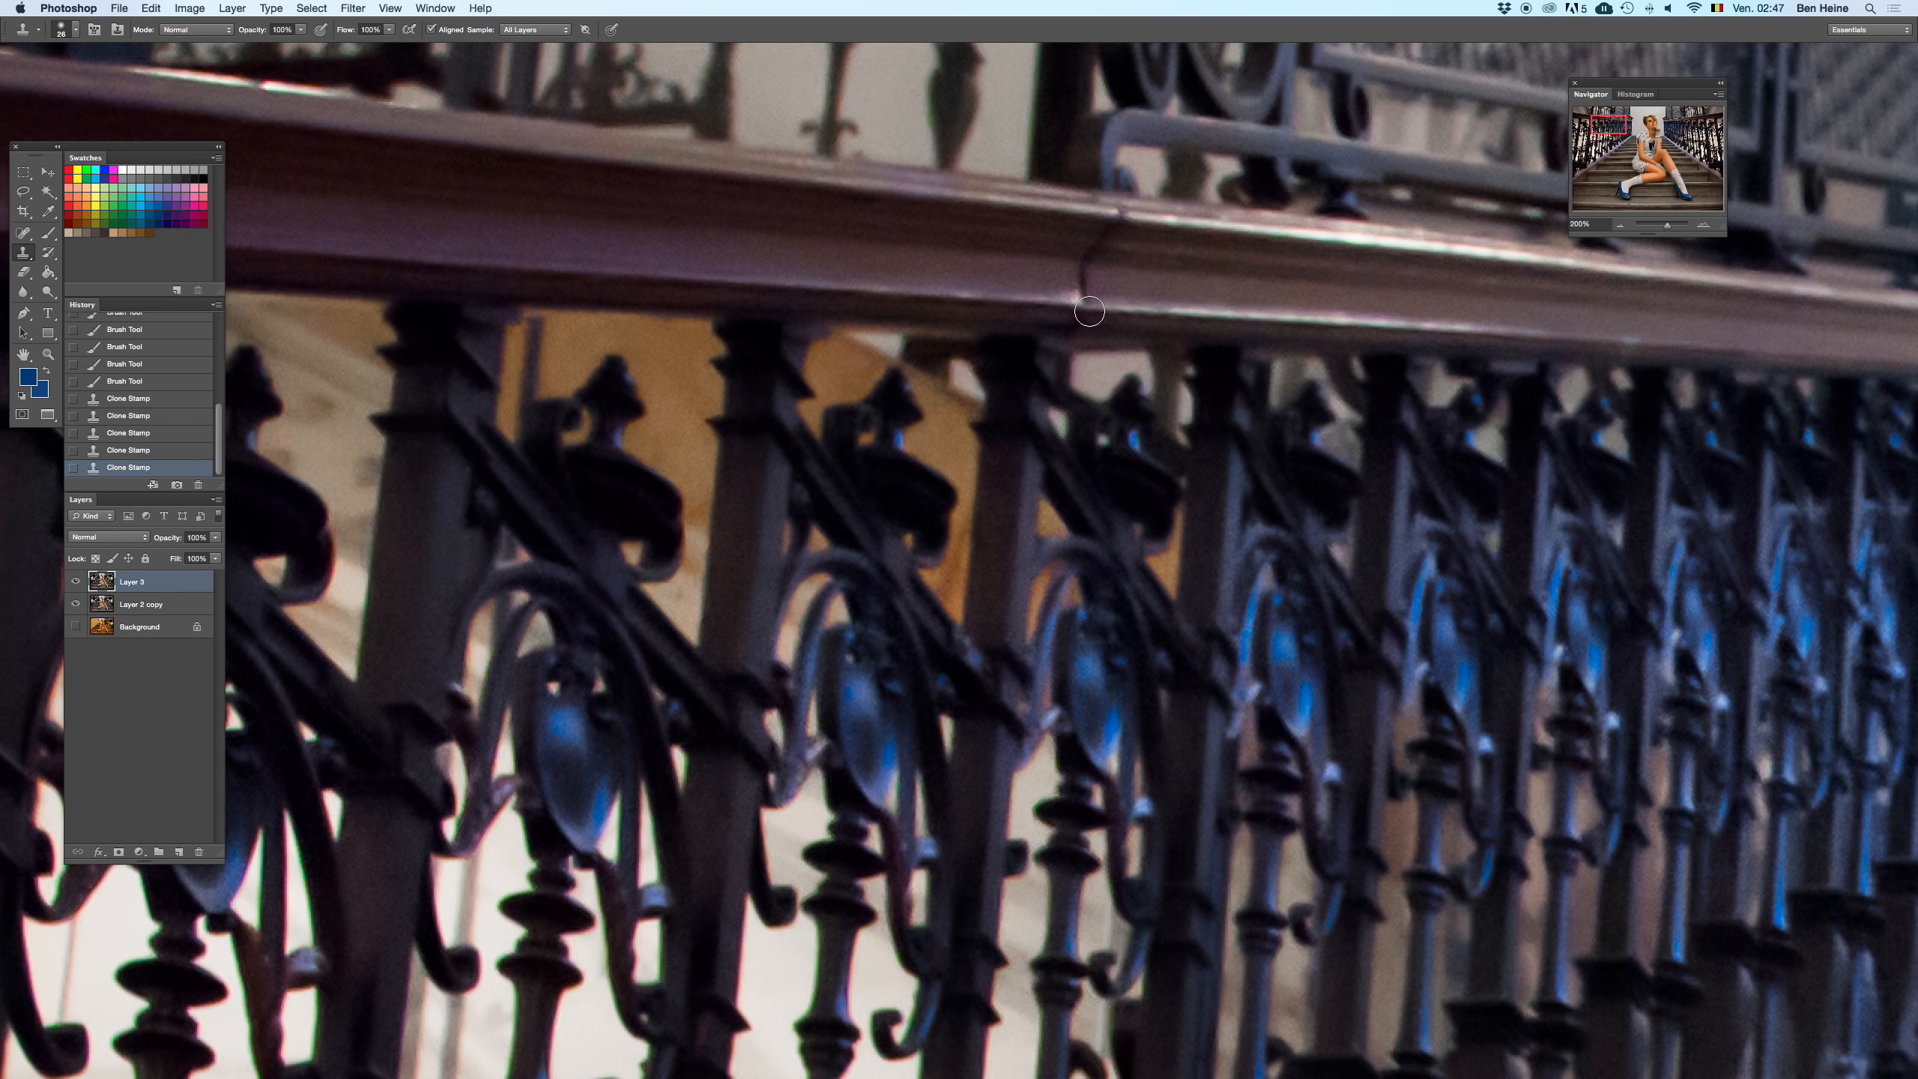
{"action": "mouse_move", "coordinate": [1087, 310]}
{"action": "left_mouse_down"}
{"action": "mouse_move", "coordinate": [1083, 270]}
{"action": "mouse_move", "coordinate": [1089, 312]}
{"action": "mouse_move", "coordinate": [1122, 213]}
{"action": "left_mouse_up"}
{"action": "left_click", "coordinate": [1065, 321], "text": "alt"}
{"action": "left_click", "coordinate": [1056, 253], "text": "alt"}
{"action": "left_click", "coordinate": [1166, 220], "text": "alt"}
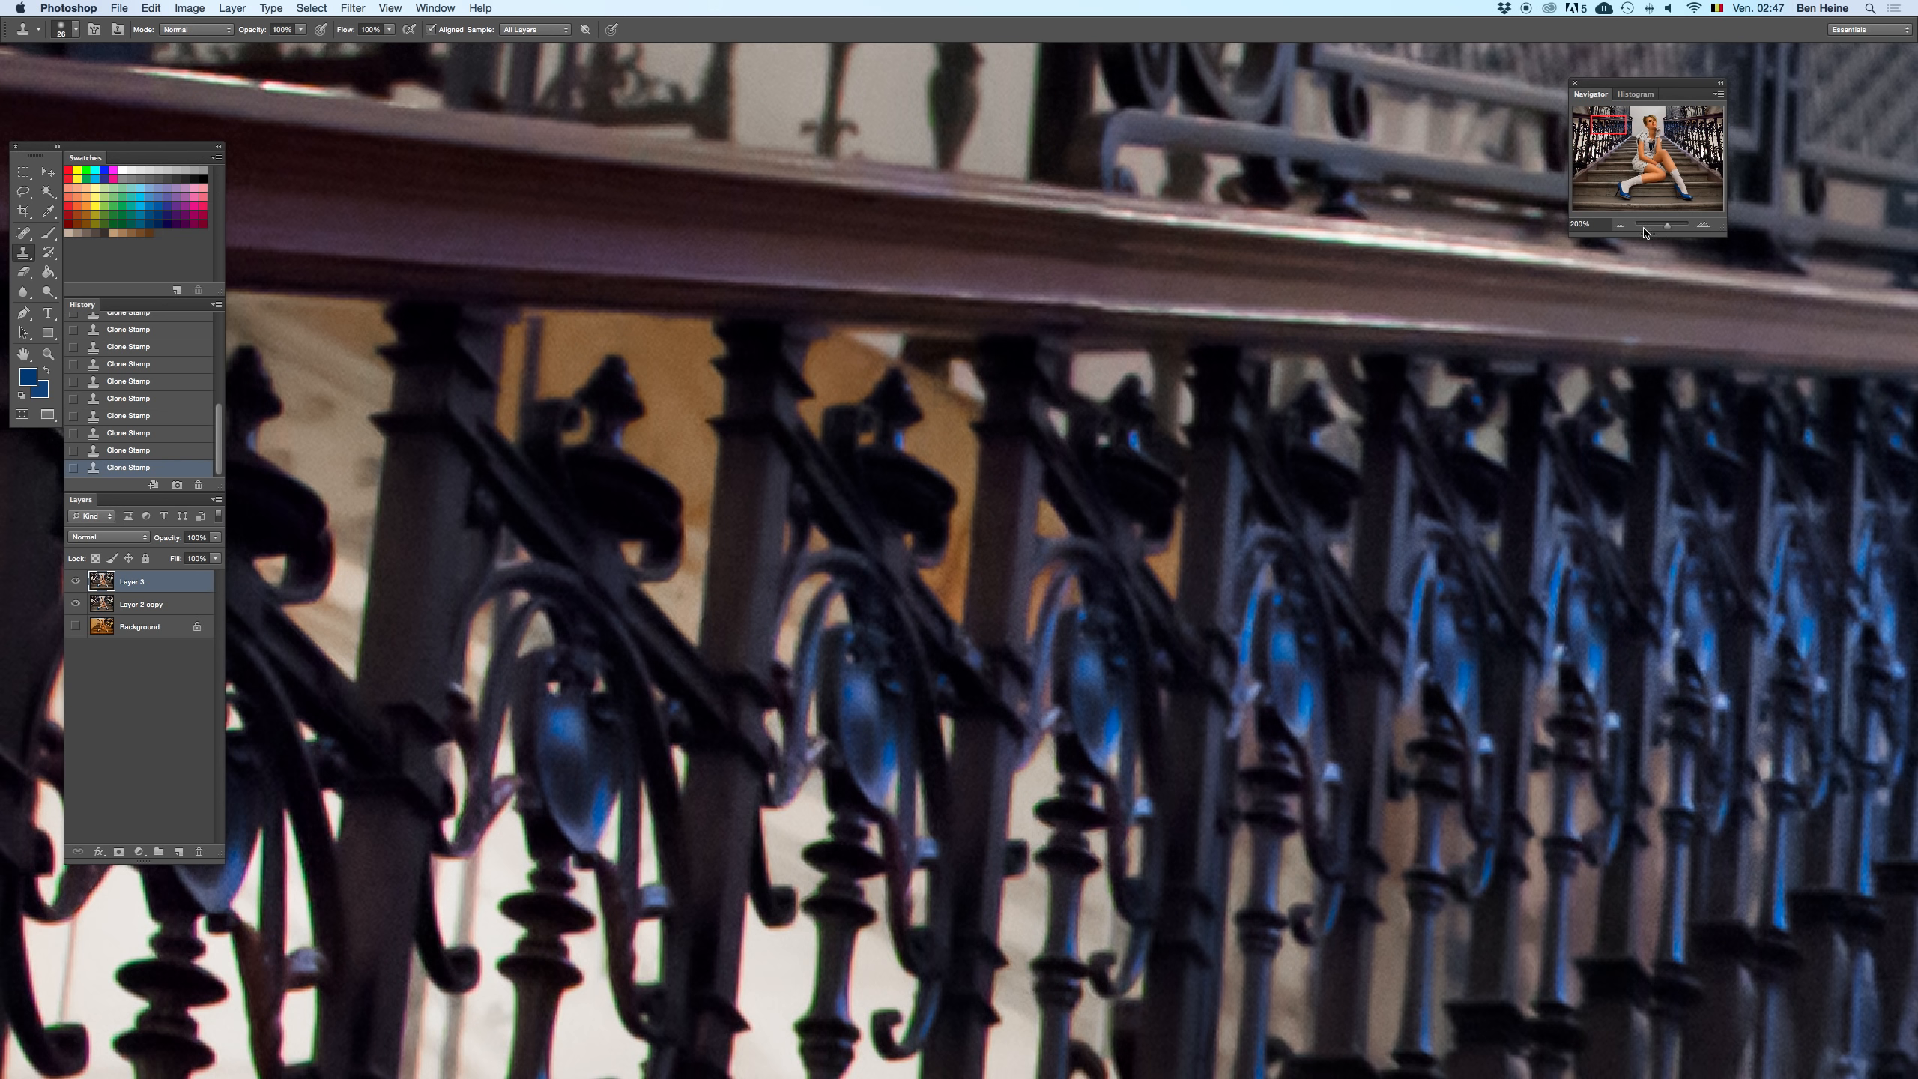
- Compare the whole portrait with and without the handrail repairs by deleting and restoring the top layer
{"action": "left_click_drag", "start_coordinate": [1667, 226], "coordinate": [1656, 226]}
{"action": "key", "text": "Delete"}
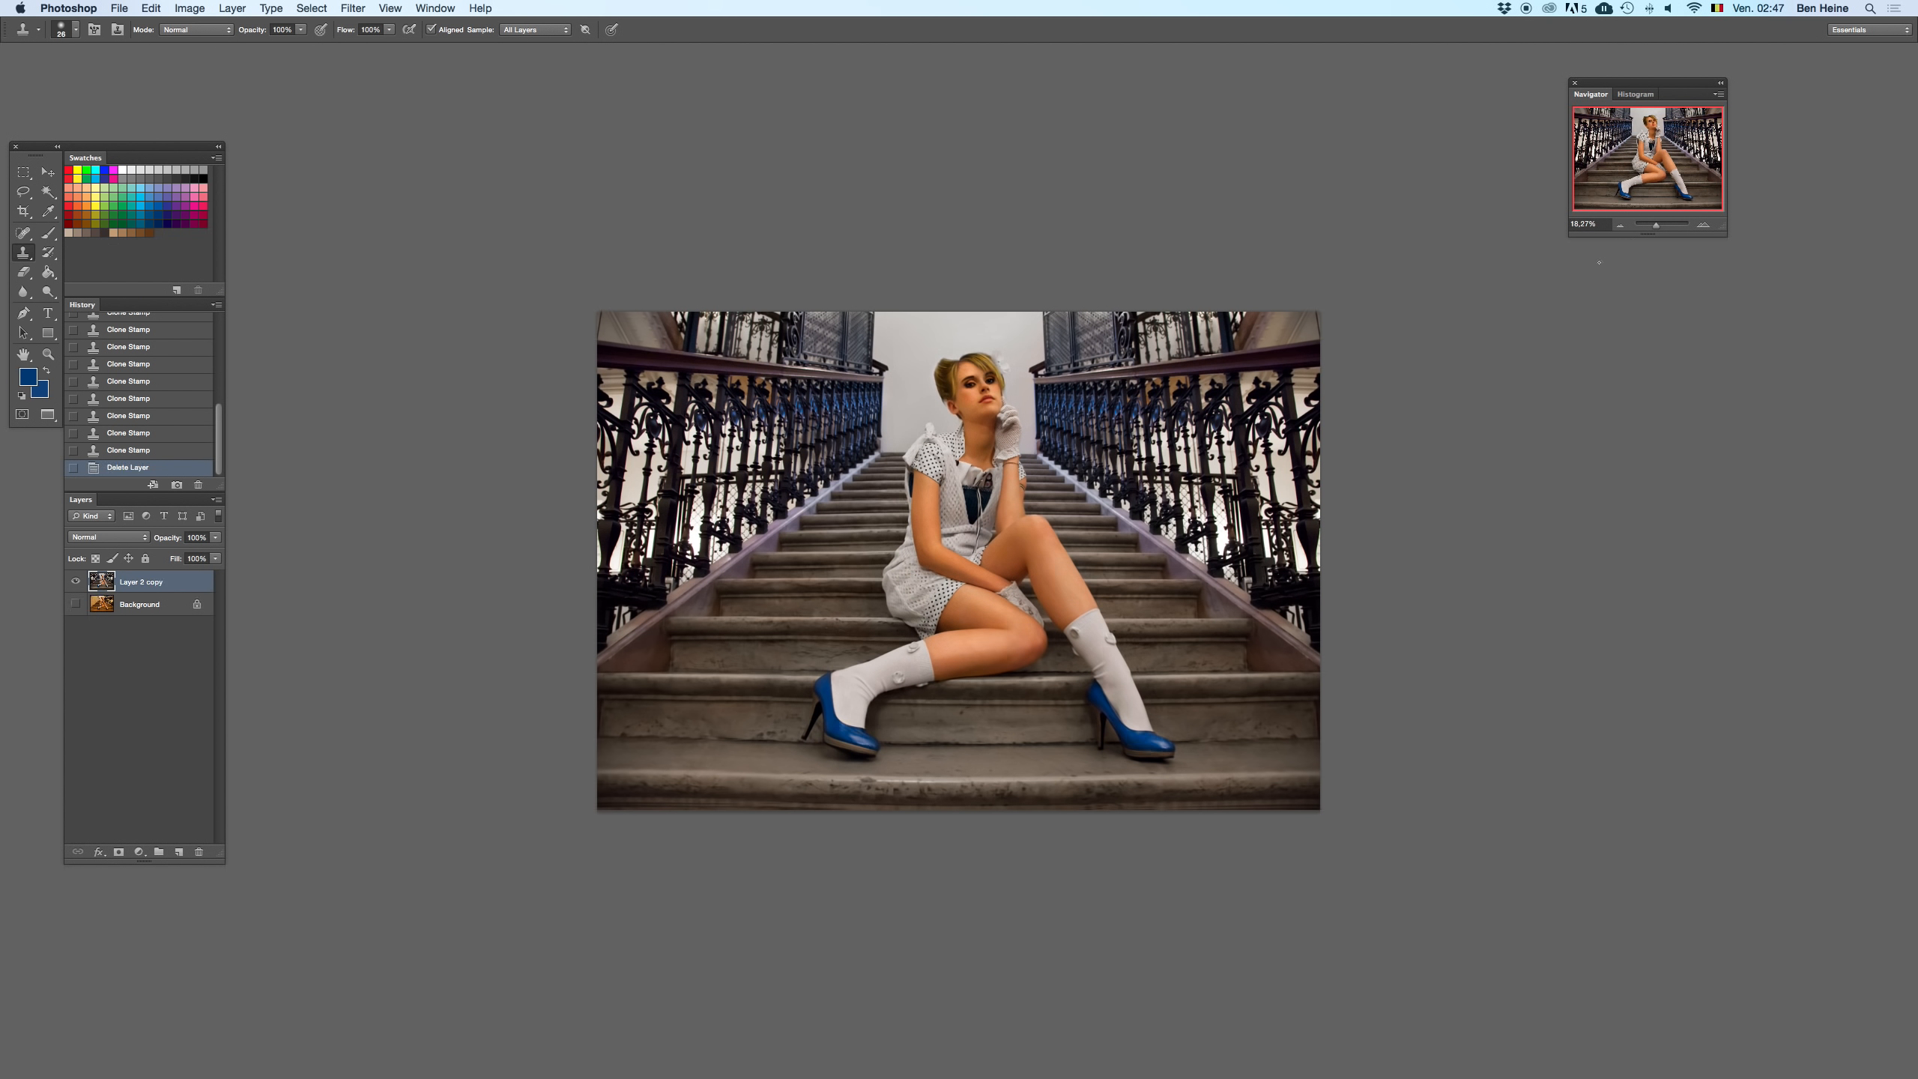
{"action": "key", "text": "super+z"}
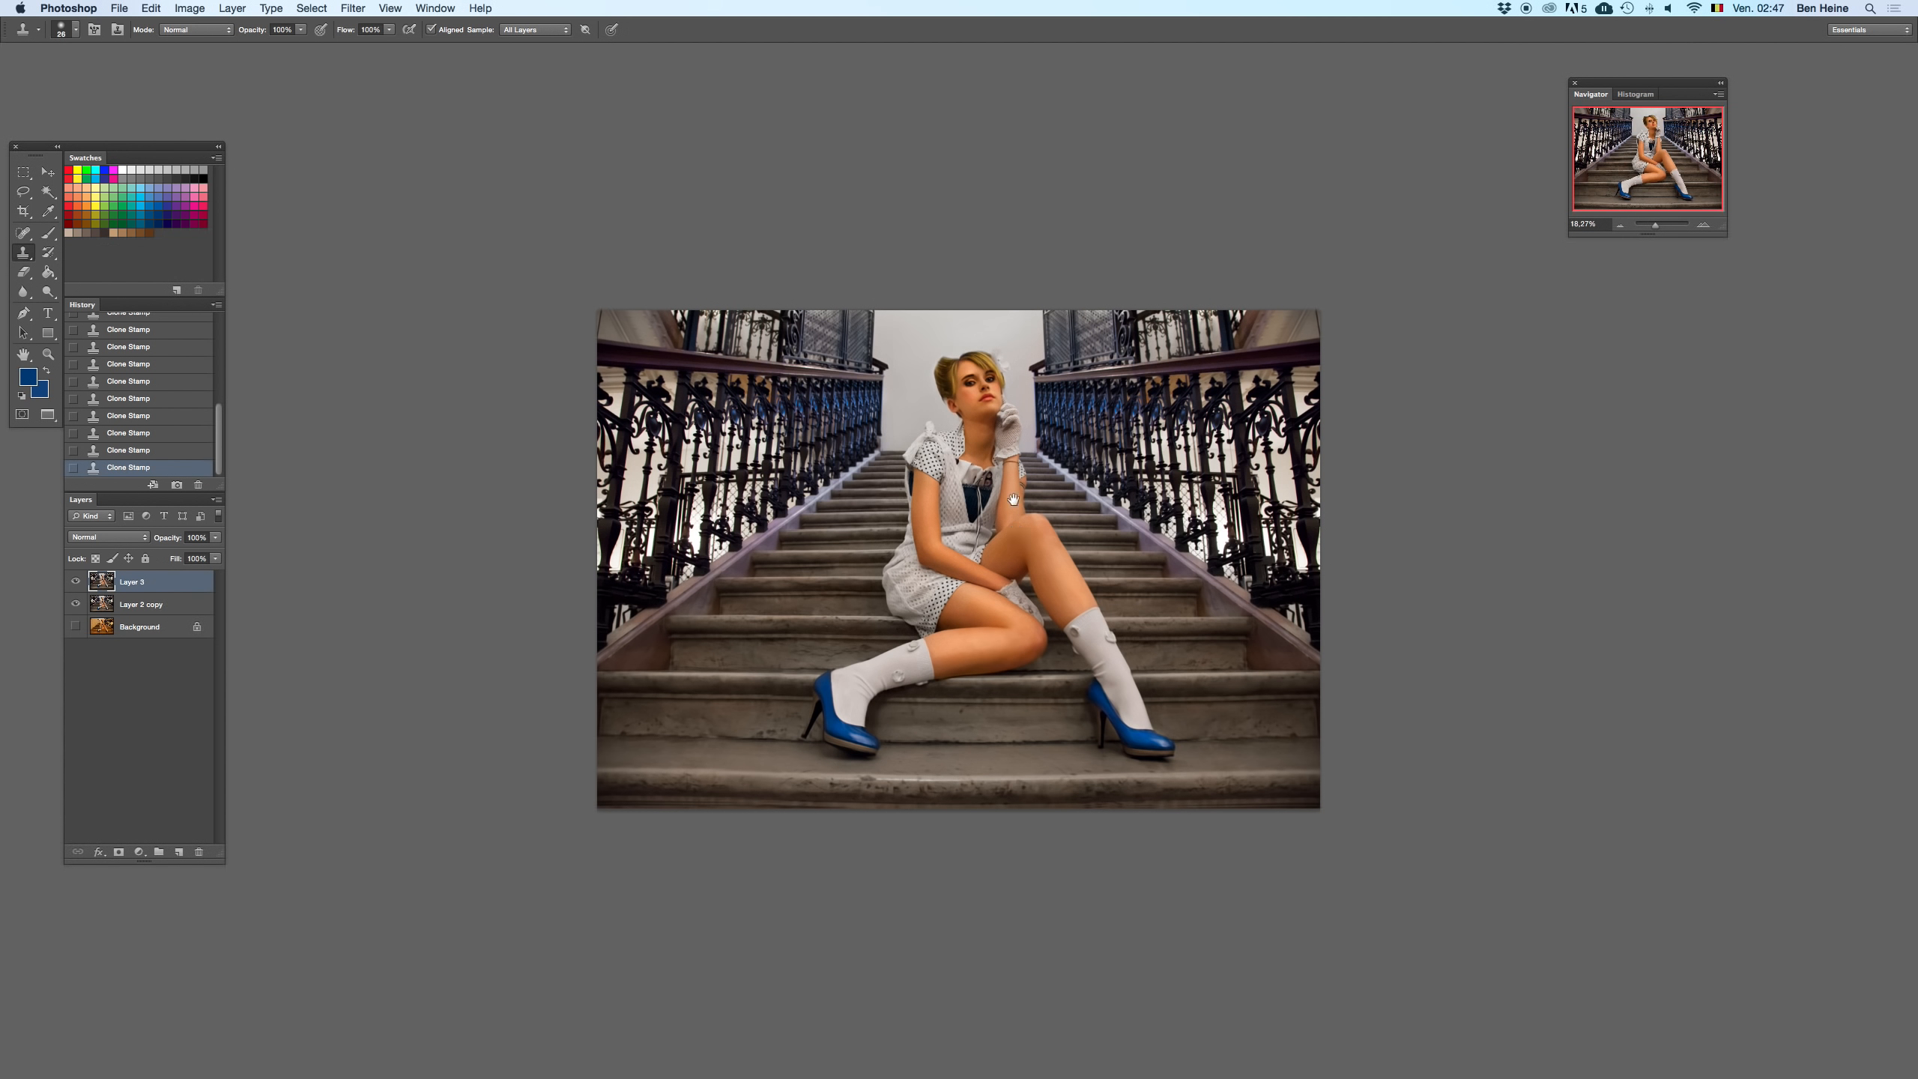
{"action": "left_click_drag", "start_coordinate": [1012, 540], "coordinate": [1040, 427]}
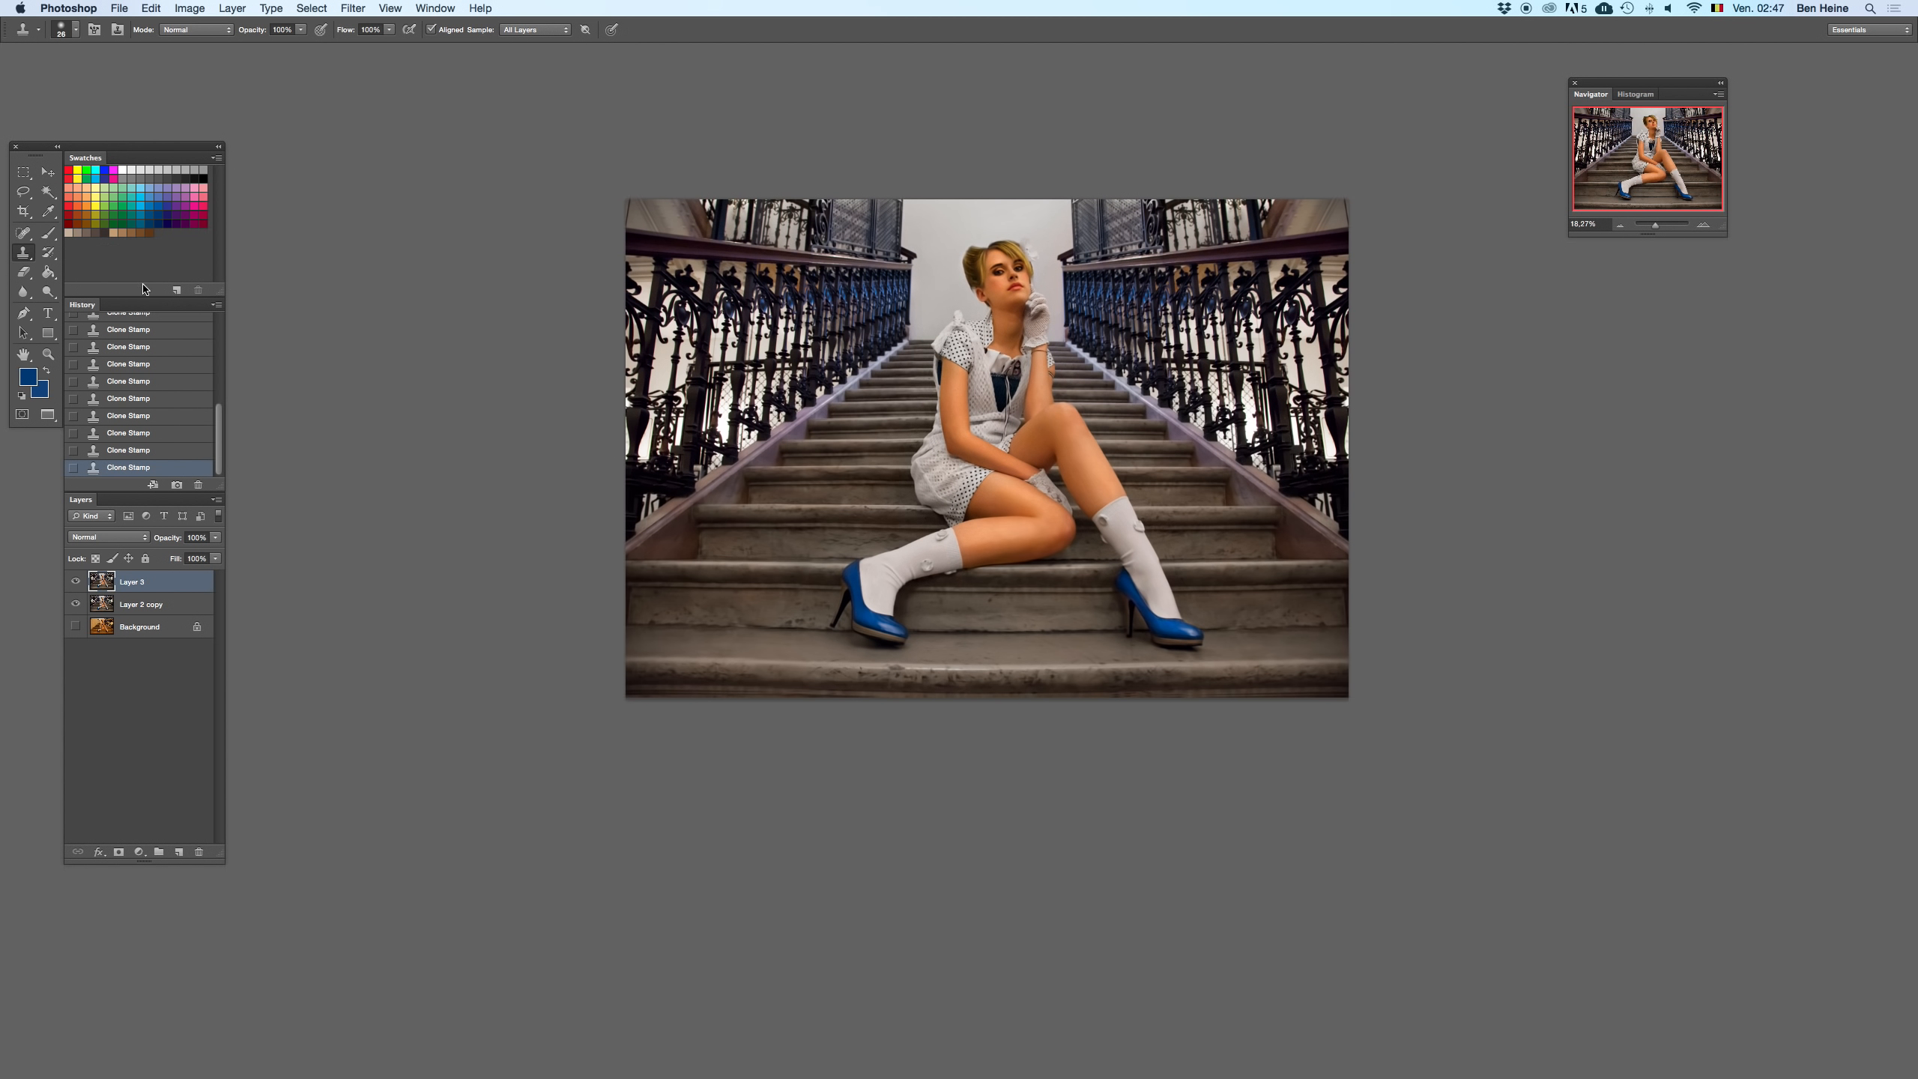
- Burn the shadows on the steps around both blue shoes with a 279 px soft Burn brush
{"action": "left_click_drag", "start_coordinate": [48, 291], "coordinate": [120, 312]}
{"action": "left_click", "coordinate": [120, 307]}
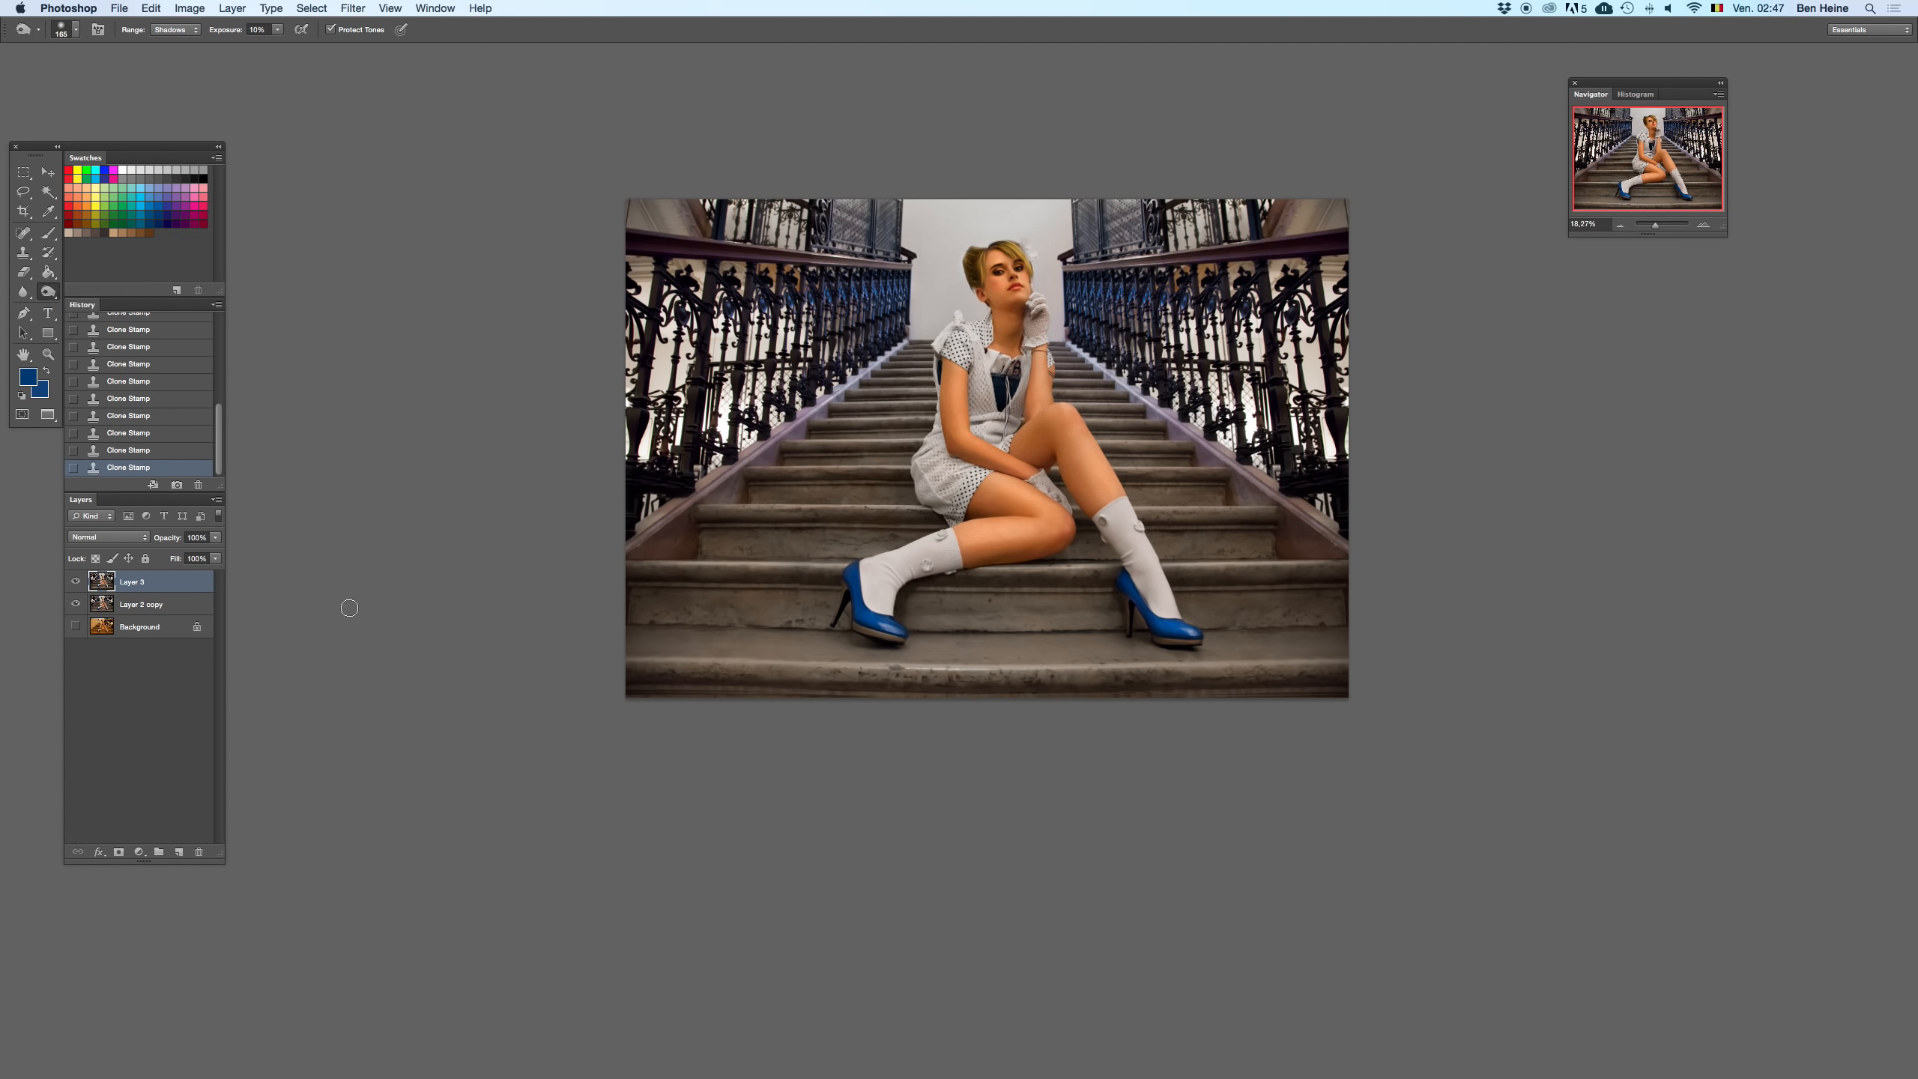
{"action": "right_click", "coordinate": [687, 612]}
{"action": "left_click_drag", "start_coordinate": [818, 617], "coordinate": [863, 616]}
{"action": "type", "text": "279"}
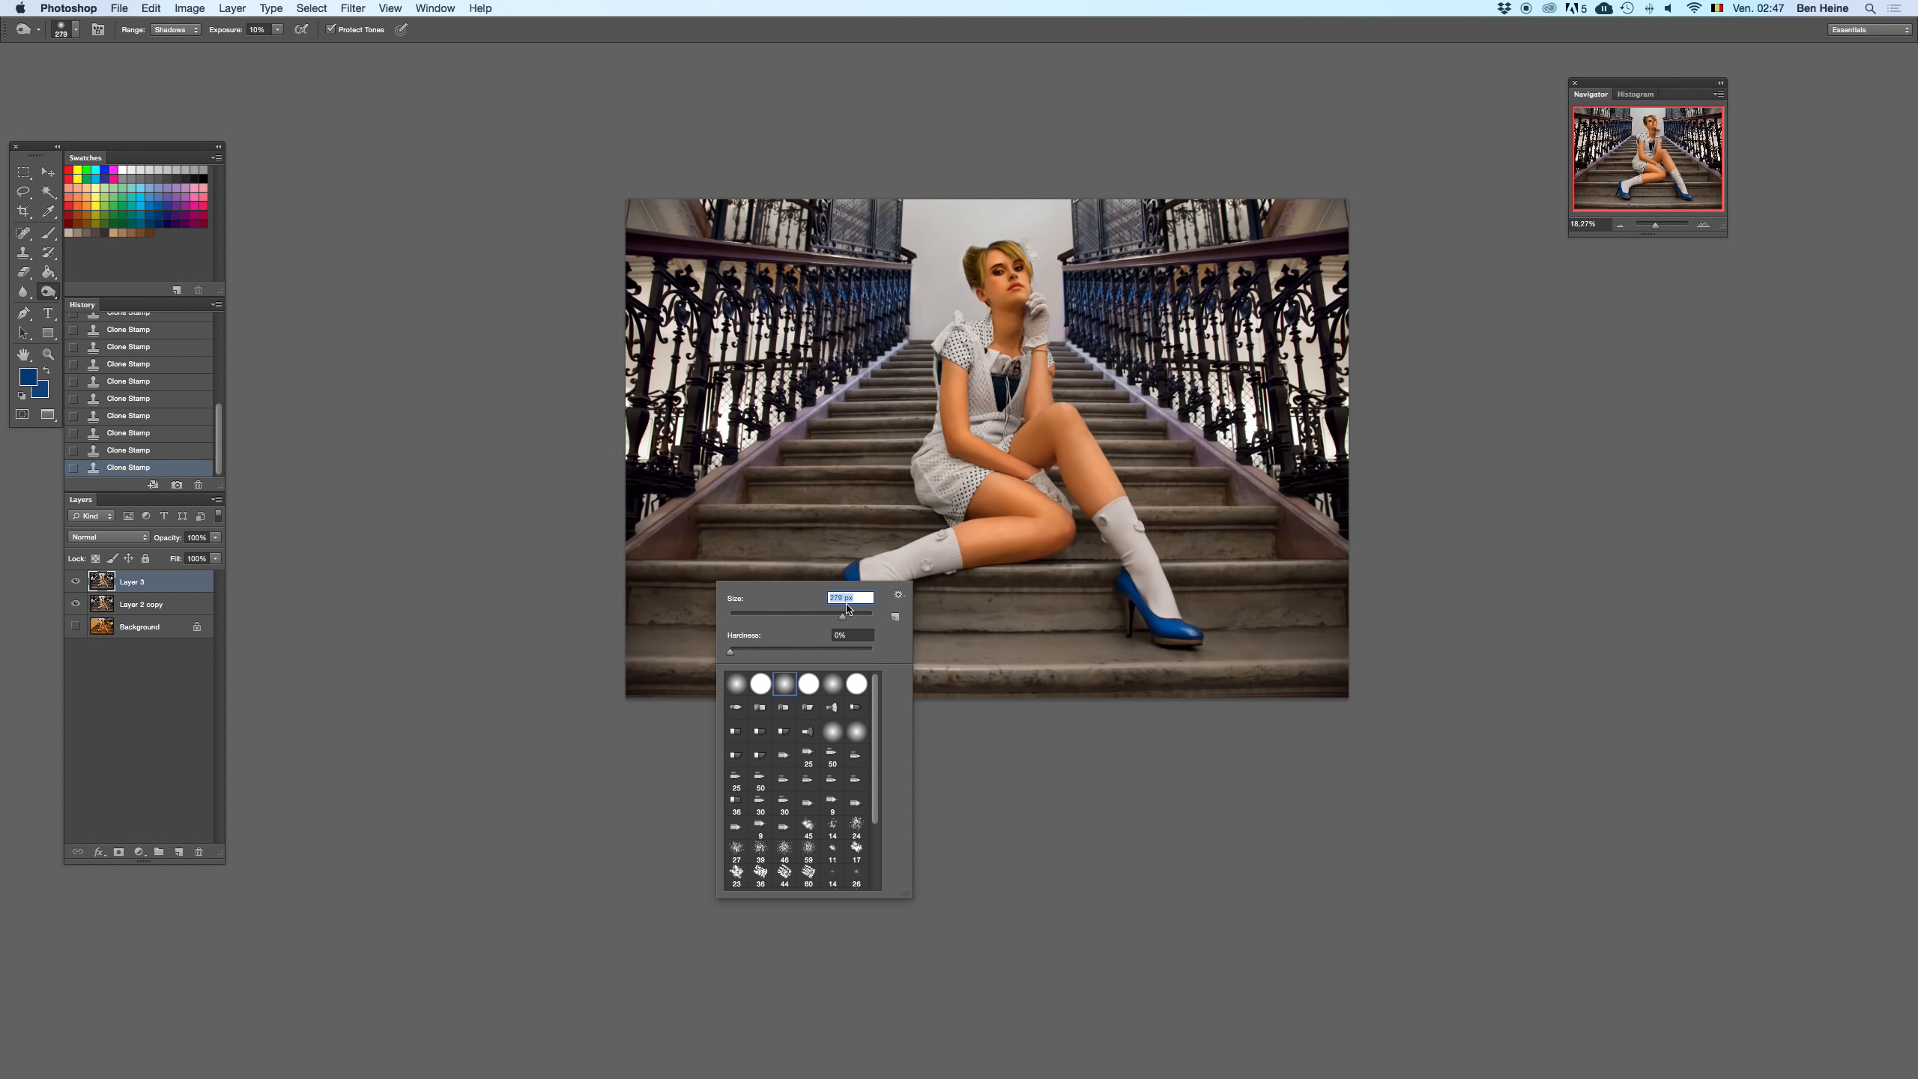
{"action": "key", "text": "Return"}
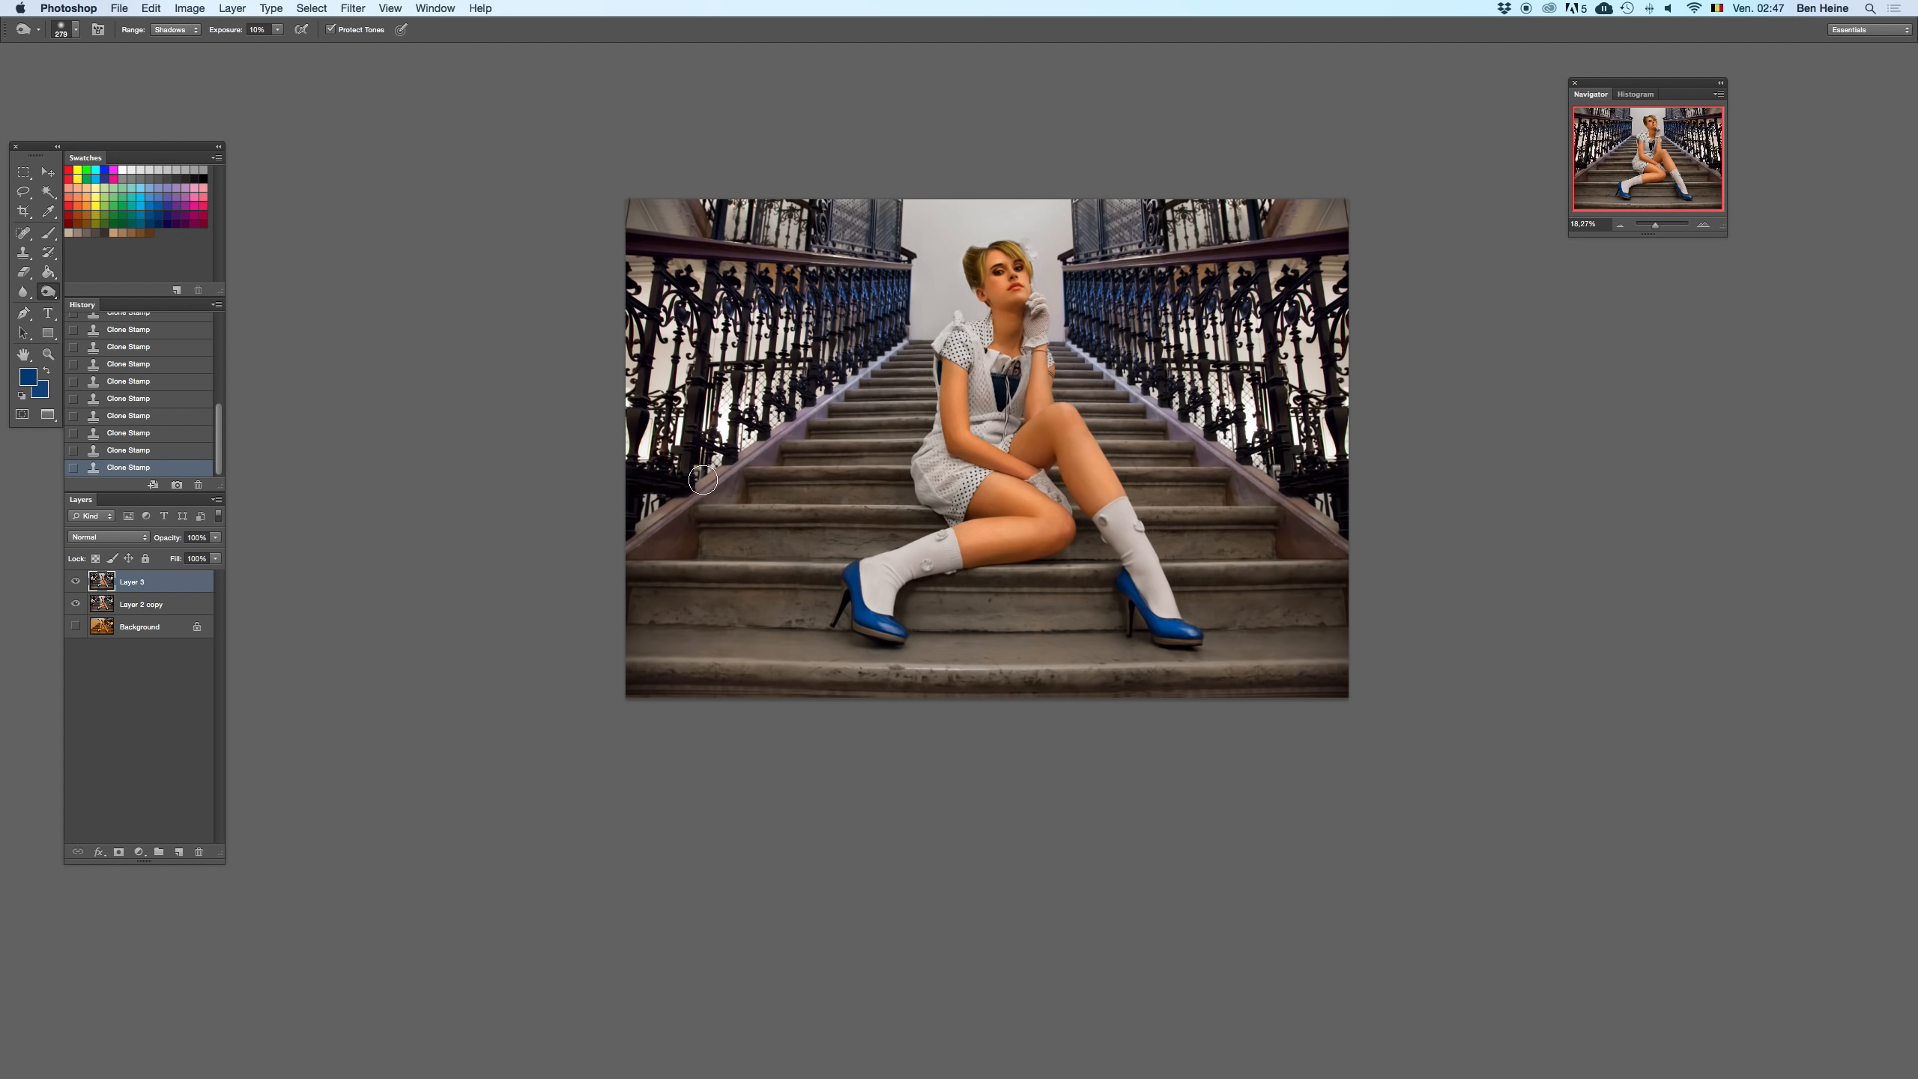
{"action": "left_click", "coordinate": [832, 626]}
{"action": "left_click", "coordinate": [842, 631]}
{"action": "left_click", "coordinate": [1129, 630]}
{"action": "left_click", "coordinate": [1196, 614]}
- Try to lighten the bottom step with a wide midtone Dodge stroke across its full width
{"action": "left_click", "coordinate": [106, 292]}
{"action": "right_click", "coordinate": [890, 648]}
{"action": "left_click_drag", "start_coordinate": [1017, 680], "coordinate": [1028, 656]}
{"action": "left_click_drag", "start_coordinate": [733, 651], "coordinate": [1344, 654]}
{"action": "left_click", "coordinate": [1620, 224]}
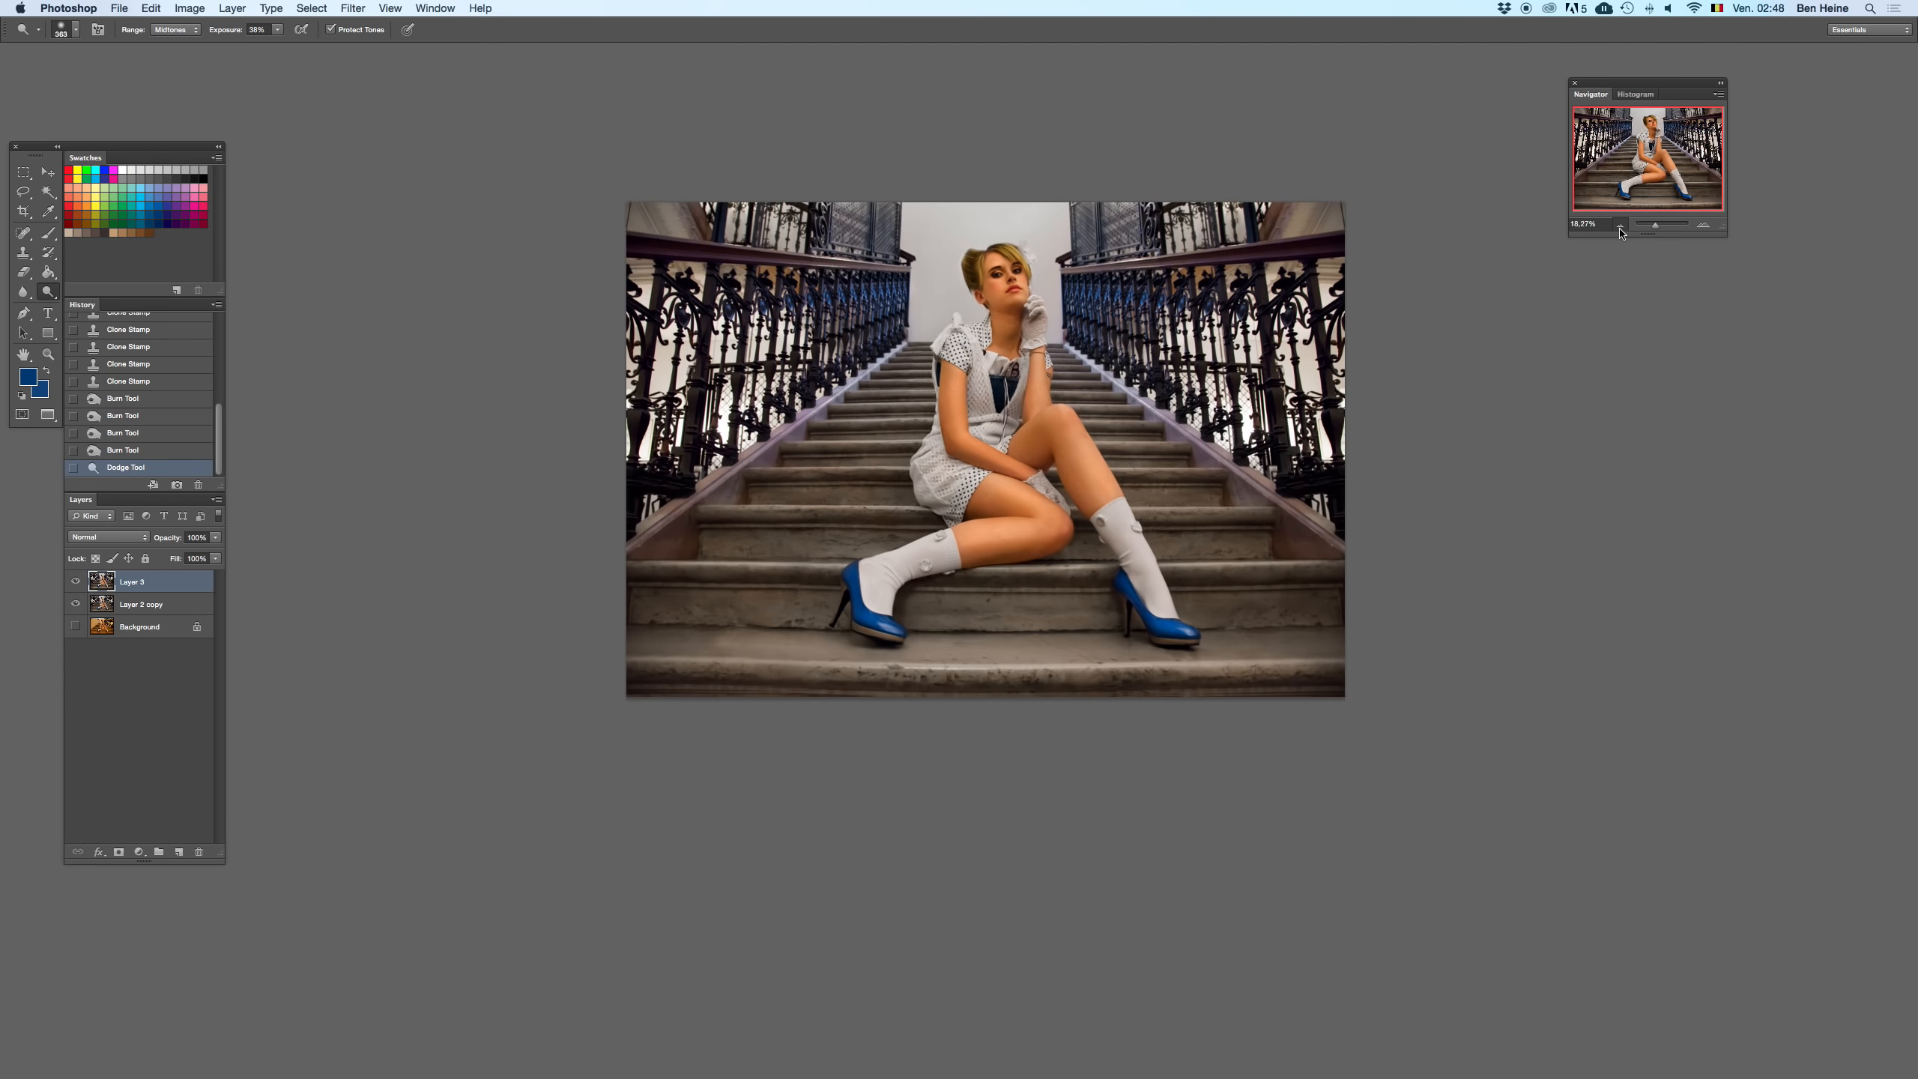
{"action": "key", "text": "super+z"}
{"action": "key", "text": "super+z"}
{"action": "key", "text": "super+z"}
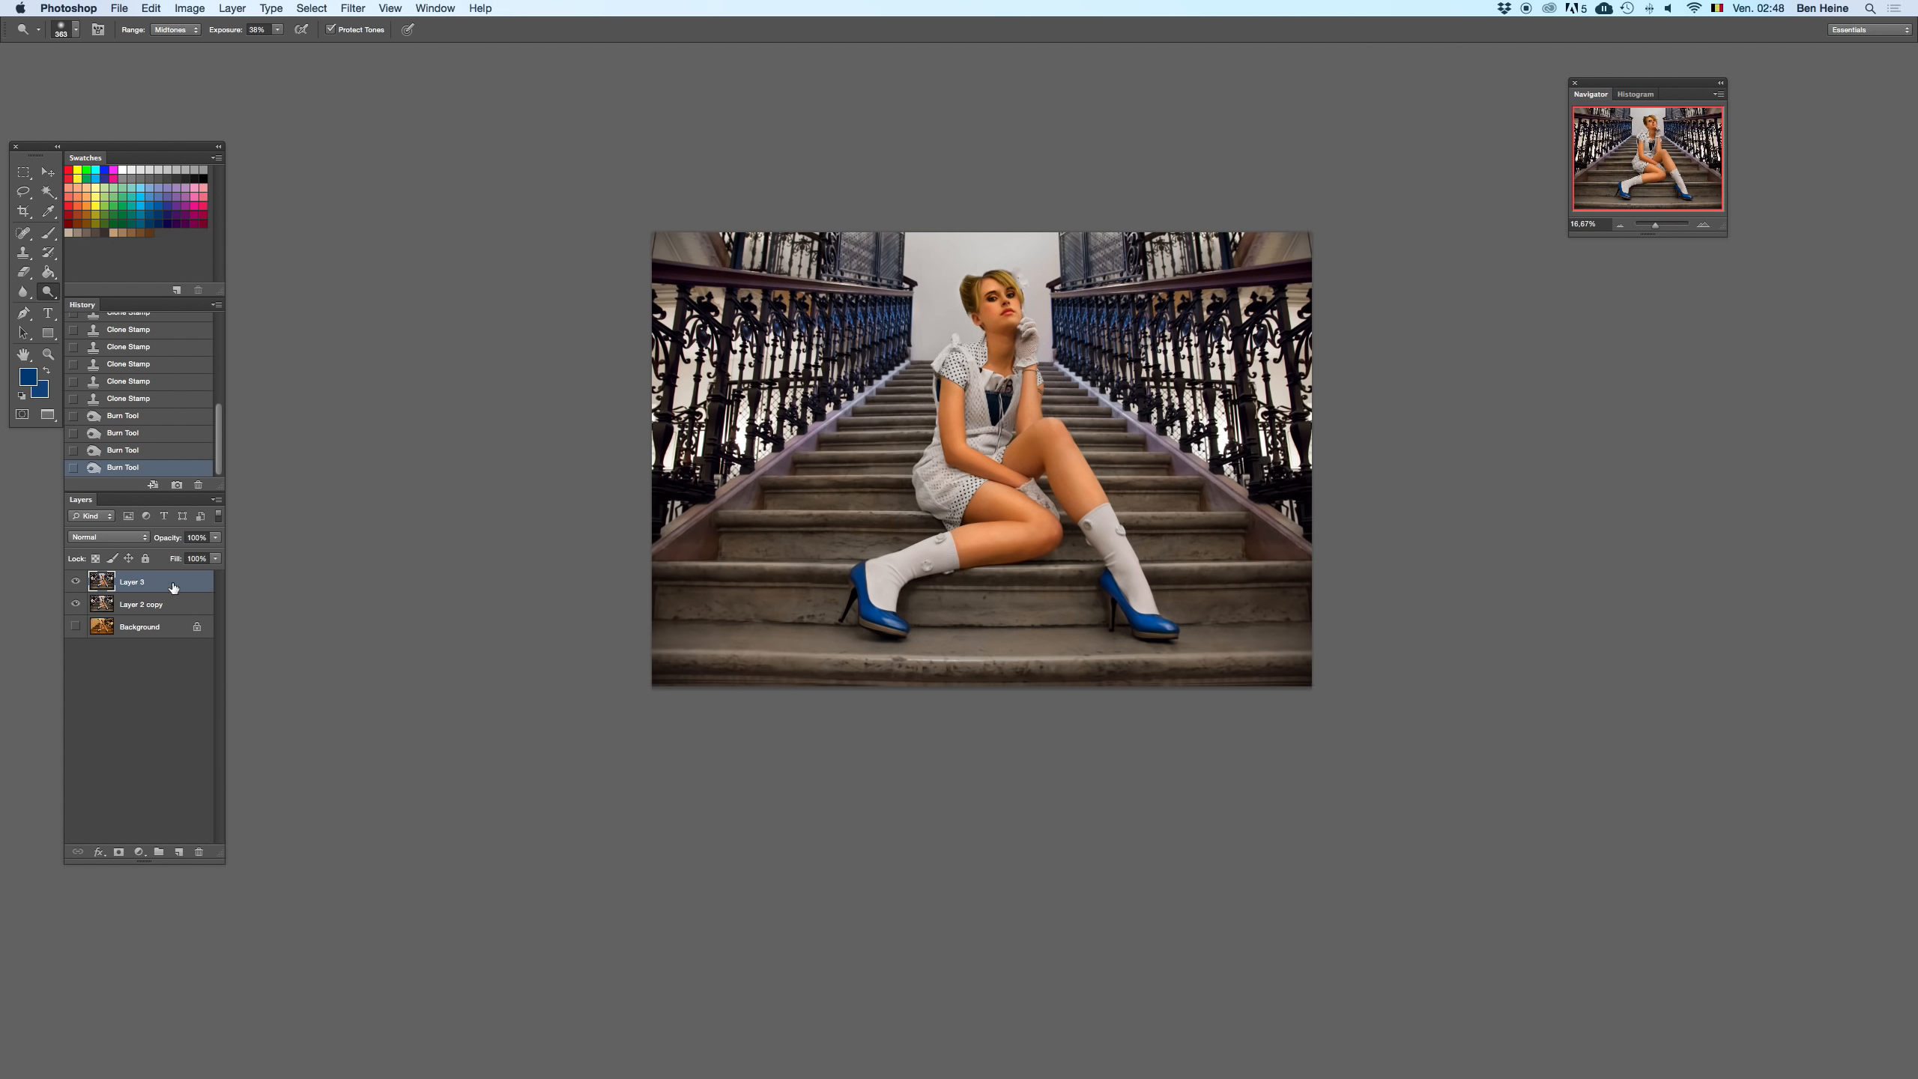
{"action": "right_click", "coordinate": [173, 586]}
{"action": "left_click", "coordinate": [153, 609]}
{"action": "key", "text": "super+e"}
{"action": "key", "text": "super+z"}
{"action": "key", "text": "super+z"}
{"action": "key", "text": "super+z"}
{"action": "key", "text": "super+z"}
{"action": "key", "text": "super+z"}
{"action": "key", "text": "super+z"}
{"action": "key", "text": "super+z"}
- Merge the two visible retouching layers into one and duplicate the merged layer
{"action": "double_click", "coordinate": [165, 606]}
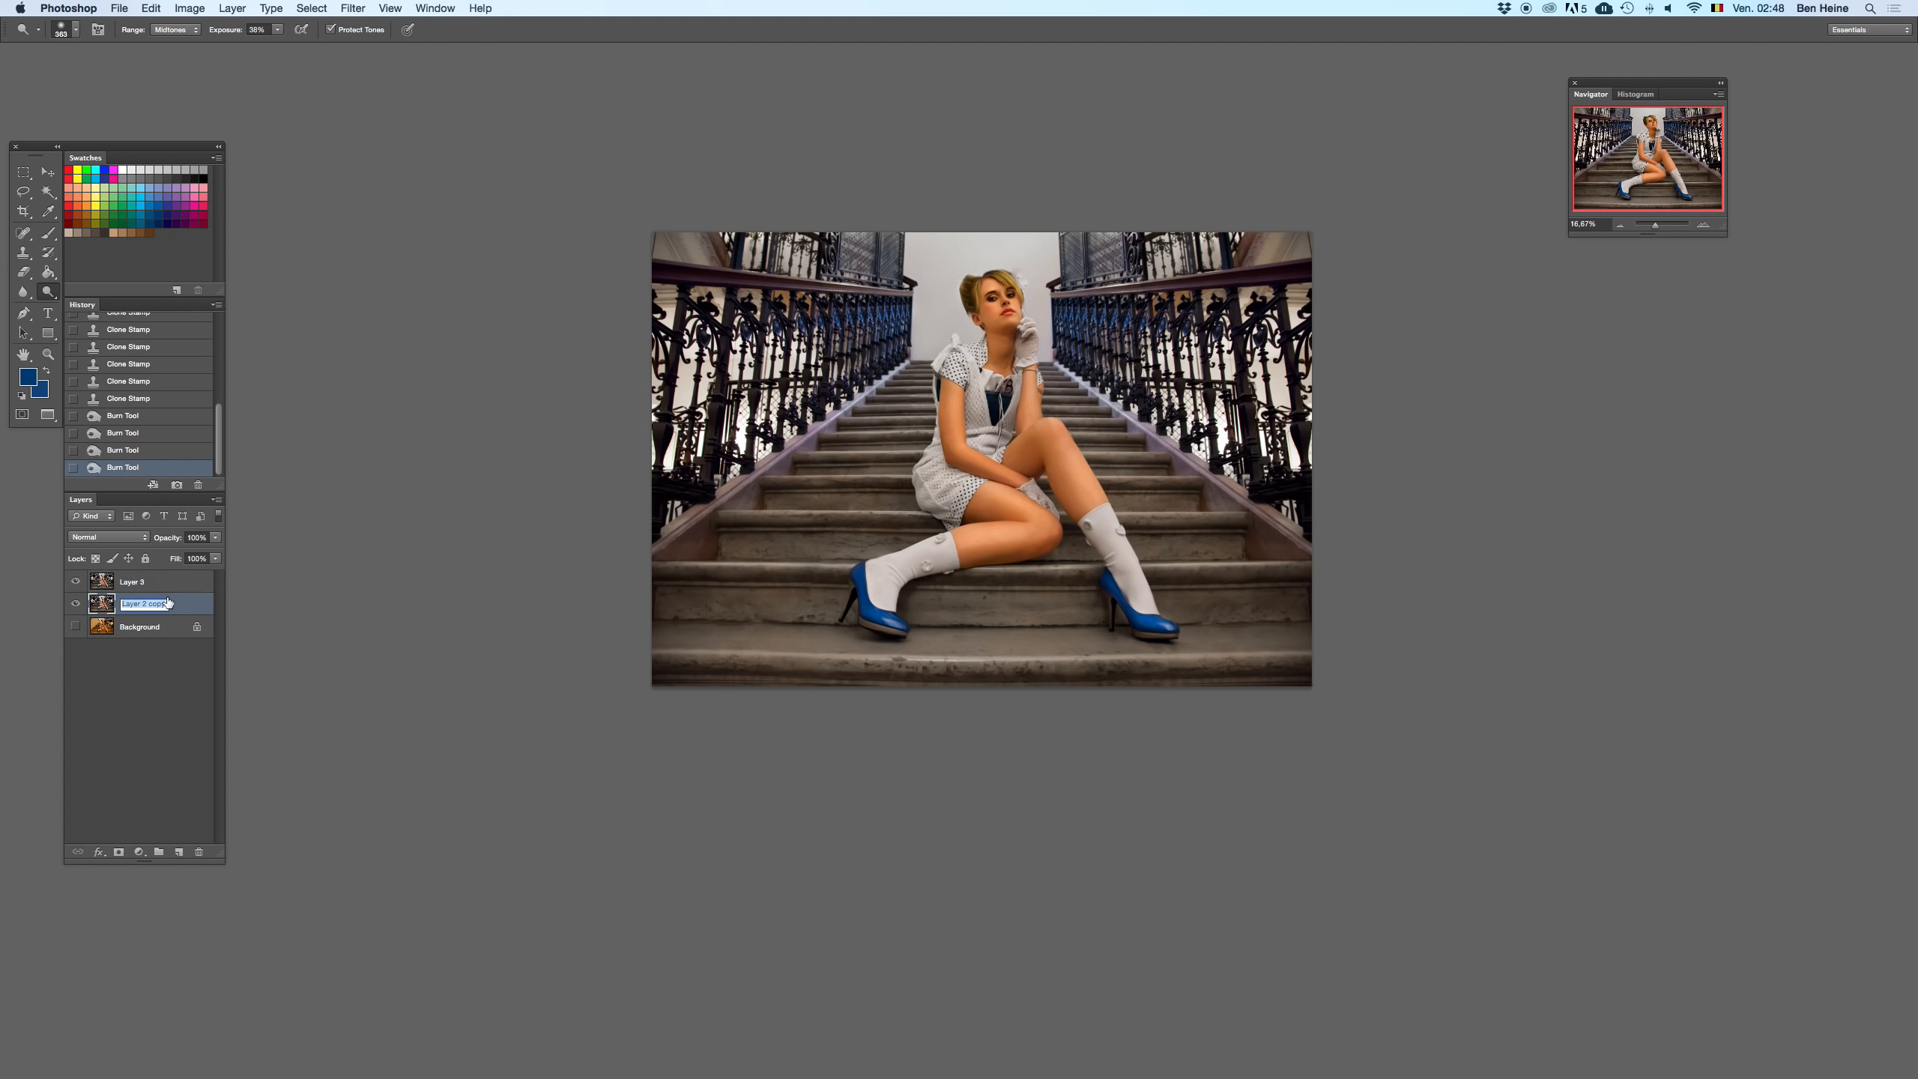
{"action": "left_click", "coordinate": [180, 583], "text": "shift"}
{"action": "right_click", "coordinate": [189, 579]}
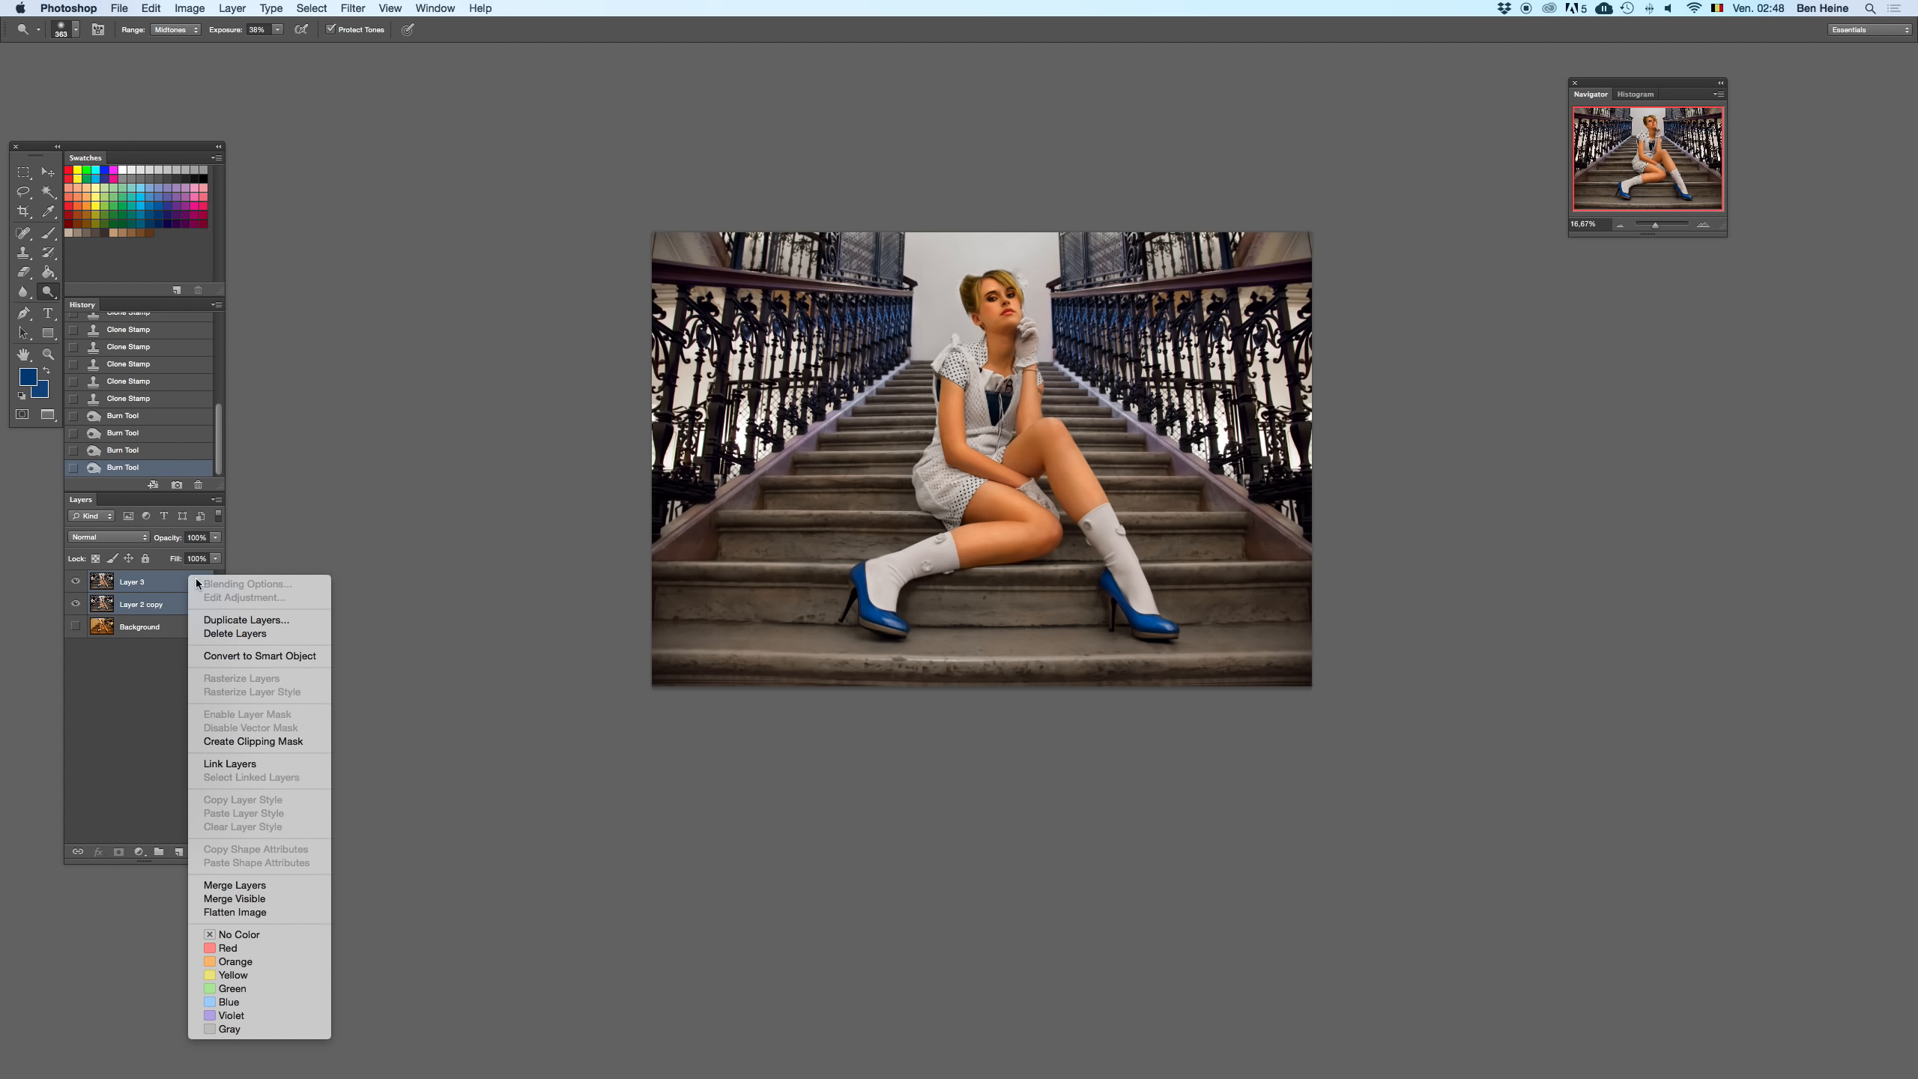
{"action": "left_click", "coordinate": [206, 897]}
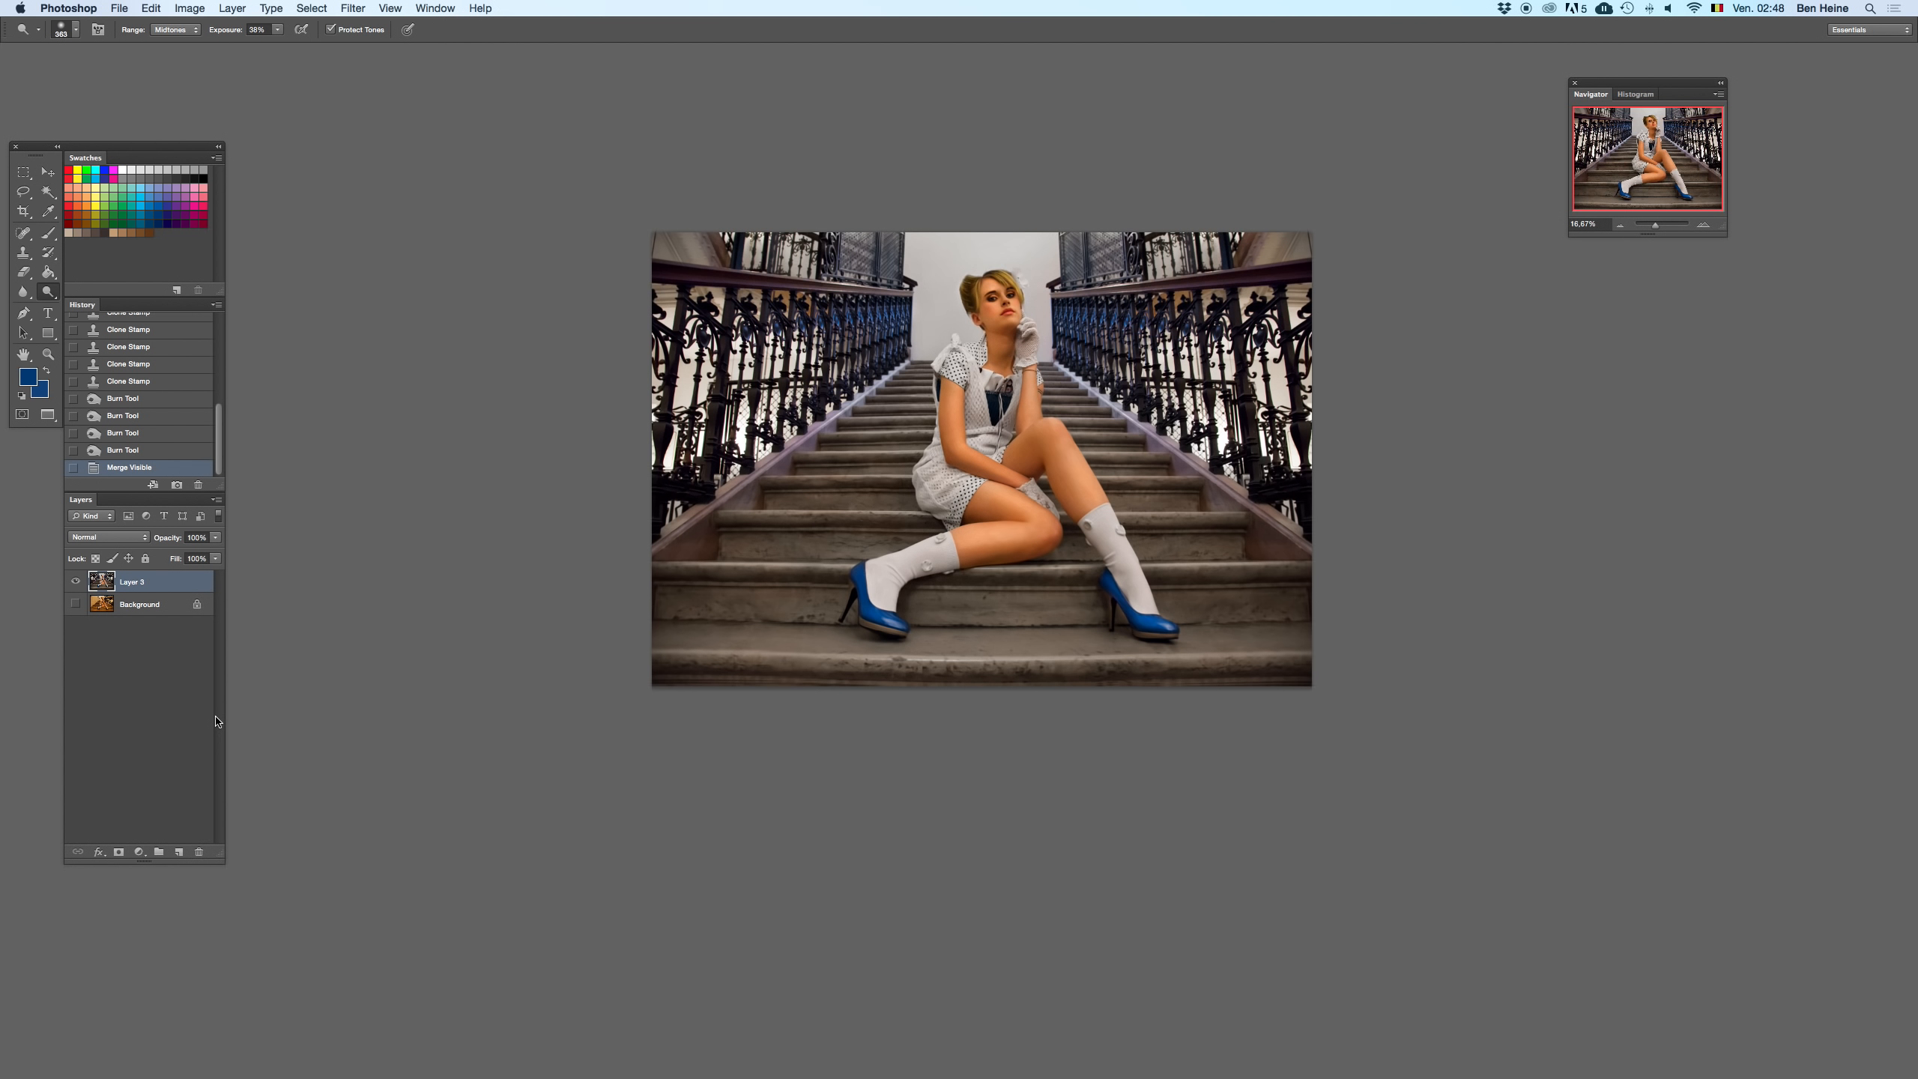
{"action": "right_click", "coordinate": [169, 587]}
{"action": "left_click", "coordinate": [200, 621]}
{"action": "key", "text": "Return"}
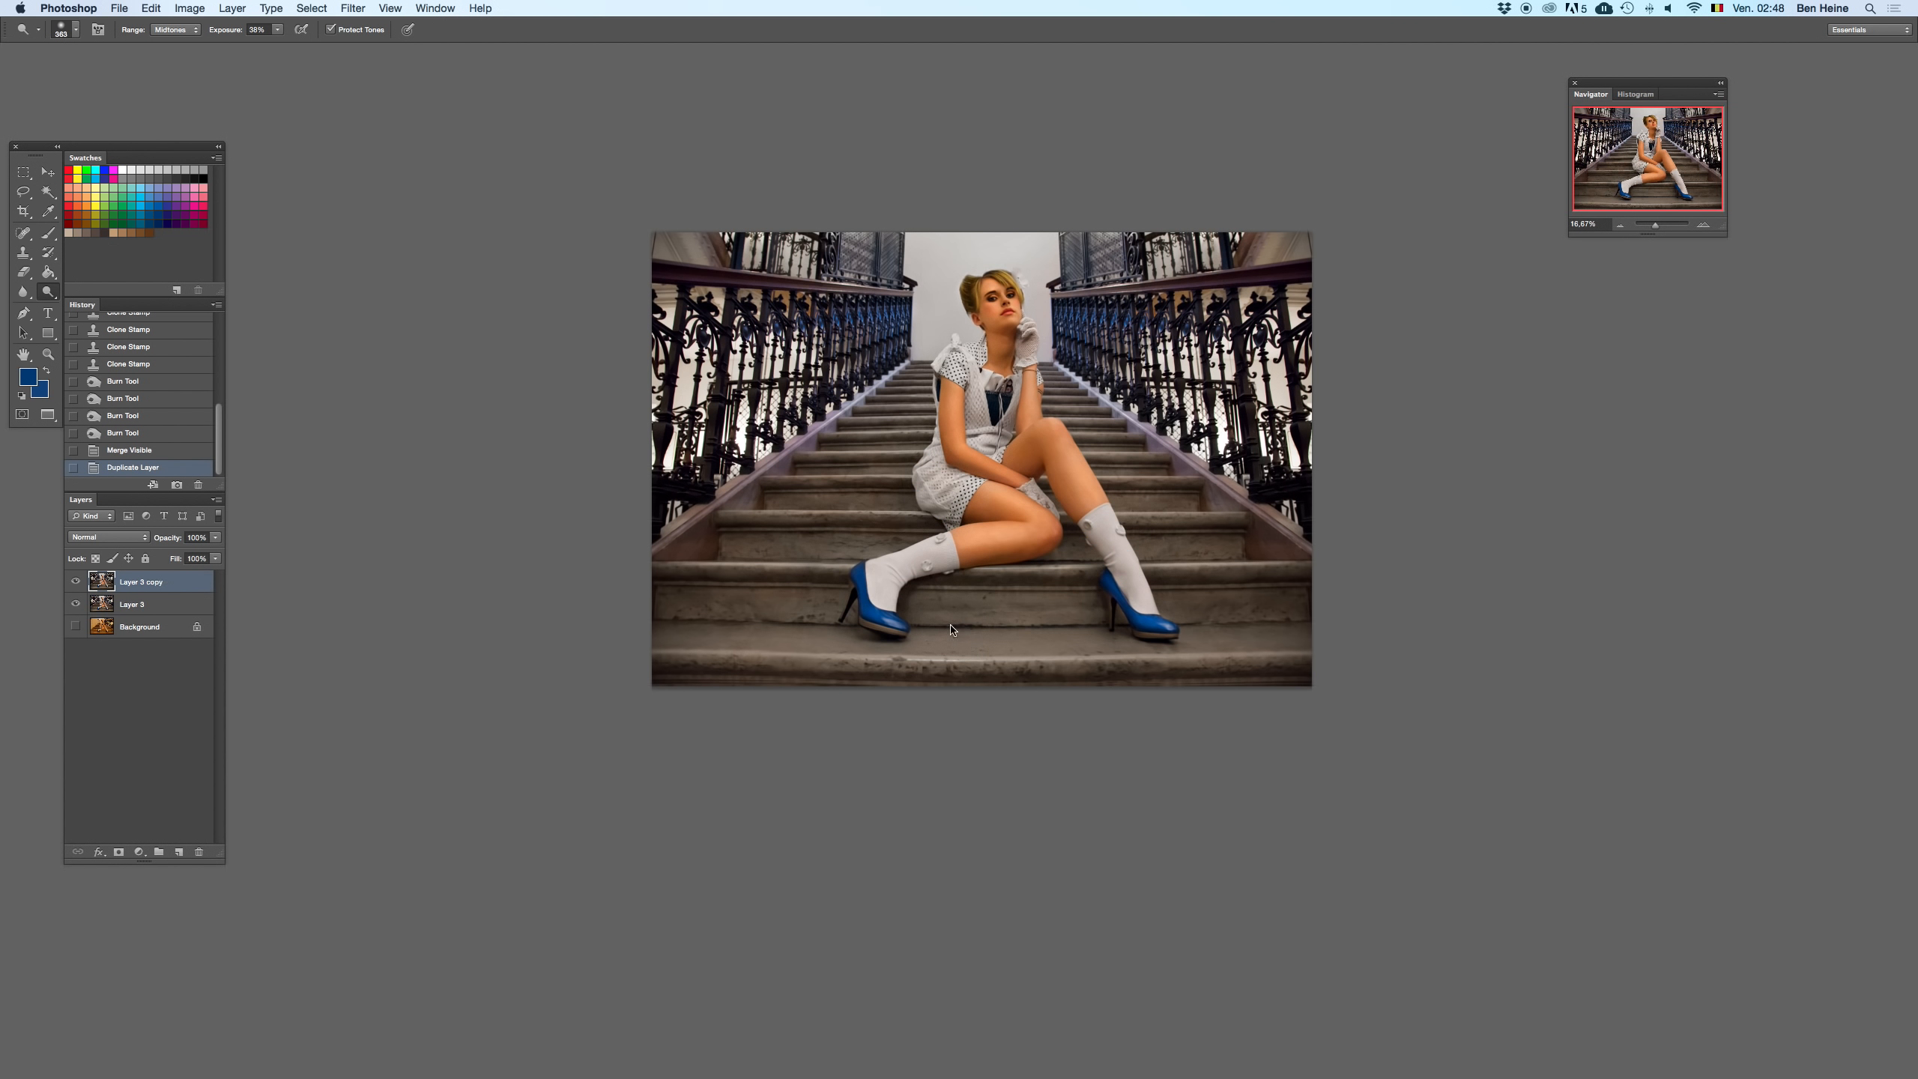
- Enlarge the Dodge brush and lighten the midtones of the lower steps with wide horizontal strokes, undoing and restoring strokes to judge them
{"action": "right_click", "coordinate": [967, 628]}
{"action": "left_click", "coordinate": [1107, 658]}
{"action": "left_click_drag", "start_coordinate": [1108, 658], "coordinate": [1101, 657]}
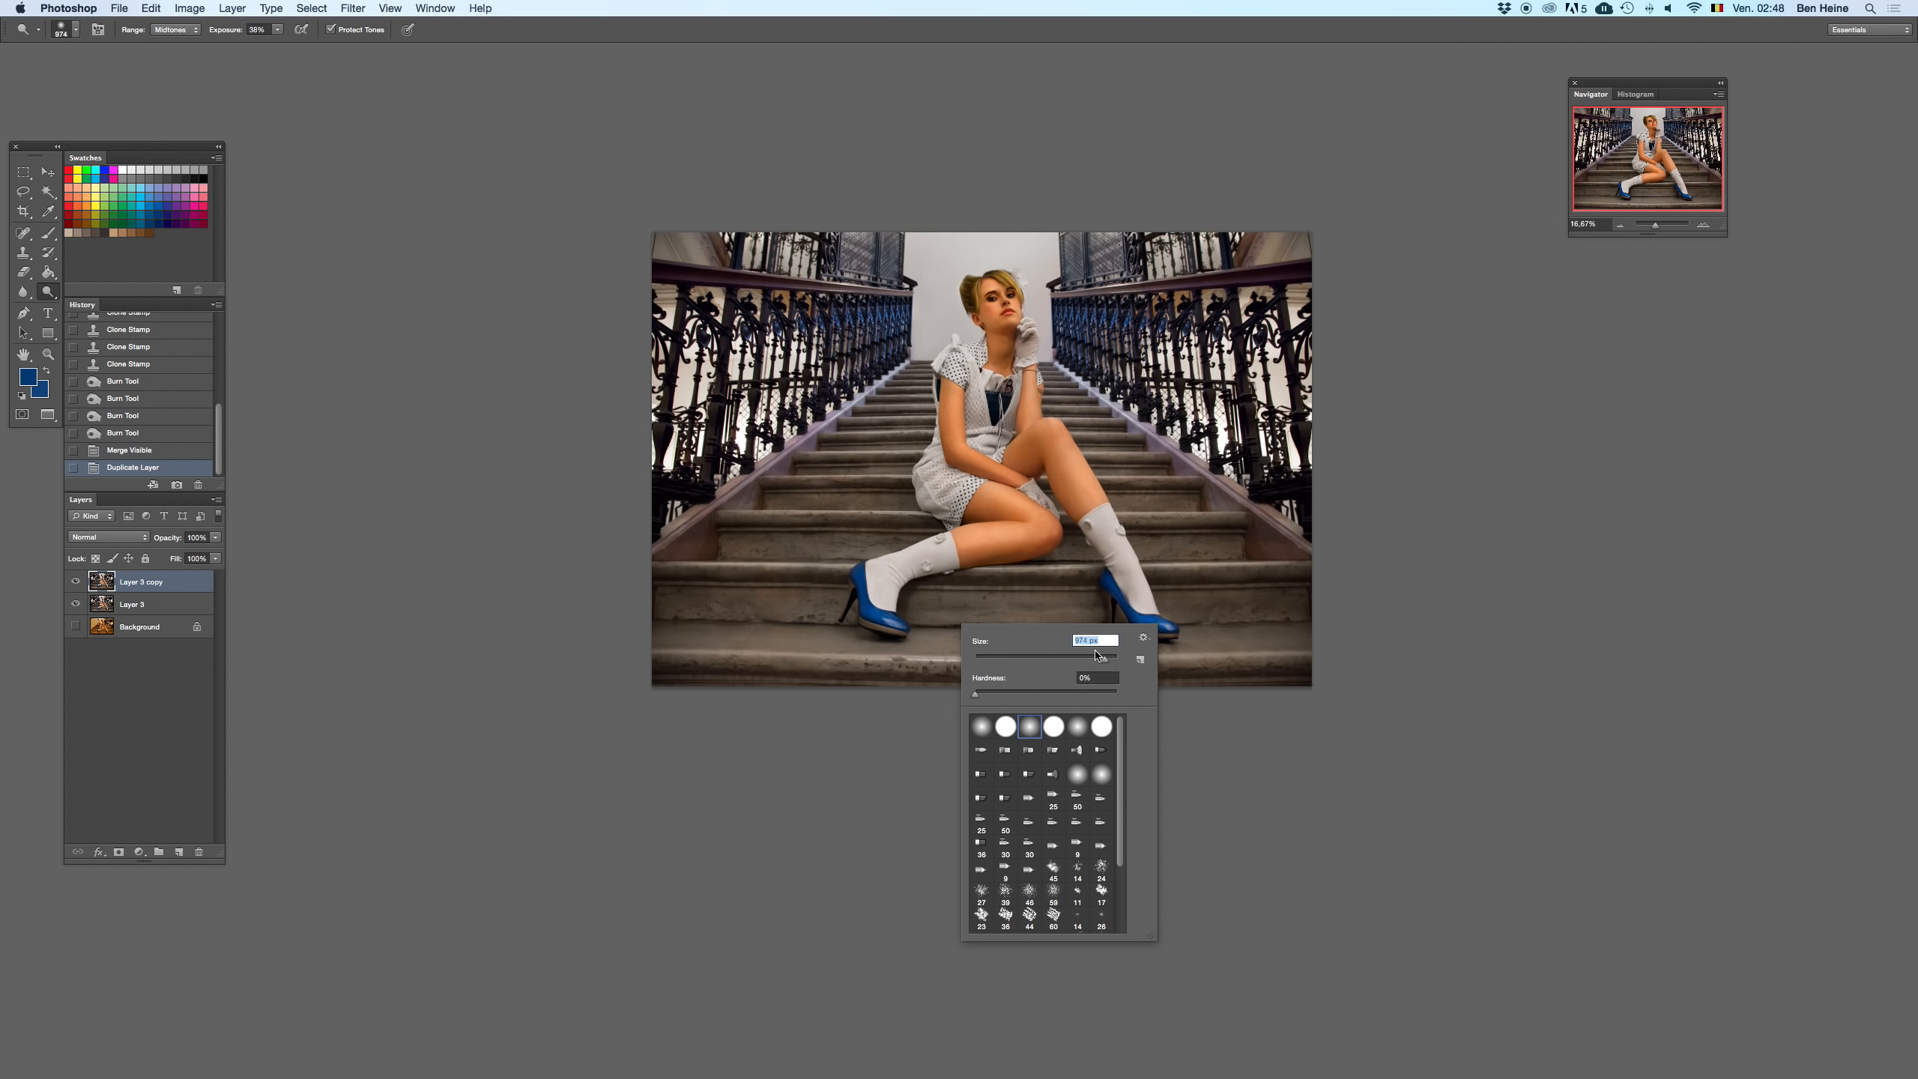
{"action": "left_click", "coordinate": [856, 627]}
{"action": "left_click_drag", "start_coordinate": [855, 627], "coordinate": [1263, 630]}
{"action": "left_click", "coordinate": [1619, 224]}
{"action": "key", "text": "super+z"}
{"action": "left_click_drag", "start_coordinate": [782, 623], "coordinate": [1311, 612]}
{"action": "key", "text": "super+z"}
{"action": "left_click_drag", "start_coordinate": [1189, 627], "coordinate": [681, 615]}
{"action": "mouse_move", "coordinate": [891, 621]}
{"action": "left_mouse_down"}
{"action": "mouse_move", "coordinate": [1262, 629]}
{"action": "mouse_move", "coordinate": [657, 613]}
{"action": "left_mouse_up"}
{"action": "key", "text": "super+z"}
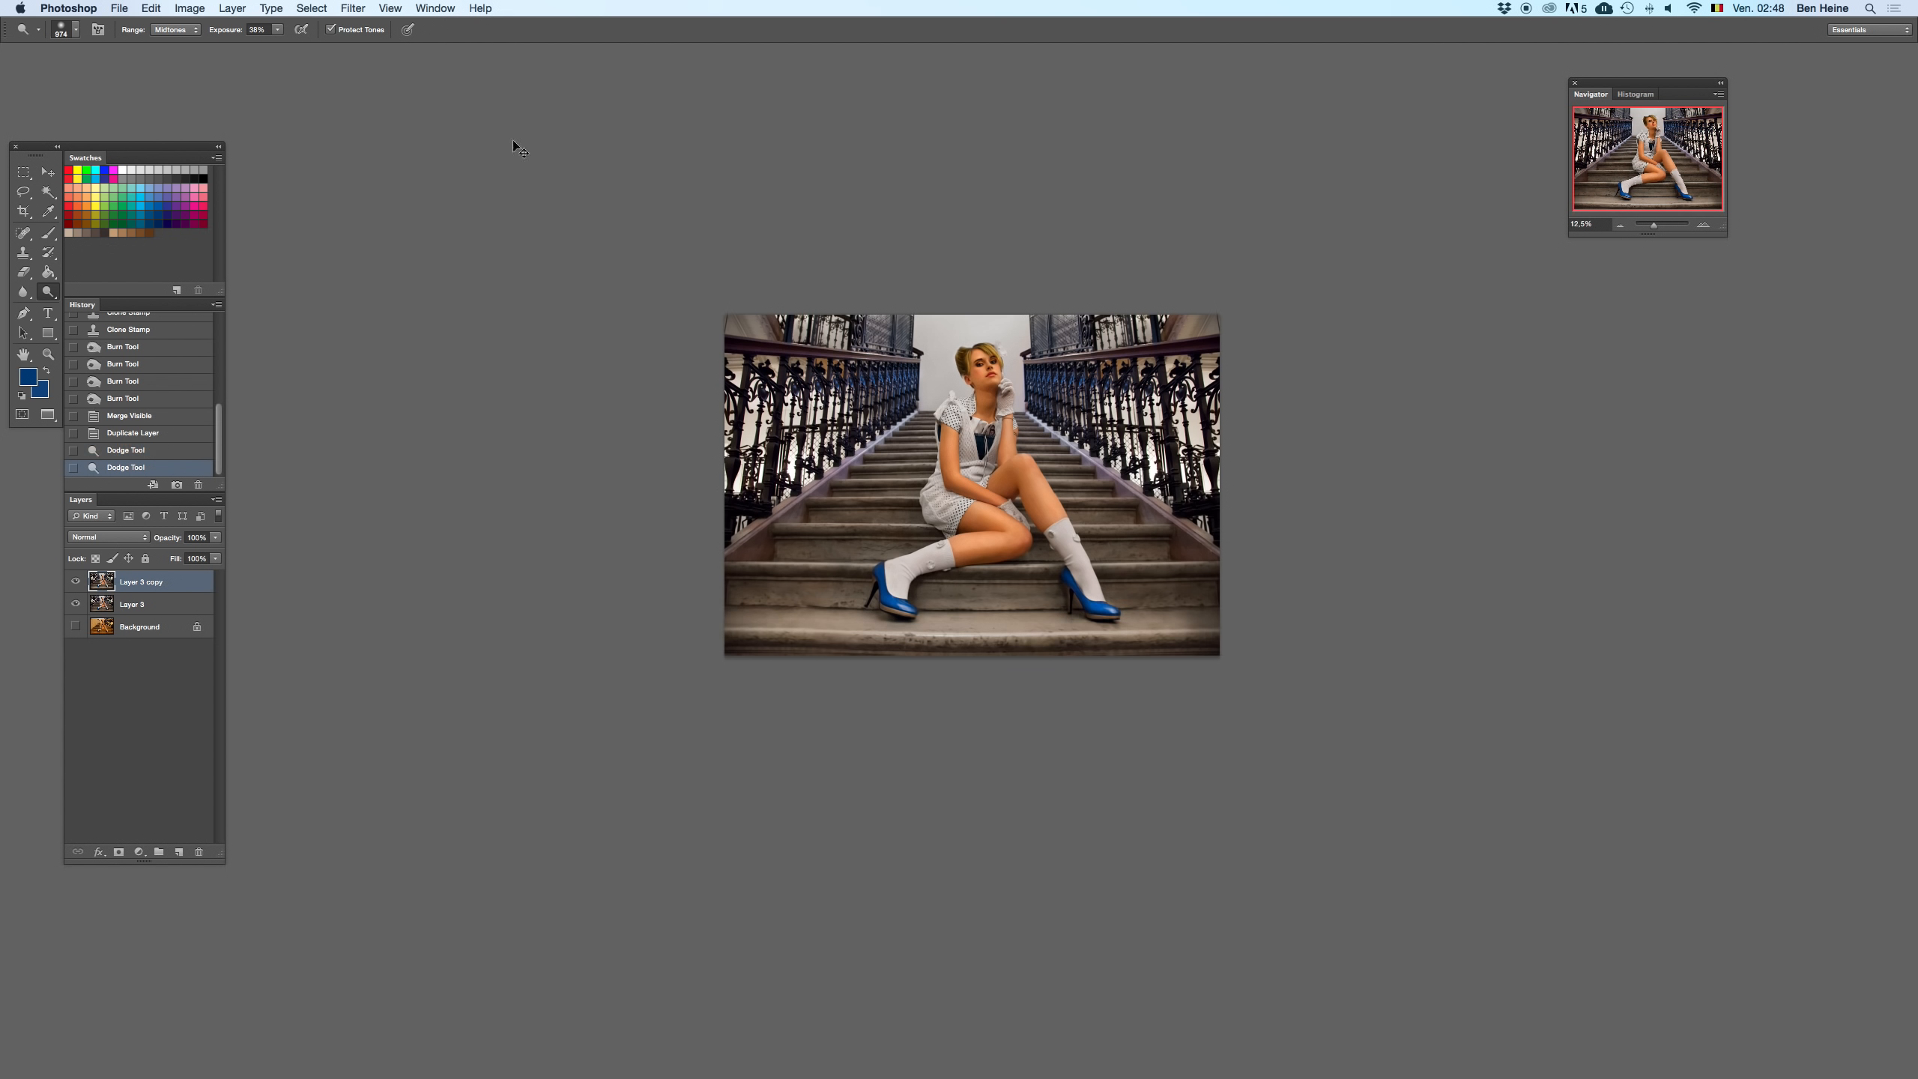
- Lower the Dodge exposure to 14% and lighten the right-hand end of the lower steps
{"action": "key", "text": "super+z"}
{"action": "left_click", "coordinate": [277, 30]}
{"action": "left_click_drag", "start_coordinate": [266, 50], "coordinate": [262, 50]}
{"action": "left_click", "coordinate": [1177, 616]}
{"action": "mouse_move", "coordinate": [1193, 620]}
{"action": "left_mouse_down"}
{"action": "mouse_move", "coordinate": [762, 608]}
{"action": "mouse_move", "coordinate": [1154, 586]}
{"action": "left_mouse_up"}
- Resize the Dodge brush and lighten the steps around the woman's legs and towards both banisters
{"action": "right_click", "coordinate": [1201, 574]}
{"action": "left_click", "coordinate": [1227, 574]}
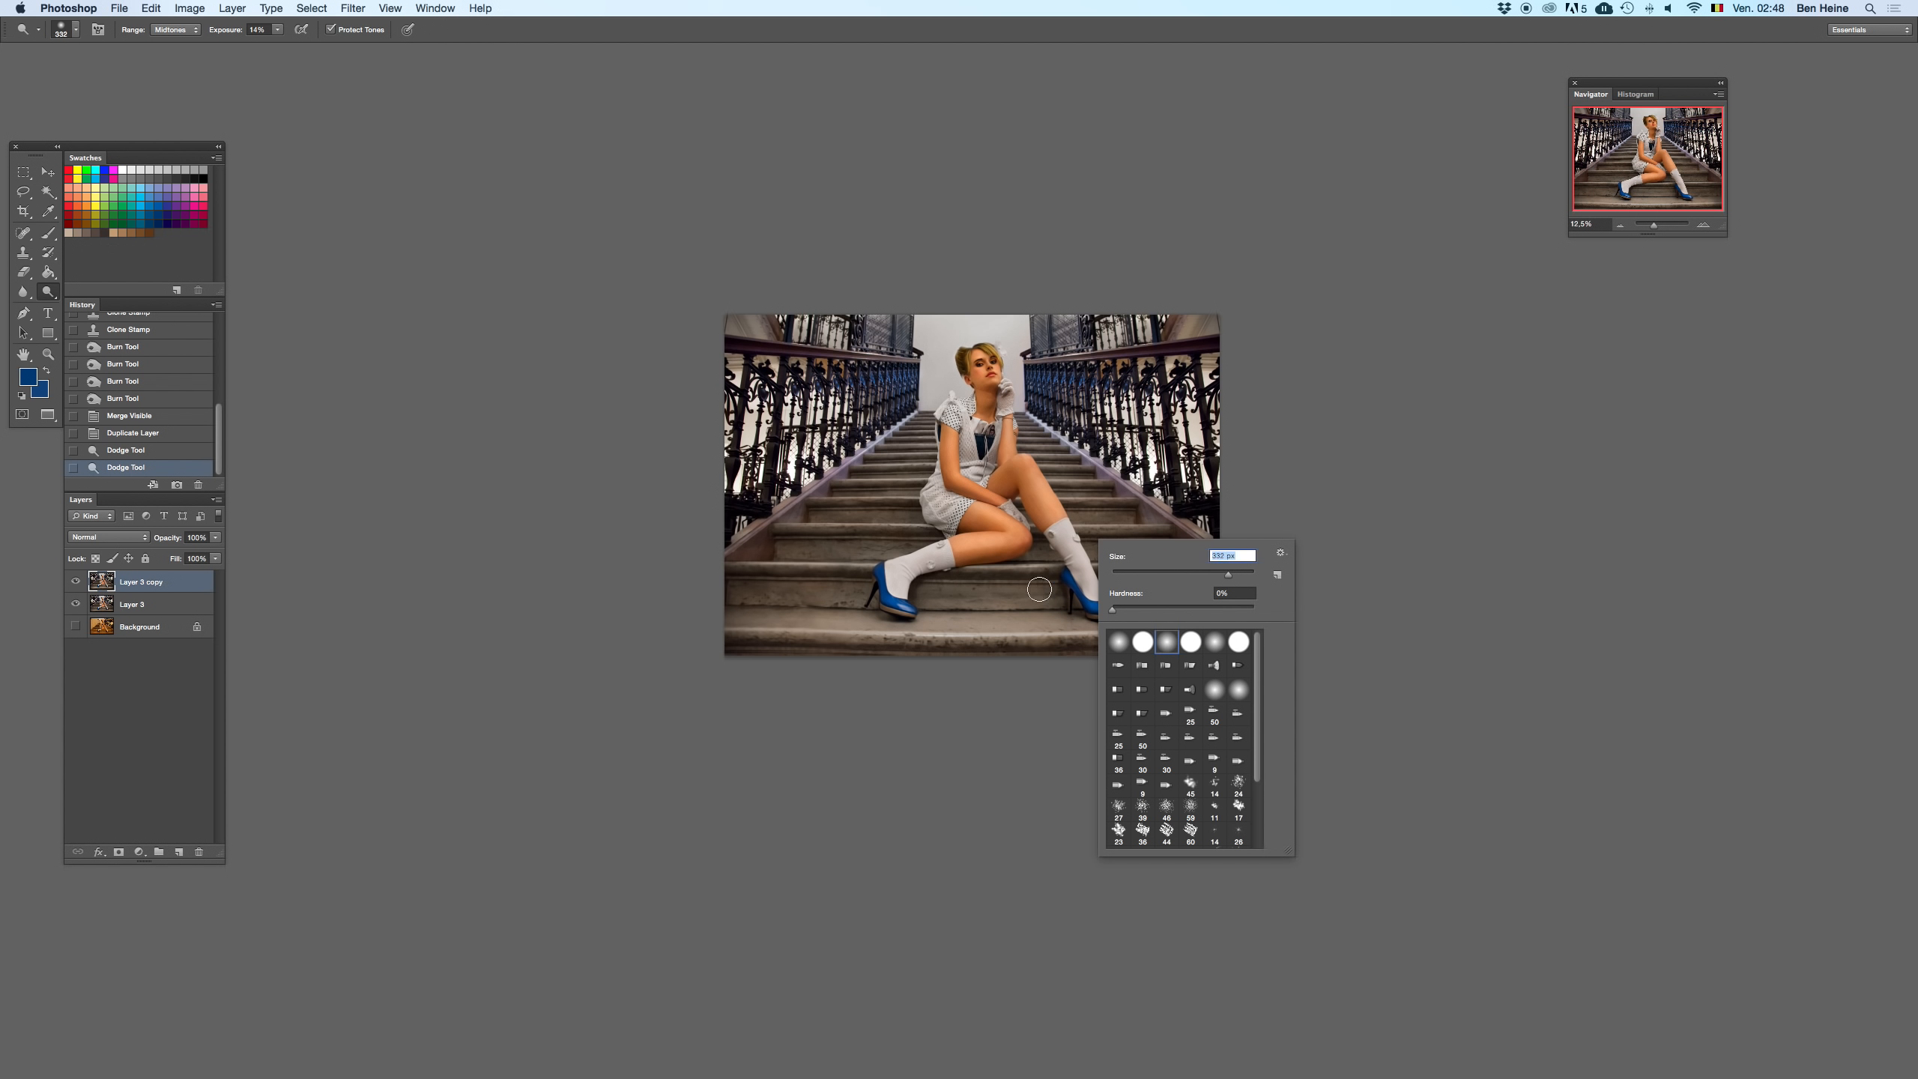
{"action": "mouse_move", "coordinate": [1039, 590]}
{"action": "left_mouse_down"}
{"action": "mouse_move", "coordinate": [922, 596]}
{"action": "mouse_move", "coordinate": [961, 595]}
{"action": "left_mouse_up"}
{"action": "key", "text": "super+z"}
{"action": "mouse_move", "coordinate": [1155, 571]}
{"action": "left_mouse_down"}
{"action": "mouse_move", "coordinate": [996, 567]}
{"action": "mouse_move", "coordinate": [1179, 573]}
{"action": "left_mouse_up"}
{"action": "key", "text": "super+z"}
{"action": "mouse_move", "coordinate": [879, 558]}
{"action": "left_mouse_down"}
{"action": "mouse_move", "coordinate": [781, 520]}
{"action": "mouse_move", "coordinate": [1150, 526]}
{"action": "mouse_move", "coordinate": [1080, 523]}
{"action": "mouse_move", "coordinate": [1094, 532]}
{"action": "left_mouse_up"}
{"action": "key", "text": "super+z"}
{"action": "left_click_drag", "start_coordinate": [1092, 532], "coordinate": [1167, 527]}
{"action": "left_click_drag", "start_coordinate": [1173, 526], "coordinate": [1125, 527]}
{"action": "left_click_drag", "start_coordinate": [1087, 518], "coordinate": [842, 503]}
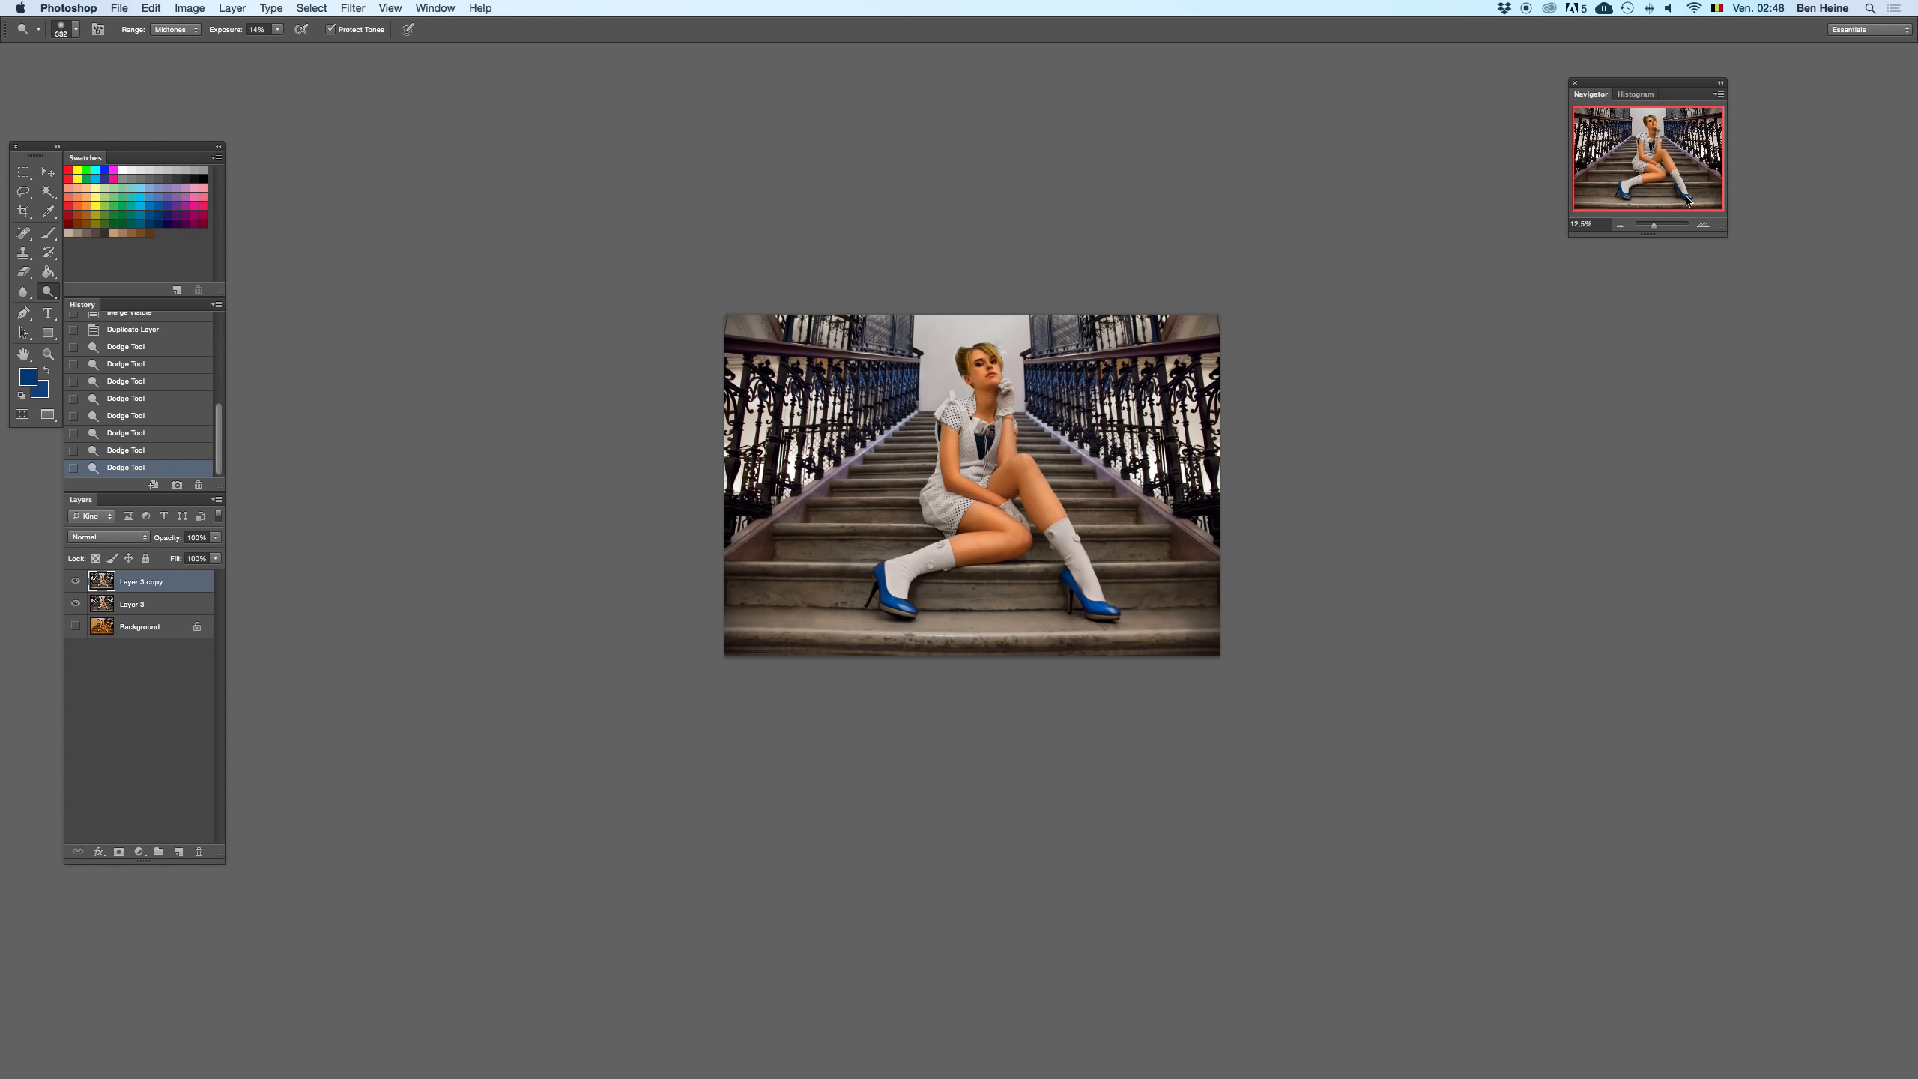
- Reduce the Dodge brush size and lighten the step between the dress and the left-hand banister
{"action": "left_click", "coordinate": [1705, 225]}
{"action": "right_click", "coordinate": [999, 477]}
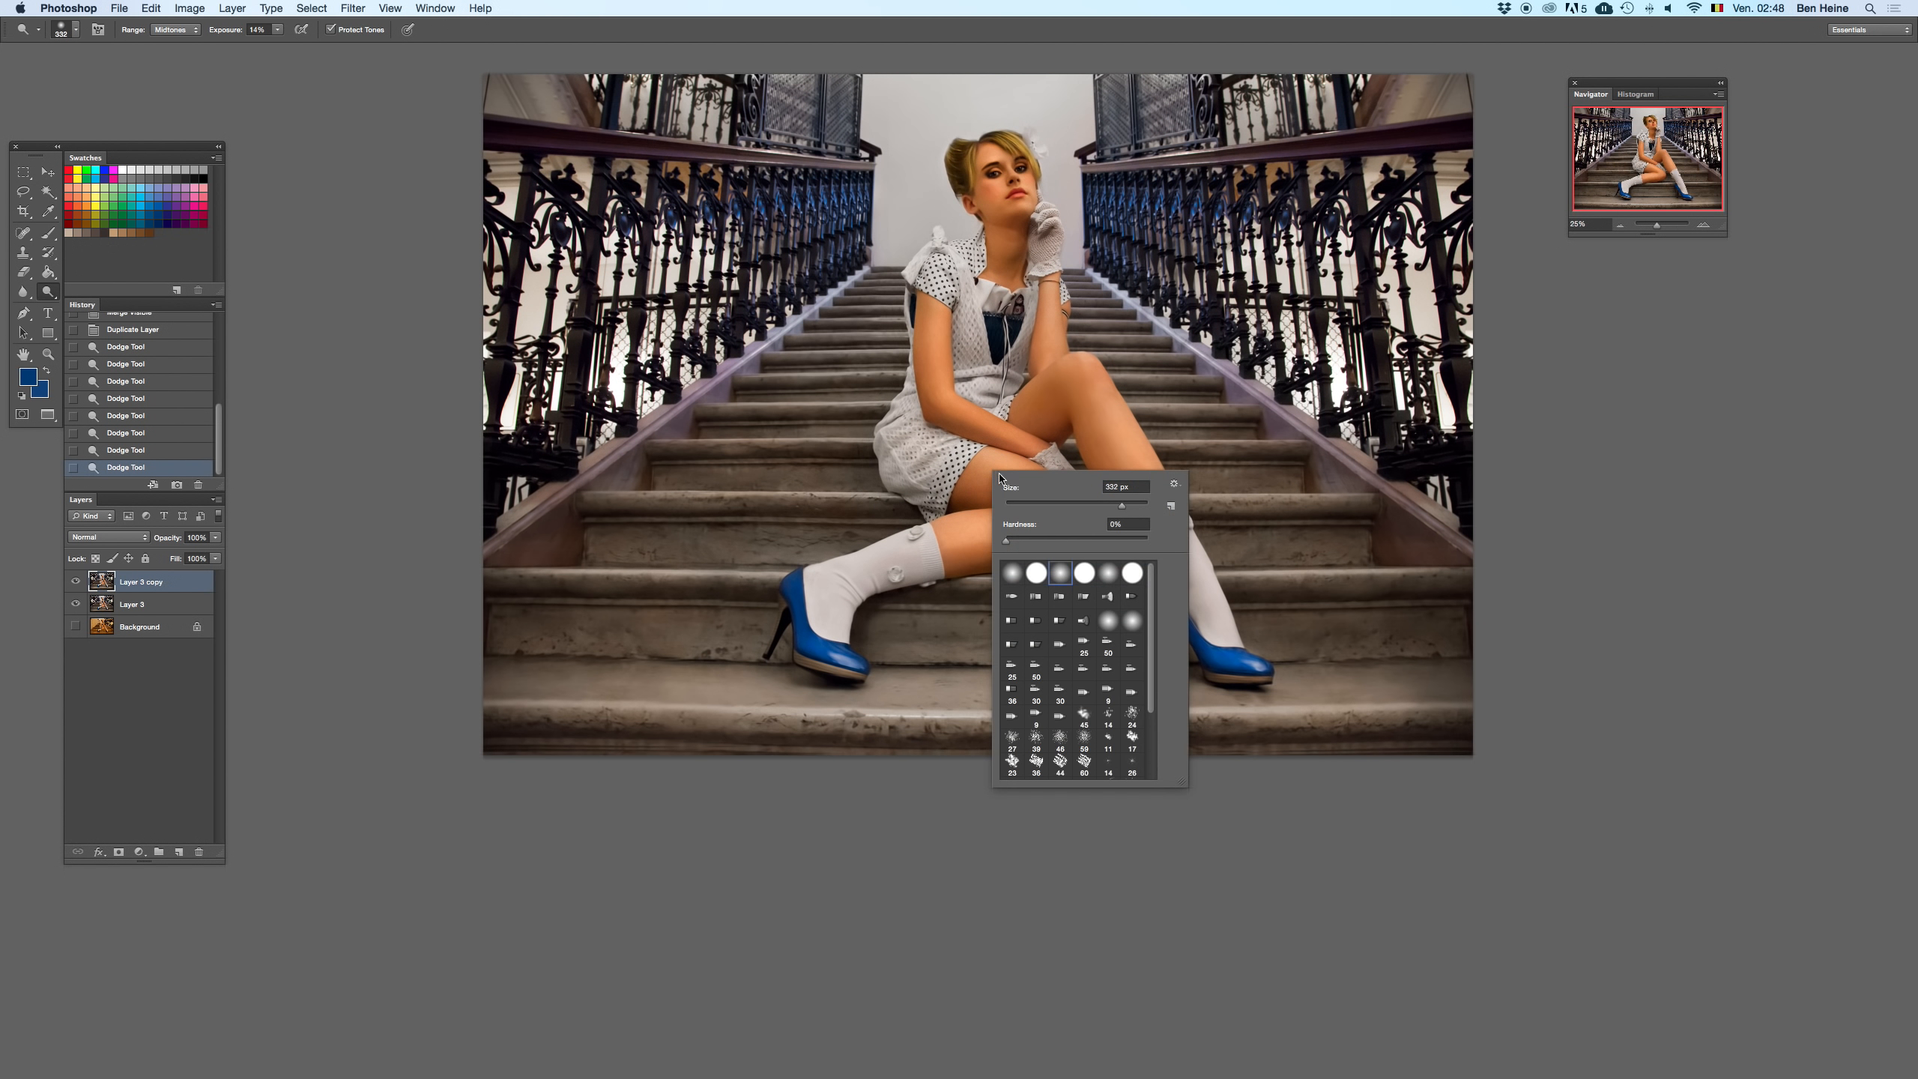
{"action": "left_click", "coordinate": [1090, 506]}
{"action": "left_click_drag", "start_coordinate": [879, 450], "coordinate": [707, 425]}
- Switch the Dodge range to Shadows with a smaller brush and touch up the steps beside the woman
{"action": "left_click", "coordinate": [177, 30]}
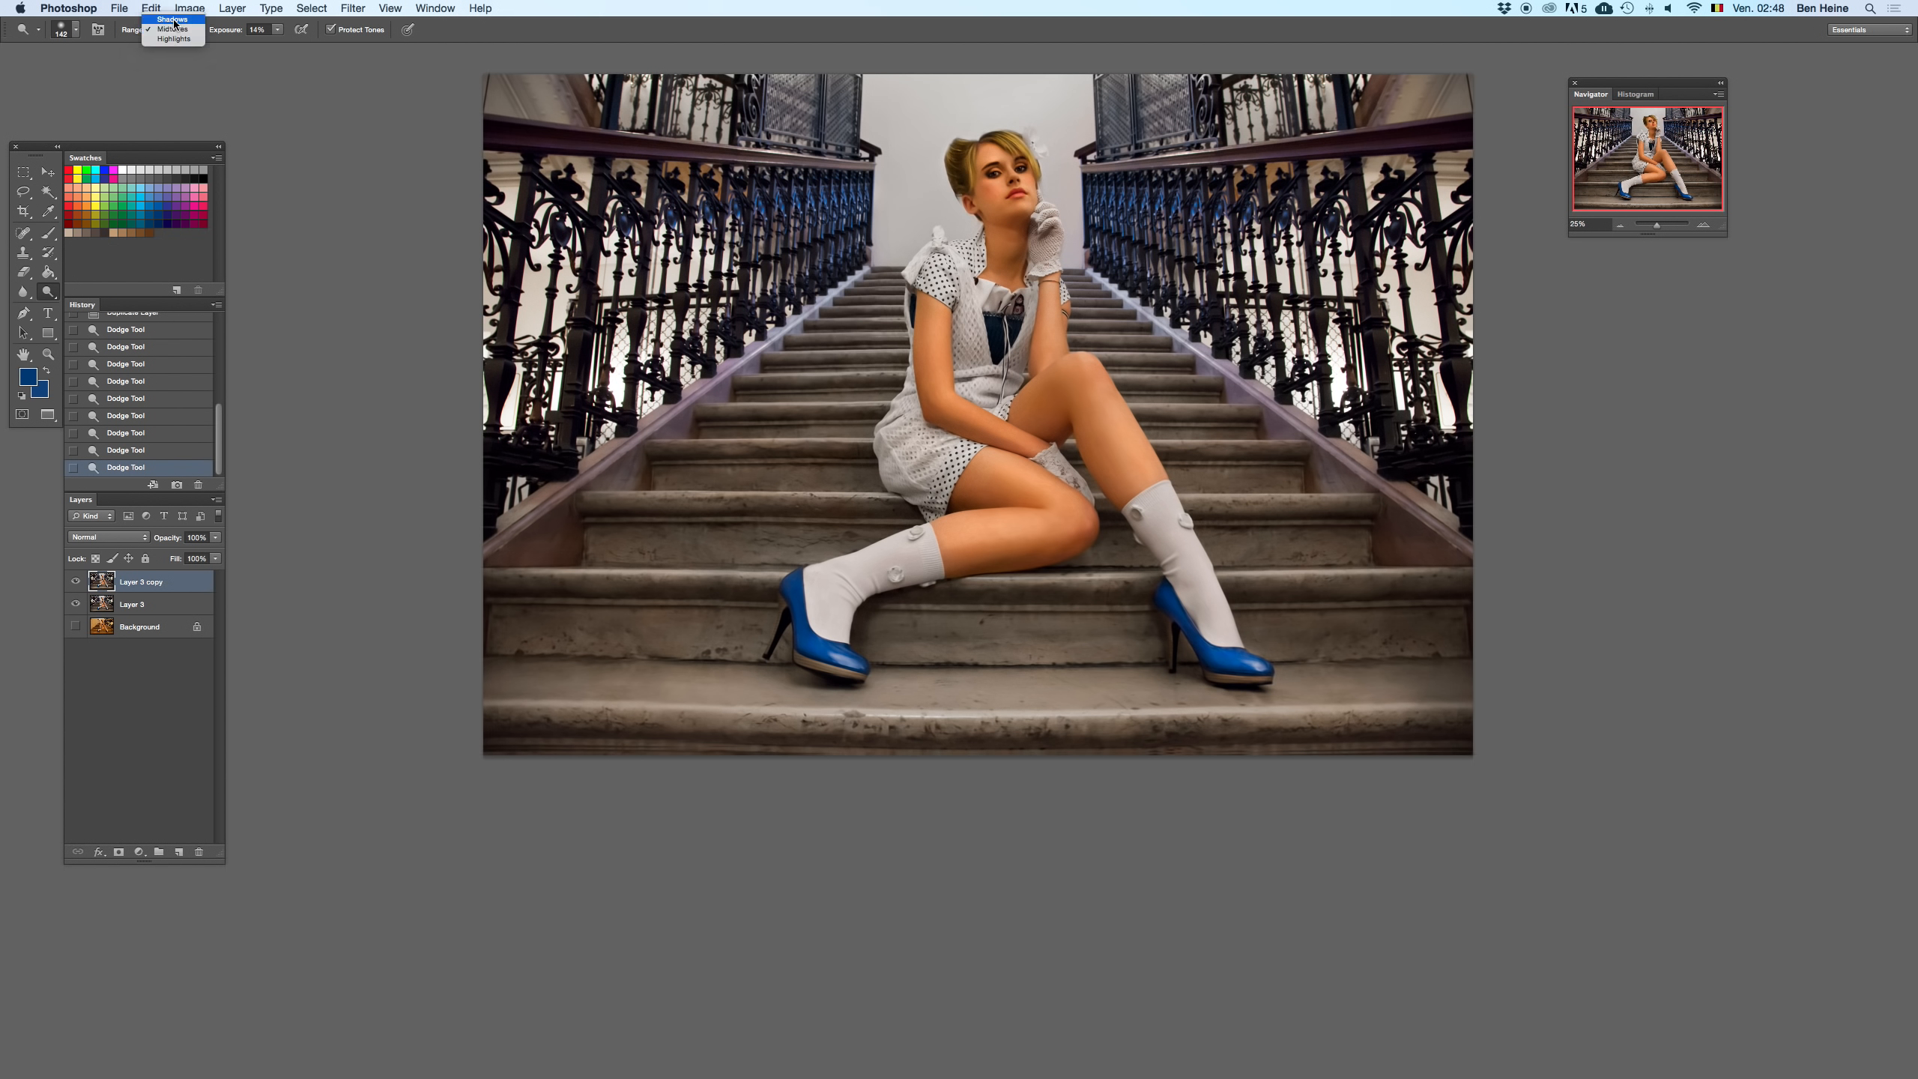
{"action": "left_click", "coordinate": [174, 15]}
{"action": "right_click", "coordinate": [966, 466]}
{"action": "left_click_drag", "start_coordinate": [966, 457], "coordinate": [953, 456]}
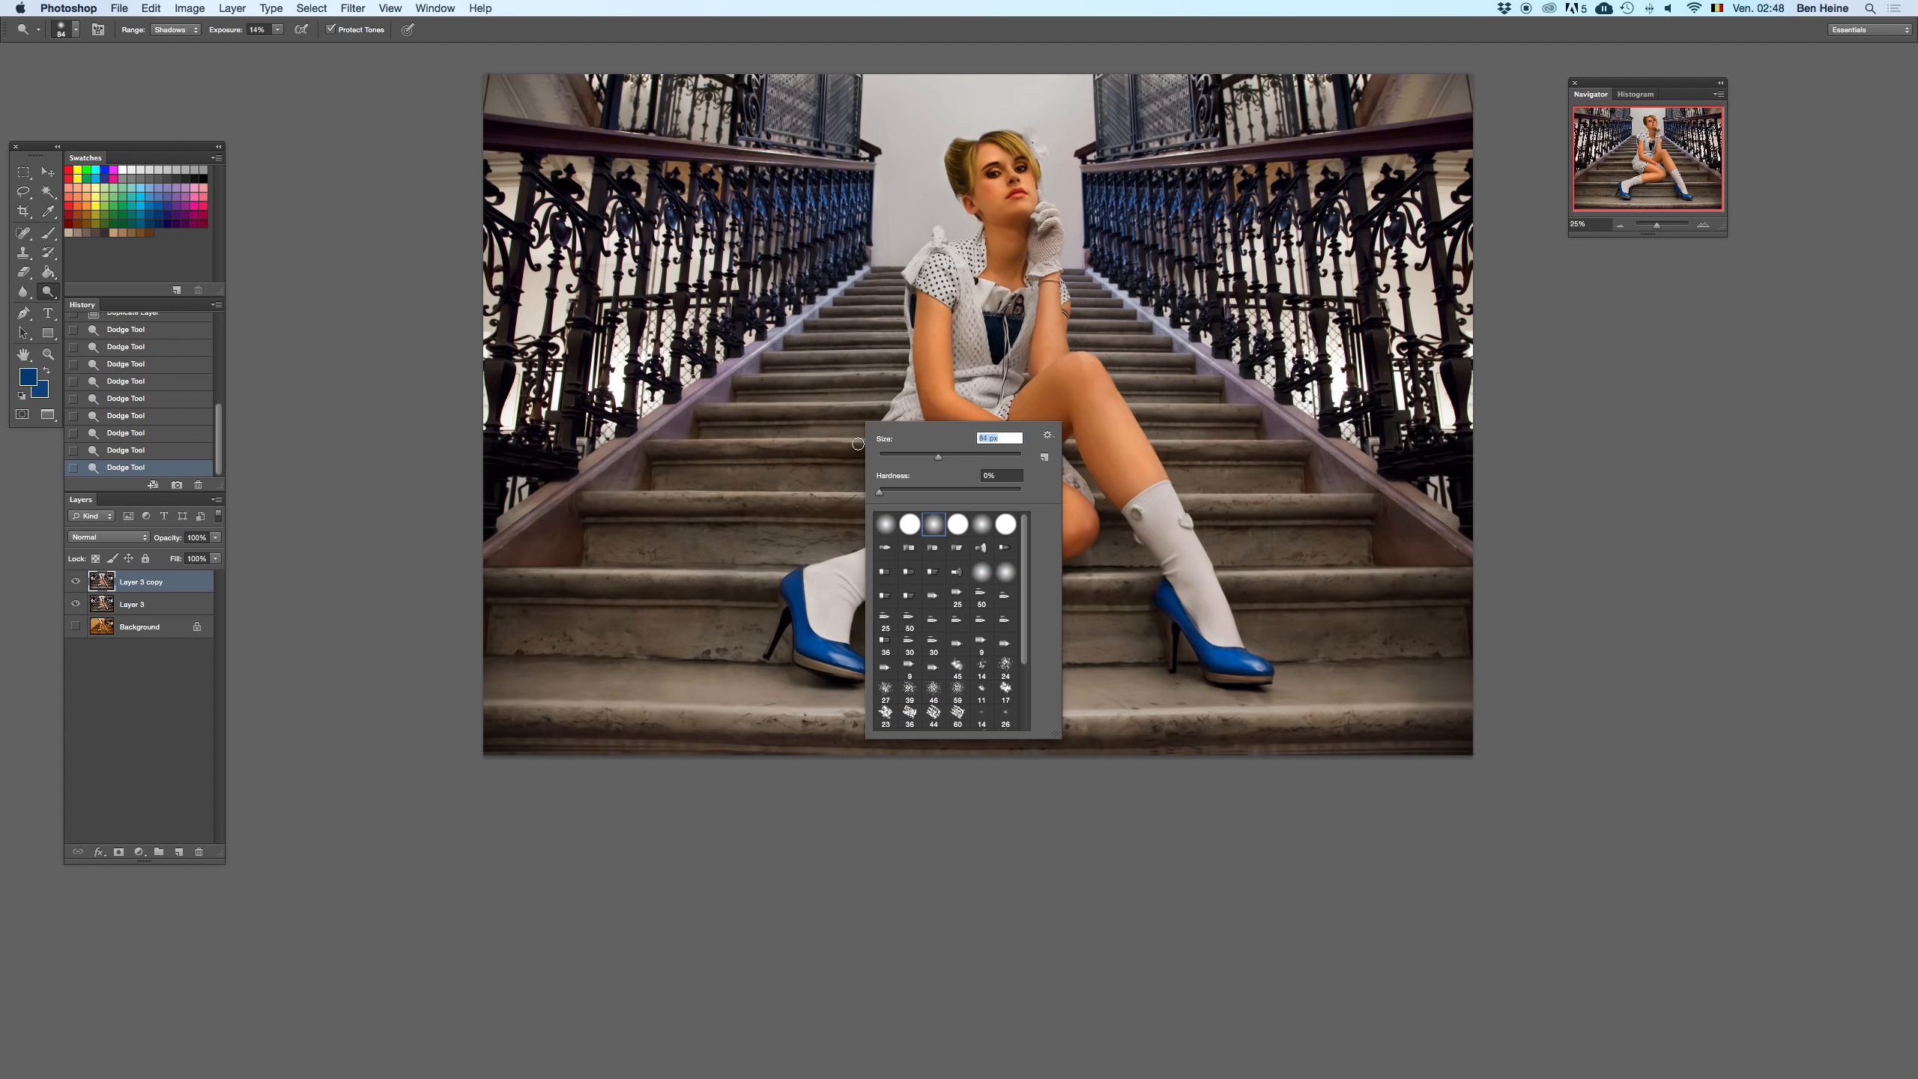
{"action": "key", "text": "Return"}
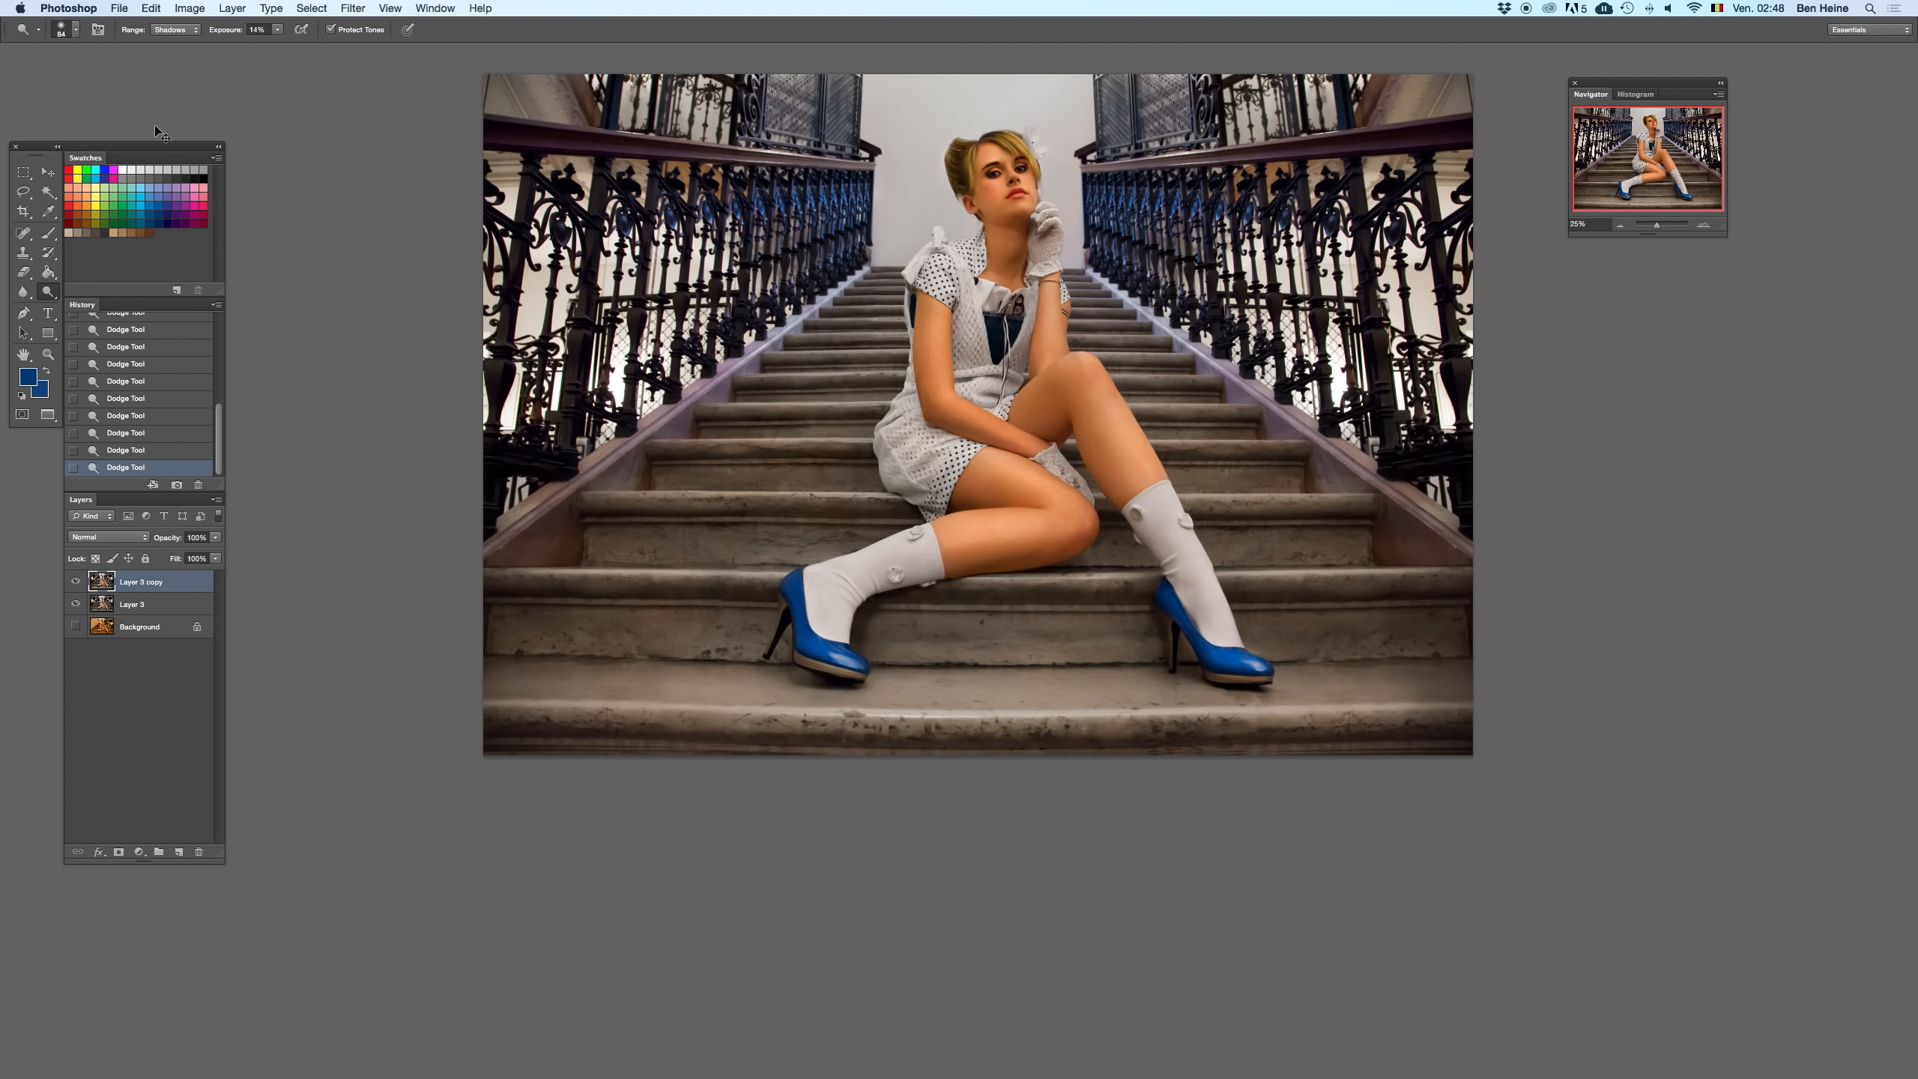
{"action": "left_click", "coordinate": [50, 292]}
{"action": "key", "text": "Escape"}
{"action": "left_click", "coordinate": [278, 30]}
{"action": "left_click", "coordinate": [1237, 440]}
{"action": "key", "text": "super+z"}
- Burn the shadows under the step edges on both sides of the woman
{"action": "left_click_drag", "start_coordinate": [47, 292], "coordinate": [98, 307]}
{"action": "mouse_move", "coordinate": [1255, 437]}
{"action": "left_mouse_down"}
{"action": "mouse_move", "coordinate": [1073, 420]}
{"action": "mouse_move", "coordinate": [1243, 446]}
{"action": "left_mouse_up"}
{"action": "mouse_move", "coordinate": [865, 433]}
{"action": "left_mouse_down"}
{"action": "mouse_move", "coordinate": [735, 427]}
{"action": "mouse_move", "coordinate": [857, 477]}
{"action": "left_mouse_up"}
{"action": "left_click_drag", "start_coordinate": [1177, 483], "coordinate": [1295, 483]}
{"action": "left_click_drag", "start_coordinate": [1292, 554], "coordinate": [1232, 557]}
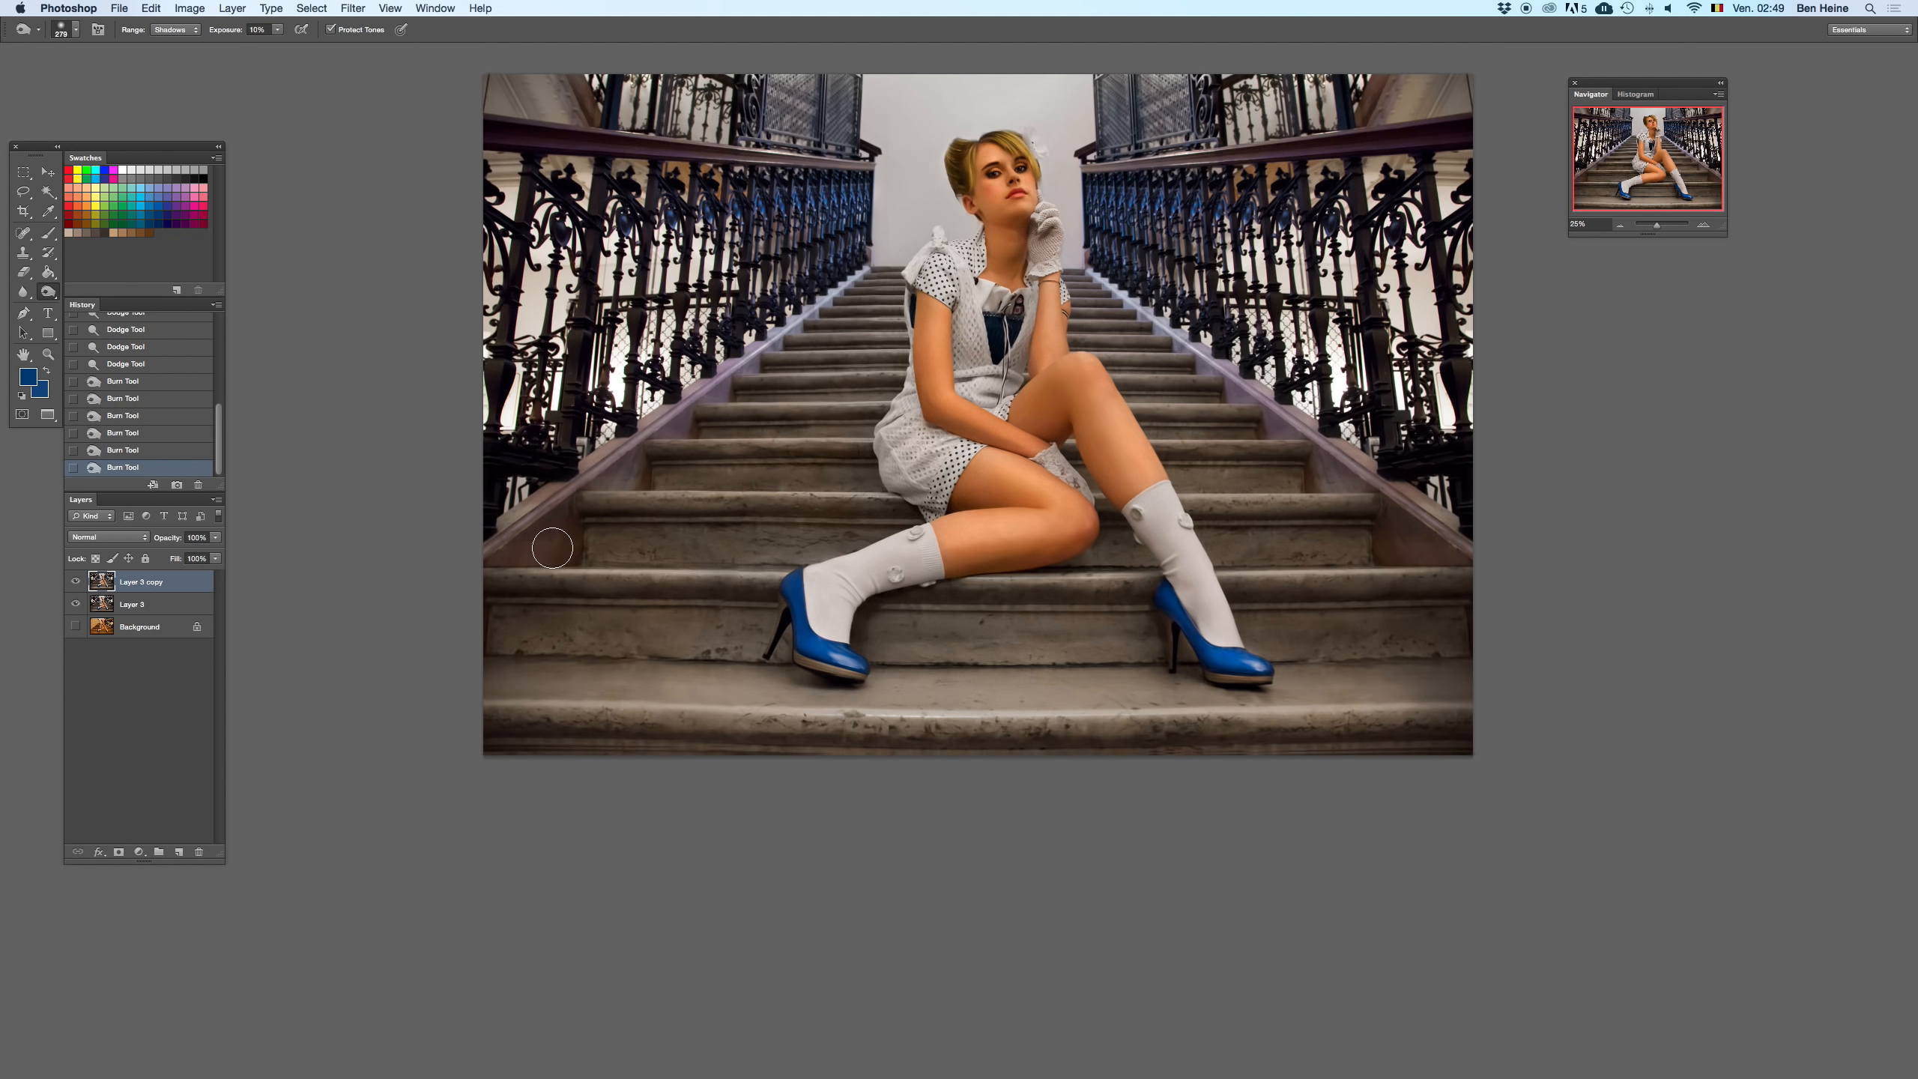
{"action": "left_click_drag", "start_coordinate": [841, 556], "coordinate": [840, 563]}
- Erase the top layer's bottom step and left edge softly with a very large Eraser at 15% opacity
{"action": "key", "text": "e"}
{"action": "key", "text": "super+e"}
{"action": "key", "text": "super+z"}
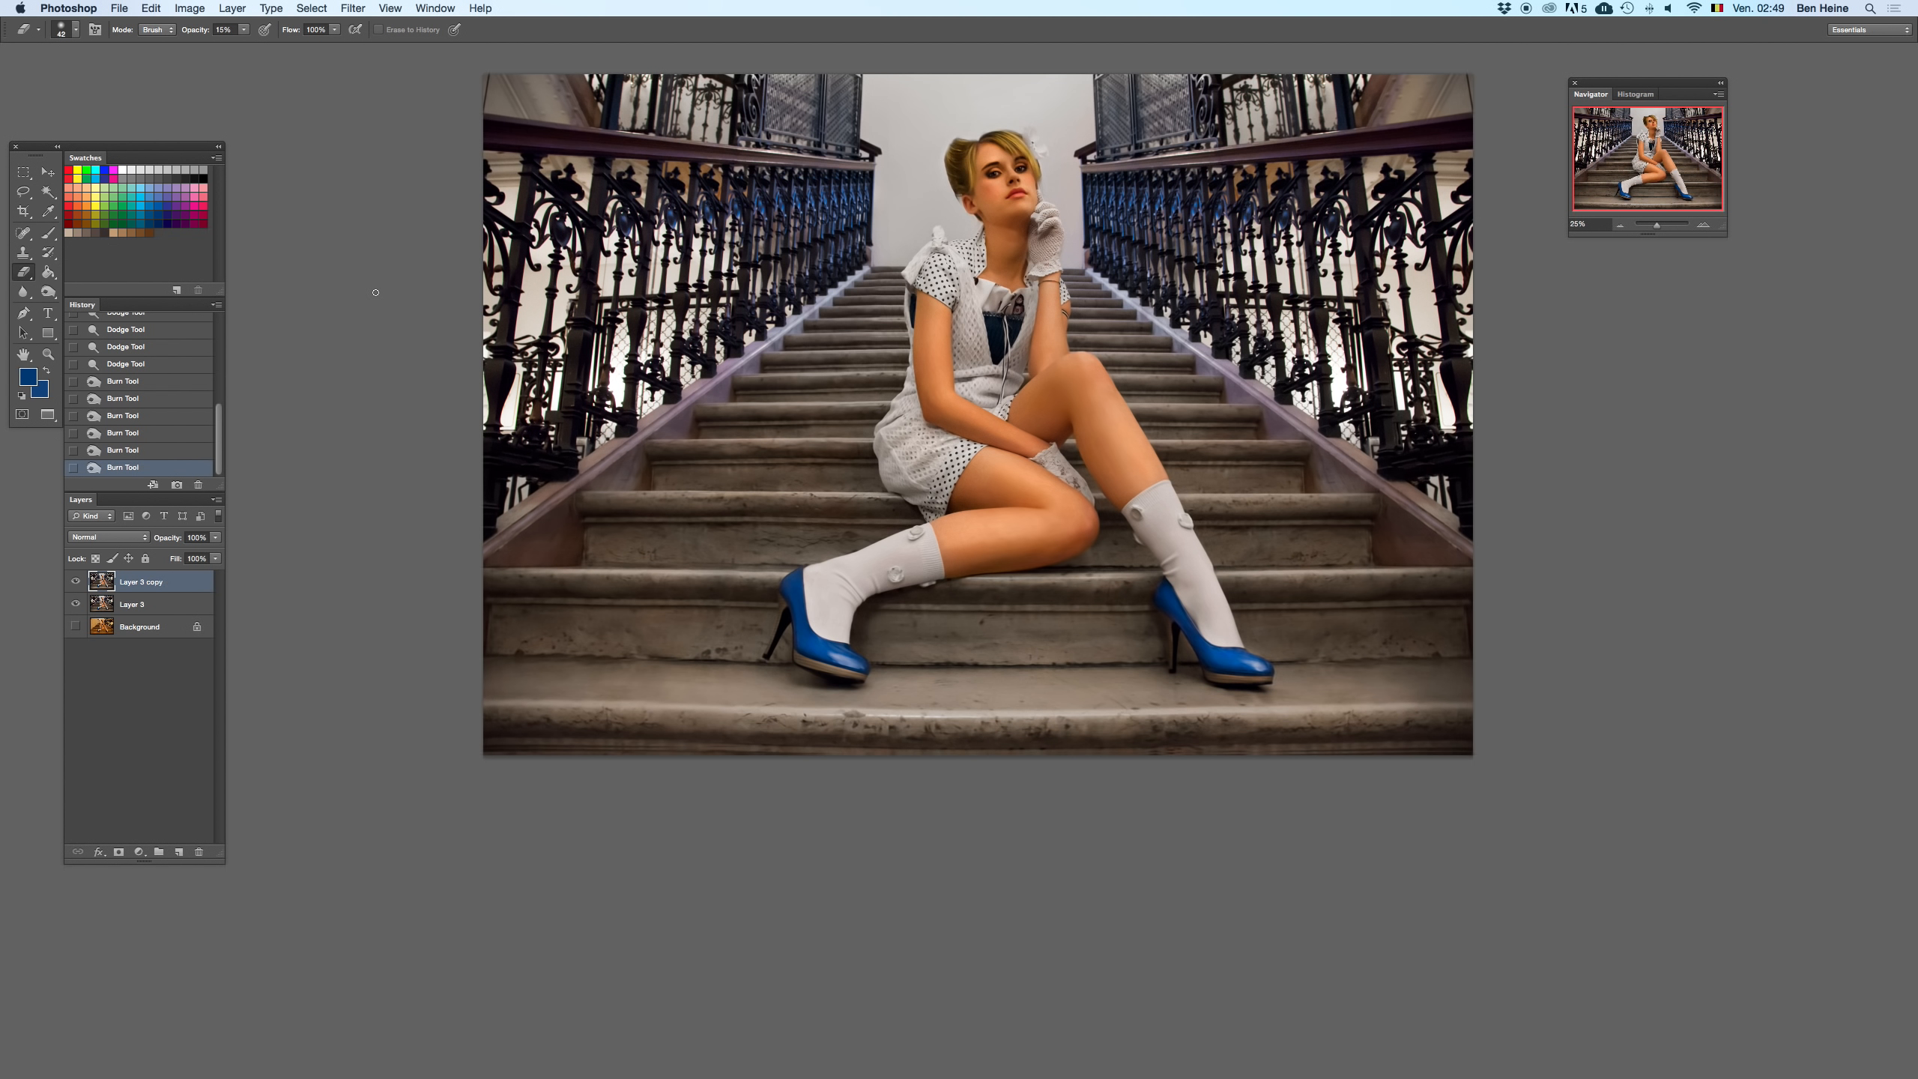
{"action": "left_click", "coordinate": [1620, 225]}
{"action": "right_click", "coordinate": [1088, 643]}
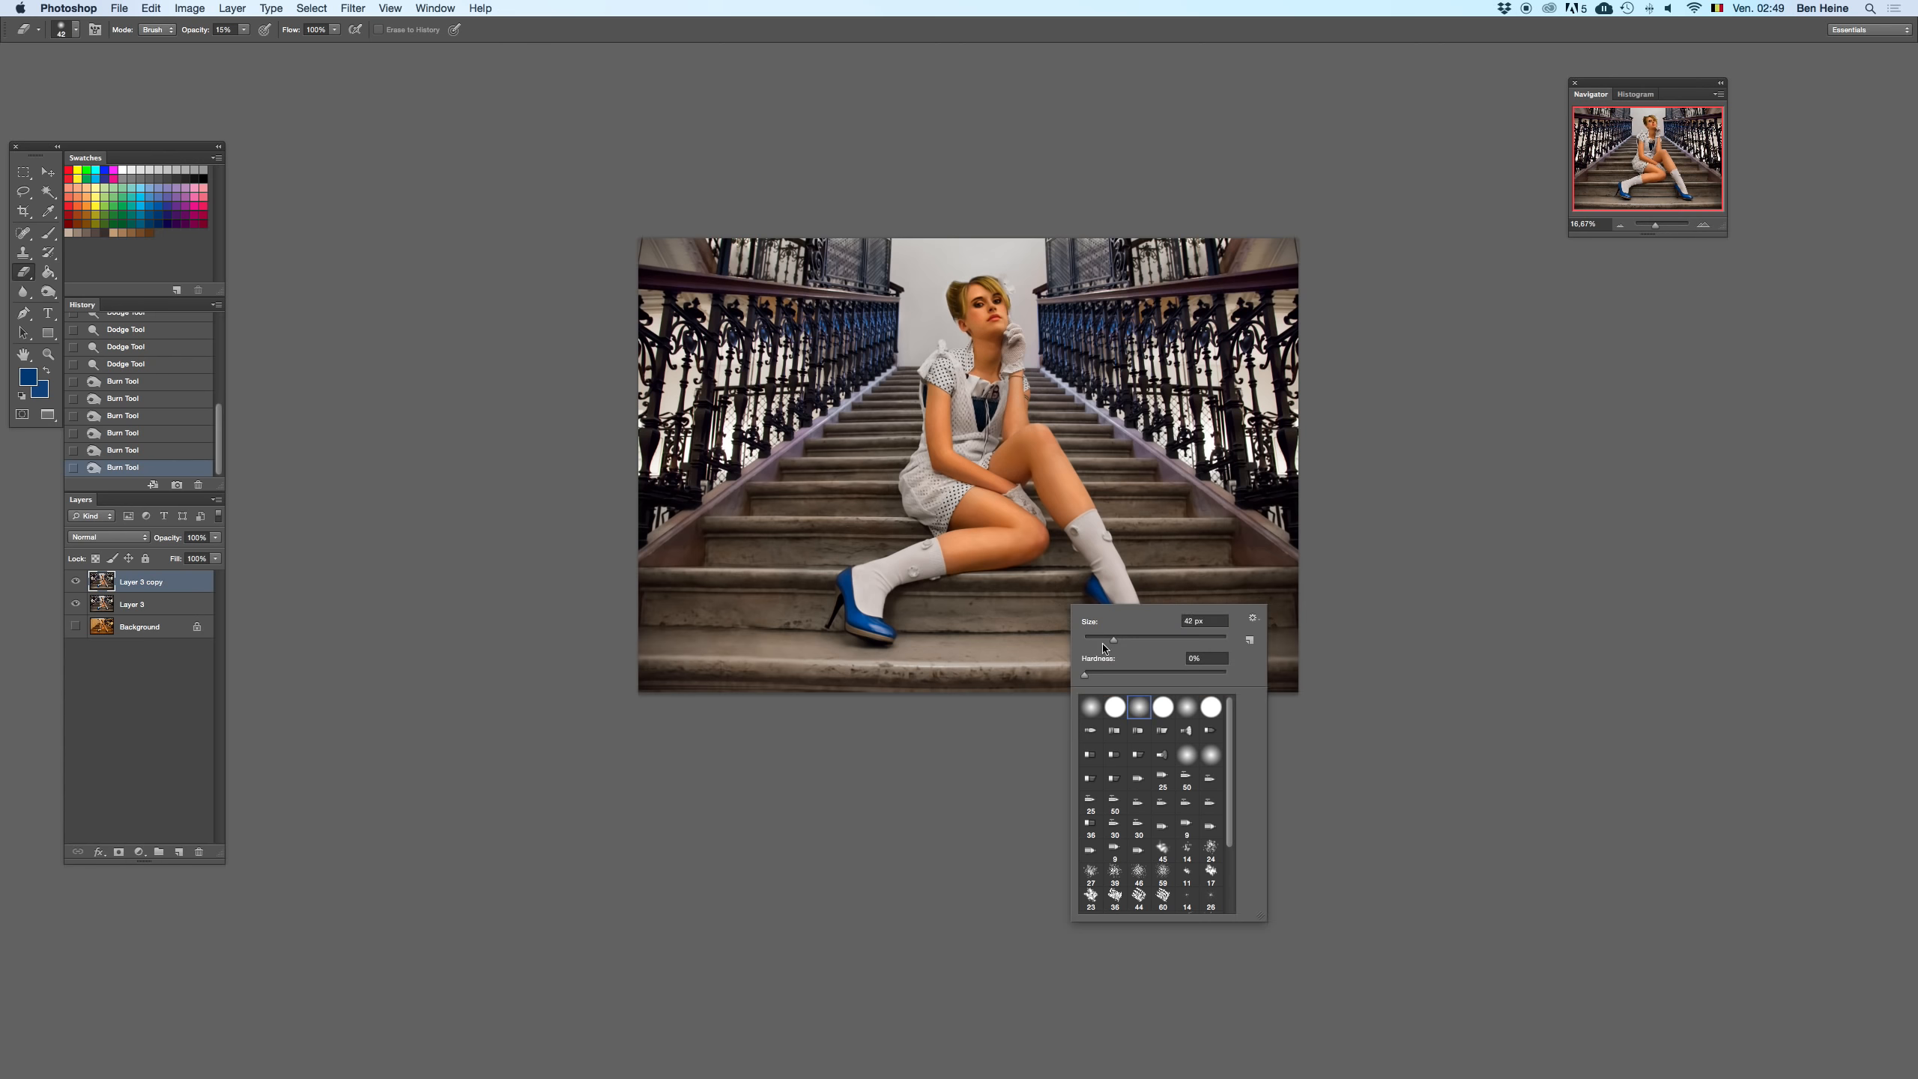
{"action": "left_click", "coordinate": [1195, 638]}
{"action": "left_click_drag", "start_coordinate": [694, 656], "coordinate": [1046, 711]}
{"action": "key", "text": "super+z"}
{"action": "mouse_move", "coordinate": [750, 675]}
{"action": "left_mouse_down"}
{"action": "mouse_move", "coordinate": [1036, 693]}
{"action": "mouse_move", "coordinate": [642, 550]}
{"action": "left_mouse_up"}
- Raise the Eraser opacity to 58% and erase the top layer's retouching along the bottom step
{"action": "left_click_drag", "start_coordinate": [244, 30], "coordinate": [277, 46]}
{"action": "left_click_drag", "start_coordinate": [680, 665], "coordinate": [1223, 669]}
{"action": "key", "text": "super+e"}
{"action": "key", "text": "super+z"}
{"action": "left_click_drag", "start_coordinate": [781, 678], "coordinate": [1012, 706]}
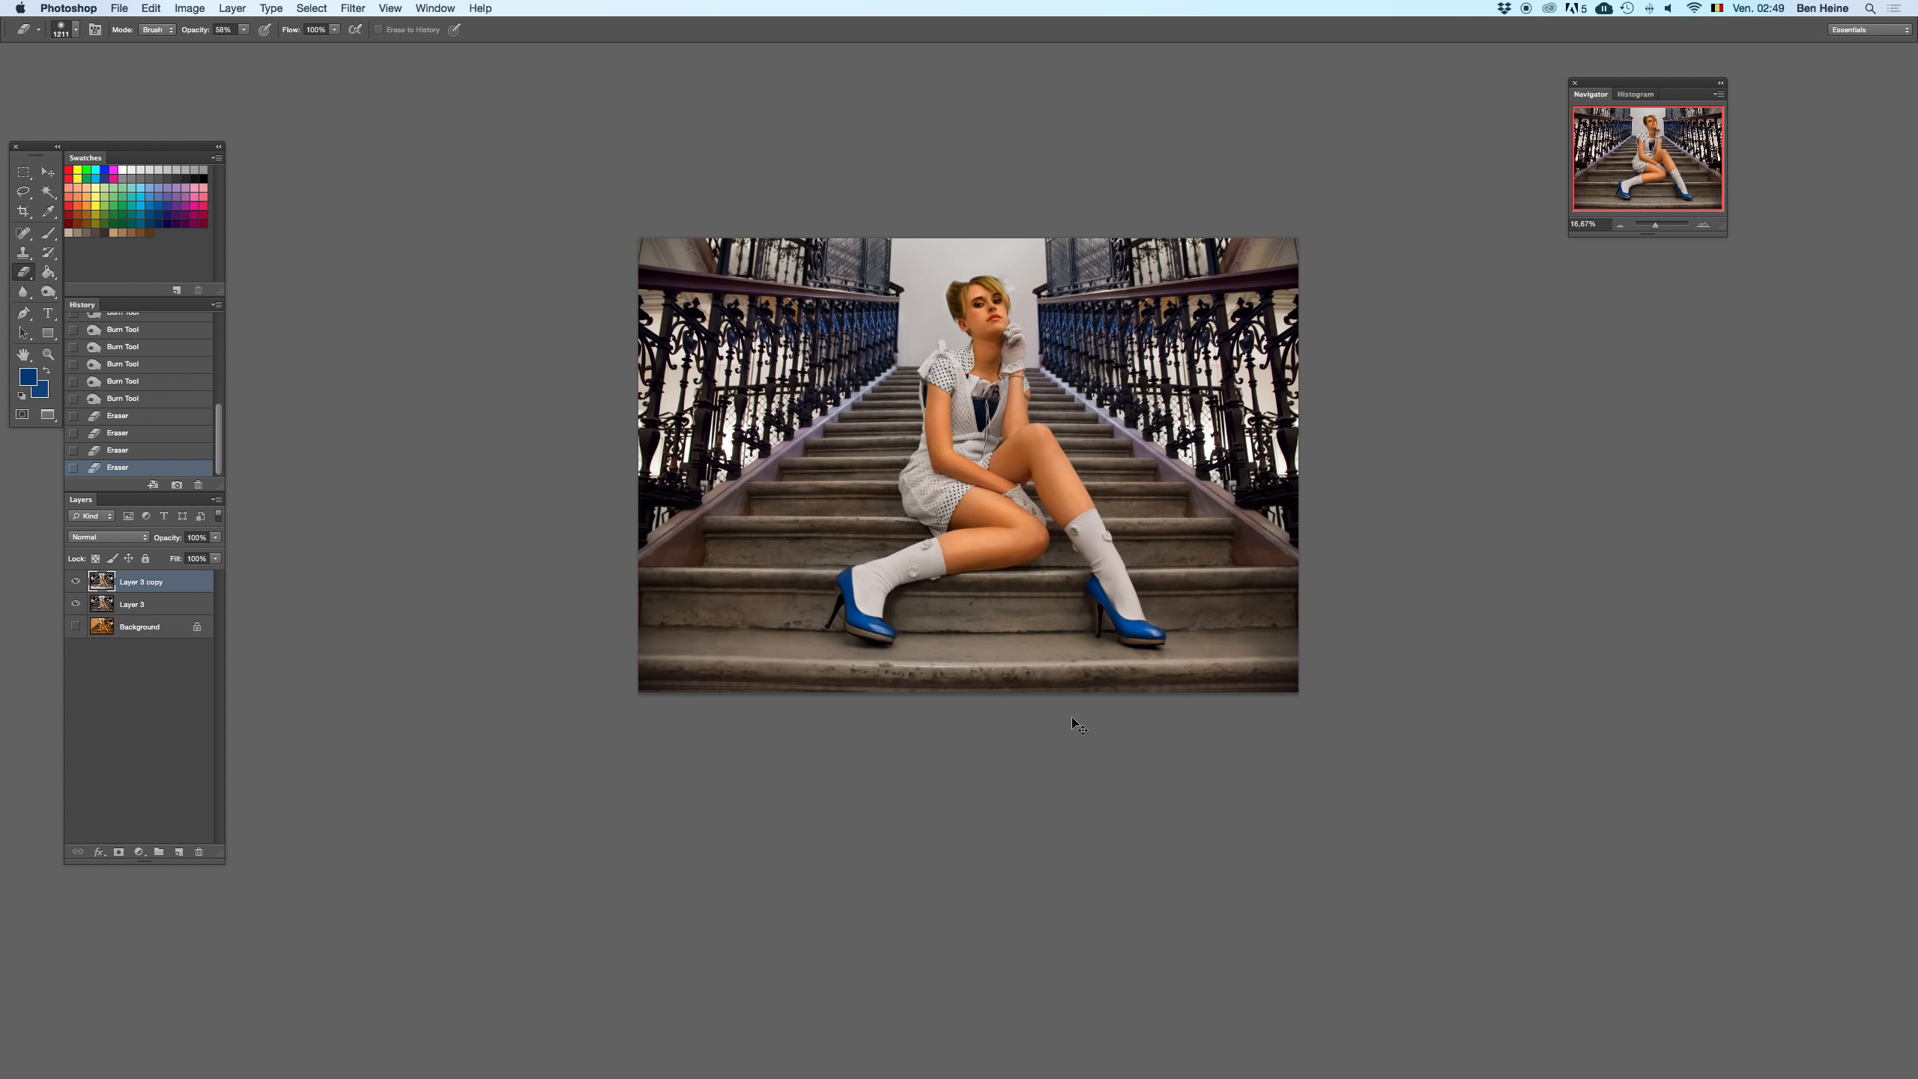
{"action": "key", "text": "super+z"}
{"action": "mouse_move", "coordinate": [720, 671]}
{"action": "left_mouse_down"}
{"action": "mouse_move", "coordinate": [1209, 664]}
{"action": "mouse_move", "coordinate": [585, 653]}
{"action": "mouse_move", "coordinate": [1274, 692]}
{"action": "left_mouse_up"}
{"action": "key", "text": "super+z"}
{"action": "key", "text": "super+z"}
- Reduce the Eraser opacity and fade the top layer's retouching along the lower edge of the staircase
{"action": "left_click", "coordinate": [243, 30]}
{"action": "left_click", "coordinate": [227, 45]}
{"action": "left_click", "coordinate": [323, 84]}
{"action": "key", "text": "super+e"}
{"action": "key", "text": "super+z"}
{"action": "key", "text": "super+z"}
{"action": "left_click_drag", "start_coordinate": [1372, 651], "coordinate": [899, 714]}
{"action": "left_click_drag", "start_coordinate": [1320, 678], "coordinate": [1212, 686]}
{"action": "key", "text": "super+e"}
{"action": "key", "text": "super+z"}
{"action": "key", "text": "super+z"}
{"action": "key", "text": "super+z"}
{"action": "left_click_drag", "start_coordinate": [866, 720], "coordinate": [465, 684]}
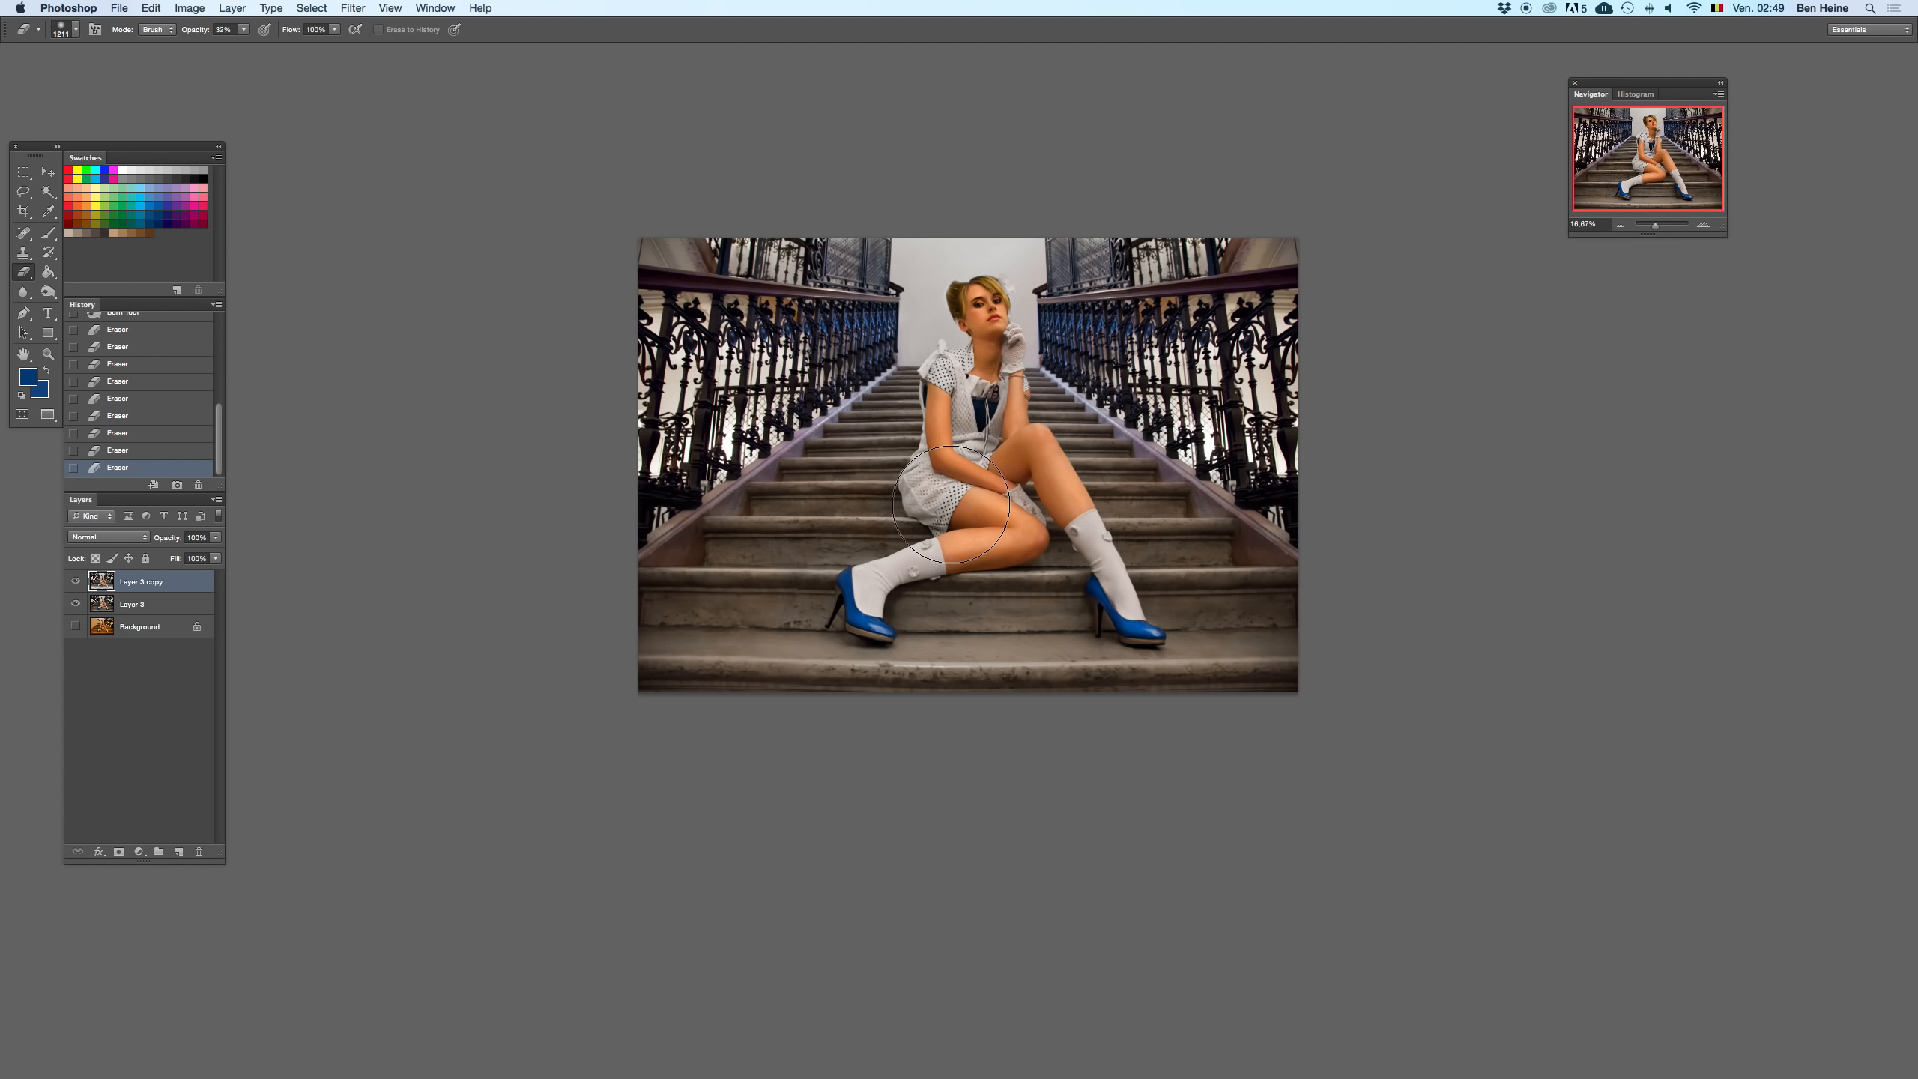
- Compare the portrait with and without the top layer, and set the Eraser opacity to 100%
{"action": "key", "text": "Delete"}
{"action": "key", "text": "super+z"}
{"action": "key", "text": "super+z"}
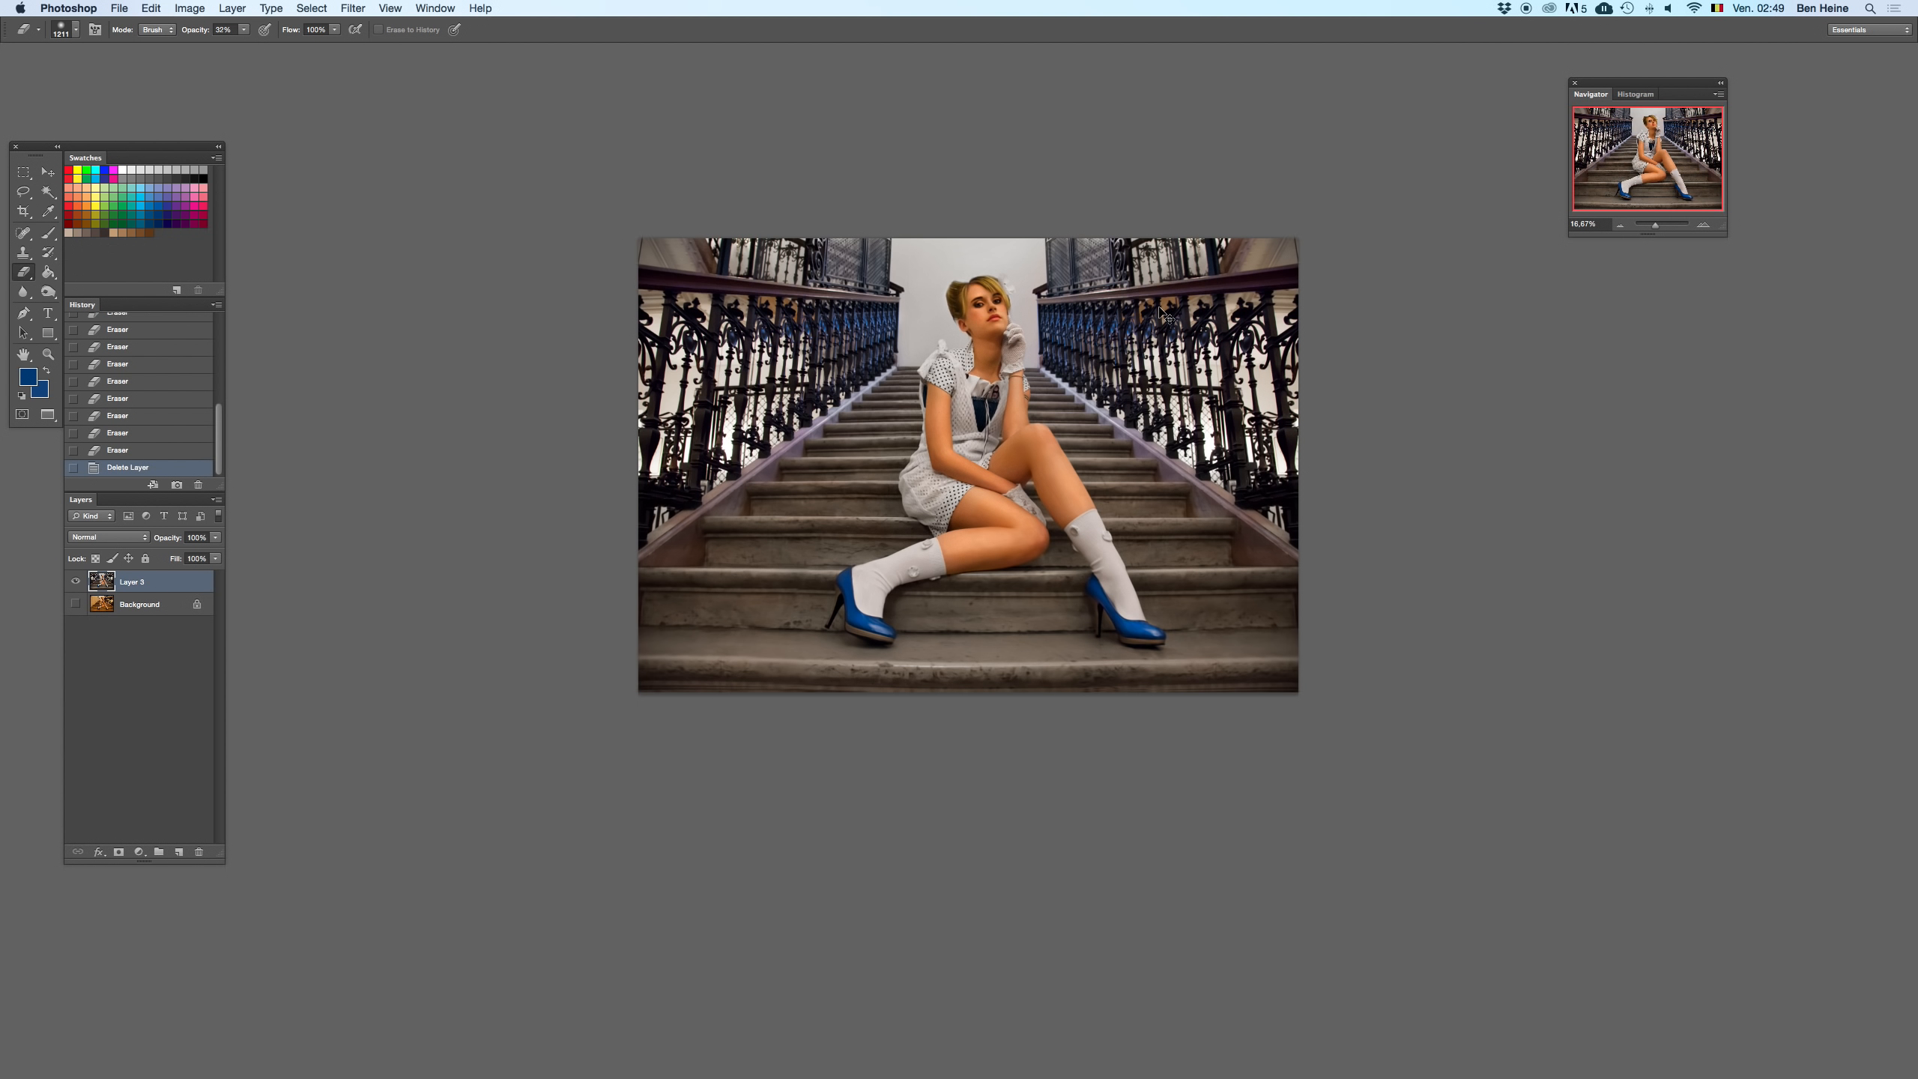
{"action": "left_click", "coordinate": [244, 29]}
{"action": "left_click_drag", "start_coordinate": [249, 47], "coordinate": [302, 46]}
{"action": "left_click", "coordinate": [285, 123]}
{"action": "key", "text": "Delete"}
{"action": "key", "text": "super+z"}
- Try erasing over the left-hand leg with a smaller Eraser, and return to the history state before the layer deletion
{"action": "left_click", "coordinate": [193, 455]}
{"action": "right_click", "coordinate": [1033, 541]}
{"action": "left_click_drag", "start_coordinate": [1149, 583], "coordinate": [1087, 583]}
{"action": "left_click", "coordinate": [665, 797]}
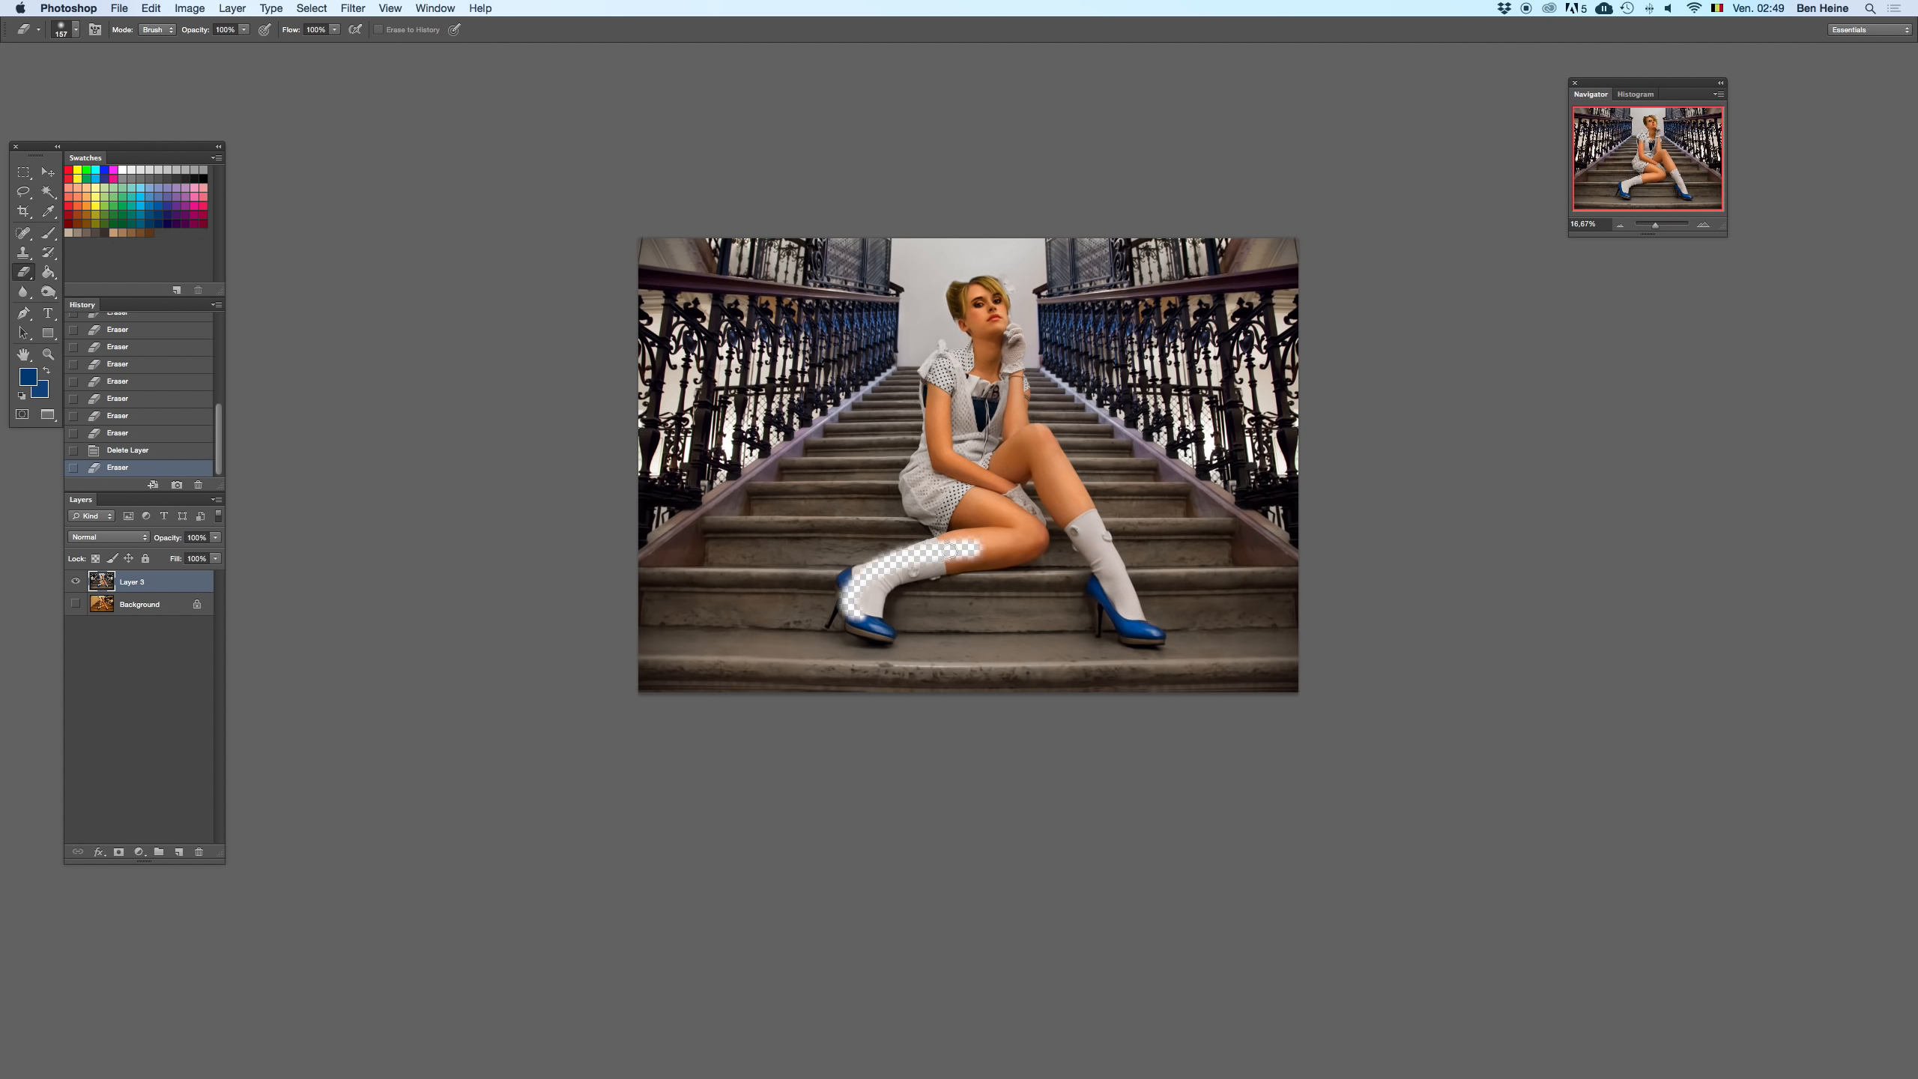
{"action": "left_click", "coordinate": [161, 434]}
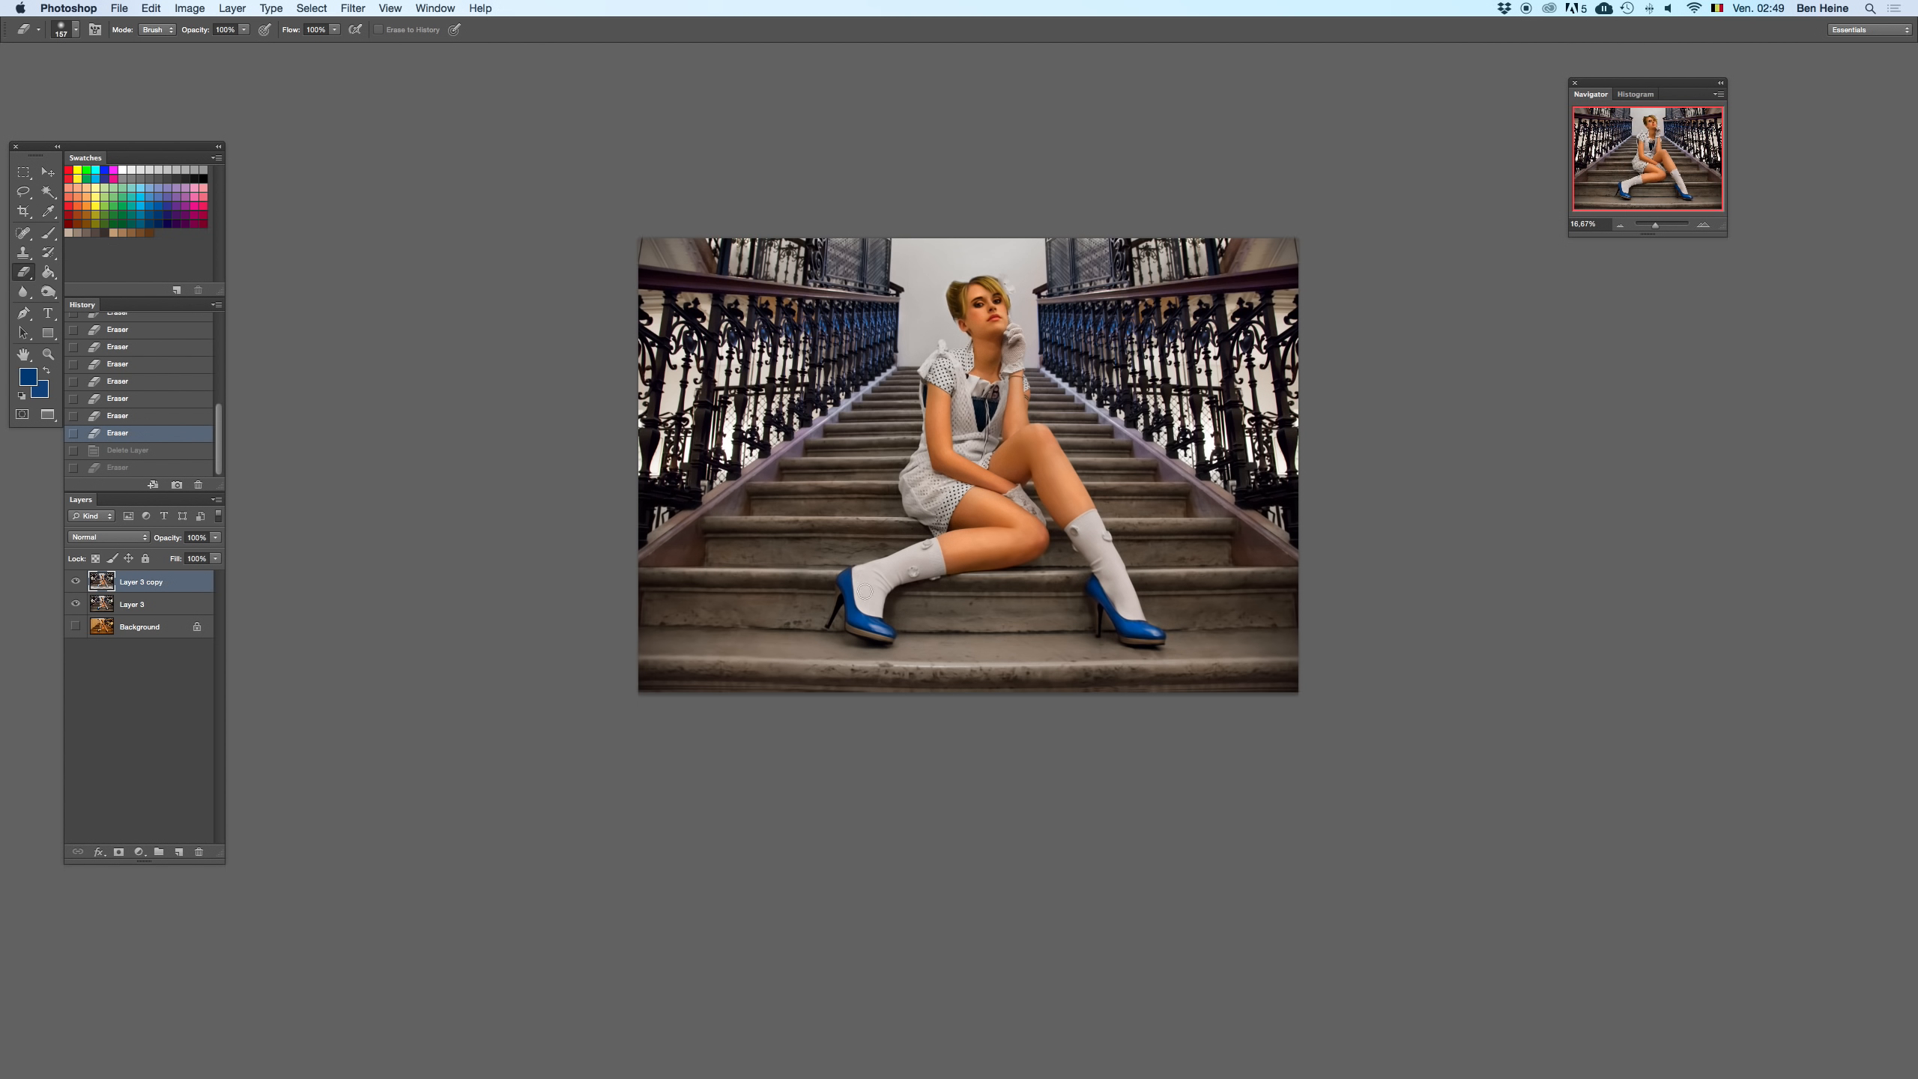
- Erase the woman's legs and body from the top layer at 100% opacity, enlarging the soft Eraser for the wider areas
{"action": "right_click", "coordinate": [971, 558]}
{"action": "left_click_drag", "start_coordinate": [1059, 582], "coordinate": [1073, 583]}
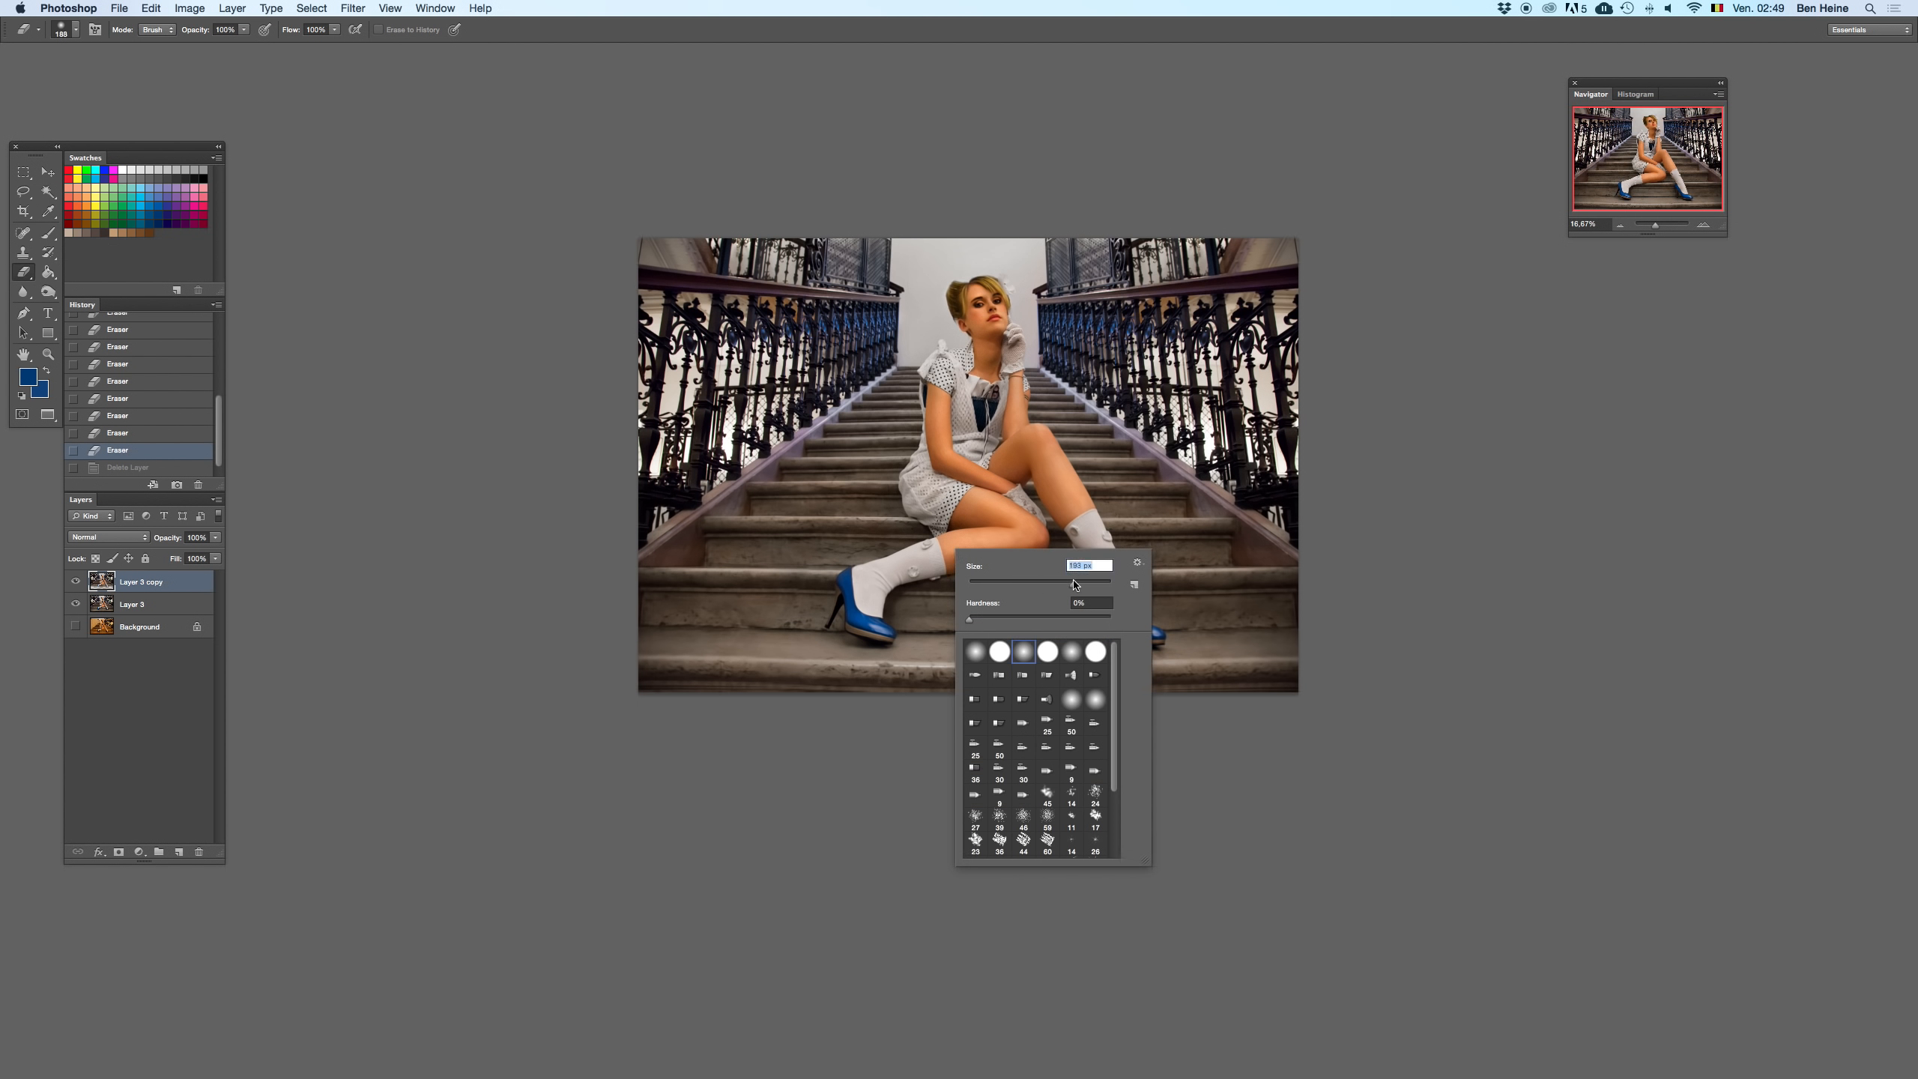
{"action": "left_click", "coordinate": [881, 605]}
{"action": "left_click_drag", "start_coordinate": [966, 552], "coordinate": [1029, 531]}
{"action": "right_click", "coordinate": [1133, 484]}
{"action": "left_click_drag", "start_coordinate": [1237, 511], "coordinate": [1273, 517]}
{"action": "left_click", "coordinate": [1122, 586]}
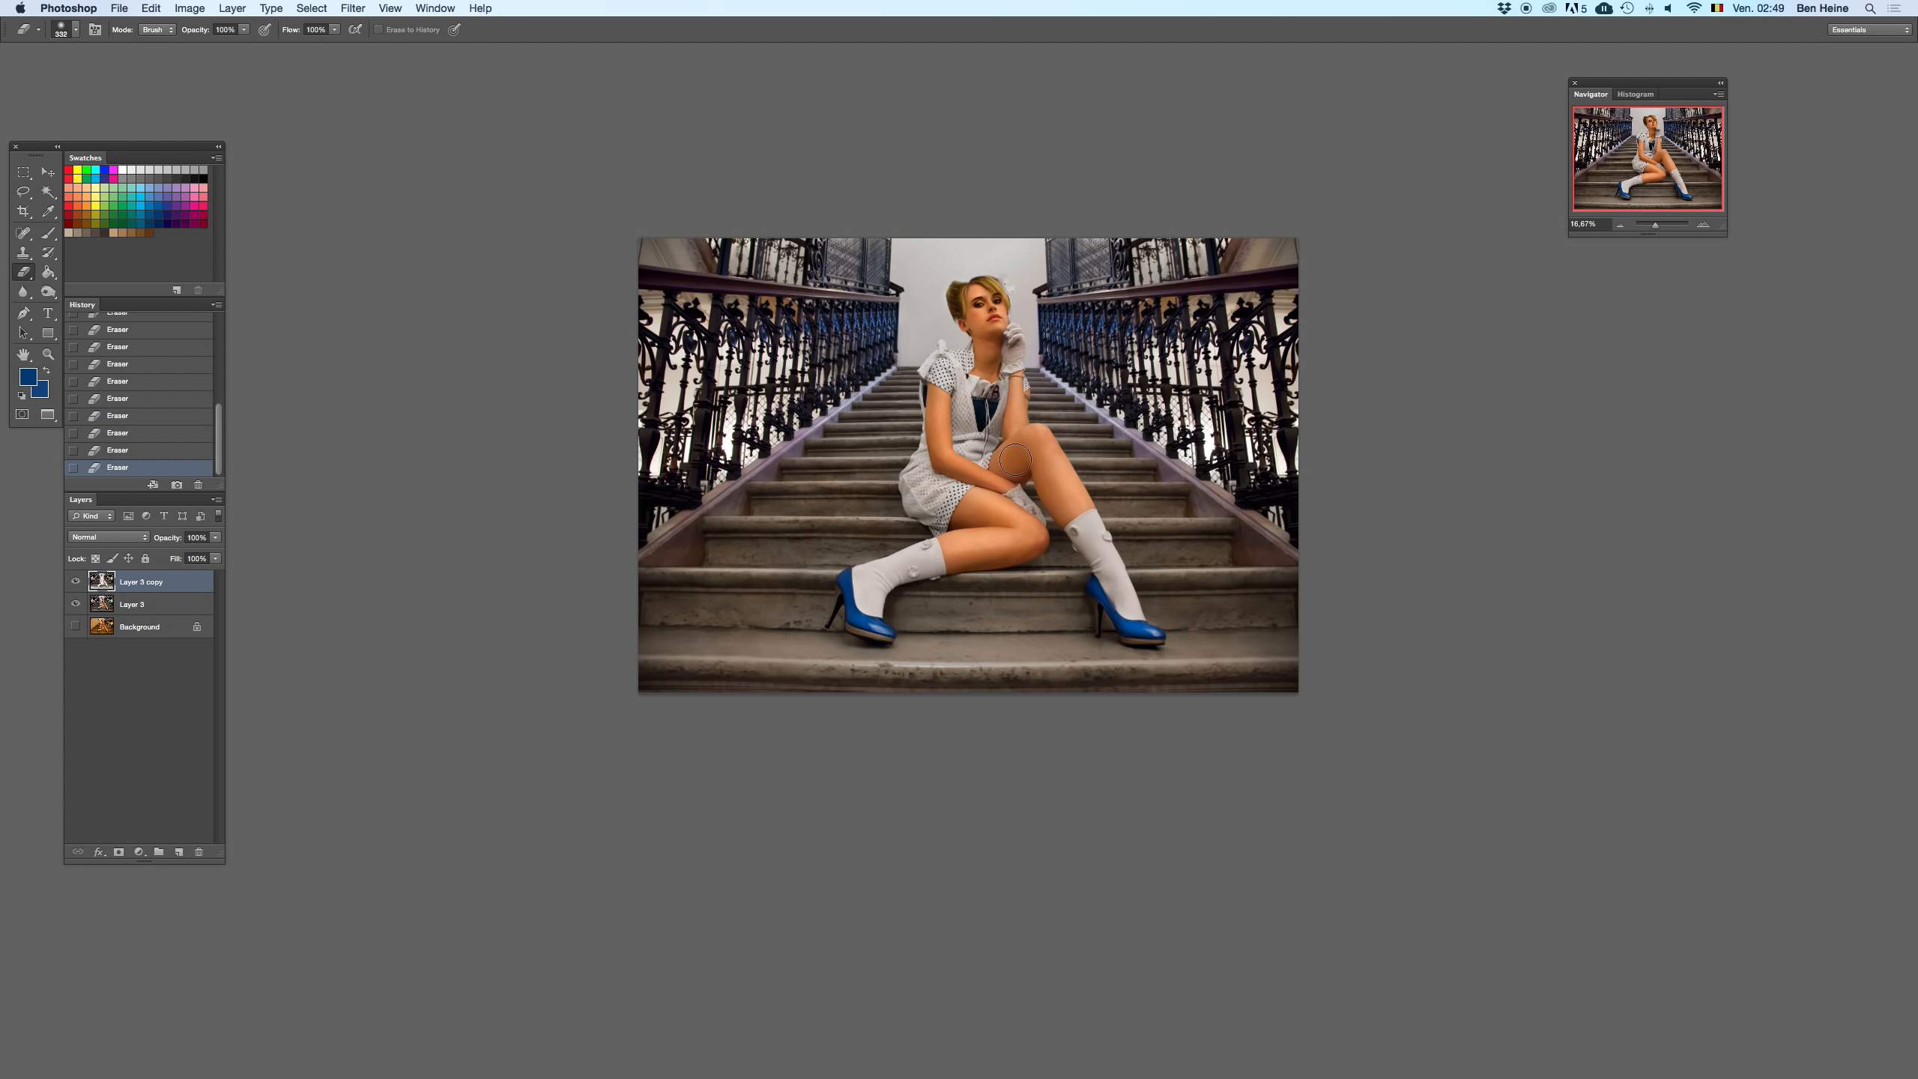
- Compare the whole portrait with and without the partly erased top layer by deleting and restoring it
{"action": "key", "text": "Delete"}
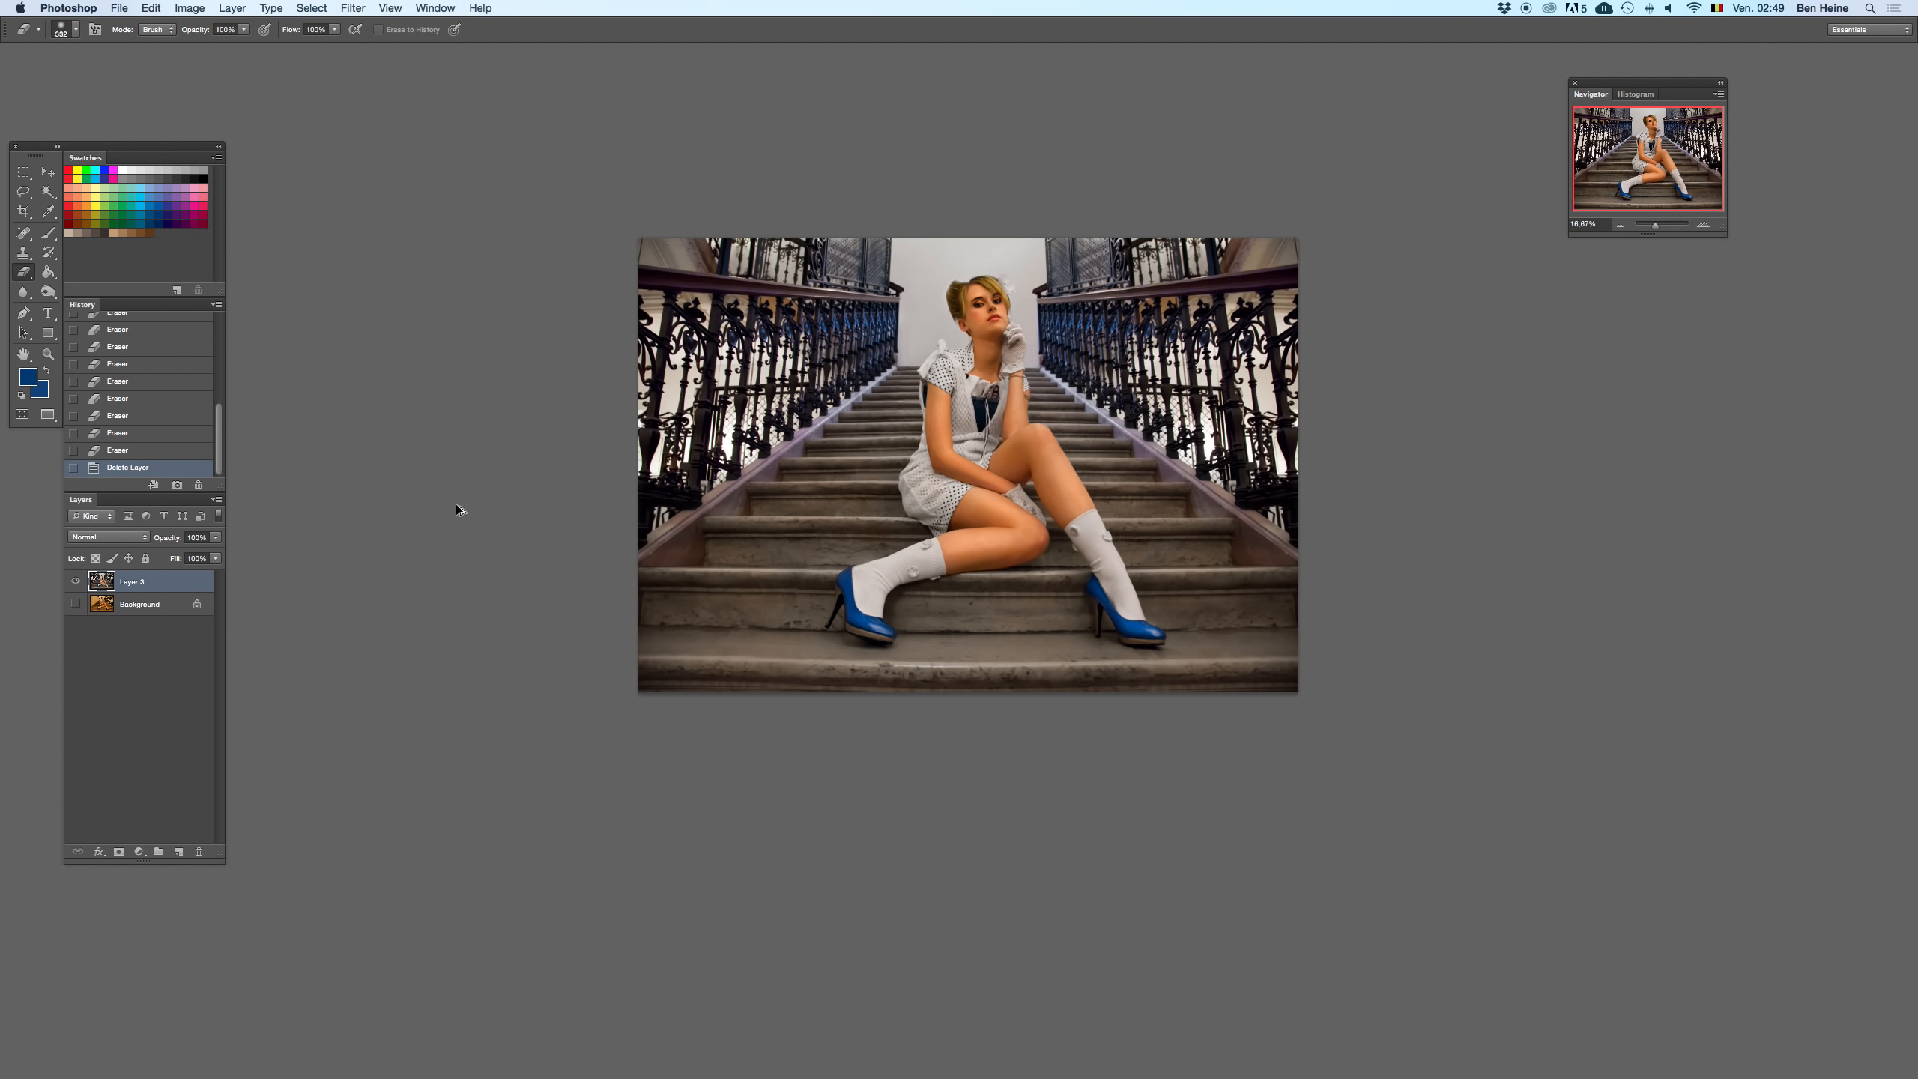
{"action": "key", "text": "super+z"}
{"action": "key", "text": "super+z"}
{"action": "key", "text": "super+z"}
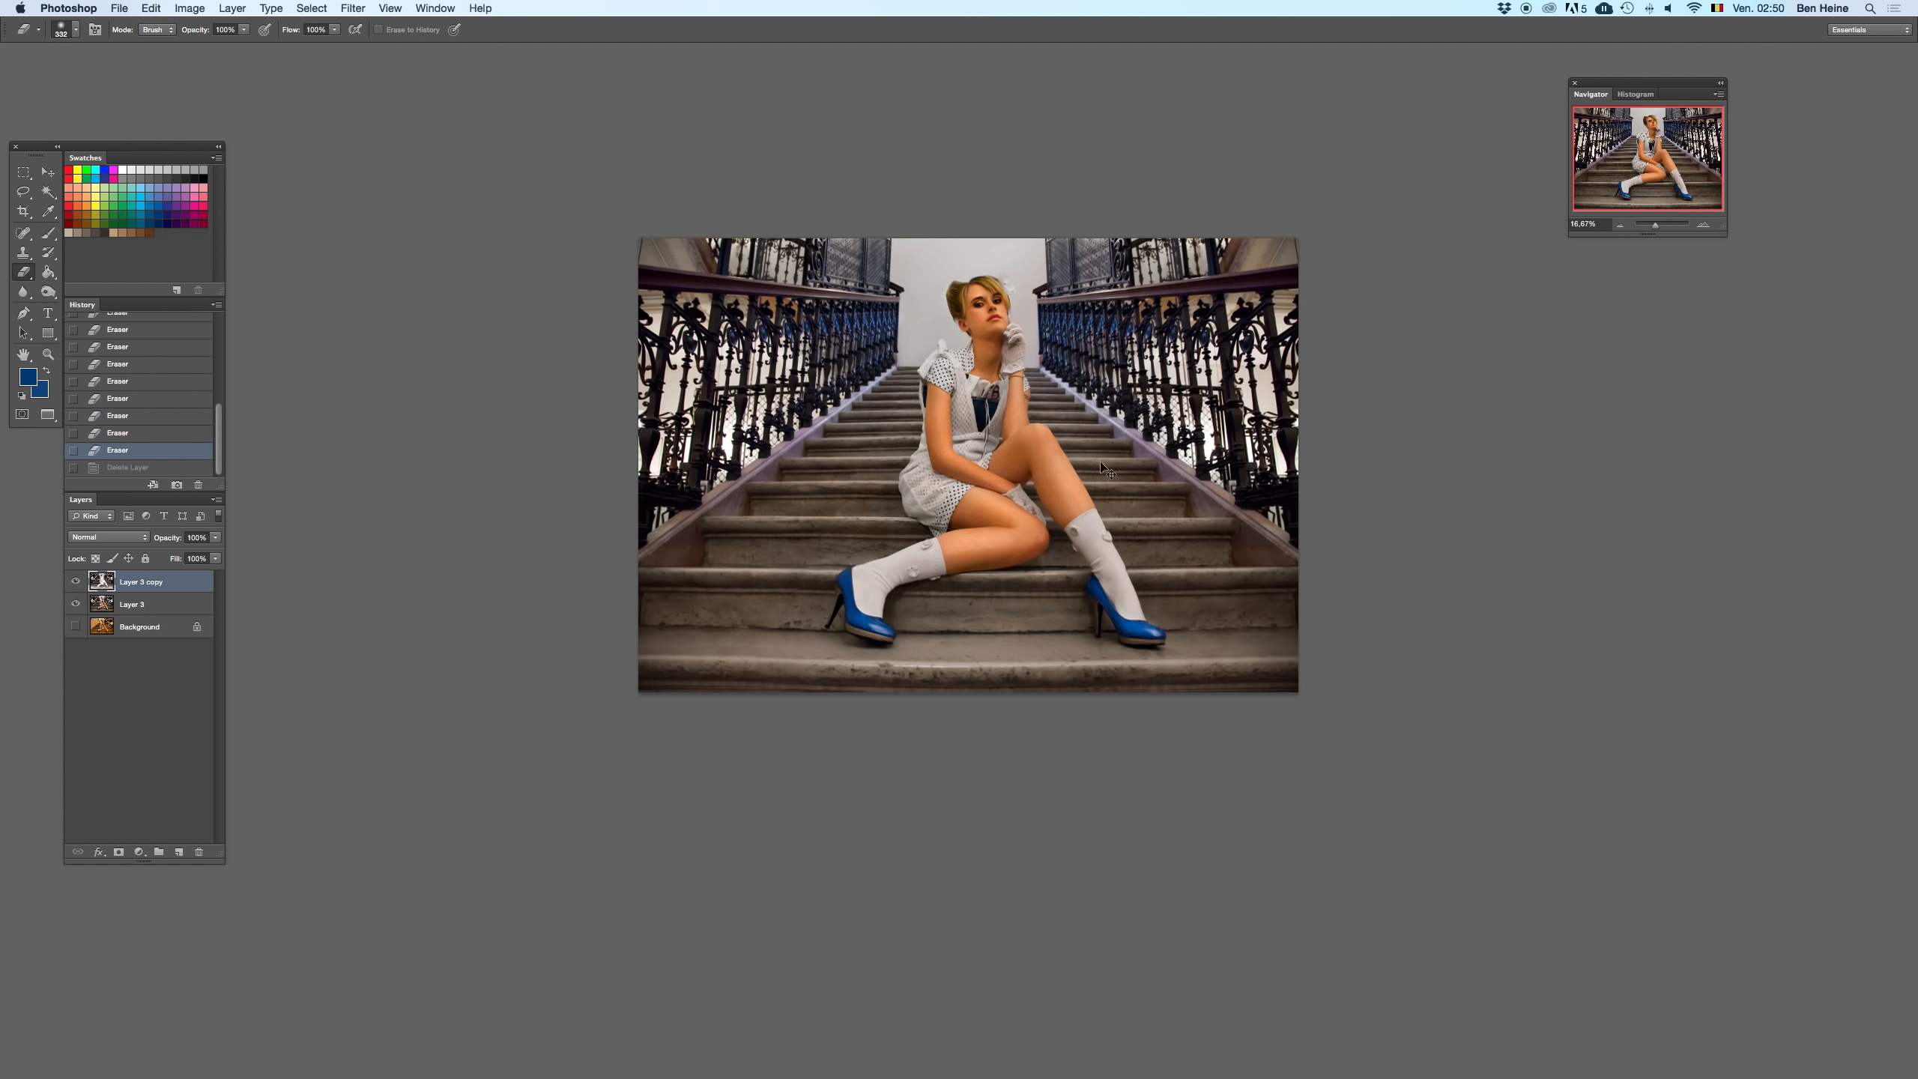
{"action": "left_click", "coordinate": [1621, 225]}
{"action": "key", "text": "super+z"}
{"action": "key", "text": "super+z"}
{"action": "key", "text": "super+z"}
{"action": "key", "text": "super+z"}
- Set the Eraser opacity to 44%, enlarge the brush and fade the top layer's retouching on the lower steps
{"action": "left_click", "coordinate": [244, 31]}
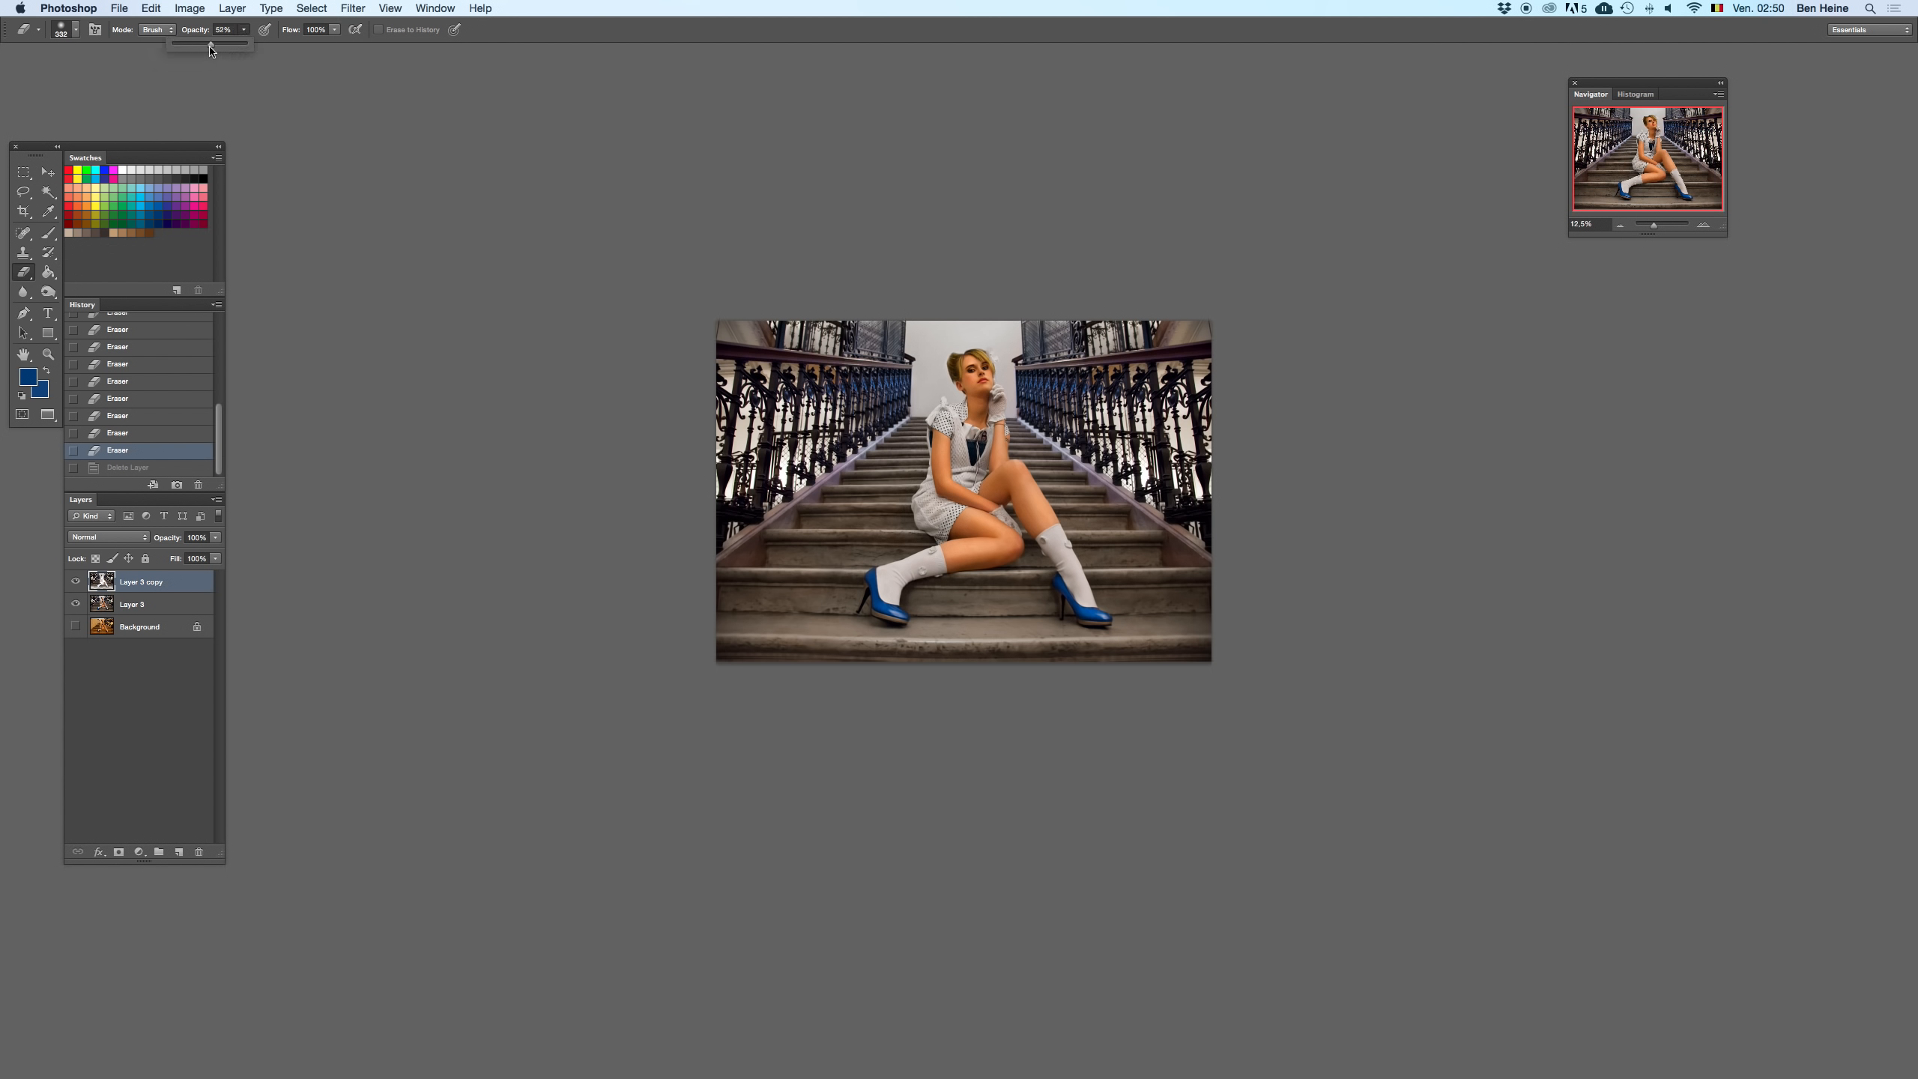
{"action": "right_click", "coordinate": [1099, 675]}
{"action": "left_click_drag", "start_coordinate": [1205, 664], "coordinate": [1216, 668]}
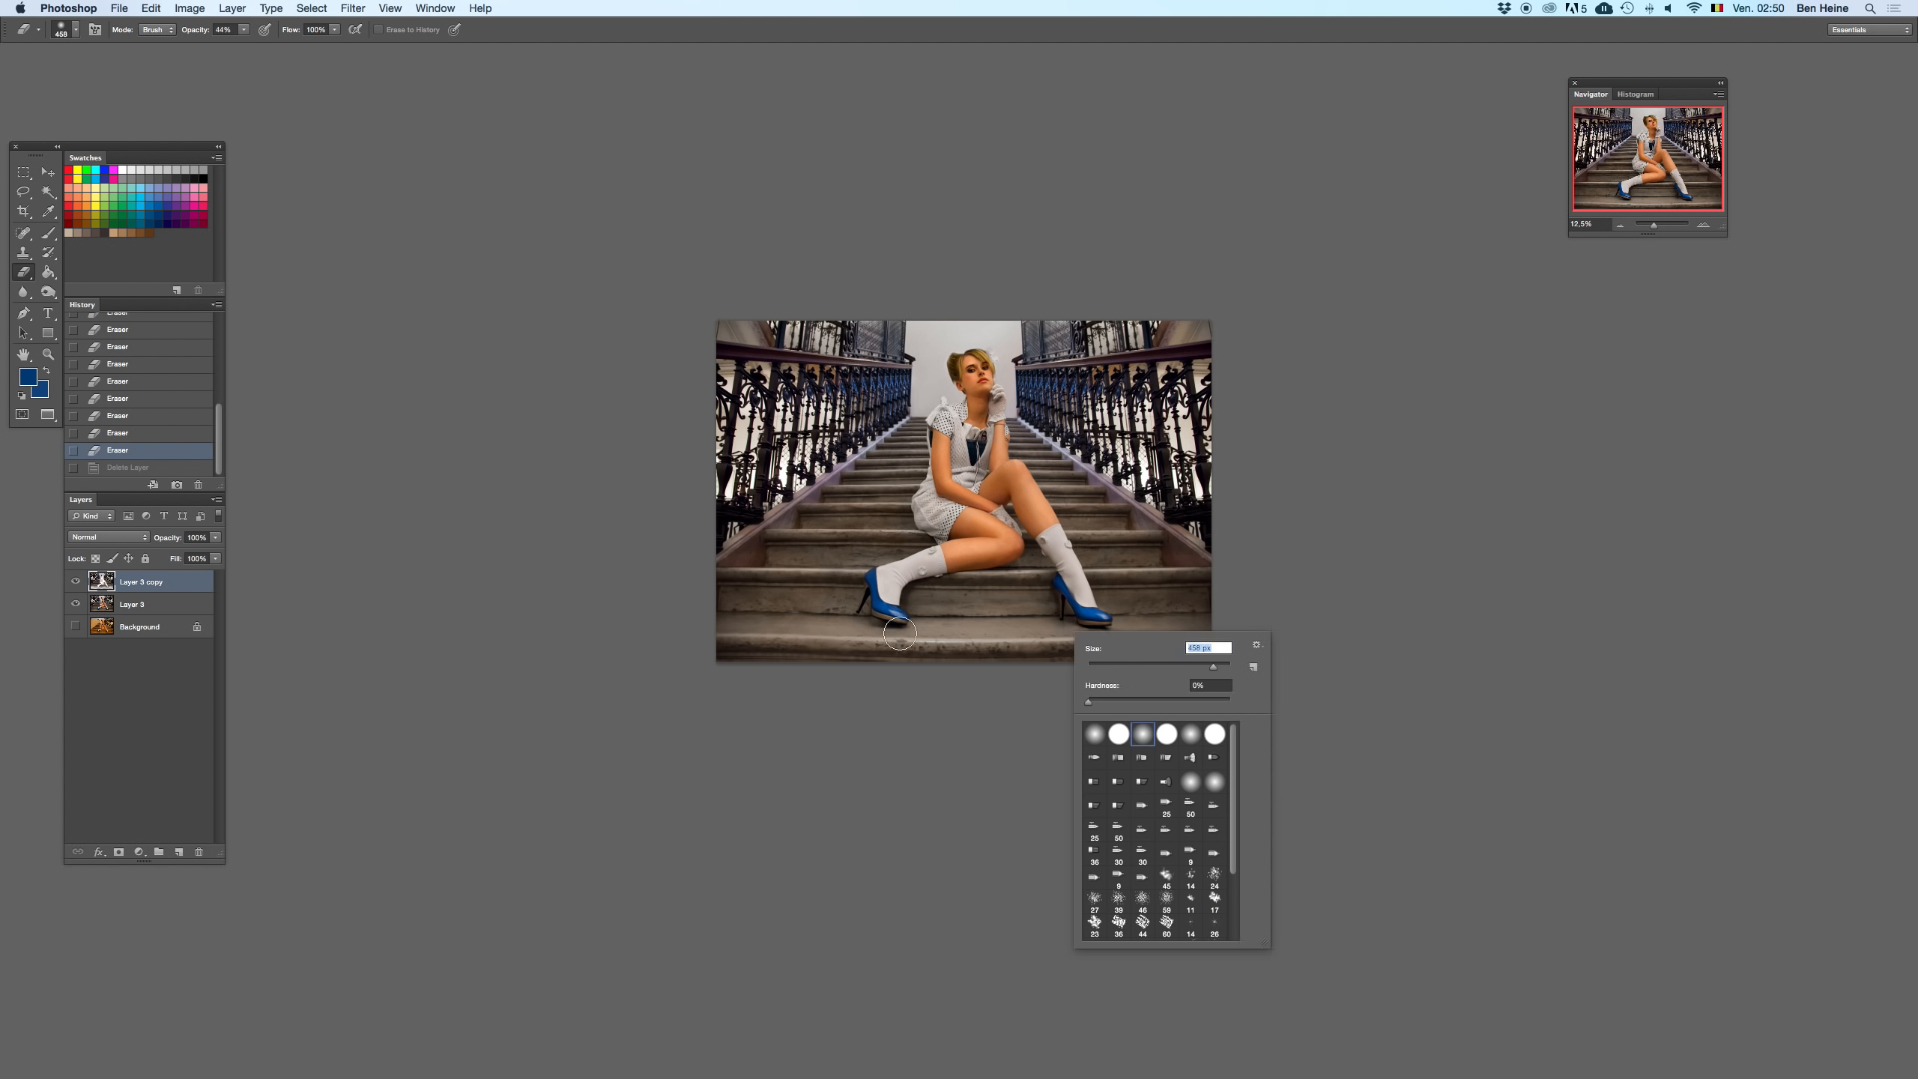
{"action": "mouse_move", "coordinate": [993, 618]}
{"action": "left_mouse_down"}
{"action": "mouse_move", "coordinate": [926, 642]}
{"action": "mouse_move", "coordinate": [679, 635]}
{"action": "mouse_move", "coordinate": [1207, 661]}
{"action": "left_mouse_up"}
{"action": "key", "text": "super+z"}
{"action": "key", "text": "super+z"}
{"action": "key", "text": "super+z"}
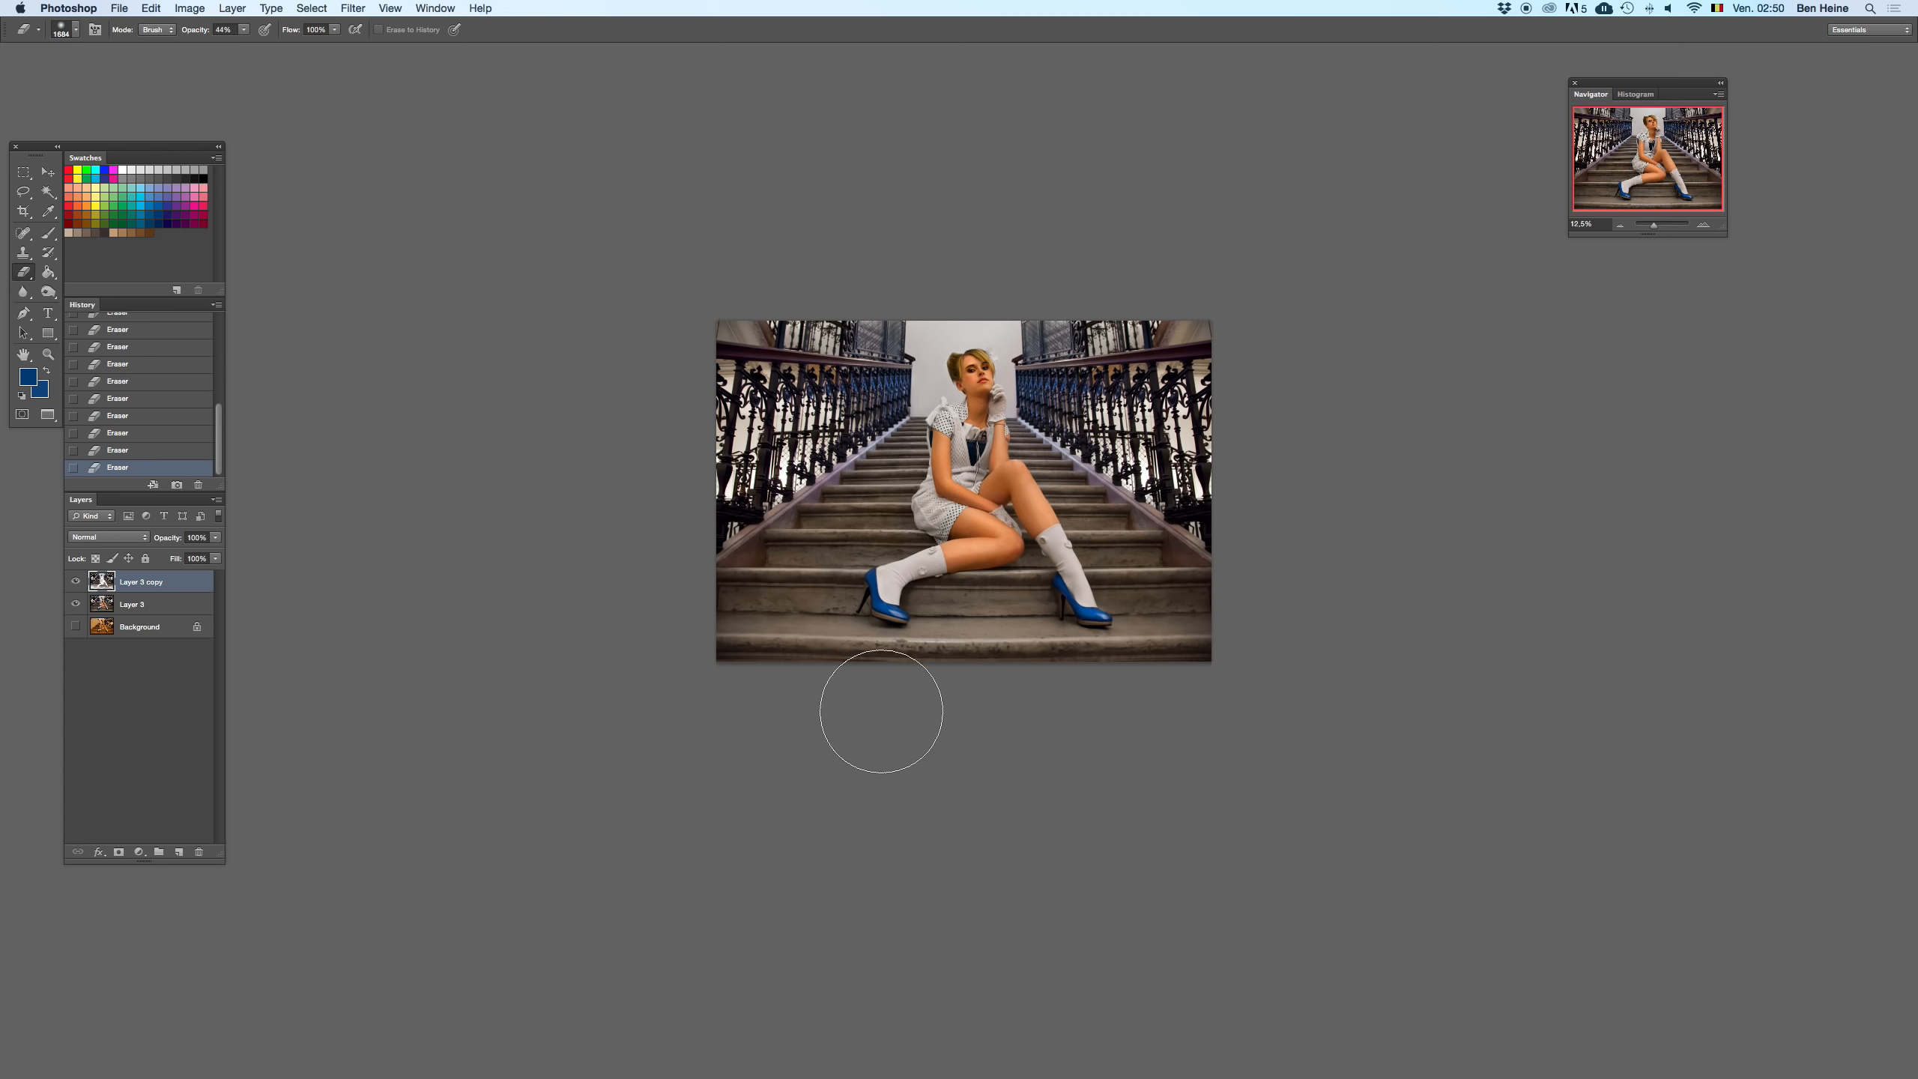
- Show the Background layer and compare the portrait with the top retouching layer hidden and shown
{"action": "left_click", "coordinate": [184, 605], "text": "shift"}
{"action": "right_click", "coordinate": [185, 607]}
{"action": "left_click", "coordinate": [80, 655]}
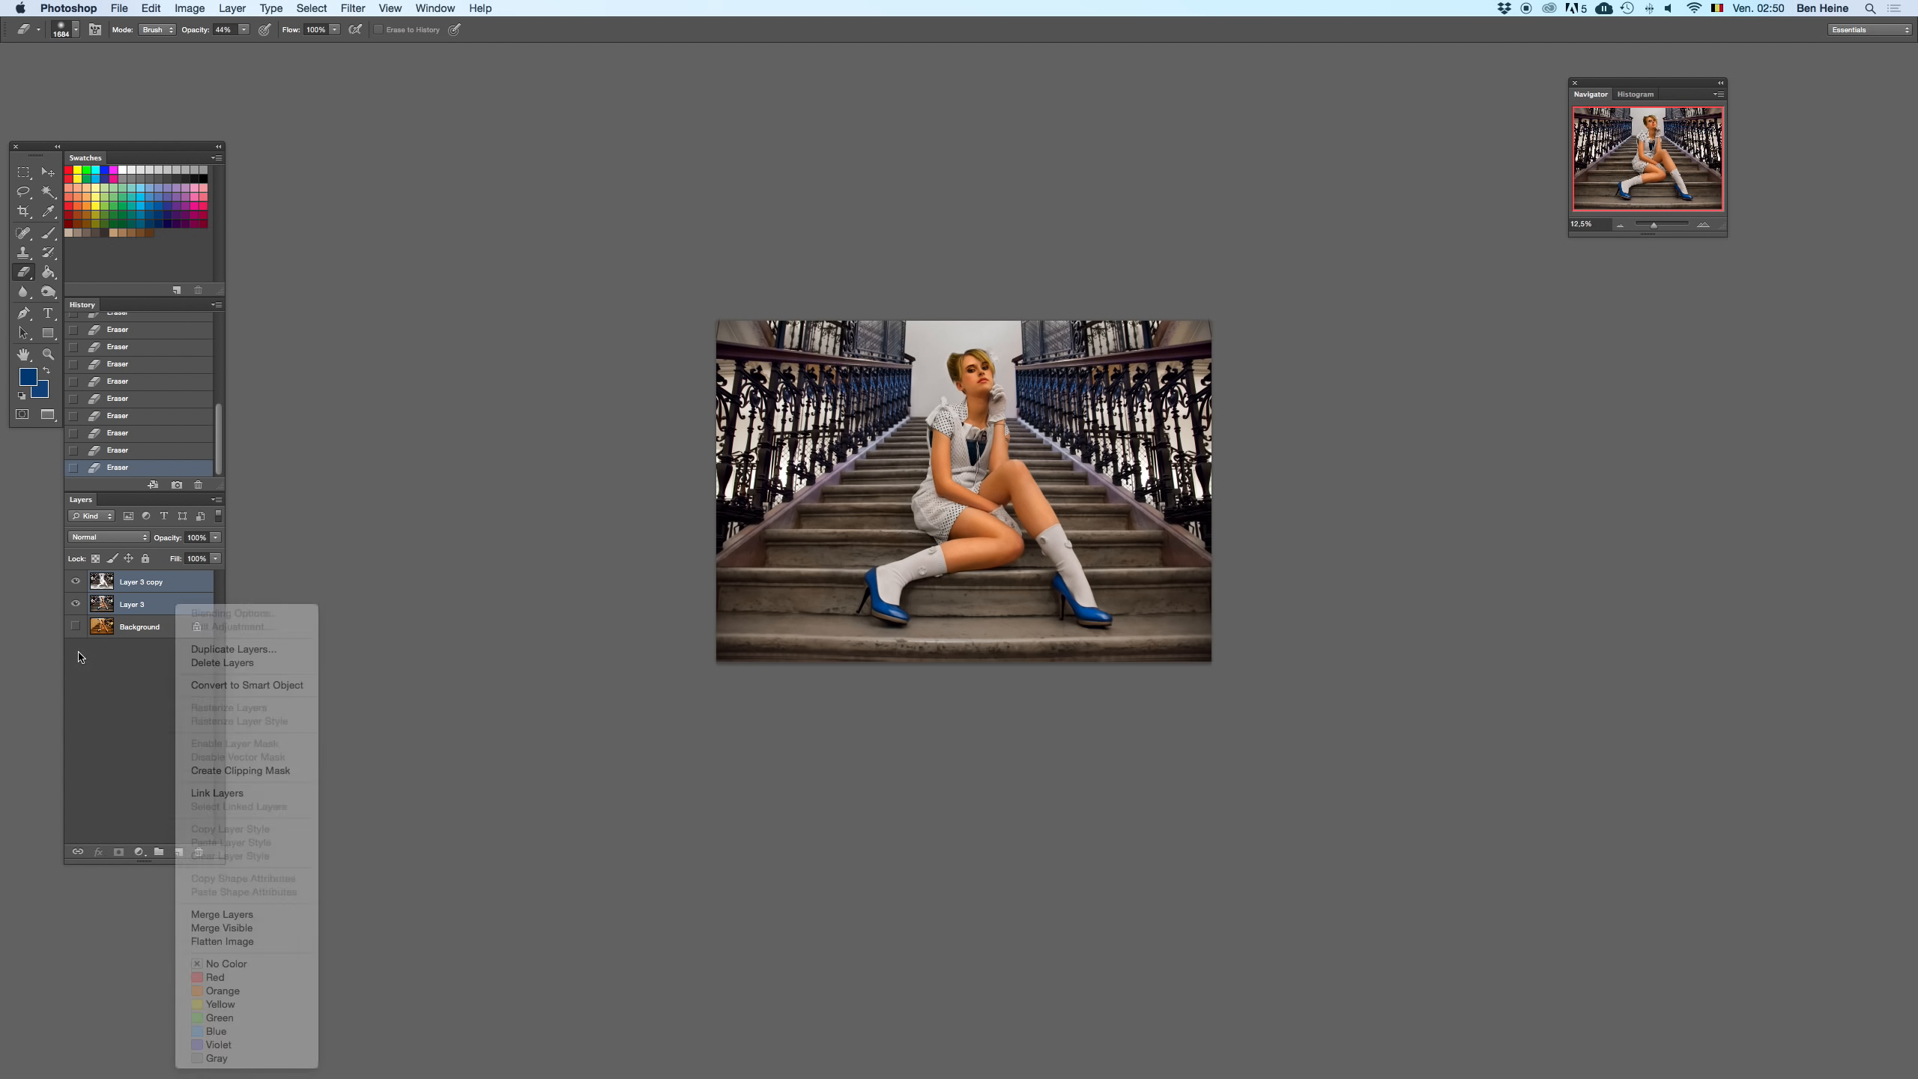
{"action": "left_click", "coordinate": [75, 626]}
{"action": "left_click", "coordinate": [76, 580]}
{"action": "left_click", "coordinate": [76, 580]}
{"action": "left_click", "coordinate": [77, 581]}
{"action": "left_click", "coordinate": [78, 580]}
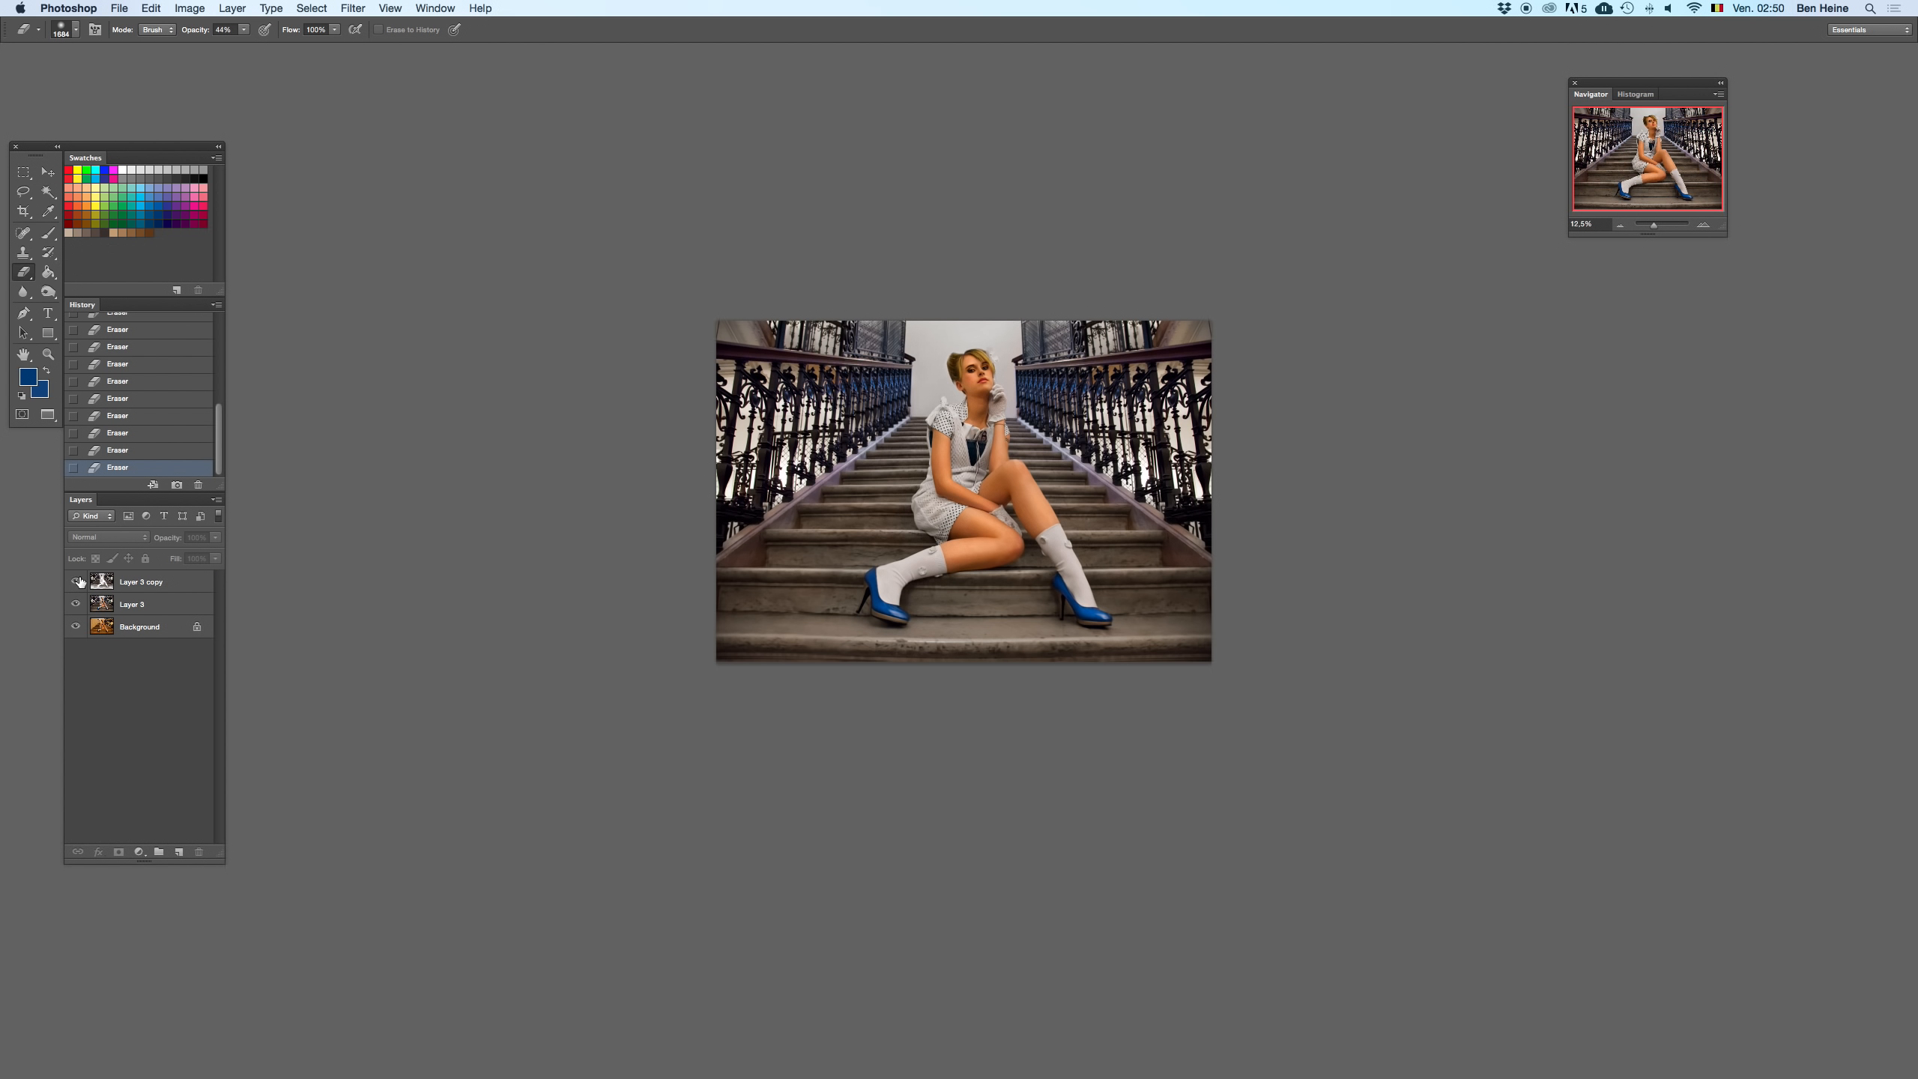
- Compare the portrait with the top retouching layer hidden and shown, and merge that layer with the one beneath it
{"action": "left_click", "coordinate": [78, 581]}
{"action": "left_click", "coordinate": [80, 581]}
{"action": "left_click", "coordinate": [131, 582]}
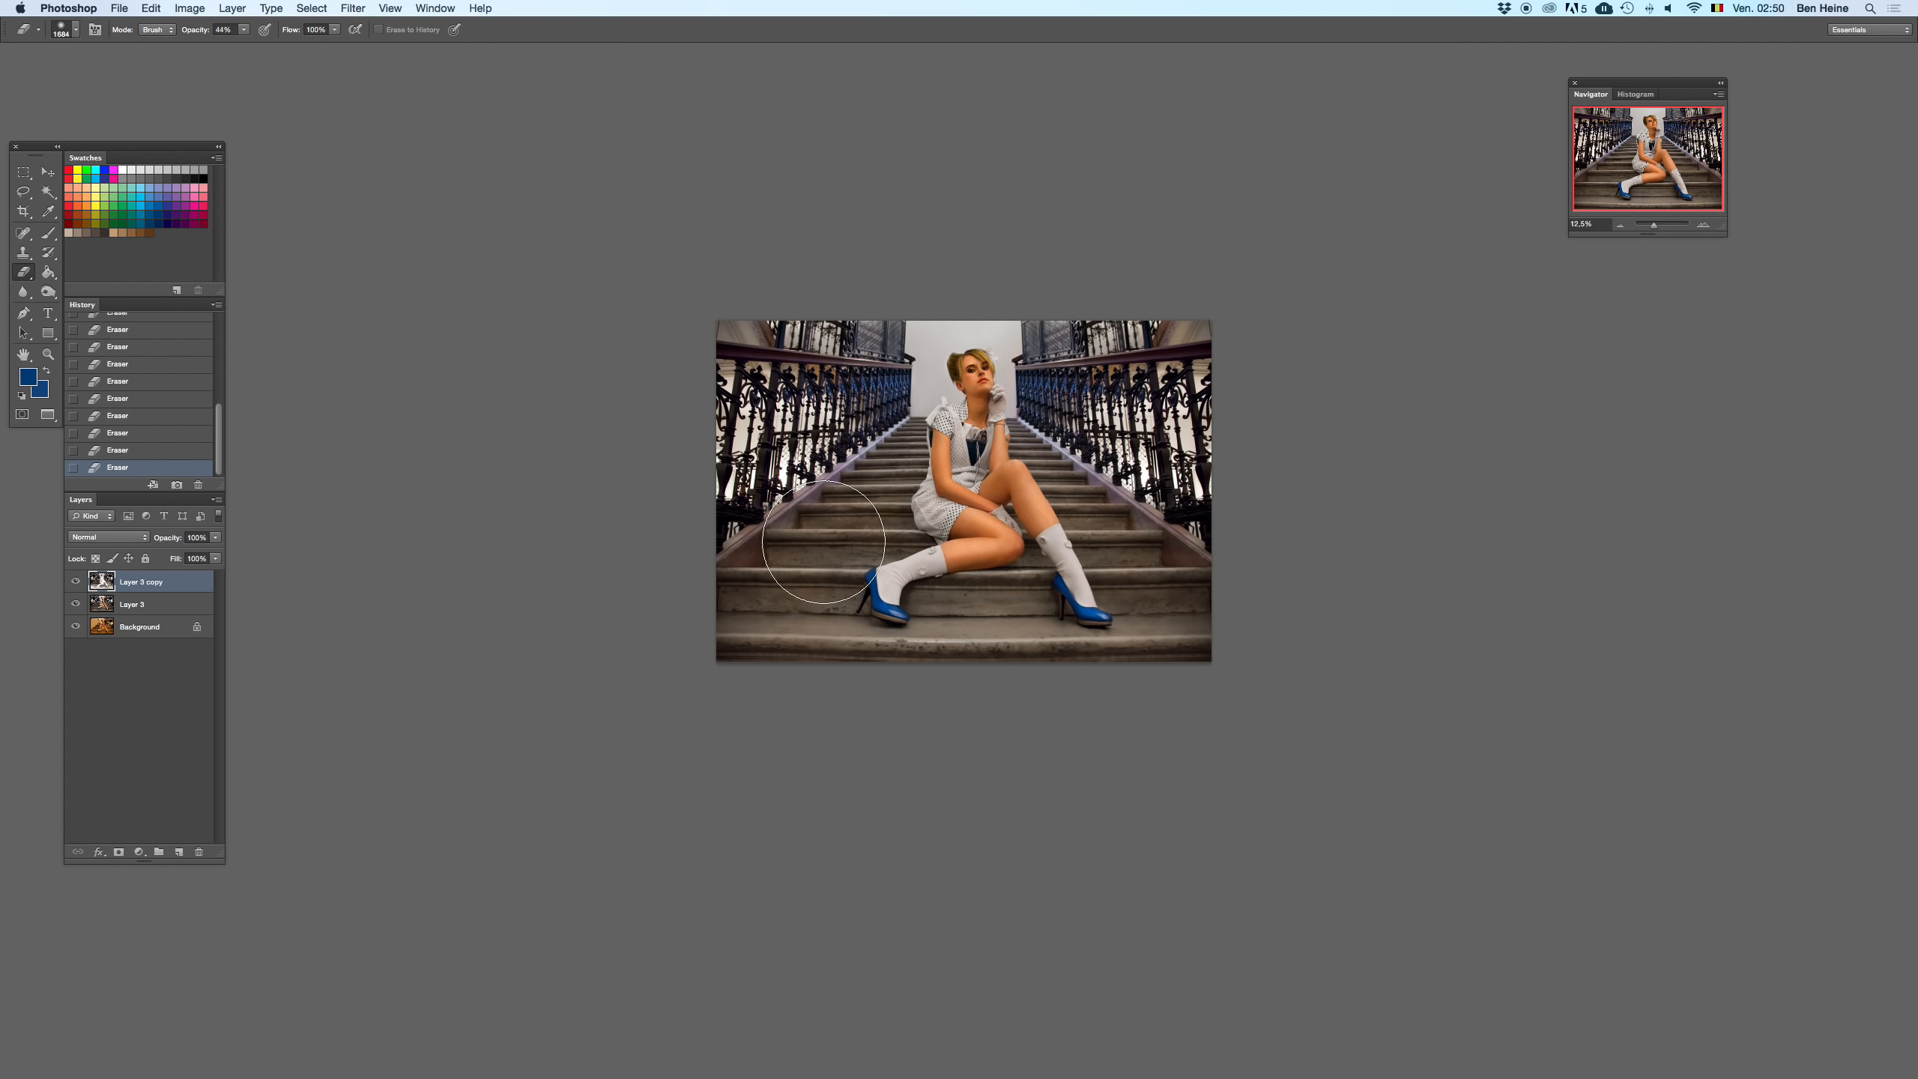
{"action": "right_click", "coordinate": [177, 607]}
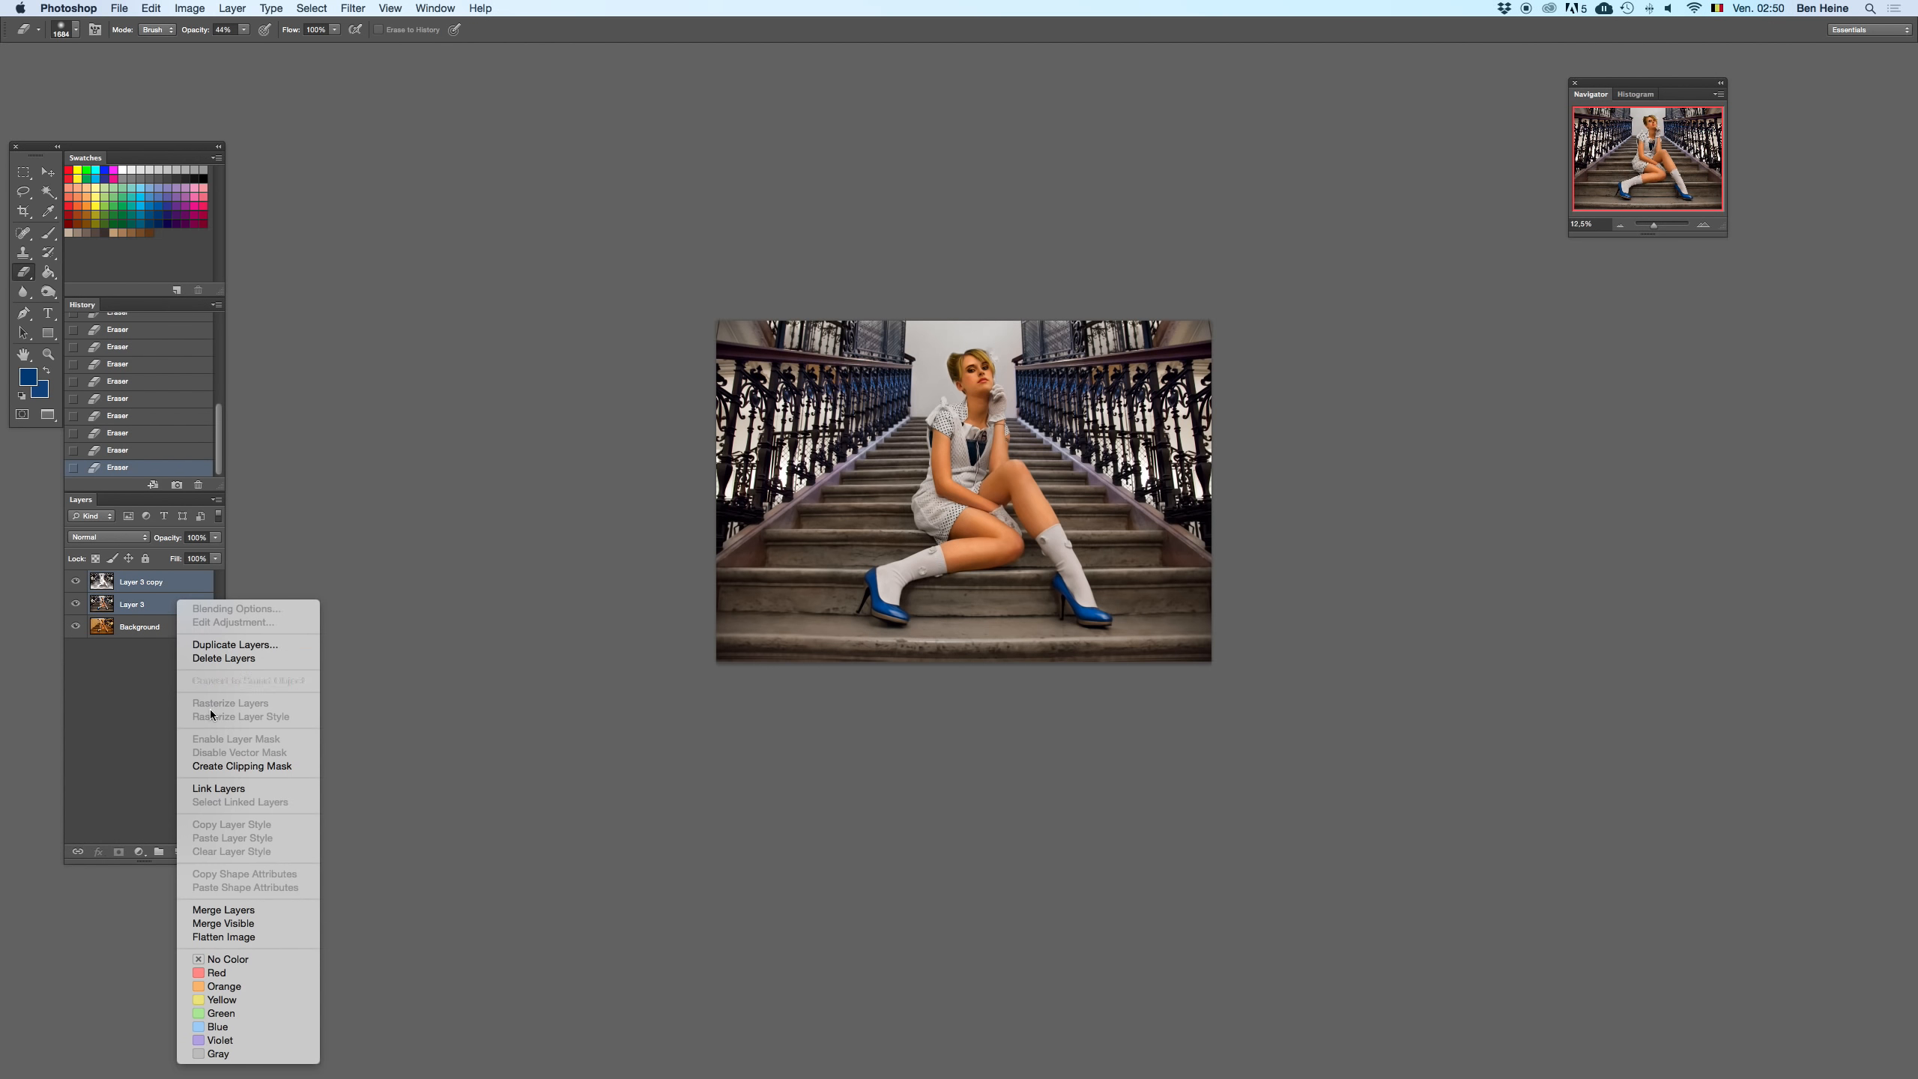
{"action": "left_click", "coordinate": [275, 908]}
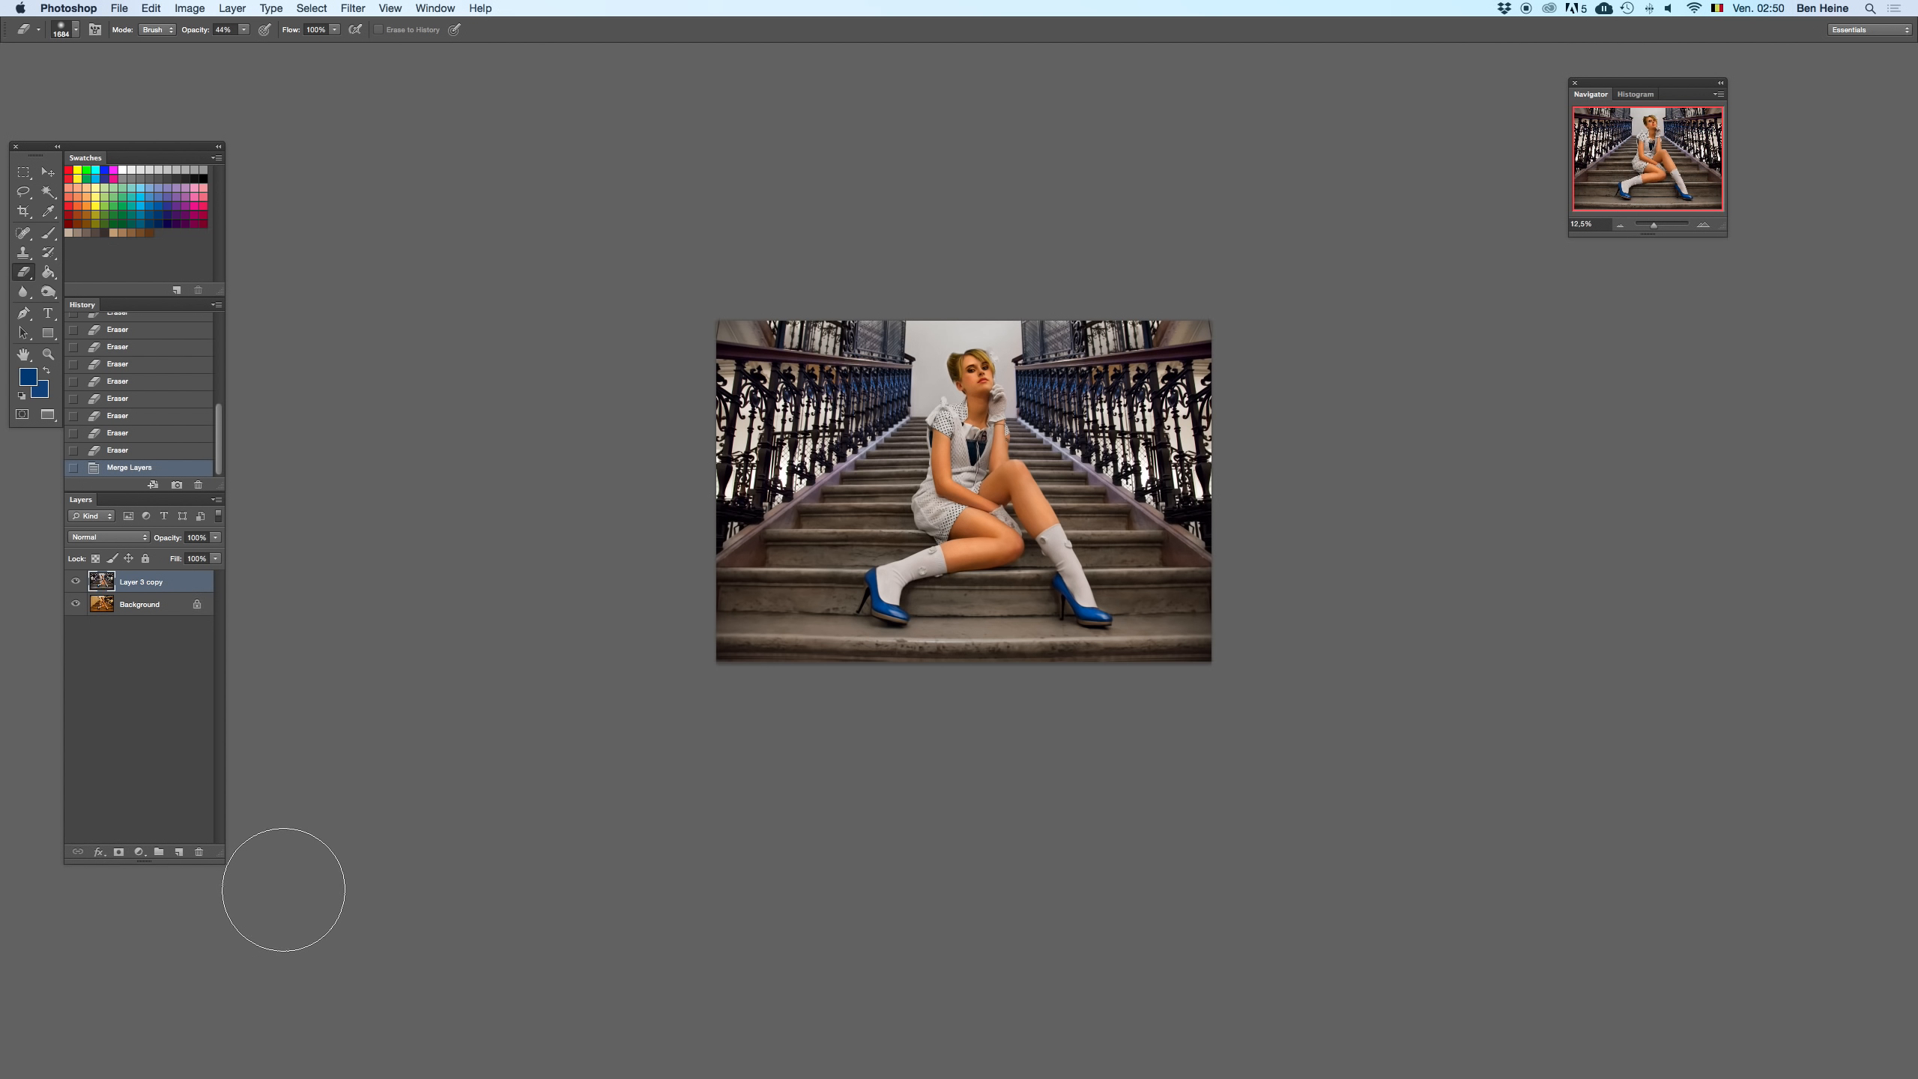
- Burn the midtones around the woman's bent-leg sock and shoe at 18% exposure with an enlarged soft brush
{"action": "left_click", "coordinate": [48, 291]}
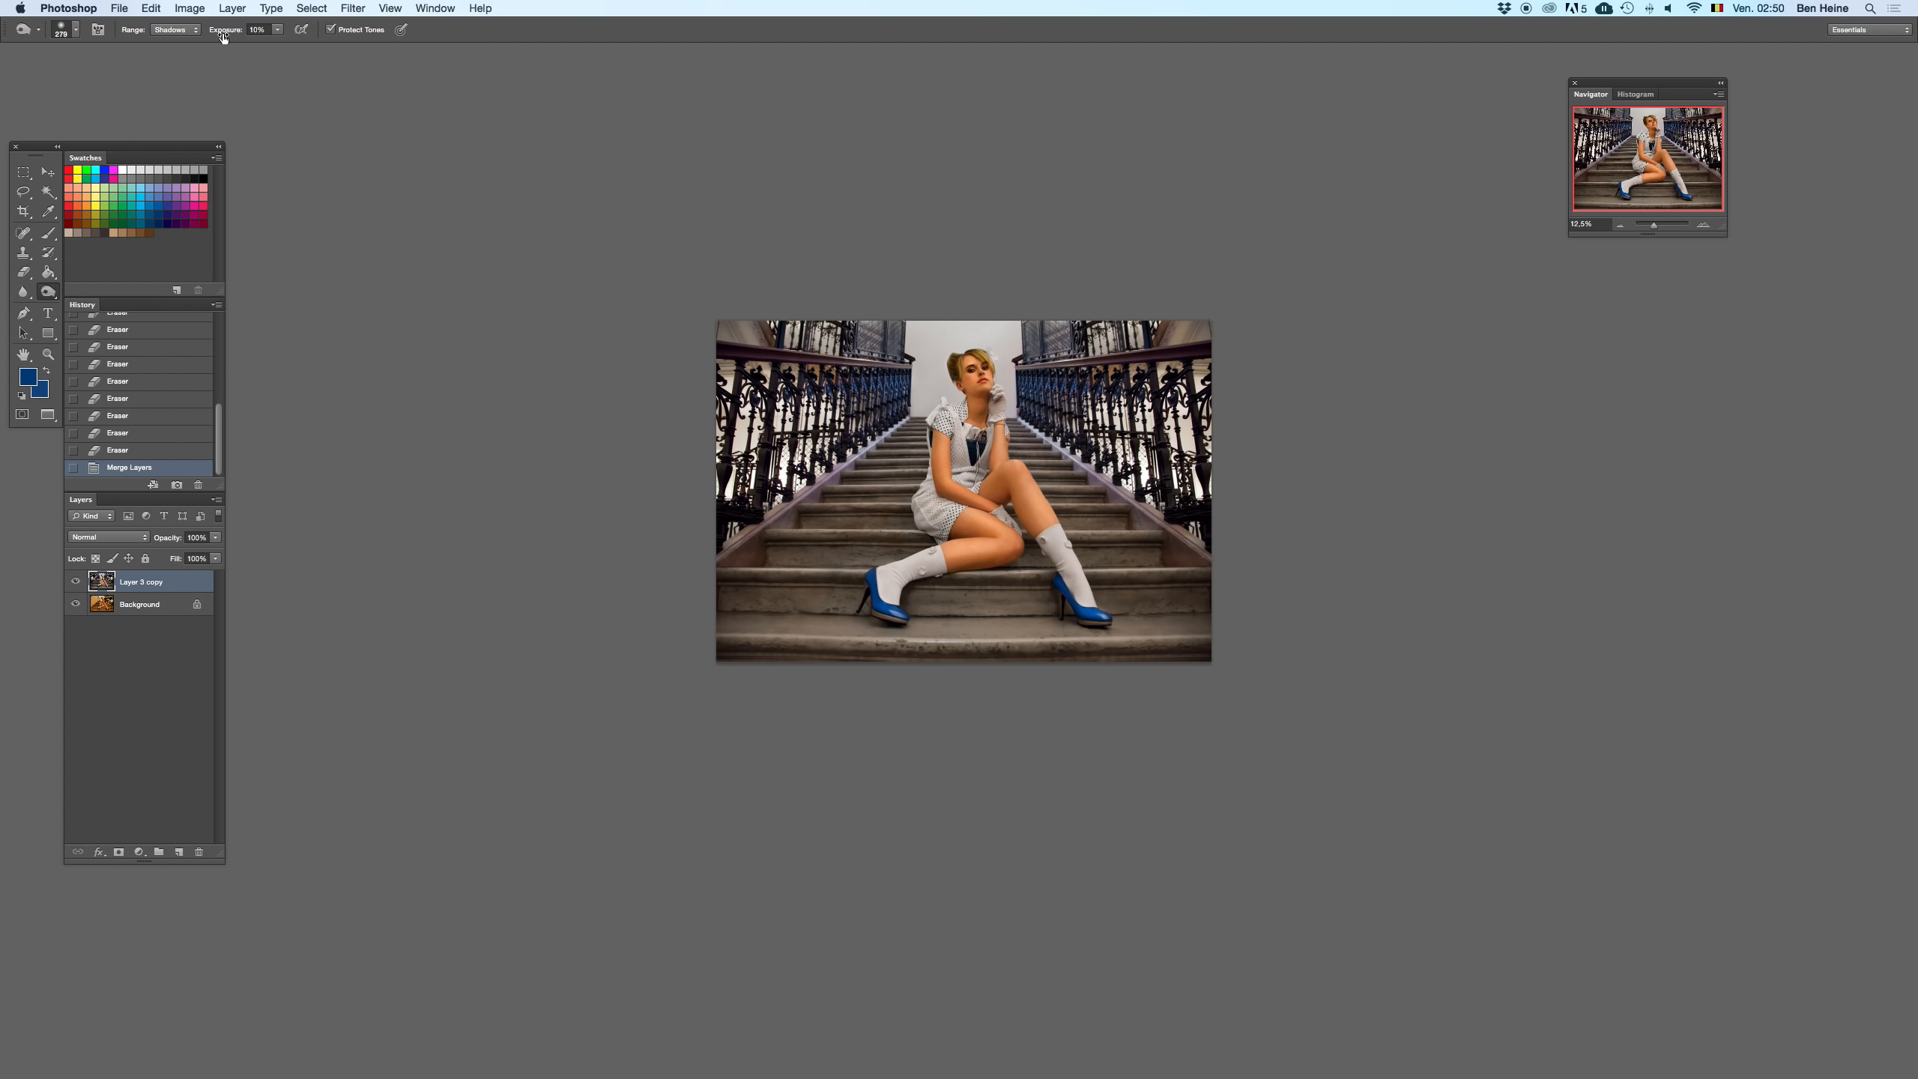
{"action": "left_click", "coordinate": [175, 29]}
{"action": "left_click", "coordinate": [175, 43]}
{"action": "right_click", "coordinate": [1048, 521]}
{"action": "left_click_drag", "start_coordinate": [1084, 529], "coordinate": [1168, 535]}
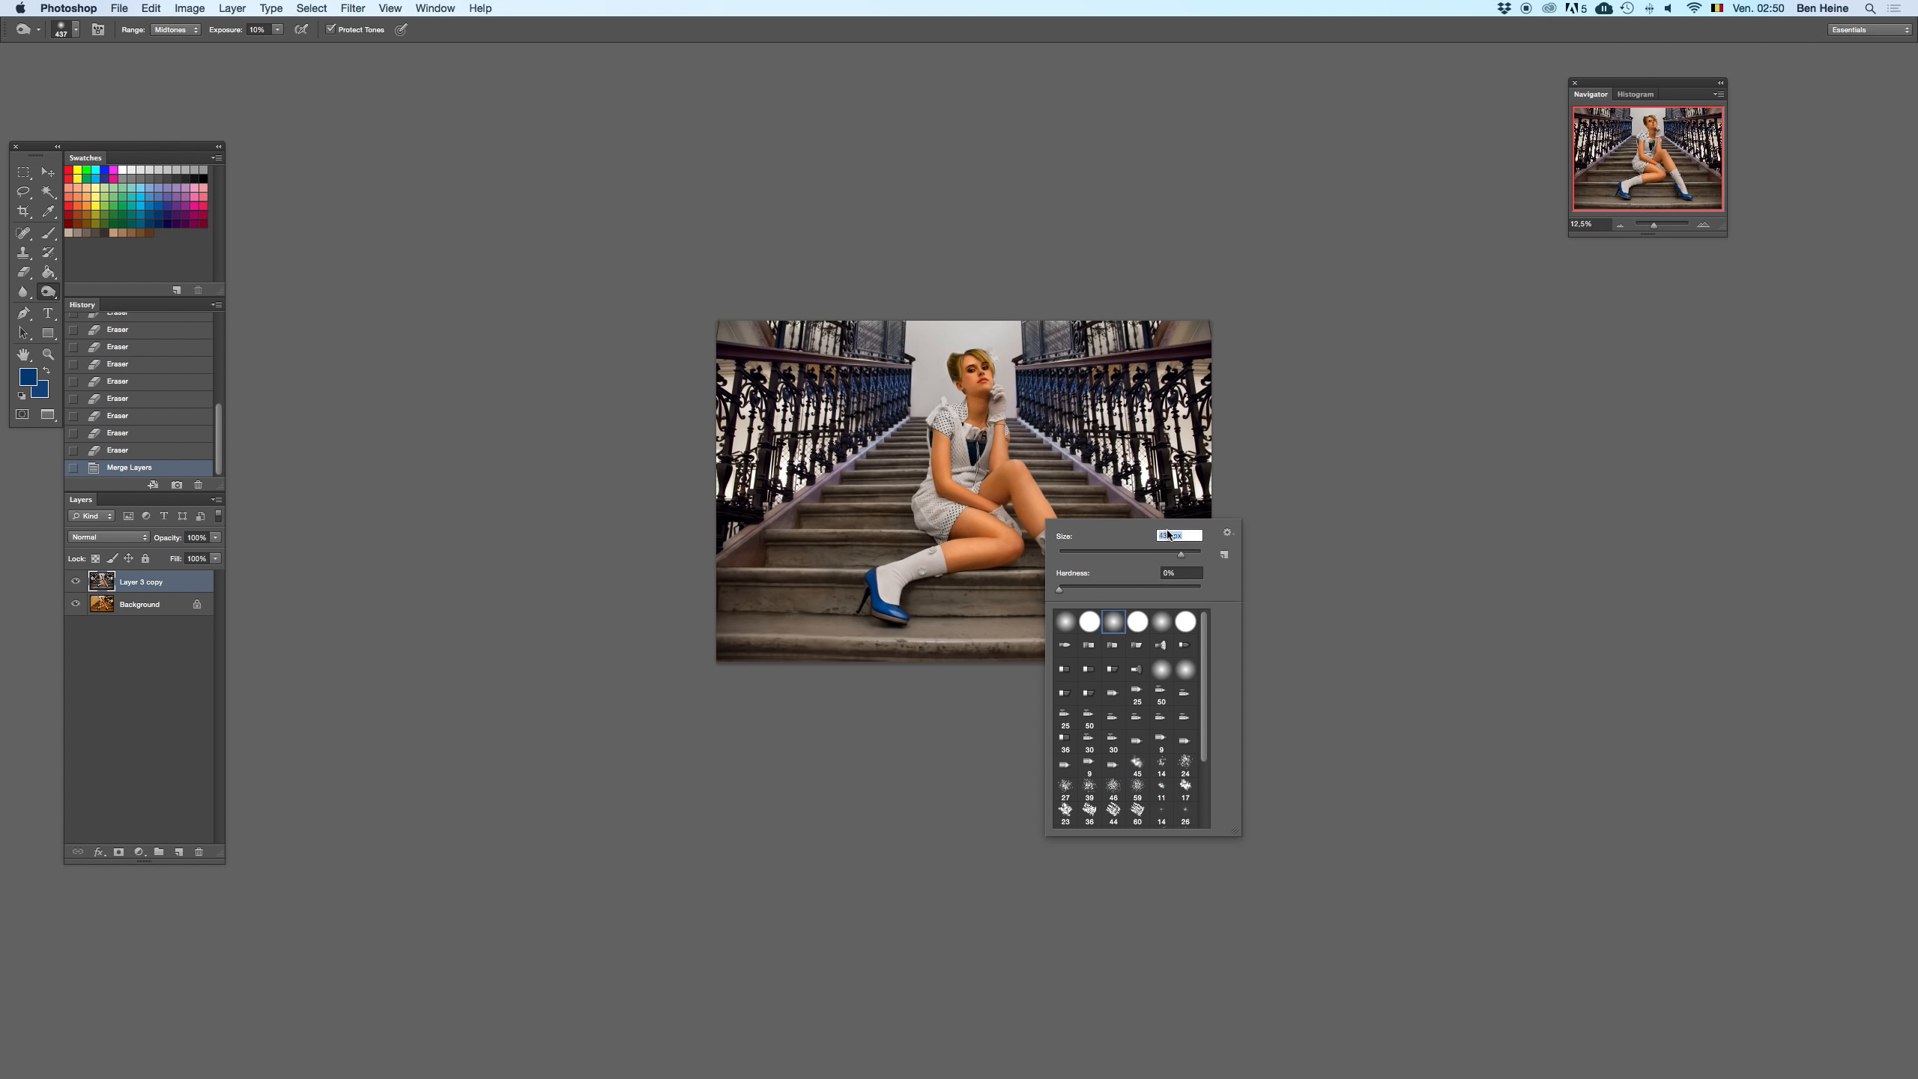
{"action": "left_click", "coordinate": [277, 29]}
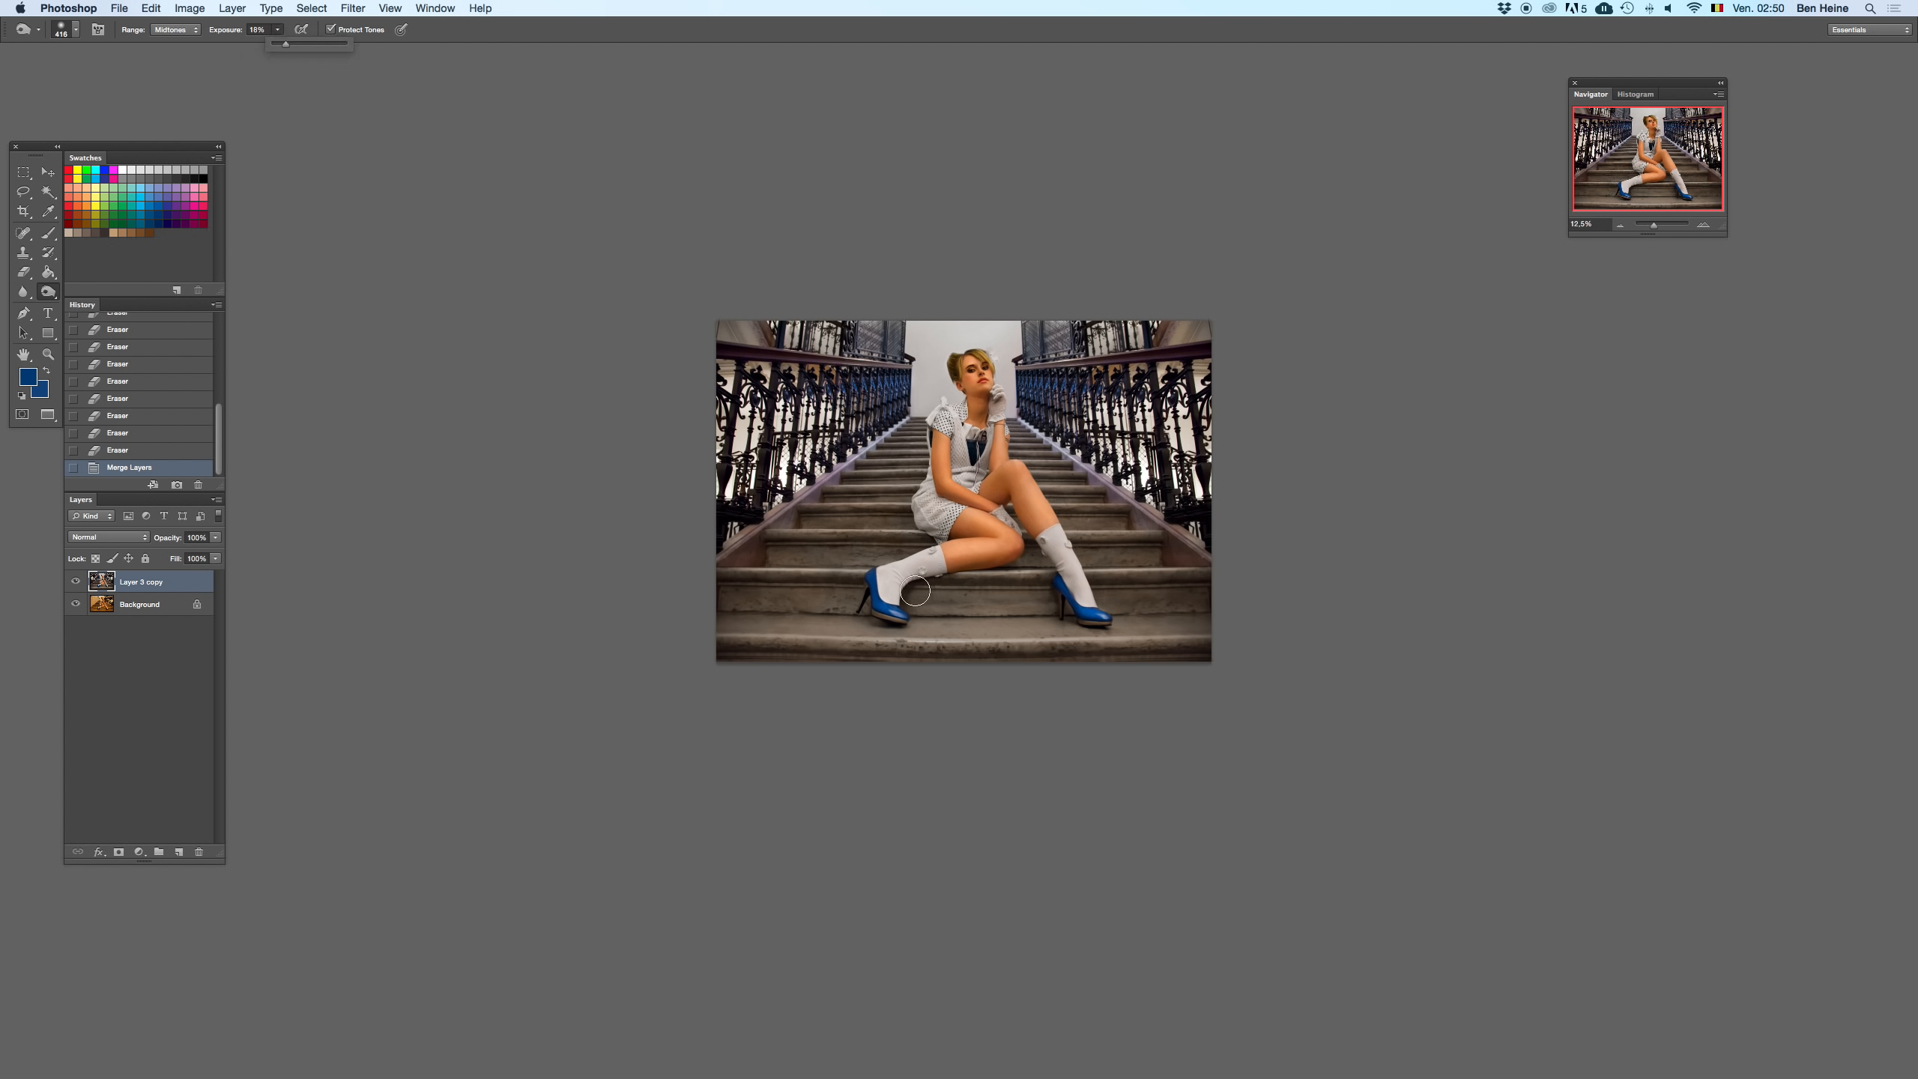
{"action": "left_click_drag", "start_coordinate": [909, 595], "coordinate": [925, 573]}
{"action": "left_click", "coordinate": [1705, 225]}
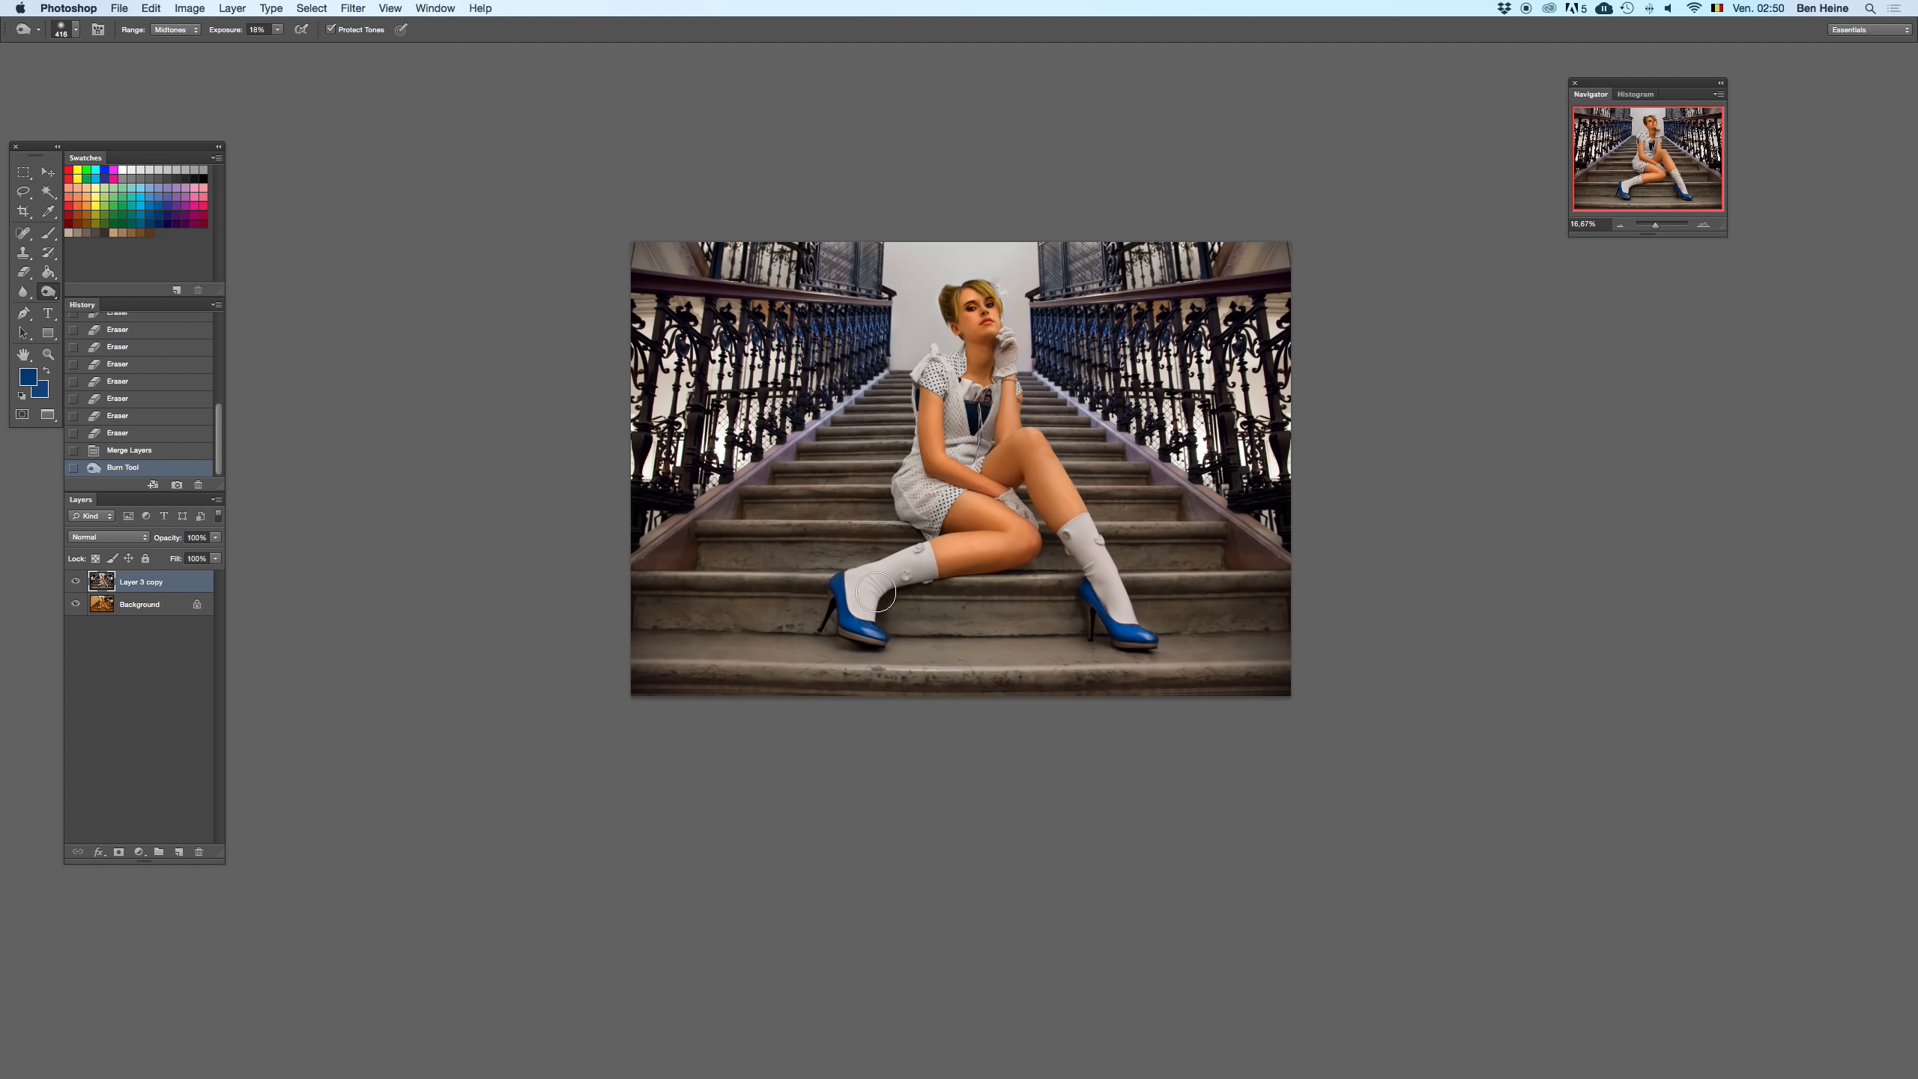
{"action": "left_click_drag", "start_coordinate": [876, 593], "coordinate": [874, 618]}
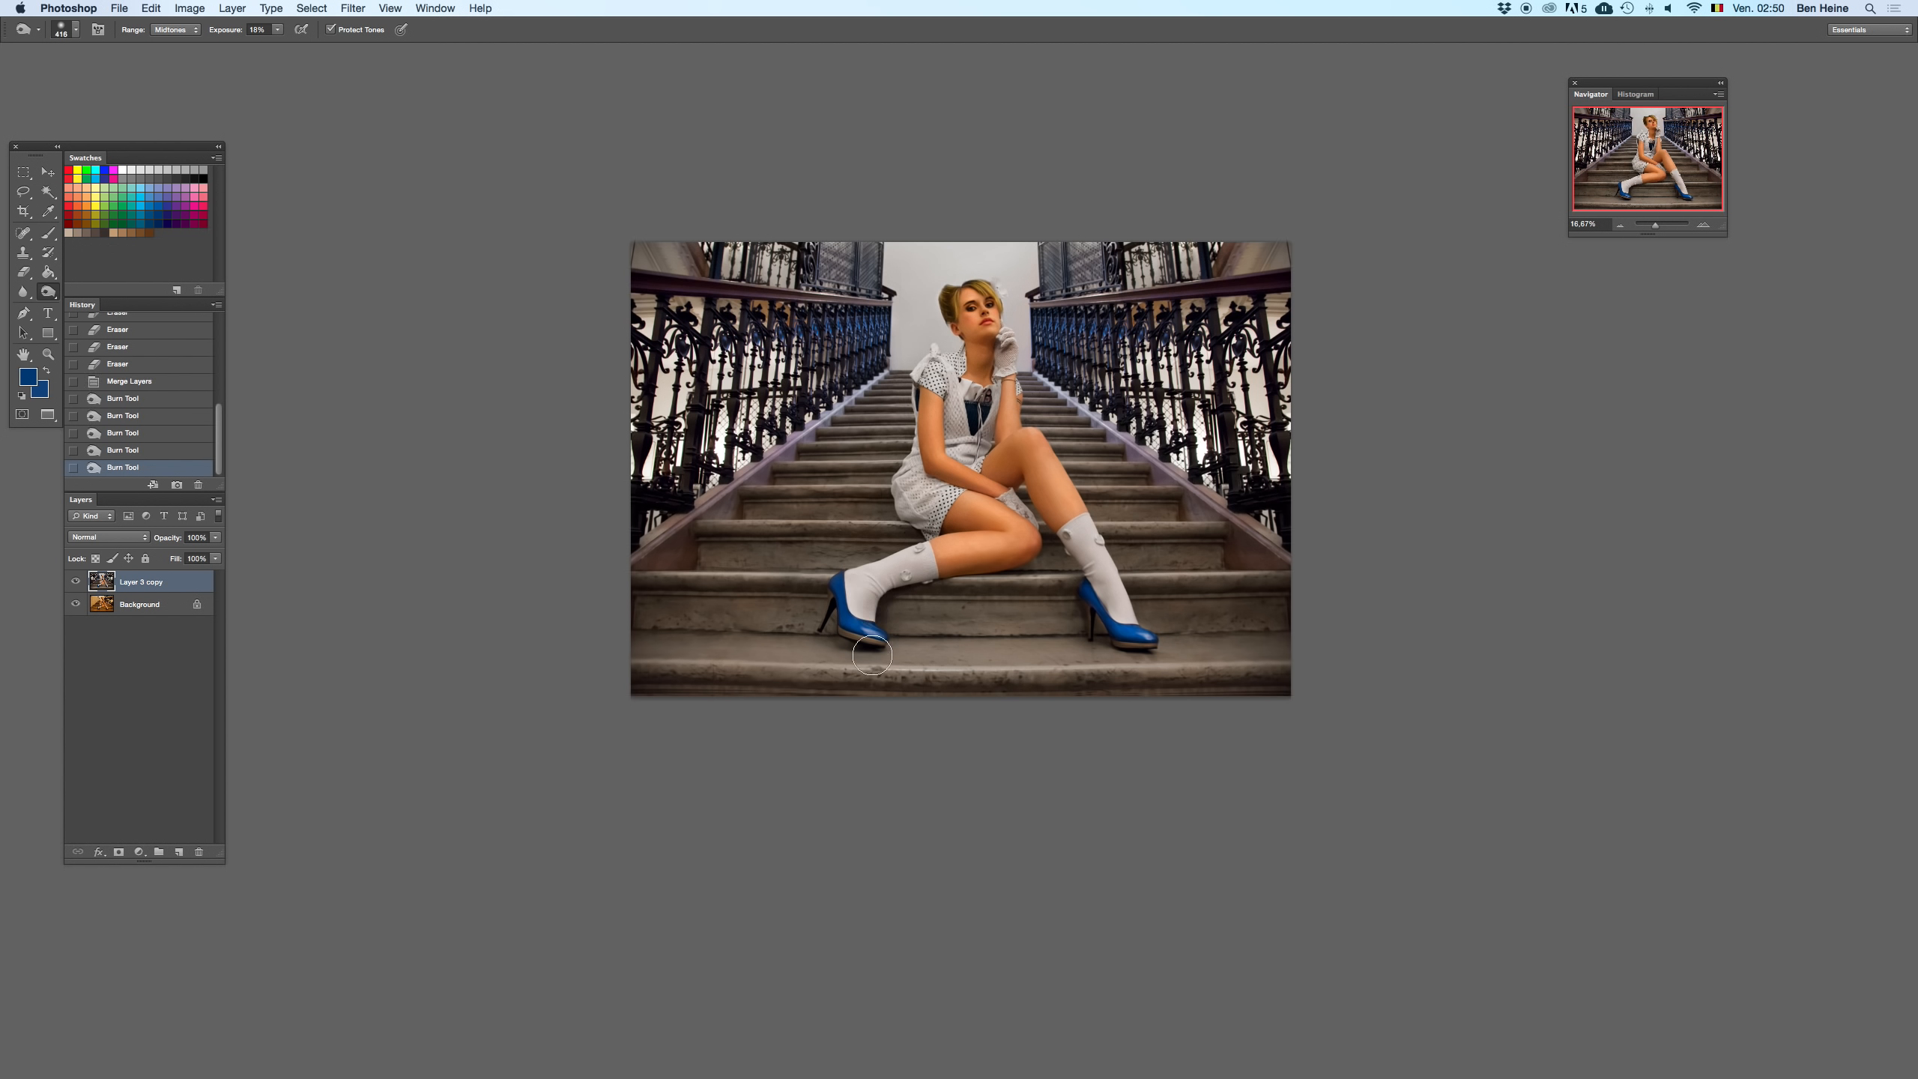
- Burn the shadows around the other shoe and under the bent leg, comparing the last stroke by undoing it
{"action": "left_click_drag", "start_coordinate": [1111, 608], "coordinate": [1092, 641]}
{"action": "left_click_drag", "start_coordinate": [903, 581], "coordinate": [991, 581]}
{"action": "left_click", "coordinate": [1704, 226]}
{"action": "left_click", "coordinate": [809, 627]}
{"action": "left_click", "coordinate": [1703, 225]}
{"action": "left_click", "coordinate": [1703, 226]}
{"action": "key", "text": "super+z"}
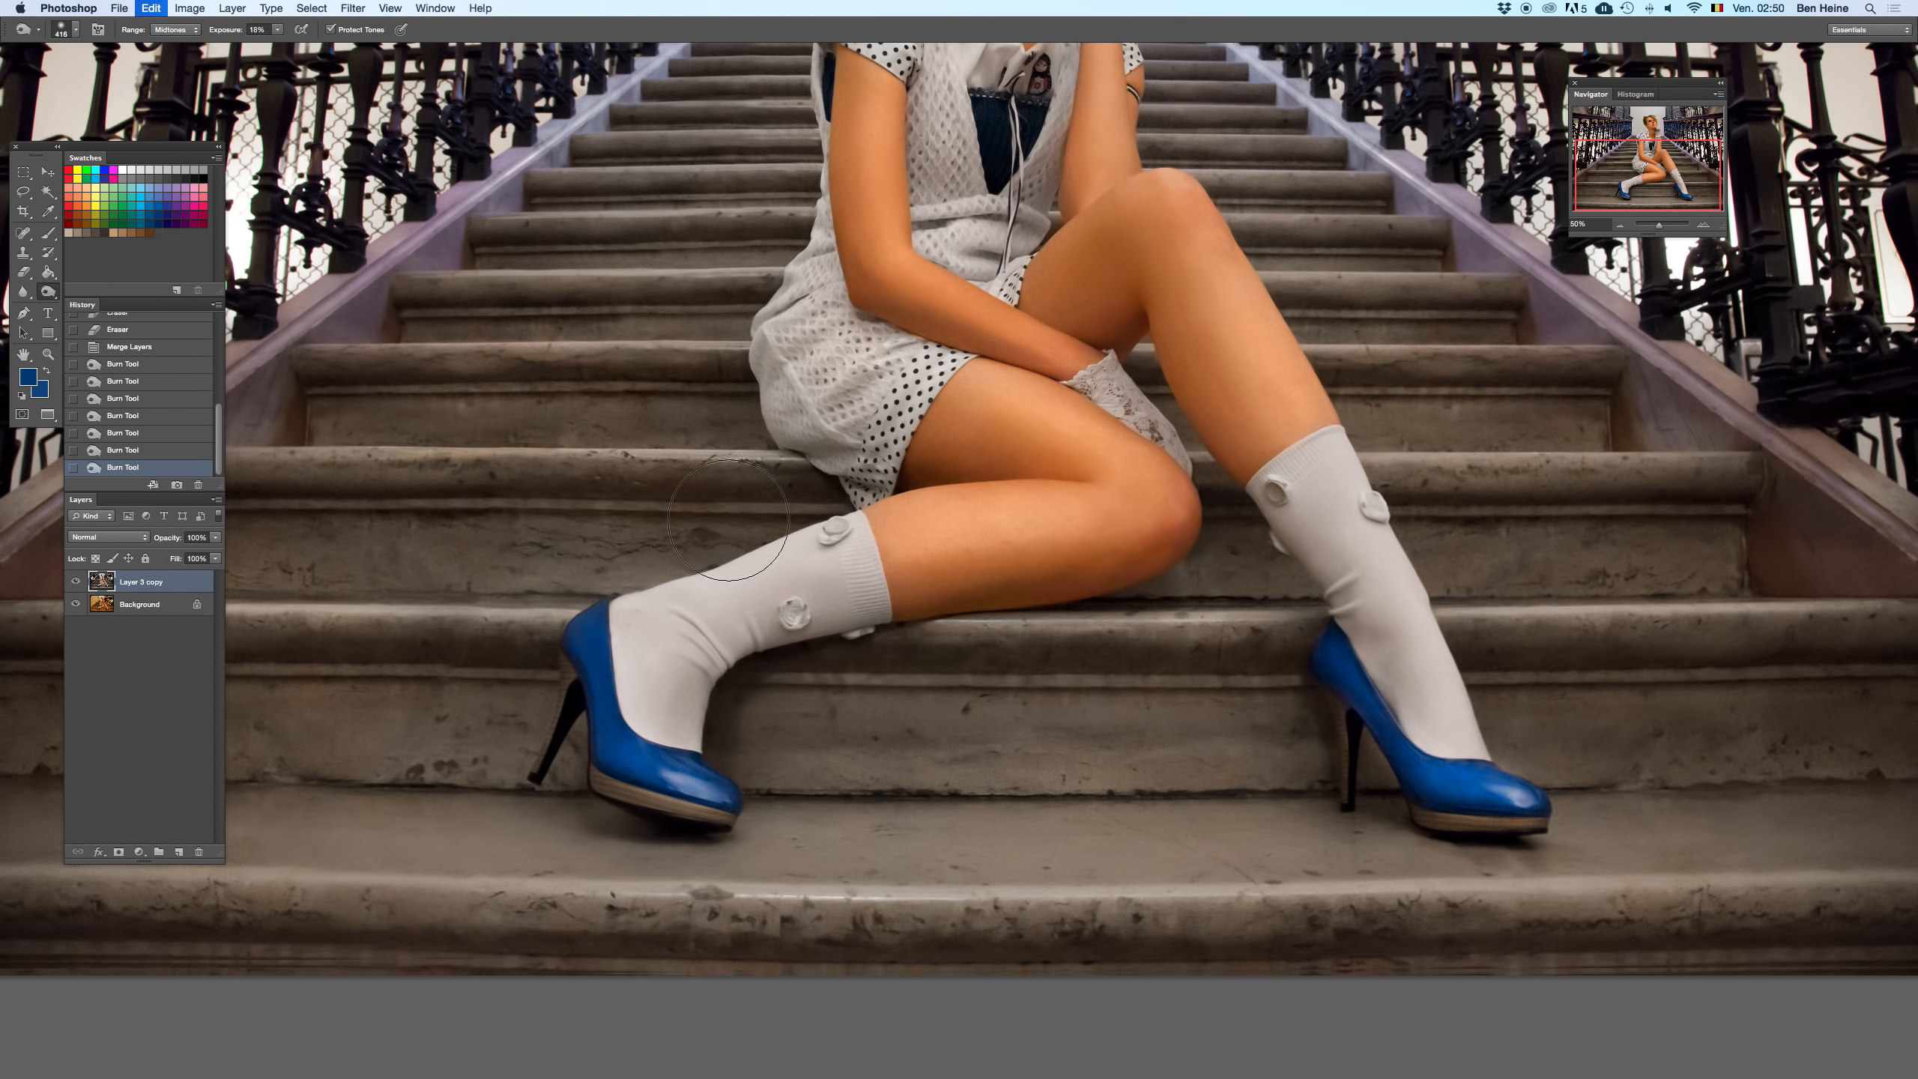
- Sample the light grey of the bent-leg sock and brush over its ankle with a small soft brush
{"action": "key", "text": "i"}
{"action": "left_click", "coordinate": [663, 681], "text": "alt"}
{"action": "key", "text": "b"}
{"action": "right_click", "coordinate": [683, 679]}
{"action": "mouse_move", "coordinate": [766, 710]}
{"action": "left_mouse_down"}
{"action": "mouse_move", "coordinate": [680, 678]}
{"action": "mouse_move", "coordinate": [673, 724]}
{"action": "left_mouse_up"}
{"action": "left_click", "coordinate": [675, 705]}
{"action": "key", "text": "super+z"}
{"action": "key", "text": "x"}
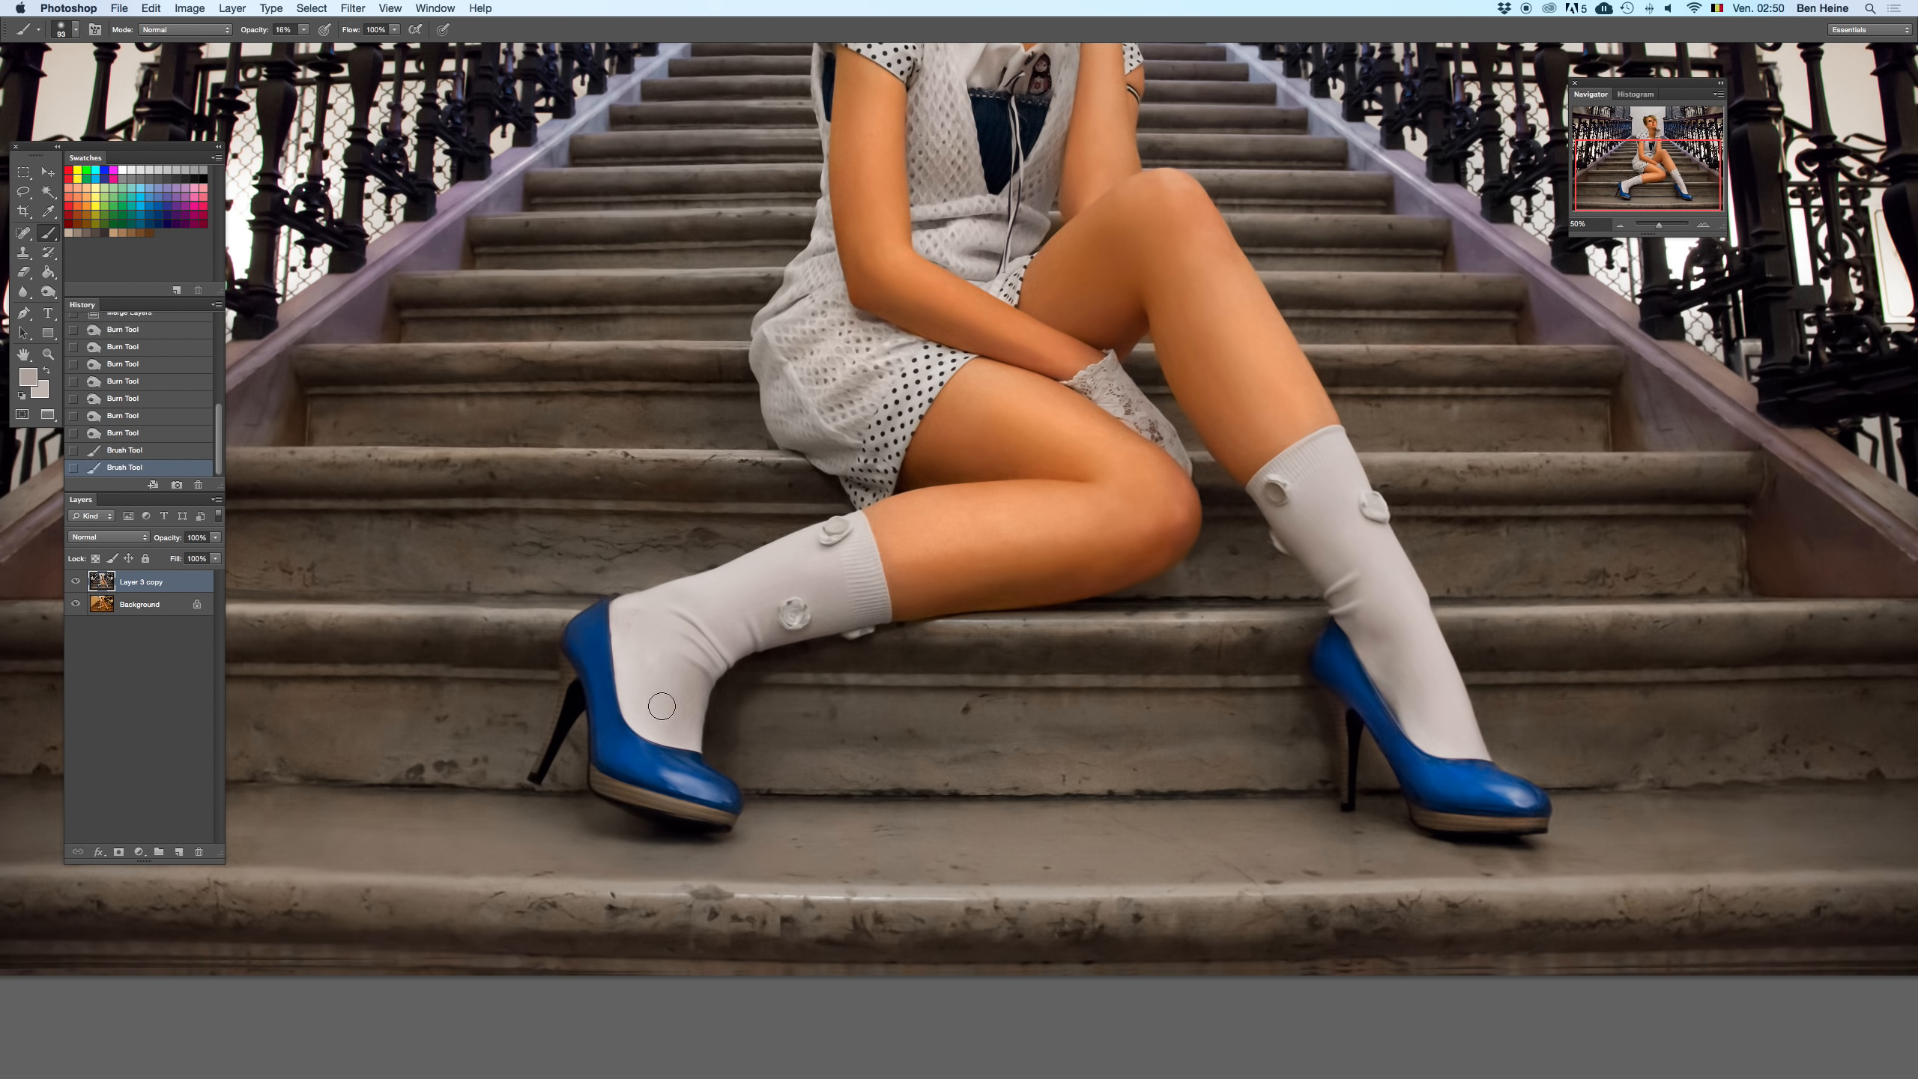
- Smooth the shading on the bent-leg sock above the shoe with more Brush strokes, resampling the sock's colour in between
{"action": "left_click", "coordinate": [661, 706]}
{"action": "left_click", "coordinate": [659, 702]}
{"action": "left_click", "coordinate": [677, 670]}
{"action": "left_click", "coordinate": [660, 685], "text": "alt"}
{"action": "left_click", "coordinate": [656, 654]}
{"action": "left_click", "coordinate": [654, 704]}
{"action": "left_click_drag", "start_coordinate": [812, 570], "coordinate": [706, 649]}
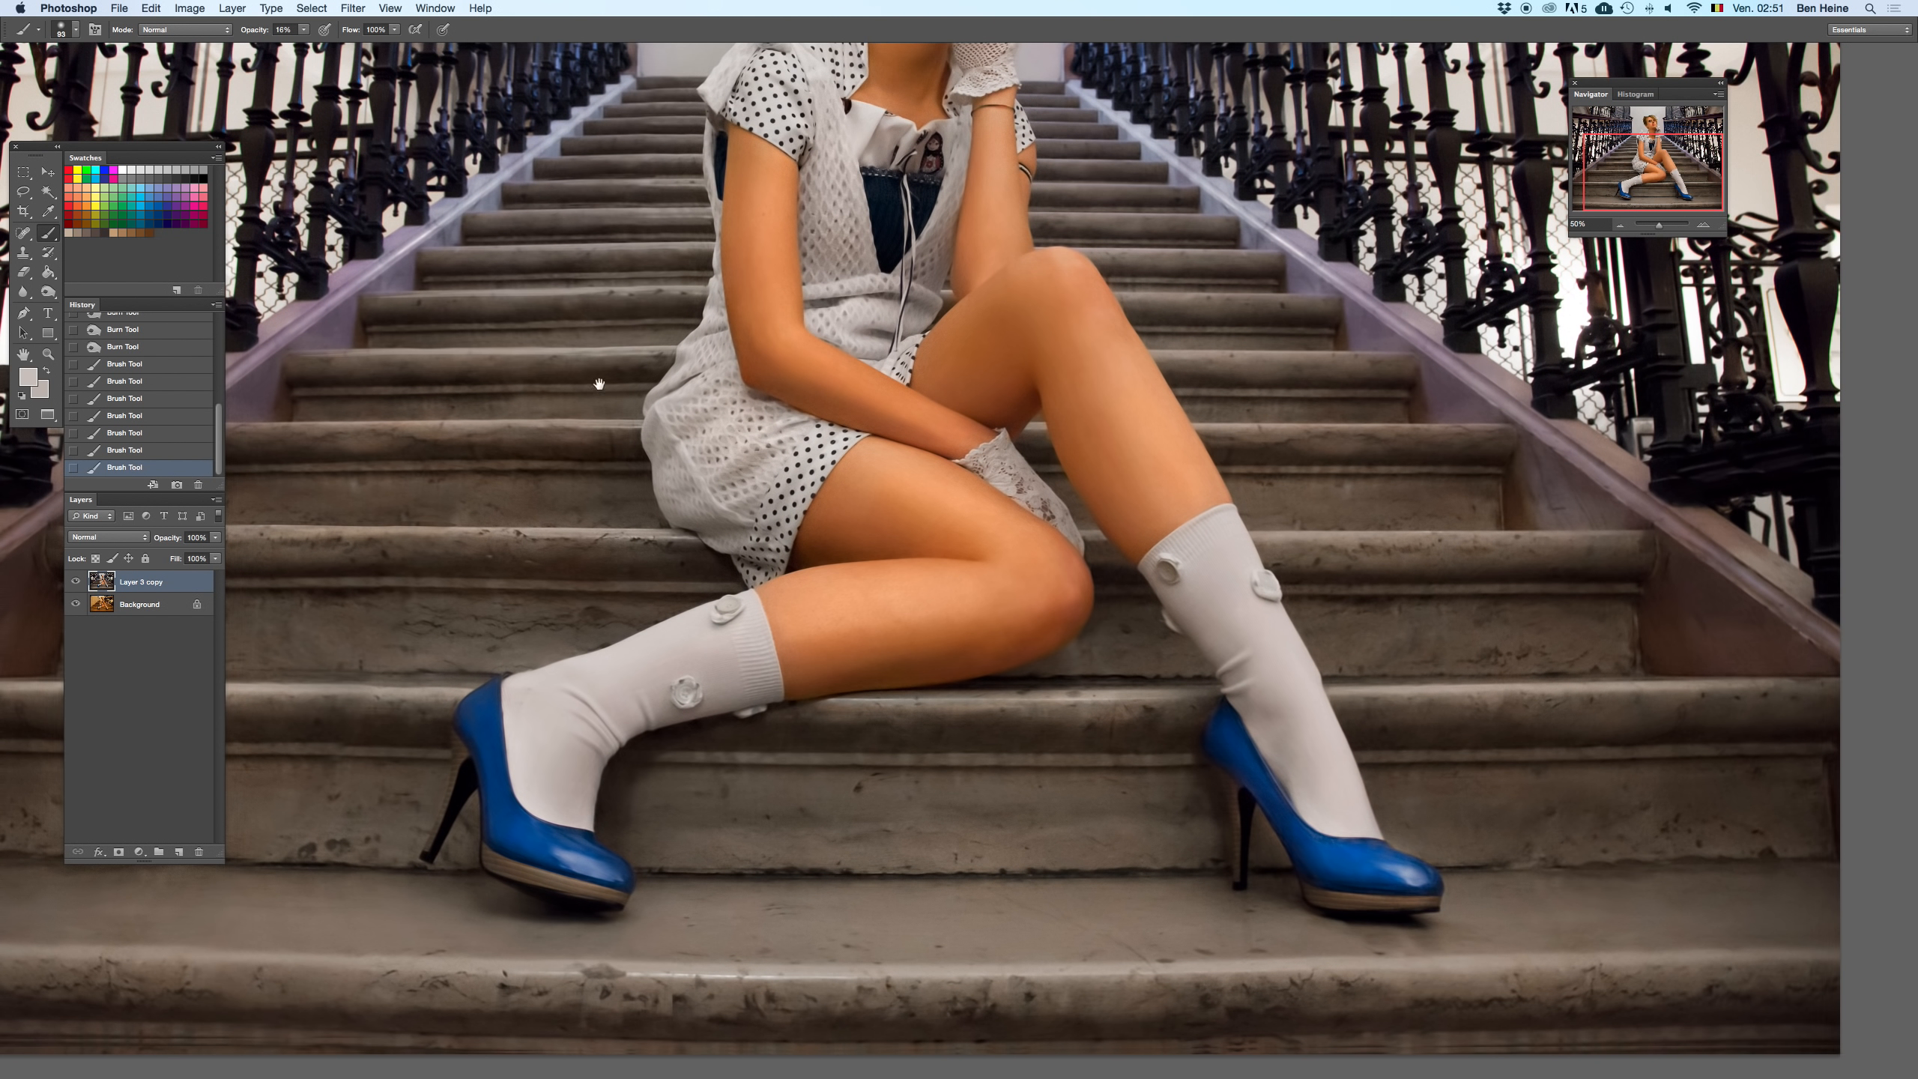
- Sample the orange skin tone and try a Brush stroke on the woman's resting forearm
{"action": "left_click", "coordinate": [47, 215]}
{"action": "left_click", "coordinate": [858, 385]}
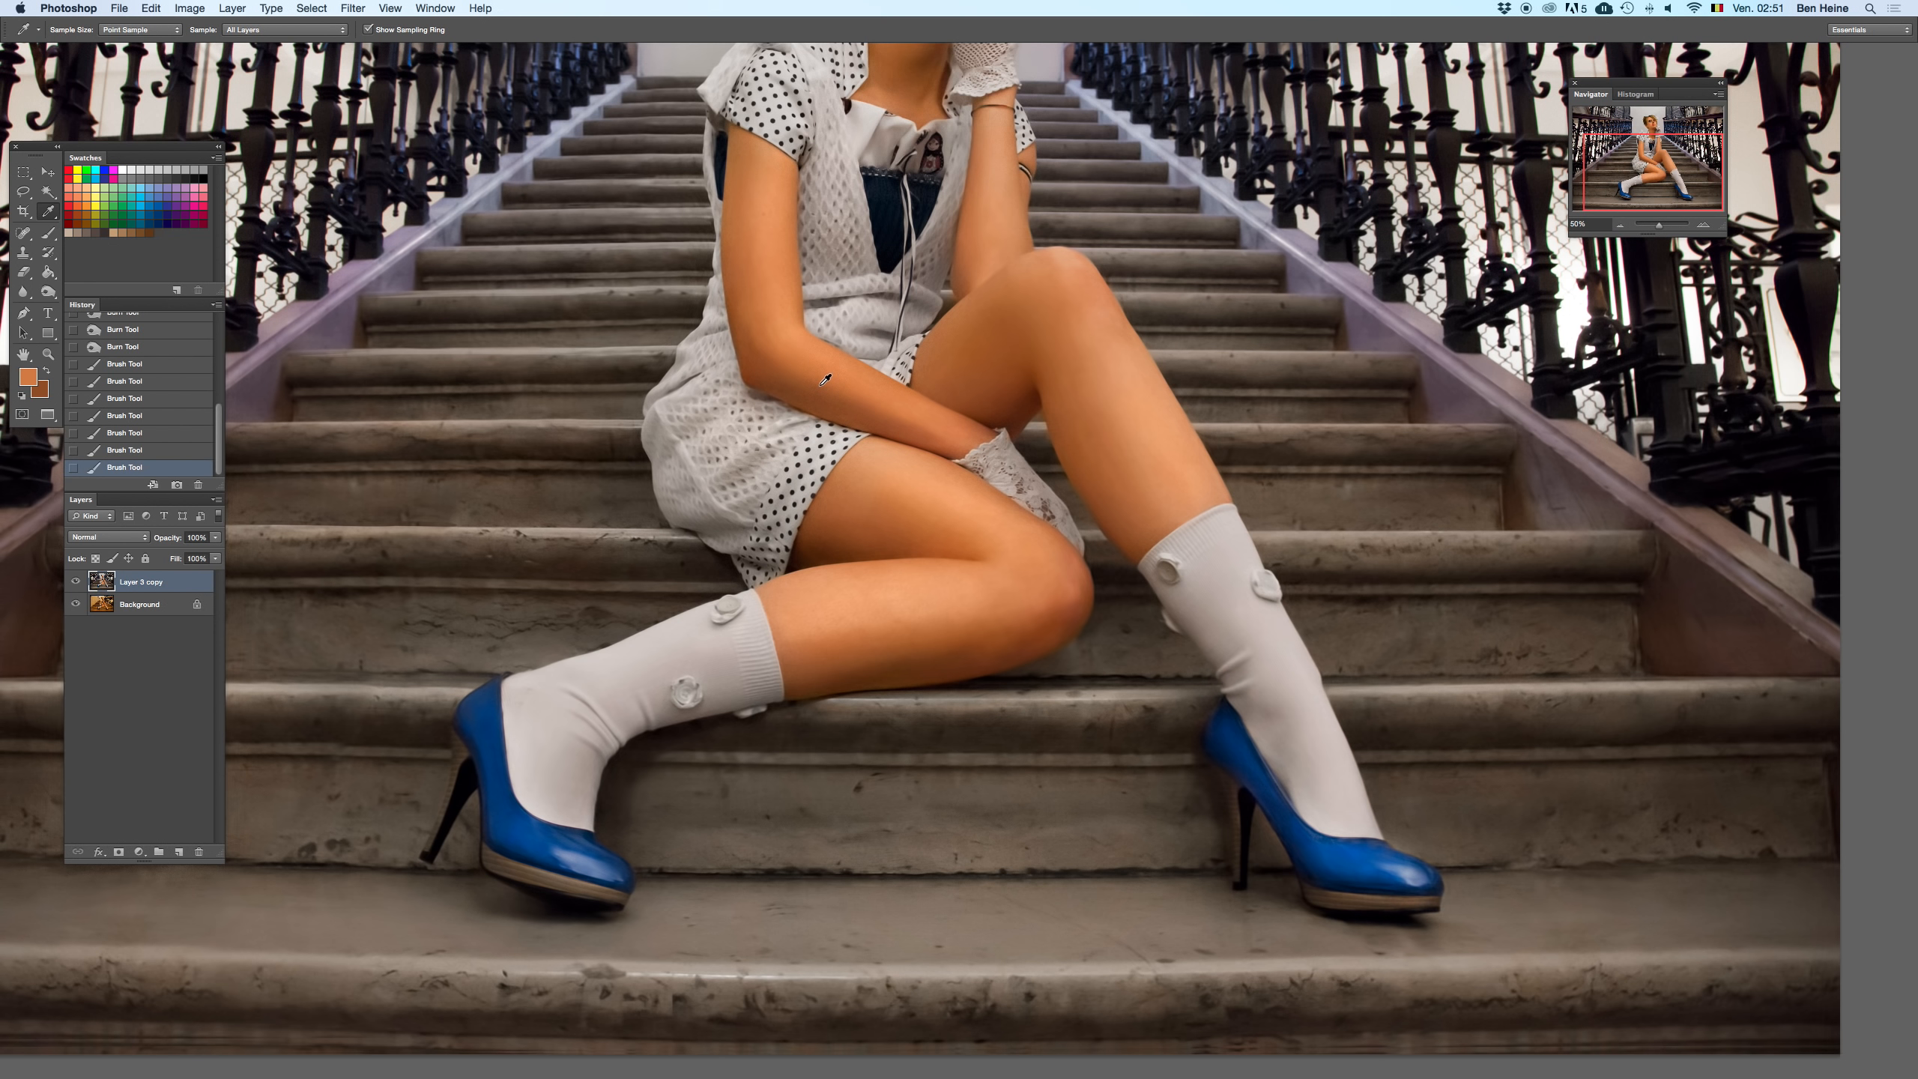
{"action": "key", "text": "b"}
{"action": "right_click", "coordinate": [900, 370]}
{"action": "left_click", "coordinate": [798, 381]}
{"action": "key", "text": "super+z"}
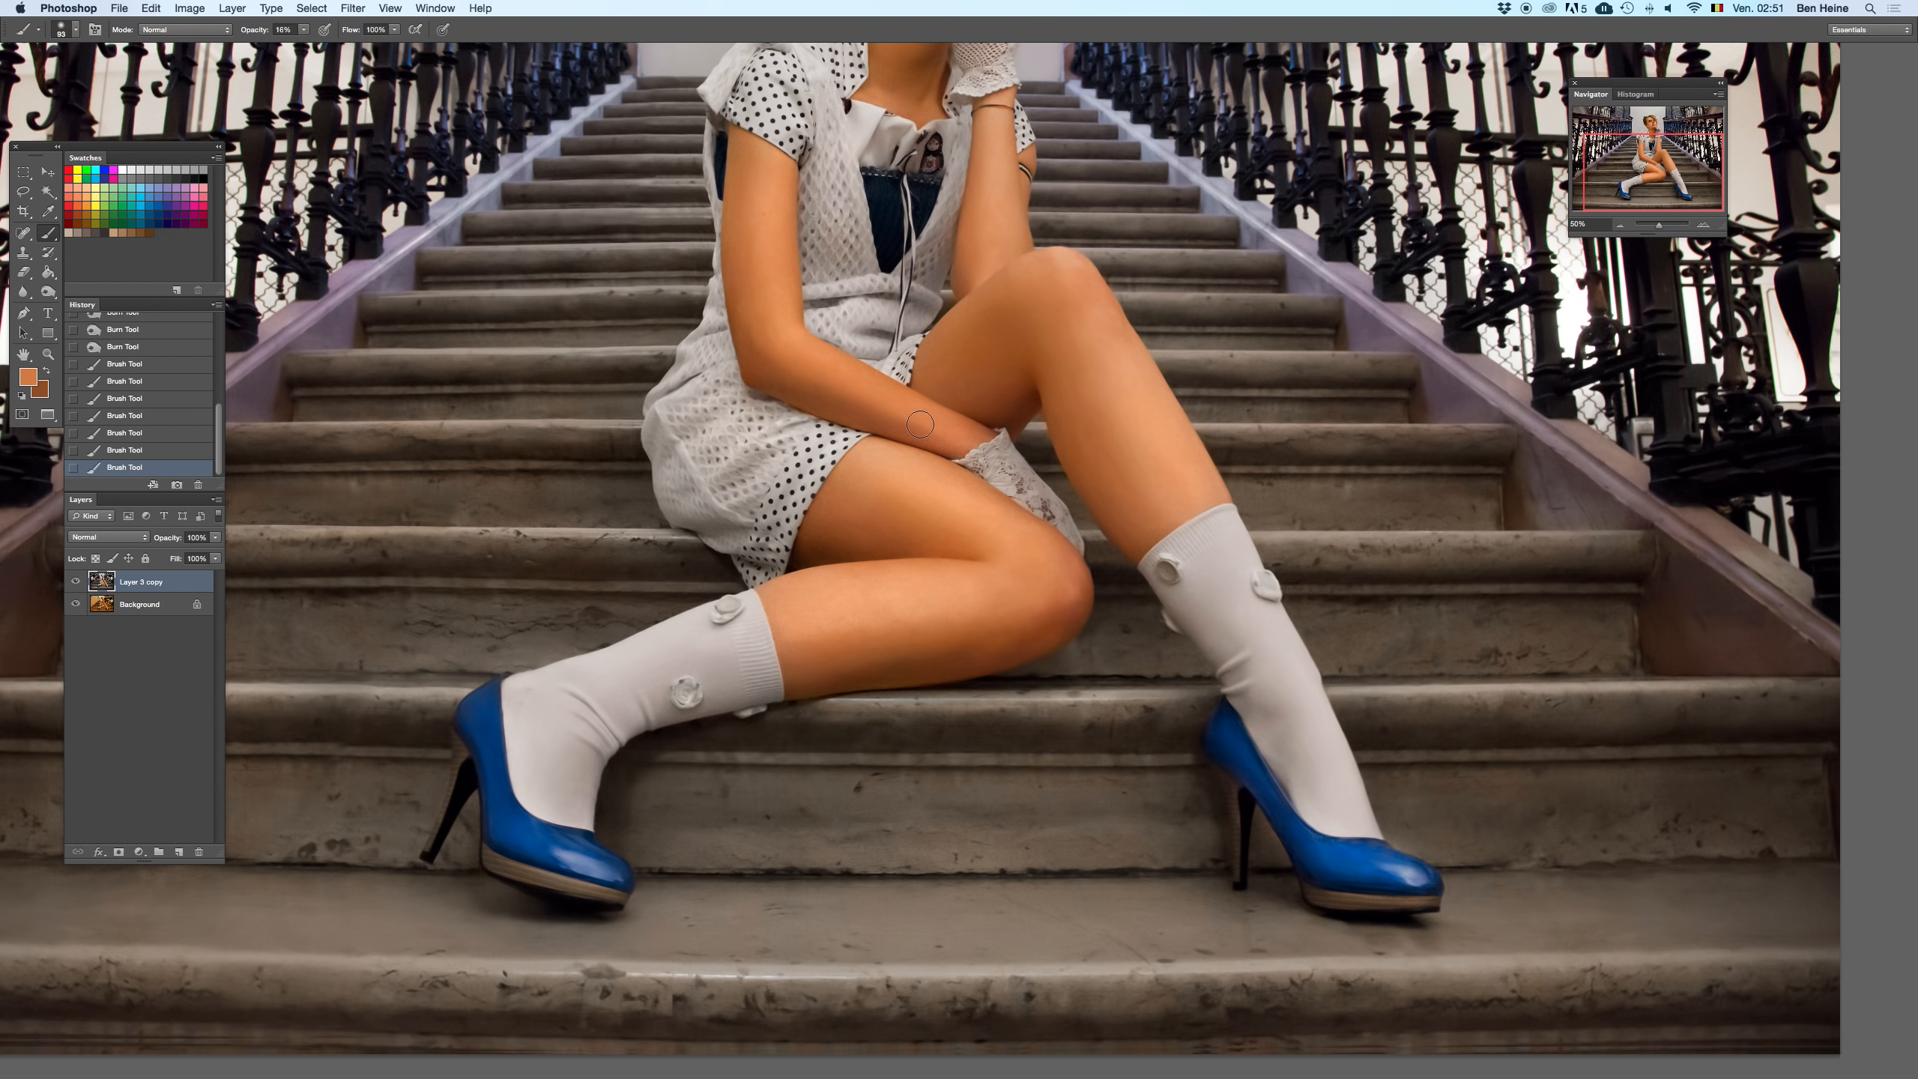
- Paint the resting forearm with the sampled skin tones, swapping the two colours and undoing strokes to check them
{"action": "left_click_drag", "start_coordinate": [808, 371], "coordinate": [790, 368]}
{"action": "key", "text": "super+z"}
{"action": "mouse_move", "coordinate": [891, 416]}
{"action": "left_mouse_down"}
{"action": "mouse_move", "coordinate": [929, 430]}
{"action": "mouse_move", "coordinate": [905, 423]}
{"action": "left_mouse_up"}
{"action": "key", "text": "x"}
{"action": "key", "text": "super+z"}
{"action": "key", "text": "super+z"}
{"action": "left_click_drag", "start_coordinate": [764, 362], "coordinate": [883, 423]}
{"action": "key", "text": "super+z"}
- Compare the whole portrait before and after the recent Brush strokes by stepping back and forth in the history
{"action": "left_click", "coordinate": [1620, 224]}
{"action": "left_click", "coordinate": [1620, 224]}
{"action": "left_click", "coordinate": [1619, 224]}
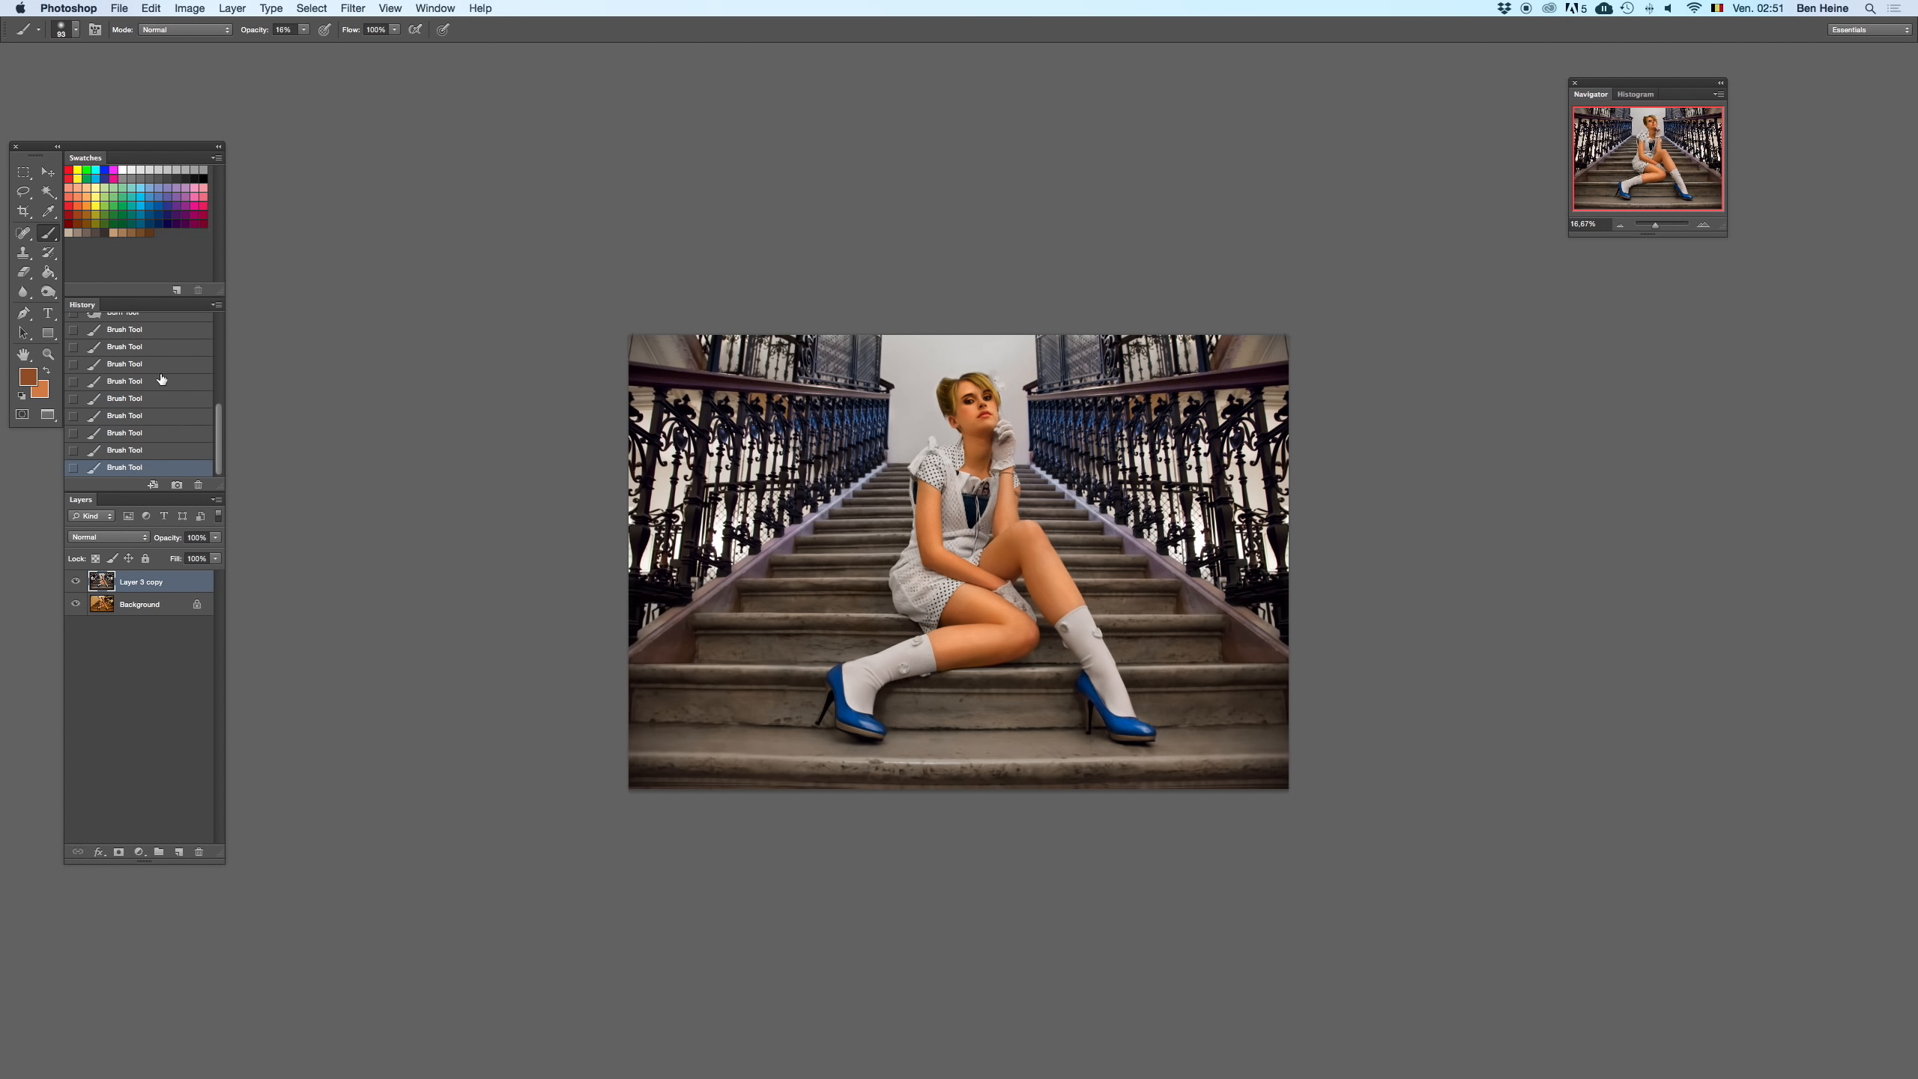
{"action": "left_click", "coordinate": [159, 382]}
{"action": "key", "text": "super+z"}
{"action": "key", "text": "super+z"}
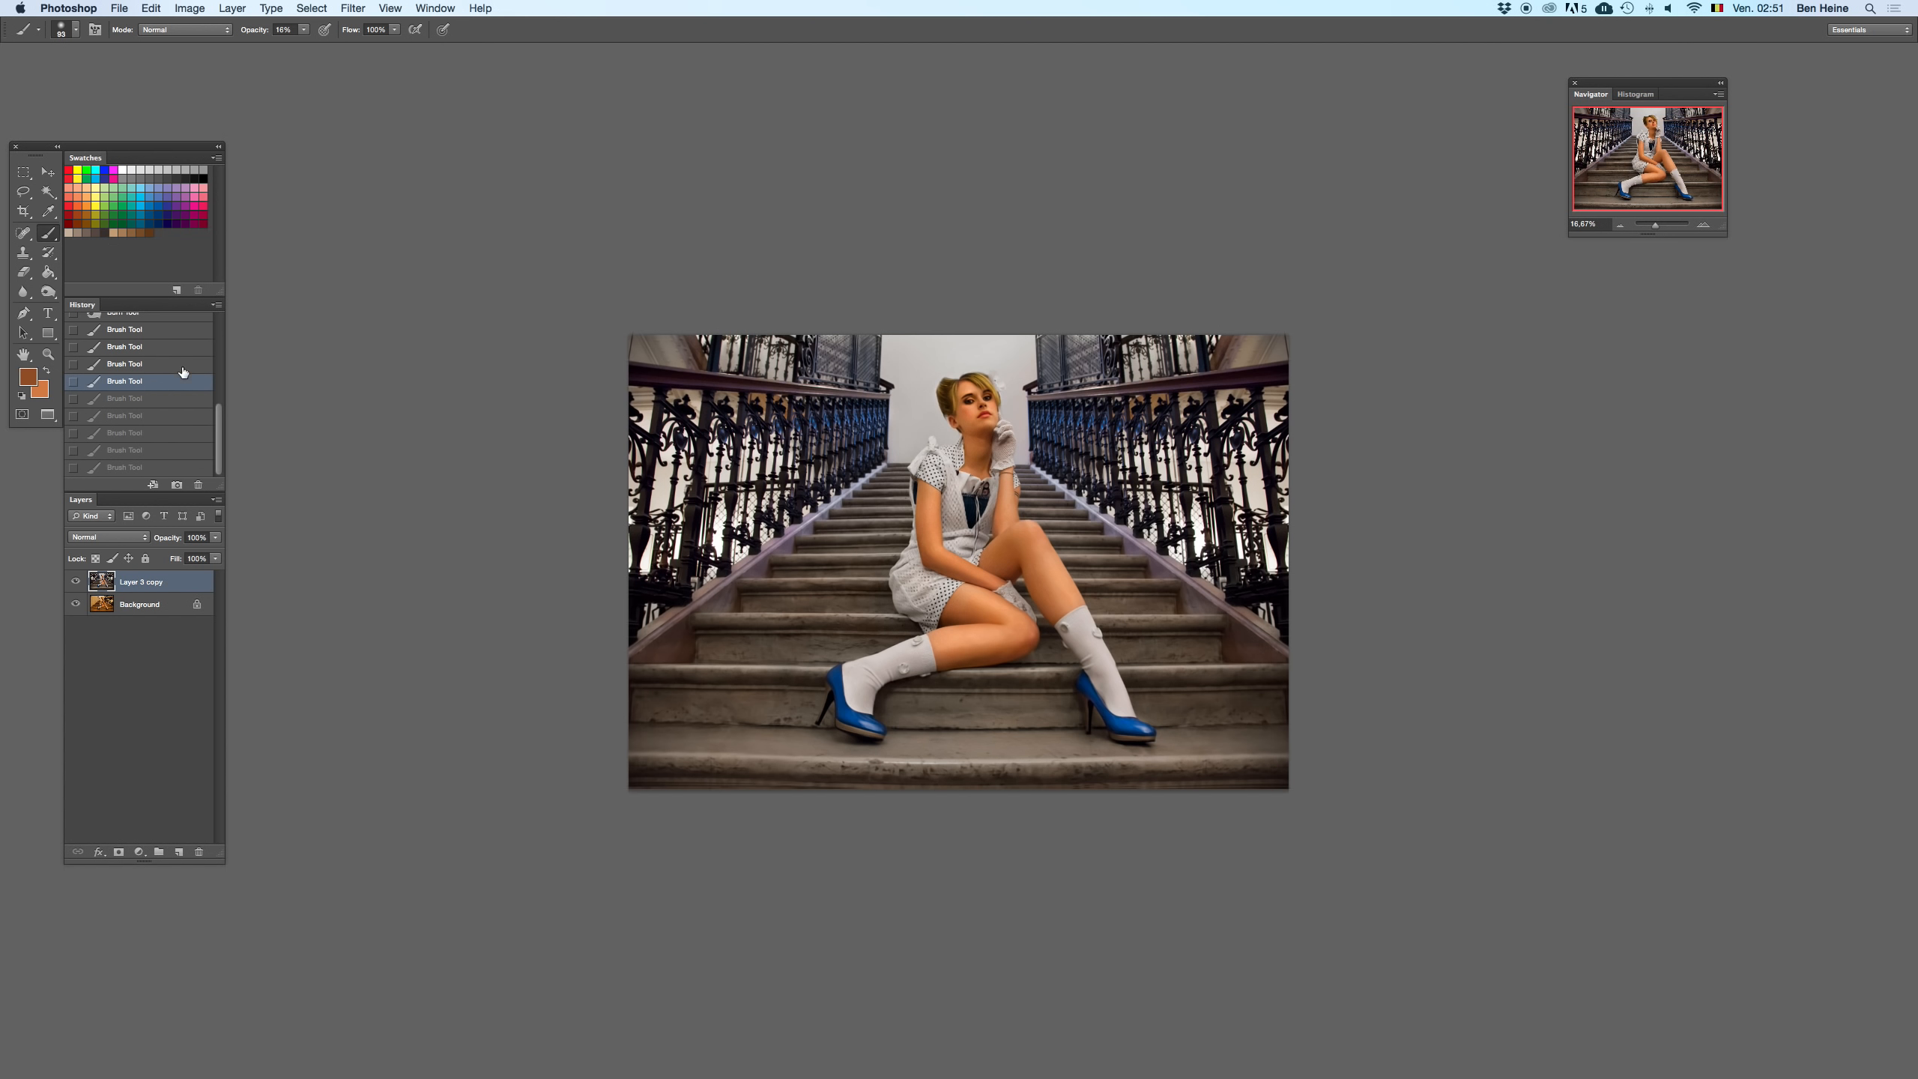
{"action": "left_click", "coordinate": [1621, 224]}
{"action": "key", "text": "super+z"}
{"action": "key", "text": "super+z"}
{"action": "key", "text": "super+z"}
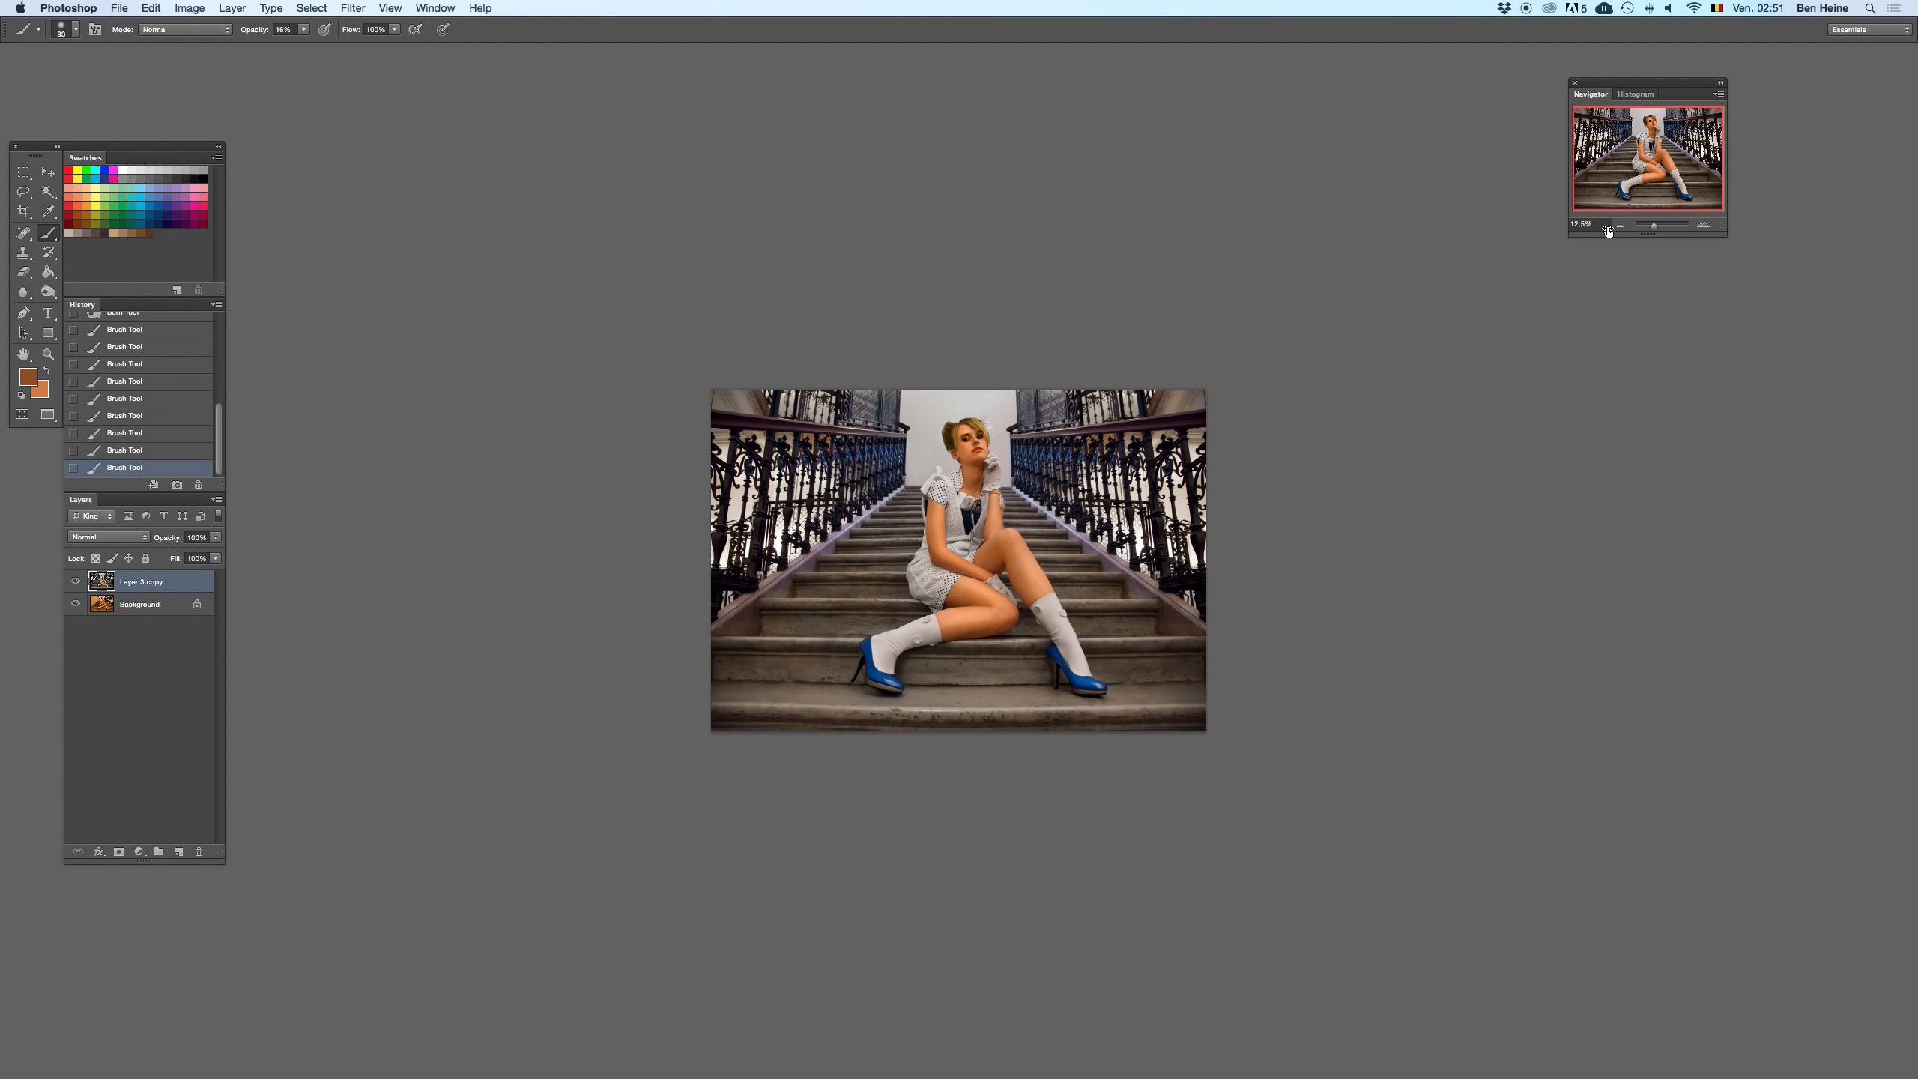
- Try retouching the resting forearm with the Brush using lighter skin tones sampled from the thigh and arm
{"action": "left_click", "coordinate": [1705, 227]}
{"action": "left_click", "coordinate": [1705, 227]}
{"action": "left_click", "coordinate": [1705, 227]}
{"action": "key", "text": "i"}
{"action": "left_click", "coordinate": [1015, 633]}
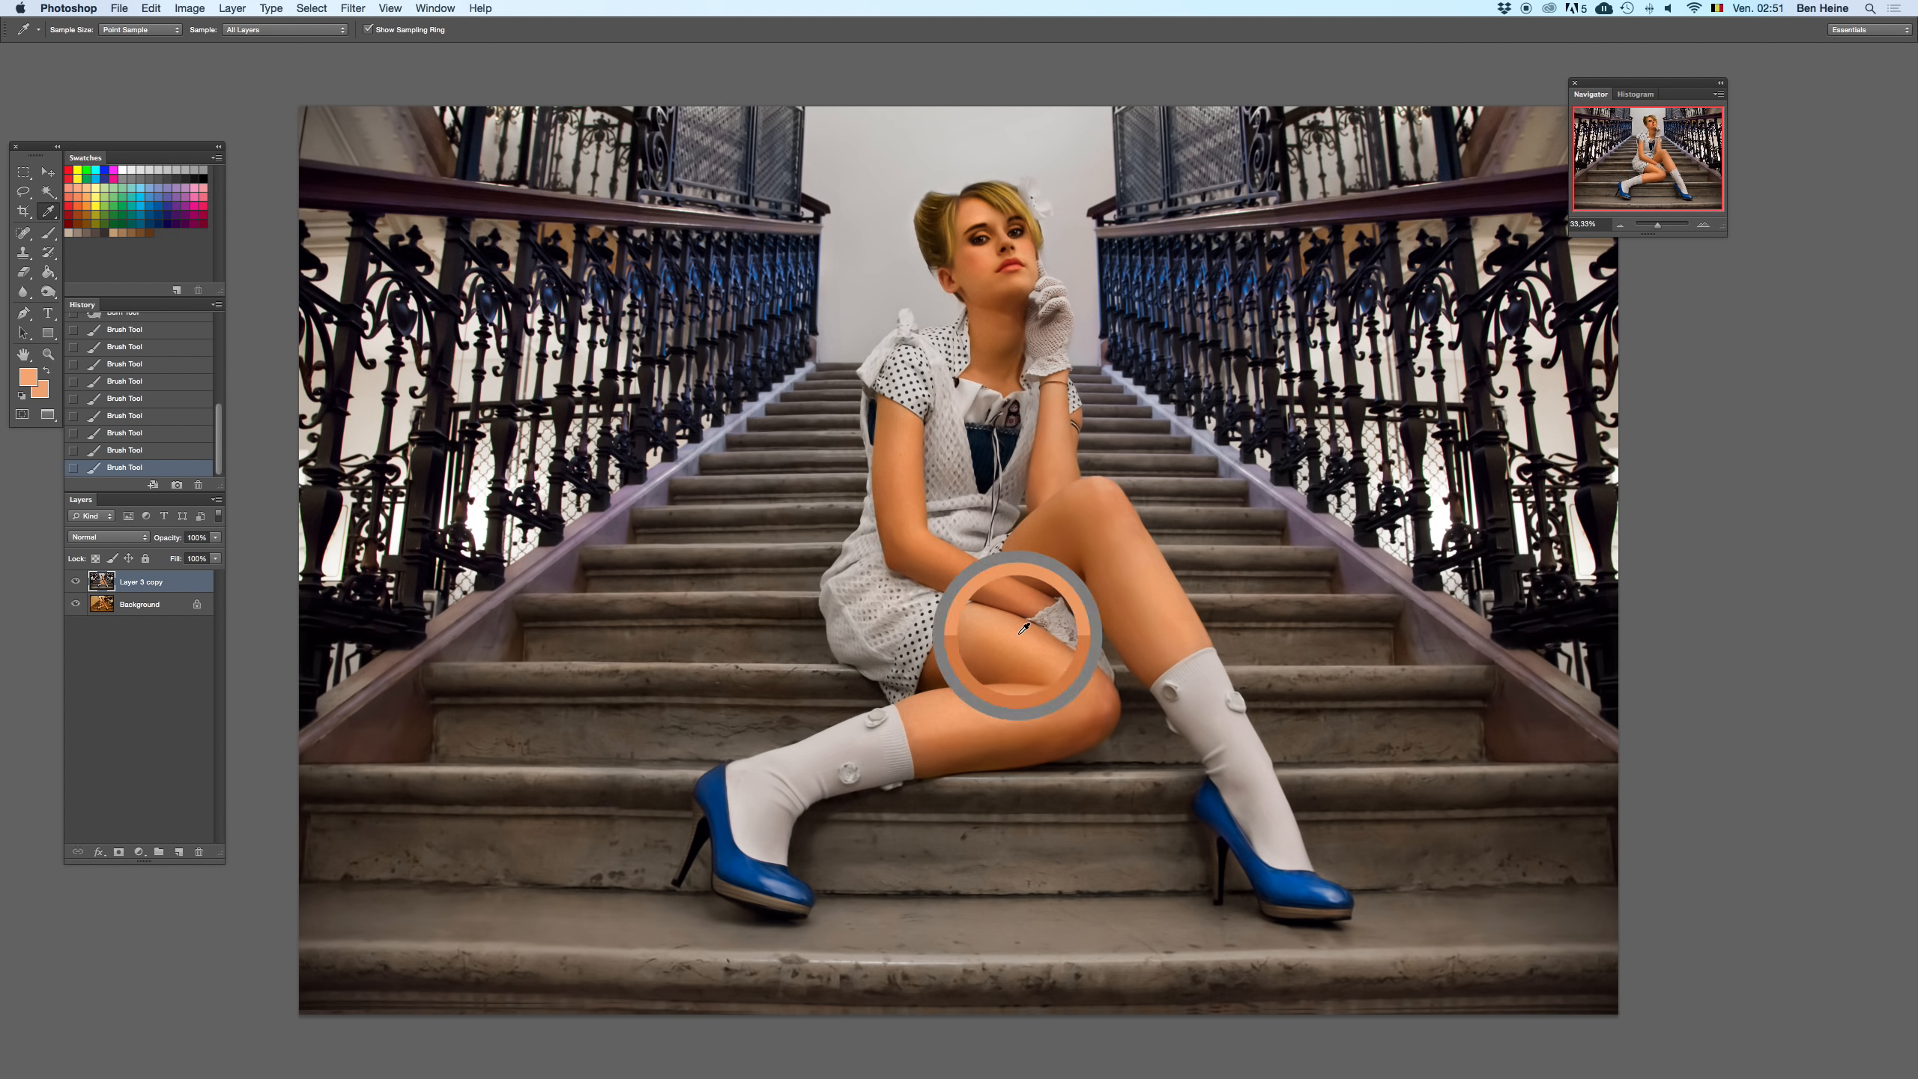
{"action": "left_click", "coordinate": [993, 571]}
{"action": "key", "text": "b"}
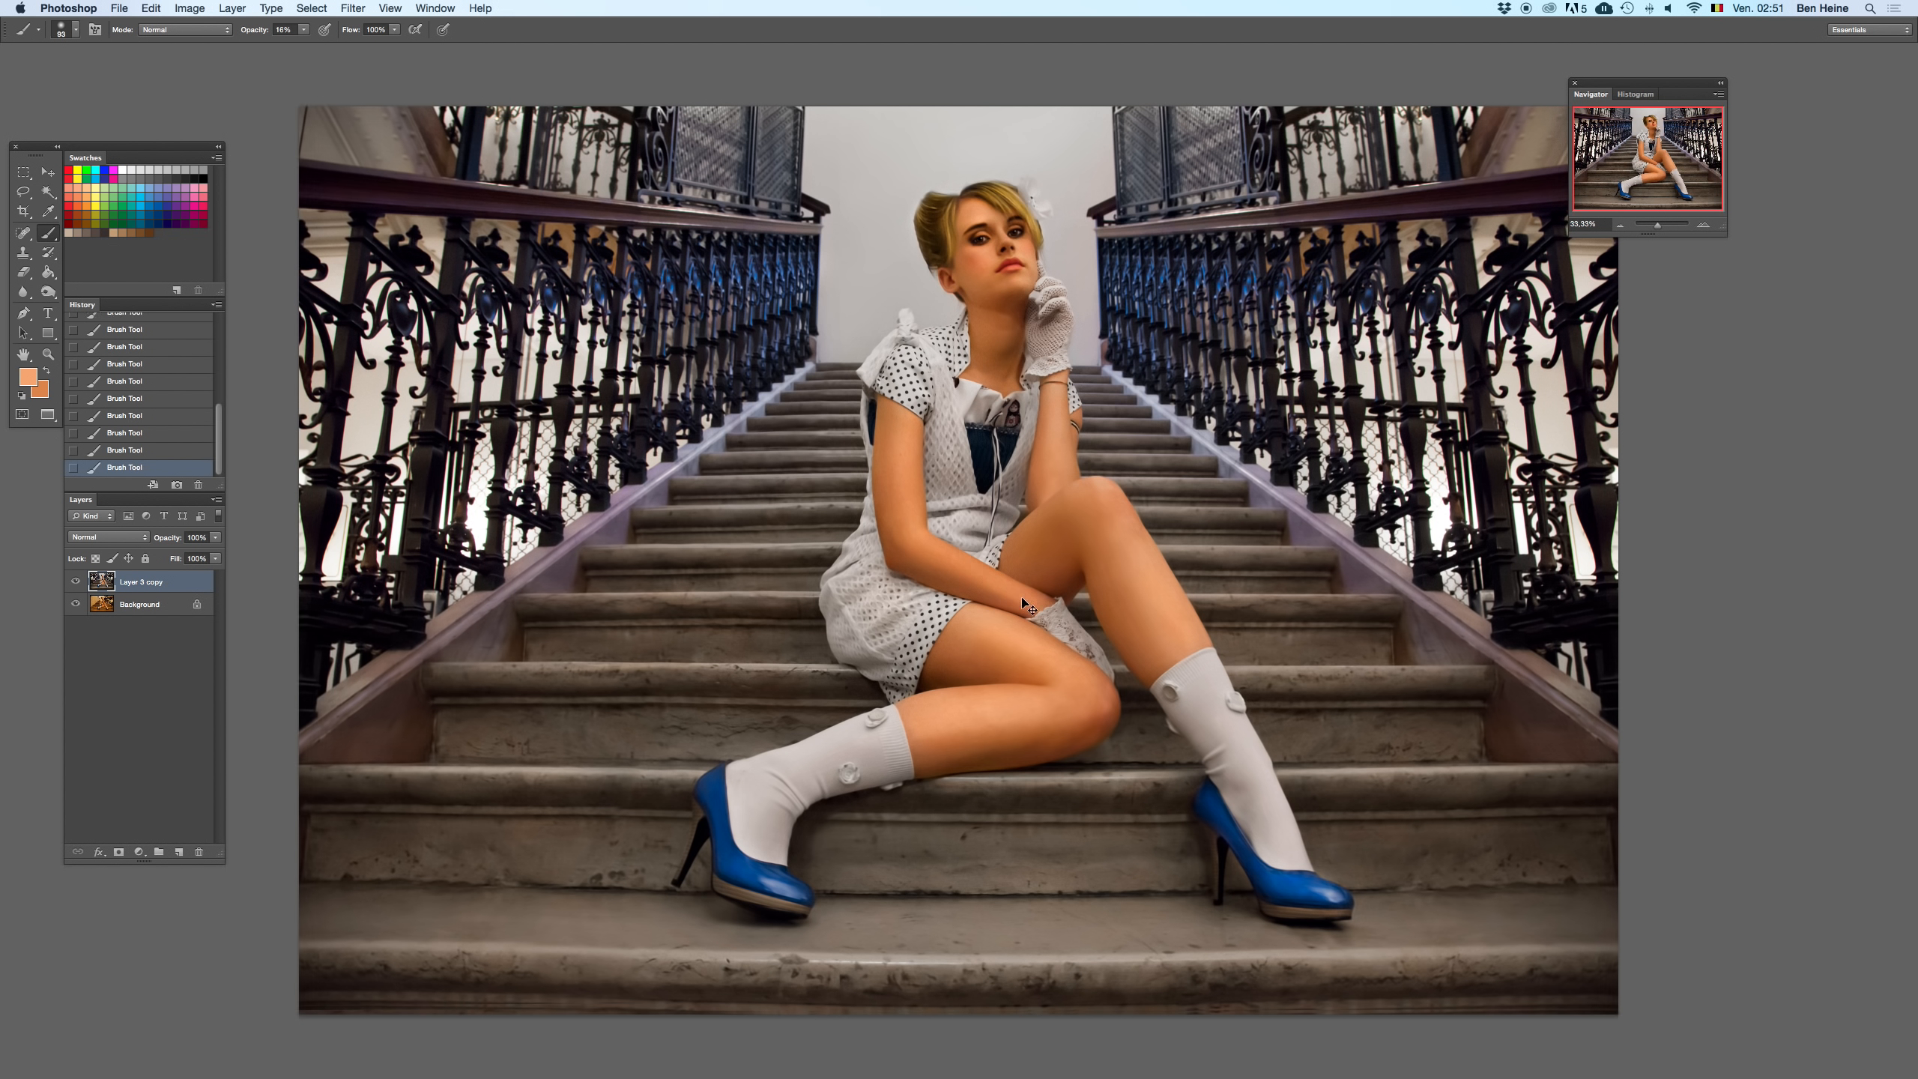
{"action": "key", "text": "super+z"}
- Duplicate the merged retouching layer and set the Burn brush size to 172 px
{"action": "left_click", "coordinate": [49, 292]}
{"action": "left_click_drag", "start_coordinate": [185, 581], "coordinate": [179, 851]}
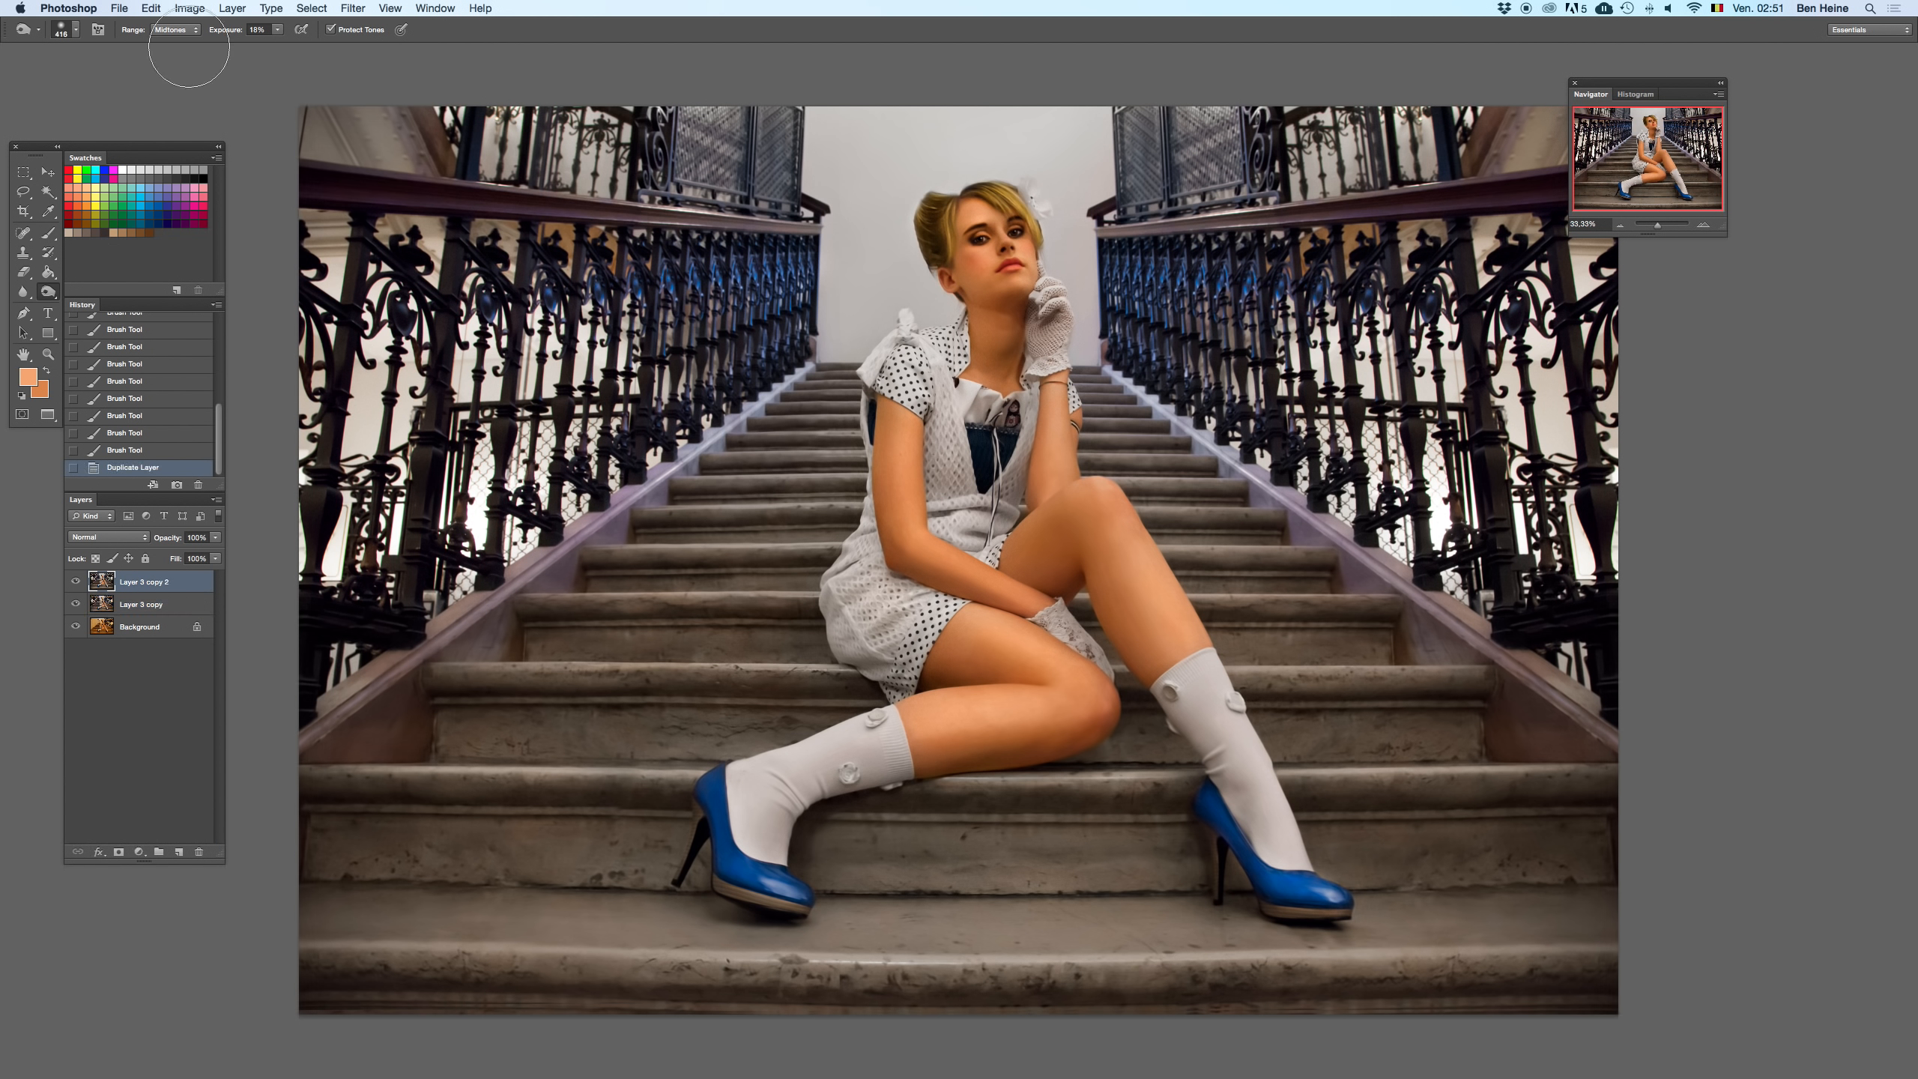
{"action": "right_click", "coordinate": [1109, 492]}
{"action": "type", "text": "172"}
{"action": "key", "text": "Return"}
- Switch to the Dodge tool, enlarge its brush and try lightening the forearm's shadows at 14% exposure
{"action": "right_click", "coordinate": [47, 291]}
{"action": "left_click", "coordinate": [106, 308]}
{"action": "right_click", "coordinate": [1036, 545]}
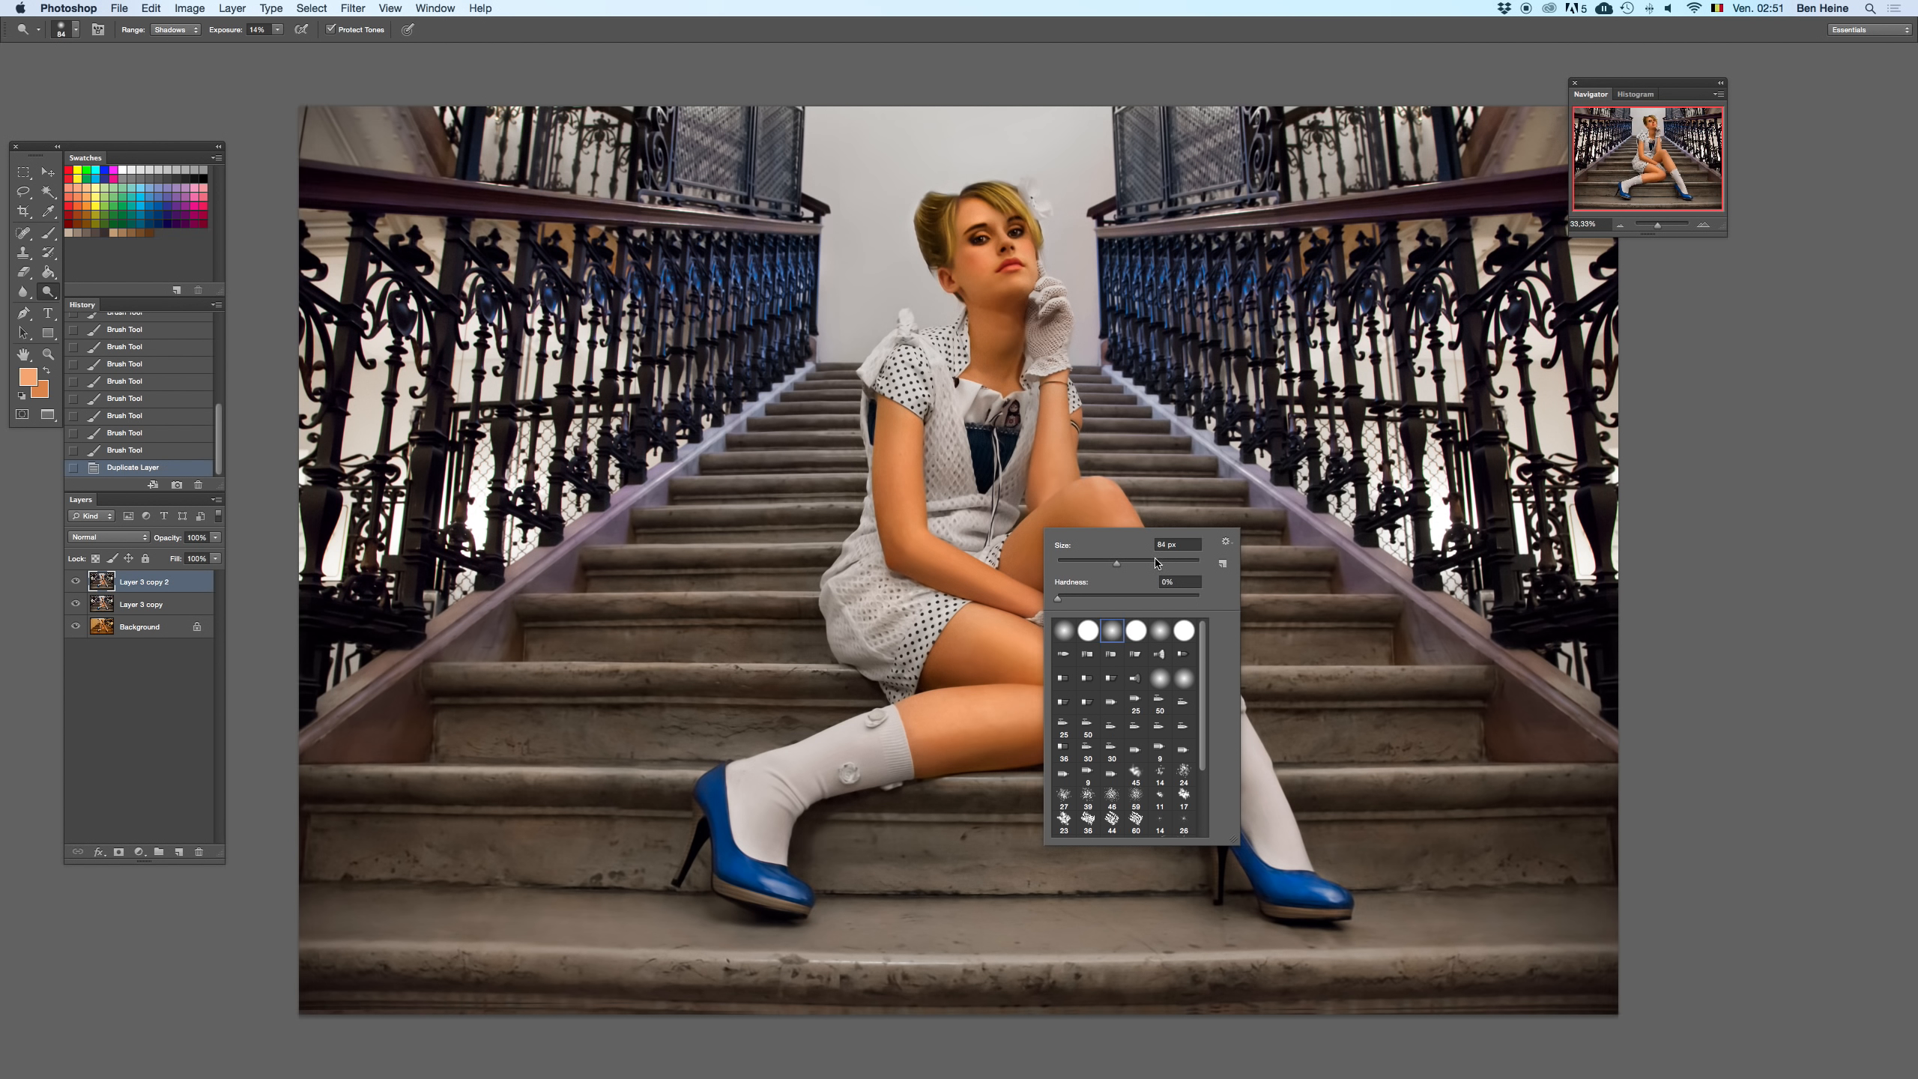
{"action": "left_click", "coordinate": [1154, 559]}
{"action": "left_click", "coordinate": [963, 561]}
{"action": "key", "text": "super+z"}
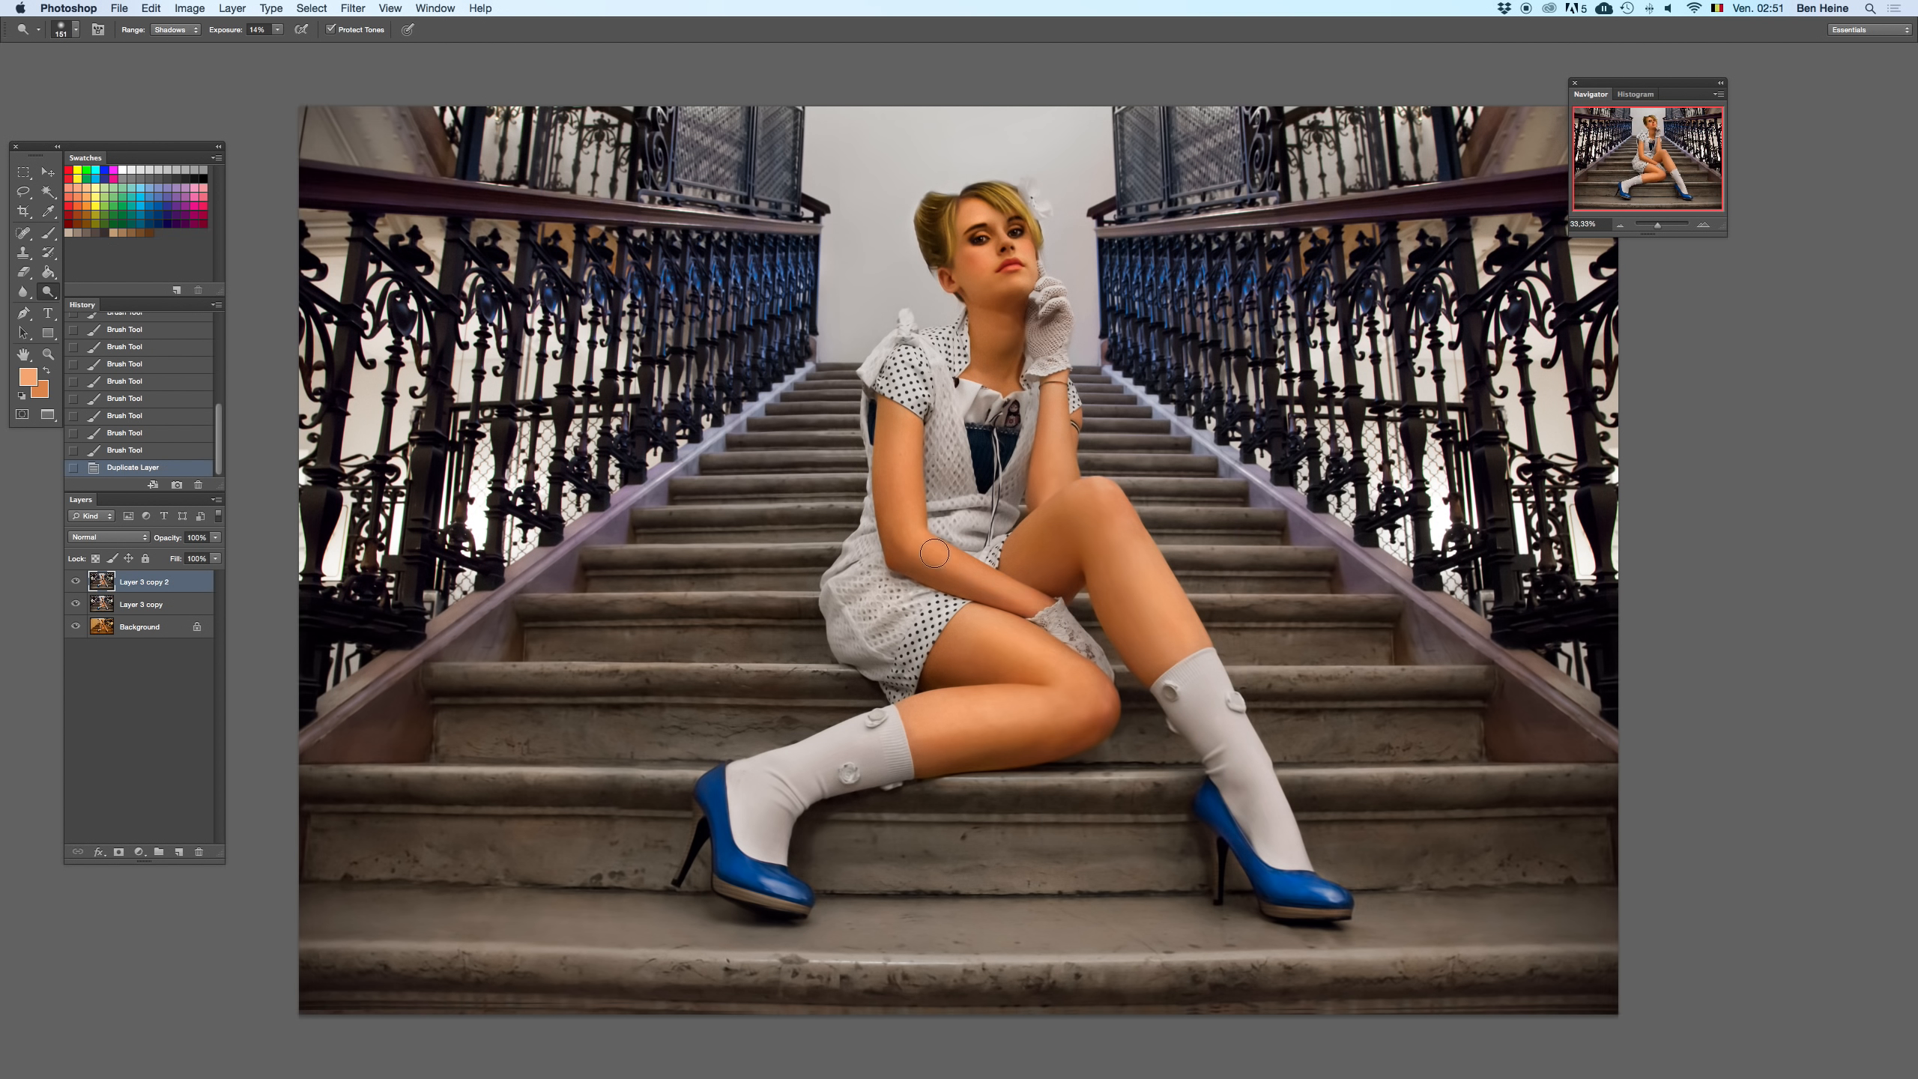
- Lighten the midtones of the resting arm and the neck with Dodge, undoing strokes to compare them
{"action": "left_click", "coordinate": [173, 29]}
{"action": "left_click", "coordinate": [173, 43]}
{"action": "left_click_drag", "start_coordinate": [908, 509], "coordinate": [918, 521]}
{"action": "left_click_drag", "start_coordinate": [953, 574], "coordinate": [900, 543]}
{"action": "left_click_drag", "start_coordinate": [903, 433], "coordinate": [902, 457]}
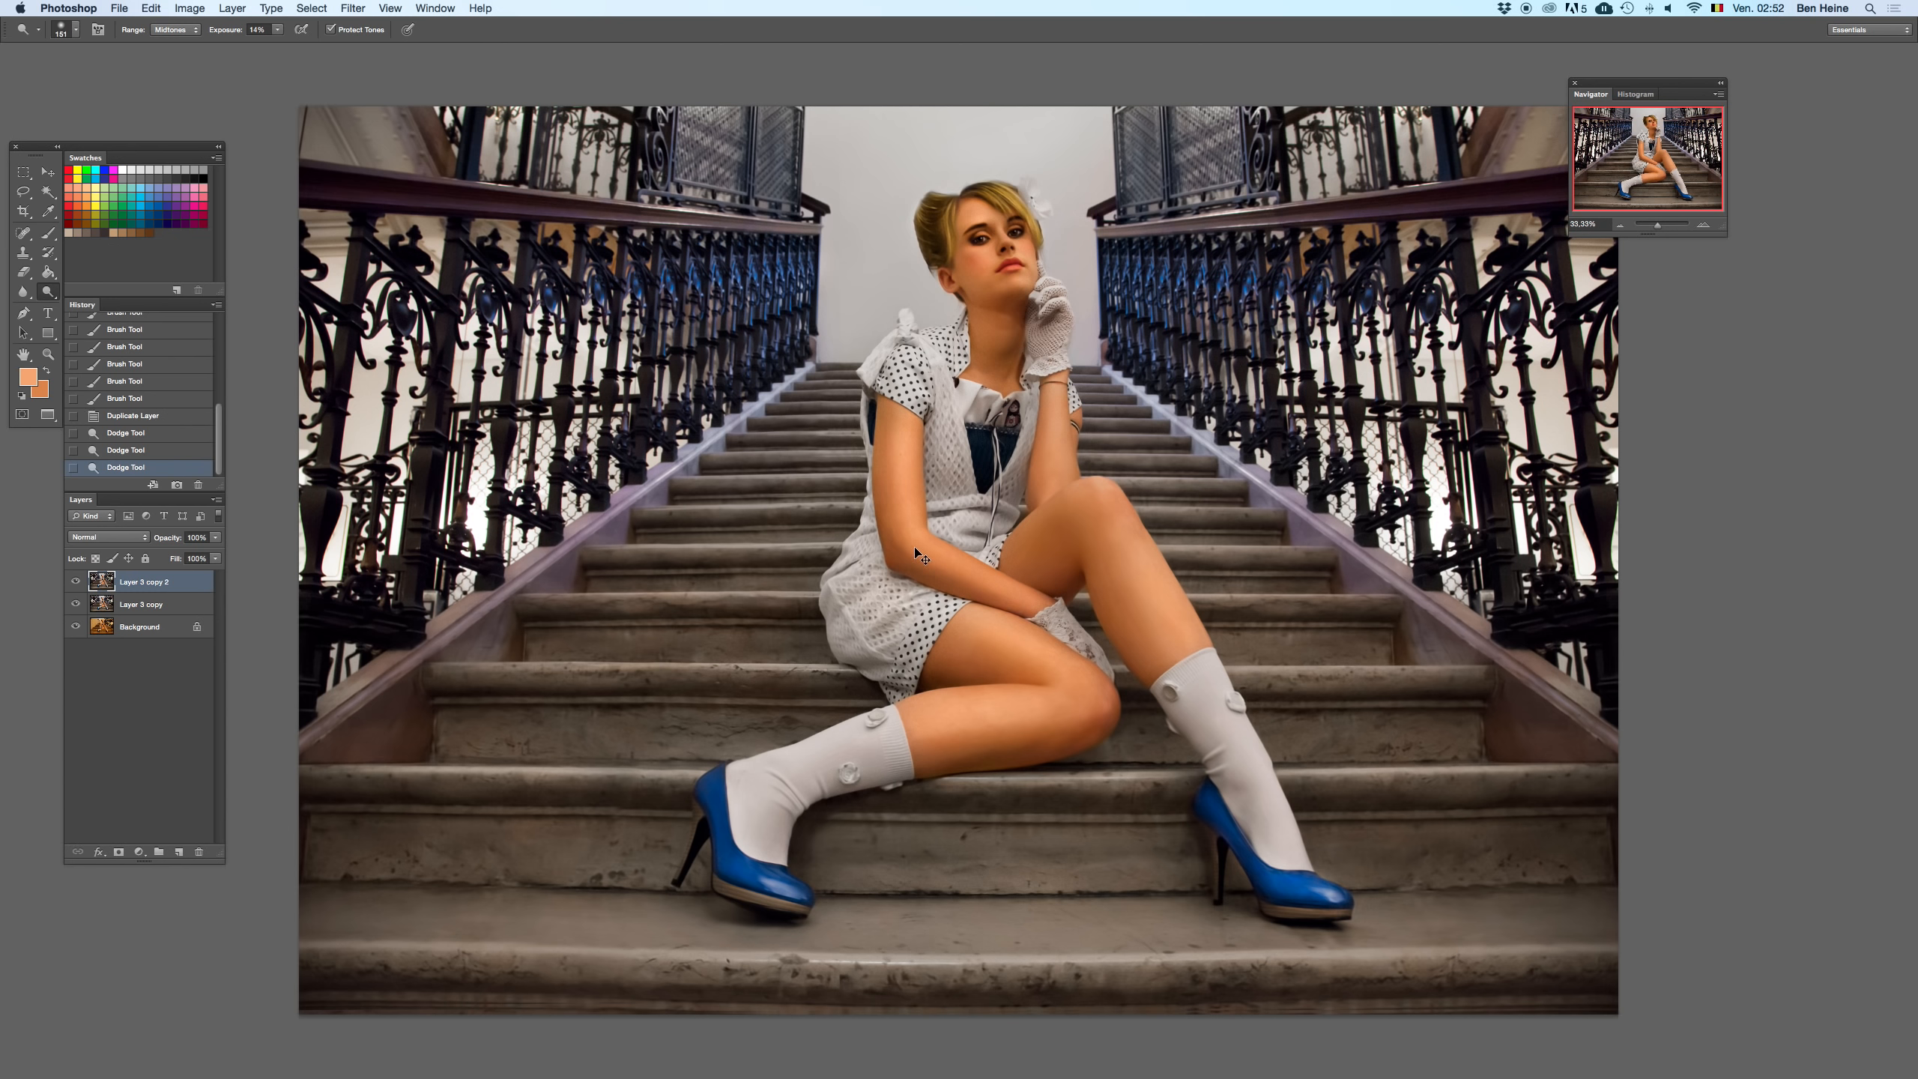
{"action": "key", "text": "super+z"}
{"action": "left_click_drag", "start_coordinate": [909, 478], "coordinate": [912, 546]}
{"action": "key", "text": "super+z"}
{"action": "mouse_move", "coordinate": [910, 422]}
{"action": "left_mouse_down"}
{"action": "mouse_move", "coordinate": [918, 548]}
{"action": "mouse_move", "coordinate": [936, 560]}
{"action": "left_mouse_up"}
{"action": "mouse_move", "coordinate": [978, 302]}
{"action": "left_mouse_down"}
{"action": "mouse_move", "coordinate": [1014, 335]}
{"action": "mouse_move", "coordinate": [989, 342]}
{"action": "left_mouse_up"}
- Examine the portrait at reduced sizes with and without the last Dodge stroke
{"action": "left_click_drag", "start_coordinate": [1666, 219], "coordinate": [1654, 229]}
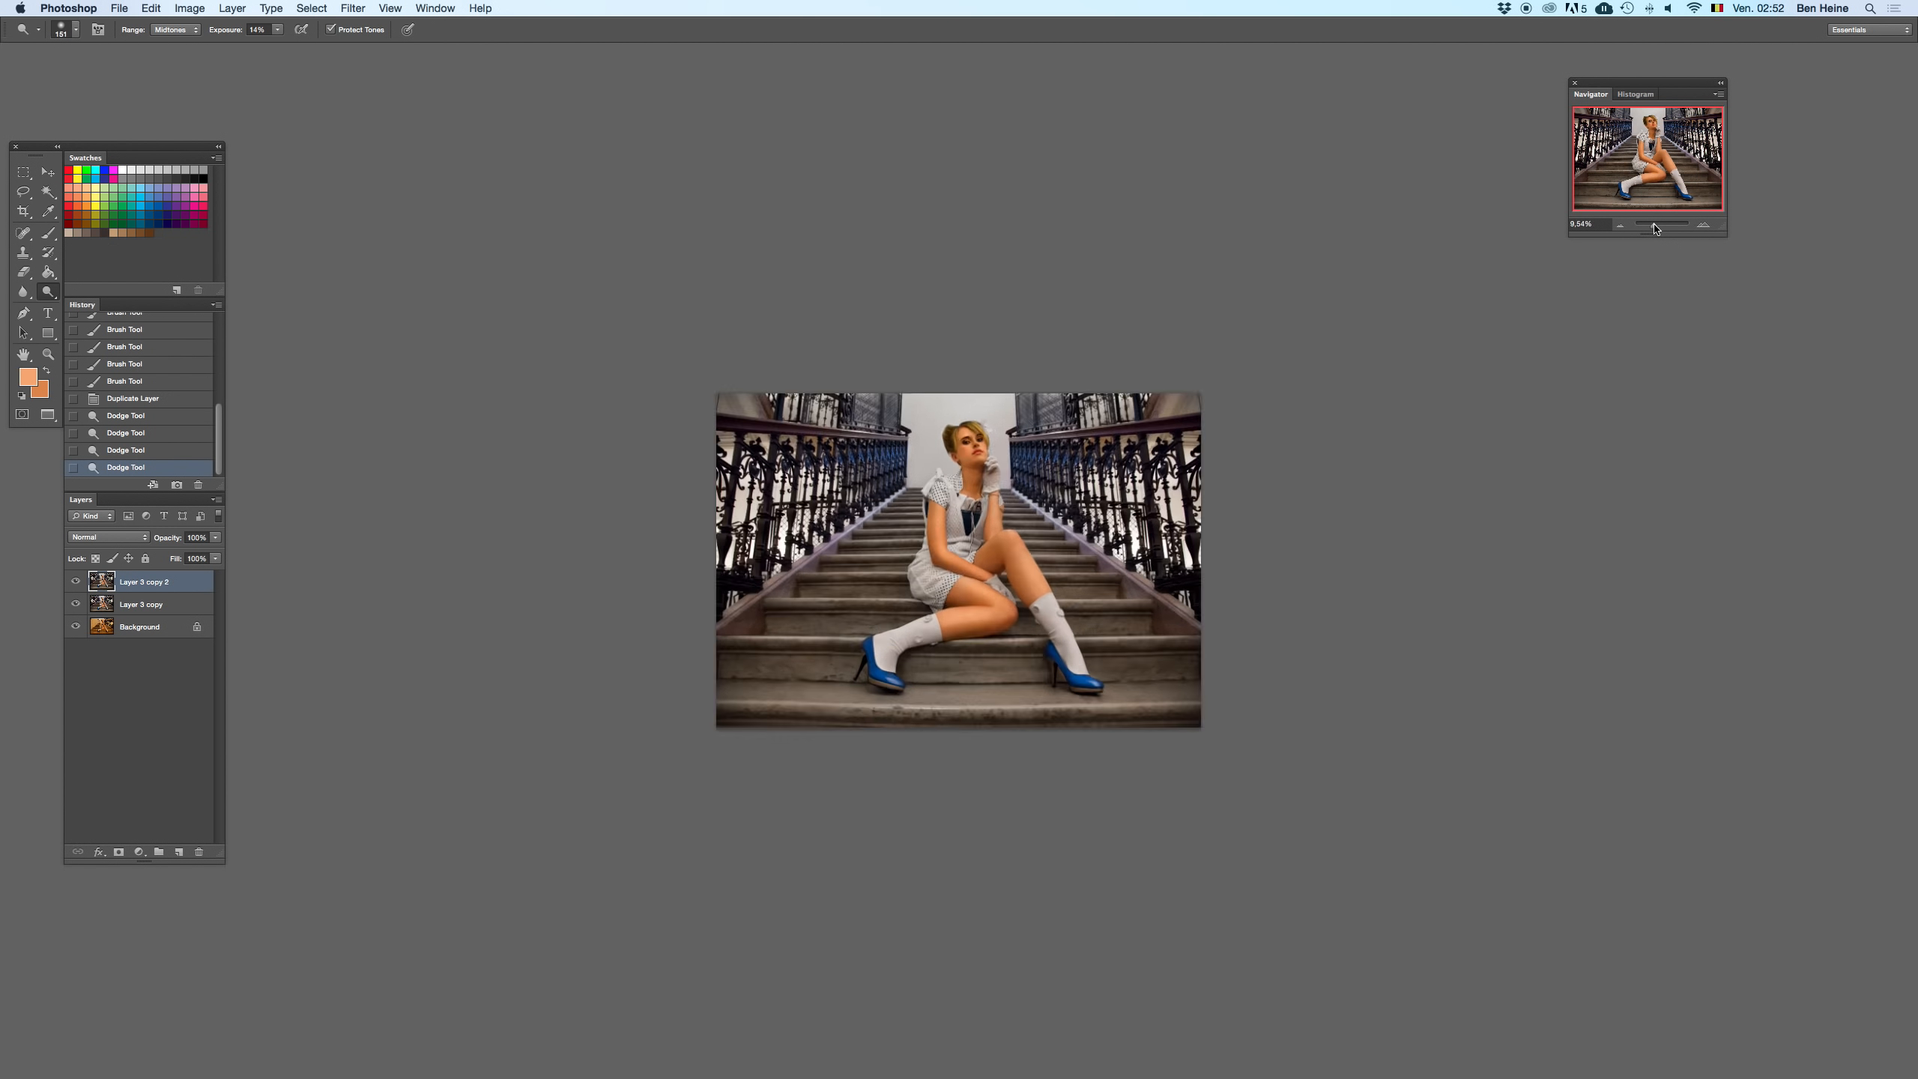
{"action": "left_click", "coordinate": [1702, 226]}
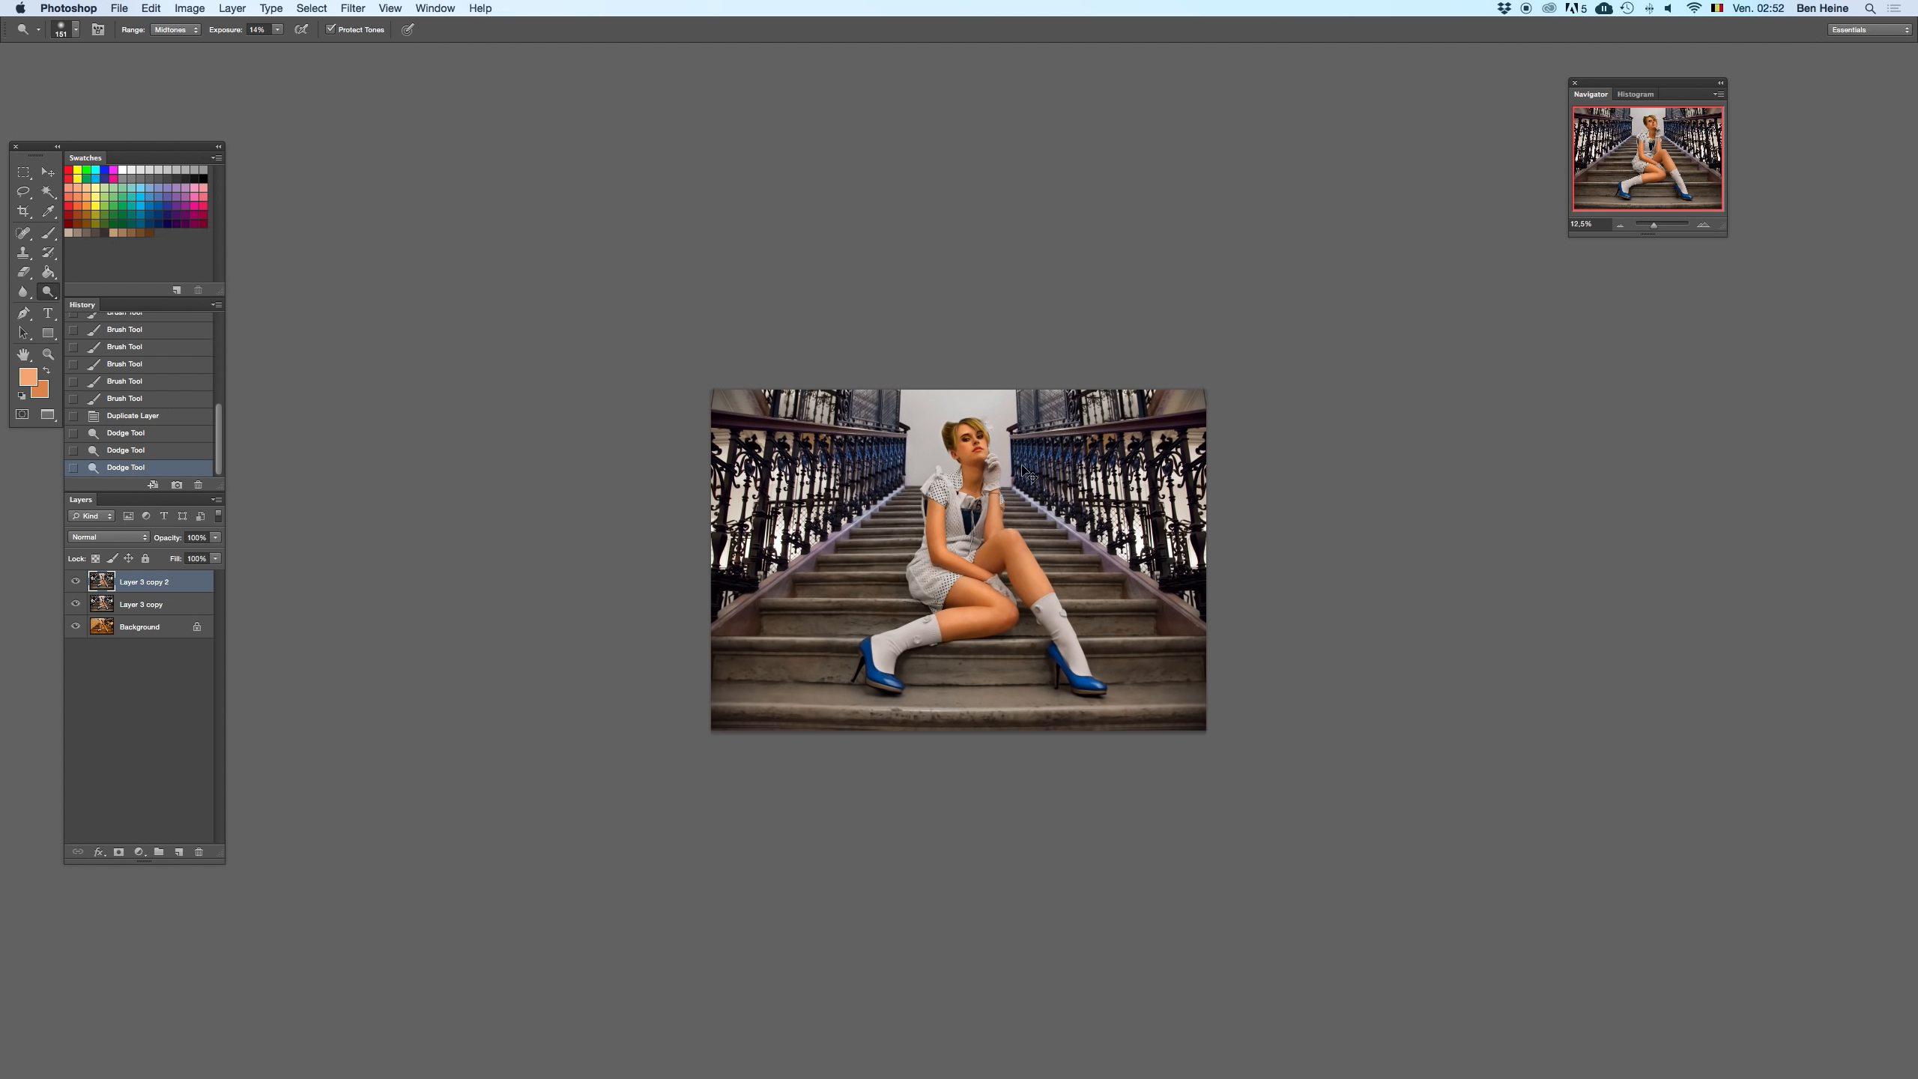
{"action": "left_click", "coordinate": [975, 474]}
{"action": "key", "text": "super+z"}
{"action": "left_click", "coordinate": [1618, 224]}
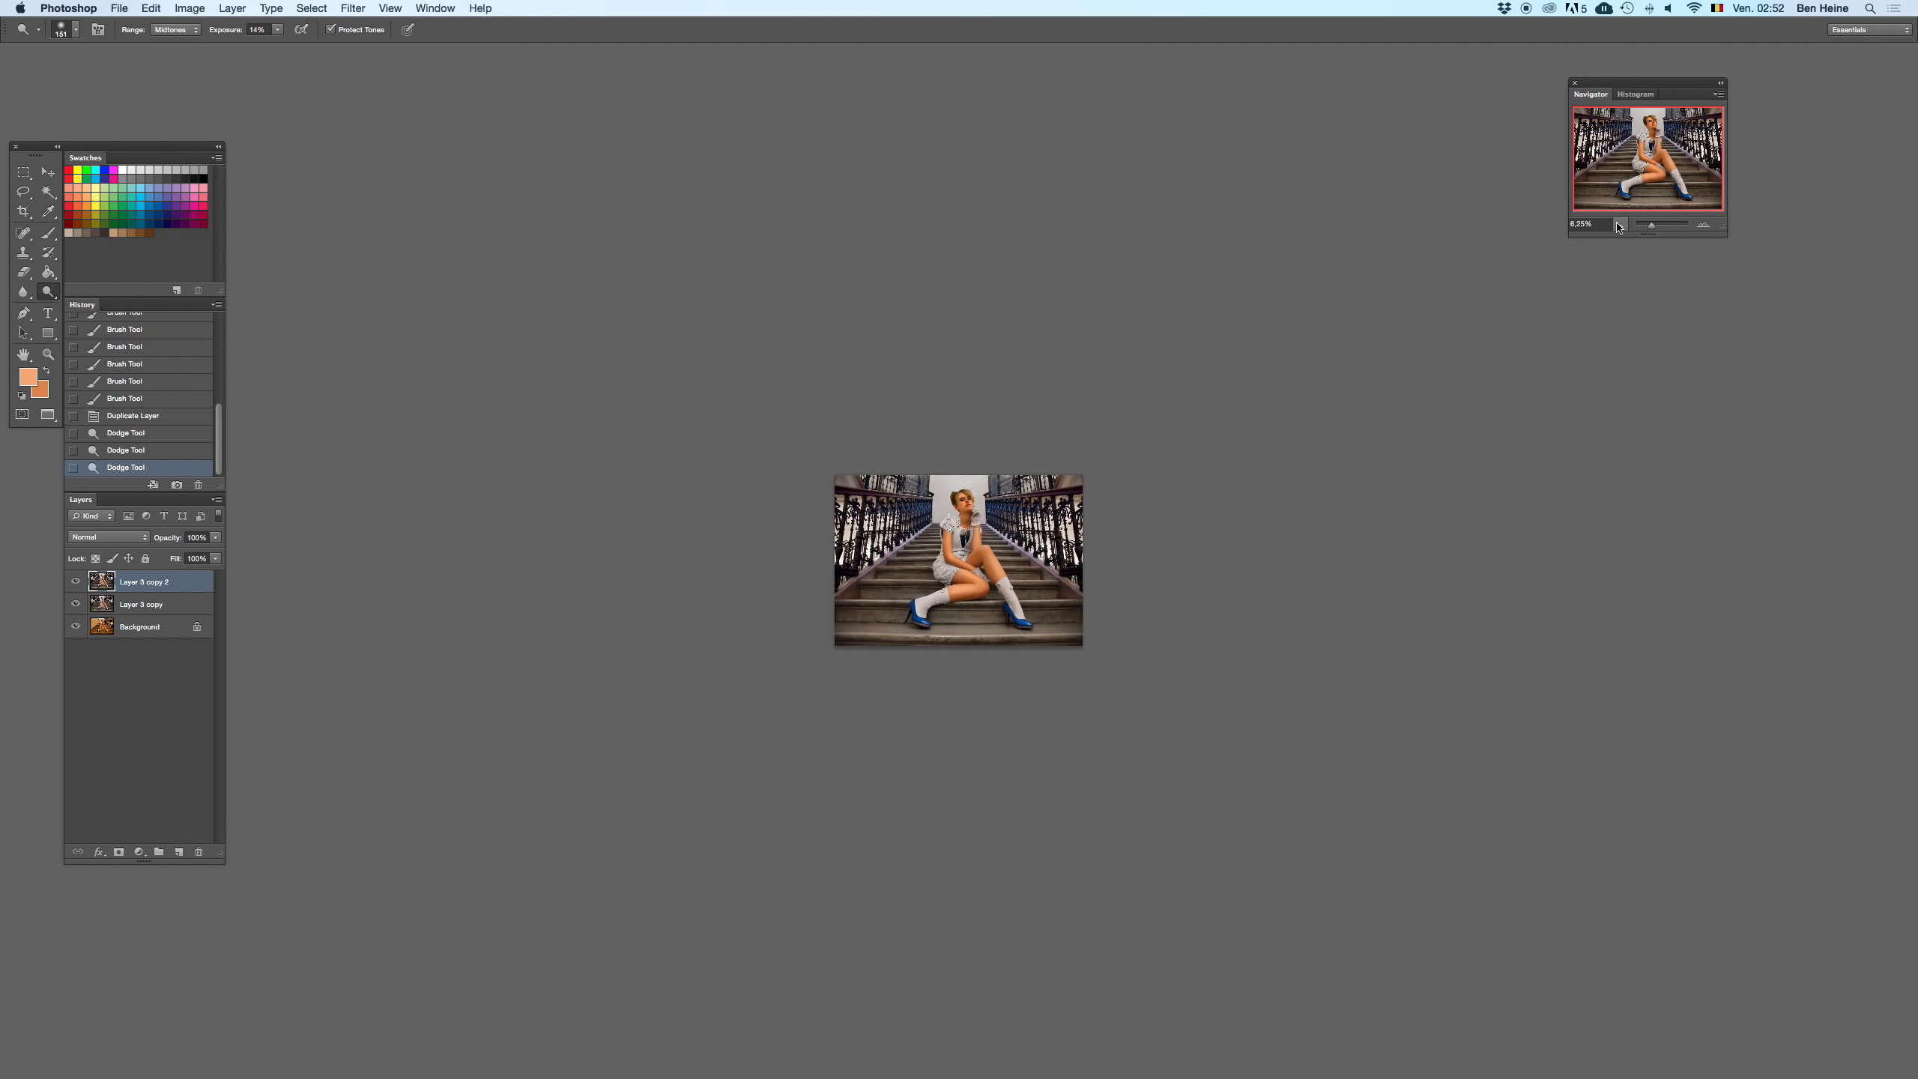
{"action": "left_click", "coordinate": [1702, 227]}
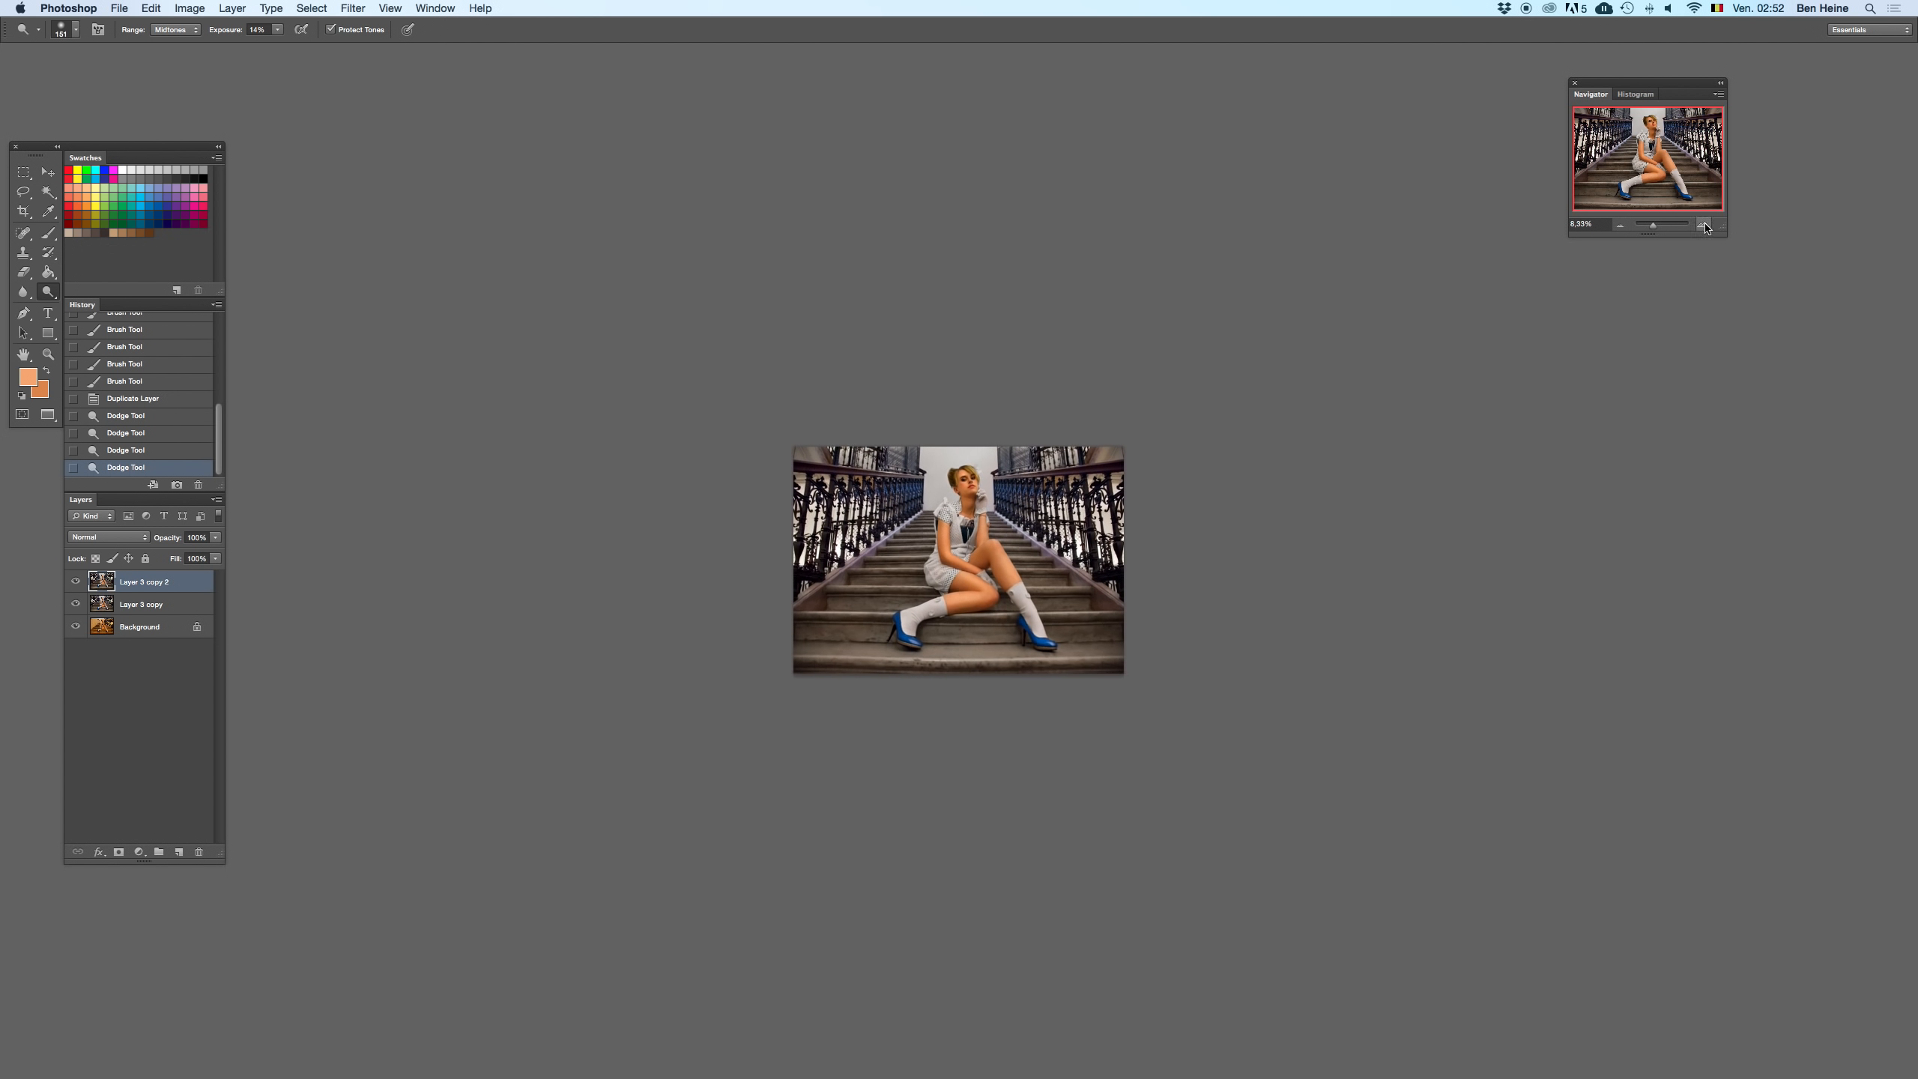
{"action": "left_click", "coordinate": [1702, 227]}
{"action": "left_click", "coordinate": [1703, 227]}
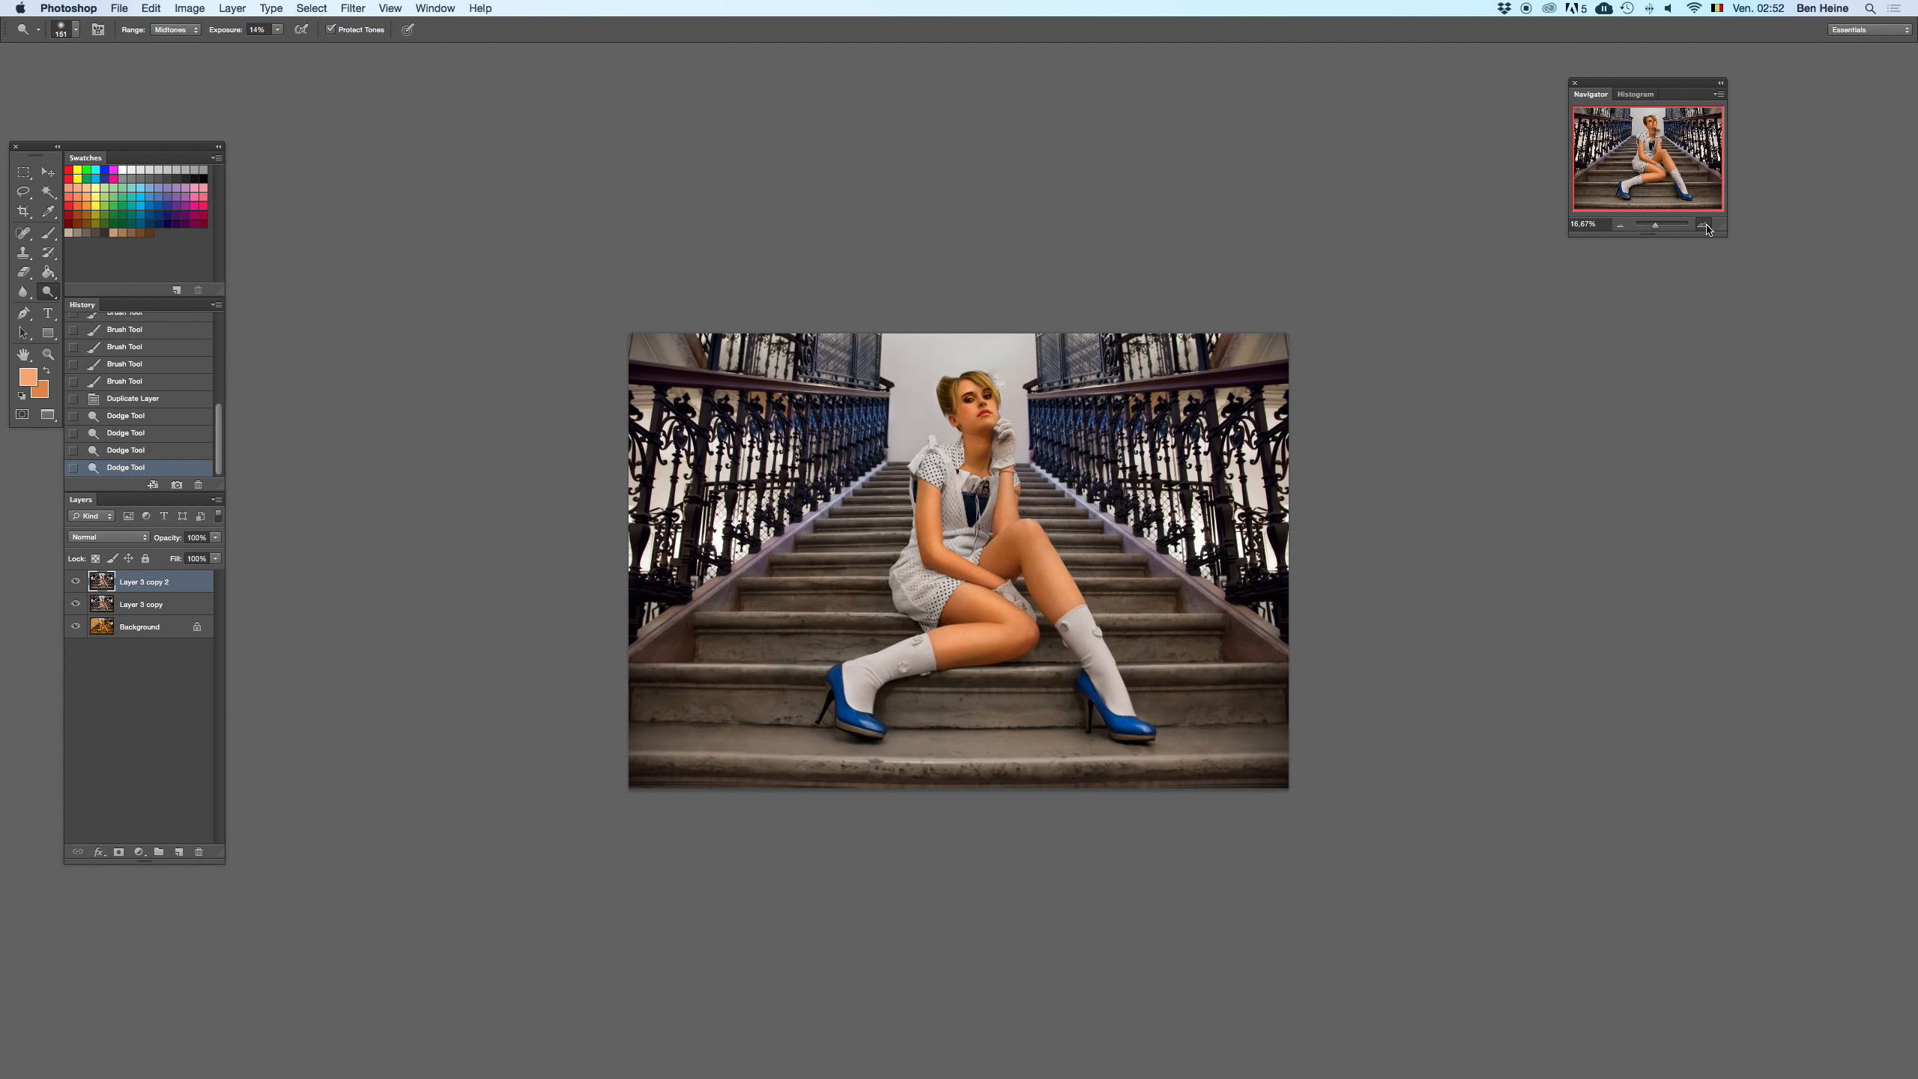
- Switch to the Clone Stamp, adjust its soft brush and try cloning skin on the woman's neck at 100% opacity
{"action": "left_click", "coordinate": [1703, 227]}
{"action": "left_click", "coordinate": [1703, 227]}
{"action": "left_click", "coordinate": [1703, 227]}
{"action": "scroll", "coordinate": [945, 394], "scroll_direction": "up", "scroll_amount": 5}
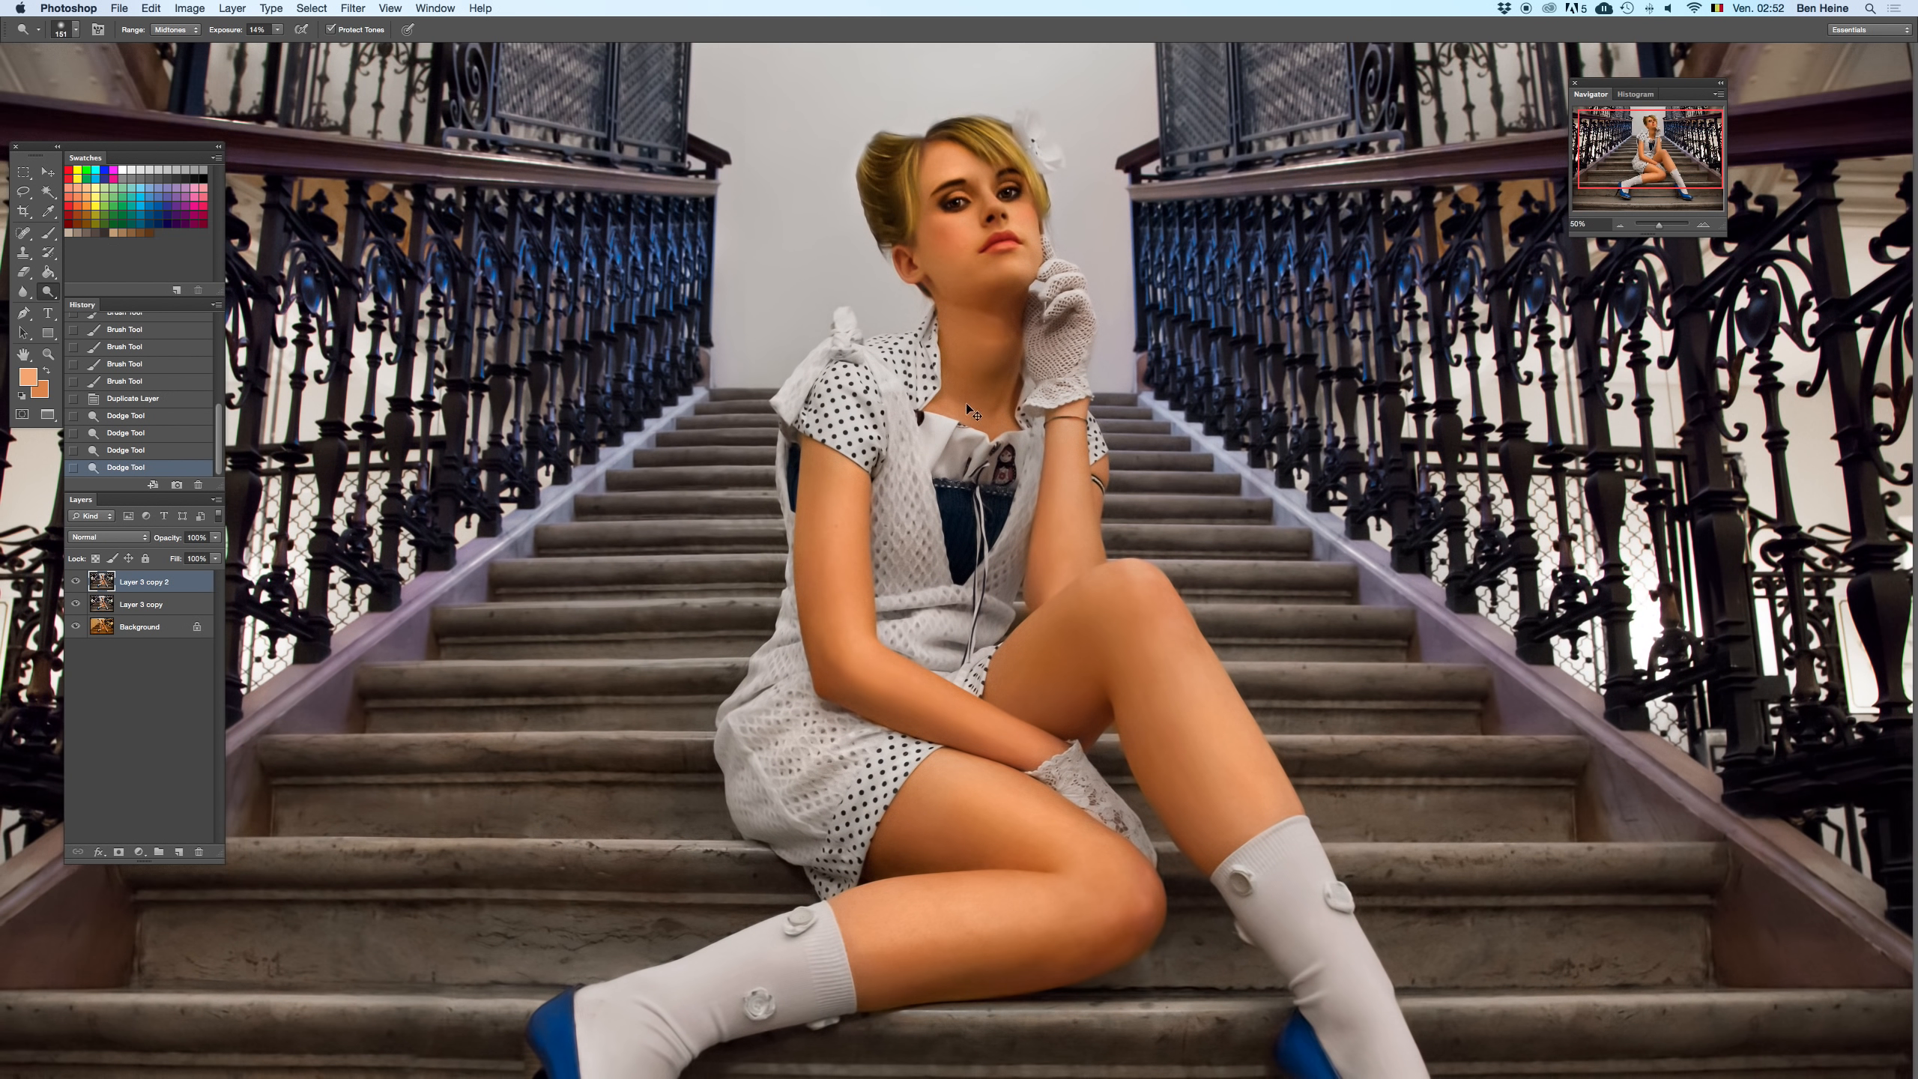
{"action": "left_click", "coordinate": [991, 330]}
{"action": "key", "text": "s"}
{"action": "right_click", "coordinate": [1081, 349]}
{"action": "left_click", "coordinate": [1079, 346]}
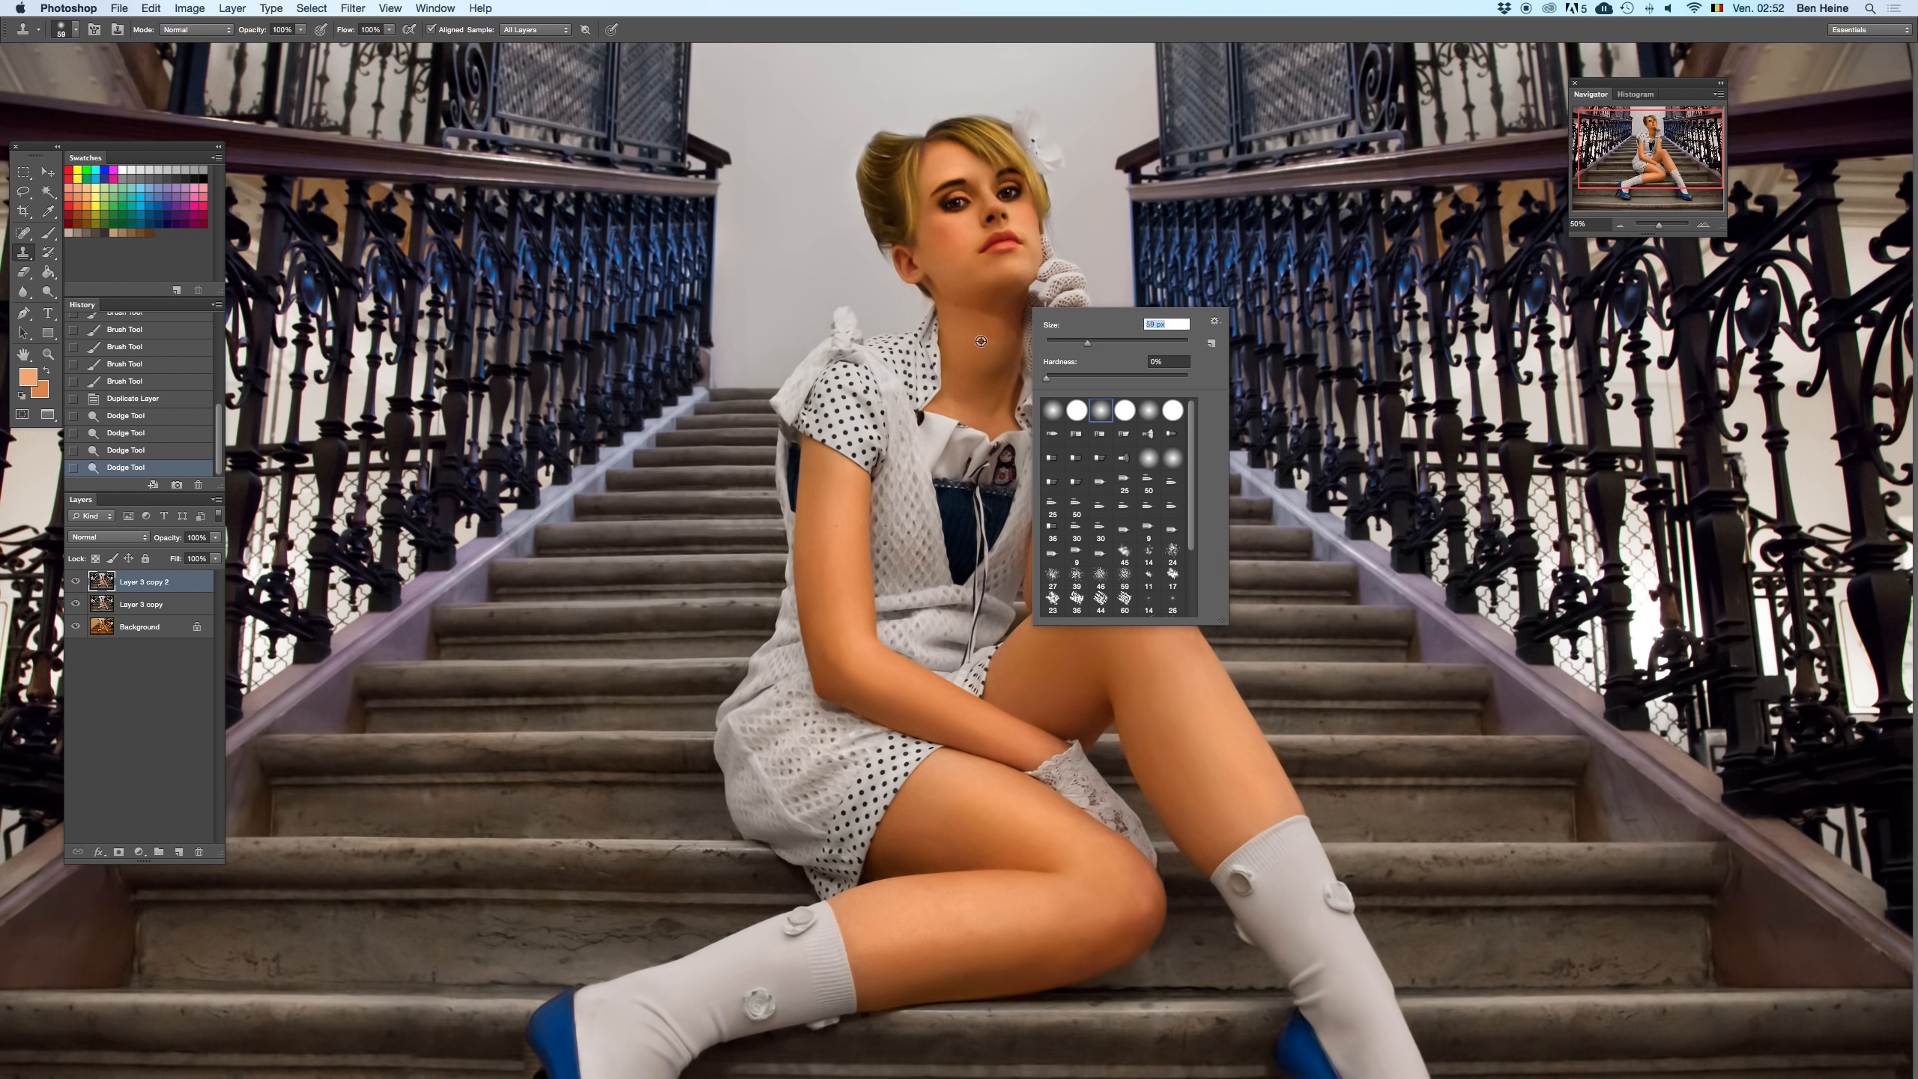
{"action": "left_click", "coordinate": [991, 337]}
{"action": "left_click", "coordinate": [1006, 342]}
{"action": "key", "text": "super+z"}
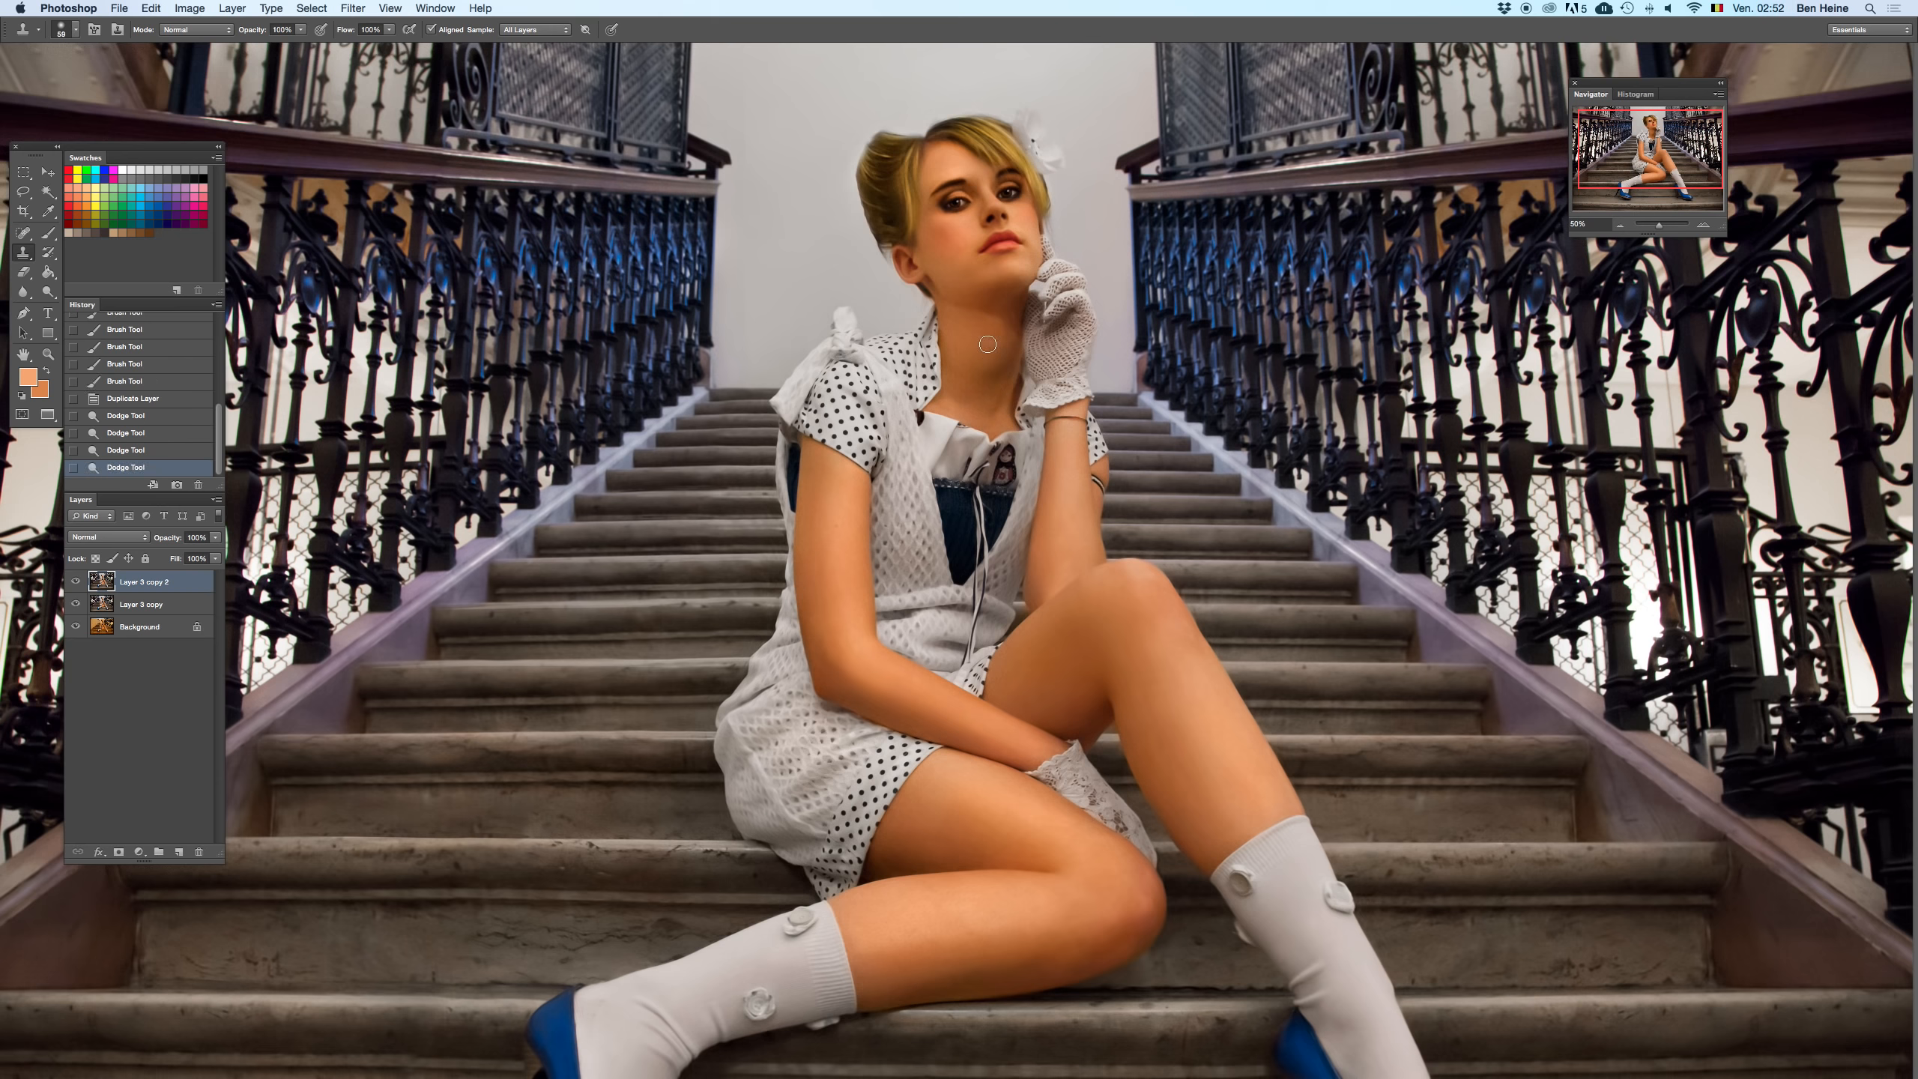
- Clone skin over the woman's neck, lowering the Clone Stamp opacity to 58% and resampling nearby skin for the final strokes
{"action": "left_click", "coordinate": [988, 344]}
{"action": "key", "text": "super+z"}
{"action": "key", "text": "super+z"}
{"action": "key", "text": "super+z"}
{"action": "left_click_drag", "start_coordinate": [988, 341], "coordinate": [1014, 385]}
{"action": "left_click_drag", "start_coordinate": [300, 32], "coordinate": [270, 50]}
{"action": "left_click", "coordinate": [965, 344], "text": "alt"}
{"action": "left_click_drag", "start_coordinate": [991, 341], "coordinate": [1001, 349]}
- Compare the whole portrait with and without the arm and neck retouching by deleting and restoring the top layer
{"action": "left_click", "coordinate": [1622, 224]}
{"action": "left_click", "coordinate": [1622, 224]}
{"action": "left_click", "coordinate": [1622, 224]}
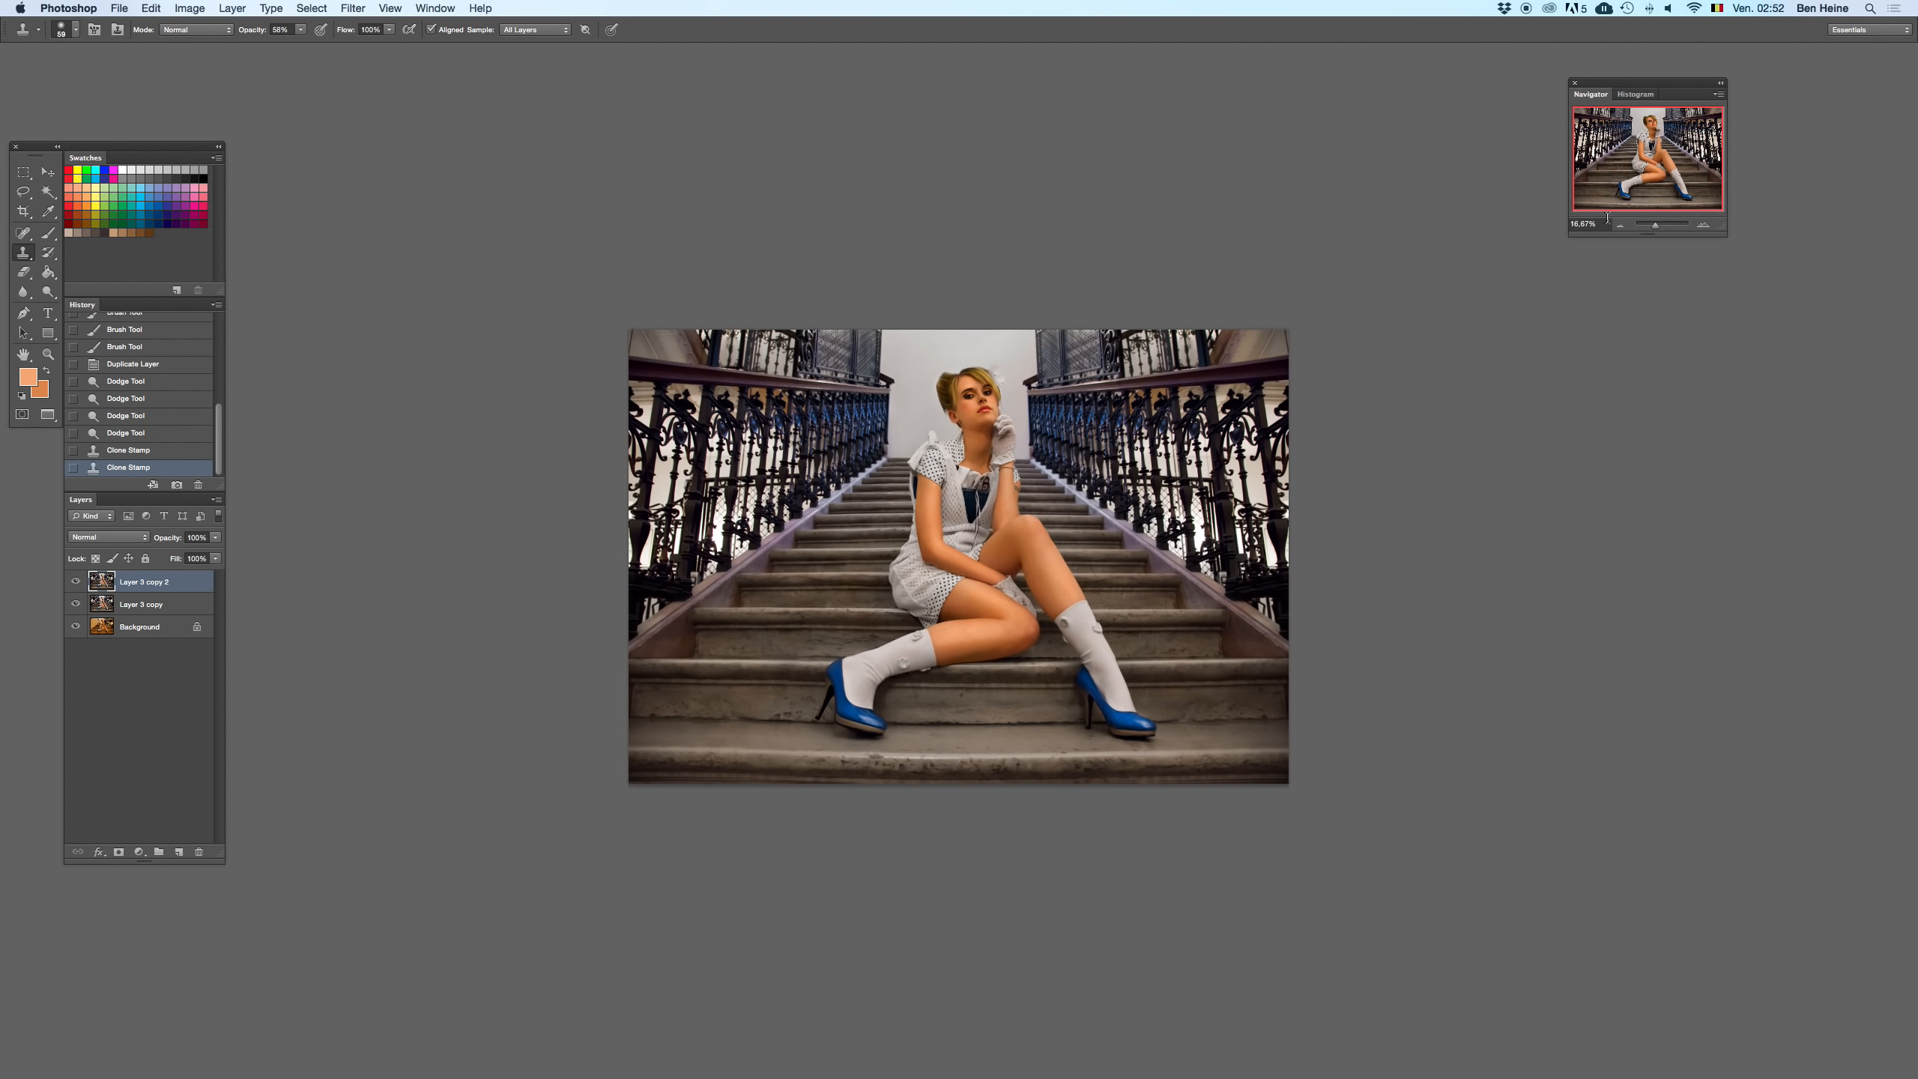
{"action": "key", "text": "Delete"}
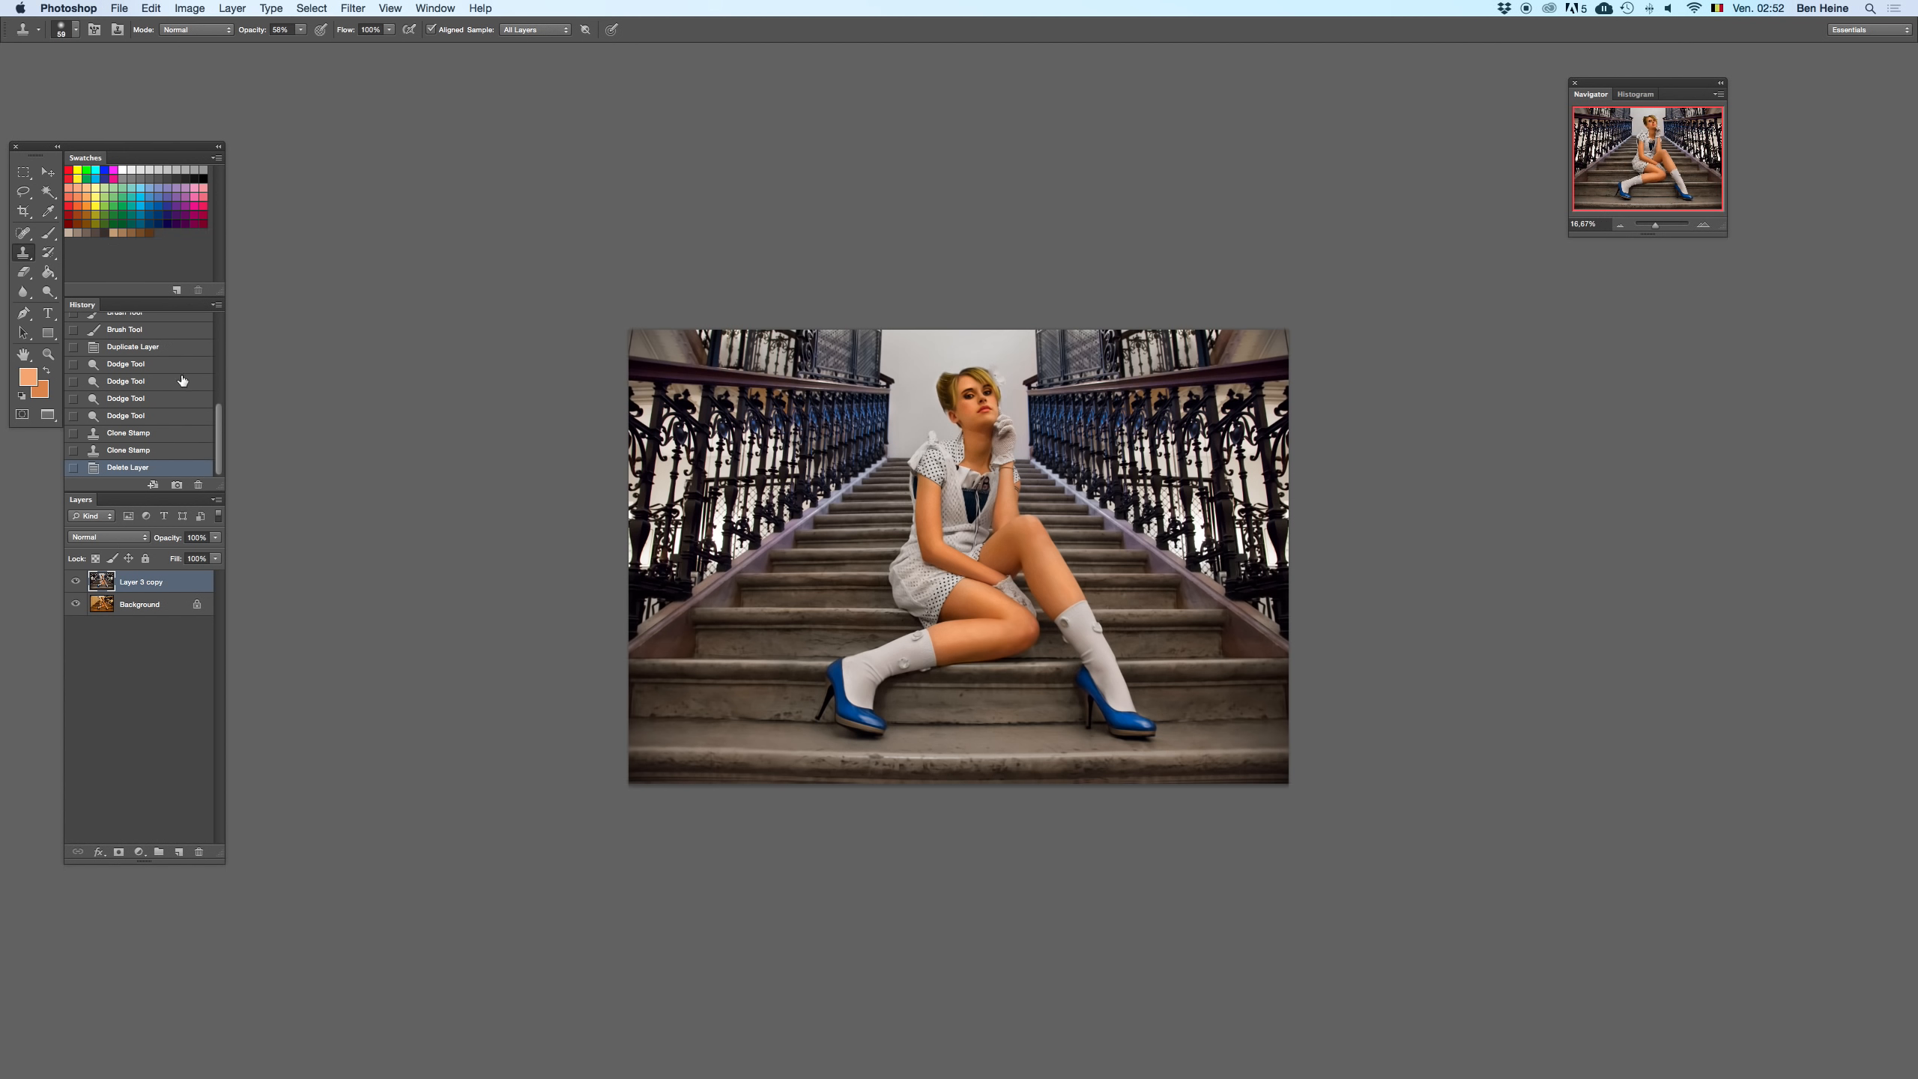
{"action": "left_click", "coordinate": [1621, 224]}
{"action": "key", "text": "super+z"}
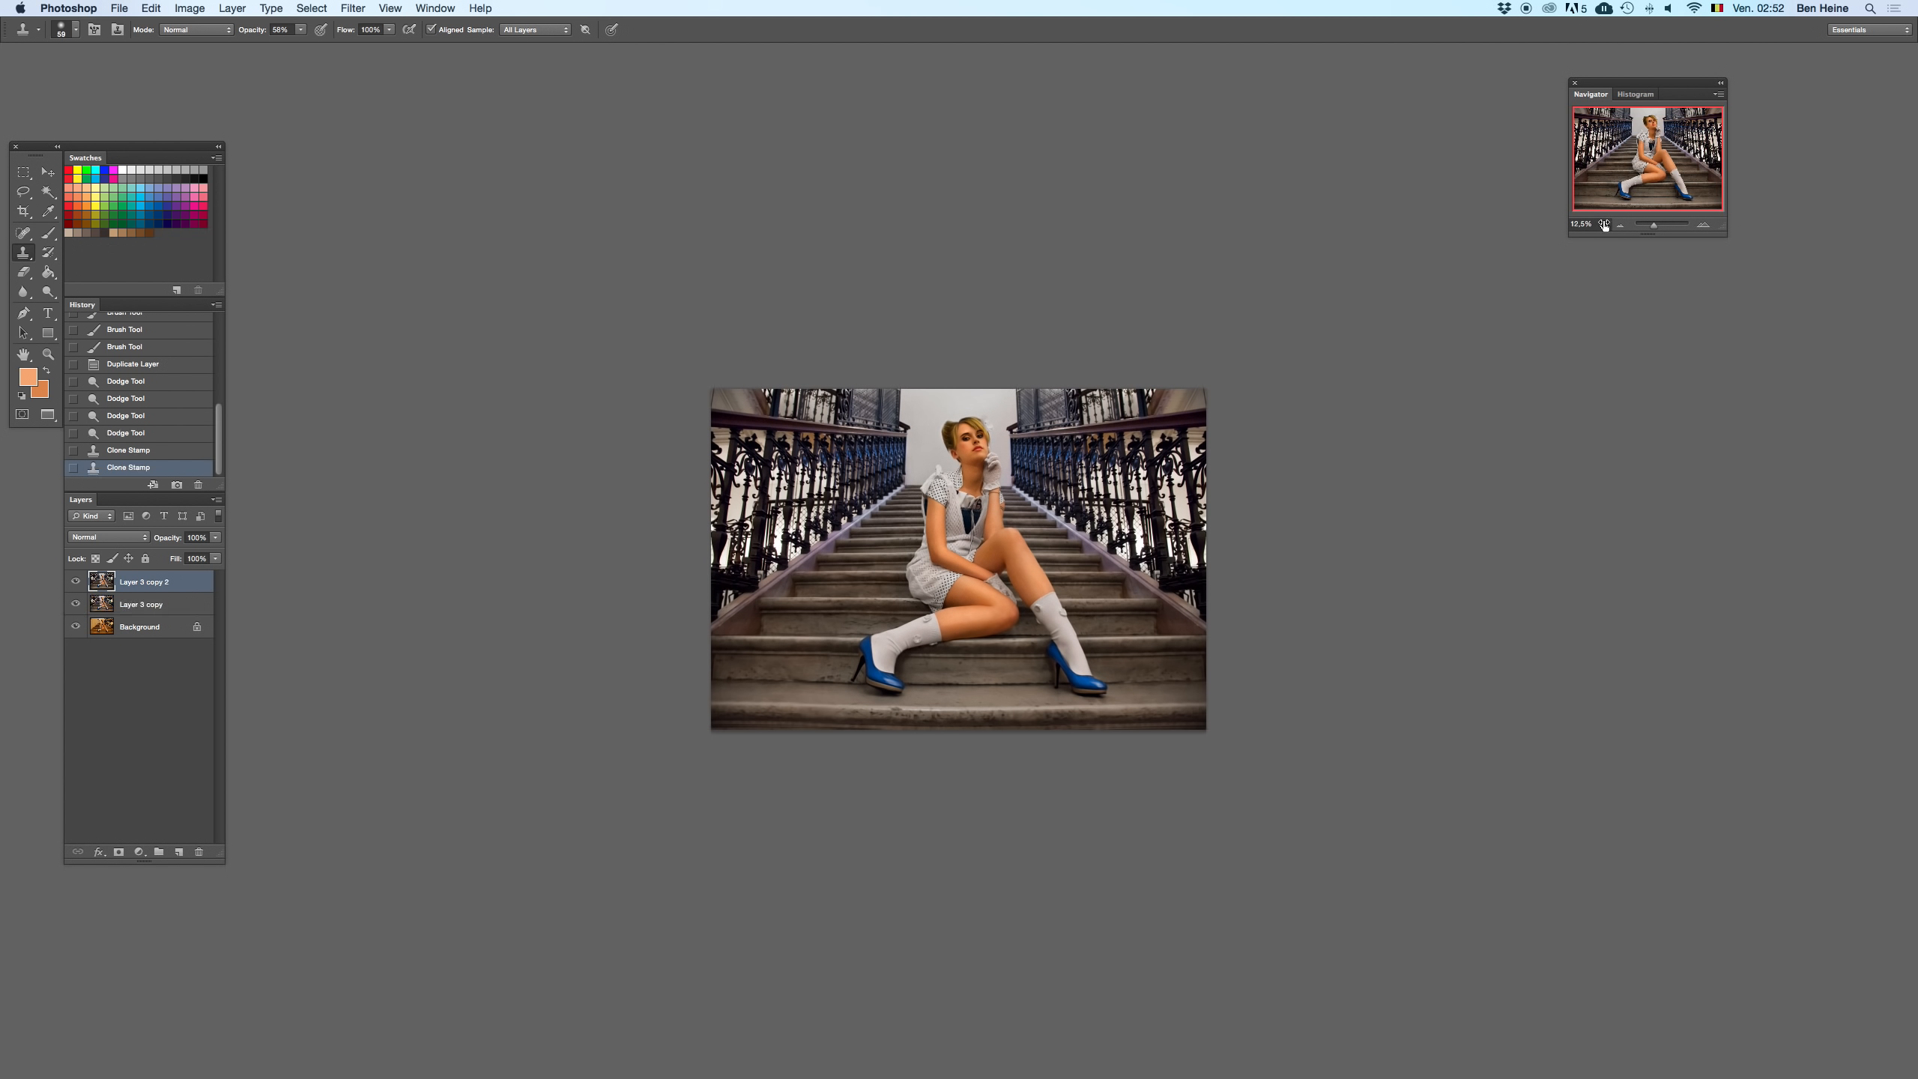
{"action": "left_click", "coordinate": [1704, 224]}
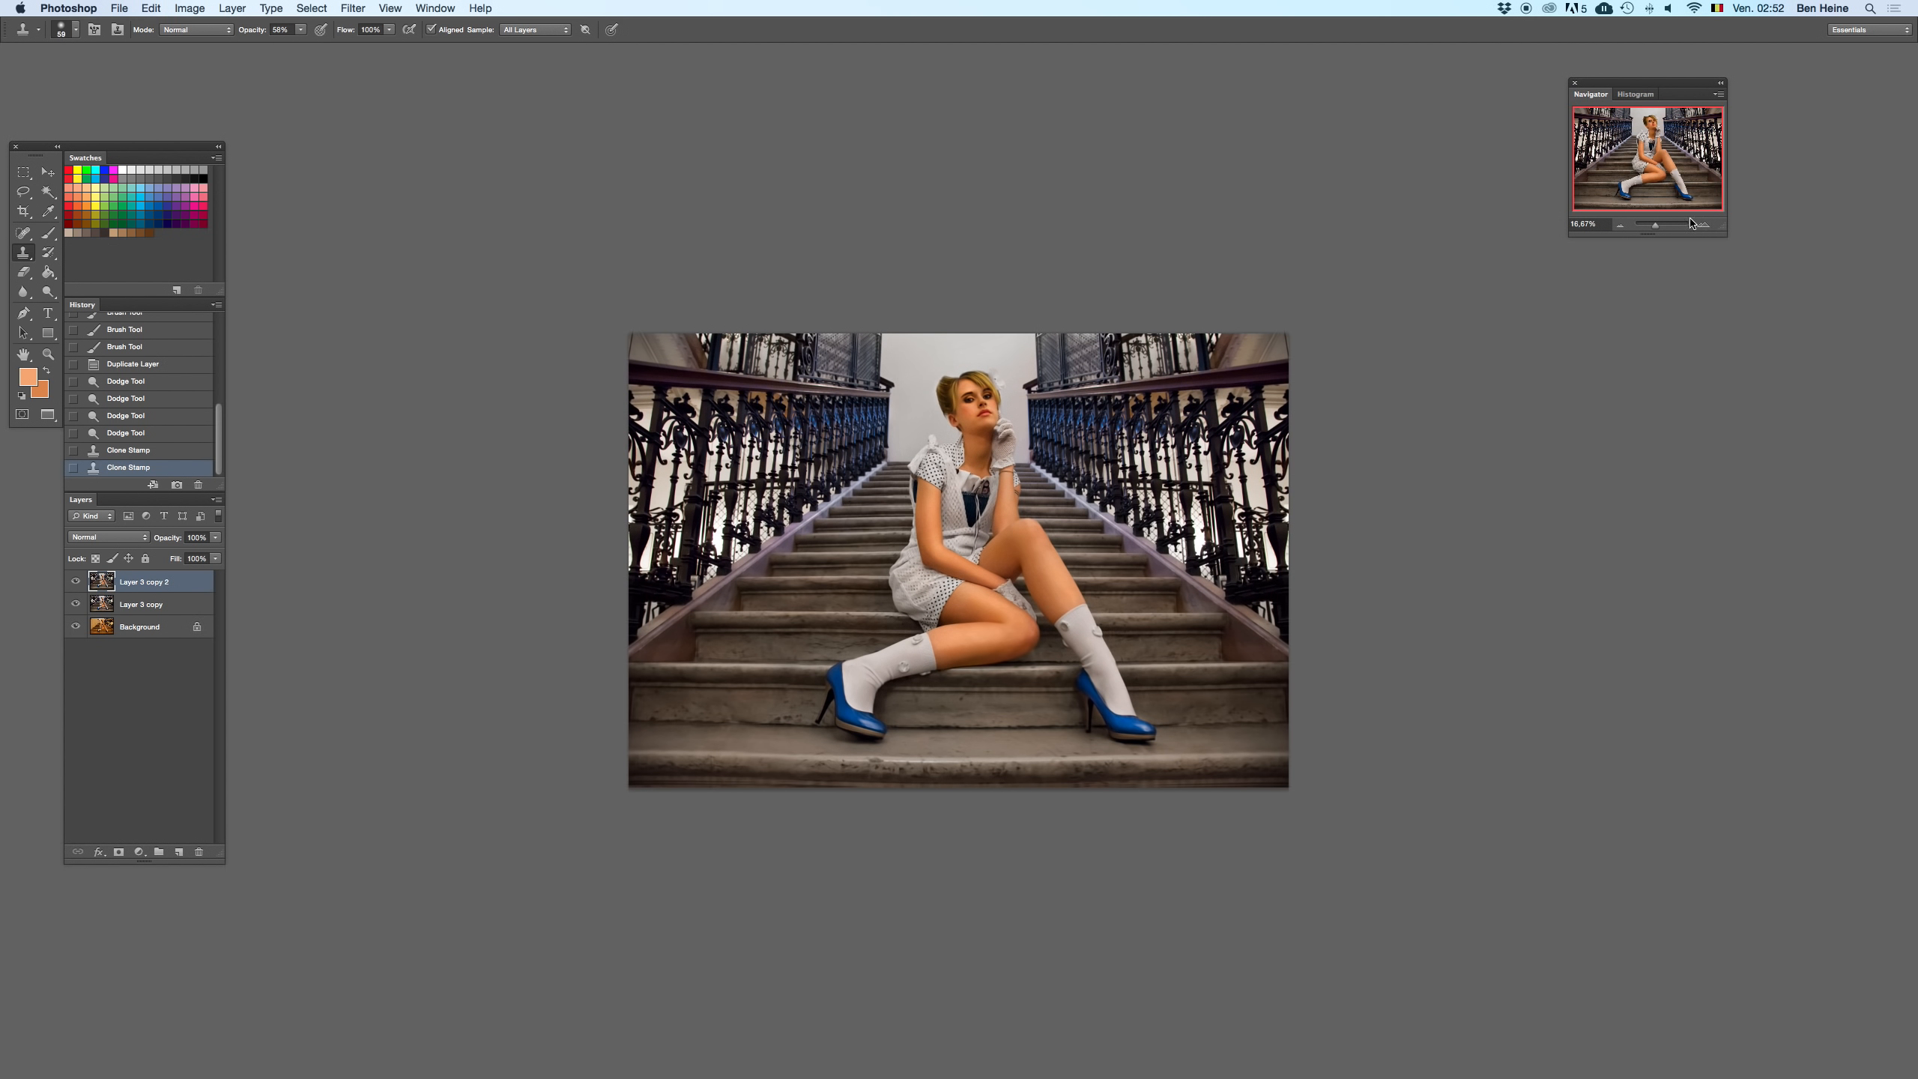
{"action": "key", "text": "super+z"}
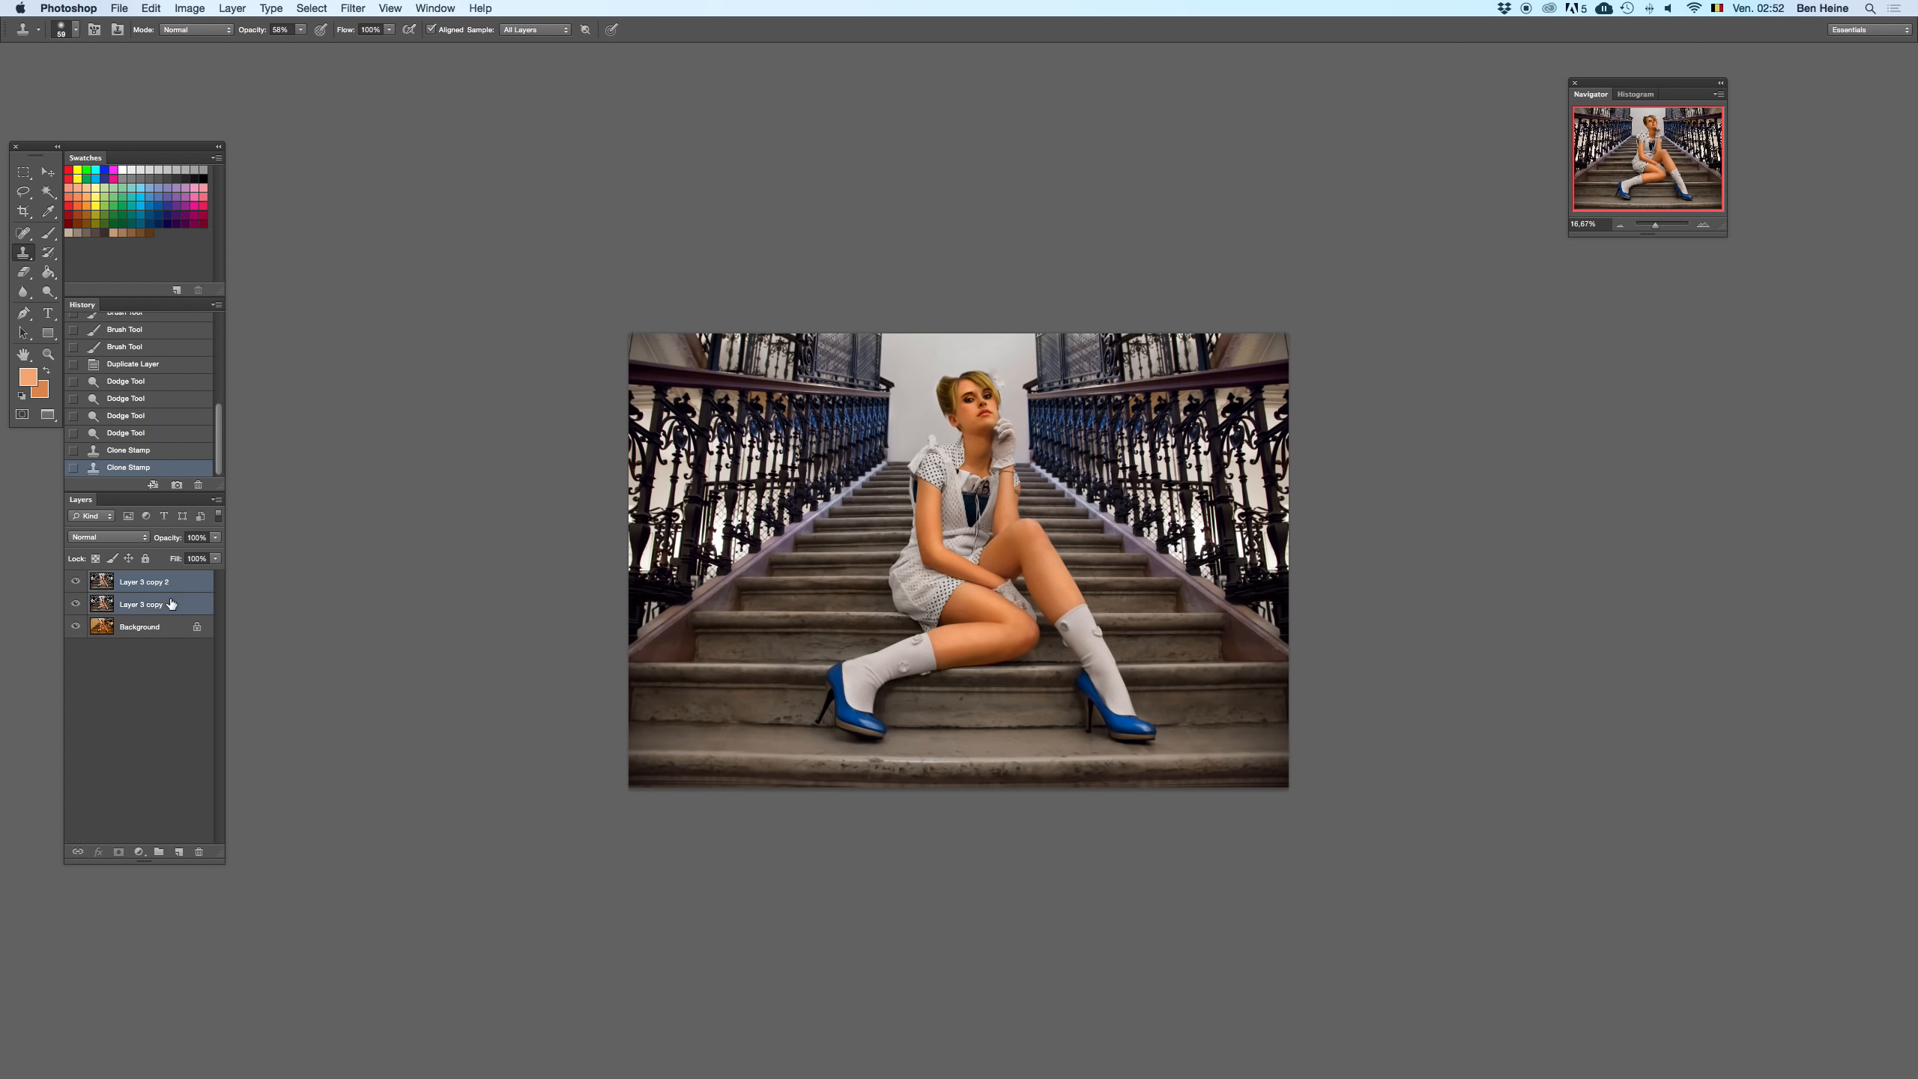
- Compare the retouched portrait with the original background photo by deleting and restoring both upper layers
{"action": "key", "text": "super+z"}
{"action": "key", "text": "super+z"}
{"action": "key", "text": "super+z"}
{"action": "key", "text": "super+z"}
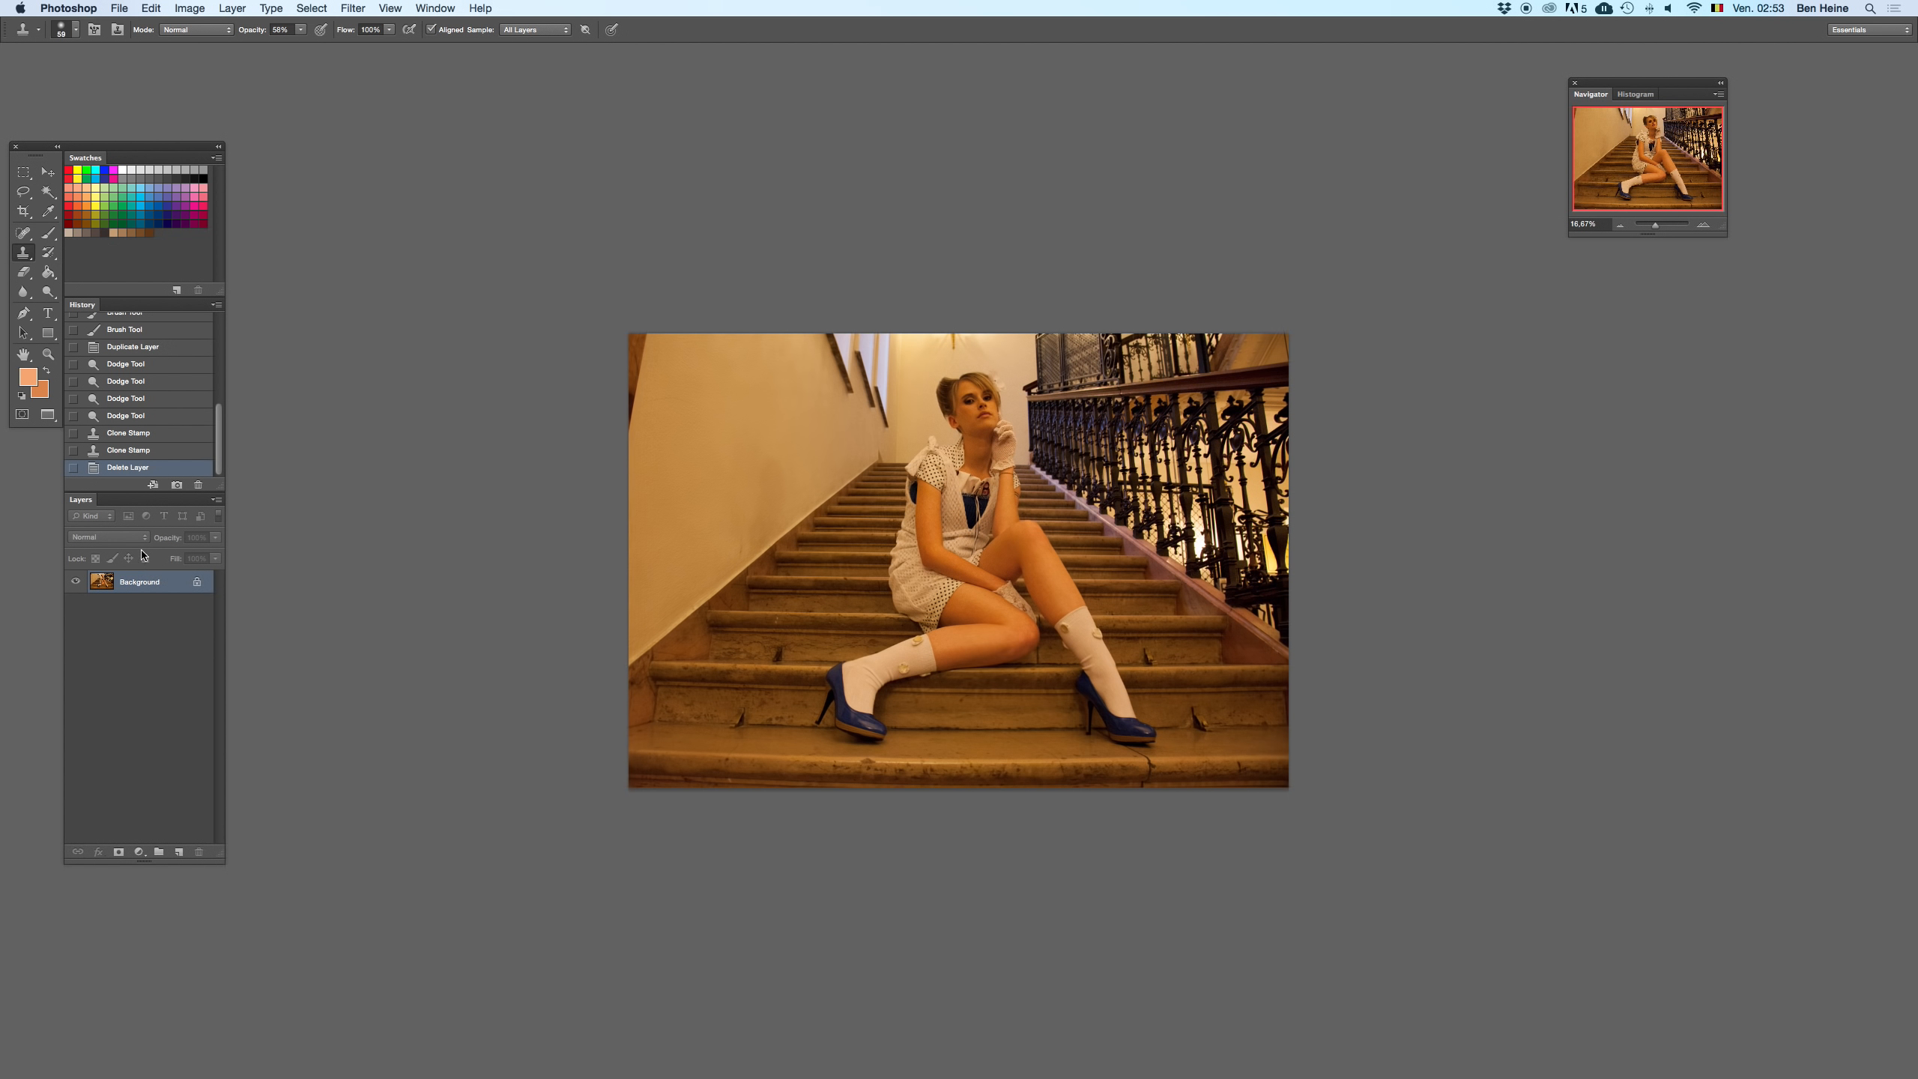
{"action": "key", "text": "super+z"}
{"action": "key", "text": "super+z"}
{"action": "key", "text": "super+z"}
{"action": "key", "text": "super+z"}
{"action": "key", "text": "super+z"}
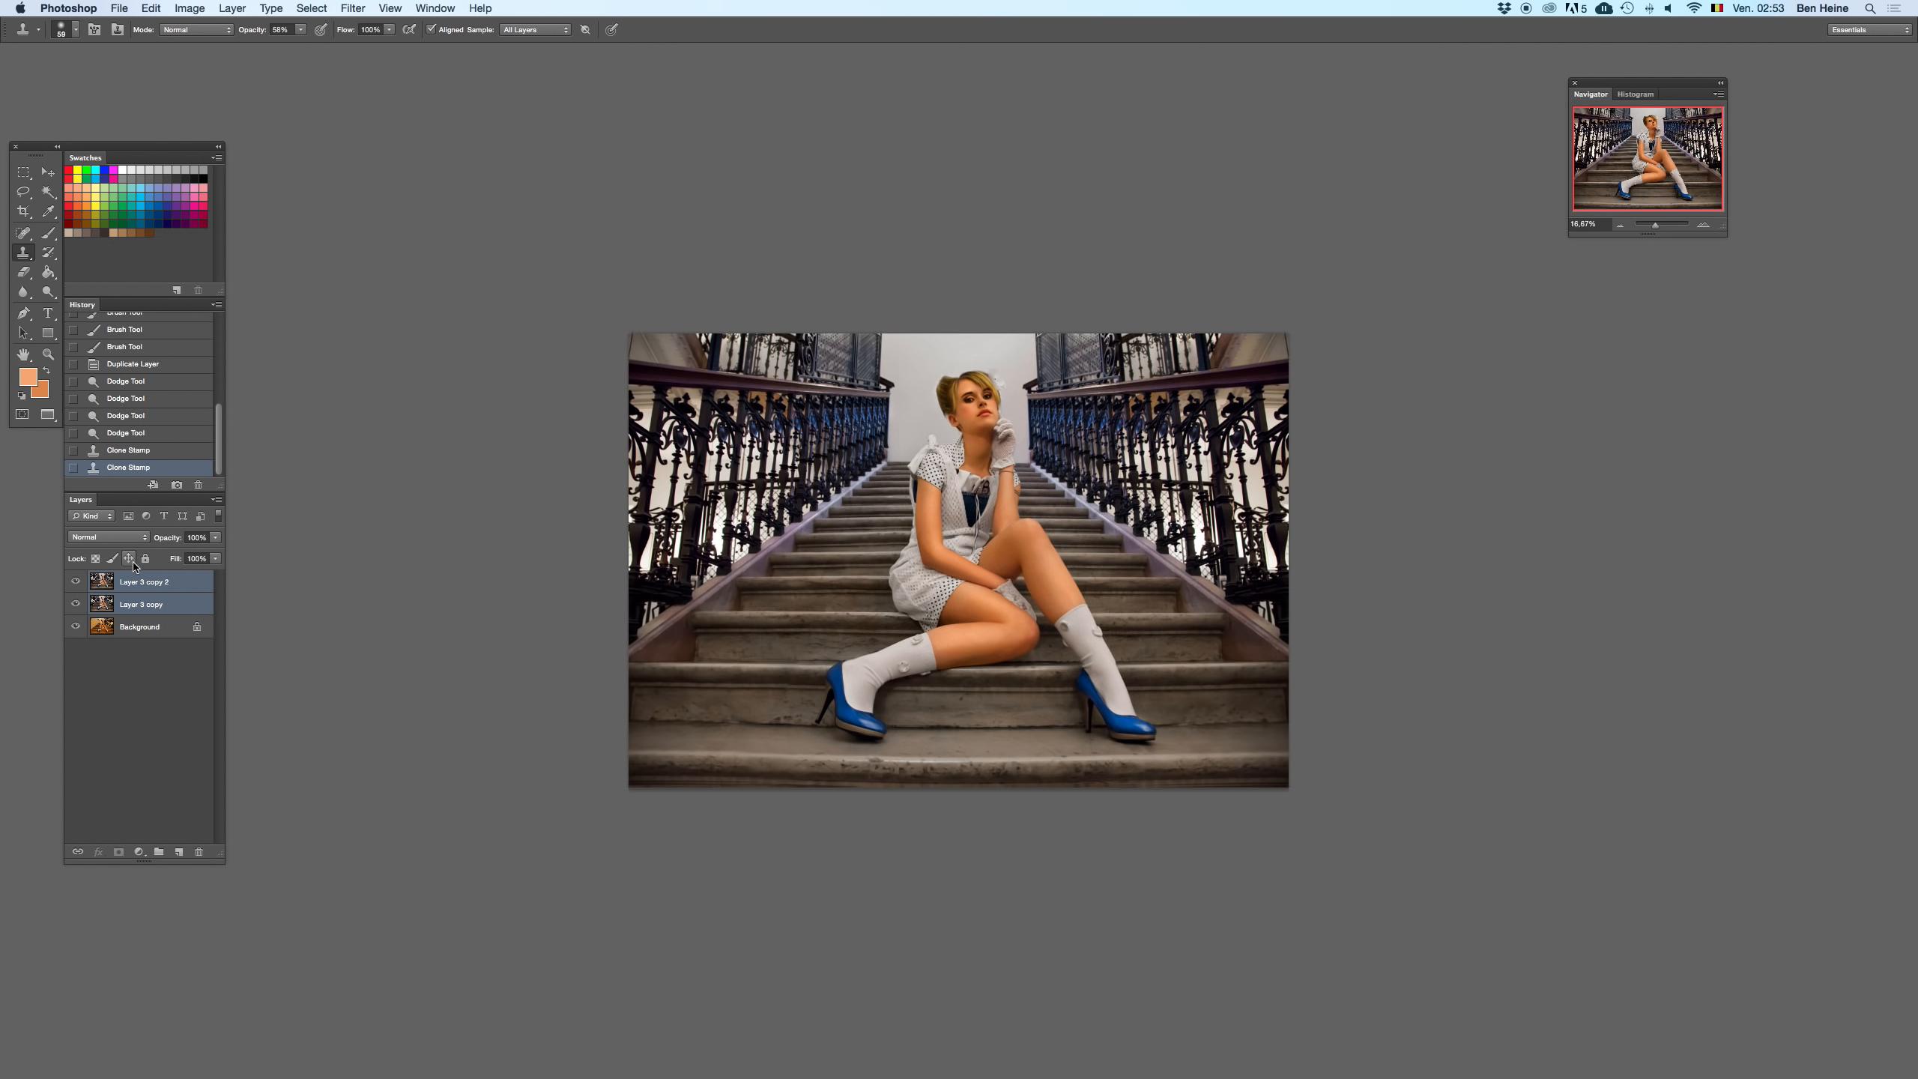
- Switch to Burn, select the top layer, enlarge the brush and try darkening the underside of the woman's bent leg
{"action": "key", "text": "shift+o"}
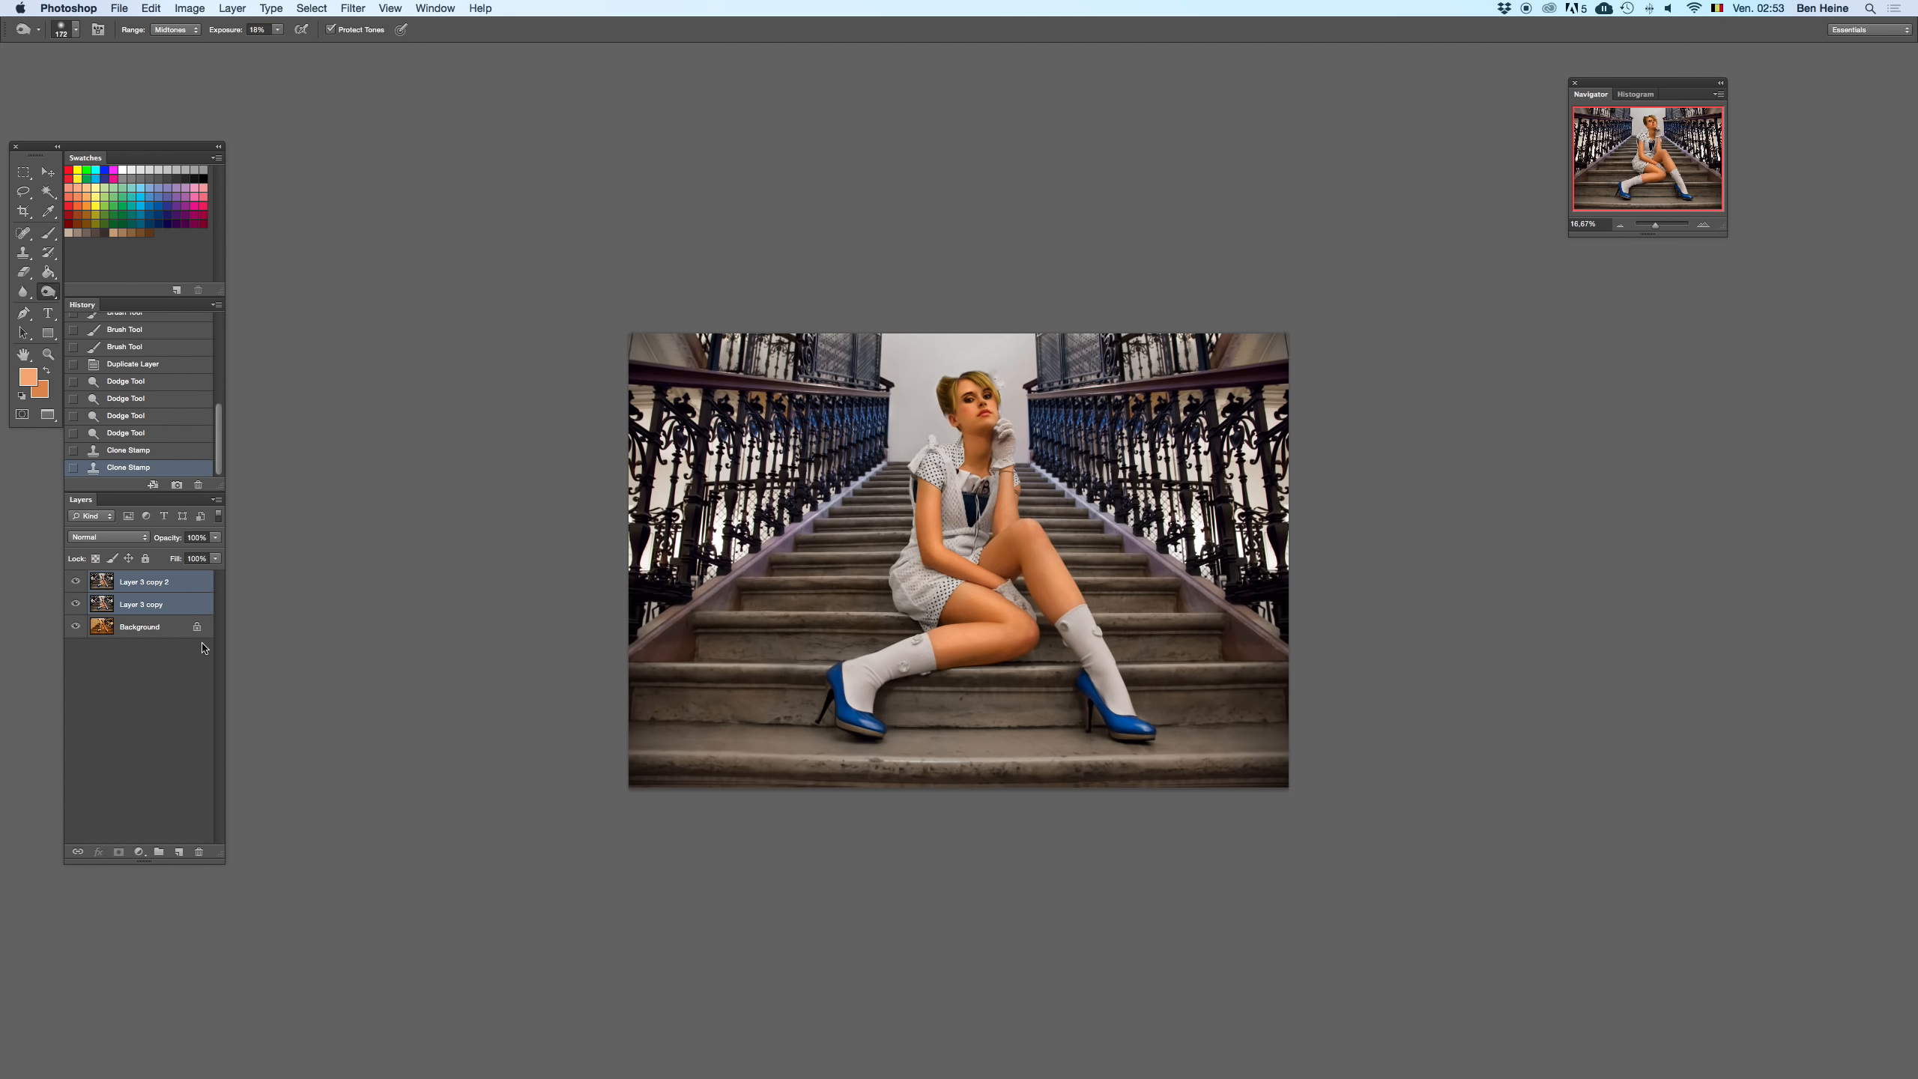
{"action": "left_click", "coordinate": [178, 579]}
{"action": "right_click", "coordinate": [999, 620]}
{"action": "left_click", "coordinate": [1128, 632]}
{"action": "mouse_move", "coordinate": [991, 634]}
{"action": "left_mouse_down"}
{"action": "mouse_move", "coordinate": [935, 652]}
{"action": "mouse_move", "coordinate": [1021, 638]}
{"action": "mouse_move", "coordinate": [981, 651]}
{"action": "left_mouse_up"}
{"action": "key", "text": "super+z"}
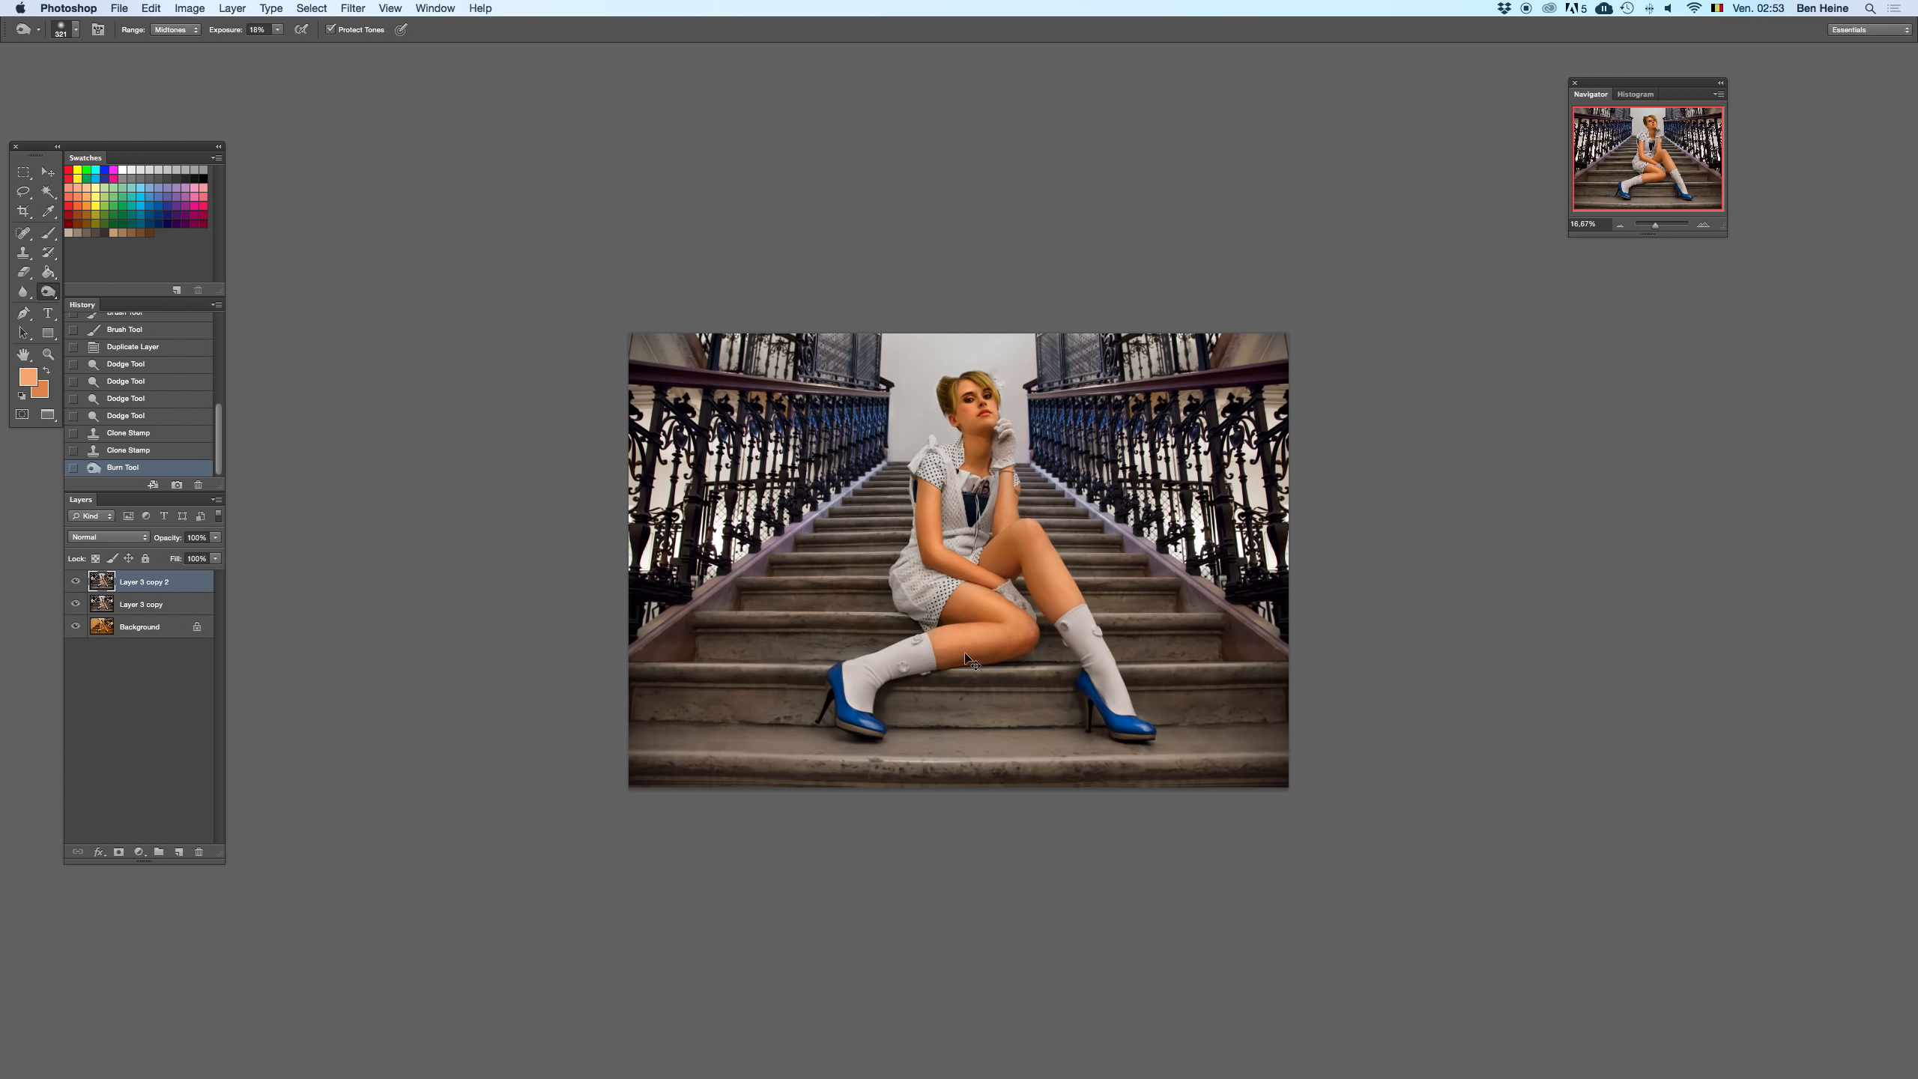
{"action": "key", "text": "super+z"}
- Lower the Burn exposure to 10% and darken the midtones along the woman's legs, comparing before and after
{"action": "left_click", "coordinate": [278, 29]}
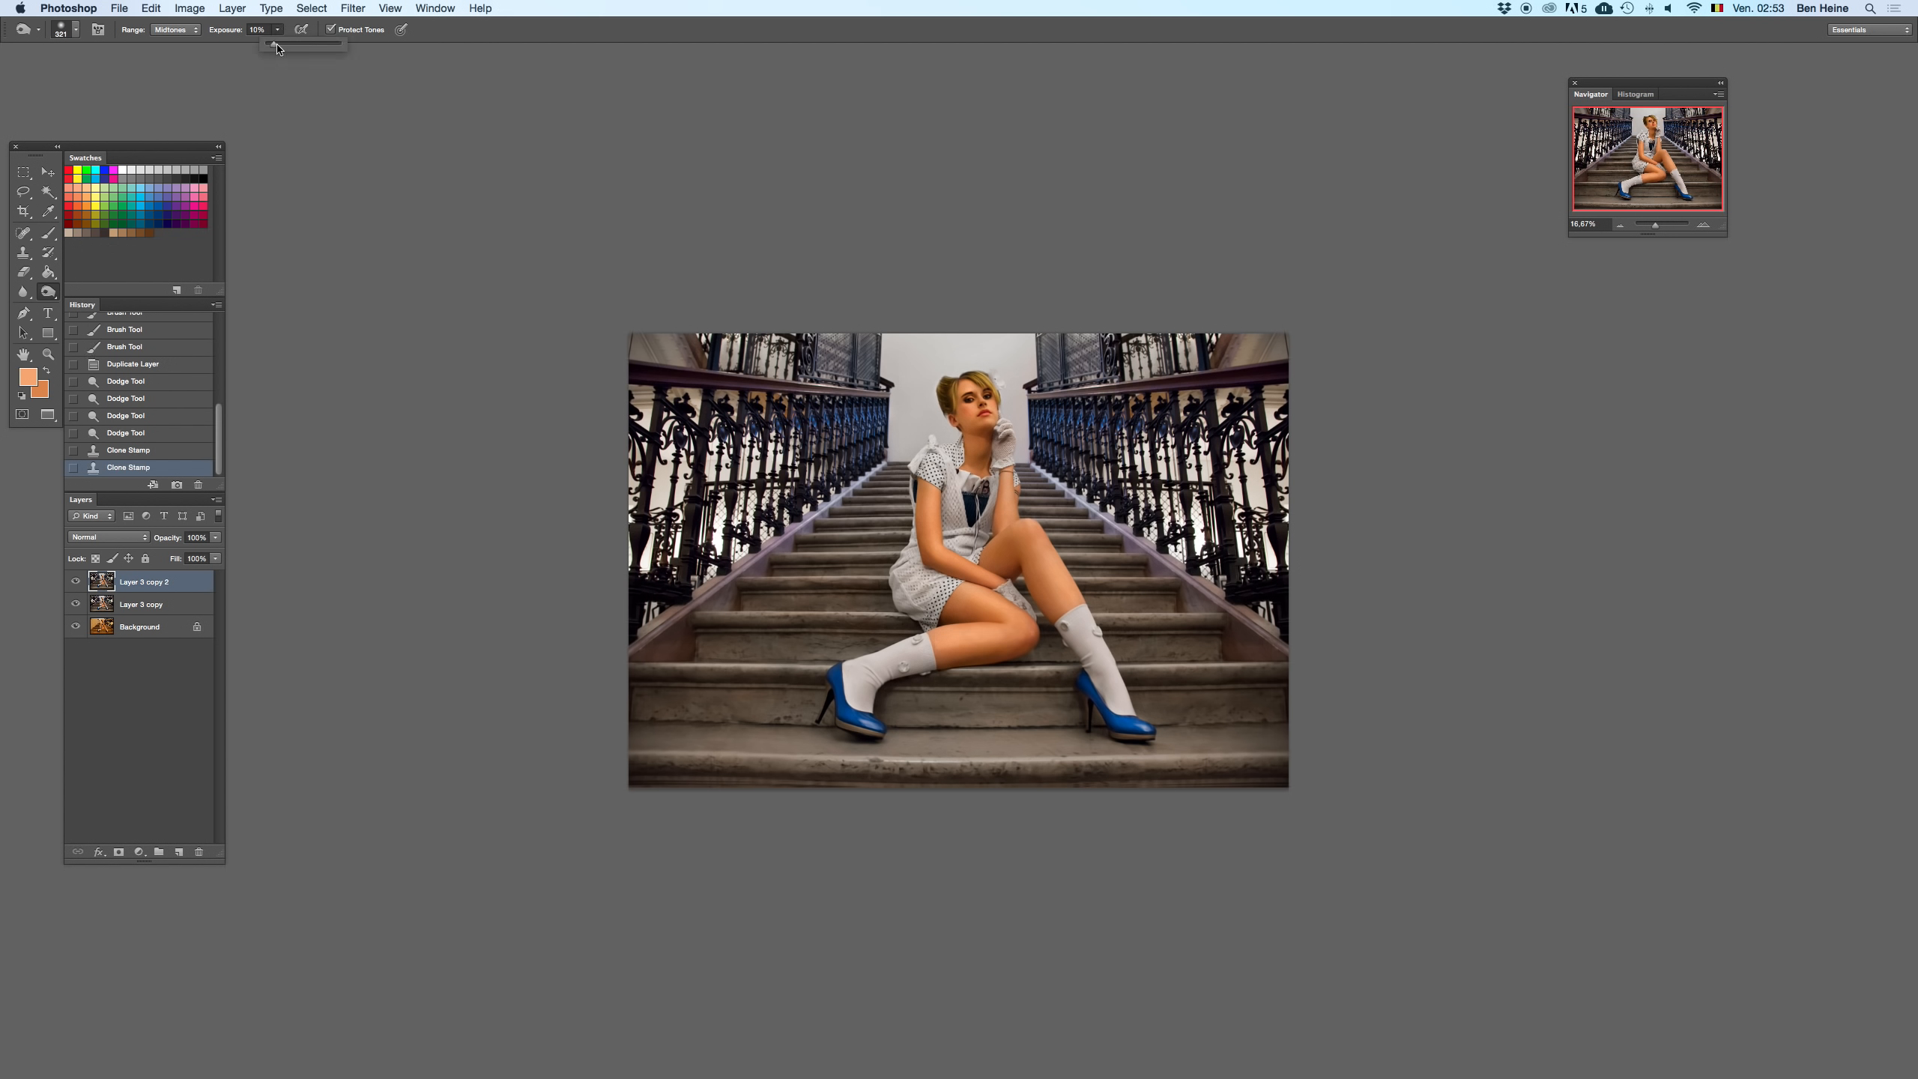
{"action": "mouse_move", "coordinate": [938, 646]}
{"action": "left_mouse_down"}
{"action": "mouse_move", "coordinate": [1014, 641]}
{"action": "mouse_move", "coordinate": [1069, 597]}
{"action": "left_mouse_up"}
{"action": "key", "text": "super+z"}
{"action": "key", "text": "super+z"}
{"action": "key", "text": "super+z"}
{"action": "key", "text": "super+z"}
{"action": "key", "text": "super+z"}
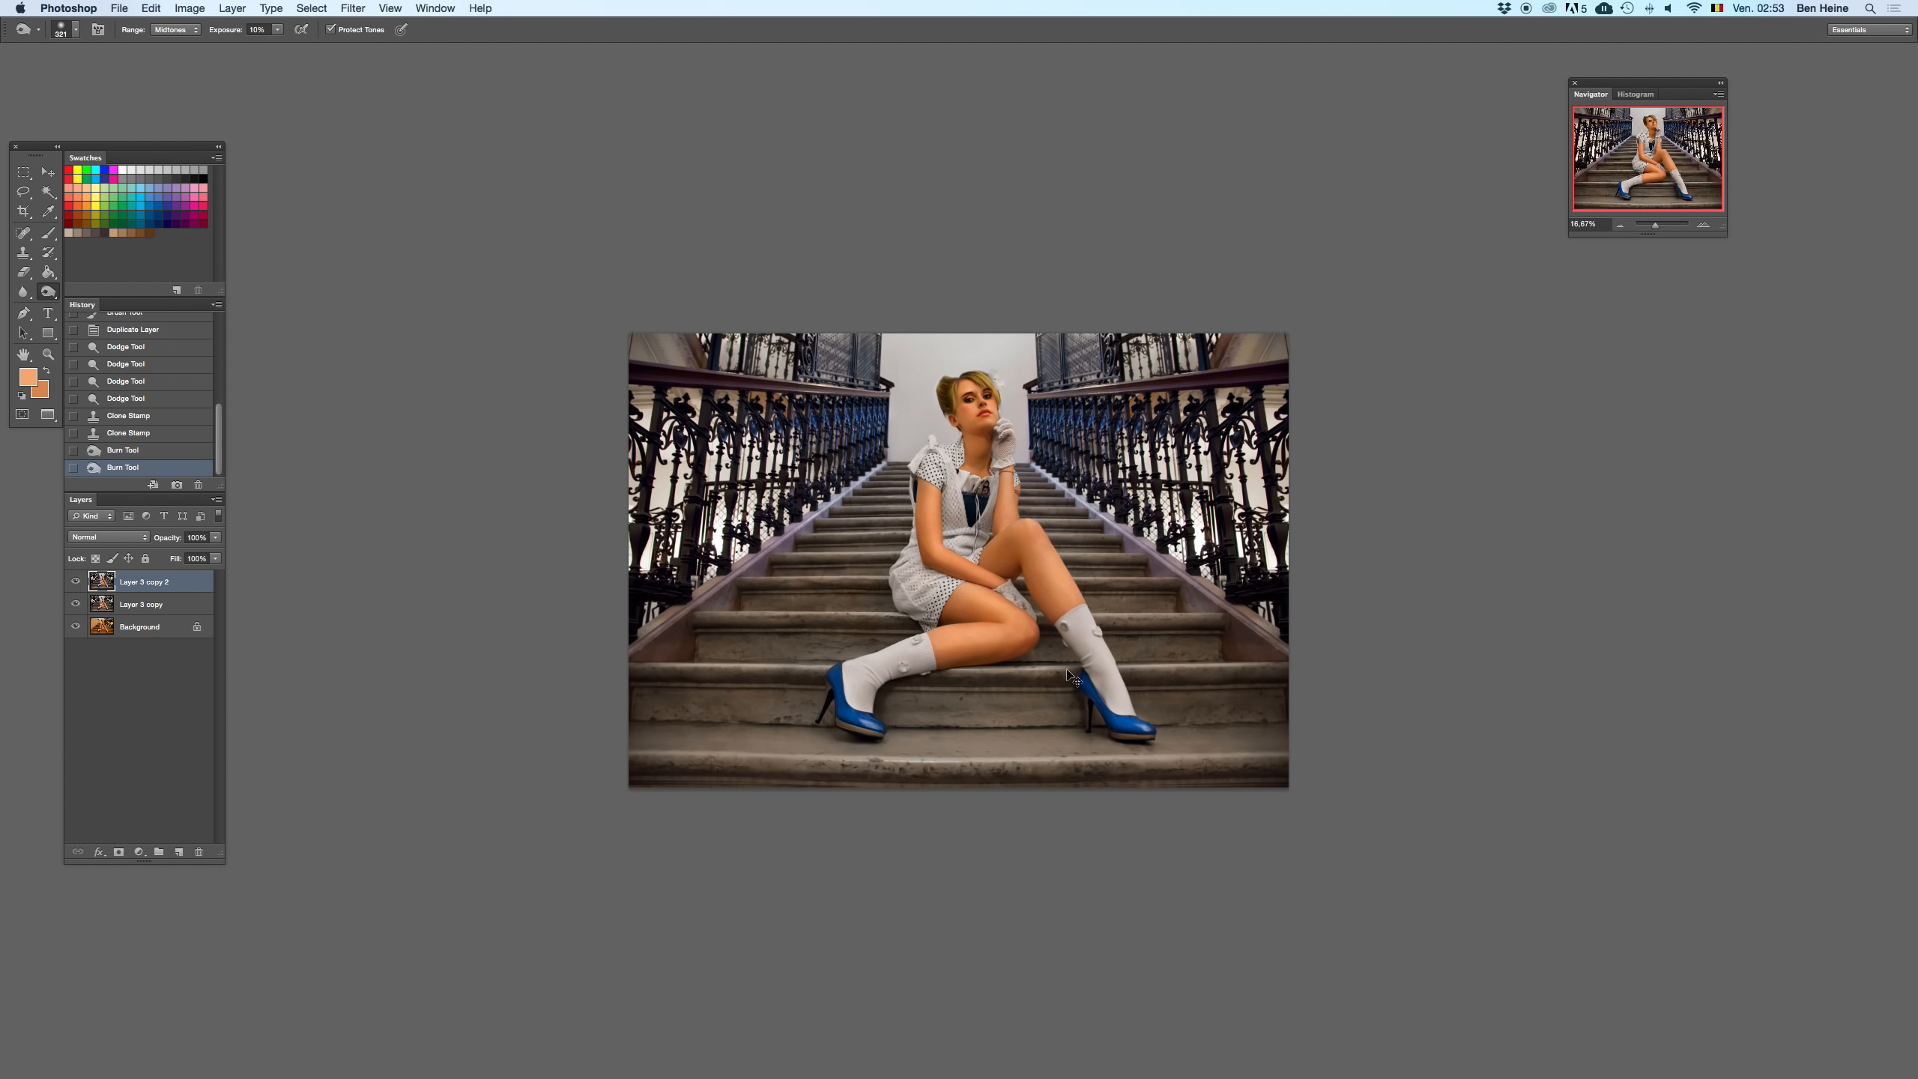
- Try short Burn strokes on the shin above the sock and beside the gloved hand, undoing unwanted ones
{"action": "key", "text": "super+z"}
{"action": "left_click_drag", "start_coordinate": [1056, 593], "coordinate": [1061, 607]}
{"action": "key", "text": "super+z"}
{"action": "left_click", "coordinate": [1057, 602]}
{"action": "left_click", "coordinate": [51, 293]}
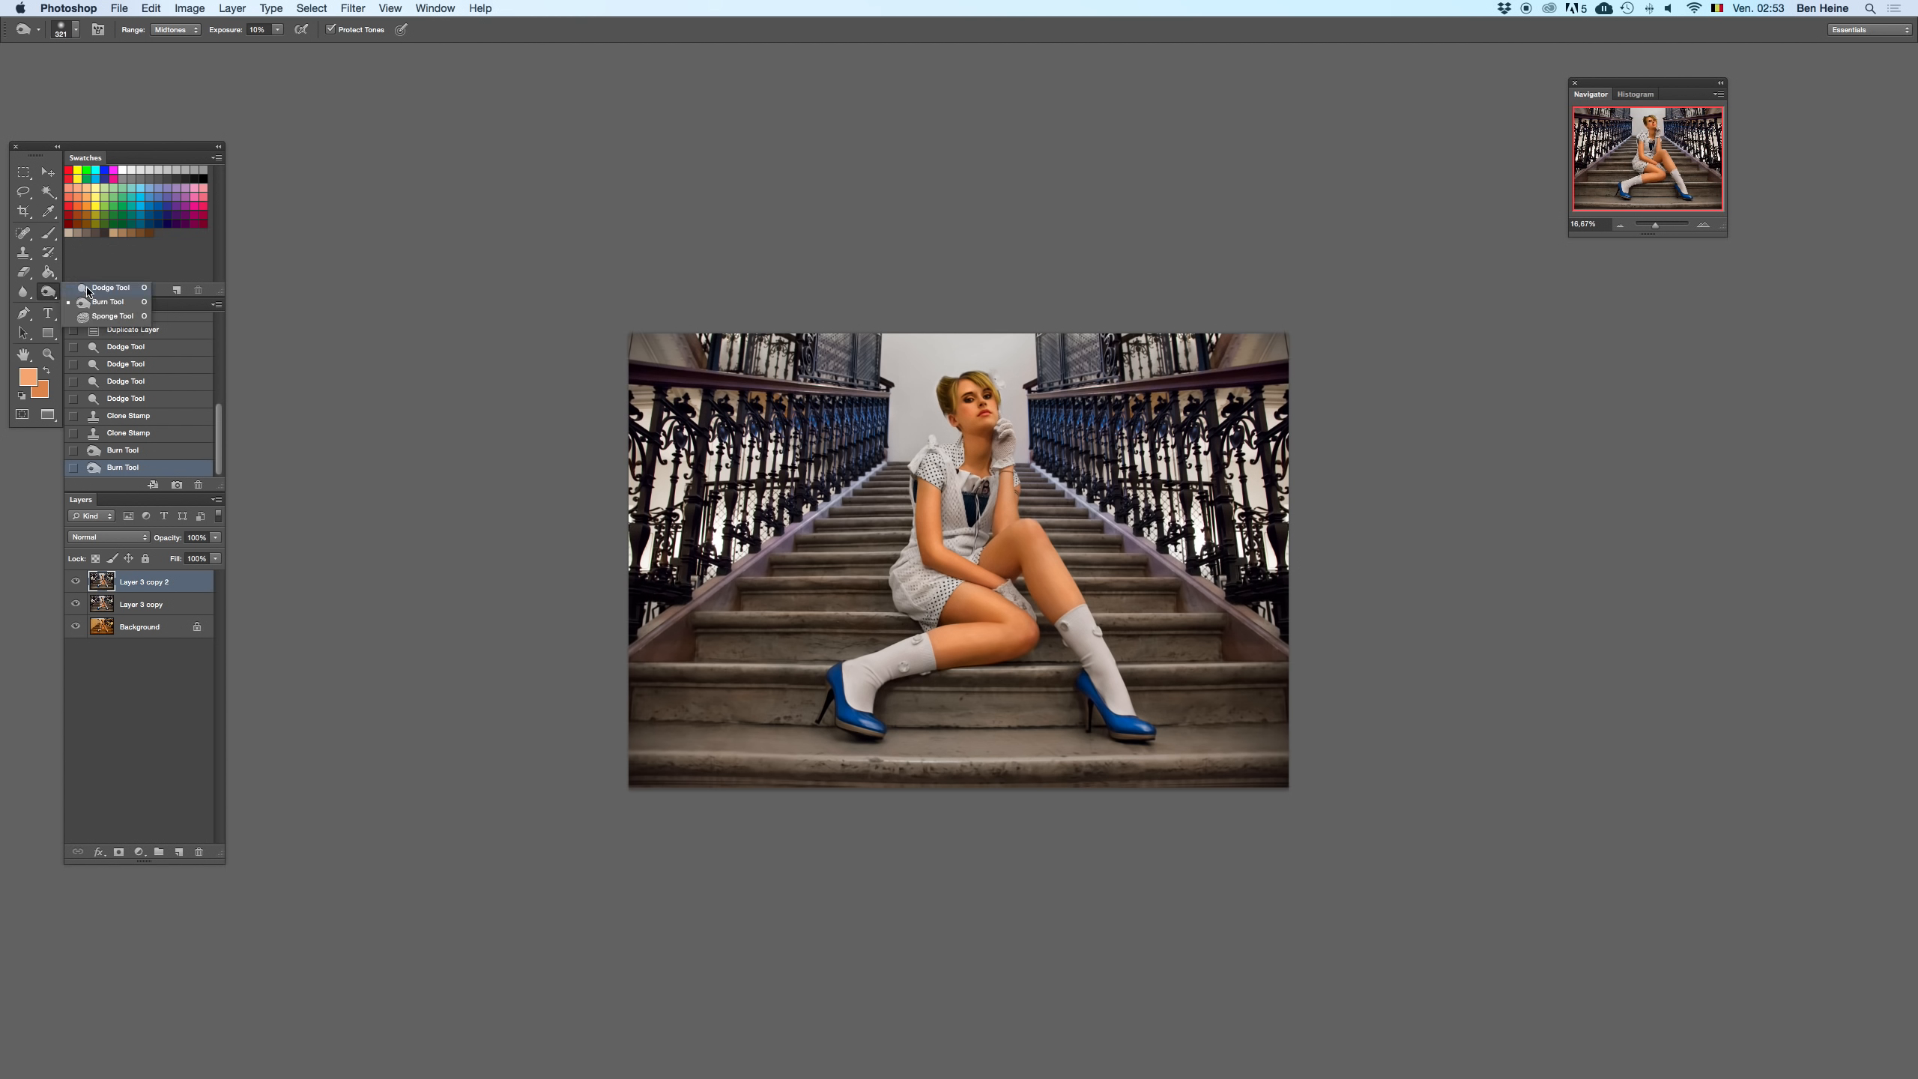
{"action": "left_click", "coordinate": [92, 301]}
{"action": "left_click_drag", "start_coordinate": [996, 568], "coordinate": [1025, 559]}
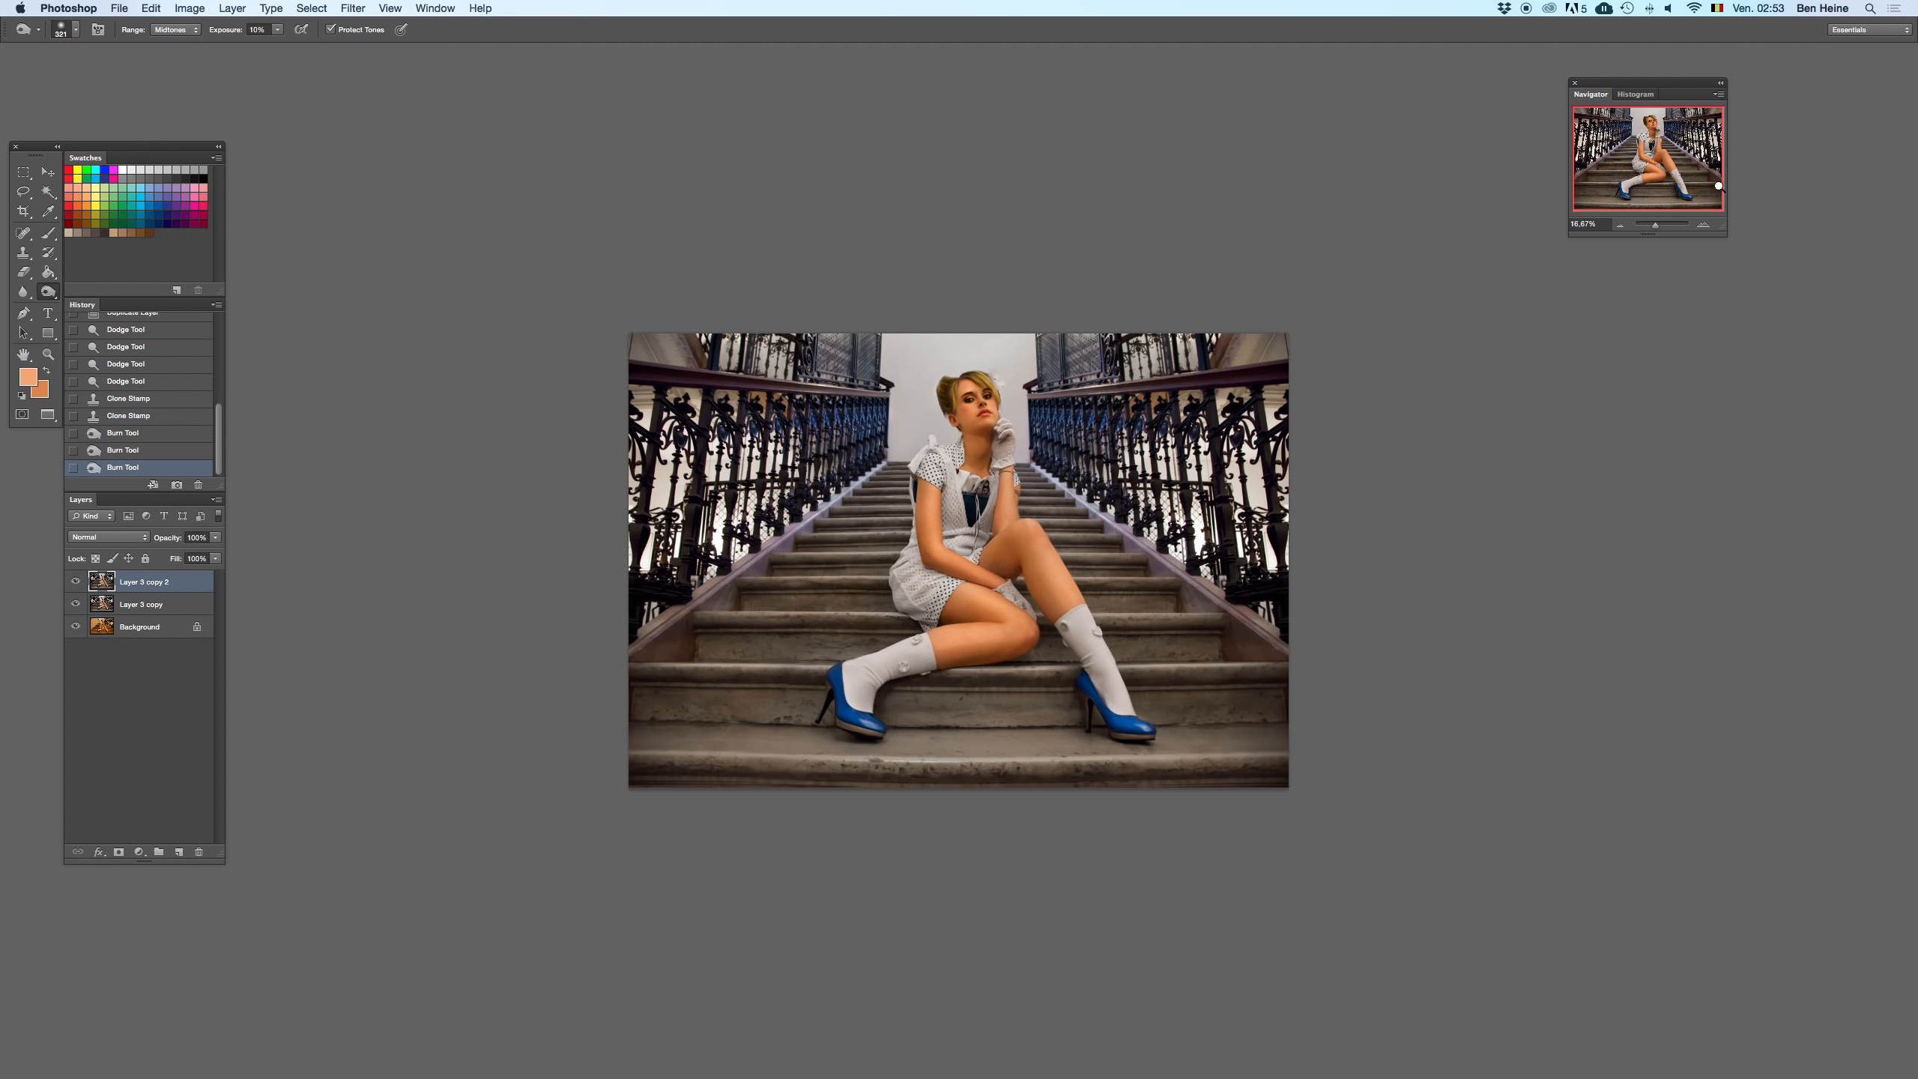
- Set the Burn range to Shadows and try darkening the lowest stair beneath the shoes
{"action": "left_click", "coordinate": [1621, 225]}
{"action": "left_click", "coordinate": [176, 29]}
{"action": "left_click", "coordinate": [182, 15]}
{"action": "left_click", "coordinate": [1704, 225]}
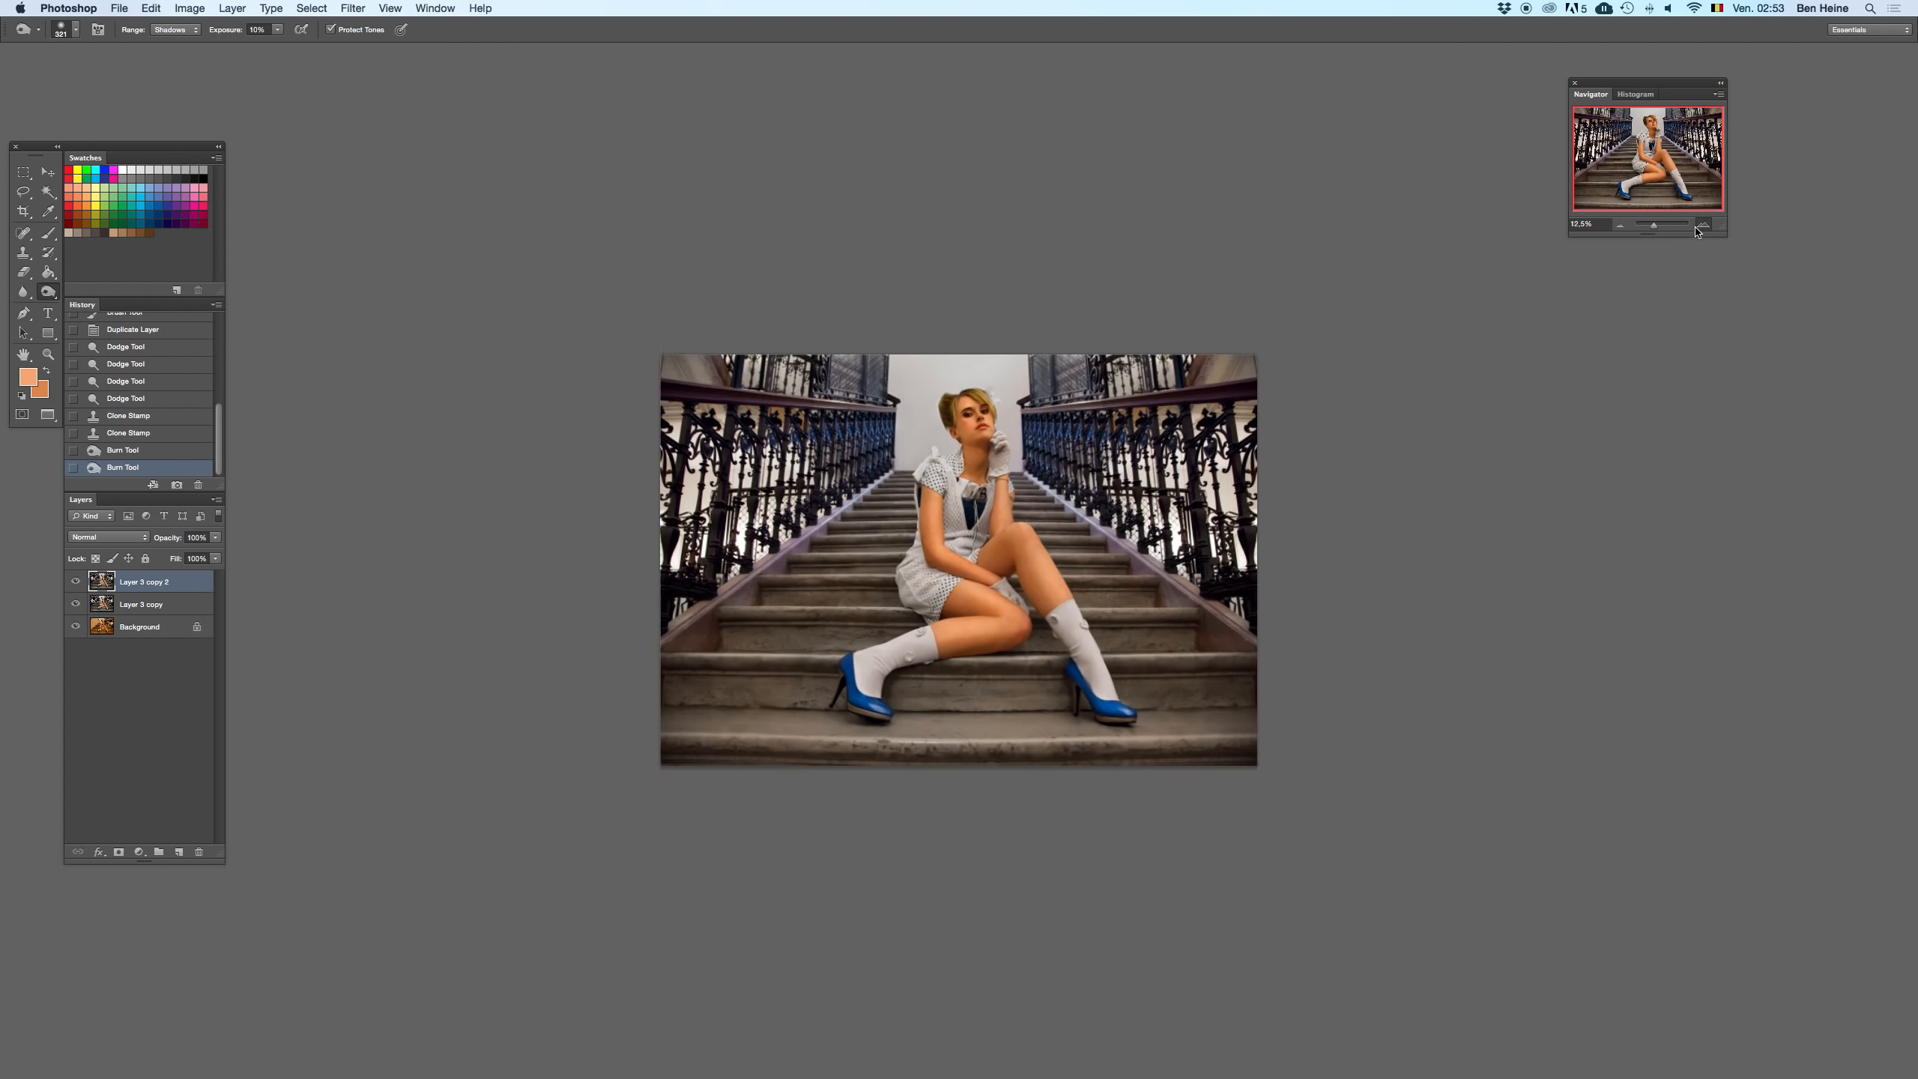
{"action": "mouse_move", "coordinate": [744, 745]}
{"action": "left_mouse_down"}
{"action": "mouse_move", "coordinate": [1374, 738]}
{"action": "mouse_move", "coordinate": [882, 736]}
{"action": "mouse_move", "coordinate": [1160, 733]}
{"action": "left_mouse_up"}
{"action": "key", "text": "super+z"}
{"action": "mouse_move", "coordinate": [842, 740]}
{"action": "left_mouse_down"}
{"action": "mouse_move", "coordinate": [1116, 744]}
{"action": "mouse_move", "coordinate": [633, 742]}
{"action": "mouse_move", "coordinate": [1199, 743]}
{"action": "left_mouse_up"}
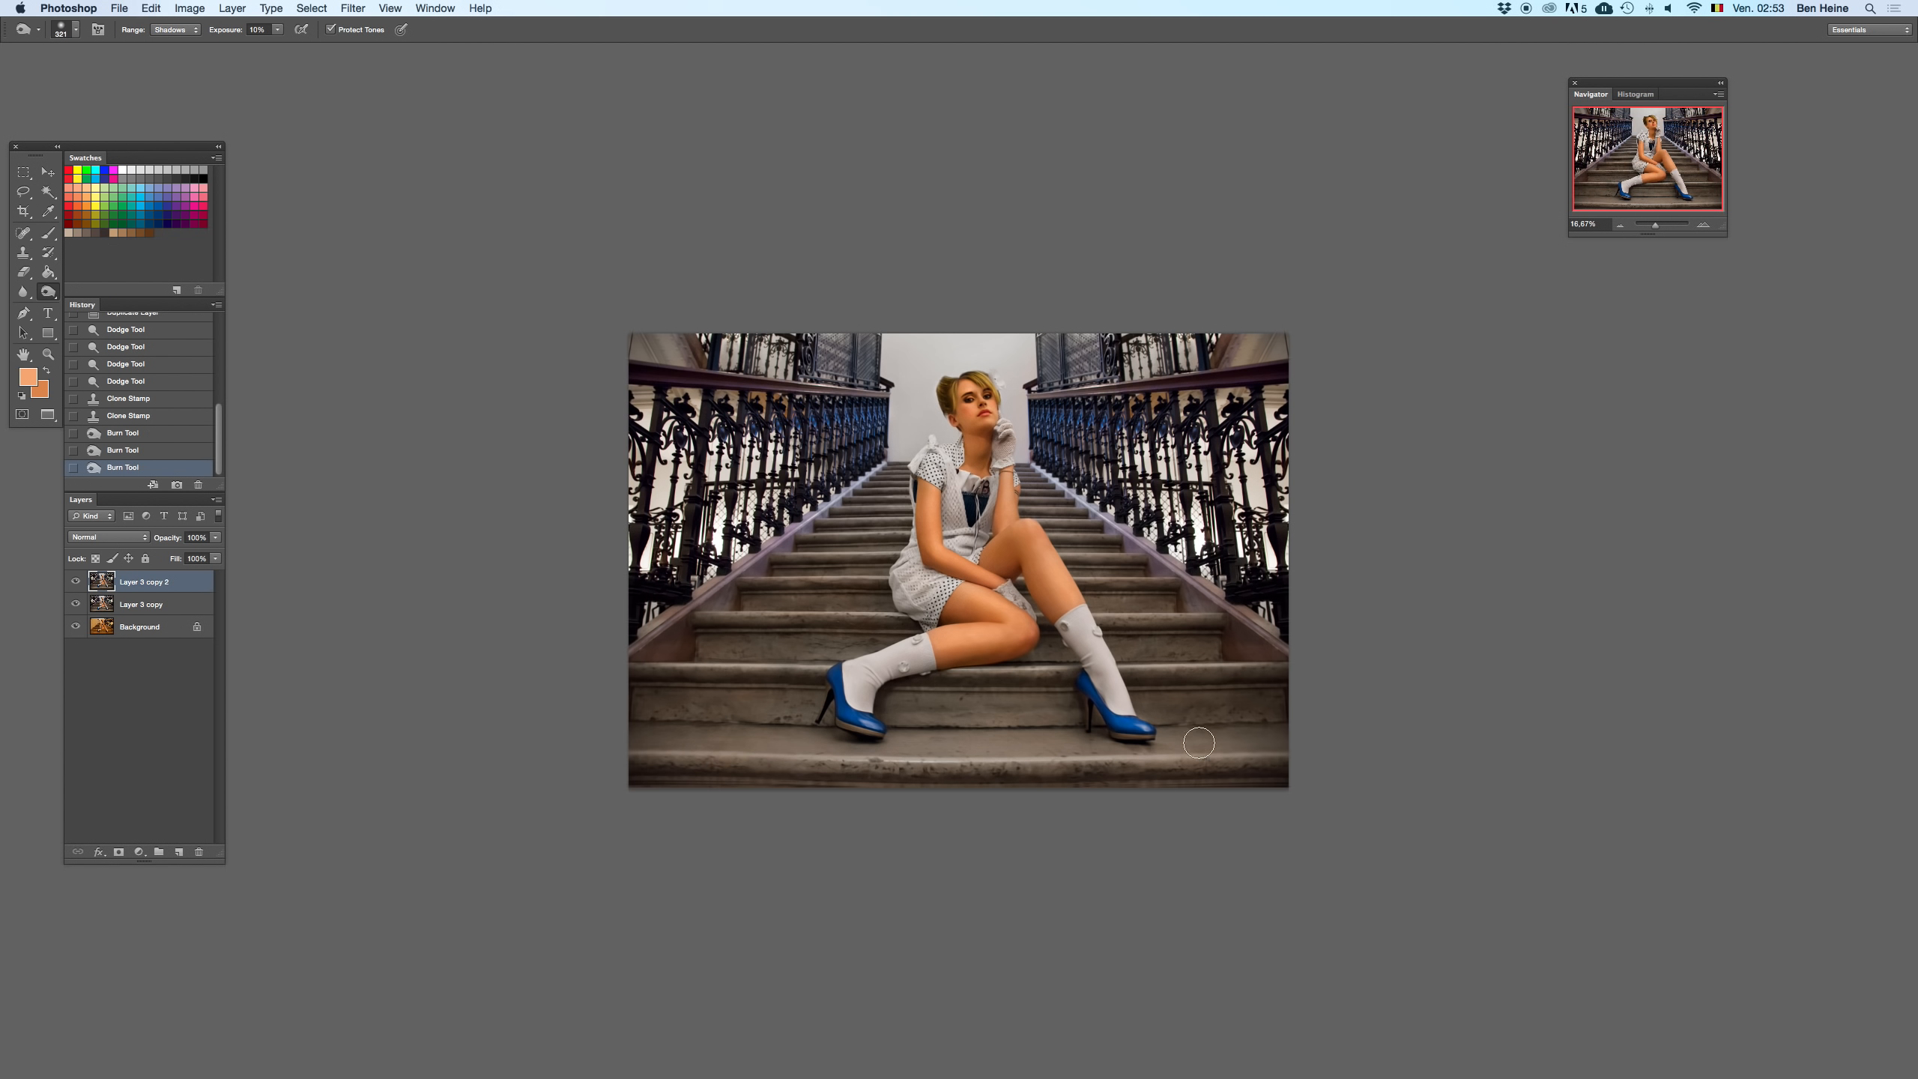
{"action": "left_click", "coordinate": [1620, 225]}
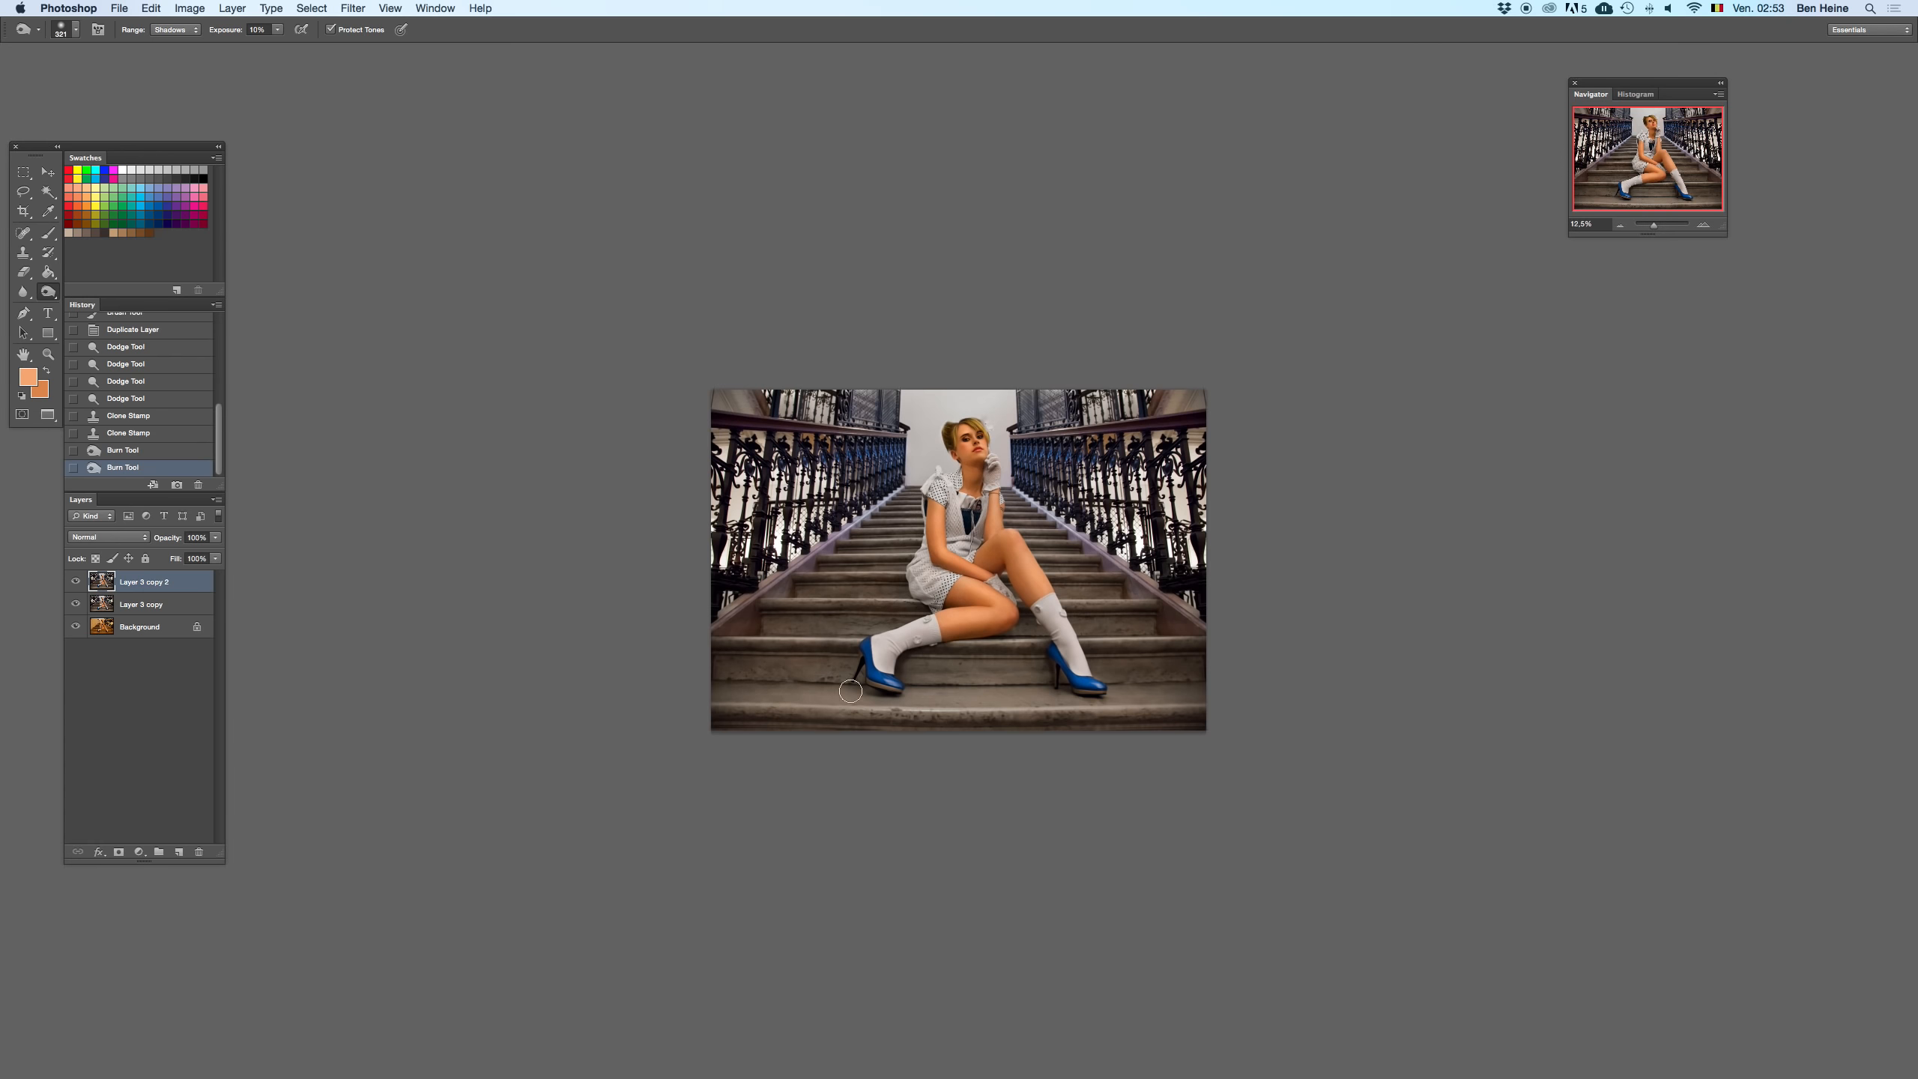
- Enlarge the Burn brush and darken the shadows across the lowest stairs, undoing unwanted strokes
{"action": "right_click", "coordinate": [1000, 684]}
{"action": "left_click_drag", "start_coordinate": [1093, 708], "coordinate": [1036, 708]}
{"action": "left_click_drag", "start_coordinate": [696, 693], "coordinate": [949, 708]}
{"action": "key", "text": "super+z"}
{"action": "left_click_drag", "start_coordinate": [810, 702], "coordinate": [1041, 707]}
{"action": "mouse_move", "coordinate": [1249, 703]}
{"action": "left_mouse_down"}
{"action": "mouse_move", "coordinate": [1044, 728]}
{"action": "mouse_move", "coordinate": [847, 645]}
{"action": "mouse_move", "coordinate": [583, 659]}
{"action": "left_mouse_up"}
{"action": "key", "text": "super+z"}
- Set Burn to Highlights at 29% exposure and darken the outer stair edges and the left balustrade
{"action": "left_click", "coordinate": [188, 30]}
{"action": "left_click", "coordinate": [183, 41]}
{"action": "left_click", "coordinate": [184, 30]}
{"action": "left_click", "coordinate": [183, 43]}
{"action": "left_click_drag", "start_coordinate": [728, 634], "coordinate": [631, 655]}
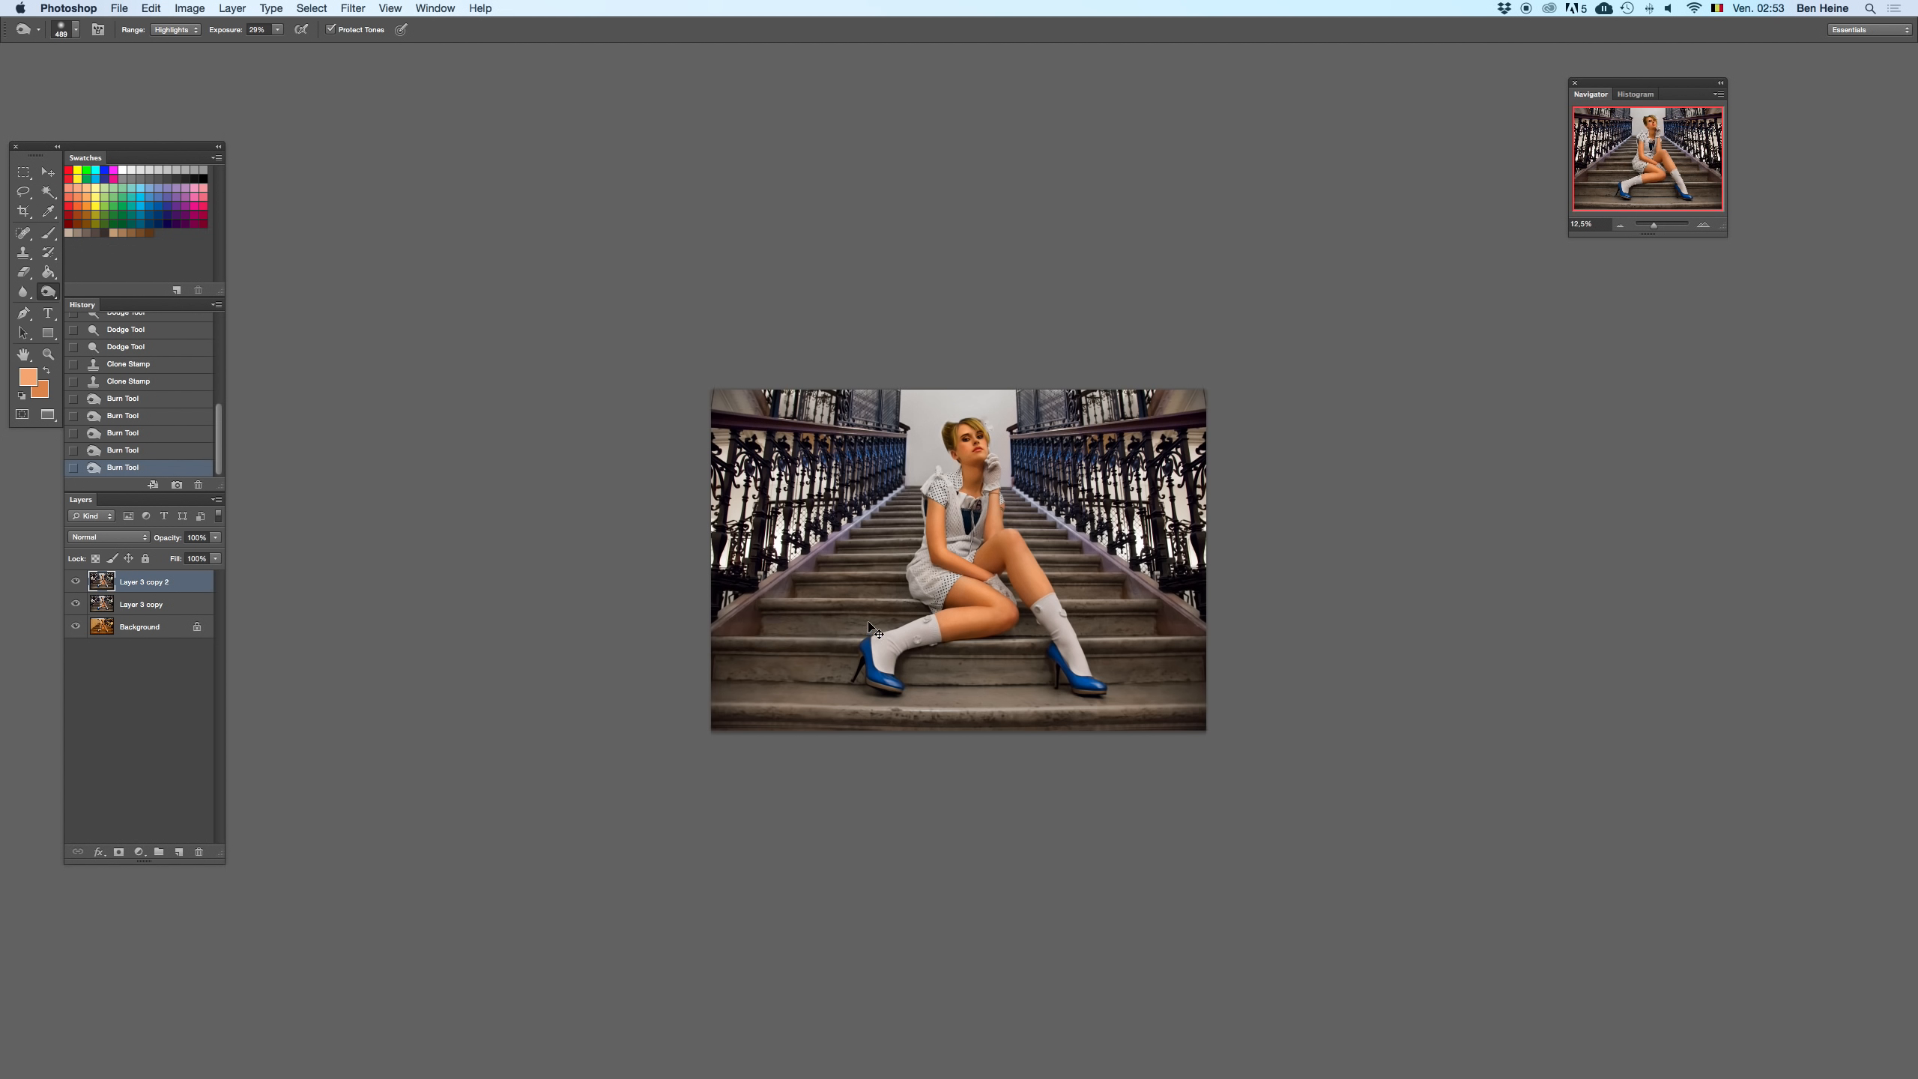
{"action": "left_click_drag", "start_coordinate": [1144, 624], "coordinate": [1191, 636]}
{"action": "left_click_drag", "start_coordinate": [872, 588], "coordinate": [810, 574]}
- Return the Burn range to Shadows and try darkening along the base of the left balustrade
{"action": "left_click", "coordinate": [176, 29]}
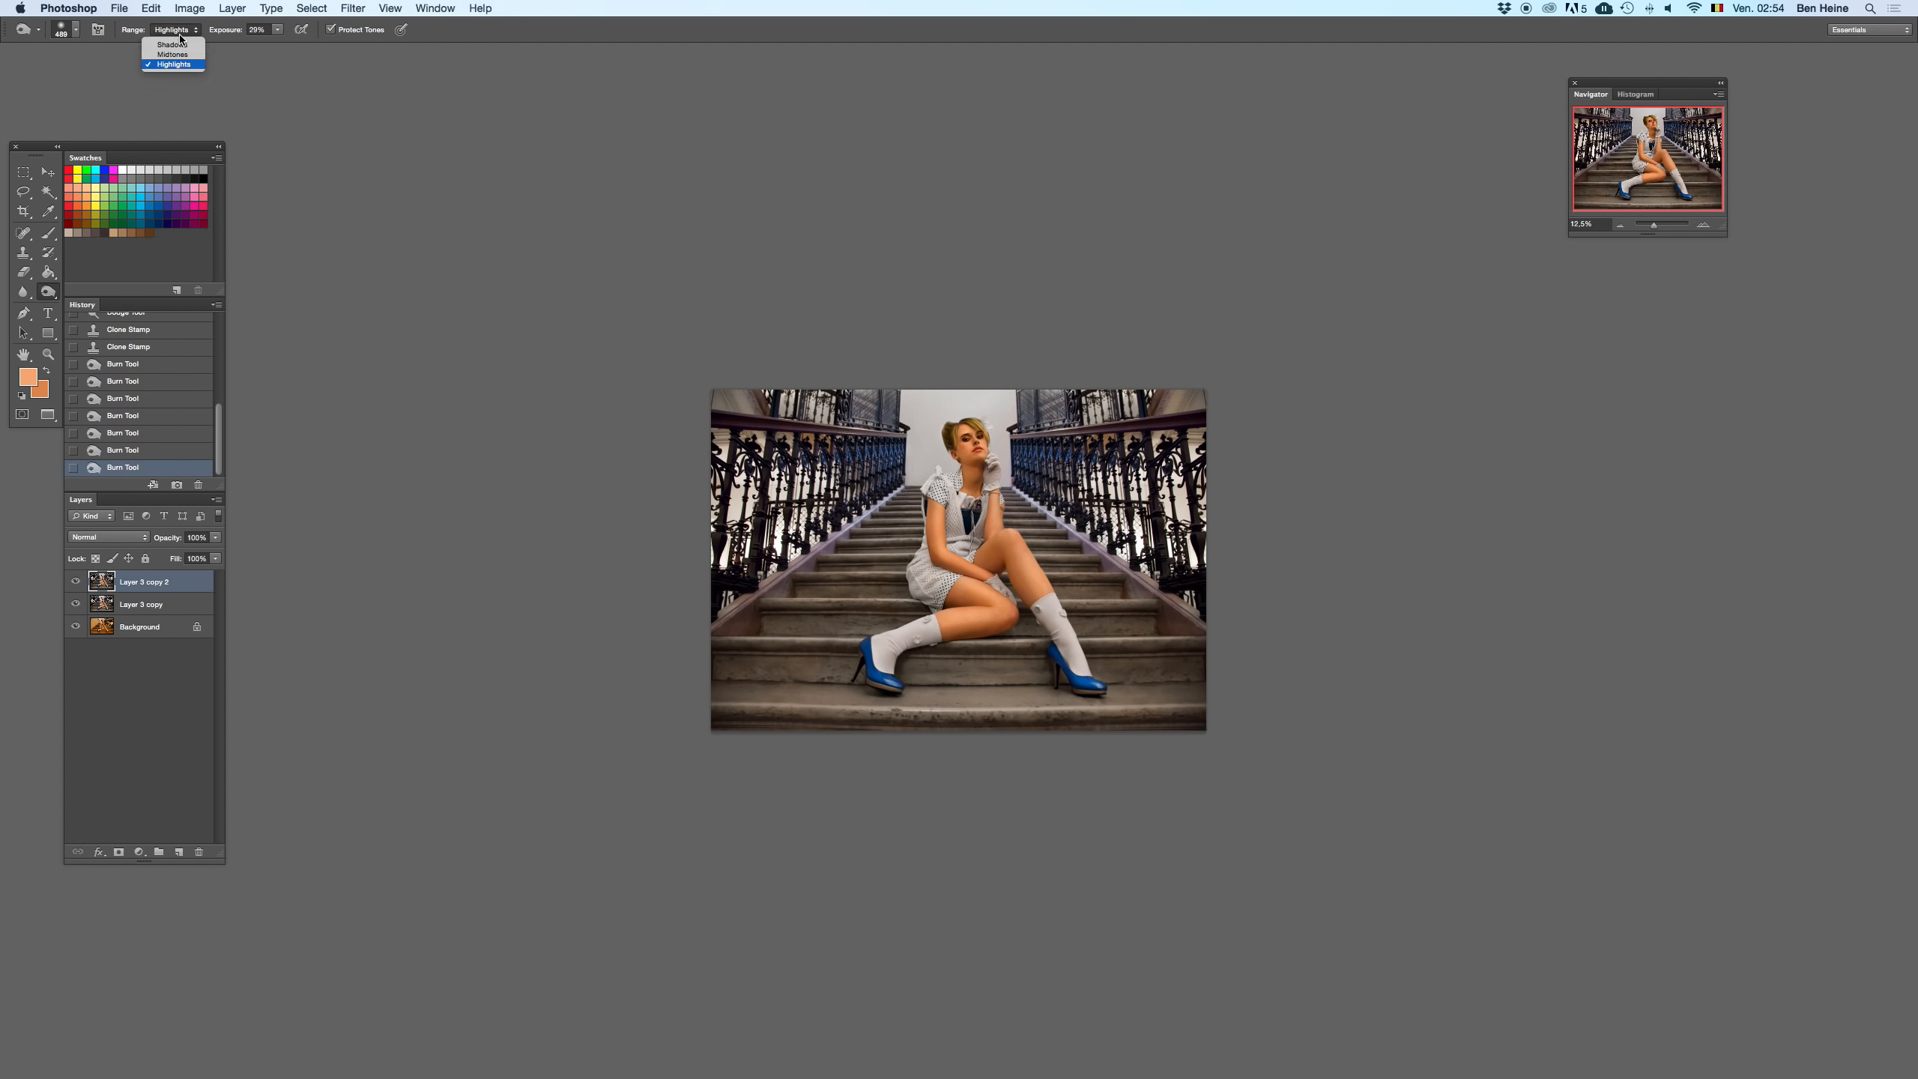
{"action": "left_click", "coordinate": [172, 39]}
{"action": "left_click_drag", "start_coordinate": [882, 505], "coordinate": [693, 668]}
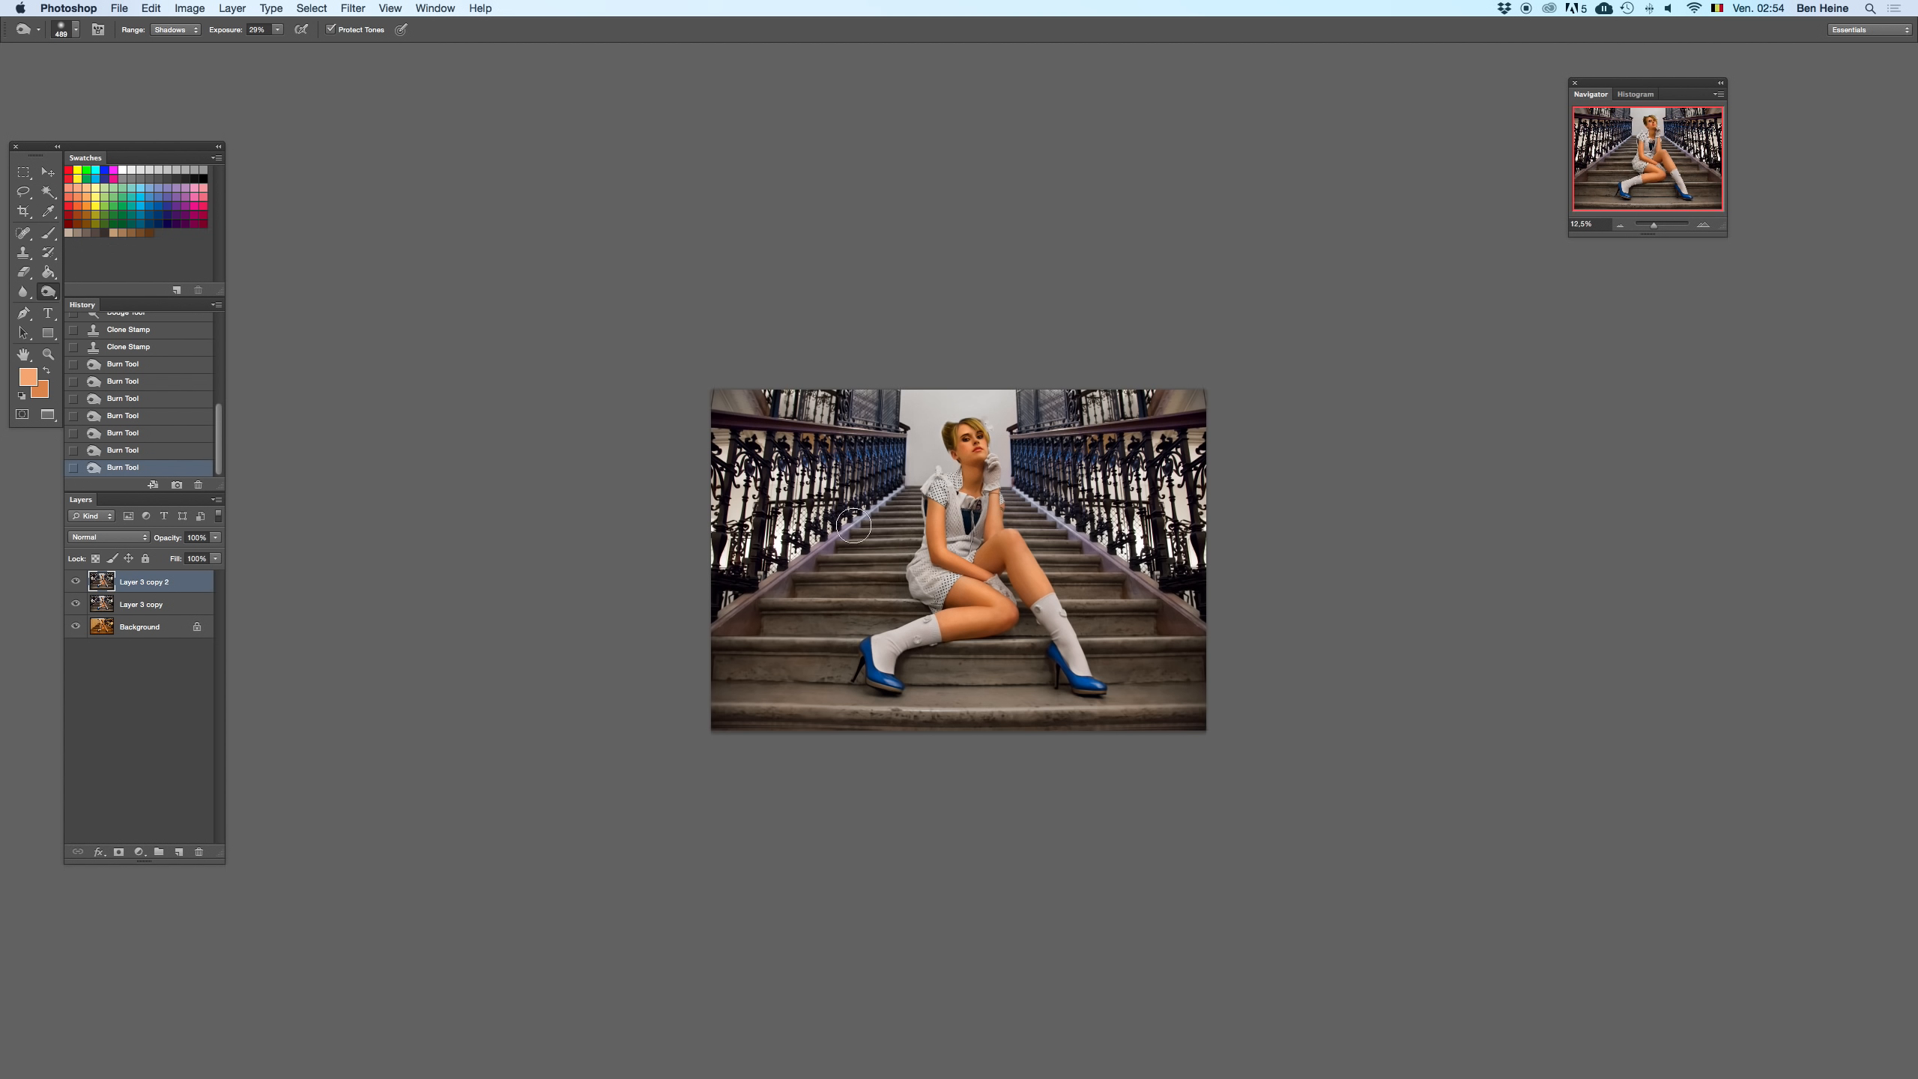
{"action": "key", "text": "super+z"}
{"action": "left_click_drag", "start_coordinate": [893, 505], "coordinate": [700, 690]}
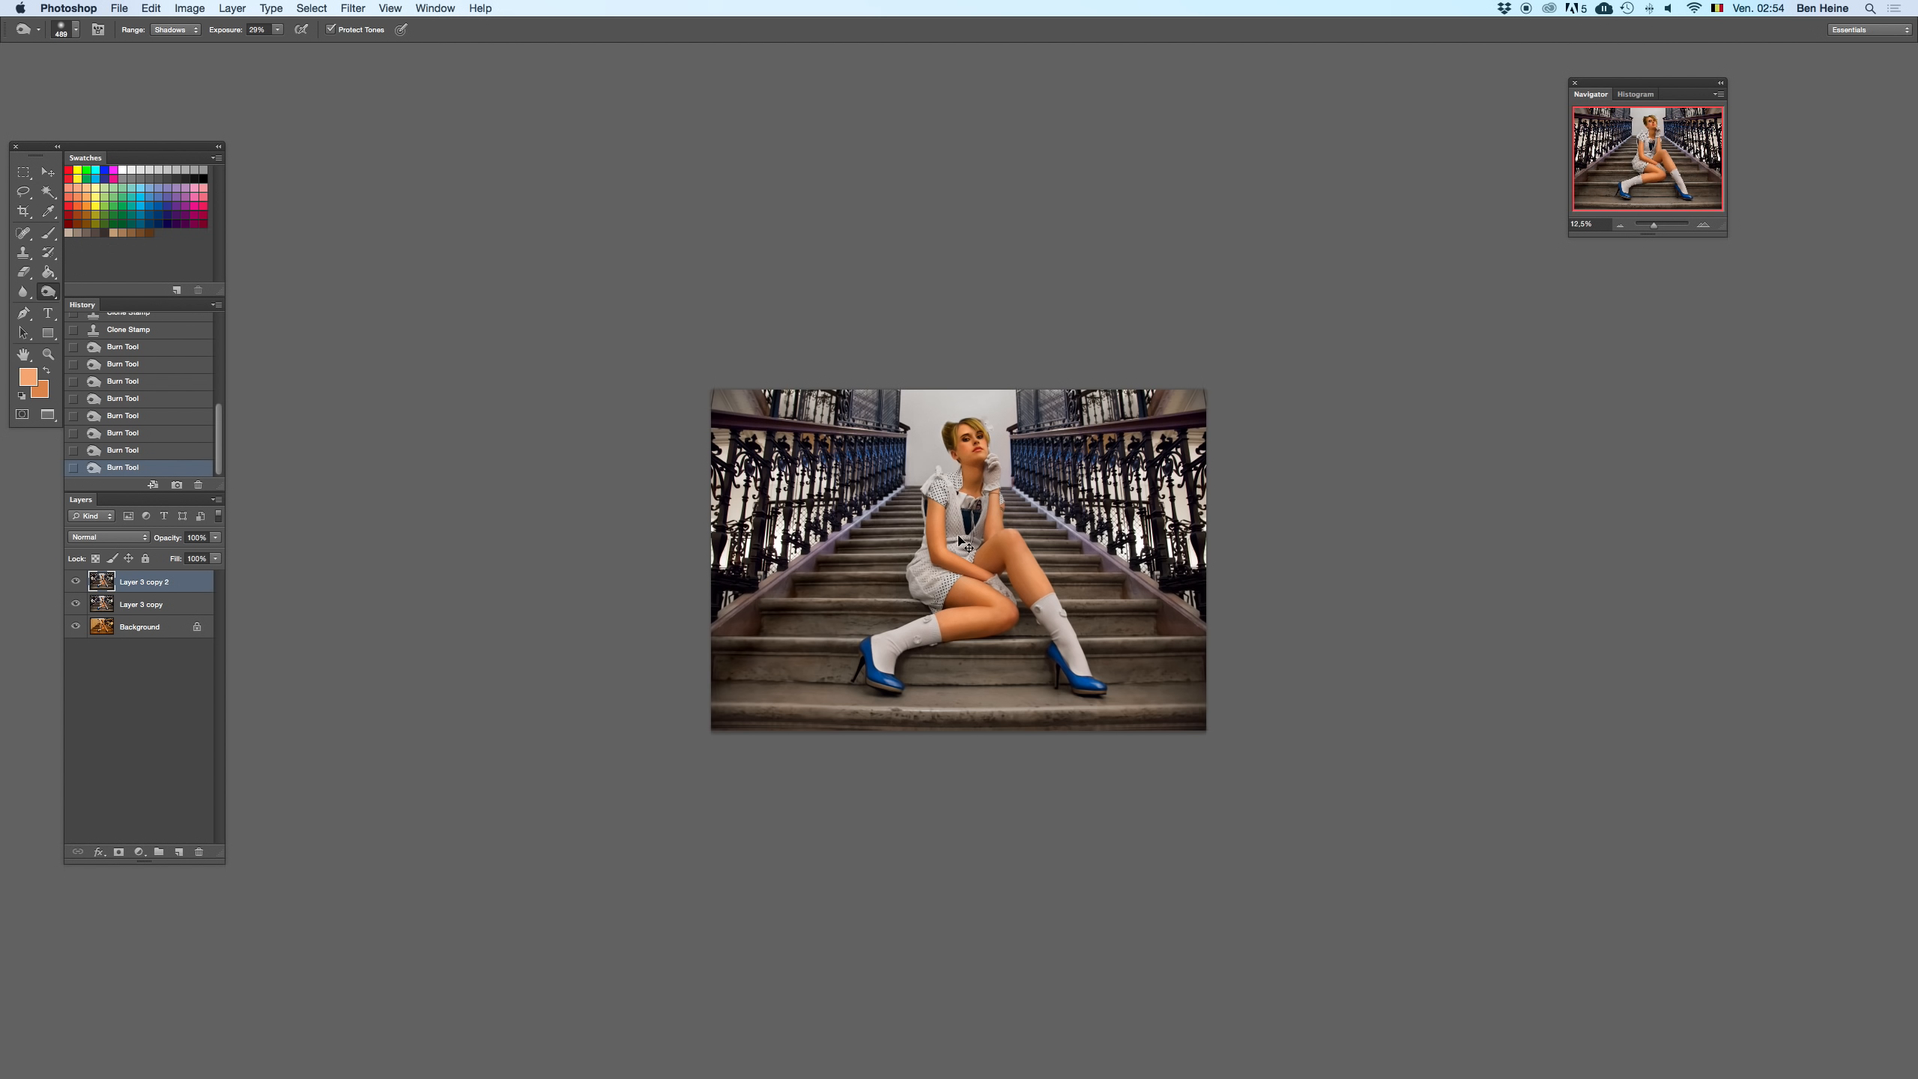
{"action": "key", "text": "super+z"}
{"action": "left_click_drag", "start_coordinate": [894, 510], "coordinate": [710, 692]}
{"action": "key", "text": "super+z"}
- Enlarge the Burn brush to 1447 px and try one broad darkening stroke down the left side of the staircase
{"action": "right_click", "coordinate": [924, 534]}
{"action": "left_click_drag", "start_coordinate": [1071, 558], "coordinate": [1081, 559]}
{"action": "key", "text": "Return"}
{"action": "mouse_move", "coordinate": [876, 491]}
{"action": "left_mouse_down"}
{"action": "mouse_move", "coordinate": [763, 581]}
{"action": "mouse_move", "coordinate": [717, 657]}
{"action": "left_mouse_up"}
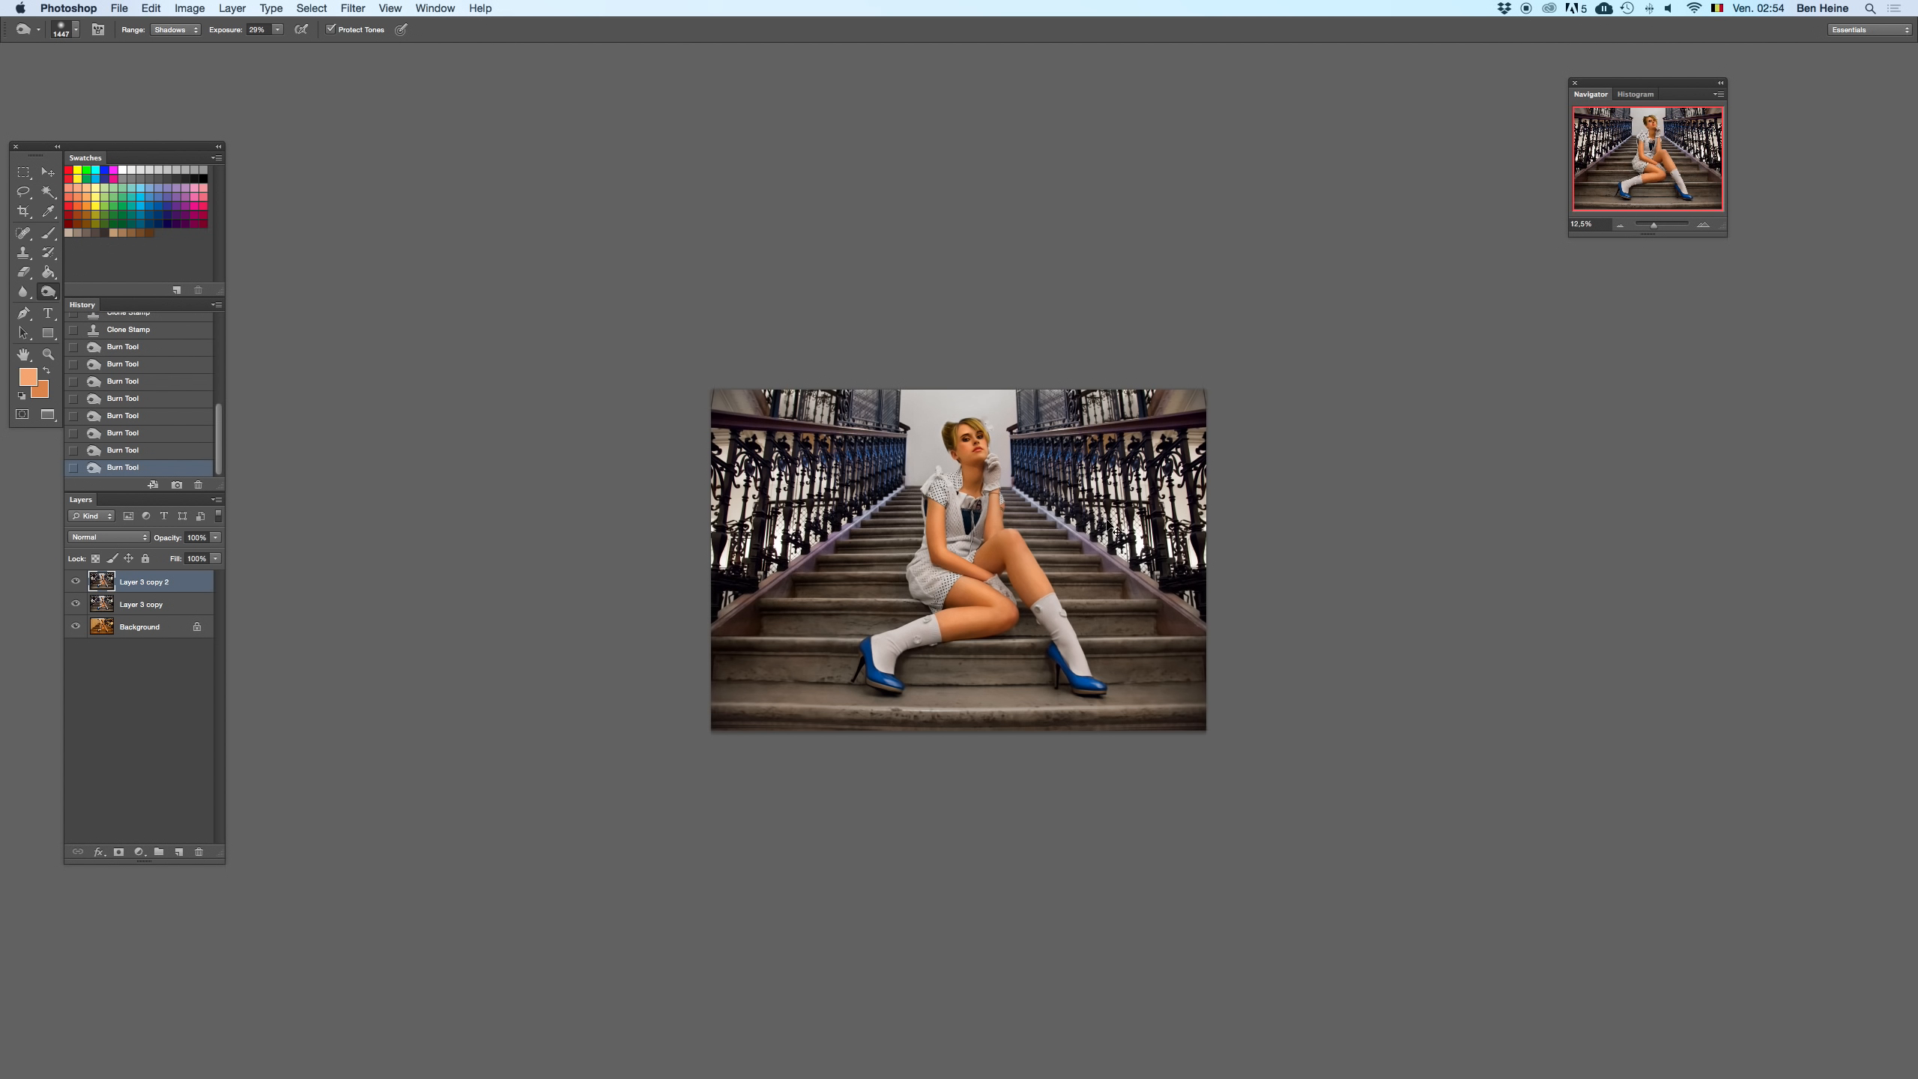
{"action": "key", "text": "super+z"}
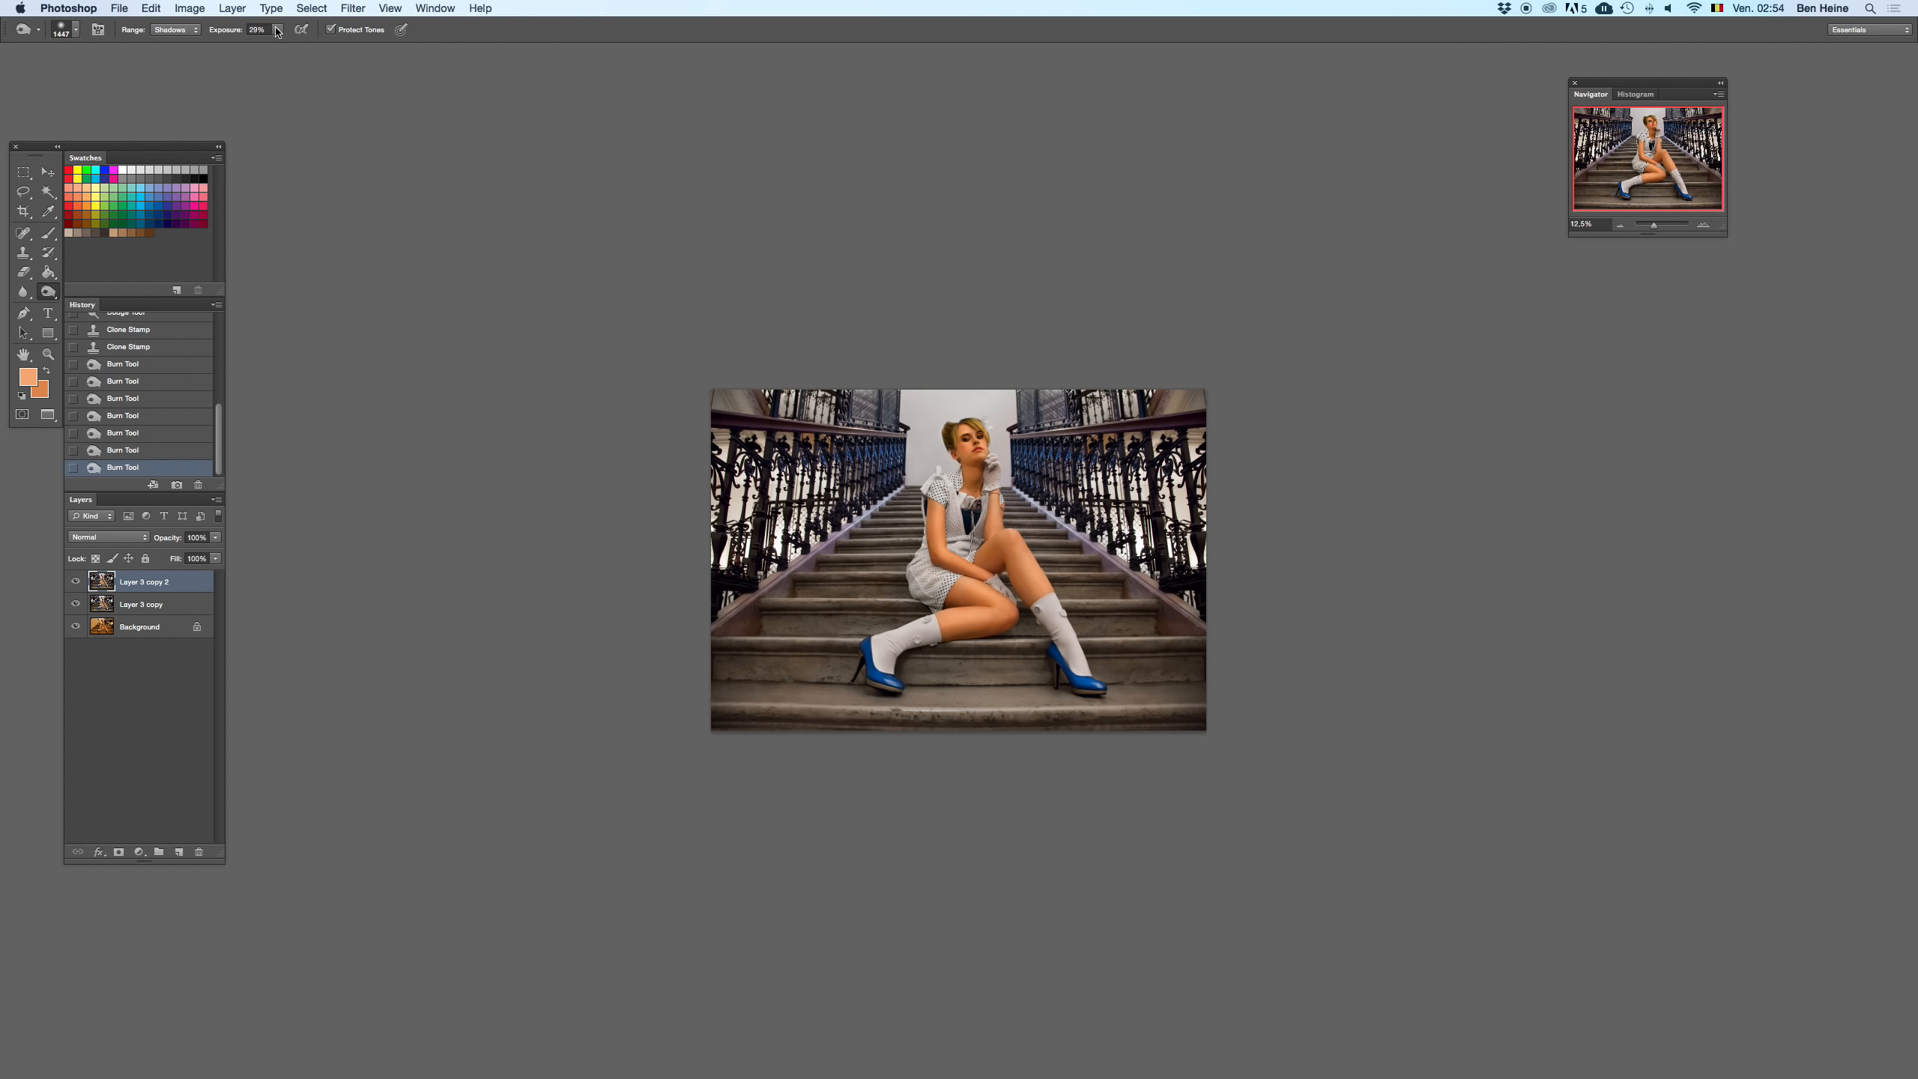
- Lower the Burn exposure to 16%, darken both sides of the staircase and compare with and without the top layer
{"action": "left_click_drag", "start_coordinate": [277, 31], "coordinate": [271, 51]}
{"action": "left_click_drag", "start_coordinate": [833, 531], "coordinate": [746, 623]}
{"action": "left_click_drag", "start_coordinate": [1168, 627], "coordinate": [1123, 595]}
{"action": "key", "text": "super+z"}
{"action": "key", "text": "Delete"}
{"action": "key", "text": "ctrl+z"}
- Set the Clone Stamp to 100% opacity and clone stone texture over the marks on the stair between the shoes
{"action": "double_click", "coordinate": [1703, 226]}
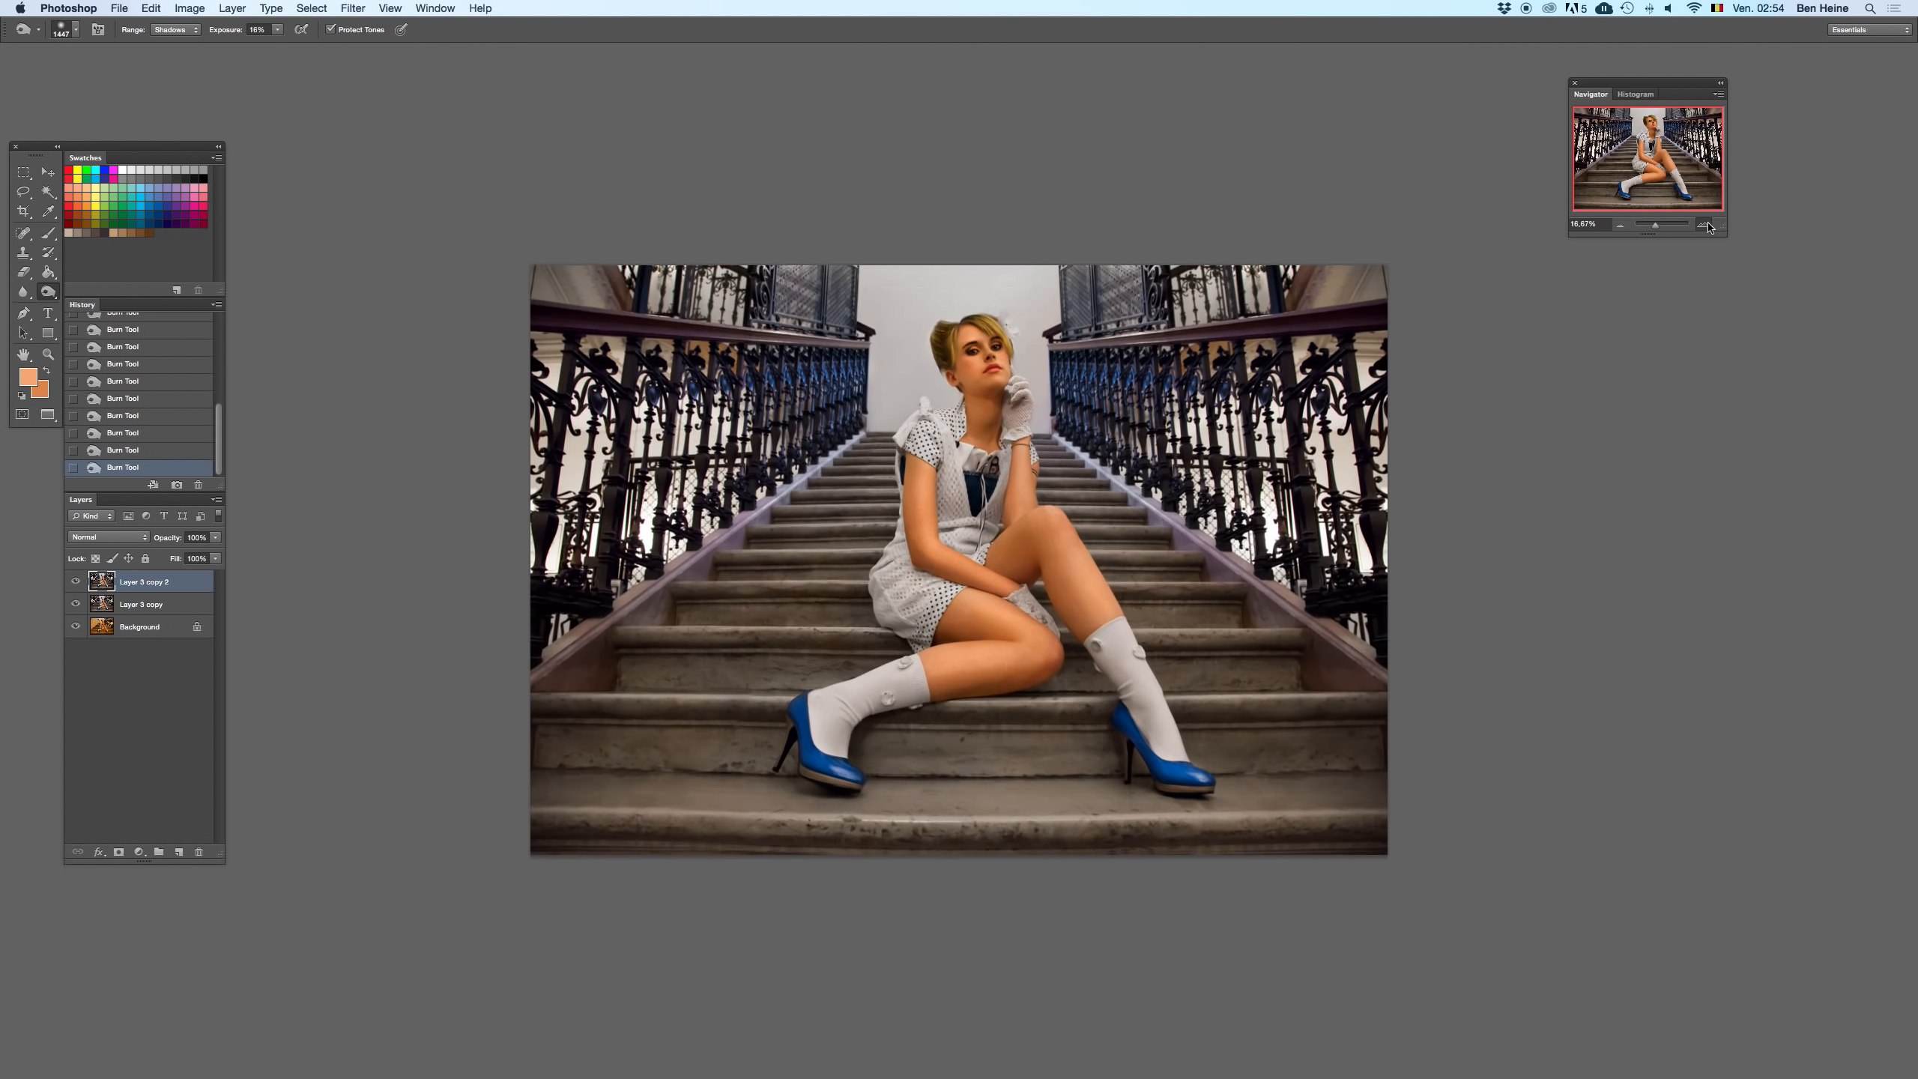
{"action": "key", "text": "s"}
{"action": "left_click_drag", "start_coordinate": [300, 29], "coordinate": [313, 49]}
{"action": "left_click", "coordinate": [703, 793], "text": "alt"}
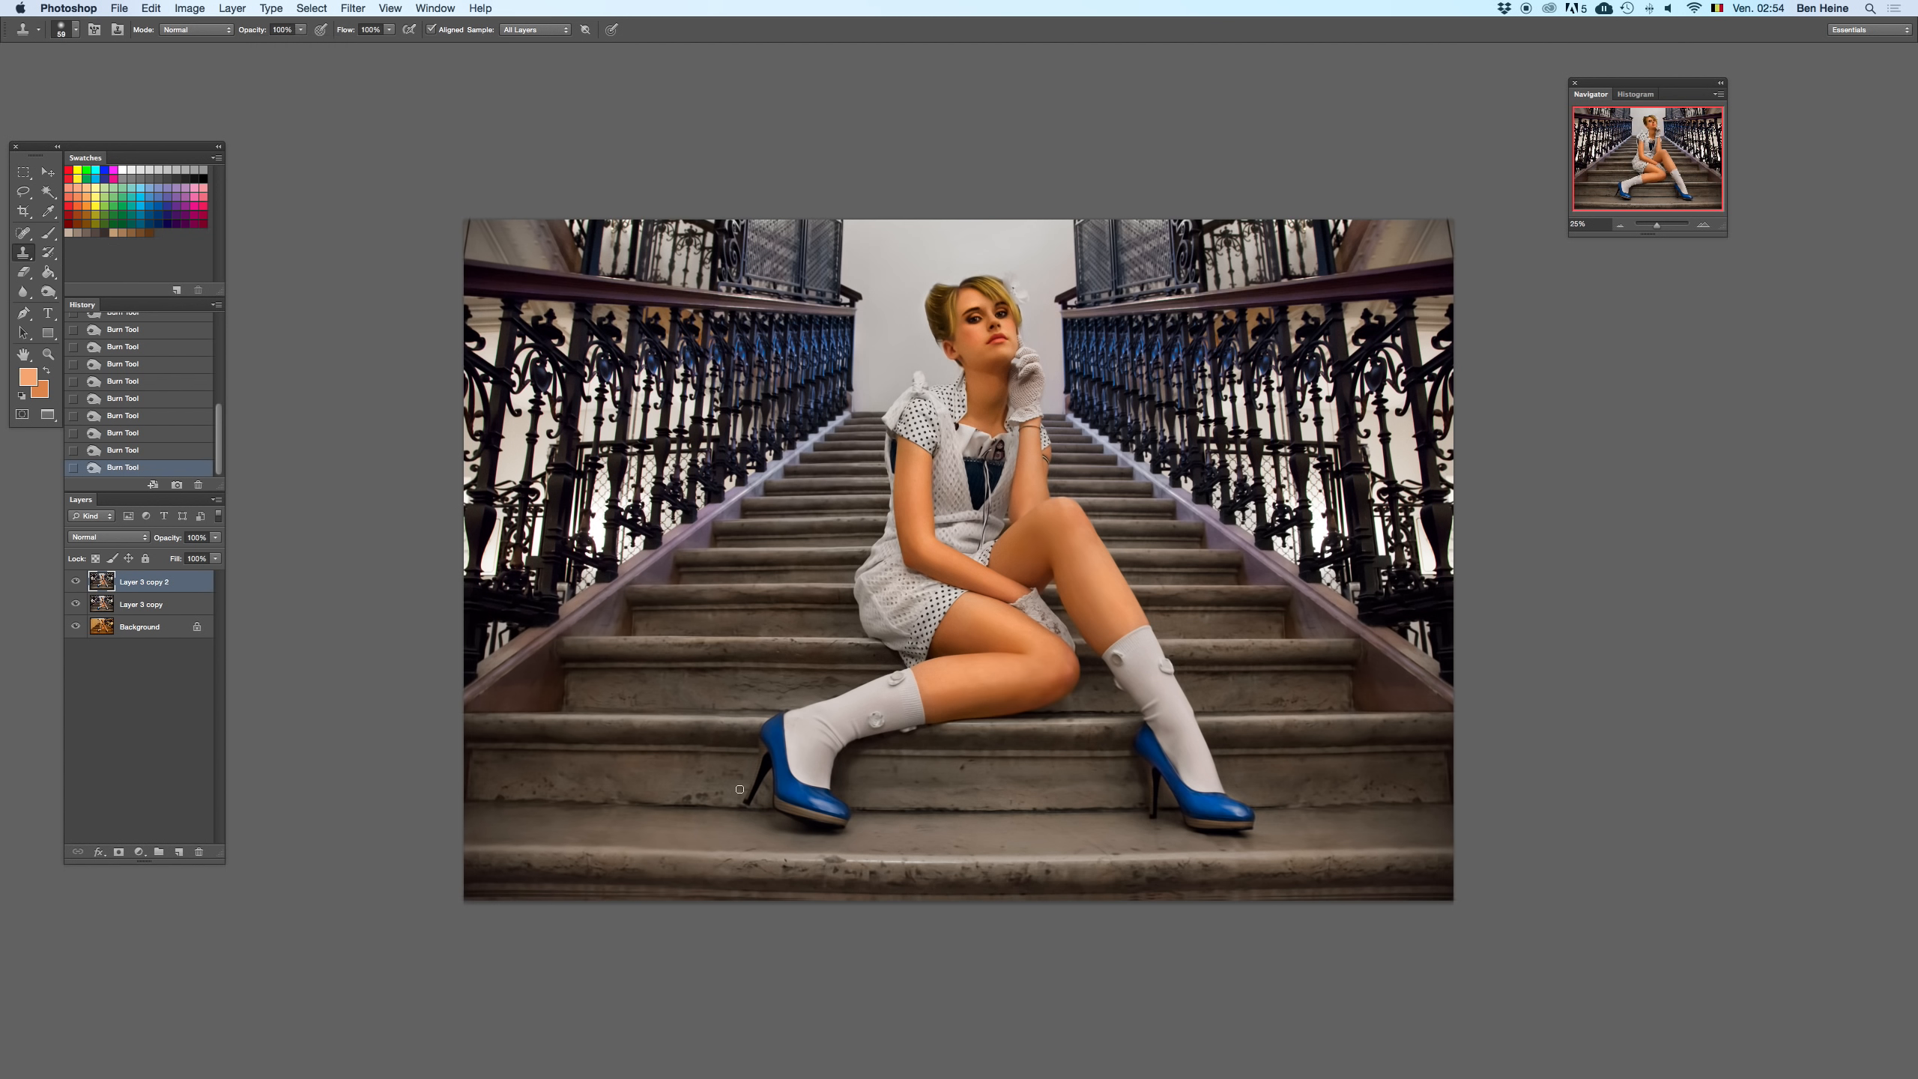
{"action": "left_click_drag", "start_coordinate": [967, 810], "coordinate": [965, 809]}
{"action": "key", "text": "super+z"}
{"action": "mouse_move", "coordinate": [986, 803]}
{"action": "left_mouse_down"}
{"action": "mouse_move", "coordinate": [1002, 816]}
{"action": "mouse_move", "coordinate": [972, 806]}
{"action": "left_mouse_up"}
{"action": "left_click", "coordinate": [974, 809]}
{"action": "left_click", "coordinate": [974, 784]}
{"action": "left_click", "coordinate": [876, 832]}
{"action": "left_click", "coordinate": [918, 796]}
- Clone over the marks on the stairs to the right of the woman's right-hand shoe and sock
{"action": "left_click", "coordinate": [1414, 798]}
{"action": "left_click", "coordinate": [1325, 793]}
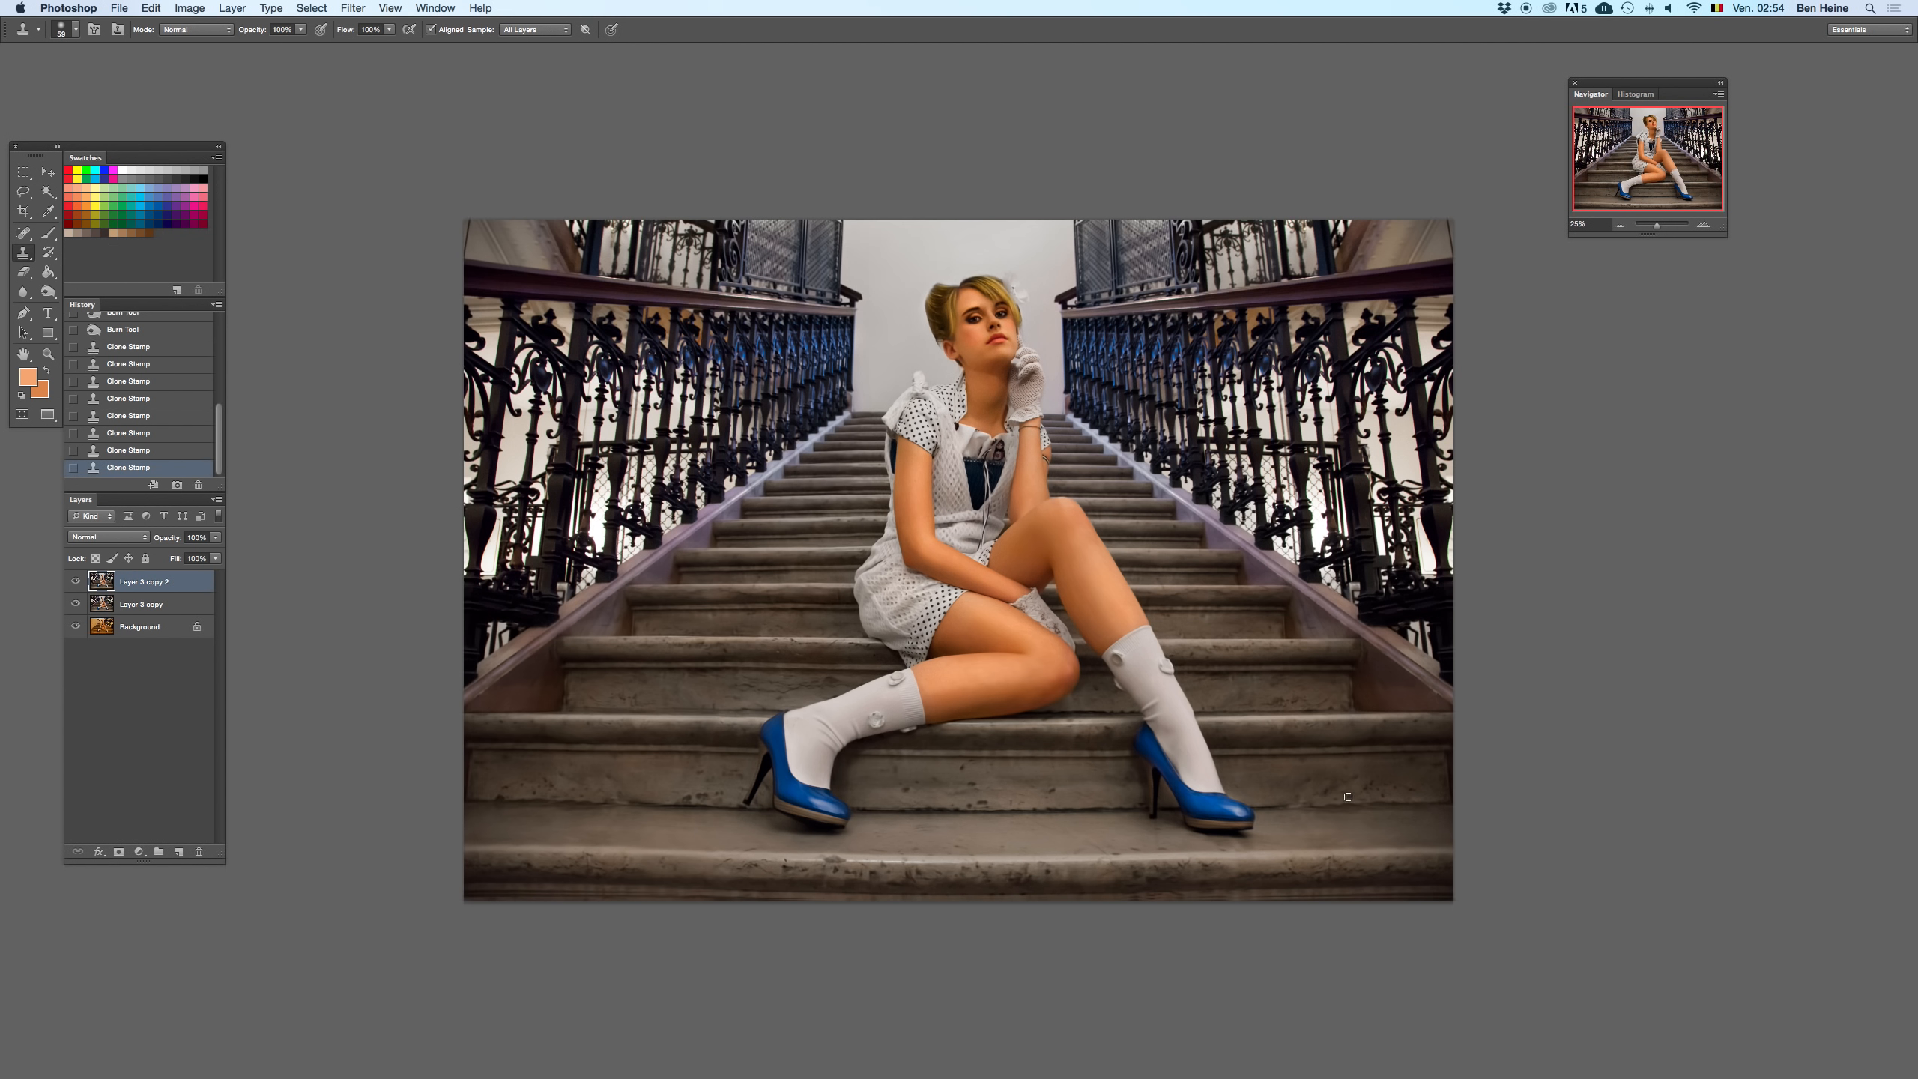
{"action": "left_click", "coordinate": [1240, 703]}
{"action": "key", "text": "super+z"}
{"action": "left_click", "coordinate": [1279, 705], "text": "alt"}
{"action": "left_click", "coordinate": [1247, 708]}
- Compare the reduced portrait with and without the stair retouching by deleting and restoring the top layer
{"action": "left_click", "coordinate": [1619, 226]}
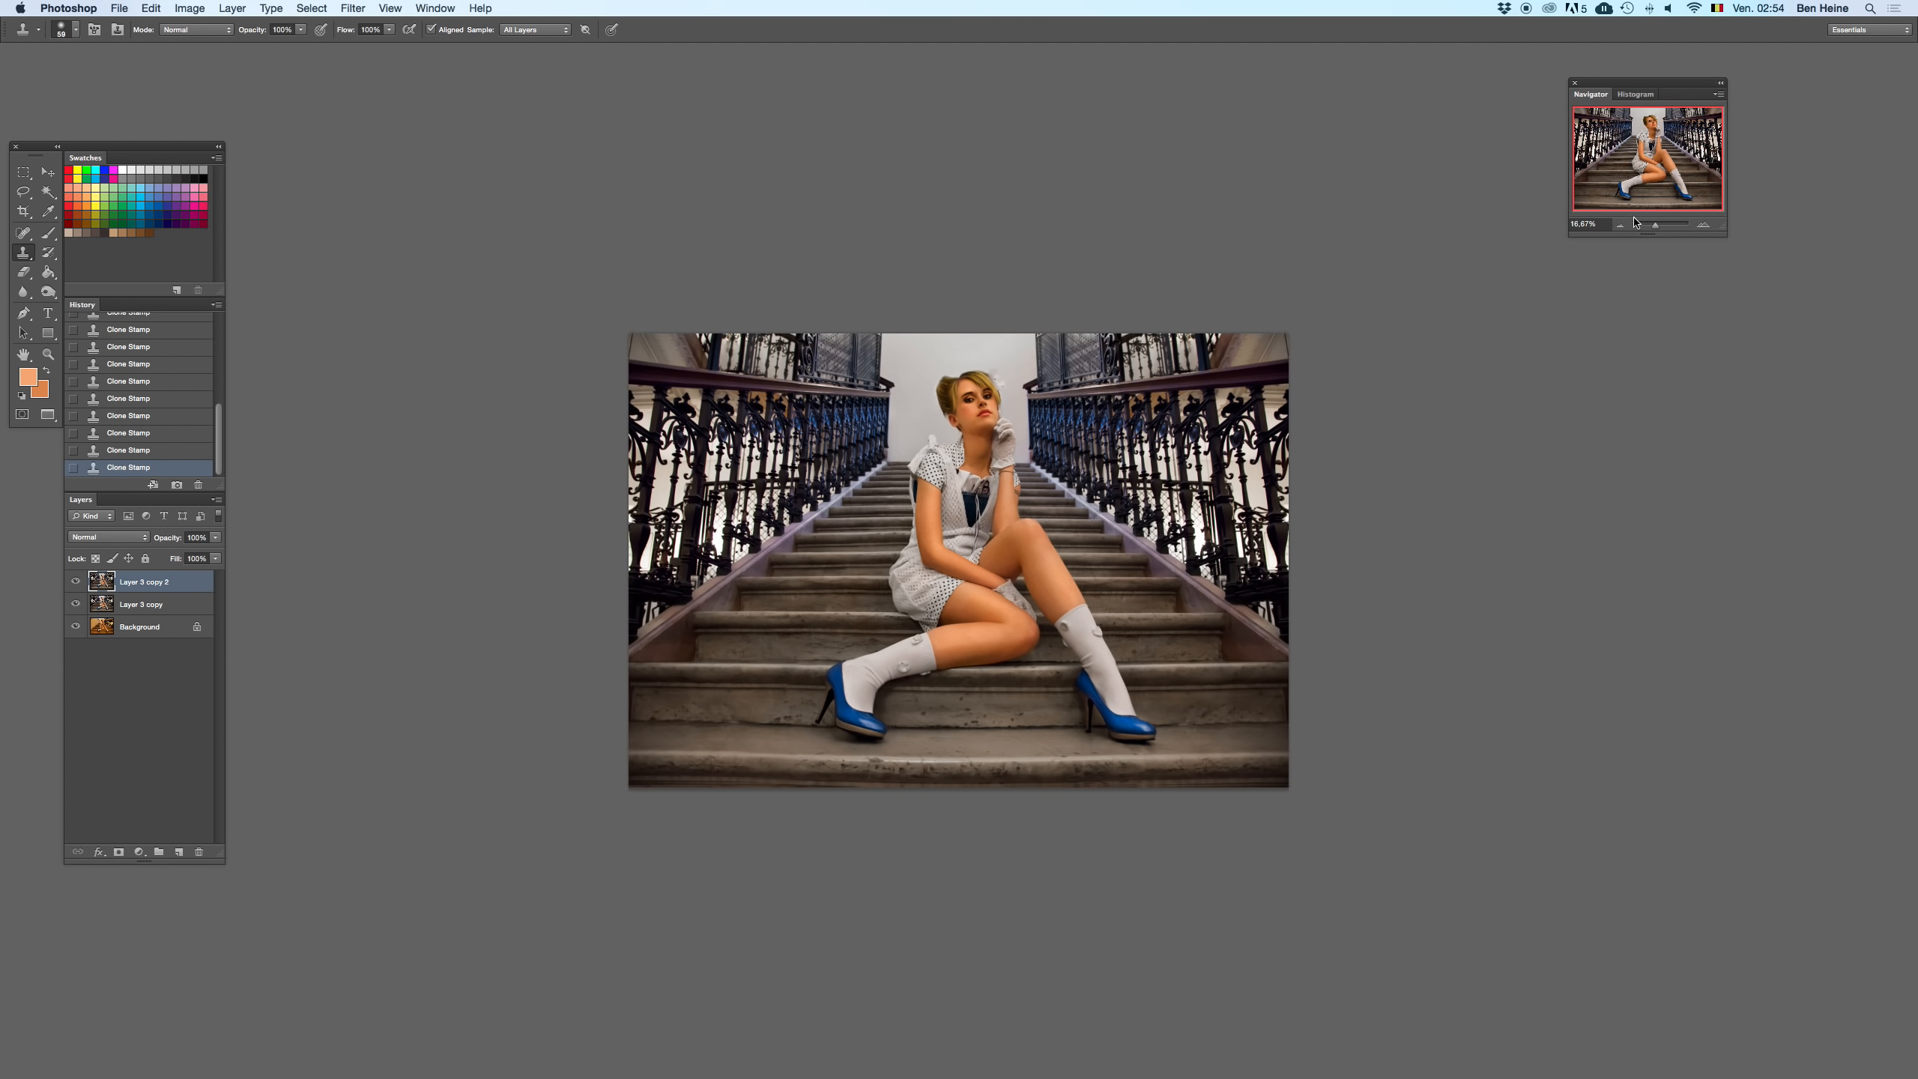
{"action": "key", "text": "Delete"}
{"action": "left_click", "coordinate": [1621, 225]}
{"action": "key", "text": "super+z"}
{"action": "left_click", "coordinate": [1704, 225]}
{"action": "left_click", "coordinate": [1703, 225]}
- Partly erase the cloned patches on the stair between the shoes, raising the Eraser opacity to 87%
{"action": "key", "text": "e"}
{"action": "right_click", "coordinate": [1094, 774]}
{"action": "left_click", "coordinate": [1097, 779]}
{"action": "key", "text": "Return"}
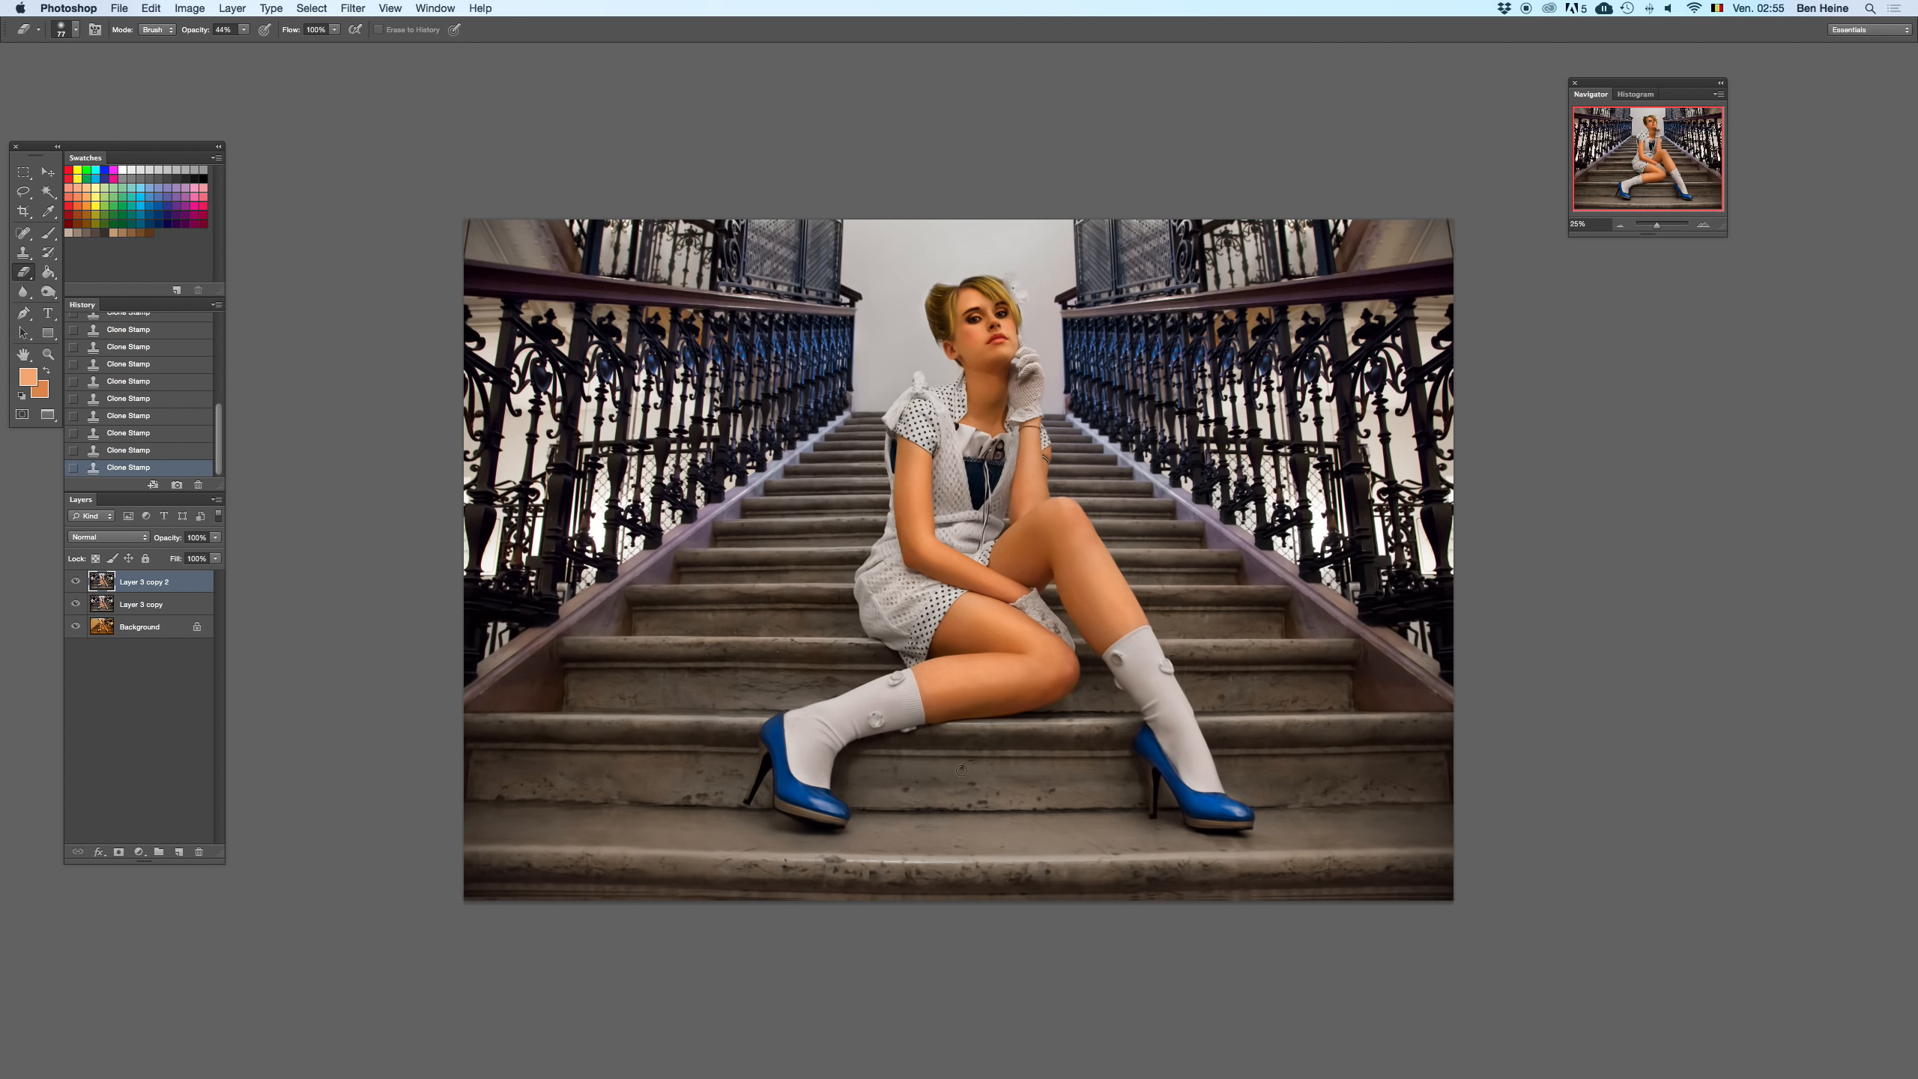
{"action": "left_click", "coordinate": [970, 793]}
{"action": "left_click", "coordinate": [248, 31]}
{"action": "left_click", "coordinate": [948, 770]}
{"action": "left_click", "coordinate": [946, 773]}
- Compare without the top layer, lower the Eraser opacity to 44% and erase two more spots on the stair between the shoes
{"action": "key", "text": "Delete"}
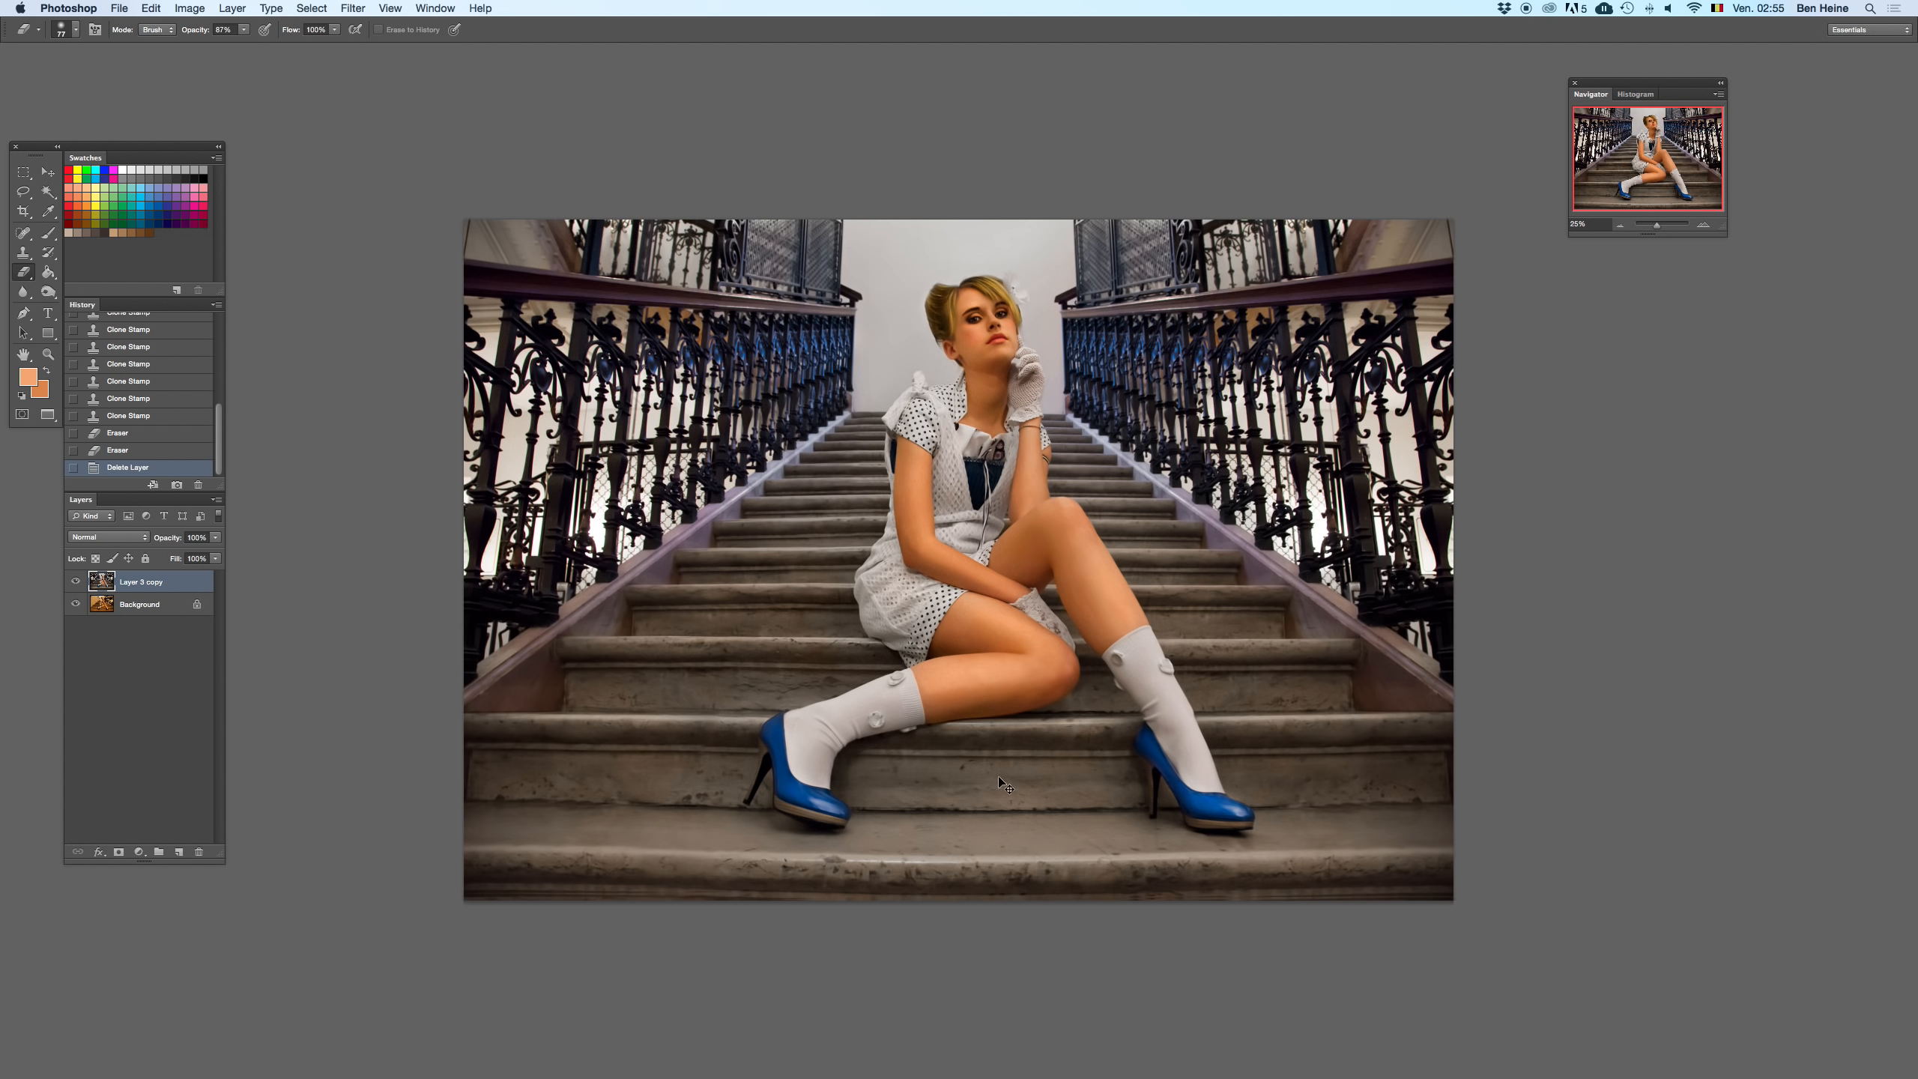
{"action": "key", "text": "super+z"}
{"action": "left_click_drag", "start_coordinate": [243, 30], "coordinate": [221, 49]}
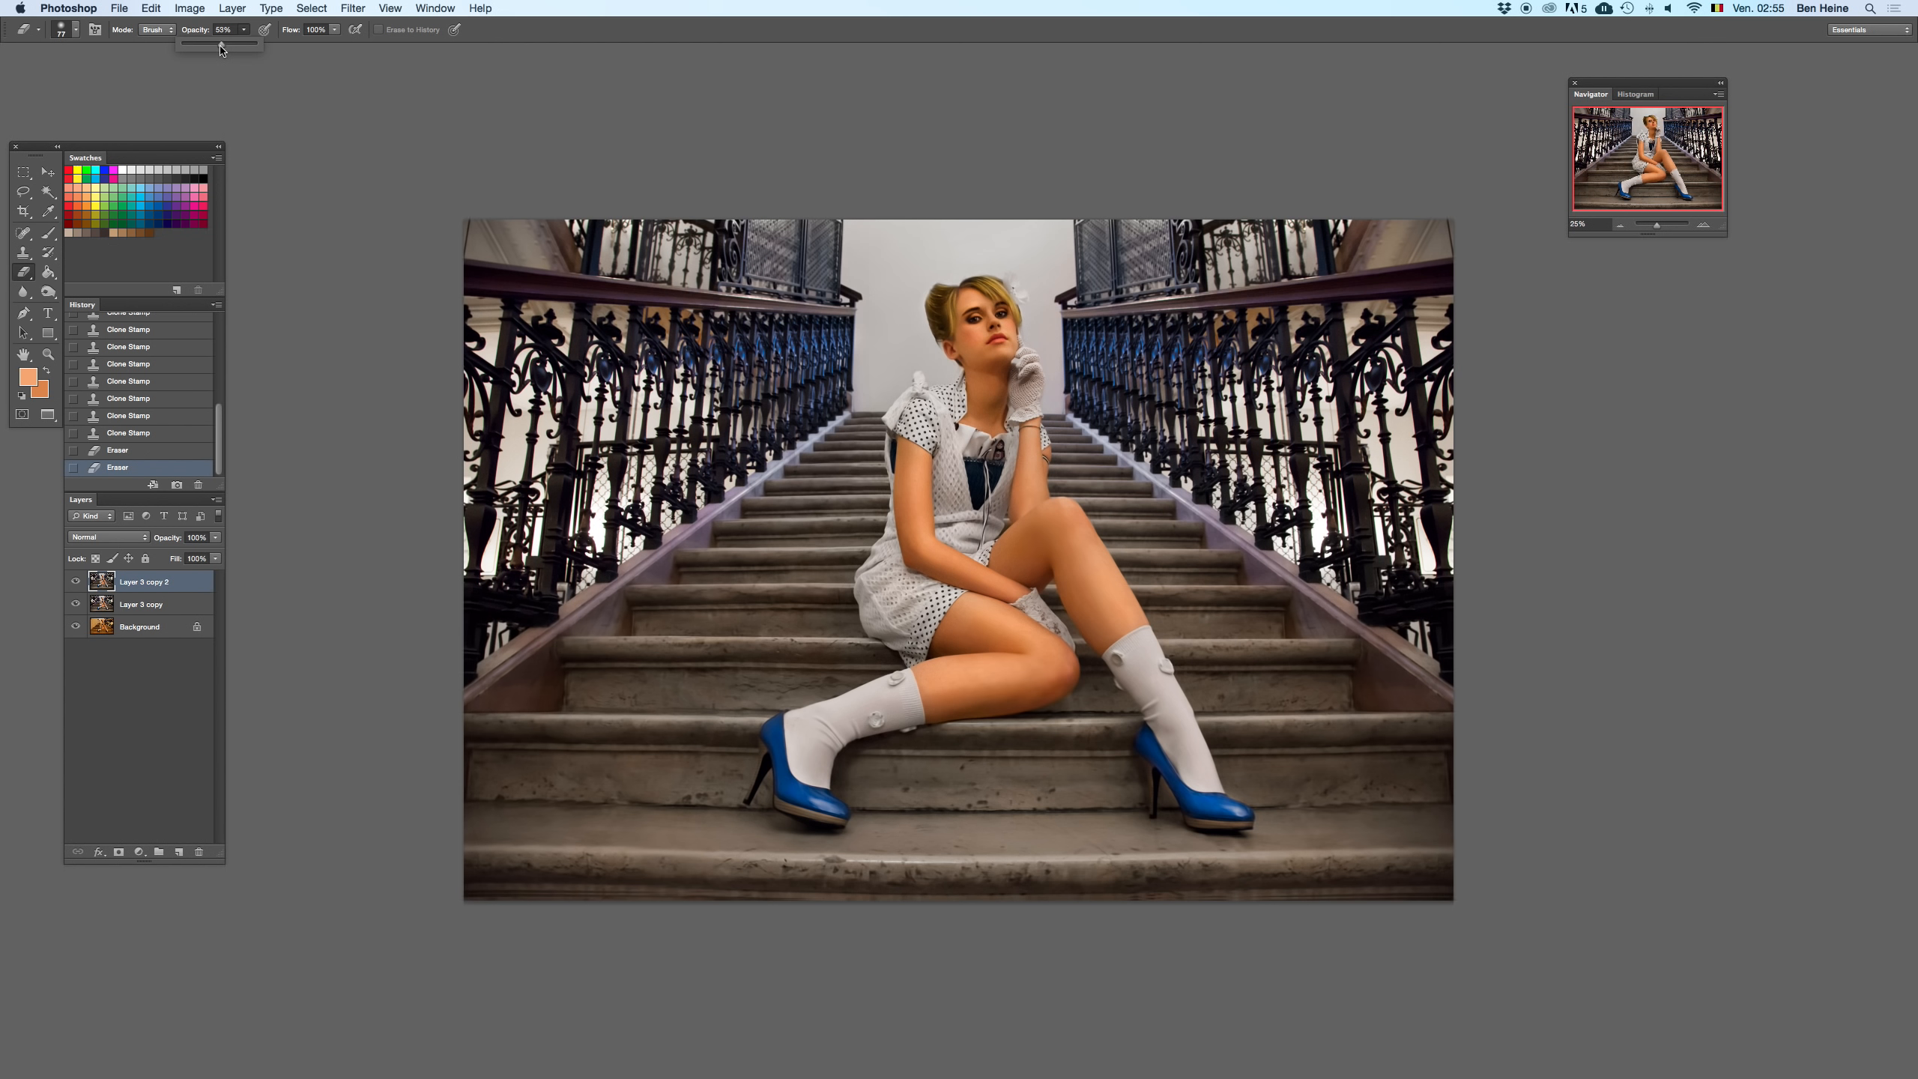
{"action": "left_click", "coordinate": [996, 787]}
{"action": "left_click", "coordinate": [903, 786]}
{"action": "left_click", "coordinate": [1619, 224]}
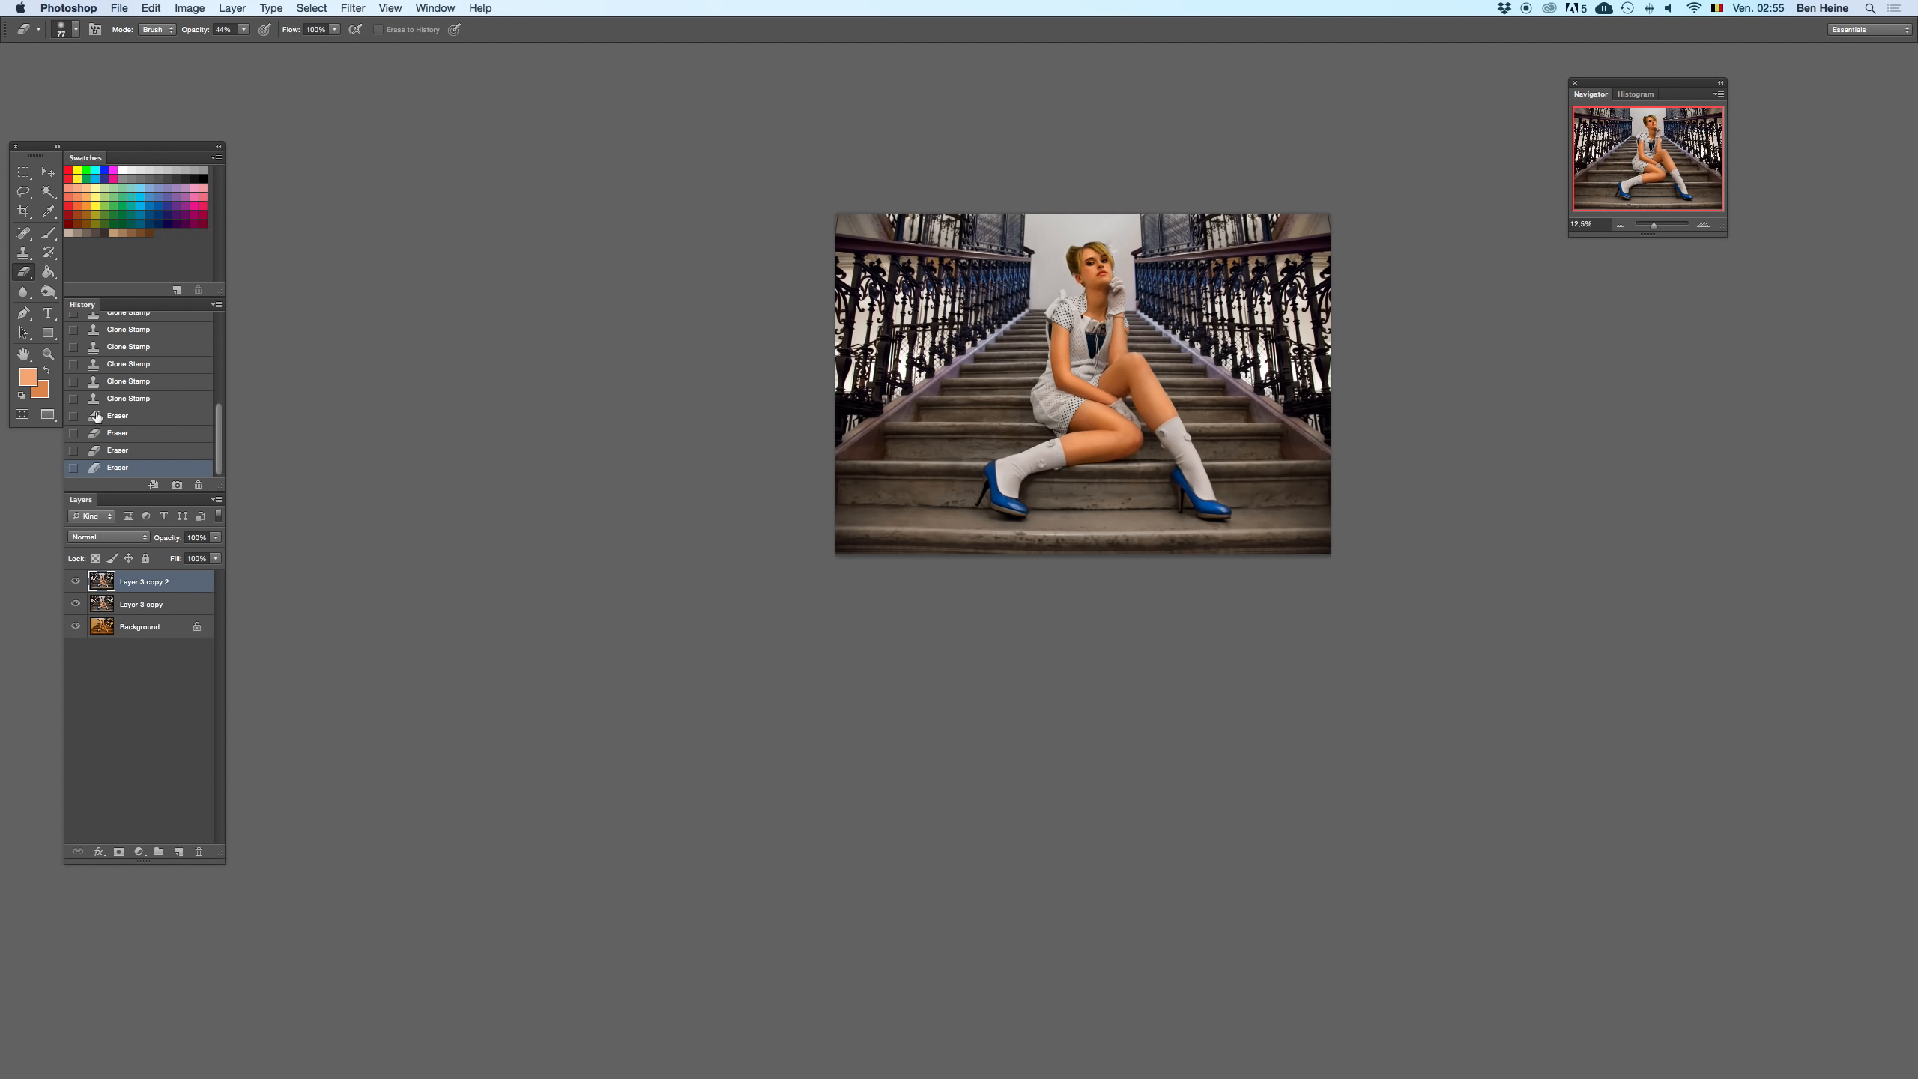
- Switch to Burn with a smaller brush and darken the shadow on the raised thigh beside the woman's forearm
{"action": "left_click", "coordinate": [50, 291]}
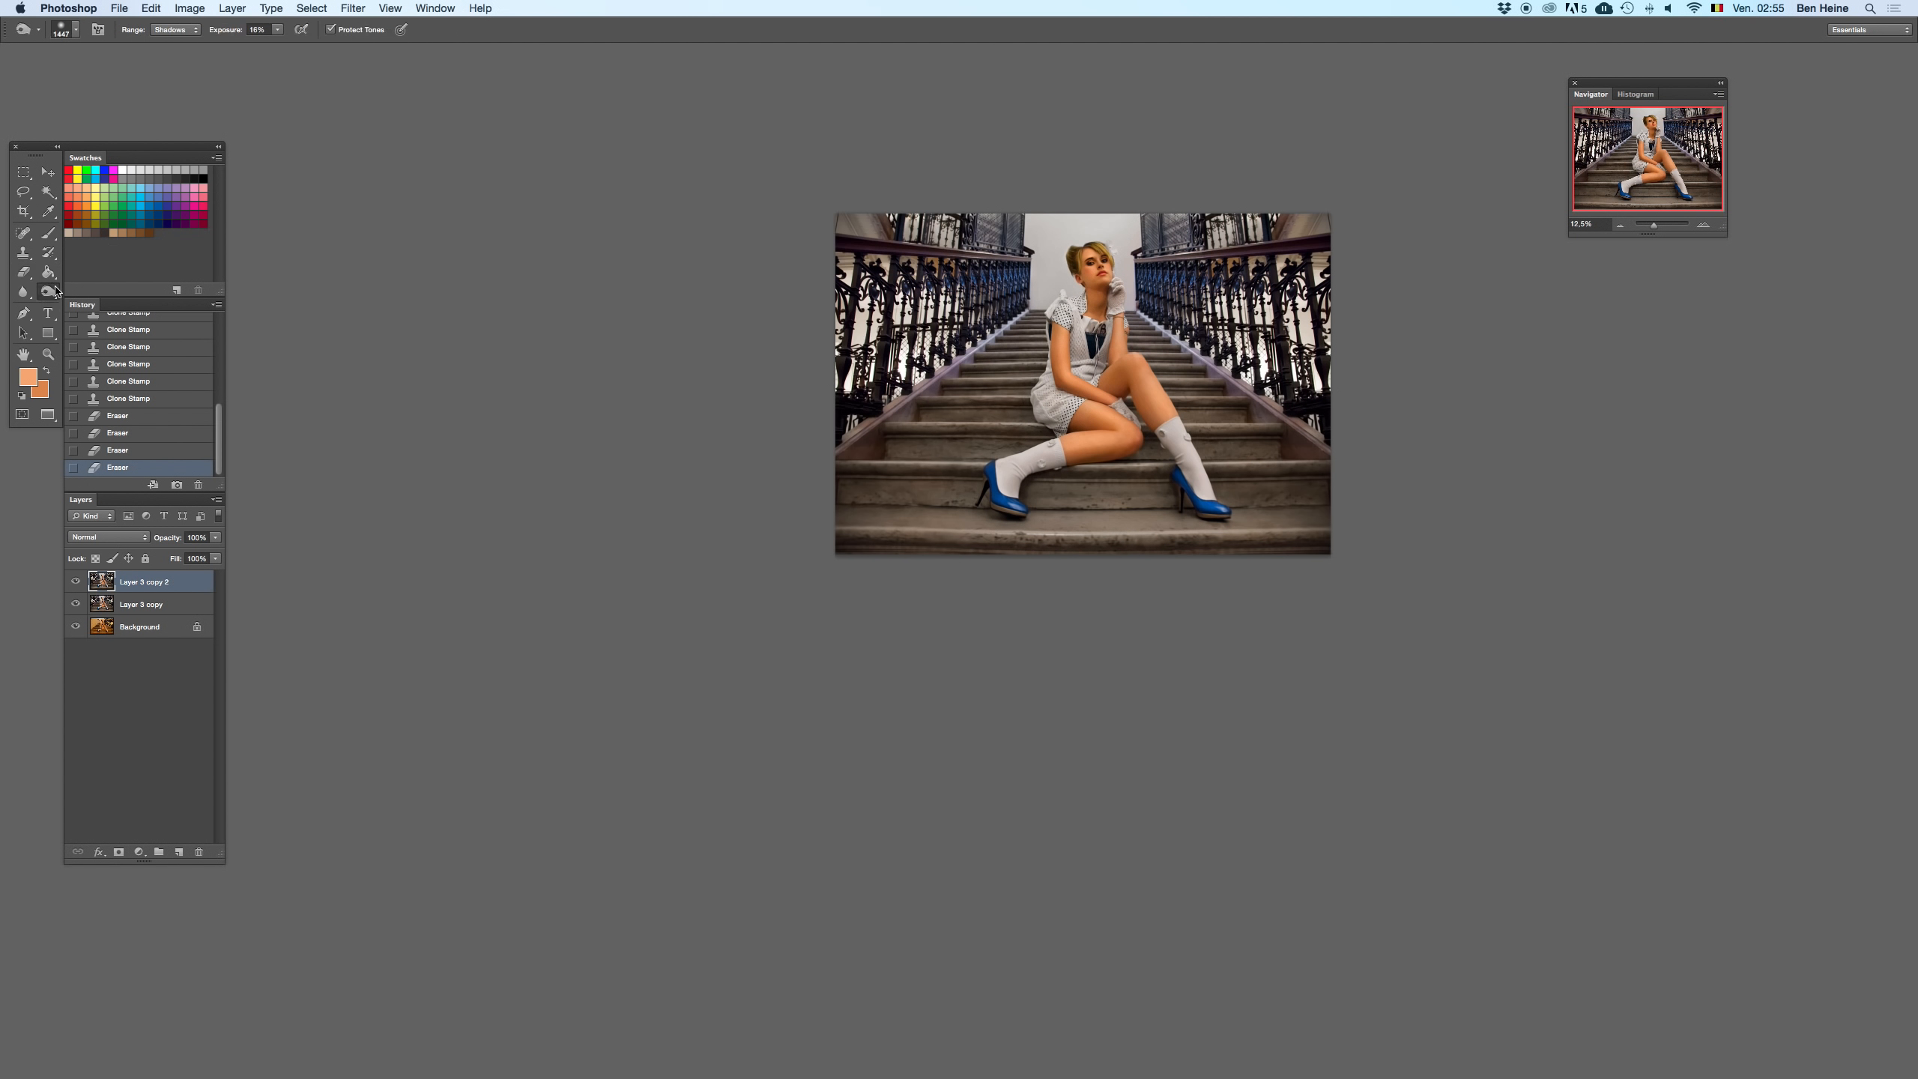
{"action": "left_click", "coordinate": [1704, 224]}
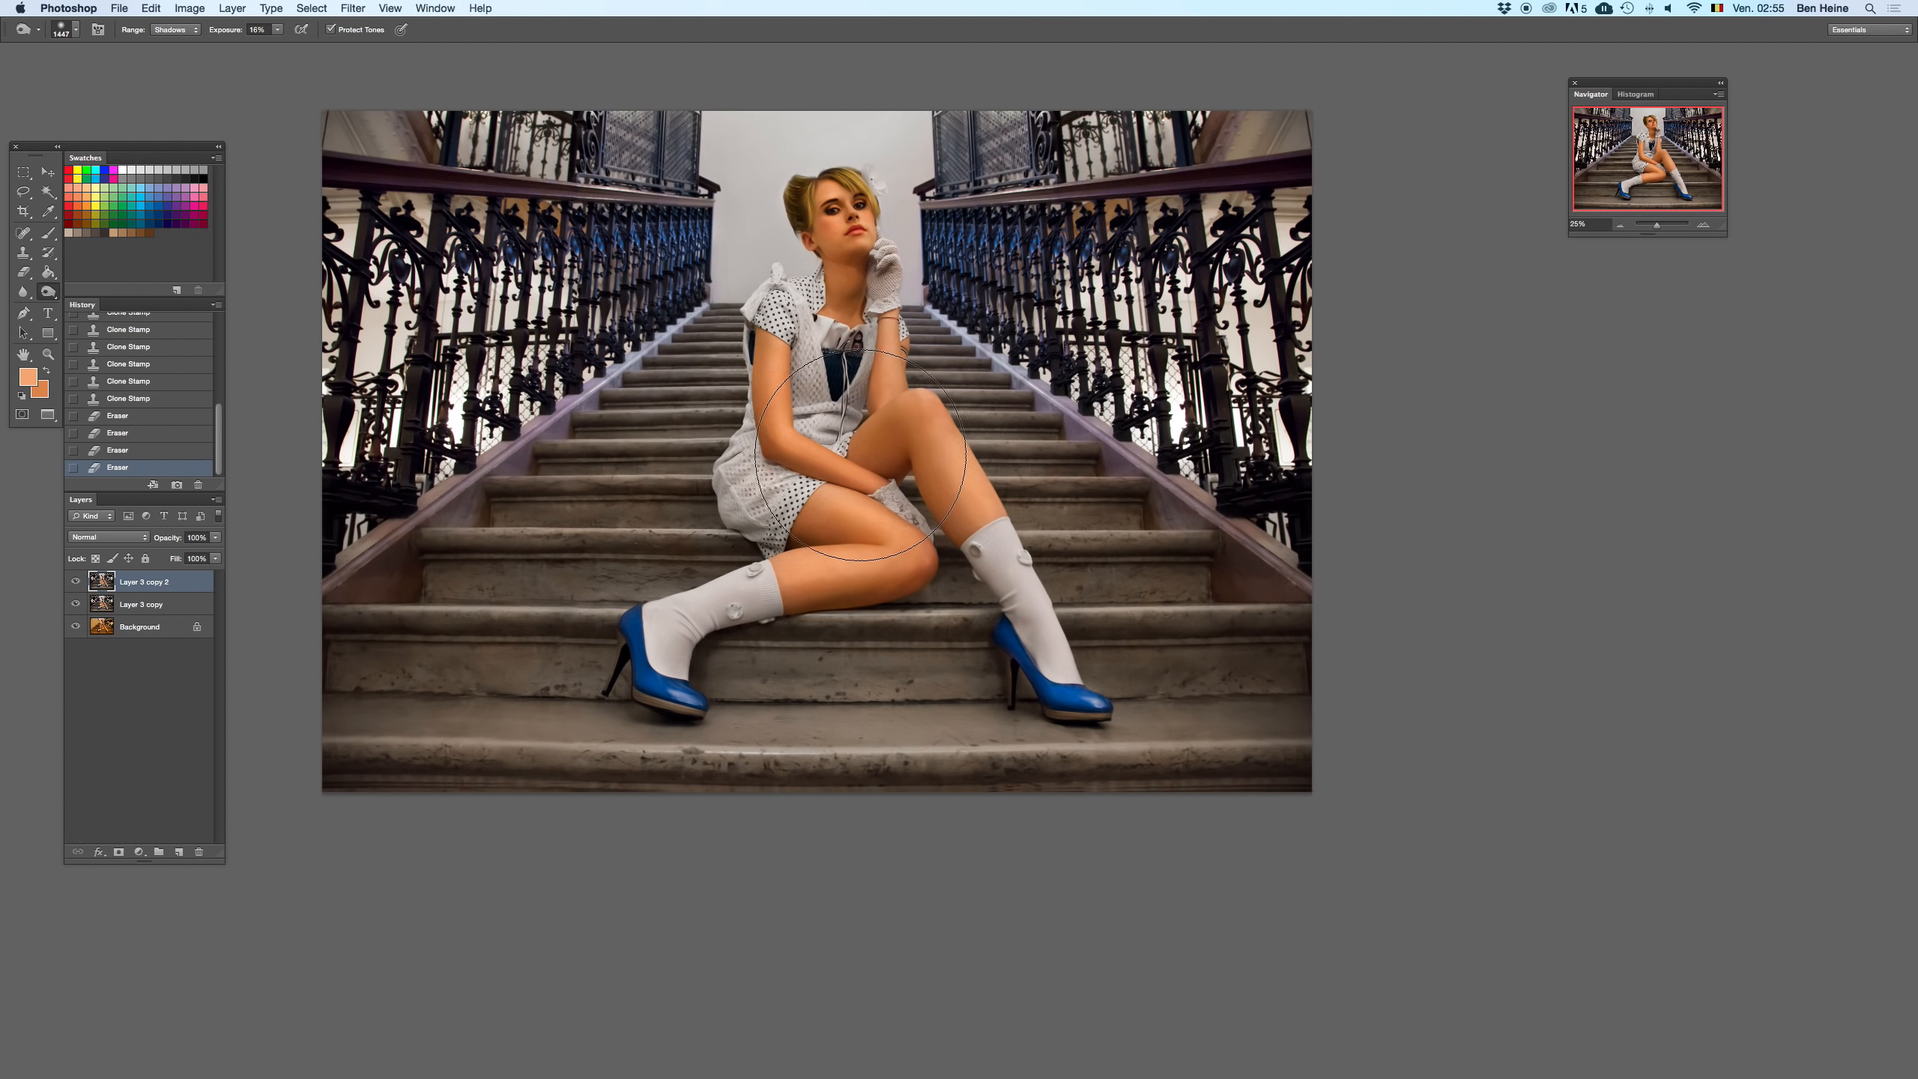
{"action": "right_click", "coordinate": [949, 419]}
{"action": "left_click_drag", "start_coordinate": [1095, 455], "coordinate": [1085, 455]}
{"action": "left_click_drag", "start_coordinate": [899, 462], "coordinate": [885, 460]}
{"action": "key", "text": "super+z"}
{"action": "left_click_drag", "start_coordinate": [885, 459], "coordinate": [877, 450]}
{"action": "left_click", "coordinate": [1620, 226]}
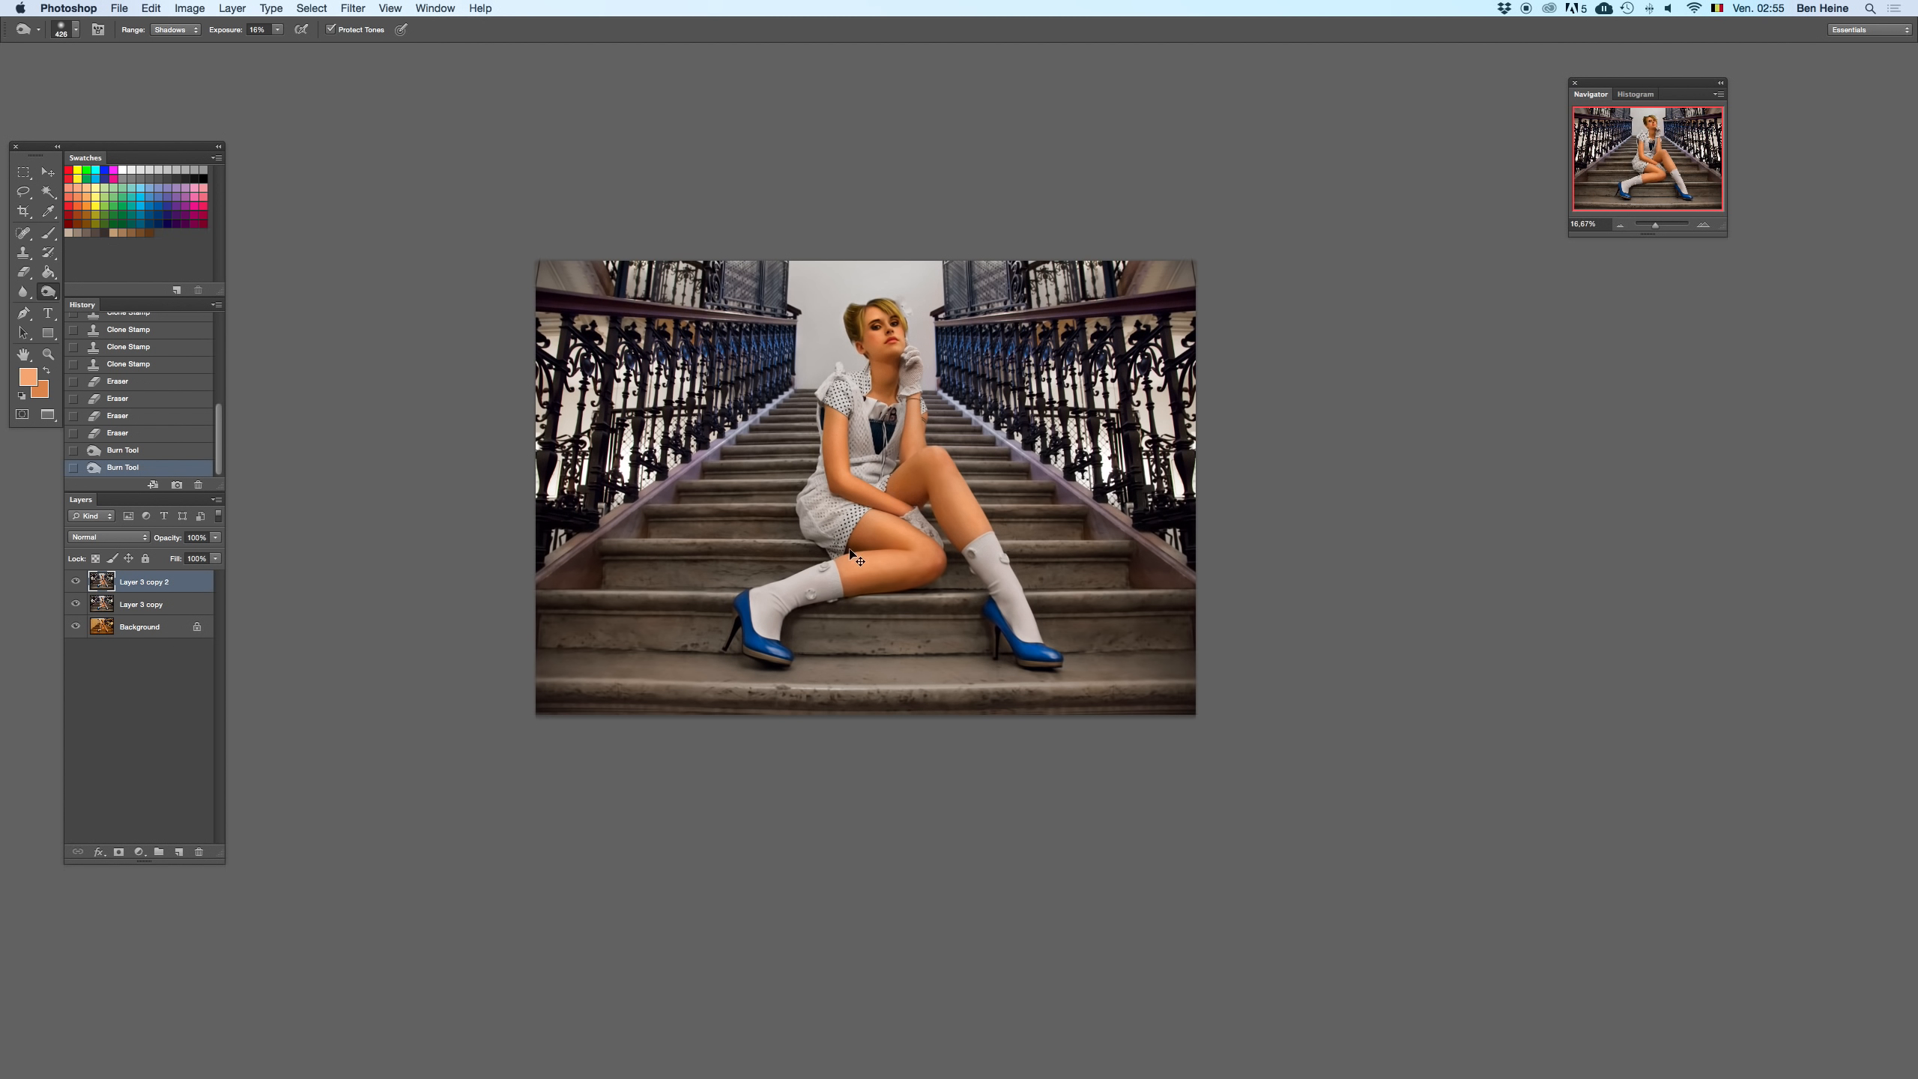
- Switch to Dodge with Midtones at 14% exposure and try lightening the woman's arm near the elbow
{"action": "left_click_drag", "start_coordinate": [50, 292], "coordinate": [94, 307]}
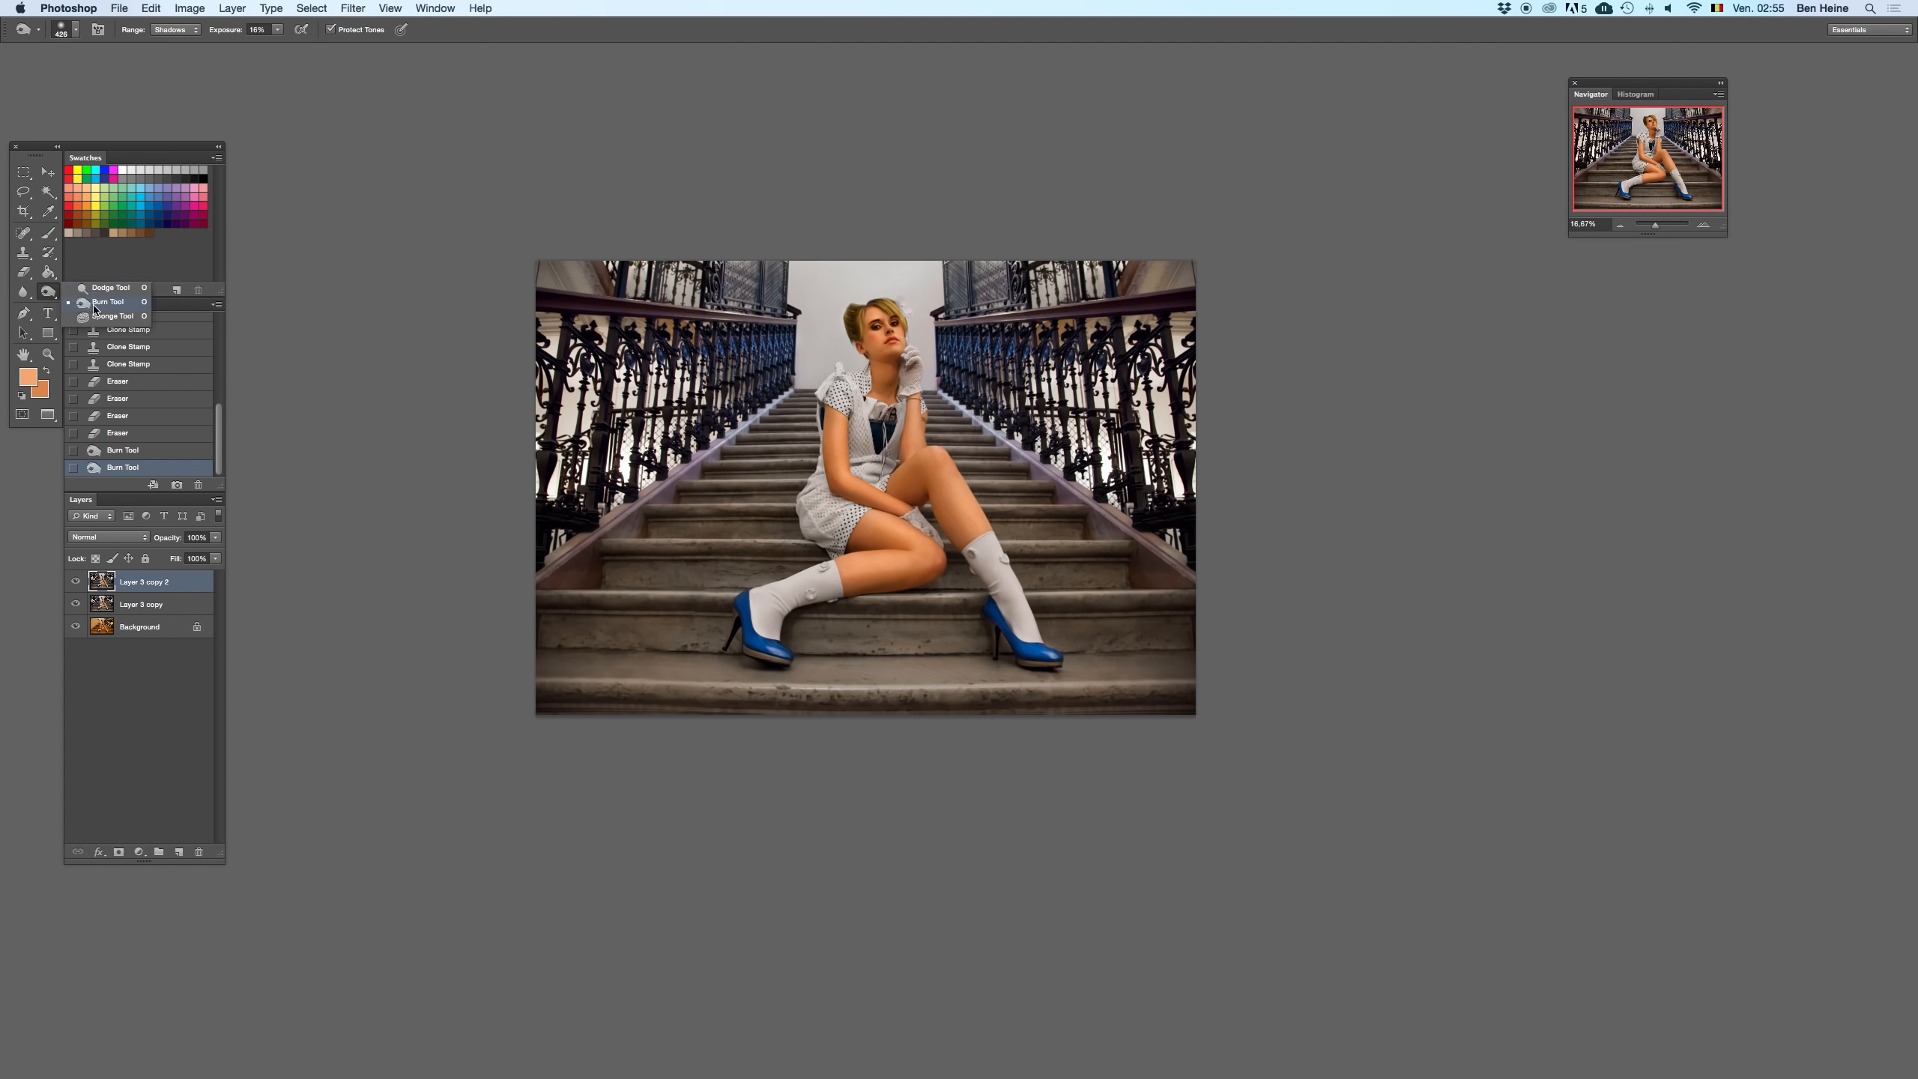
{"action": "left_click", "coordinate": [99, 294]}
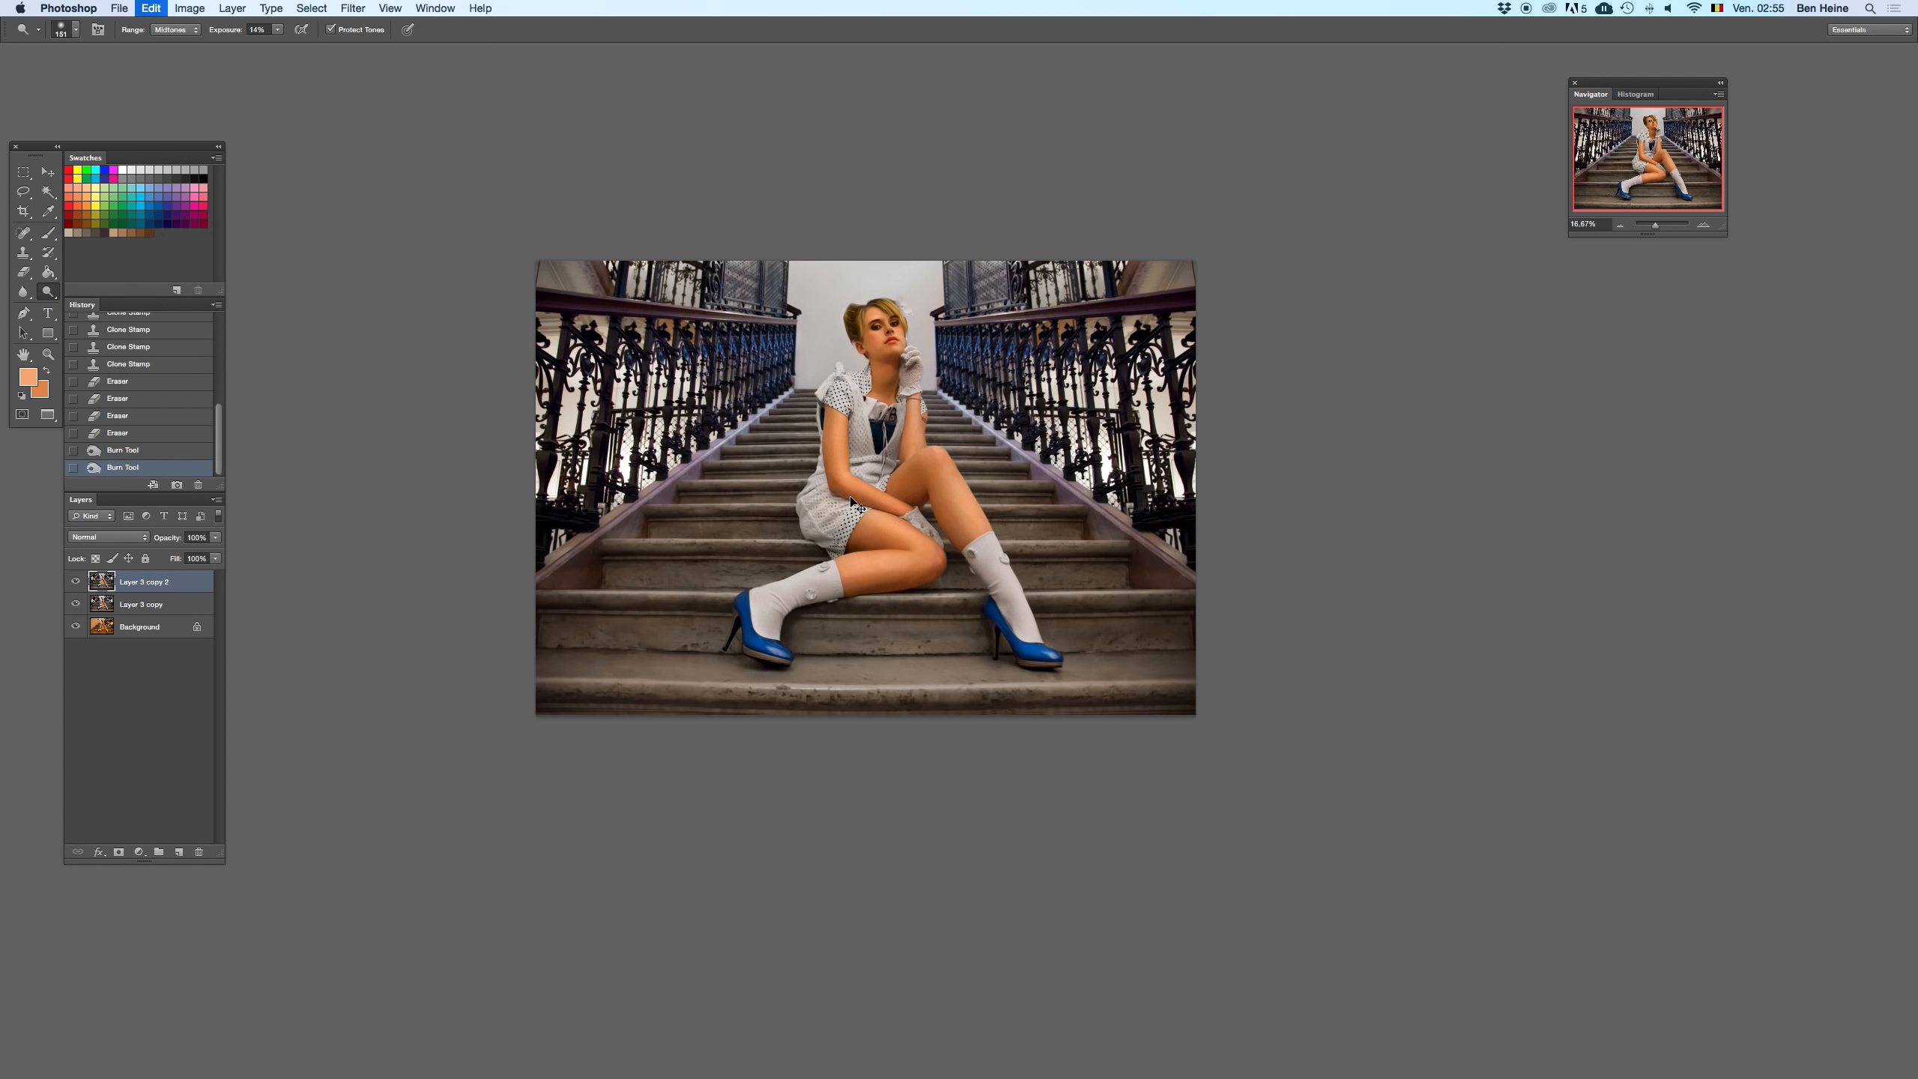
{"action": "left_click", "coordinate": [833, 476]}
{"action": "left_click", "coordinate": [1619, 224]}
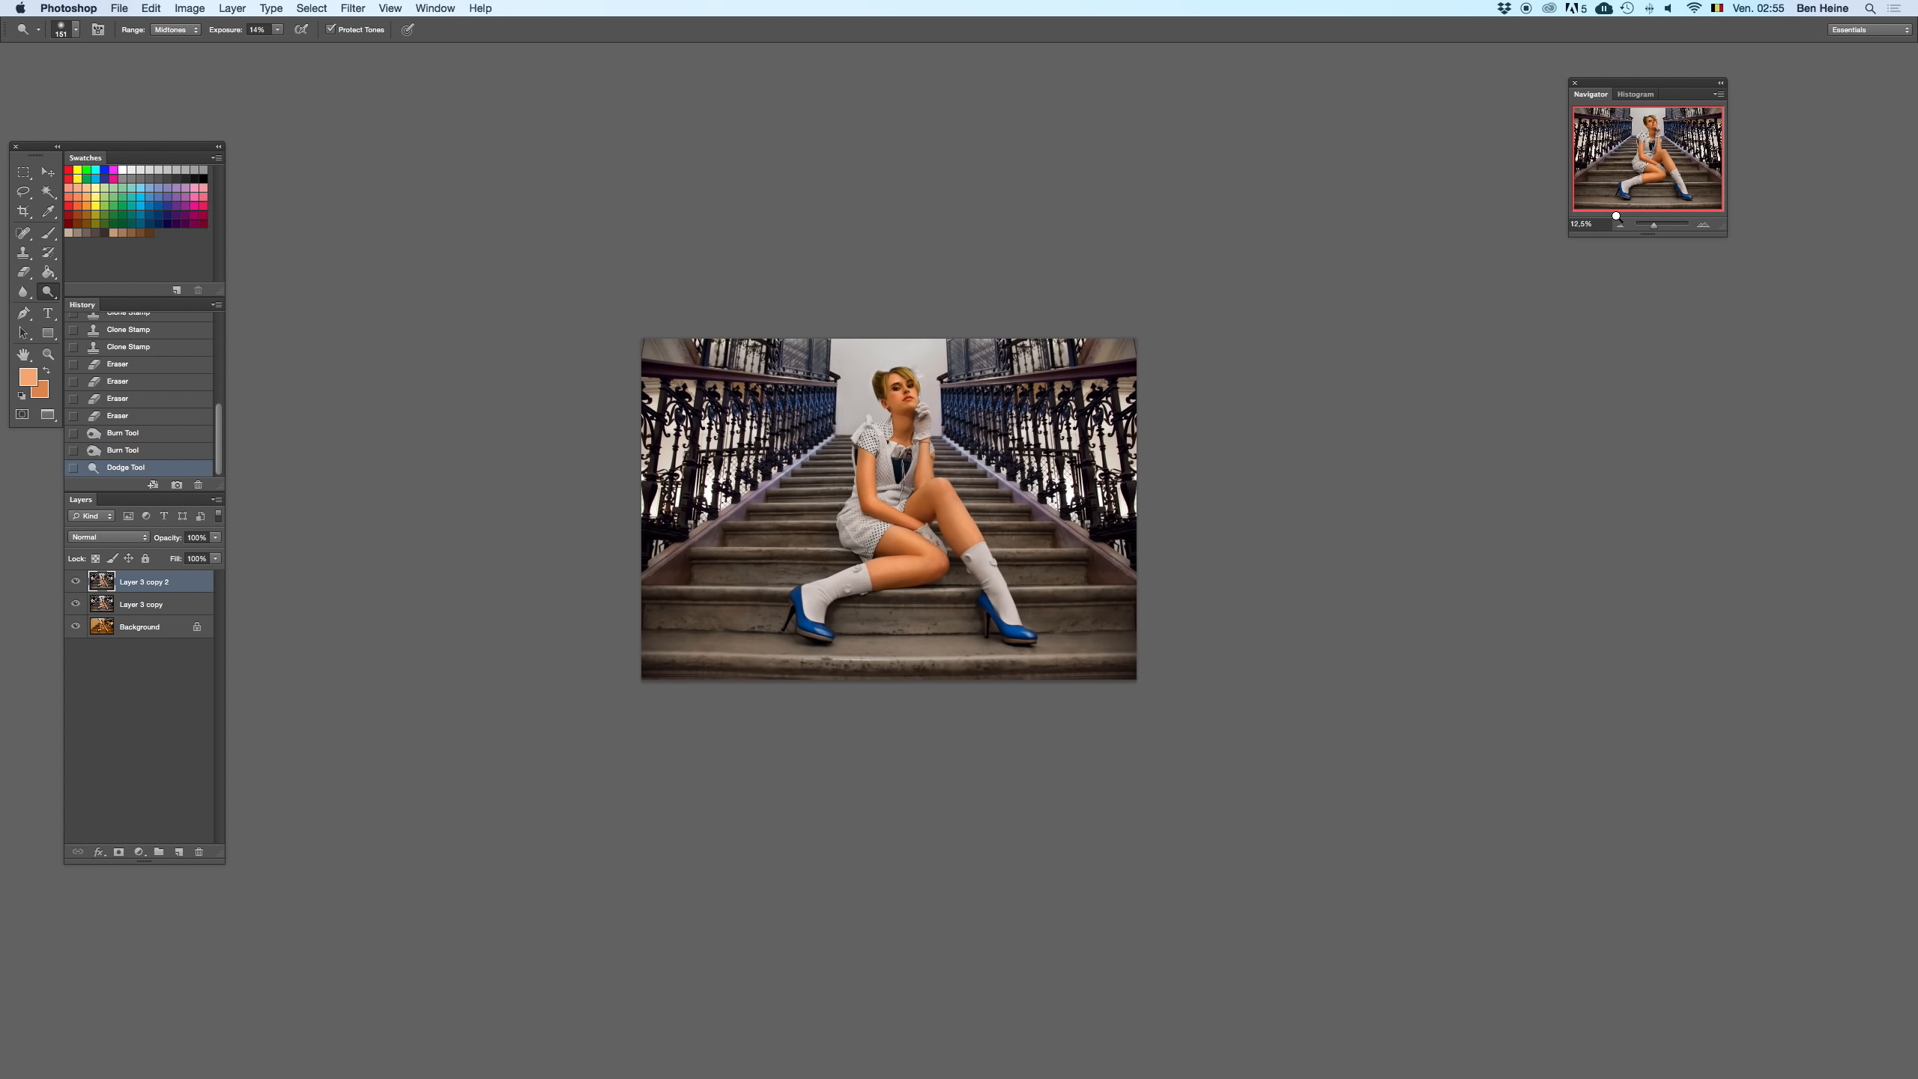
{"action": "key", "text": "super+z"}
{"action": "key", "text": "super+z"}
{"action": "left_click", "coordinate": [1701, 227]}
- Compare the woman's arm with and without the Dodge highlight
{"action": "key", "text": "ctrl+z"}
{"action": "key", "text": "ctrl+z"}
{"action": "key", "text": "ctrl+z"}
{"action": "key", "text": "ctrl+z"}
{"action": "key", "text": "ctrl+z"}
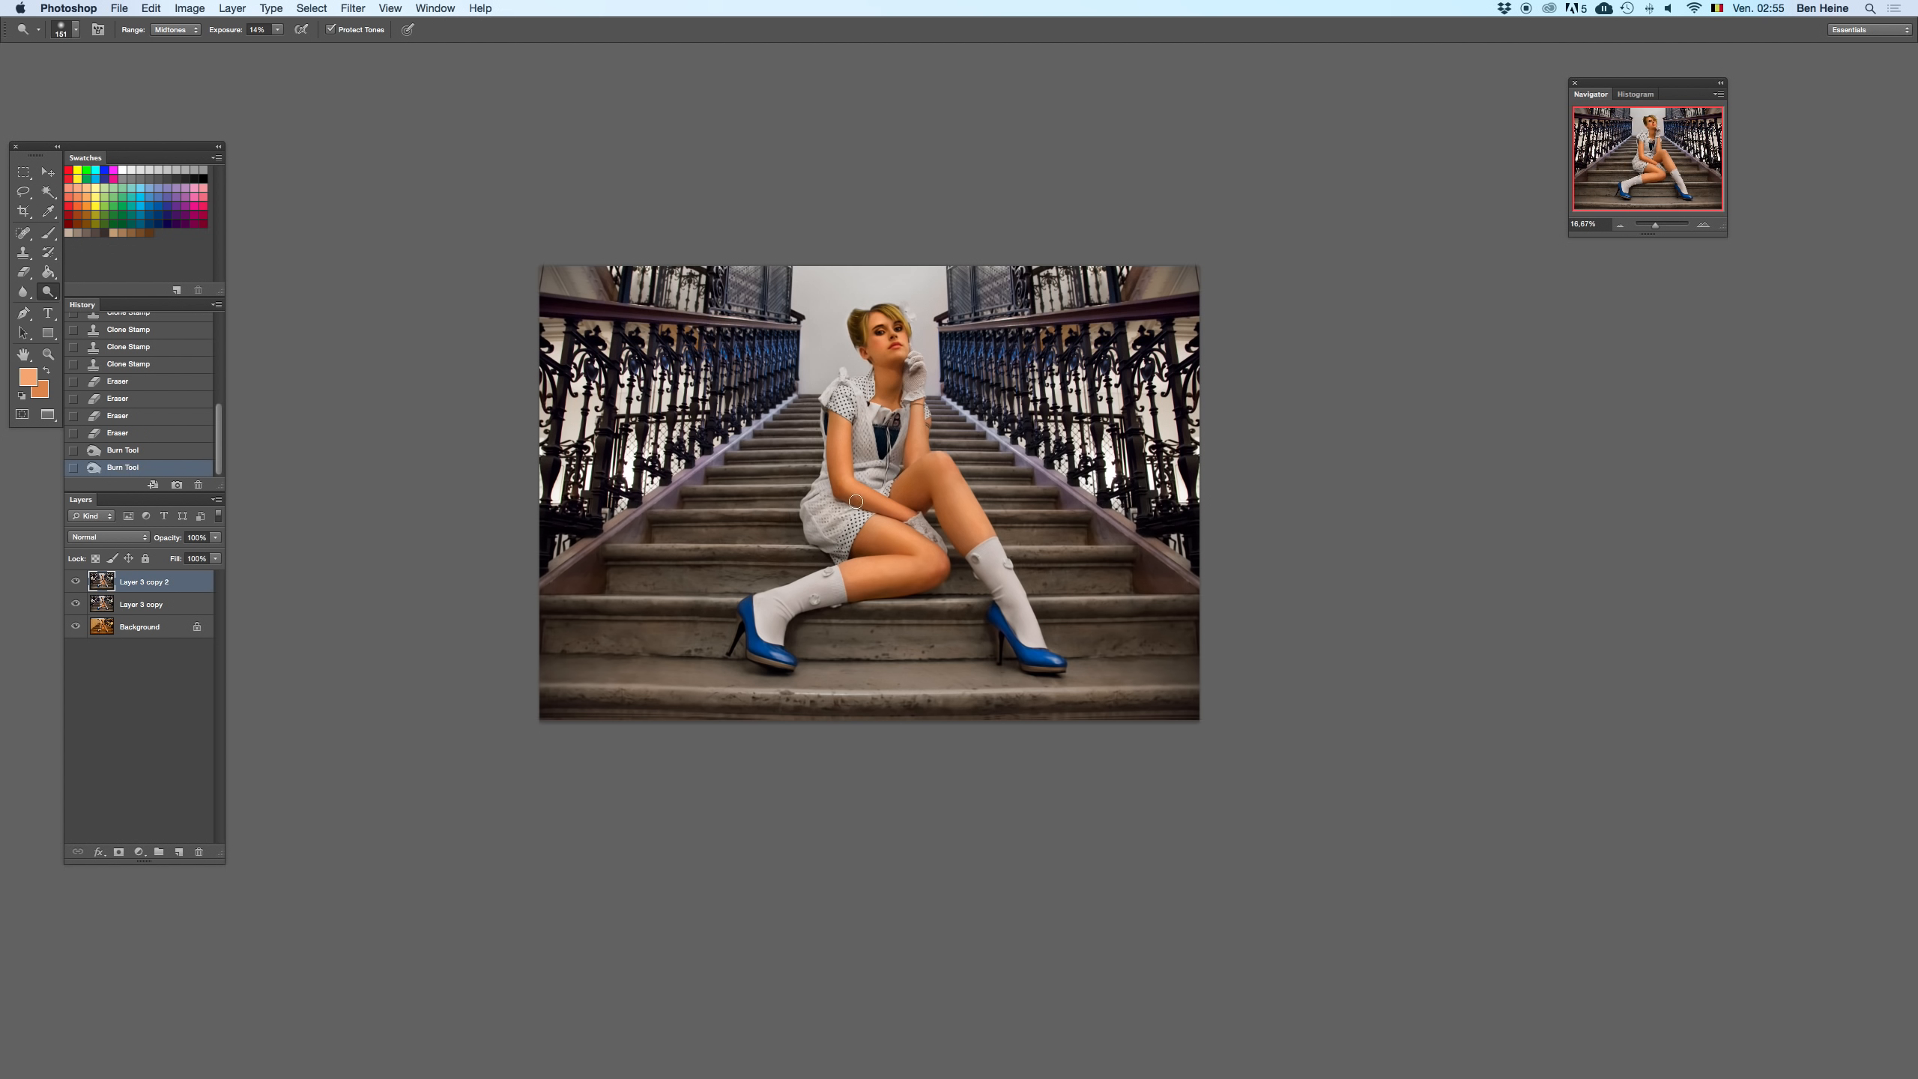
{"action": "key", "text": "ctrl+z"}
{"action": "key", "text": "ctrl+z"}
{"action": "key", "text": "ctrl+z"}
- Lighten the woman's lower arm and elbow with Dodge strokes, comparing each stroke before and after
{"action": "left_click_drag", "start_coordinate": [847, 491], "coordinate": [852, 461]}
{"action": "key", "text": "super+z"}
{"action": "key", "text": "super+z"}
{"action": "left_click_drag", "start_coordinate": [848, 486], "coordinate": [842, 453]}
{"action": "key", "text": "super+z"}
- Sample an orange skin tone from the woman's arm and paint it near the elbow with a soft, low-opacity brush
{"action": "left_click", "coordinate": [1714, 229]}
{"action": "left_click", "coordinate": [1714, 229]}
{"action": "key", "text": "i"}
{"action": "left_click", "coordinate": [741, 407]}
{"action": "left_click", "coordinate": [727, 420]}
{"action": "key", "text": "b"}
{"action": "right_click", "coordinate": [785, 370]}
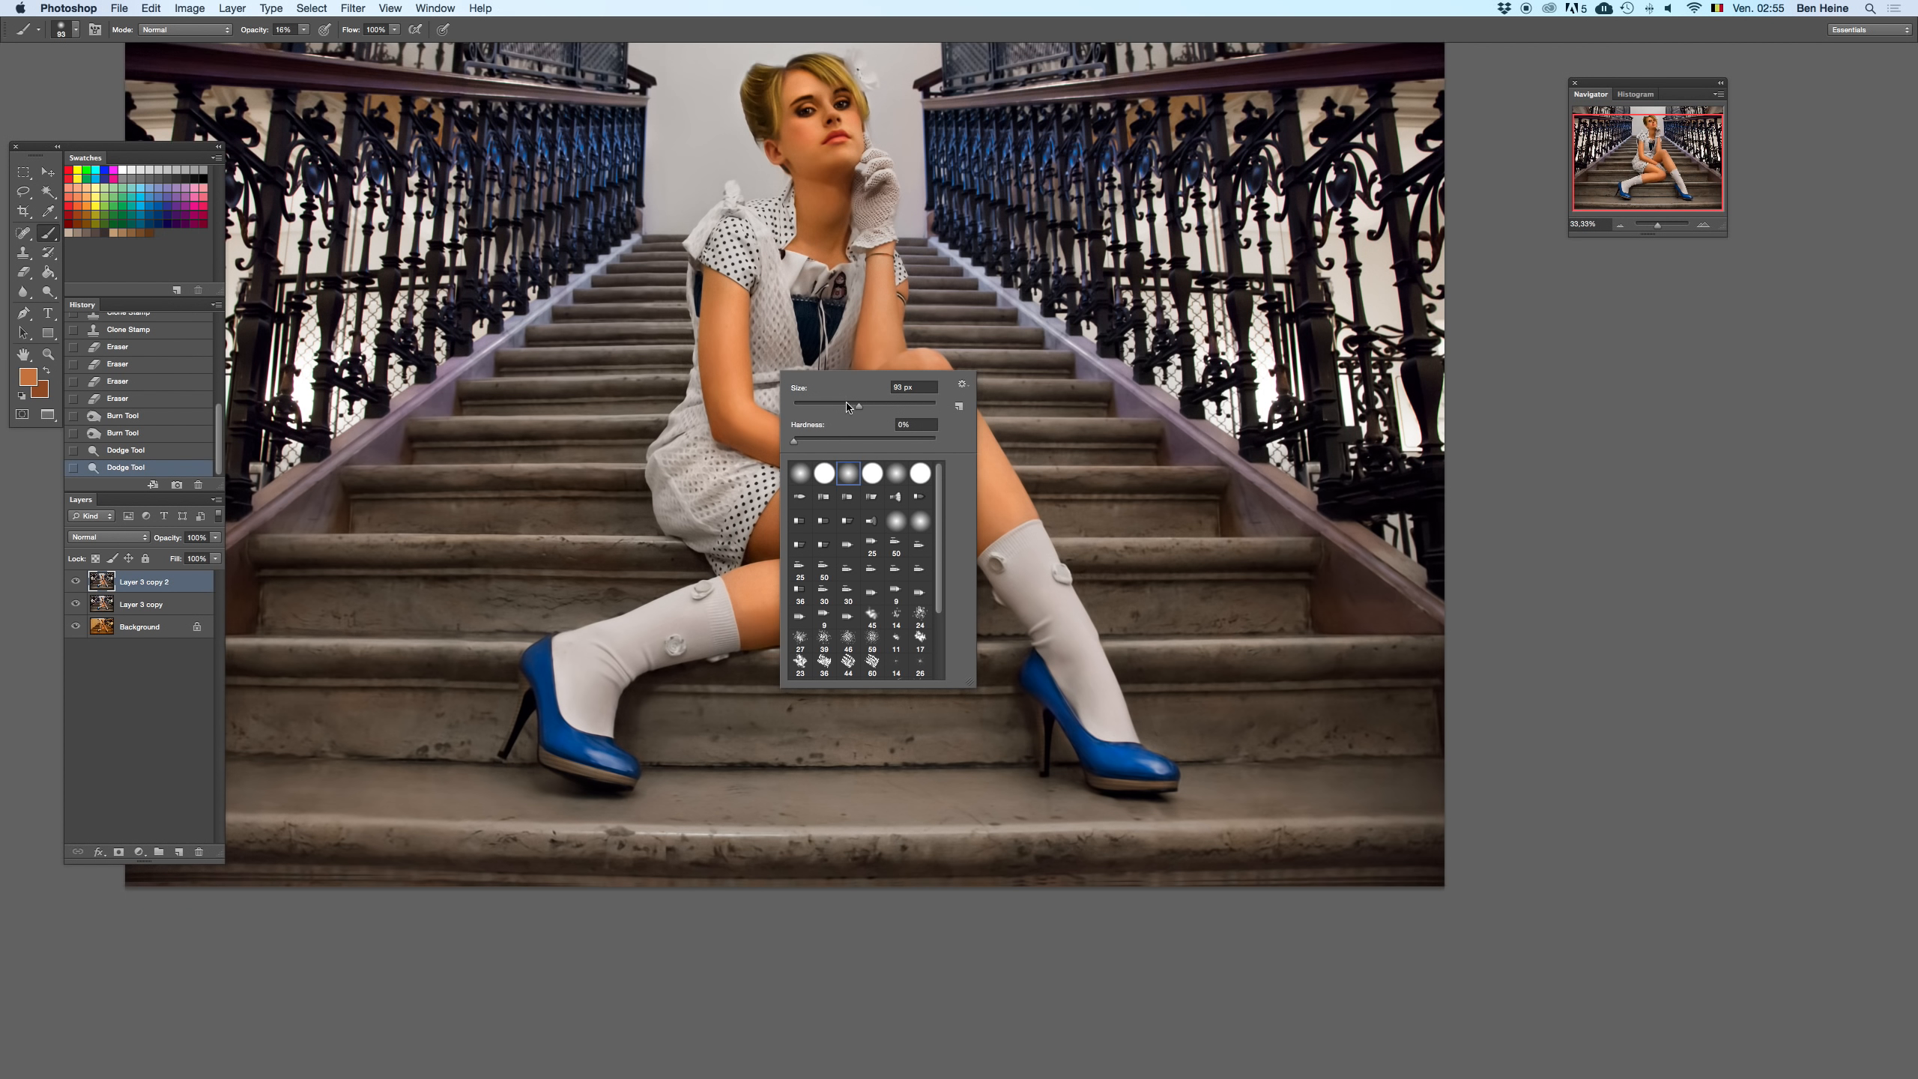
{"action": "left_click", "coordinate": [721, 408]}
{"action": "key", "text": "super+z"}
{"action": "left_click_drag", "start_coordinate": [729, 415], "coordinate": [747, 422]}
{"action": "key", "text": "super+z"}
- Resample the skin tone beside the elbow and blend it over the arm with short brush strokes
{"action": "left_click", "coordinate": [1702, 224]}
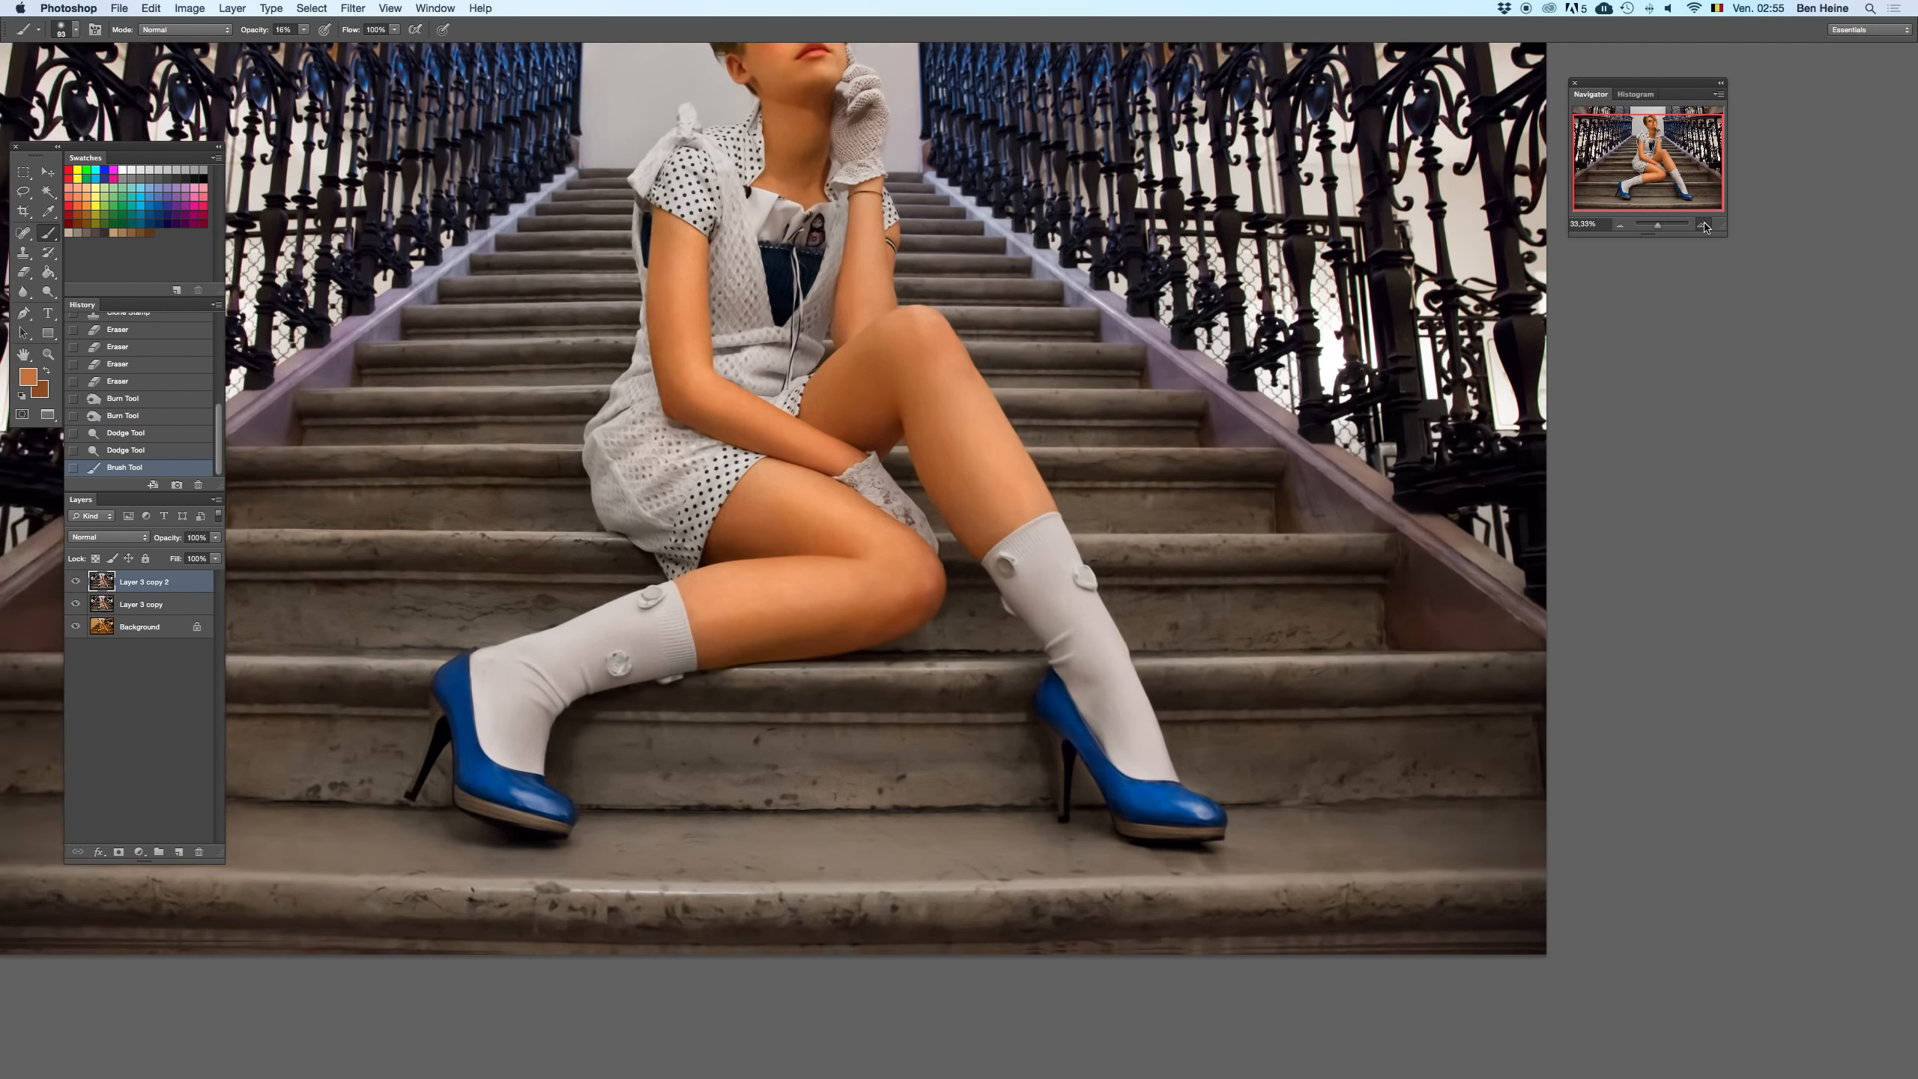
{"action": "key", "text": "i"}
{"action": "left_click", "coordinate": [636, 405], "text": "alt"}
{"action": "left_click_drag", "start_coordinate": [649, 383], "coordinate": [662, 424]}
{"action": "key", "text": "super+z"}
{"action": "left_click", "coordinate": [651, 408]}
{"action": "left_click_drag", "start_coordinate": [830, 270], "coordinate": [750, 592]}
{"action": "key", "text": "cmd+z"}
- Sample the skin tone of the woman's upper arm and paint it over the nearby blemish
{"action": "key", "text": "i"}
{"action": "left_click", "coordinate": [573, 713], "text": "alt"}
{"action": "left_click", "coordinate": [592, 730]}
{"action": "left_click_drag", "start_coordinate": [883, 350], "coordinate": [922, 485]}
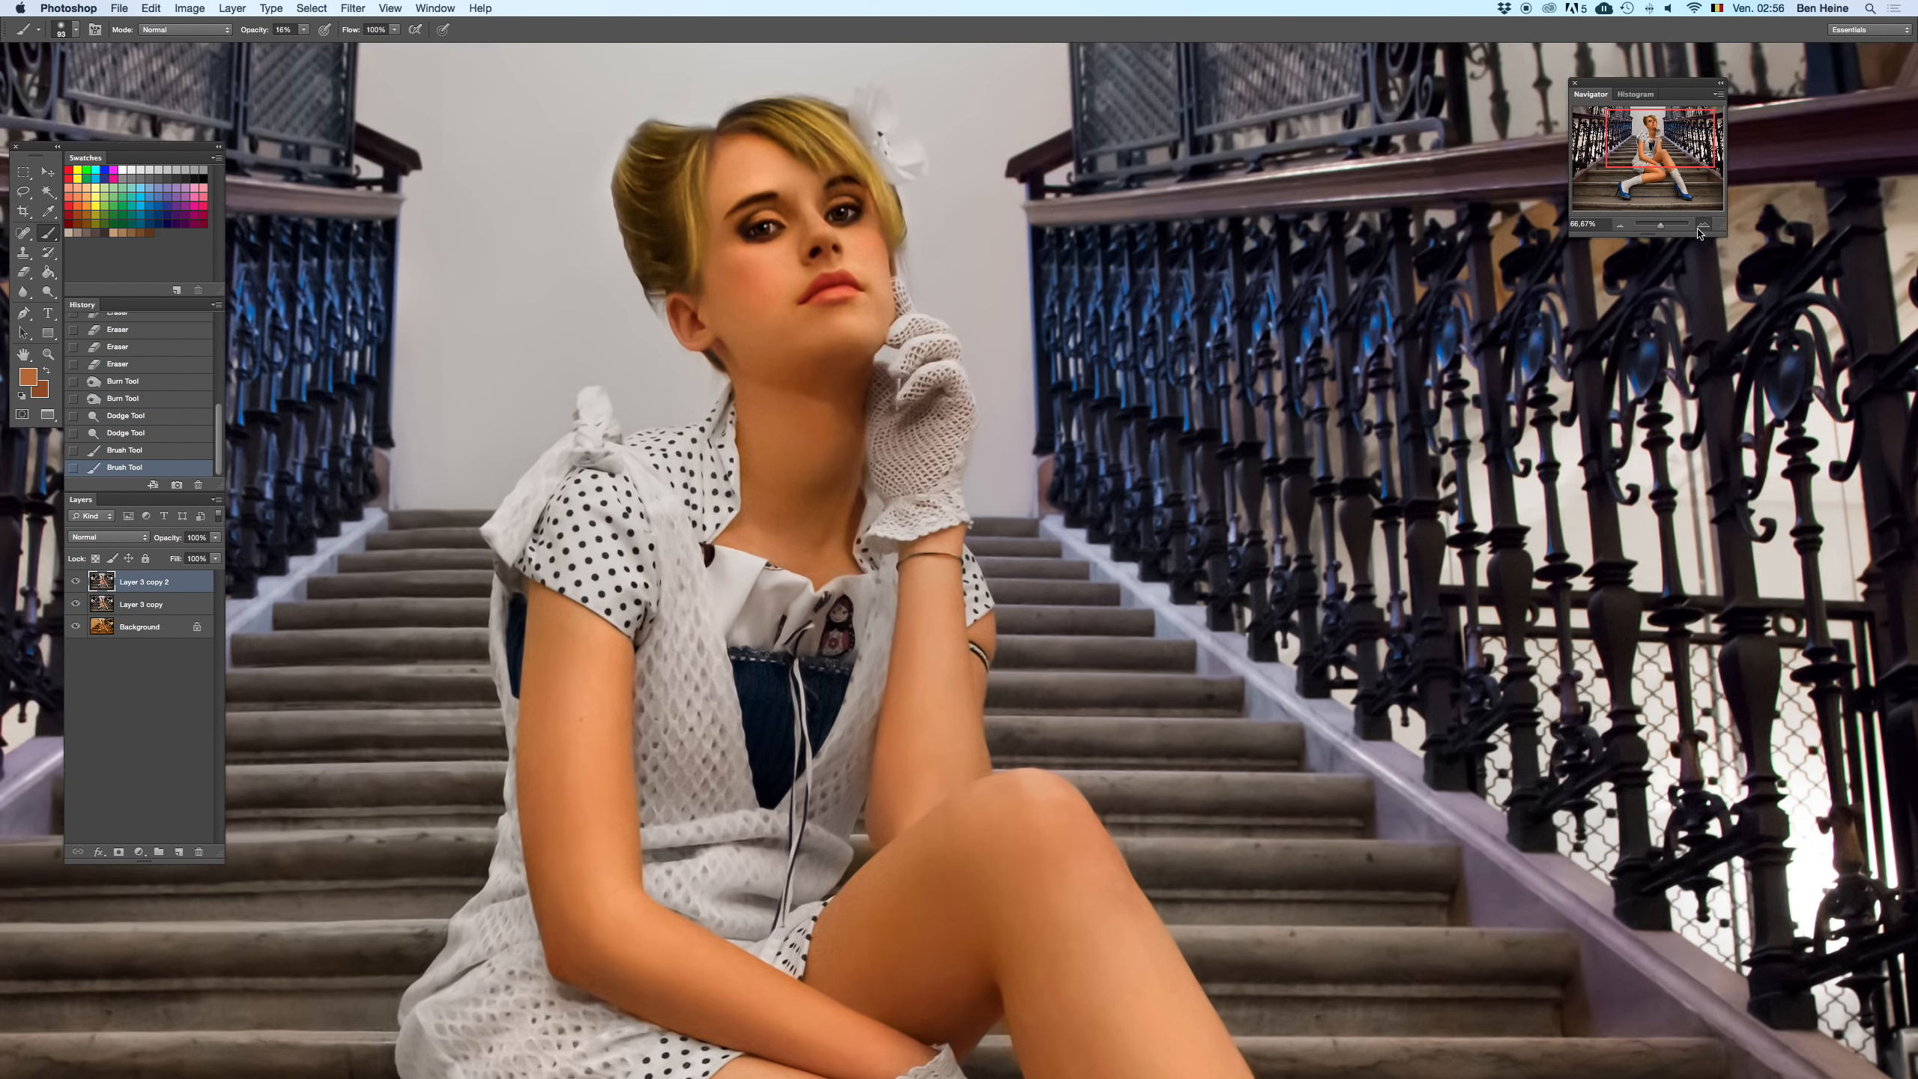
- Sample clean skin under the woman's jaw and clone it over the neck area beside the glove
{"action": "left_click", "coordinate": [1704, 224]}
{"action": "key", "text": "s"}
{"action": "left_click", "coordinate": [804, 331], "text": "alt"}
{"action": "left_click", "coordinate": [818, 357]}
{"action": "key", "text": "super+z"}
{"action": "left_click", "coordinate": [832, 365]}
{"action": "key", "text": "super+z"}
{"action": "mouse_move", "coordinate": [829, 341]}
{"action": "left_mouse_down"}
{"action": "mouse_move", "coordinate": [812, 340]}
{"action": "mouse_move", "coordinate": [823, 389]}
{"action": "mouse_move", "coordinate": [820, 347]}
{"action": "left_mouse_up"}
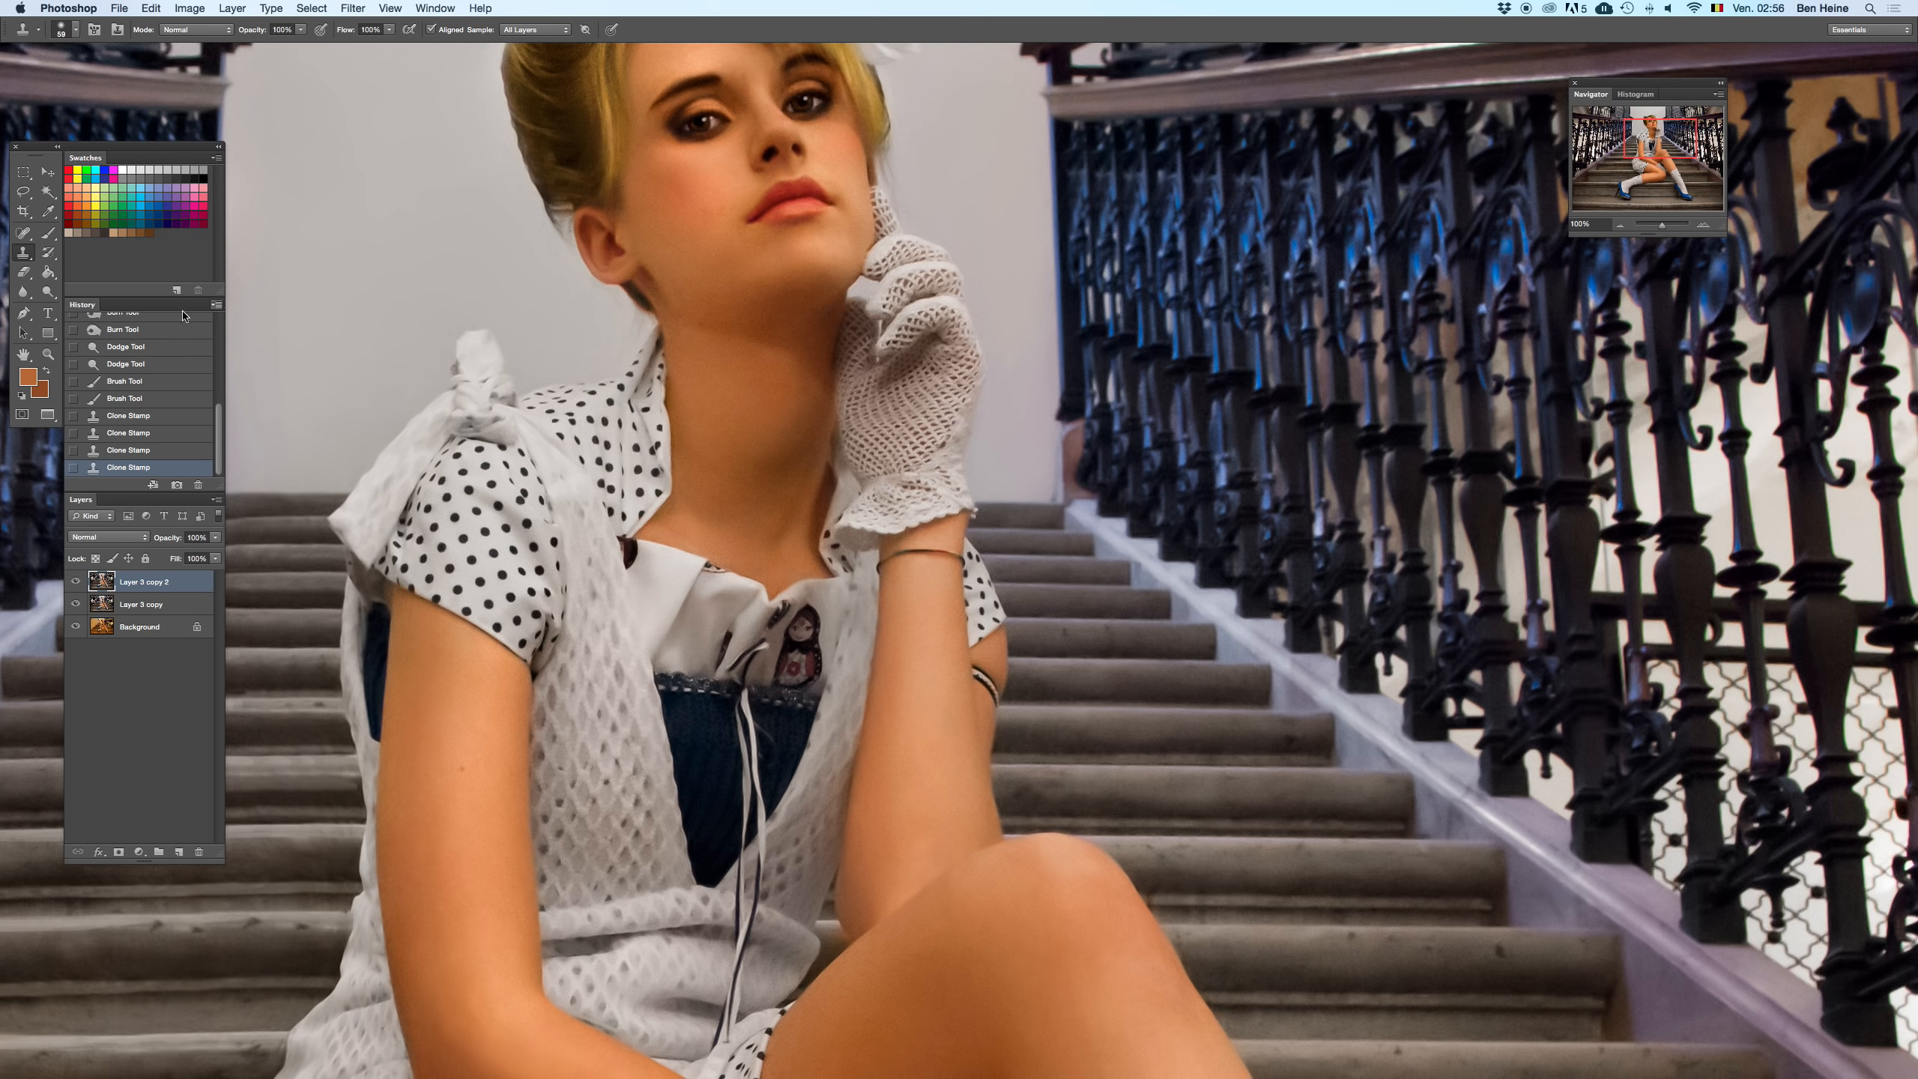
- Darken the woman's lips and the area under her nose with short strokes of a small Burn brush
{"action": "left_click_drag", "start_coordinate": [53, 291], "coordinate": [97, 306]}
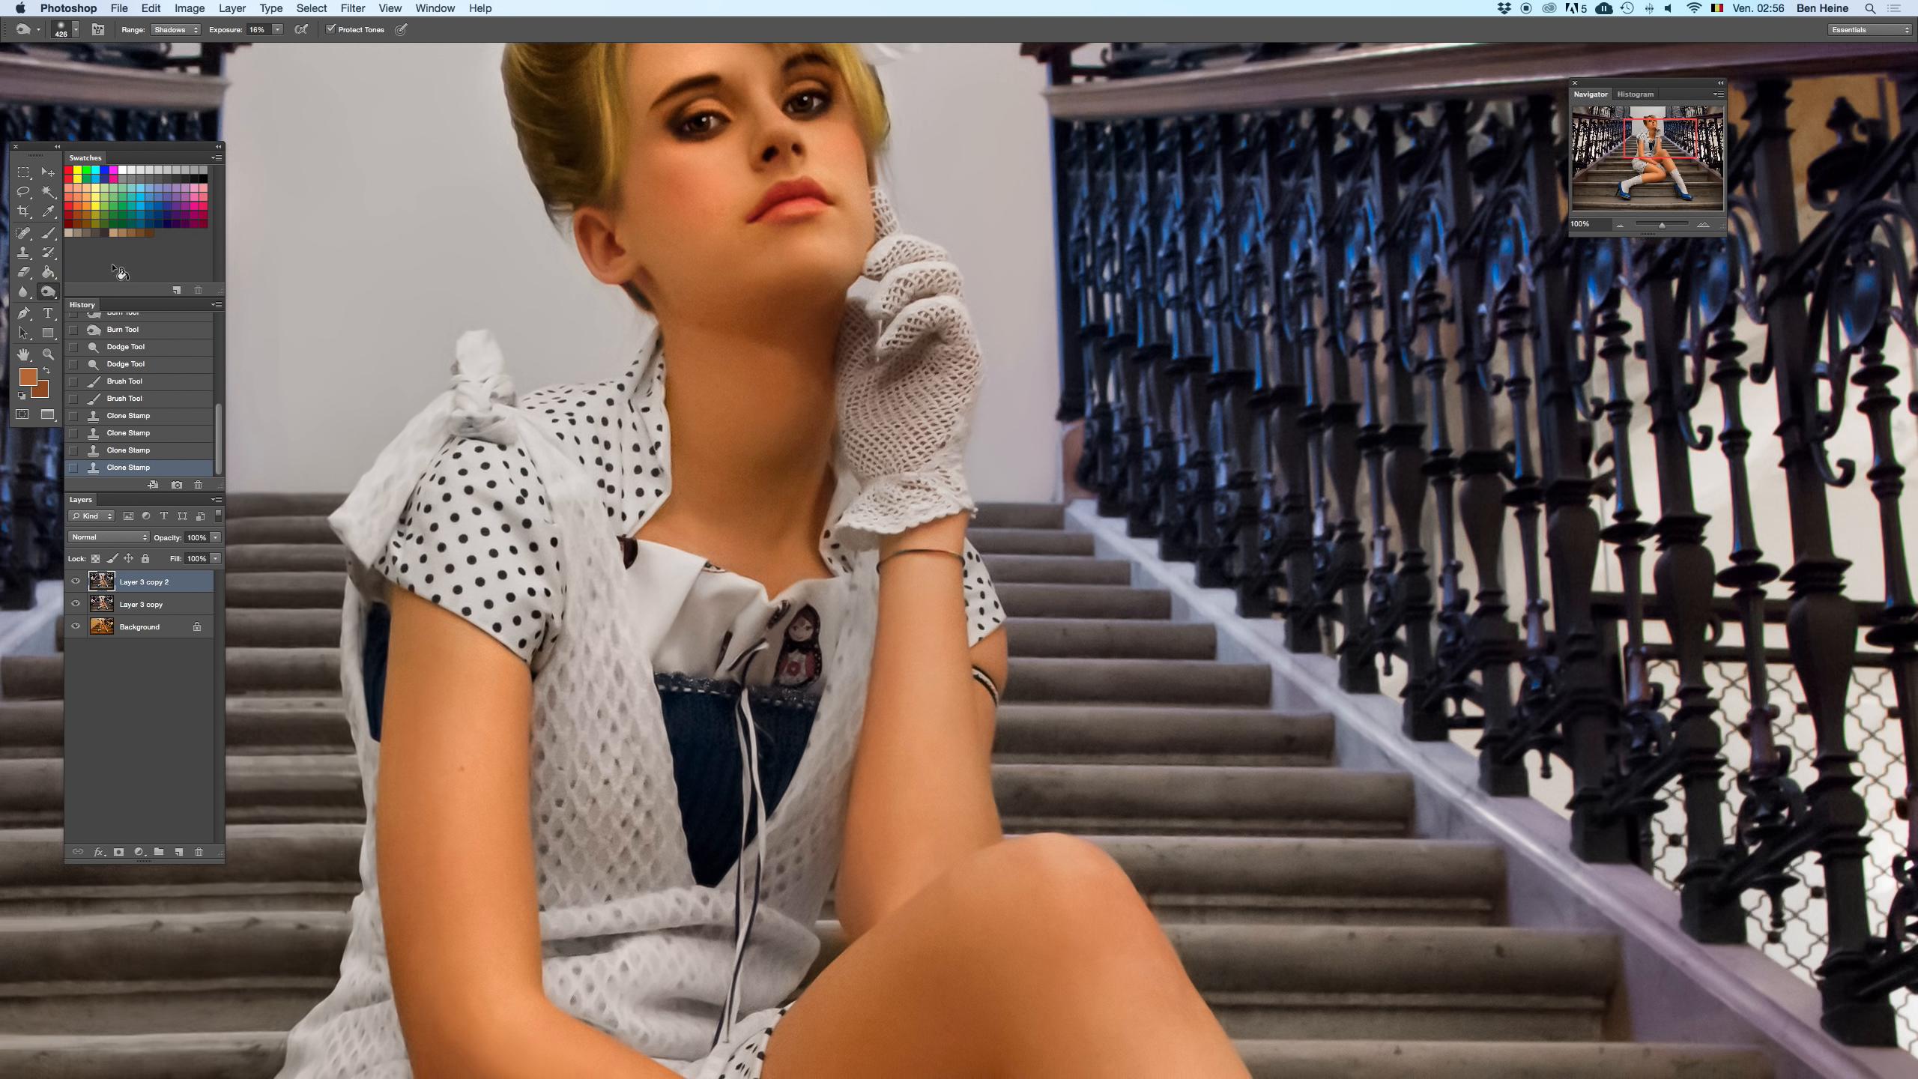
{"action": "right_click", "coordinate": [874, 212]}
{"action": "left_click_drag", "start_coordinate": [919, 246], "coordinate": [915, 243]}
{"action": "left_click", "coordinate": [783, 201]}
{"action": "key", "text": "super+z"}
{"action": "left_click_drag", "start_coordinate": [785, 196], "coordinate": [816, 196]}
{"action": "left_click", "coordinate": [810, 157]}
- Try a Burn stroke with a 172 px brush over the woman's upper body
{"action": "left_click_drag", "start_coordinate": [1661, 226], "coordinate": [1653, 226]}
{"action": "left_click", "coordinate": [1705, 229]}
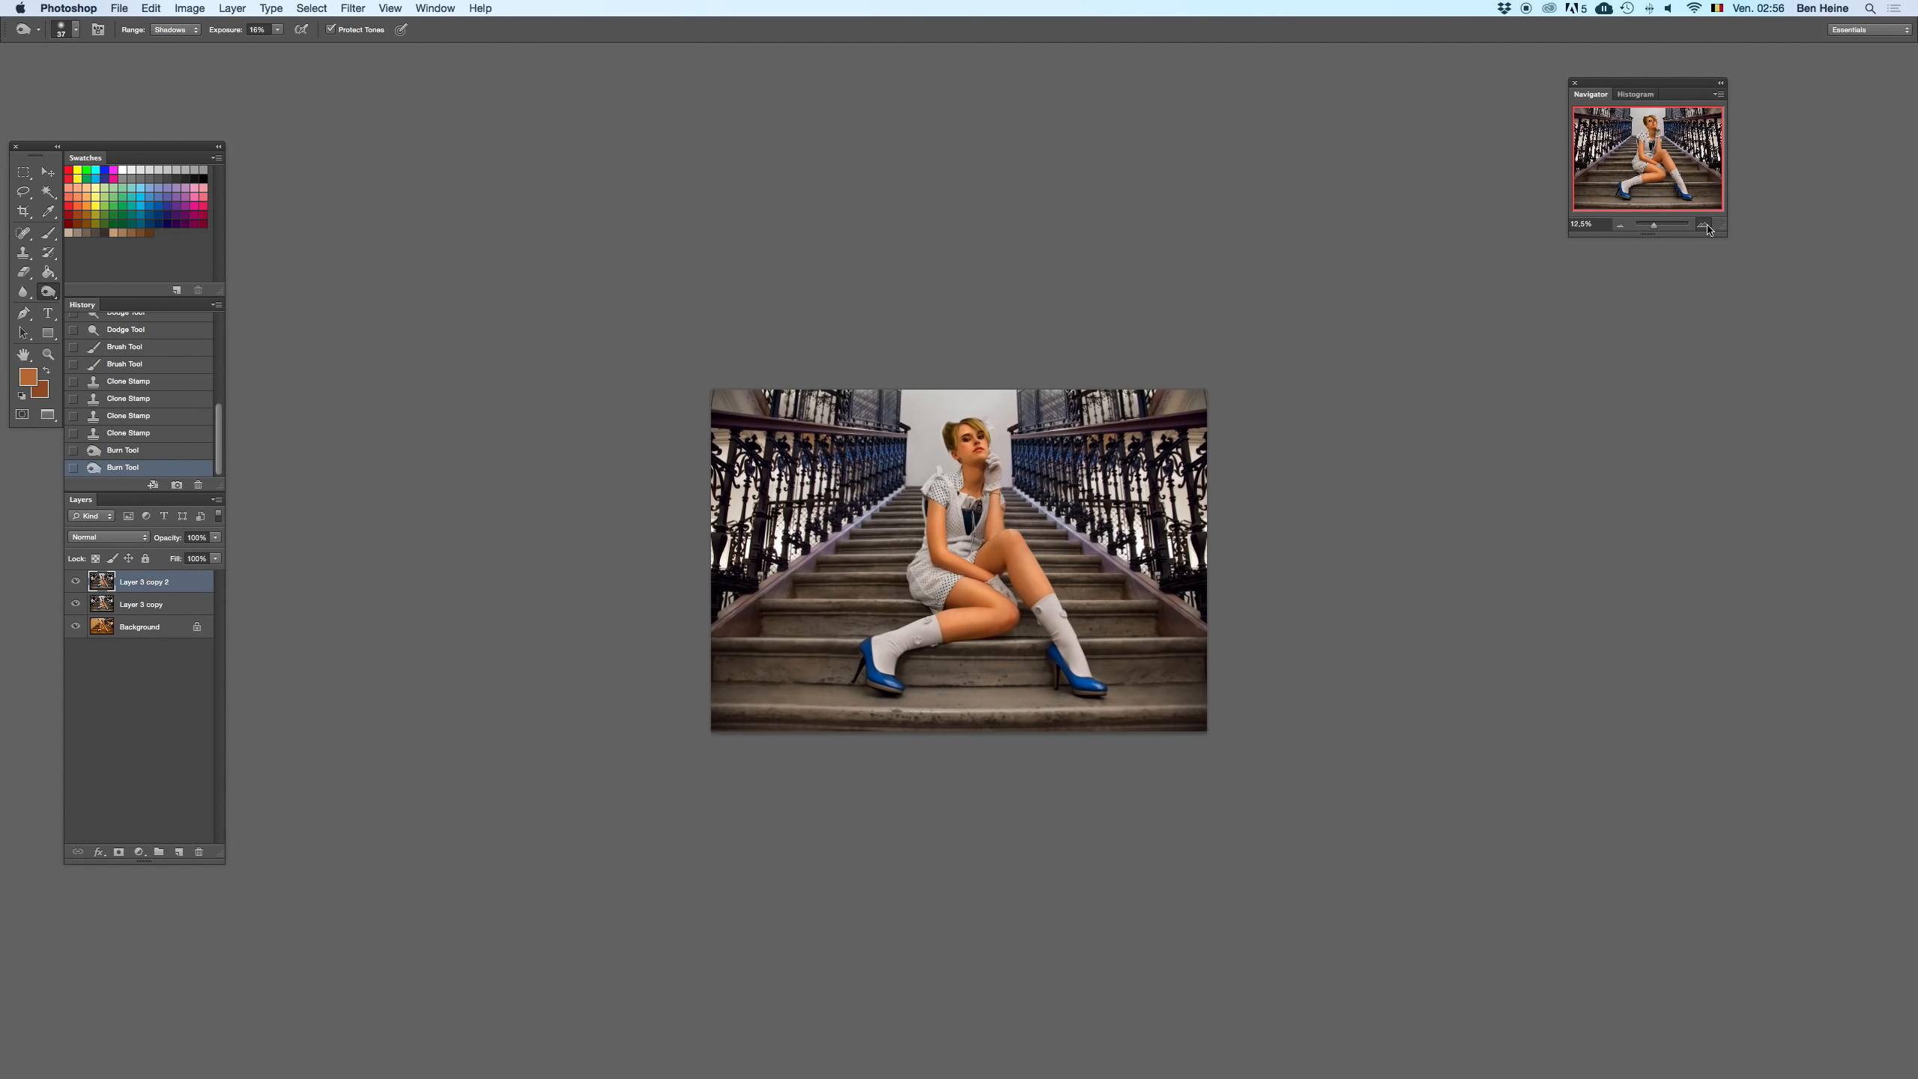
{"action": "left_click", "coordinate": [1705, 229]}
{"action": "right_click", "coordinate": [980, 457]}
{"action": "left_click", "coordinate": [1064, 418]}
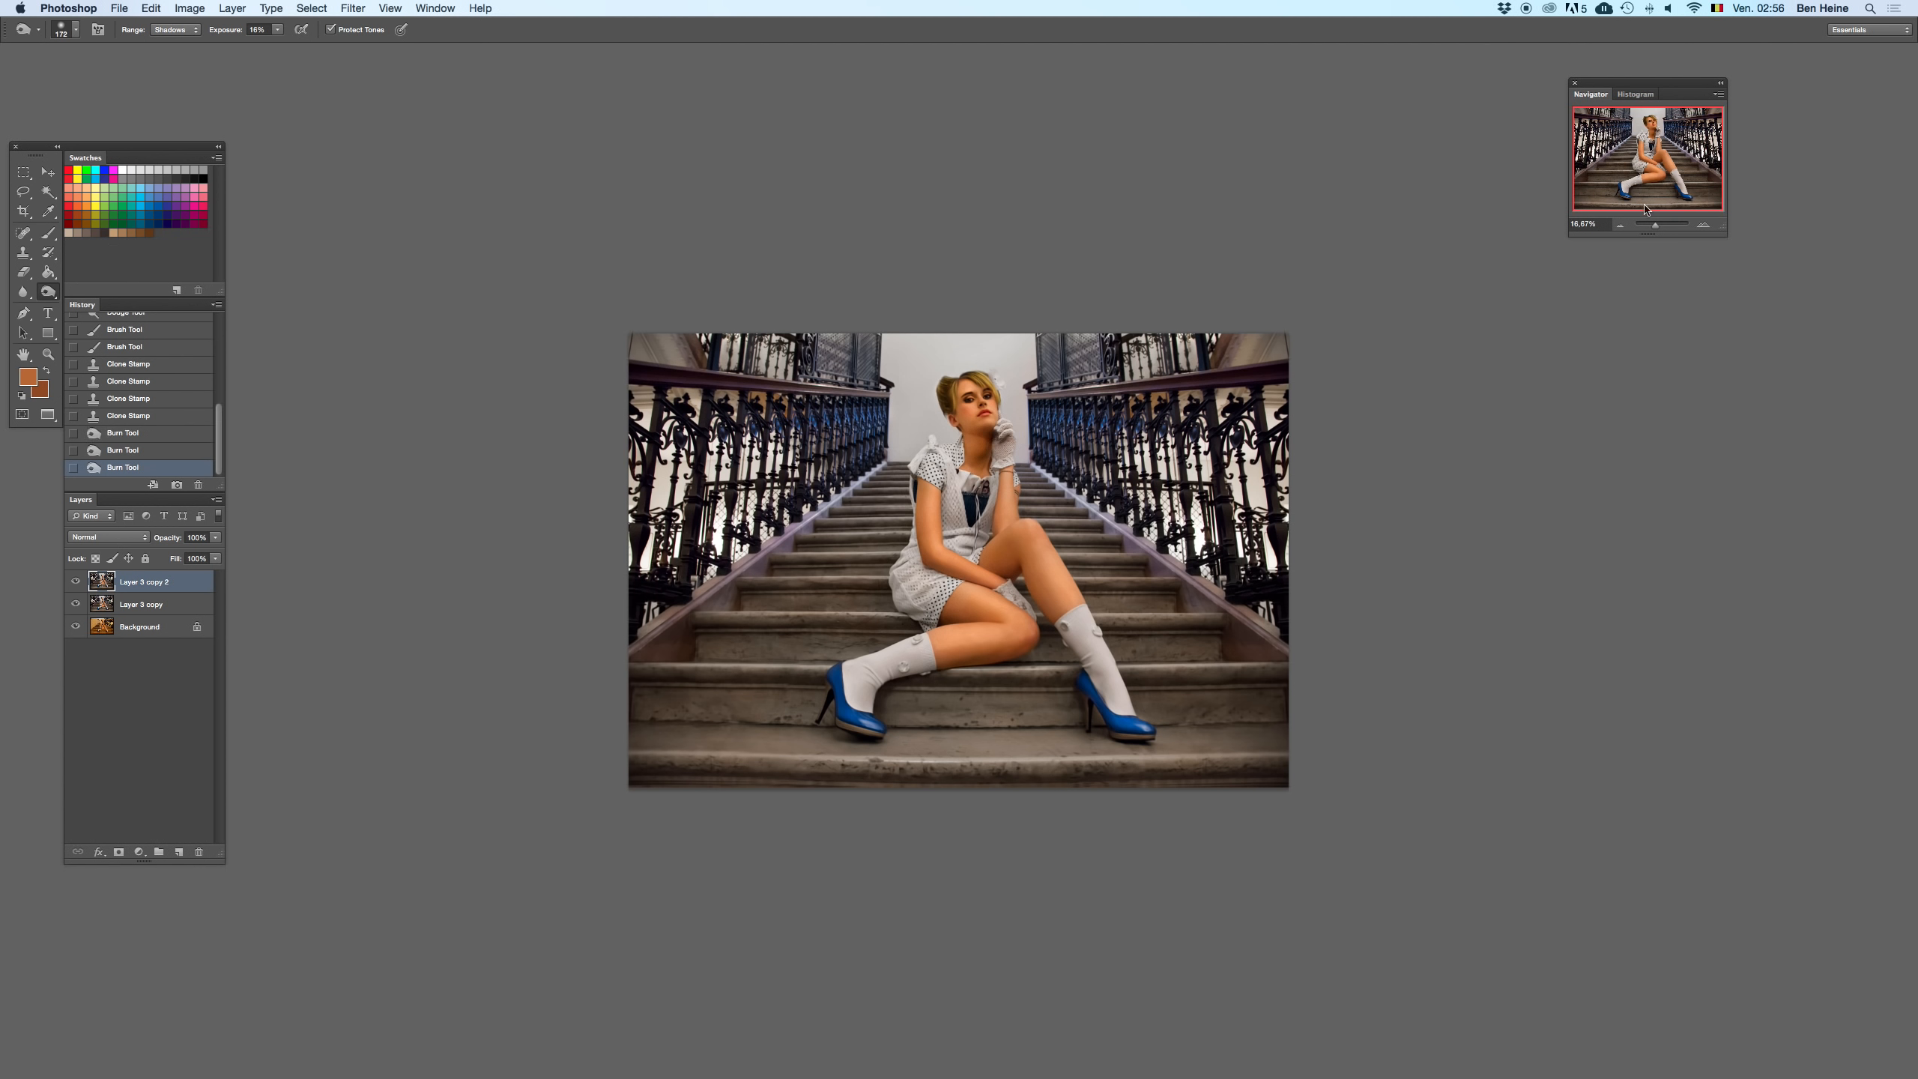
{"action": "left_click", "coordinate": [1620, 224]}
{"action": "key", "text": "super+z"}
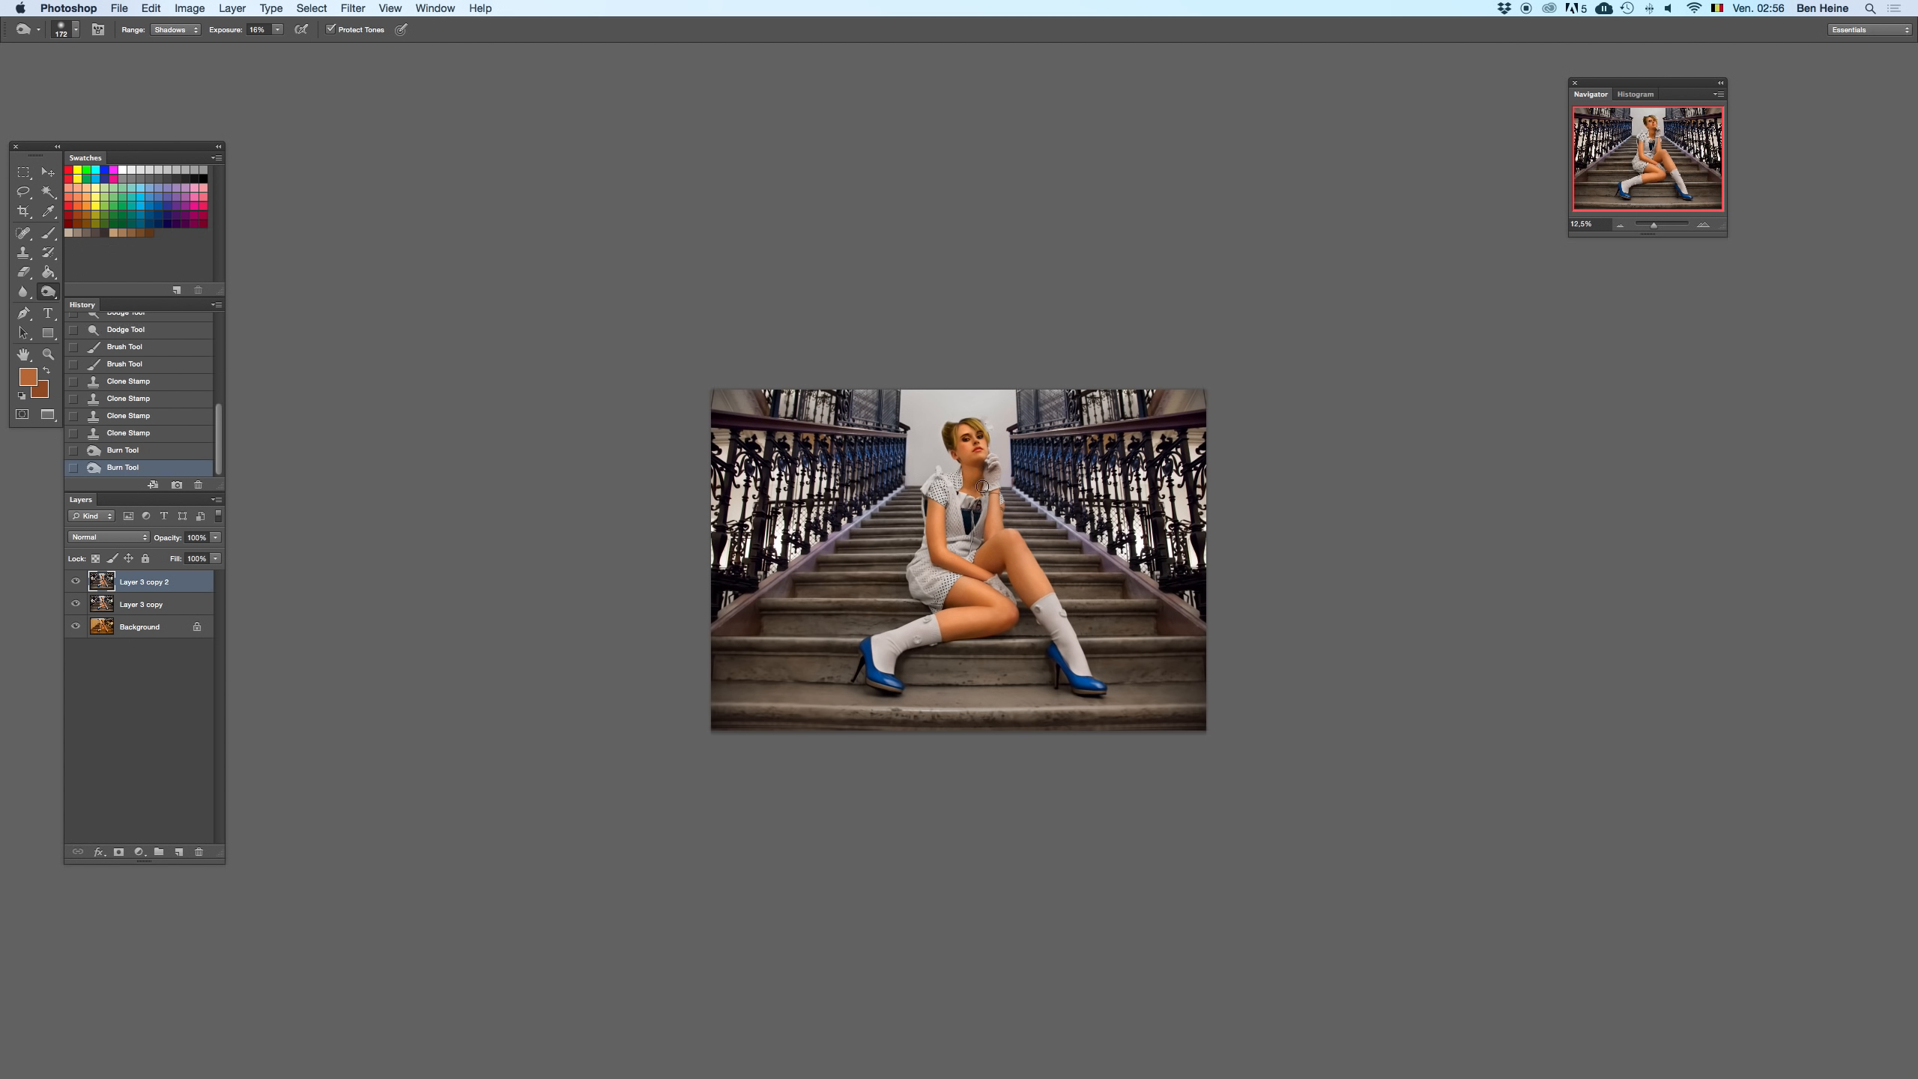
- Enlarge the Burn brush and darken the front of the woman's dress around the chest
{"action": "right_click", "coordinate": [1050, 465]}
{"action": "left_click_drag", "start_coordinate": [1179, 489], "coordinate": [1195, 489]}
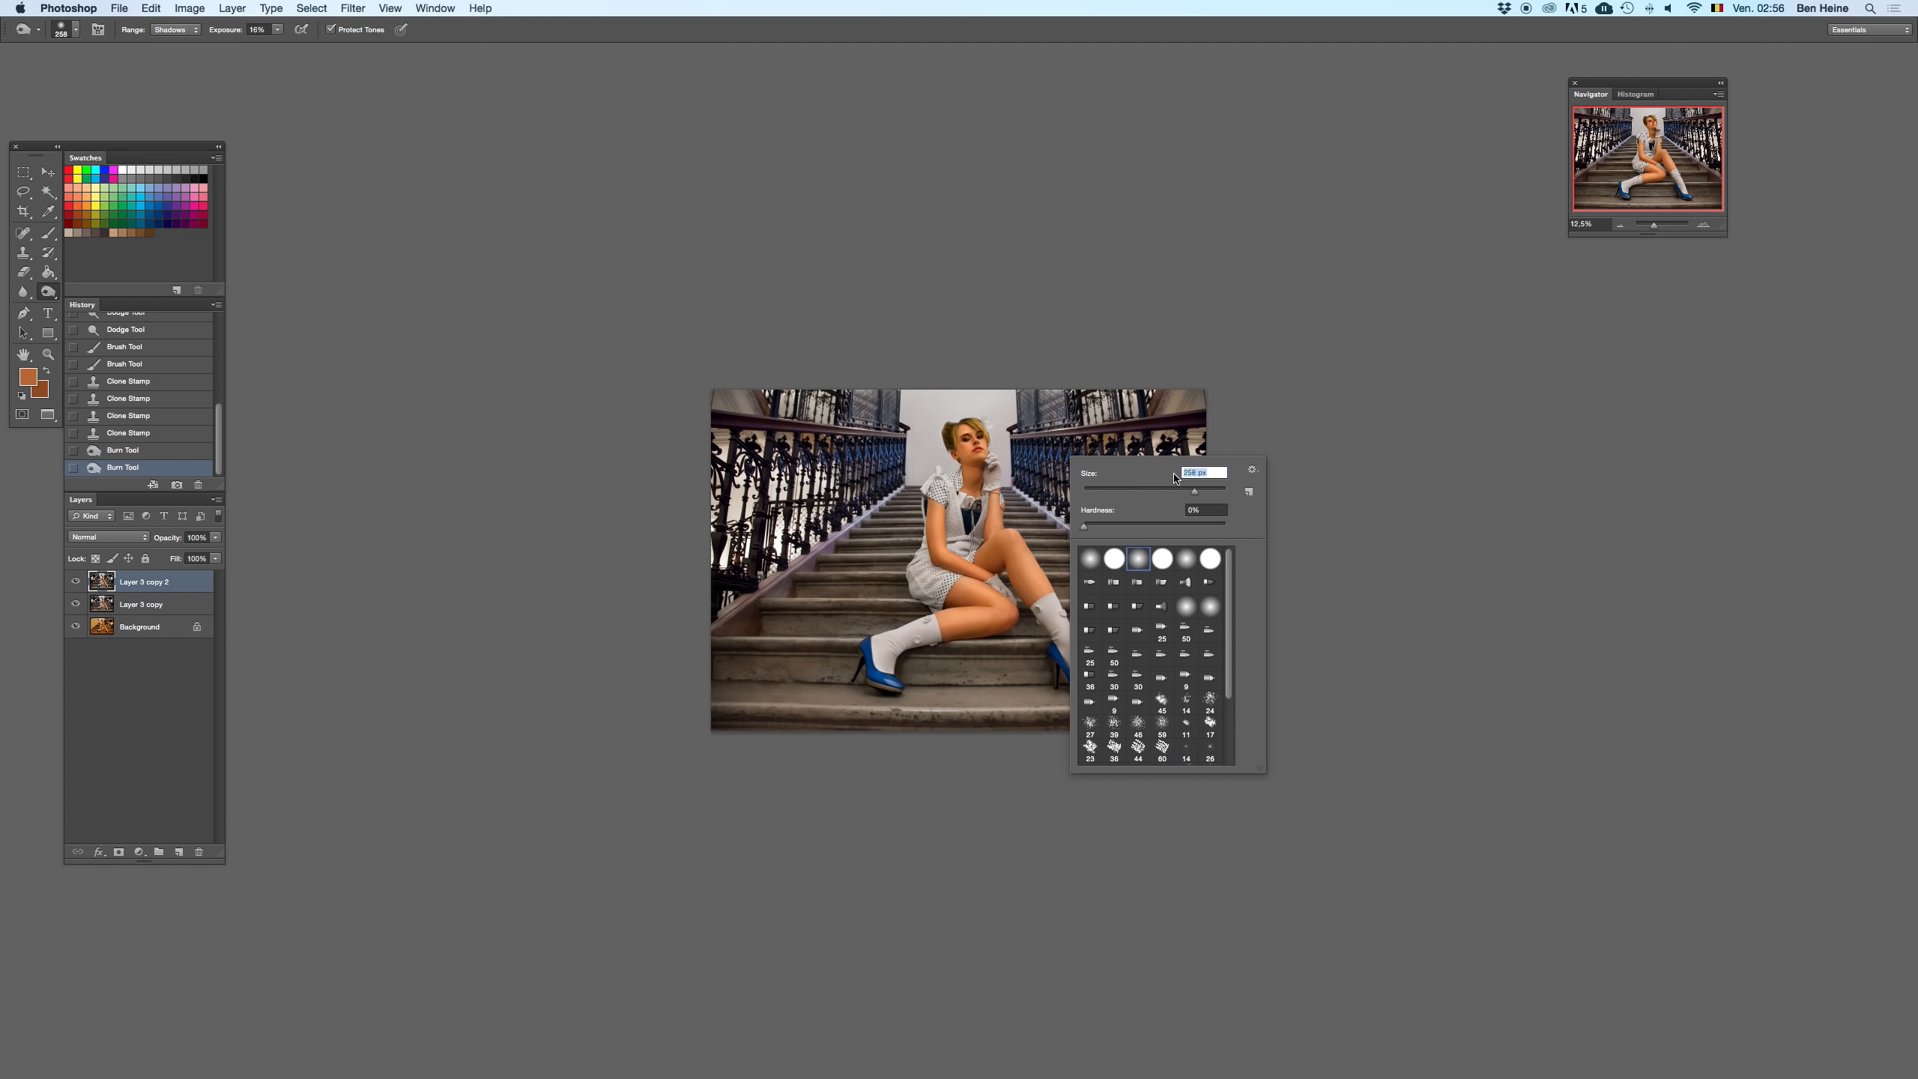
{"action": "left_click", "coordinate": [972, 502]}
{"action": "left_click_drag", "start_coordinate": [978, 471], "coordinate": [994, 468]}
- Try lightening the woman's dark blue bodice with a Dodge stroke and compare before and after
{"action": "left_click", "coordinate": [1706, 225]}
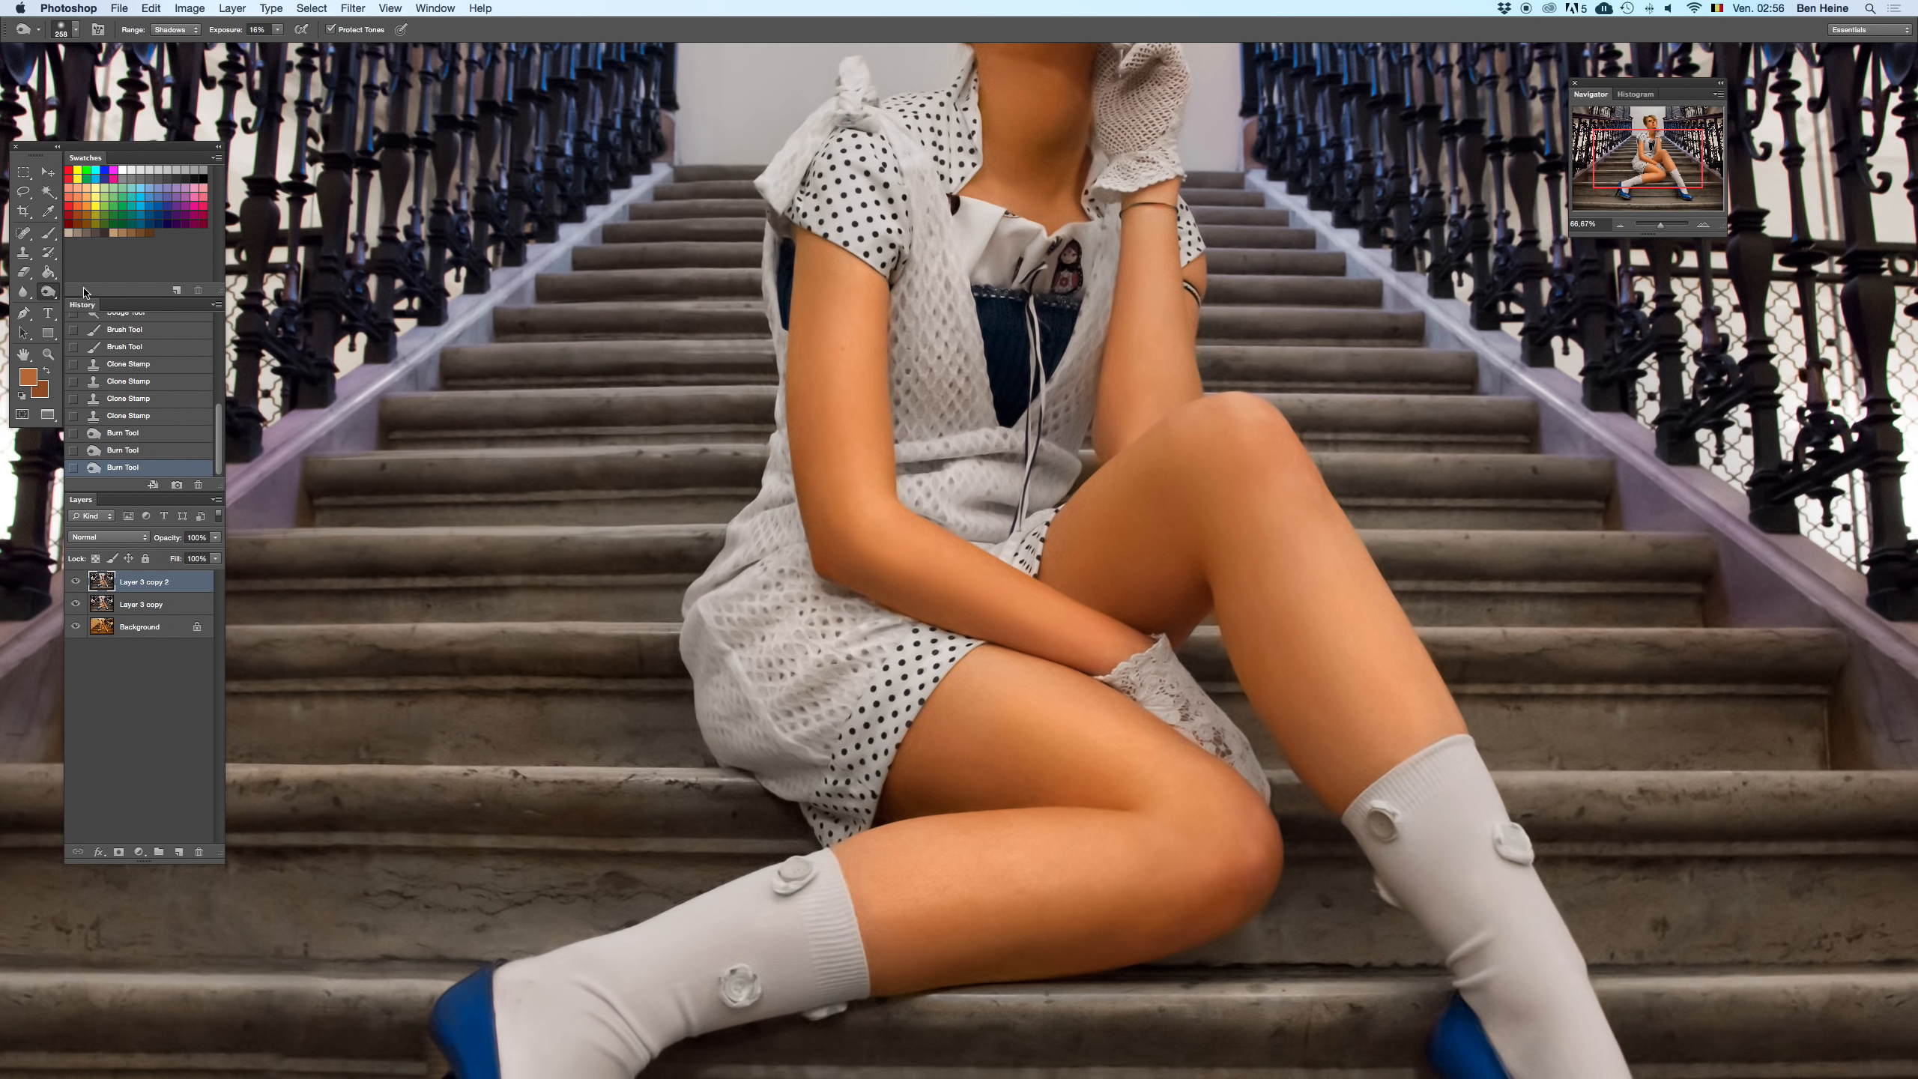
{"action": "right_click", "coordinate": [50, 292]}
{"action": "left_click", "coordinate": [89, 291]}
{"action": "left_click_drag", "start_coordinate": [1046, 340], "coordinate": [1009, 341]}
{"action": "key", "text": "super+z"}
{"action": "key", "text": "super+z"}
{"action": "key", "text": "super+z"}
- Raise the Dodge exposure to 53% and lighten the dark blue bodice
{"action": "left_click", "coordinate": [182, 29]}
{"action": "left_click", "coordinate": [182, 29]}
{"action": "left_click", "coordinate": [183, 29]}
{"action": "left_click", "coordinate": [173, 18]}
{"action": "left_click", "coordinate": [277, 30]}
{"action": "left_click_drag", "start_coordinate": [1012, 326], "coordinate": [1035, 400]}
{"action": "left_click_drag", "start_coordinate": [1267, 360], "coordinate": [1175, 393]}
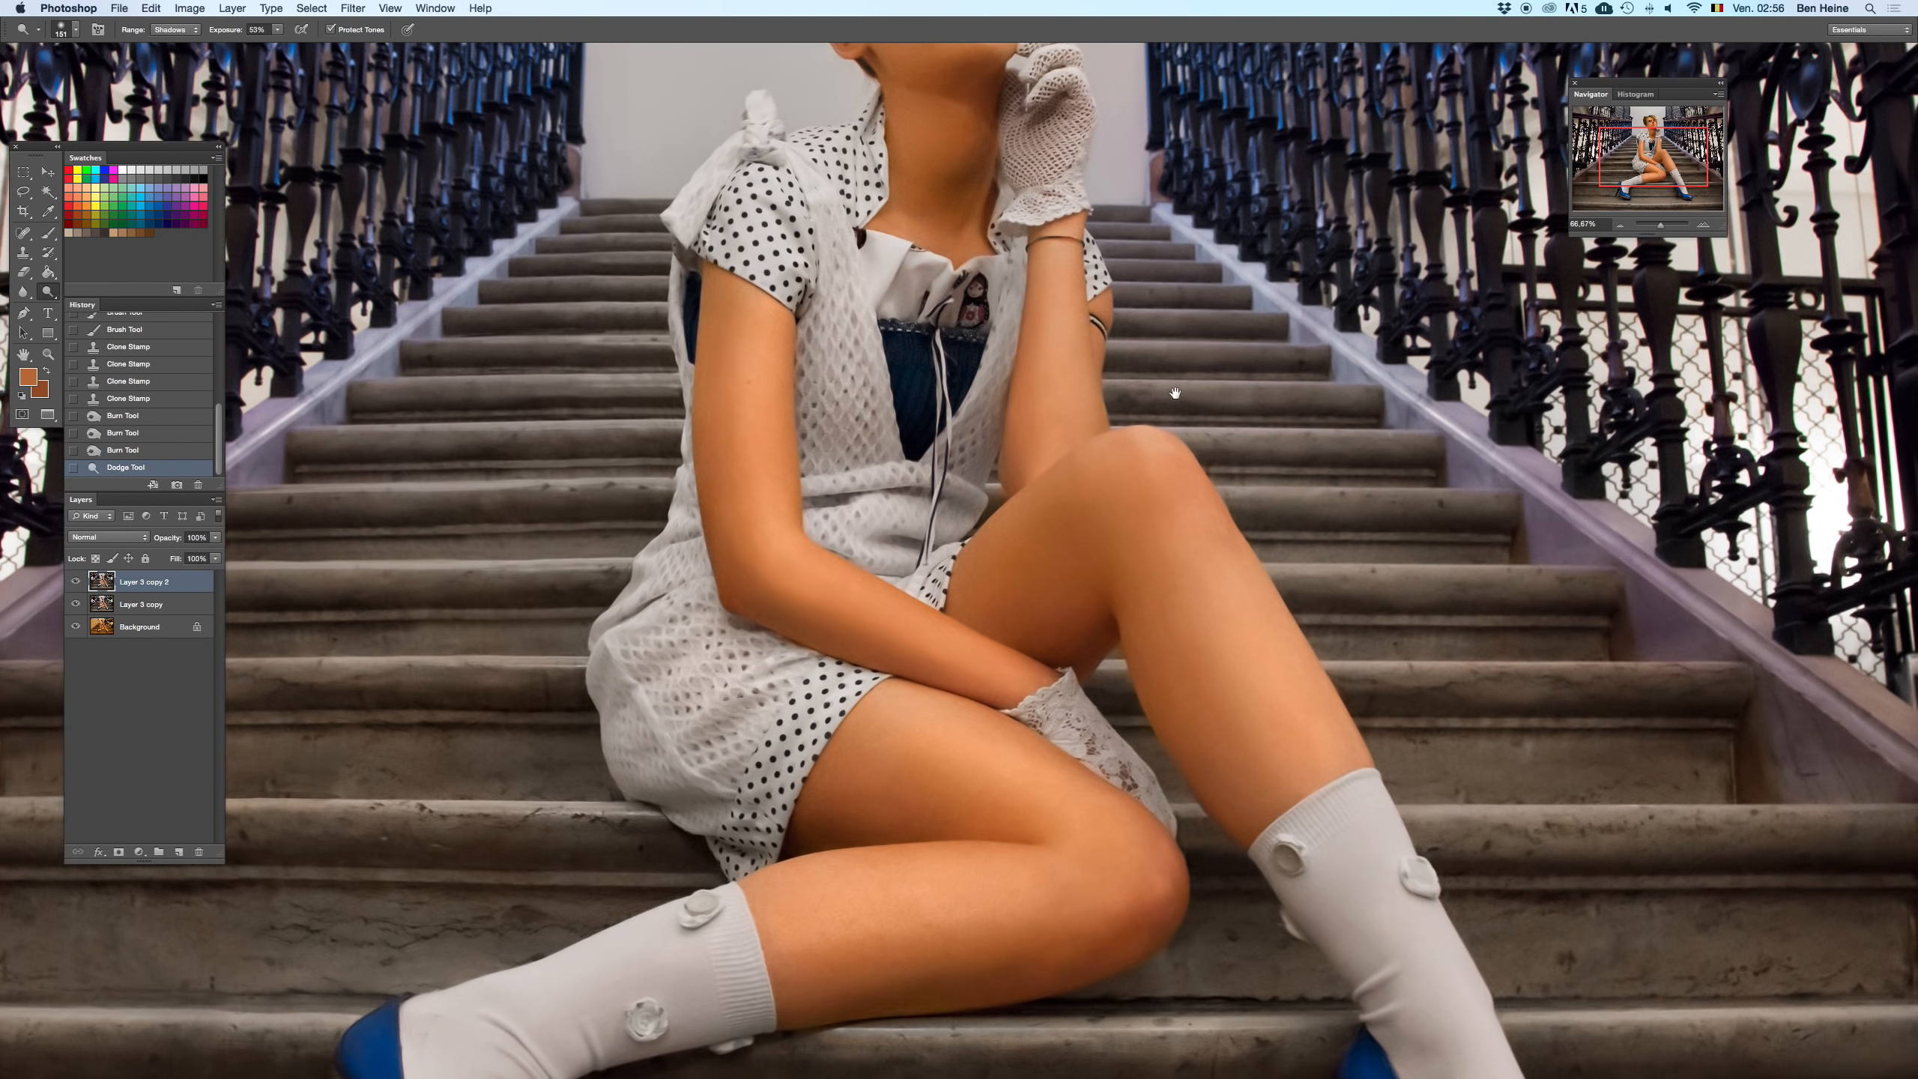
- Sample the bright blue of the woman's shoe as the painting colour
{"action": "key", "text": "i"}
{"action": "scroll", "coordinate": [363, 814], "scroll_direction": "down", "scroll_amount": 5}
{"action": "left_click", "coordinate": [331, 856]}
{"action": "left_click", "coordinate": [454, 1000]}
{"action": "scroll", "coordinate": [813, 385], "scroll_direction": "up", "scroll_amount": 5}
- Create a new layer above the portrait for brush work and set its blending mode to Color
{"action": "key", "text": "b"}
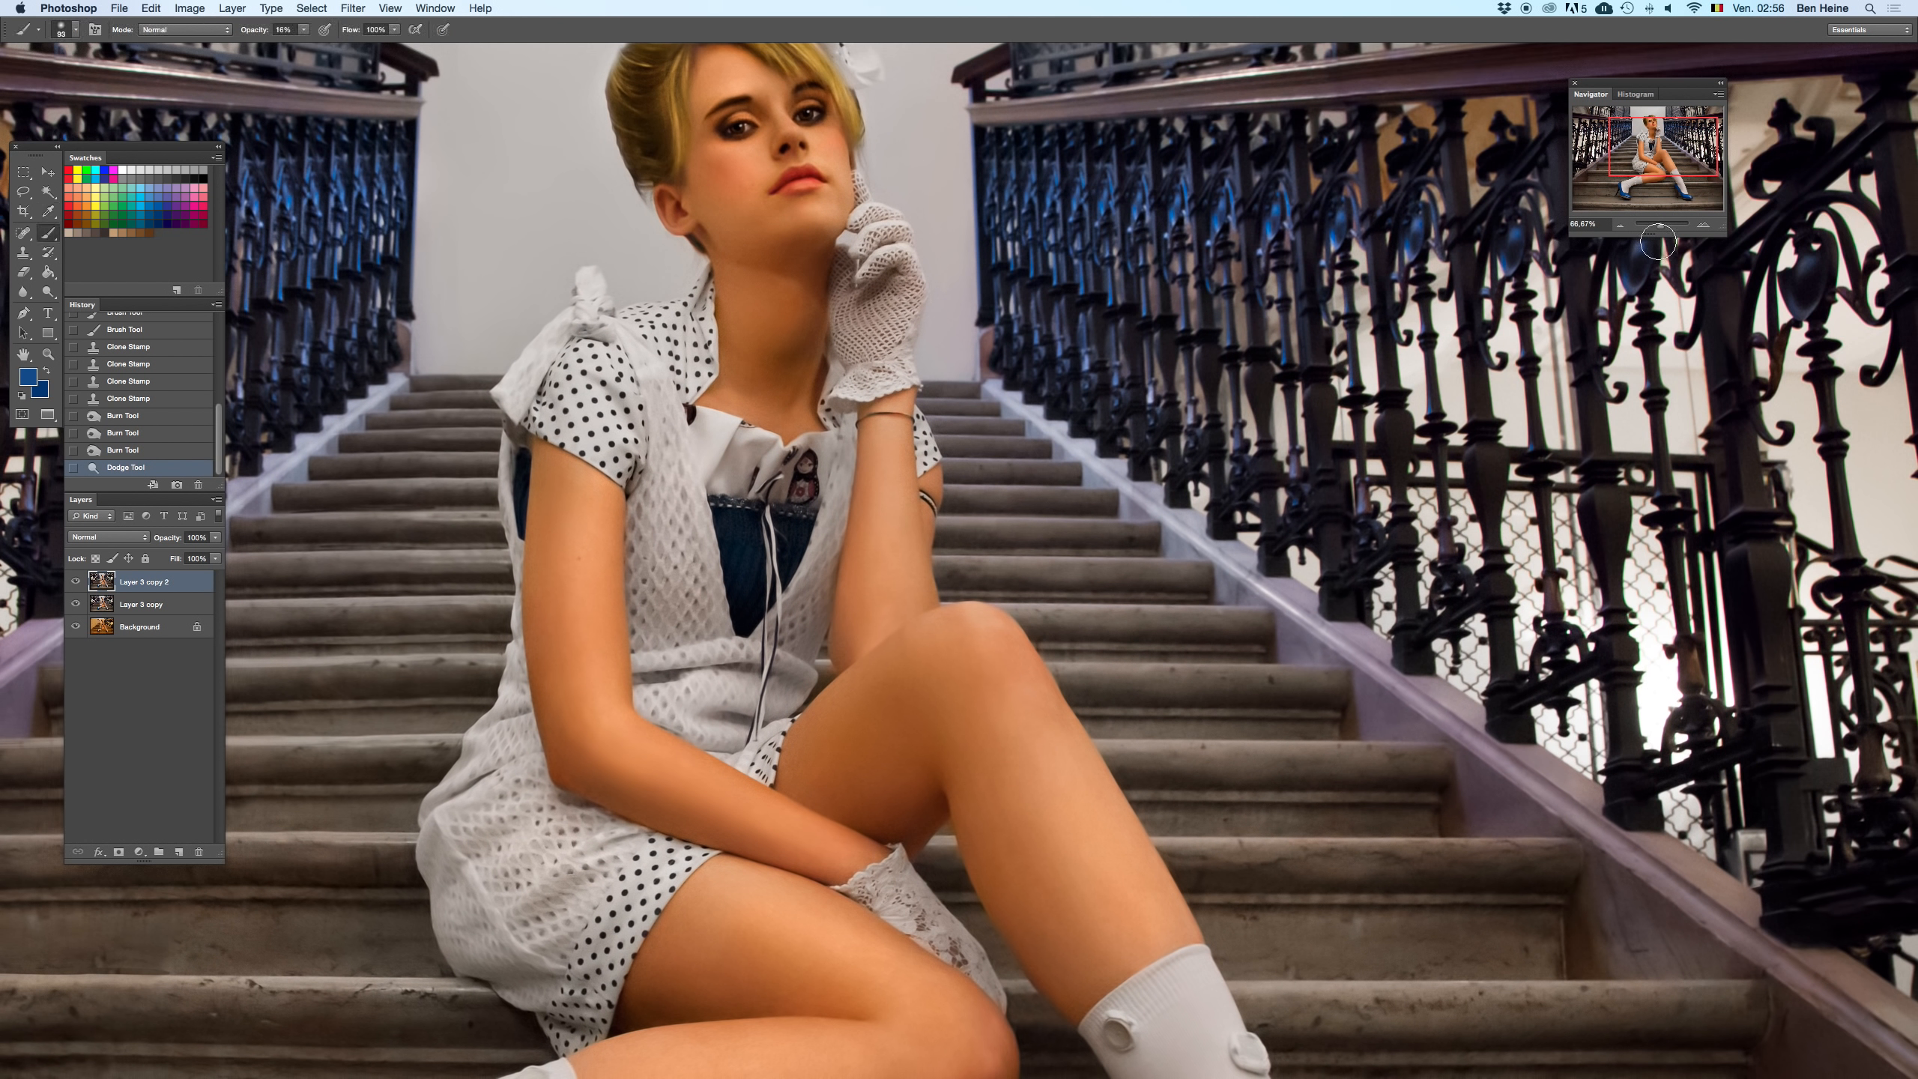
{"action": "left_click", "coordinate": [1703, 224]}
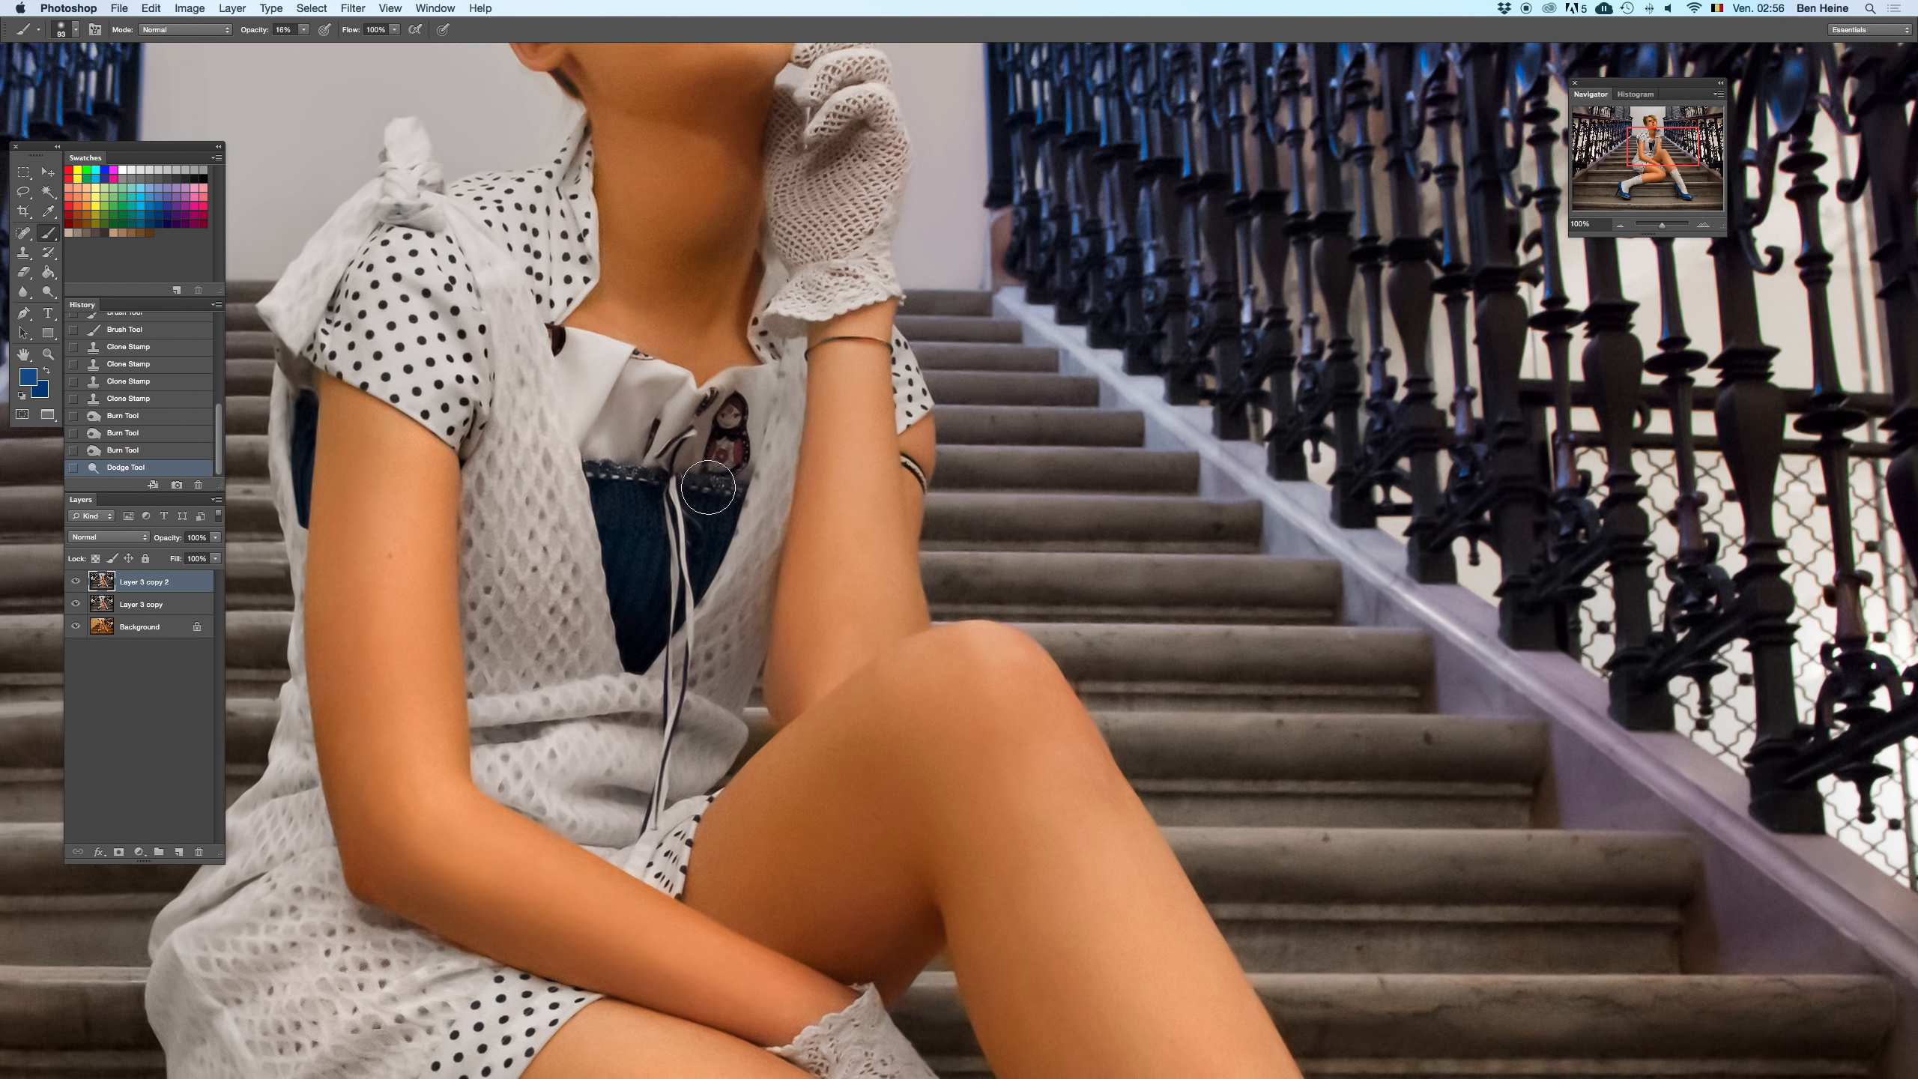
{"action": "right_click", "coordinate": [708, 487]}
{"action": "left_click", "coordinate": [179, 851]}
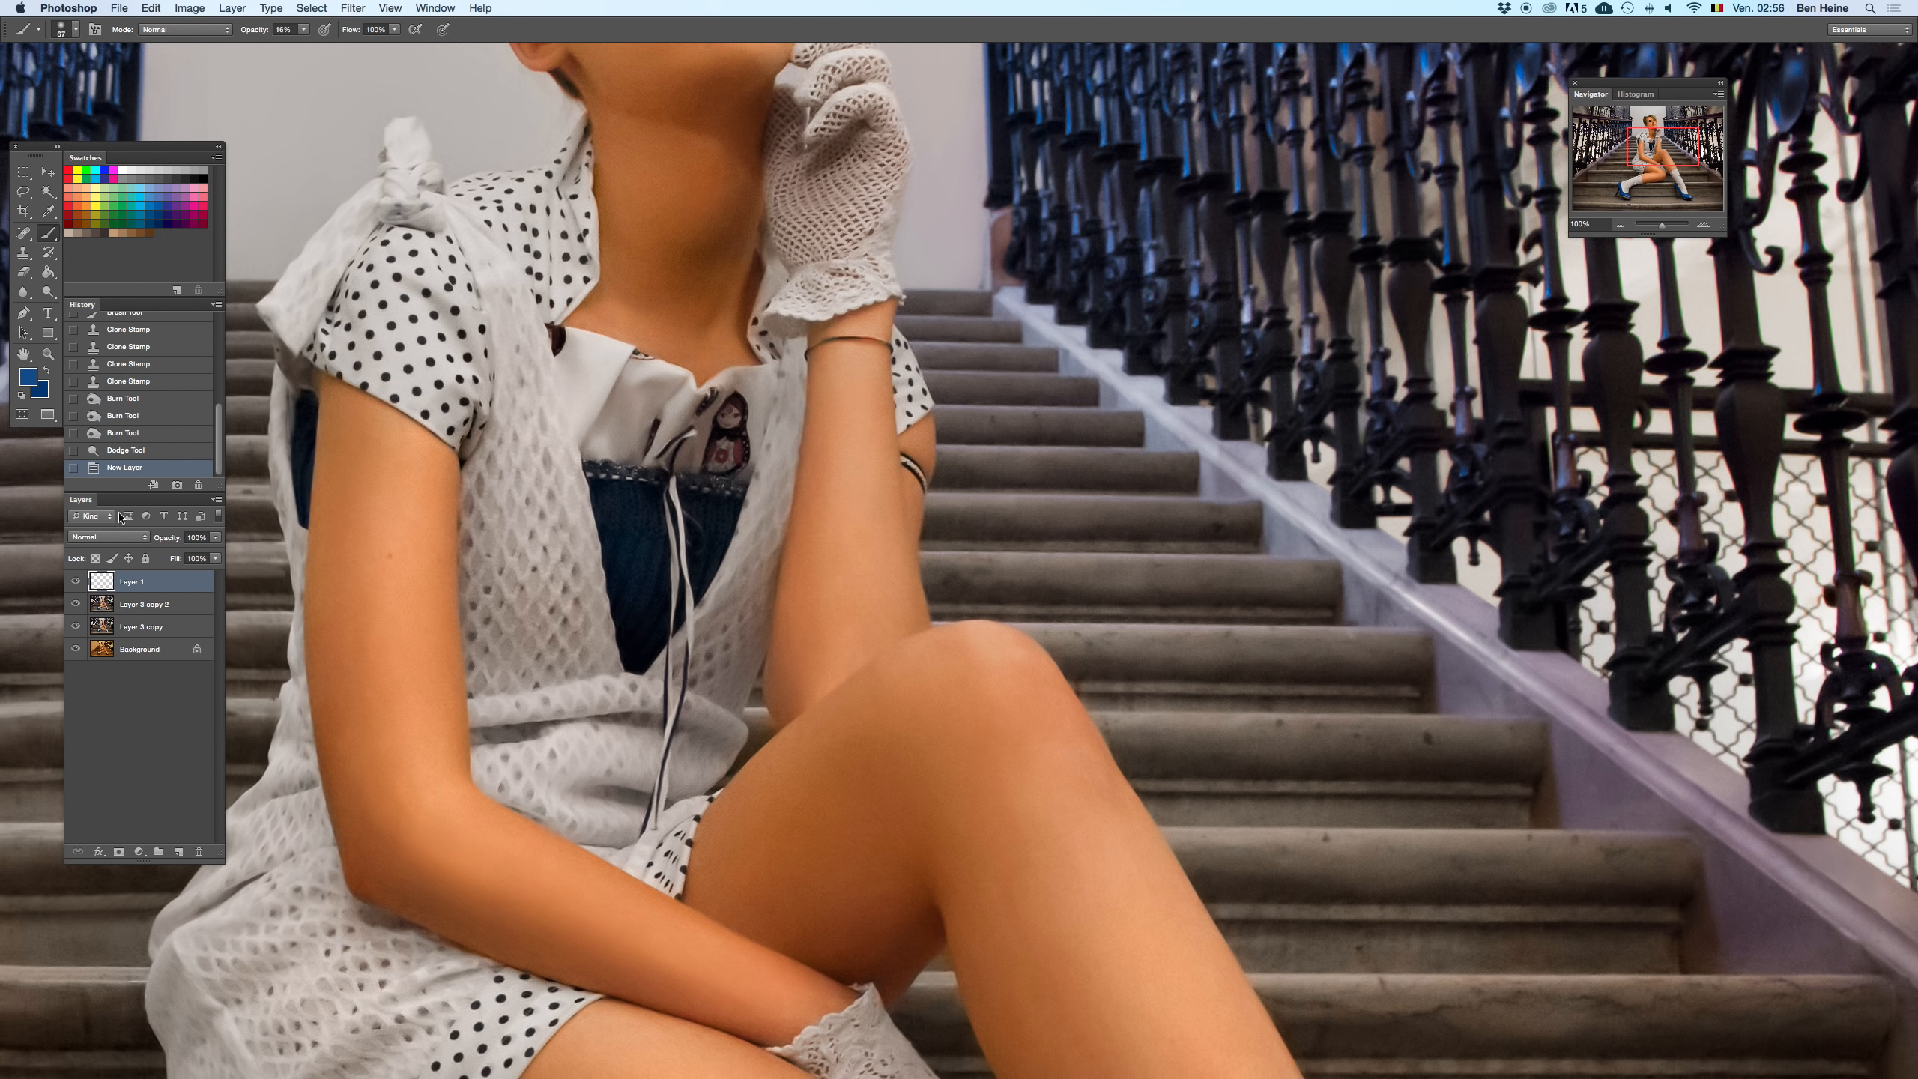
{"action": "left_click", "coordinate": [108, 537]}
{"action": "left_click", "coordinate": [102, 818]}
- Paint the sampled shoe blue over the whole bodice with soft strokes, shrinking the brush for the narrow parts
{"action": "left_click_drag", "start_coordinate": [638, 545], "coordinate": [639, 641]}
{"action": "right_click", "coordinate": [662, 540]}
{"action": "left_click_drag", "start_coordinate": [802, 462], "coordinate": [791, 462]}
{"action": "mouse_move", "coordinate": [656, 499]}
{"action": "left_mouse_down"}
{"action": "mouse_move", "coordinate": [655, 606]}
{"action": "mouse_move", "coordinate": [621, 574]}
{"action": "left_mouse_up"}
{"action": "mouse_move", "coordinate": [704, 512]}
{"action": "left_mouse_down"}
{"action": "mouse_move", "coordinate": [729, 533]}
{"action": "mouse_move", "coordinate": [703, 589]}
{"action": "mouse_move", "coordinate": [651, 611]}
{"action": "left_mouse_up"}
{"action": "left_click", "coordinate": [637, 666]}
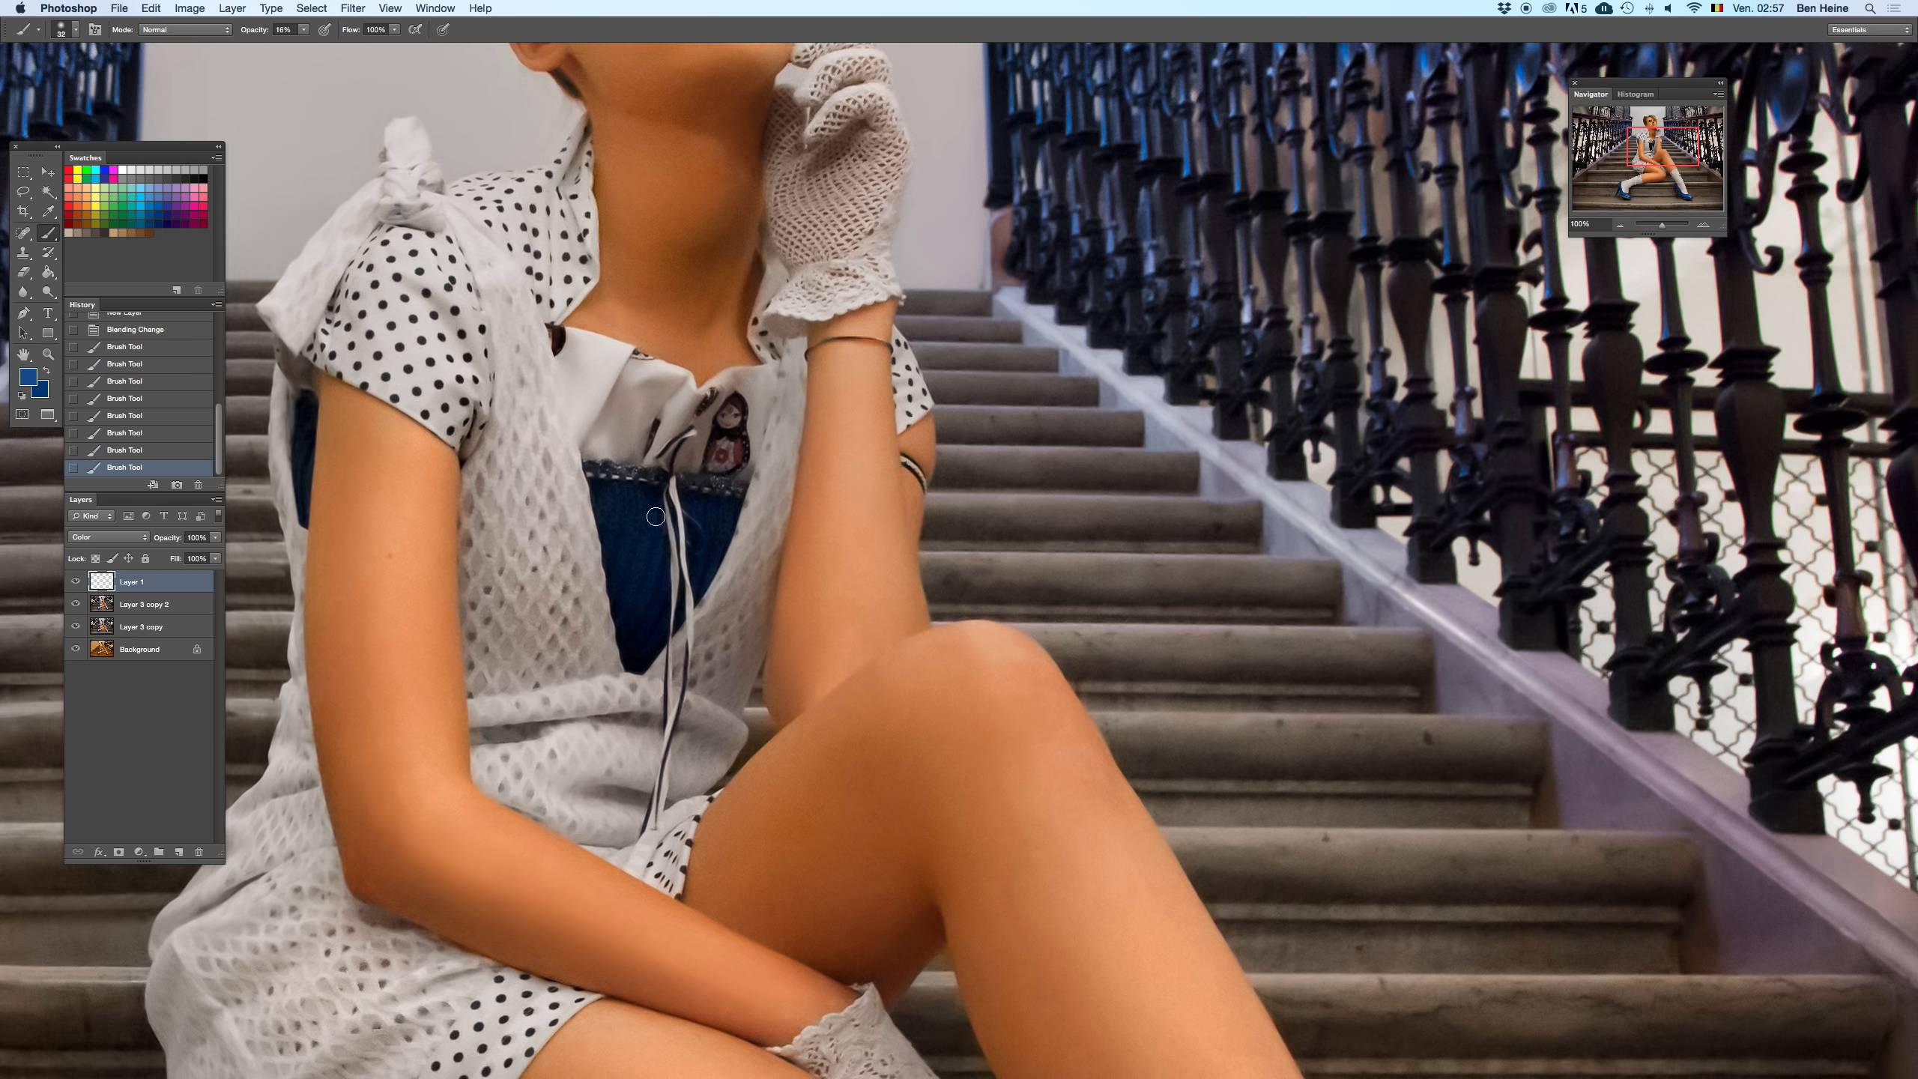
{"action": "left_click_drag", "start_coordinate": [652, 489], "coordinate": [641, 527]}
- Add another layer and paint the alternate blue over the bodice at 10% brush opacity, comparing before and after
{"action": "key", "text": "1"}
{"action": "left_click", "coordinate": [180, 851]}
{"action": "key", "text": "x"}
{"action": "mouse_move", "coordinate": [649, 515]}
{"action": "left_mouse_down"}
{"action": "mouse_move", "coordinate": [648, 593]}
{"action": "mouse_move", "coordinate": [646, 567]}
{"action": "left_mouse_up"}
{"action": "key", "text": "super+z"}
{"action": "key", "text": "super+z"}
- Switch back to the other blue, reduce the brush size and build up faint strokes down the middle of the bodice
{"action": "key", "text": "x"}
{"action": "right_click", "coordinate": [684, 441]}
{"action": "left_click_drag", "start_coordinate": [731, 471], "coordinate": [721, 471]}
{"action": "mouse_move", "coordinate": [634, 562]}
{"action": "left_mouse_down"}
{"action": "mouse_move", "coordinate": [649, 530]}
{"action": "mouse_move", "coordinate": [659, 545]}
{"action": "left_mouse_up"}
{"action": "key", "text": "super+z"}
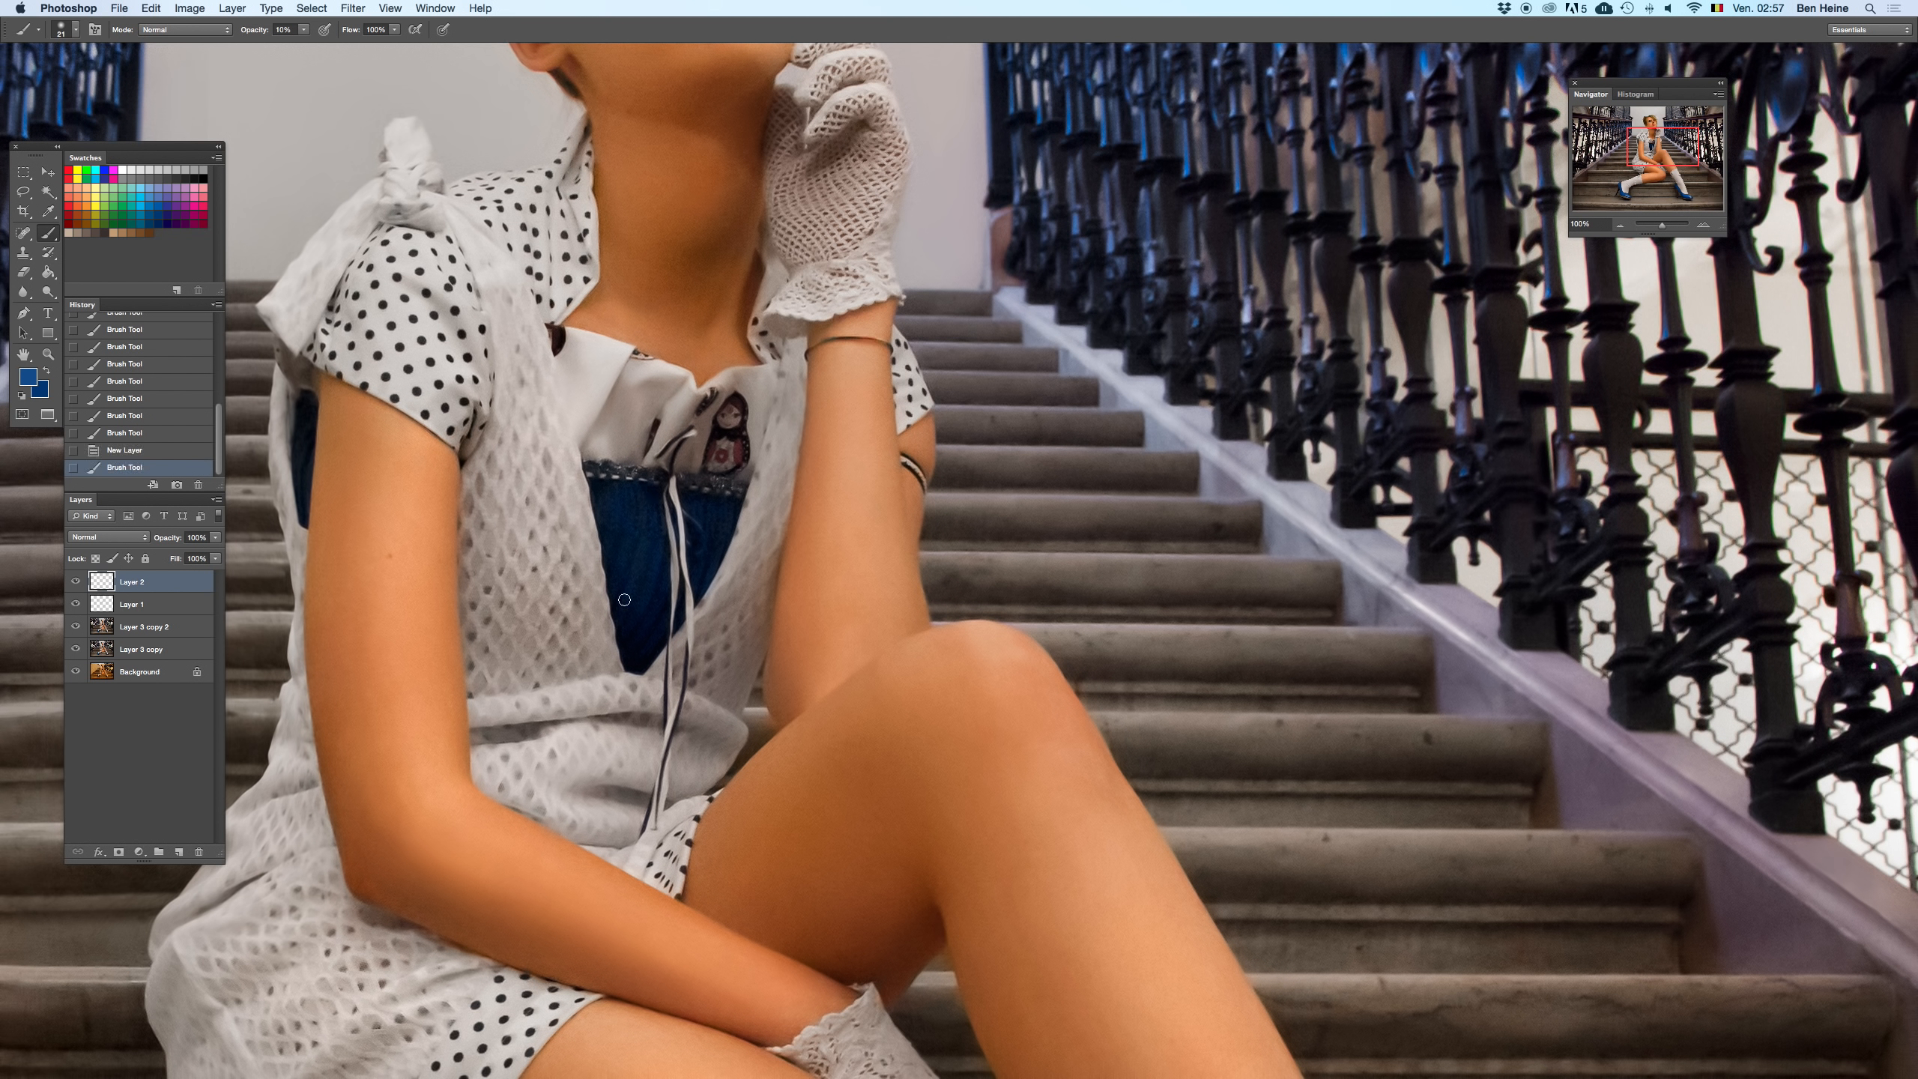
{"action": "key", "text": "super+z"}
{"action": "left_click_drag", "start_coordinate": [643, 522], "coordinate": [638, 581]}
{"action": "key", "text": "super+z"}
{"action": "left_click", "coordinate": [640, 546]}
{"action": "left_click", "coordinate": [644, 526]}
- Add faint blue strokes to the bodice's lower tip, upper edge and outer edge, comparing the strokes
{"action": "left_click_drag", "start_coordinate": [642, 607], "coordinate": [639, 629]}
{"action": "key", "text": "super+z"}
{"action": "mouse_move", "coordinate": [654, 505]}
{"action": "left_mouse_down"}
{"action": "mouse_move", "coordinate": [635, 650]}
{"action": "mouse_move", "coordinate": [657, 496]}
{"action": "mouse_move", "coordinate": [626, 637]}
{"action": "mouse_move", "coordinate": [634, 559]}
{"action": "left_mouse_up"}
{"action": "key", "text": "super+z"}
{"action": "key", "text": "super+z"}
{"action": "left_click", "coordinate": [638, 489]}
{"action": "left_click", "coordinate": [612, 557]}
{"action": "key", "text": "super+z"}
{"action": "key", "text": "super+z"}
- Compare the bodice with and without Layer 2 by removing and restoring the layer
{"action": "key", "text": "super+z"}
{"action": "key", "text": "super+e"}
{"action": "key", "text": "super+z"}
{"action": "key", "text": "super+z"}
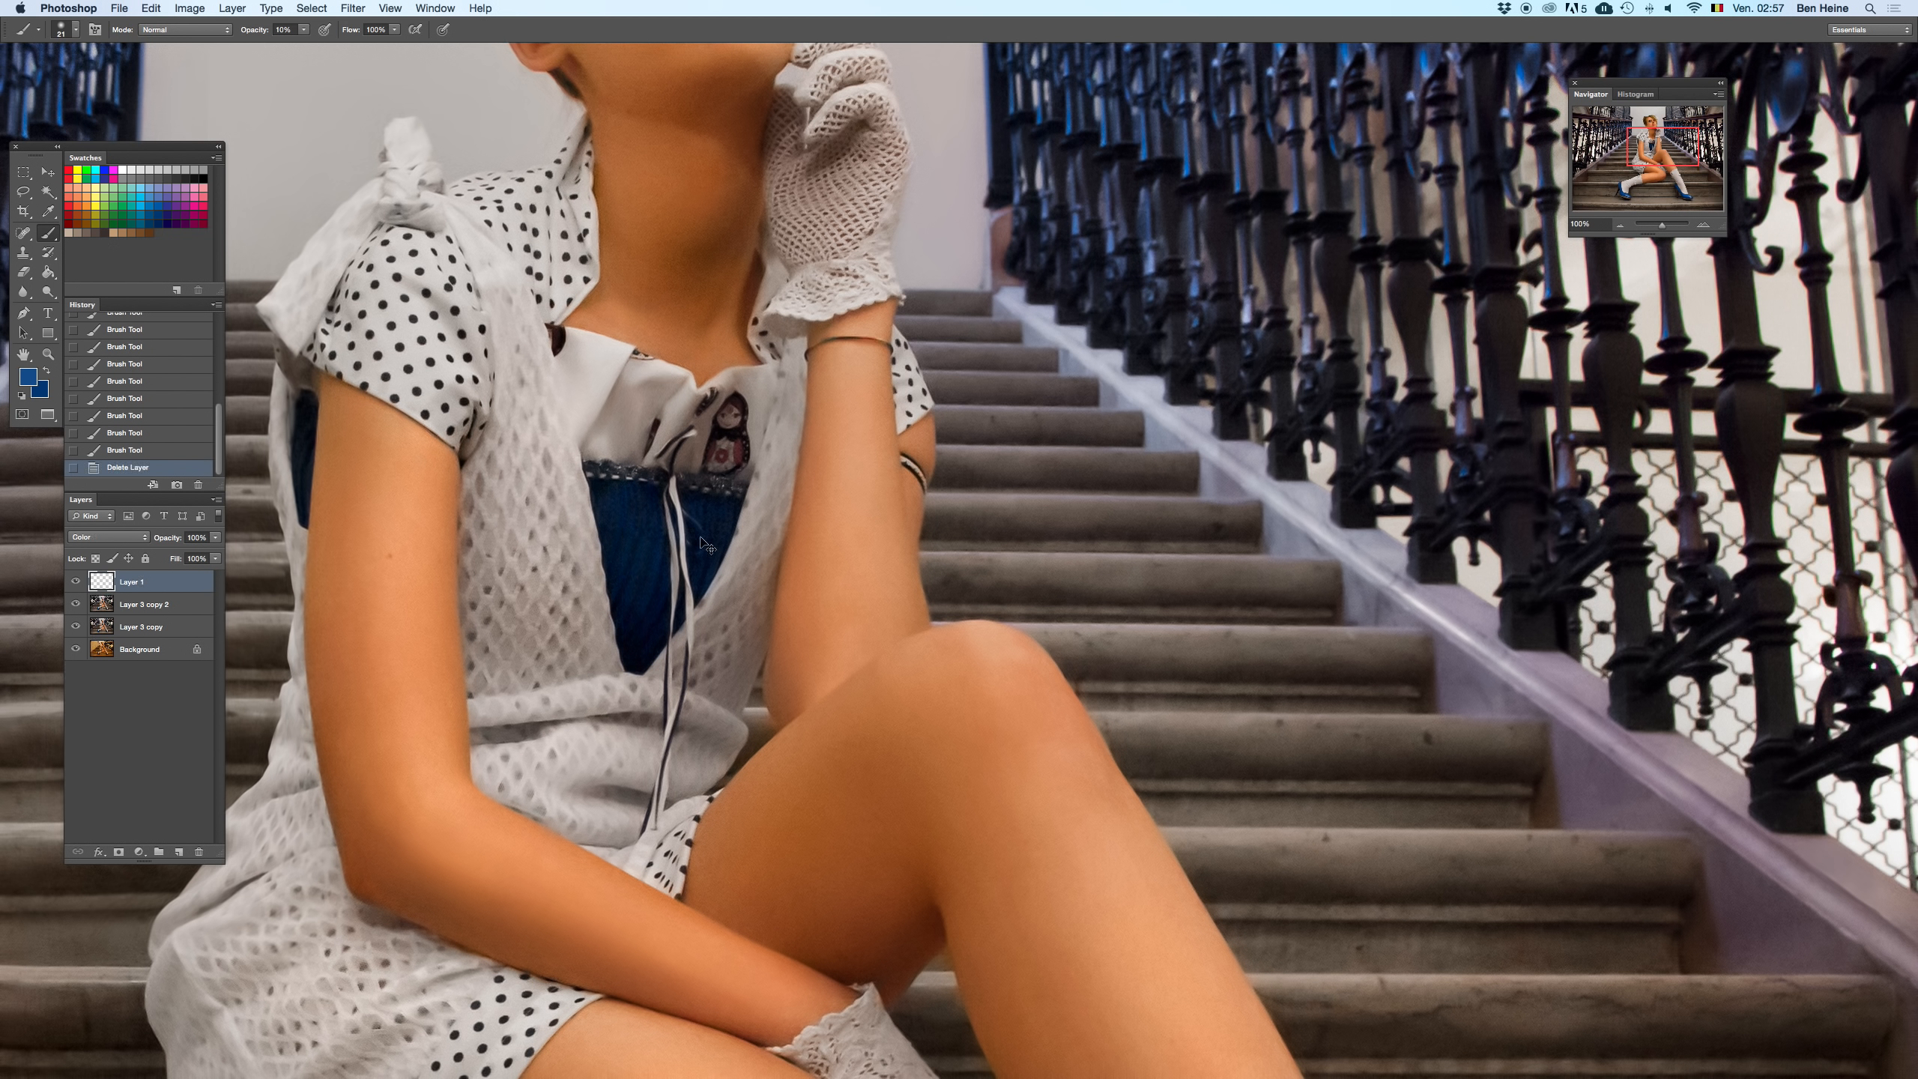
{"action": "key", "text": "super+z"}
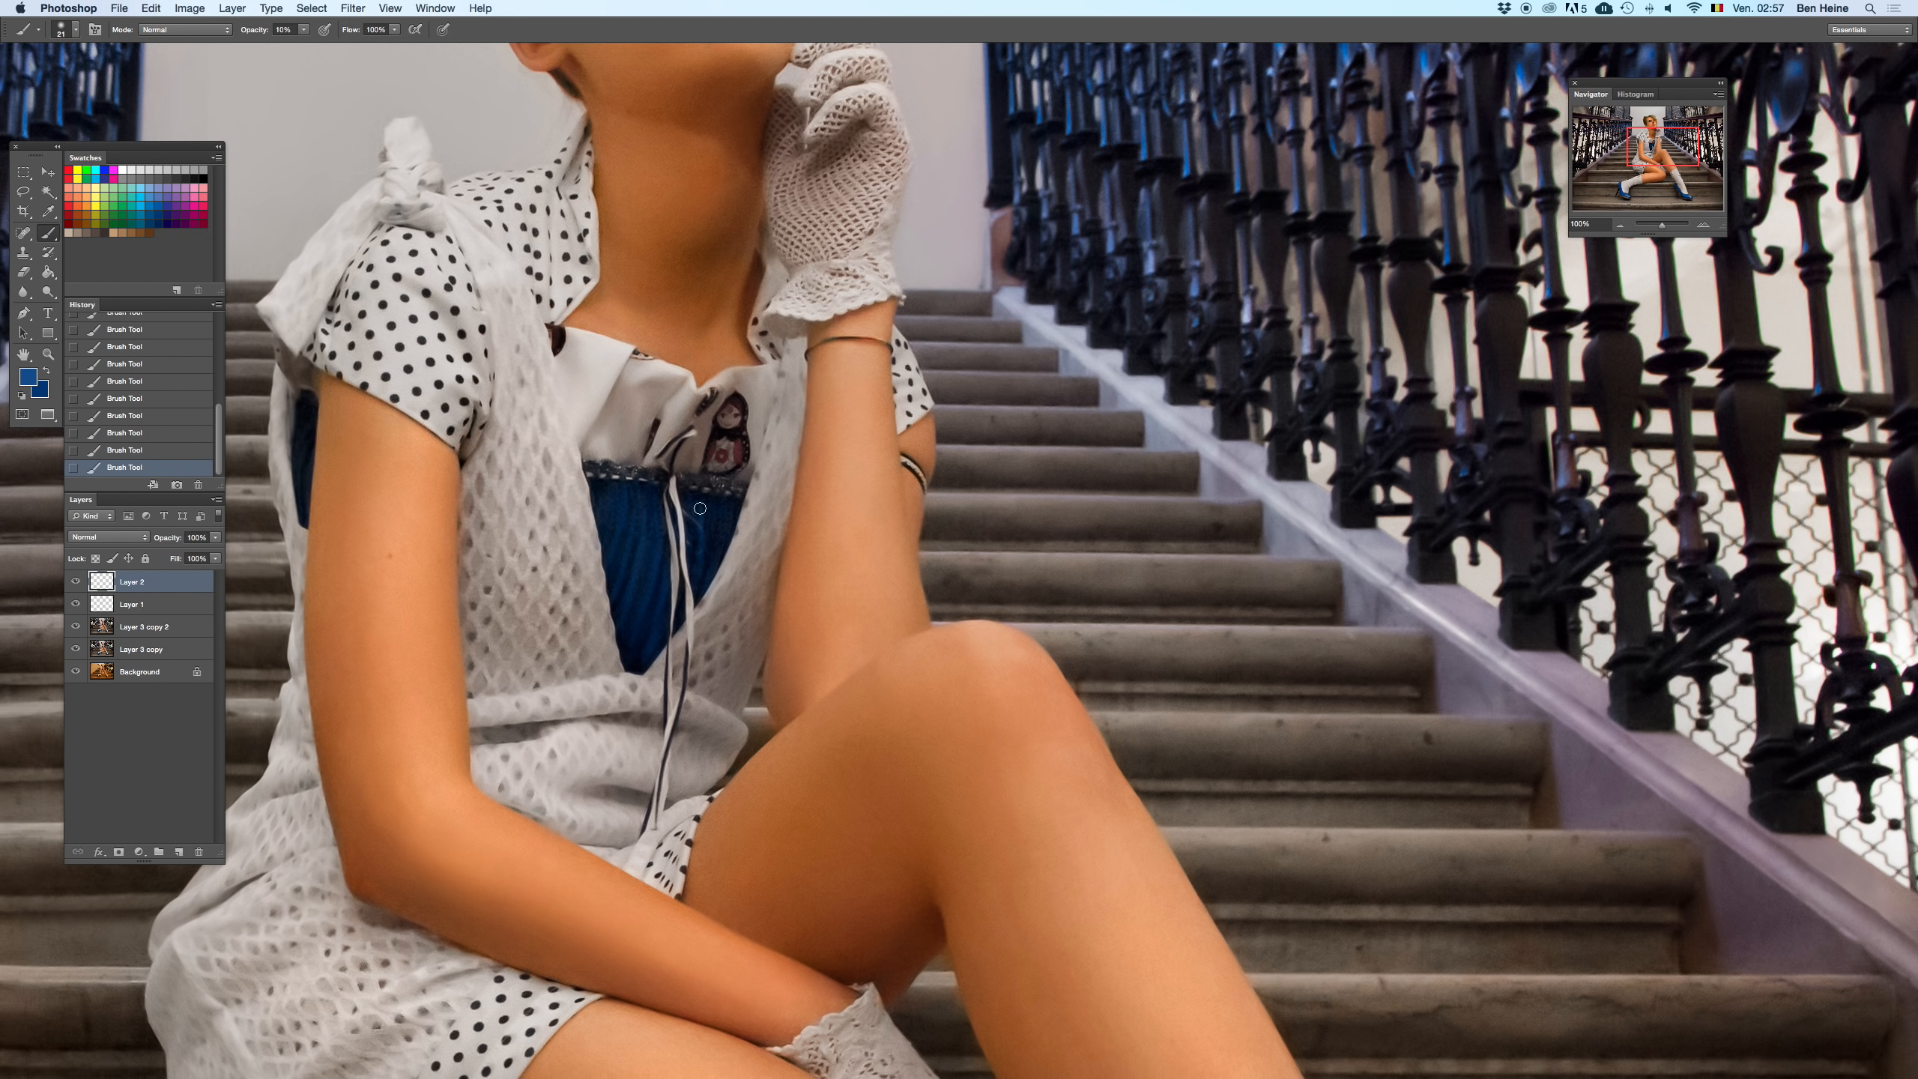
- Adjust the brush size and paint more blue on both sides of the bodice's drawstring
{"action": "right_click", "coordinate": [729, 483]}
{"action": "left_click", "coordinate": [791, 480]}
{"action": "left_click", "coordinate": [706, 533]}
{"action": "key", "text": "super+z"}
{"action": "right_click", "coordinate": [684, 485]}
{"action": "left_click", "coordinate": [713, 504]}
{"action": "left_click", "coordinate": [626, 532]}
- Remove and restore both blue paint layers to compare the bodice colour, and examine the whole picture
{"action": "left_click", "coordinate": [153, 604], "text": "shift"}
{"action": "key", "text": "Delete"}
{"action": "key", "text": "super+z"}
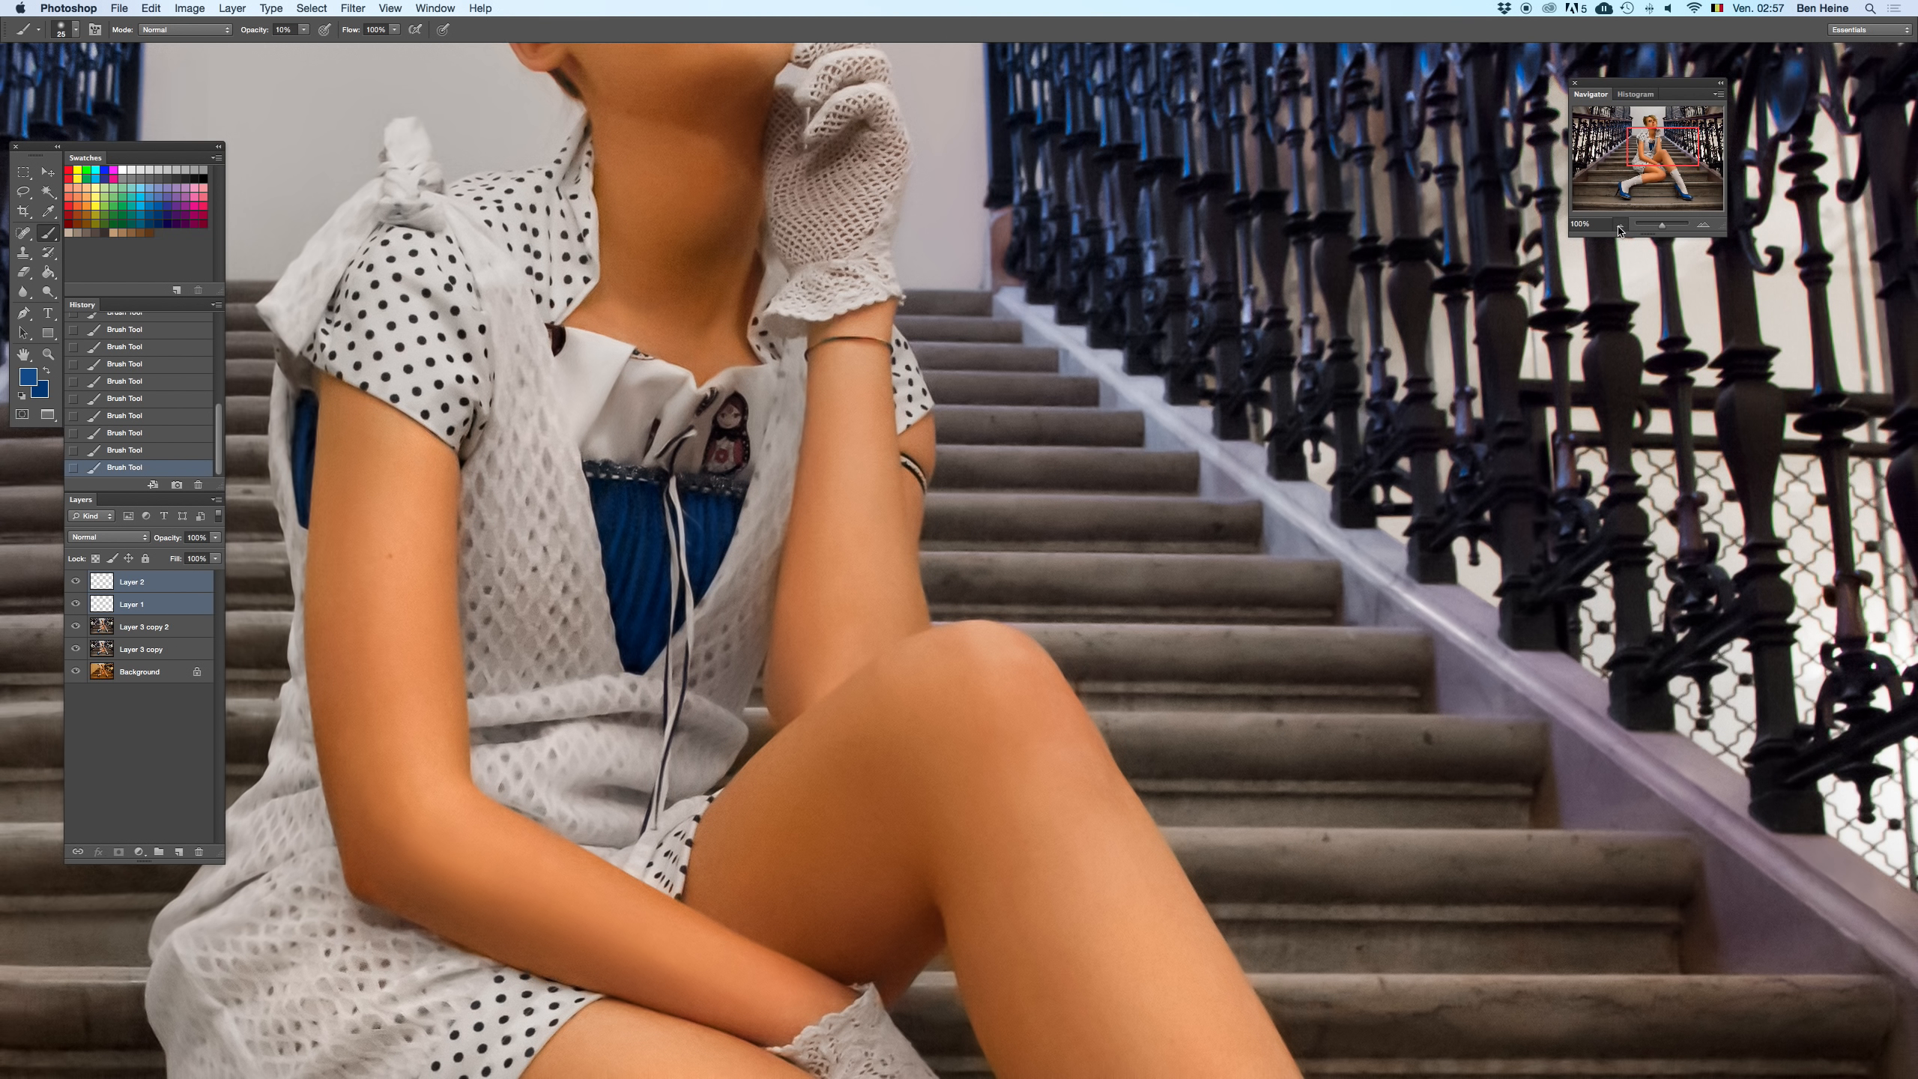
{"action": "left_click", "coordinate": [1621, 226]}
{"action": "left_click", "coordinate": [1621, 225]}
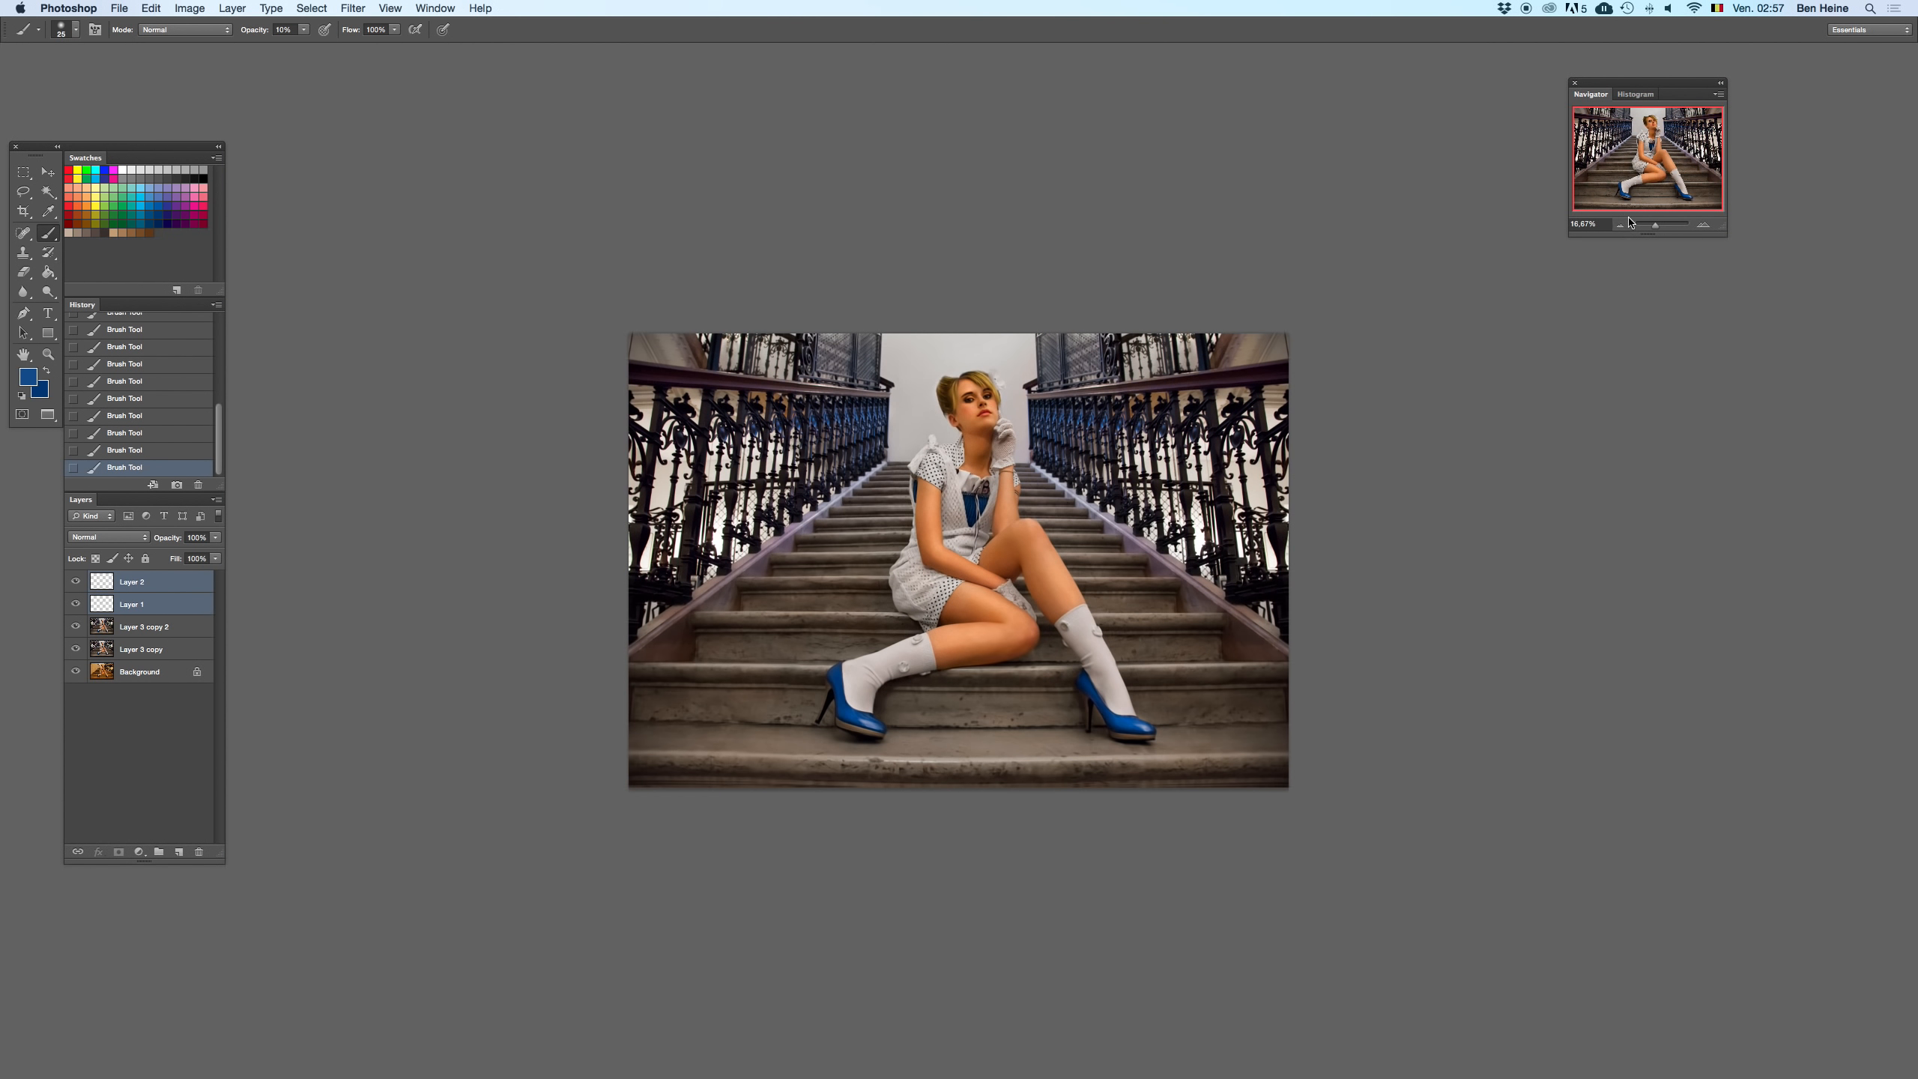
{"action": "left_click", "coordinate": [1619, 226]}
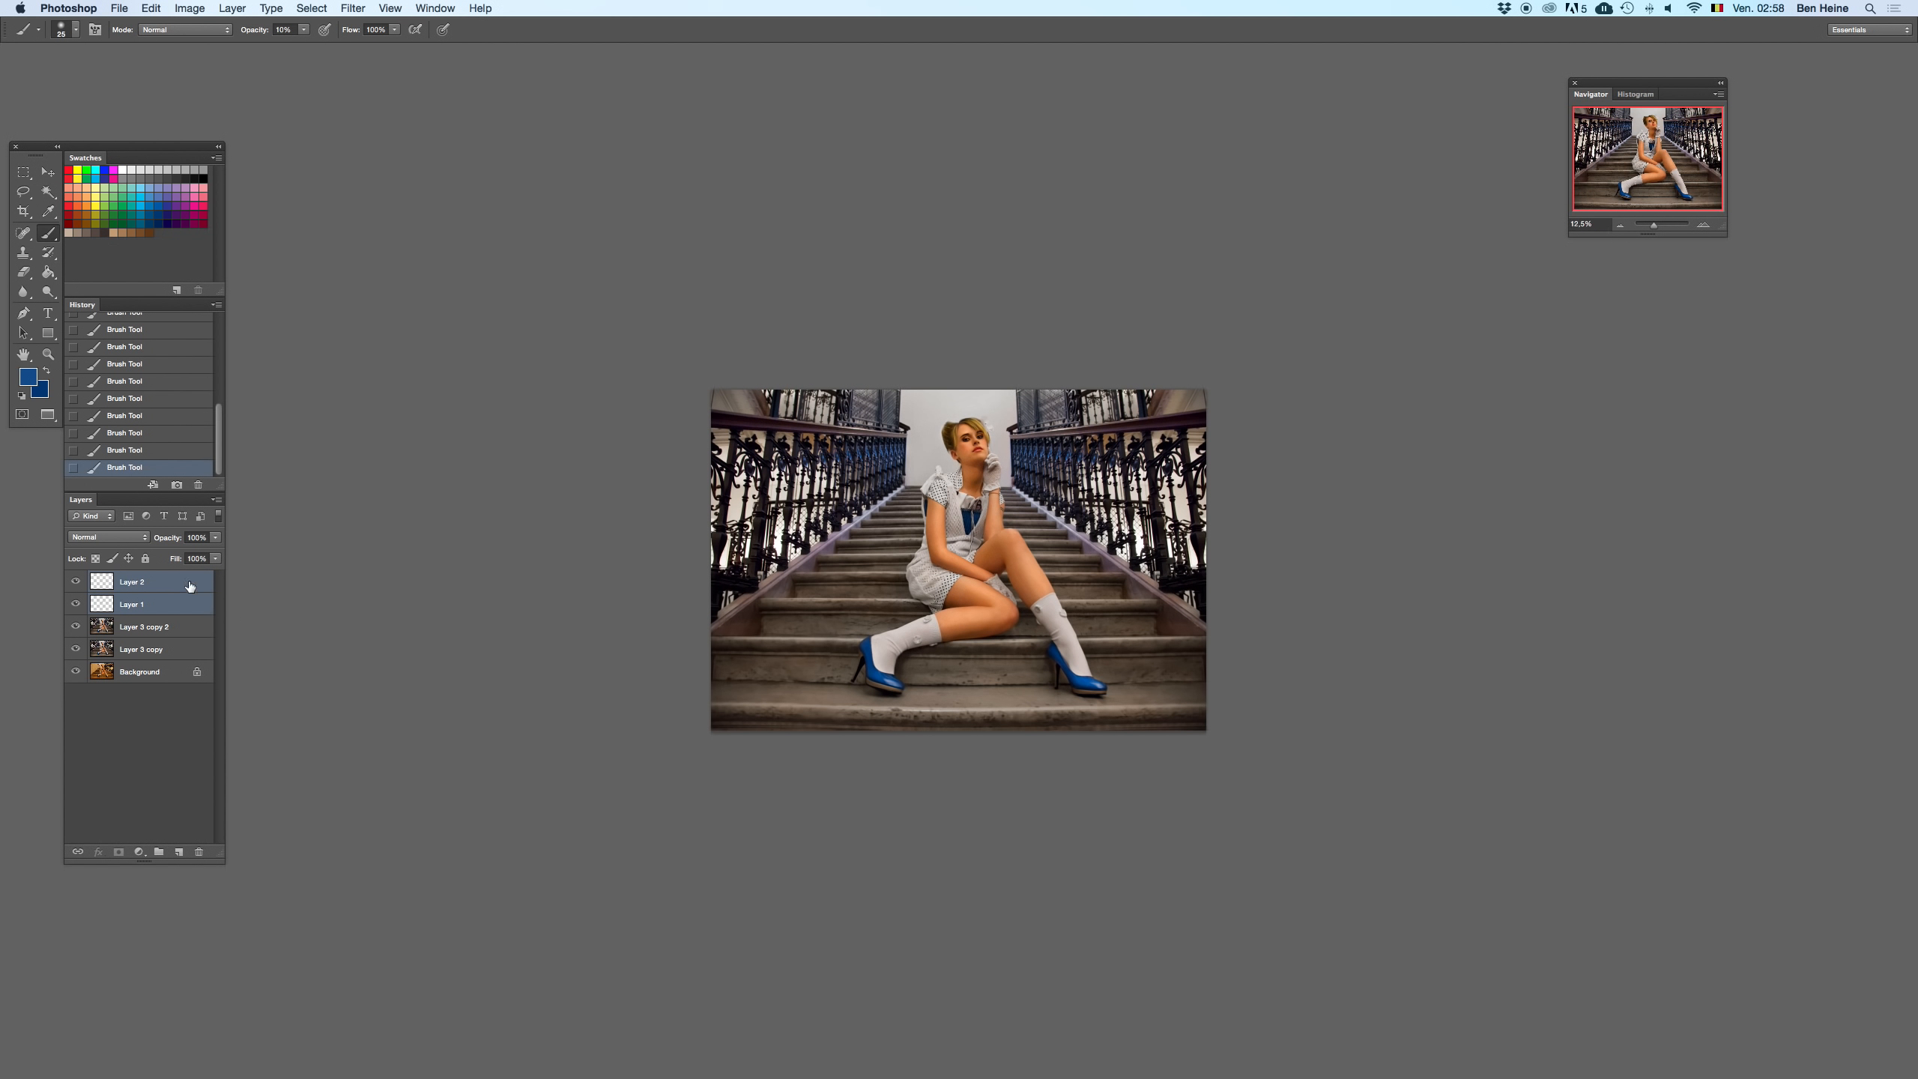
- Try strengthening the bodice's blue by duplicating Layer 2, and check it at several zoom levels
{"action": "left_click", "coordinate": [192, 589]}
{"action": "right_click", "coordinate": [197, 580]}
{"action": "left_click", "coordinate": [225, 626]}
{"action": "key", "text": "Return"}
{"action": "left_click", "coordinate": [1621, 226]}
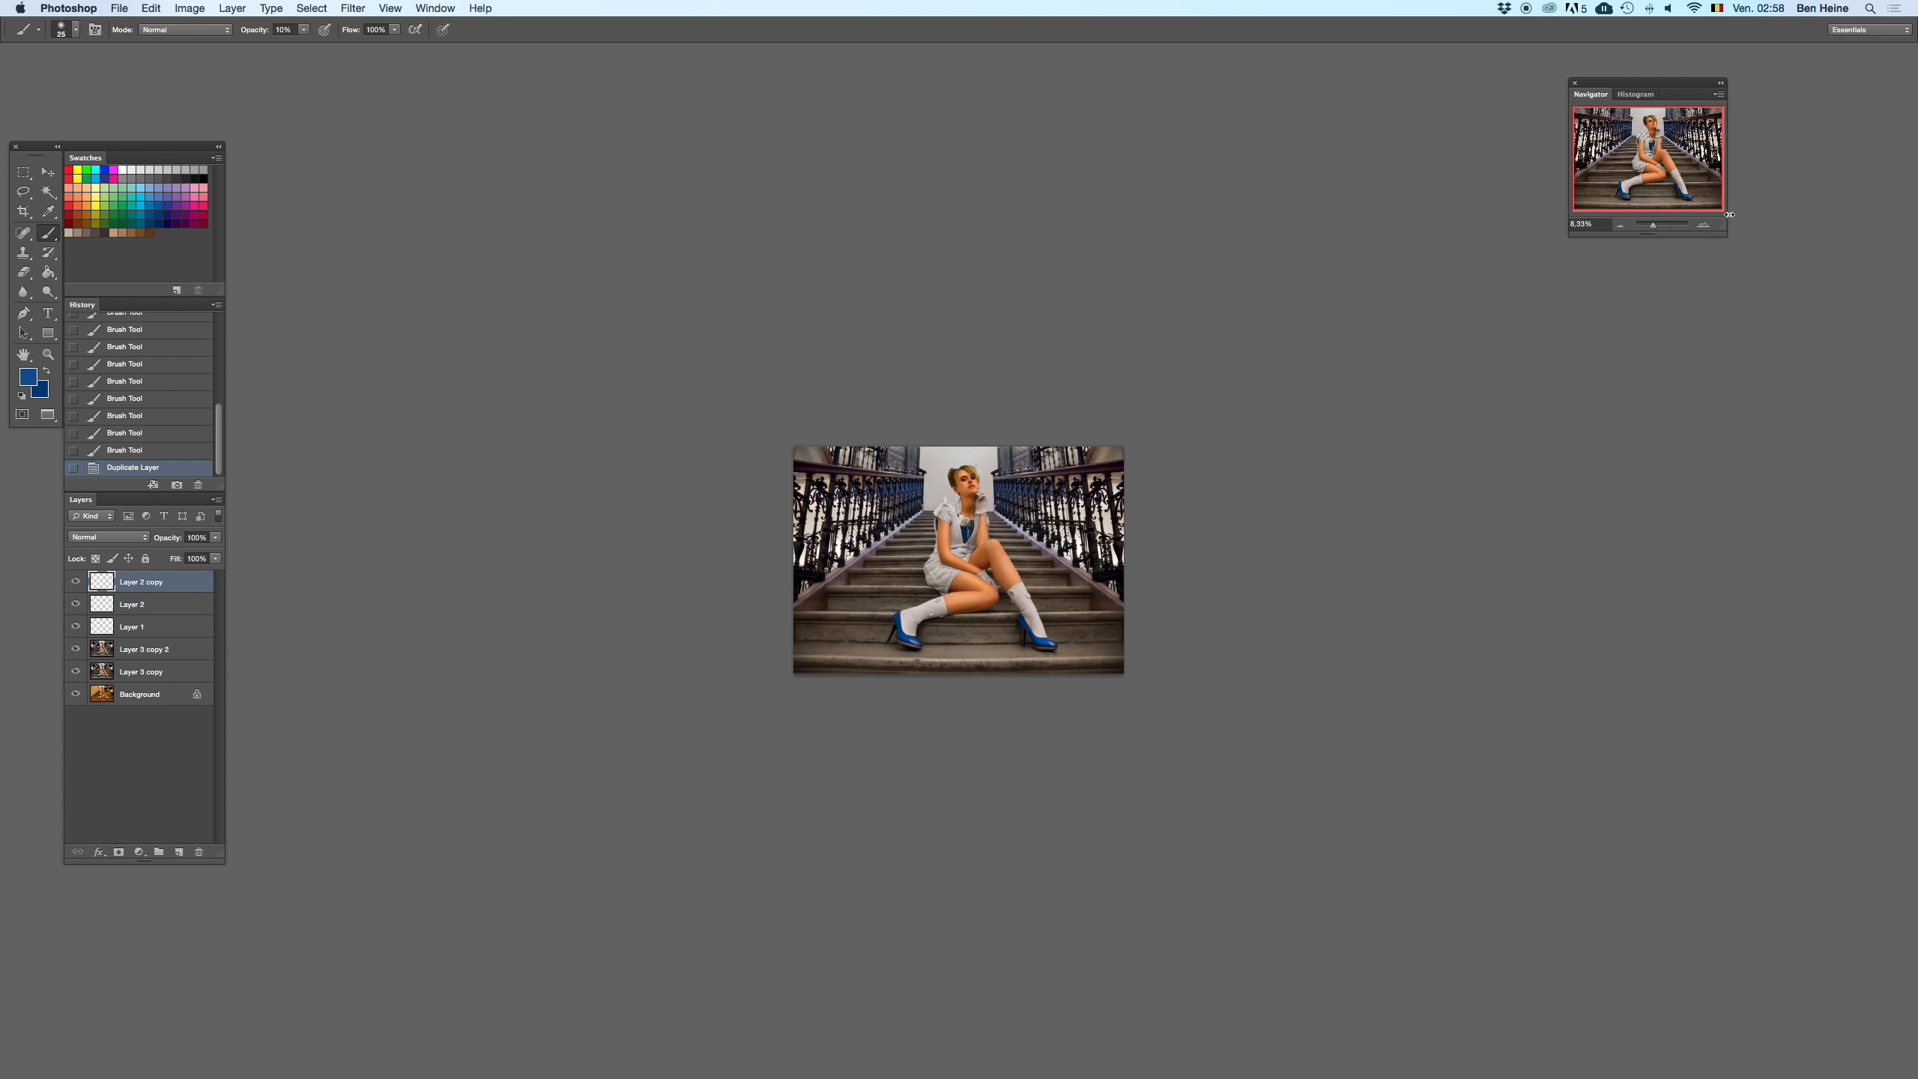
{"action": "left_click", "coordinate": [1702, 227]}
{"action": "left_click", "coordinate": [1702, 226]}
{"action": "left_click", "coordinate": [1702, 227]}
{"action": "left_click", "coordinate": [1702, 226]}
{"action": "left_click", "coordinate": [1702, 227]}
{"action": "left_click", "coordinate": [1702, 226]}
{"action": "key", "text": "ctrl+z"}
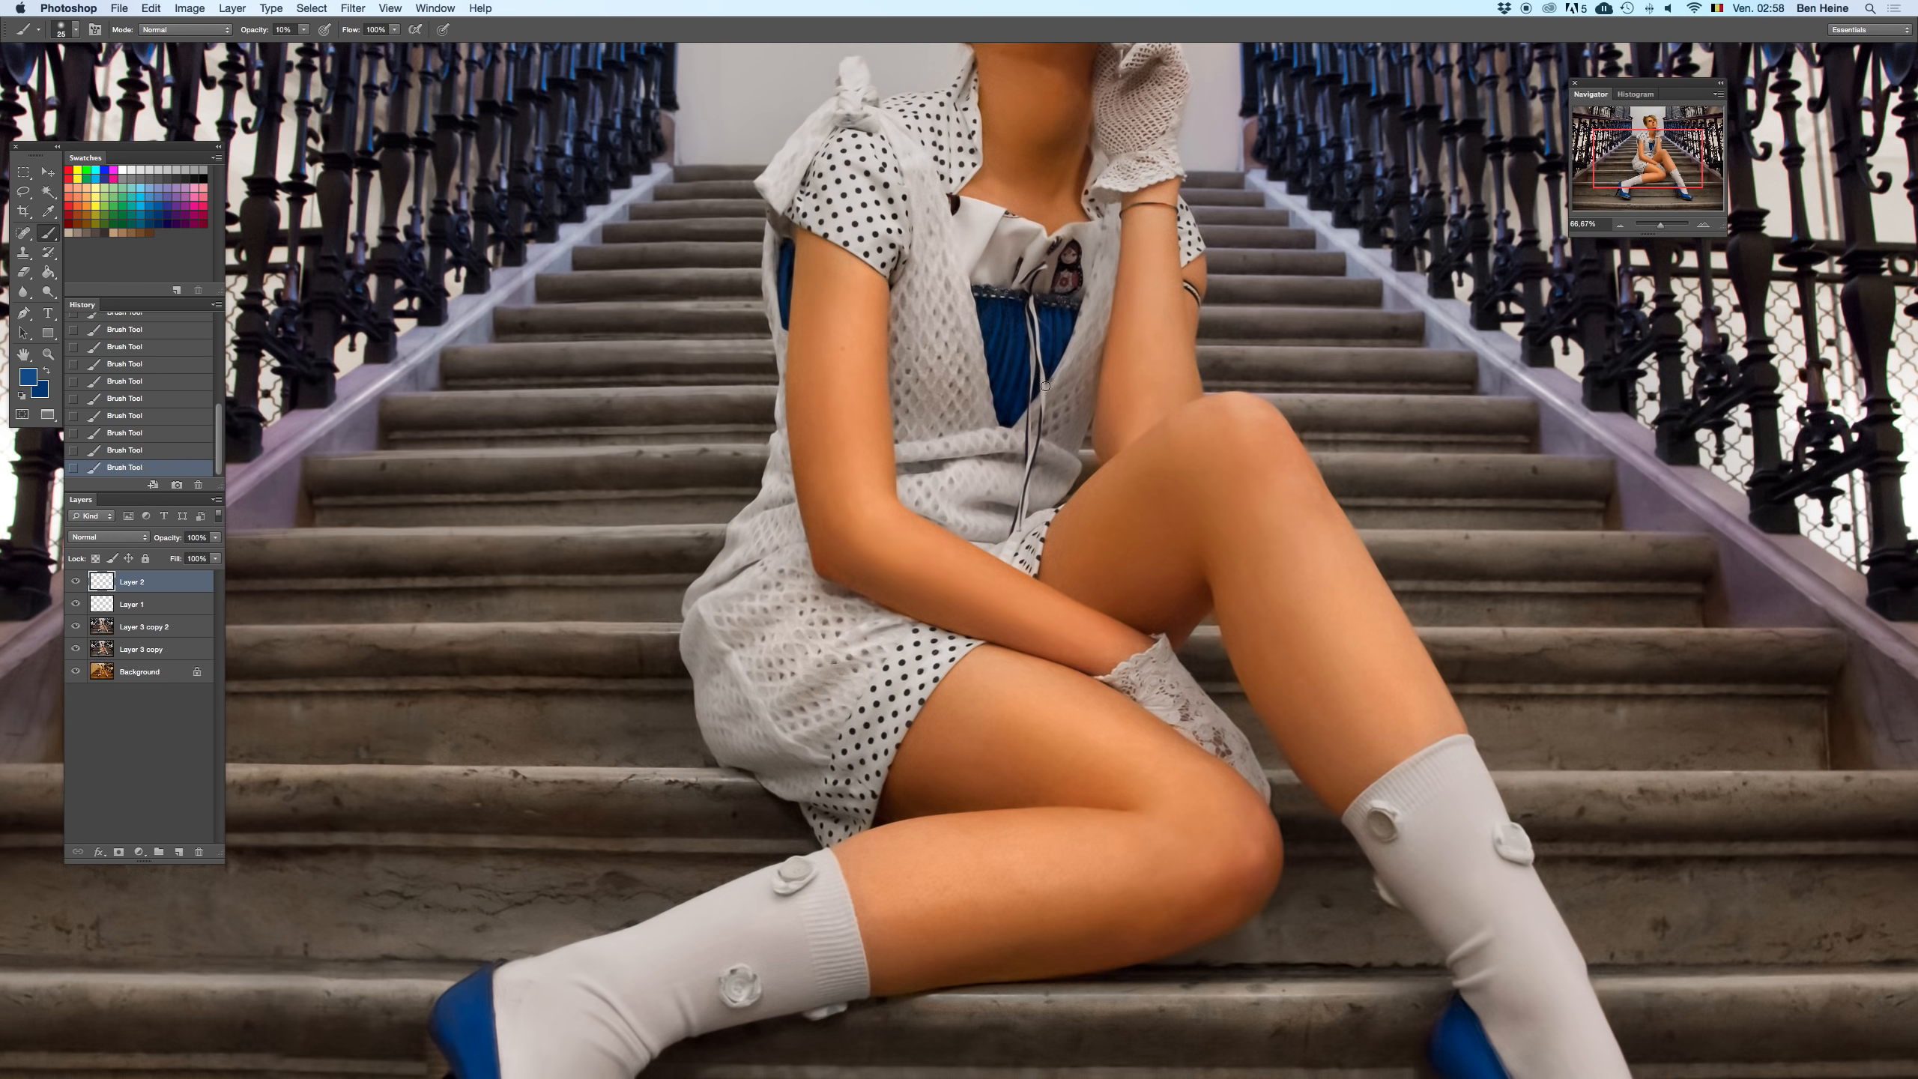
- Resize the brush, sample the bodice's blue and paint it across the bodice's upper edge
{"action": "right_click", "coordinate": [1046, 357]}
{"action": "left_click", "coordinate": [1120, 371]}
{"action": "left_click", "coordinate": [1000, 323]}
{"action": "left_click", "coordinate": [1006, 342], "text": "alt"}
{"action": "mouse_move", "coordinate": [988, 309]}
{"action": "left_mouse_down"}
{"action": "mouse_move", "coordinate": [1030, 338]}
{"action": "mouse_move", "coordinate": [1054, 315]}
{"action": "left_mouse_up"}
- Paint the bodice near the drawstring with a smaller brush and resample the blue there, comparing the last stroke
{"action": "right_click", "coordinate": [1087, 313]}
{"action": "left_click", "coordinate": [1047, 352]}
{"action": "right_click", "coordinate": [1074, 306]}
{"action": "left_click_drag", "start_coordinate": [1111, 341], "coordinate": [1100, 342]}
{"action": "left_click", "coordinate": [1044, 337]}
{"action": "left_click", "coordinate": [1052, 334], "text": "alt"}
{"action": "key", "text": "super+z"}
{"action": "left_click", "coordinate": [1711, 227]}
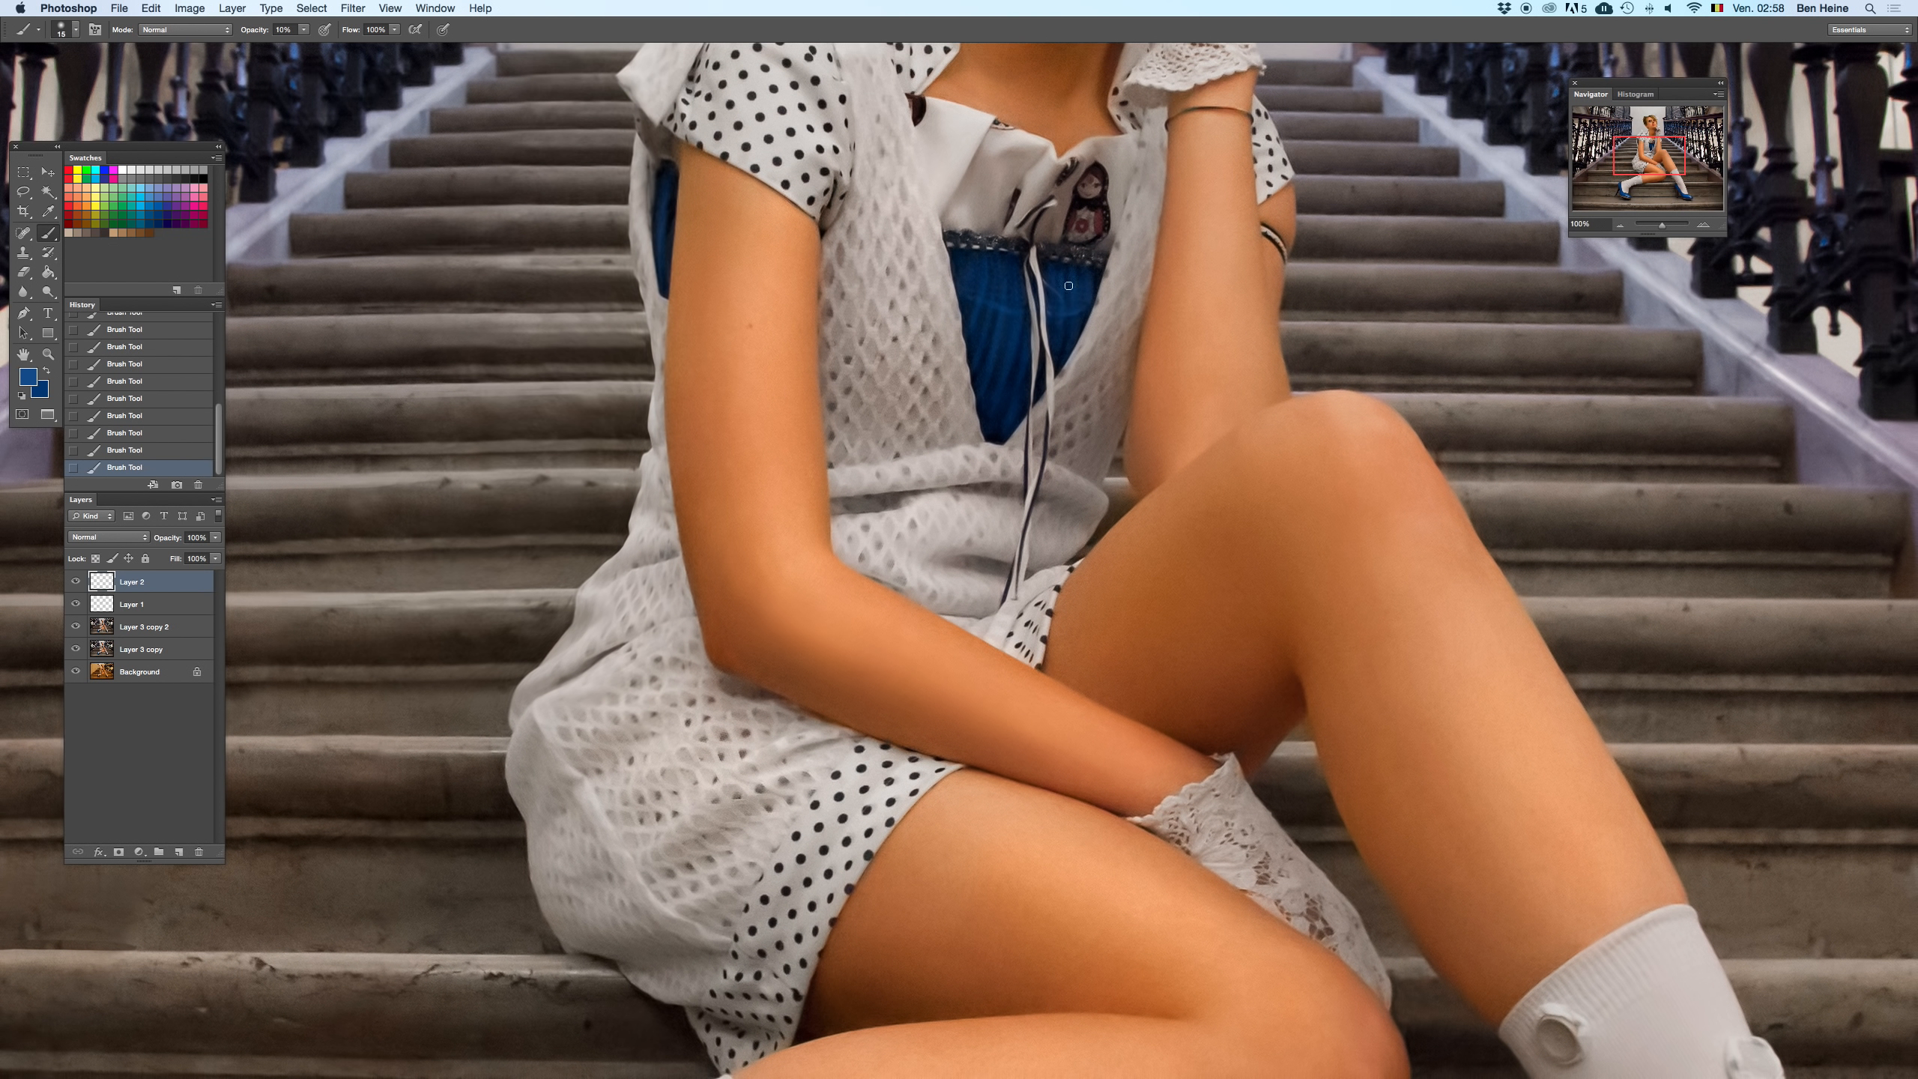
{"action": "key", "text": "super+z"}
- Set the brush size to 43 px, readjust it and paint blue on the lower bodice beside the drawstring
{"action": "right_click", "coordinate": [985, 289]}
{"action": "type", "text": "43"}
{"action": "key", "text": "Return"}
{"action": "right_click", "coordinate": [1048, 365]}
{"action": "left_click", "coordinate": [1107, 357]}
{"action": "left_click", "coordinate": [1045, 349]}
- Erase blue spill from the drawstring and around the bodice's lower tip with a 21 px eraser
{"action": "key", "text": "e"}
{"action": "right_click", "coordinate": [1098, 351]}
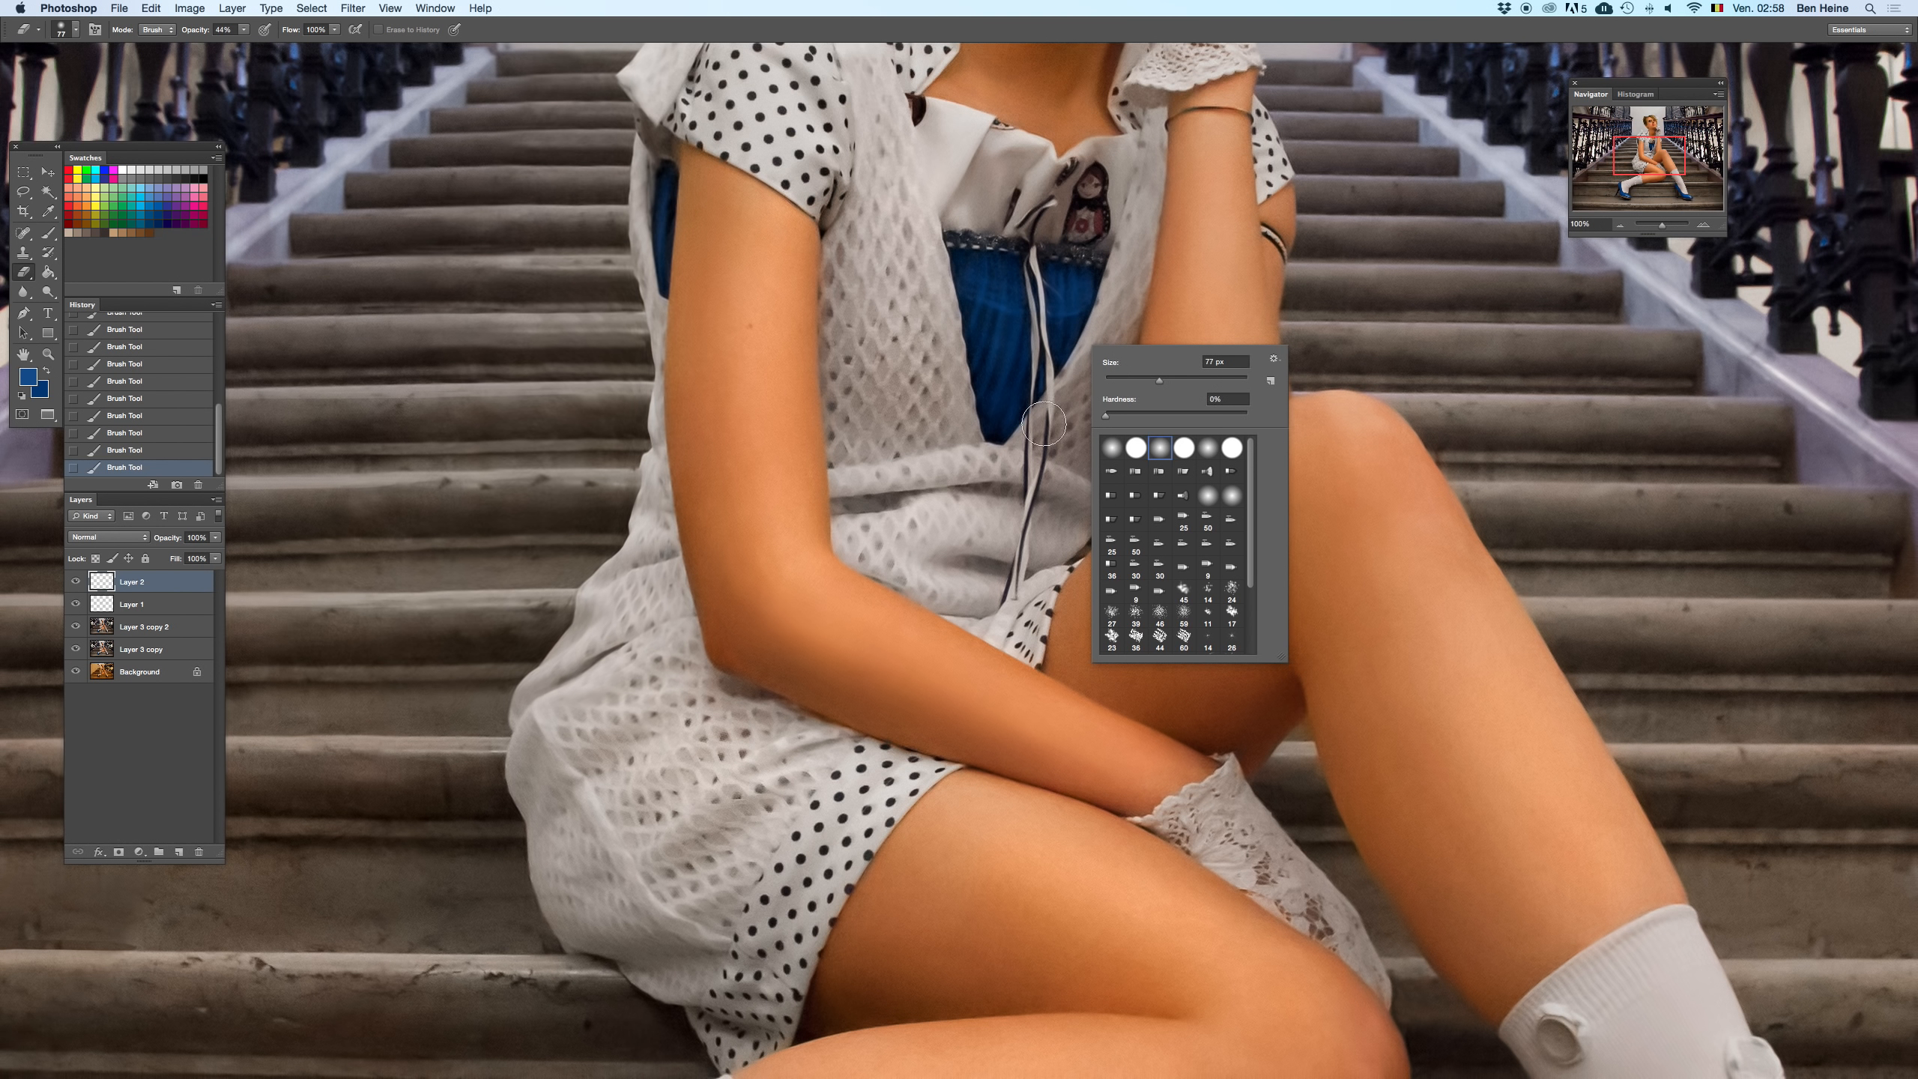
{"action": "type", "text": "21"}
{"action": "key", "text": "Return"}
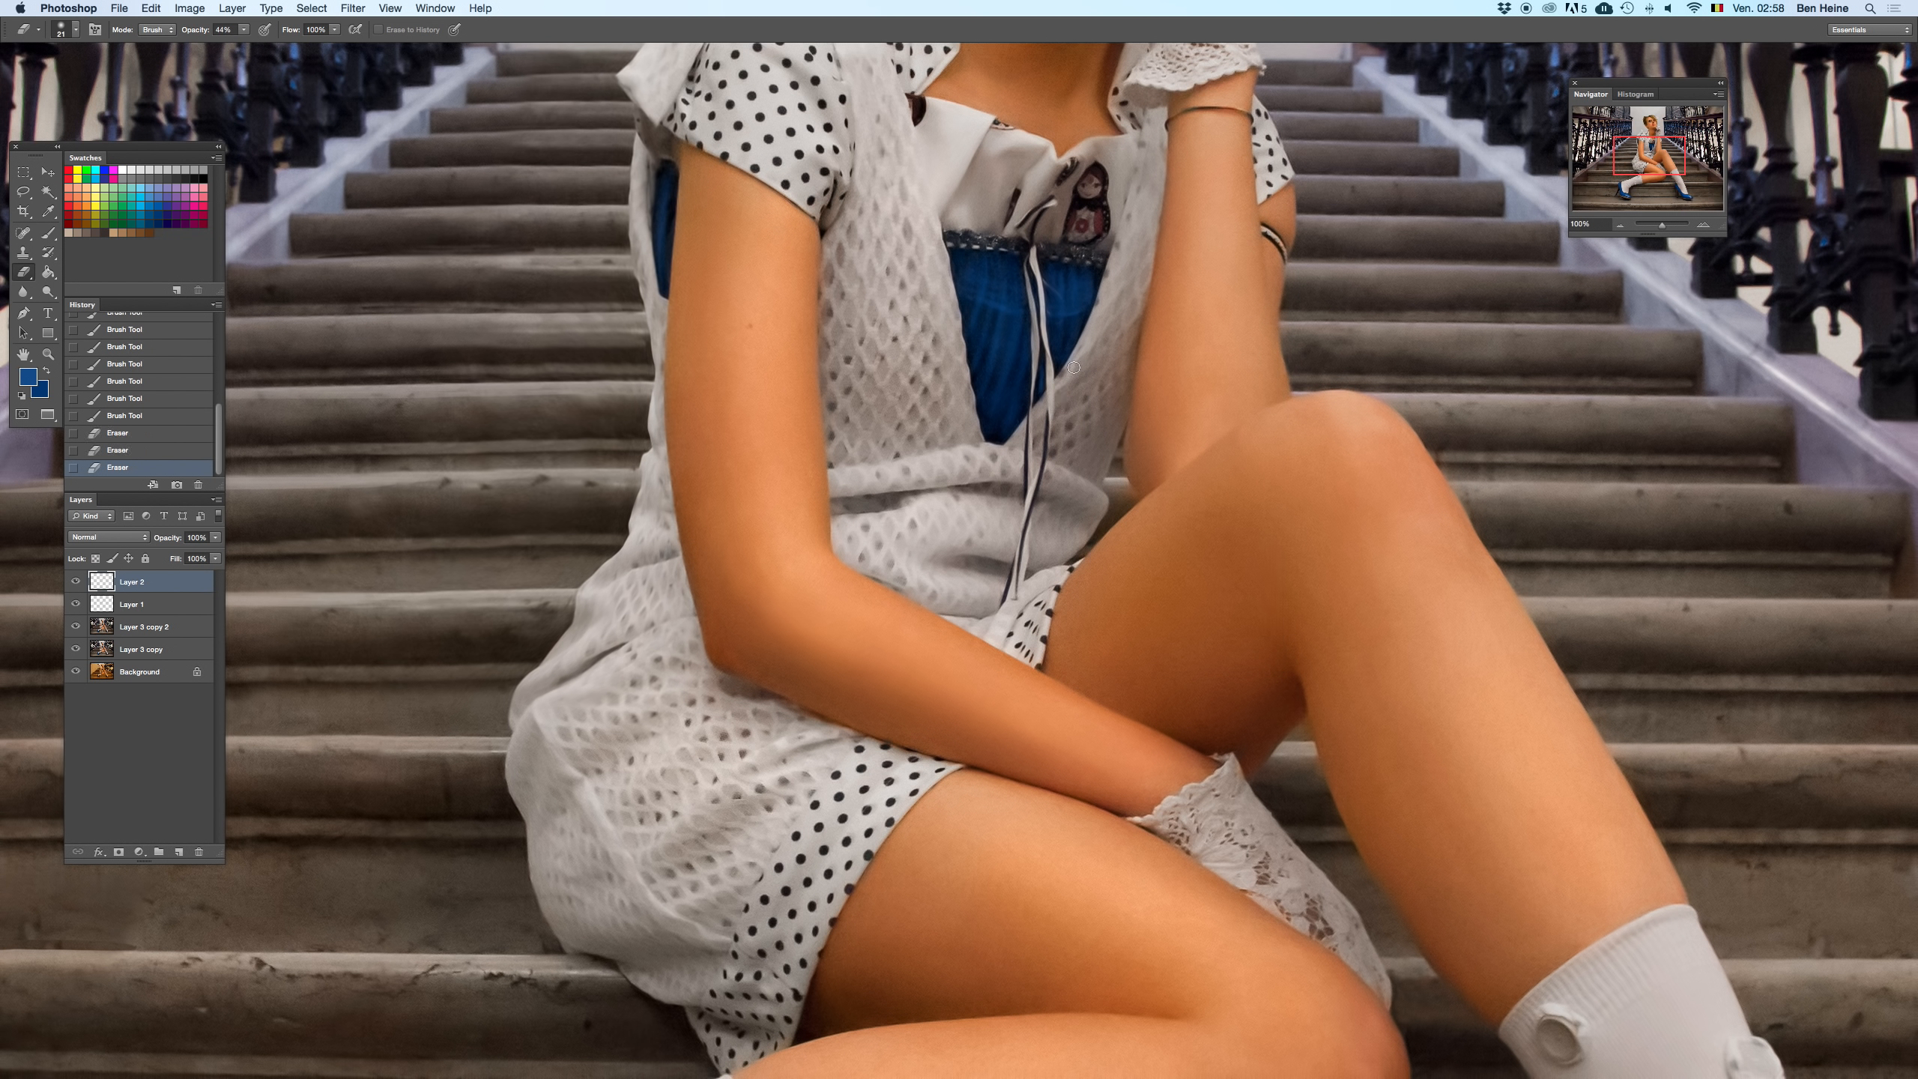
{"action": "left_click_drag", "start_coordinate": [1052, 393], "coordinate": [1035, 398]}
{"action": "left_click_drag", "start_coordinate": [1029, 400], "coordinate": [1014, 404]}
{"action": "left_click", "coordinate": [1045, 362]}
{"action": "left_click", "coordinate": [1048, 400]}
- Delete and restore the two blue layers to compare the recoloured bodice in the full picture
{"action": "left_click", "coordinate": [199, 605], "text": "shift"}
{"action": "key", "text": "Delete"}
{"action": "left_click", "coordinate": [1655, 225]}
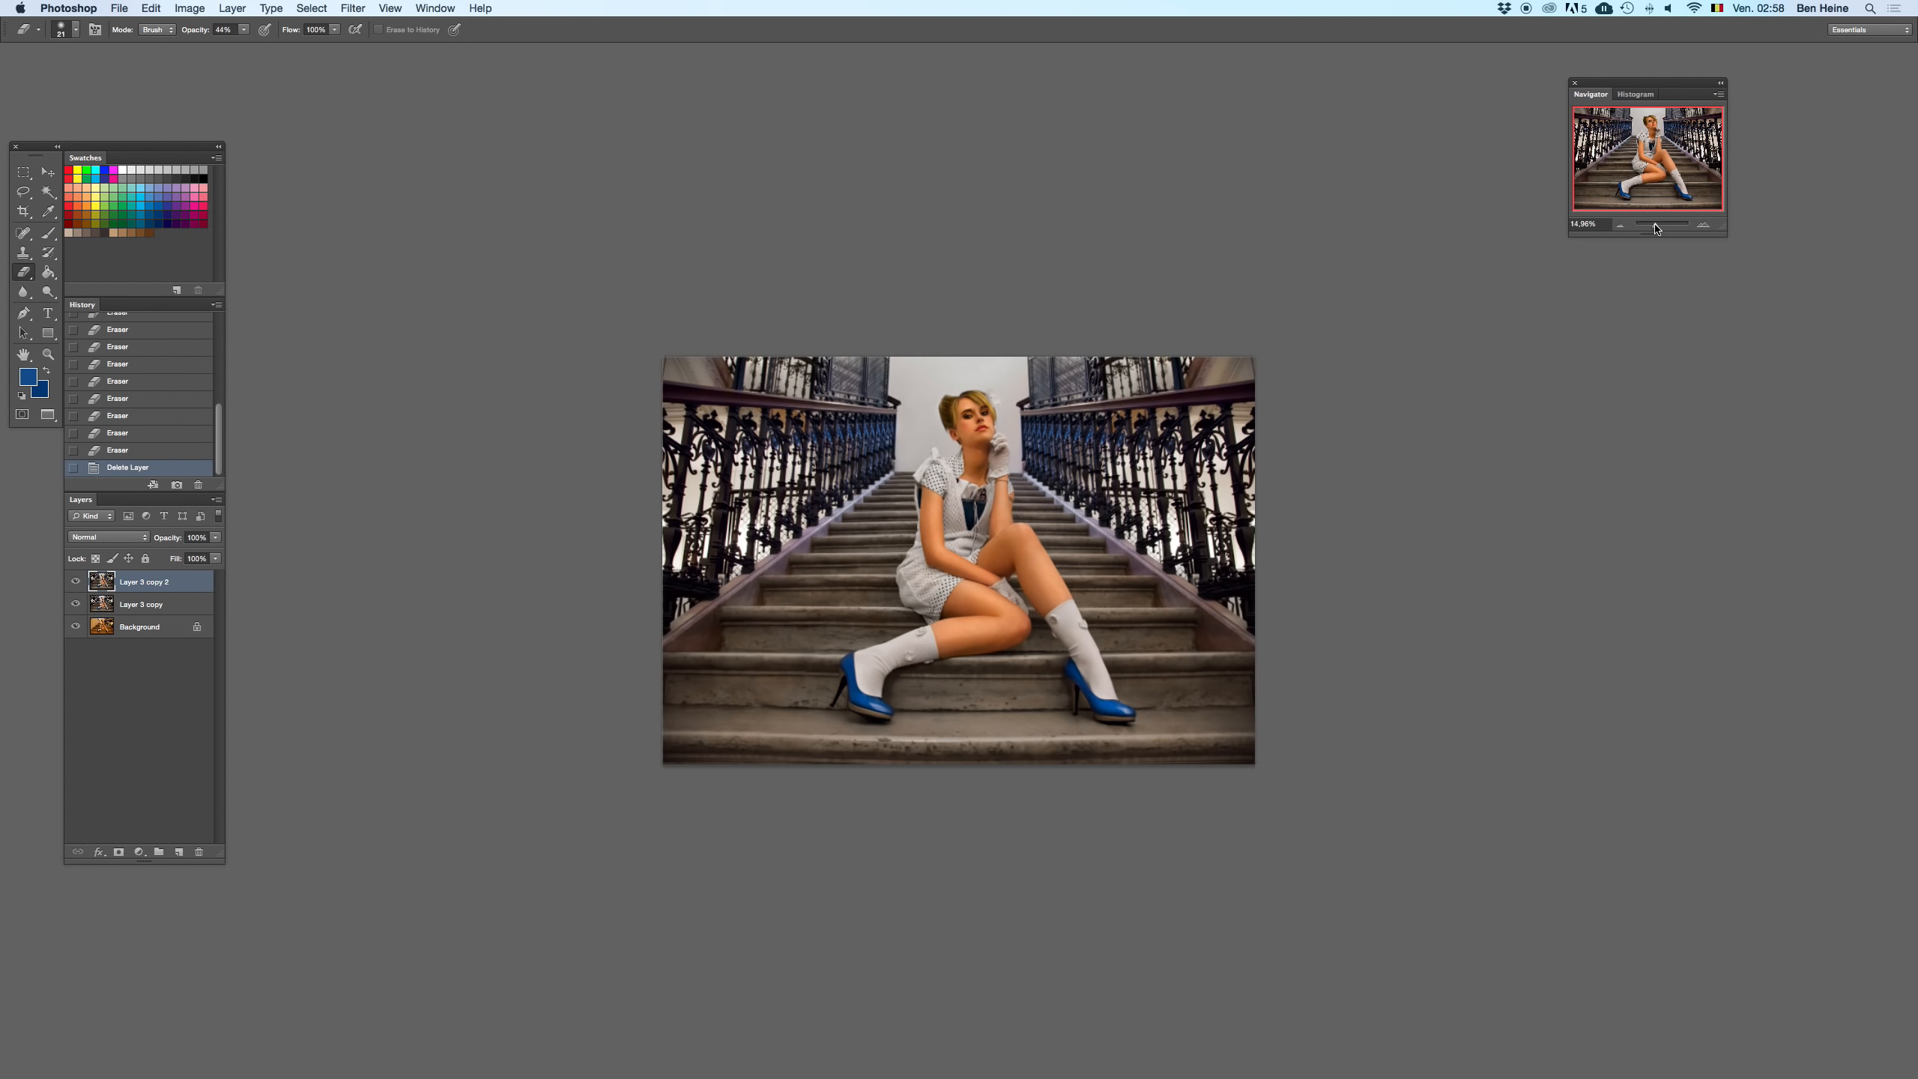
{"action": "key", "text": "super+z"}
- Select Layer 2 alone, raise the brush opacity, resize the brush and paint another blue stroke on the bodice
{"action": "left_click", "coordinate": [1692, 229]}
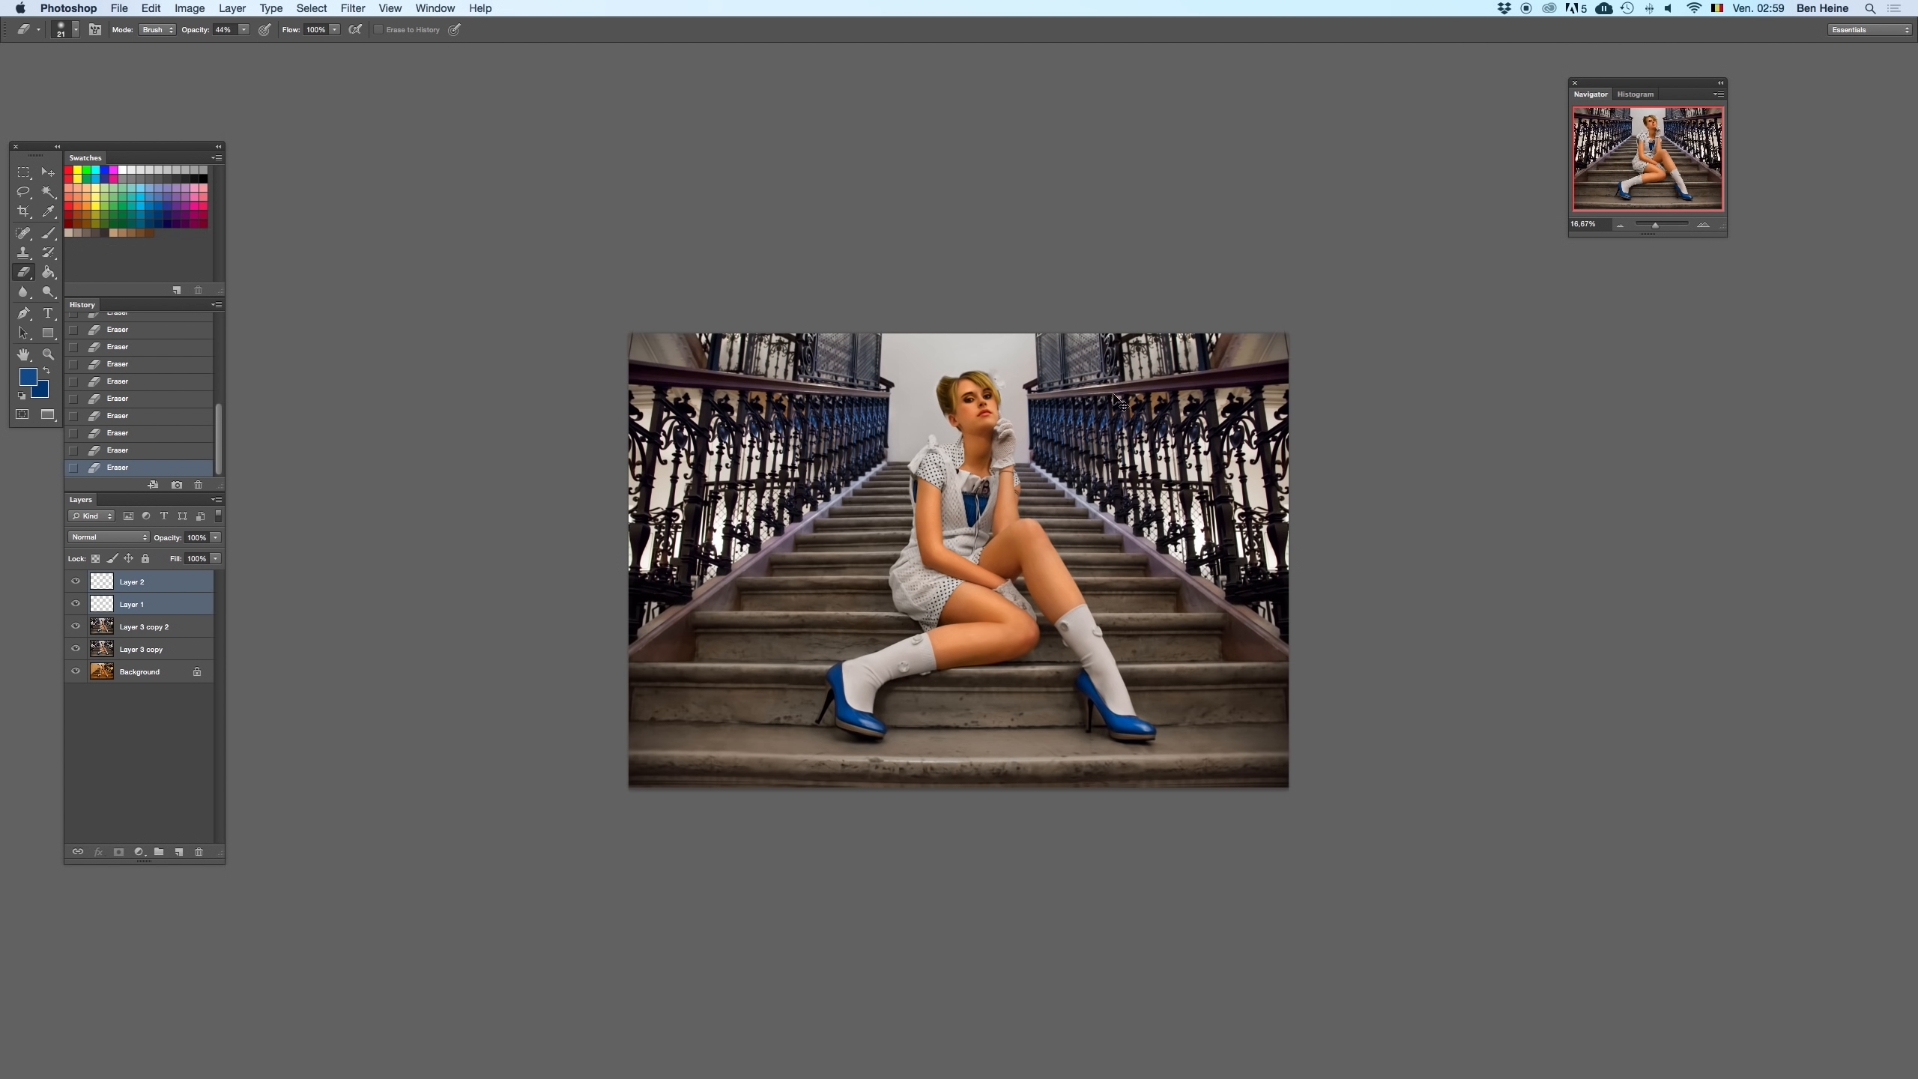
{"action": "key", "text": "b"}
{"action": "right_click", "coordinate": [1034, 479]}
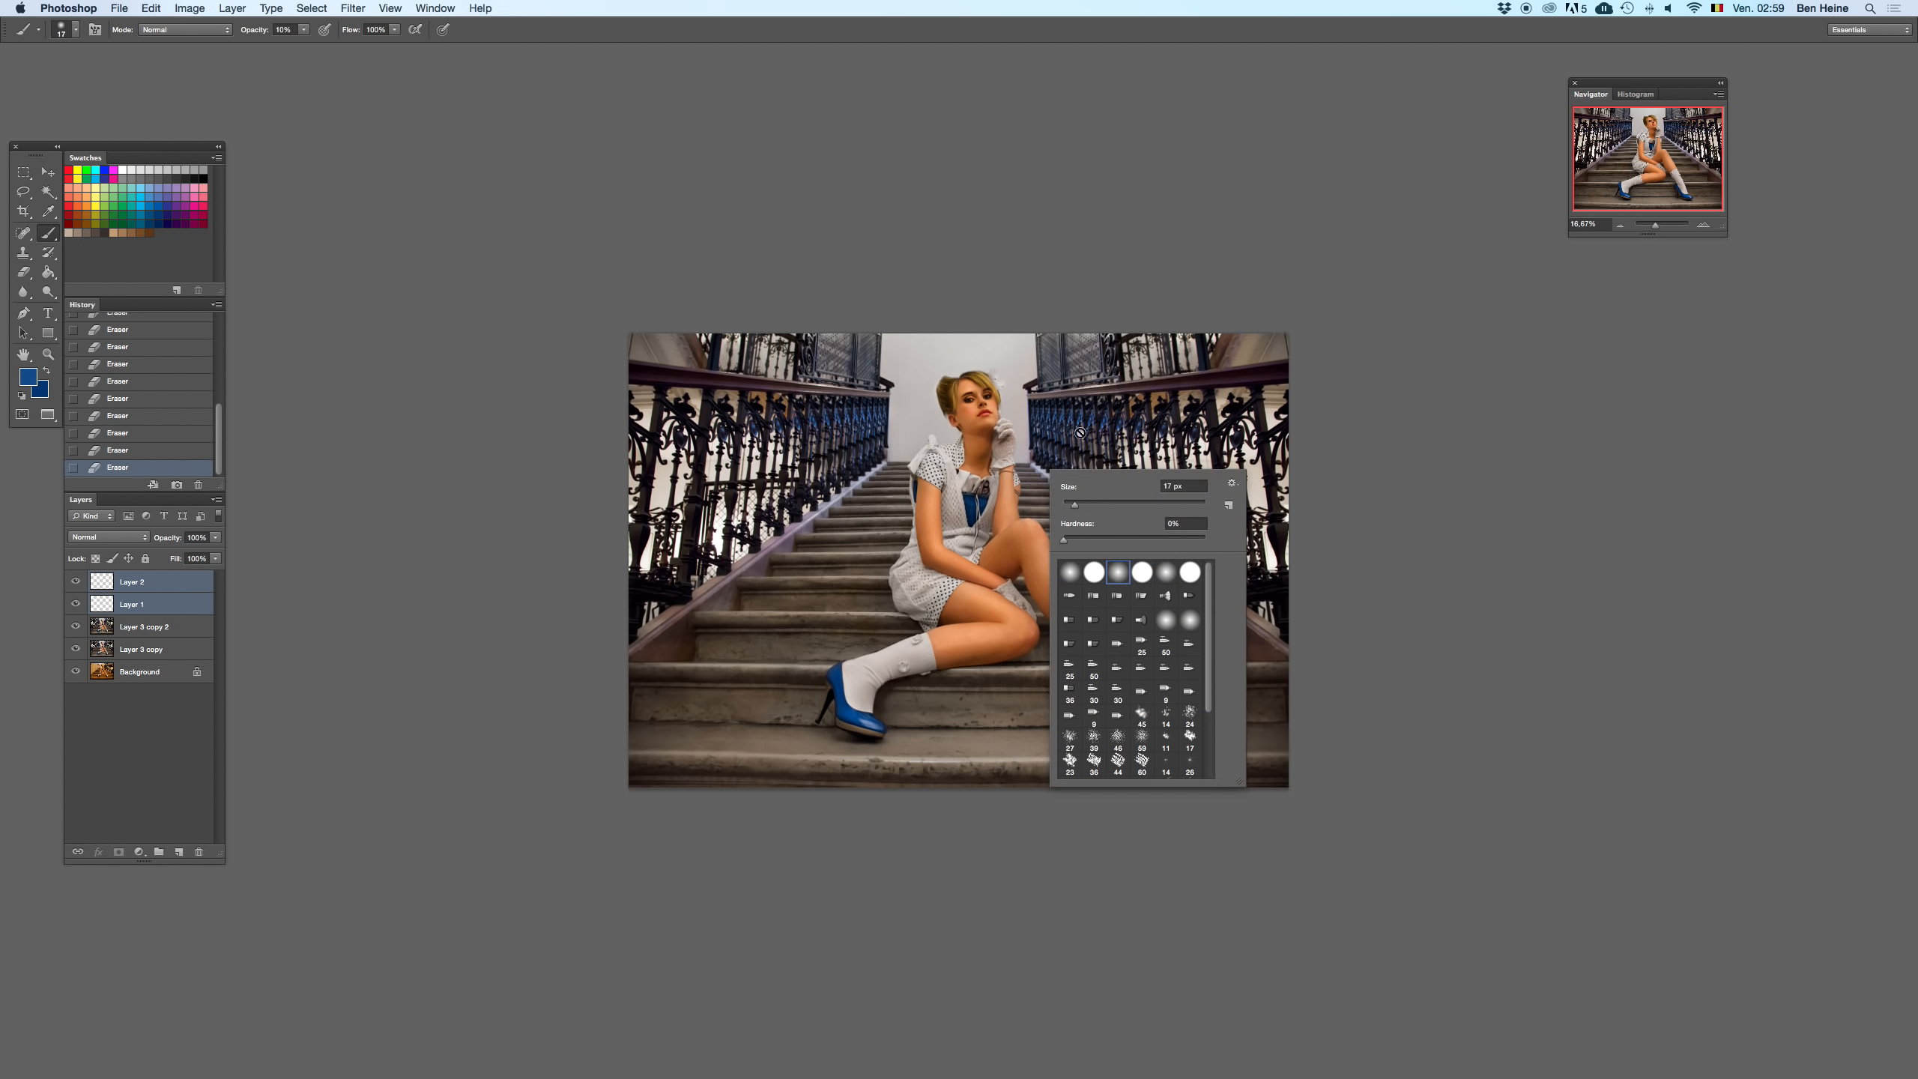
{"action": "left_click", "coordinate": [1705, 223]}
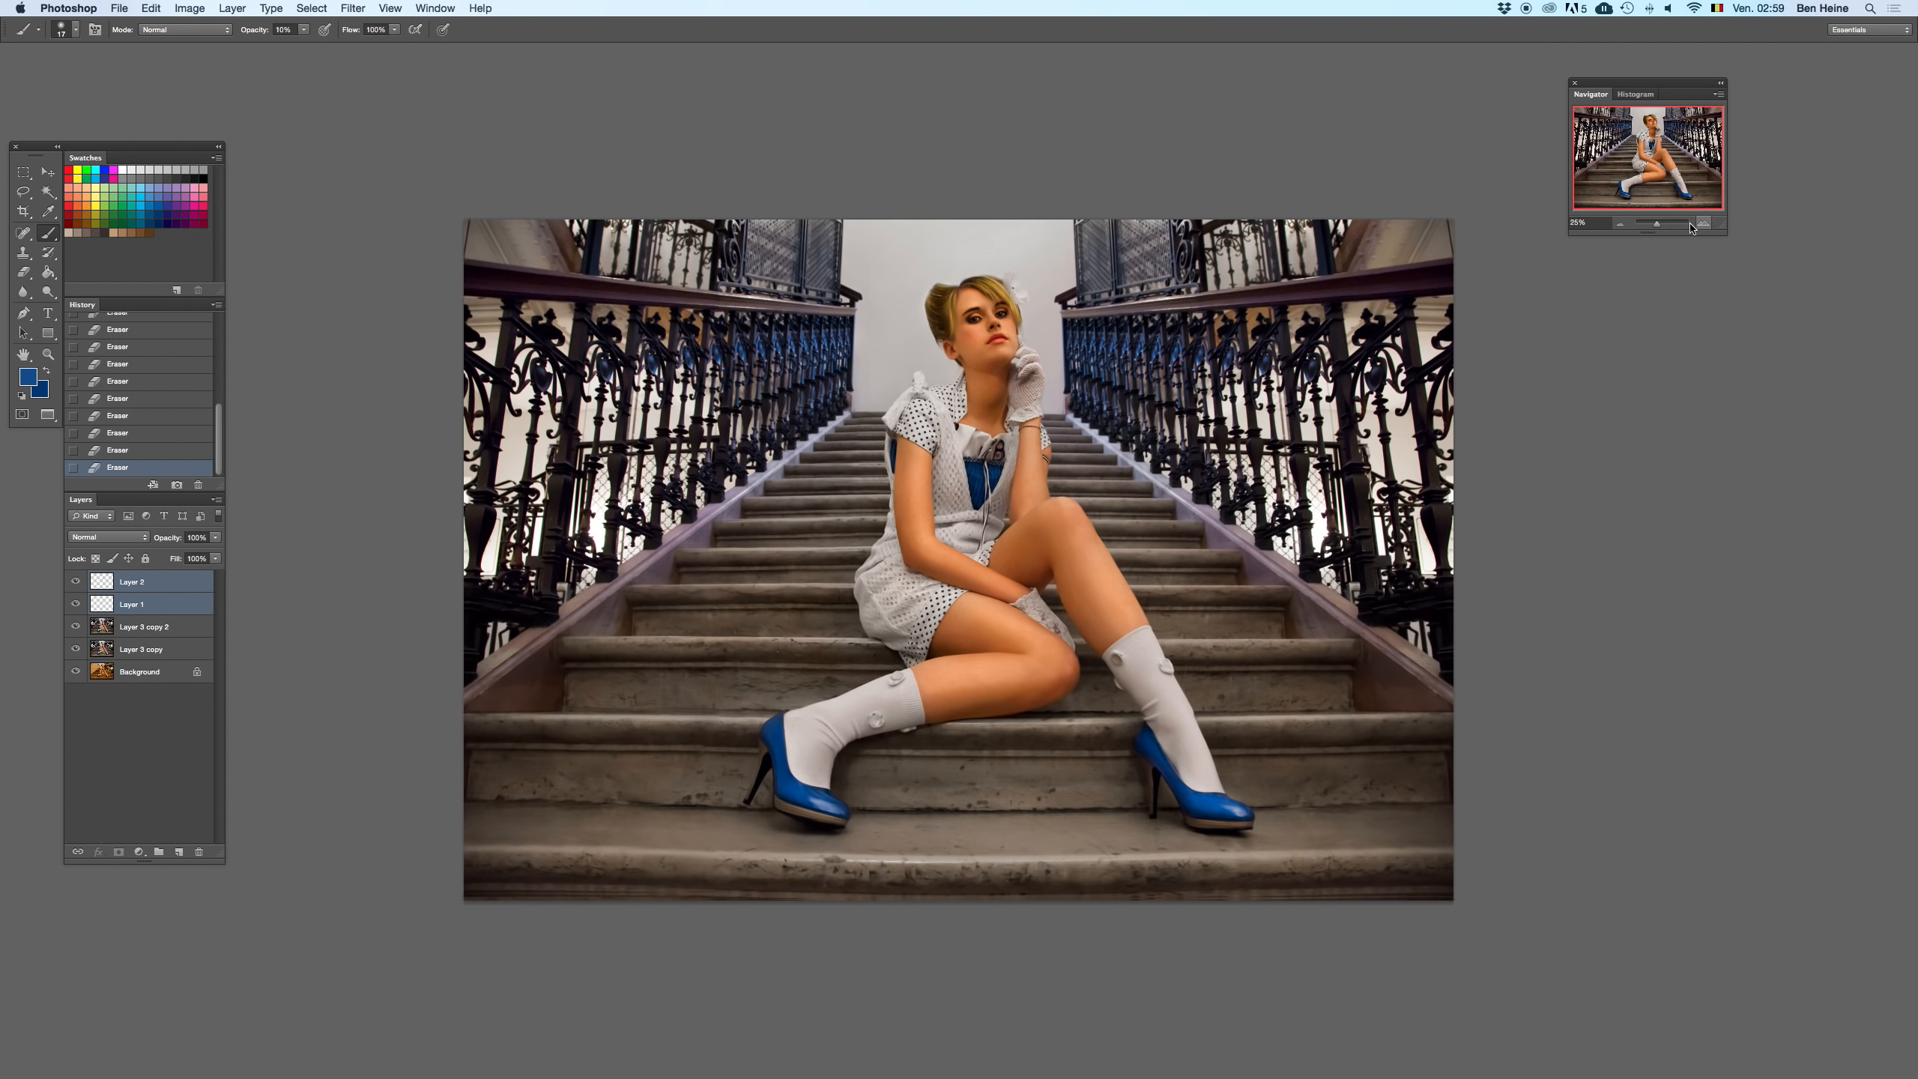
{"action": "left_click", "coordinate": [214, 584]}
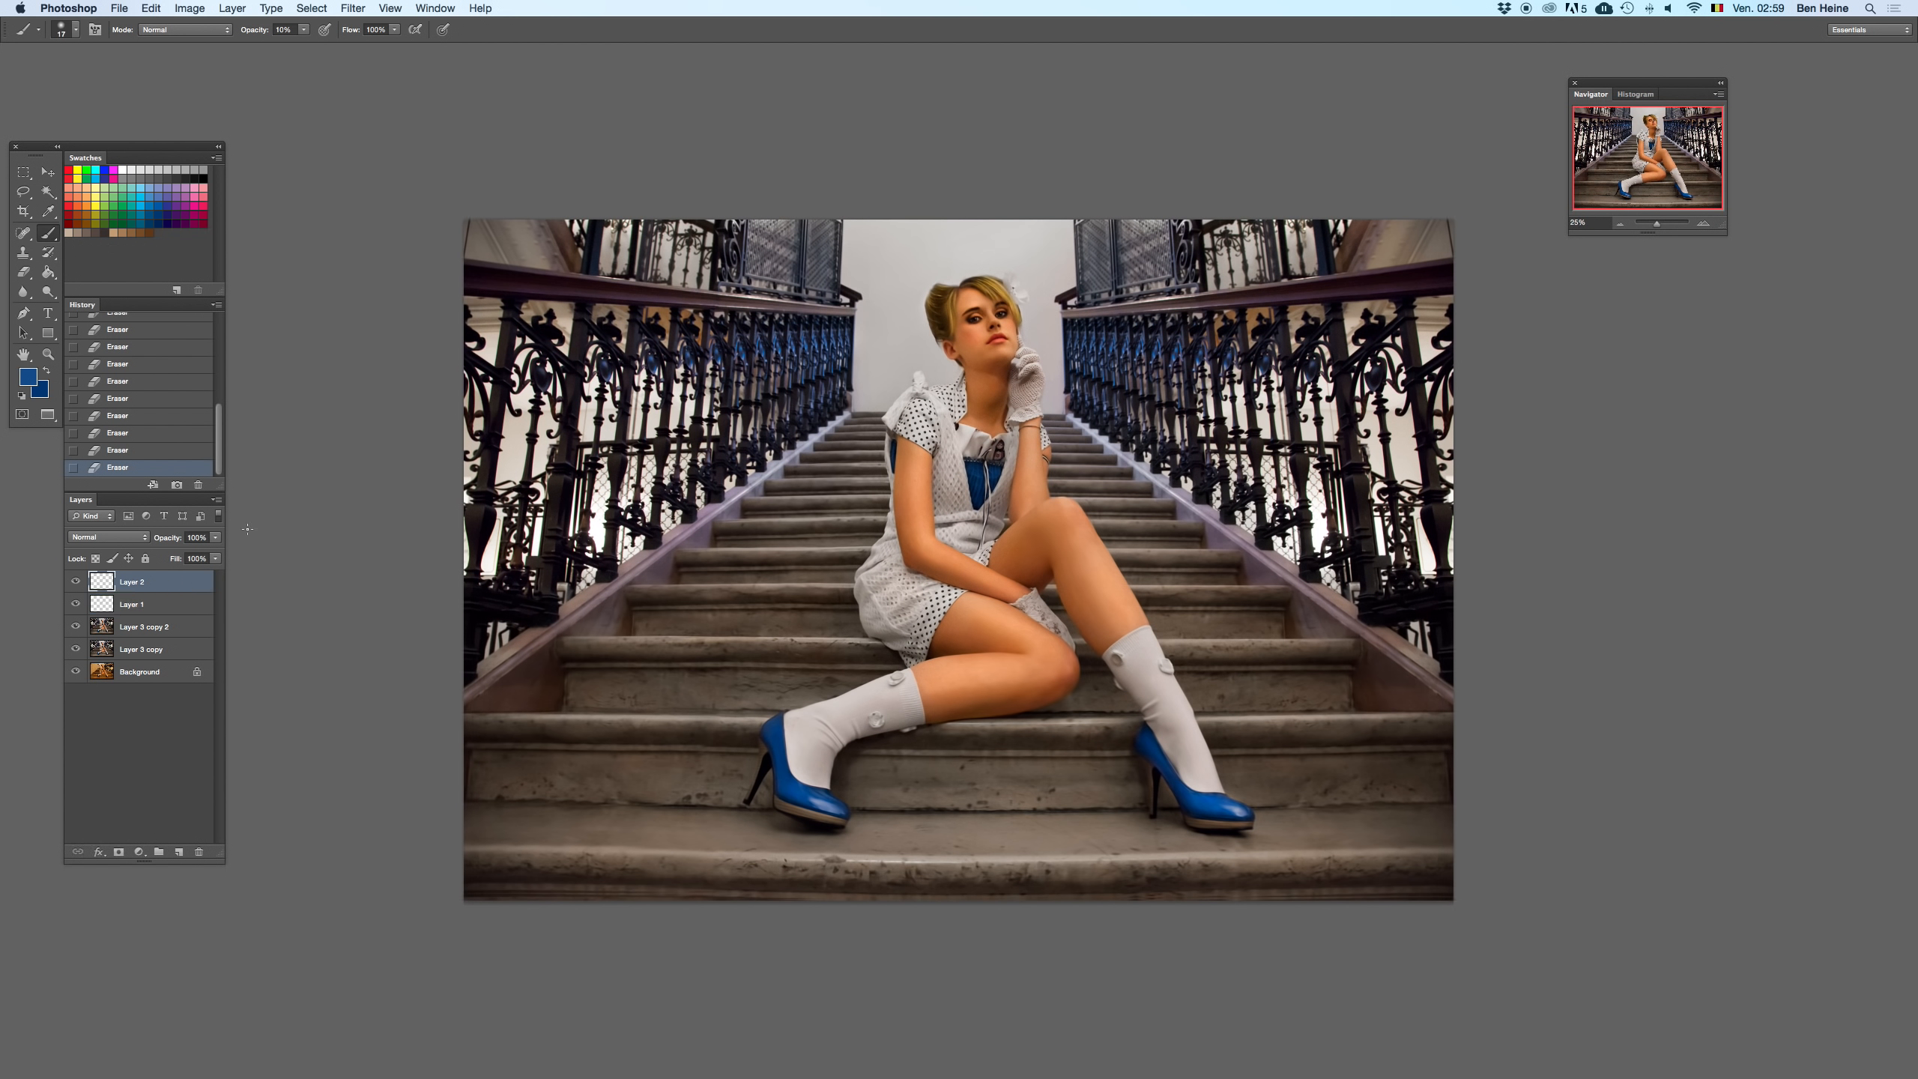
{"action": "left_click", "coordinate": [1704, 223]}
{"action": "left_click", "coordinate": [303, 30]}
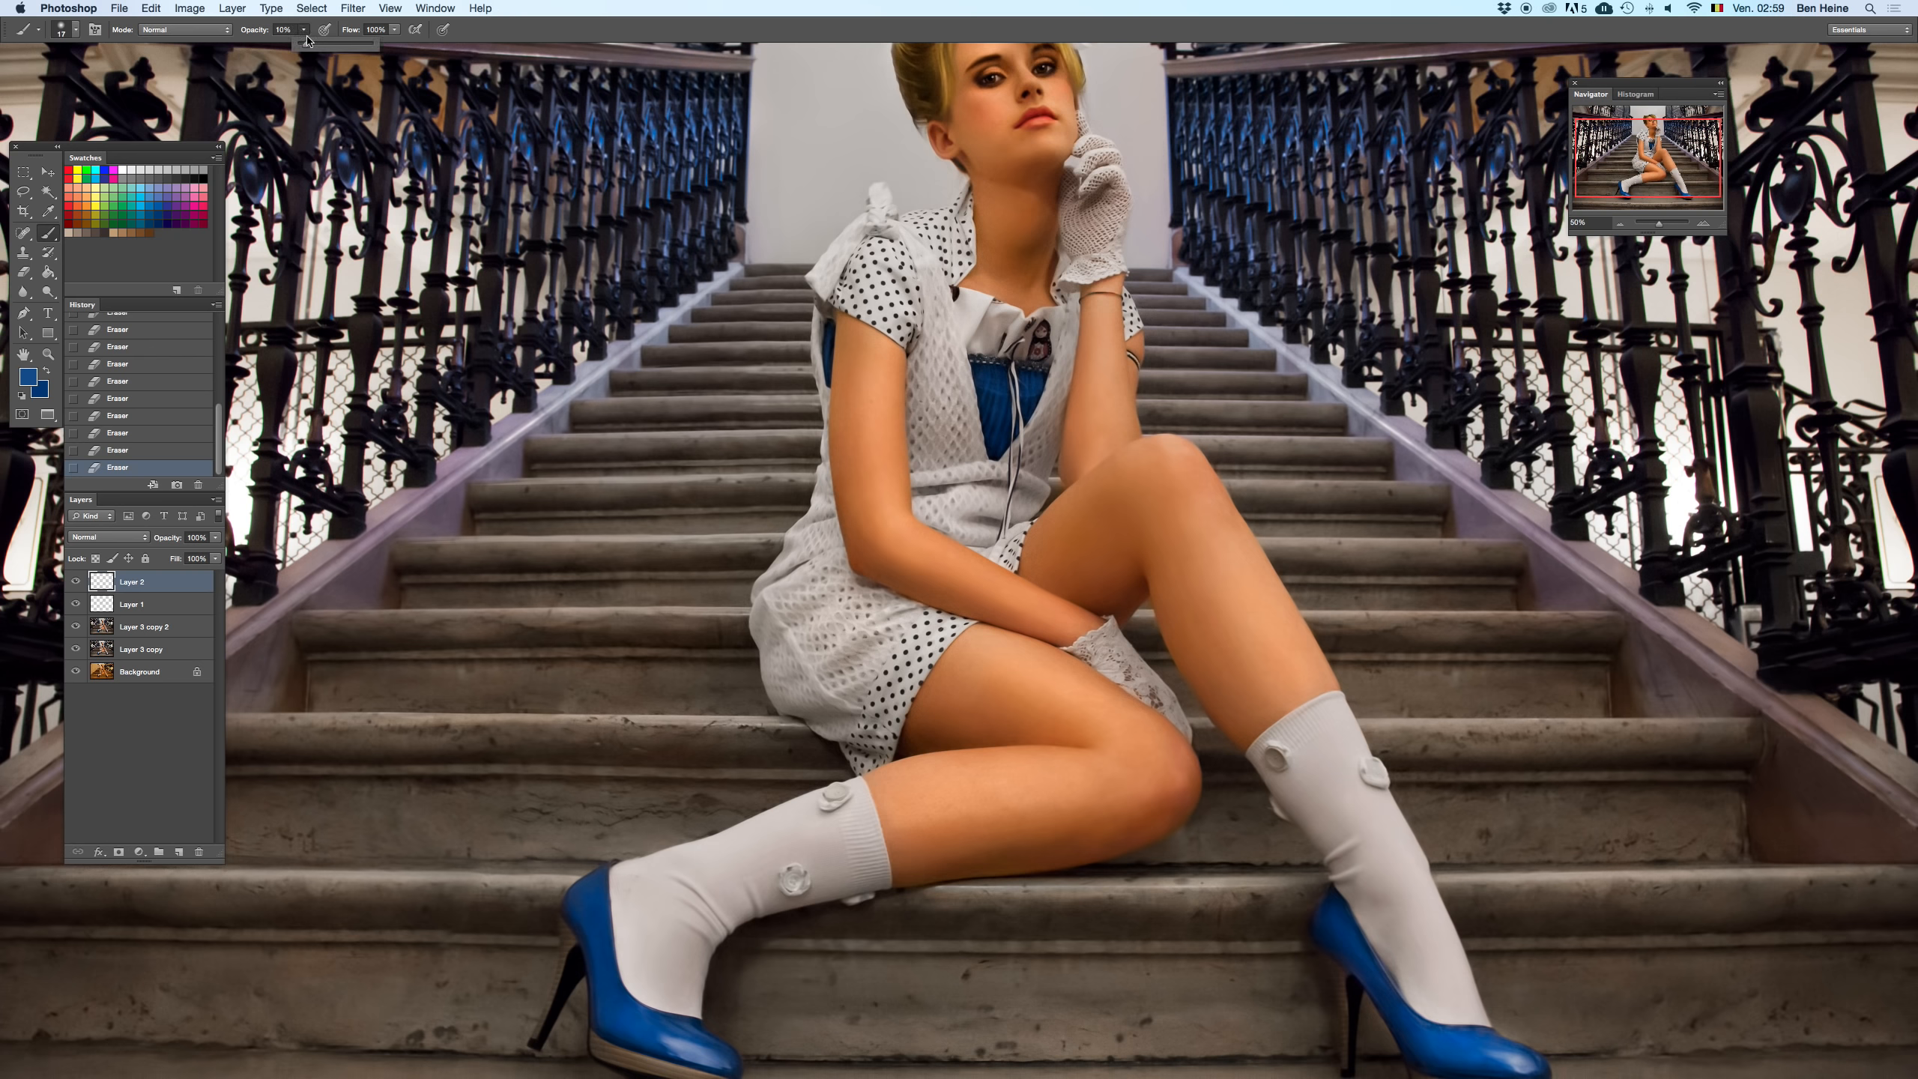
{"action": "right_click", "coordinate": [1238, 284]}
{"action": "left_click", "coordinate": [1219, 275]}
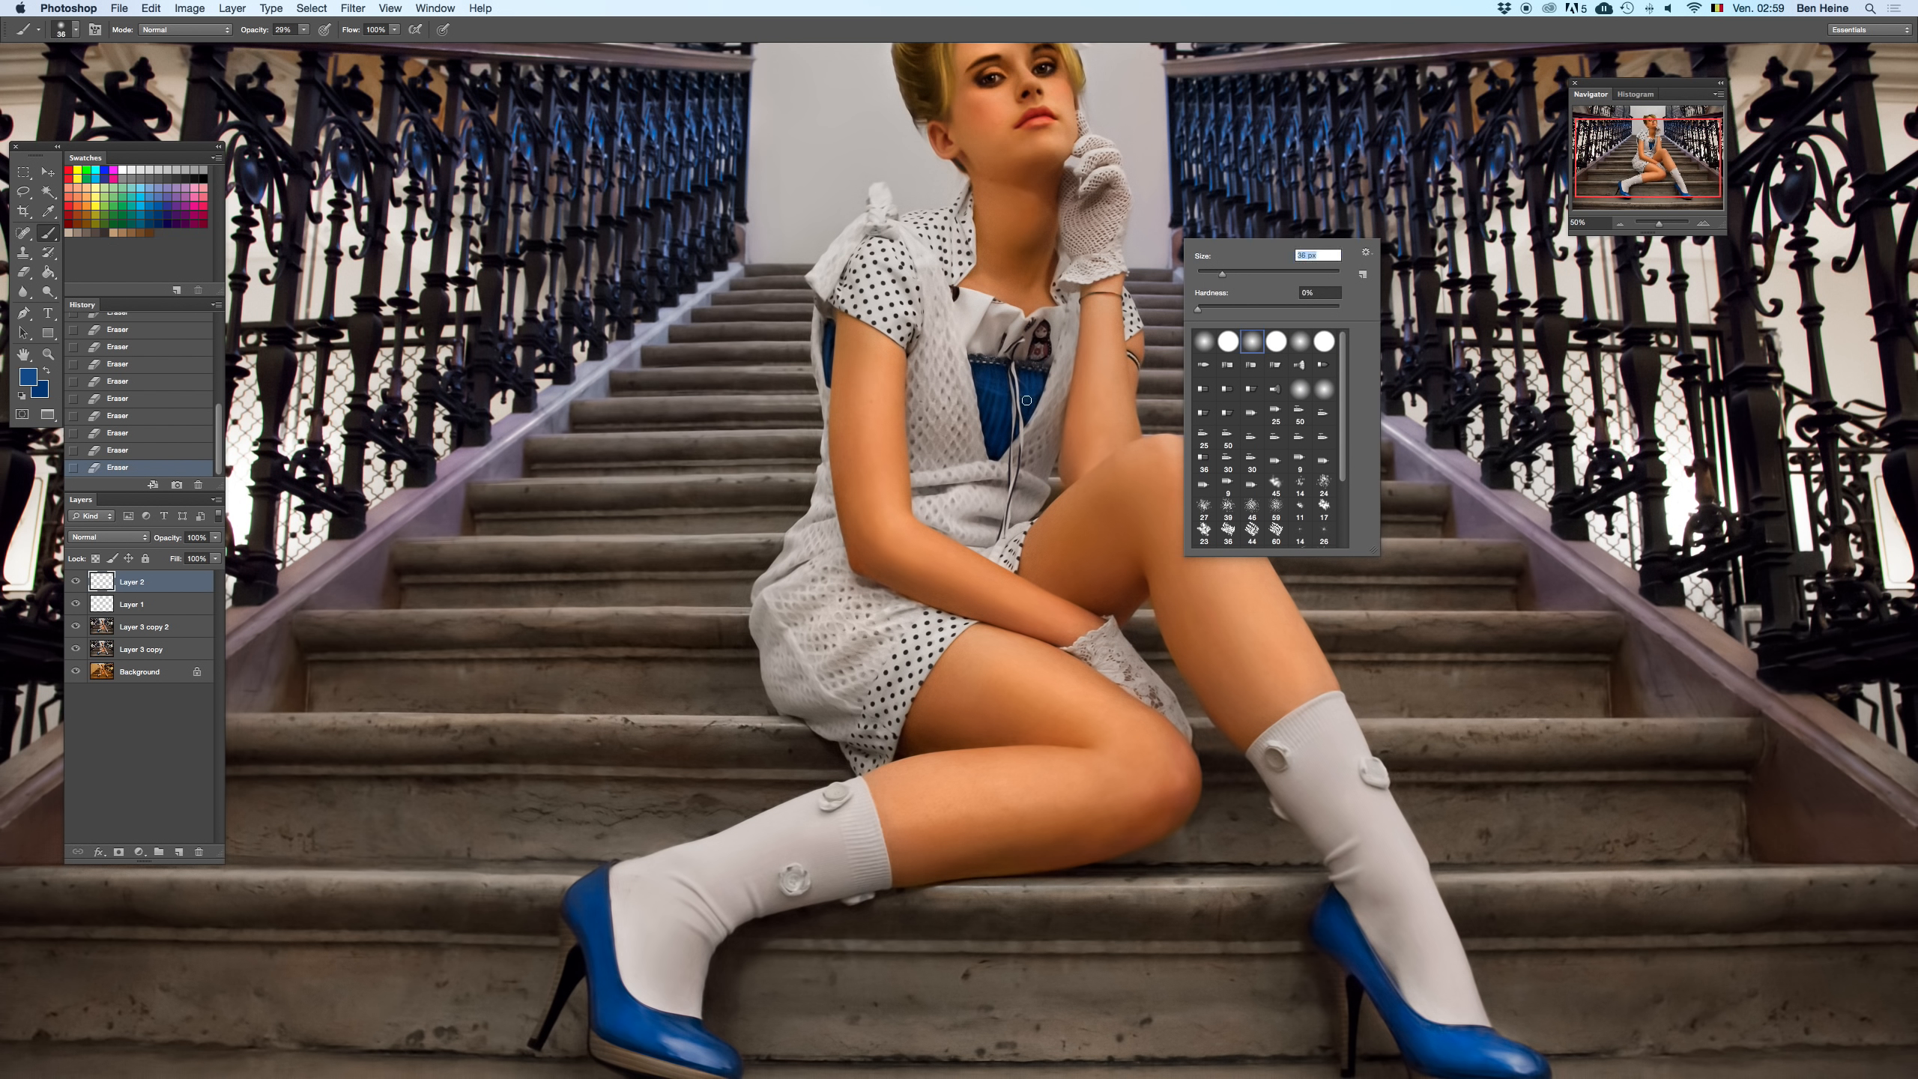
{"action": "key", "text": "Return"}
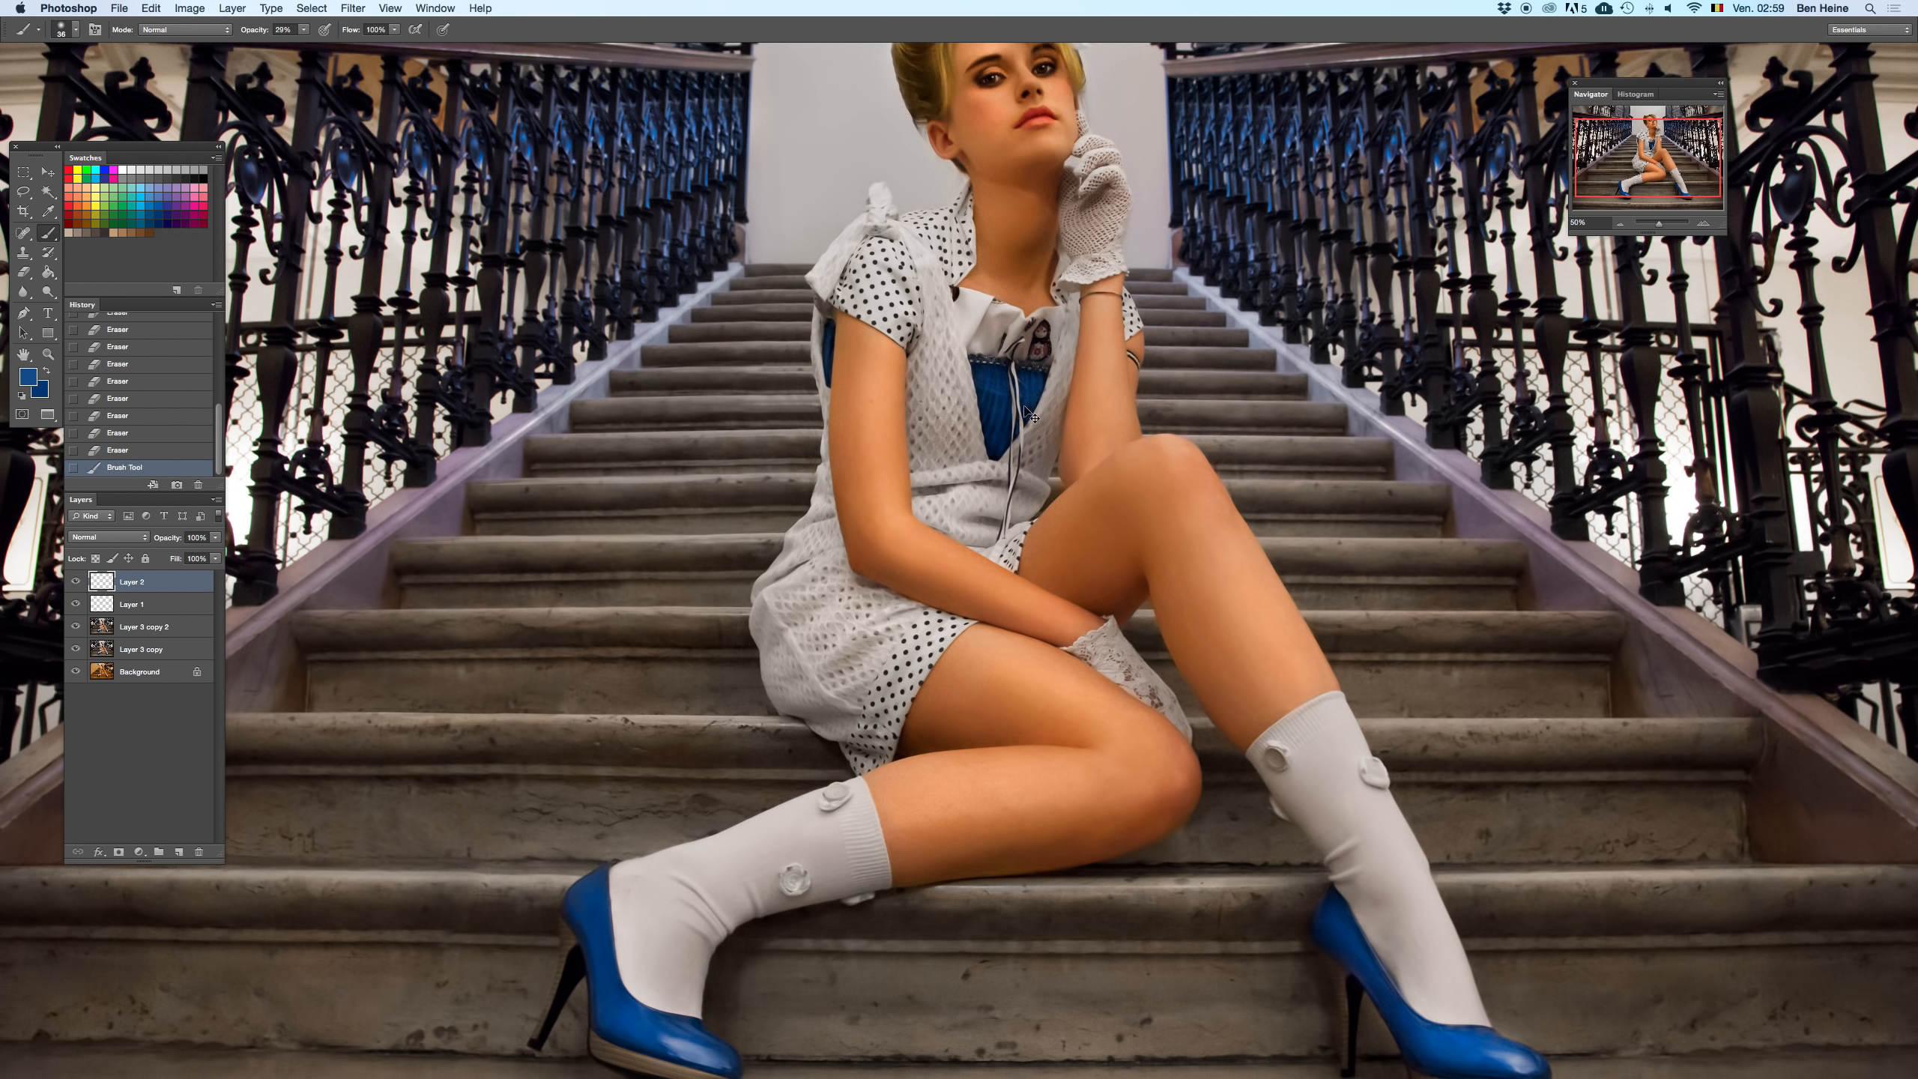
- Set the brush size to 64 px and paint blue strokes across the woman's bodice
{"action": "left_click_drag", "start_coordinate": [1024, 409], "coordinate": [1003, 404]}
{"action": "left_click", "coordinate": [995, 400]}
{"action": "right_click", "coordinate": [993, 402]}
{"action": "type", "text": "64"}
{"action": "key", "text": "Return"}
{"action": "mouse_move", "coordinate": [989, 408]}
{"action": "left_mouse_down"}
{"action": "mouse_move", "coordinate": [997, 385]}
{"action": "mouse_move", "coordinate": [998, 416]}
{"action": "mouse_move", "coordinate": [1039, 410]}
{"action": "left_mouse_up"}
{"action": "key", "text": "super+z"}
- Lower the brush opacity and paint softer blue strokes along the bodice around the drawstring
{"action": "left_click_drag", "start_coordinate": [303, 29], "coordinate": [294, 50]}
{"action": "left_click", "coordinate": [1032, 394]}
{"action": "key", "text": "super+z"}
{"action": "mouse_move", "coordinate": [1005, 389]}
{"action": "left_mouse_down"}
{"action": "mouse_move", "coordinate": [995, 408]}
{"action": "mouse_move", "coordinate": [1016, 400]}
{"action": "left_mouse_up"}
{"action": "left_click_drag", "start_coordinate": [1027, 400], "coordinate": [1034, 377]}
- Resize the eraser, sweep it across the bodice's blue and compare the stroke in the full picture
{"action": "key", "text": "e"}
{"action": "right_click", "coordinate": [1060, 378]}
{"action": "key", "text": "Return"}
{"action": "mouse_move", "coordinate": [1048, 386]}
{"action": "left_mouse_down"}
{"action": "mouse_move", "coordinate": [1035, 411]}
{"action": "mouse_move", "coordinate": [998, 408]}
{"action": "left_mouse_up"}
{"action": "key", "text": "super+z"}
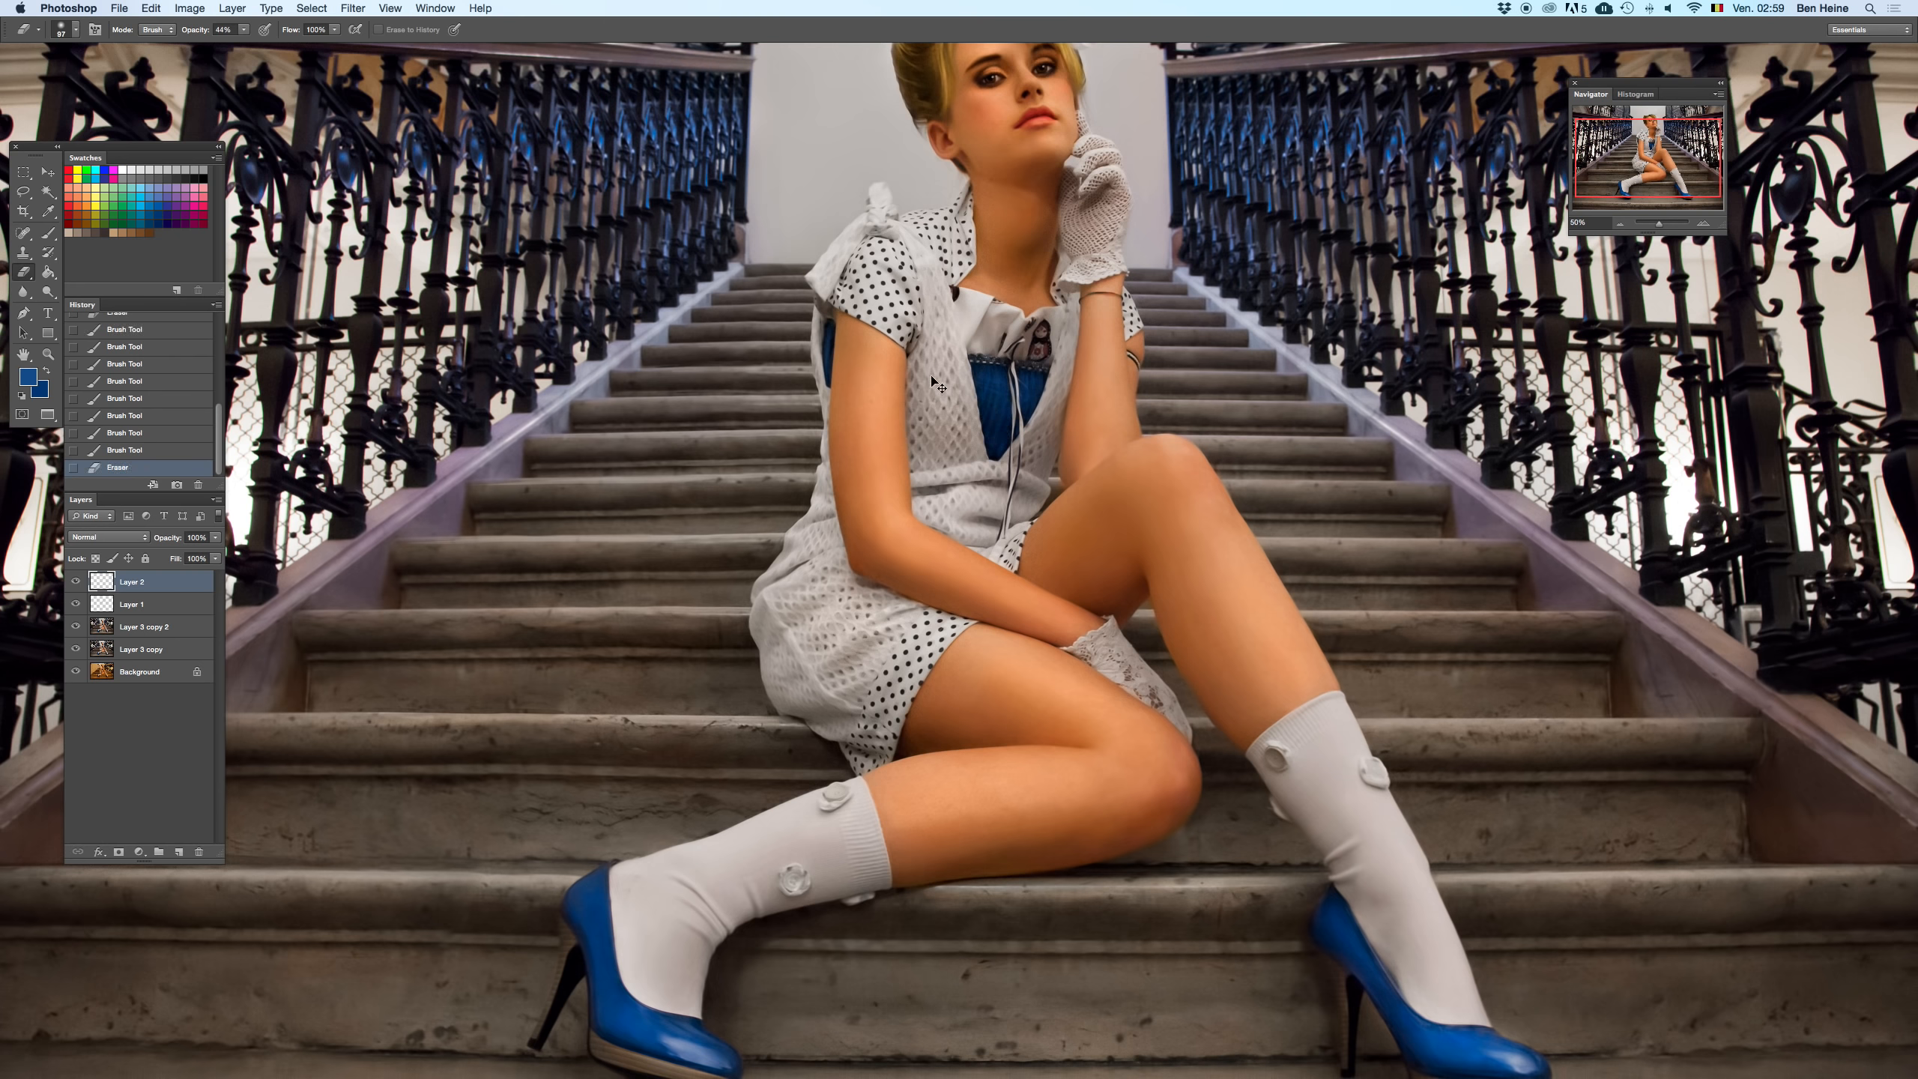
{"action": "left_click_drag", "start_coordinate": [1658, 224], "coordinate": [1653, 229]}
{"action": "left_click", "coordinate": [1703, 224]}
{"action": "key", "text": "super+z"}
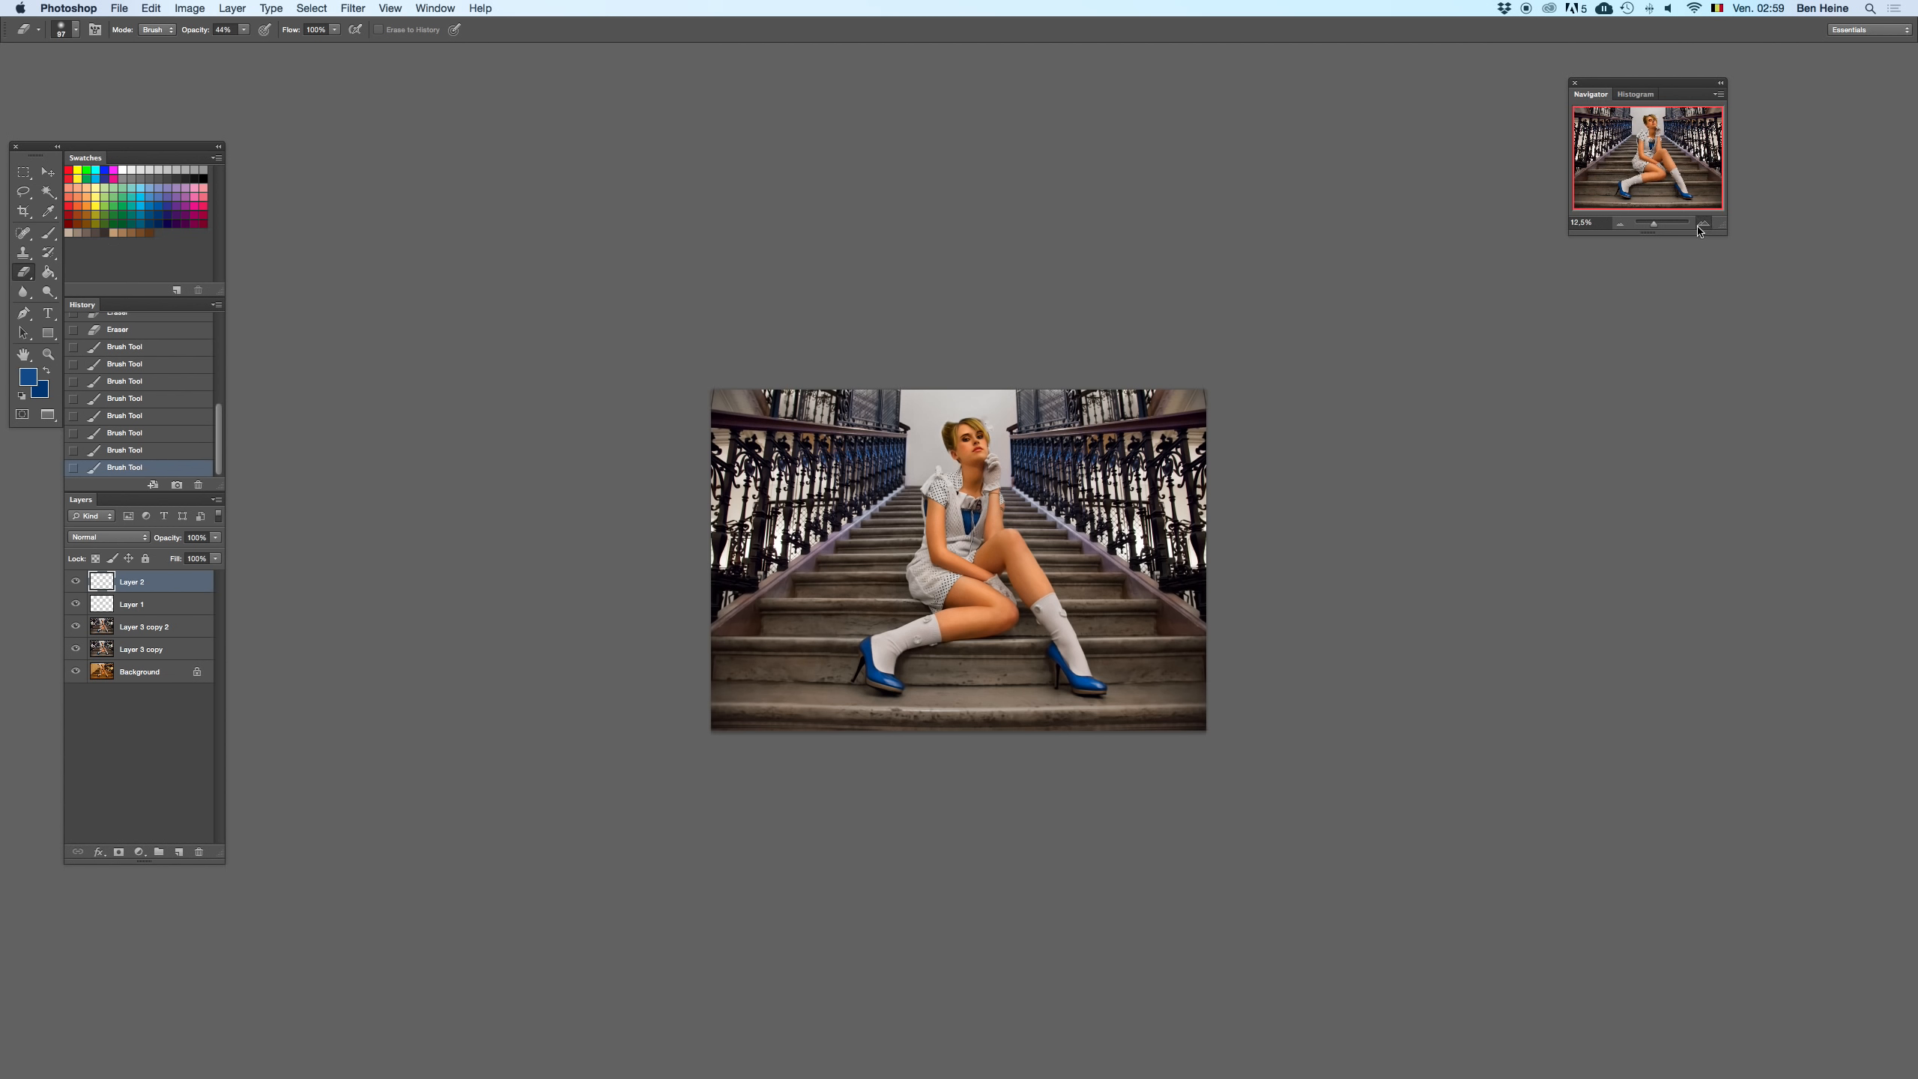
{"action": "left_click", "coordinate": [1702, 226]}
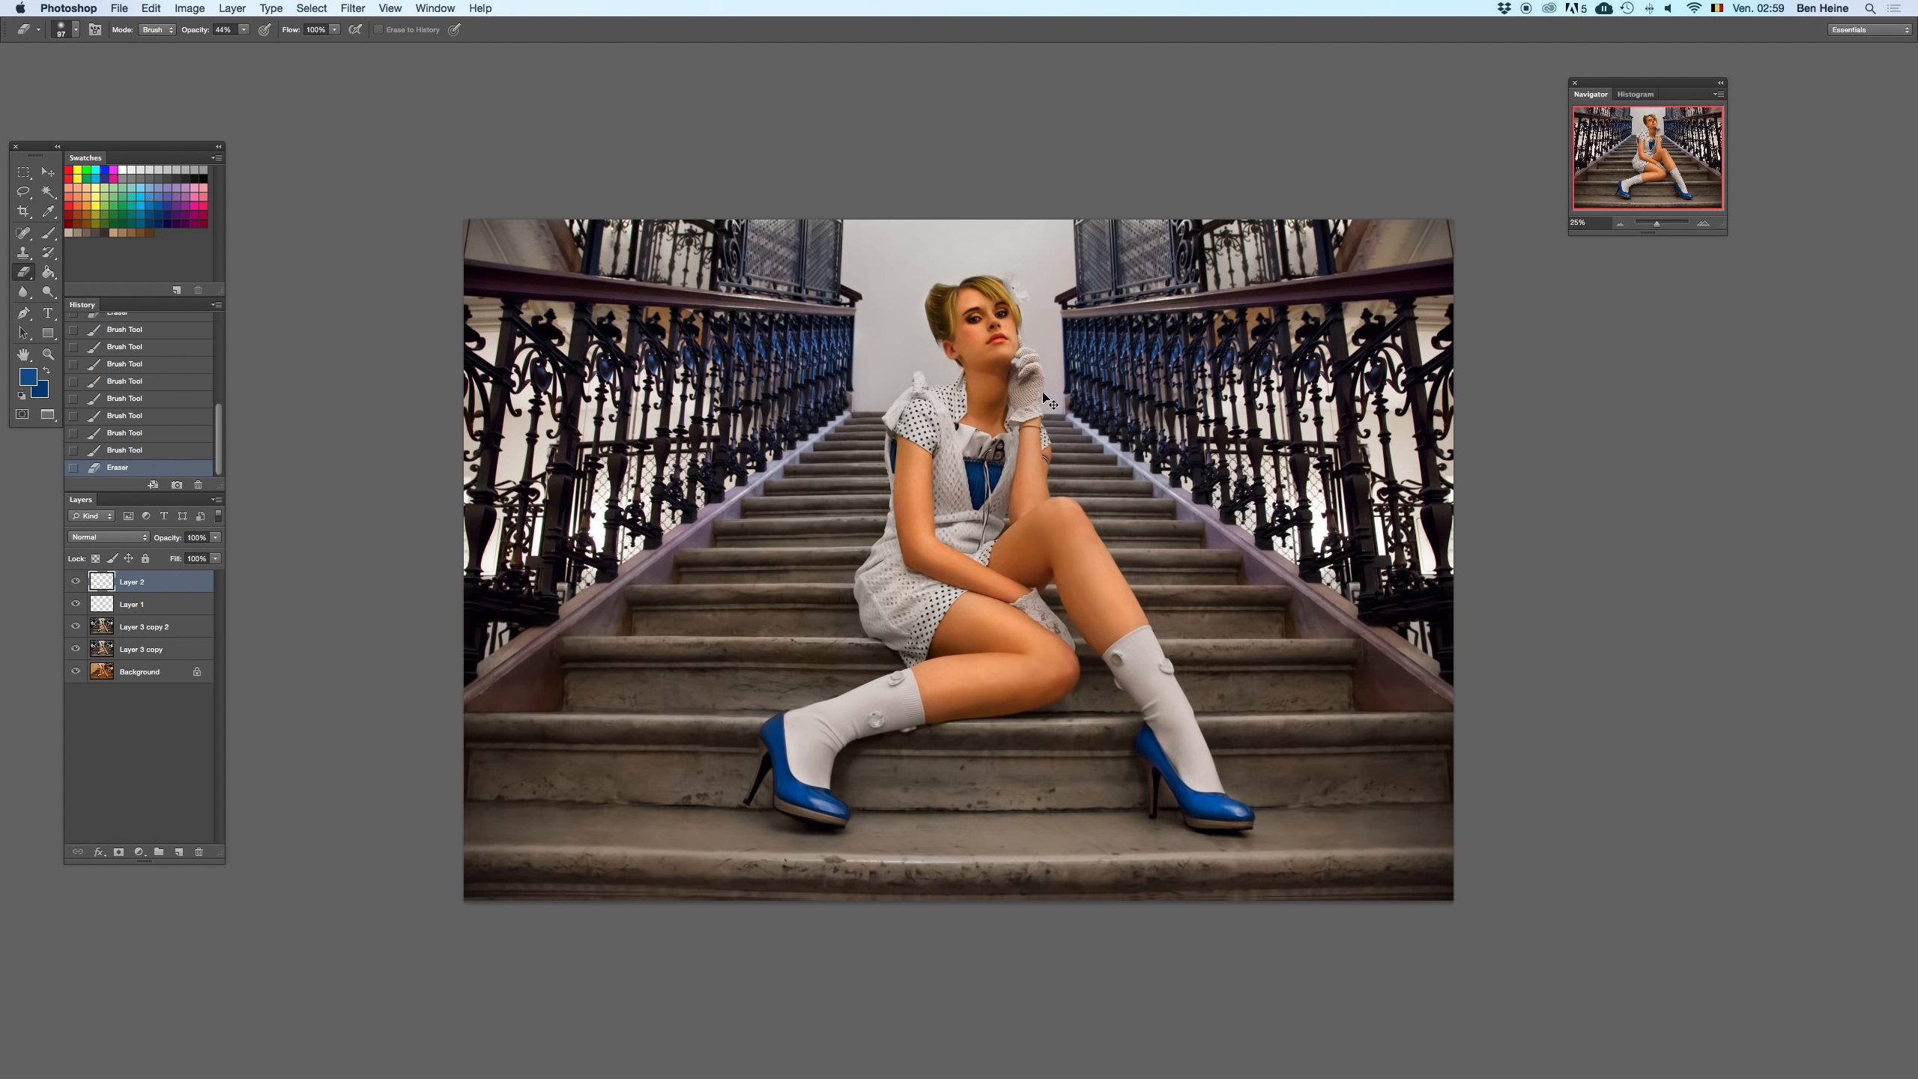
- Lower the eraser opacity and soften the blue paint across the bodice with several light strokes
{"action": "left_click_drag", "start_coordinate": [243, 29], "coordinate": [235, 50]}
{"action": "left_click", "coordinate": [990, 488]}
{"action": "key", "text": "super+z"}
{"action": "left_click_drag", "start_coordinate": [984, 486], "coordinate": [998, 484]}
{"action": "left_click_drag", "start_coordinate": [995, 484], "coordinate": [986, 477]}
{"action": "left_click", "coordinate": [970, 481]}
{"action": "left_click", "coordinate": [983, 486]}
{"action": "left_click", "coordinate": [1010, 472]}
- Delete and restore Layer 2 to compare the bodice with and without its blue paint in the full picture
{"action": "left_click", "coordinate": [1620, 223]}
{"action": "left_click", "coordinate": [1619, 223]}
{"action": "key", "text": "BackSpace"}
{"action": "key", "text": "super+z"}
- Adjust the eraser and dab away remaining blue at the bodice's upper edge near the gloved arm
{"action": "left_click", "coordinate": [1704, 223]}
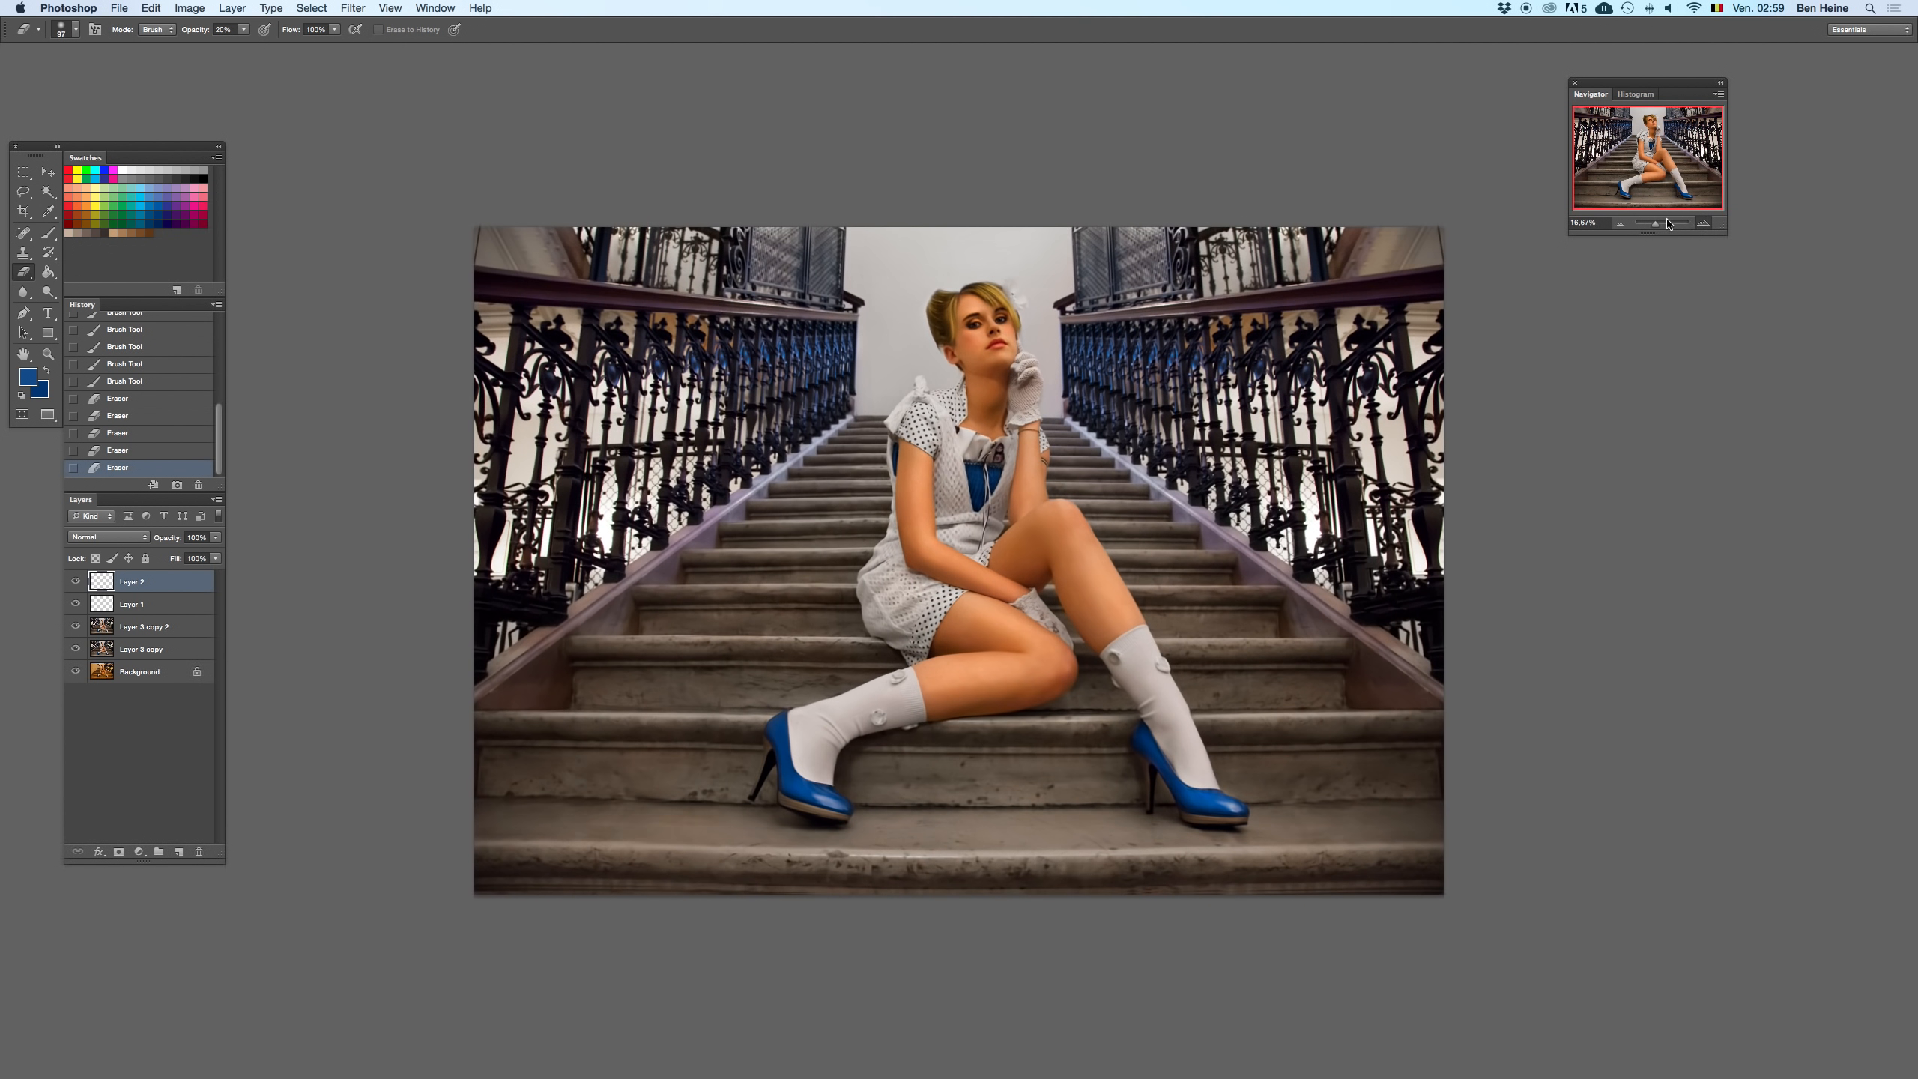
{"action": "left_click_drag", "start_coordinate": [1008, 462], "coordinate": [1091, 497]}
{"action": "right_click", "coordinate": [1029, 469]}
{"action": "left_click", "coordinate": [1010, 458]}
{"action": "left_click", "coordinate": [1012, 456]}
{"action": "left_click", "coordinate": [1009, 457]}
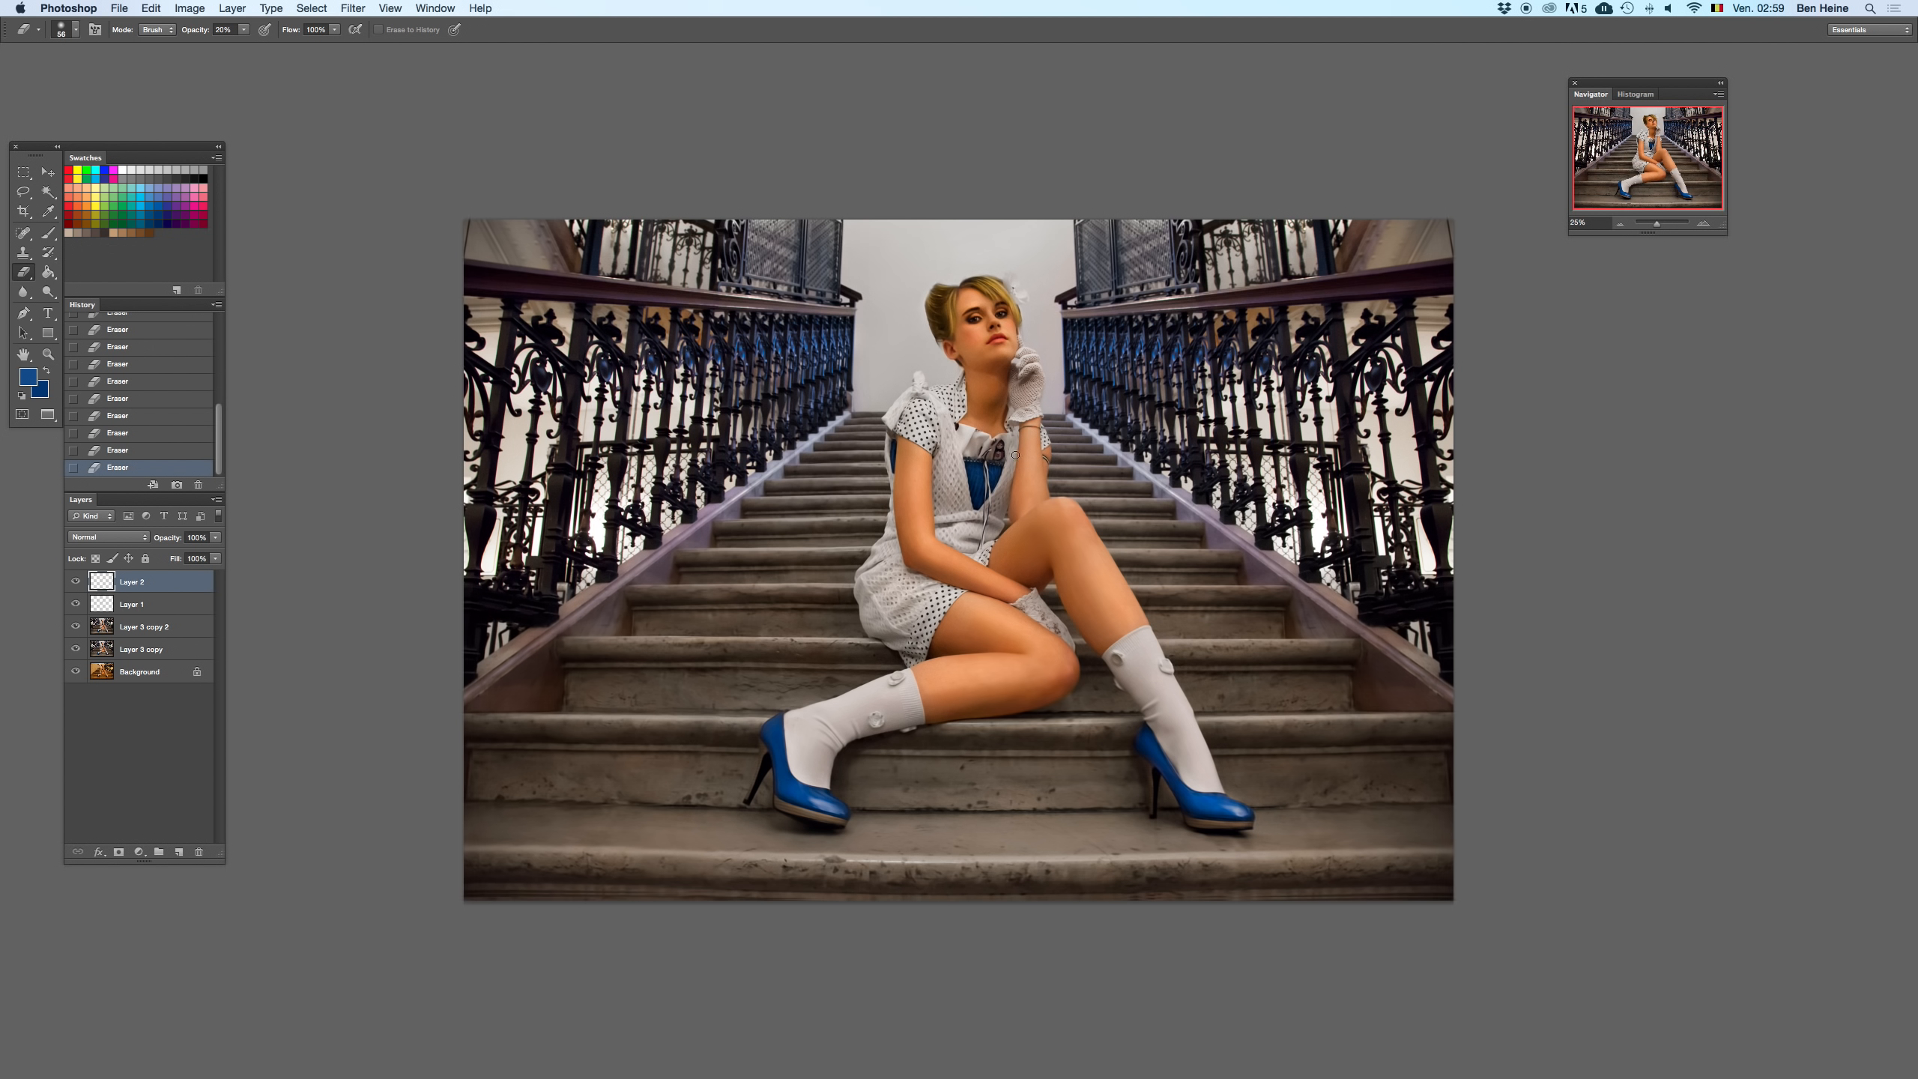
- Dodge the midtones around the dress neckline and bodice, working on the photo layer beneath the blue paint layers
{"action": "left_click", "coordinate": [47, 291]}
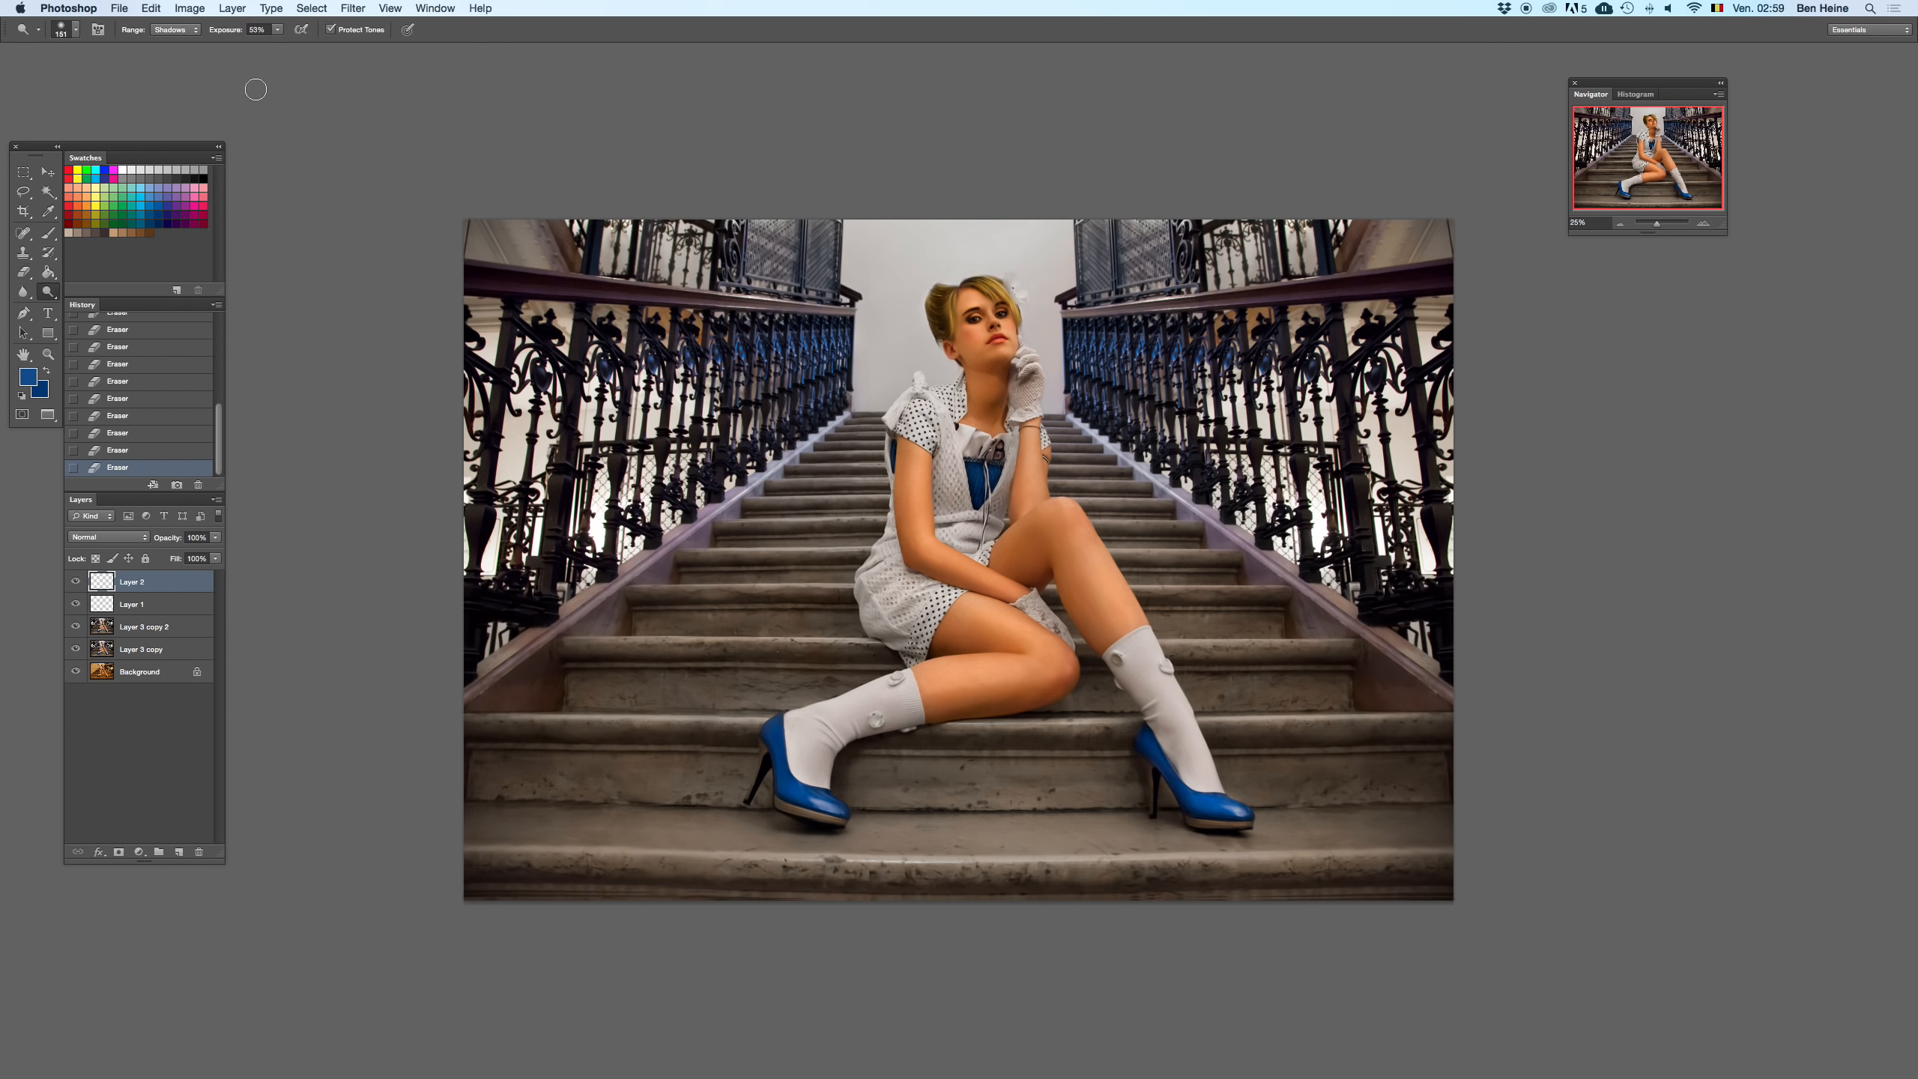
{"action": "left_click", "coordinate": [175, 29]}
{"action": "left_click", "coordinate": [170, 42]}
{"action": "mouse_move", "coordinate": [1009, 439]}
{"action": "left_mouse_down"}
{"action": "mouse_move", "coordinate": [1042, 471]}
{"action": "mouse_move", "coordinate": [998, 449]}
{"action": "mouse_move", "coordinate": [1013, 438]}
{"action": "mouse_move", "coordinate": [1006, 457]}
{"action": "mouse_move", "coordinate": [966, 449]}
{"action": "left_mouse_up"}
{"action": "key", "text": "super+z"}
{"action": "left_click", "coordinate": [1037, 463], "text": "super"}
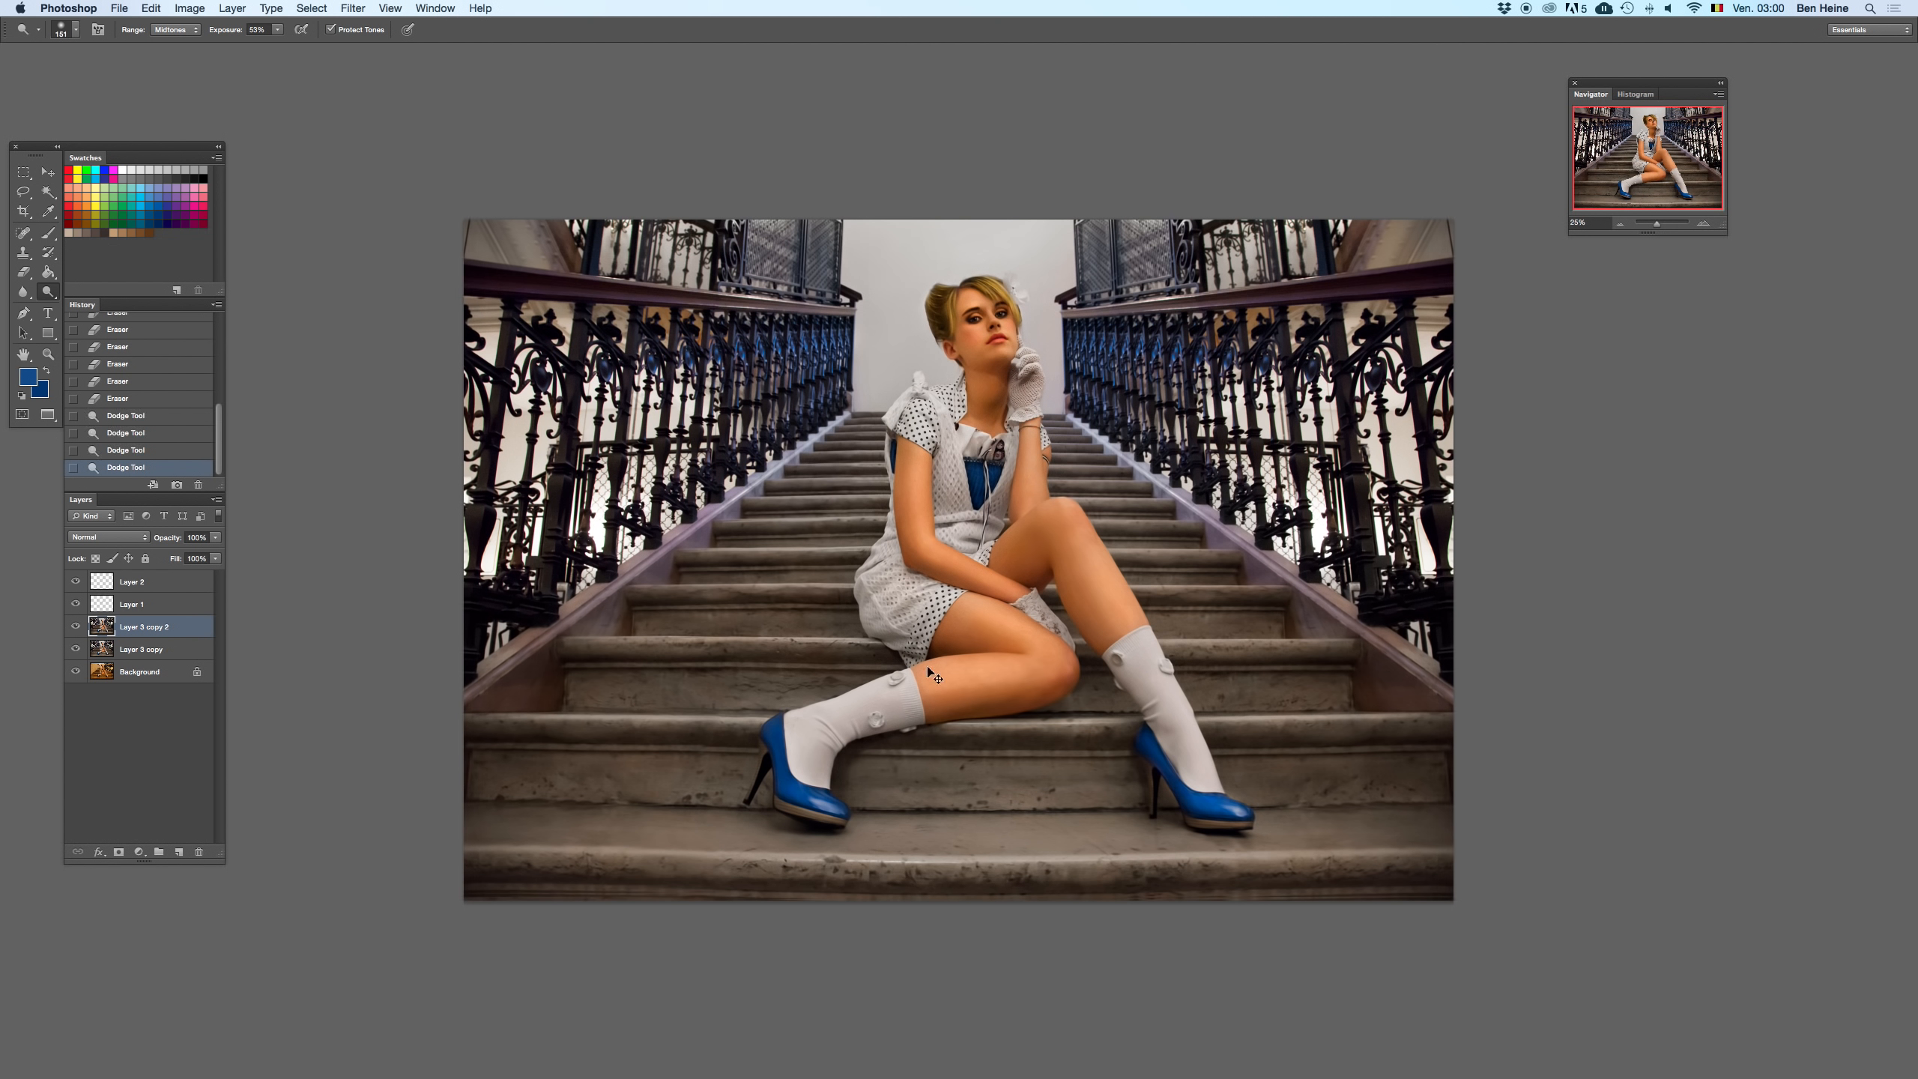
{"action": "scroll", "coordinate": [974, 603], "scroll_direction": "down", "scroll_amount": 2}
{"action": "left_click", "coordinate": [1622, 222]}
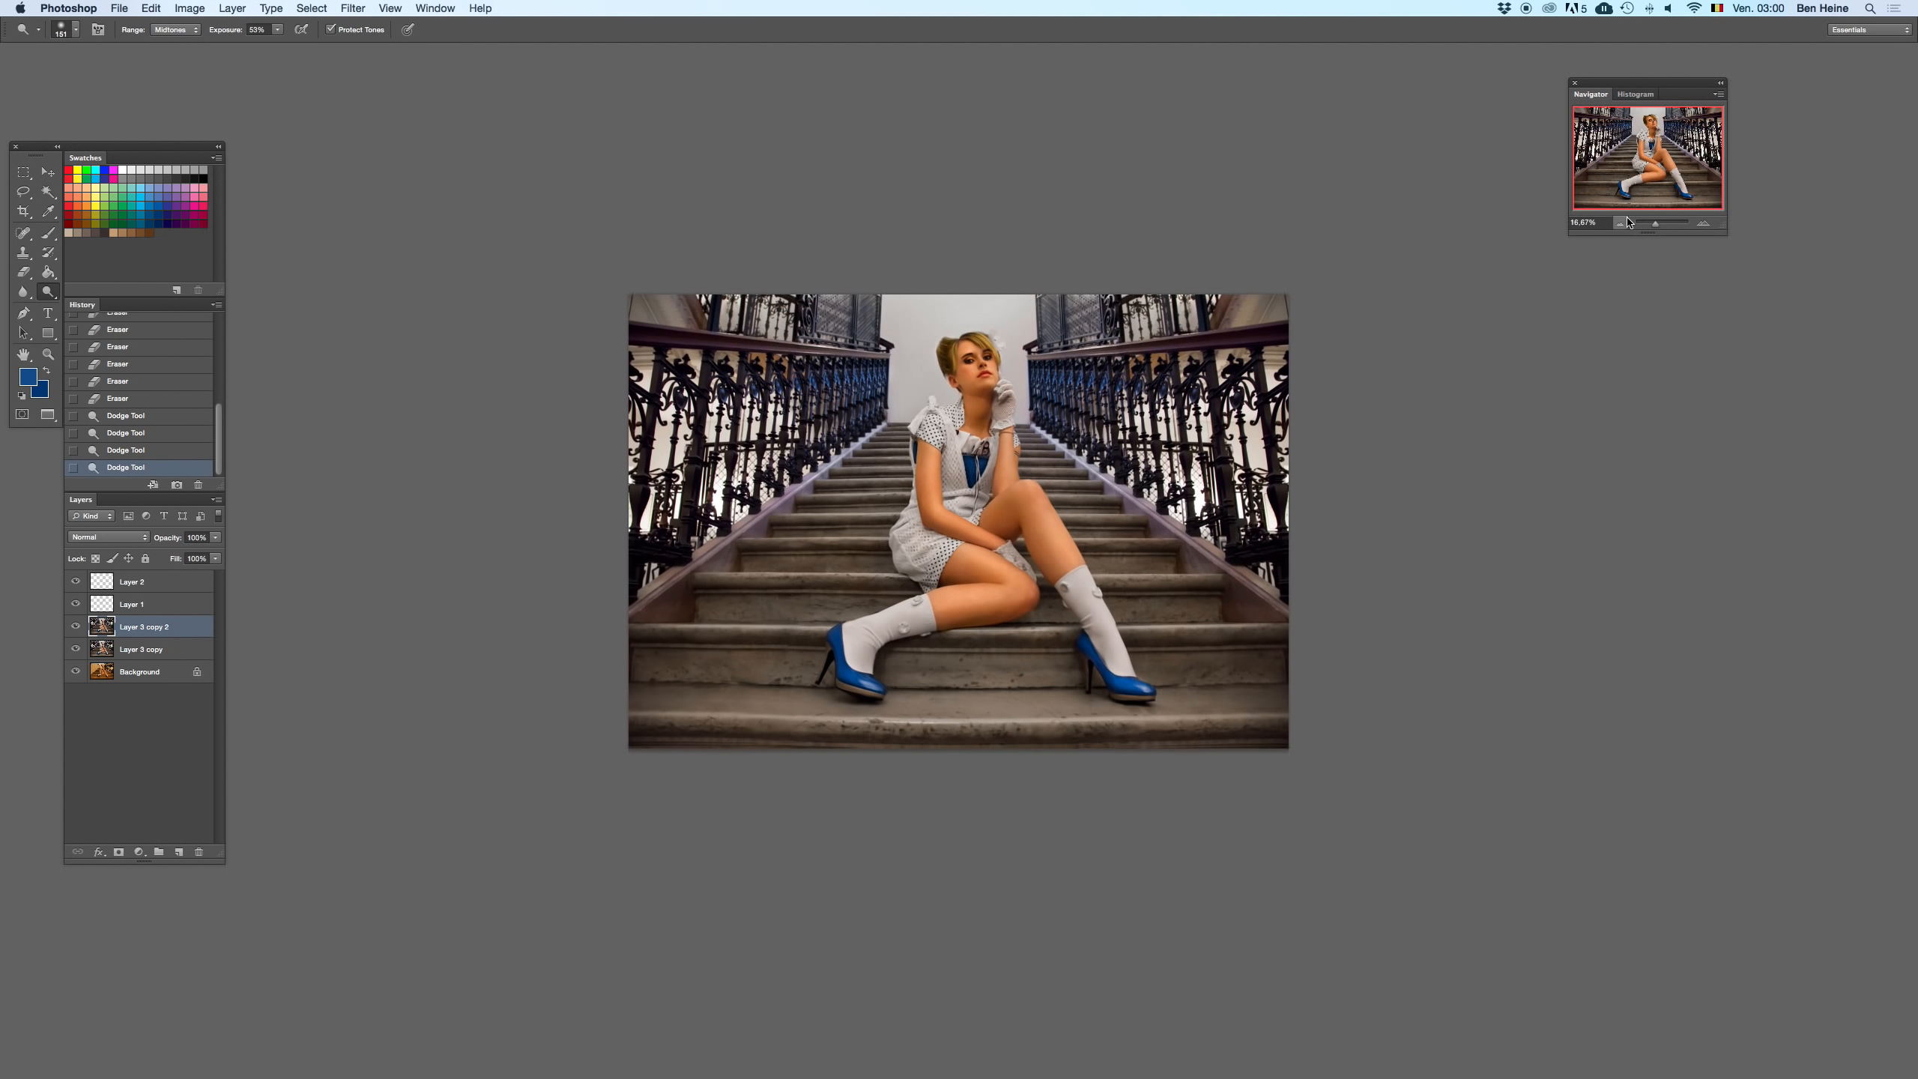
{"action": "left_click", "coordinate": [1622, 222]}
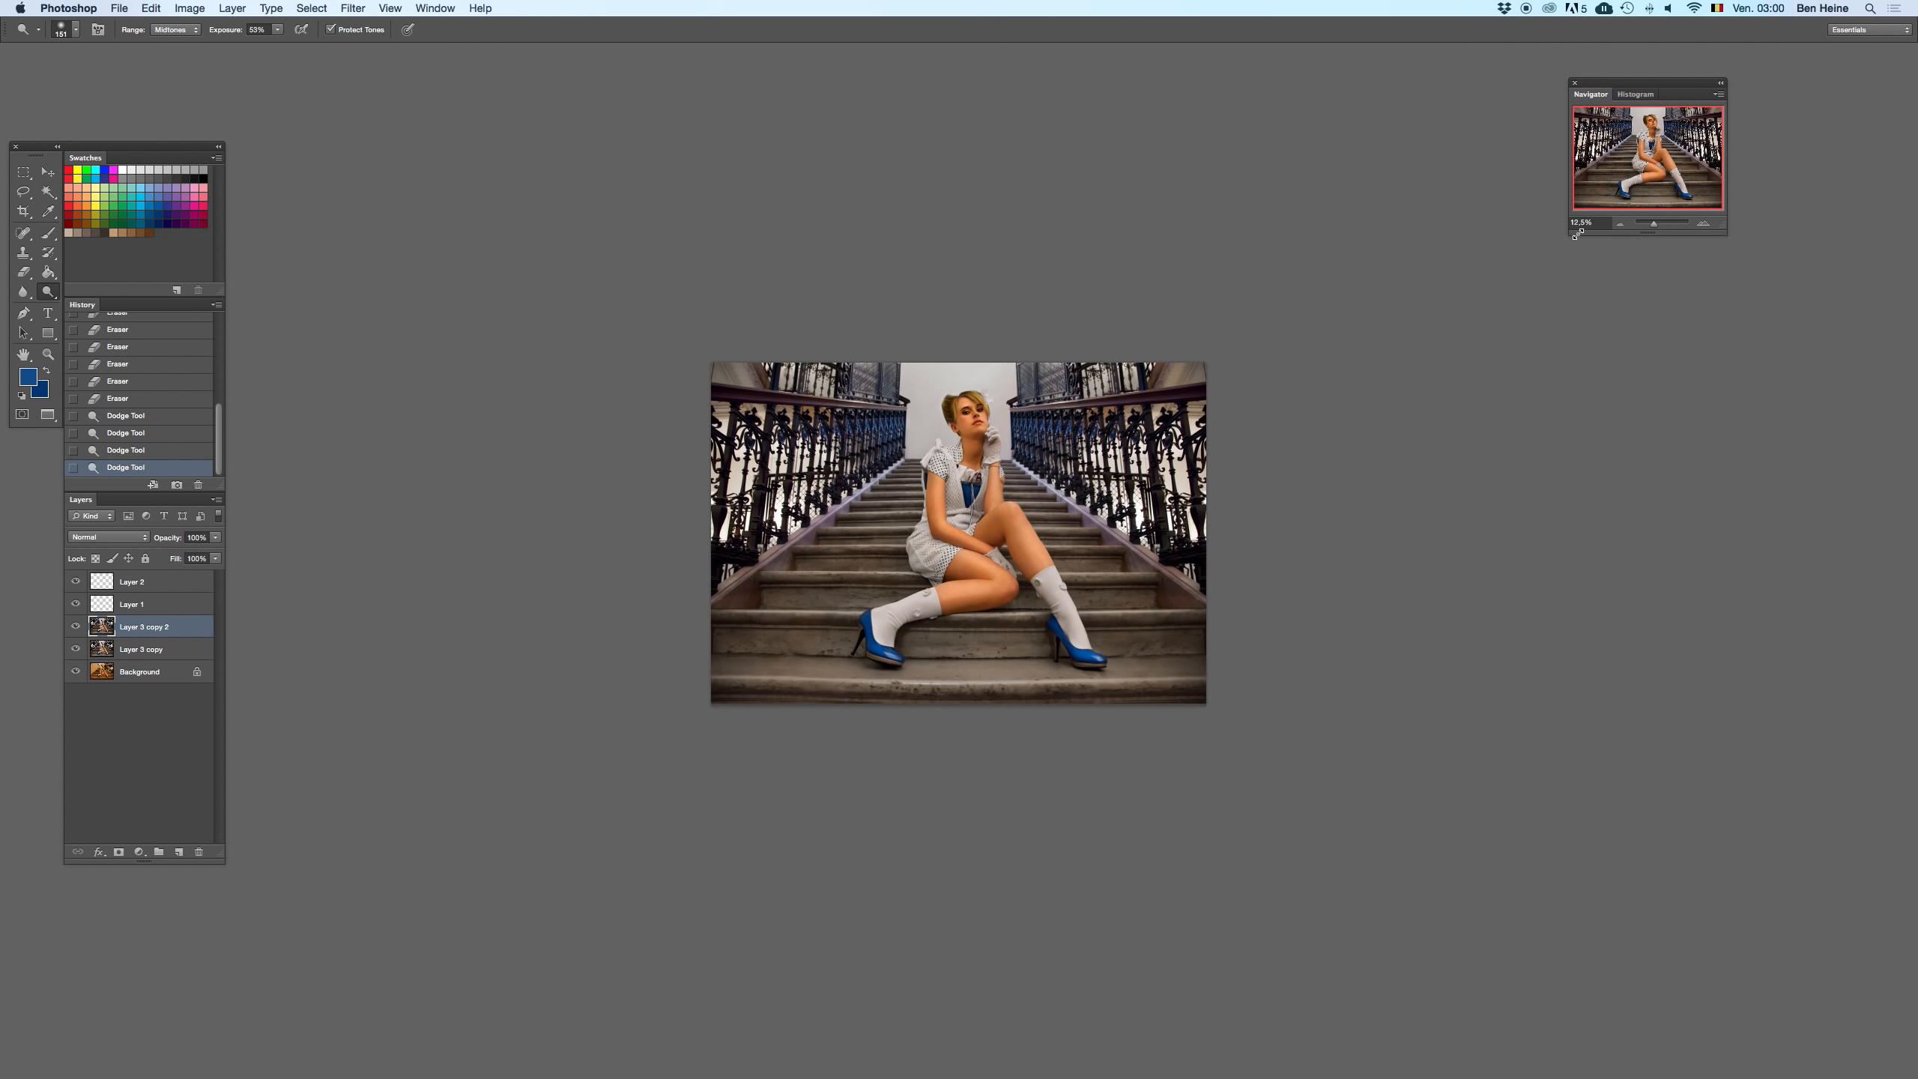
- Switch the Dodge range to highlights, lower the exposure to 14% and try brightening the bodice
{"action": "left_click", "coordinate": [175, 30]}
{"action": "left_click", "coordinate": [175, 42]}
{"action": "left_click", "coordinate": [987, 488]}
{"action": "key", "text": "super+z"}
{"action": "left_click_drag", "start_coordinate": [278, 29], "coordinate": [249, 43]}
{"action": "left_click", "coordinate": [988, 484]}
{"action": "left_click", "coordinate": [1703, 223]}
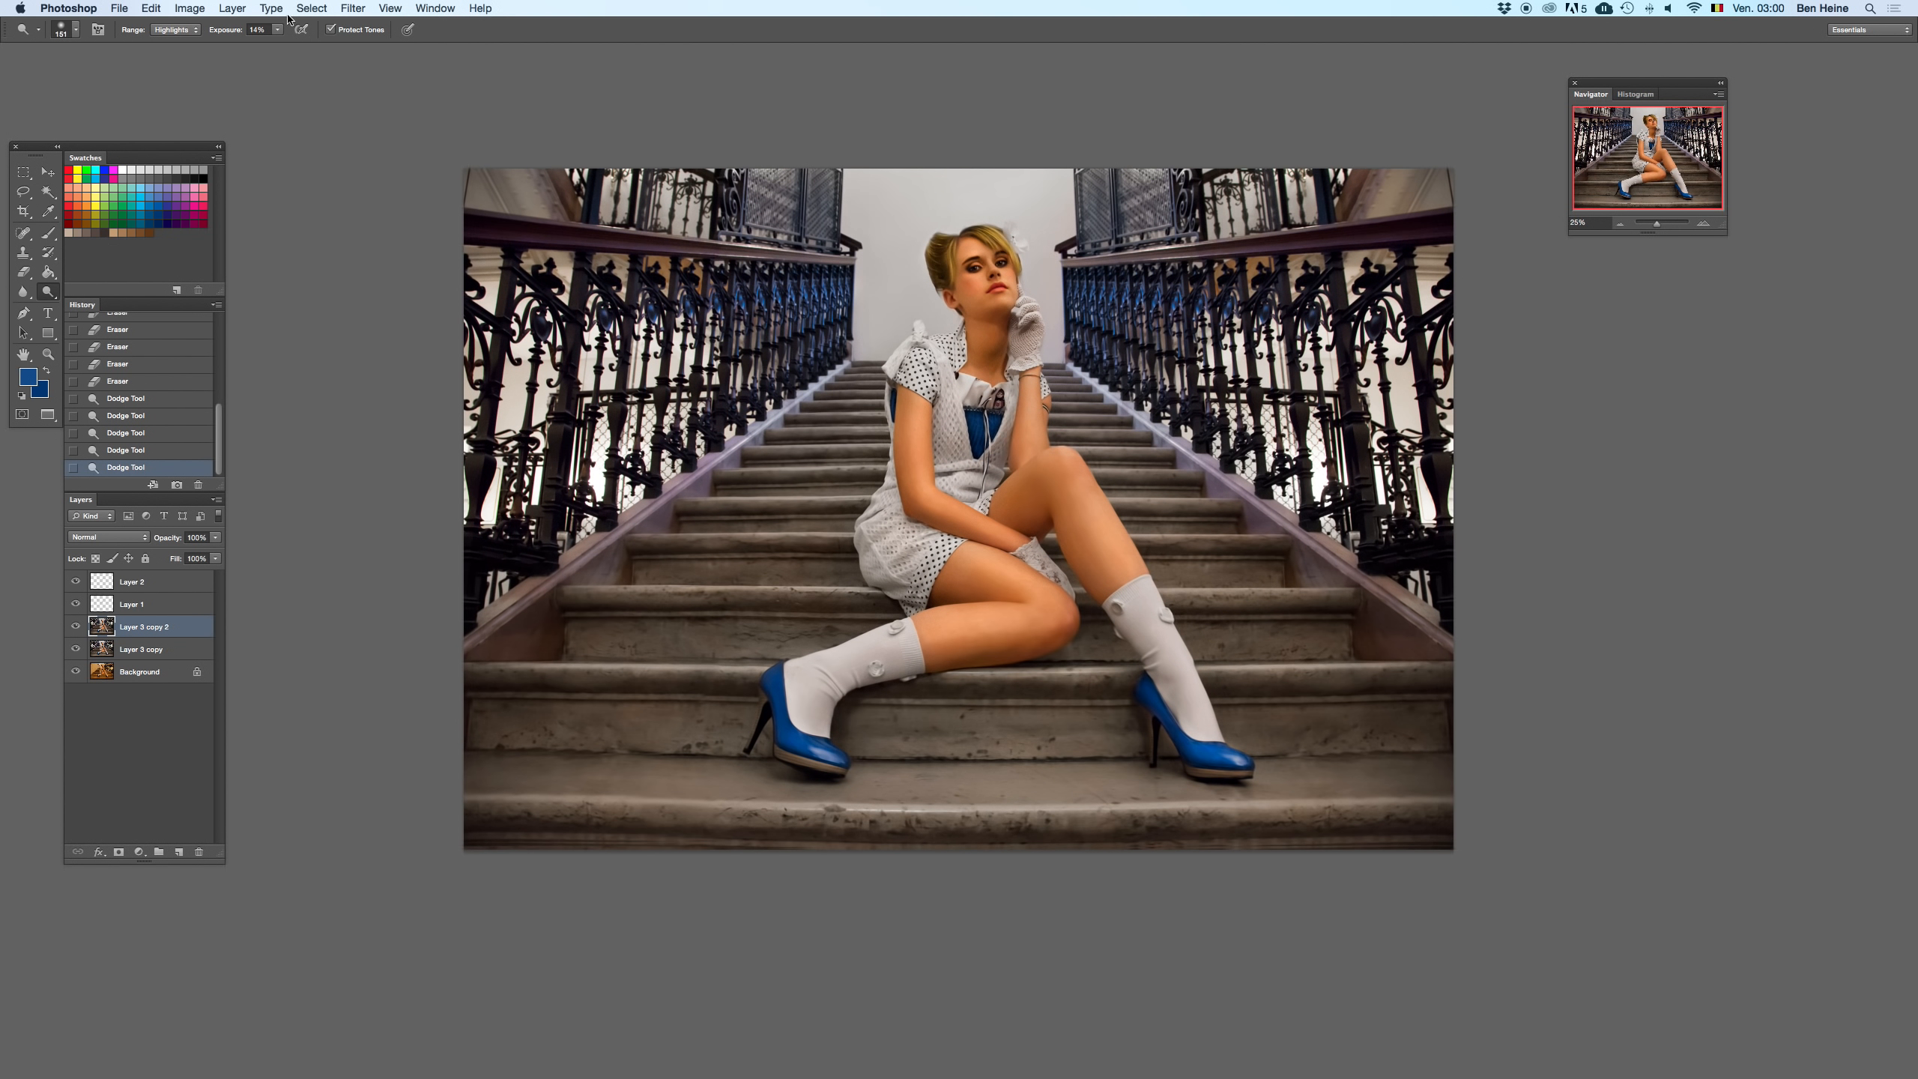
{"action": "key", "text": "super+z"}
- Set the Dodge exposure to 7% and lightly brighten the highlights on the bodice and nearby dress
{"action": "left_click_drag", "start_coordinate": [267, 31], "coordinate": [239, 35]}
{"action": "type", "text": "7"}
{"action": "key", "text": "Return"}
{"action": "key", "text": "super+z"}
{"action": "mouse_move", "coordinate": [1010, 400]}
{"action": "left_mouse_down"}
{"action": "mouse_move", "coordinate": [989, 447]}
{"action": "mouse_move", "coordinate": [1010, 438]}
{"action": "mouse_move", "coordinate": [989, 445]}
{"action": "left_mouse_up"}
{"action": "left_click", "coordinate": [958, 428]}
{"action": "scroll", "coordinate": [958, 428], "scroll_direction": "down", "scroll_amount": 2}
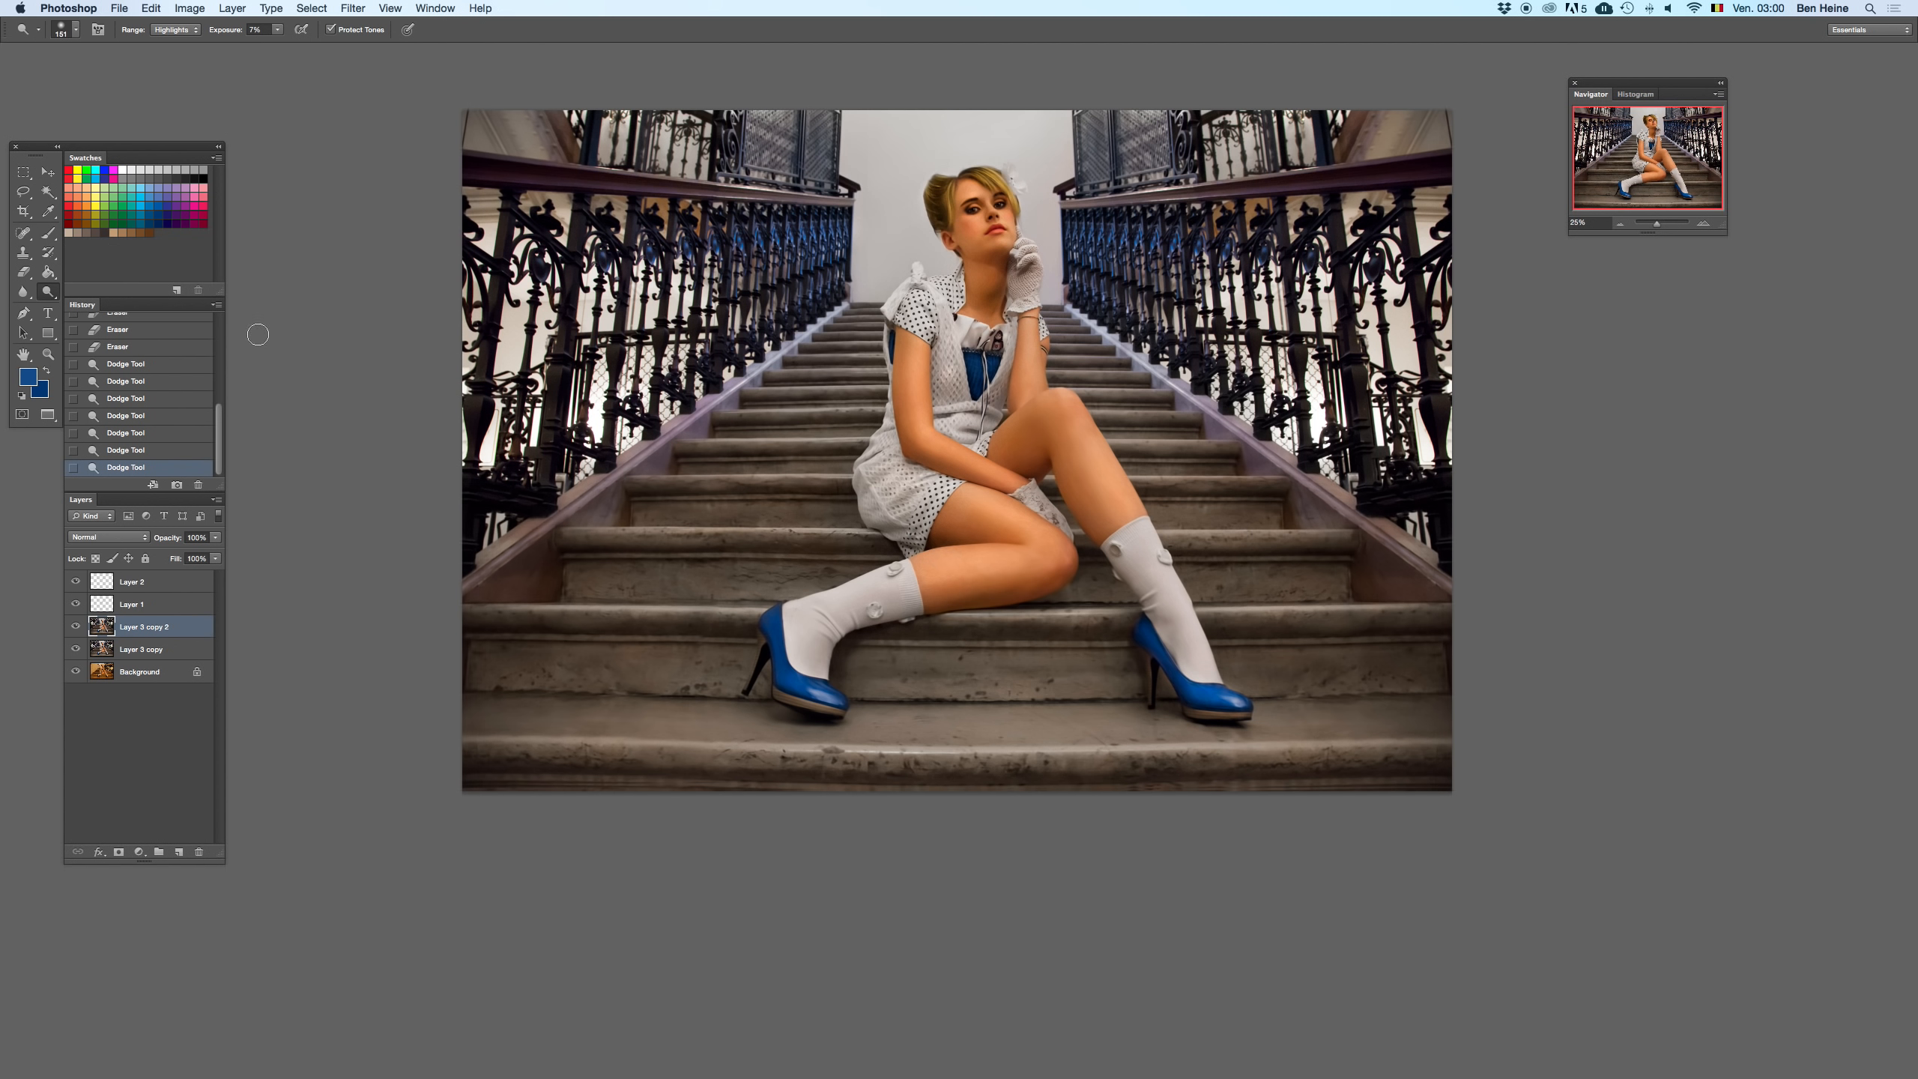
- Merge the four layers above the background into a single layer
{"action": "left_click", "coordinate": [49, 233]}
{"action": "left_click", "coordinate": [168, 590]}
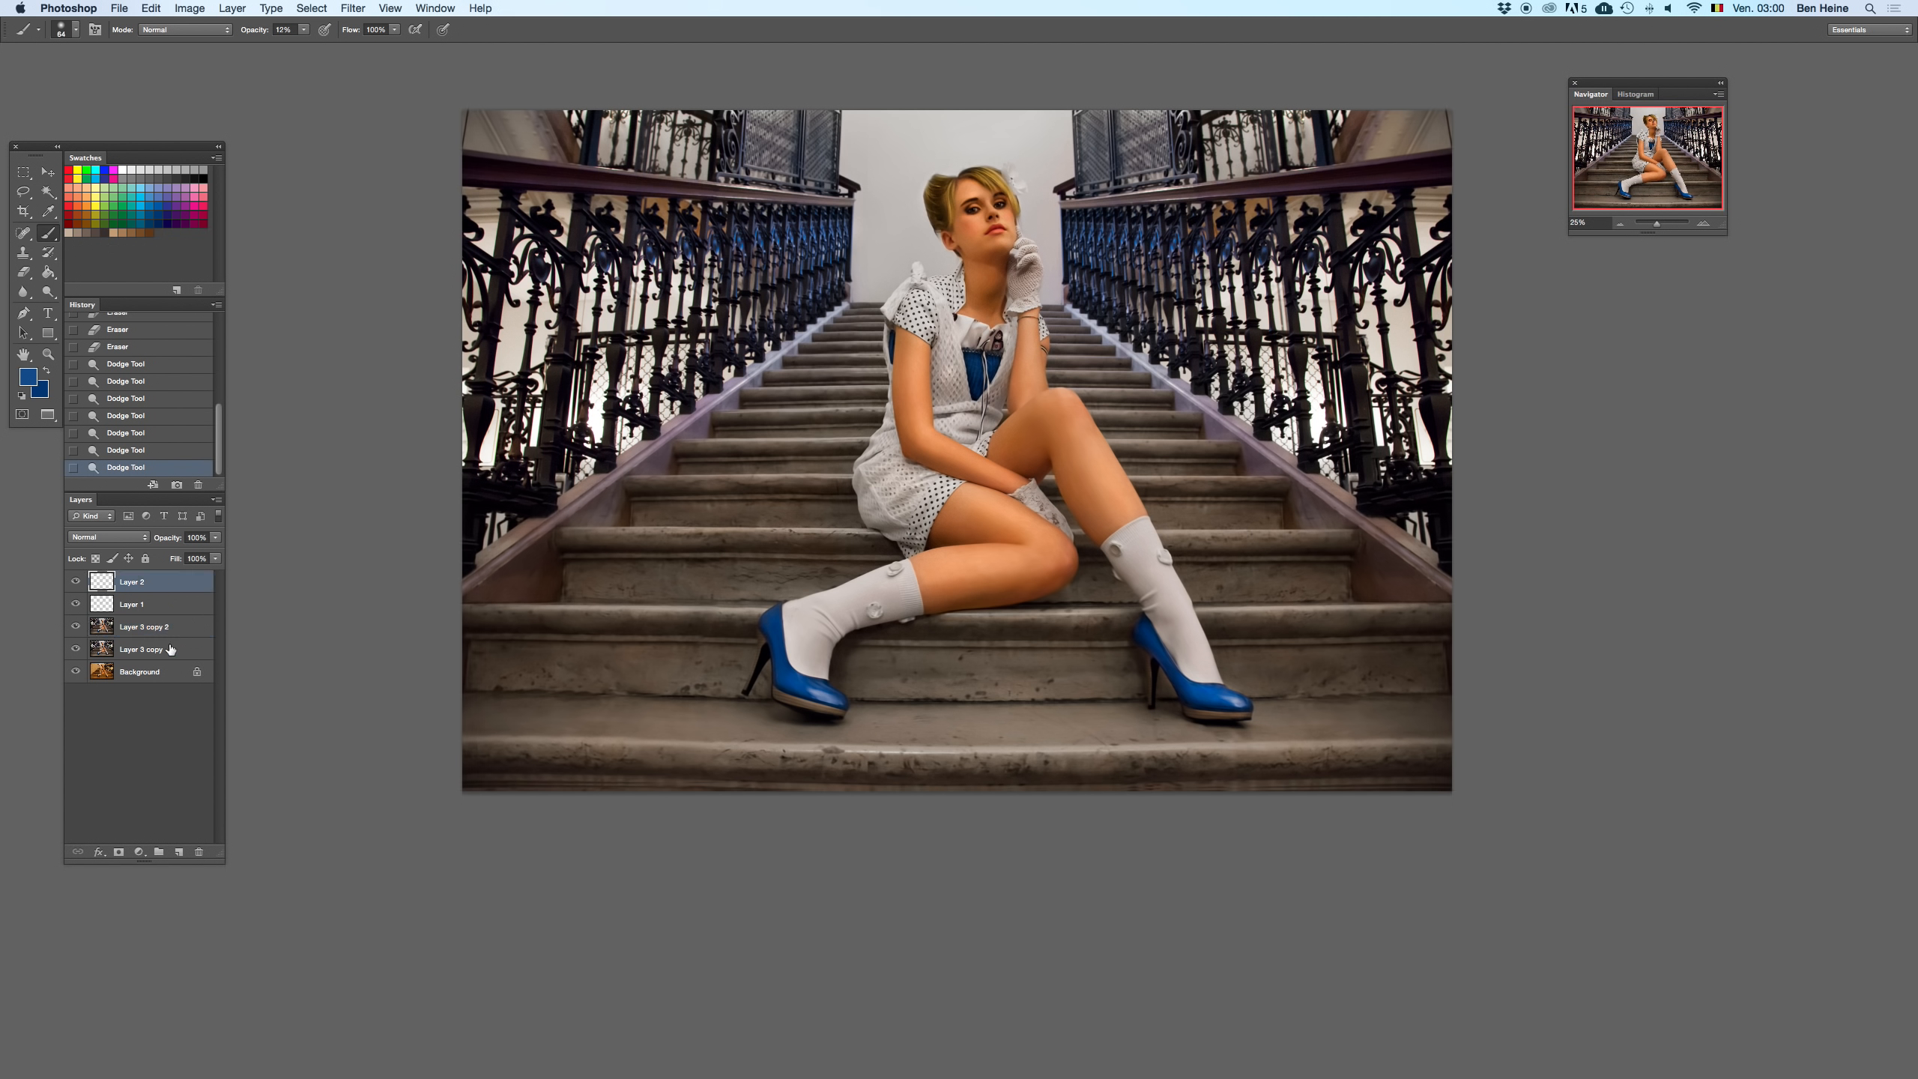
{"action": "left_click", "coordinate": [168, 659], "text": "shift"}
{"action": "right_click", "coordinate": [174, 608]}
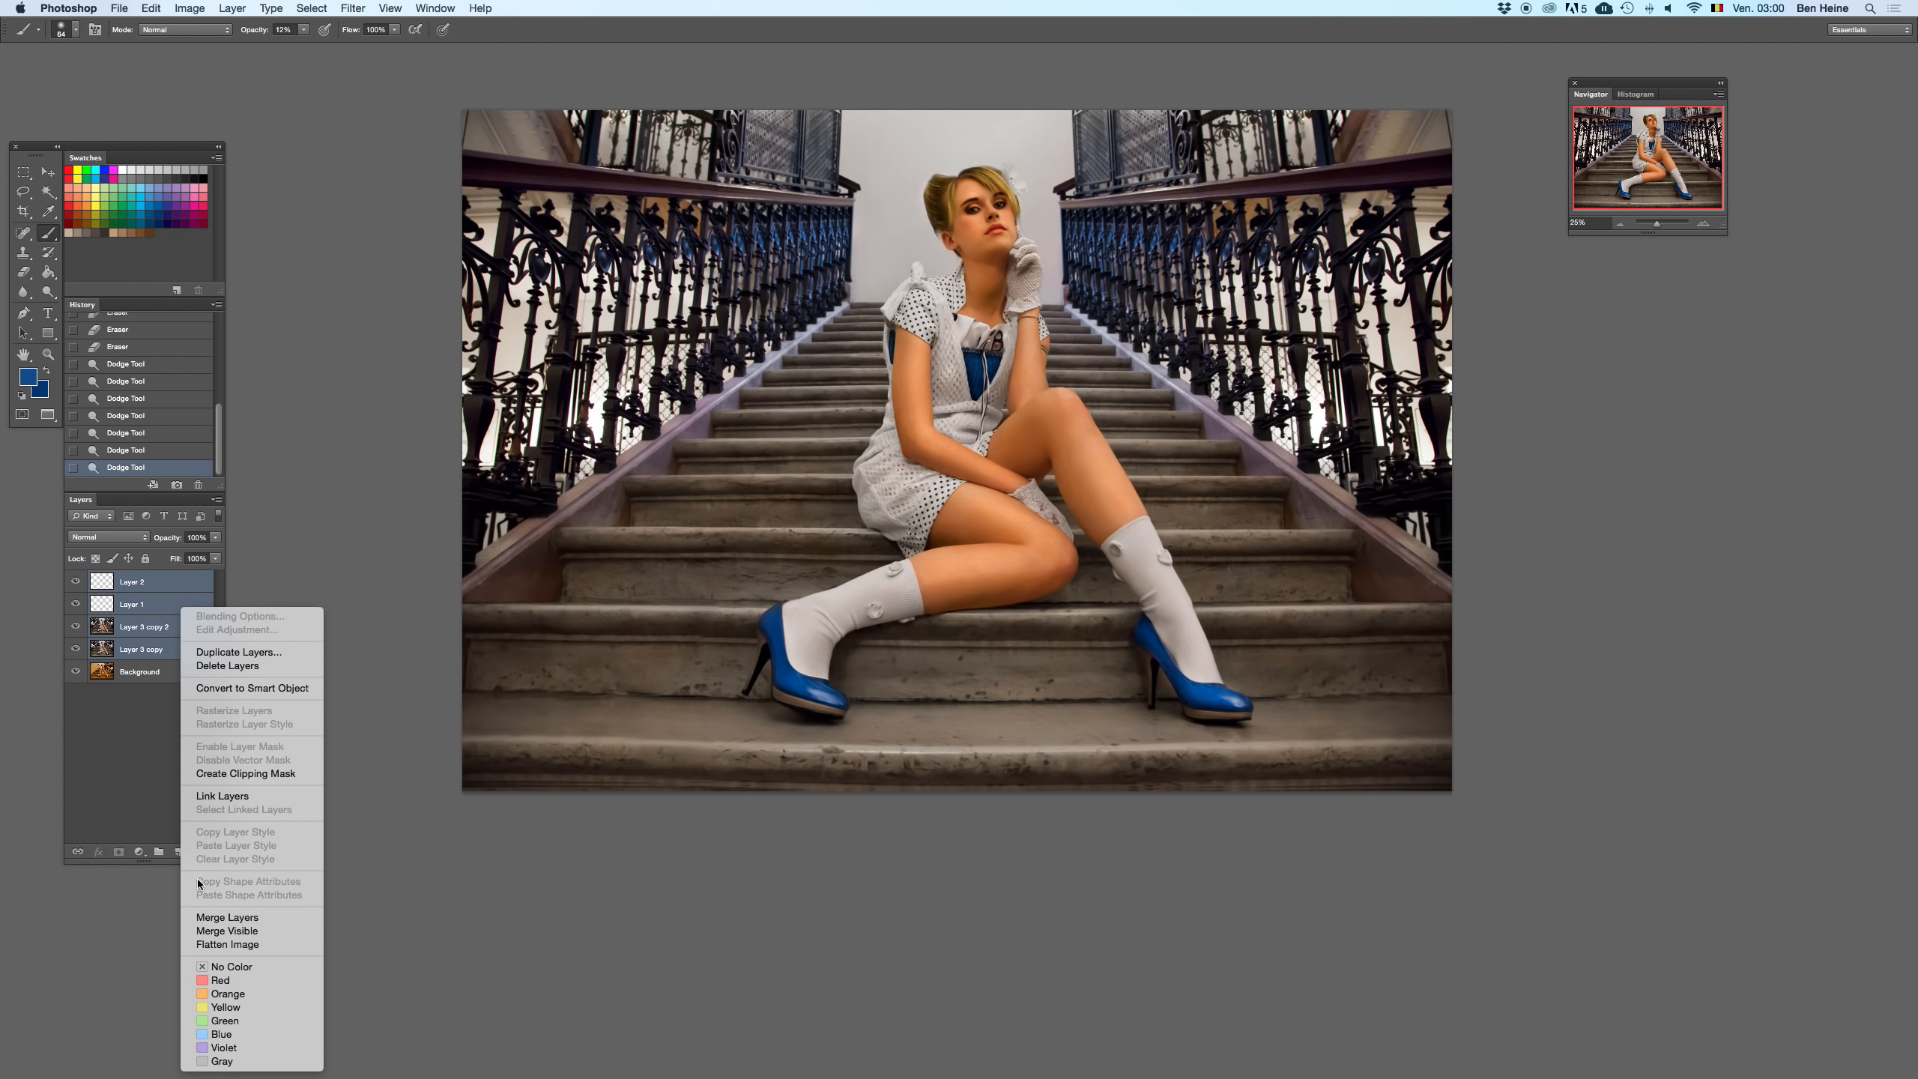
{"action": "left_click", "coordinate": [215, 916]}
- Add a new layer and prepare a different brush tip at 100% opacity in a beige sampled from the steps
{"action": "right_click", "coordinate": [673, 564]}
{"action": "left_click", "coordinate": [717, 587]}
{"action": "left_click", "coordinate": [563, 671]}
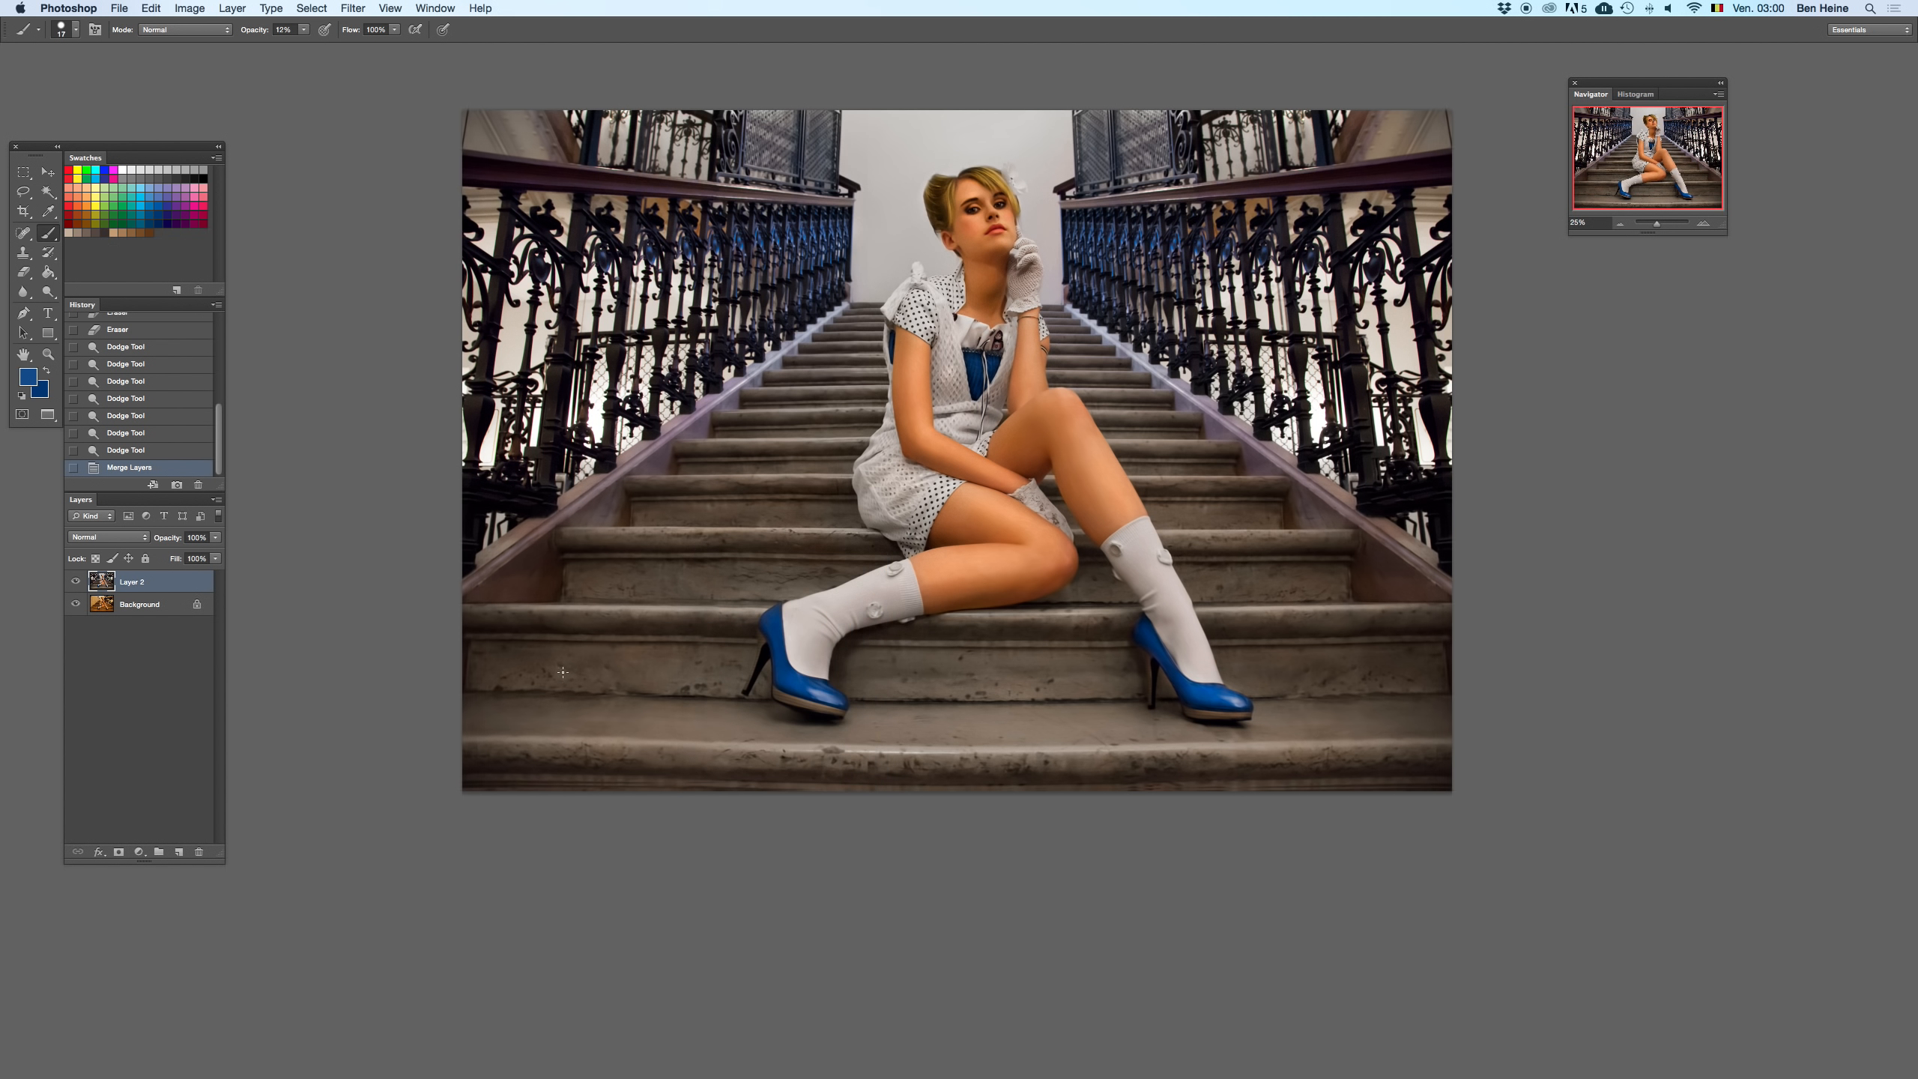
{"action": "left_click", "coordinate": [179, 851]}
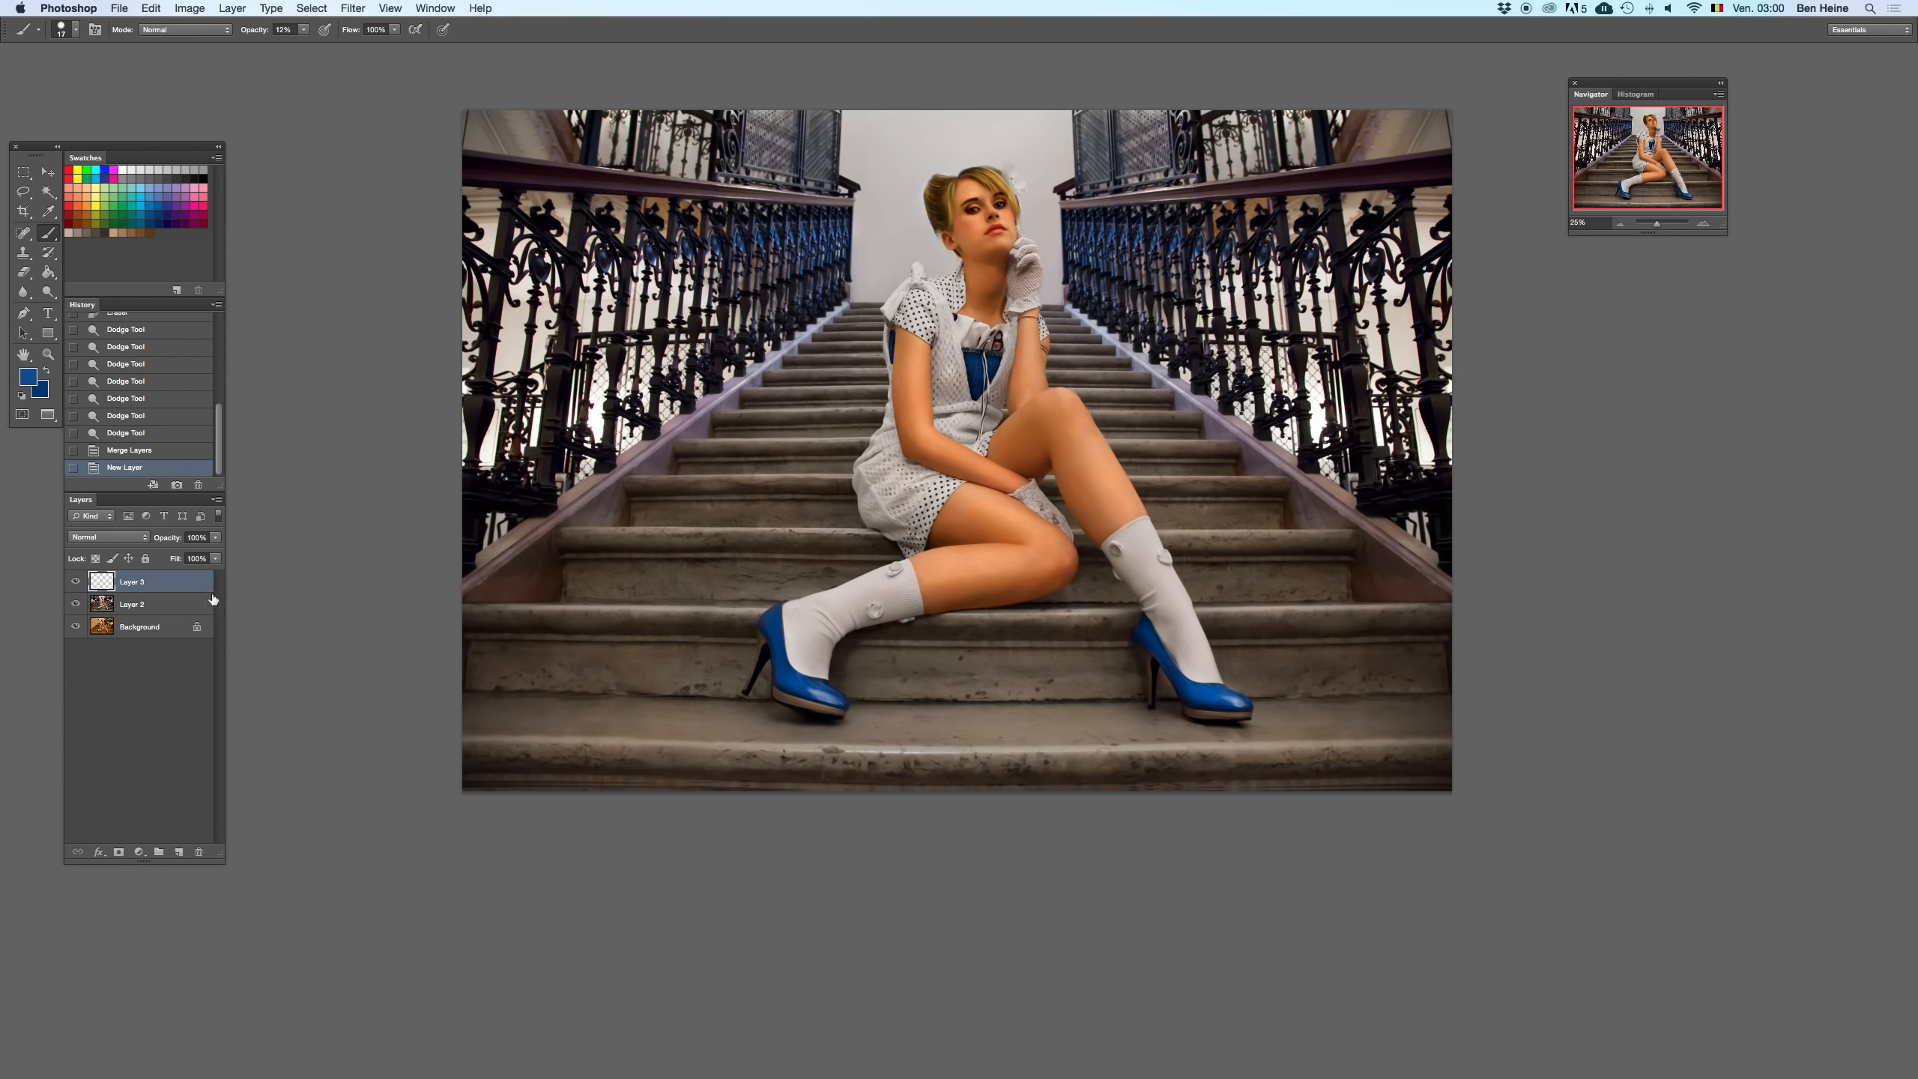
{"action": "left_click", "coordinate": [711, 607], "text": "alt"}
{"action": "left_click", "coordinate": [303, 30]}
- Try handwriting a signature in beige on the lower stair riser beside the woman's shoe
{"action": "left_click", "coordinate": [552, 663]}
{"action": "left_click_drag", "start_coordinate": [544, 680], "coordinate": [633, 669]}
{"action": "left_click_drag", "start_coordinate": [1657, 223], "coordinate": [1654, 224]}
{"action": "key", "text": "super+z"}
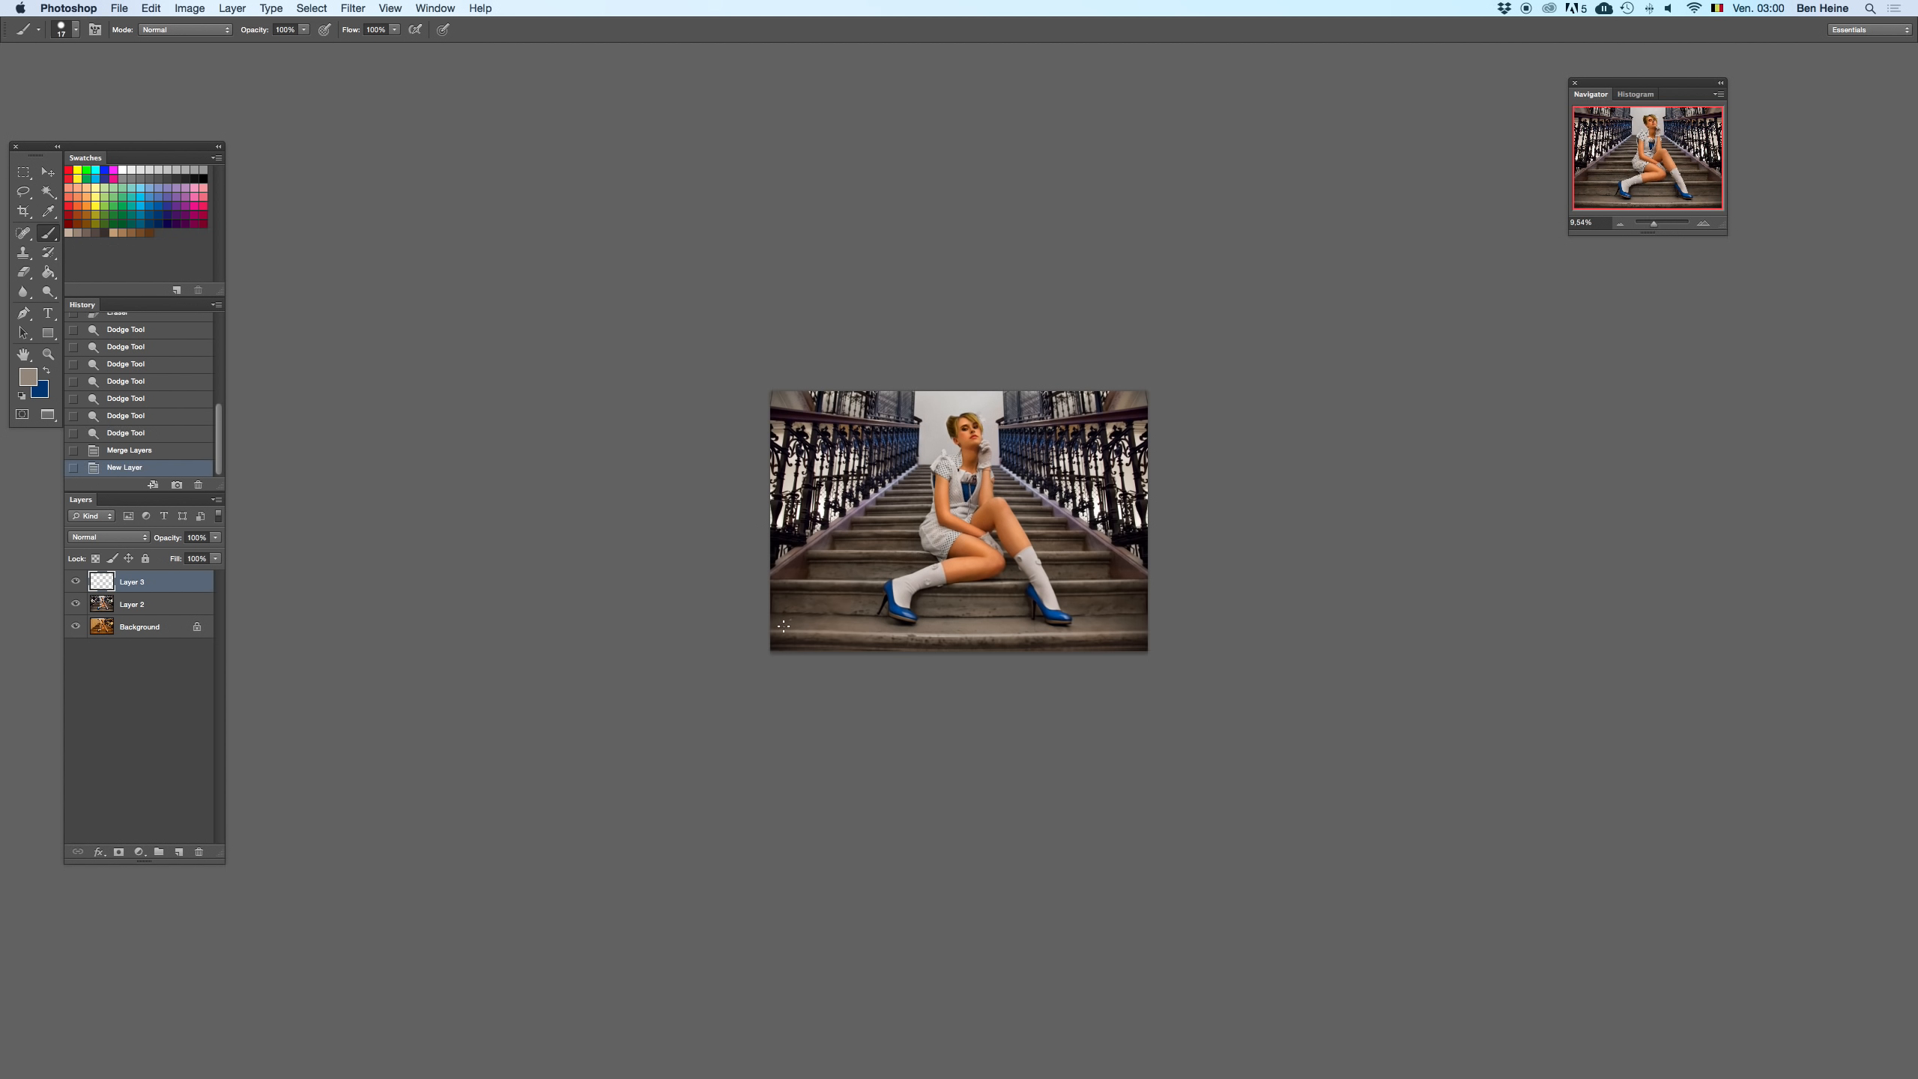
{"action": "left_click_drag", "start_coordinate": [820, 625], "coordinate": [831, 626]}
{"action": "key", "text": "super+z"}
{"action": "key", "text": "super+z"}
{"action": "left_click_drag", "start_coordinate": [791, 605], "coordinate": [832, 603]}
{"action": "key", "text": "super+z"}
- Sample a stone tone from the stairs as the background colour and try further signature strokes on the steps
{"action": "key", "text": "i"}
{"action": "key", "text": "x"}
{"action": "left_click", "coordinate": [969, 625]}
{"action": "key", "text": "b"}
{"action": "key", "text": "x"}
{"action": "left_click_drag", "start_coordinate": [820, 627], "coordinate": [837, 603]}
{"action": "key", "text": "super+z"}
{"action": "left_click", "coordinate": [1706, 224]}
{"action": "left_click", "coordinate": [1705, 224]}
{"action": "left_click", "coordinate": [1705, 224]}
{"action": "left_click_drag", "start_coordinate": [732, 581], "coordinate": [1046, 497]}
{"action": "key", "text": "super+z"}
- Test a beige stroke on the stair riser beside the blue shoe and set the brush size to 12 px
{"action": "left_click", "coordinate": [1704, 224]}
{"action": "left_click_drag", "start_coordinate": [1638, 186], "coordinate": [1627, 195]}
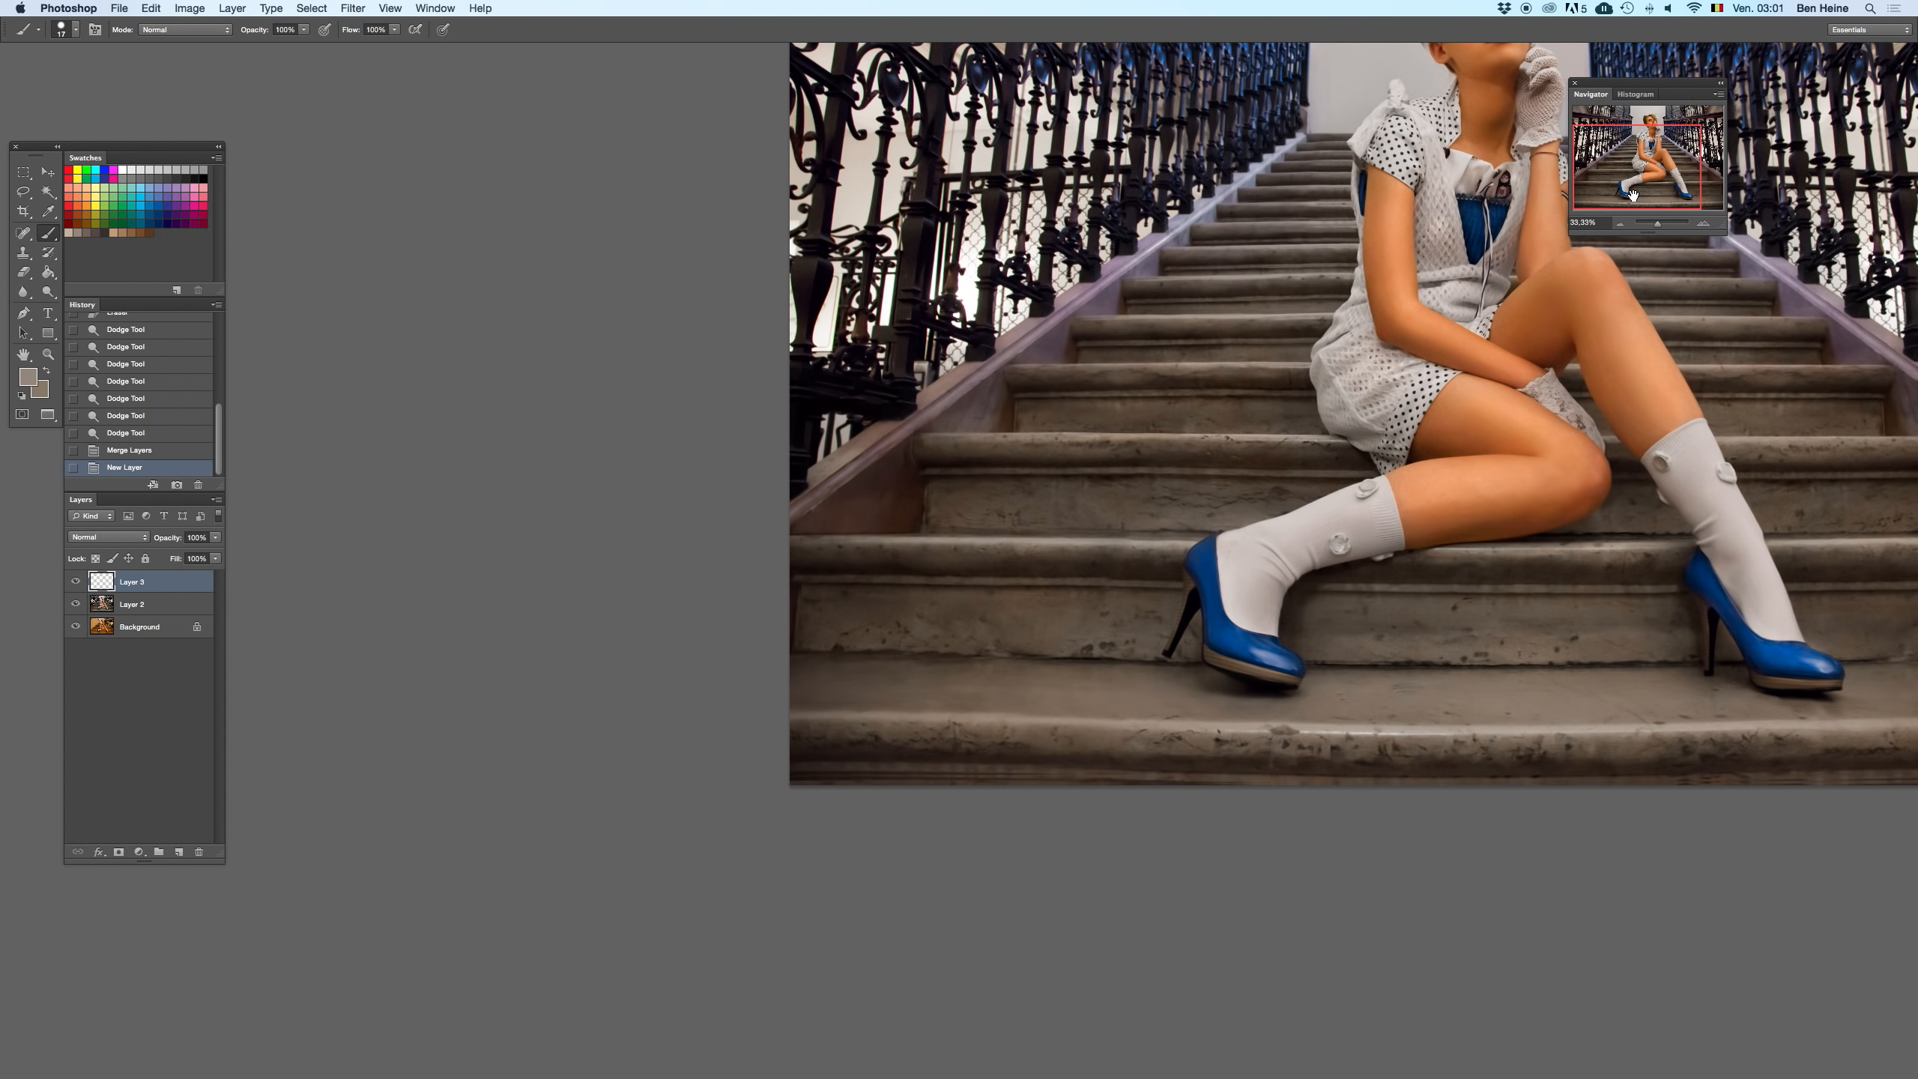
{"action": "left_click", "coordinate": [1704, 224]}
{"action": "left_click_drag", "start_coordinate": [1143, 531], "coordinate": [1033, 367]}
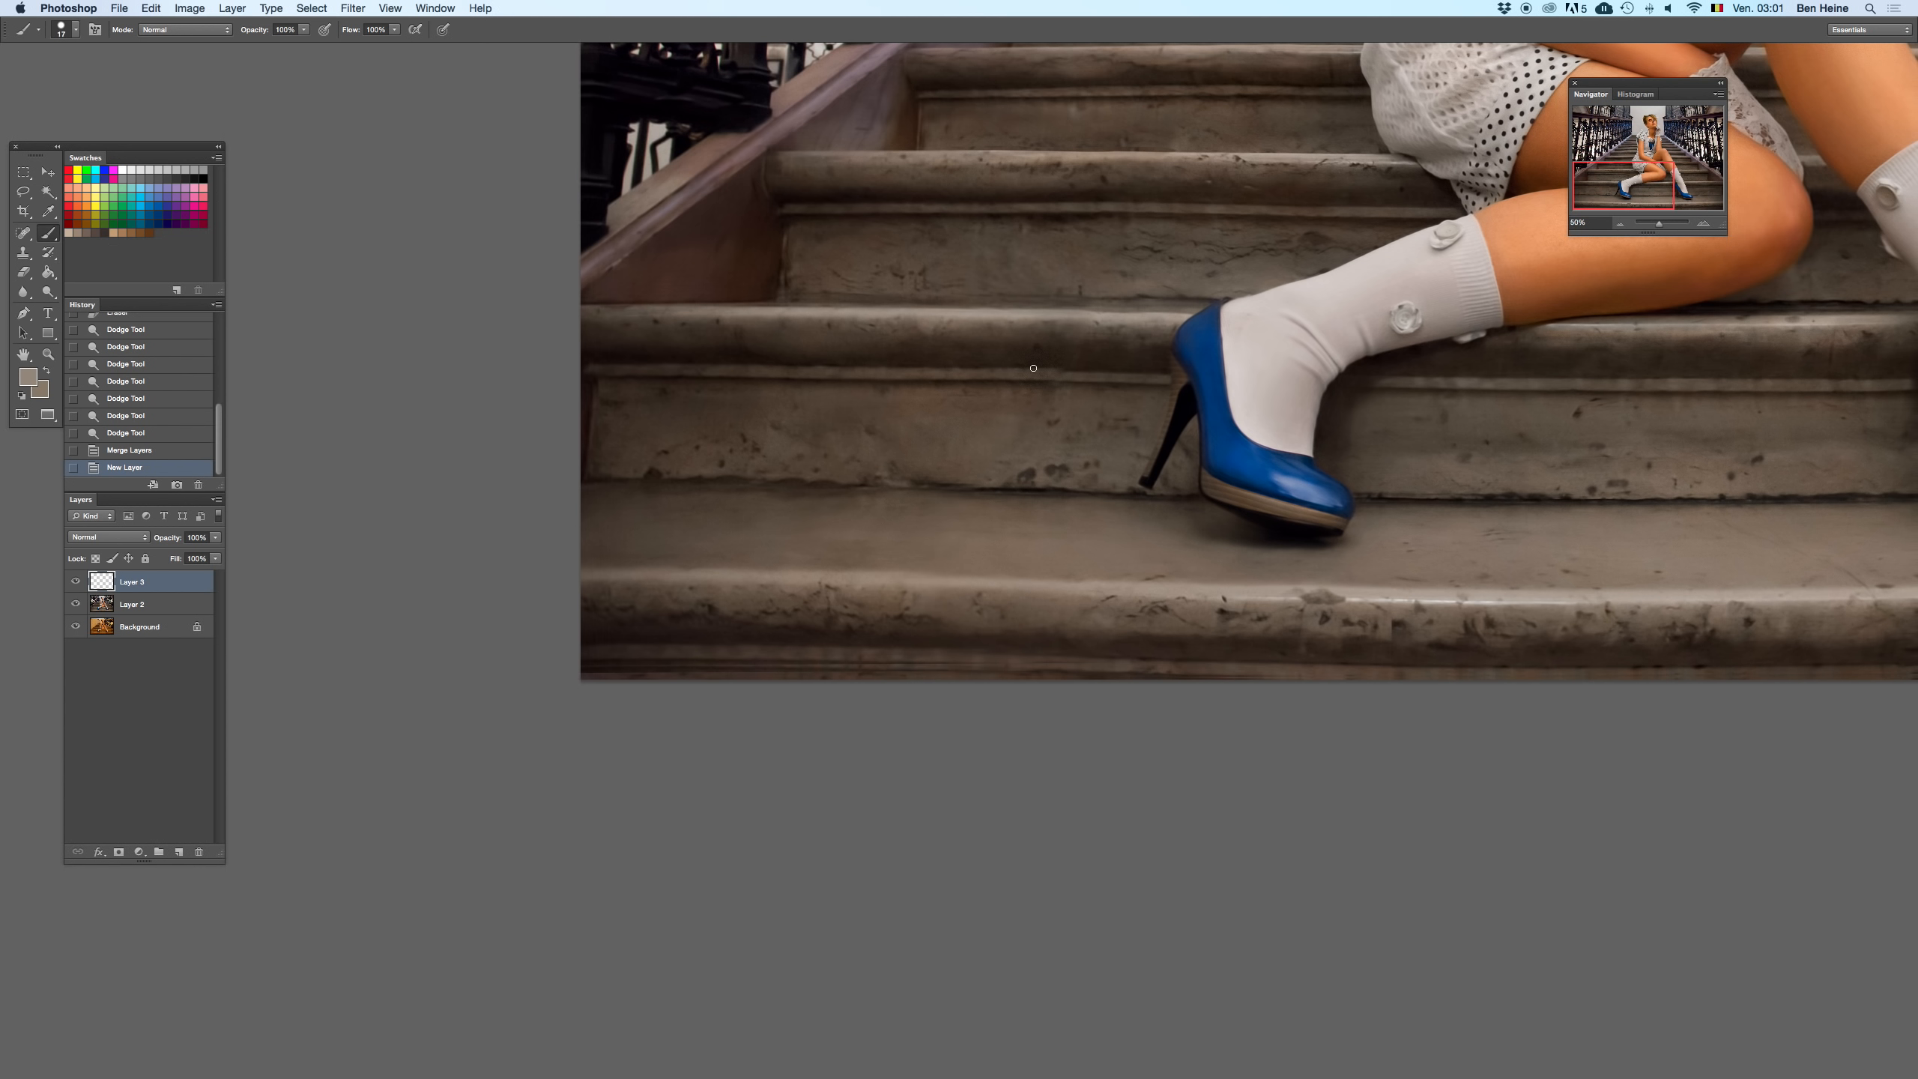
{"action": "left_click_drag", "start_coordinate": [710, 445], "coordinate": [925, 404]}
{"action": "key", "text": "super+z"}
{"action": "right_click", "coordinate": [805, 425]}
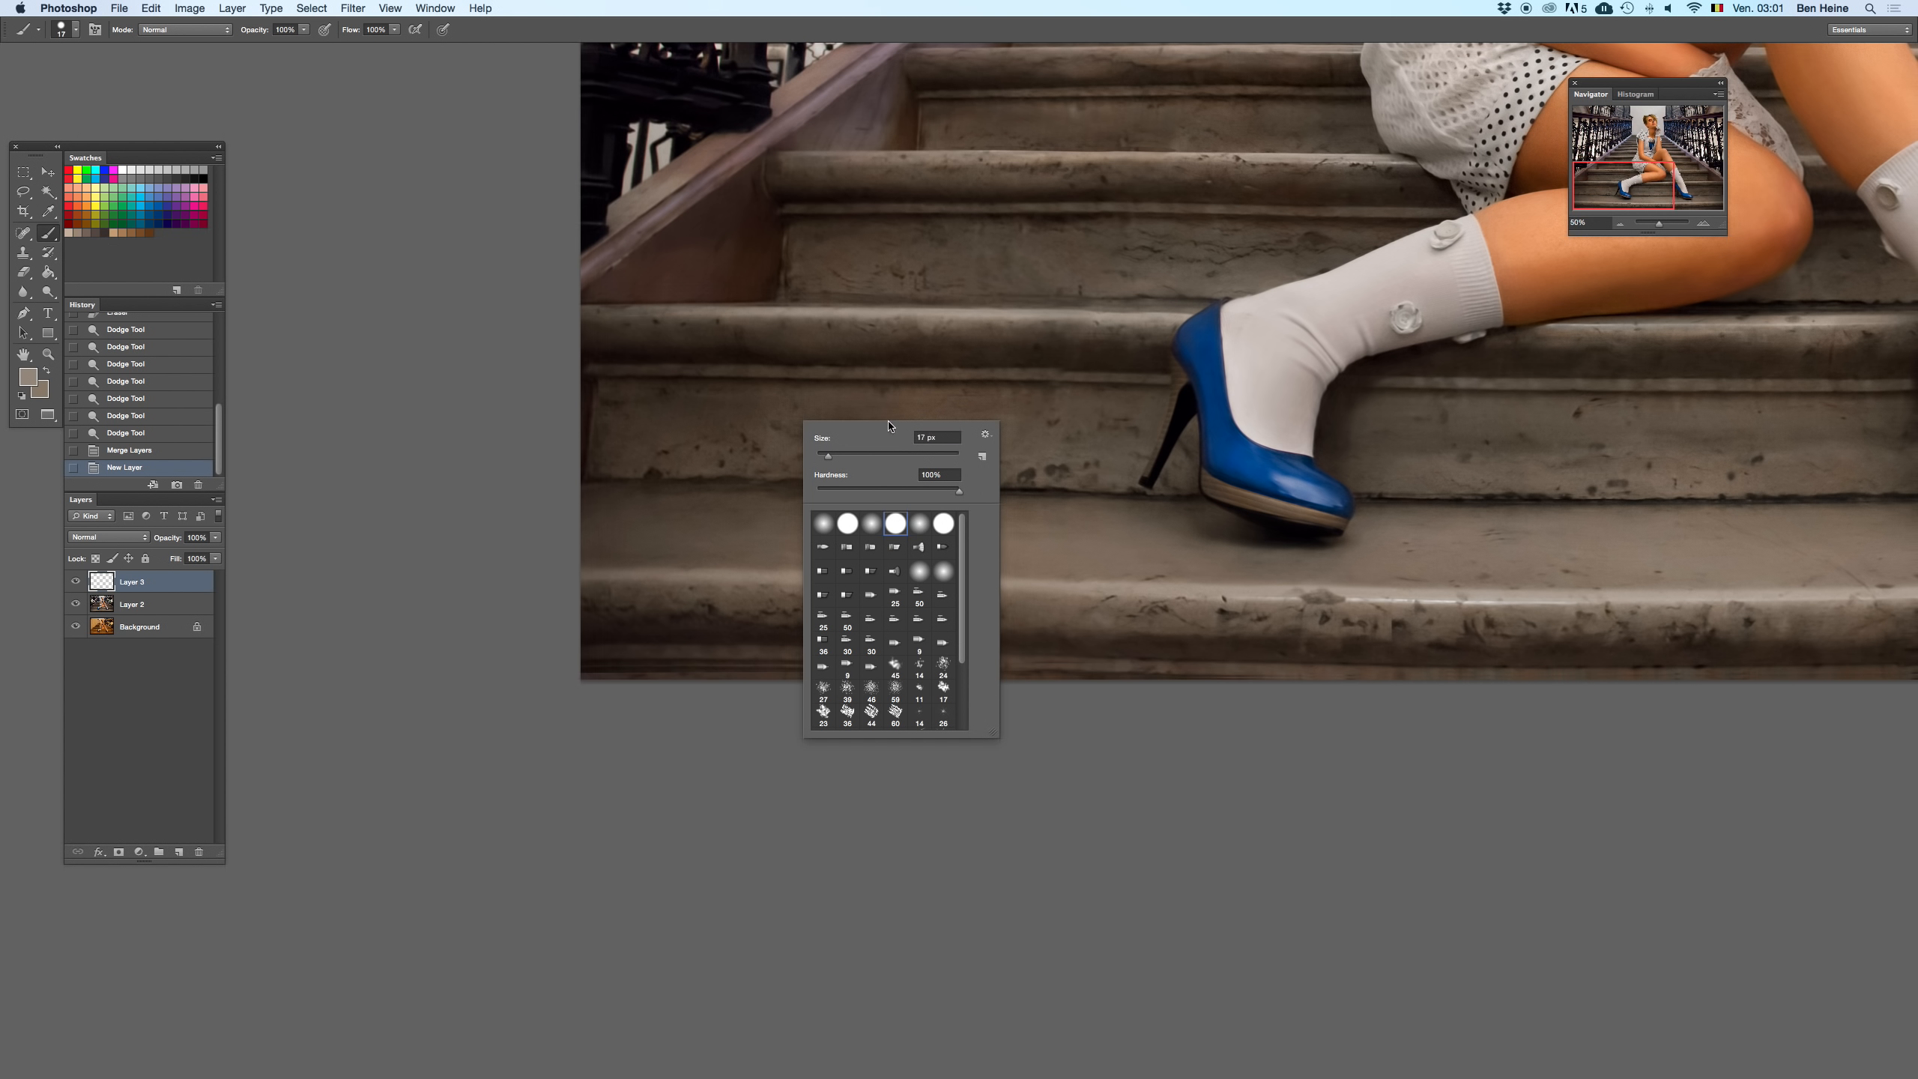
{"action": "left_click", "coordinate": [952, 437]}
{"action": "type", "text": "12"}
- Handwrite the copyright symbol and the artist's signature in beige on the riser beside the blue shoe
{"action": "mouse_move", "coordinate": [774, 425]}
{"action": "left_mouse_down"}
{"action": "mouse_move", "coordinate": [757, 452]}
{"action": "mouse_move", "coordinate": [777, 437]}
{"action": "mouse_move", "coordinate": [729, 442]}
{"action": "mouse_move", "coordinate": [759, 445]}
{"action": "mouse_move", "coordinate": [746, 420]}
{"action": "mouse_move", "coordinate": [772, 457]}
{"action": "left_mouse_up"}
{"action": "key", "text": "super+z"}
{"action": "key", "text": "super+z"}
{"action": "mouse_move", "coordinate": [790, 409]}
{"action": "left_mouse_down"}
{"action": "mouse_move", "coordinate": [778, 458]}
{"action": "mouse_move", "coordinate": [791, 426]}
{"action": "mouse_move", "coordinate": [802, 452]}
{"action": "mouse_move", "coordinate": [843, 447]}
{"action": "mouse_move", "coordinate": [864, 412]}
{"action": "mouse_move", "coordinate": [970, 406]}
{"action": "left_mouse_up"}
{"action": "key", "text": "super+z"}
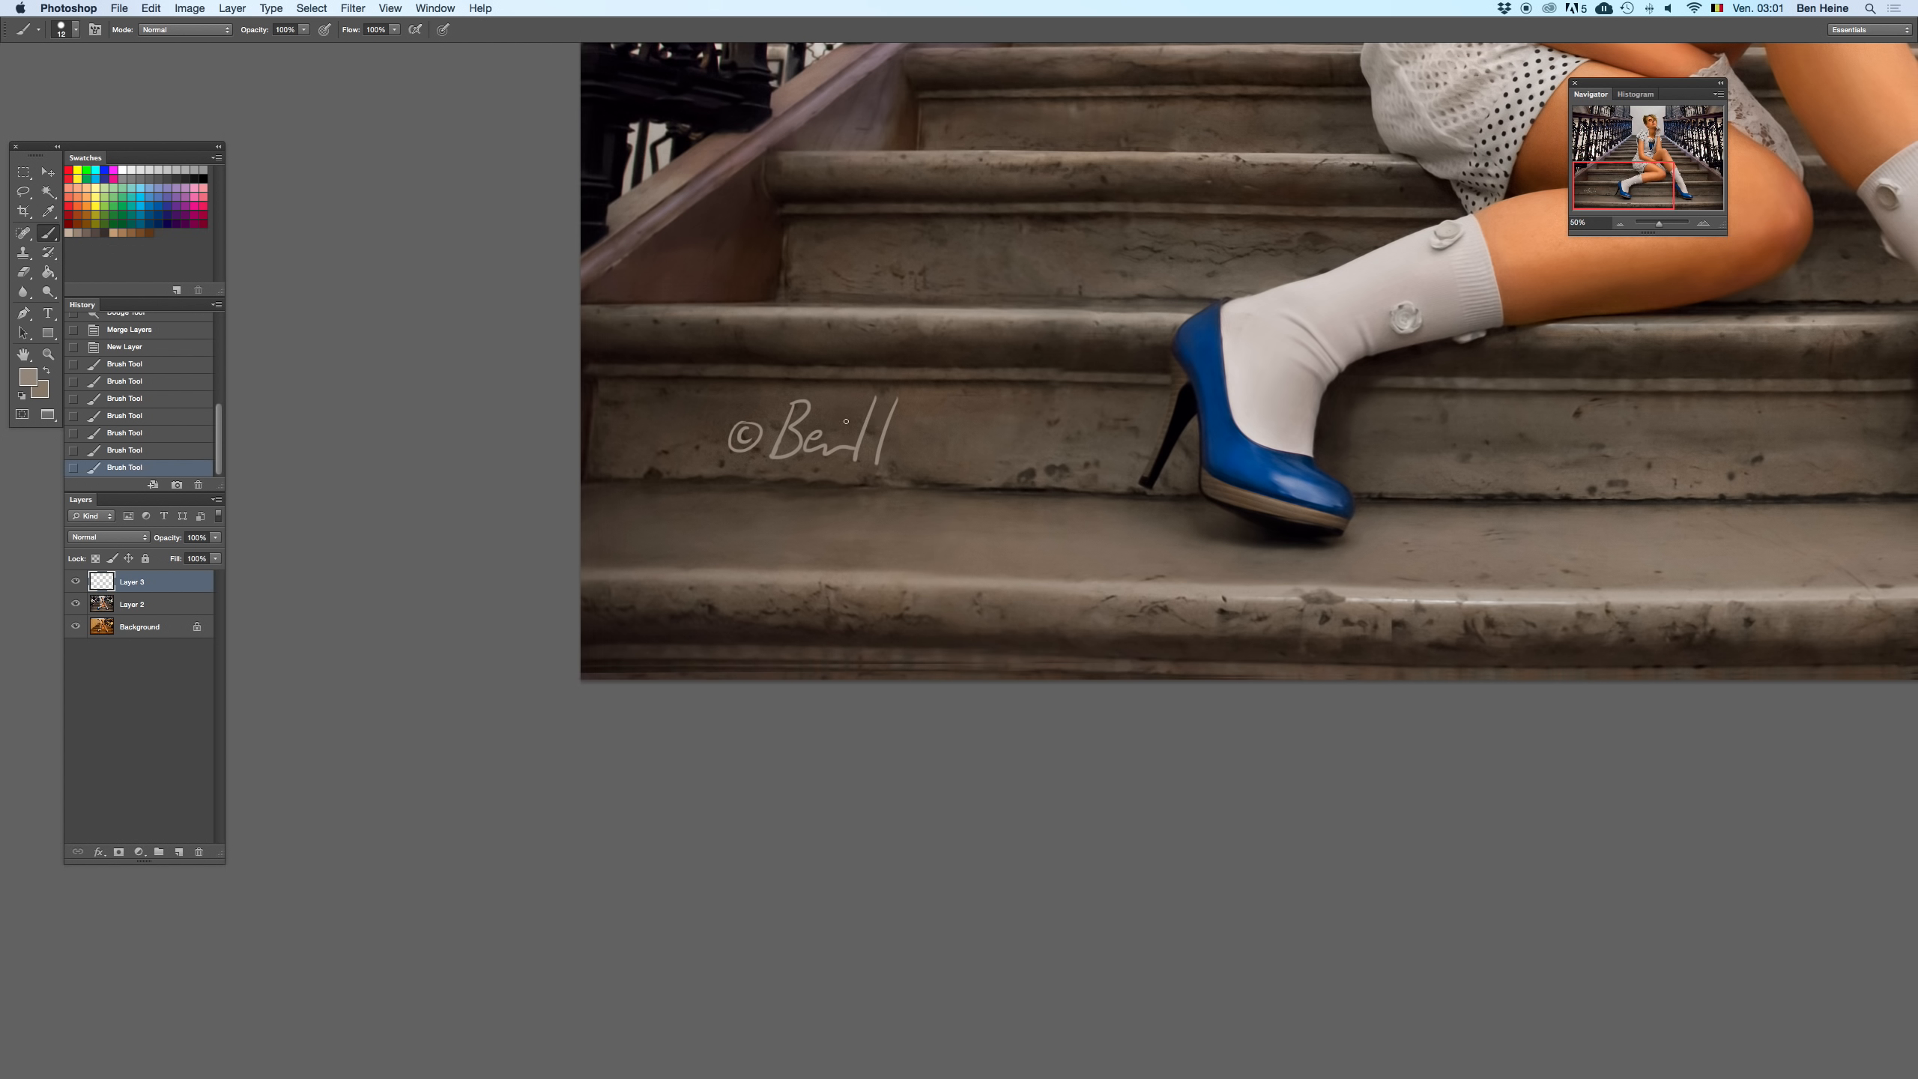
{"action": "left_click_drag", "start_coordinate": [897, 436], "coordinate": [961, 439]}
- Scale the signature down to about 84% and shift it slightly towards the picture's left edge
{"action": "left_click", "coordinate": [57, 164]}
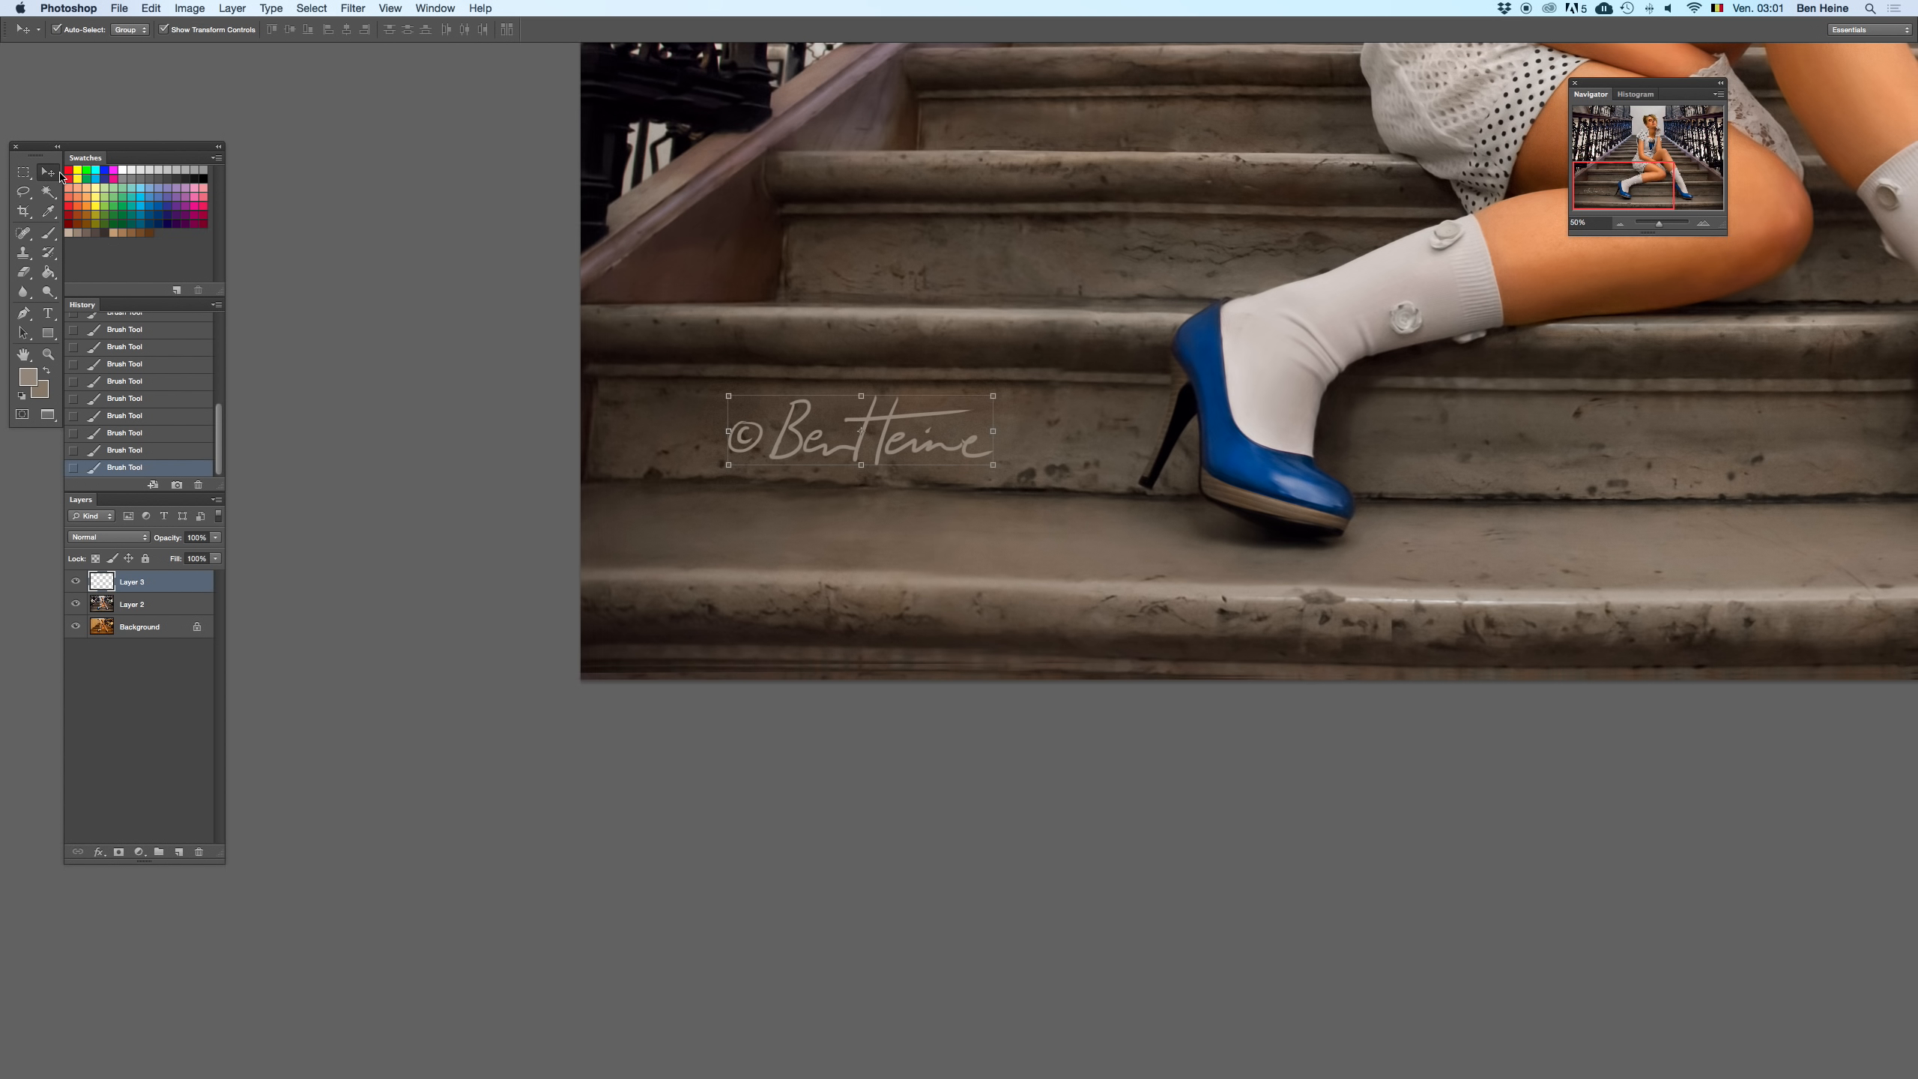
{"action": "key", "text": "super+t"}
{"action": "left_click_drag", "start_coordinate": [996, 384], "coordinate": [953, 394]}
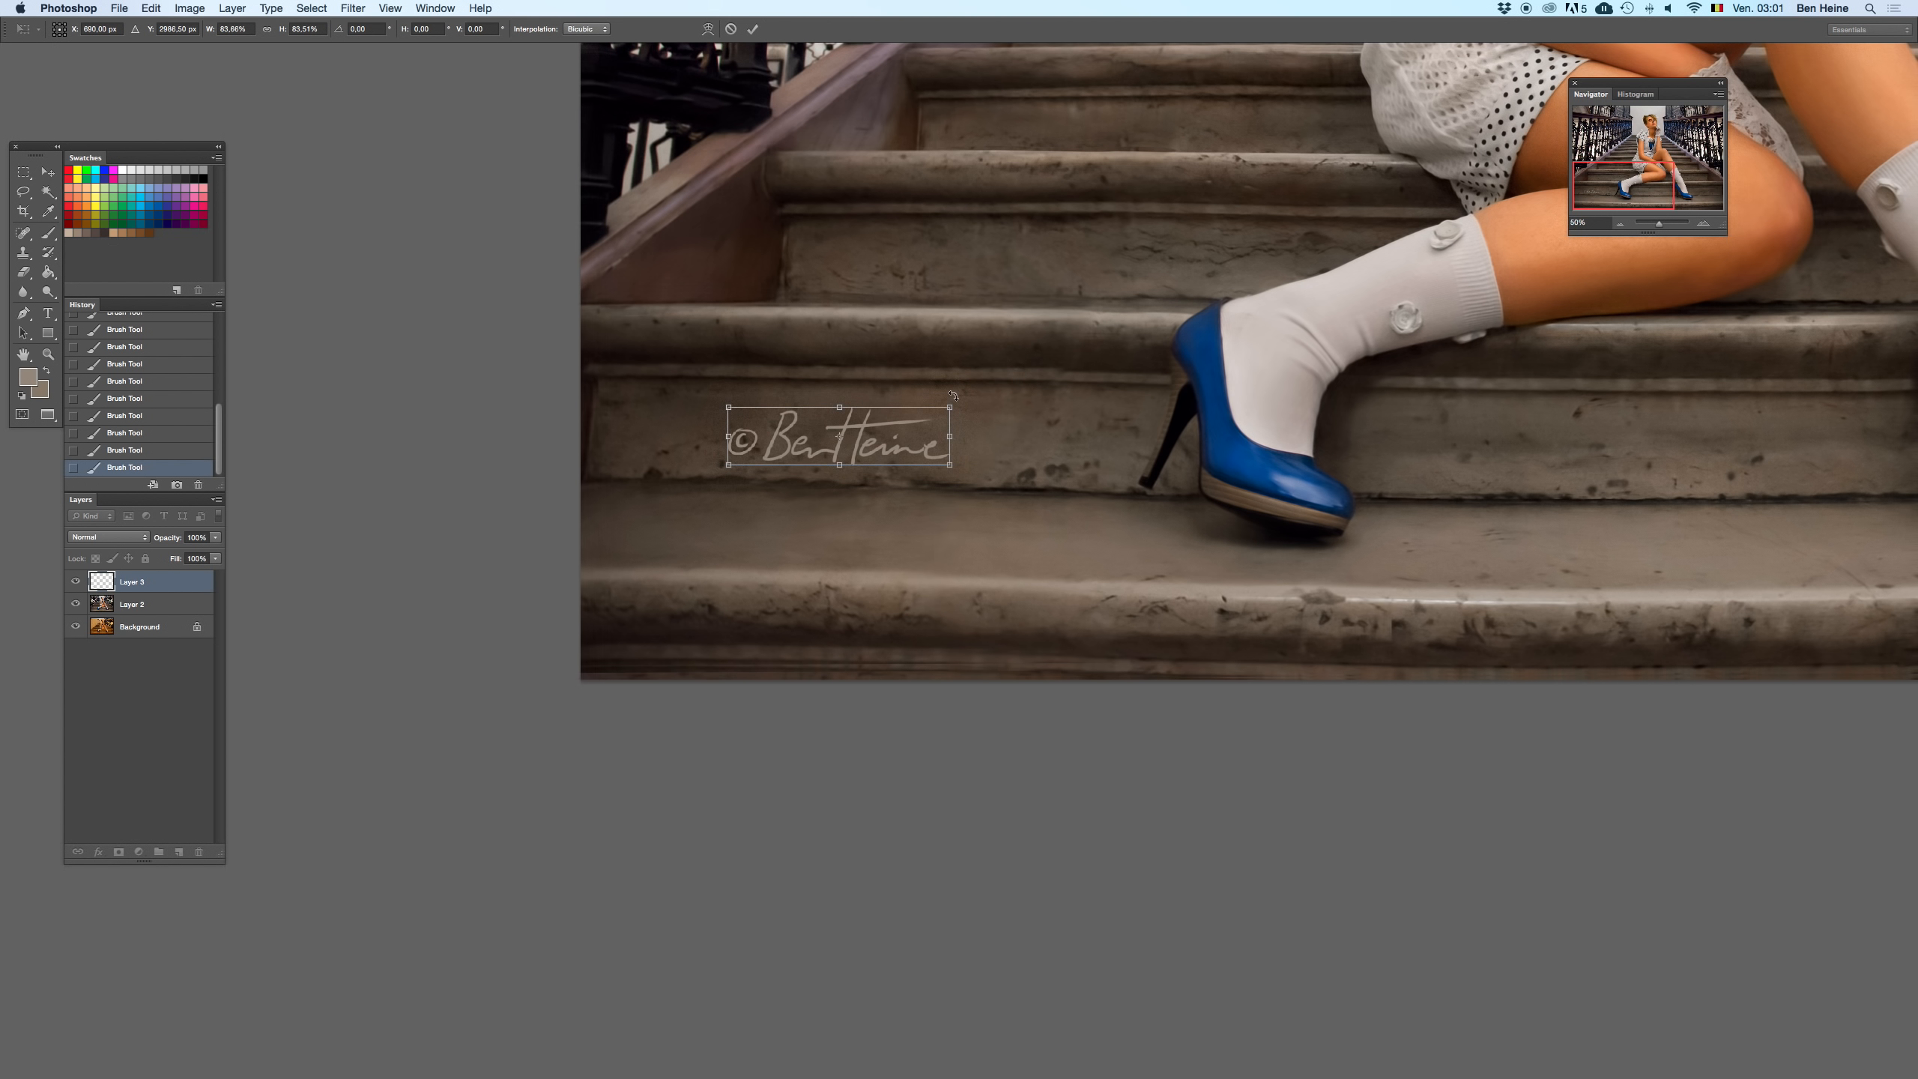
{"action": "left_click", "coordinate": [1621, 226]}
{"action": "left_click", "coordinate": [1621, 225]}
{"action": "left_click", "coordinate": [1621, 225]}
{"action": "key", "text": "Return"}
{"action": "key", "text": "e"}
{"action": "left_click_drag", "start_coordinate": [710, 730], "coordinate": [689, 729]}
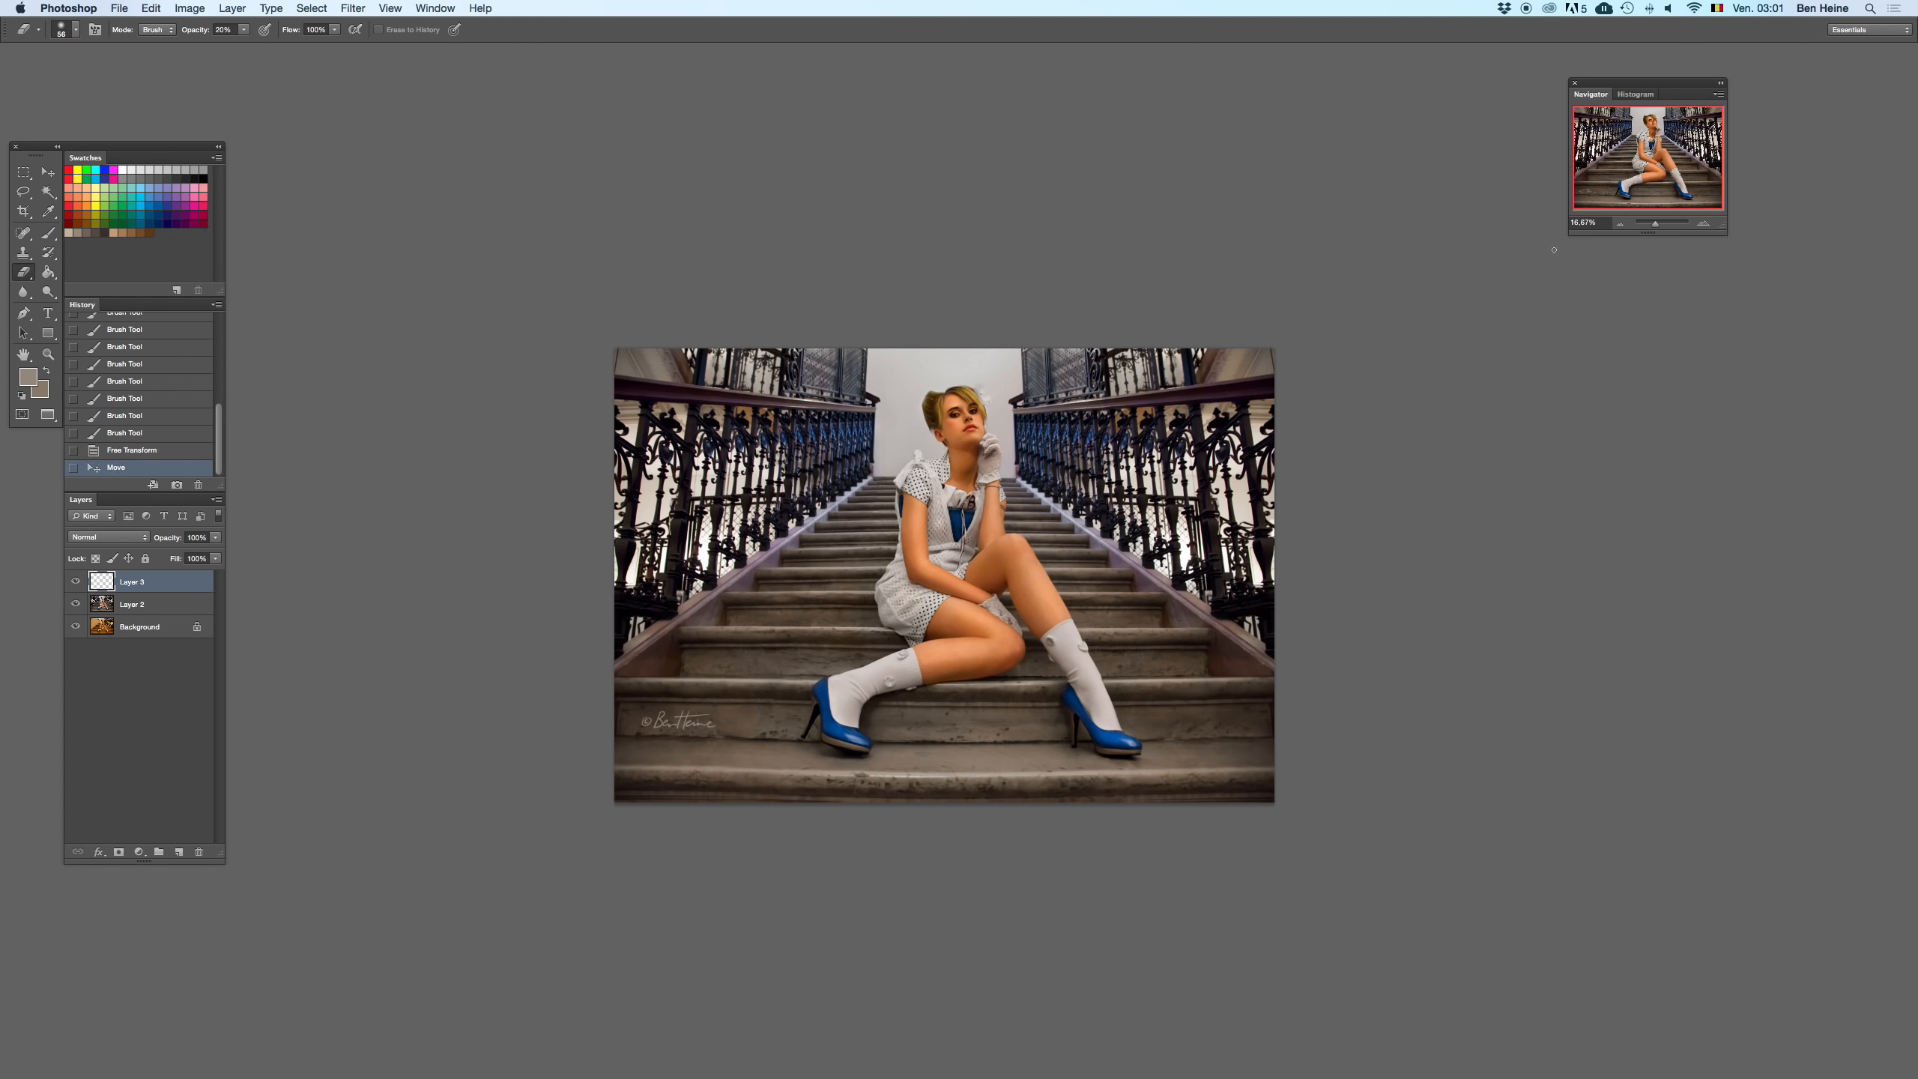
- Delete and restore the signature and merged photo layers to compare the finished portrait with the original photo
{"action": "left_click", "coordinate": [1621, 224]}
{"action": "left_click", "coordinate": [196, 611], "text": "shift"}
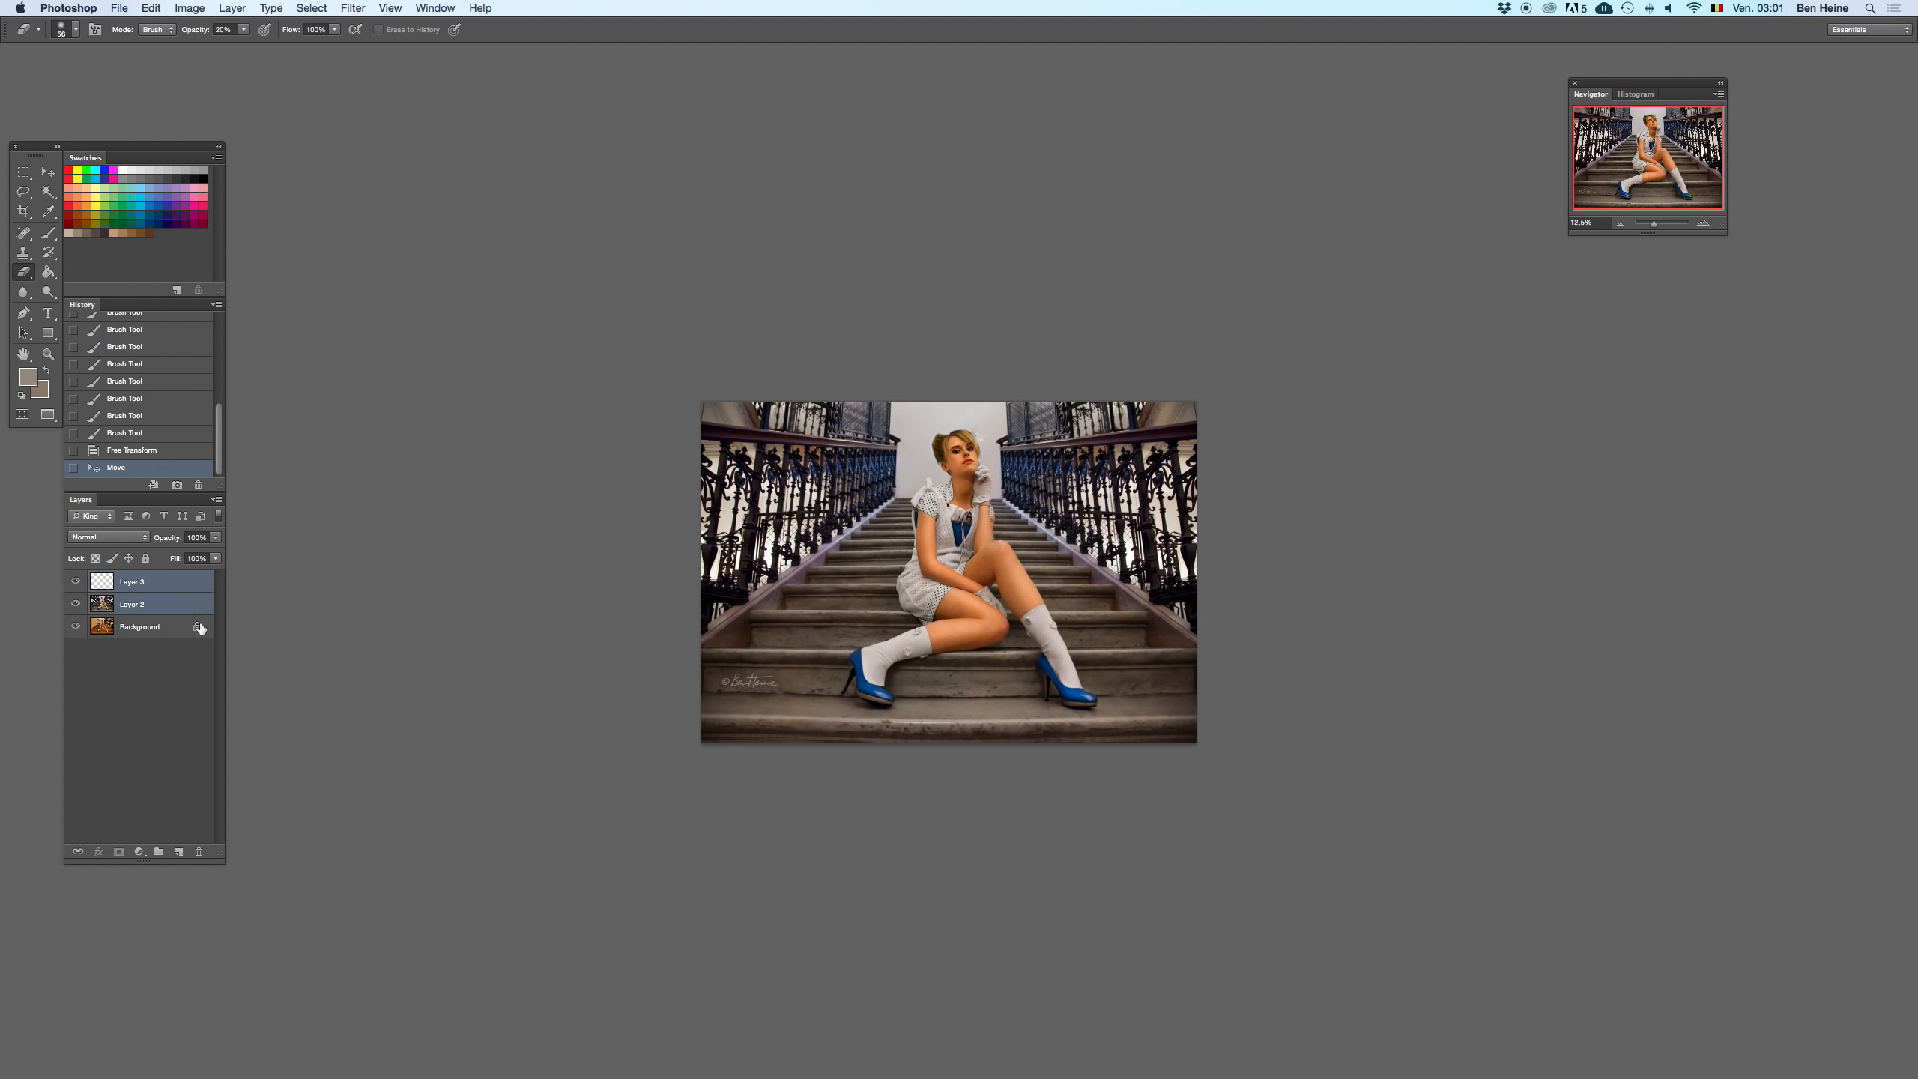
{"action": "key", "text": "Delete"}
{"action": "left_click", "coordinate": [1703, 223]}
{"action": "left_click", "coordinate": [1704, 223]}
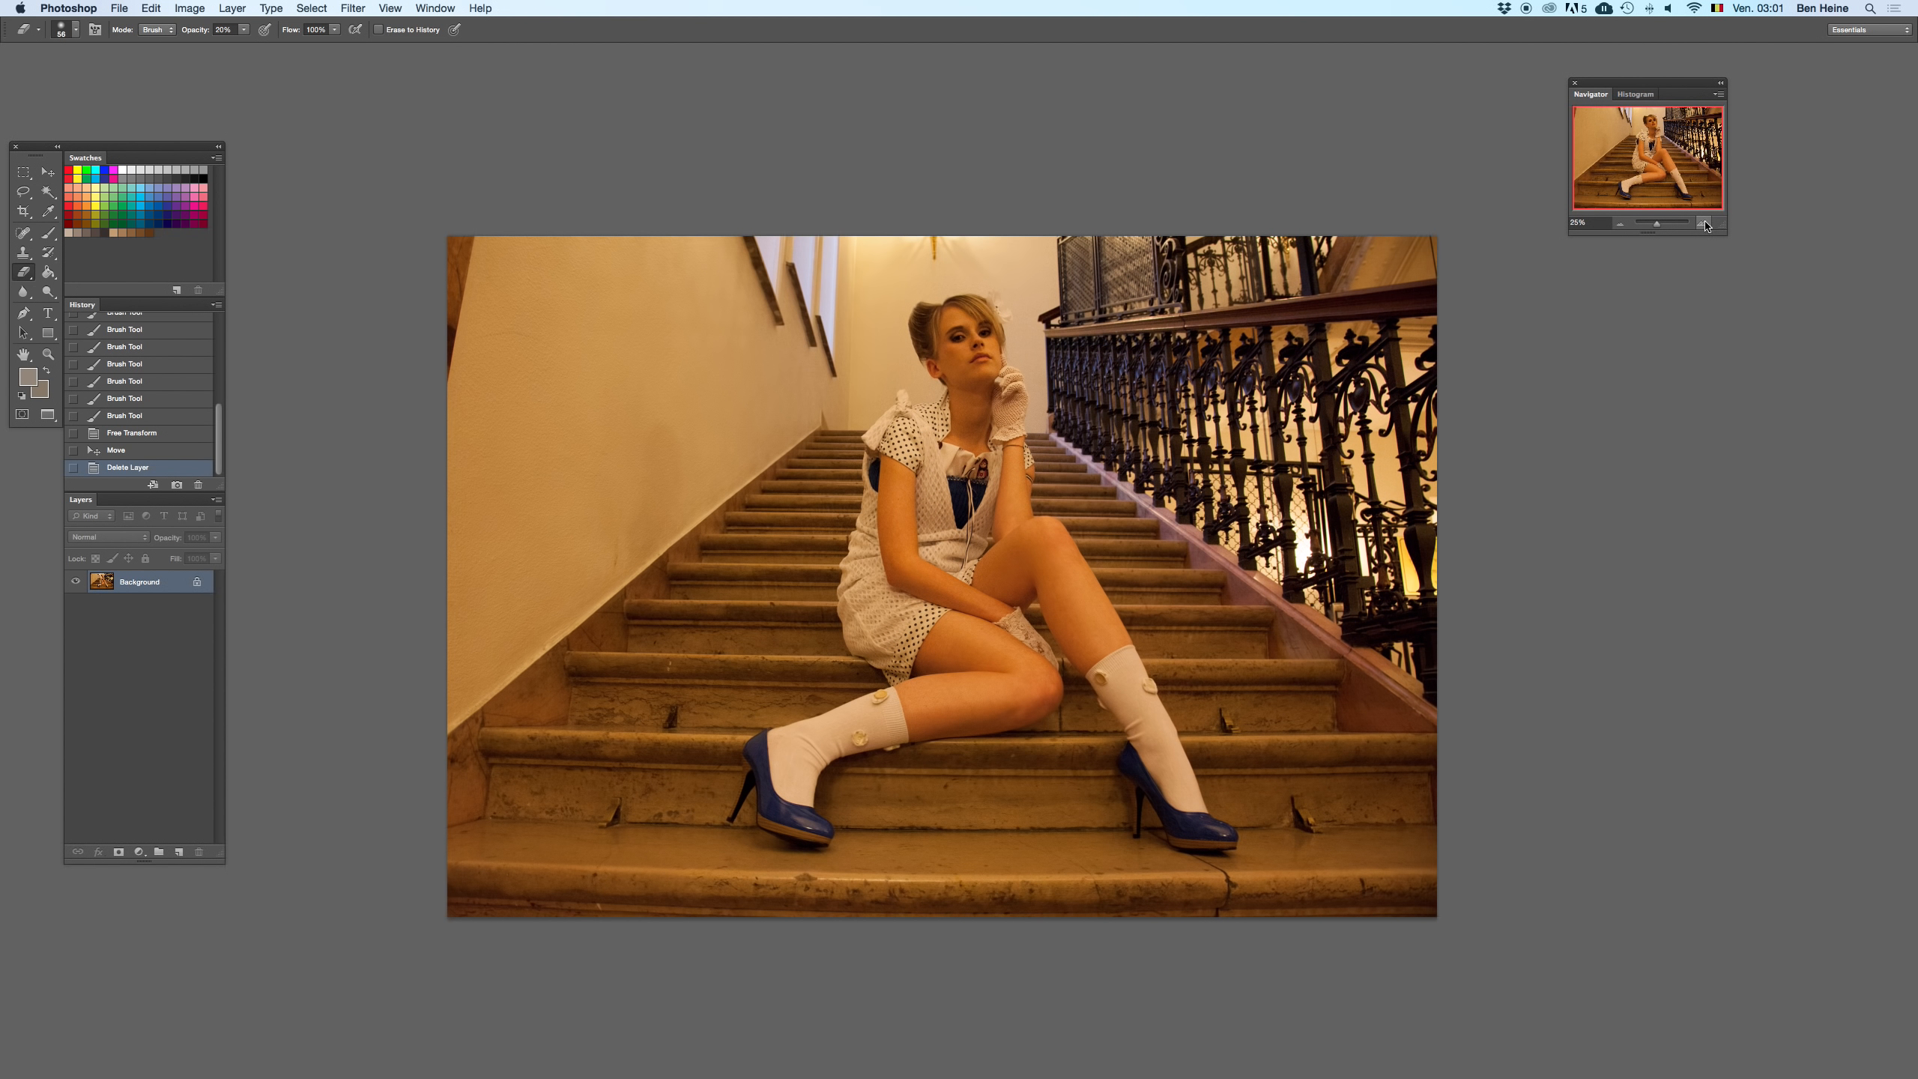
{"action": "left_click", "coordinate": [1703, 223]}
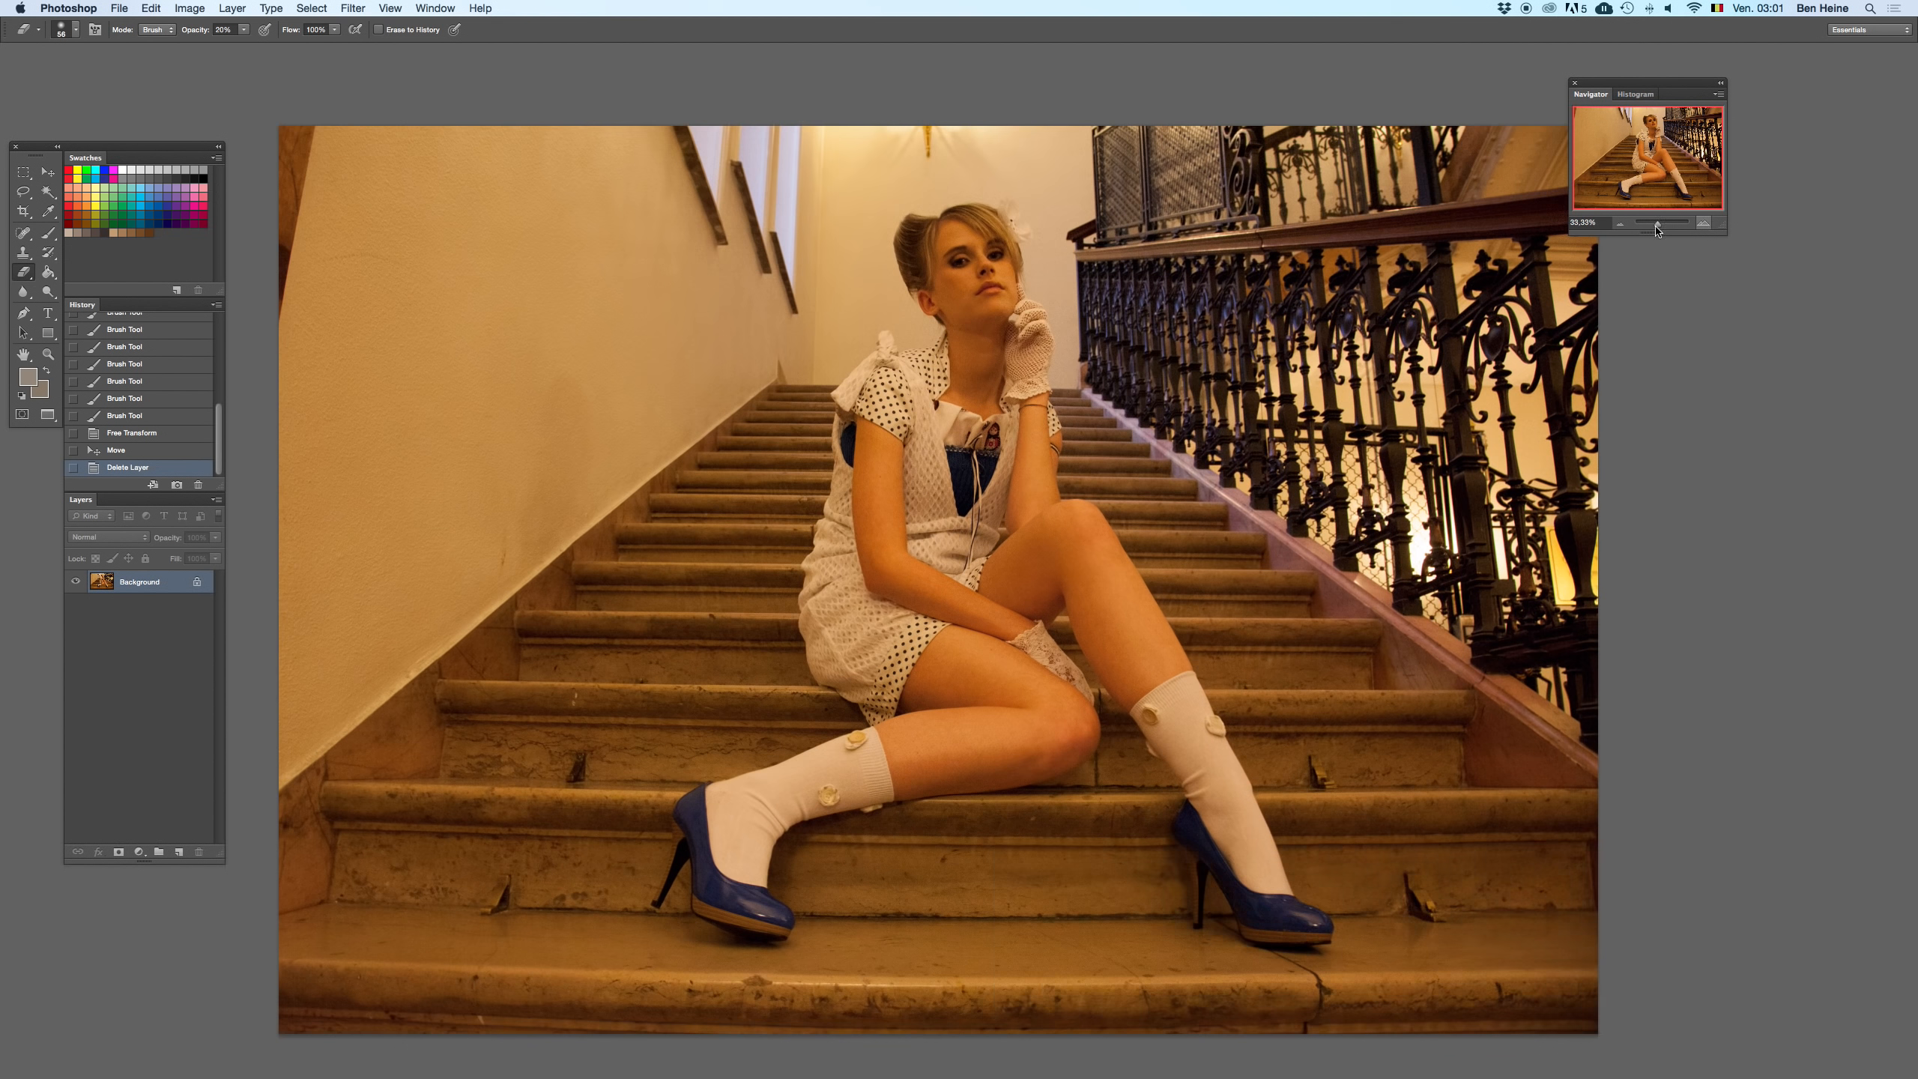
{"action": "key", "text": "ctrl+z"}
{"action": "left_click_drag", "start_coordinate": [1648, 87], "coordinate": [1746, 92]}
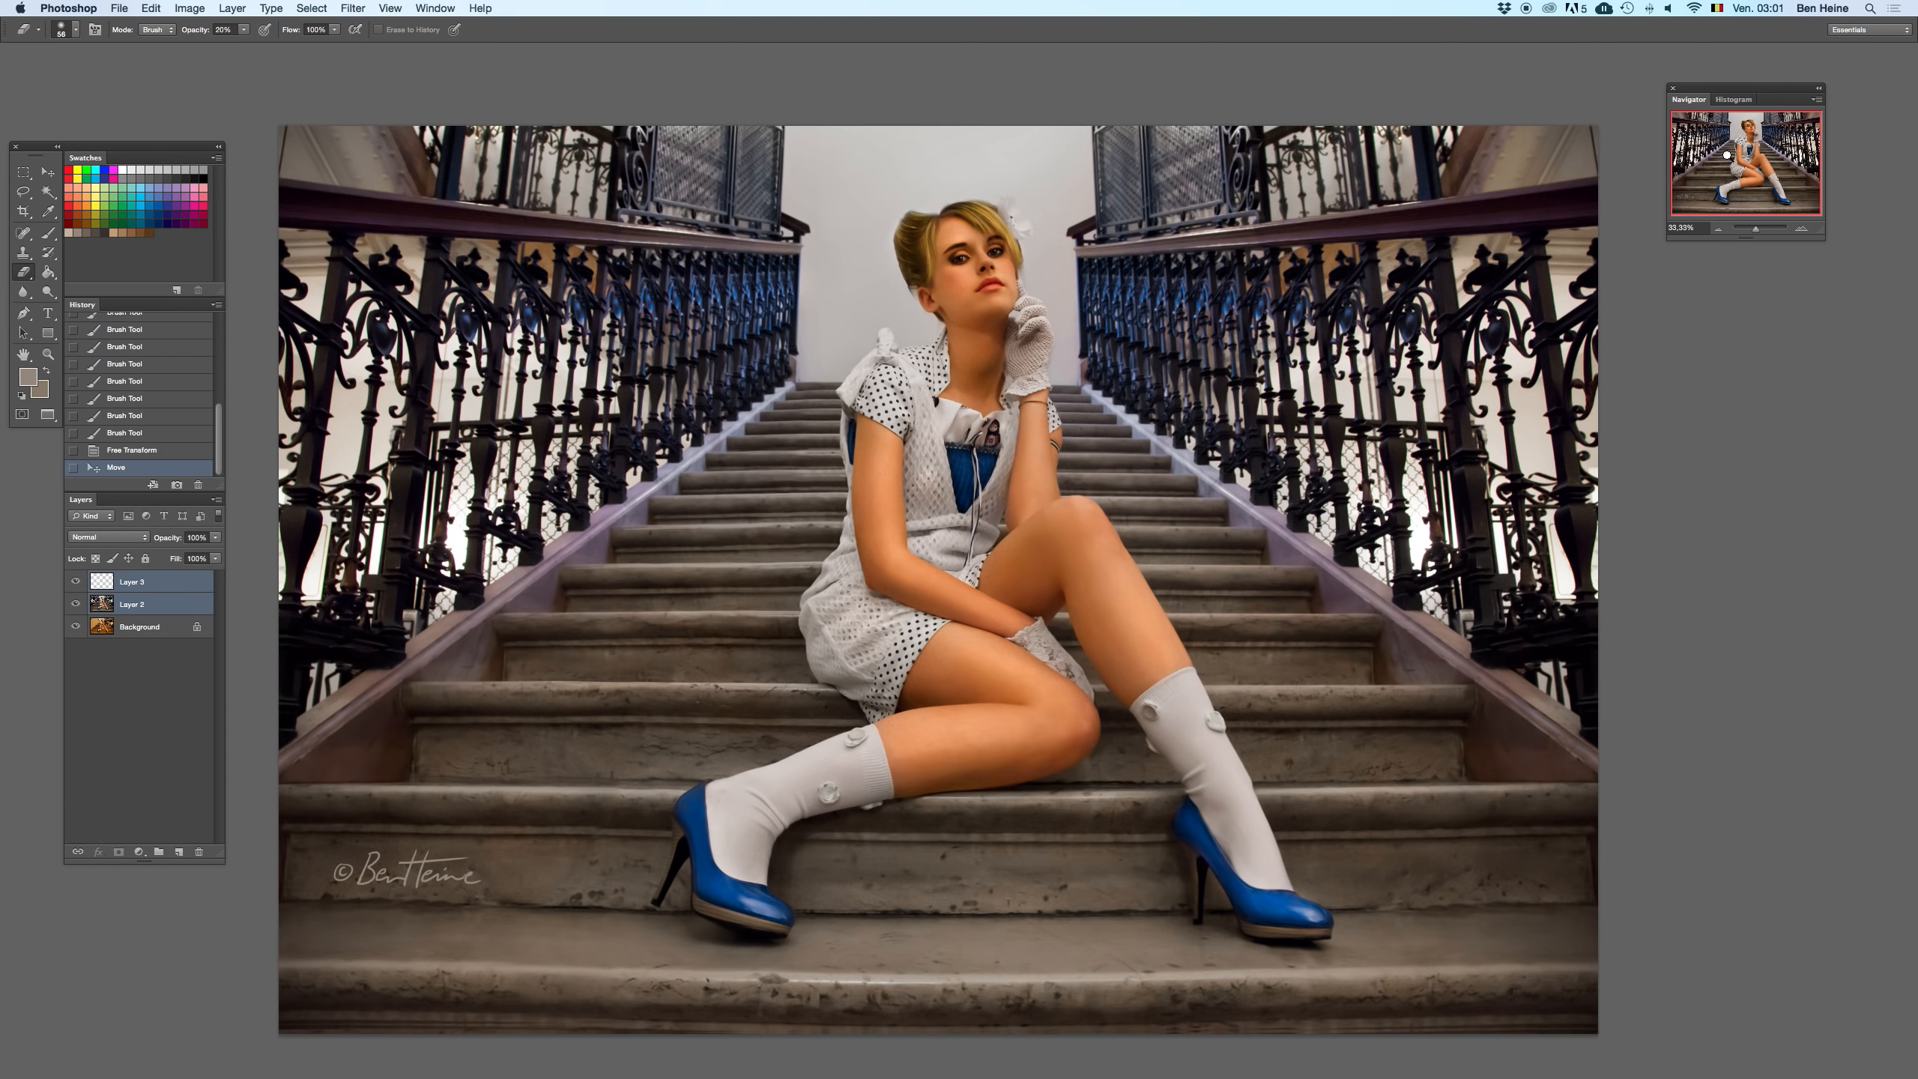
- Repeat the before-and-after comparison twice by removing and restoring both layers above the background
{"action": "key", "text": "Delete"}
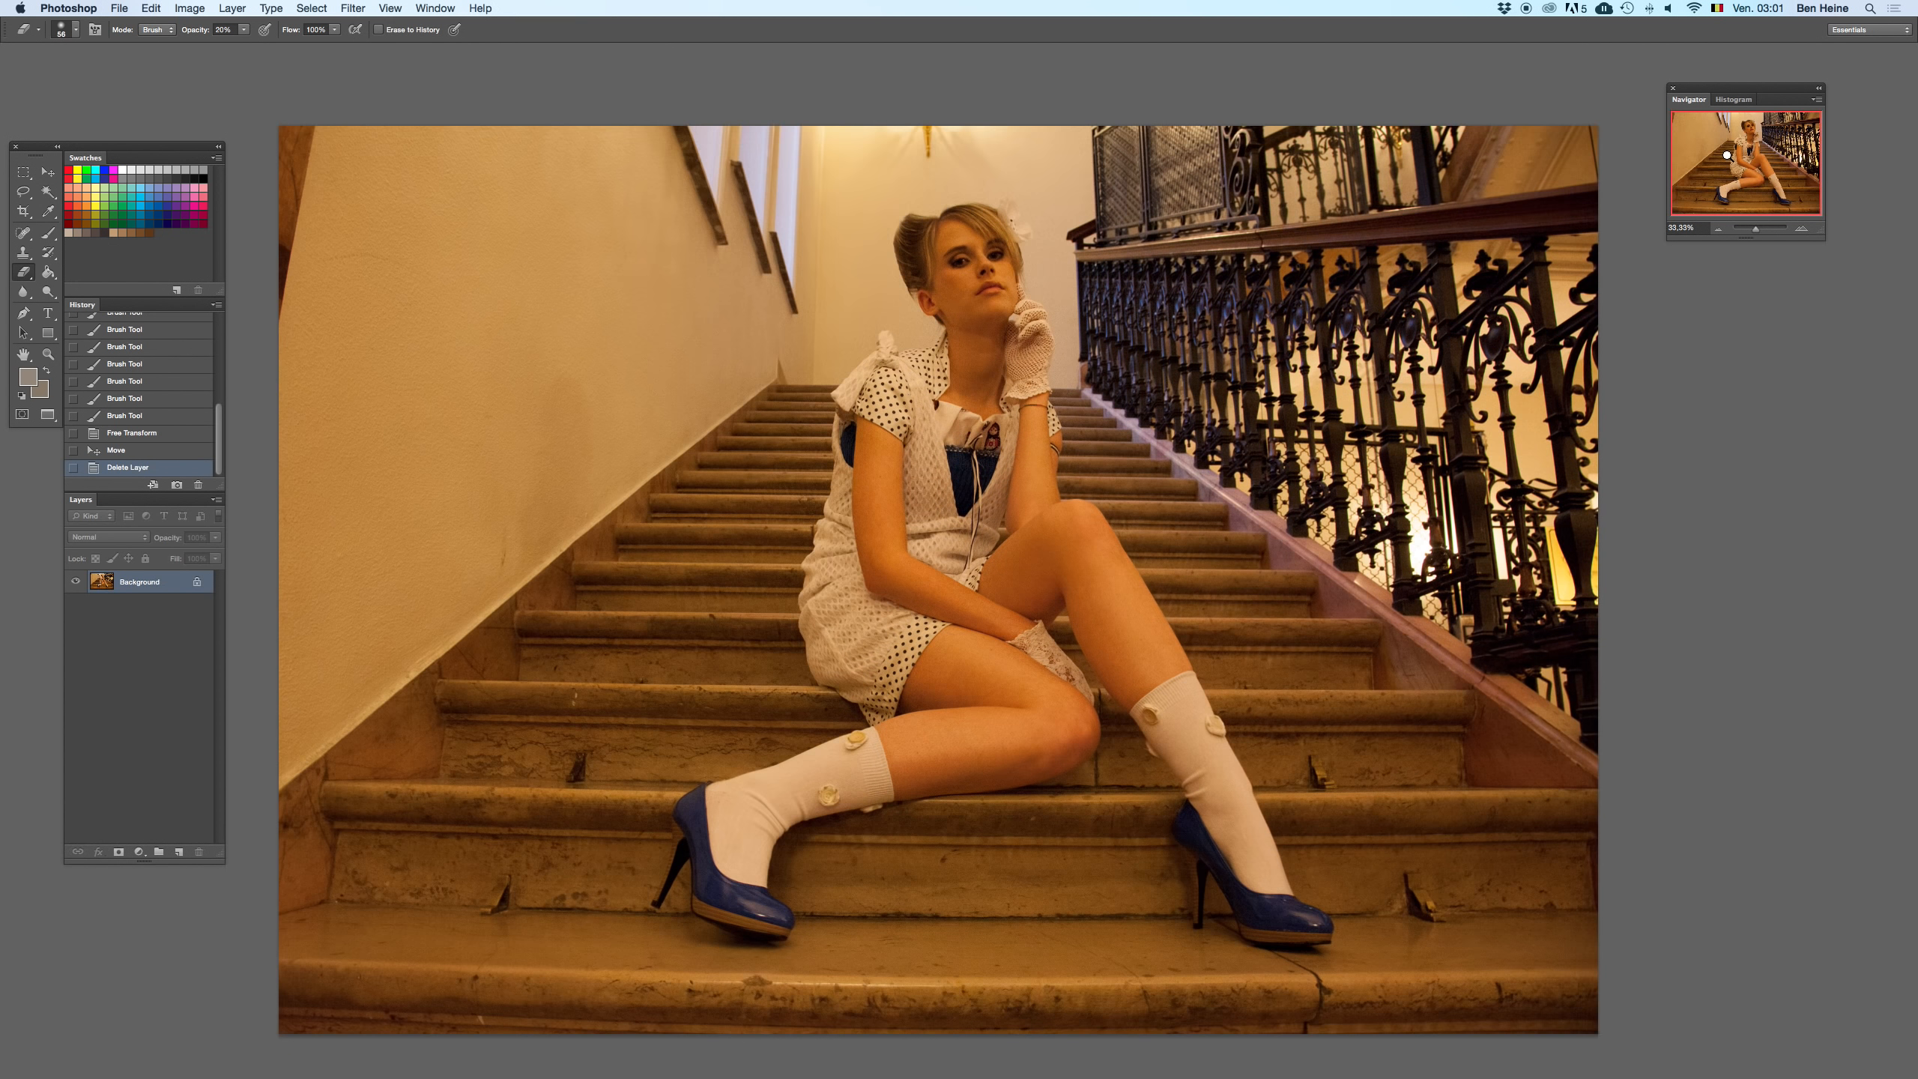
{"action": "key", "text": "ctrl+z"}
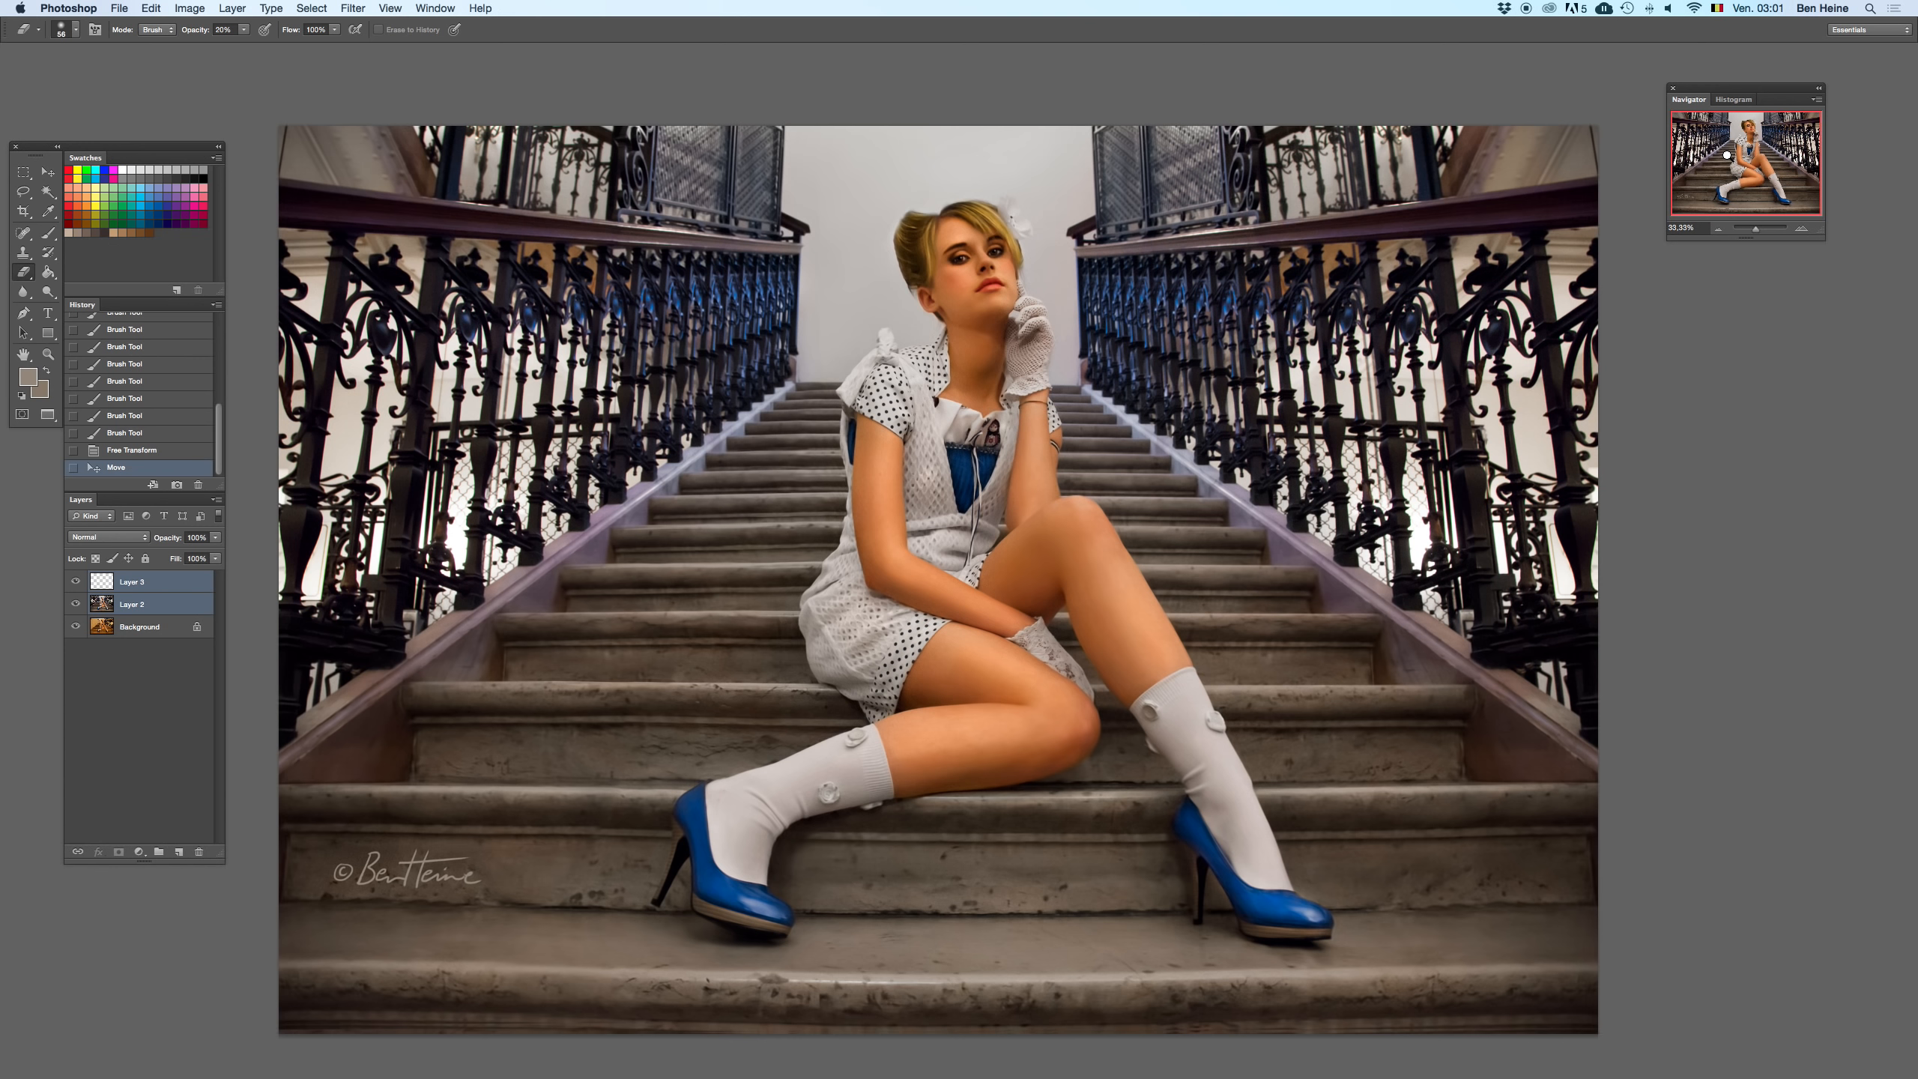
{"action": "key", "text": "Delete"}
{"action": "key", "text": "super+z"}
{"action": "left_click", "coordinate": [1718, 229]}
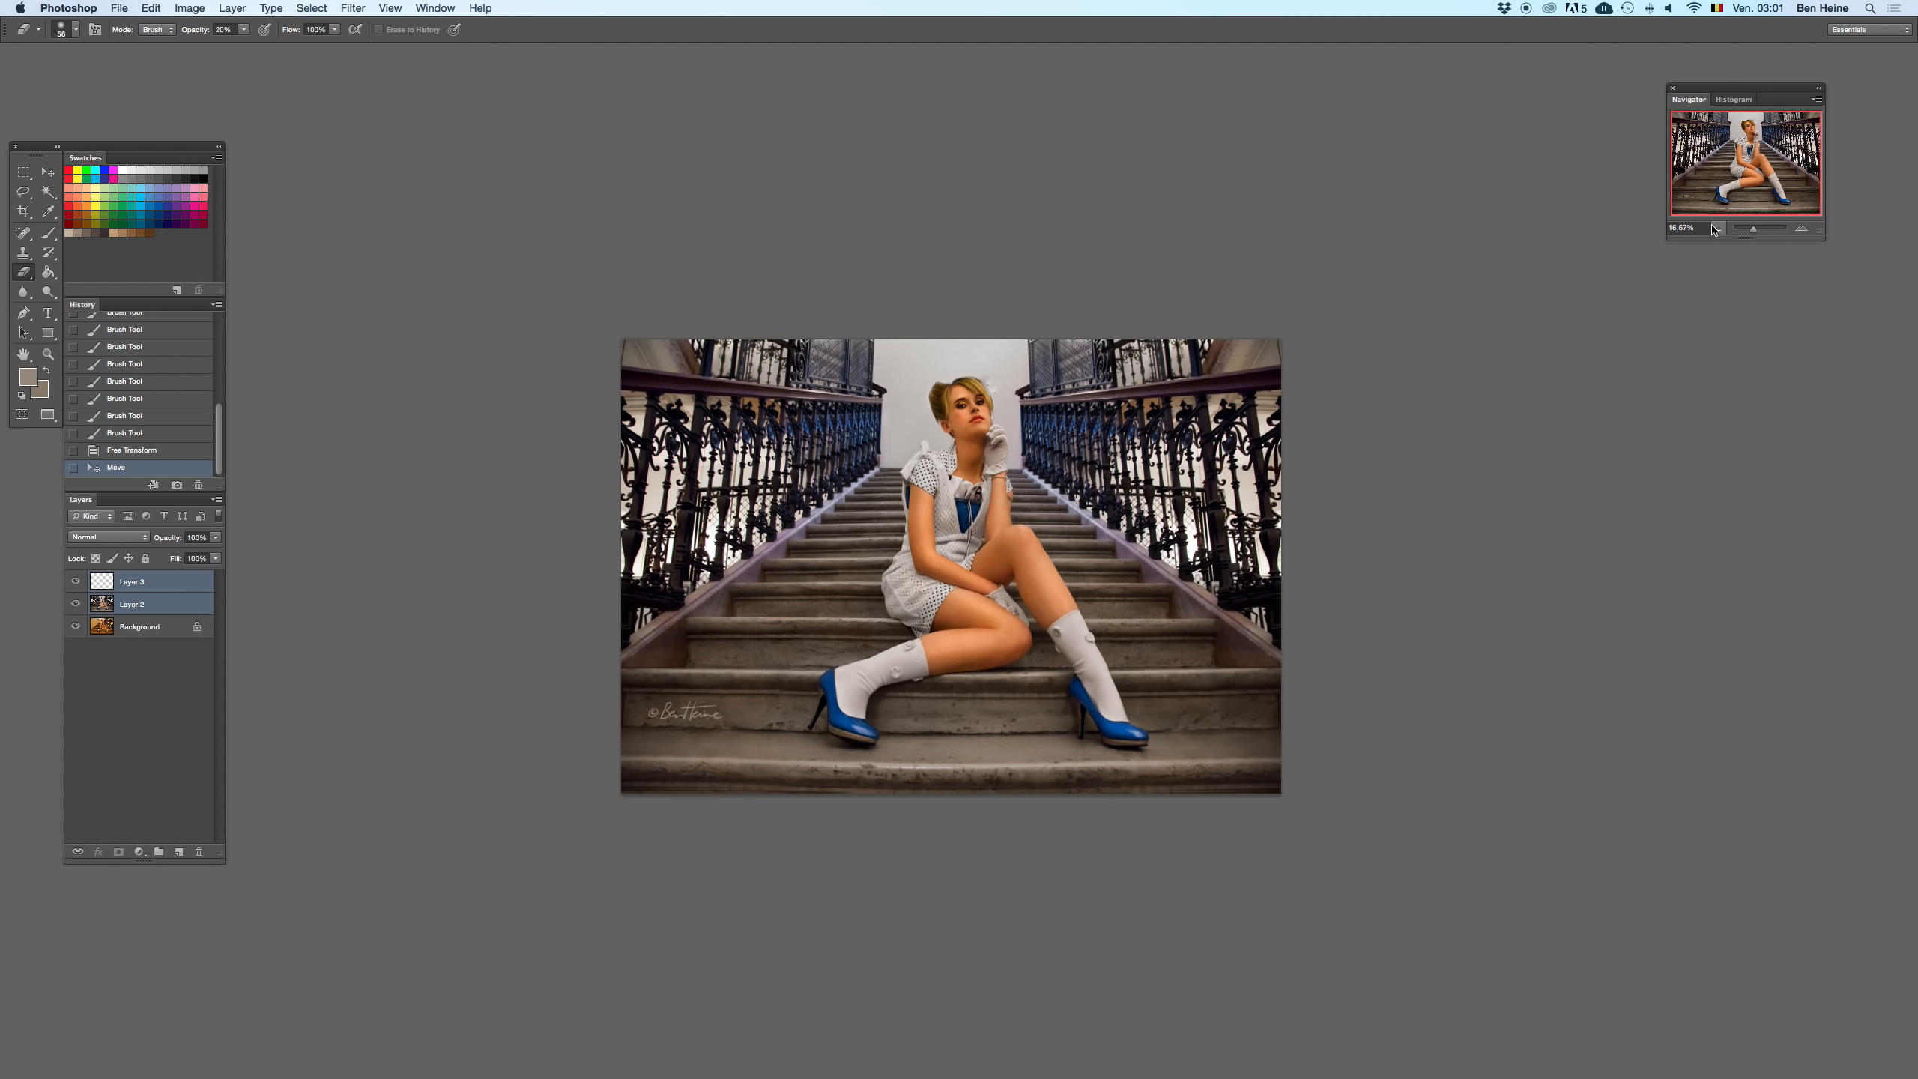